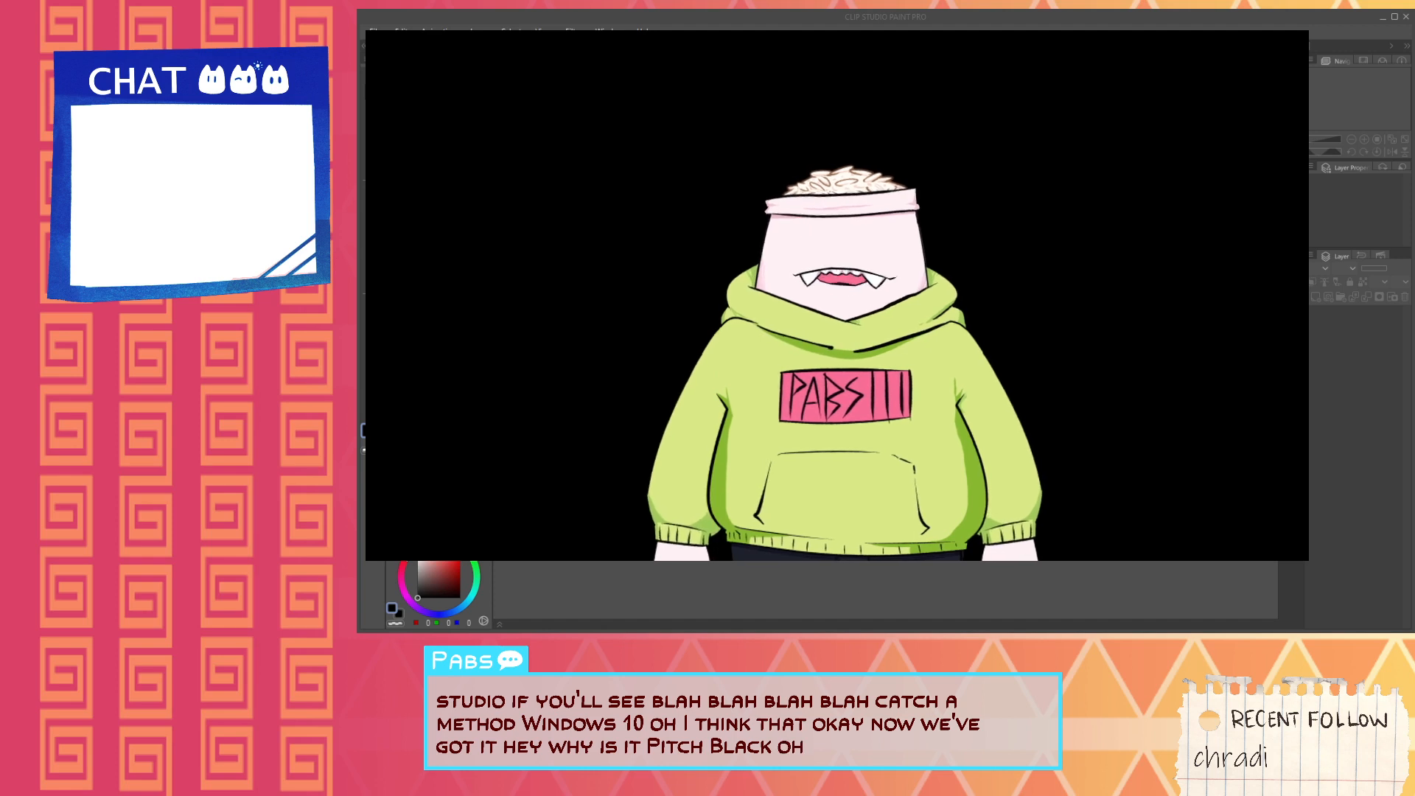
# - Open the pg1 page, select its top layer, and switch to the pg1v2 page file instead
pyautogui.doubleClick(453, 270)
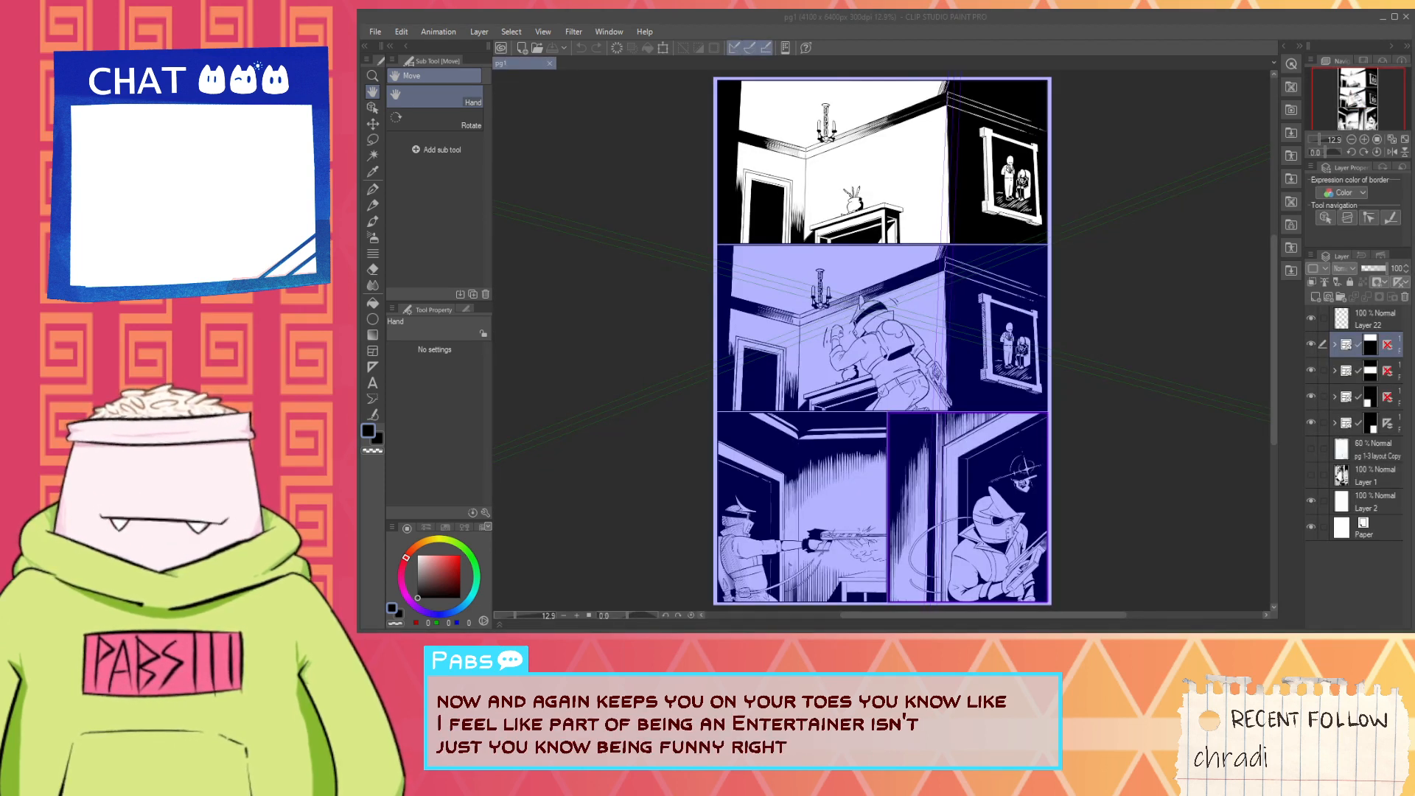
pyautogui.click(1374, 320)
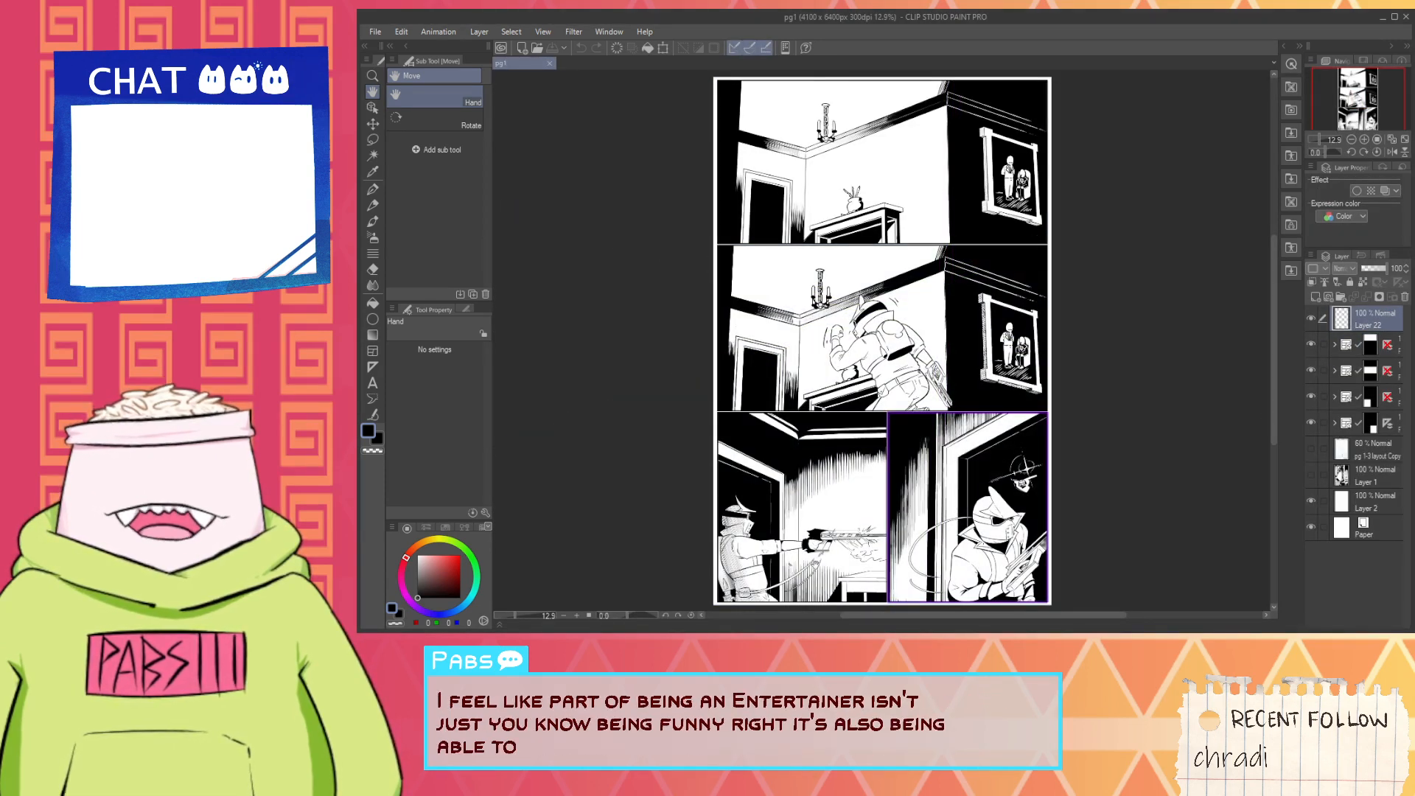
pyautogui.click(549, 64)
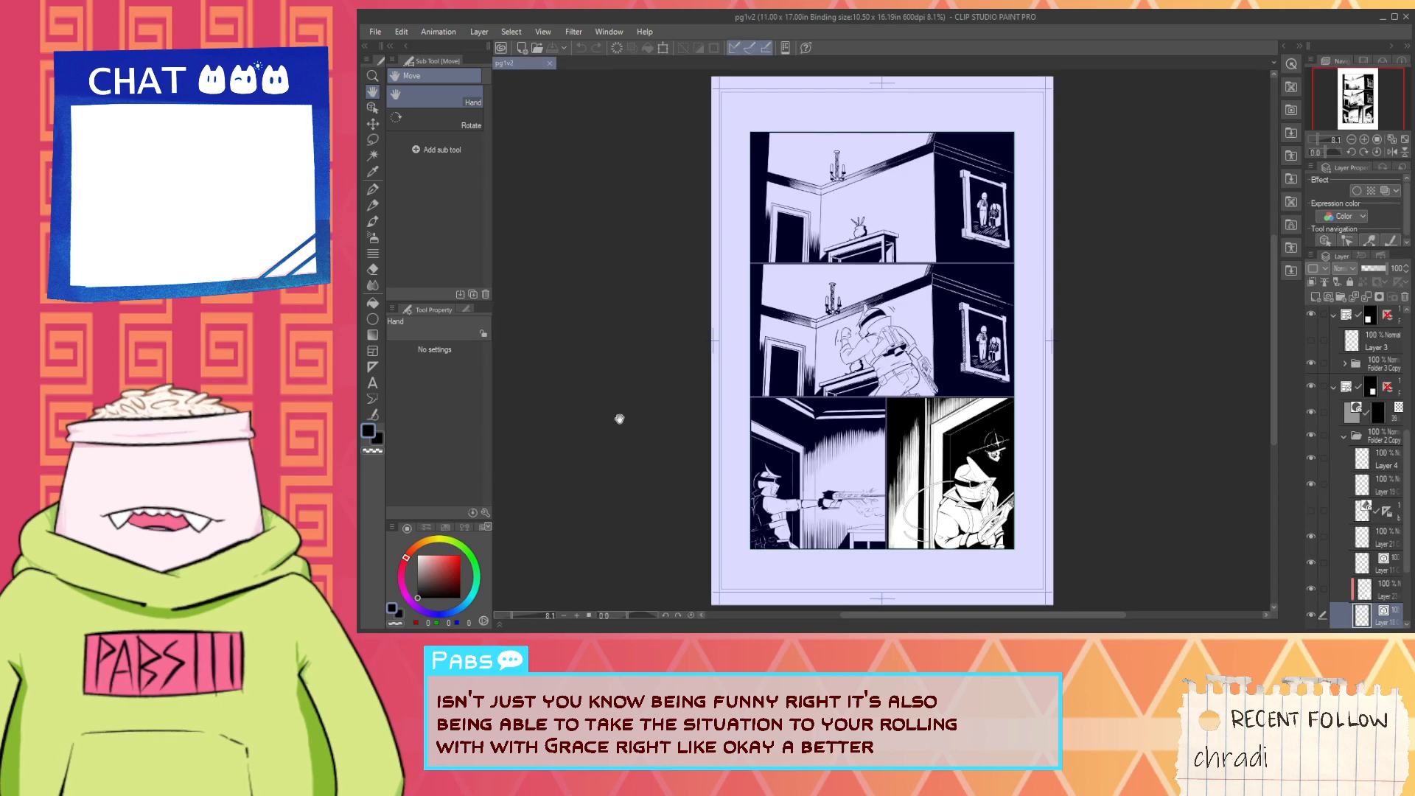
# - Collapse the bottom-right panel's frame folder in the layer list and select a layer inside the middle panel's folder
pyautogui.moveTo(889, 499); pyautogui.dragTo(887, 444)
pyautogui.scroll(3, 884, 450)
pyautogui.scroll(1, 547, 533)
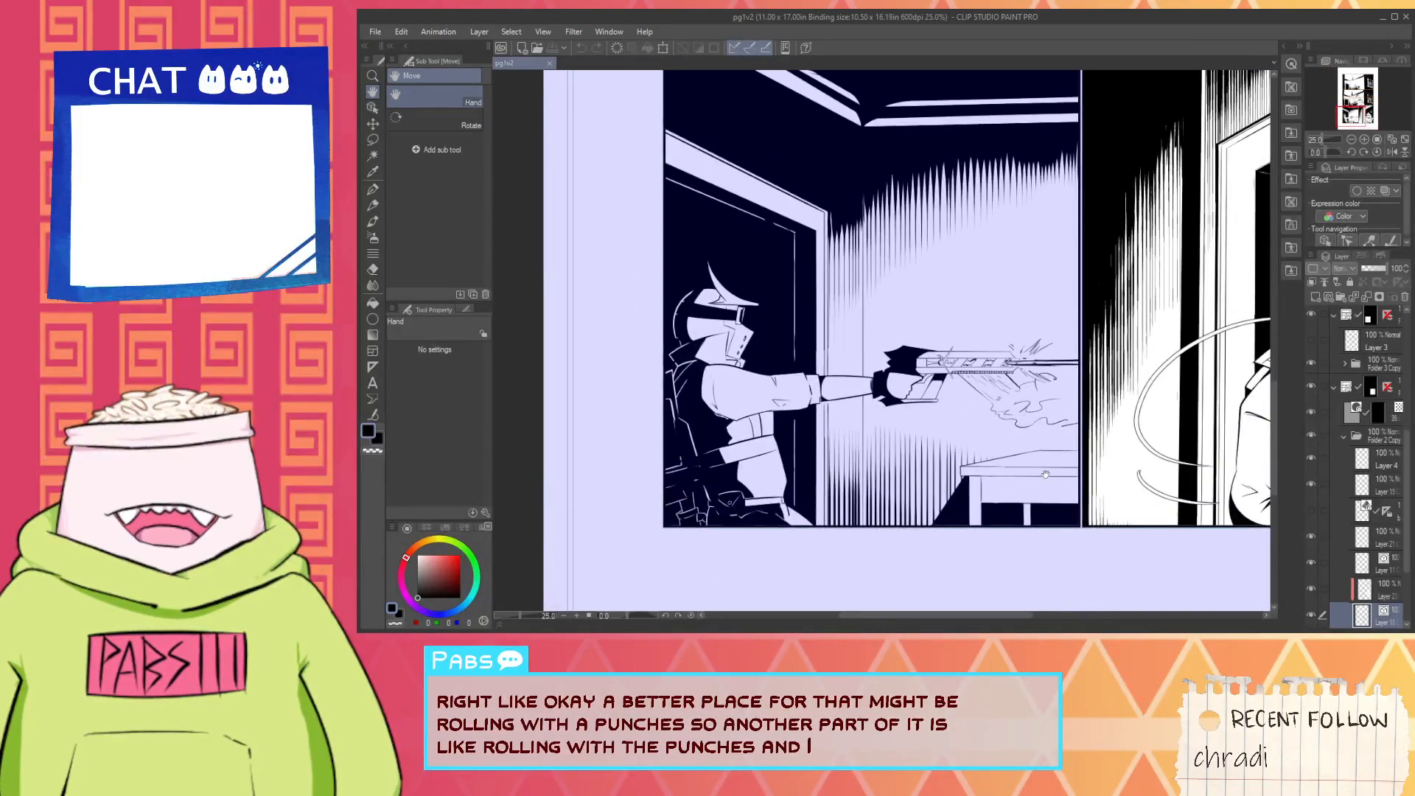
pyautogui.scroll(2, 1377, 492)
pyautogui.scroll(-5, 1377, 501)
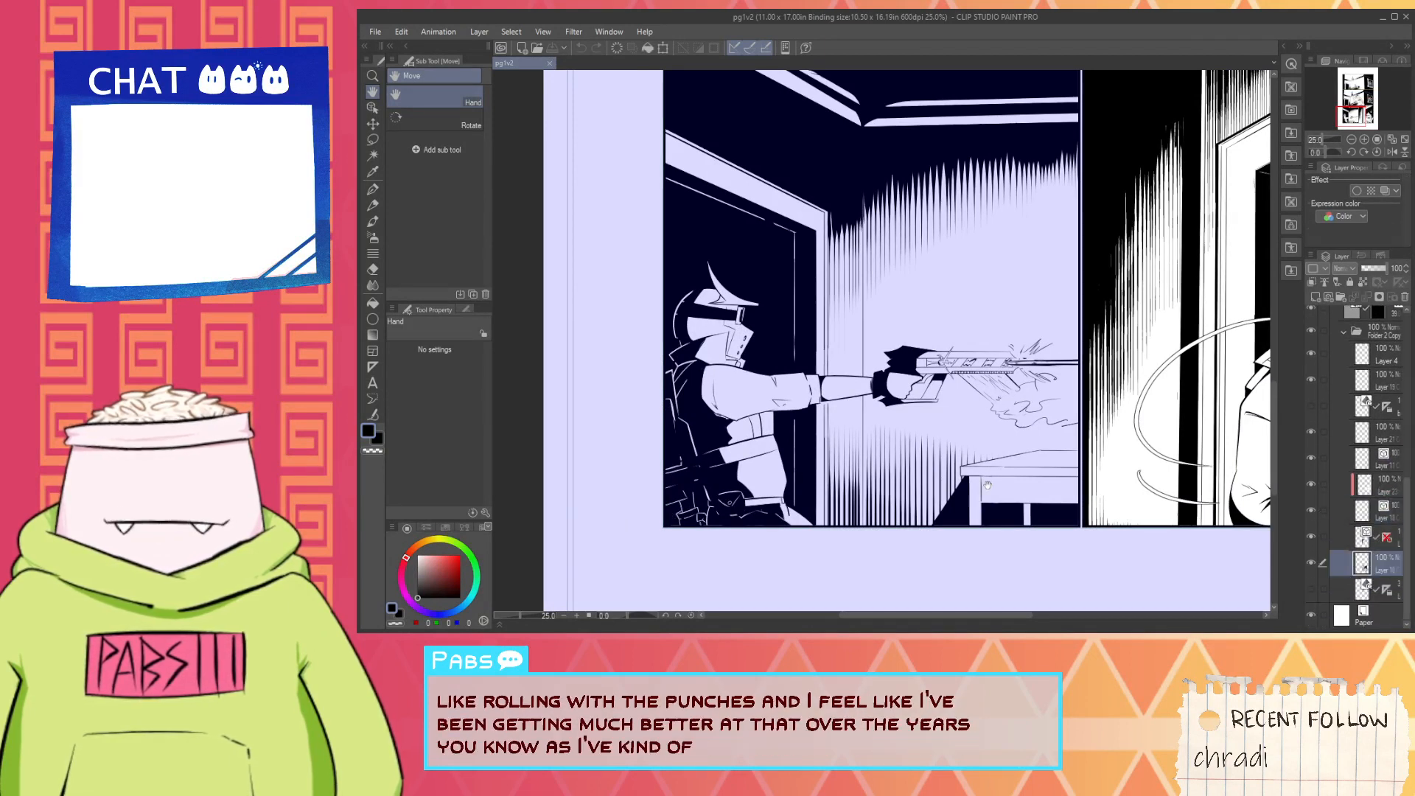
pyautogui.scroll(3, 1342, 449)
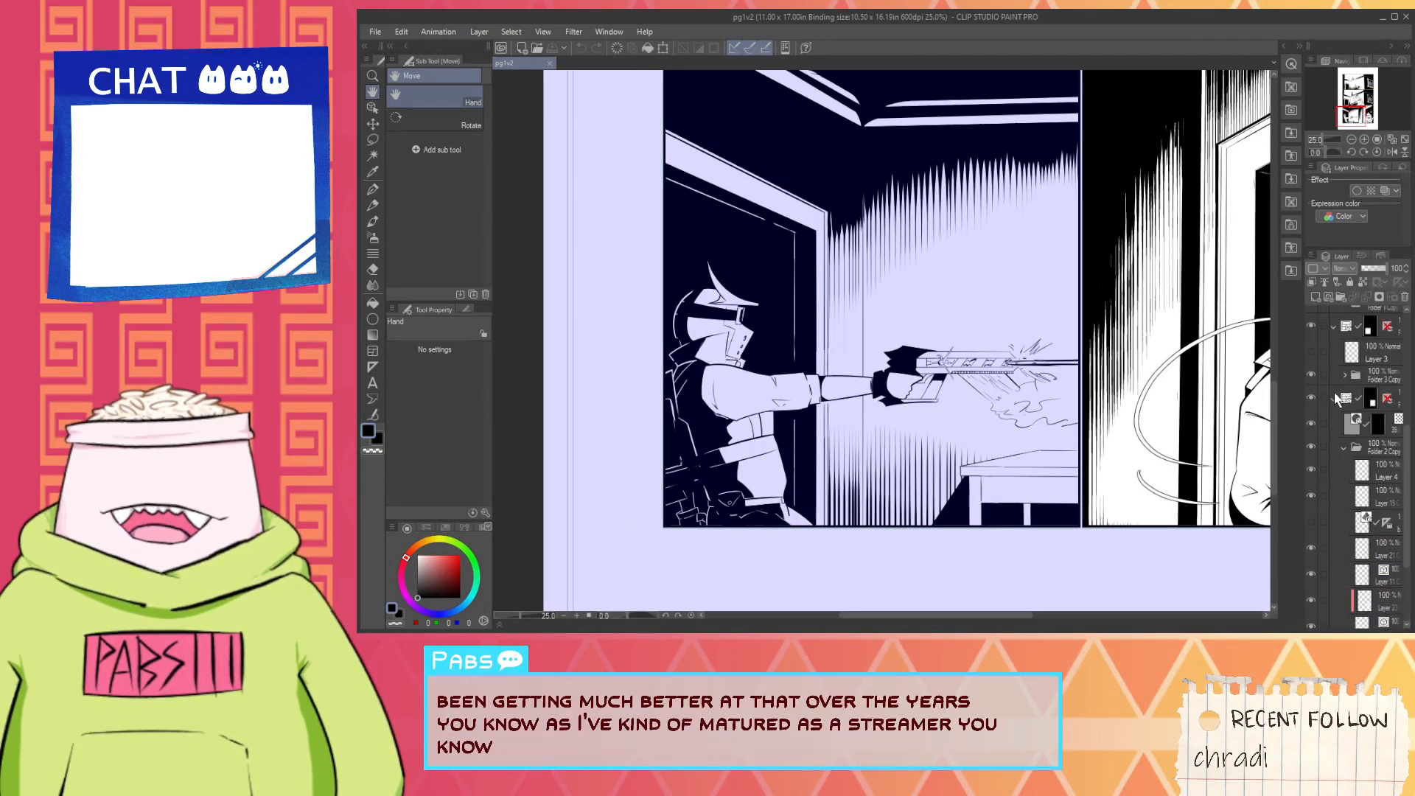
pyautogui.click(1333, 398)
pyautogui.click(1395, 469)
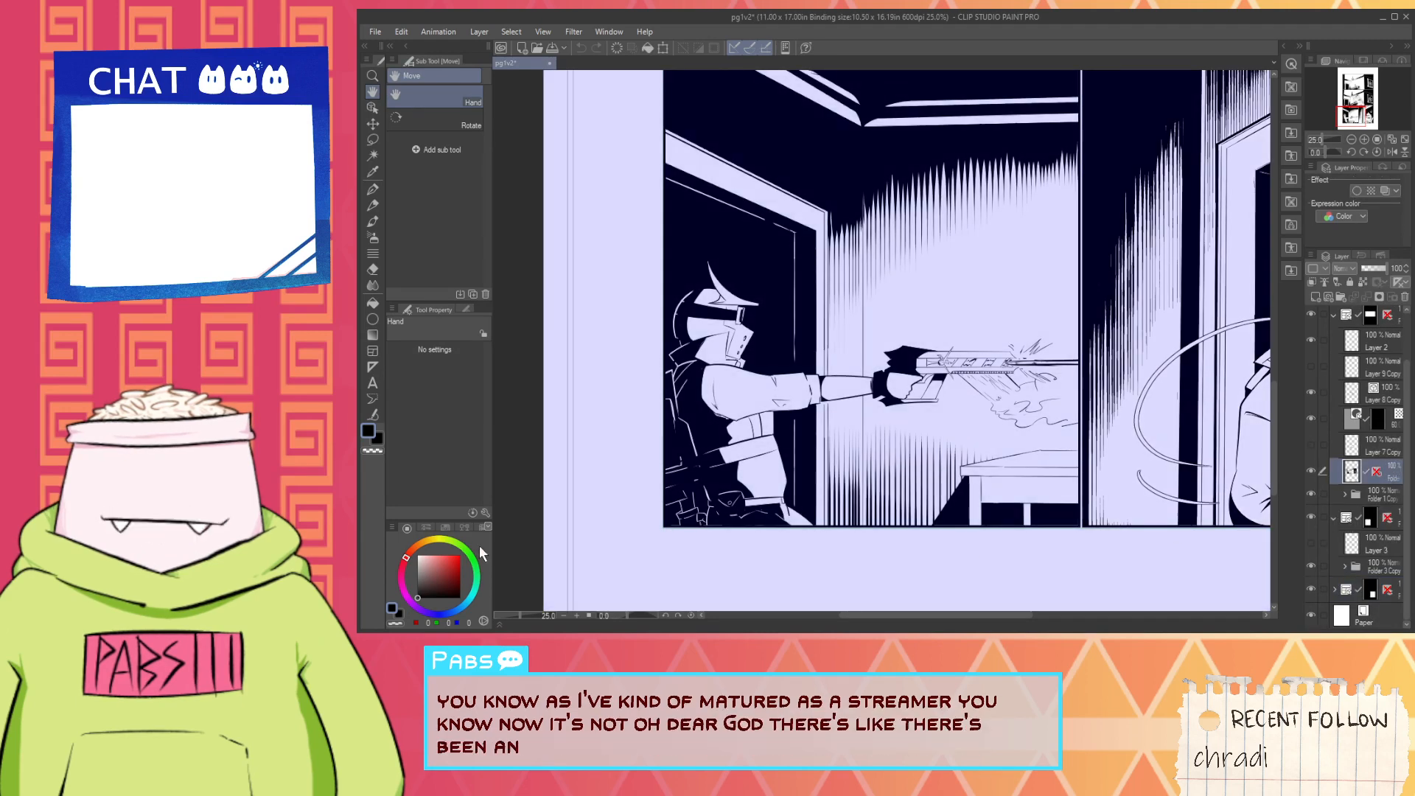
# - Collapse the middle panel's frame folder and select Layer 3 in the bottom-left panel's frame folder
pyautogui.press('g')
pyautogui.scroll(1, 1376, 437)
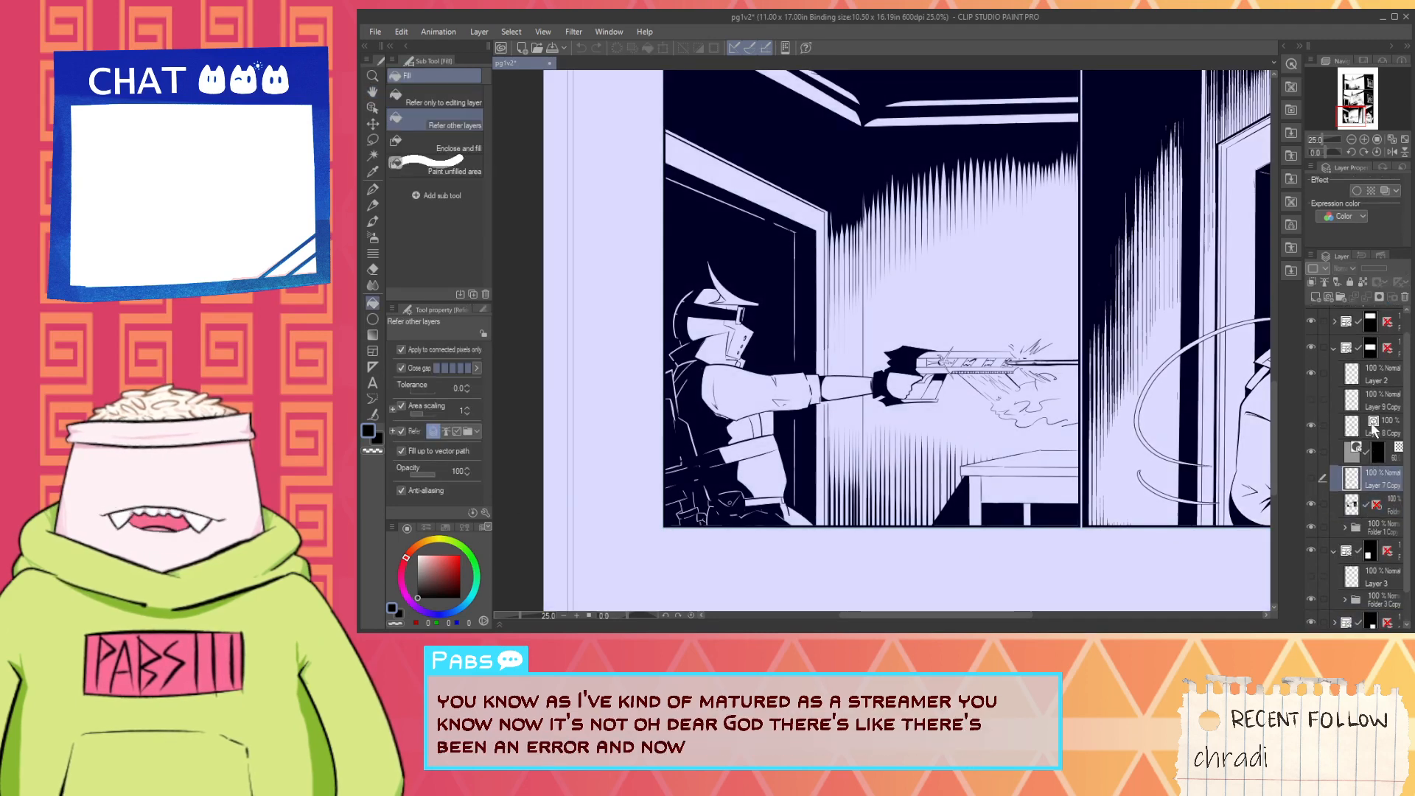
pyautogui.click(1376, 428)
pyautogui.scroll(1, 1376, 428)
pyautogui.click(1334, 370)
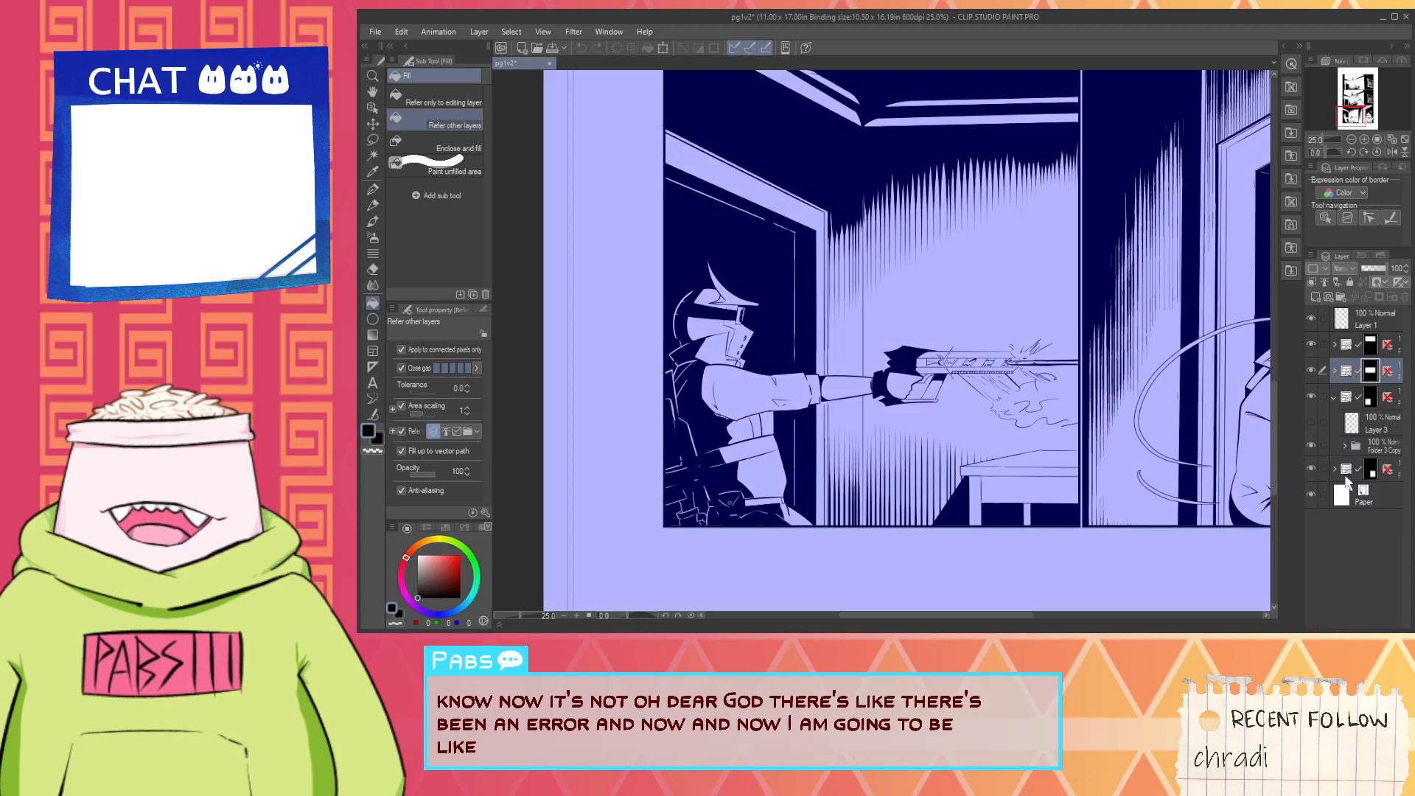
pyautogui.click(1380, 419)
pyautogui.scroll(2, 1203, 463)
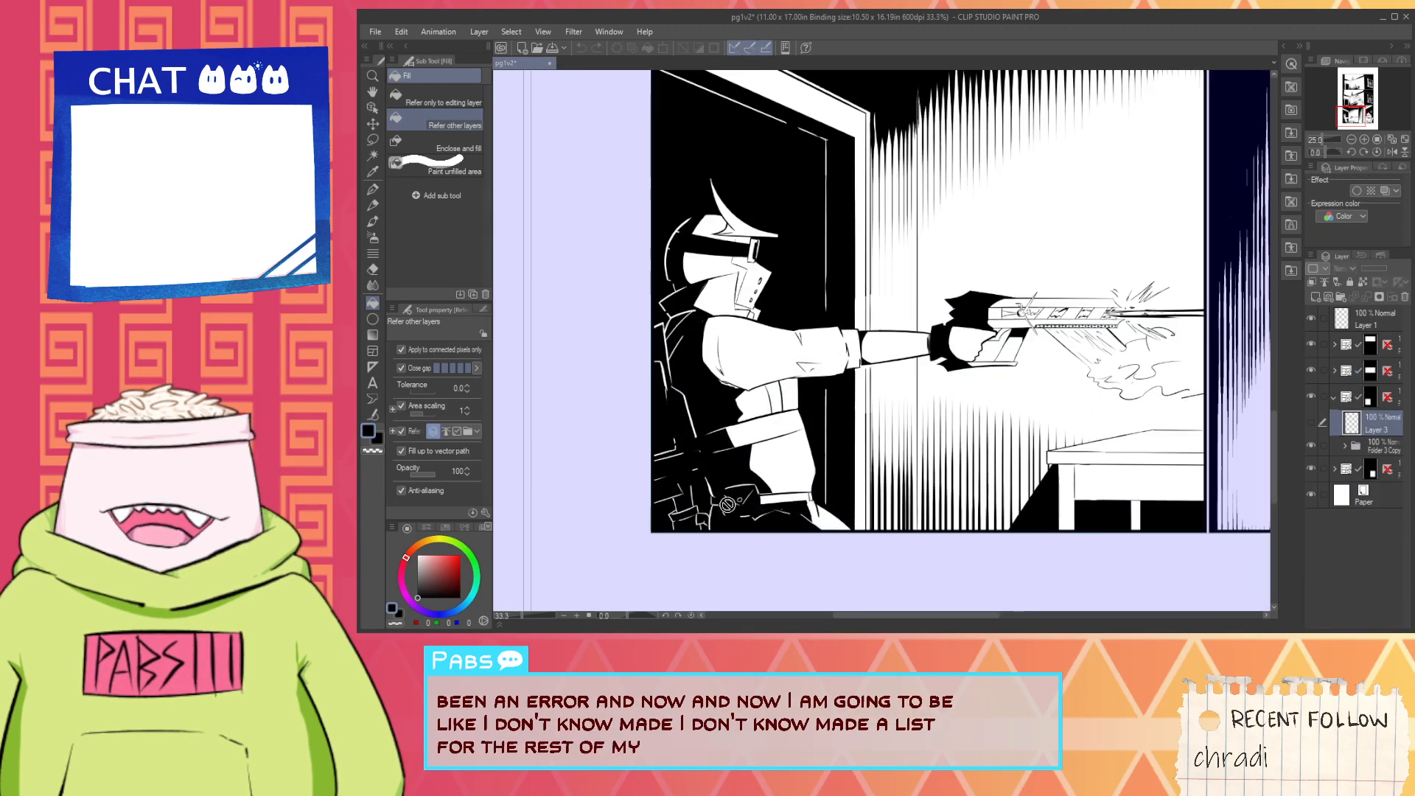
# - Expand Folder 3 Copy and select its bottommost layer for work on the armoured figure's torso
pyautogui.click(1345, 445)
pyautogui.scroll(-2, 1383, 551)
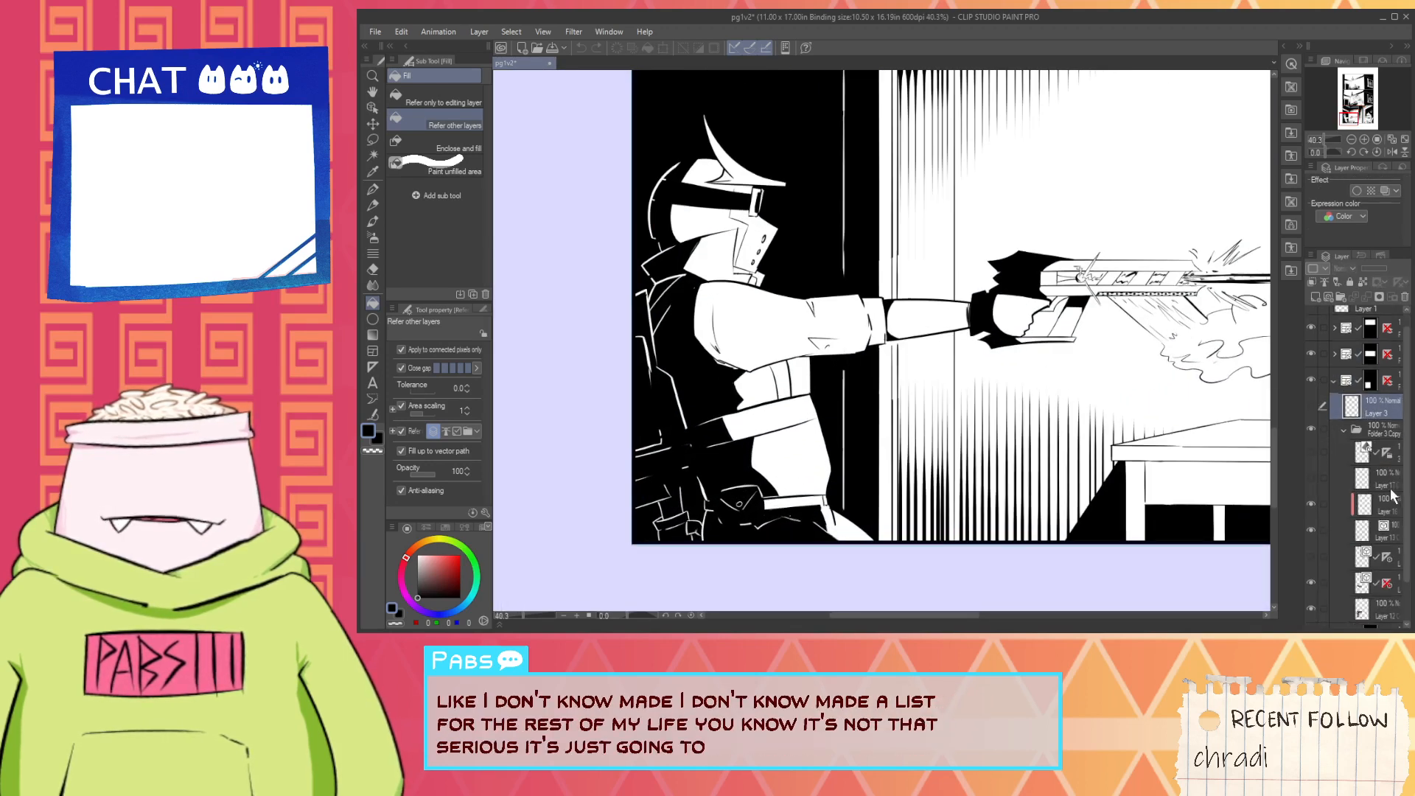
pyautogui.click(1384, 553)
pyautogui.press('space')
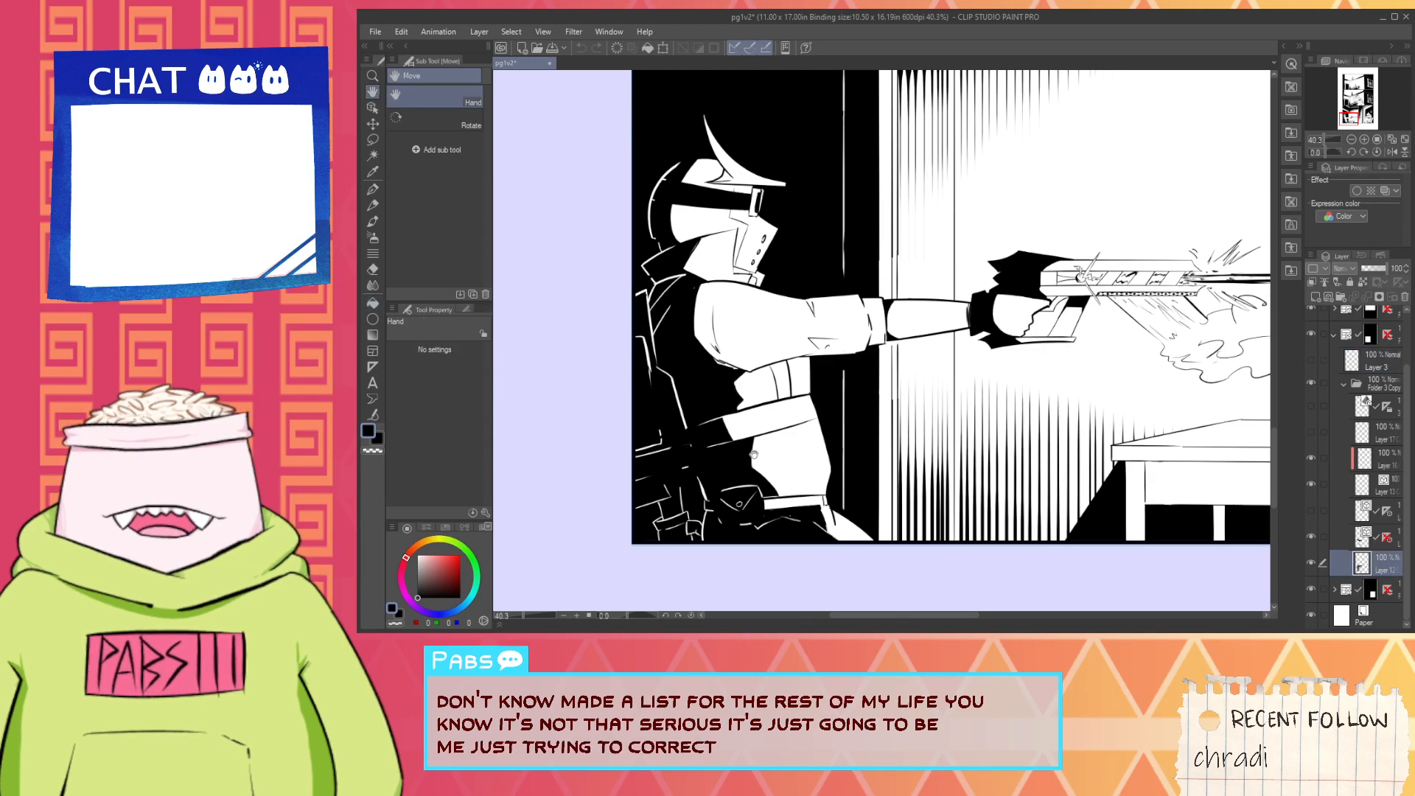
pyautogui.moveTo(754, 454); pyautogui.dragTo(901, 444)
pyautogui.scroll(2, 901, 445)
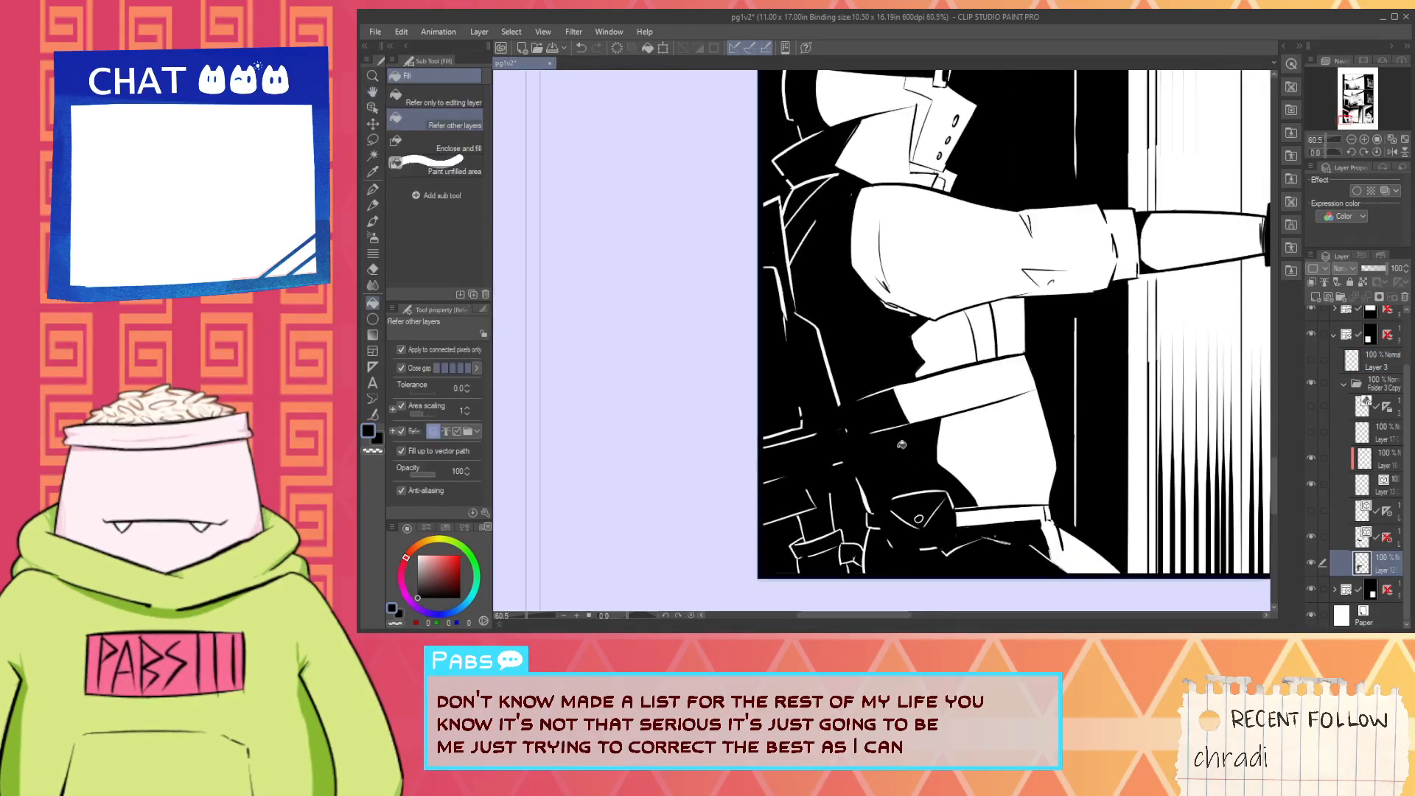
# - Ink short black hatch strokes with the G-pen across the figure's strap, where its black shading meets the white
pyautogui.press('i')
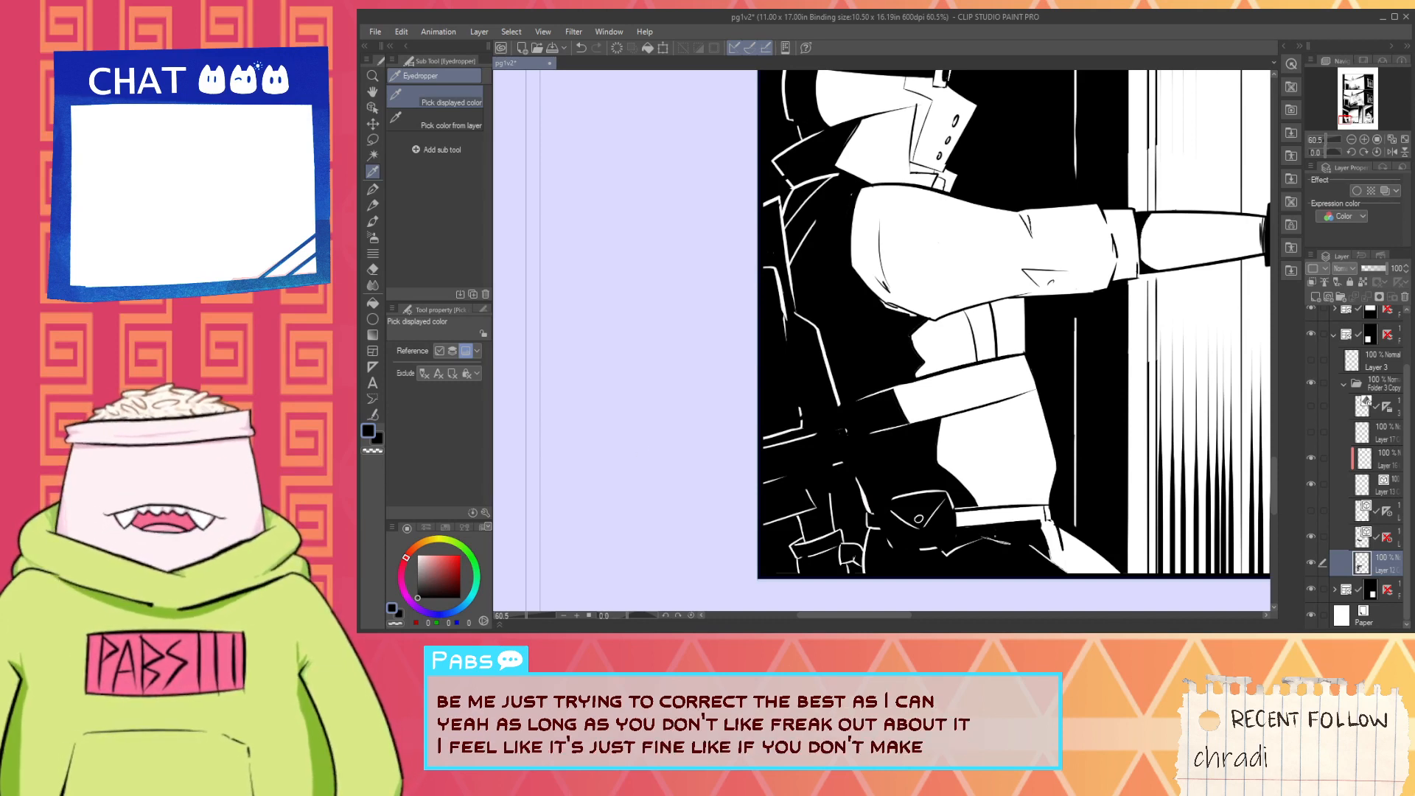
pyautogui.press('h')
pyautogui.scroll(3, 694, 382)
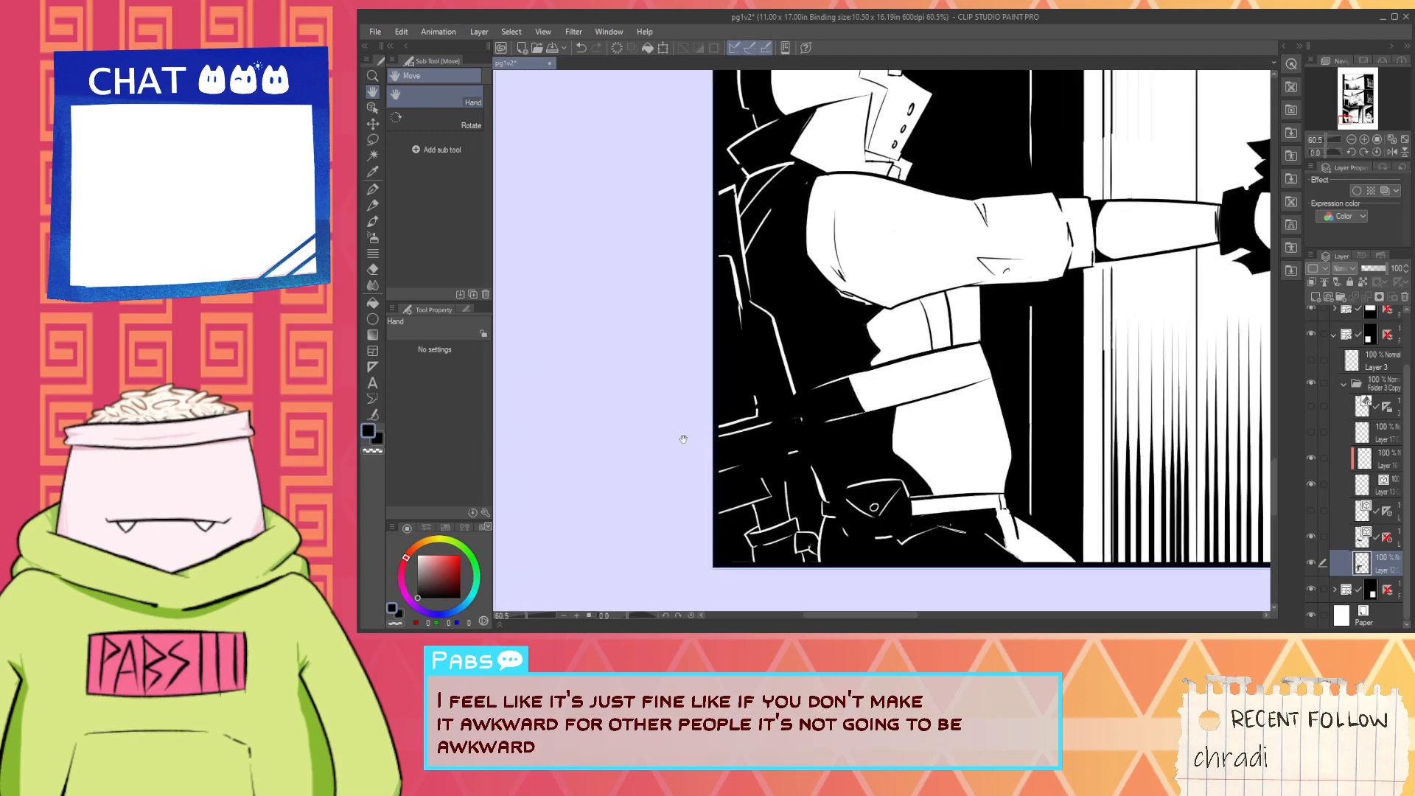
pyautogui.scroll(1, 695, 383)
pyautogui.press('p')
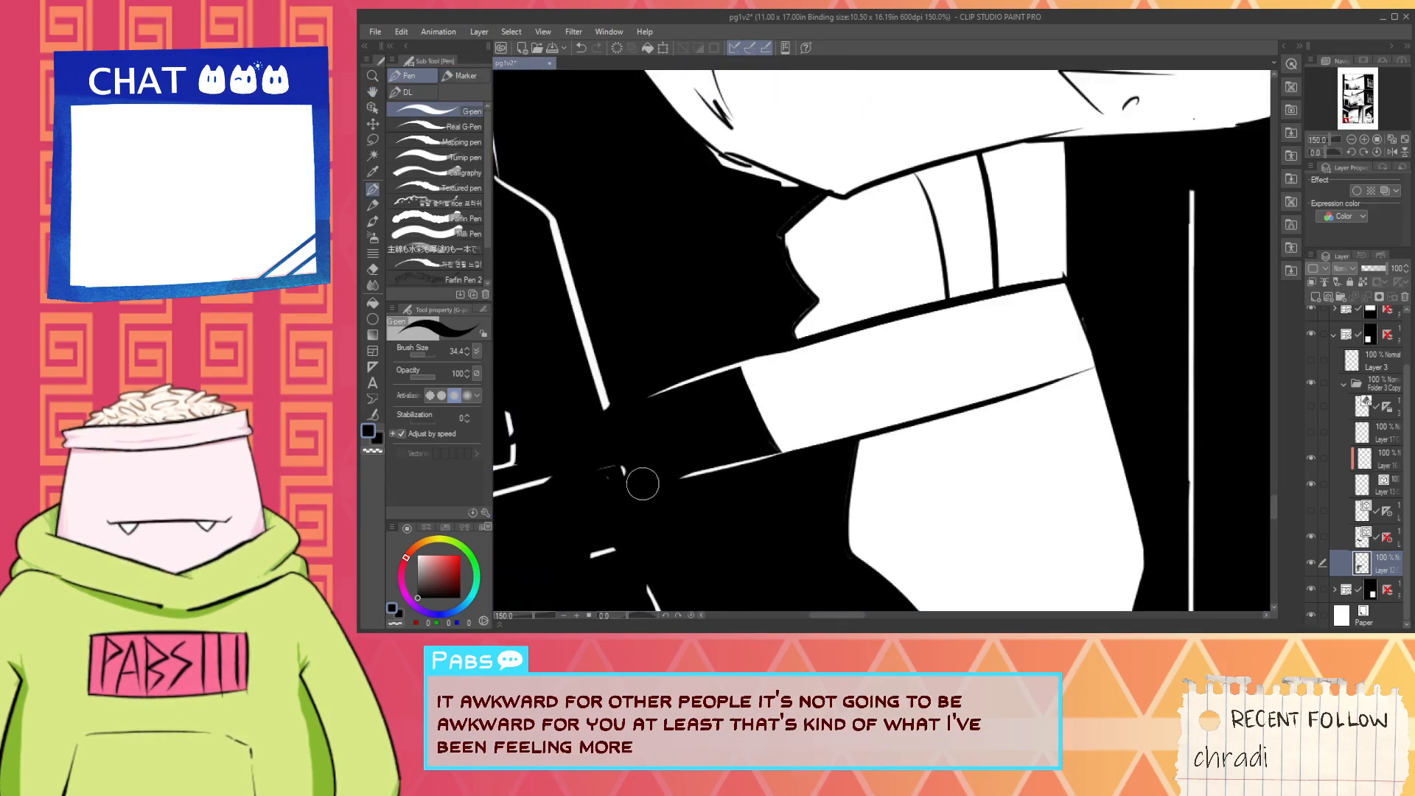
pyautogui.moveTo(756, 378); pyautogui.dragTo(787, 448)
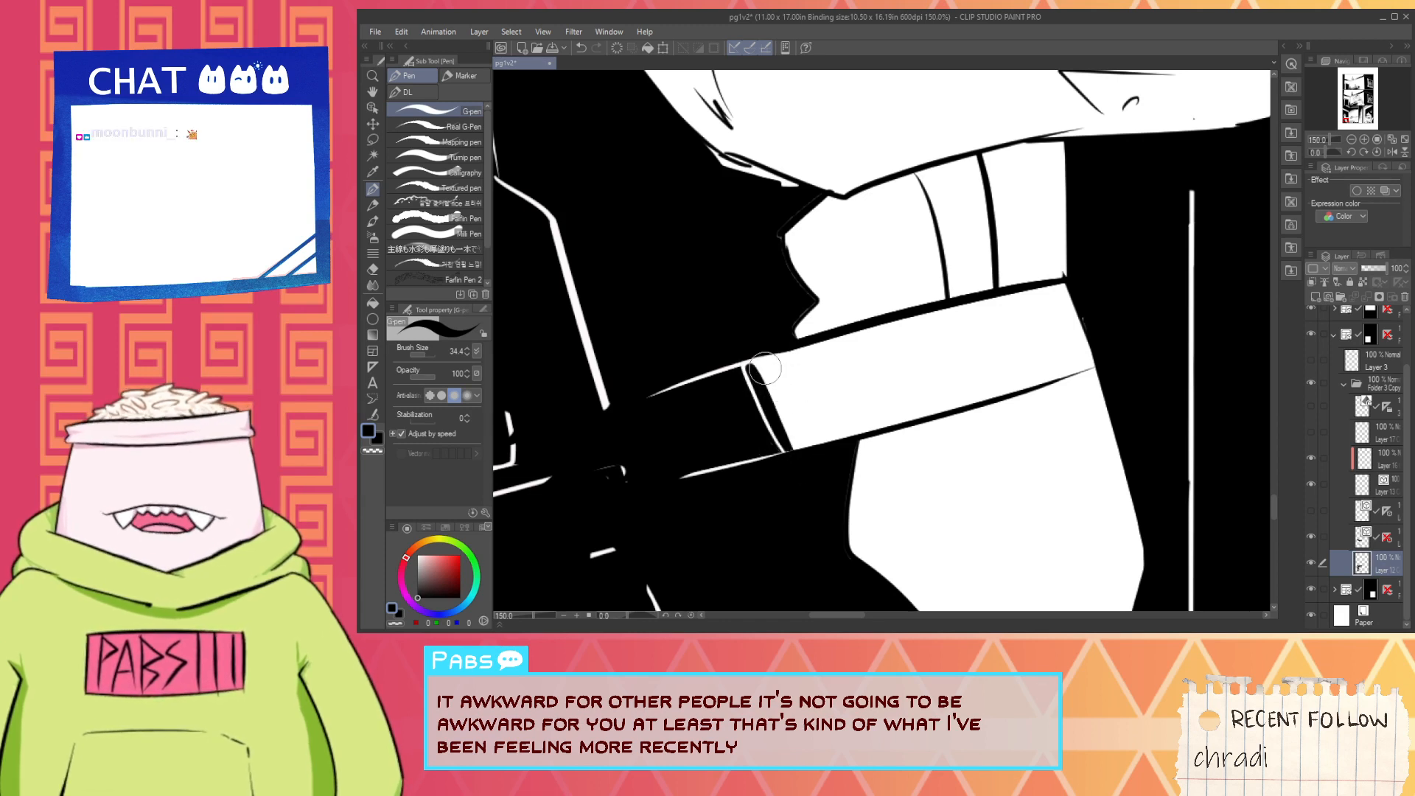
pyautogui.moveTo(766, 366); pyautogui.dragTo(802, 447)
pyautogui.hotkey('ctrl', 'z')
pyautogui.hotkey('ctrl', 'z')
pyautogui.moveTo(764, 366); pyautogui.dragTo(792, 447)
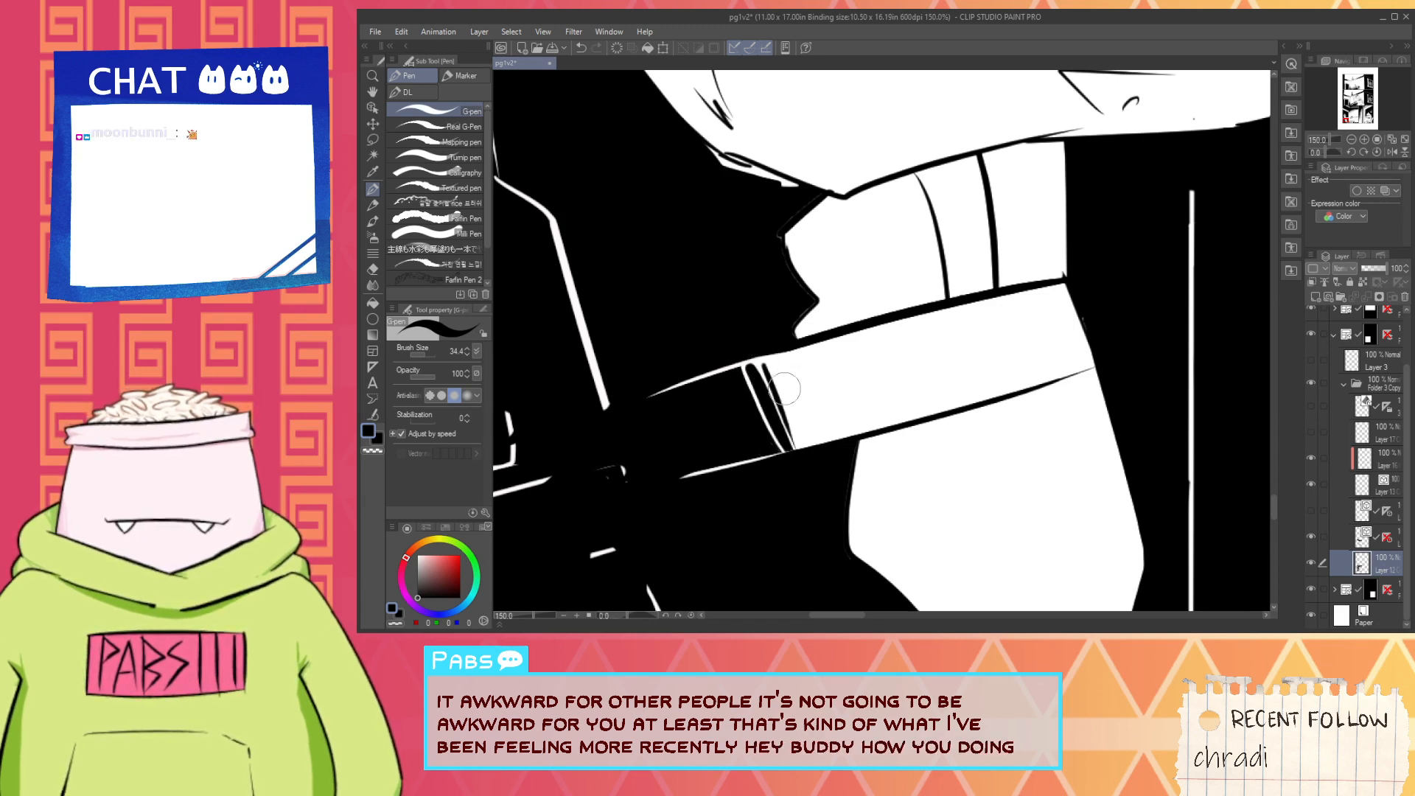
# - Clean up the jagged edge of the white cloth under the arm and black out the stray white marks beneath the sleeve
pyautogui.scroll(-1, 824, 435)
pyautogui.scroll(2, 810, 345)
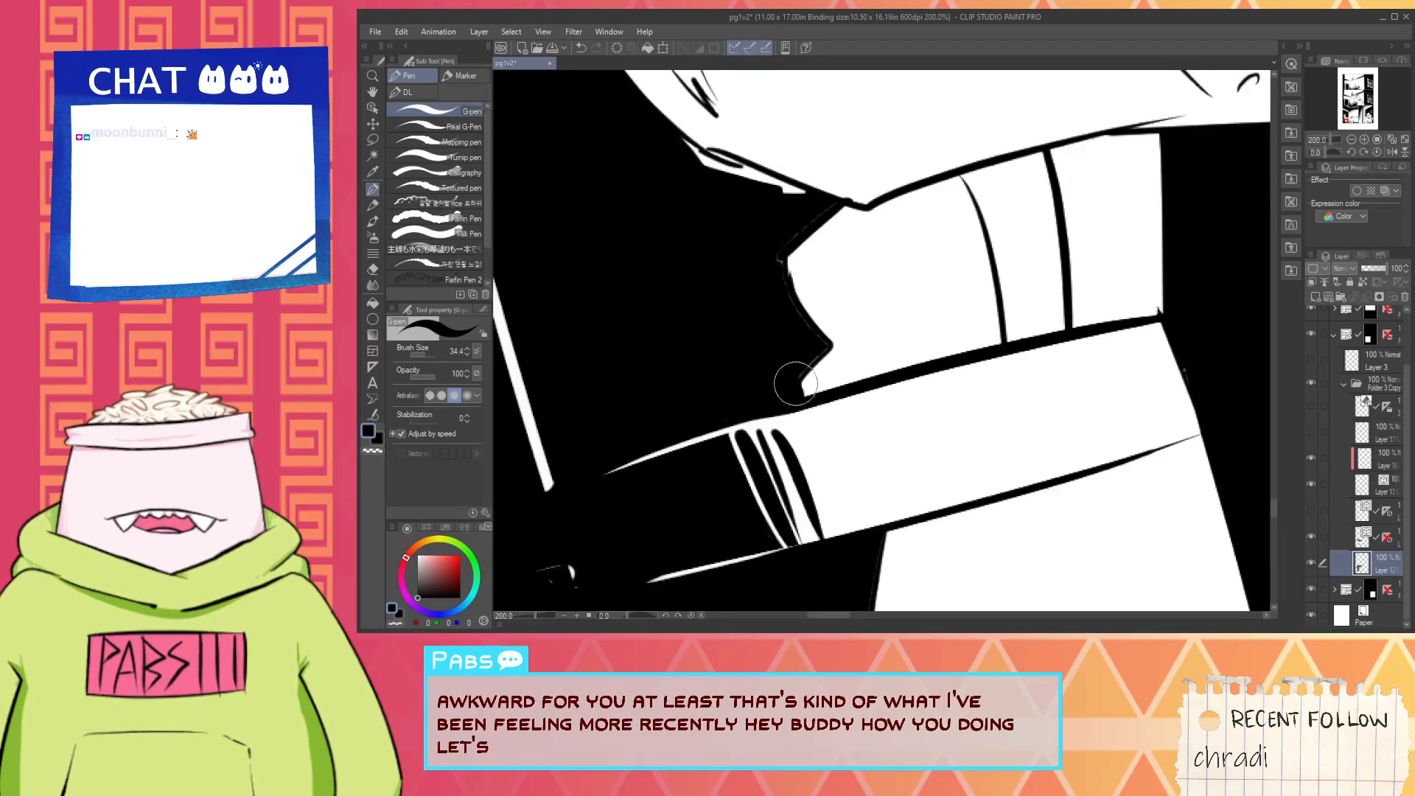
pyautogui.moveTo(798, 385)
pyautogui.mouseDown()
pyautogui.moveTo(826, 343)
pyautogui.moveTo(775, 285)
pyautogui.mouseUp()
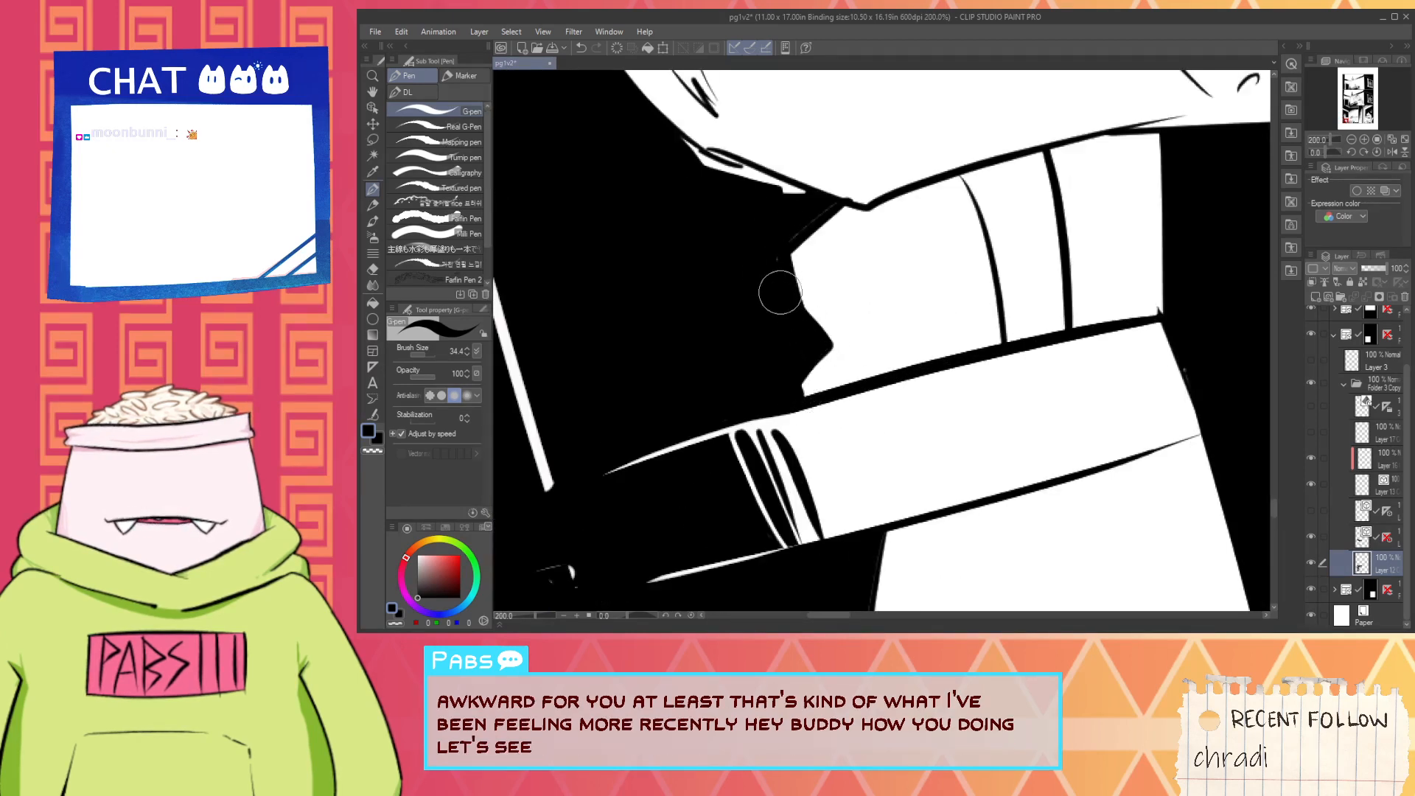
pyautogui.moveTo(796, 214); pyautogui.dragTo(825, 316)
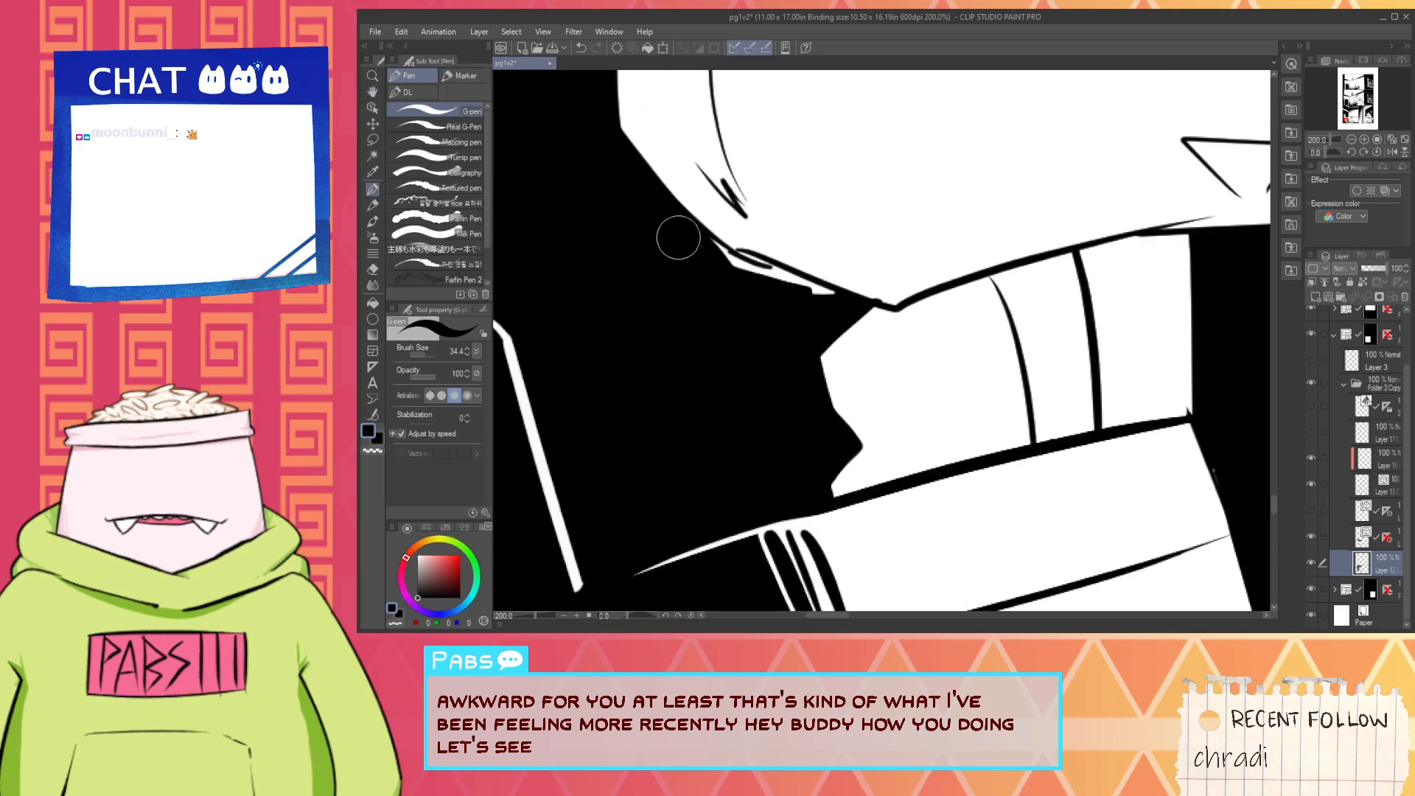
pyautogui.moveTo(697, 242)
pyautogui.mouseDown()
pyautogui.moveTo(804, 302)
pyautogui.moveTo(802, 289)
pyautogui.mouseUp()
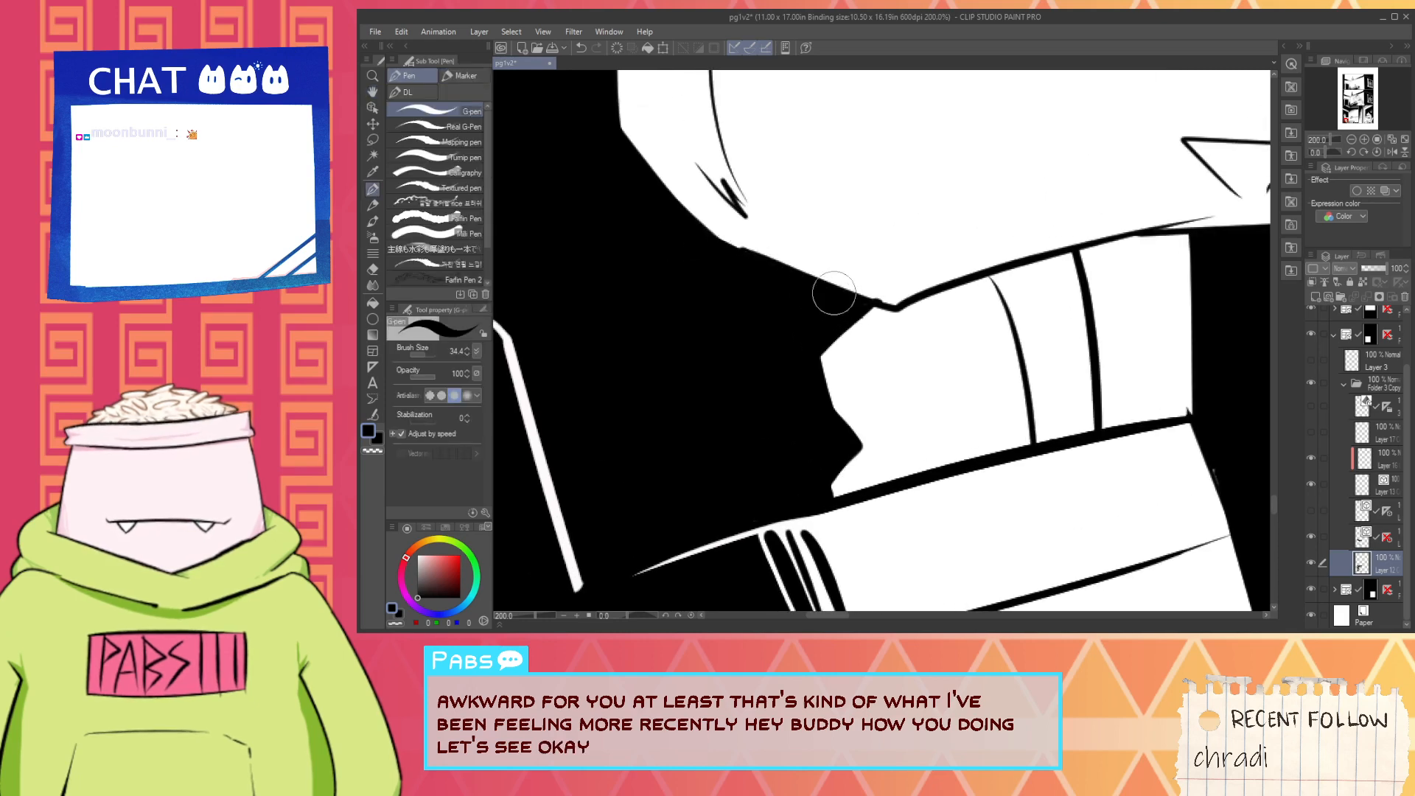
# - Close the gap in the collar's white outline behind the neck with a white G-pen on the red-marked layer
pyautogui.press('x')
pyautogui.scroll(-4, 874, 296)
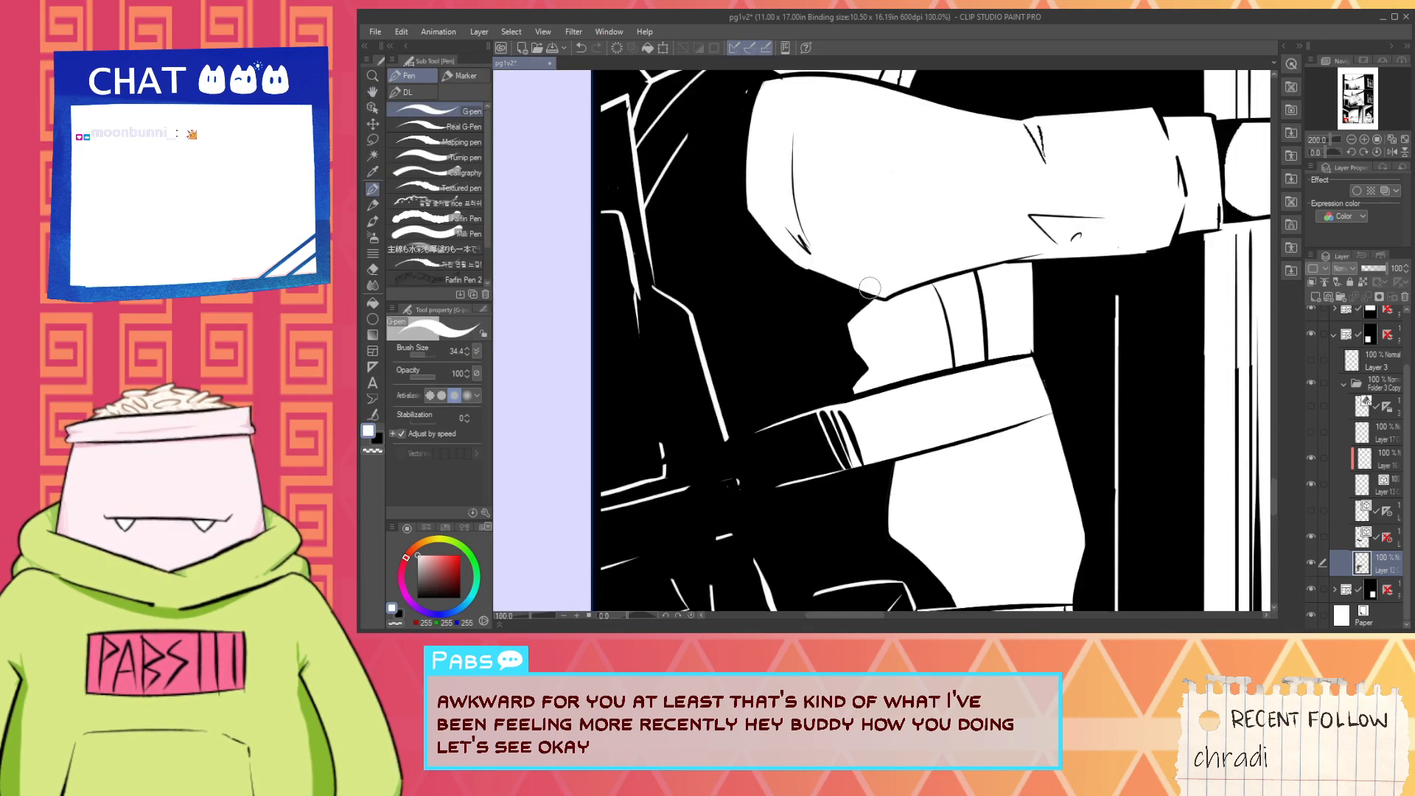
pyautogui.moveTo(773, 167); pyautogui.dragTo(675, 318)
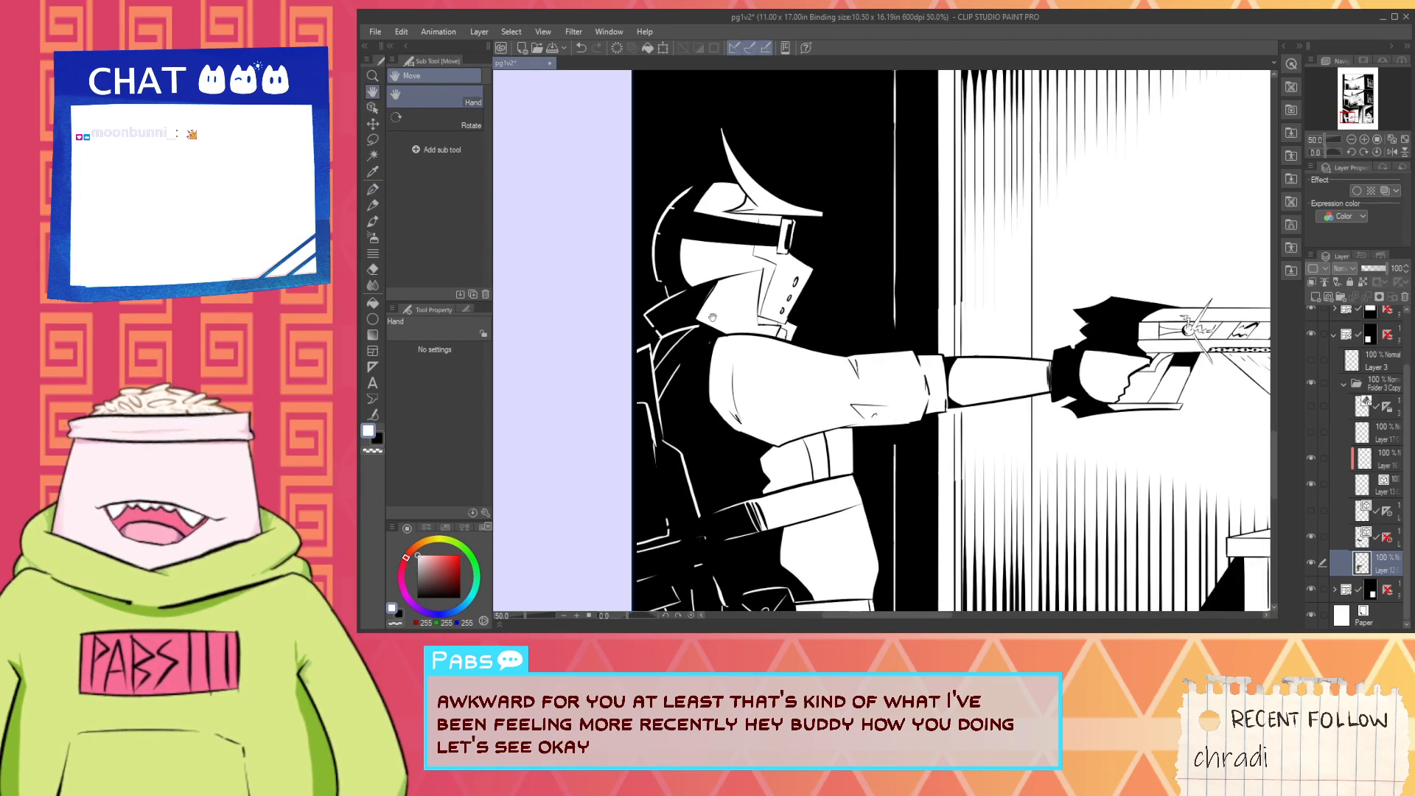
pyautogui.scroll(5, 675, 317)
pyautogui.press('x')
pyautogui.press('p')
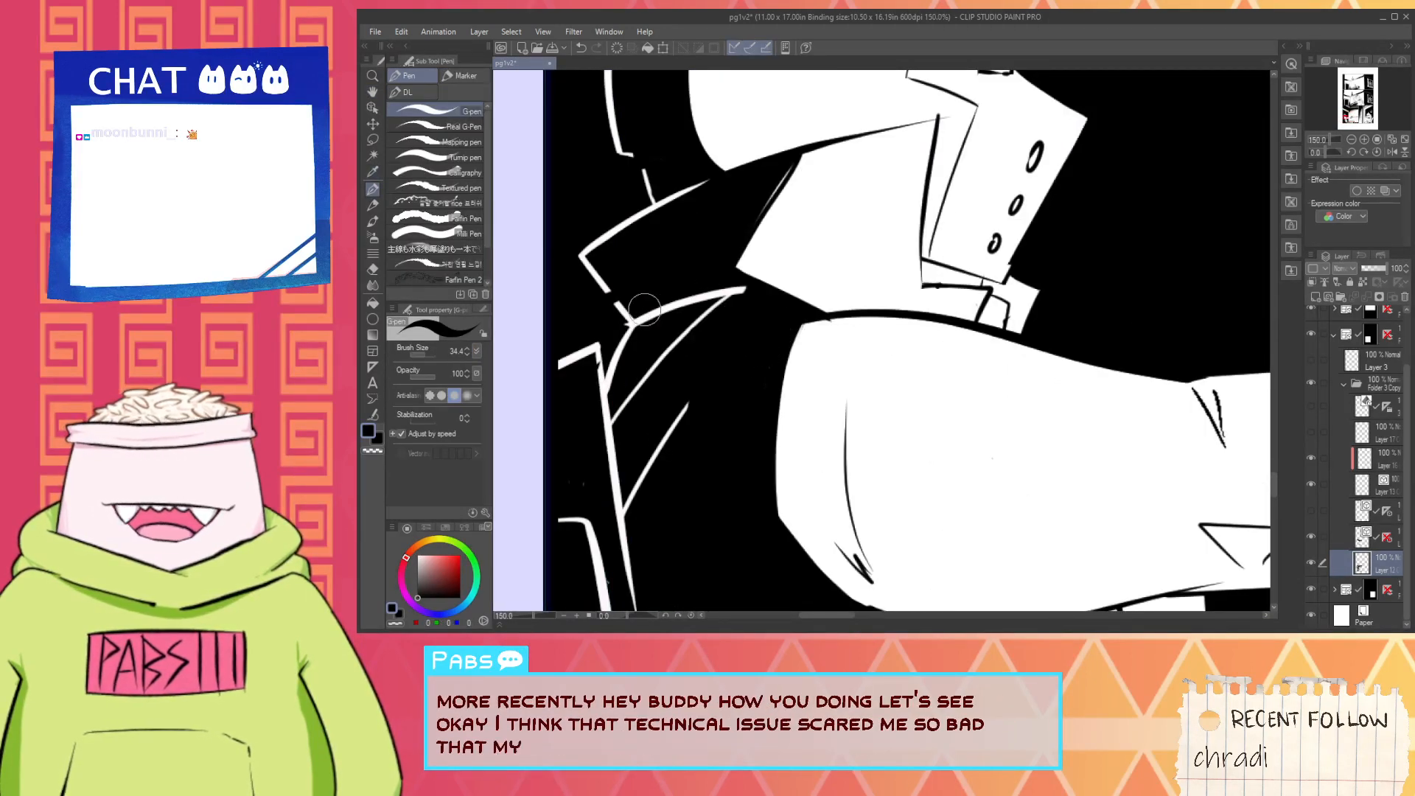
pyautogui.moveTo(727, 248); pyautogui.dragTo(752, 325)
pyautogui.press('i')
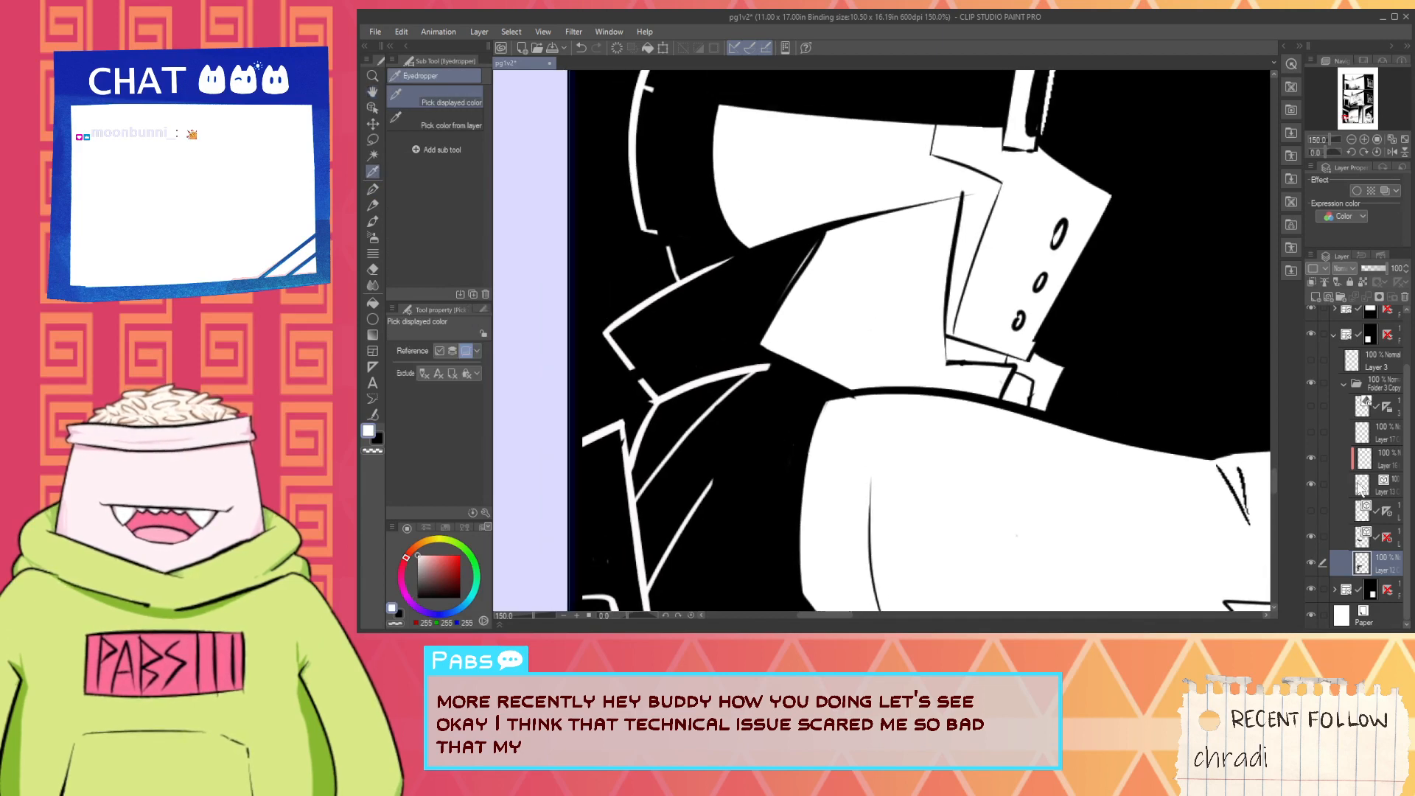
pyautogui.click(1389, 463)
pyautogui.press('p')
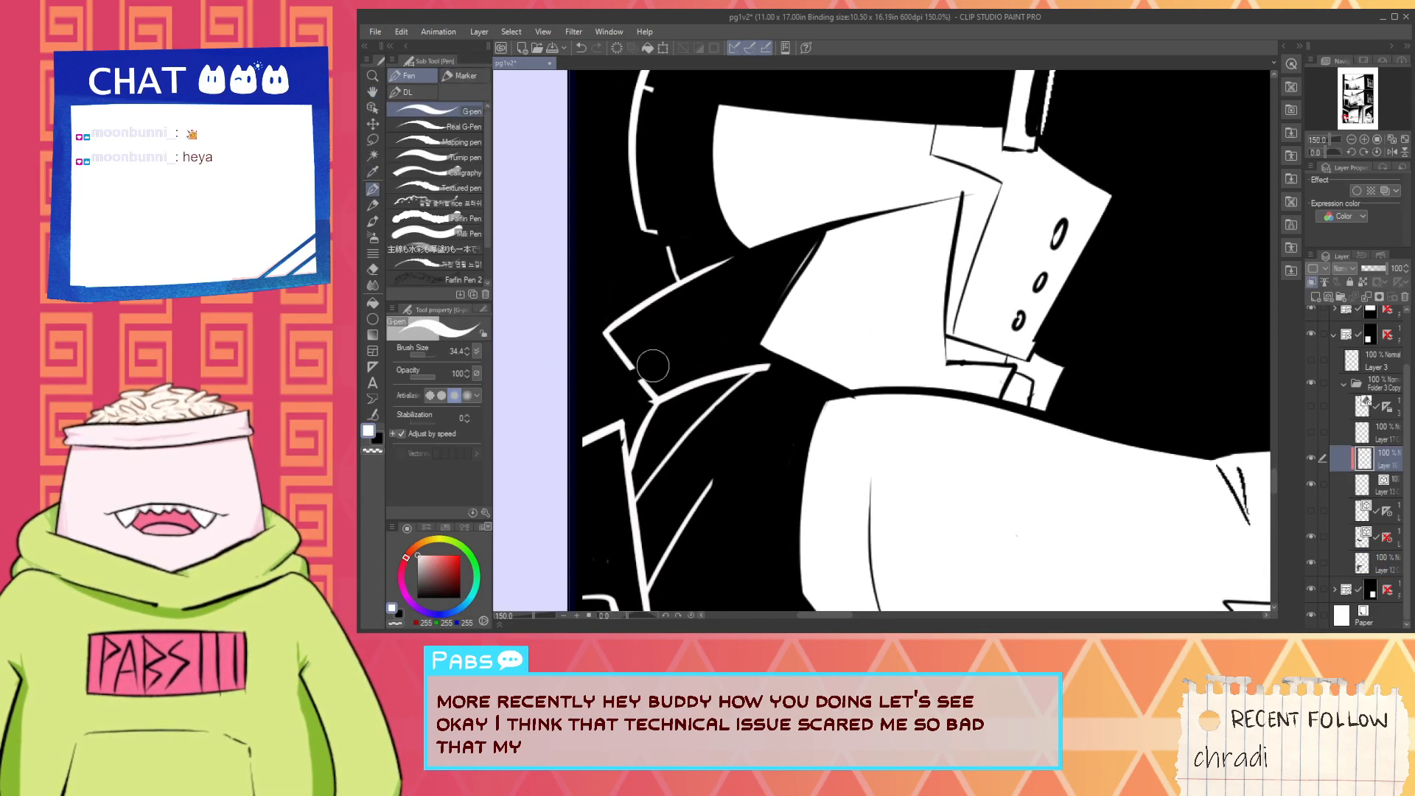
pyautogui.scroll(1, 634, 394)
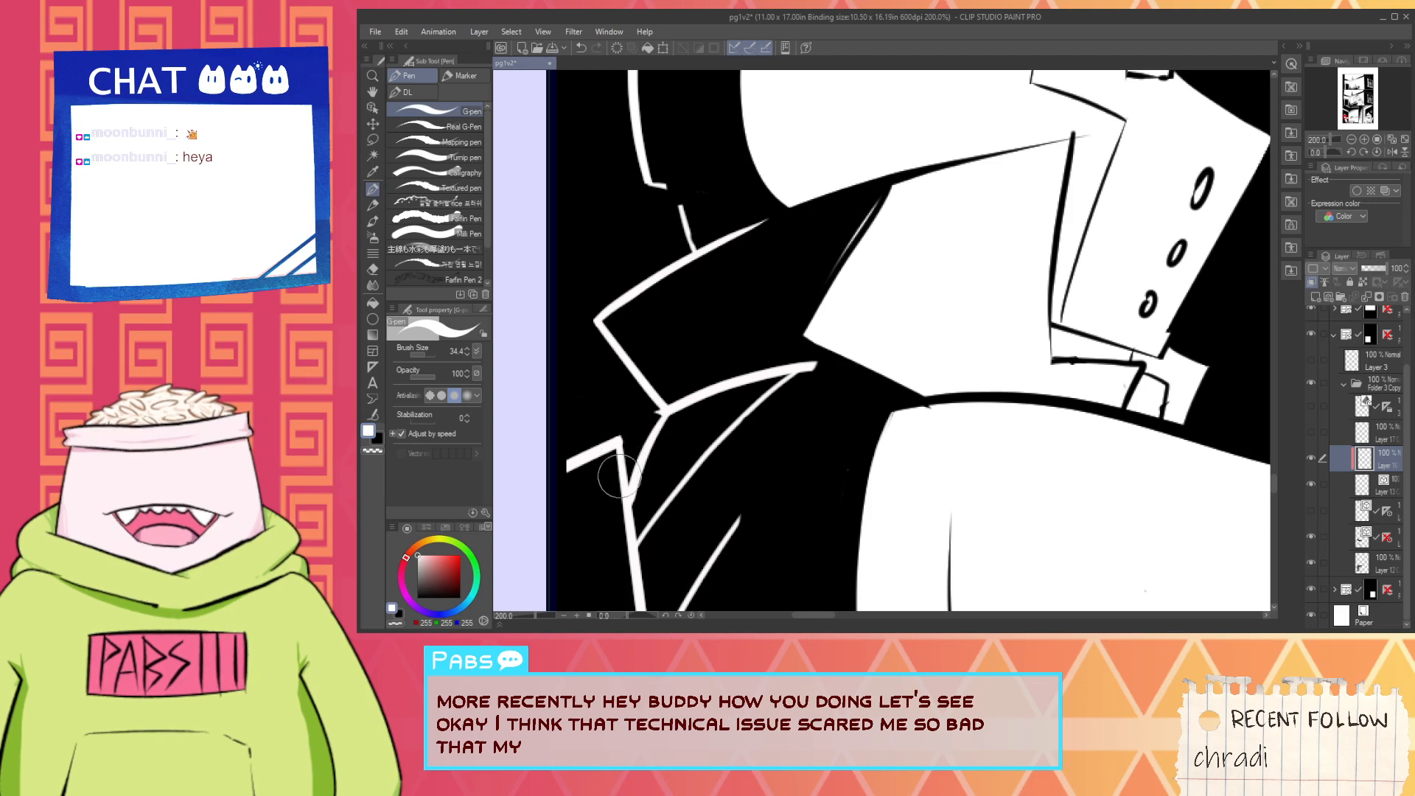
# - Select the vector layer below and use the Vector eraser to trim the line ends at the collar corner
pyautogui.click(1376, 486)
pyautogui.press('e')
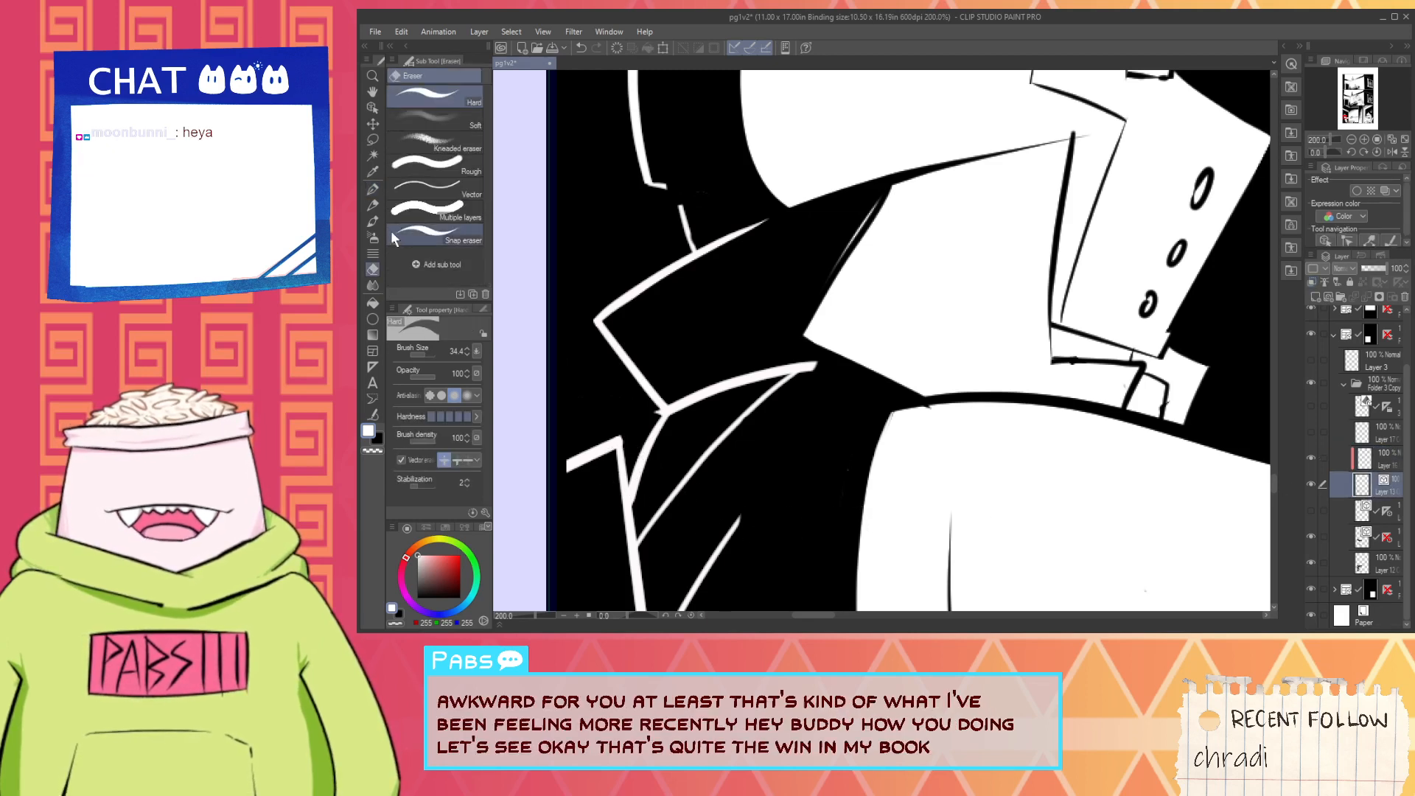
pyautogui.click(431, 186)
pyautogui.scroll(3, 637, 383)
pyautogui.scroll(-3, 637, 383)
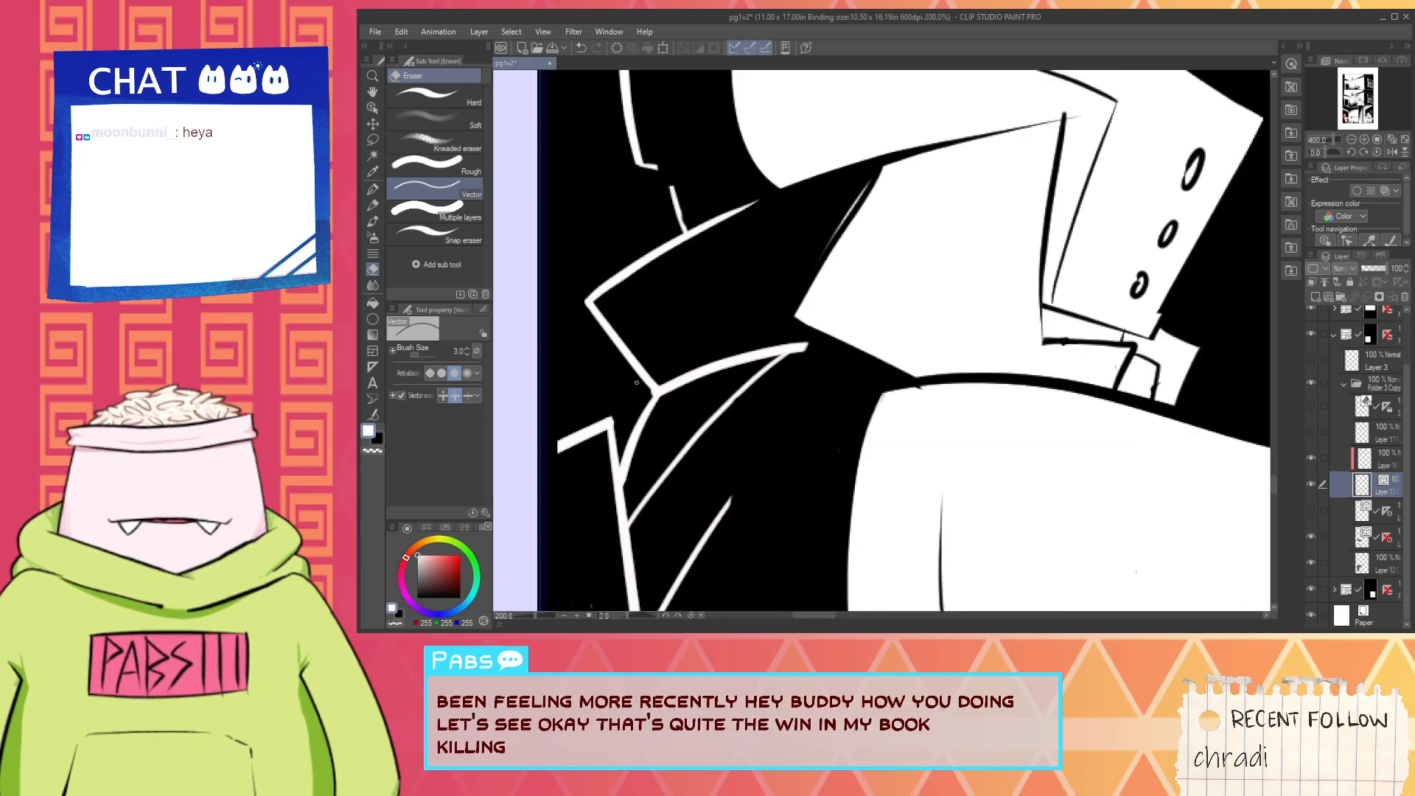
pyautogui.scroll(-4, 637, 383)
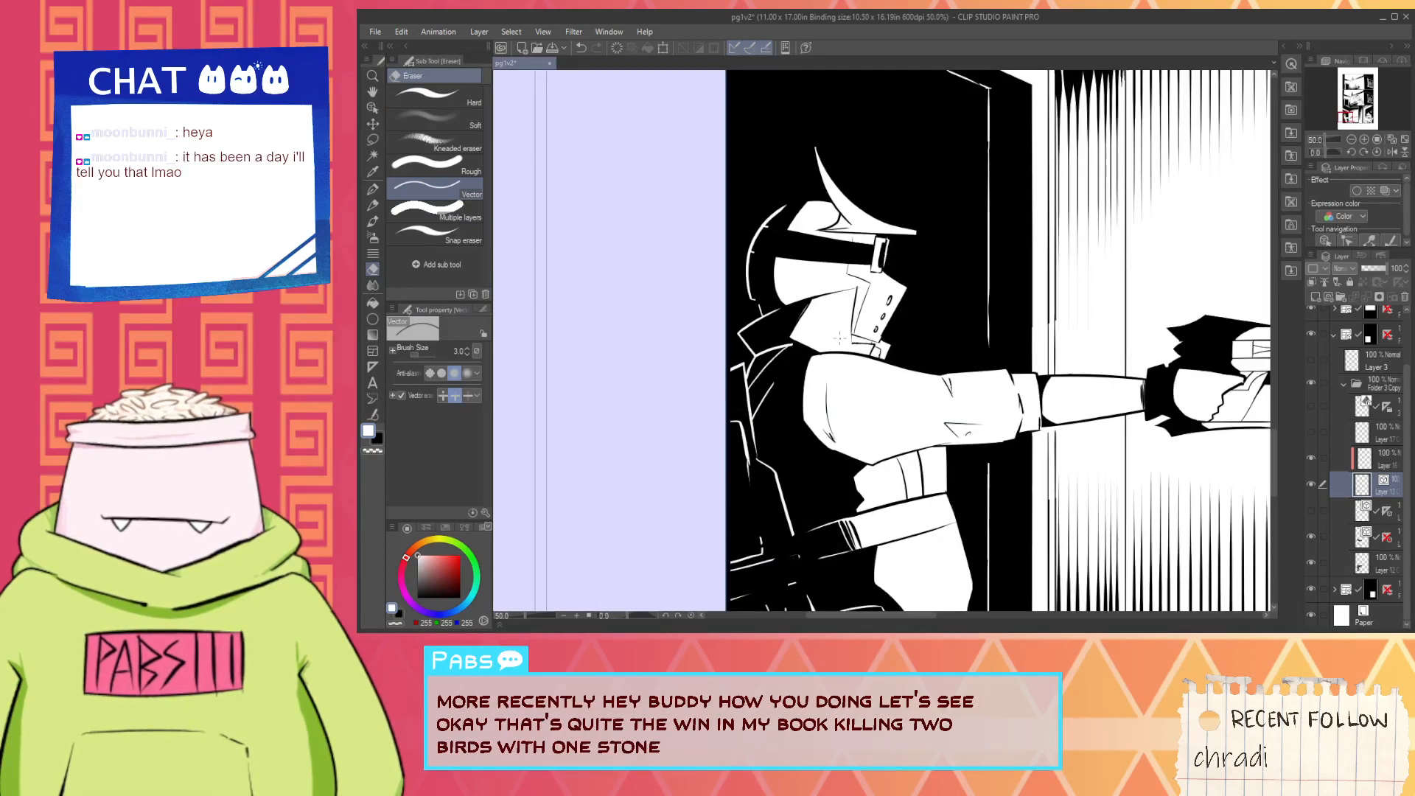
# - Select the inked artwork layer two entries below and redraw a black hatch stroke across the figure's strap with the G-pen
pyautogui.press('space')
pyautogui.moveTo(999, 329); pyautogui.dragTo(864, 297)
pyautogui.scroll(-2, 874, 313)
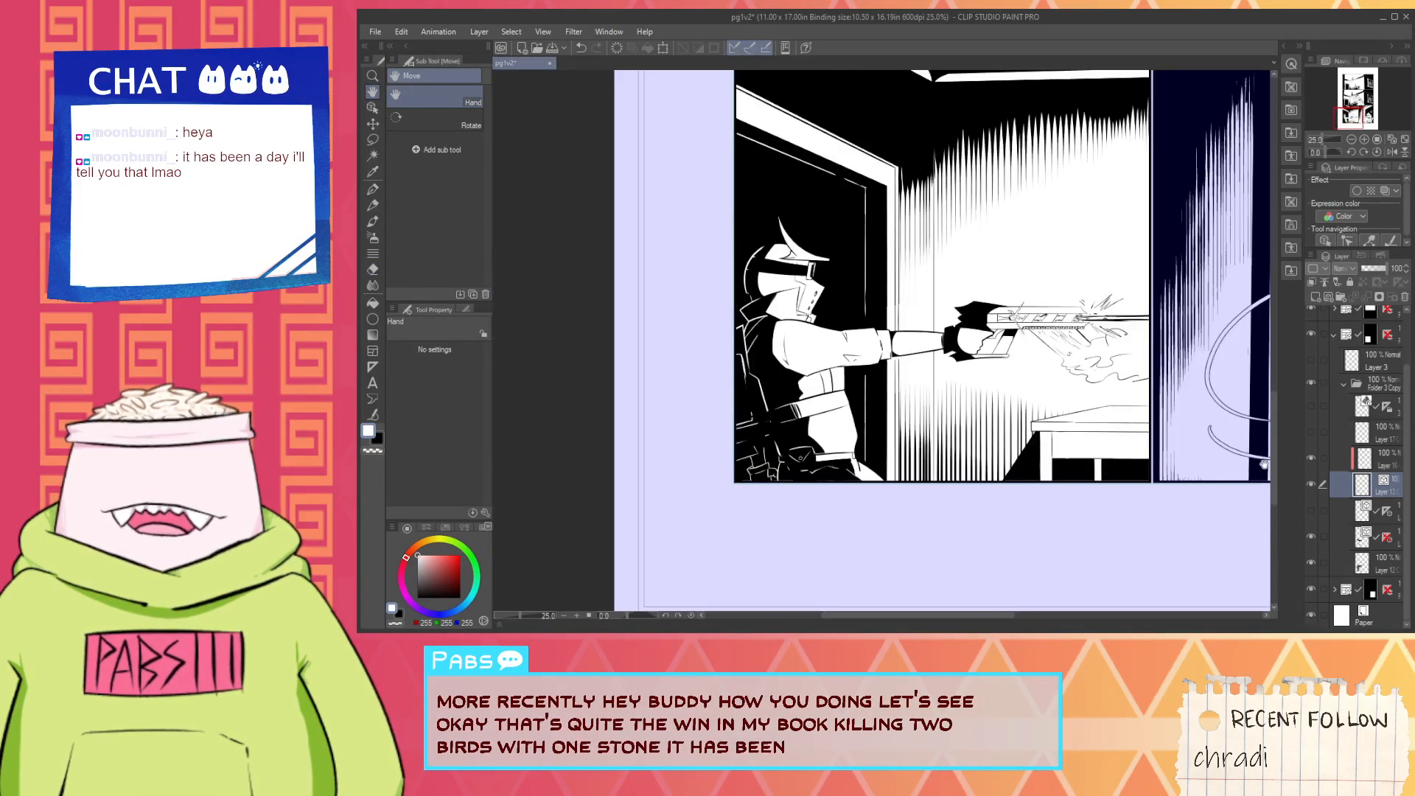
pyautogui.moveTo(816, 413); pyautogui.dragTo(977, 424)
pyautogui.scroll(2, 976, 424)
pyautogui.press('alt')
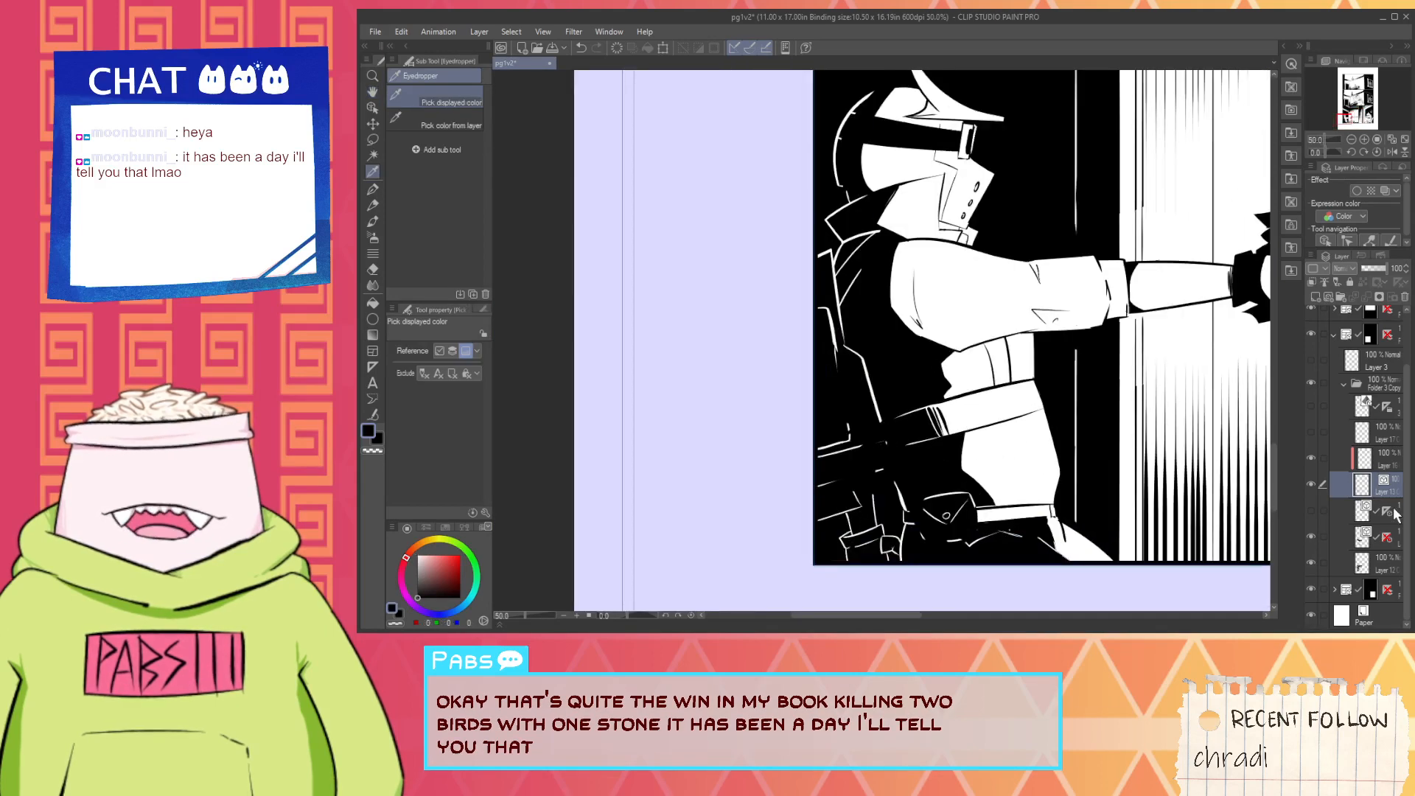
pyautogui.click(1390, 546)
pyautogui.scroll(1, 976, 432)
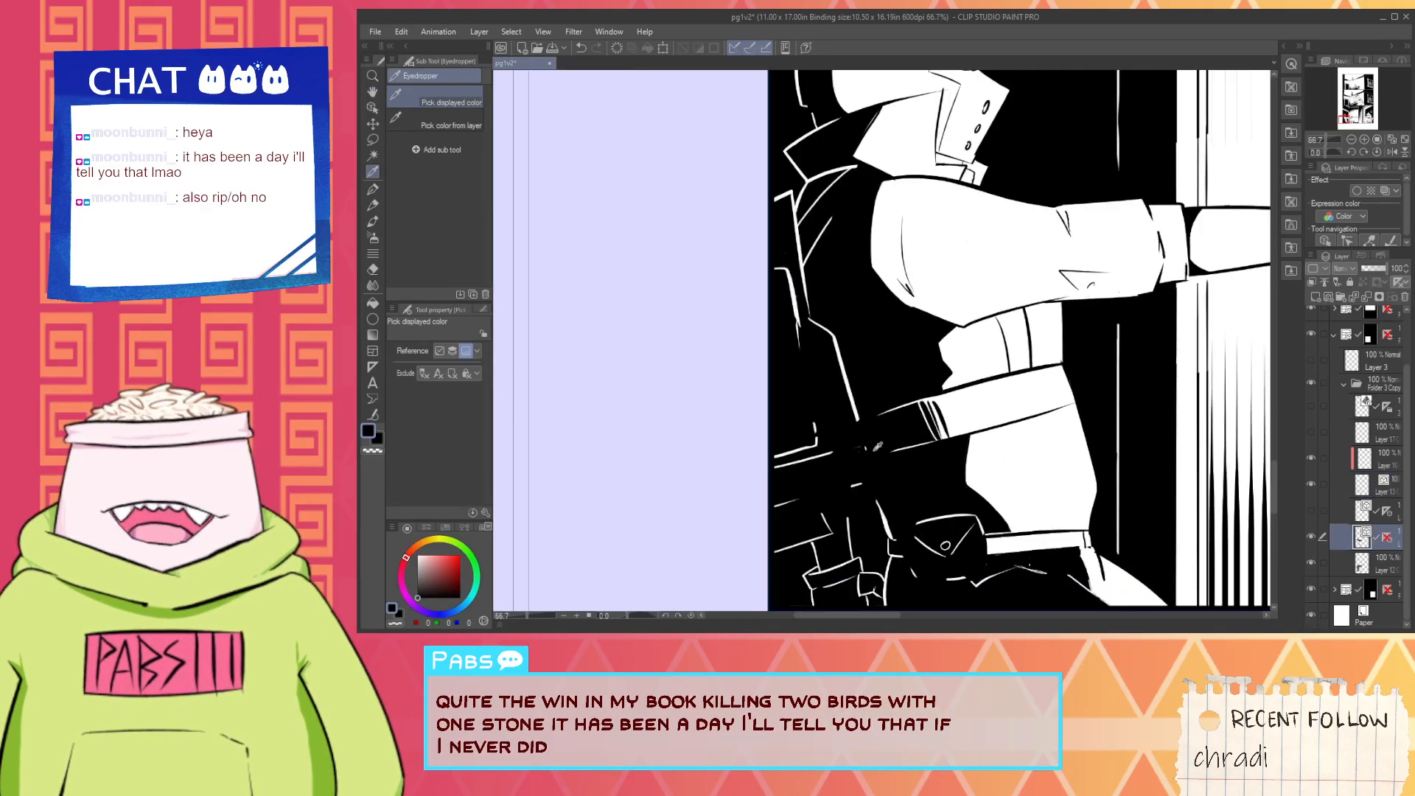
pyautogui.scroll(1, 977, 433)
pyautogui.press('p')
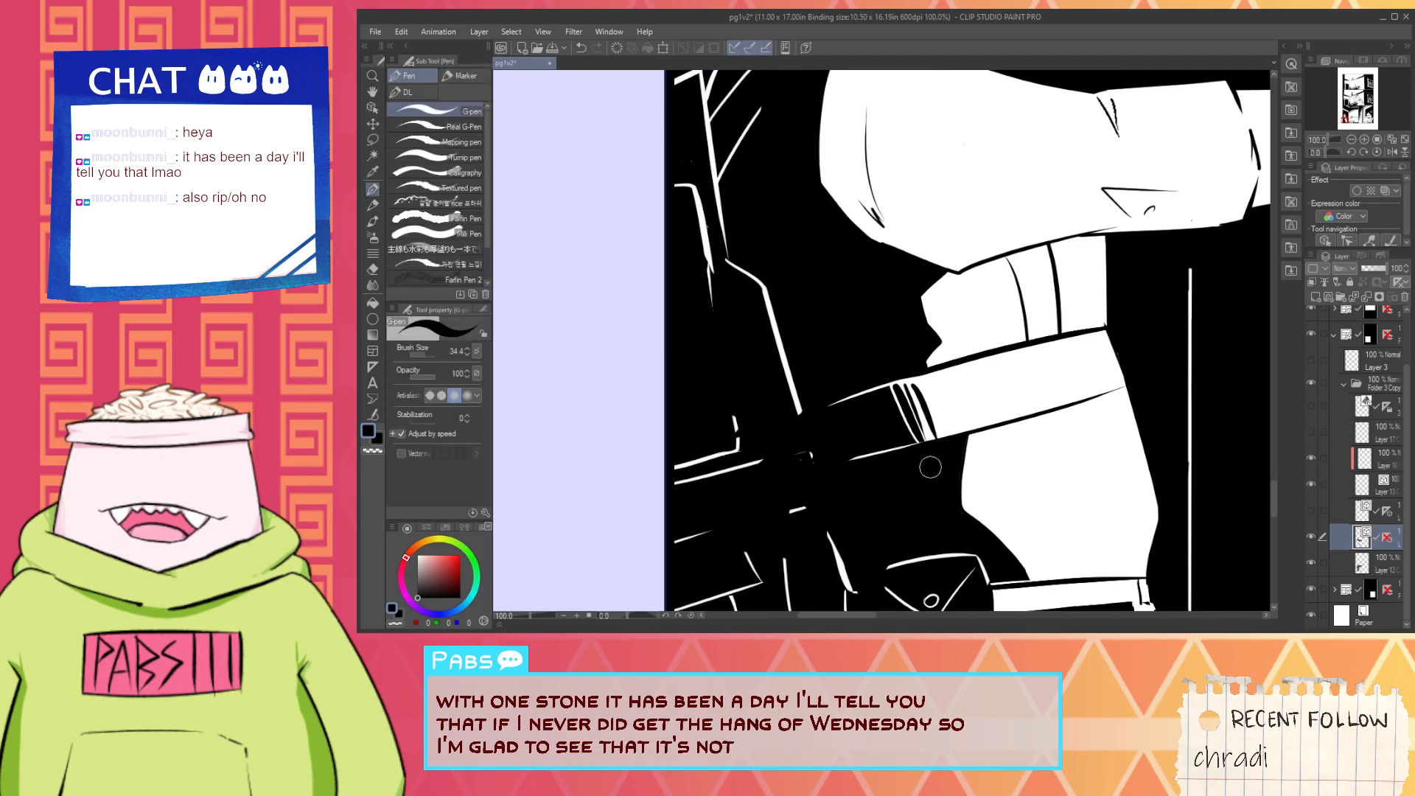
pyautogui.scroll(2, 914, 412)
pyautogui.moveTo(904, 372); pyautogui.dragTo(943, 447)
pyautogui.hotkey('ctrl', 'z')
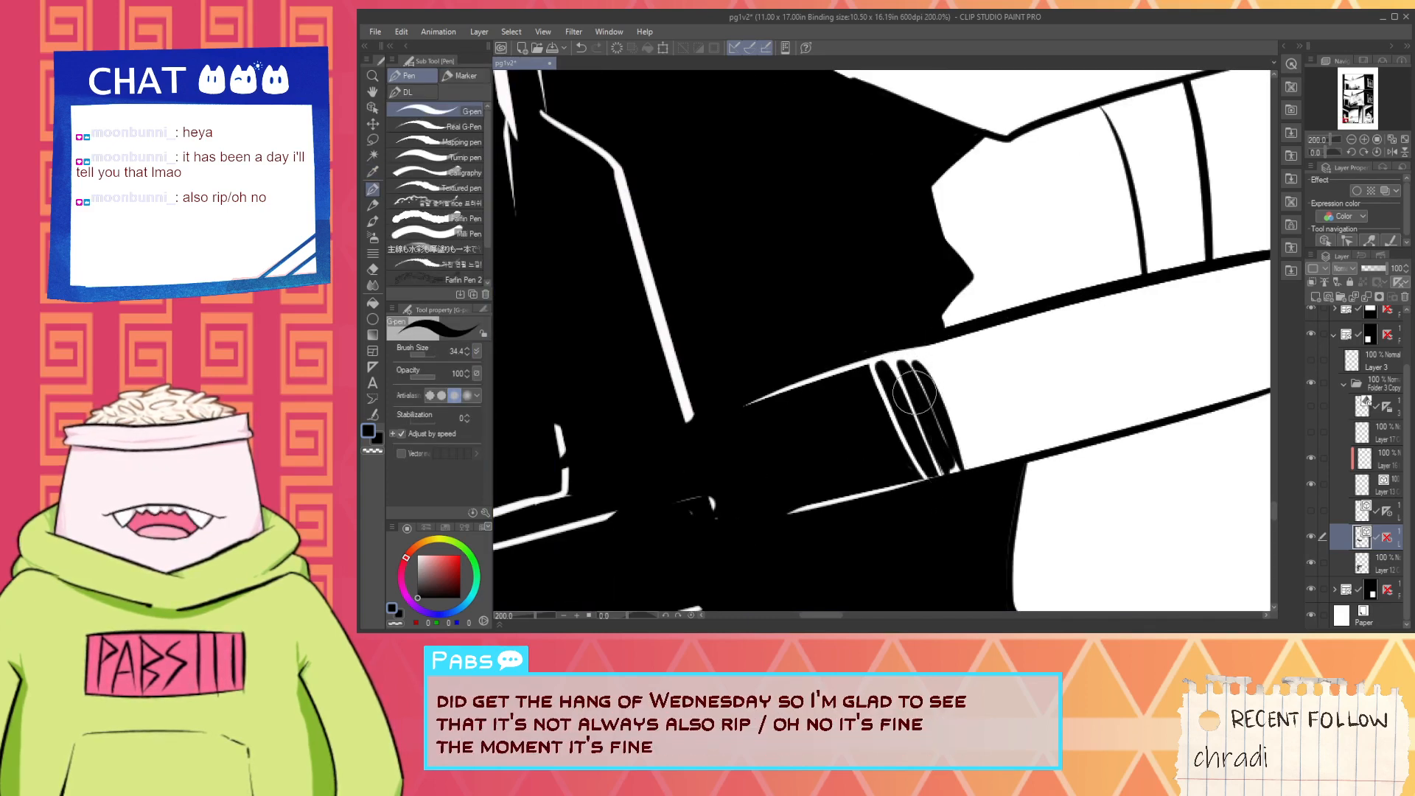
pyautogui.hotkey('ctrl', 'z')
pyautogui.moveTo(900, 361); pyautogui.dragTo(940, 451)
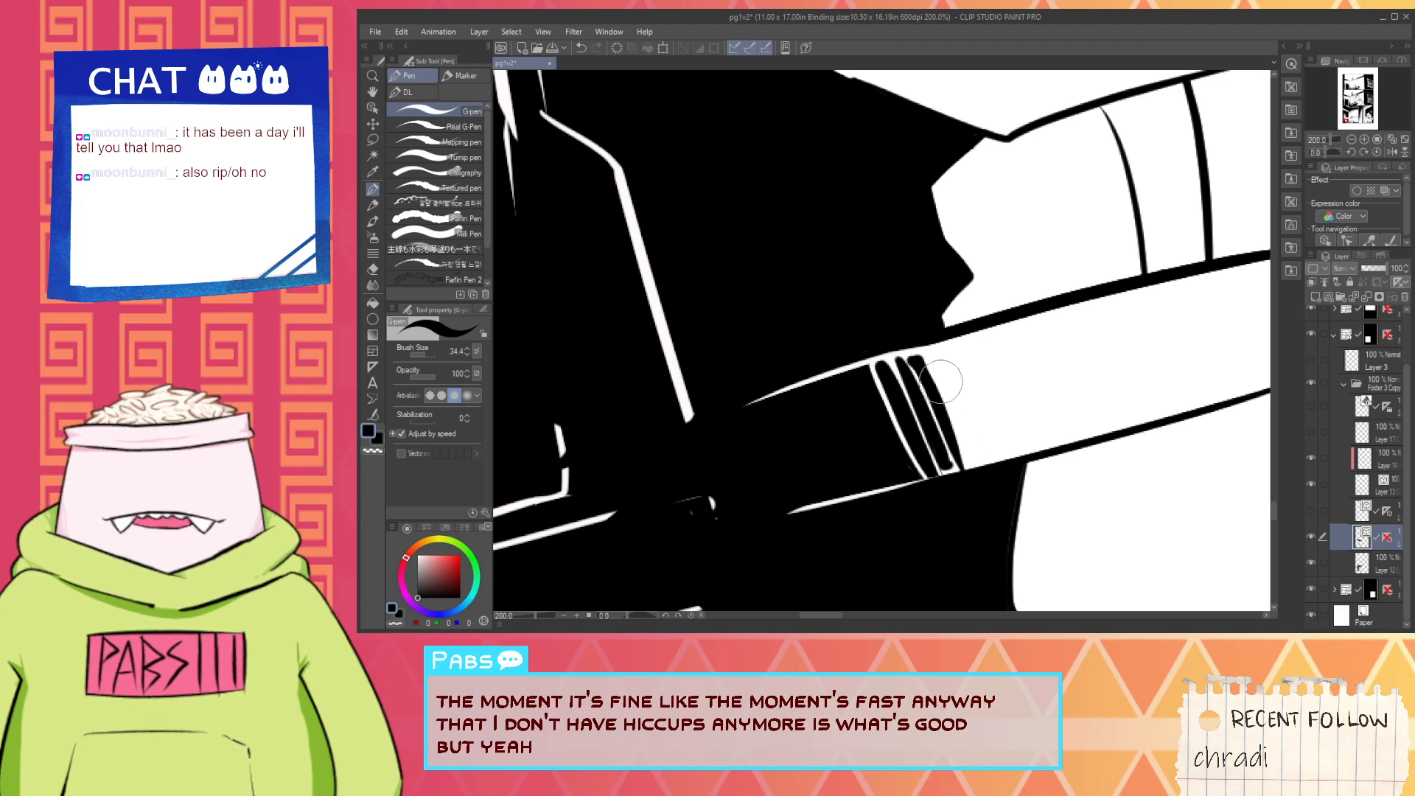
# - Add another black hatch stroke beside the existing ones, towards the white part of the strap
pyautogui.moveTo(931, 353); pyautogui.dragTo(972, 451)
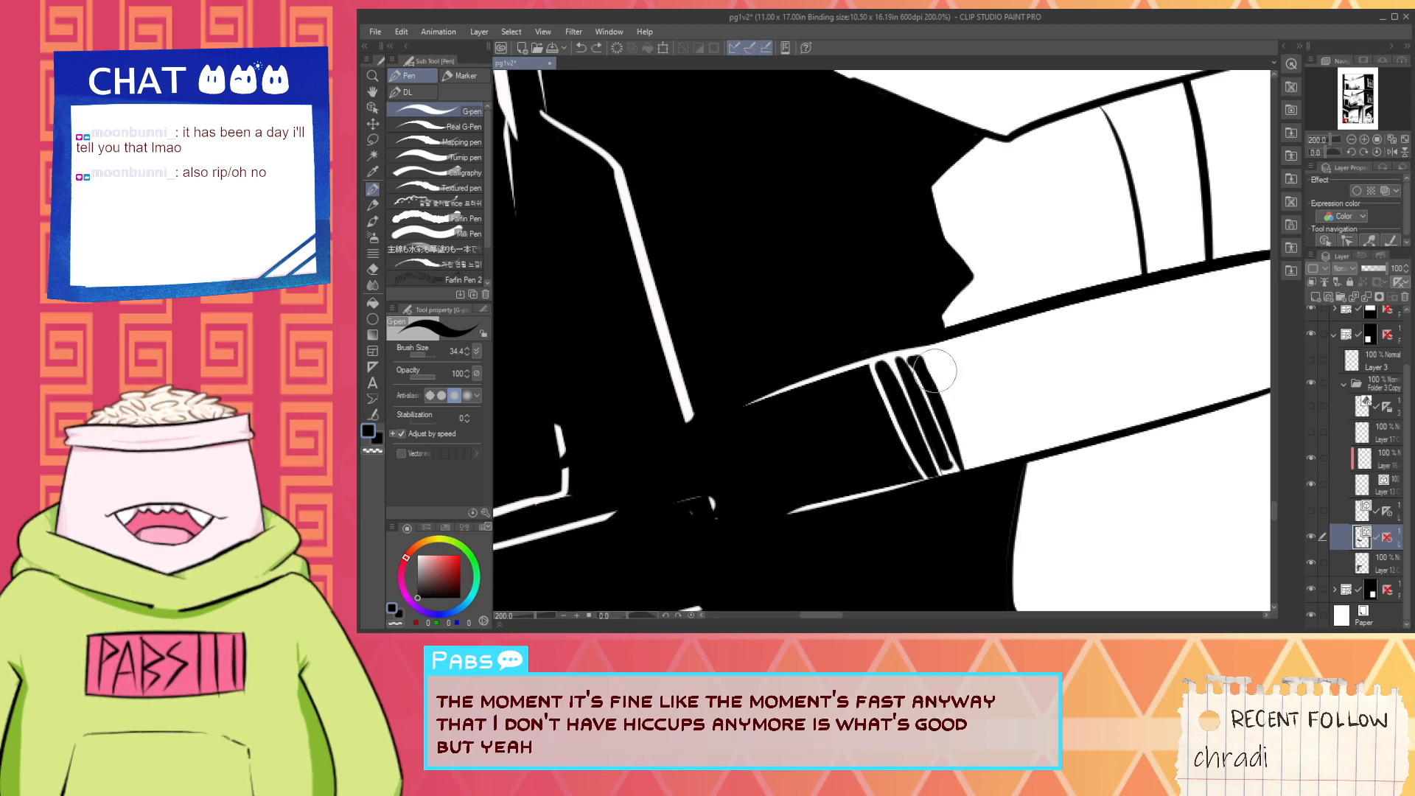
pyautogui.moveTo(930, 355); pyautogui.dragTo(970, 463)
pyautogui.keyDown('alt'); pyautogui.click(985, 445); pyautogui.keyUp('alt')
pyautogui.scroll(1, 914, 493)
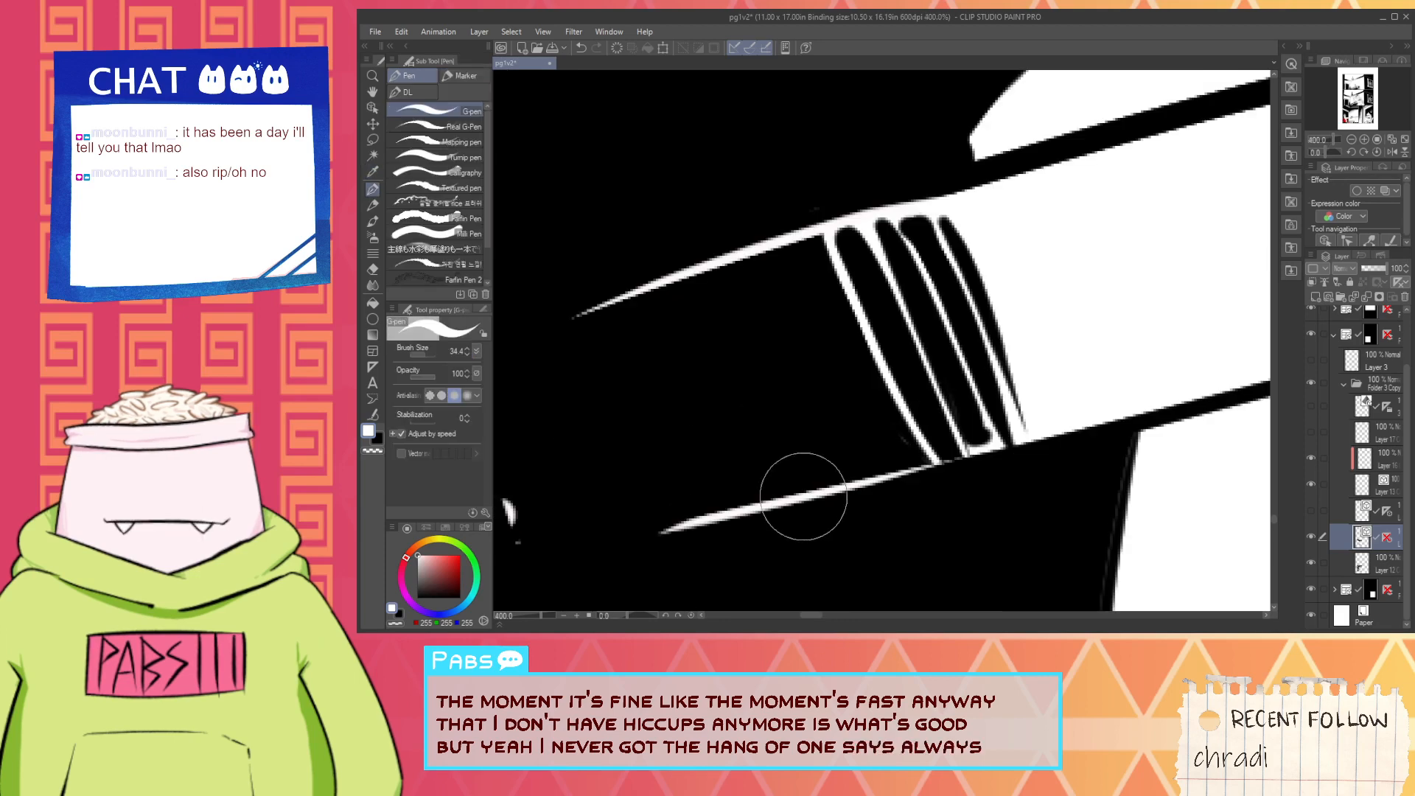
pyautogui.scroll(-3, 904, 260)
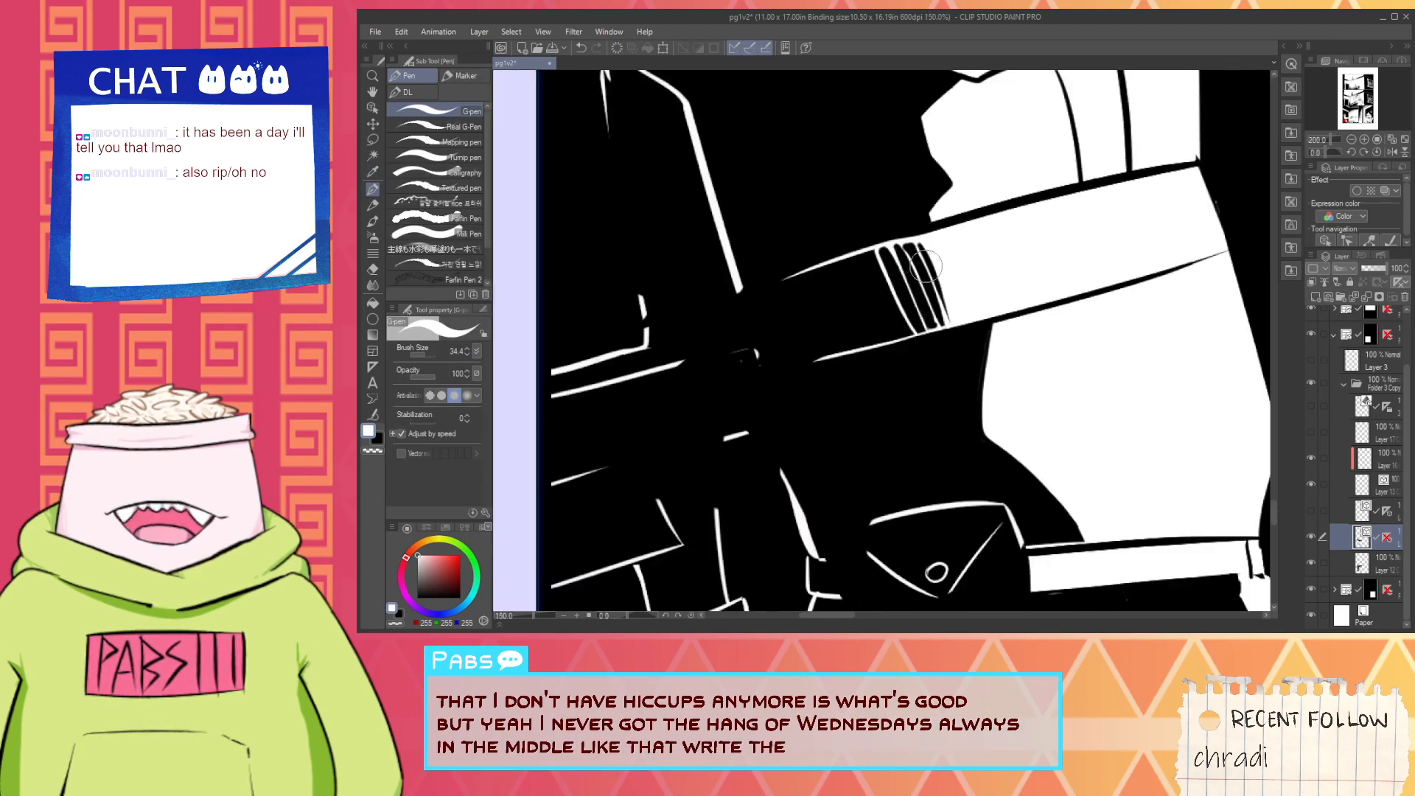
pyautogui.scroll(-5, 935, 268)
pyautogui.moveTo(996, 278); pyautogui.dragTo(962, 411)
pyautogui.scroll(-2, 962, 411)
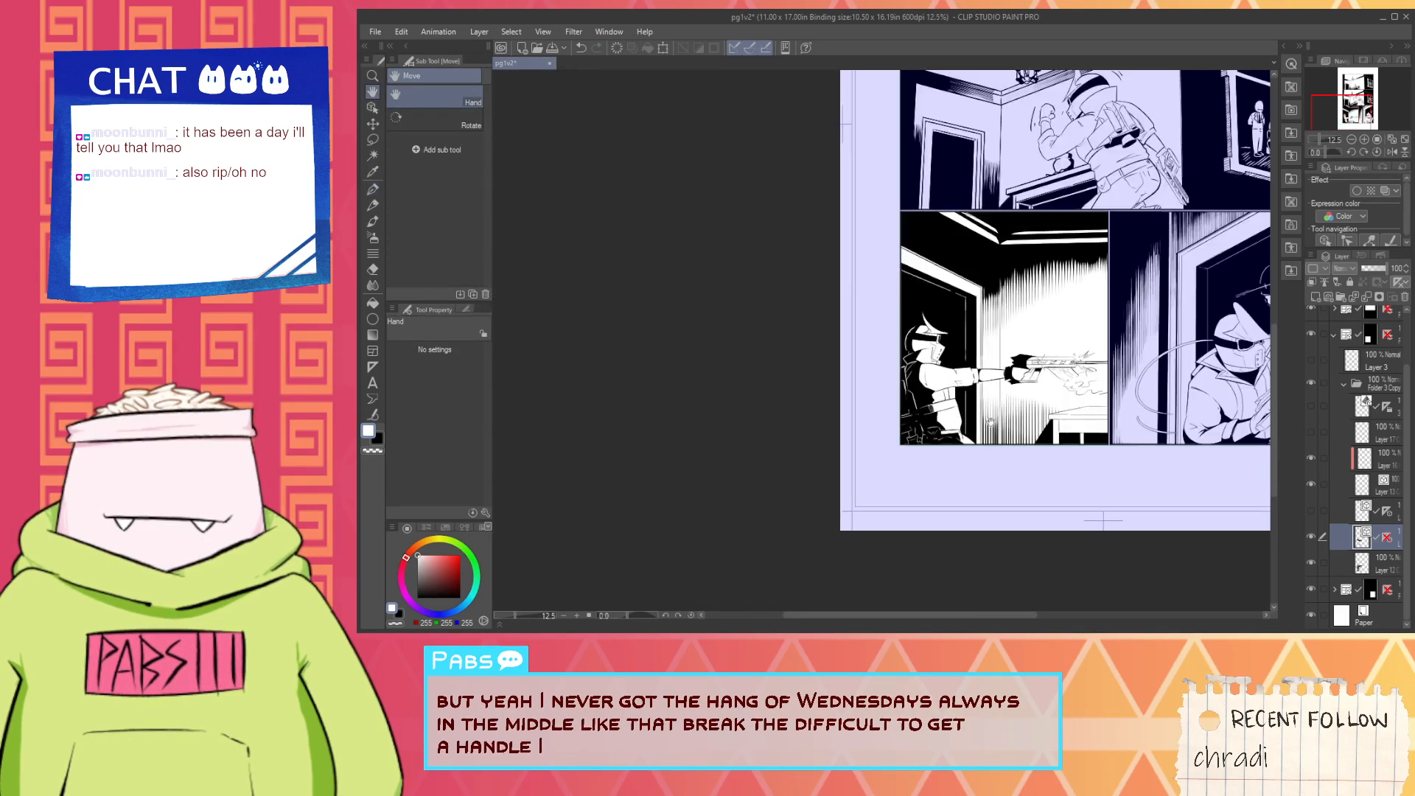
# - Rework the outermost hatch line on the strap with a black G-pen stroke along its white edge
pyautogui.scroll(3, 935, 412)
pyautogui.keyDown('alt'); pyautogui.click(930, 421); pyautogui.keyUp('alt')
pyautogui.scroll(4, 929, 422)
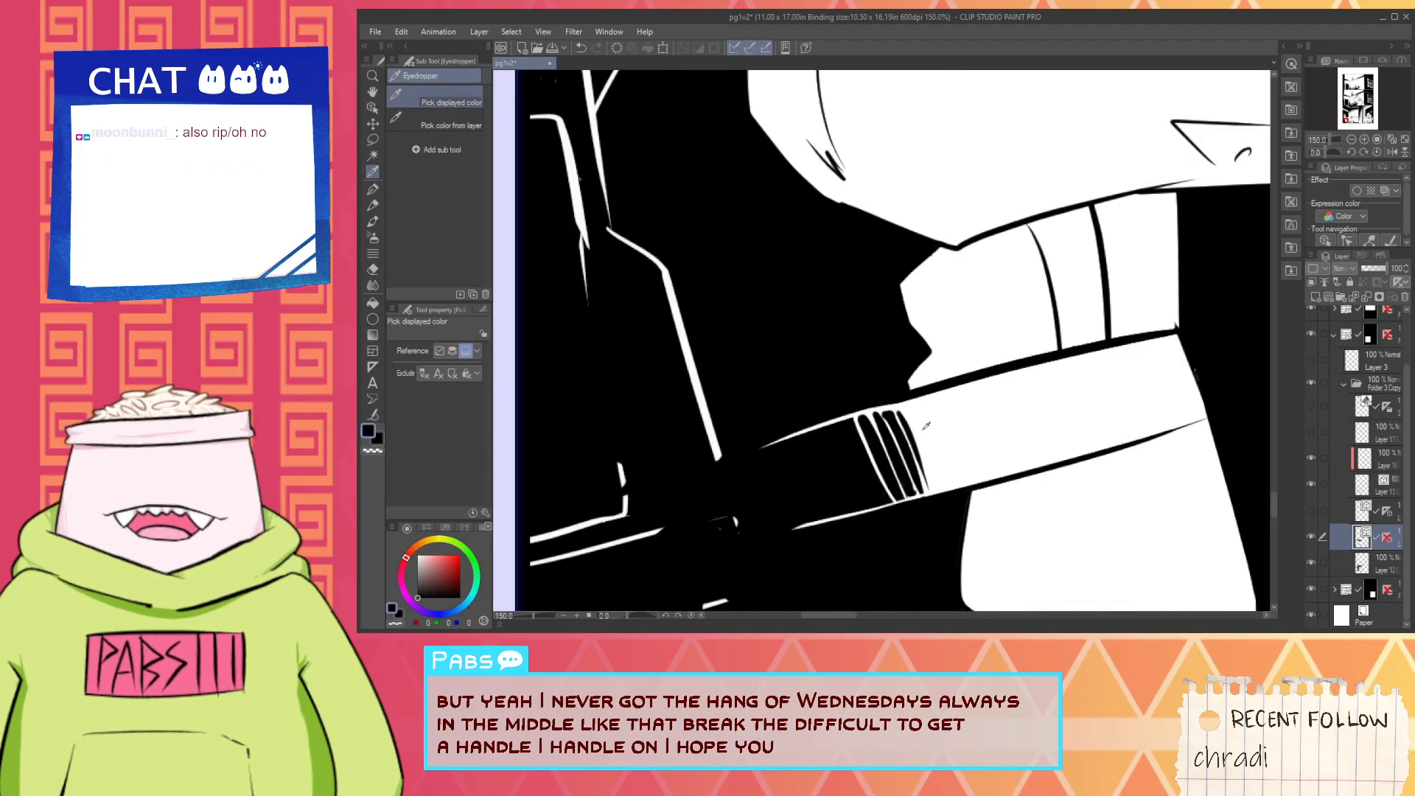
pyautogui.scroll(1, 927, 425)
pyautogui.moveTo(928, 482); pyautogui.dragTo(933, 503)
pyautogui.hotkey('ctrl', 'z')
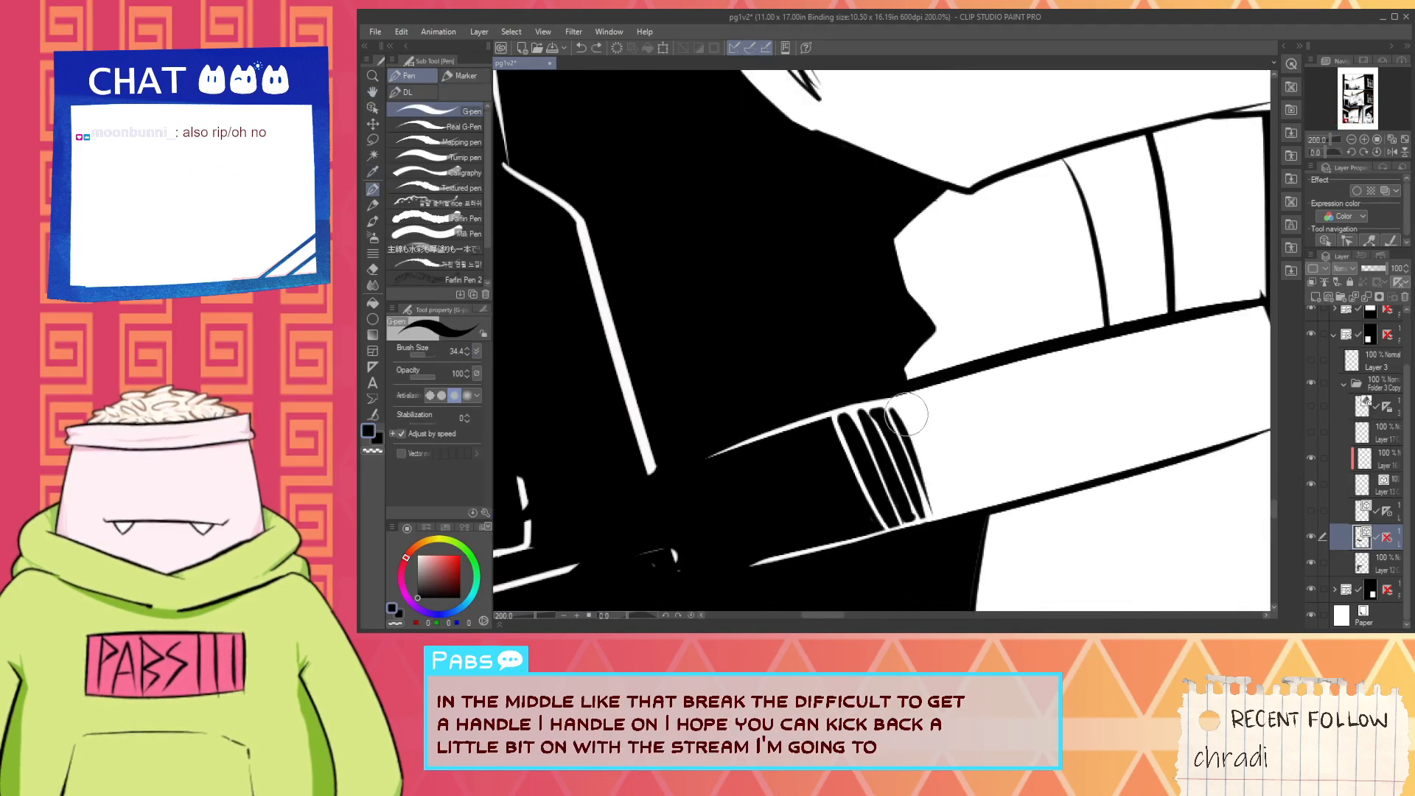
pyautogui.moveTo(903, 402); pyautogui.dragTo(937, 497)
pyautogui.scroll(-3, 979, 507)
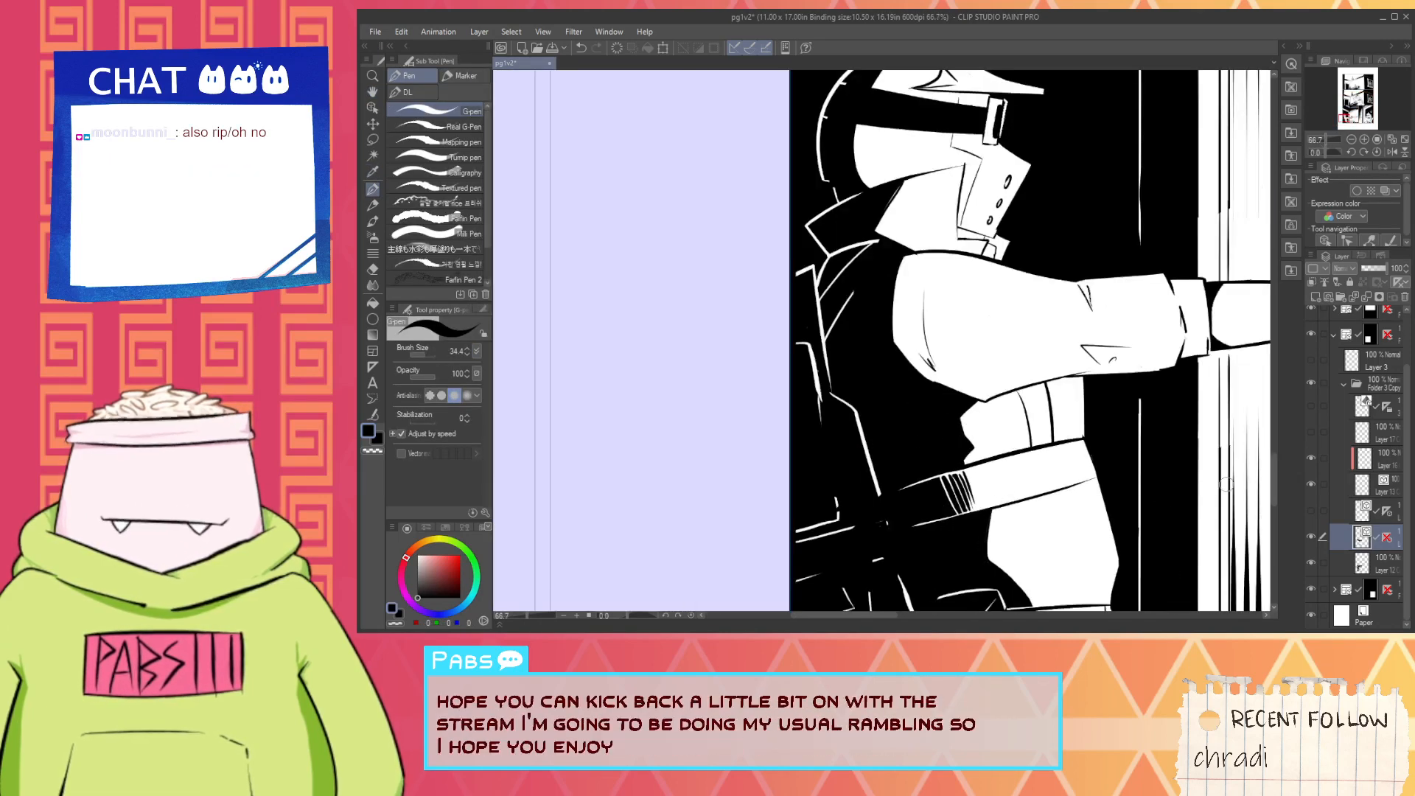
# - Collapse Folder 3 Copy, select Layer 1 at the top of the stack and save the page after checking its panels
pyautogui.click(1342, 387)
pyautogui.click(1335, 398)
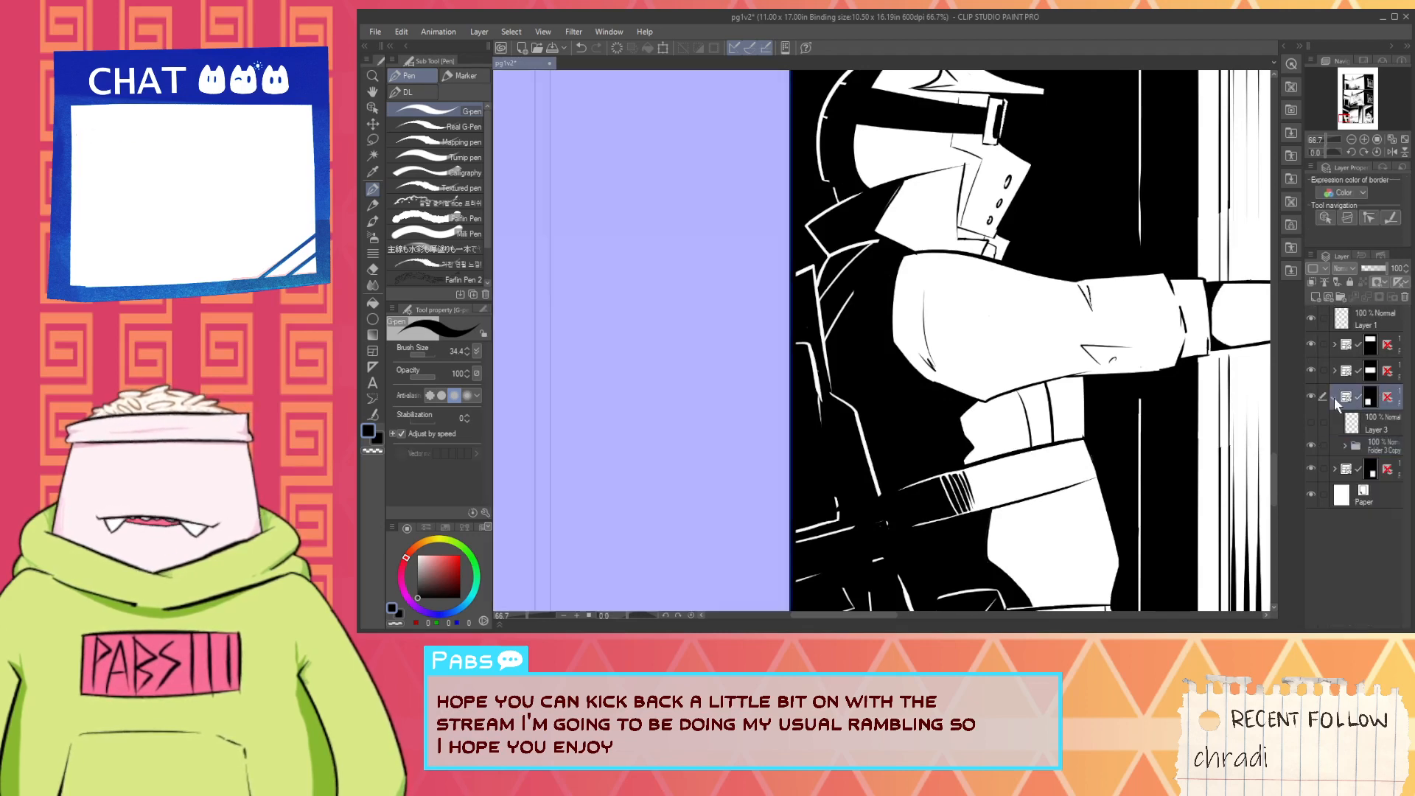
pyautogui.scroll(-5, 1128, 383)
pyautogui.click(1374, 319)
pyautogui.press('space')
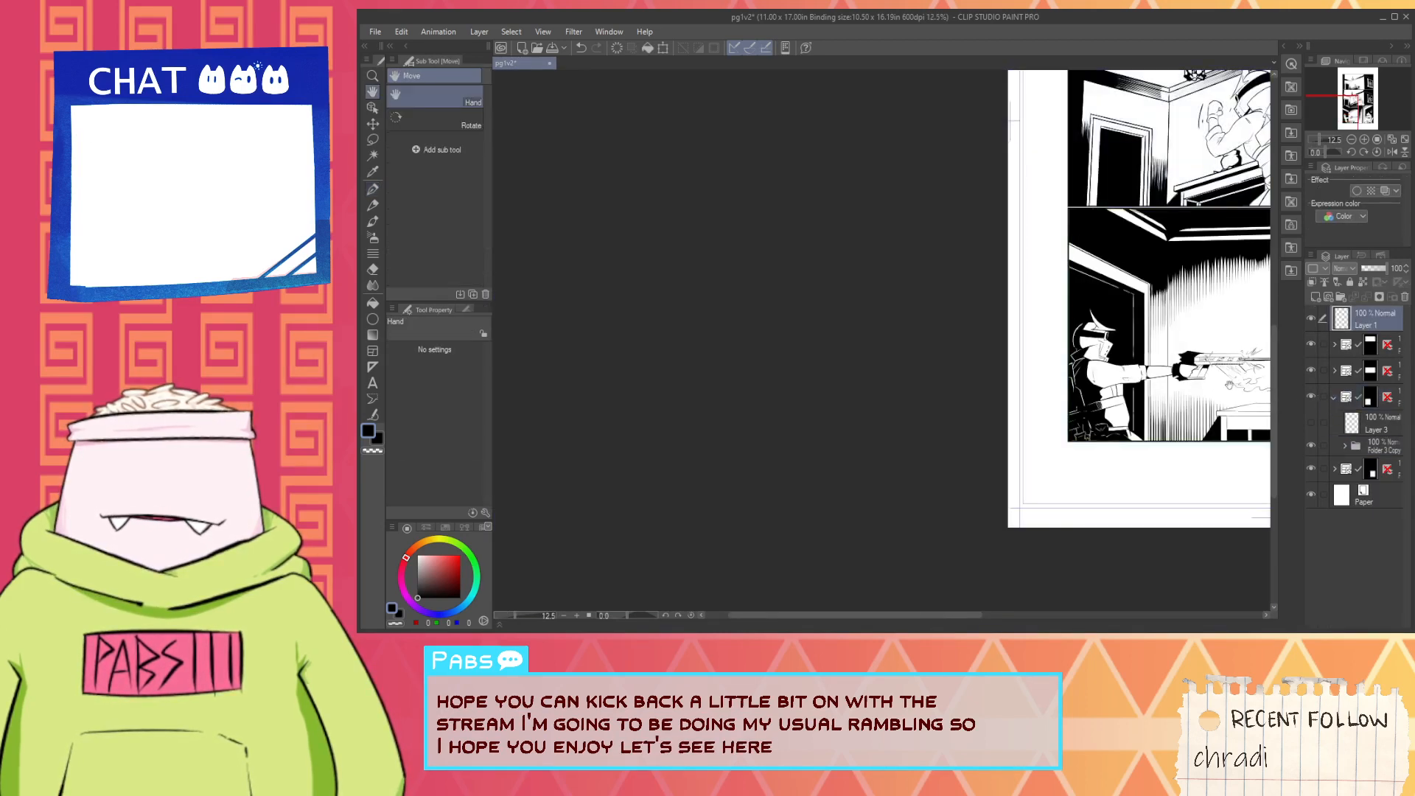
pyautogui.moveTo(1114, 463); pyautogui.dragTo(837, 512)
pyautogui.moveTo(1141, 360); pyautogui.dragTo(1107, 358)
pyautogui.scroll(2, 994, 360)
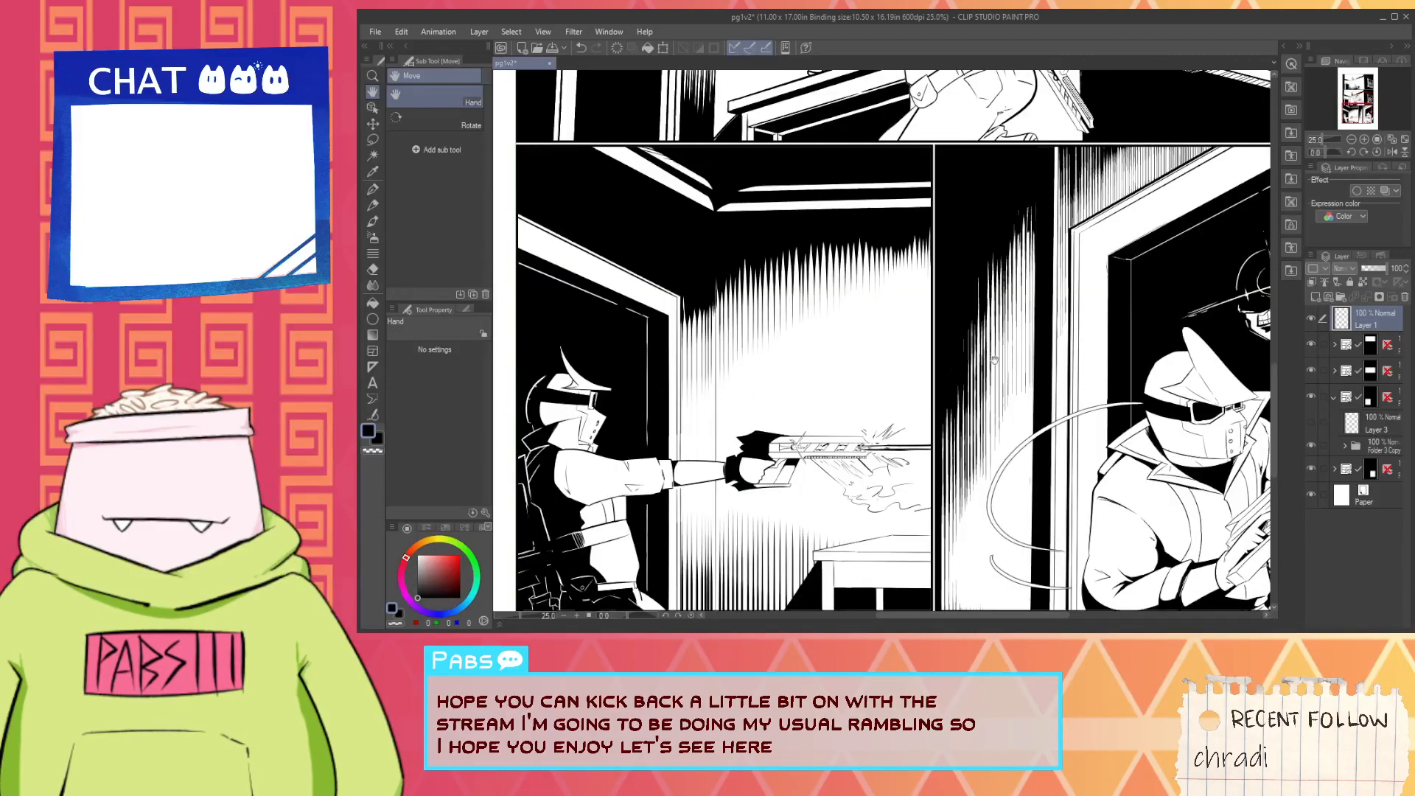
pyautogui.moveTo(1030, 387); pyautogui.dragTo(965, 253)
pyautogui.hotkey('ctrl', '-')
pyautogui.hotkey('ctrl', 's')
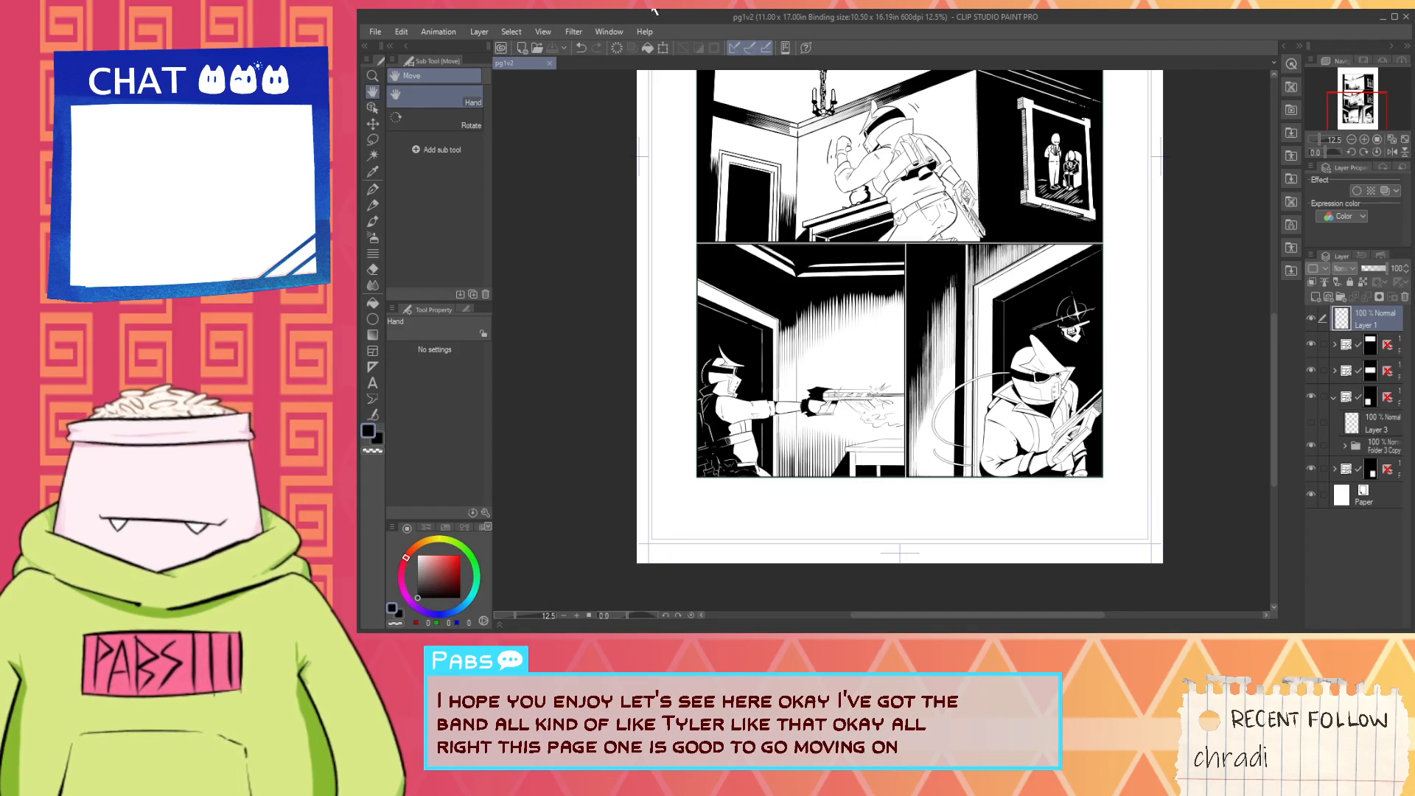
# - Close page pg1v2 and open page pg2V2
pyautogui.click(547, 64)
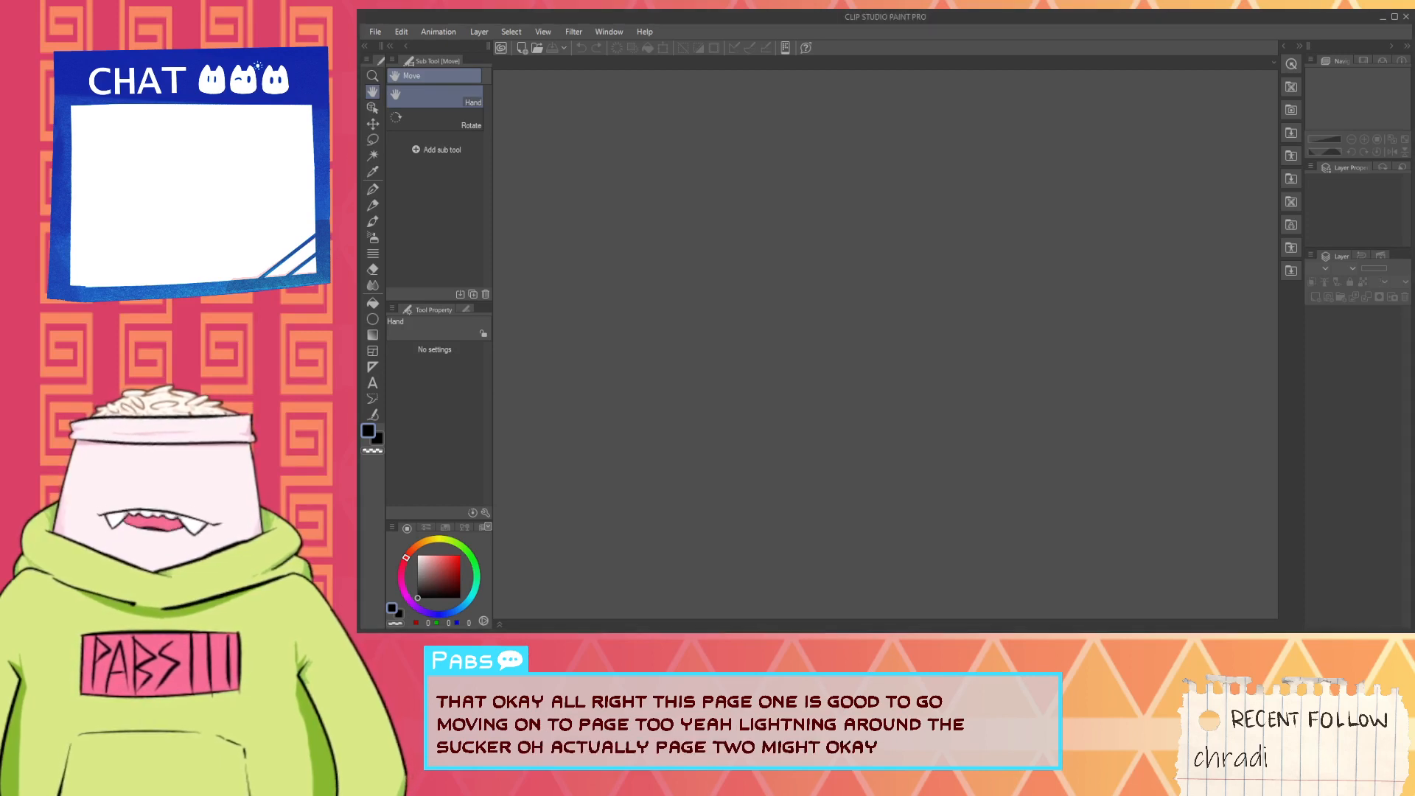
pyautogui.scroll(2, 934, 312)
pyautogui.scroll(-2, 997, 295)
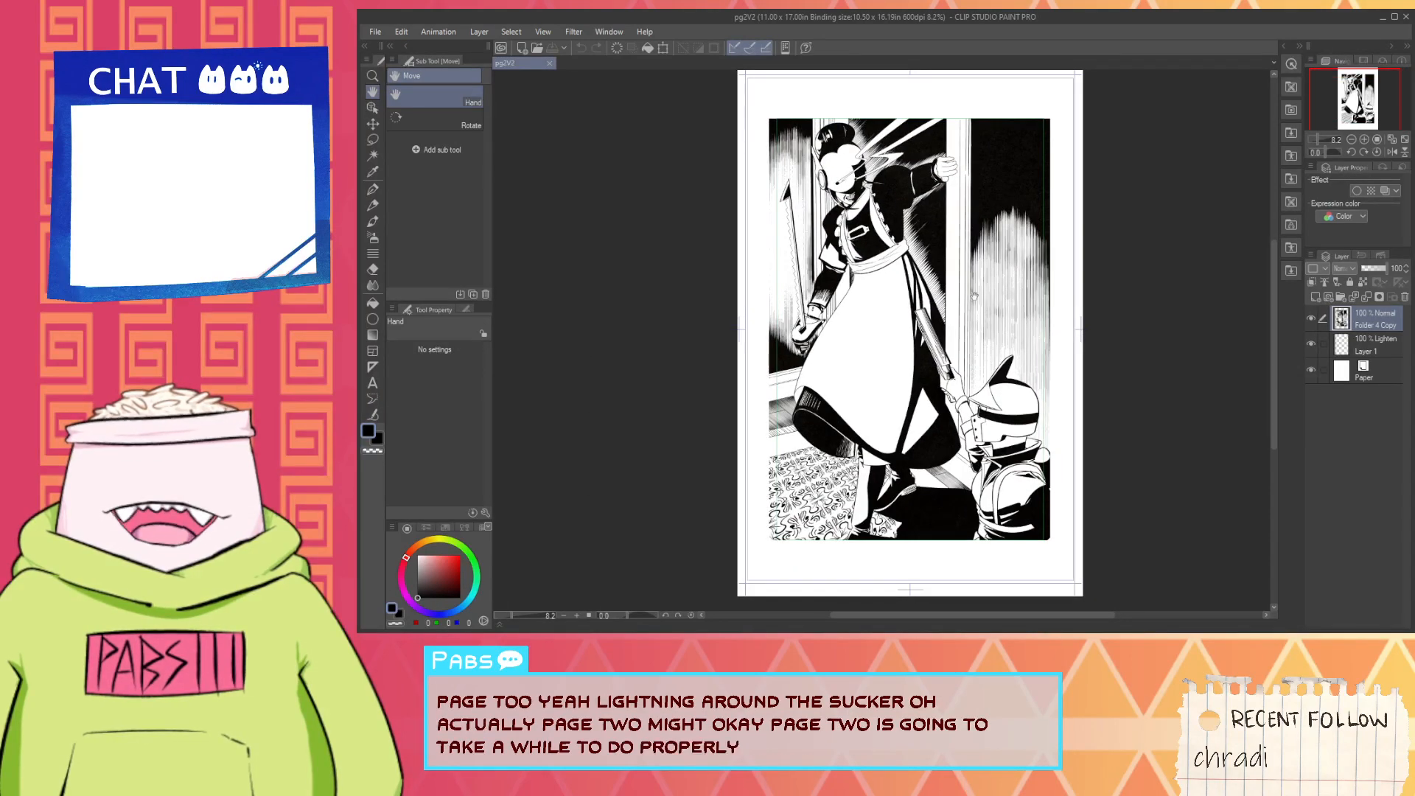
pyautogui.scroll(2, 1106, 295)
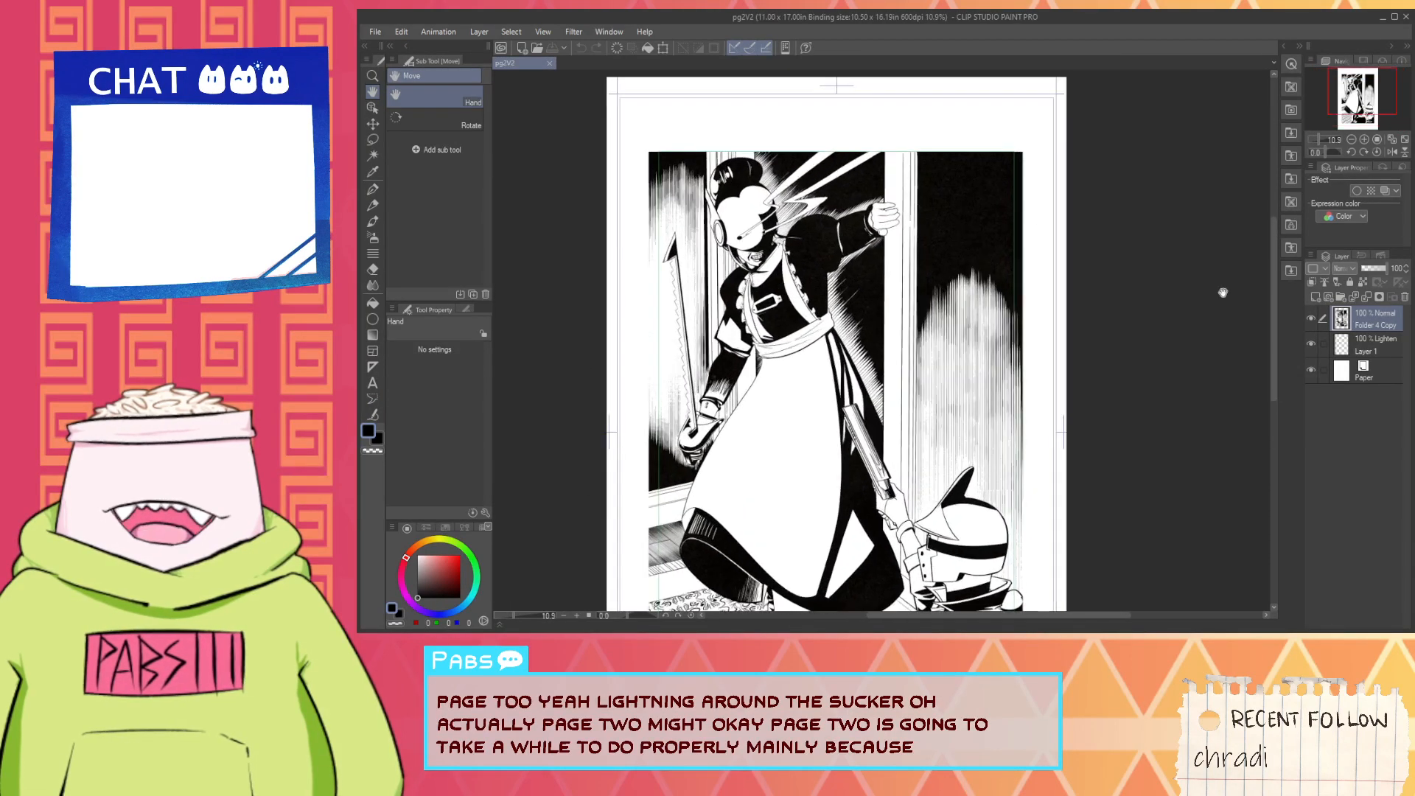
# - Hide the Folder 4 Copy artwork and examine the blank page template's green panel frame and crop marks
pyautogui.click(1311, 317)
pyautogui.scroll(2, 840, 324)
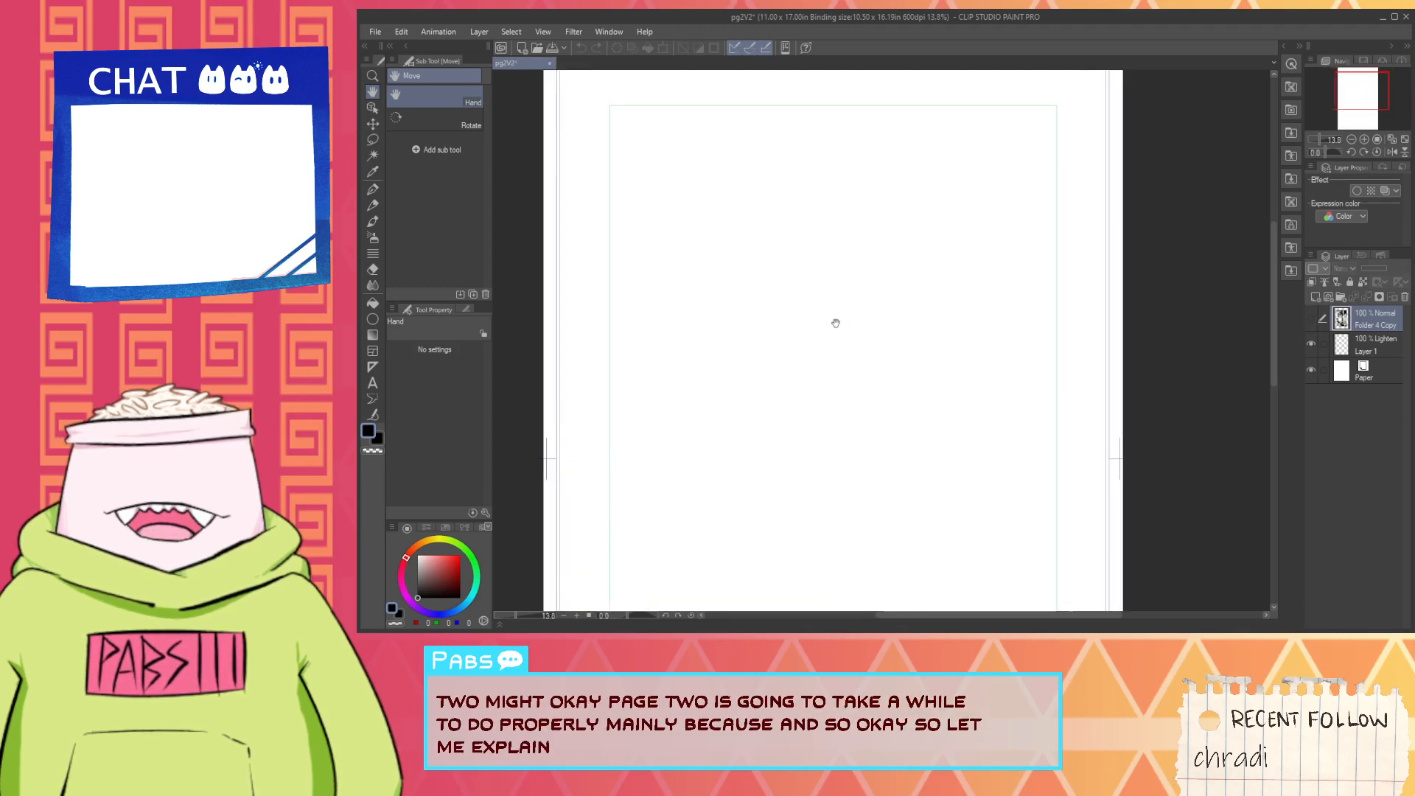
pyautogui.scroll(-2, 830, 357)
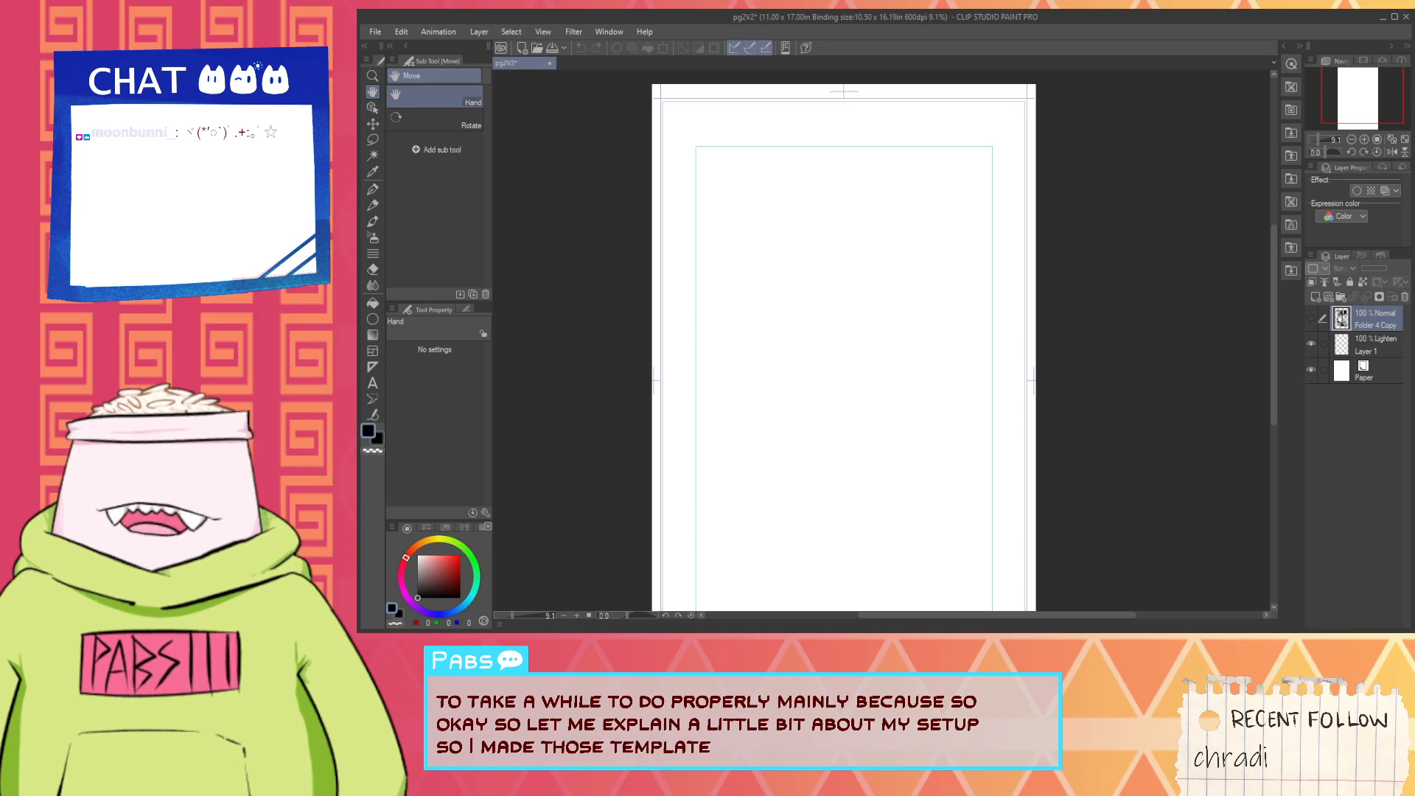
pyautogui.scroll(-1, 891, 311)
pyautogui.scroll(4, 900, 319)
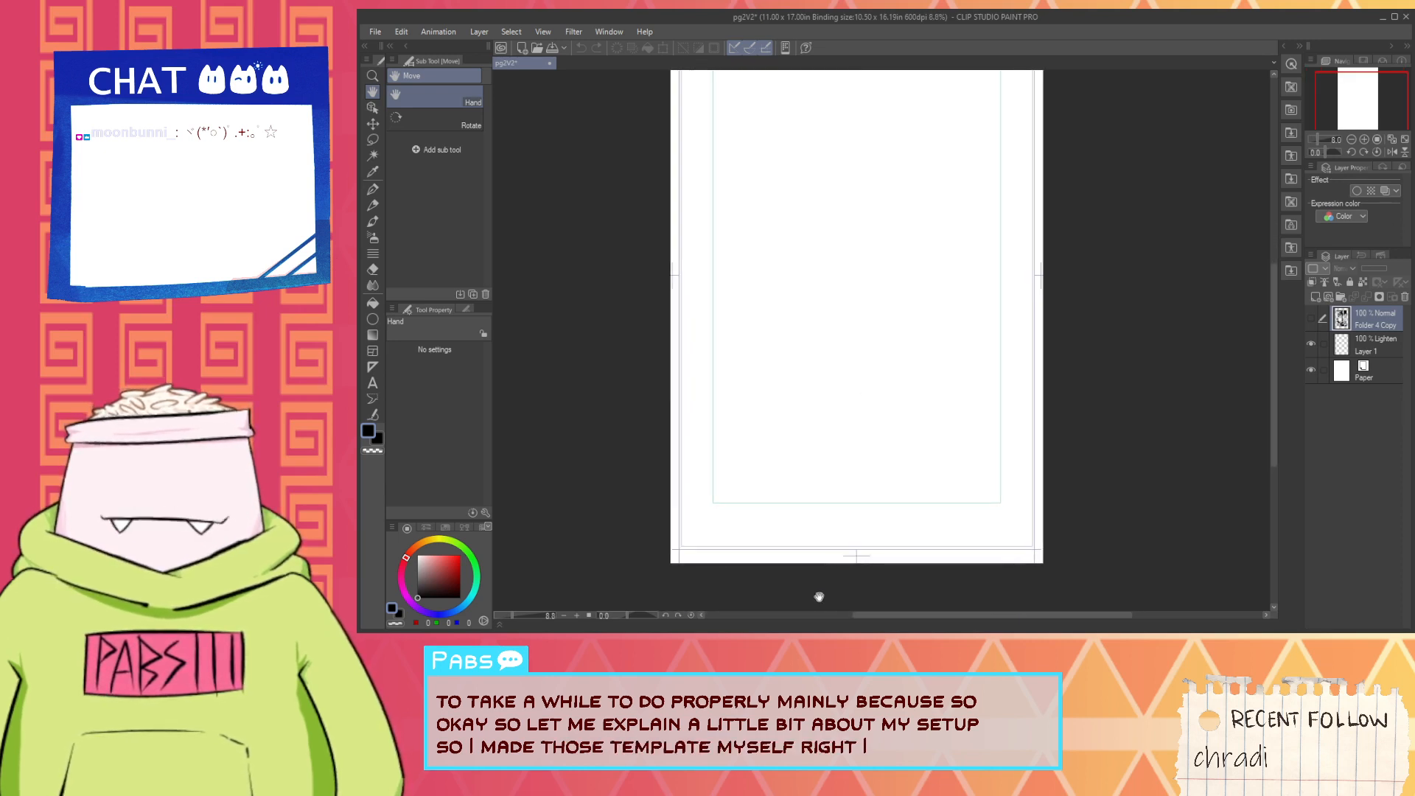
pyautogui.scroll(3, 823, 546)
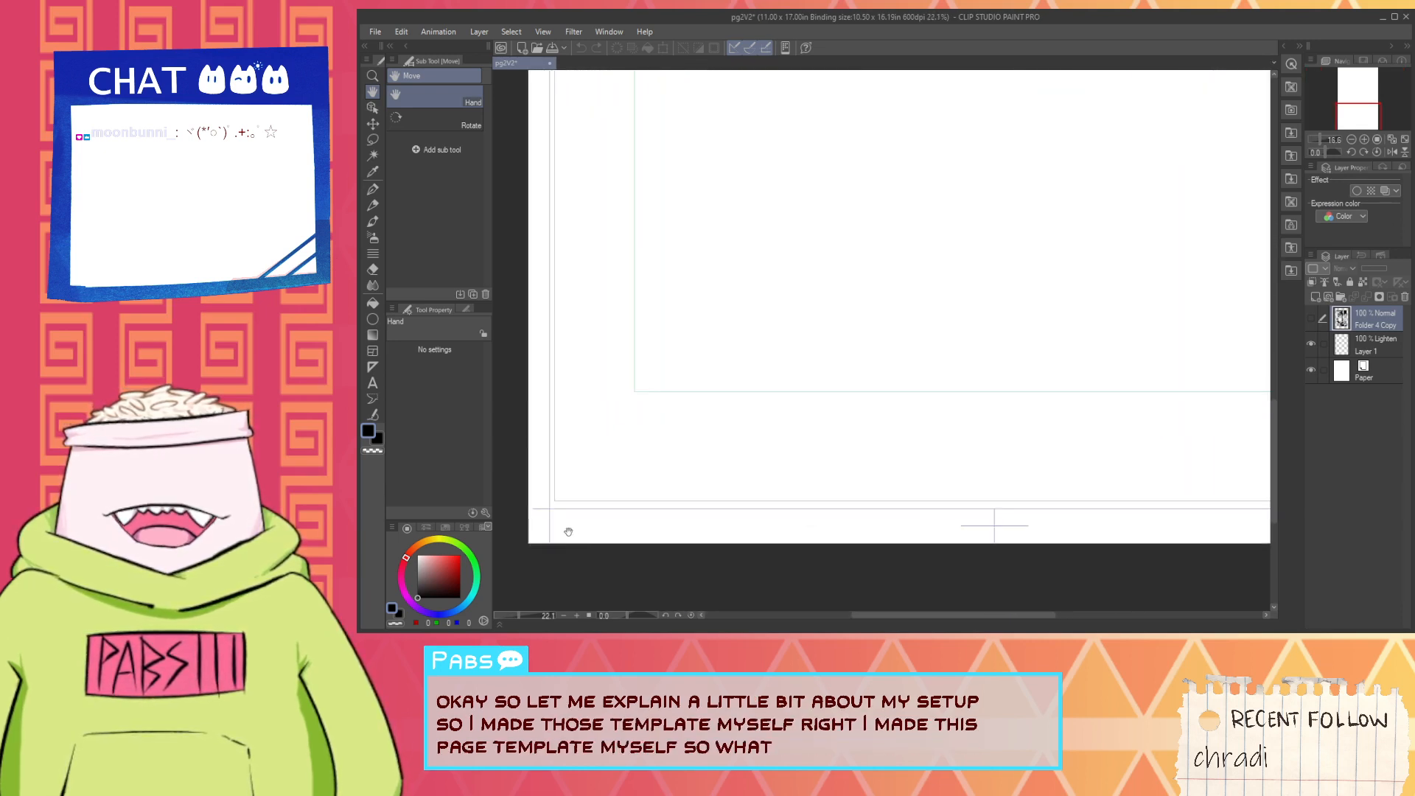
pyautogui.scroll(-3, 616, 505)
pyautogui.moveTo(829, 460); pyautogui.dragTo(822, 689)
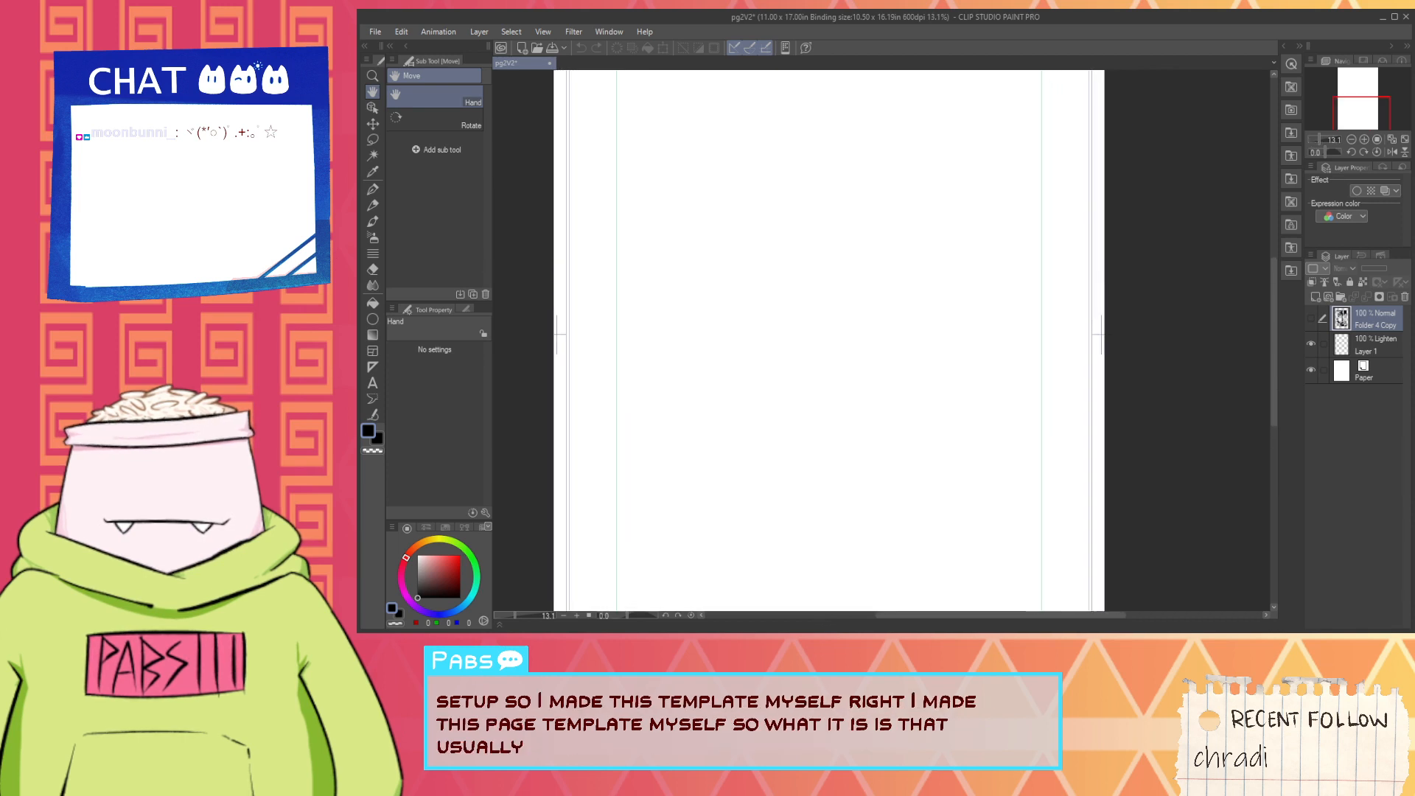
pyautogui.moveTo(855, 271); pyautogui.dragTo(851, 271)
pyautogui.scroll(4, 853, 452)
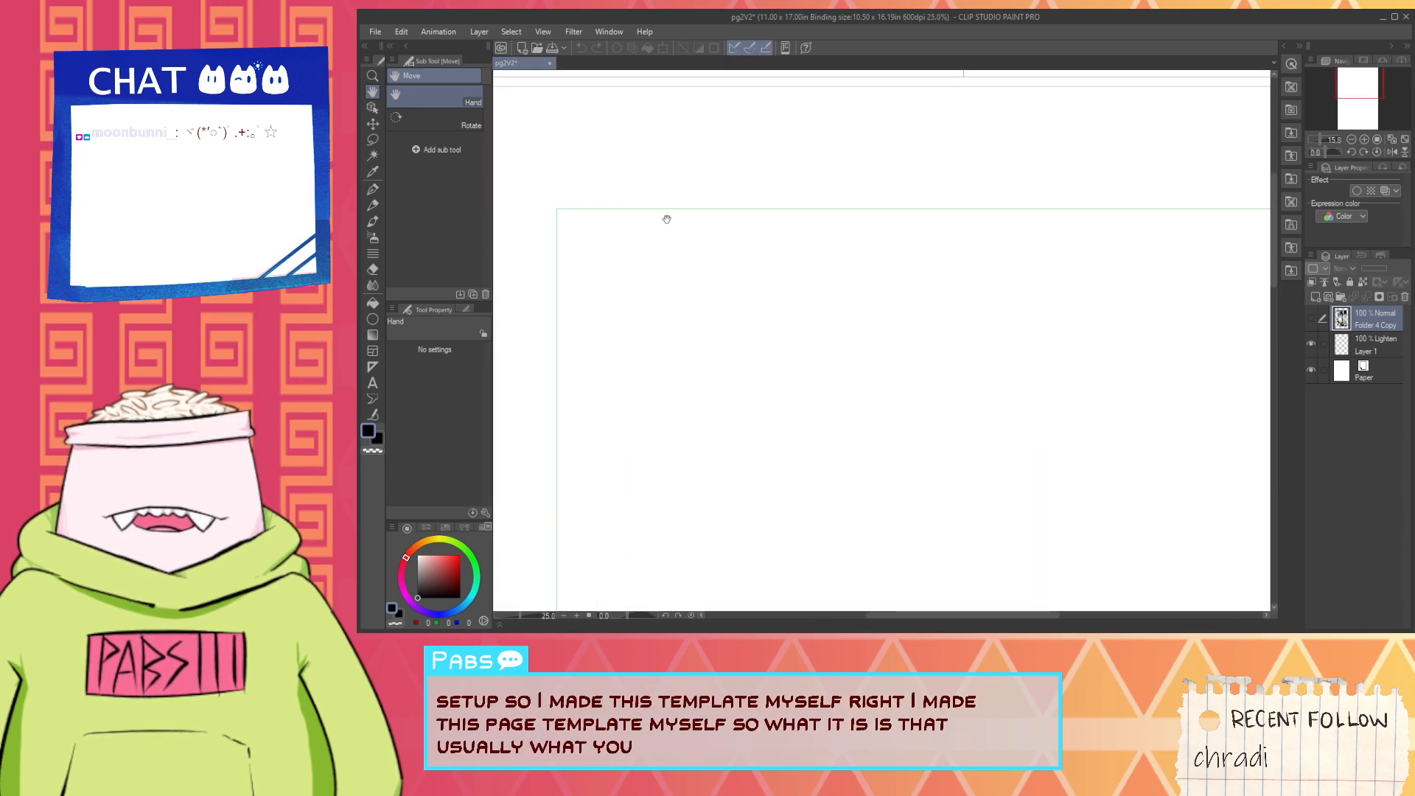
pyautogui.scroll(-1, 537, 218)
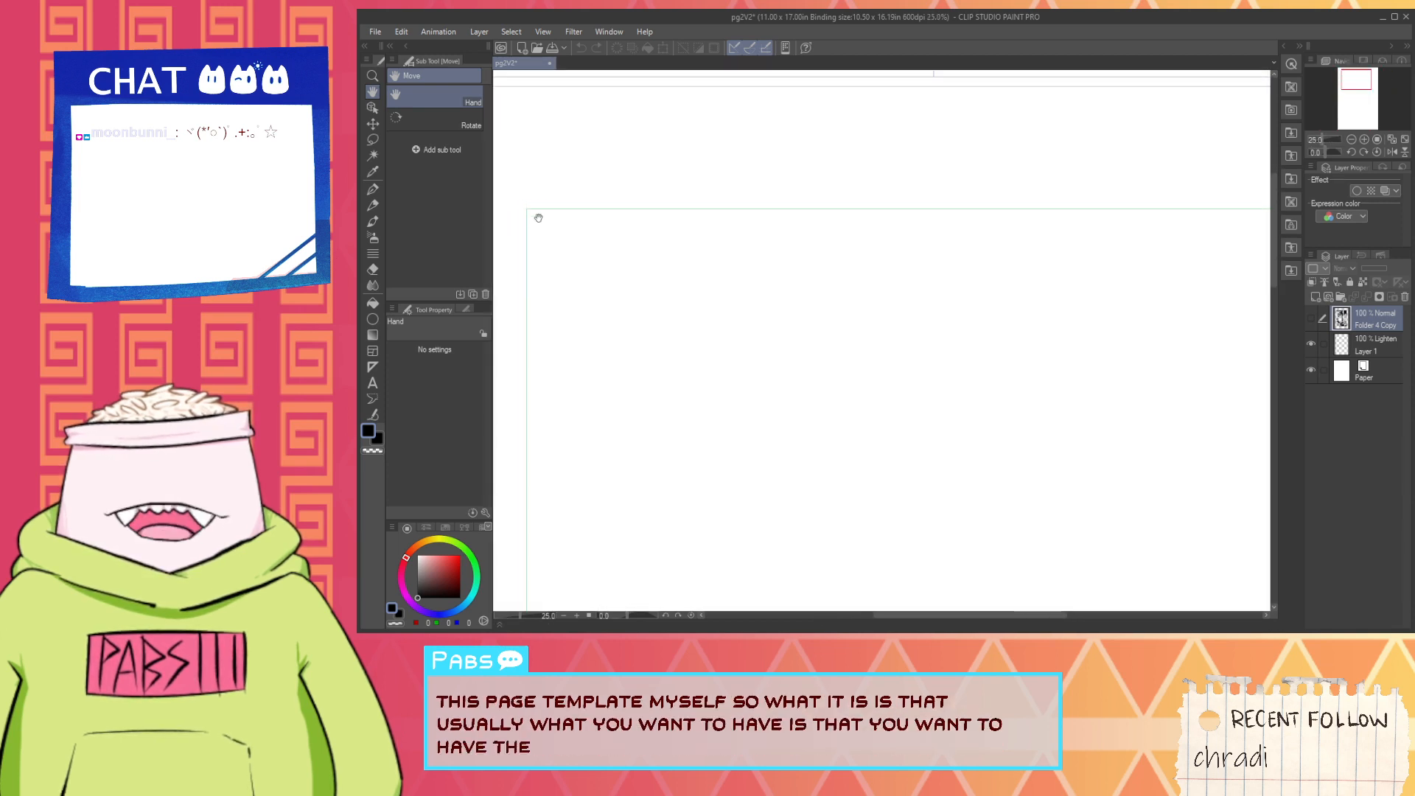
pyautogui.scroll(-5, 771, 202)
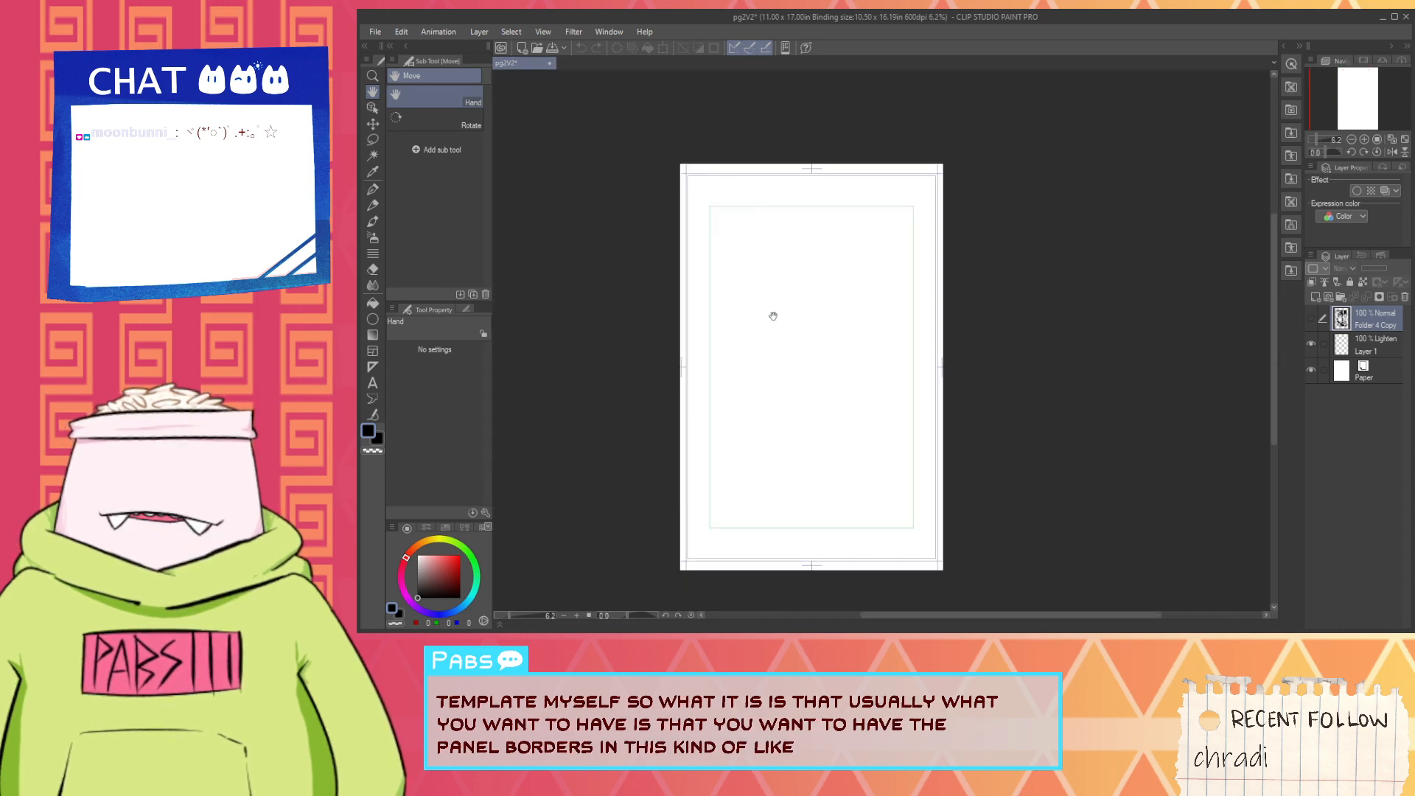
# - Examine the template's outer frame and trim lines near the page's lower corner, and show the Folder 4 Copy artwork again
pyautogui.scroll(3, 772, 511)
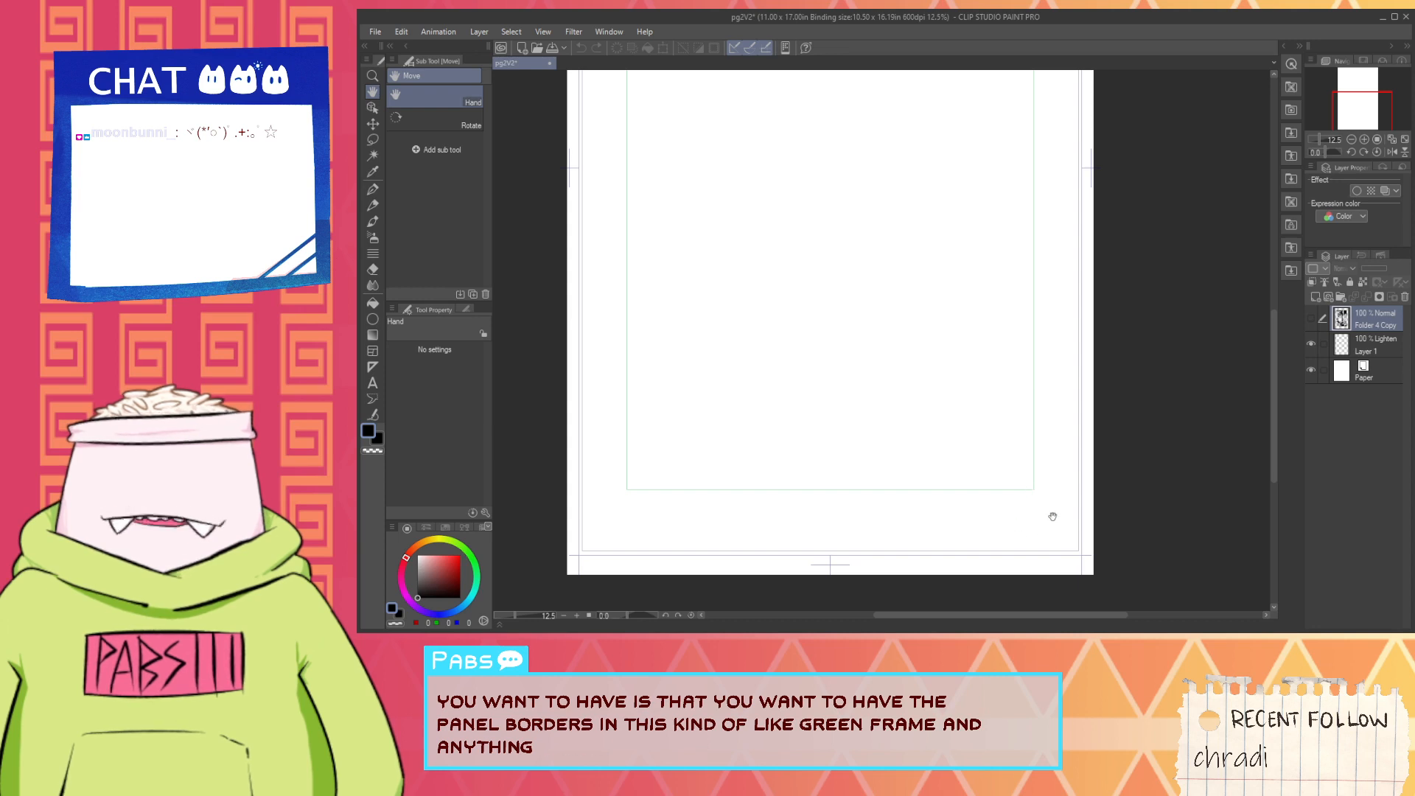
pyautogui.scroll(8, 1079, 542)
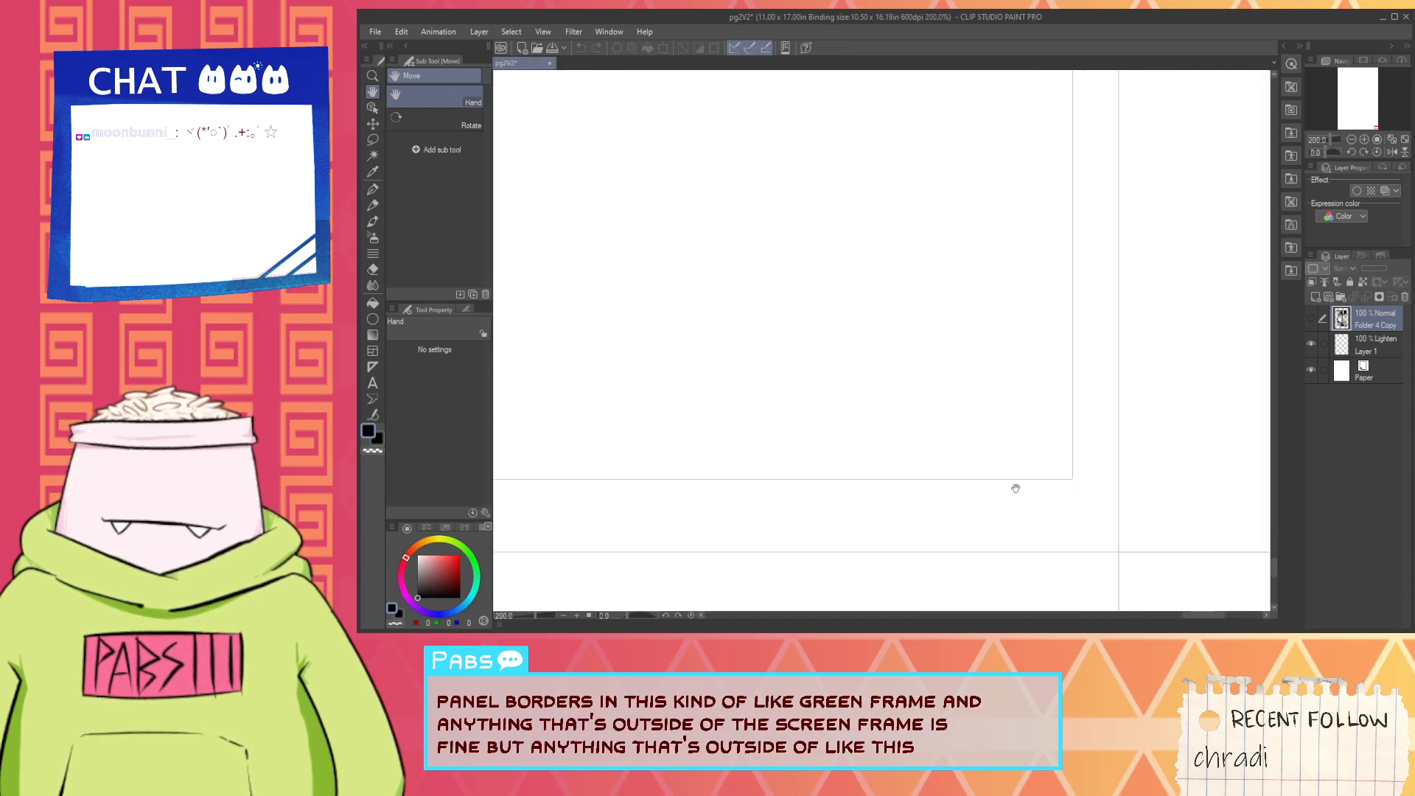
pyautogui.scroll(1, 996, 465)
pyautogui.scroll(-6, 999, 449)
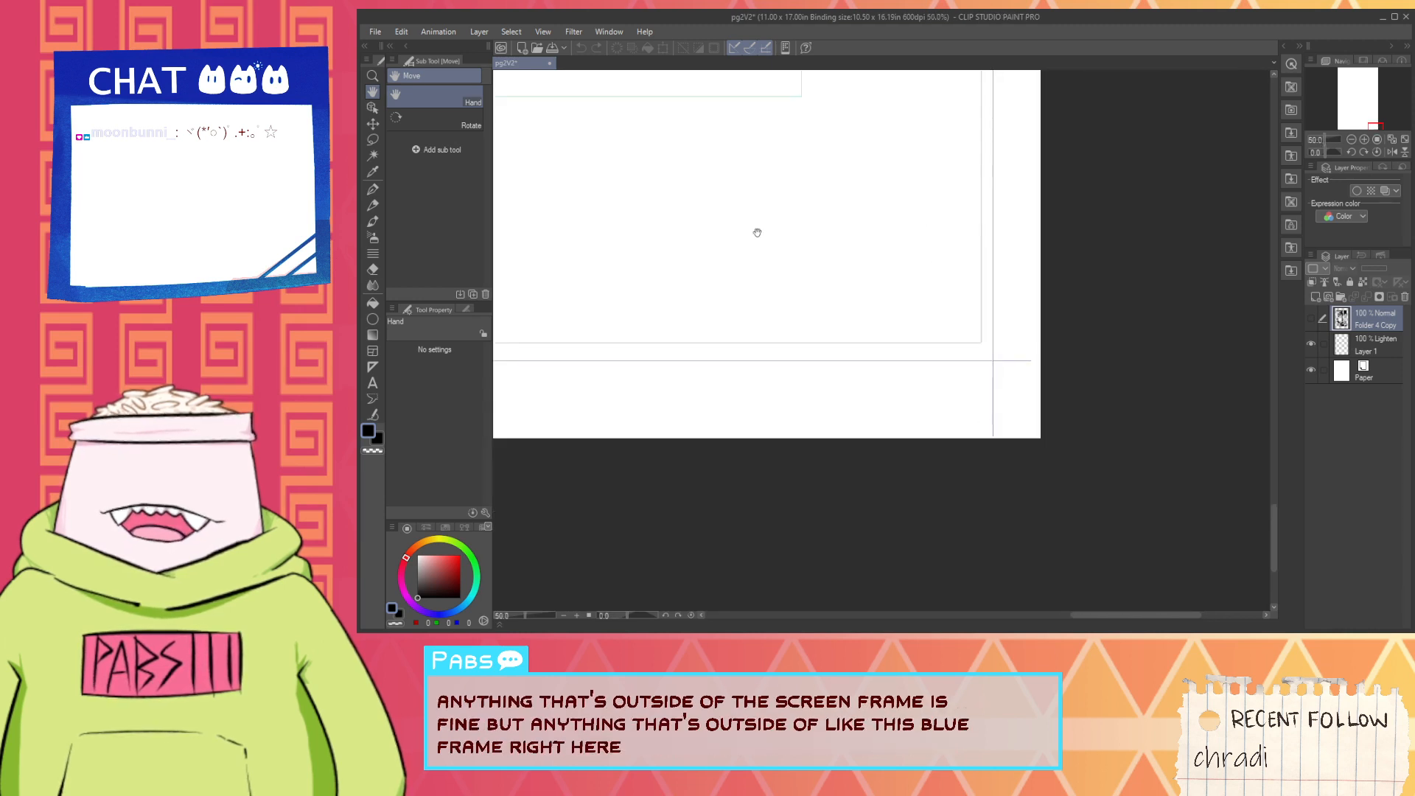
pyautogui.scroll(-4, 629, 407)
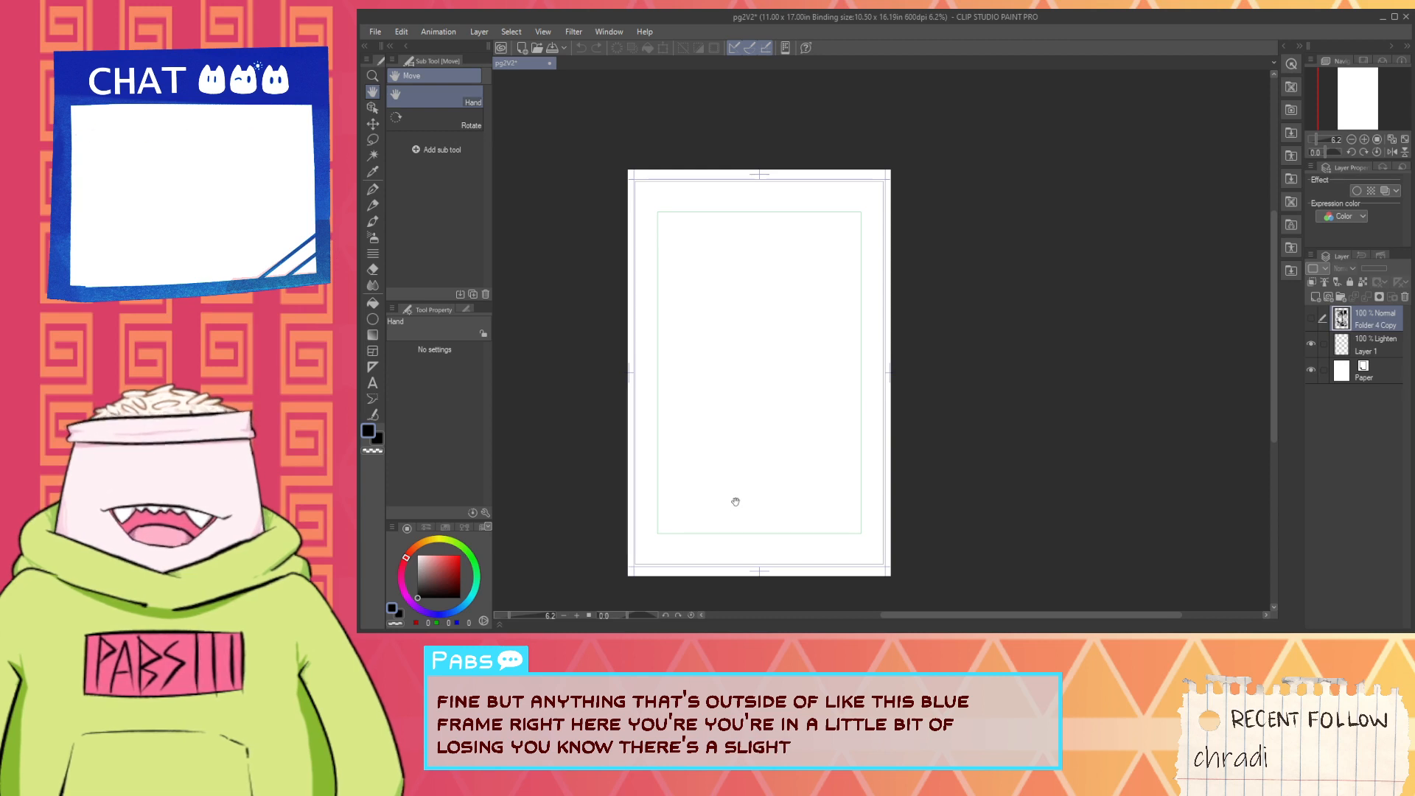
pyautogui.scroll(1, 739, 491)
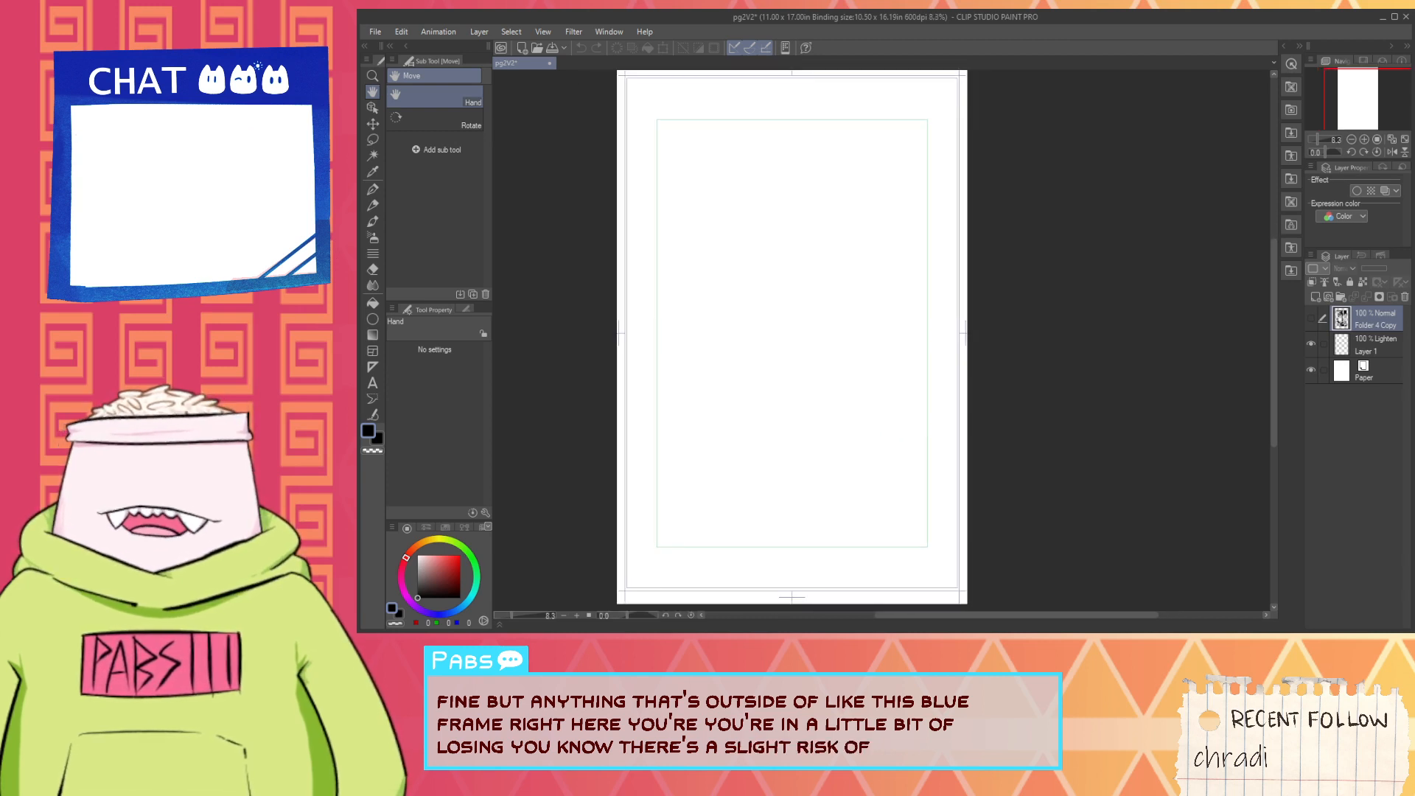
pyautogui.click(1312, 319)
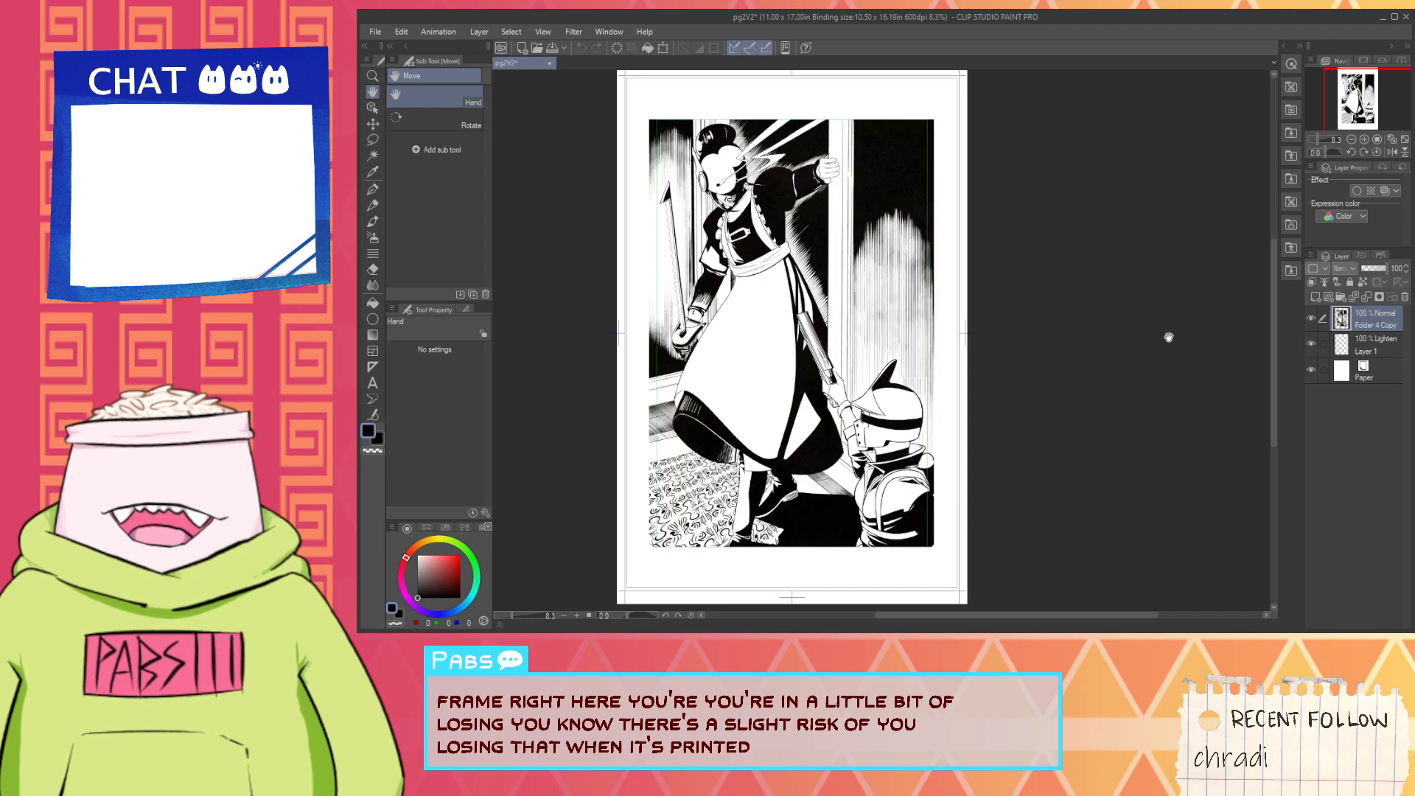
pyautogui.moveTo(904, 353); pyautogui.dragTo(926, 399)
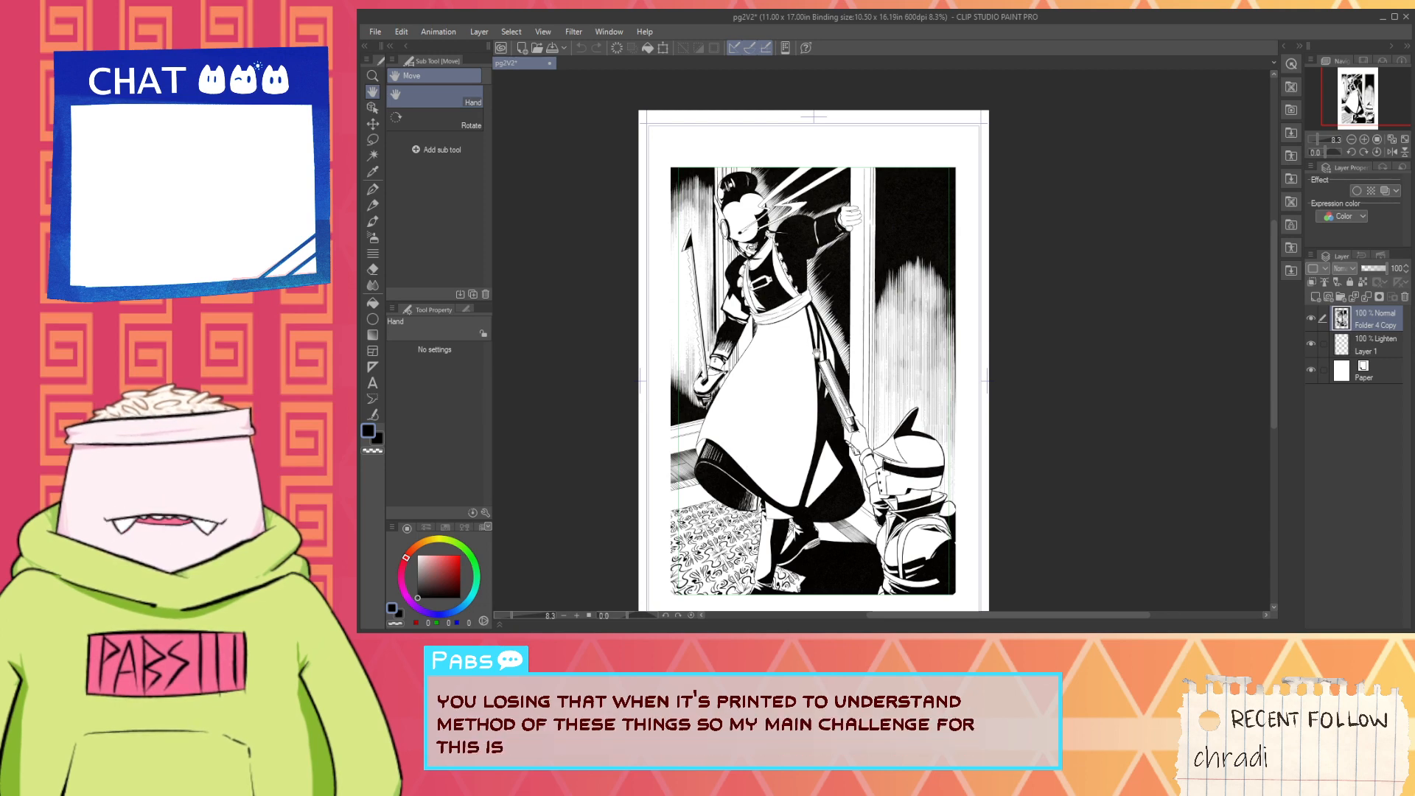
# - Check the Folder 4 Copy artwork against the page template, hide it, and select Layer 1 beneath it
pyautogui.scroll(2, 772, 321)
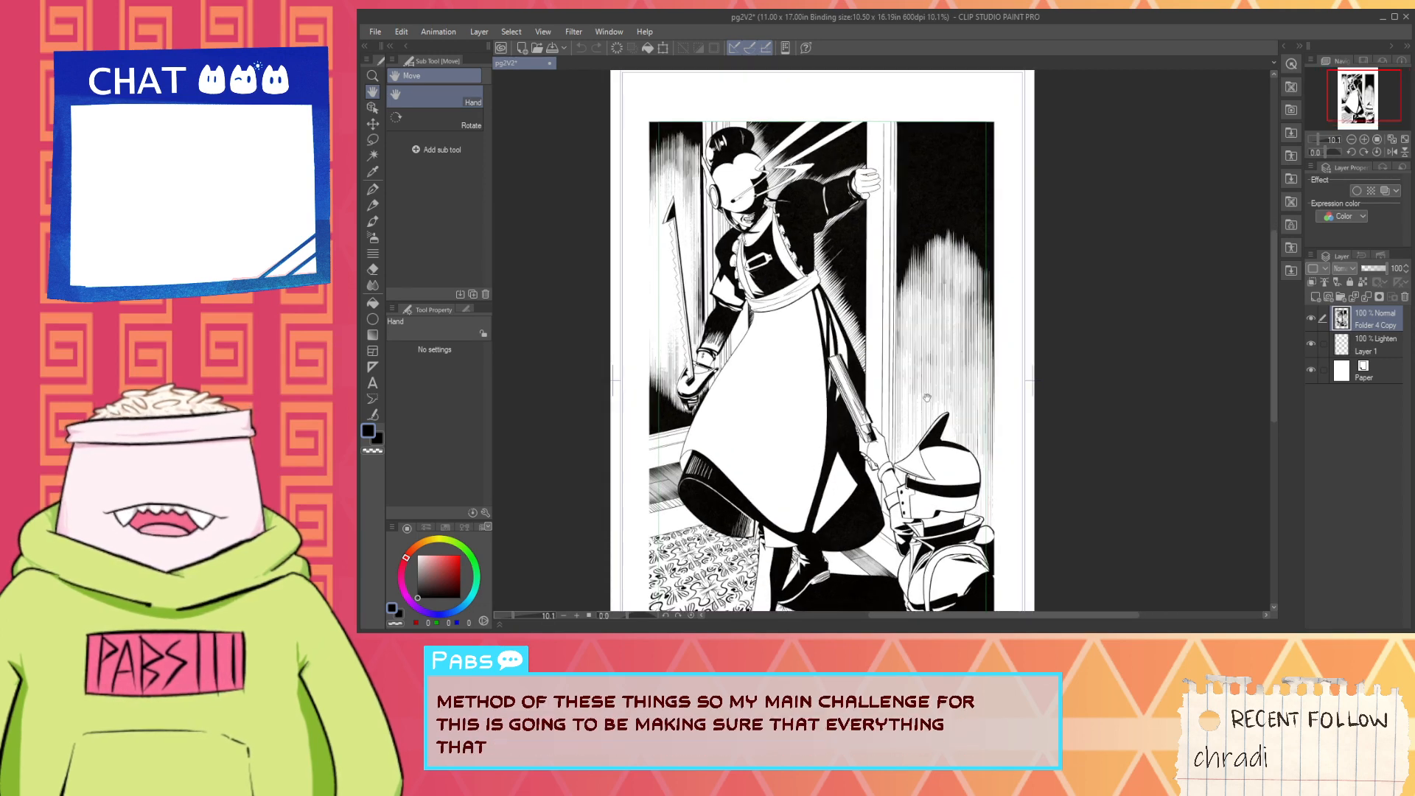
pyautogui.scroll(5, 638, 152)
pyautogui.scroll(-4, 792, 224)
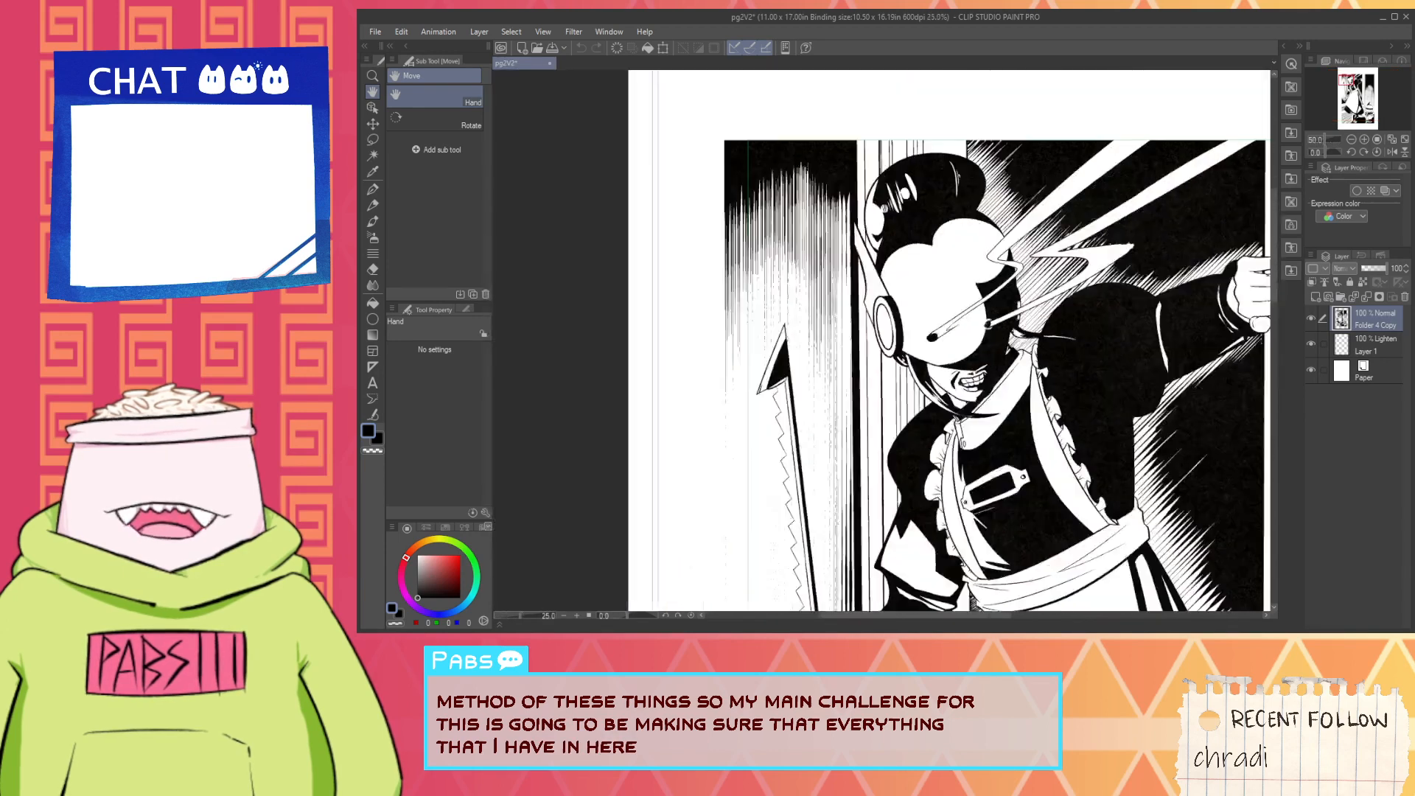
pyautogui.click(1310, 317)
pyautogui.click(1372, 346)
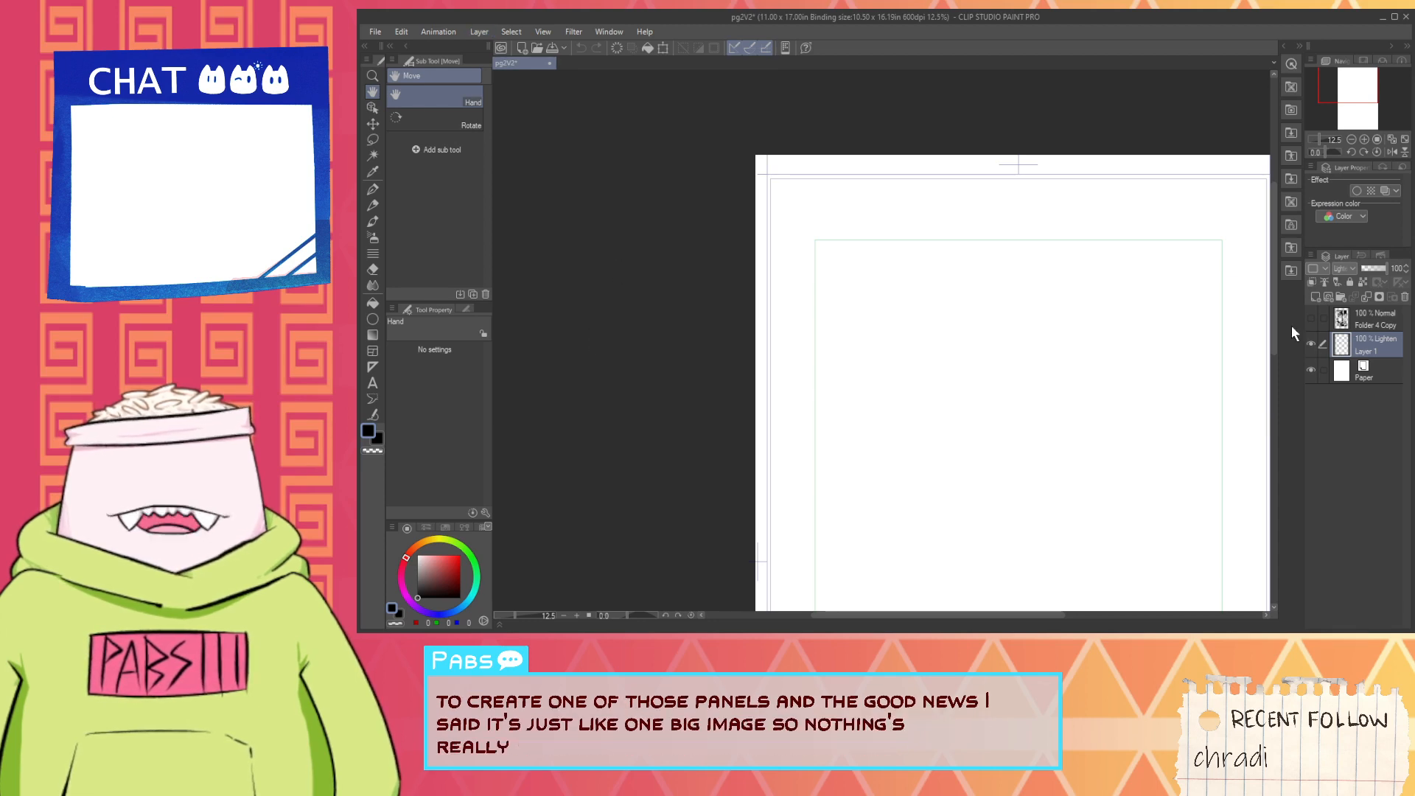
# - Show the Folder 4 Copy artwork, examine the noise texture in its black areas up close, and hide it again
pyautogui.click(1312, 318)
pyautogui.scroll(2, 790, 334)
pyautogui.scroll(2, 773, 292)
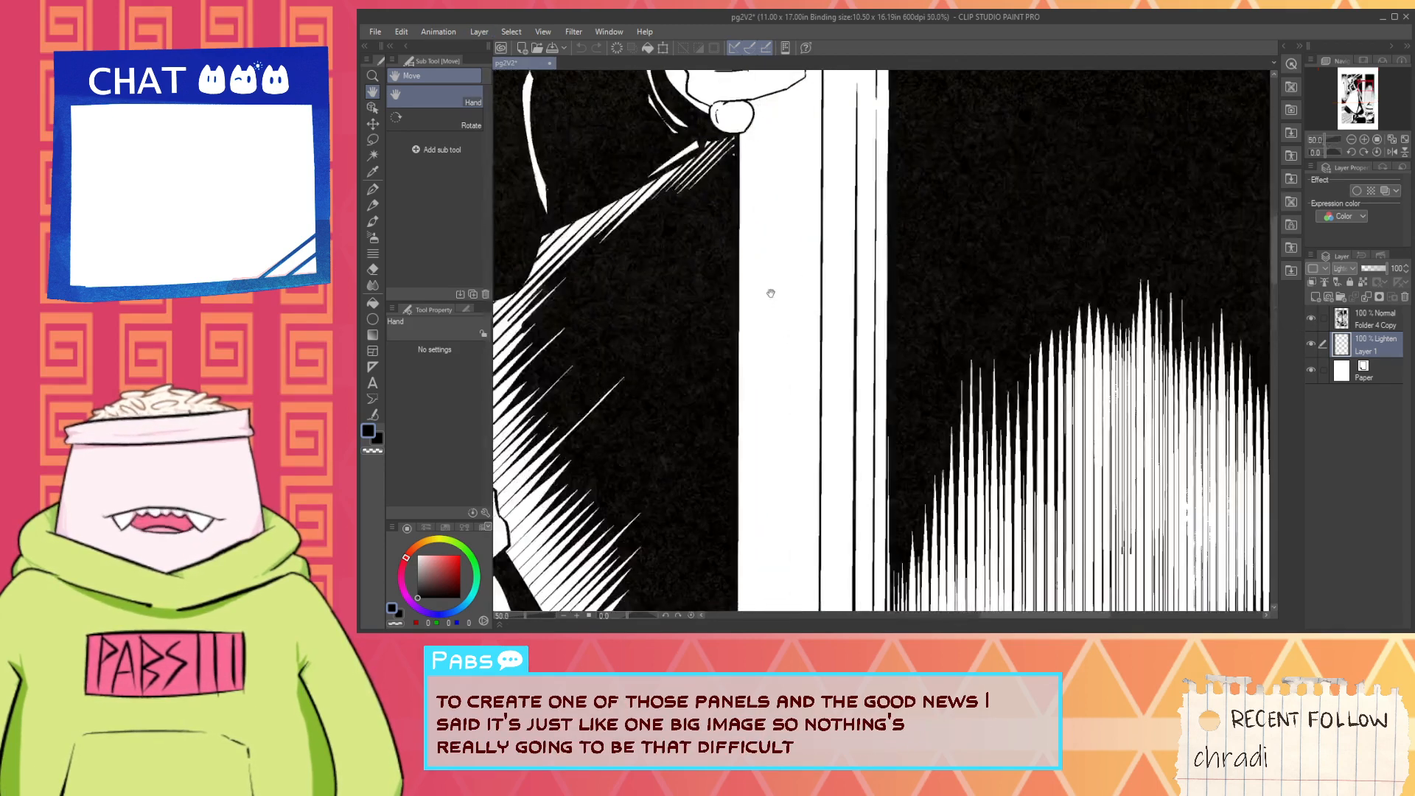
pyautogui.hotkey('ctrl', '-')
pyautogui.hotkey('ctrl', '-')
pyautogui.hotkey('ctrl', '-')
pyautogui.hotkey('ctrl', '-')
pyautogui.click(1316, 317)
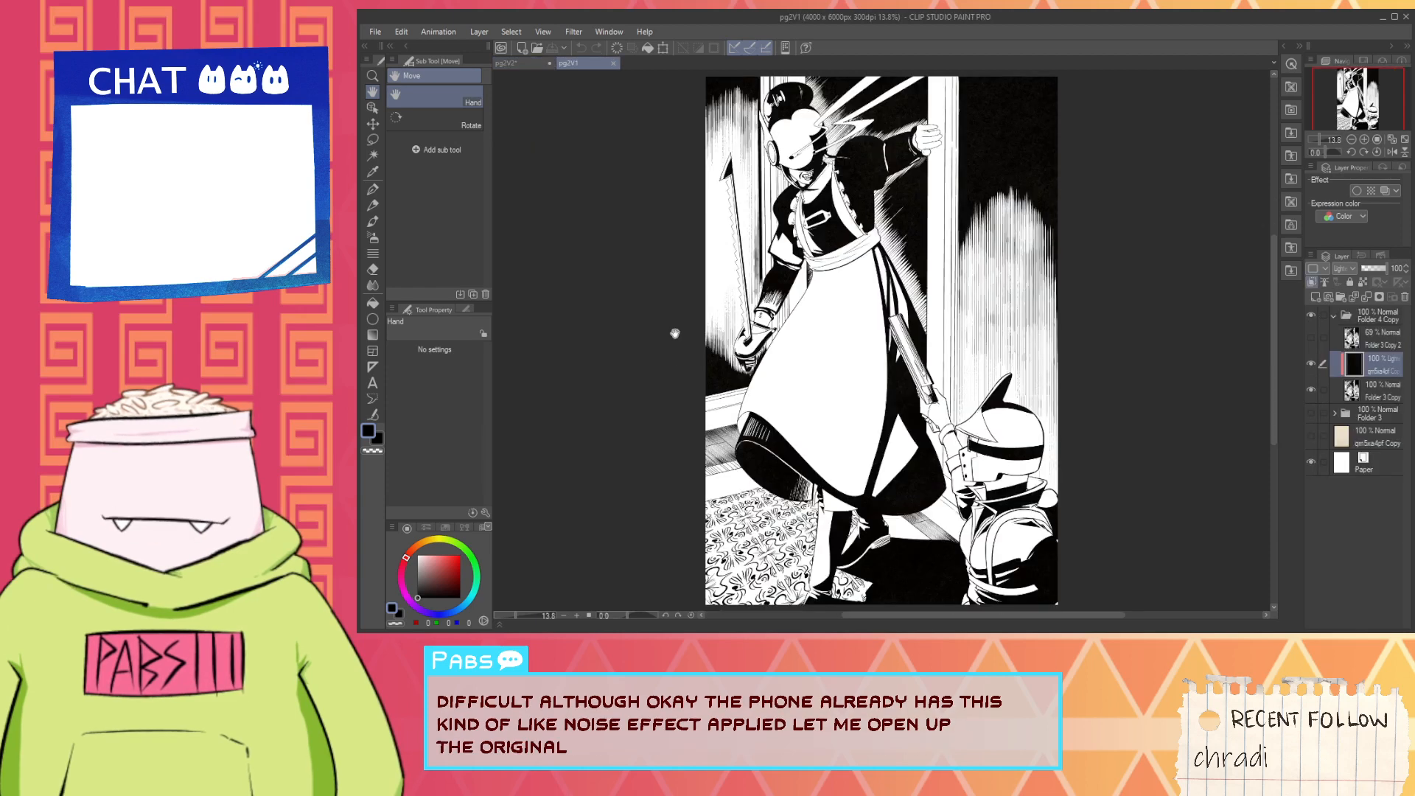
# - In the original pg2V1 file, hide the black noise layer inside Folder 4 Copy and check the solid blacks of the figure's clothing
pyautogui.click(1311, 365)
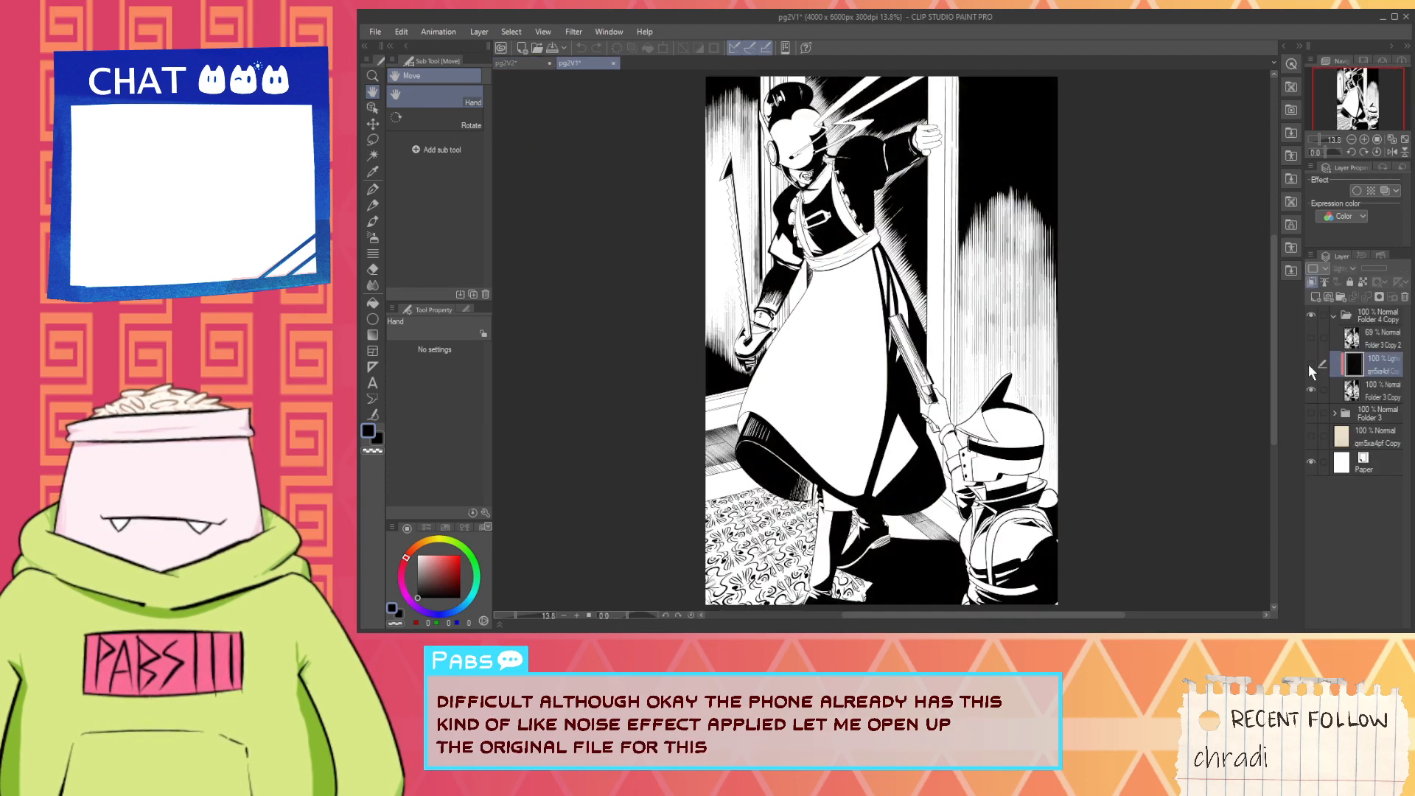
pyautogui.scroll(7, 844, 219)
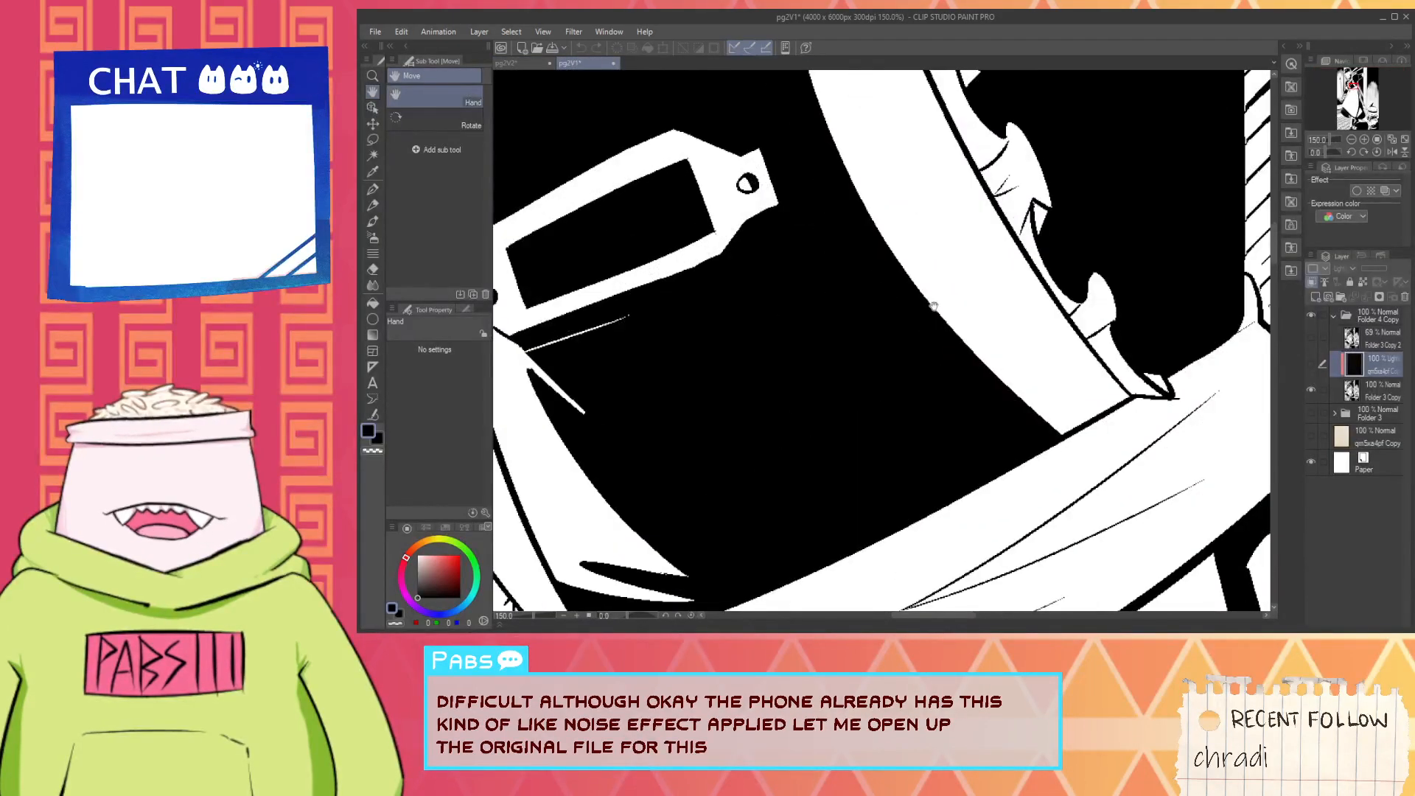
pyautogui.scroll(-4, 934, 306)
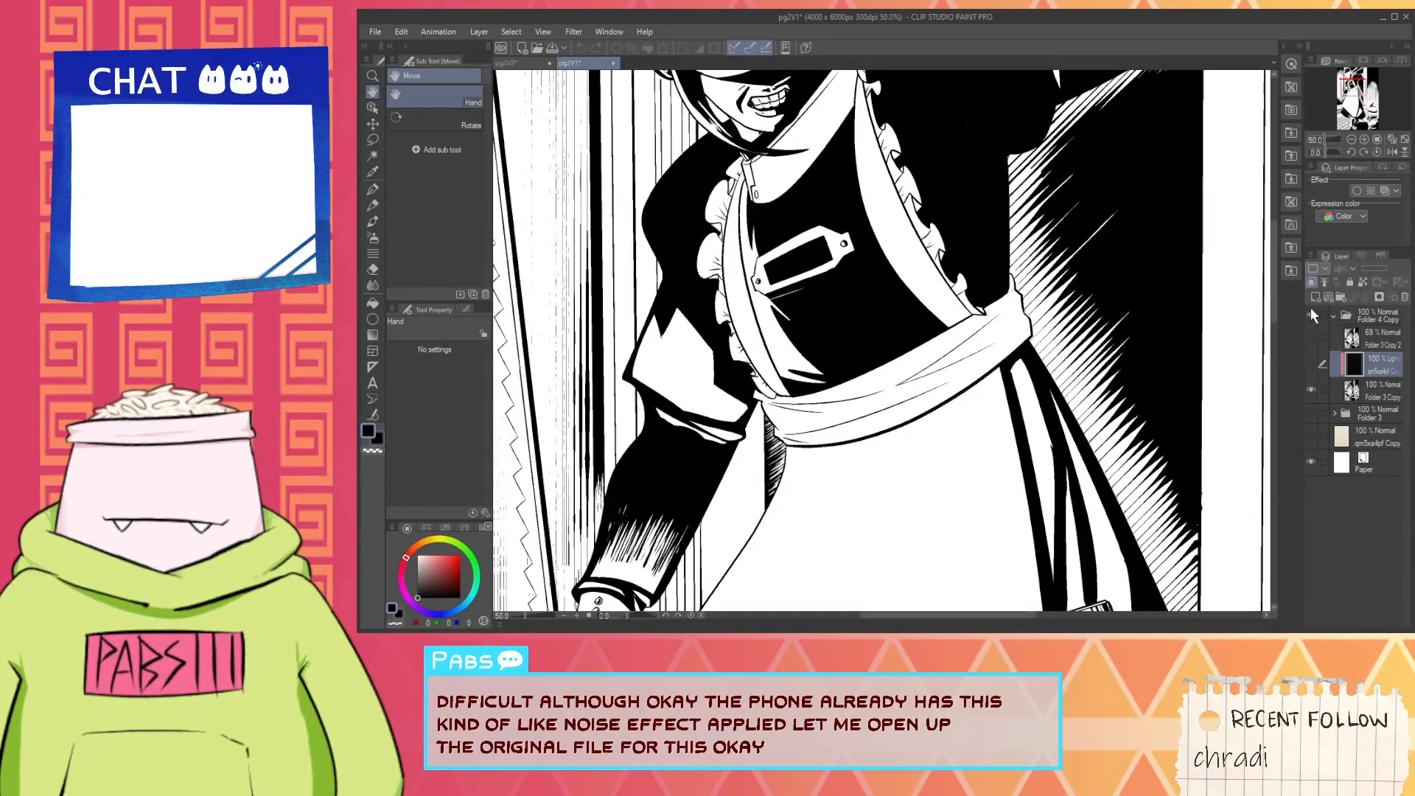
# - Hide Folder 4 Copy, show Folder 3 and examine its line art around the arm, saw blade and masked head
pyautogui.click(1311, 311)
pyautogui.click(1311, 413)
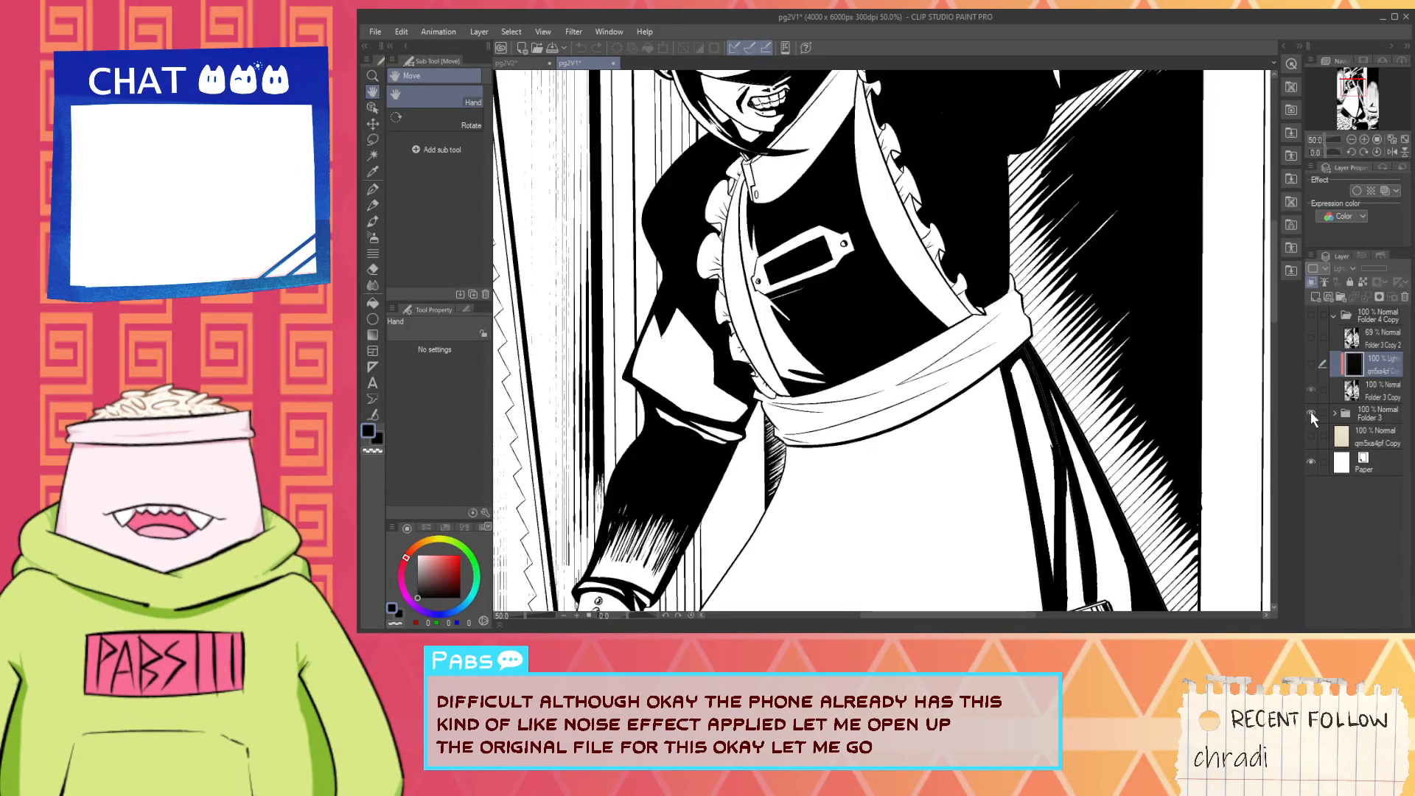
pyautogui.scroll(2, 610, 460)
pyautogui.scroll(5, 762, 462)
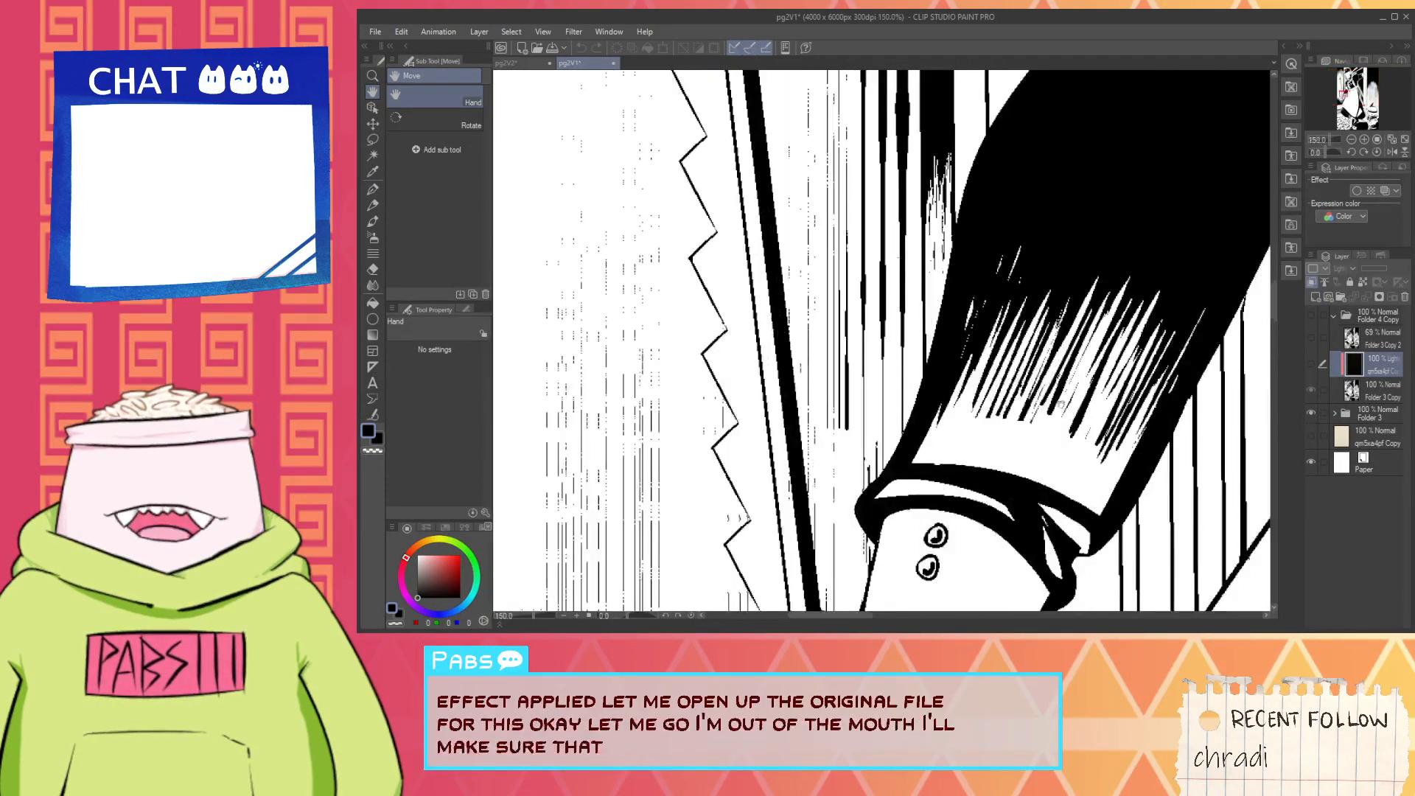
pyautogui.scroll(-7, 1004, 359)
pyautogui.scroll(-1, 1004, 359)
pyautogui.moveTo(1004, 359); pyautogui.dragTo(768, 517)
pyautogui.scroll(1, 808, 155)
pyautogui.scroll(4, 807, 155)
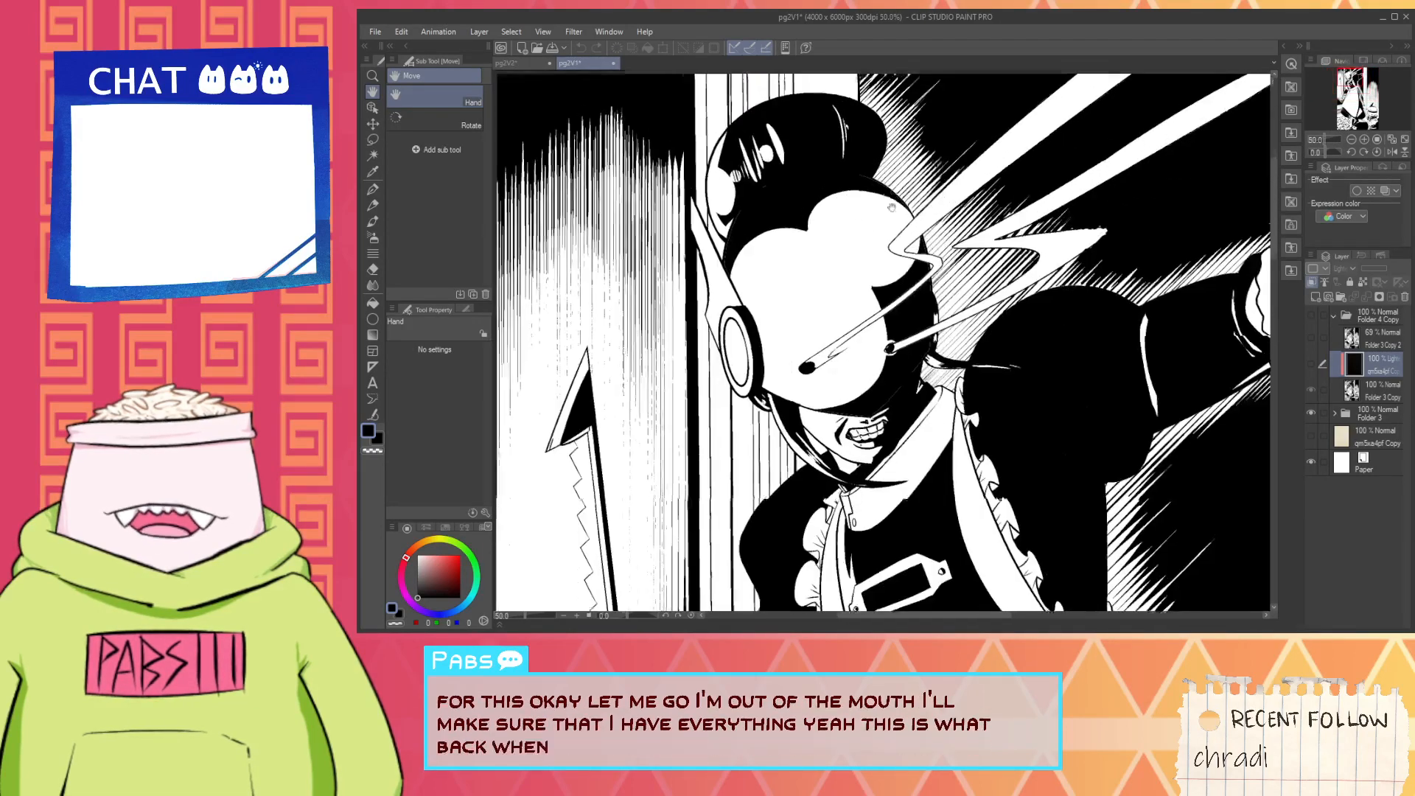
pyautogui.scroll(-5, 767, 278)
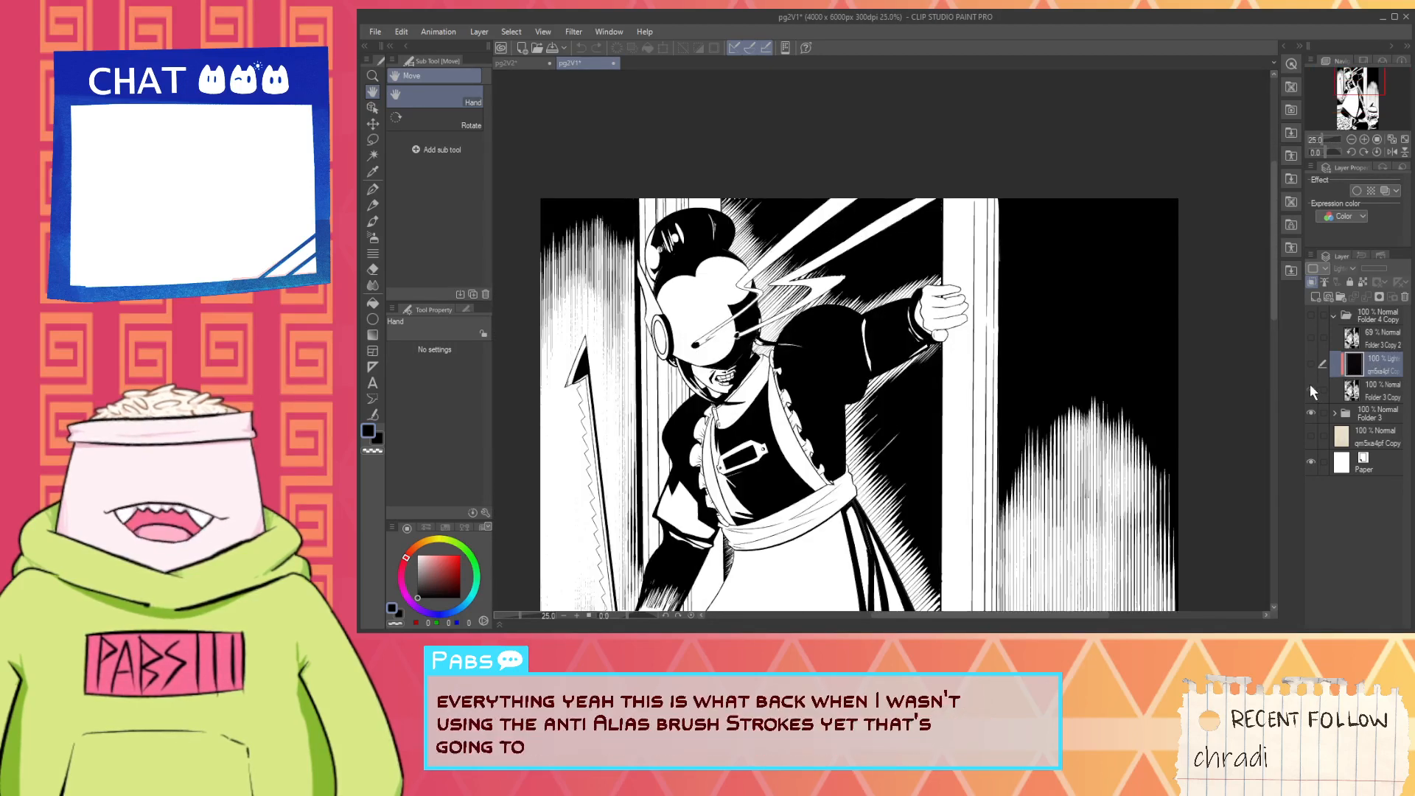
# - Compare the inking on the masked figure's head by switching from Folder 3 to Folder 4 Copy and back
pyautogui.click(1312, 314)
pyautogui.scroll(7, 750, 274)
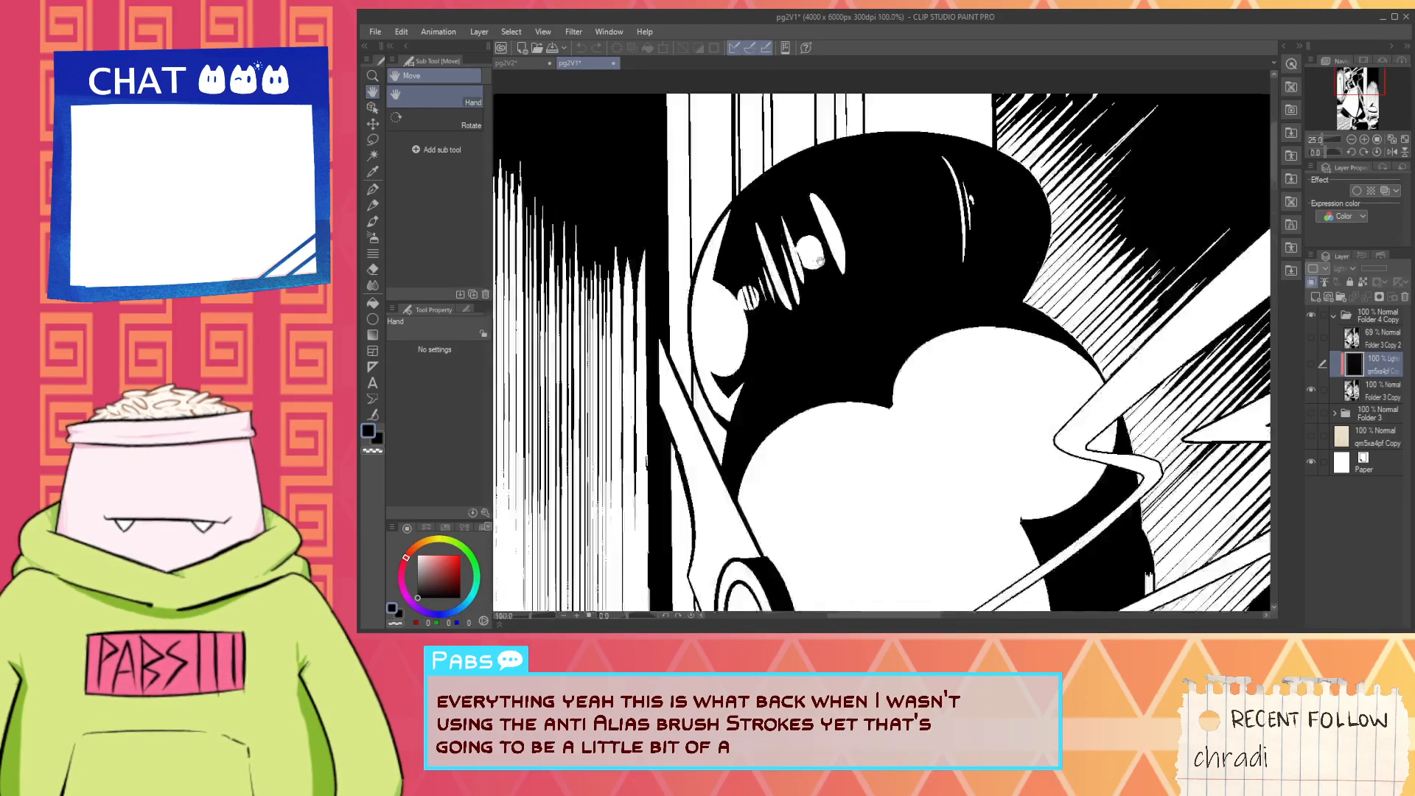
pyautogui.scroll(-4, 749, 275)
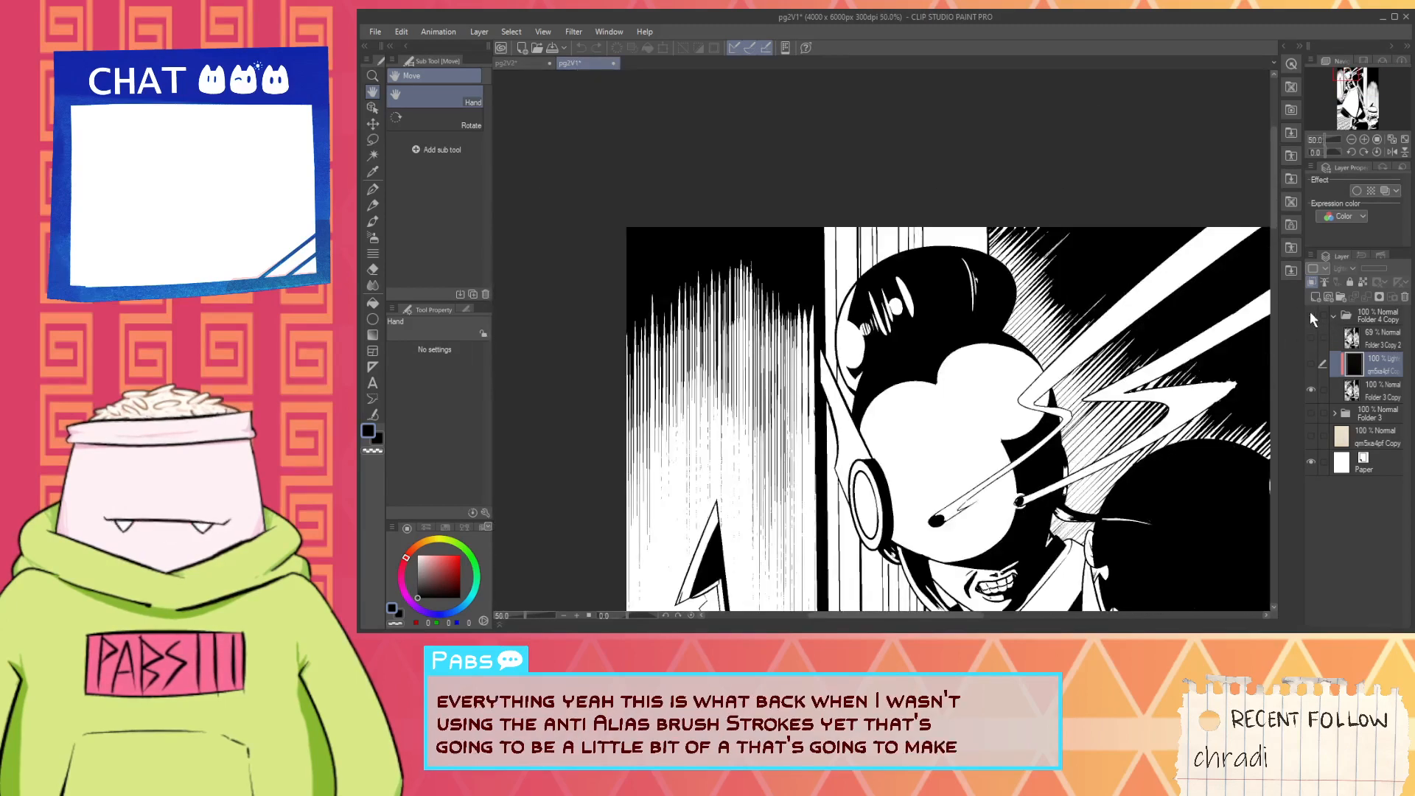
pyautogui.click(1312, 315)
pyautogui.click(1311, 414)
pyautogui.scroll(-3, 769, 295)
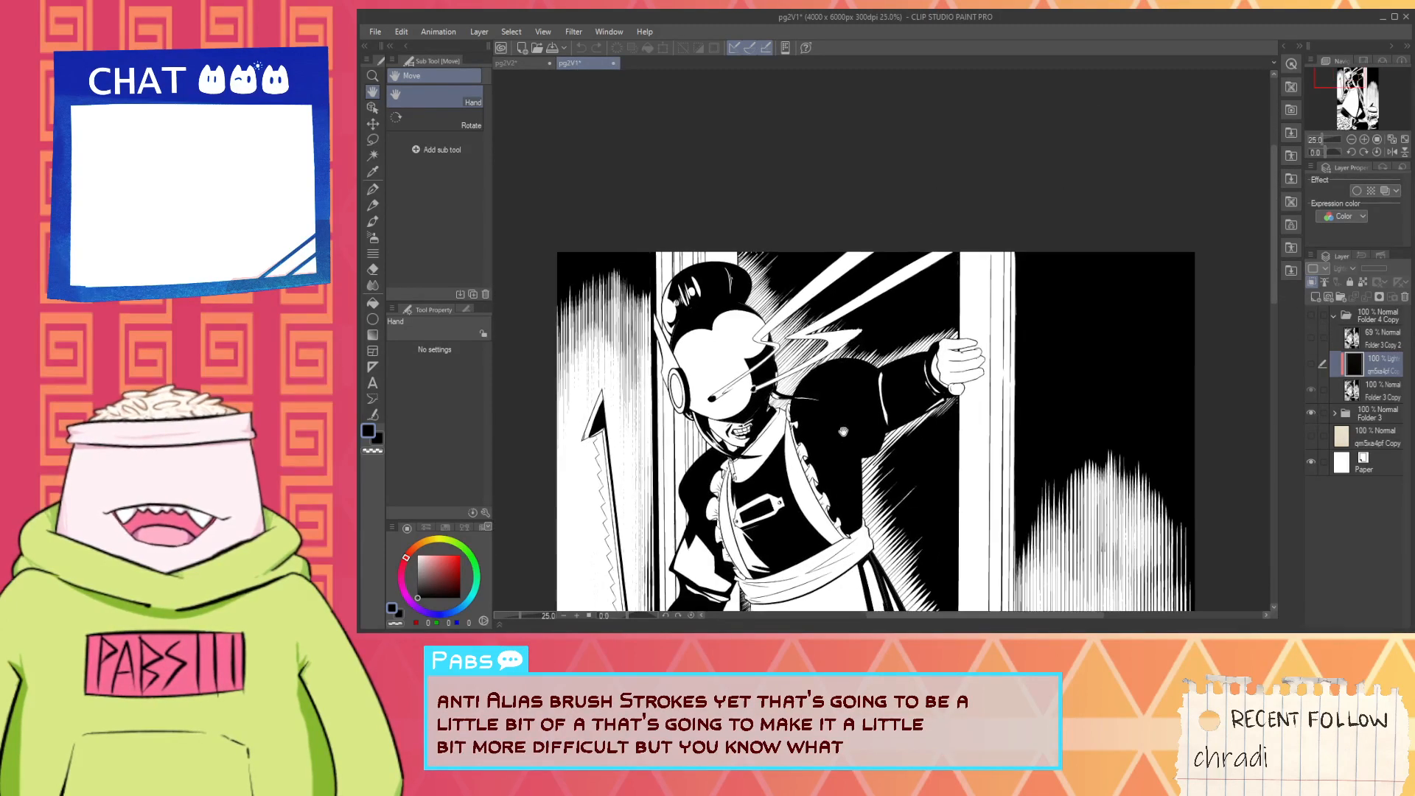
# - Copy Folder 3 from pg2V1 and paste it above Layer 1 in pg2V2
pyautogui.moveTo(769, 295); pyautogui.dragTo(850, 147)
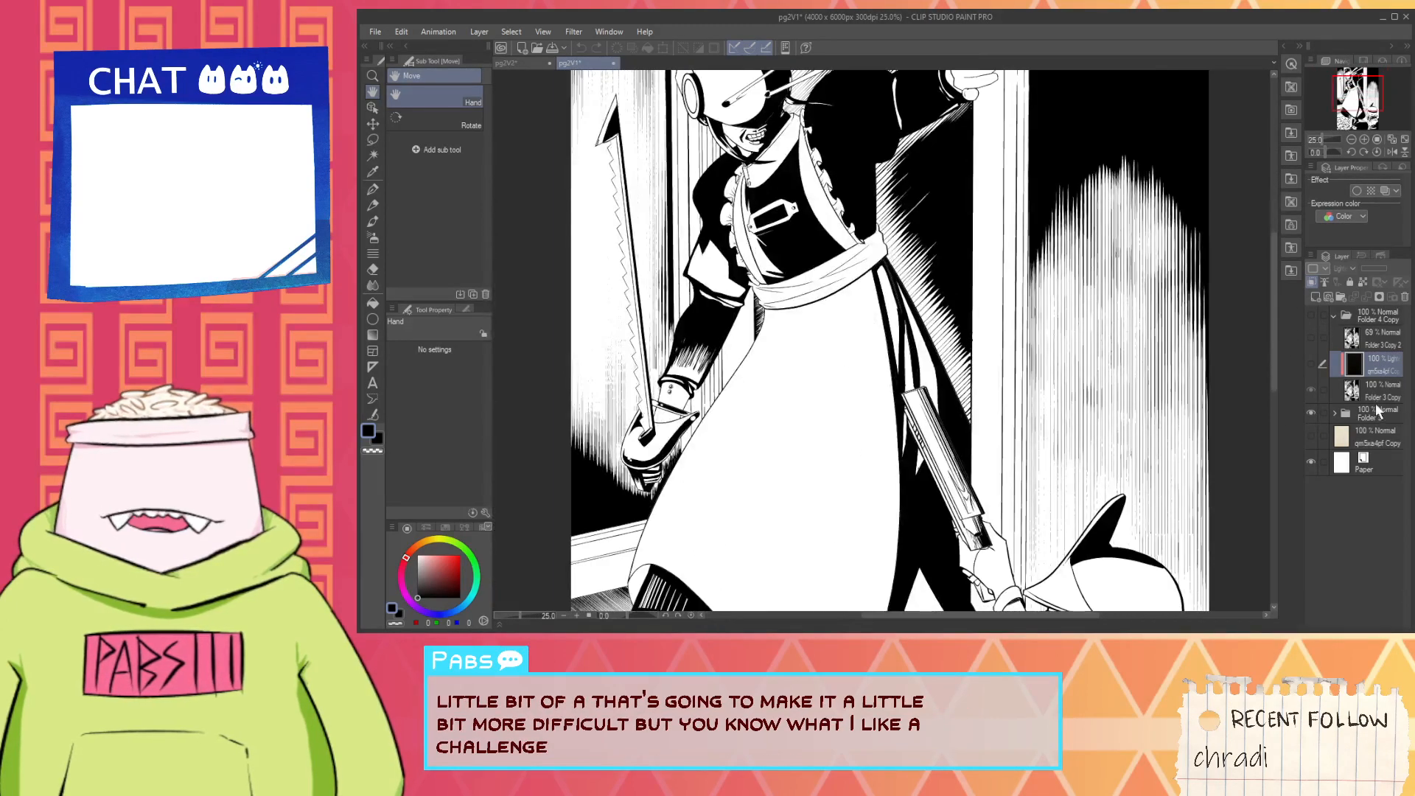
pyautogui.click(1378, 416)
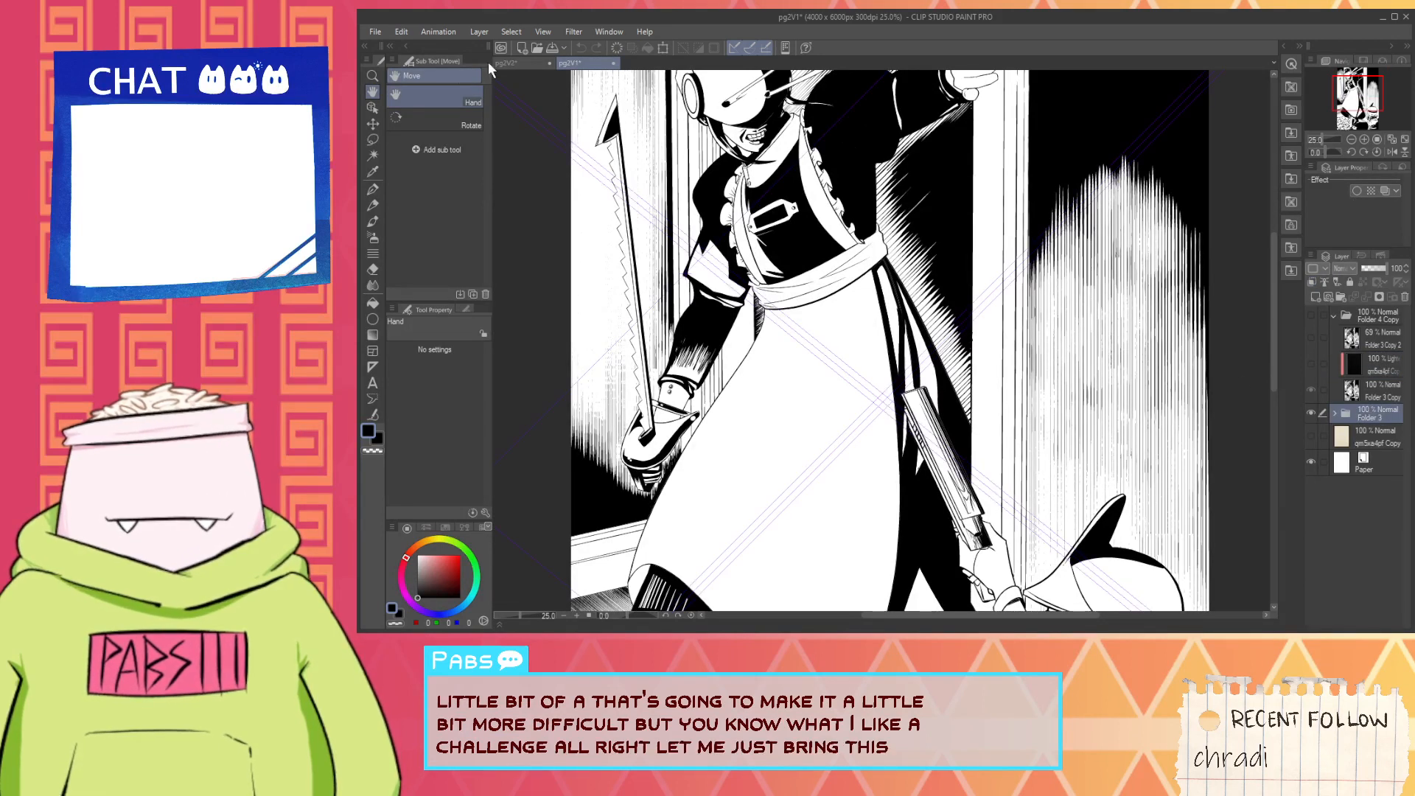
pyautogui.click(507, 64)
pyautogui.scroll(-2, 958, 428)
pyautogui.scroll(1, 976, 372)
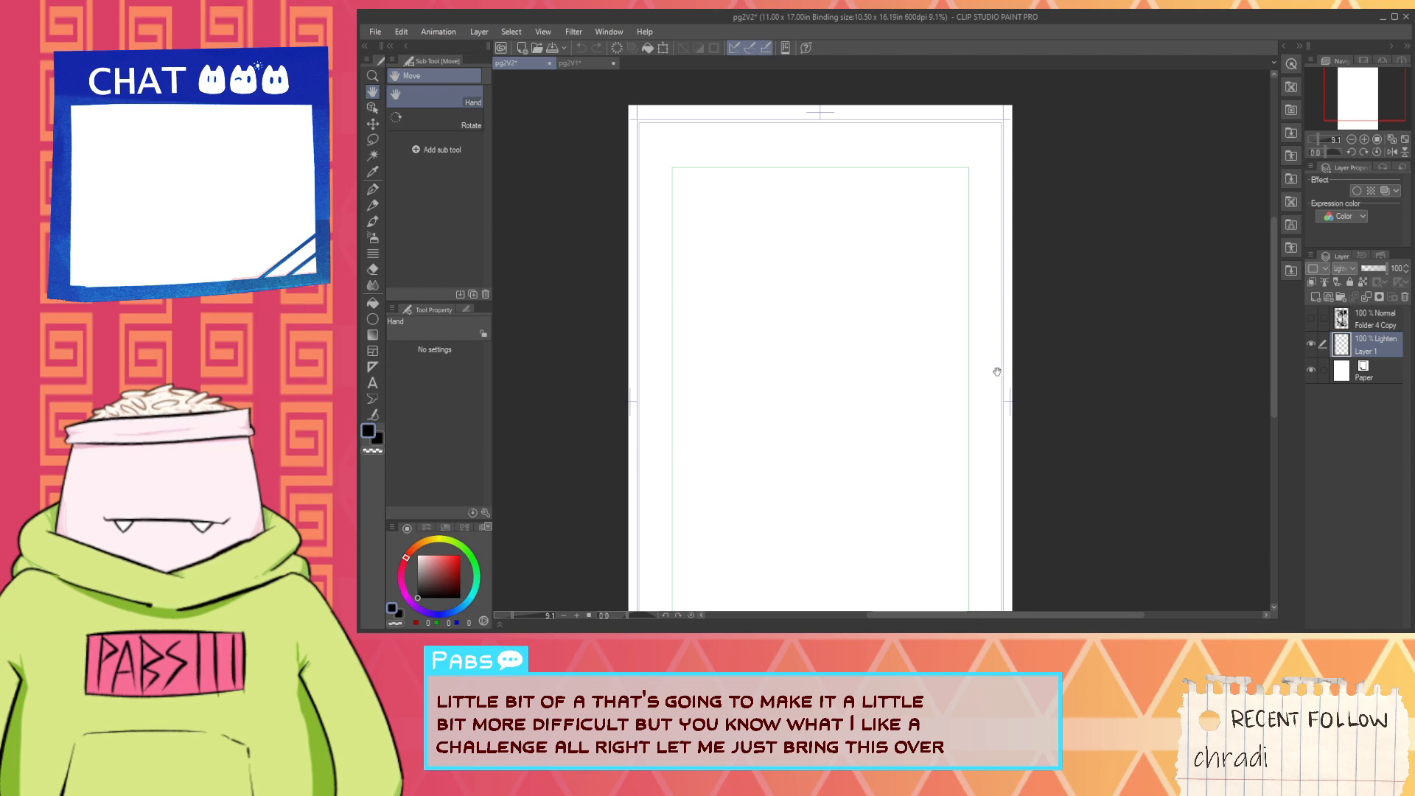
pyautogui.hotkey('ctrl', 'v')
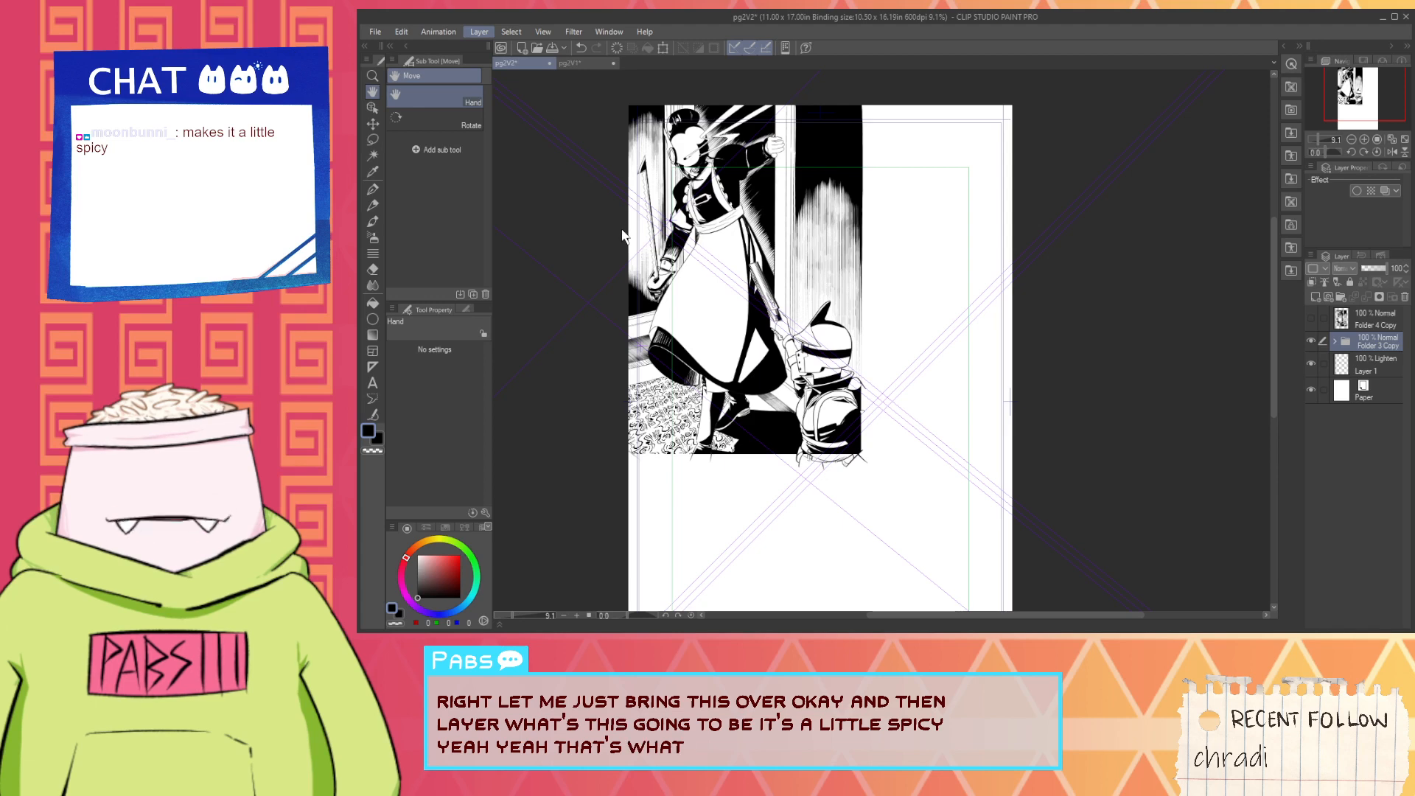
# - Inspect the pasted line art's pixel edges and create a new frame border folder at the head of the layer stack
pyautogui.scroll(10, 800, 467)
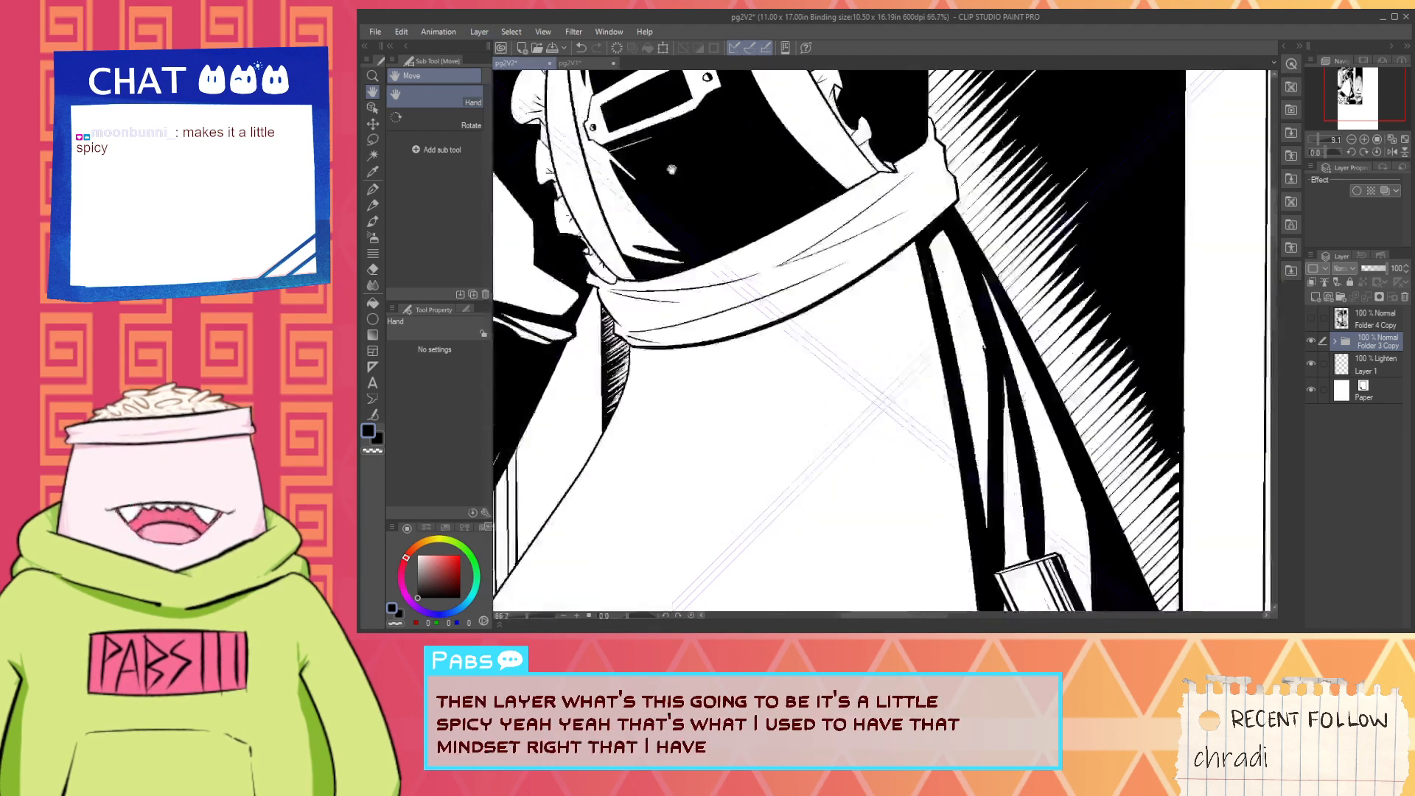
pyautogui.scroll(4, 800, 467)
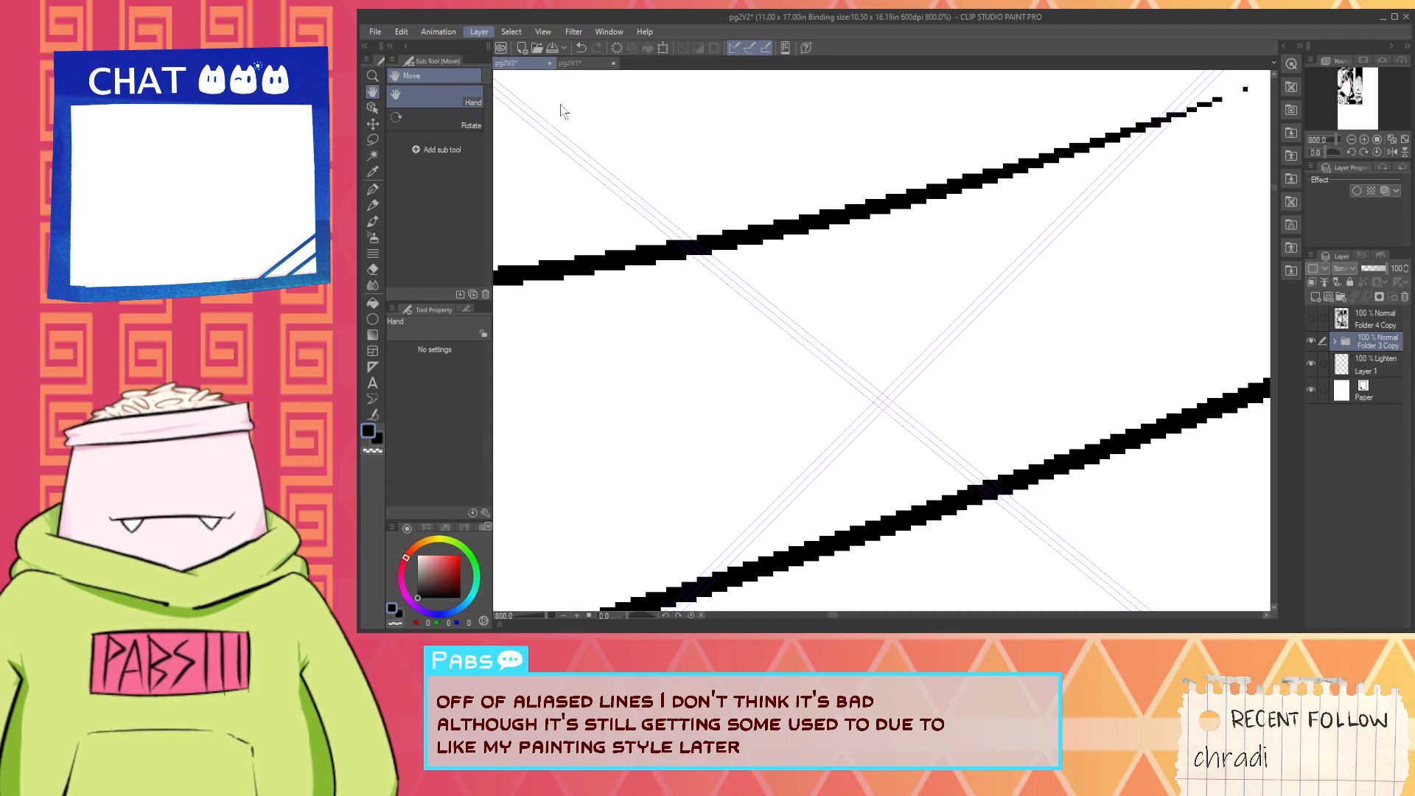
pyautogui.click(733, 151)
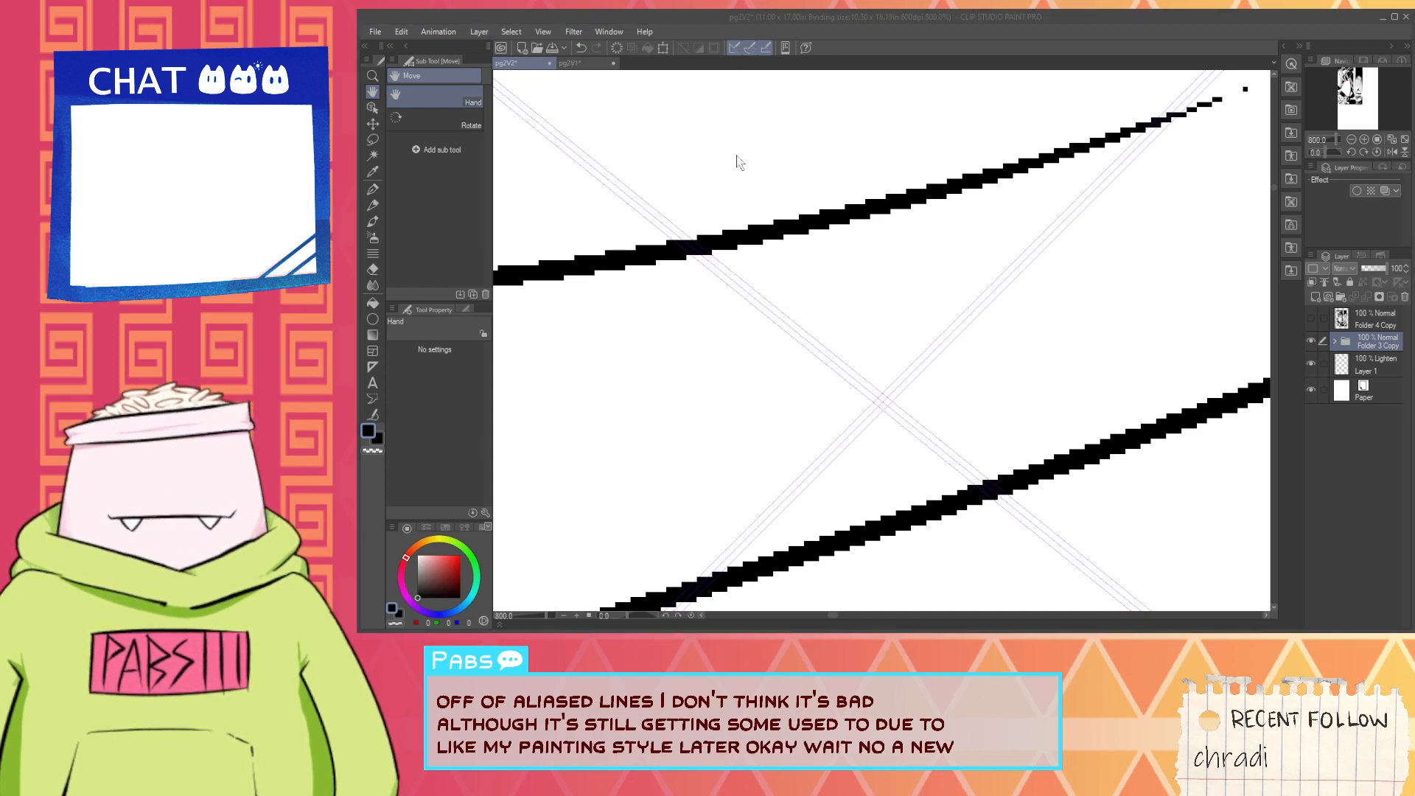
pyautogui.click(918, 310)
pyautogui.scroll(-5, 917, 309)
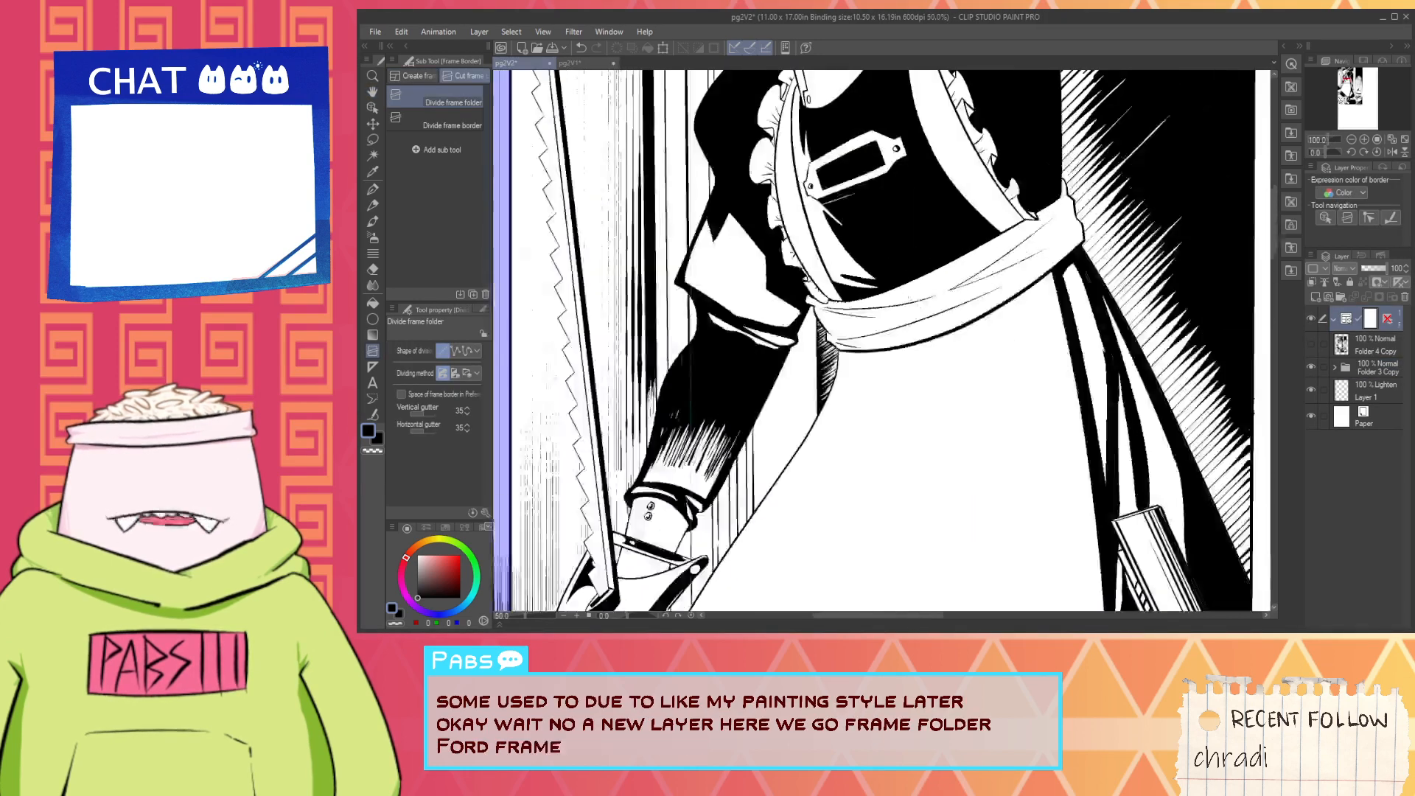
# - Move the Folder 3 Copy artwork into the new frame border folder
pyautogui.scroll(-2, 912, 300)
pyautogui.moveTo(949, 428); pyautogui.dragTo(760, 321)
pyautogui.click(1378, 352)
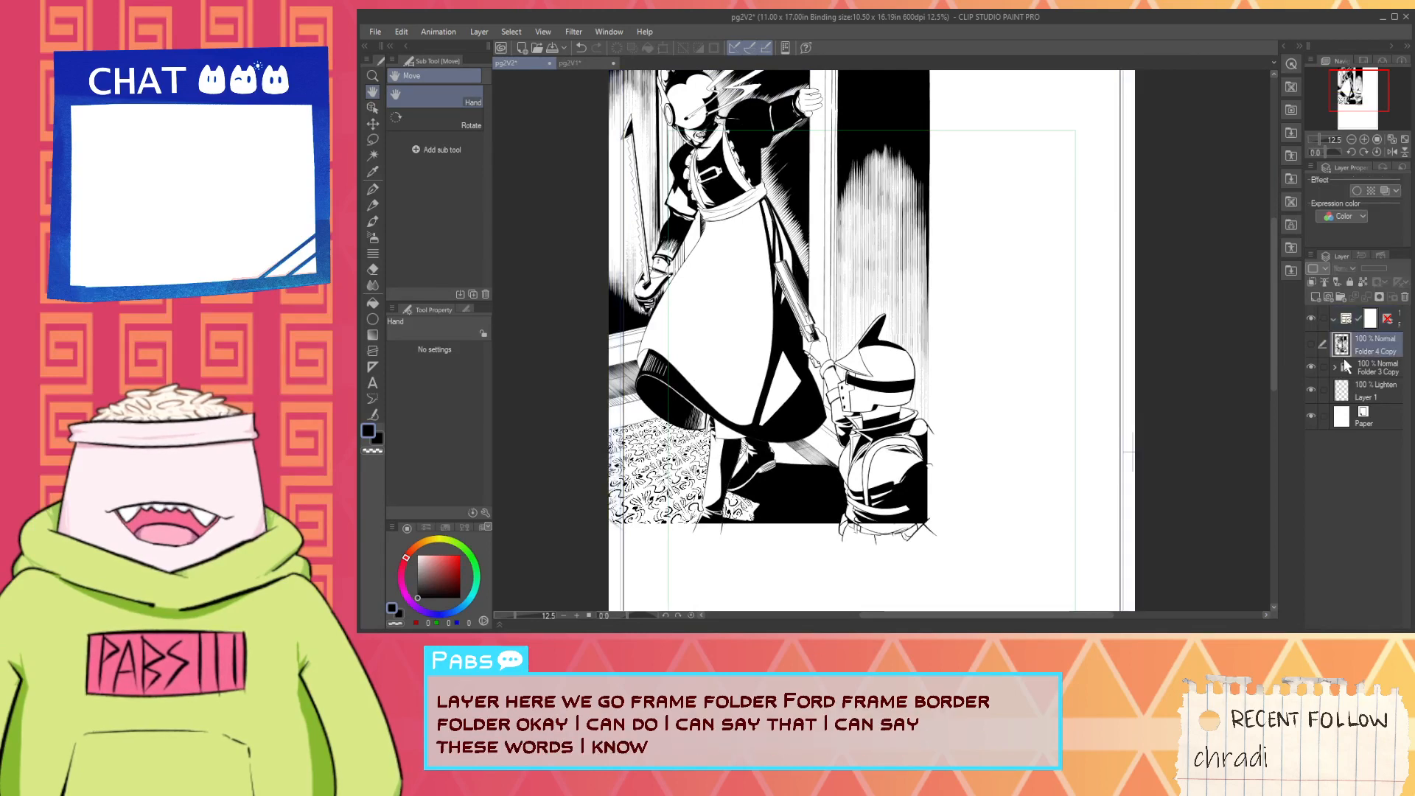
pyautogui.moveTo(1355, 368); pyautogui.dragTo(1388, 335)
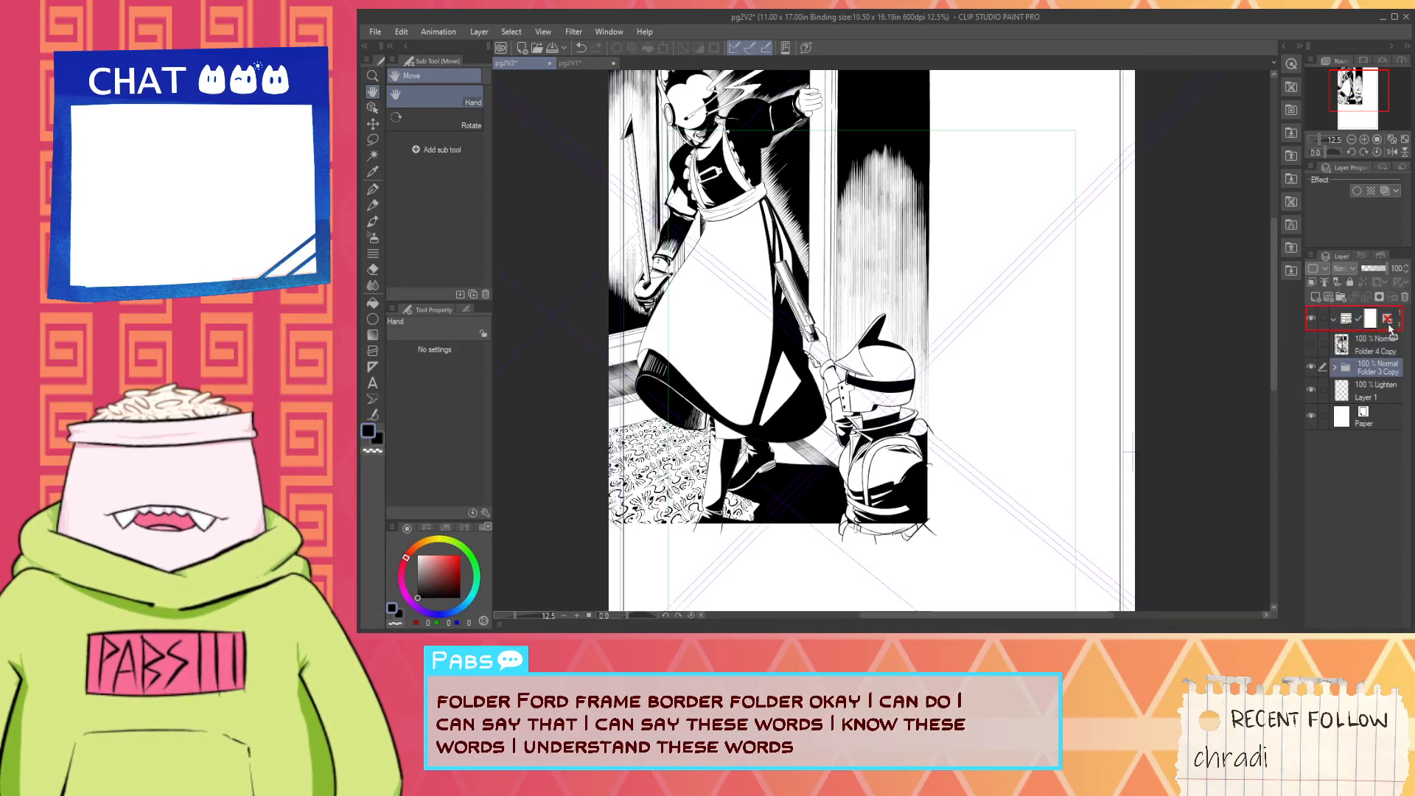
# - Select the frame border with the Object tool and pull its right edge in to the template's green guide line
pyautogui.scroll(-1, 1210, 355)
pyautogui.moveTo(1204, 354); pyautogui.dragTo(1134, 356)
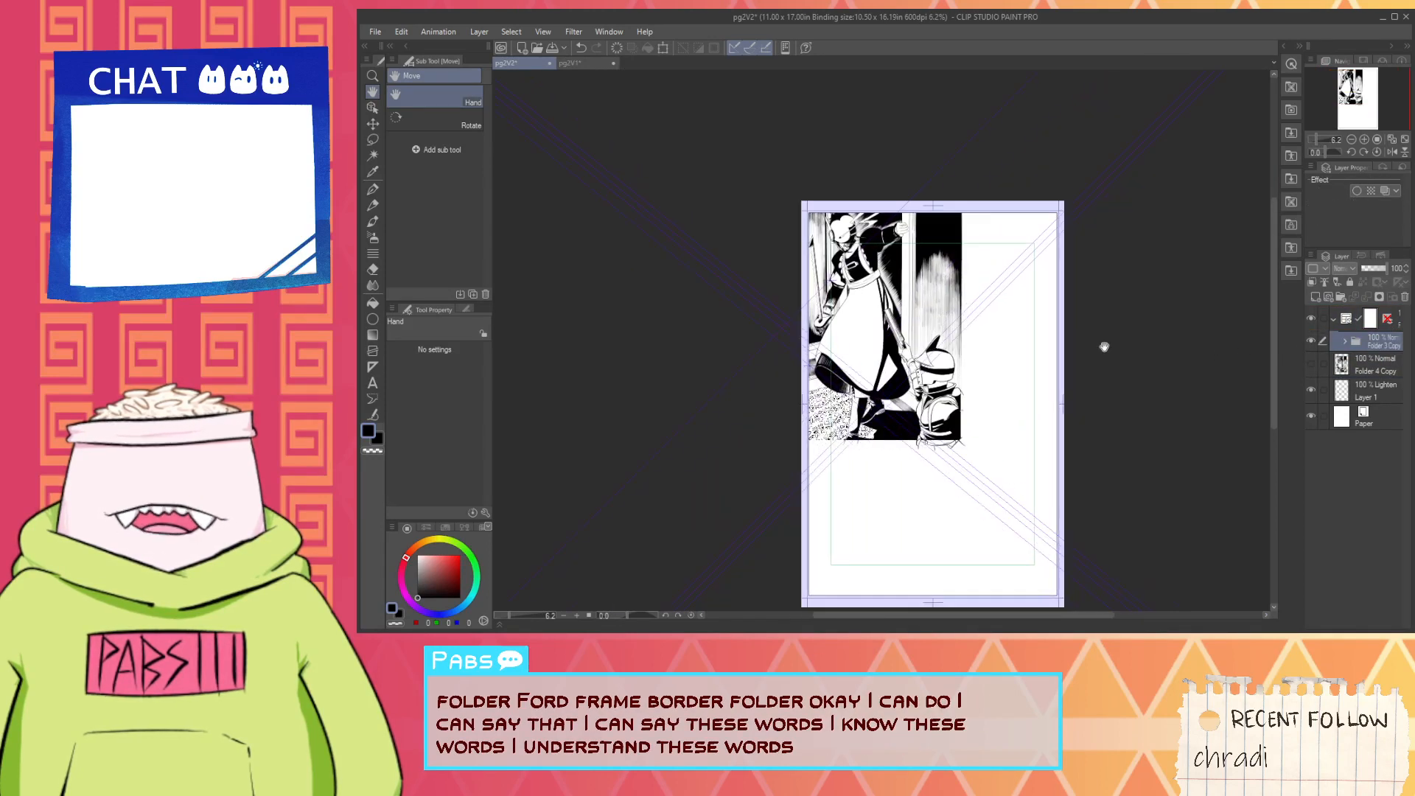
pyautogui.scroll(1, 1033, 305)
pyautogui.moveTo(1043, 295); pyautogui.dragTo(1011, 231)
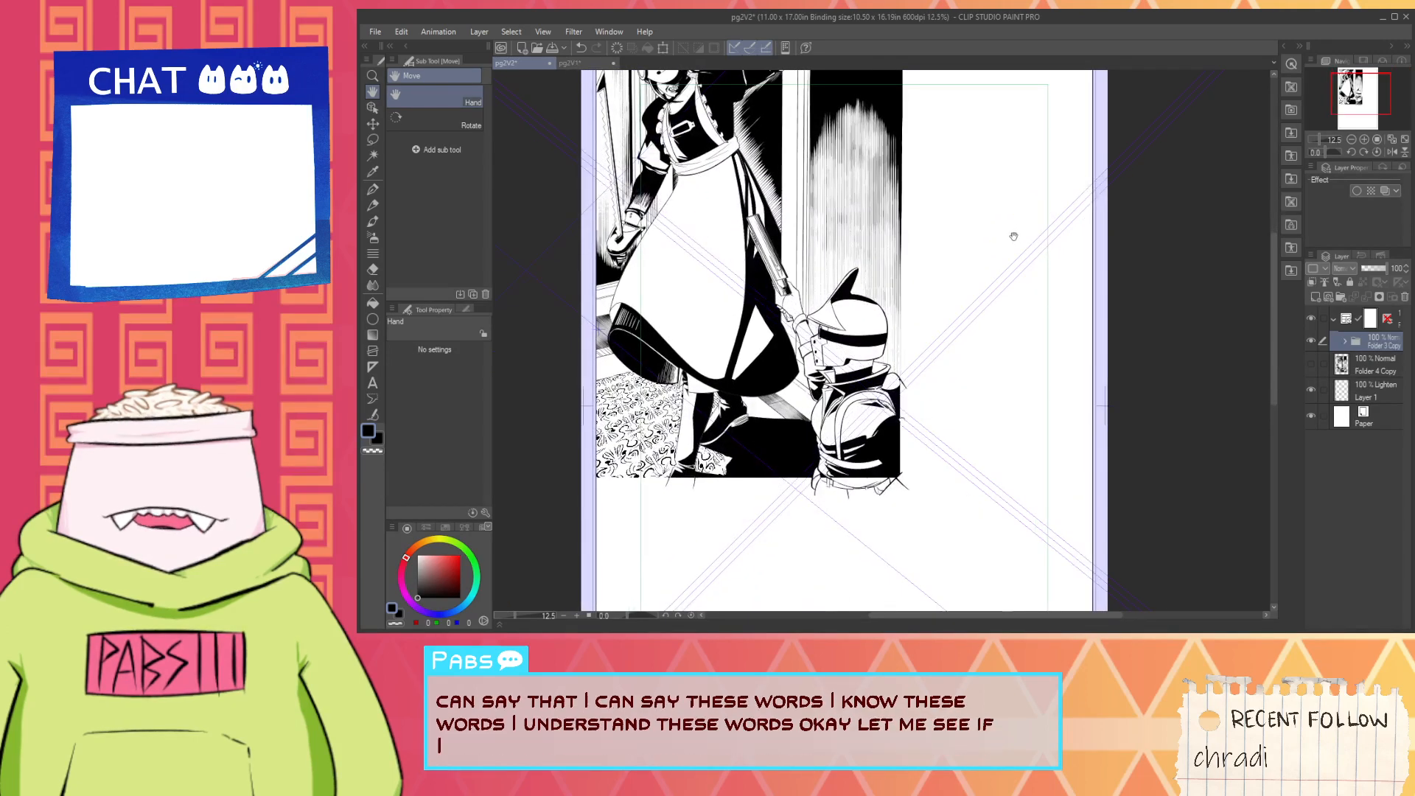
pyautogui.scroll(-1, 1026, 227)
pyautogui.click(372, 107)
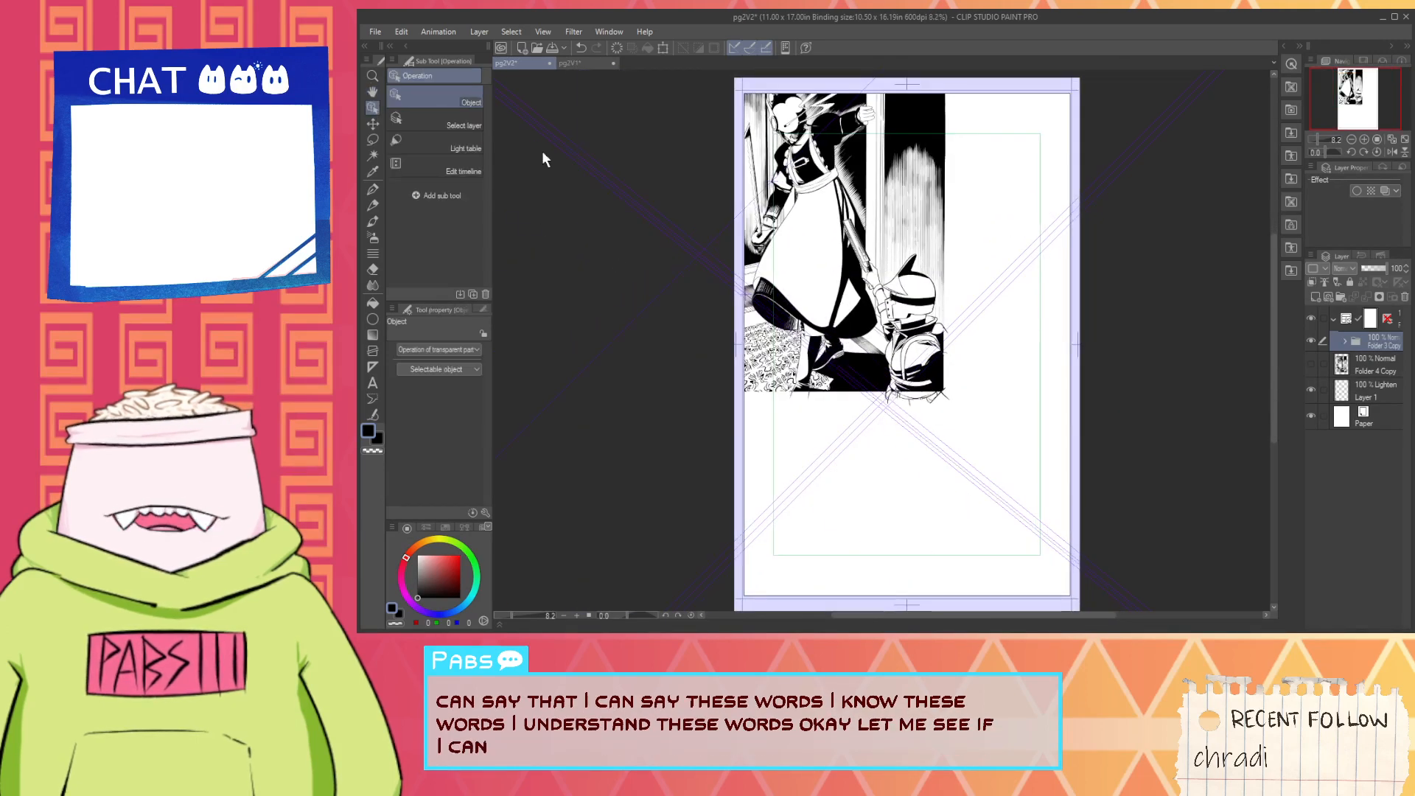
pyautogui.click(1397, 328)
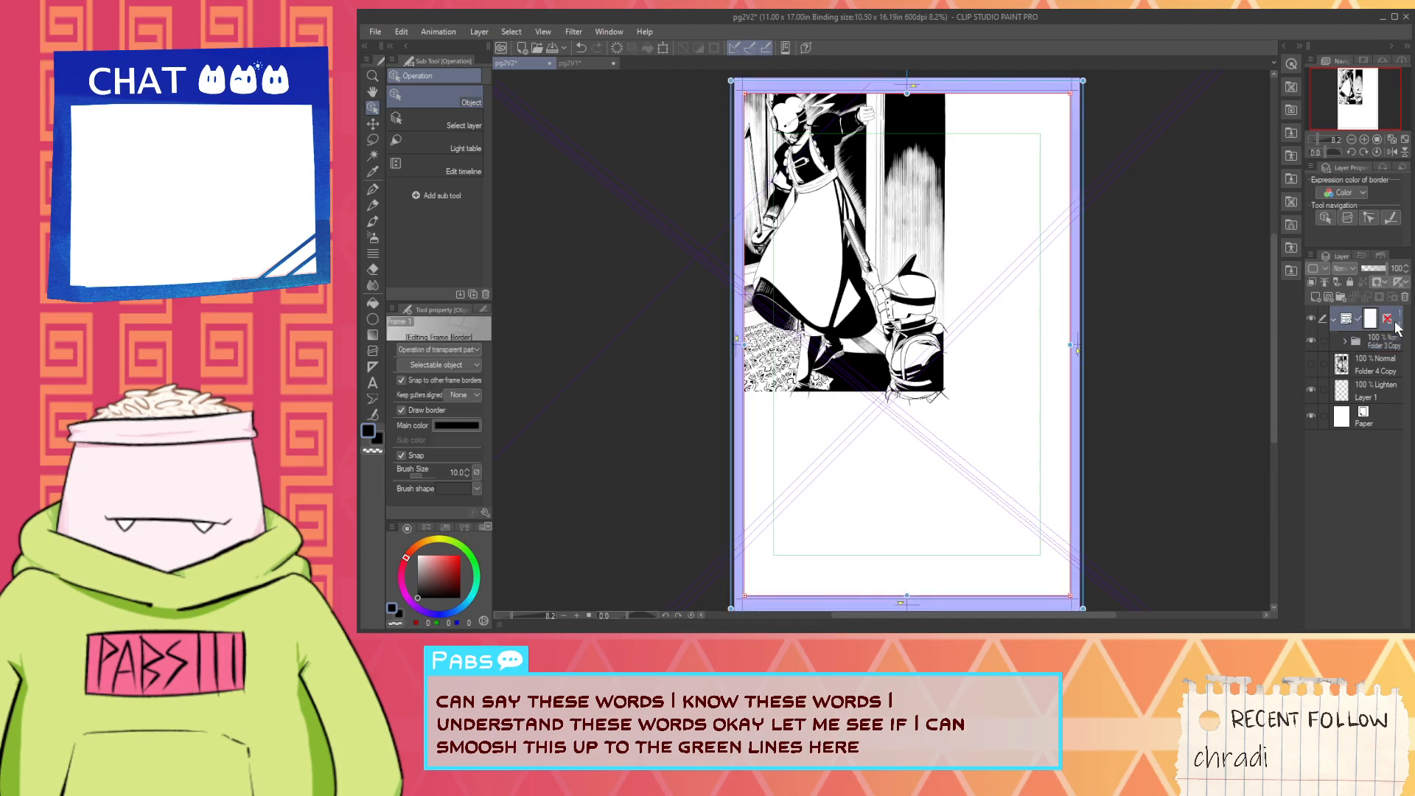
pyautogui.scroll(3, 1157, 333)
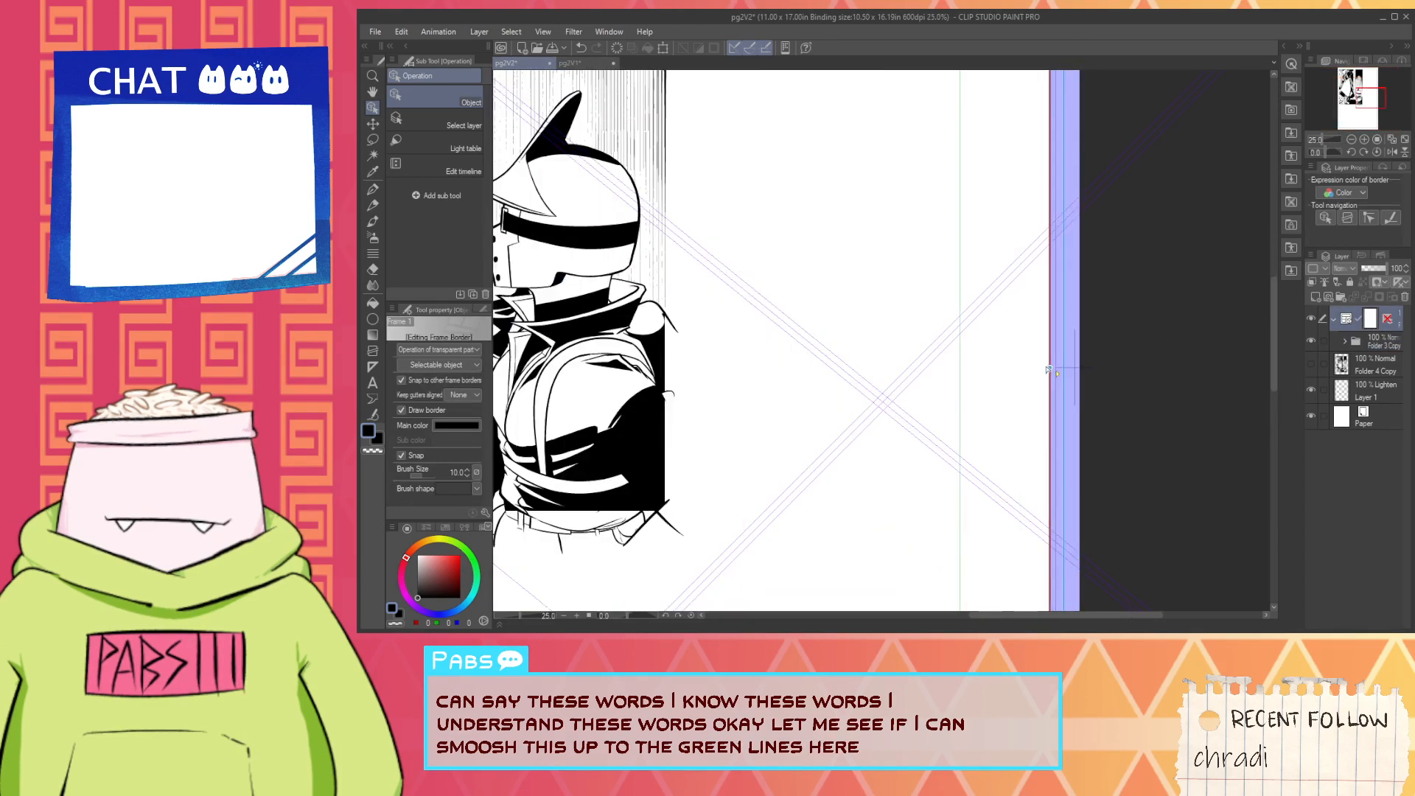
pyautogui.moveTo(1050, 369); pyautogui.dragTo(963, 371)
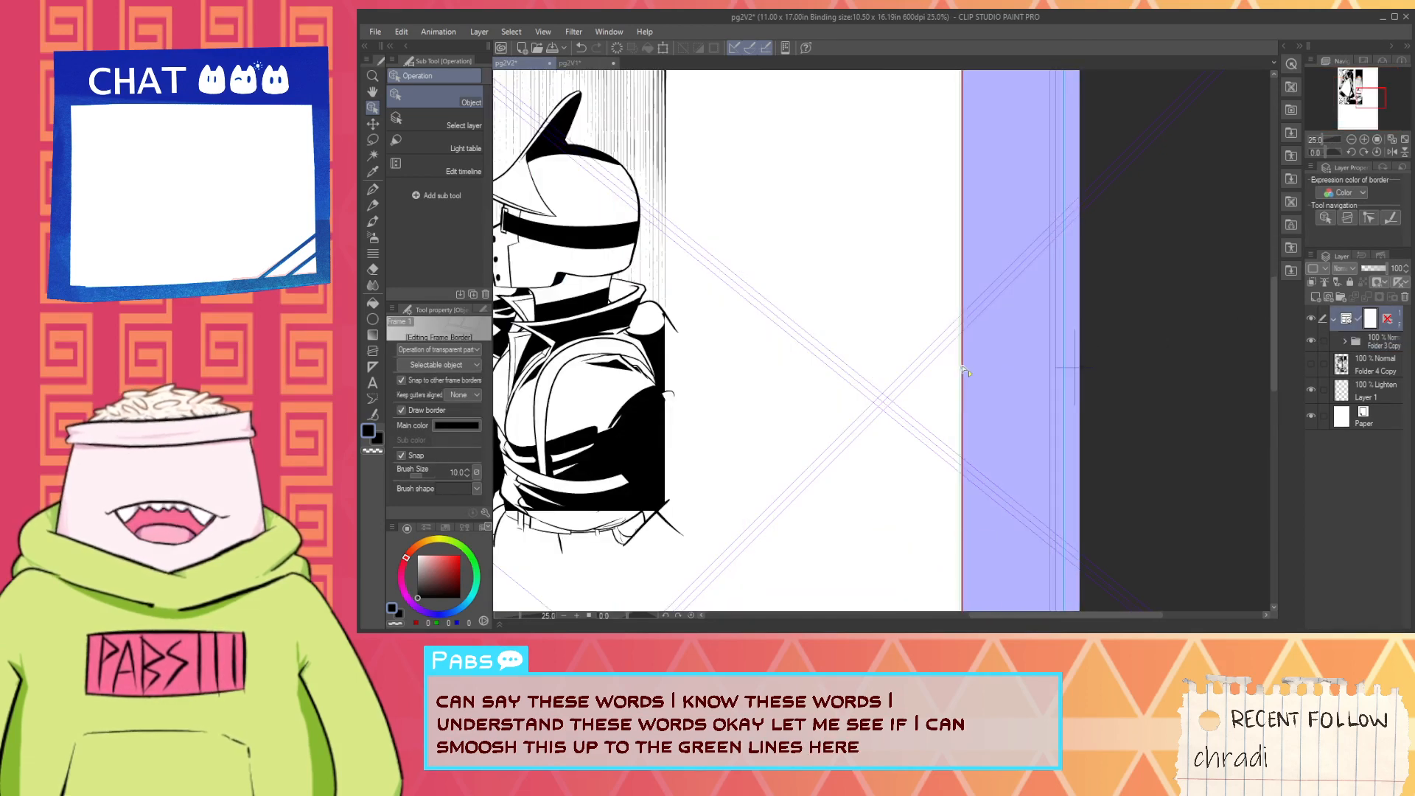
pyautogui.scroll(5, 963, 371)
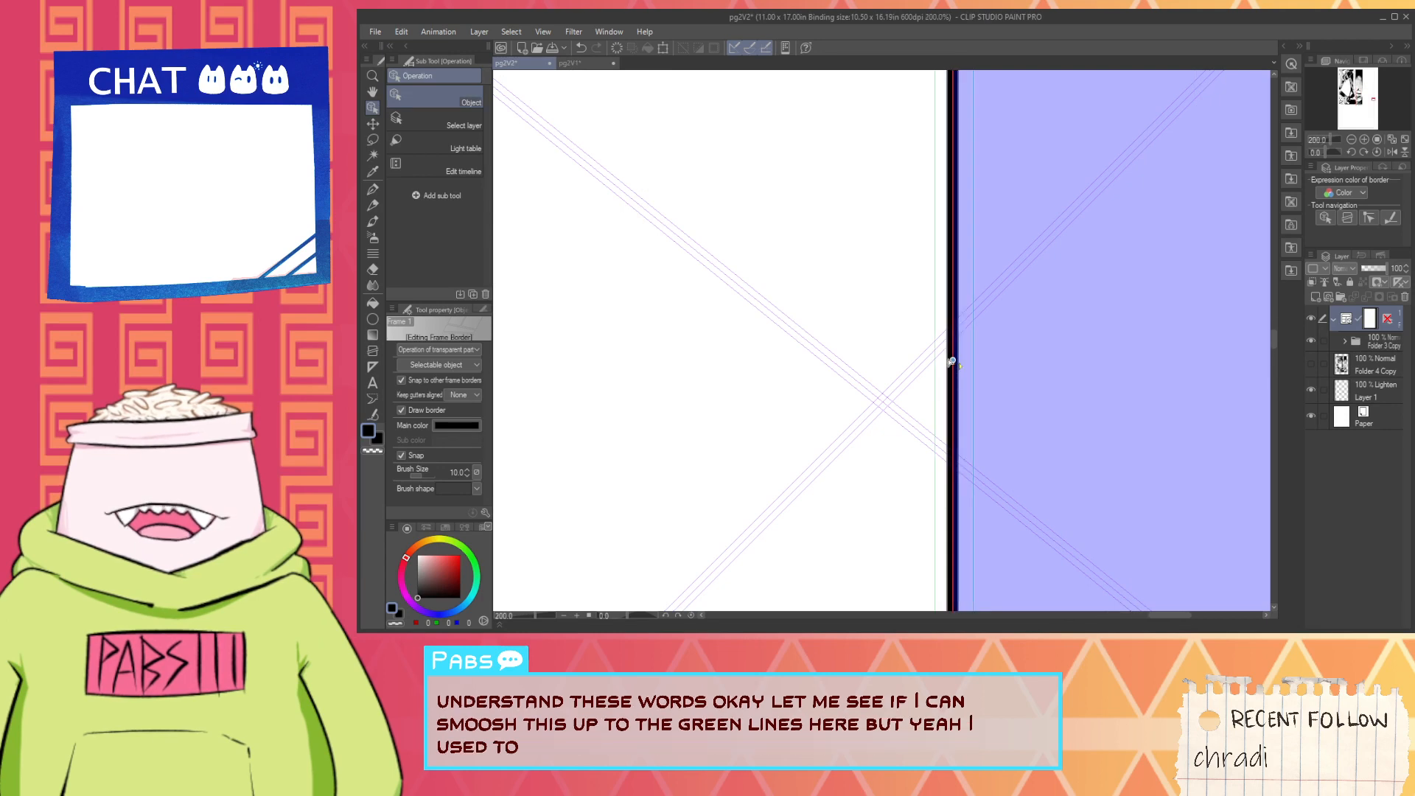
pyautogui.moveTo(942, 359); pyautogui.dragTo(936, 358)
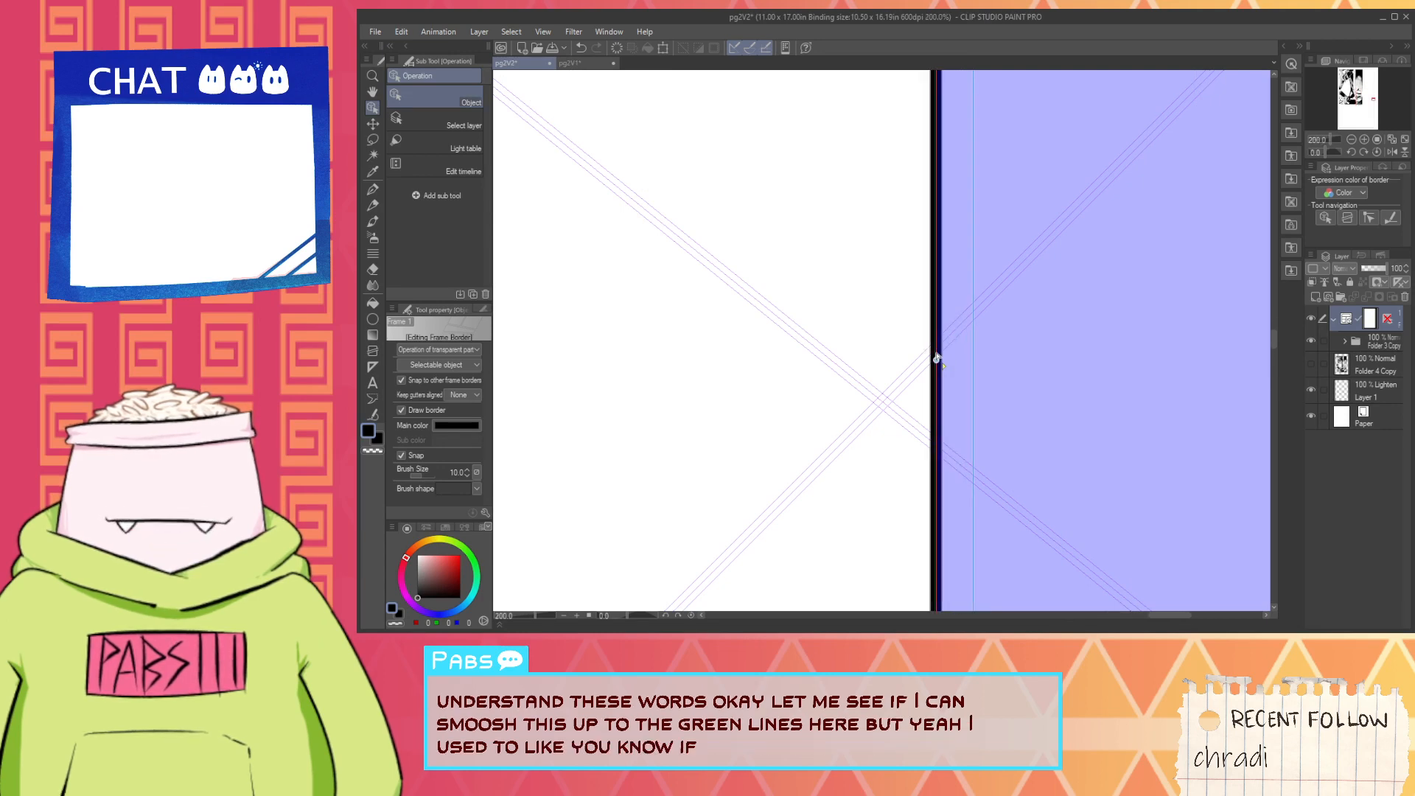
# - Pull the frame border's bottom edge up to the template's horizontal green guide line using the Object tool
pyautogui.scroll(-8, 938, 359)
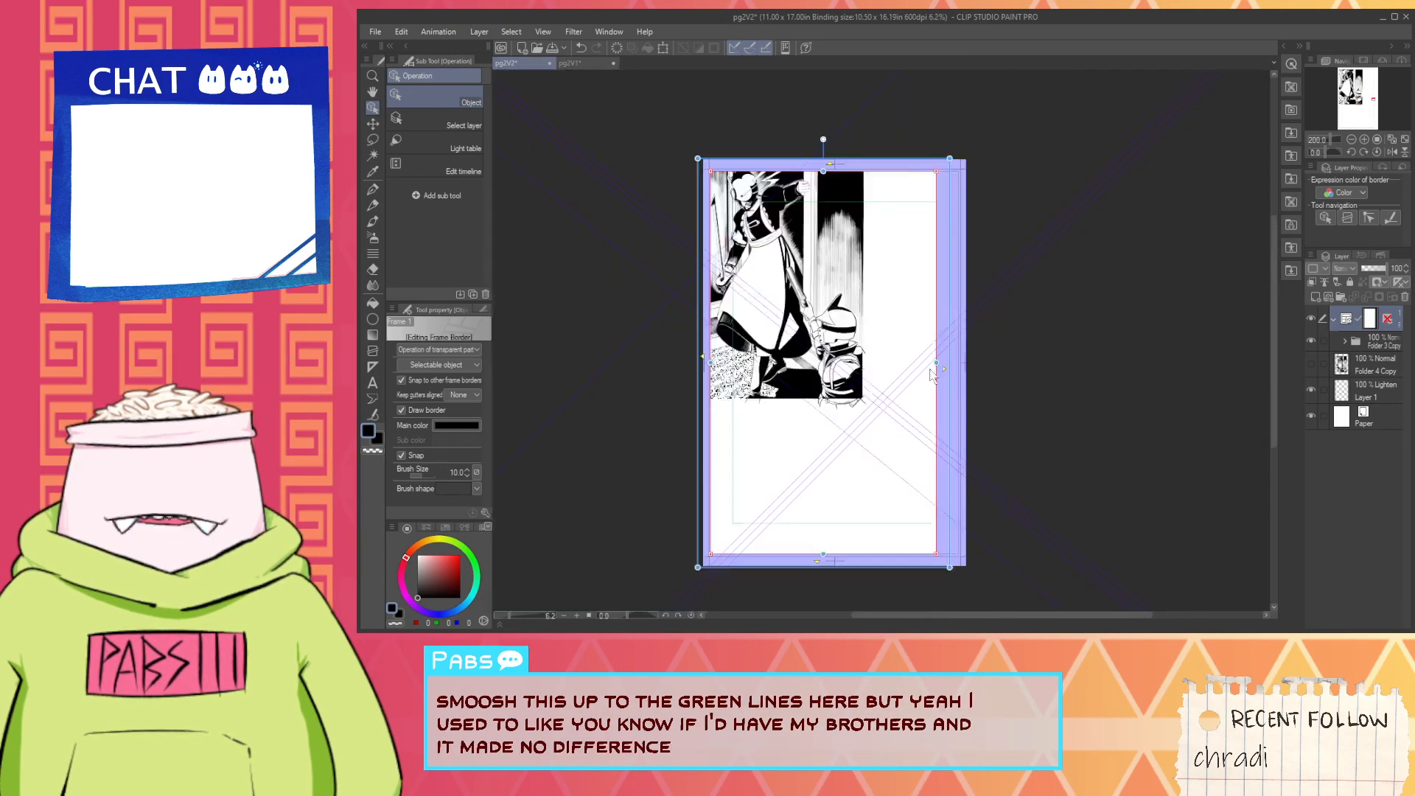
pyautogui.scroll(2, 780, 596)
pyautogui.moveTo(851, 521); pyautogui.dragTo(819, 182)
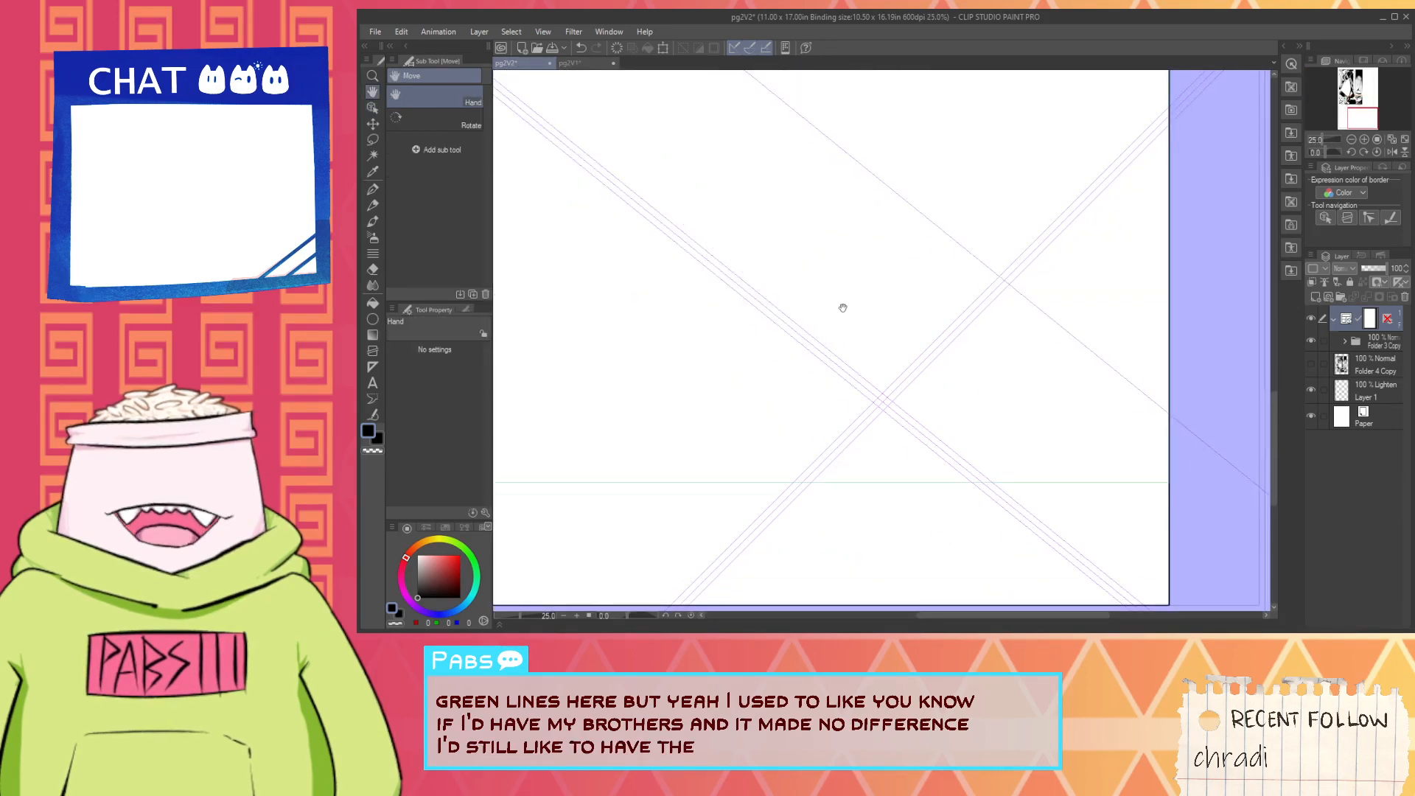
pyautogui.scroll(1, 841, 372)
pyautogui.moveTo(840, 380); pyautogui.dragTo(834, 253)
pyautogui.click(372, 108)
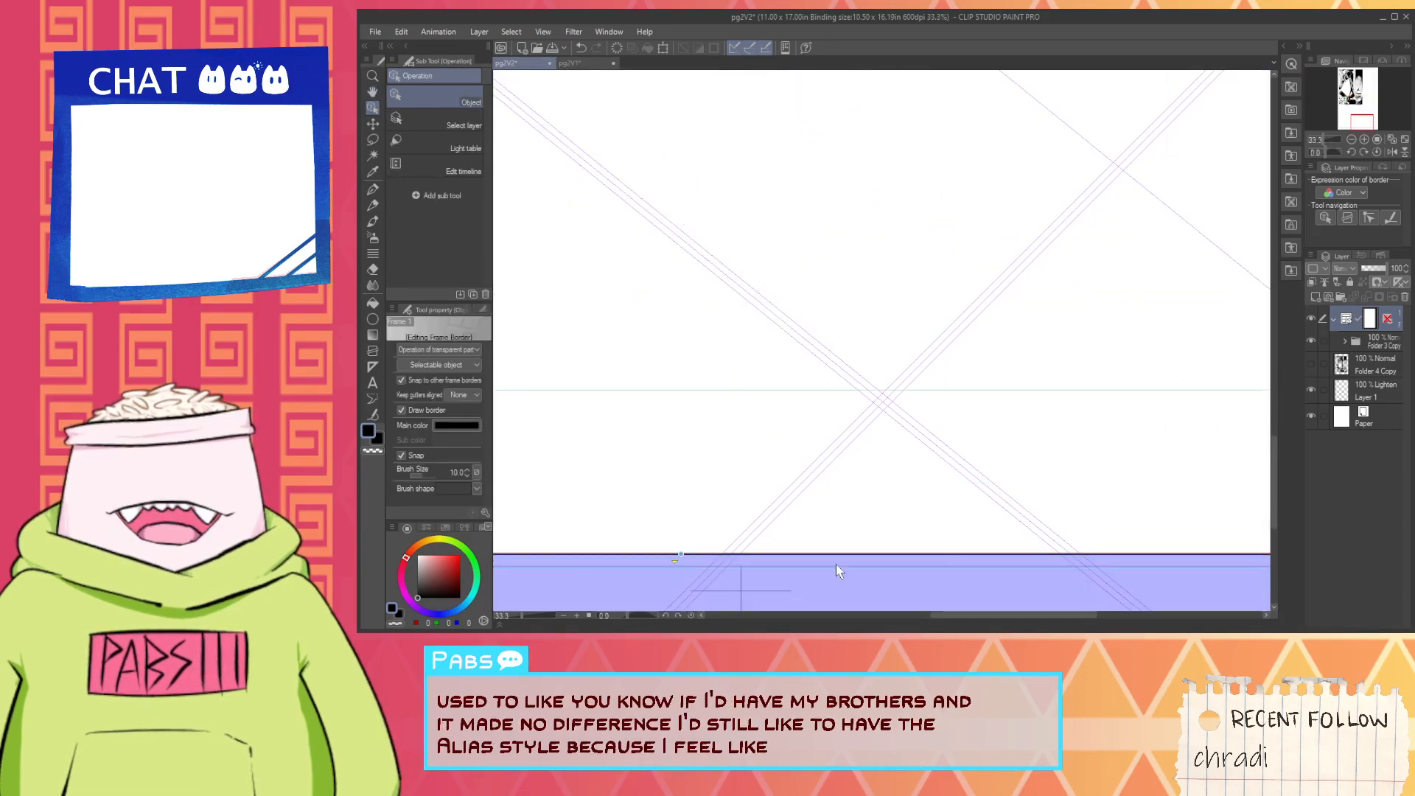
pyautogui.scroll(1, 682, 546)
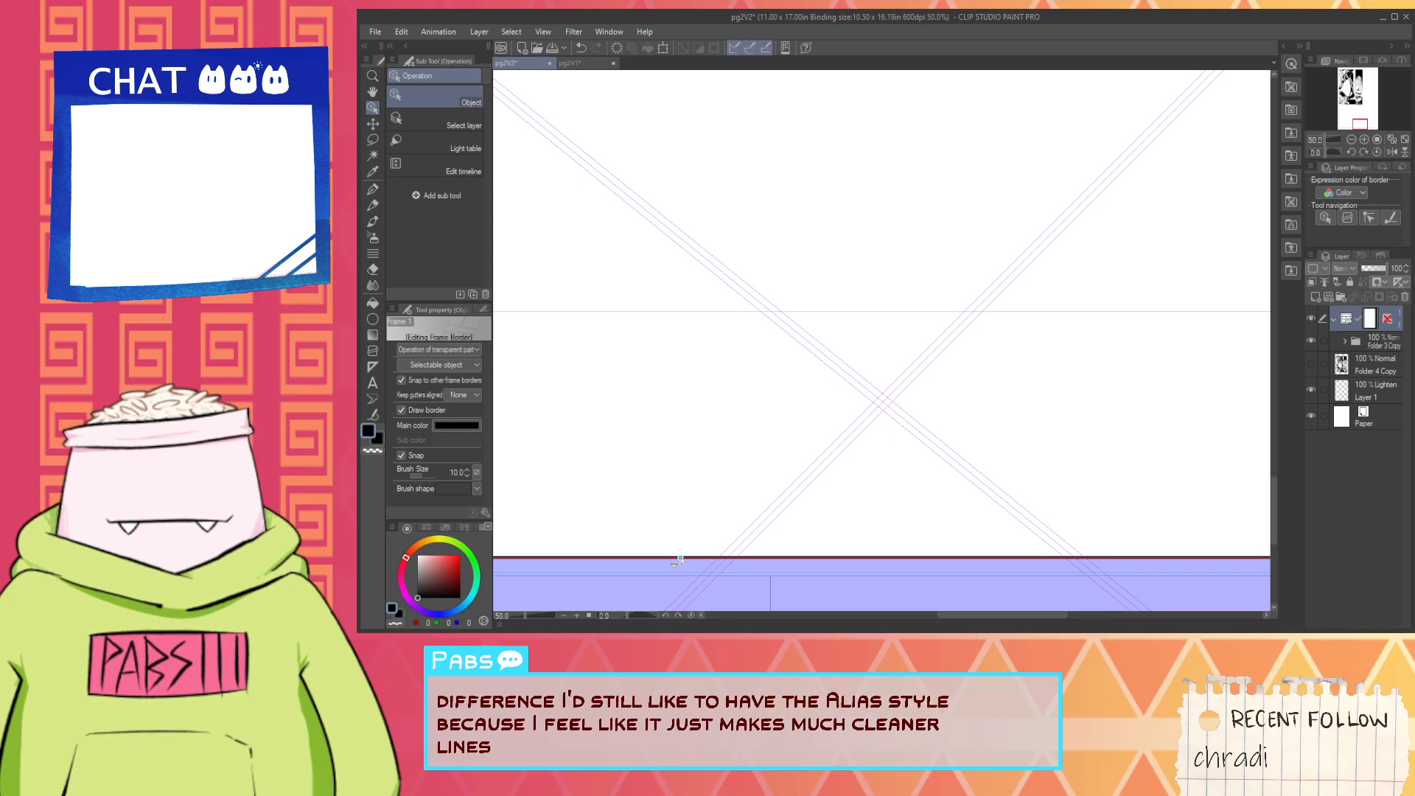
pyautogui.moveTo(684, 558); pyautogui.dragTo(737, 312)
pyautogui.scroll(8, 695, 315)
# - Pull the frame border's left edge in to the template's vertical green guide line
pyautogui.scroll(-13, 736, 312)
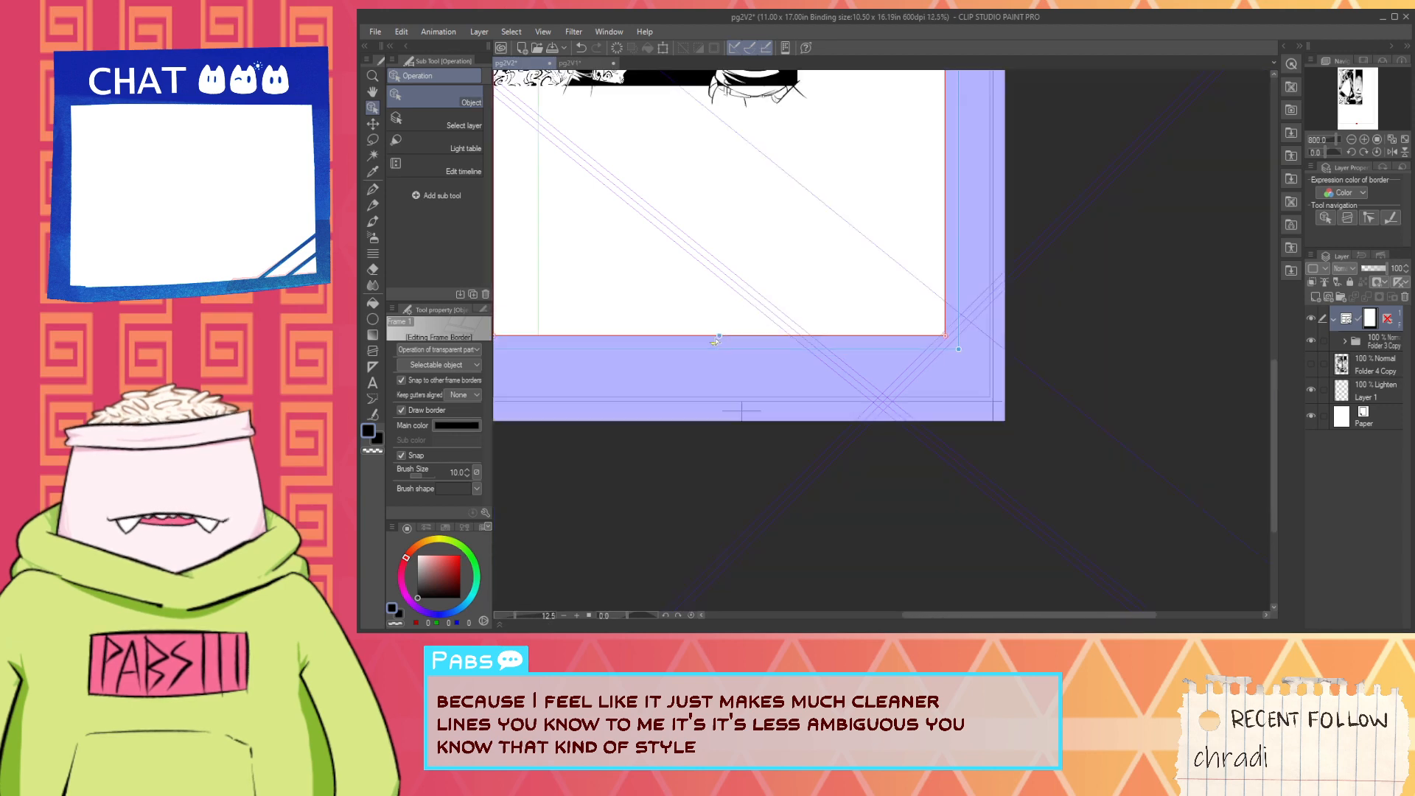
pyautogui.scroll(-4, 715, 341)
pyautogui.scroll(12, 668, 243)
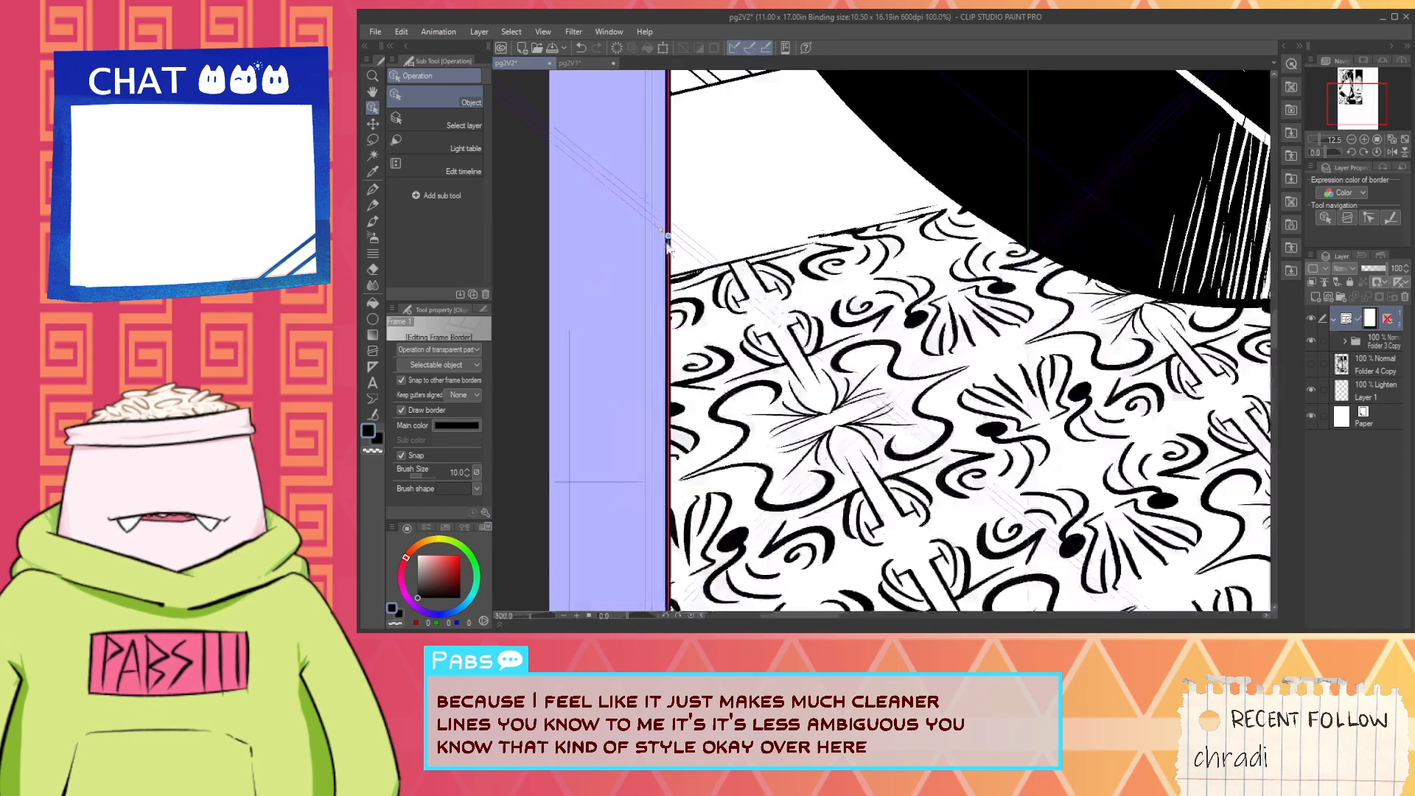
pyautogui.moveTo(668, 236); pyautogui.dragTo(1025, 234)
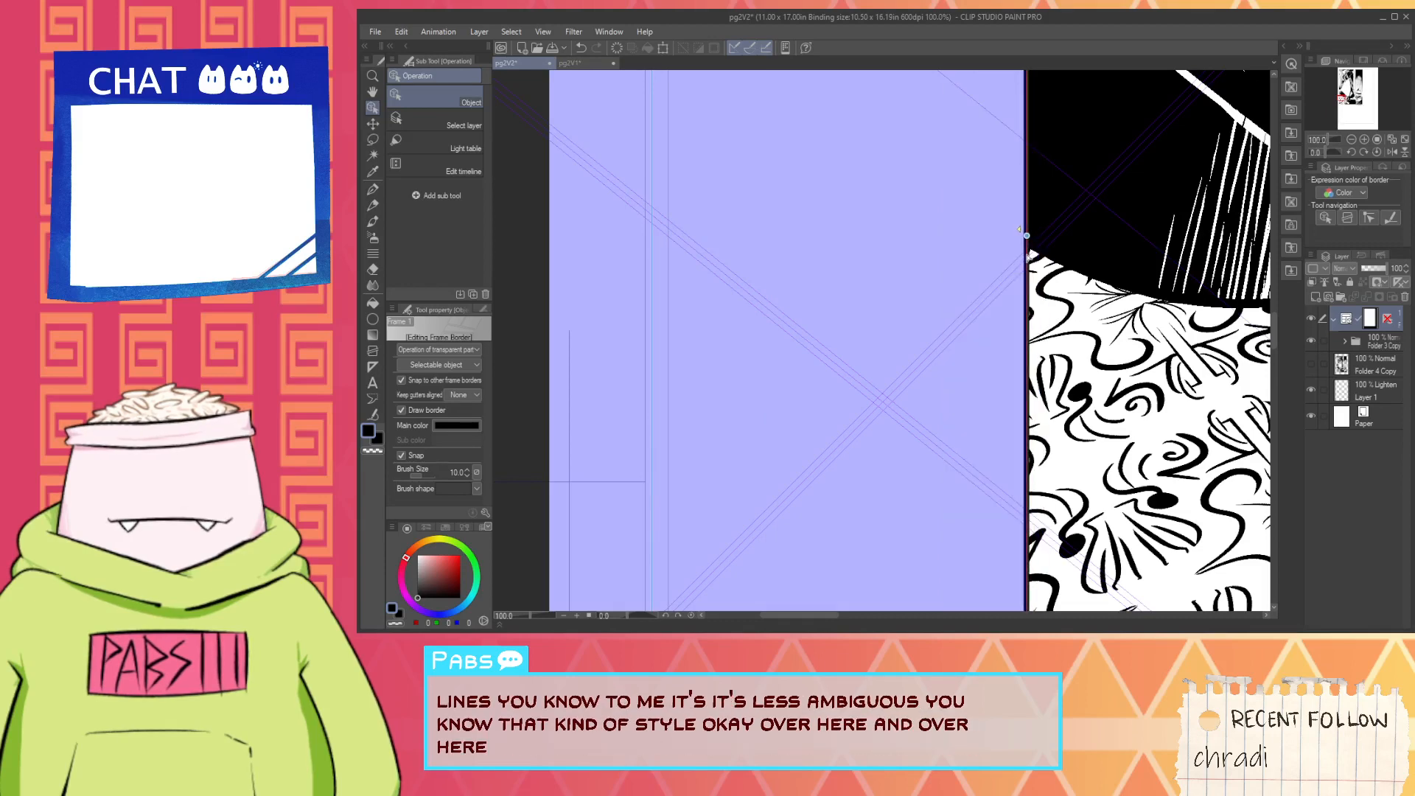
# - Pull the frame border's top edge down to the template's upper green guide line
pyautogui.scroll(-8, 1025, 236)
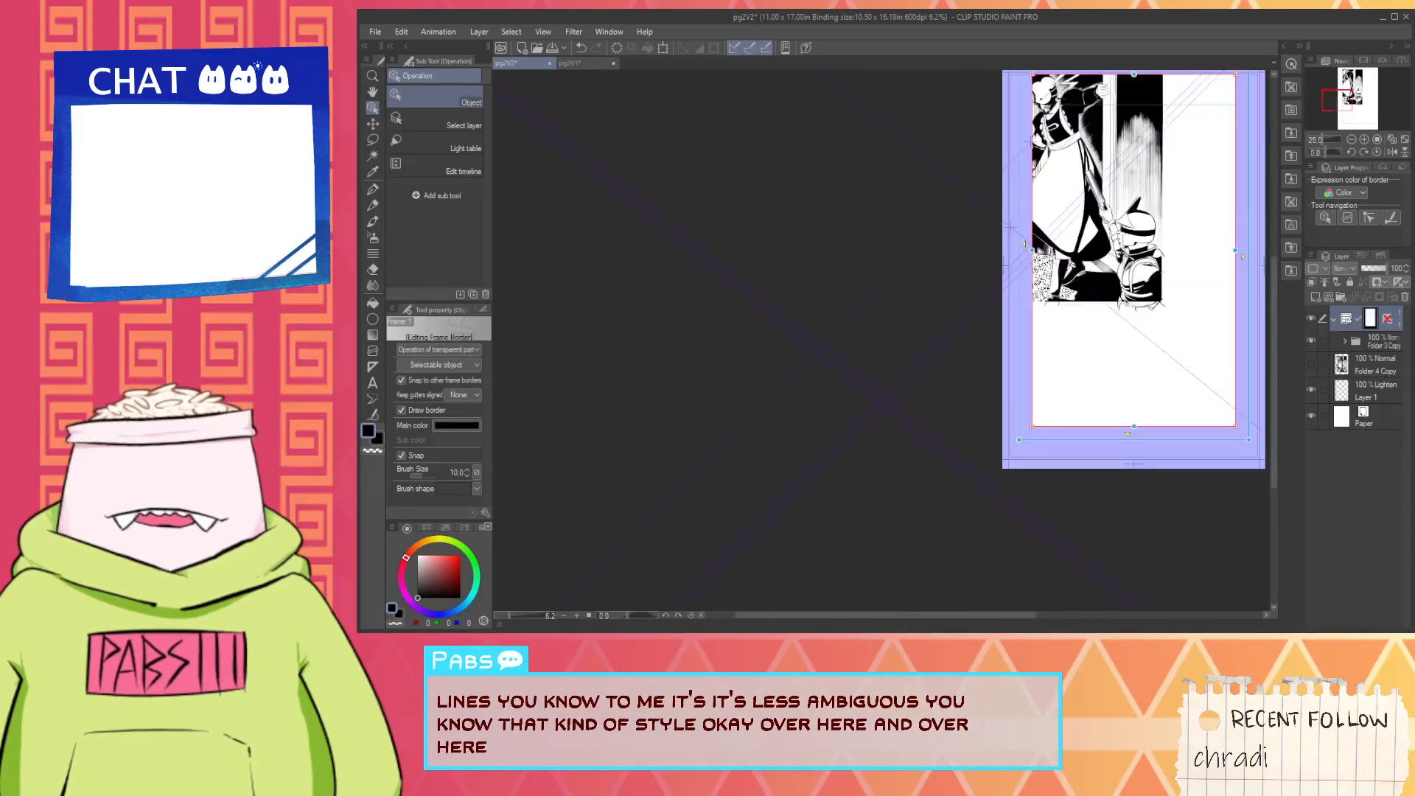
pyautogui.scroll(5, 1197, 148)
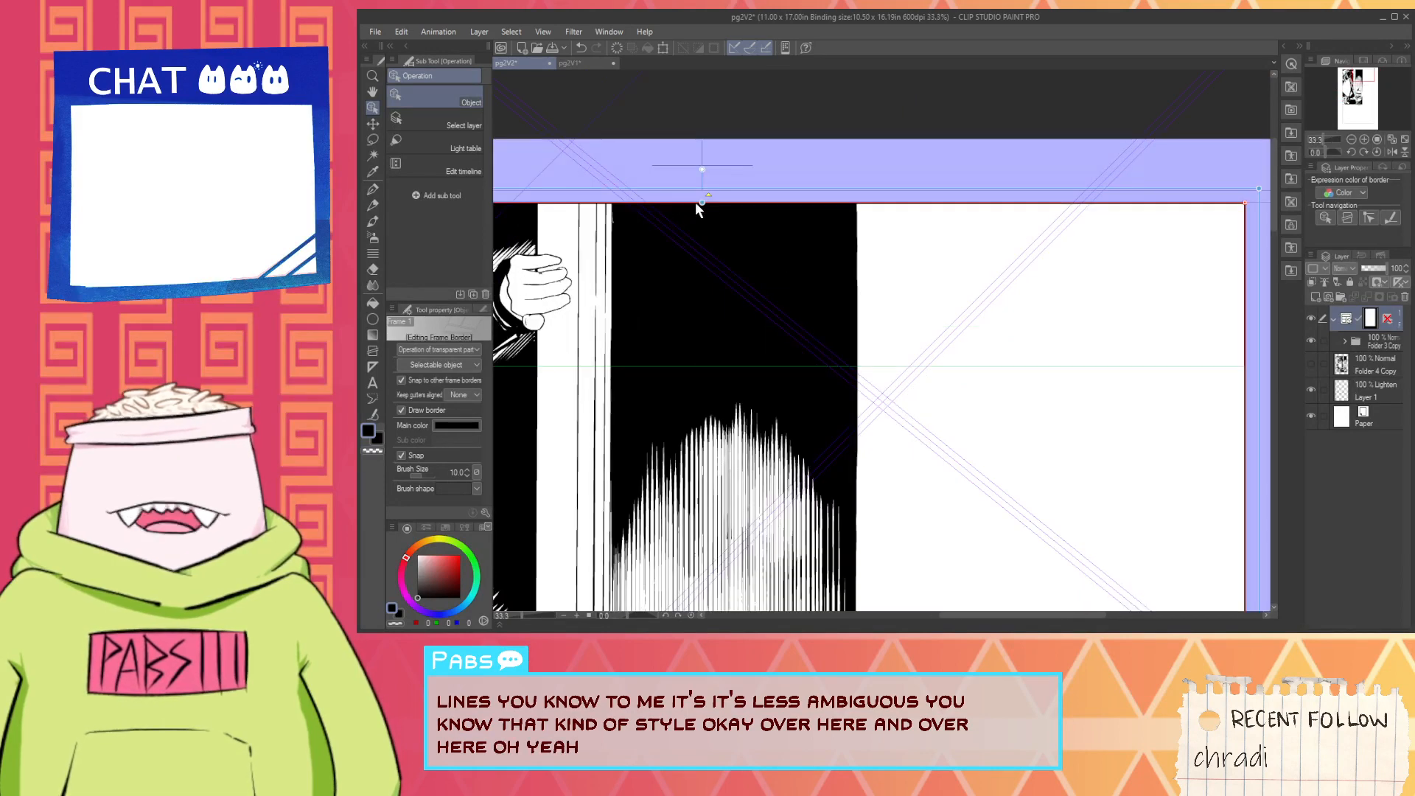
pyautogui.scroll(1, 697, 206)
pyautogui.moveTo(704, 203); pyautogui.dragTo(745, 448)
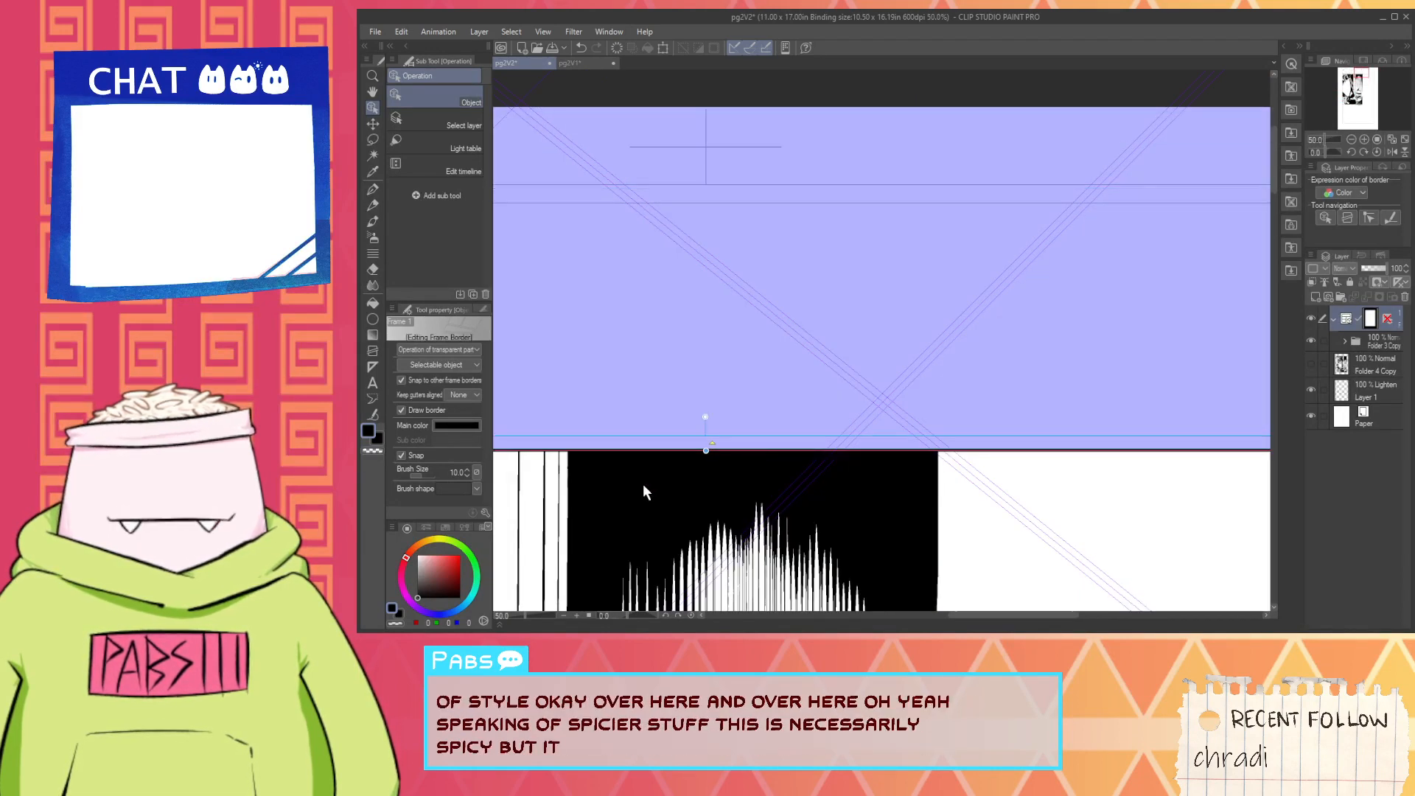
# - Move the Folder 3 Copy artwork with the Move layer tool so its upper-left corner sits just inside the frame's upper-left corner
pyautogui.scroll(-6, 643, 484)
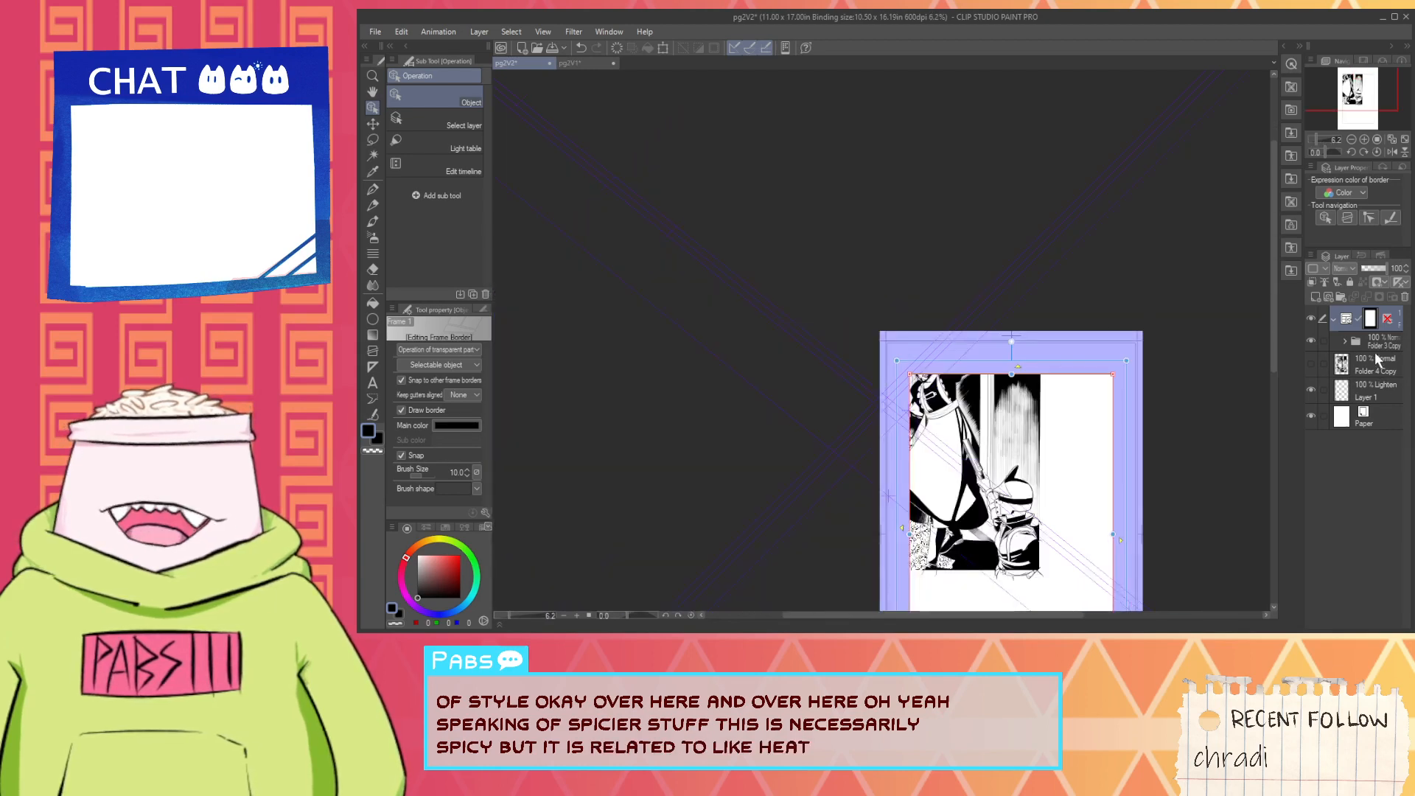
pyautogui.click(1376, 344)
pyautogui.press('space')
pyautogui.moveTo(993, 578); pyautogui.dragTo(906, 592)
pyautogui.scroll(1, 841, 454)
pyautogui.press('k')
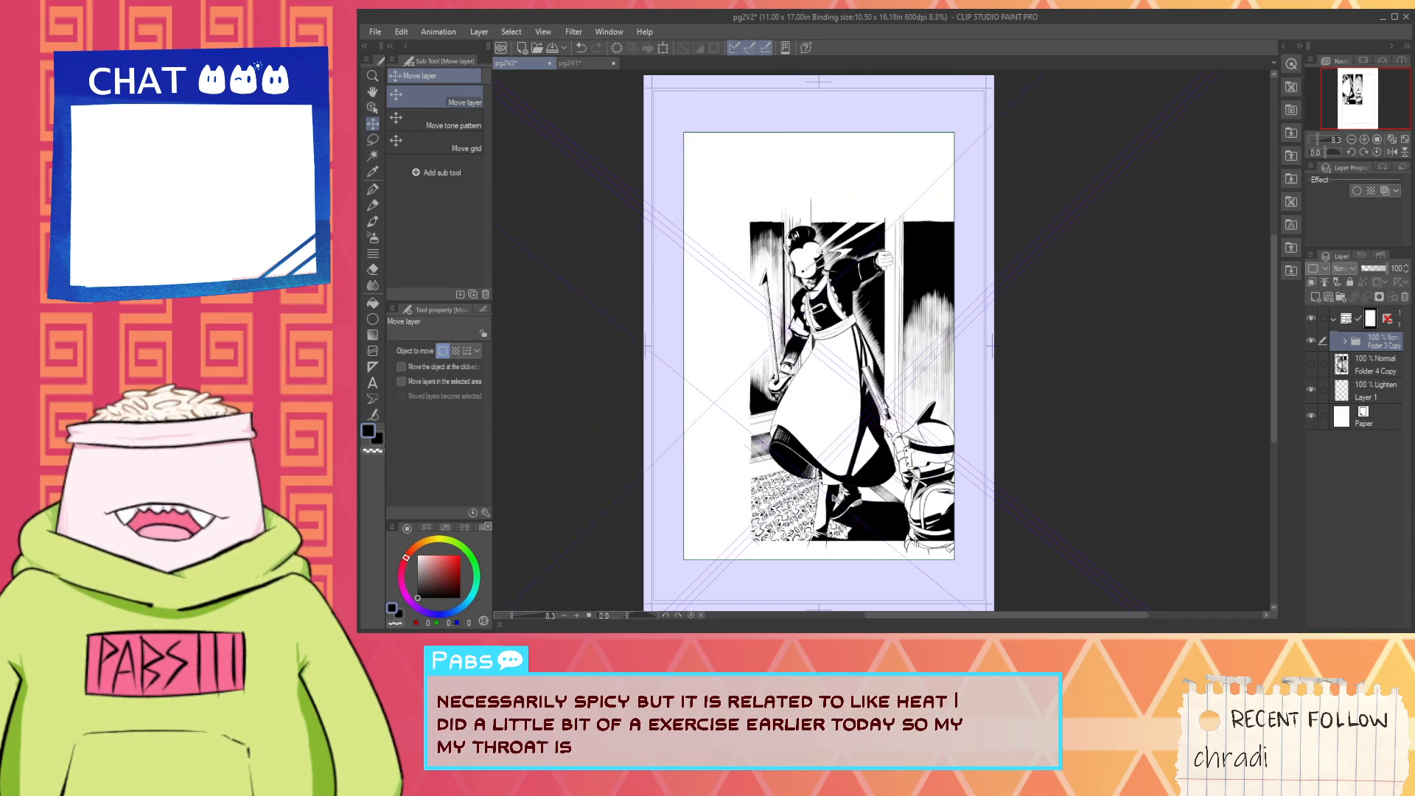
pyautogui.moveTo(837, 499); pyautogui.dragTo(820, 487)
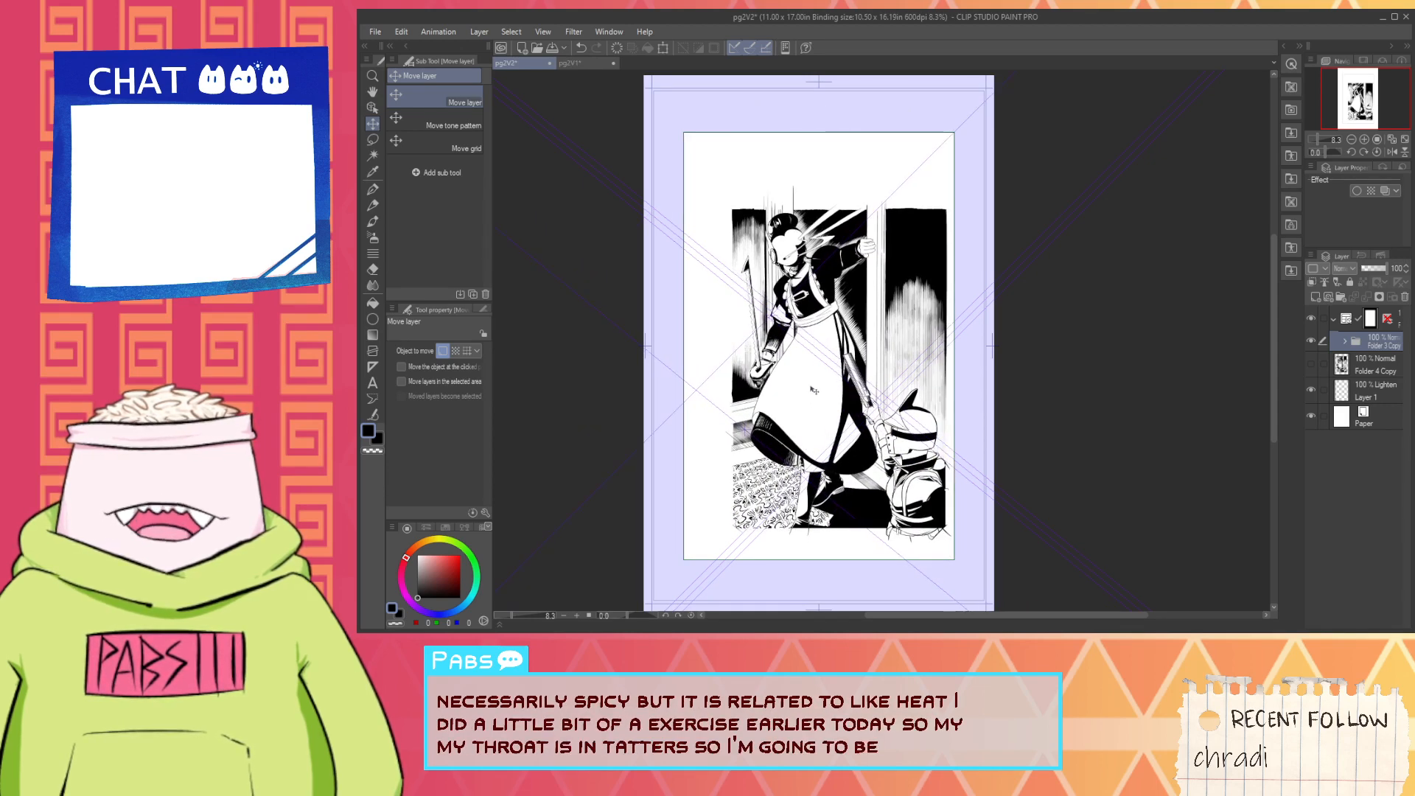
pyautogui.hotkey('ctrl', 'z')
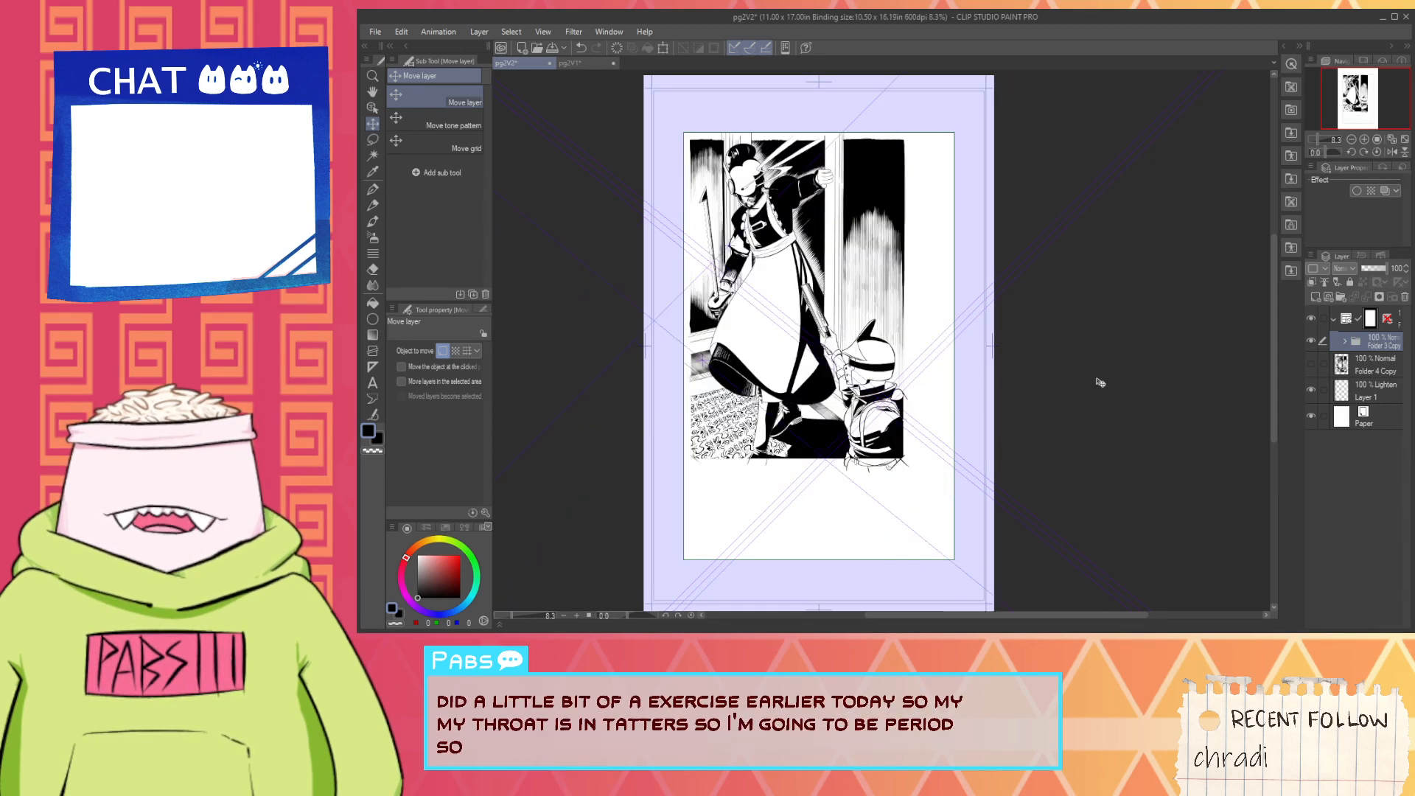
# - Expand Folder 3 Copy and hide the rulers still showing on its layers, including two in the nested folder
pyautogui.click(1343, 344)
pyautogui.scroll(-10, 1322, 376)
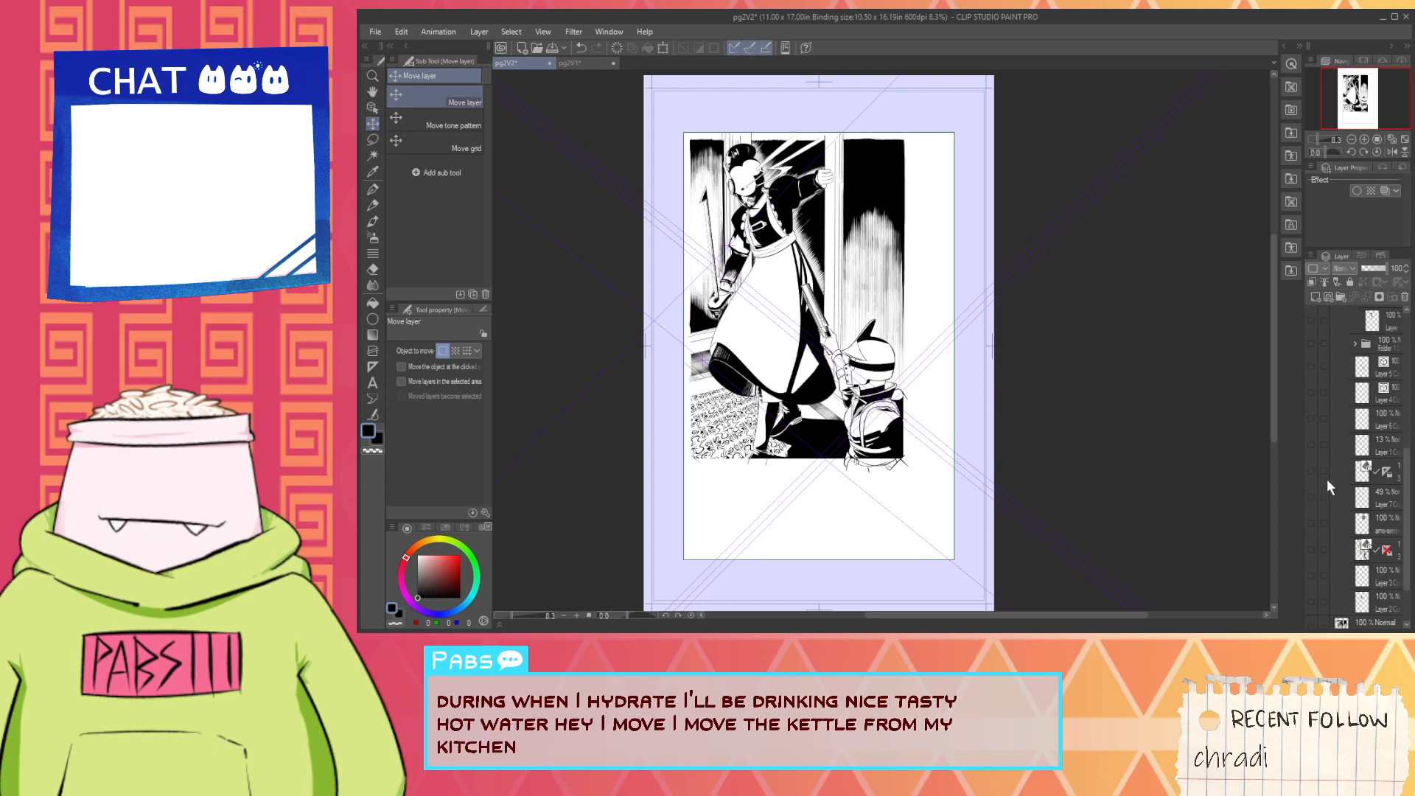
pyautogui.click(1387, 475)
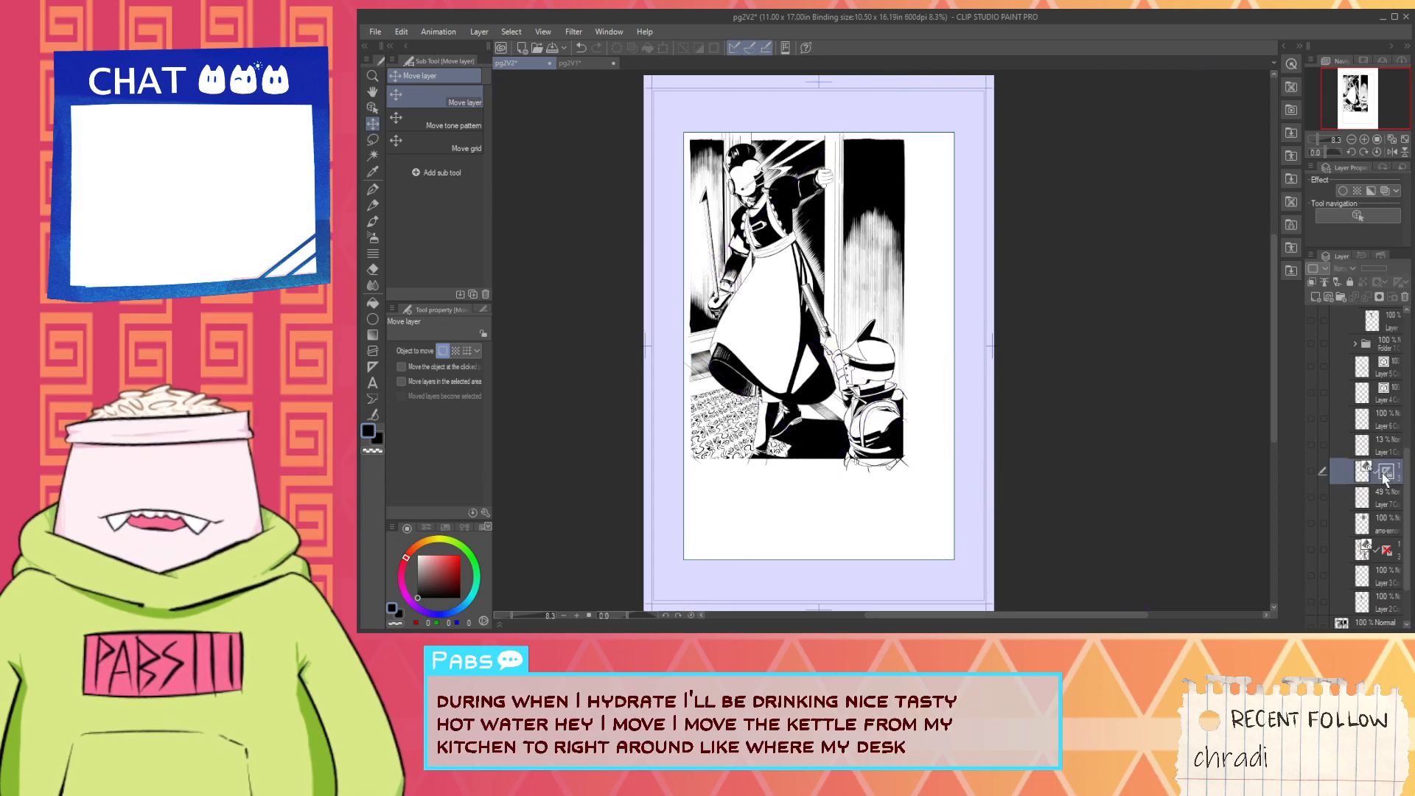
pyautogui.scroll(-3, 1342, 549)
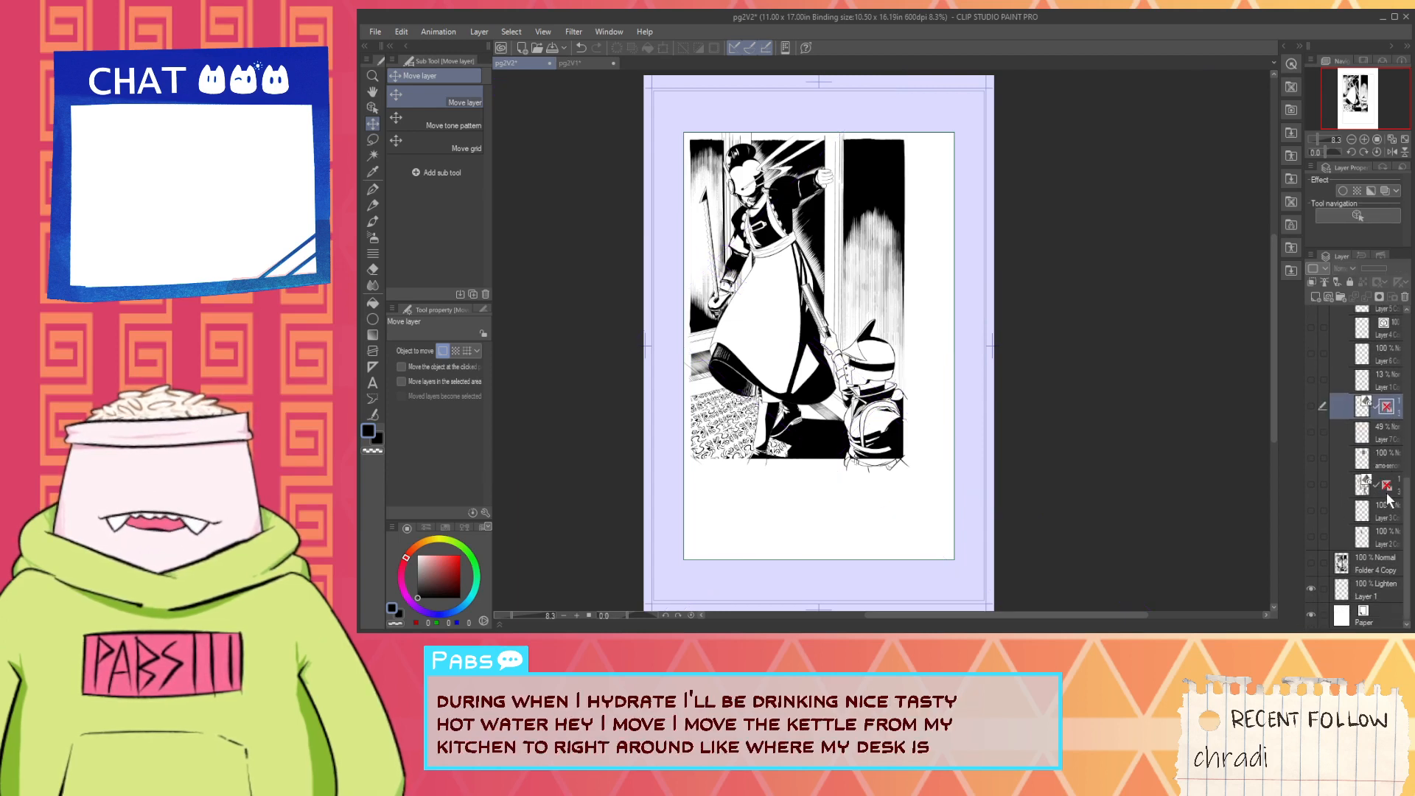
pyautogui.scroll(10, 1386, 498)
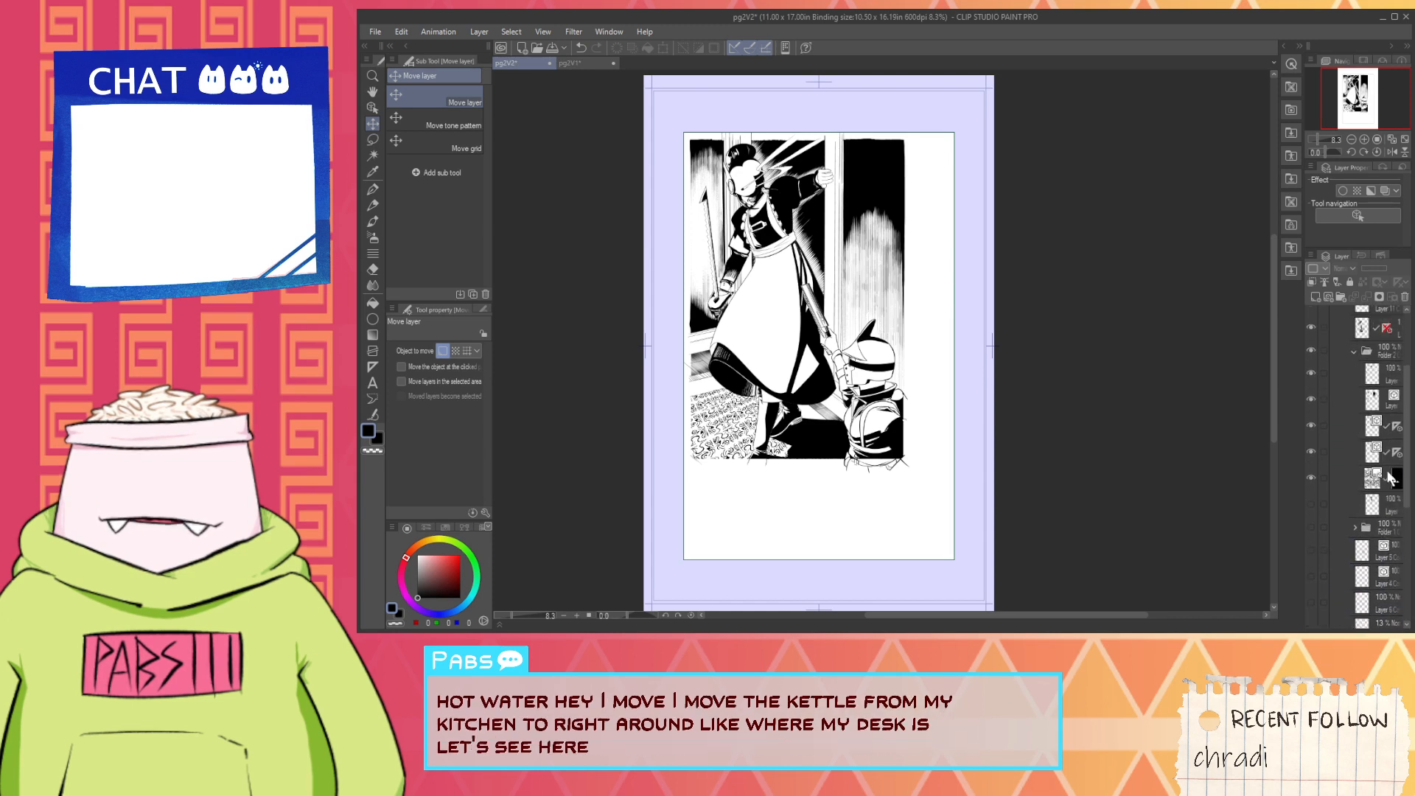
pyautogui.click(1395, 451)
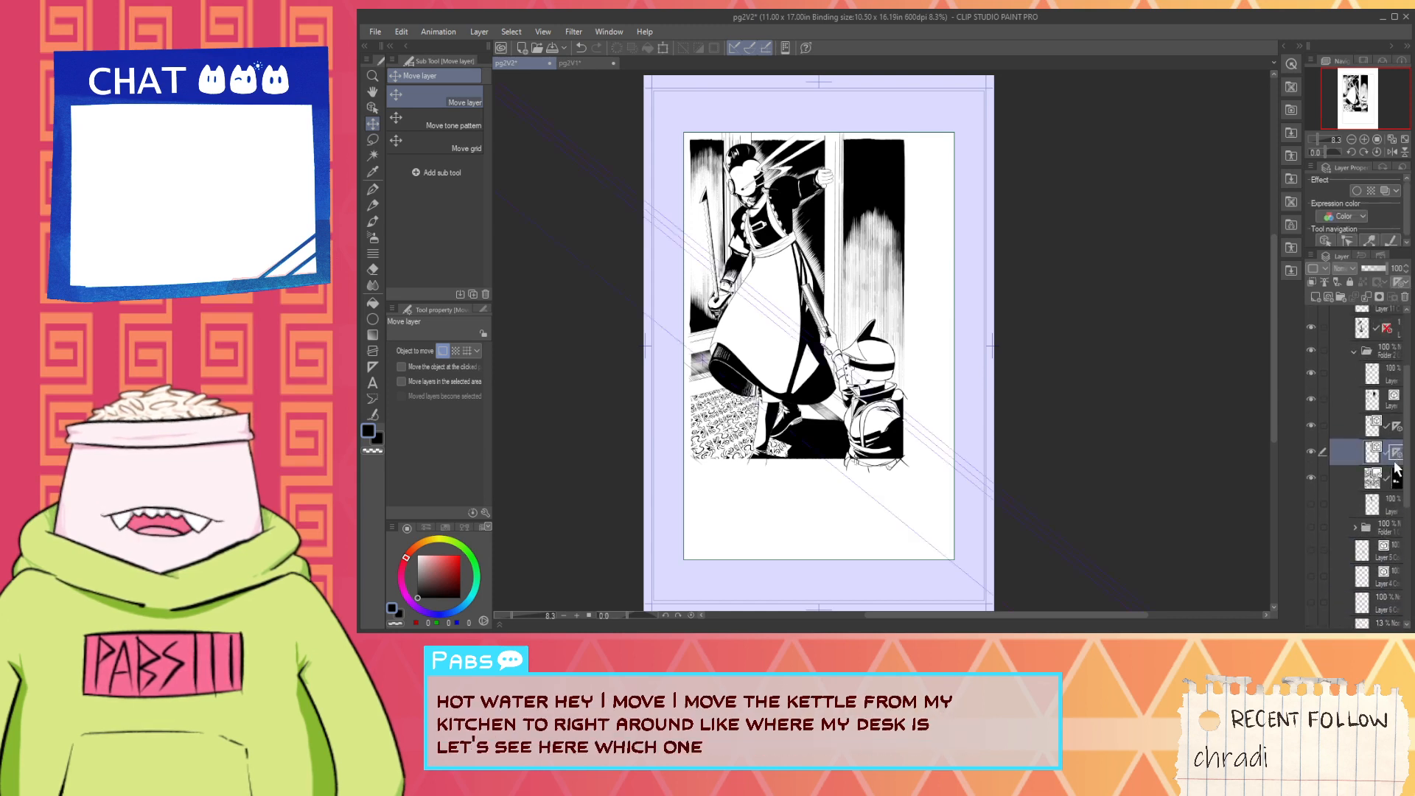
pyautogui.click(1394, 450)
pyautogui.click(1397, 429)
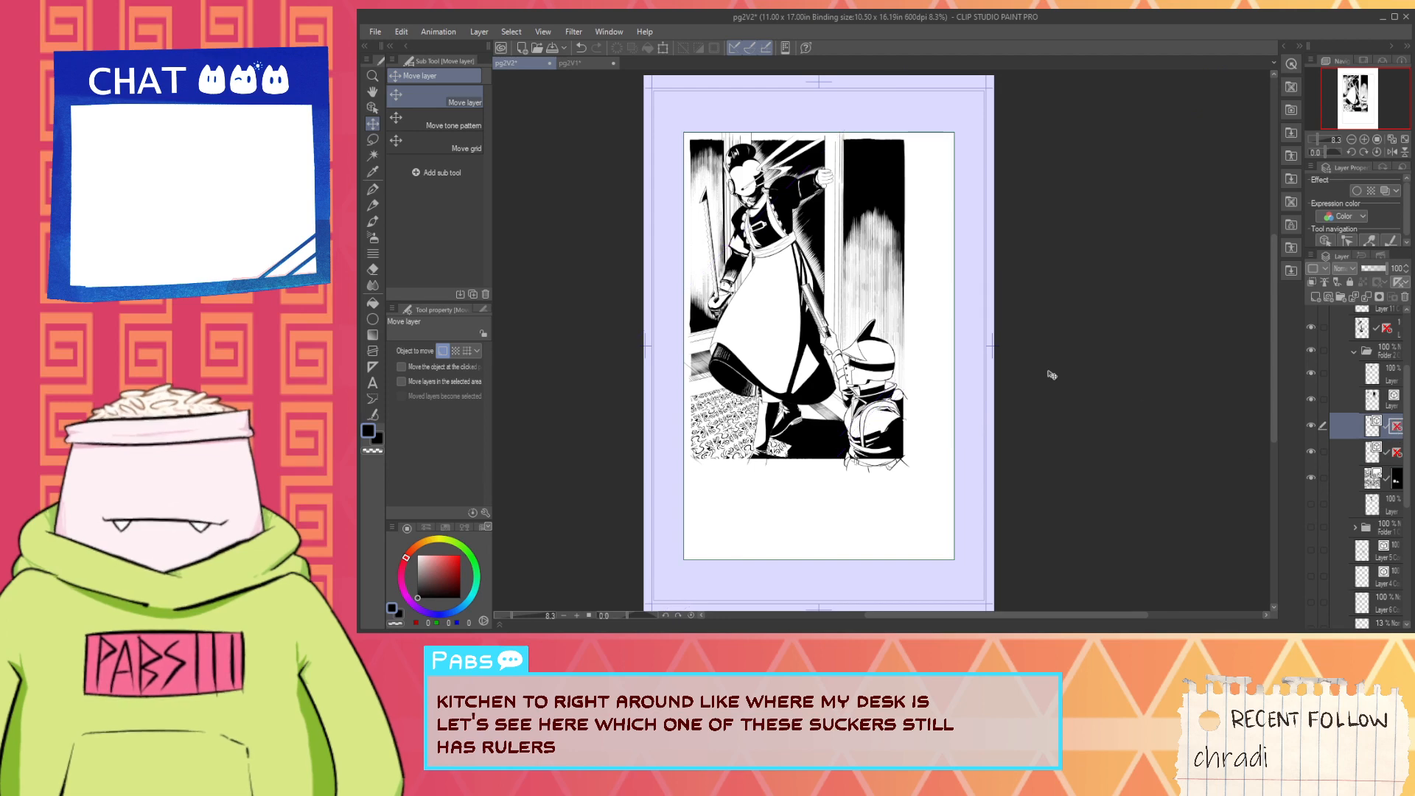
pyautogui.scroll(2, 1036, 315)
pyautogui.scroll(4, 1364, 455)
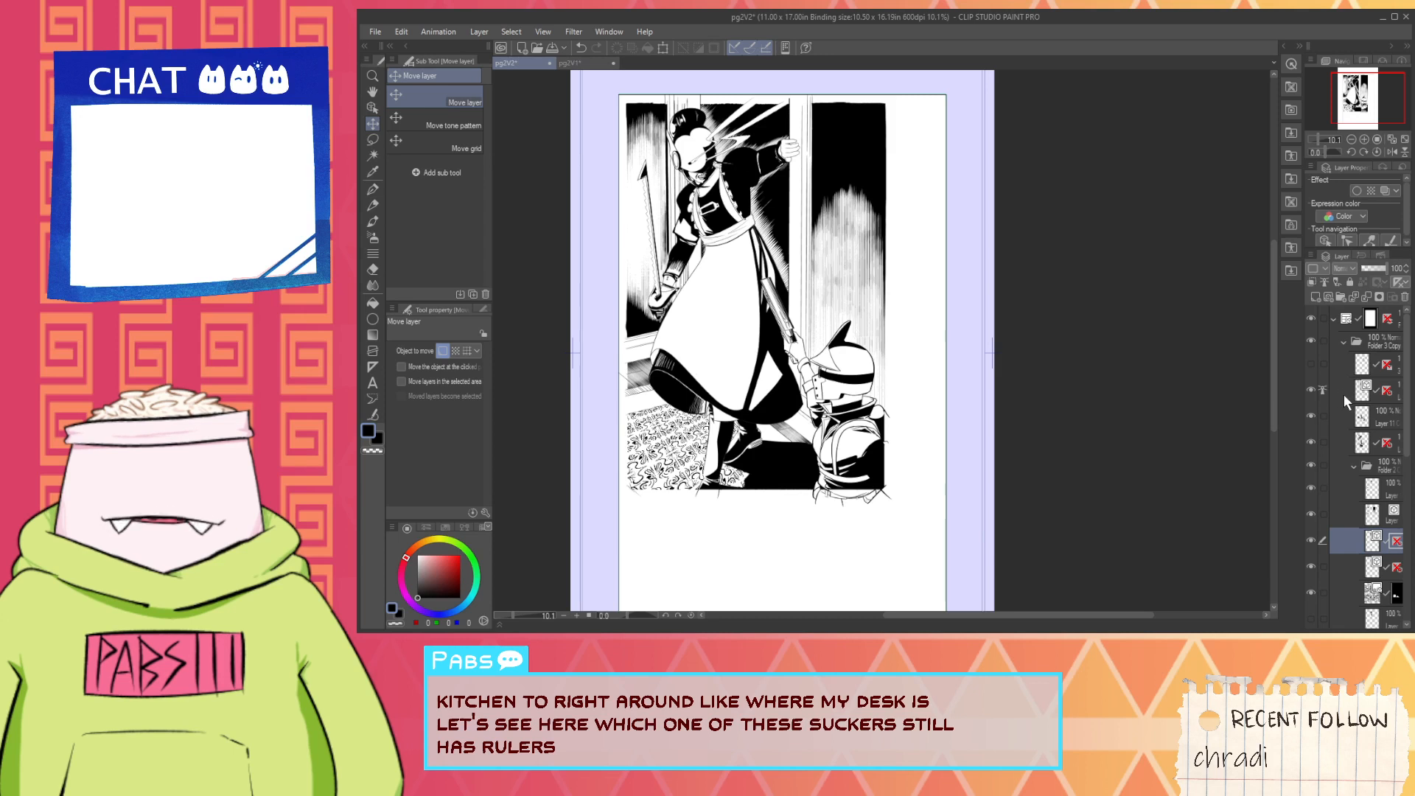
# - Scale the whole Folder 3 Copy artwork to 134% with its aspect ratio kept and position it to fill the frame
pyautogui.click(1362, 351)
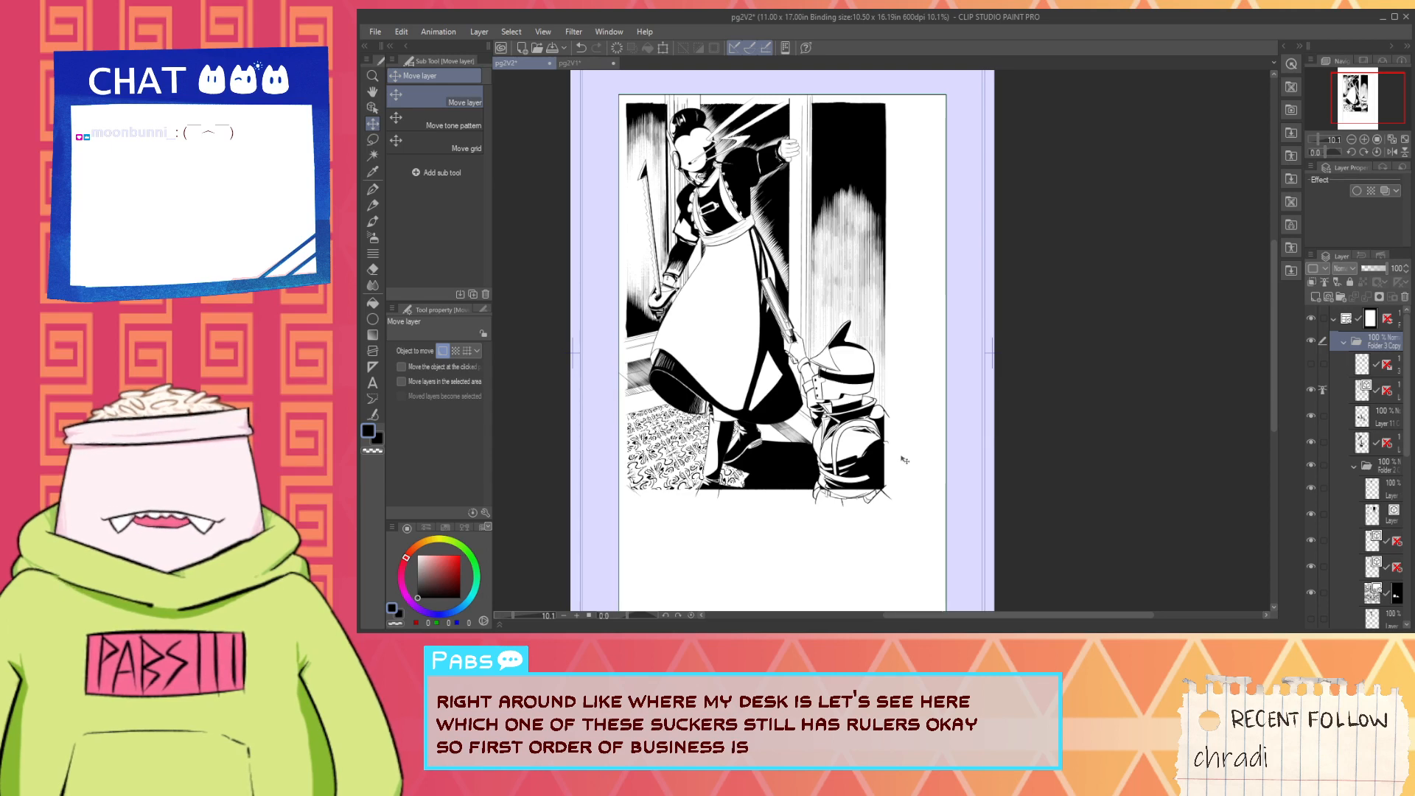
pyautogui.hotkey('ctrl', 't')
pyautogui.scroll(-3, 904, 460)
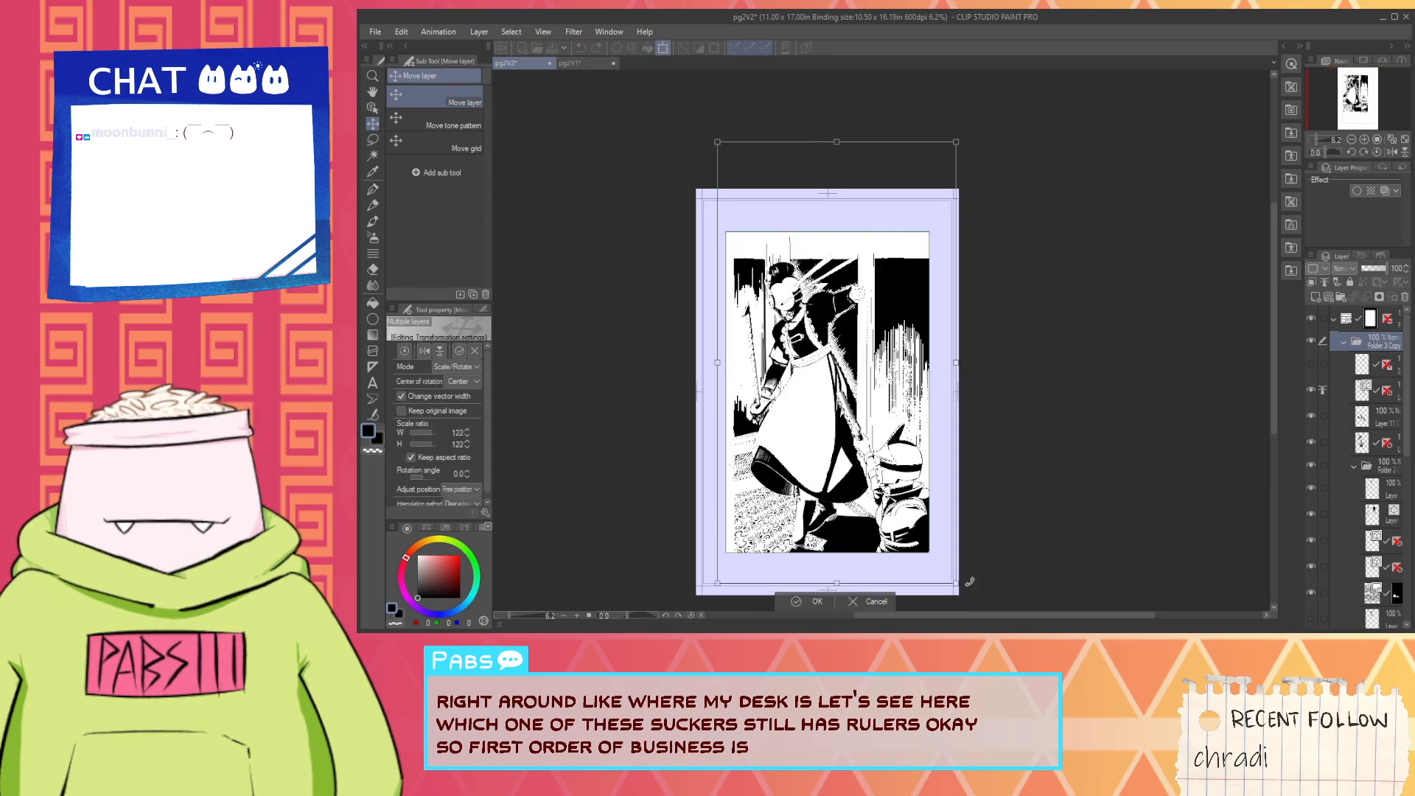
pyautogui.moveTo(831, 496); pyautogui.dragTo(819, 460)
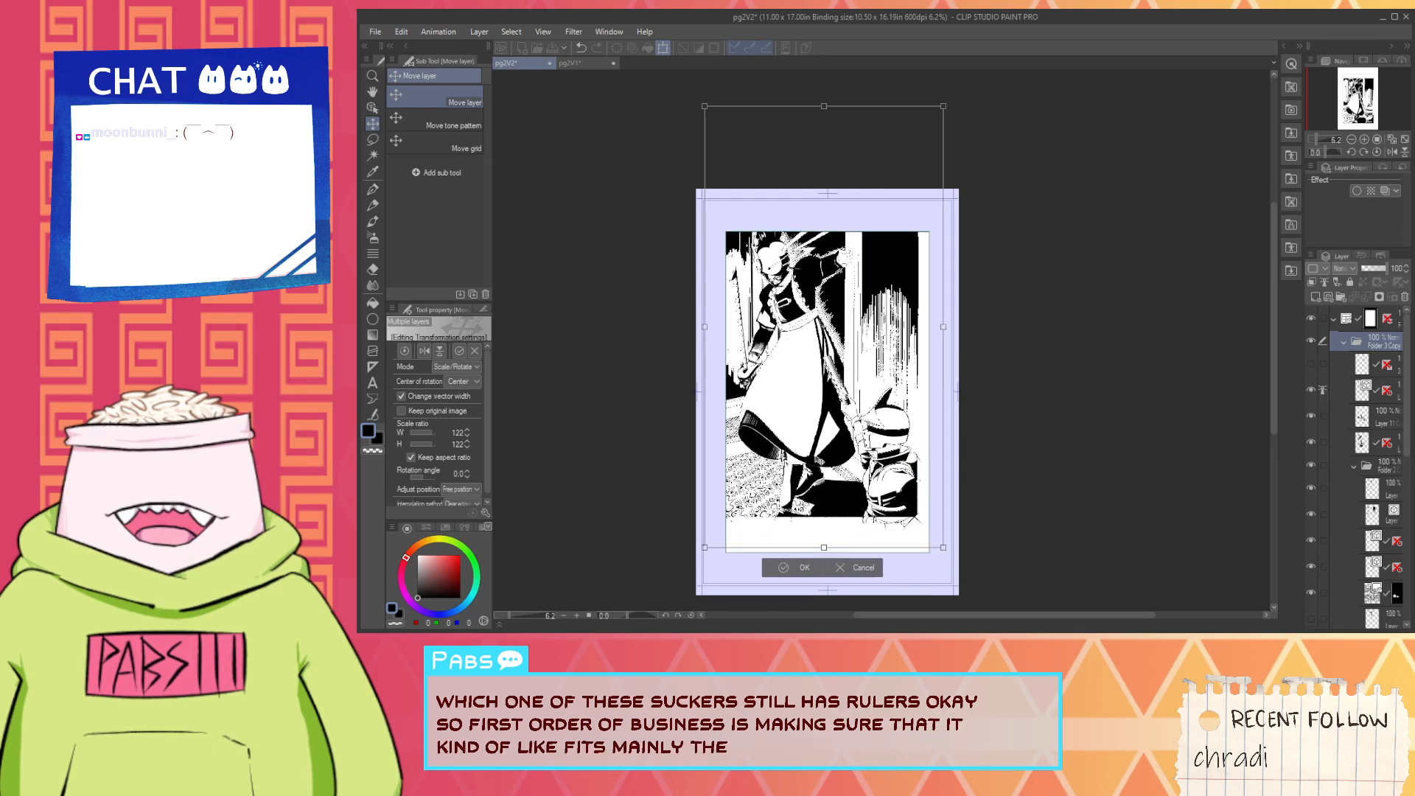
pyautogui.moveTo(943, 548); pyautogui.dragTo(972, 588)
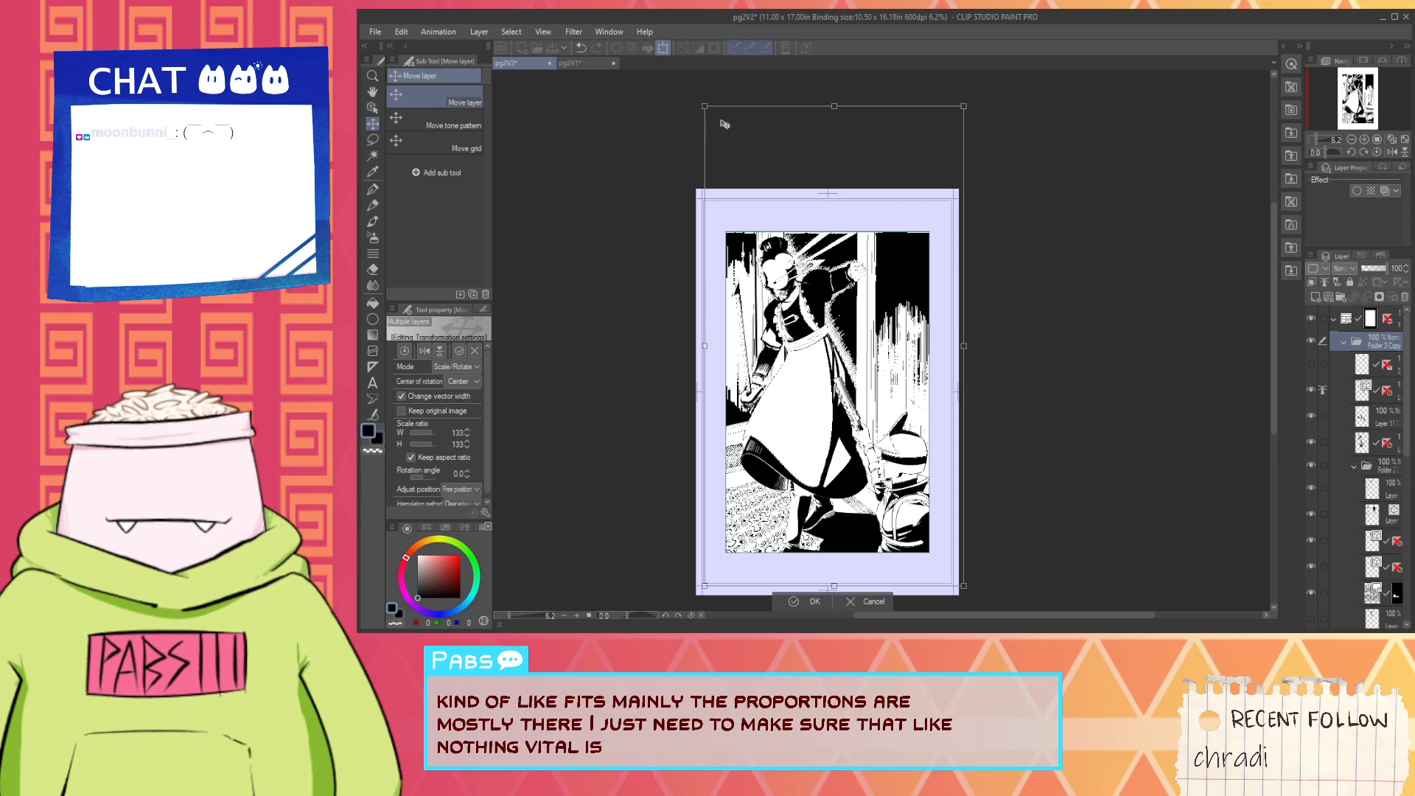
pyautogui.moveTo(704, 105); pyautogui.dragTo(697, 103)
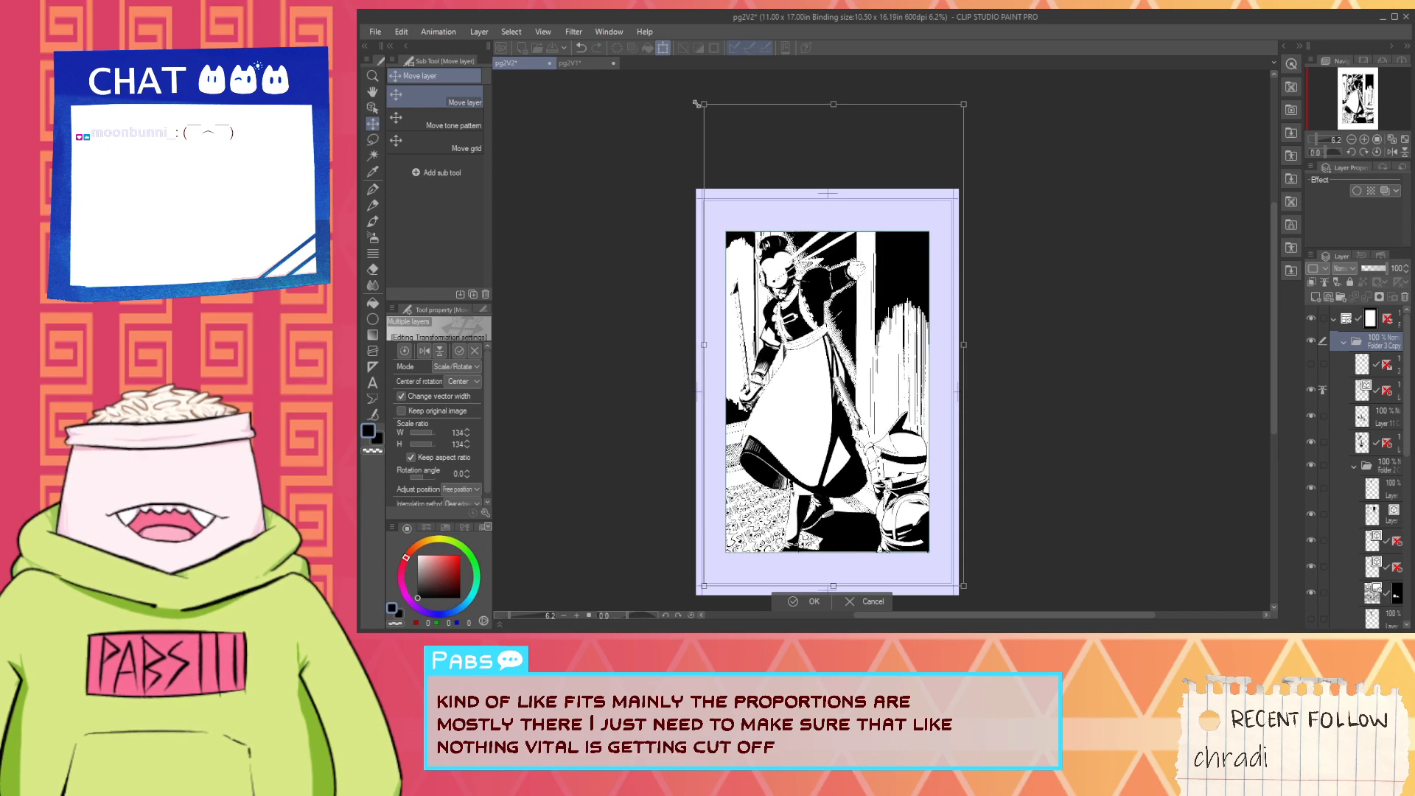
pyautogui.scroll(1, 772, 466)
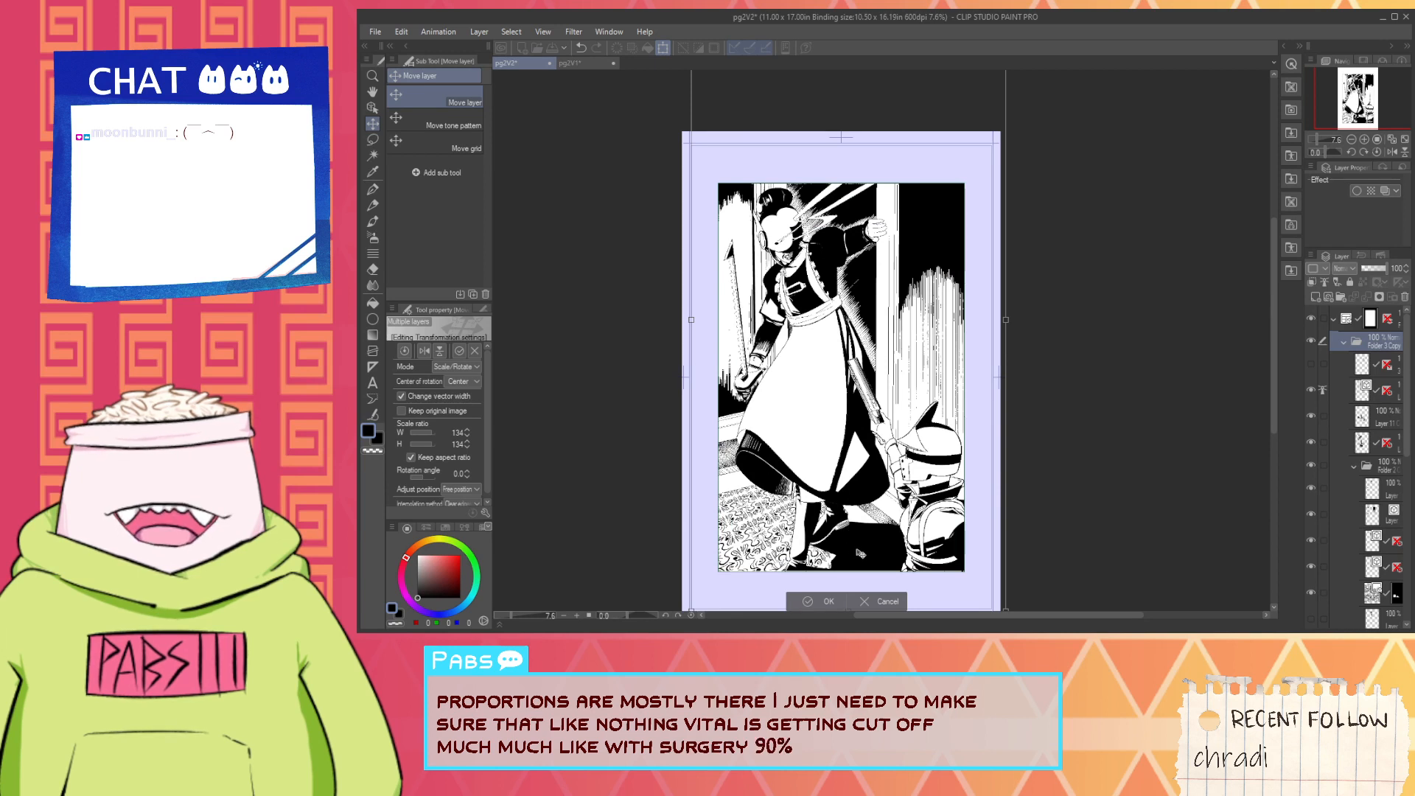
pyautogui.click(823, 599)
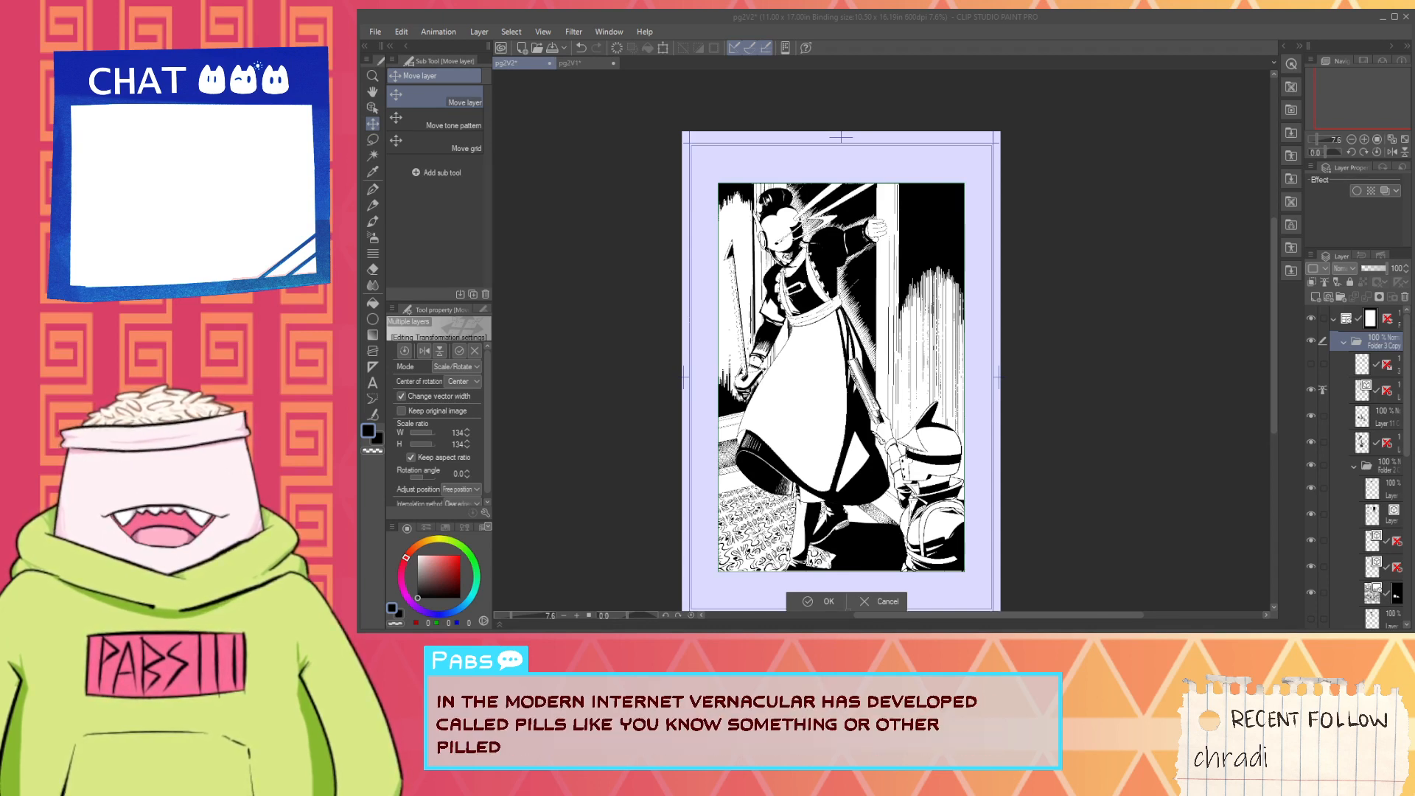
pyautogui.press('Return')
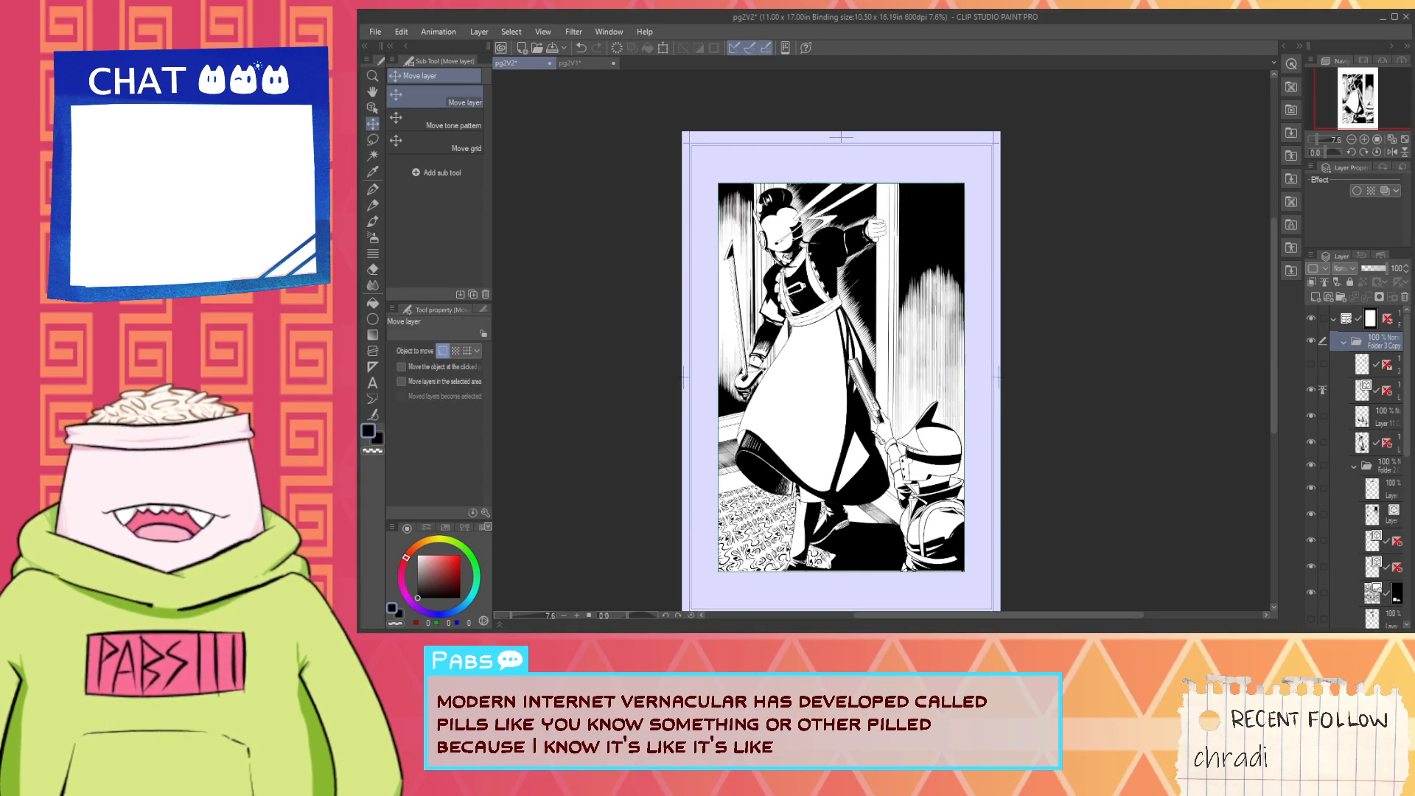
# - Inspect the enlarged artwork for details cropped by the frame, and select the second layer inside Folder 3 Copy
pyautogui.scroll(3, 973, 484)
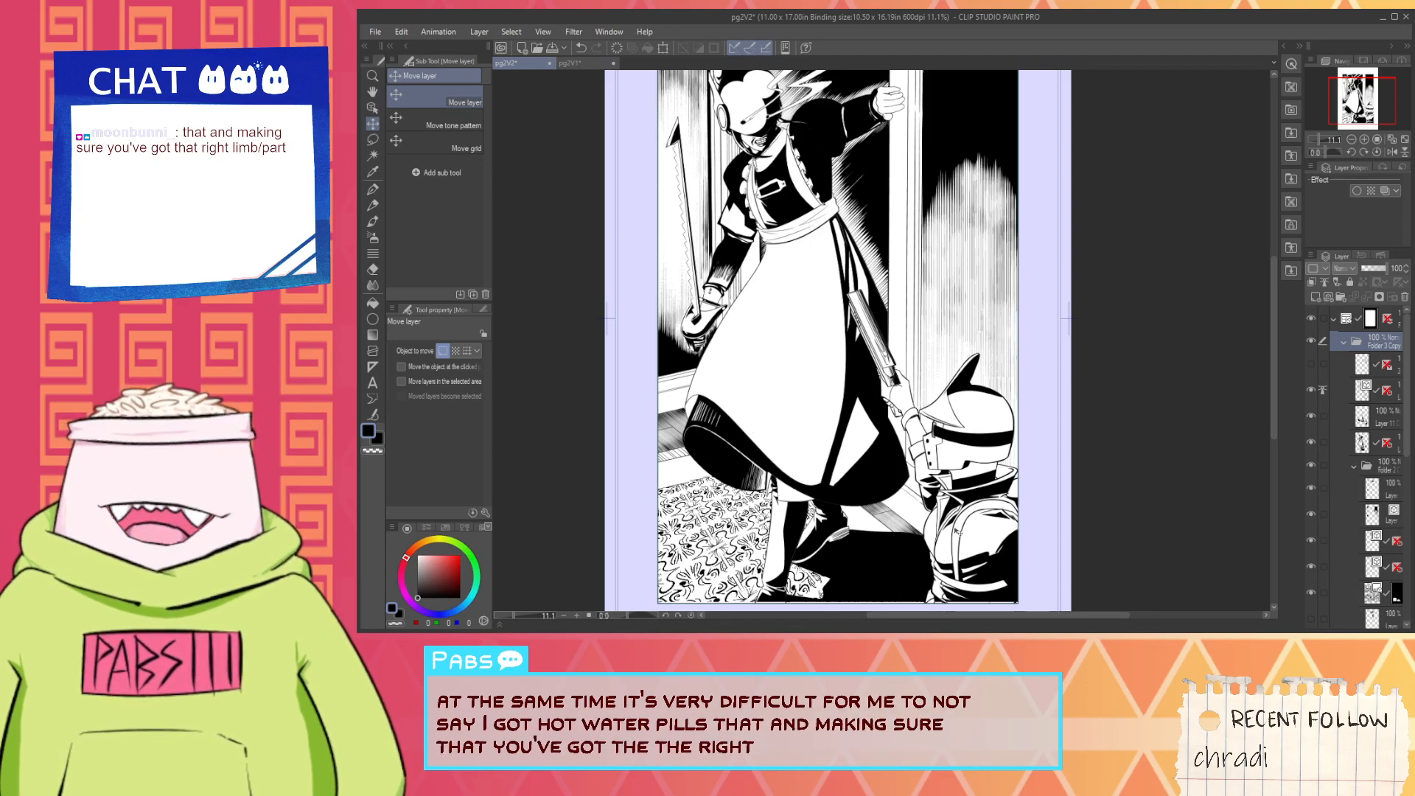
pyautogui.scroll(-2, 937, 480)
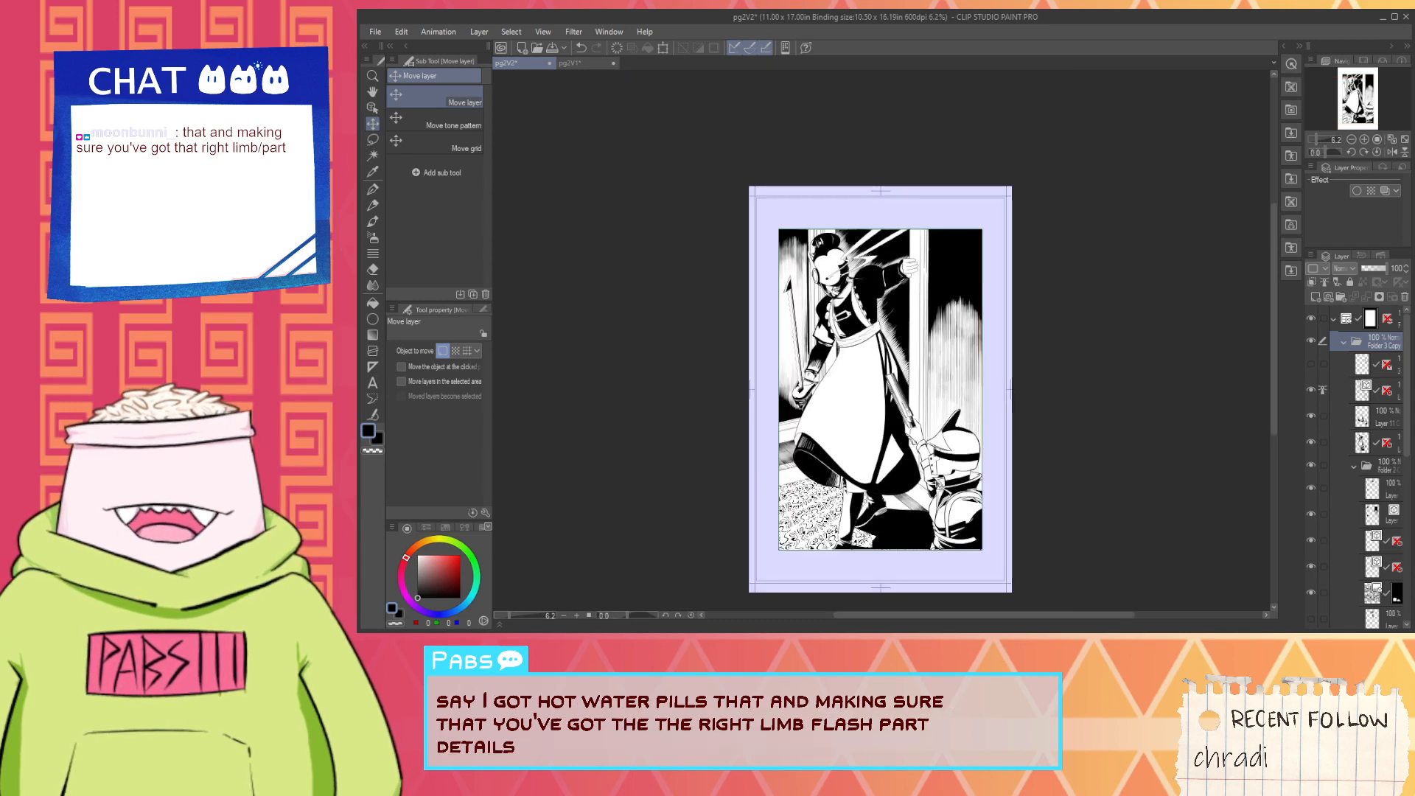
pyautogui.press('space')
pyautogui.scroll(3, 951, 472)
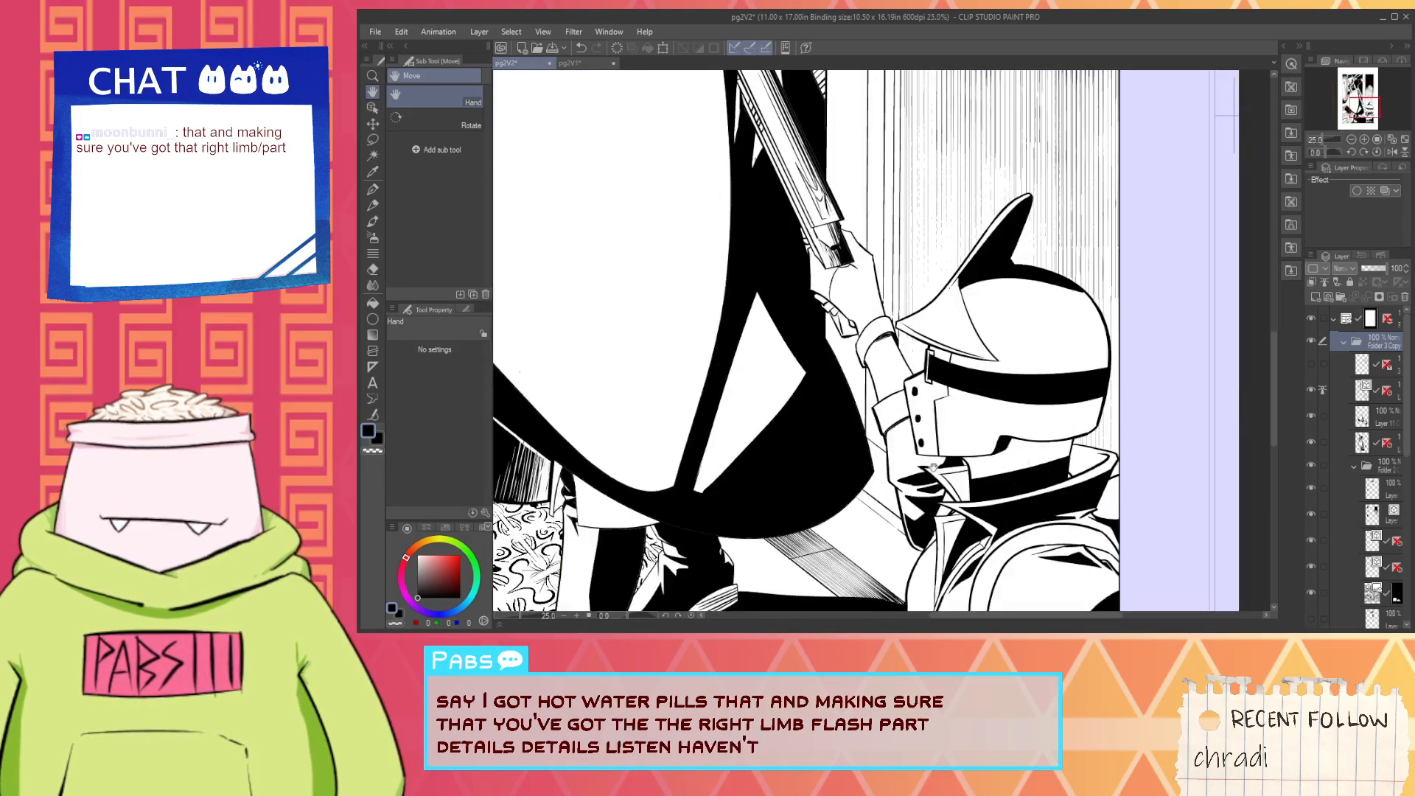
pyautogui.scroll(-1, 951, 472)
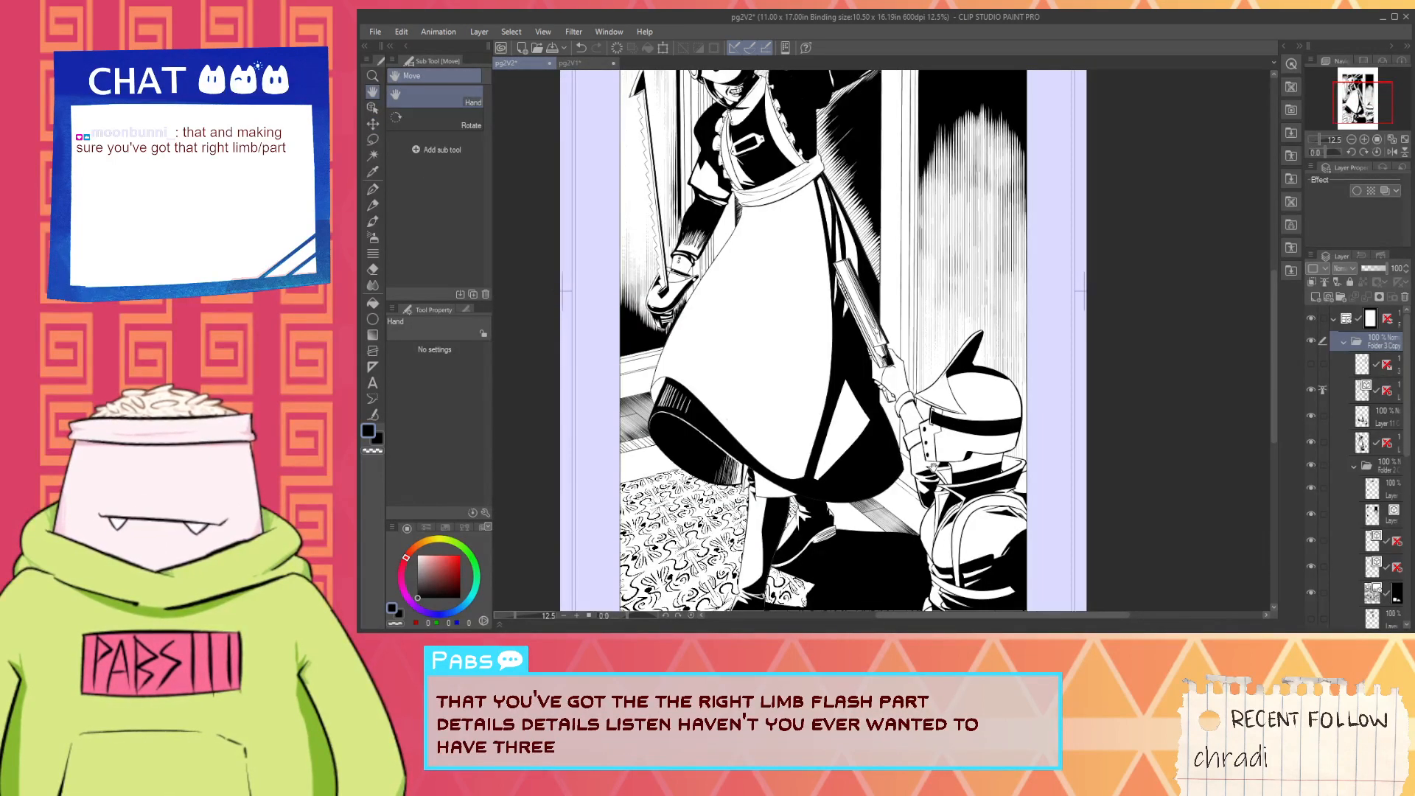
pyautogui.moveTo(926, 200); pyautogui.dragTo(918, 347)
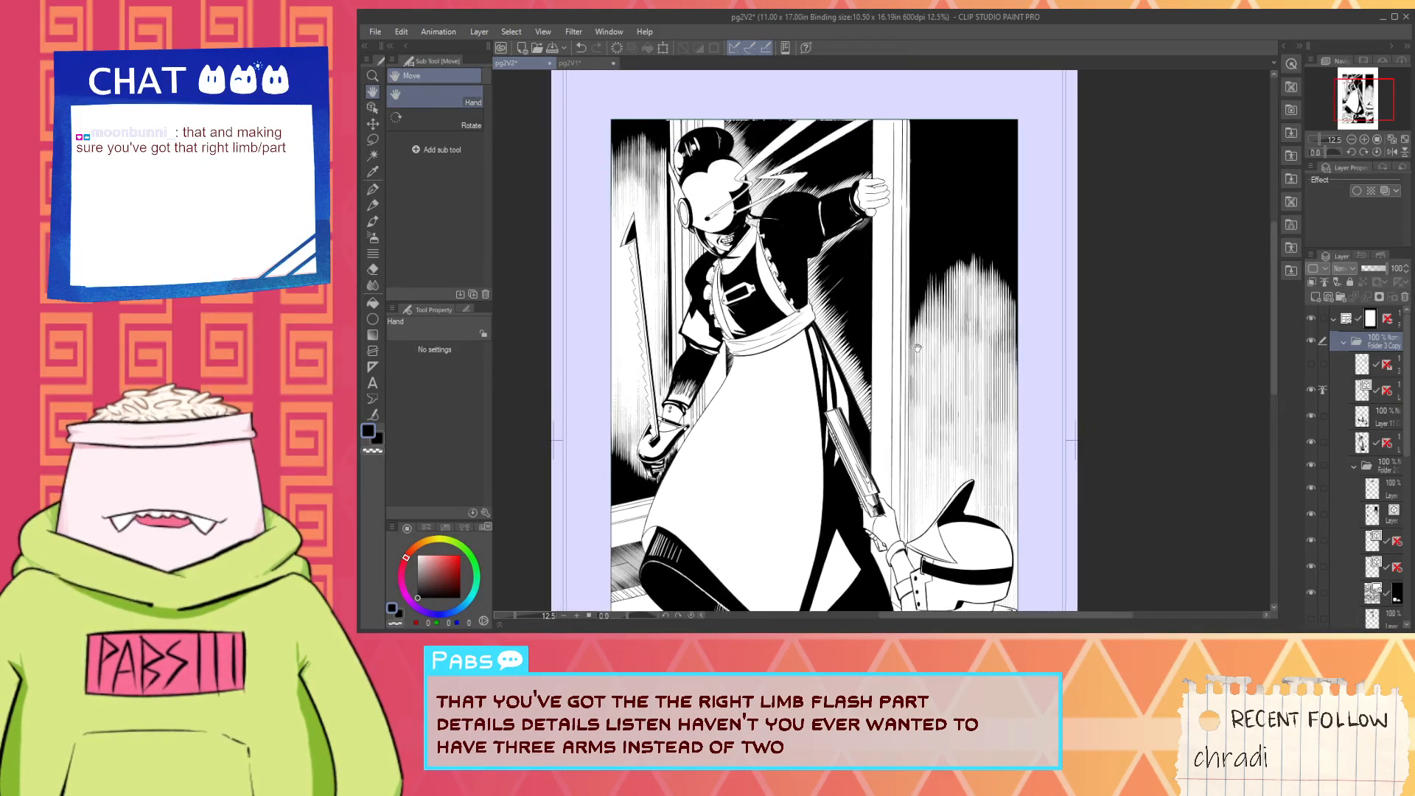
pyautogui.click(1341, 394)
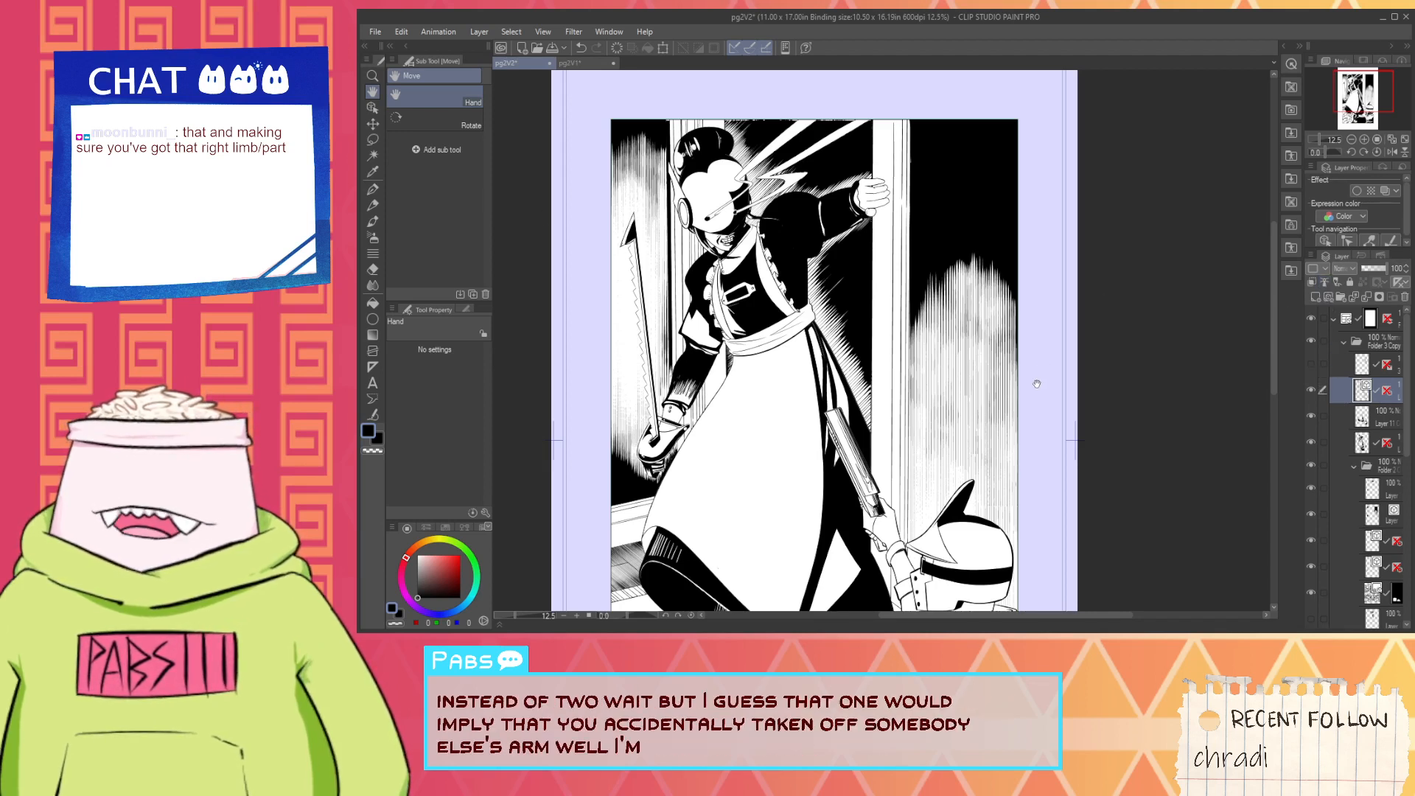
# - Use the Object tool to set the lines of the selected Layer 5 Copy vector layer to the third anti-aliasing level
pyautogui.click(374, 109)
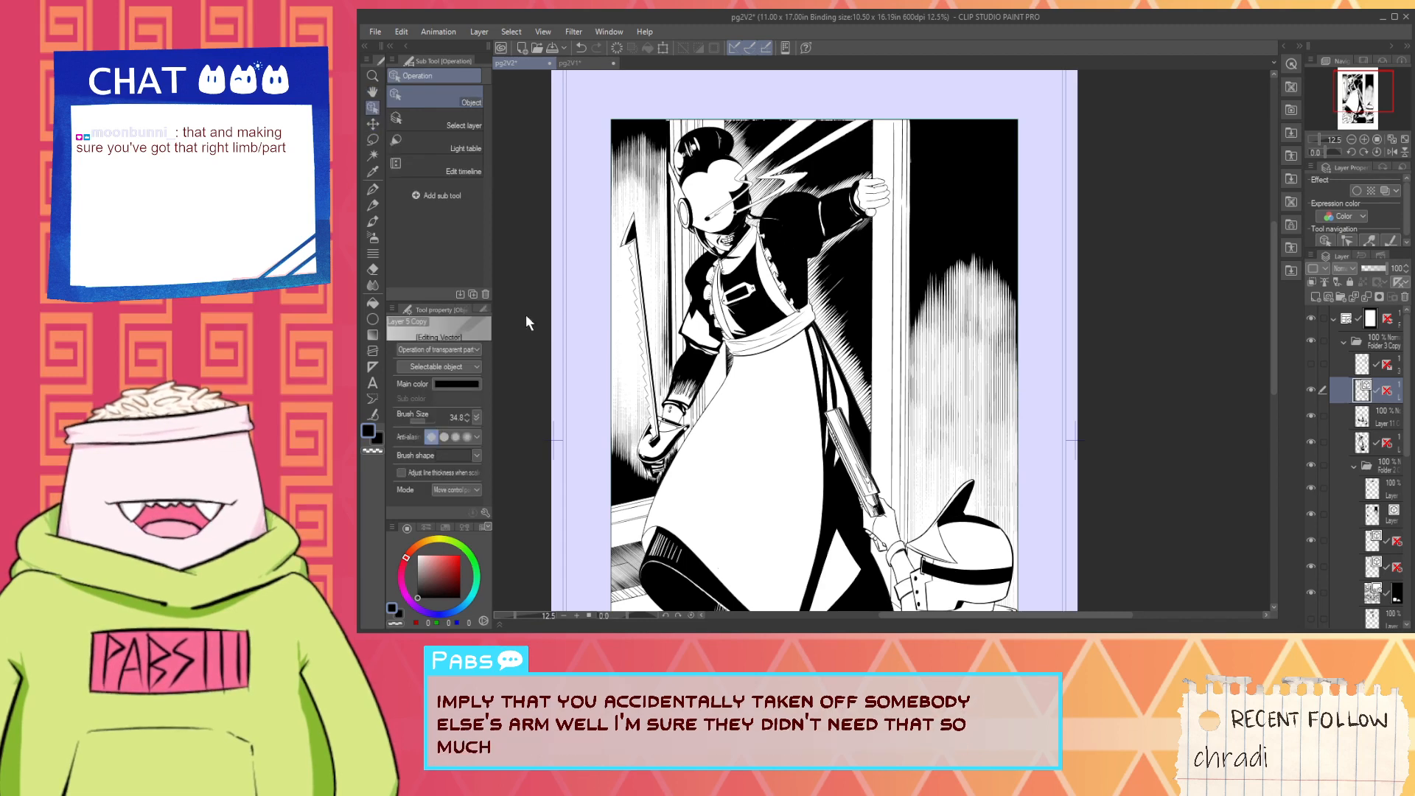
pyautogui.click(454, 440)
pyautogui.scroll(-2, 895, 393)
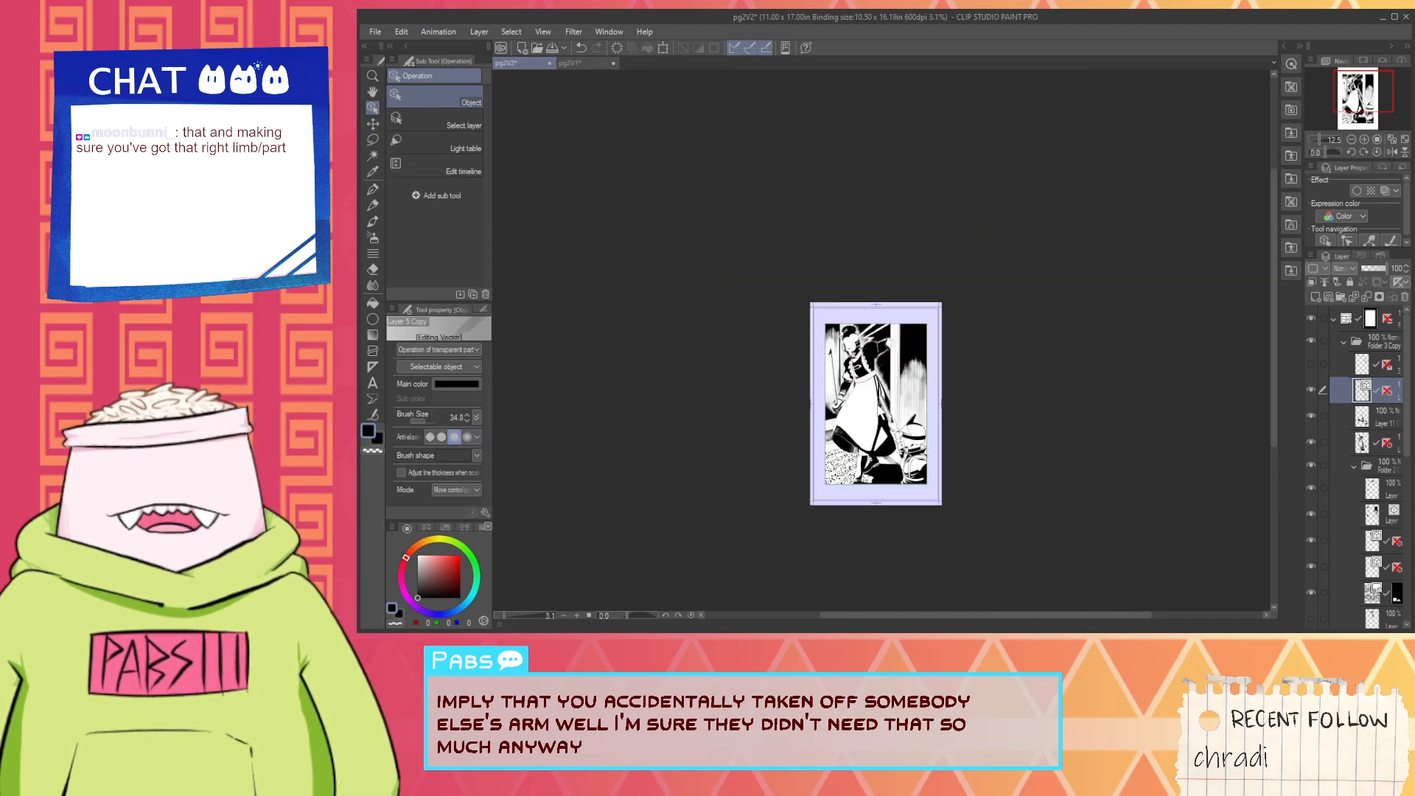
pyautogui.scroll(2, 870, 414)
# - Select the Layer 17 Copy vector layer in the nested folder and set its lines to the third anti-aliasing level
pyautogui.click(1392, 419)
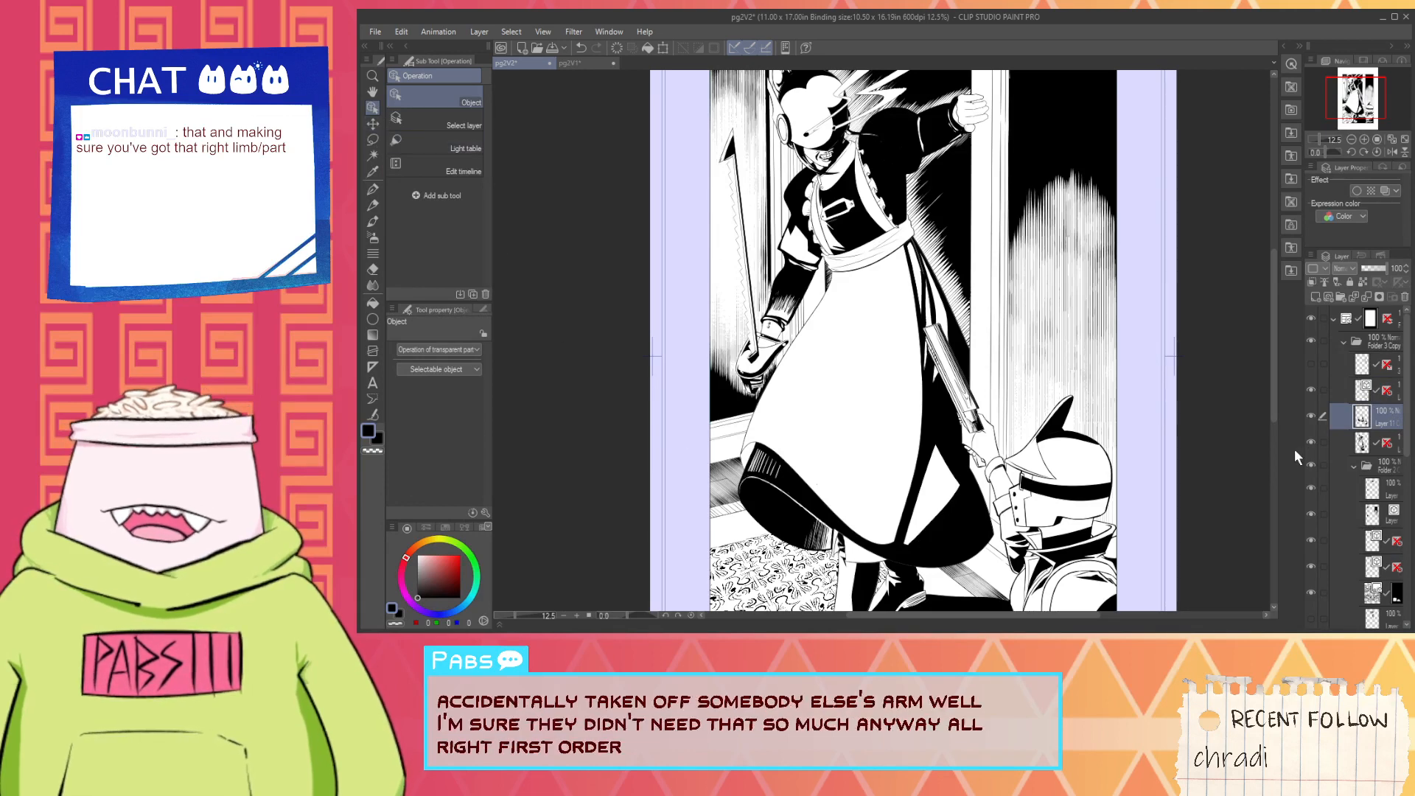
pyautogui.click(1346, 514)
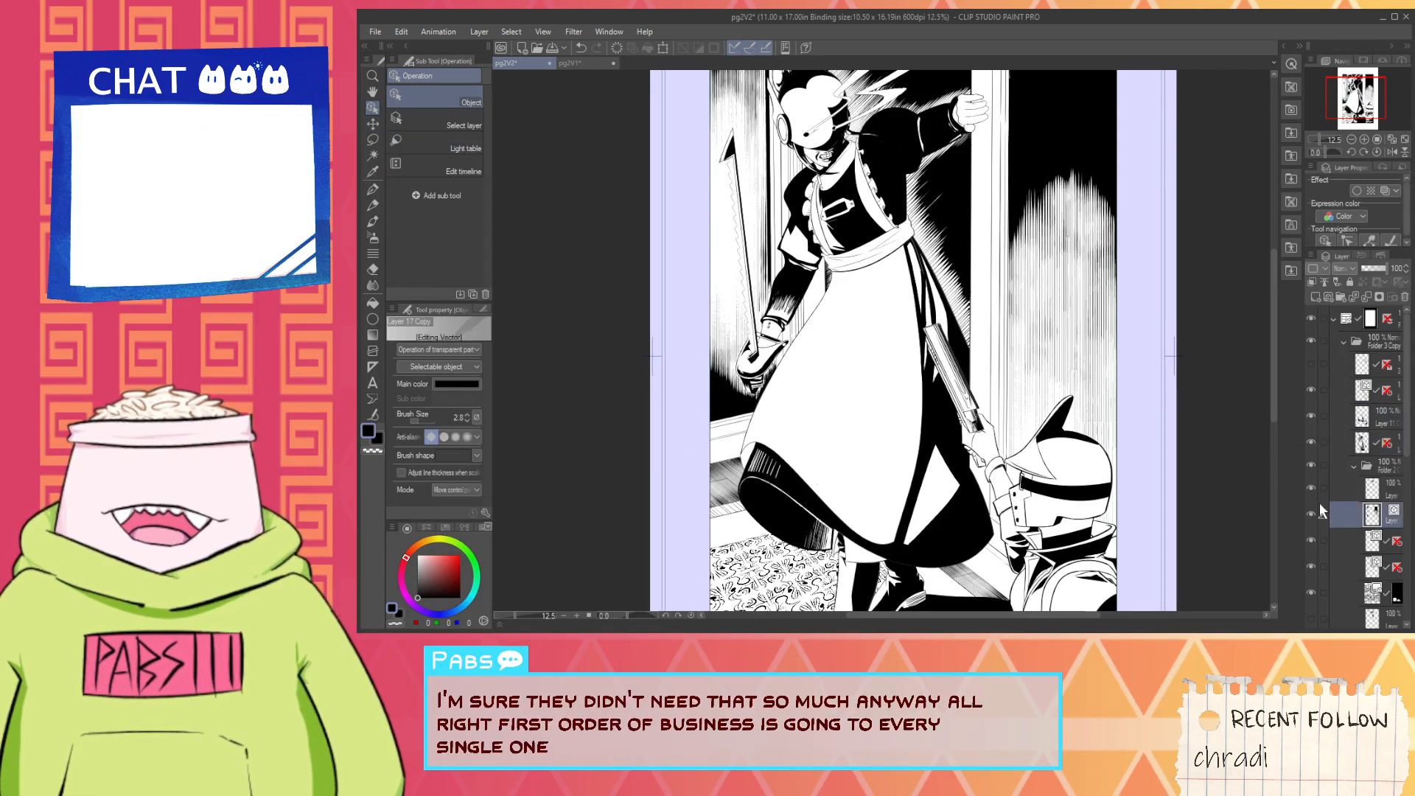
pyautogui.click(455, 437)
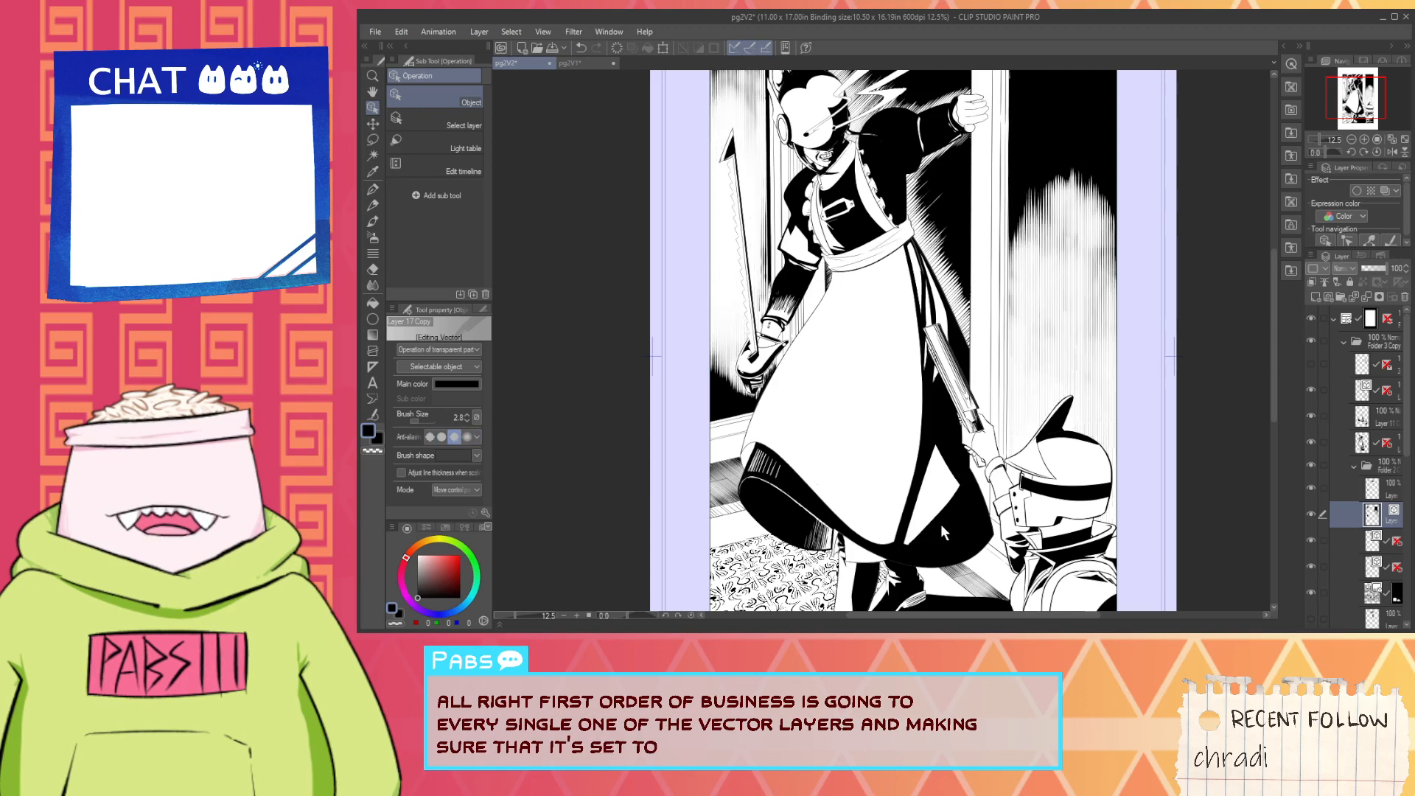
pyautogui.scroll(3, 1098, 177)
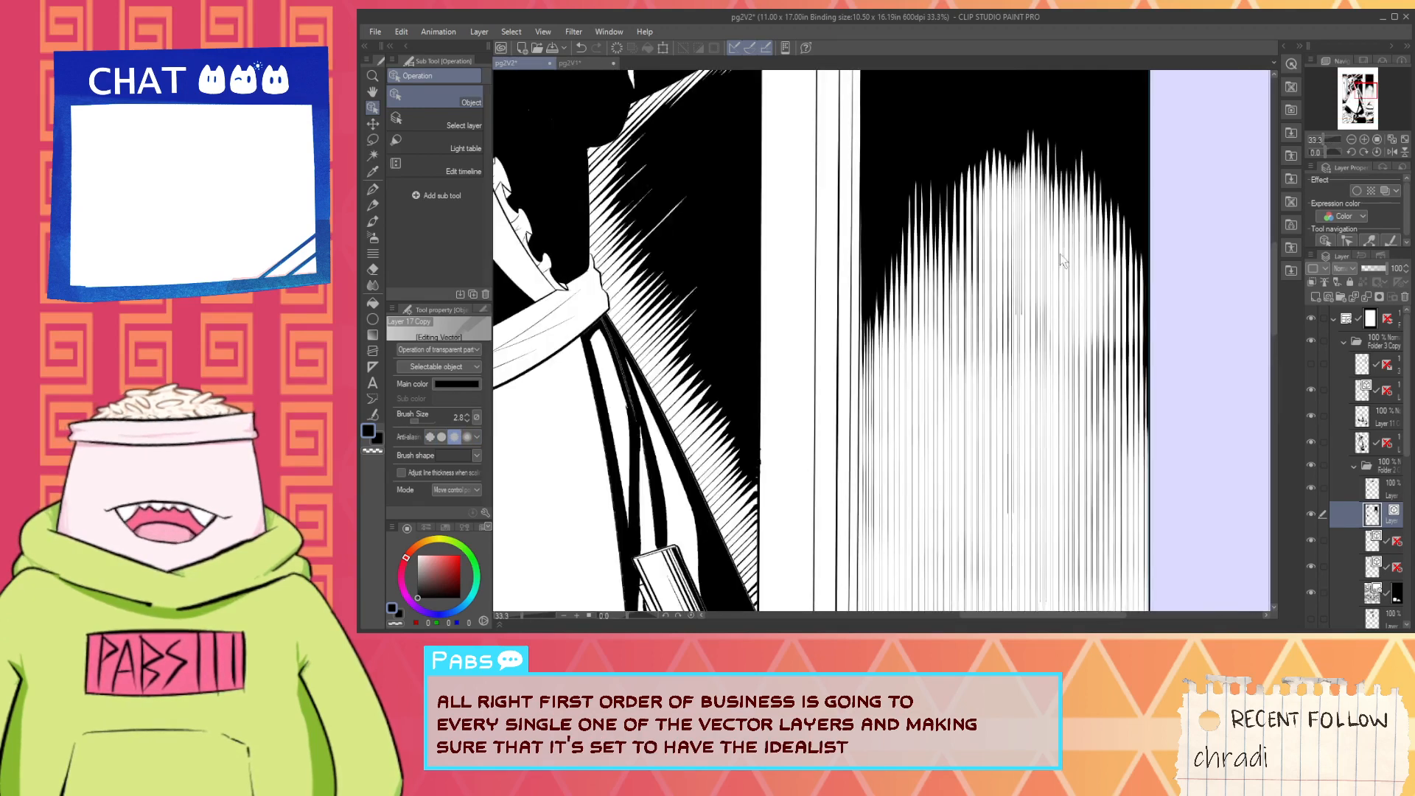
pyautogui.scroll(-5, 1054, 347)
pyautogui.scroll(2, 1075, 361)
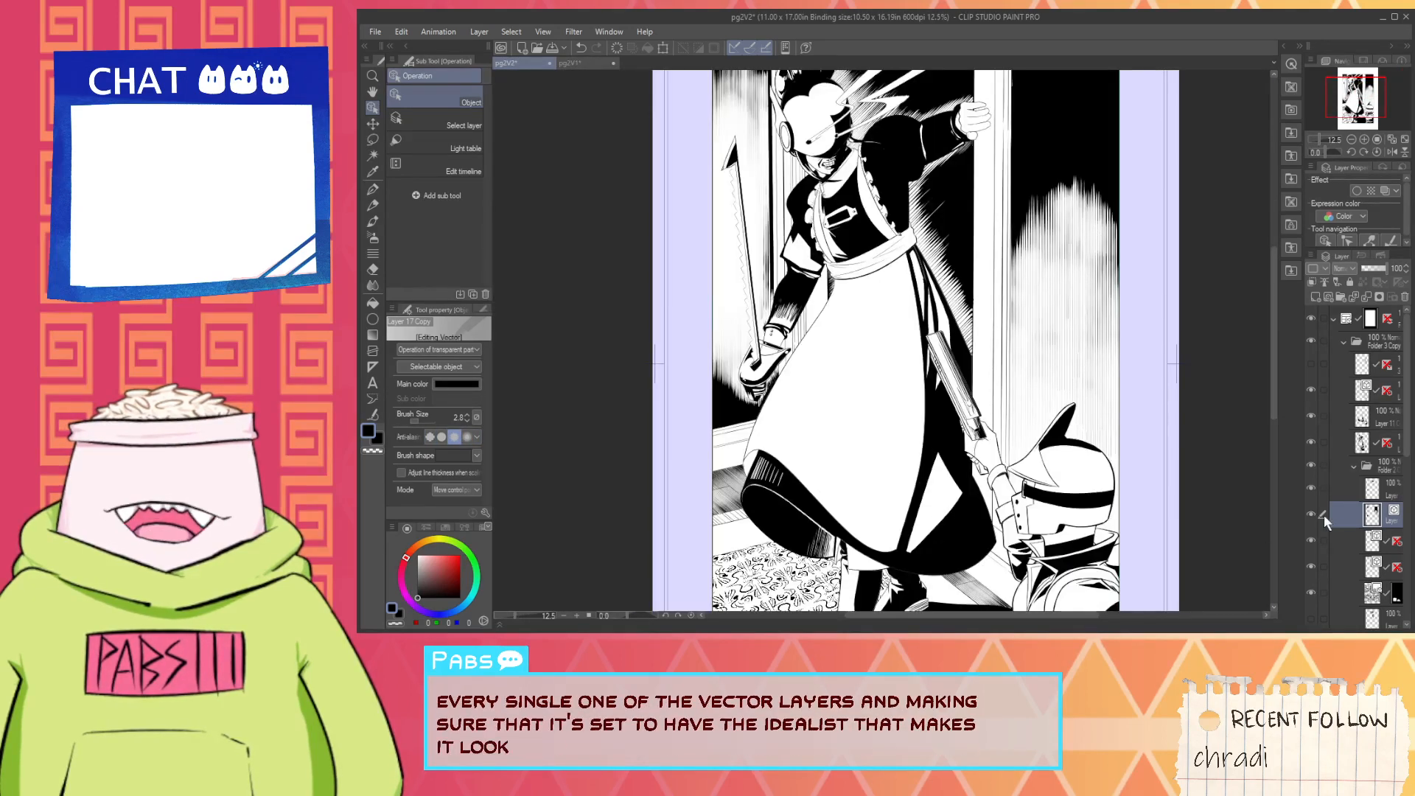
# - Set the third anti-aliasing level on each of the two ruler-marked vector layers directly below Layer 17 Copy
pyautogui.scroll(-1, 1346, 508)
pyautogui.scroll(-1, 1346, 506)
pyautogui.click(1343, 491)
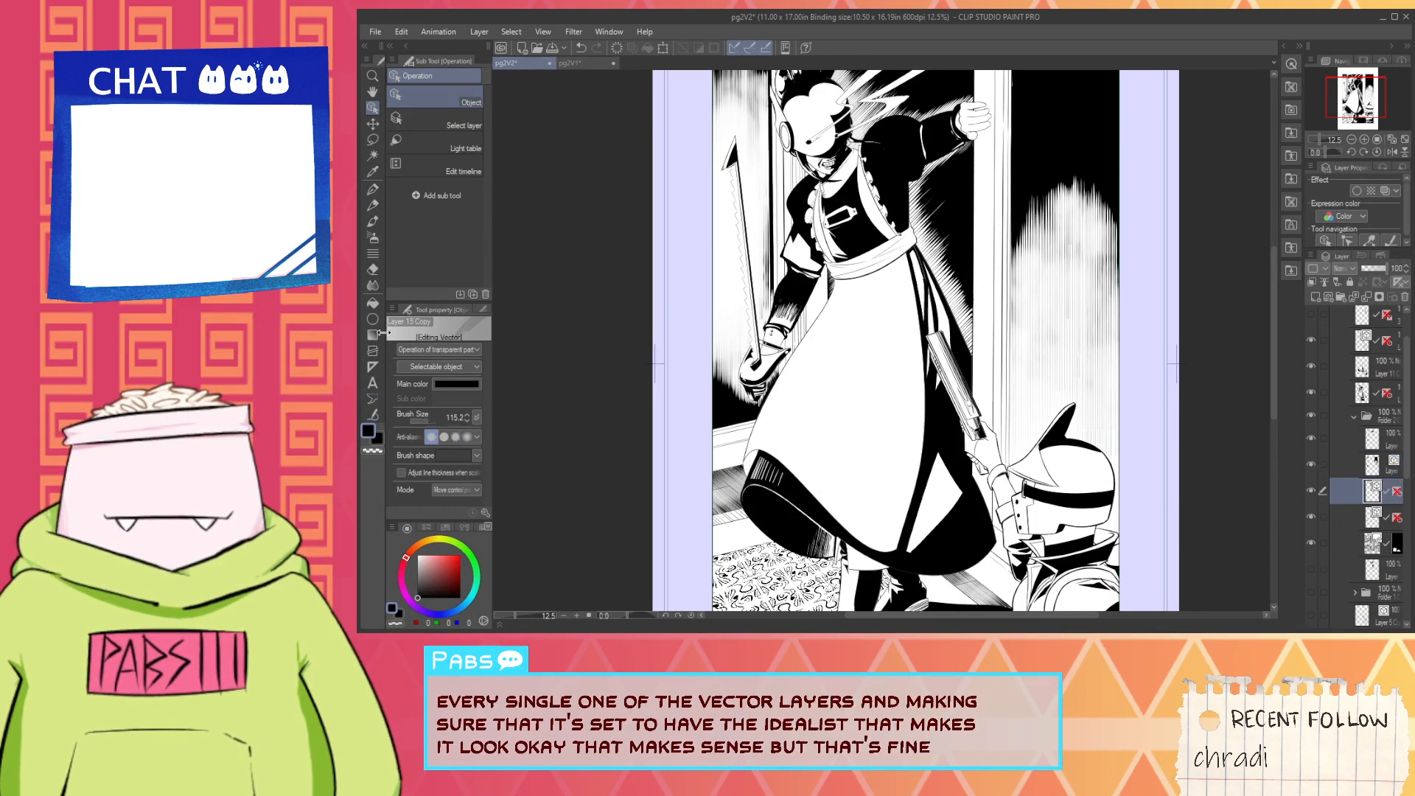
pyautogui.click(455, 435)
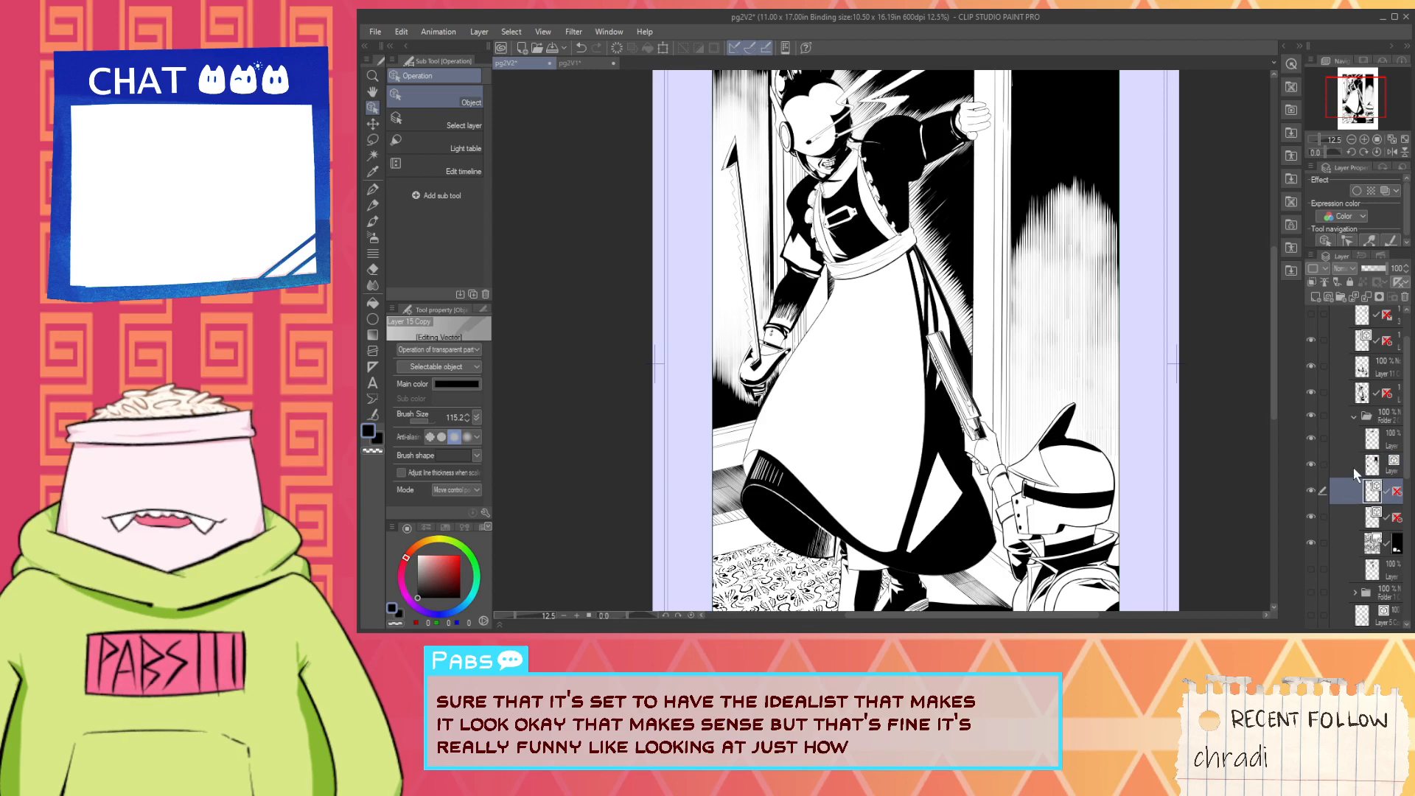
pyautogui.click(1346, 516)
pyautogui.click(455, 436)
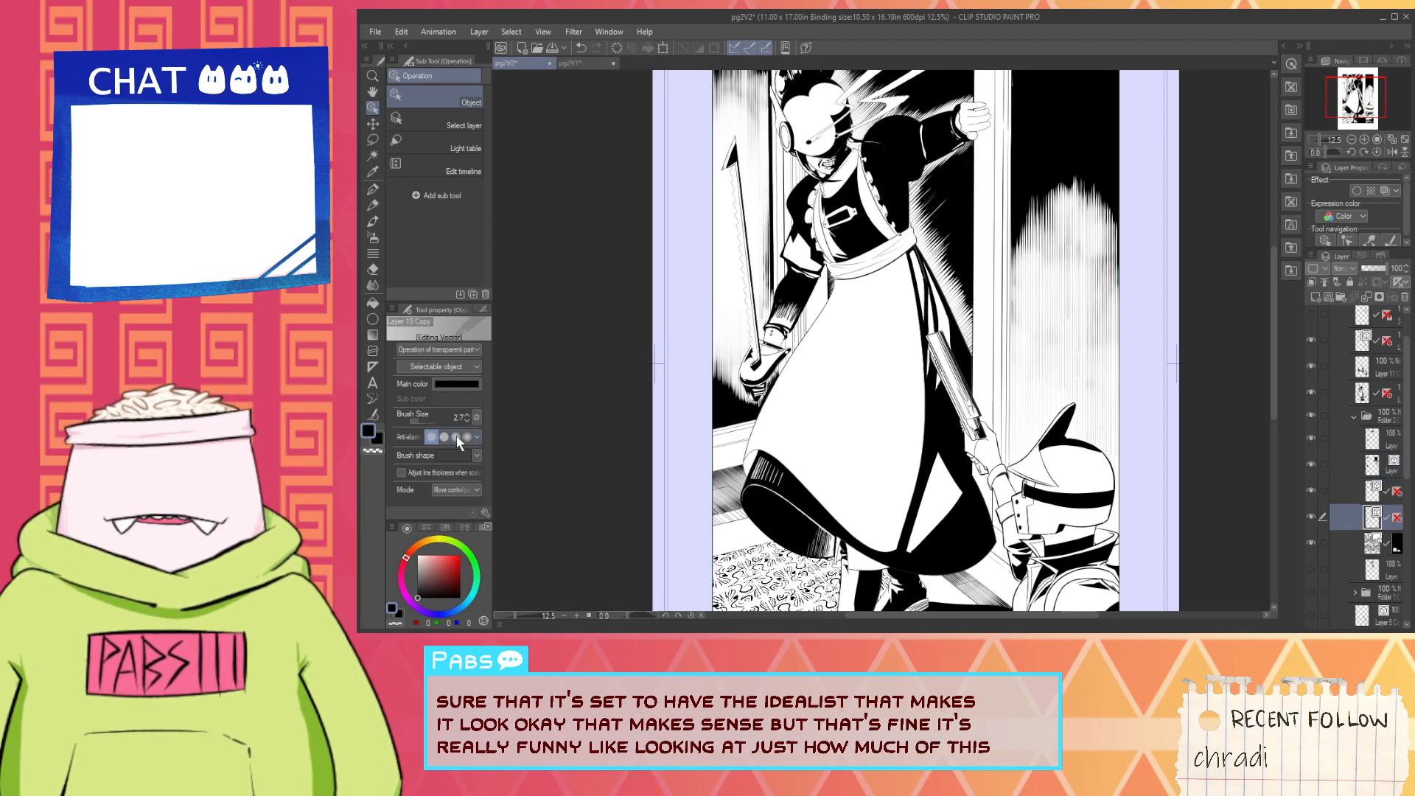
# - Examine the floorboard hatching and the skirt's edge up close, then the whole lower half of the artwork
pyautogui.scroll(-3, 835, 493)
pyautogui.scroll(5, 835, 493)
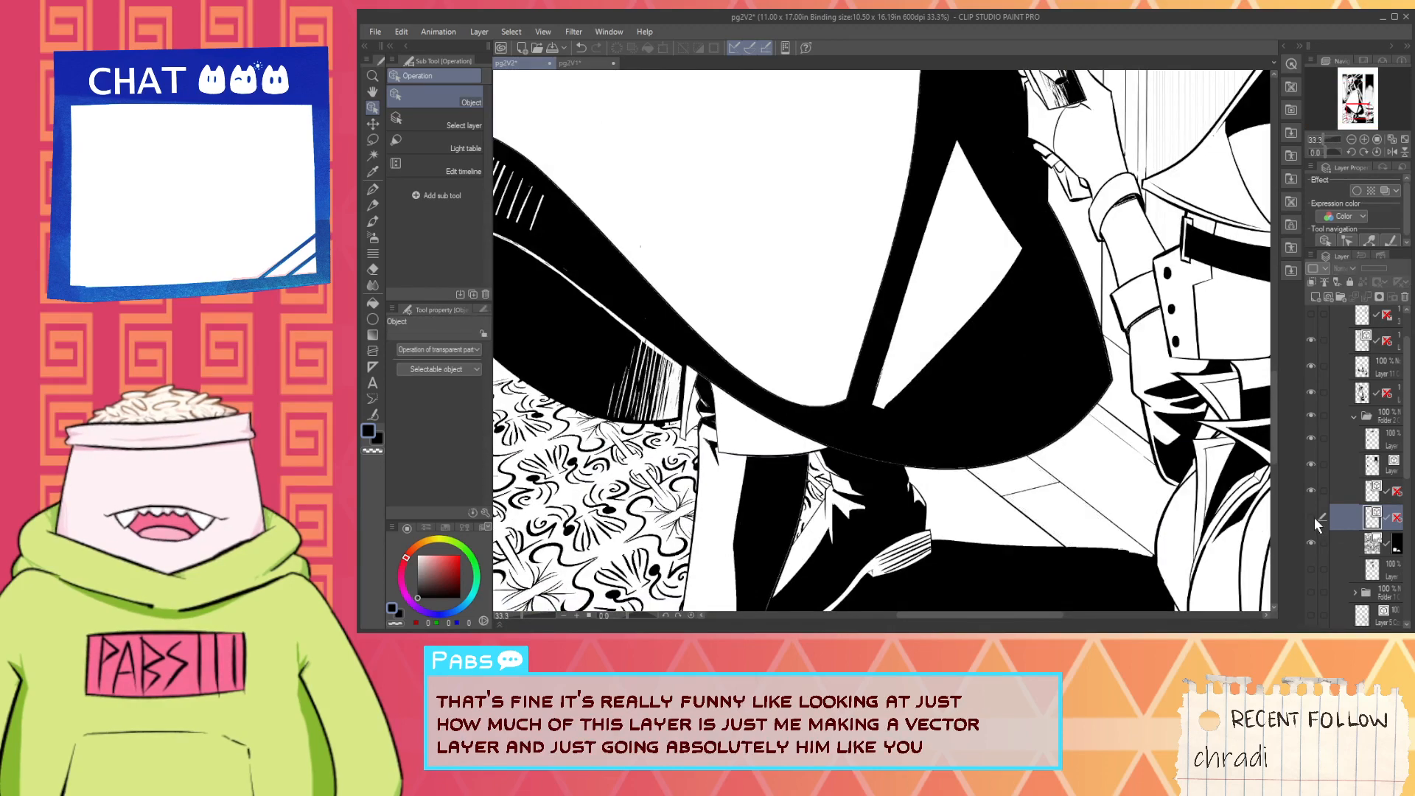
pyautogui.scroll(3, 992, 471)
pyautogui.scroll(-4, 984, 422)
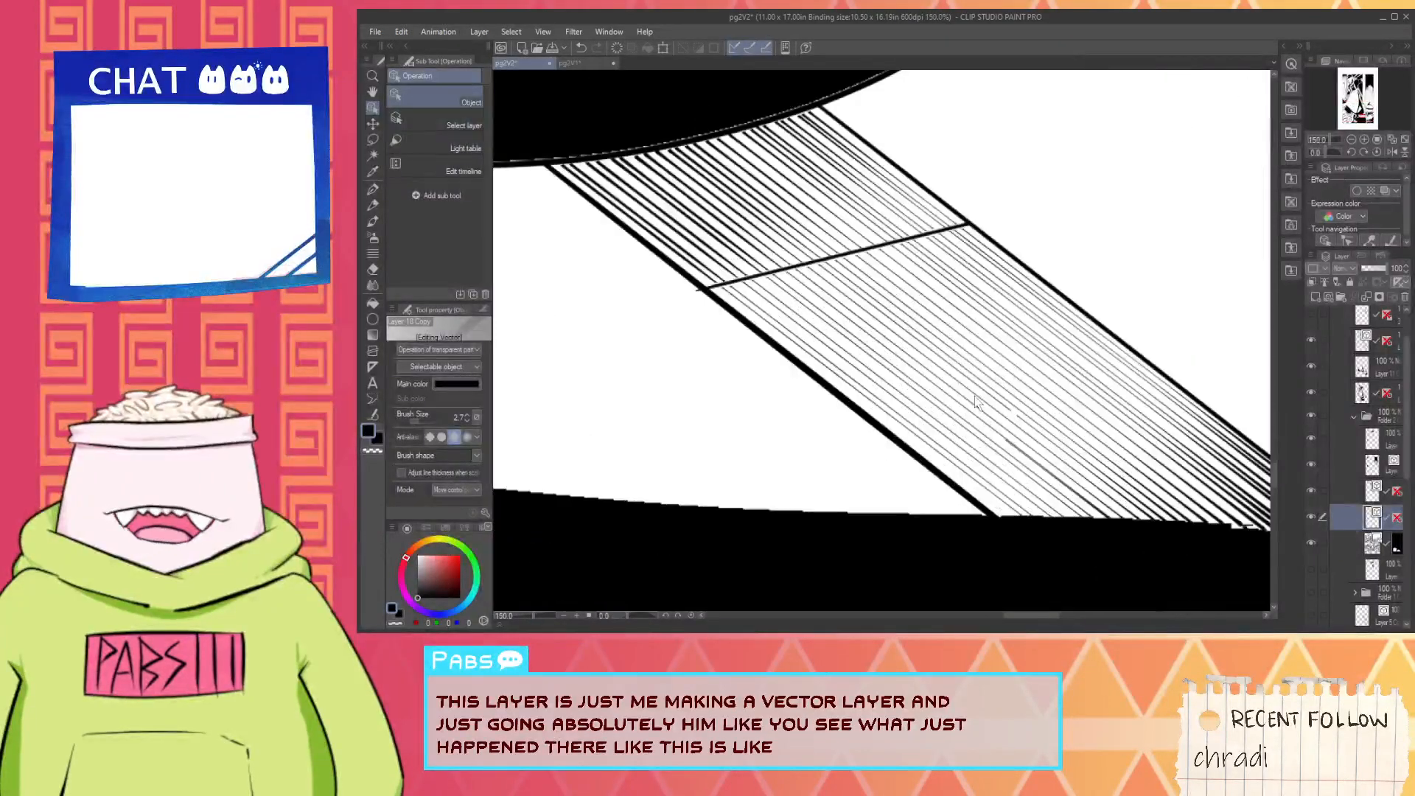
pyautogui.scroll(4, 753, 290)
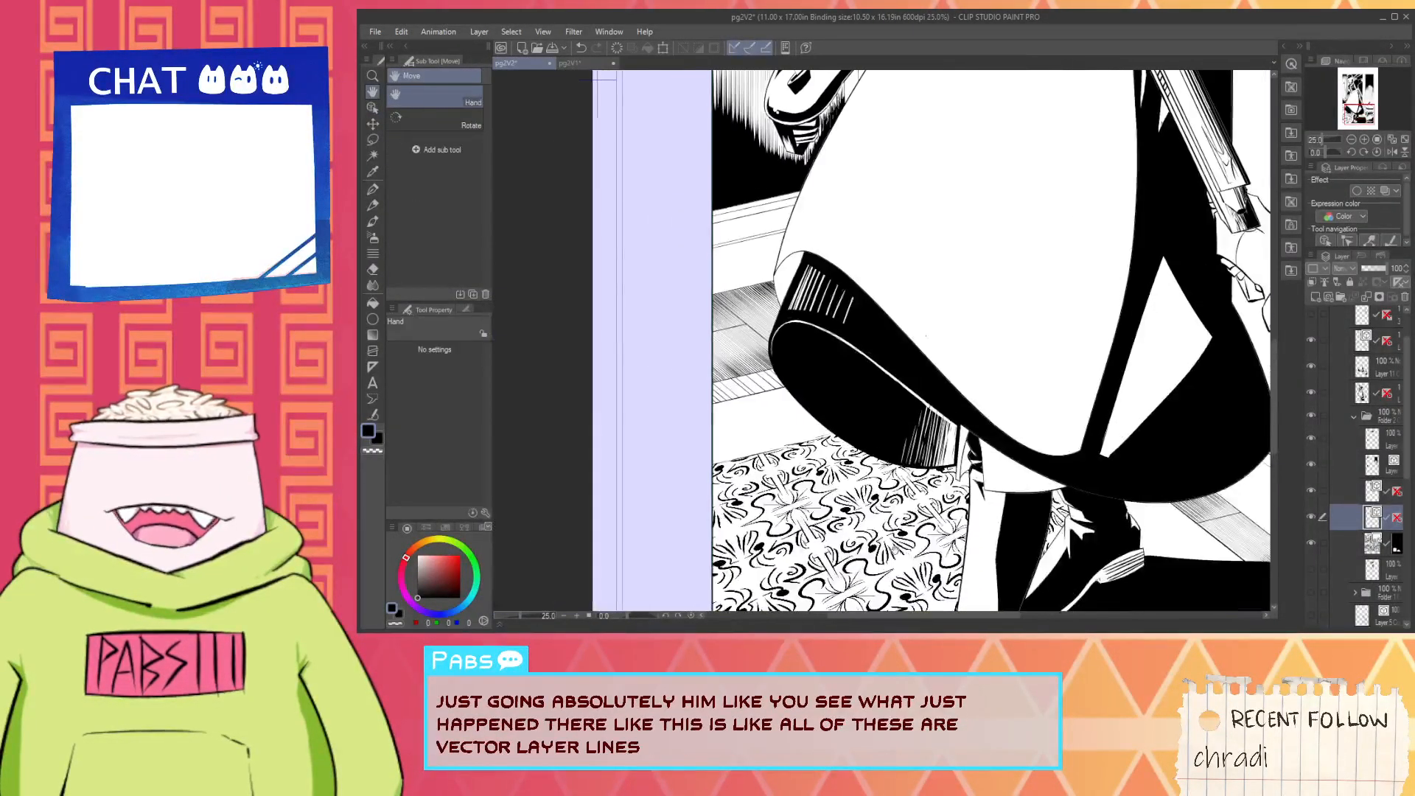
pyautogui.scroll(-8, 753, 290)
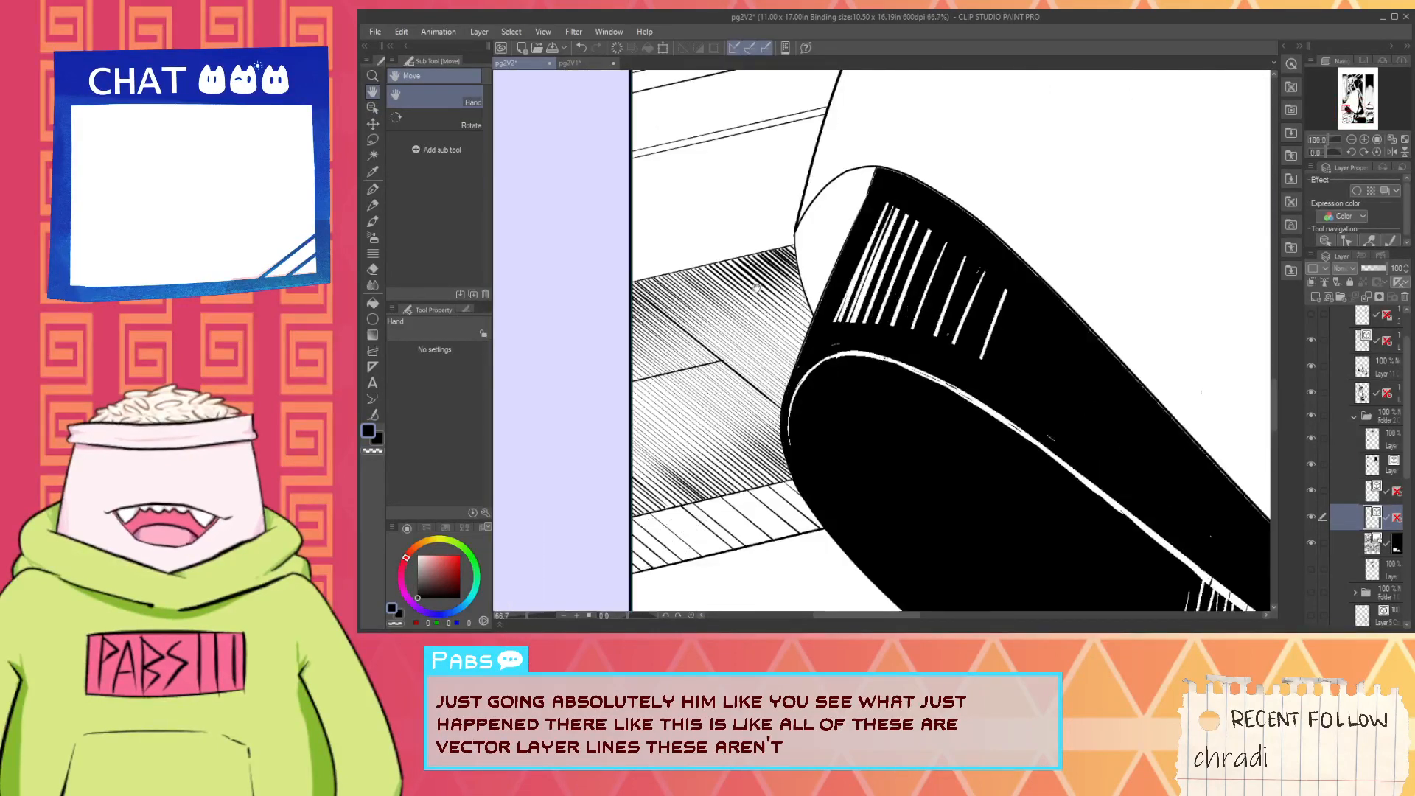
pyautogui.scroll(2, 790, 403)
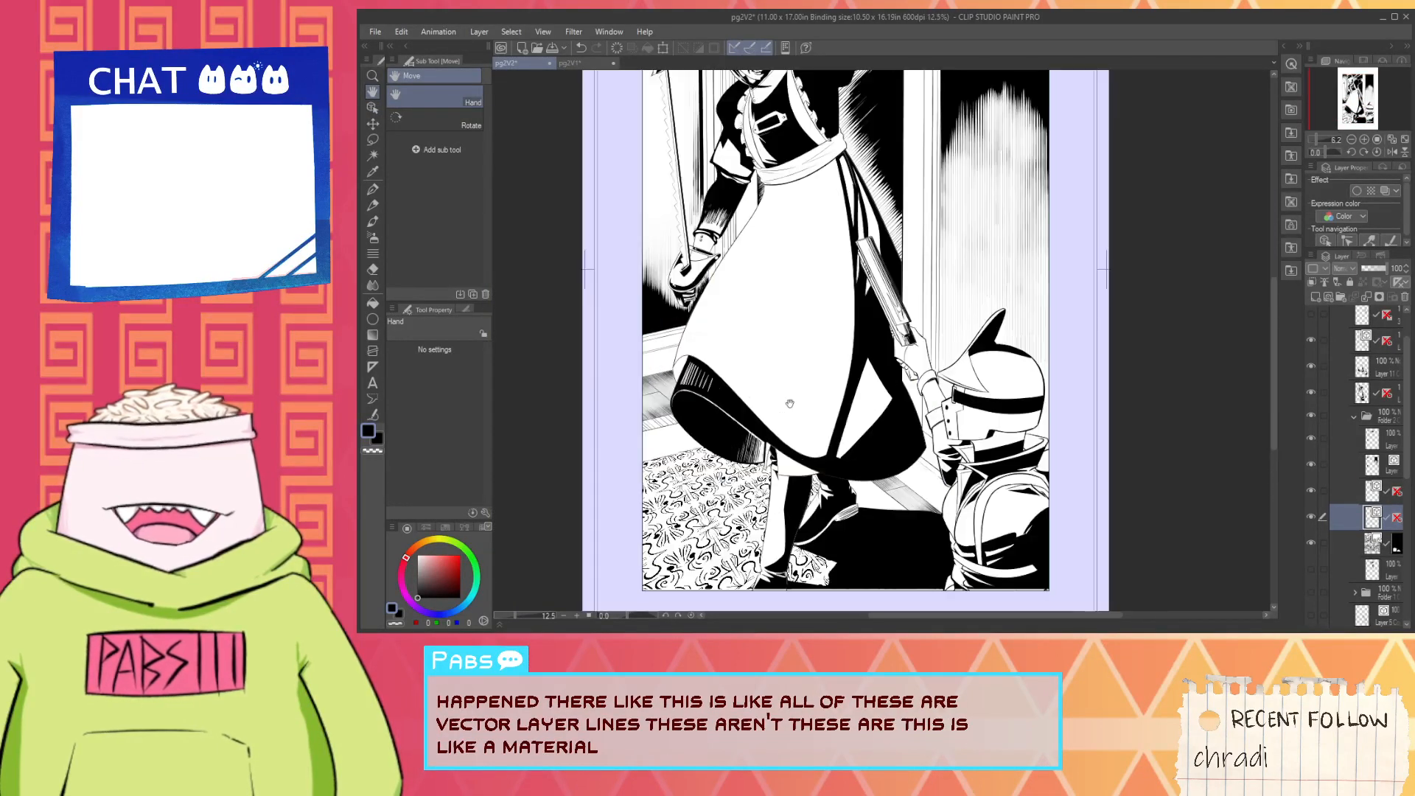
# - Expand the hidden halftone folder below the other nested layers and make it visible
pyautogui.scroll(-1, 1353, 531)
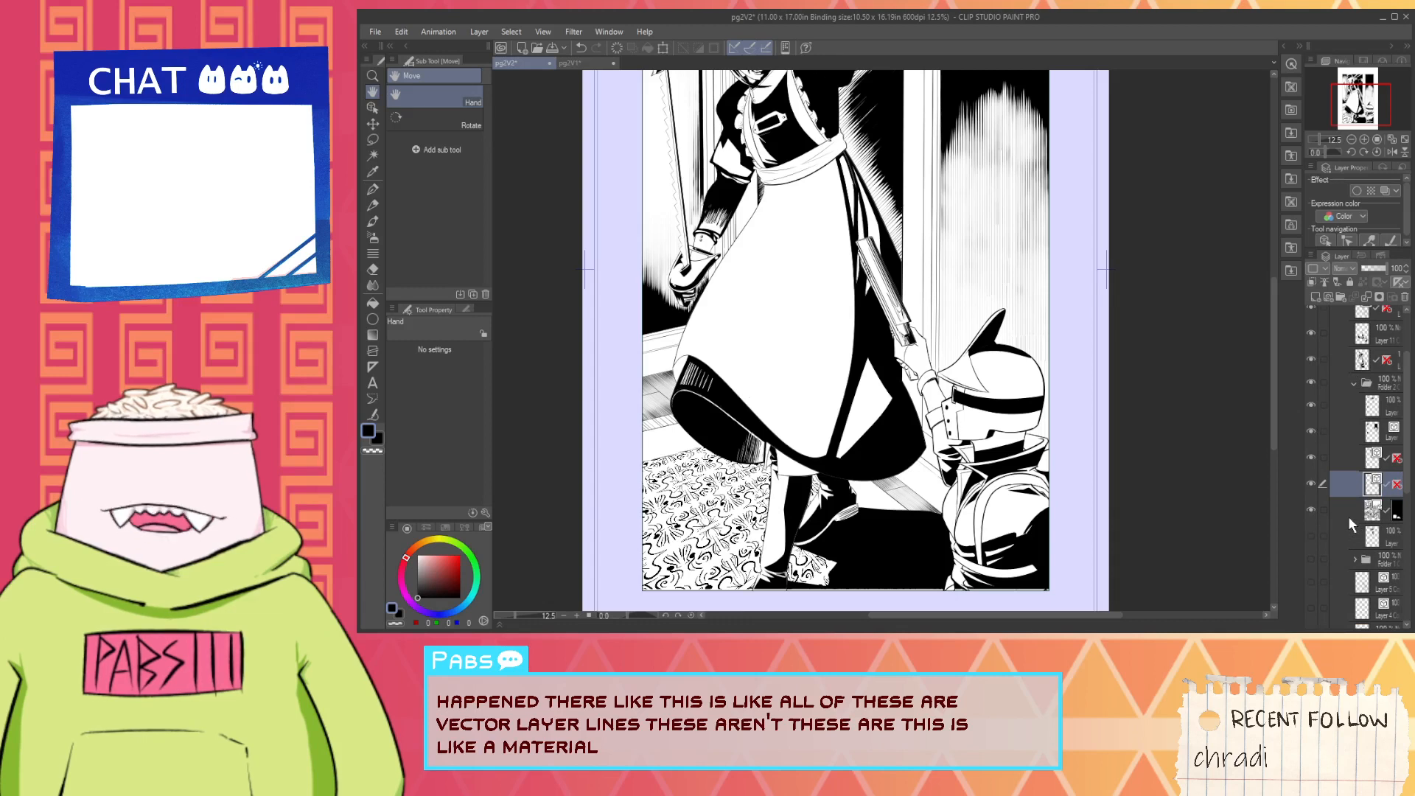
pyautogui.scroll(-2, 1347, 517)
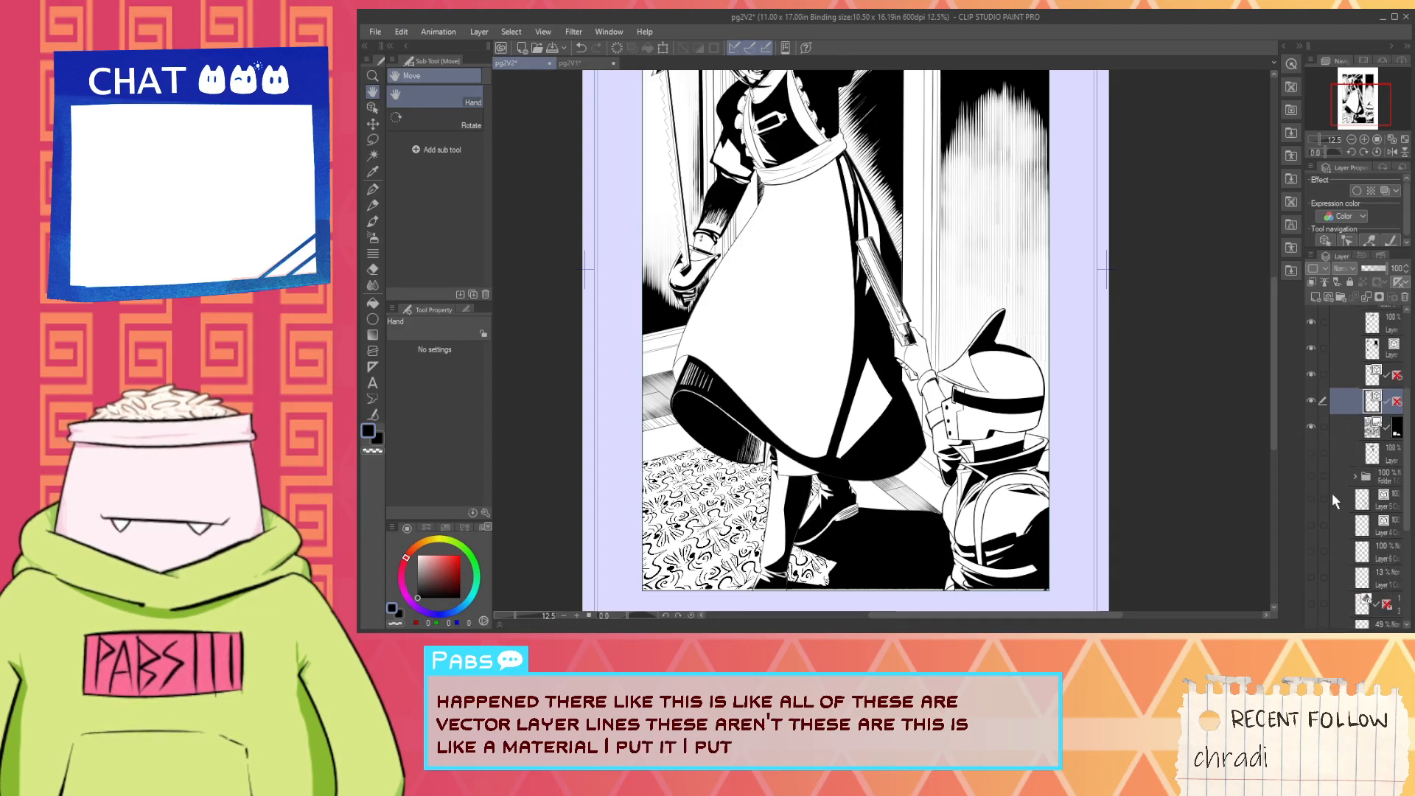
pyautogui.scroll(-1, 1333, 494)
pyautogui.click(1355, 427)
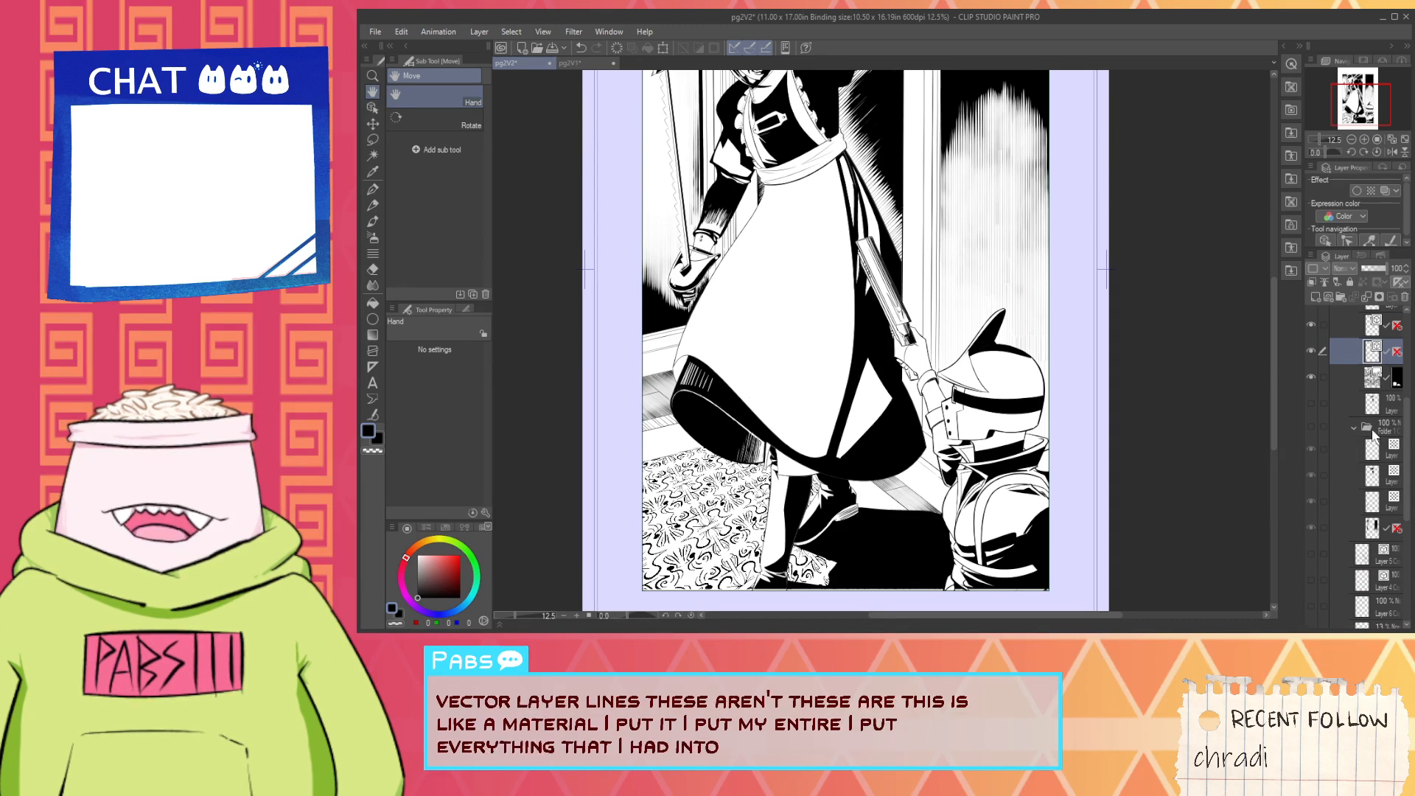
pyautogui.click(1365, 432)
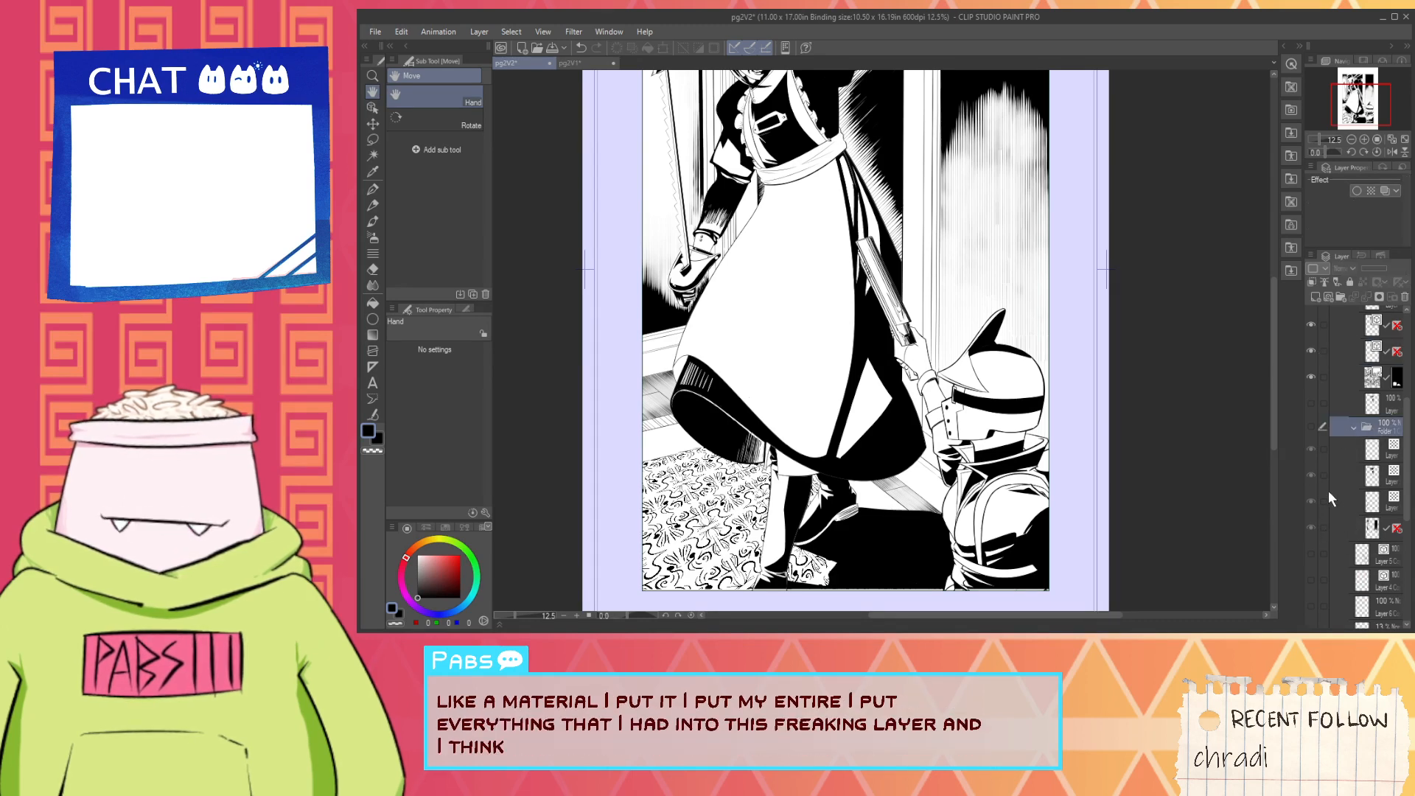
pyautogui.click(1311, 428)
# - Examine how the line halftone shading looks across the background and around the figure
pyautogui.scroll(-3, 1113, 420)
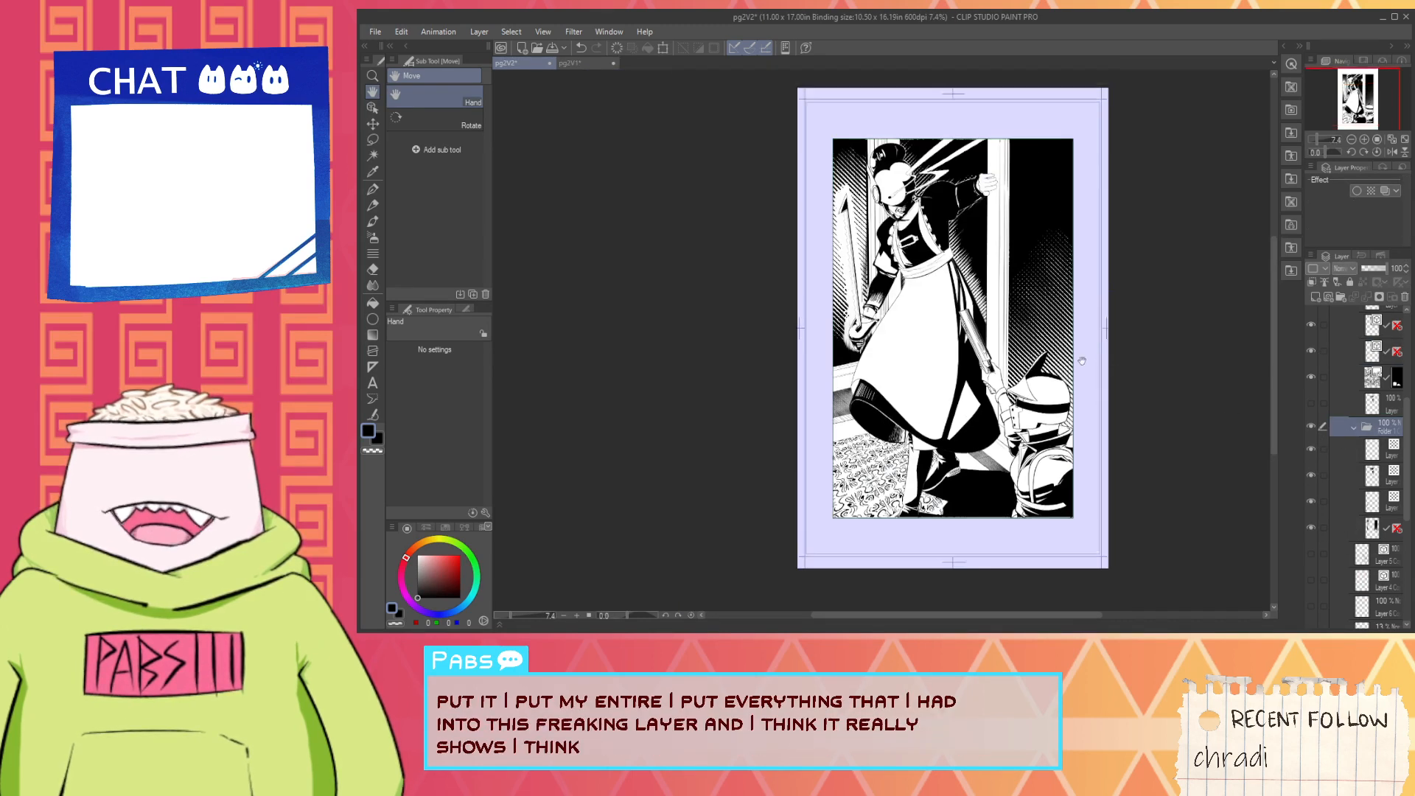
pyautogui.scroll(3, 924, 336)
pyautogui.moveTo(946, 233); pyautogui.dragTo(876, 414)
pyautogui.scroll(1, 880, 415)
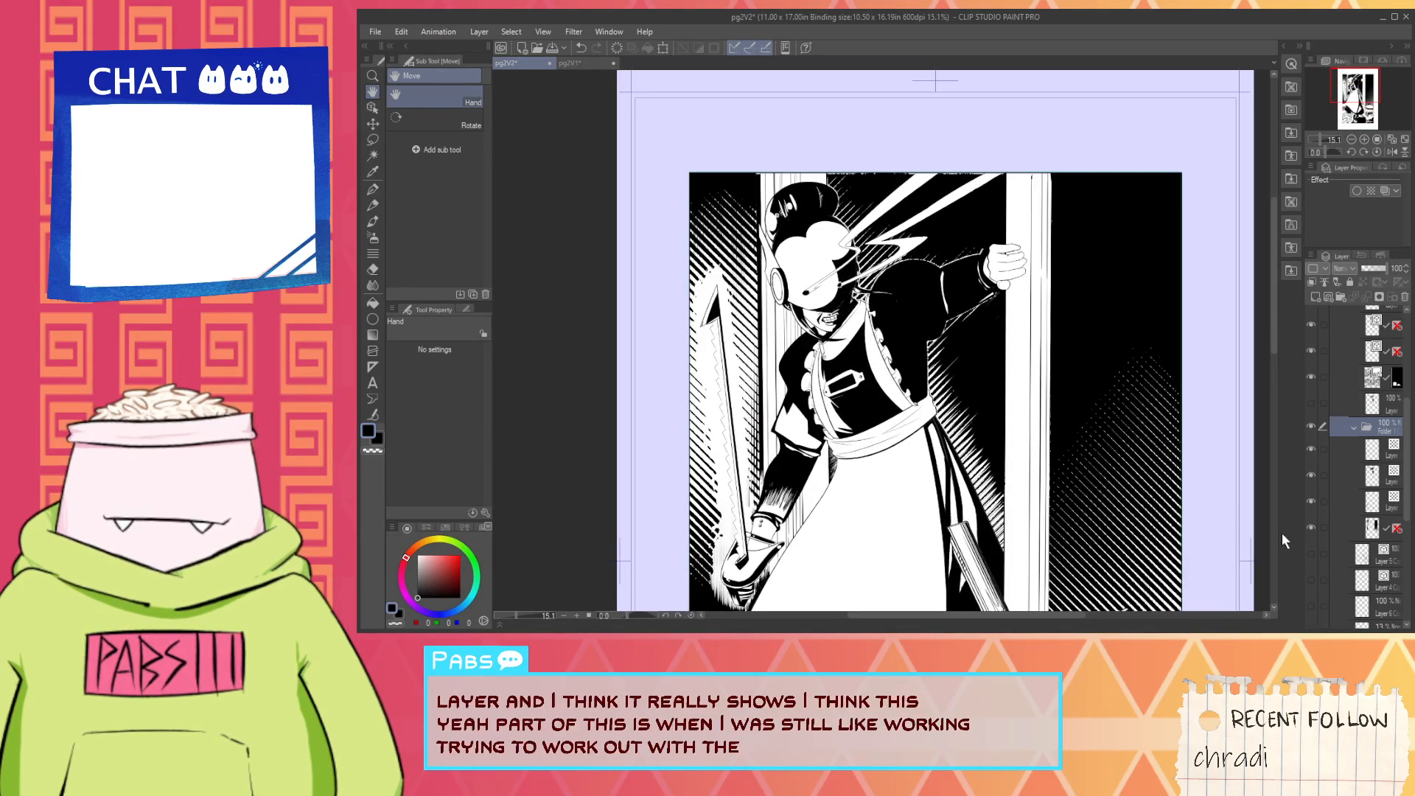
pyautogui.scroll(-1, 1376, 508)
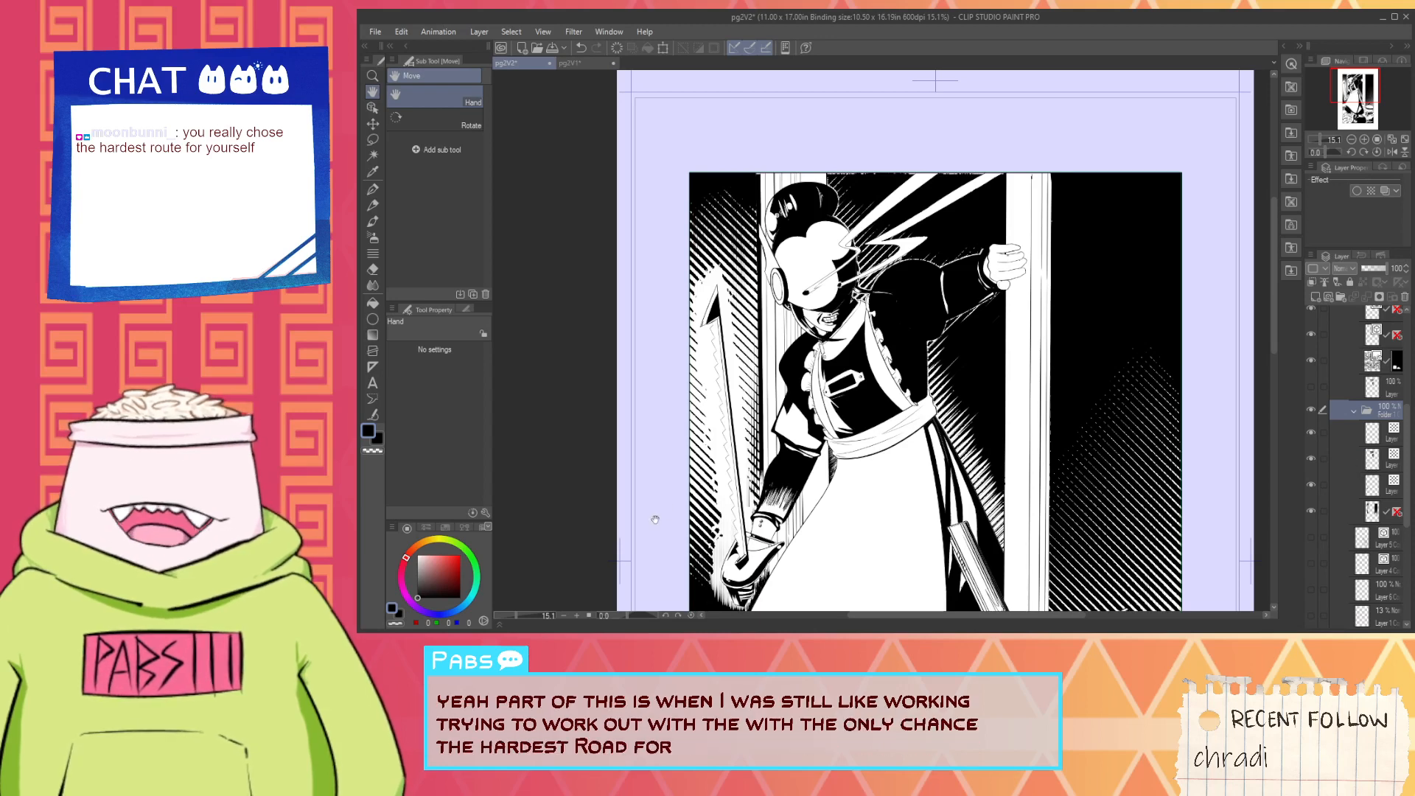
pyautogui.scroll(1, 844, 448)
pyautogui.scroll(-2, 844, 447)
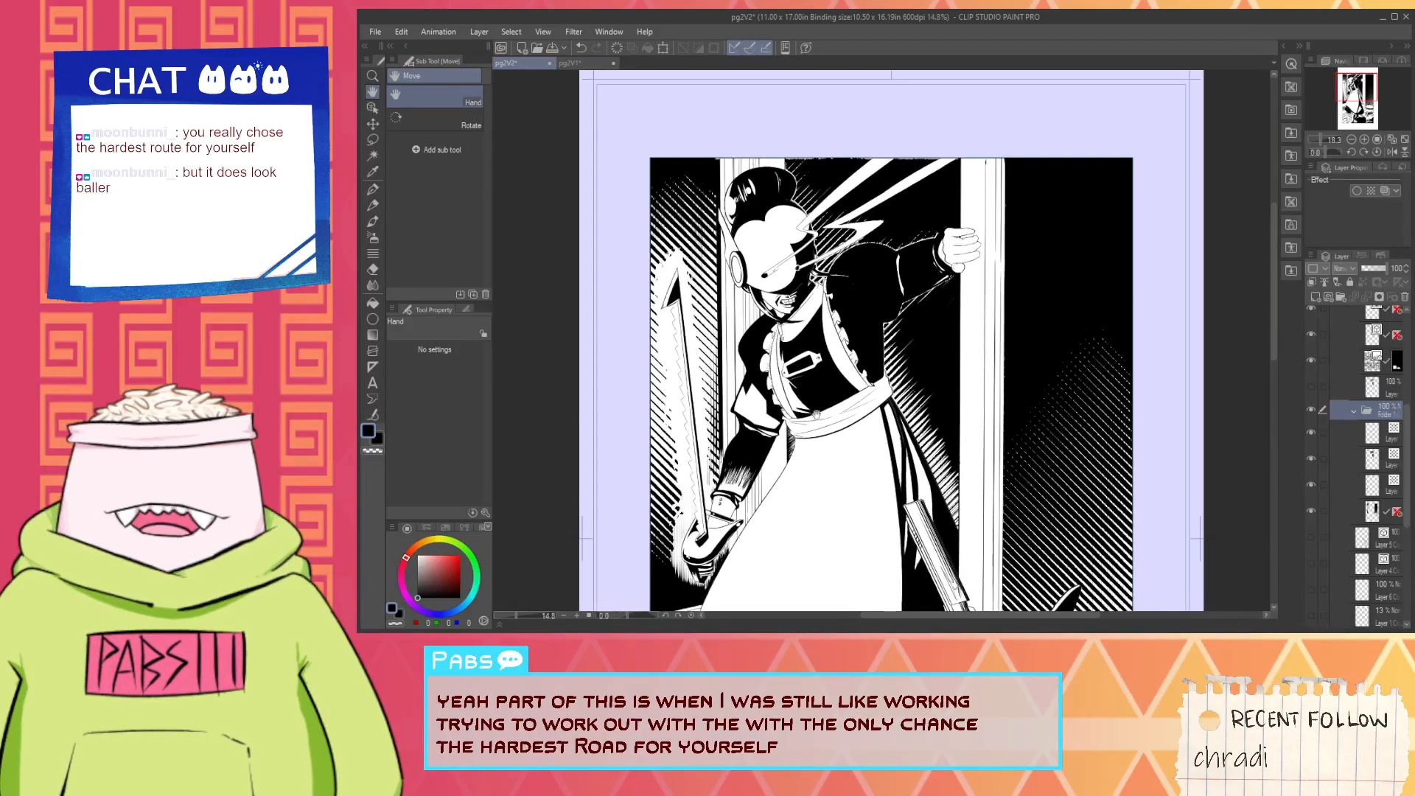
pyautogui.scroll(2, 1364, 445)
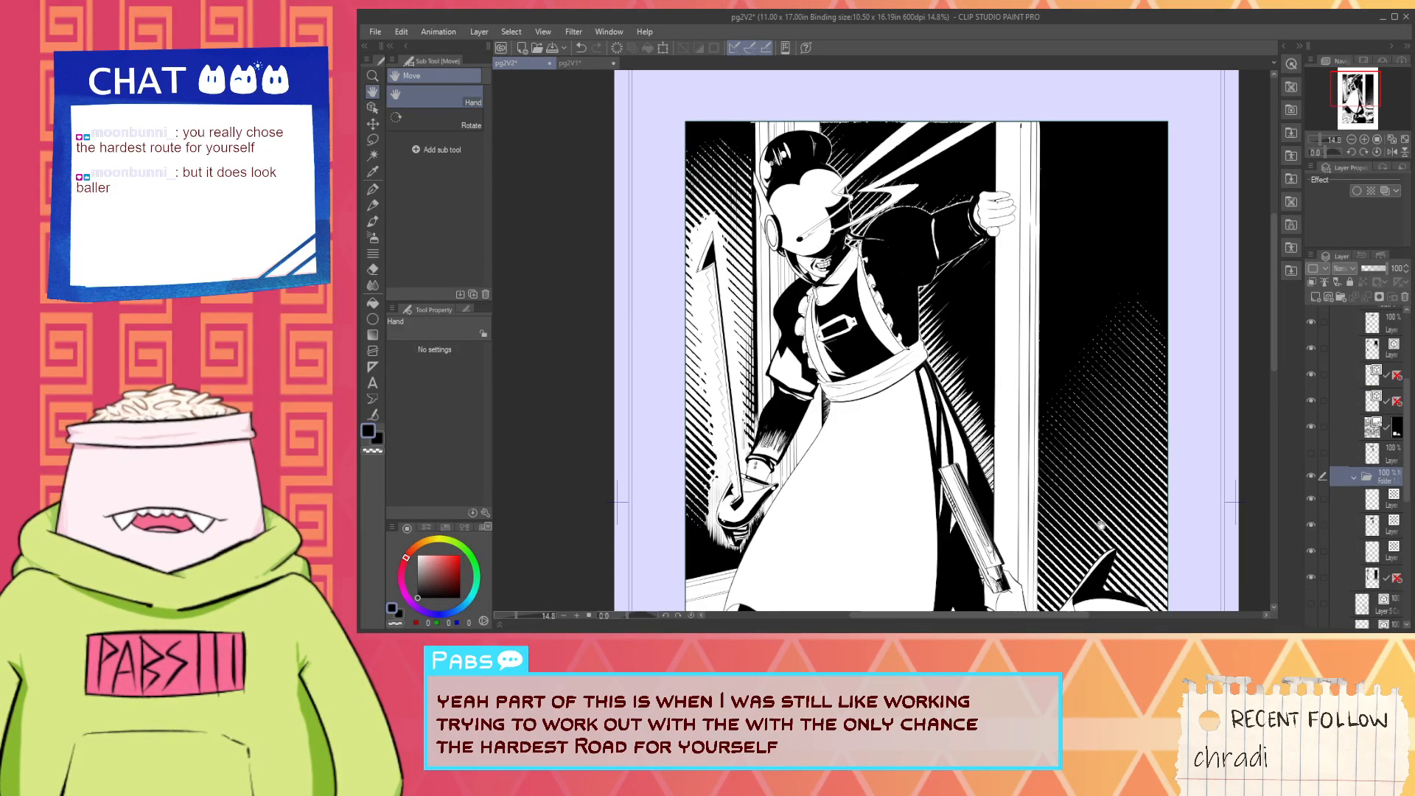
pyautogui.moveTo(1129, 492); pyautogui.dragTo(1107, 398)
pyautogui.scroll(-3, 1088, 286)
pyautogui.scroll(2, 1107, 398)
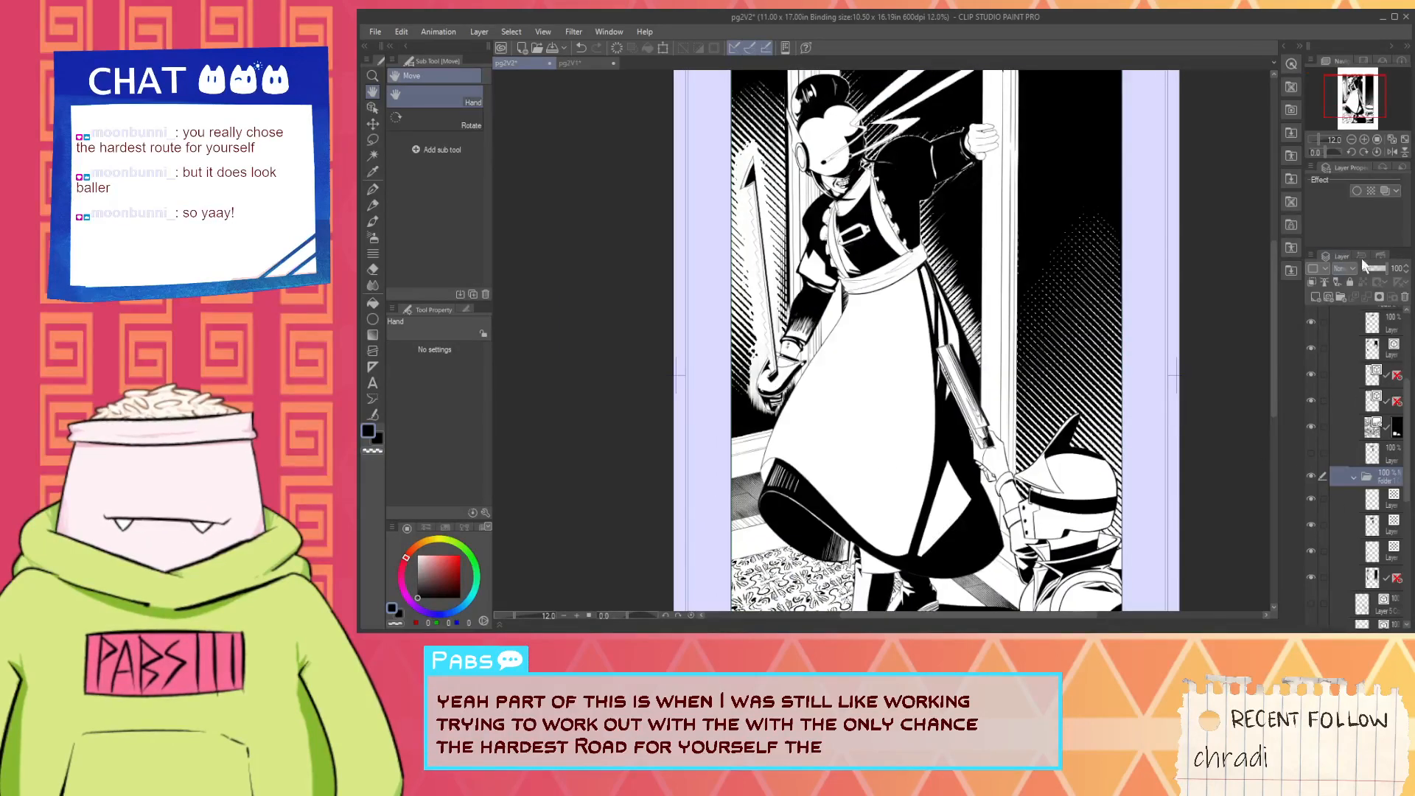
# - Check the tone settings of the first layer in the halftone folder, and hide and collapse that folder
pyautogui.click(1368, 507)
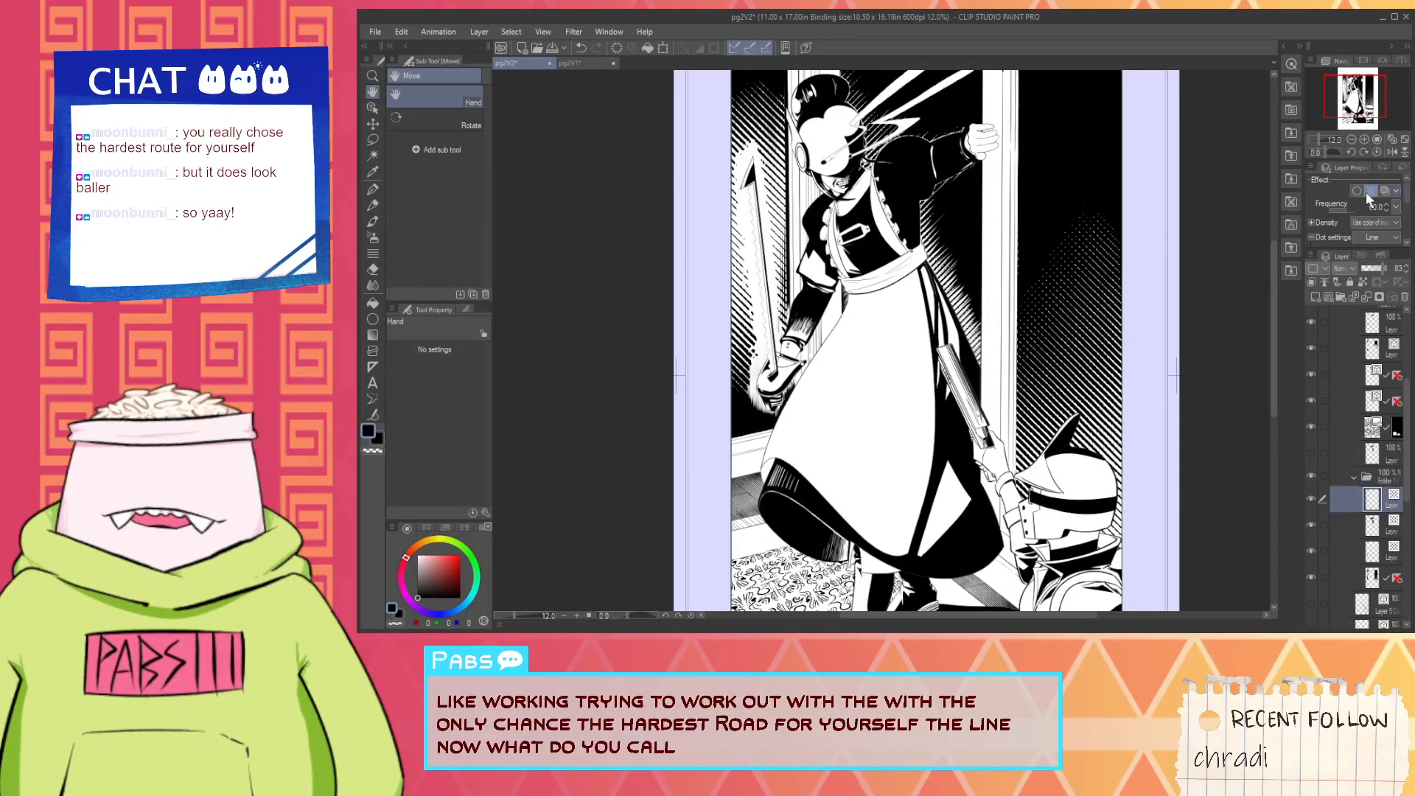
pyautogui.click(1310, 476)
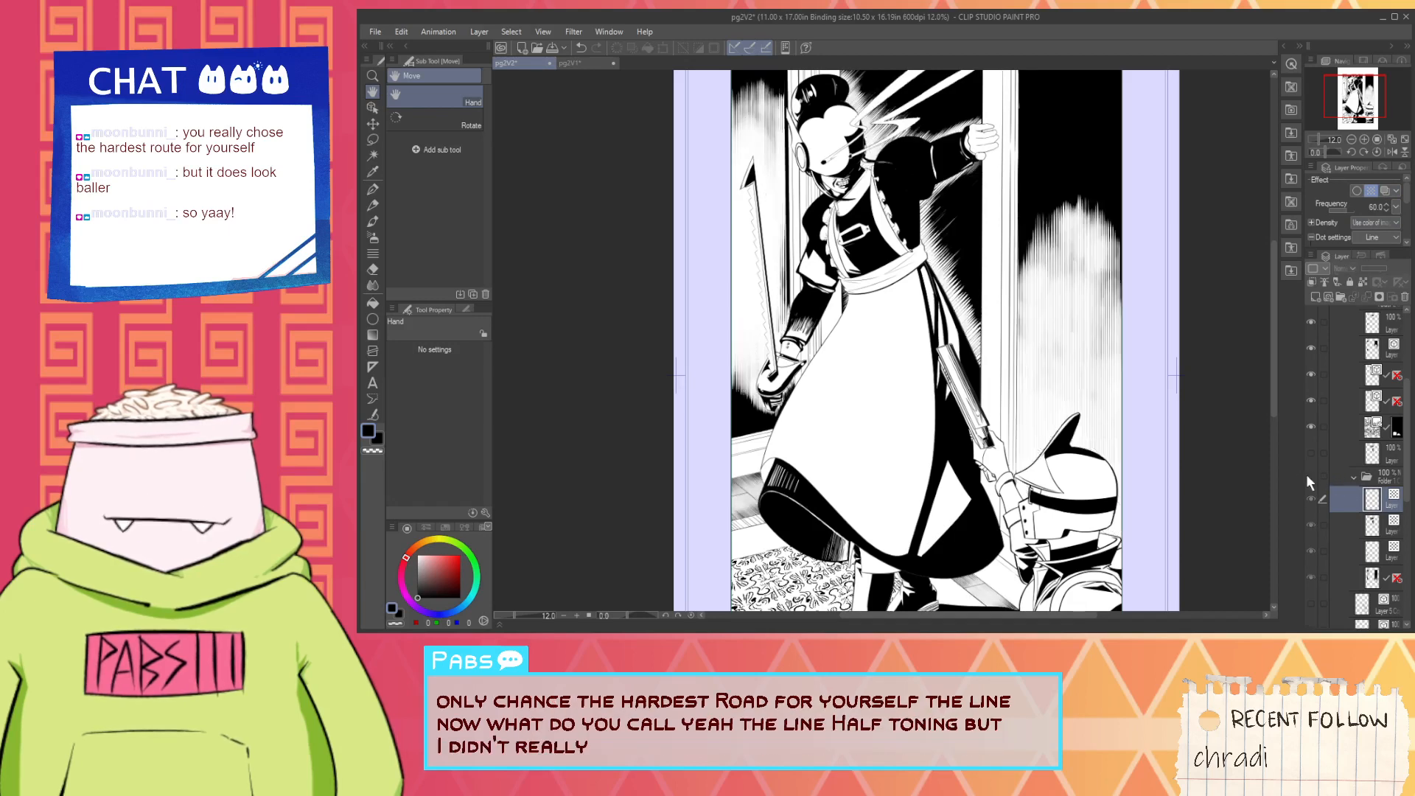
pyautogui.moveTo(1027, 409); pyautogui.dragTo(996, 474)
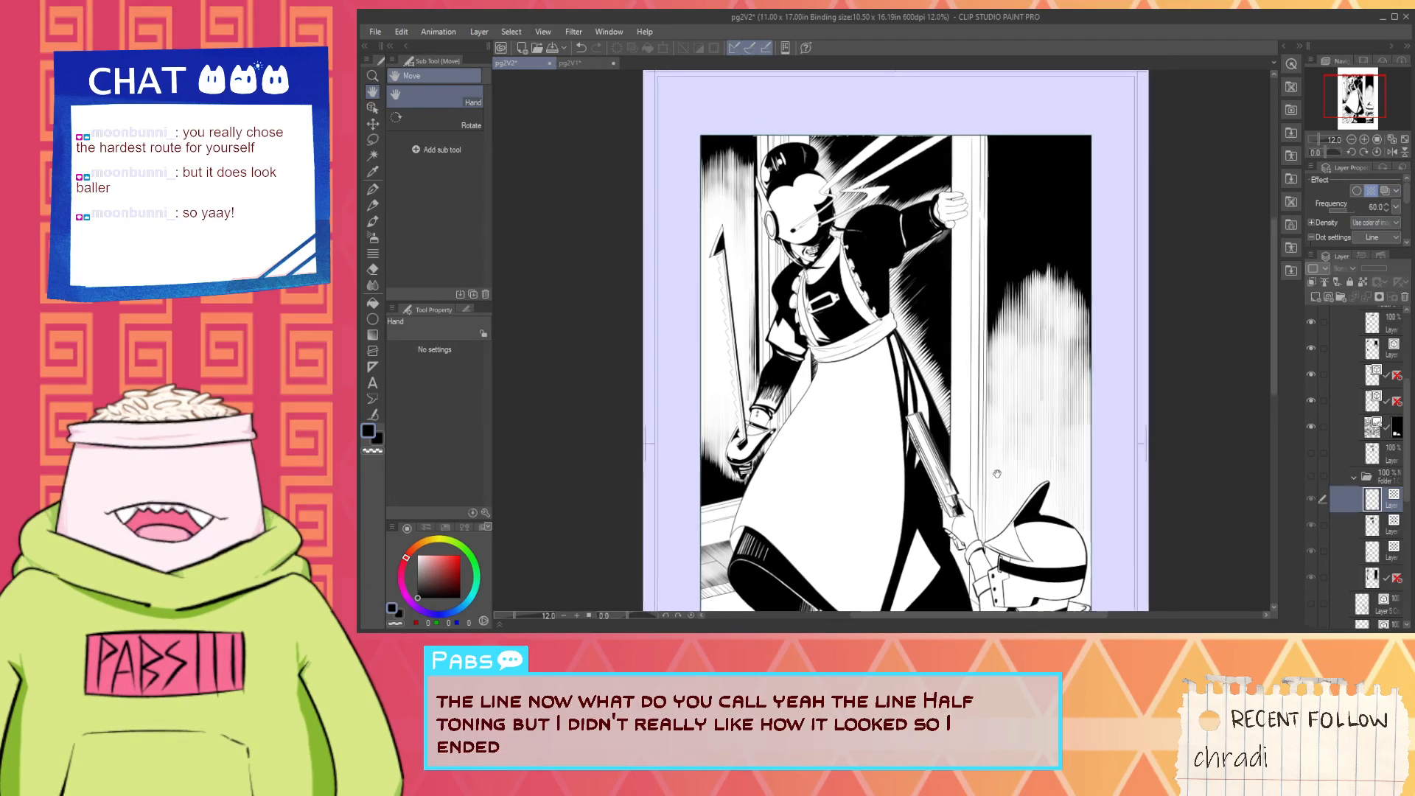
pyautogui.click(1354, 477)
# - Check the hidden layers below the halftone folder by briefly showing the sketch layer directly beneath it and the red-line layer
pyautogui.scroll(3, 1068, 423)
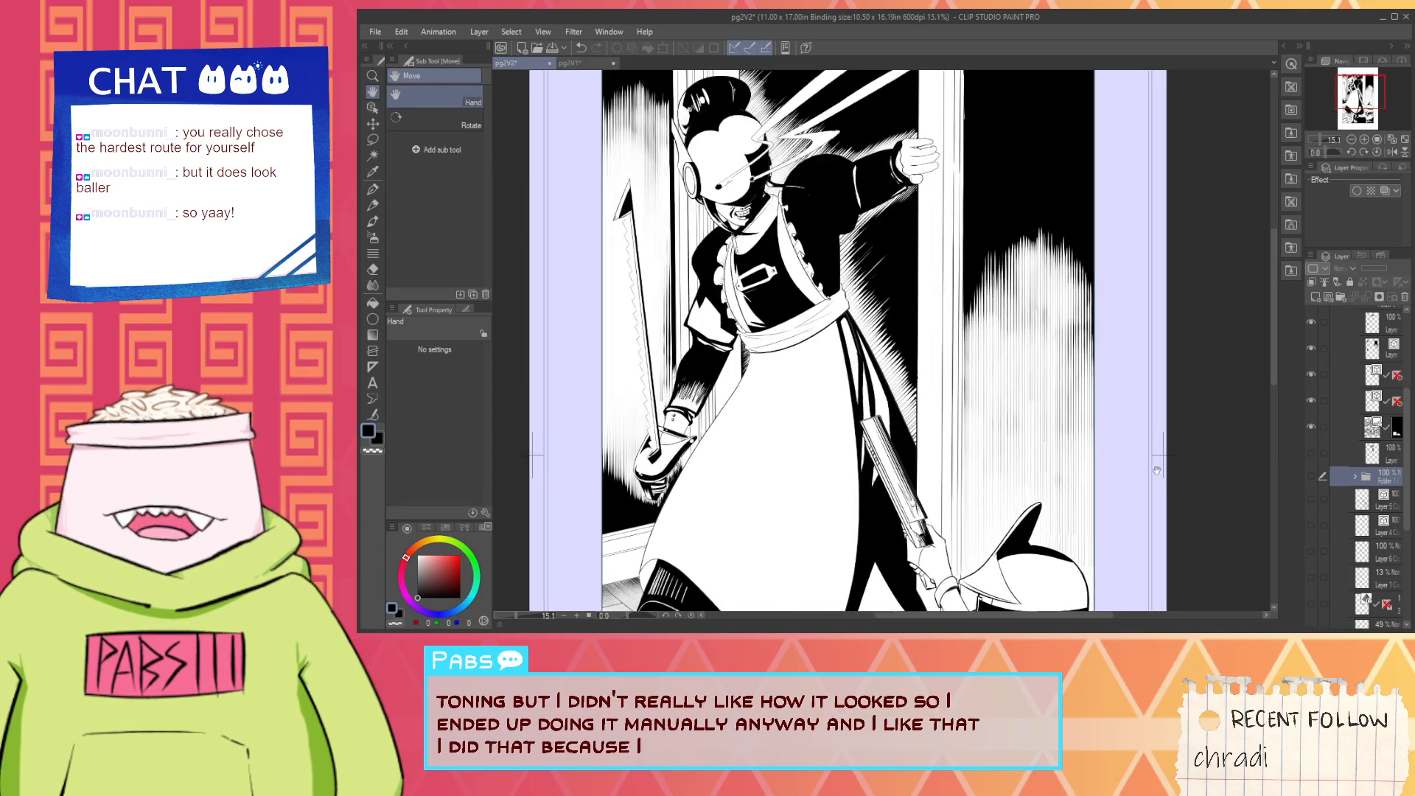
pyautogui.scroll(-3, 1330, 495)
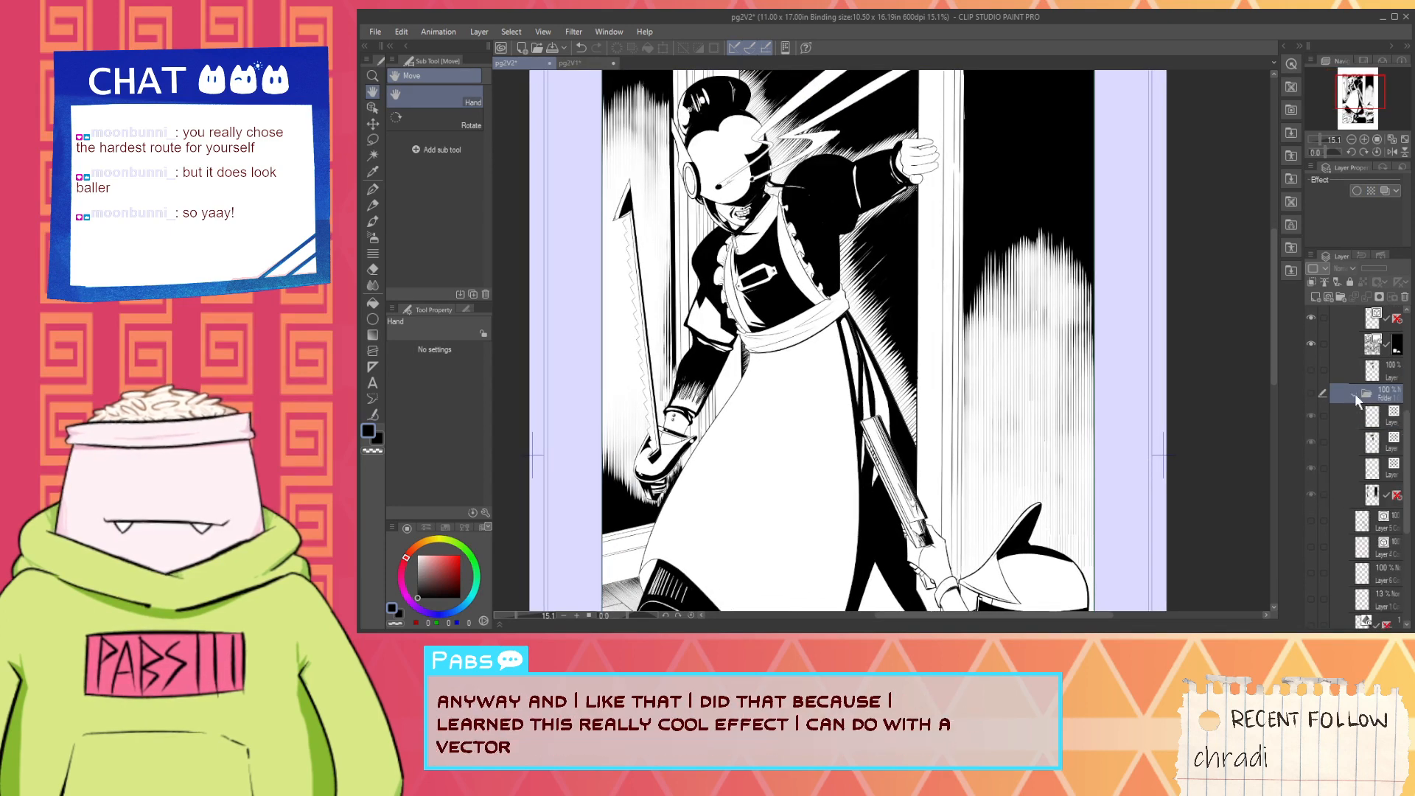
pyautogui.click(1361, 424)
pyautogui.click(1310, 415)
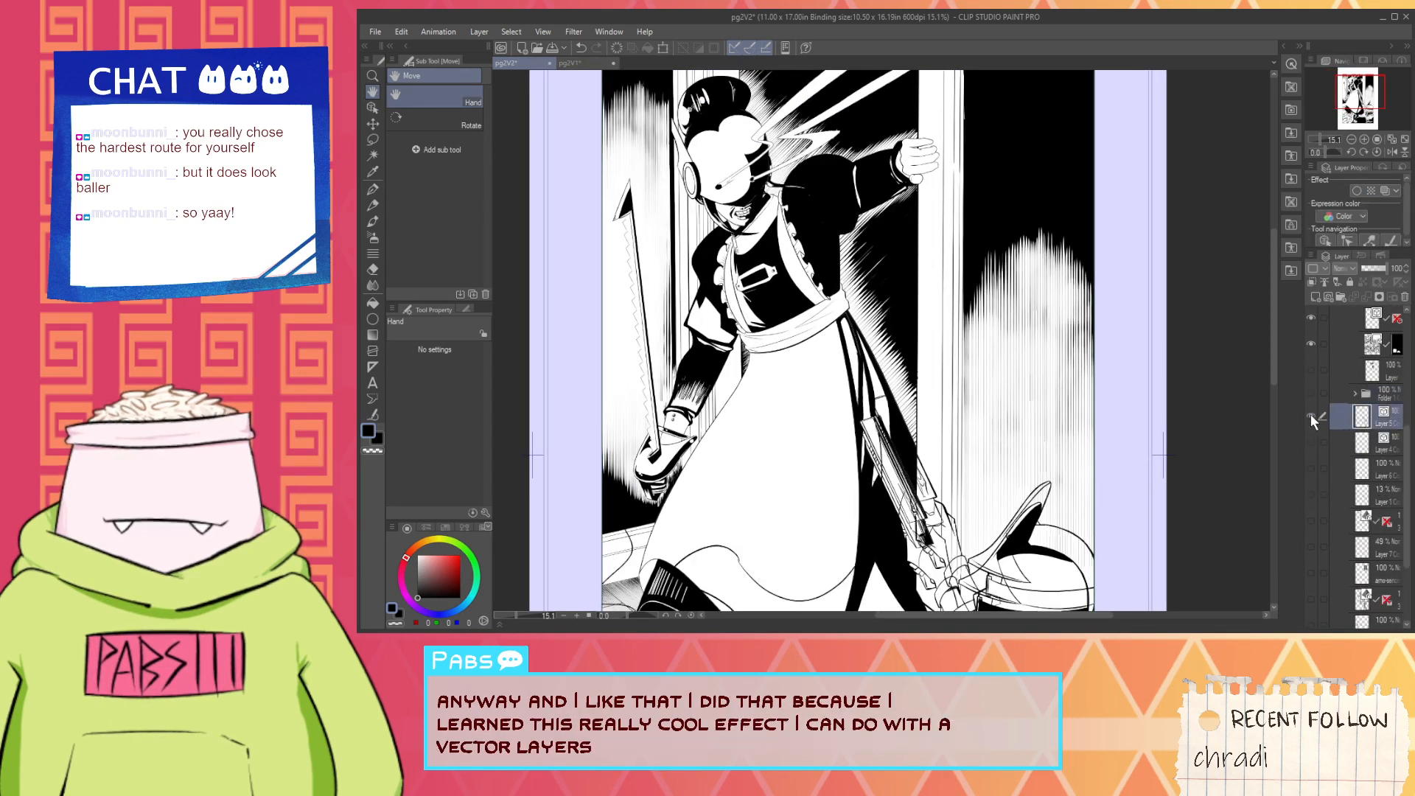
pyautogui.click(1310, 414)
pyautogui.scroll(-3, 1369, 420)
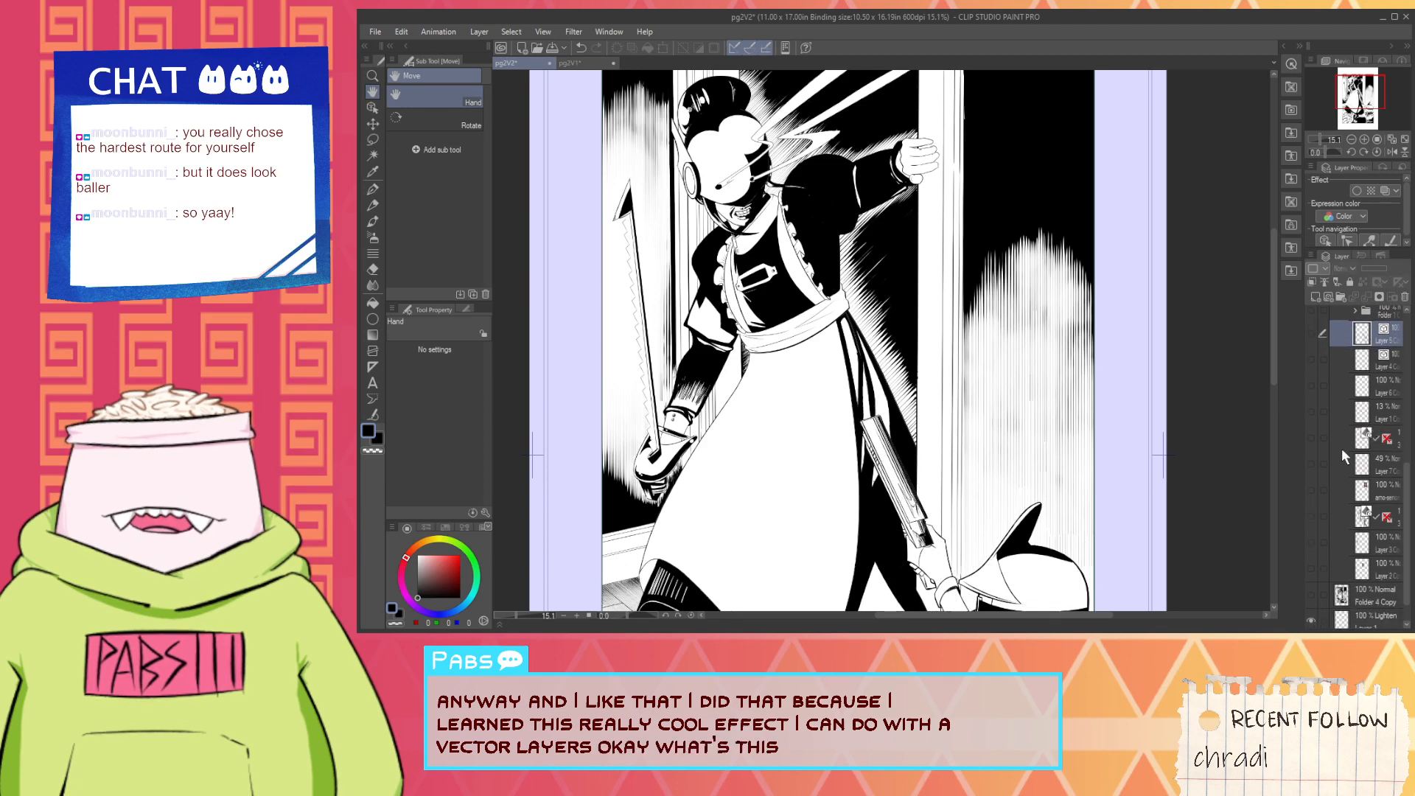
pyautogui.click(1339, 484)
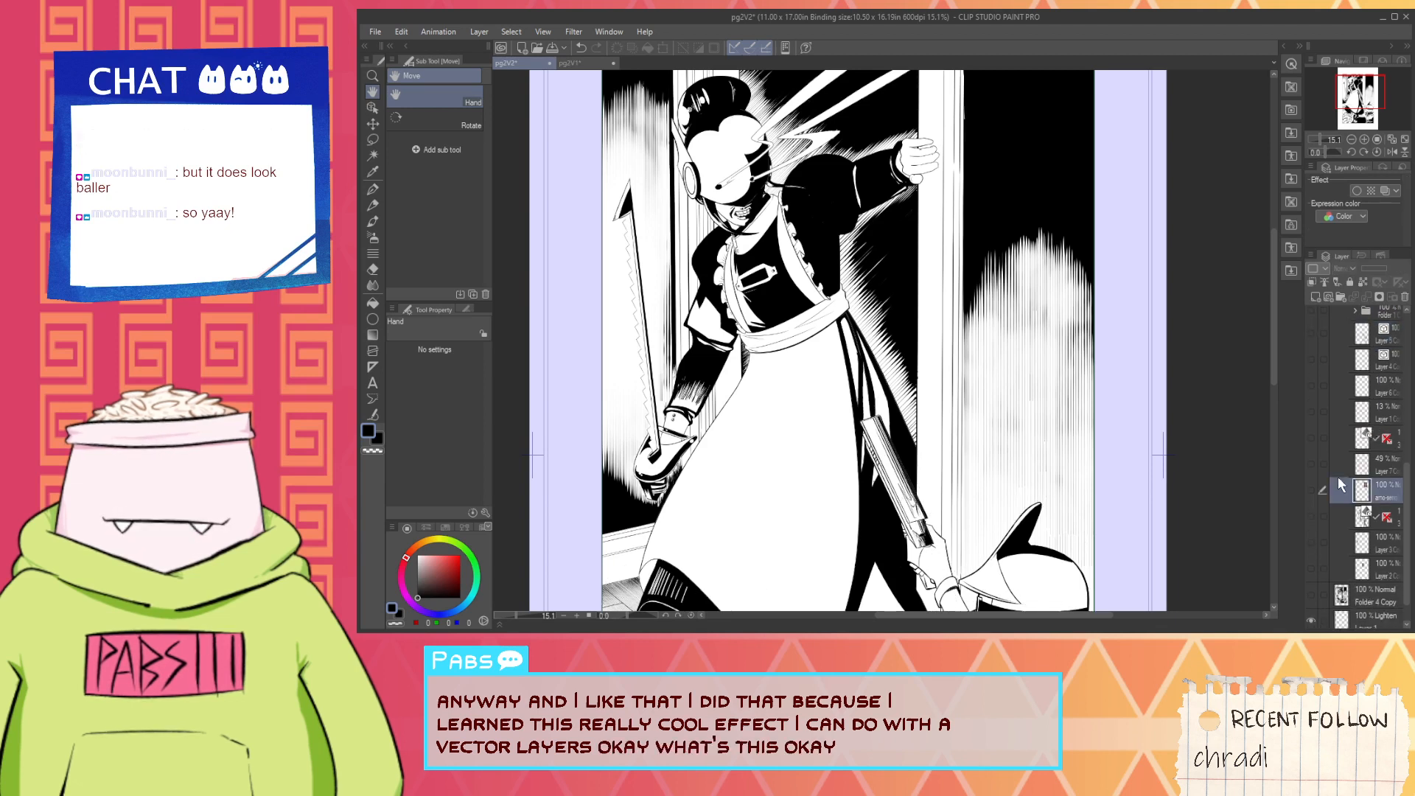
pyautogui.click(1313, 384)
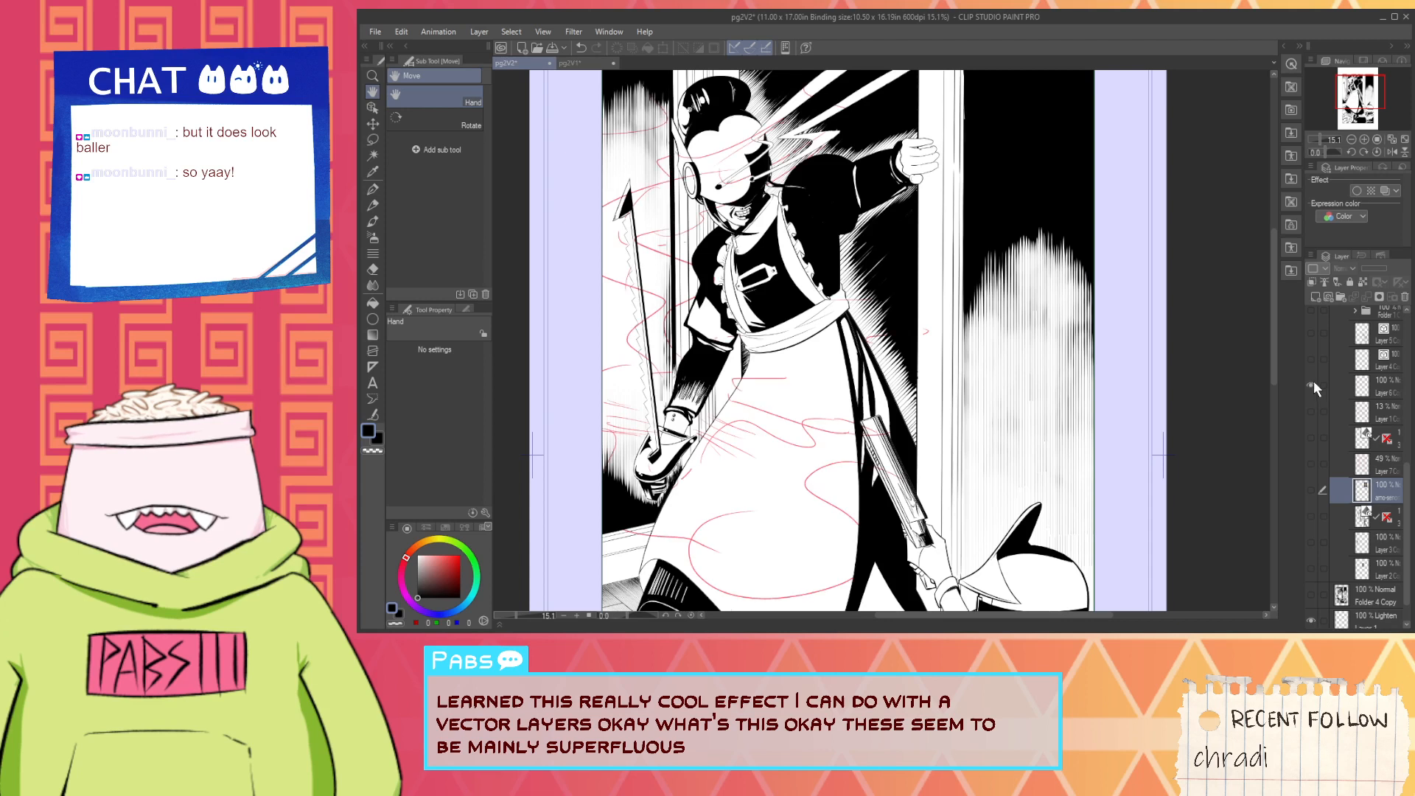
pyautogui.click(1313, 384)
# - Delete the halftone folder and all the superfluous hidden layers below it down to the end of Folder 3 Copy
pyautogui.scroll(2, 1343, 354)
pyautogui.click(1364, 381)
pyautogui.scroll(-3, 1364, 390)
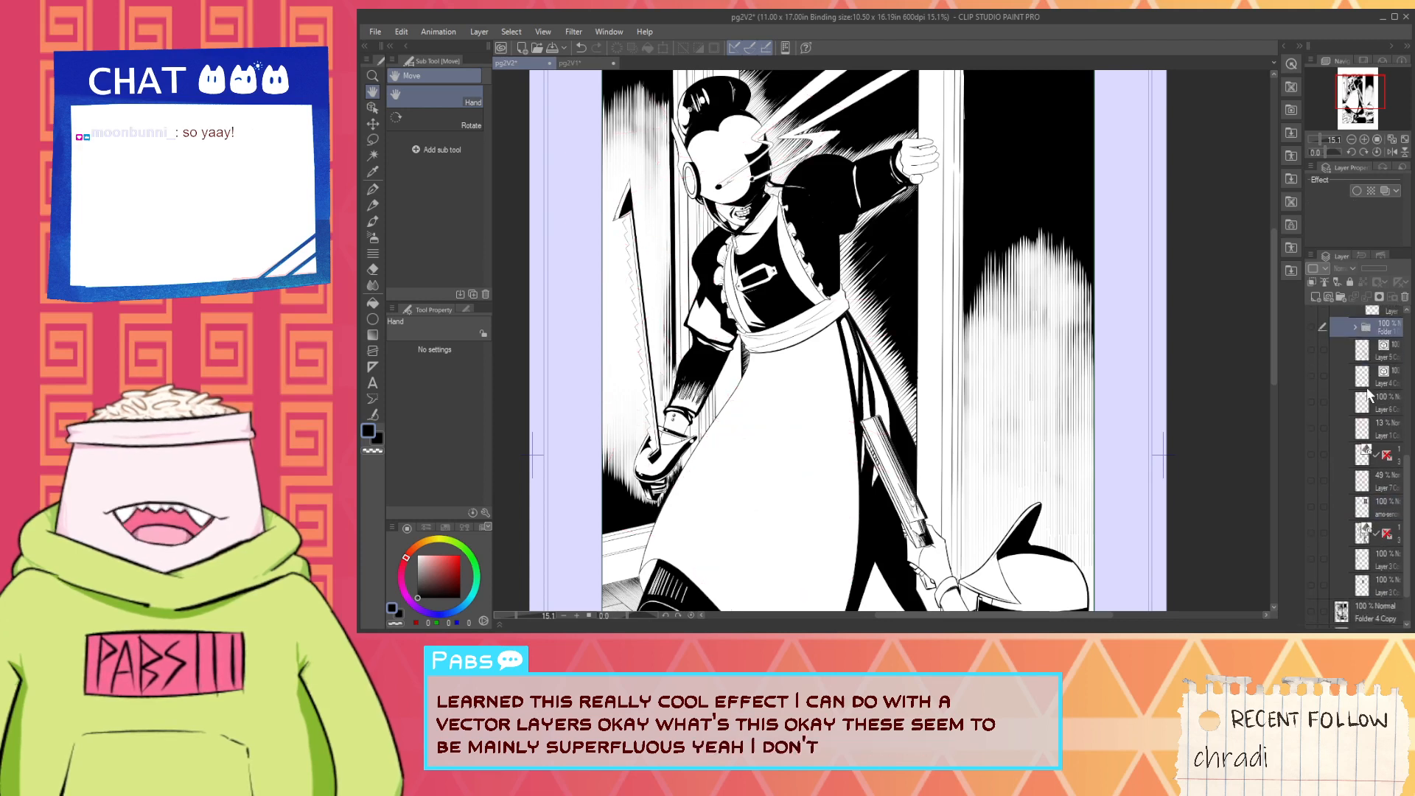
pyautogui.keyDown('shift'); pyautogui.click(1364, 536); pyautogui.keyUp('shift')
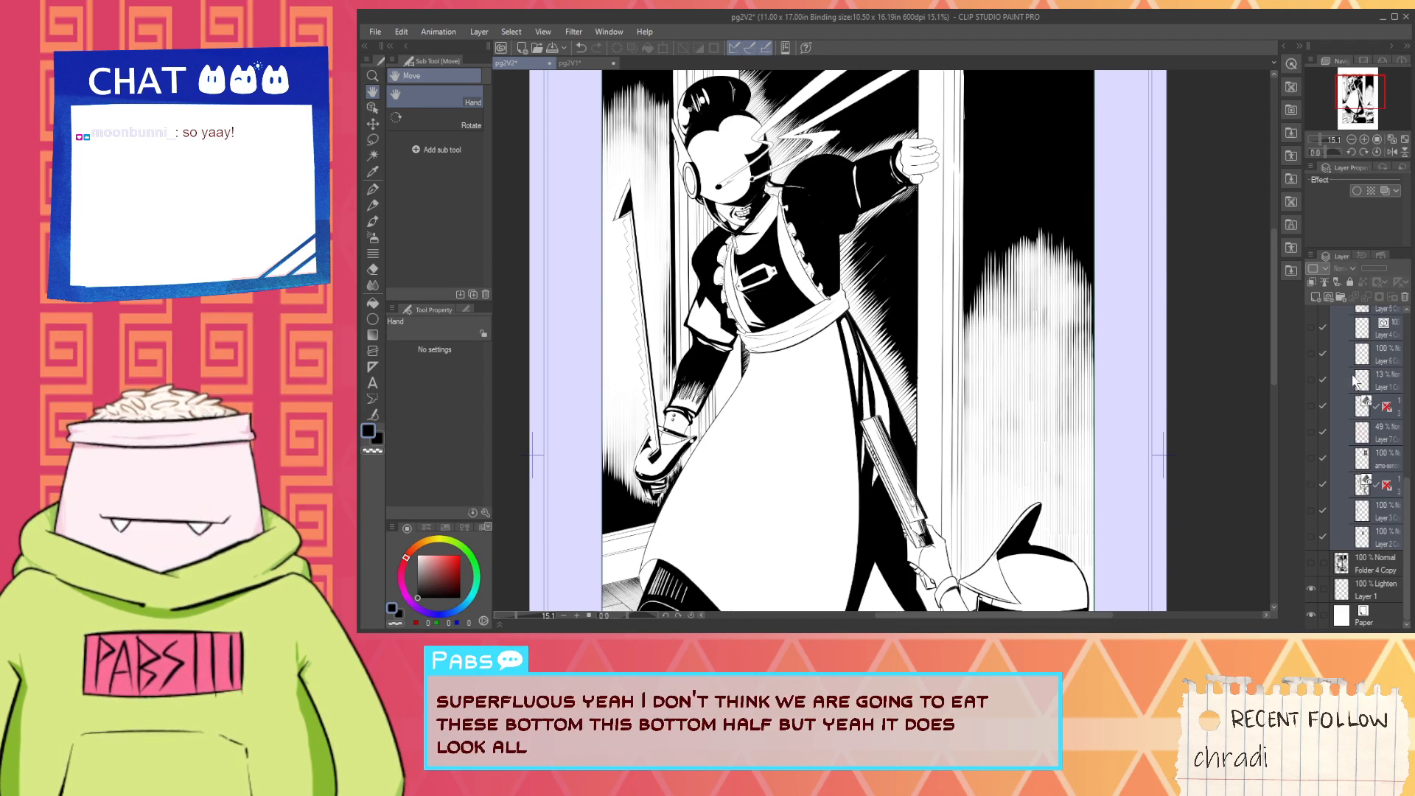
pyautogui.click(1404, 297)
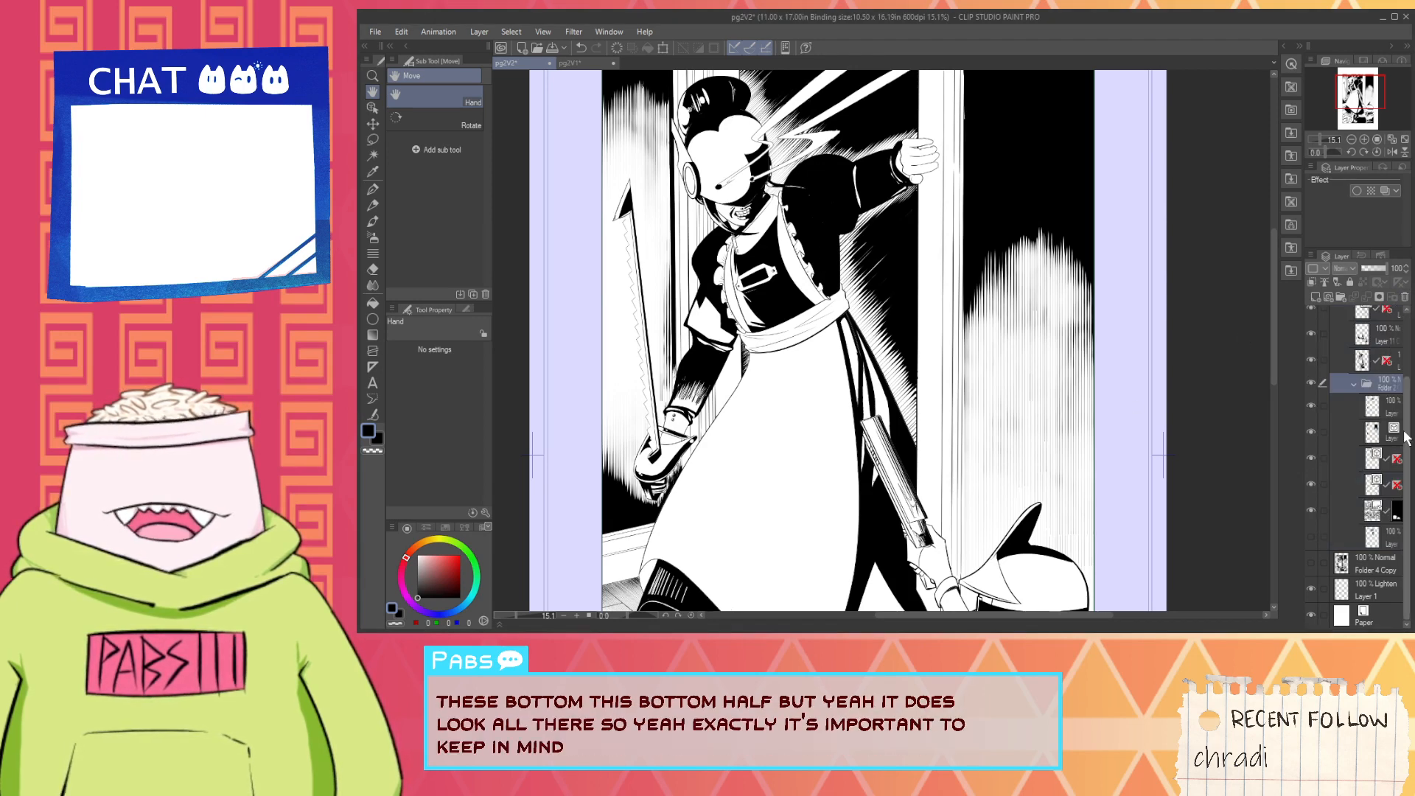
# - Examine the remaining artwork on the figure's sleeve and cuff and across the lower half of the page
pyautogui.scroll(3, 1374, 537)
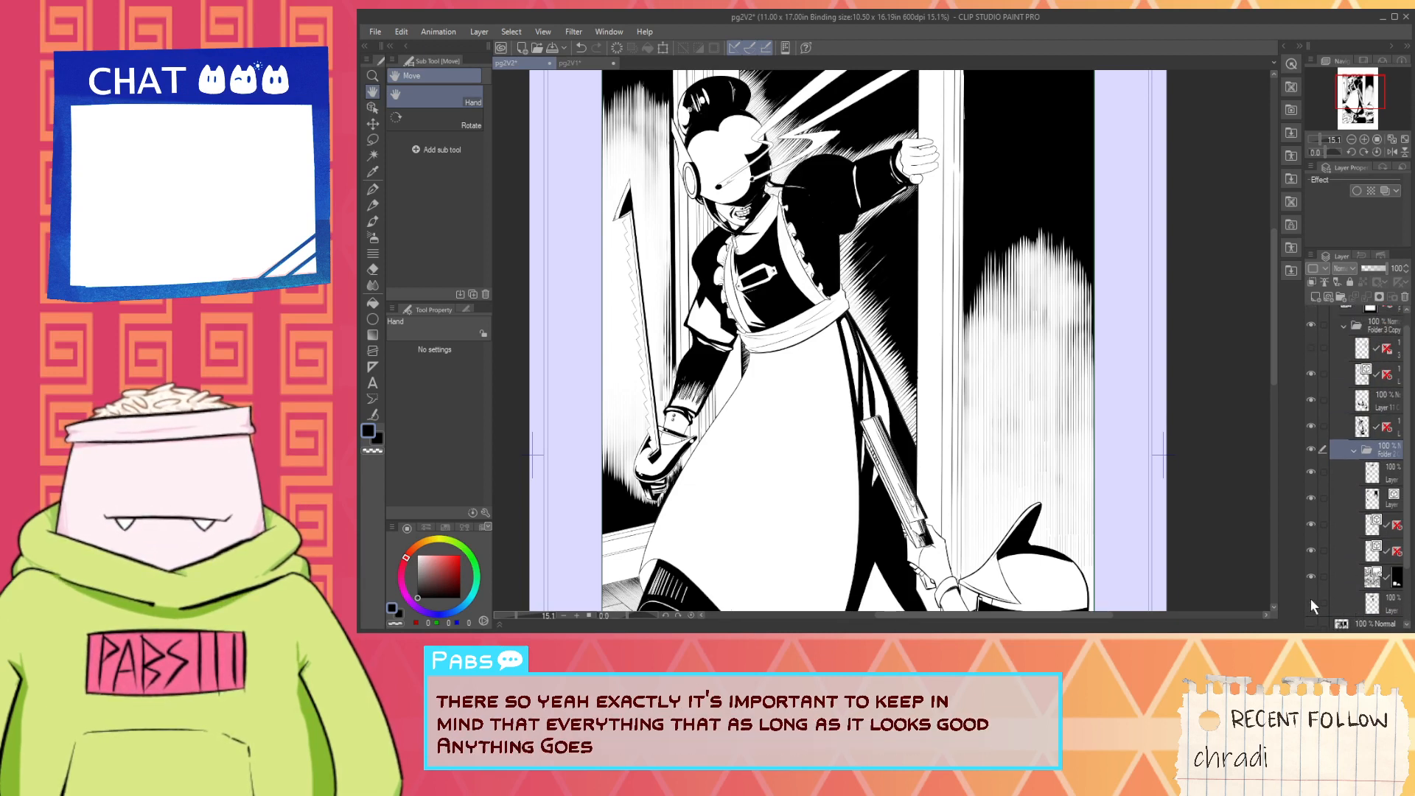
pyautogui.scroll(1, 1346, 567)
pyautogui.moveTo(952, 388); pyautogui.dragTo(983, 537)
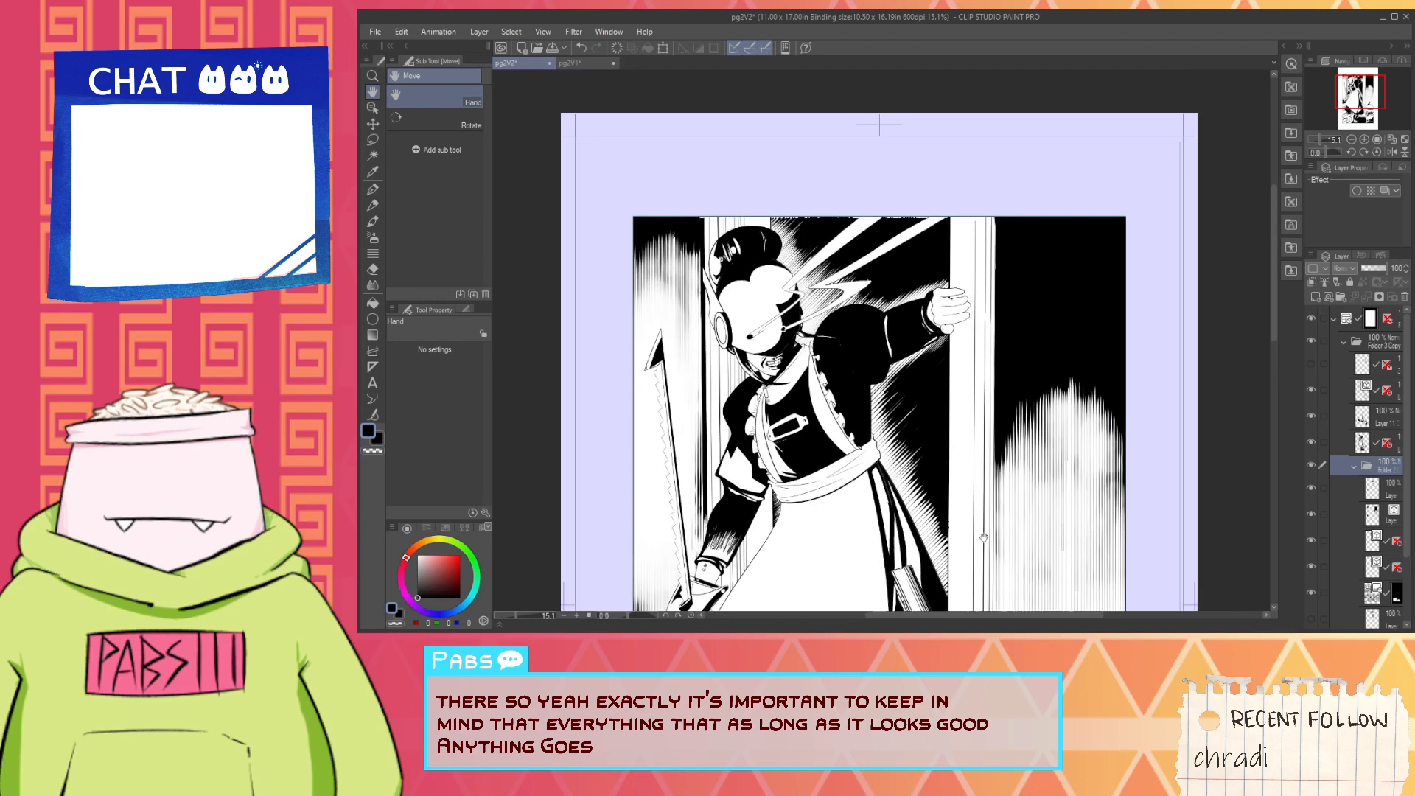
pyautogui.scroll(6, 907, 423)
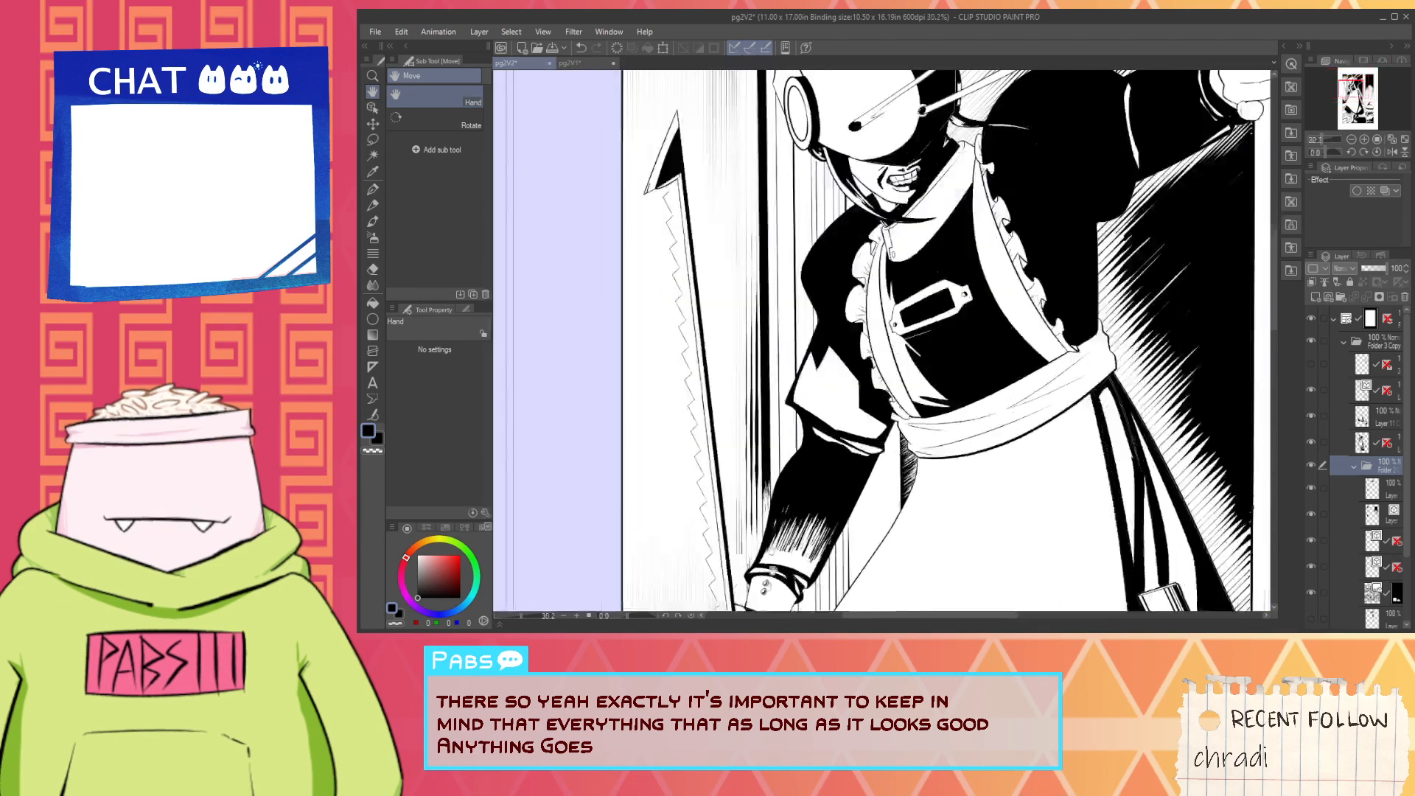
pyautogui.scroll(3, 767, 560)
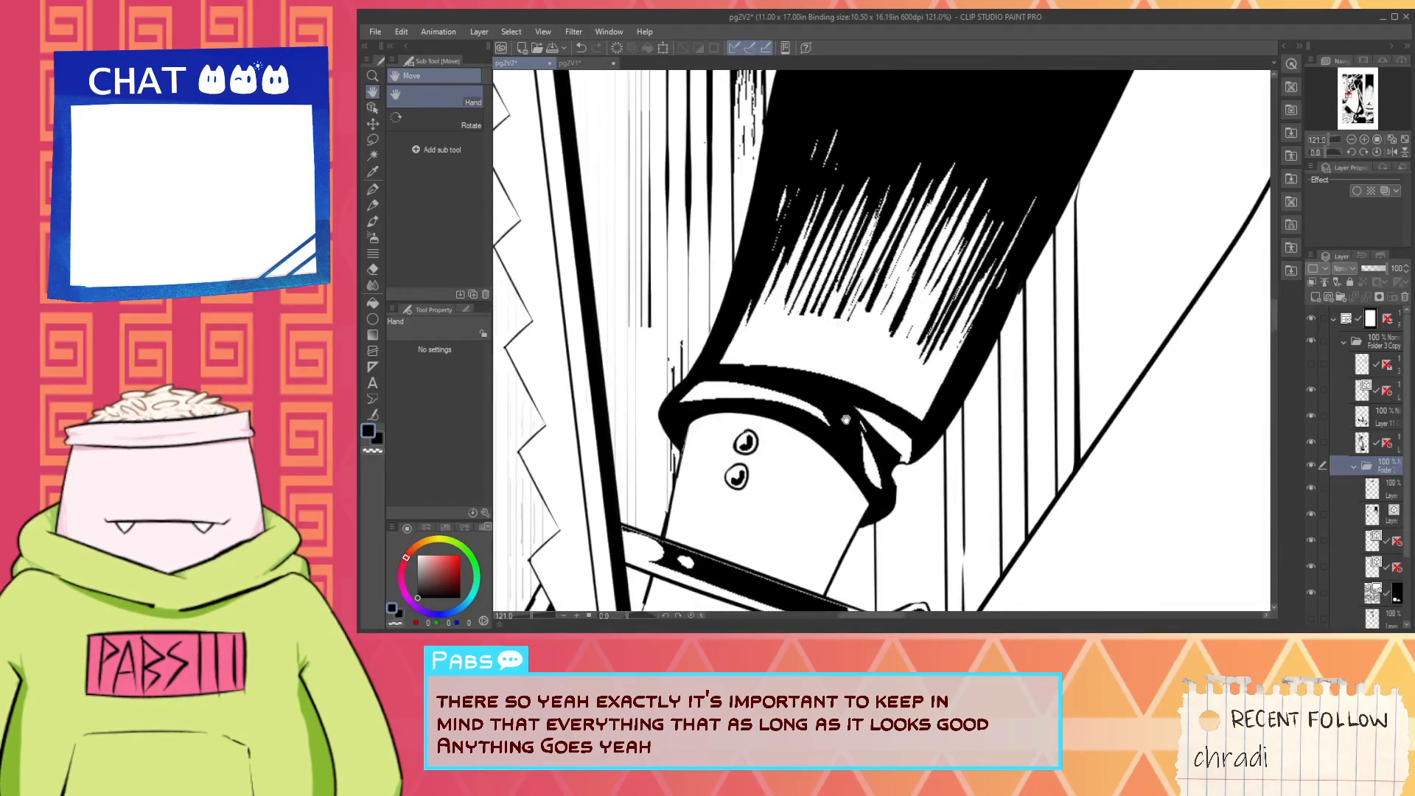
pyautogui.scroll(-9, 857, 443)
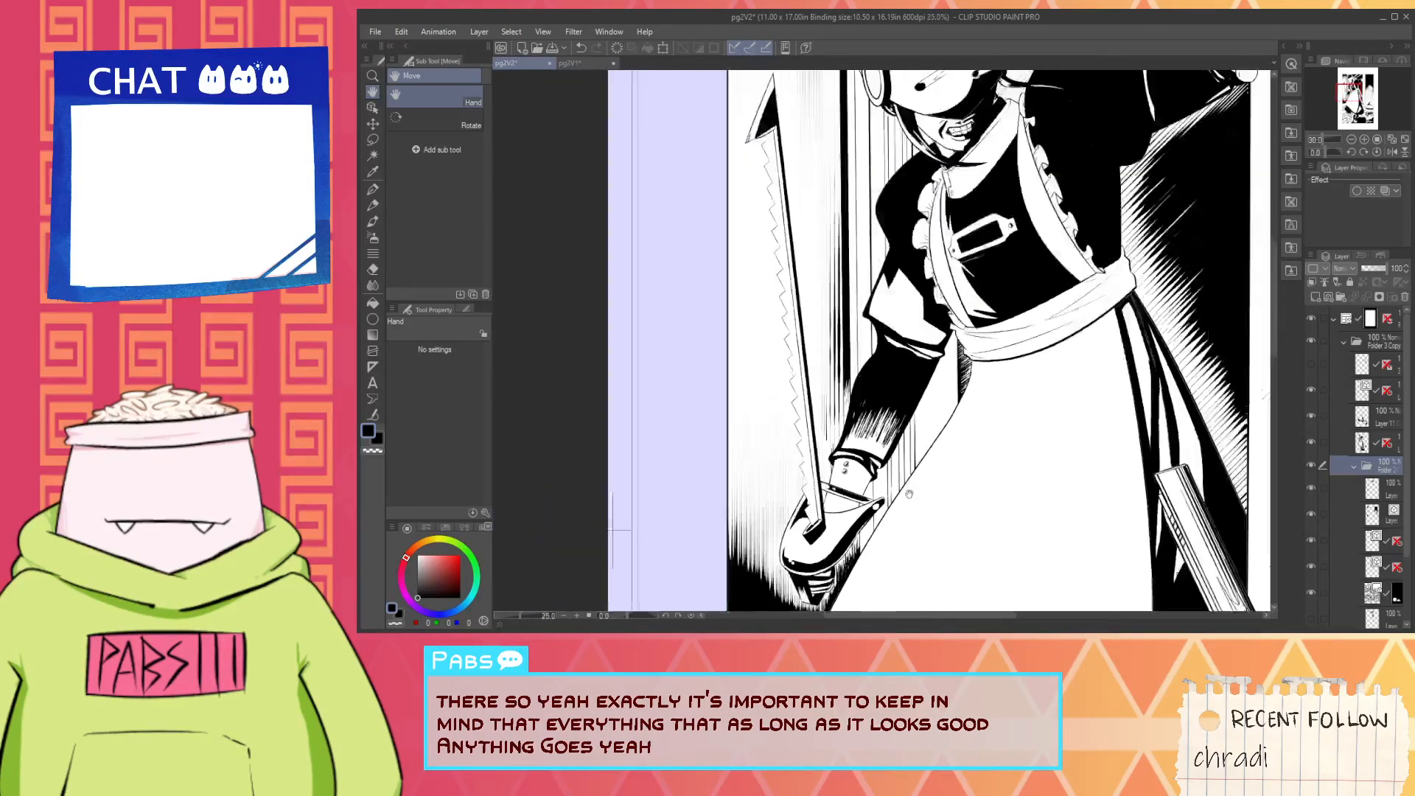
pyautogui.moveTo(921, 514); pyautogui.dragTo(757, 145)
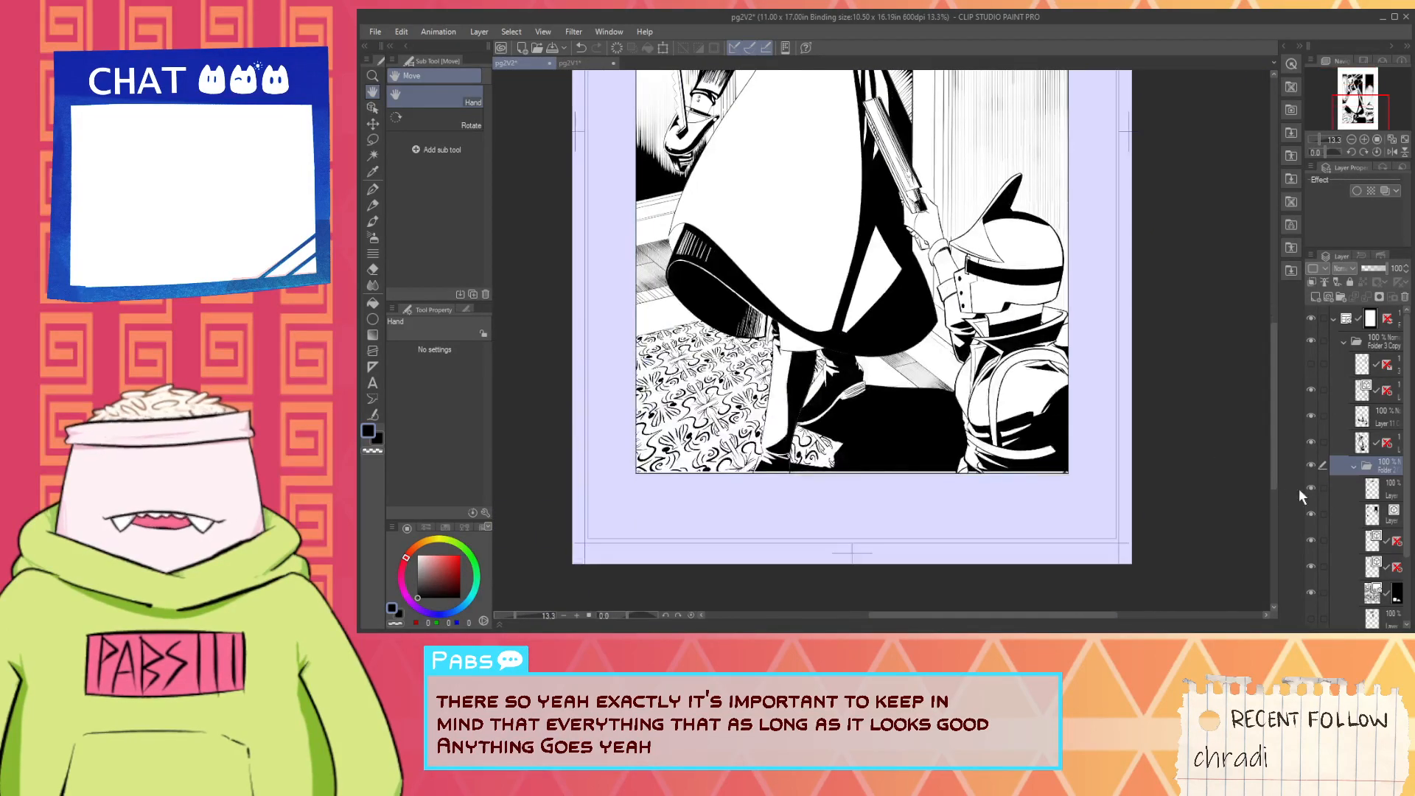
# - Check what the layer directly above the nested folder contributes by briefly hiding it, and look over the whole figure
pyautogui.click(1313, 443)
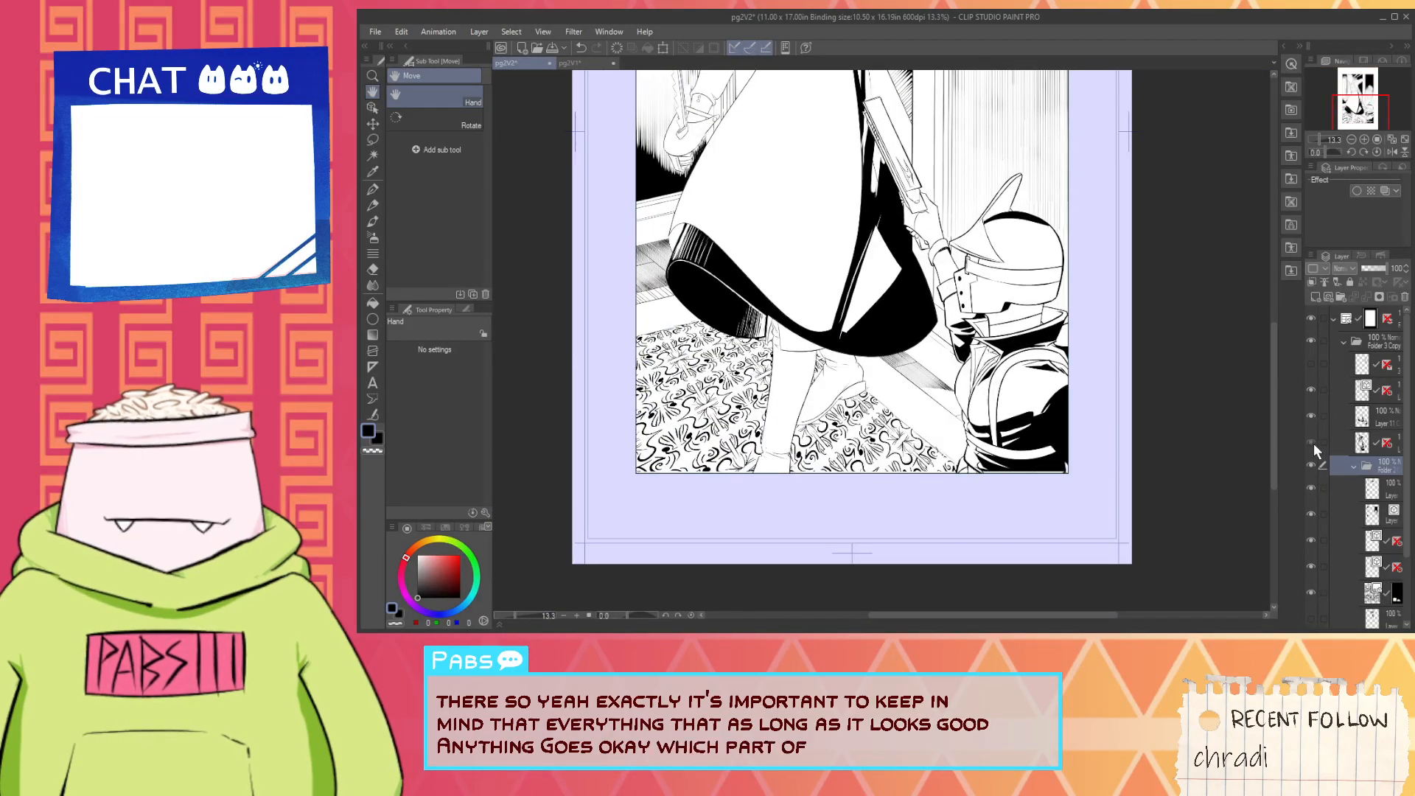
pyautogui.click(1313, 443)
pyautogui.hotkey('ctrl', '-')
pyautogui.hotkey('ctrl', '-')
pyautogui.hotkey('ctrl', '-')
pyautogui.hotkey('ctrl', '+')
pyautogui.hotkey('ctrl', '+')
pyautogui.moveTo(1085, 294); pyautogui.dragTo(1224, 323)
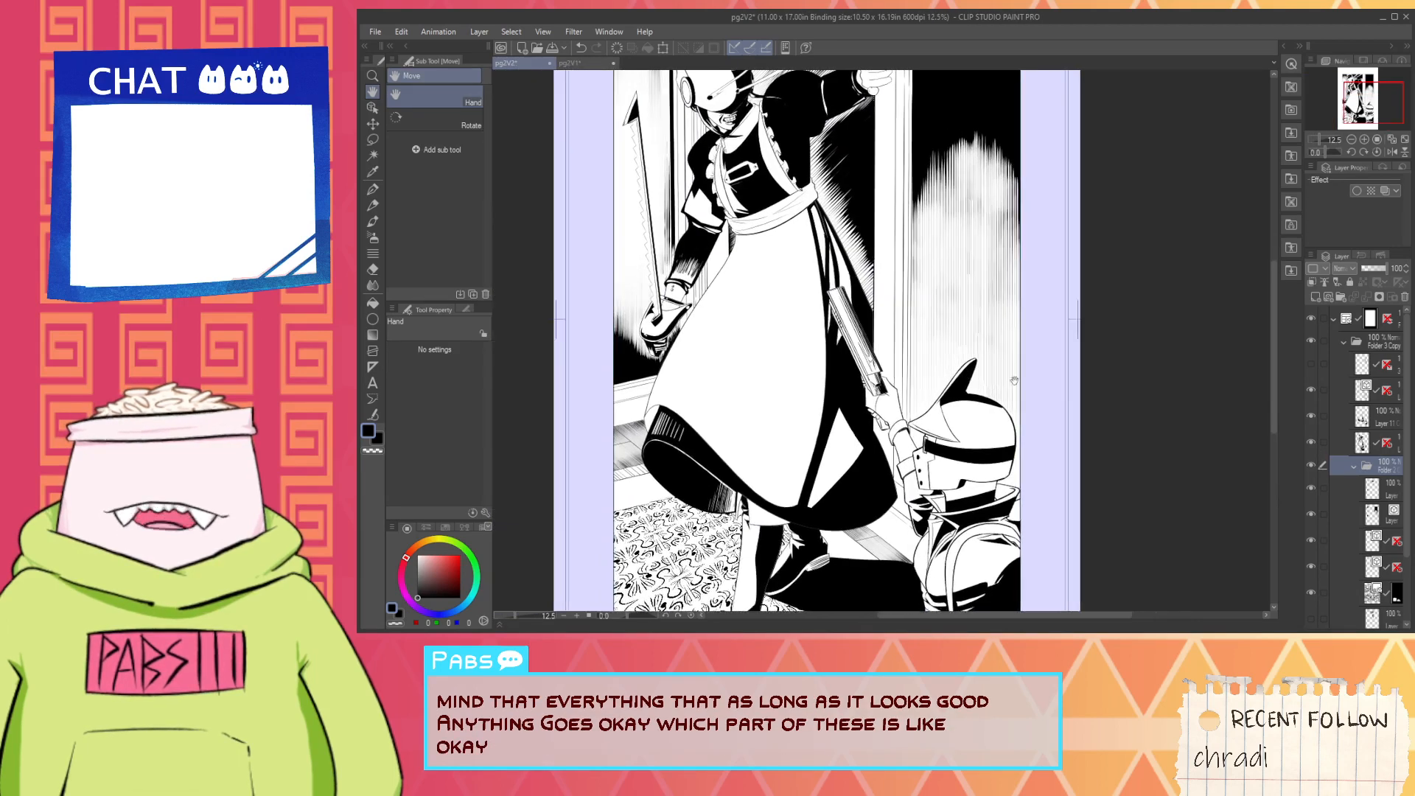
# - Hide the two black-fill layers directly above the nested folder, and check the line art layer above them by briefly toggling its visibility
pyautogui.click(1312, 442)
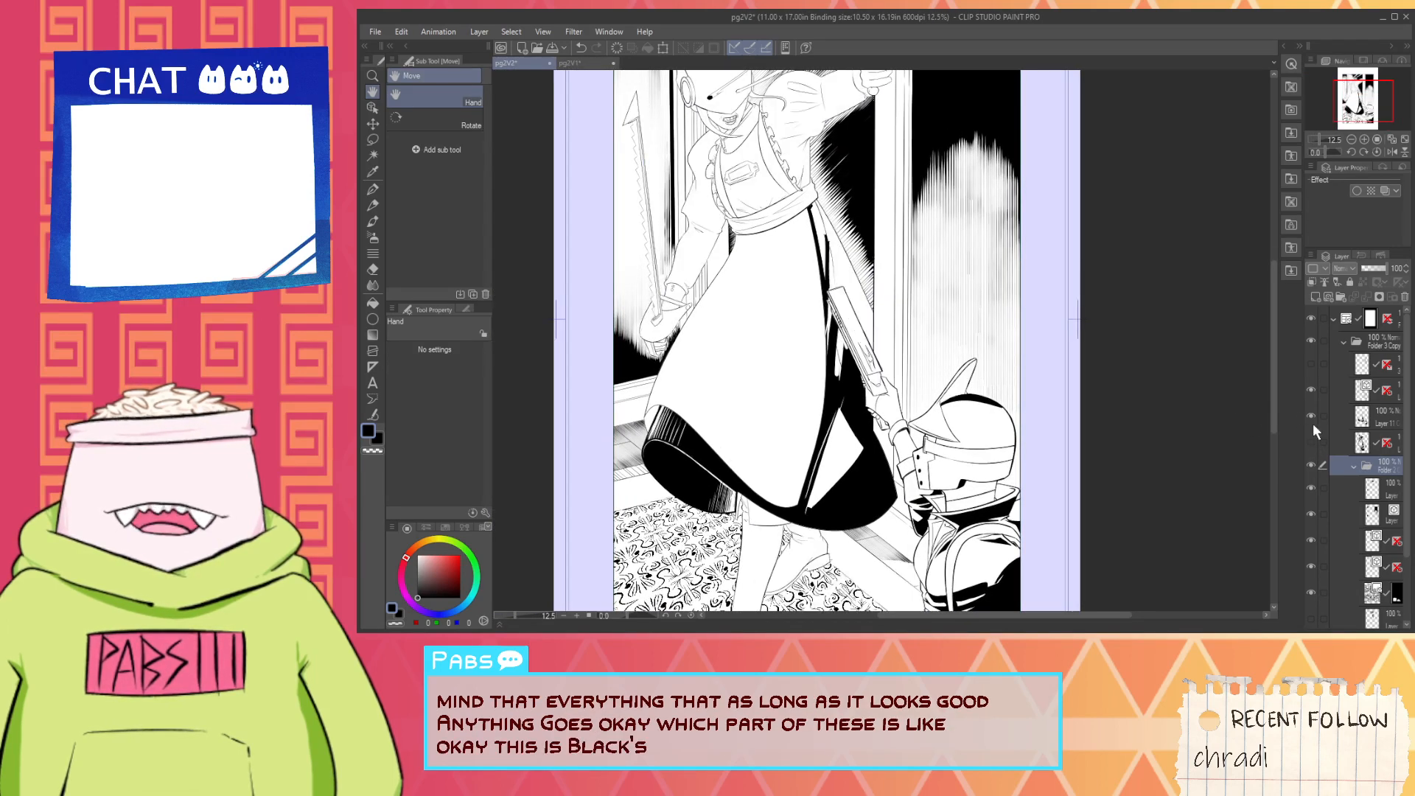
pyautogui.hotkey('ctrl', '-')
pyautogui.hotkey('ctrl', '-')
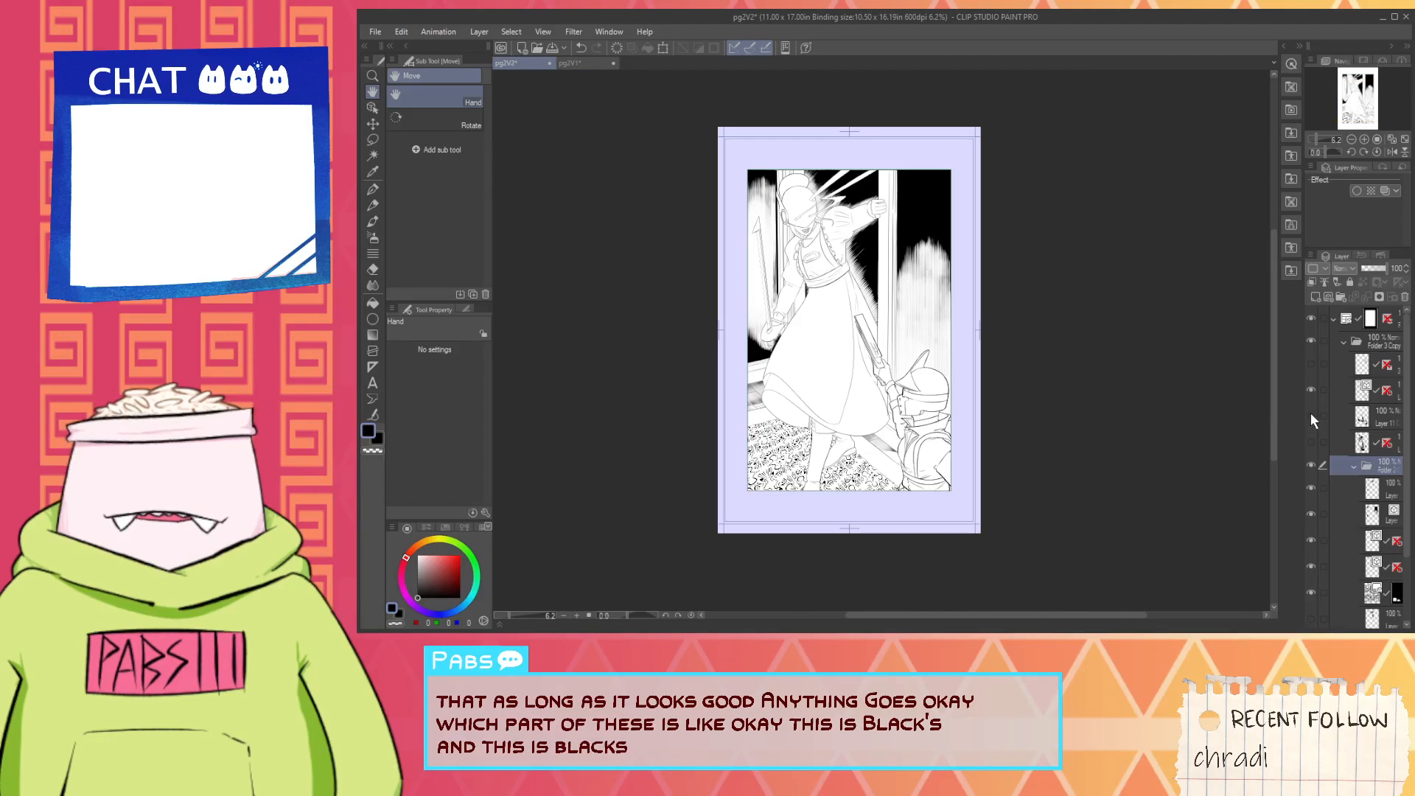
pyautogui.hotkey('ctrl', '+')
pyautogui.hotkey('ctrl', '+')
pyautogui.moveTo(847, 206); pyautogui.dragTo(869, 301)
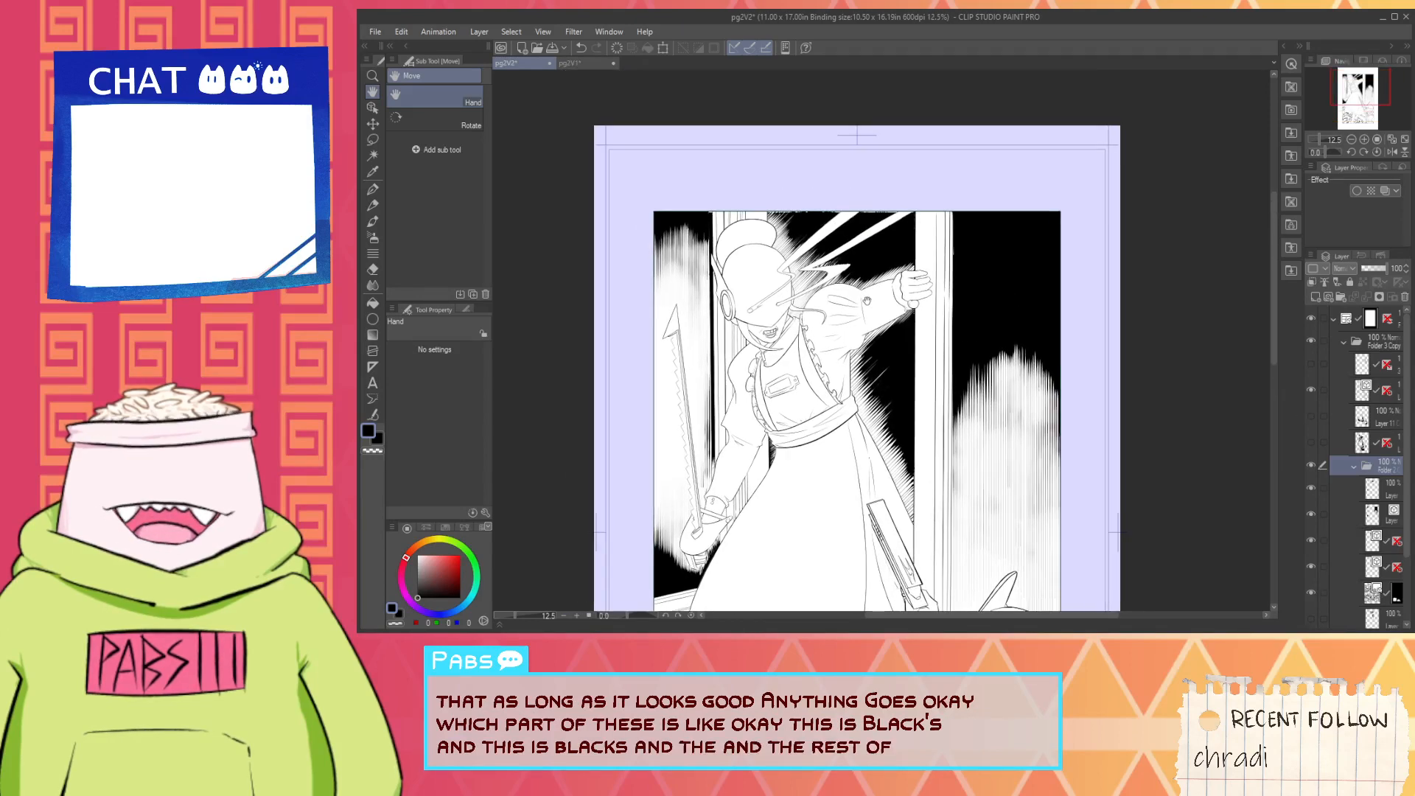
pyautogui.scroll(2, 903, 350)
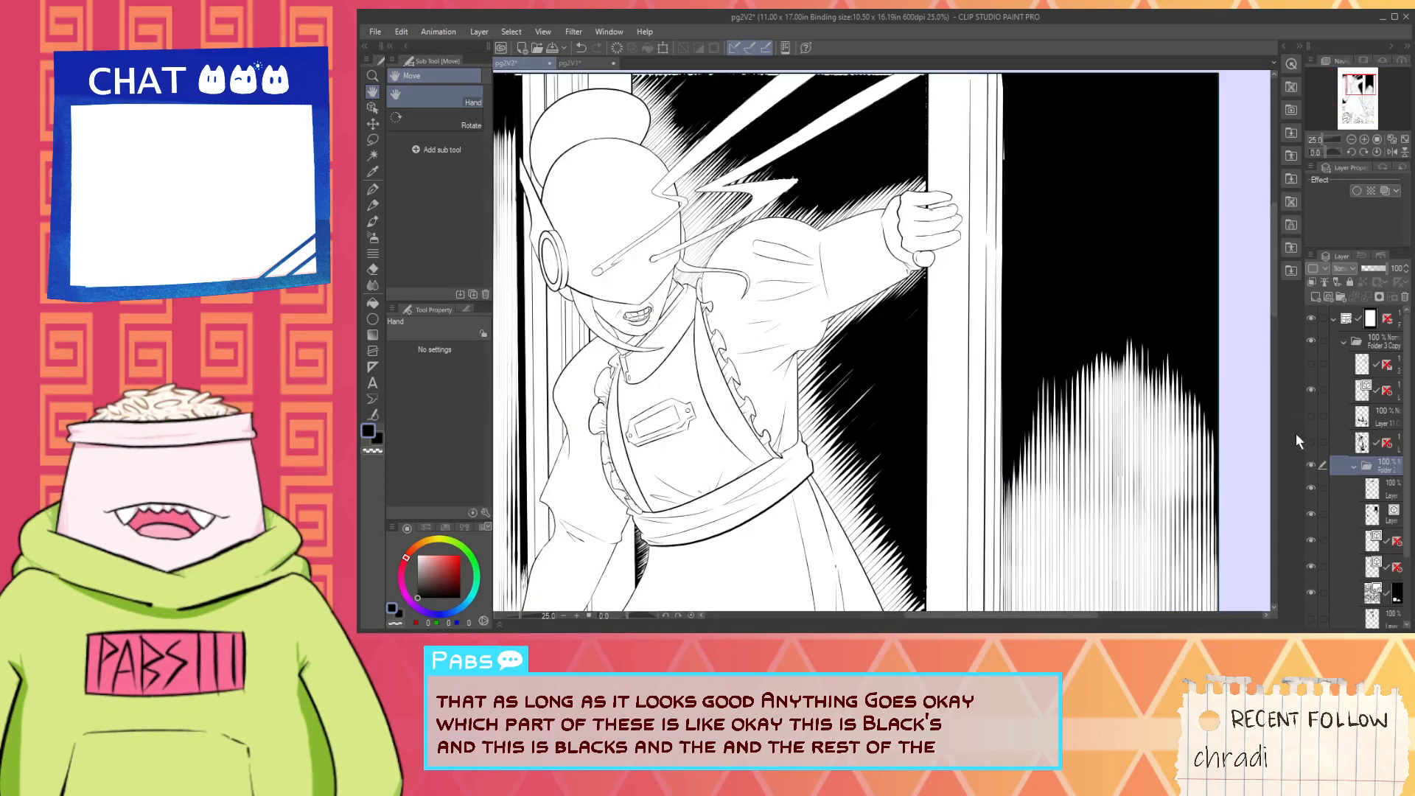
pyautogui.scroll(-2, 1125, 320)
pyautogui.moveTo(1114, 452); pyautogui.dragTo(998, 398)
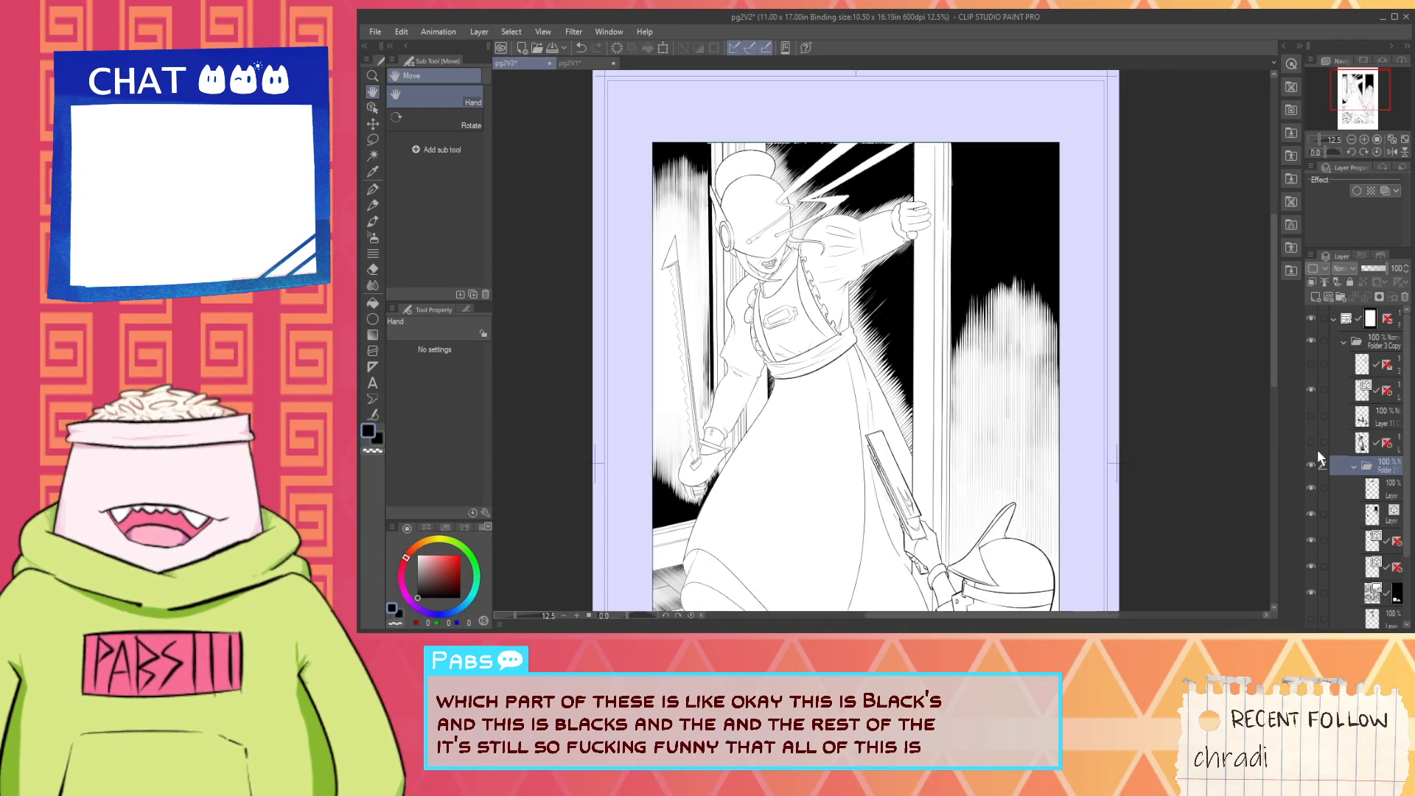
pyautogui.click(1312, 395)
pyautogui.click(1311, 397)
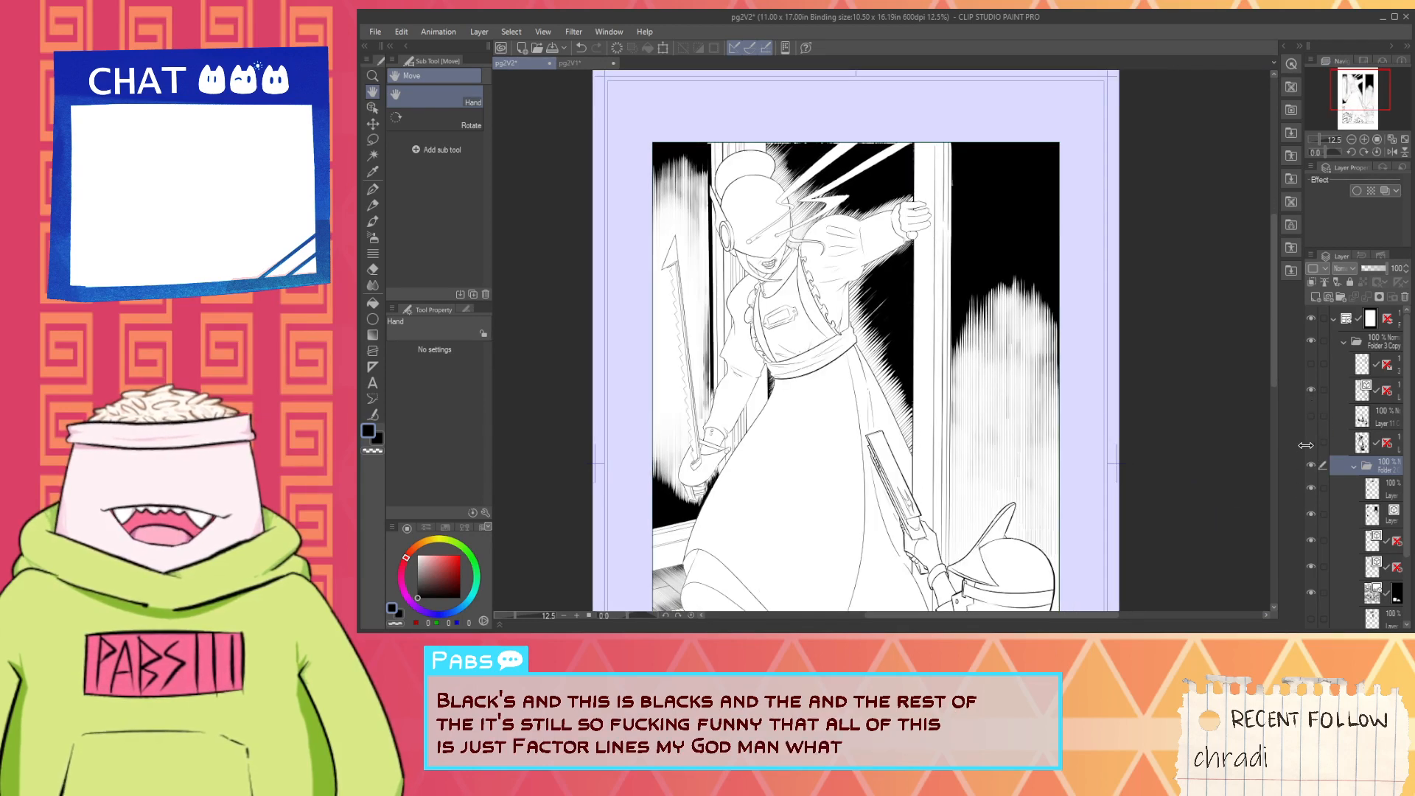
# - Select the second layer inside the nested folder and activate the Correct line tool
pyautogui.scroll(-2, 1323, 458)
pyautogui.click(1335, 466)
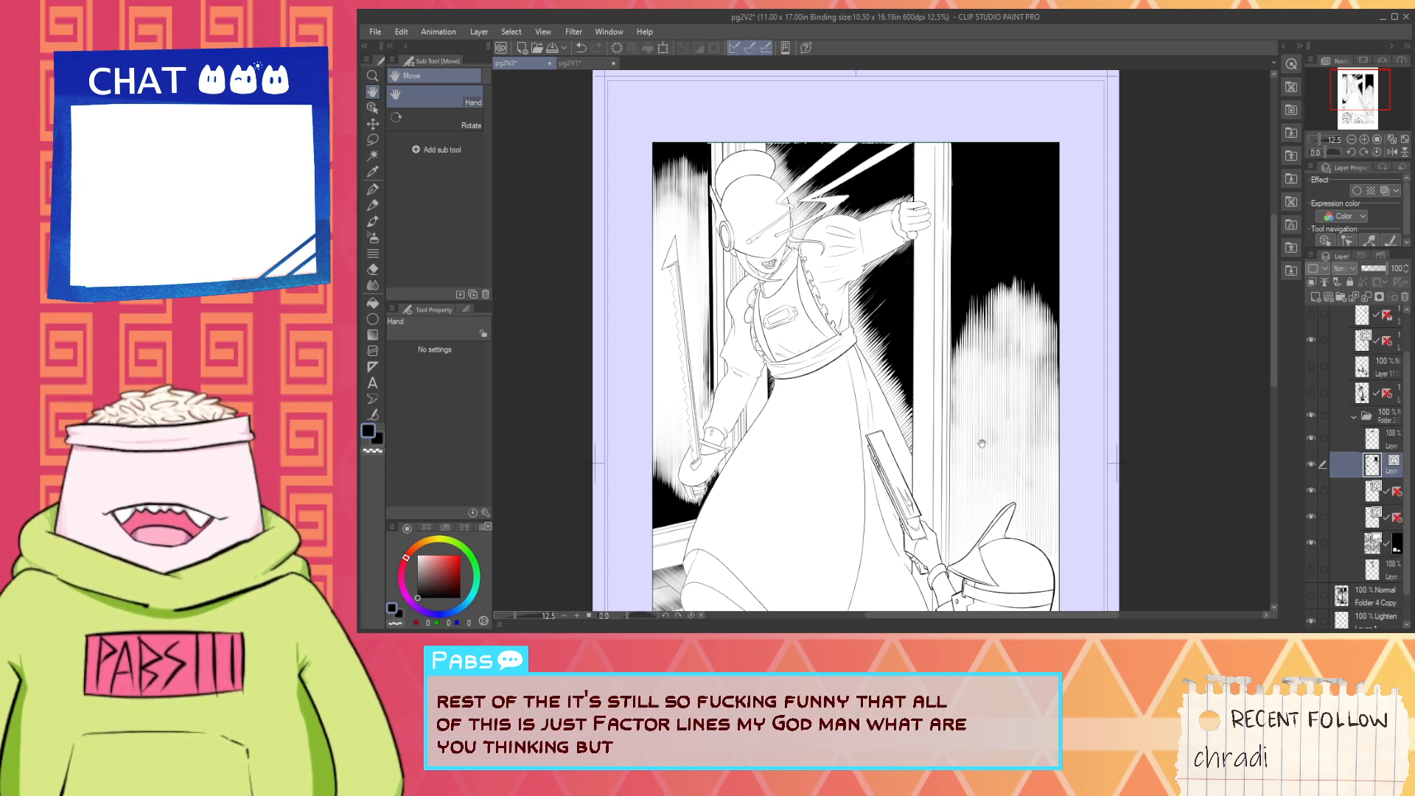
pyautogui.moveTo(981, 528); pyautogui.dragTo(912, 485)
pyautogui.click(373, 415)
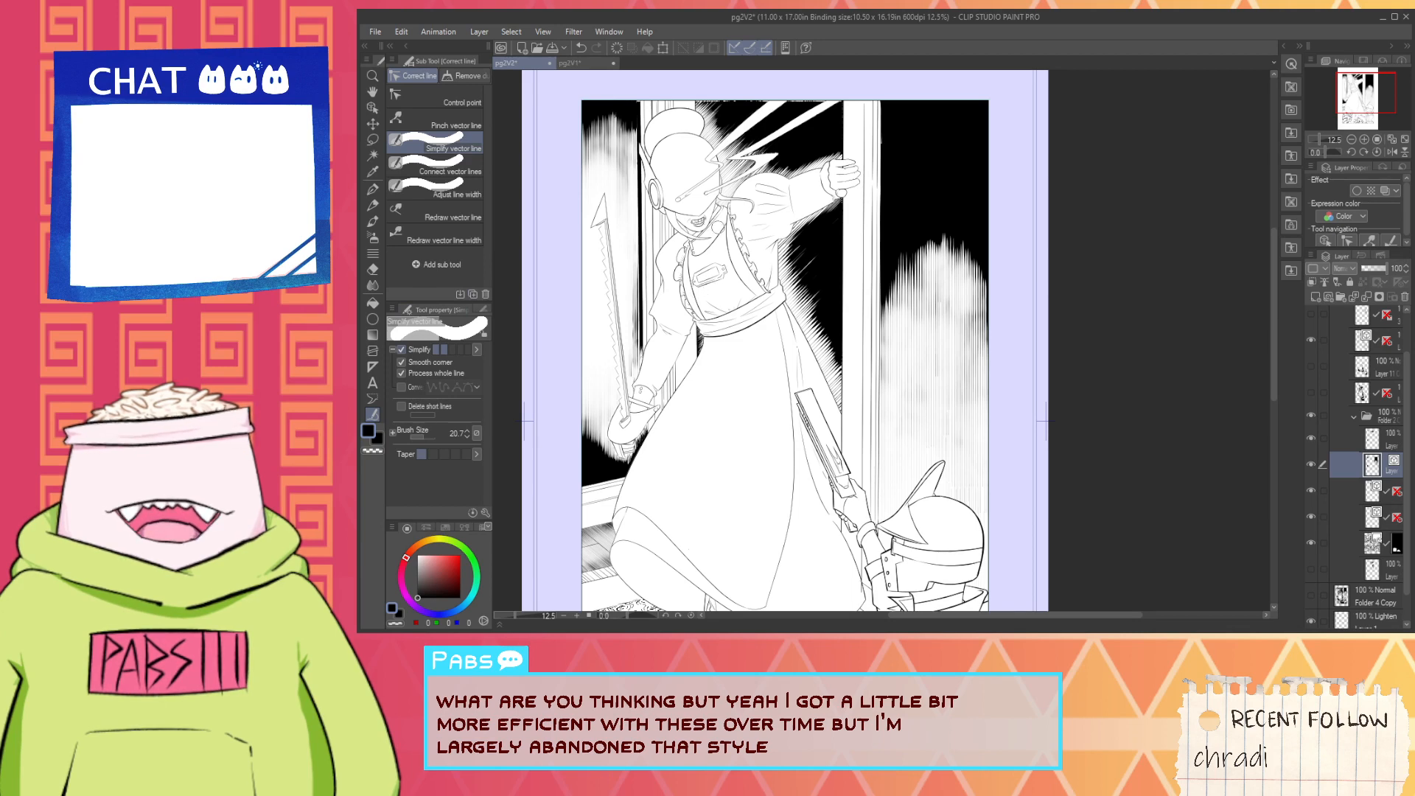
pyautogui.scroll(4, 726, 131)
pyautogui.scroll(-6, 719, 171)
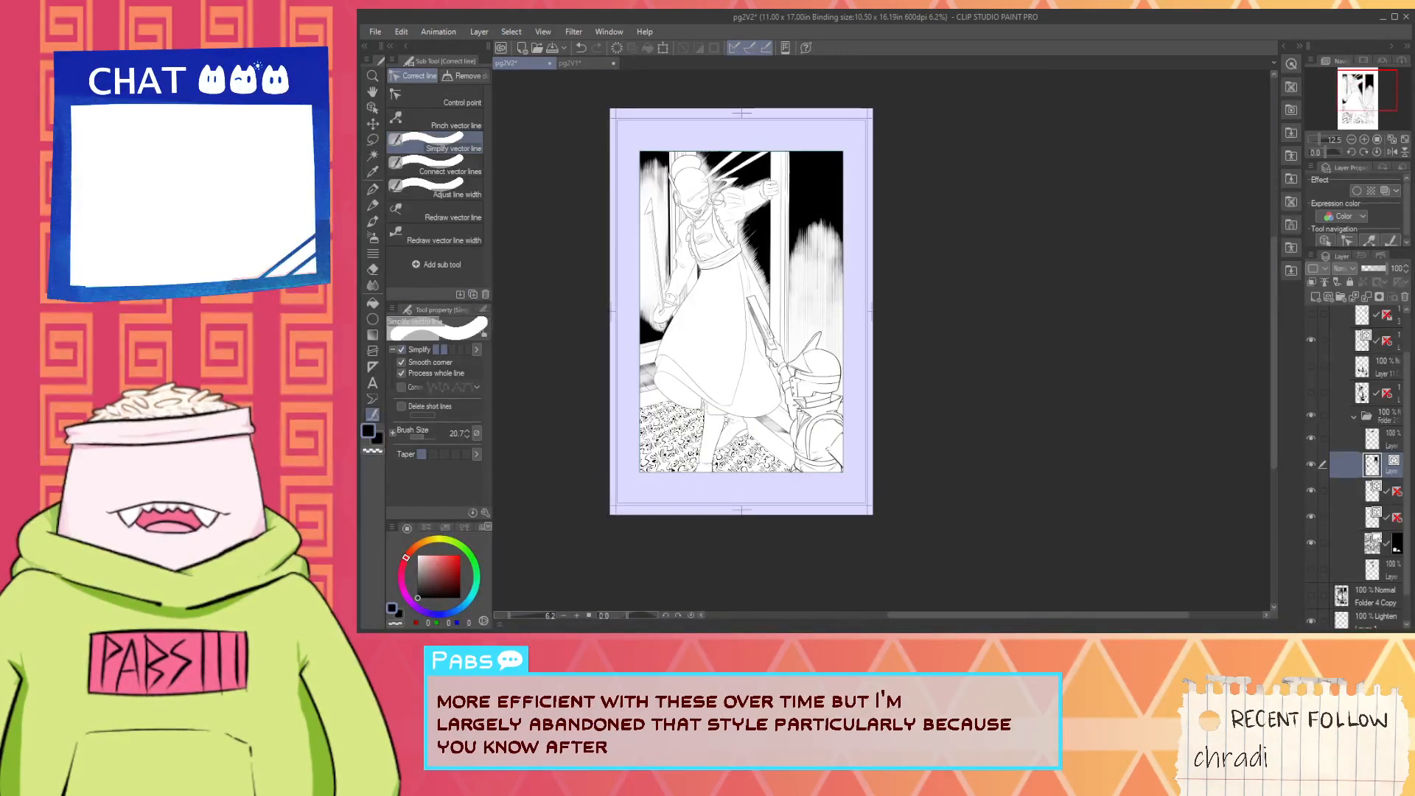
pyautogui.press('space')
pyautogui.moveTo(661, 300); pyautogui.dragTo(657, 328)
pyautogui.click(373, 415)
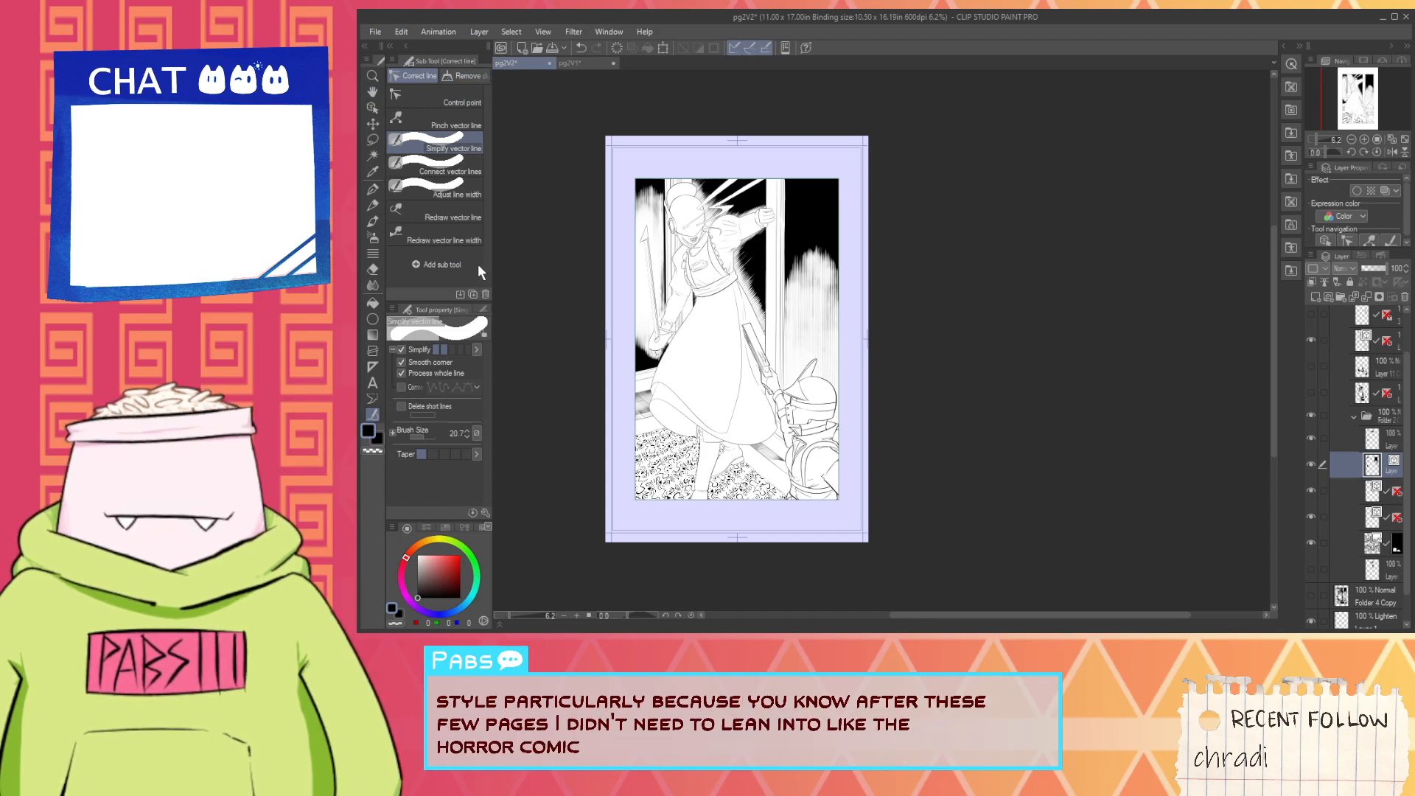
# - Switch to Adjust line width, keep whole-line processing off and enlarge the brush size to 95
pyautogui.click(440, 198)
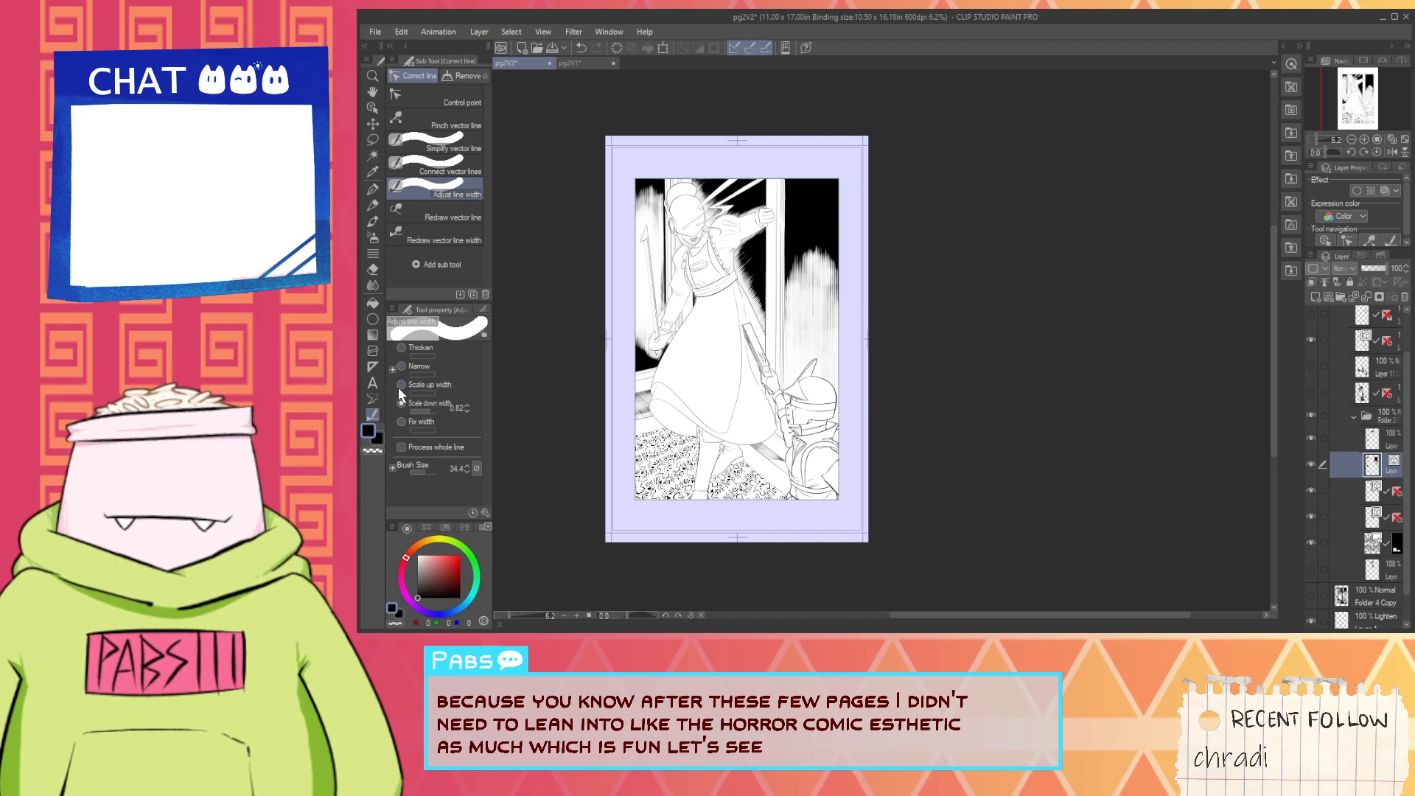
pyautogui.click(444, 237)
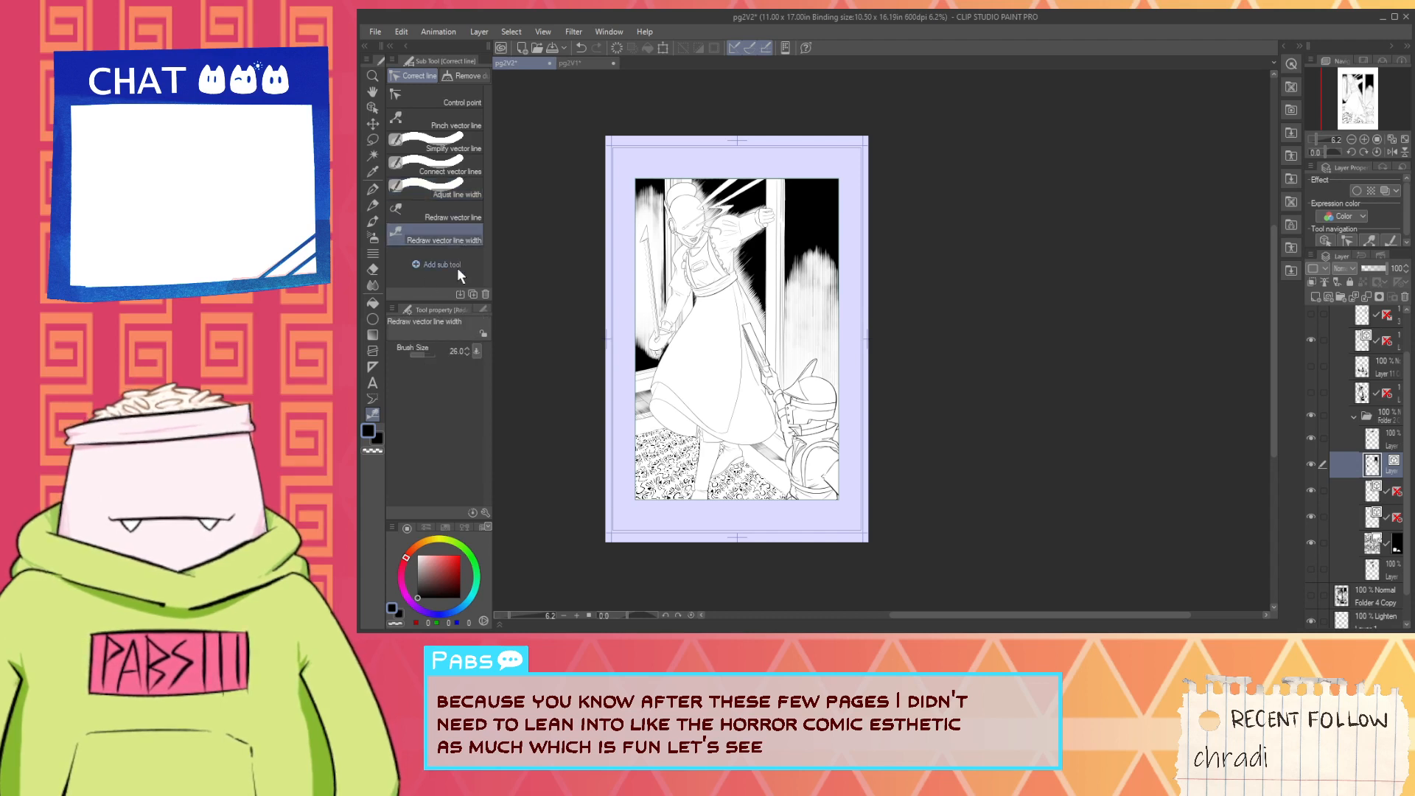
pyautogui.click(453, 194)
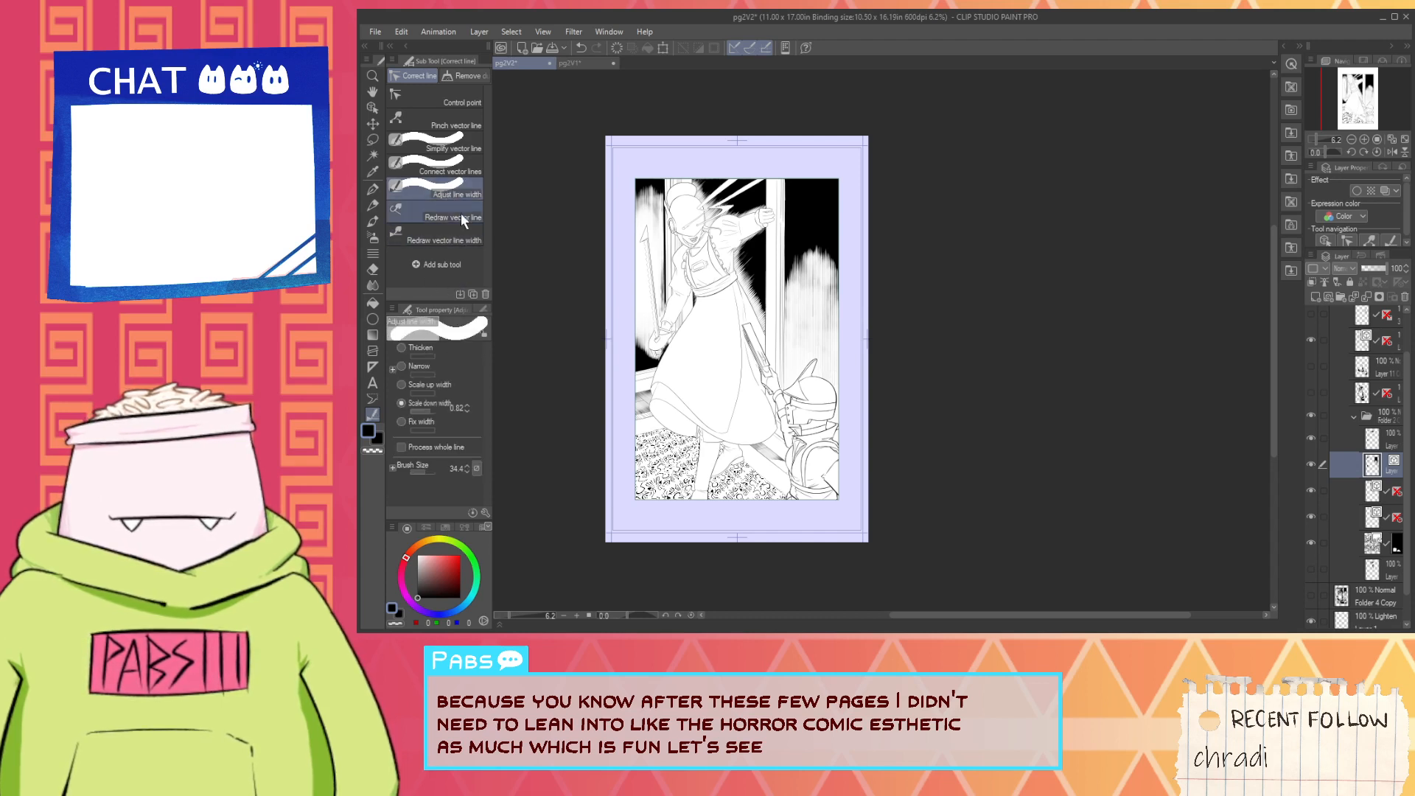
pyautogui.click(402, 447)
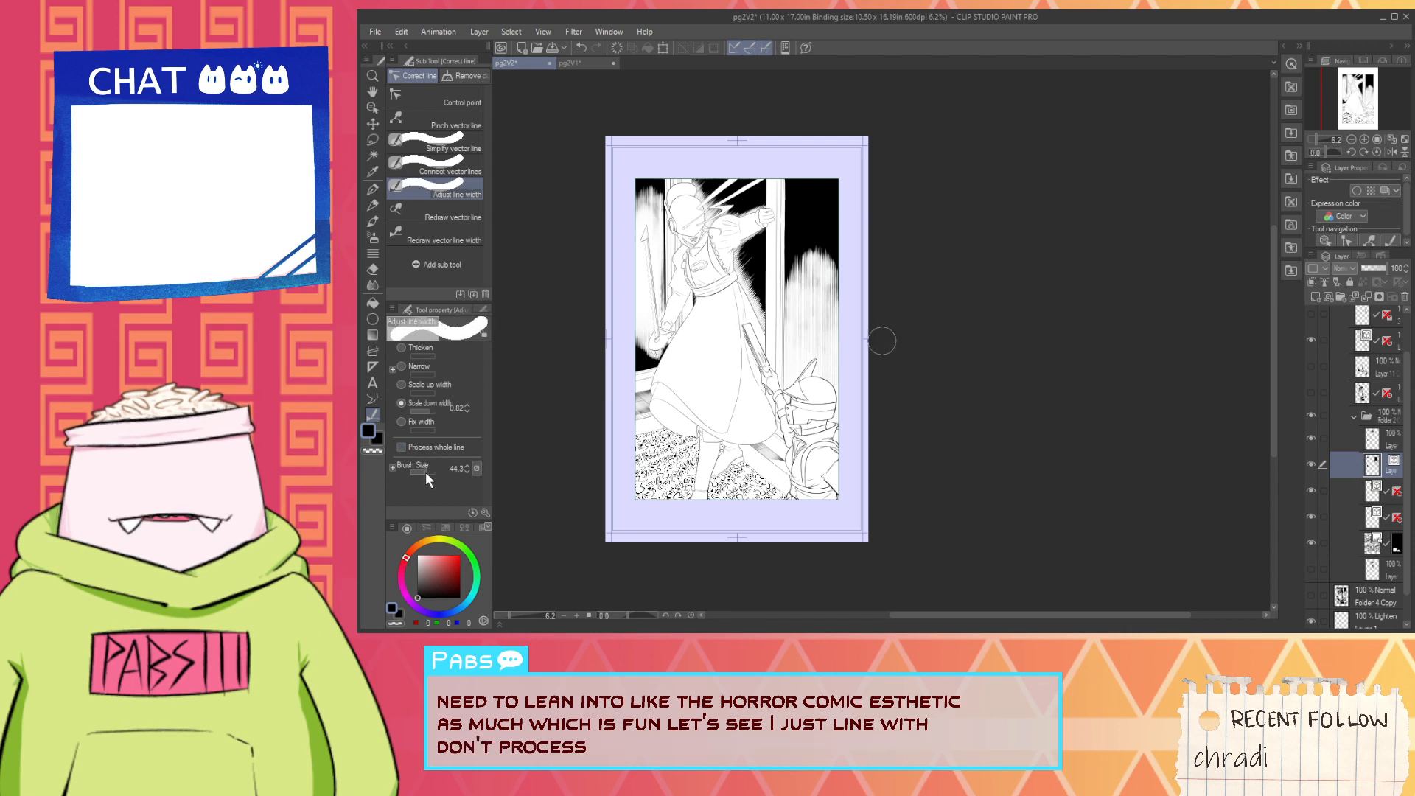
pyautogui.moveTo(426, 472); pyautogui.dragTo(427, 471)
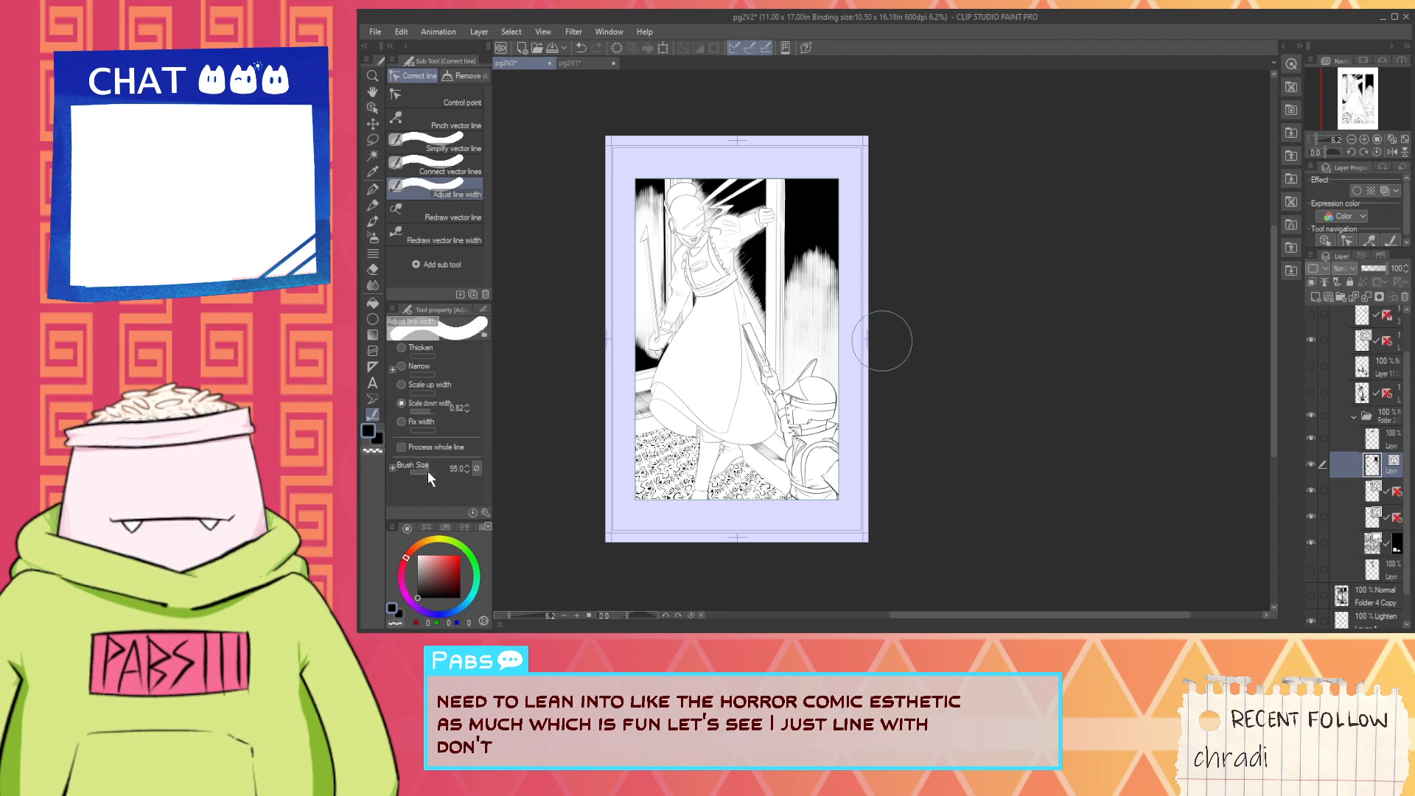
pyautogui.click(456, 241)
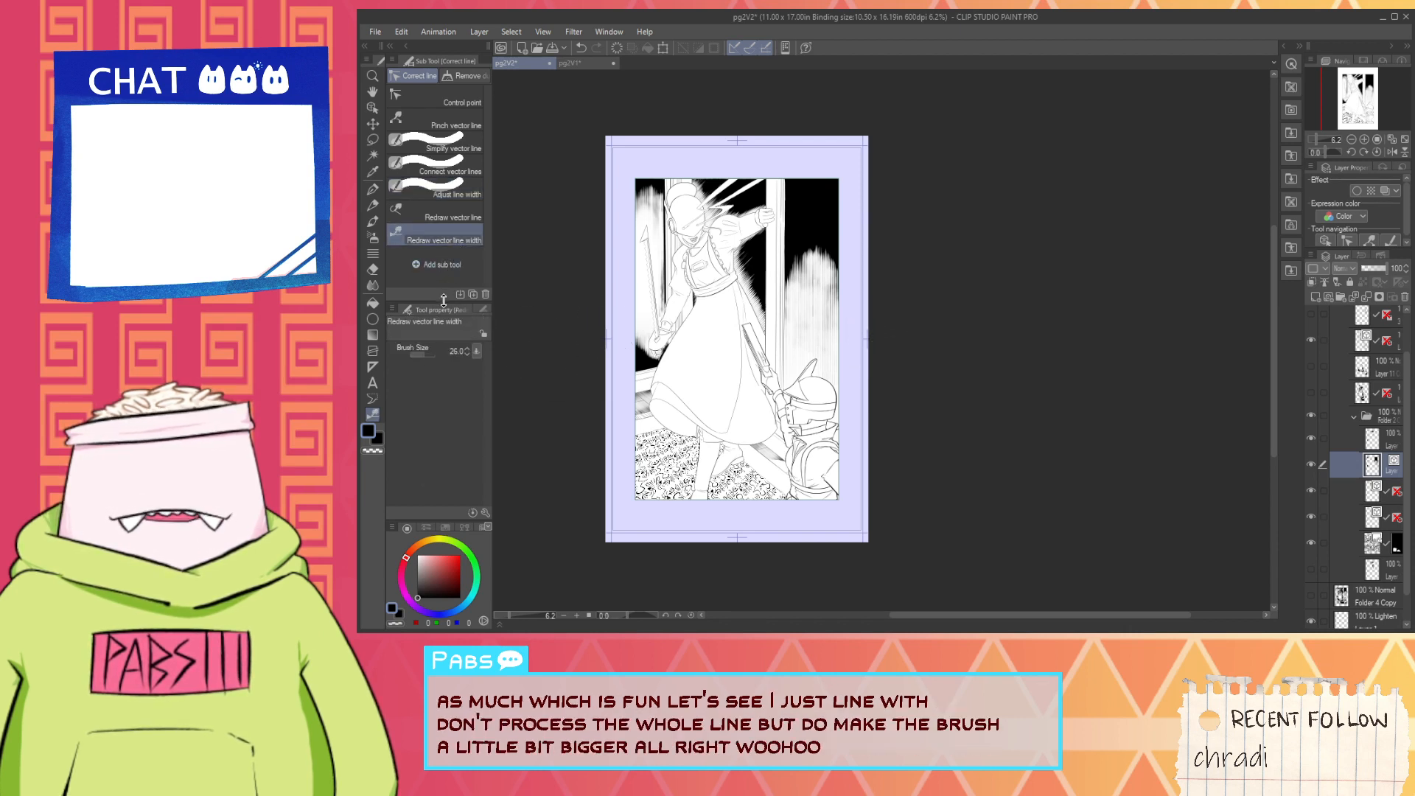
pyautogui.scroll(1, 786, 161)
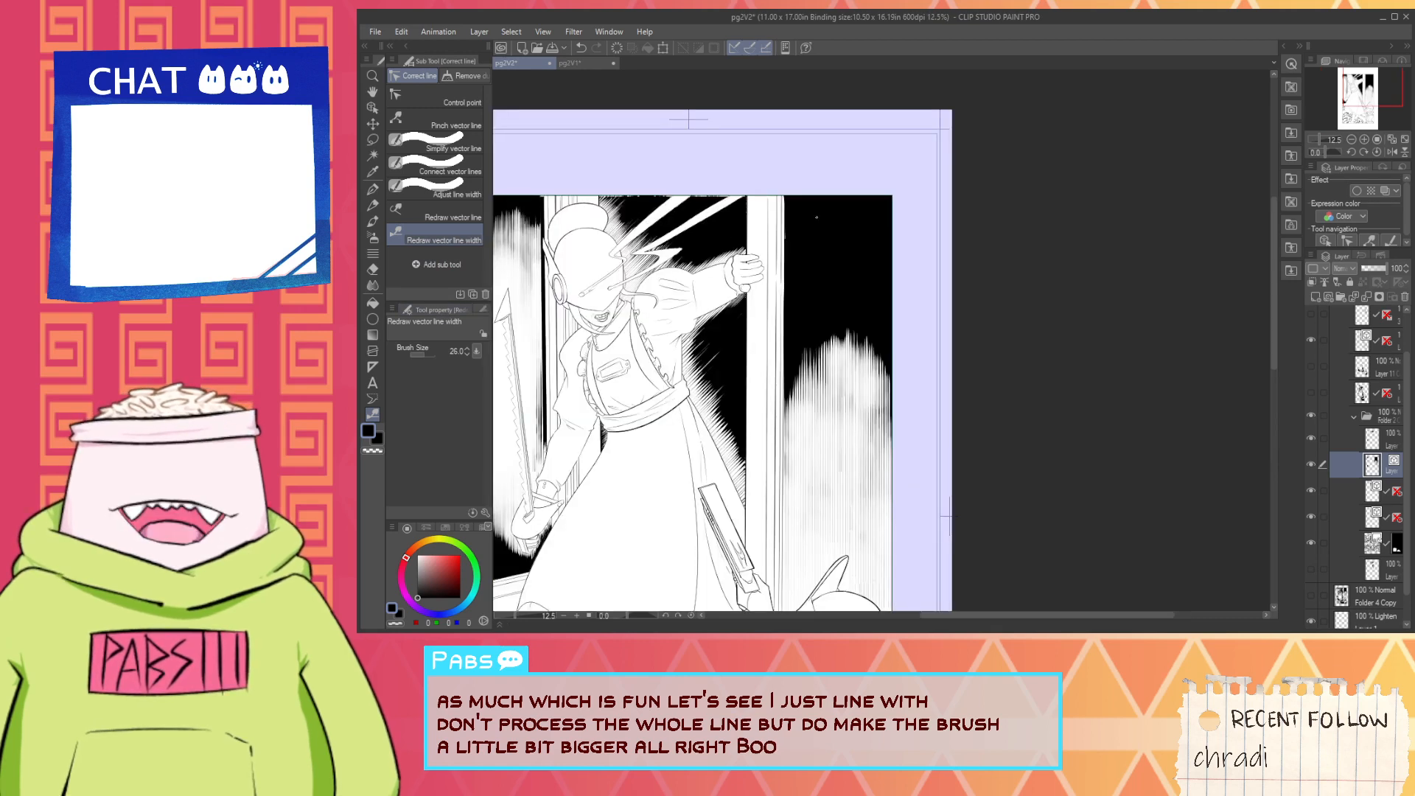
pyautogui.scroll(2, 817, 216)
pyautogui.scroll(-2, 767, 266)
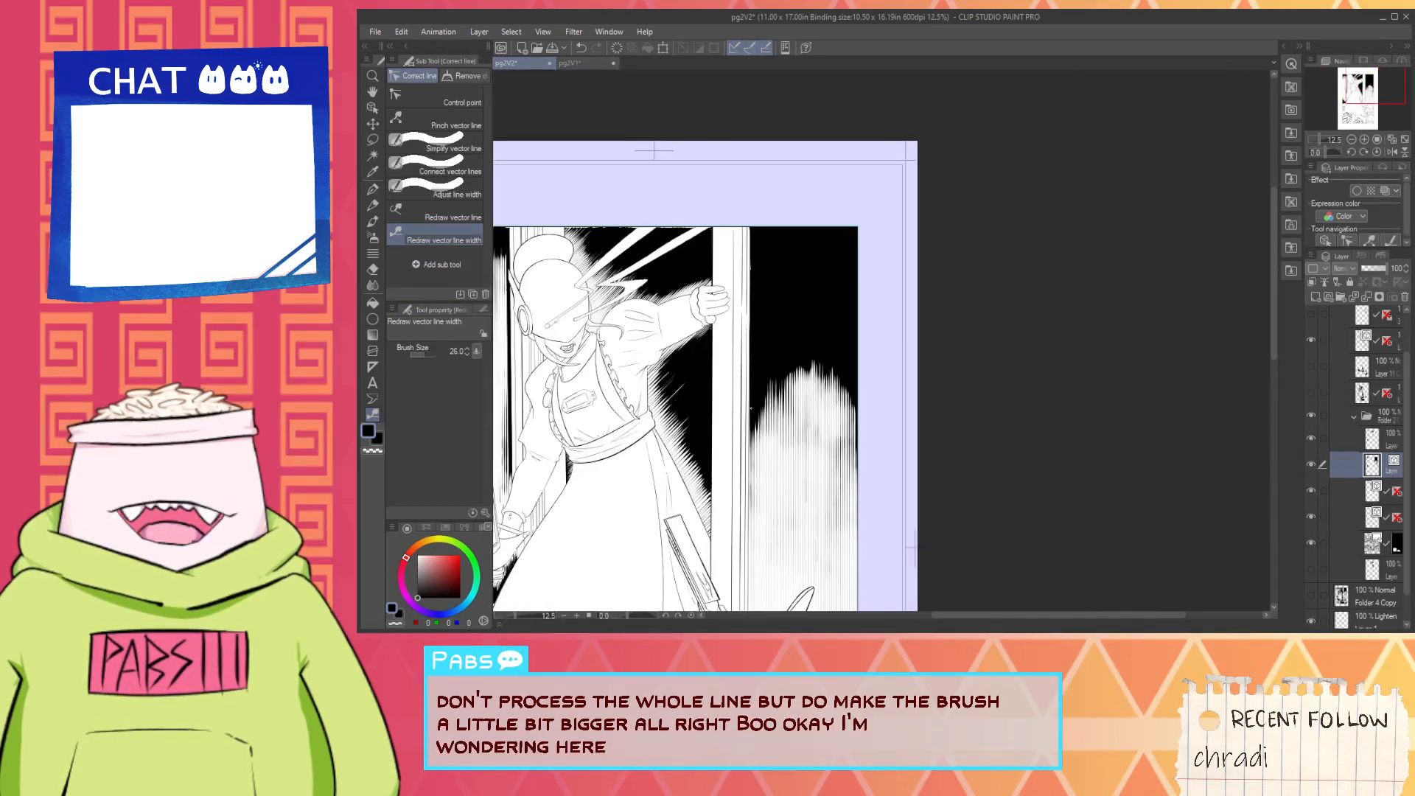
# - Try to scale up the width of the vertical background hatching beside the door frame by 1.10 with Adjust line width
pyautogui.click(455, 188)
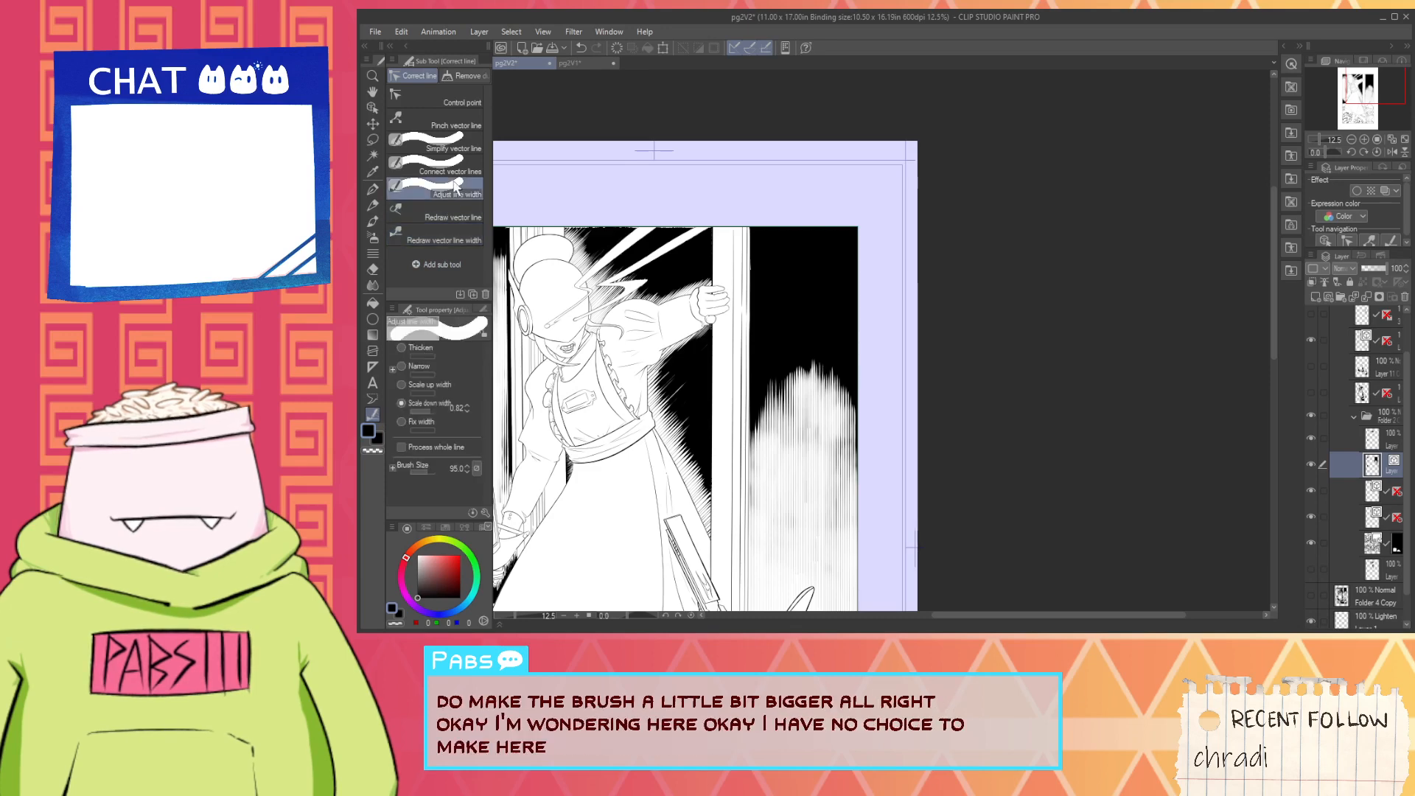
pyautogui.click(452, 385)
pyautogui.scroll(-2, 806, 490)
pyautogui.moveTo(805, 440)
pyautogui.mouseDown()
pyautogui.moveTo(794, 507)
pyautogui.moveTo(823, 495)
pyautogui.moveTo(824, 564)
pyautogui.mouseUp()
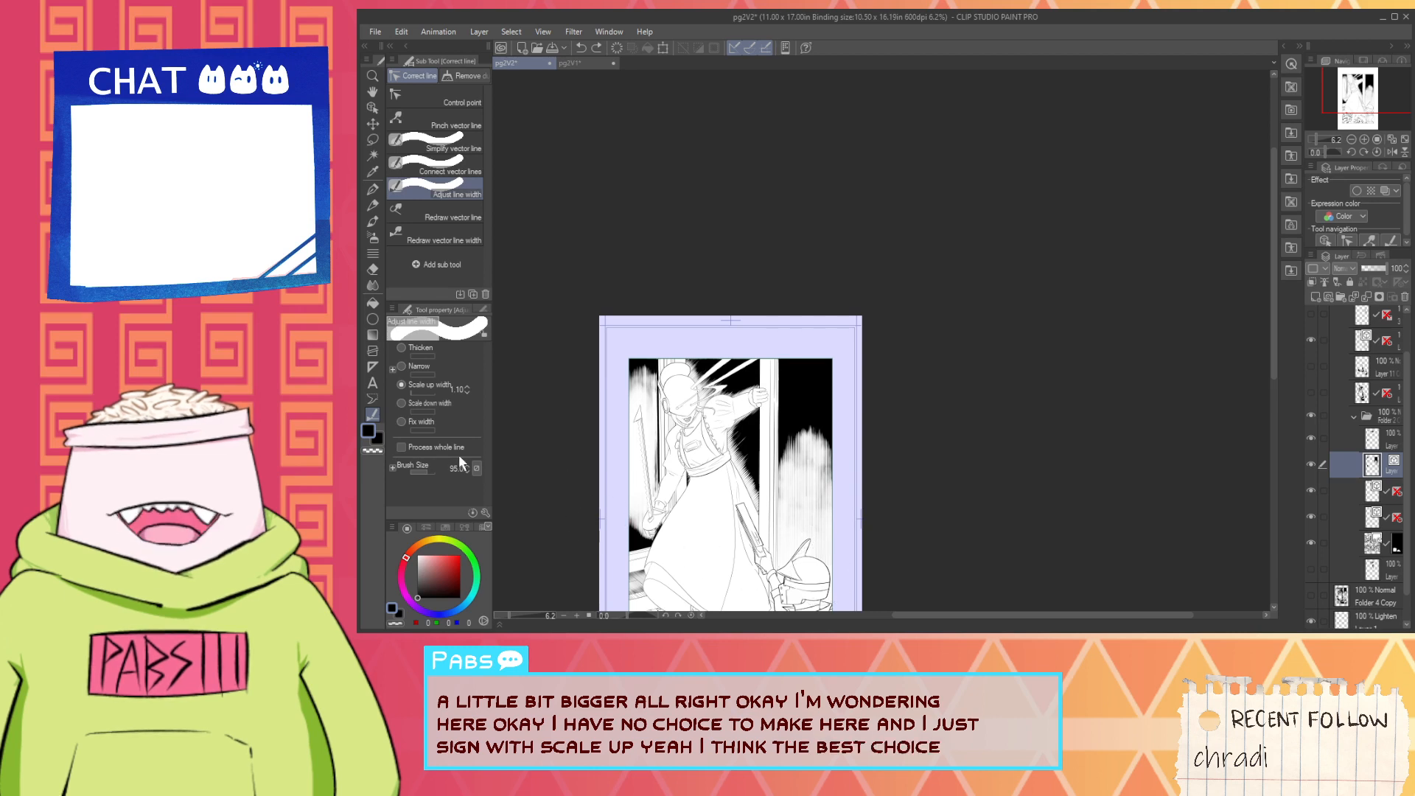
# - Set Adjust line width to a fixed width of 1.0 and brush over the vertical background hatching beside the door frame
pyautogui.click(427, 423)
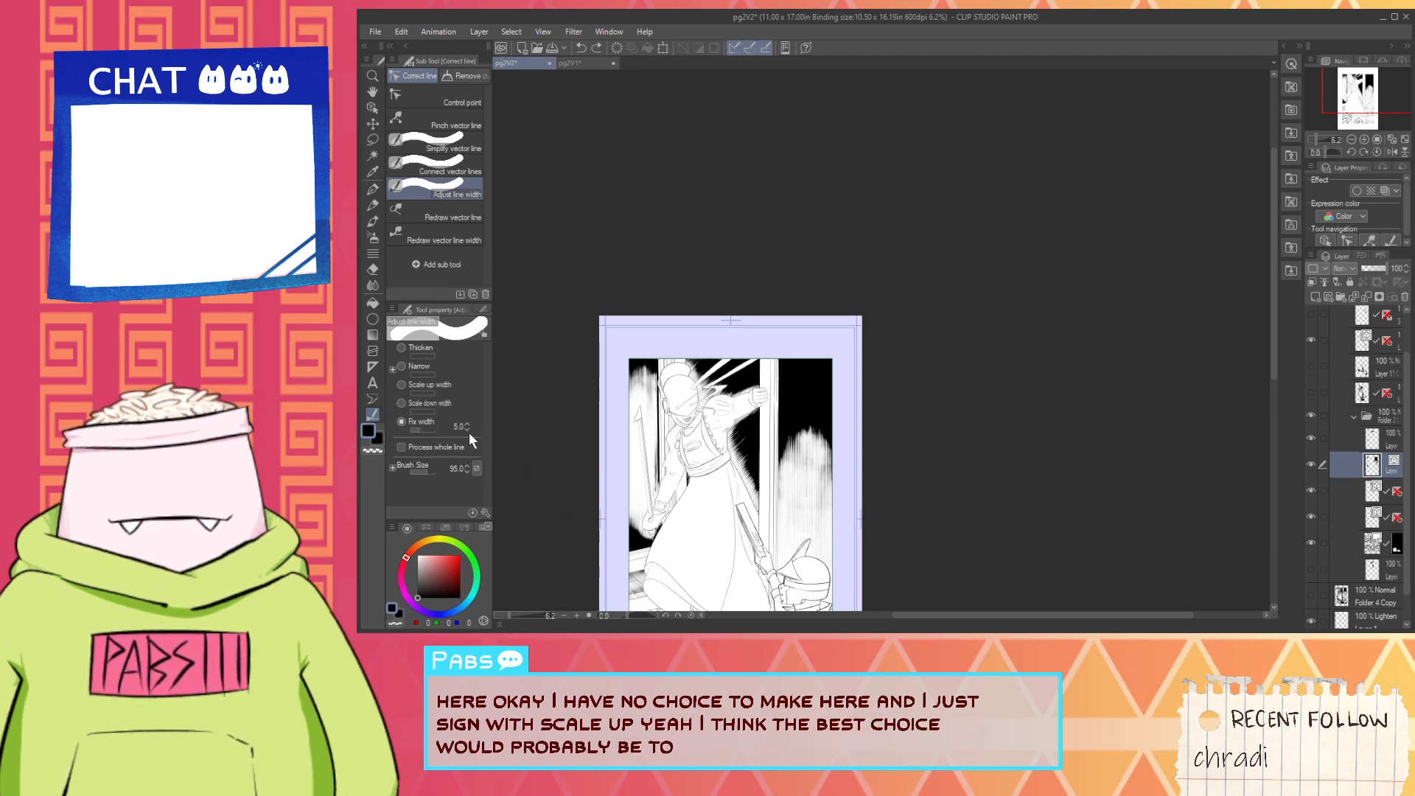
pyautogui.click(467, 431)
pyautogui.click(467, 431)
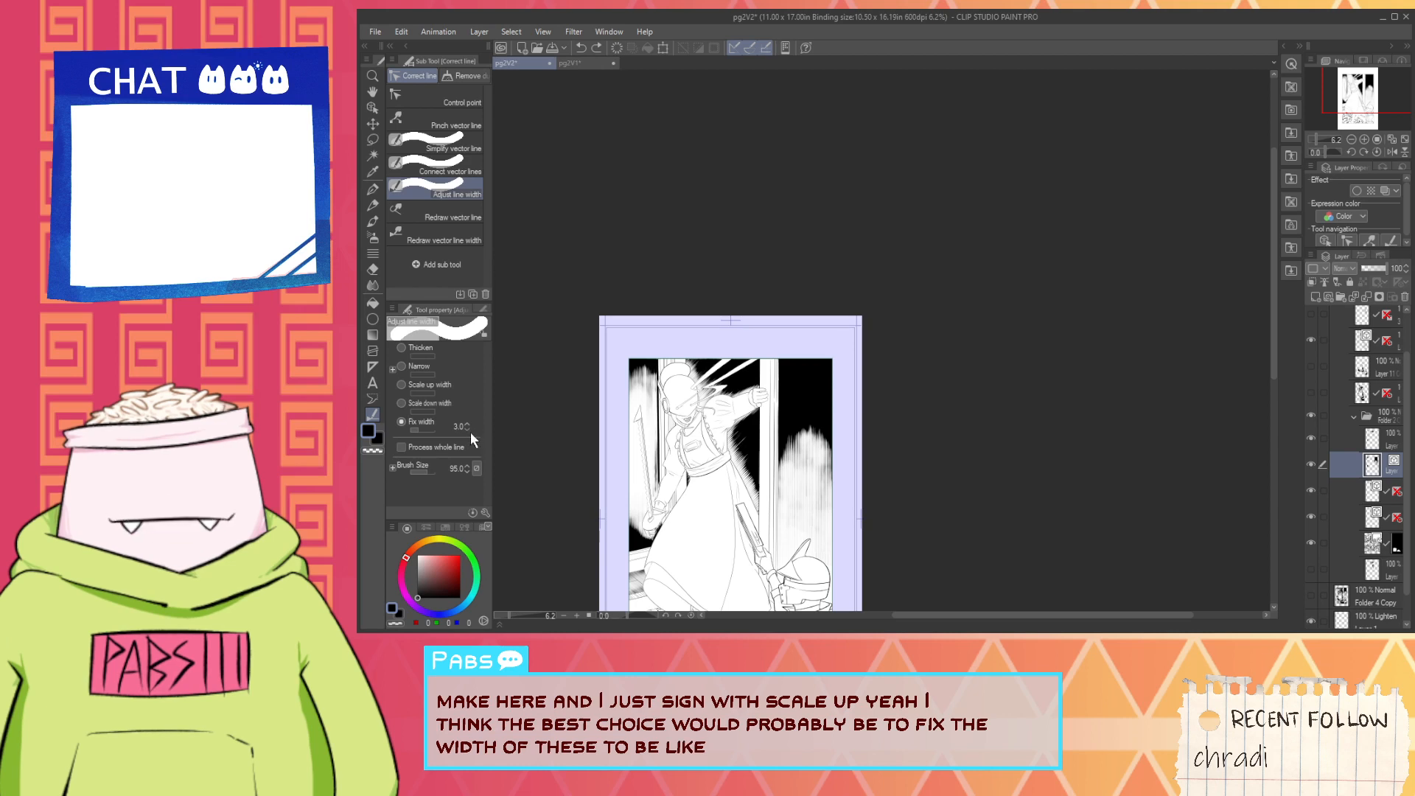
pyautogui.click(469, 430)
pyautogui.click(469, 430)
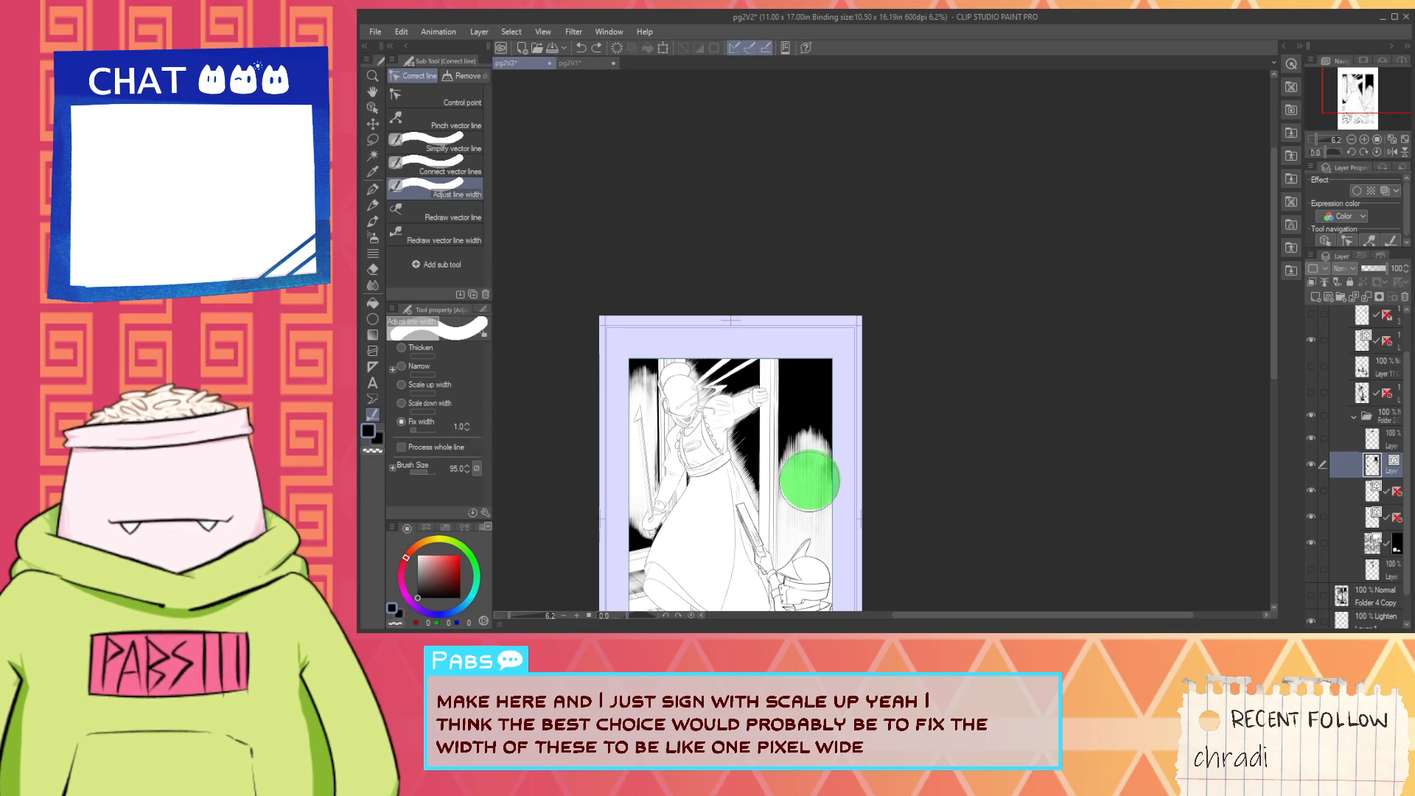
pyautogui.moveTo(810, 481); pyautogui.dragTo(754, 476)
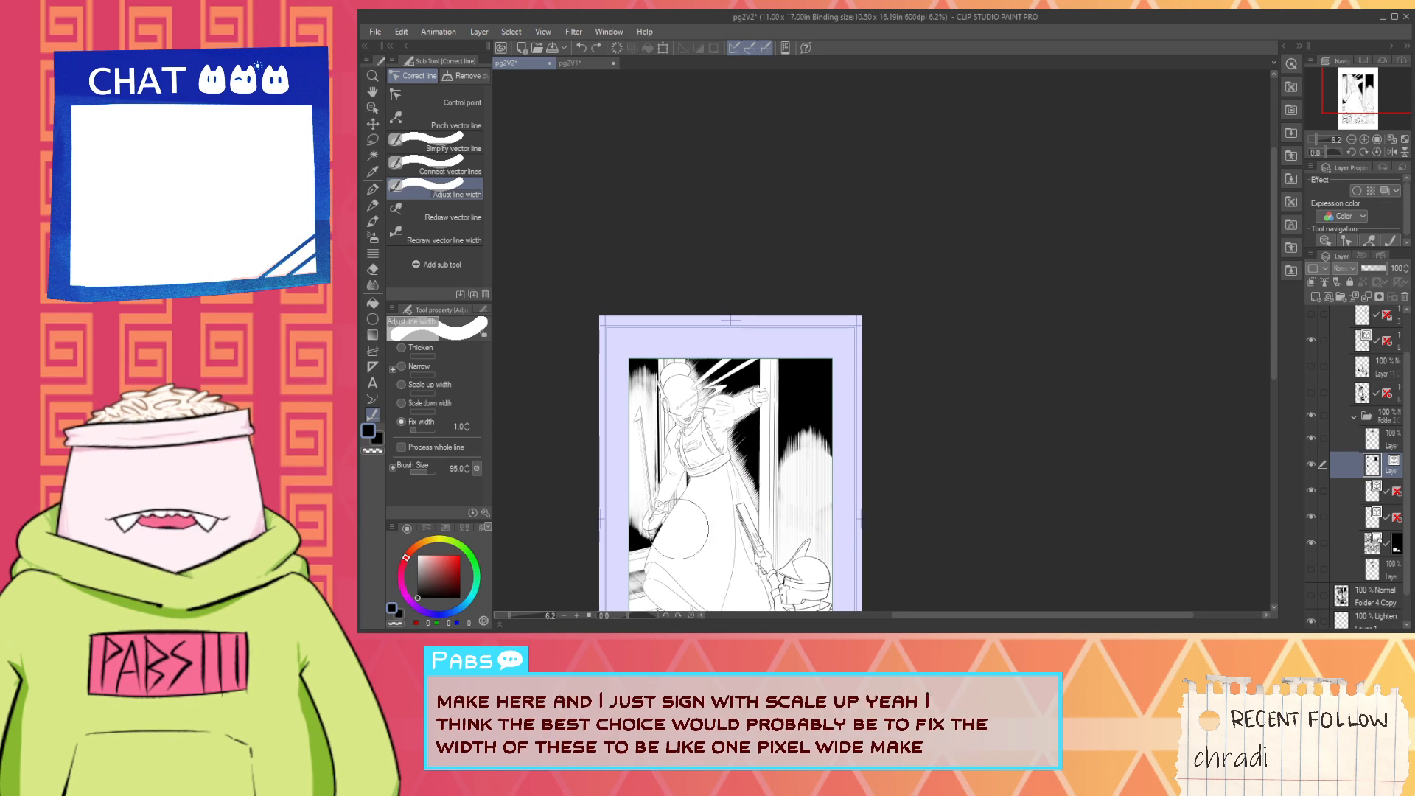
# - Try a single fixed-width 1.0 dab on the background hatching beside the door frame, and undo it
pyautogui.scroll(2, 829, 549)
pyautogui.scroll(2, 829, 549)
pyautogui.scroll(-2, 747, 452)
pyautogui.click(746, 175)
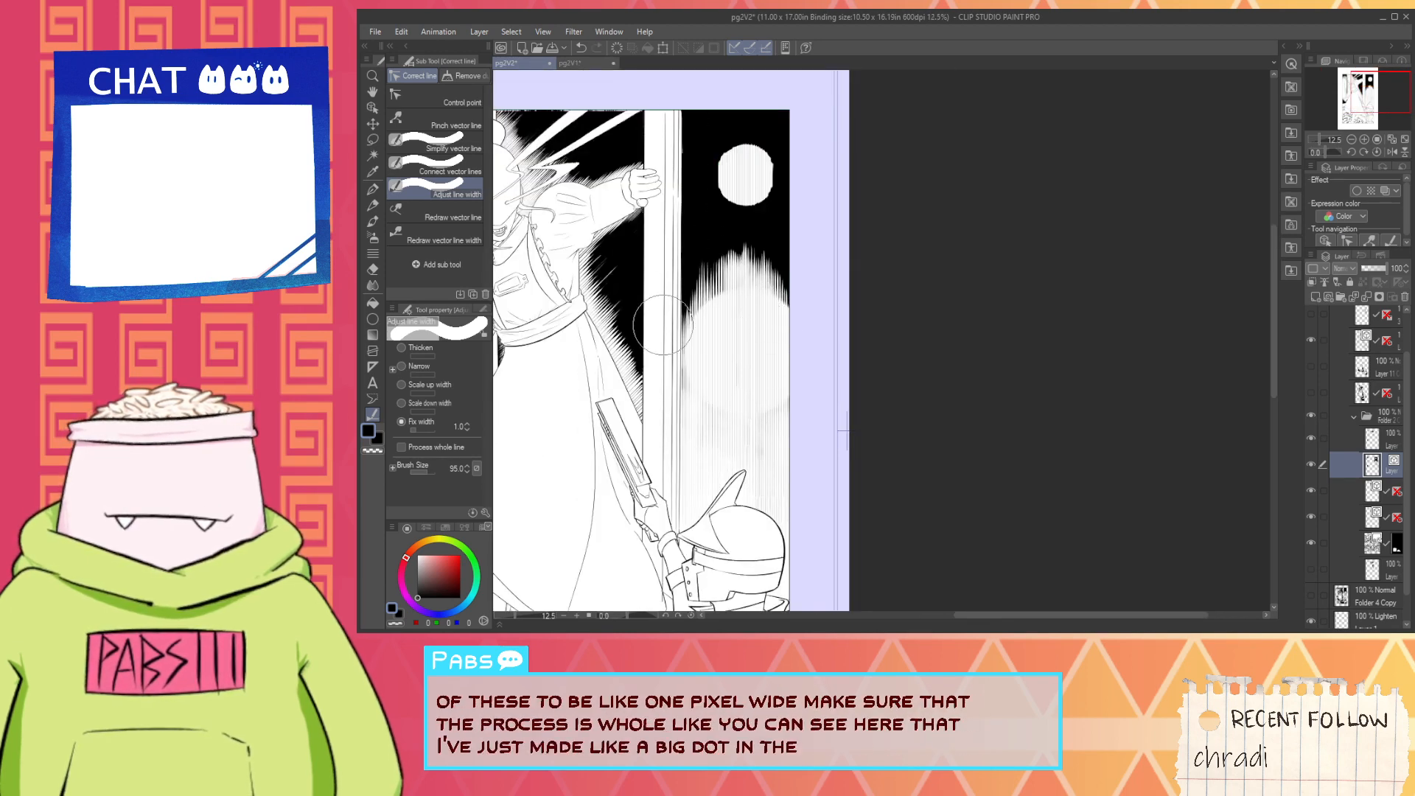
pyautogui.hotkey('ctrl', 'z')
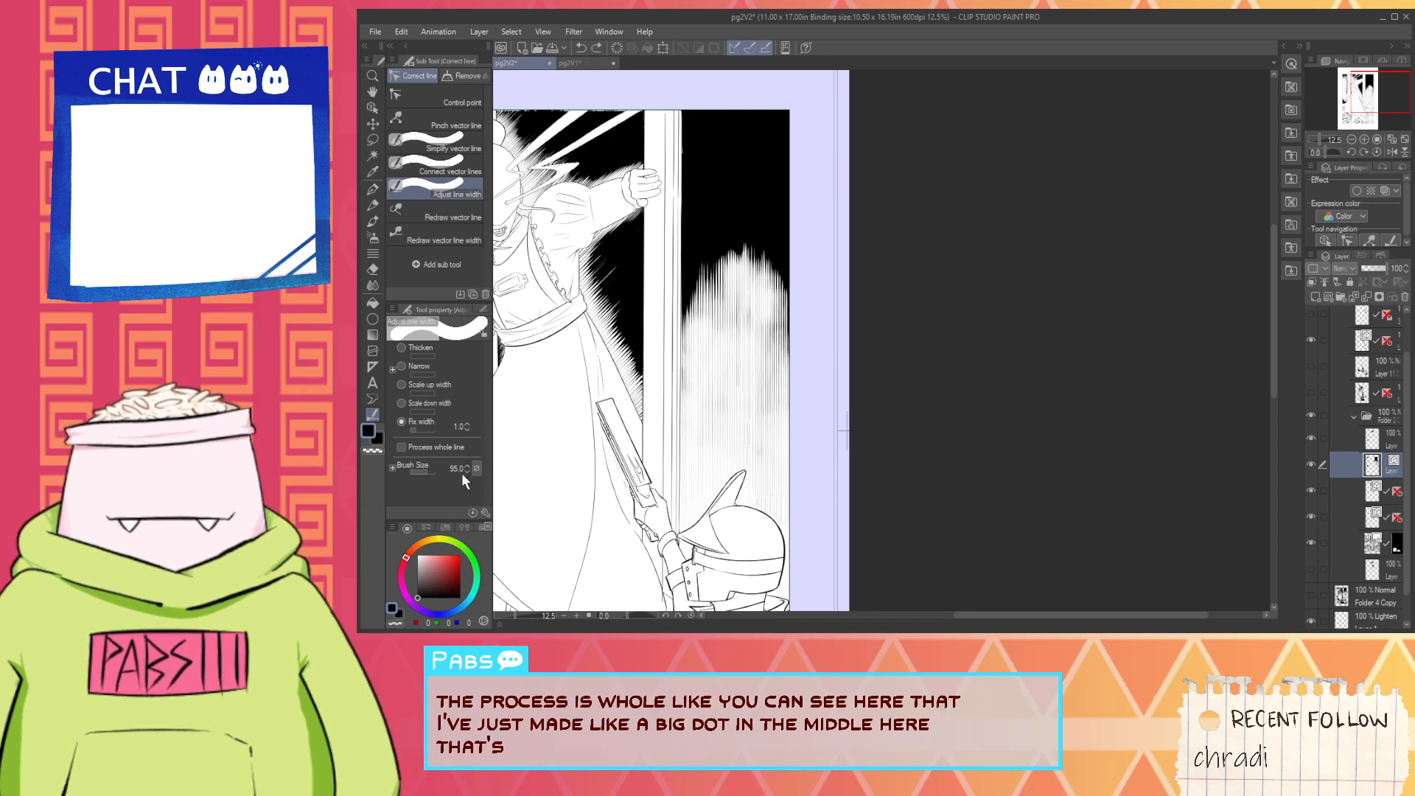
# - Turn on whole-line processing and brush across the background hatching beside the door frame at fixed width 1.0
pyautogui.click(442, 447)
pyautogui.moveTo(527, 422)
pyautogui.mouseDown()
pyautogui.moveTo(878, 421)
pyautogui.moveTo(807, 435)
pyautogui.mouseUp()
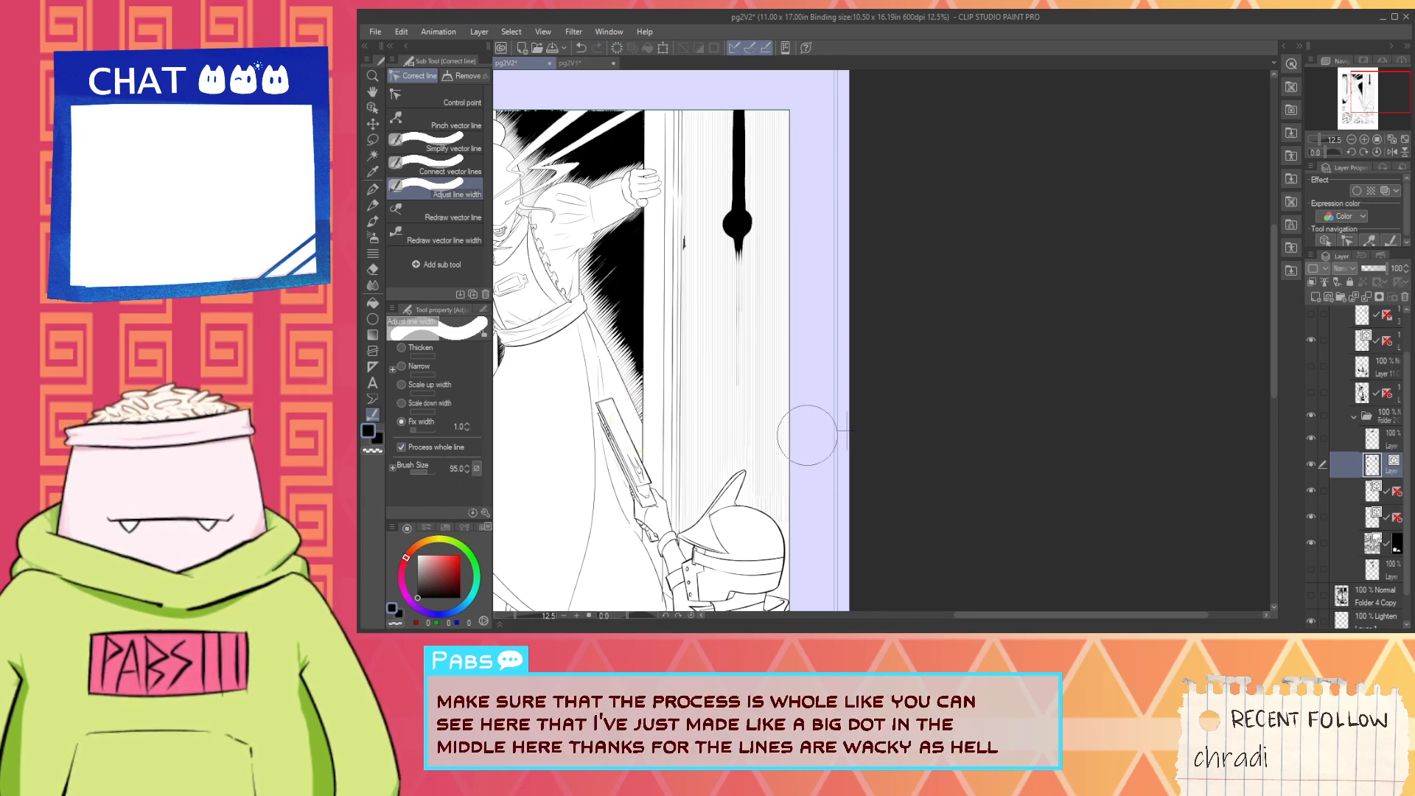
pyautogui.hotkey('ctrl', 'z')
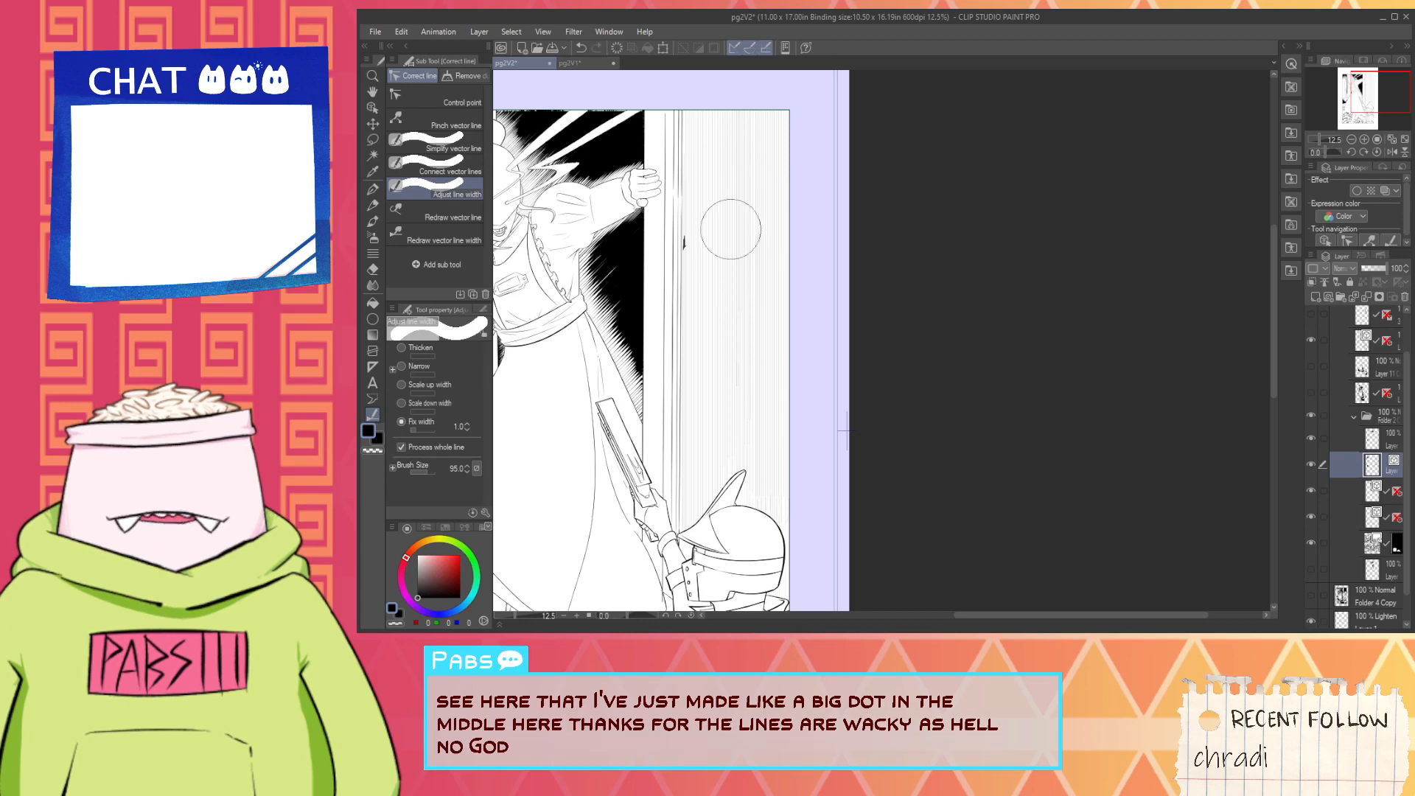
pyautogui.moveTo(676, 177); pyautogui.dragTo(652, 387)
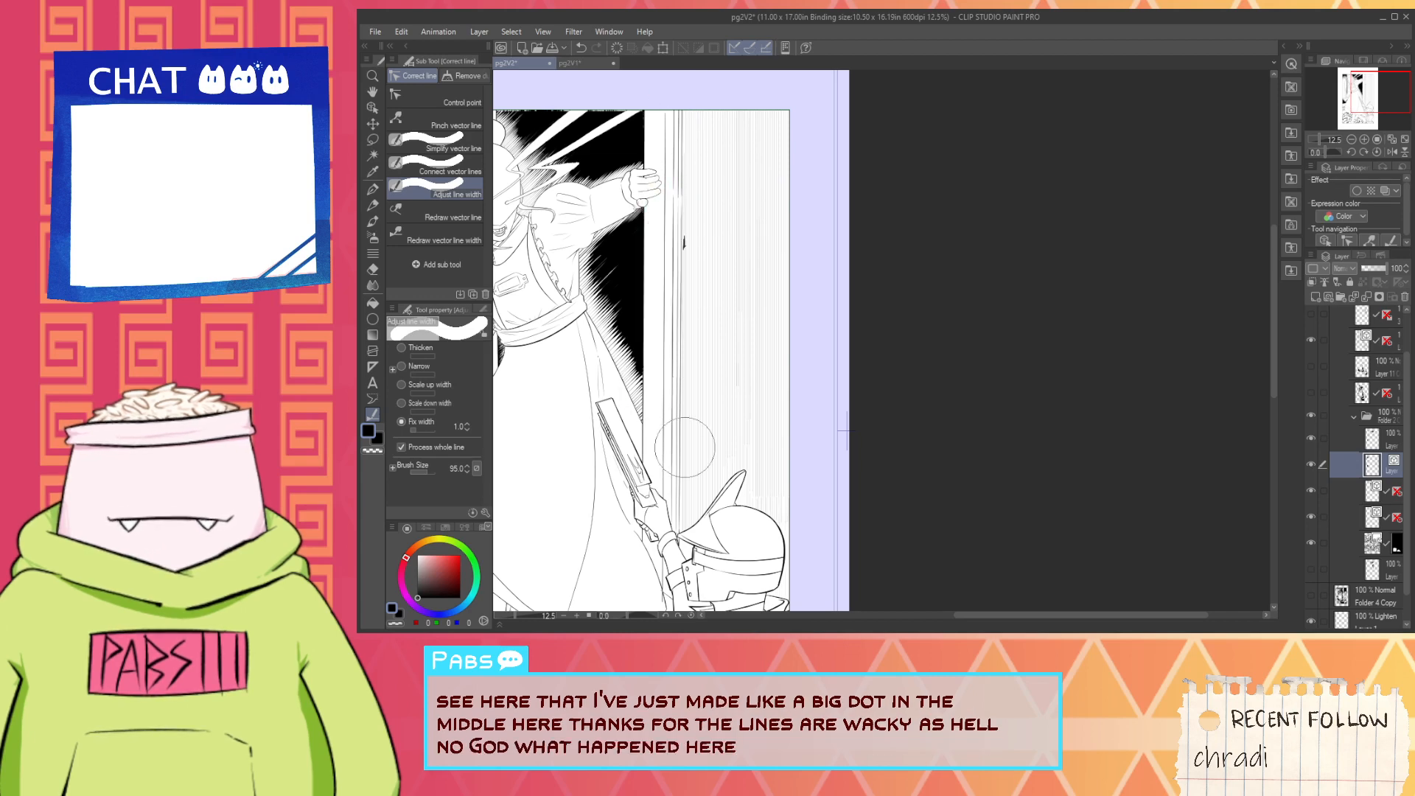
# - Switch Adjust line width to Scale up width at 1.10, with whole-line processing off and brush size 338.1
pyautogui.press('space')
pyautogui.moveTo(702, 303); pyautogui.dragTo(763, 448)
pyautogui.press('space')
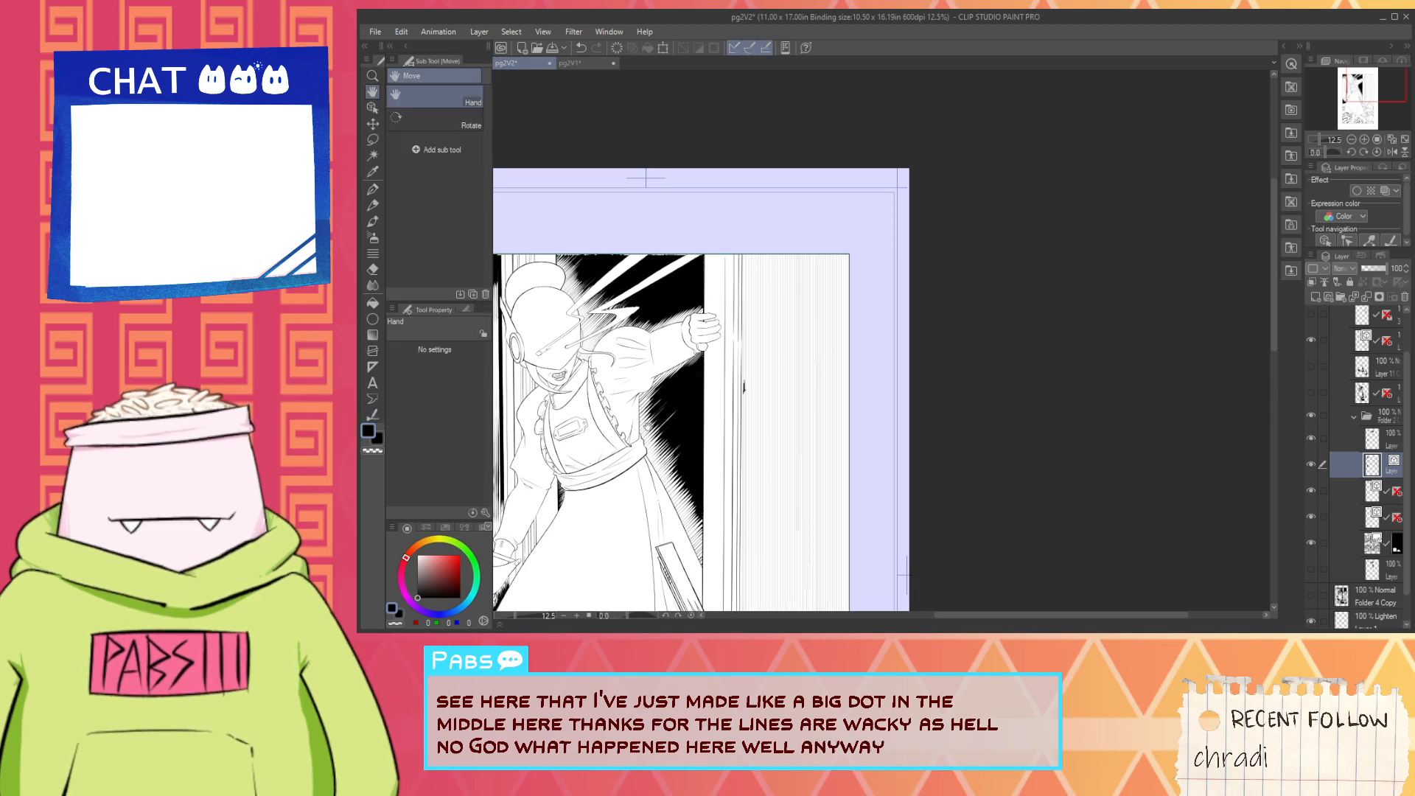
pyautogui.moveTo(575, 435); pyautogui.dragTo(598, 324)
pyautogui.scroll(-2, 597, 323)
pyautogui.click(373, 413)
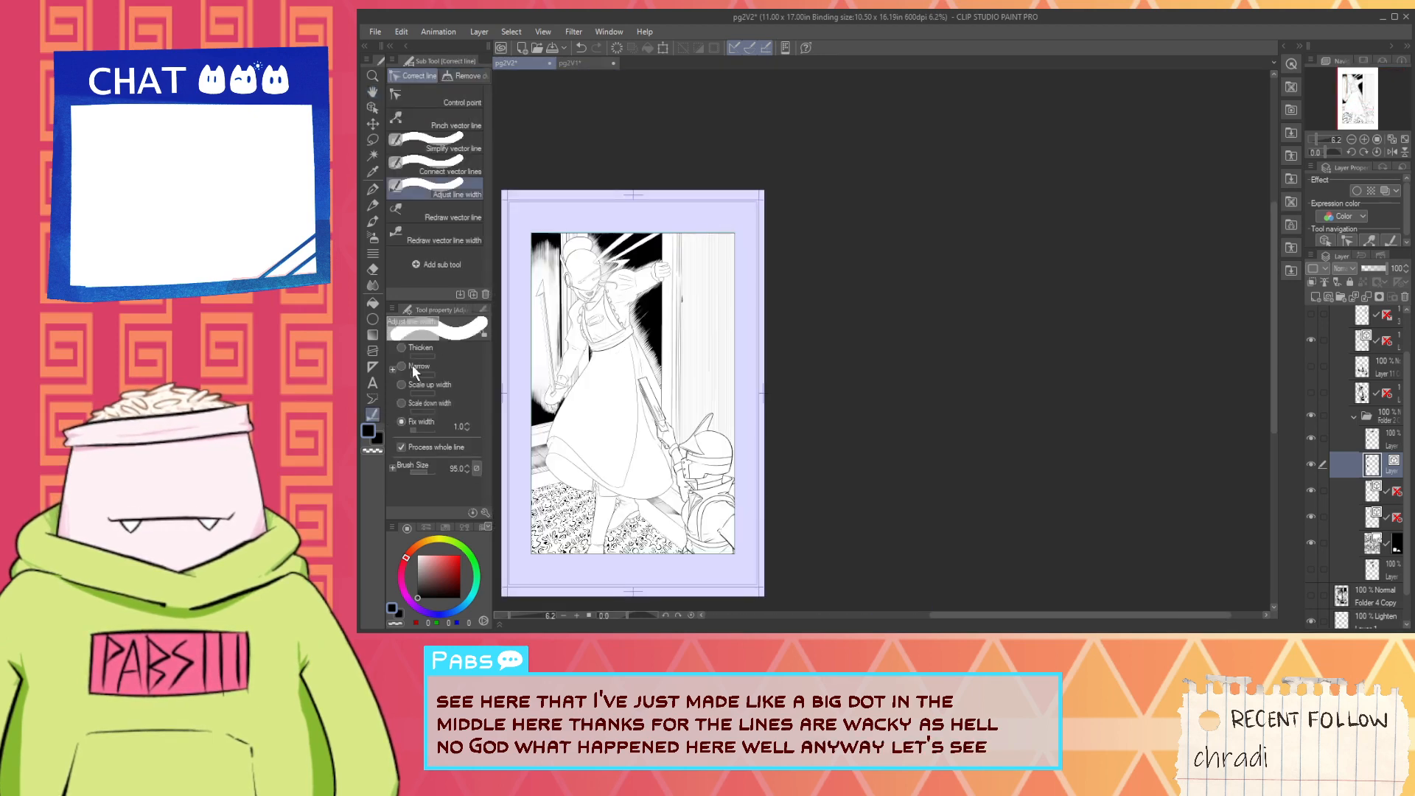
pyautogui.click(400, 385)
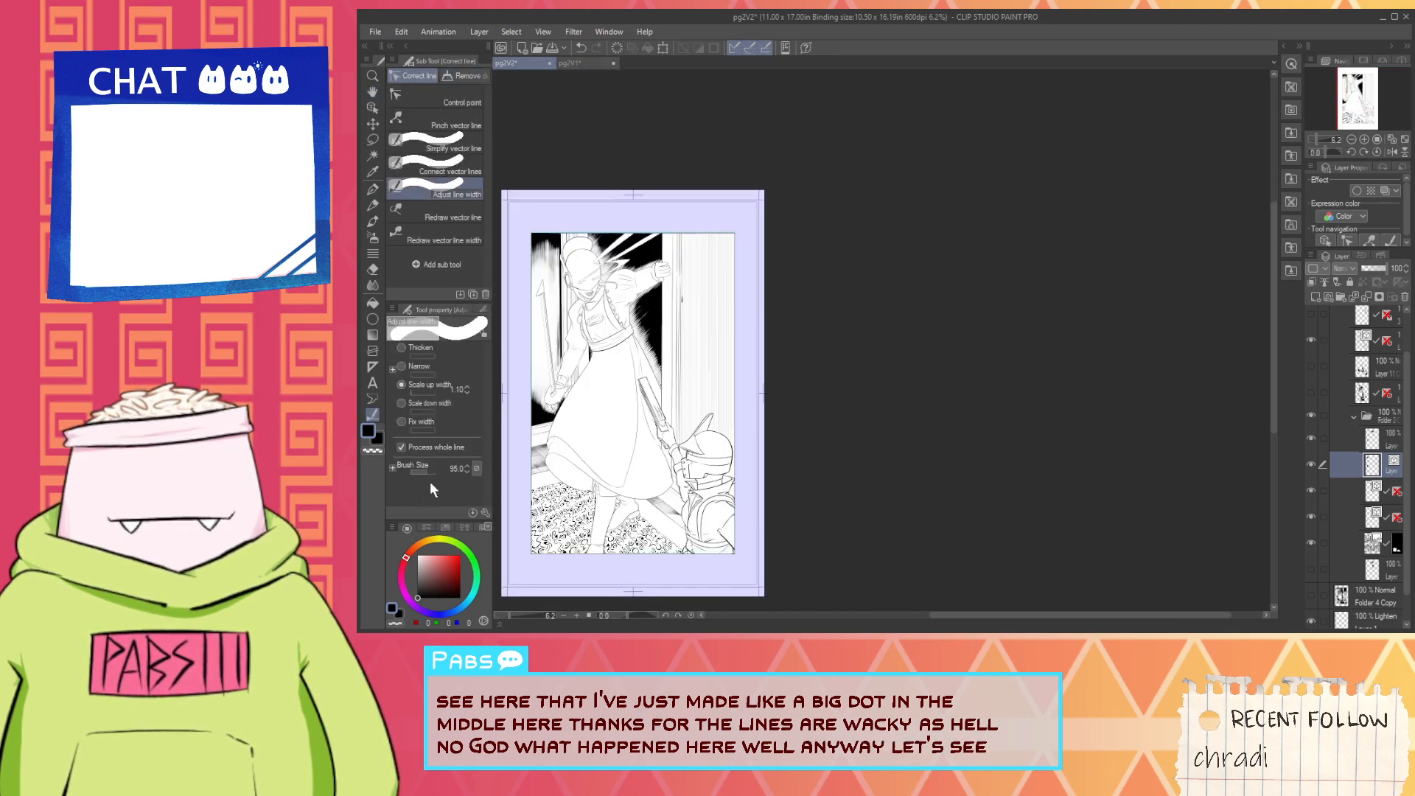
pyautogui.moveTo(883, 340); pyautogui.dragTo(991, 340)
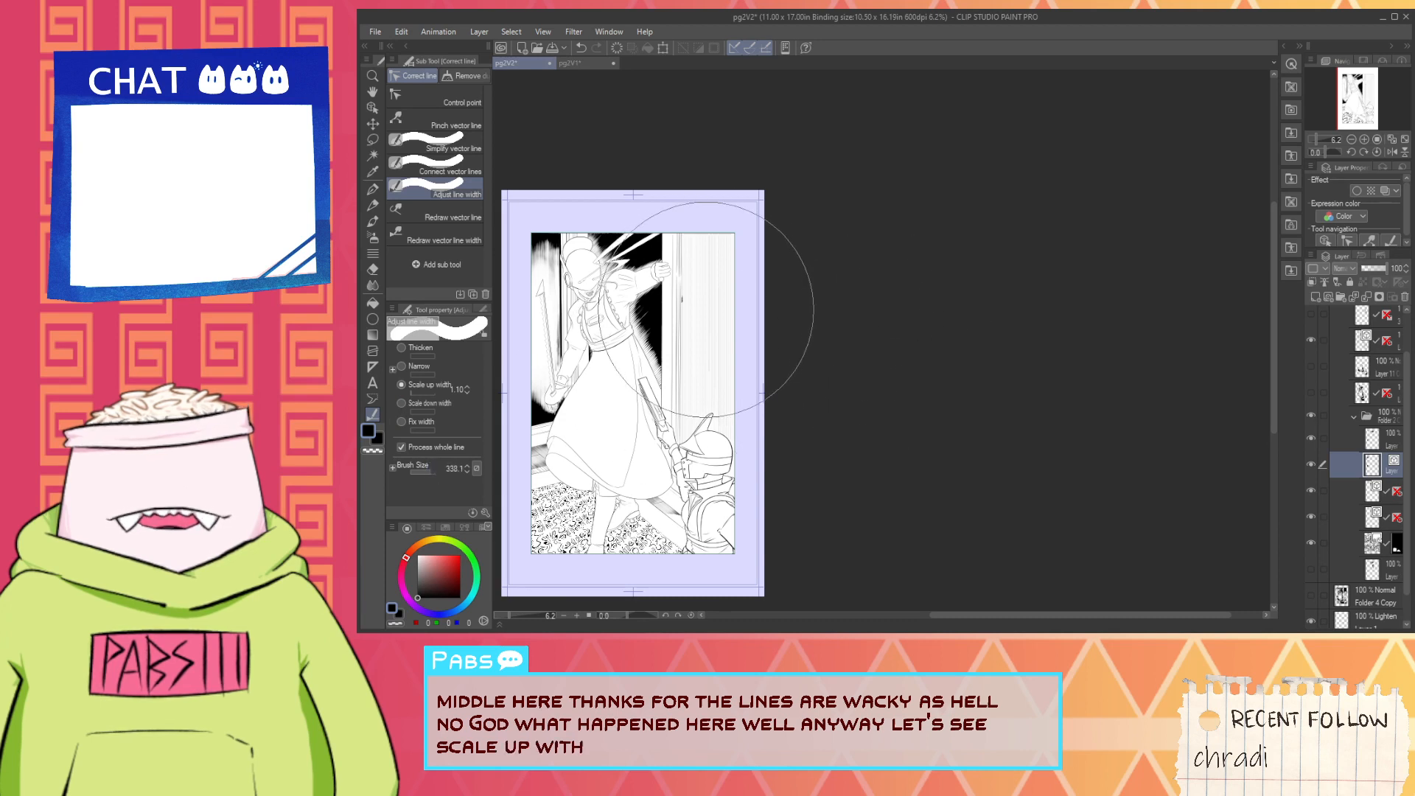
pyautogui.click(444, 448)
# - Brush repeatedly over the thinned vertical hatching beside the door frame, working towards its upper end, to scale up its width by 1.10
pyautogui.moveTo(726, 317)
pyautogui.mouseDown()
pyautogui.moveTo(712, 188)
pyautogui.moveTo(717, 244)
pyautogui.moveTo(719, 224)
pyautogui.mouseUp()
pyautogui.moveTo(720, 283); pyautogui.dragTo(719, 224)
pyautogui.moveTo(720, 246); pyautogui.dragTo(717, 226)
pyautogui.moveTo(718, 233); pyautogui.dragTo(717, 202)
pyautogui.moveTo(721, 208); pyautogui.dragTo(723, 144)
pyautogui.scroll(2, 722, 332)
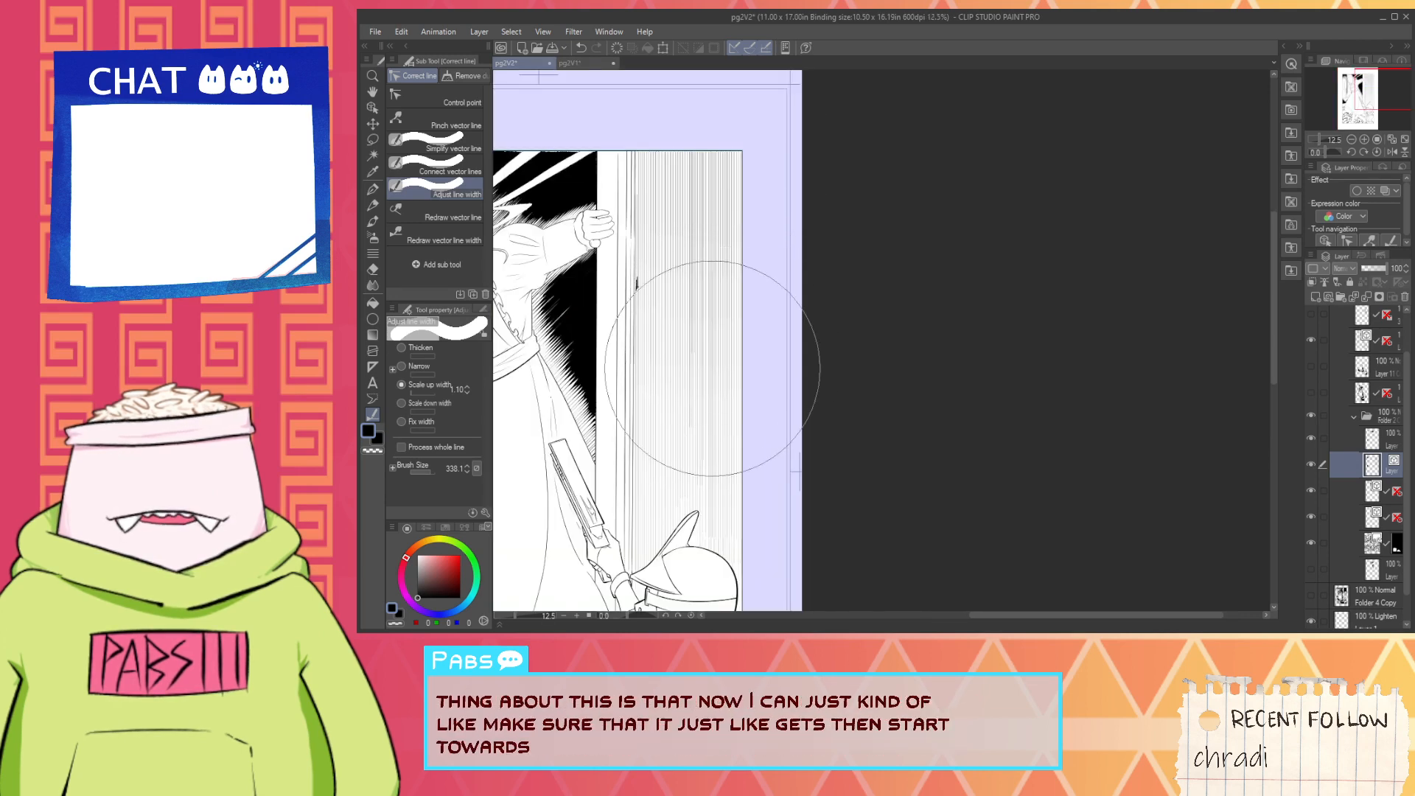
pyautogui.moveTo(713, 369)
pyautogui.mouseDown()
pyautogui.moveTo(667, 339)
pyautogui.moveTo(685, 177)
pyautogui.mouseUp()
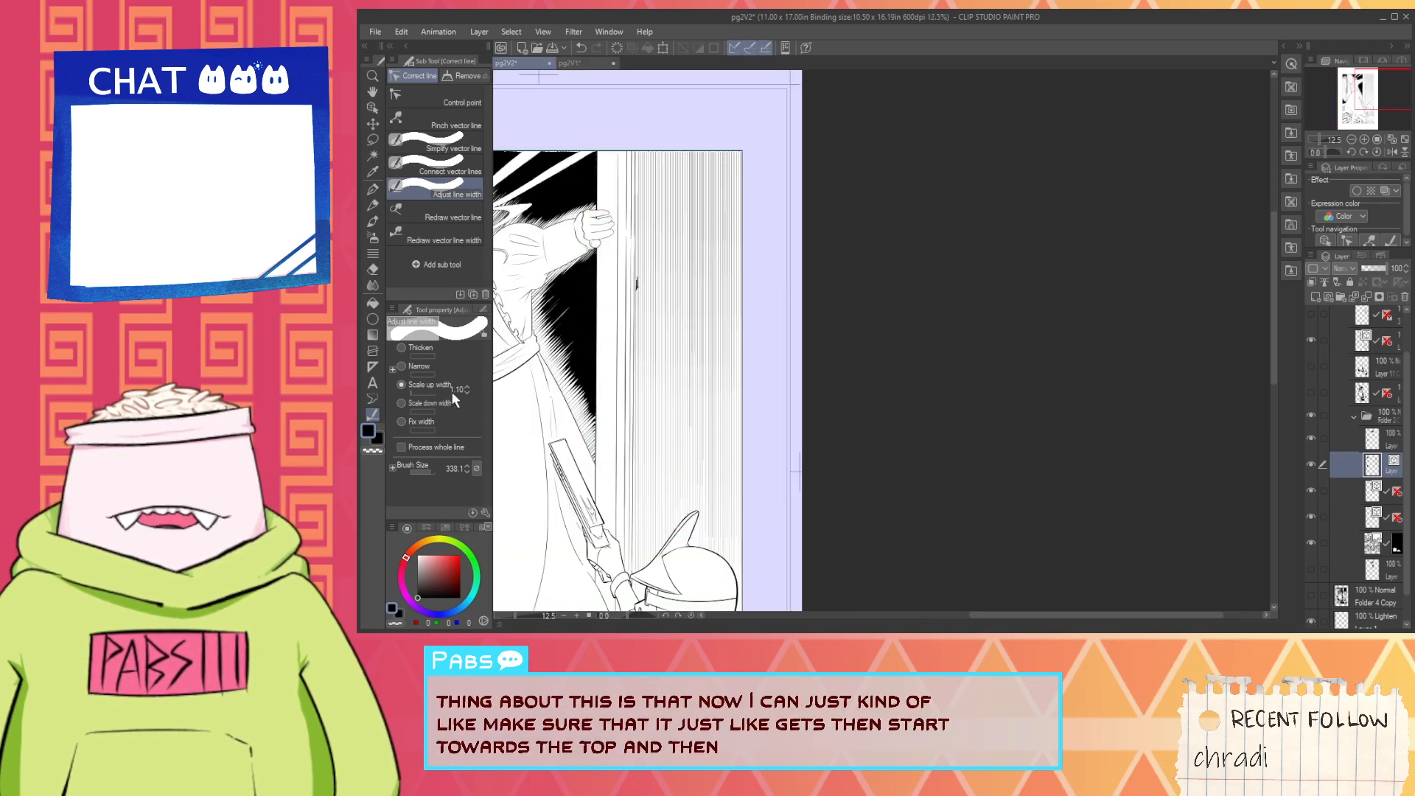
# - Raise the Scale up width amount to 1.80 and try thickening the vertical hatching with strokes towards its upper end
pyautogui.click(467, 386)
pyautogui.click(467, 387)
pyautogui.click(468, 386)
pyautogui.click(468, 386)
pyautogui.click(467, 386)
pyautogui.click(468, 386)
pyautogui.click(468, 386)
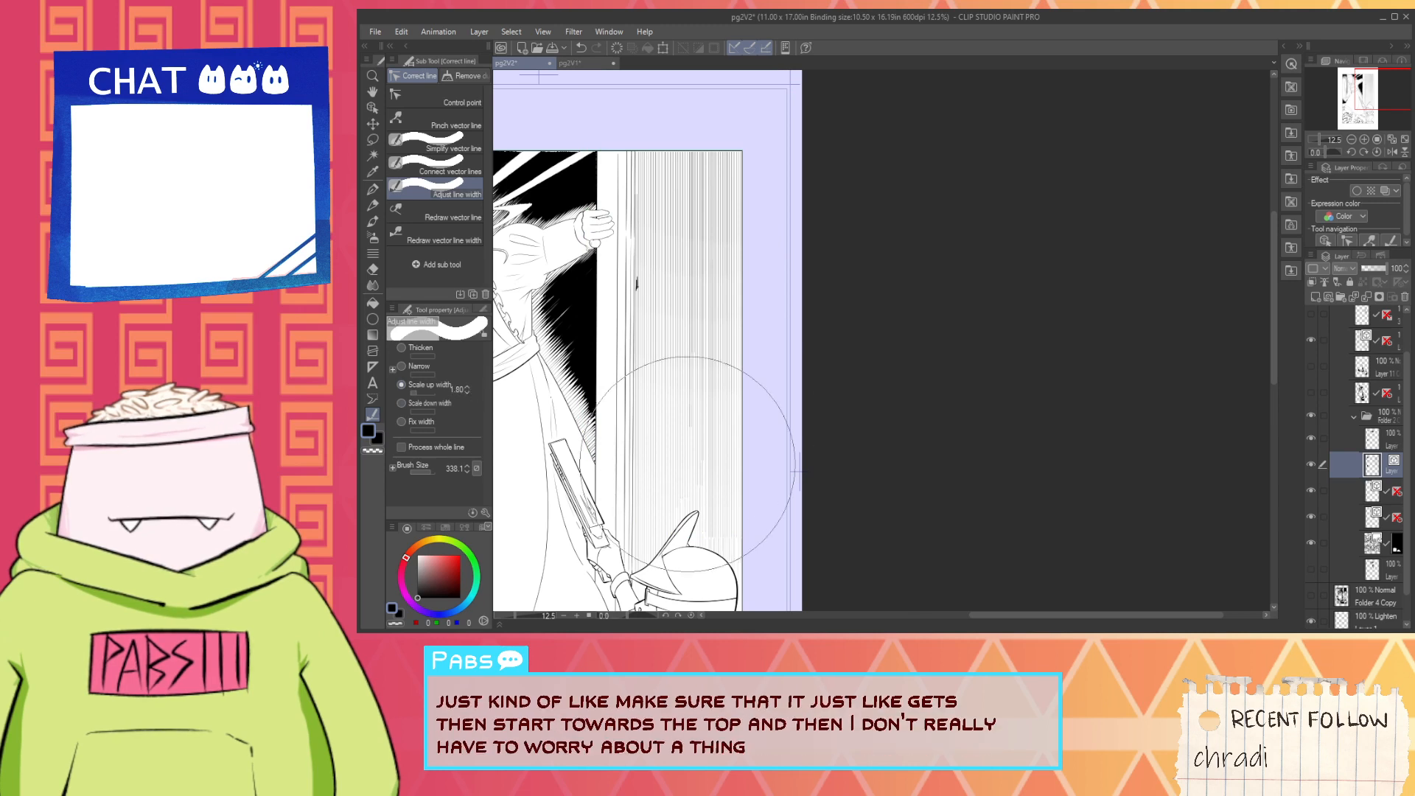
pyautogui.moveTo(687, 462)
pyautogui.mouseDown()
pyautogui.moveTo(679, 145)
pyautogui.moveTo(666, 521)
pyautogui.mouseUp()
pyautogui.moveTo(672, 168)
pyautogui.mouseDown()
pyautogui.moveTo(686, 372)
pyautogui.moveTo(693, 186)
pyautogui.mouseUp()
pyautogui.hotkey('ctrl', 'z')
pyautogui.hotkey('ctrl', 'z')
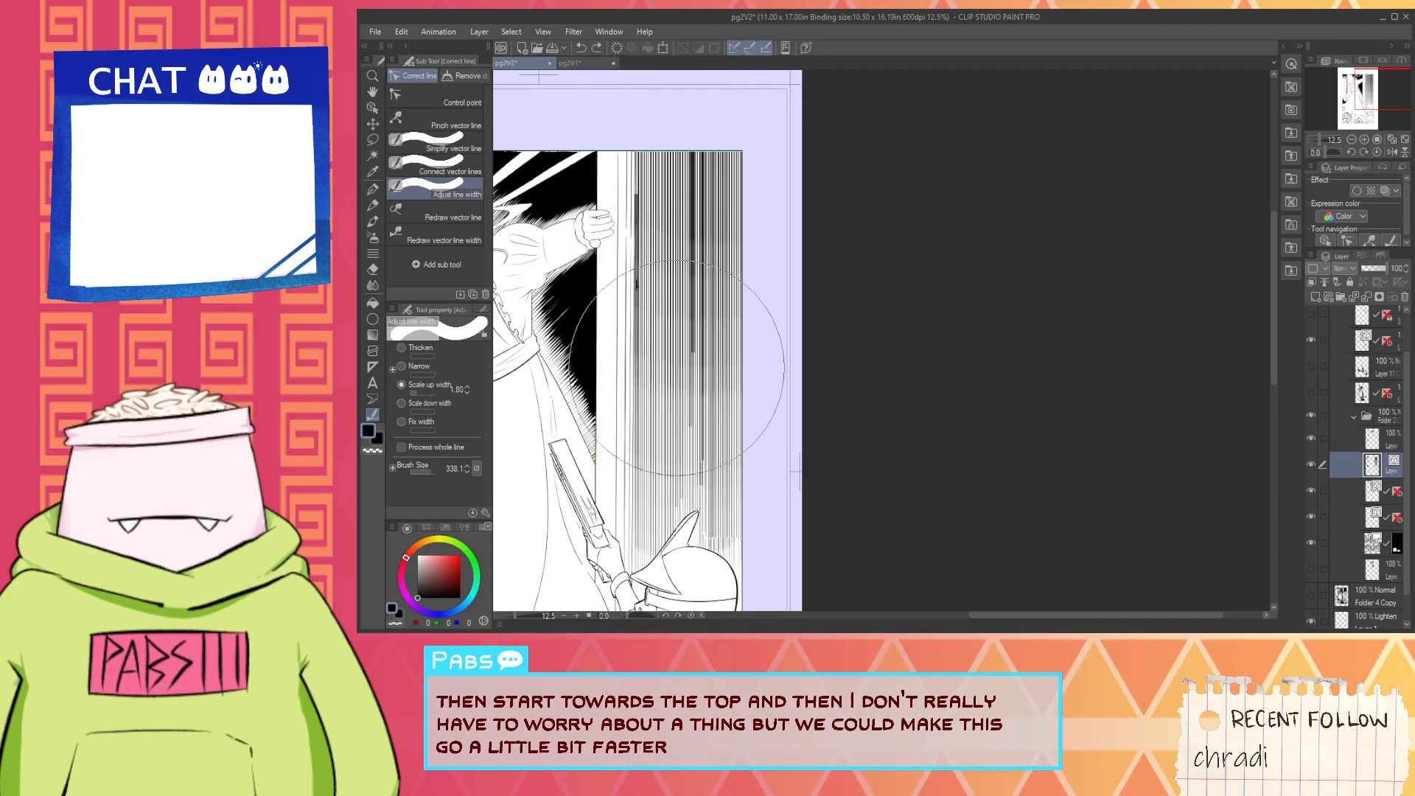
pyautogui.moveTo(677, 366)
pyautogui.mouseDown()
pyautogui.moveTo(664, 347)
pyautogui.moveTo(679, 254)
pyautogui.moveTo(662, 314)
pyautogui.moveTo(681, 314)
pyautogui.moveTo(679, 196)
pyautogui.mouseUp()
pyautogui.hotkey('ctrl', 'z')
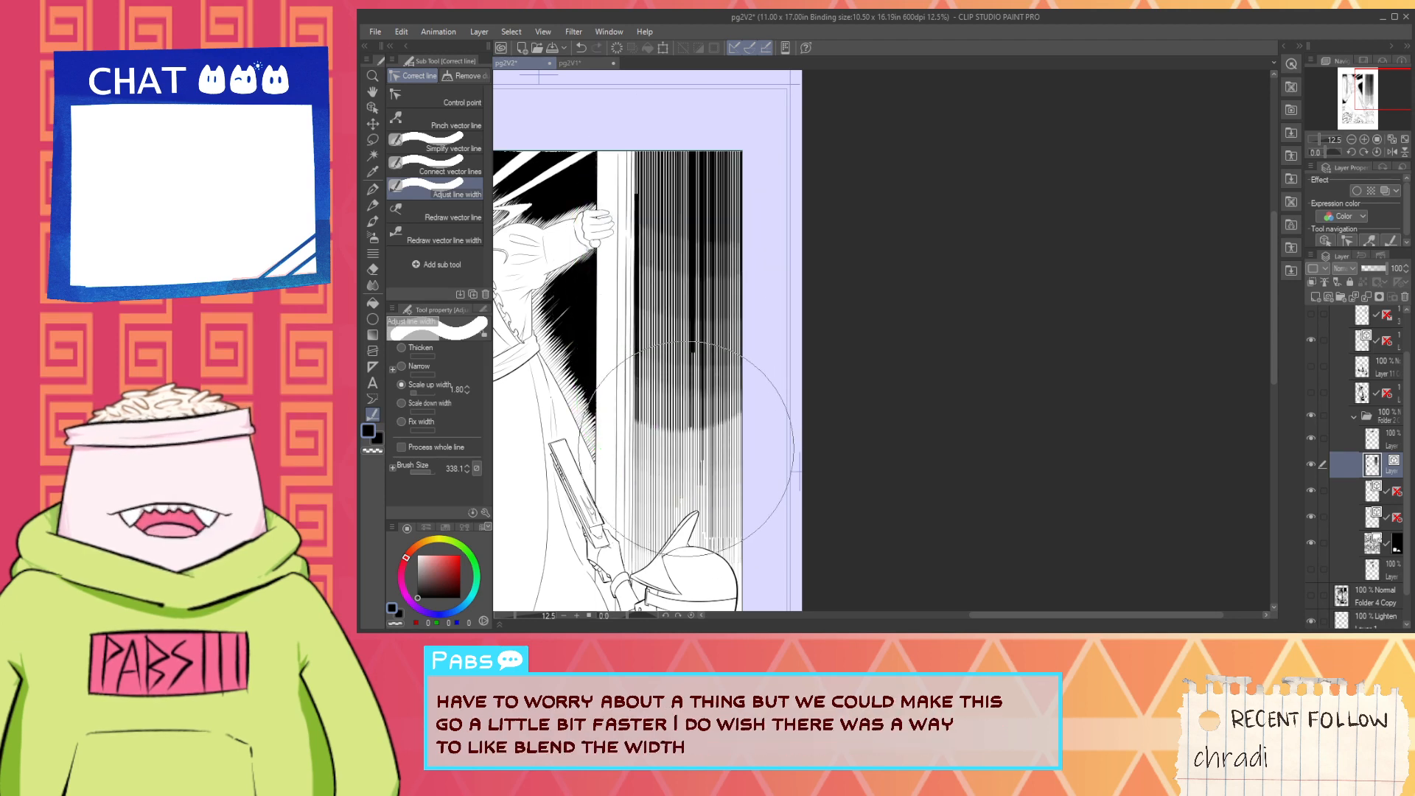
# - Undo the scale-up and fixed-width strokes on the vertical hatching back to its original tapered black look
pyautogui.scroll(-2, 730, 458)
pyautogui.scroll(2, 730, 475)
pyautogui.hotkey('ctrl', 'z')
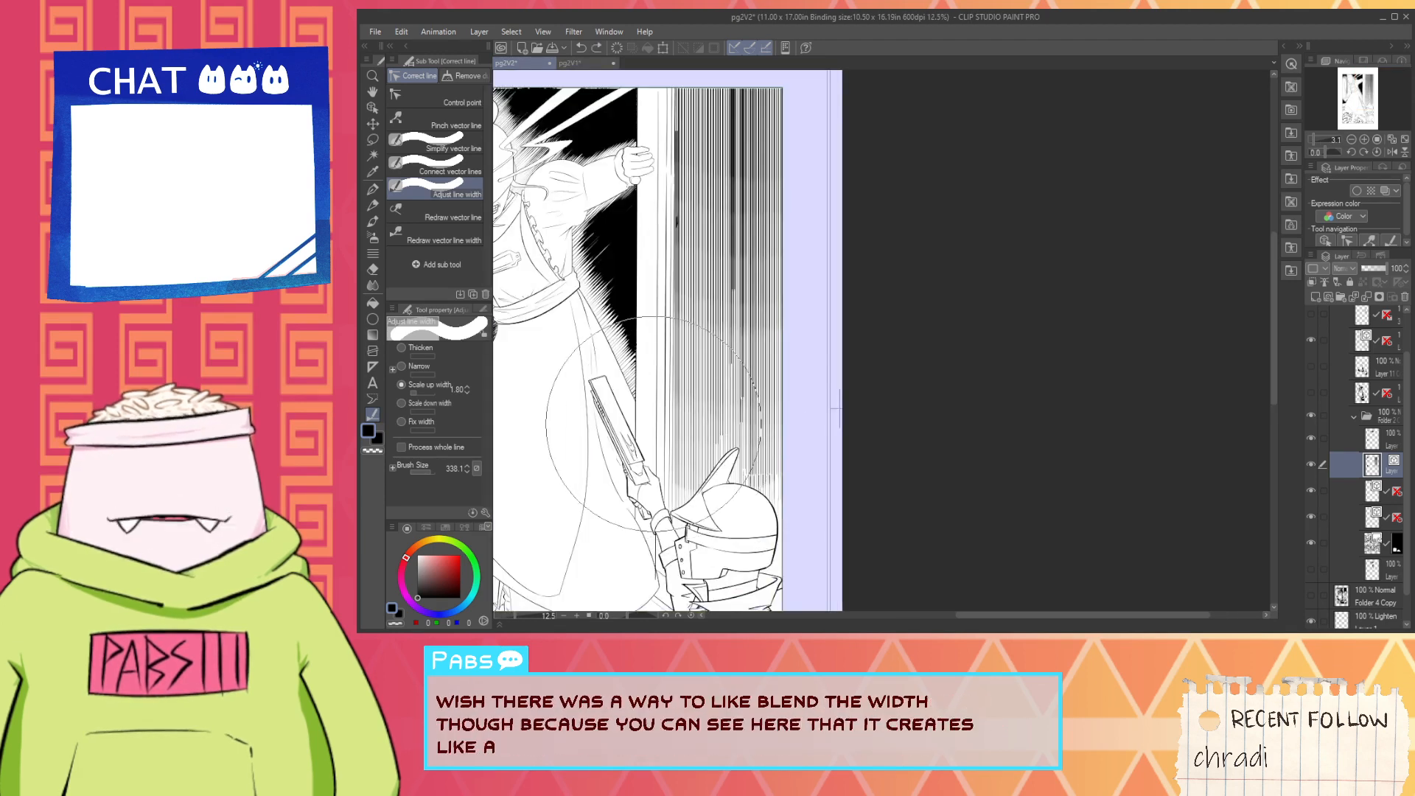
pyautogui.hotkey('ctrl', 'z')
pyautogui.hotkey('ctrl', 'z')
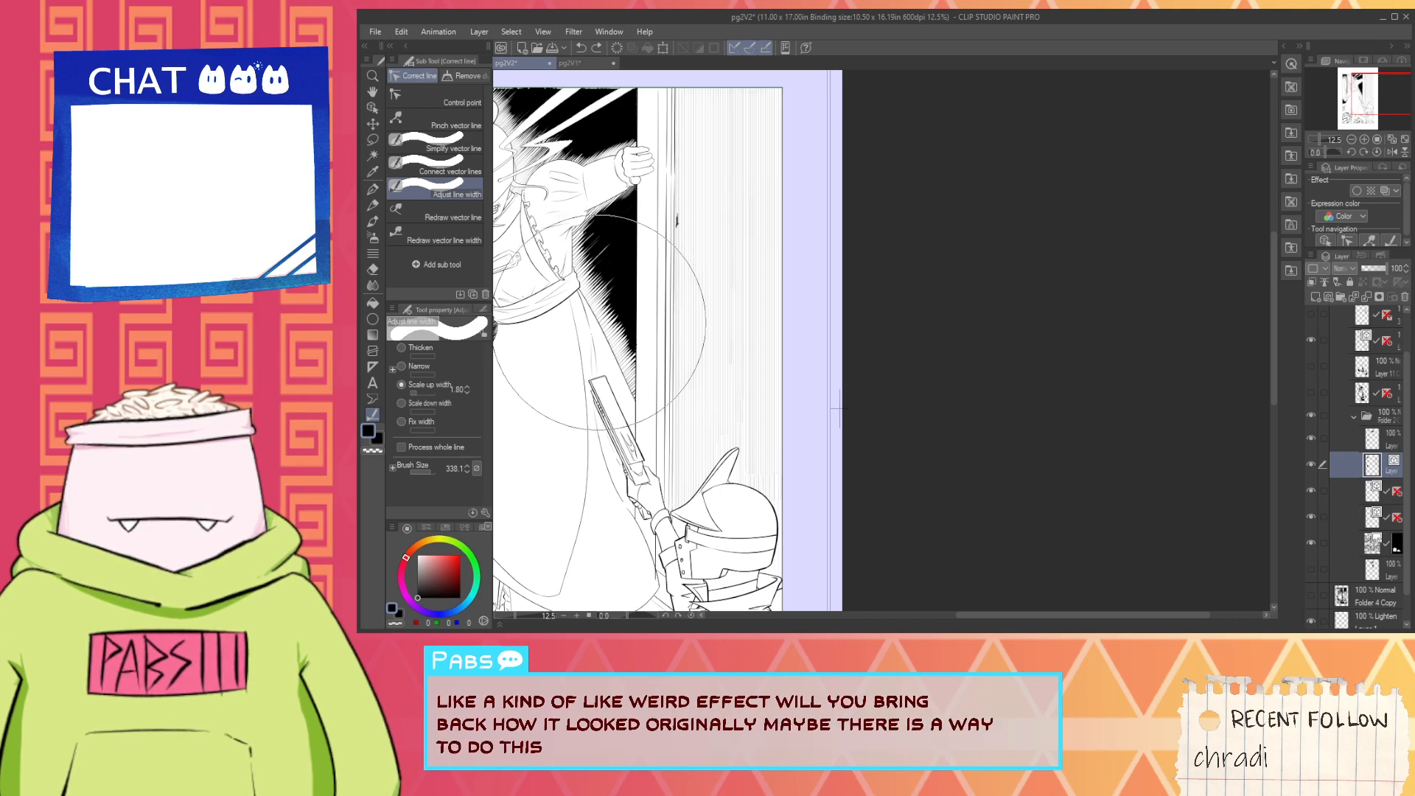
pyautogui.hotkey('ctrl', 'z')
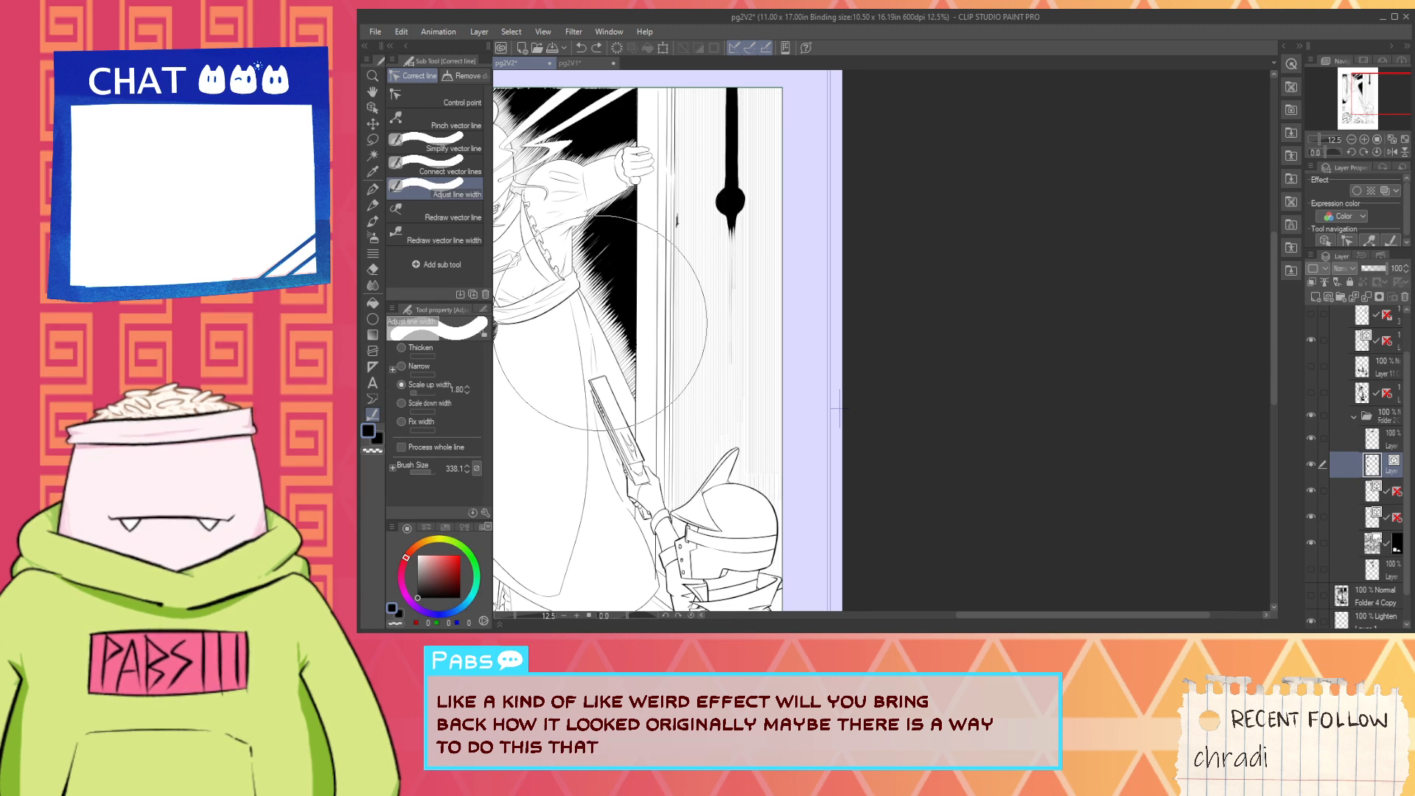
pyautogui.hotkey('ctrl', 'z')
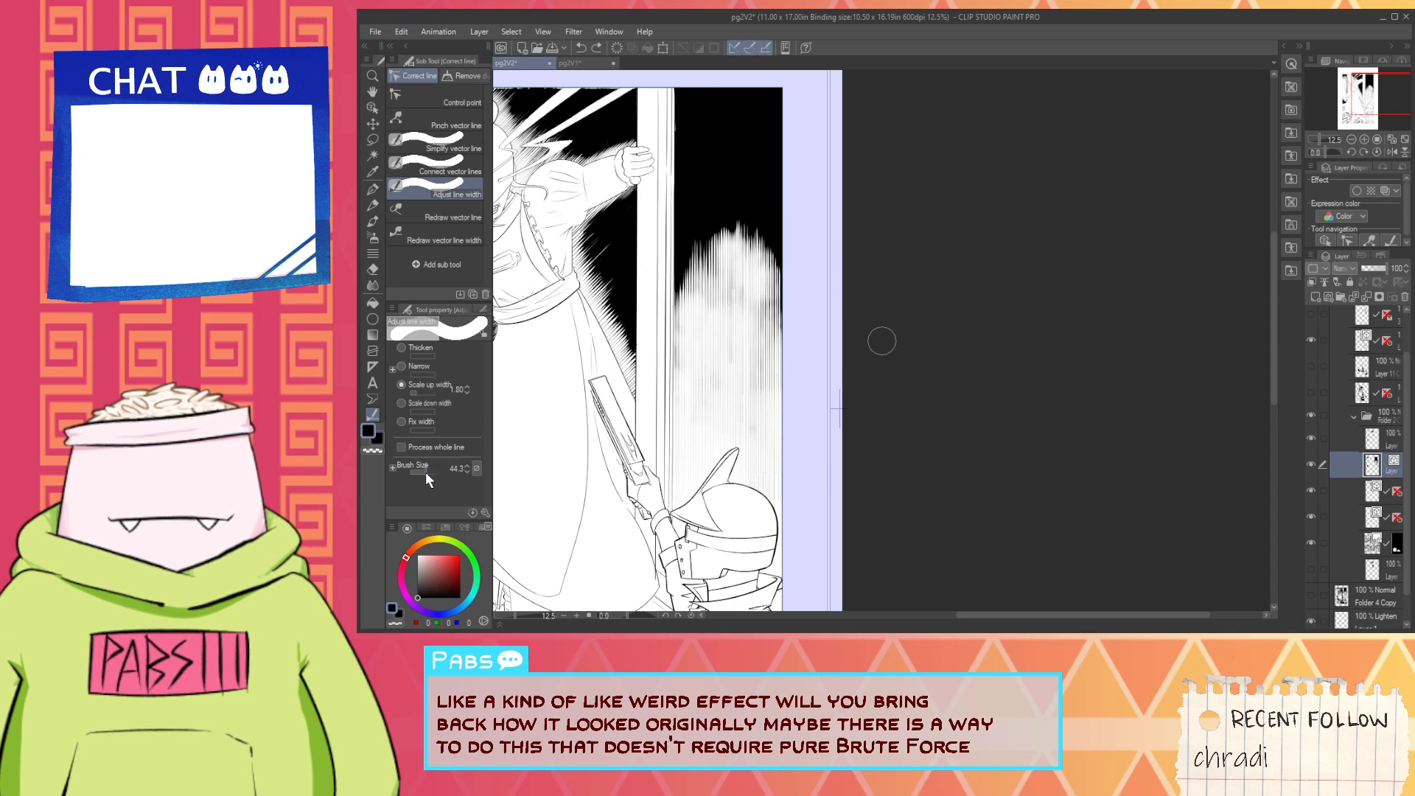
# - Reduce the brush size to 26.7 and extend black streaks down through the pale hatching with vertical Scale up width strokes at 1.80
pyautogui.moveTo(709, 216)
pyautogui.mouseDown()
pyautogui.moveTo(693, 347)
pyautogui.moveTo(709, 432)
pyautogui.mouseUp()
pyautogui.moveTo(752, 229)
pyautogui.mouseDown()
pyautogui.moveTo(747, 420)
pyautogui.moveTo(715, 399)
pyautogui.moveTo(715, 413)
pyautogui.mouseUp()
pyautogui.moveTo(748, 238); pyautogui.dragTo(750, 452)
pyautogui.moveTo(772, 279); pyautogui.dragTo(773, 515)
pyautogui.moveTo(783, 307); pyautogui.dragTo(782, 342)
pyautogui.moveTo(770, 245); pyautogui.dragTo(771, 459)
pyautogui.moveTo(757, 241); pyautogui.dragTo(752, 462)
pyautogui.moveTo(738, 267)
pyautogui.mouseDown()
pyautogui.moveTo(724, 385)
pyautogui.moveTo(685, 377)
pyautogui.moveTo(695, 443)
pyautogui.mouseUp()
pyautogui.moveTo(679, 315)
pyautogui.mouseDown()
pyautogui.moveTo(676, 460)
pyautogui.moveTo(701, 464)
pyautogui.mouseUp()
pyautogui.moveTo(692, 309); pyautogui.dragTo(687, 467)
pyautogui.moveTo(745, 361); pyautogui.dragTo(744, 461)
pyautogui.moveTo(782, 372); pyautogui.dragTo(782, 485)
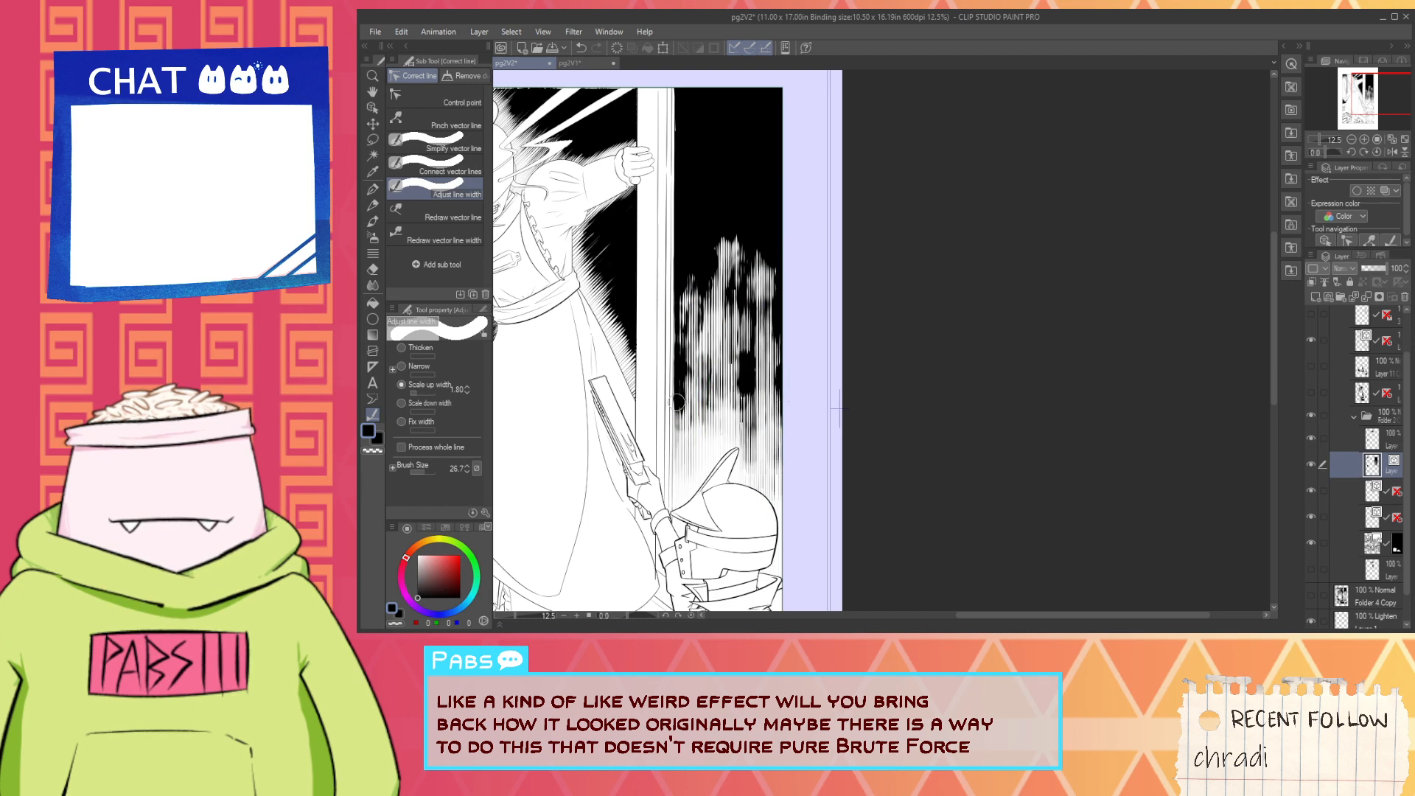
pyautogui.moveTo(677, 384); pyautogui.dragTo(679, 479)
pyautogui.moveTo(697, 372); pyautogui.dragTo(698, 485)
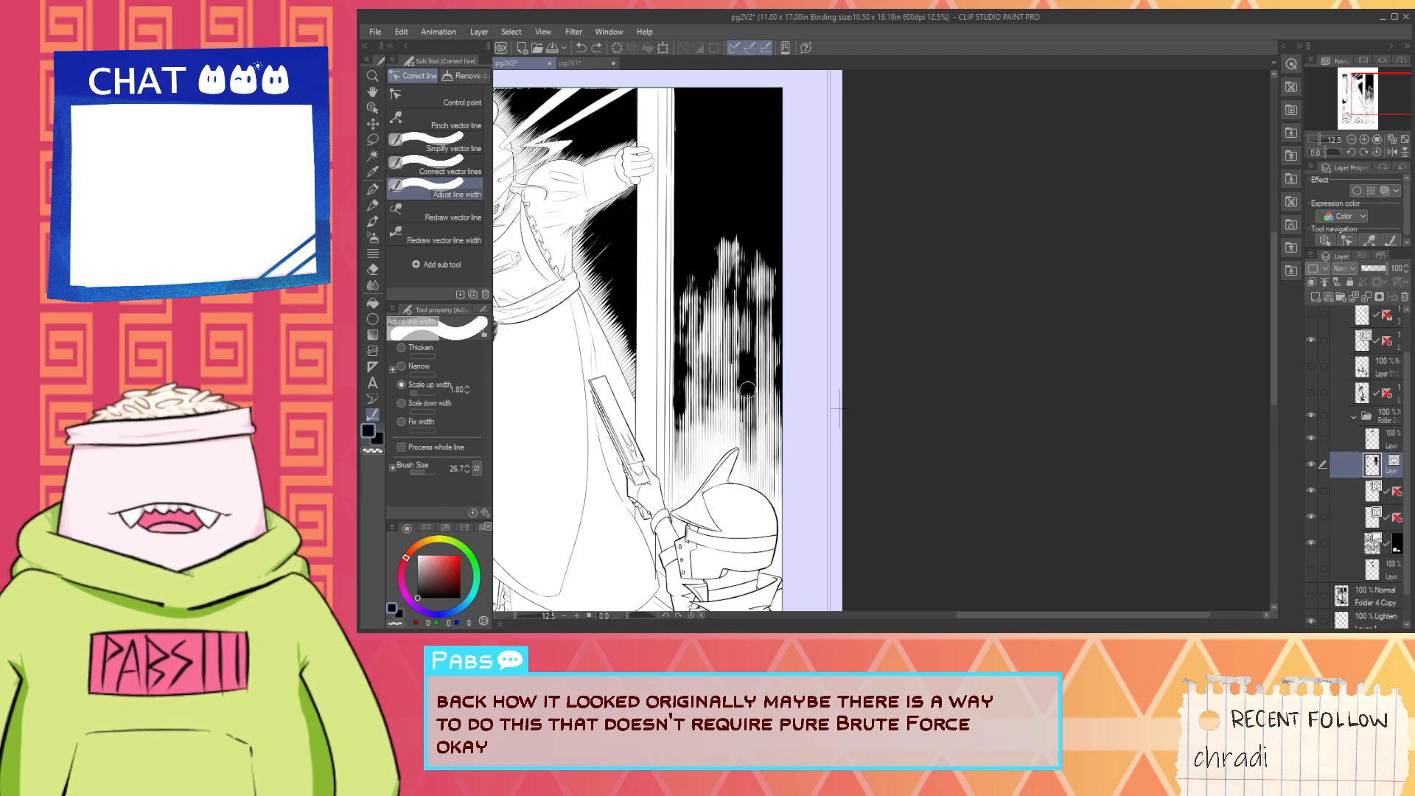
# - Undo all the black streak strokes in the hatching beside the door frame, redoing the one undo too many
pyautogui.hotkey('ctrl', 'z')
pyautogui.scroll(2, 729, 418)
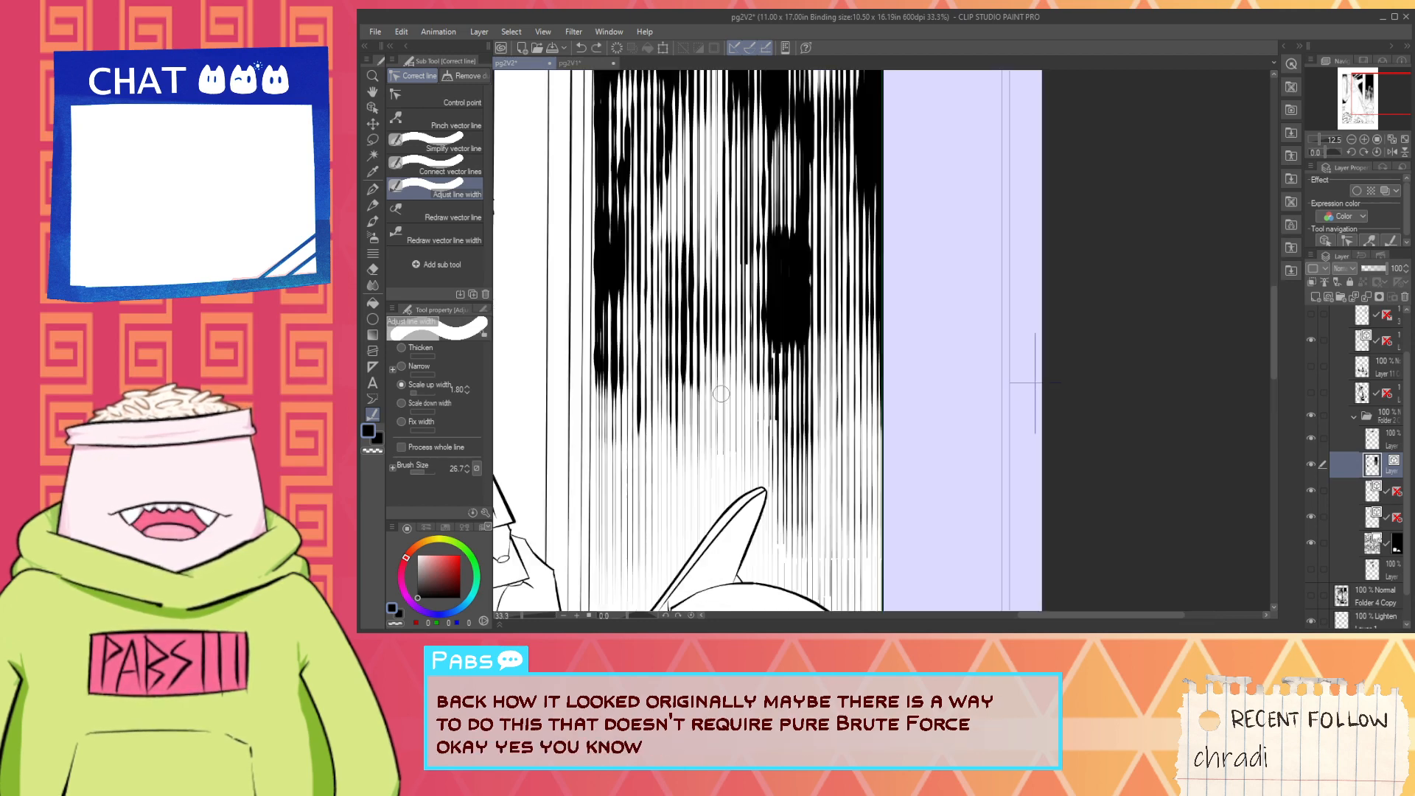
pyautogui.scroll(-4, 720, 389)
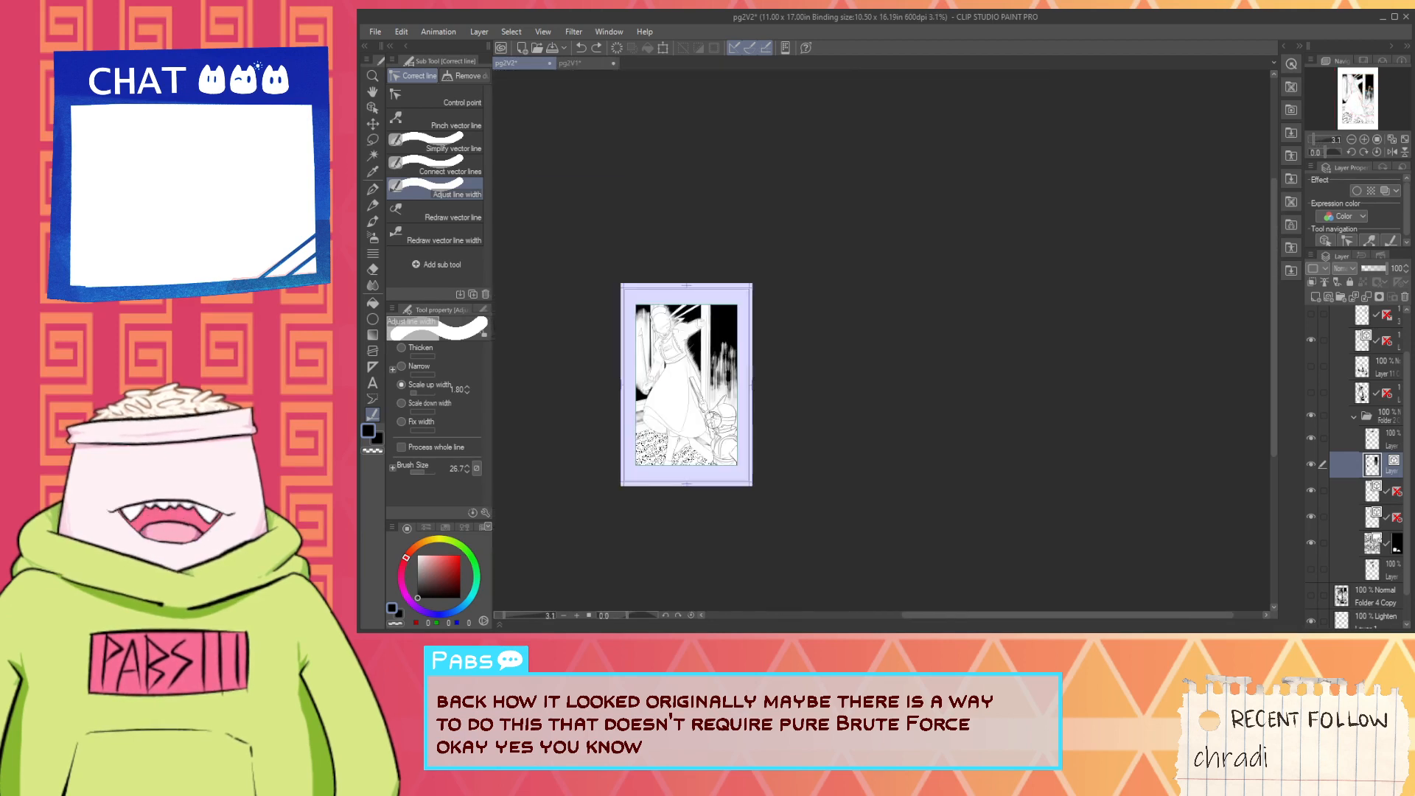
pyautogui.scroll(4, 725, 335)
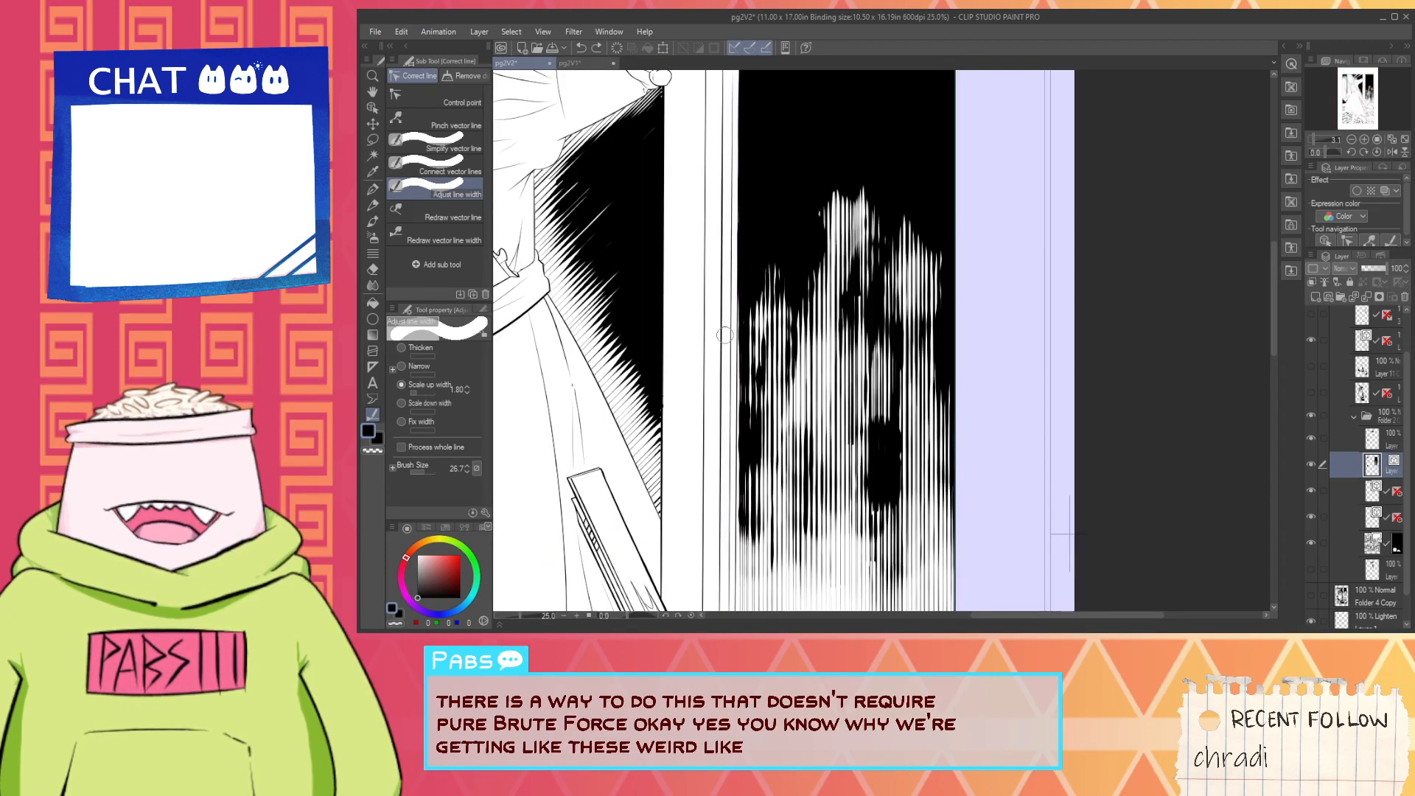
pyautogui.hotkey('ctrl', 'z')
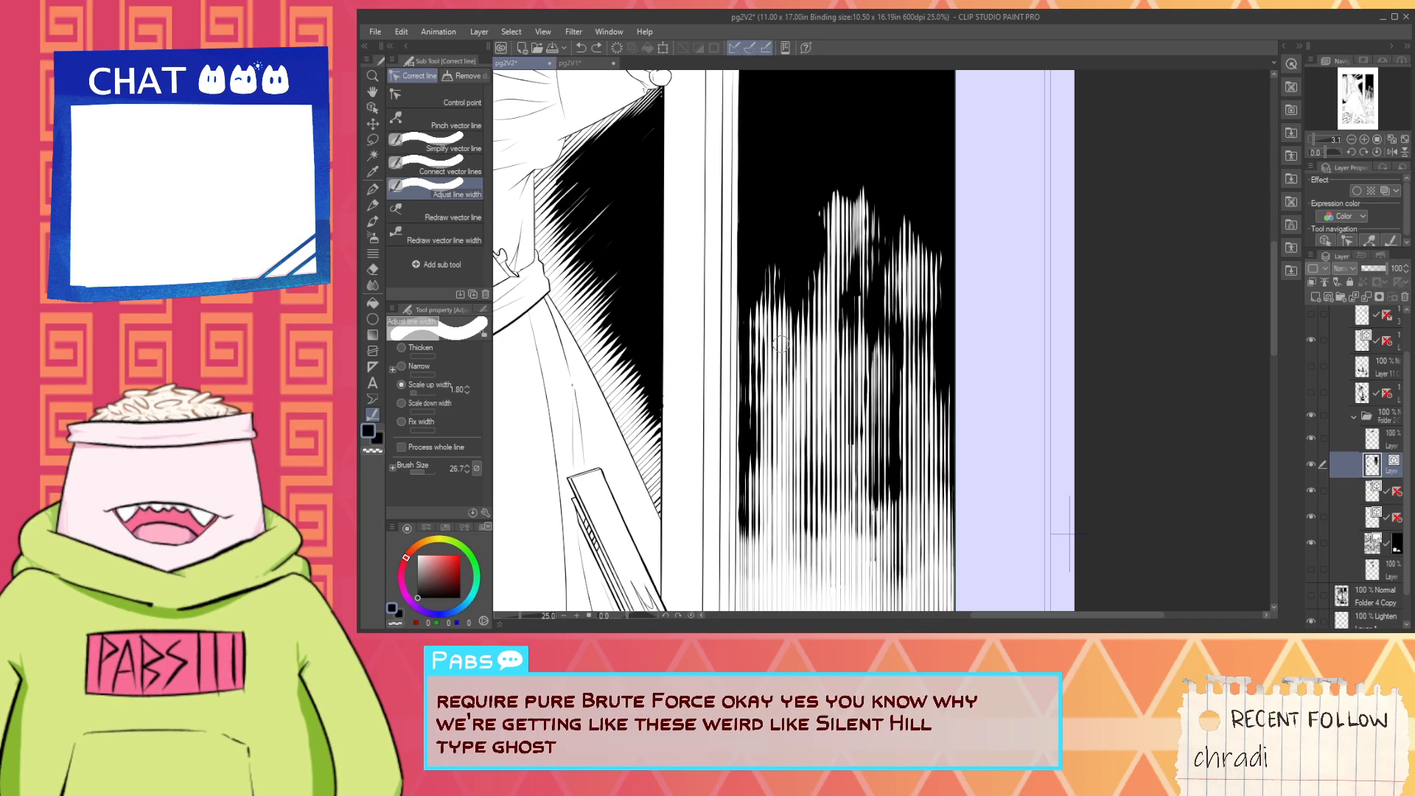
pyautogui.hotkey('ctrl', 'z')
pyautogui.hotkey('ctrl', 'z')
pyautogui.hotkey('ctrl', 'z')
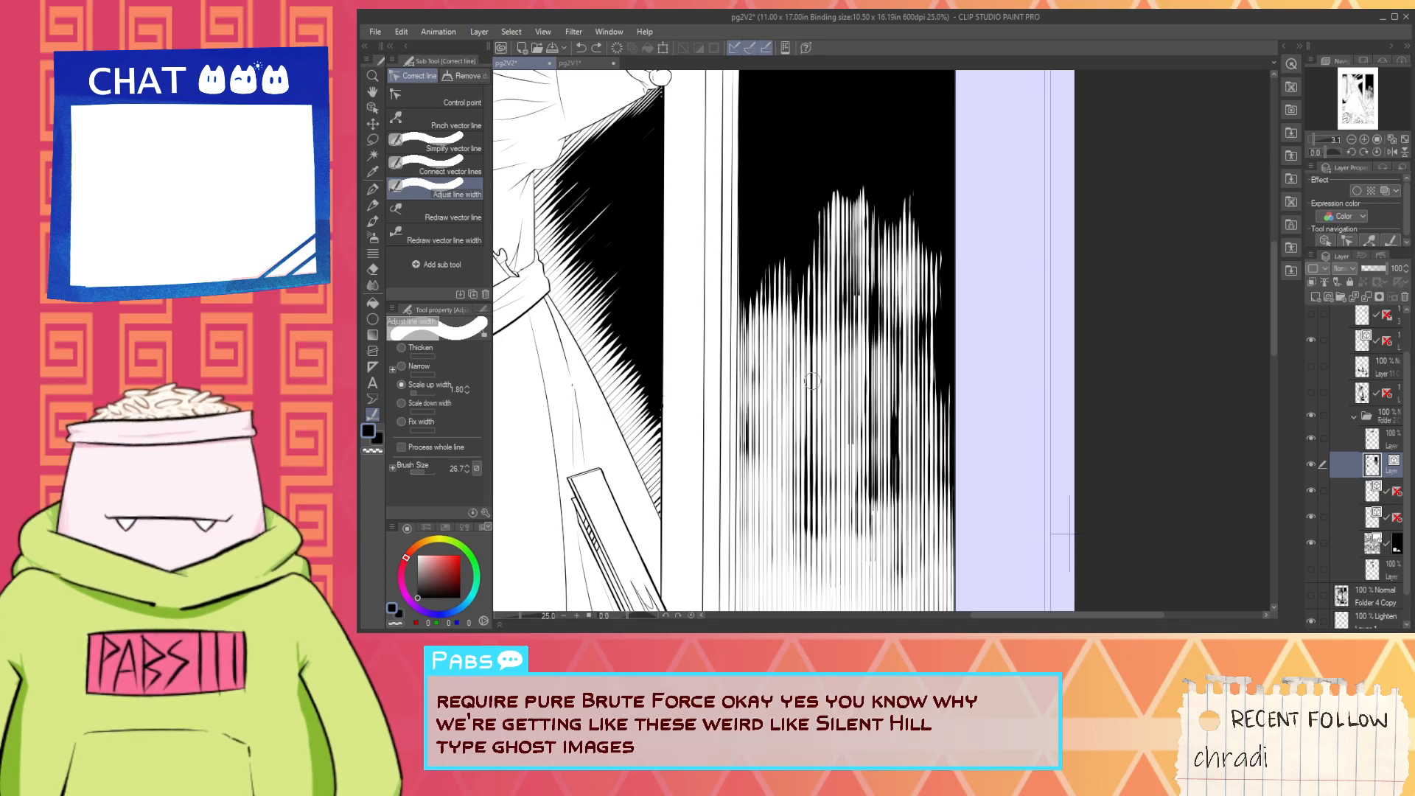
pyautogui.hotkey('ctrl', 'z')
pyautogui.hotkey('ctrl', 'z')
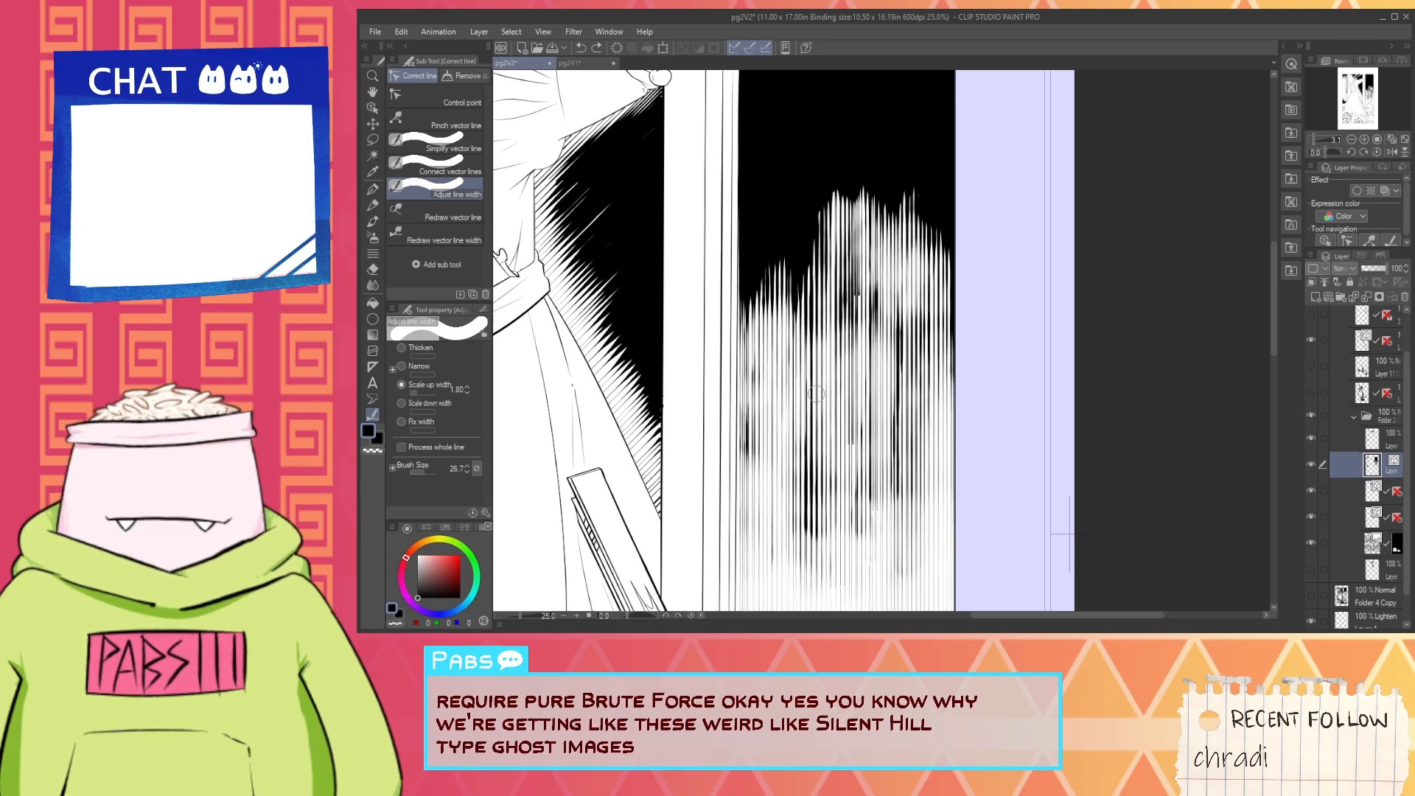
pyautogui.hotkey('ctrl', 'z')
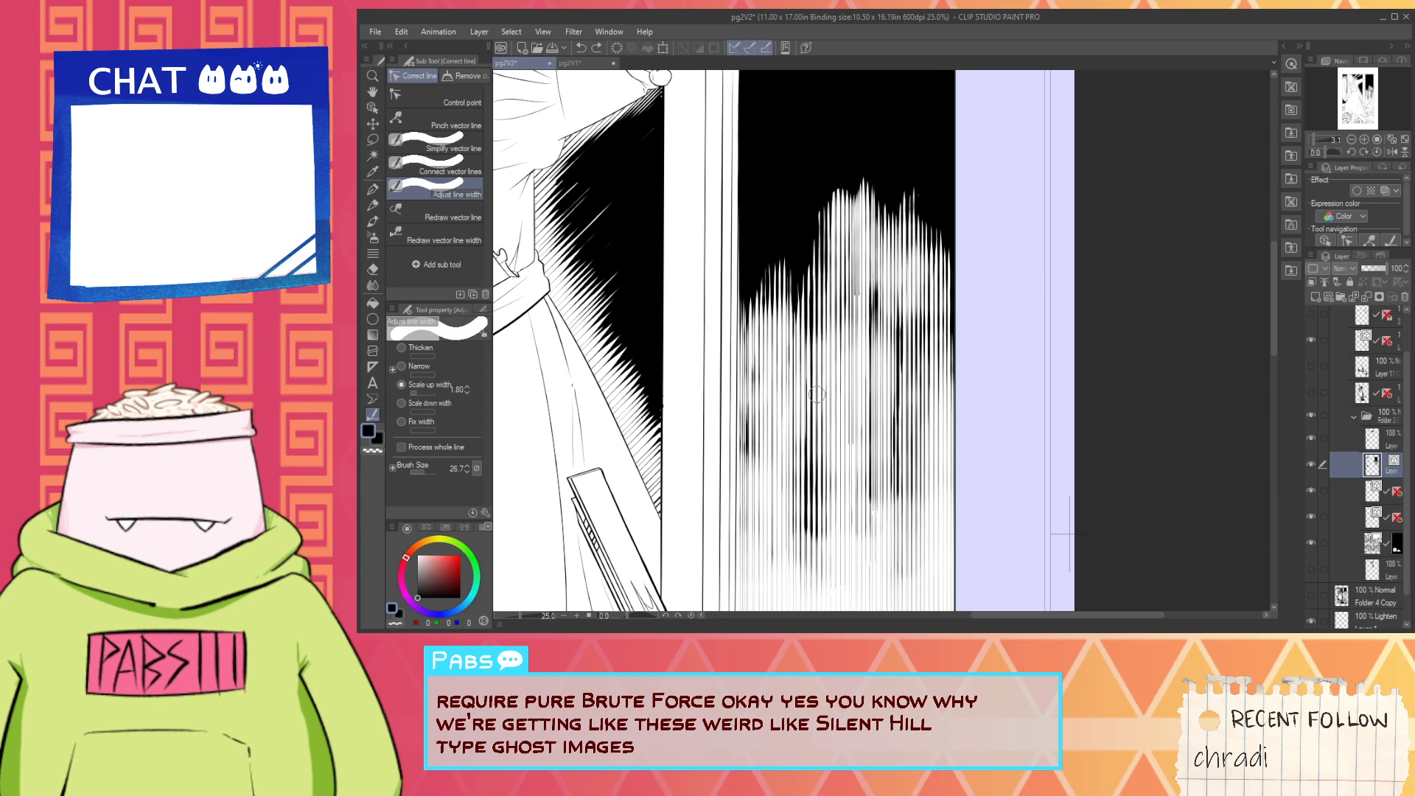
pyautogui.hotkey('ctrl', 'z')
pyautogui.hotkey('ctrl', '0')
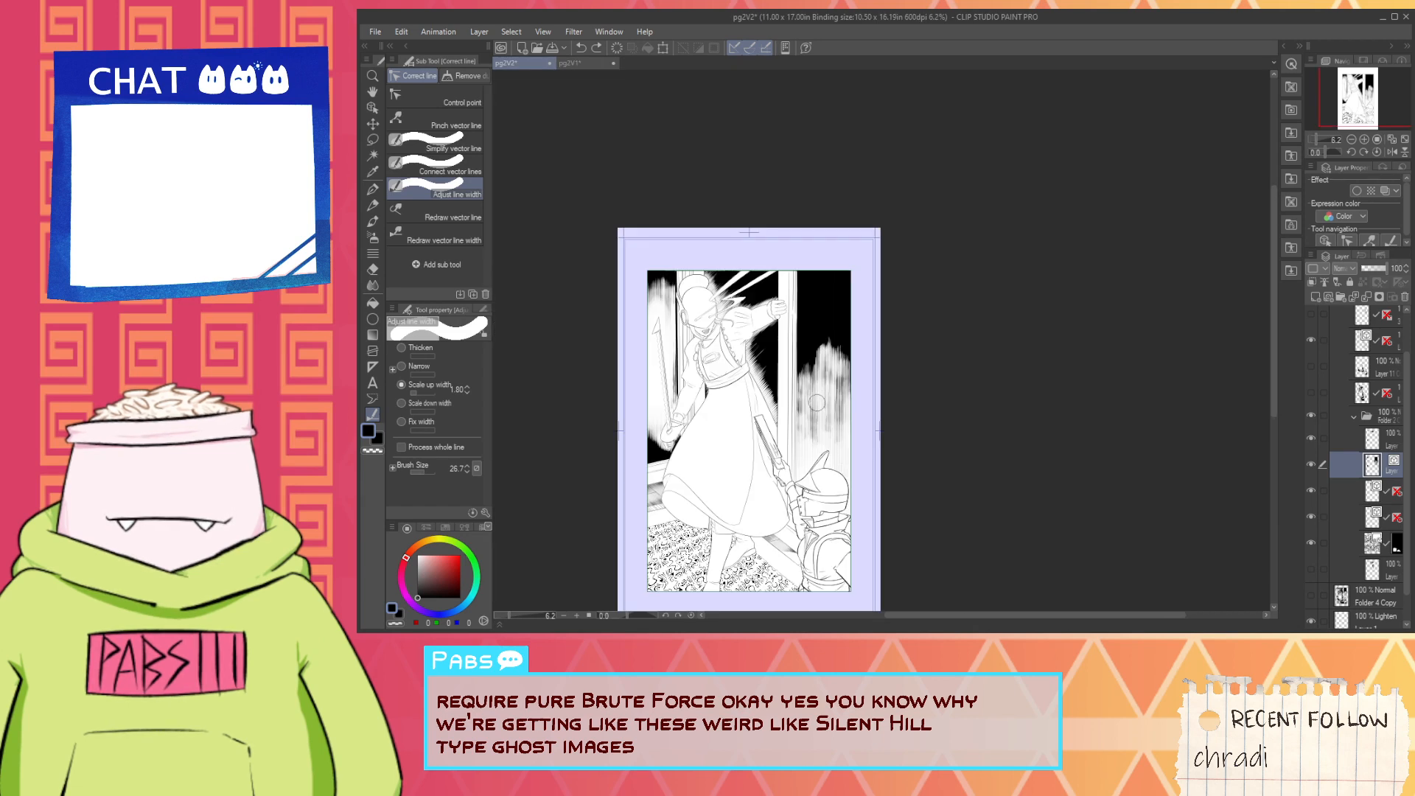
pyautogui.hotkey('ctrl', 'z')
pyautogui.scroll(1, 816, 403)
pyautogui.hotkey('ctrl', 'z')
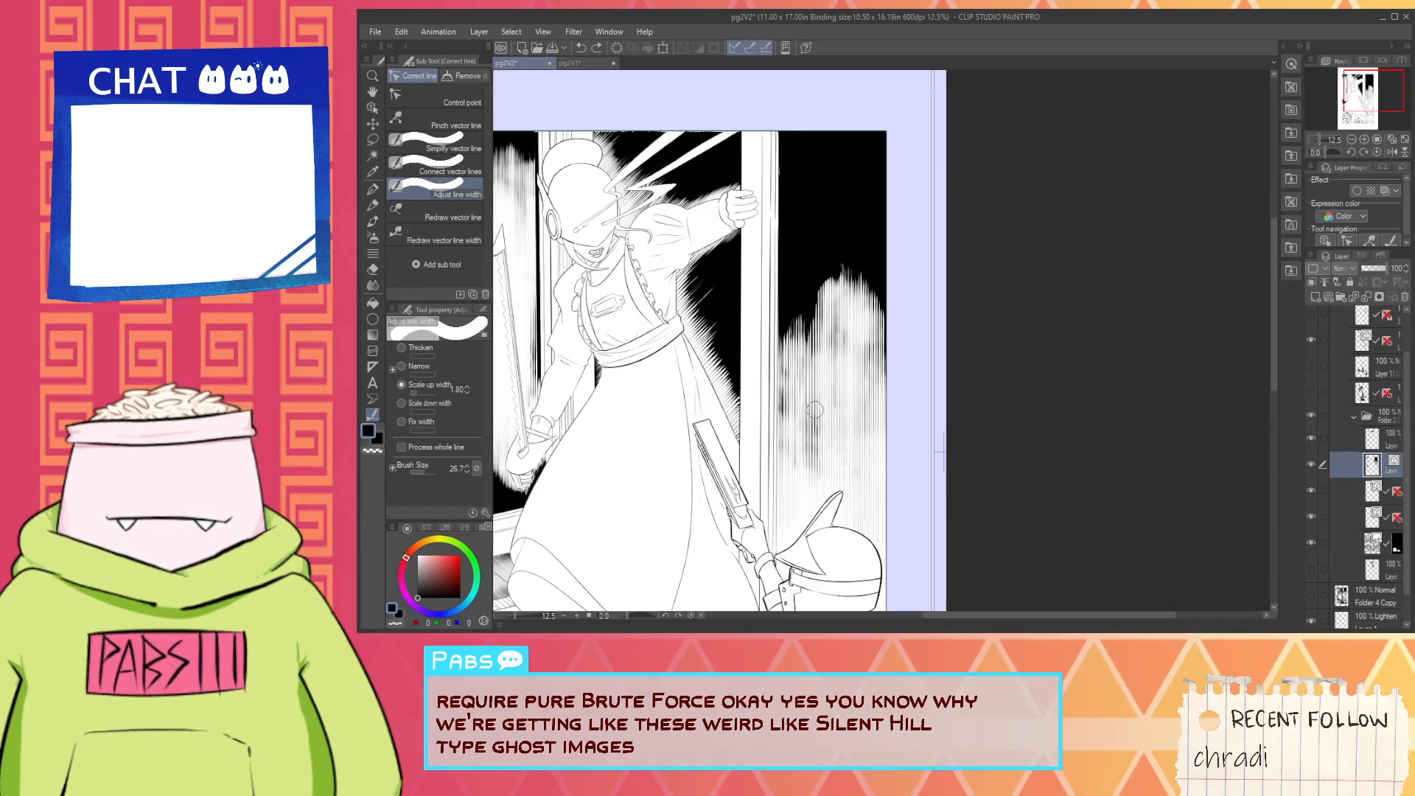
pyautogui.hotkey('ctrl', 'z')
pyautogui.hotkey('ctrl', 'z')
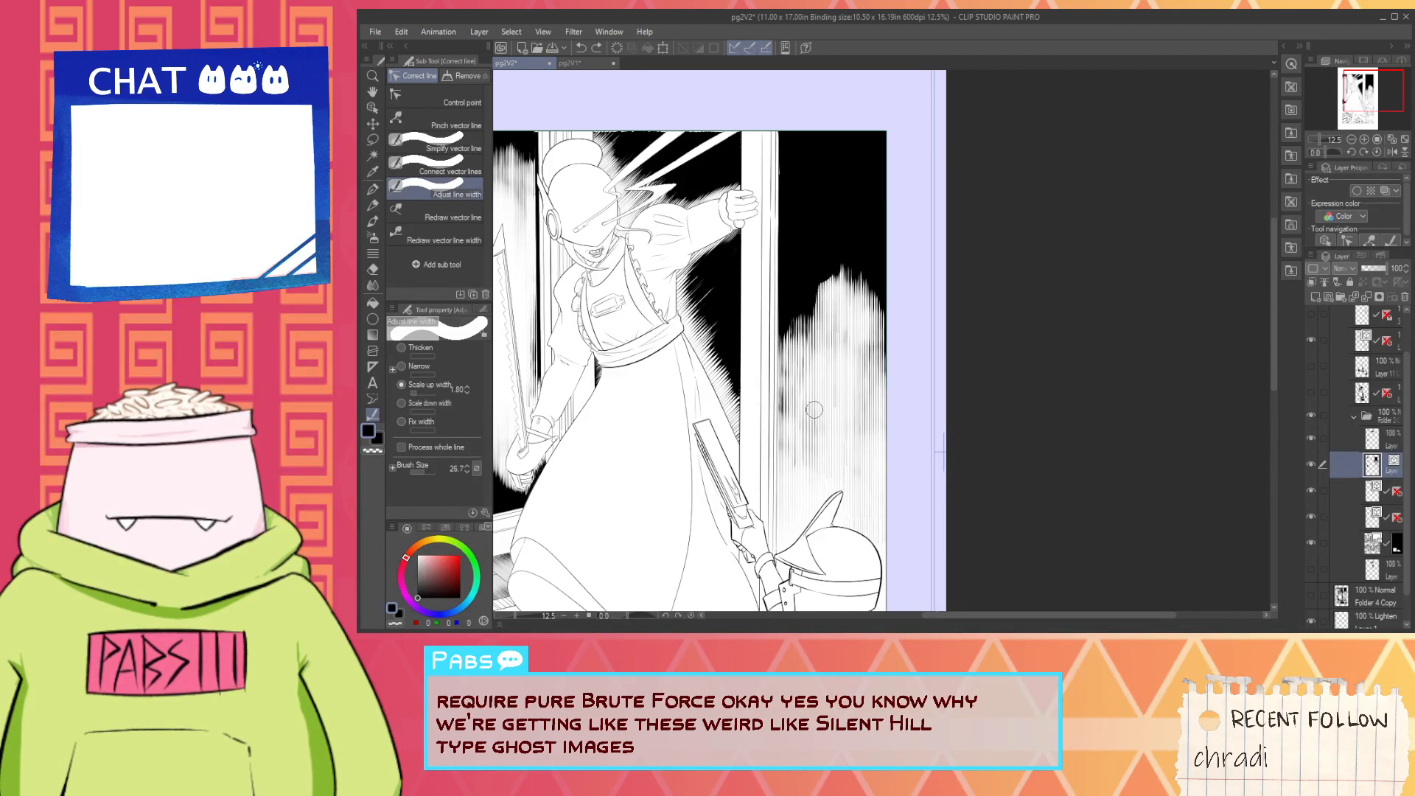
pyautogui.hotkey('ctrl', 'z')
pyautogui.hotkey('ctrl', 'z')
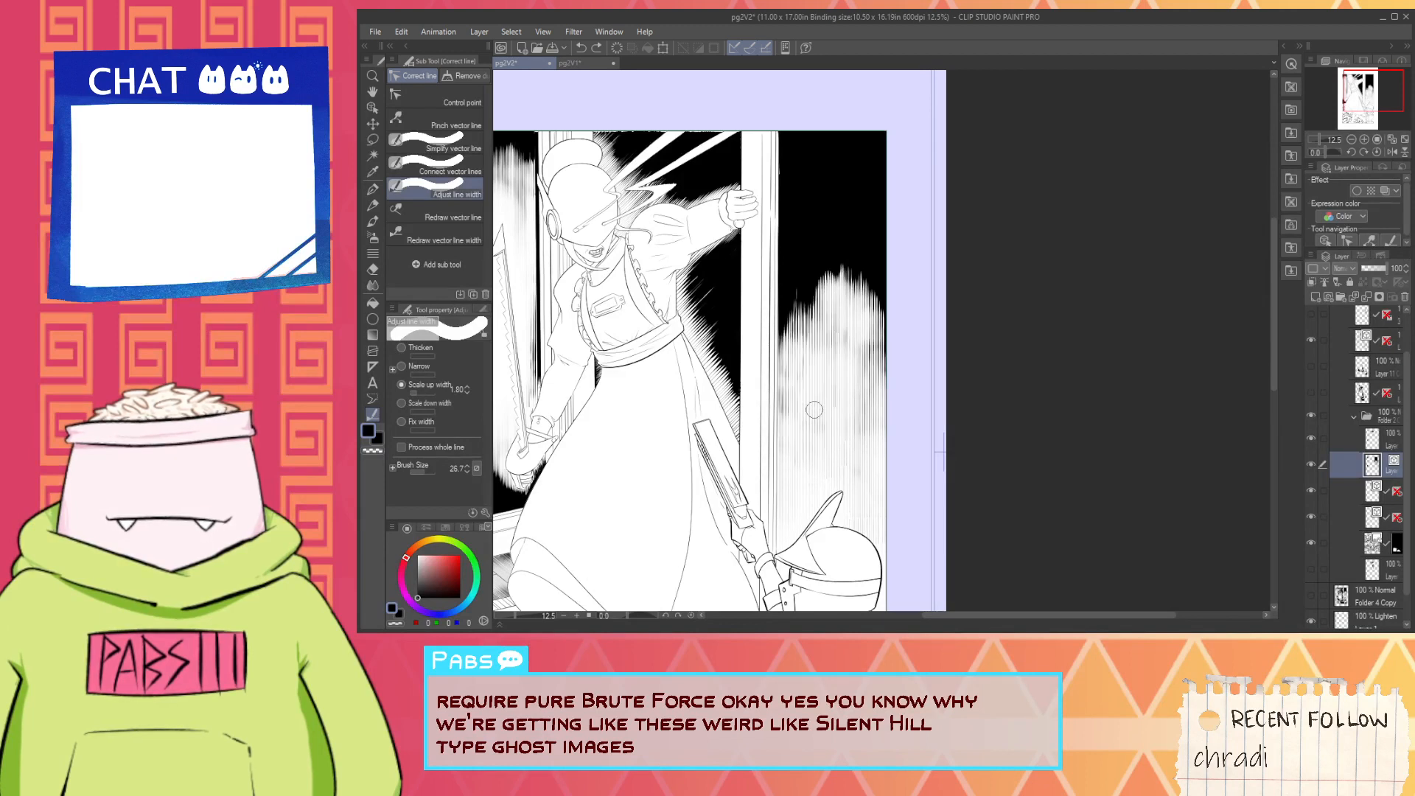
pyautogui.hotkey('ctrl', 'z')
pyautogui.hotkey('ctrl', 'z')
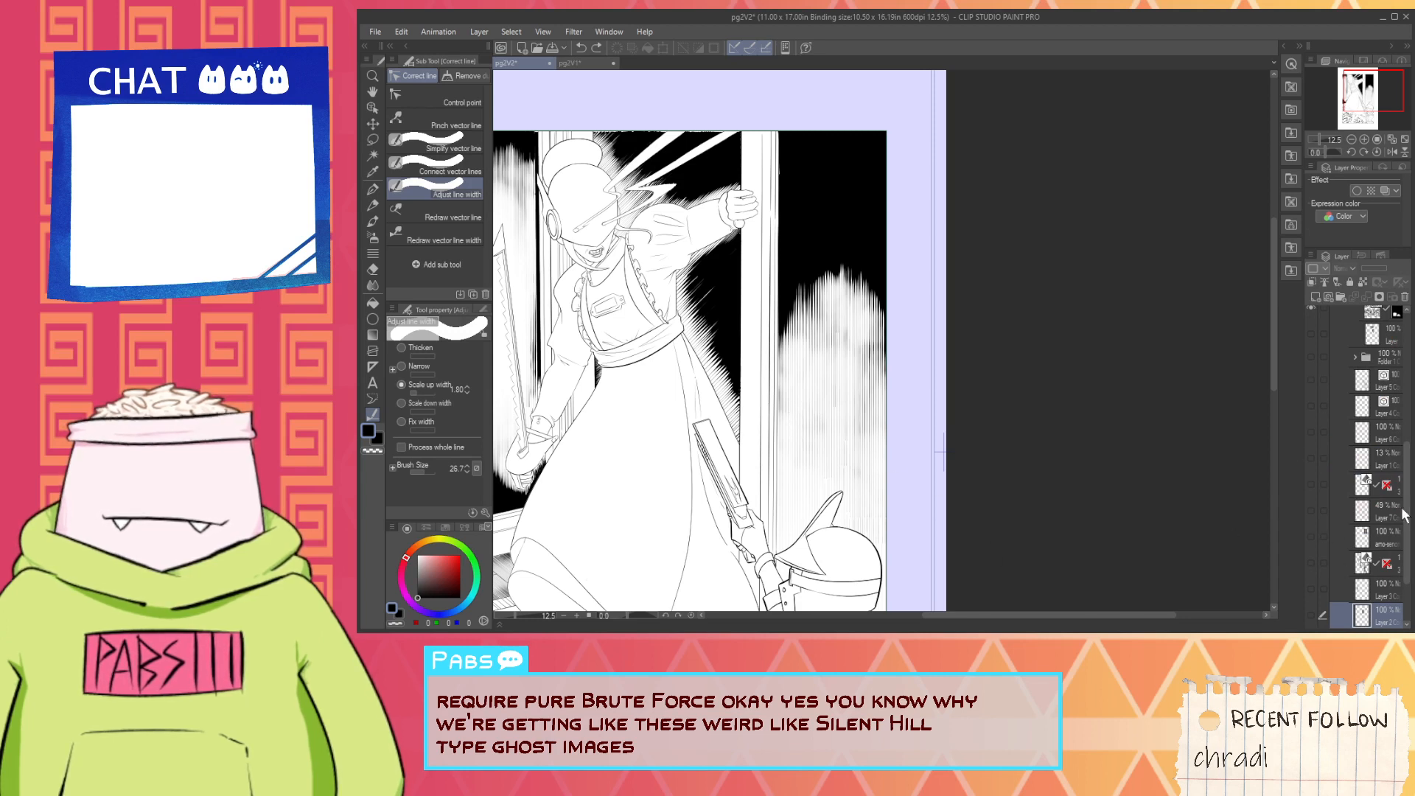
pyautogui.hotkey('ctrl', 'y')
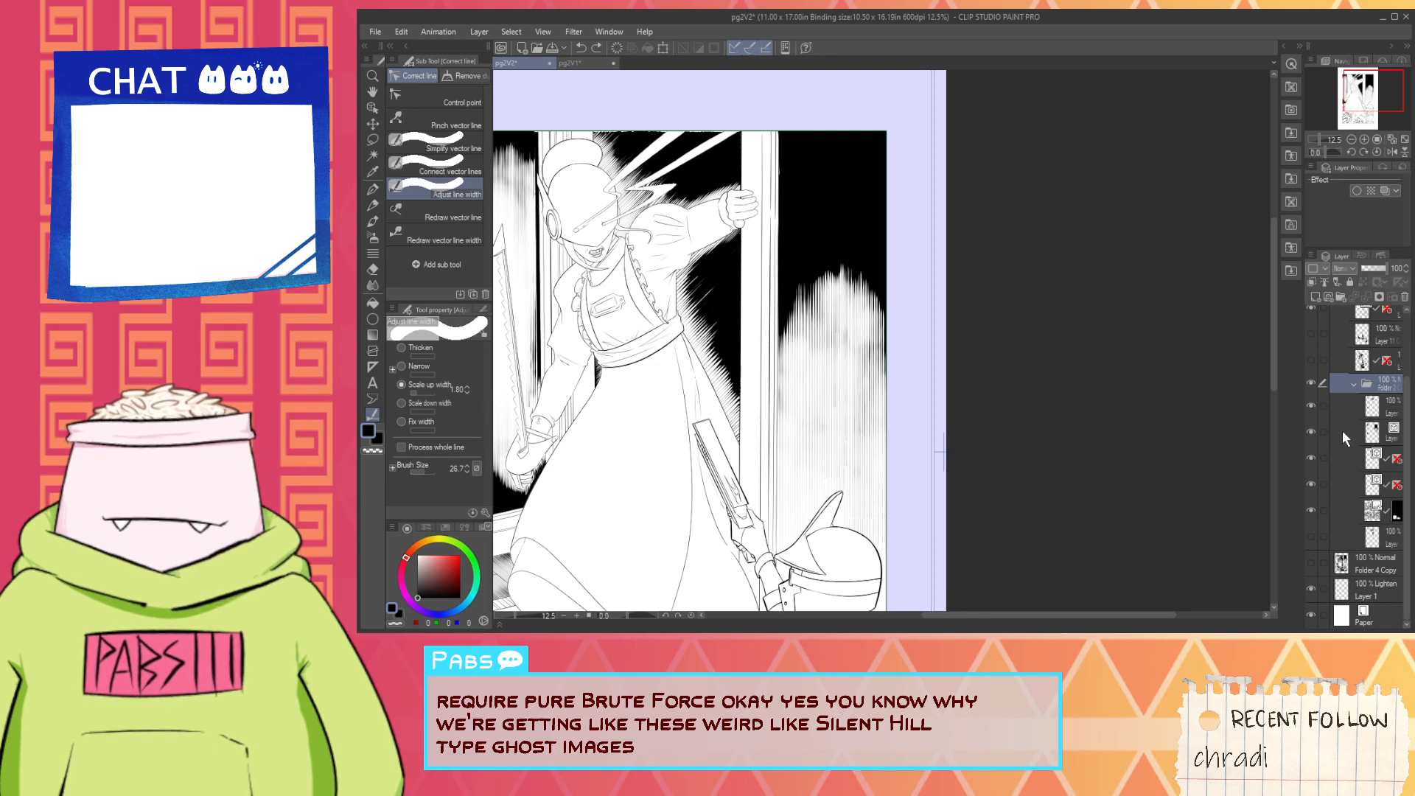
# - Reselect the vertical hatching's vector layer in the nested folder, check it by toggling visibility, and set the Scale up width amount to 1.20
pyautogui.click(1341, 432)
pyautogui.click(1311, 431)
pyautogui.click(1310, 432)
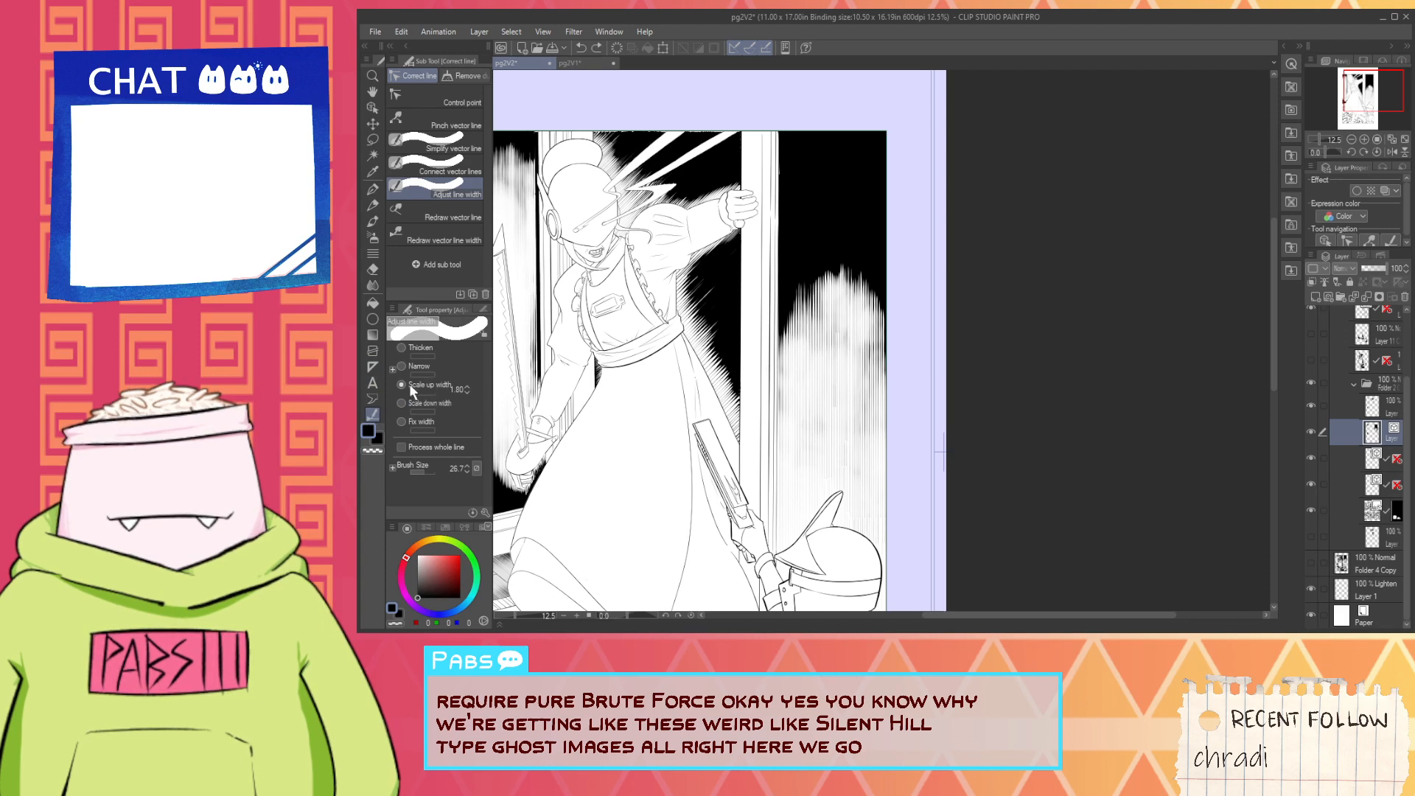
pyautogui.click(467, 394)
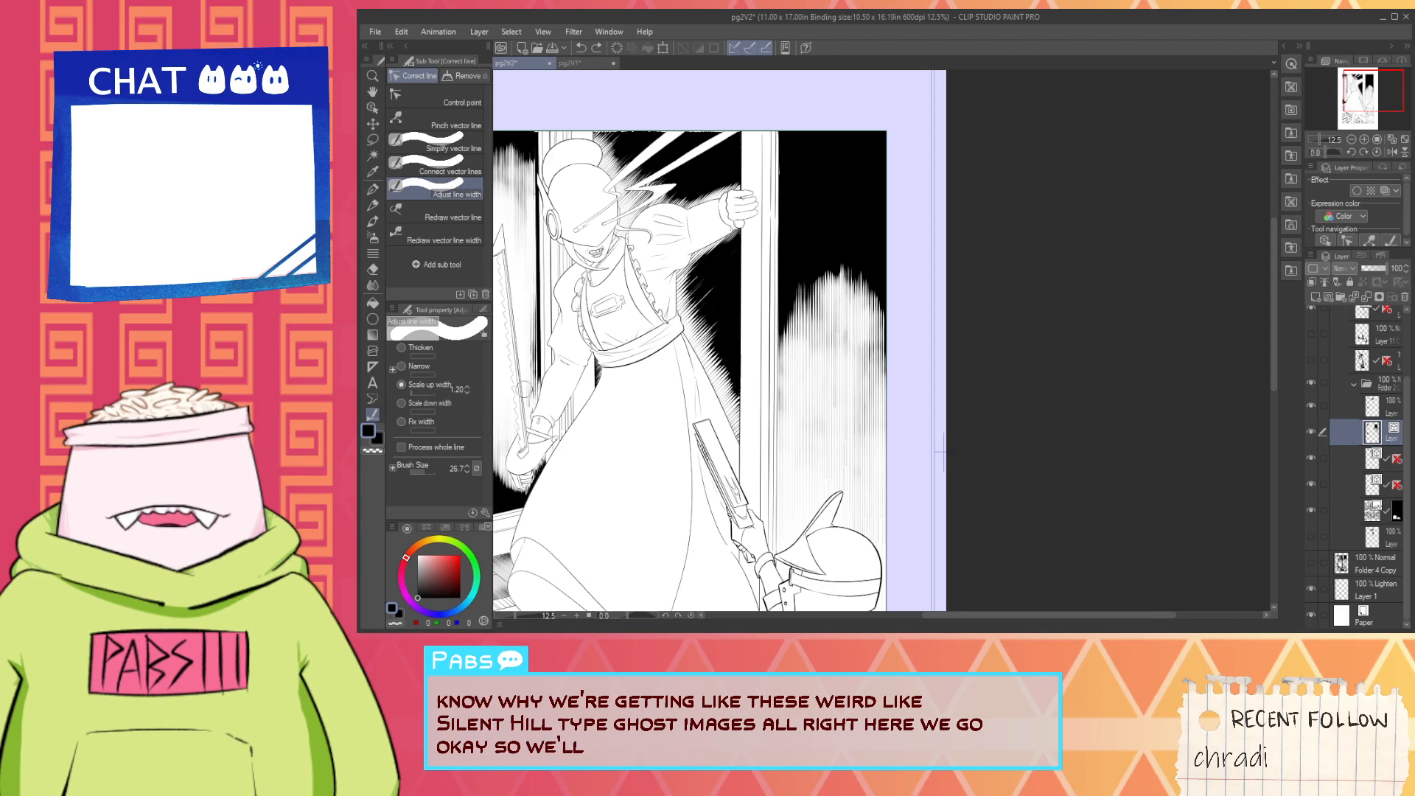
# - Darken the upper part of the vertical hatching above the helmeted figure with small Scale up width strokes at 1.20
pyautogui.moveTo(764, 346); pyautogui.dragTo(916, 286)
pyautogui.moveTo(824, 318); pyautogui.dragTo(875, 282)
pyautogui.moveTo(819, 304); pyautogui.dragTo(851, 286)
pyautogui.moveTo(830, 321); pyautogui.dragTo(895, 301)
pyautogui.moveTo(852, 330)
pyautogui.mouseDown()
pyautogui.moveTo(894, 302)
pyautogui.moveTo(866, 336)
pyautogui.mouseUp()
pyautogui.moveTo(783, 377); pyautogui.dragTo(826, 356)
pyautogui.moveTo(741, 384); pyautogui.dragTo(837, 346)
pyautogui.moveTo(755, 359); pyautogui.dragTo(800, 331)
pyautogui.moveTo(783, 342); pyautogui.dragTo(801, 340)
pyautogui.moveTo(785, 359); pyautogui.dragTo(815, 346)
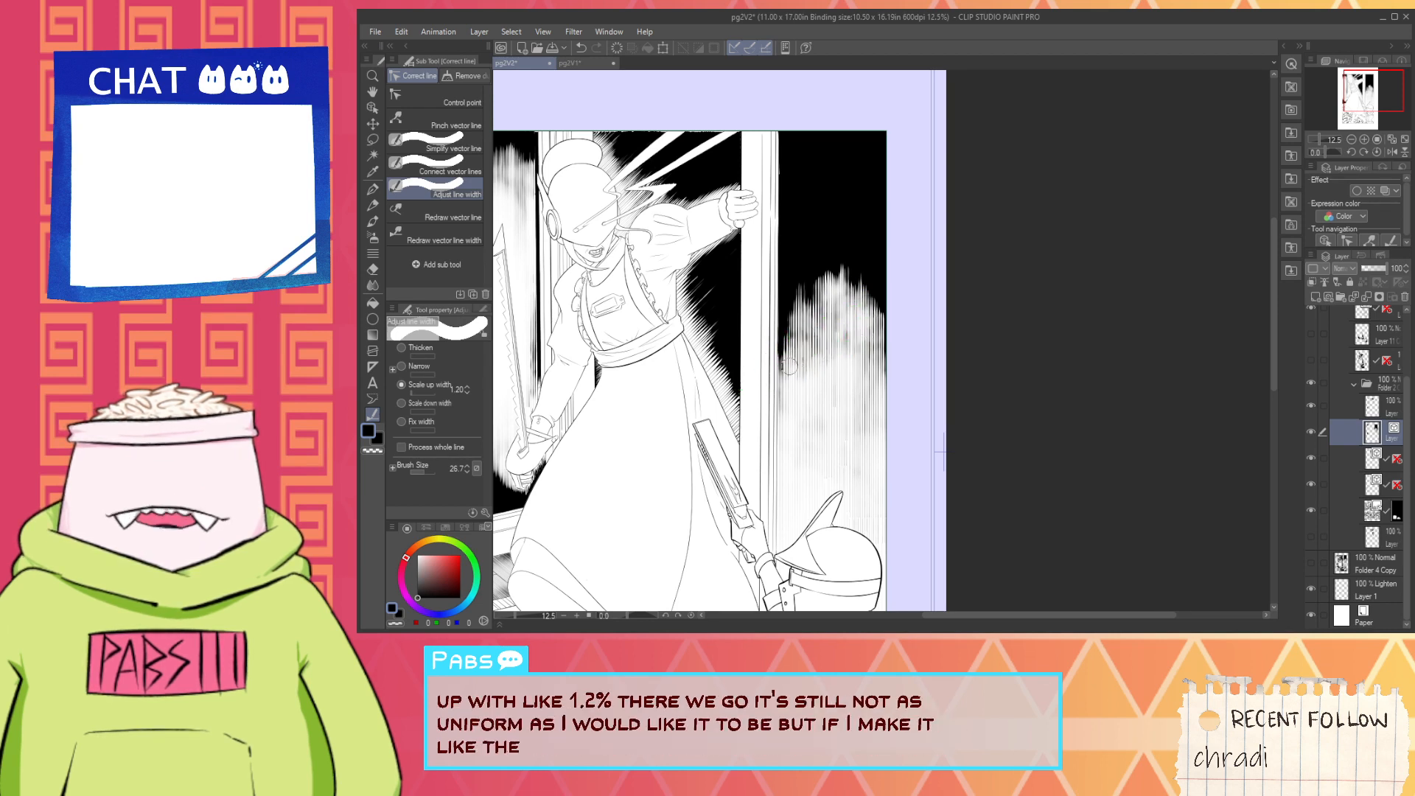
pyautogui.moveTo(831, 297); pyautogui.dragTo(847, 282)
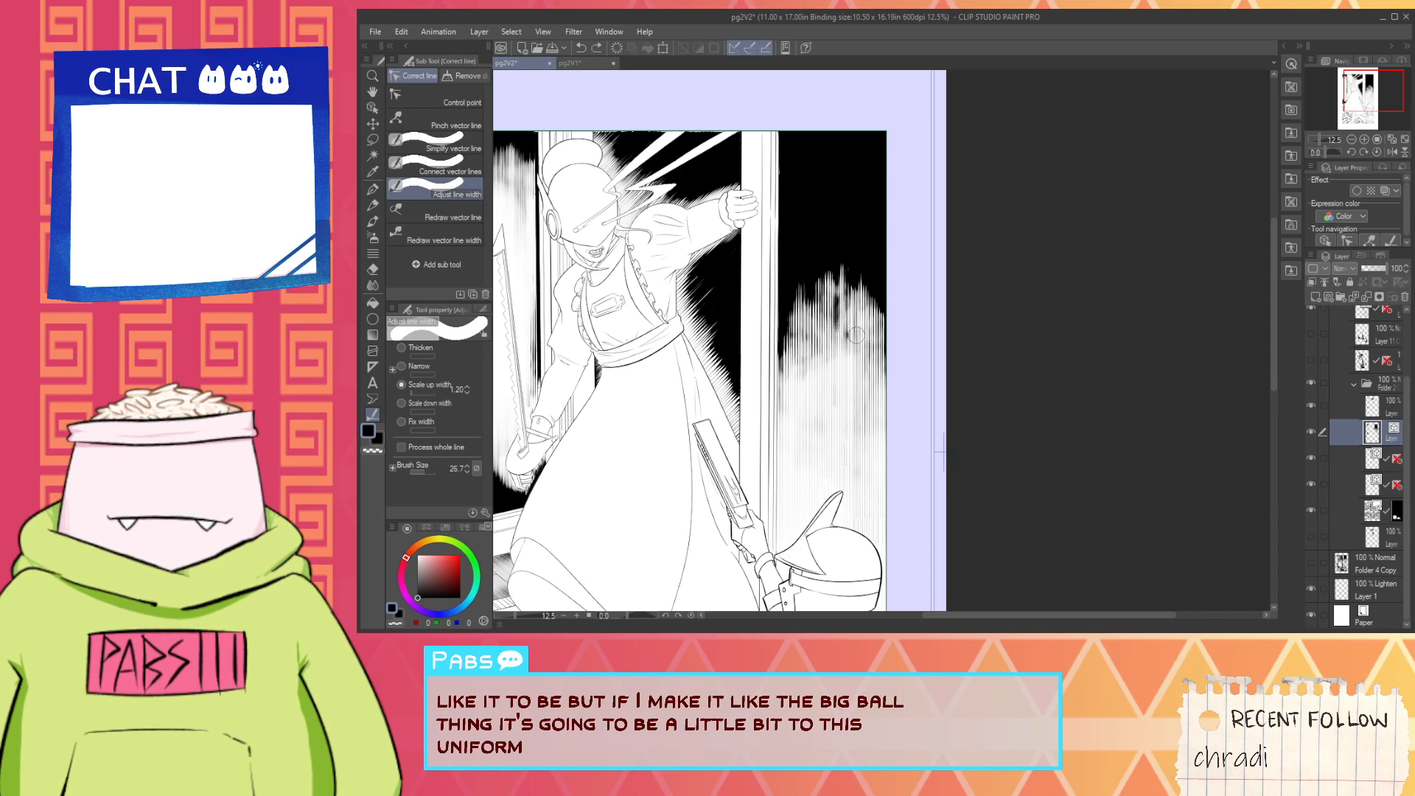
pyautogui.scroll(4, 840, 313)
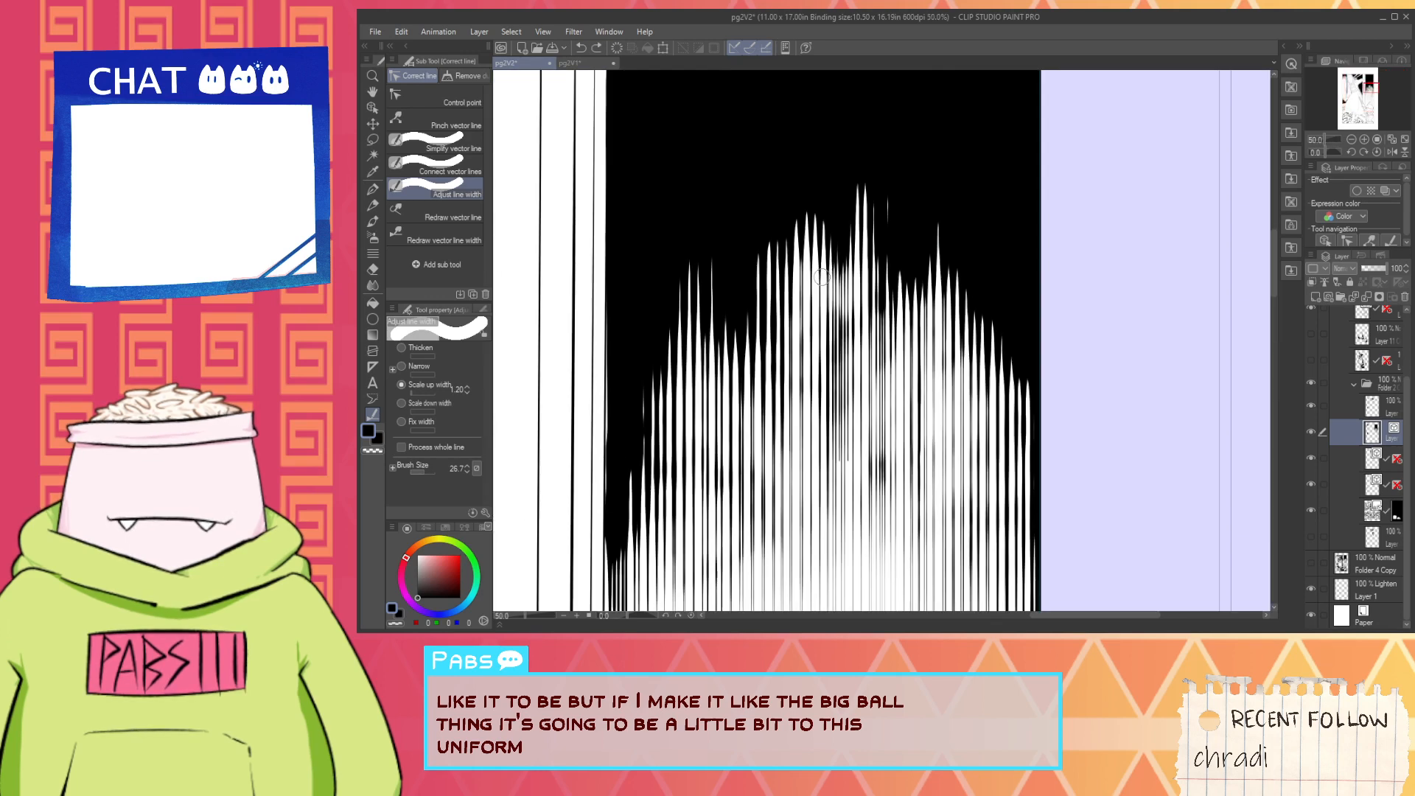
pyautogui.moveTo(822, 277); pyautogui.dragTo(800, 318)
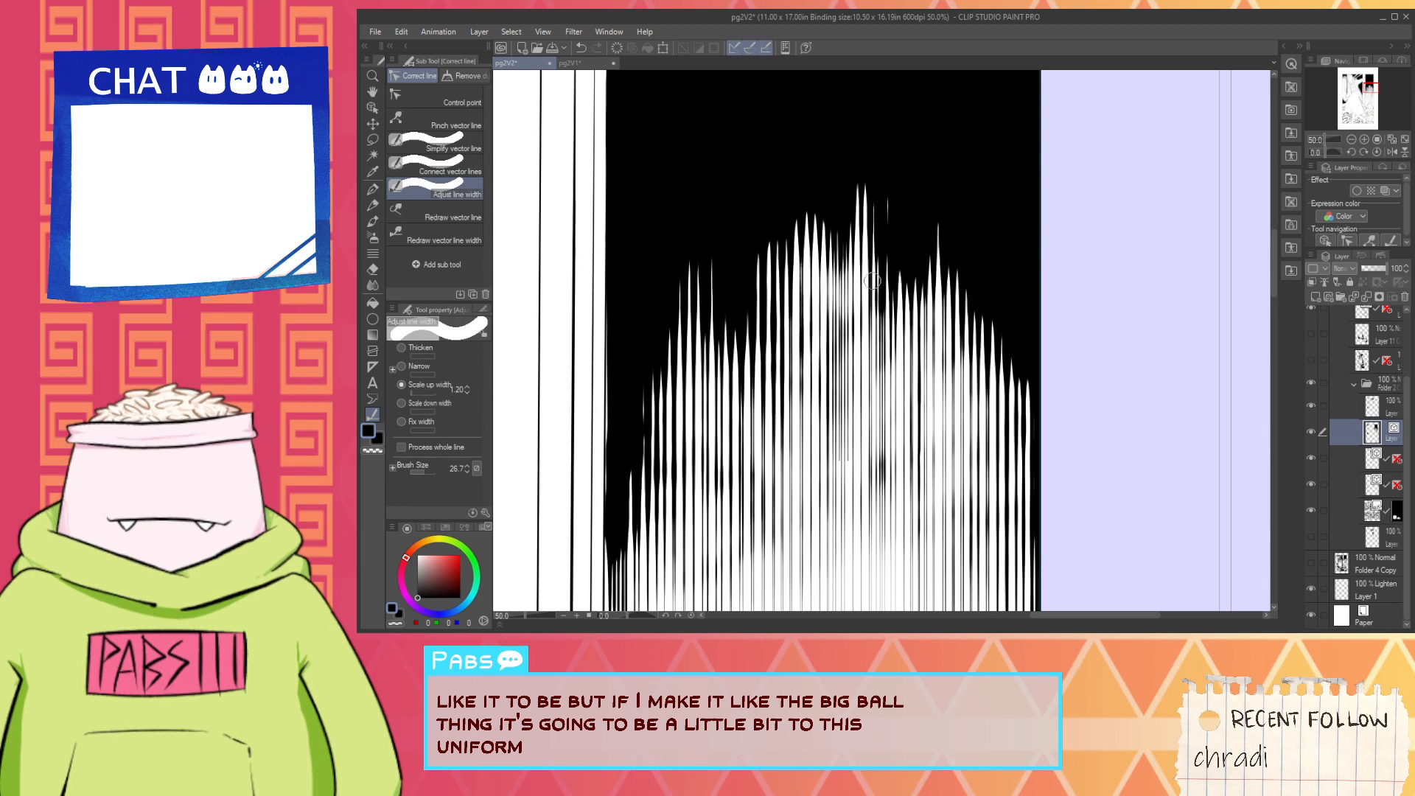
# - Enlarge the brush size to 203.5 and thicken the vertical hatching beside the door frame with long vertical Scale up width strokes
pyautogui.scroll(-8, 868, 281)
pyautogui.scroll(2, 791, 320)
pyautogui.press('space')
pyautogui.moveTo(923, 266); pyautogui.dragTo(702, 374)
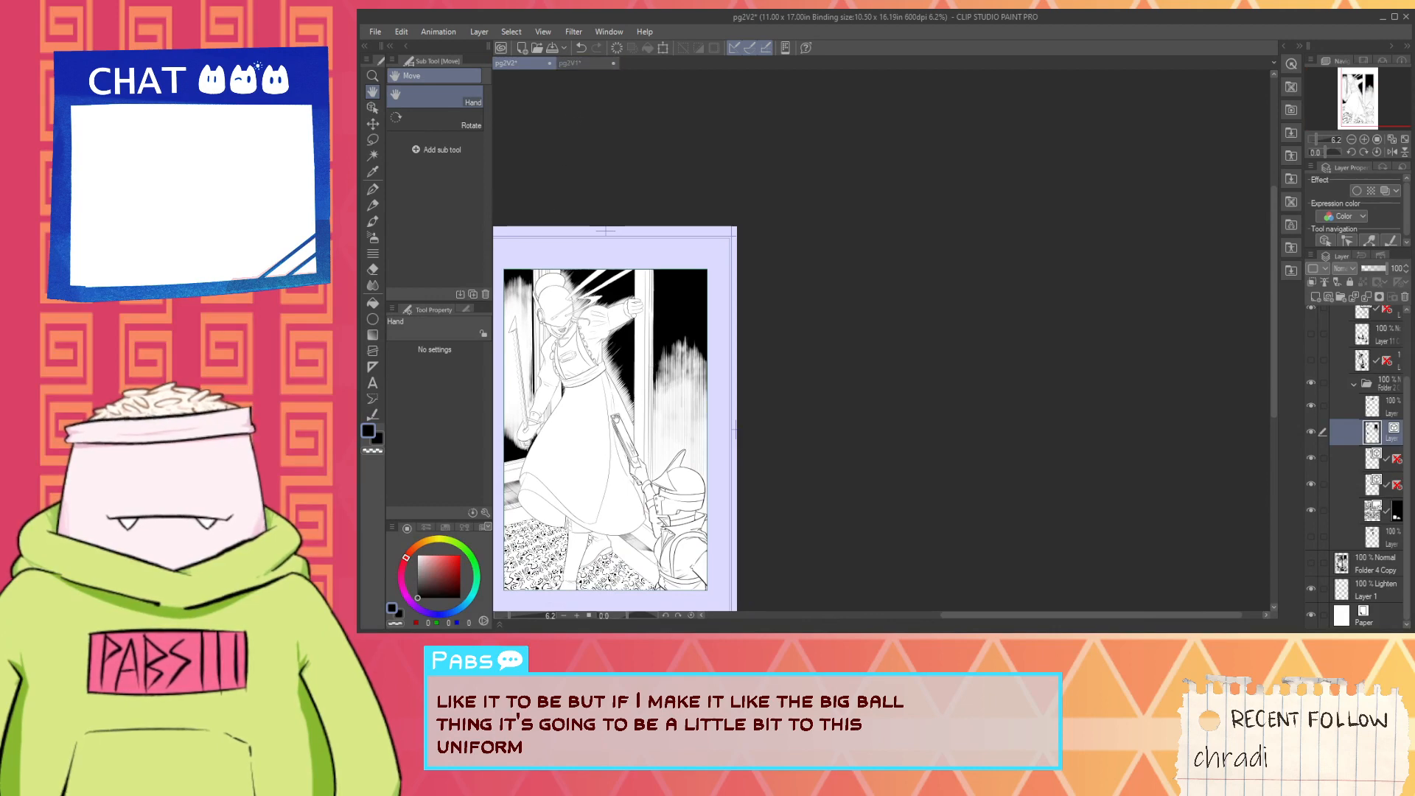
pyautogui.hotkey('ctrl', '+')
pyautogui.click(376, 415)
pyautogui.hotkey('ctrl', '-')
pyautogui.hotkey('ctrl', '-')
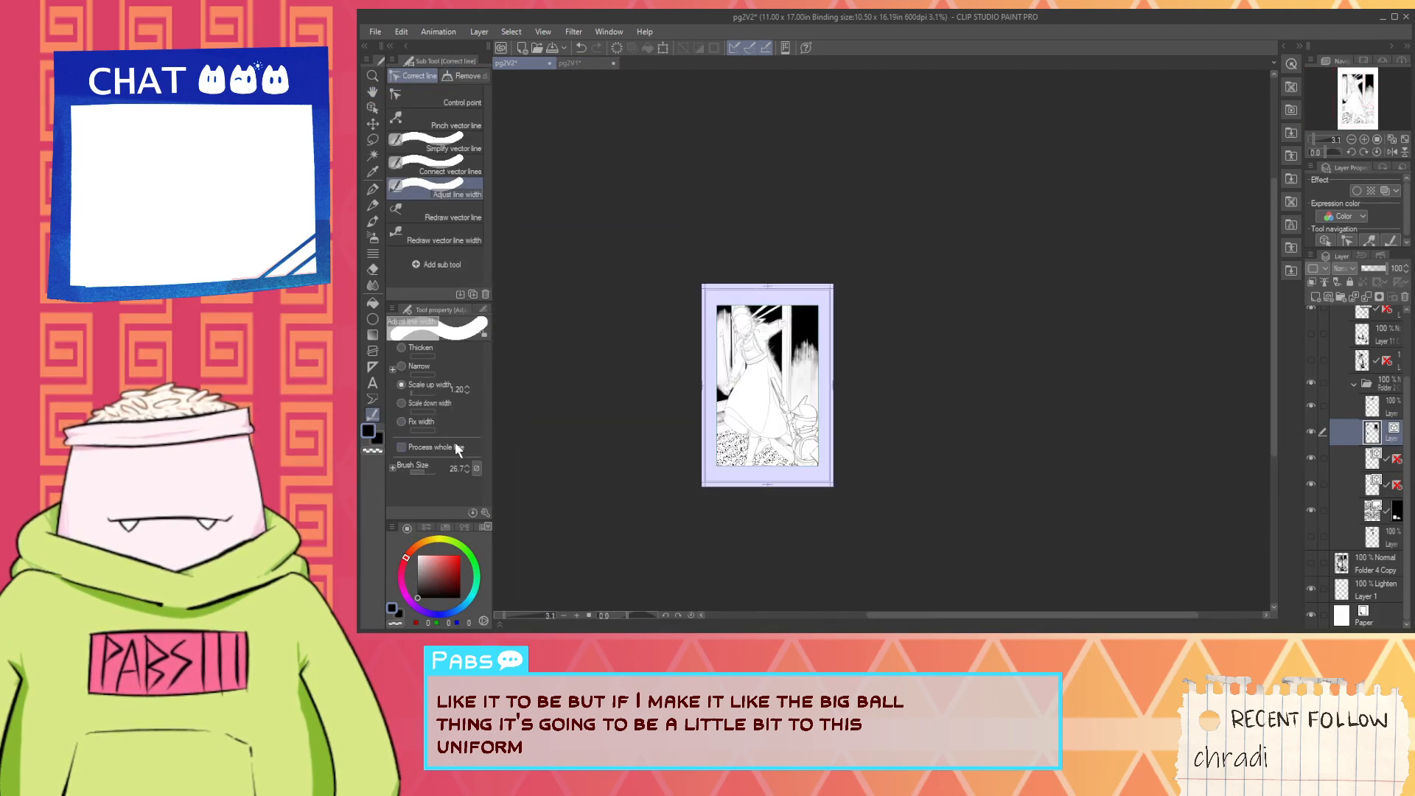
pyautogui.hotkey('ctrl', '+')
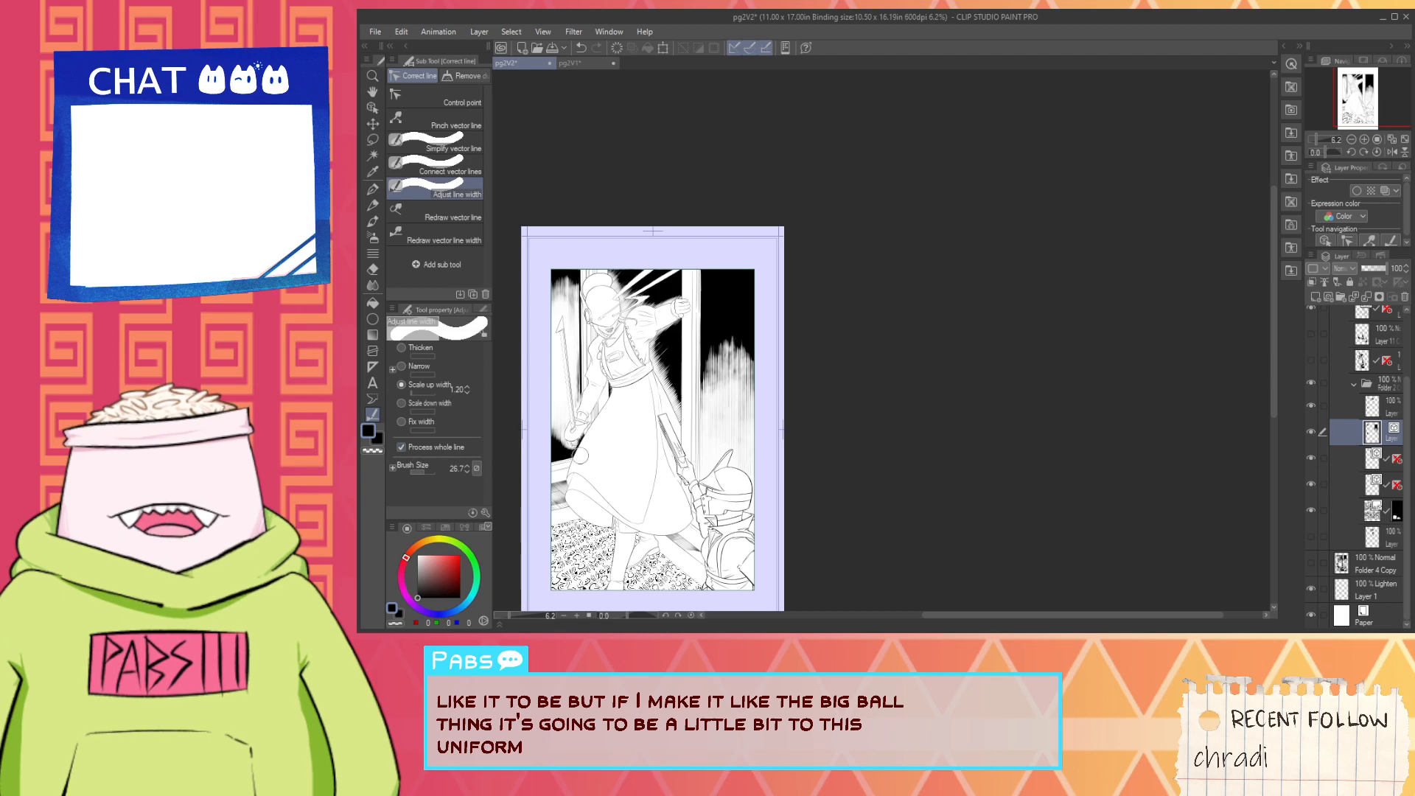
pyautogui.moveTo(423, 472); pyautogui.dragTo(430, 472)
pyautogui.moveTo(718, 445); pyautogui.dragTo(719, 272)
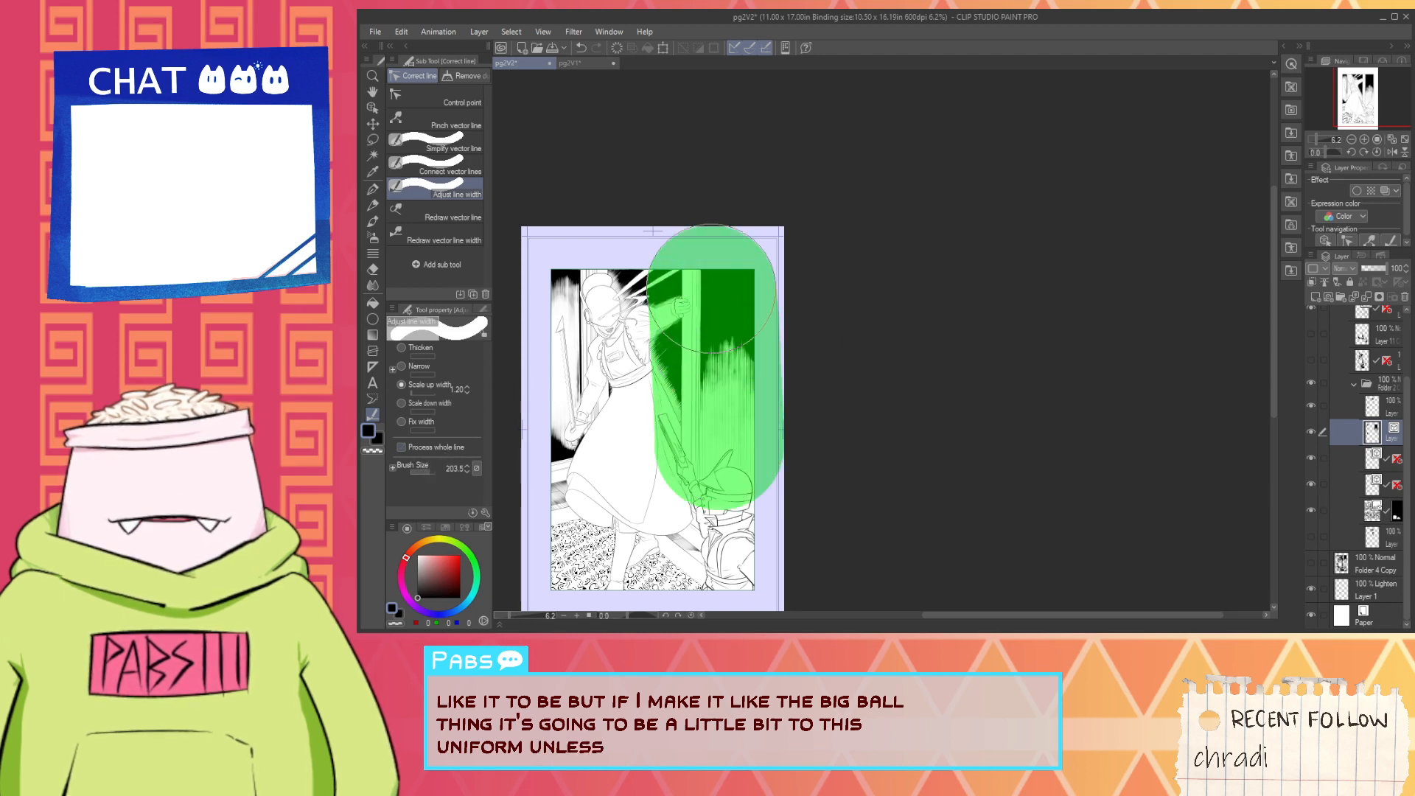
pyautogui.moveTo(728, 353); pyautogui.dragTo(728, 529)
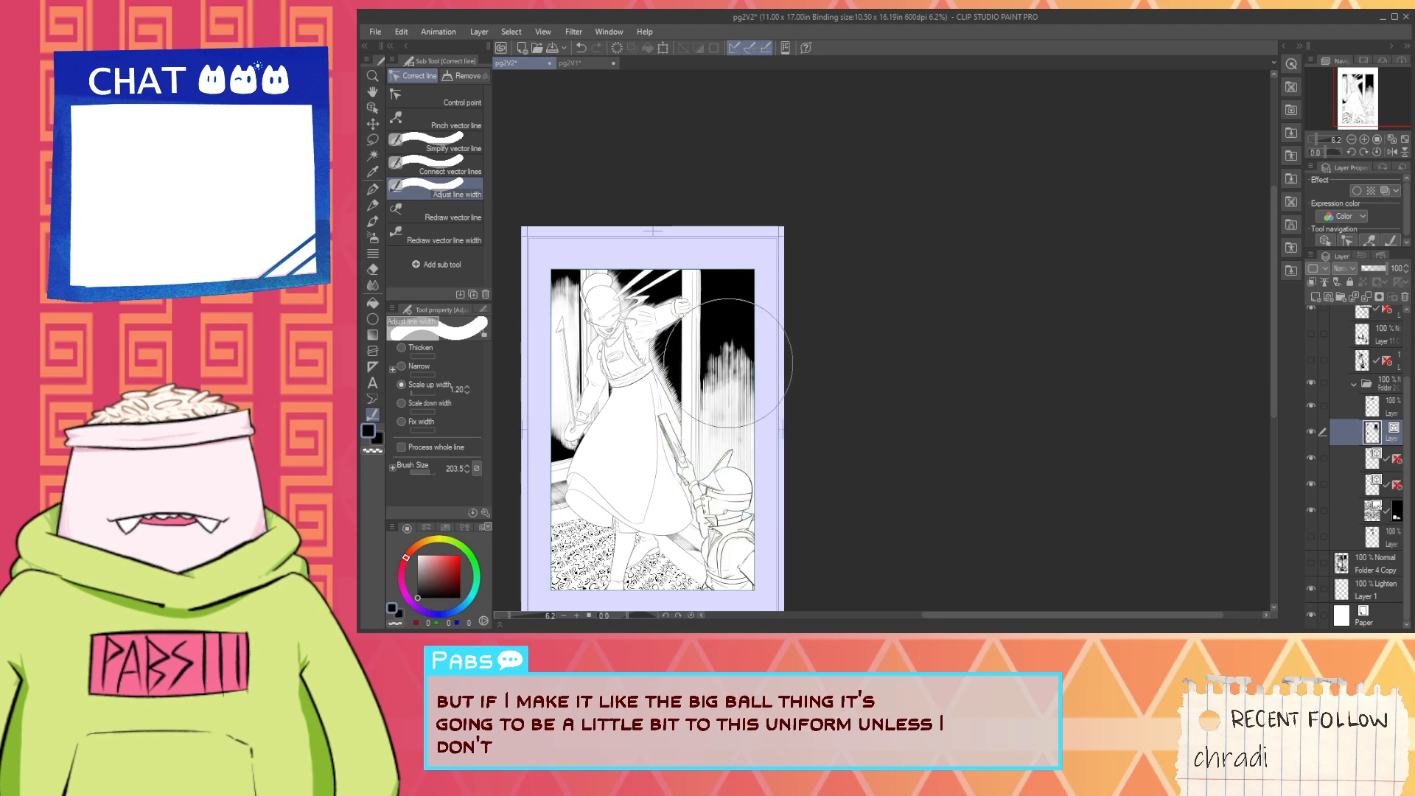
pyautogui.moveTo(727, 352); pyautogui.dragTo(728, 531)
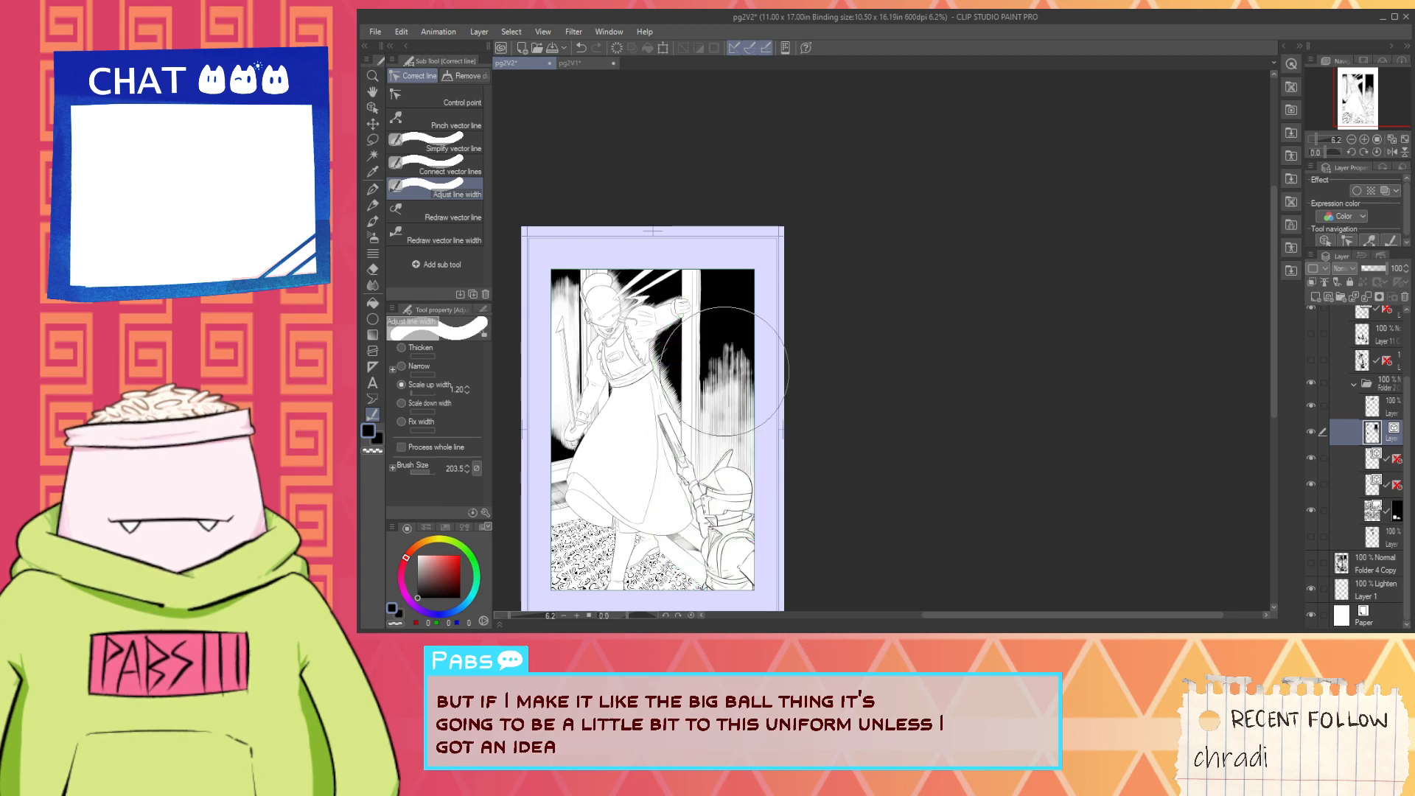
# - Build up darker patches in the middle of the vertical hatching with shorter Scale up width strokes
pyautogui.moveTo(726, 354); pyautogui.dragTo(725, 444)
pyautogui.moveTo(721, 343); pyautogui.dragTo(722, 435)
pyautogui.moveTo(720, 354); pyautogui.dragTo(722, 435)
pyautogui.moveTo(720, 365)
pyautogui.mouseDown()
pyautogui.moveTo(701, 442)
pyautogui.moveTo(717, 435)
pyautogui.moveTo(710, 368)
pyautogui.mouseUp()
pyautogui.scroll(1, 708, 435)
pyautogui.moveTo(736, 322); pyautogui.dragTo(735, 324)
pyautogui.moveTo(690, 437); pyautogui.dragTo(693, 439)
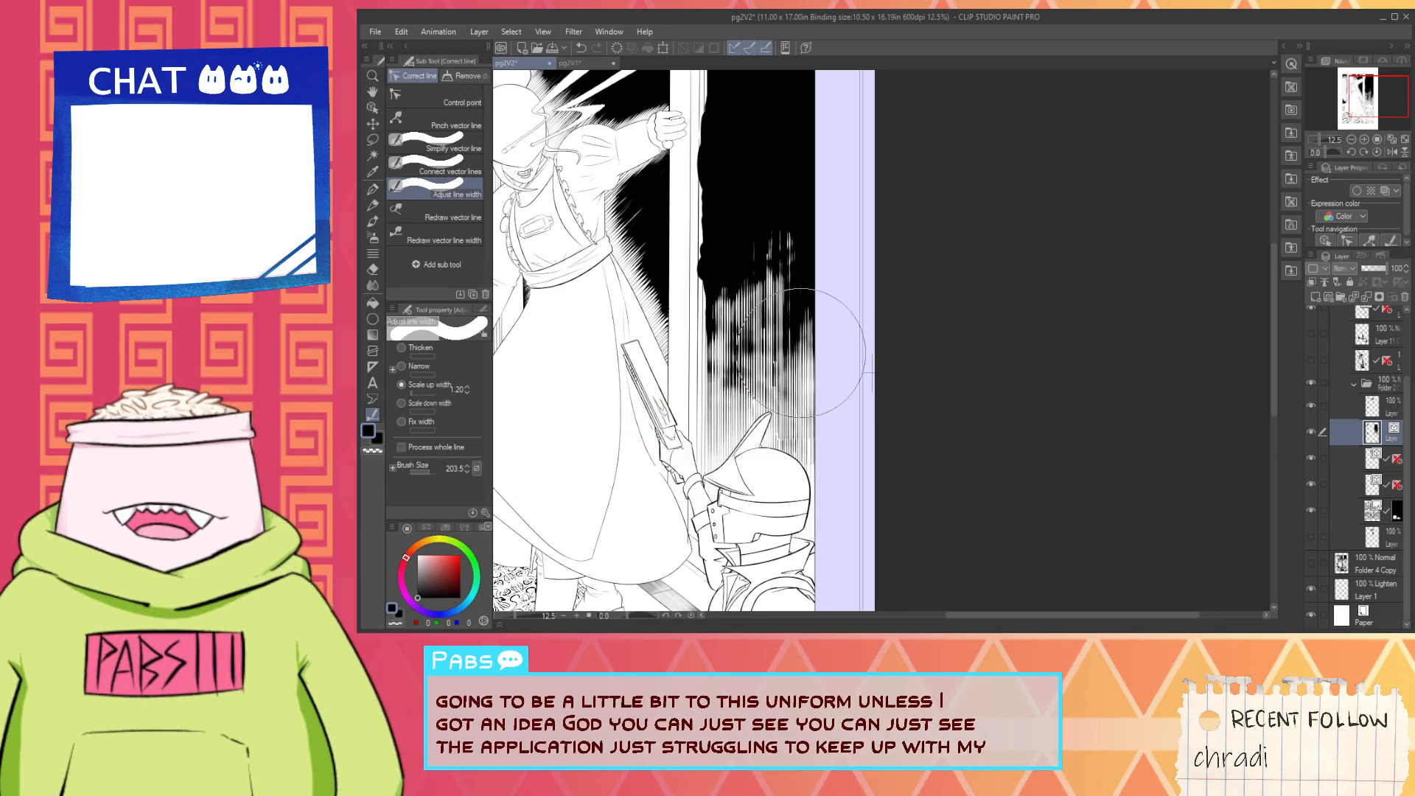
pyautogui.moveTo(774, 373); pyautogui.dragTo(774, 373)
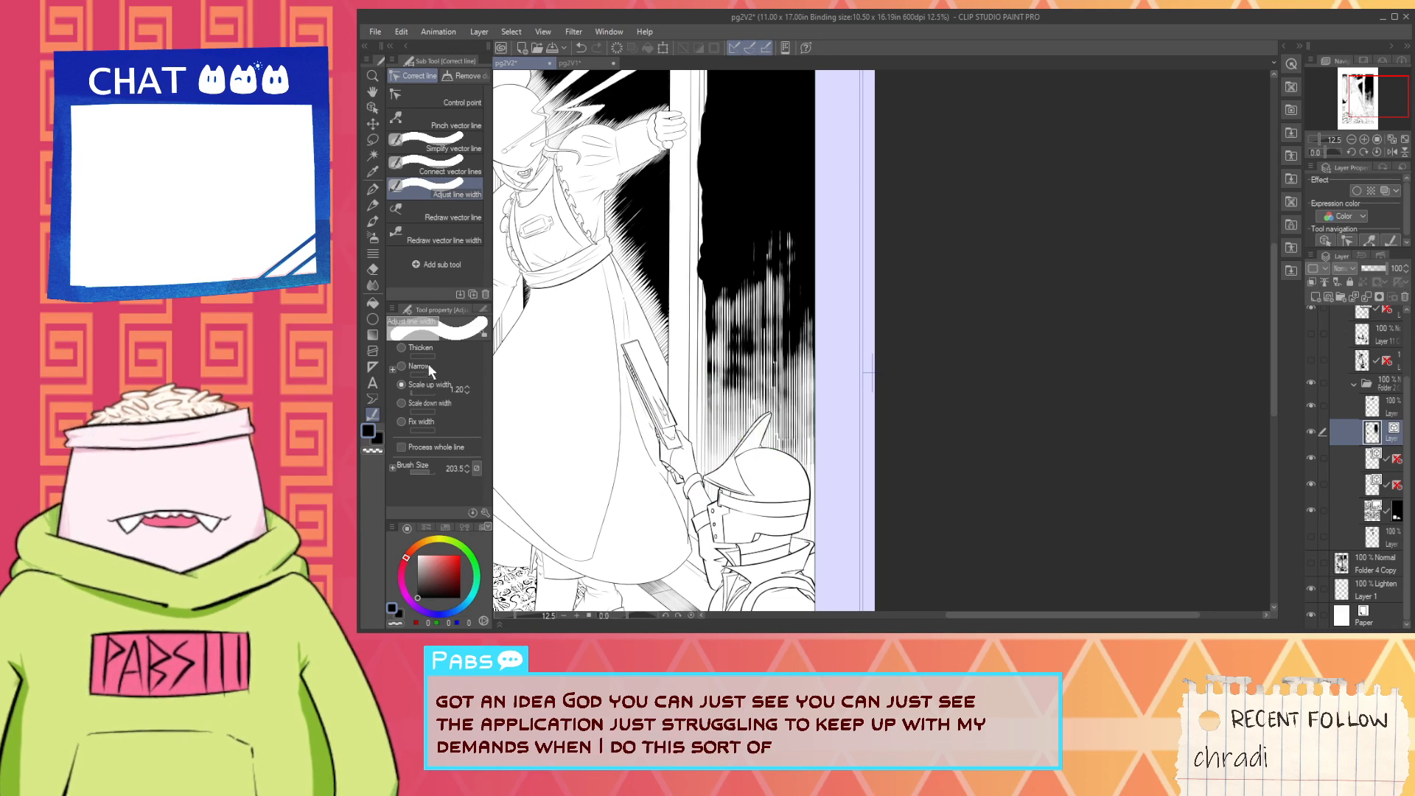
# - Switch the line-width adjustment to Scale down width at 0.82 and thin the overly wide hatching lines beside the door frame
pyautogui.click(441, 405)
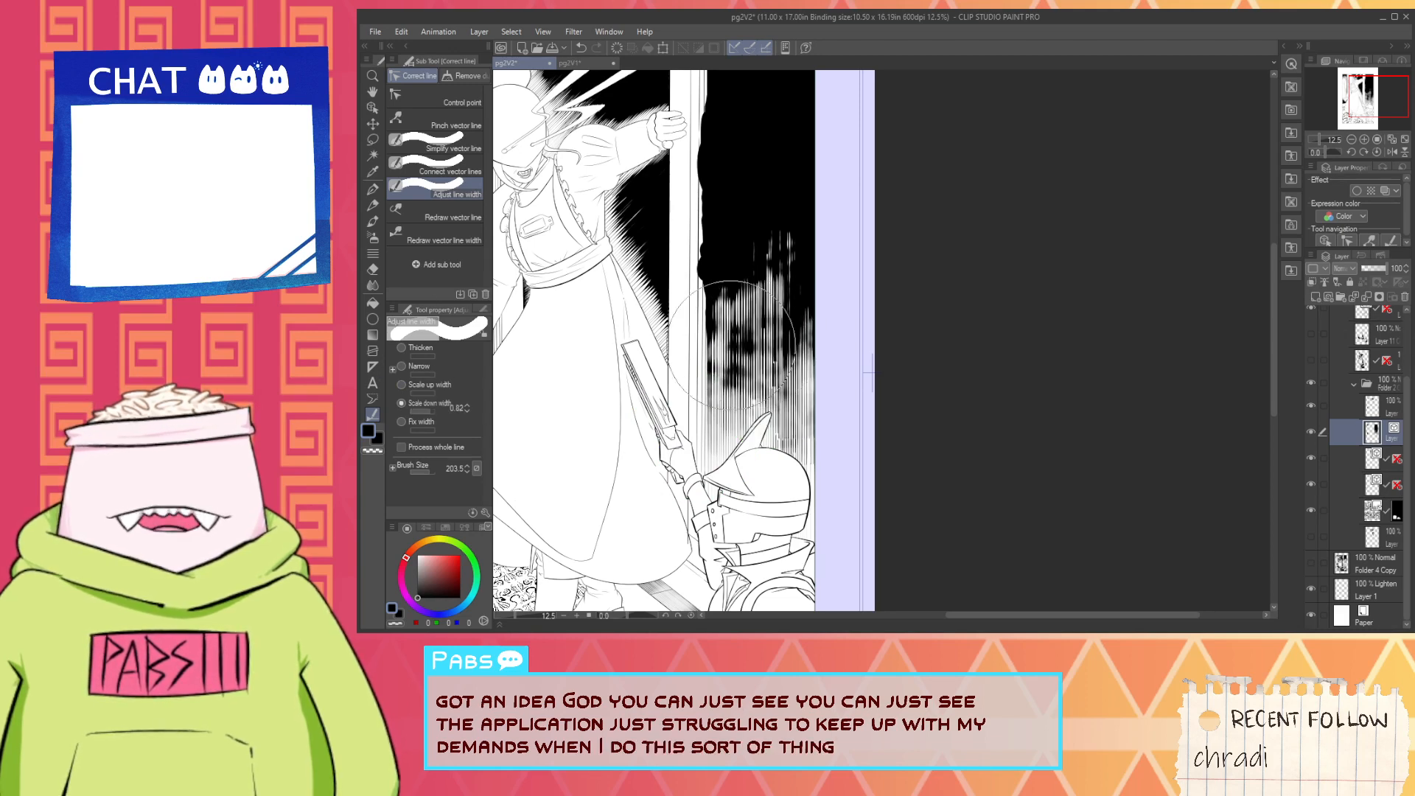
pyautogui.scroll(4, 556, 363)
pyautogui.moveTo(1039, 373); pyautogui.dragTo(1040, 372)
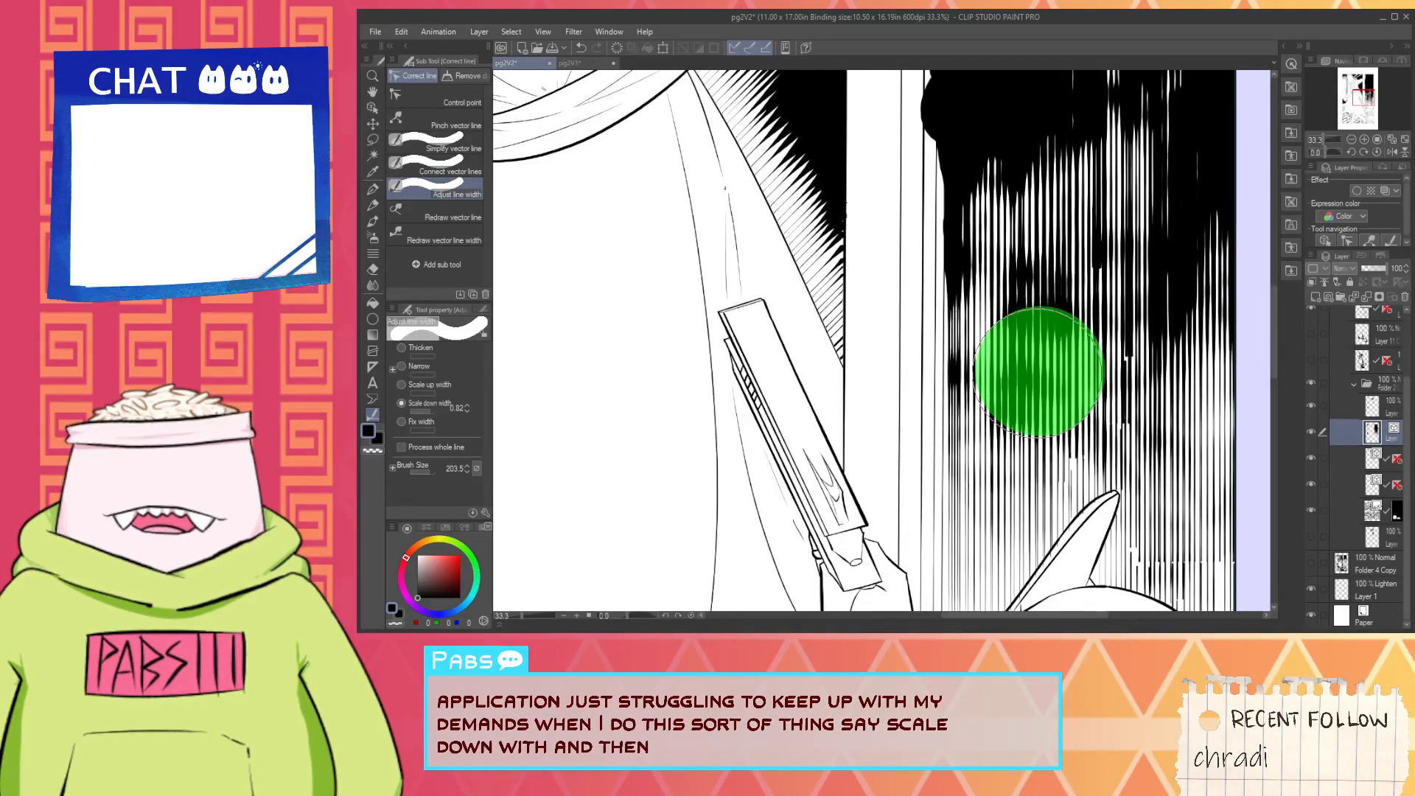
pyautogui.scroll(1, 1039, 374)
pyautogui.scroll(1, 1021, 398)
pyautogui.click(1017, 400)
pyautogui.scroll(-1, 988, 406)
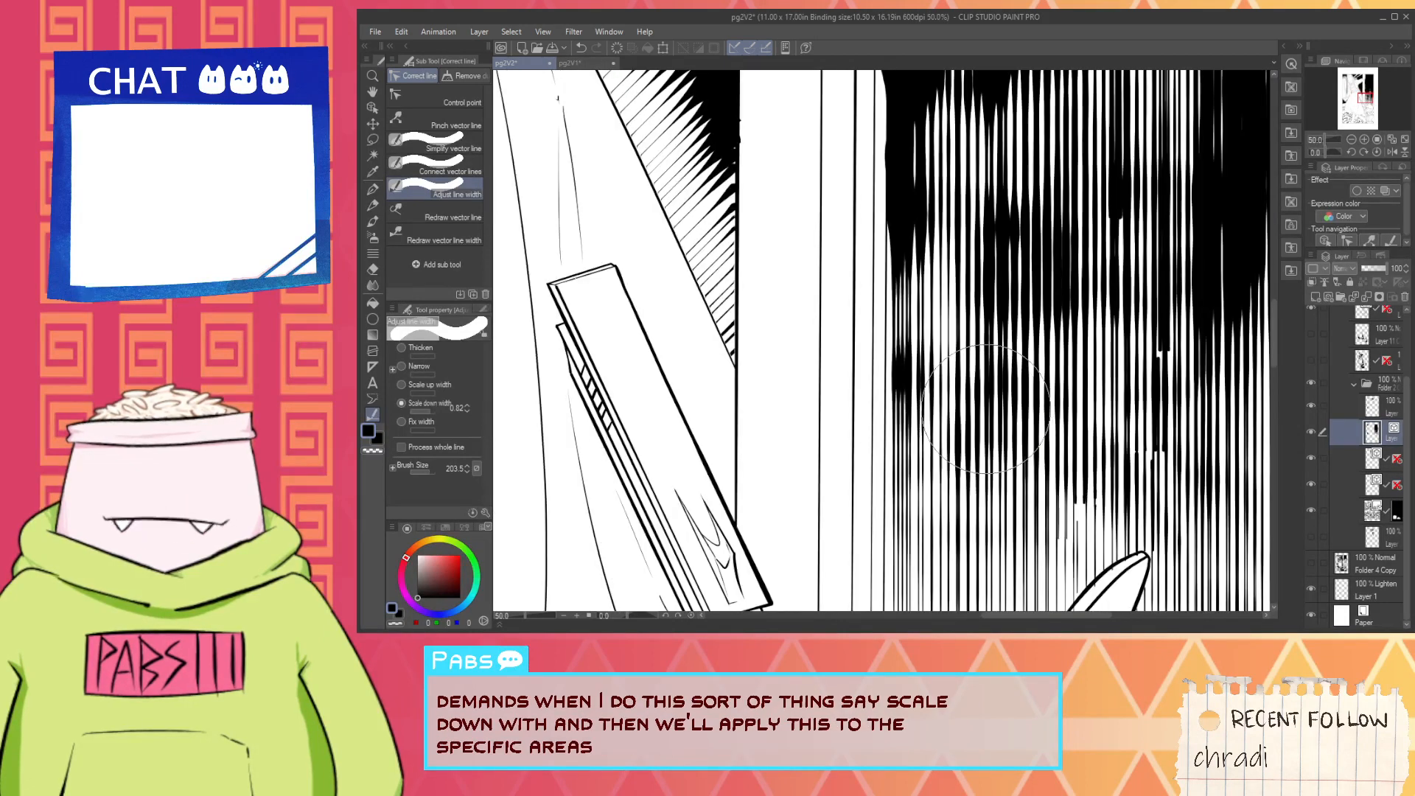
pyautogui.click(986, 410)
pyautogui.click(890, 367)
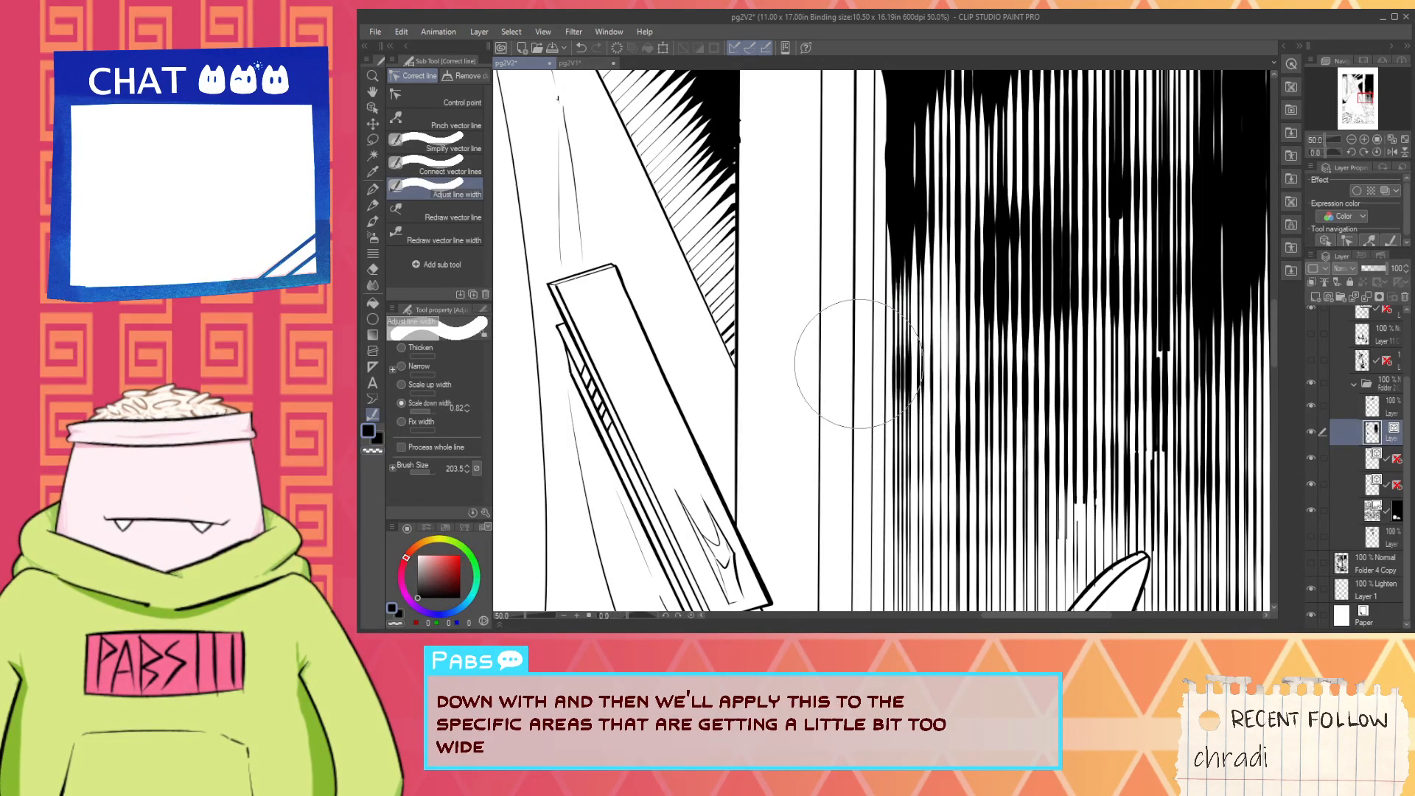
pyautogui.click(871, 222)
pyautogui.click(874, 171)
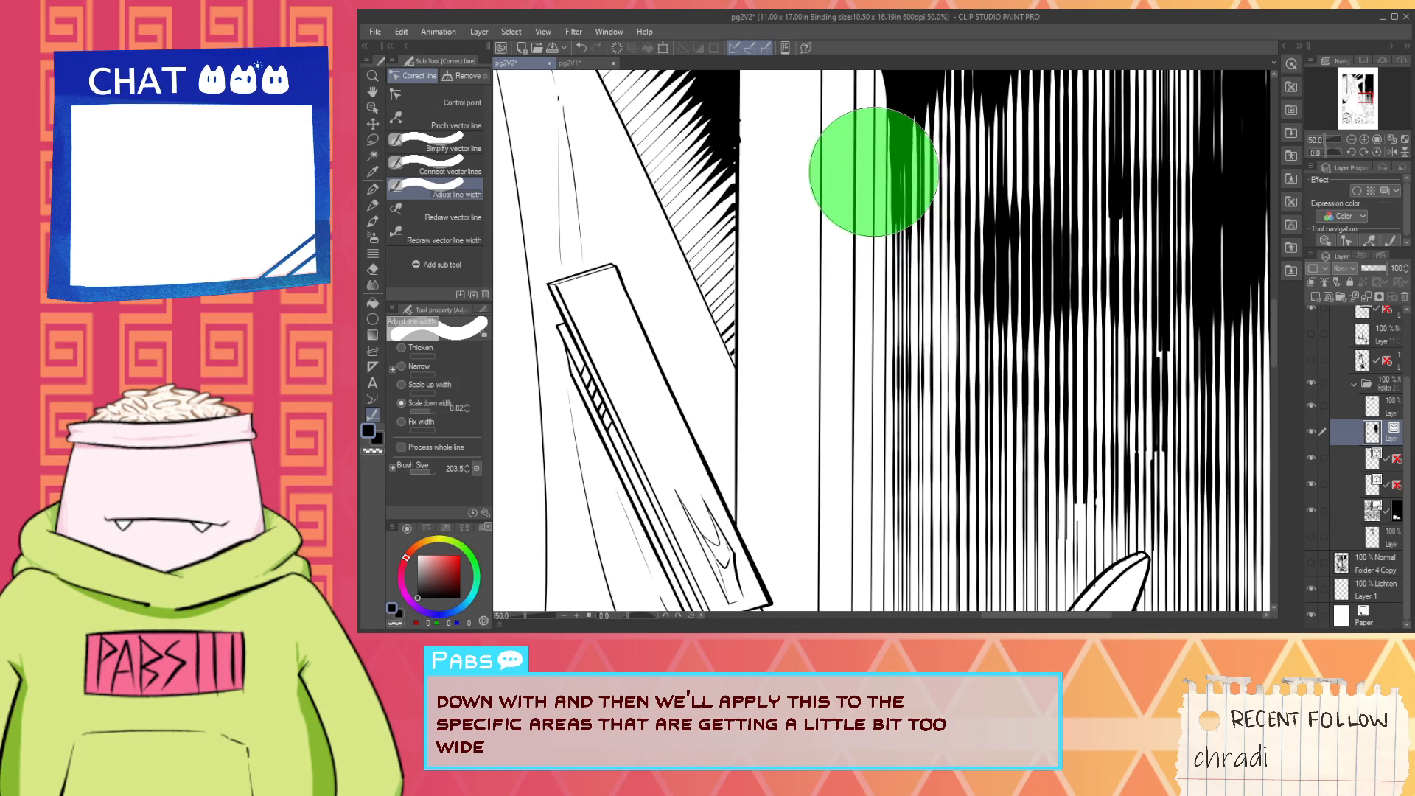
# - Thin the dark patch in the left-centre of the vertical hatching with repeated Scale down width dabs
pyautogui.scroll(-2, 925, 188)
pyautogui.scroll(2, 1010, 203)
pyautogui.scroll(1, 953, 235)
pyautogui.click(954, 236)
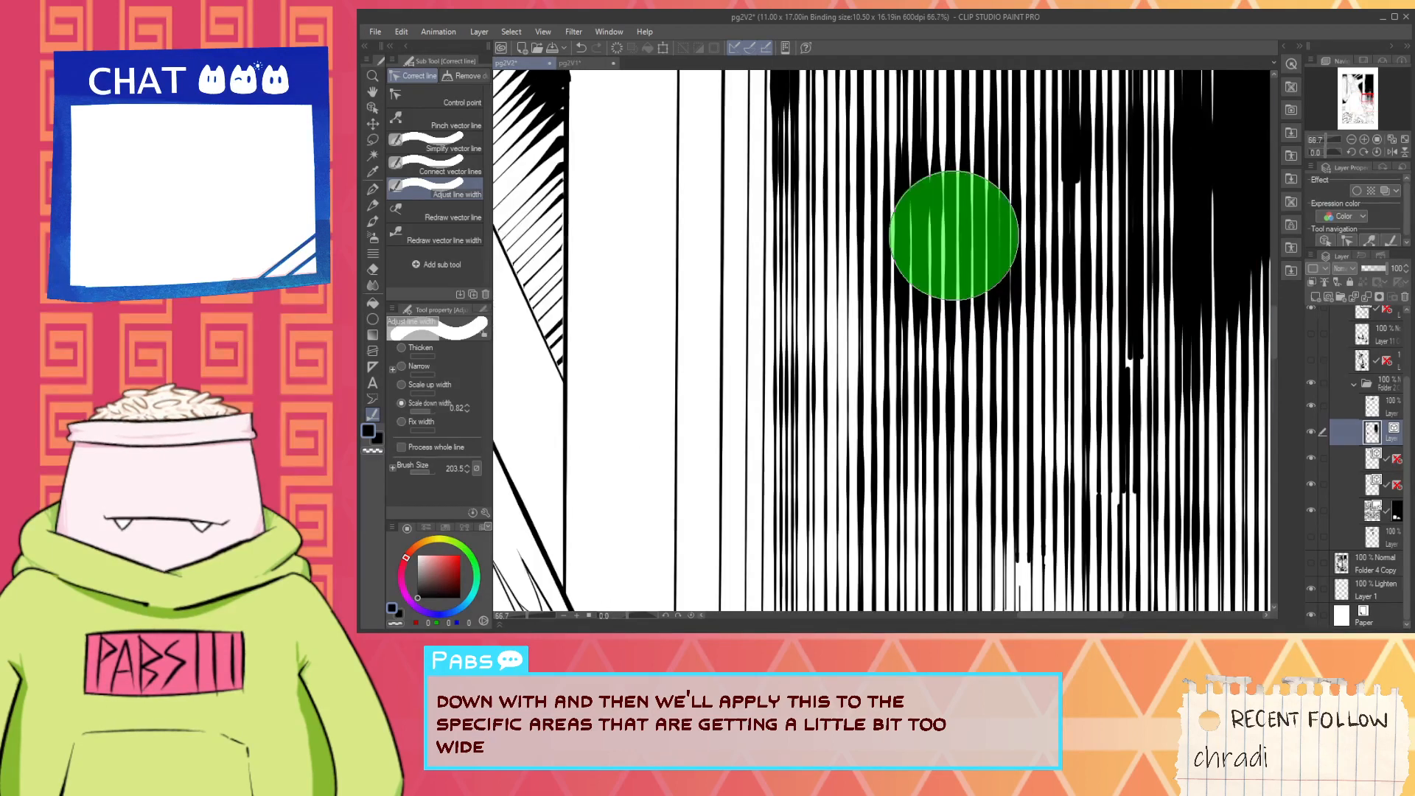
pyautogui.click(942, 251)
pyautogui.click(928, 268)
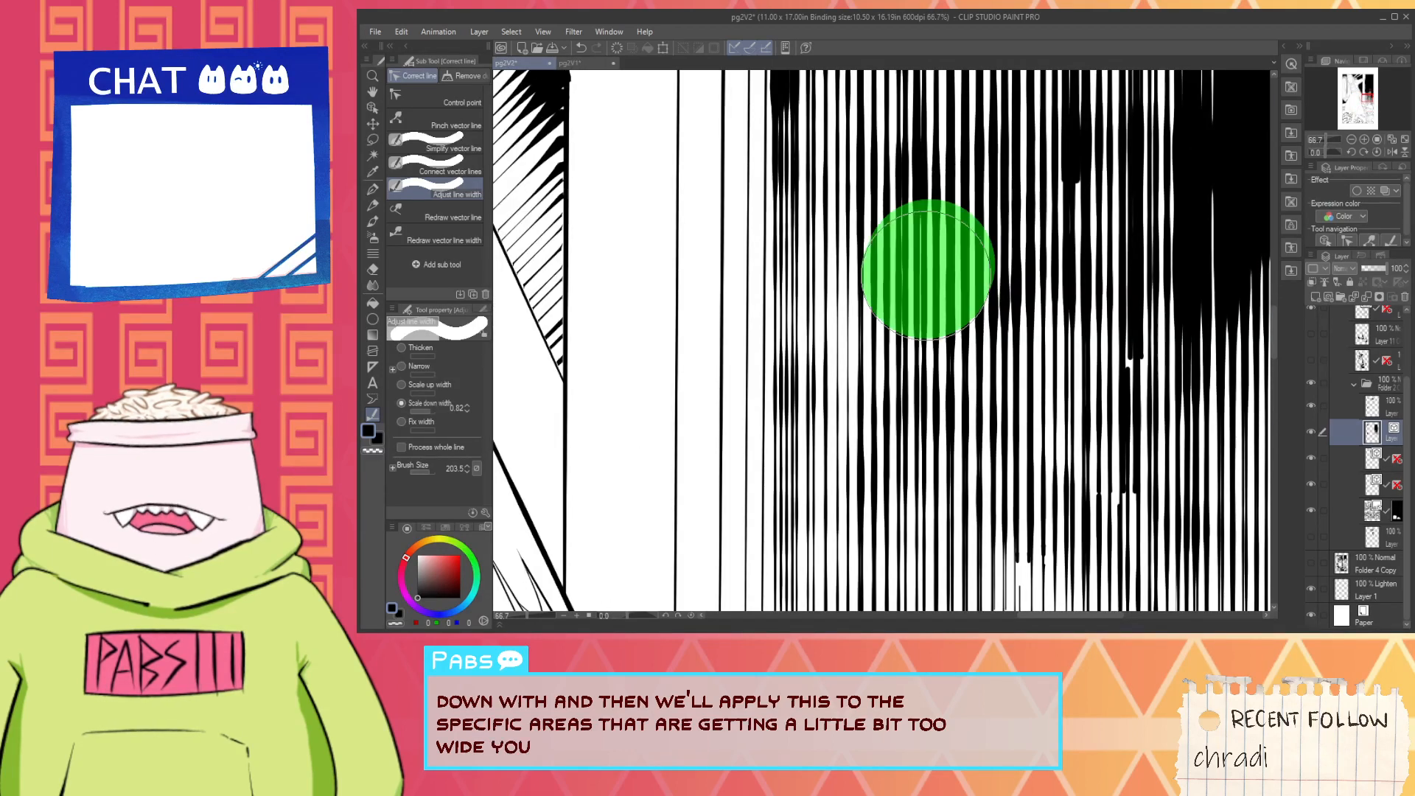
pyautogui.click(912, 314)
pyautogui.click(926, 275)
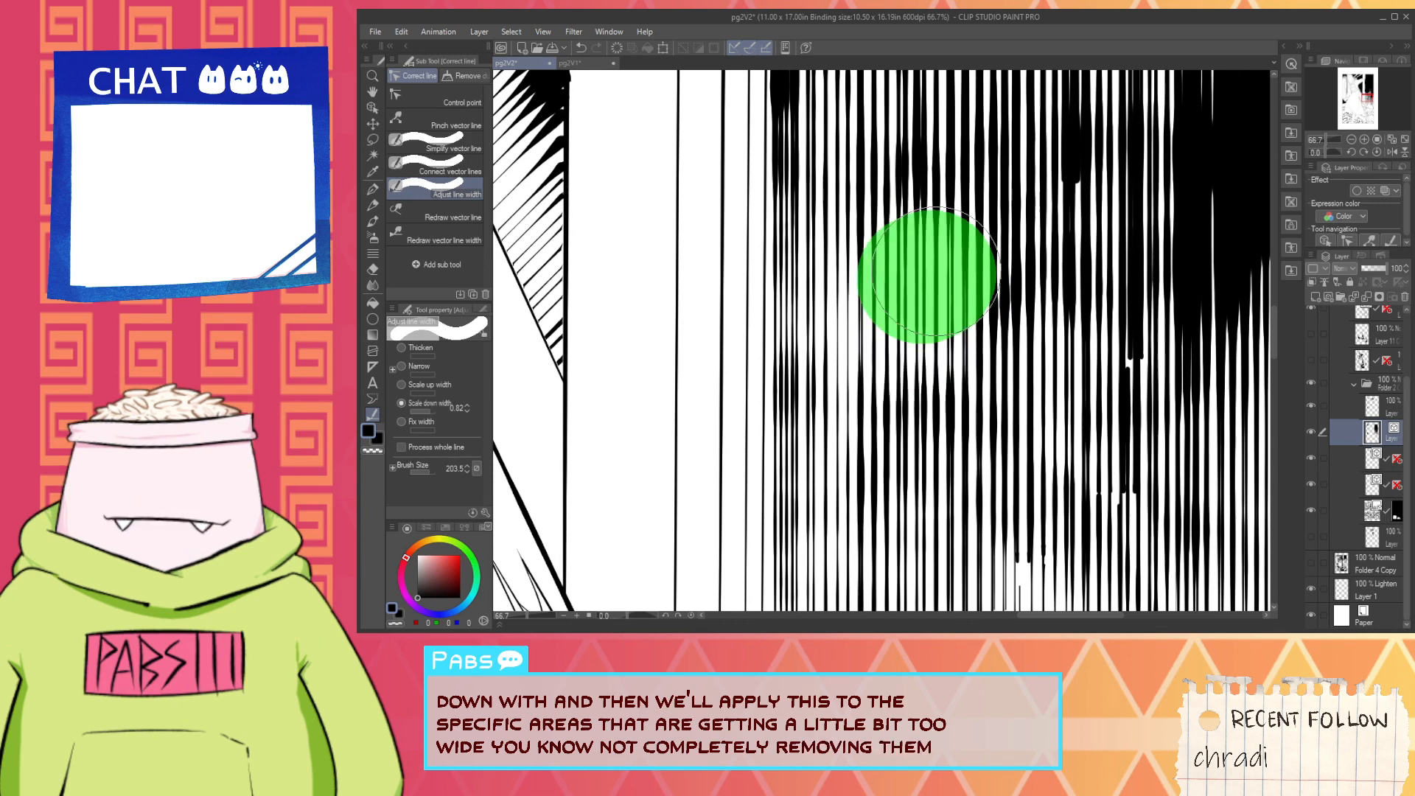
pyautogui.click(904, 187)
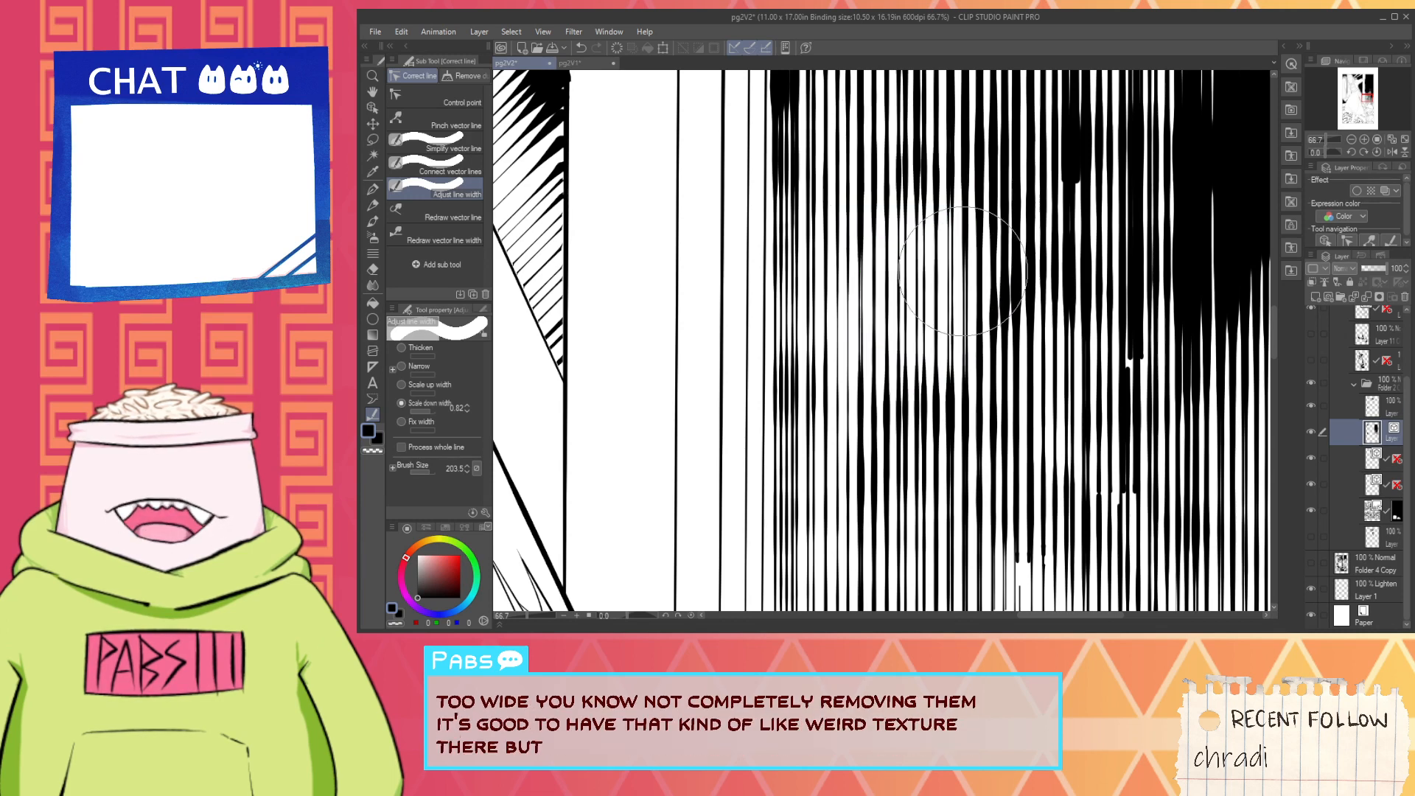
# - Narrow the thick black lines through the centre of the hatching above the helmet's crest with Scale down width
pyautogui.scroll(-1, 951, 266)
pyautogui.click(985, 277)
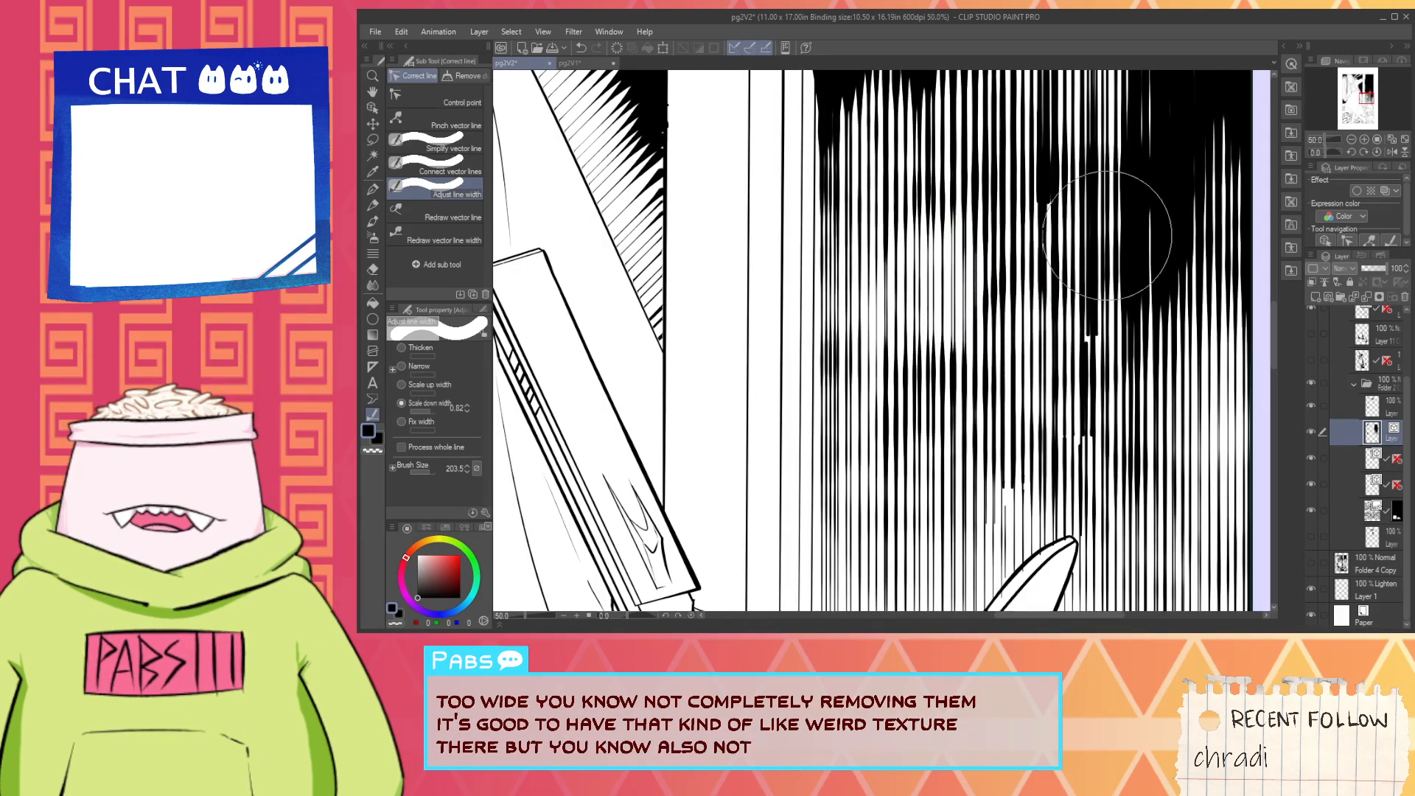
pyautogui.click(1099, 277)
pyautogui.click(1103, 363)
pyautogui.click(1080, 401)
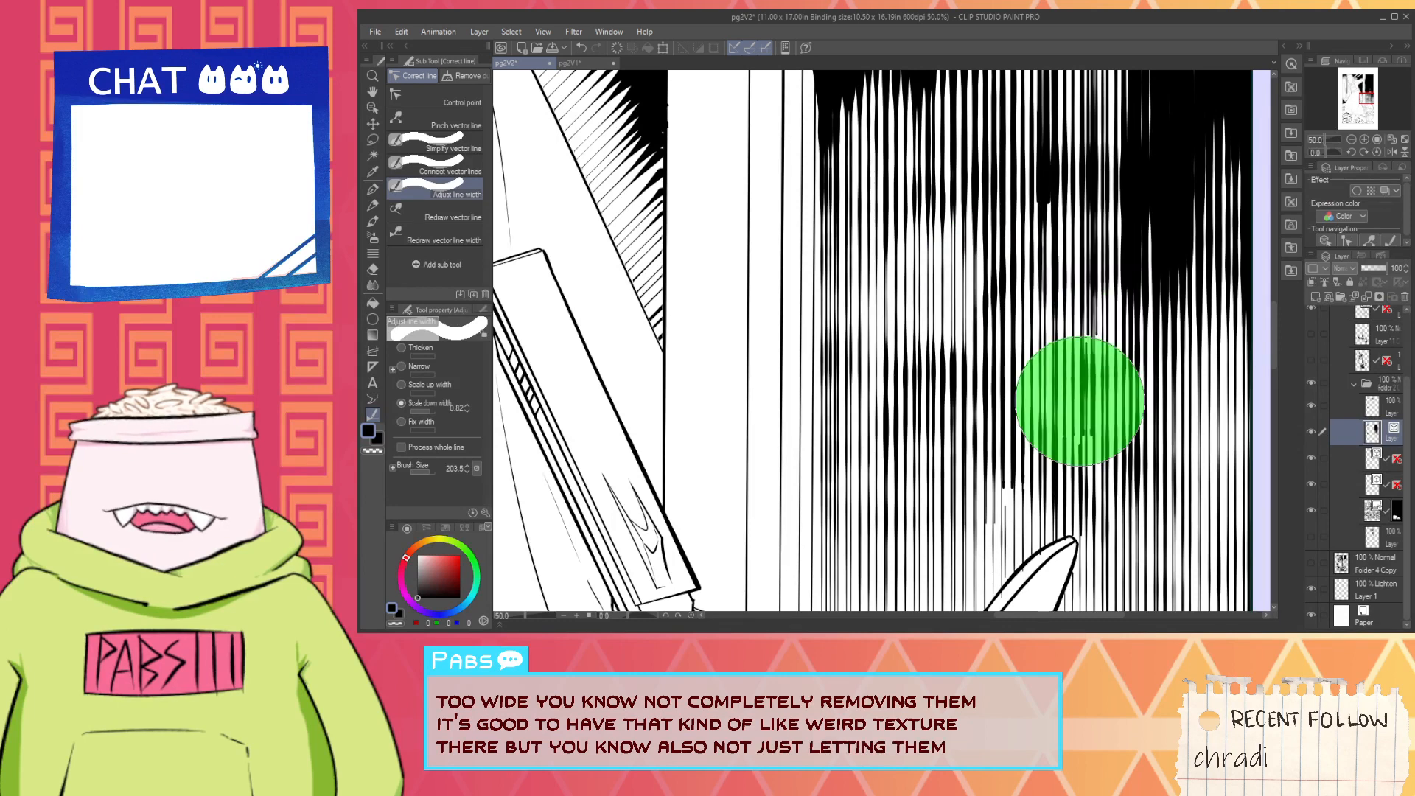
pyautogui.click(1042, 184)
# - Lighten the dark spots in the hatching near the panel's right border with Scale down width dabs
pyautogui.scroll(-6, 1032, 186)
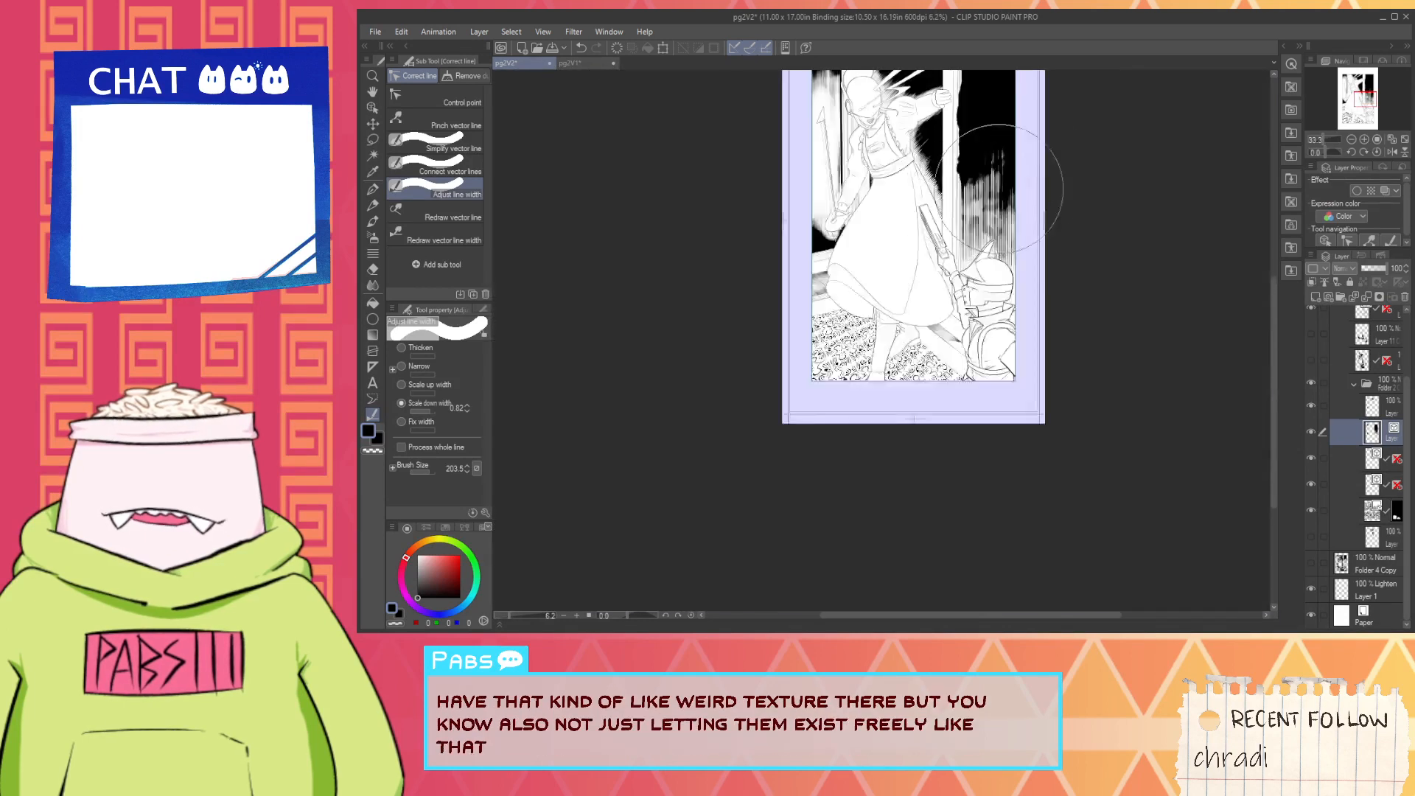
pyautogui.scroll(1, 1017, 184)
pyautogui.scroll(-2, 958, 213)
pyautogui.click(955, 221)
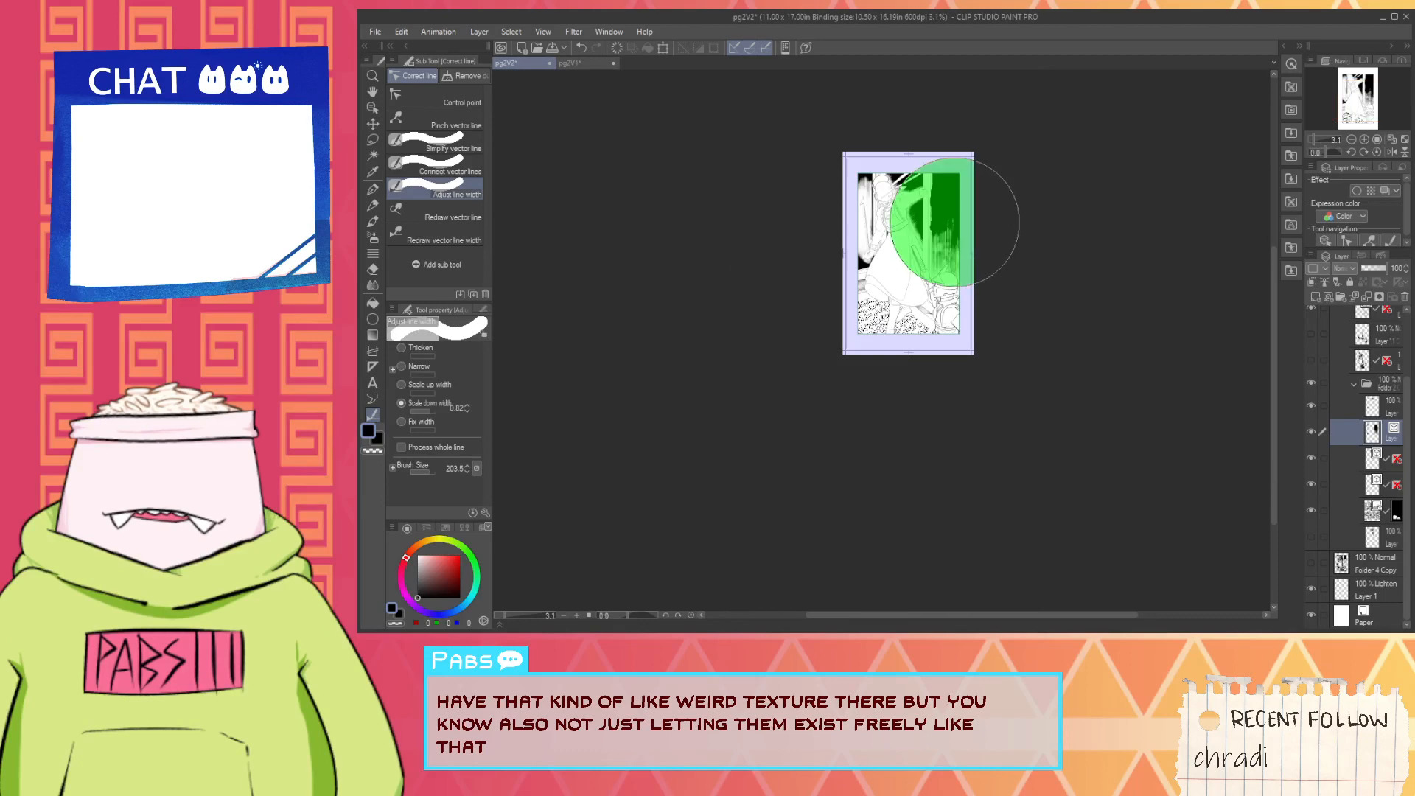
pyautogui.scroll(5, 951, 221)
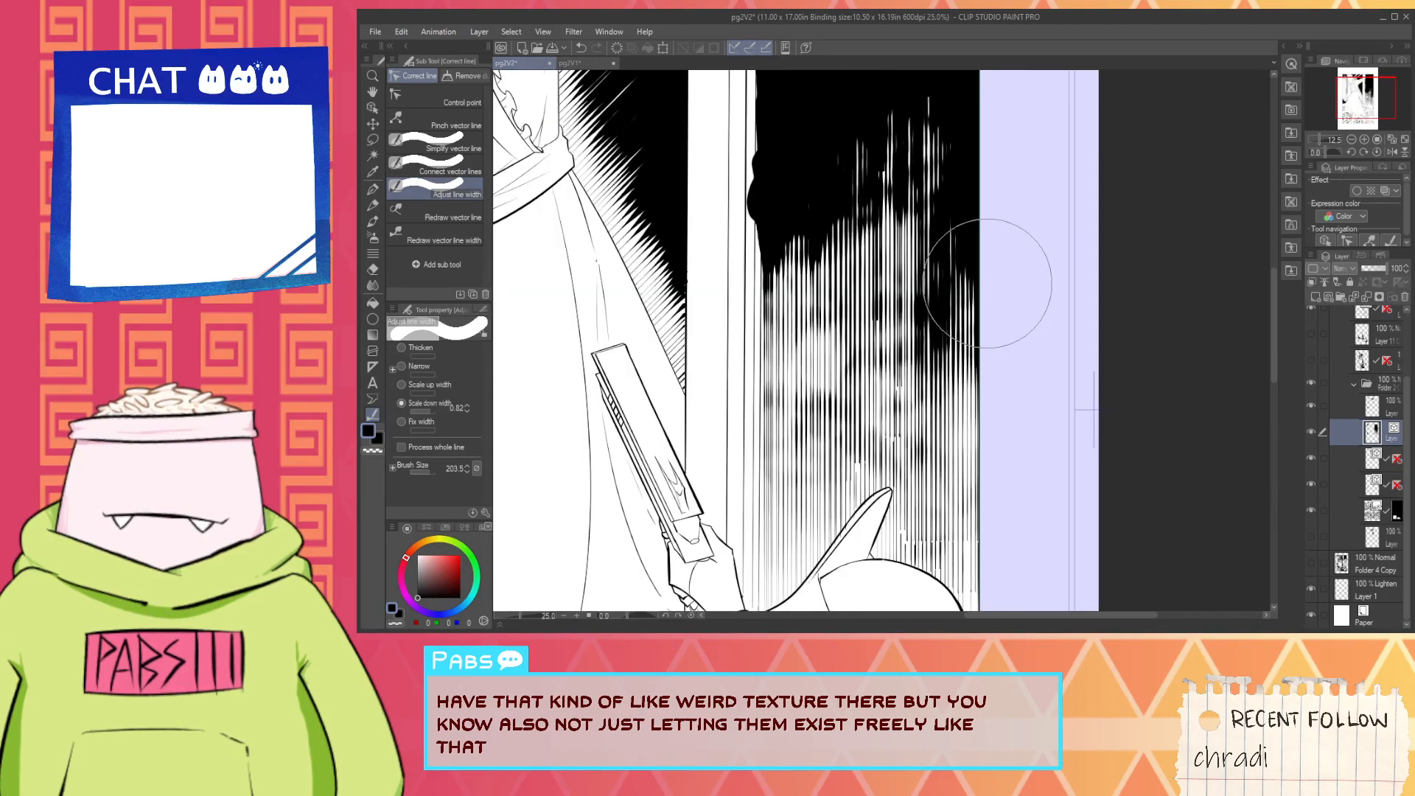
pyautogui.click(927, 310)
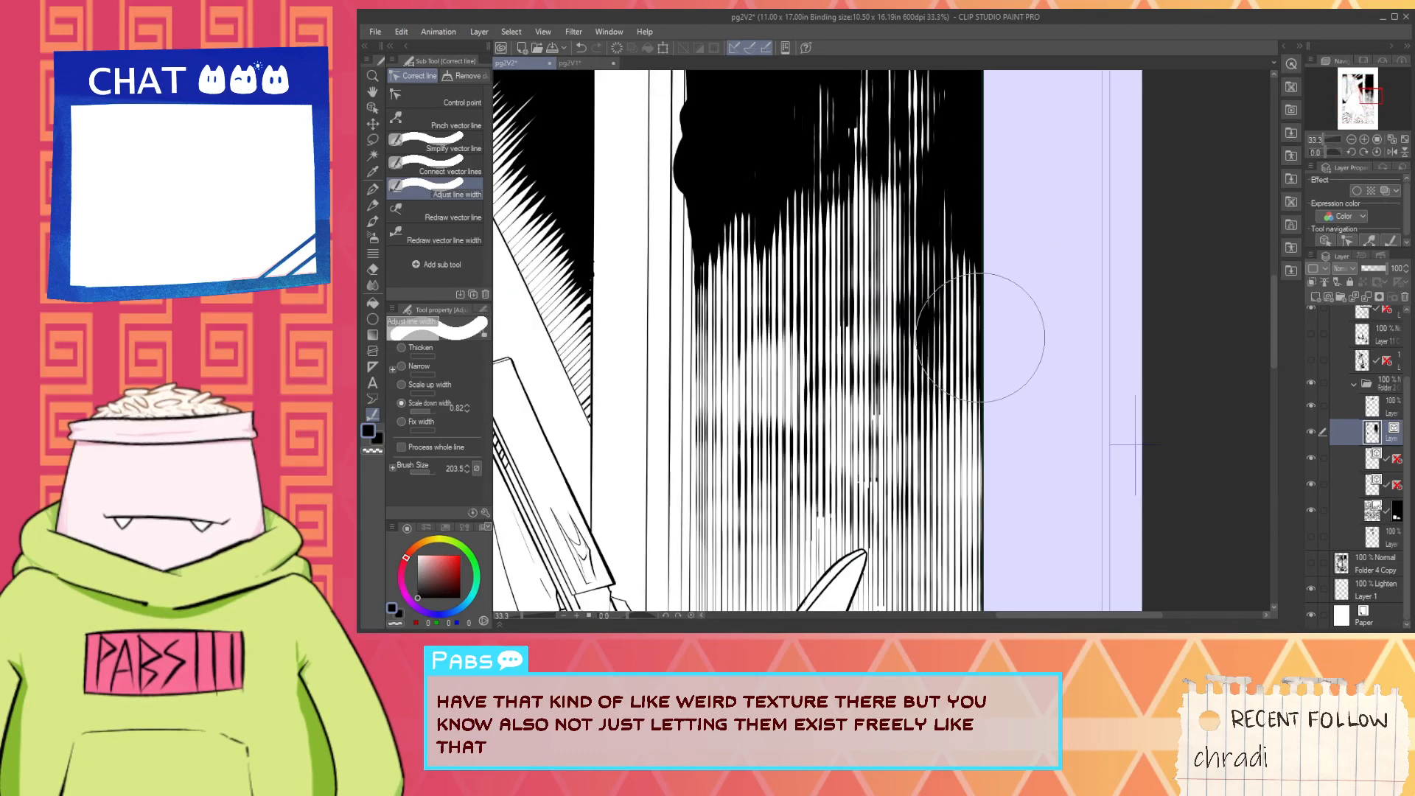
pyautogui.click(940, 325)
pyautogui.scroll(2, 936, 324)
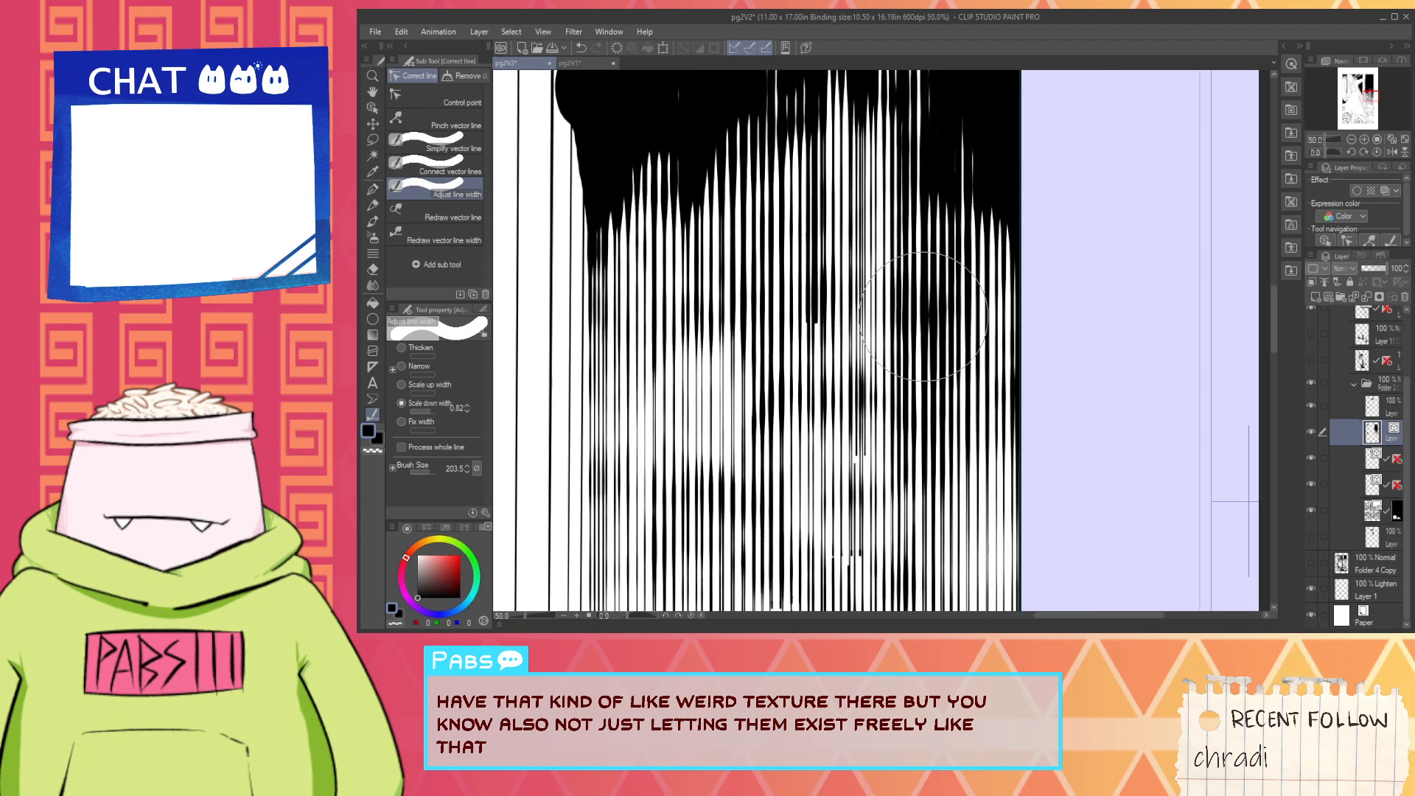
pyautogui.click(924, 313)
pyautogui.click(931, 315)
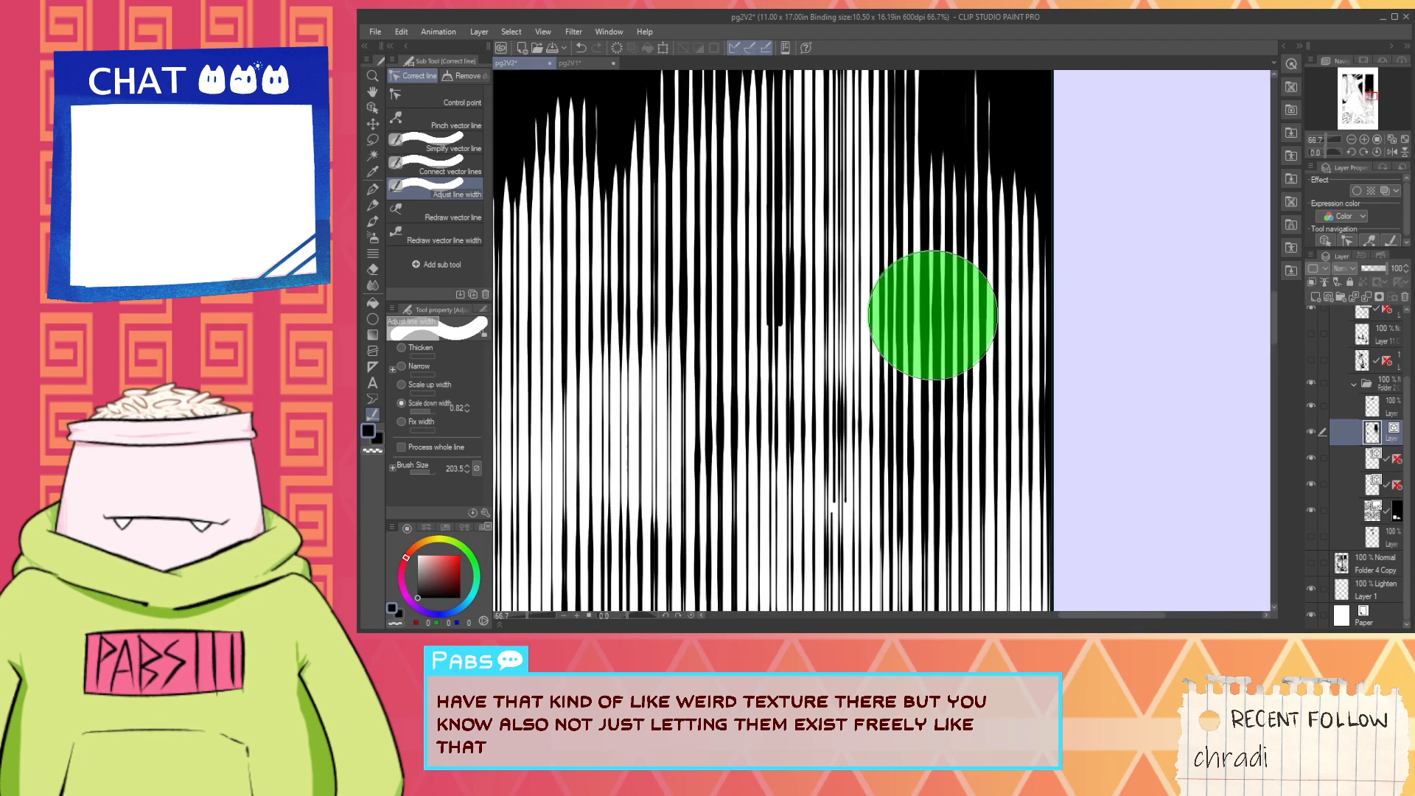
pyautogui.scroll(-1, 970, 339)
pyautogui.click(1080, 411)
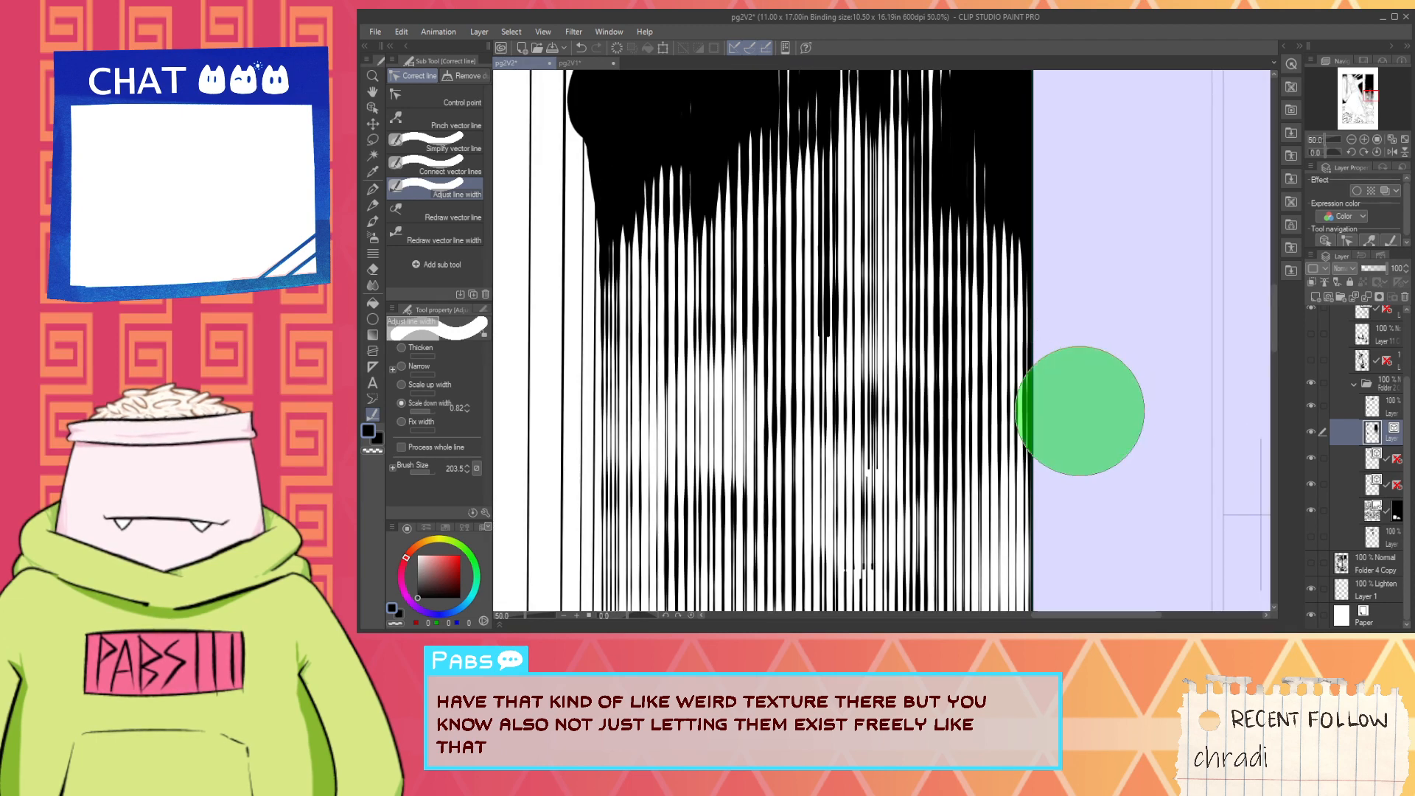
# - Thin the upper ends of the hatching lines where they meet the solid black along the panel's right border
pyautogui.scroll(-1, 1051, 192)
pyautogui.click(1036, 226)
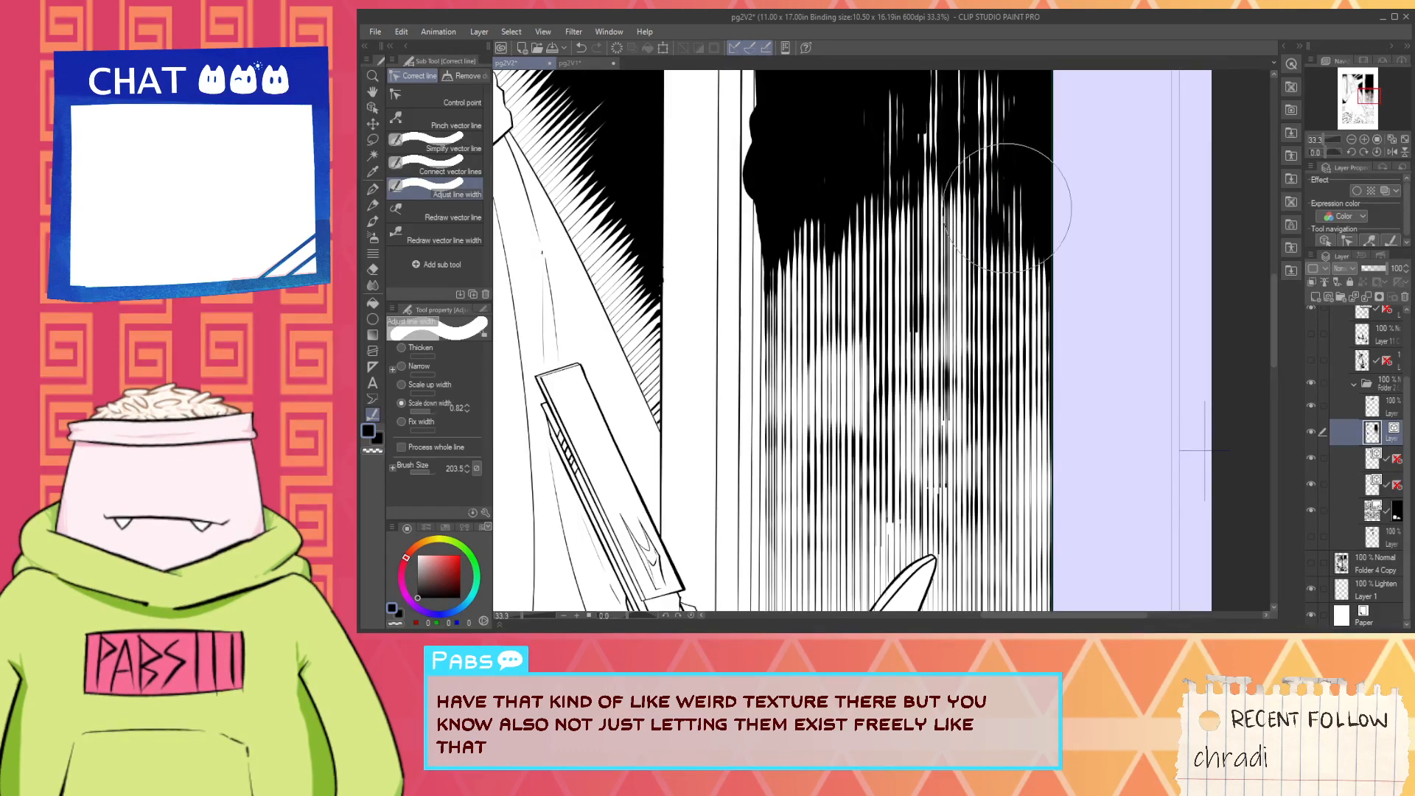
pyautogui.scroll(1, 1051, 169)
pyautogui.click(1027, 214)
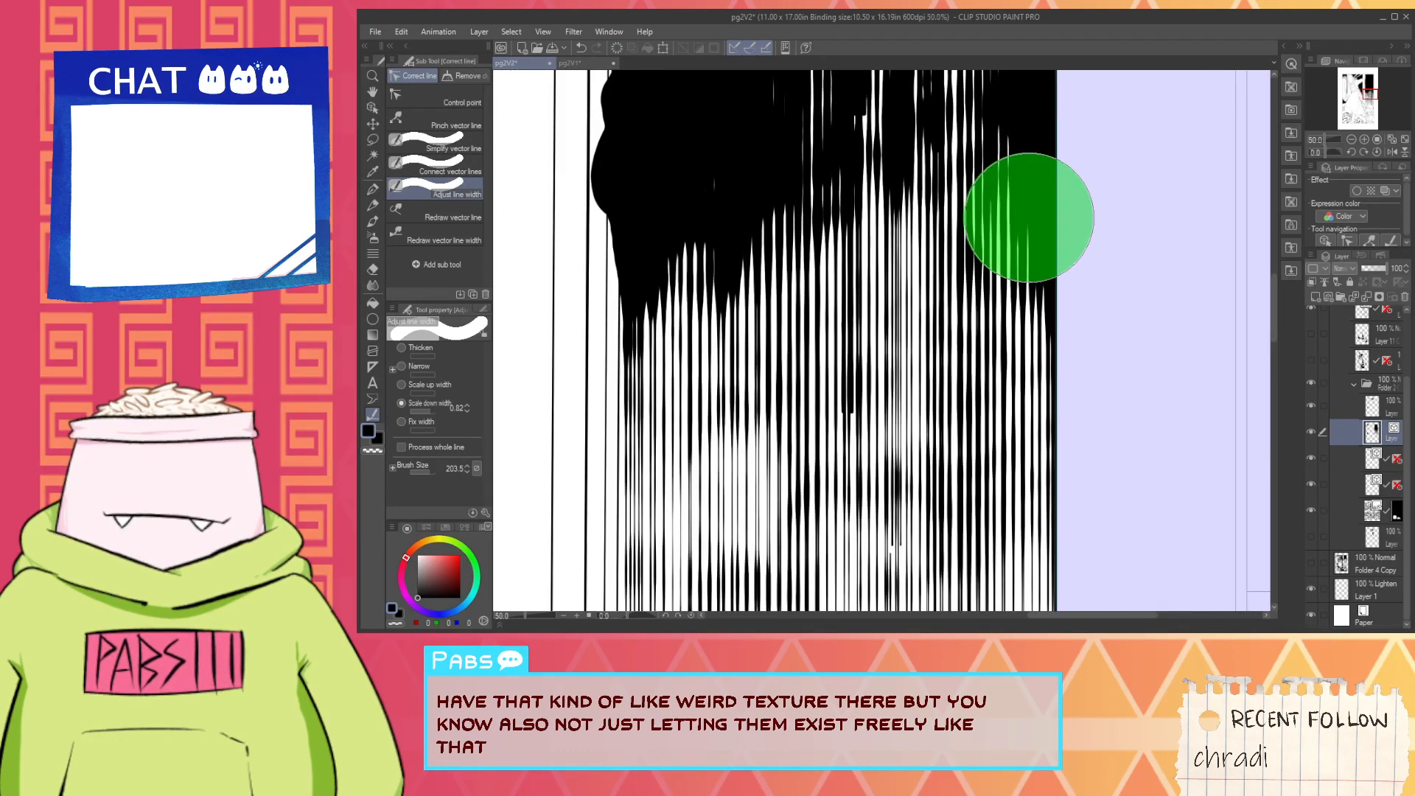
pyautogui.click(998, 253)
pyautogui.scroll(-1, 968, 246)
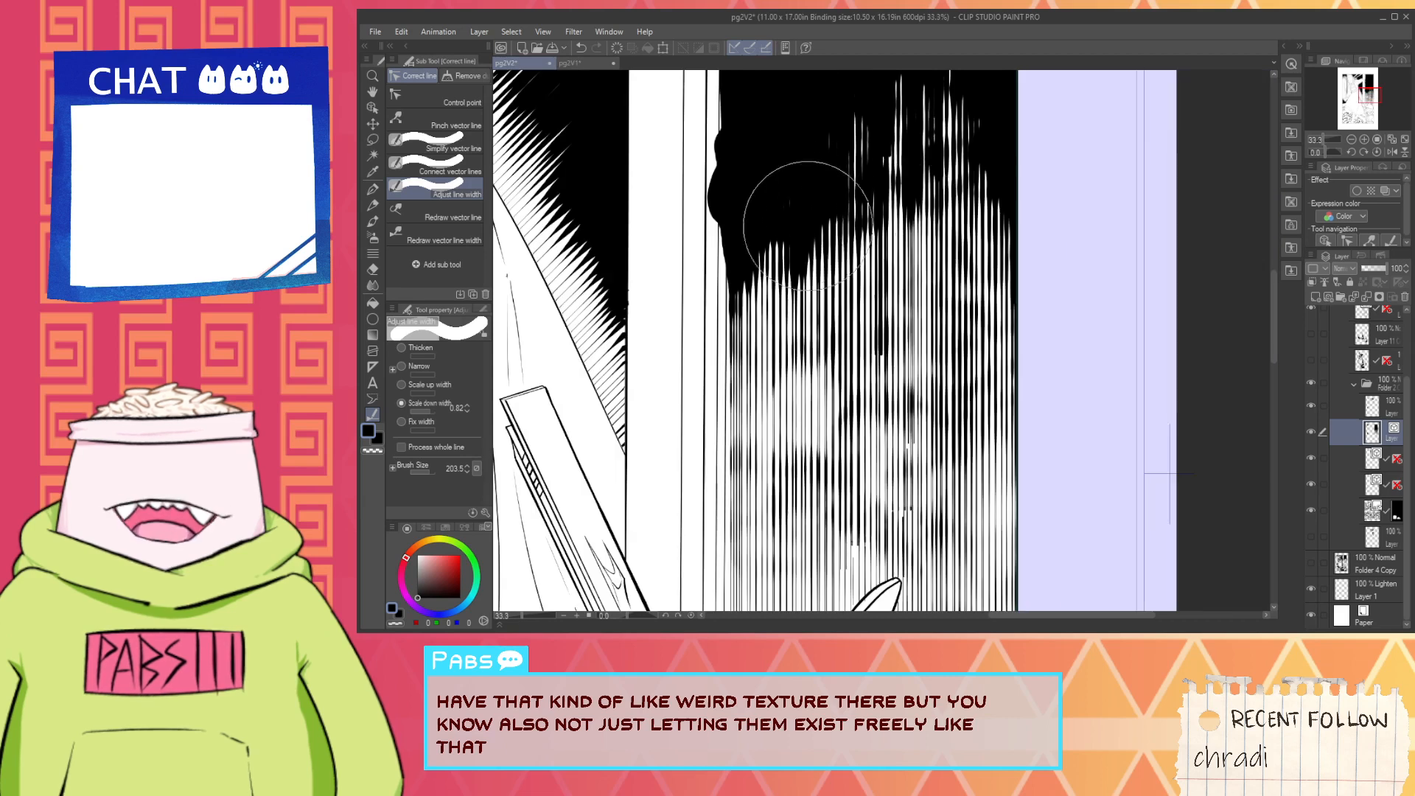
# - Thin the solid black bulge at the hatching's upper edge beside the door frame with Scale down width dabs
pyautogui.click(743, 208)
pyautogui.click(713, 225)
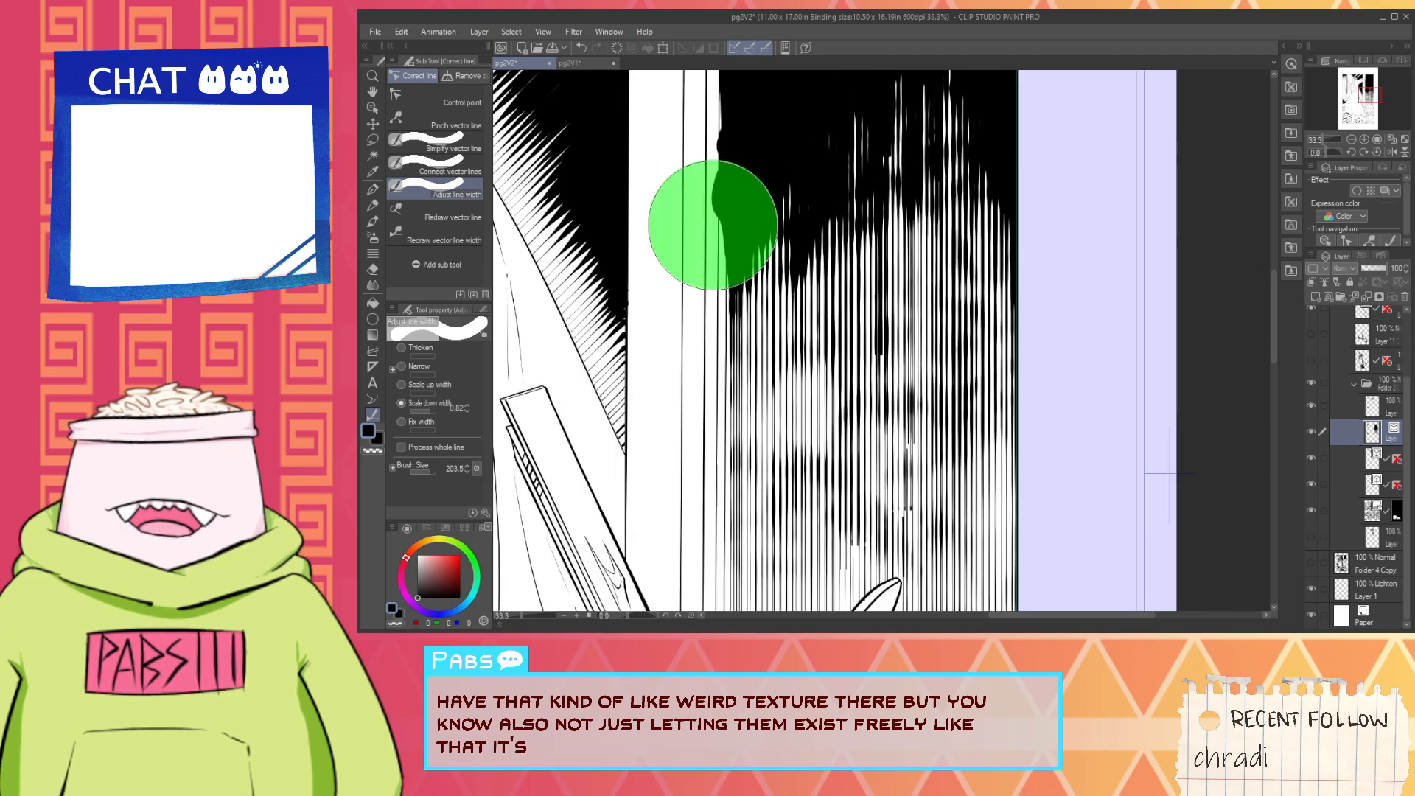
pyautogui.click(705, 264)
pyautogui.click(708, 236)
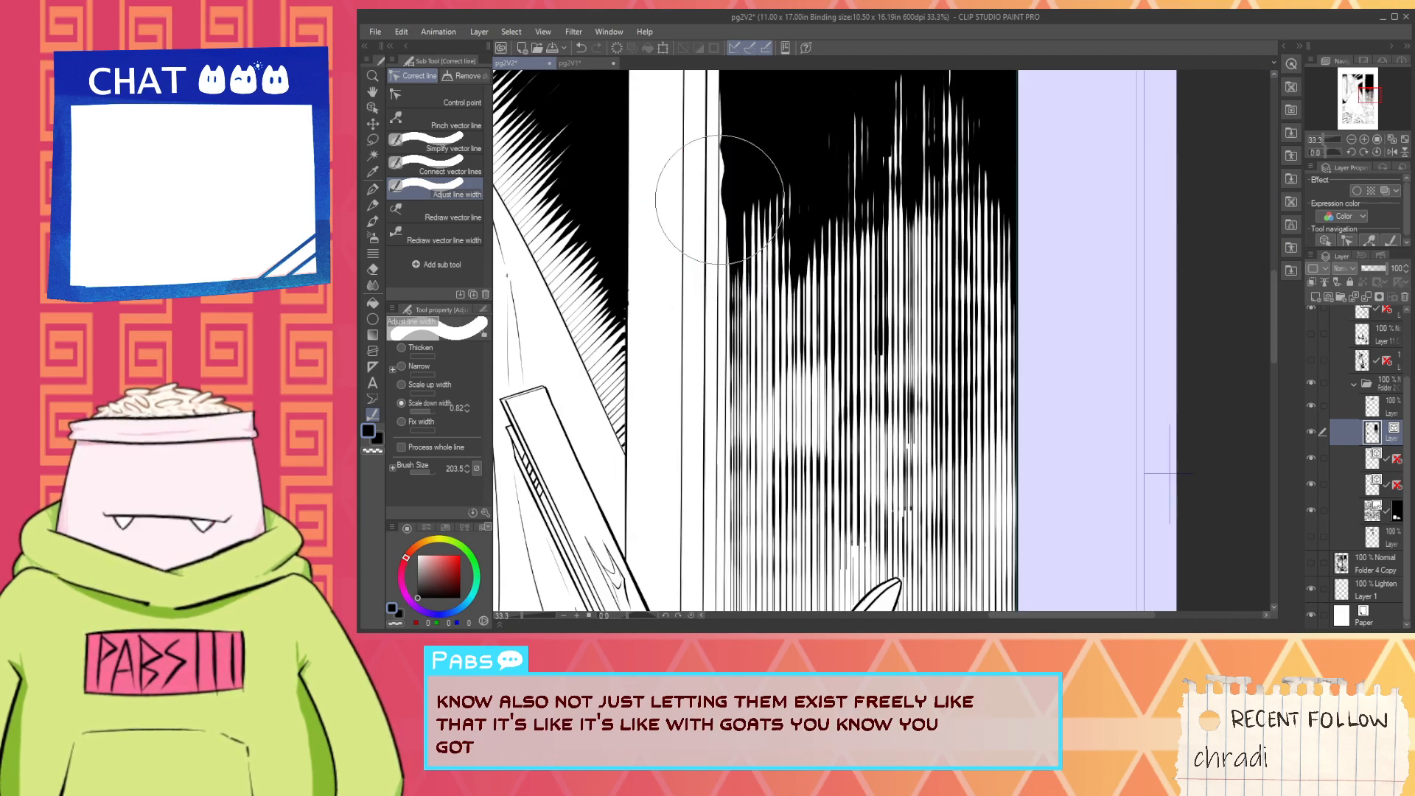
# - Examine the whole page to judge how the solid black and hatching beside the door frame read at reduced size
pyautogui.scroll(-5, 730, 162)
pyautogui.scroll(2, 734, 112)
pyautogui.scroll(-5, 733, 112)
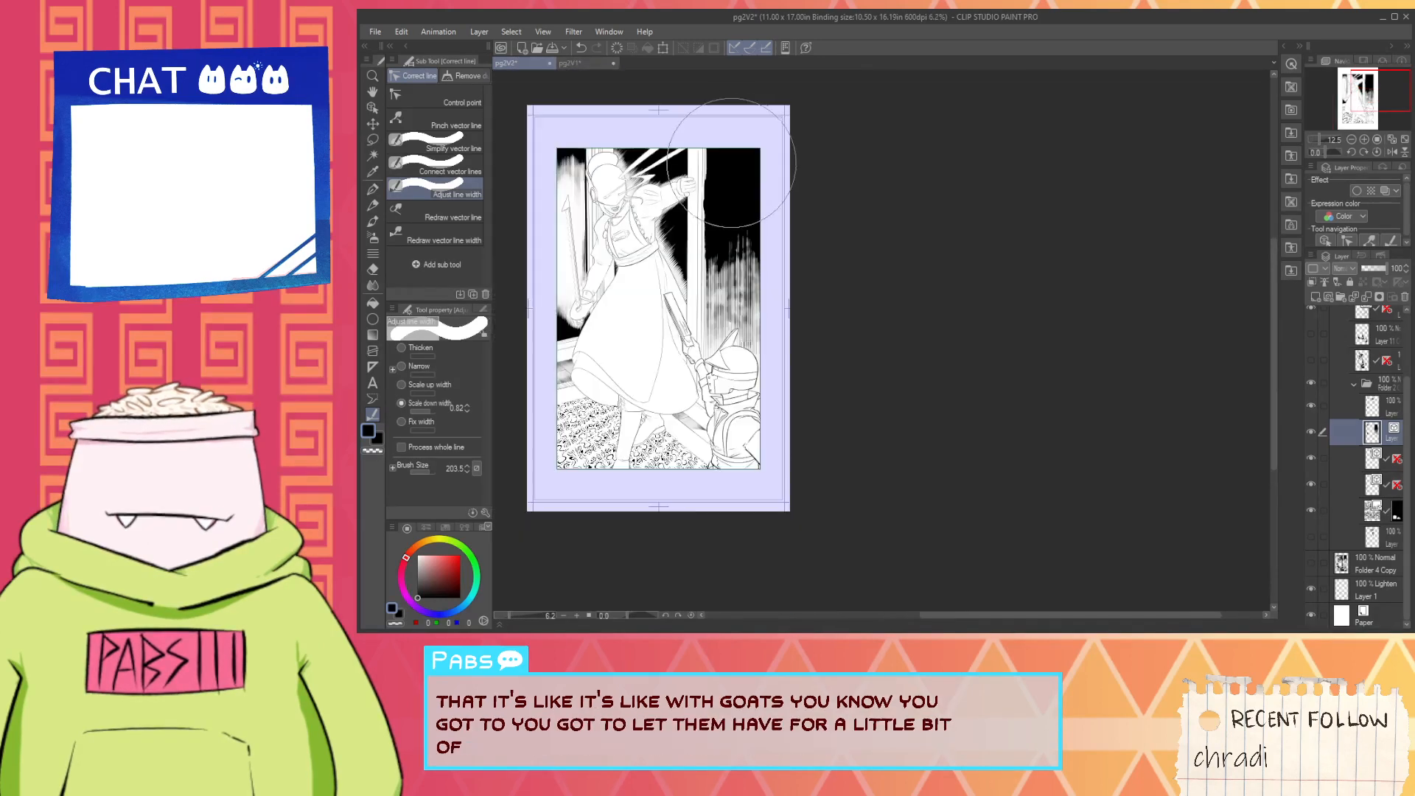
pyautogui.click(731, 155)
pyautogui.scroll(3, 730, 155)
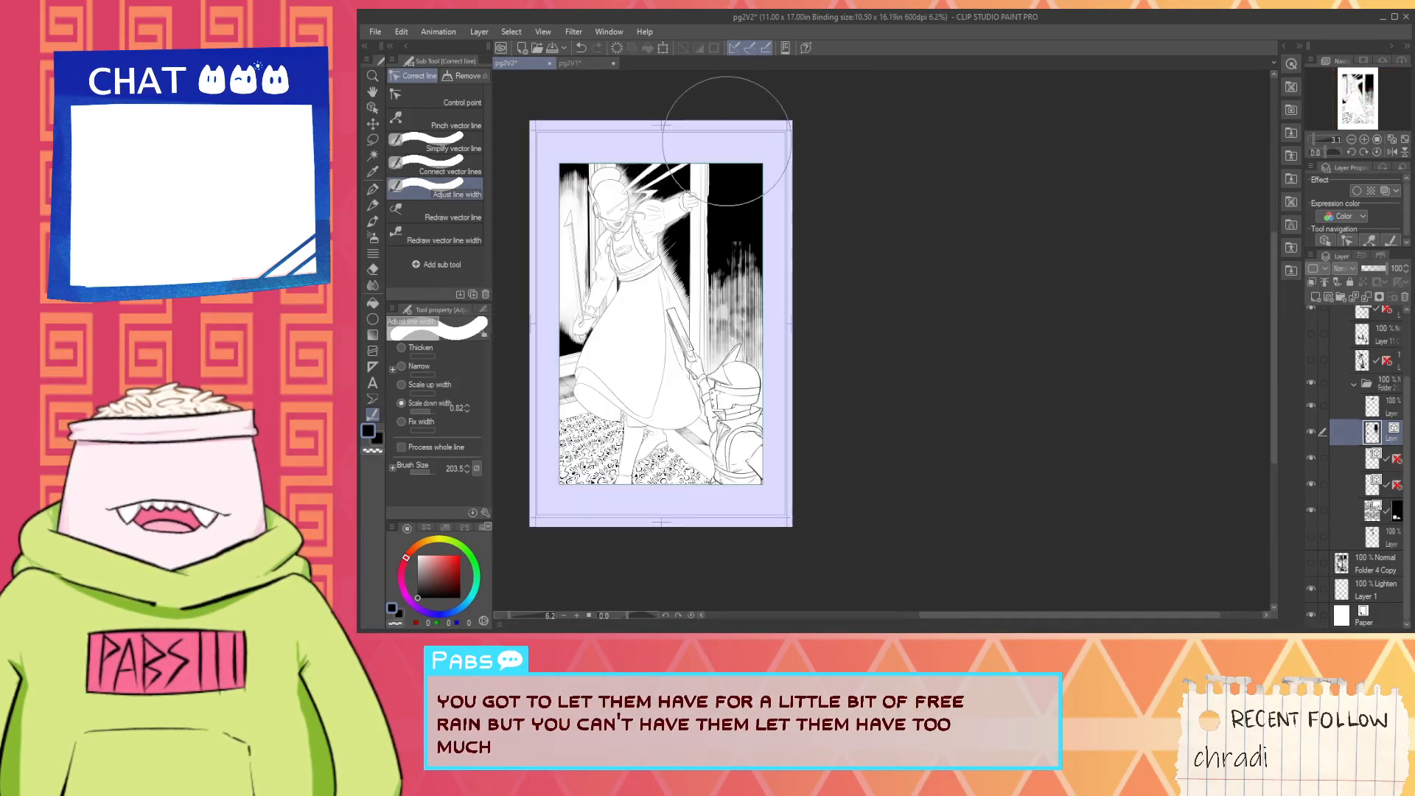
pyautogui.scroll(-3, 742, 203)
pyautogui.click(743, 200)
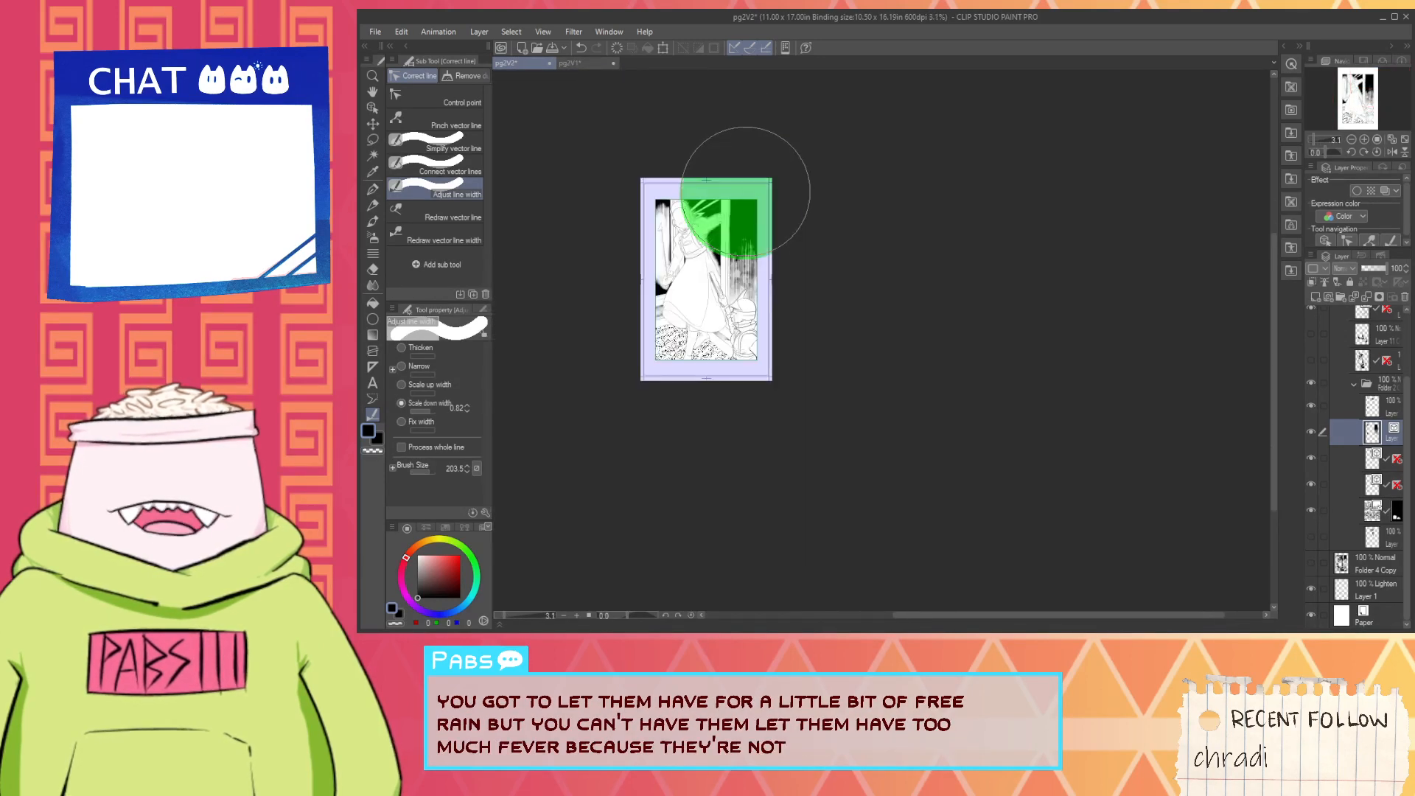
pyautogui.scroll(2, 738, 220)
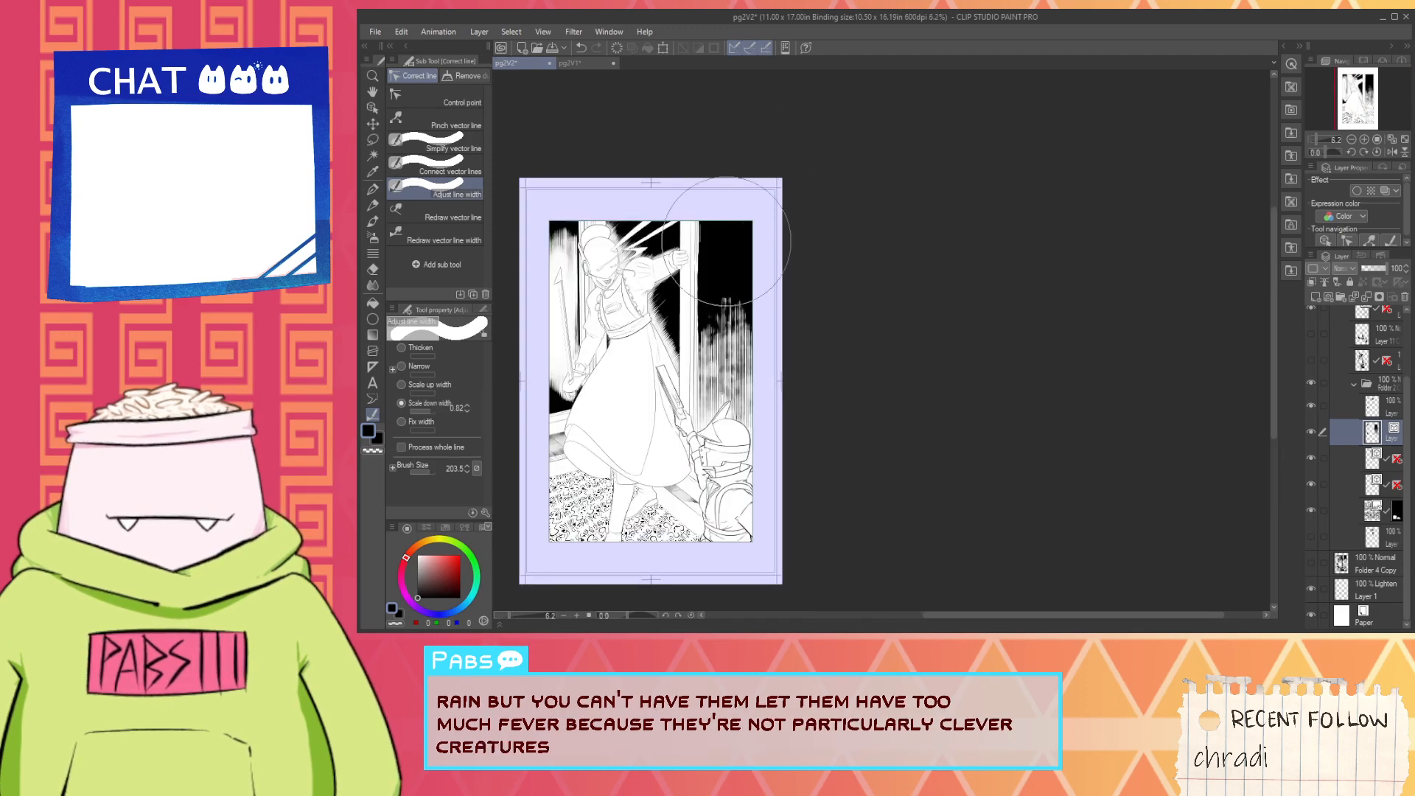
# - Thin the solid black lines beside the upper door frame, next to and below the gripping hand, with Scale down width dabs
pyautogui.scroll(1, 738, 220)
pyautogui.click(726, 237)
pyautogui.click(650, 339)
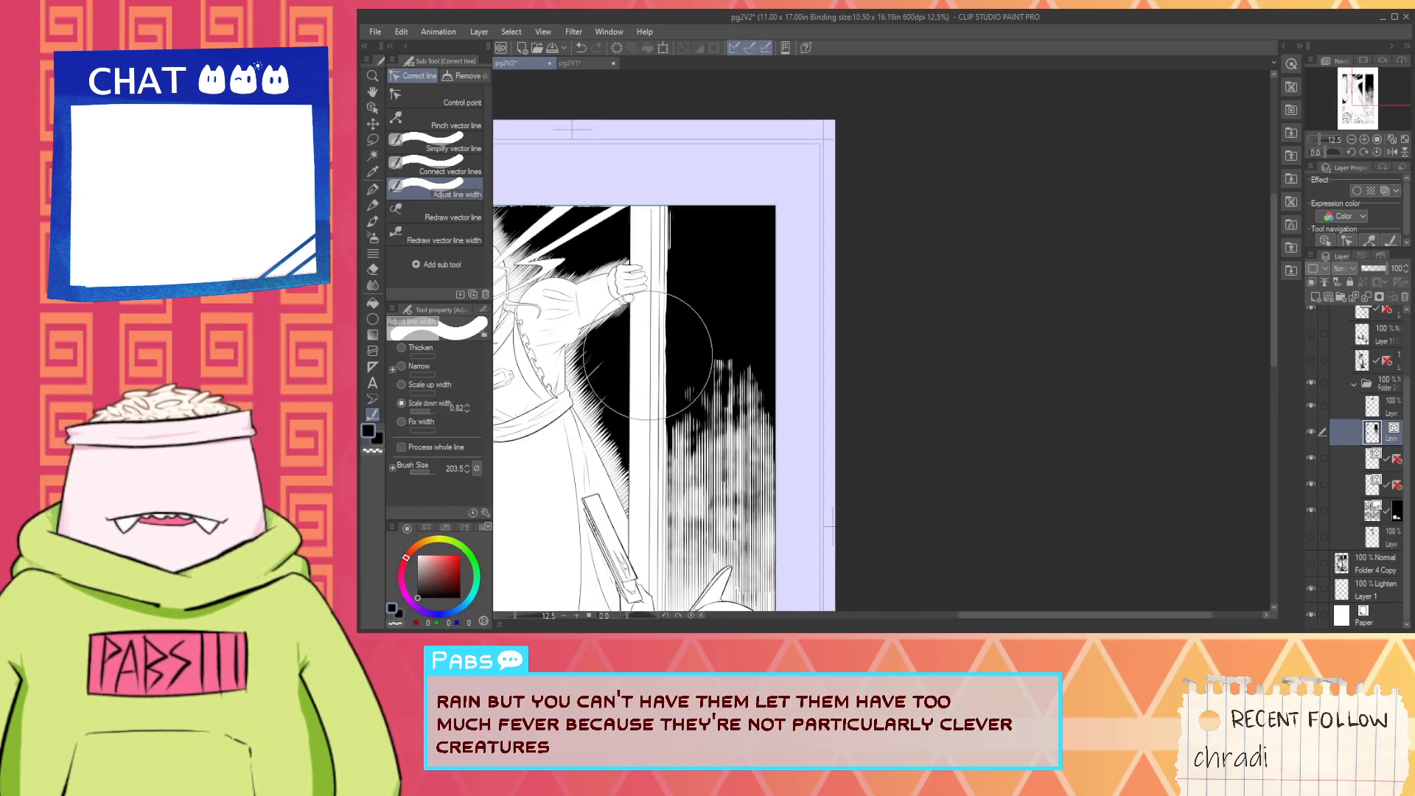
pyautogui.click(648, 347)
pyautogui.click(647, 286)
pyautogui.moveTo(649, 288)
pyautogui.mouseDown()
pyautogui.moveTo(635, 307)
pyautogui.moveTo(645, 297)
pyautogui.mouseUp()
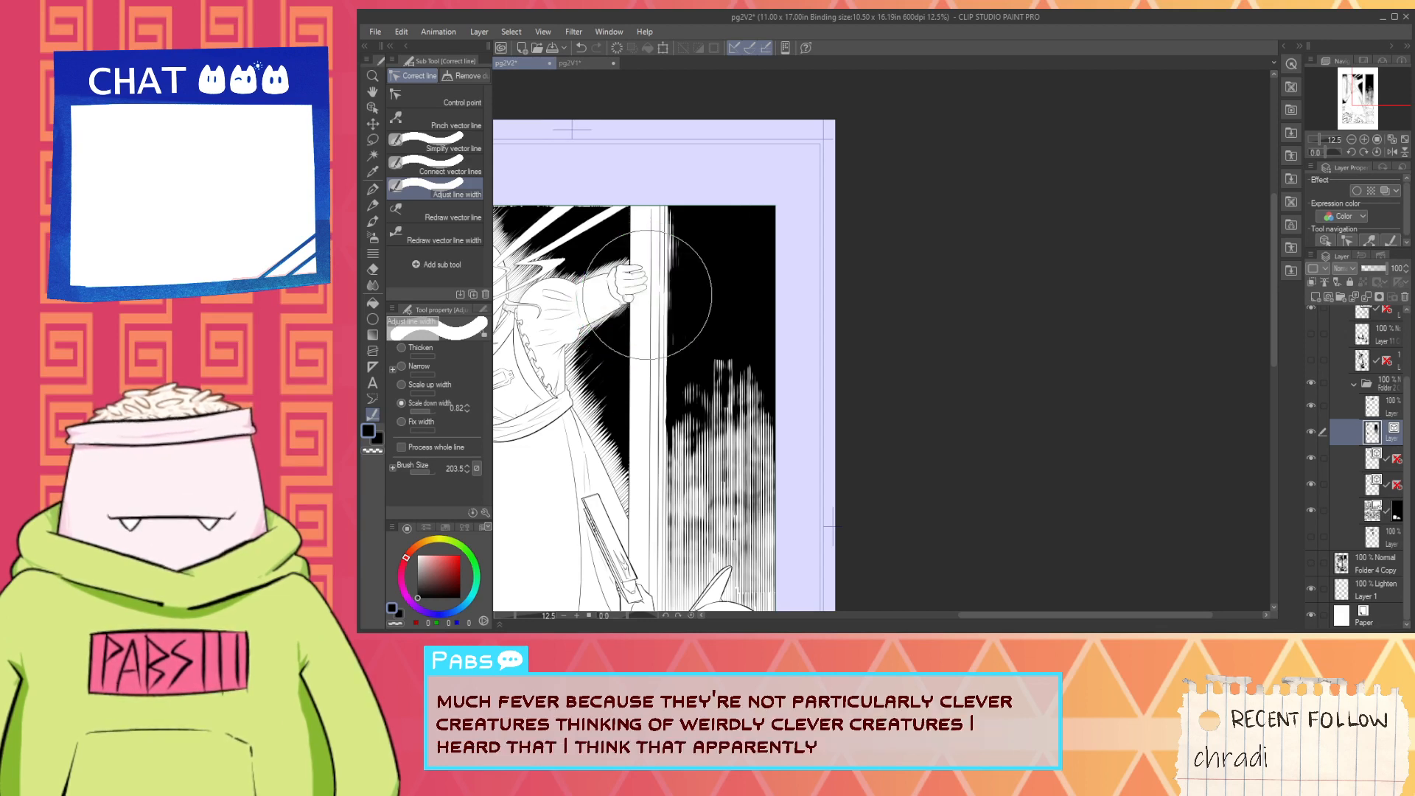
pyautogui.click(646, 304)
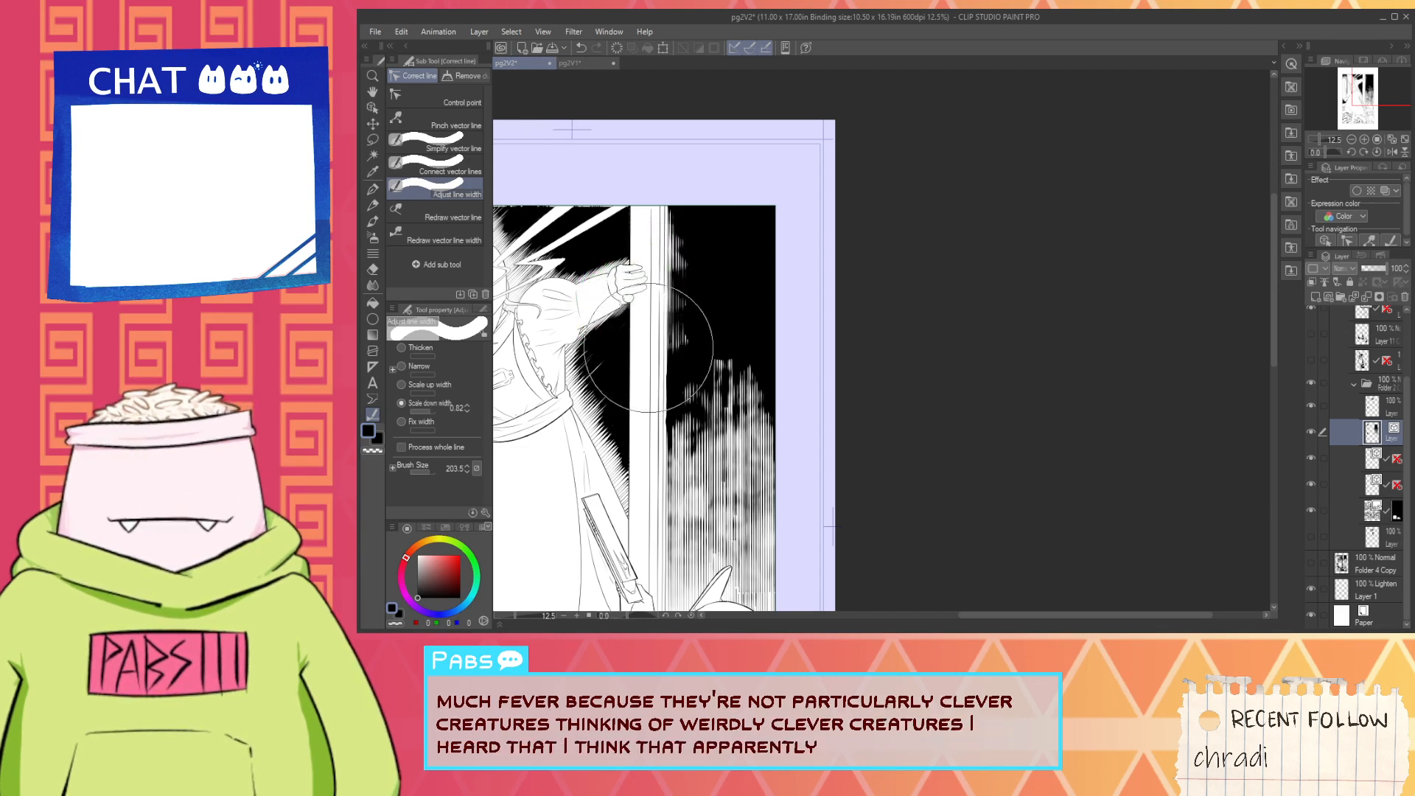
# - Narrow the remaining black edge against the door frame where the lower hatching begins, using Scale down width
pyautogui.scroll(2, 631, 383)
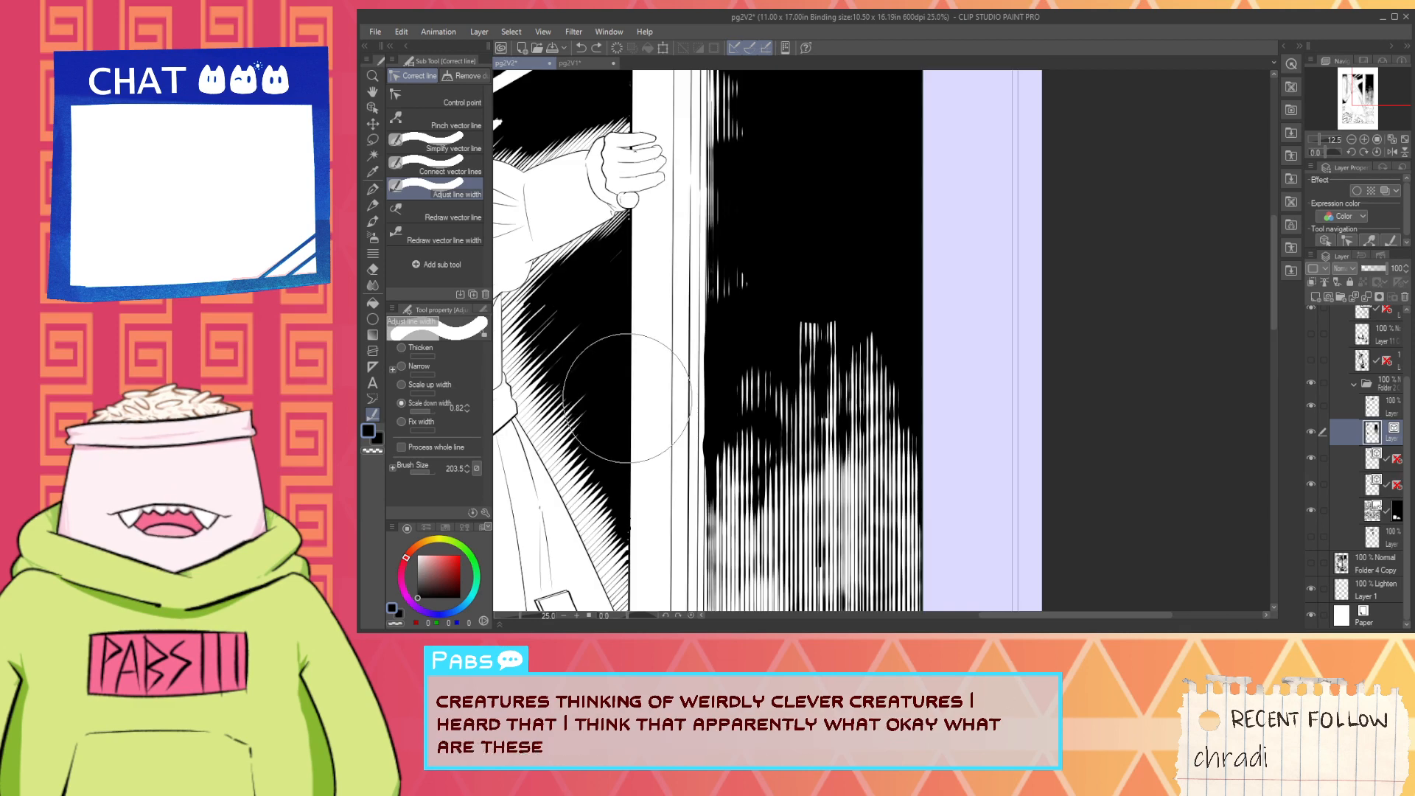
pyautogui.click(653, 444)
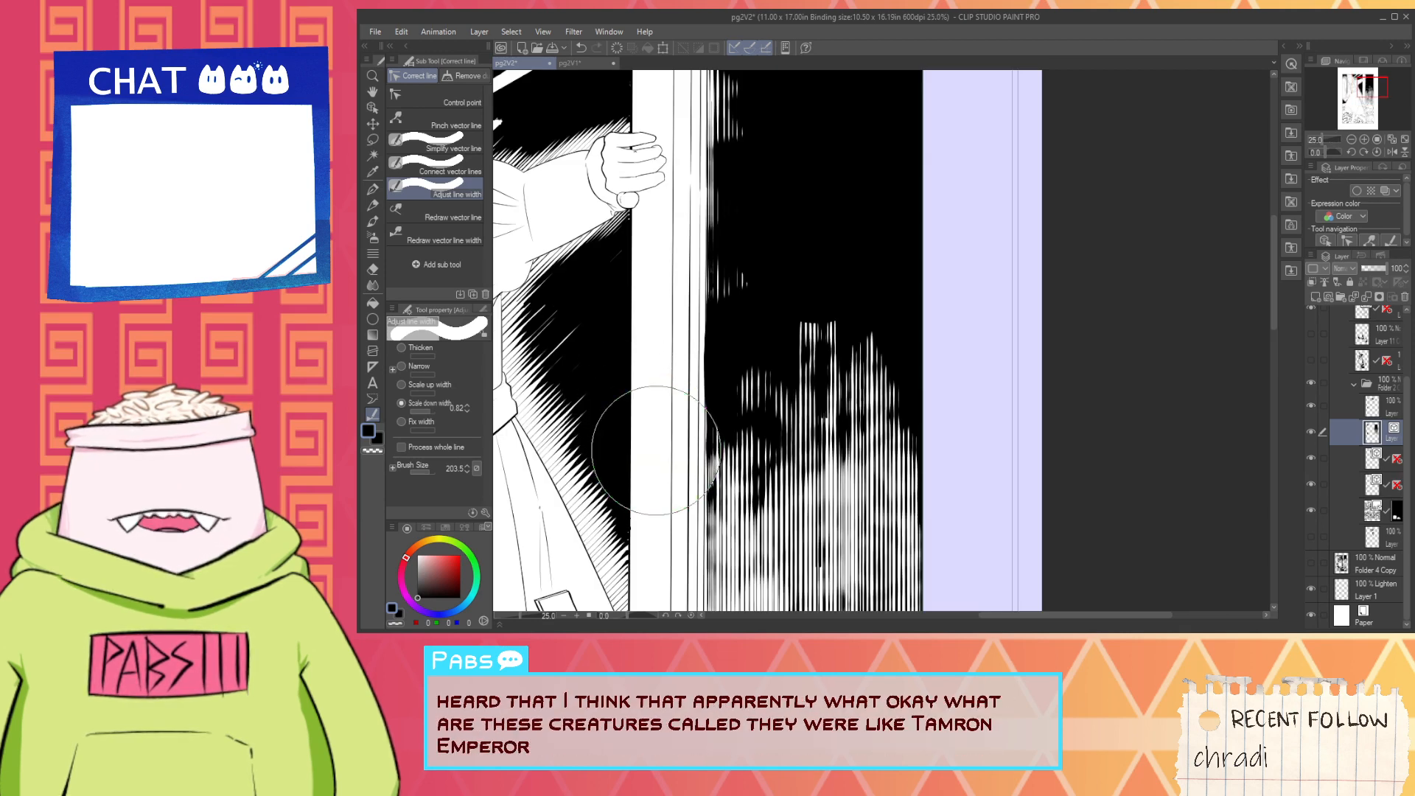
pyautogui.scroll(-4, 656, 449)
pyautogui.press('h')
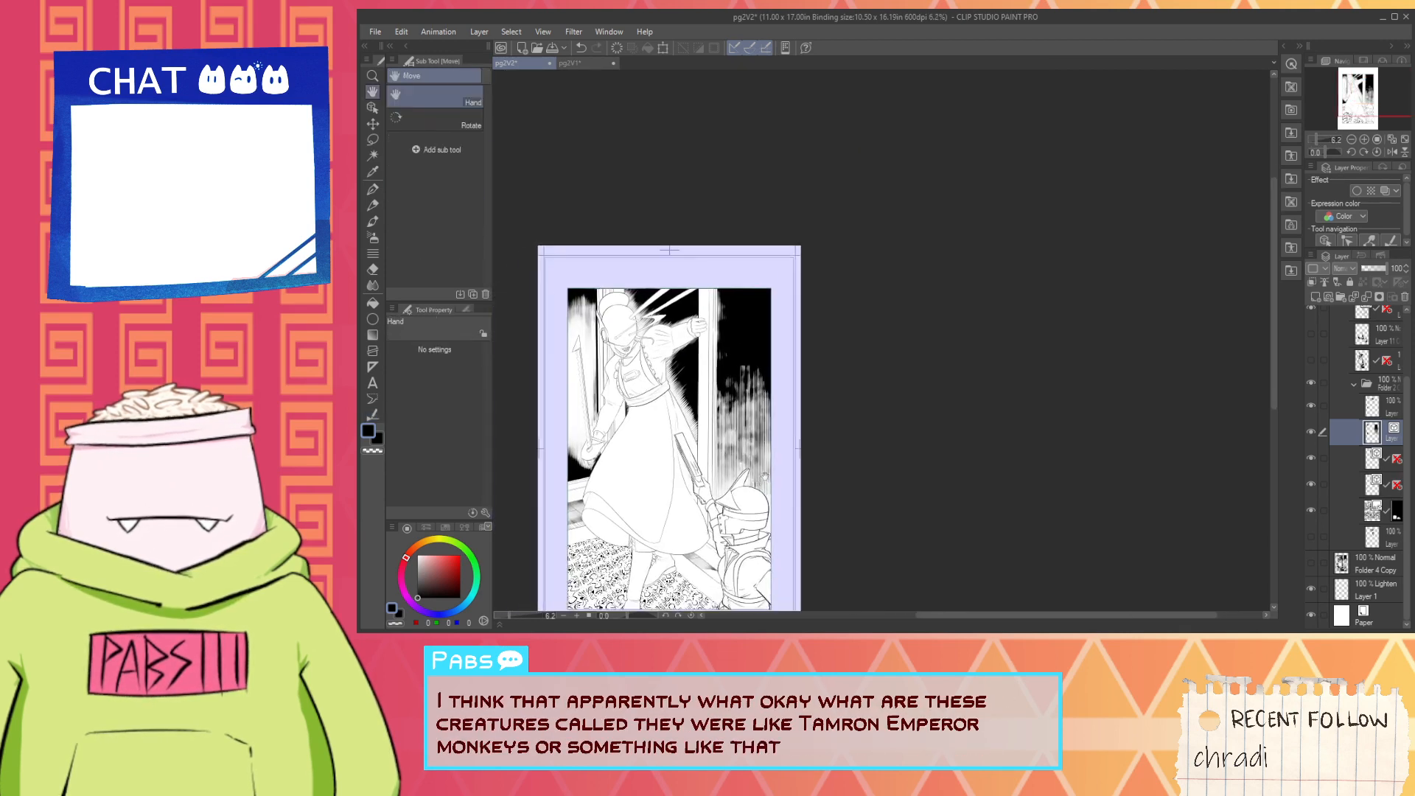
pyautogui.scroll(2, 766, 476)
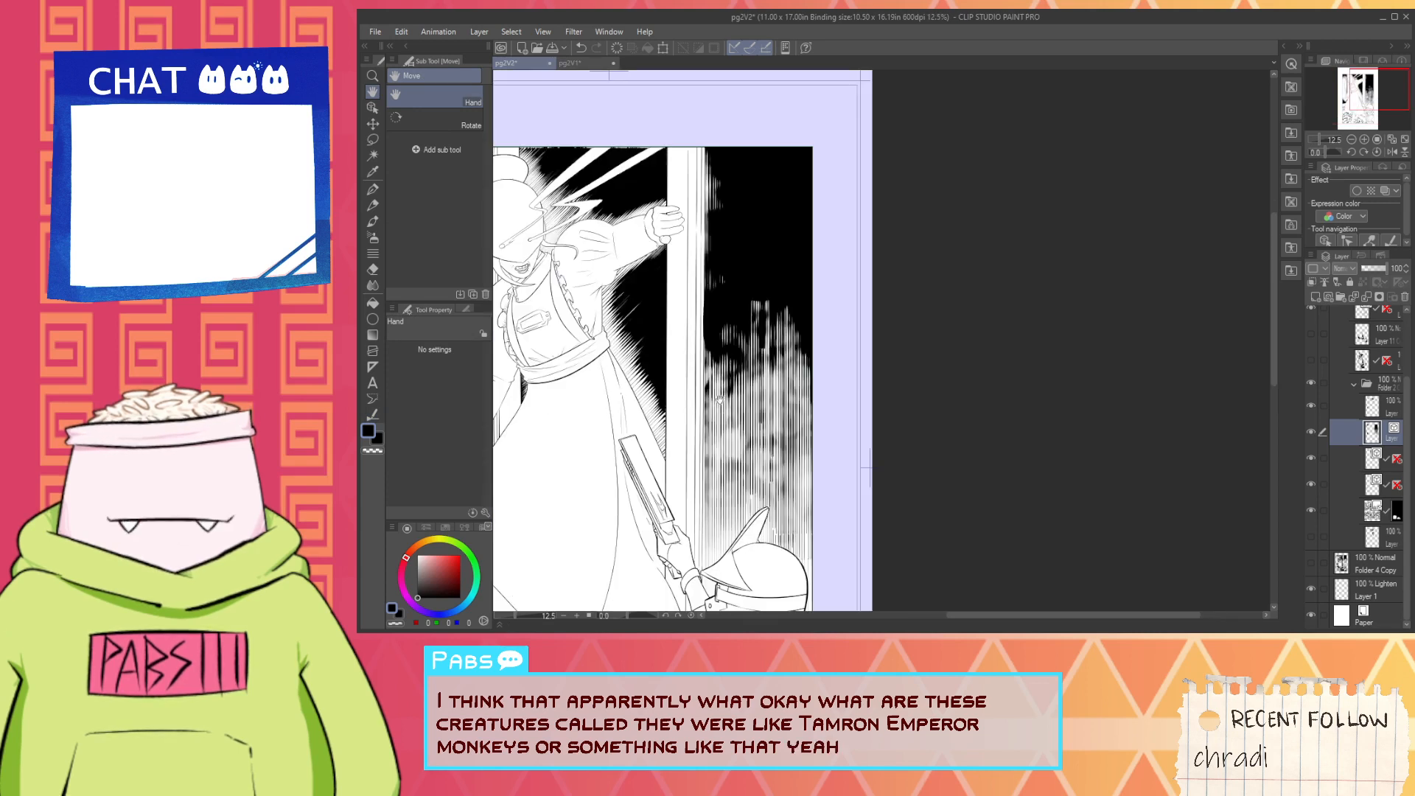
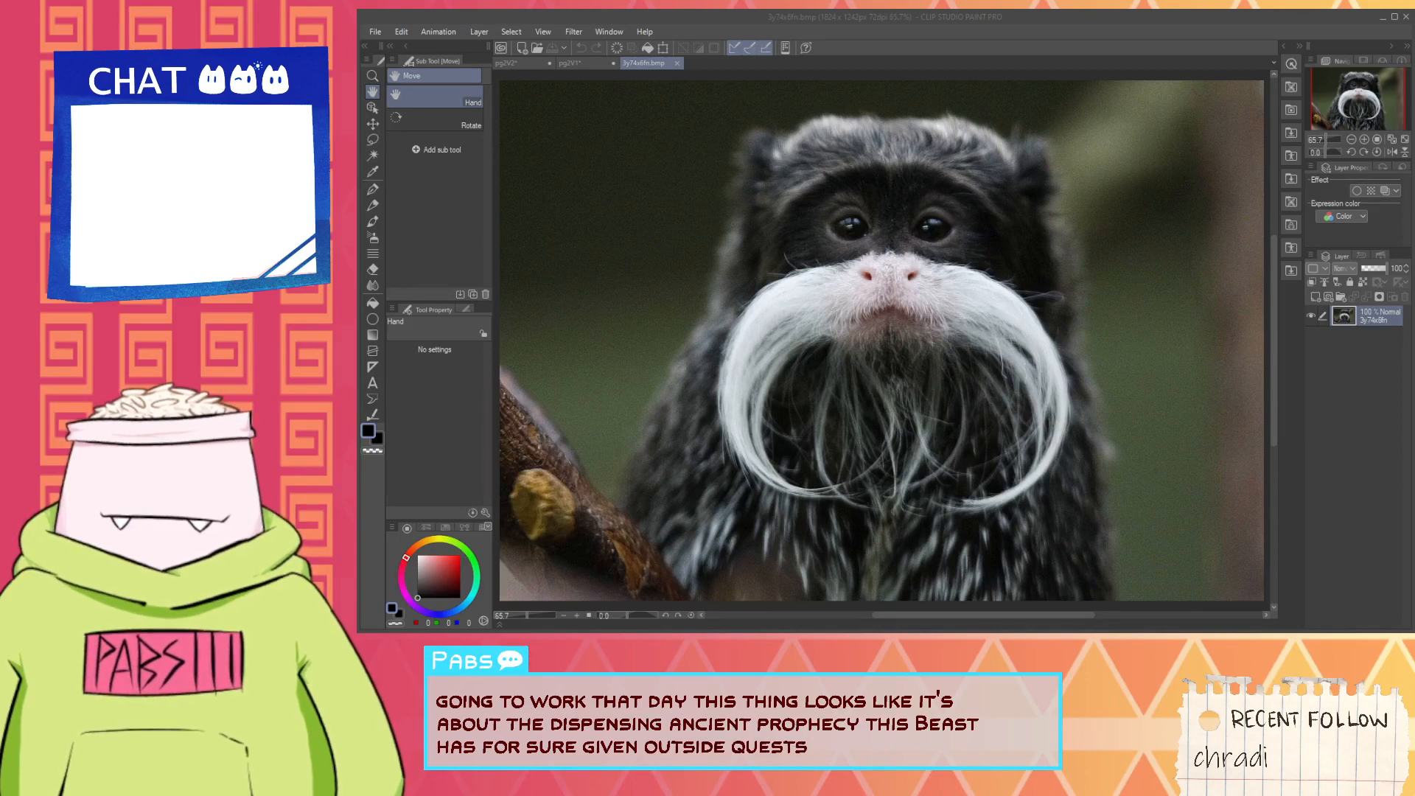
# - Compare the hatching beside the door frame on reference page pg2V1 with the same area on pg2V2 at whole-page size
pyautogui.click(554, 65)
pyautogui.click(571, 65)
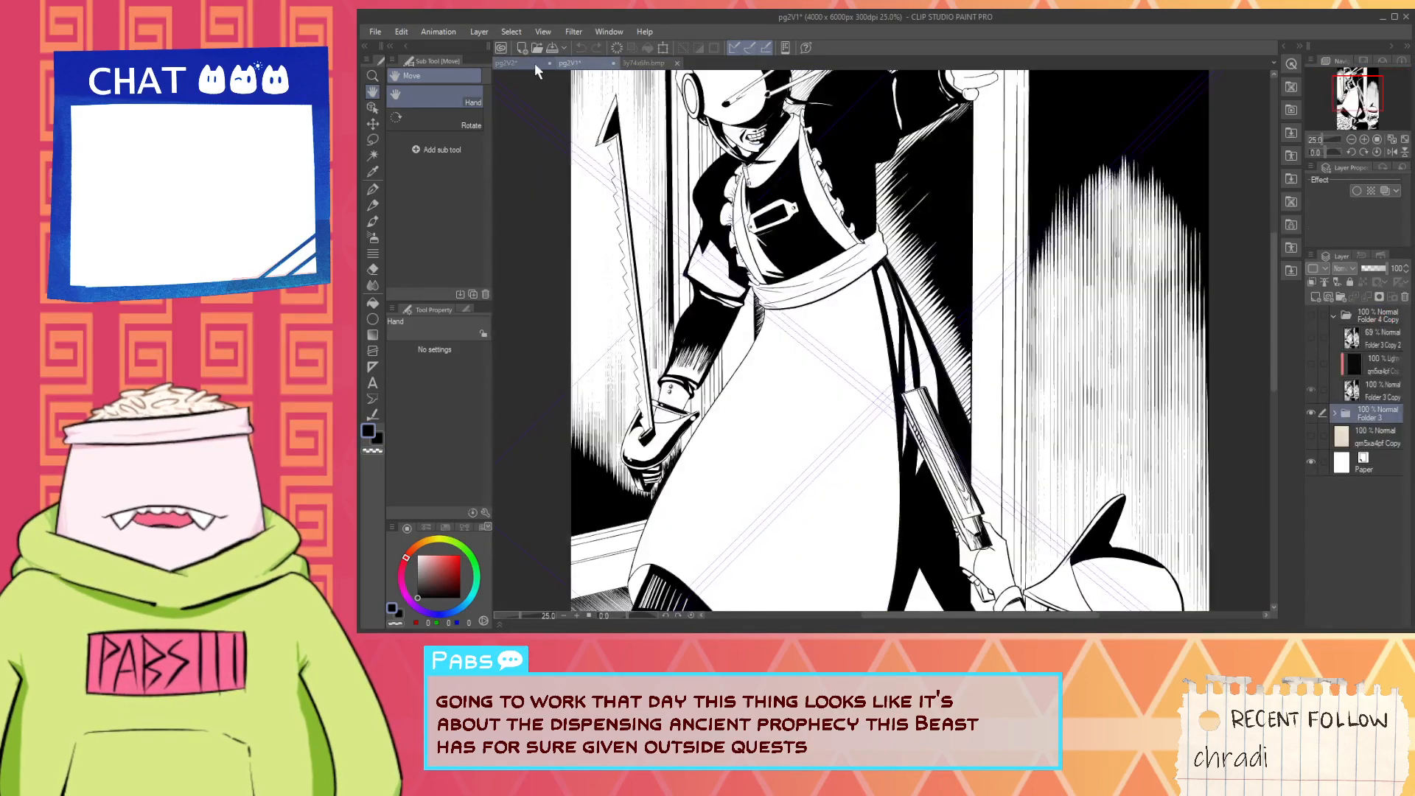
pyautogui.scroll(-2, 604, 132)
pyautogui.moveTo(747, 313); pyautogui.dragTo(832, 378)
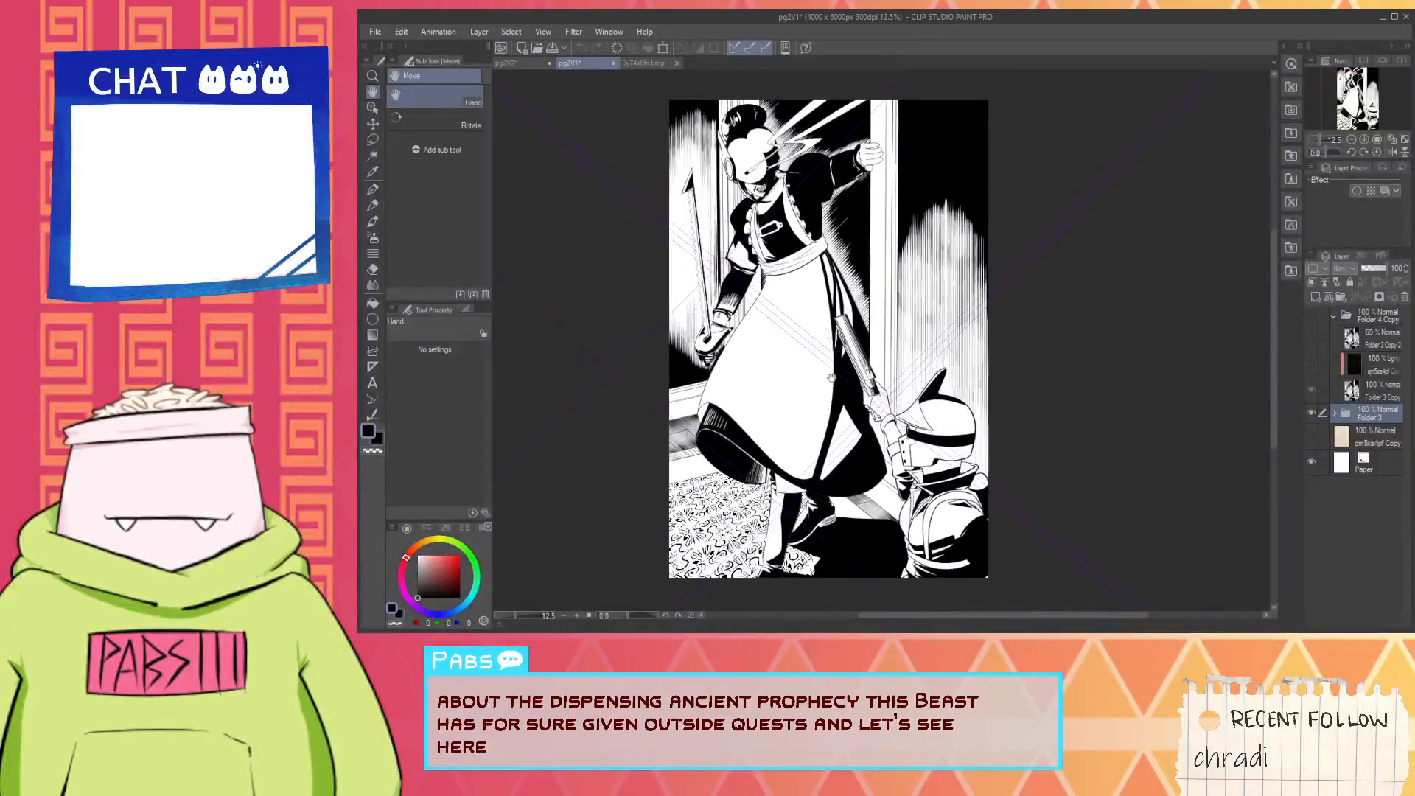
pyautogui.click(505, 63)
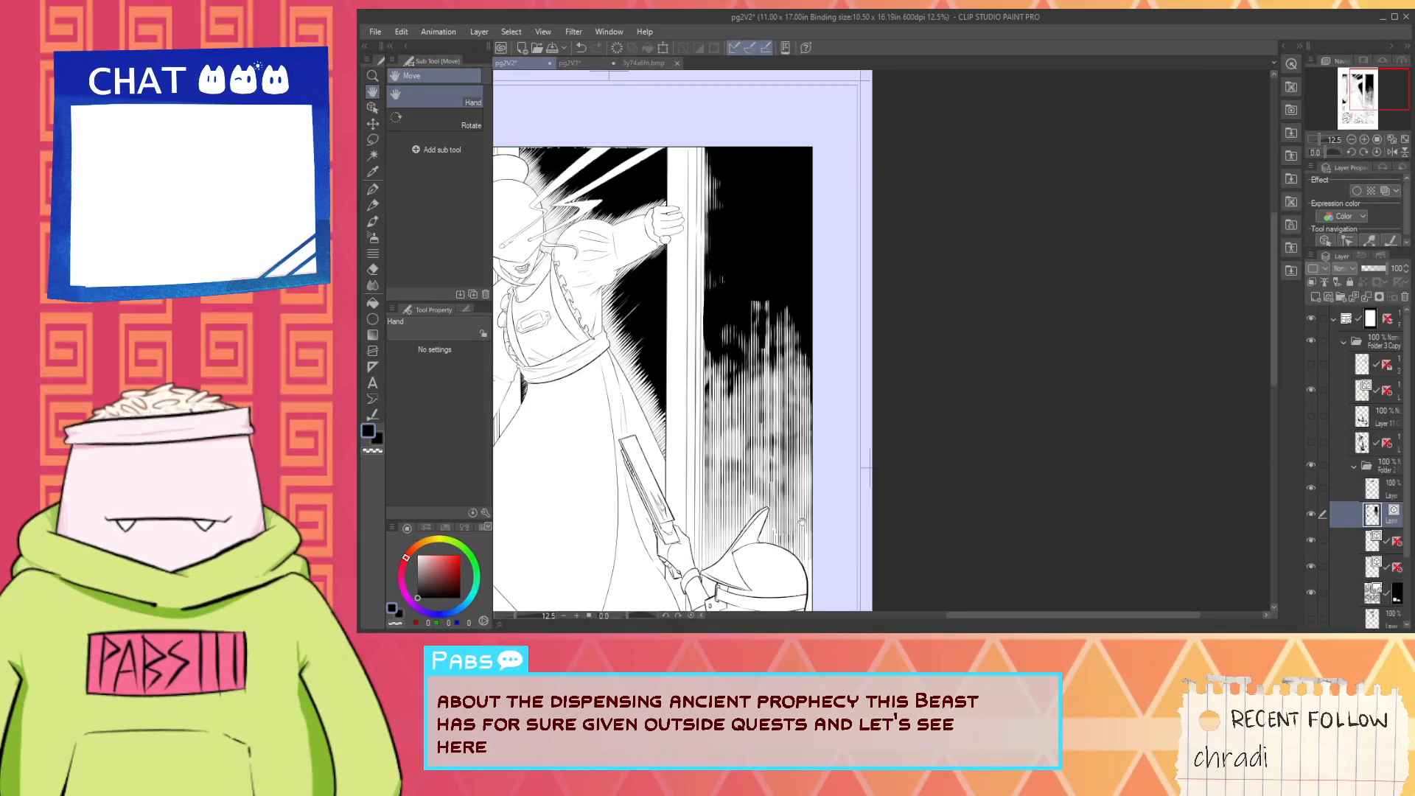
pyautogui.scroll(2, 801, 522)
pyautogui.scroll(-4, 776, 435)
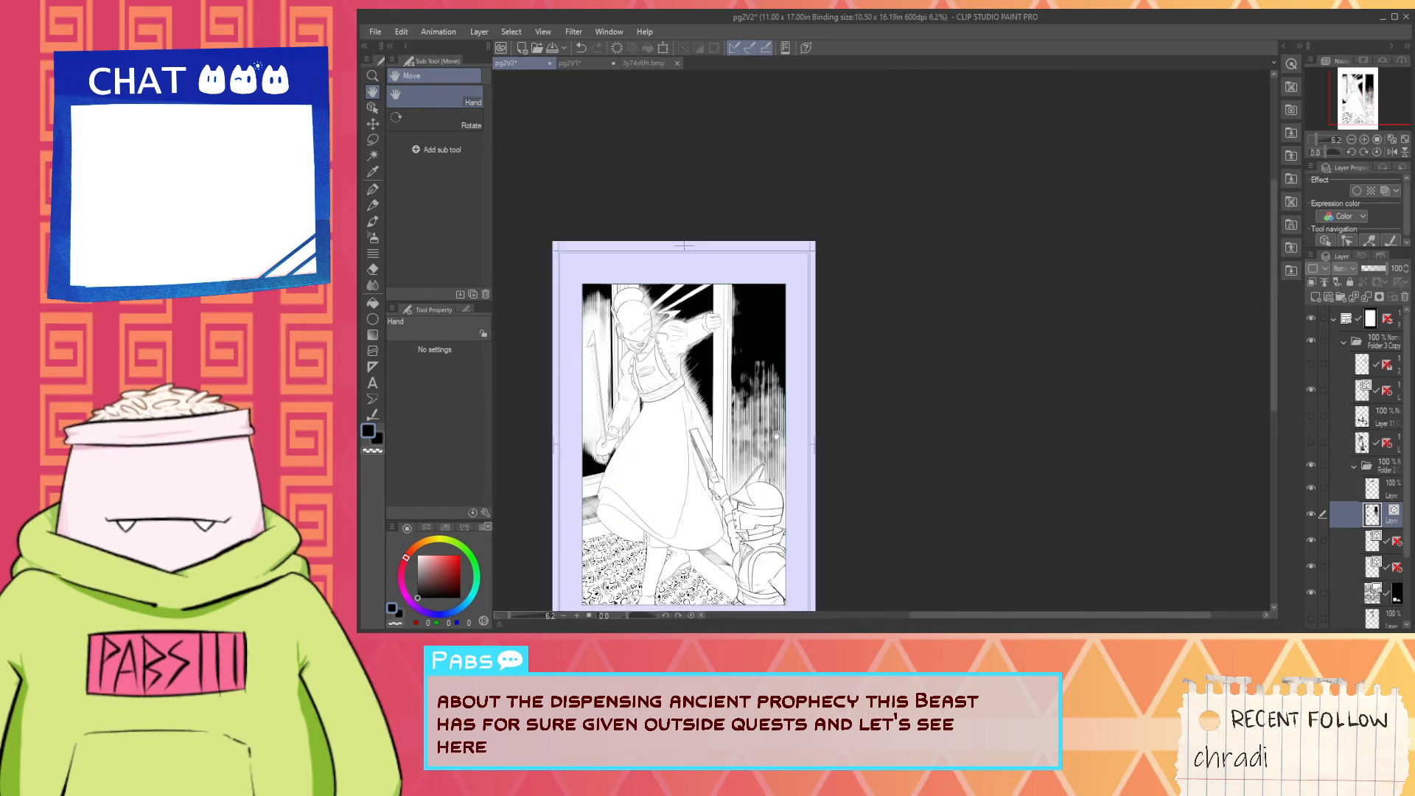
pyautogui.moveTo(776, 435); pyautogui.dragTo(878, 384)
# - Hide the layer holding the vertical background hatching beside the door frame and add a new raster layer directly above it
pyautogui.click(1314, 512)
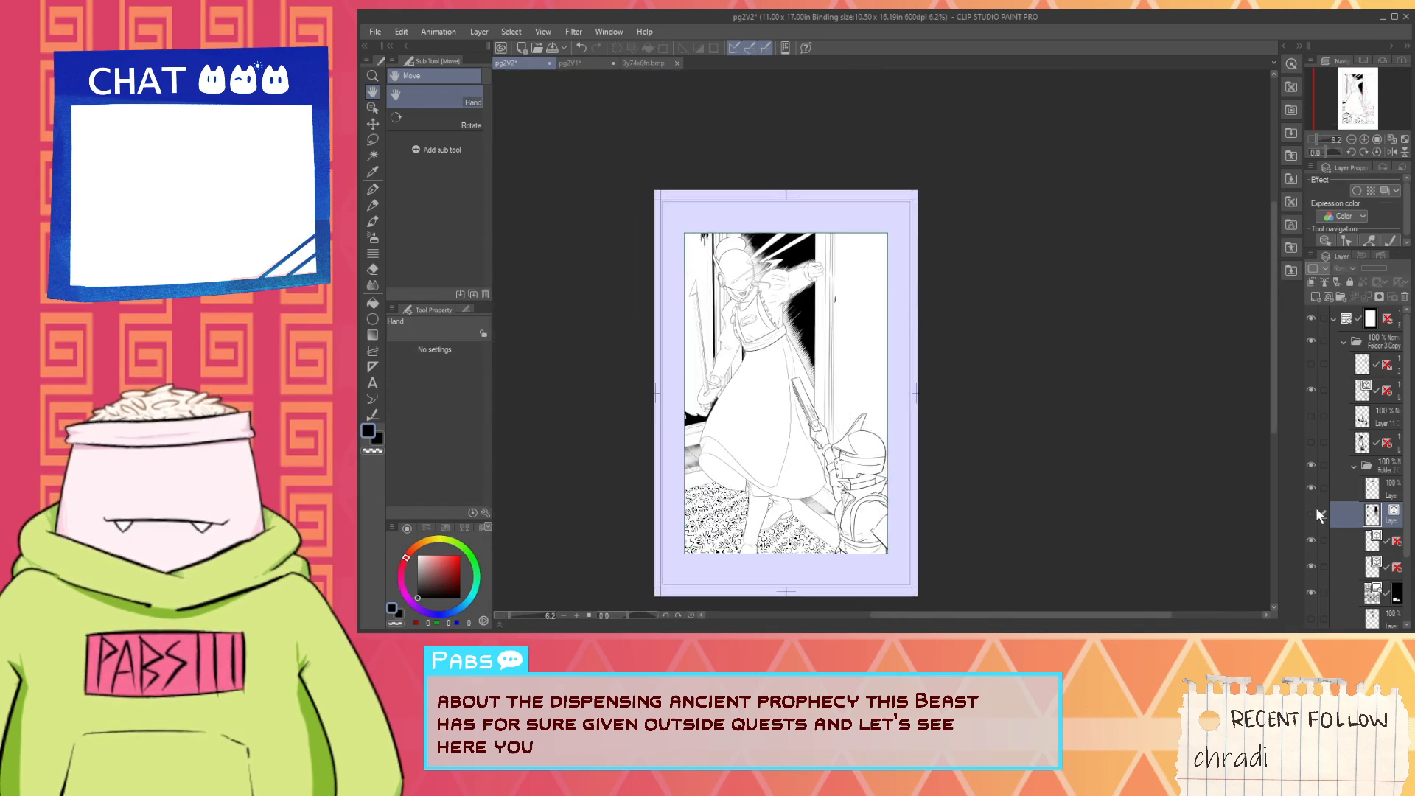
pyautogui.click(1316, 512)
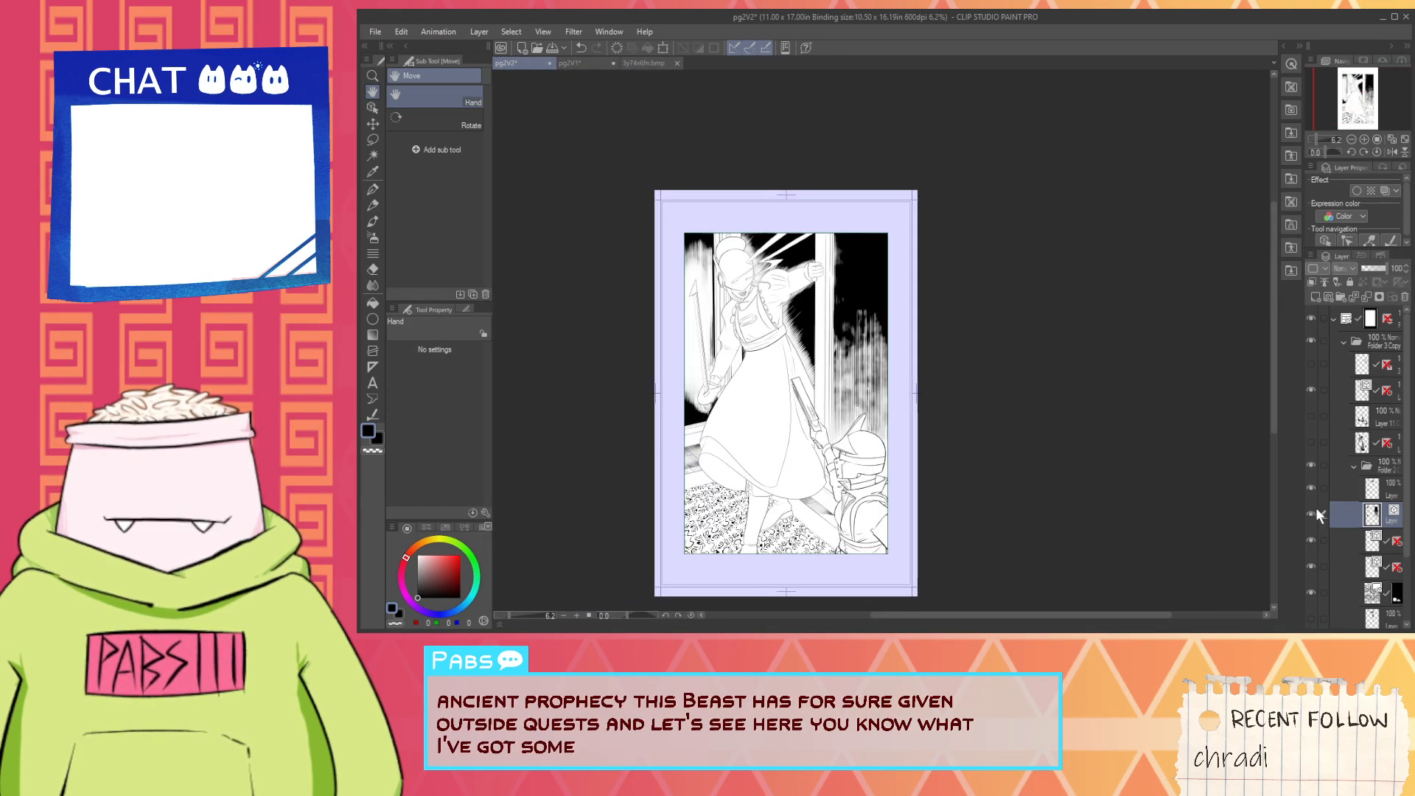
pyautogui.click(1315, 512)
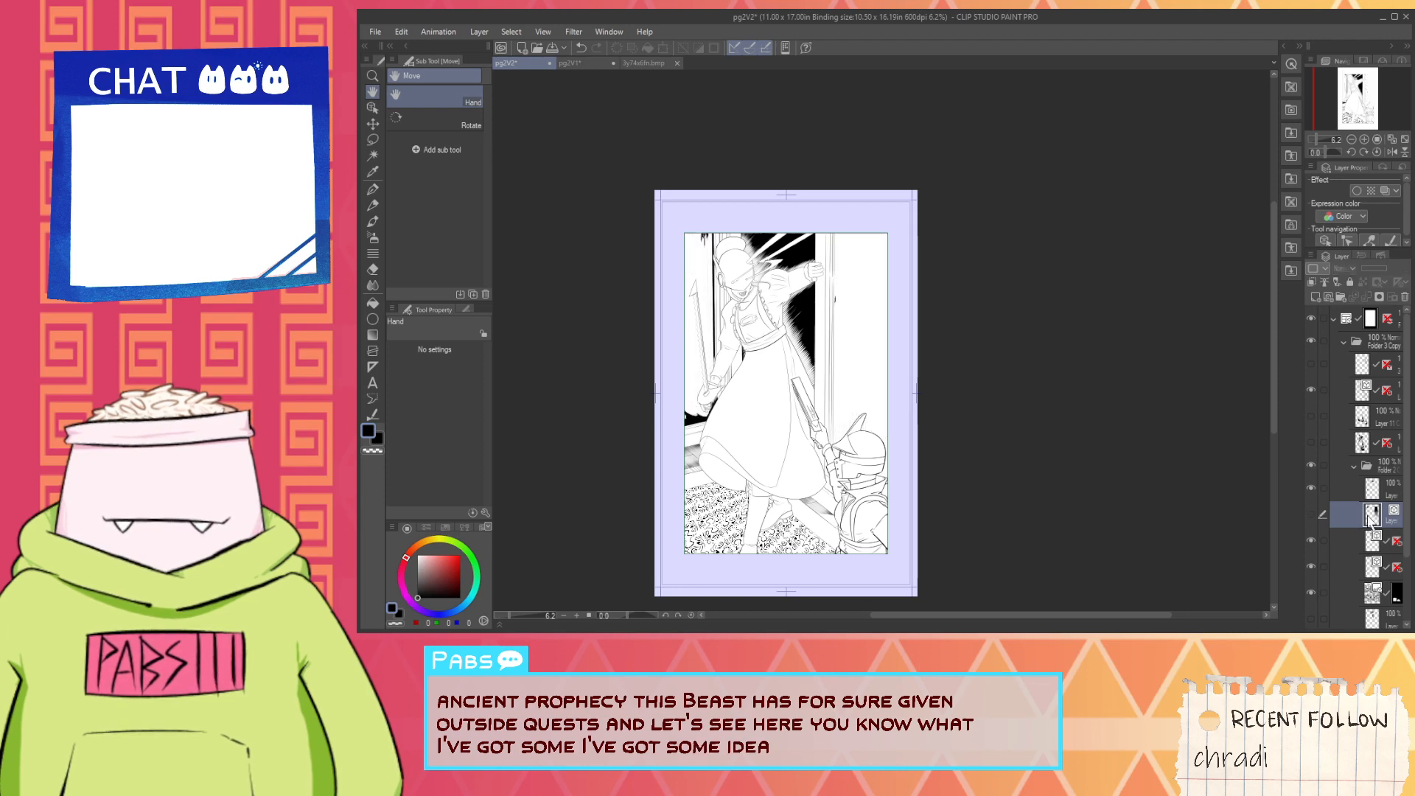
pyautogui.scroll(-1, 1370, 530)
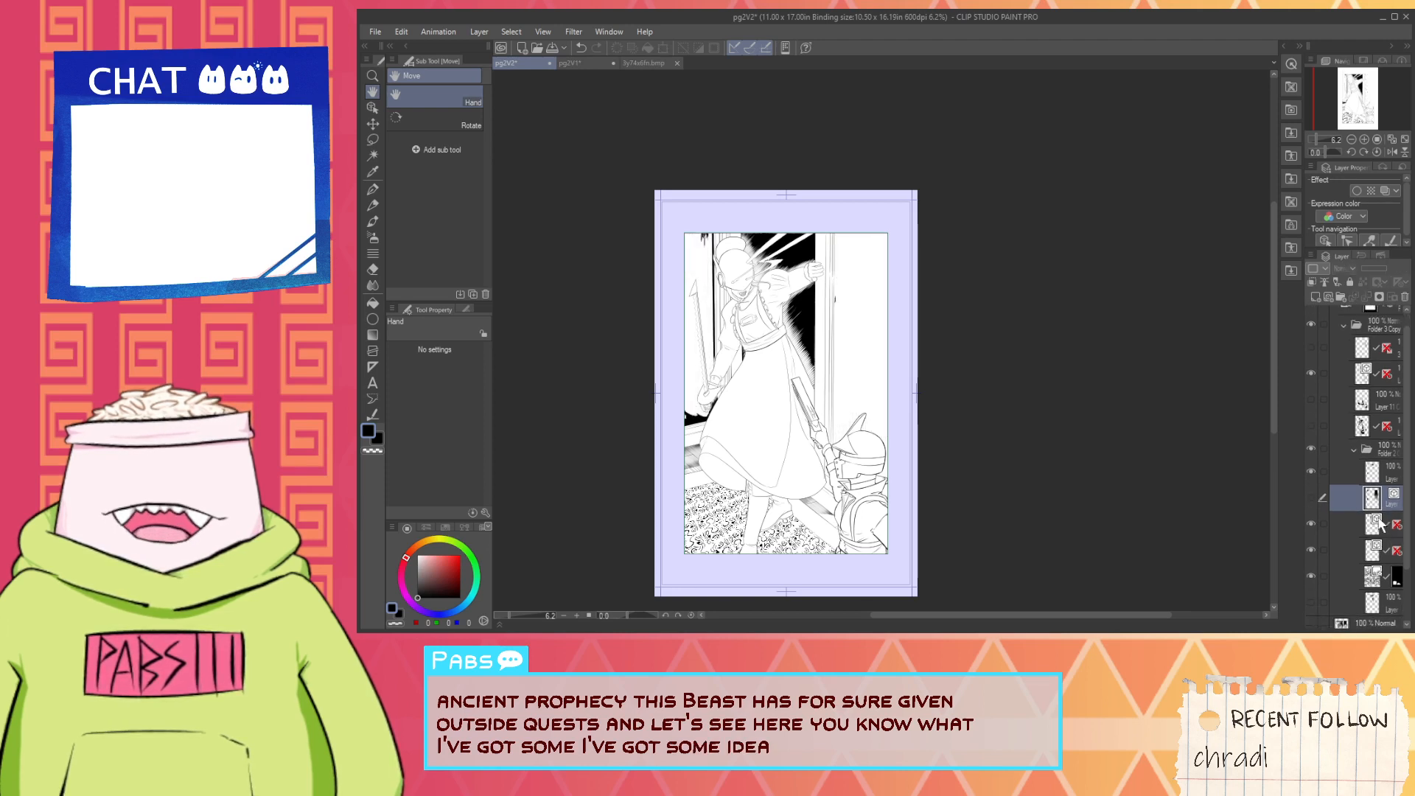
pyautogui.click(1315, 522)
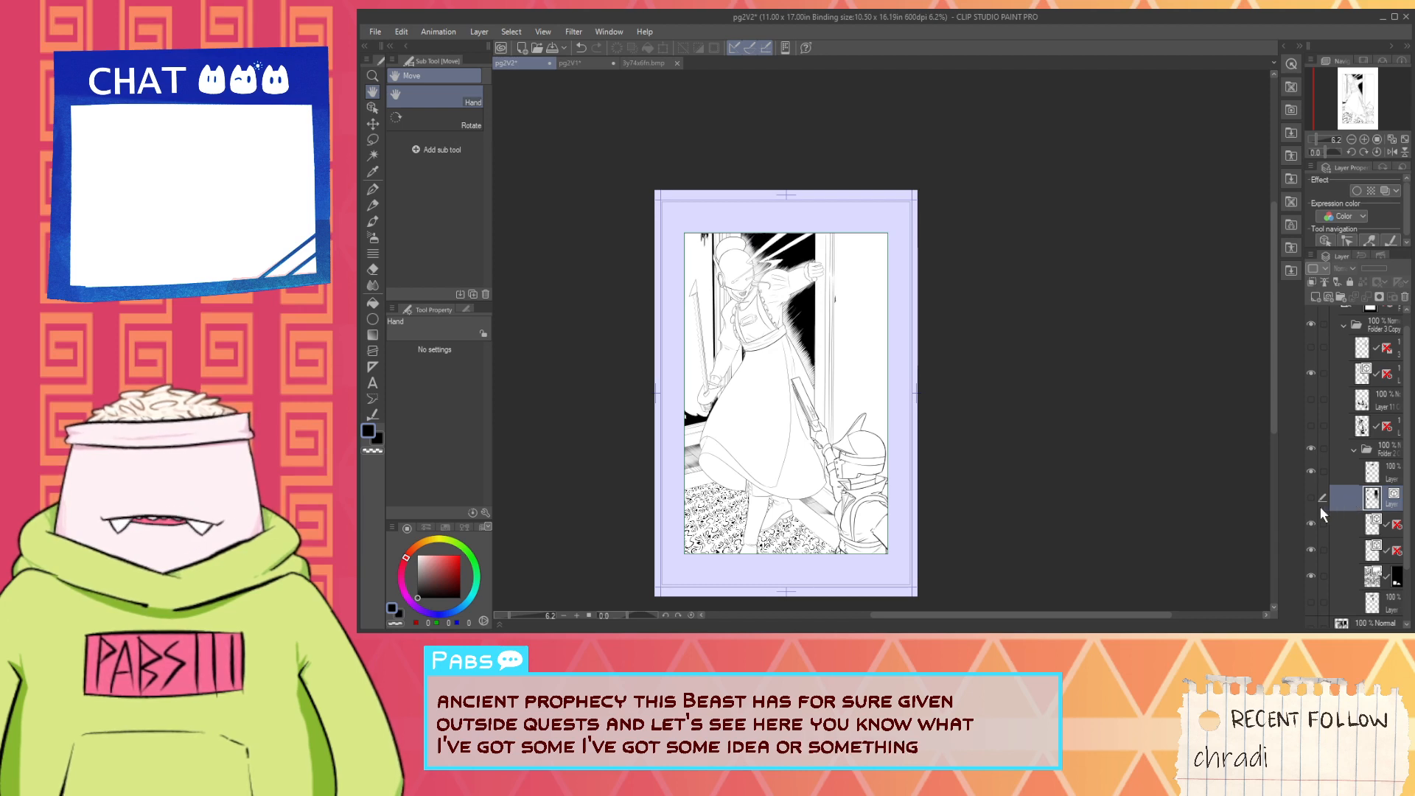
pyautogui.click(1311, 500)
pyautogui.click(1311, 499)
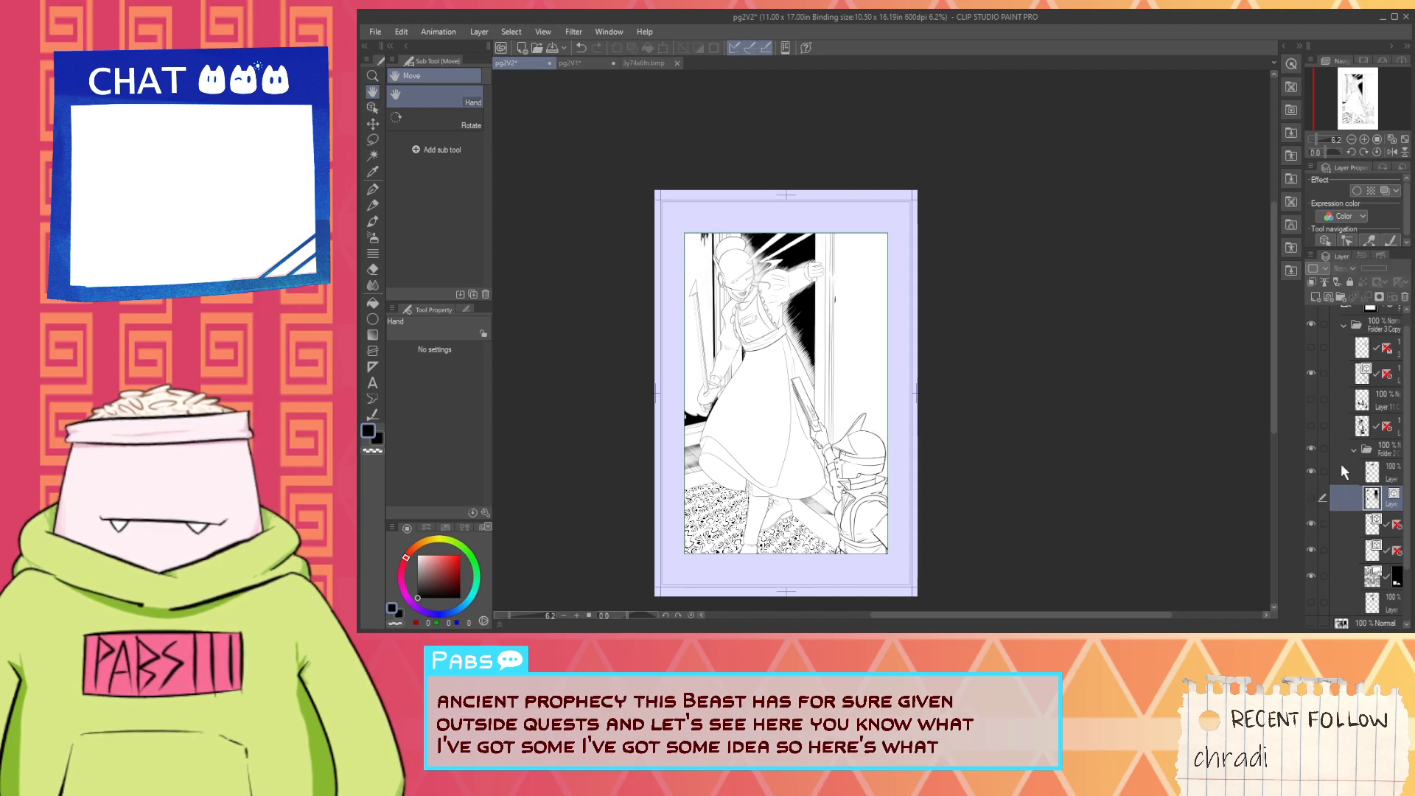
pyautogui.click(1316, 294)
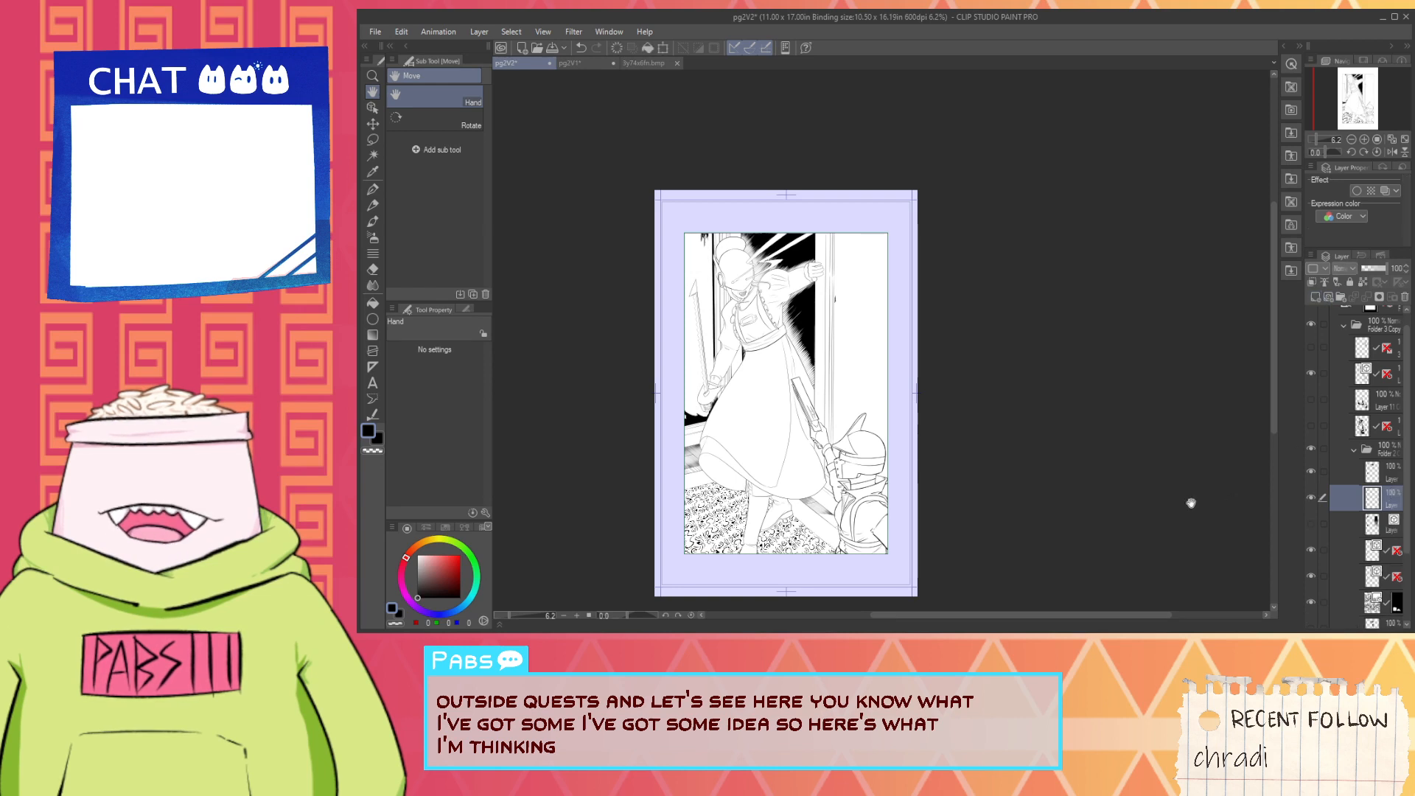
pyautogui.press('space')
pyautogui.moveTo(882, 381); pyautogui.dragTo(853, 425)
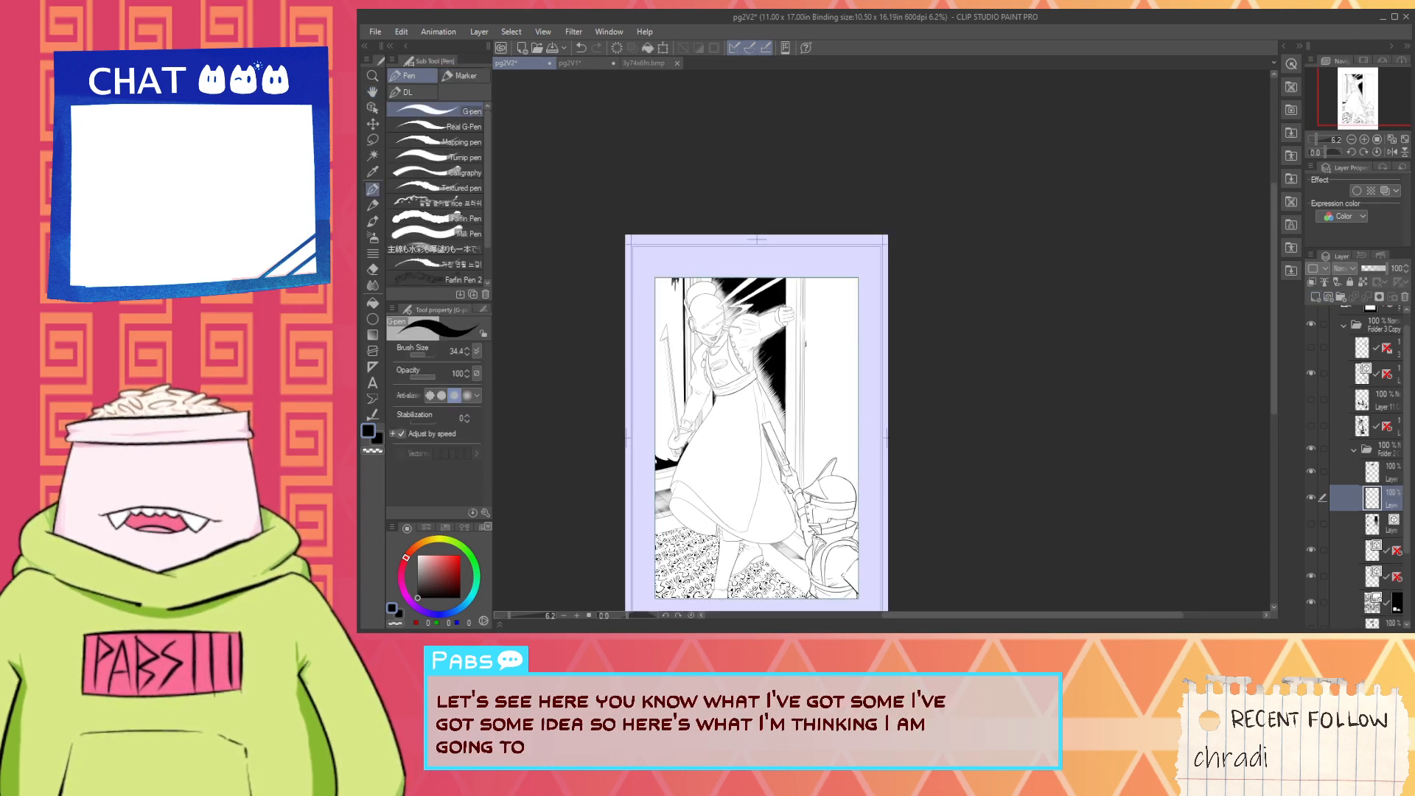
pyautogui.scroll(5, 854, 440)
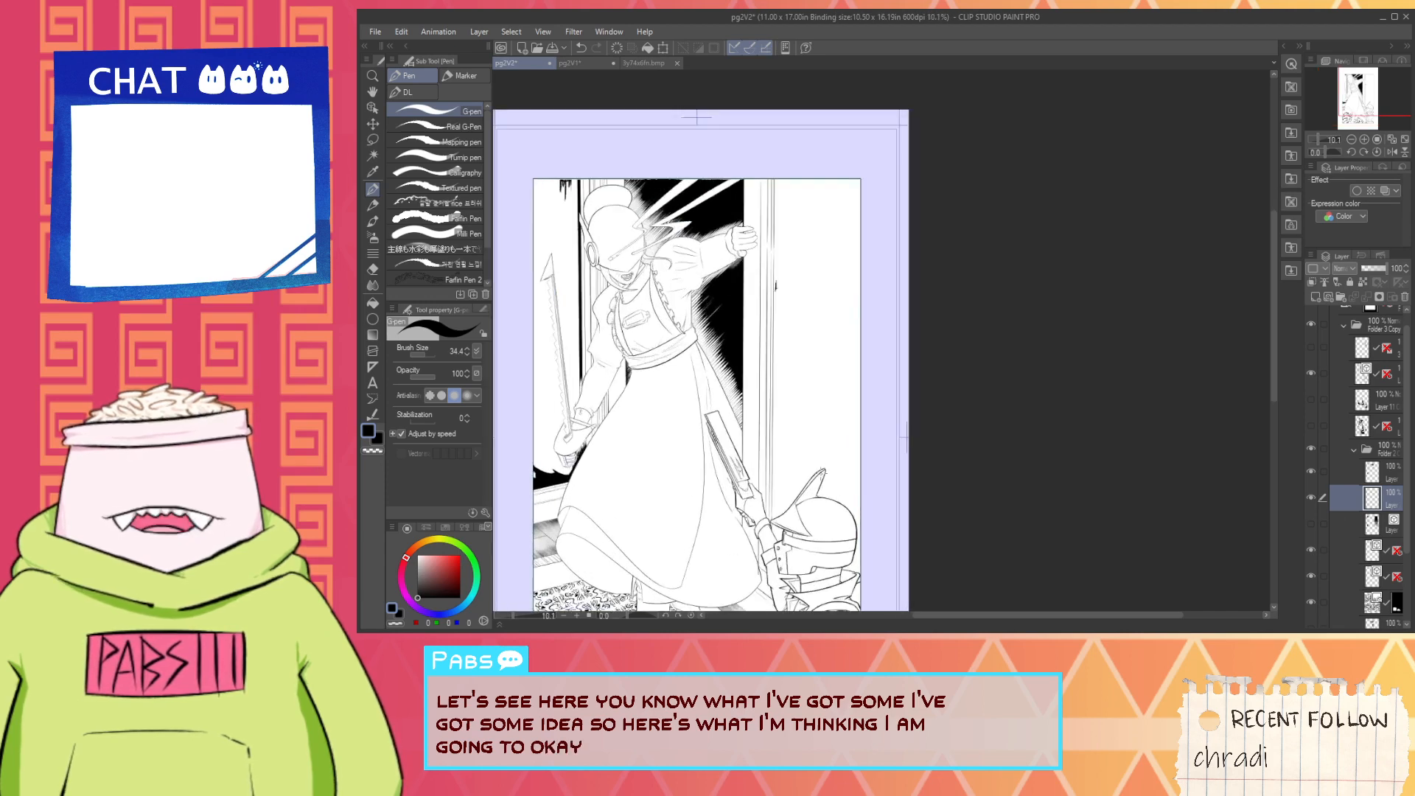
pyautogui.press('space')
pyautogui.moveTo(887, 494); pyautogui.dragTo(916, 467)
pyautogui.press('w')
pyautogui.click(813, 488)
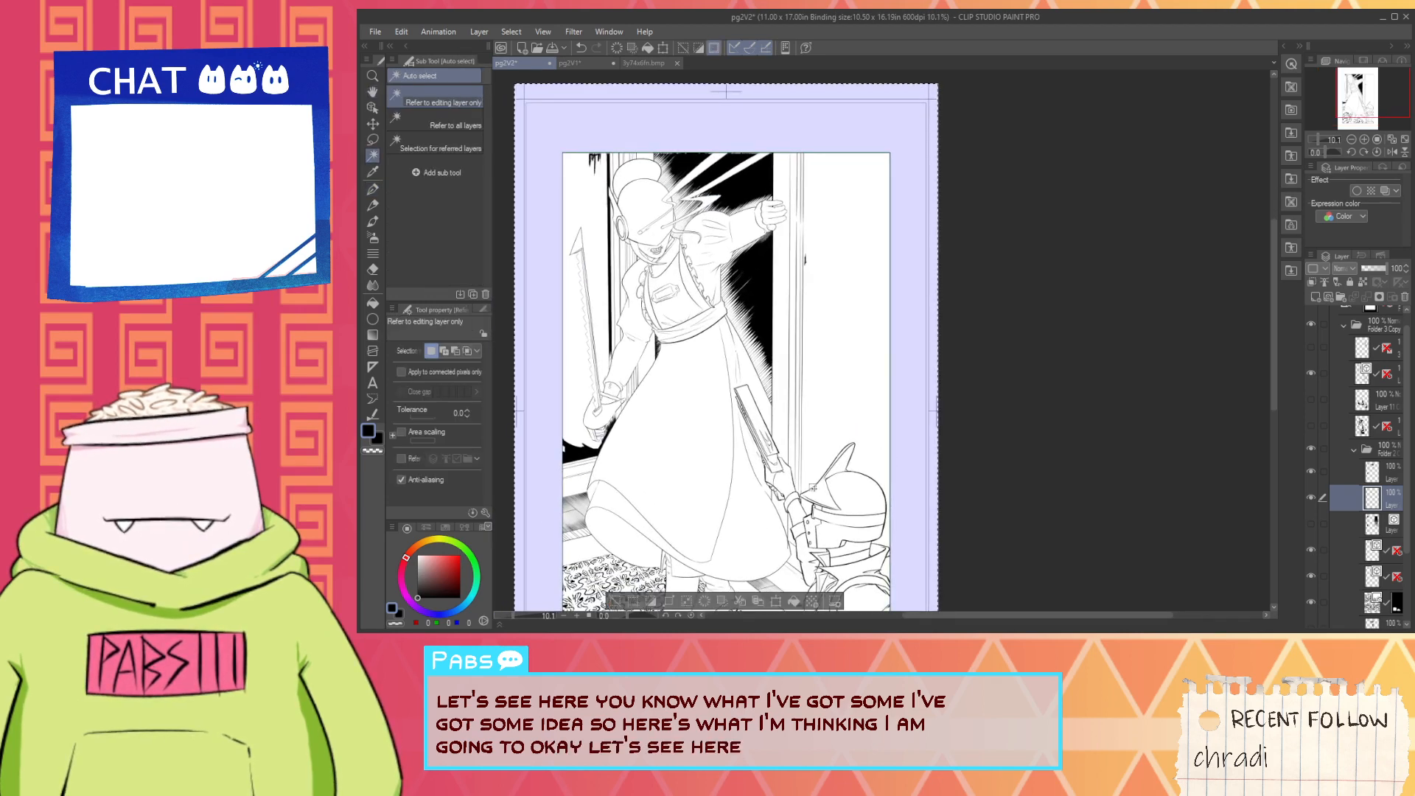
pyautogui.hotkey('ctrl', 'd')
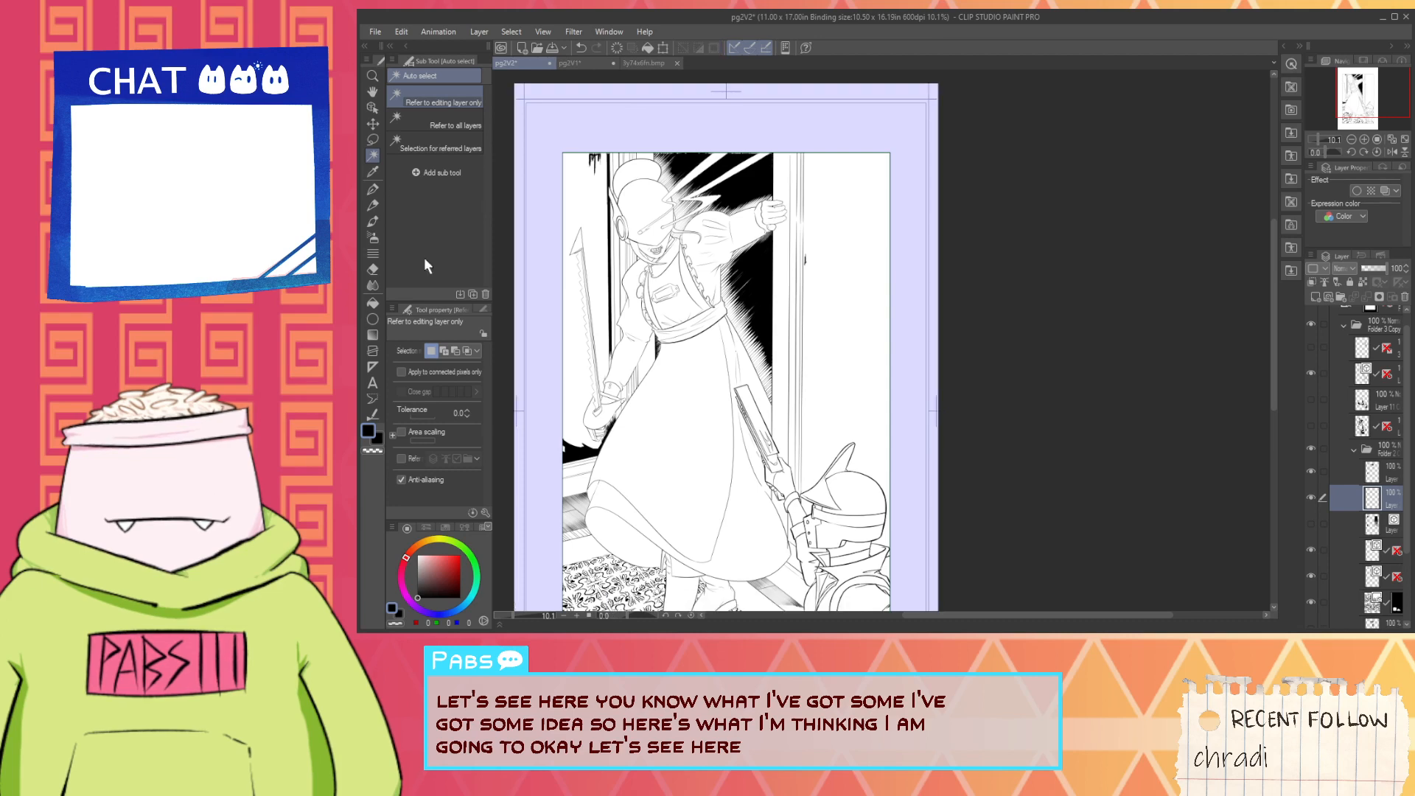
# - Switch Auto select to Refer to all layers and test it on the blank wall beside the door frame, clearing the selection
pyautogui.click(442, 122)
pyautogui.click(868, 454)
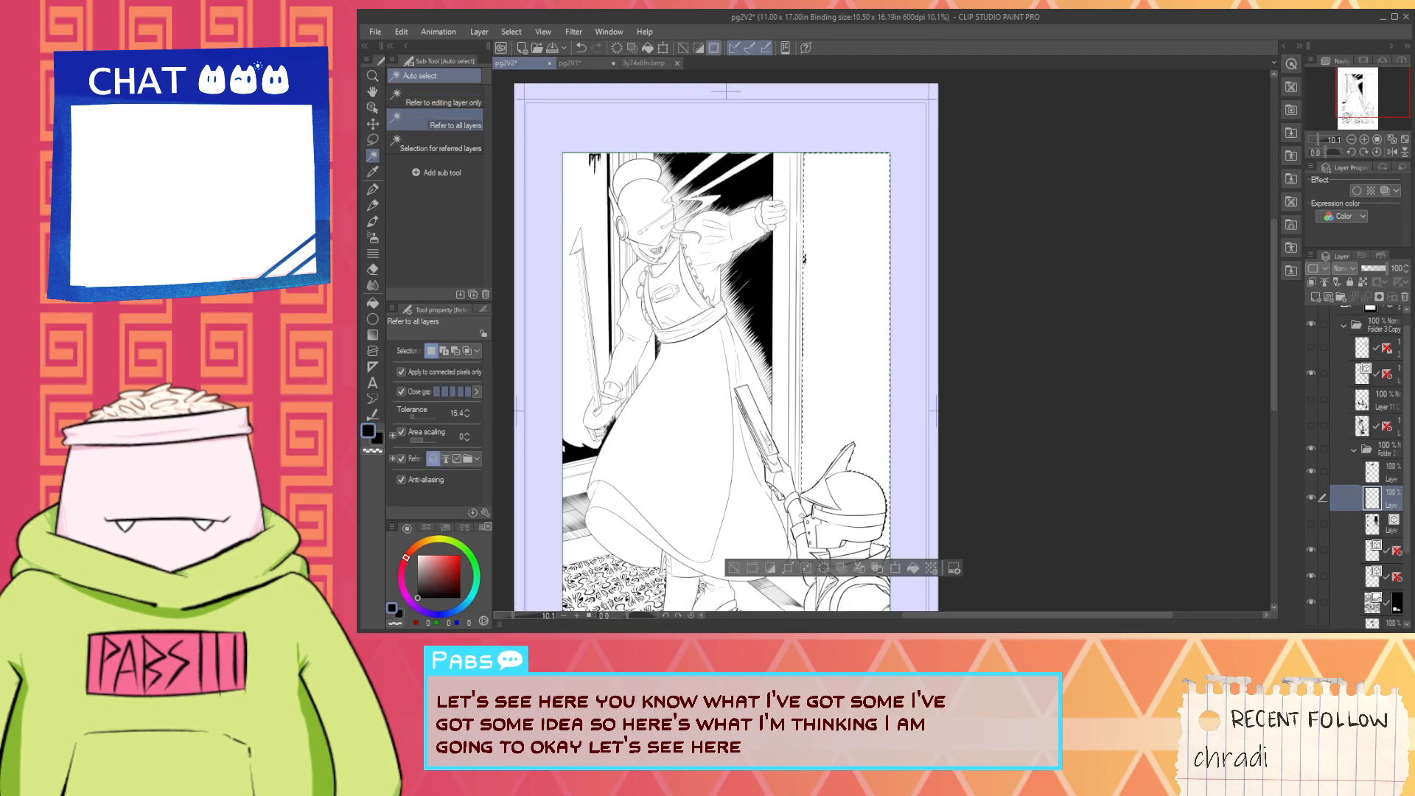
pyautogui.scroll(-3, 815, 495)
pyautogui.scroll(4, 817, 487)
pyautogui.scroll(4, 767, 177)
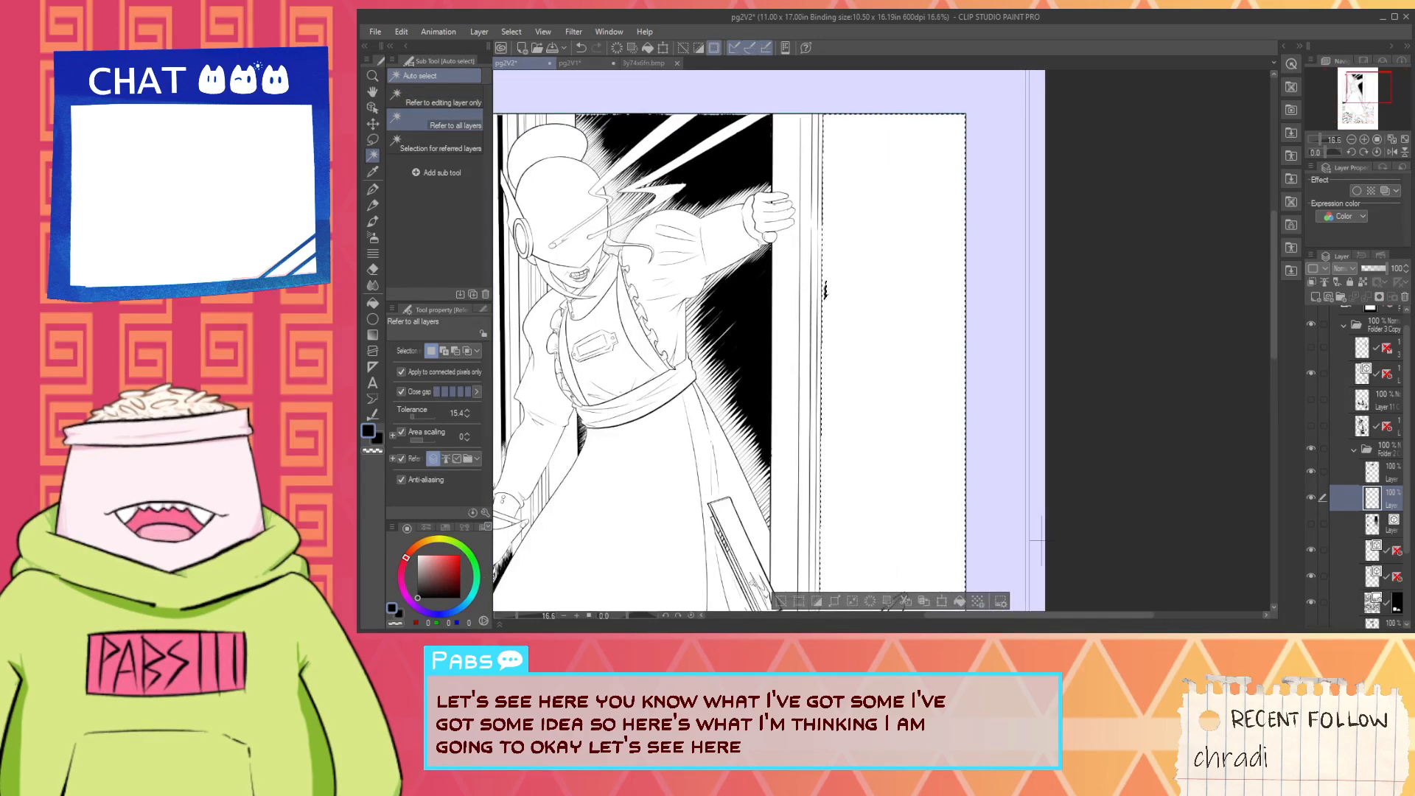
pyautogui.hotkey('ctrl', 'd')
# - Check the line art layers to find which one holds the stray black mark beside the door frame
pyautogui.scroll(1, 1027, 291)
pyautogui.press('space')
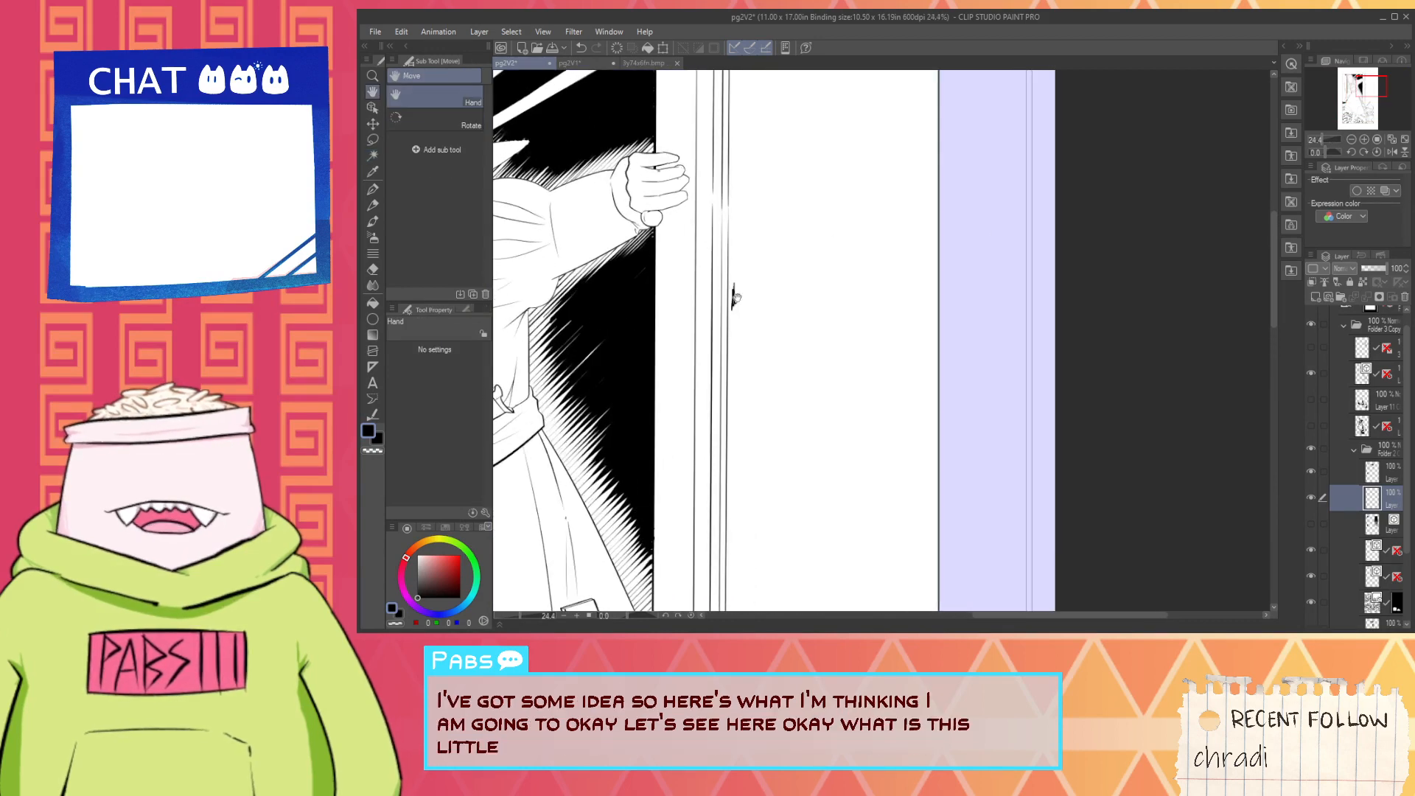
pyautogui.scroll(3, 734, 301)
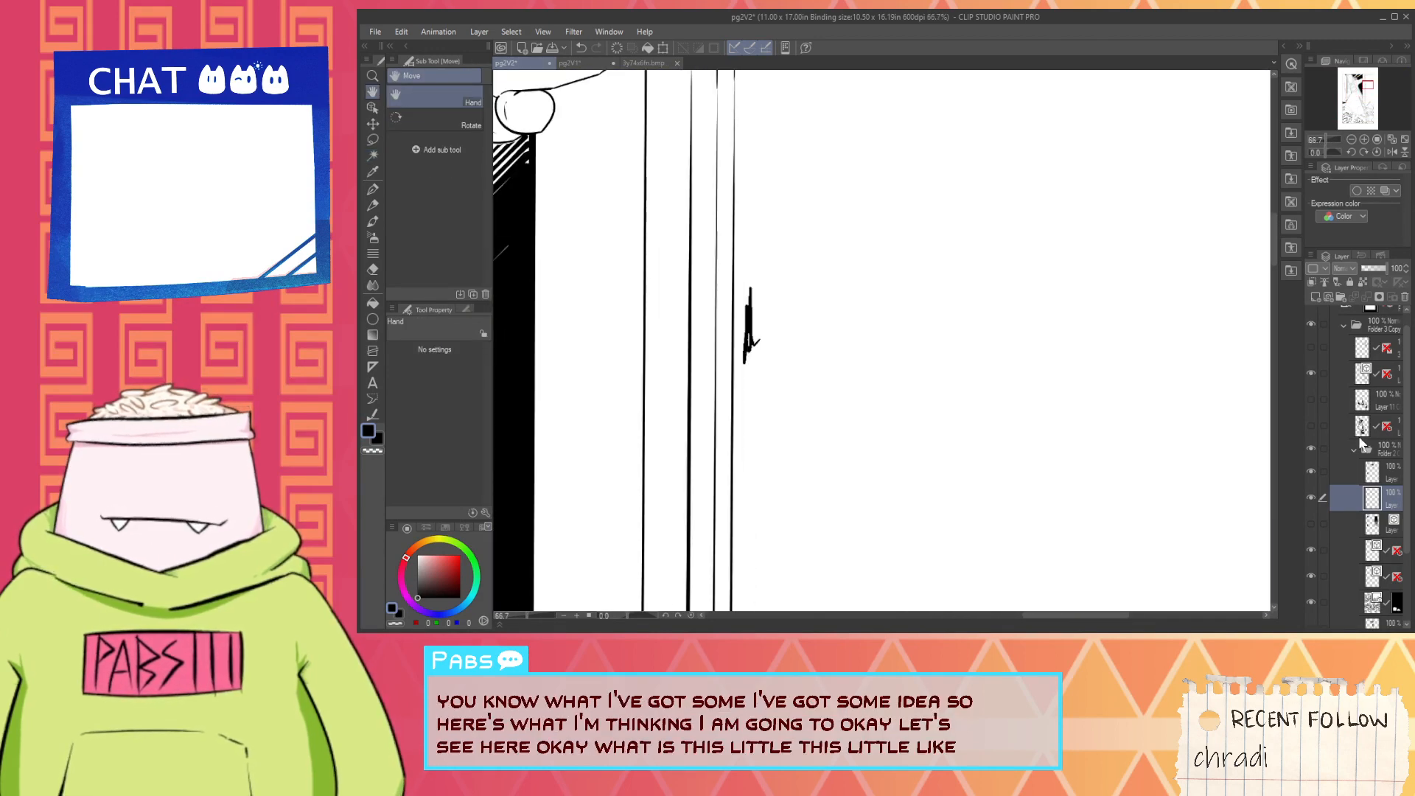
pyautogui.click(1346, 402)
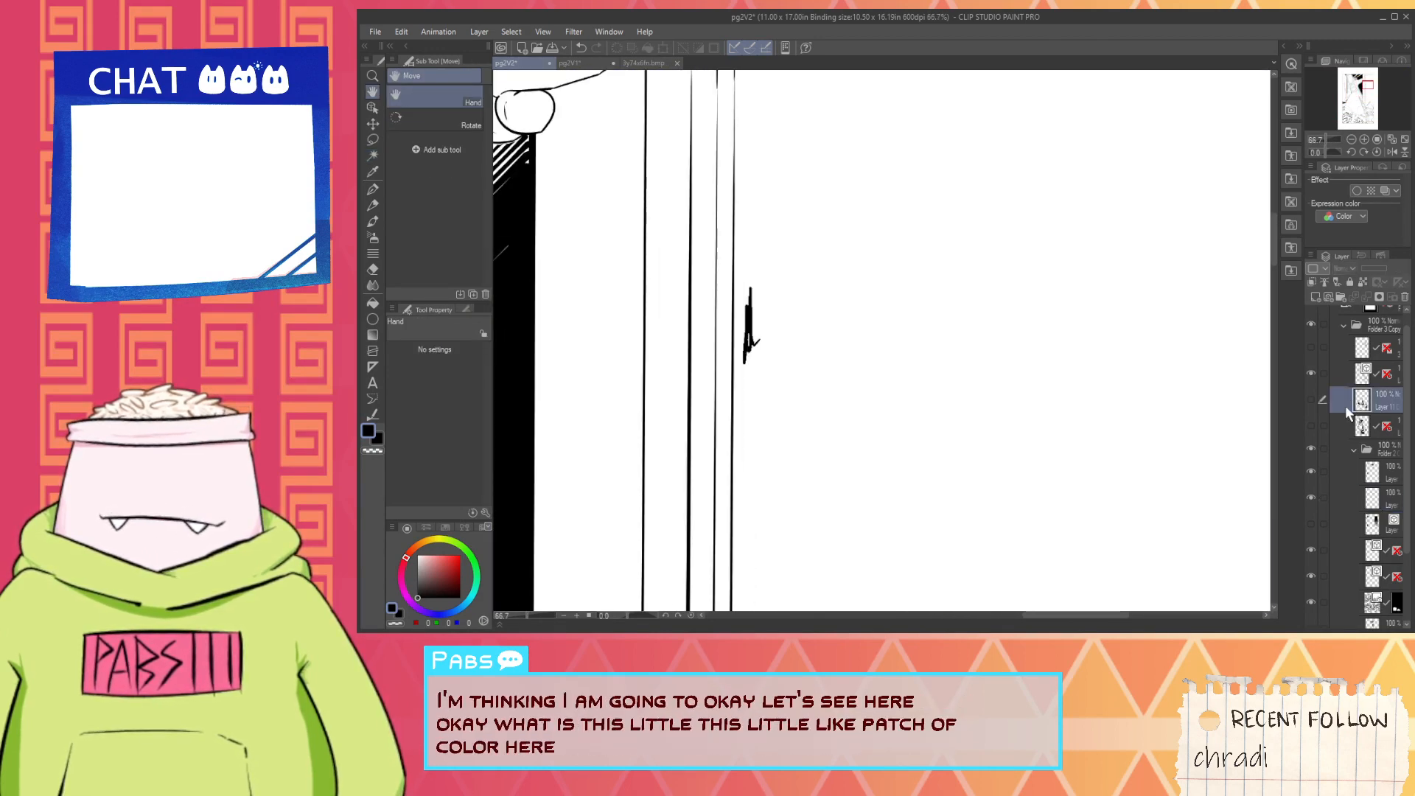
pyautogui.press('e')
pyautogui.scroll(1, 1329, 424)
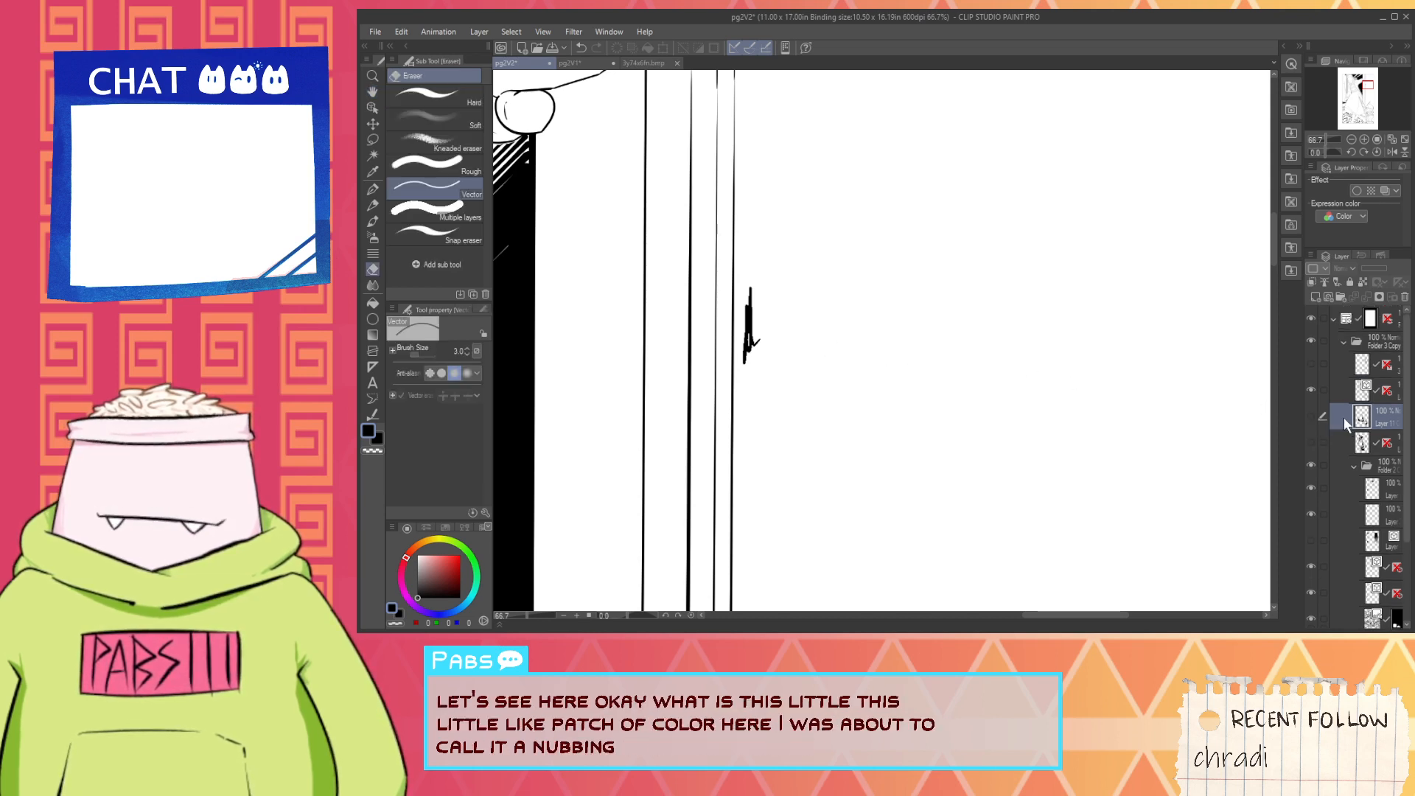
pyautogui.click(1342, 400)
pyautogui.click(1310, 390)
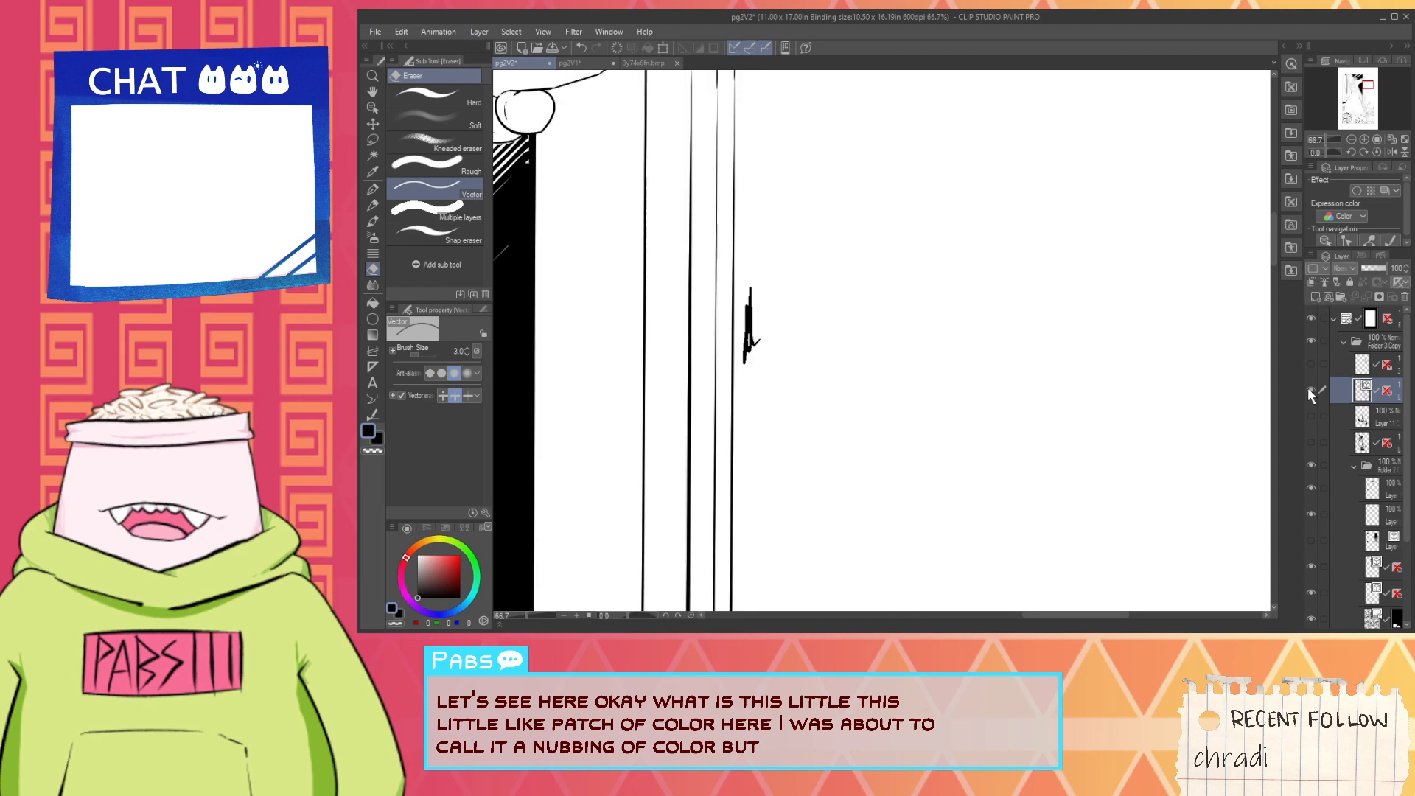
pyautogui.scroll(-3, 1340, 420)
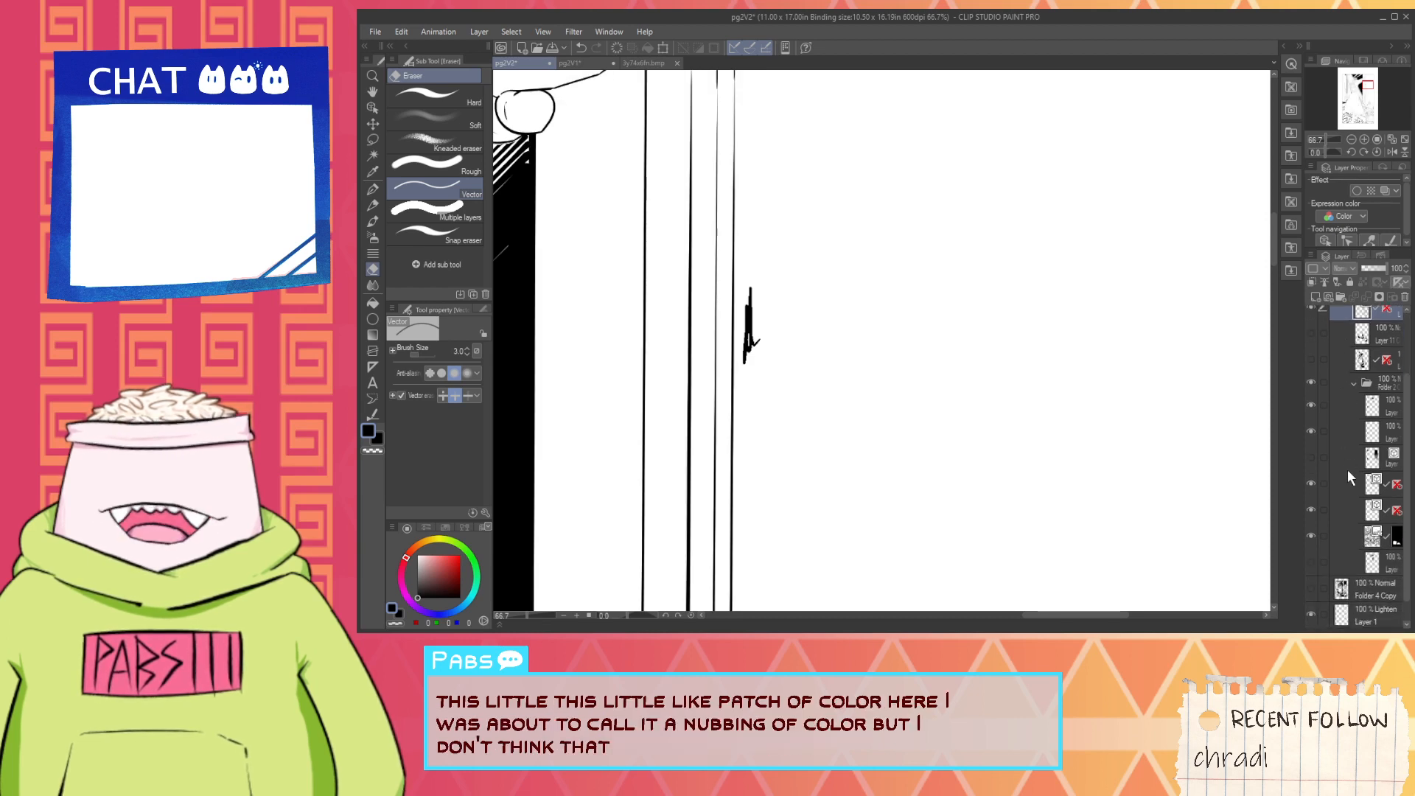
pyautogui.click(1349, 485)
pyautogui.click(1311, 485)
pyautogui.click(1311, 485)
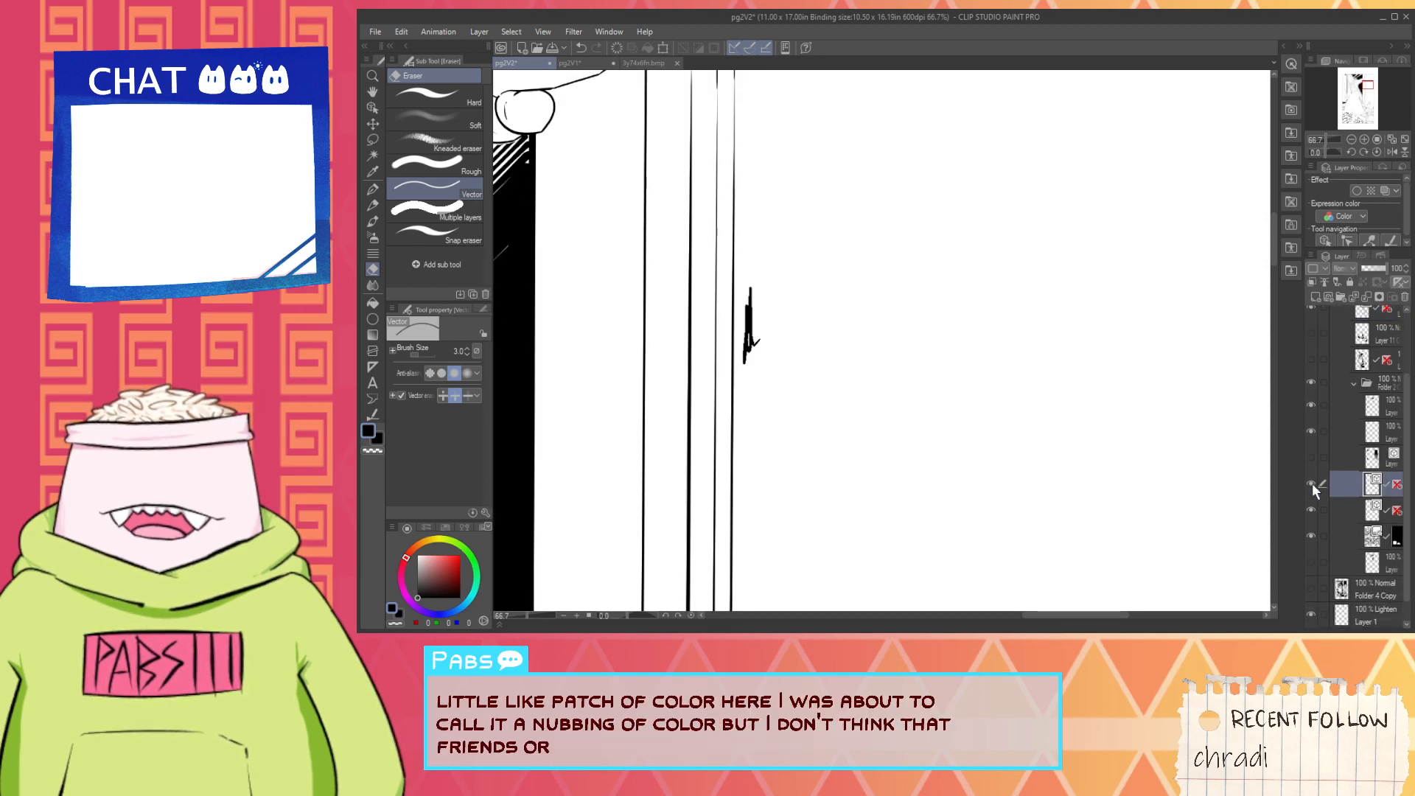
pyautogui.click(1312, 510)
pyautogui.click(1310, 510)
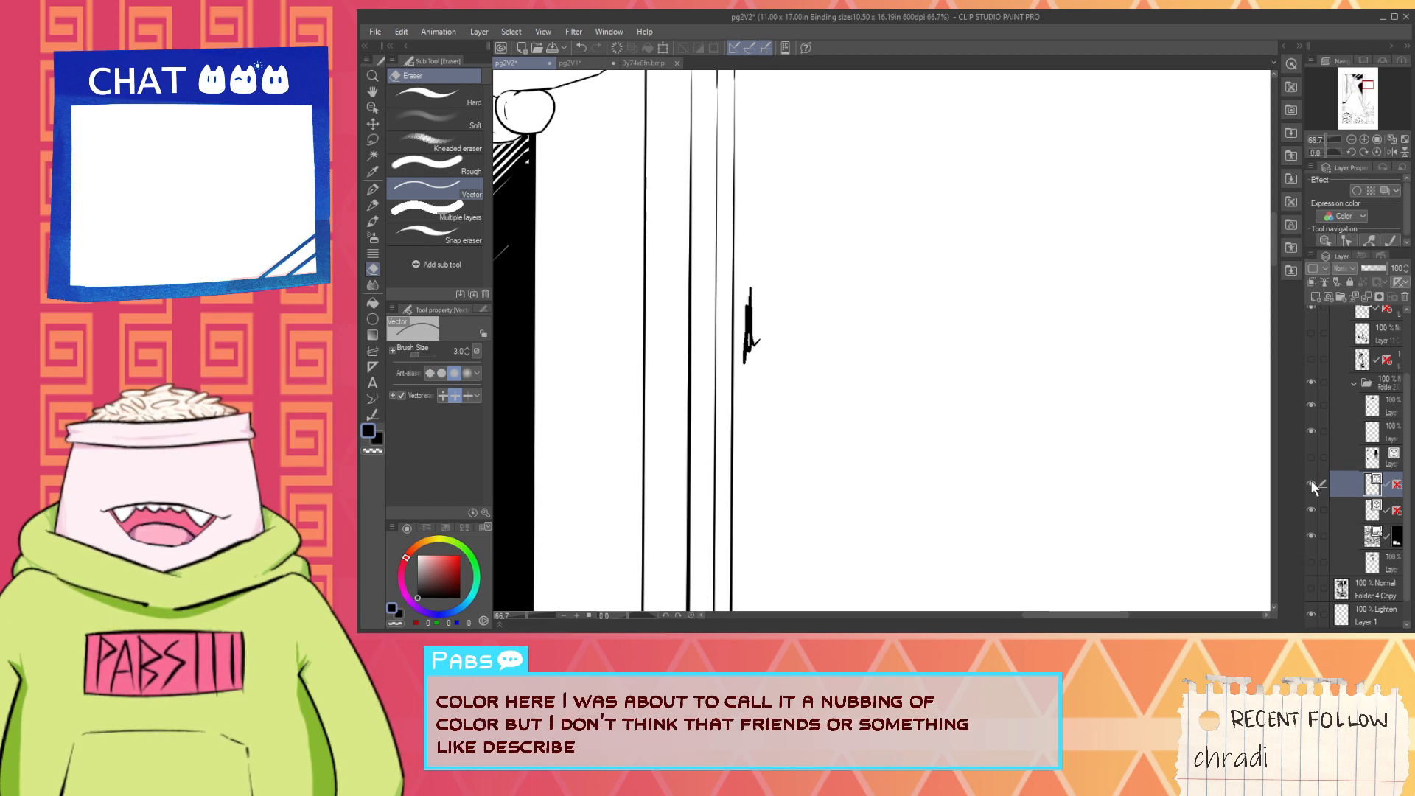
# - Erase the stray black mark beside the door frame with the Hard eraser on the topmost layer inside the inner folder
pyautogui.click(1310, 404)
pyautogui.click(1352, 405)
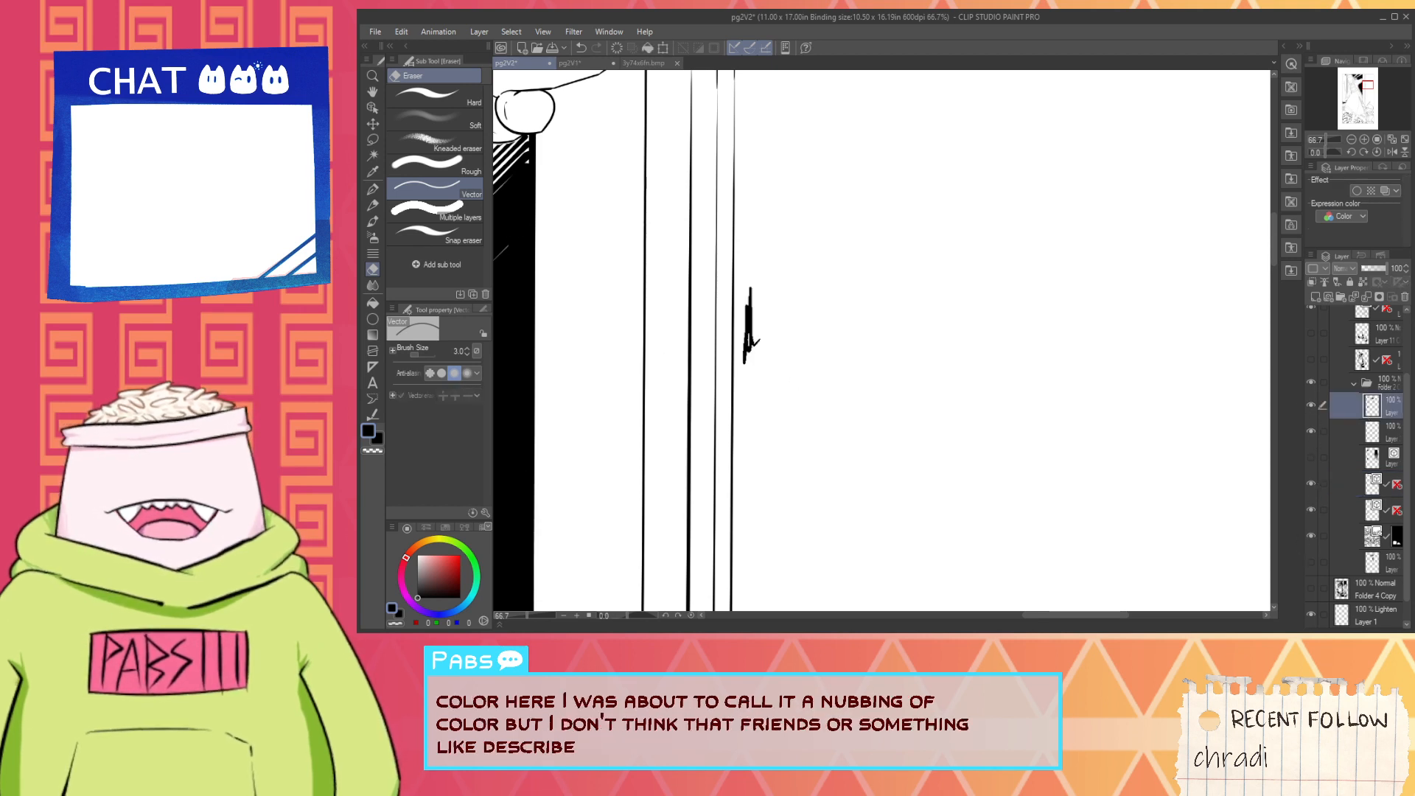
pyautogui.click(459, 96)
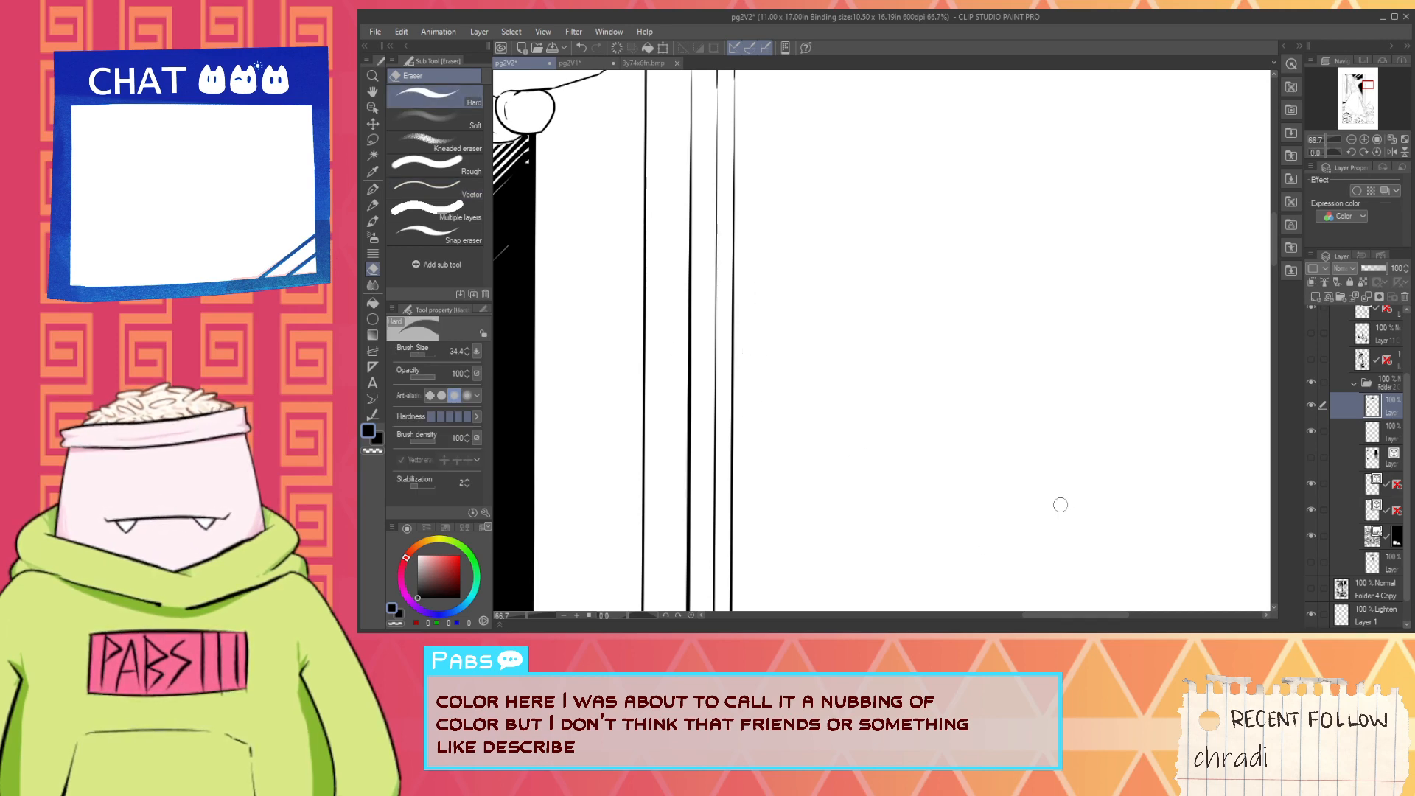
# - Select the blank wall area between the door frame and the panel border with Auto select, referring to all layers
pyautogui.scroll(-6, 1008, 506)
pyautogui.press('space')
pyautogui.moveTo(854, 429); pyautogui.dragTo(797, 340)
pyautogui.scroll(1, 798, 340)
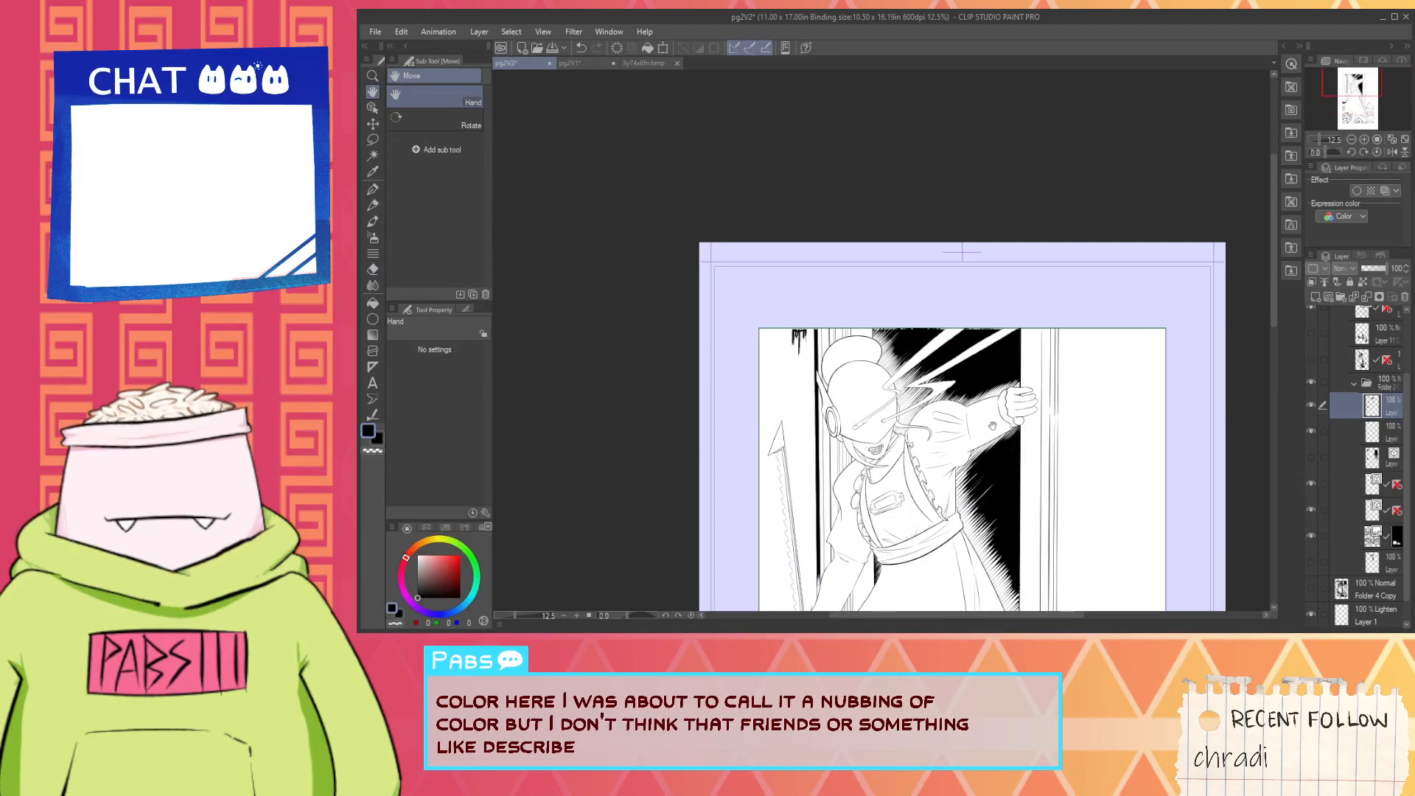
pyautogui.moveTo(992, 426); pyautogui.dragTo(837, 294)
pyautogui.moveTo(971, 472)
pyautogui.mouseDown()
pyautogui.moveTo(1009, 423)
pyautogui.moveTo(929, 295)
pyautogui.mouseUp()
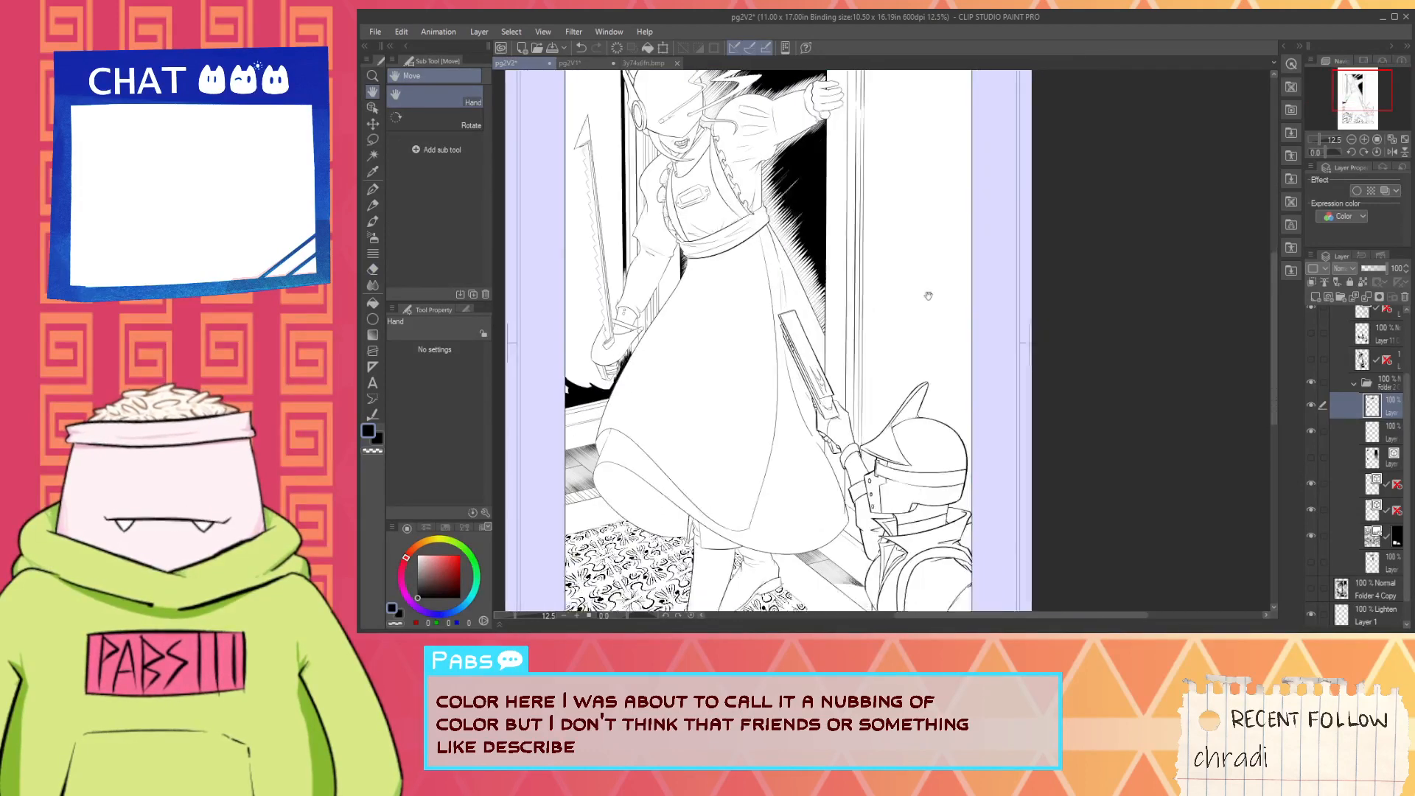
pyautogui.scroll(-1, 929, 295)
pyautogui.moveTo(940, 390); pyautogui.dragTo(959, 424)
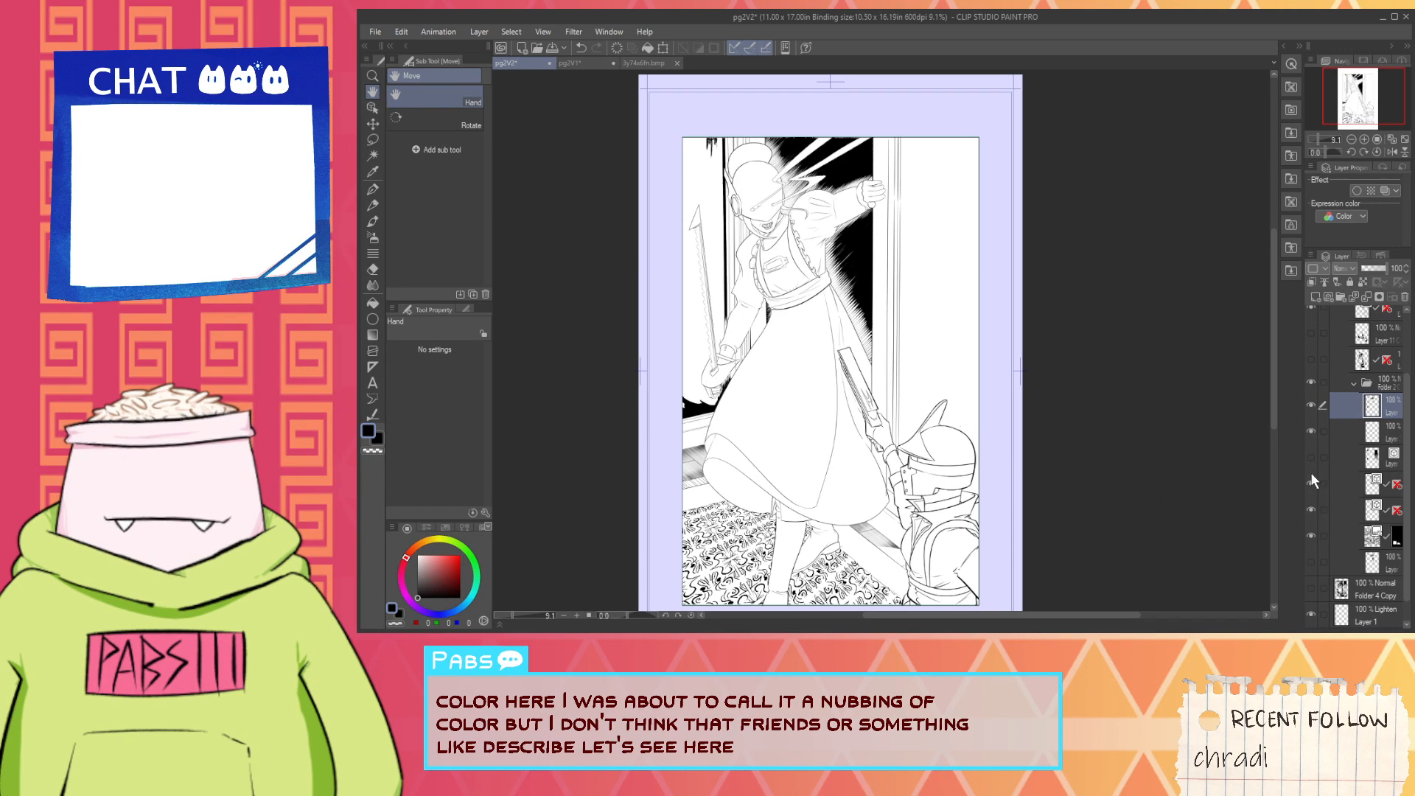
pyautogui.moveTo(1148, 459); pyautogui.dragTo(1132, 491)
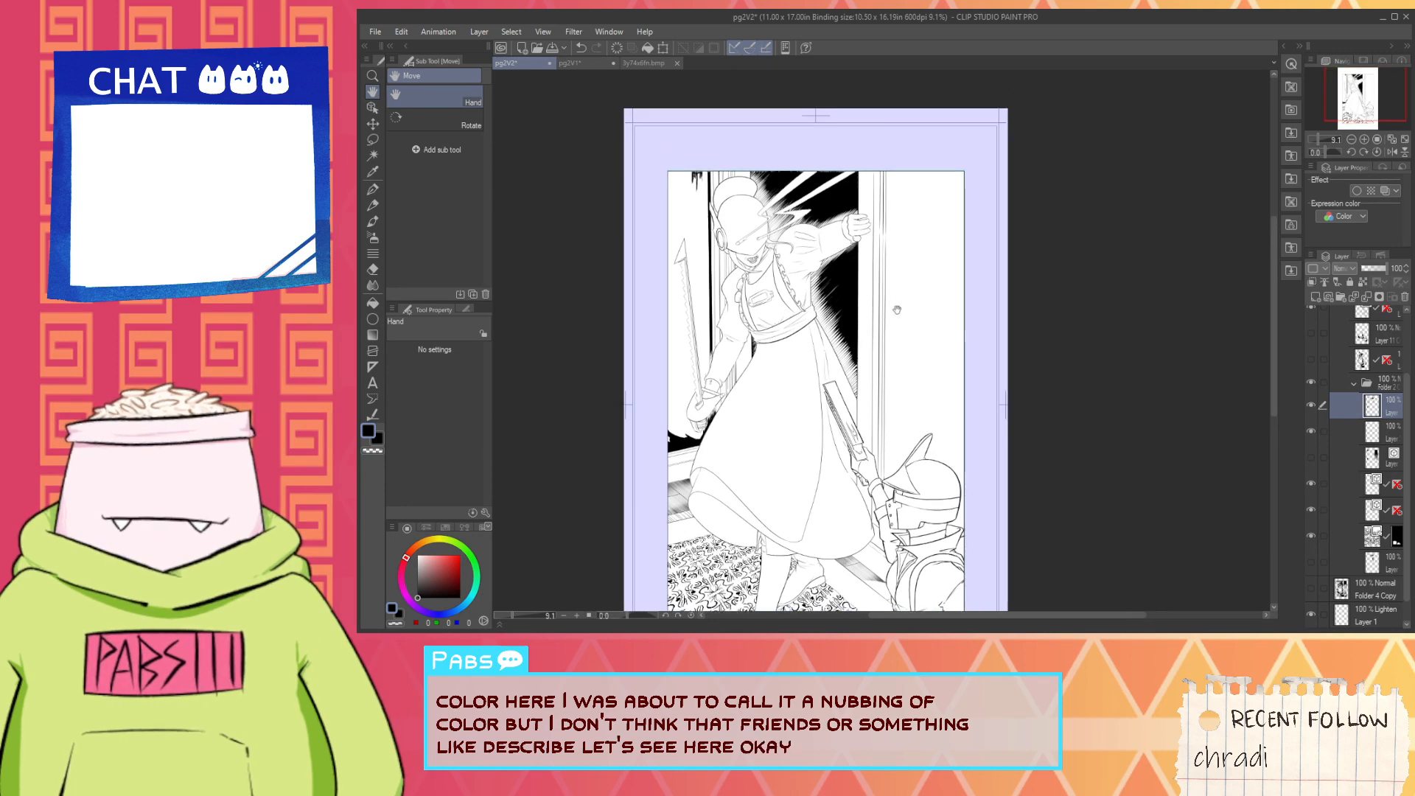
pyautogui.scroll(1, 895, 313)
pyautogui.click(938, 353)
# - Add the small gap between the helmeted figure's collar and the panel border to the wall selection
pyautogui.scroll(4, 958, 546)
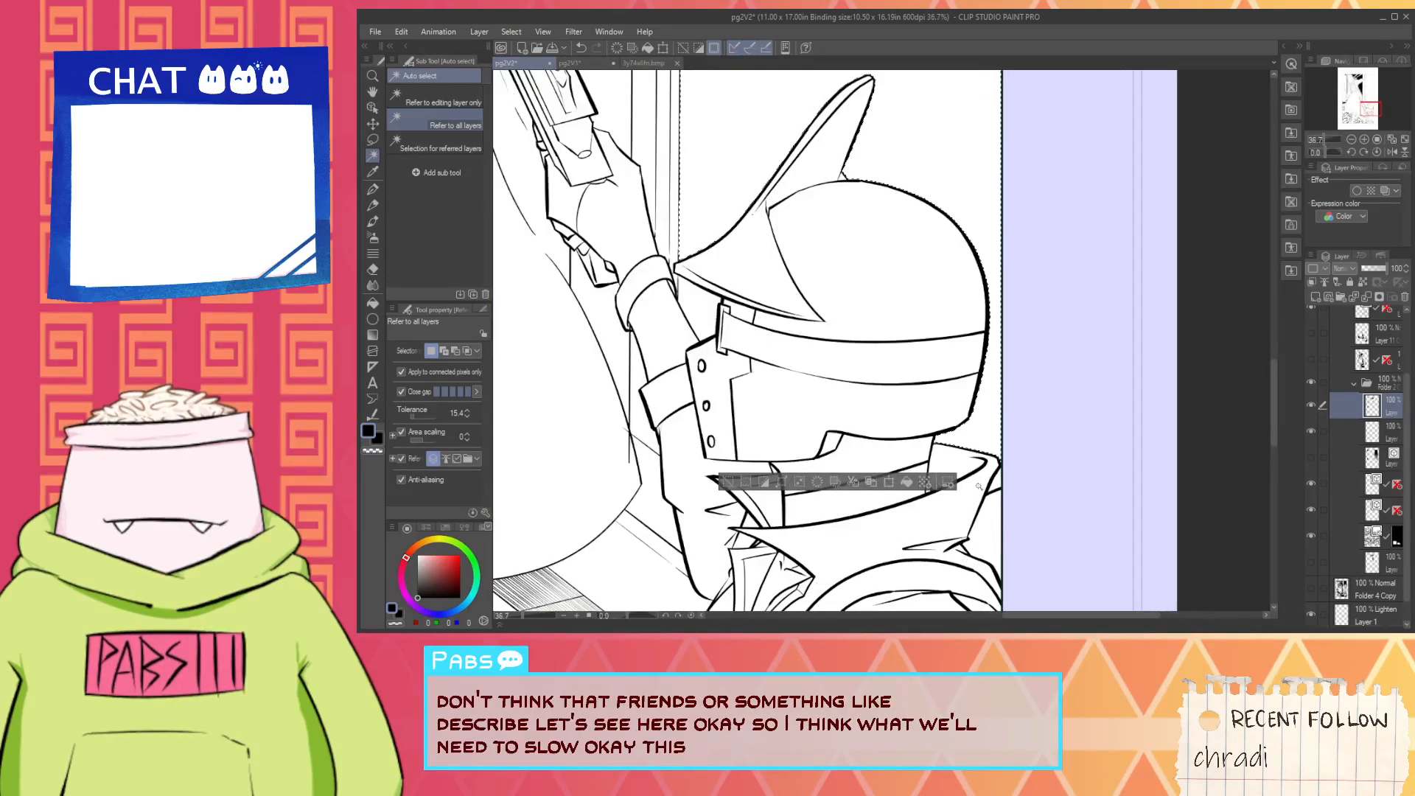
pyautogui.keyDown('shift'); pyautogui.click(999, 482); pyautogui.keyUp('shift')
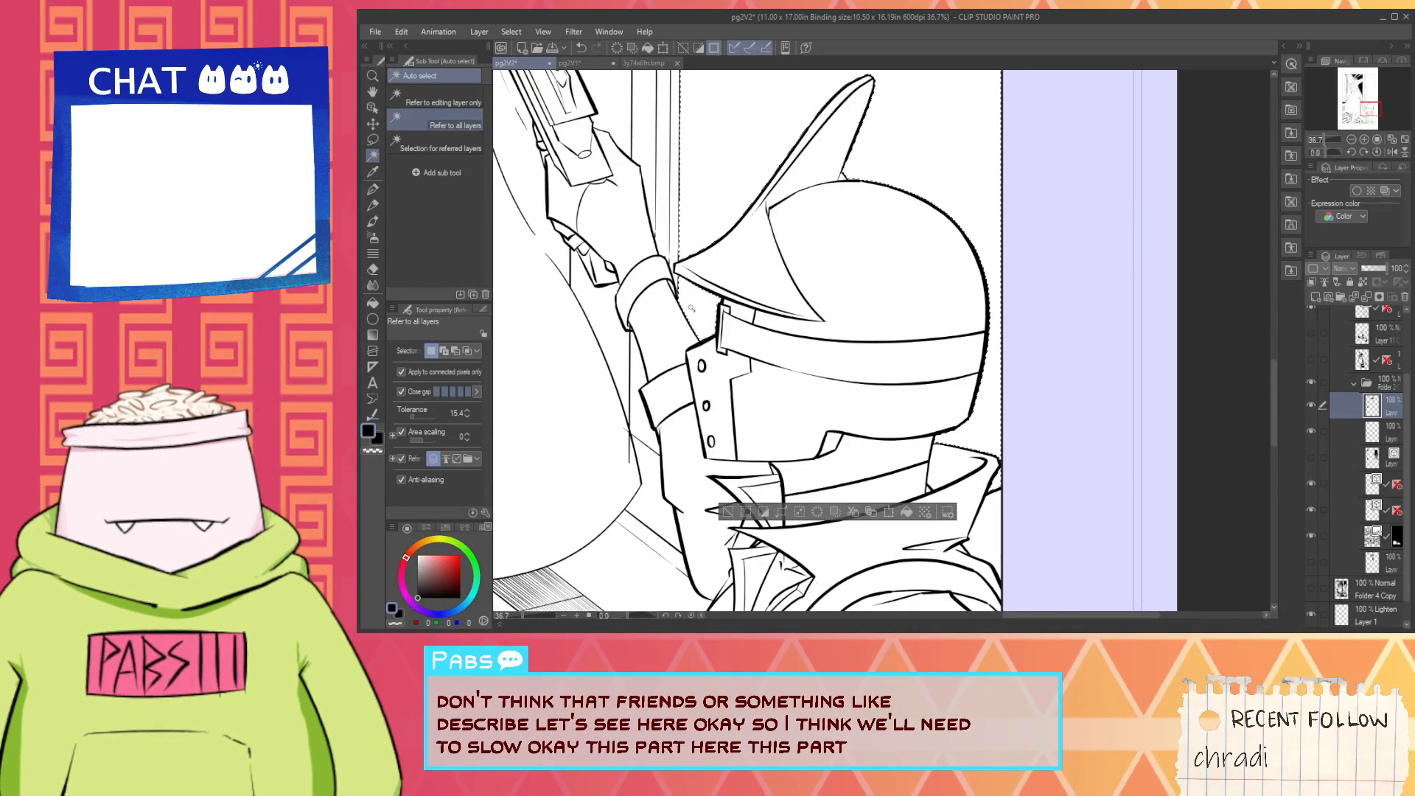
pyautogui.scroll(-8, 671, 446)
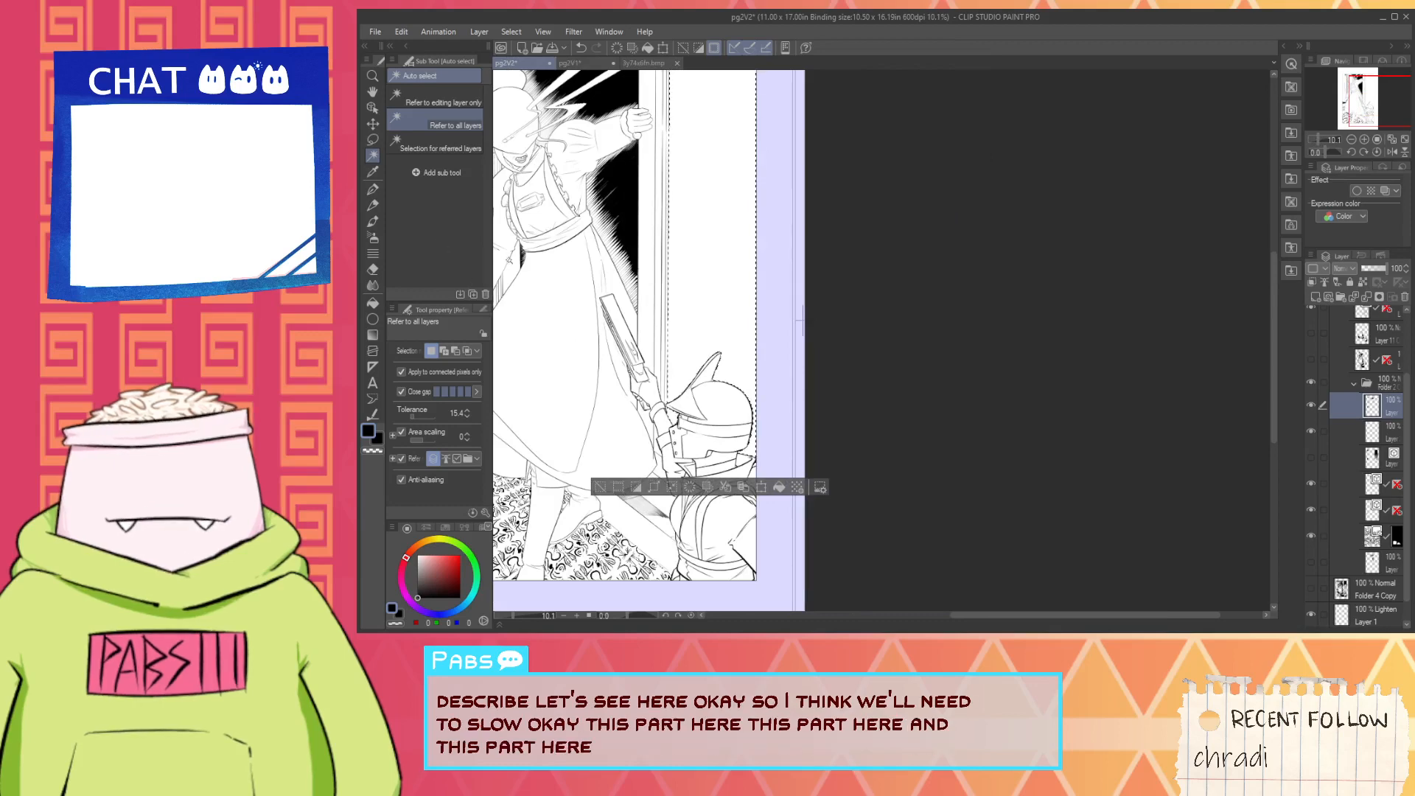
pyautogui.scroll(-4, 670, 249)
pyautogui.scroll(6, 592, 223)
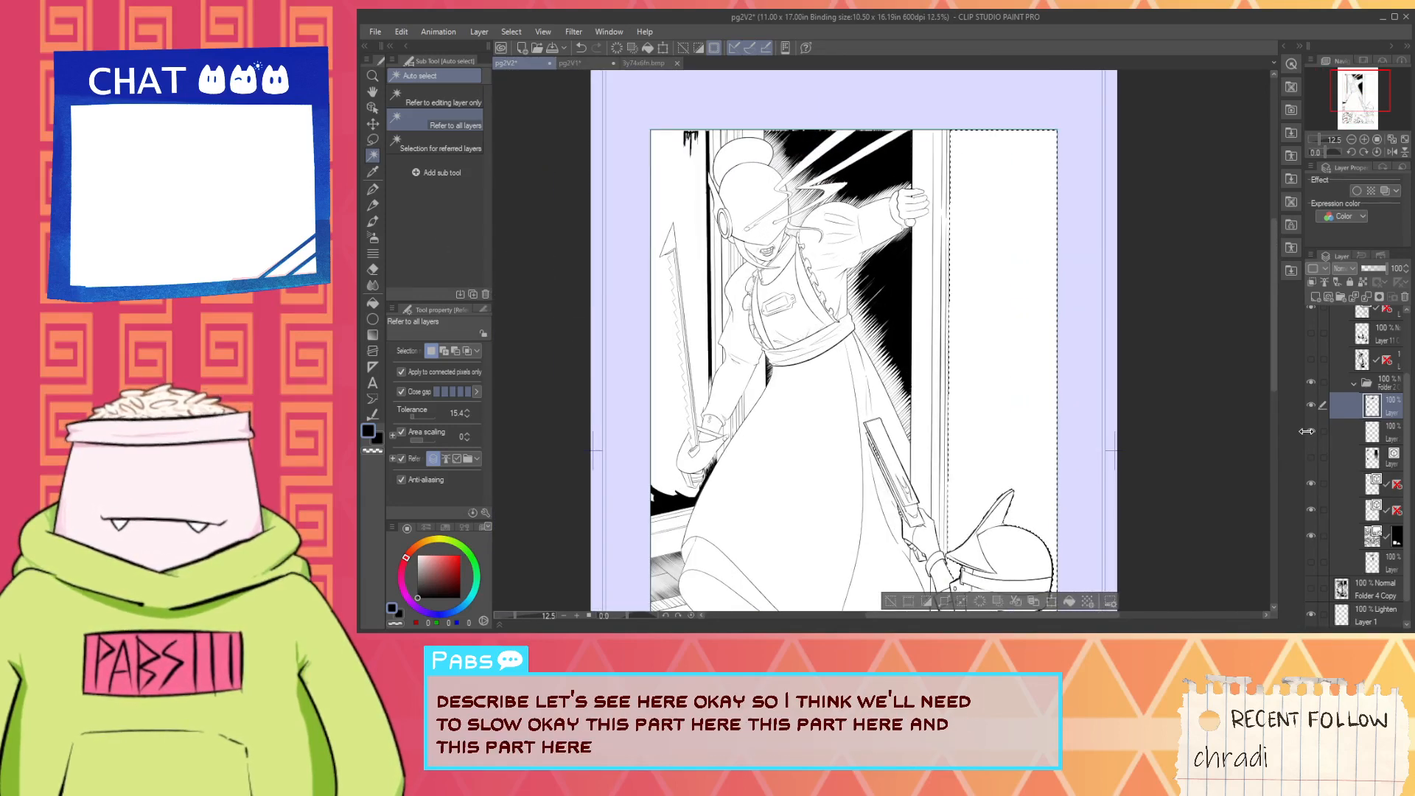
# - Hide the topmost layer in the inner folder and add the blank wall areas around the saw to the selection
pyautogui.click(1312, 404)
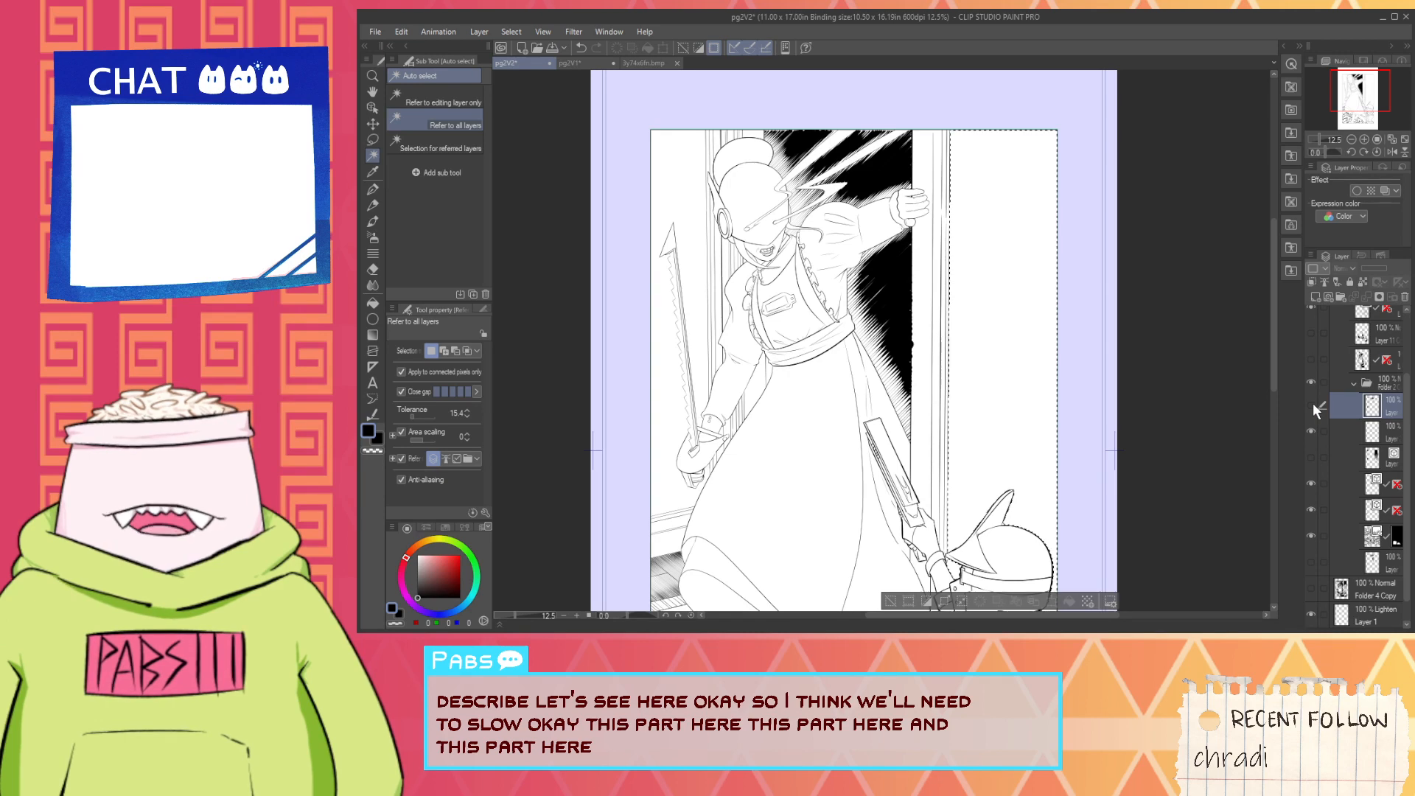
pyautogui.click(1356, 435)
pyautogui.scroll(2, 661, 411)
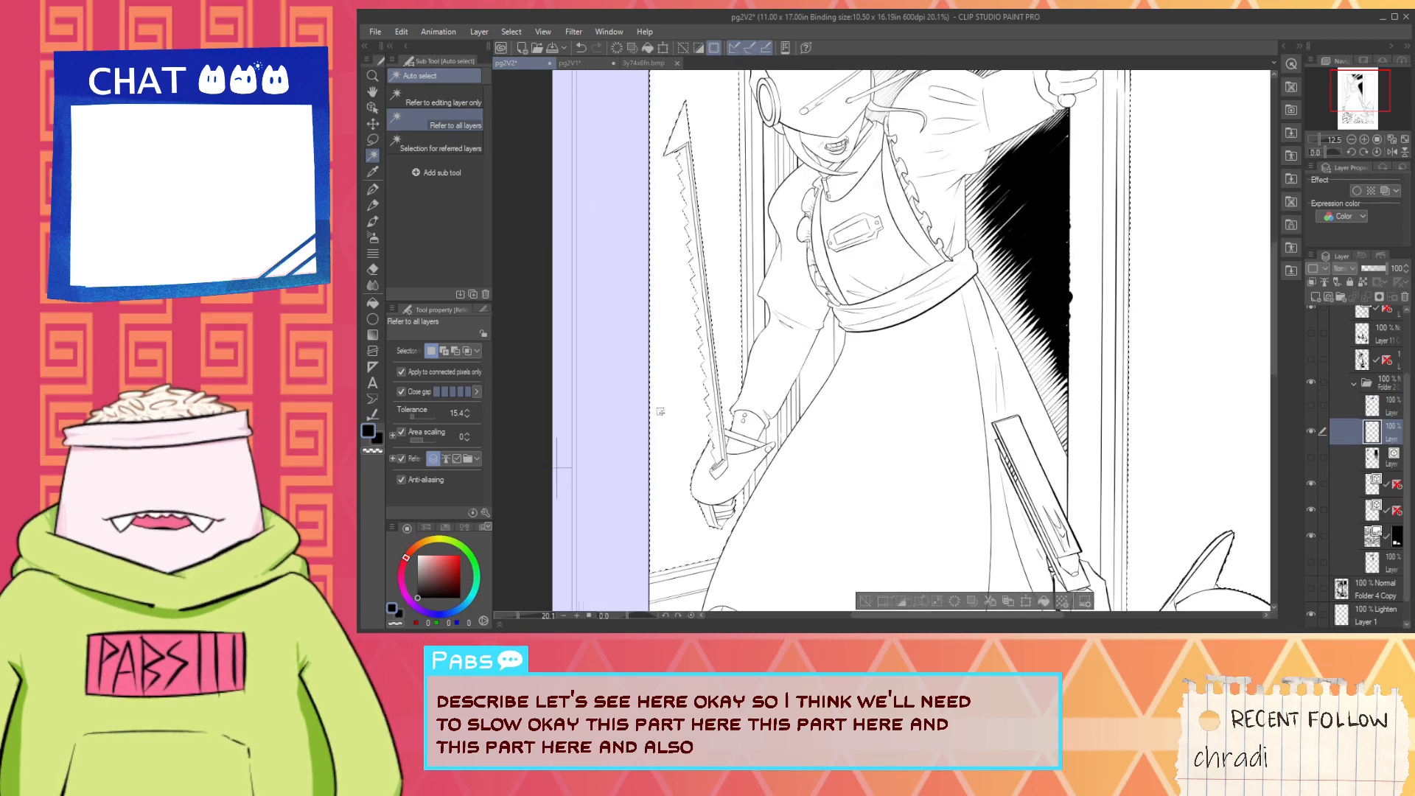
pyautogui.scroll(3, 732, 233)
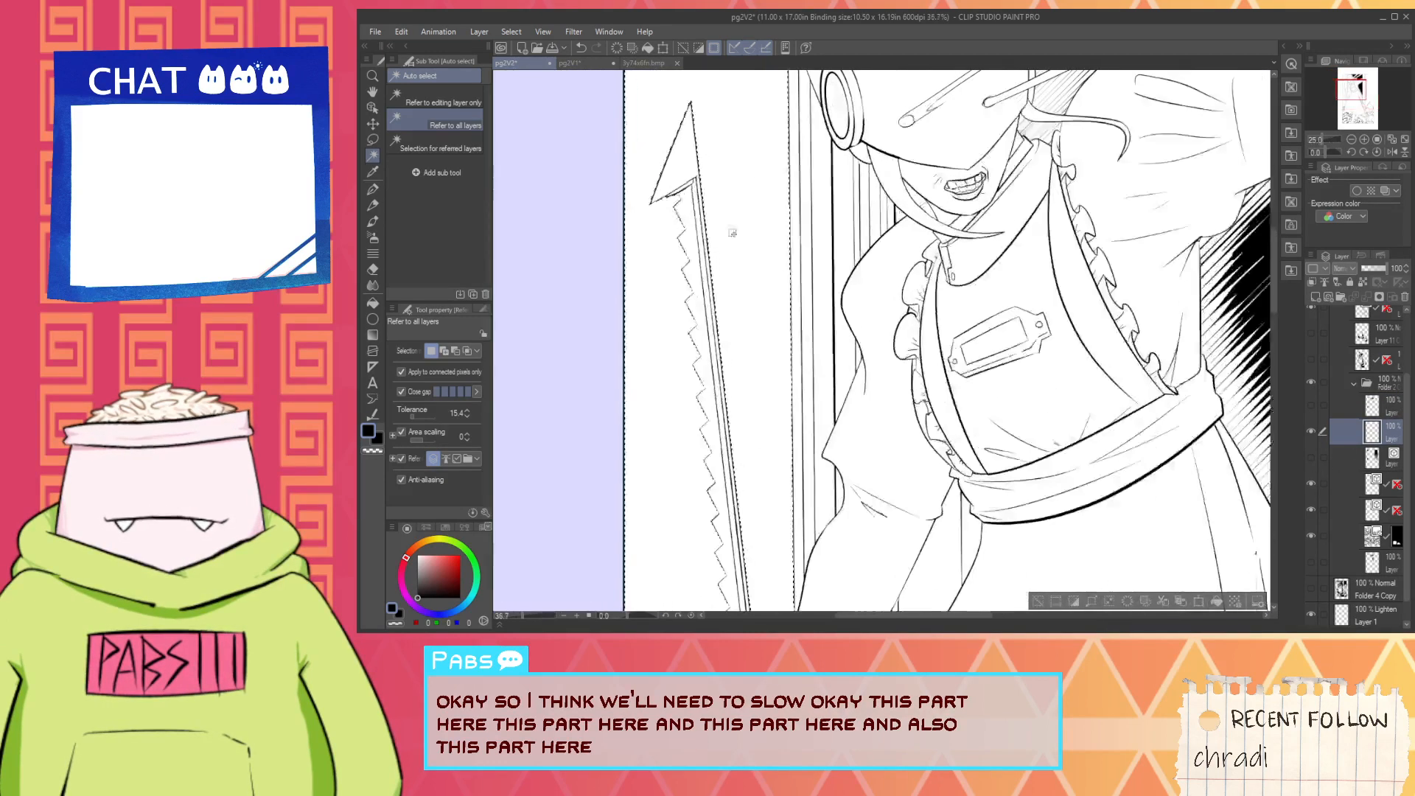
pyautogui.scroll(2, 732, 233)
pyautogui.scroll(-10, 693, 362)
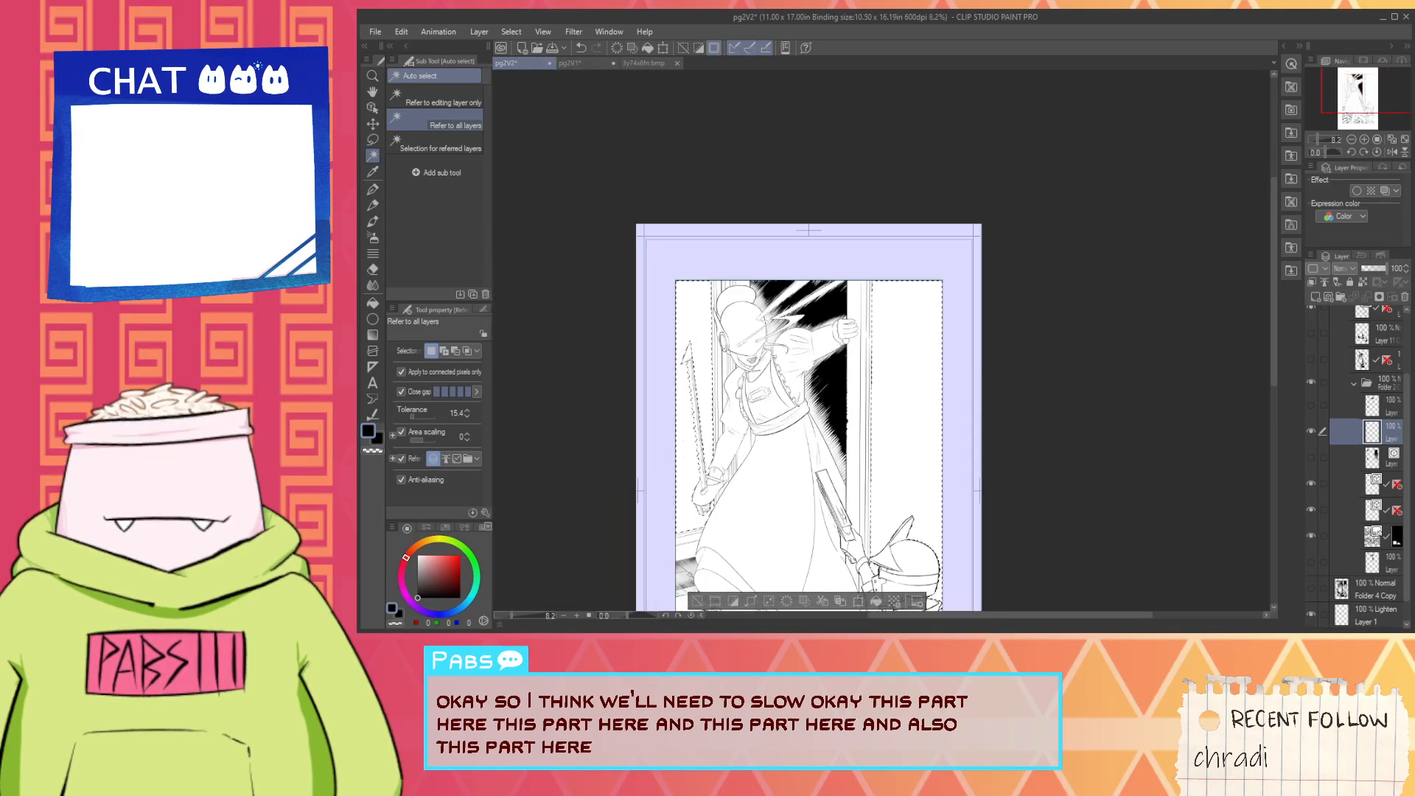
# - Show the vertical wall hatching layer in the inner folder and check its texture beside the door
pyautogui.click(1310, 458)
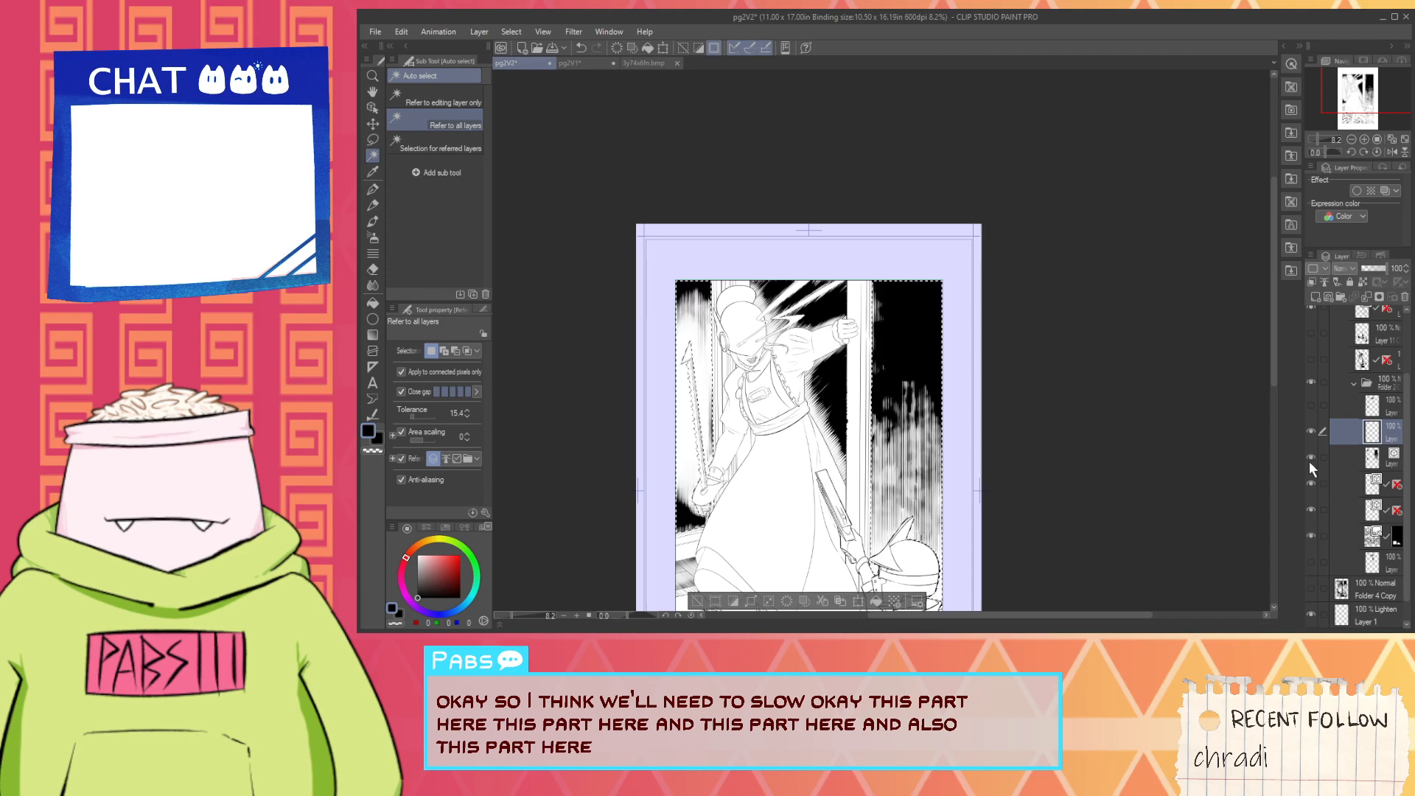
pyautogui.scroll(1, 660, 458)
pyautogui.scroll(2, 660, 459)
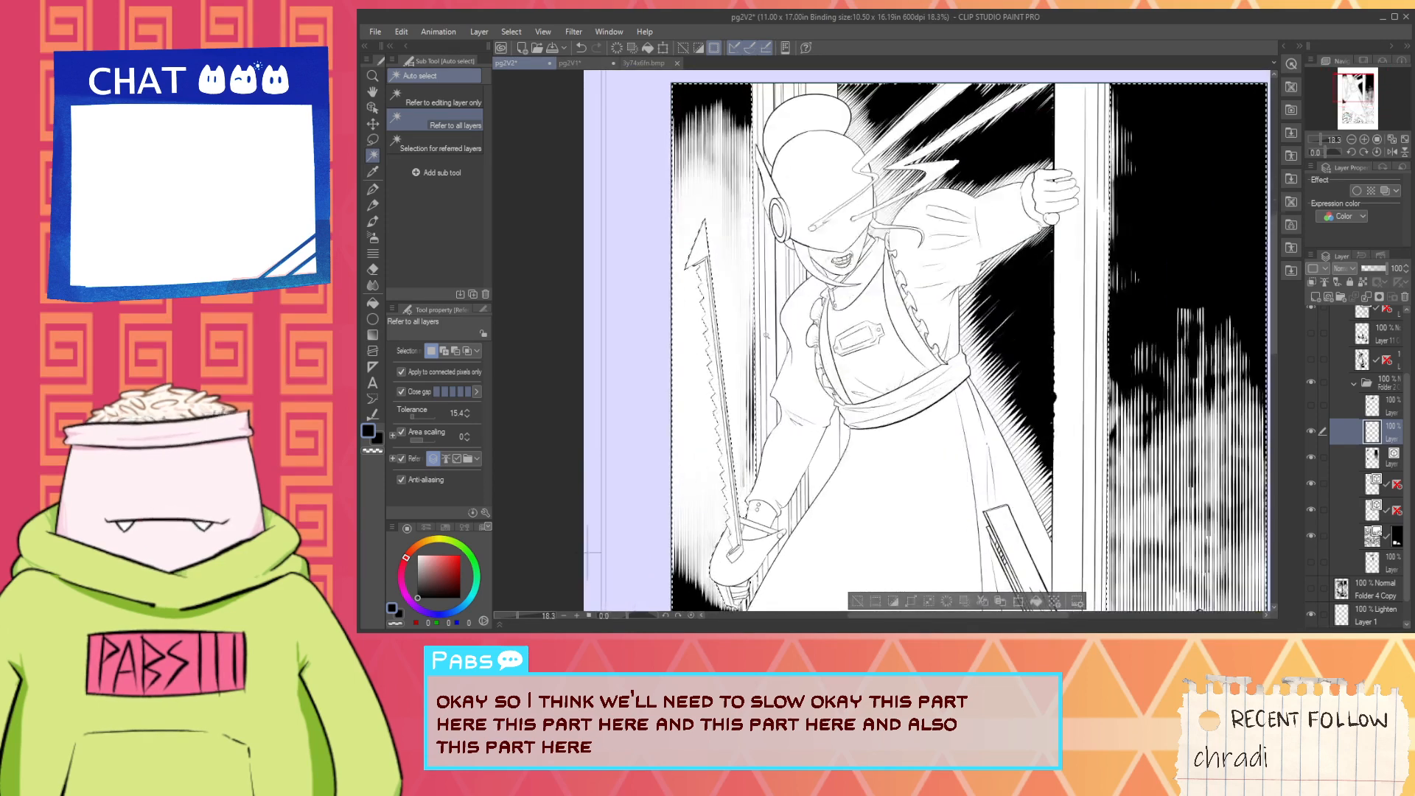
pyautogui.scroll(-2, 807, 350)
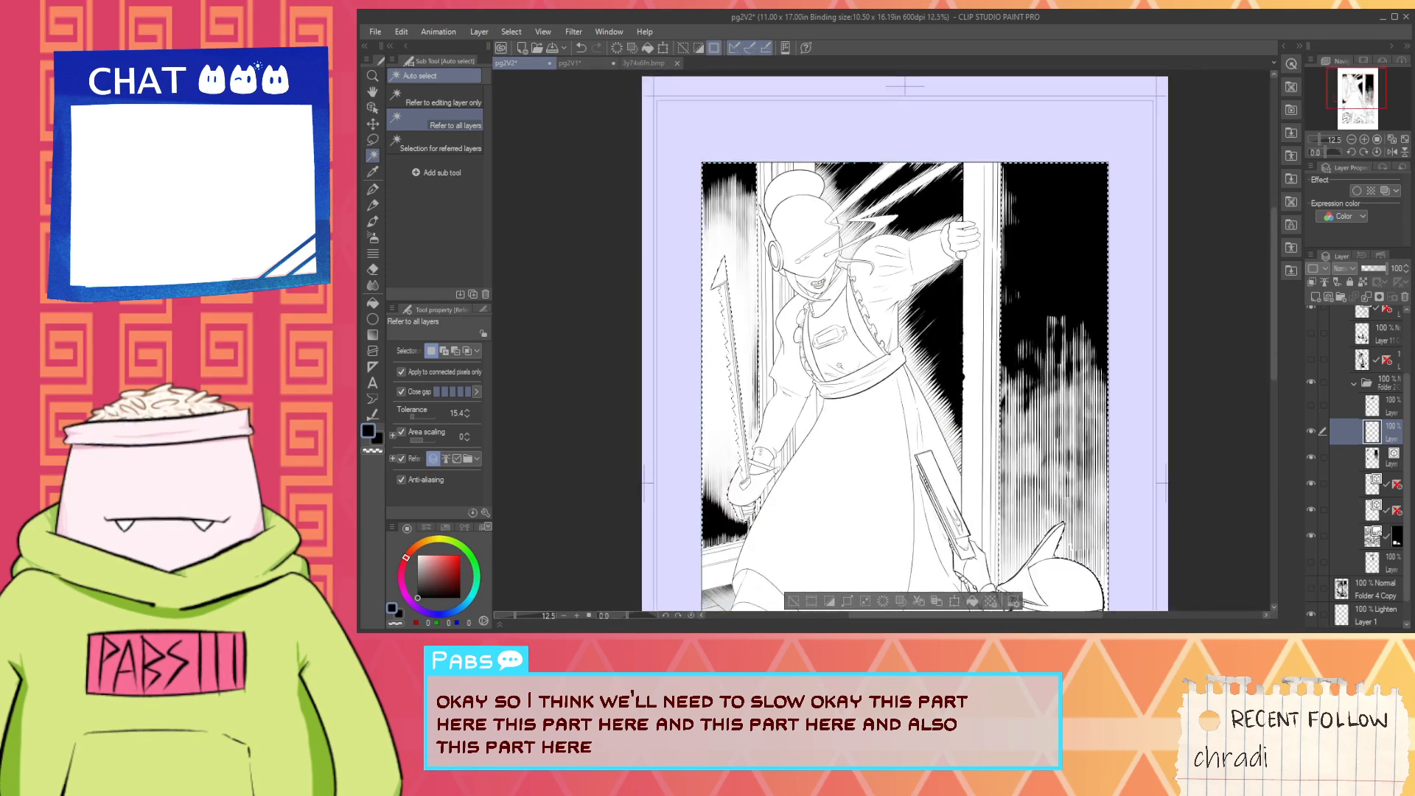
pyautogui.scroll(-2, 1003, 403)
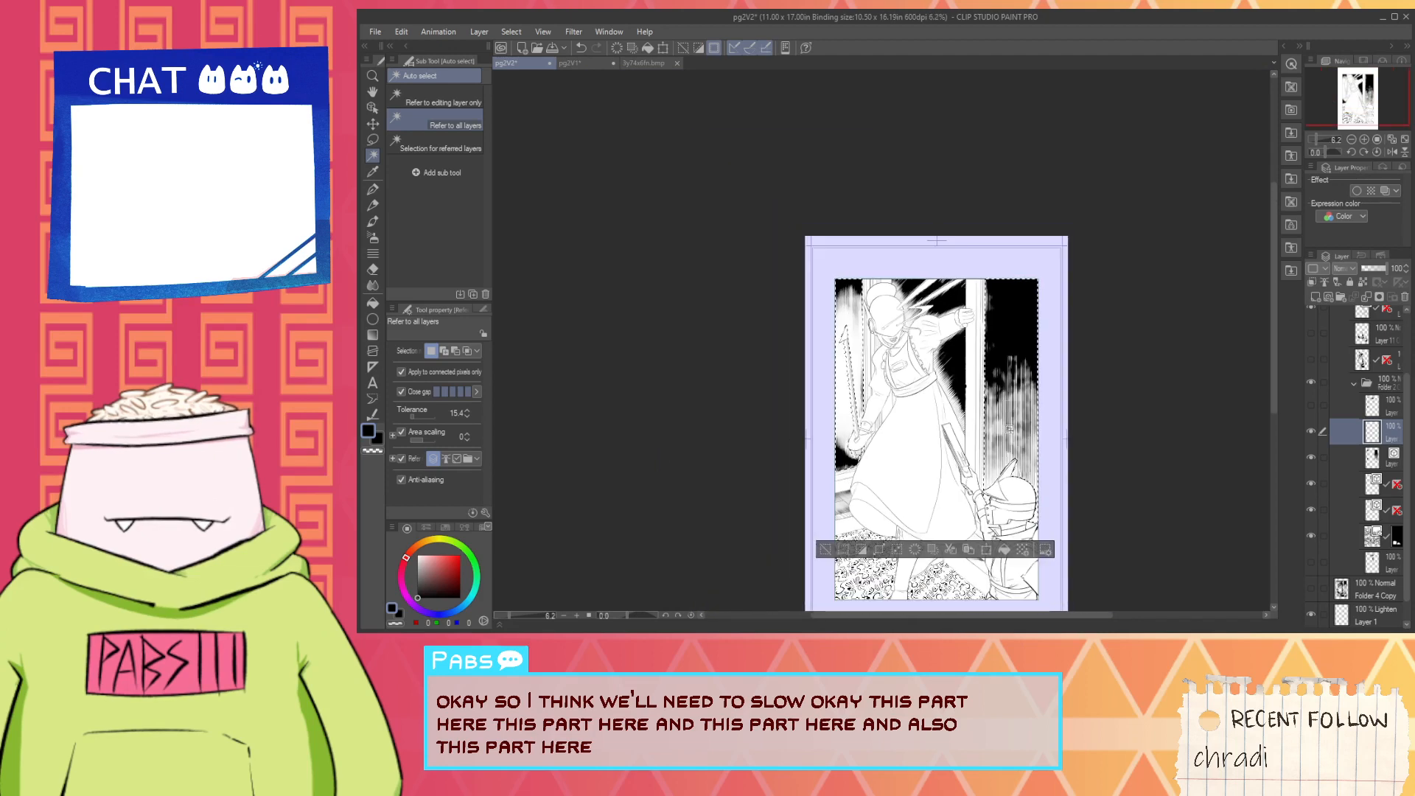
pyautogui.scroll(2, 997, 419)
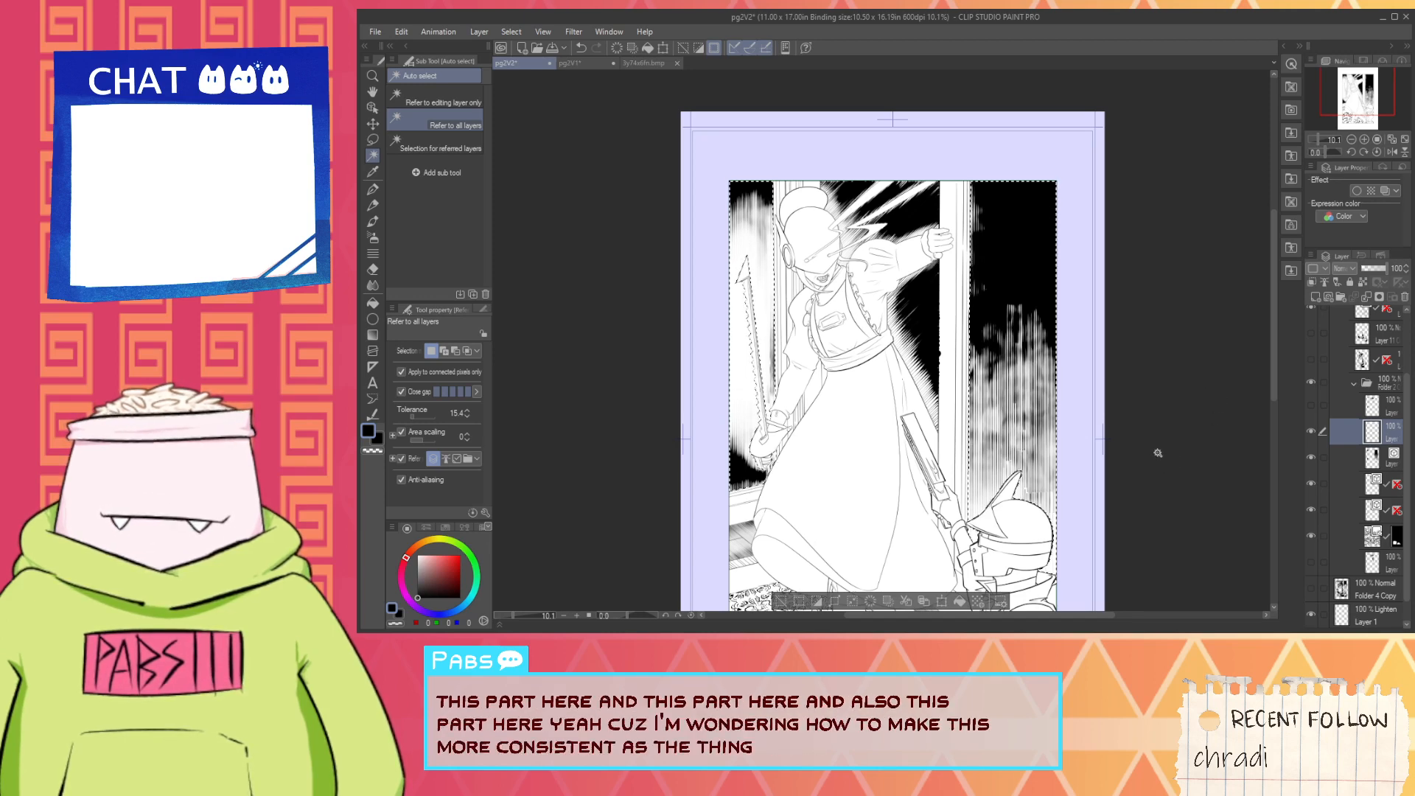
pyautogui.scroll(1, 1157, 452)
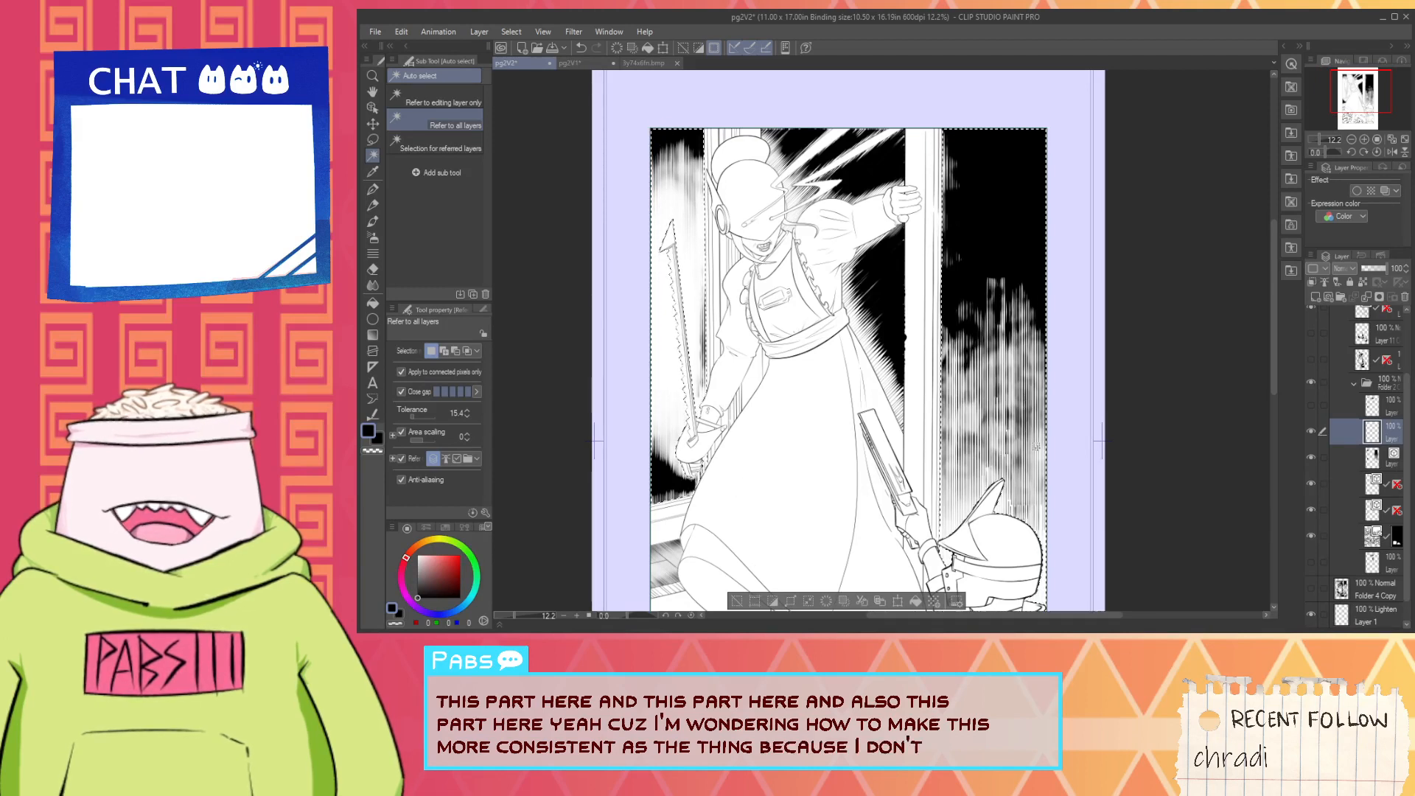
# - Compare the wall hatching with the pg2V1 document, then return to pg2V2
pyautogui.click(653, 65)
pyautogui.click(588, 61)
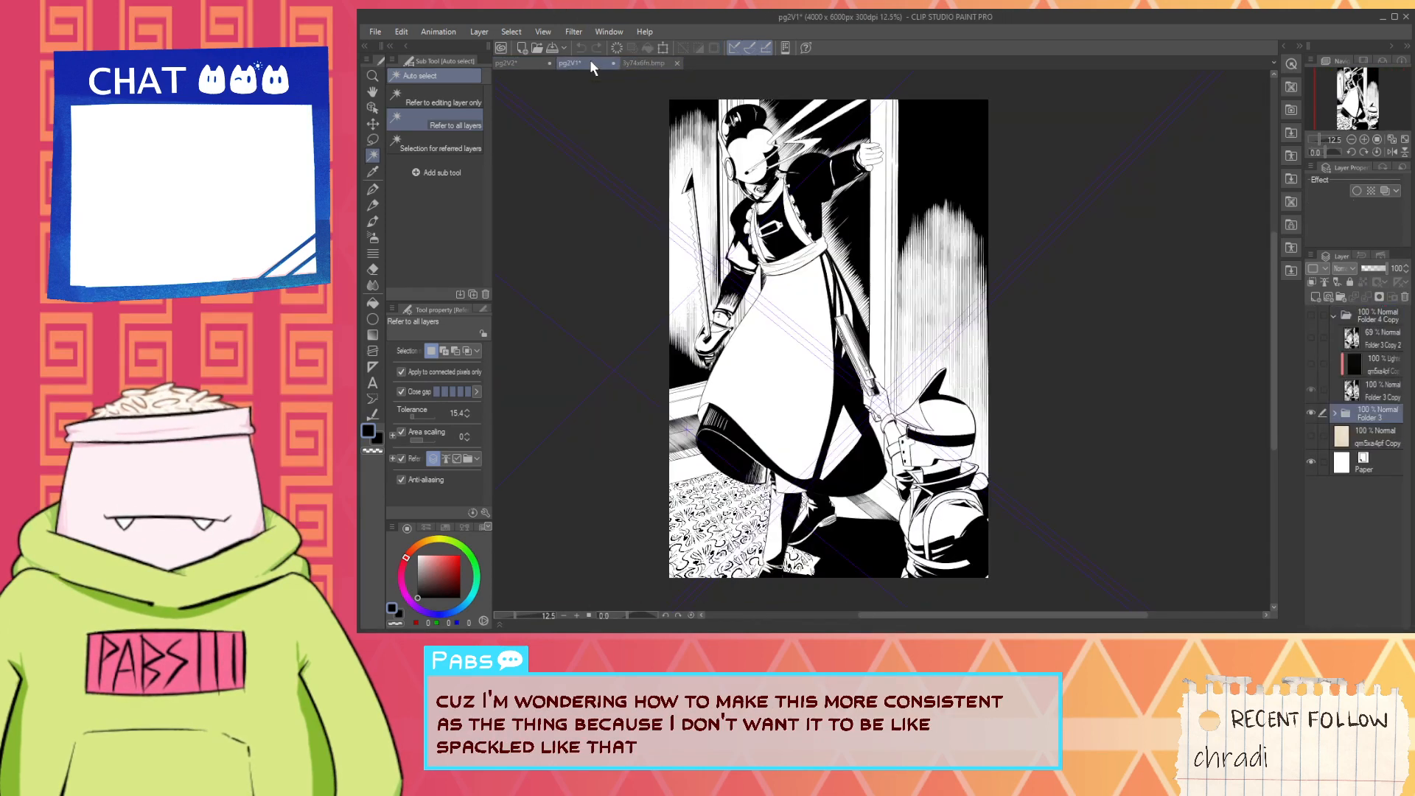
pyautogui.click(509, 62)
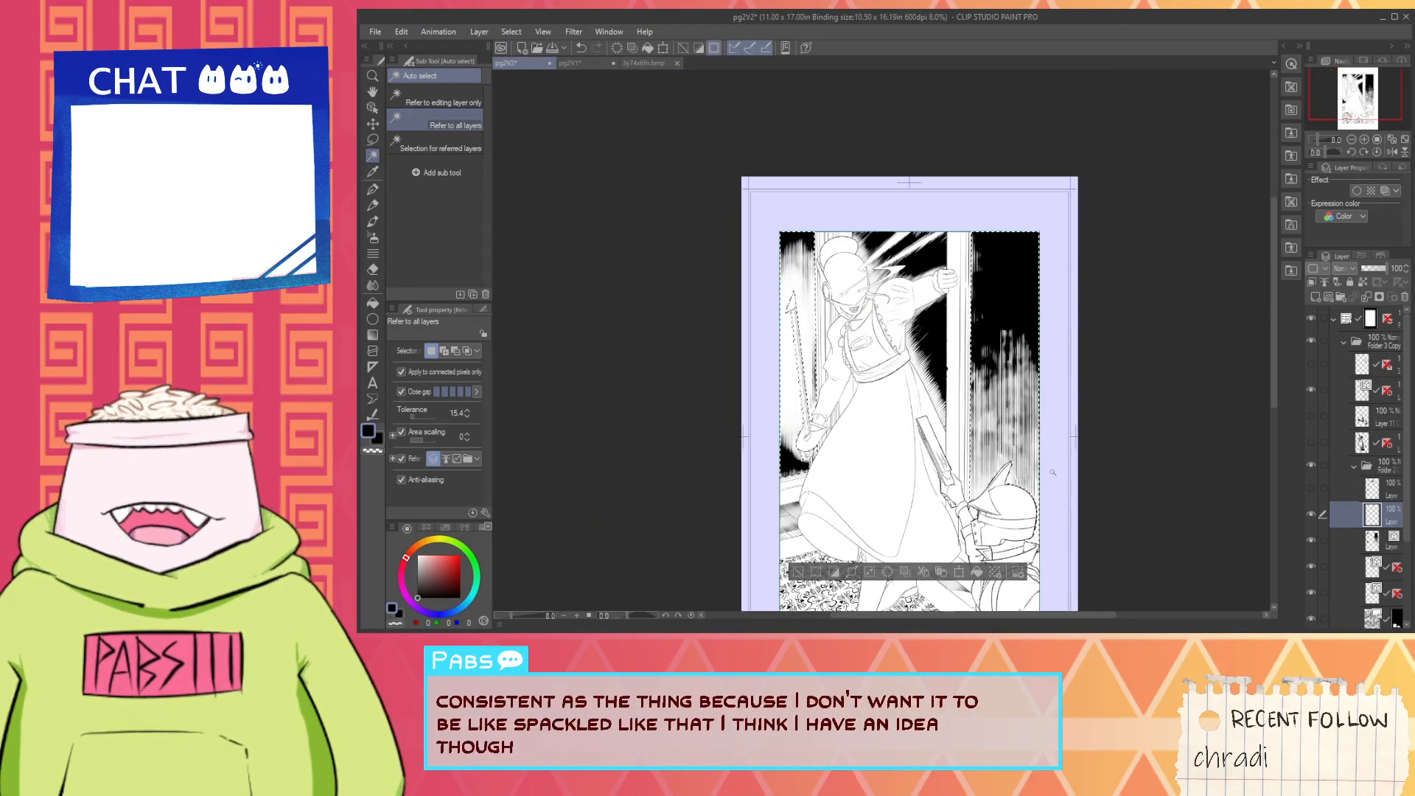
# - Clear the wall selection and show the topmost layer of the inner folder again
pyautogui.scroll(1, 1052, 472)
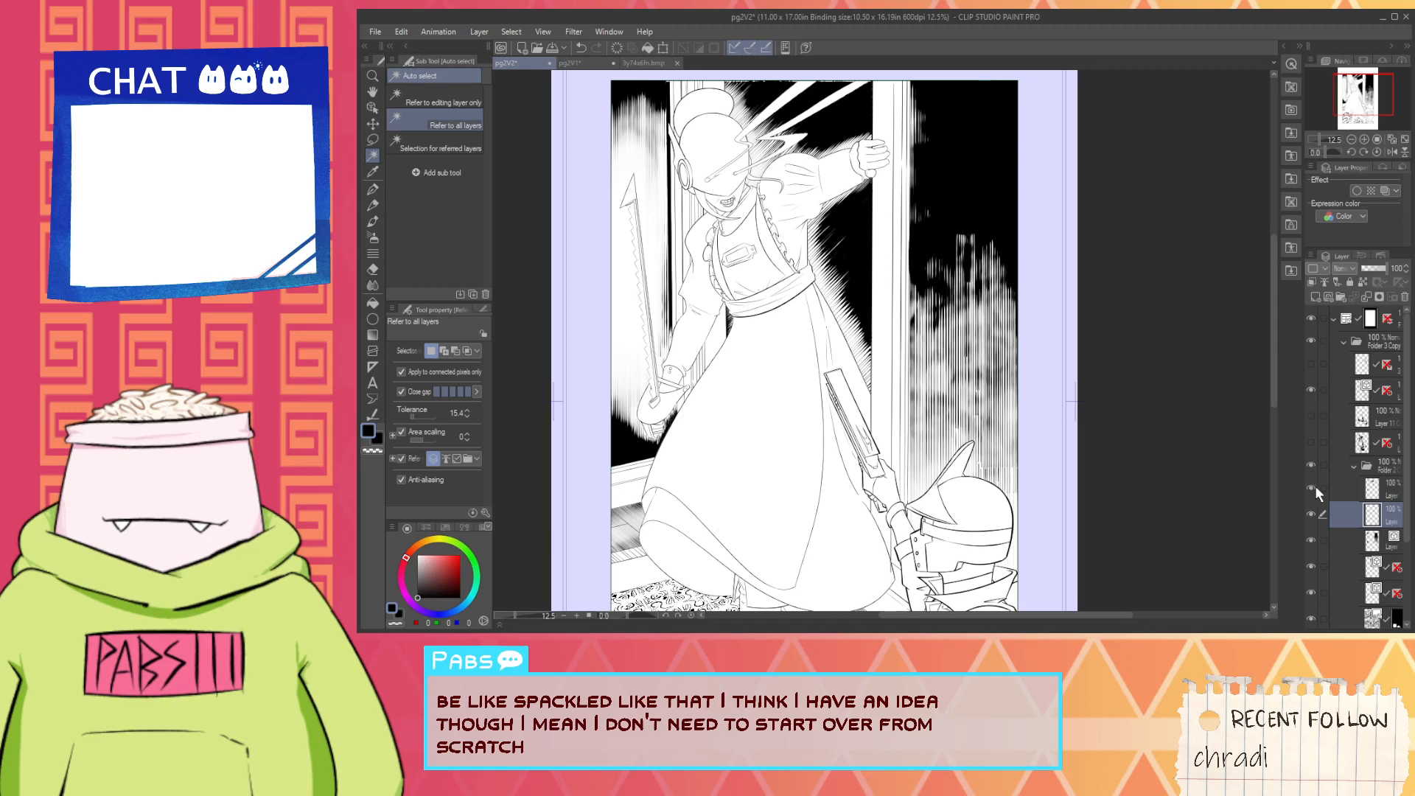
pyautogui.scroll(-1, 1315, 485)
pyautogui.scroll(-1, 1311, 519)
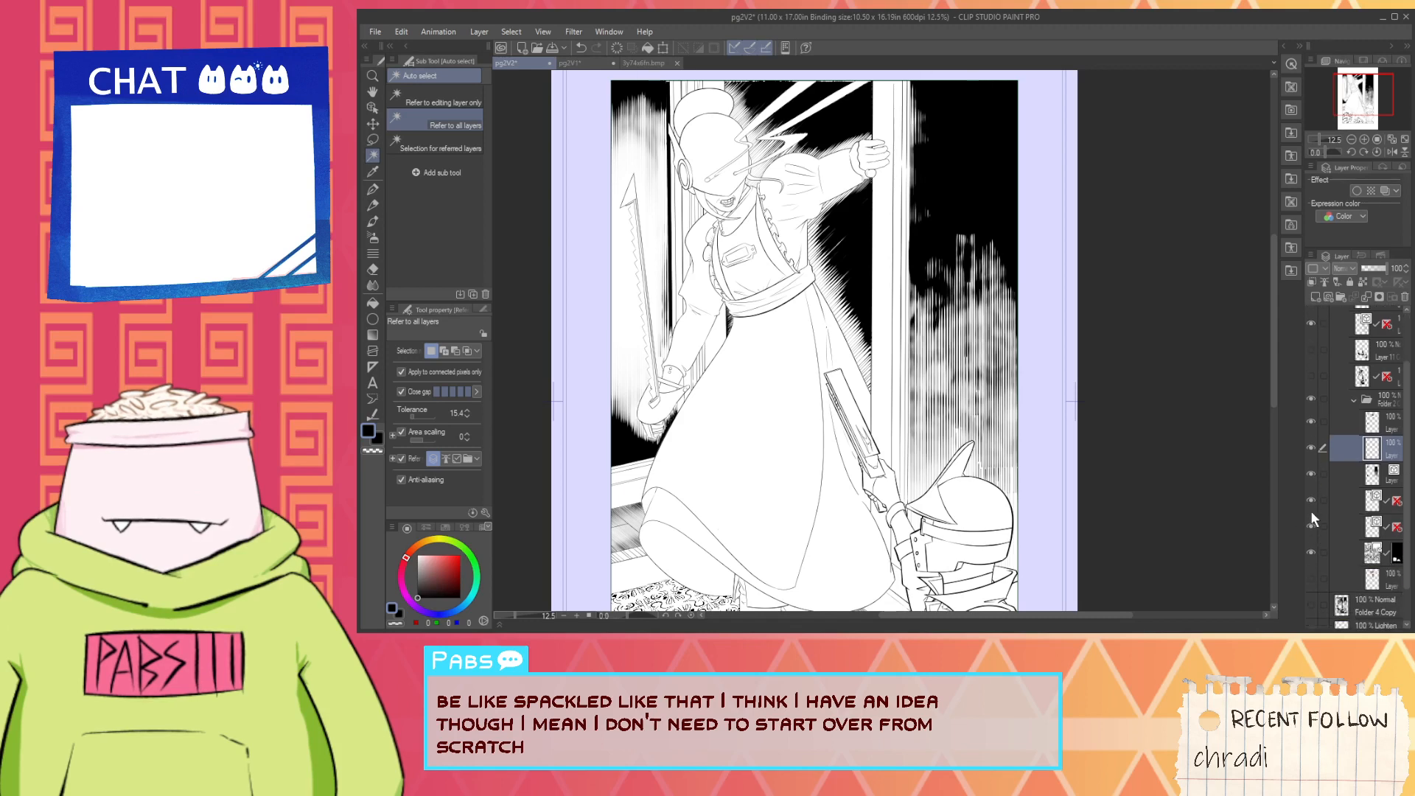
pyautogui.press('space')
pyautogui.moveTo(699, 419); pyautogui.dragTo(757, 458)
pyautogui.scroll(4, 708, 413)
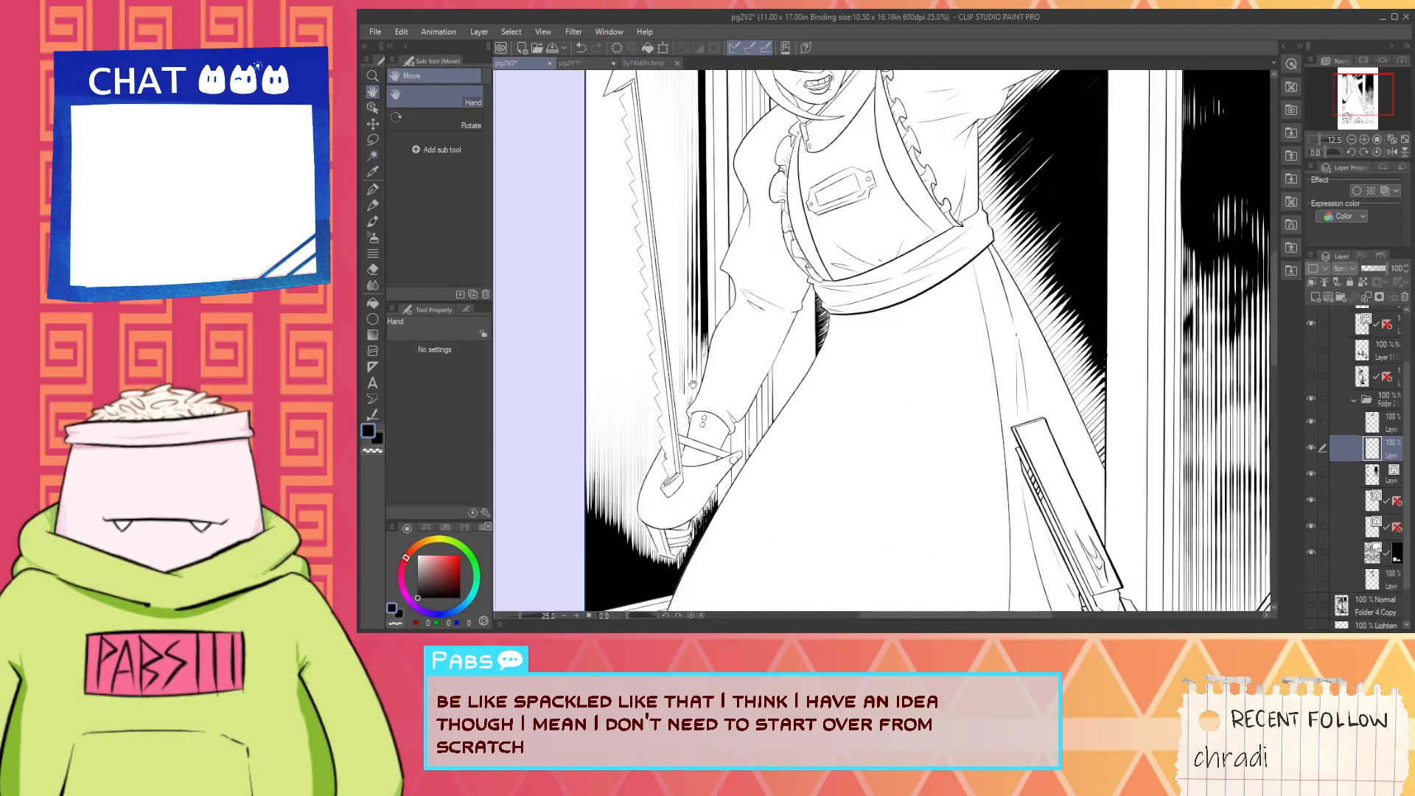
pyautogui.scroll(-1, 693, 384)
pyautogui.scroll(-4, 693, 384)
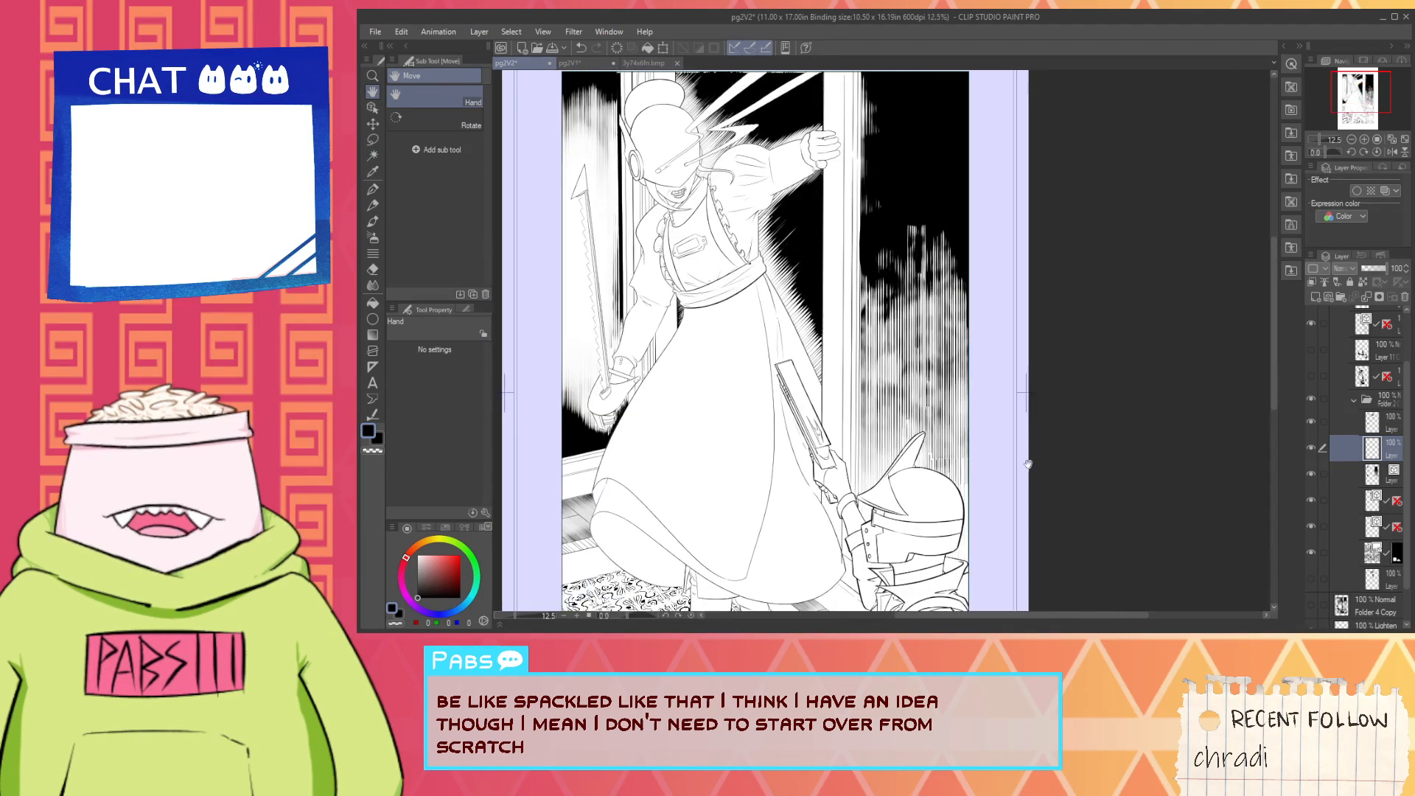
# - Select the vertical wall hatching layer and switch Adjust line width to Fix width at 1.0
pyautogui.click(1345, 475)
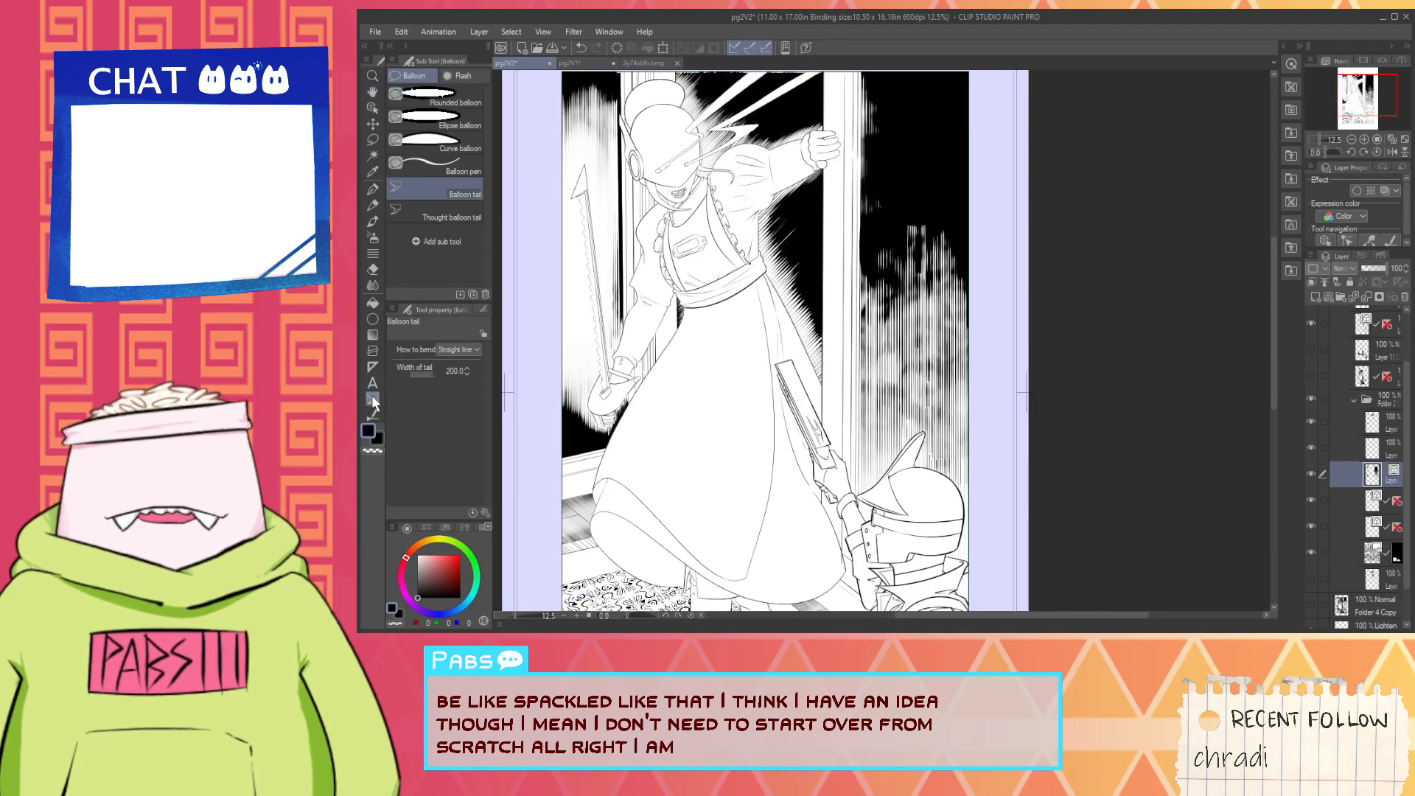
pyautogui.click(372, 414)
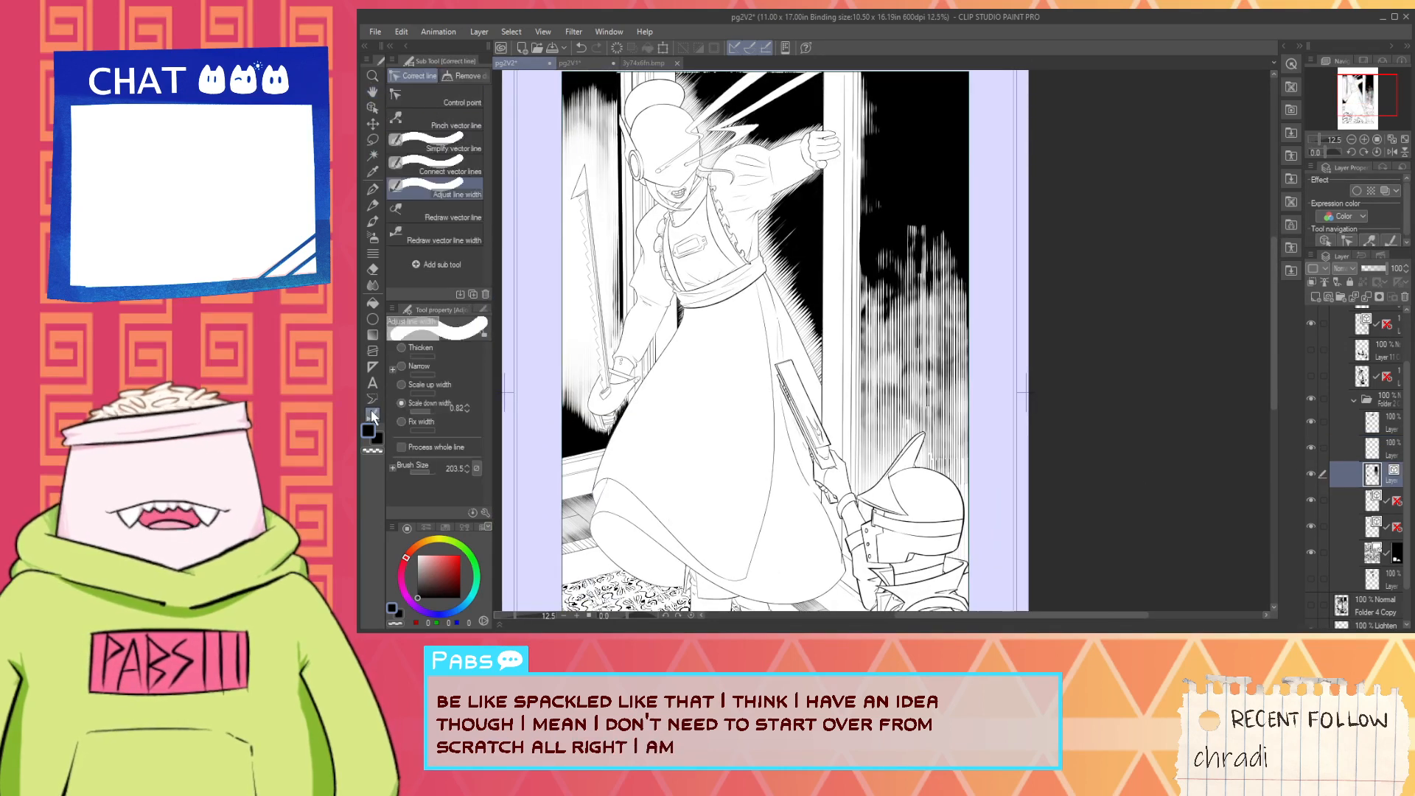
pyautogui.click(432, 422)
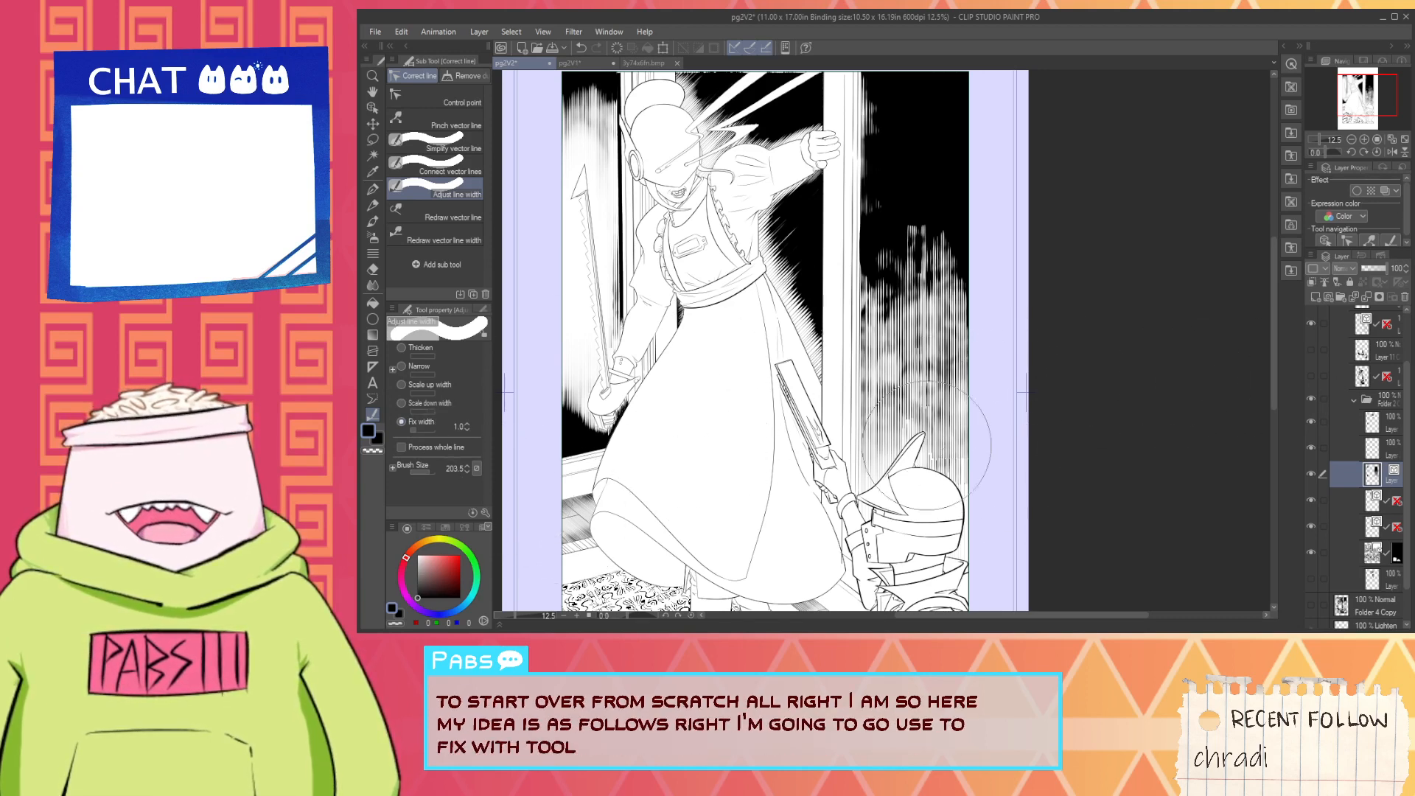
# - Try thinning only the lower part of the hatching beside the door to a fixed width of 1.0
pyautogui.moveTo(848, 446)
pyautogui.mouseDown()
pyautogui.moveTo(932, 475)
pyautogui.moveTo(1043, 474)
pyautogui.mouseUp()
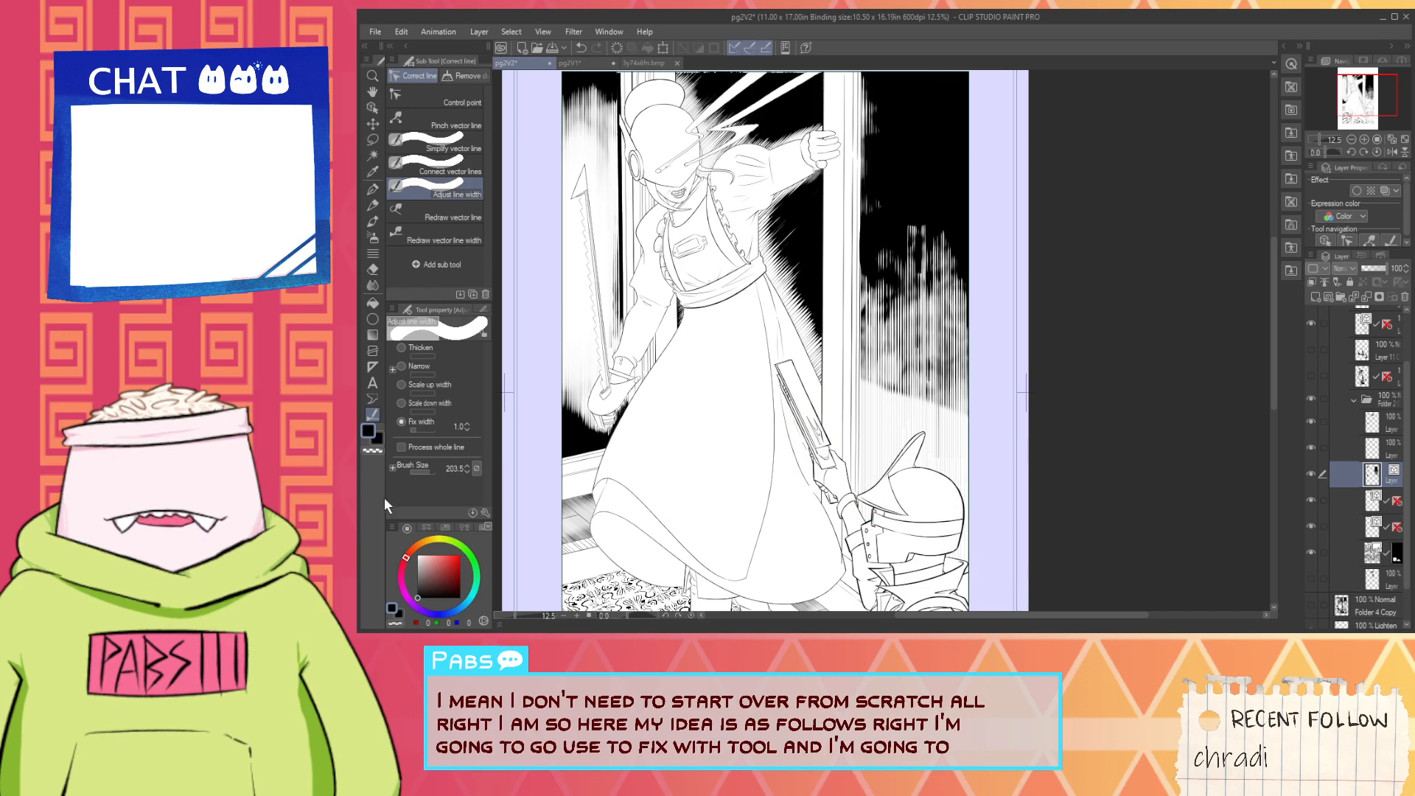
pyautogui.moveTo(843, 457)
pyautogui.mouseDown()
pyautogui.moveTo(959, 479)
pyautogui.moveTo(973, 528)
pyautogui.mouseUp()
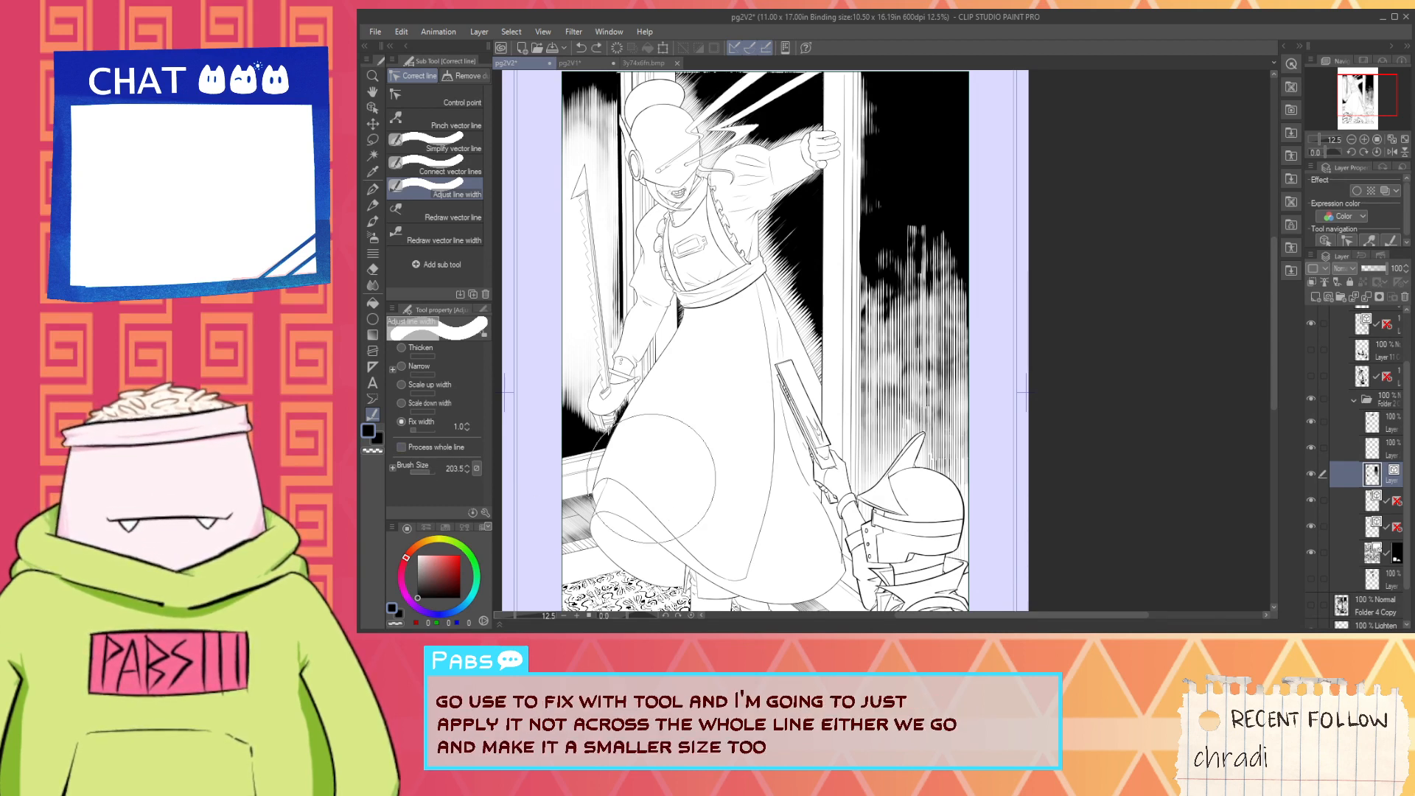
# - Thin the wall hatching beside the door to a fixed width of 1.0 with Process whole line enabled
pyautogui.press('space')
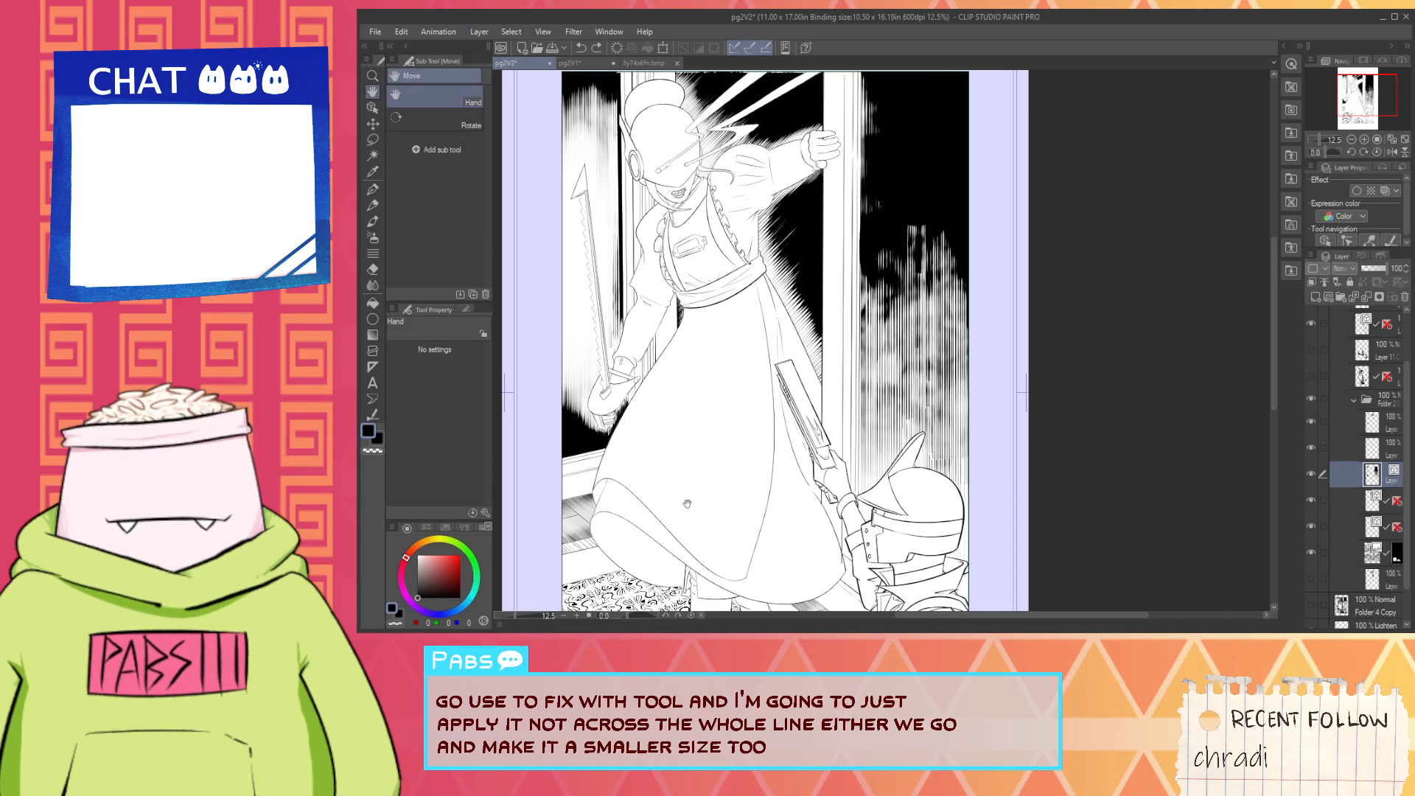
pyautogui.moveTo(687, 503); pyautogui.dragTo(638, 458)
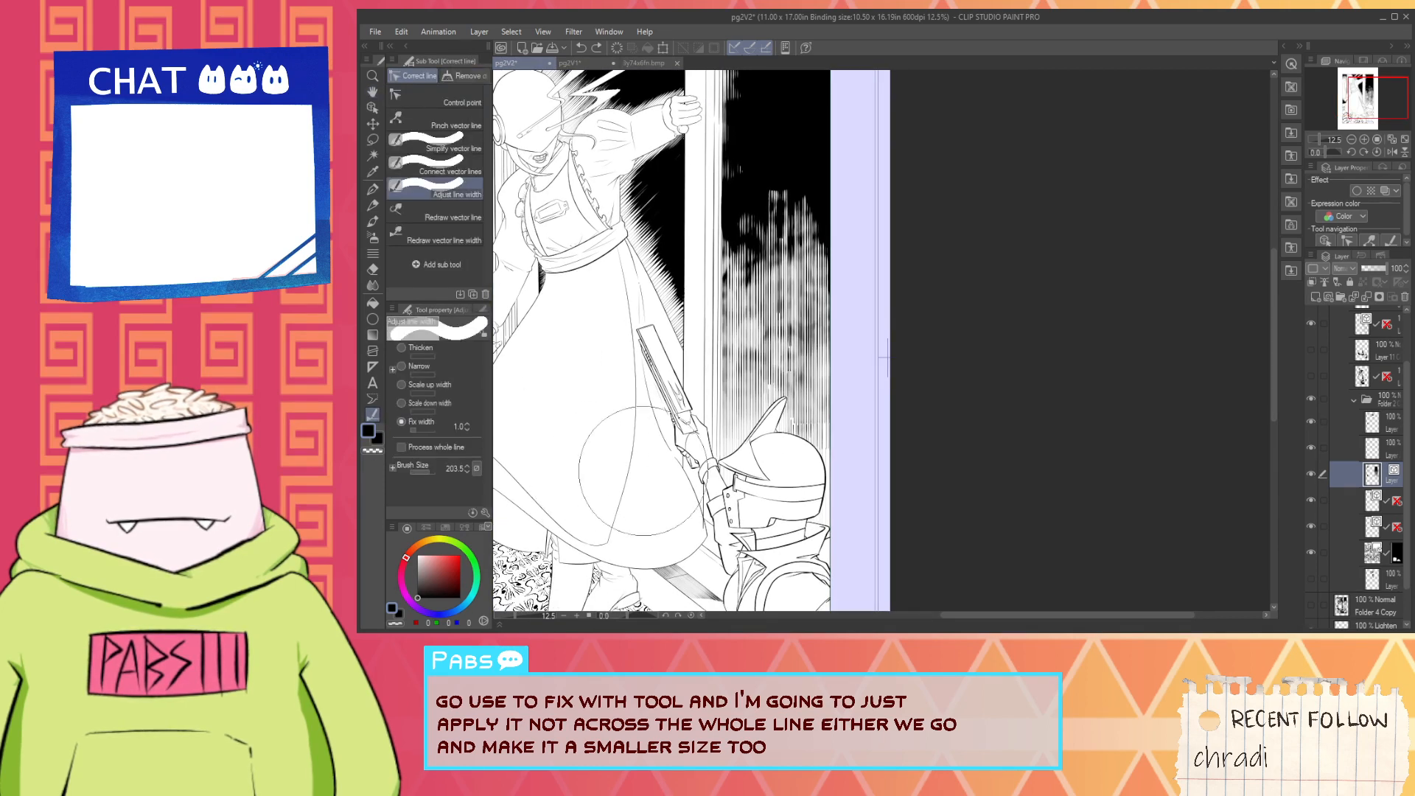
pyautogui.moveTo(567, 468)
pyautogui.mouseDown()
pyautogui.moveTo(913, 508)
pyautogui.moveTo(927, 525)
pyautogui.mouseUp()
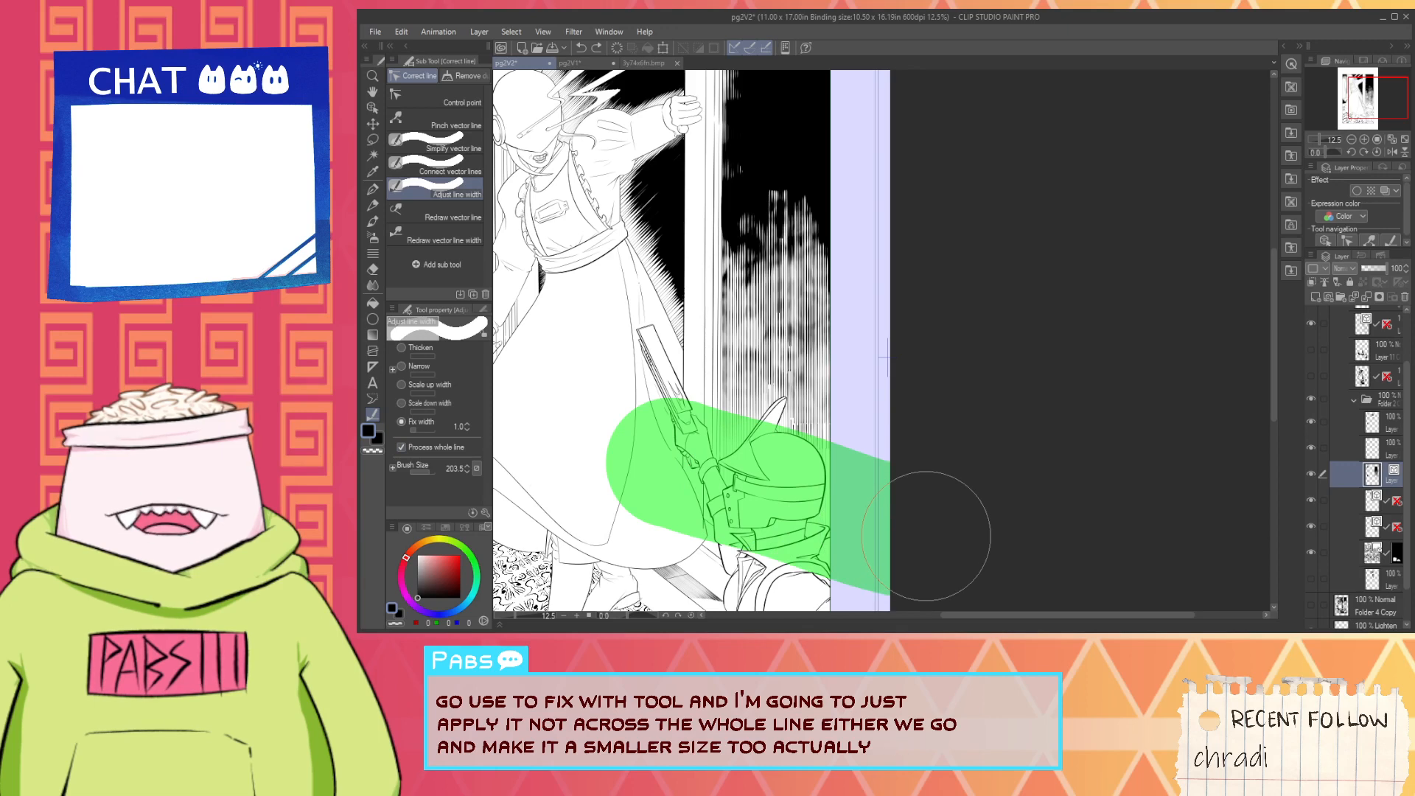
pyautogui.moveTo(748, 247)
pyautogui.mouseDown()
pyautogui.moveTo(797, 560)
pyautogui.moveTo(827, 505)
pyautogui.mouseUp()
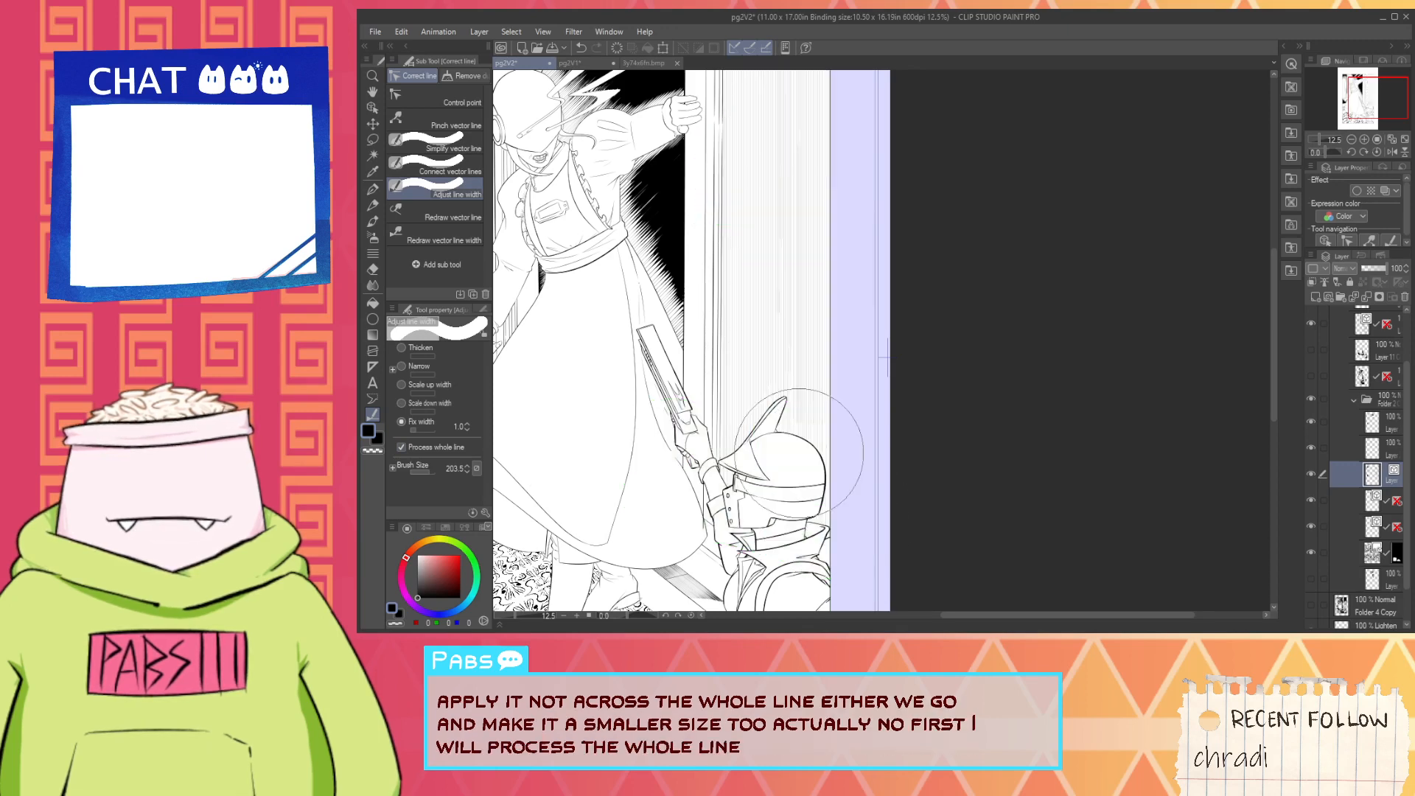
pyautogui.moveTo(827, 317)
pyautogui.mouseDown()
pyautogui.moveTo(780, 547)
pyautogui.moveTo(840, 332)
pyautogui.mouseUp()
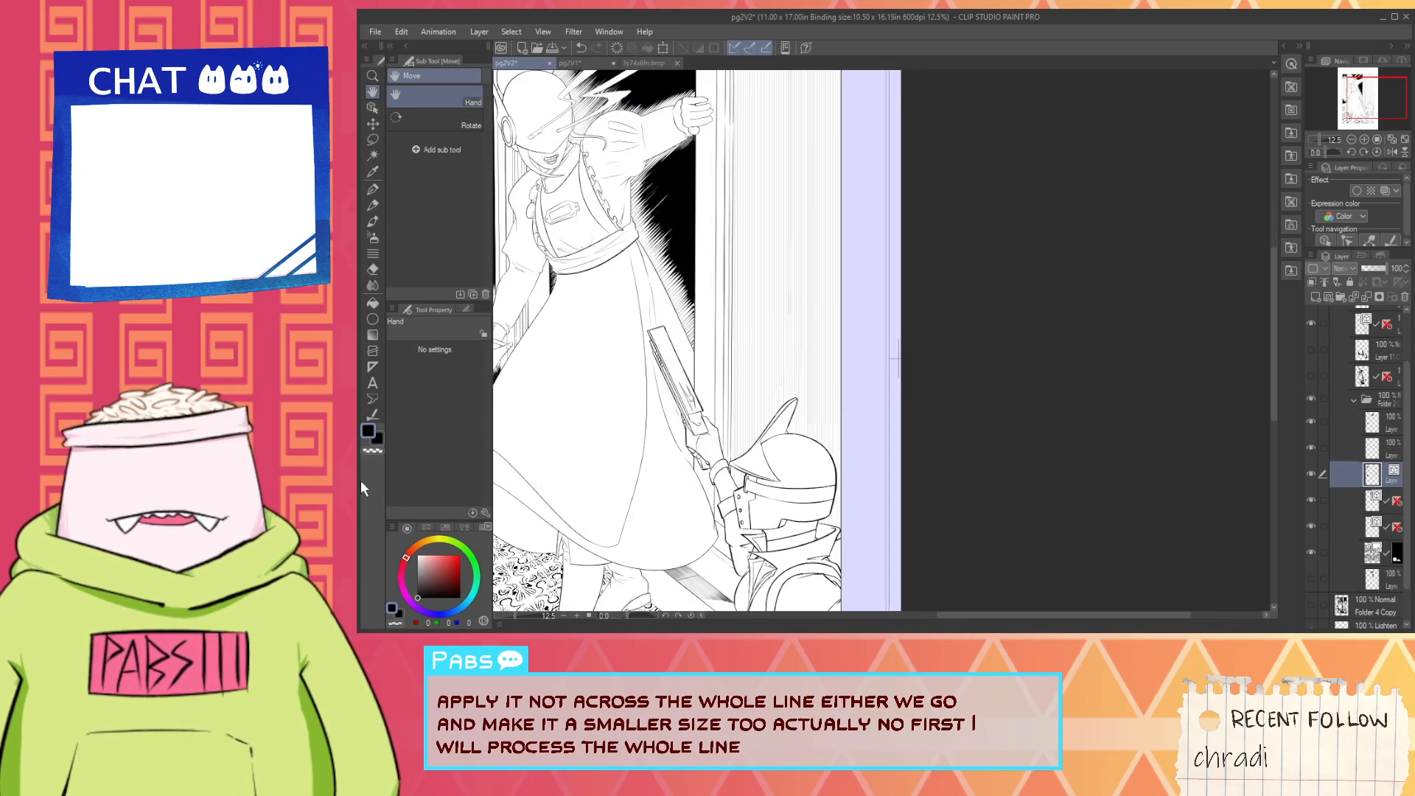
# - Turn off Process whole line and apply a fixed width of 2.0 across the middle of the wall hatching
pyautogui.click(372, 416)
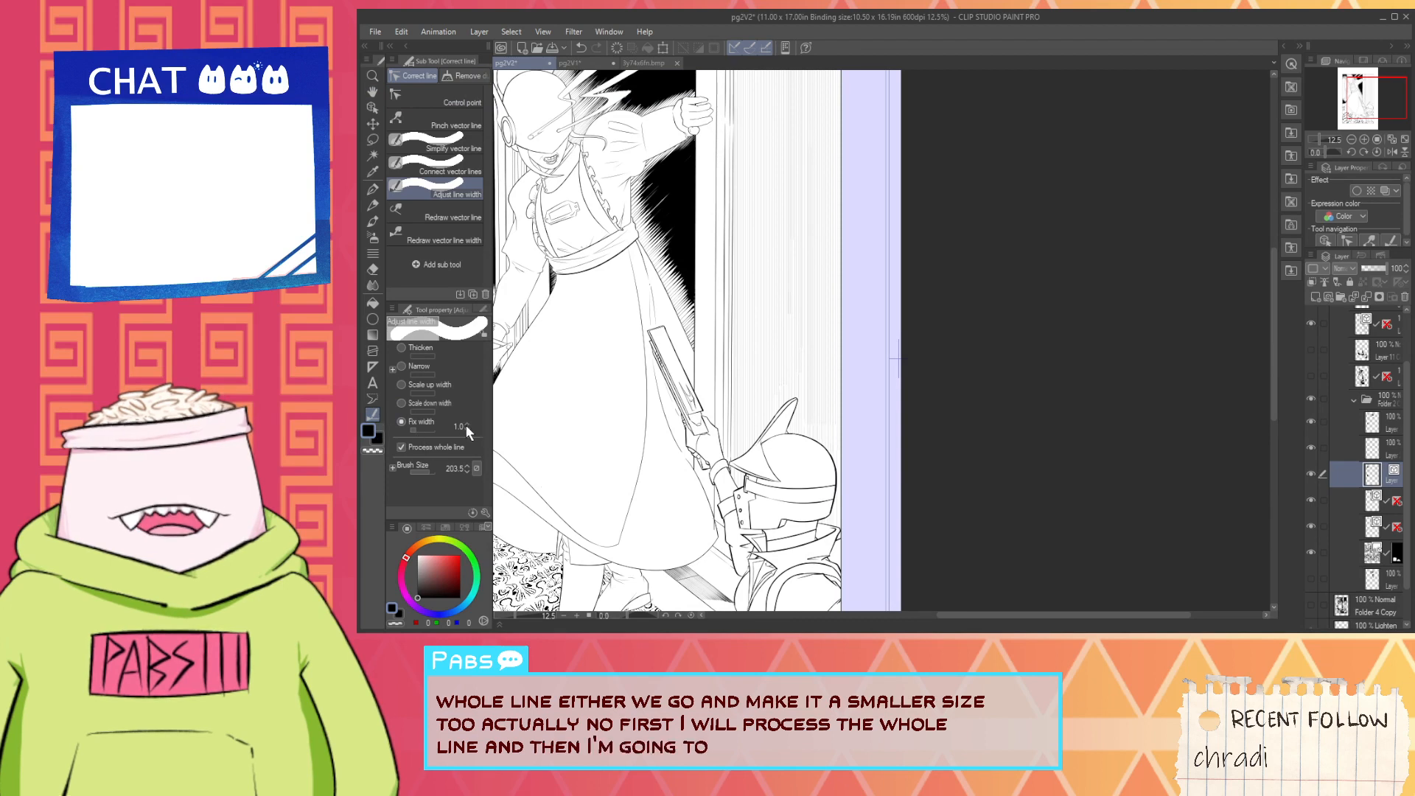
pyautogui.click(439, 447)
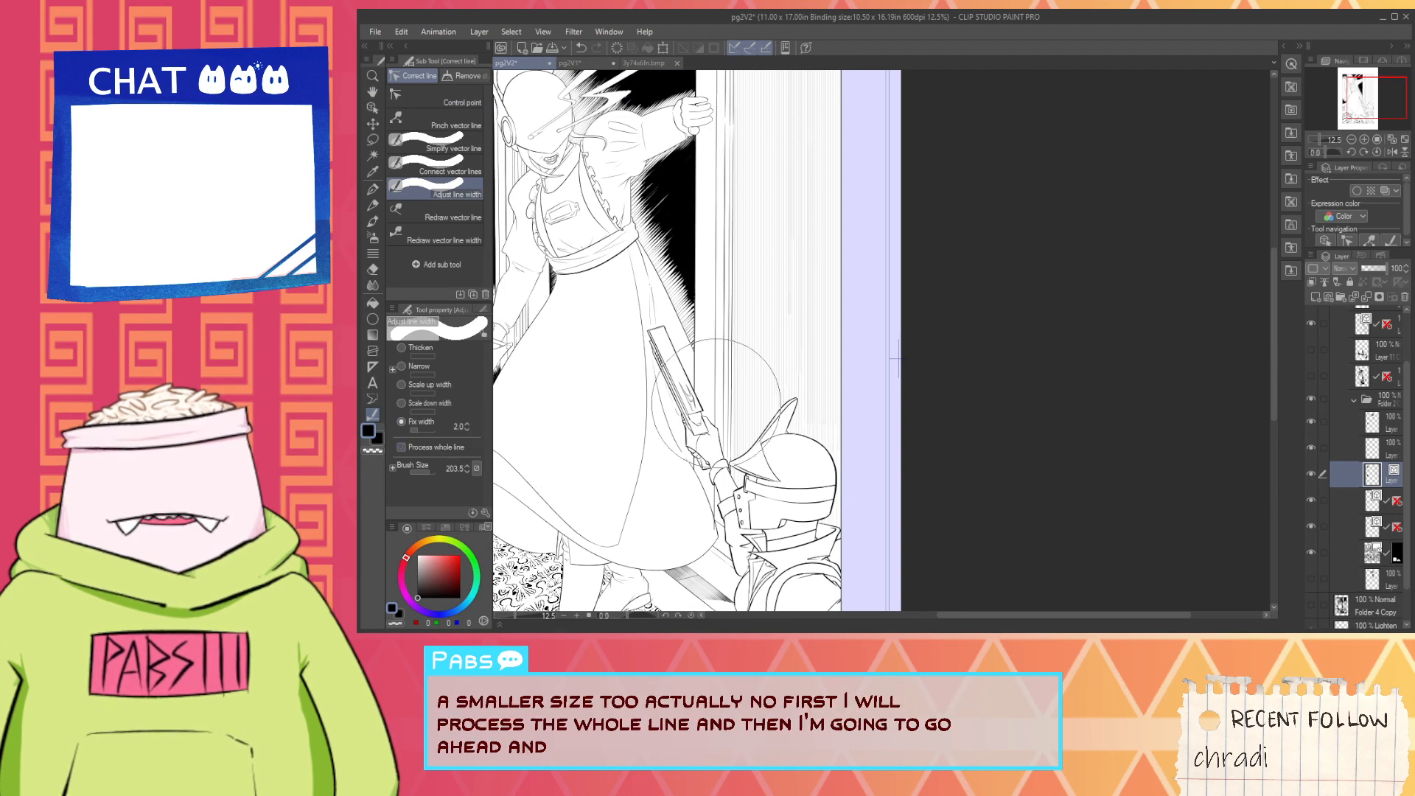
pyautogui.moveTo(732, 393); pyautogui.dragTo(904, 443)
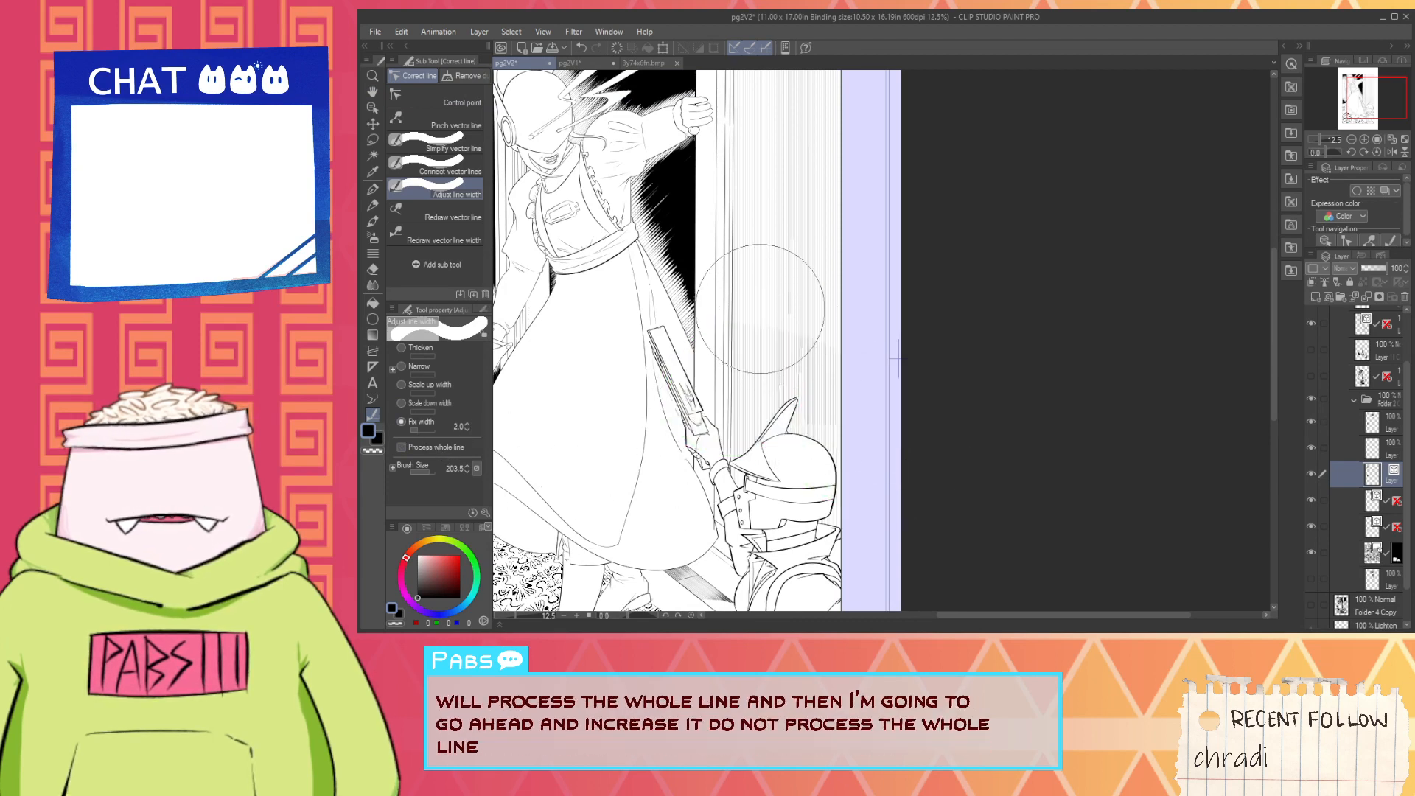
pyautogui.moveTo(726, 262); pyautogui.dragTo(896, 321)
pyautogui.scroll(-4, 854, 286)
pyautogui.scroll(2, 835, 214)
pyautogui.moveTo(815, 264); pyautogui.dragTo(823, 174)
pyautogui.scroll(2, 845, 272)
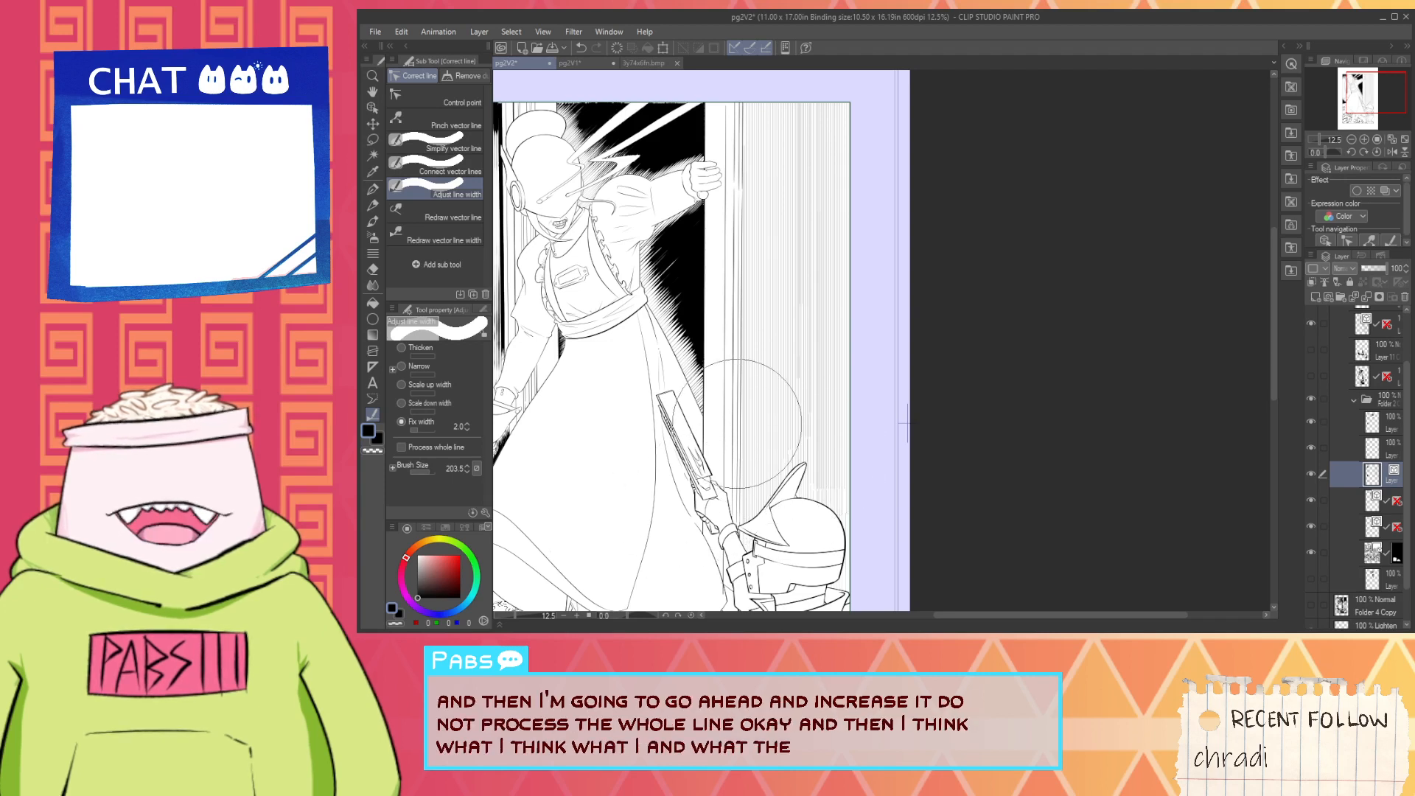
# - Apply a fixed width of 1.0 in diagonal passes along the lower edge of the wall hatching above the helmet
pyautogui.click(468, 430)
pyautogui.moveTo(699, 493)
pyautogui.mouseDown()
pyautogui.moveTo(752, 541)
pyautogui.moveTo(843, 568)
pyautogui.mouseUp()
pyautogui.moveTo(674, 431); pyautogui.dragTo(818, 569)
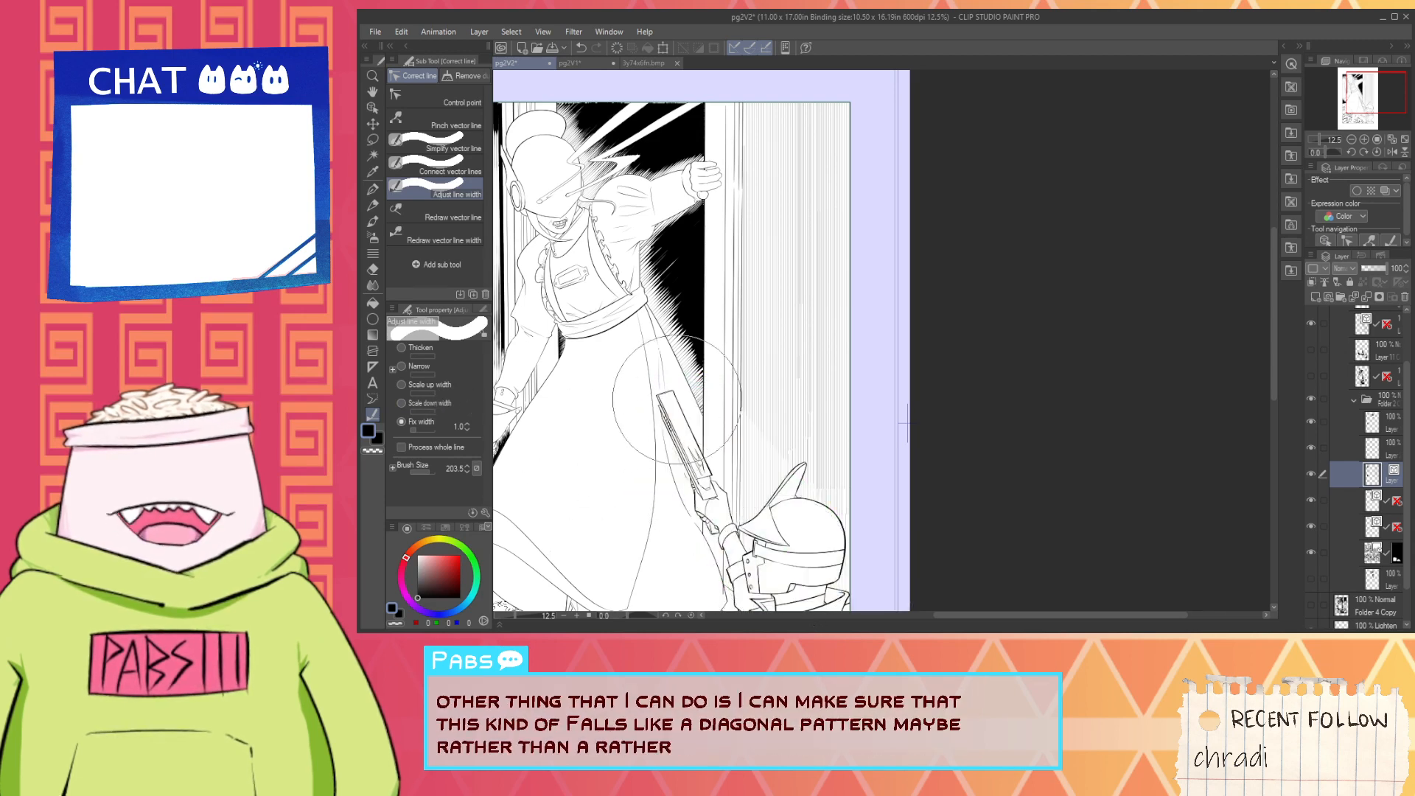
pyautogui.moveTo(675, 398); pyautogui.dragTo(802, 549)
pyautogui.moveTo(667, 328); pyautogui.dragTo(726, 480)
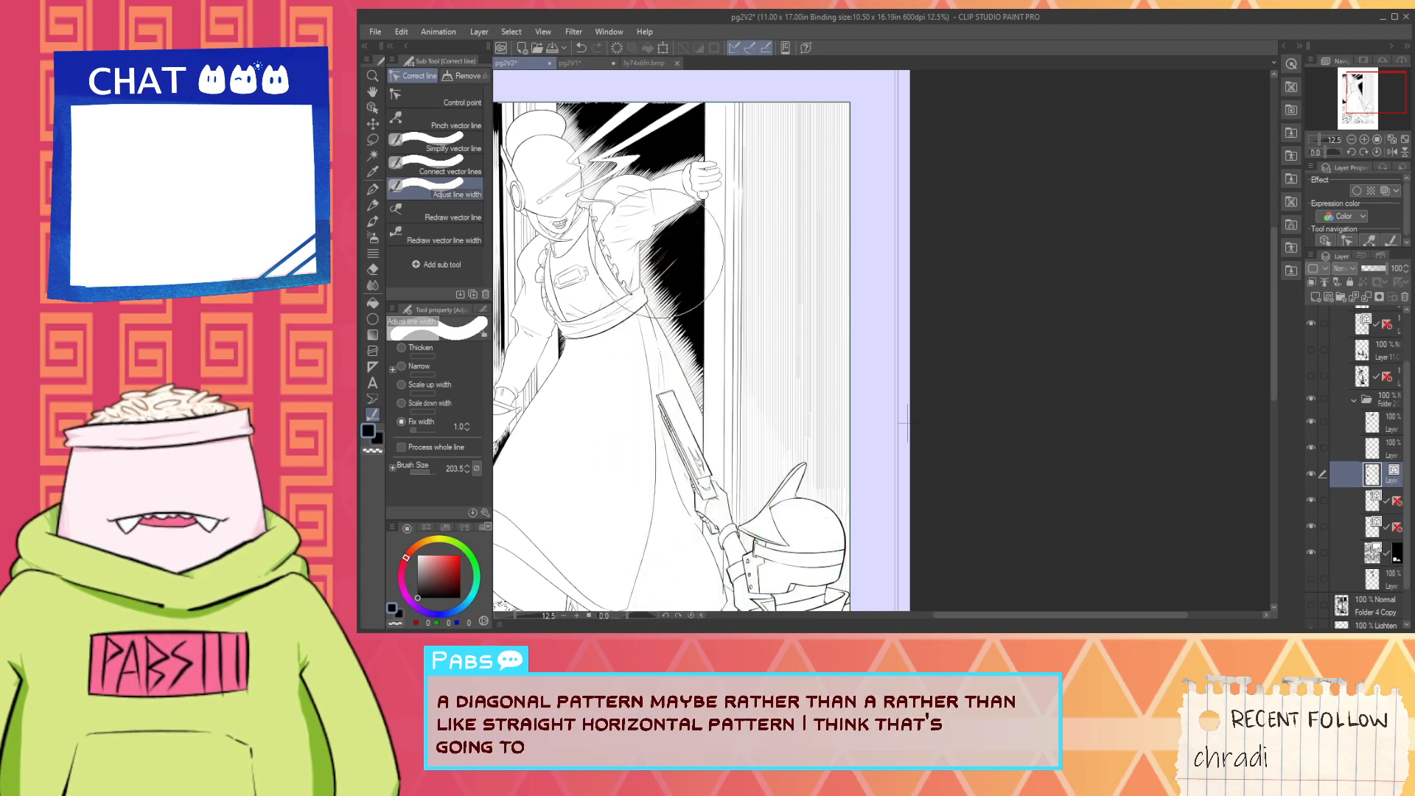
pyautogui.moveTo(659, 253); pyautogui.dragTo(718, 564)
pyautogui.moveTo(612, 192); pyautogui.dragTo(737, 560)
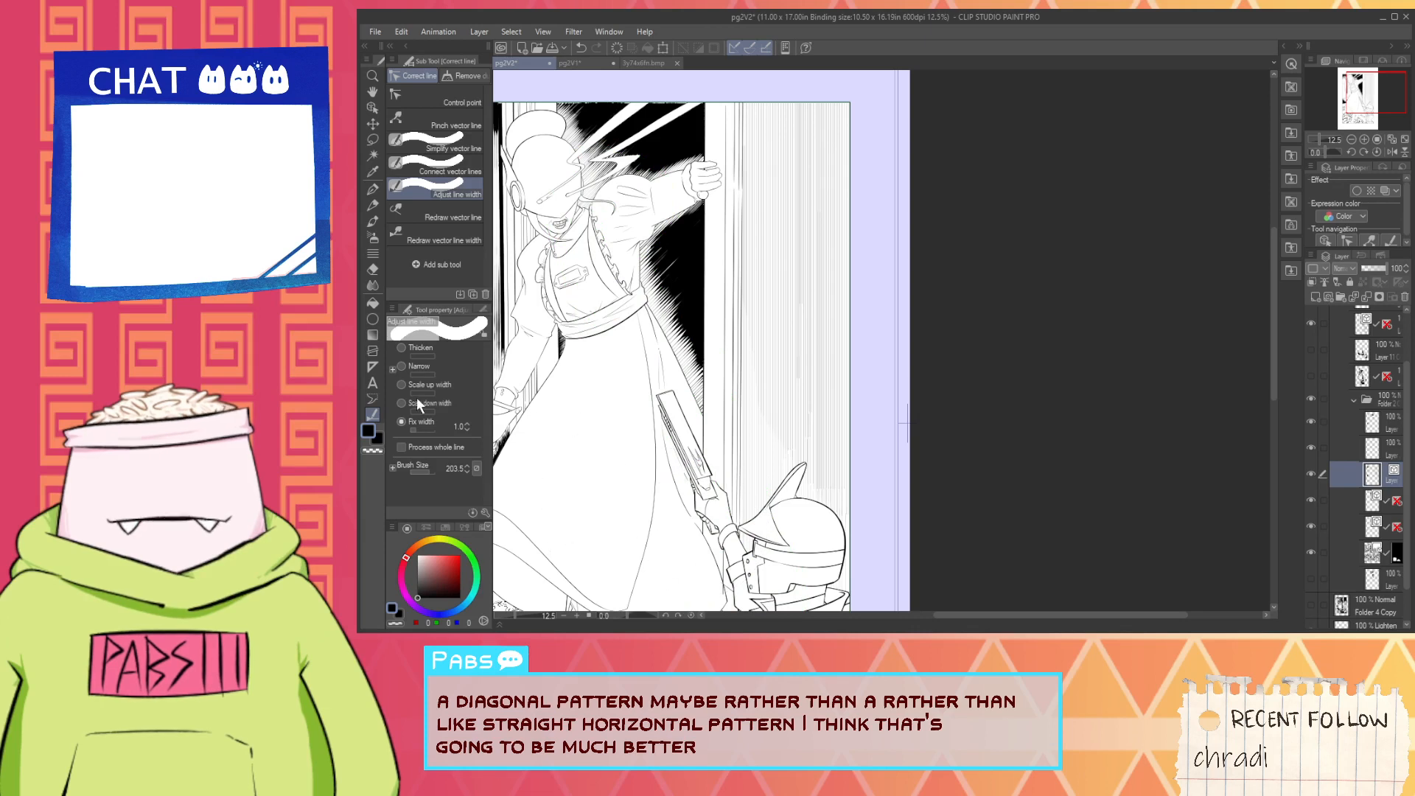
# - Apply a fixed width of 2.0 in steep diagonal passes over the upper wall hatching beside the door frame
pyautogui.click(467, 423)
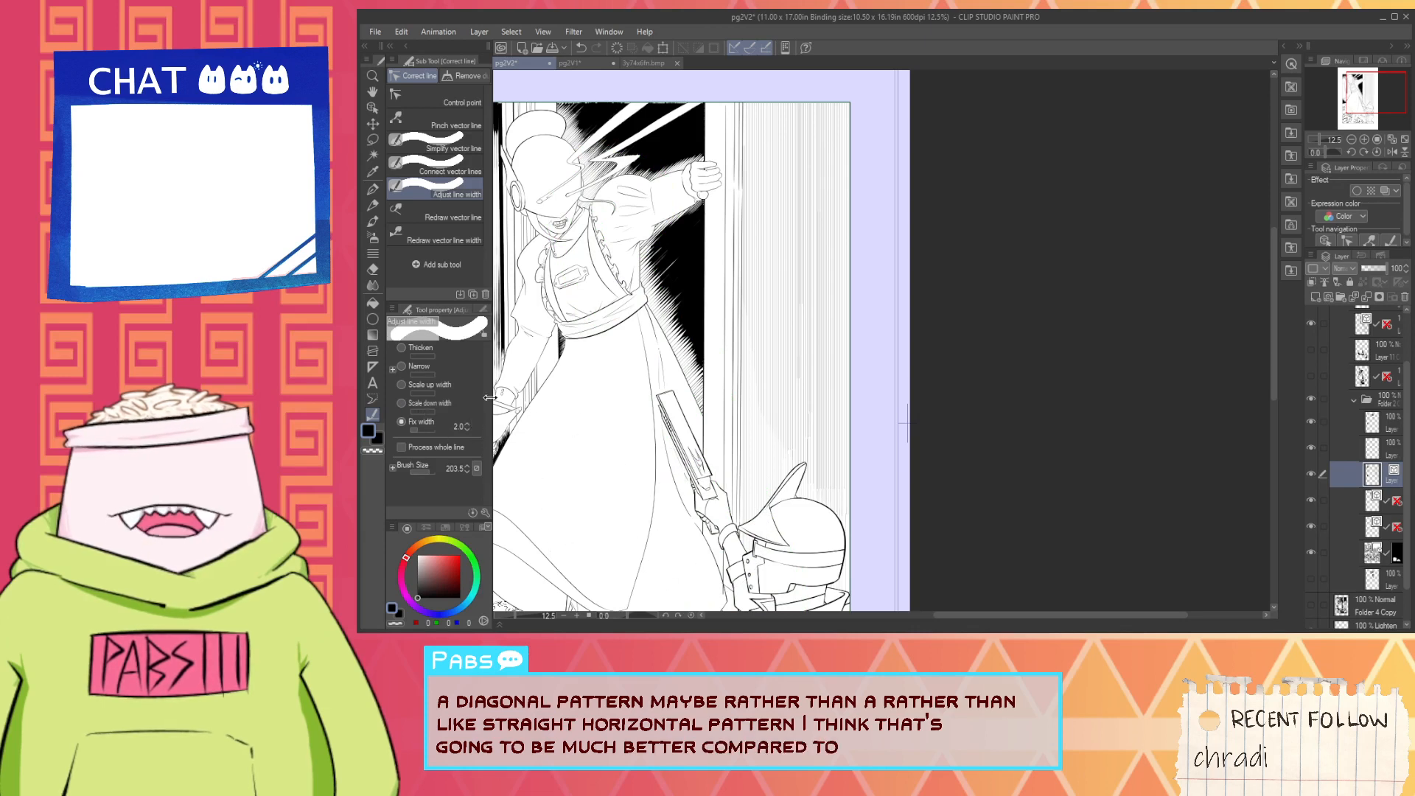
pyautogui.moveTo(718, 136); pyautogui.dragTo(853, 548)
pyautogui.moveTo(774, 145); pyautogui.dragTo(942, 549)
pyautogui.moveTo(807, 110); pyautogui.dragTo(927, 506)
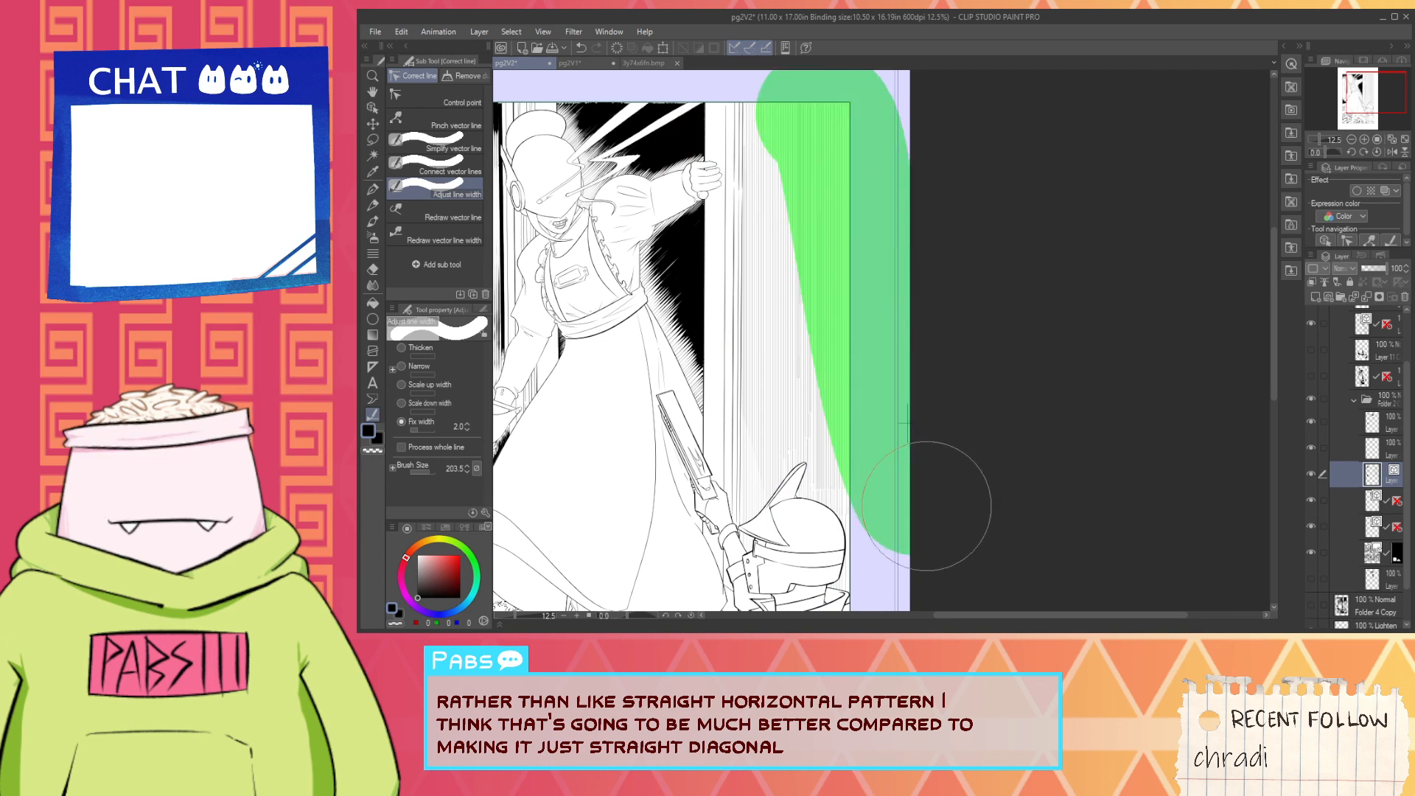
# - Apply a fixed width of 3.0 in steep diagonal passes over the wall hatching from the panel's top edge down past the helmet
pyautogui.click(467, 423)
pyautogui.moveTo(778, 129); pyautogui.dragTo(863, 546)
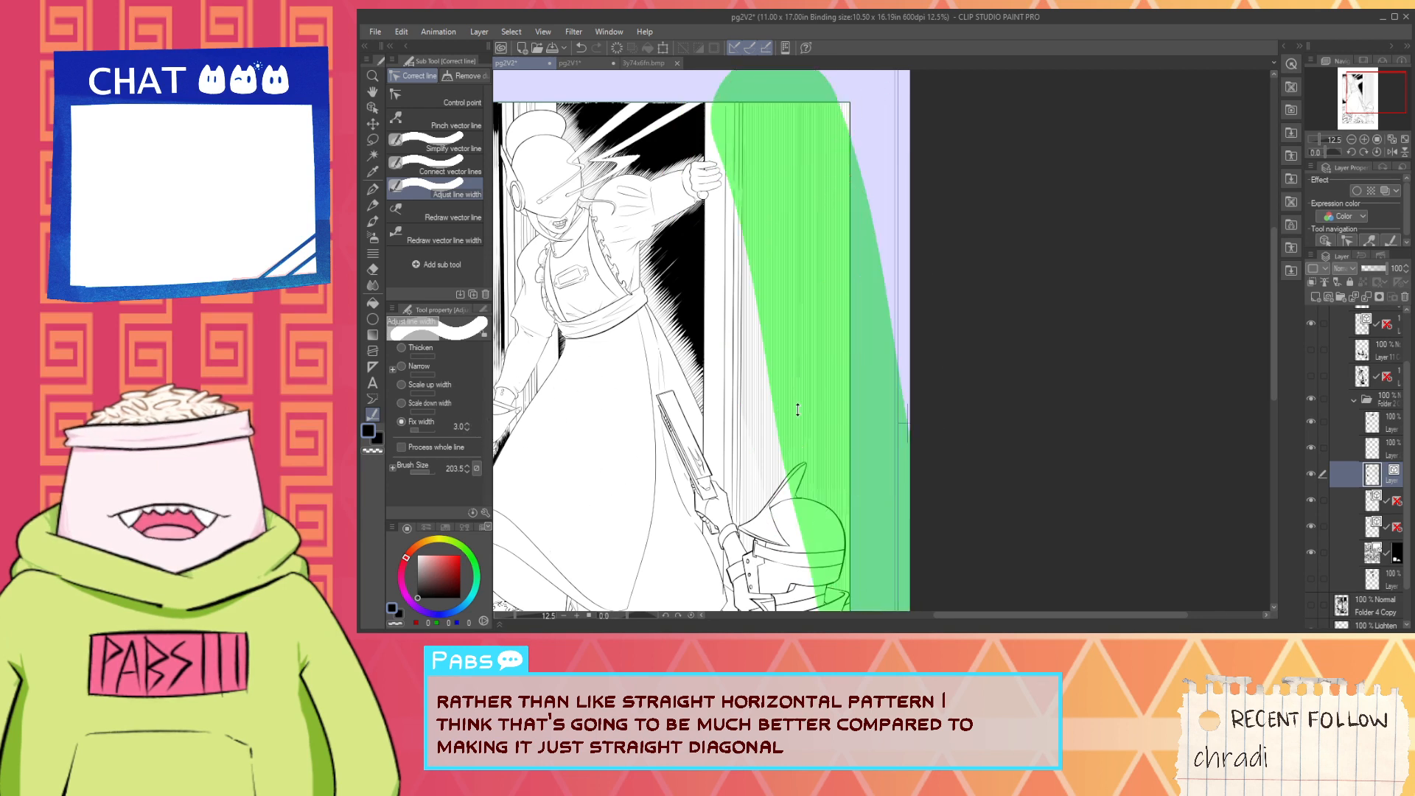
pyautogui.moveTo(807, 104); pyautogui.dragTo(914, 549)
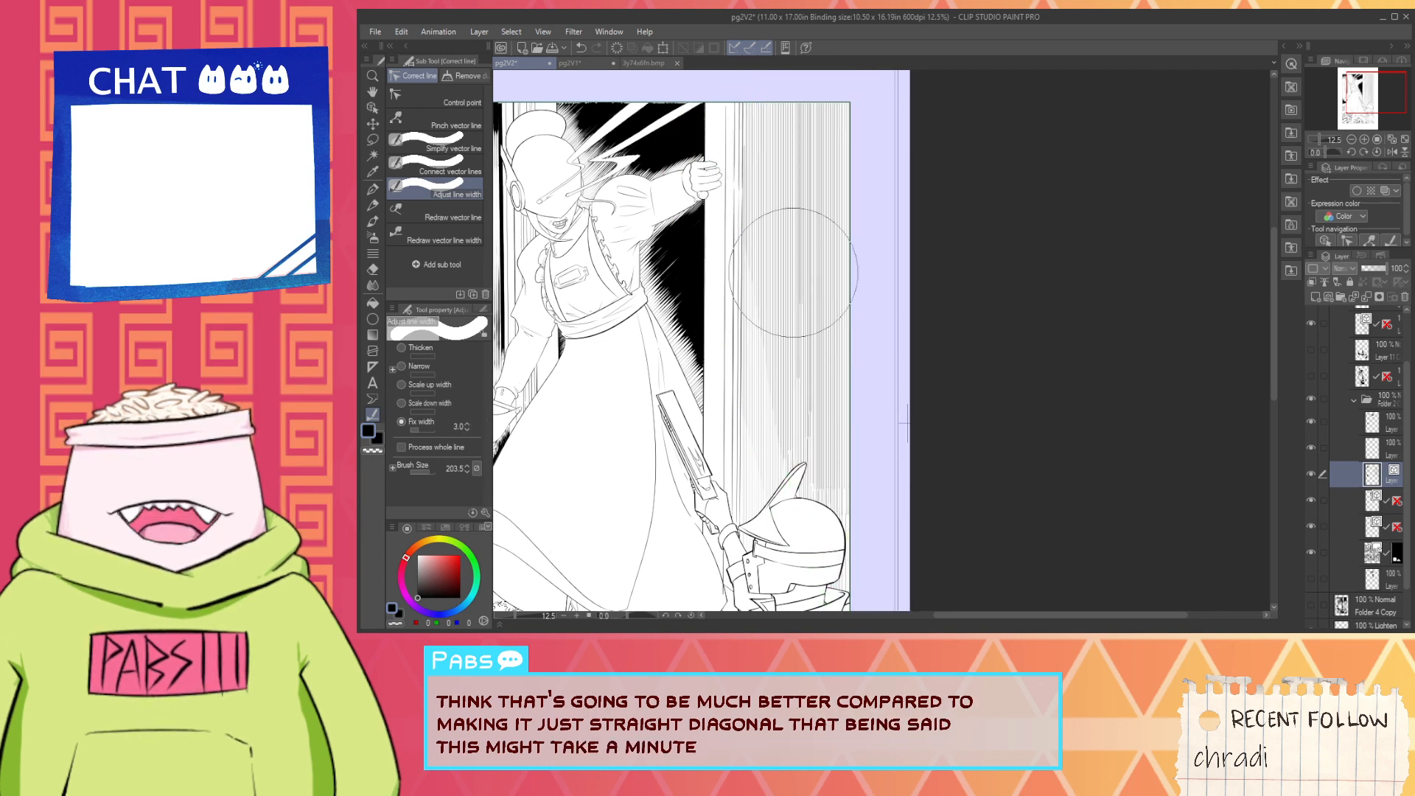
pyautogui.moveTo(763, 103)
pyautogui.mouseDown()
pyautogui.moveTo(759, 126)
pyautogui.moveTo(951, 516)
pyautogui.mouseUp()
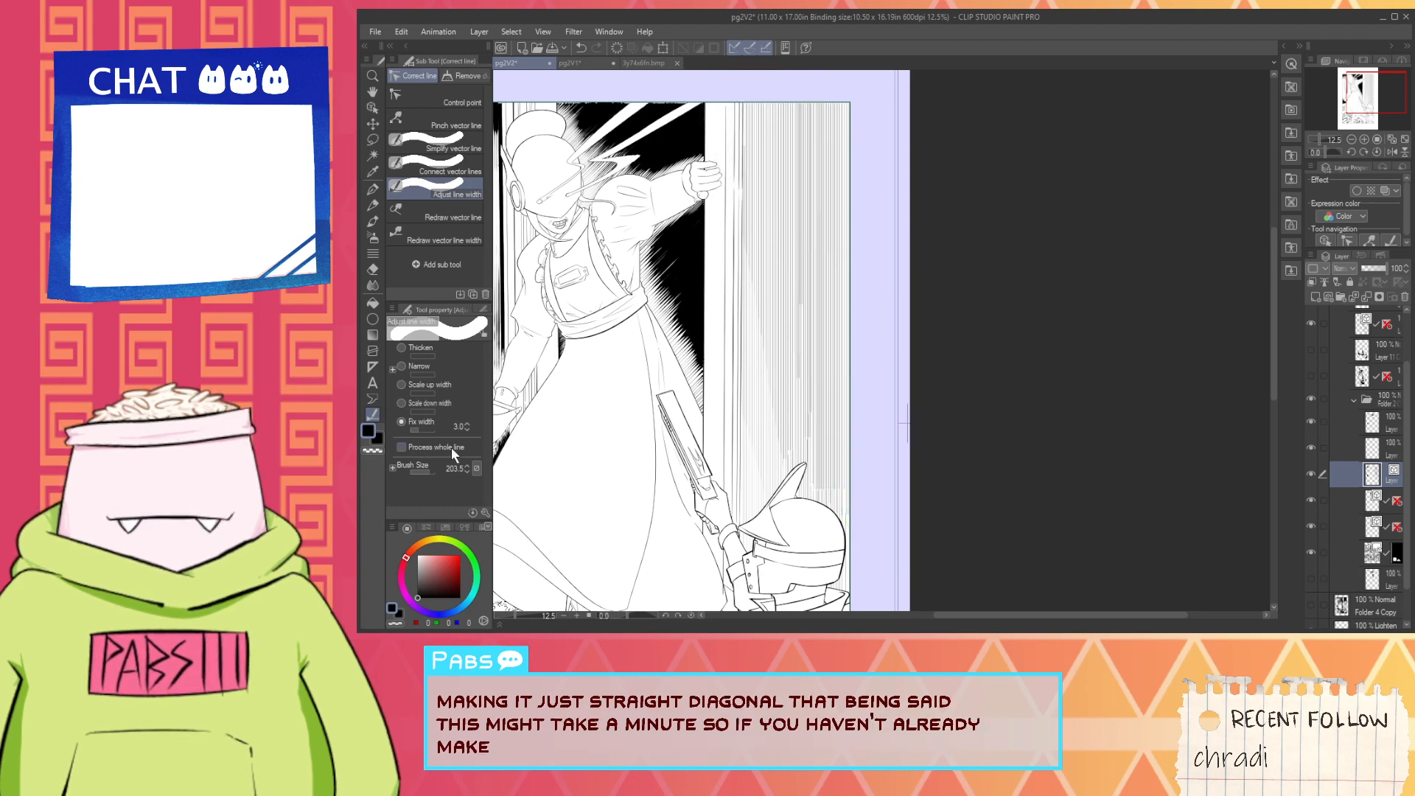
# - Apply fixed widths of 4.0 and 5.0 in successive steep passes down the wall hatching toward the panel's outer border
pyautogui.click(467, 424)
pyautogui.moveTo(782, 111); pyautogui.dragTo(848, 567)
pyautogui.moveTo(822, 104); pyautogui.dragTo(852, 609)
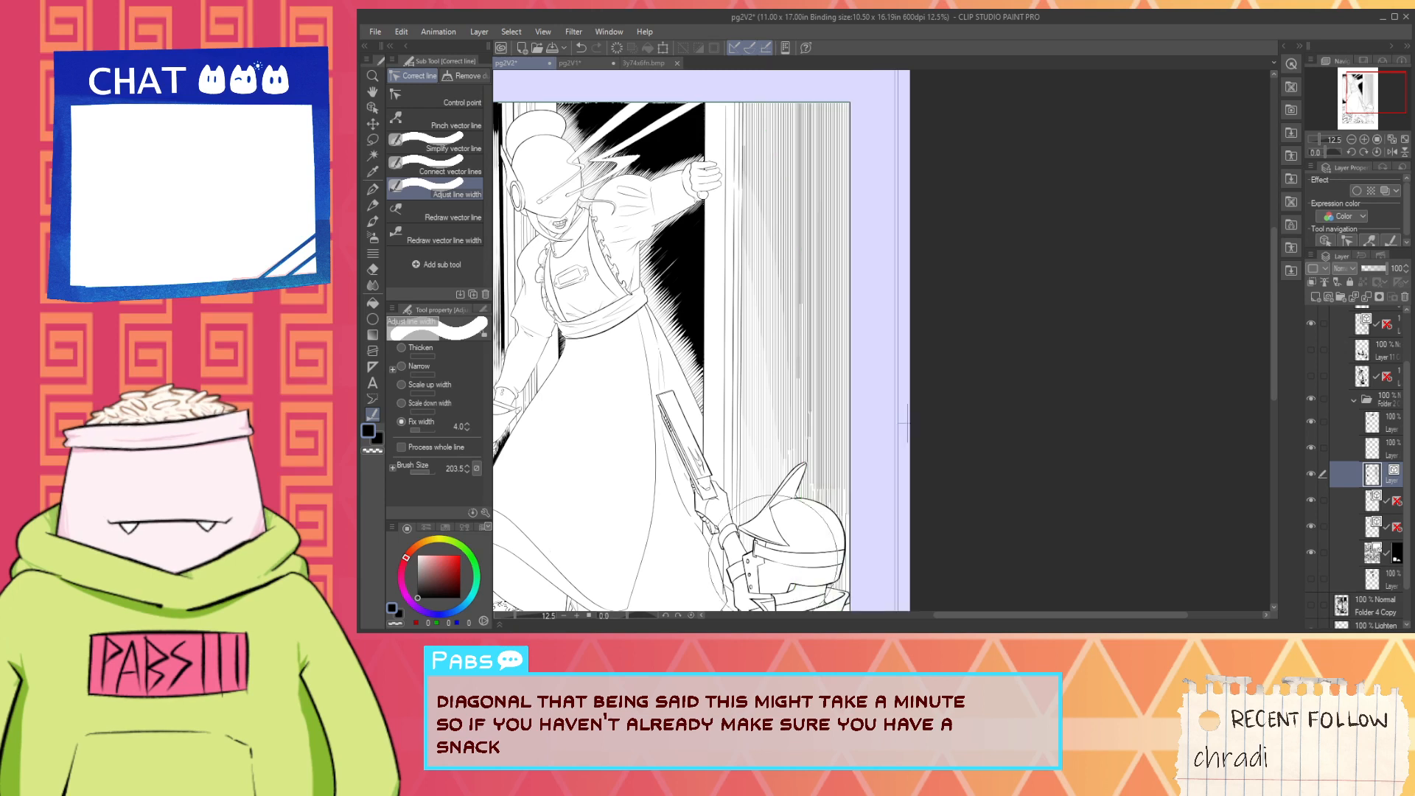
pyautogui.scroll(-2, 774, 545)
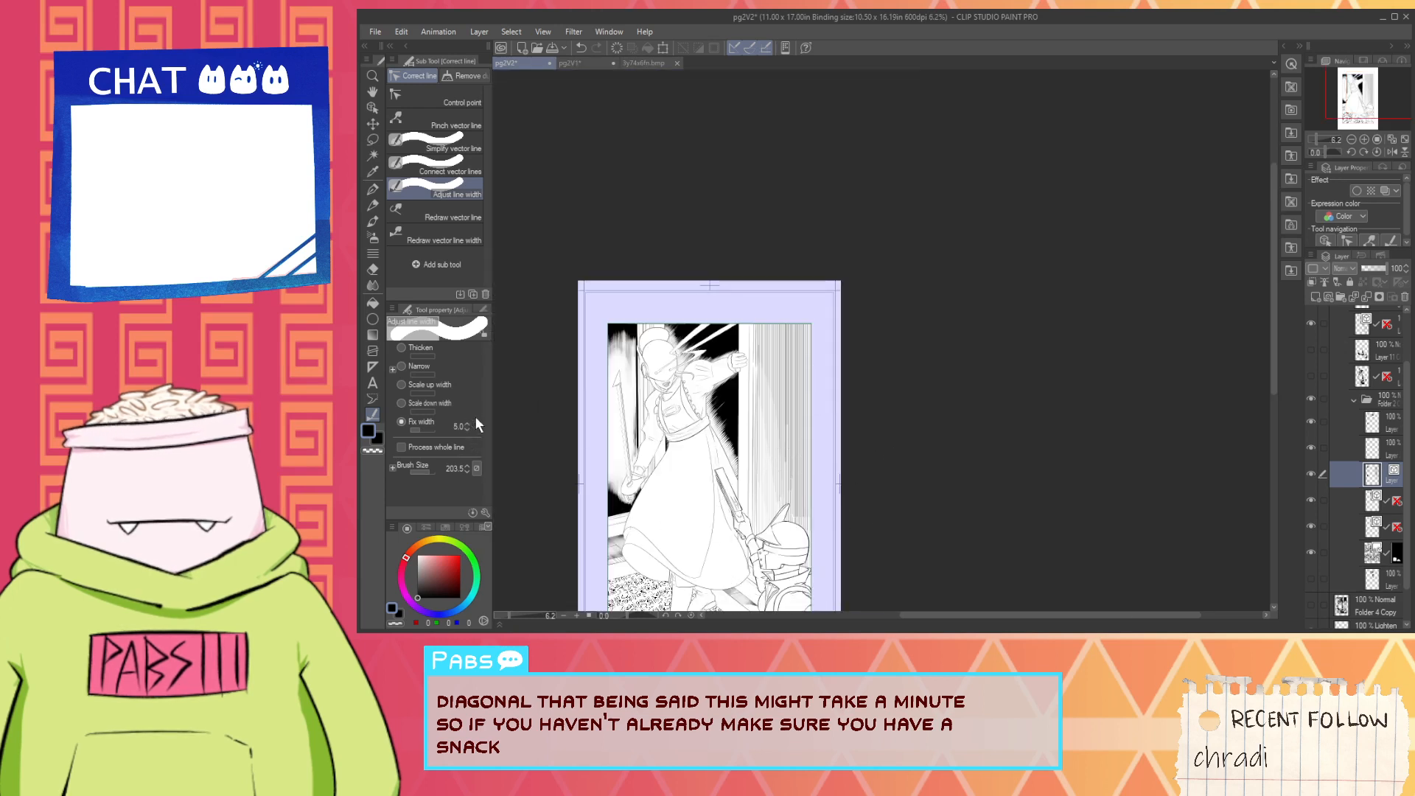
pyautogui.moveTo(847, 295)
pyautogui.mouseDown()
pyautogui.moveTo(856, 427)
pyautogui.moveTo(836, 600)
pyautogui.mouseUp()
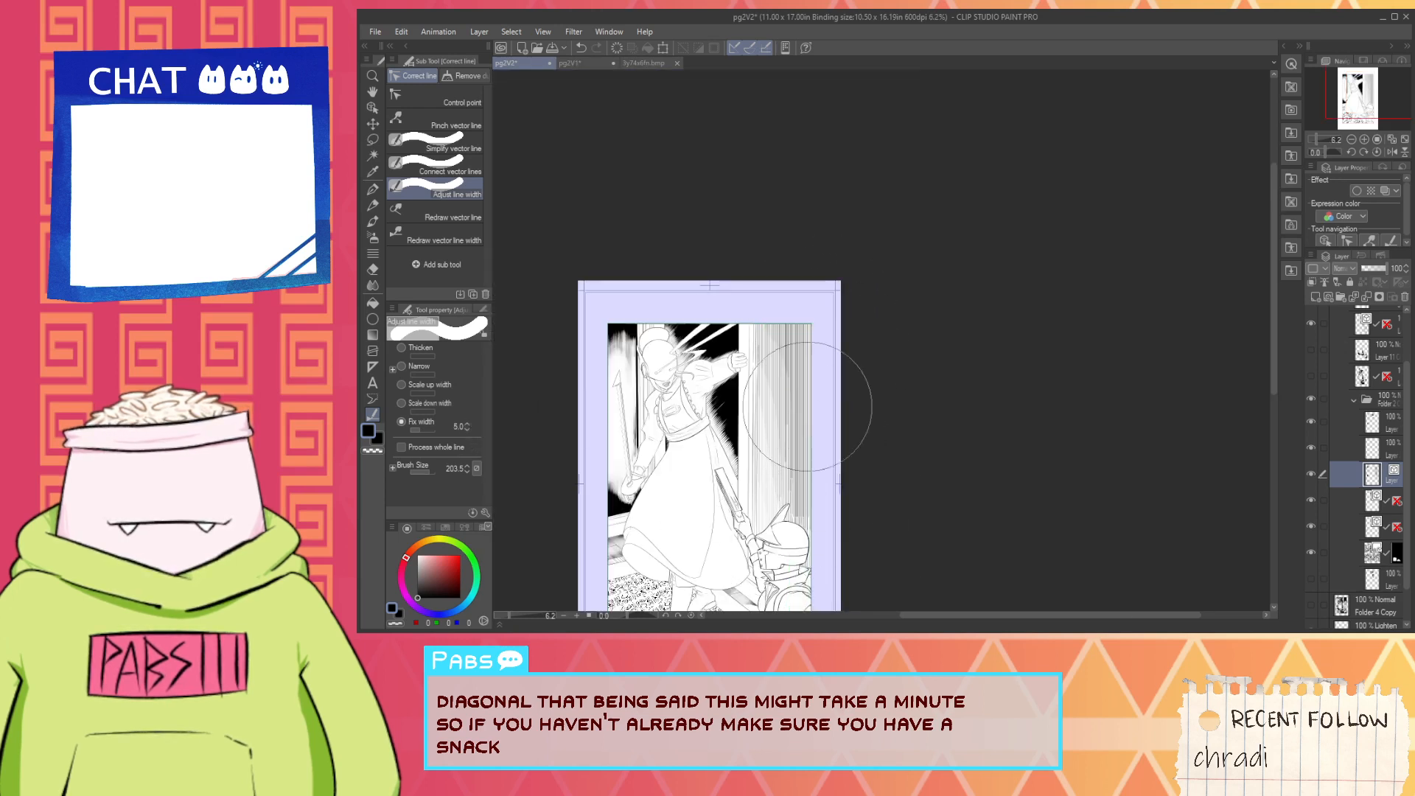
pyautogui.moveTo(806, 286)
pyautogui.mouseDown()
pyautogui.moveTo(847, 307)
pyautogui.moveTo(839, 606)
pyautogui.mouseUp()
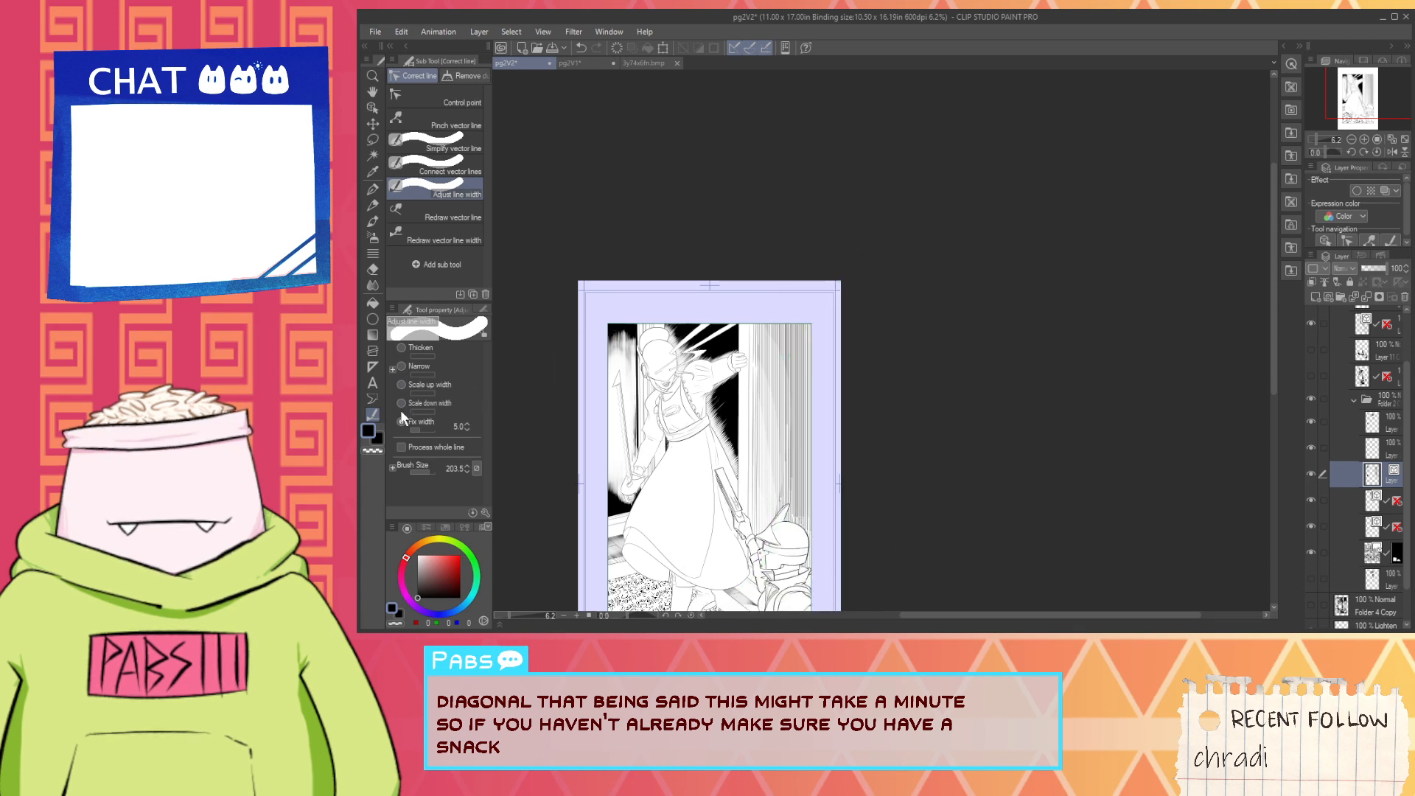
# - Apply a fixed width of 6.0 in repeated passes down the outermost wall hatching along the panel border
pyautogui.click(466, 424)
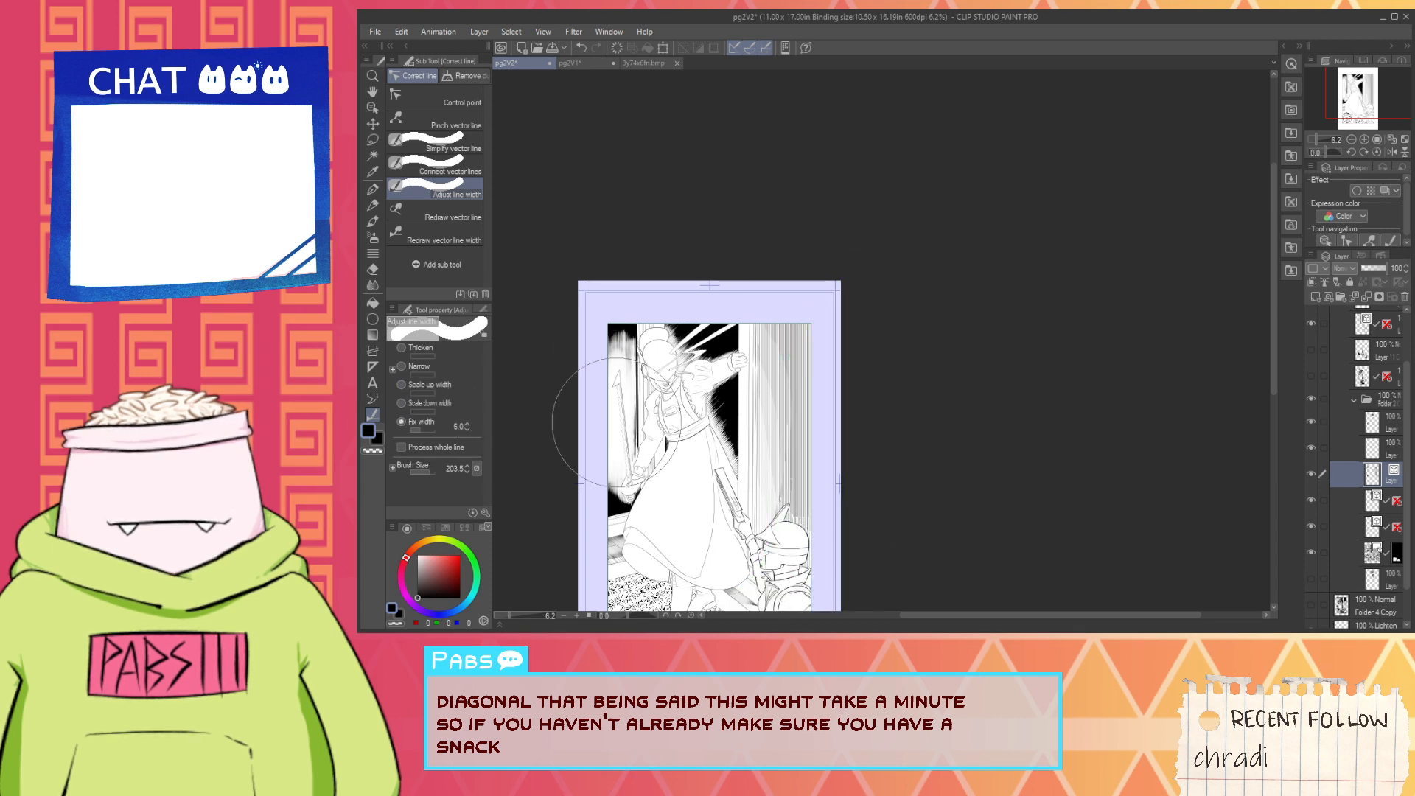
pyautogui.moveTo(826, 288)
pyautogui.mouseDown()
pyautogui.moveTo(877, 538)
pyautogui.moveTo(795, 569)
pyautogui.mouseUp()
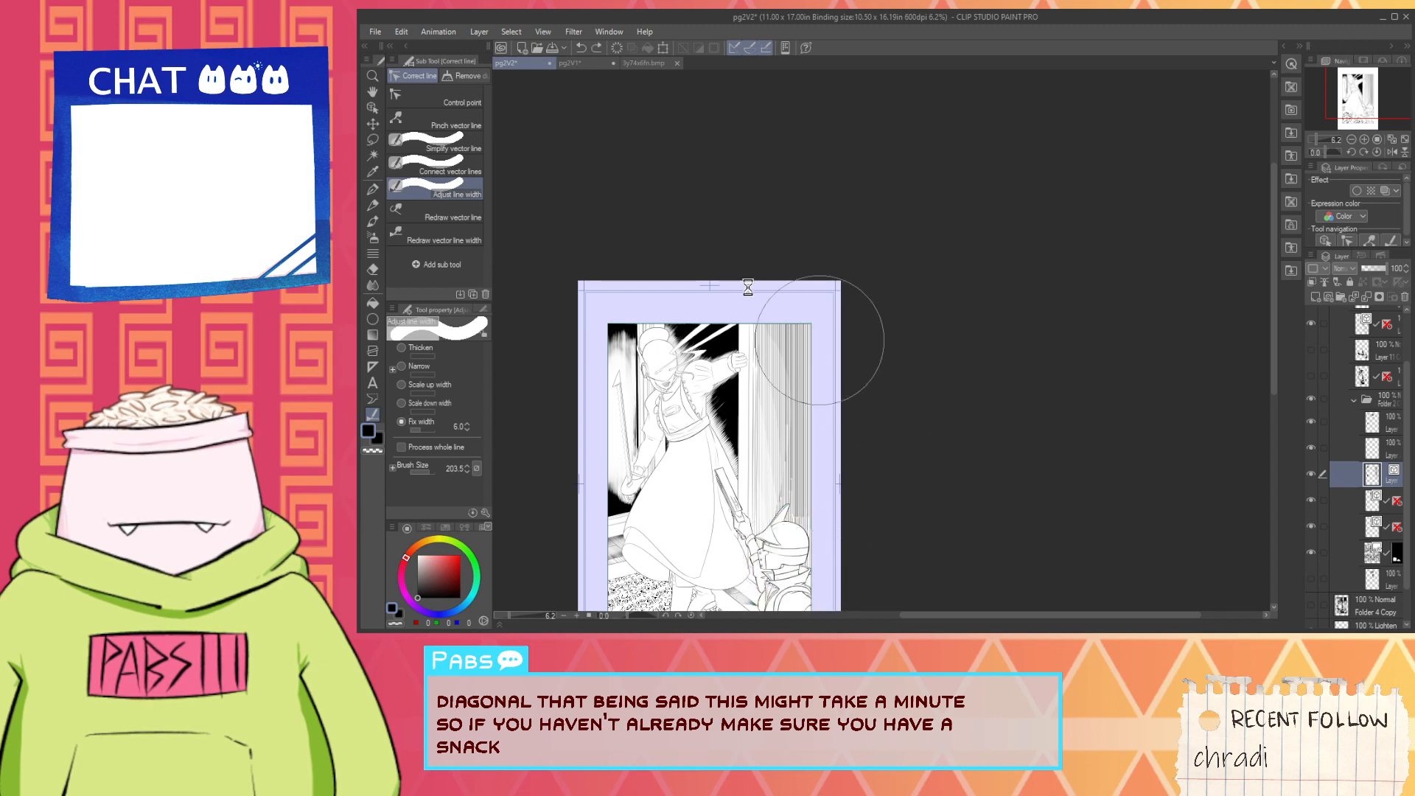
pyautogui.moveTo(774, 345); pyautogui.dragTo(783, 568)
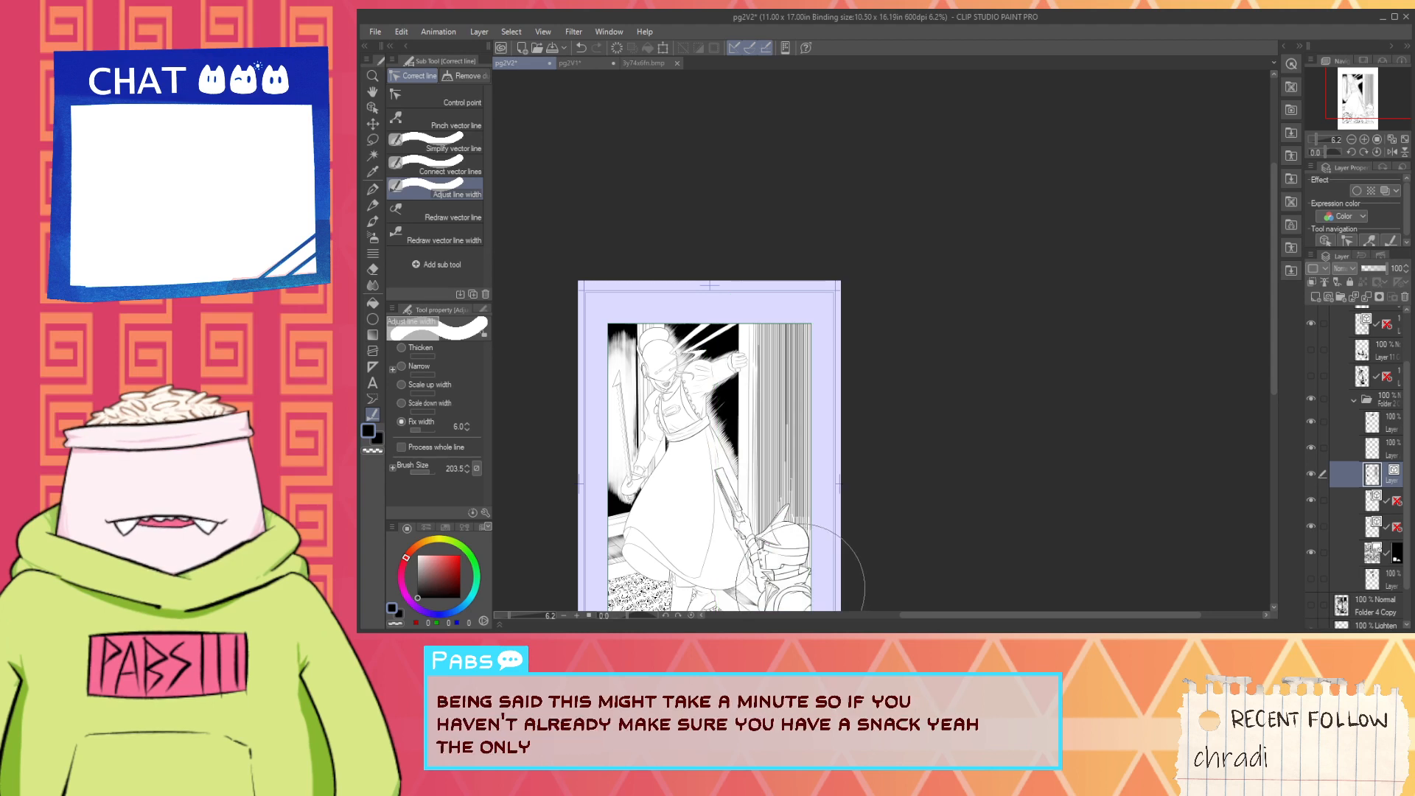
pyautogui.moveTo(828, 285)
pyautogui.mouseDown()
pyautogui.moveTo(869, 348)
pyautogui.moveTo(872, 577)
pyautogui.mouseUp()
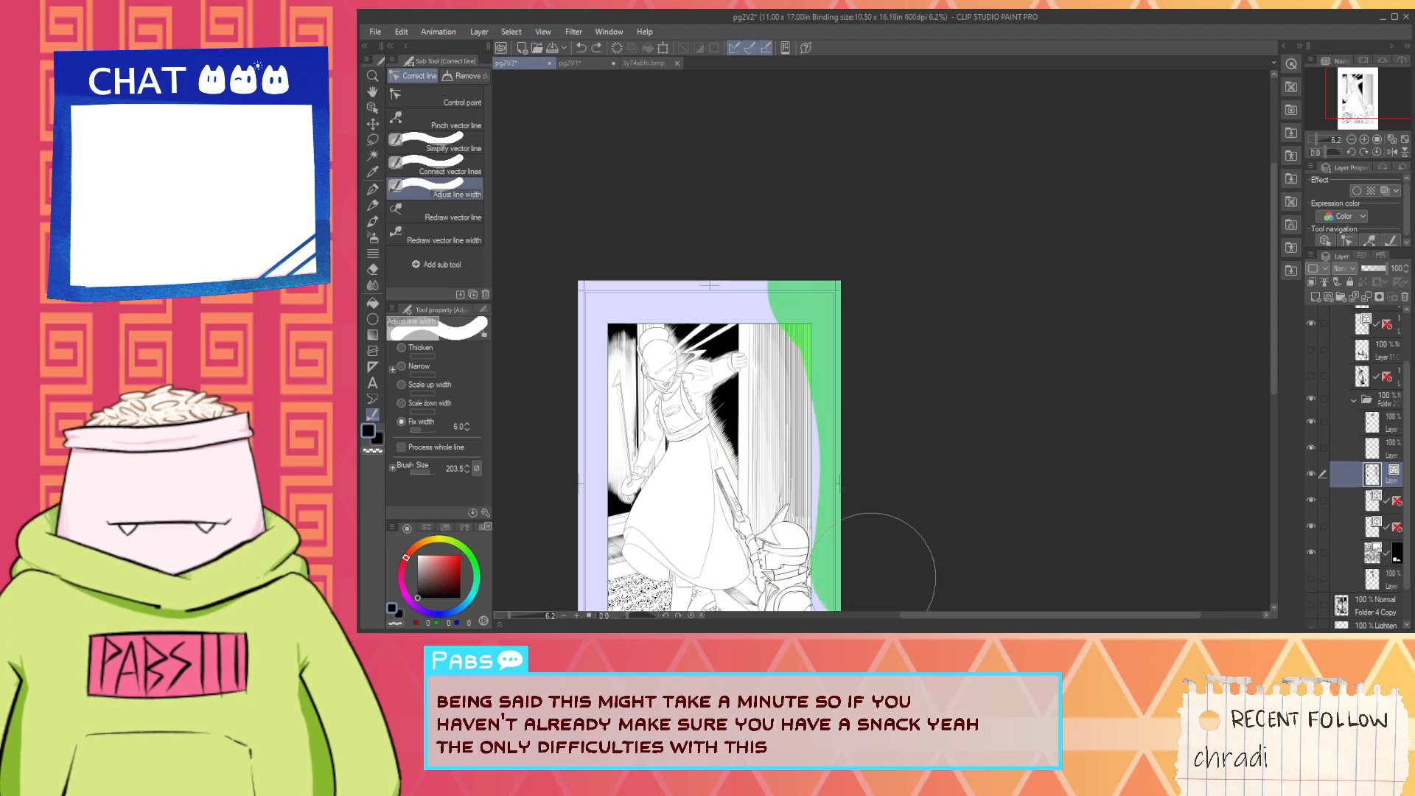
pyautogui.moveTo(846, 628); pyautogui.dragTo(844, 623)
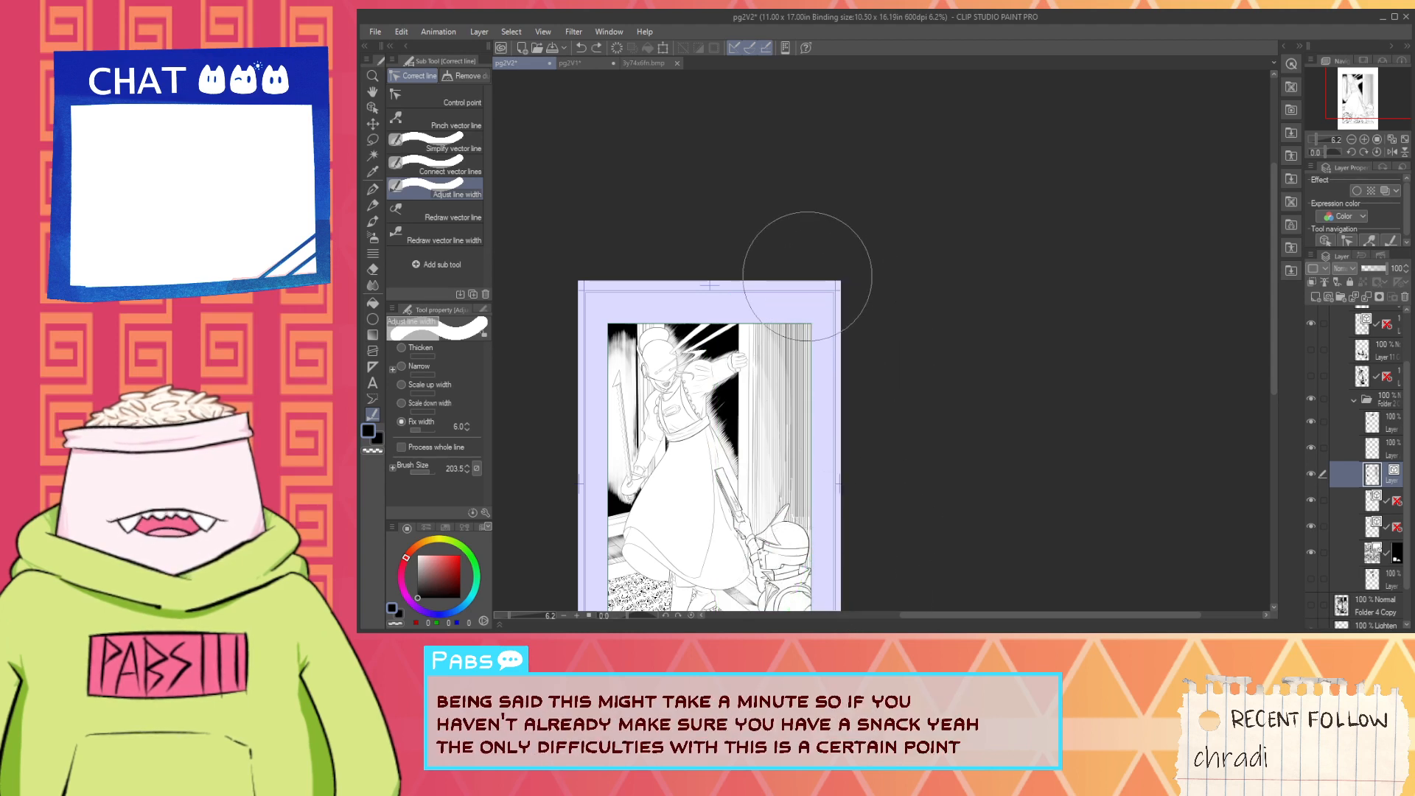
pyautogui.moveTo(804, 291)
pyautogui.mouseDown()
pyautogui.moveTo(874, 430)
pyautogui.moveTo(853, 582)
pyautogui.mouseUp()
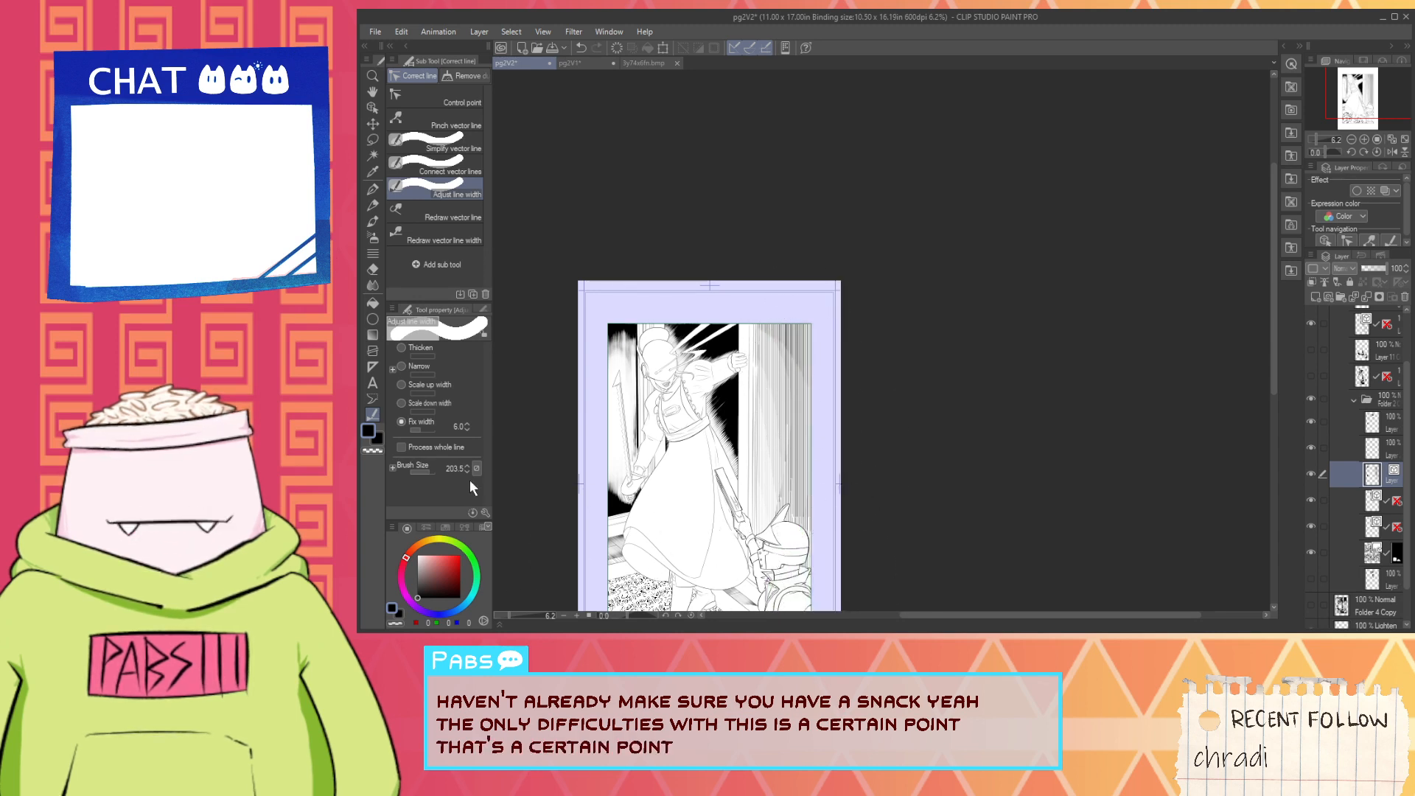
# - Apply a fixed width of 2.0 in a diagonal pass over the lower wall hatching between the rifle and the helmet
pyautogui.click(467, 429)
pyautogui.click(467, 430)
pyautogui.click(468, 430)
pyautogui.click(468, 430)
pyautogui.click(467, 430)
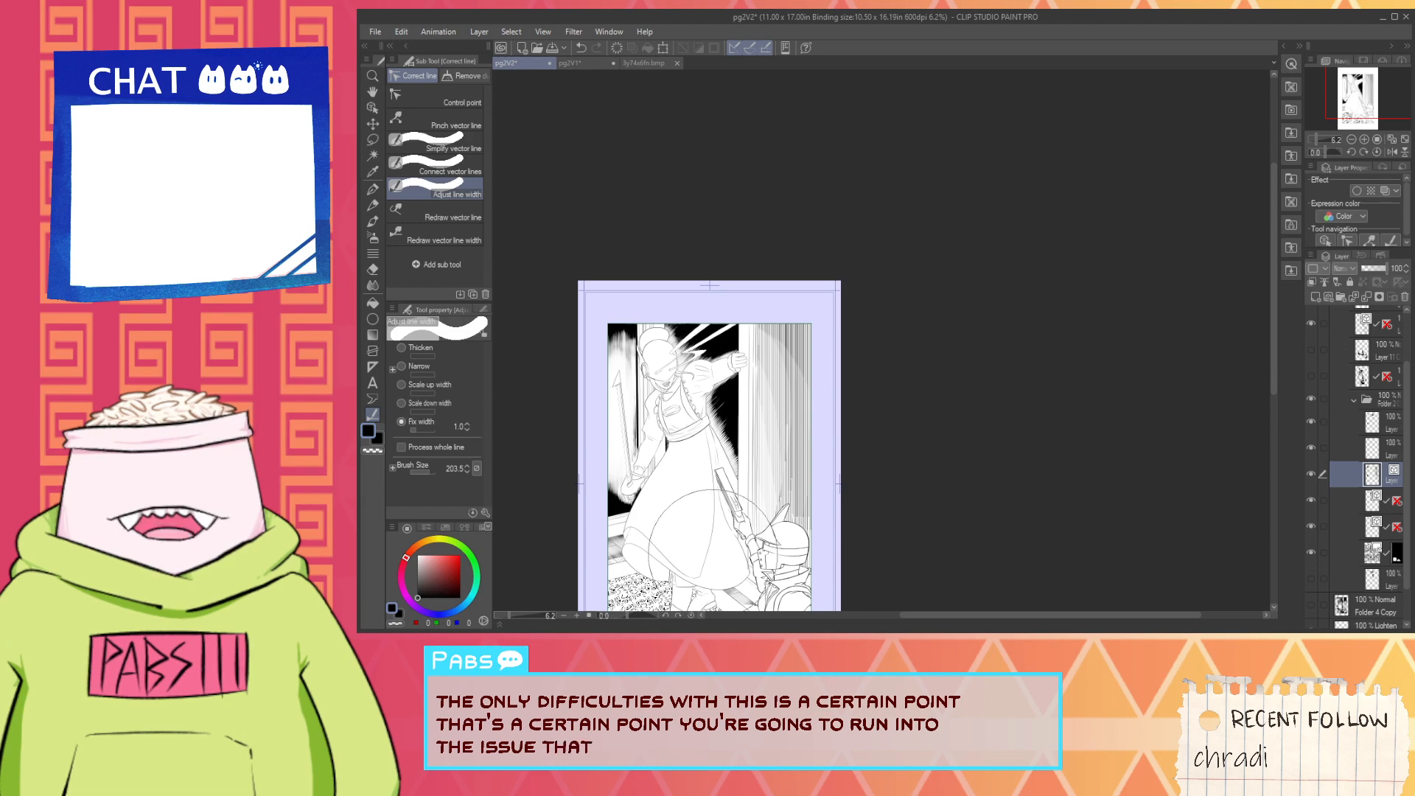
pyautogui.click(468, 429)
pyautogui.scroll(2, 690, 541)
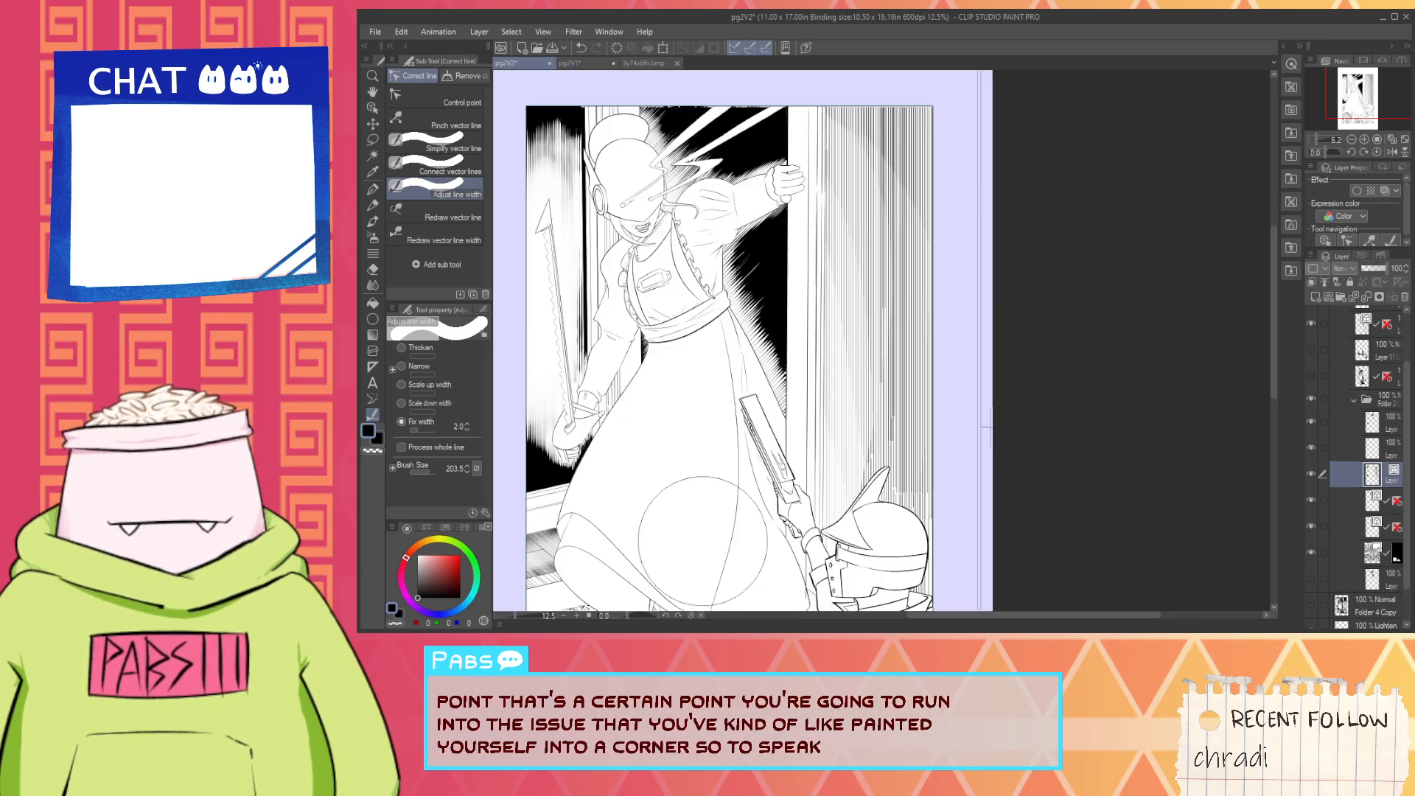
pyautogui.moveTo(774, 543)
pyautogui.mouseDown()
pyautogui.moveTo(817, 587)
pyautogui.moveTo(804, 479)
pyautogui.mouseUp()
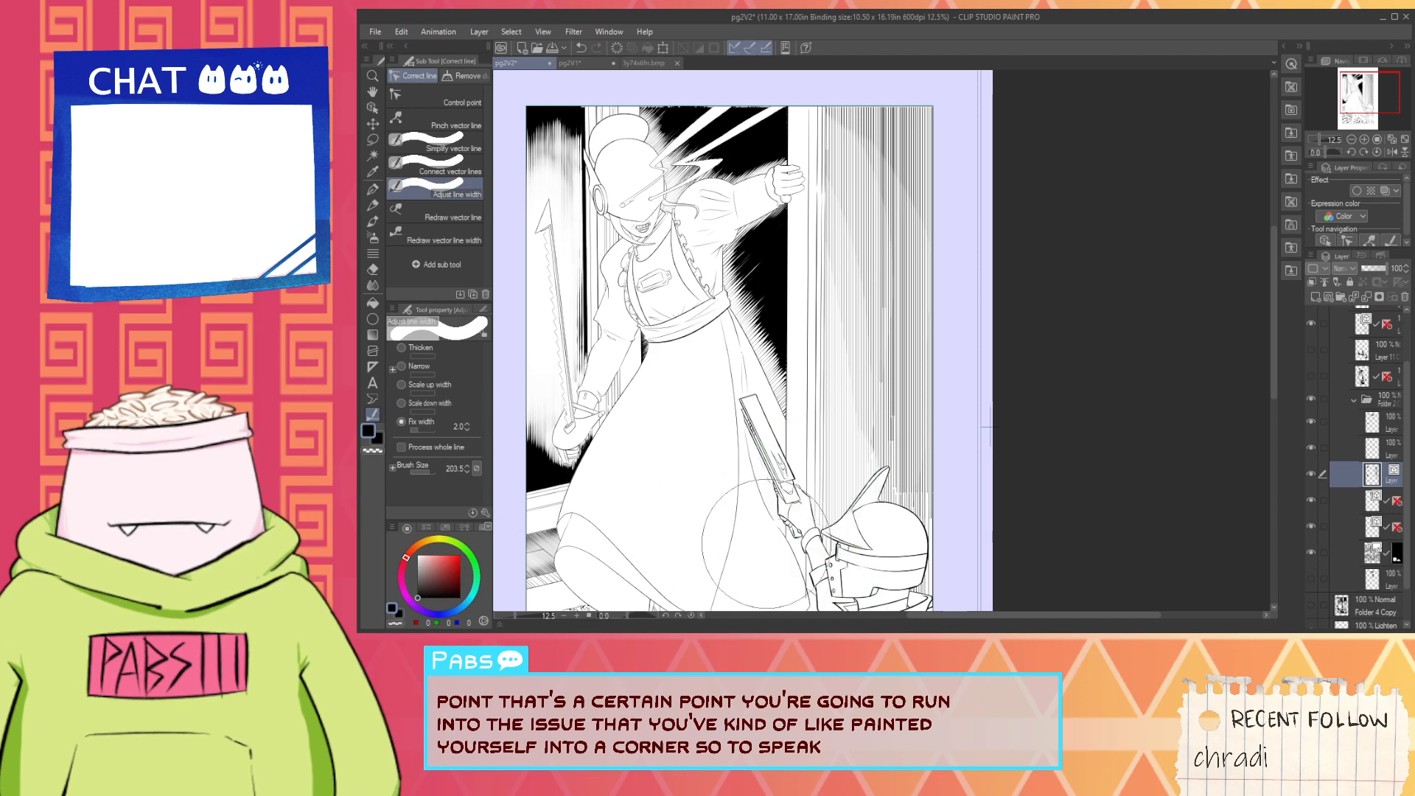
# - Apply fixed widths of 4.0 and 5.0 in diagonal passes across the lower wall hatching from the panel border toward the helmet
pyautogui.click(466, 423)
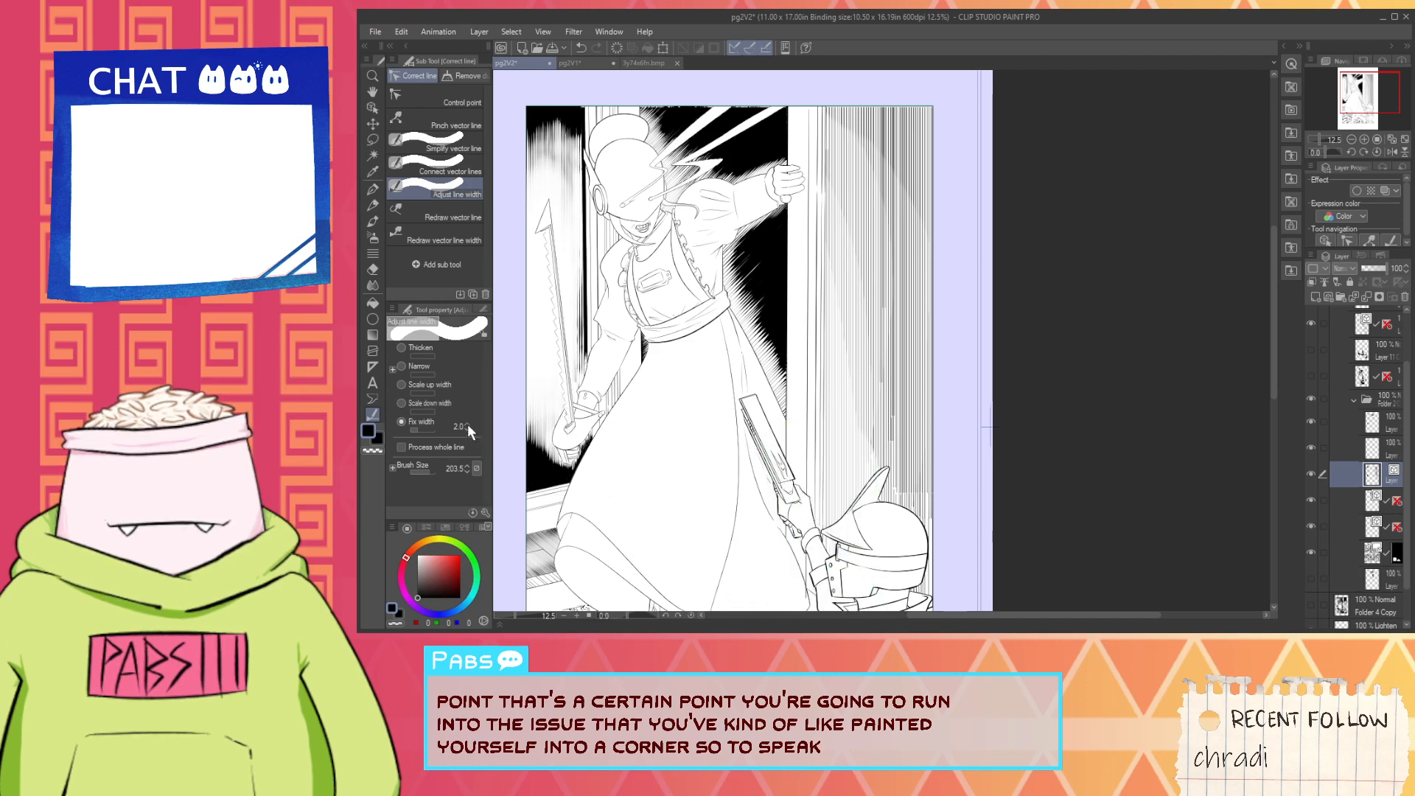
pyautogui.moveTo(876, 560)
pyautogui.mouseDown()
pyautogui.moveTo(833, 557)
pyautogui.moveTo(917, 496)
pyautogui.moveTo(818, 582)
pyautogui.mouseUp()
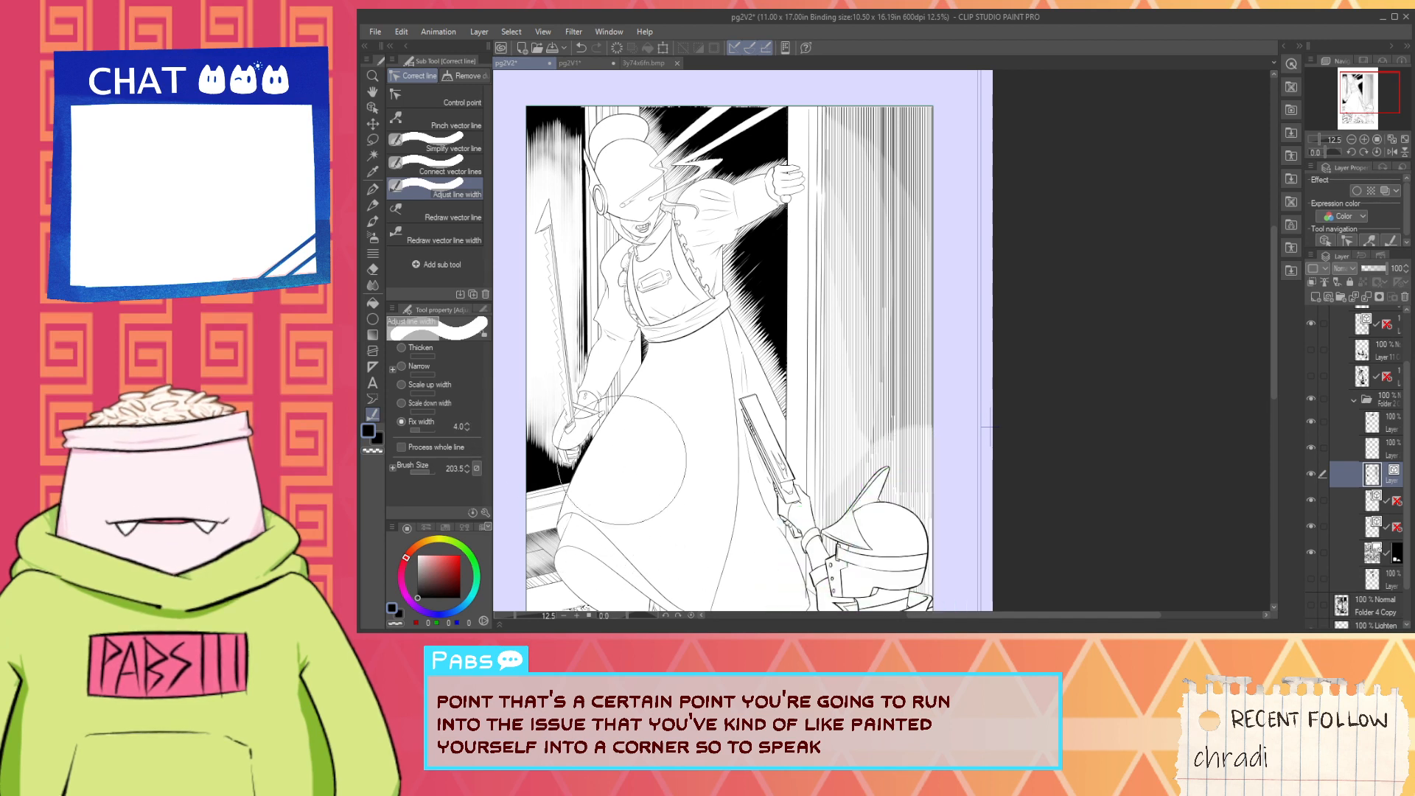
pyautogui.moveTo(958, 428)
pyautogui.mouseDown()
pyautogui.moveTo(900, 546)
pyautogui.moveTo(811, 579)
pyautogui.mouseUp()
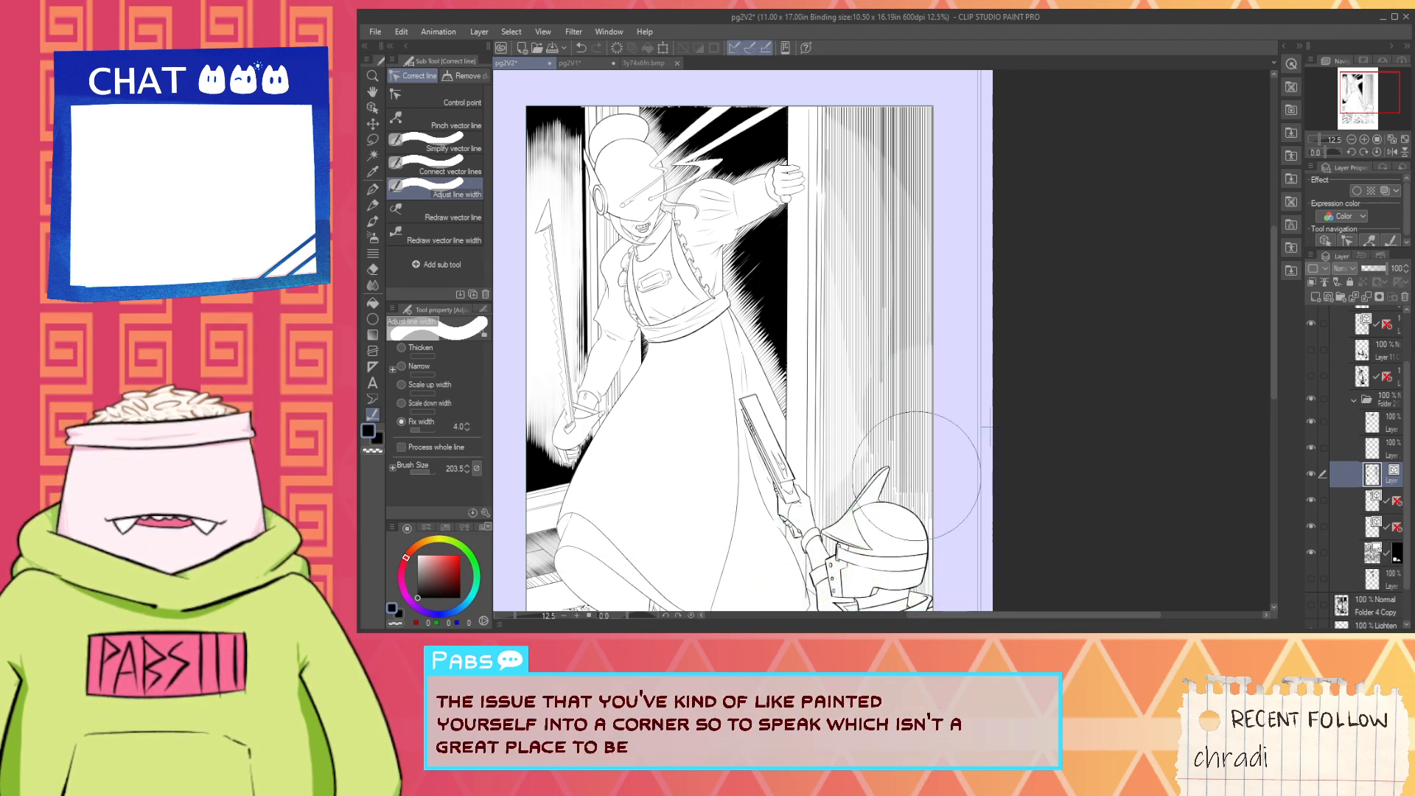
pyautogui.click(467, 424)
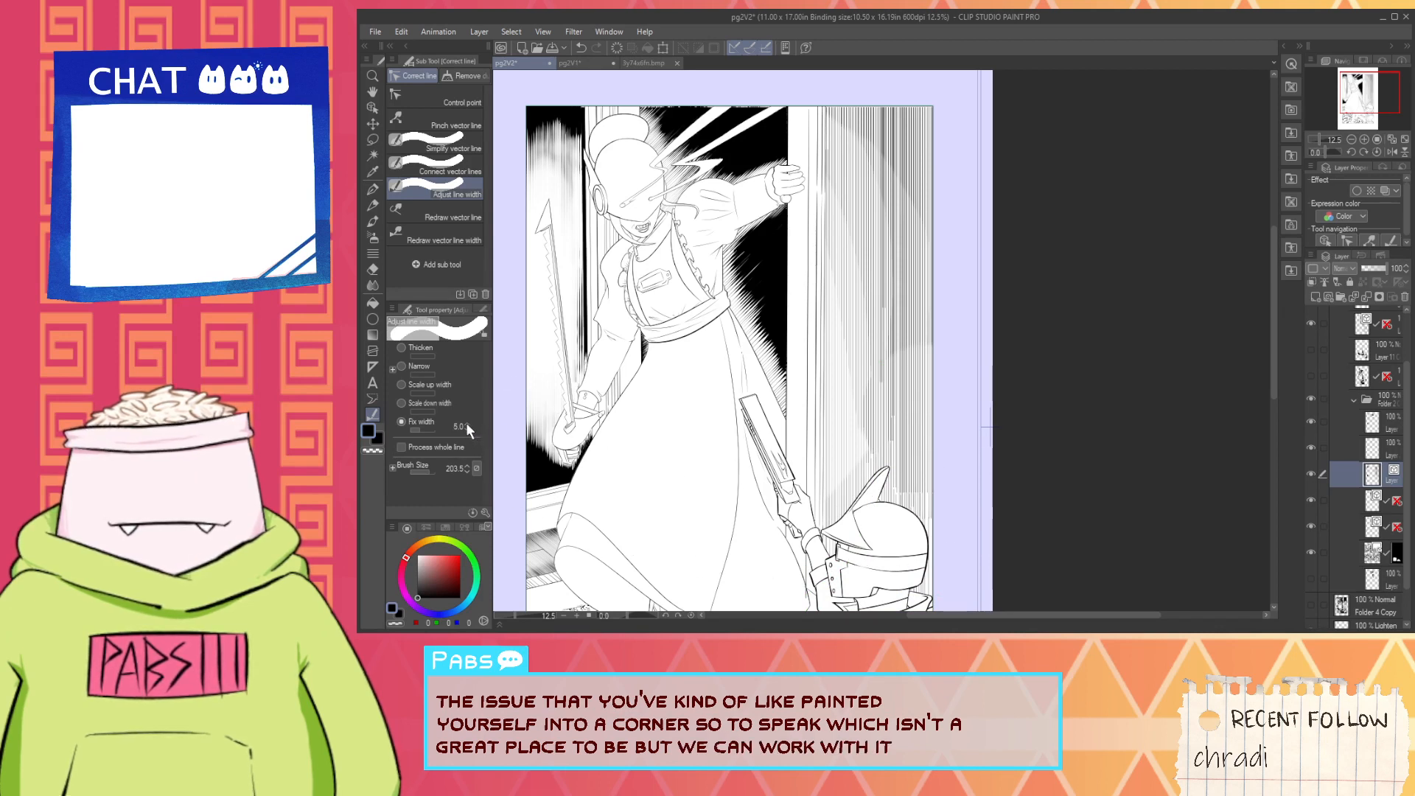
pyautogui.moveTo(958, 442)
pyautogui.mouseDown()
pyautogui.moveTo(752, 583)
pyautogui.moveTo(818, 549)
pyautogui.mouseUp()
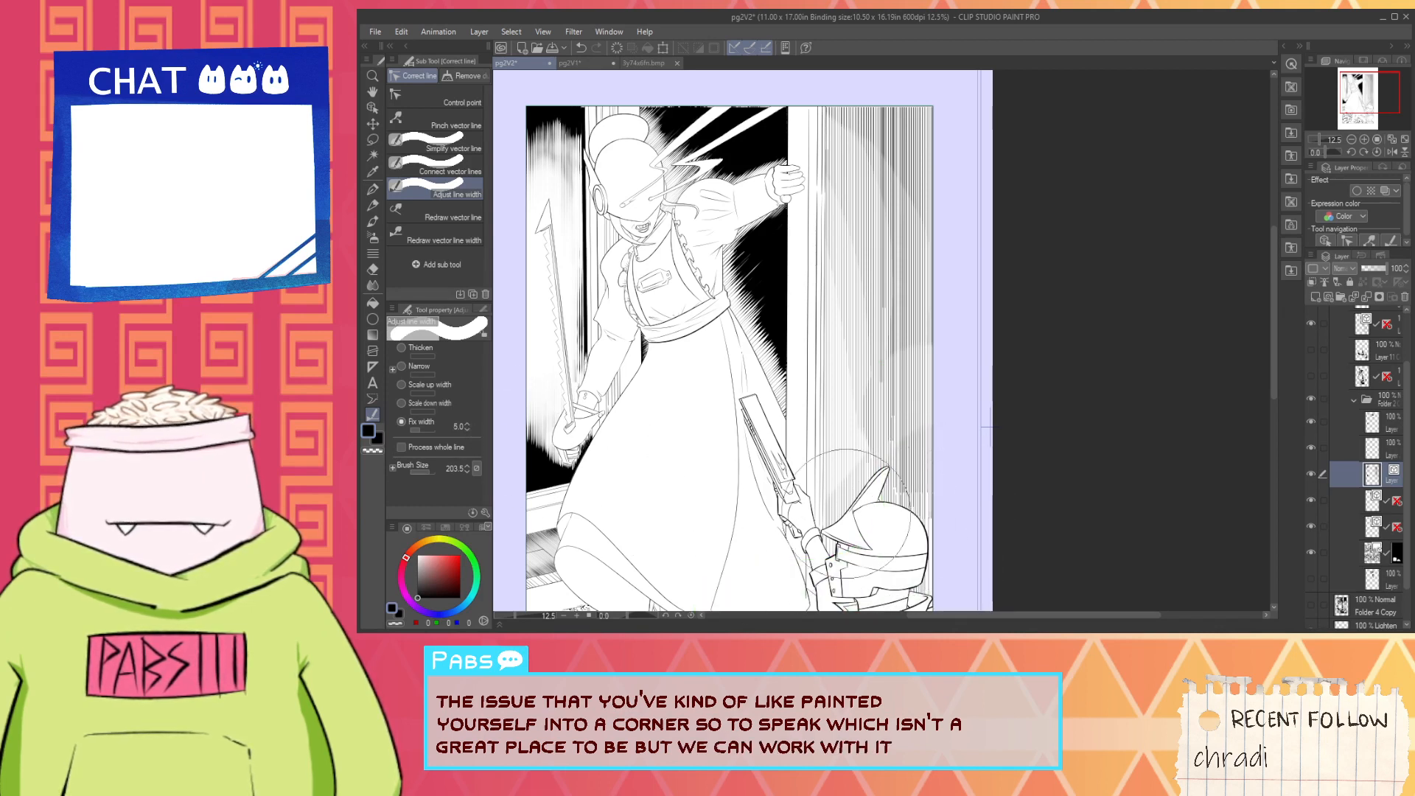
# - Apply a fixed width of 3.0 to the uneven hatch lines directly above the helmet's crest
pyautogui.scroll(-2, 576, 453)
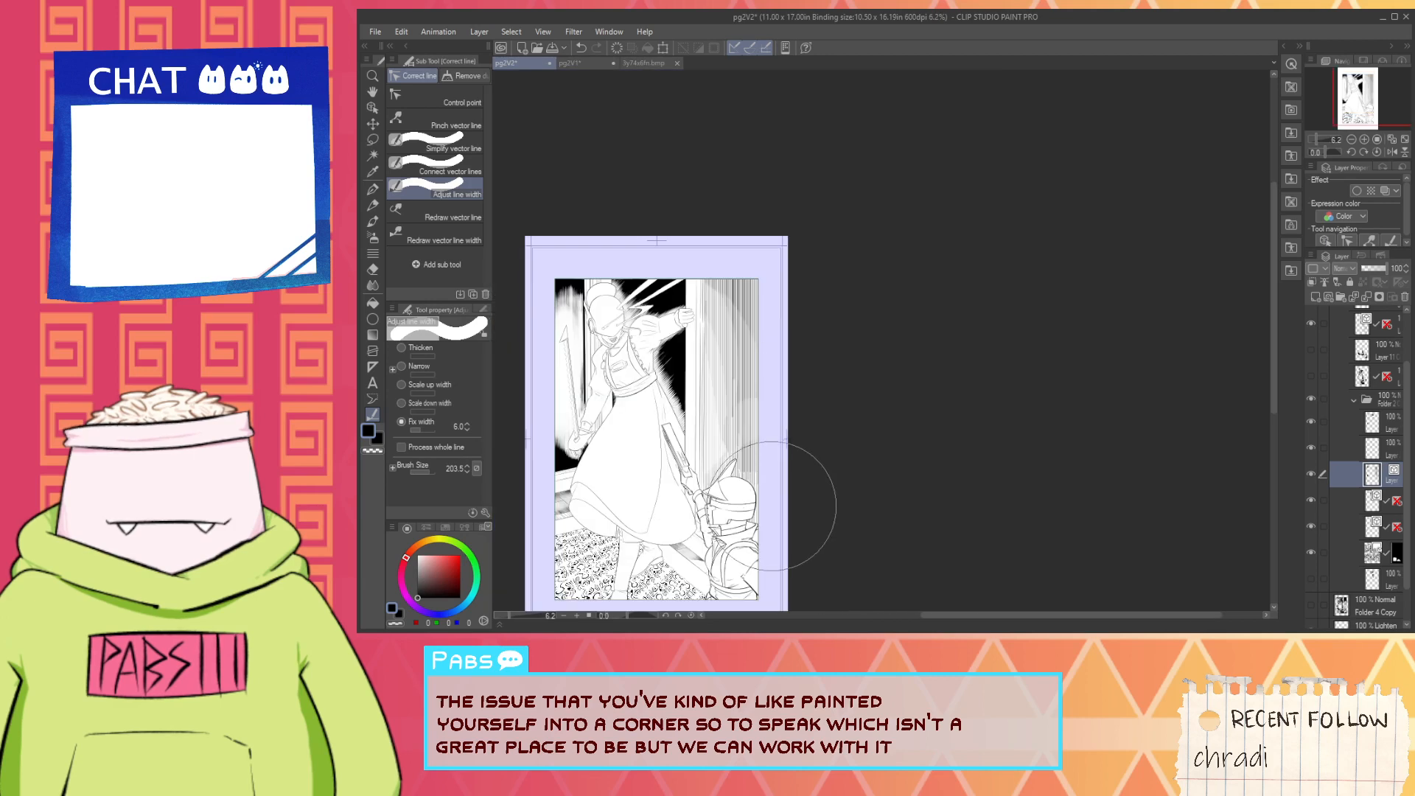
pyautogui.scroll(2, 781, 547)
pyautogui.scroll(-2, 722, 354)
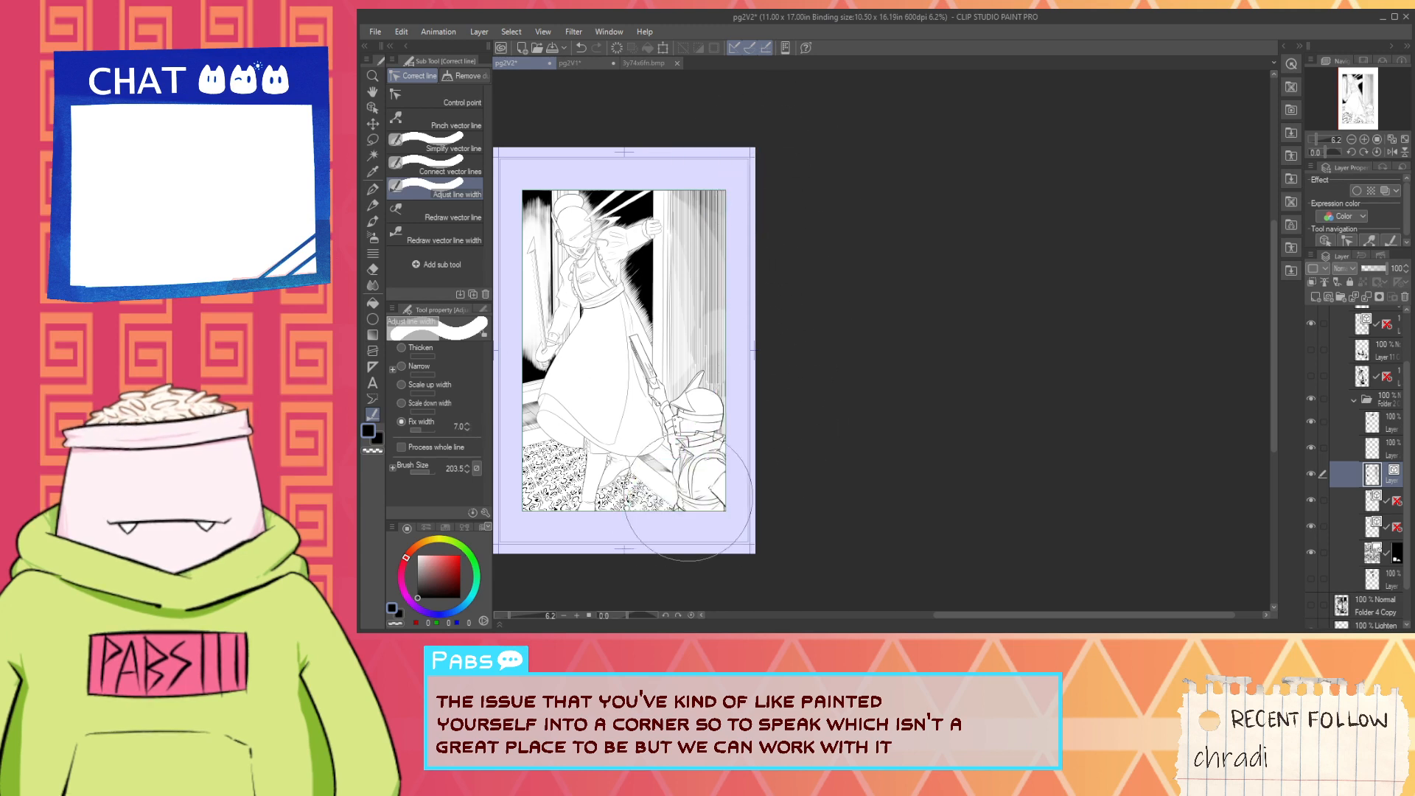
pyautogui.scroll(2, 700, 365)
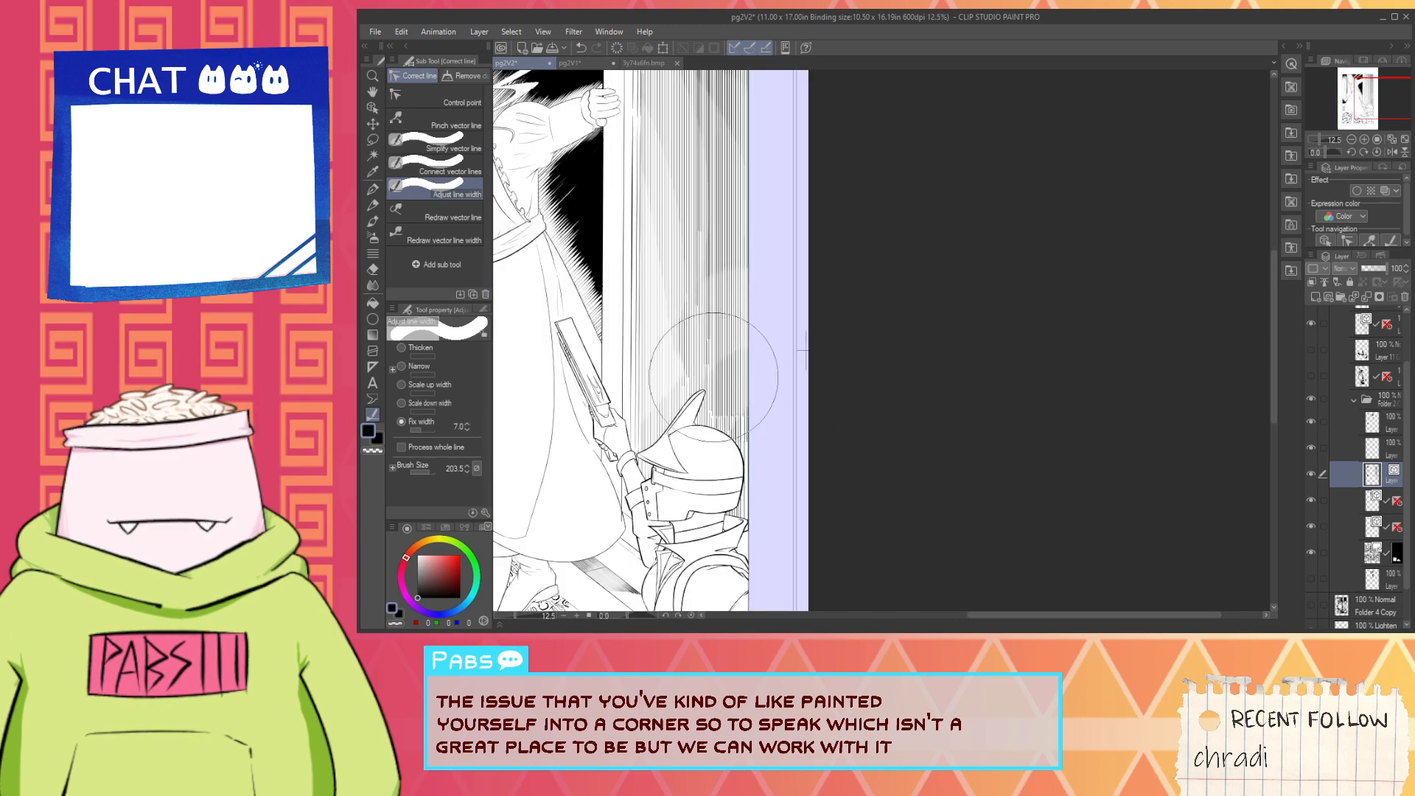
pyautogui.click(466, 429)
pyautogui.scroll(2, 503, 417)
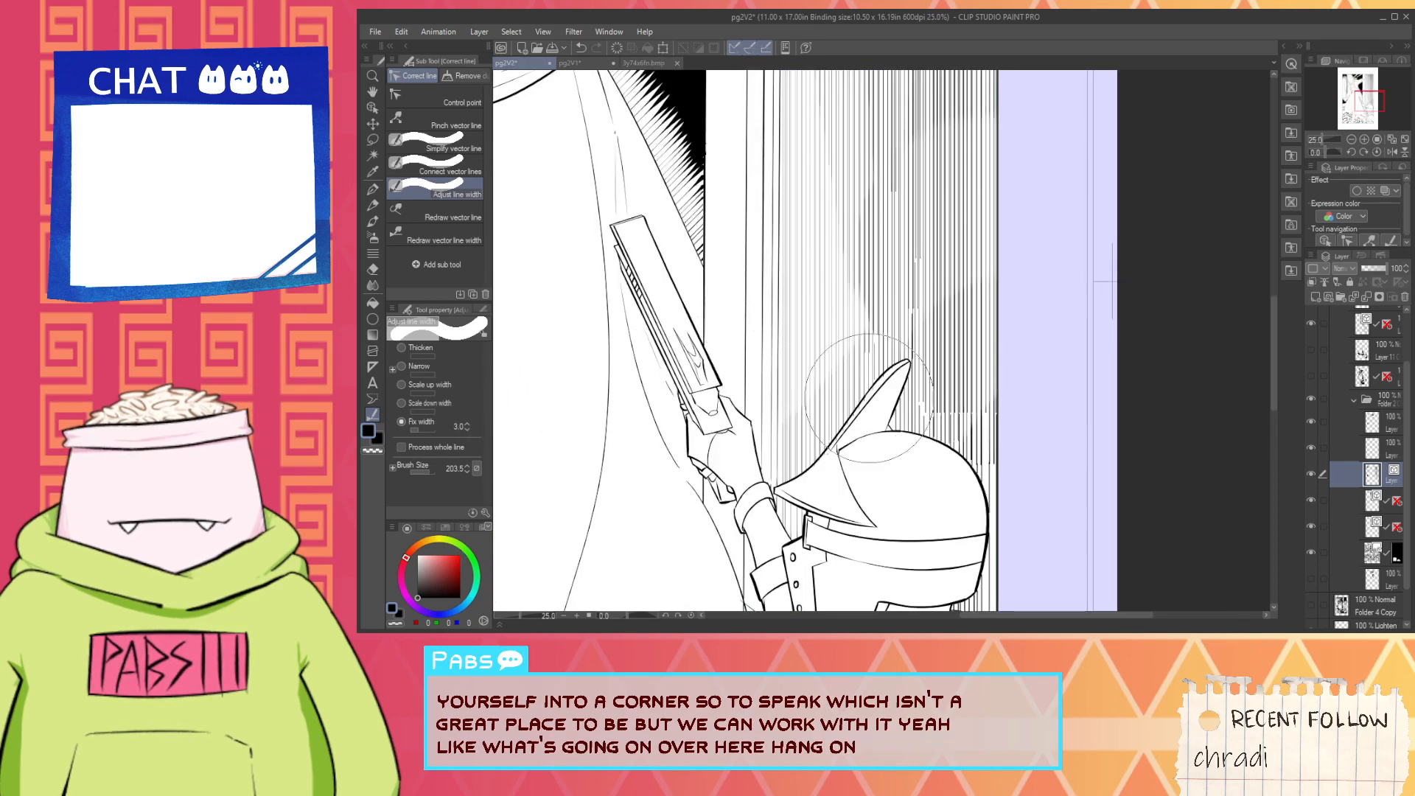
pyautogui.moveTo(870, 406); pyautogui.dragTo(896, 282)
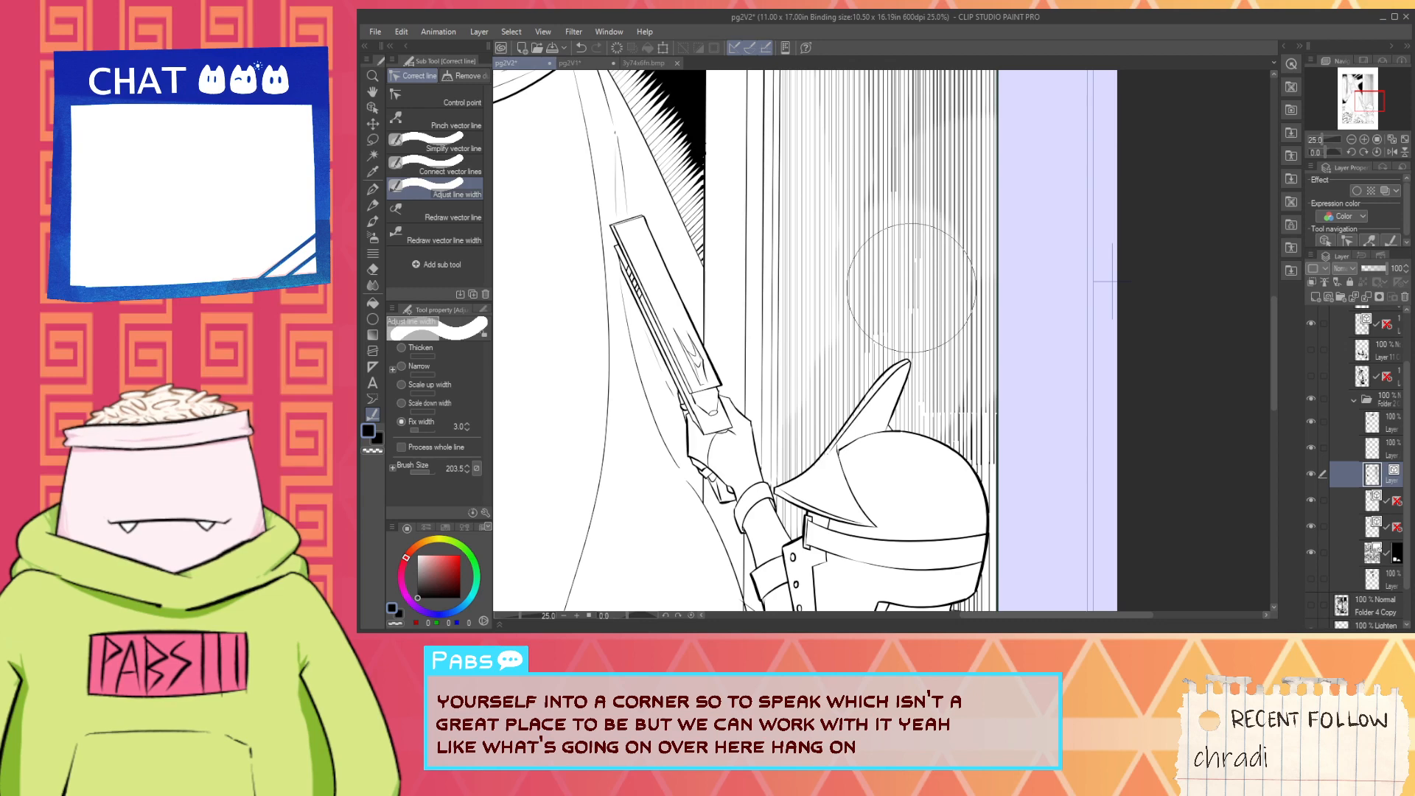
# - Apply a fixed width of 4.0 over the hatching above and beside the helmet's crest to blend the tone transition
pyautogui.scroll(-2, 912, 287)
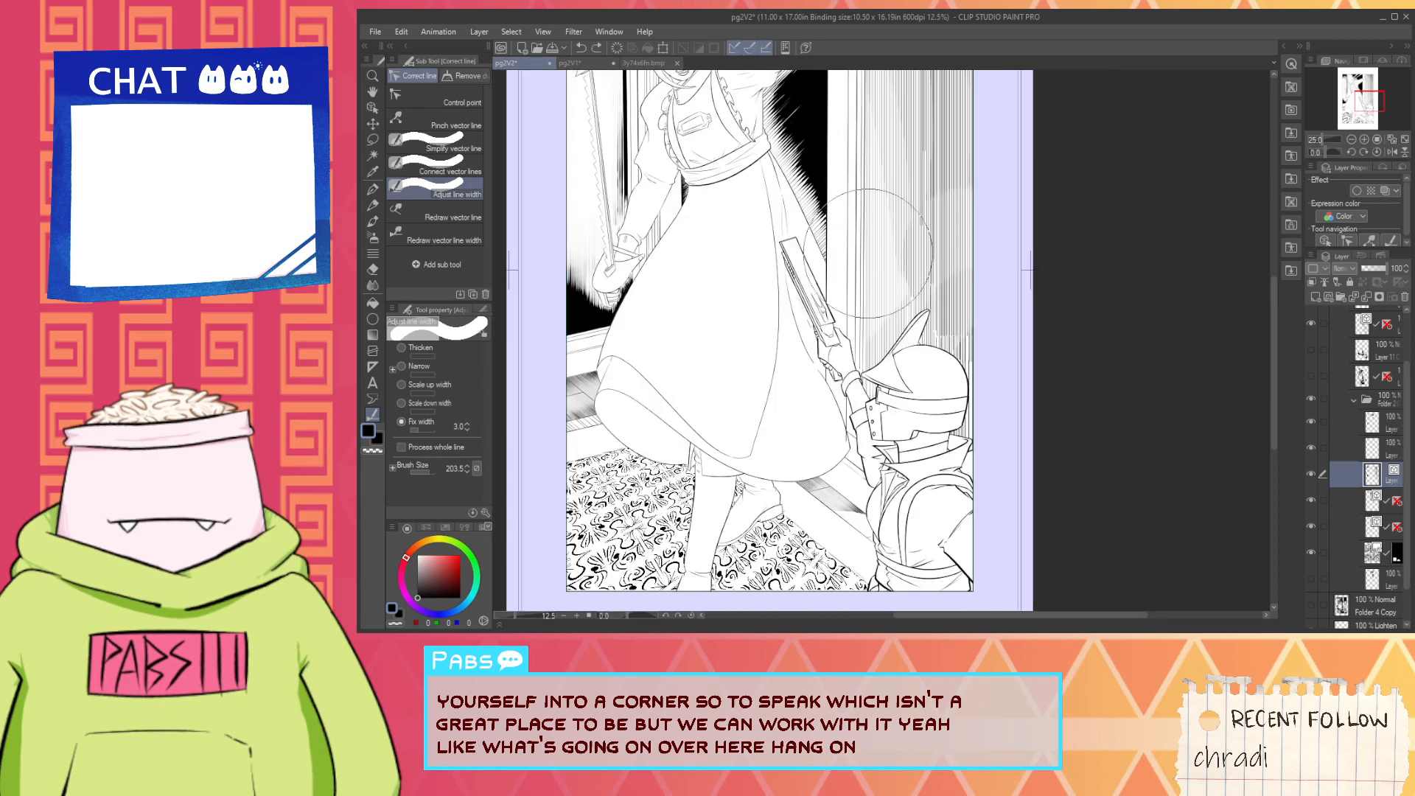
pyautogui.click(467, 424)
pyautogui.scroll(3, 887, 295)
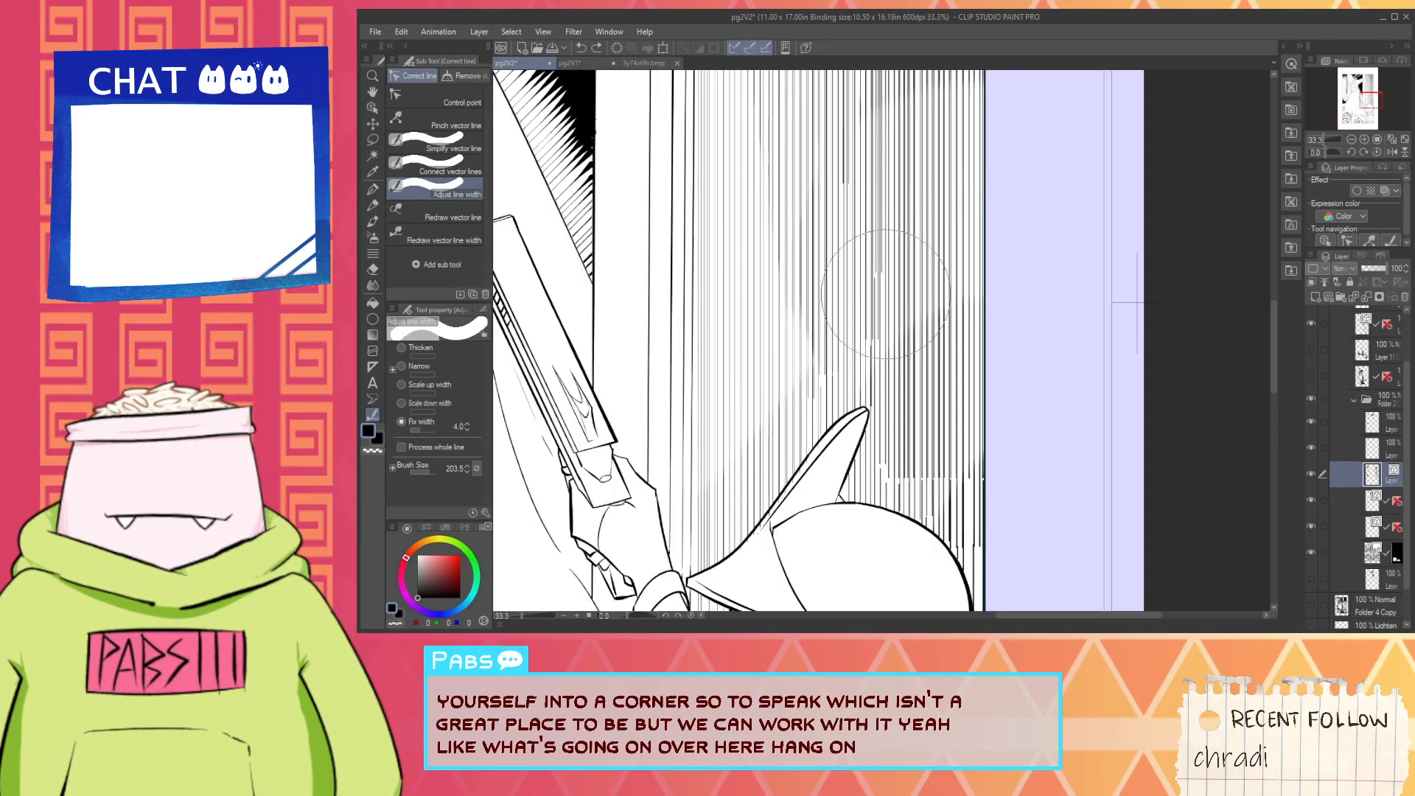
pyautogui.moveTo(887, 295); pyautogui.dragTo(851, 453)
pyautogui.scroll(-5, 852, 457)
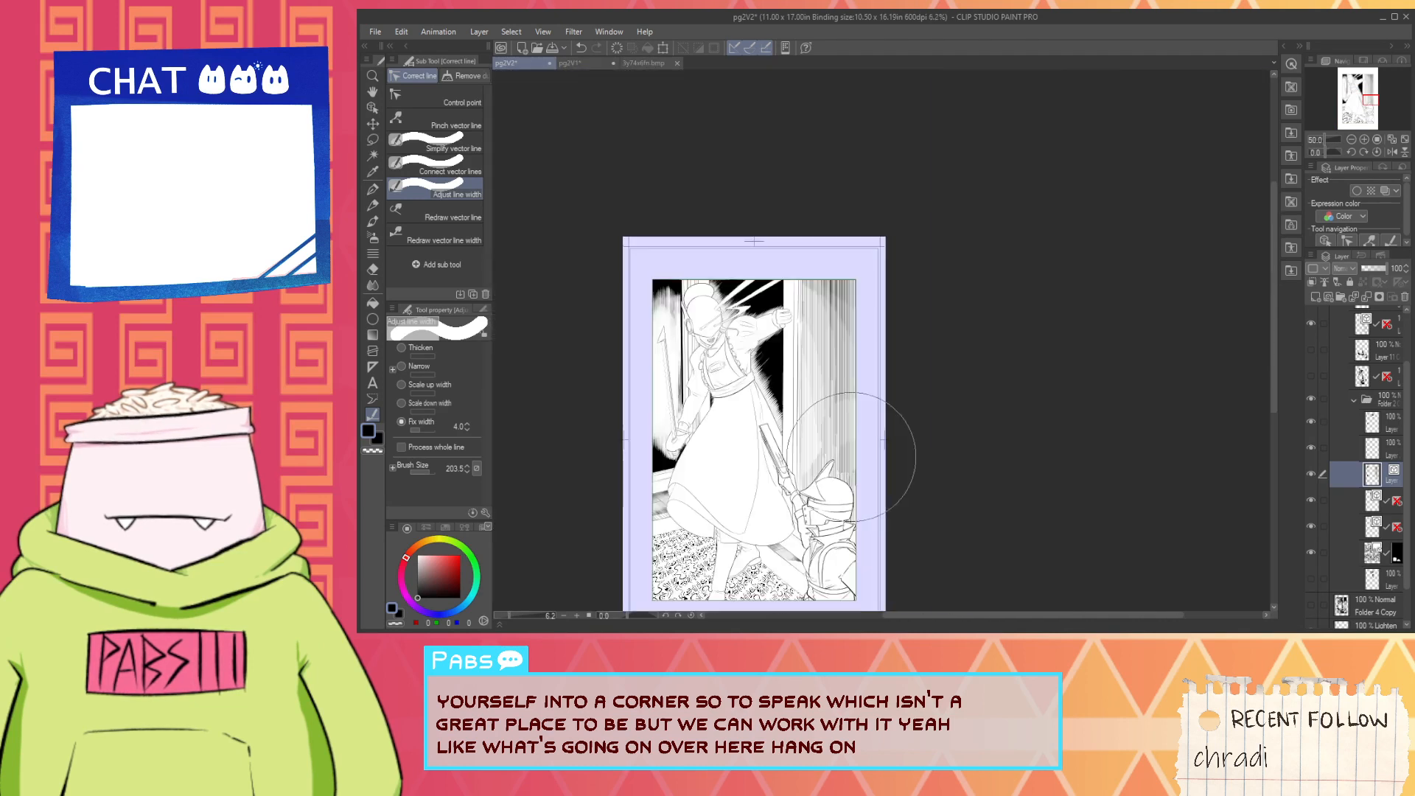
pyautogui.scroll(3, 858, 462)
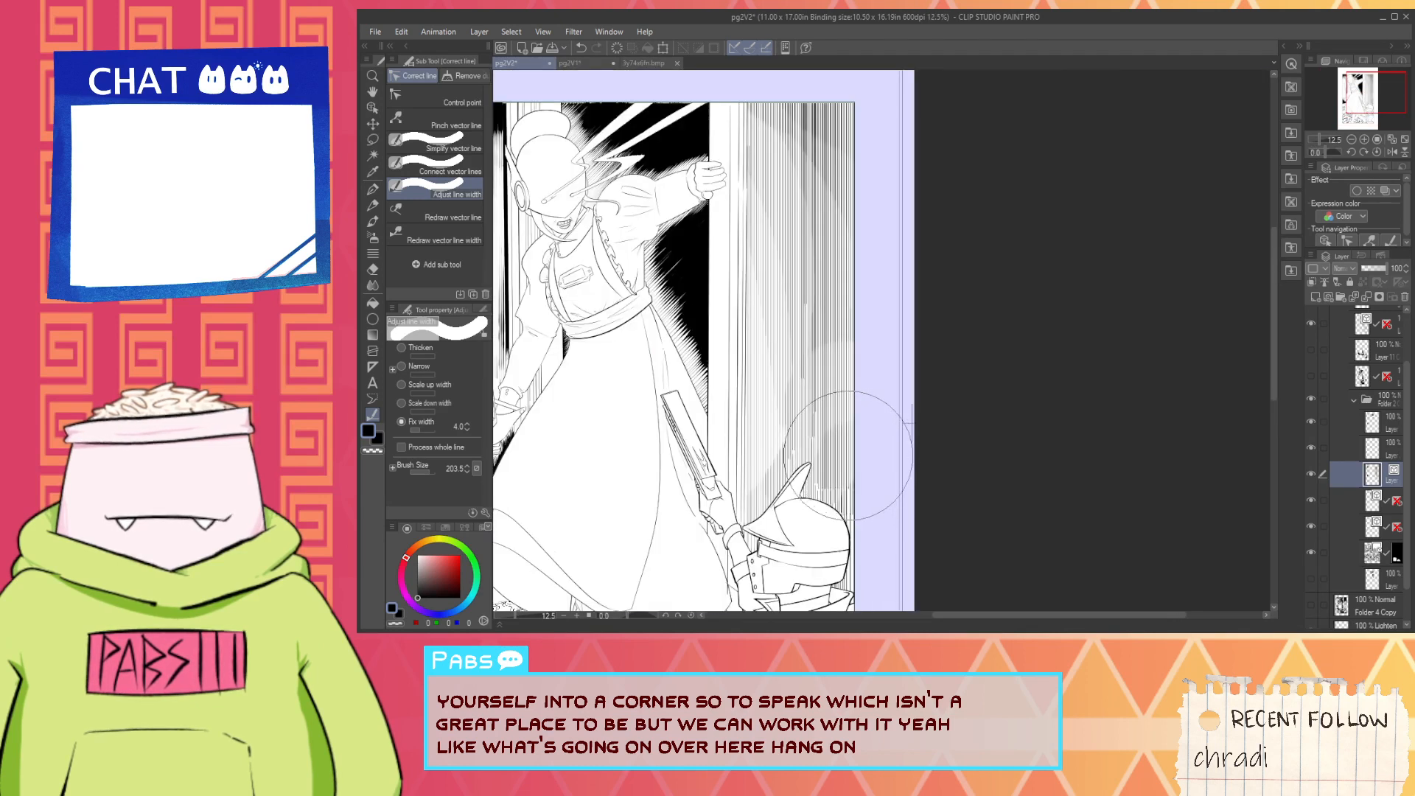
pyautogui.moveTo(843, 426)
pyautogui.mouseDown()
pyautogui.moveTo(815, 347)
pyautogui.moveTo(762, 317)
pyautogui.moveTo(727, 206)
pyautogui.moveTo(794, 416)
pyautogui.mouseUp()
# - Apply a fixed width of 5.0 to the light patch of hatching near the panel border, continuing down to the helmet
pyautogui.scroll(3, 767, 321)
pyautogui.scroll(-4, 797, 415)
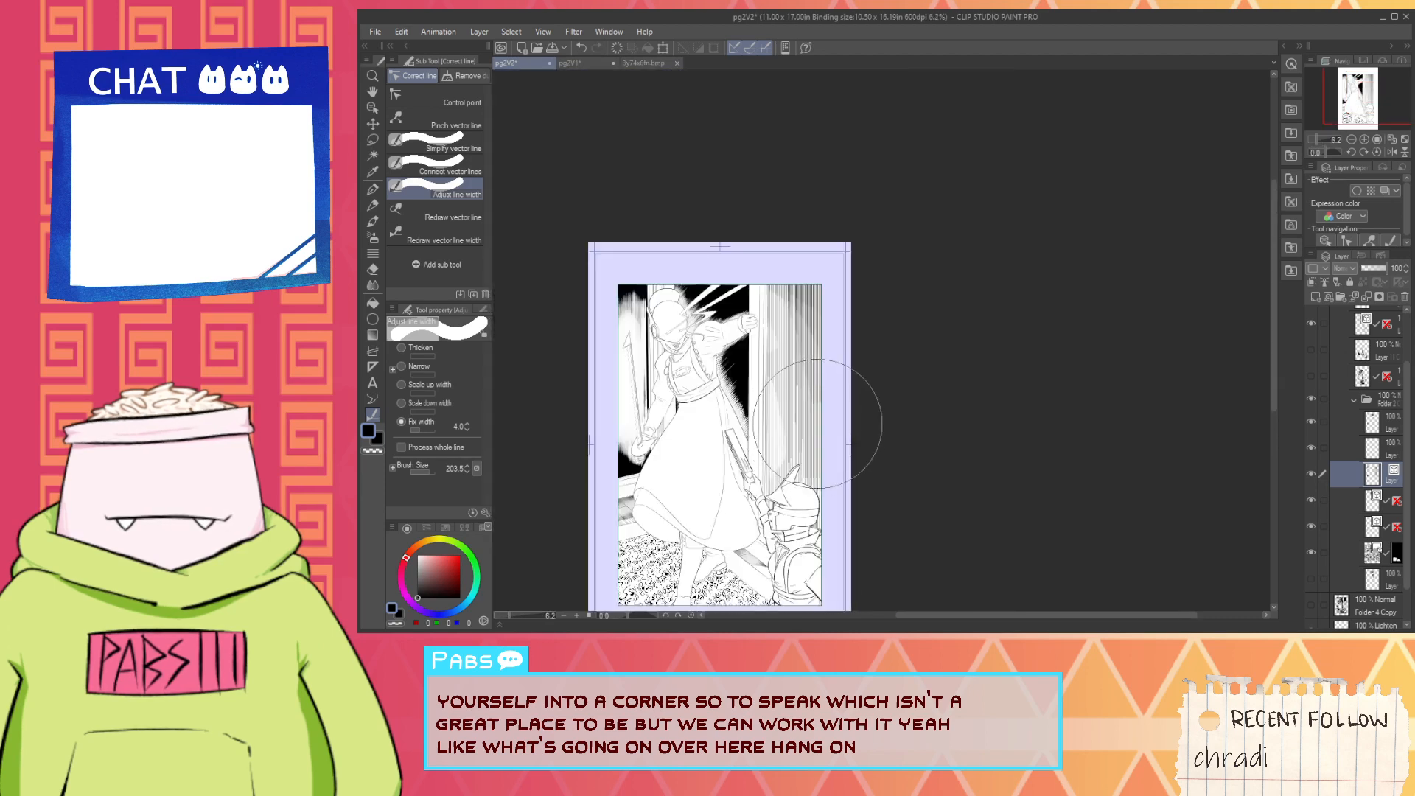
pyautogui.scroll(4, 817, 423)
pyautogui.scroll(-5, 793, 354)
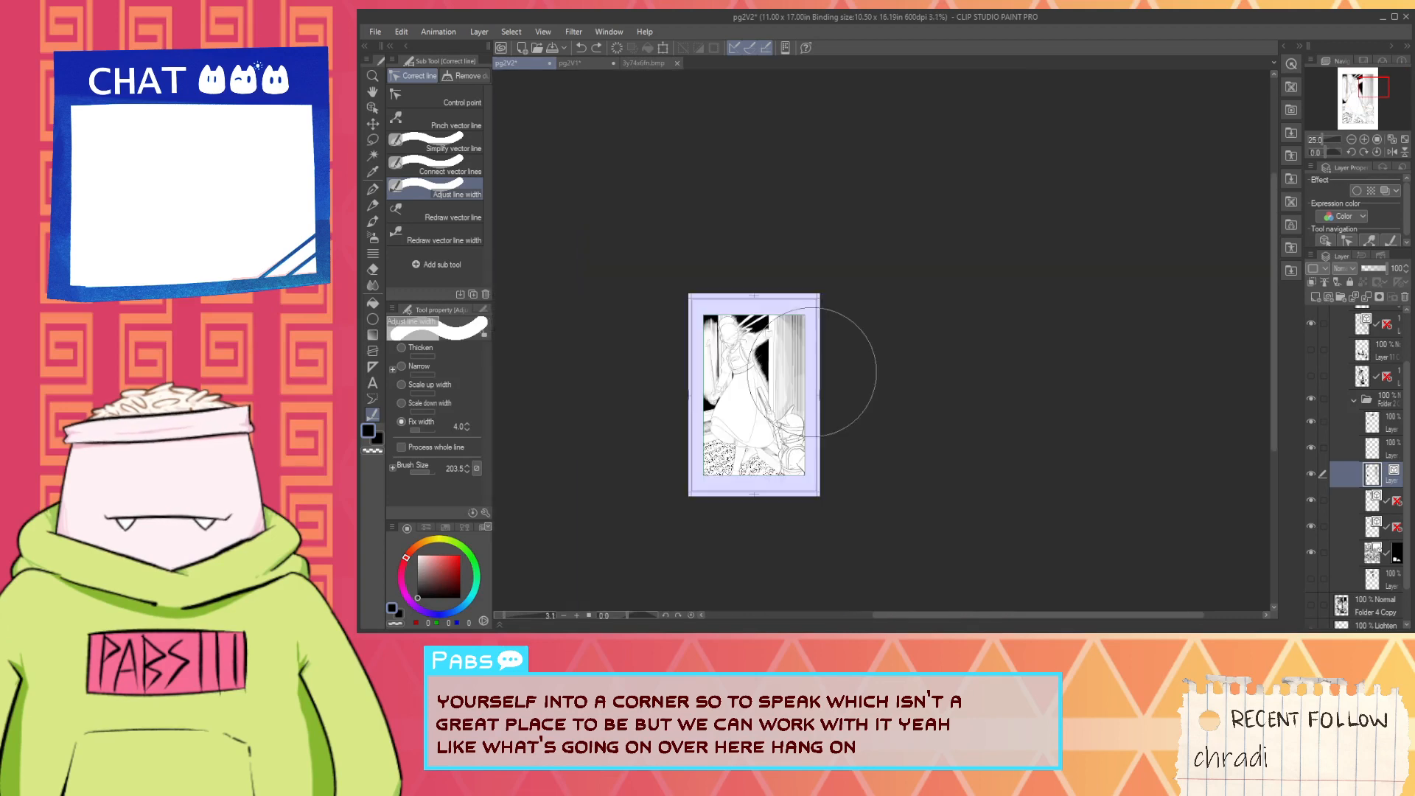
pyautogui.scroll(2, 869, 405)
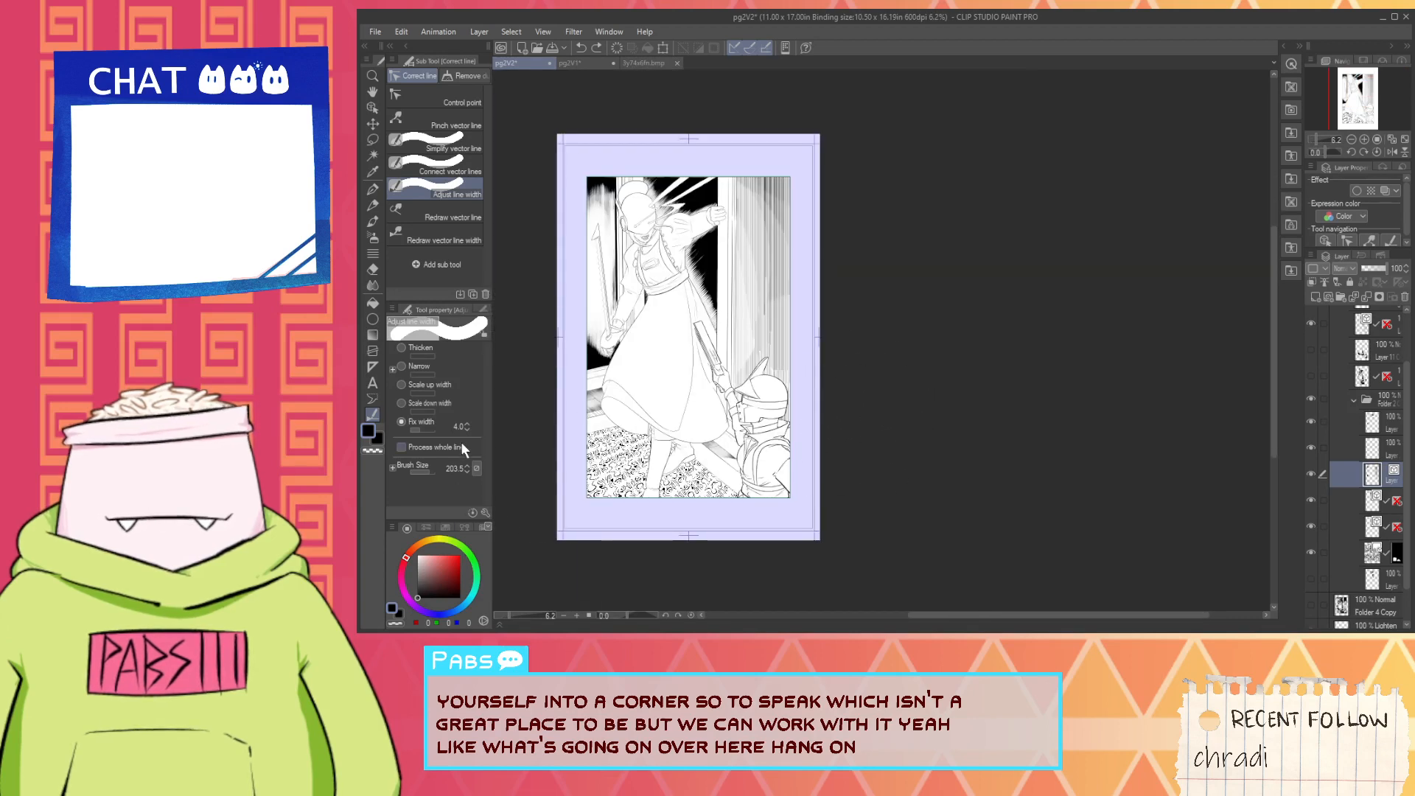
pyautogui.click(466, 423)
pyautogui.scroll(4, 811, 299)
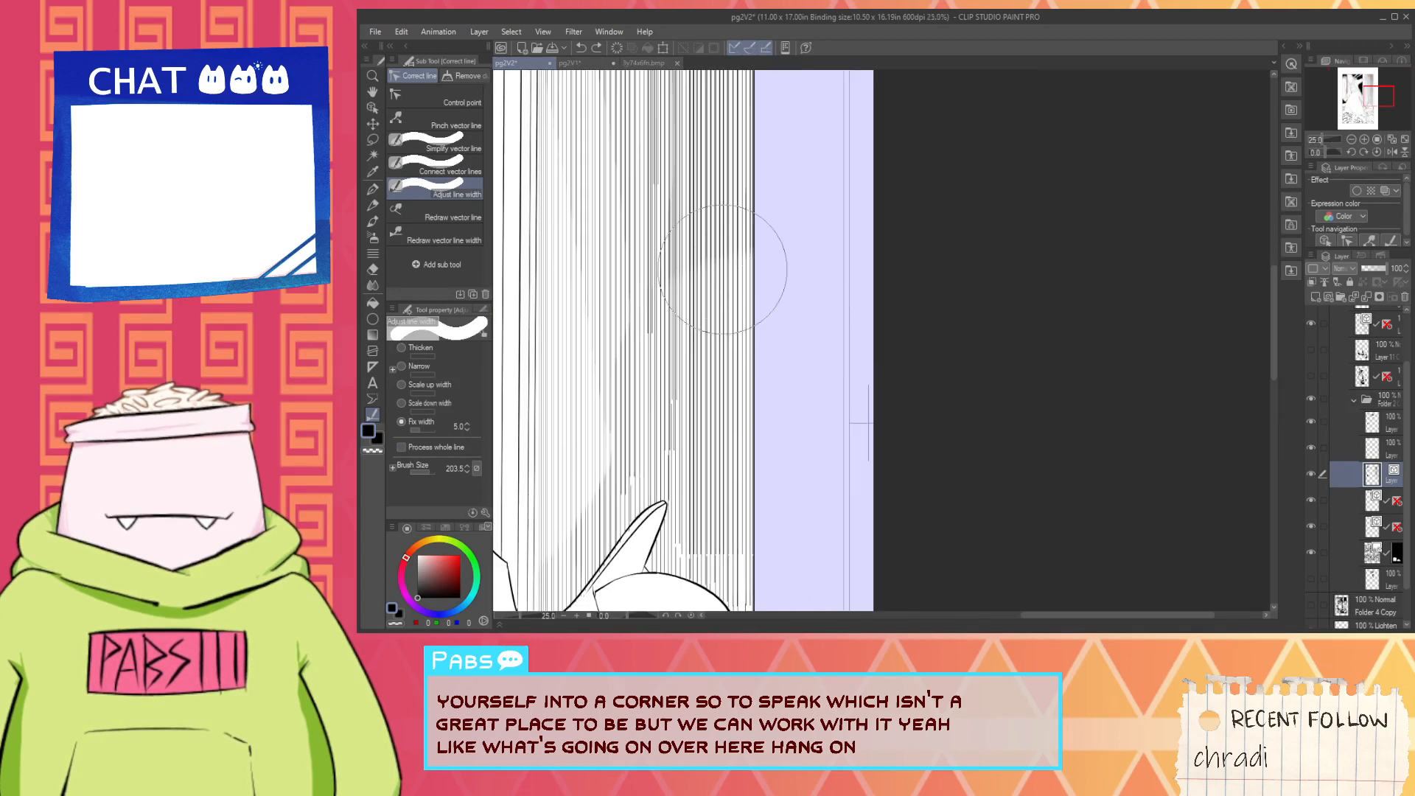
pyautogui.moveTo(727, 278); pyautogui.dragTo(693, 590)
pyautogui.scroll(-4, 656, 551)
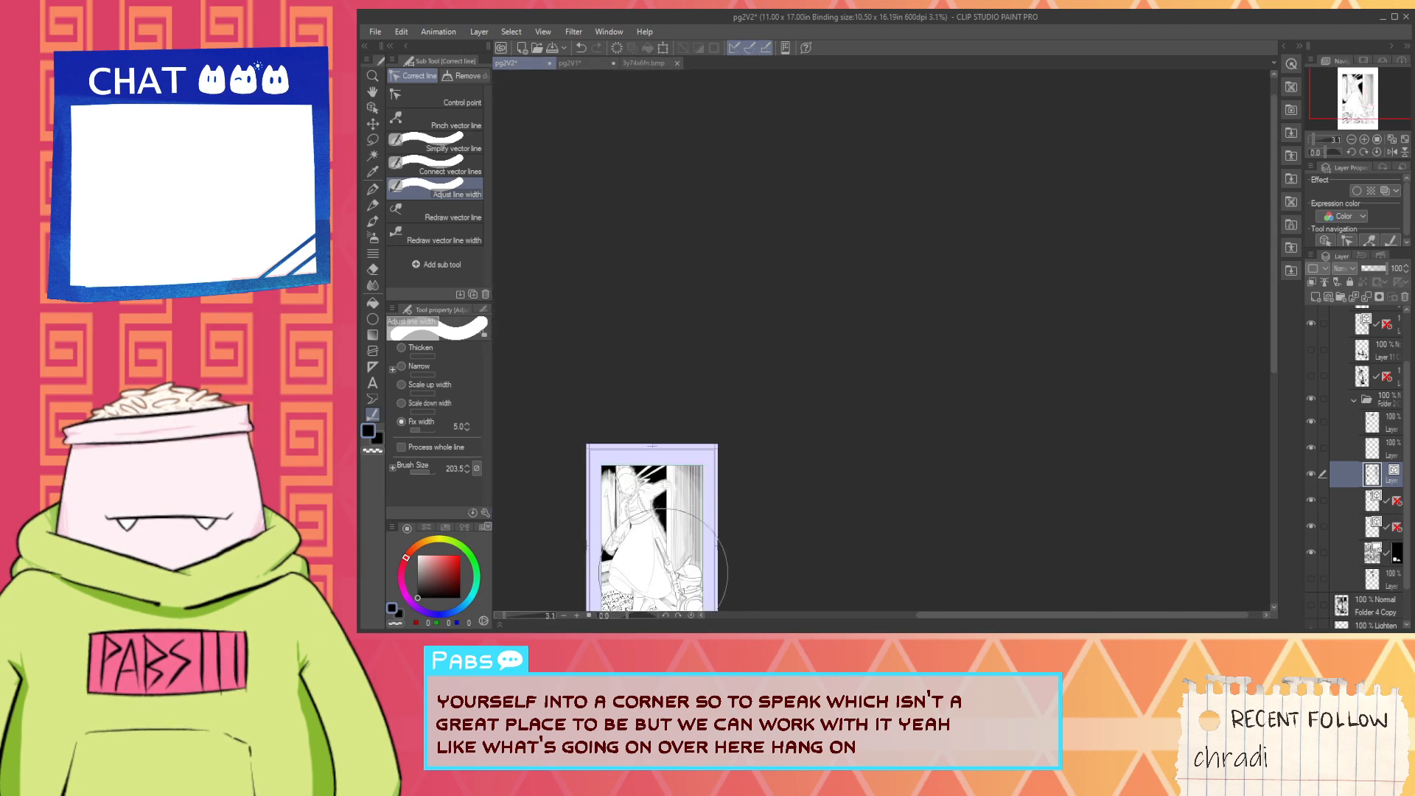
# - Scale up the line widths of the wall hatching by 1.10 in repeated passes, using a brush size of 724.3
pyautogui.scroll(2, 656, 551)
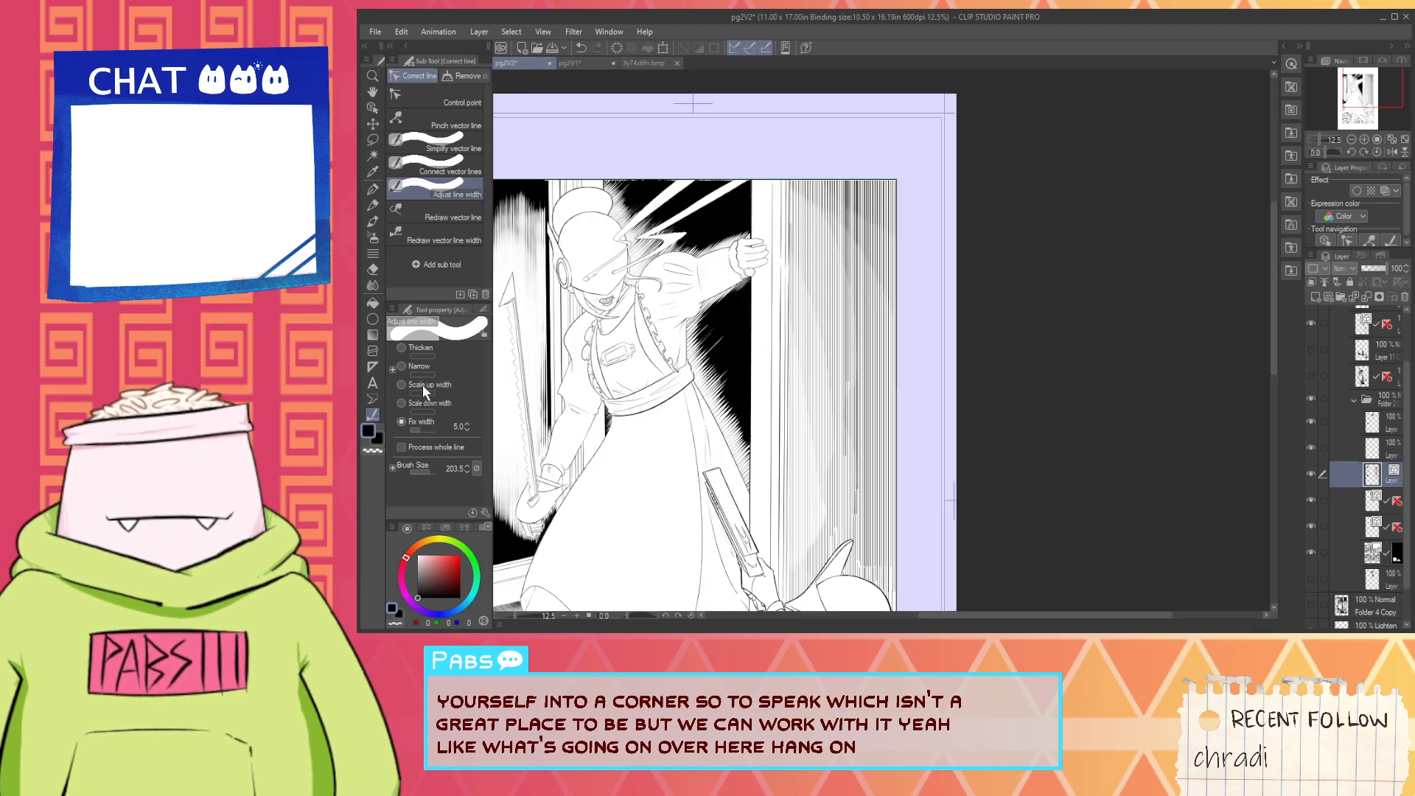
pyautogui.click(442, 386)
pyautogui.hotkey('ctrl', '-')
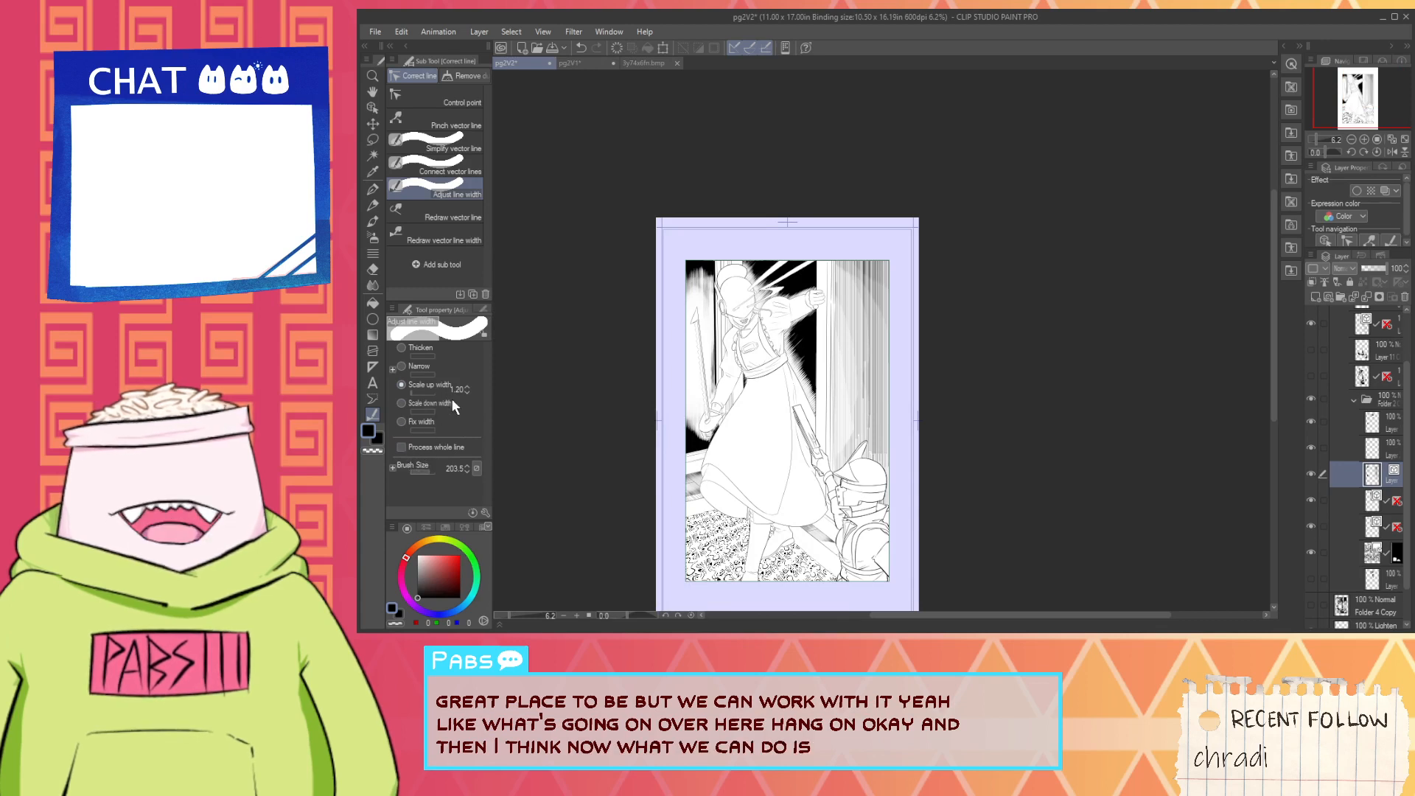
pyautogui.click(467, 392)
pyautogui.click(435, 471)
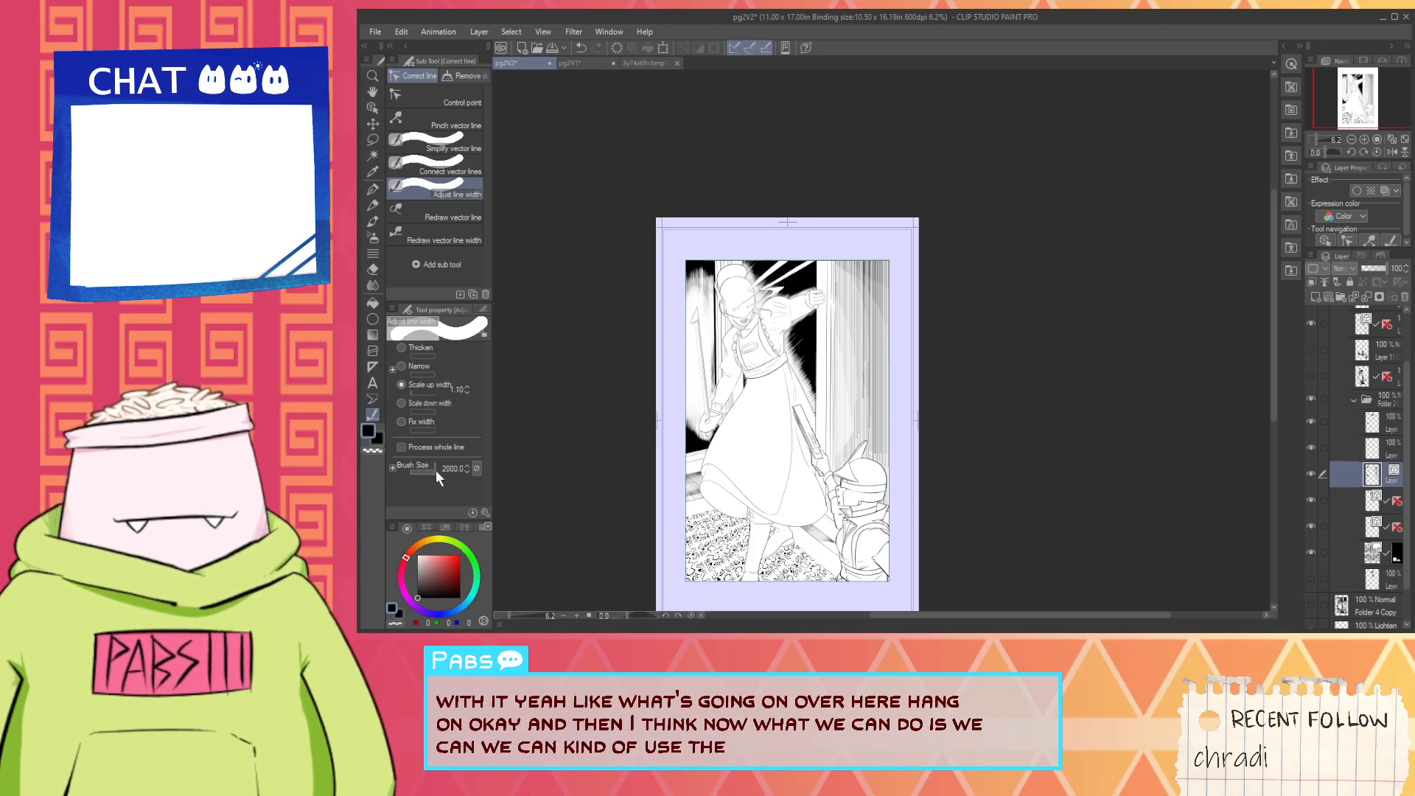
pyautogui.click(432, 469)
pyautogui.click(842, 392)
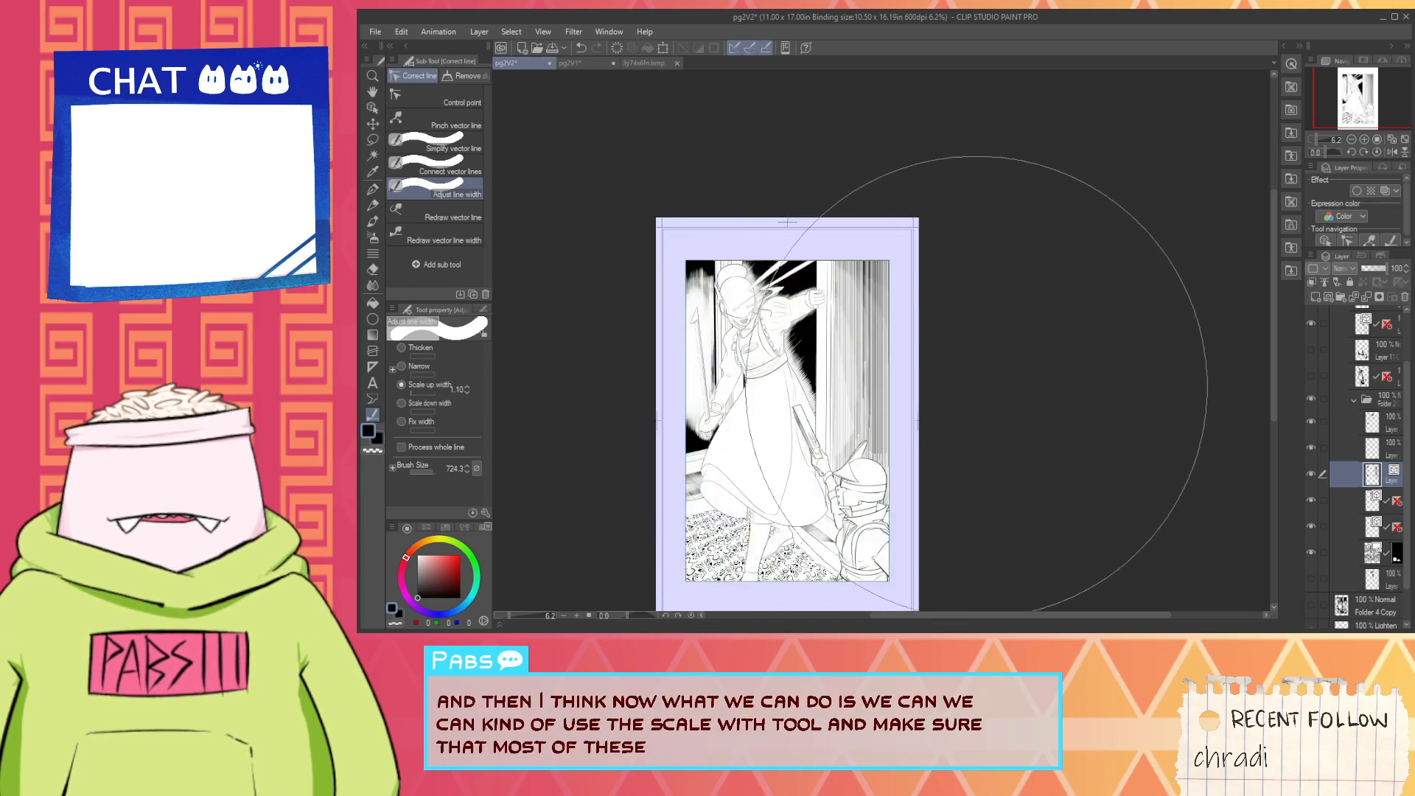
pyautogui.click(980, 384)
pyautogui.click(981, 387)
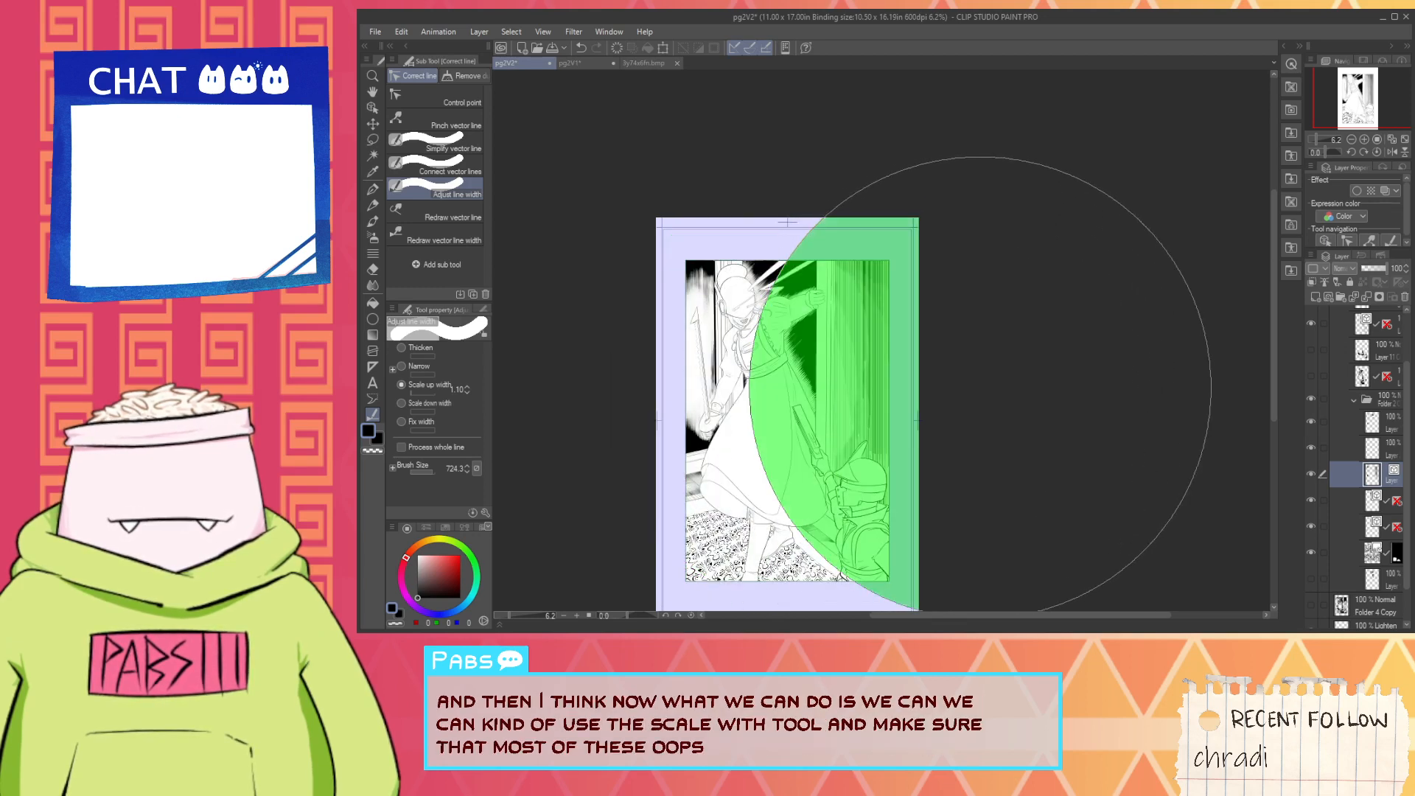
pyautogui.click(984, 387)
pyautogui.click(985, 387)
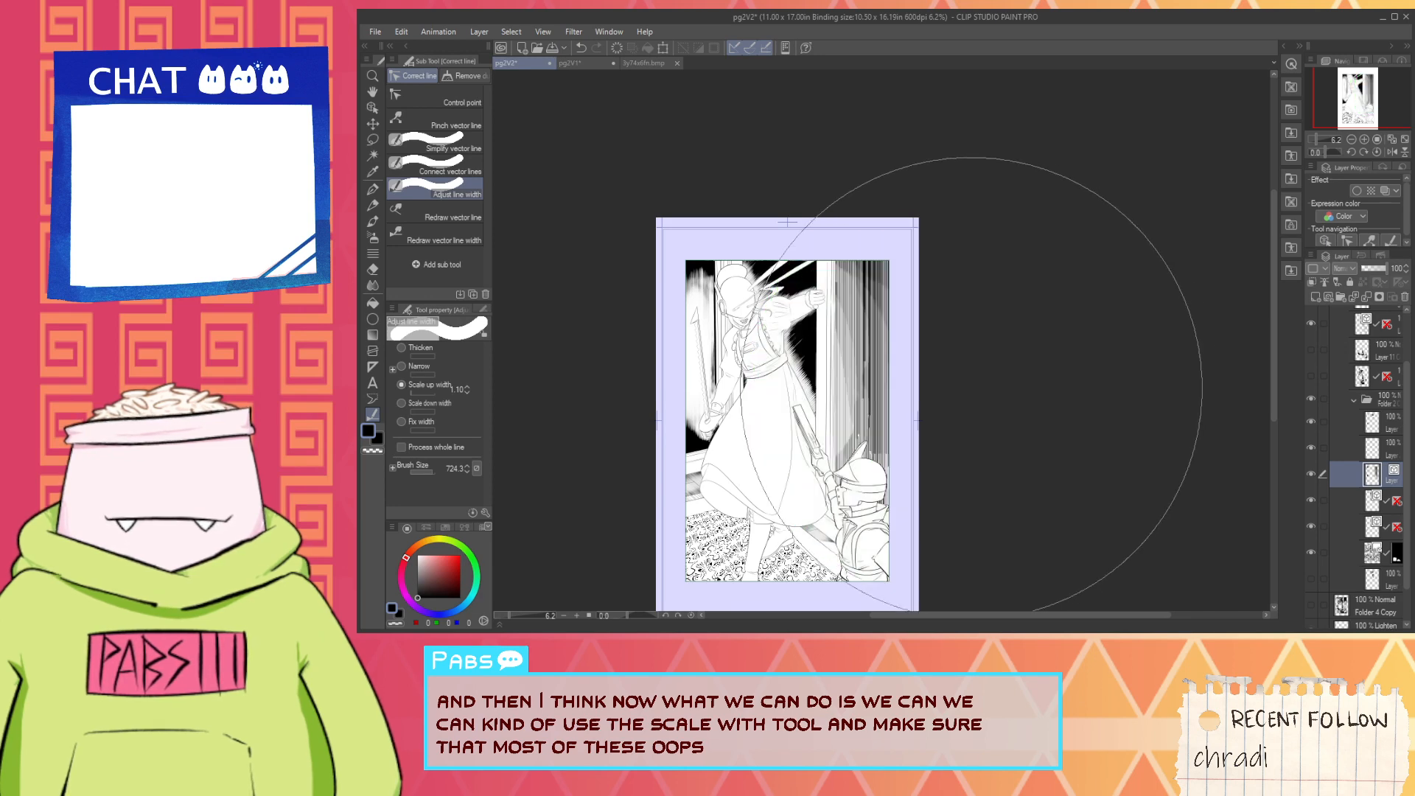
pyautogui.click(960, 400)
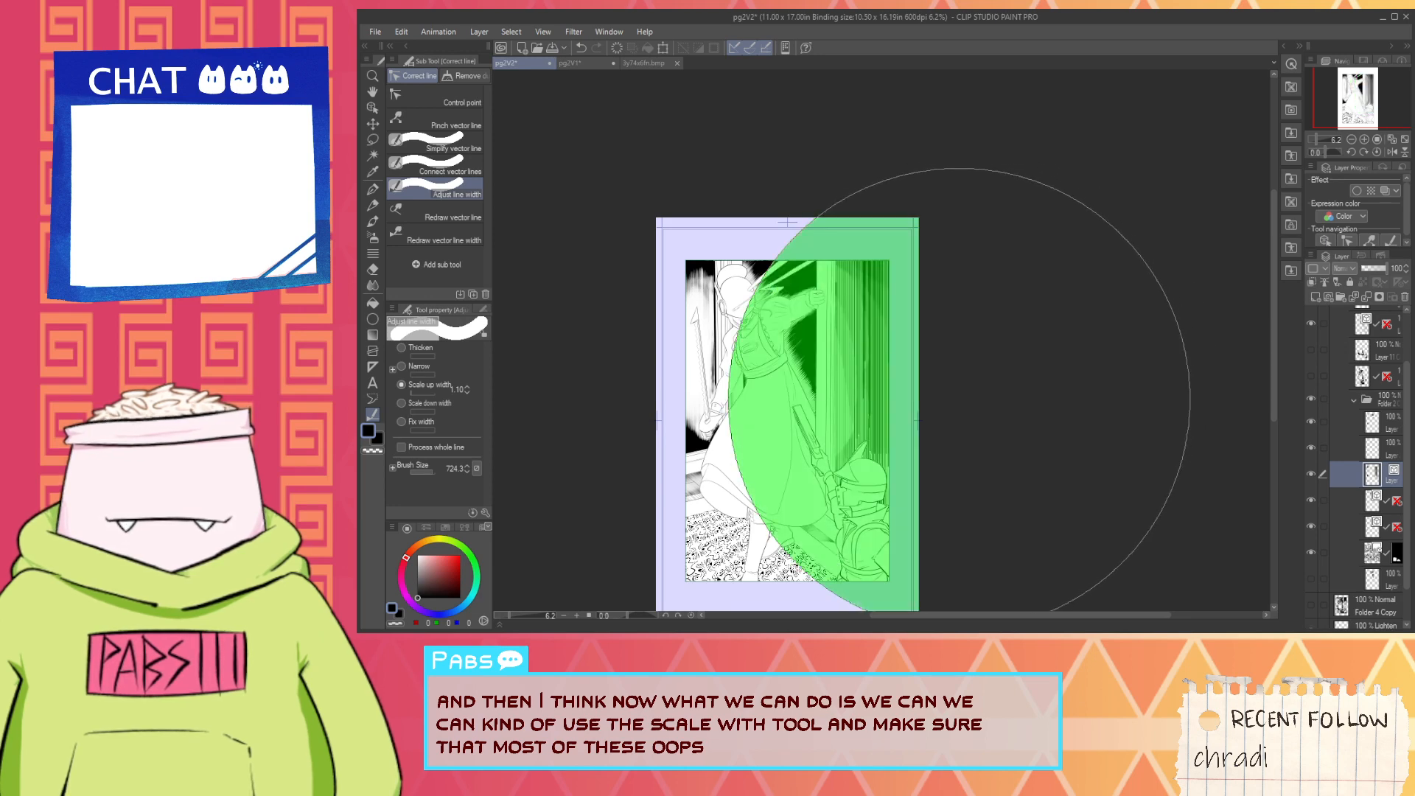
# - Select an individual hatch line on the wall and examine the broken lines above the helmet at close and wide views
pyautogui.scroll(2, 916, 398)
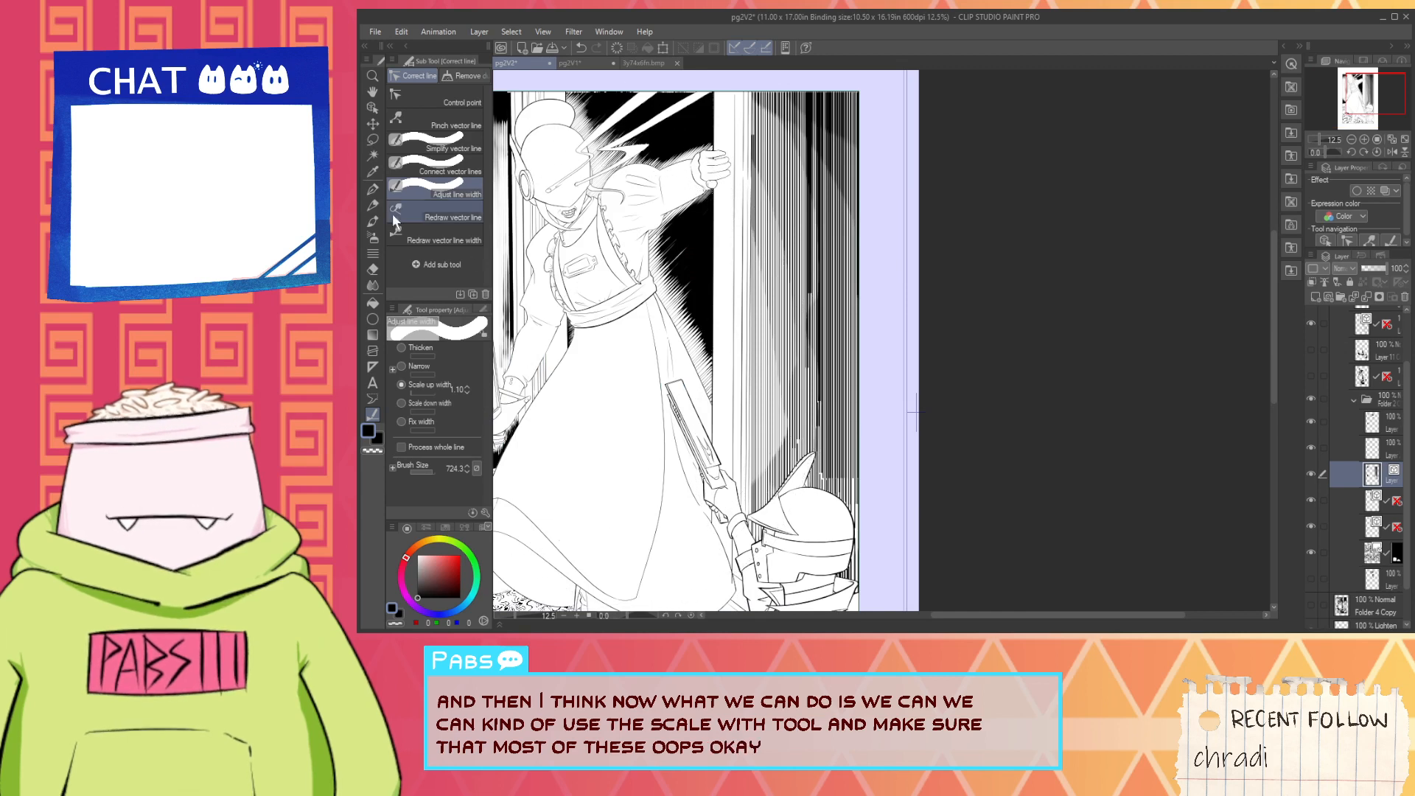
pyautogui.click(375, 123)
pyautogui.hotkey('ctrl', 'z')
pyautogui.hotkey('ctrl', 'z')
pyautogui.hotkey('ctrl', 'z')
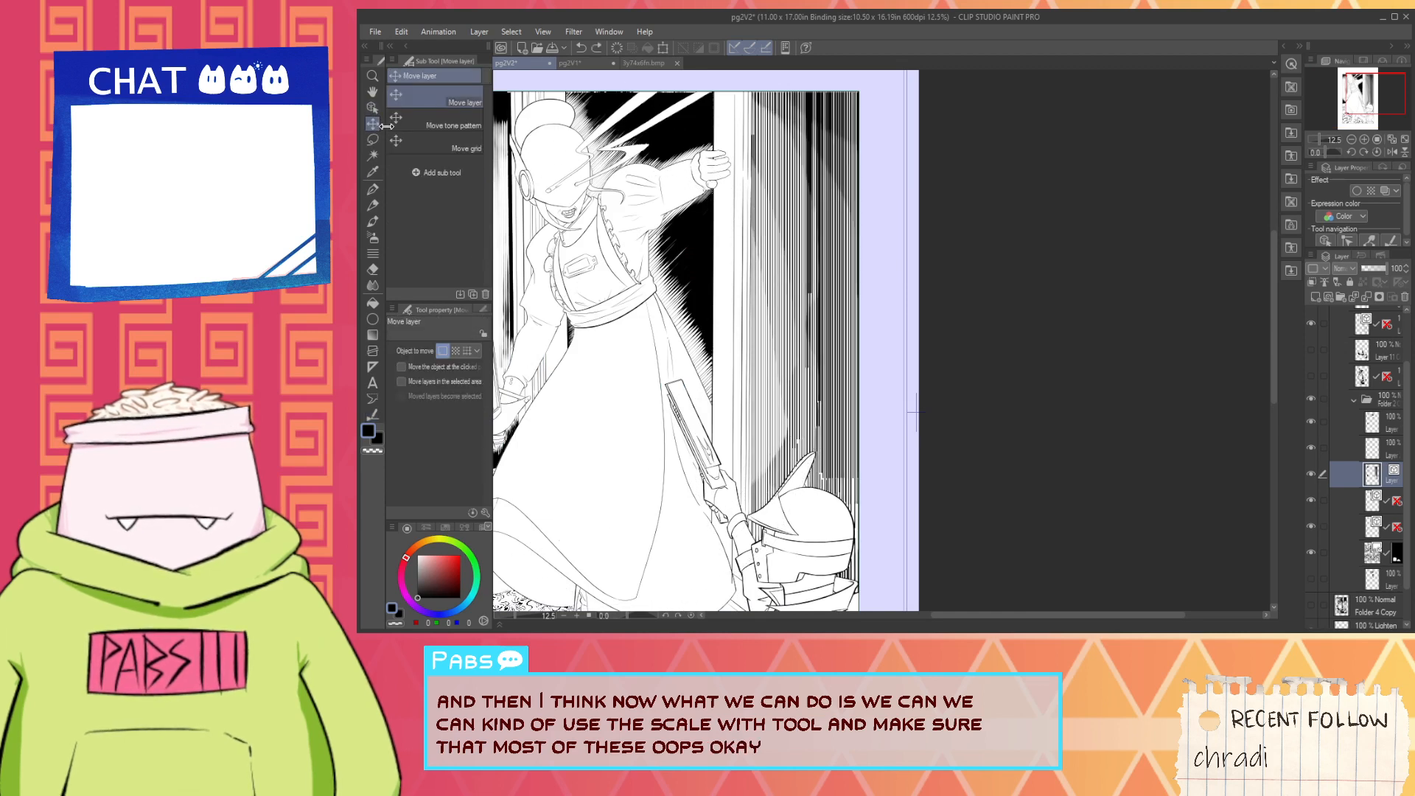
pyautogui.click(373, 106)
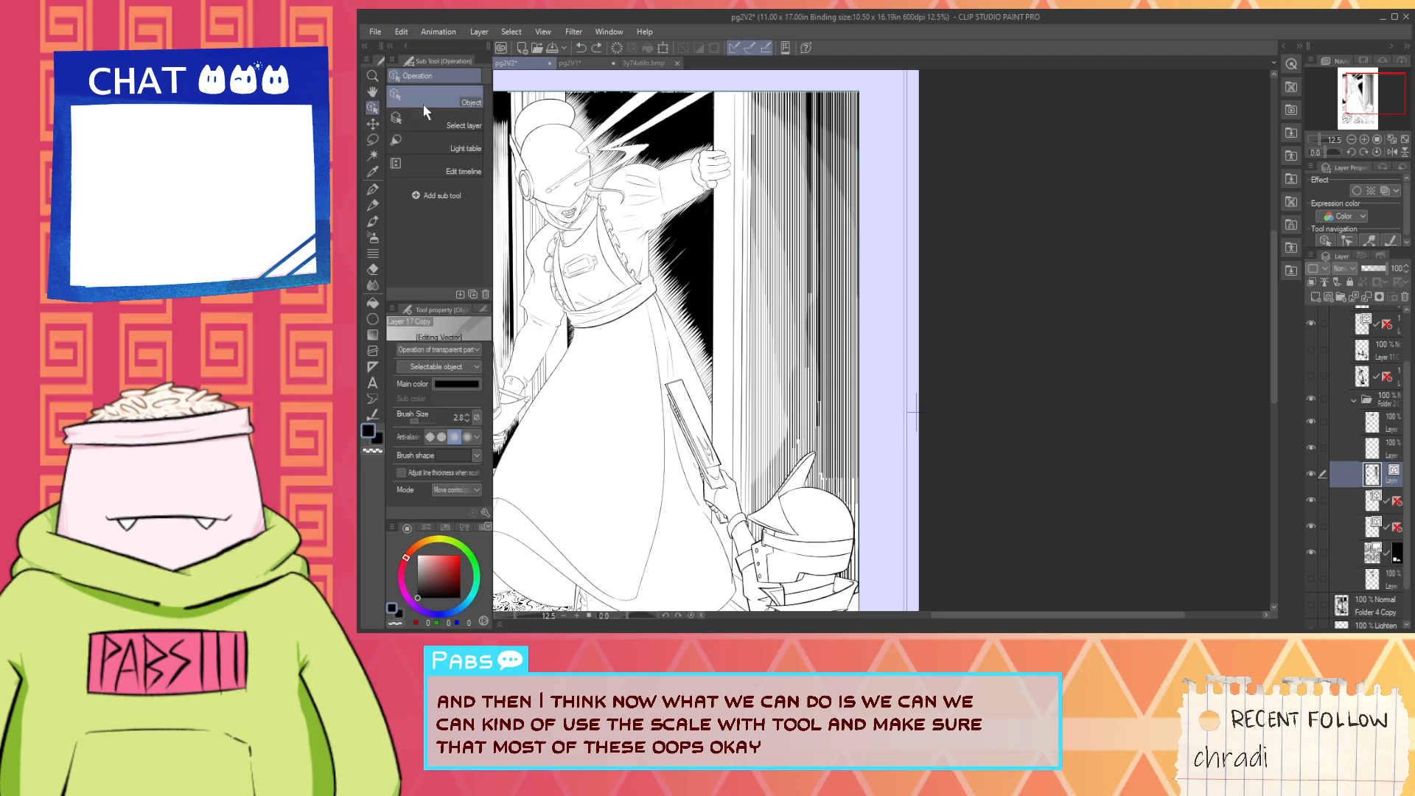
pyautogui.scroll(4, 819, 348)
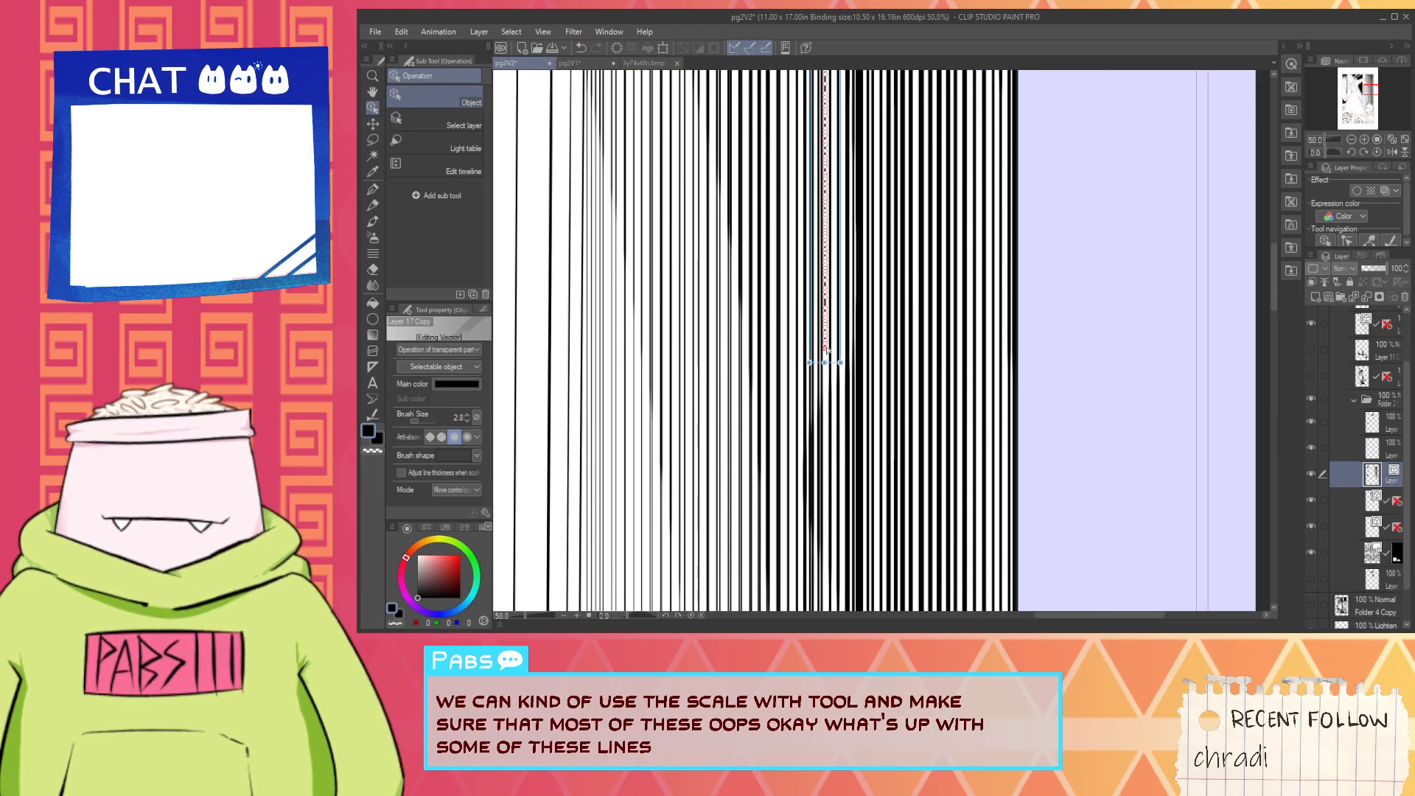
pyautogui.scroll(-2, 826, 359)
pyautogui.scroll(-1, 826, 359)
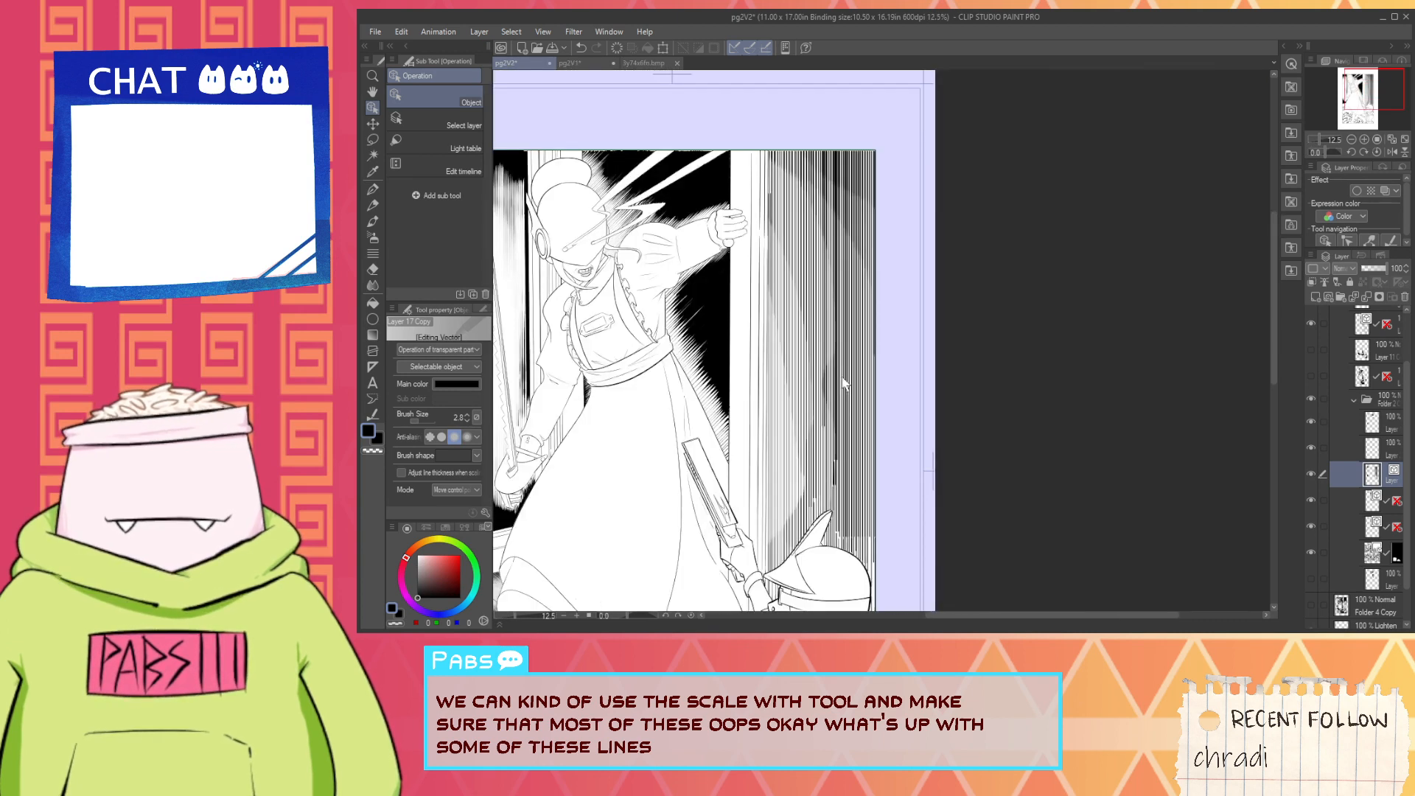
# - Delete the broken, overlapping hatch lines in the dark part of the wall above the helmet's crest
pyautogui.scroll(3, 826, 359)
pyautogui.click(831, 486)
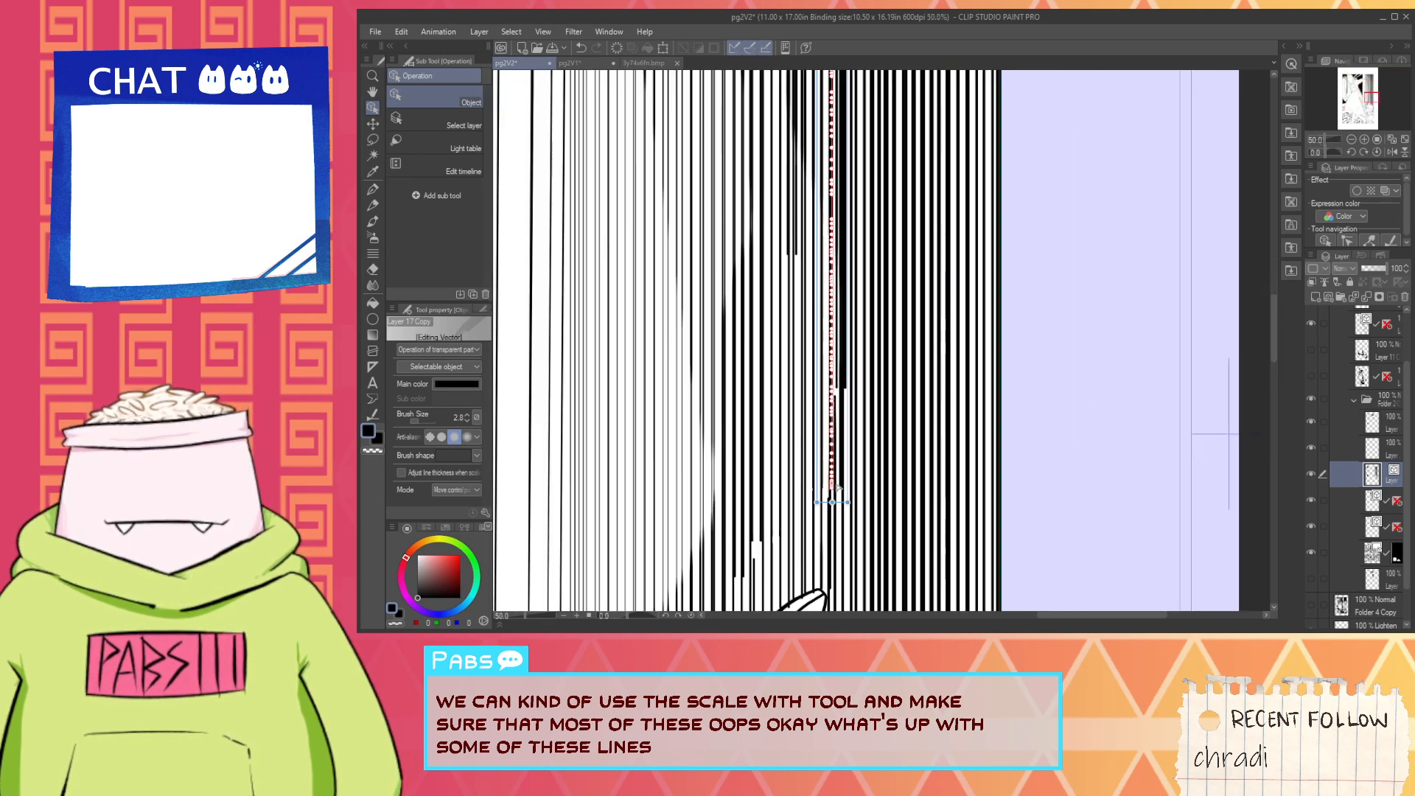
pyautogui.click(844, 472)
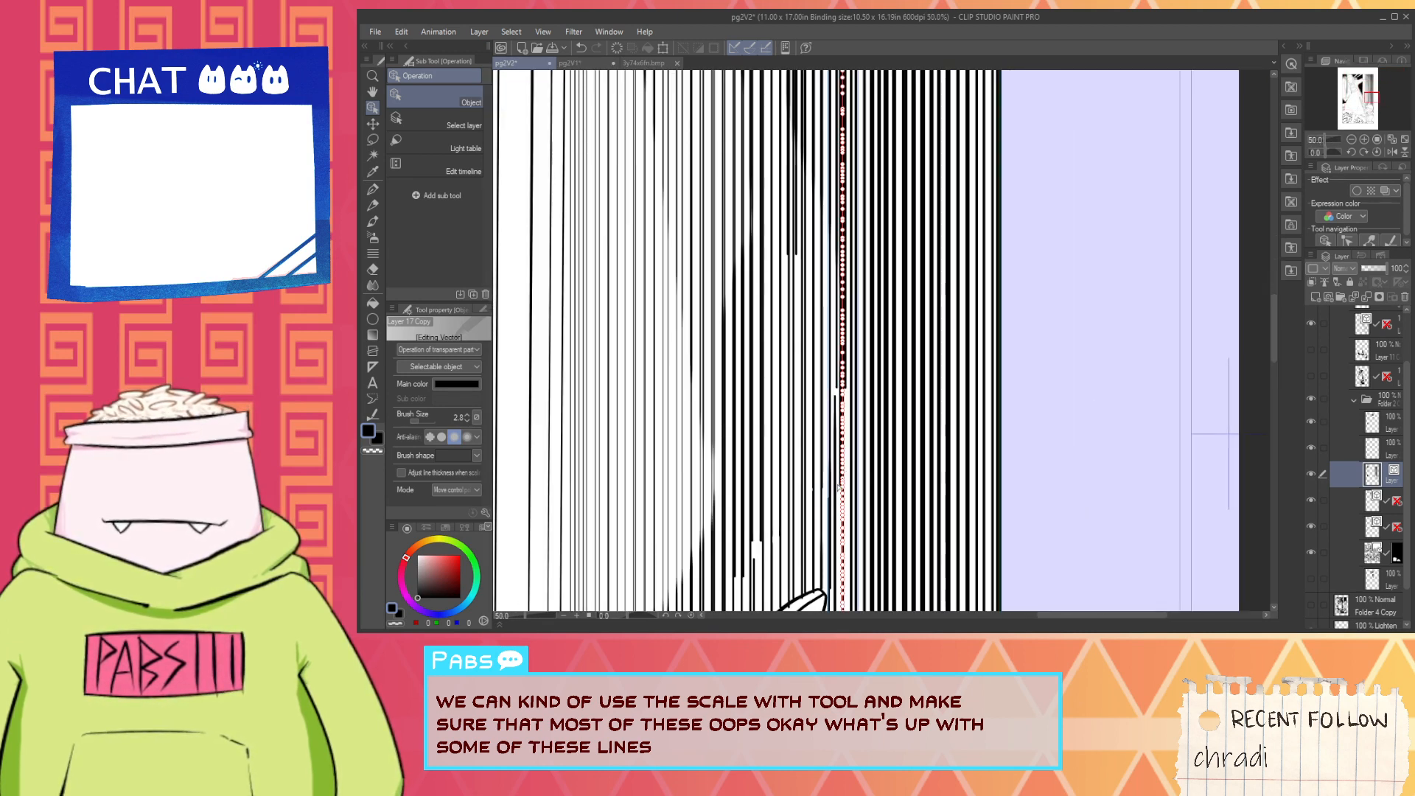
pyautogui.click(839, 490)
pyautogui.press('Delete')
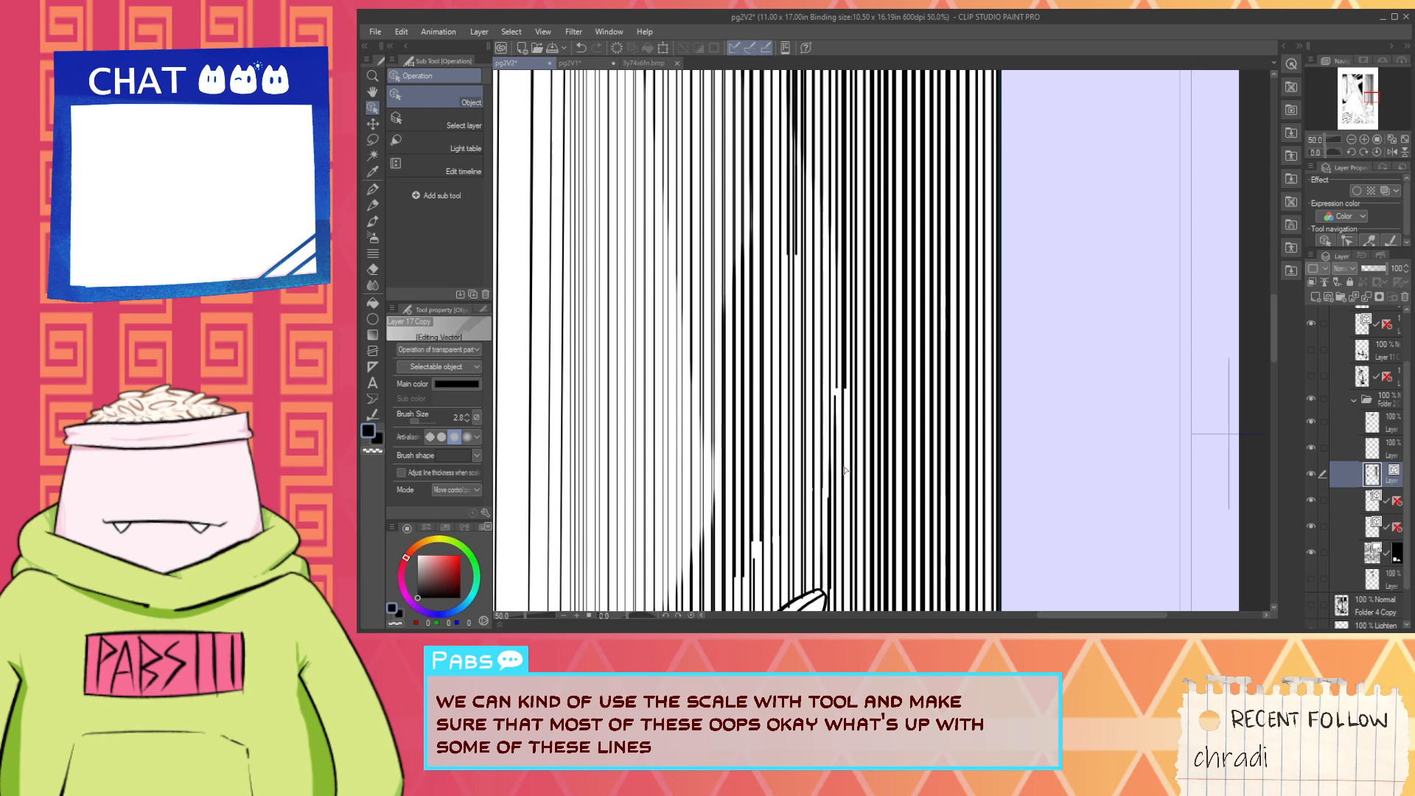
pyautogui.click(850, 391)
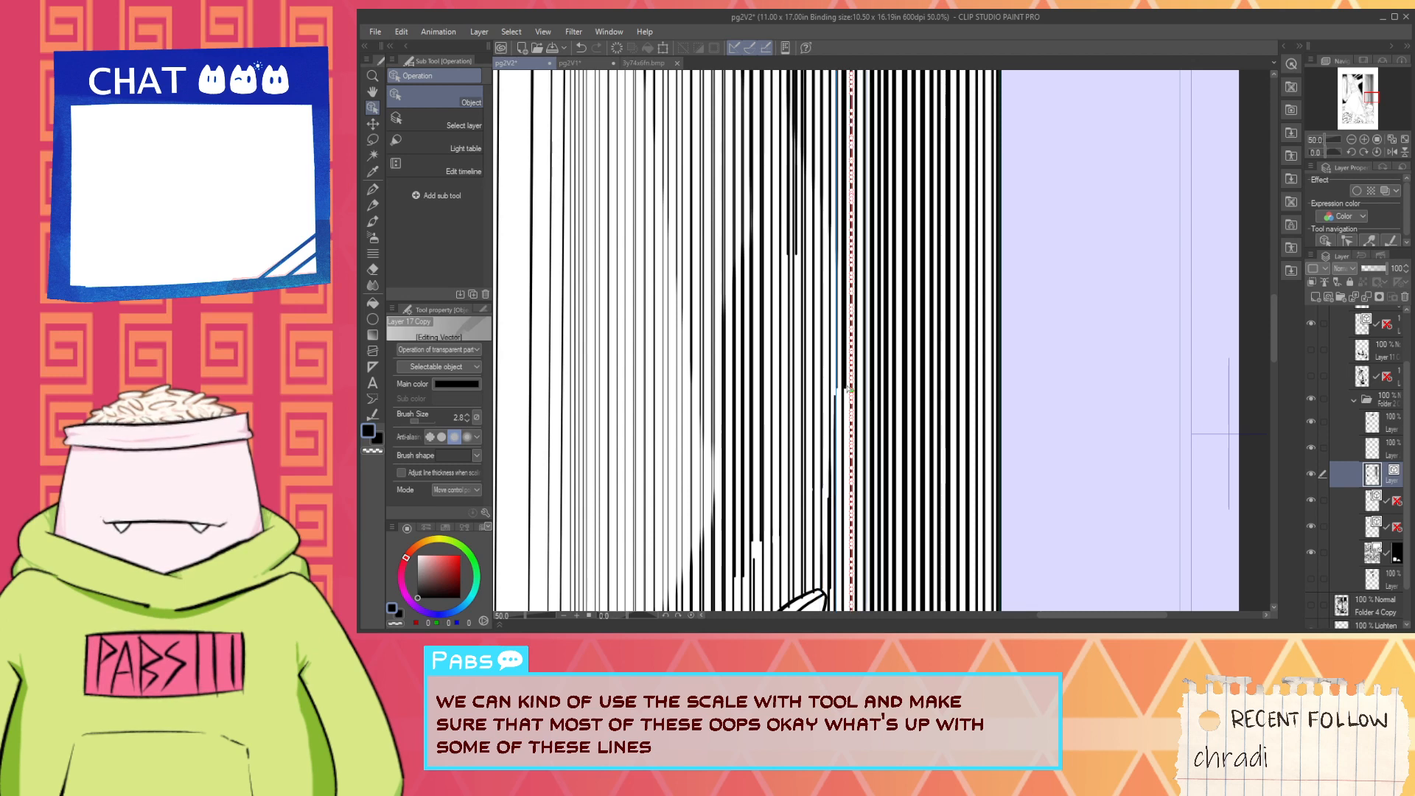
pyautogui.press('Delete')
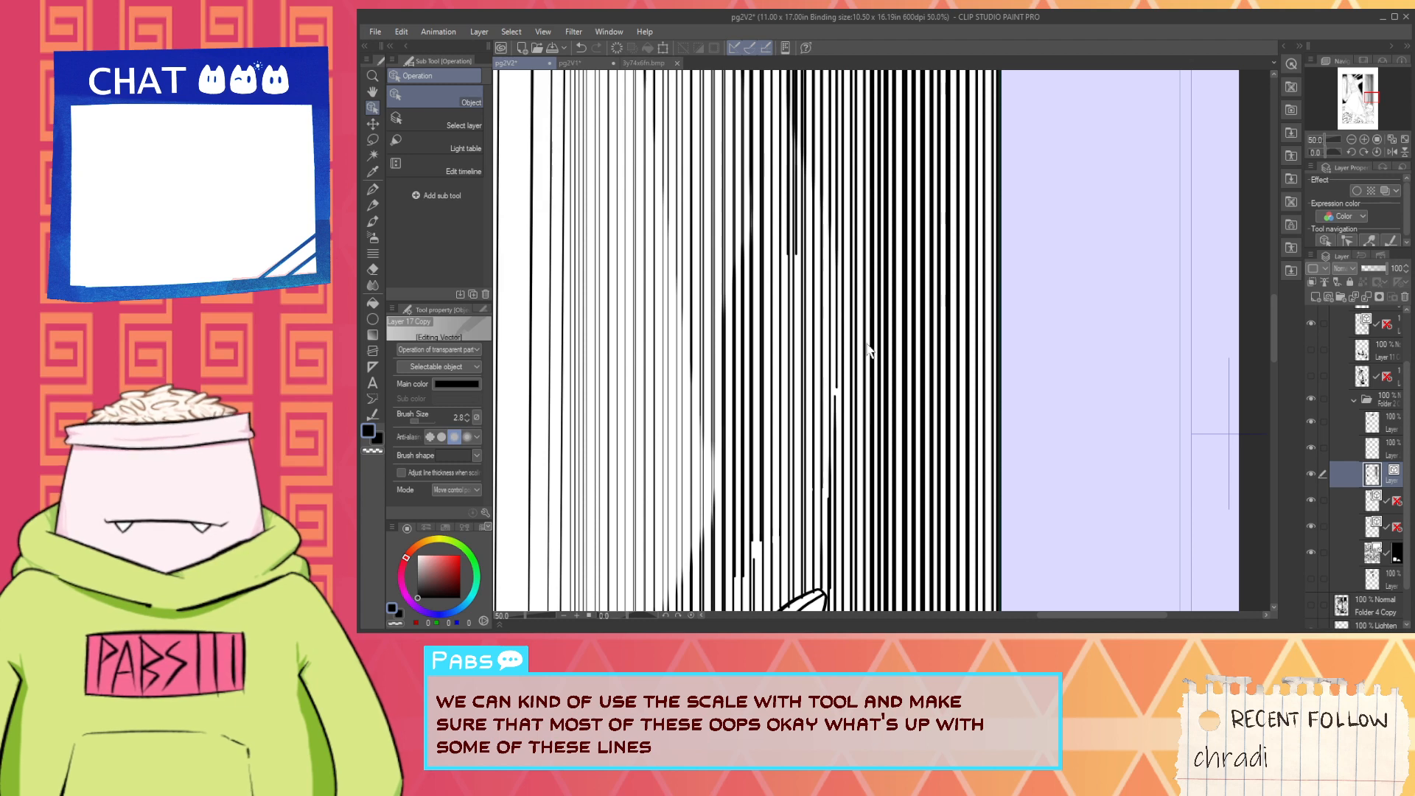
# - Examine the wall hatching from the helmet up to the panel's top edge, and the tone across the whole page
pyautogui.scroll(-6, 859, 363)
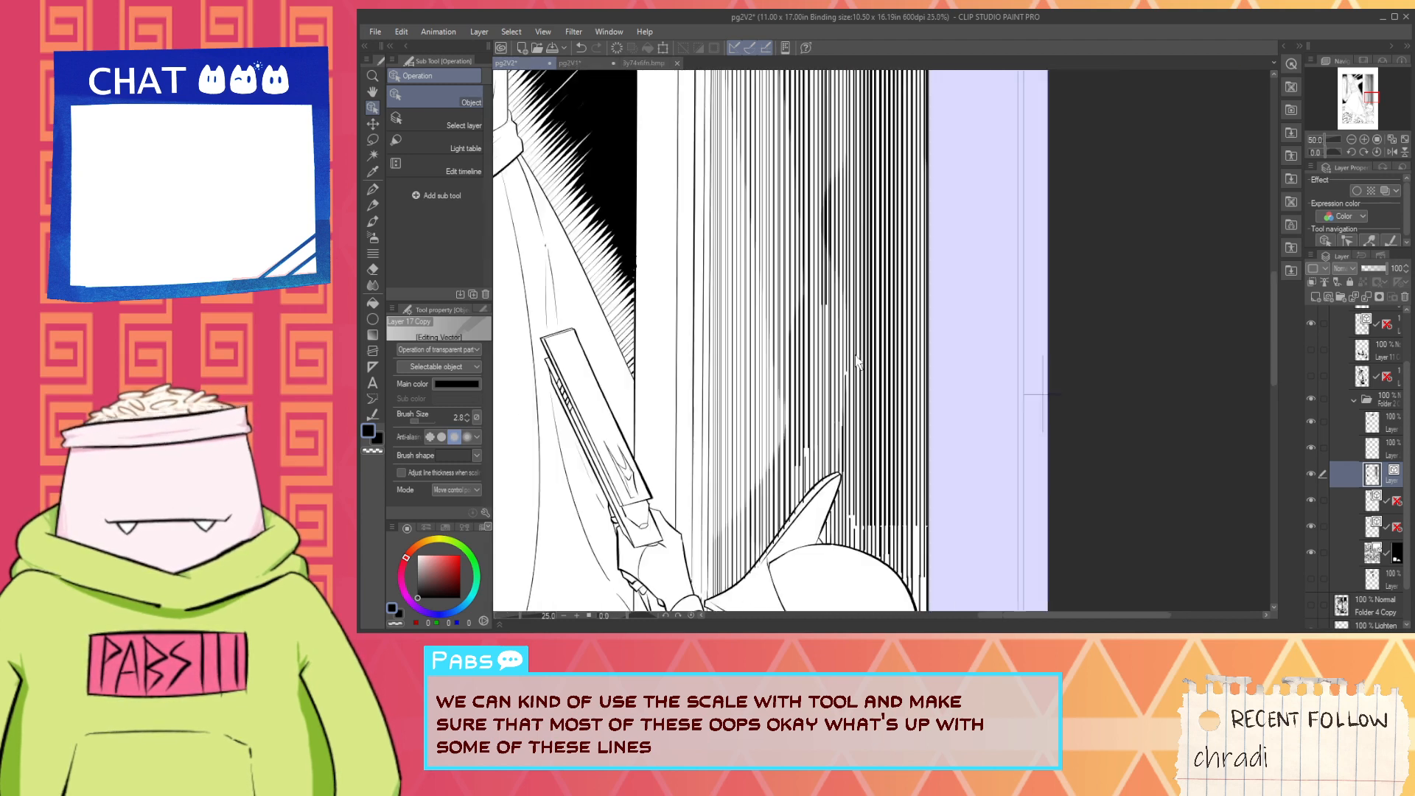
pyautogui.scroll(2, 859, 265)
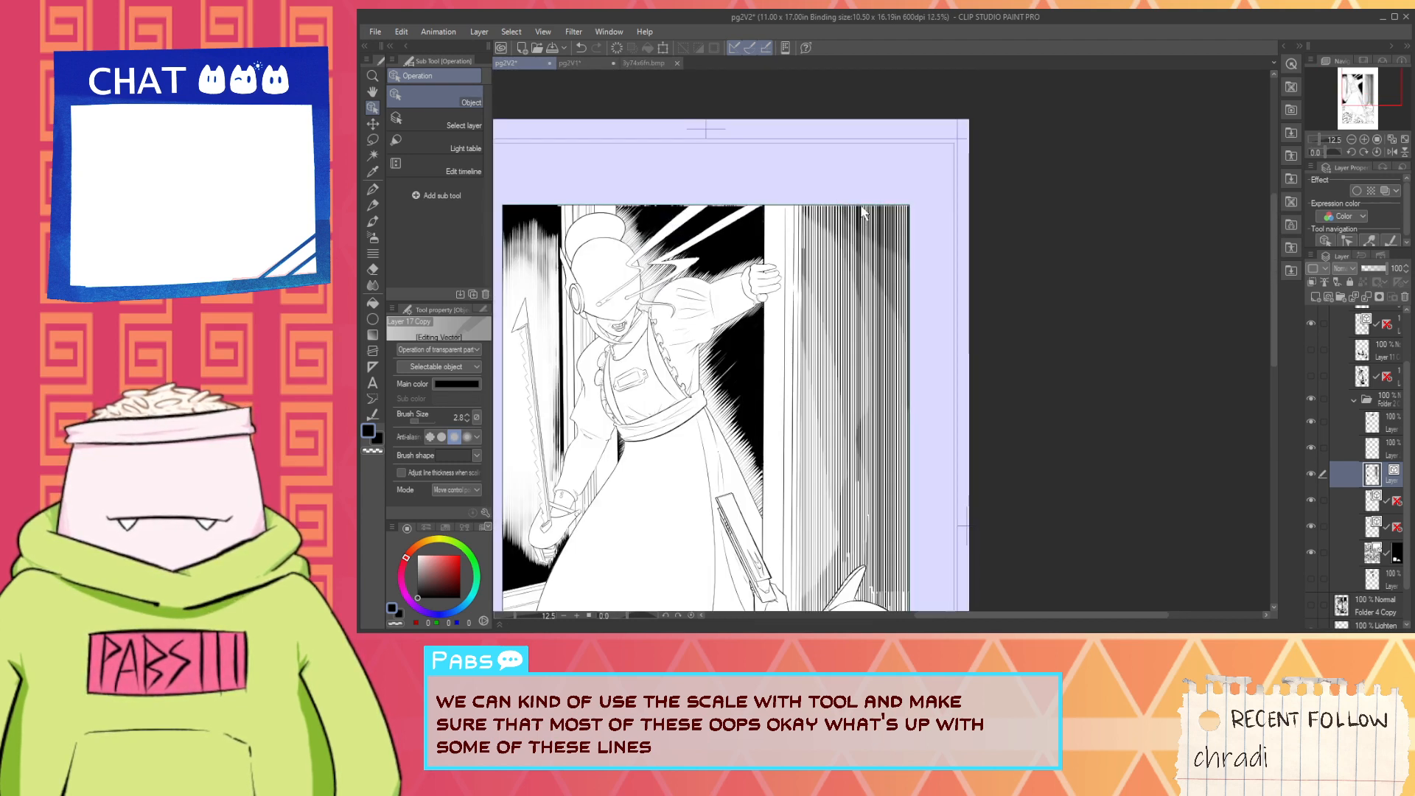
pyautogui.scroll(3, 862, 218)
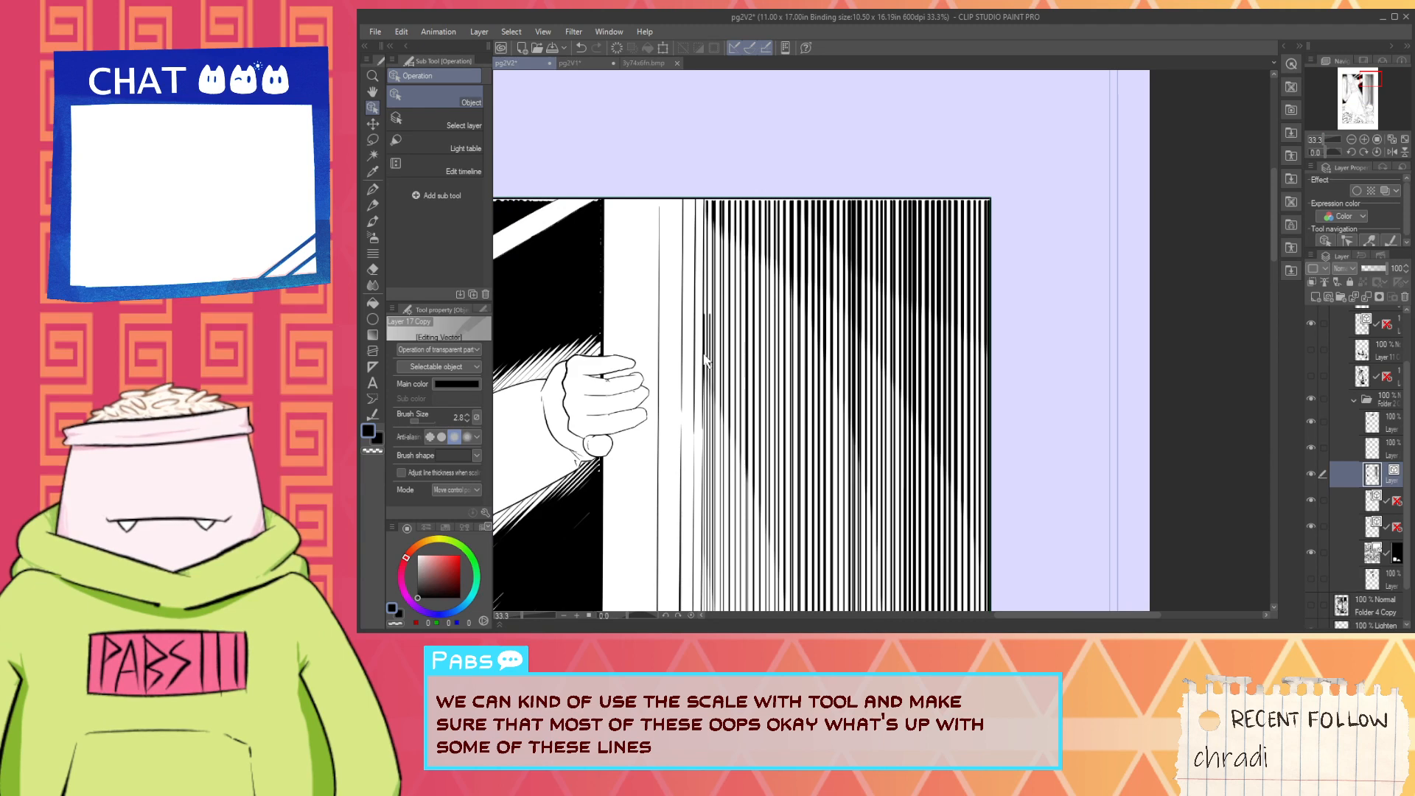
pyautogui.scroll(-5, 699, 394)
pyautogui.press('space')
pyautogui.moveTo(677, 393); pyautogui.dragTo(719, 324)
pyautogui.scroll(1, 719, 324)
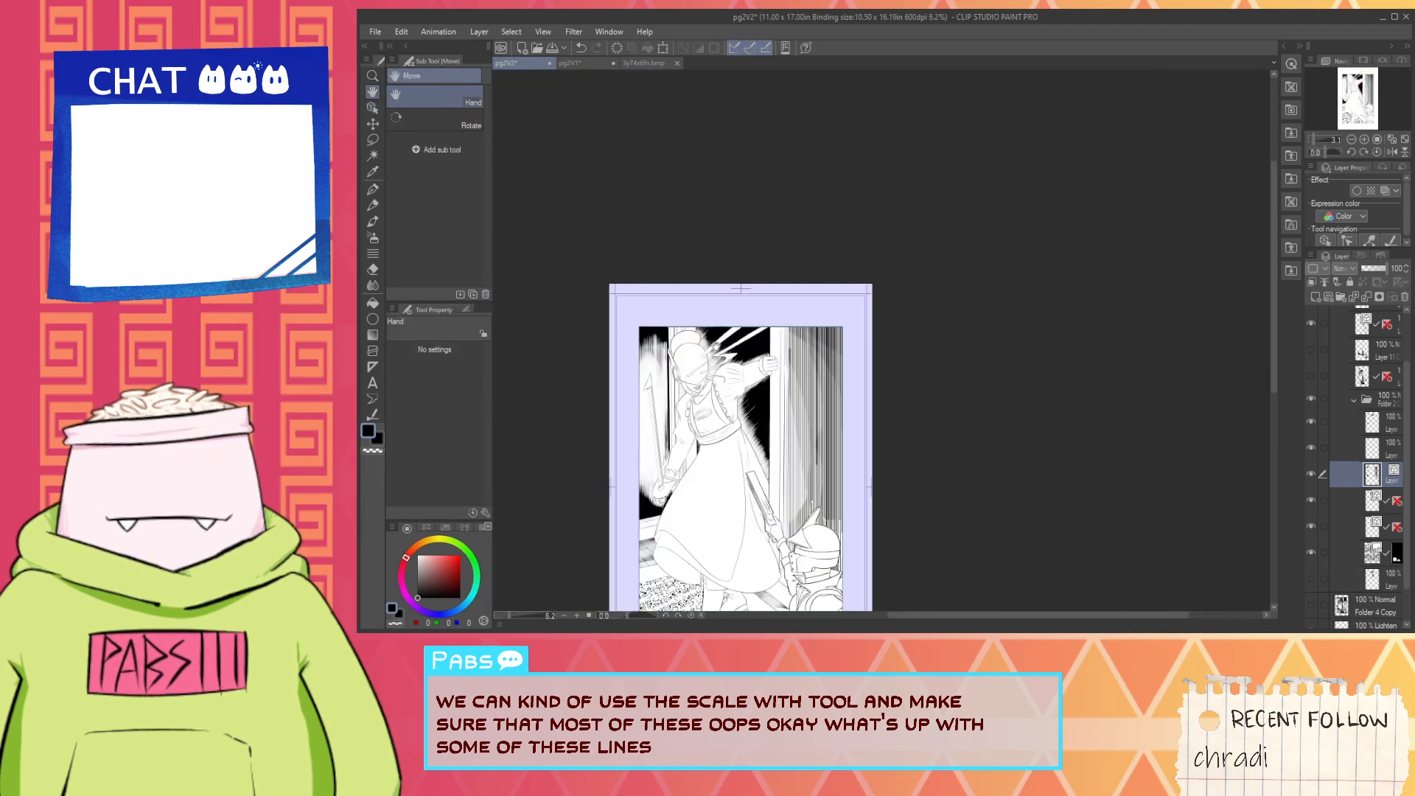
pyautogui.moveTo(735, 396); pyautogui.dragTo(759, 368)
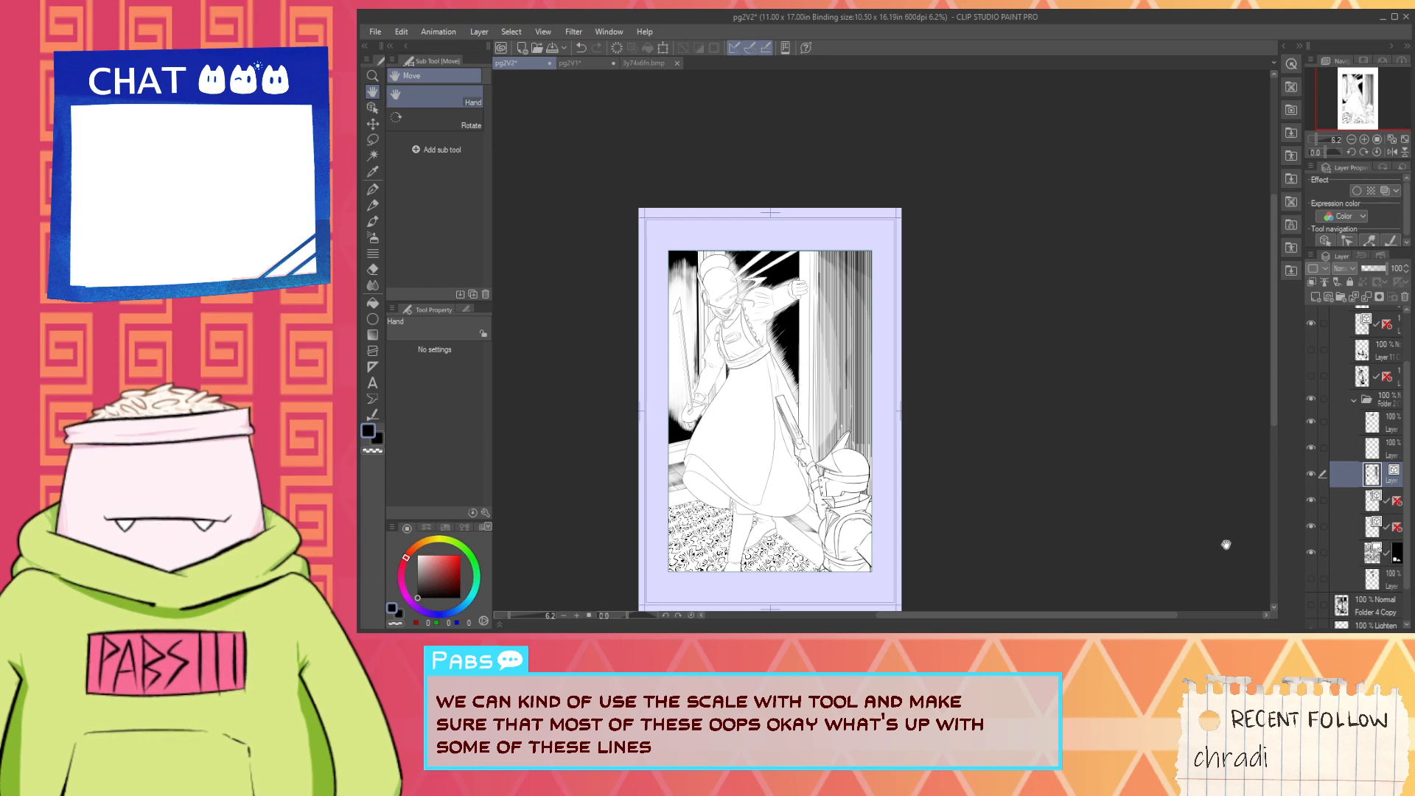
# - Scale up the line widths by 1.10 in the lower wall hatching around the helmet
pyautogui.scroll(3, 866, 443)
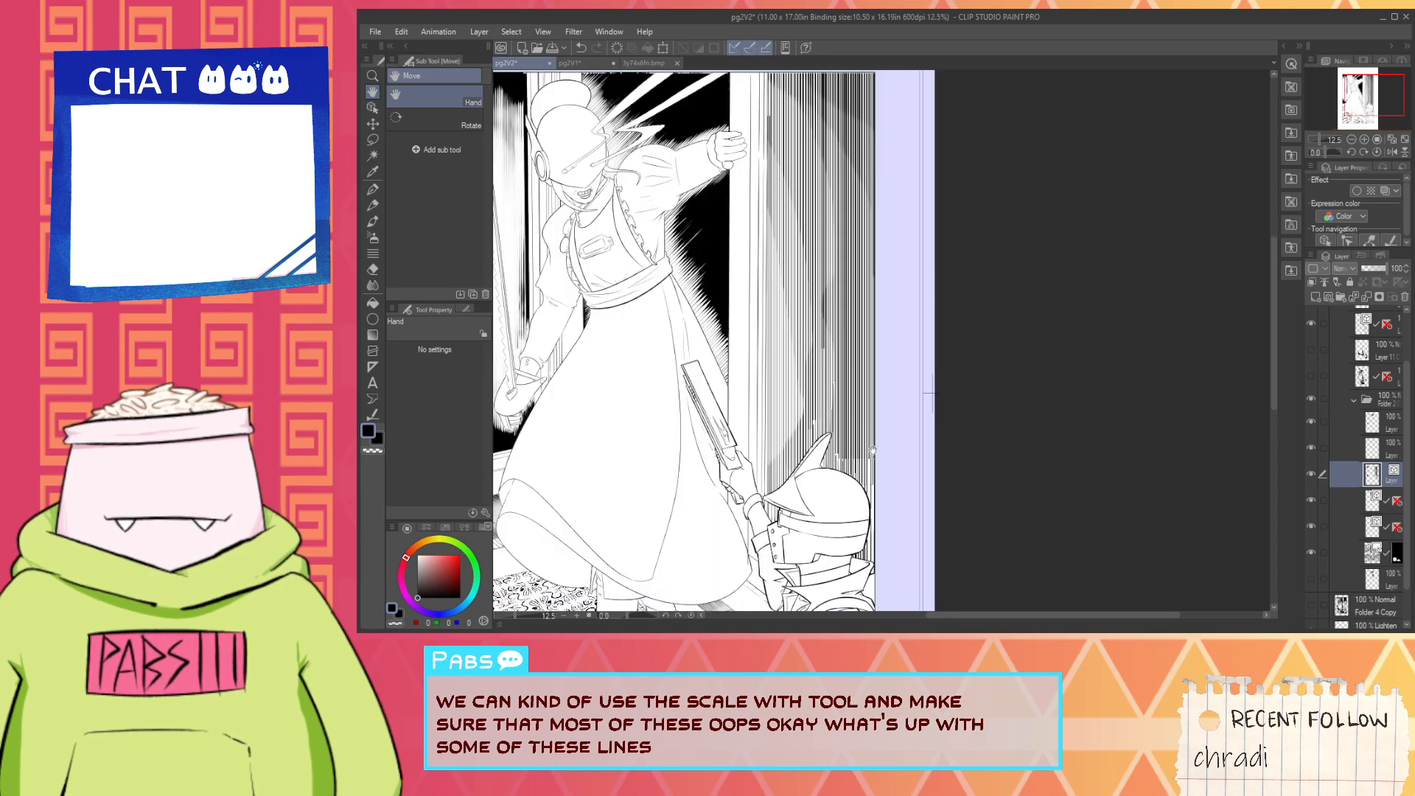
pyautogui.click(373, 416)
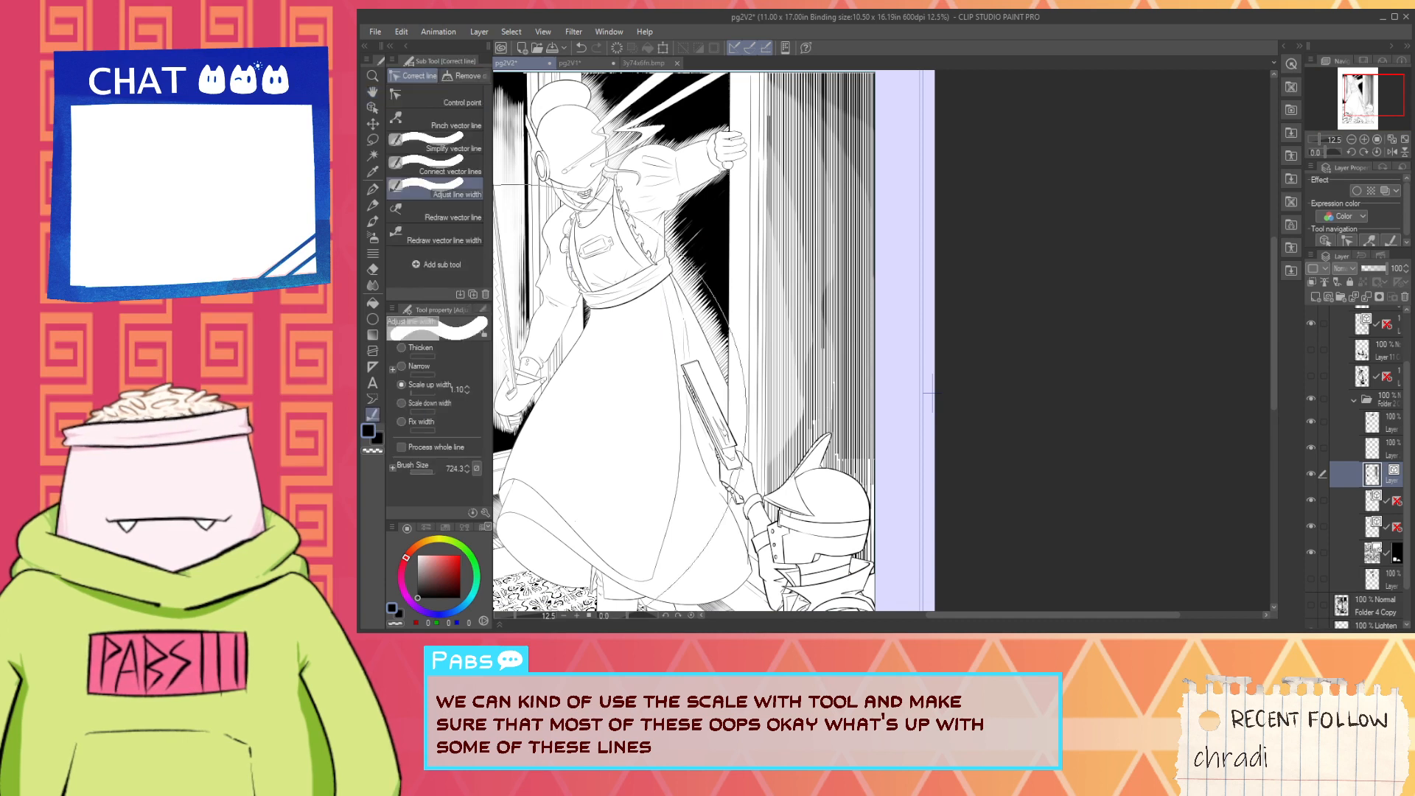
pyautogui.click(1015, 595)
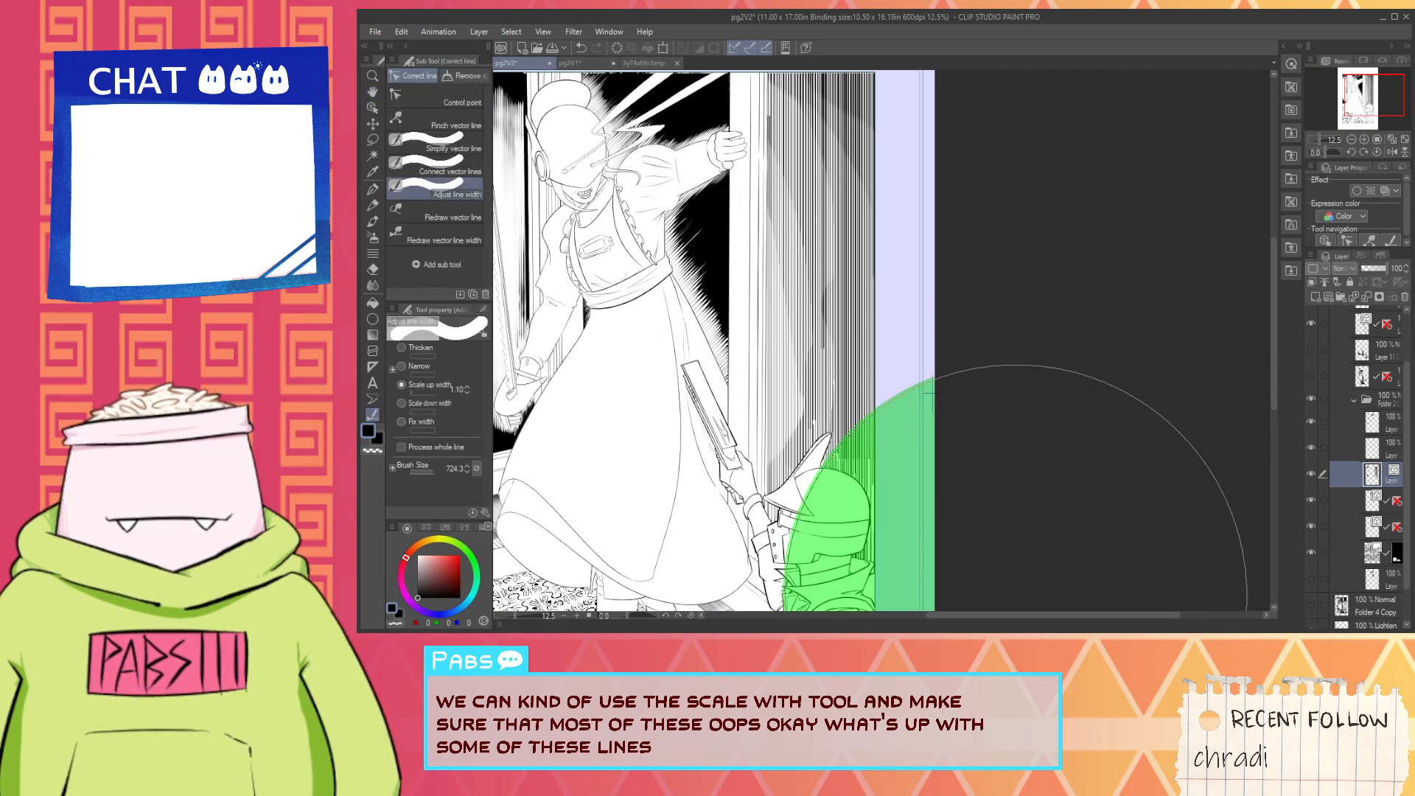
# - Thicken the hatch lines by 1.0 in passes over the whole panel and the wall along its outer border
pyautogui.click(419, 366)
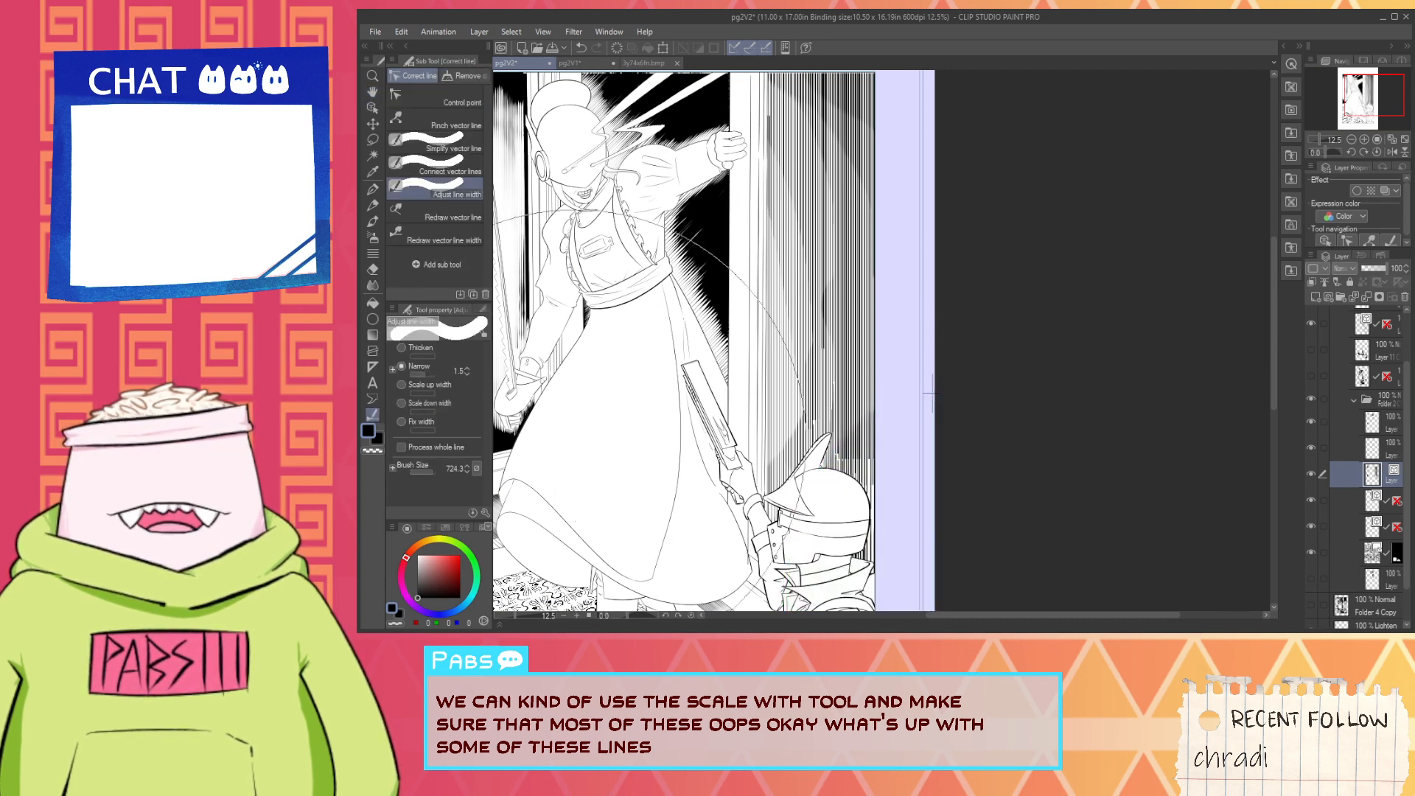
pyautogui.click(410, 347)
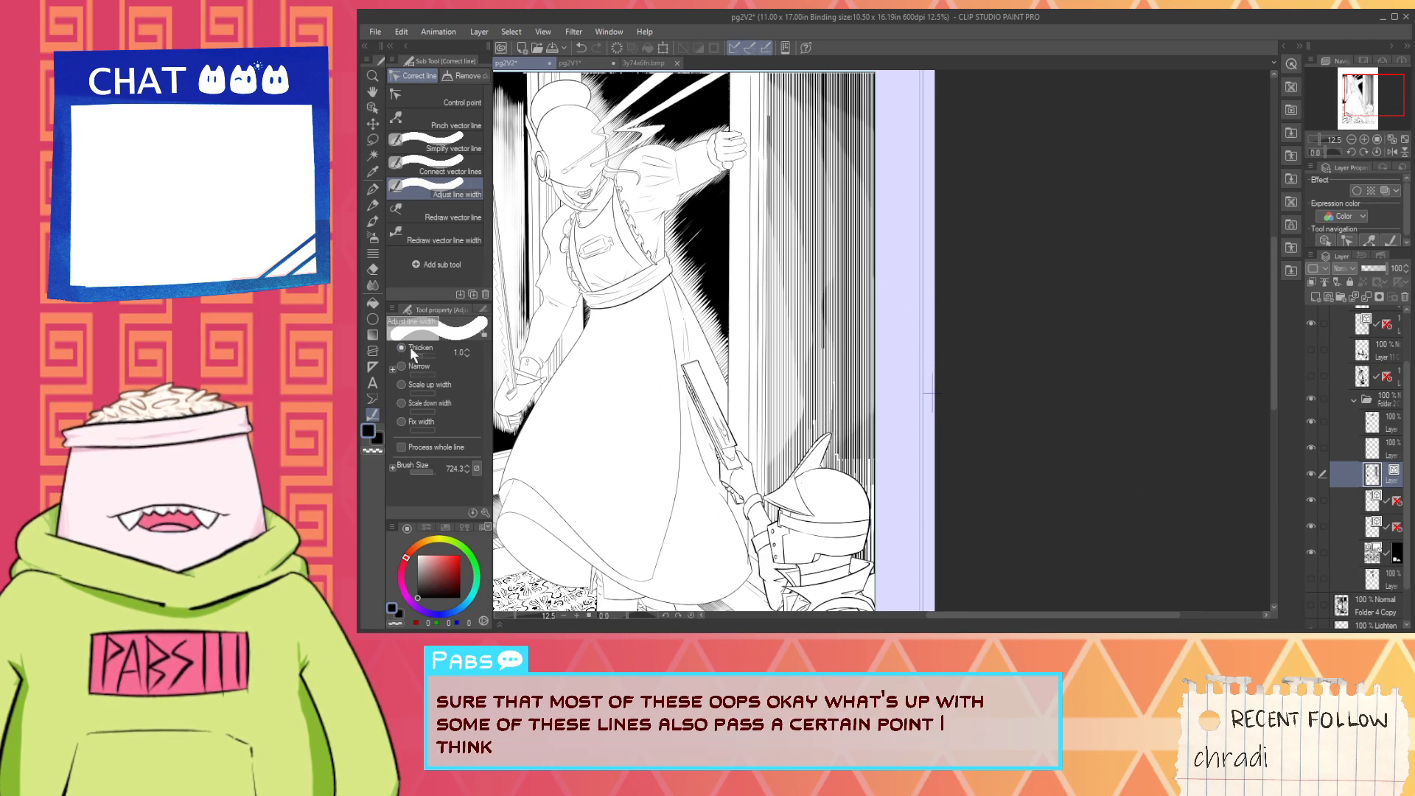
pyautogui.scroll(-4, 926, 402)
pyautogui.click(925, 402)
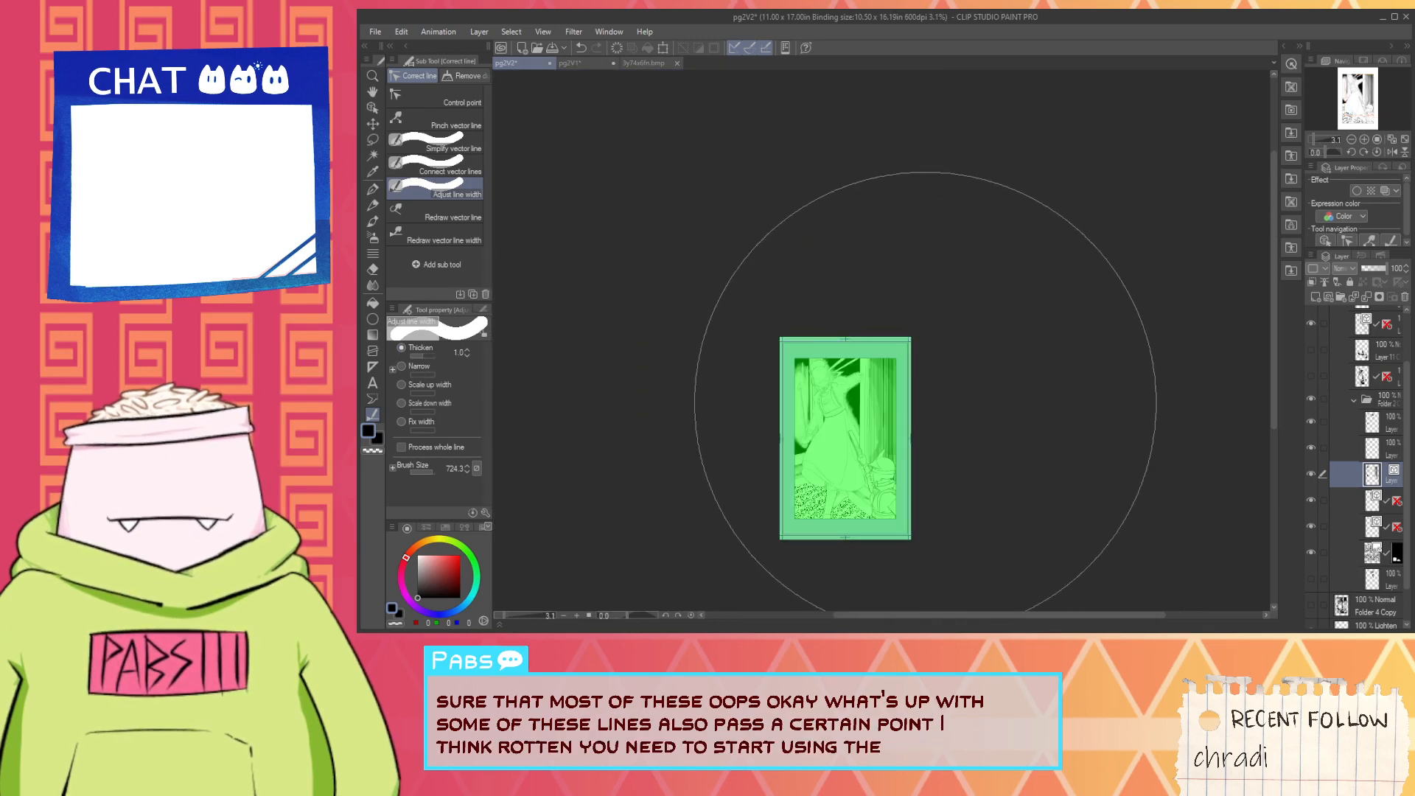
pyautogui.scroll(2, 911, 442)
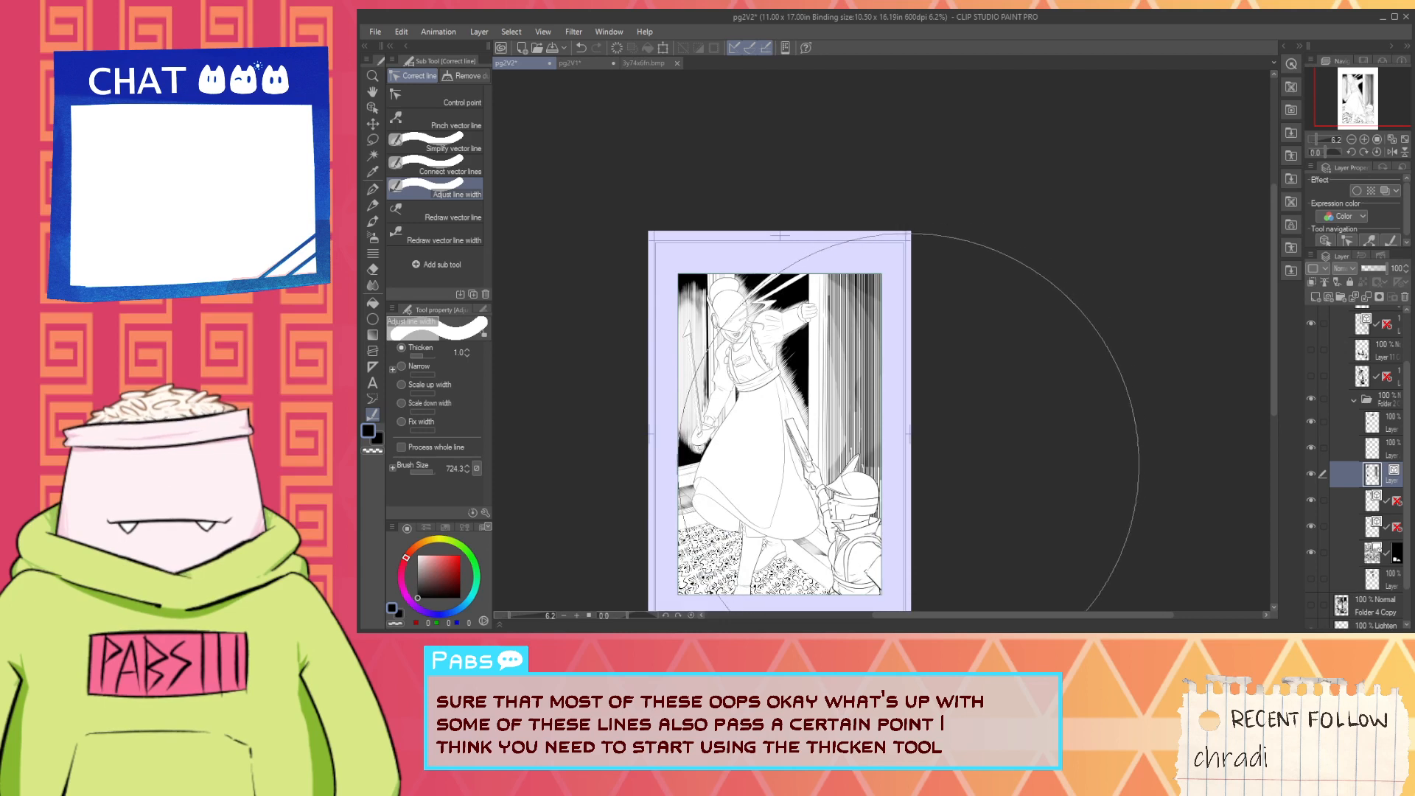
pyautogui.click(1032, 401)
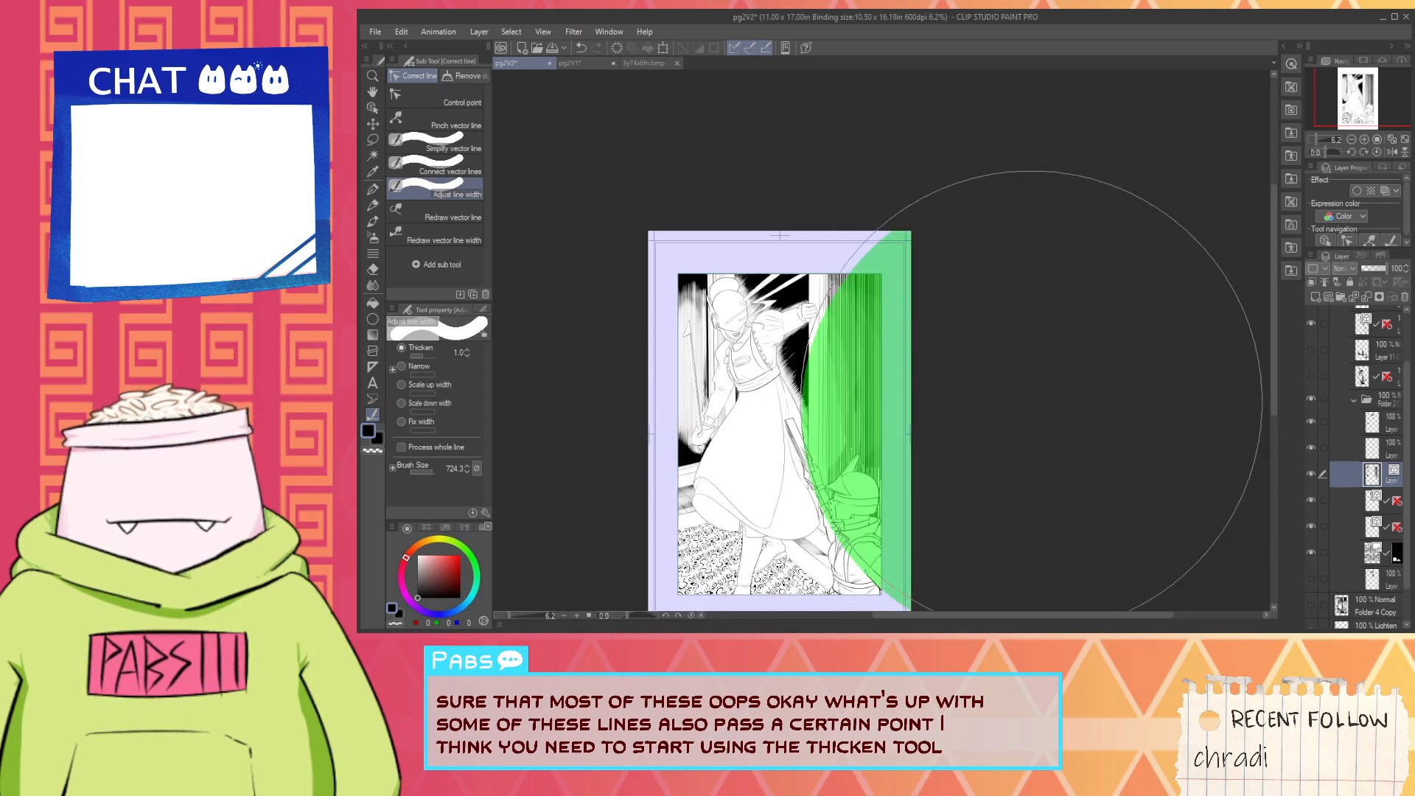
pyautogui.click(1010, 354)
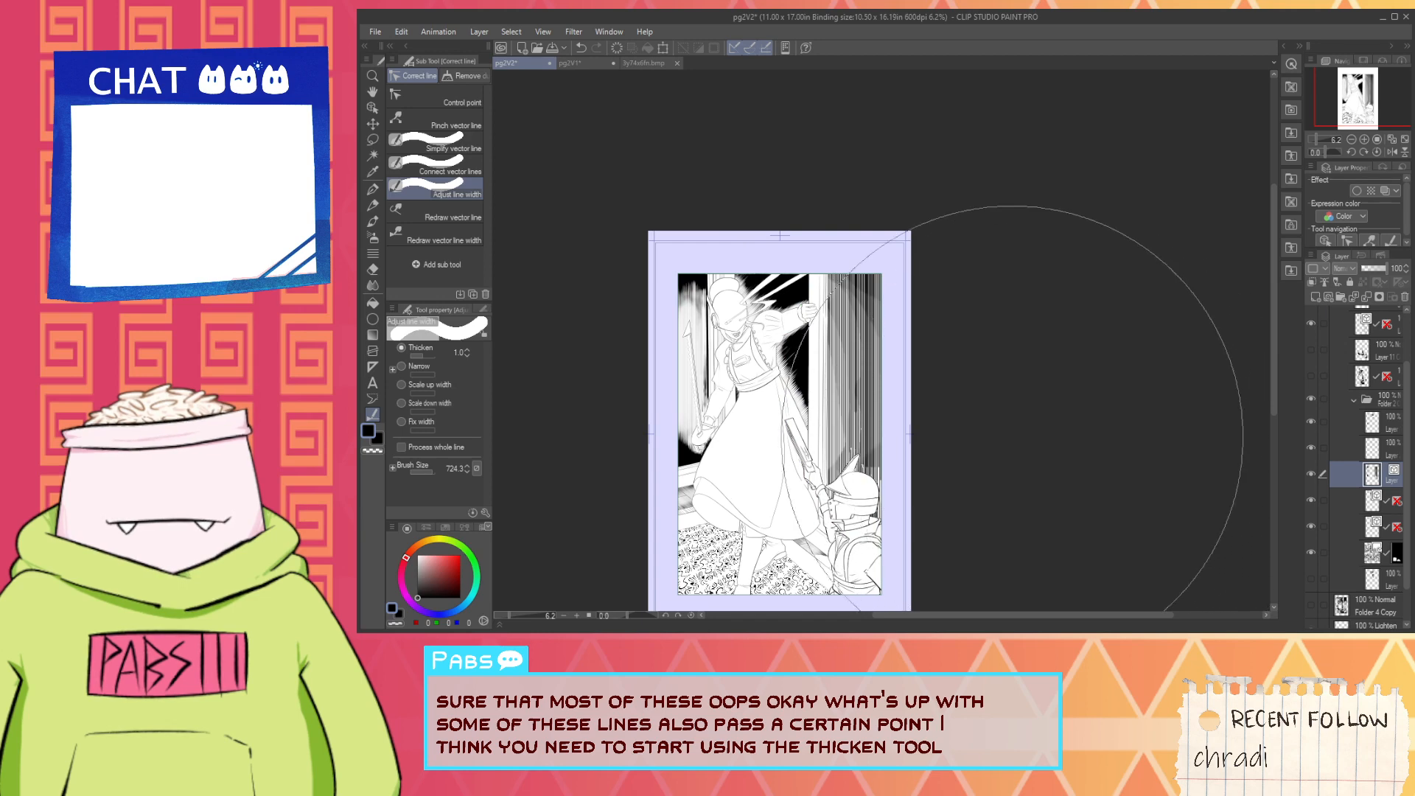
# - Examine the thickened wall hatching at full-page and closer views, and return to the Adjust line width tool
pyautogui.scroll(2, 910, 428)
pyautogui.scroll(-2, 907, 413)
pyautogui.press('space')
pyautogui.moveTo(918, 409); pyautogui.dragTo(1039, 371)
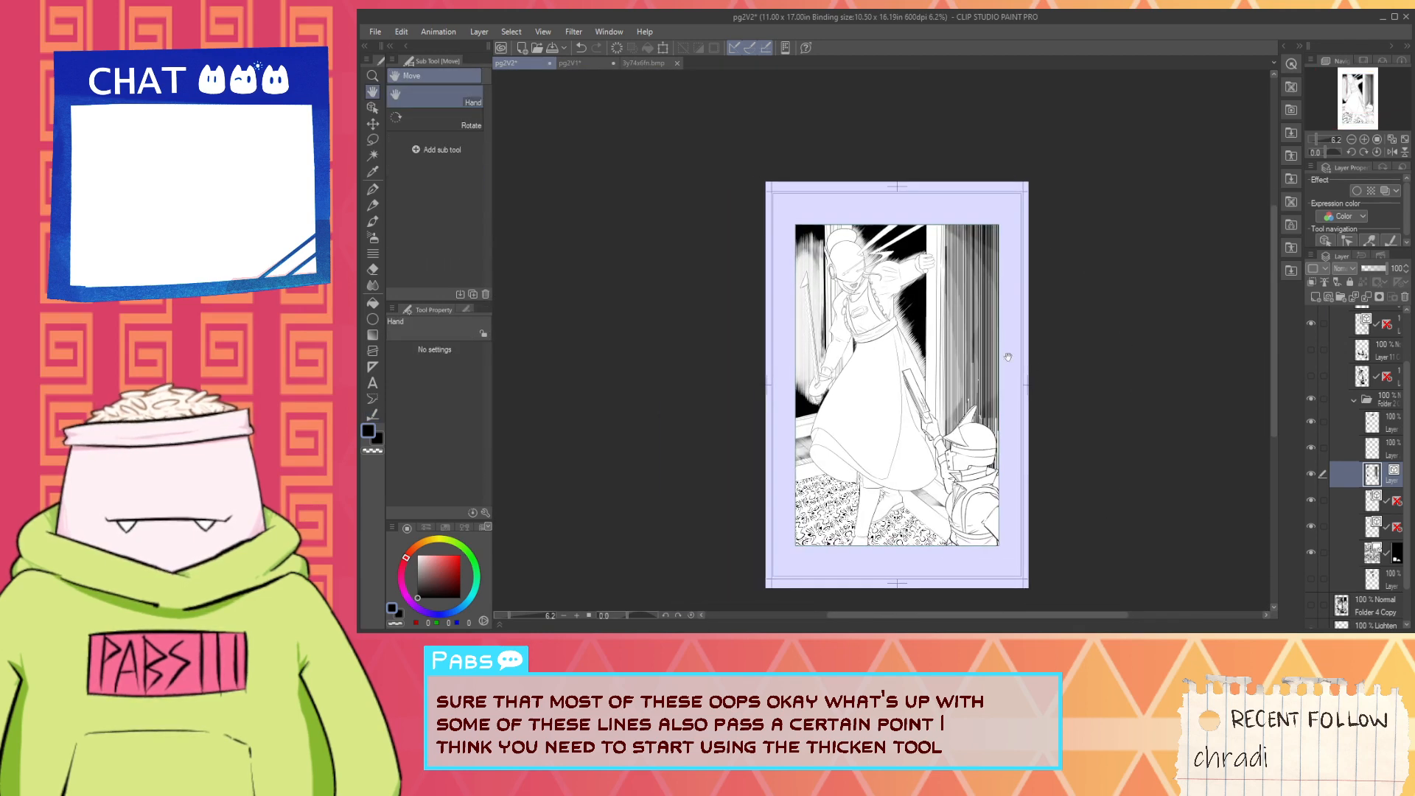
pyautogui.scroll(2, 868, 308)
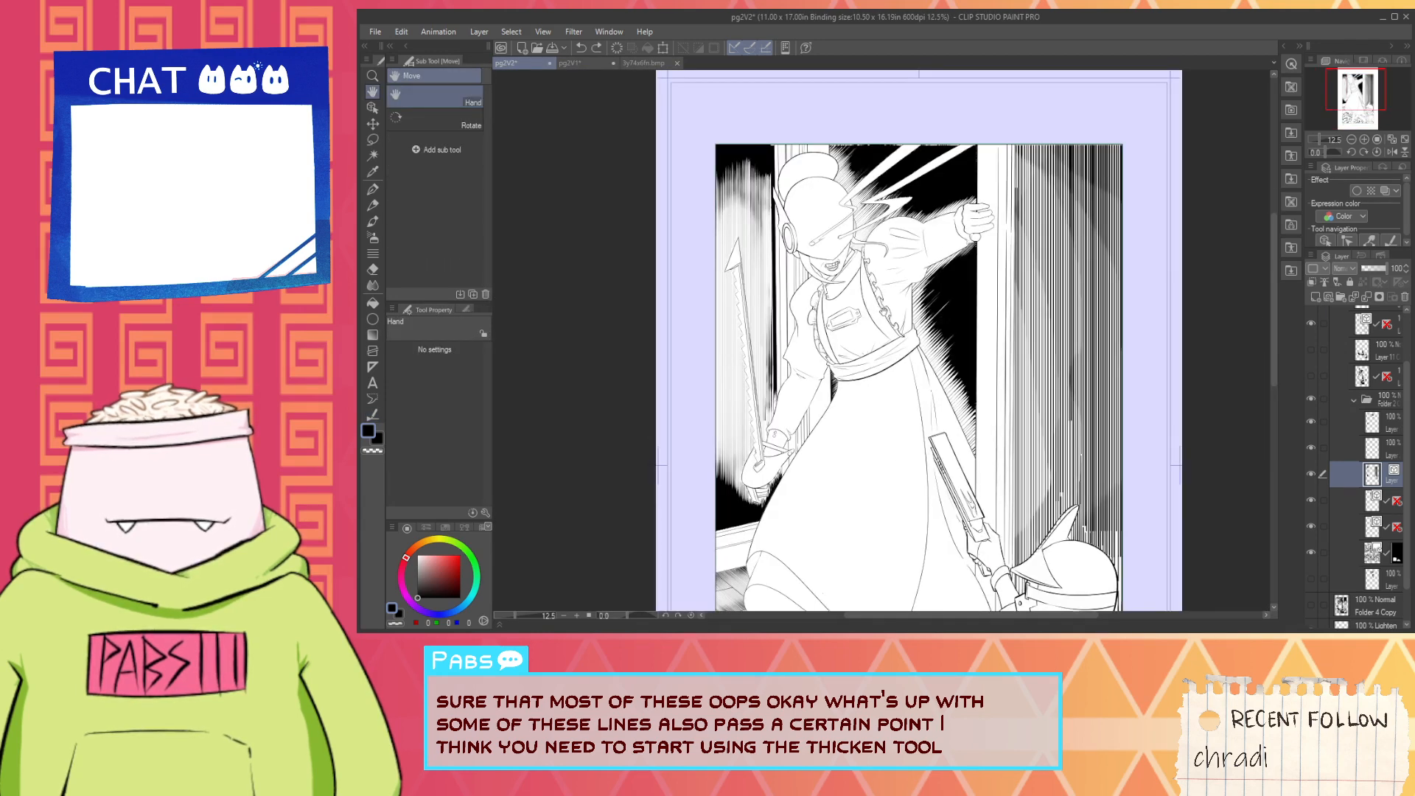
pyautogui.moveTo(968, 426); pyautogui.dragTo(941, 426)
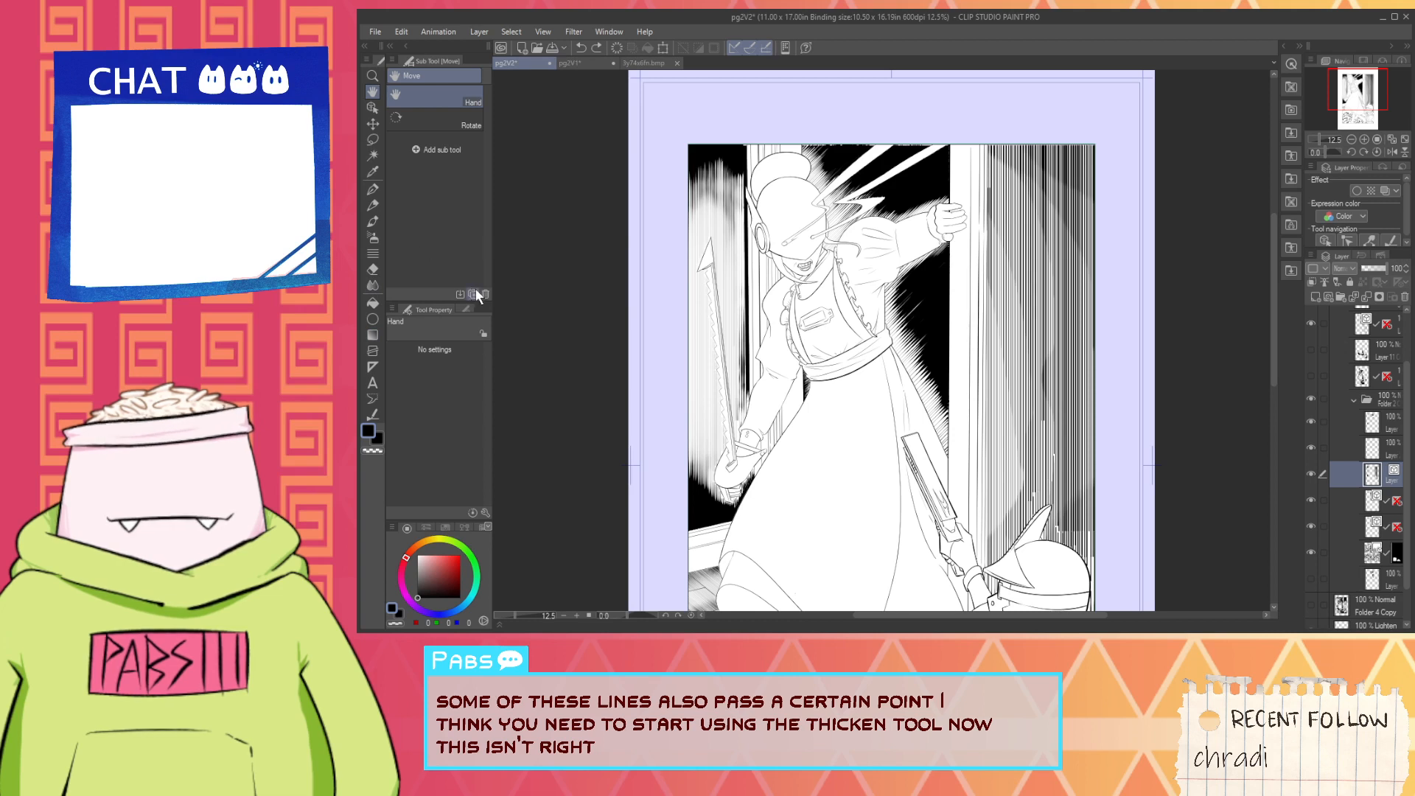
pyautogui.click(371, 415)
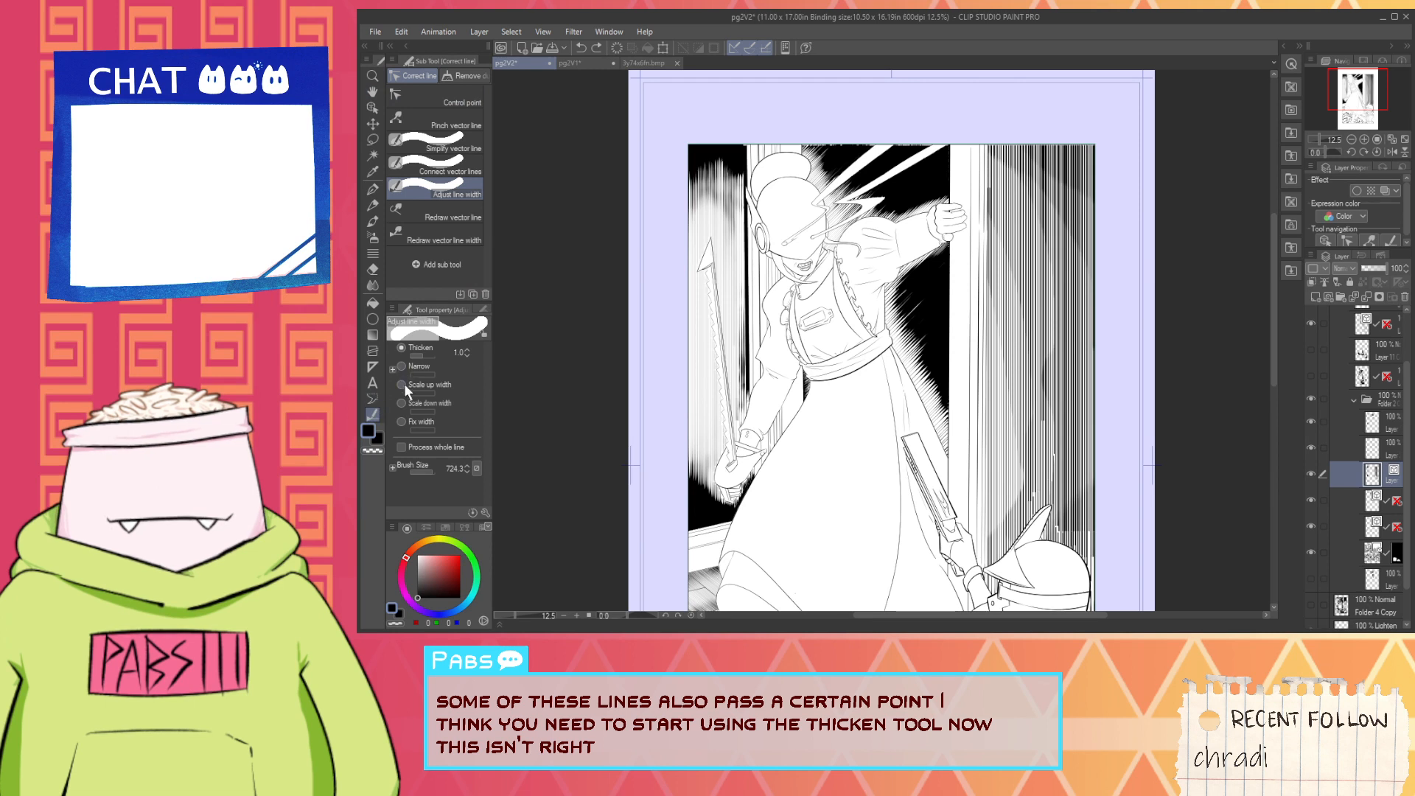
# - Scale down the line widths by 0.82 in the wall hatching around the raised saw
pyautogui.click(401, 404)
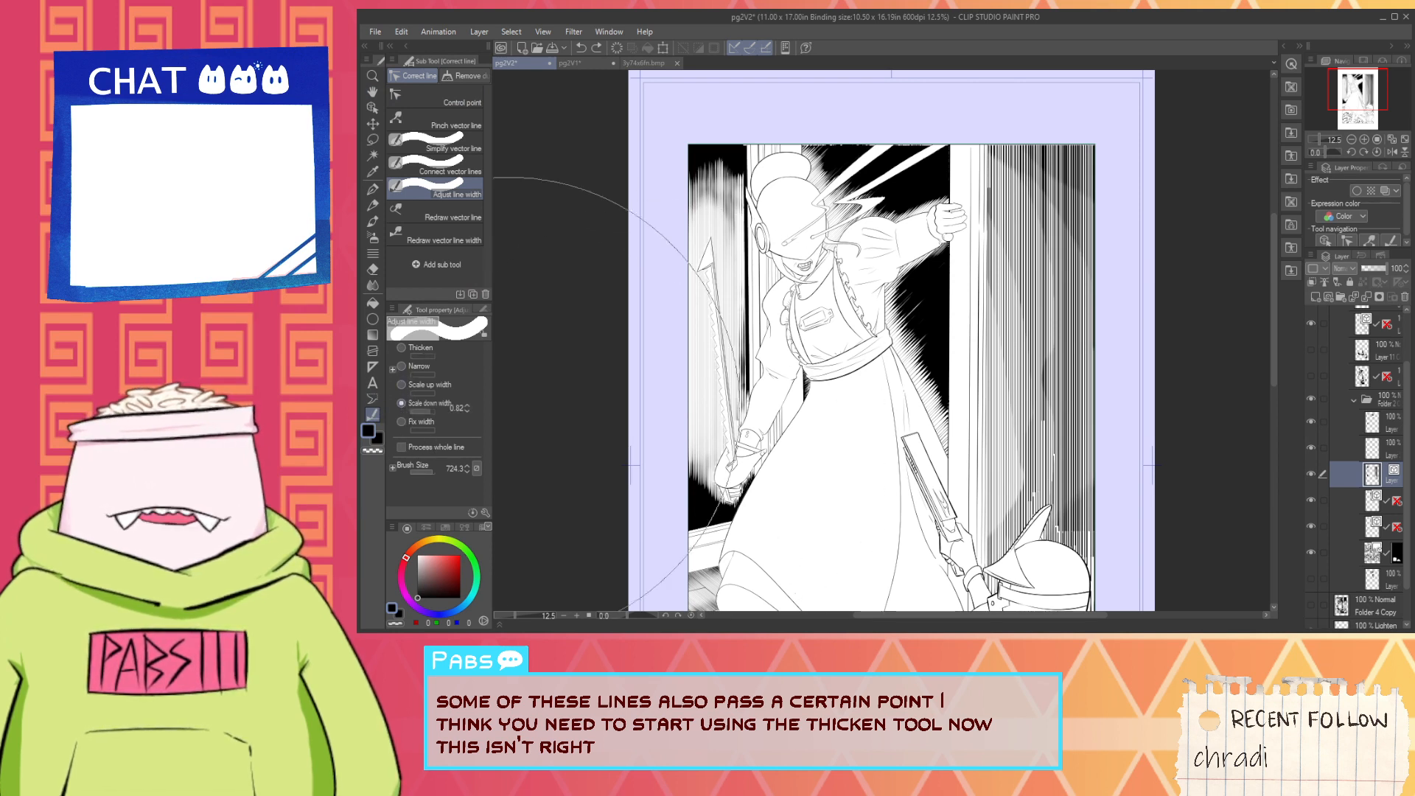
pyautogui.scroll(3, 677, 402)
pyautogui.click(730, 369)
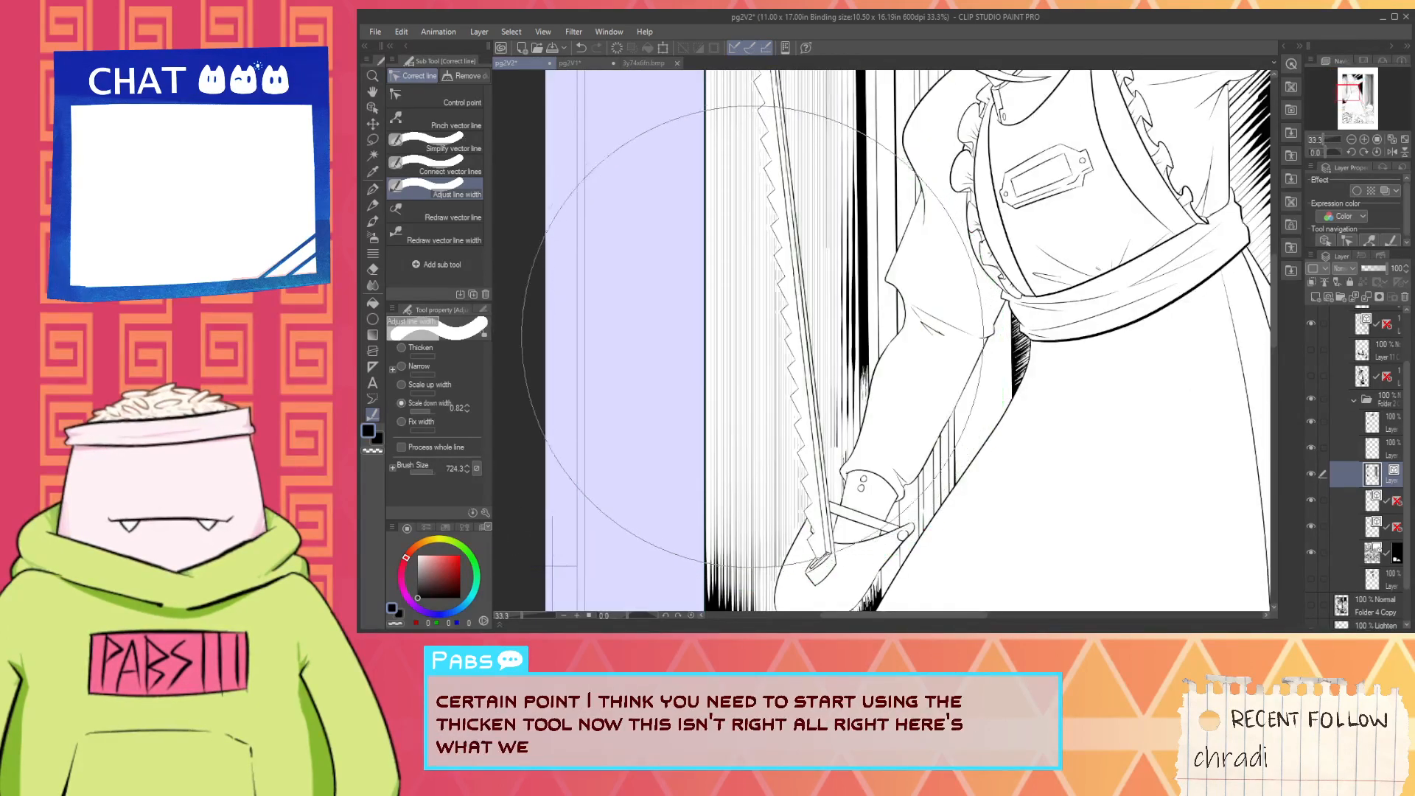
# - Narrow the hatch lines around the saw and the adjacent sleeve by 1.5 in repeated passes
pyautogui.click(401, 367)
pyautogui.click(794, 331)
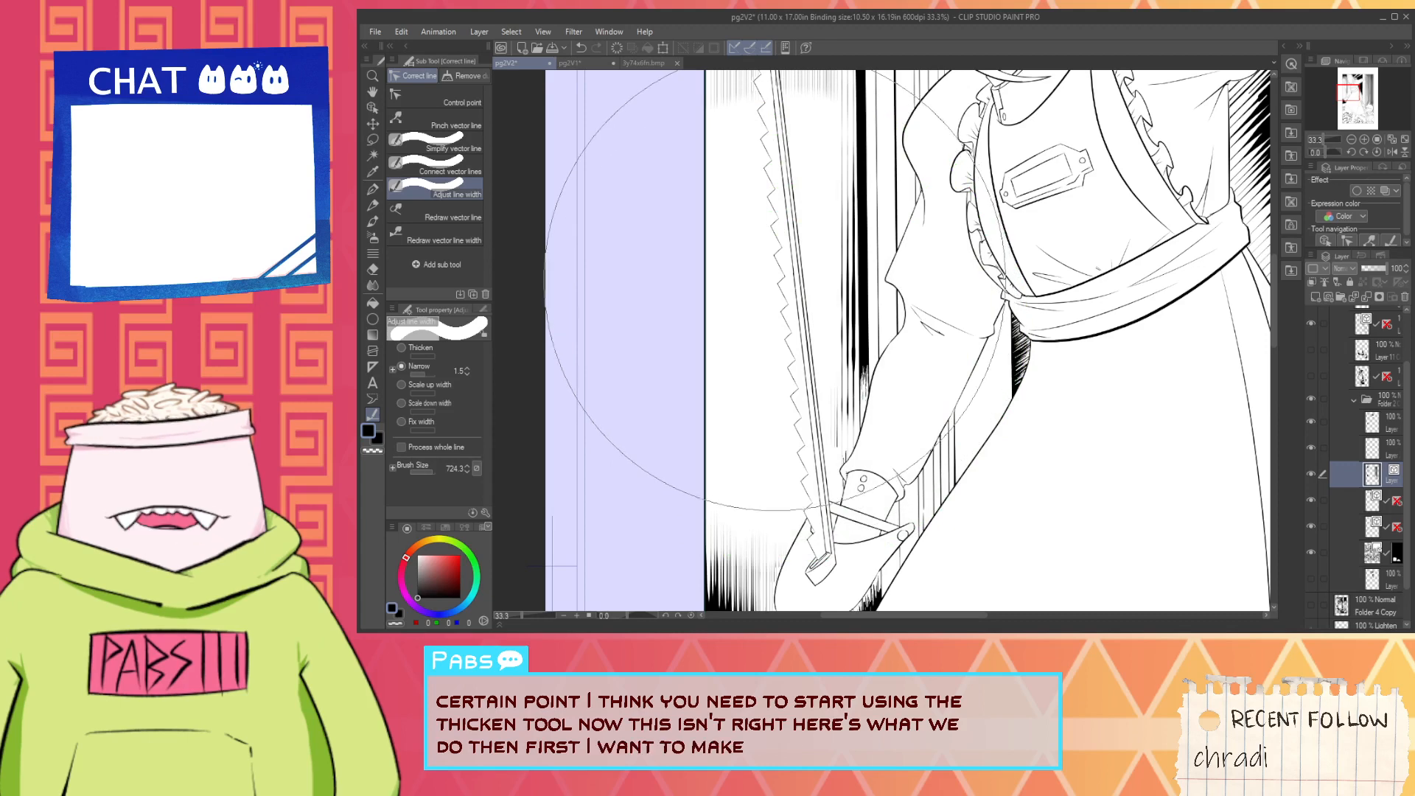
pyautogui.scroll(-1, 769, 271)
pyautogui.scroll(1, 769, 250)
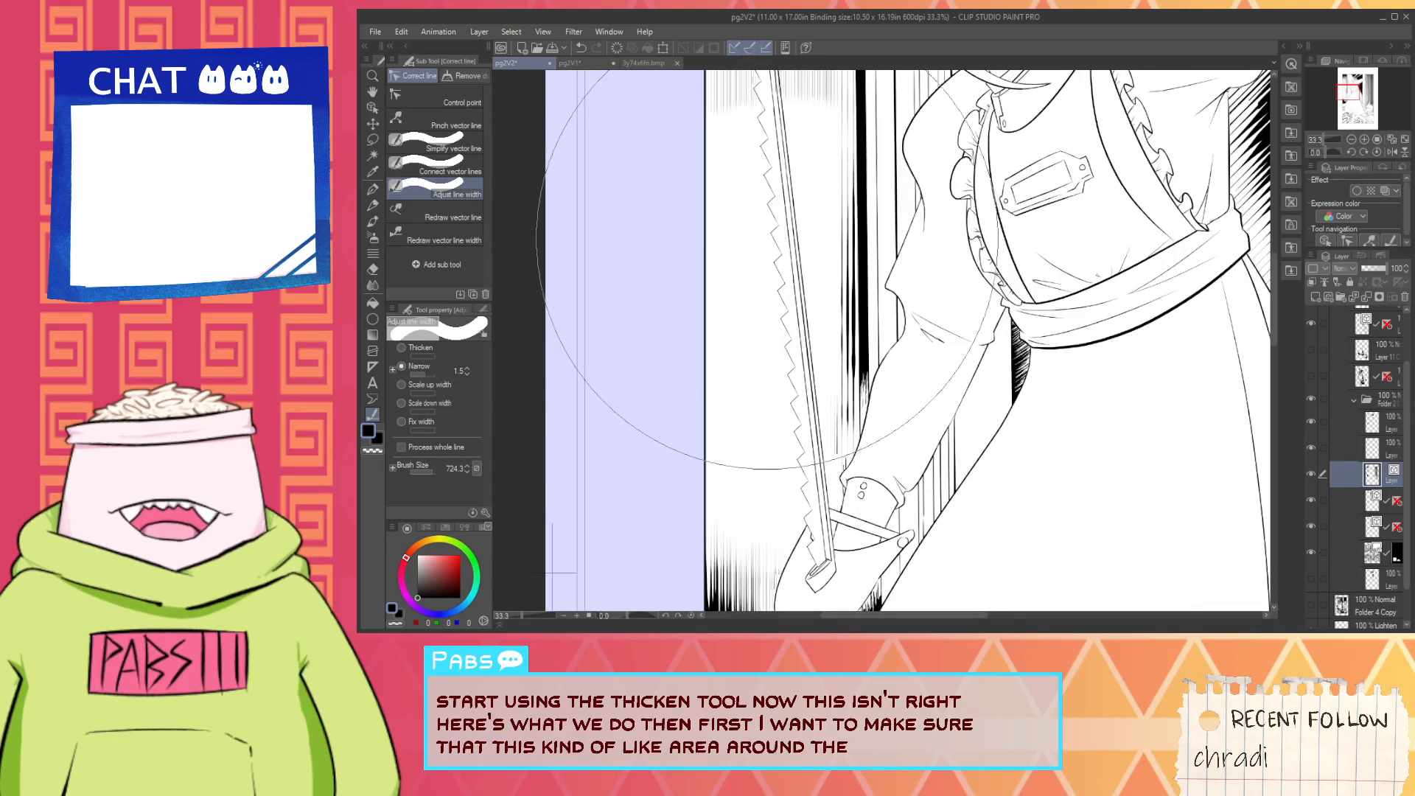
pyautogui.click(767, 272)
pyautogui.scroll(-5, 766, 272)
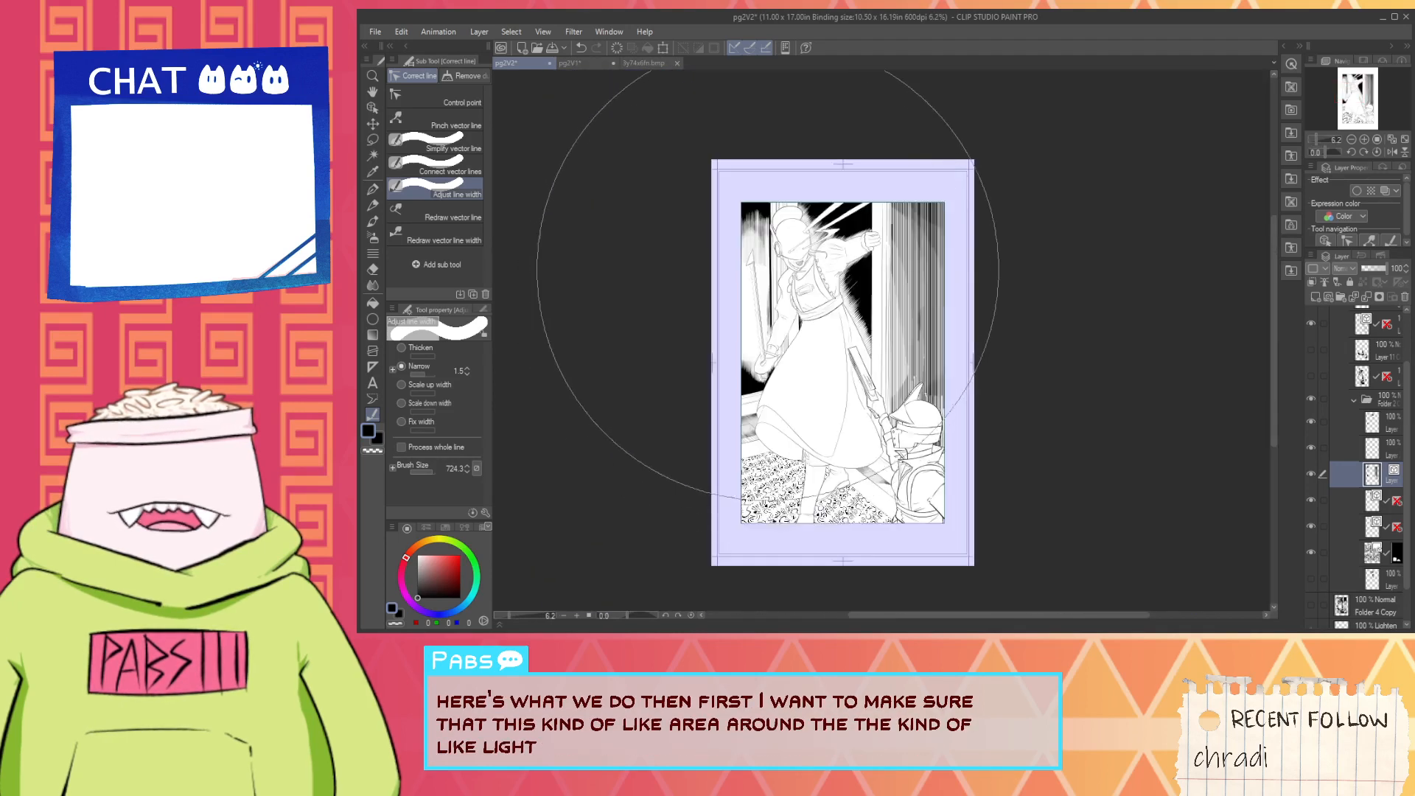
pyautogui.scroll(4, 767, 273)
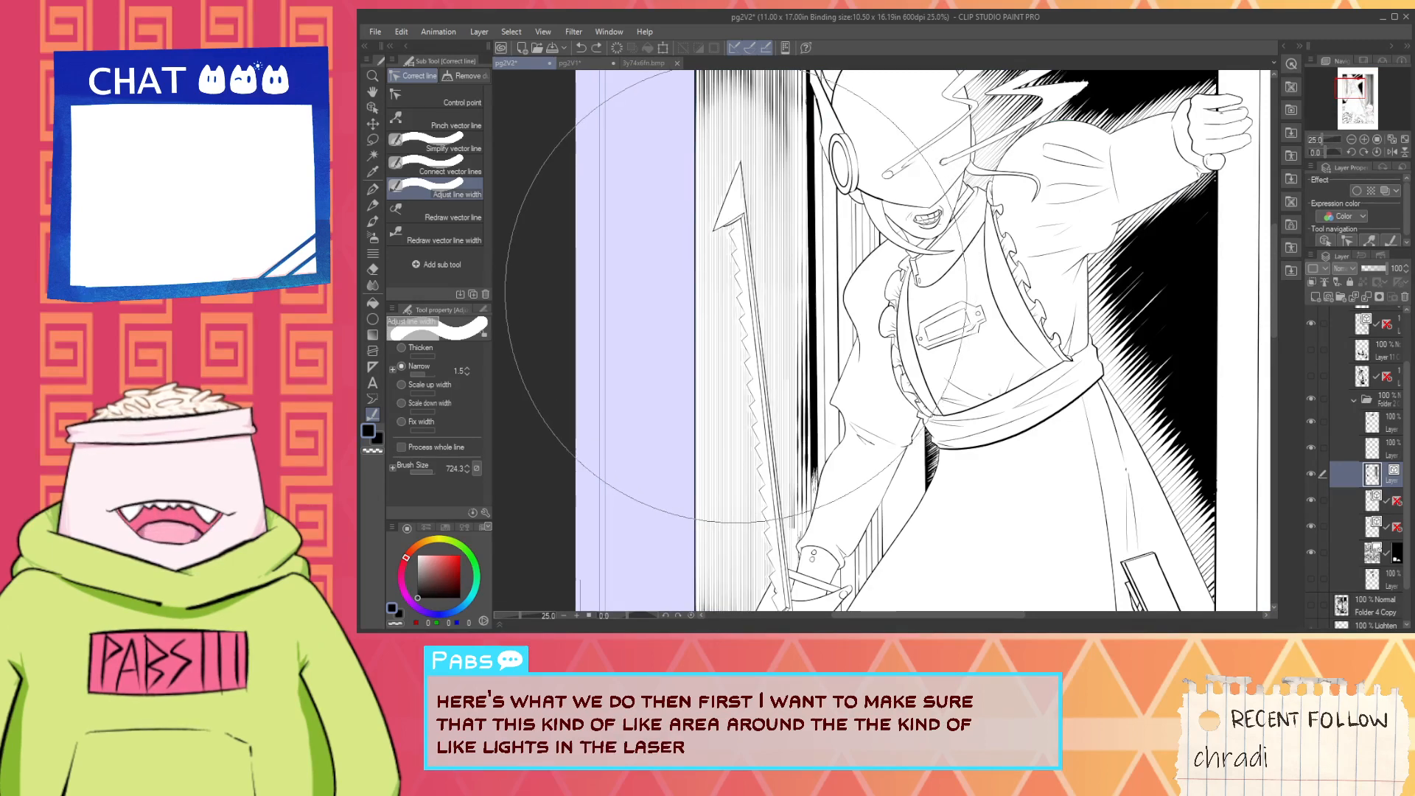
pyautogui.scroll(-2, 768, 273)
# - Narrow the hatch lines along the saw blade by 0.5 with a 95.0 brush size
pyautogui.moveTo(427, 374); pyautogui.dragTo(418, 375)
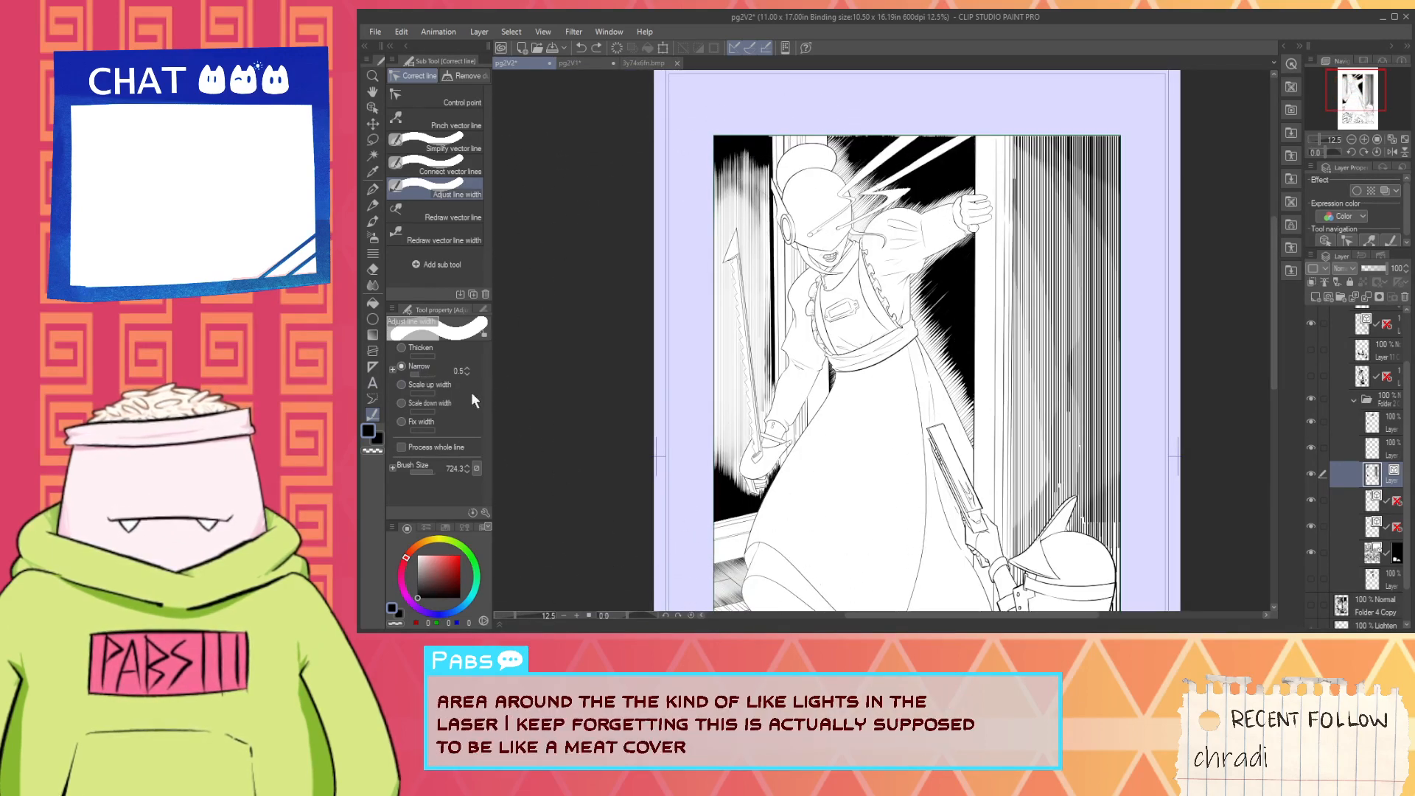
pyautogui.click(429, 471)
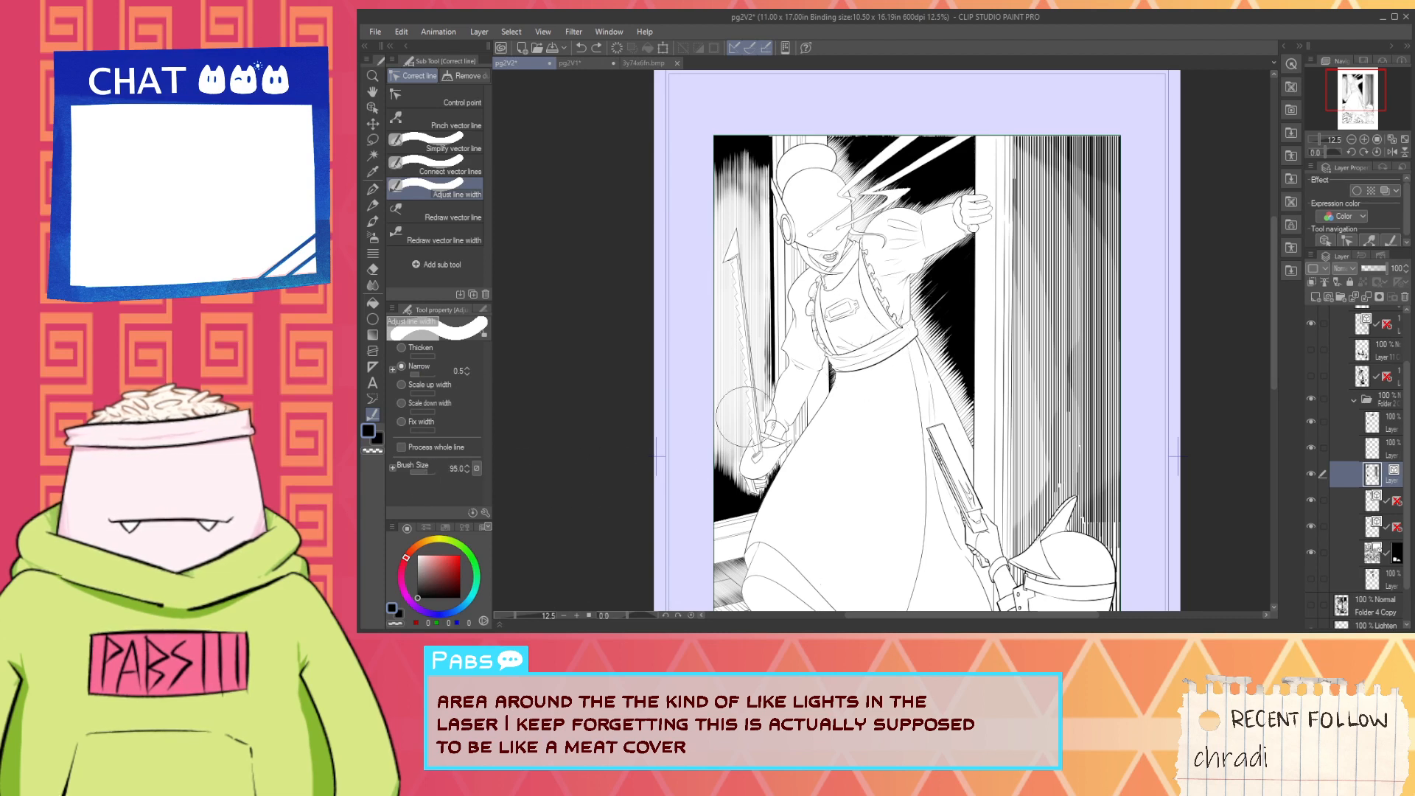
pyautogui.moveTo(746, 415)
pyautogui.mouseDown()
pyautogui.moveTo(739, 266)
pyautogui.moveTo(751, 460)
pyautogui.moveTo(742, 388)
pyautogui.mouseUp()
pyautogui.scroll(2, 744, 328)
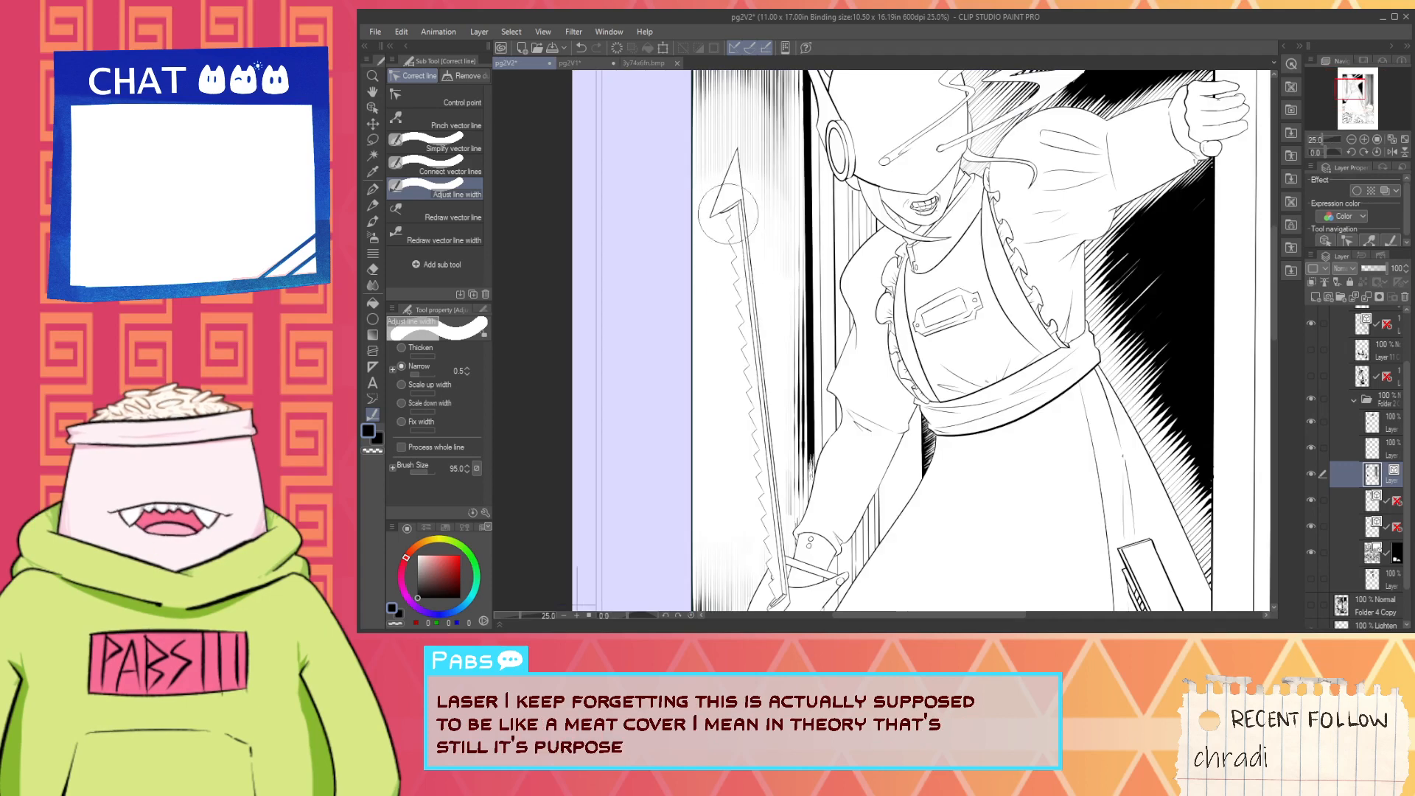
pyautogui.moveTo(730, 188)
pyautogui.mouseDown()
pyautogui.moveTo(737, 442)
pyautogui.moveTo(732, 366)
pyautogui.mouseUp()
pyautogui.scroll(-4, 732, 366)
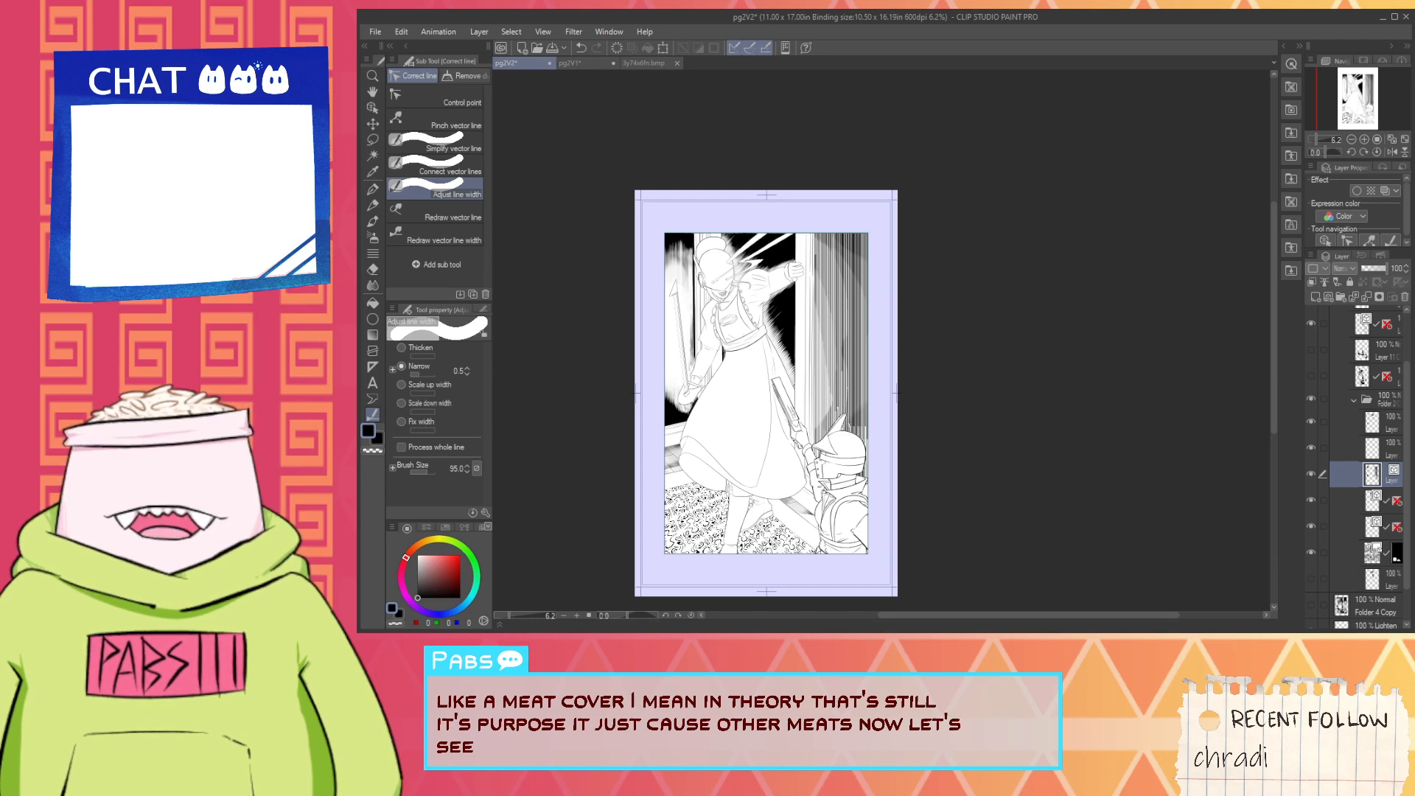
# - Select all vertical hatch lines on the wall behind the helmeted figure as objects and delete them
pyautogui.press('o')
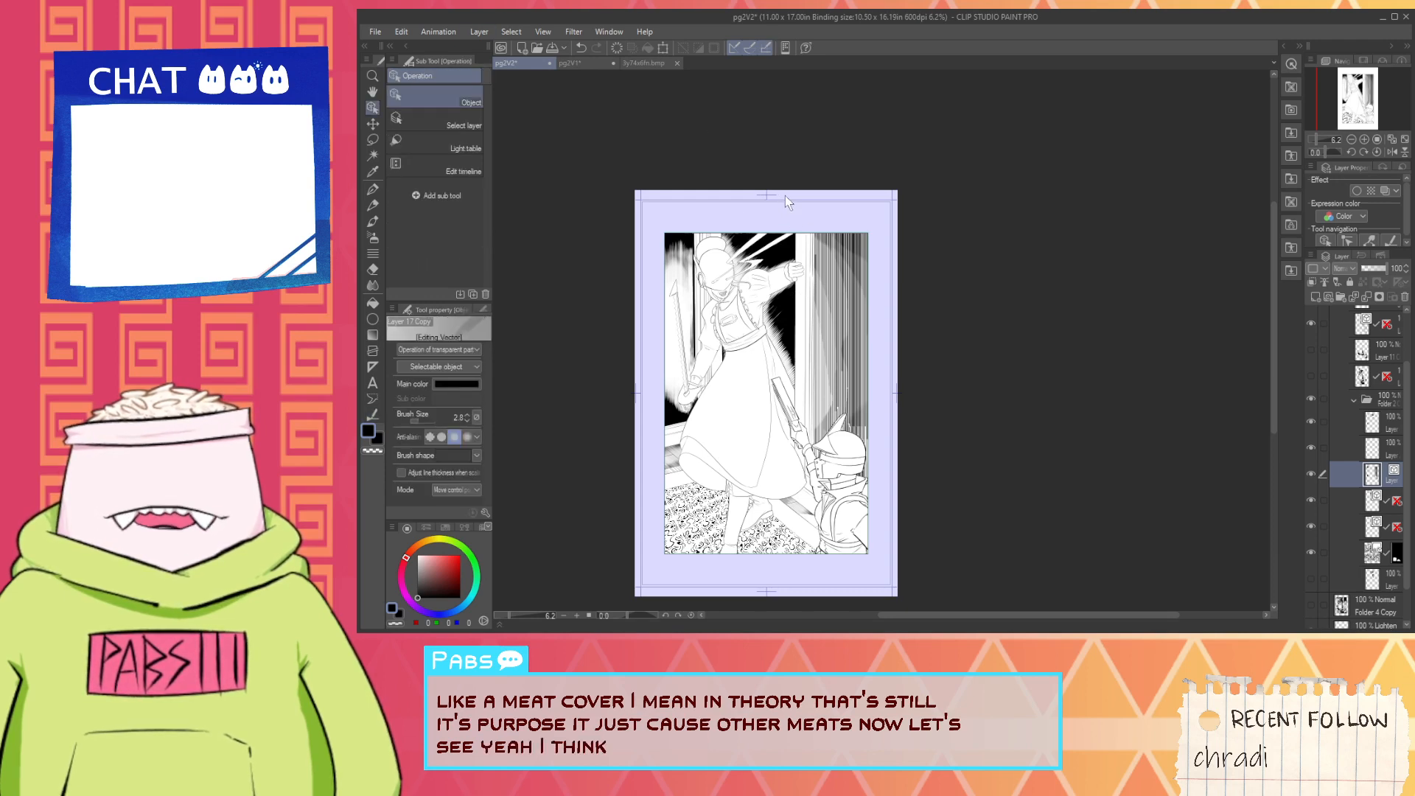
pyautogui.scroll(6, 769, 221)
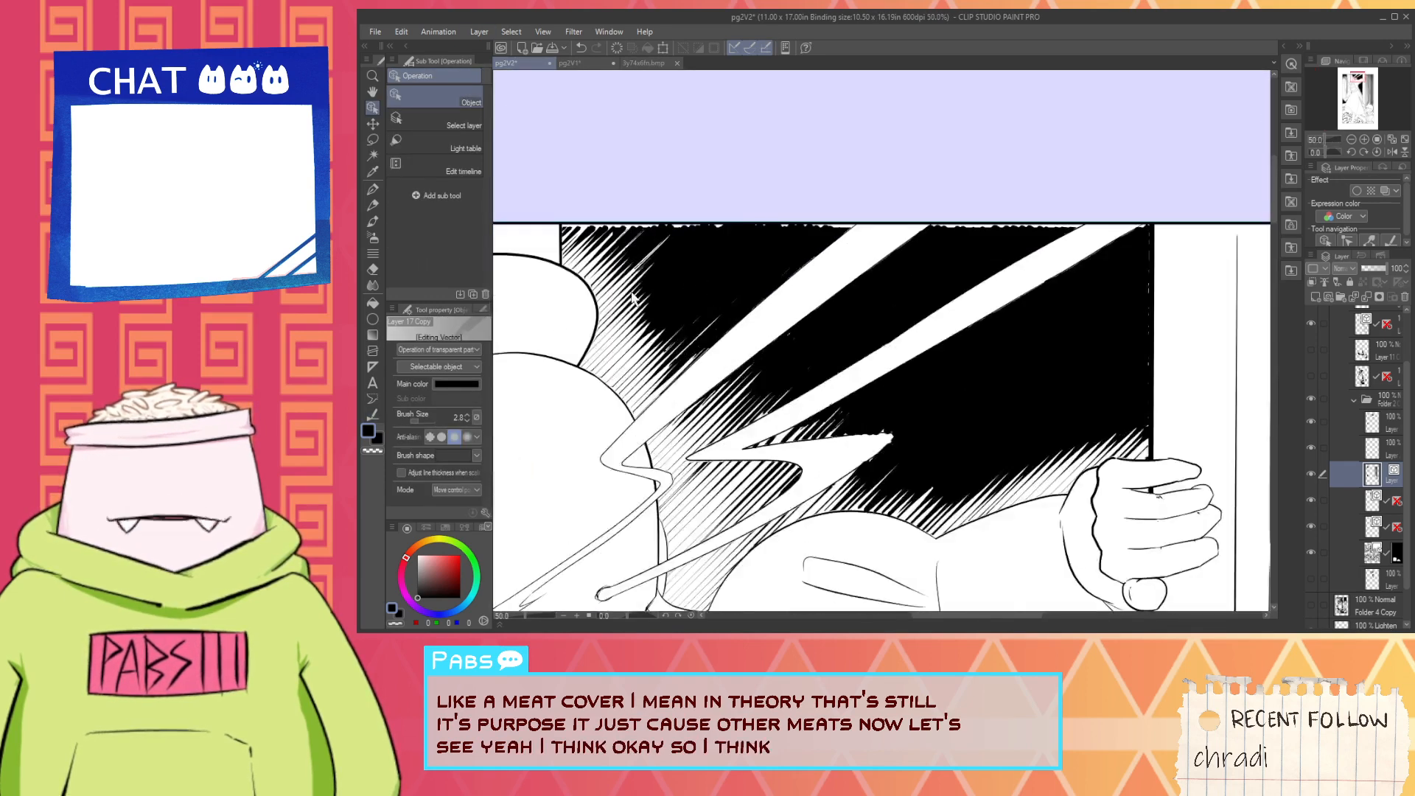
pyautogui.scroll(2, 640, 282)
pyautogui.scroll(-5, 677, 237)
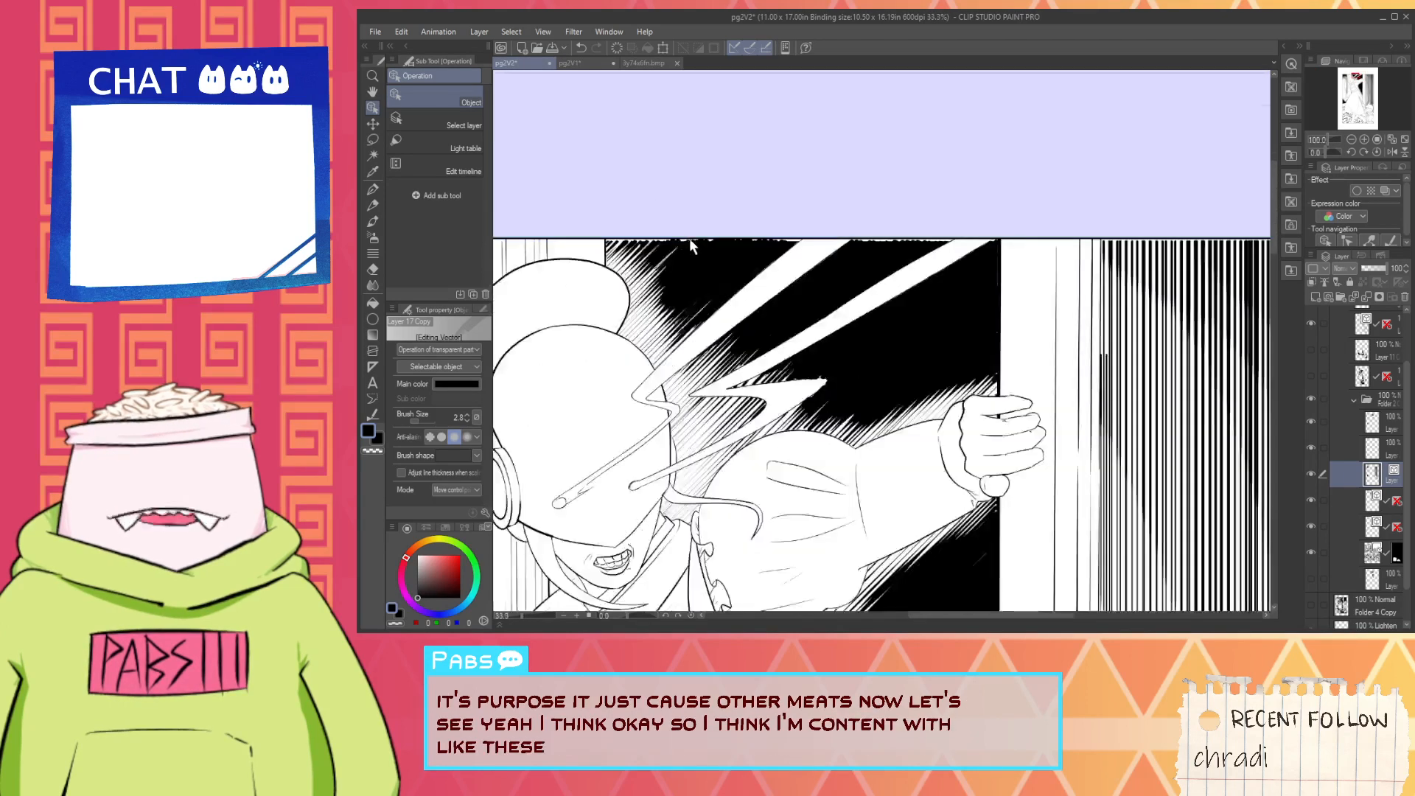
pyautogui.scroll(-2, 854, 239)
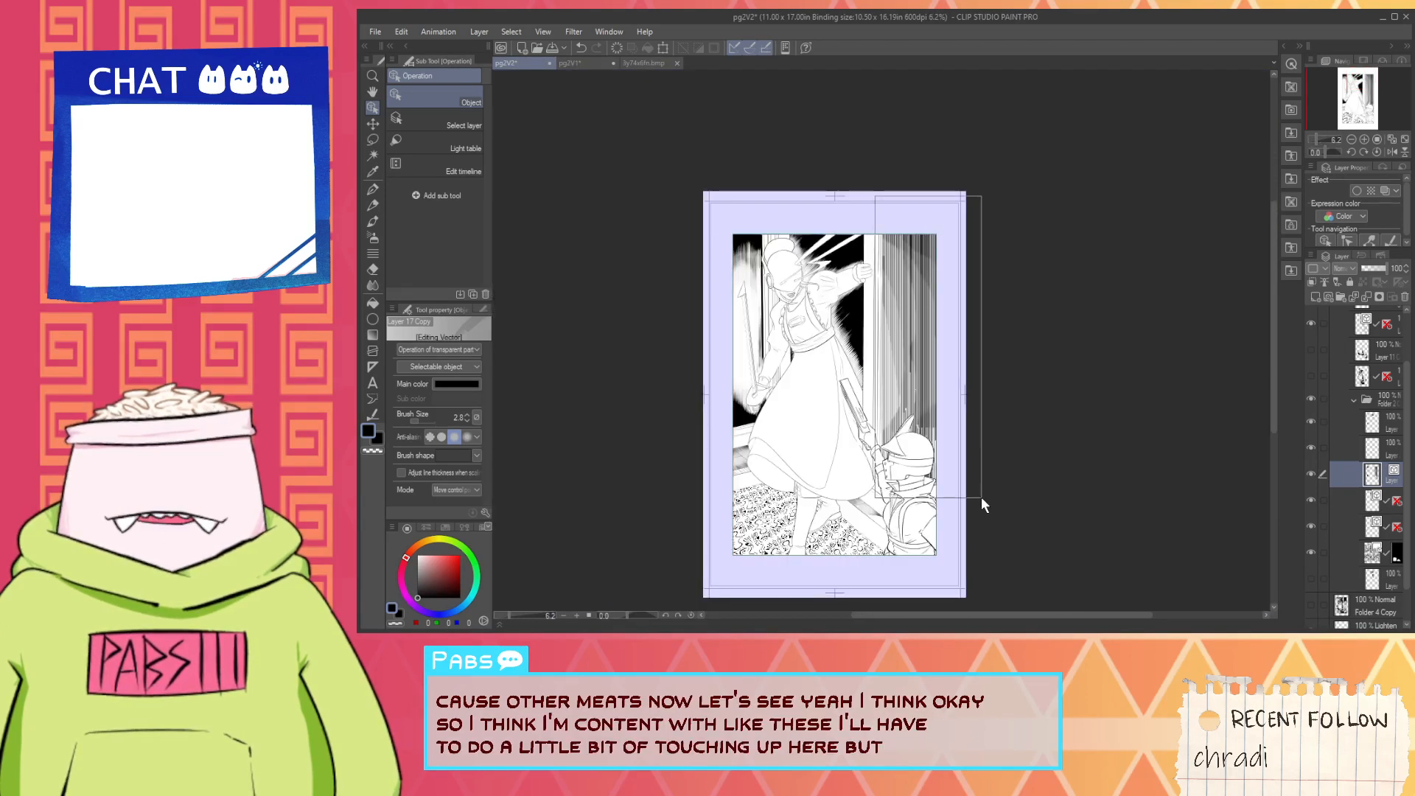
pyautogui.moveTo(981, 497); pyautogui.dragTo(982, 498)
pyautogui.press('Delete')
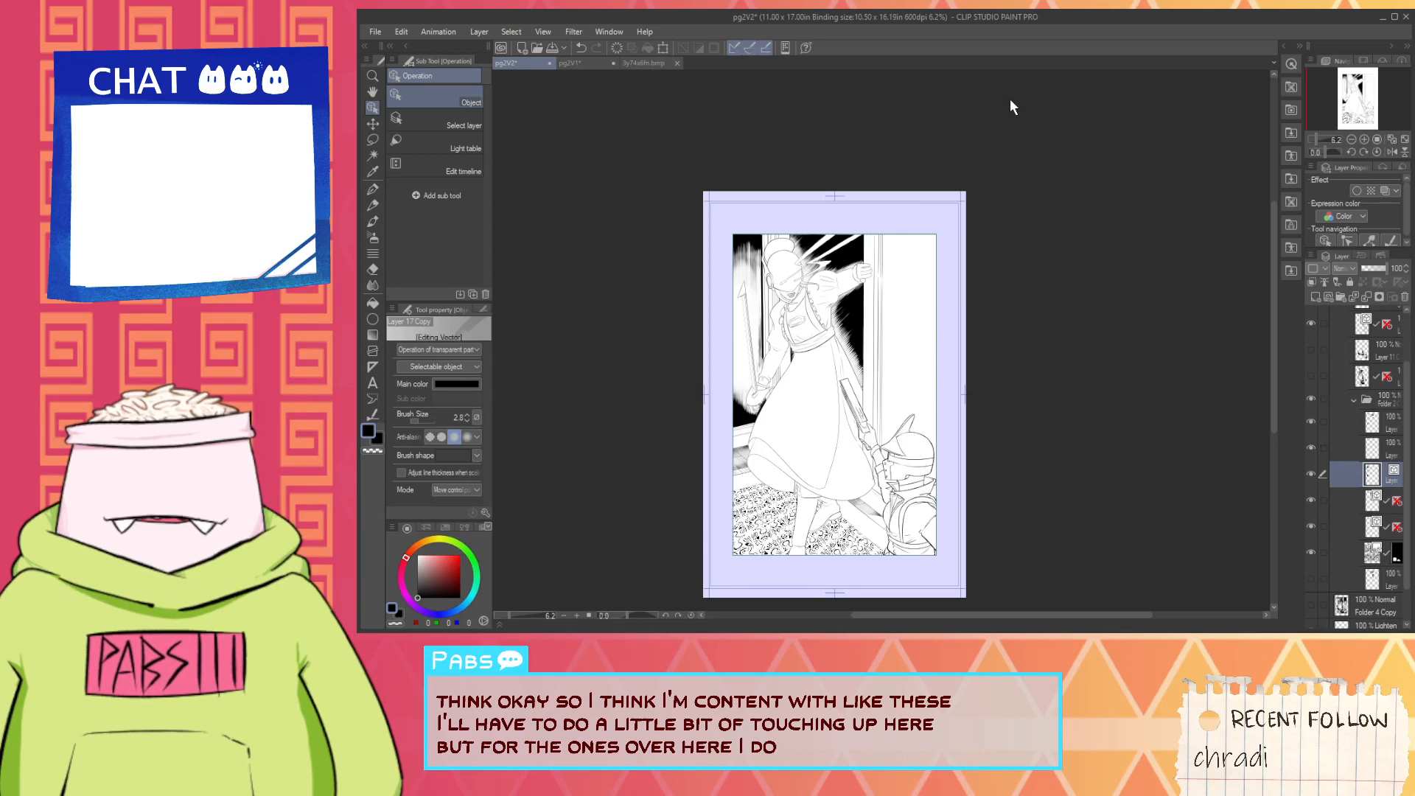
# - Make the uppermost layer inside the open folder active for inking with the G-pen
pyautogui.press('space')
pyautogui.moveTo(1000, 330); pyautogui.dragTo(846, 318)
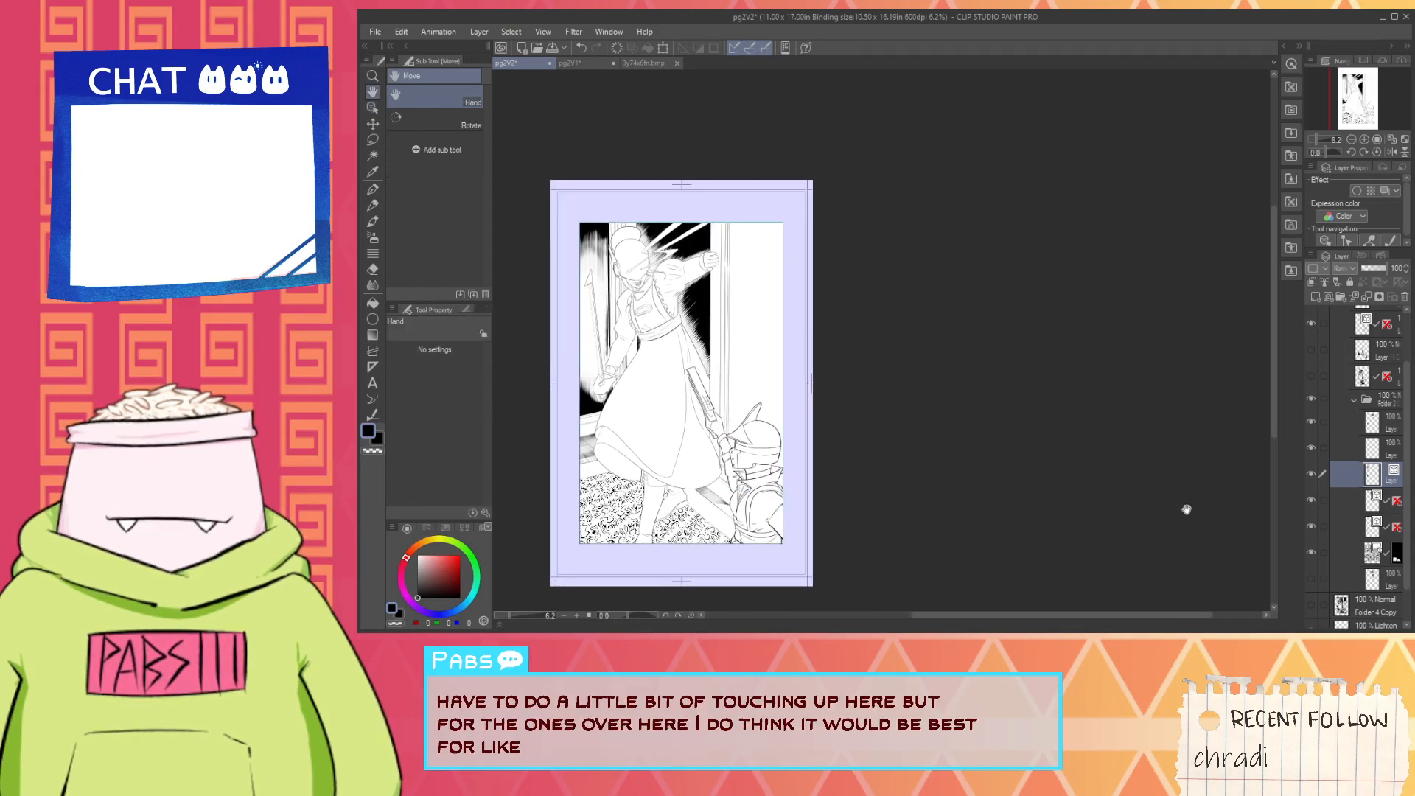
pyautogui.click(1347, 509)
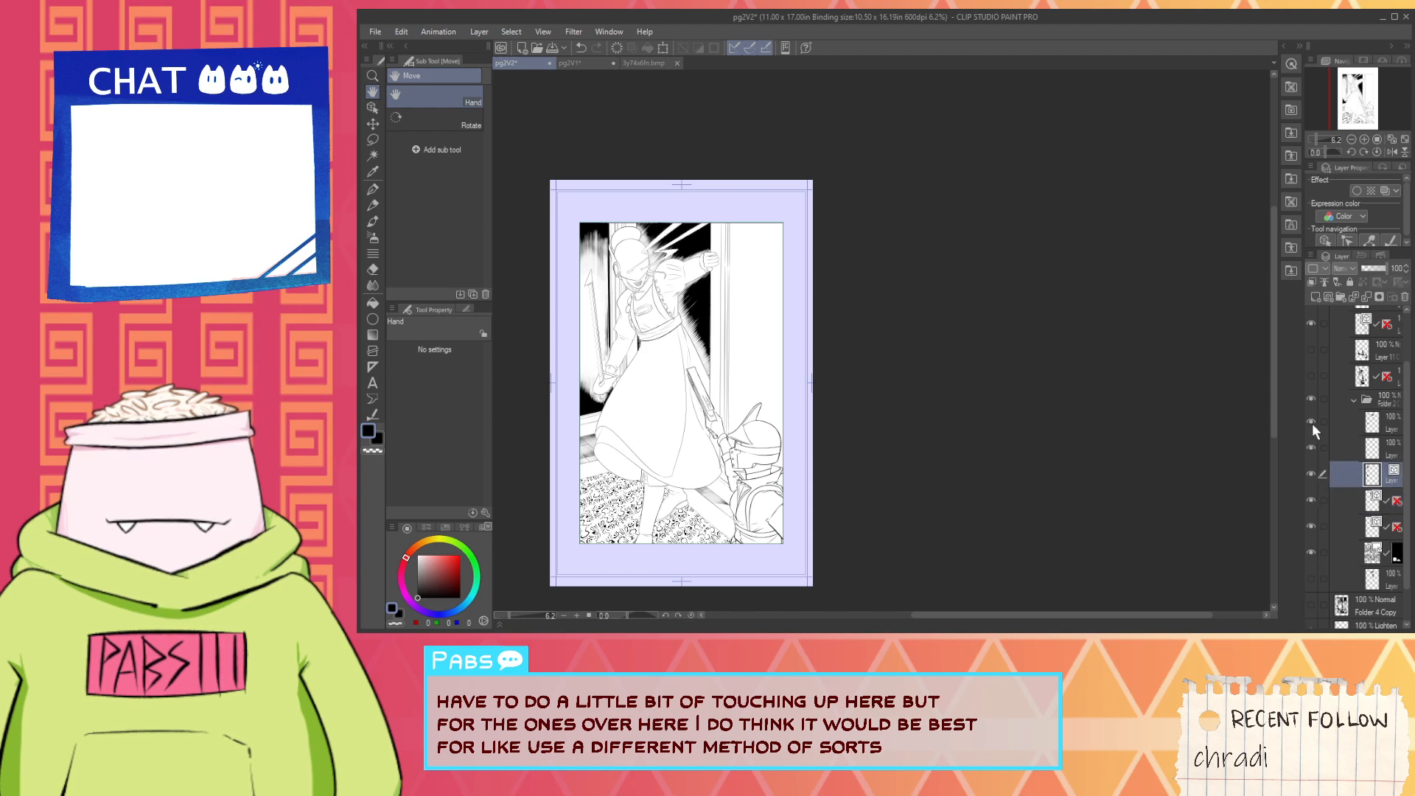
pyautogui.moveTo(951, 422); pyautogui.dragTo(1128, 505)
pyautogui.scroll(4, 918, 335)
pyautogui.press('i')
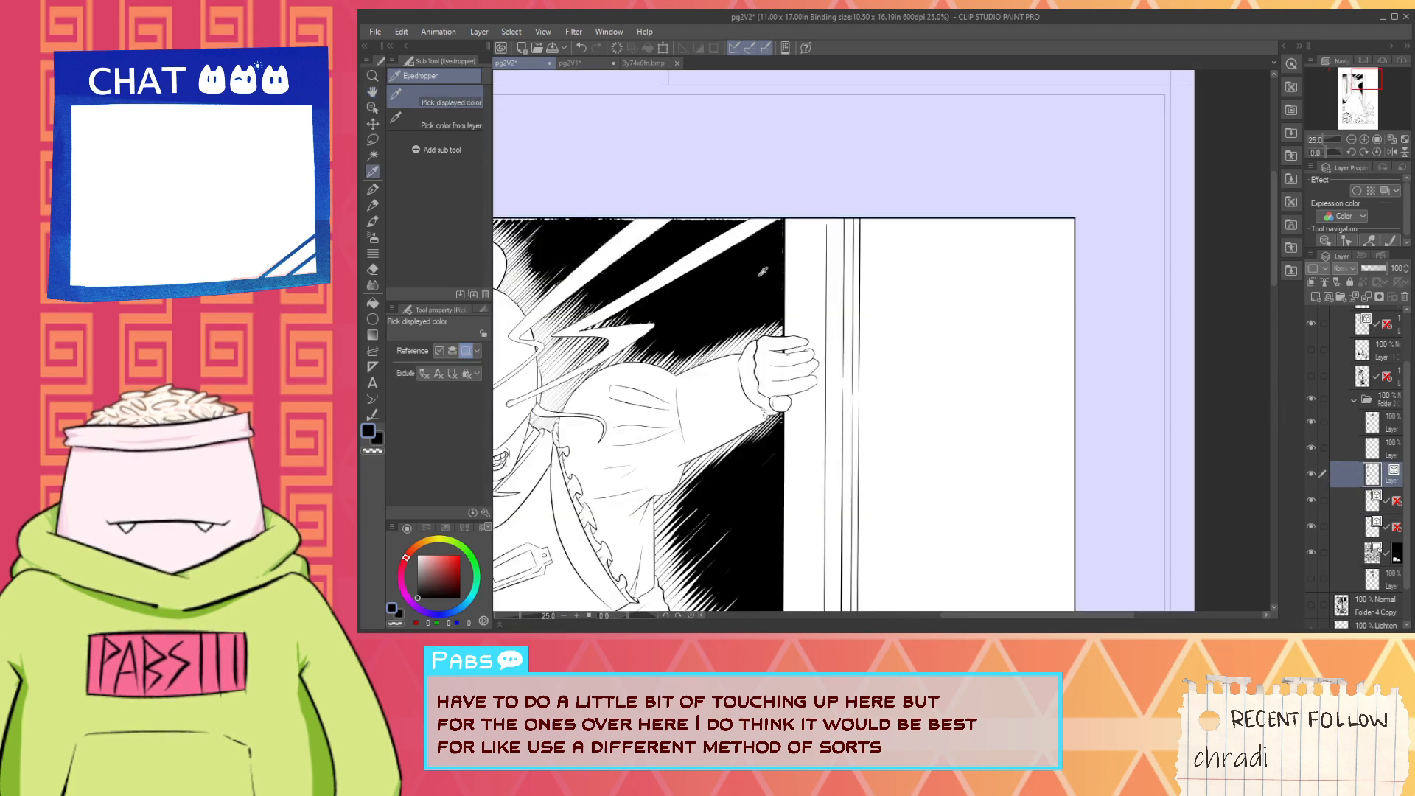
pyautogui.click(1389, 425)
pyautogui.press('space')
pyautogui.moveTo(745, 303); pyautogui.dragTo(1061, 398)
pyautogui.press('p')
# - Ink over the ragged white gap between the black background and the panel's top border, starting at the door edge
pyautogui.scroll(2, 866, 292)
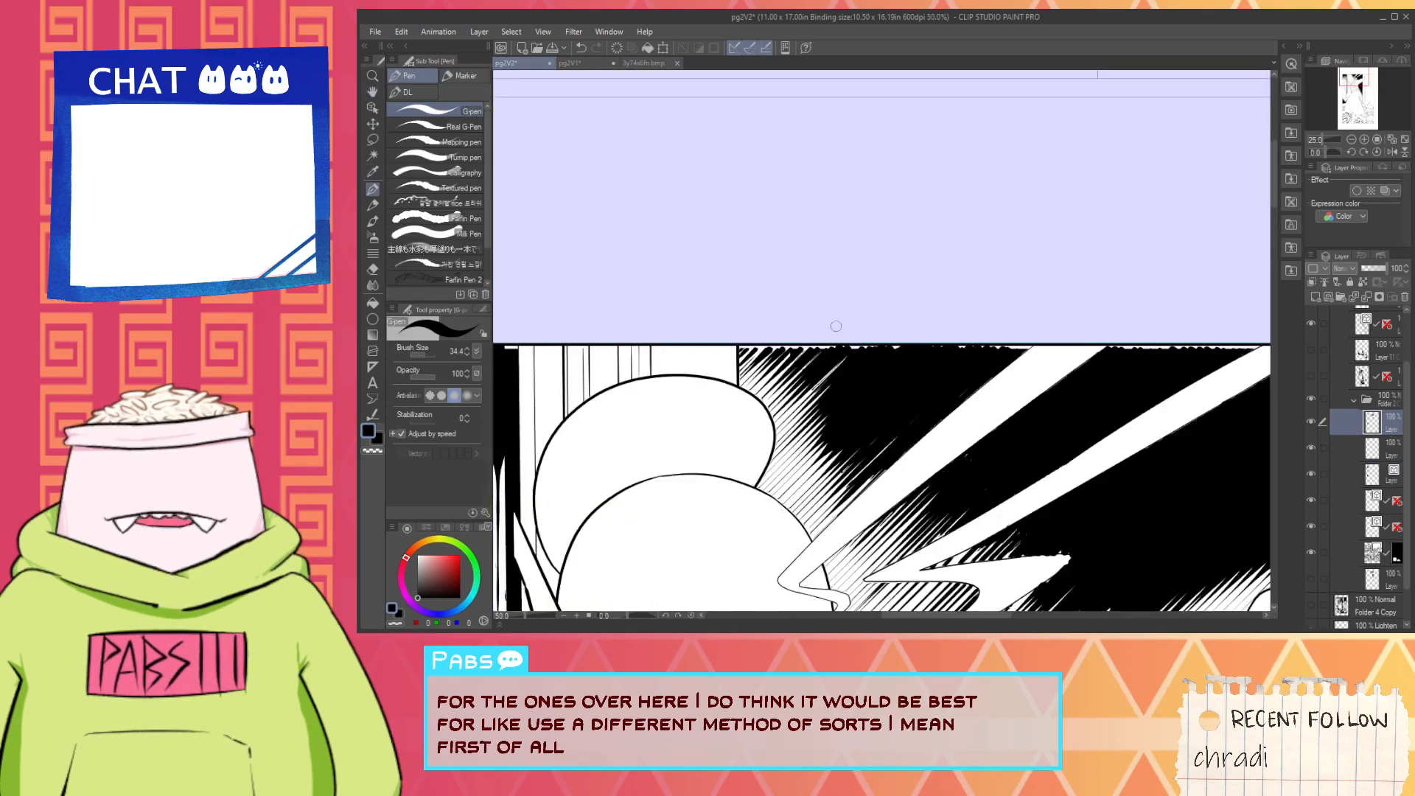
pyautogui.scroll(2, 790, 360)
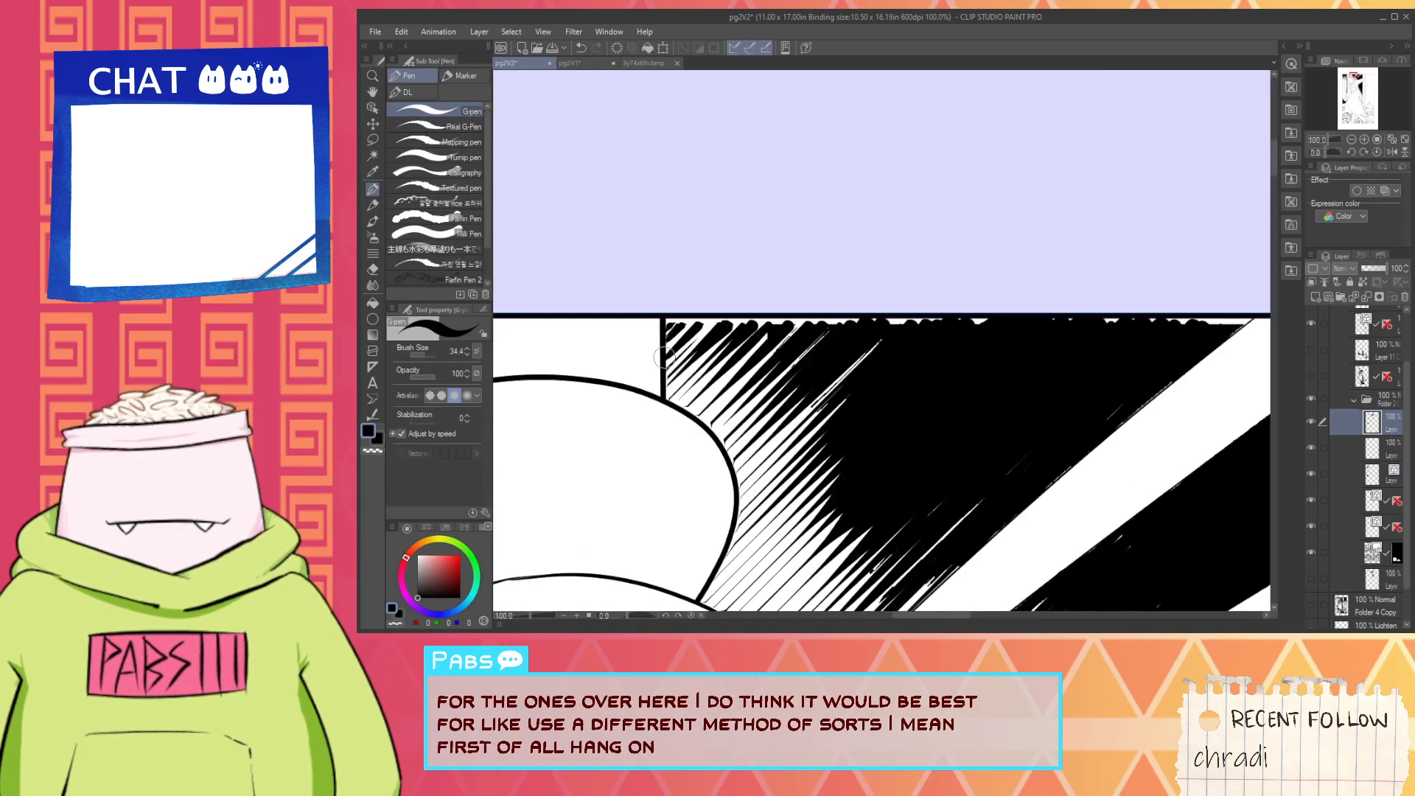
pyautogui.scroll(2, 685, 347)
pyautogui.hotkey('ctrl', 'z')
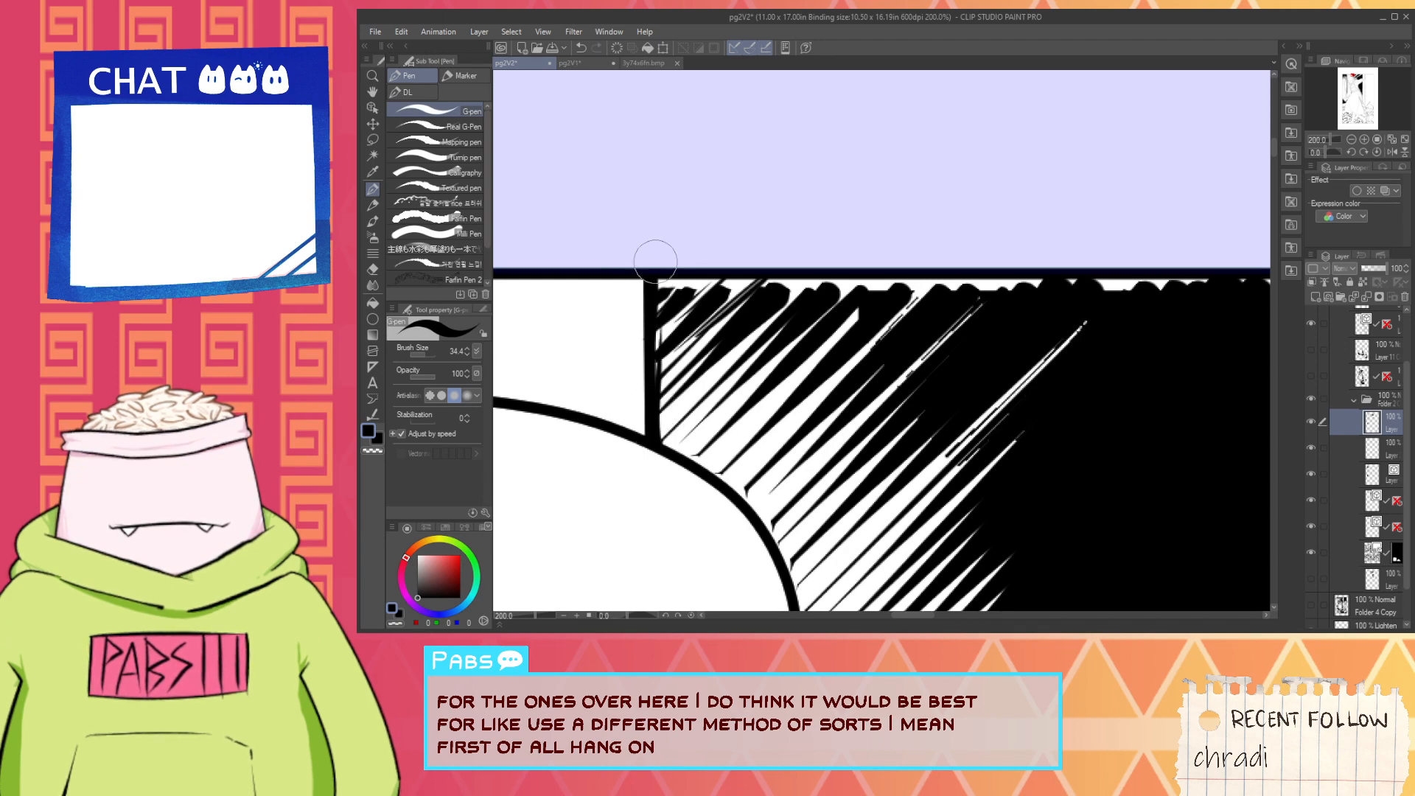
pyautogui.scroll(-2, 661, 272)
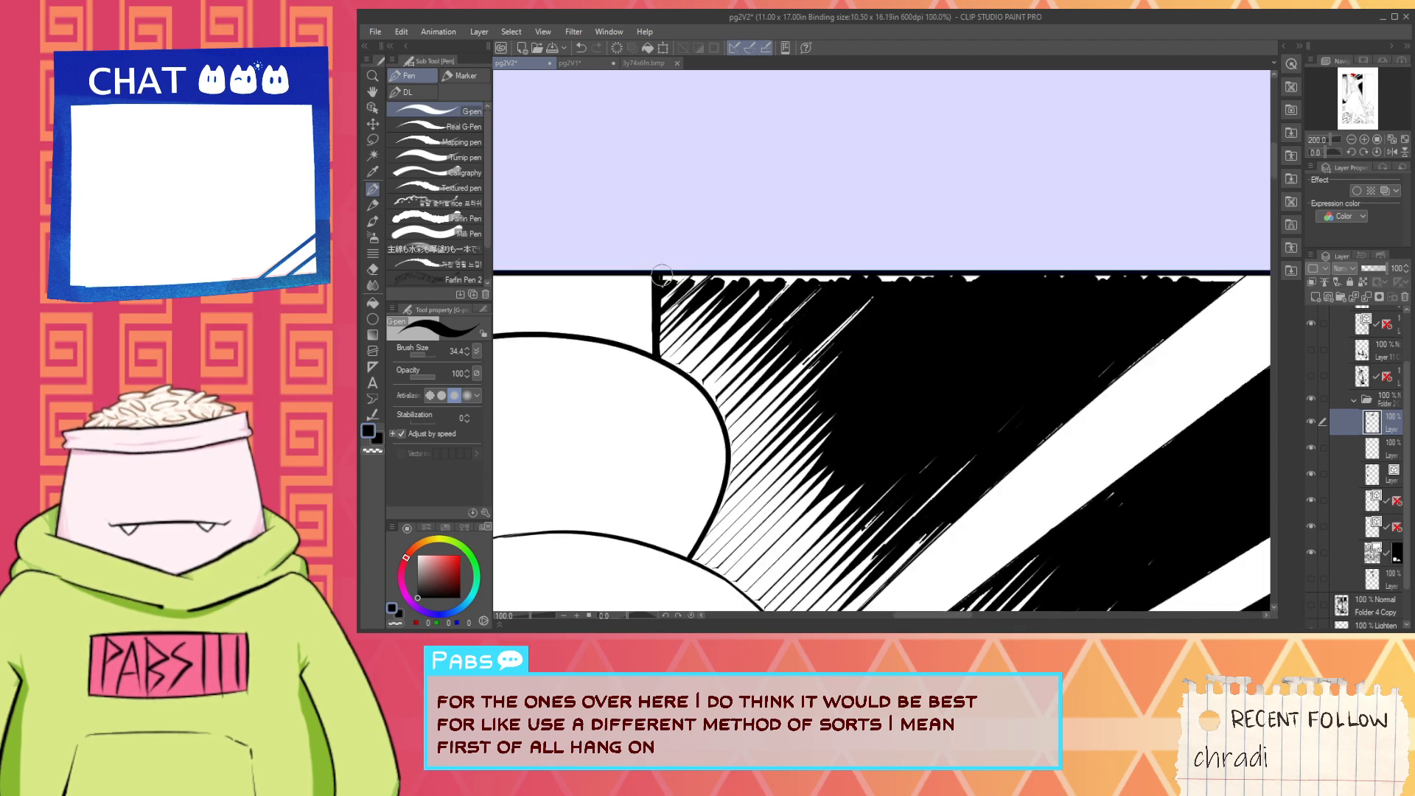
pyautogui.moveTo(665, 276); pyautogui.dragTo(696, 277)
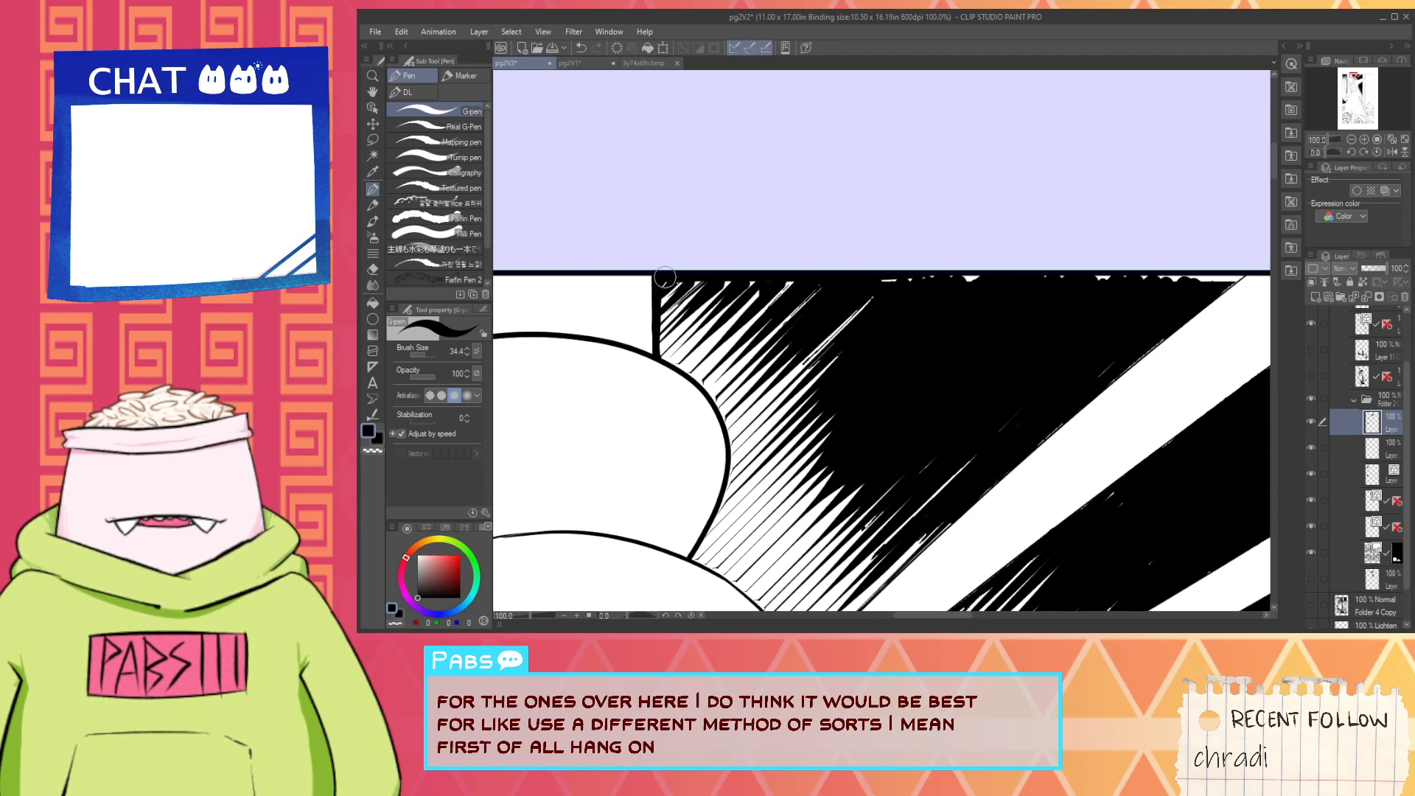
pyautogui.moveTo(930, 270); pyautogui.dragTo(1097, 280)
# - Fill the top border gap up to the first light beam and erase the ink spilling into the beam
pyautogui.press('space')
pyautogui.moveTo(1135, 357); pyautogui.dragTo(893, 398)
pyautogui.scroll(1, 875, 300)
pyautogui.moveTo(918, 335); pyautogui.dragTo(932, 337)
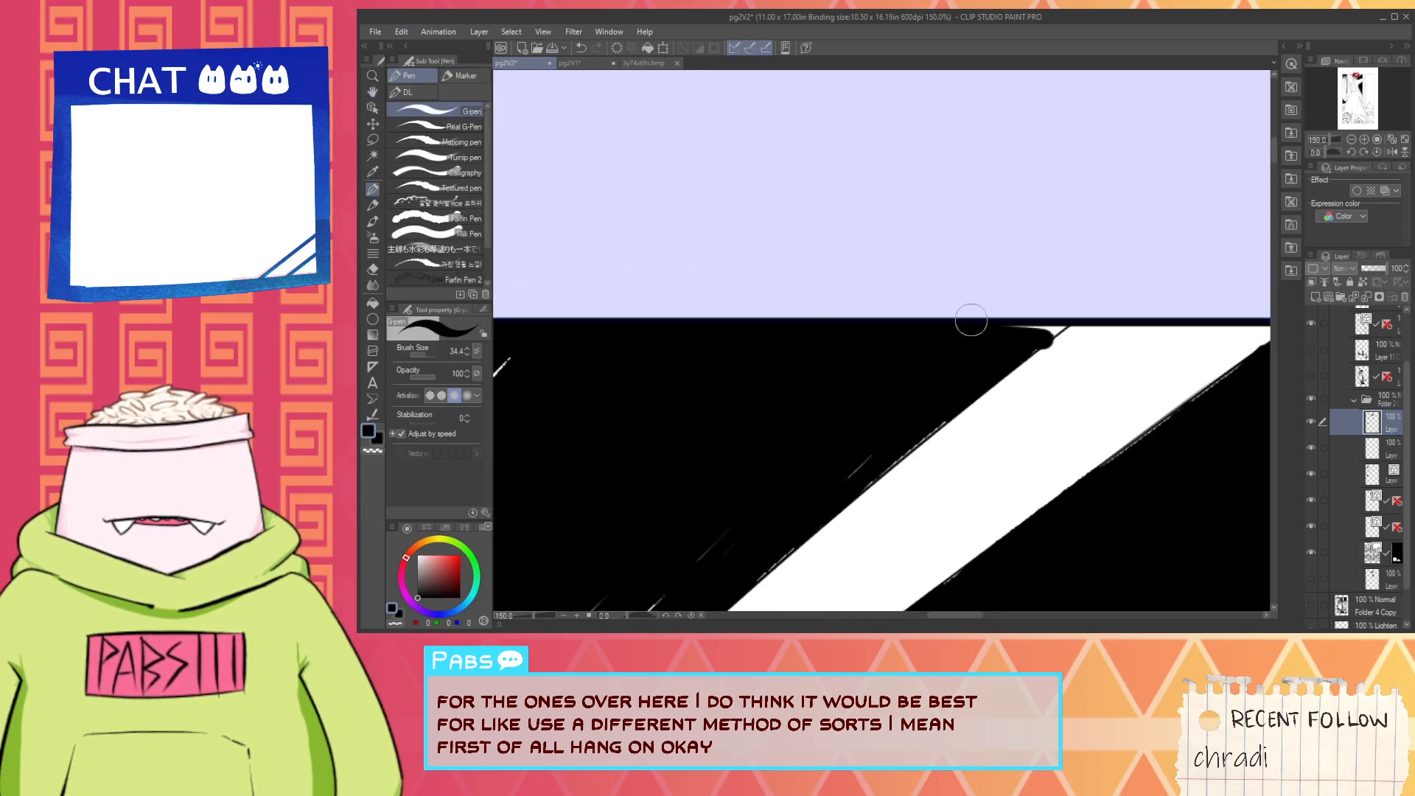
pyautogui.press('e')
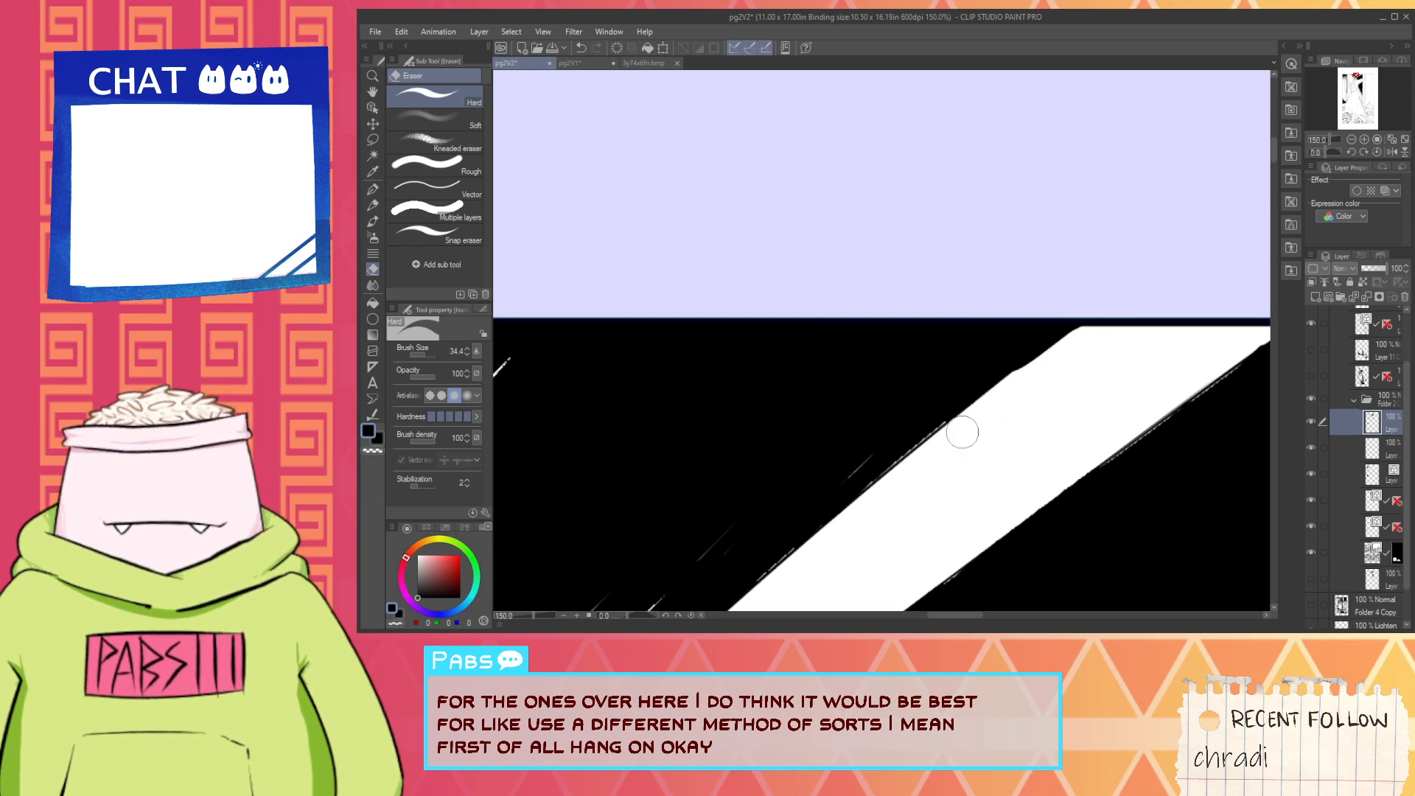
pyautogui.press('p')
pyautogui.scroll(3, 1012, 370)
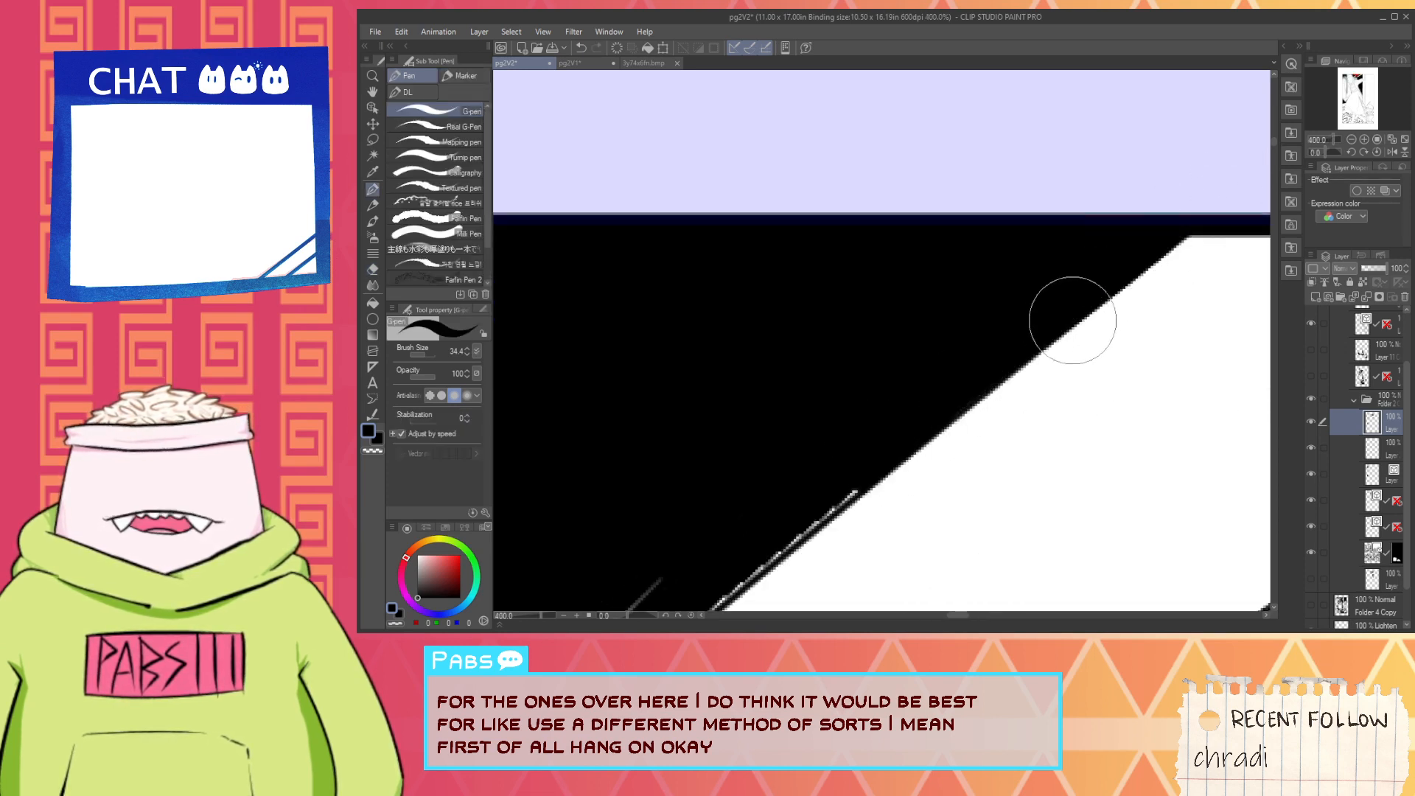
pyautogui.scroll(-4, 1075, 320)
# - Ink the first light beam's lower edge as a straight line running up to the panel's top border
pyautogui.press('space')
pyautogui.moveTo(1163, 386); pyautogui.dragTo(875, 366)
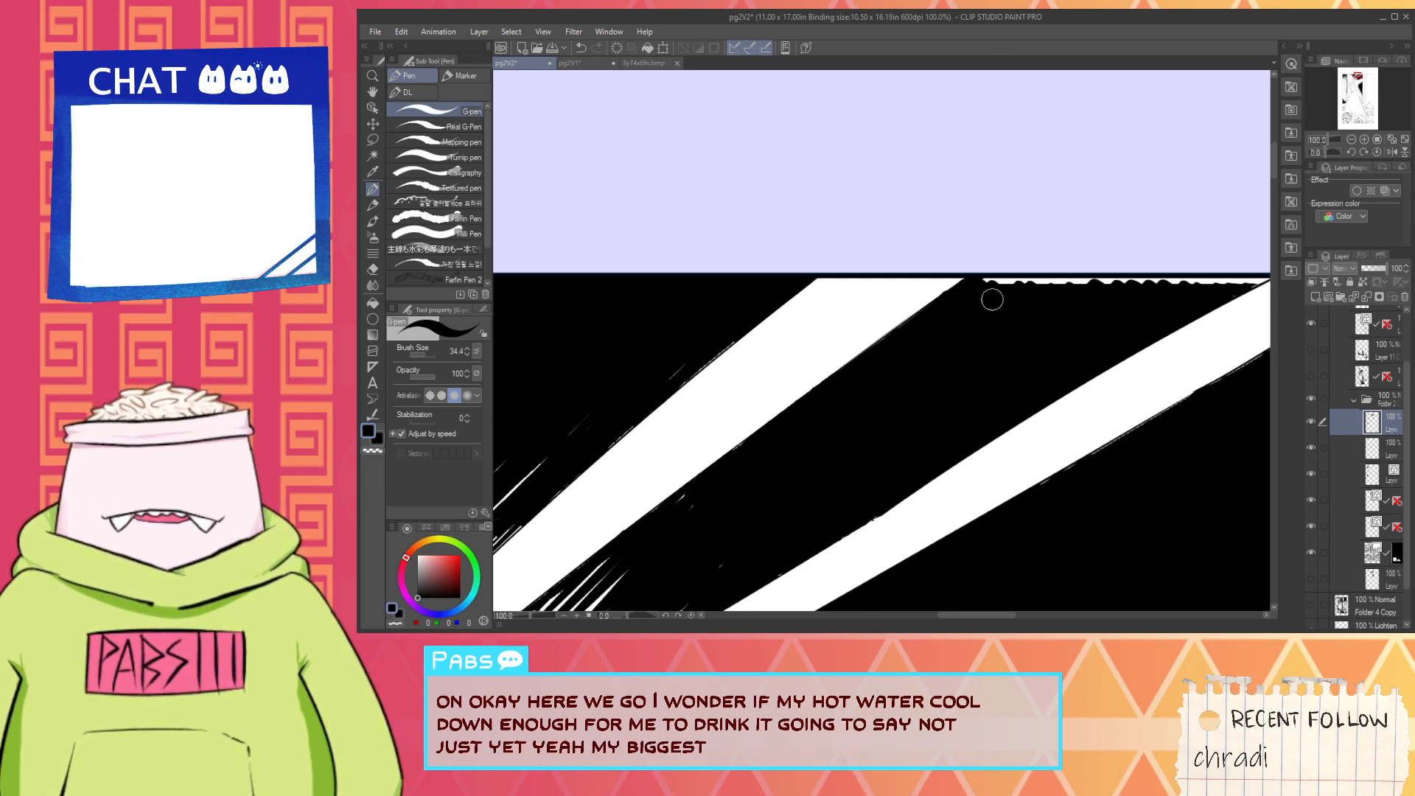
pyautogui.scroll(4, 949, 290)
pyautogui.moveTo(687, 472); pyautogui.dragTo(1043, 256)
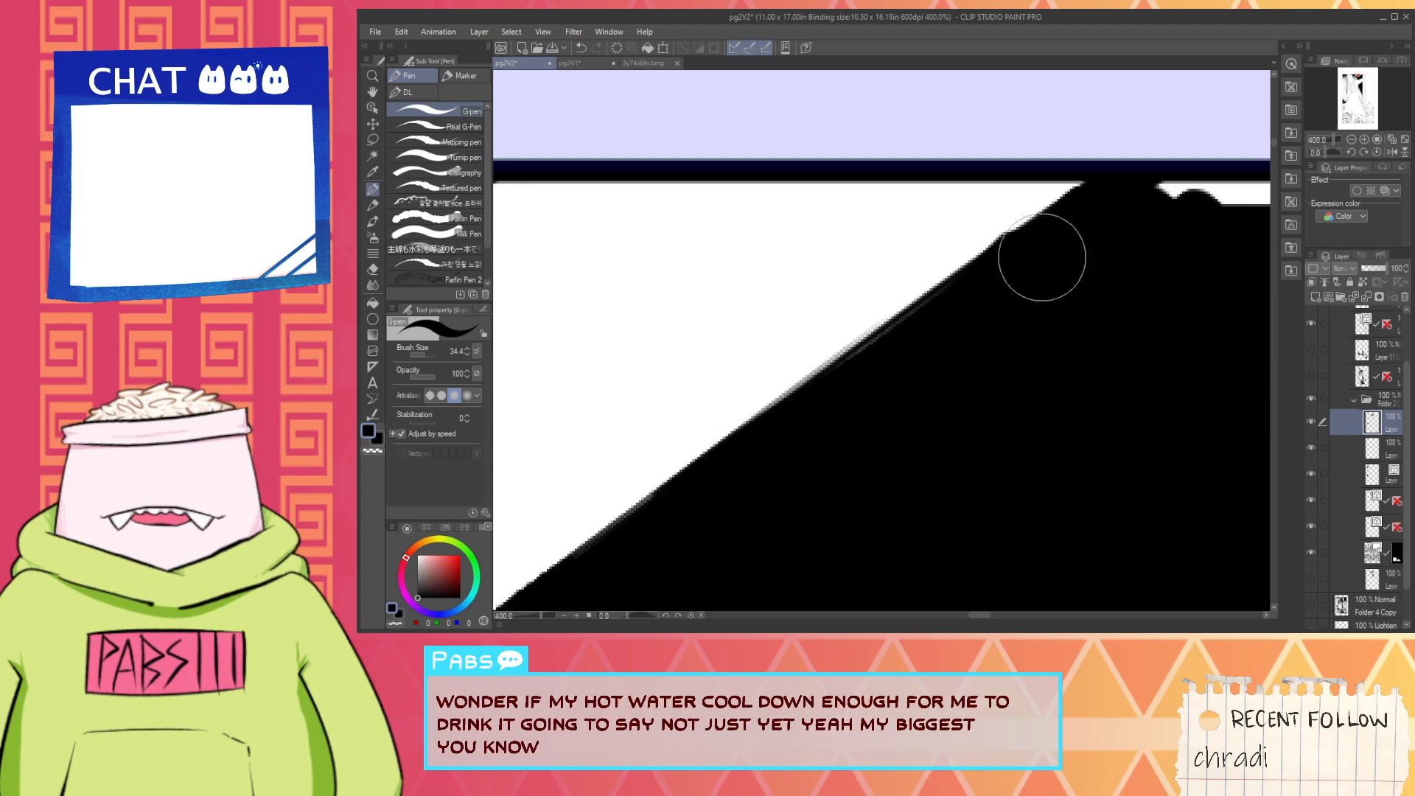
pyautogui.moveTo(777, 401); pyautogui.dragTo(1023, 238)
pyautogui.hotkey('ctrl', 'z')
pyautogui.moveTo(789, 401); pyautogui.dragTo(1105, 196)
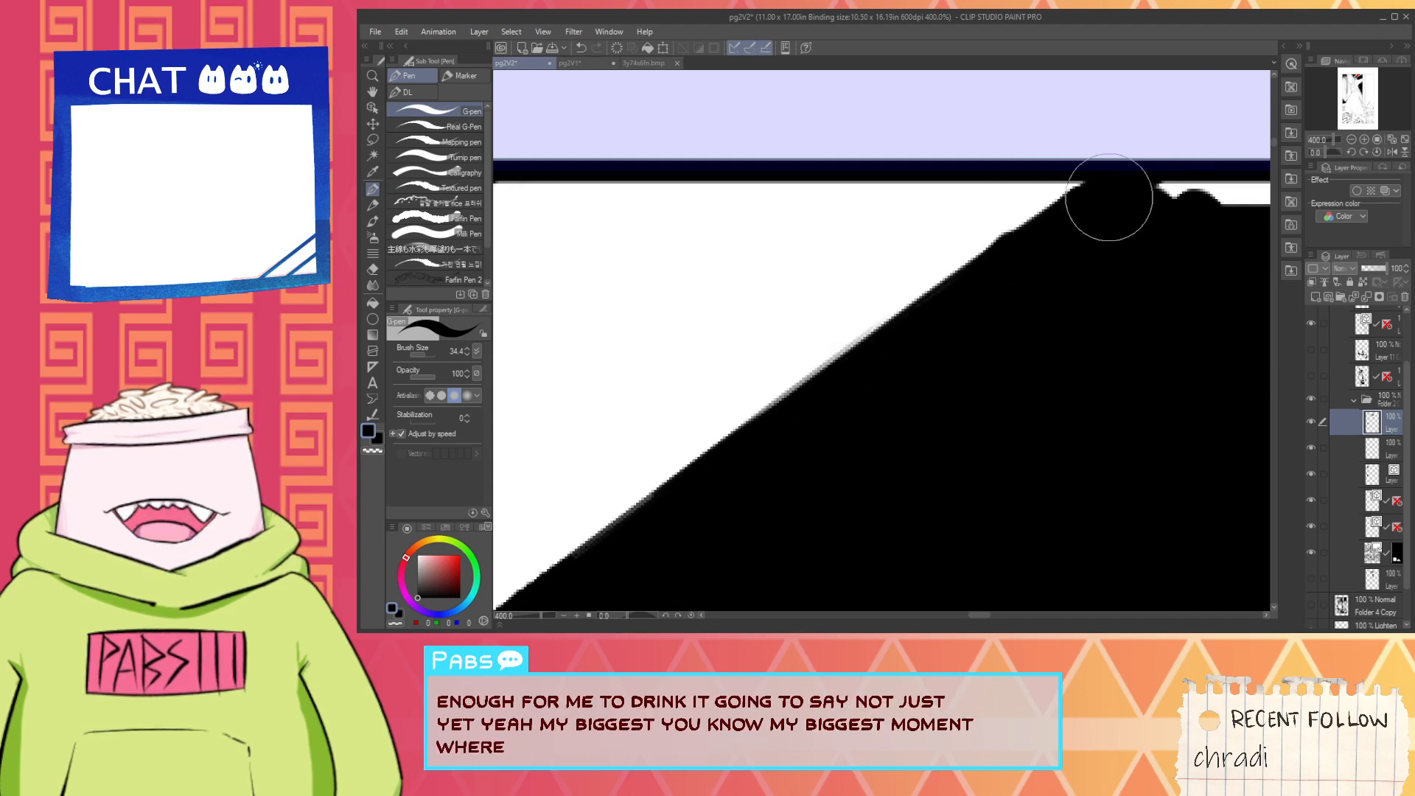
pyautogui.hotkey('ctrl', 'z')
pyautogui.moveTo(760, 402); pyautogui.dragTo(1118, 152)
pyautogui.hotkey('ctrl', 'z')
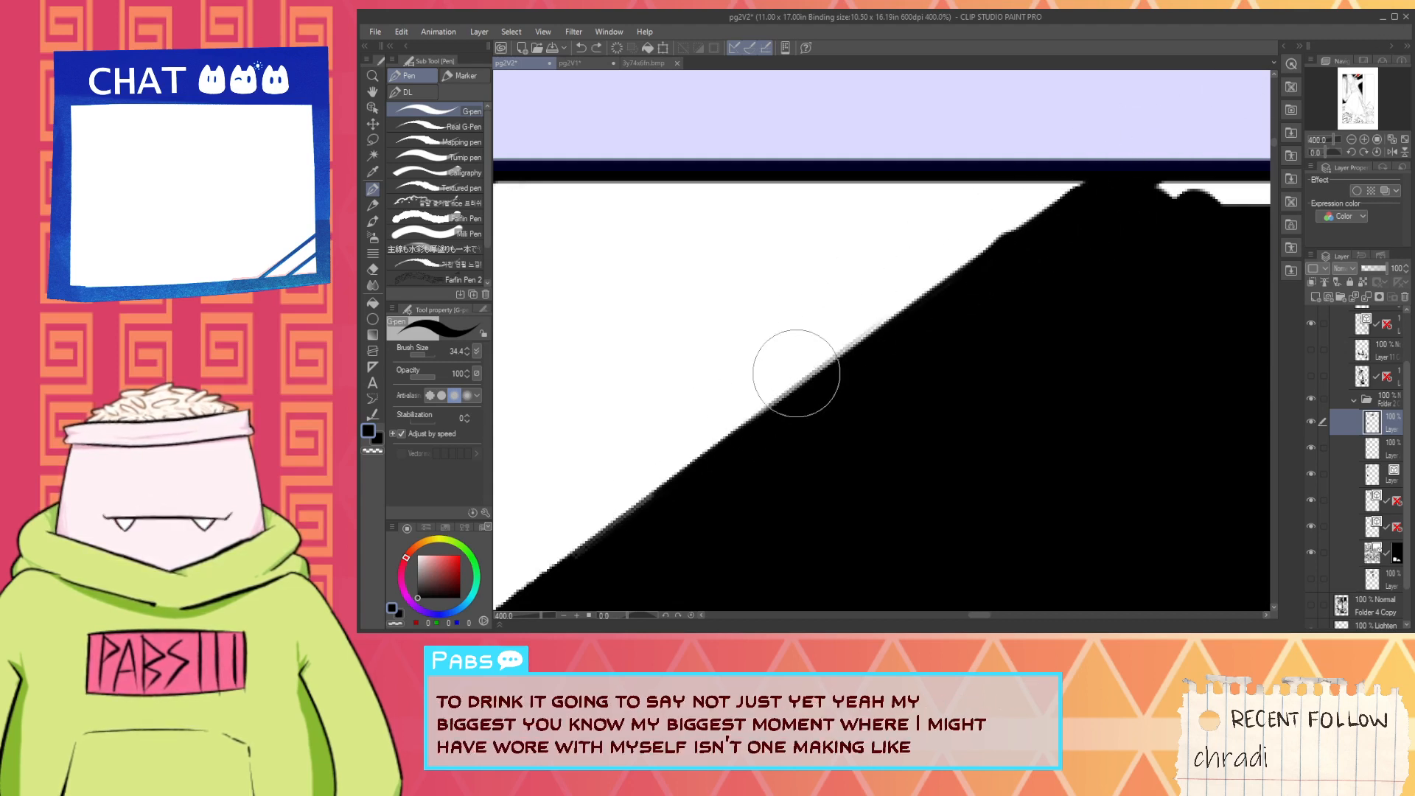
pyautogui.moveTo(704, 454); pyautogui.dragTo(1129, 157)
# - Fill the ragged white gap along the top border between the first and second light beams
pyautogui.scroll(-3, 1052, 218)
pyautogui.moveTo(1089, 223)
pyautogui.mouseDown()
pyautogui.moveTo(958, 259)
pyautogui.moveTo(873, 262)
pyautogui.moveTo(885, 235)
pyautogui.moveTo(981, 224)
pyautogui.moveTo(936, 280)
pyautogui.moveTo(980, 264)
pyautogui.moveTo(982, 246)
pyautogui.moveTo(1182, 240)
pyautogui.mouseUp()
pyautogui.moveTo(1176, 253)
pyautogui.mouseDown()
pyautogui.moveTo(830, 264)
pyautogui.moveTo(843, 252)
pyautogui.moveTo(848, 308)
pyautogui.moveTo(1091, 230)
pyautogui.moveTo(915, 310)
pyautogui.moveTo(1228, 194)
pyautogui.moveTo(1152, 231)
pyautogui.moveTo(1033, 255)
pyautogui.moveTo(825, 330)
pyautogui.moveTo(972, 260)
pyautogui.mouseUp()
pyautogui.scroll(3, 828, 267)
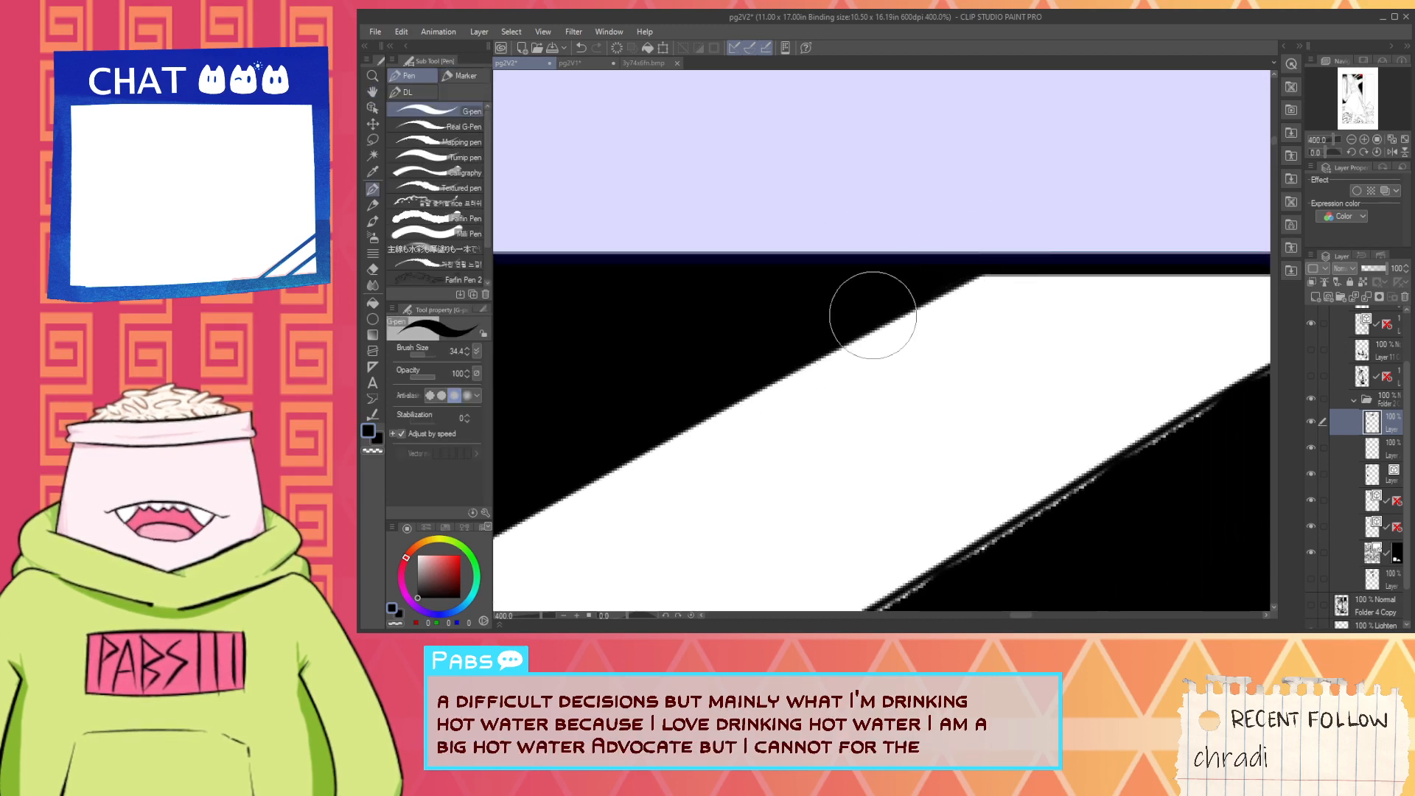
pyautogui.moveTo(872, 305)
pyautogui.mouseDown()
pyautogui.moveTo(1011, 253)
pyautogui.moveTo(958, 270)
pyautogui.mouseUp()
# - Fill the white gaps in the black corner beyond the second beam and down along the door frame's edge
pyautogui.scroll(-6, 963, 247)
pyautogui.scroll(6, 958, 270)
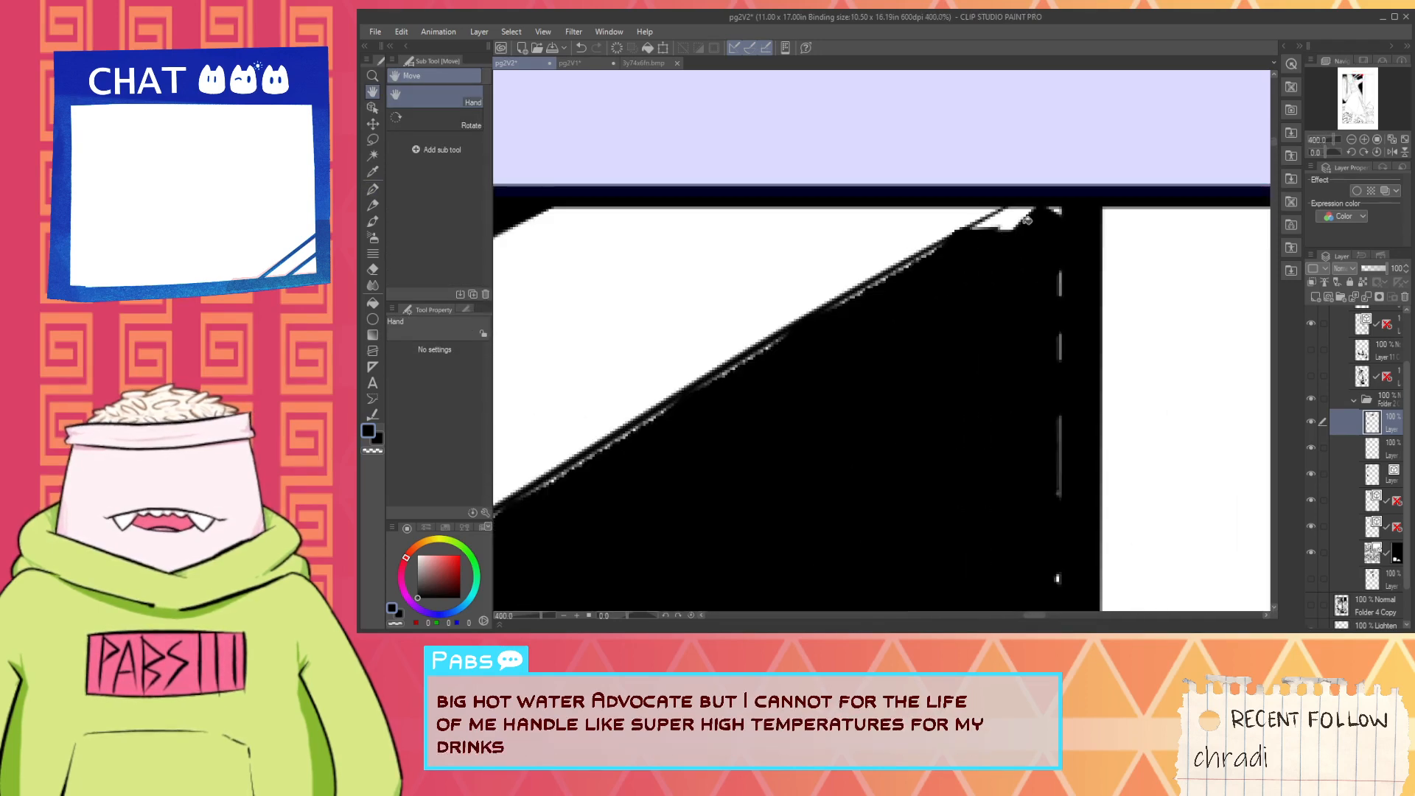
pyautogui.press('p')
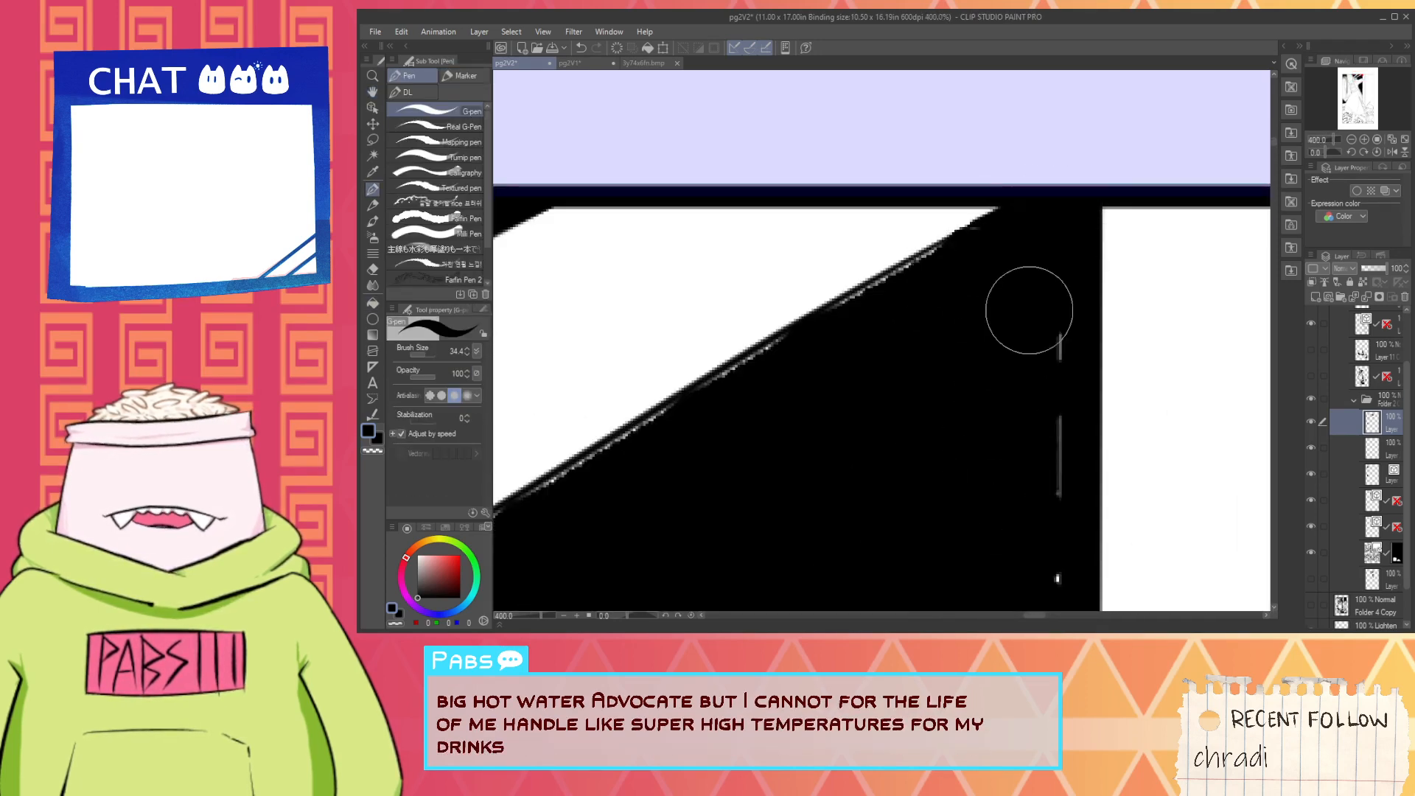
pyautogui.moveTo(1024, 306)
pyautogui.mouseDown()
pyautogui.moveTo(1052, 516)
pyautogui.moveTo(1052, 398)
pyautogui.moveTo(1044, 593)
pyautogui.mouseUp()
# - Ink over the ragged white specks along the first light beam's lower edge, above the hatching between the two beams
pyautogui.scroll(-3, 1027, 526)
pyautogui.press('space')
pyautogui.moveTo(752, 531); pyautogui.dragTo(1219, 165)
pyautogui.moveTo(762, 418); pyautogui.dragTo(1226, 205)
pyautogui.moveTo(708, 329); pyautogui.dragTo(926, 325)
pyautogui.scroll(1, 931, 323)
pyautogui.press('p')
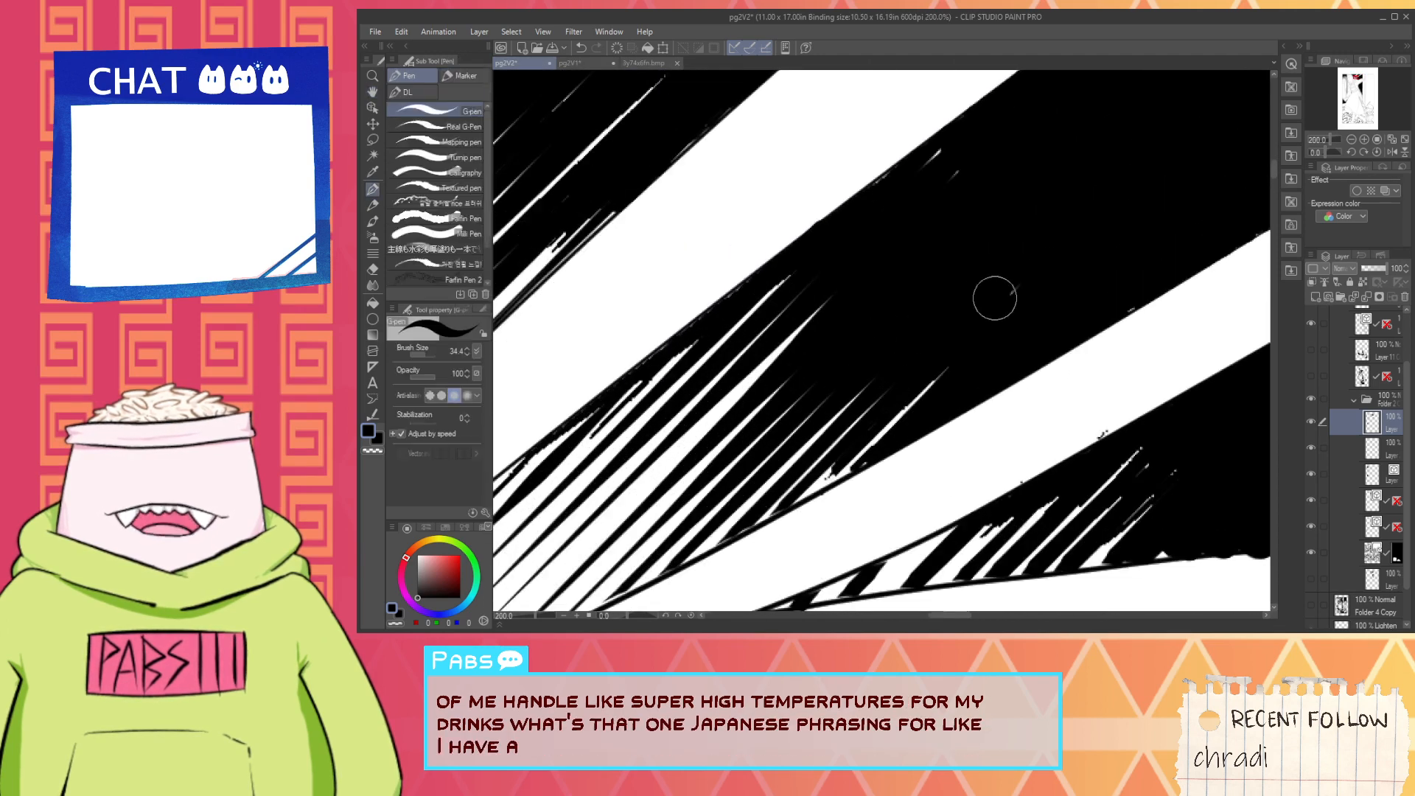
pyautogui.scroll(2, 922, 166)
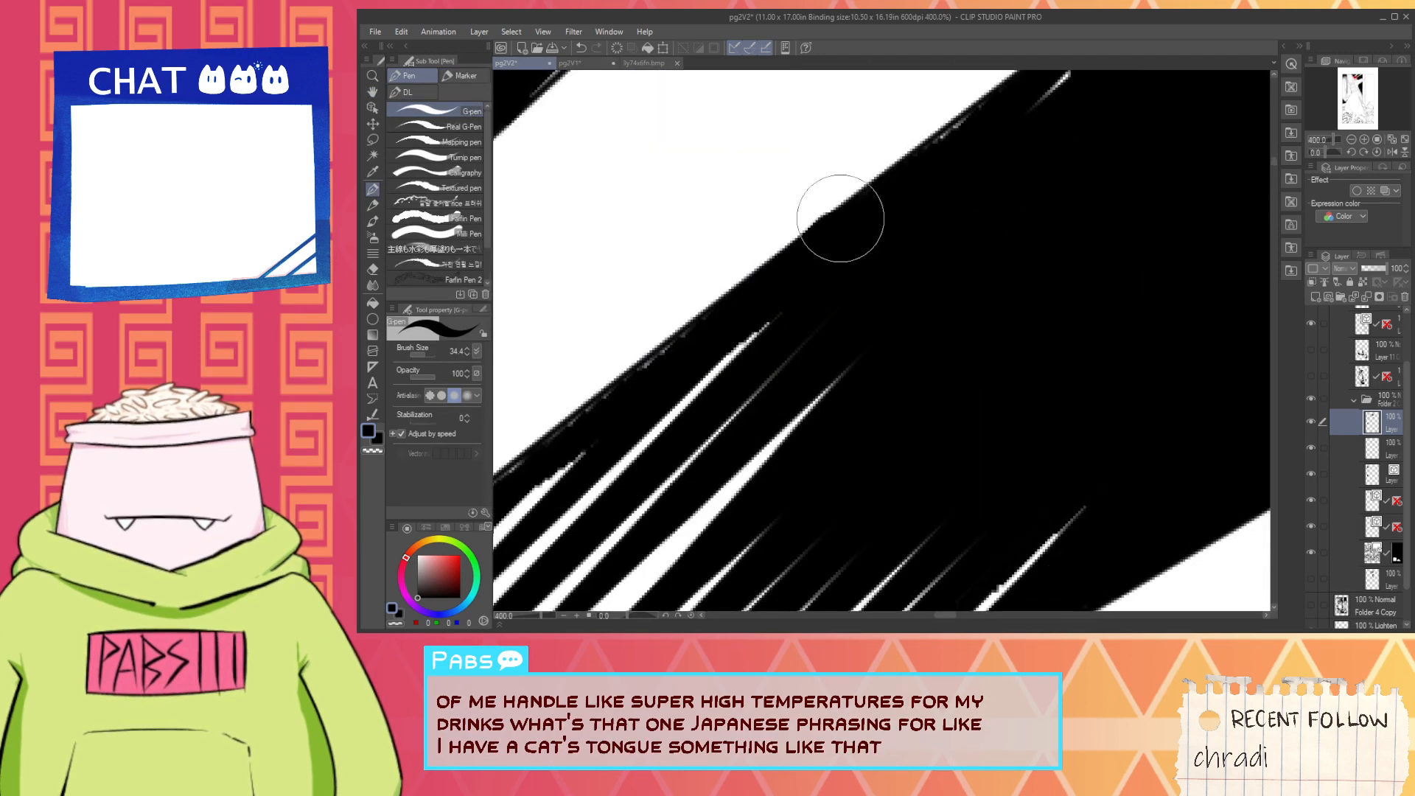
pyautogui.moveTo(881, 189); pyautogui.dragTo(1021, 78)
pyautogui.hotkey('ctrl', 'z')
pyautogui.press('space')
pyautogui.moveTo(907, 176); pyautogui.dragTo(701, 342)
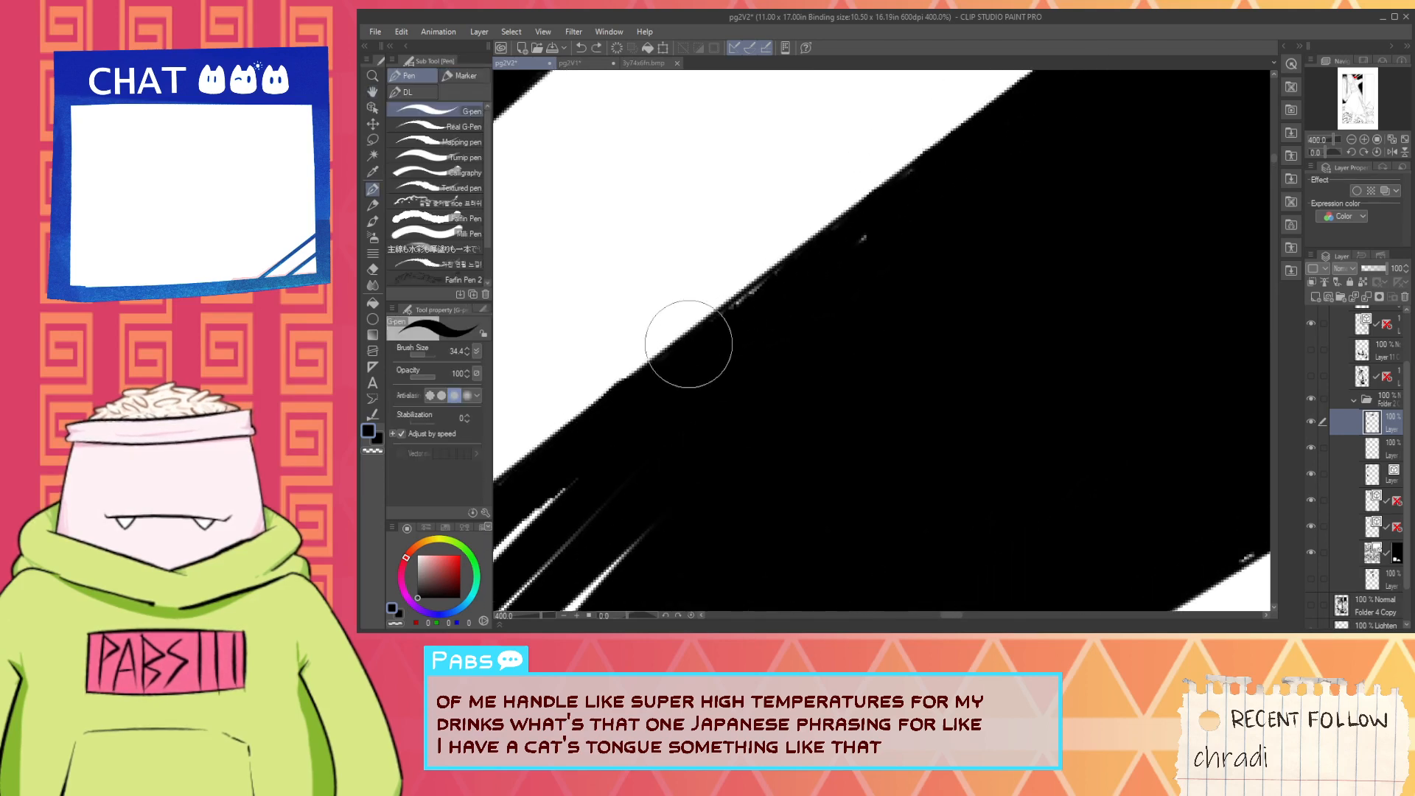
pyautogui.moveTo(834, 259); pyautogui.dragTo(906, 199)
pyautogui.scroll(-2, 935, 219)
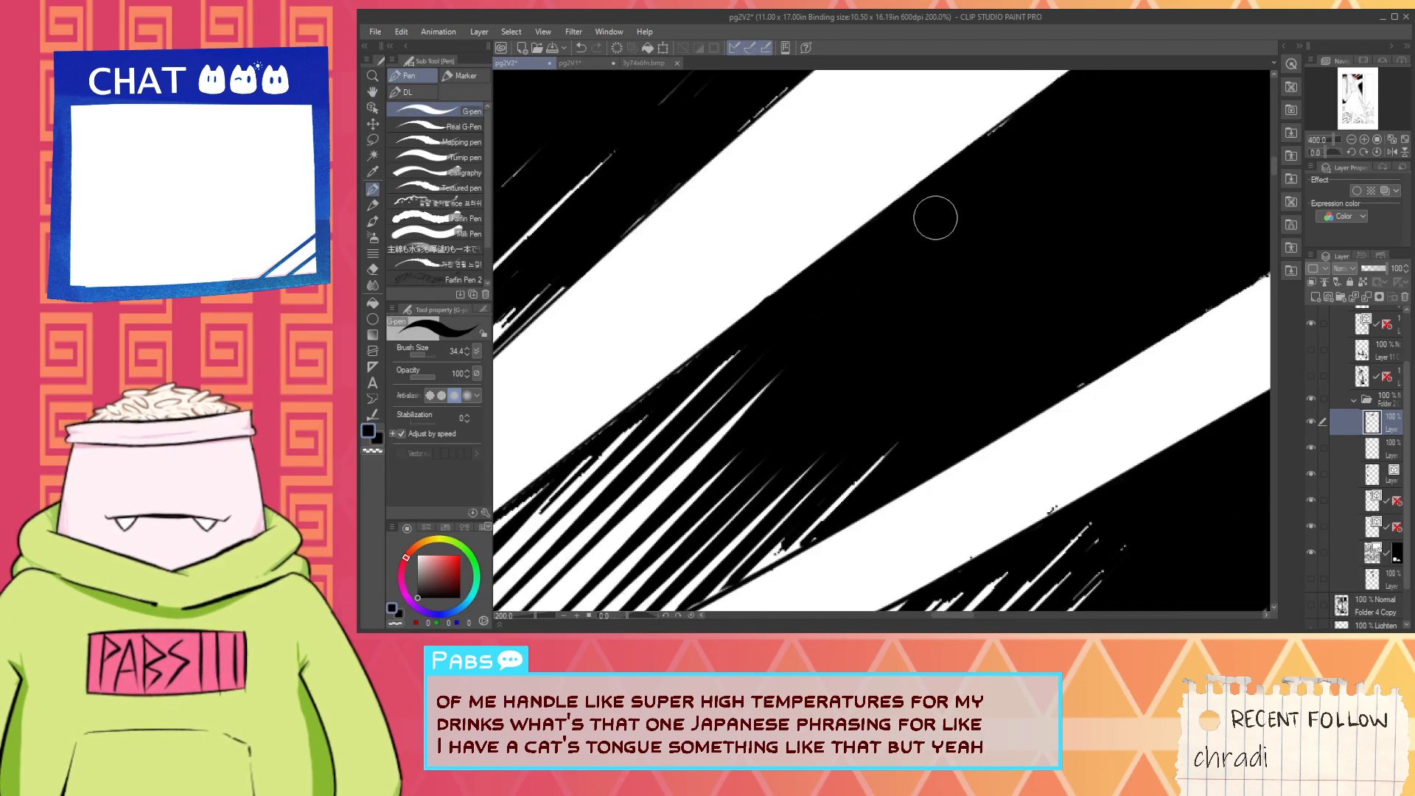
# - Continue smoothing the first light beam's lower edge with a straight black stroke farther up the beam
pyautogui.press('space')
pyautogui.moveTo(1003, 127)
pyautogui.mouseDown()
pyautogui.moveTo(875, 316)
pyautogui.moveTo(717, 389)
pyautogui.mouseUp()
pyautogui.scroll(2, 718, 391)
pyautogui.moveTo(593, 471); pyautogui.dragTo(921, 241)
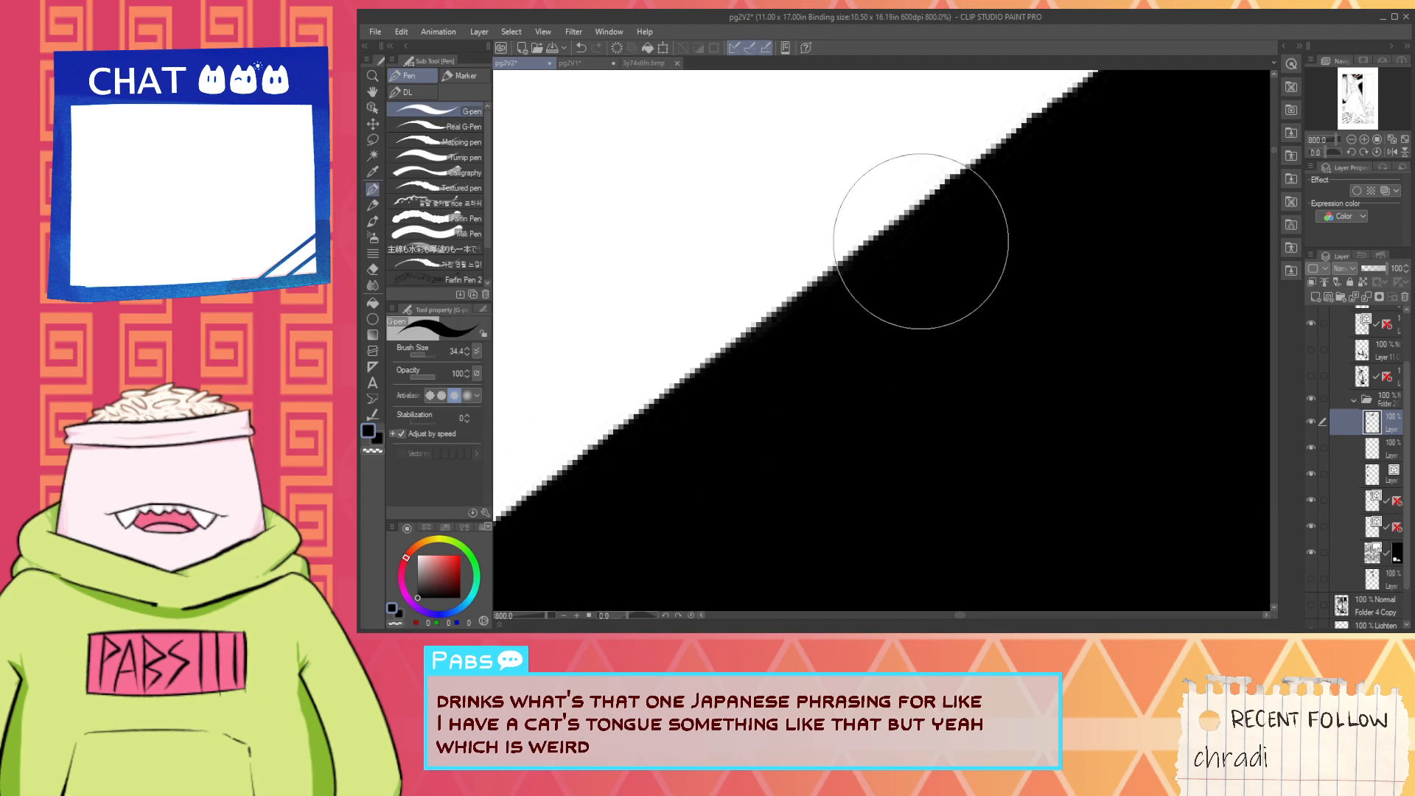
# - Fill the broken white streaks along the first light beam's upper edge with black to leave a clean straight line
pyautogui.scroll(-1, 712, 388)
pyautogui.scroll(-3, 712, 388)
pyautogui.press('space')
pyautogui.moveTo(700, 307); pyautogui.dragTo(965, 311)
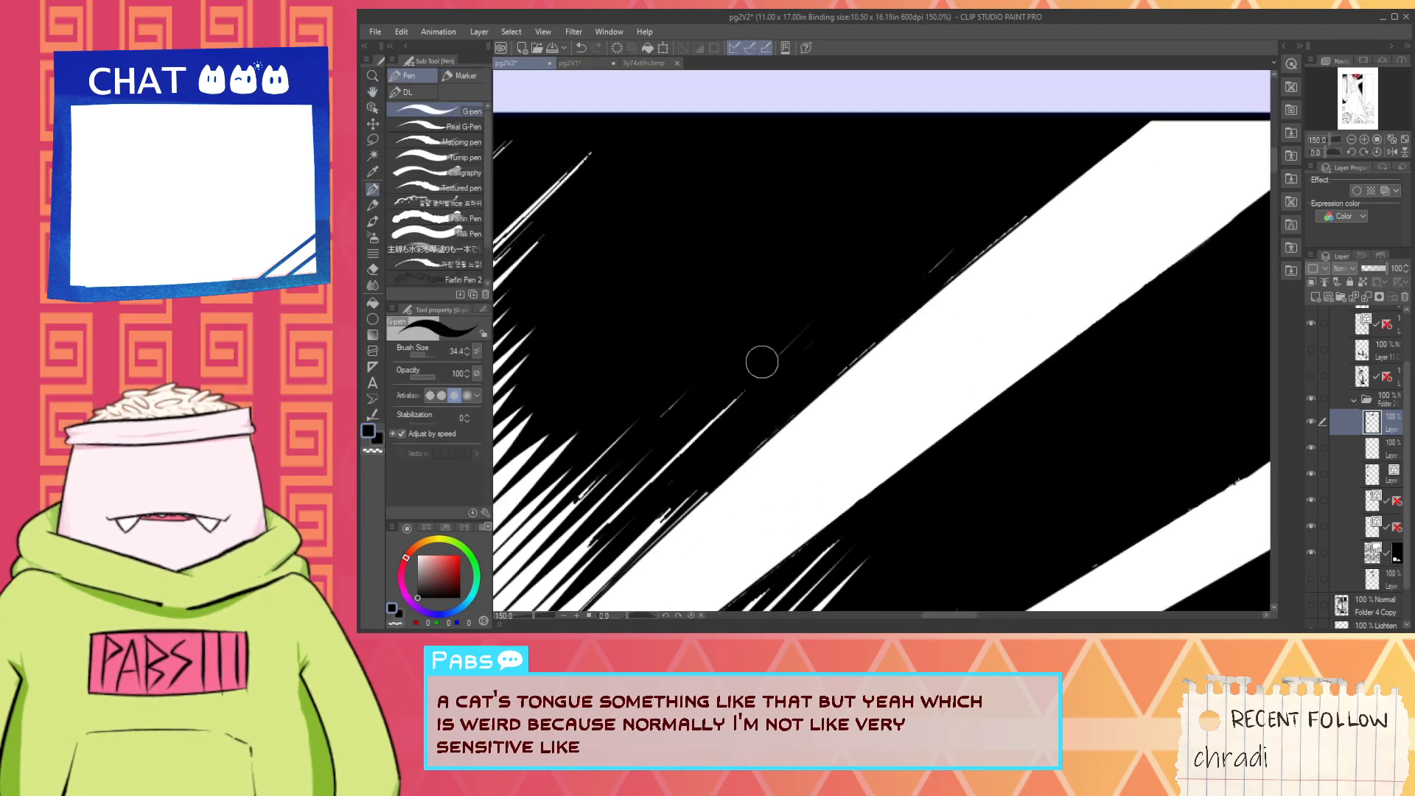
pyautogui.scroll(1, 763, 361)
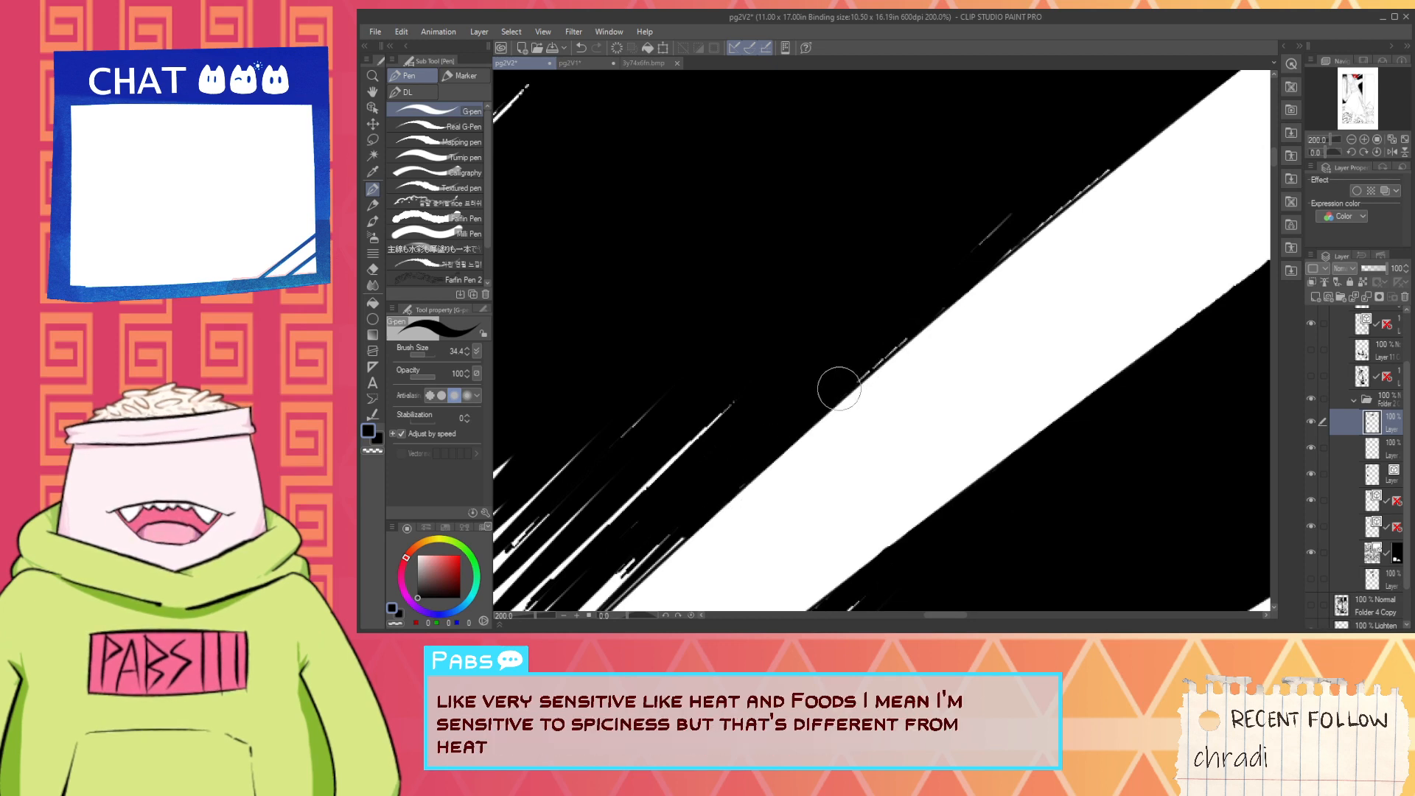
pyautogui.moveTo(839, 389); pyautogui.dragTo(943, 306)
pyautogui.moveTo(835, 400); pyautogui.dragTo(946, 315)
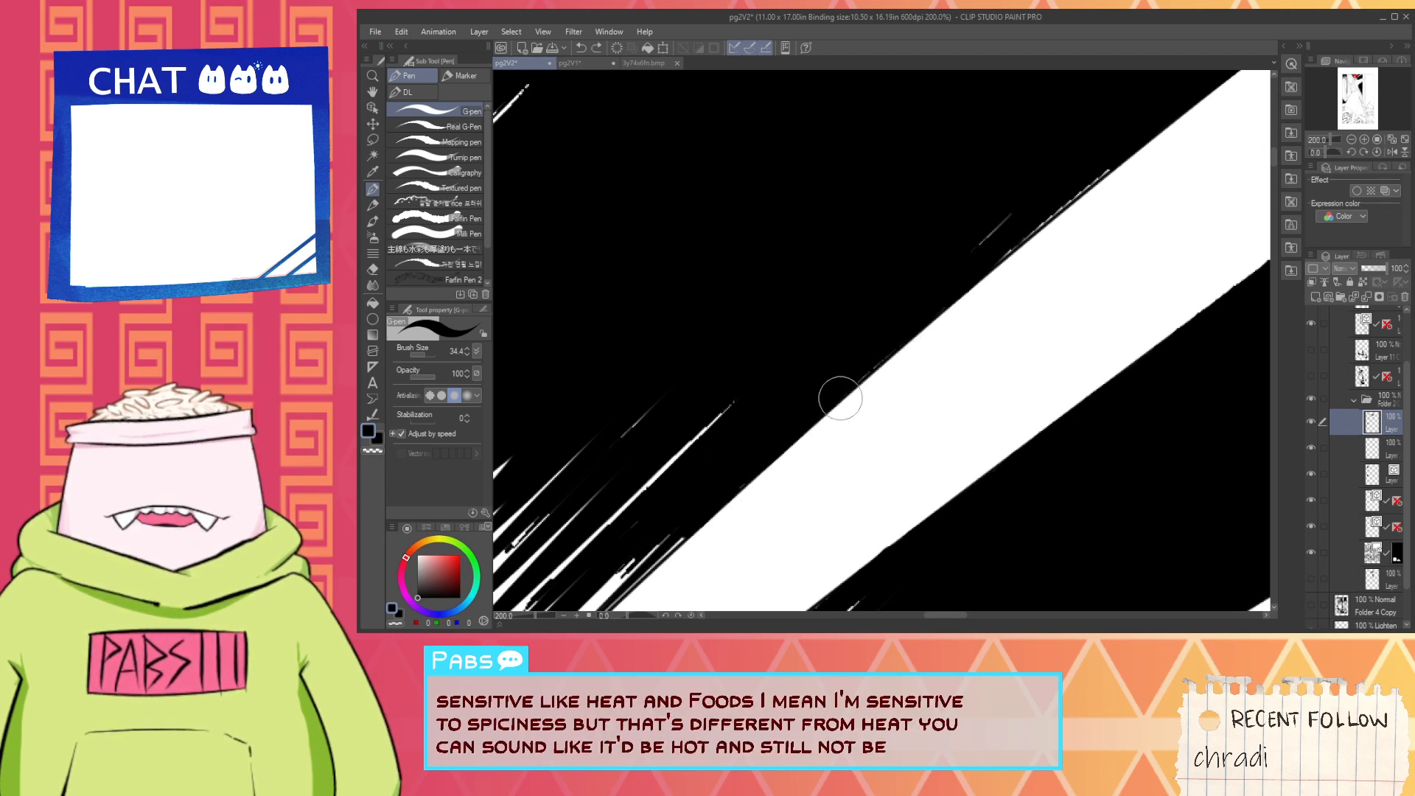
pyautogui.moveTo(996, 254); pyautogui.dragTo(1142, 137)
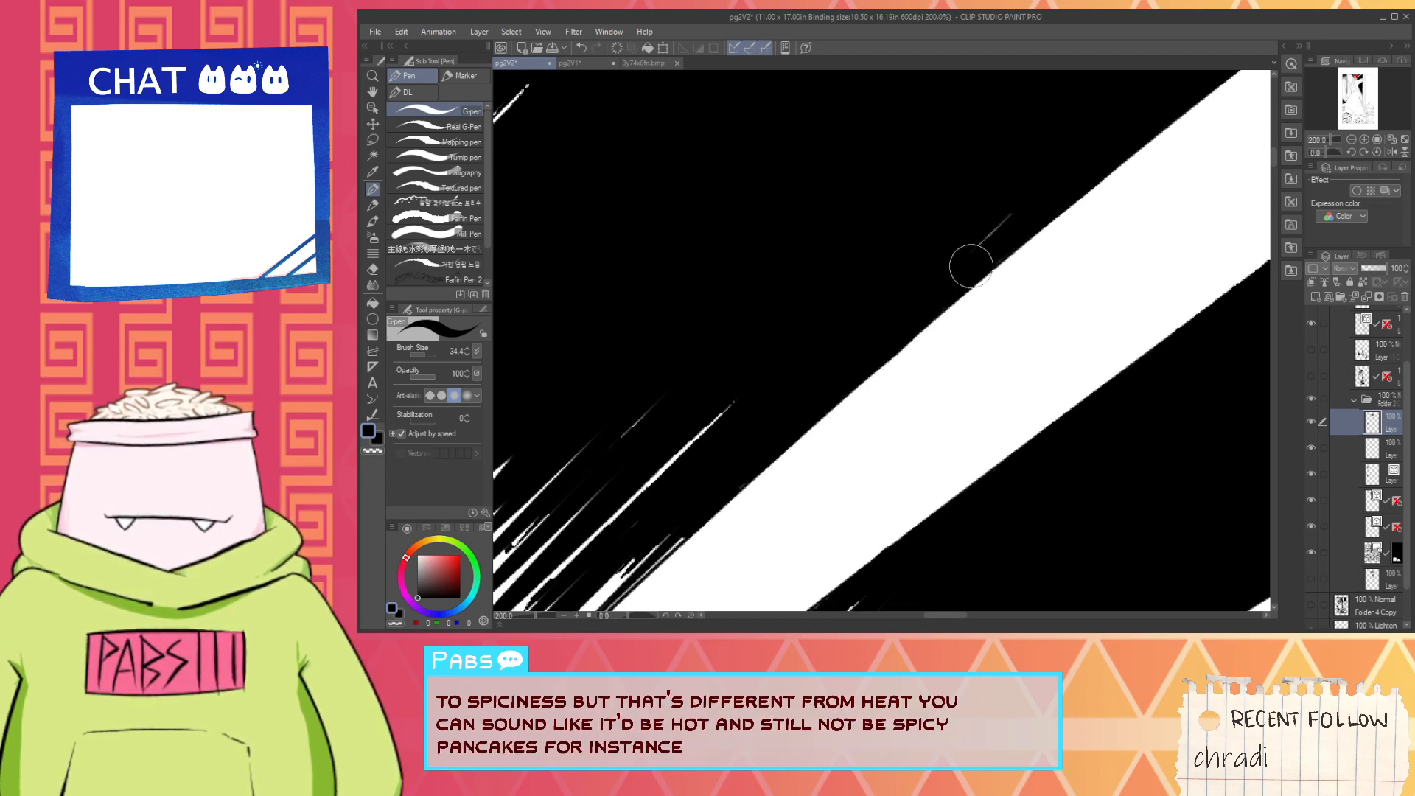
# - Ink the second light beam's upper edge straight, covering the ragged spots along its middle stretch
pyautogui.scroll(-3, 951, 273)
pyautogui.press('space')
pyautogui.moveTo(1134, 234); pyautogui.dragTo(888, 225)
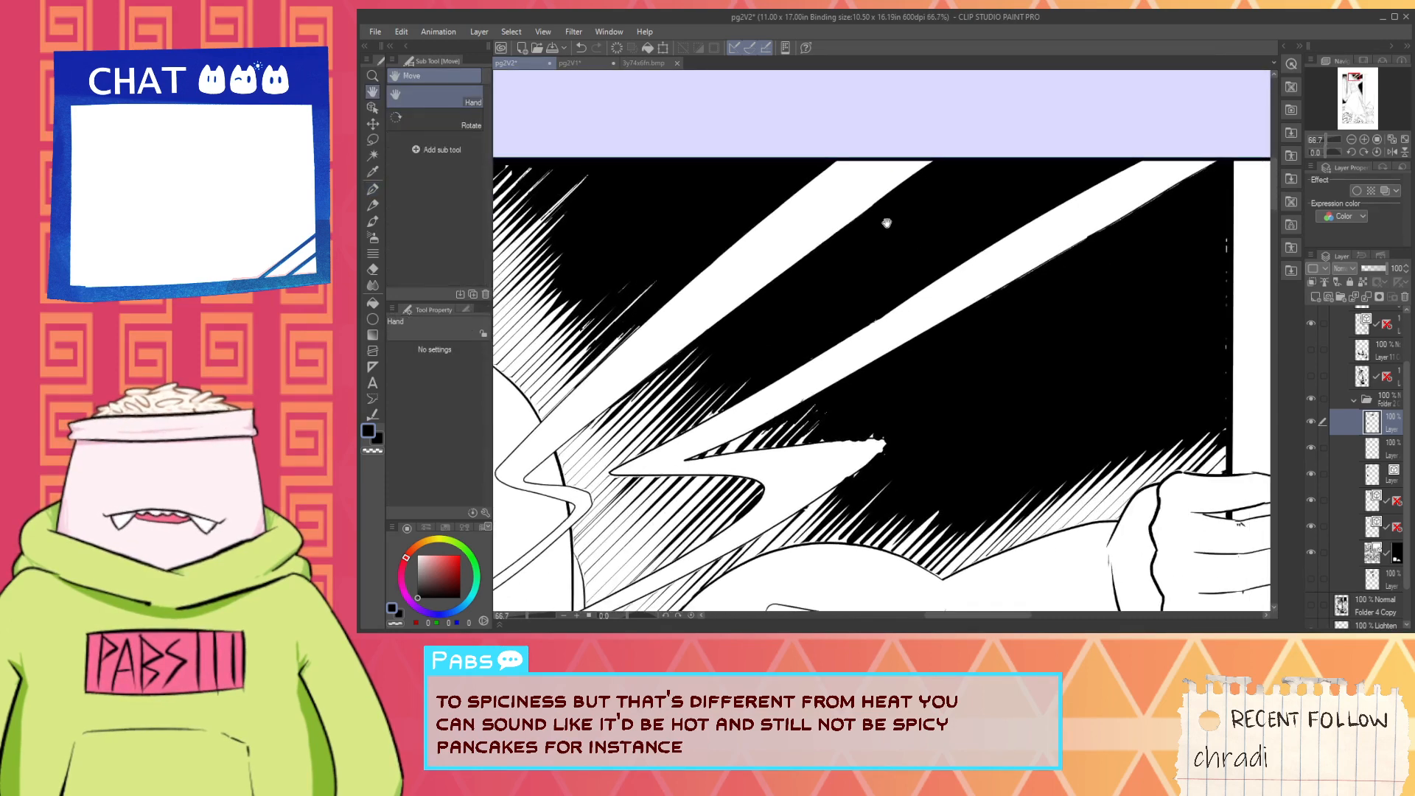
pyautogui.scroll(2, 958, 223)
pyautogui.moveTo(911, 377); pyautogui.dragTo(1099, 275)
pyautogui.scroll(1, 803, 386)
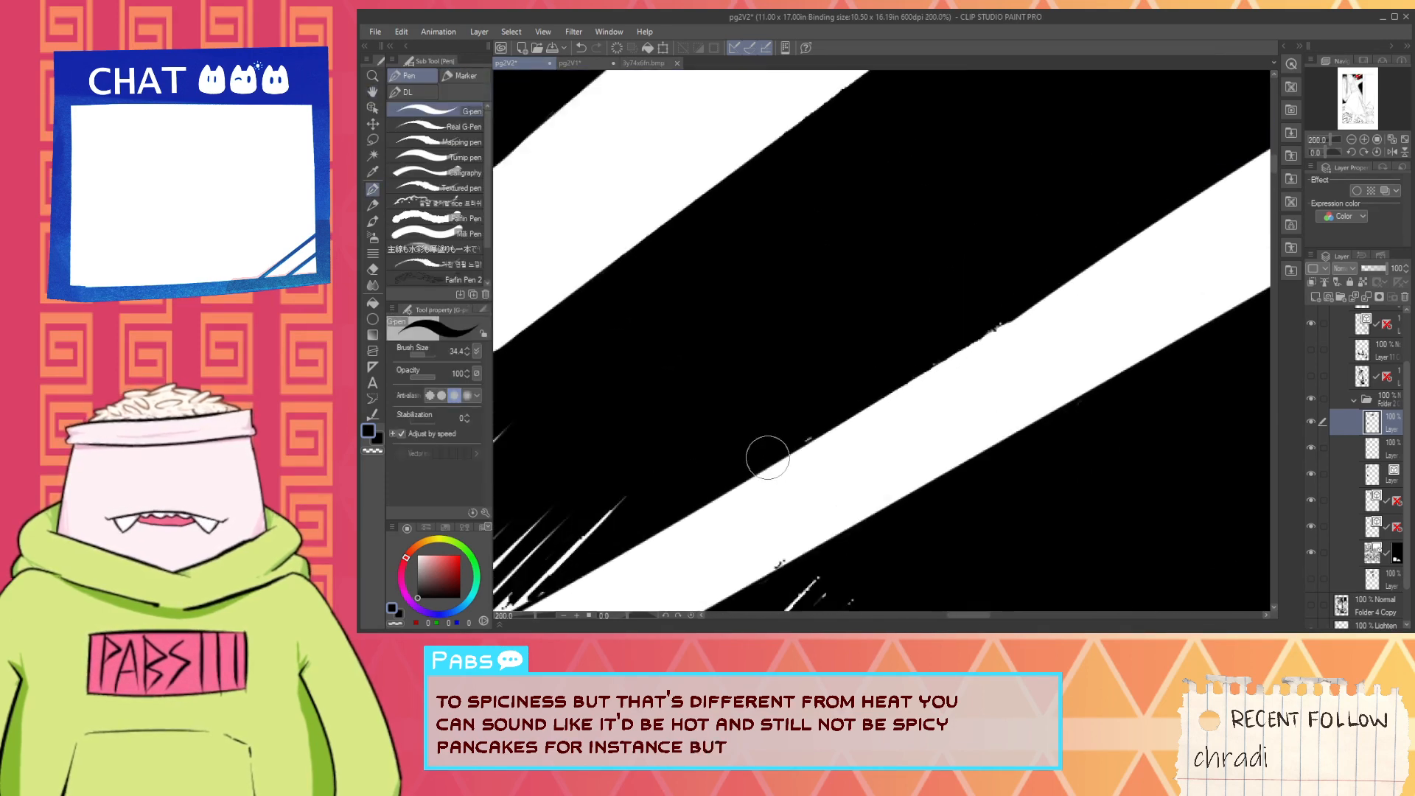
pyautogui.scroll(2, 774, 453)
pyautogui.moveTo(857, 412); pyautogui.dragTo(1291, 179)
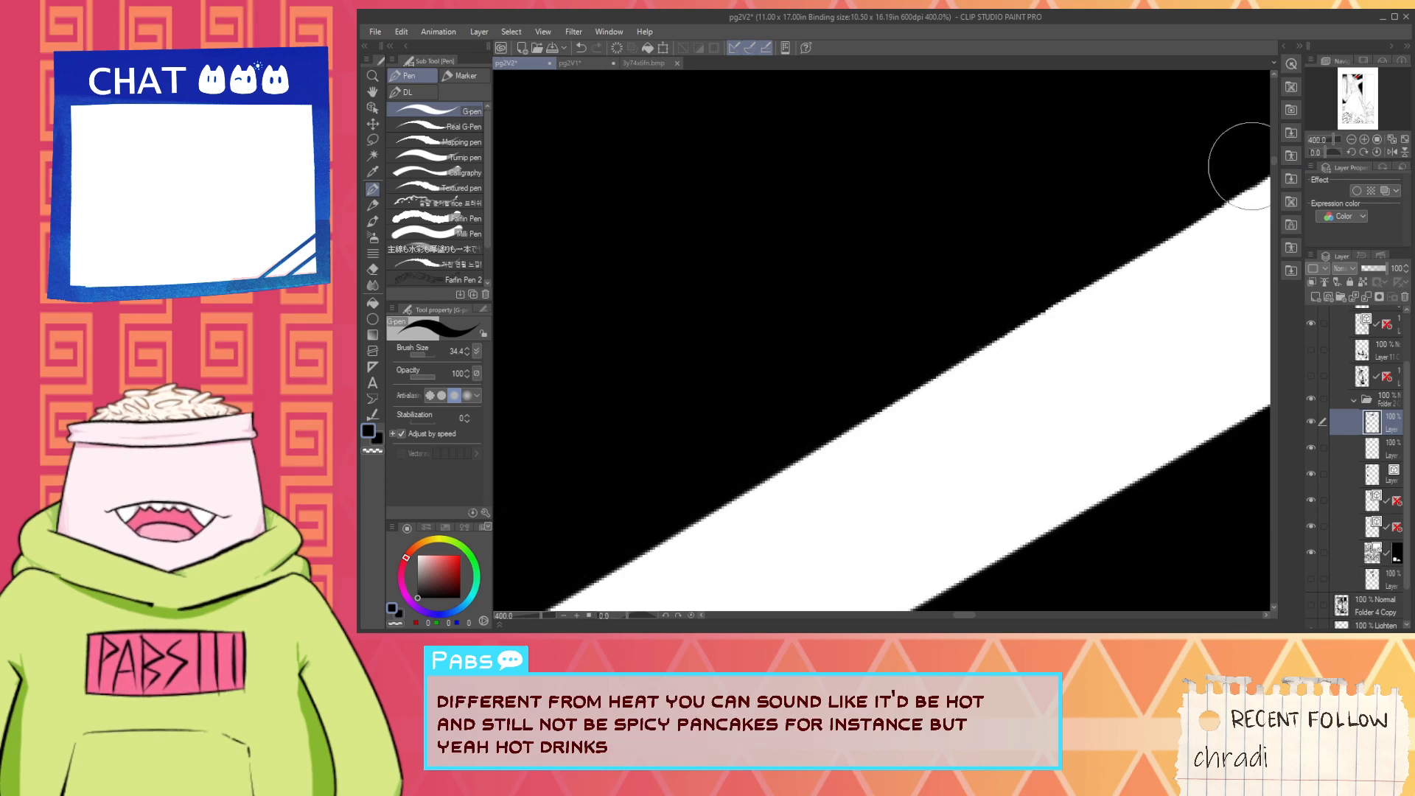
# - Ink the second light beam's lower edge as one straight line up to the top border, covering the thin white streaks
pyautogui.scroll(-4, 1209, 185)
pyautogui.scroll(-1, 1180, 206)
pyautogui.press('space')
pyautogui.moveTo(1164, 244); pyautogui.dragTo(919, 300)
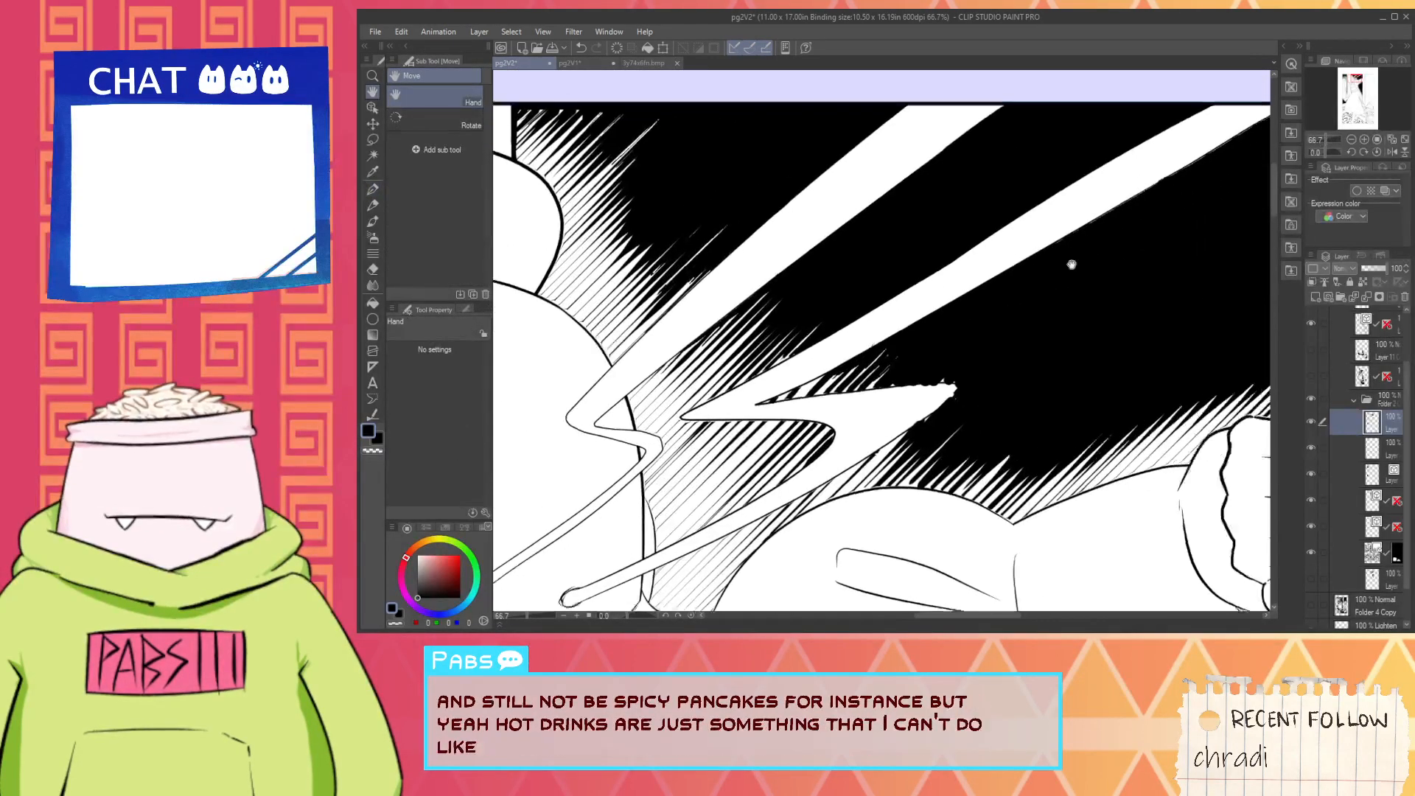
pyautogui.scroll(2, 1144, 222)
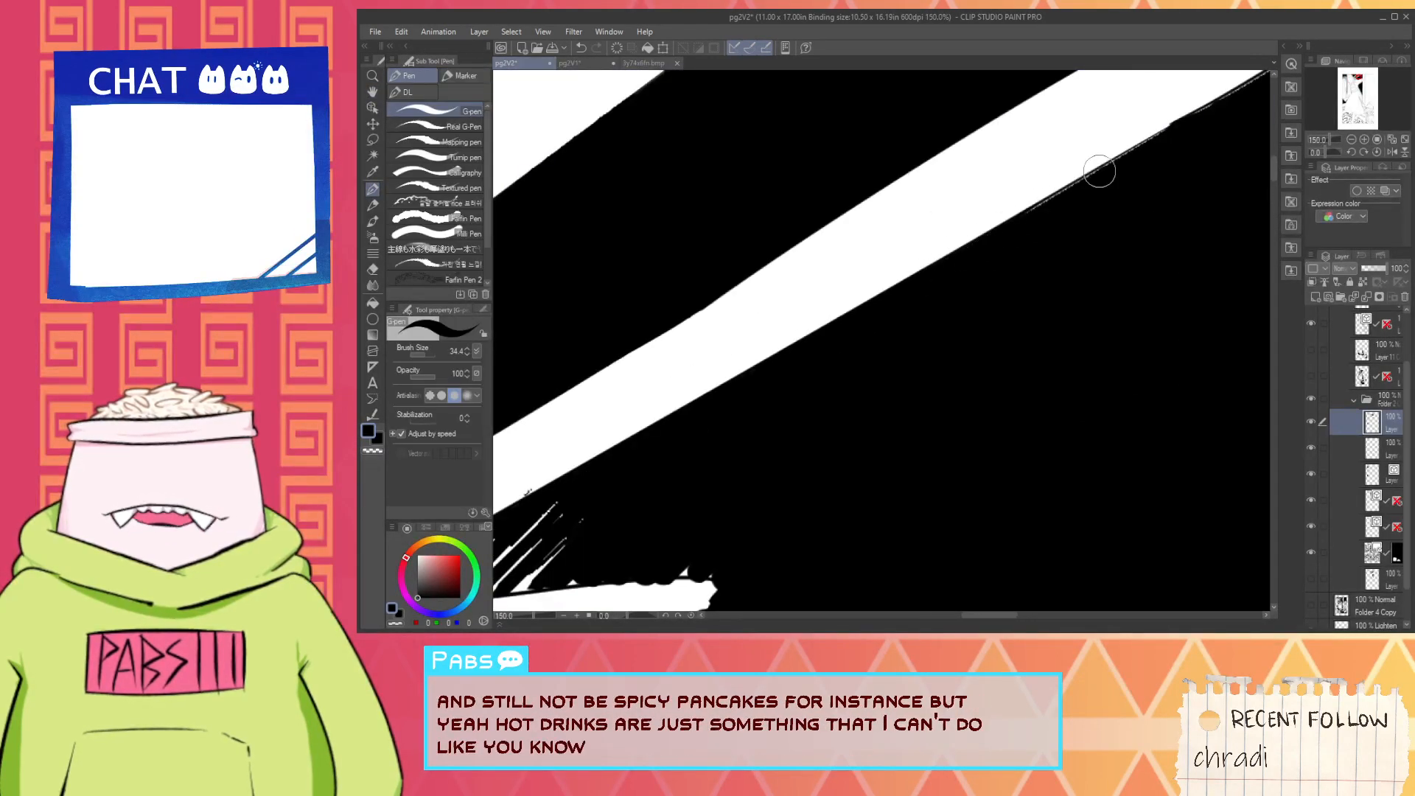
pyautogui.press('space')
pyautogui.moveTo(1192, 142); pyautogui.dragTo(853, 373)
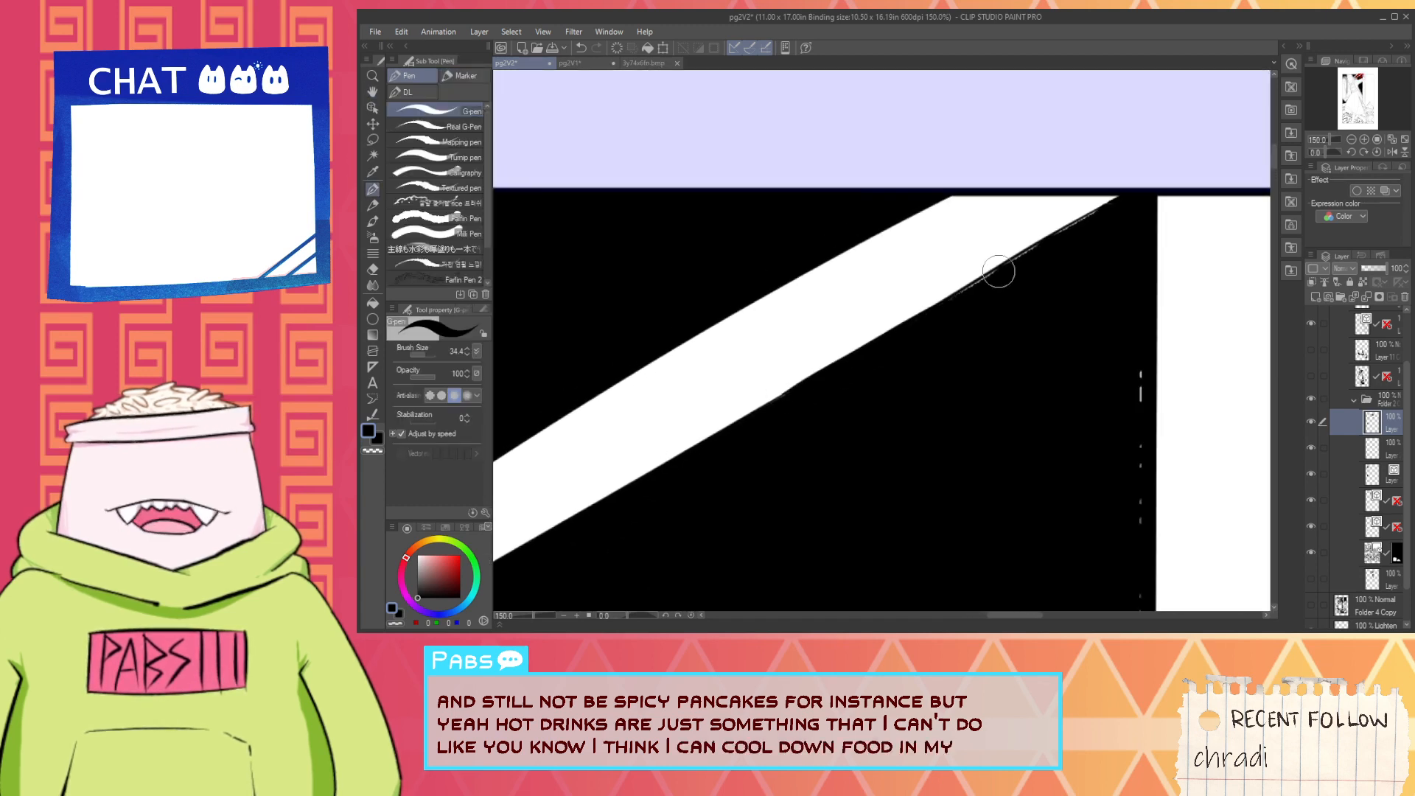
pyautogui.moveTo(744, 418); pyautogui.dragTo(932, 312)
pyautogui.hotkey('ctrl', 'z')
pyautogui.moveTo(759, 408); pyautogui.dragTo(994, 272)
pyautogui.hotkey('ctrl', 'z')
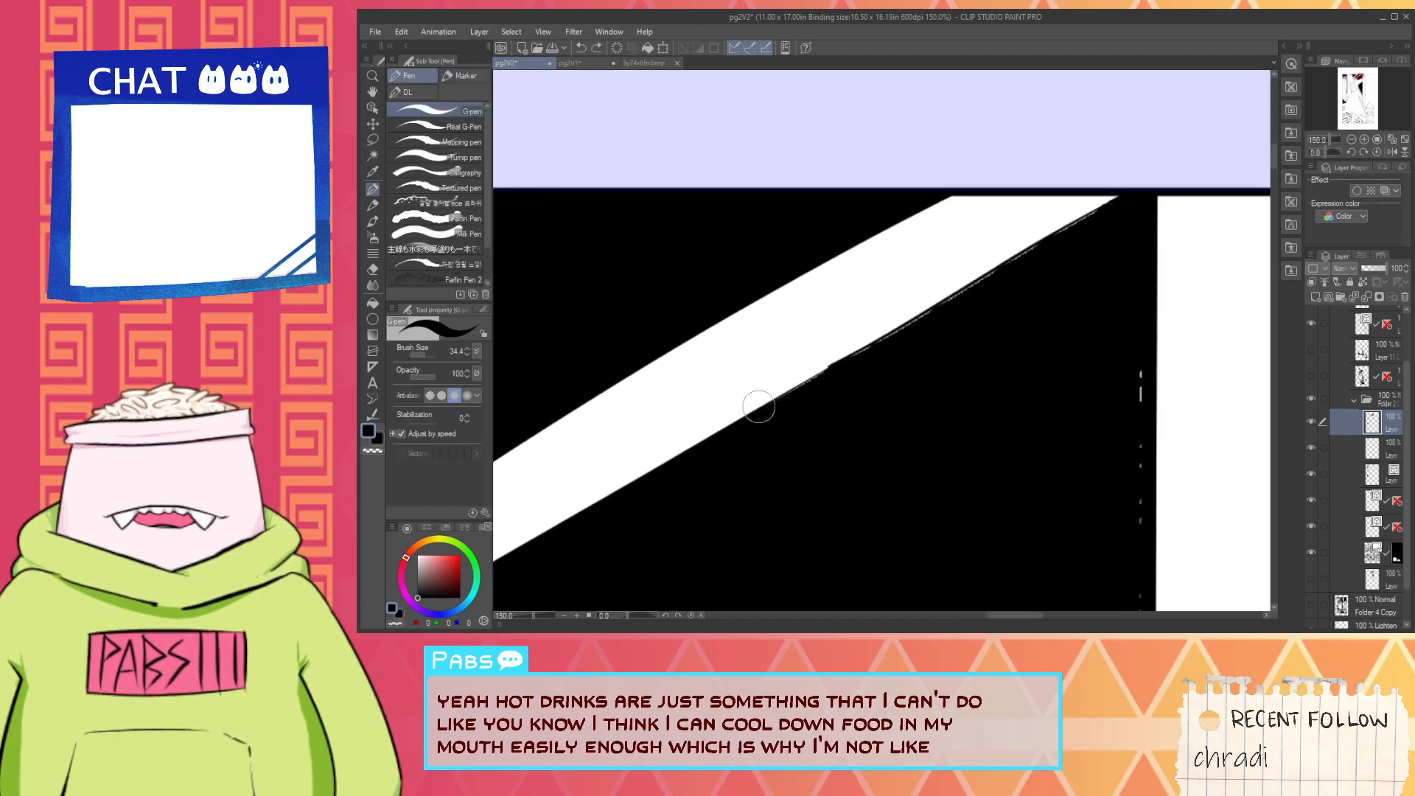
pyautogui.moveTo(701, 444); pyautogui.dragTo(989, 275)
pyautogui.moveTo(857, 353); pyautogui.dragTo(1066, 223)
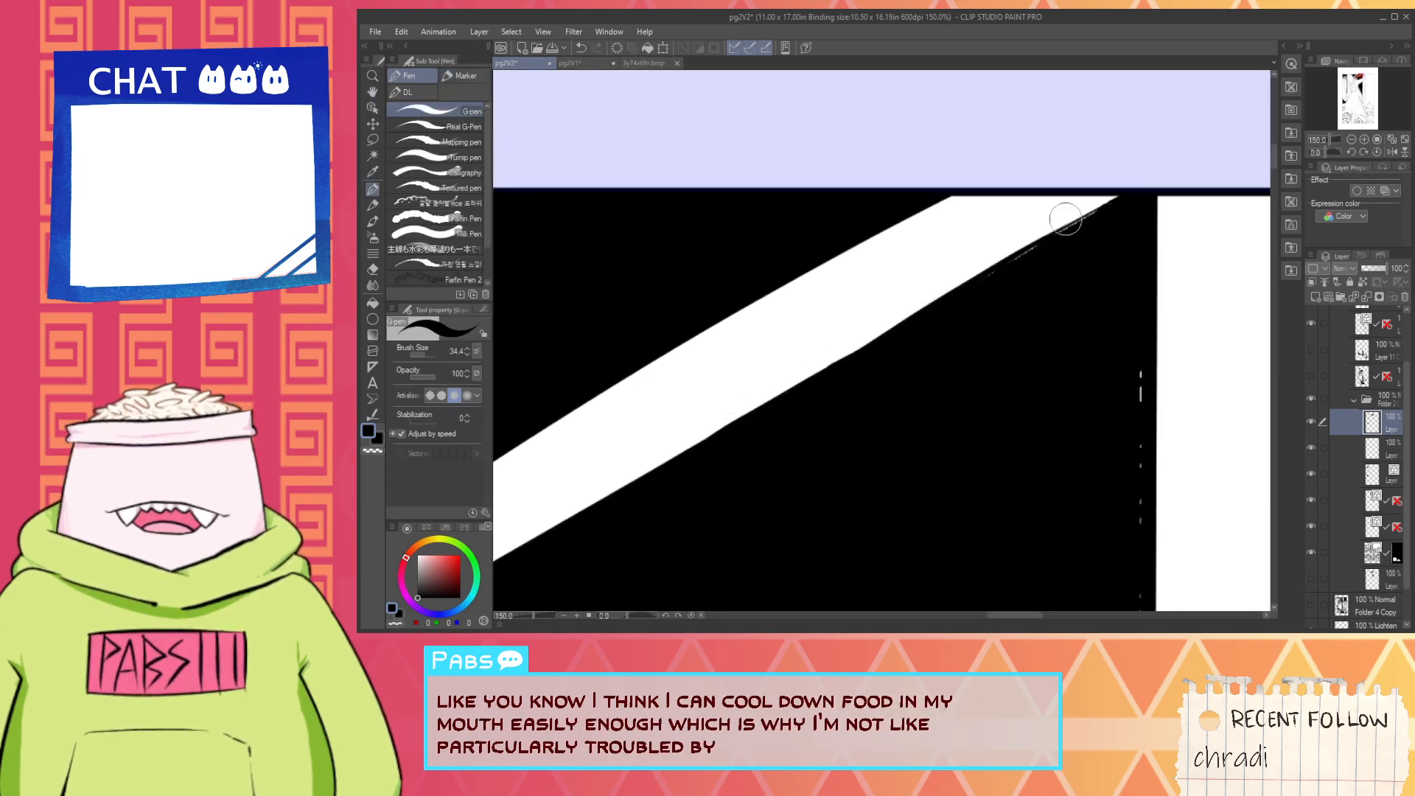
pyautogui.hotkey('ctrl', 'z')
pyautogui.moveTo(781, 392); pyautogui.dragTo(1049, 240)
pyautogui.hotkey('ctrl', 'z')
pyautogui.moveTo(742, 420)
pyautogui.mouseDown()
pyautogui.moveTo(1059, 216)
pyautogui.moveTo(1007, 257)
pyautogui.moveTo(1091, 209)
pyautogui.mouseUp()
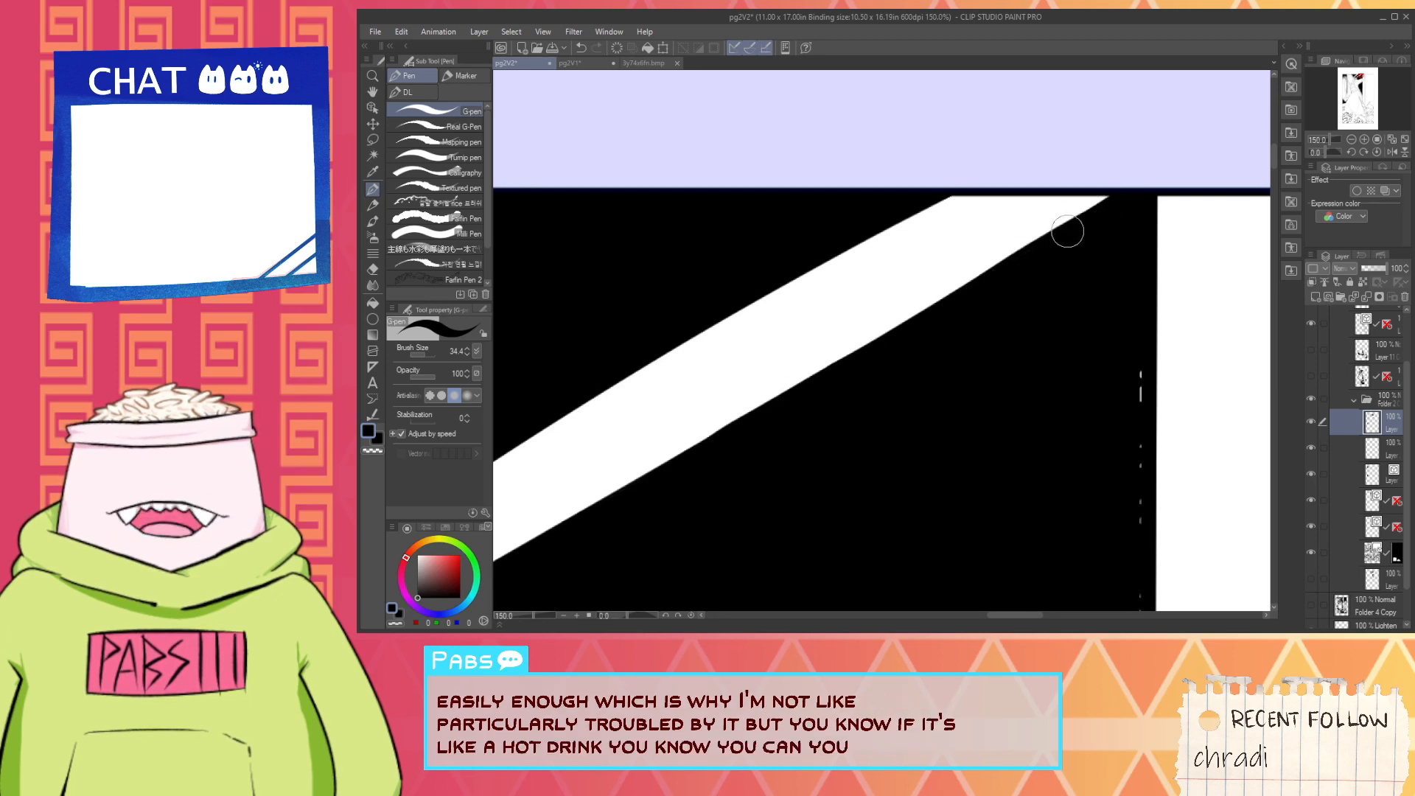
# - Touch up the black fill where the hatching meets the door frame's edge, just above the gripping hand
pyautogui.scroll(-4, 1077, 245)
pyautogui.press('space')
pyautogui.moveTo(1052, 285); pyautogui.dragTo(856, 290)
pyautogui.scroll(2, 856, 290)
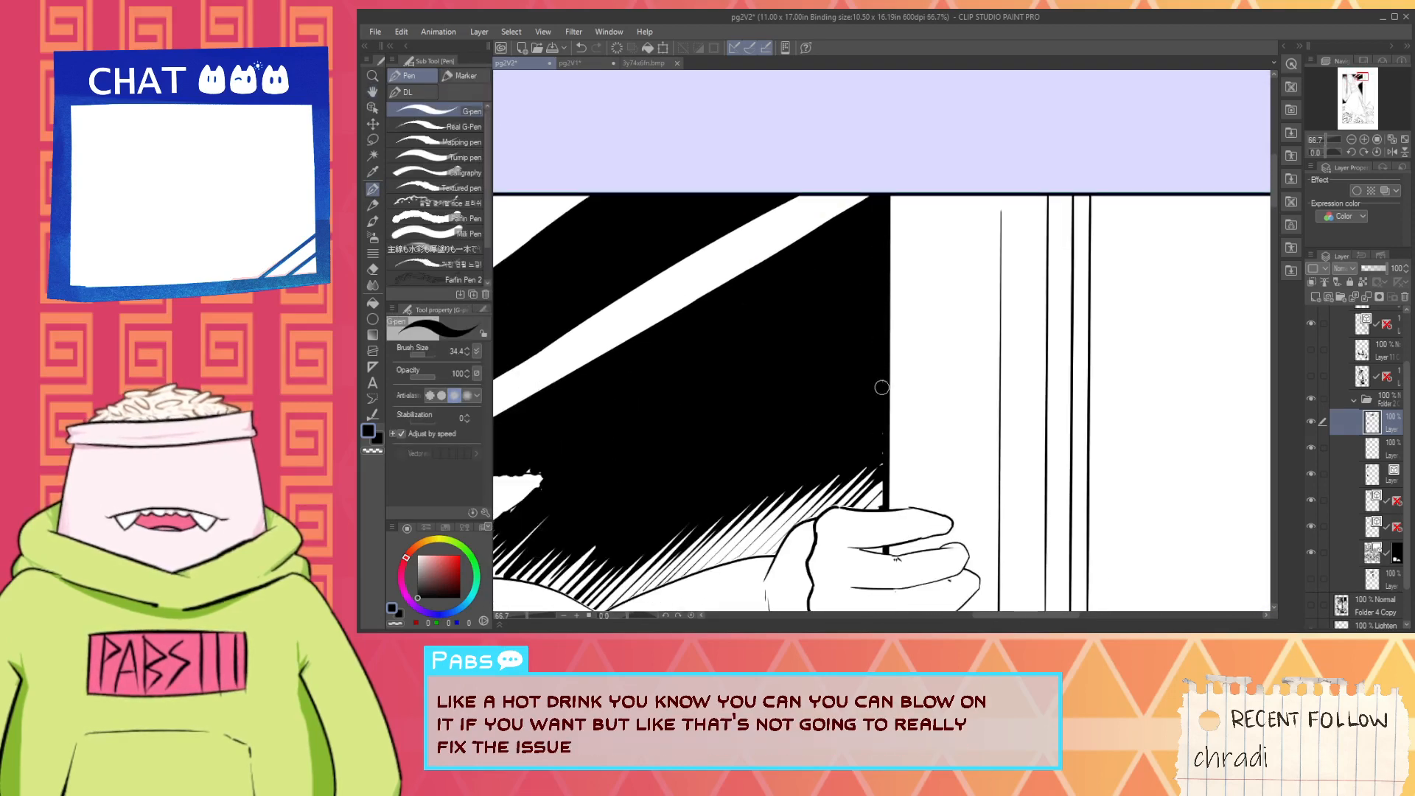
pyautogui.scroll(2, 882, 387)
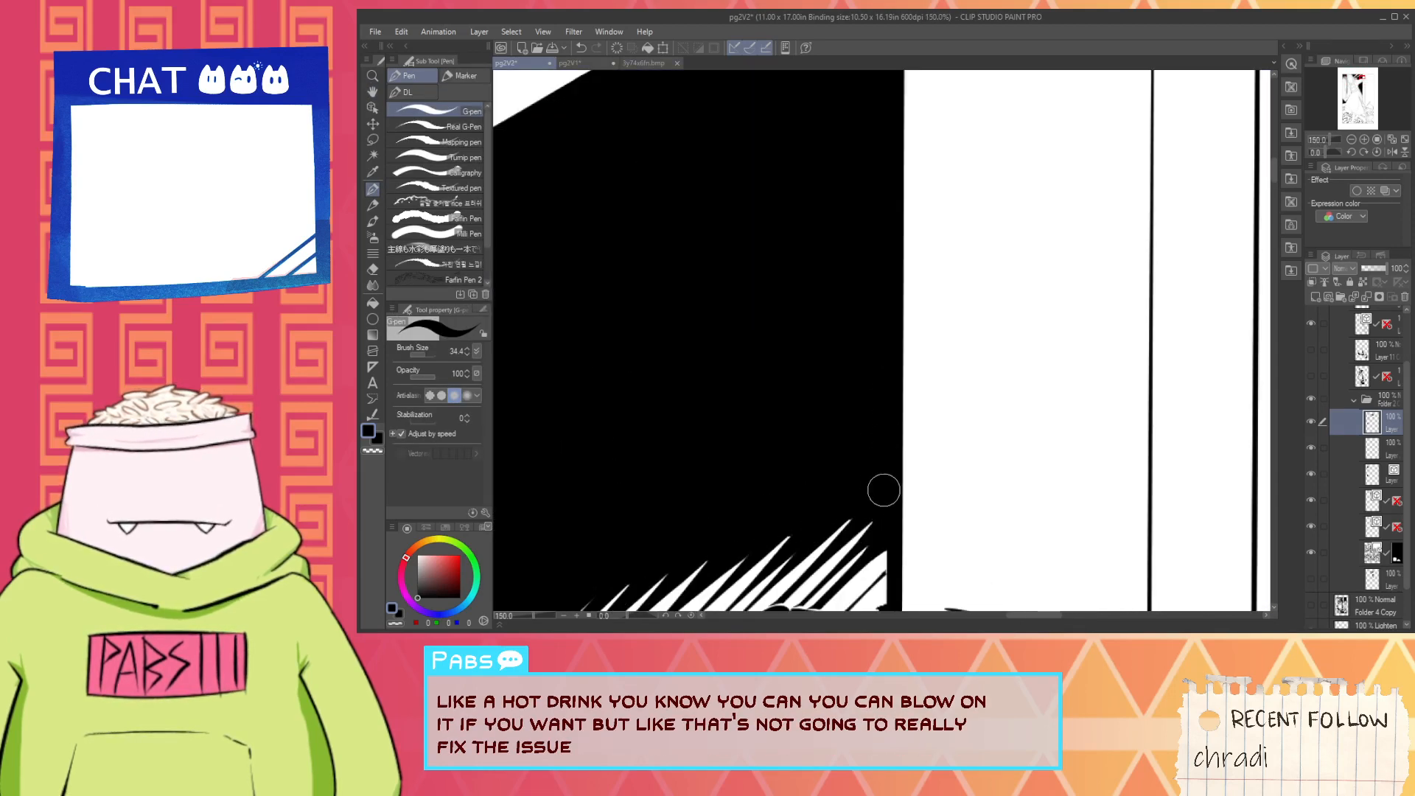
pyautogui.press('space')
pyautogui.moveTo(888, 556); pyautogui.dragTo(884, 358)
pyautogui.scroll(3, 862, 373)
pyautogui.moveTo(817, 409)
pyautogui.mouseDown()
pyautogui.moveTo(935, 289)
pyautogui.moveTo(833, 391)
pyautogui.mouseUp()
pyautogui.hotkey('ctrl', 'z')
pyautogui.moveTo(972, 339); pyautogui.dragTo(888, 440)
pyautogui.moveTo(943, 389)
pyautogui.mouseDown()
pyautogui.moveTo(910, 440)
pyautogui.moveTo(946, 441)
pyautogui.moveTo(920, 432)
pyautogui.mouseUp()
pyautogui.hotkey('ctrl', 'z')
pyautogui.scroll(-2, 932, 404)
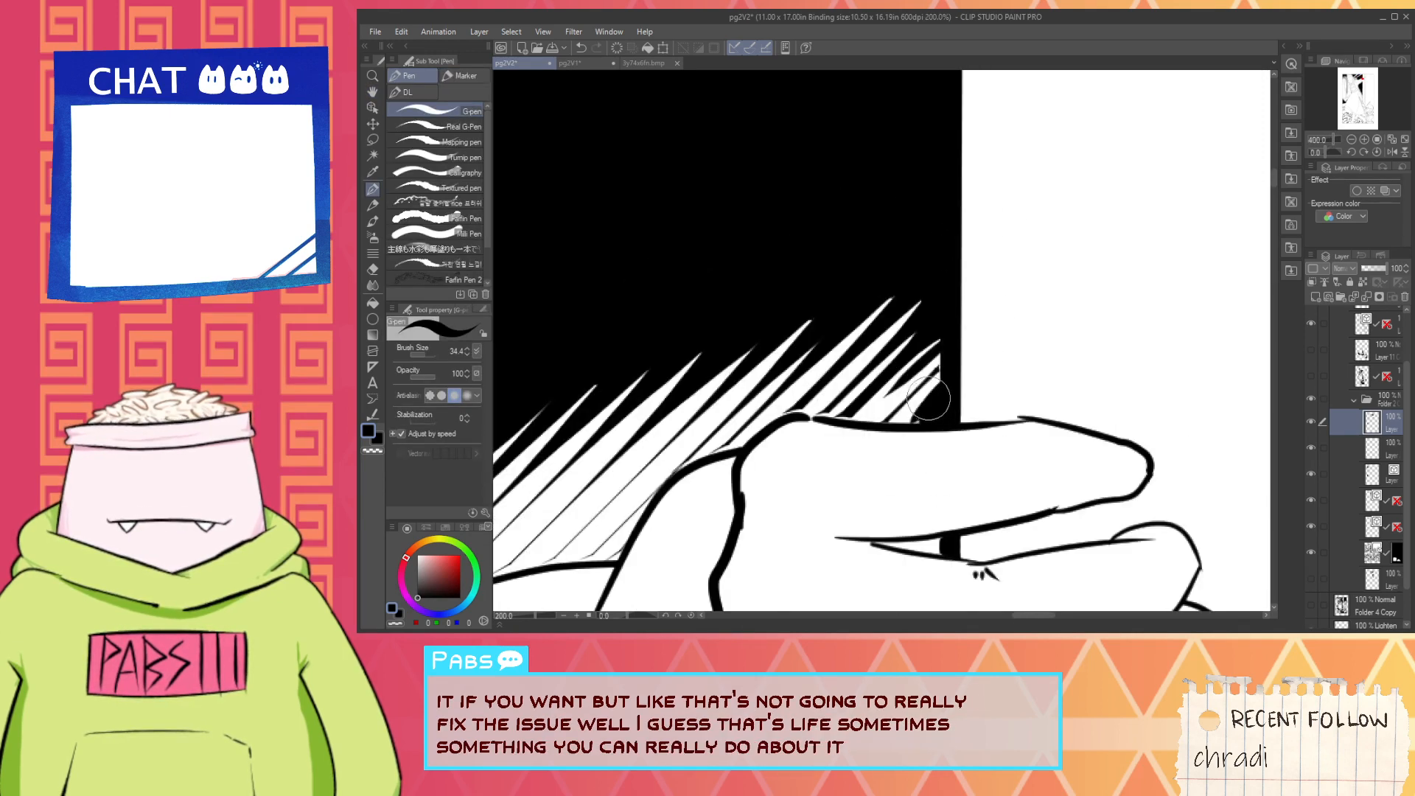
# - Examine the black fill and the vertical hatching peaks on the wall beside the figure for leftover flaws
pyautogui.scroll(-6, 929, 398)
pyautogui.press('space')
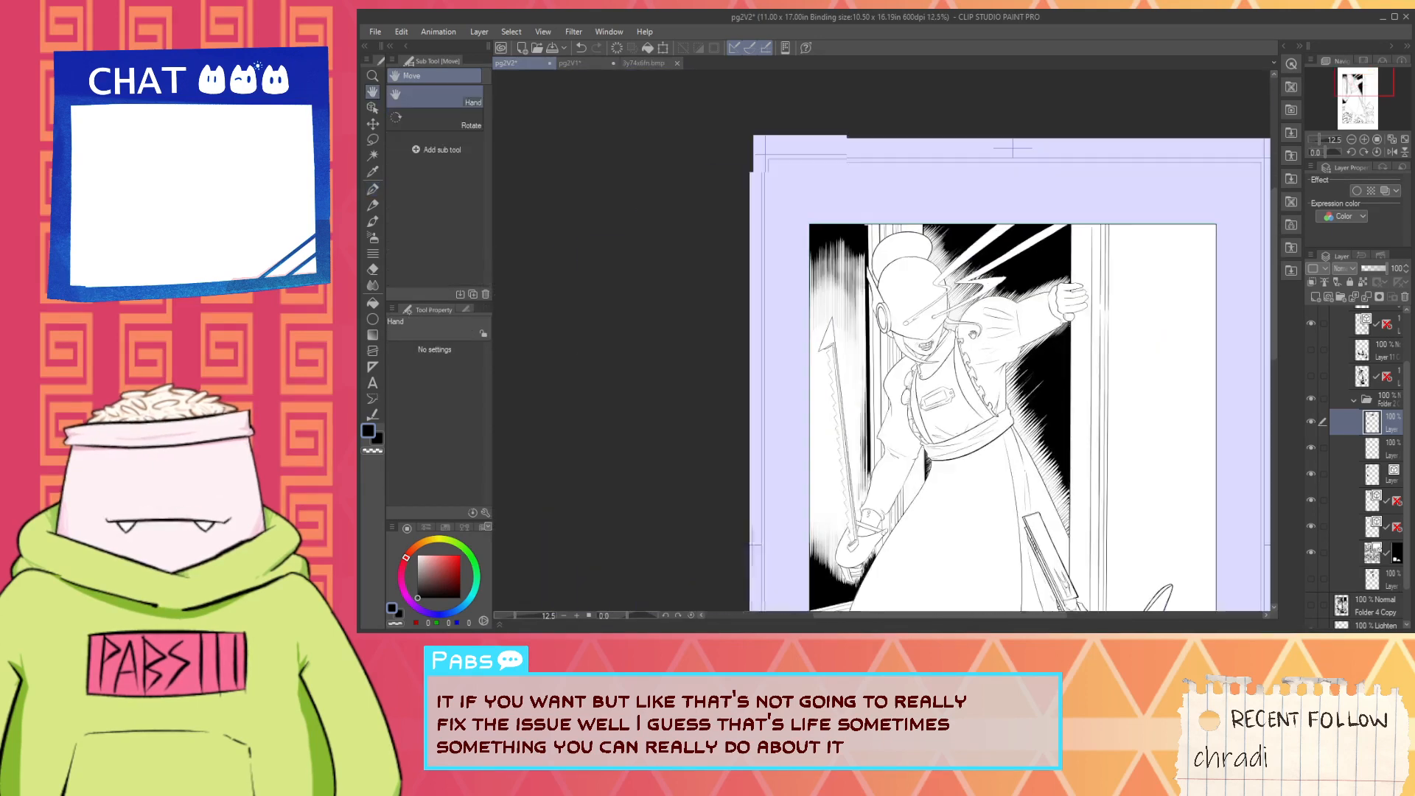
pyautogui.scroll(8, 1072, 218)
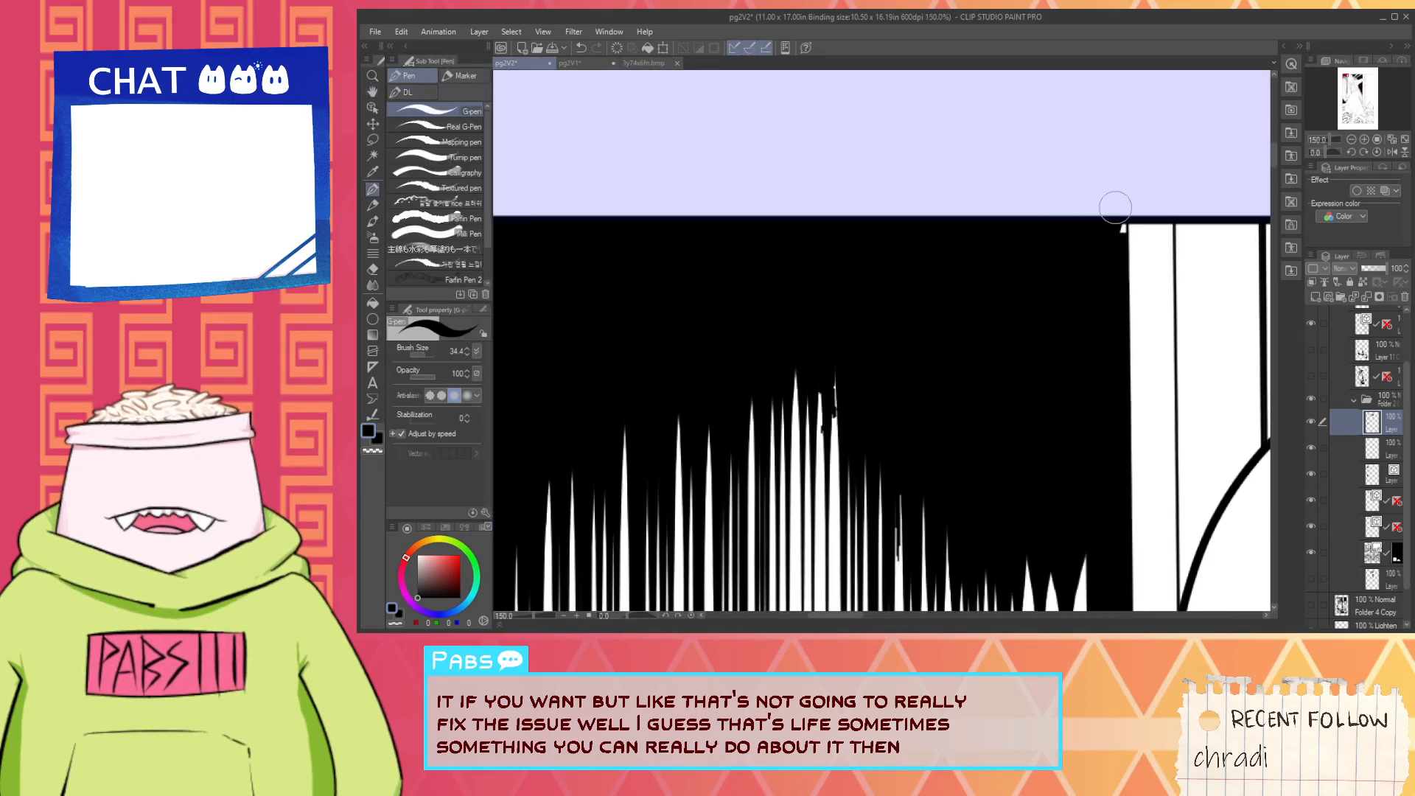
pyautogui.scroll(-3, 1098, 236)
pyautogui.scroll(3, 970, 310)
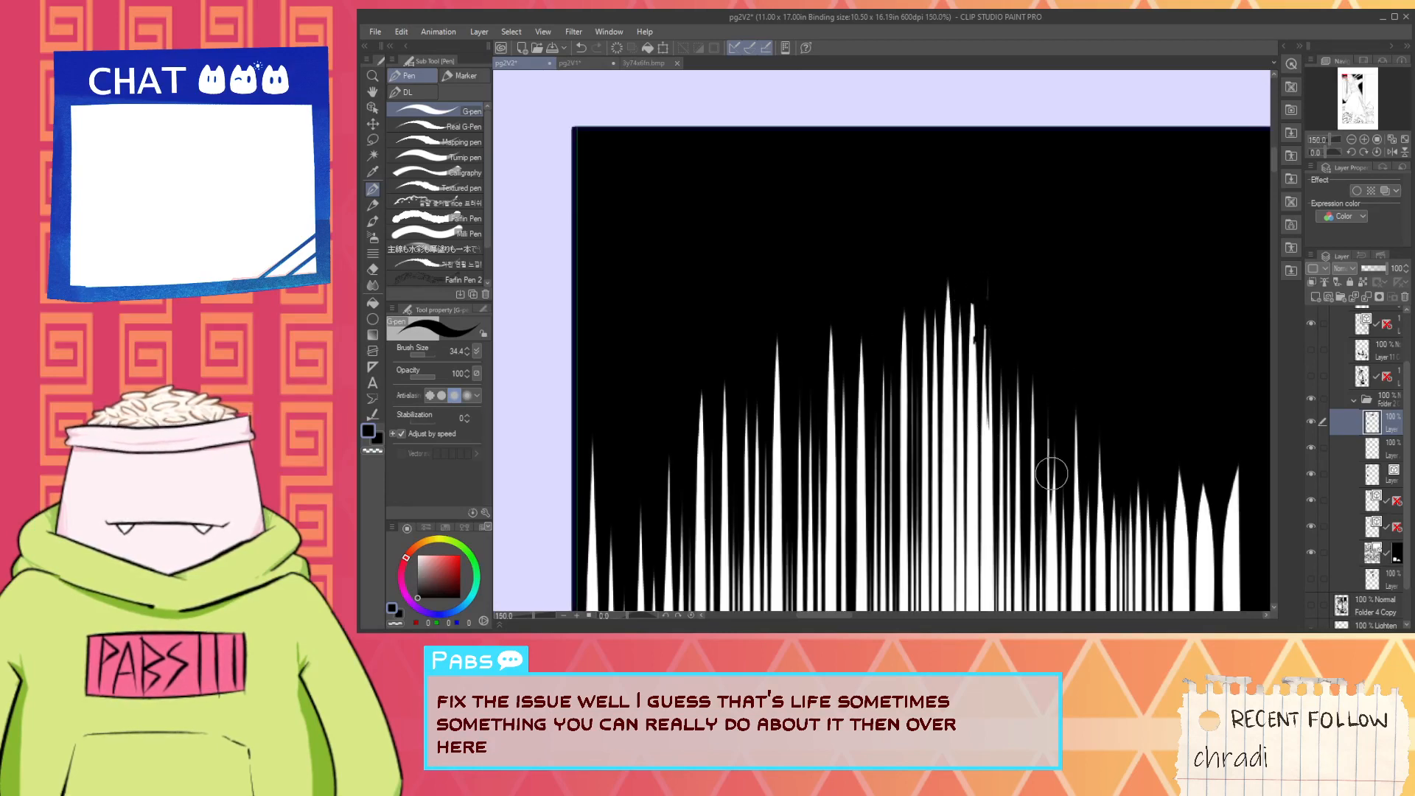
pyautogui.scroll(-2, 1052, 473)
pyautogui.scroll(2, 998, 373)
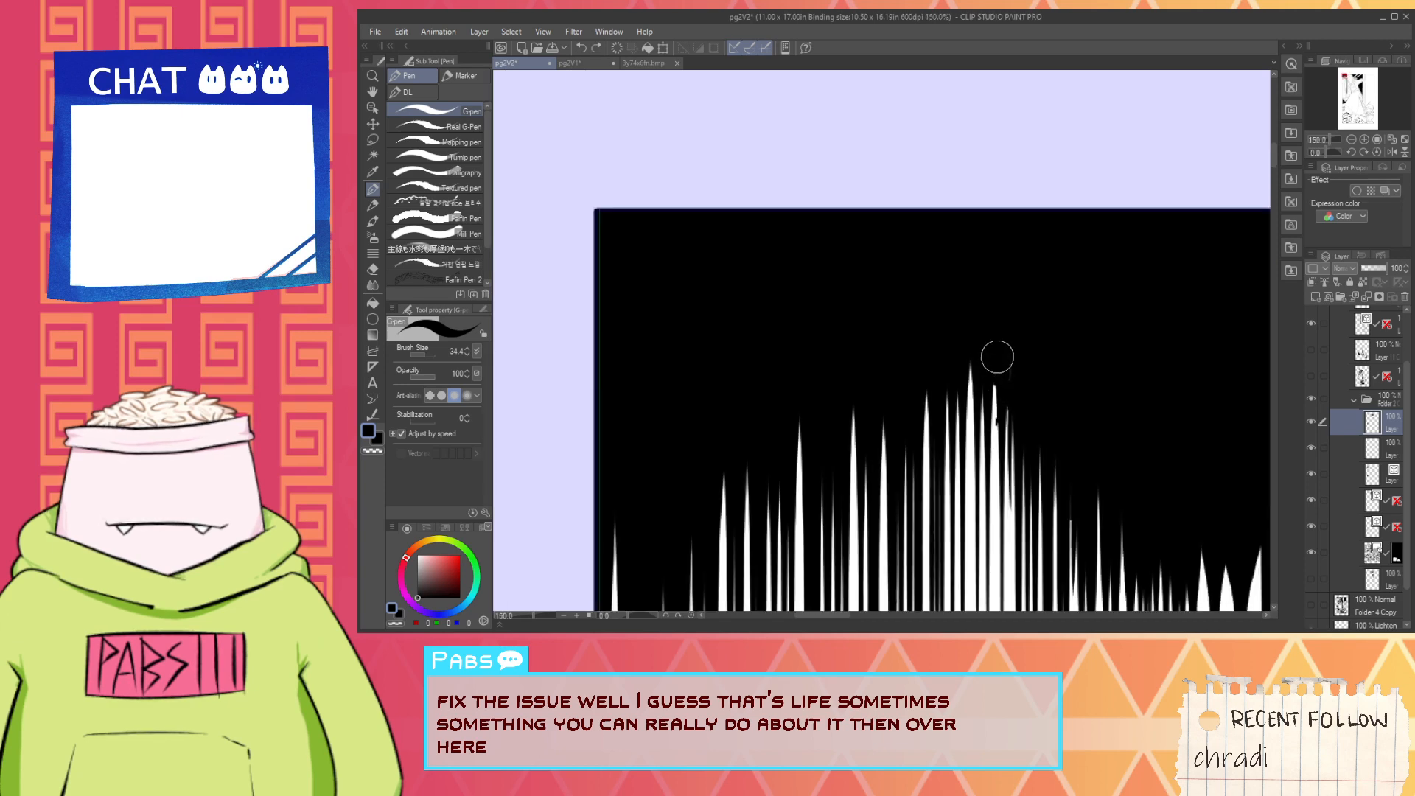
pyautogui.scroll(-5, 1008, 377)
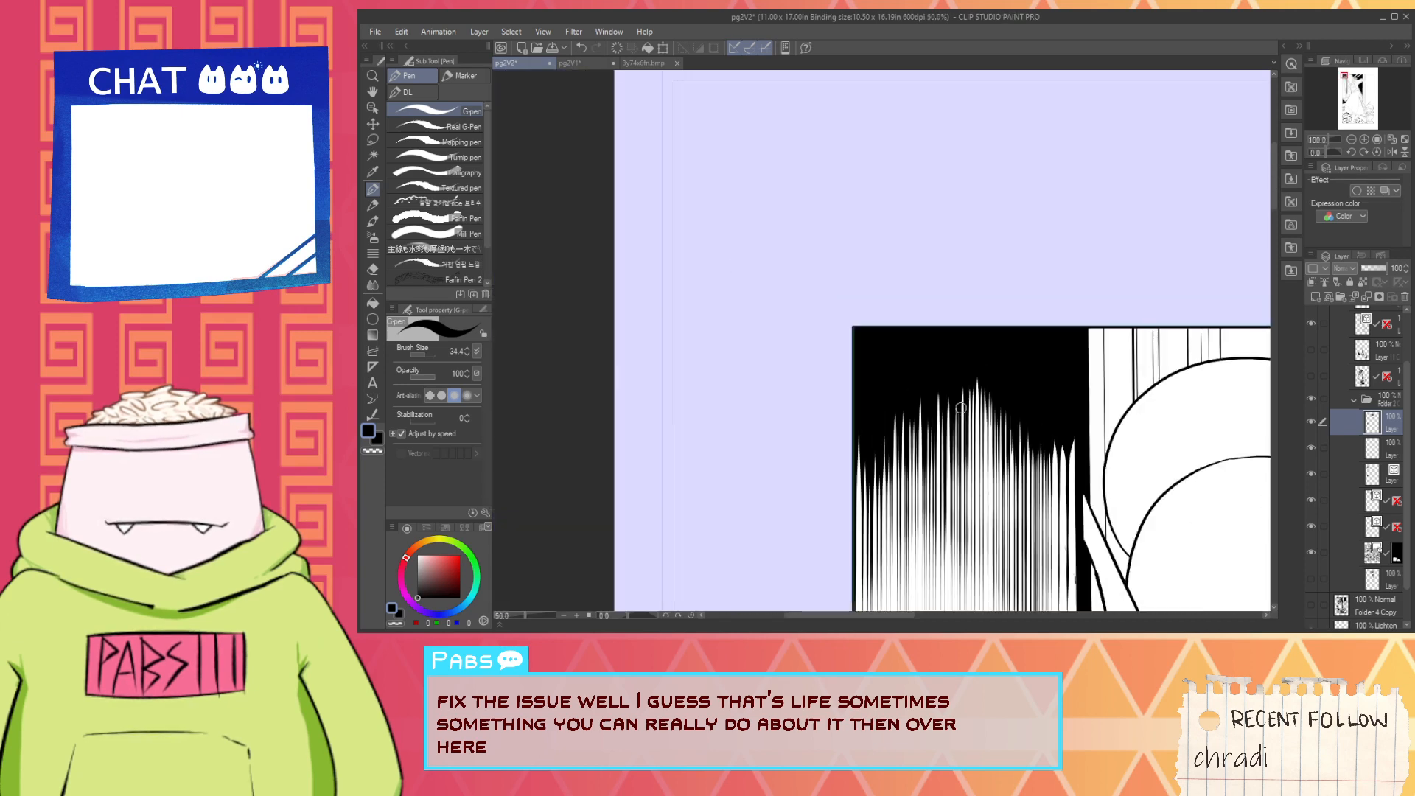
pyautogui.press('space')
pyautogui.scroll(5, 994, 539)
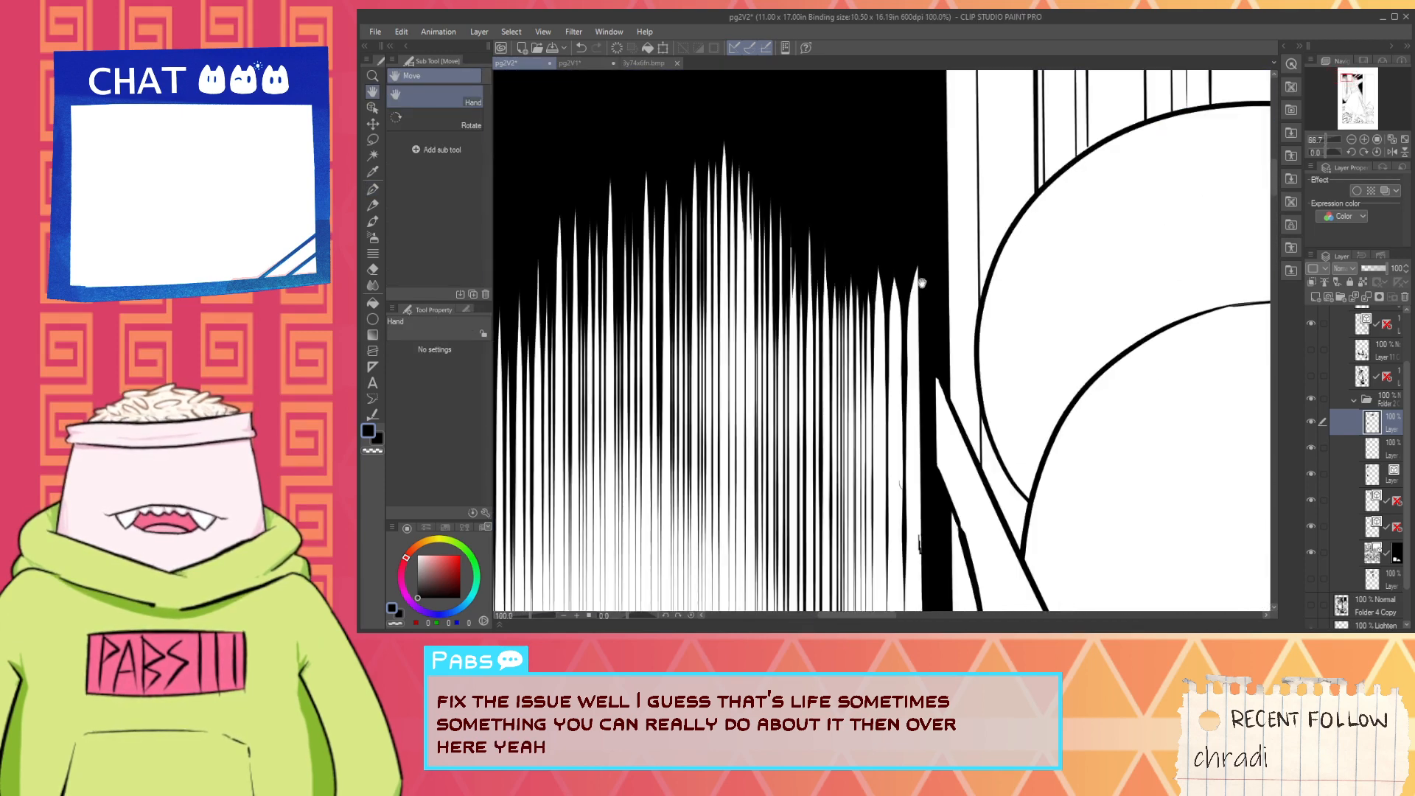
# - Delete the small stray vector stroke beside the wall hatching line nearest the black vertical strip
pyautogui.press('space')
pyautogui.moveTo(918, 369); pyautogui.dragTo(899, 96)
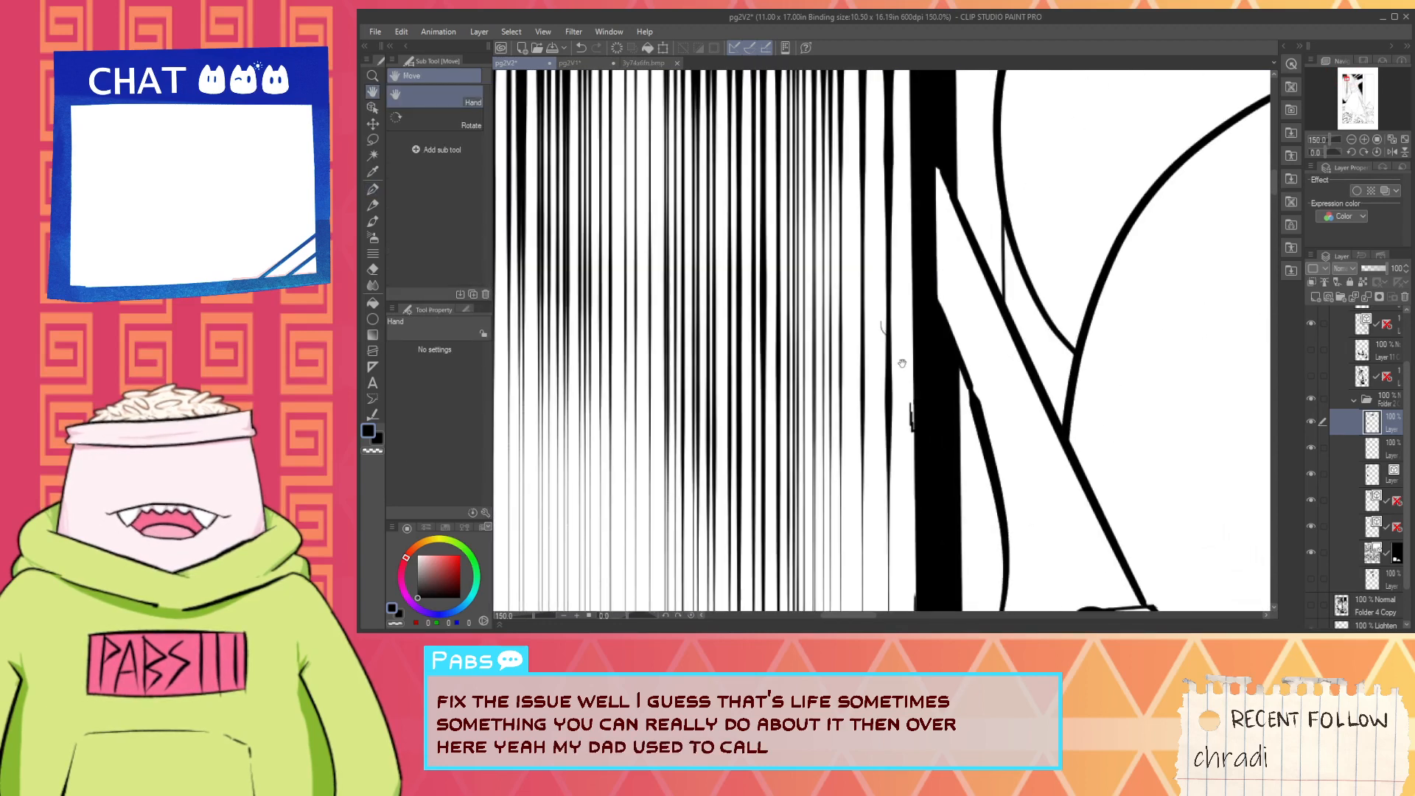
pyautogui.click(1364, 471)
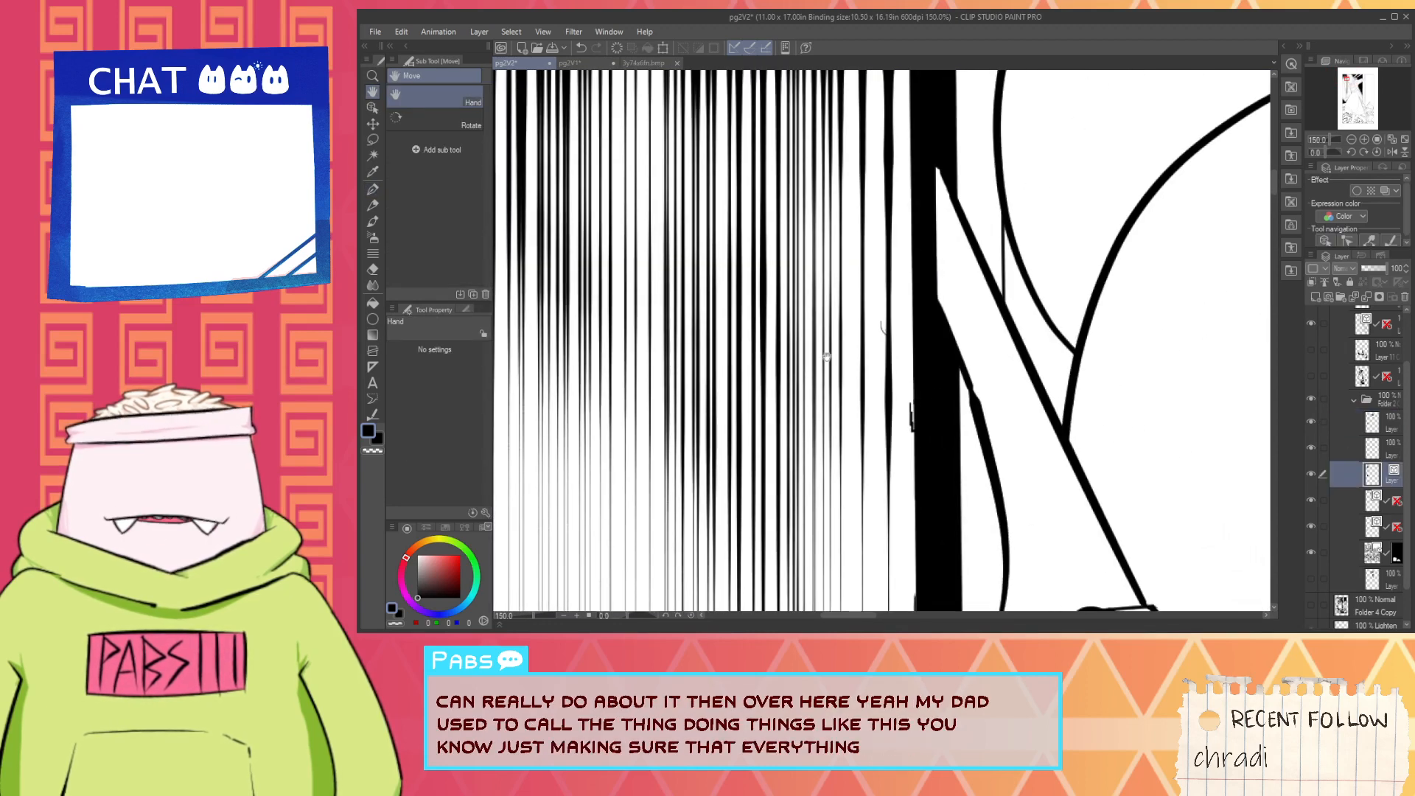
pyautogui.press('o')
pyautogui.click(887, 332)
pyautogui.click(882, 332)
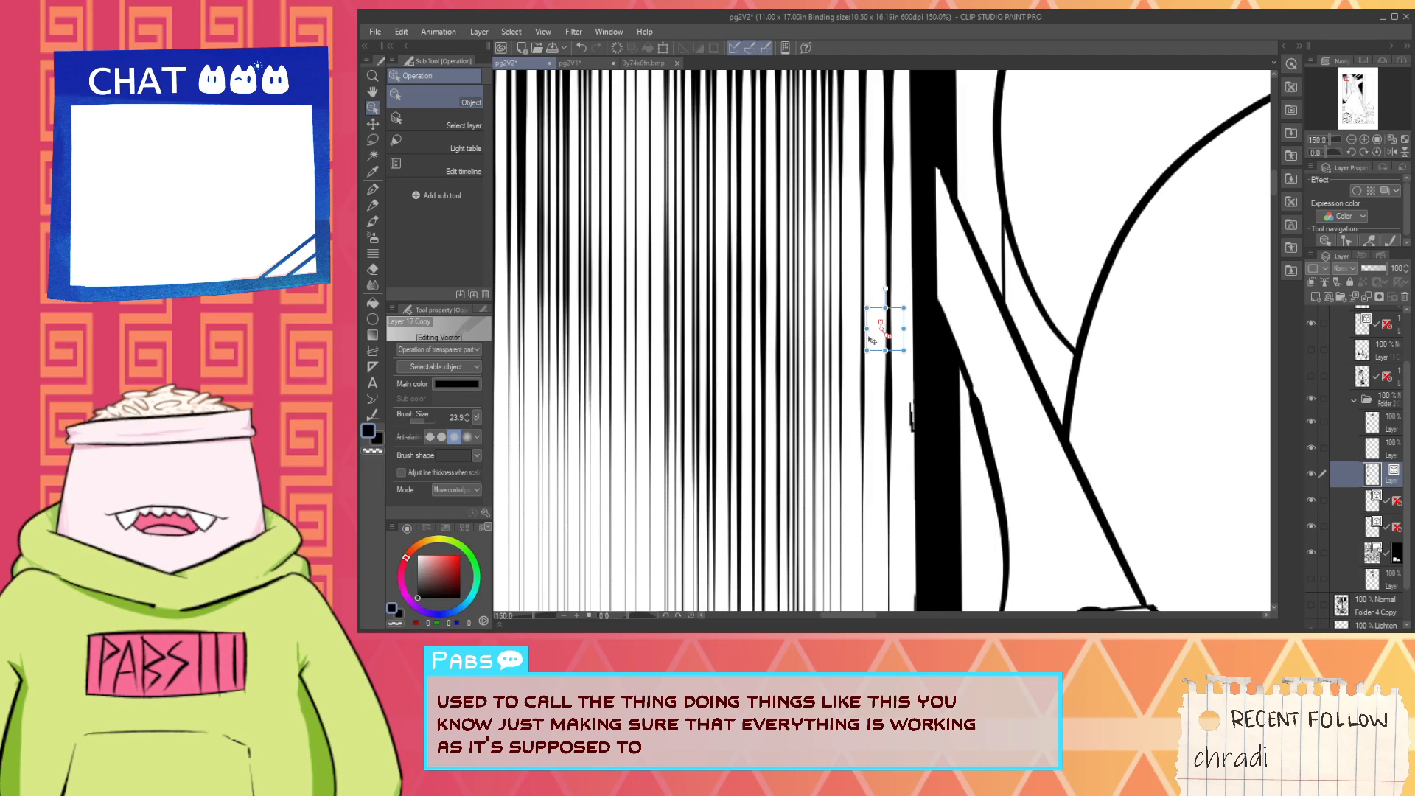
pyautogui.press('Delete')
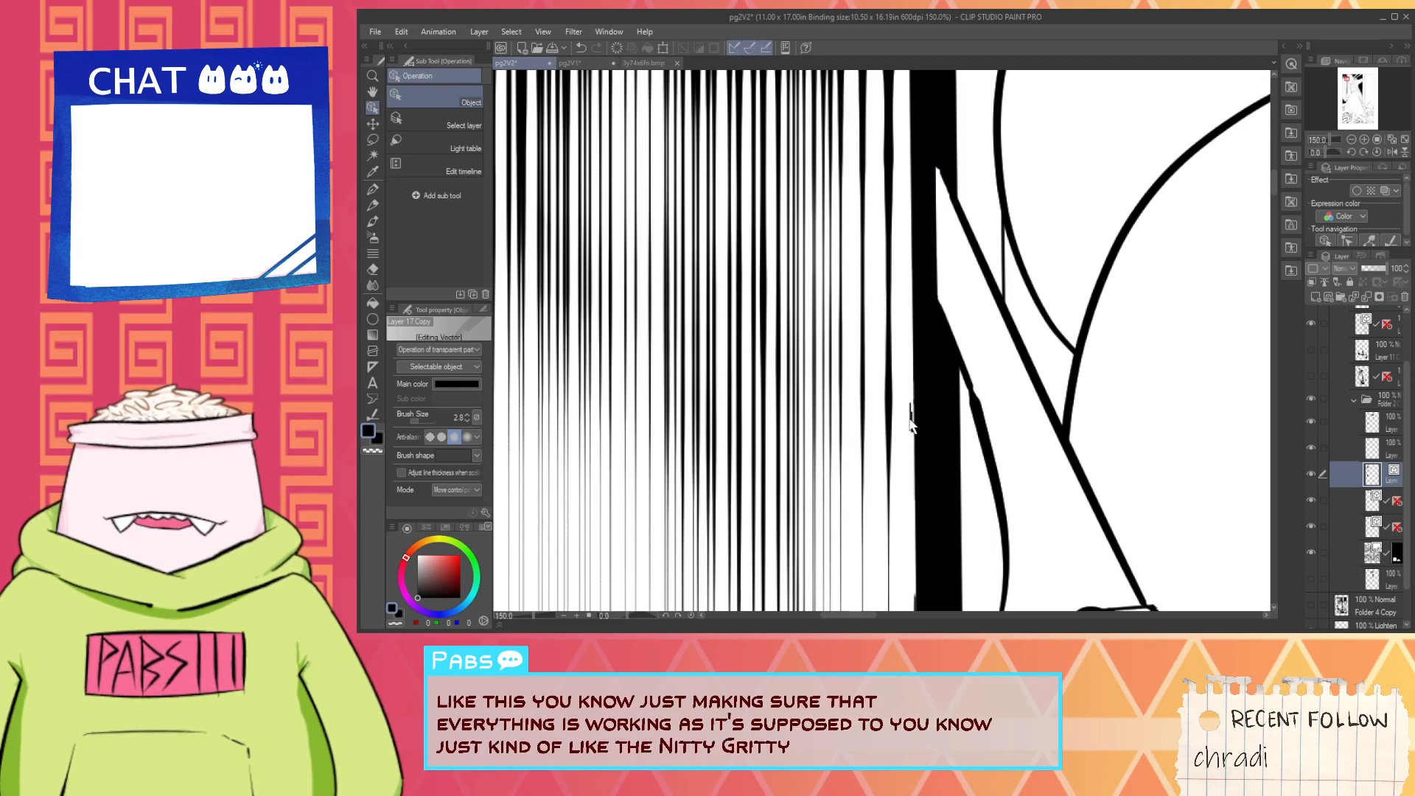
# - On the topmost layer in the folder, ink along the black vertical strip's hatching side, from the last hatch tip down over the stray mark
pyautogui.click(1356, 427)
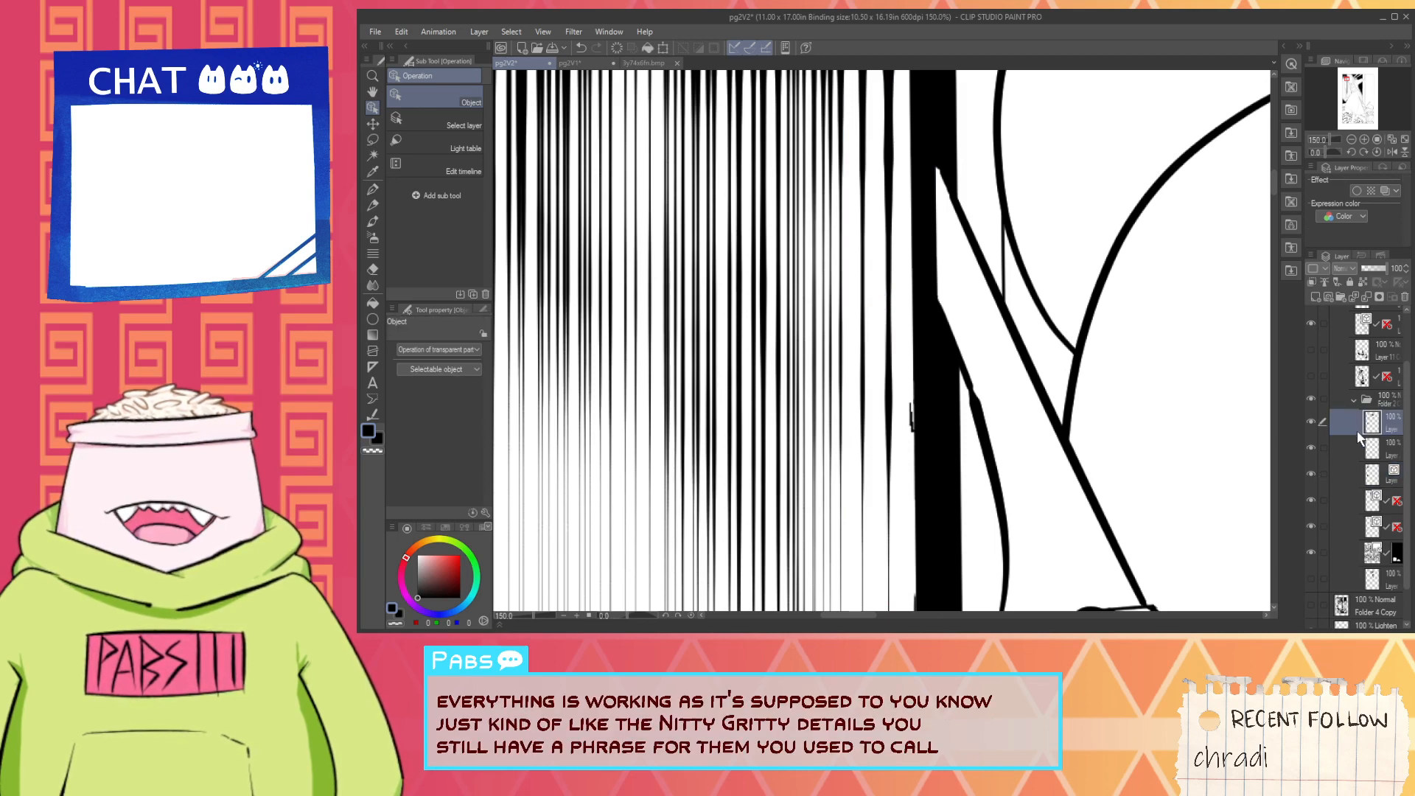
pyautogui.scroll(-1, 1137, 505)
pyautogui.scroll(-1, 1008, 516)
pyautogui.press('space')
pyautogui.moveTo(1008, 496); pyautogui.dragTo(924, 306)
pyautogui.scroll(1, 924, 379)
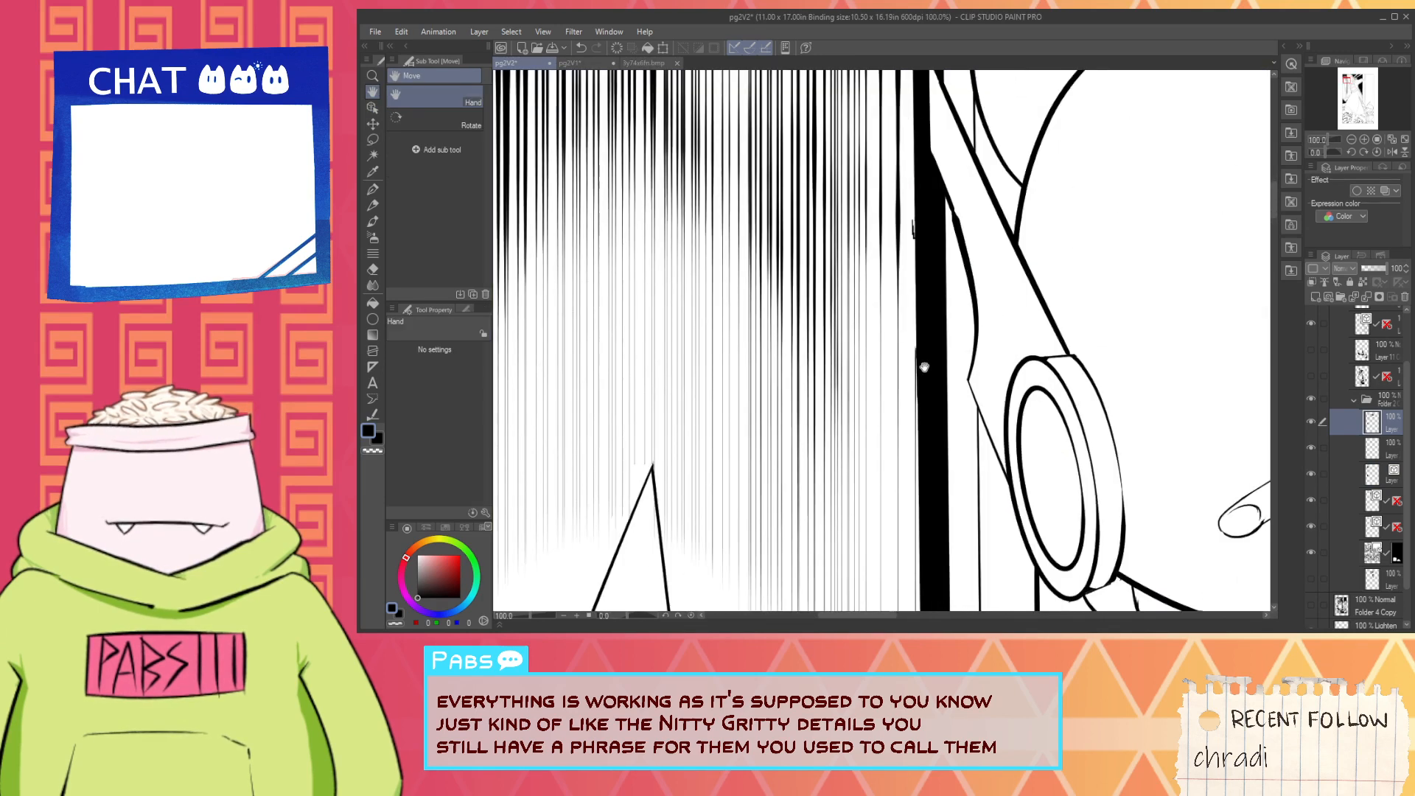
pyautogui.scroll(-2, 925, 367)
pyautogui.scroll(-2, 925, 367)
pyautogui.moveTo(924, 367); pyautogui.dragTo(920, 325)
pyautogui.scroll(3, 918, 236)
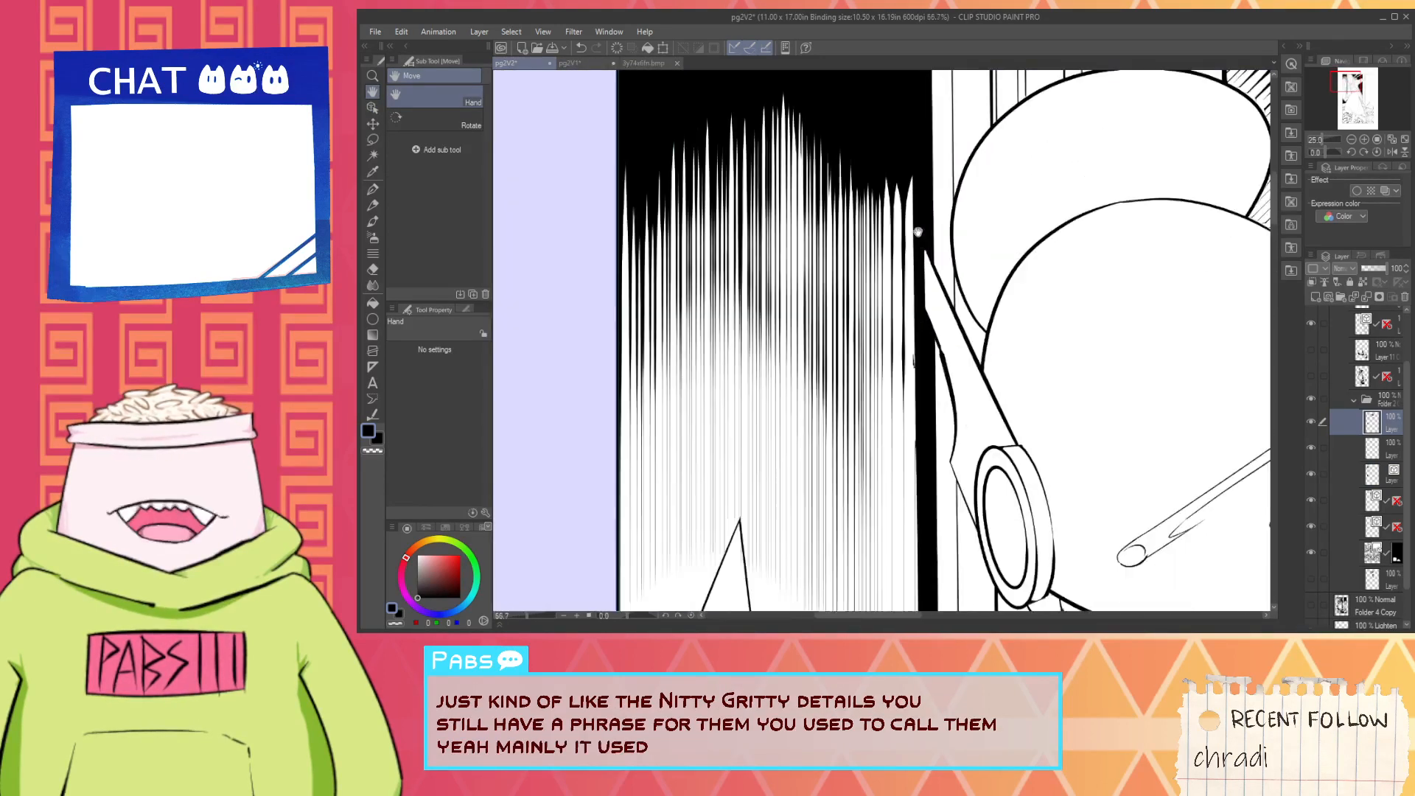
pyautogui.hotkey('ctrl', 'z')
pyautogui.moveTo(911, 188)
pyautogui.mouseDown()
pyautogui.moveTo(895, 311)
pyautogui.moveTo(915, 392)
pyautogui.mouseUp()
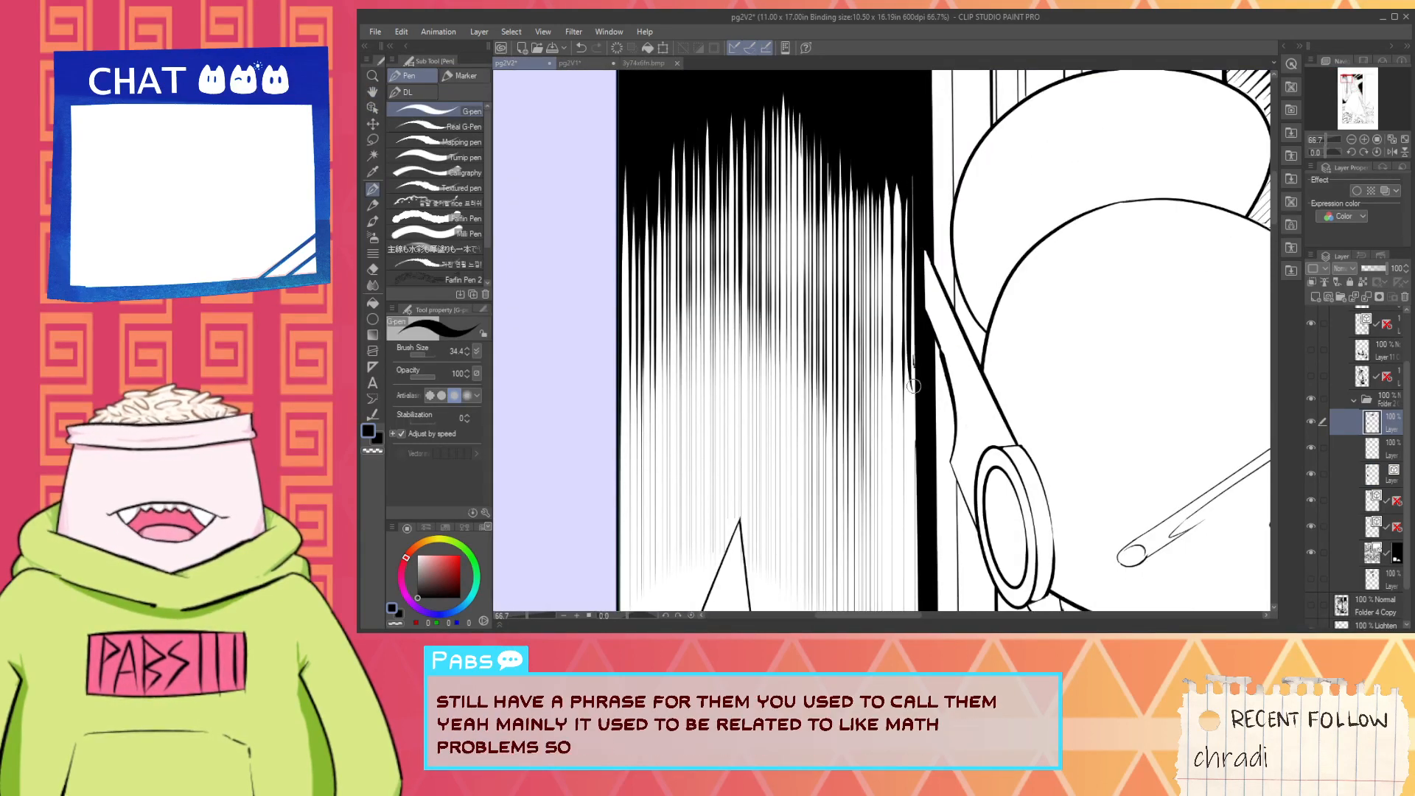
# - Try to ink a vertical black line from the last hatch tip down past the stray mark, against the black strip
pyautogui.hotkey('ctrl', 'z')
pyautogui.moveTo(912, 166); pyautogui.dragTo(922, 474)
pyautogui.hotkey('ctrl', 'z')
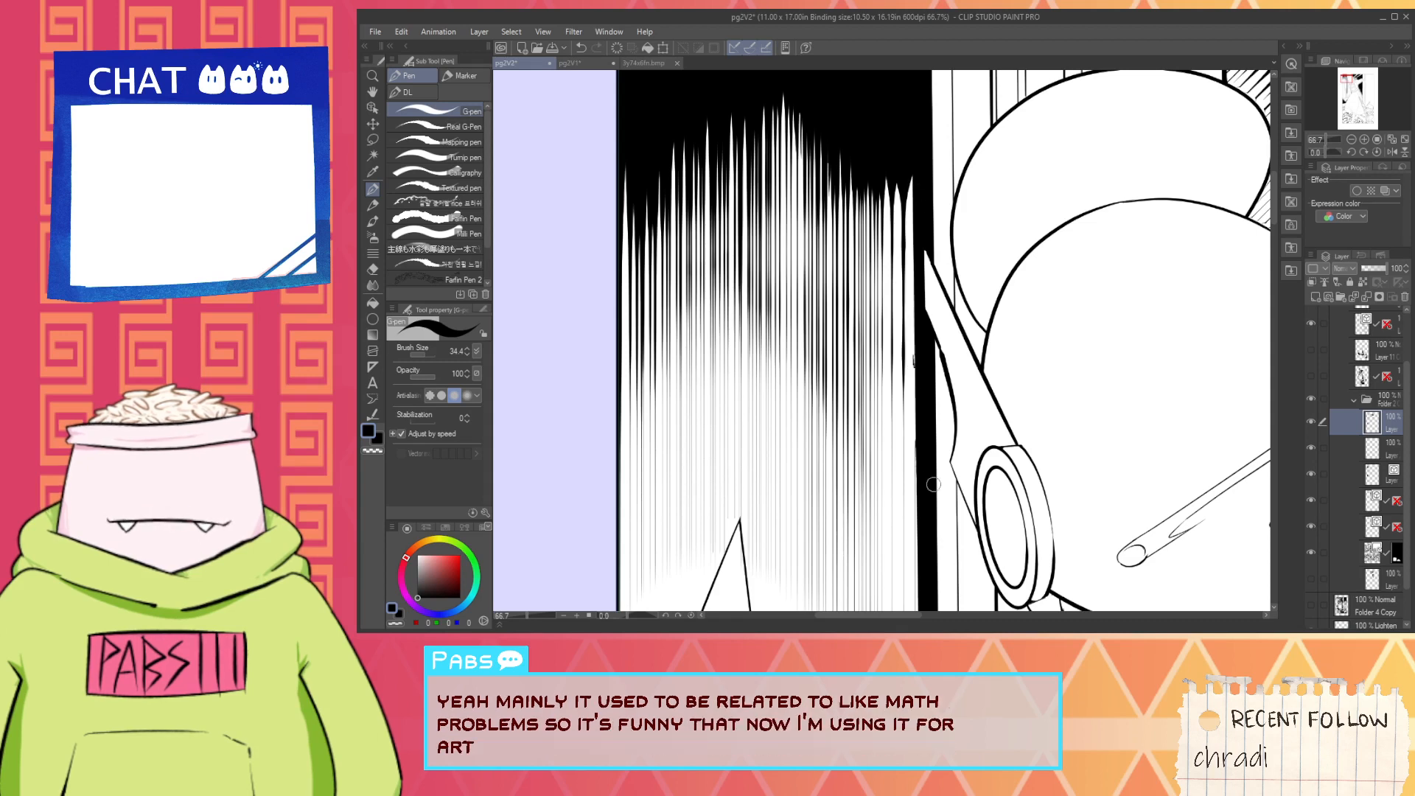
pyautogui.moveTo(911, 170); pyautogui.dragTo(915, 400)
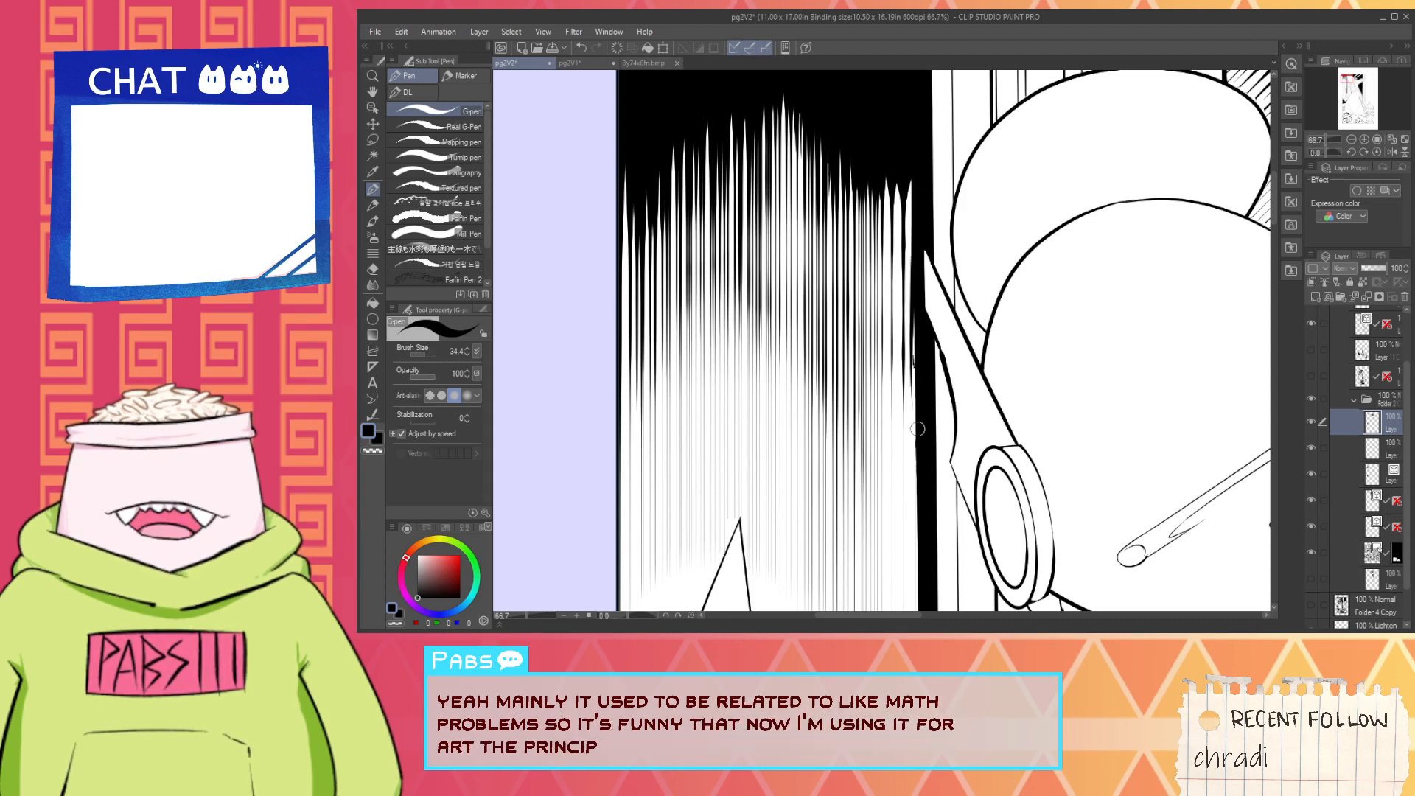
pyautogui.hotkey('ctrl', 'z')
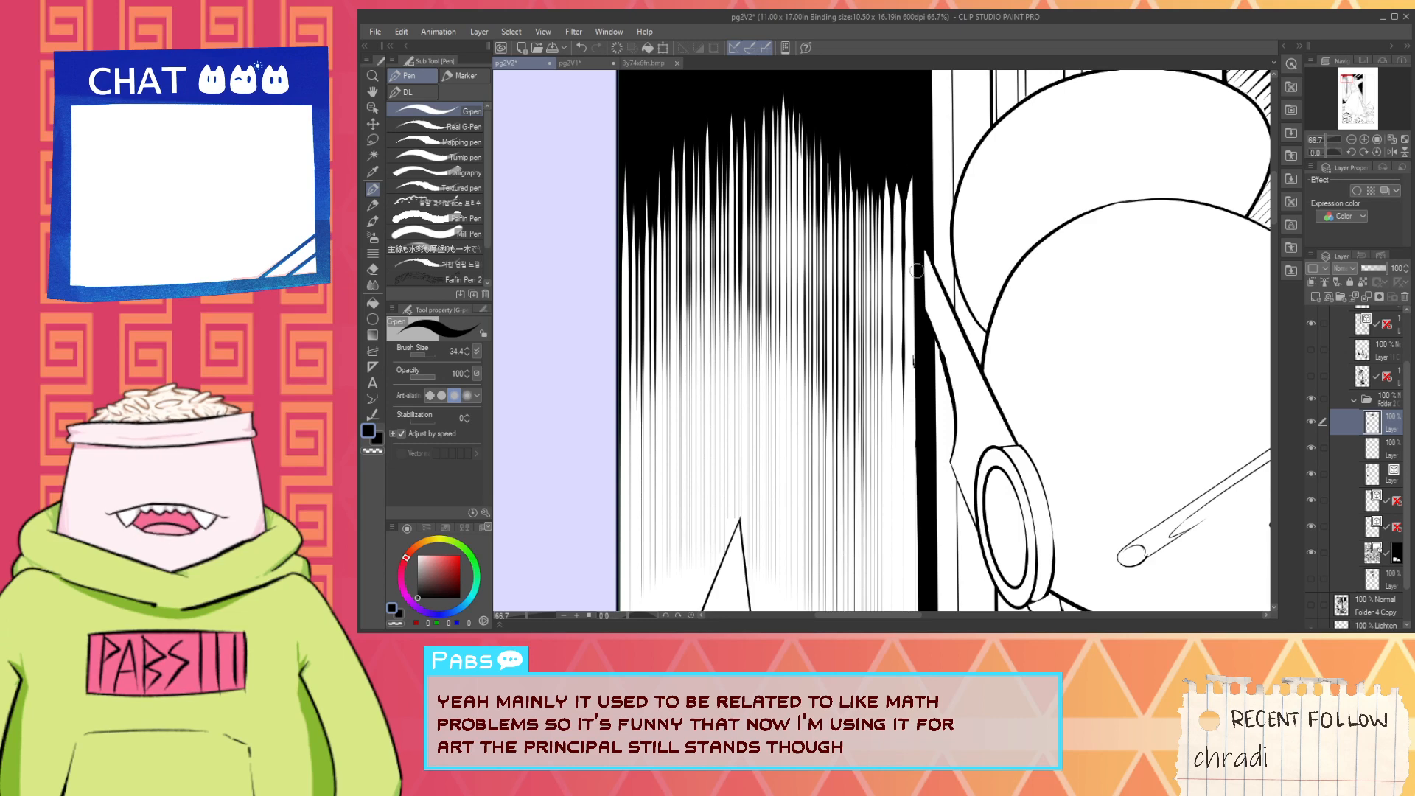
pyautogui.moveTo(915, 255); pyautogui.dragTo(923, 338)
pyautogui.hotkey('ctrl', 'z')
pyautogui.moveTo(914, 171); pyautogui.dragTo(926, 385)
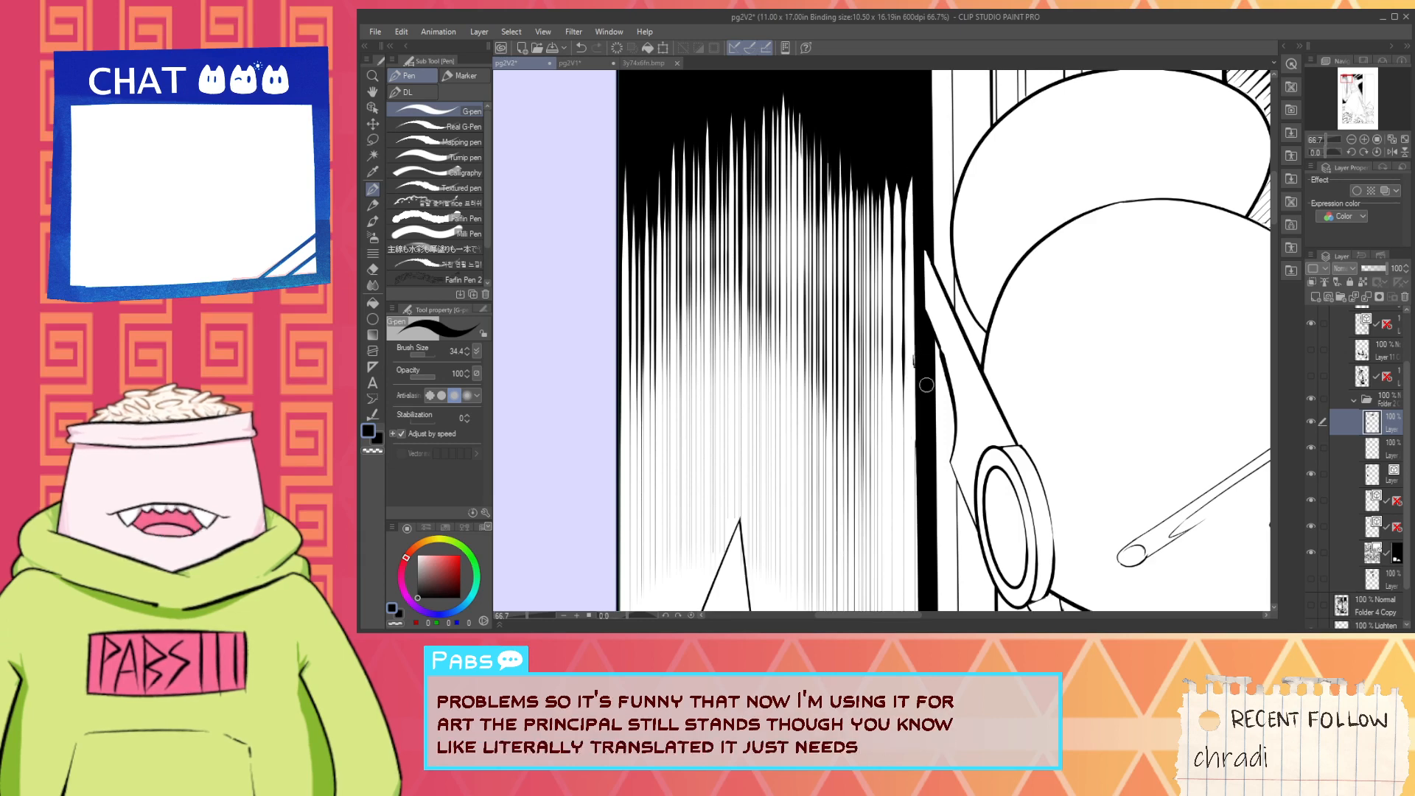
# - Paint over the small stray mark between the last hatch line and the black vertical strip in white
pyautogui.scroll(1, 913, 235)
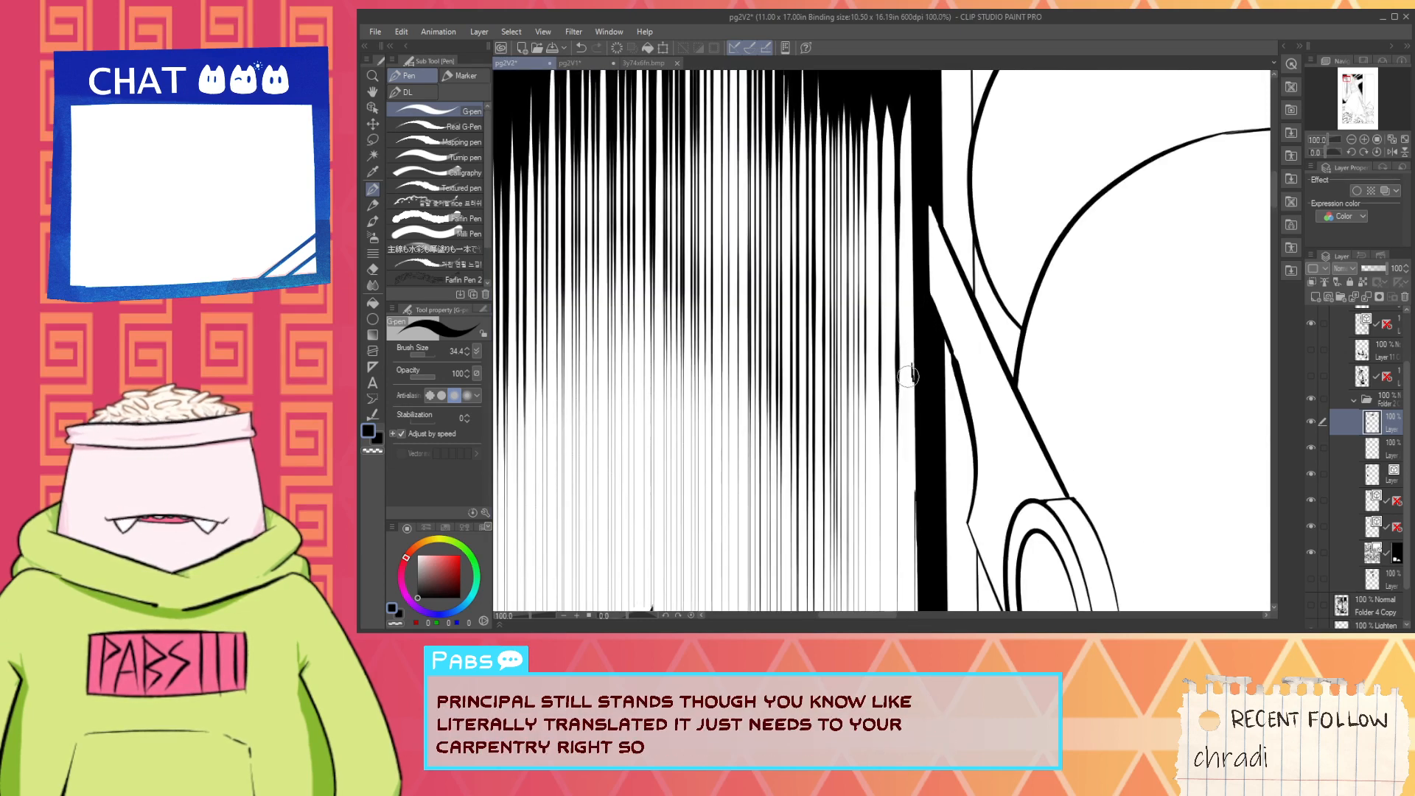
pyautogui.keyDown('alt'); pyautogui.click(912, 376); pyautogui.keyUp('alt')
pyautogui.scroll(1, 912, 368)
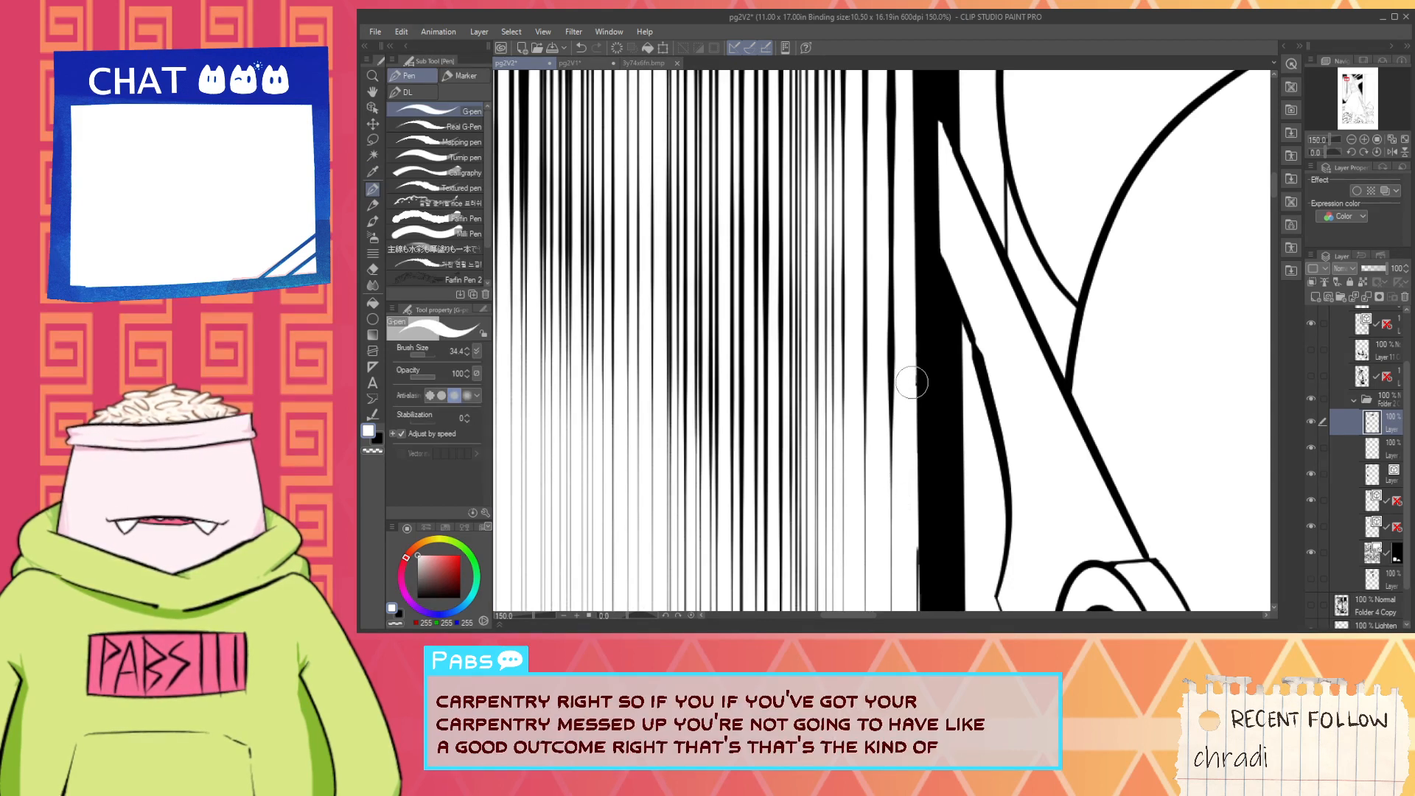
pyautogui.press('space')
pyautogui.moveTo(897, 452); pyautogui.dragTo(916, 222)
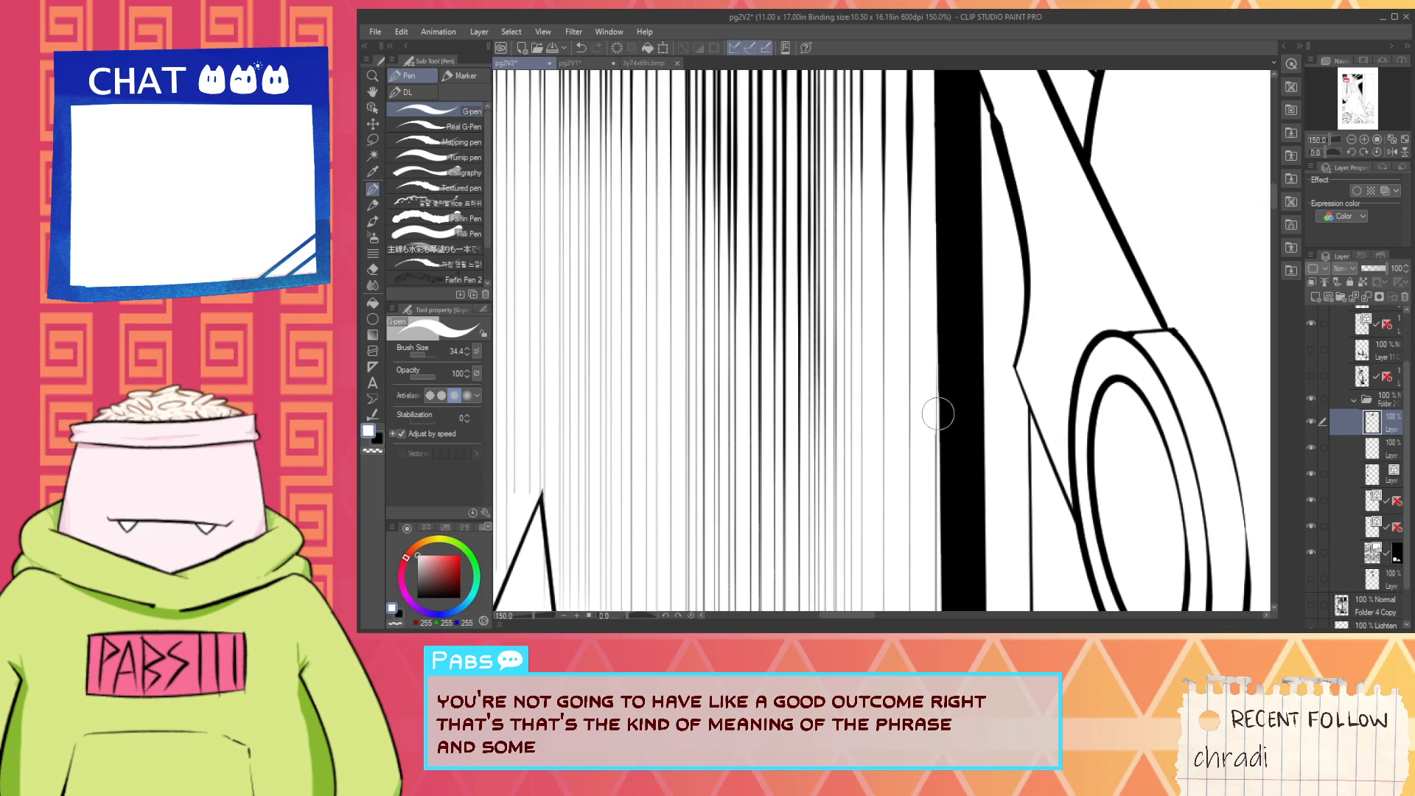
# - Erase the rough, scratchy texture at the lower end of the black vertical strip, beside the forearm's sleeve
pyautogui.scroll(-5, 938, 414)
pyautogui.press('space')
pyautogui.moveTo(938, 416); pyautogui.dragTo(916, 247)
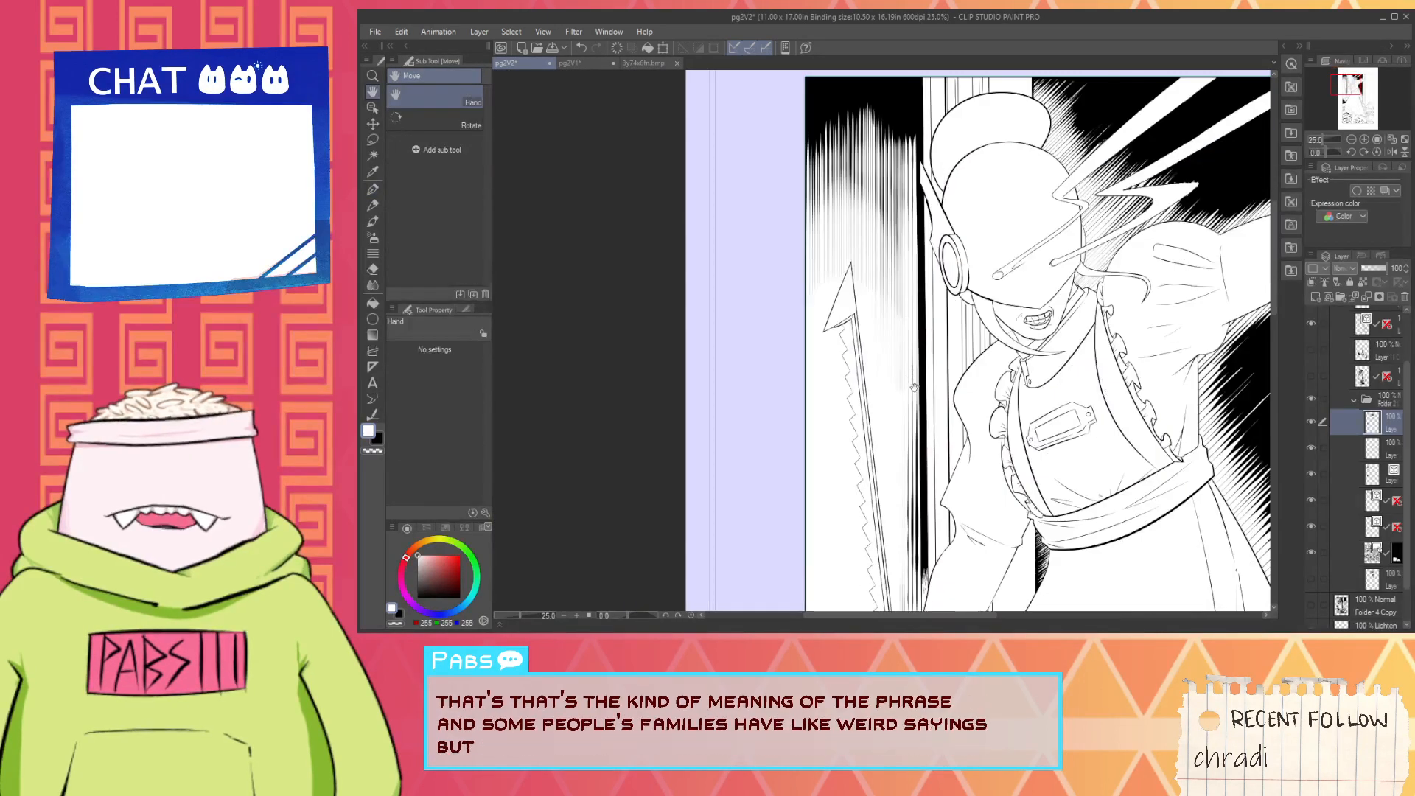
pyautogui.scroll(-2, 919, 386)
pyautogui.moveTo(922, 461); pyautogui.dragTo(902, 401)
pyautogui.press('alt')
pyautogui.scroll(4, 902, 404)
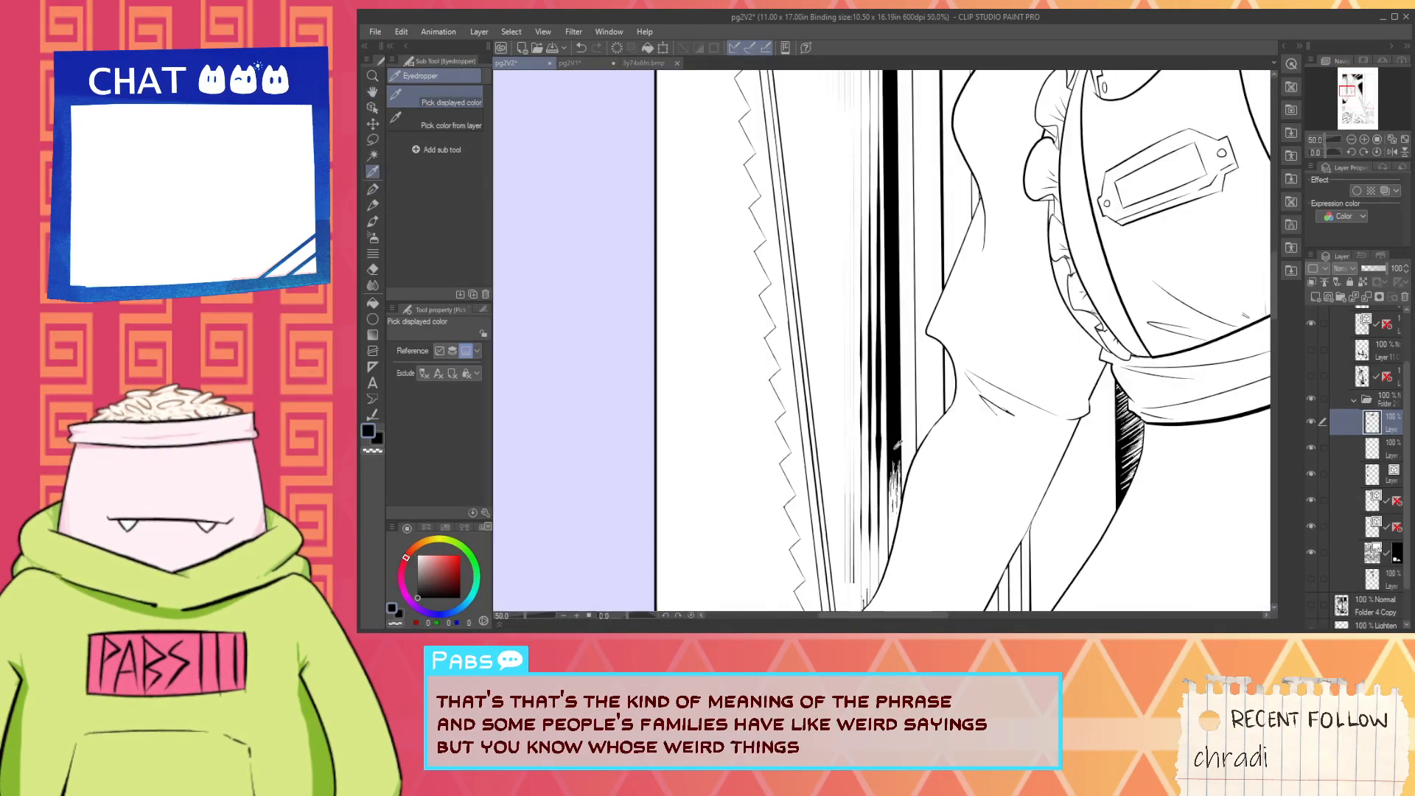
pyautogui.scroll(2, 898, 444)
pyautogui.press('e')
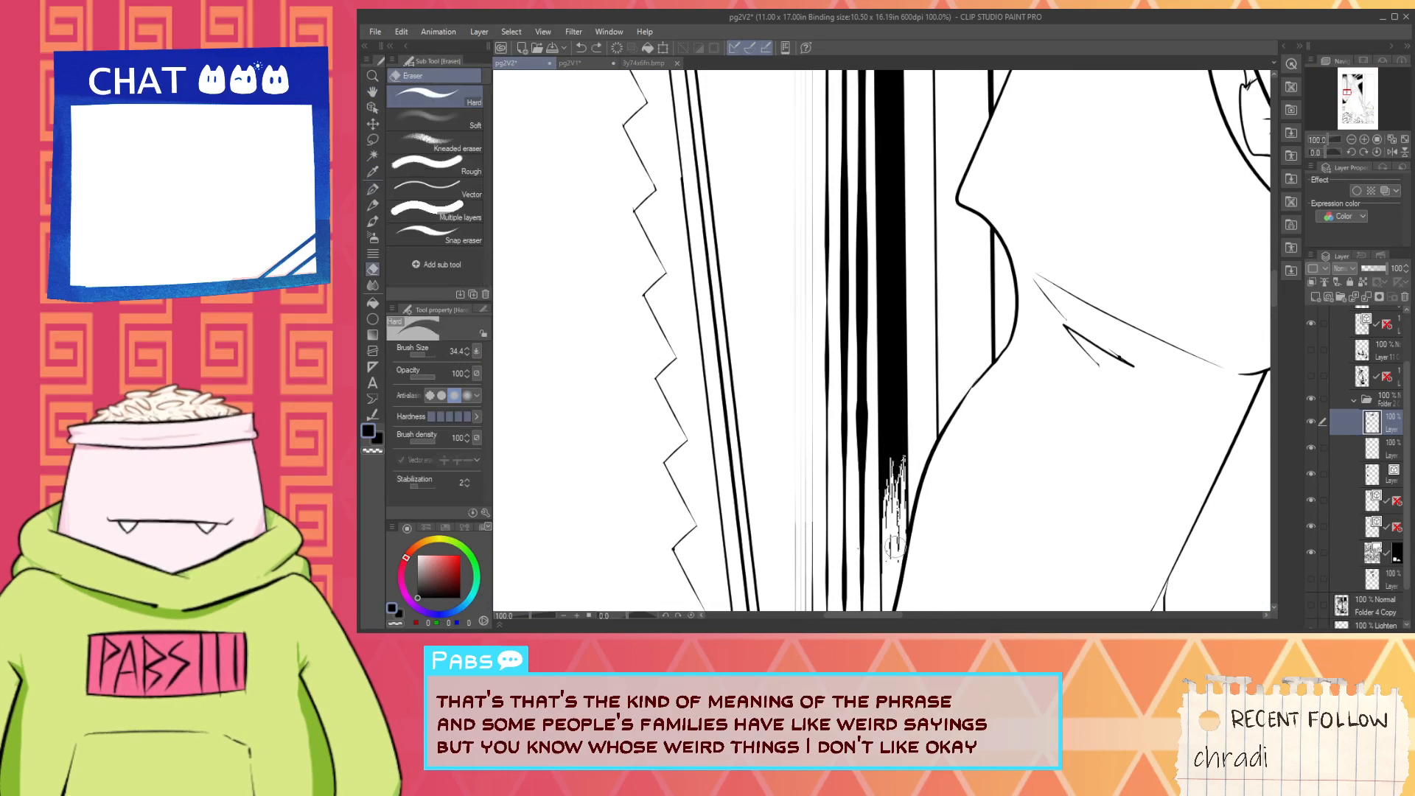
pyautogui.moveTo(895, 546)
pyautogui.mouseDown()
pyautogui.moveTo(894, 499)
pyautogui.moveTo(898, 522)
pyautogui.mouseUp()
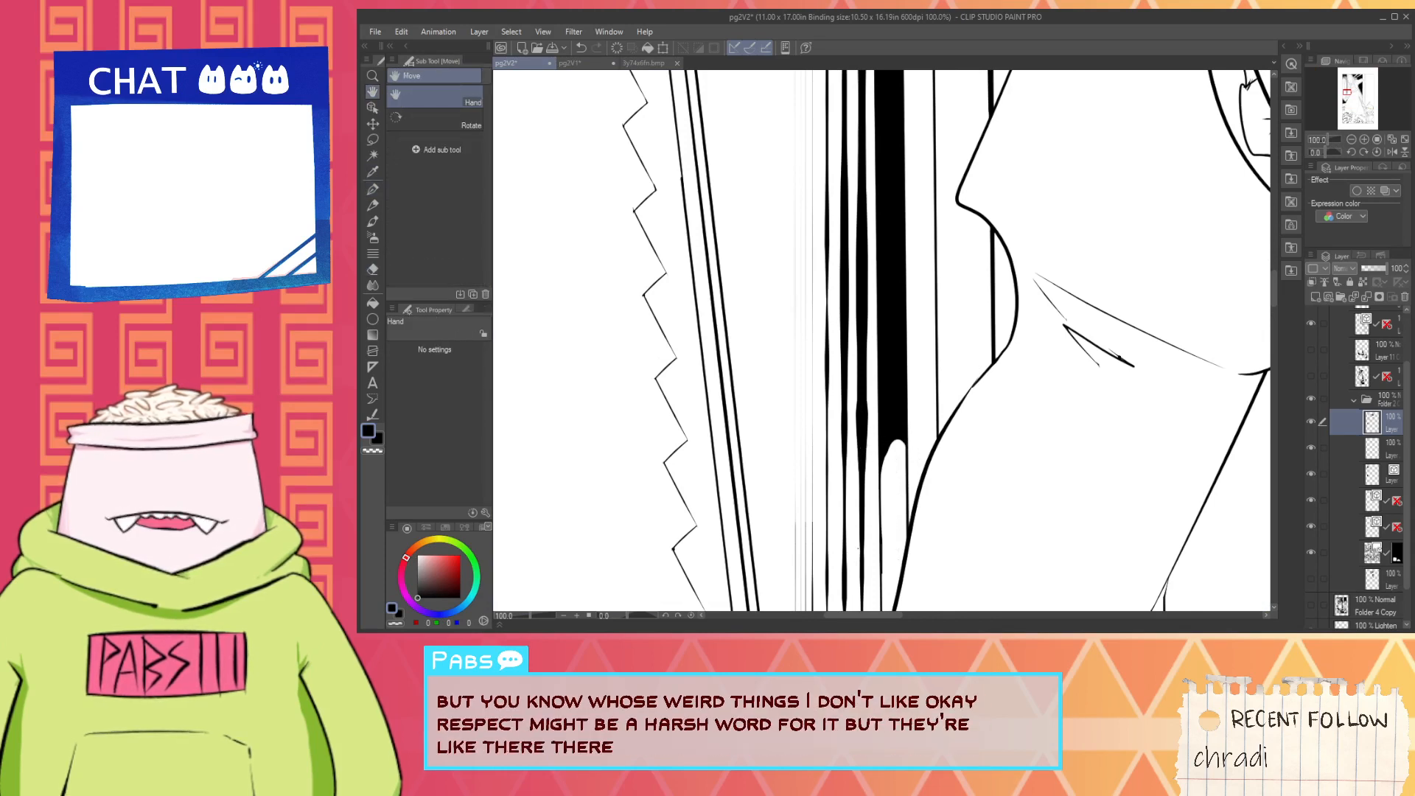
# - Close the erased gap's outline with black pen, then fill it solid black down to the sleeve's edge
pyautogui.press('p')
pyautogui.scroll(1, 892, 465)
pyautogui.keyDown('alt'); pyautogui.click(889, 411); pyautogui.keyUp('alt')
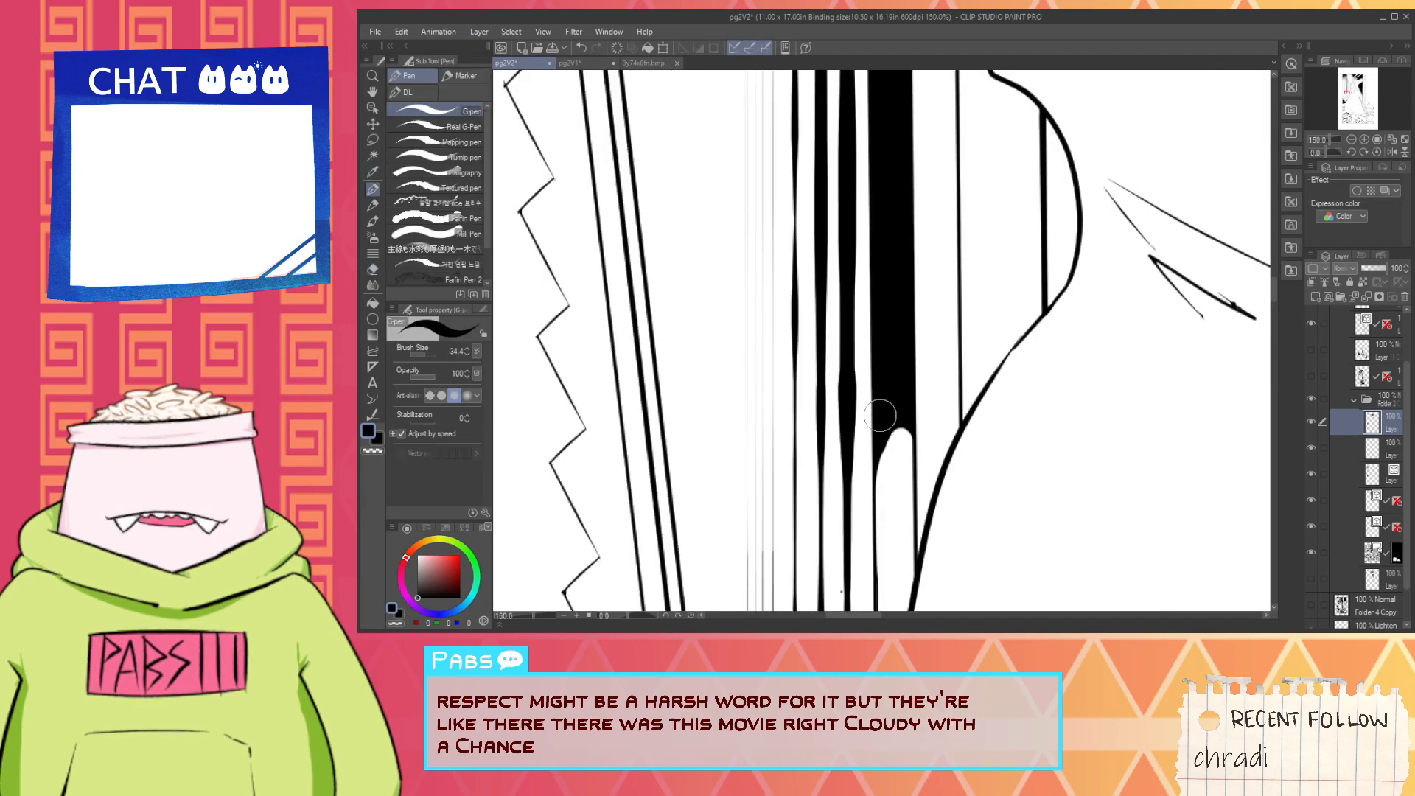
pyautogui.moveTo(878, 466); pyautogui.dragTo(882, 609)
pyautogui.hotkey('ctrl', 'z')
pyautogui.moveTo(883, 425)
pyautogui.mouseDown()
pyautogui.moveTo(884, 512)
pyautogui.moveTo(884, 423)
pyautogui.mouseUp()
pyautogui.press('space')
pyautogui.press('g')
pyautogui.click(893, 426)
pyautogui.click(877, 568)
pyautogui.press('p')
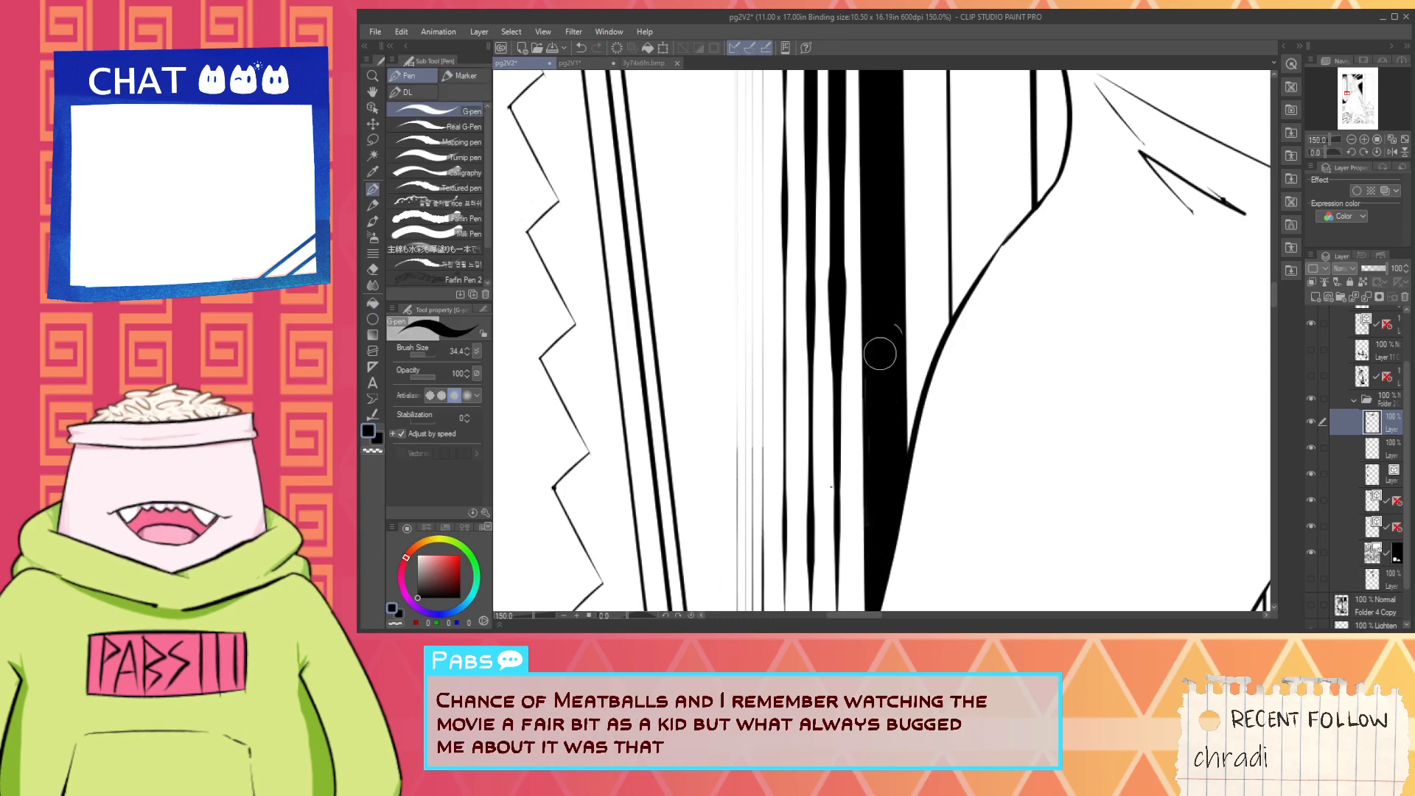
# - Ink black over the last hatch peak beside the vertical strip, near the helmet, so it starts lower
pyautogui.scroll(-10, 892, 334)
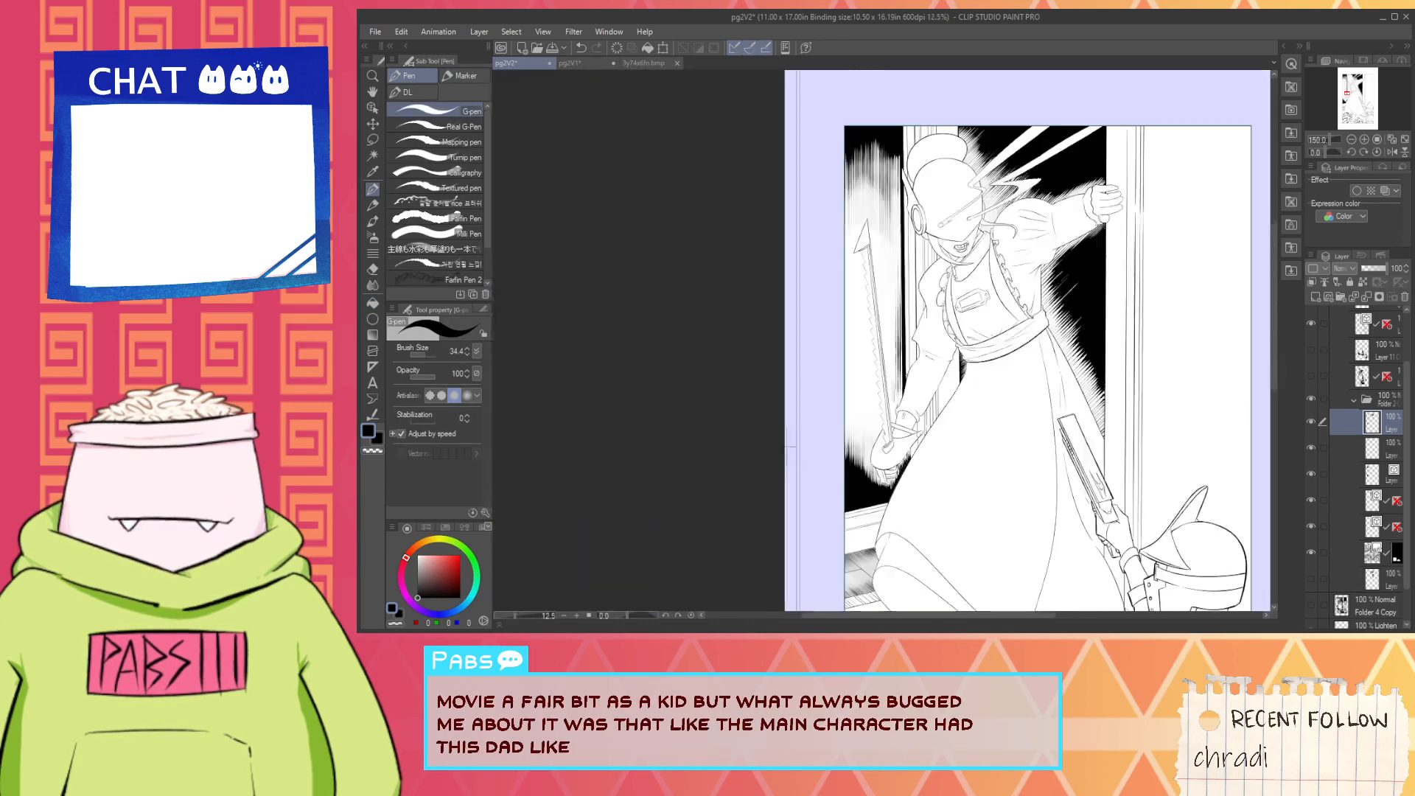
pyautogui.press('space')
pyautogui.scroll(10, 917, 377)
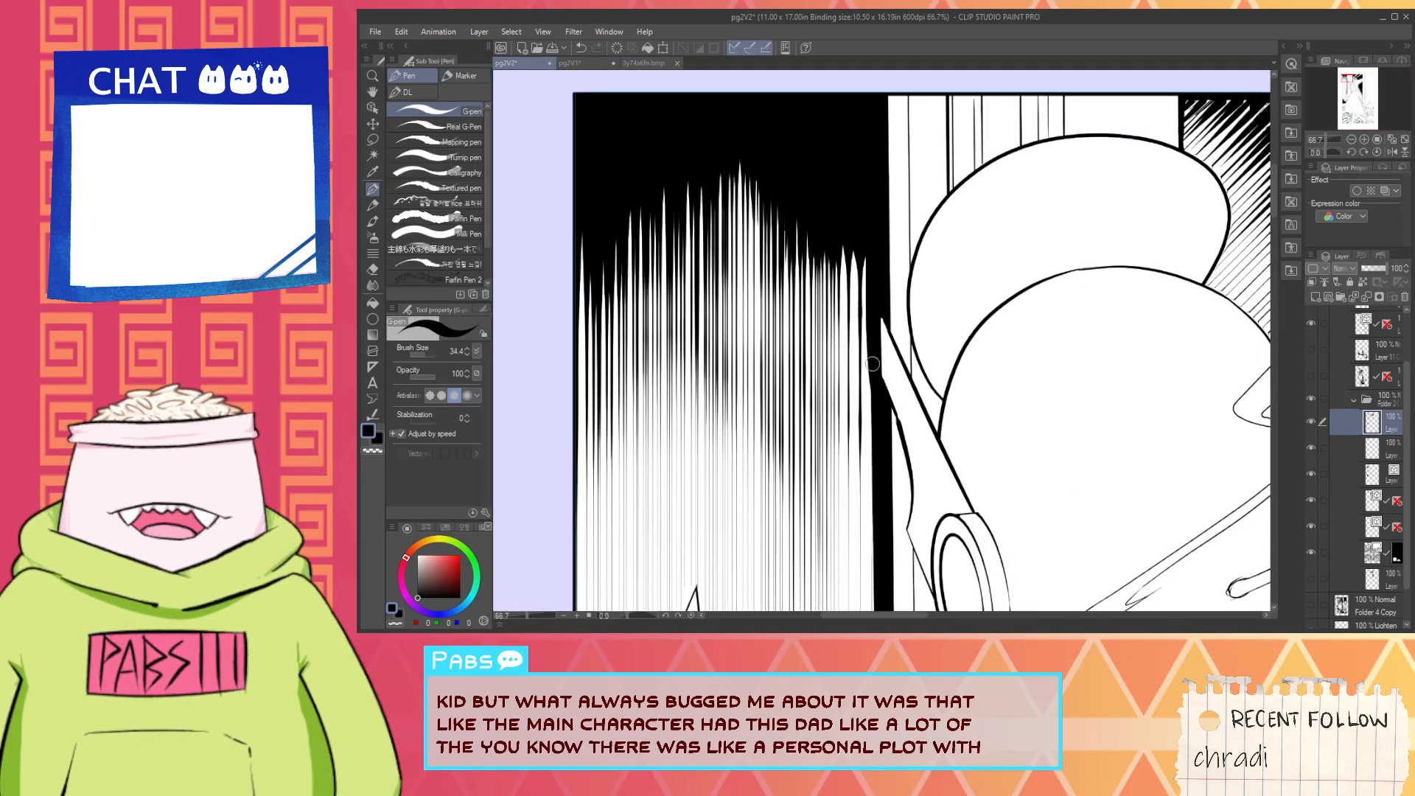
pyautogui.hotkey('ctrl', 'z')
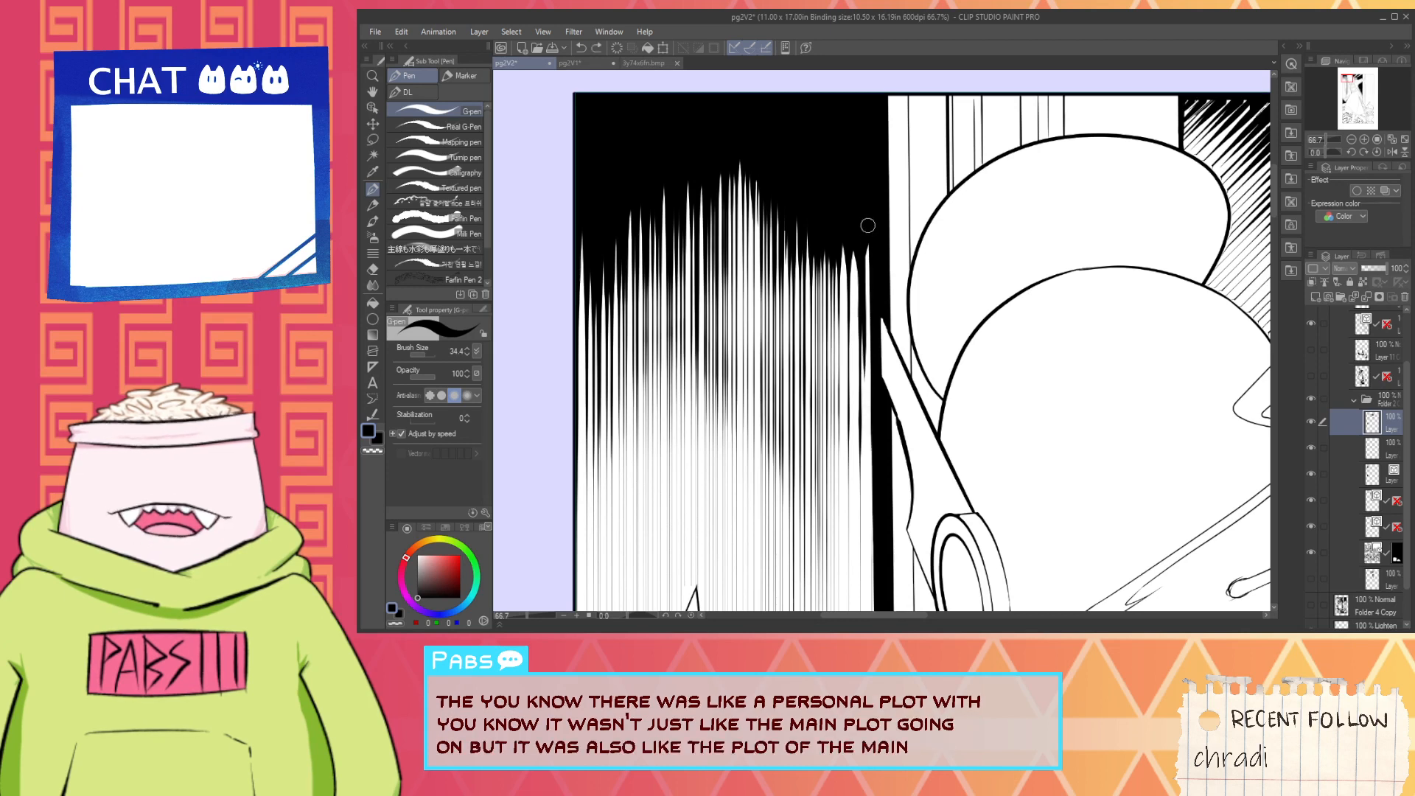
pyautogui.moveTo(869, 226); pyautogui.dragTo(872, 334)
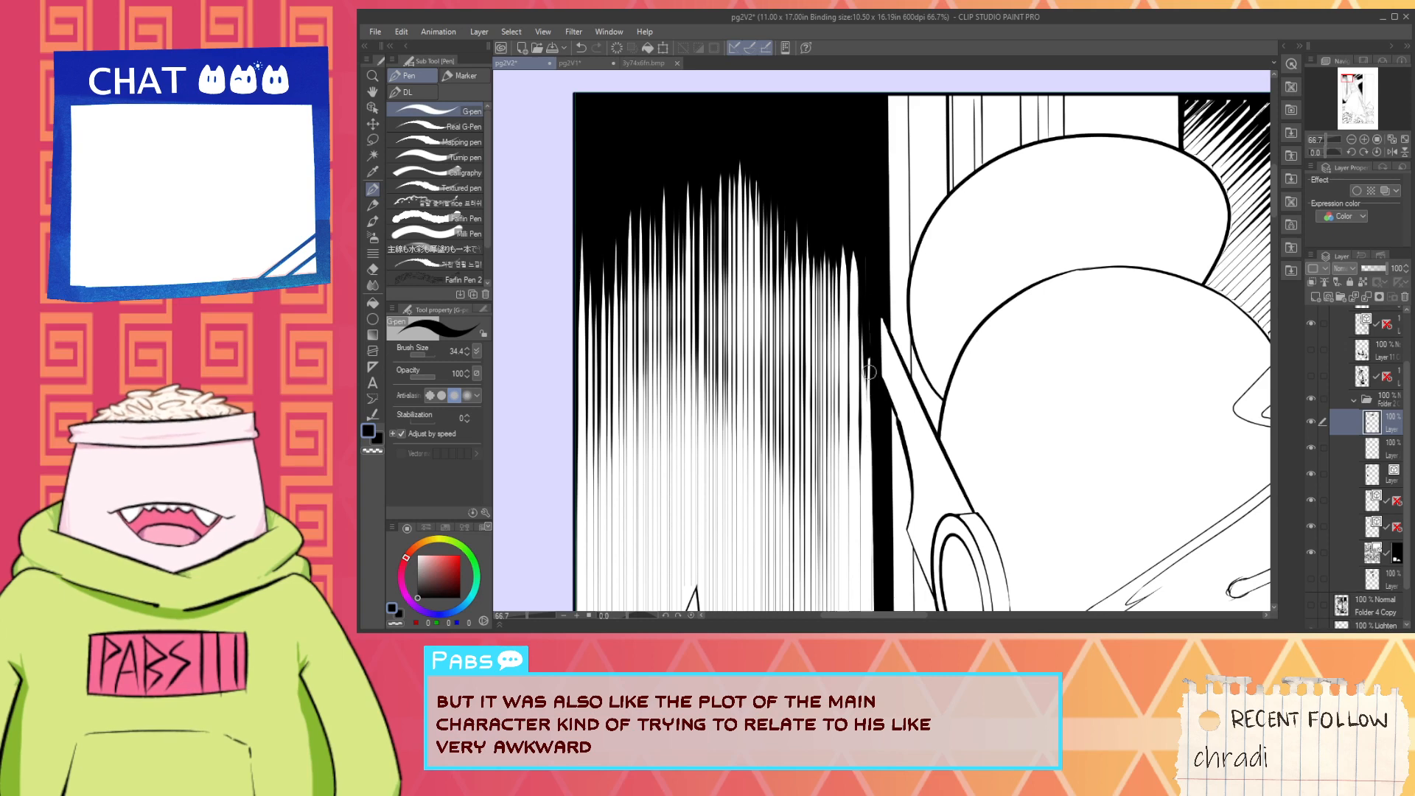
# - Thin the two wide white hatch peaks nearest the black strip with tapered vertical black pen strokes
pyautogui.scroll(1, 870, 276)
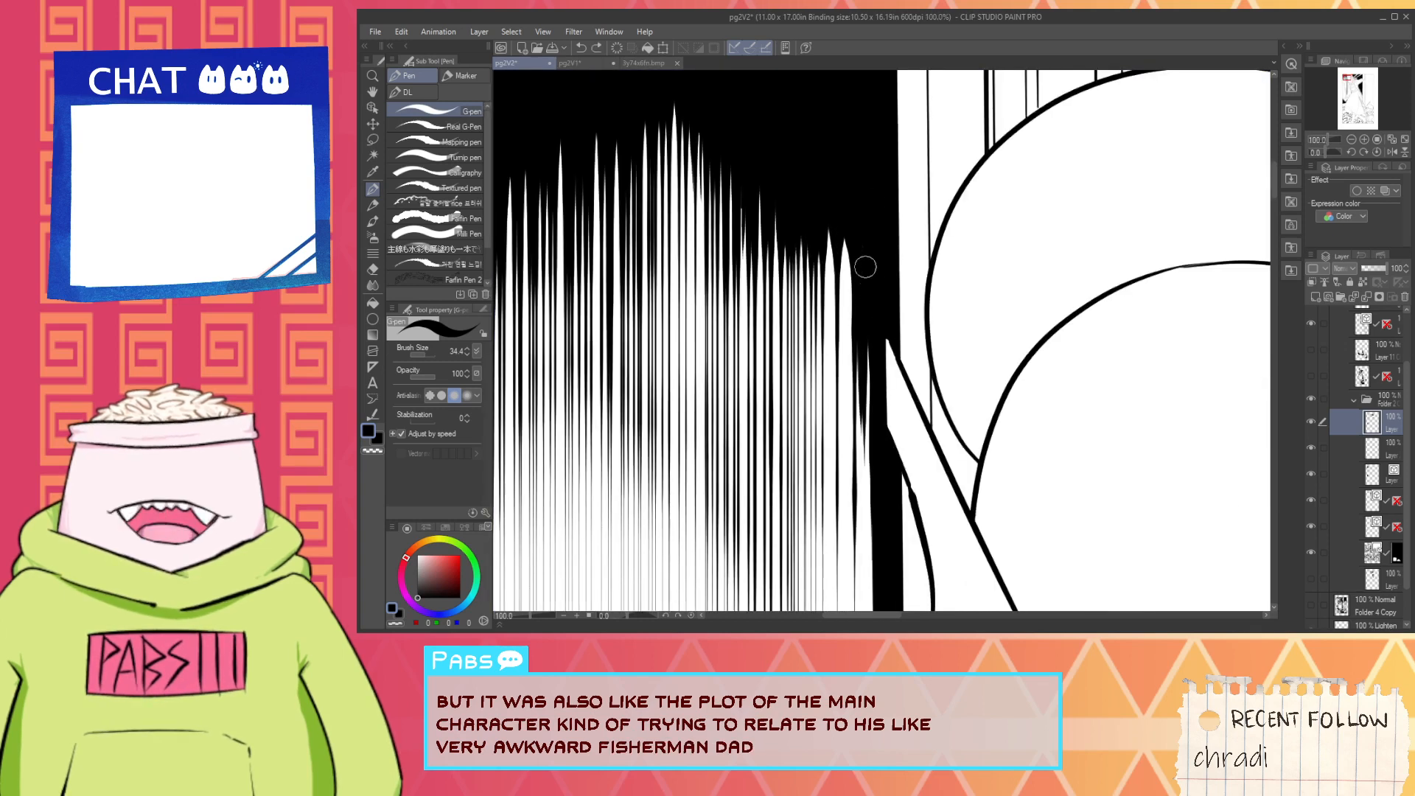
pyautogui.scroll(-1, 868, 255)
pyautogui.scroll(1, 855, 242)
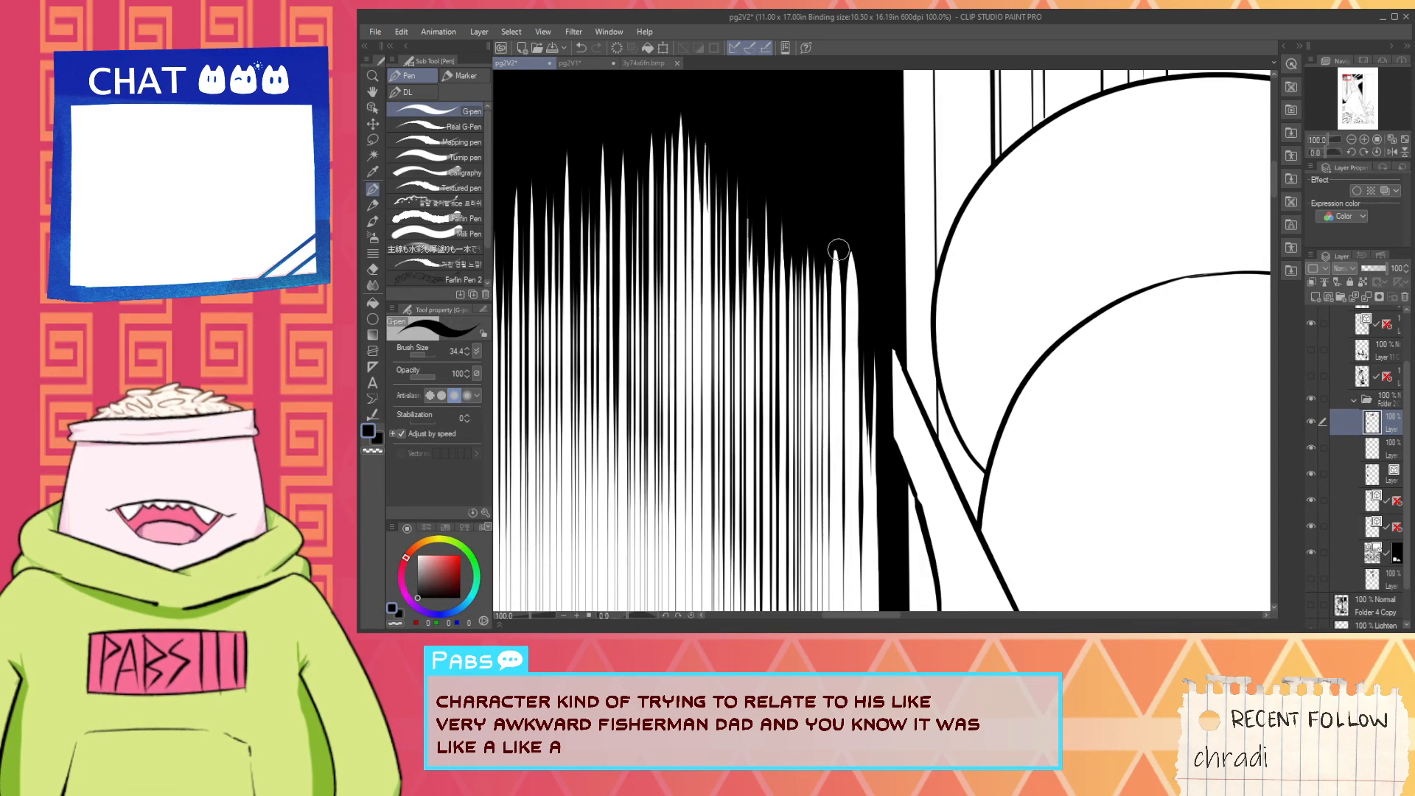
pyautogui.scroll(-6, 853, 257)
pyautogui.press('space')
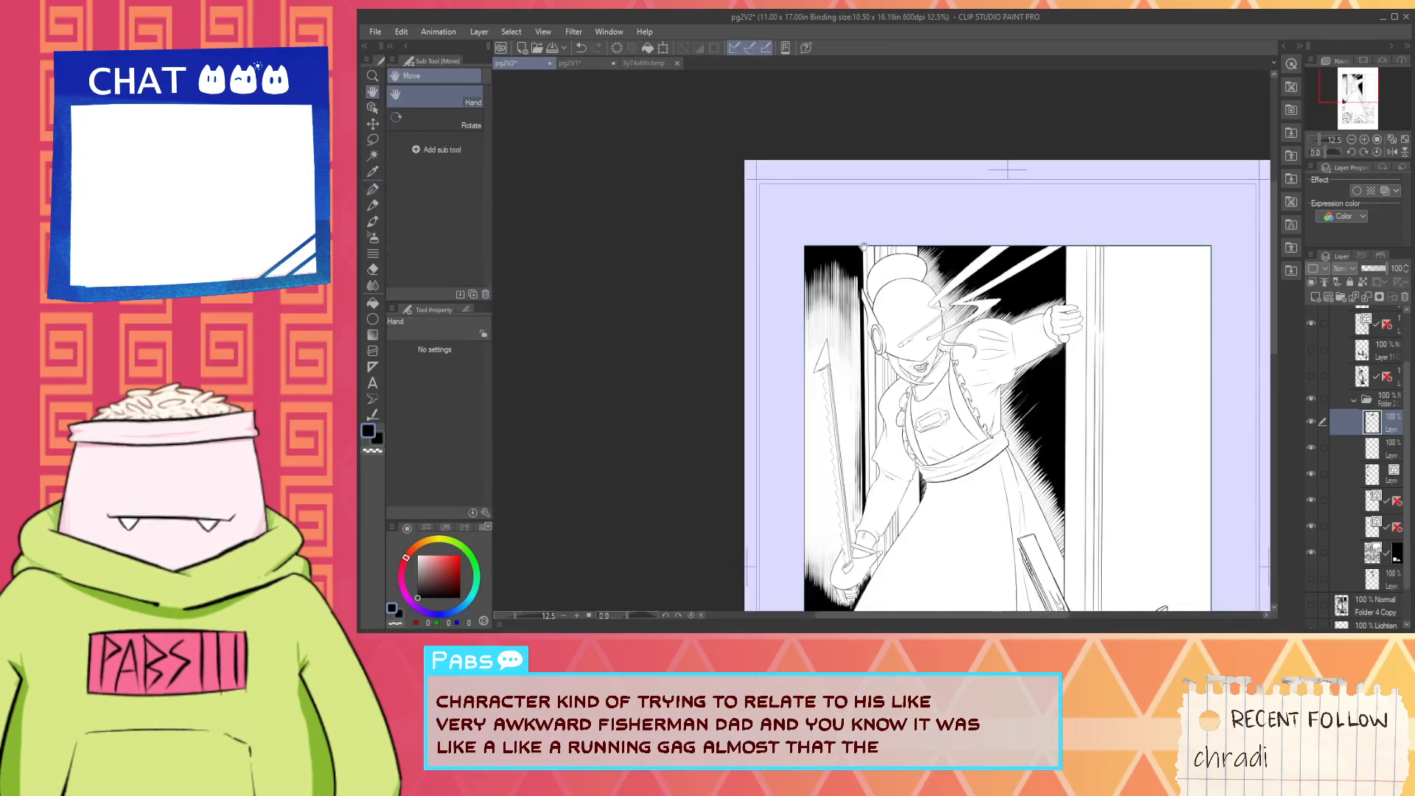
pyautogui.scroll(4, 858, 270)
pyautogui.scroll(2, 844, 315)
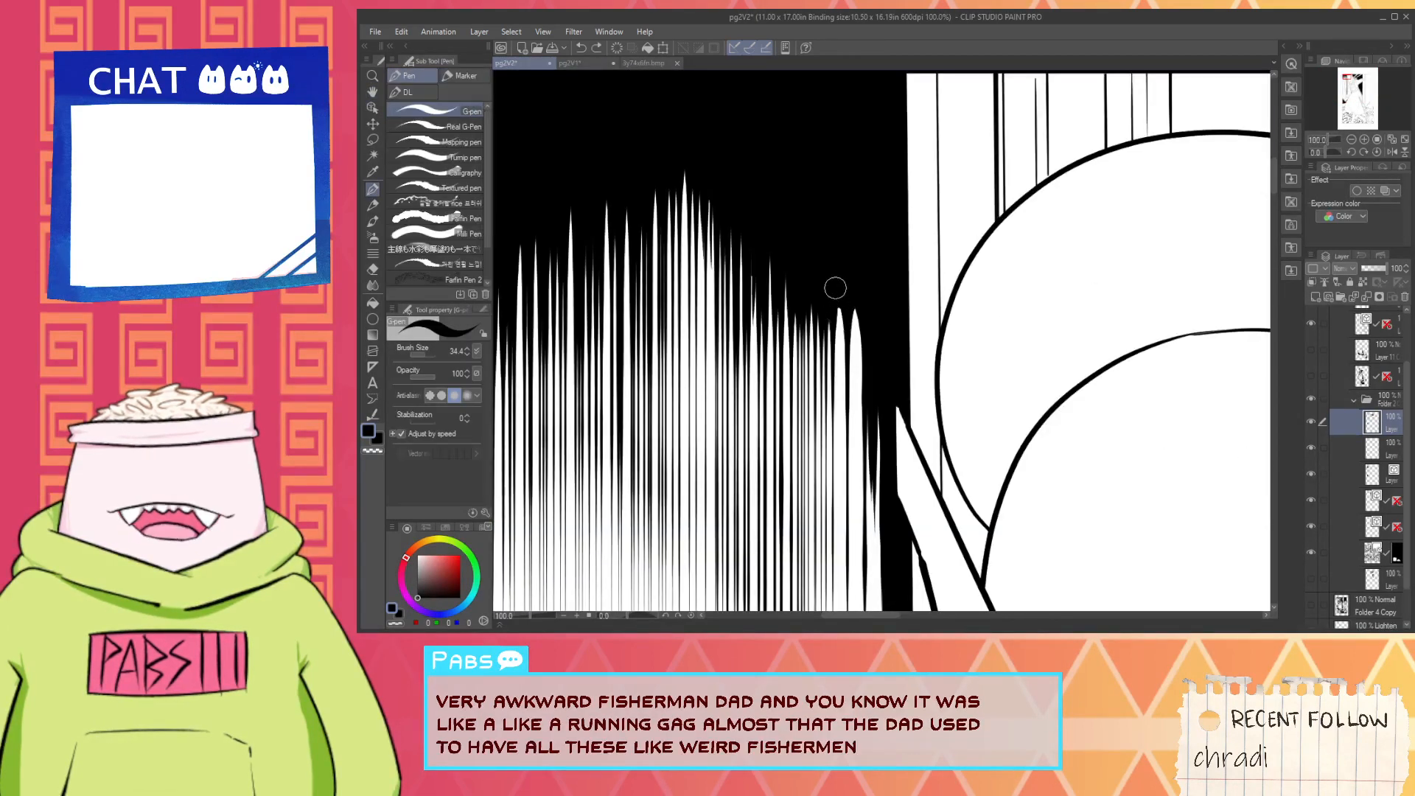
pyautogui.moveTo(839, 313); pyautogui.dragTo(841, 516)
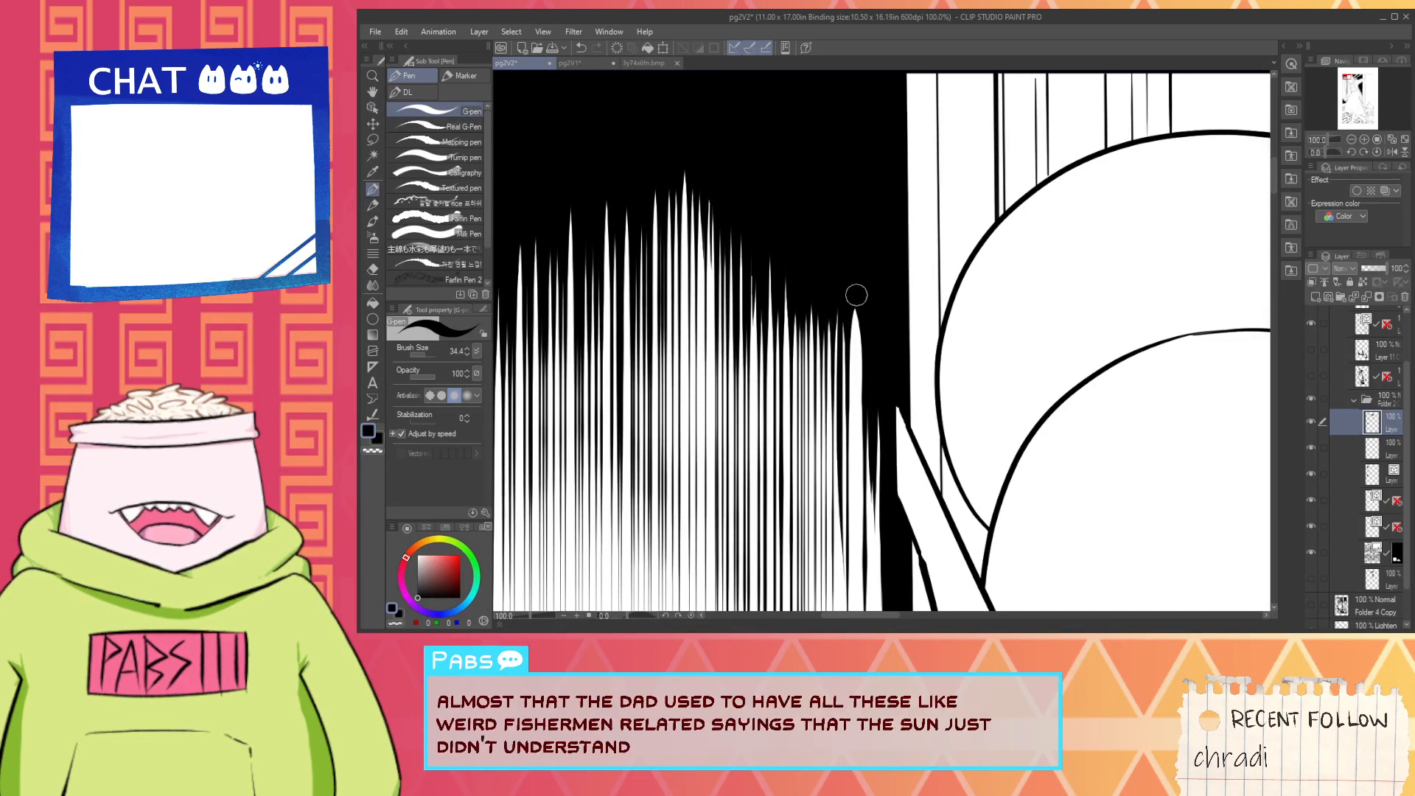
pyautogui.moveTo(856, 296); pyautogui.dragTo(851, 559)
pyautogui.hotkey('ctrl', 'z')
pyautogui.moveTo(849, 336); pyautogui.dragTo(849, 478)
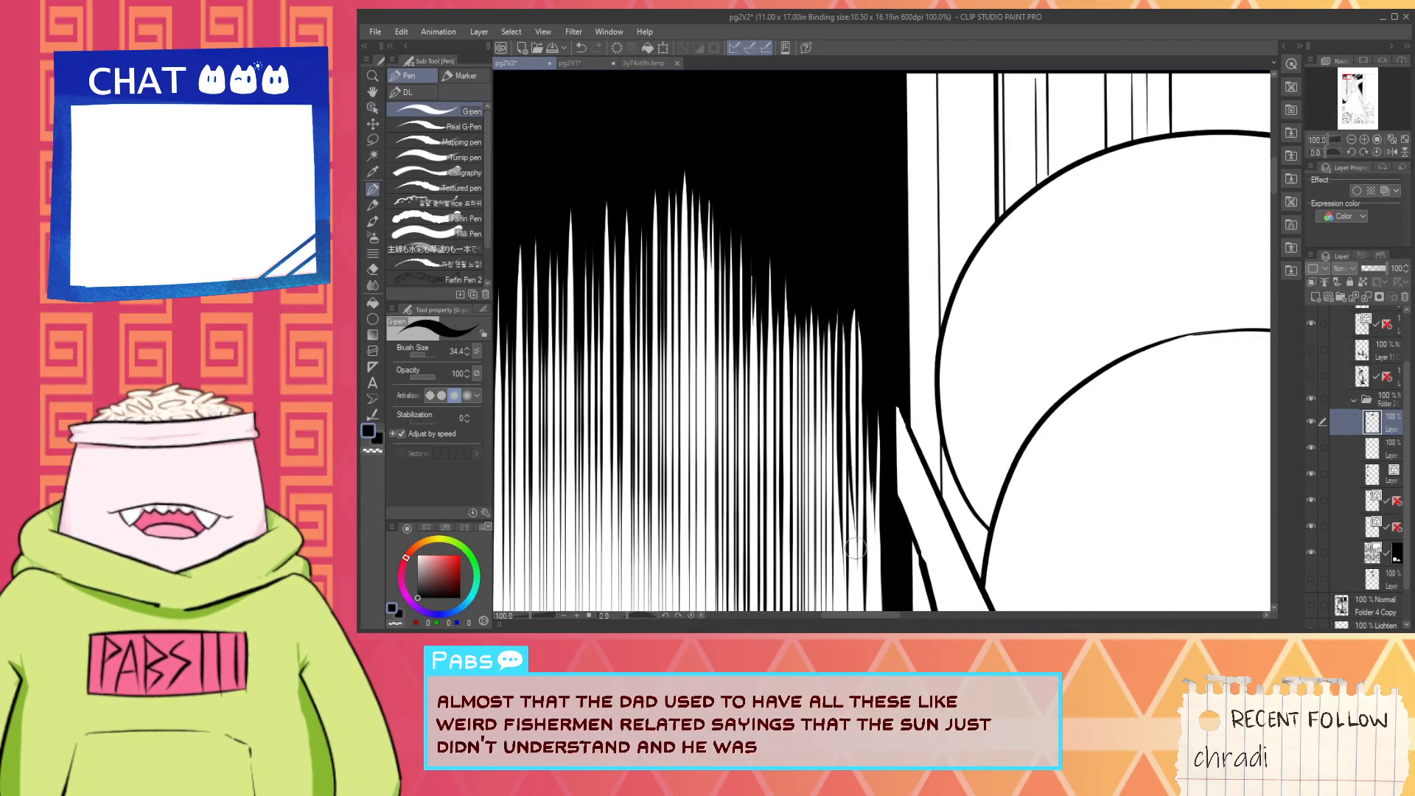
pyautogui.hotkey('ctrl', 'z')
pyautogui.moveTo(856, 301)
pyautogui.mouseDown()
pyautogui.moveTo(852, 461)
pyautogui.moveTo(838, 406)
pyautogui.moveTo(866, 375)
pyautogui.mouseUp()
# - Examine the lower ends of the vertical hatching beside the forearm, just above the sleeve cuff
pyautogui.scroll(-3, 844, 365)
pyautogui.press('space')
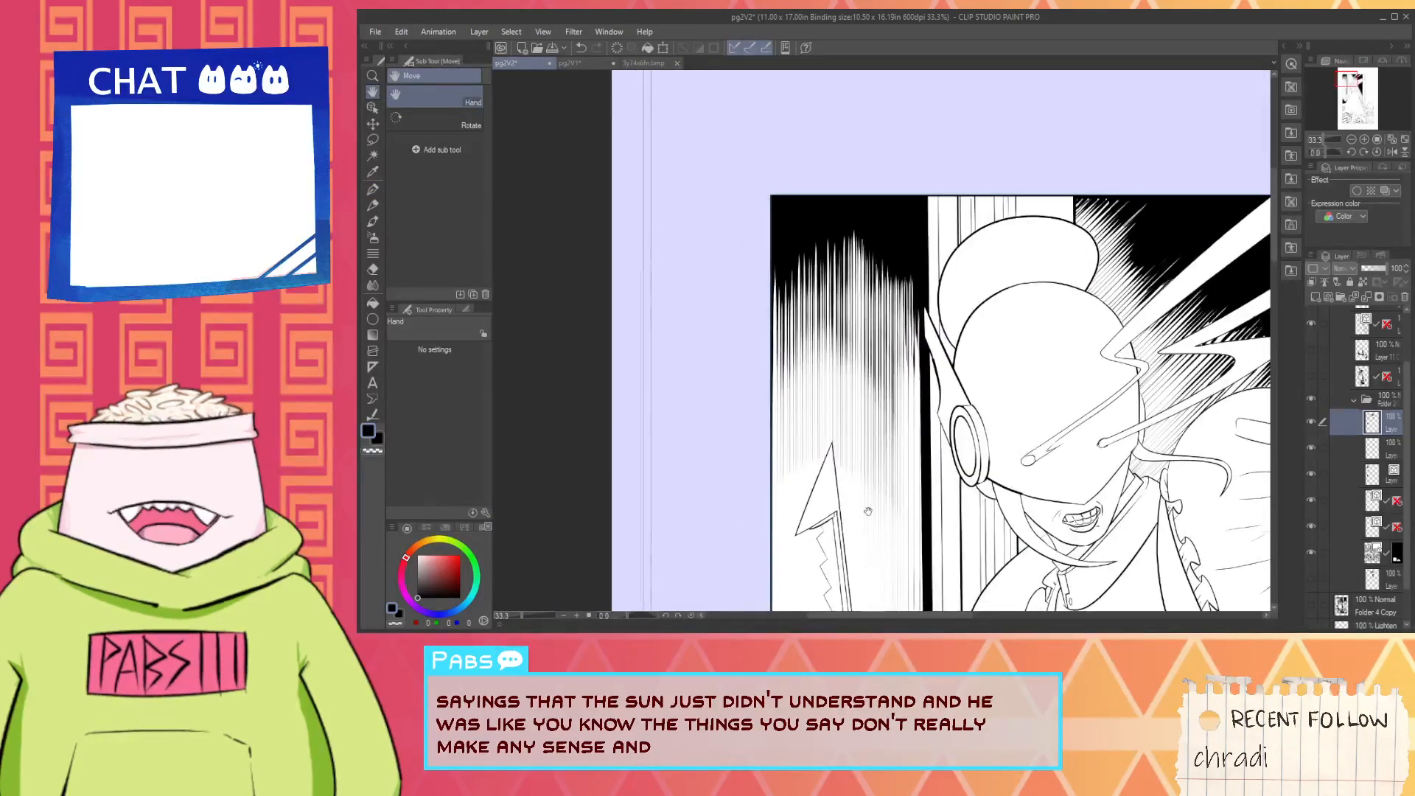
pyautogui.moveTo(868, 511); pyautogui.dragTo(867, 416)
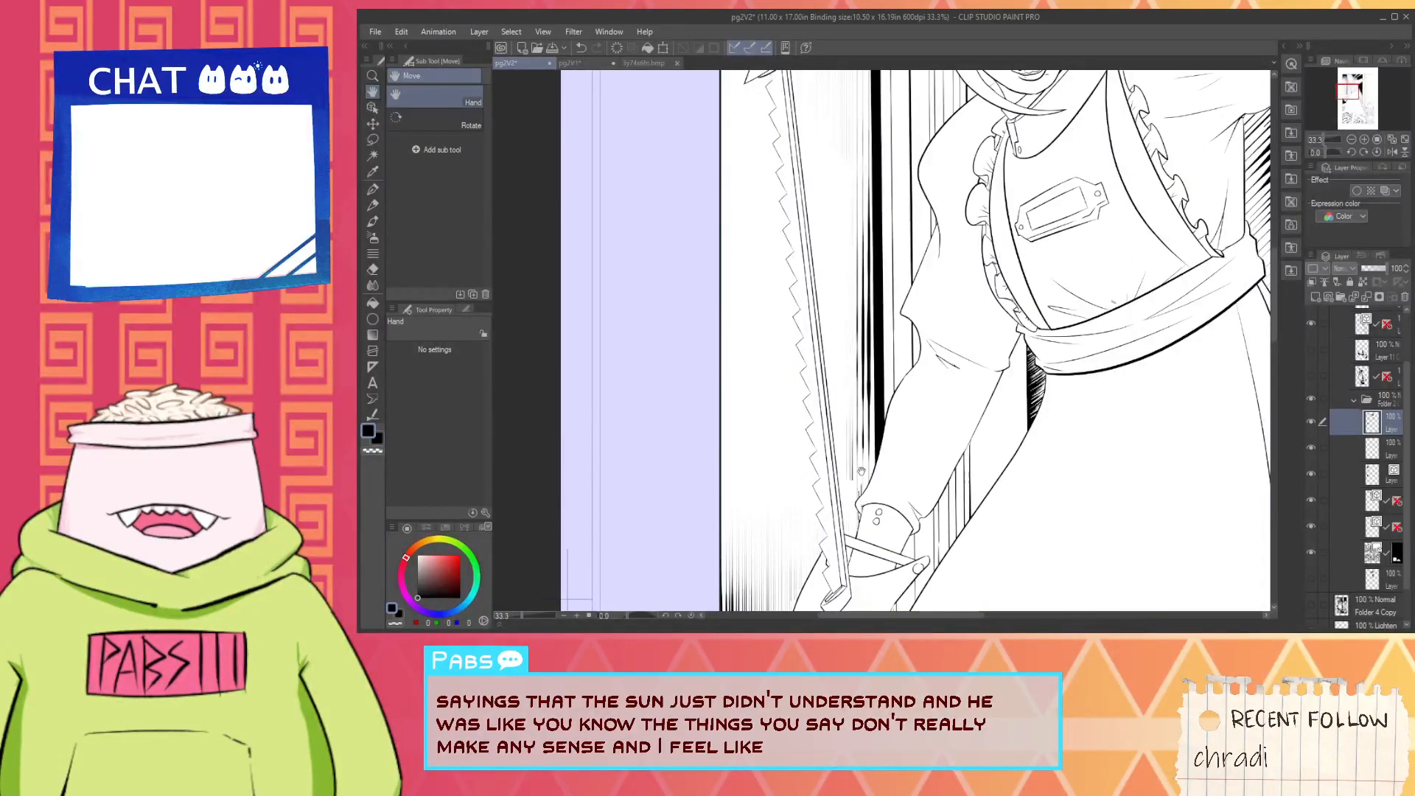
pyautogui.scroll(2, 861, 471)
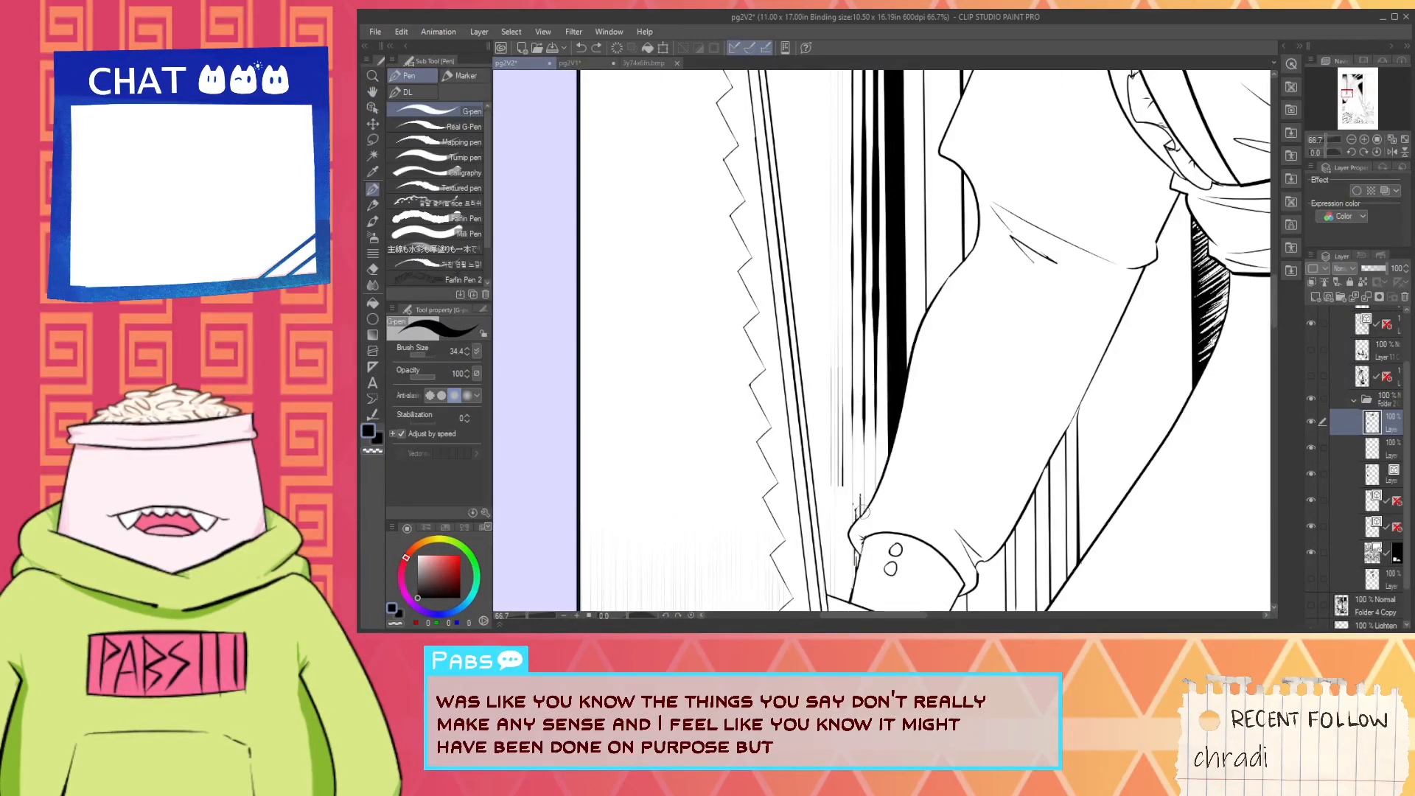
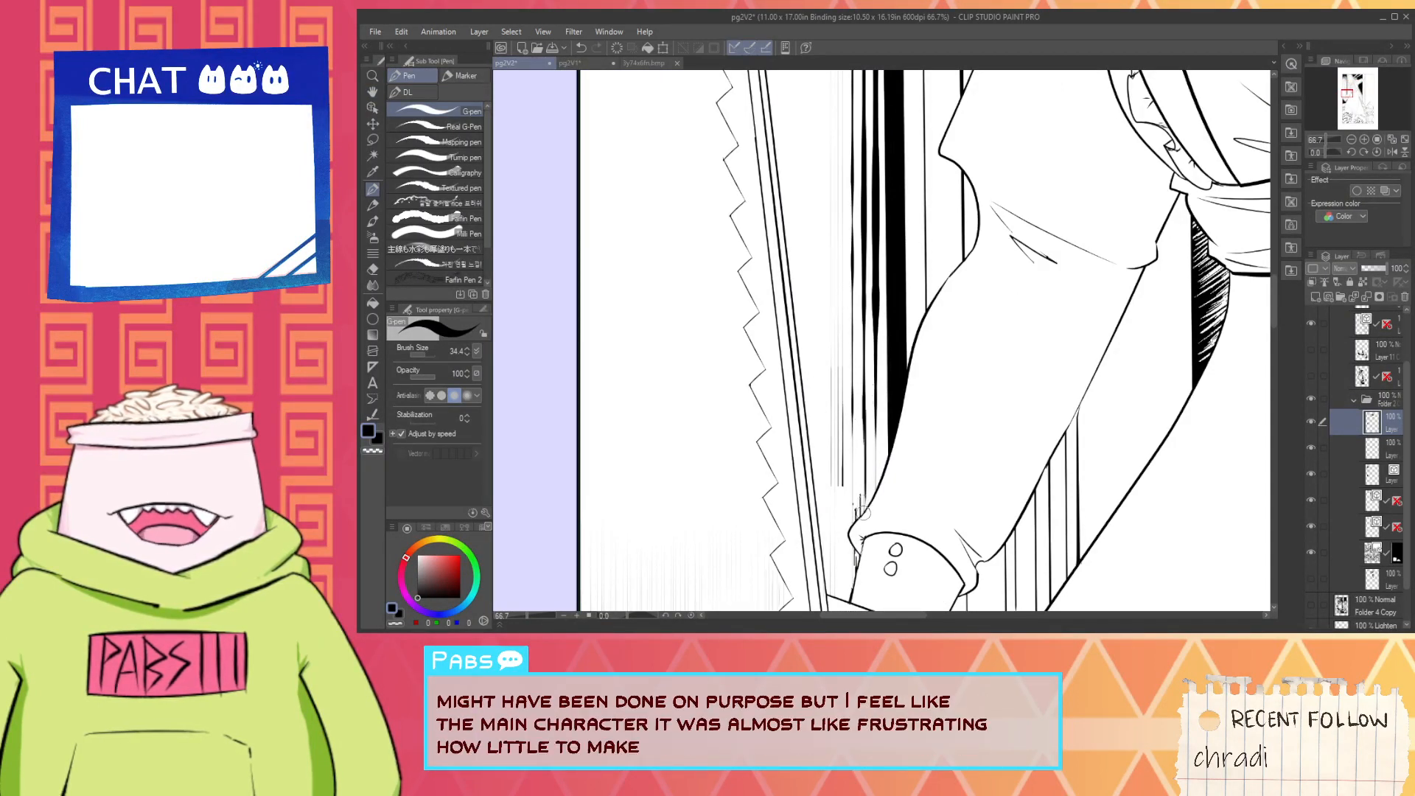
# - Erase the black hatching between the rounded hand guard and the diagonal skirt outline, down to the solid black area
pyautogui.moveTo(861, 504); pyautogui.dragTo(862, 524)
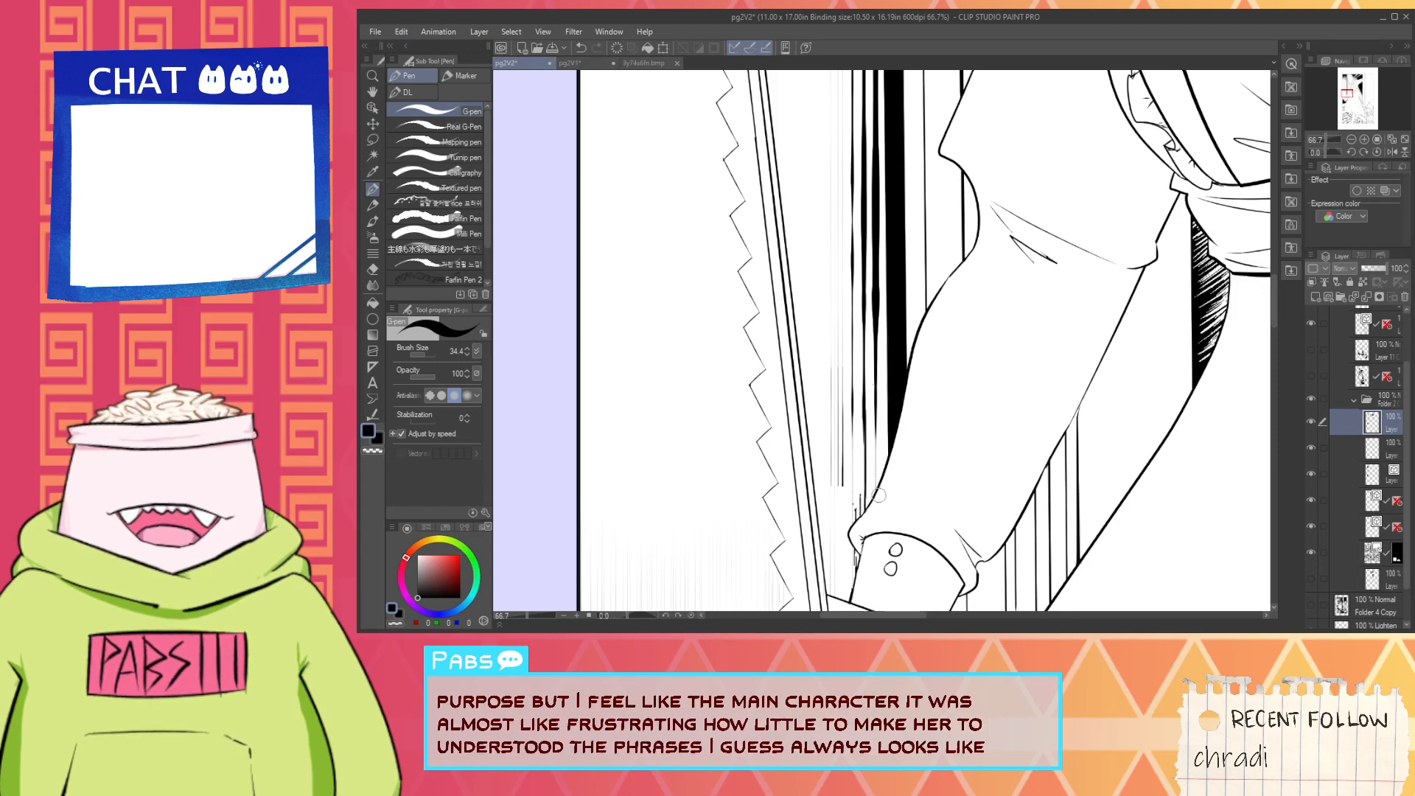
pyautogui.scroll(-5, 887, 478)
pyautogui.moveTo(896, 522); pyautogui.dragTo(887, 451)
pyautogui.scroll(2, 887, 452)
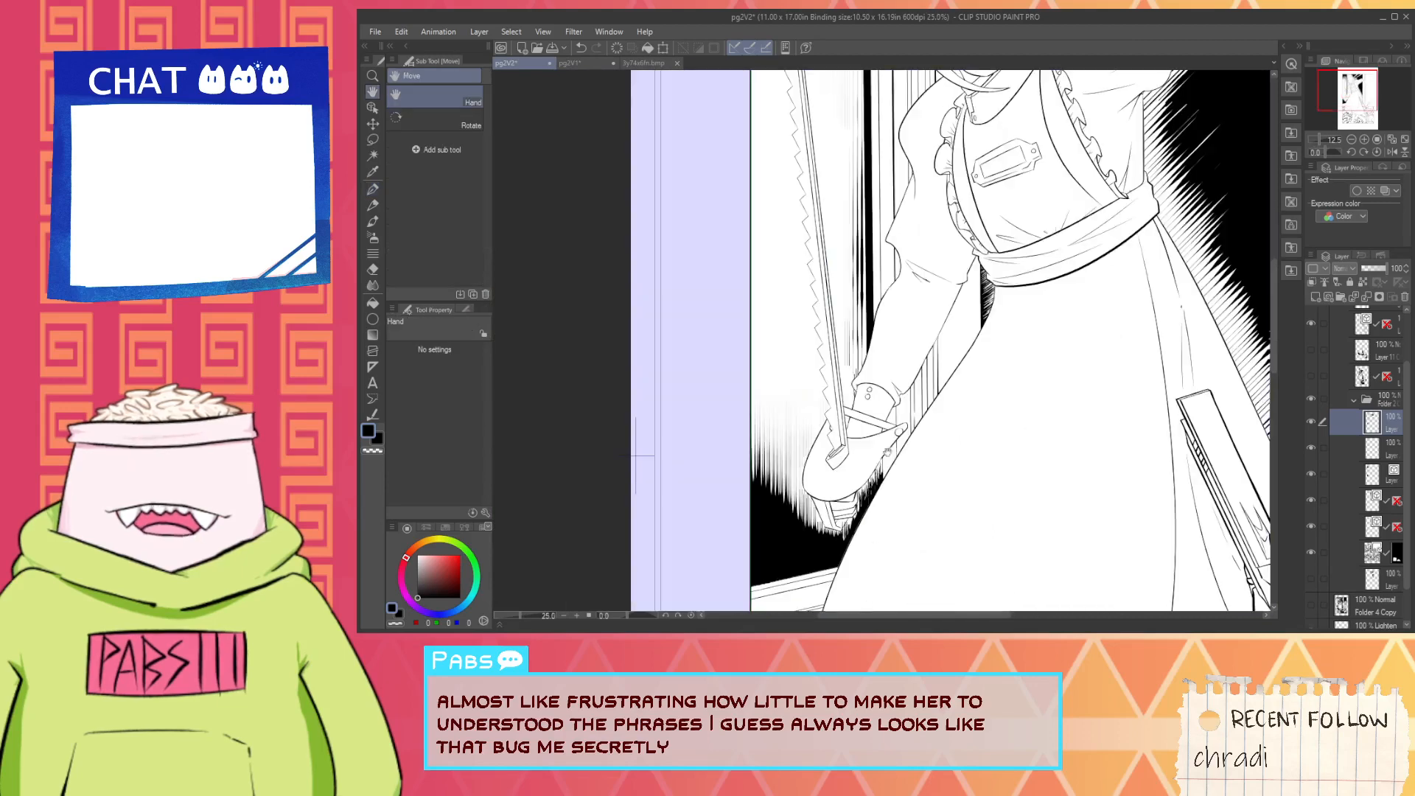
pyautogui.scroll(2, 887, 450)
pyautogui.moveTo(856, 530); pyautogui.dragTo(884, 372)
pyautogui.scroll(1, 884, 373)
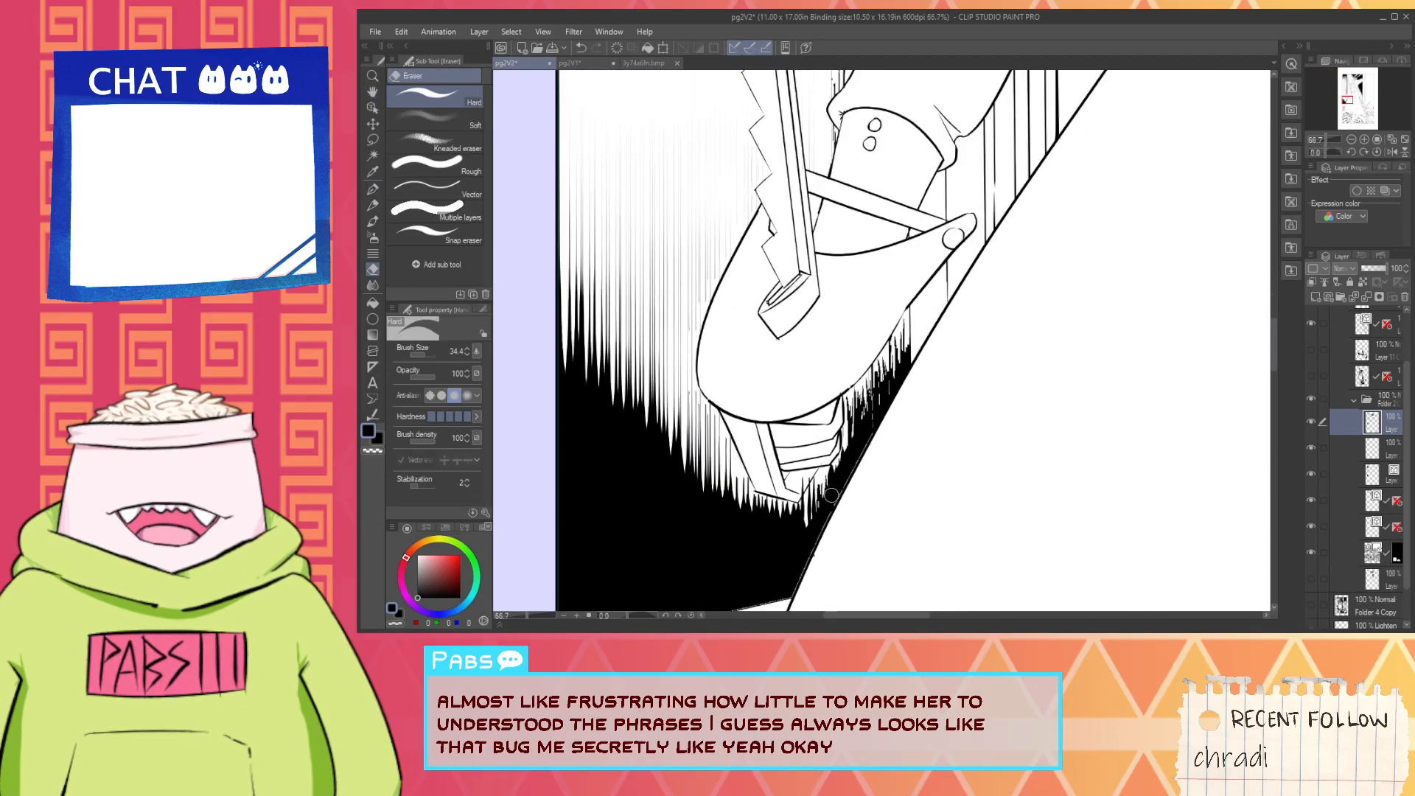
pyautogui.moveTo(832, 495)
pyautogui.mouseDown()
pyautogui.moveTo(872, 420)
pyautogui.moveTo(817, 491)
pyautogui.moveTo(902, 328)
pyautogui.mouseUp()
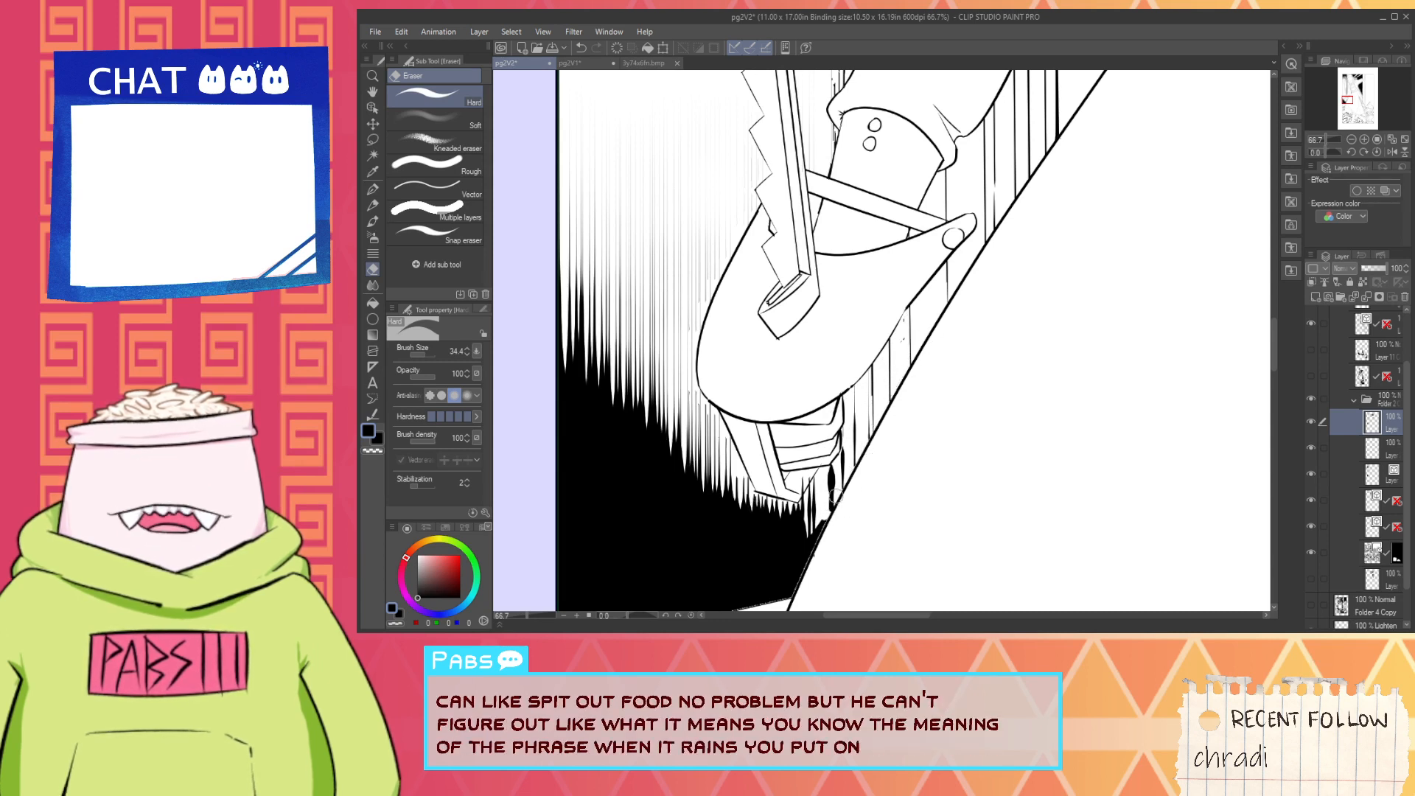
# - Activate the vector layer holding the vertical hatching, checking it by toggling its visibility
pyautogui.click(1355, 475)
pyautogui.click(1312, 473)
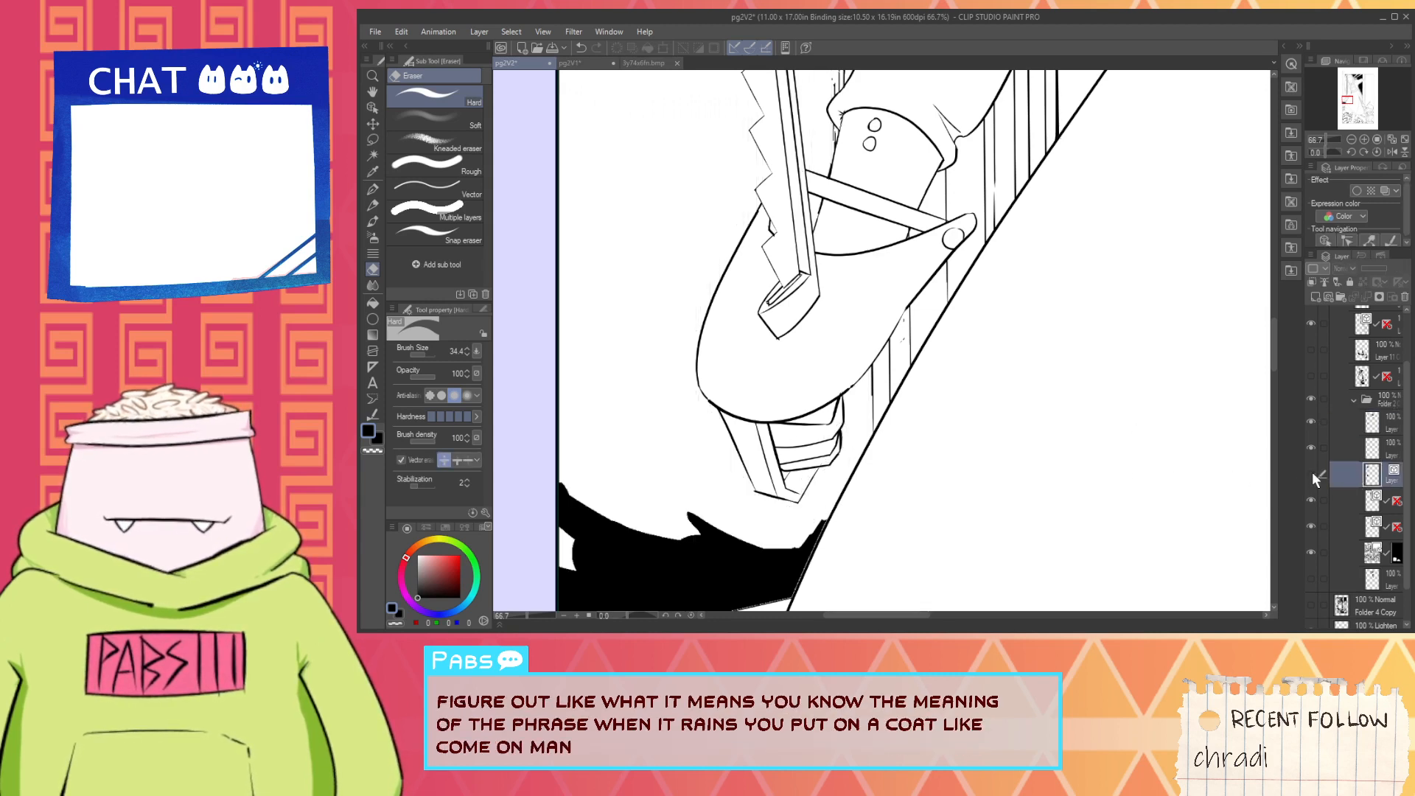
pyautogui.click(1311, 475)
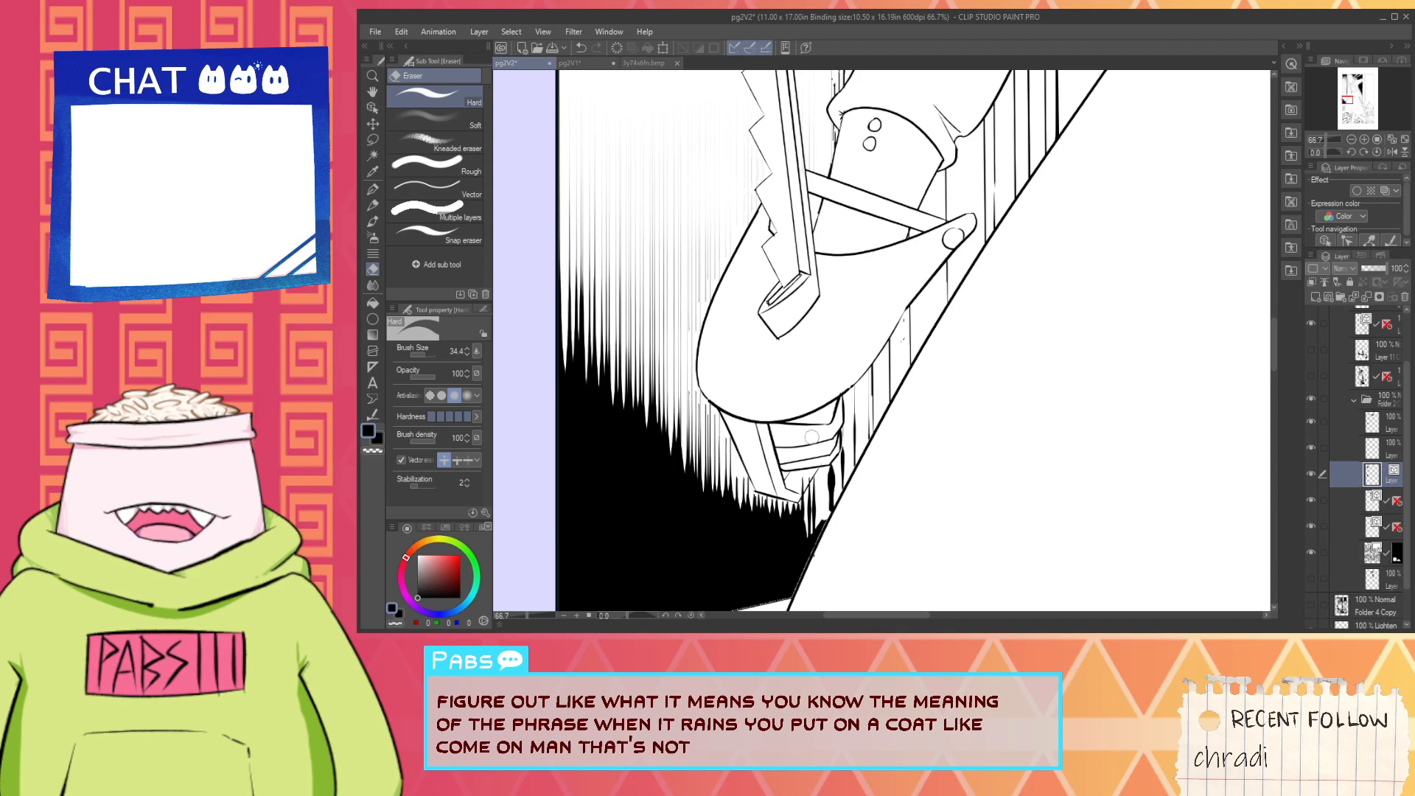
# - Try to thin the thick vertical hatch strokes between the saw handle and the skirt outline with Adjust line width, Narrow 0.5
pyautogui.click(373, 416)
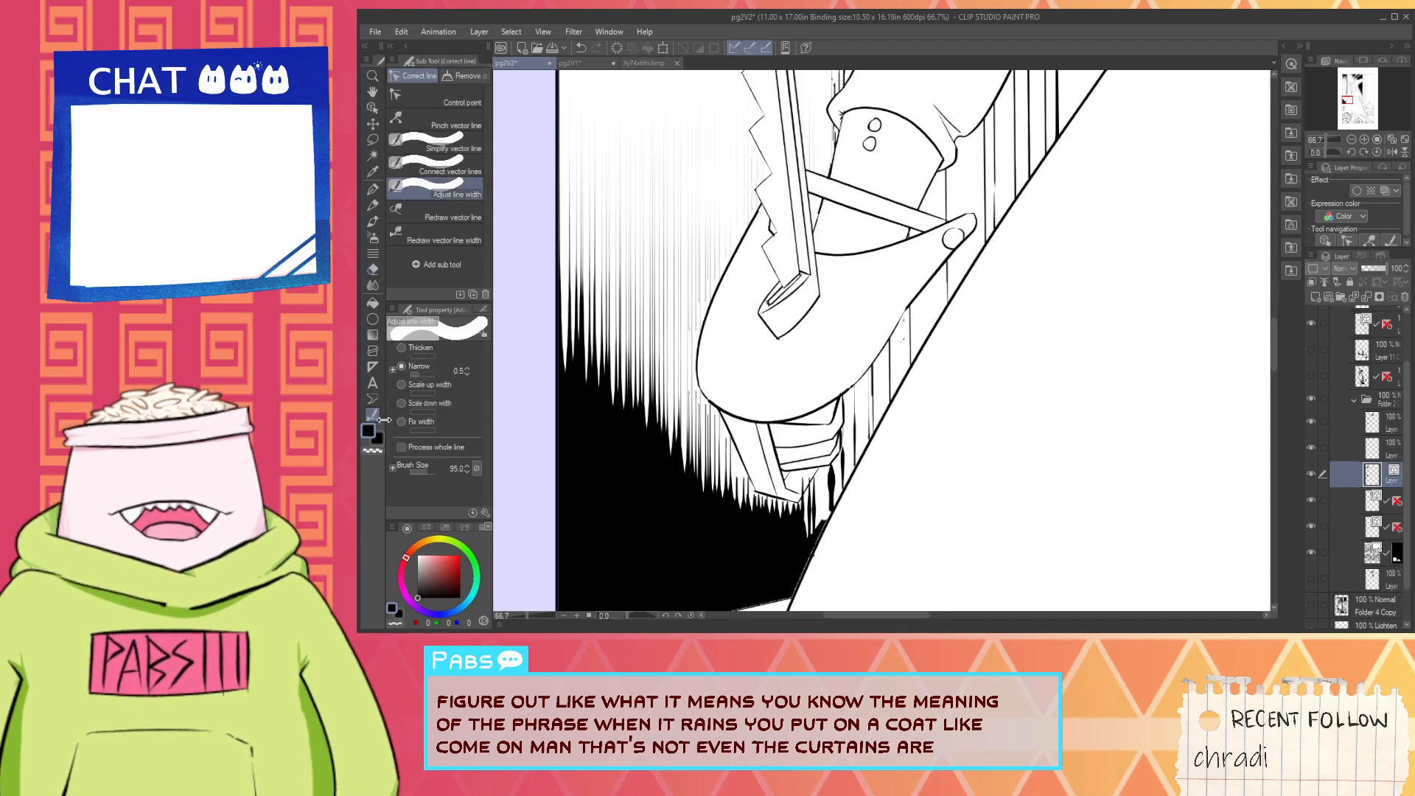
pyautogui.scroll(5, 783, 562)
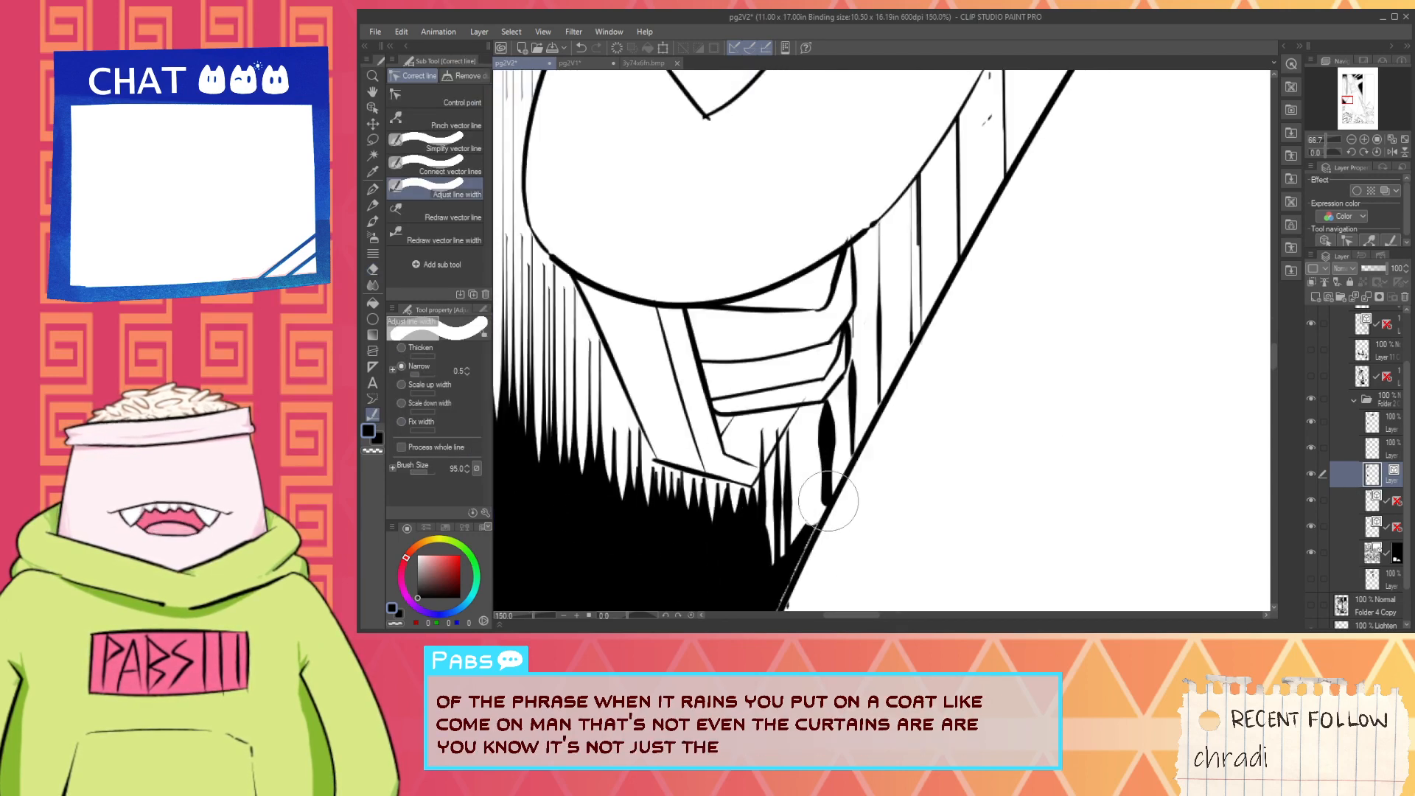
pyautogui.click(764, 502)
pyautogui.click(761, 497)
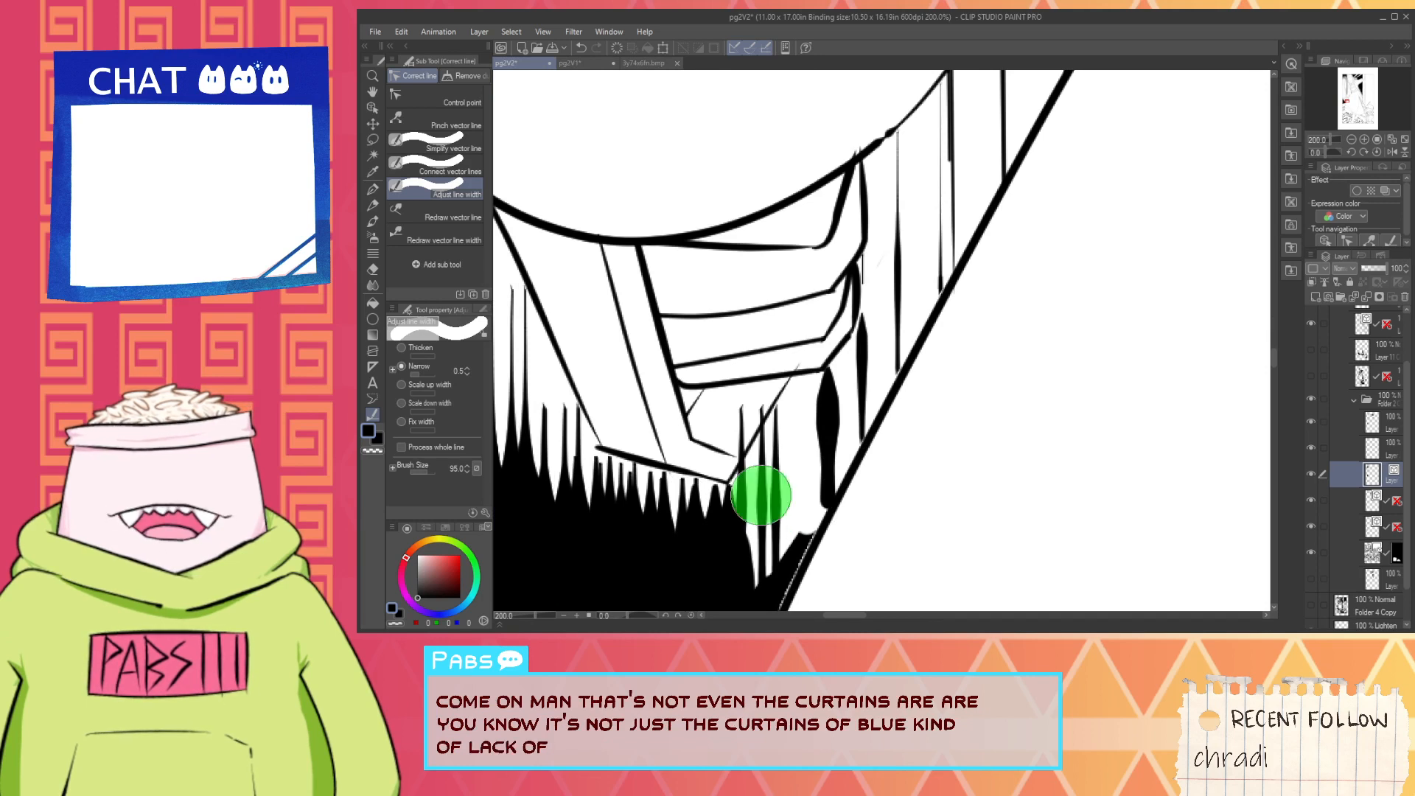
pyautogui.click(763, 498)
pyautogui.moveTo(815, 443); pyautogui.dragTo(820, 410)
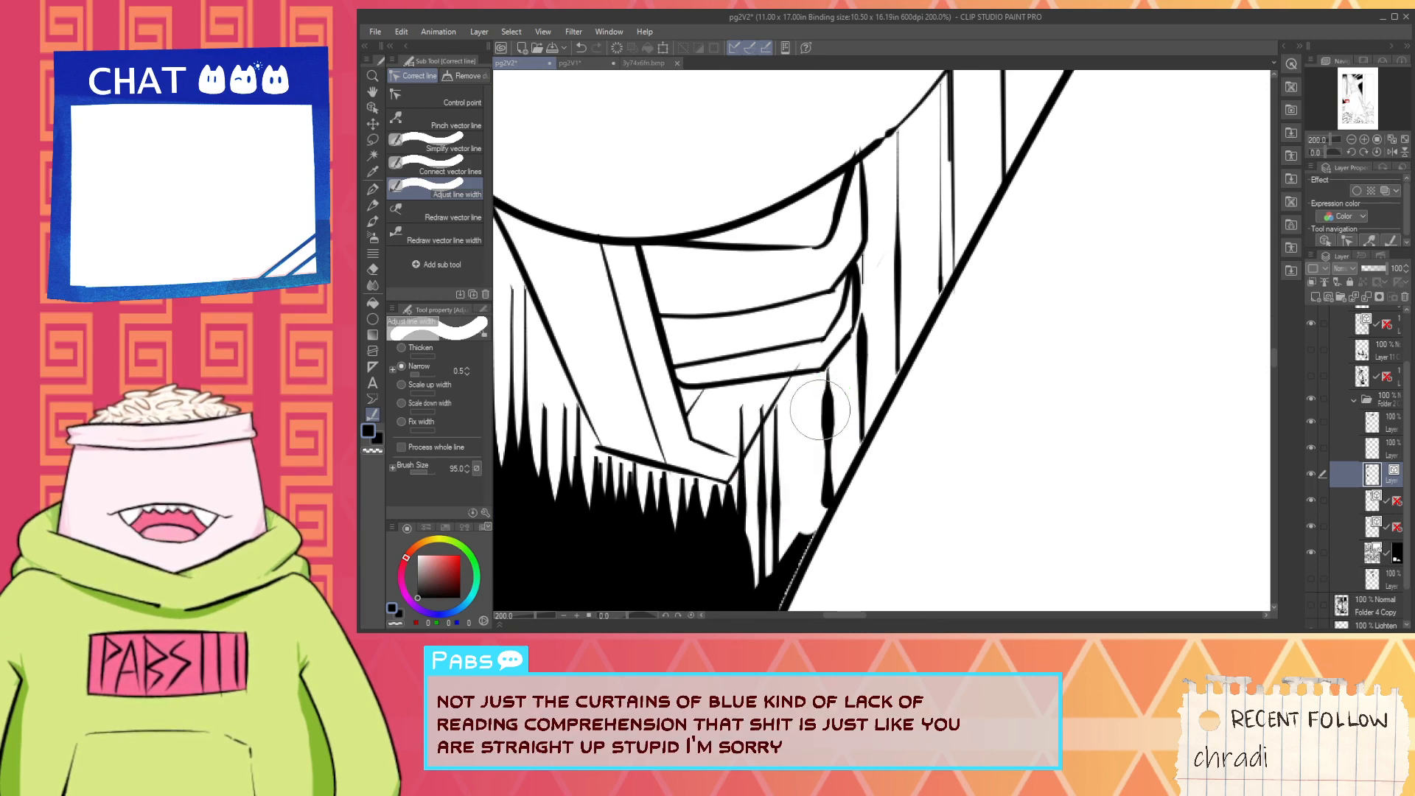
pyautogui.scroll(4, 821, 411)
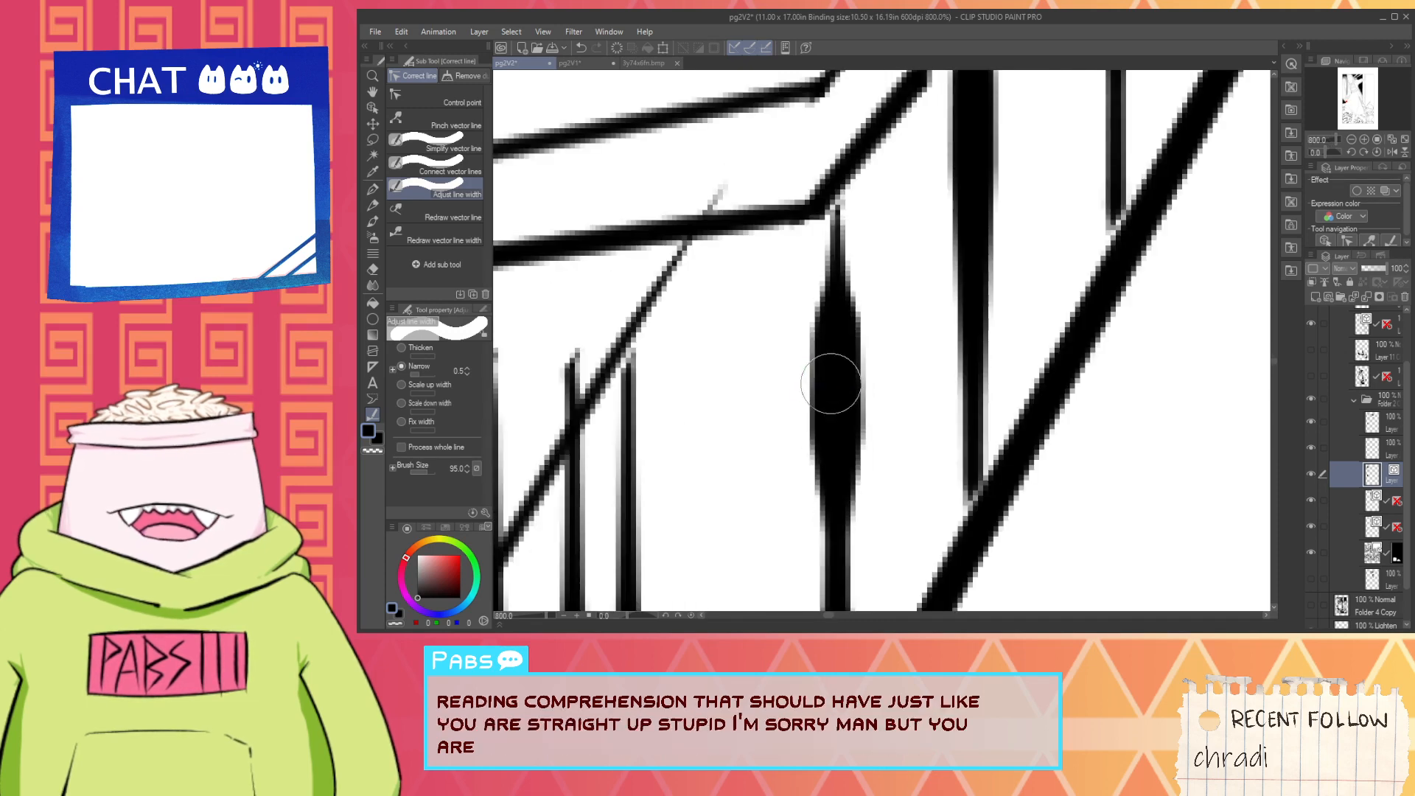
pyautogui.moveTo(839, 382); pyautogui.dragTo(846, 376)
pyautogui.scroll(-4, 868, 340)
pyautogui.moveTo(889, 284); pyautogui.dragTo(894, 288)
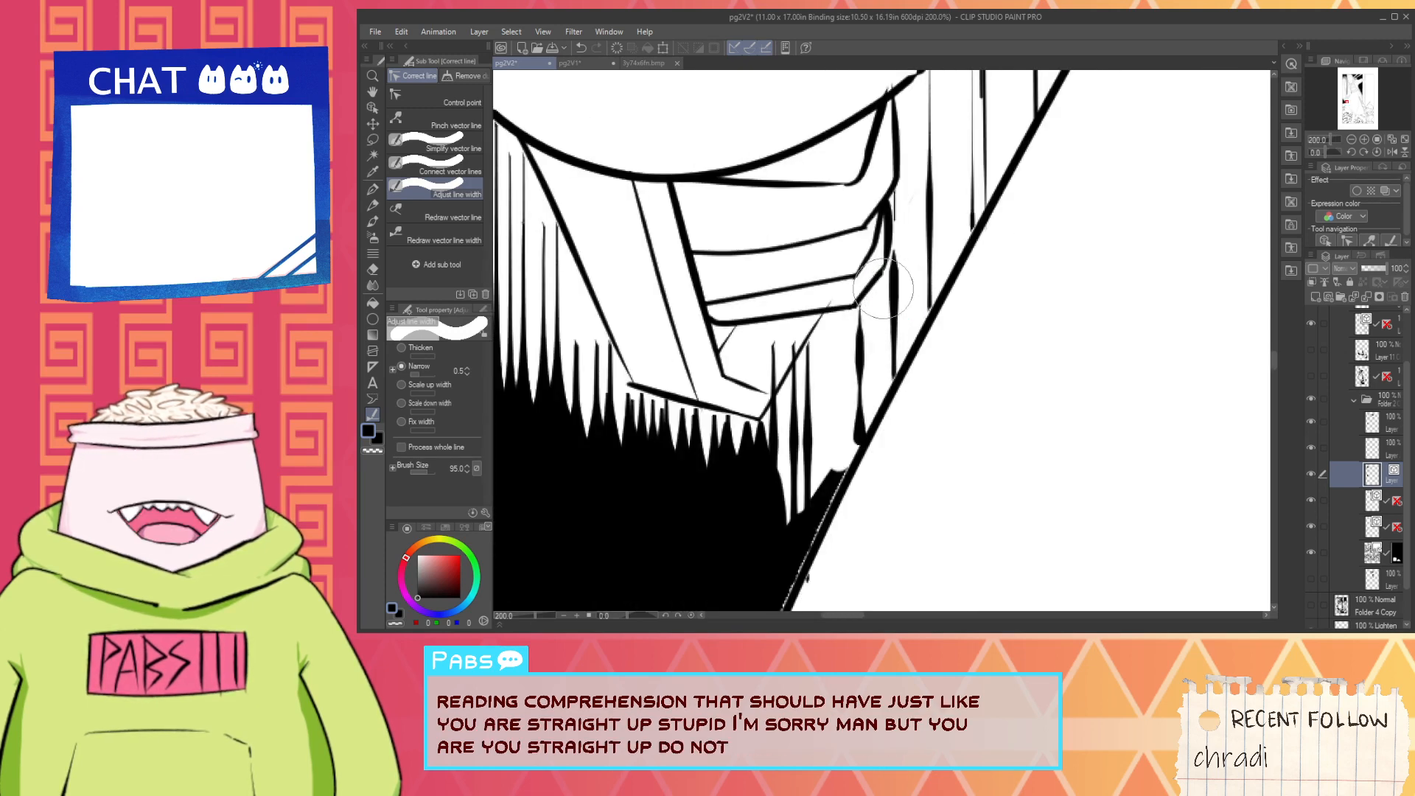
# - Delete the thick vertical hatch strokes beside and below the saw handle, between it and the skirt outline
pyautogui.click(373, 123)
pyautogui.click(373, 108)
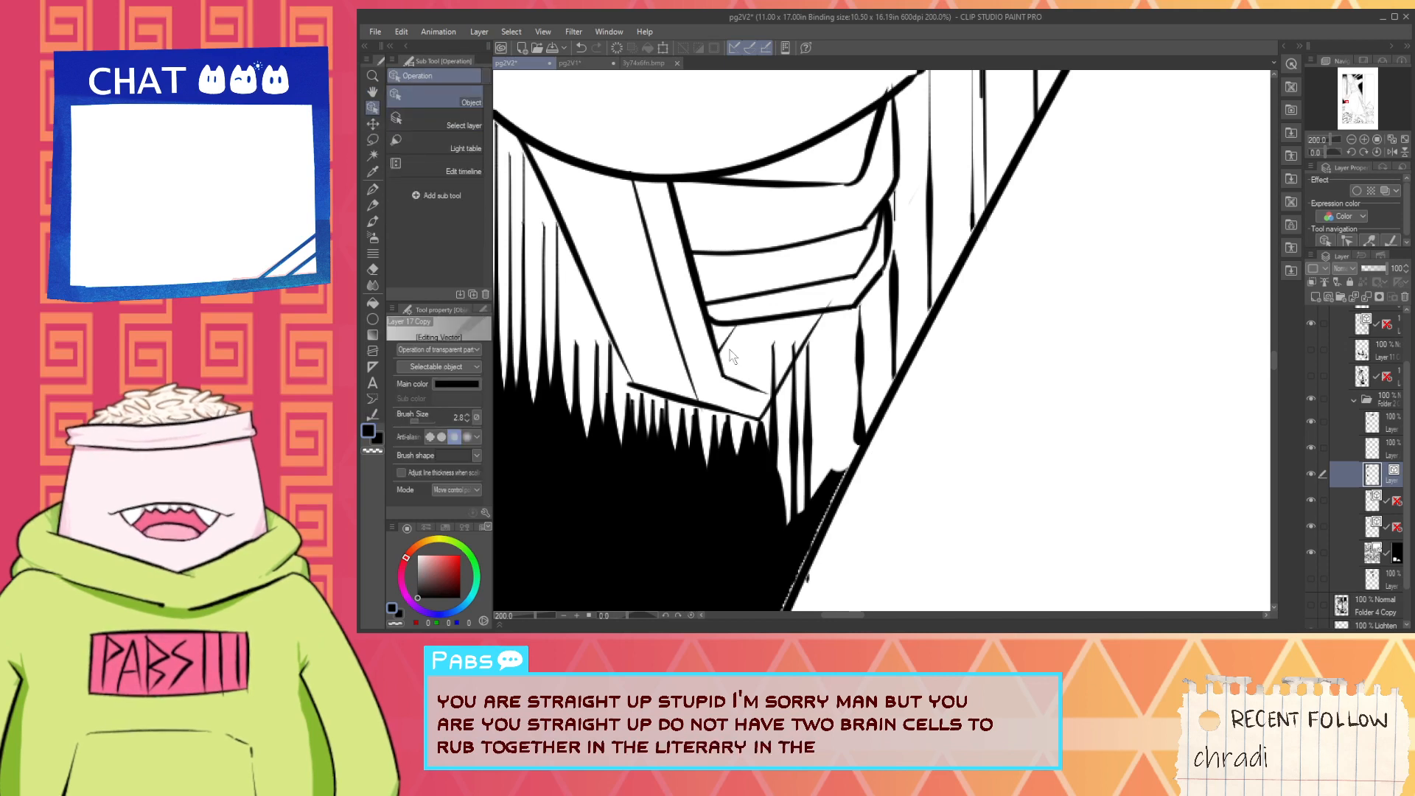
pyautogui.click(780, 436)
pyautogui.press('Delete')
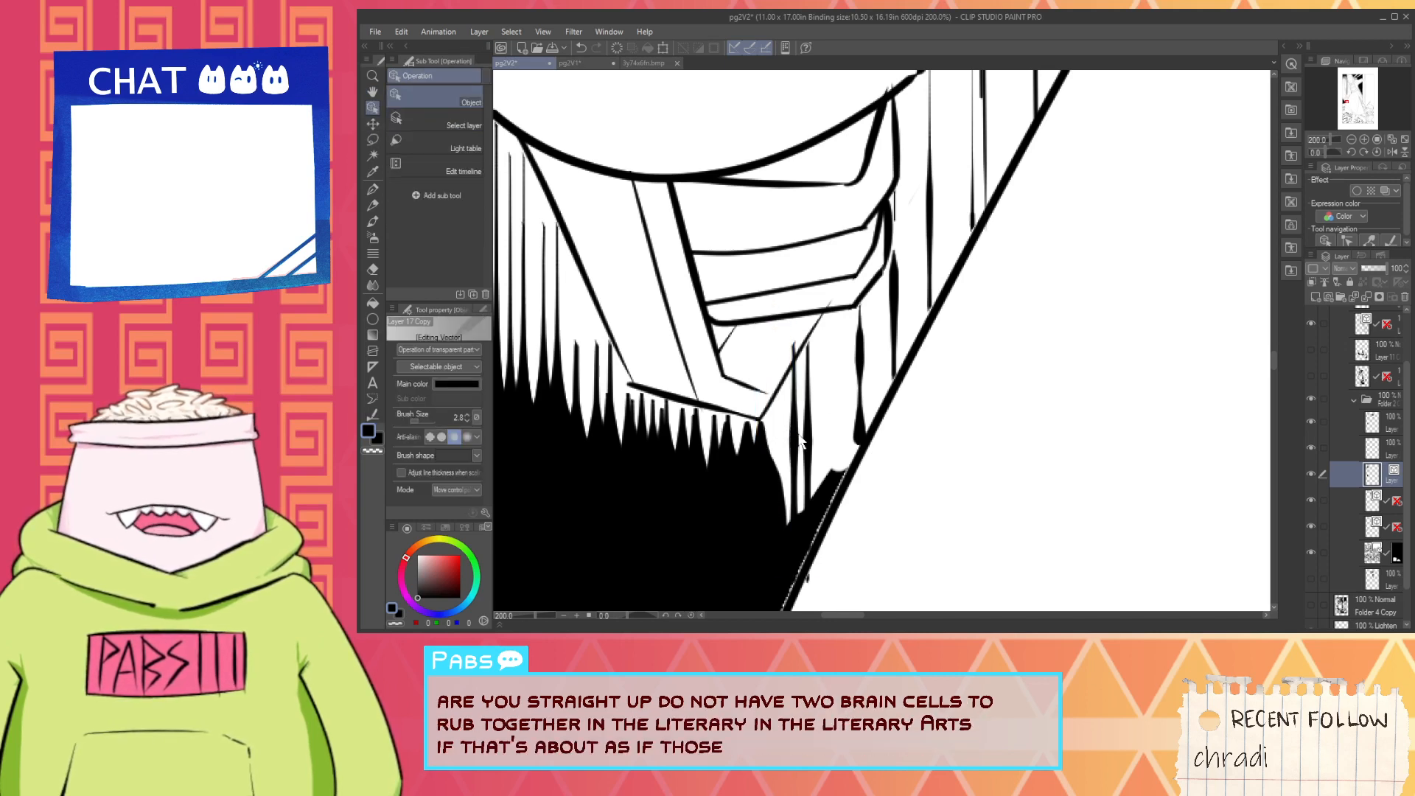
pyautogui.click(796, 436)
pyautogui.press('Delete')
pyautogui.click(809, 430)
pyautogui.press('Delete')
pyautogui.click(860, 369)
pyautogui.press('Delete')
pyautogui.click(894, 325)
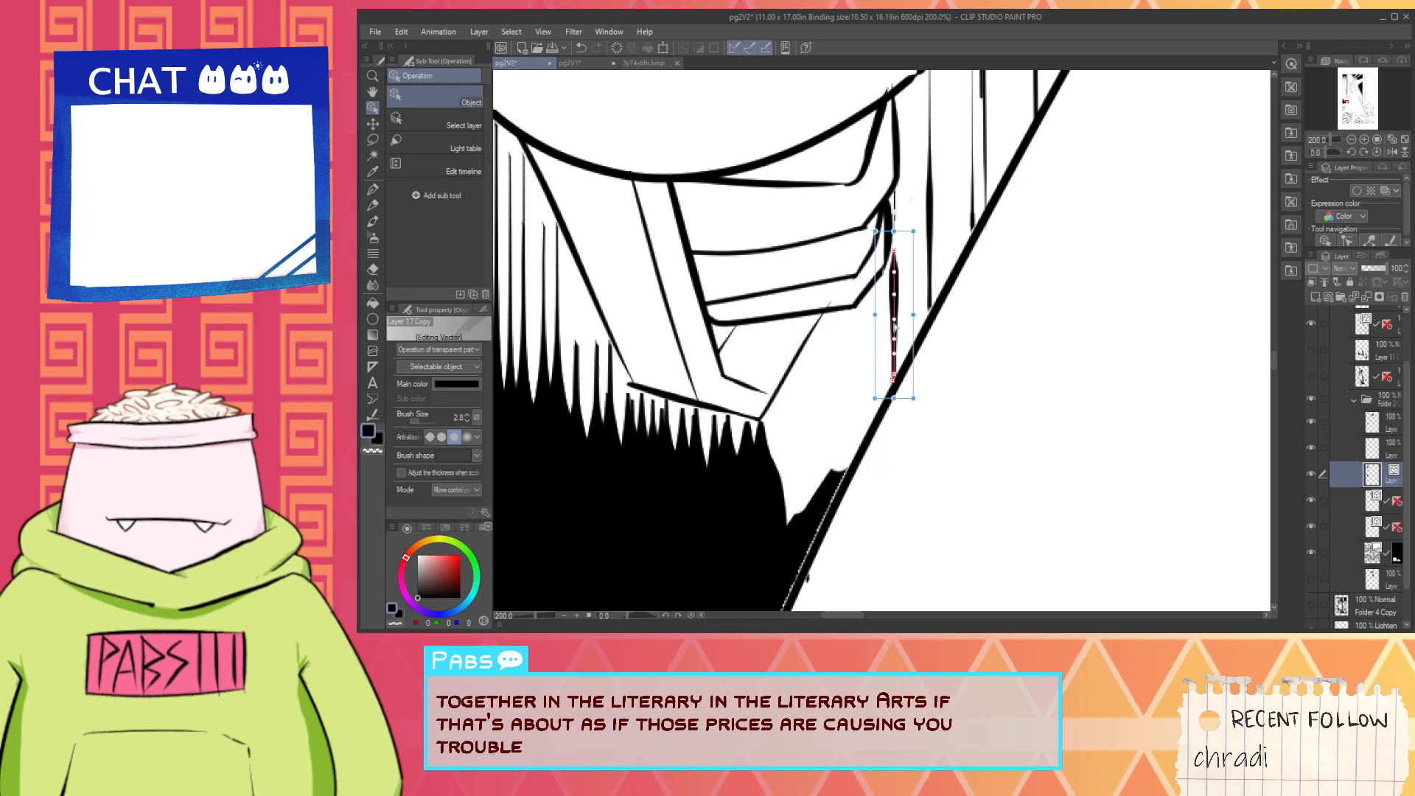
pyautogui.press('Delete')
pyautogui.click(929, 254)
pyautogui.click(863, 327)
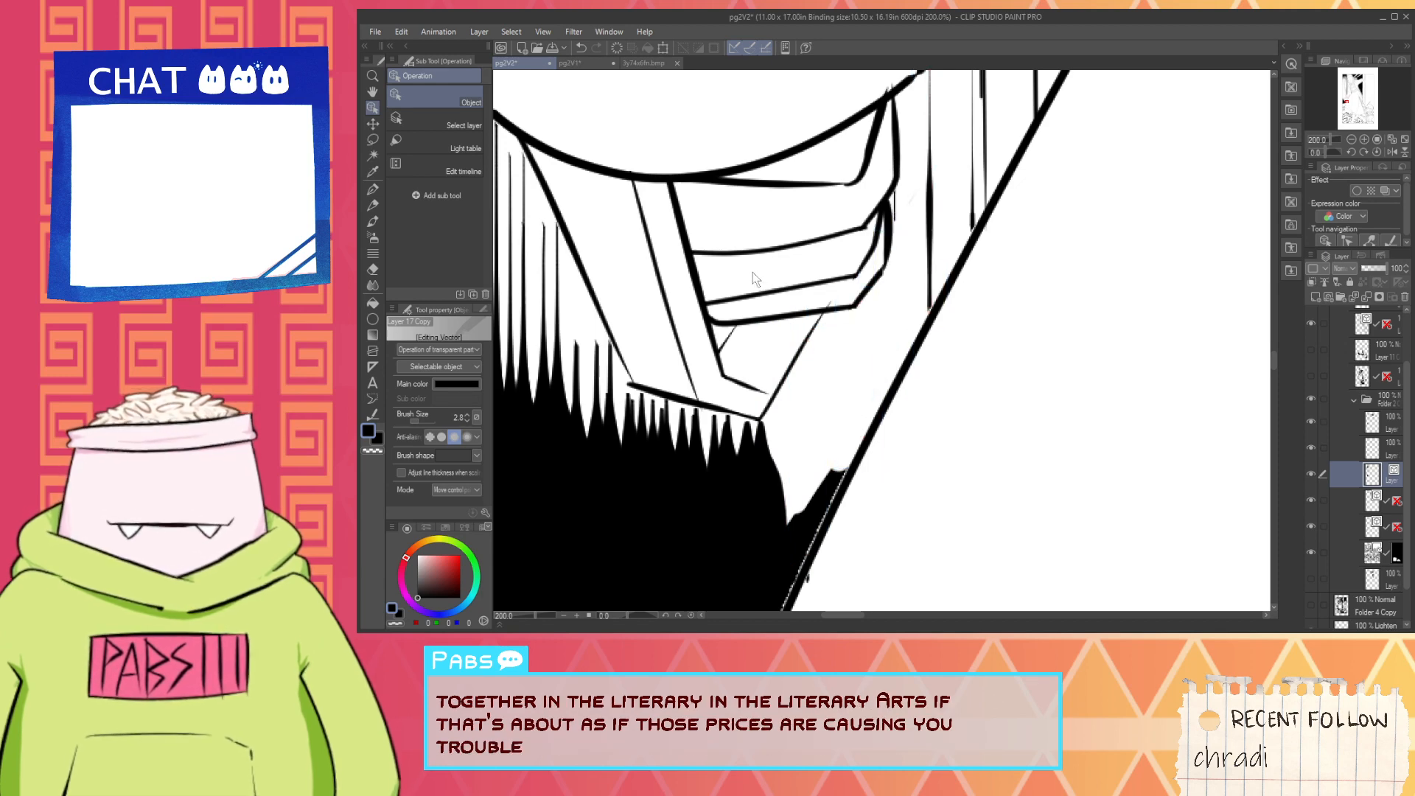
# - Choose the Vector eraser and activate the figure's line art layer, toggling layer visibility to identify it
pyautogui.press('e')
pyautogui.click(457, 184)
pyautogui.scroll(2, 829, 314)
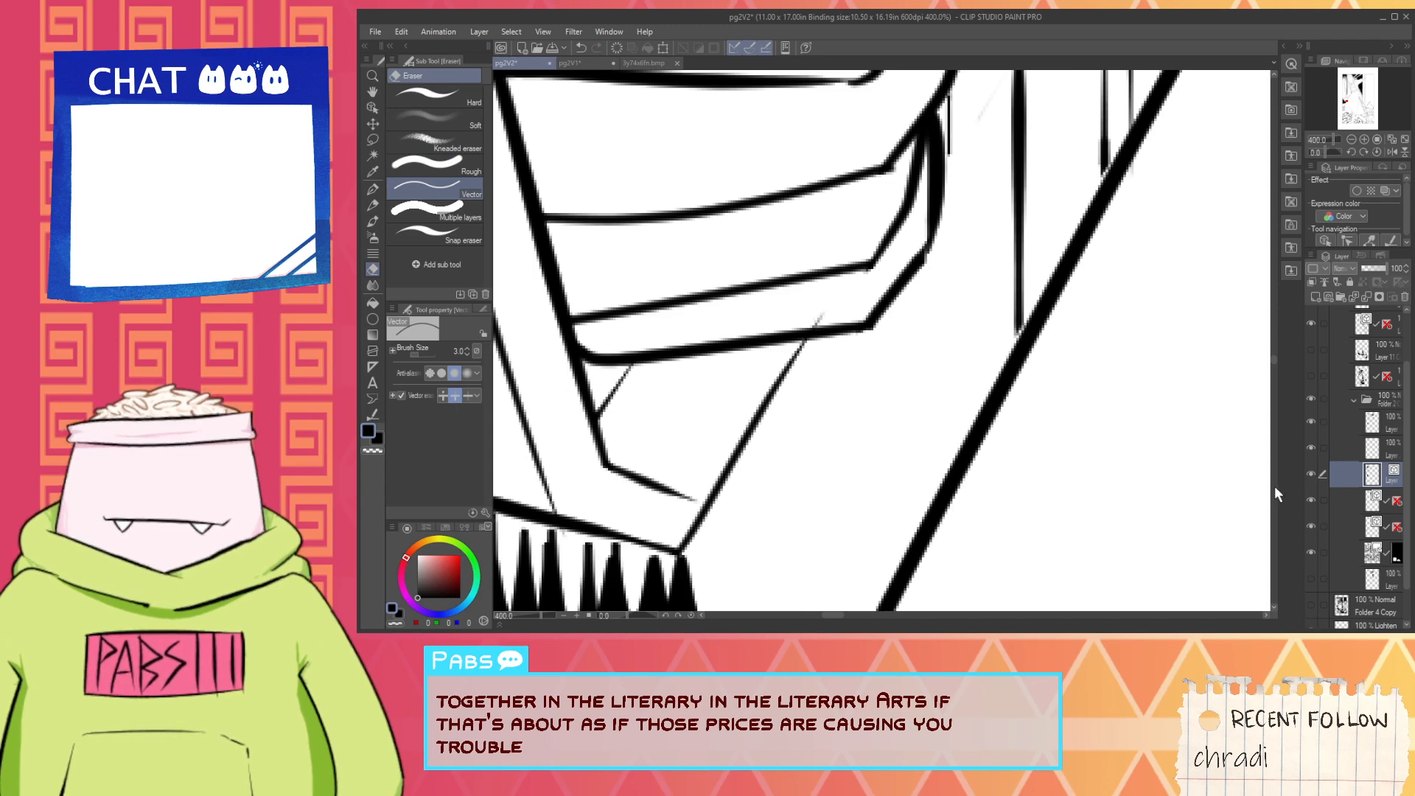
pyautogui.hotkey('ctrl', '-')
pyautogui.hotkey('ctrl', '-')
pyautogui.hotkey('ctrl', '-')
pyautogui.hotkey('ctrl', '-')
pyautogui.hotkey('ctrl', '-')
pyautogui.hotkey('ctrl', '-')
pyautogui.hotkey('ctrl', '-')
pyautogui.click(1311, 501)
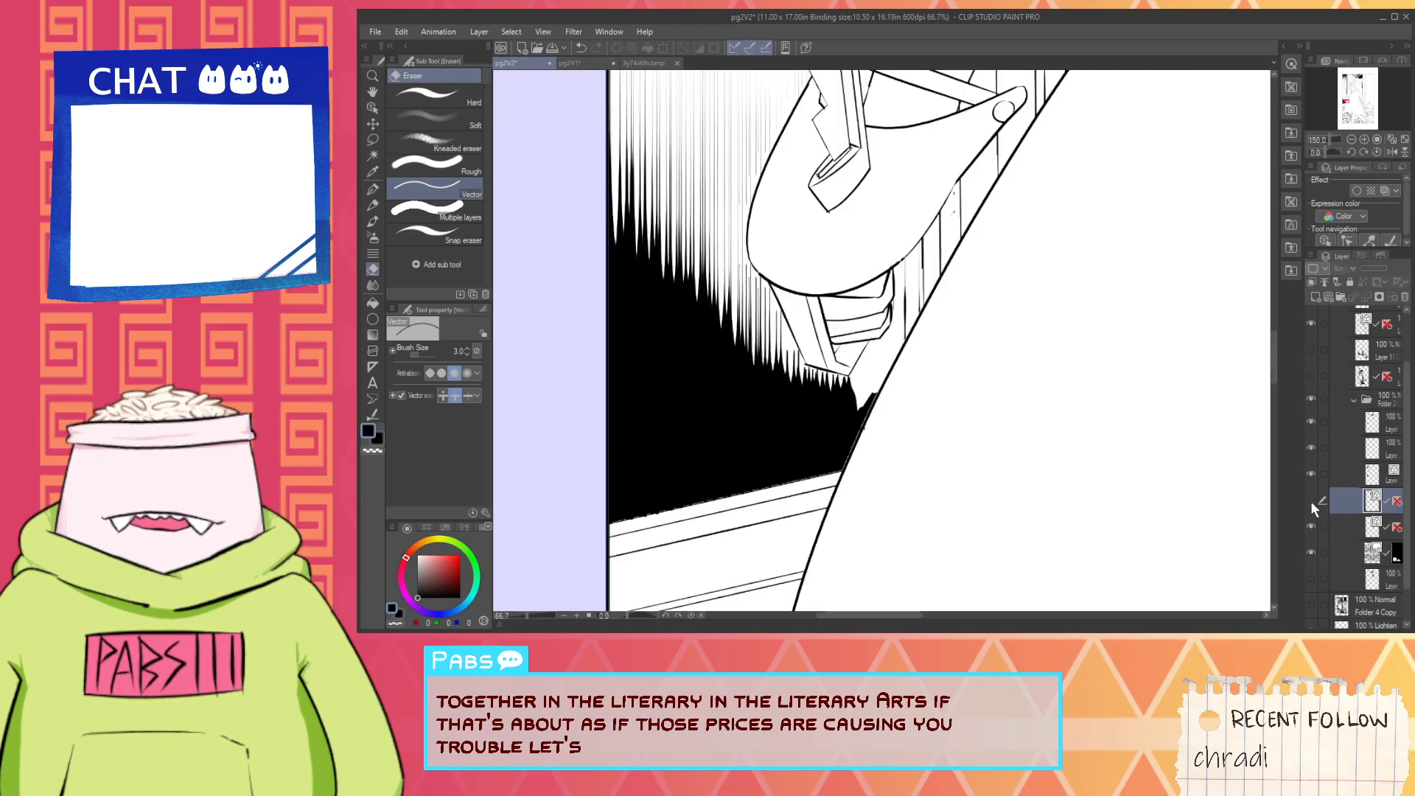
pyautogui.click(1311, 502)
pyautogui.click(1350, 395)
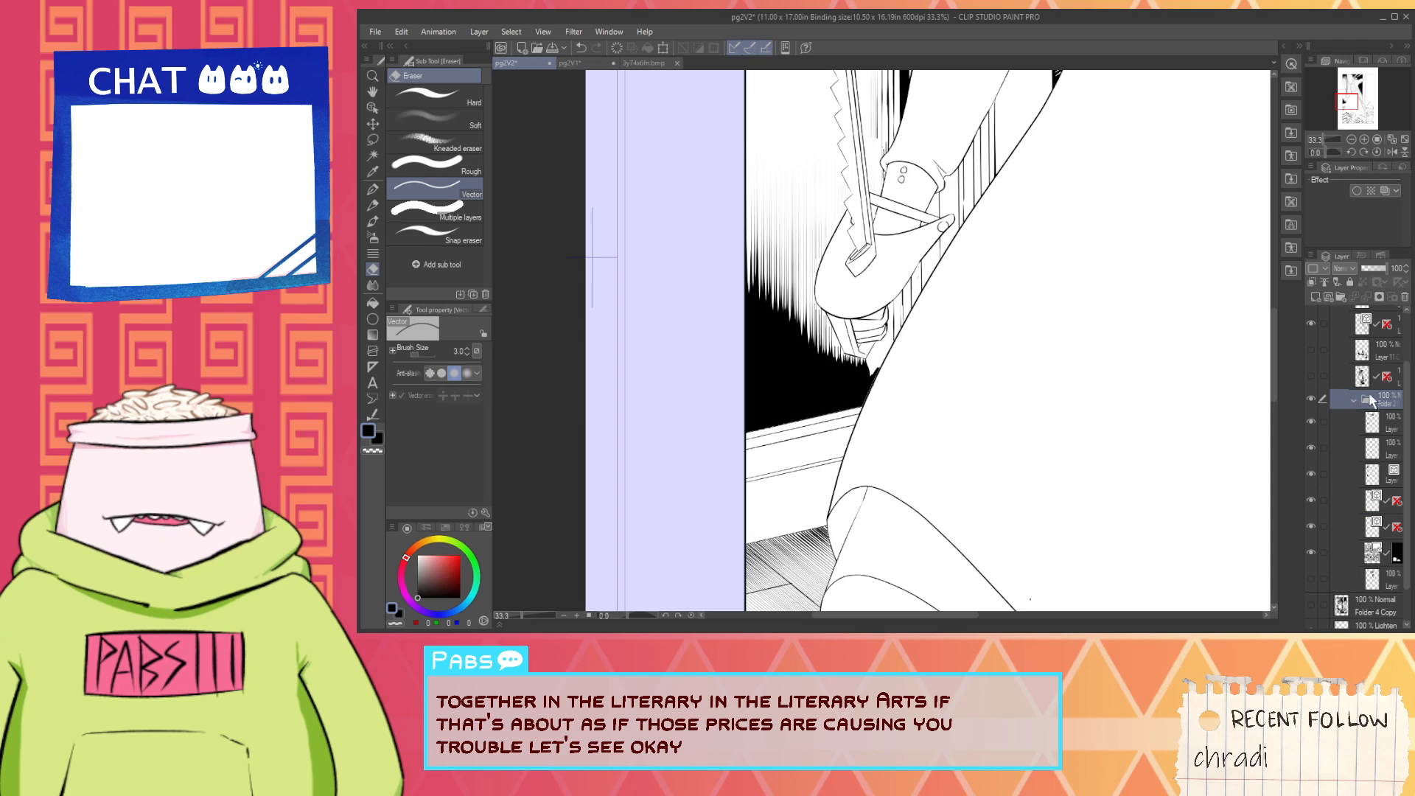
pyautogui.moveTo(1408, 428); pyautogui.dragTo(1413, 359)
pyautogui.click(1312, 389)
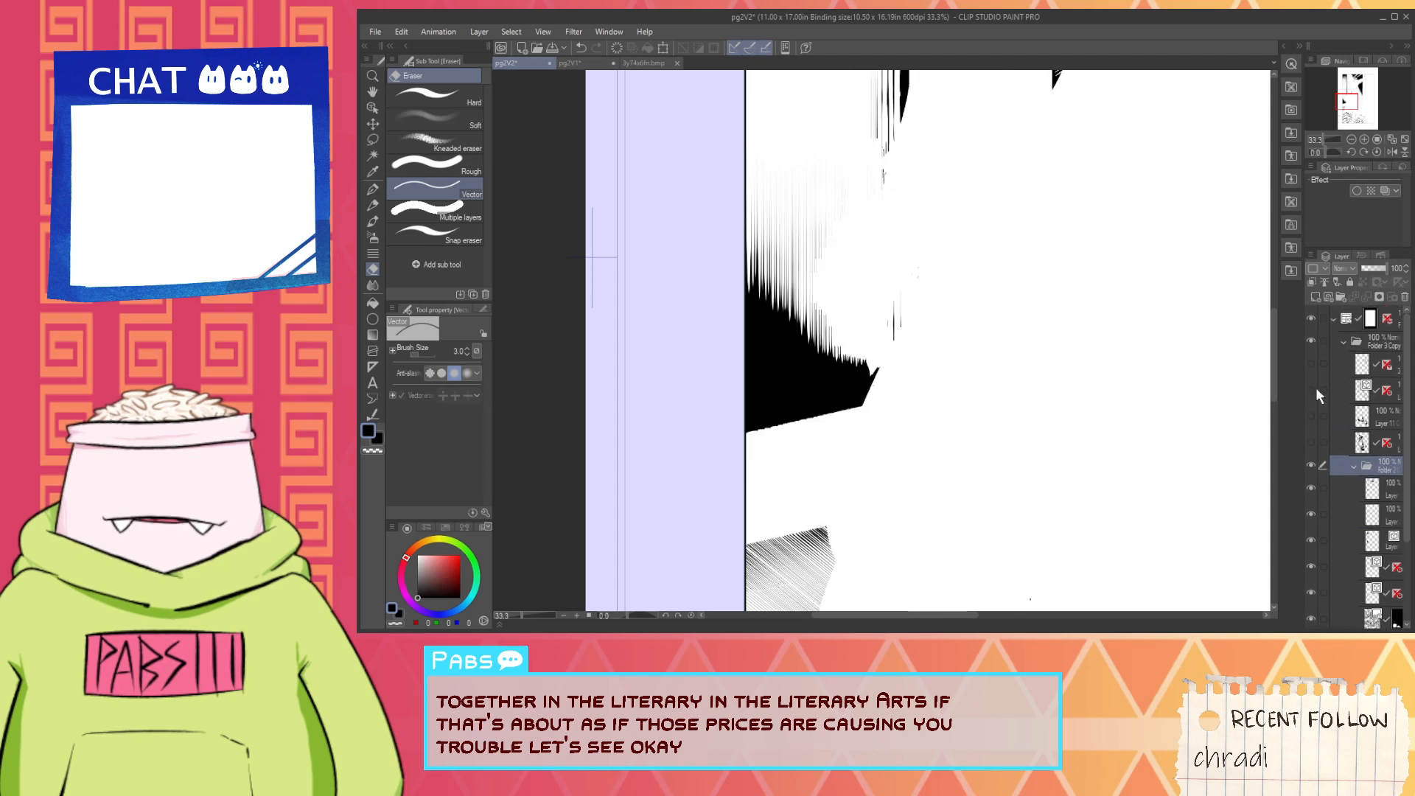
pyautogui.click(1312, 389)
pyautogui.click(1347, 392)
# - Trim the diagonal line overshooting the saw handle's lower edge, and check the neighbouring line joints
pyautogui.hotkey('ctrl', '+')
pyautogui.hotkey('ctrl', '+')
pyautogui.hotkey('ctrl', '+')
pyautogui.hotkey('ctrl', '+')
pyautogui.hotkey('ctrl', '+')
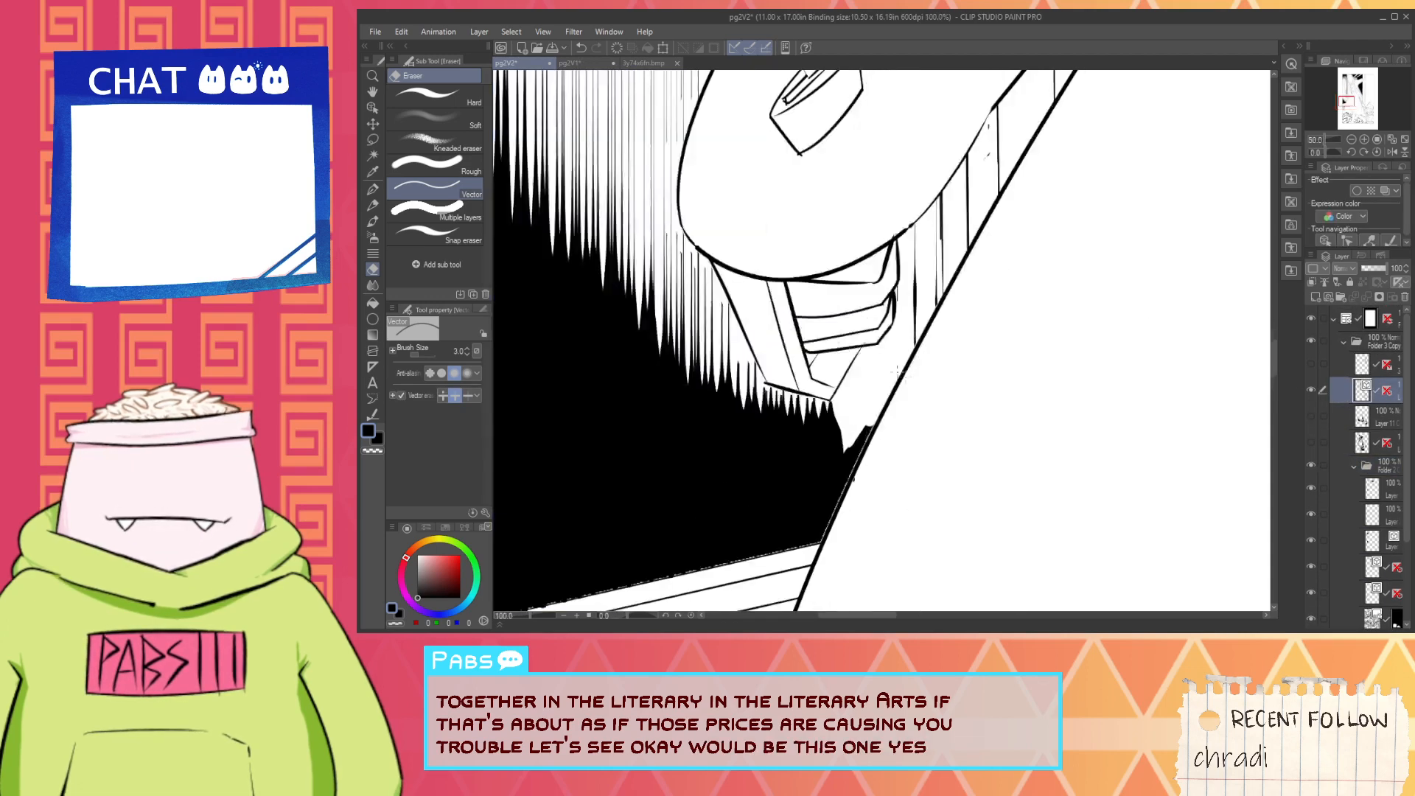
pyautogui.scroll(-4, 870, 330)
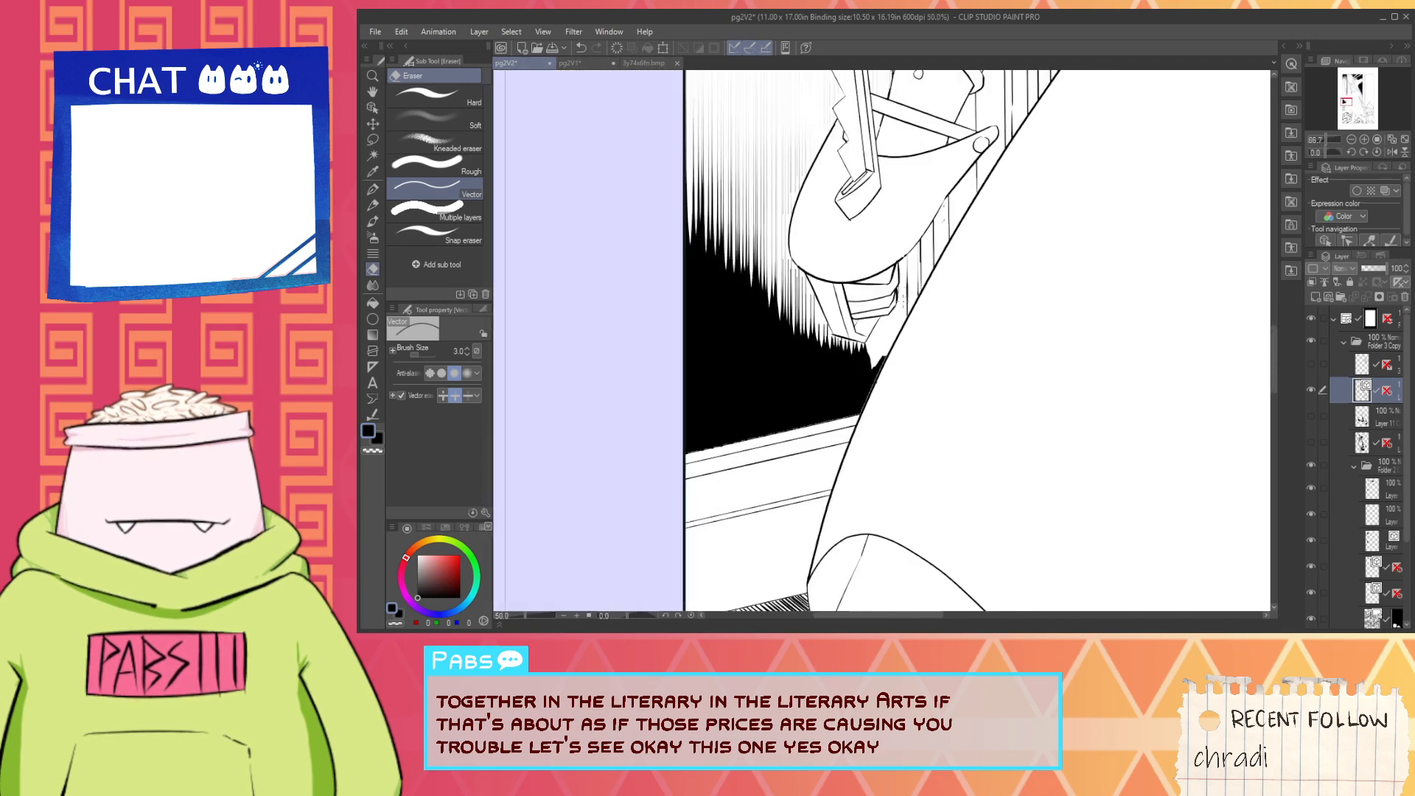
pyautogui.scroll(3, 891, 292)
pyautogui.scroll(3, 888, 273)
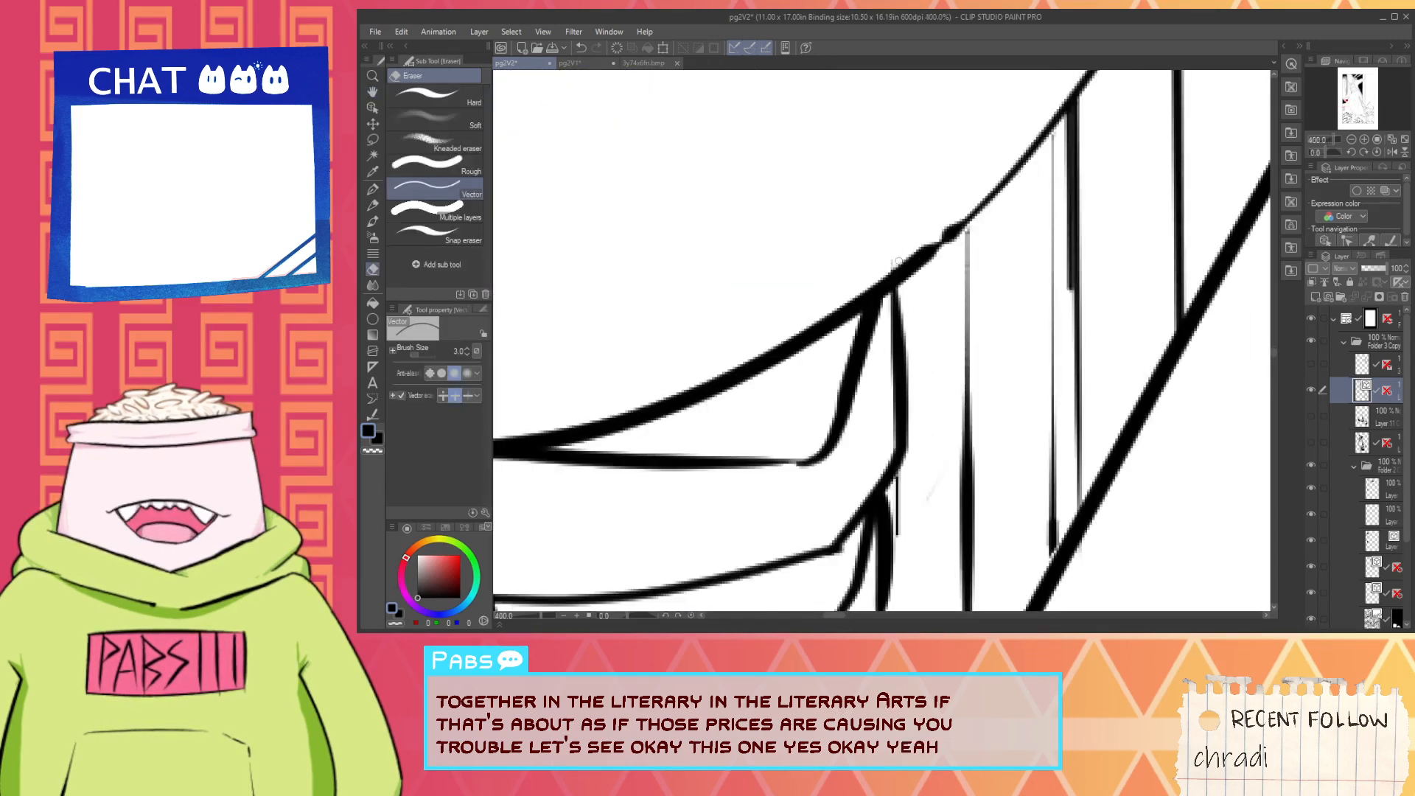
pyautogui.scroll(-6, 889, 273)
pyautogui.press('space')
pyautogui.moveTo(888, 274); pyautogui.dragTo(823, 371)
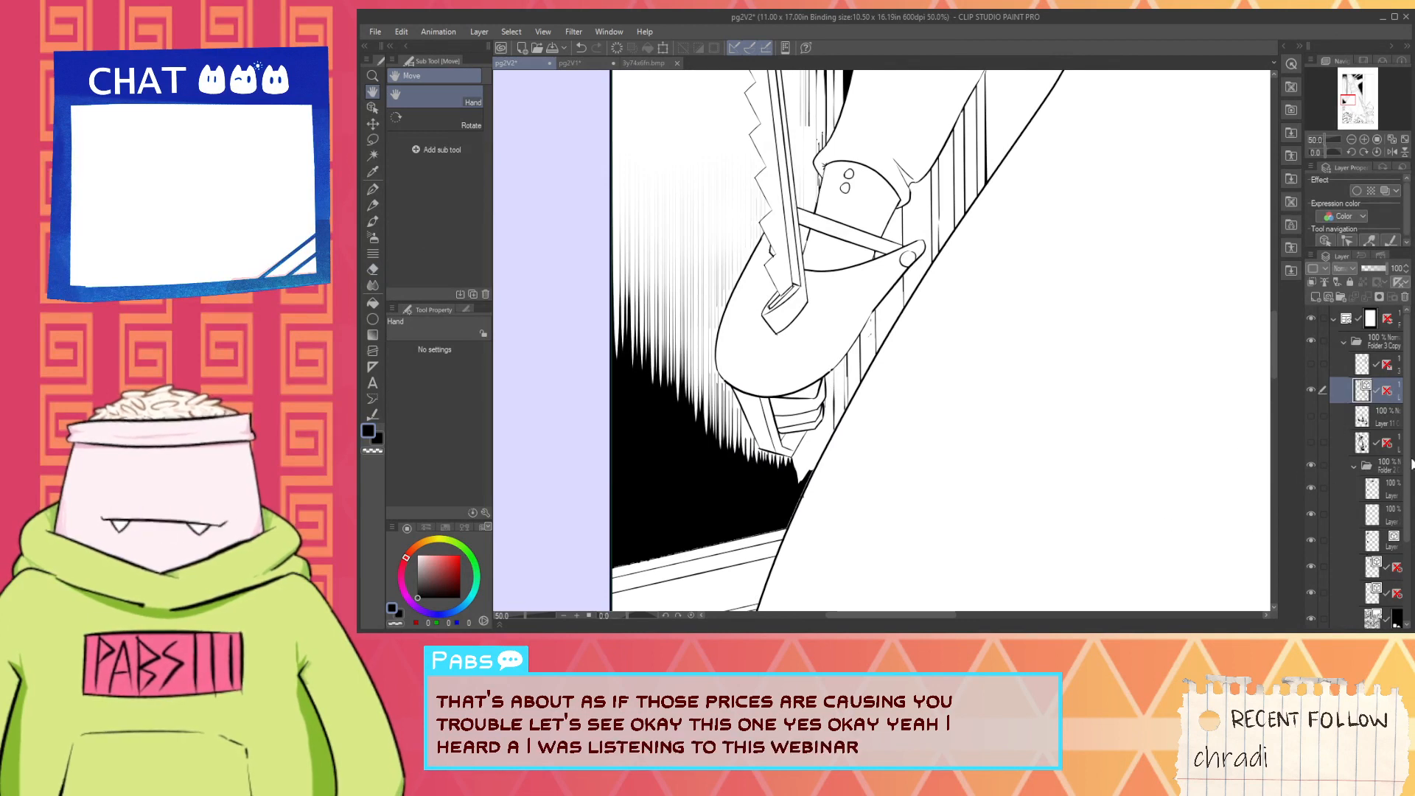
# - Activate the top layer in the hatching folder and ink black over the thin white gap along the skirt outline below the handle
pyautogui.scroll(-3, 1371, 516)
pyautogui.click(1371, 572)
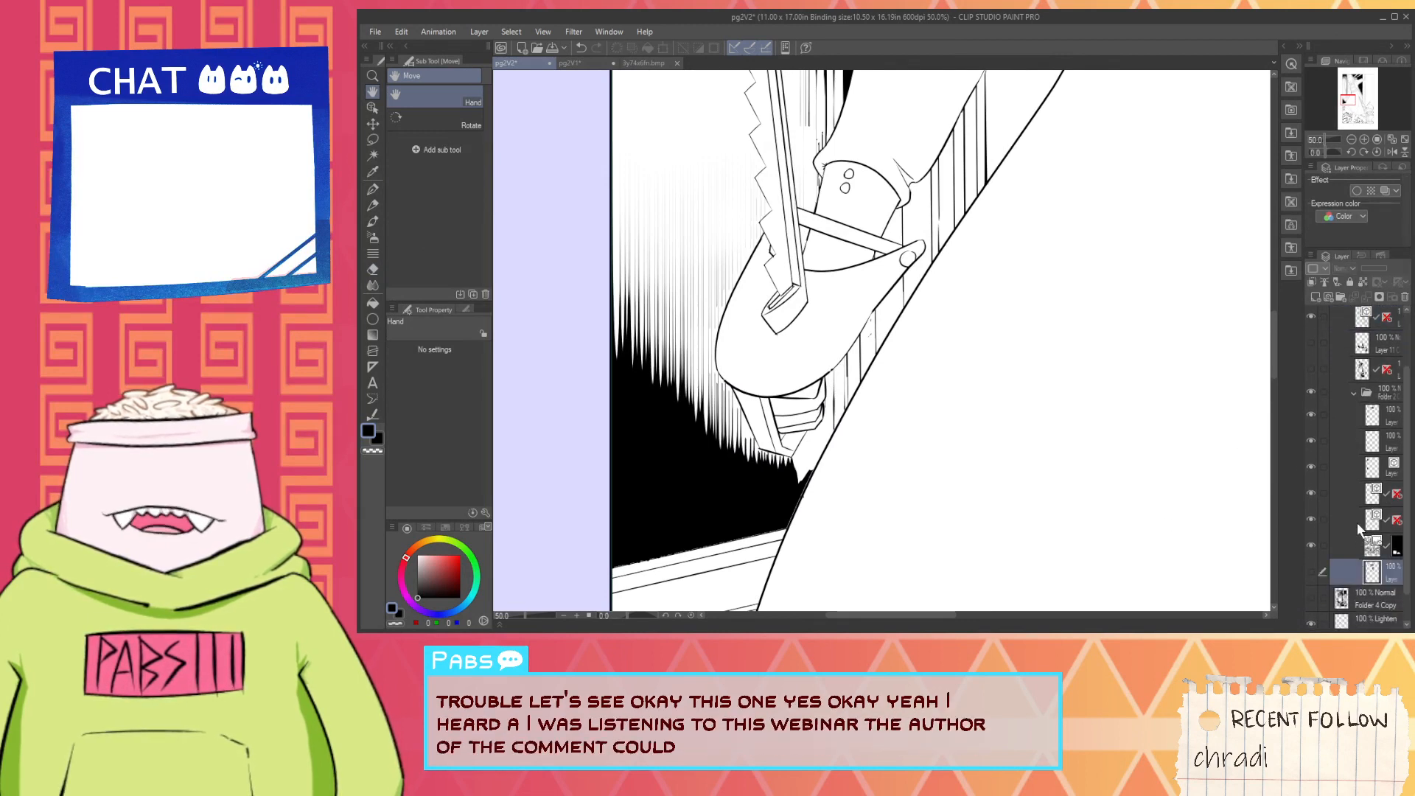
pyautogui.click(1344, 467)
pyautogui.click(1312, 467)
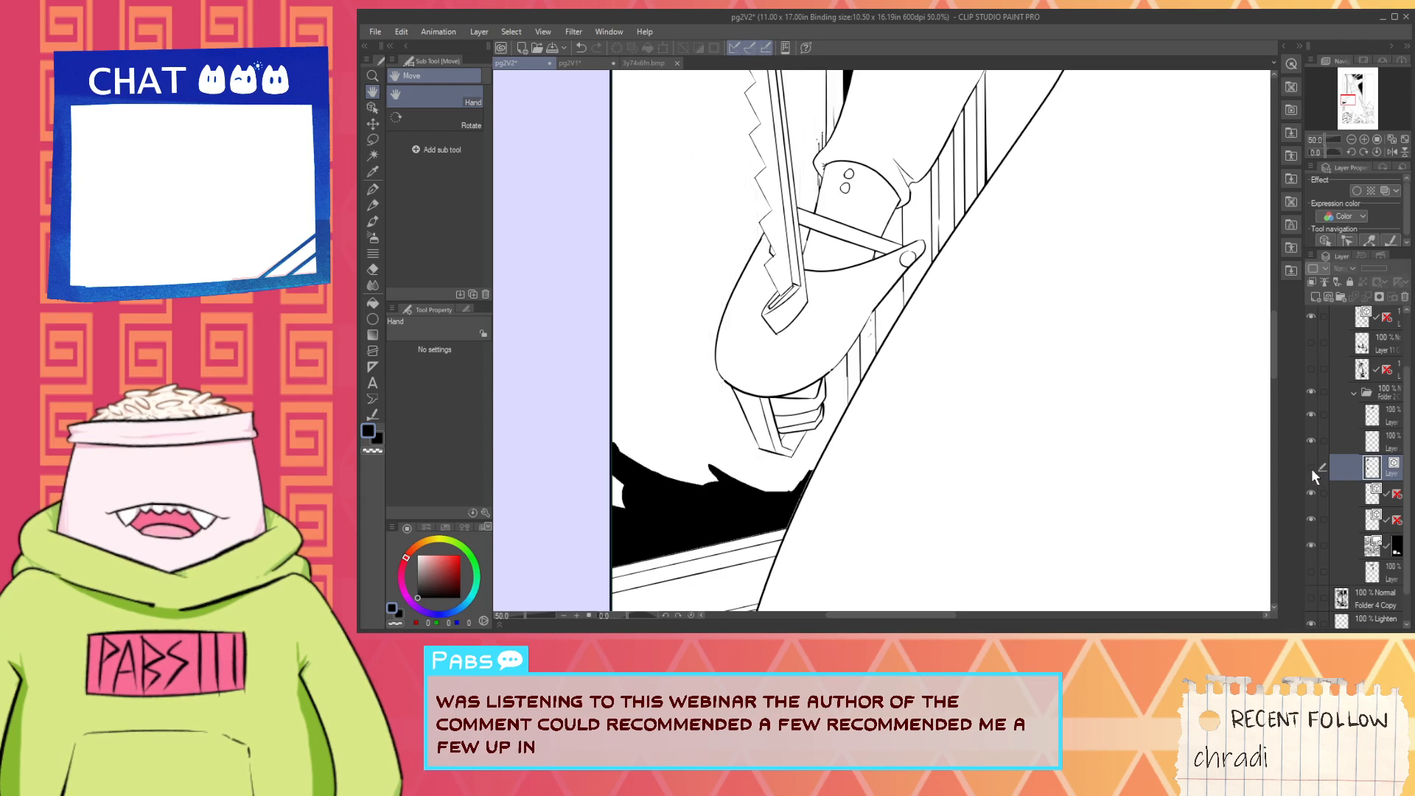
pyautogui.click(1312, 467)
pyautogui.click(1344, 417)
pyautogui.press('i')
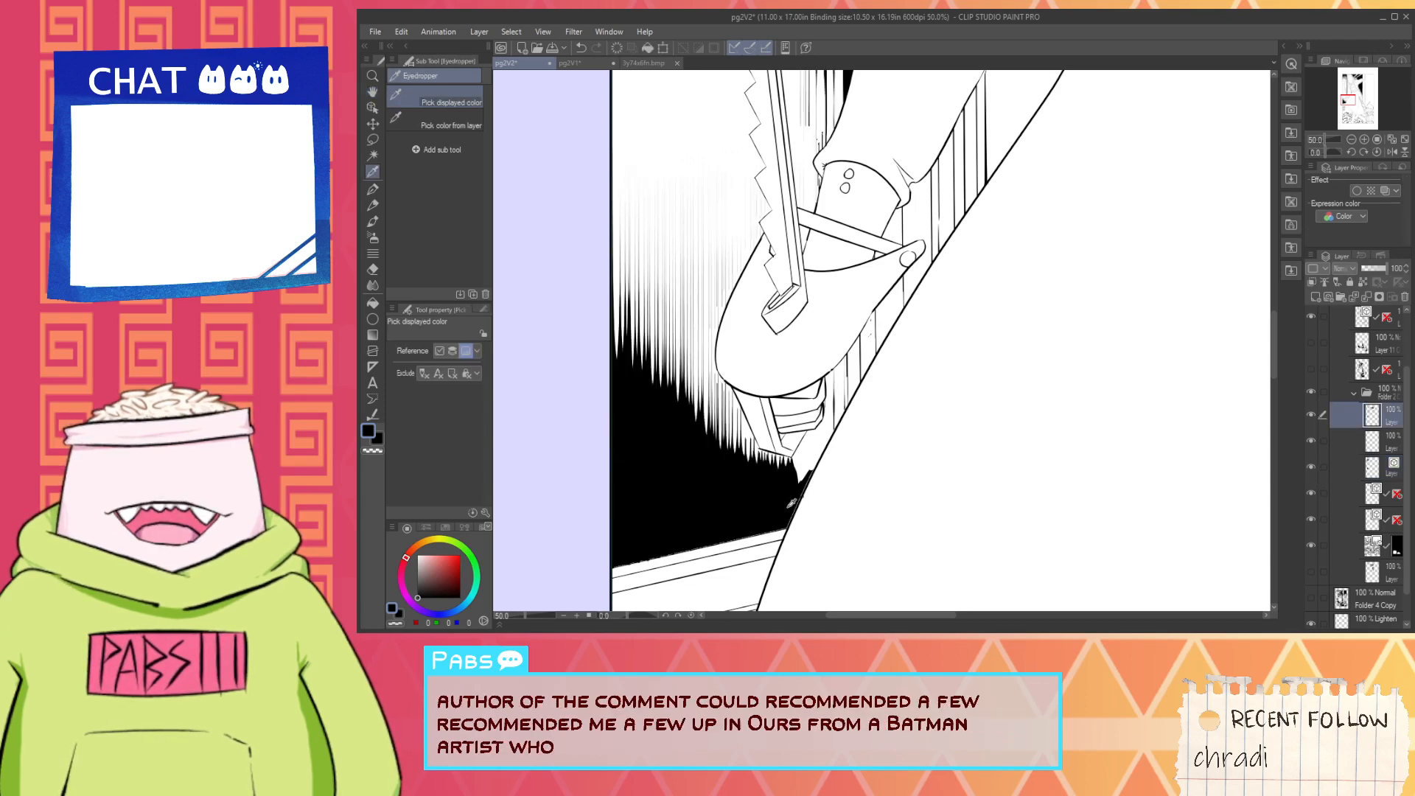
pyautogui.scroll(4, 793, 503)
pyautogui.press('p')
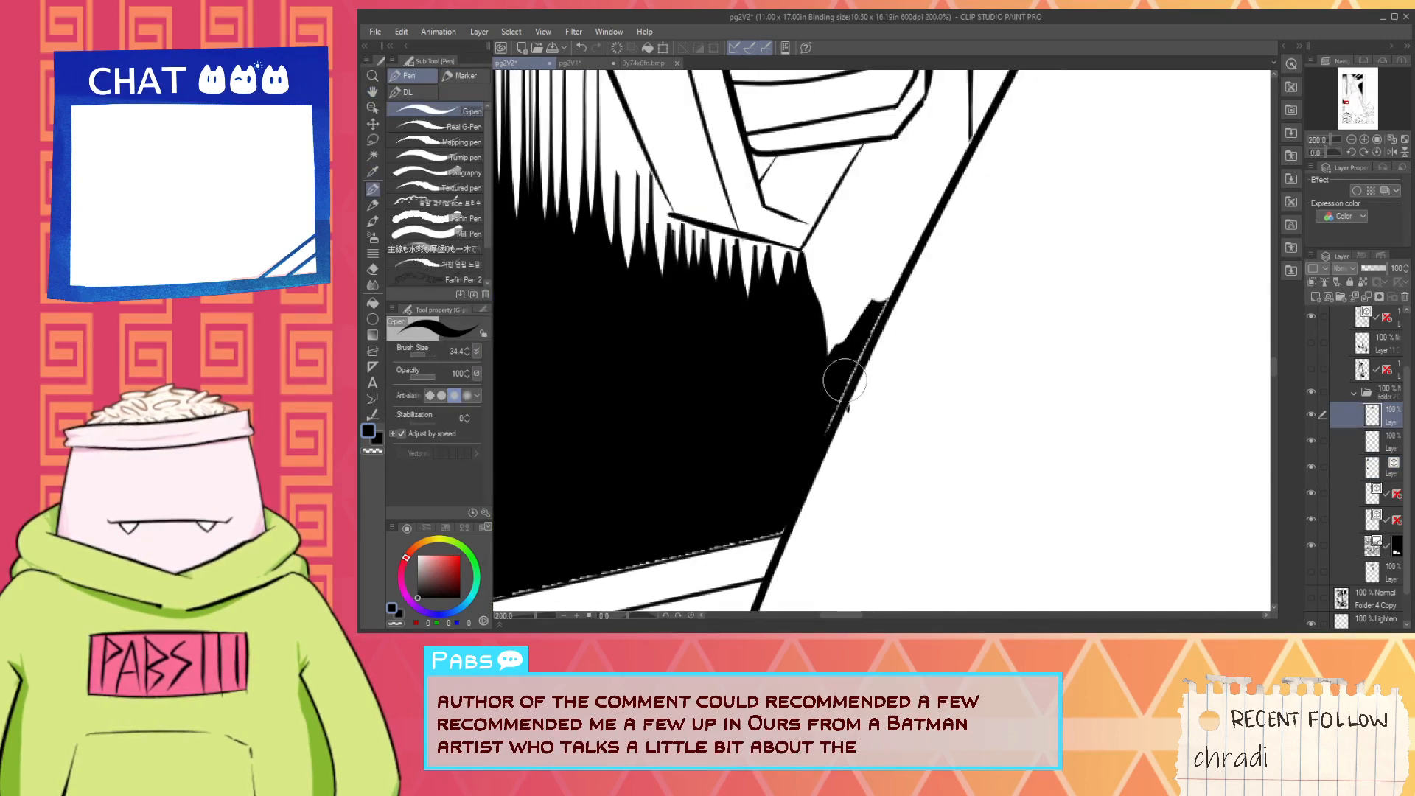
pyautogui.moveTo(844, 381); pyautogui.dragTo(834, 409)
pyautogui.scroll(-2, 808, 514)
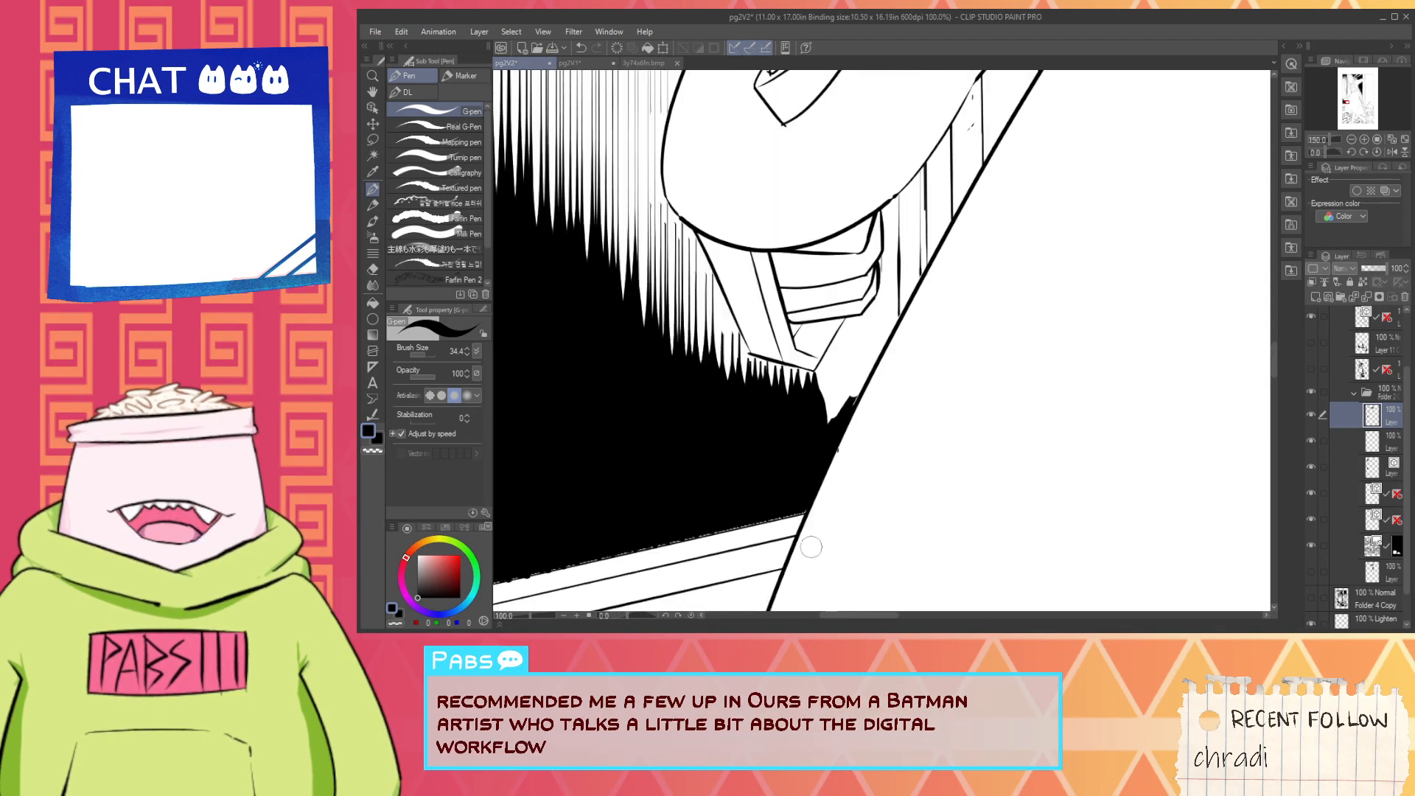
# - Cover the broken white gap along the slanted wall trim's upper edge with straight black pen, from the panel border to the skirt
pyautogui.press('space')
pyautogui.moveTo(700, 537); pyautogui.dragTo(1047, 420)
pyautogui.scroll(2, 833, 481)
pyautogui.moveTo(778, 496); pyautogui.dragTo(727, 501)
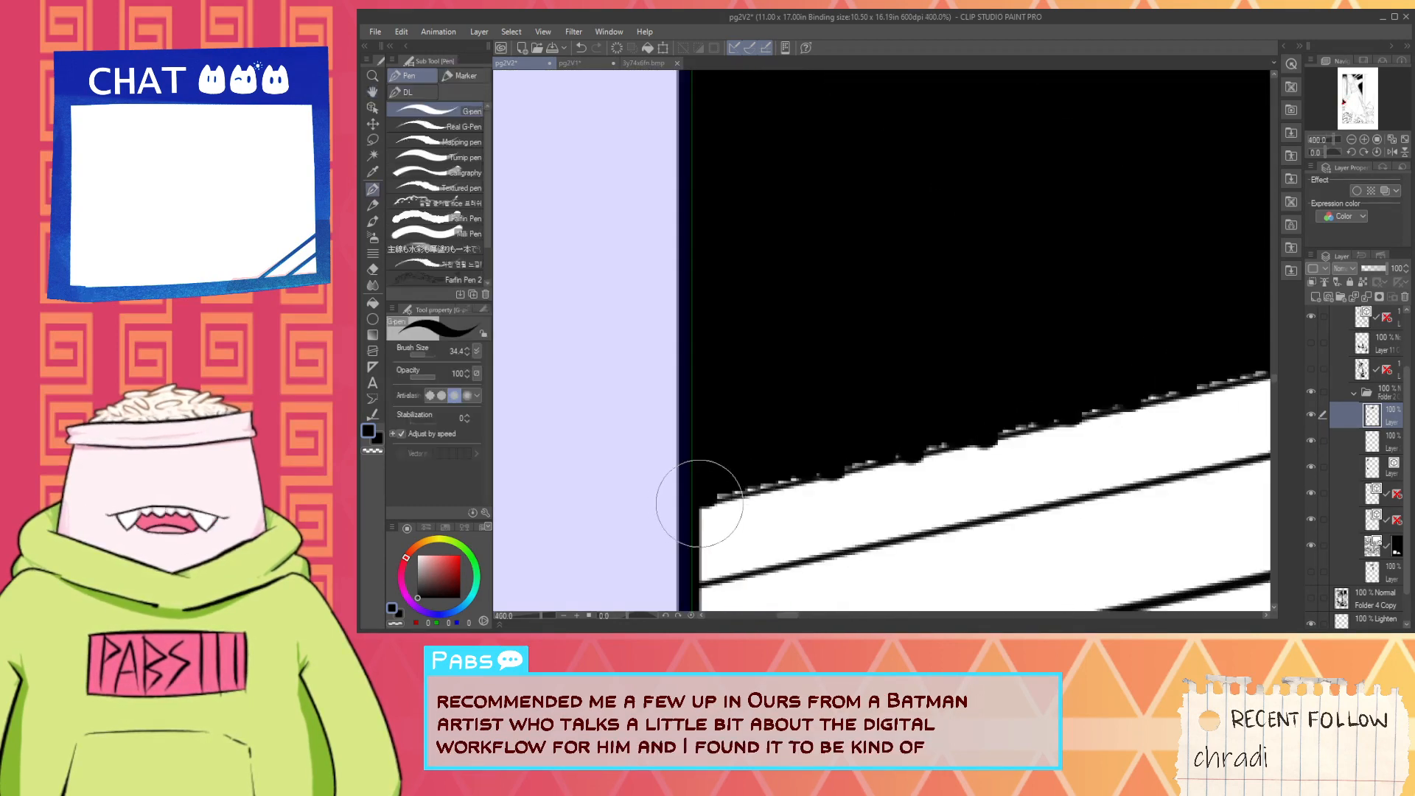
pyautogui.scroll(-2, 661, 506)
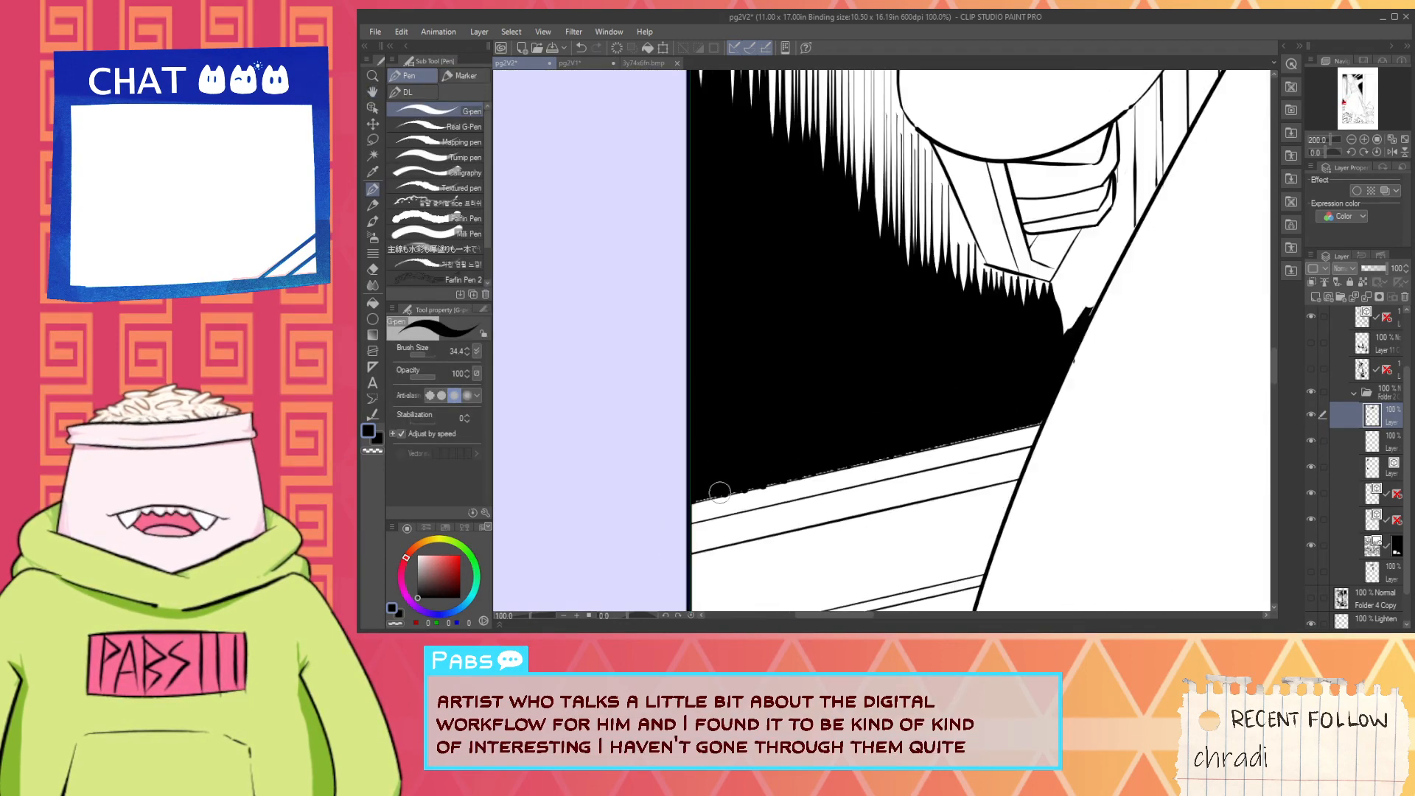
pyautogui.scroll(2, 671, 500)
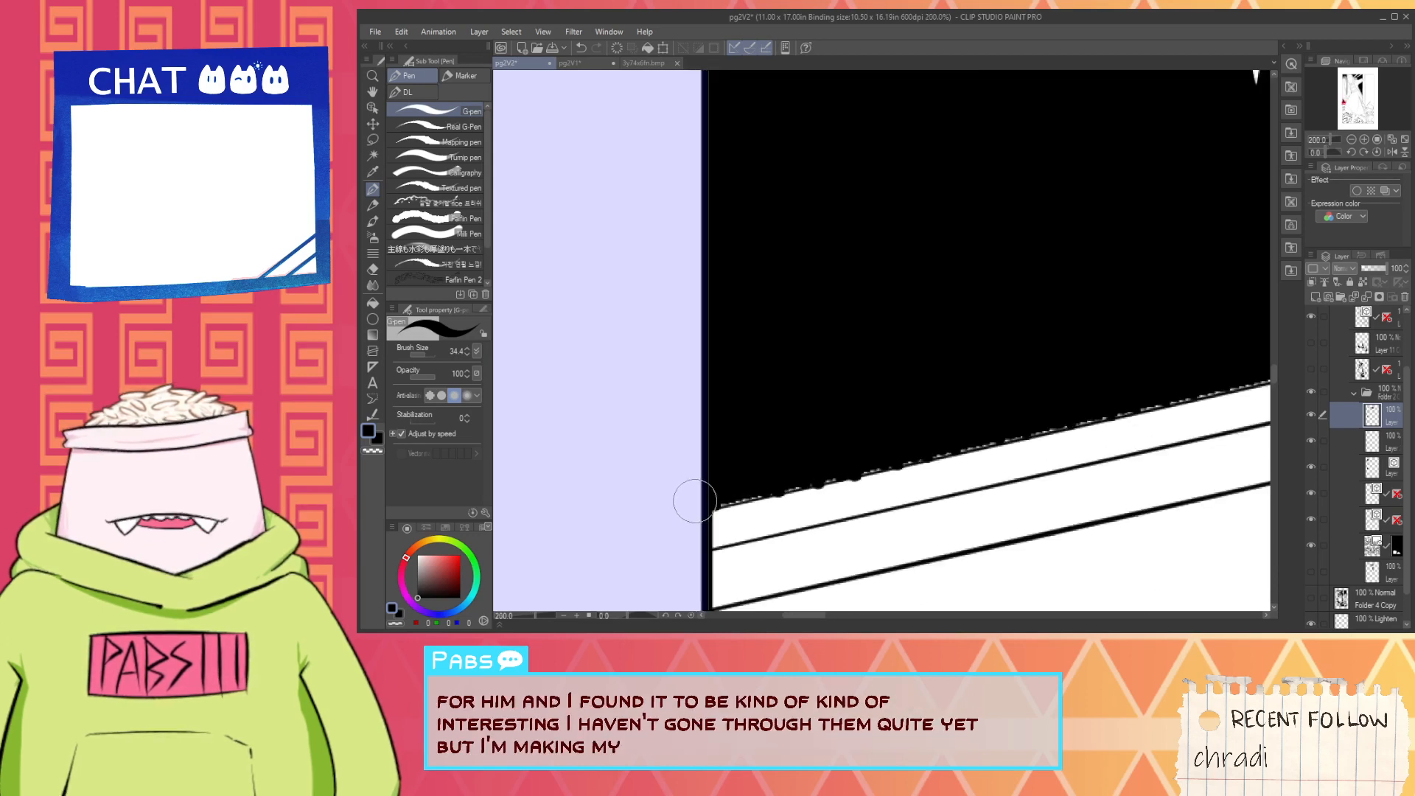
pyautogui.scroll(-2, 746, 493)
pyautogui.scroll(2, 1114, 413)
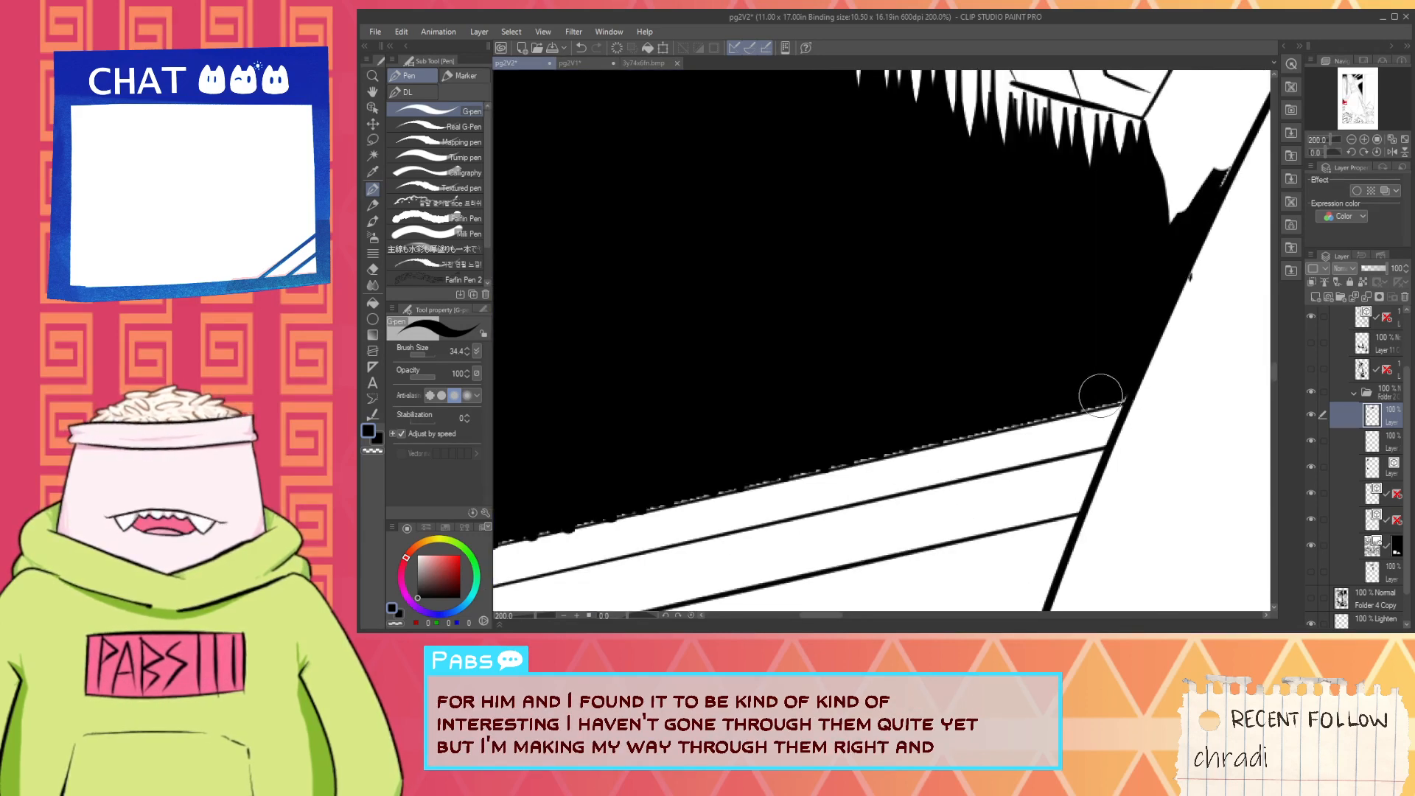
pyautogui.keyDown('shift'); pyautogui.click(1120, 389); pyautogui.keyUp('shift')
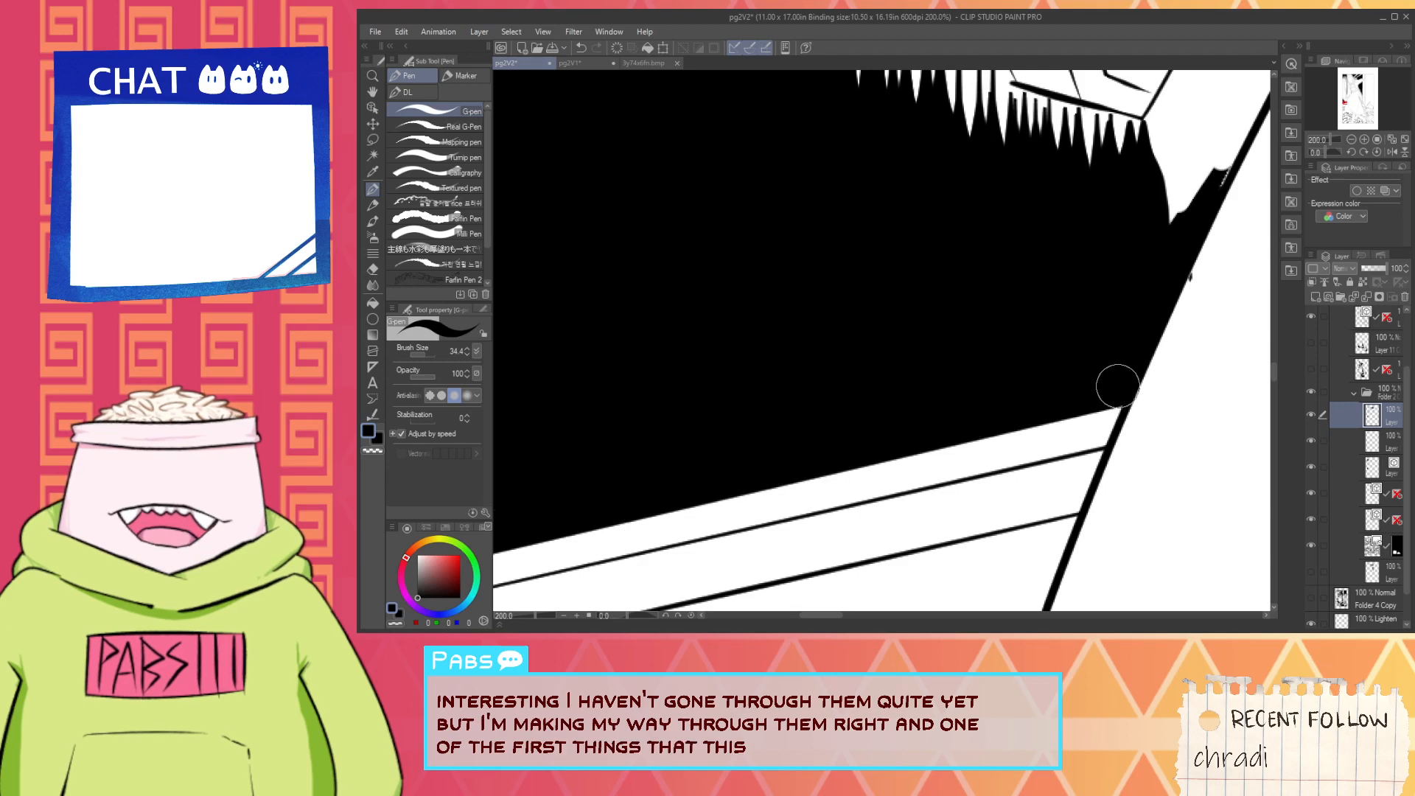
# - Paint white over the stray black speck just outside the skirt outline below the saw handle, and return to black
pyautogui.press('x')
pyautogui.scroll(3, 1121, 368)
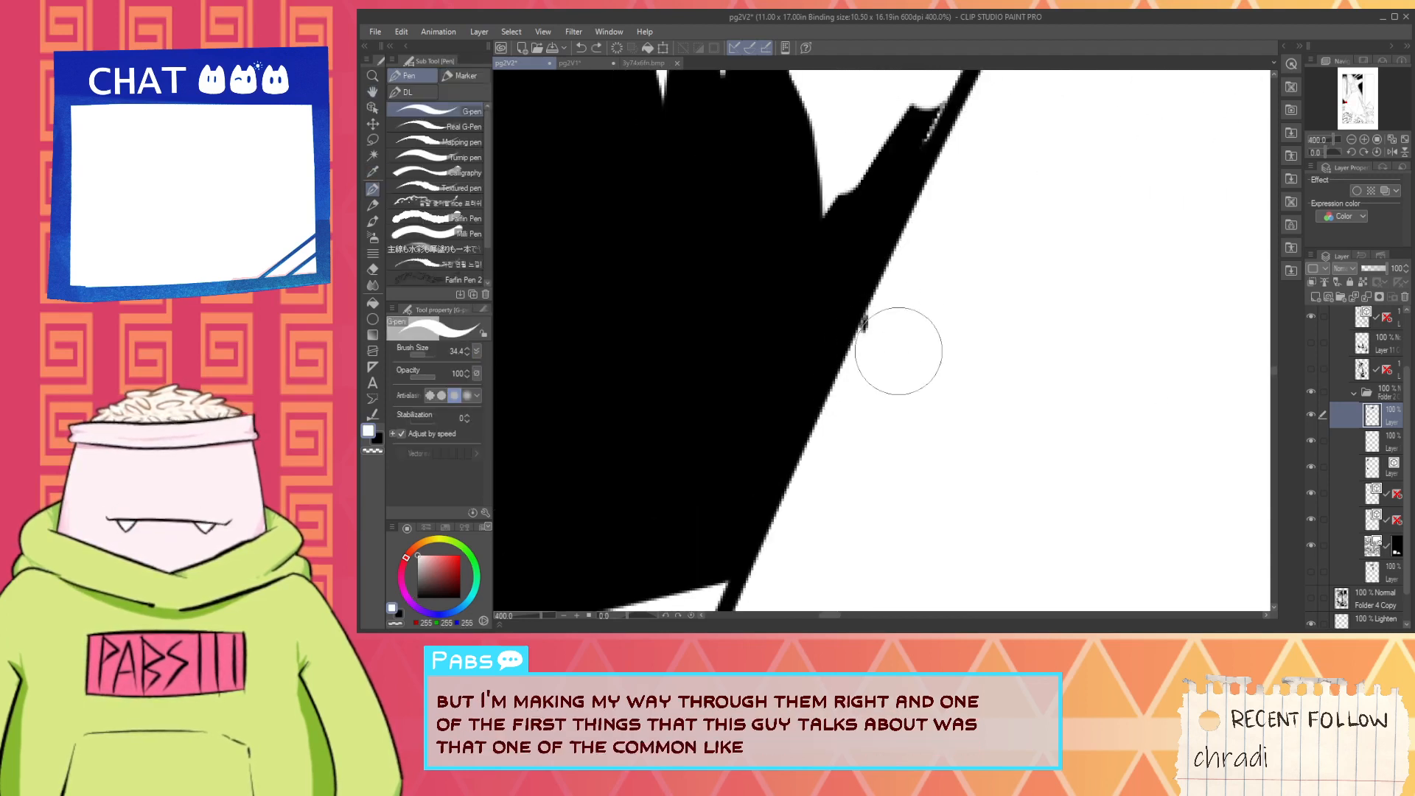
pyautogui.scroll(-6, 877, 332)
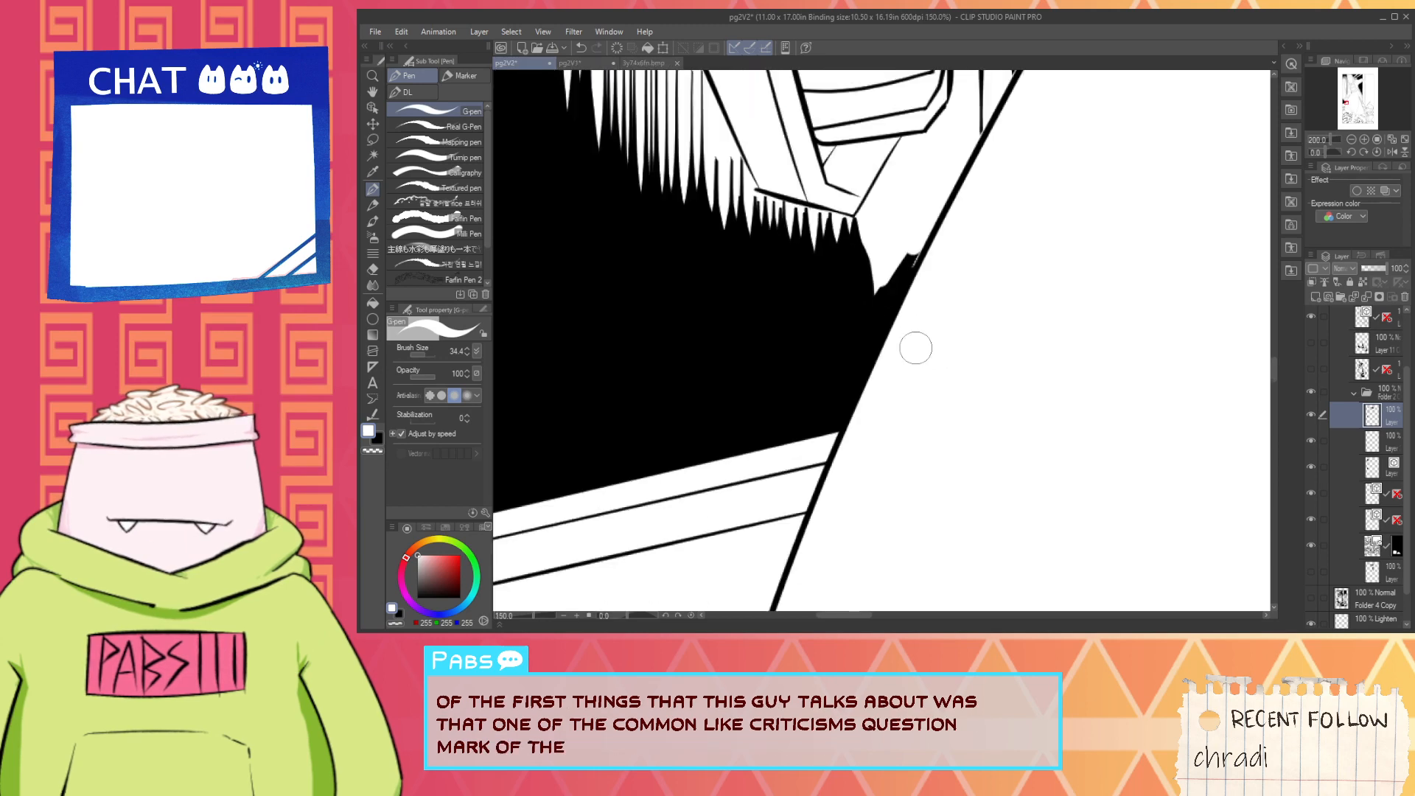
pyautogui.press('space')
pyautogui.scroll(4, 879, 329)
pyautogui.press('x')
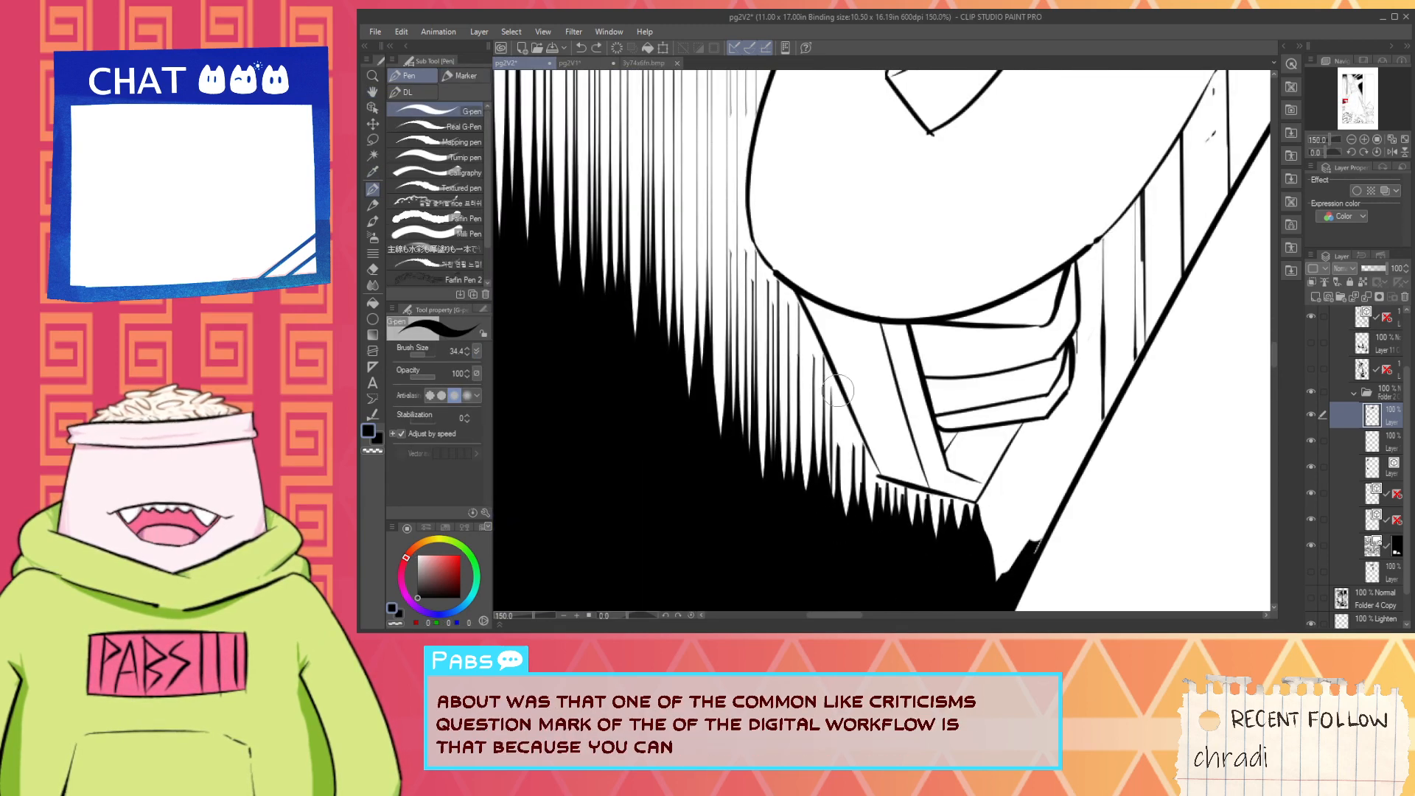
pyautogui.scroll(-10, 827, 480)
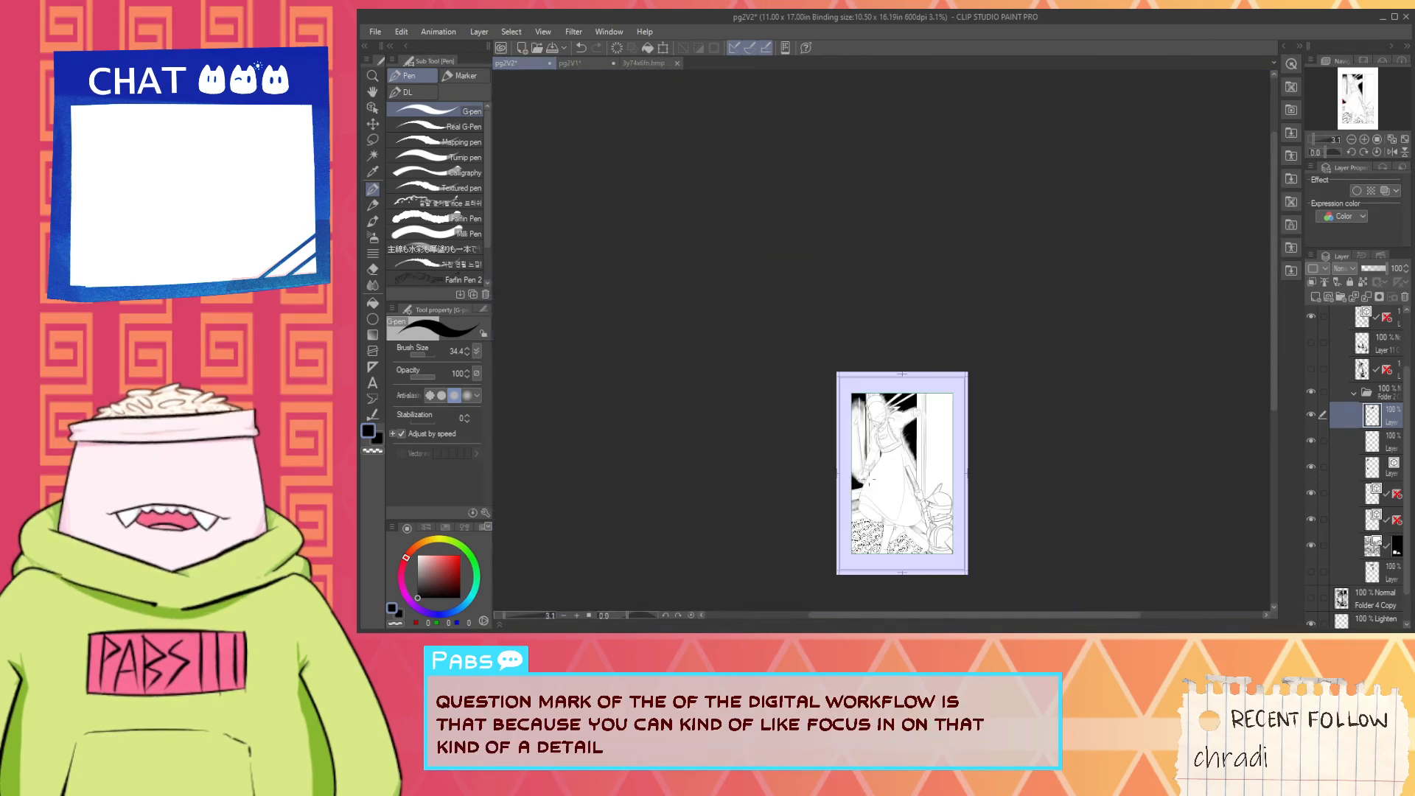
pyautogui.scroll(15, 904, 461)
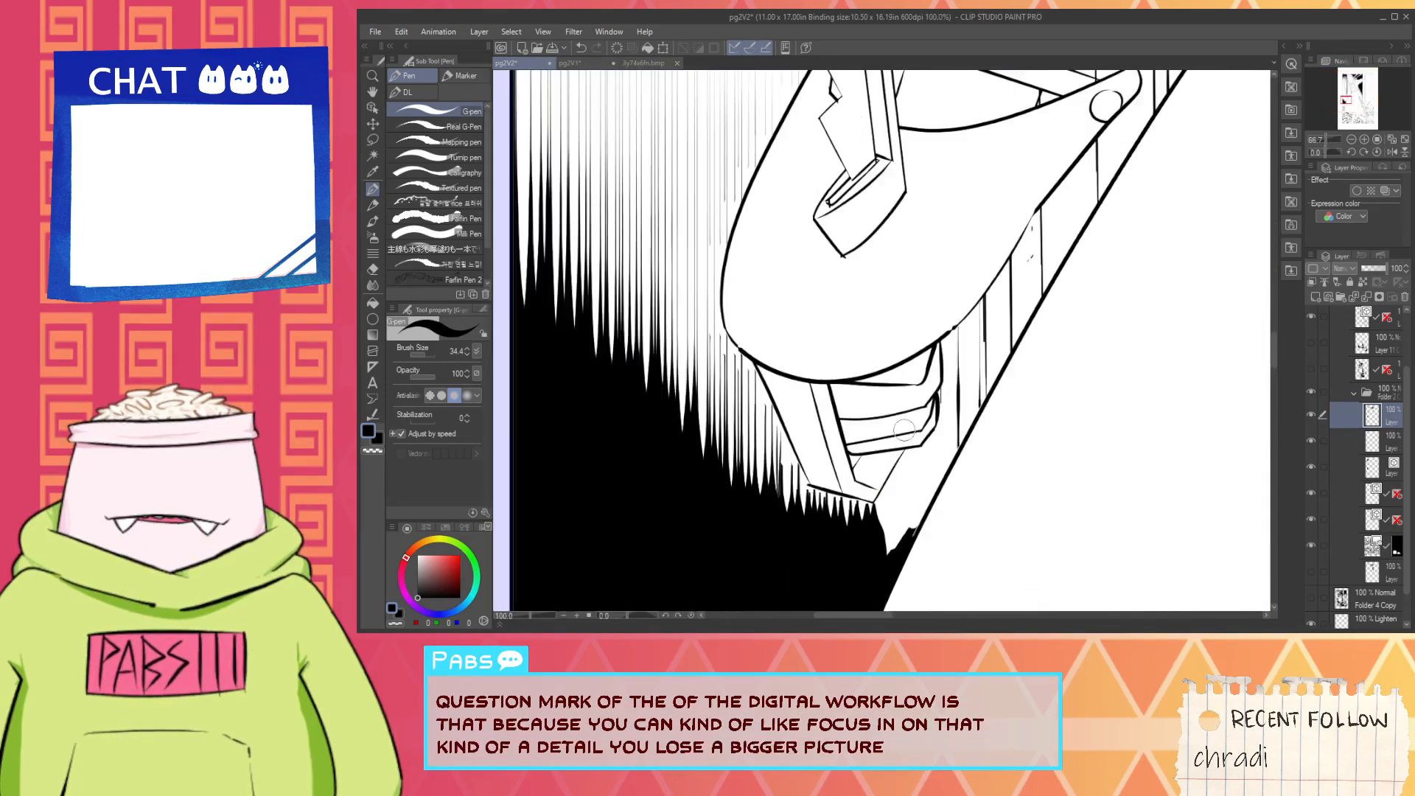
pyautogui.scroll(2, 904, 461)
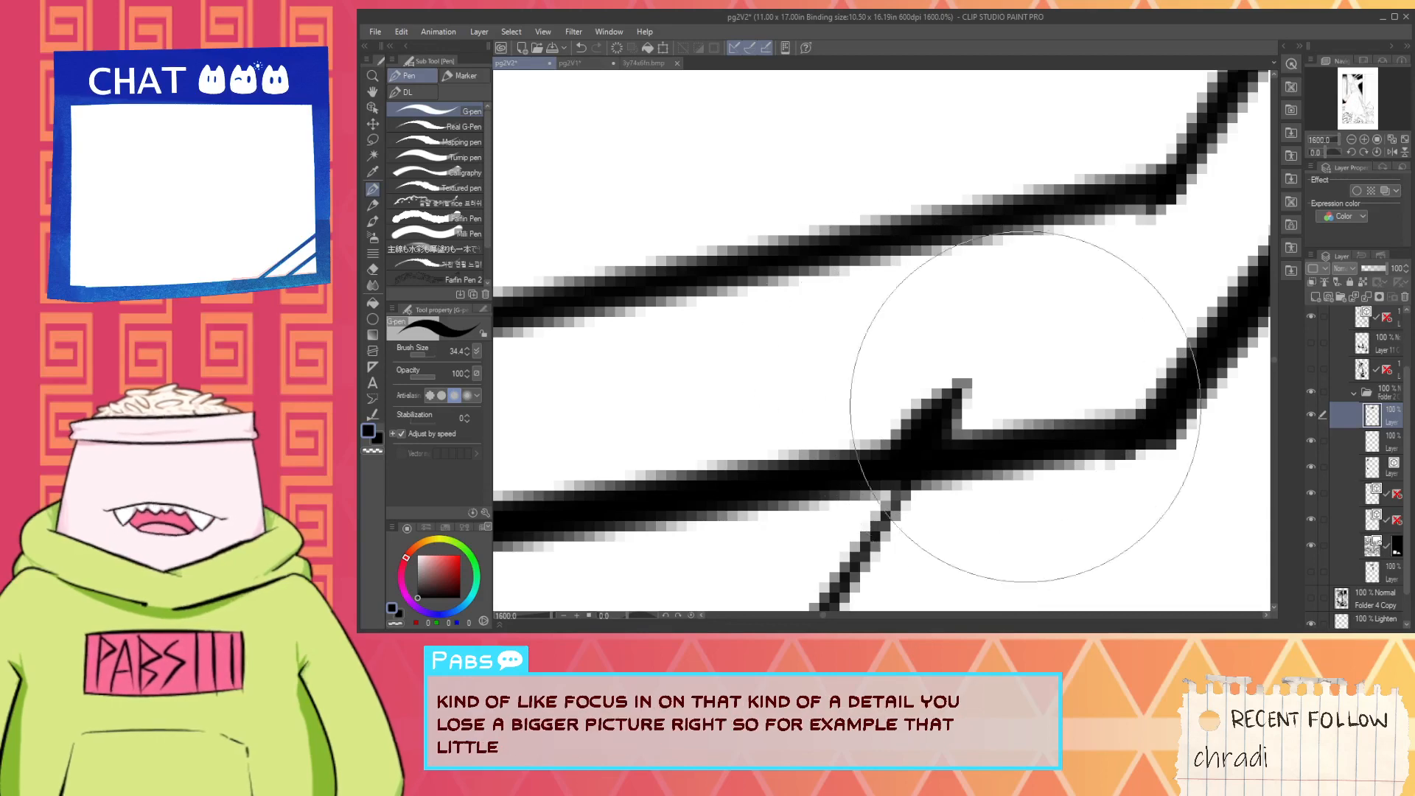
pyautogui.scroll(-4, 1001, 388)
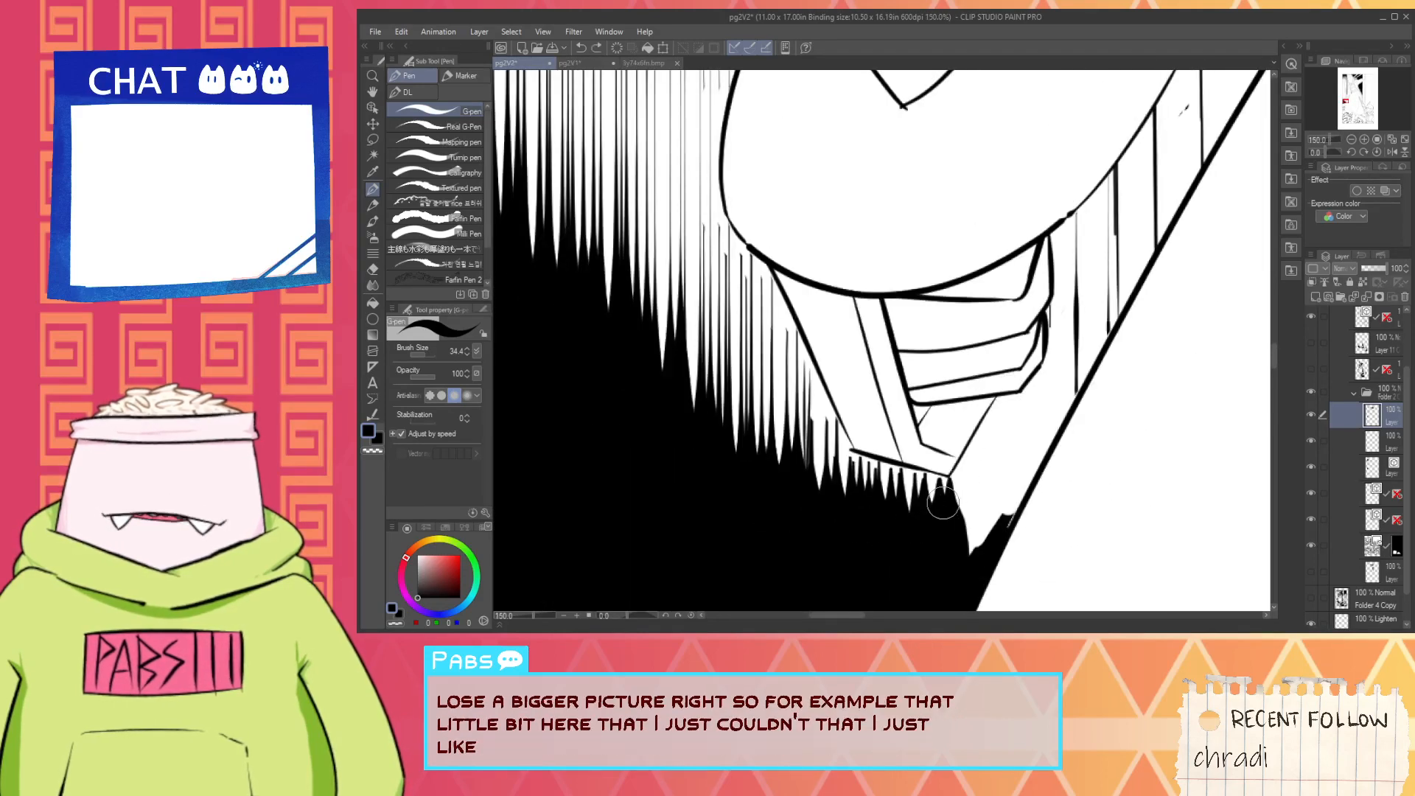
# - Hatch short vertical black pen lines along the left and lower edges of the grip beneath the saw handle, redoing unsatisfactory strokes
pyautogui.moveTo(809, 366)
pyautogui.mouseDown()
pyautogui.moveTo(808, 449)
pyautogui.moveTo(807, 369)
pyautogui.moveTo(795, 519)
pyautogui.moveTo(808, 366)
pyautogui.moveTo(809, 504)
pyautogui.mouseUp()
pyautogui.hotkey('ctrl', 'z')
pyautogui.hotkey('ctrl', 'z')
pyautogui.moveTo(816, 369); pyautogui.dragTo(817, 481)
pyautogui.moveTo(823, 402); pyautogui.dragTo(825, 464)
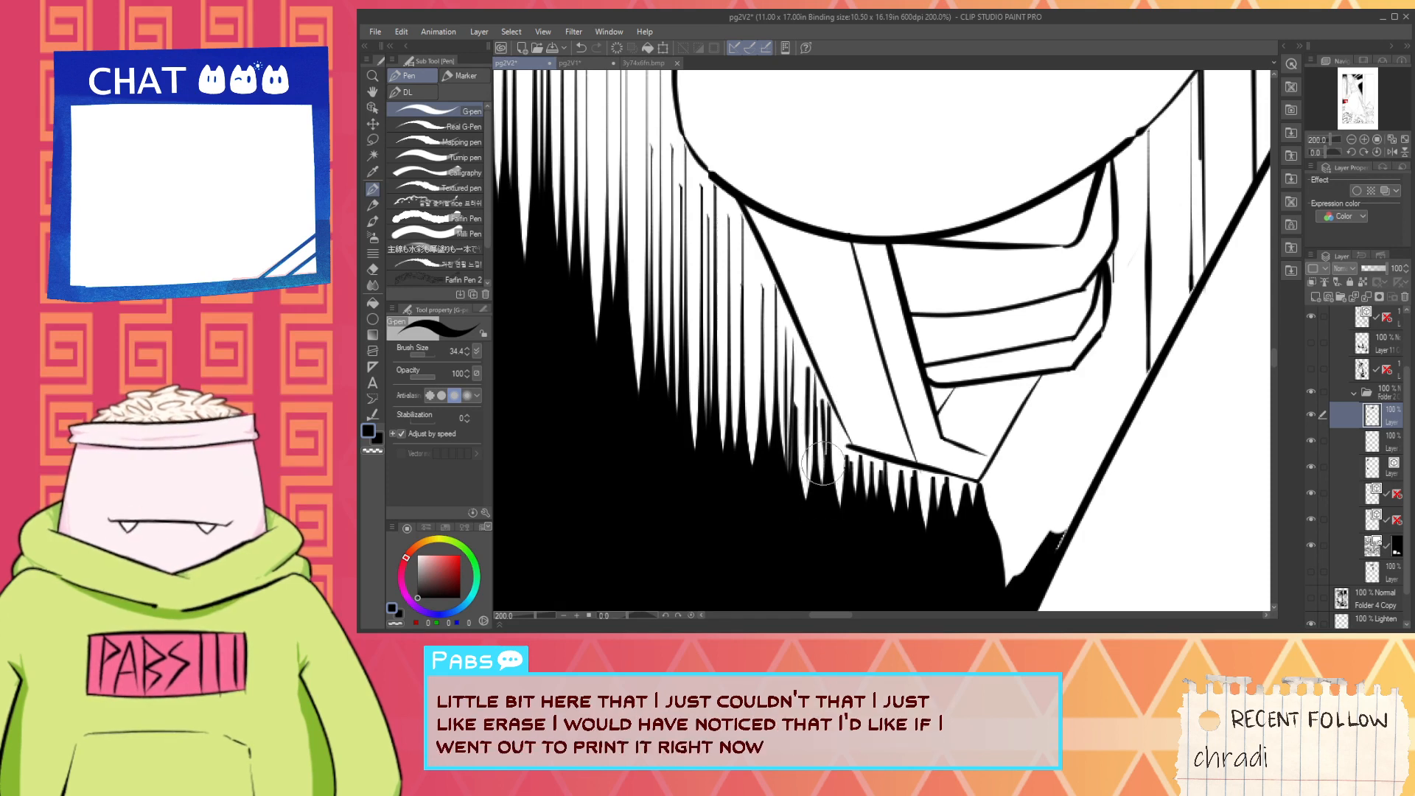
pyautogui.hotkey('ctrl', 'z')
pyautogui.moveTo(823, 388)
pyautogui.mouseDown()
pyautogui.moveTo(823, 465)
pyautogui.moveTo(830, 447)
pyautogui.moveTo(861, 479)
pyautogui.moveTo(838, 417)
pyautogui.moveTo(838, 498)
pyautogui.mouseUp()
pyautogui.moveTo(845, 444)
pyautogui.mouseDown()
pyautogui.moveTo(897, 477)
pyautogui.moveTo(894, 460)
pyautogui.moveTo(894, 504)
pyautogui.moveTo(925, 477)
pyautogui.moveTo(937, 493)
pyautogui.moveTo(930, 473)
pyautogui.moveTo(933, 544)
pyautogui.mouseUp()
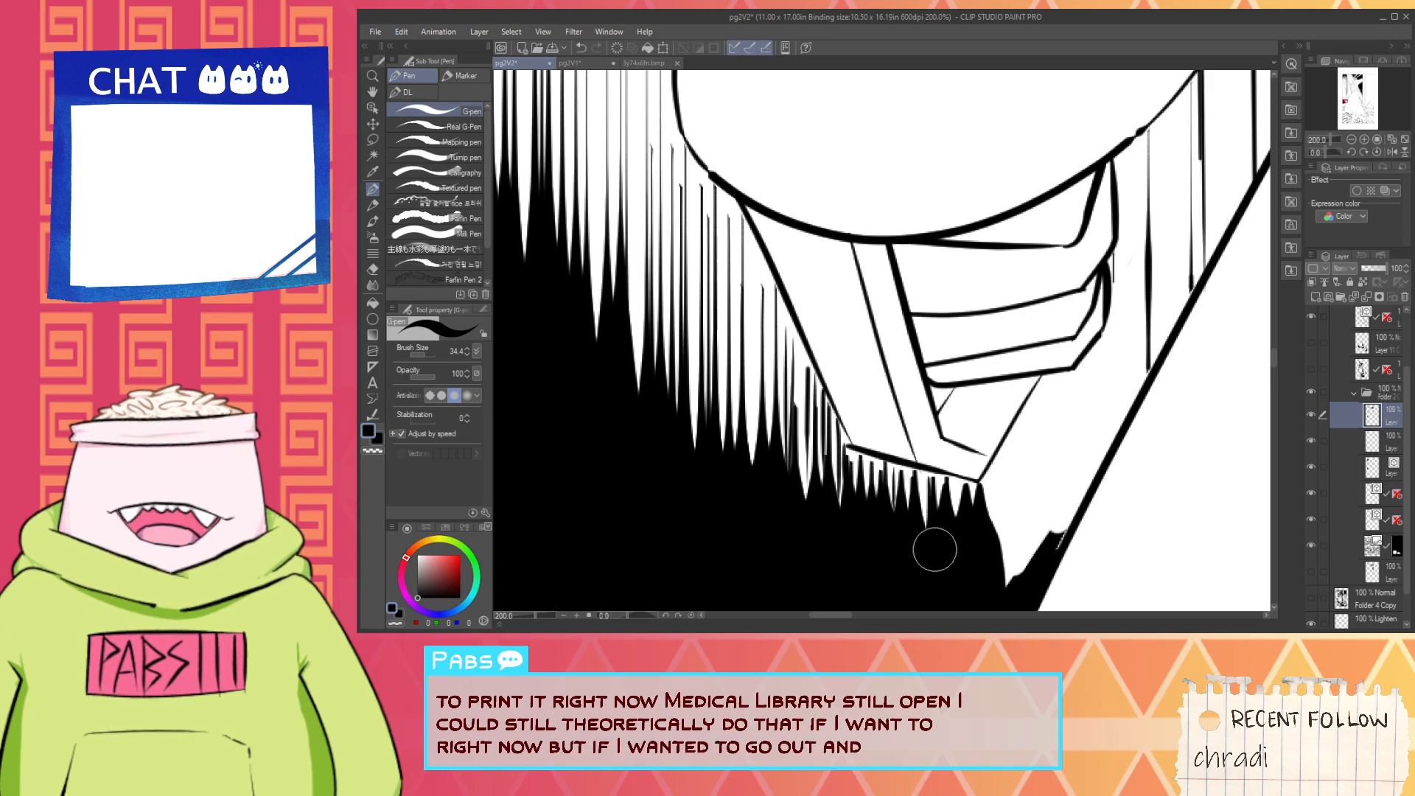
pyautogui.moveTo(924, 474)
pyautogui.mouseDown()
pyautogui.moveTo(931, 541)
pyautogui.moveTo(871, 484)
pyautogui.moveTo(907, 523)
pyautogui.mouseUp()
# - Hatch vertical black pen lines in the white gap between the grip's lower tip and the skirt outline
pyautogui.scroll(-2, 932, 540)
pyautogui.scroll(1, 932, 541)
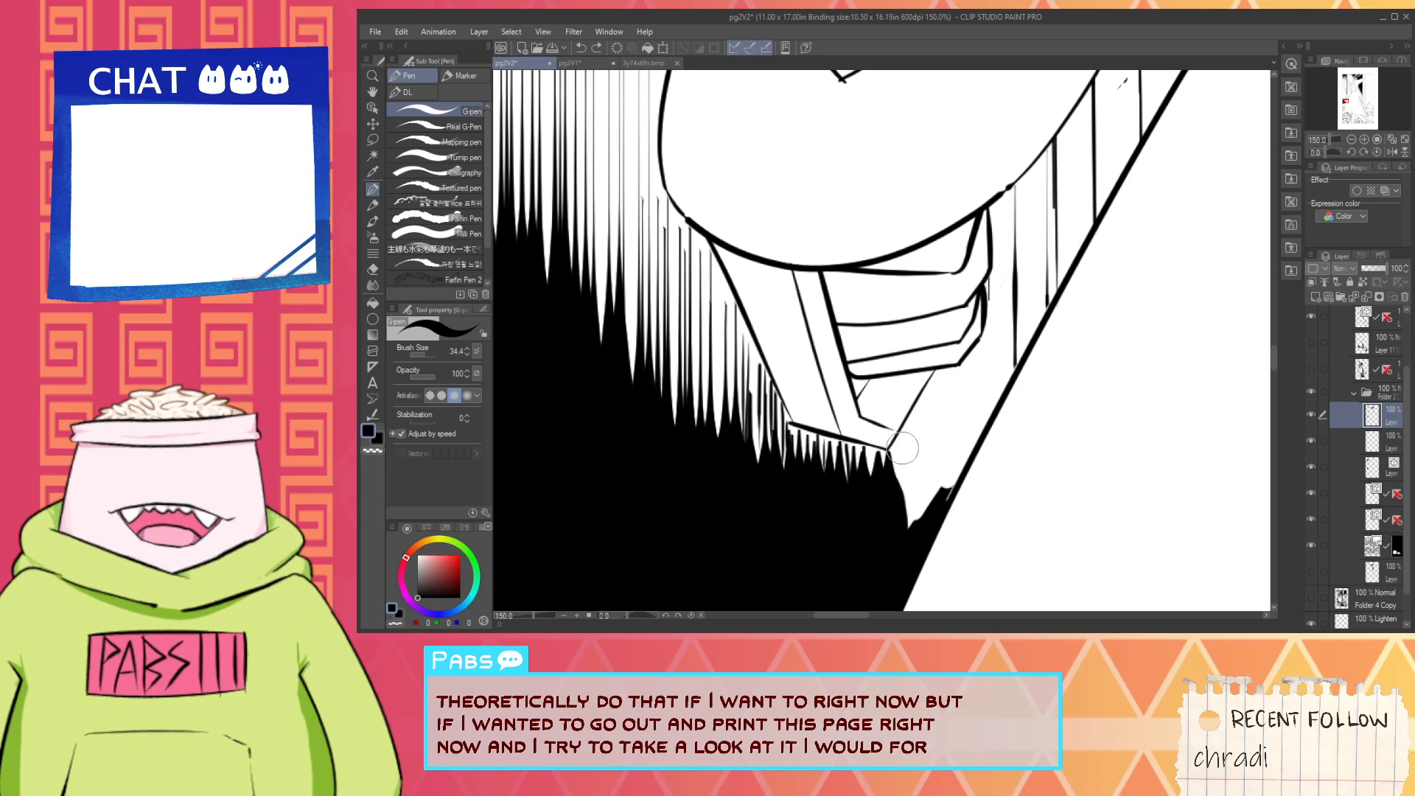
pyautogui.moveTo(909, 422)
pyautogui.mouseDown()
pyautogui.moveTo(923, 553)
pyautogui.moveTo(911, 523)
pyautogui.mouseUp()
pyautogui.hotkey('ctrl', 'z')
pyautogui.hotkey('ctrl', 'z')
pyautogui.moveTo(910, 426); pyautogui.dragTo(915, 525)
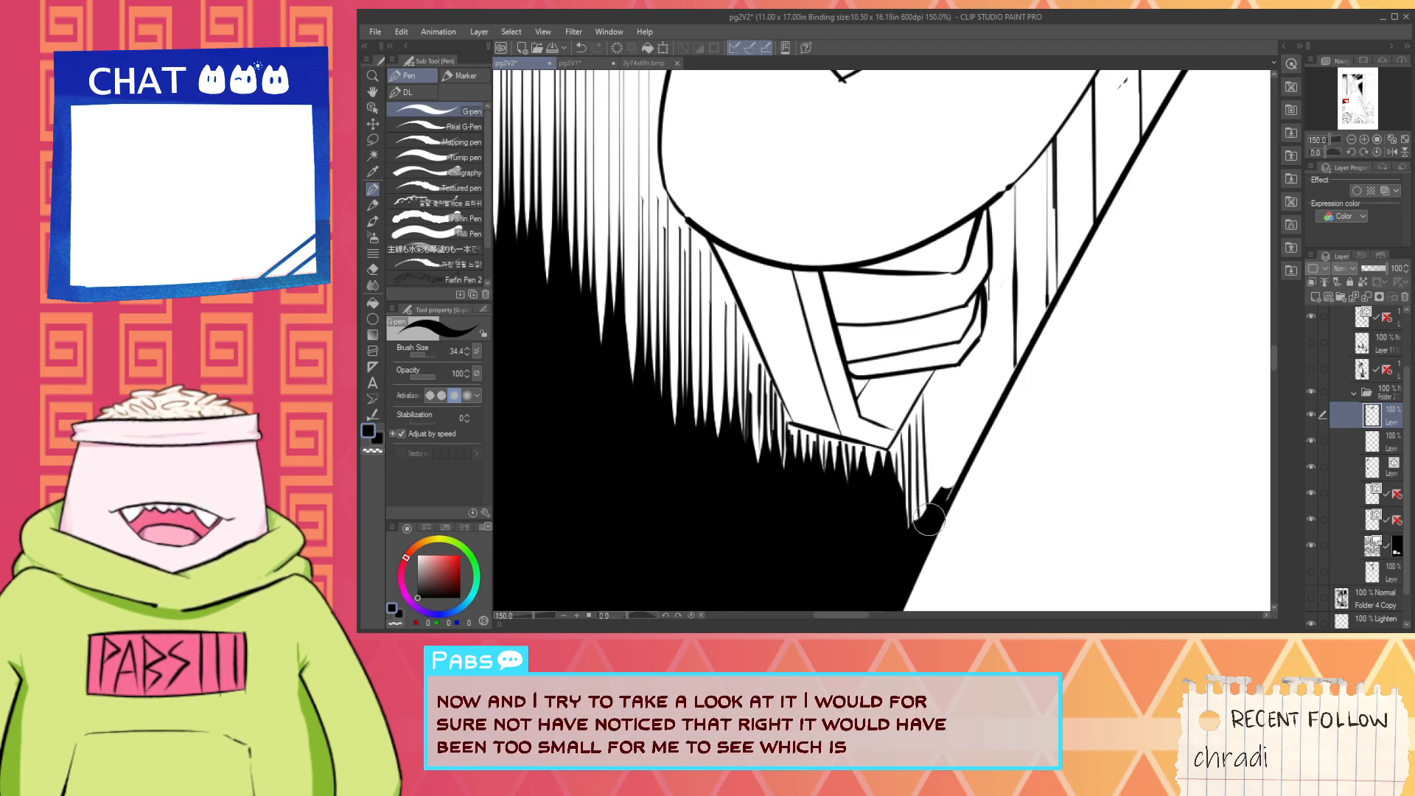
pyautogui.moveTo(930, 385); pyautogui.dragTo(937, 495)
pyautogui.moveTo(959, 385)
pyautogui.mouseDown()
pyautogui.moveTo(962, 475)
pyautogui.moveTo(968, 463)
pyautogui.mouseUp()
pyautogui.moveTo(977, 361); pyautogui.dragTo(982, 440)
# - Fill the narrow wall strips between the saw handle and the skirt outline solid black, referring to other layers
pyautogui.scroll(-3, 991, 362)
pyautogui.scroll(-4, 1008, 317)
pyautogui.press('space')
pyautogui.moveTo(1008, 317); pyautogui.dragTo(970, 444)
pyautogui.scroll(5, 970, 444)
pyautogui.scroll(2, 969, 443)
pyautogui.press('g')
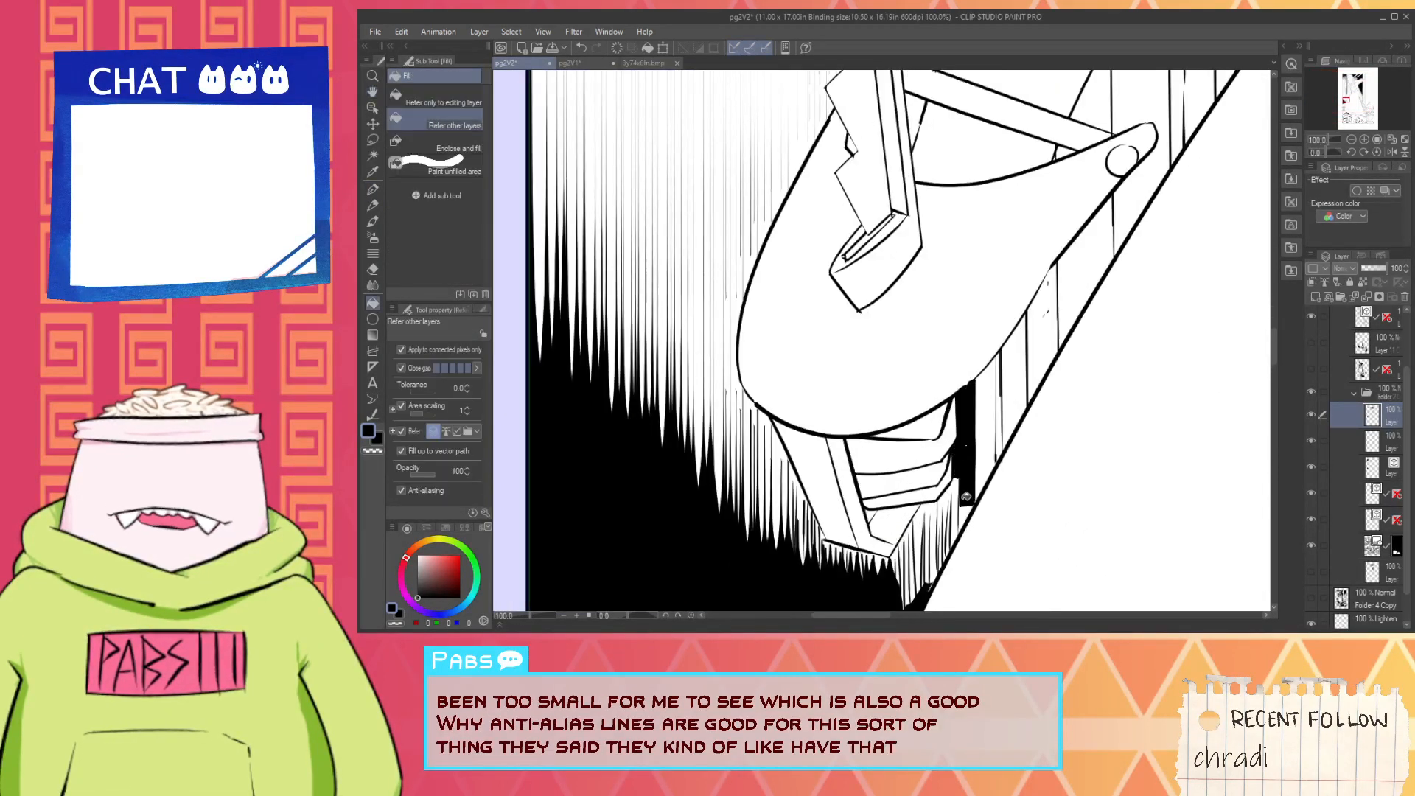
pyautogui.scroll(-3, 968, 502)
pyautogui.scroll(-1, 968, 502)
pyautogui.press('space')
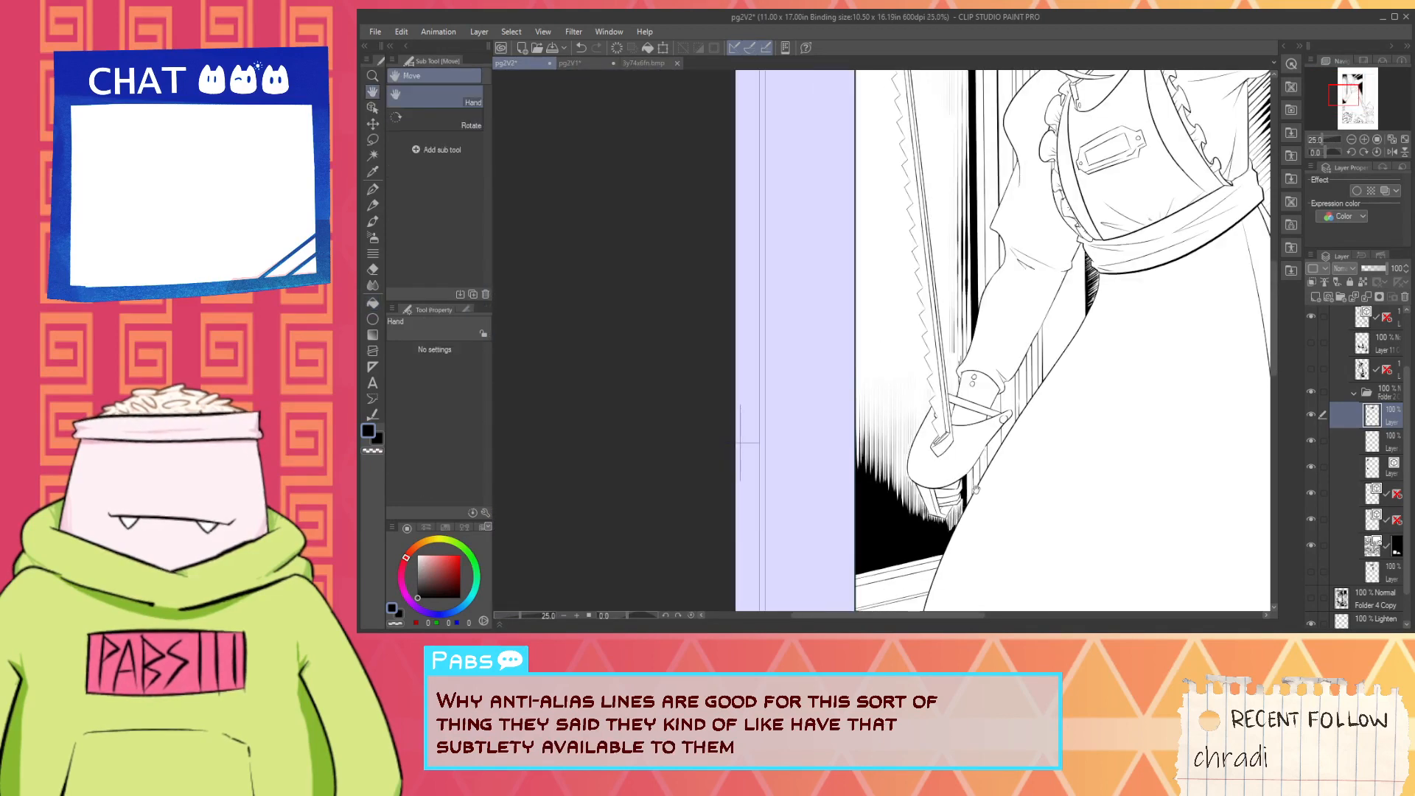
pyautogui.scroll(1, 981, 439)
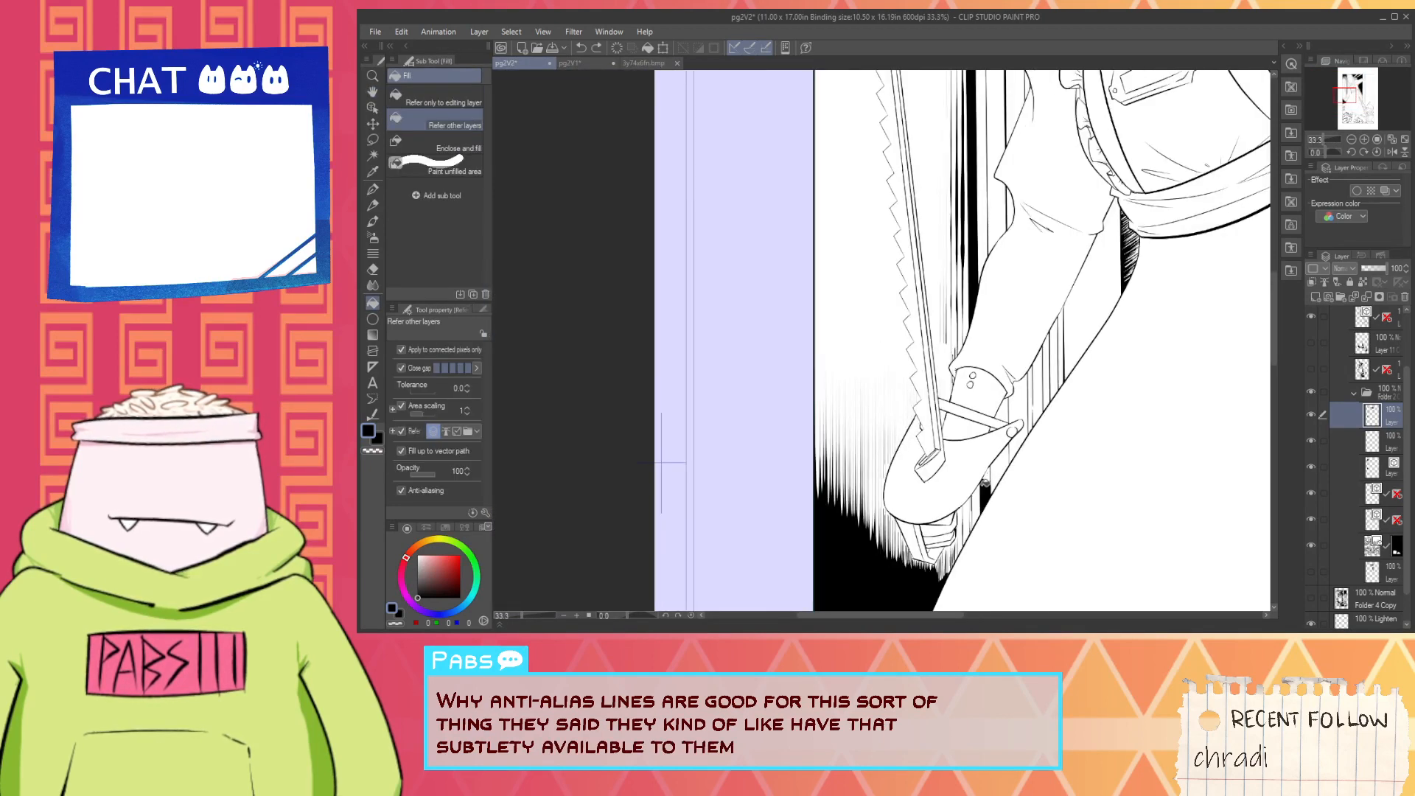
pyautogui.scroll(2, 979, 498)
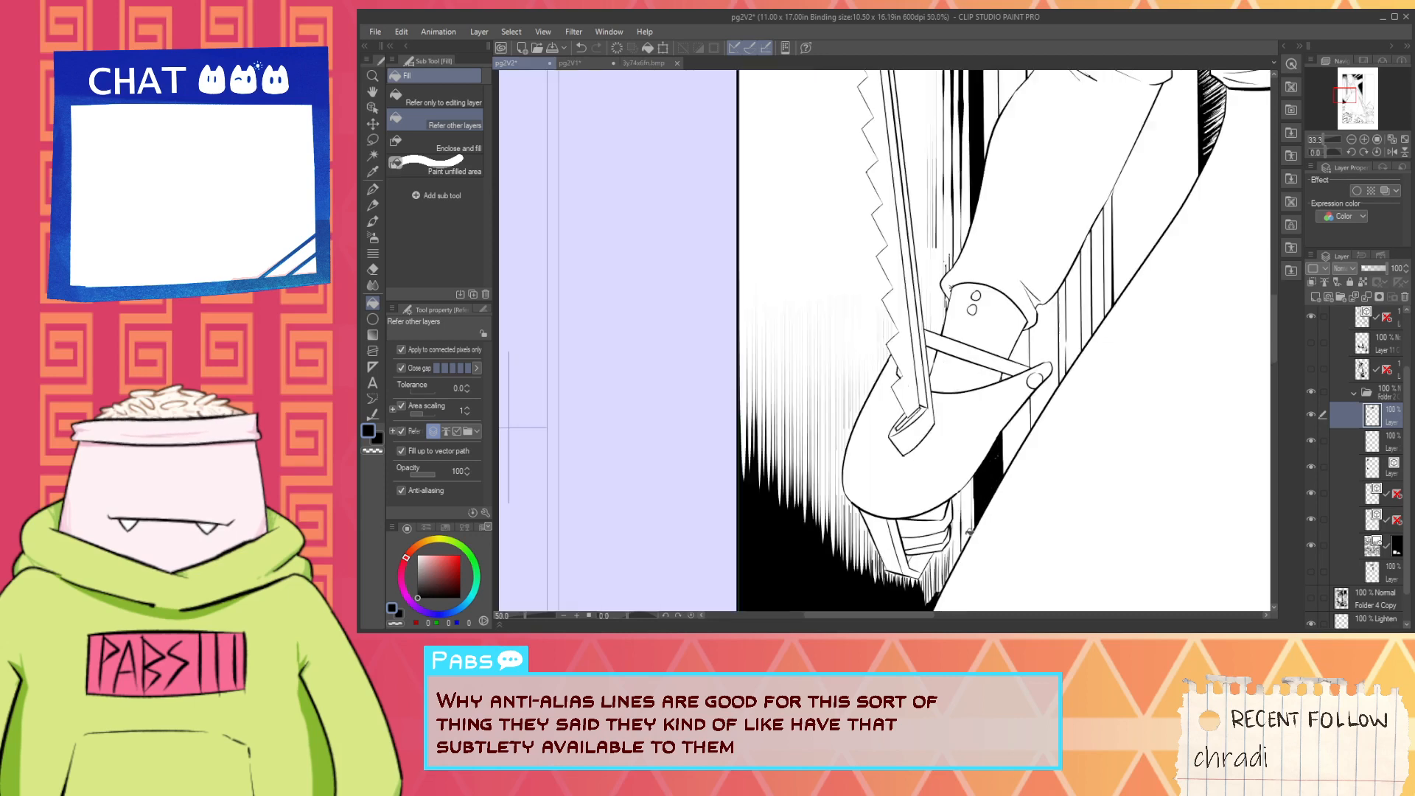
# - Hatch vertical pen lines between the grip and the black strip, and paint white over the line overshooting into the saw handle
pyautogui.press('p')
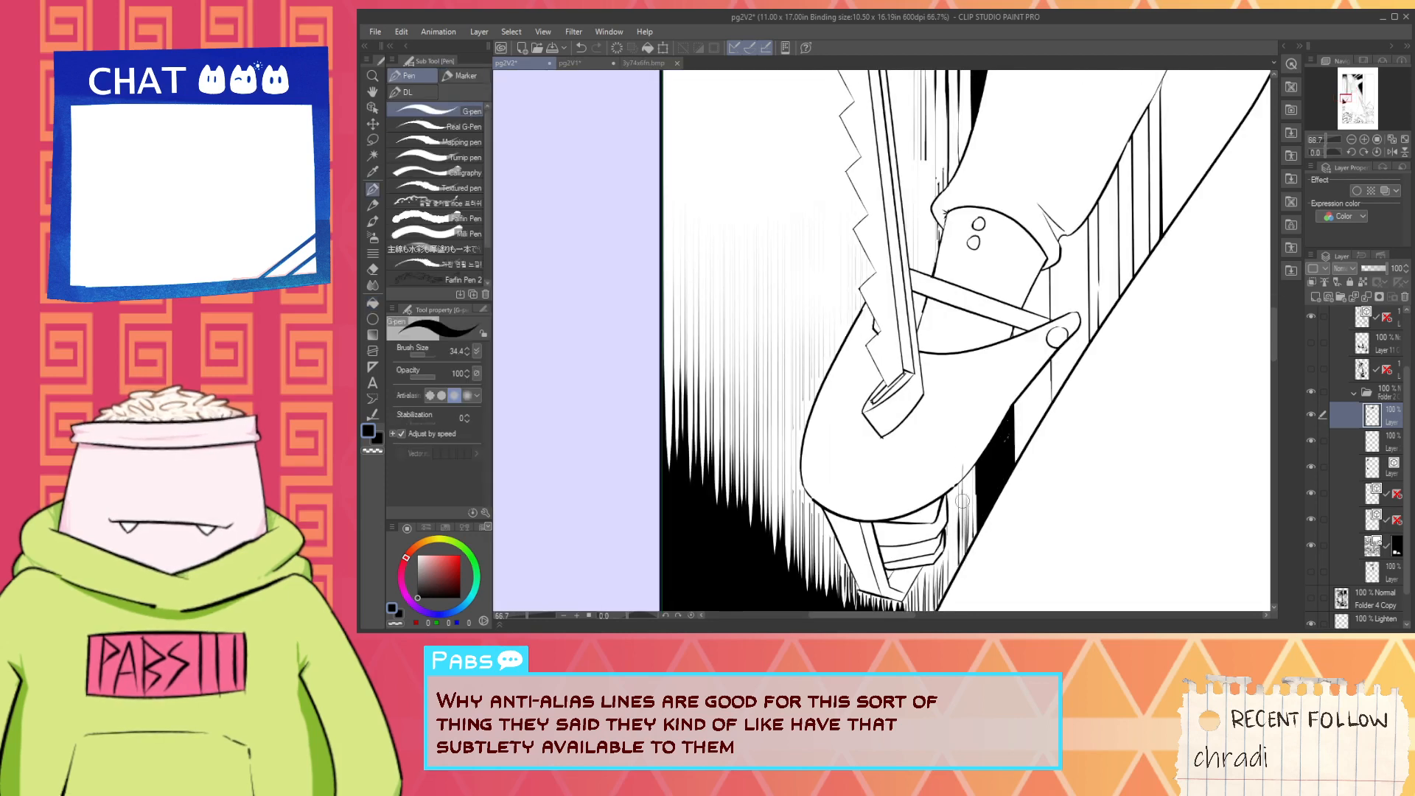
pyautogui.scroll(1, 971, 479)
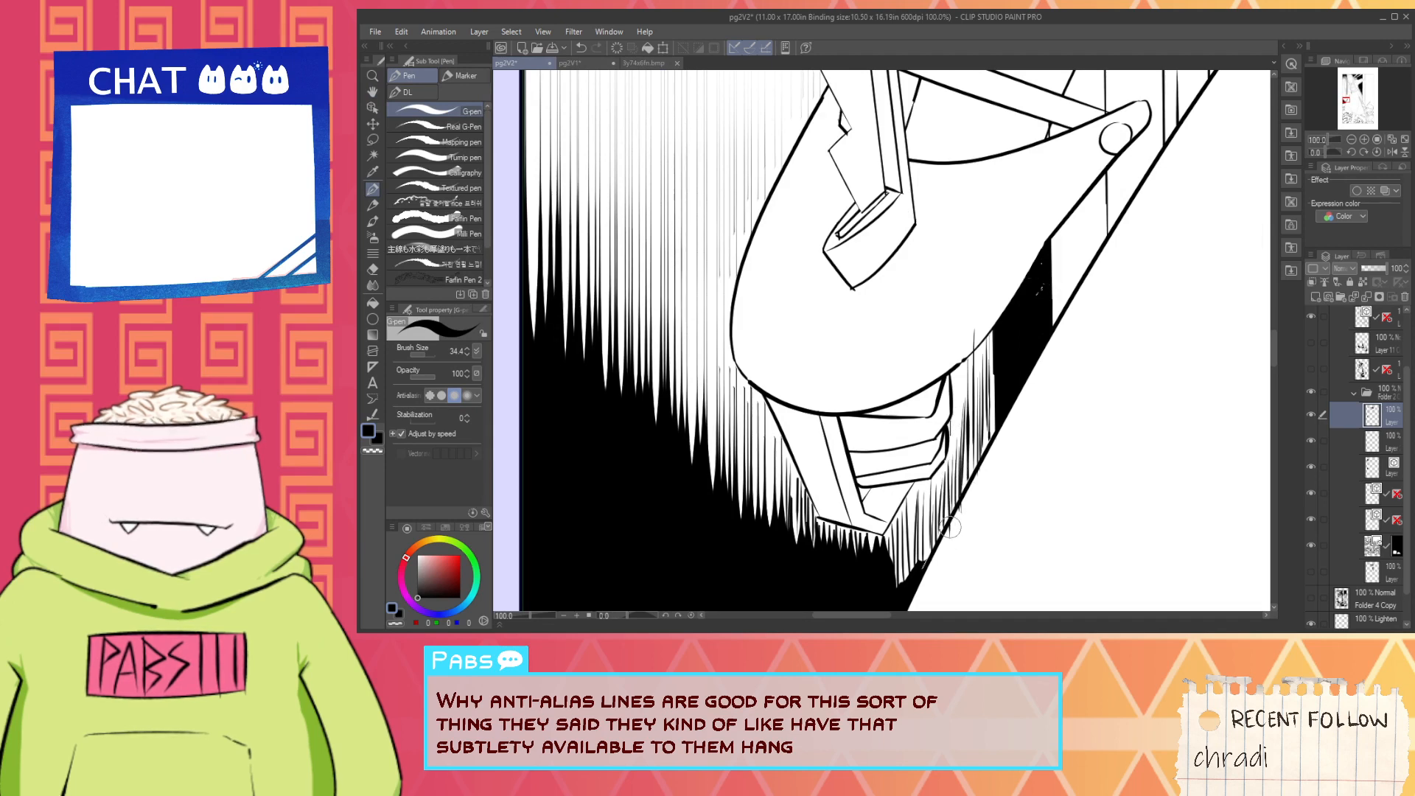
pyautogui.scroll(2, 958, 523)
pyautogui.press('x')
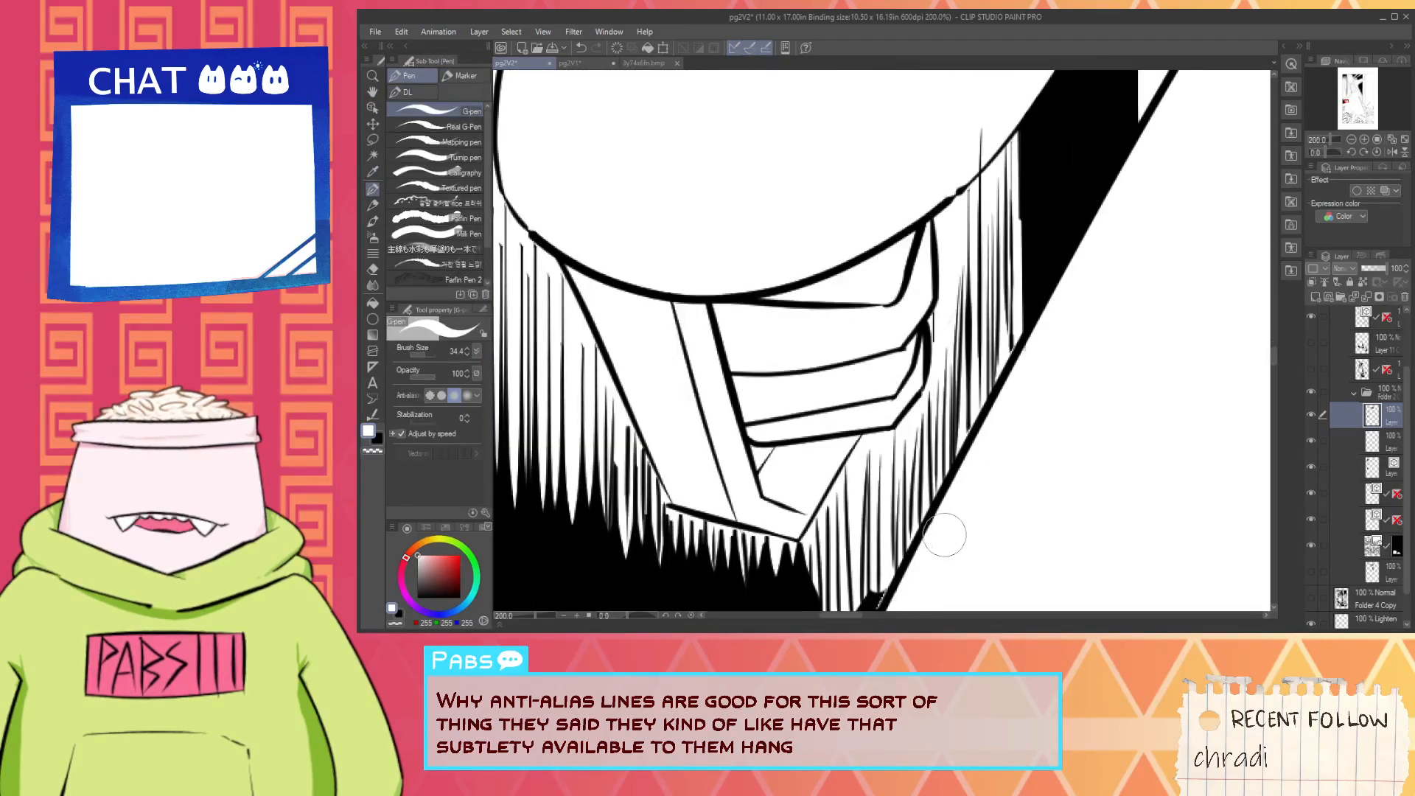
pyautogui.press('space')
pyautogui.moveTo(962, 196)
pyautogui.mouseDown()
pyautogui.moveTo(911, 362)
pyautogui.moveTo(922, 322)
pyautogui.mouseUp()
pyautogui.scroll(-2, 914, 332)
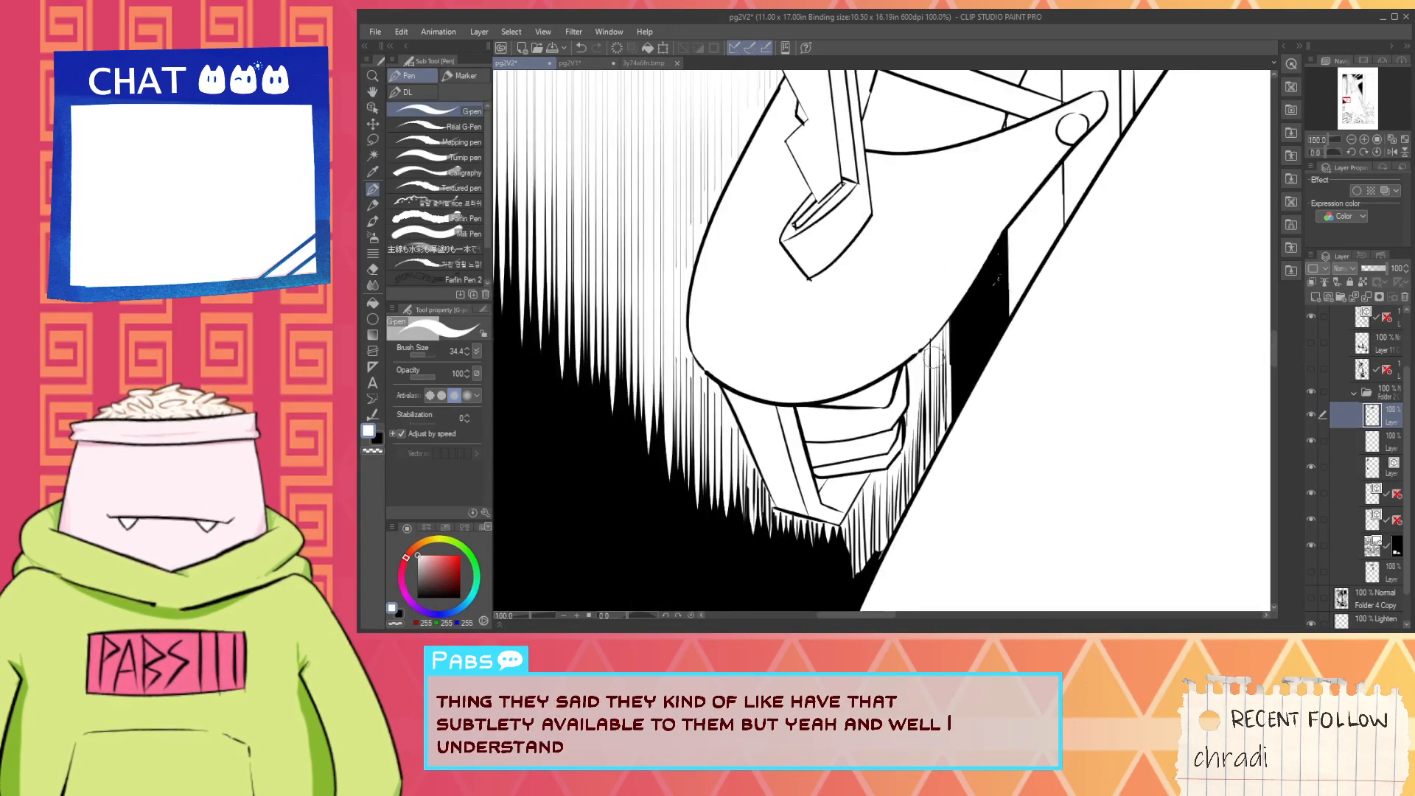
pyautogui.scroll(2, 910, 324)
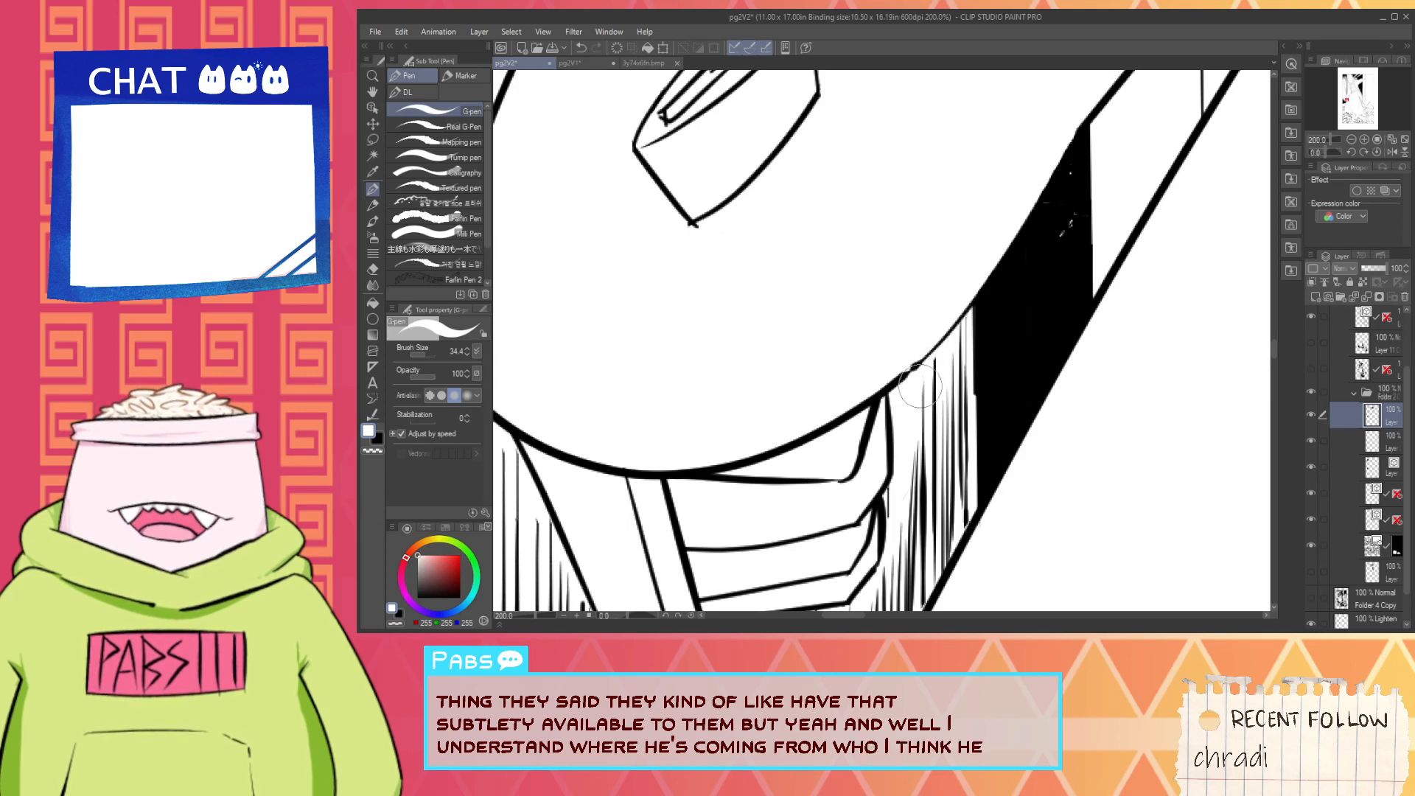
pyautogui.scroll(-6, 920, 384)
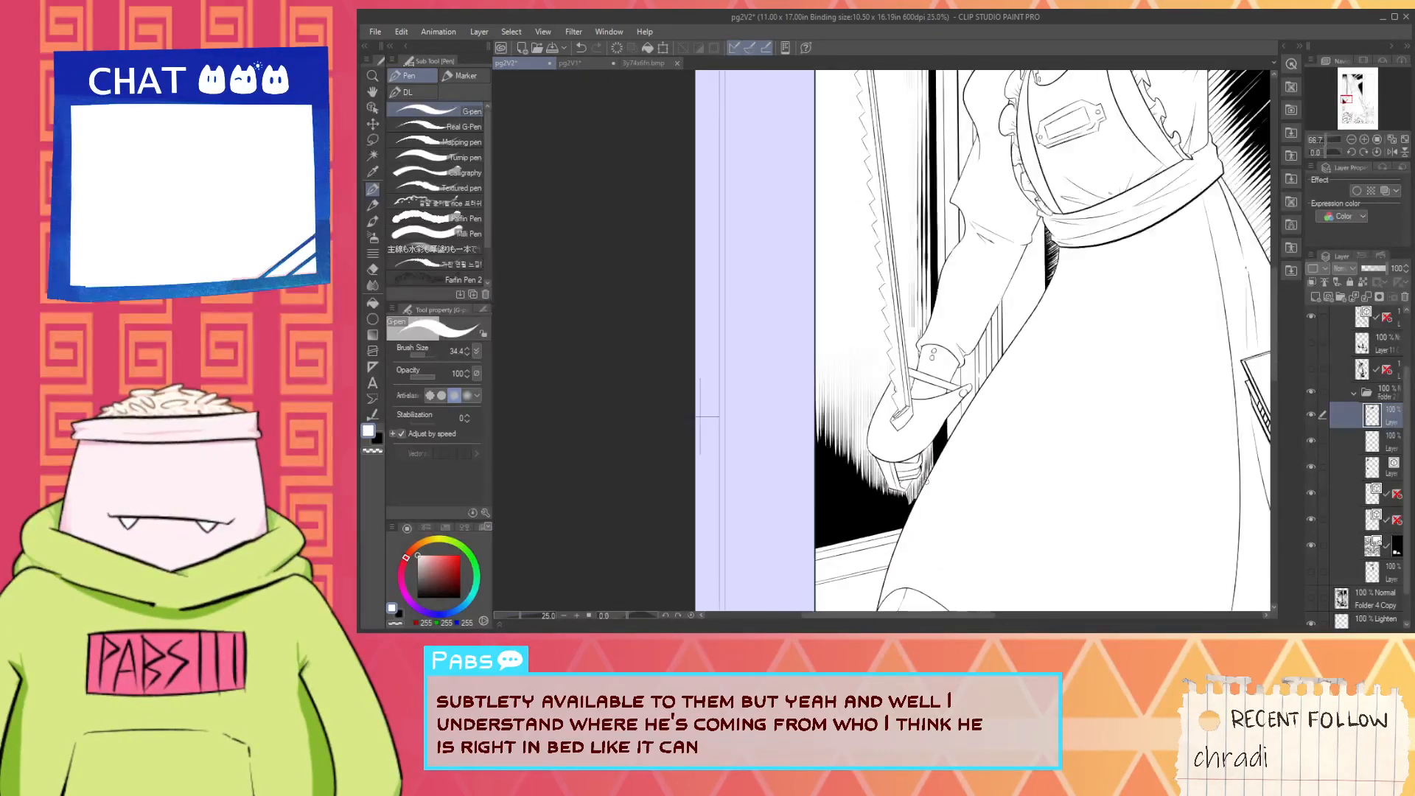
# - Thicken the vertical black hatching beside the grip's lower tip, down to the black fill and the skirt outline
pyautogui.scroll(-2, 927, 481)
pyautogui.keyDown('alt'); pyautogui.click(903, 492); pyautogui.keyUp('alt')
pyautogui.scroll(7, 923, 487)
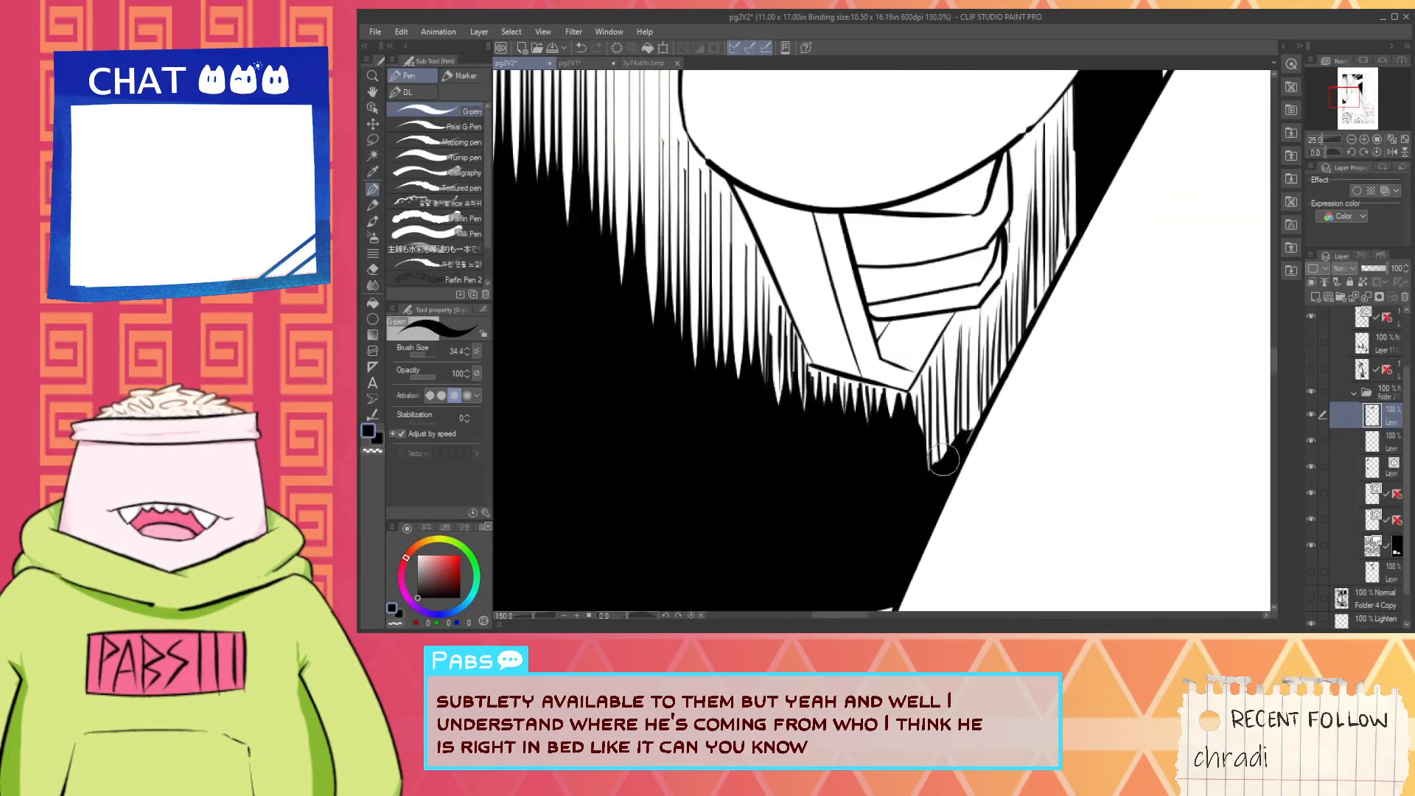
pyautogui.scroll(1, 943, 459)
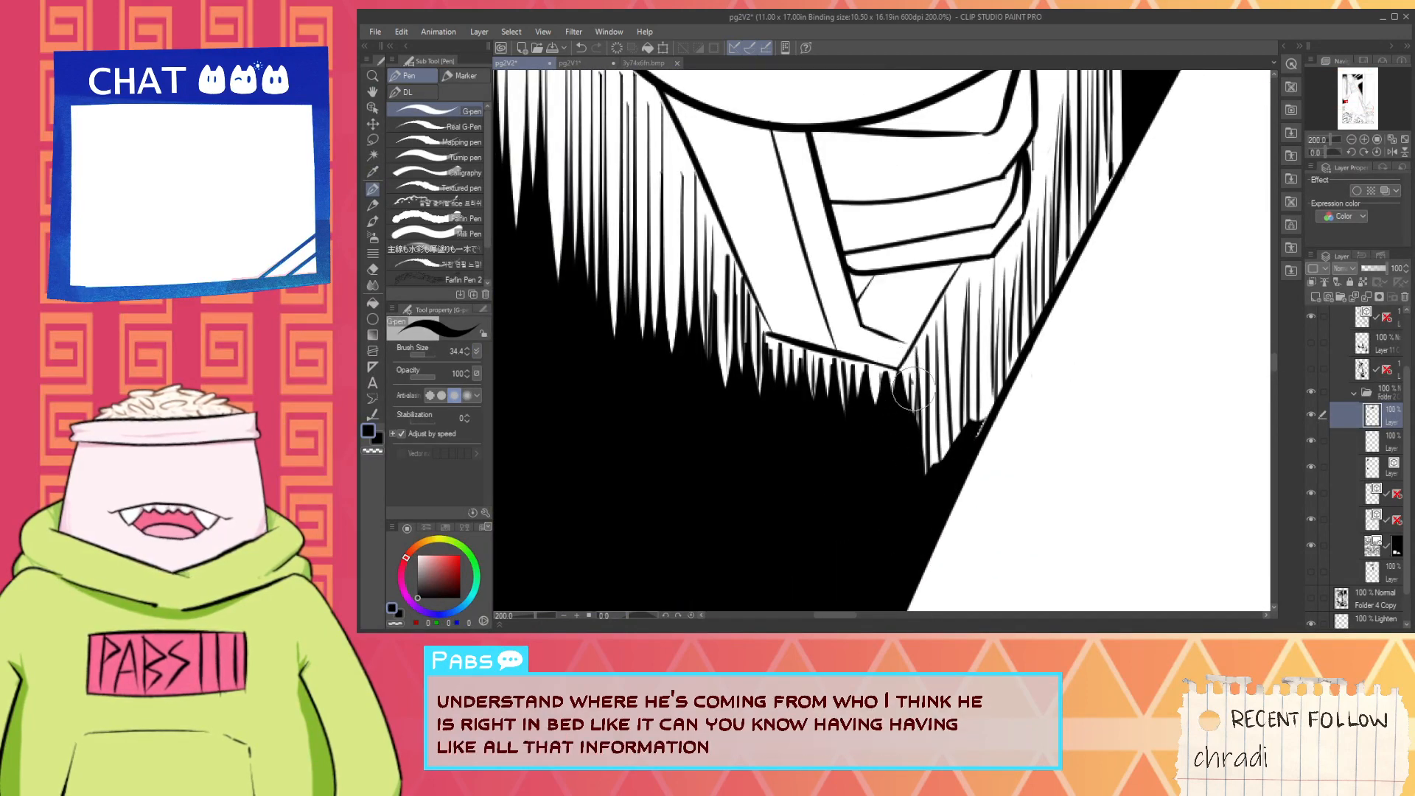
pyautogui.hotkey('ctrl', 'z')
pyautogui.moveTo(924, 359); pyautogui.dragTo(924, 376)
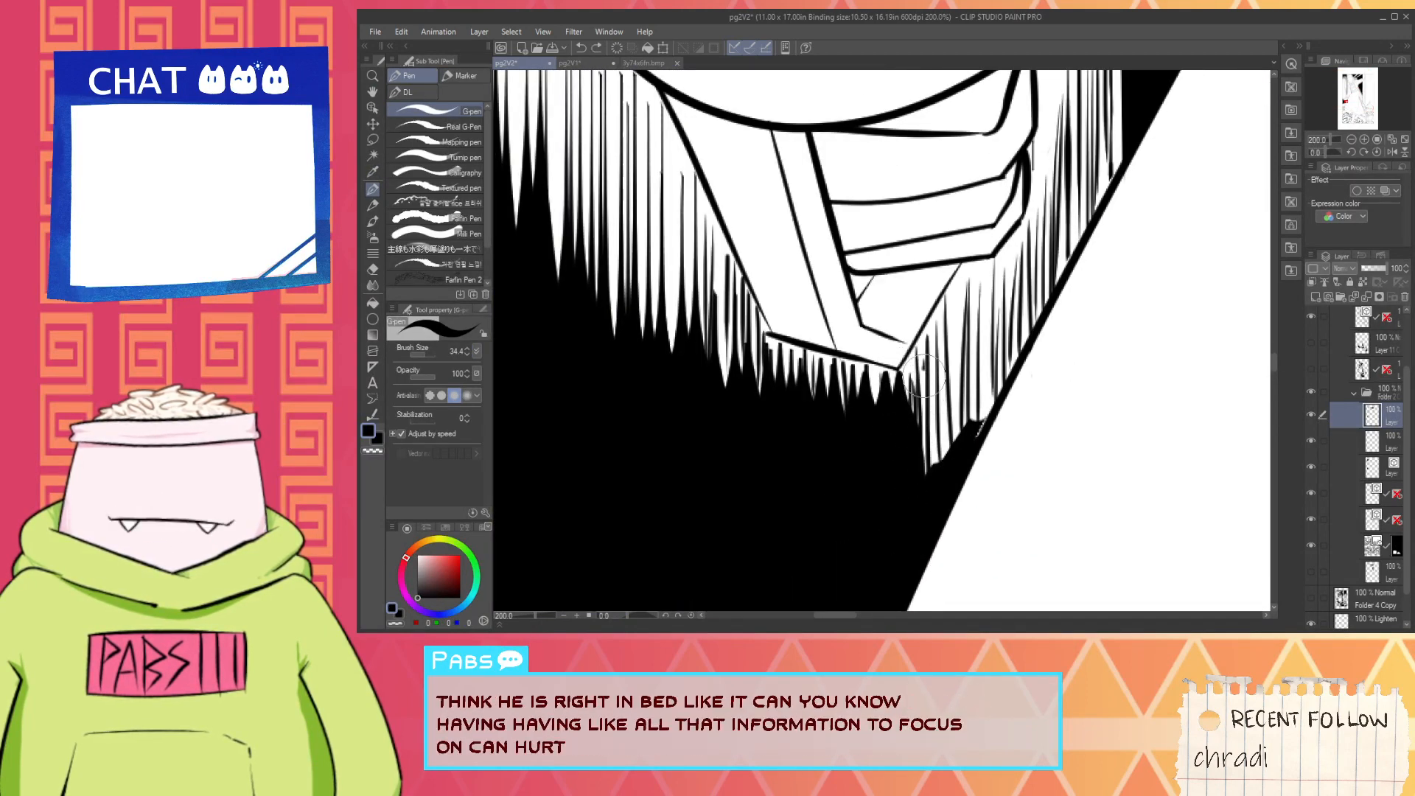
pyautogui.moveTo(946, 451); pyautogui.dragTo(967, 407)
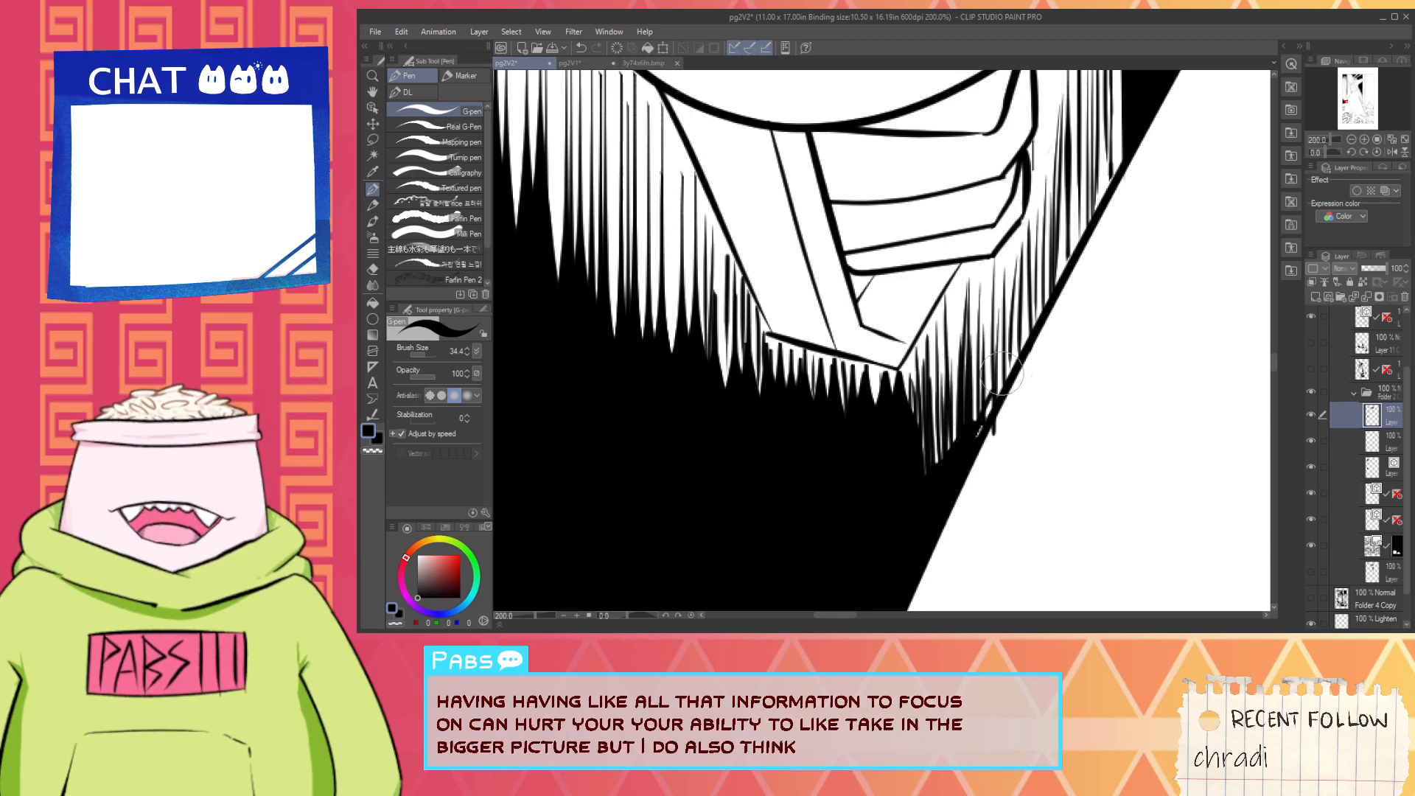
pyautogui.hotkey('ctrl', 'z')
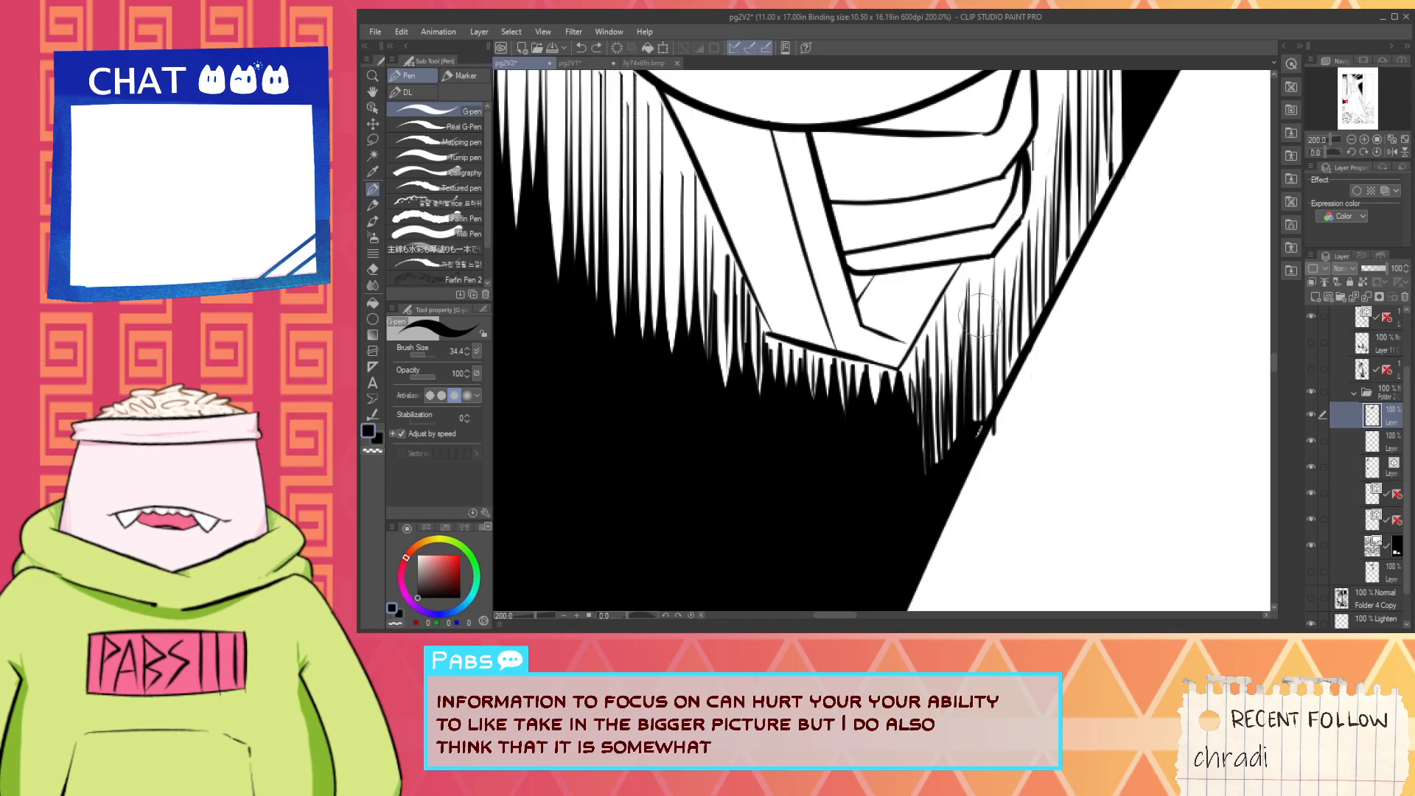
pyautogui.moveTo(971, 317)
pyautogui.mouseDown()
pyautogui.moveTo(964, 399)
pyautogui.moveTo(980, 402)
pyautogui.mouseUp()
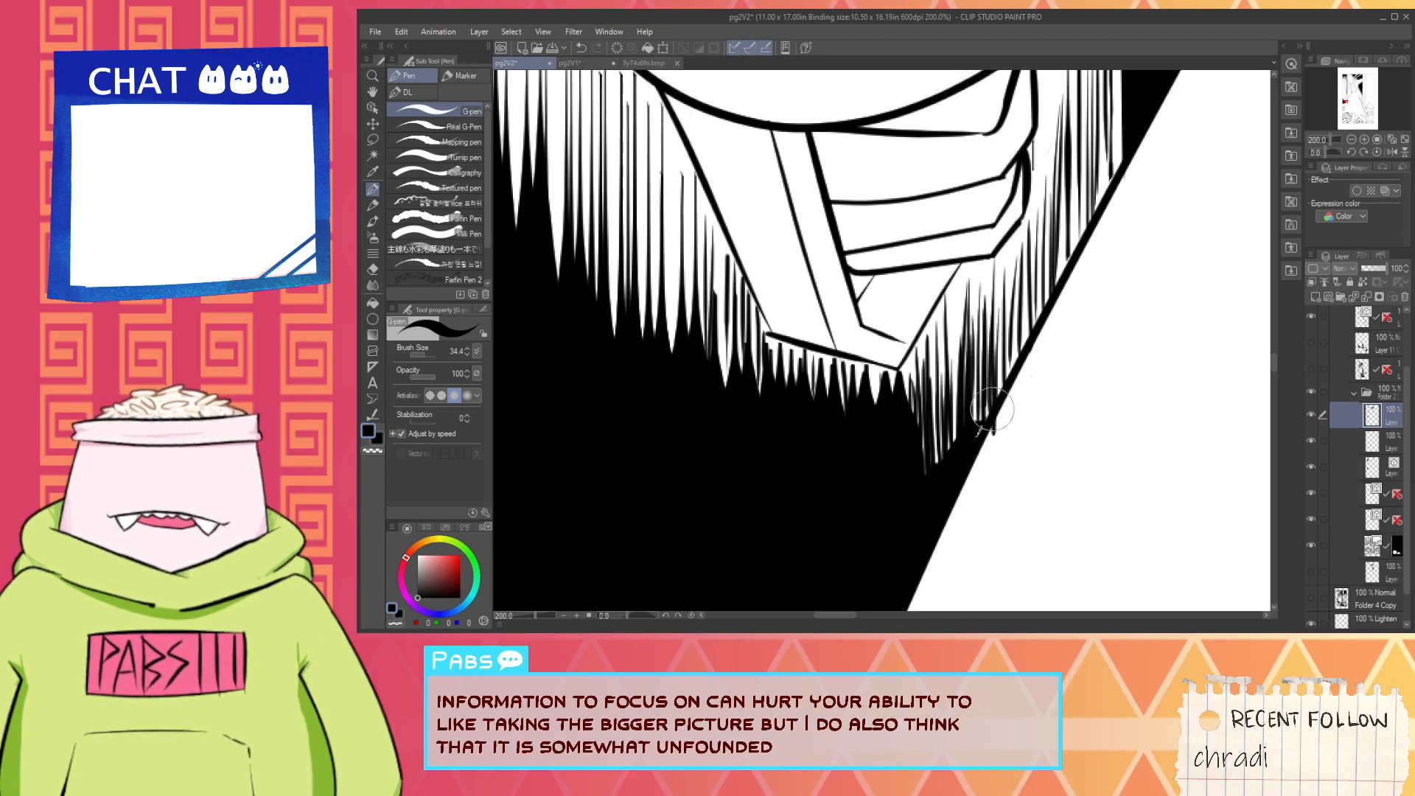
pyautogui.moveTo(1007, 318); pyautogui.dragTo(961, 513)
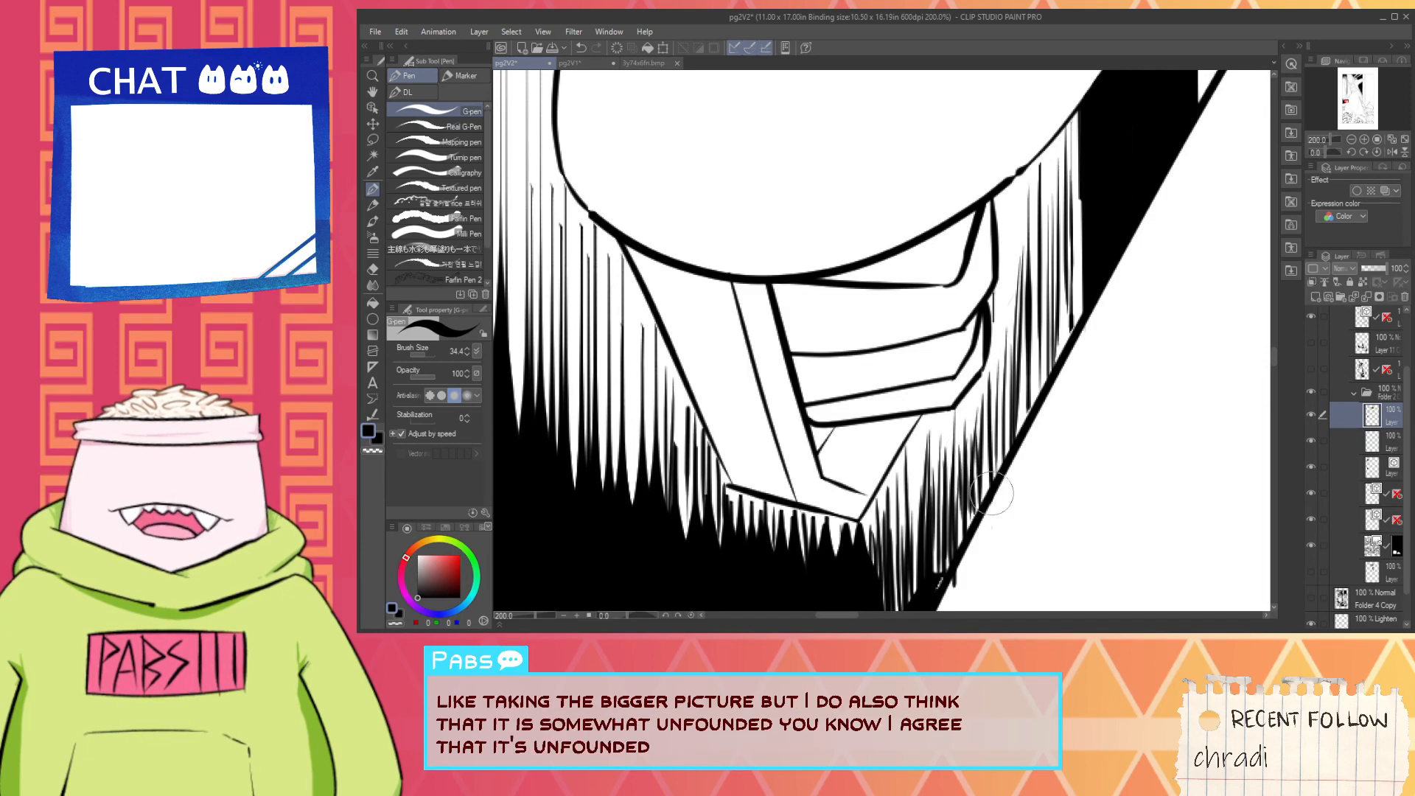
# - Add denser vertical black hatching between the right side of the grip and the solid black strip
pyautogui.moveTo(1020, 350); pyautogui.dragTo(979, 446)
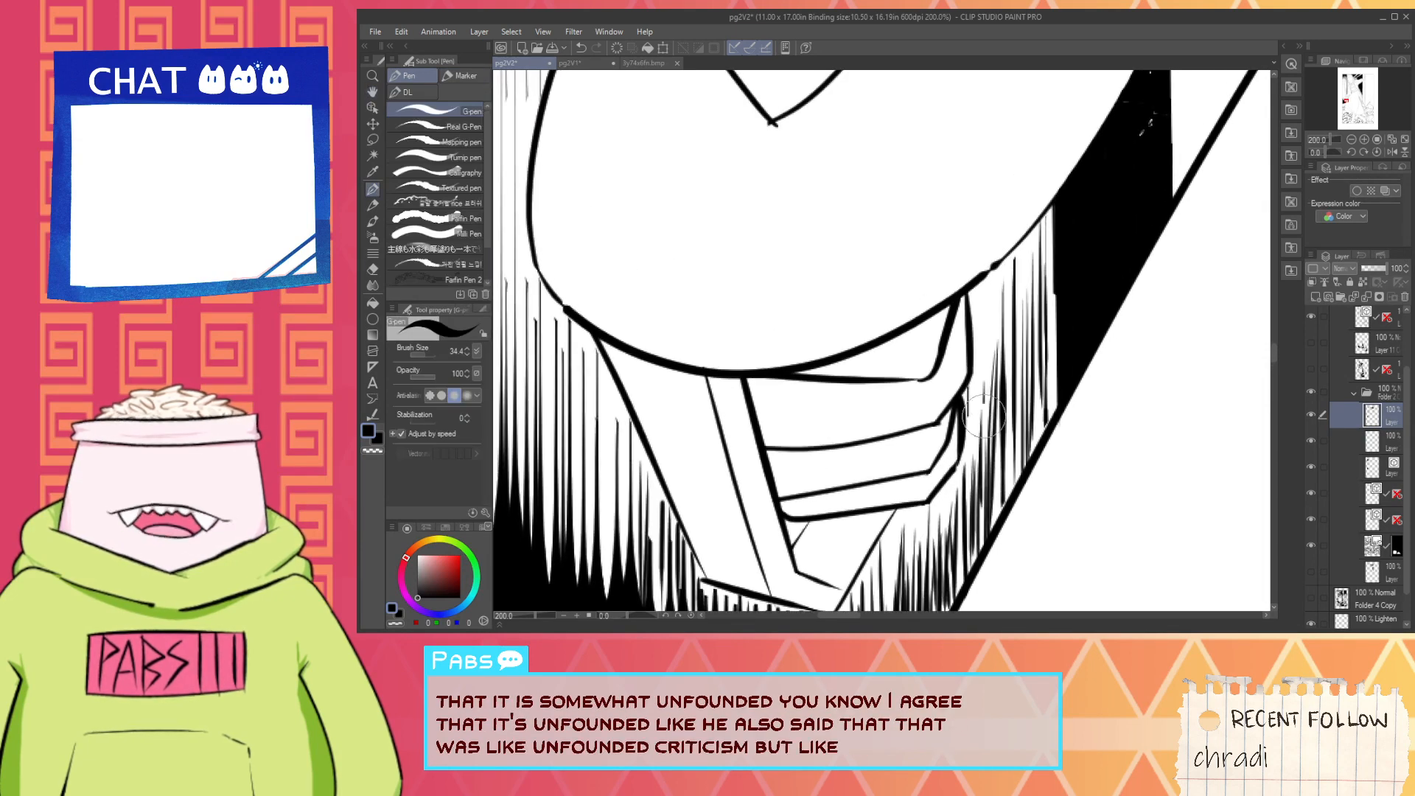
pyautogui.moveTo(999, 324)
pyautogui.mouseDown()
pyautogui.moveTo(973, 483)
pyautogui.moveTo(982, 459)
pyautogui.mouseUp()
pyautogui.moveTo(1023, 254); pyautogui.dragTo(985, 420)
pyautogui.moveTo(1044, 267)
pyautogui.mouseDown()
pyautogui.moveTo(1016, 435)
pyautogui.moveTo(1023, 365)
pyautogui.mouseUp()
pyautogui.moveTo(1041, 357); pyautogui.dragTo(1009, 453)
# - Ink black over the white gaps along the skirt outline and at the lower ends of the hatching beneath the grip's tip
pyautogui.scroll(-4, 1043, 393)
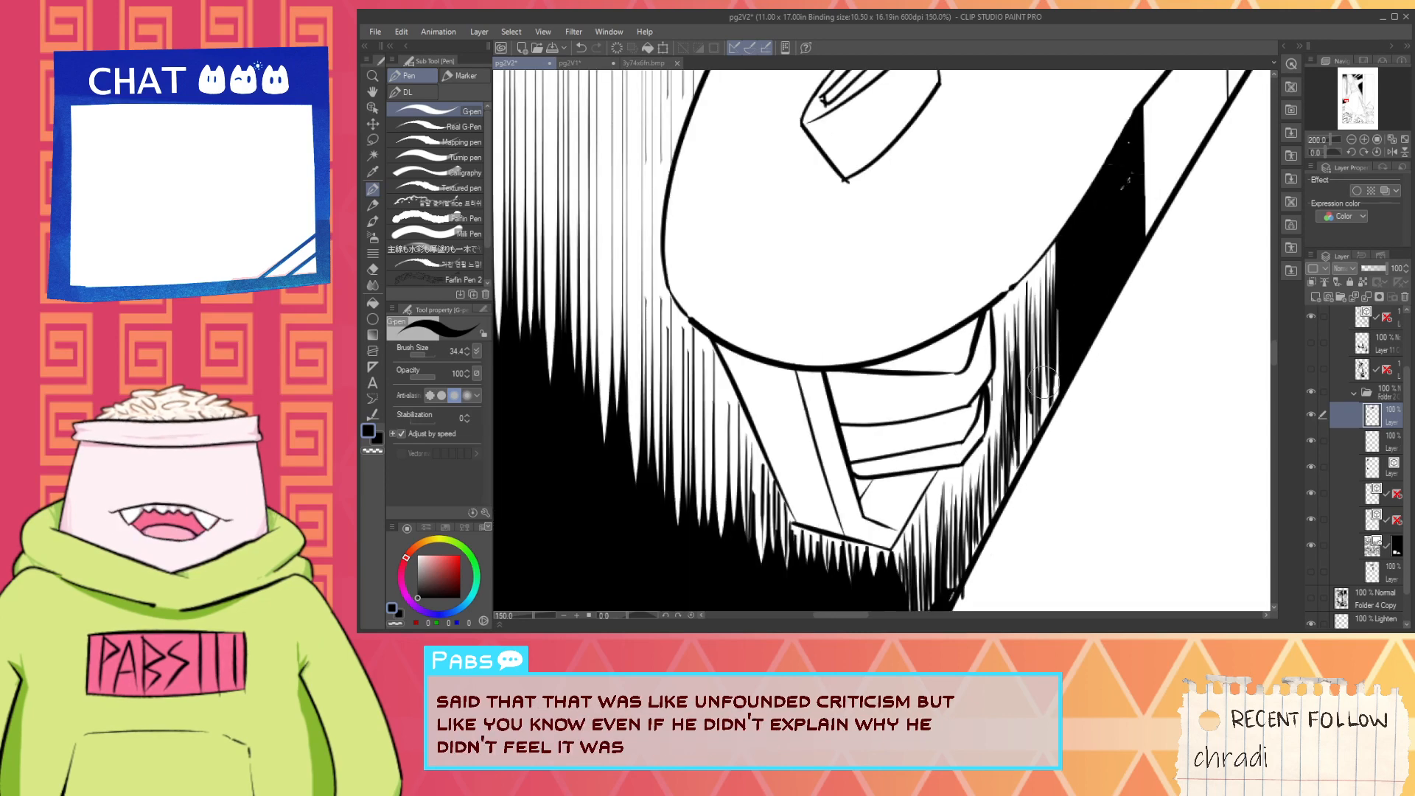
pyautogui.scroll(5, 1043, 395)
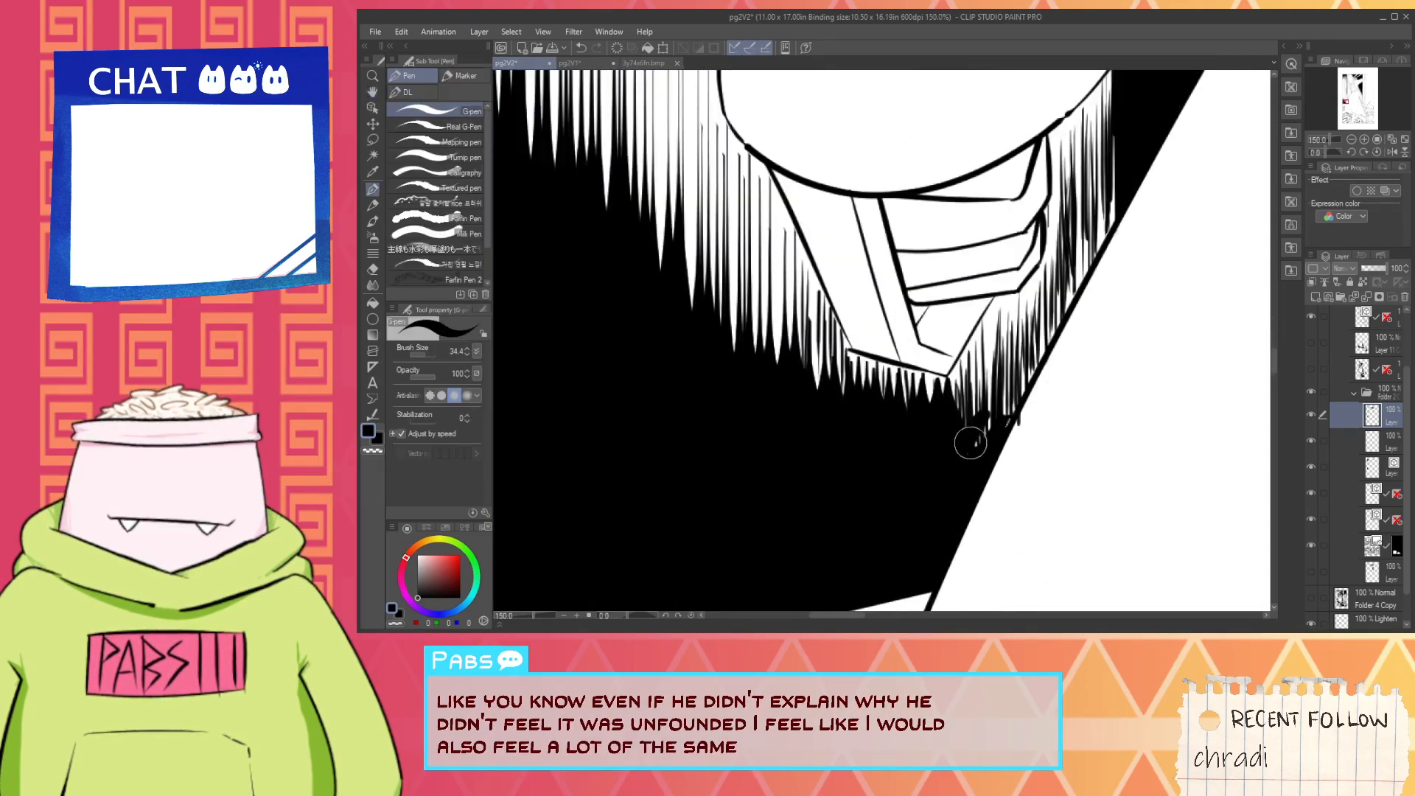
pyautogui.moveTo(1020, 395)
pyautogui.mouseDown()
pyautogui.moveTo(977, 448)
pyautogui.moveTo(988, 436)
pyautogui.moveTo(933, 456)
pyautogui.mouseUp()
pyautogui.moveTo(964, 375); pyautogui.dragTo(1028, 262)
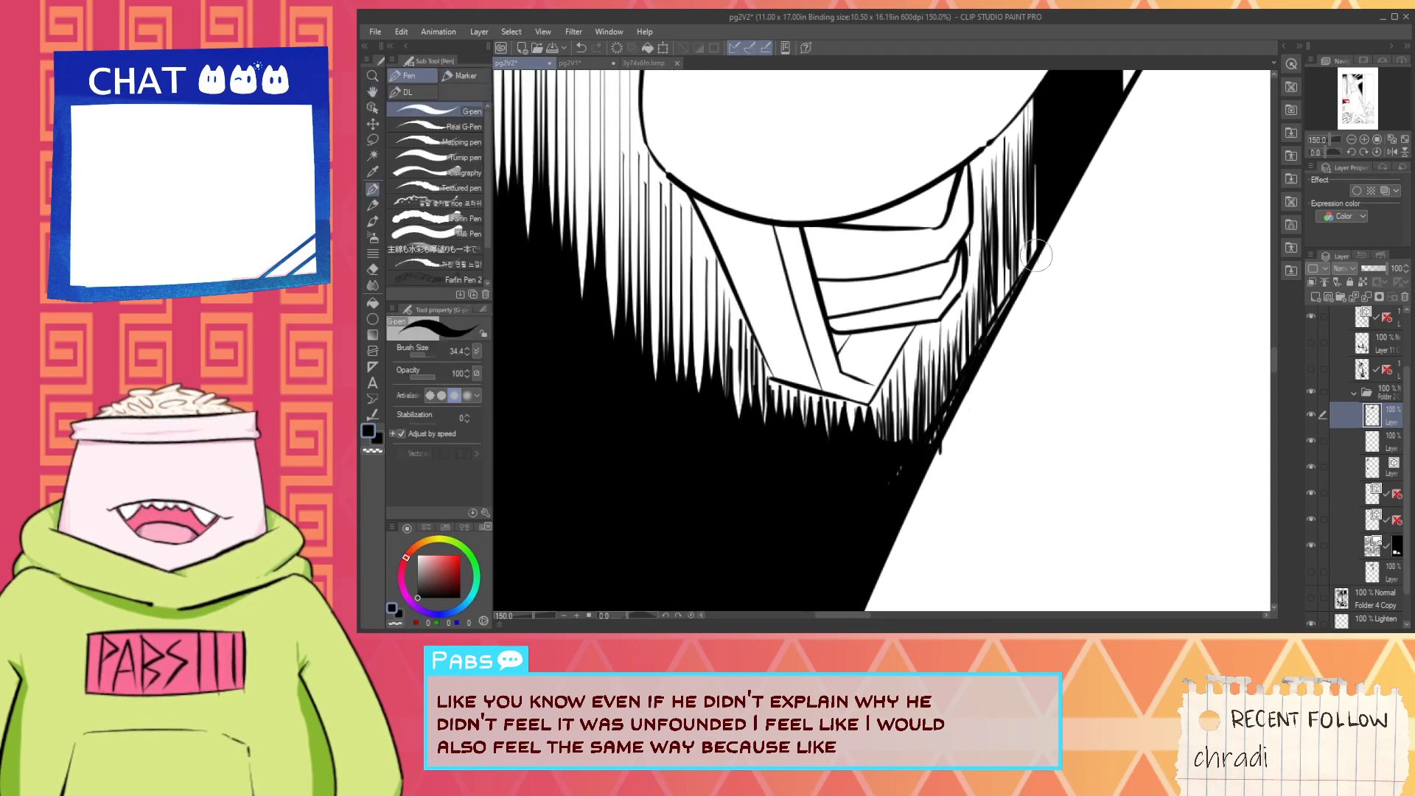
pyautogui.moveTo(918, 438); pyautogui.dragTo(1016, 270)
pyautogui.hotkey('ctrl', 'z')
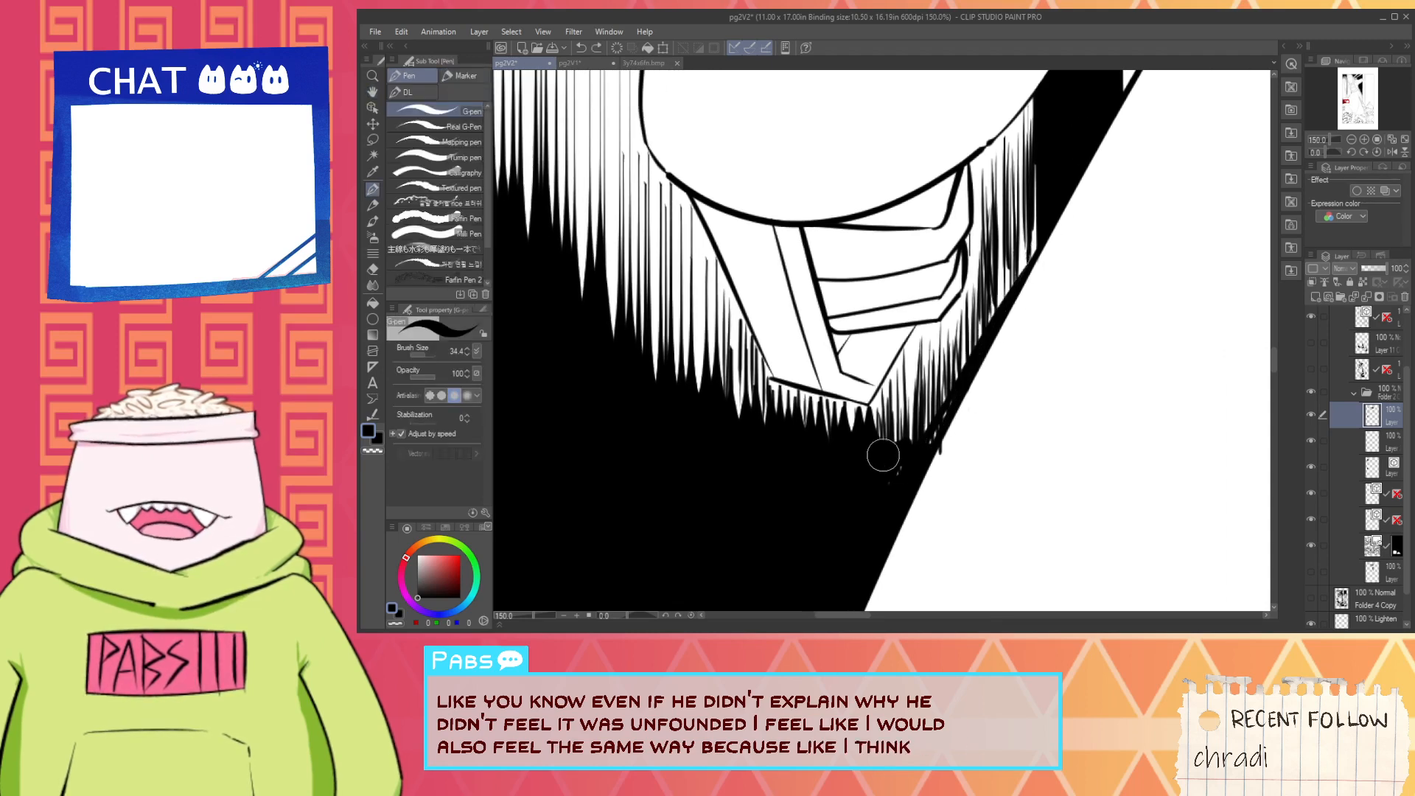
pyautogui.scroll(1, 875, 438)
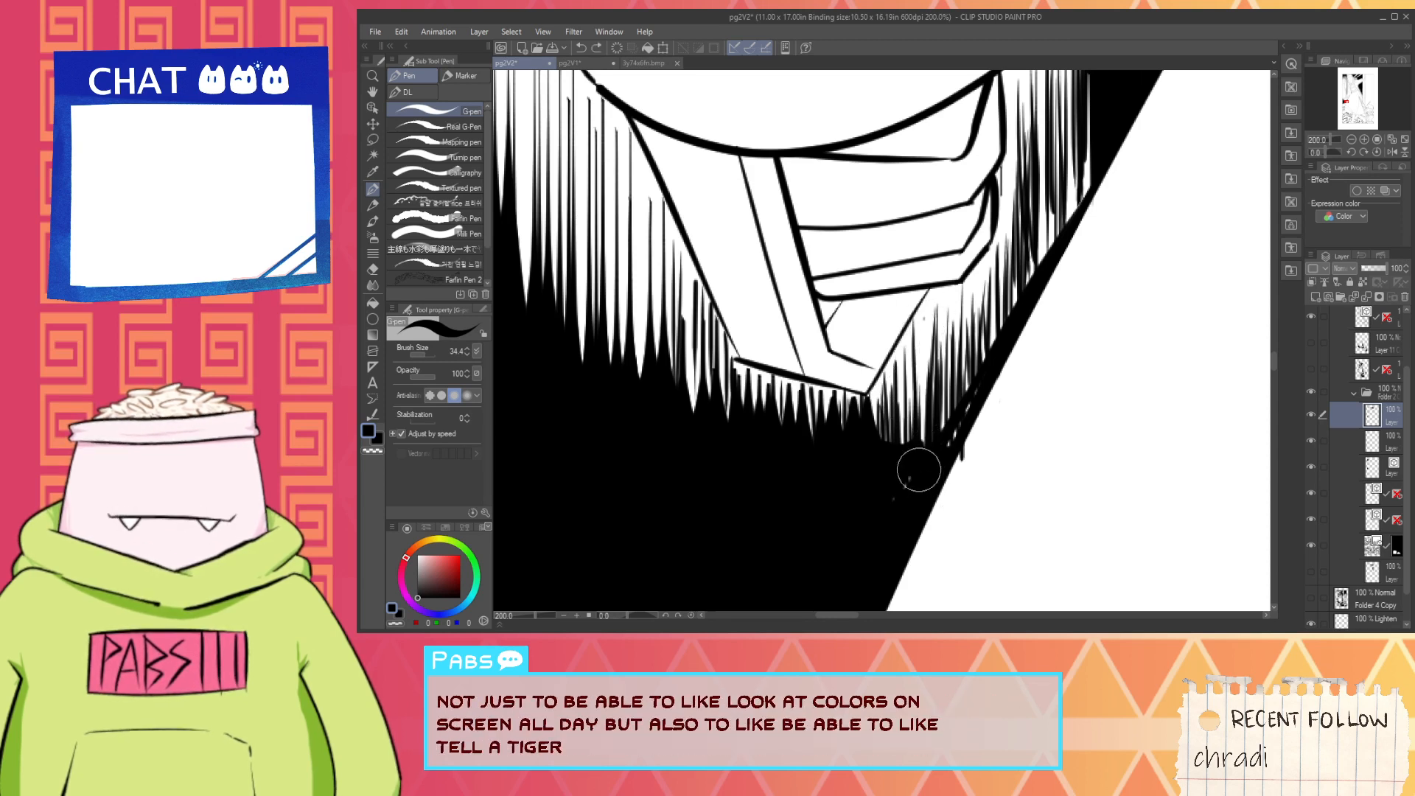
pyautogui.moveTo(927, 421); pyautogui.dragTo(918, 376)
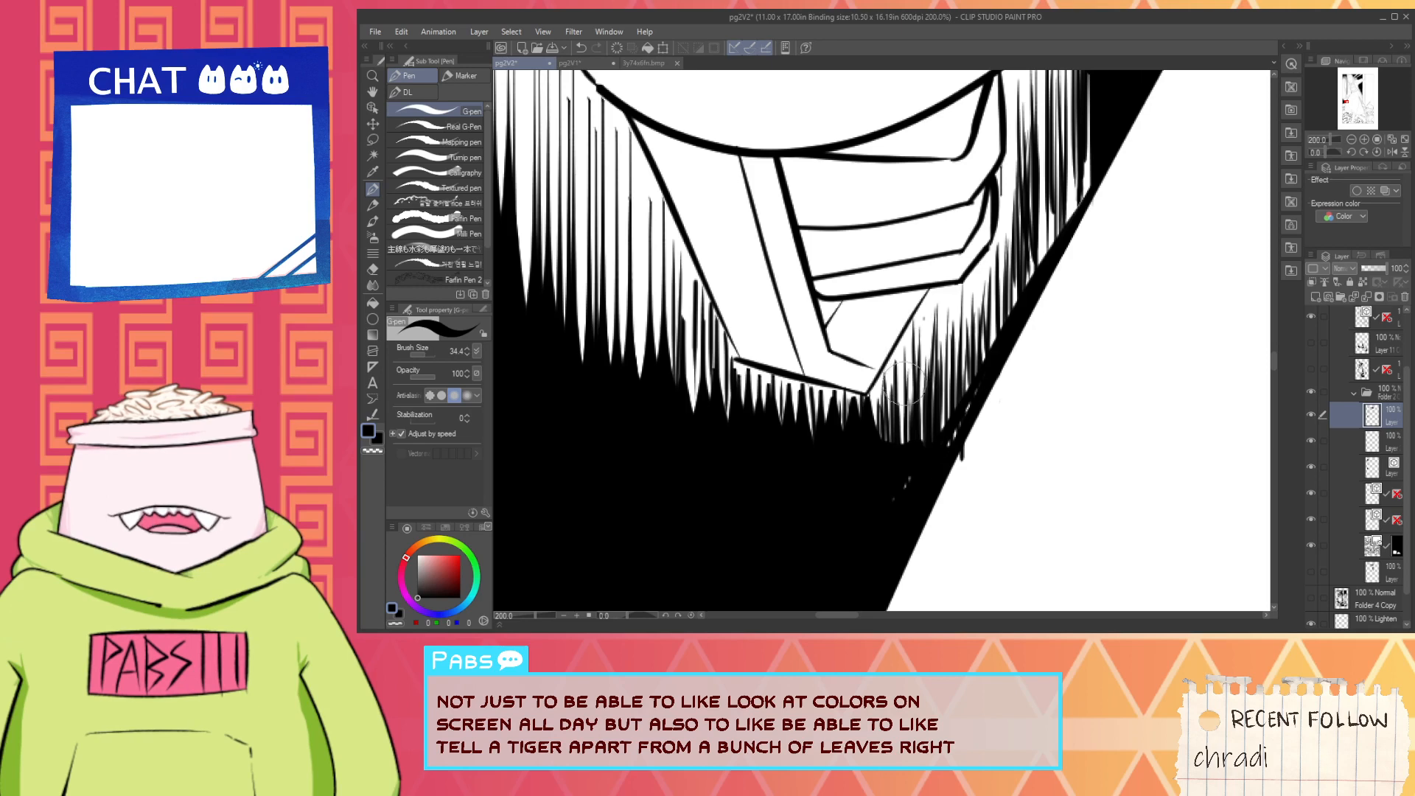
# - Ink denser vertical black strokes into the hatching between the grip's lower tip and the skirt outline
pyautogui.moveTo(872, 405); pyautogui.dragTo(890, 479)
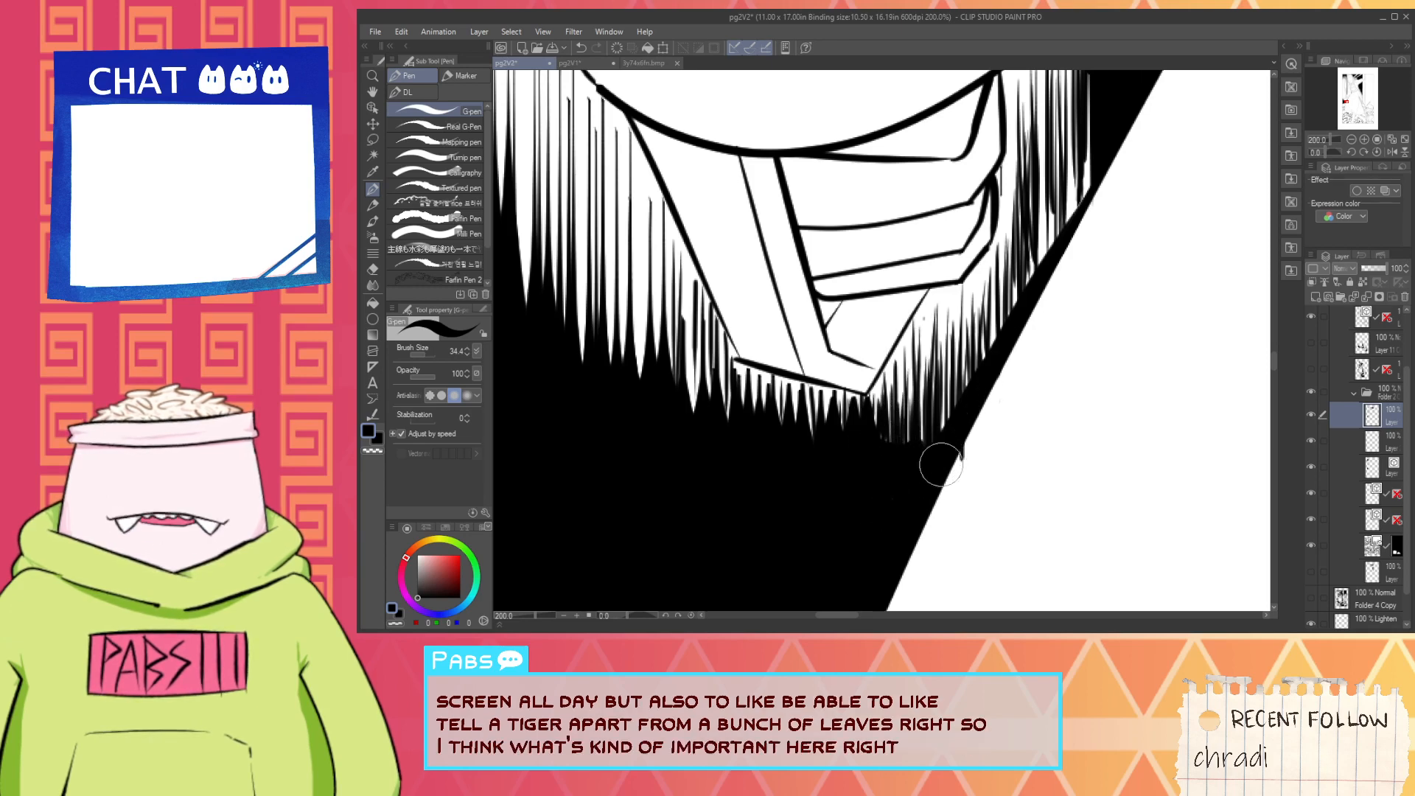
pyautogui.moveTo(954, 405); pyautogui.dragTo(919, 460)
pyautogui.moveTo(892, 405); pyautogui.dragTo(890, 476)
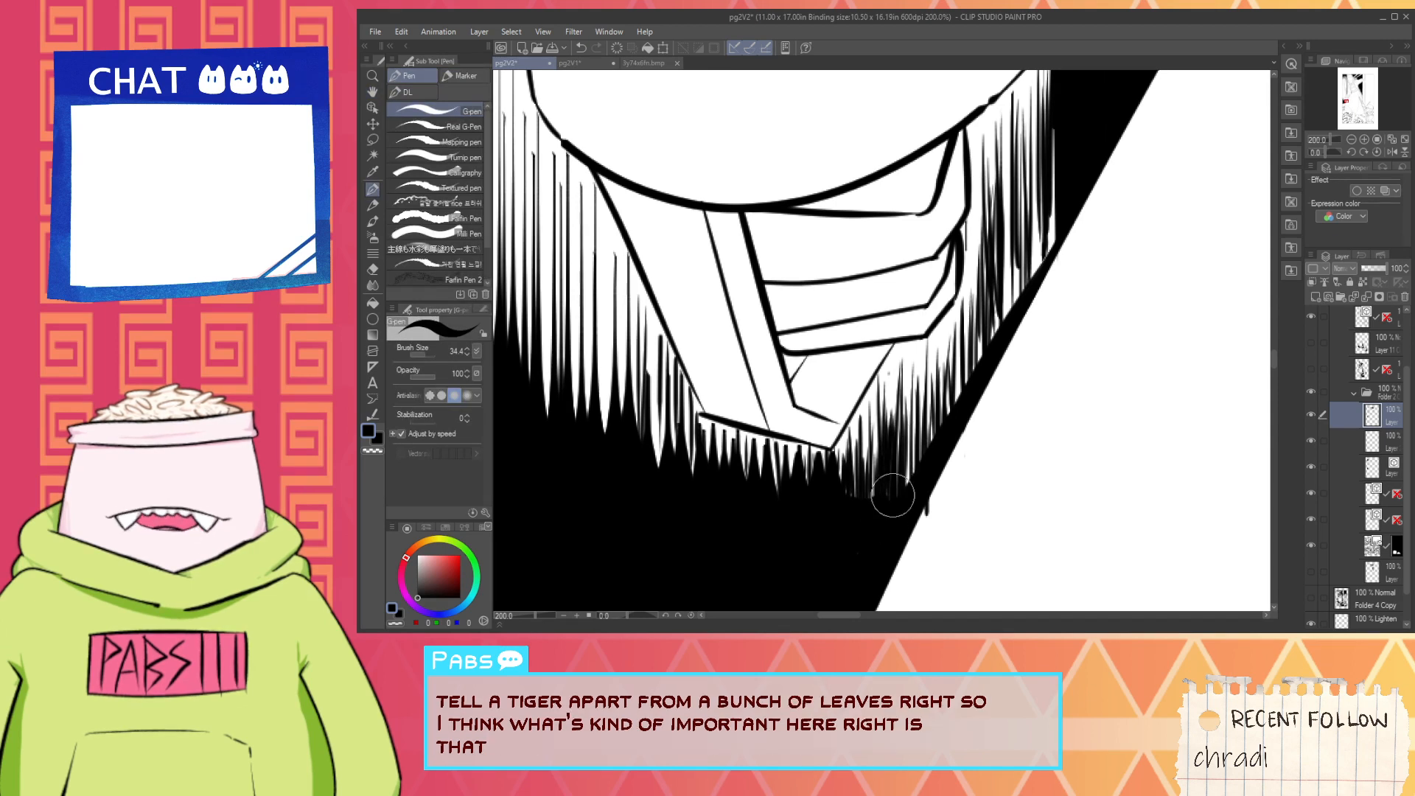
pyautogui.moveTo(921, 383); pyautogui.dragTo(895, 490)
pyautogui.moveTo(944, 324); pyautogui.dragTo(918, 457)
pyautogui.moveTo(951, 413); pyautogui.dragTo(925, 471)
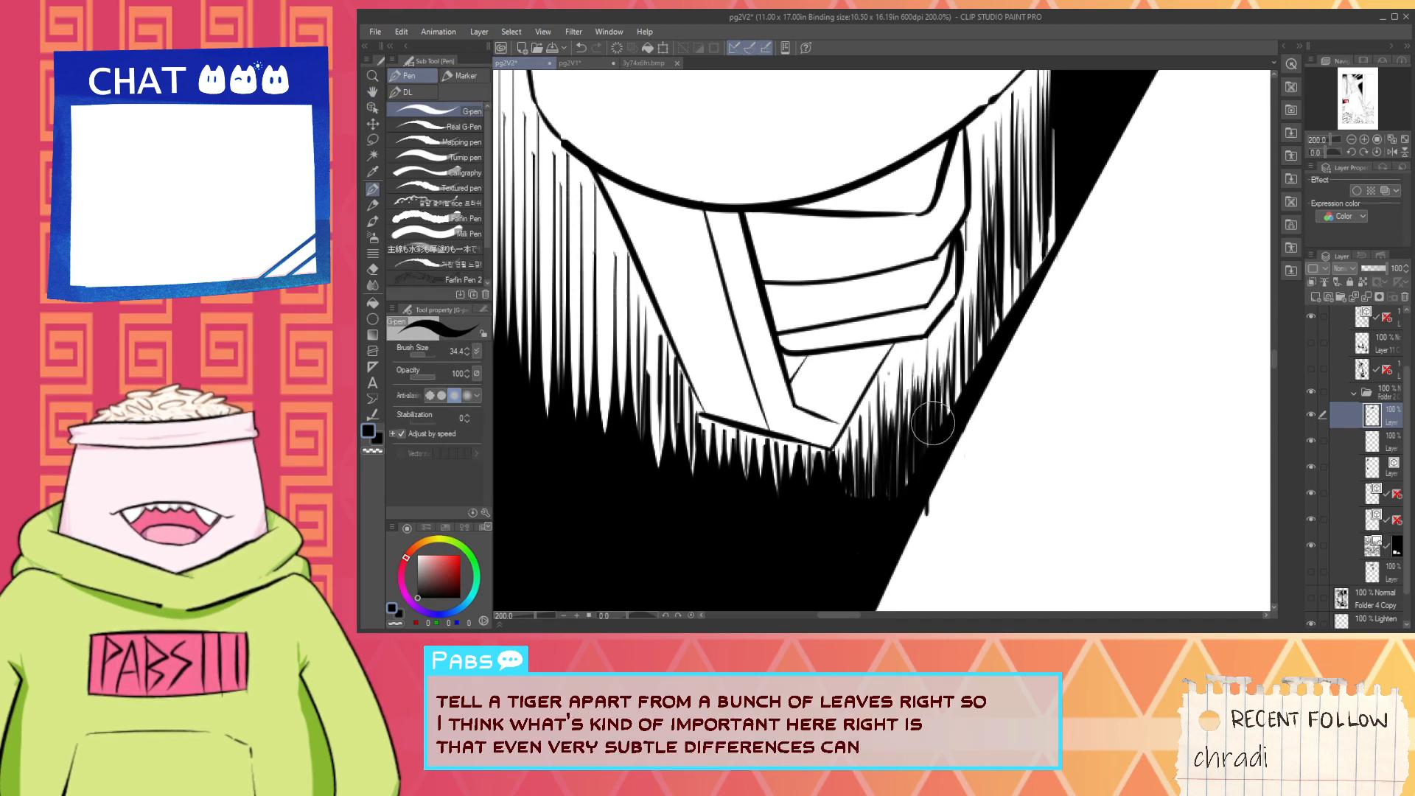
# - Darken the hatching beside the grip's knuckles with black strokes running down into the solid black strip
pyautogui.moveTo(955, 325); pyautogui.dragTo(937, 387)
pyautogui.moveTo(961, 320)
pyautogui.mouseDown()
pyautogui.moveTo(943, 363)
pyautogui.moveTo(960, 387)
pyautogui.mouseUp()
pyautogui.moveTo(986, 288); pyautogui.dragTo(976, 432)
pyautogui.moveTo(974, 325)
pyautogui.mouseDown()
pyautogui.moveTo(964, 457)
pyautogui.moveTo(934, 527)
pyautogui.mouseUp()
pyautogui.moveTo(896, 572); pyautogui.dragTo(940, 422)
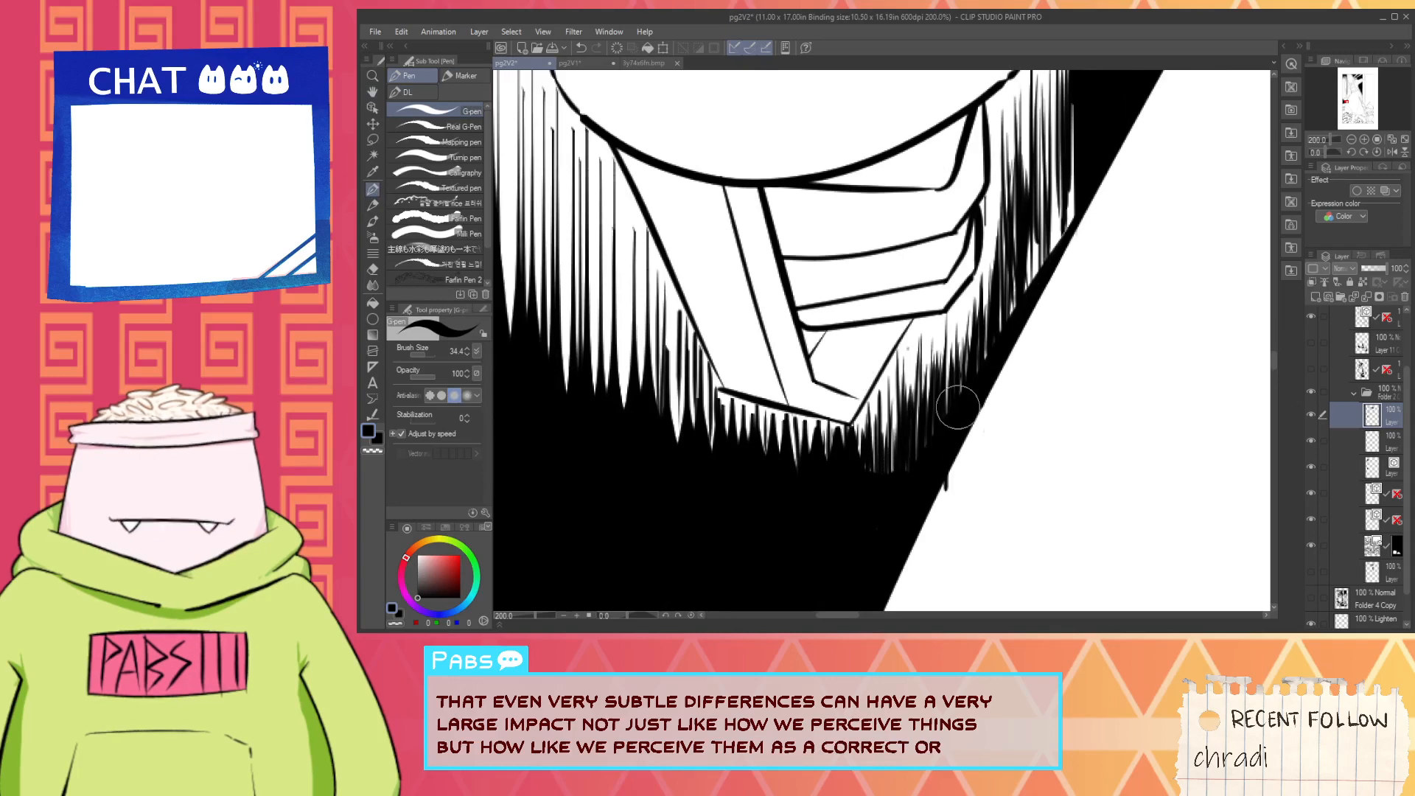
pyautogui.moveTo(1023, 284); pyautogui.dragTo(968, 450)
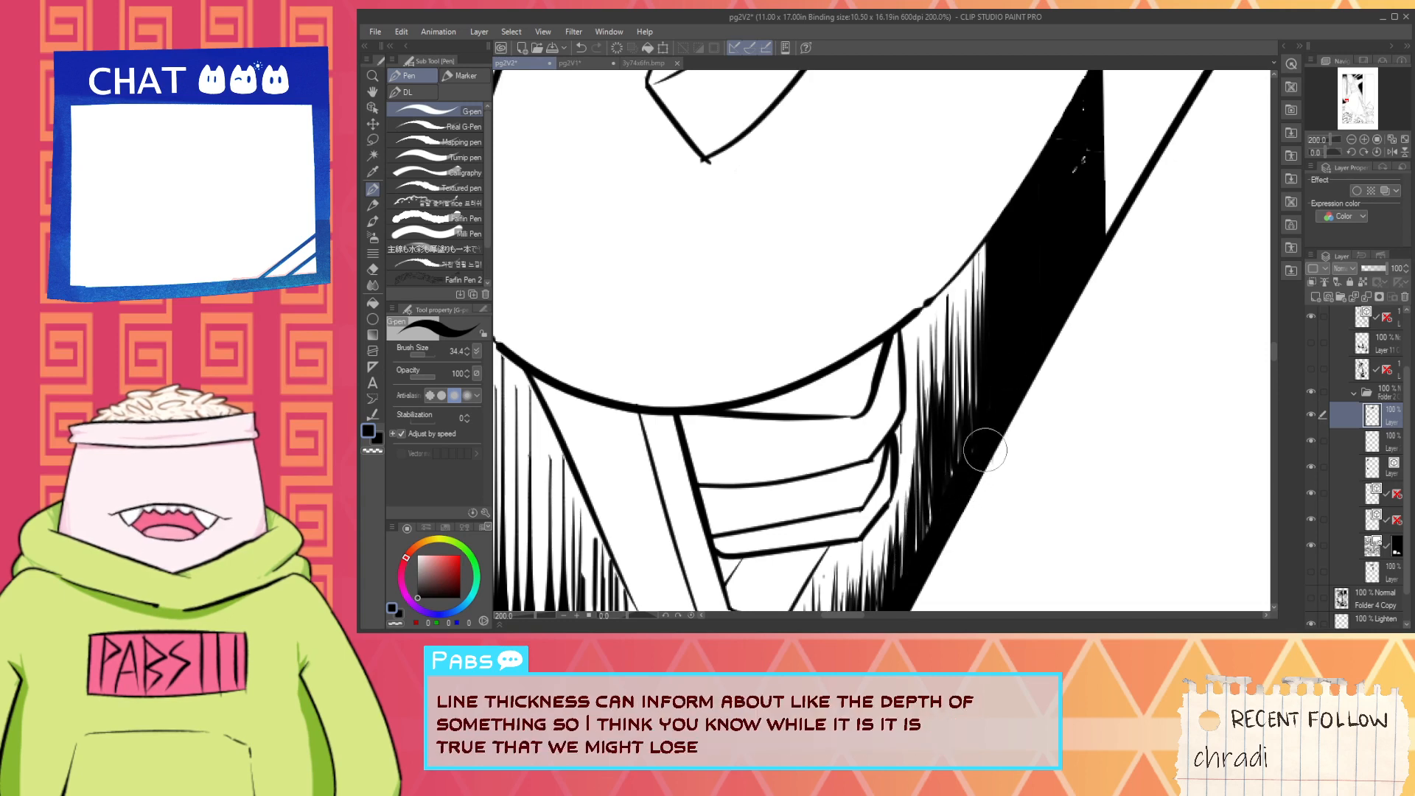
# - Paint white over the ink overshooting the skirt outline below the grip's hatching
pyautogui.press('space')
pyautogui.moveTo(1064, 209); pyautogui.dragTo(1013, 383)
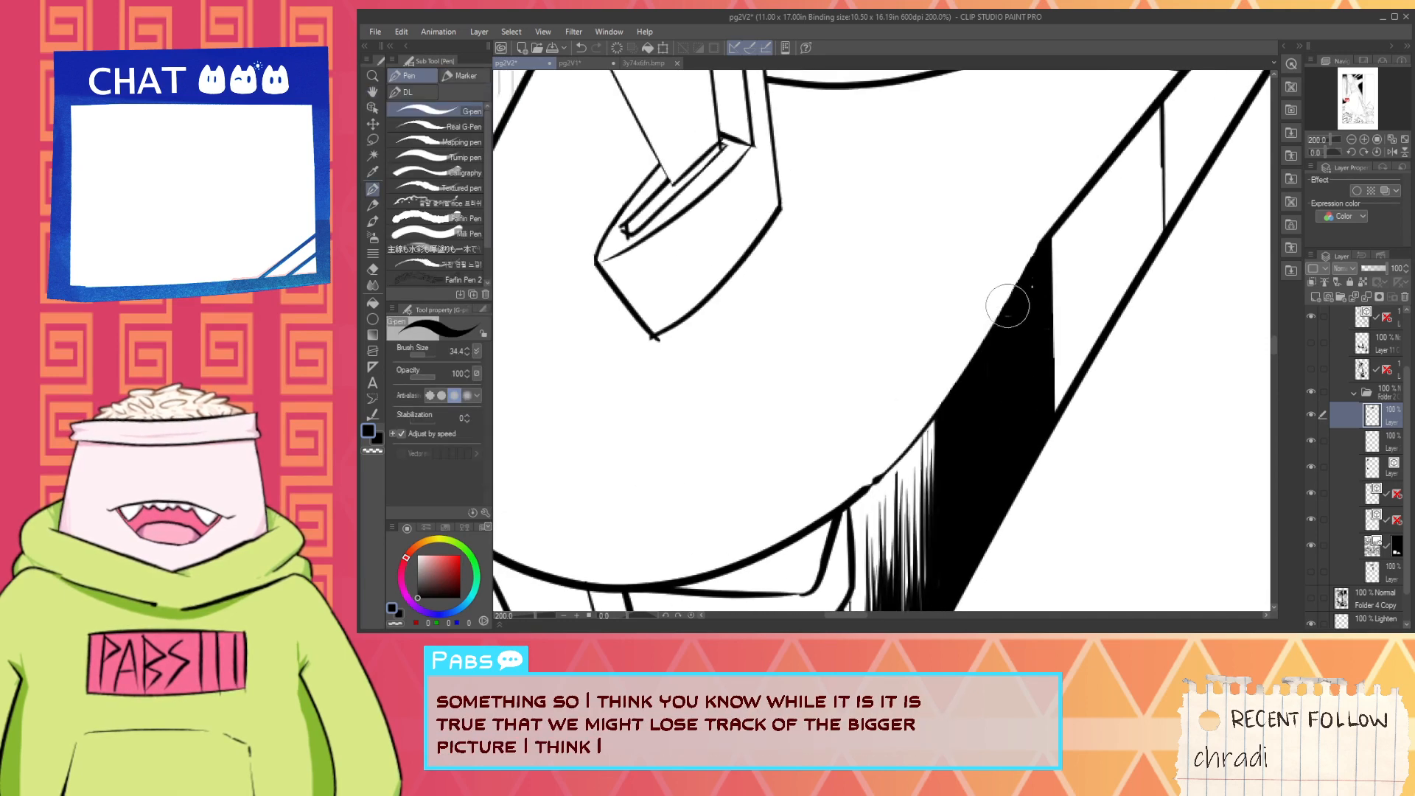
pyautogui.scroll(-1, 1022, 329)
pyautogui.scroll(-3, 1042, 295)
pyautogui.press('space')
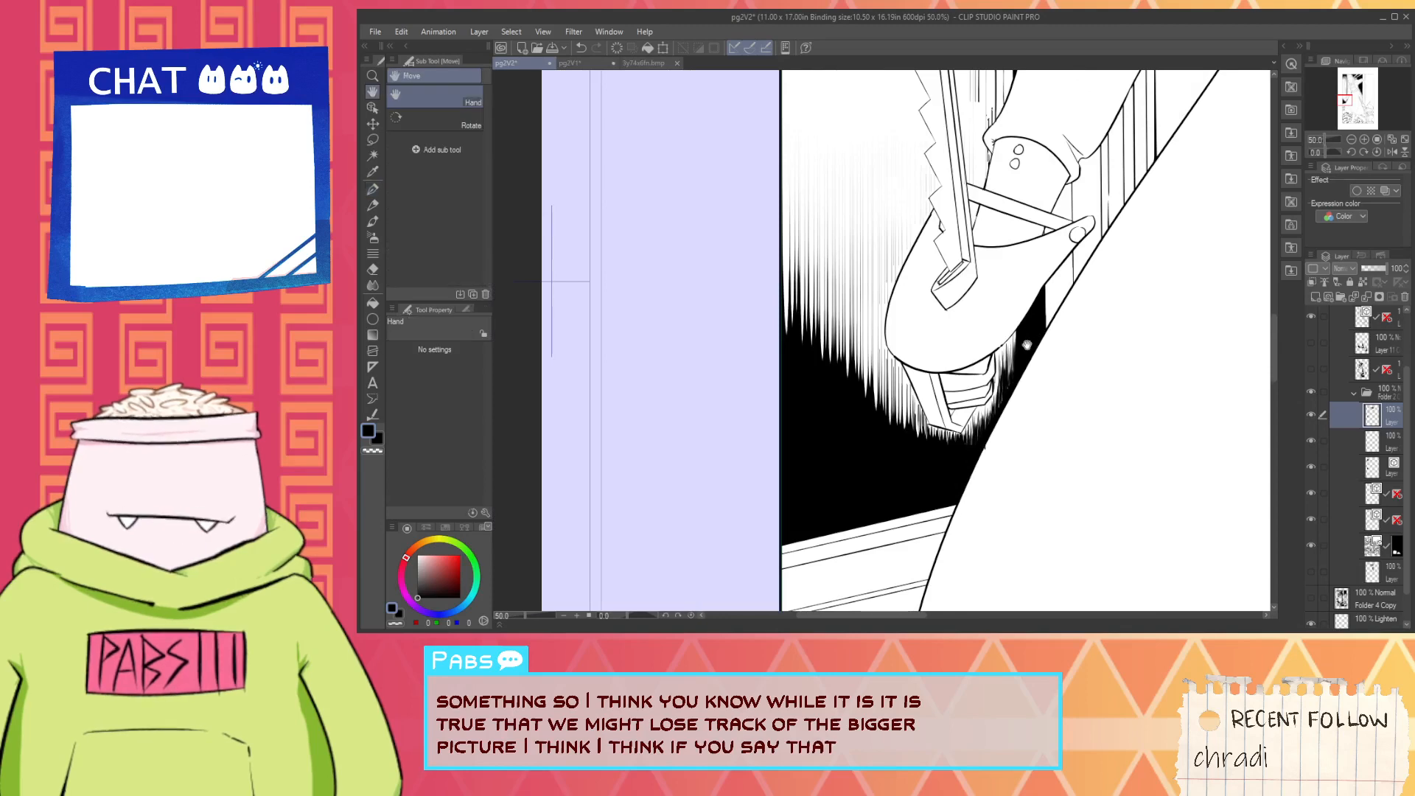
pyautogui.scroll(3, 1017, 365)
pyautogui.press('x')
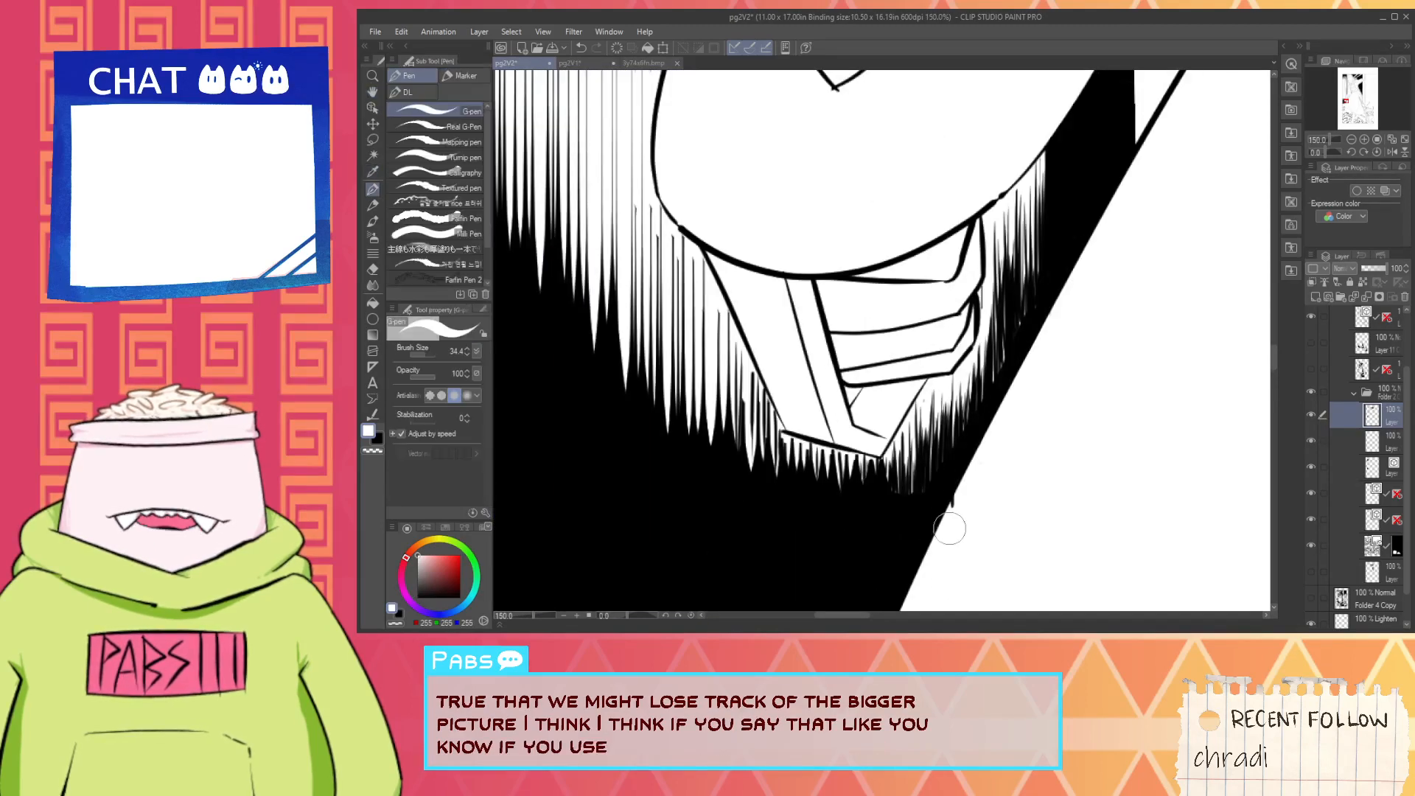
pyautogui.scroll(1, 961, 494)
# - Ink black into the remaining white gaps where the hatching right of the grip's lower tip meets the black fill
pyautogui.press('x')
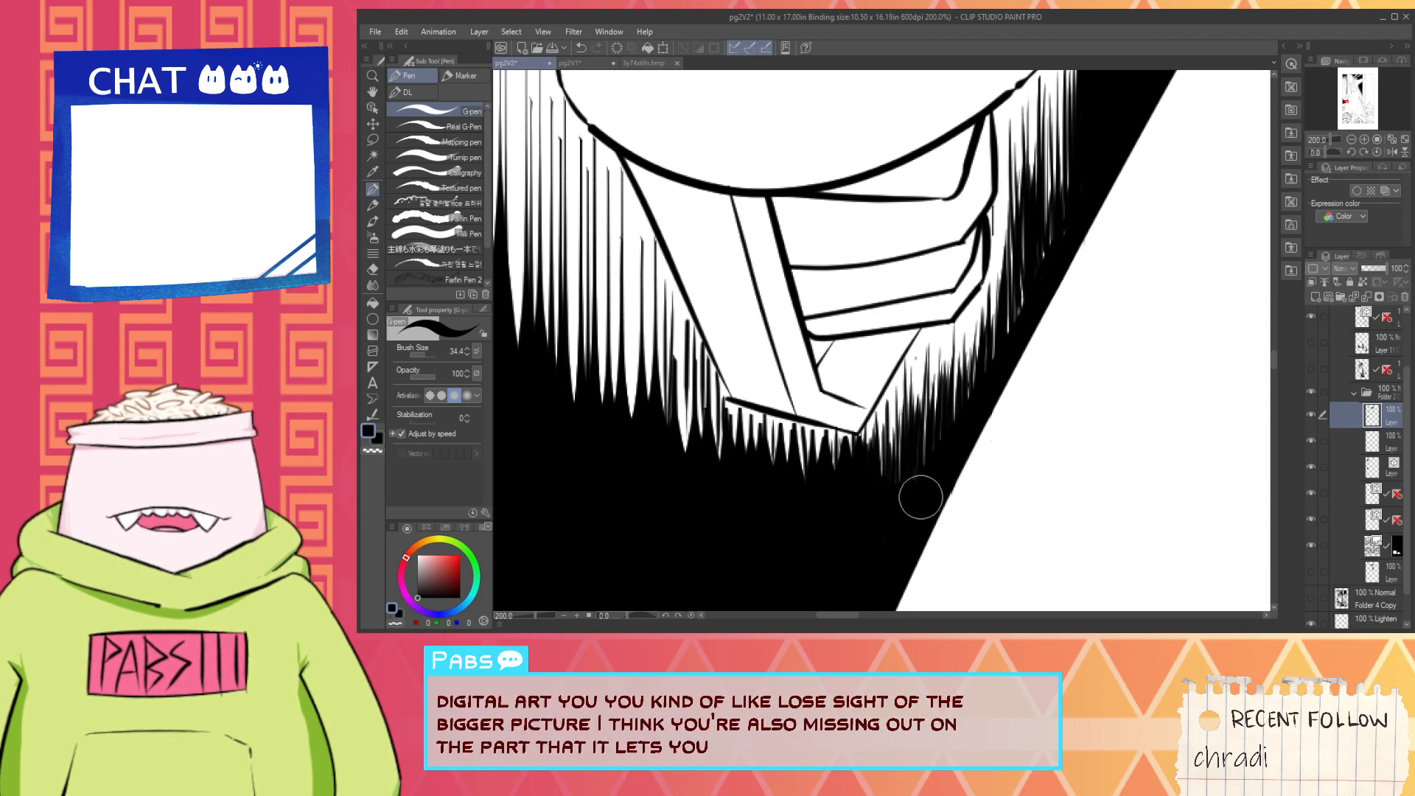
pyautogui.moveTo(916, 496); pyautogui.dragTo(944, 354)
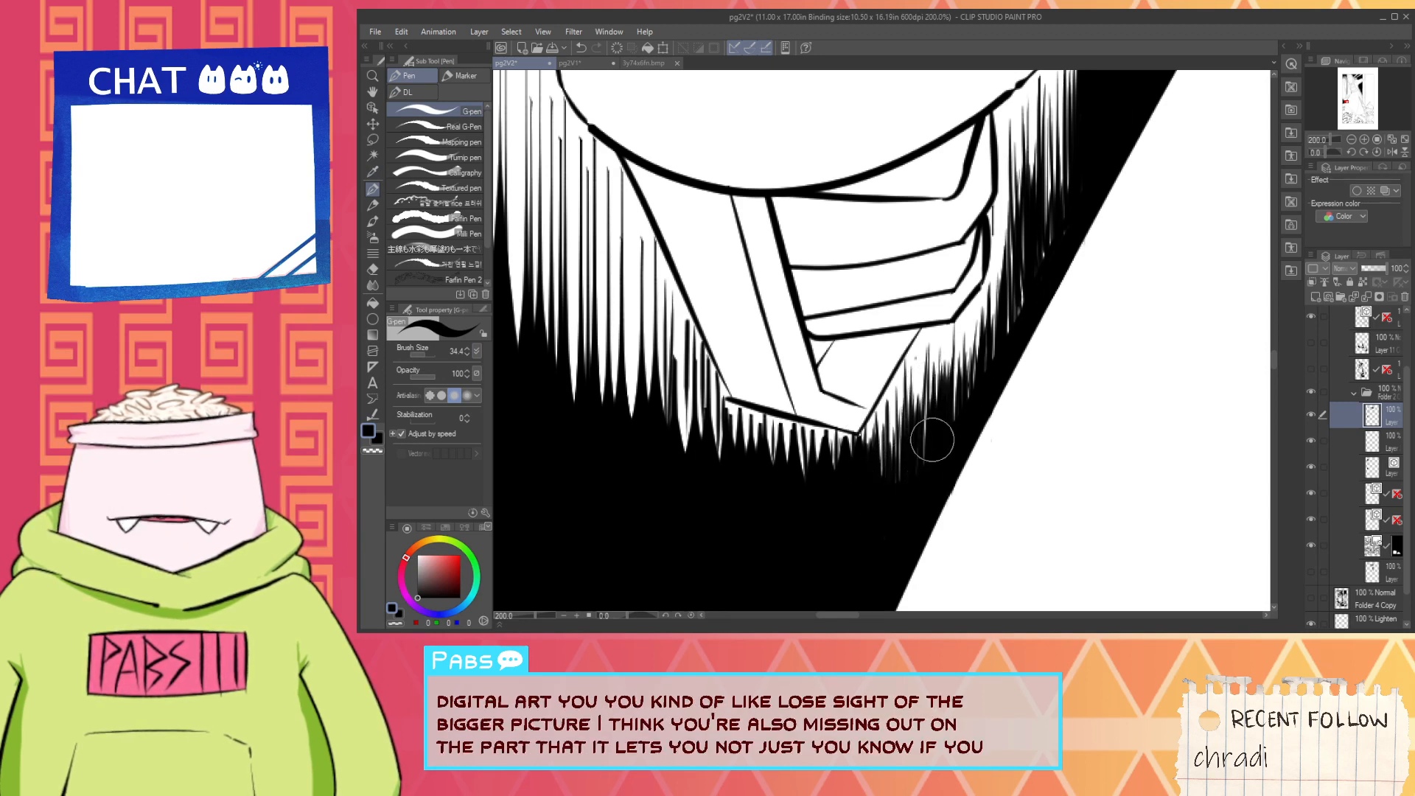
pyautogui.moveTo(932, 440)
pyautogui.mouseDown()
pyautogui.moveTo(925, 418)
pyautogui.moveTo(938, 409)
pyautogui.mouseUp()
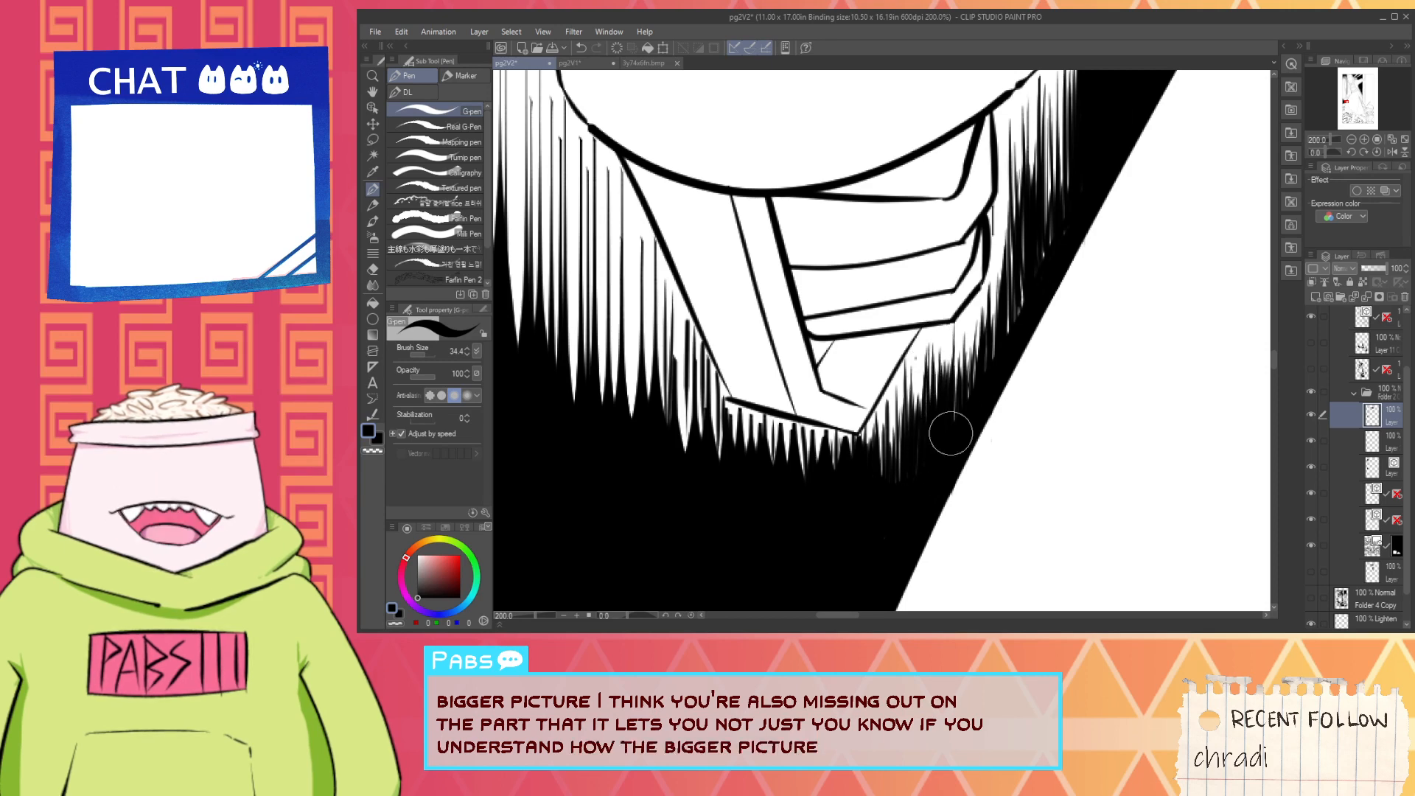
pyautogui.press('space')
pyautogui.moveTo(995, 332)
pyautogui.mouseDown()
pyautogui.moveTo(910, 518)
pyautogui.moveTo(895, 454)
pyautogui.mouseUp()
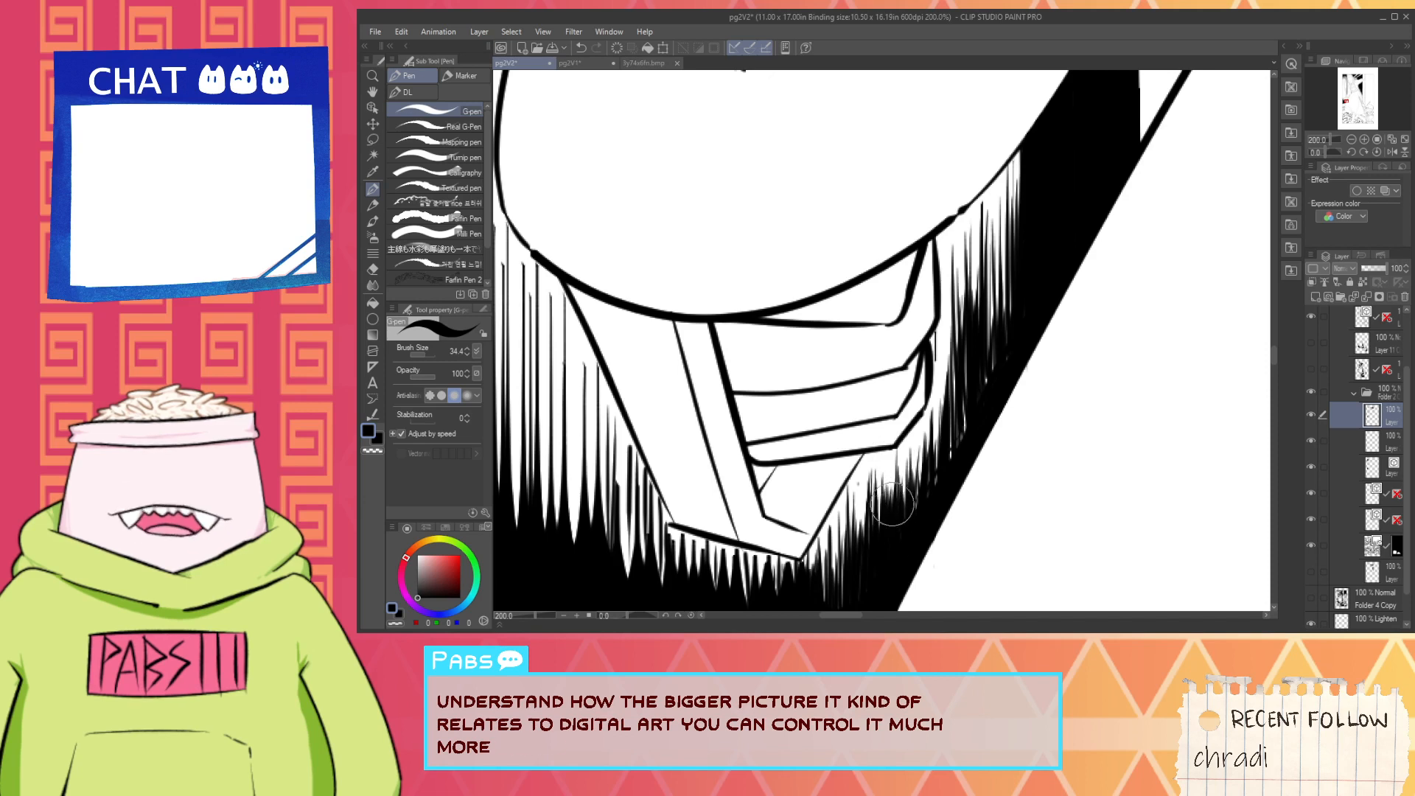
pyautogui.moveTo(892, 505)
pyautogui.mouseDown()
pyautogui.moveTo(913, 478)
pyautogui.moveTo(925, 516)
pyautogui.mouseUp()
pyautogui.press('space')
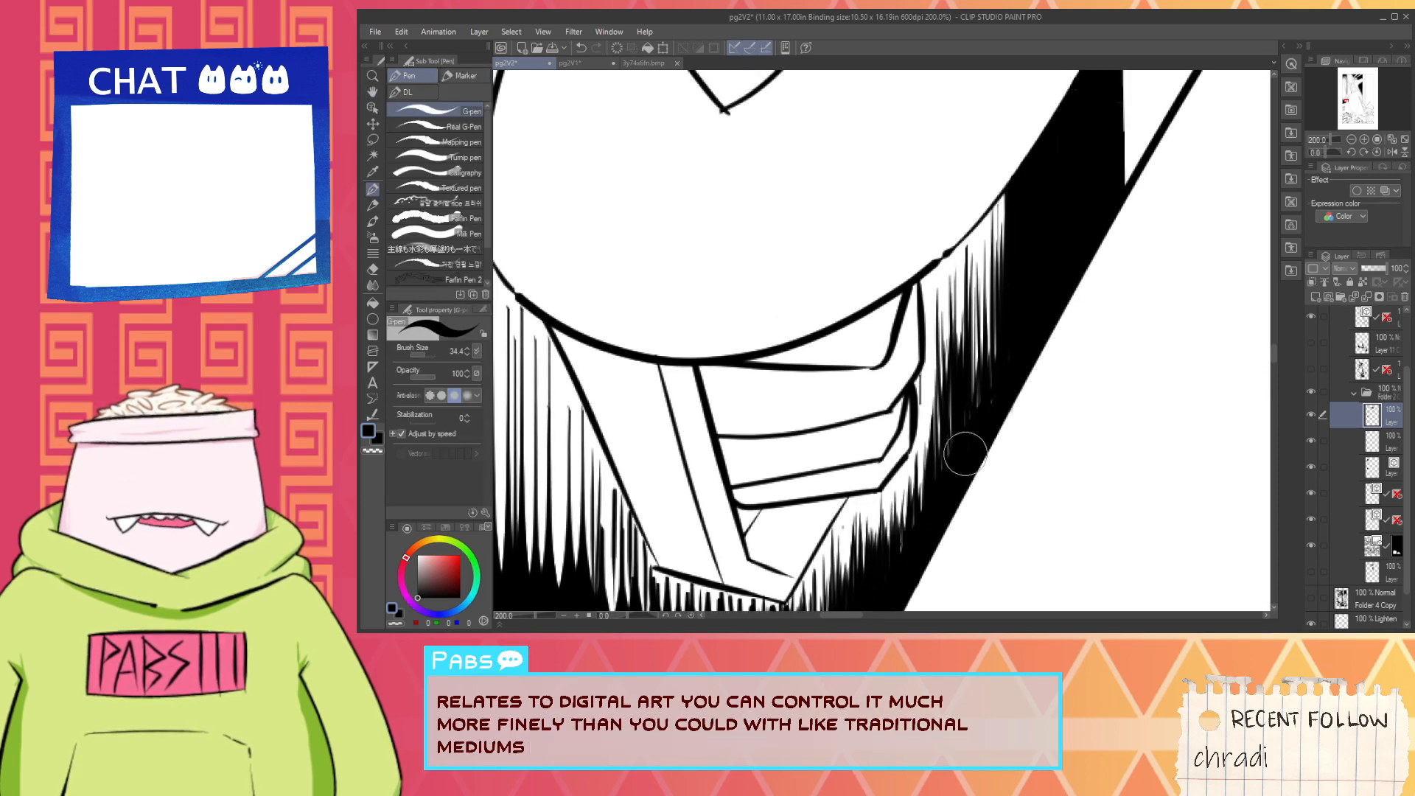
# - Paint white over the stray line beside the knuckles, clearing the space between the hand outline and the hatching
pyautogui.keyDown('alt'); pyautogui.click(927, 392); pyautogui.keyUp('alt')
pyautogui.scroll(4, 921, 391)
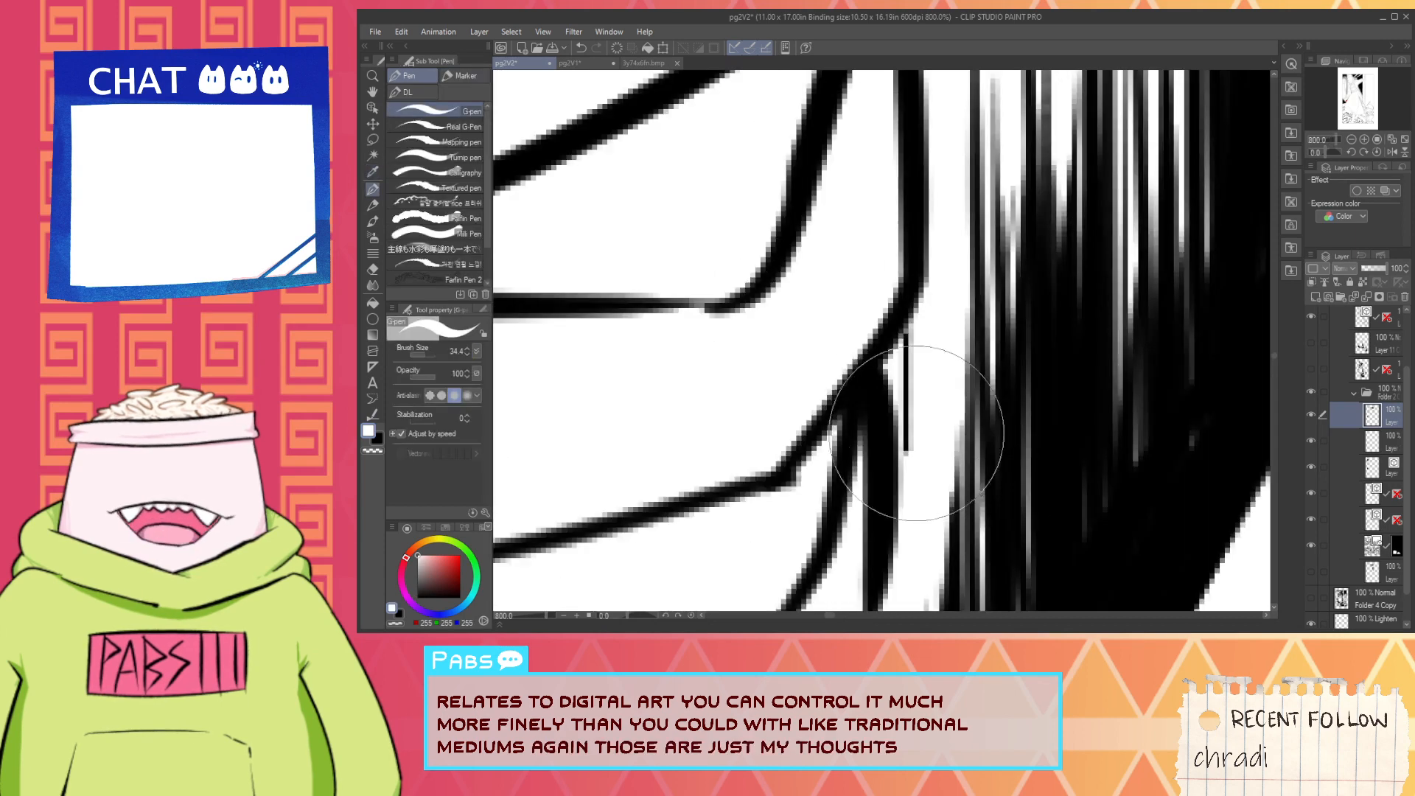
pyautogui.moveTo(917, 435)
pyautogui.mouseDown()
pyautogui.moveTo(914, 349)
pyautogui.moveTo(944, 344)
pyautogui.moveTo(949, 458)
pyautogui.moveTo(965, 423)
pyautogui.mouseUp()
pyautogui.scroll(-4, 951, 376)
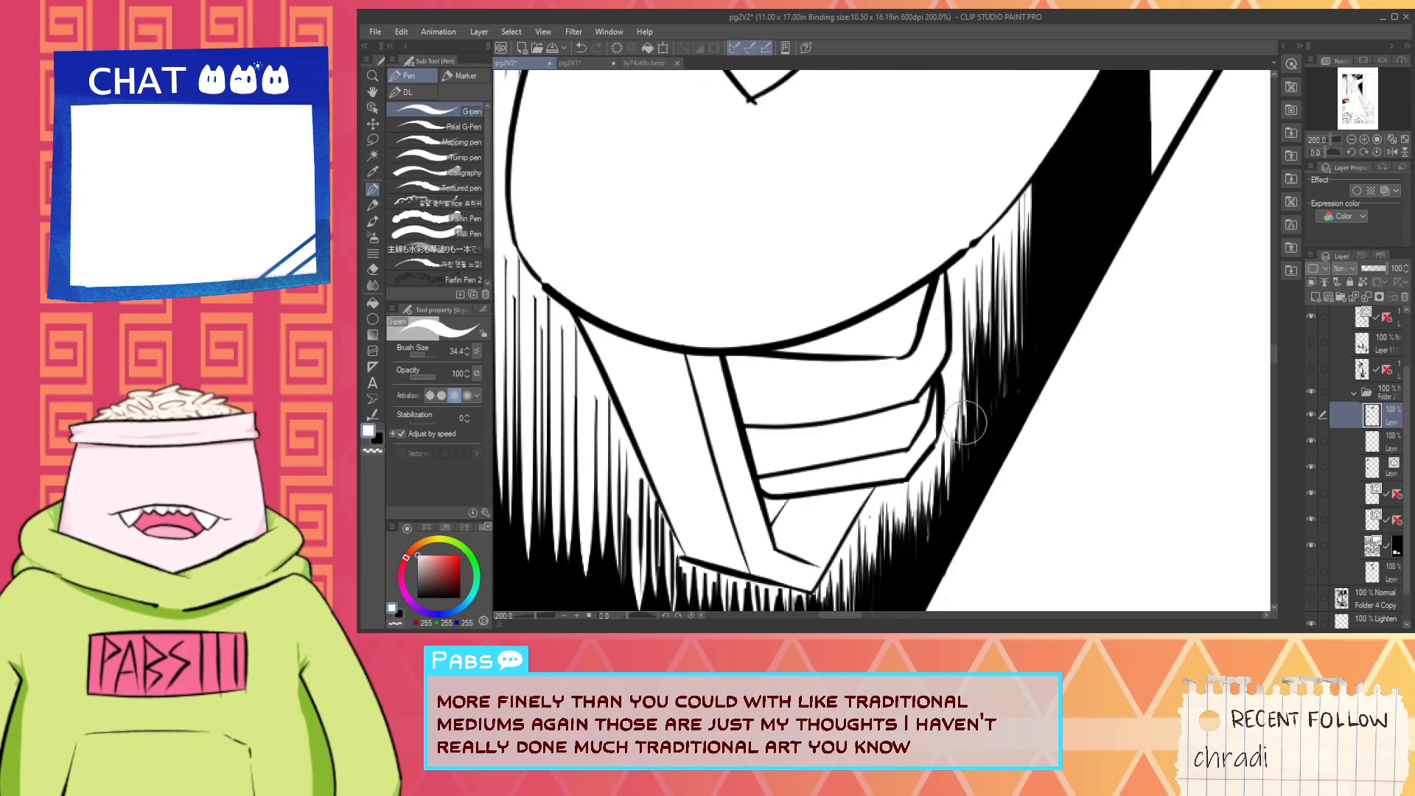
pyautogui.moveTo(964, 295); pyautogui.dragTo(941, 430)
# - Draw vertical white strokes from the grip's lower edge into the black fill, from its left corner to its tip
pyautogui.scroll(-5, 974, 319)
pyautogui.press('space')
pyautogui.scroll(4, 941, 429)
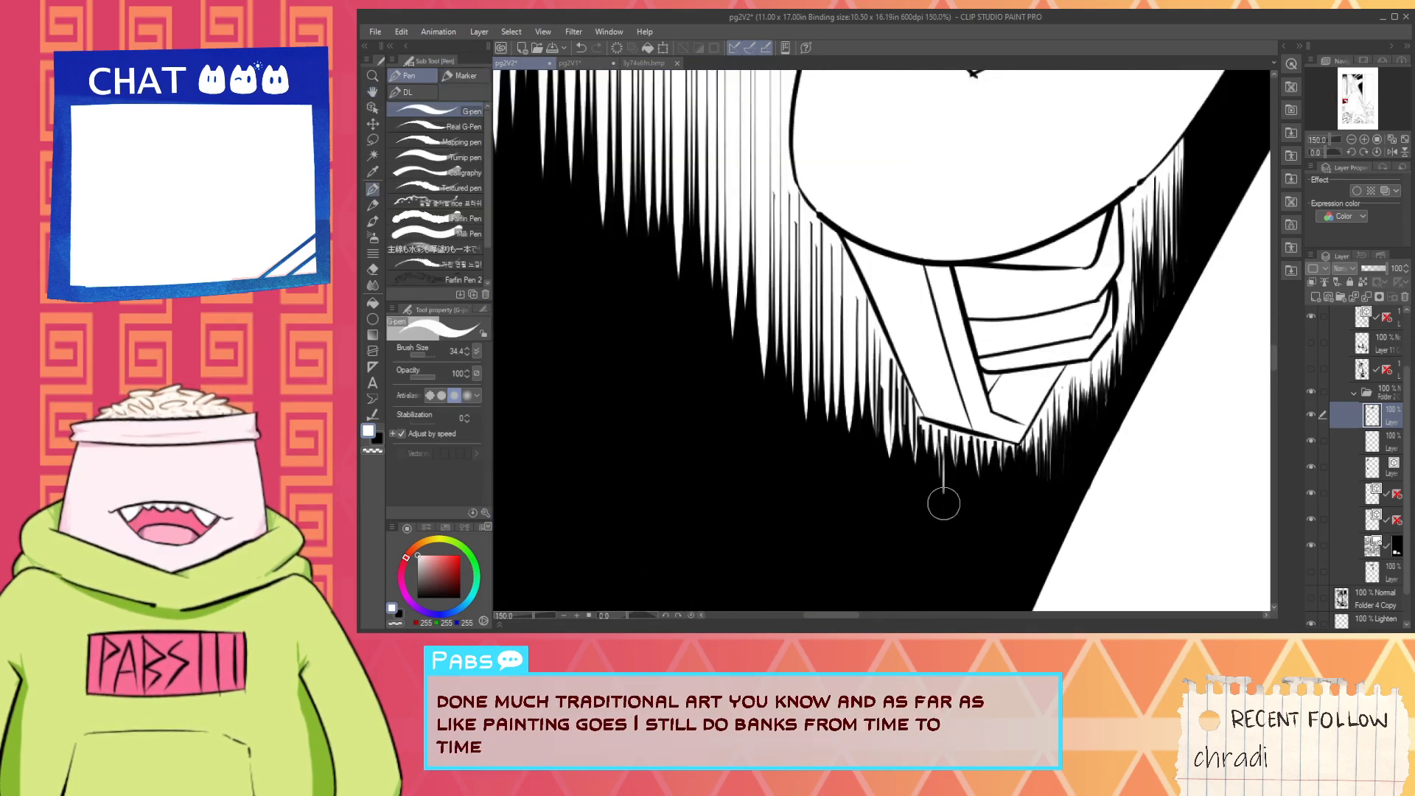
pyautogui.moveTo(897, 421); pyautogui.dragTo(882, 361)
pyautogui.moveTo(911, 453); pyautogui.dragTo(889, 376)
pyautogui.moveTo(914, 462)
pyautogui.mouseDown()
pyautogui.moveTo(920, 420)
pyautogui.moveTo(930, 426)
pyautogui.mouseUp()
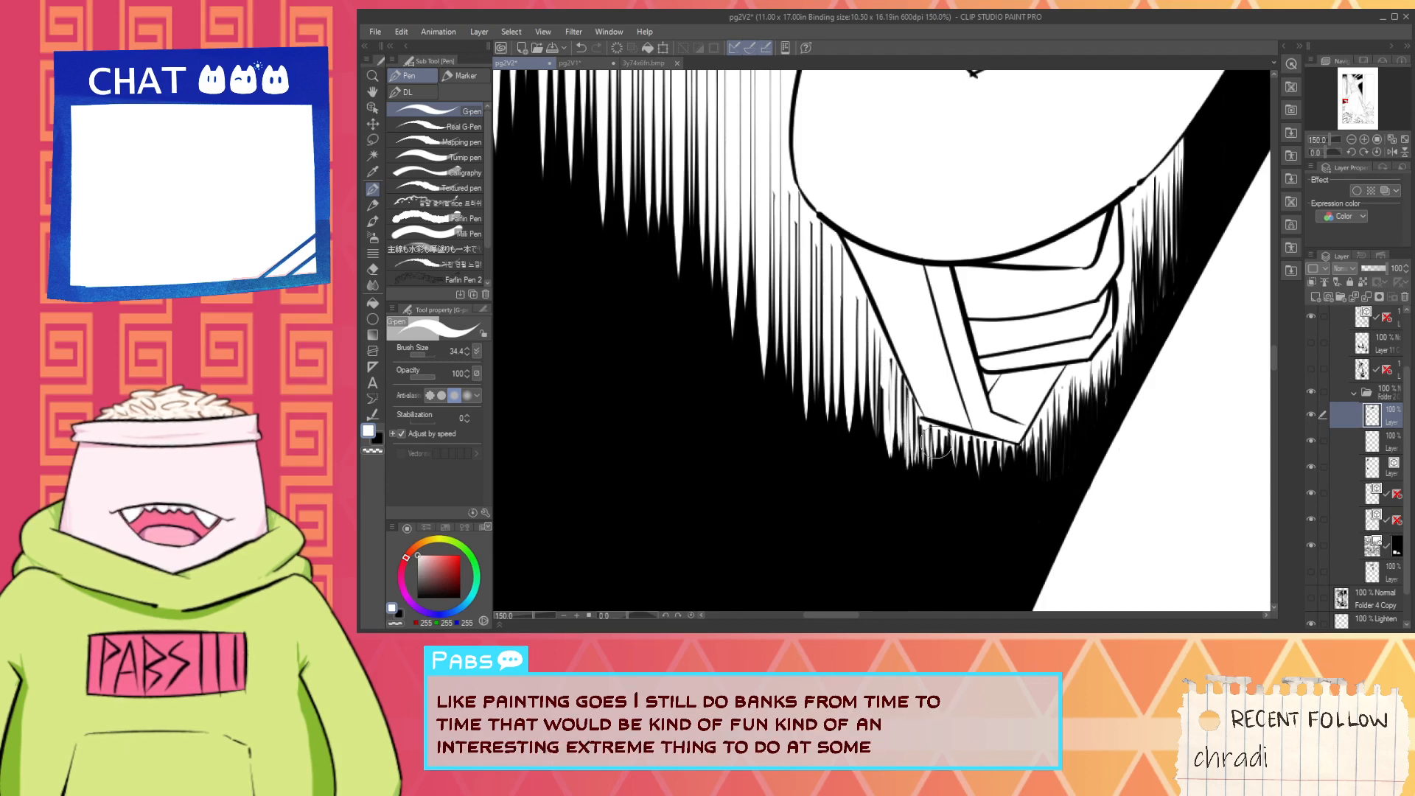
pyautogui.moveTo(952, 478); pyautogui.dragTo(948, 428)
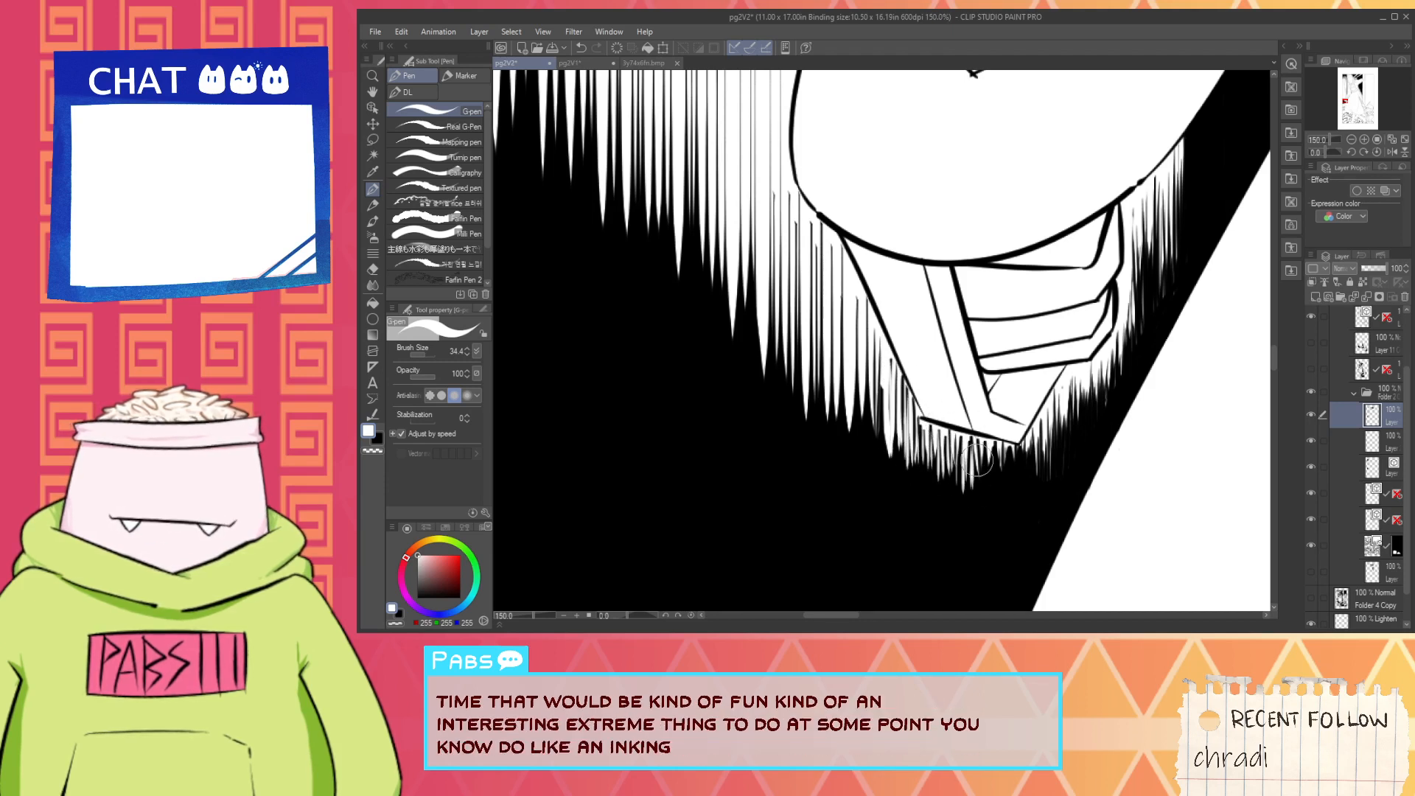
pyautogui.moveTo(981, 494); pyautogui.dragTo(976, 446)
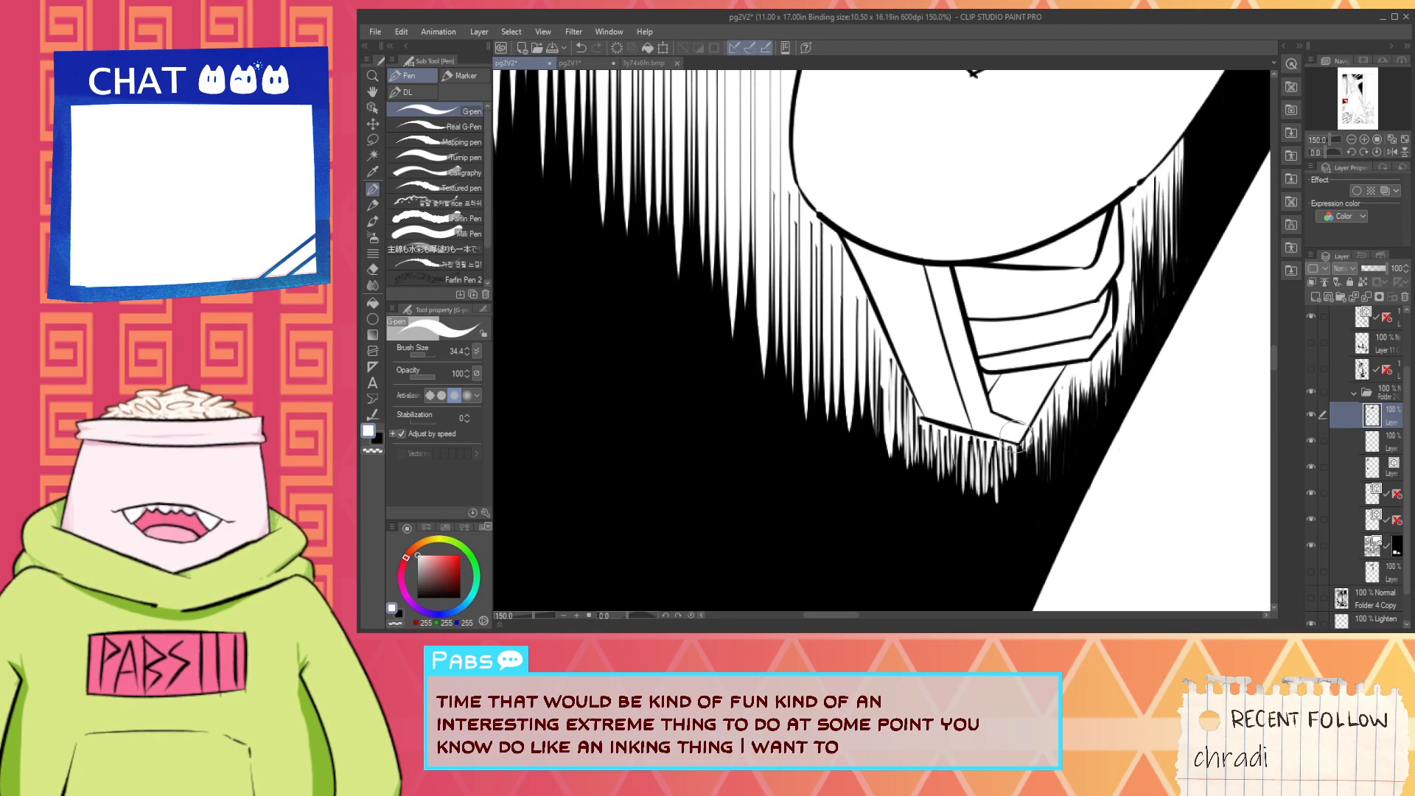
pyautogui.moveTo(1035, 466); pyautogui.dragTo(1032, 428)
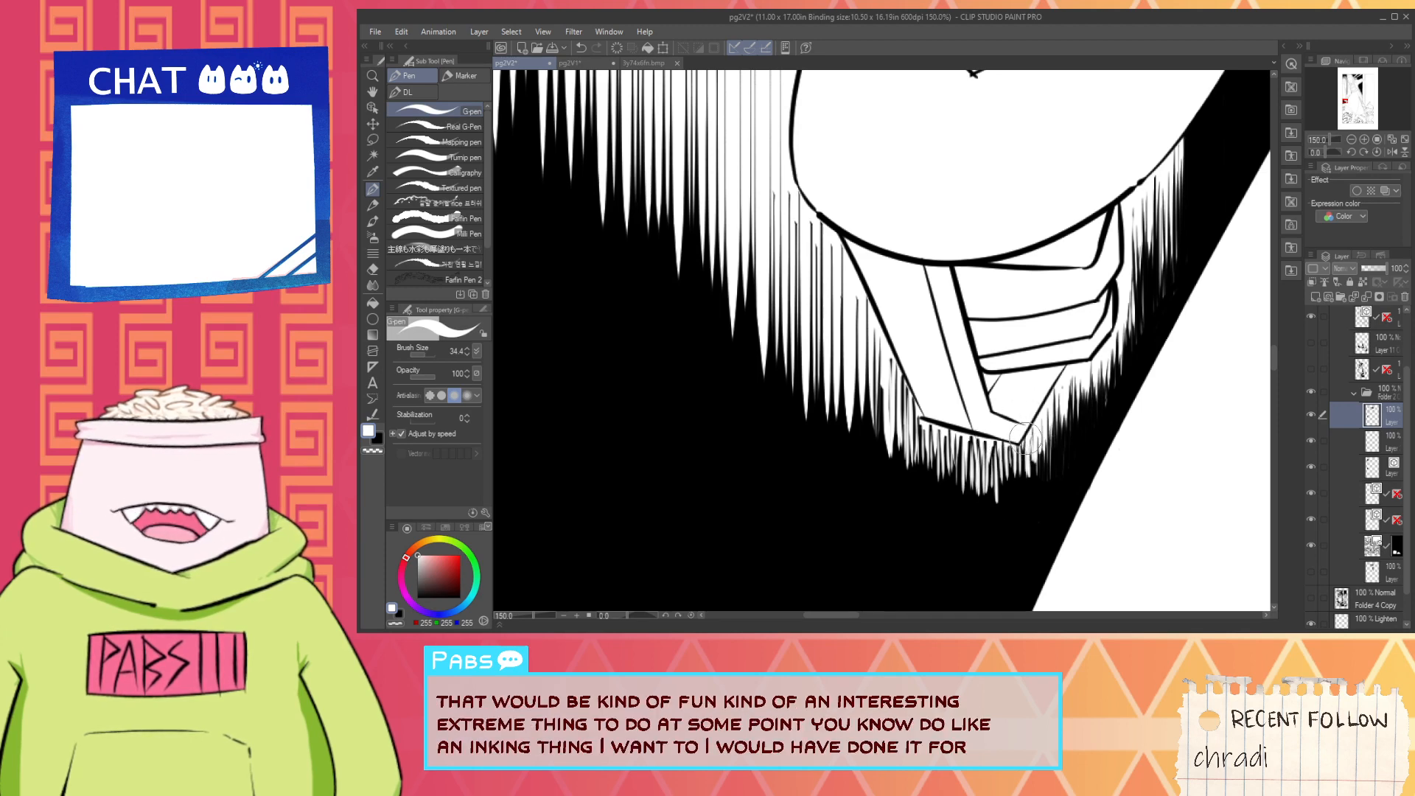
# - Paint a thin white margin along the grip's left side and lower edge to separate its outline from the hatching
pyautogui.scroll(1, 1021, 437)
pyautogui.press('space')
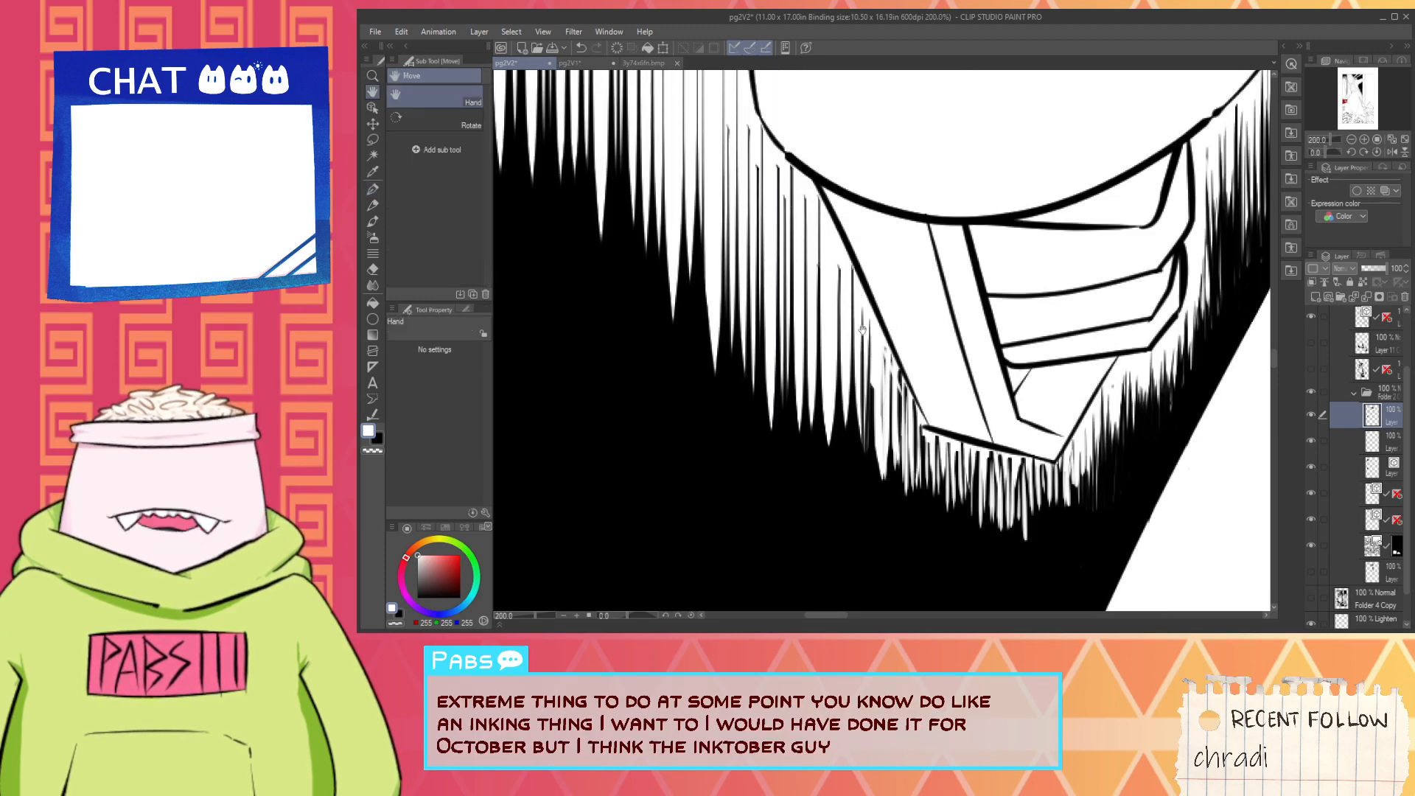
pyautogui.moveTo(850, 276); pyautogui.dragTo(866, 382)
pyautogui.press('space')
pyautogui.moveTo(838, 333); pyautogui.dragTo(888, 439)
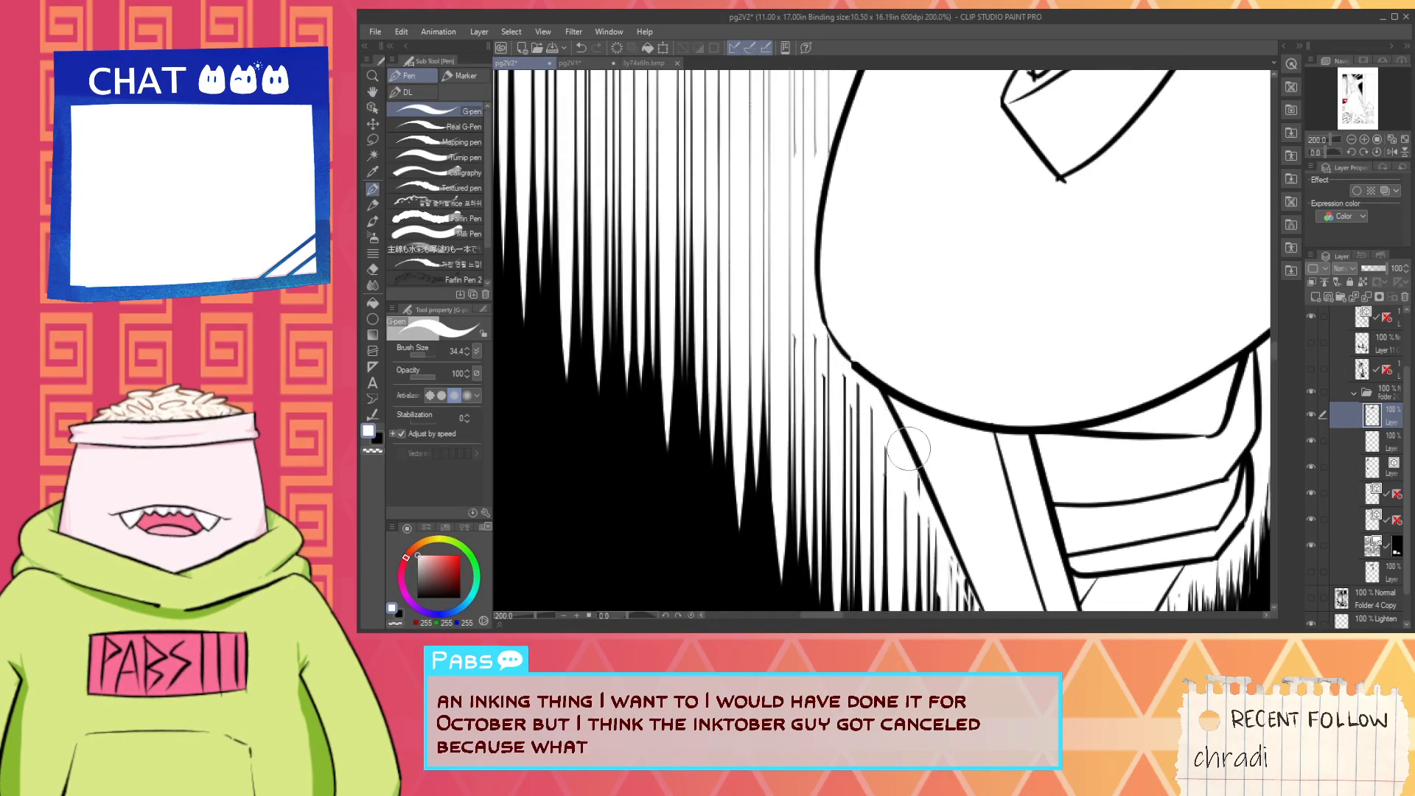
pyautogui.scroll(2, 915, 492)
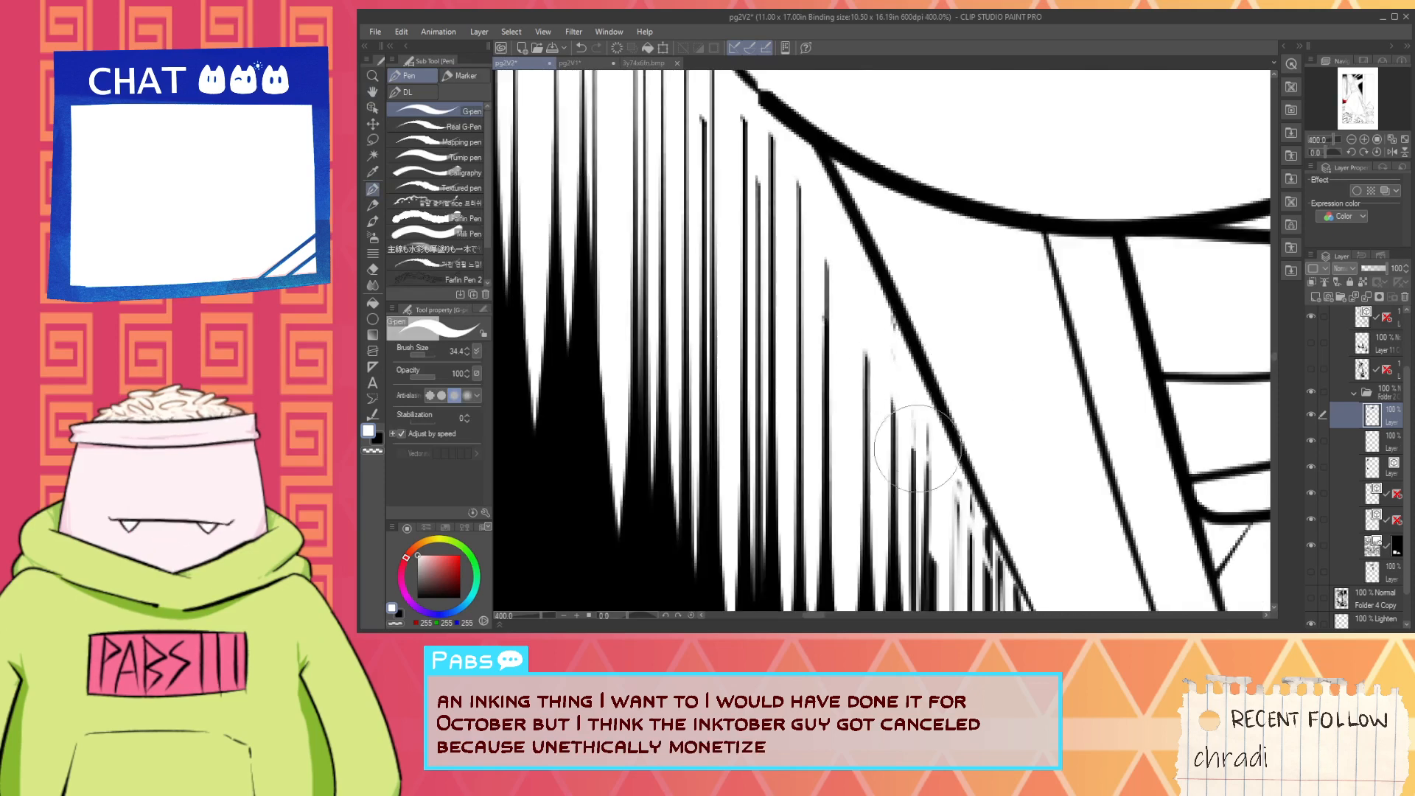
pyautogui.press('space')
pyautogui.moveTo(930, 434)
pyautogui.mouseDown()
pyautogui.moveTo(863, 303)
pyautogui.moveTo(908, 421)
pyautogui.moveTo(979, 519)
pyautogui.moveTo(940, 486)
pyautogui.moveTo(1121, 532)
pyautogui.mouseUp()
pyautogui.scroll(-3, 1060, 515)
pyautogui.press('space')
pyautogui.scroll(3, 940, 483)
pyautogui.moveTo(998, 494)
pyautogui.mouseDown()
pyautogui.moveTo(1153, 547)
pyautogui.moveTo(1091, 513)
pyautogui.moveTo(1132, 533)
pyautogui.moveTo(951, 499)
pyautogui.mouseUp()
pyautogui.press('space')
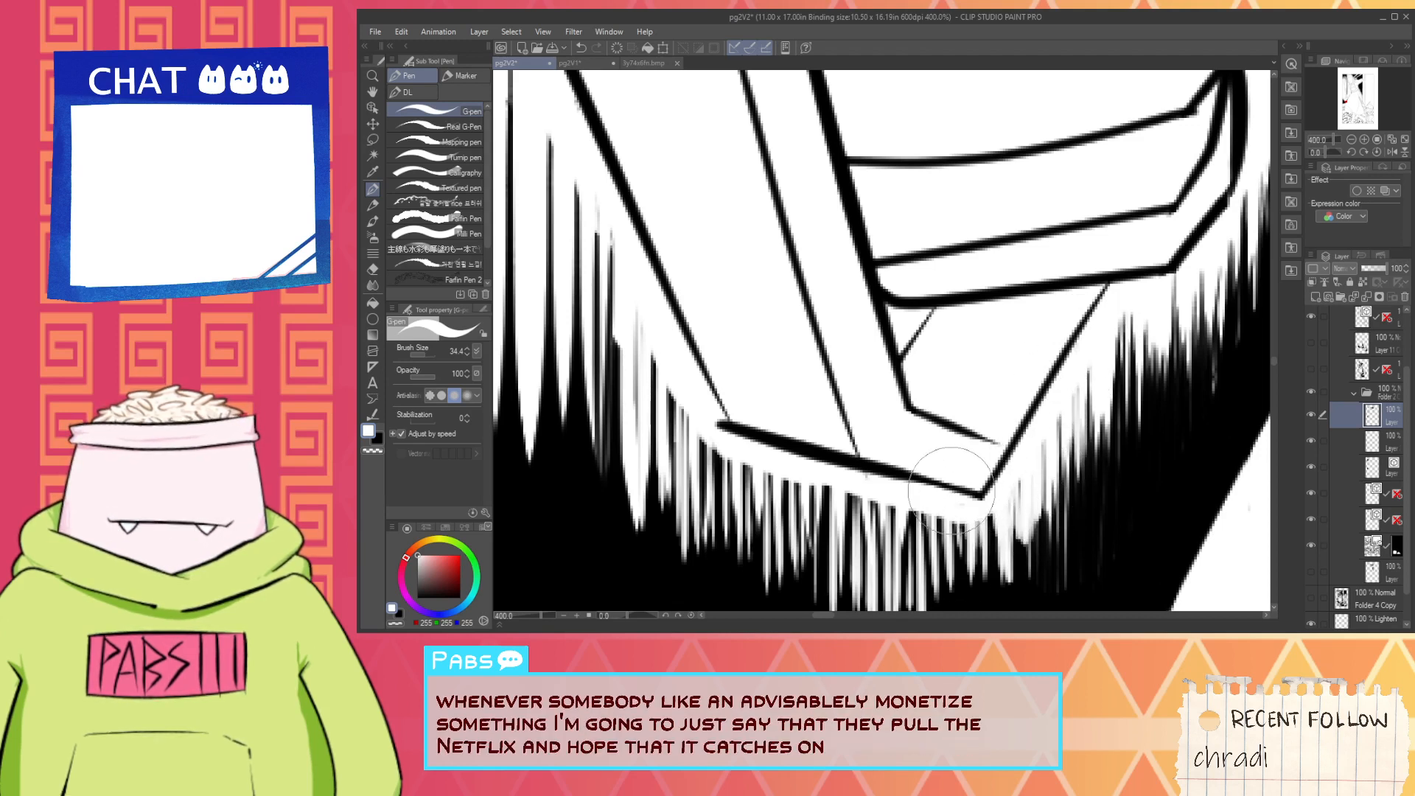
# - Thin the black hatching beneath the middle of the grip's lower edge with vertical white strokes
pyautogui.moveTo(952, 506)
pyautogui.mouseDown()
pyautogui.moveTo(947, 561)
pyautogui.moveTo(902, 576)
pyautogui.mouseUp()
pyautogui.moveTo(890, 508)
pyautogui.mouseDown()
pyautogui.moveTo(881, 578)
pyautogui.moveTo(864, 560)
pyautogui.mouseUp()
pyautogui.moveTo(848, 488); pyautogui.dragTo(839, 559)
pyautogui.moveTo(826, 509); pyautogui.dragTo(803, 601)
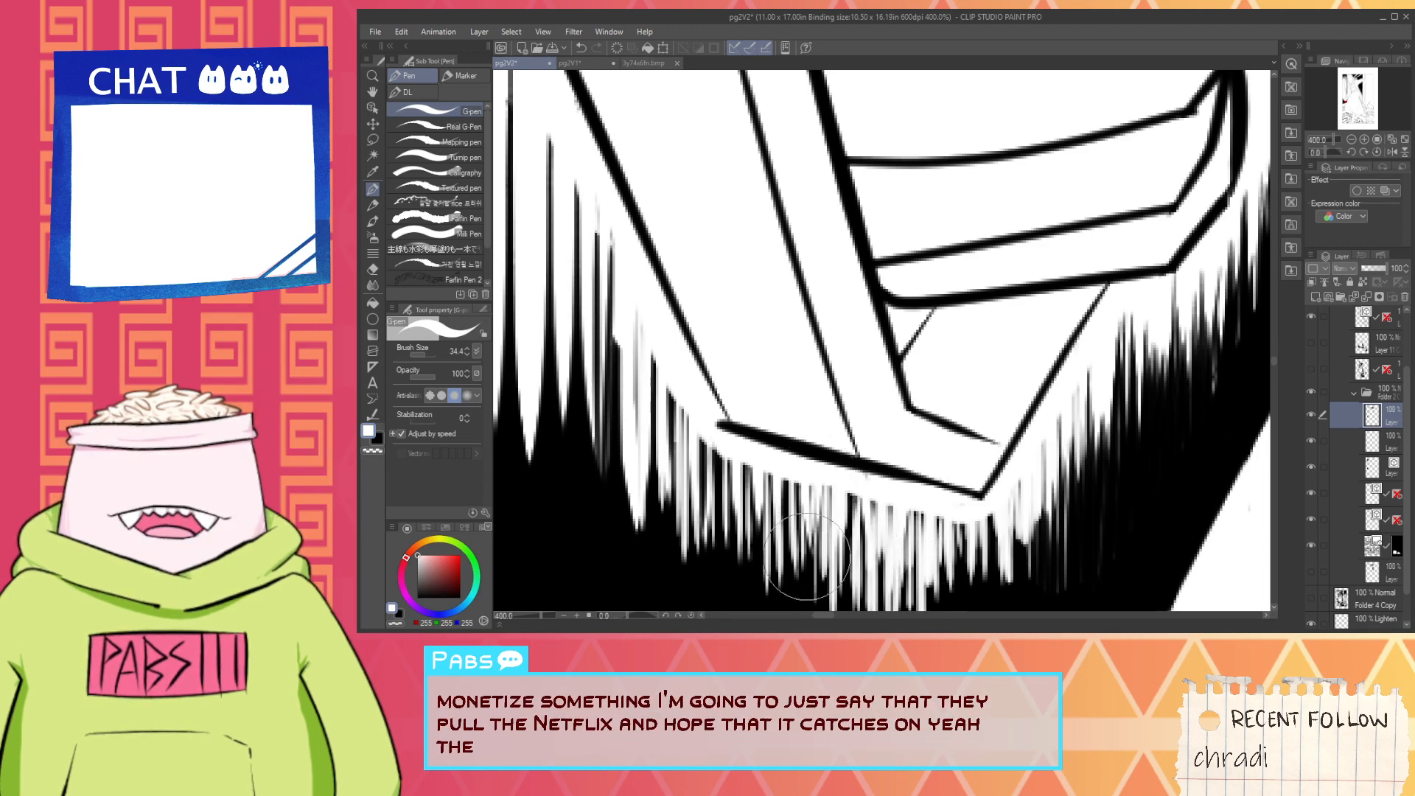
pyautogui.press('space')
pyautogui.moveTo(783, 471)
pyautogui.mouseDown()
pyautogui.moveTo(907, 435)
pyautogui.moveTo(887, 524)
pyautogui.mouseUp()
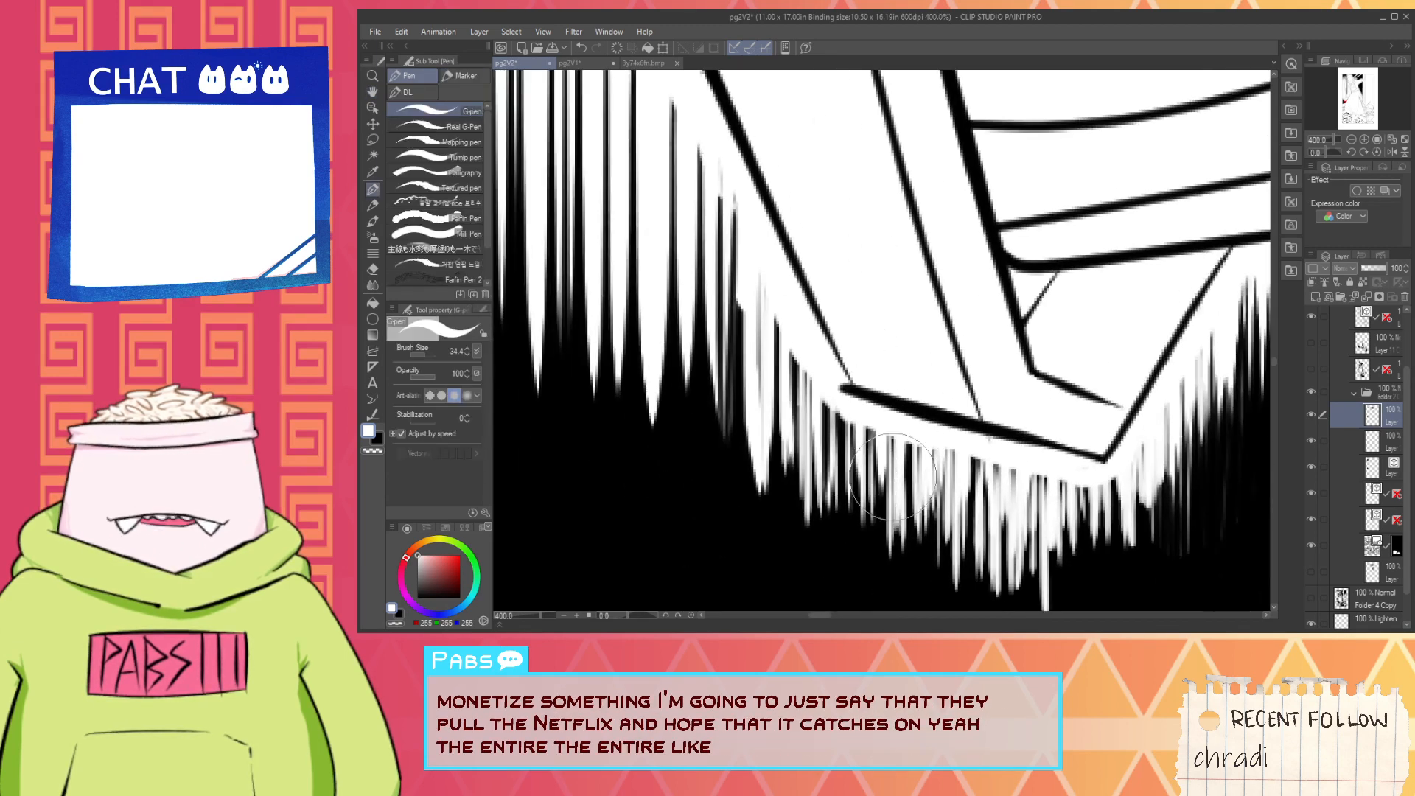
# - Thin the black hatching around the grip's lower left corner and up its left side with white strokes
pyautogui.moveTo(901, 446)
pyautogui.mouseDown()
pyautogui.moveTo(897, 495)
pyautogui.moveTo(914, 505)
pyautogui.moveTo(864, 492)
pyautogui.mouseUp()
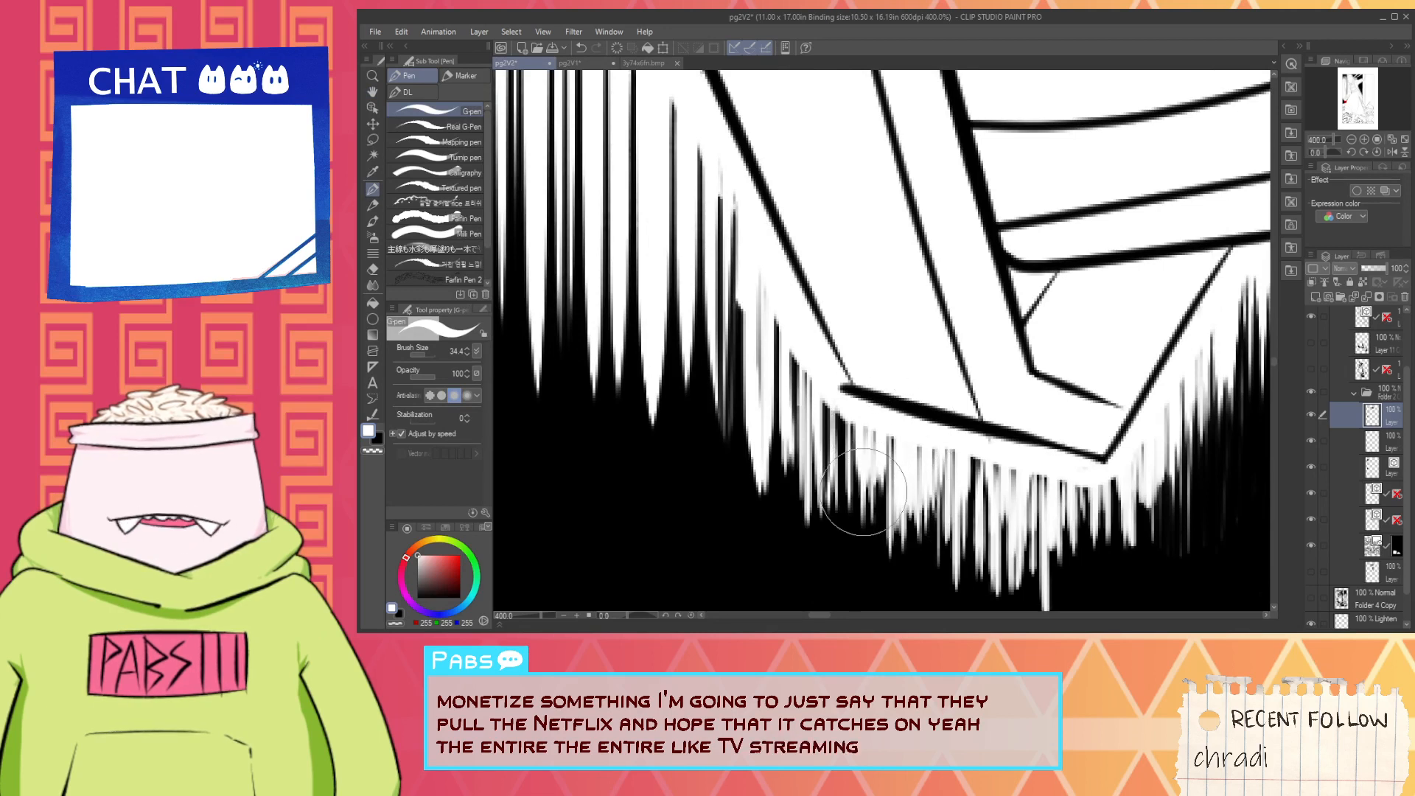
pyautogui.moveTo(855, 404)
pyautogui.mouseDown()
pyautogui.moveTo(847, 475)
pyautogui.moveTo(812, 483)
pyautogui.mouseUp()
pyautogui.moveTo(807, 395); pyautogui.dragTo(799, 480)
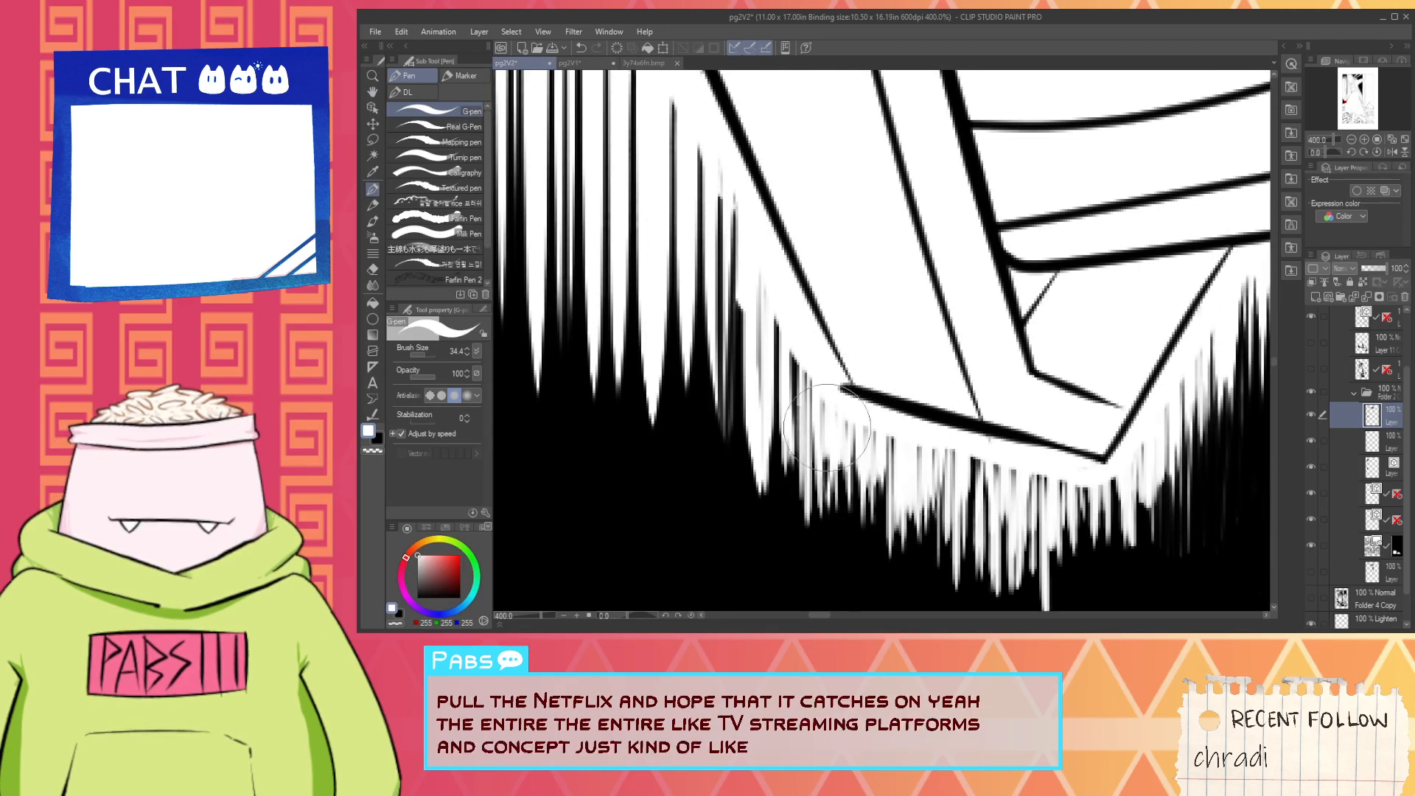
pyautogui.moveTo(832, 368)
pyautogui.mouseDown()
pyautogui.moveTo(826, 439)
pyautogui.moveTo(810, 435)
pyautogui.mouseUp()
pyautogui.moveTo(805, 339)
pyautogui.mouseDown()
pyautogui.moveTo(801, 431)
pyautogui.moveTo(790, 424)
pyautogui.mouseUp()
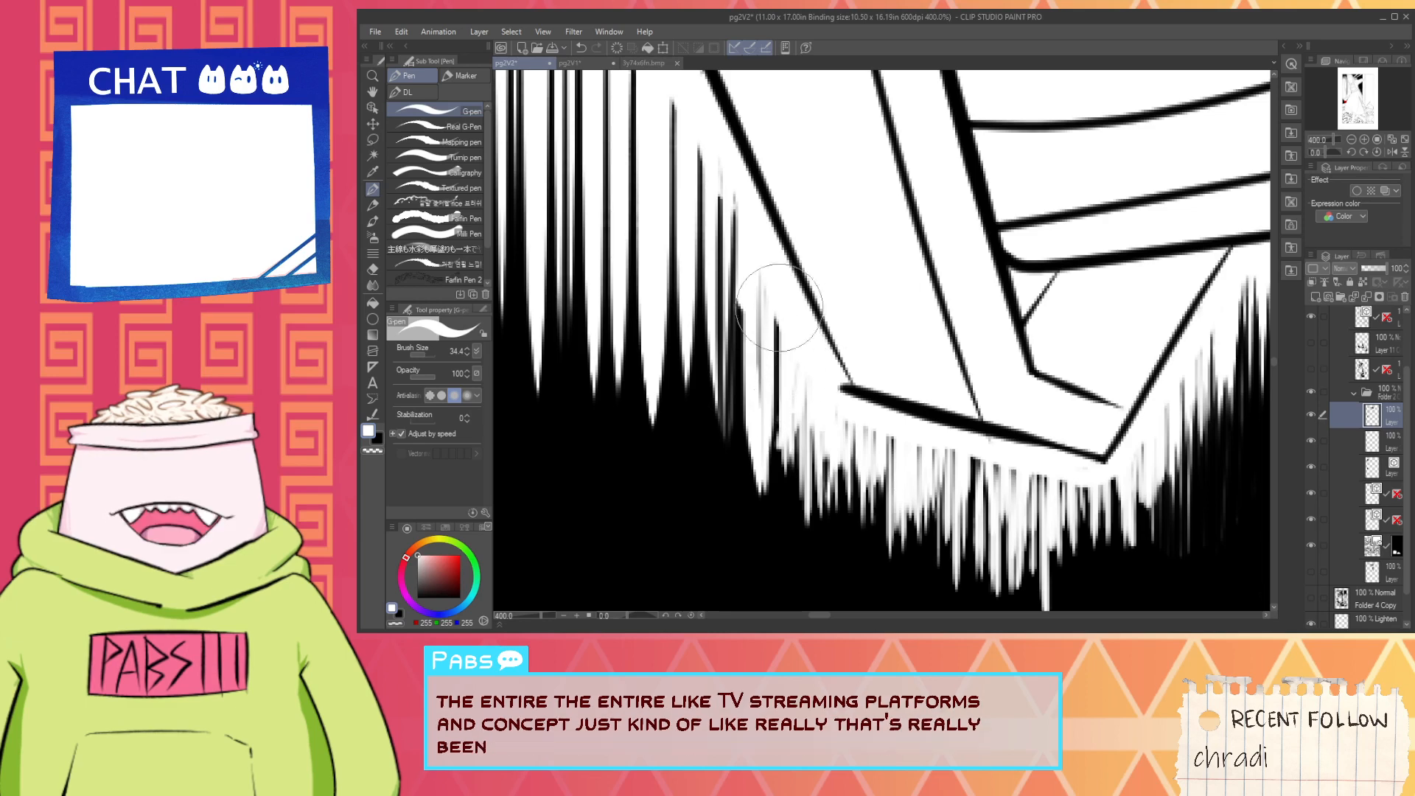
pyautogui.moveTo(780, 308); pyautogui.dragTo(779, 388)
pyautogui.moveTo(766, 291)
pyautogui.mouseDown()
pyautogui.moveTo(762, 371)
pyautogui.moveTo(822, 516)
pyautogui.mouseUp()
# - Examine the whole page, then the floorboard hatching and carpet pattern beneath the skirt
pyautogui.scroll(-8, 794, 373)
pyautogui.press('space')
pyautogui.scroll(-2, 868, 496)
pyautogui.moveTo(1204, 433); pyautogui.dragTo(1176, 495)
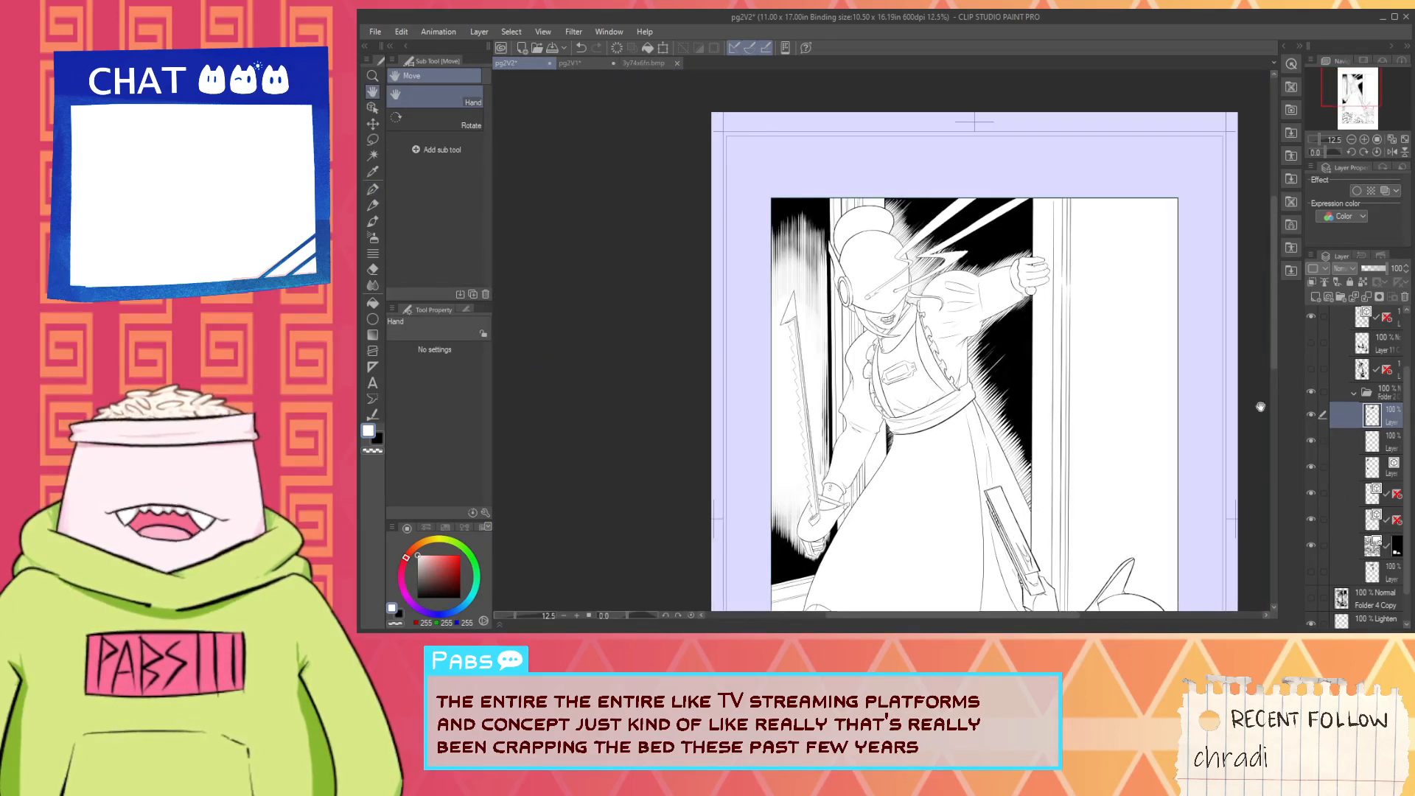
pyautogui.moveTo(1078, 401)
pyautogui.mouseDown()
pyautogui.moveTo(1071, 446)
pyautogui.moveTo(973, 294)
pyautogui.mouseUp()
pyautogui.moveTo(1021, 545)
pyautogui.mouseDown()
pyautogui.moveTo(1003, 471)
pyautogui.moveTo(1026, 306)
pyautogui.moveTo(1038, 415)
pyautogui.mouseUp()
pyautogui.scroll(10, 1176, 474)
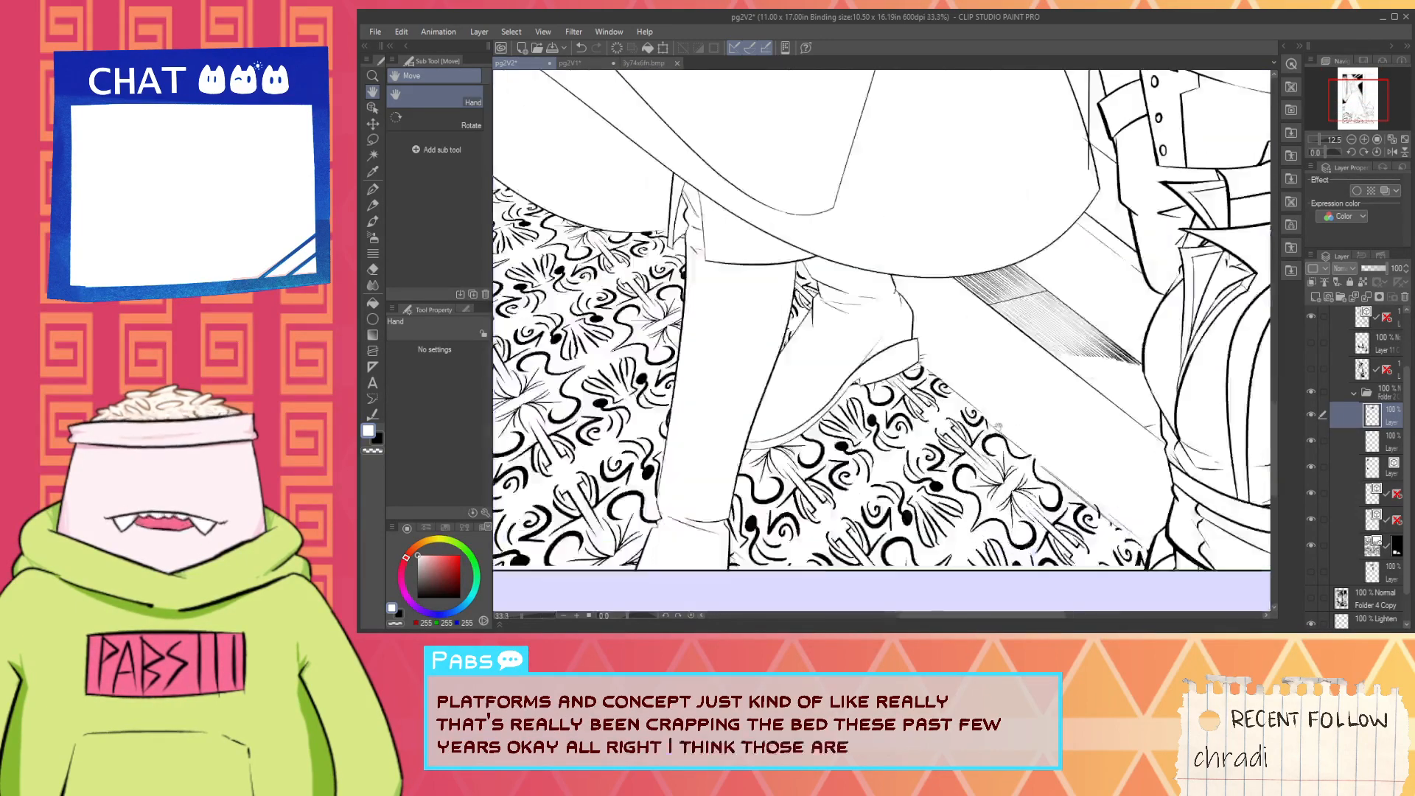
pyautogui.scroll(4, 1131, 424)
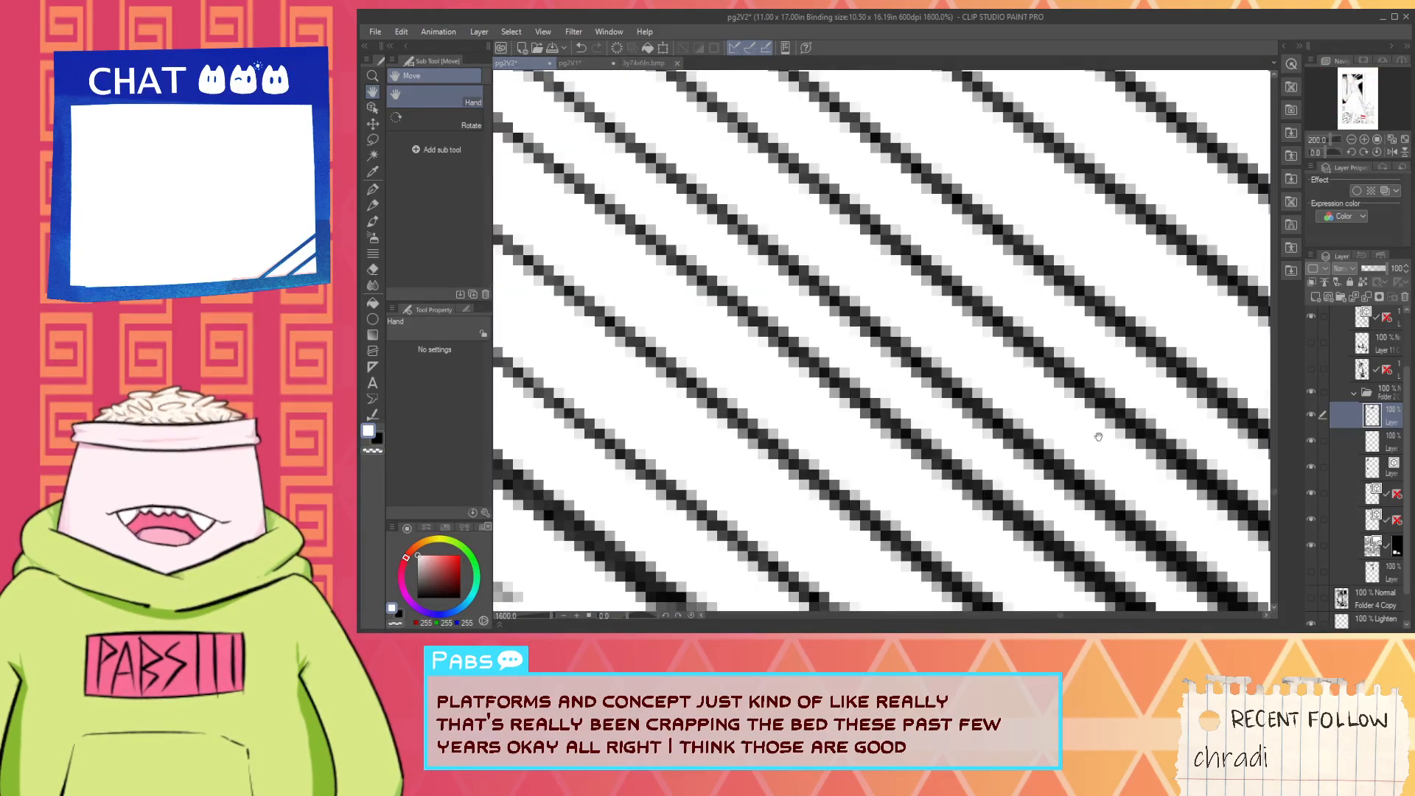
pyautogui.scroll(-10, 1132, 424)
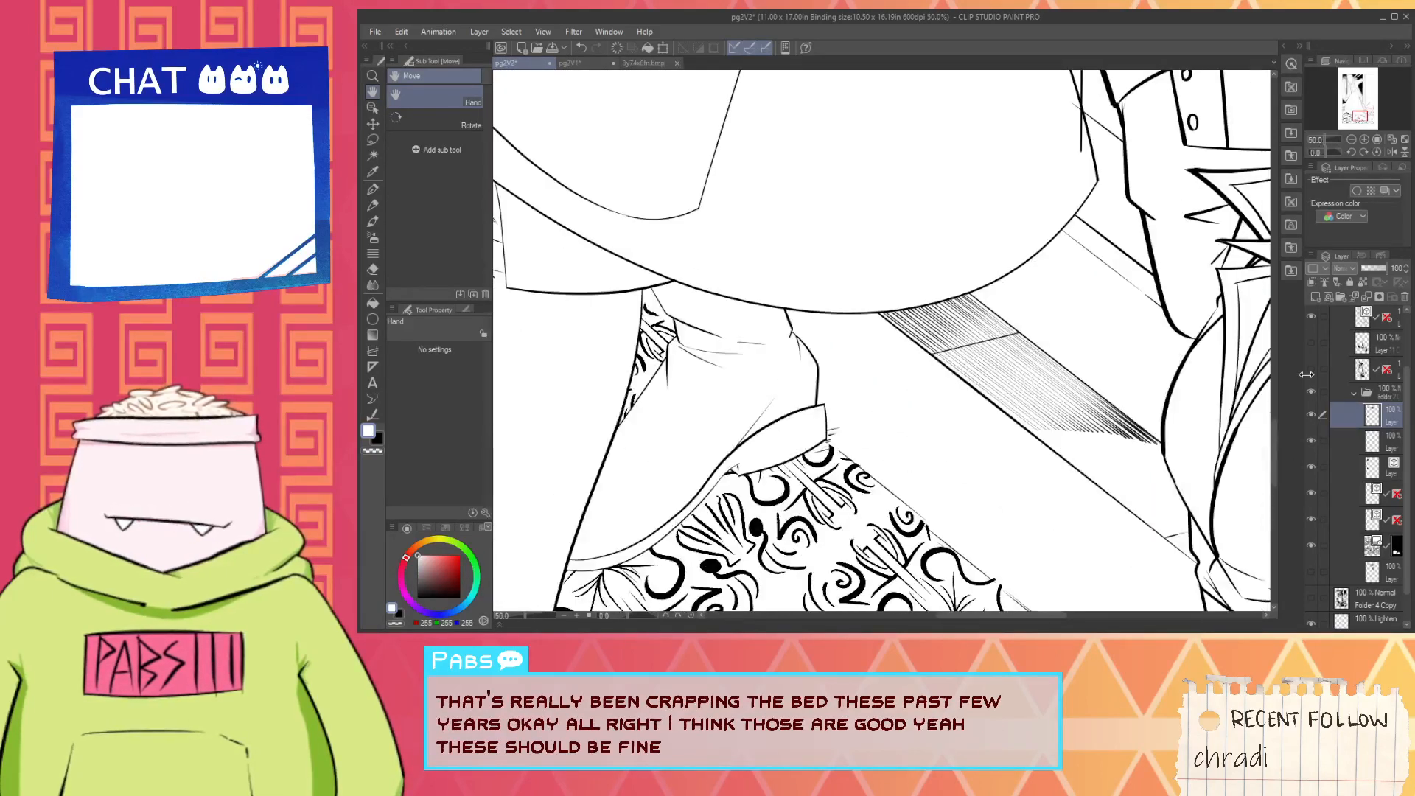
# - Show the hidden layer containing the clothing's black fills and check it from the shoes up to the saw arm
pyautogui.click(1310, 372)
pyautogui.scroll(-2, 978, 375)
pyautogui.moveTo(894, 435); pyautogui.dragTo(1003, 466)
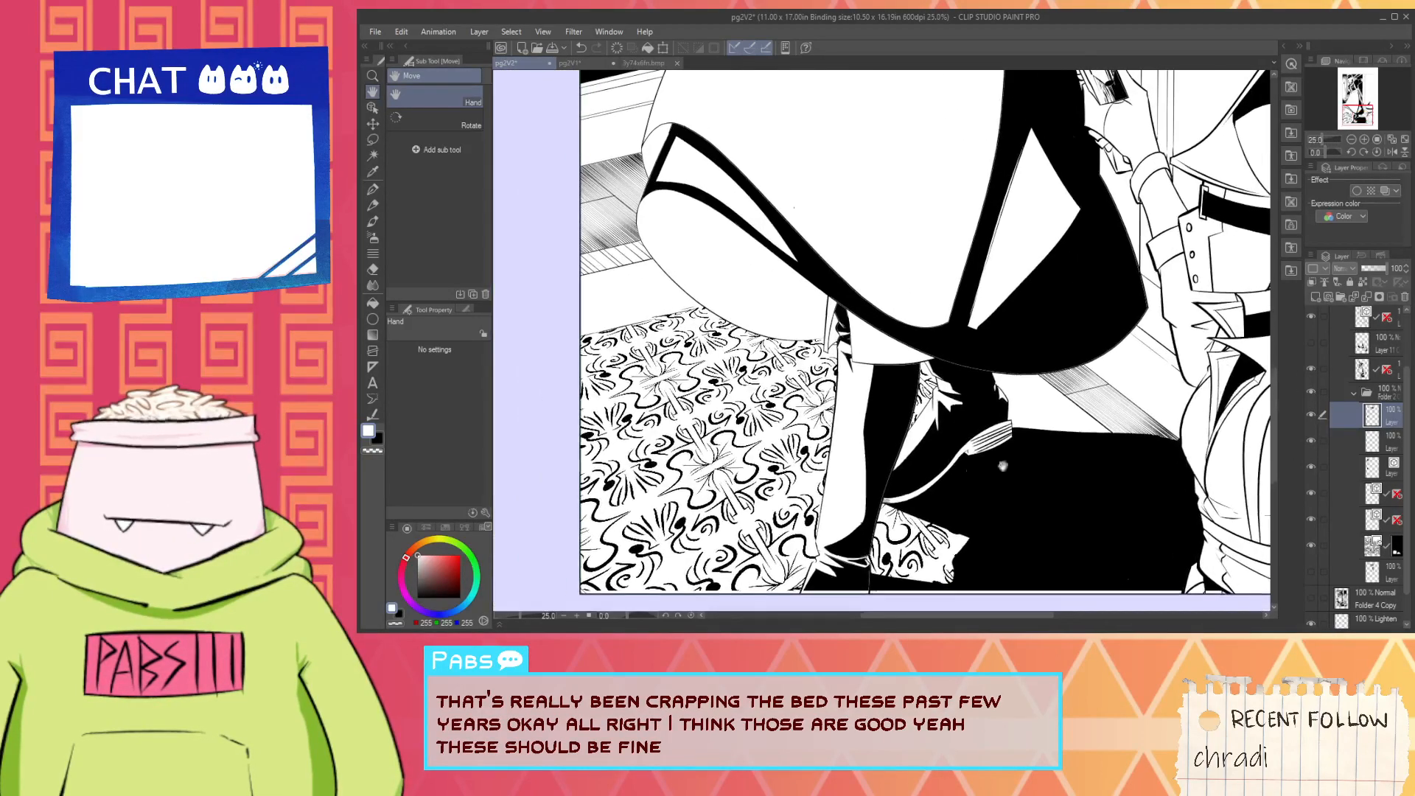
pyautogui.moveTo(881, 266); pyautogui.dragTo(956, 625)
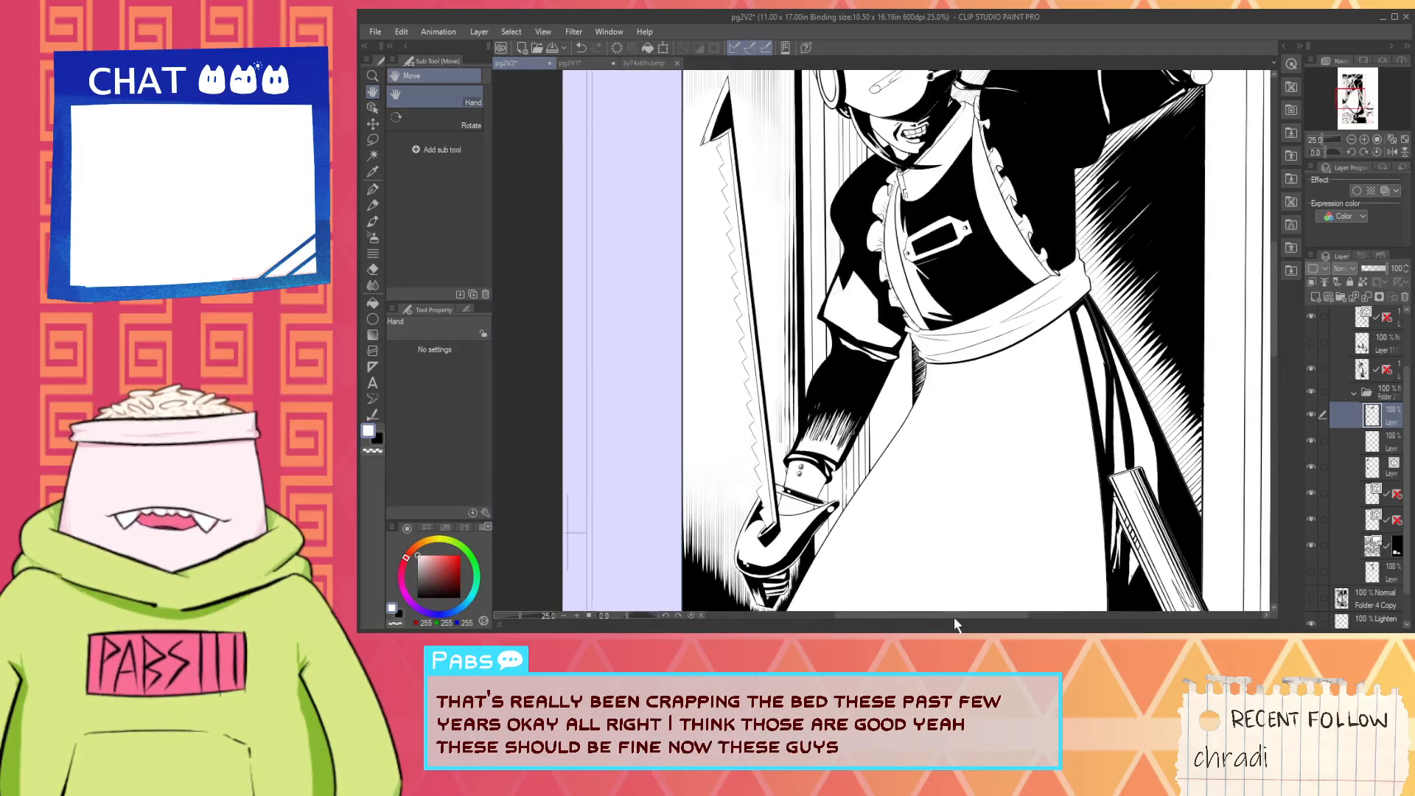
# - Auto-select the blank wall area between the door frame and the panel's right border, referring to all layers
pyautogui.click(1365, 356)
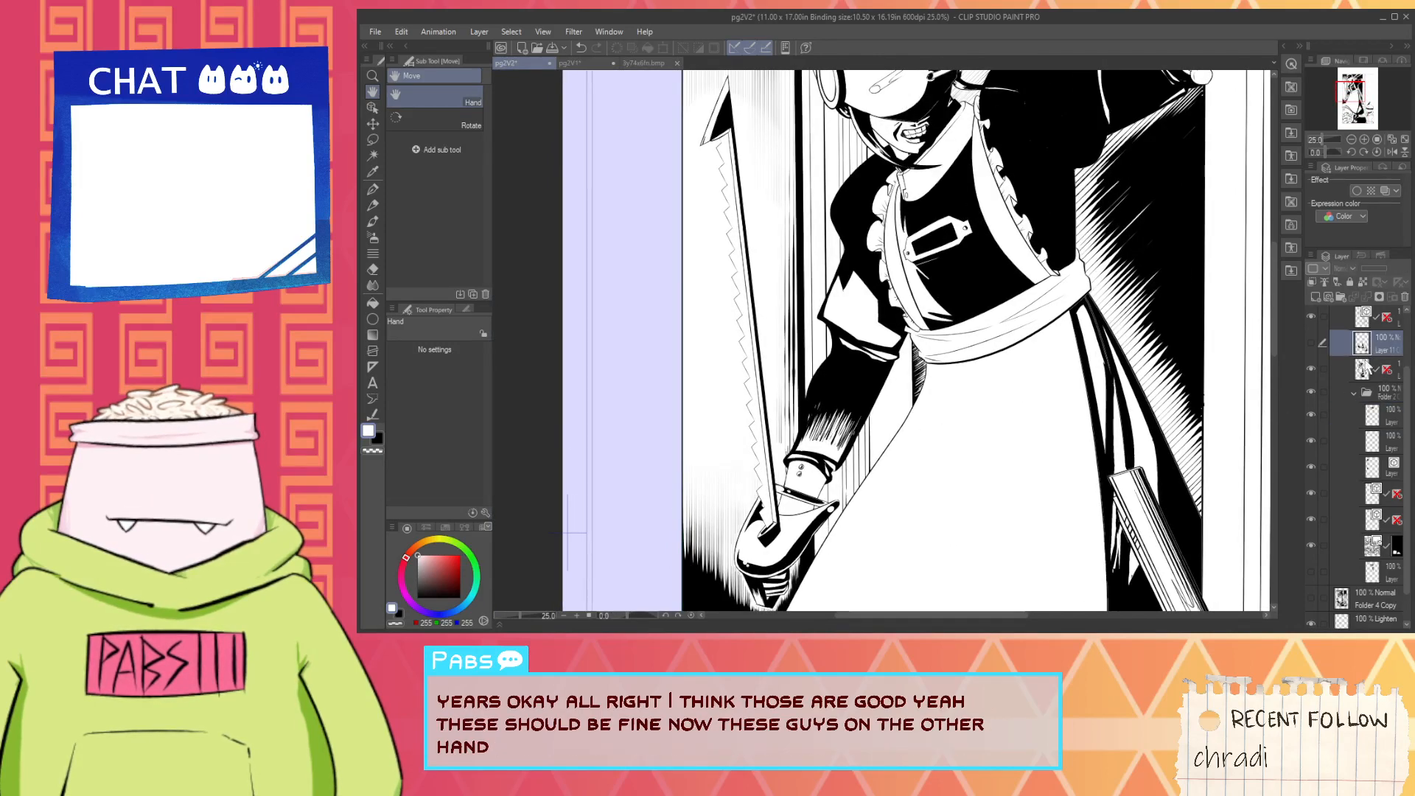
pyautogui.click(1362, 369)
pyautogui.scroll(-5, 992, 440)
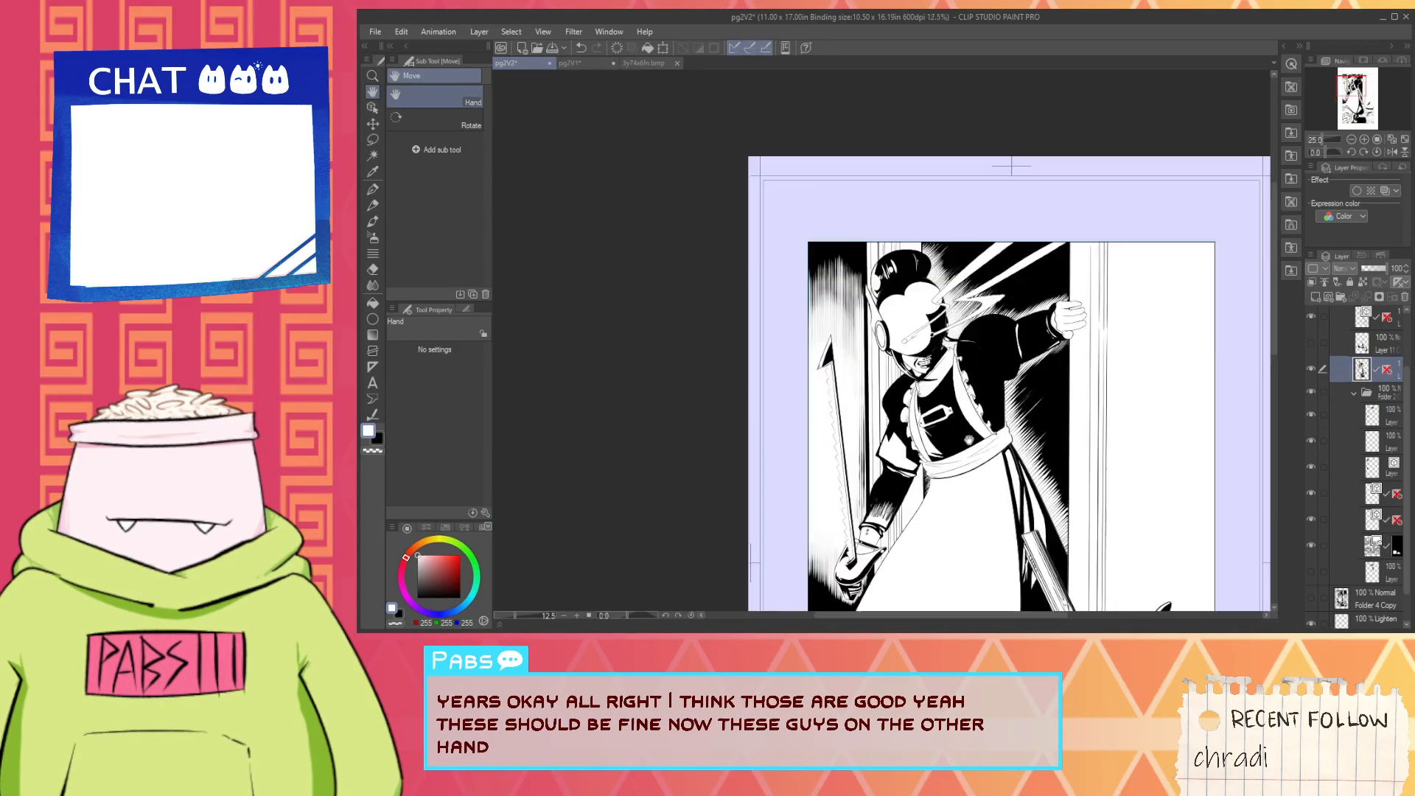
pyautogui.moveTo(991, 440); pyautogui.dragTo(984, 421)
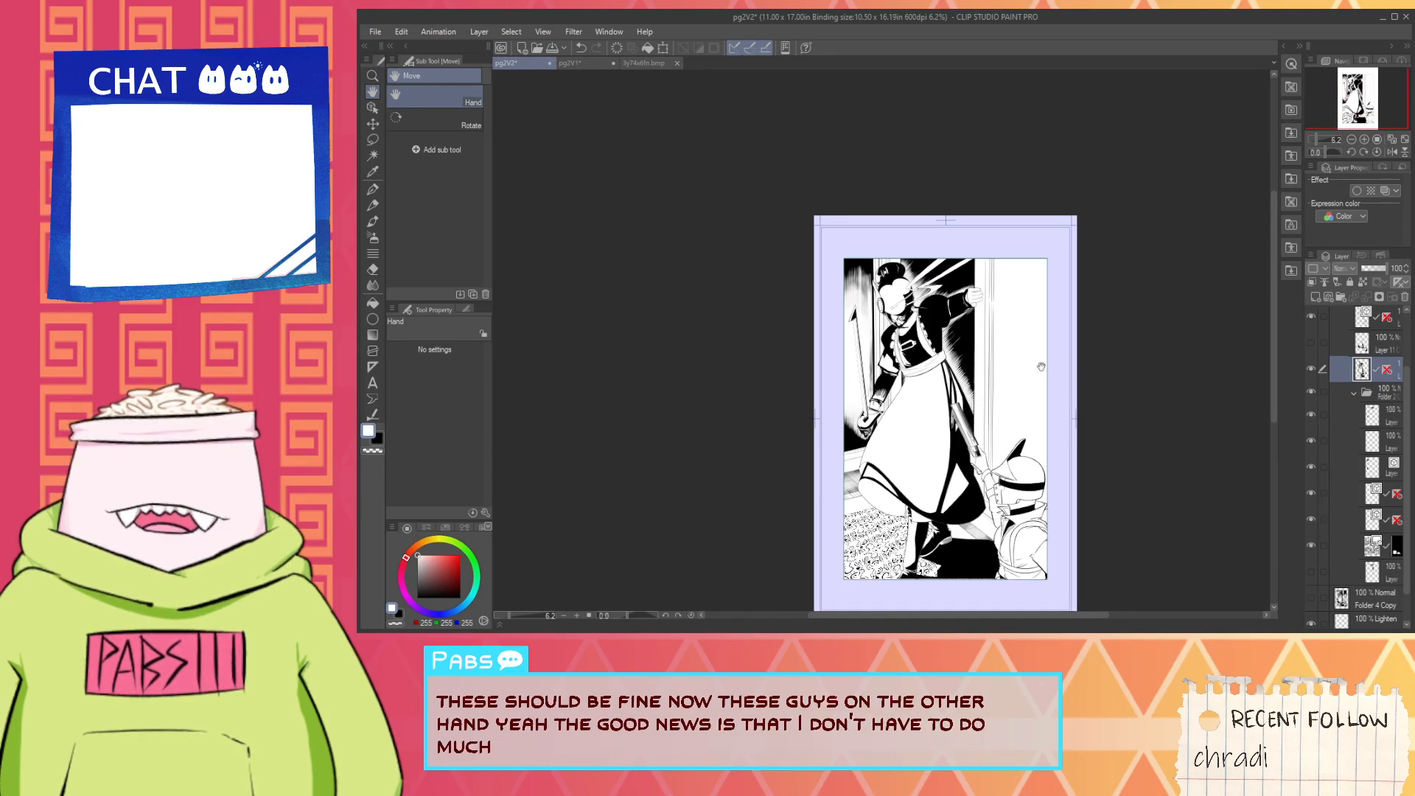
pyautogui.scroll(2, 1041, 366)
pyautogui.moveTo(1034, 370); pyautogui.dragTo(949, 383)
pyautogui.press('w')
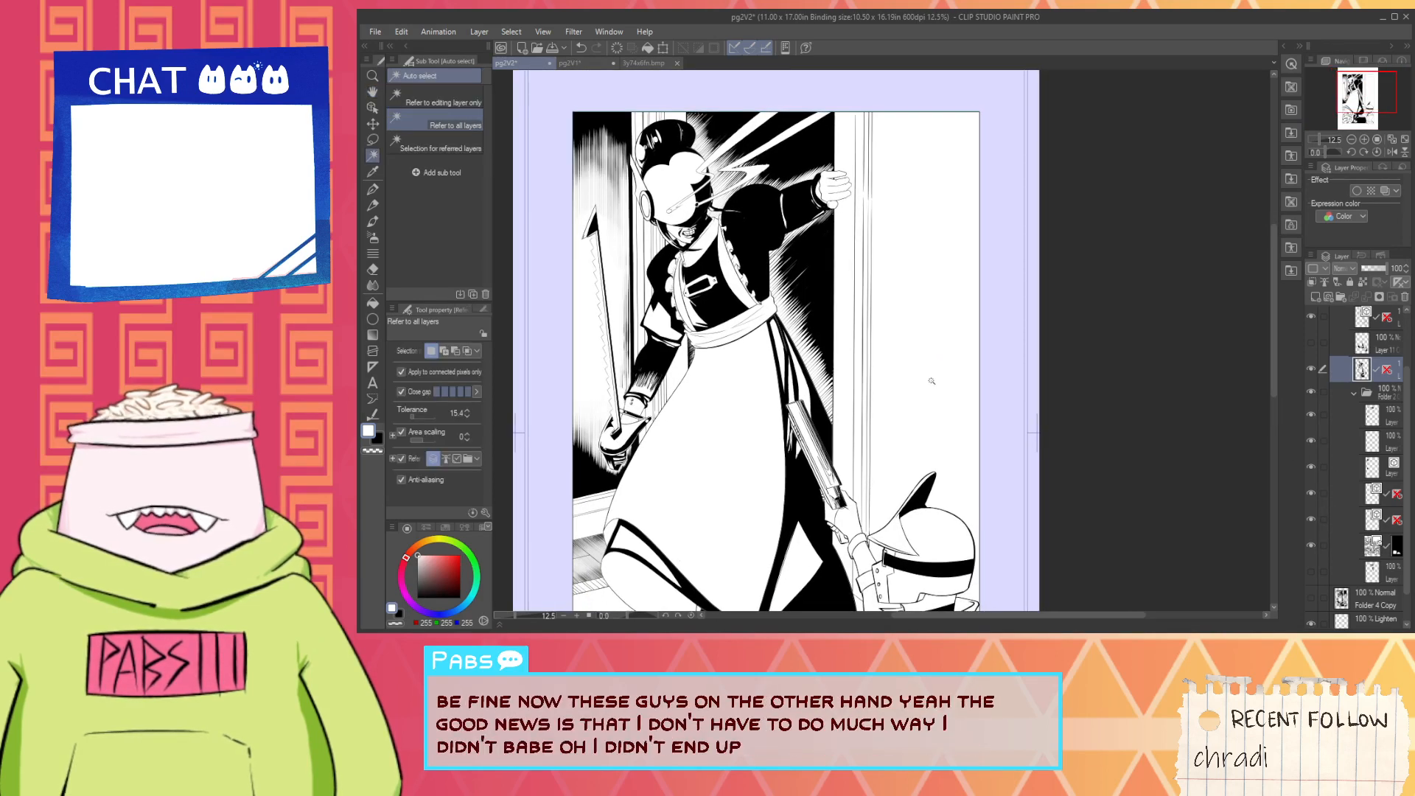
pyautogui.click(931, 381)
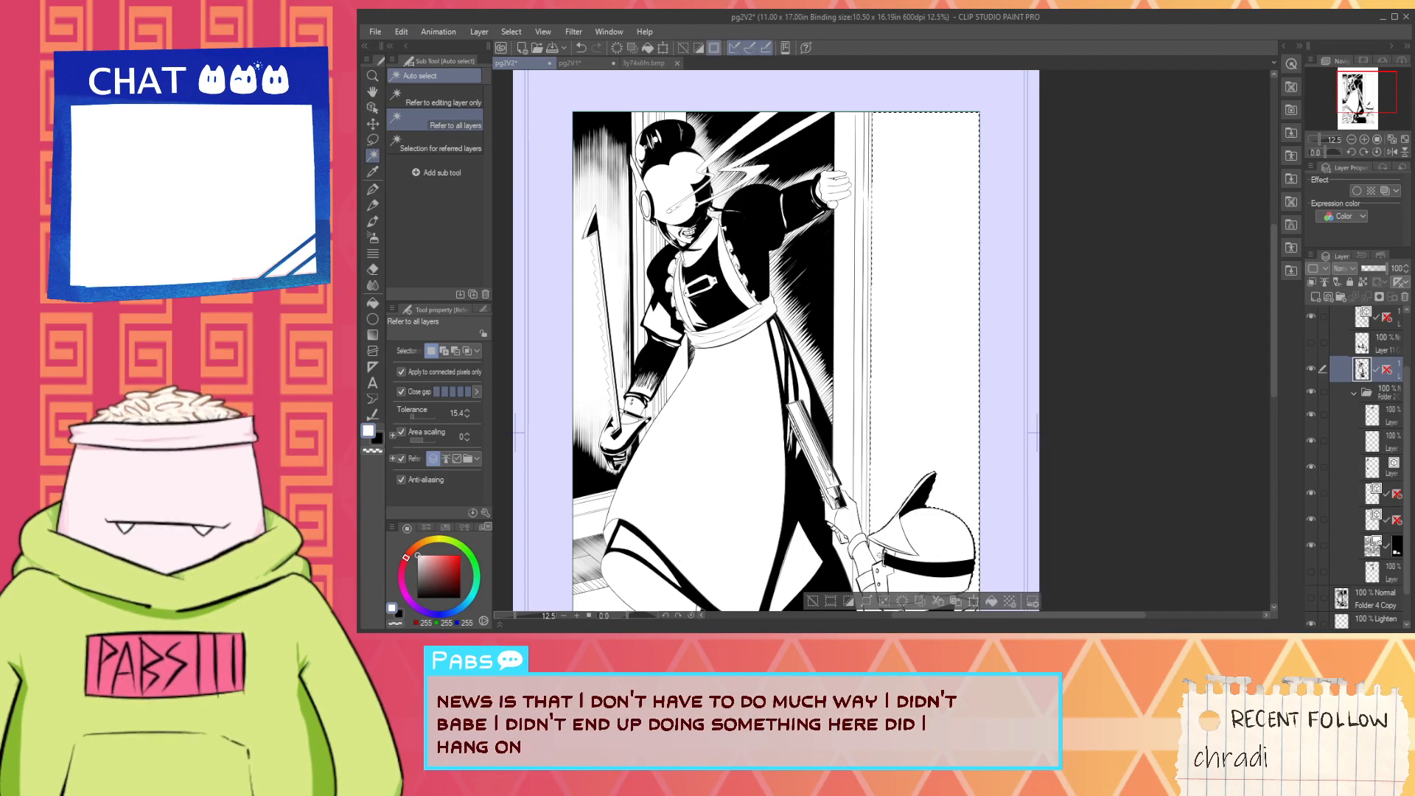
# - Extend the wall selection into the small gap between the soldier's helmet, collar and the panel border, undoing unwanted additions
pyautogui.press('i')
pyautogui.scroll(2, 881, 553)
pyautogui.press('w')
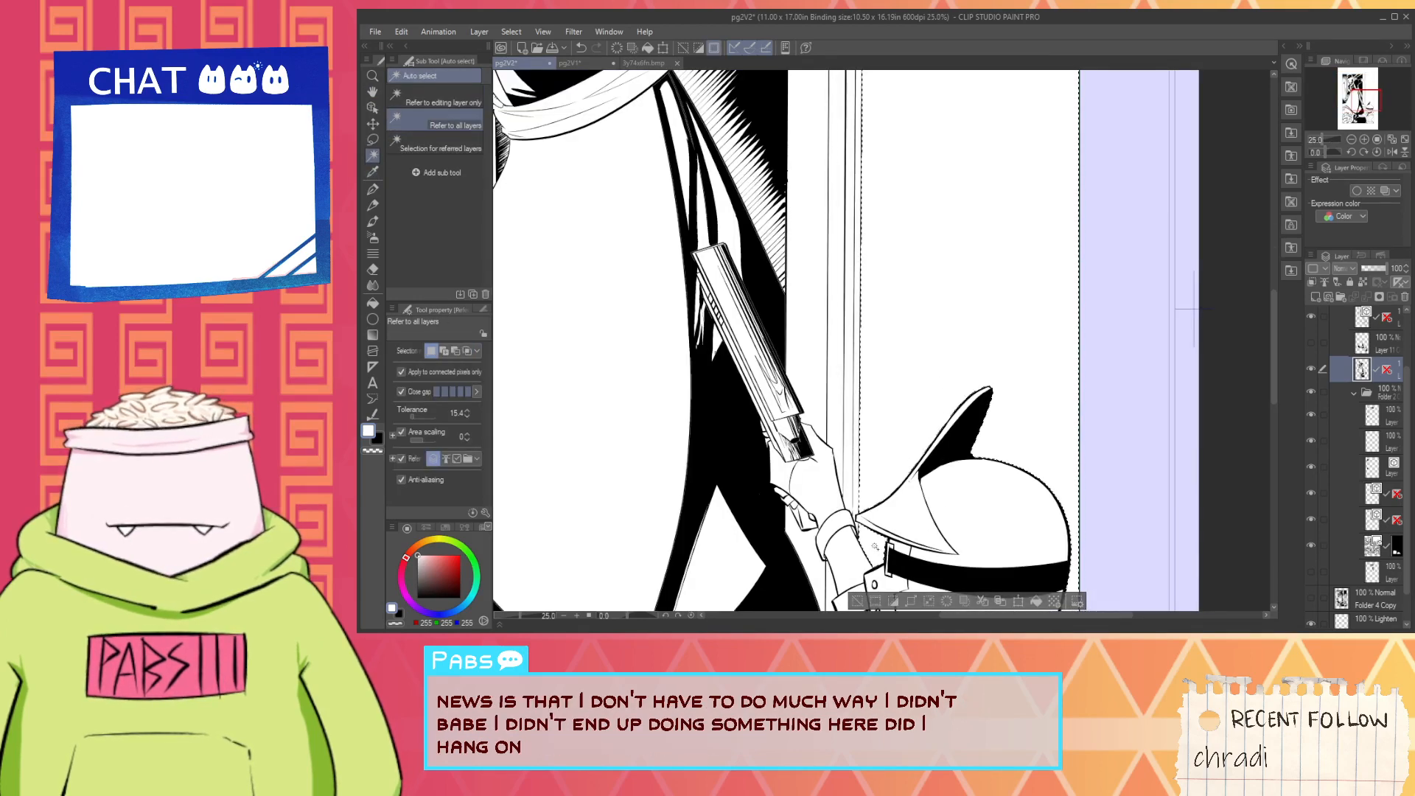
pyautogui.press('space')
pyautogui.moveTo(1128, 488); pyautogui.dragTo(1085, 291)
pyautogui.keyDown('shift'); pyautogui.click(1026, 505); pyautogui.keyUp('shift')
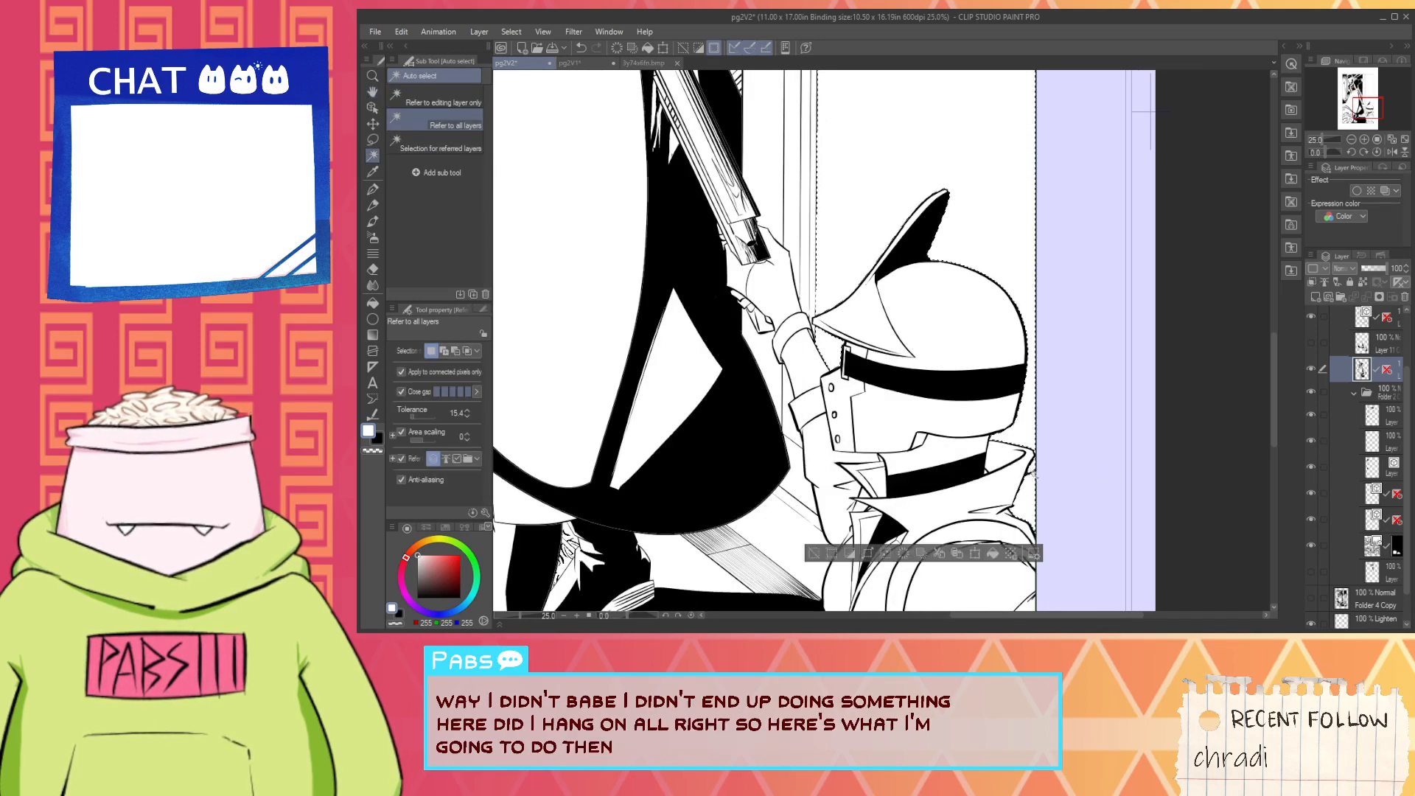
pyautogui.hotkey('ctrl', 'z')
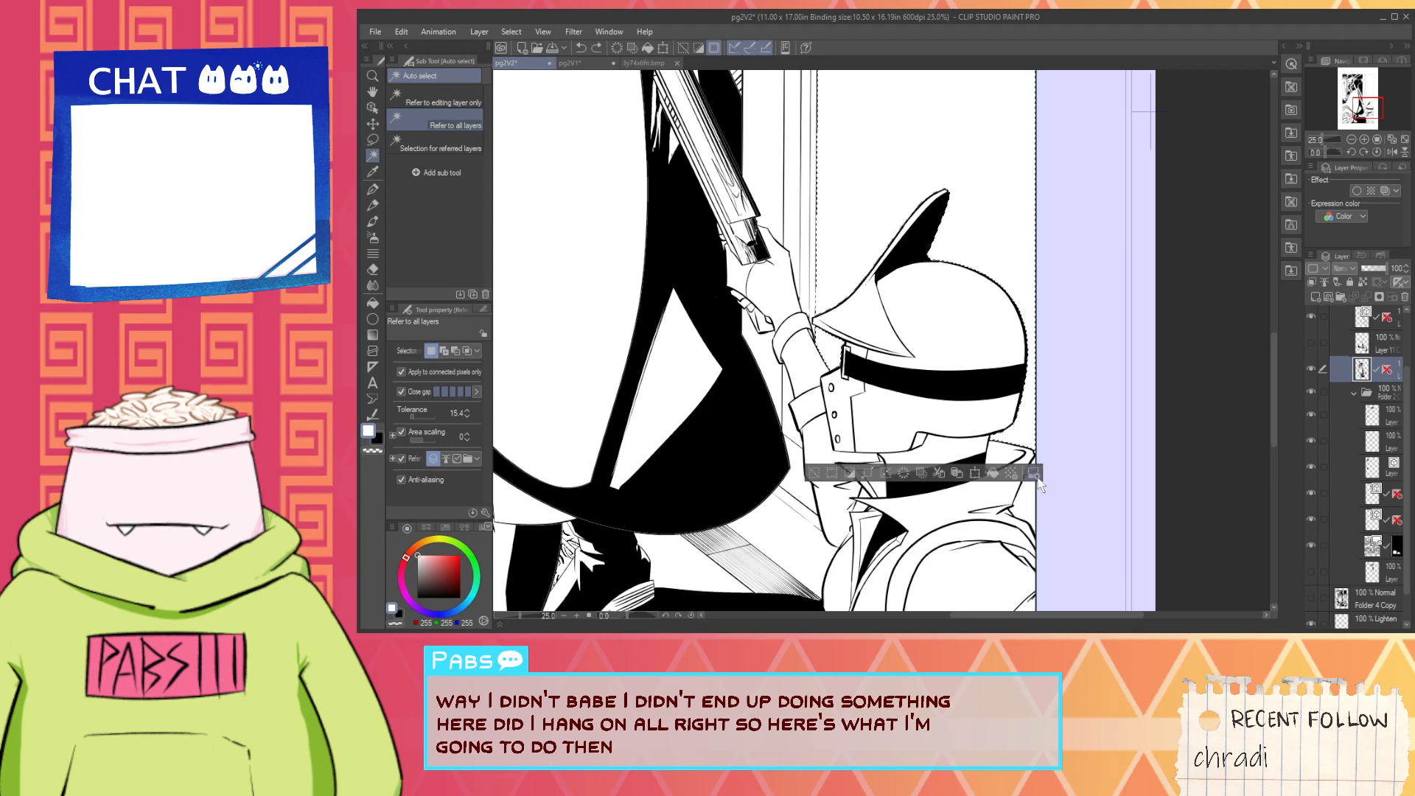
pyautogui.keyDown('shift'); pyautogui.click(1038, 462); pyautogui.keyUp('shift')
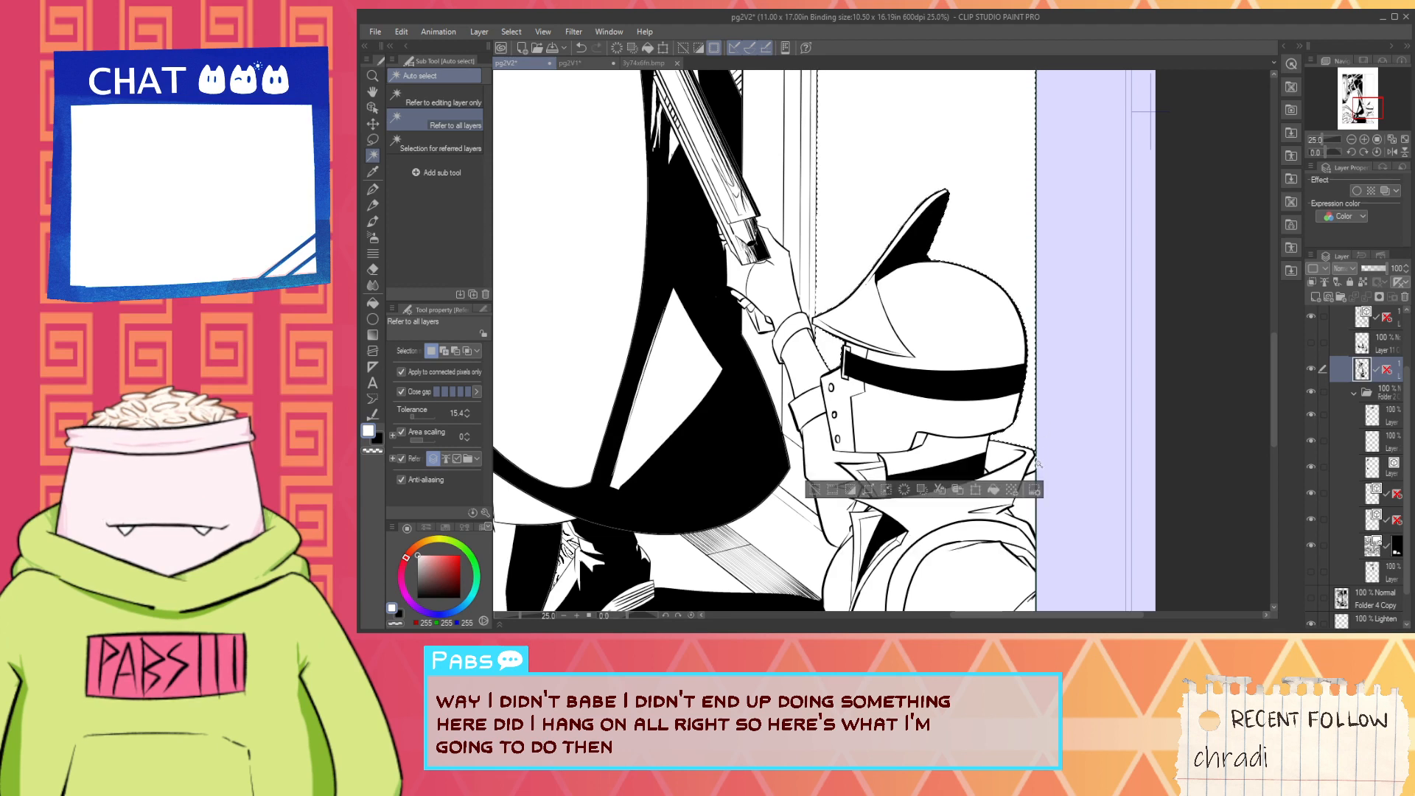
pyautogui.hotkey('ctrl', 'z')
pyautogui.keyDown('shift'); pyautogui.click(1034, 466); pyautogui.keyUp('shift')
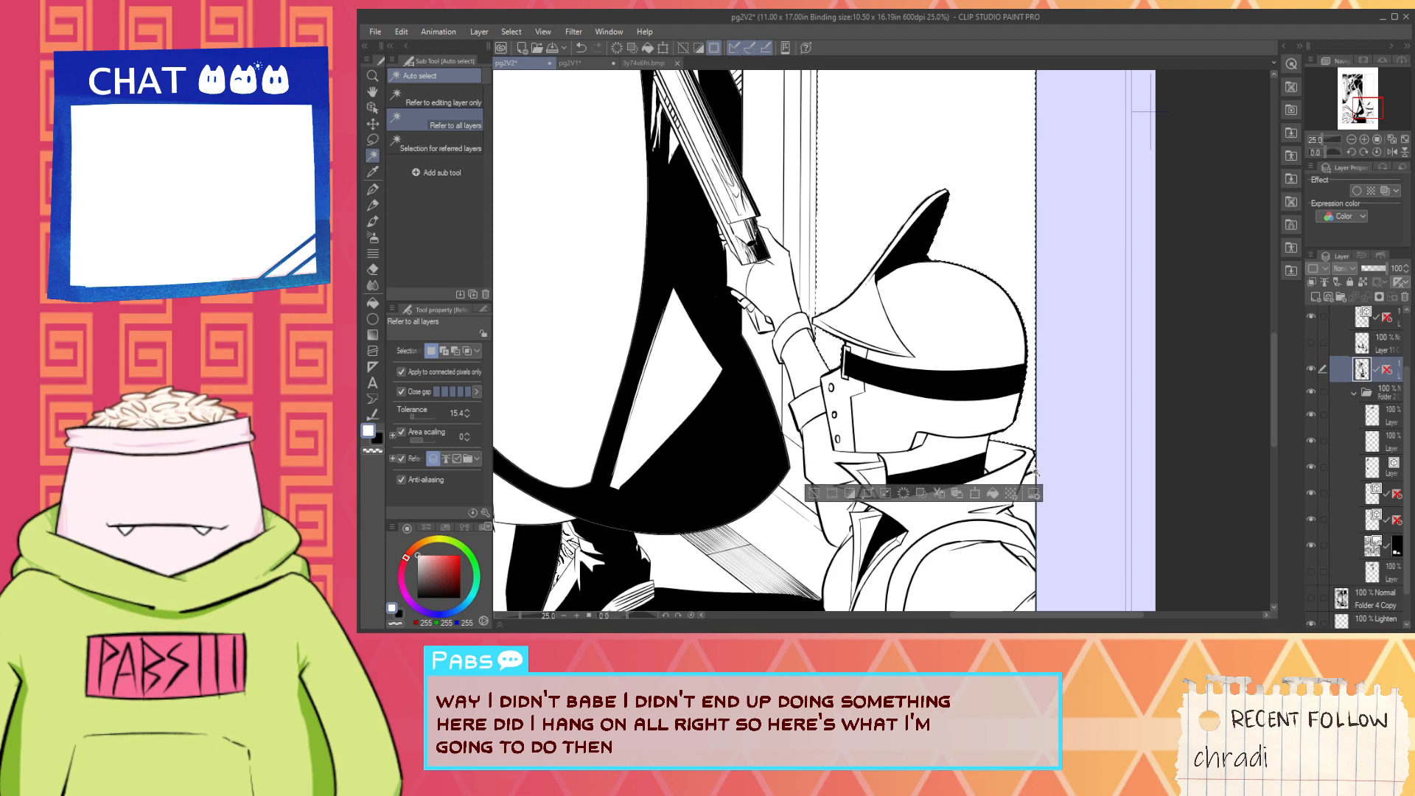
# - Compare the whole page with the wall shading in the pg2V1 document and come back to pg2V2
pyautogui.scroll(-4, 979, 436)
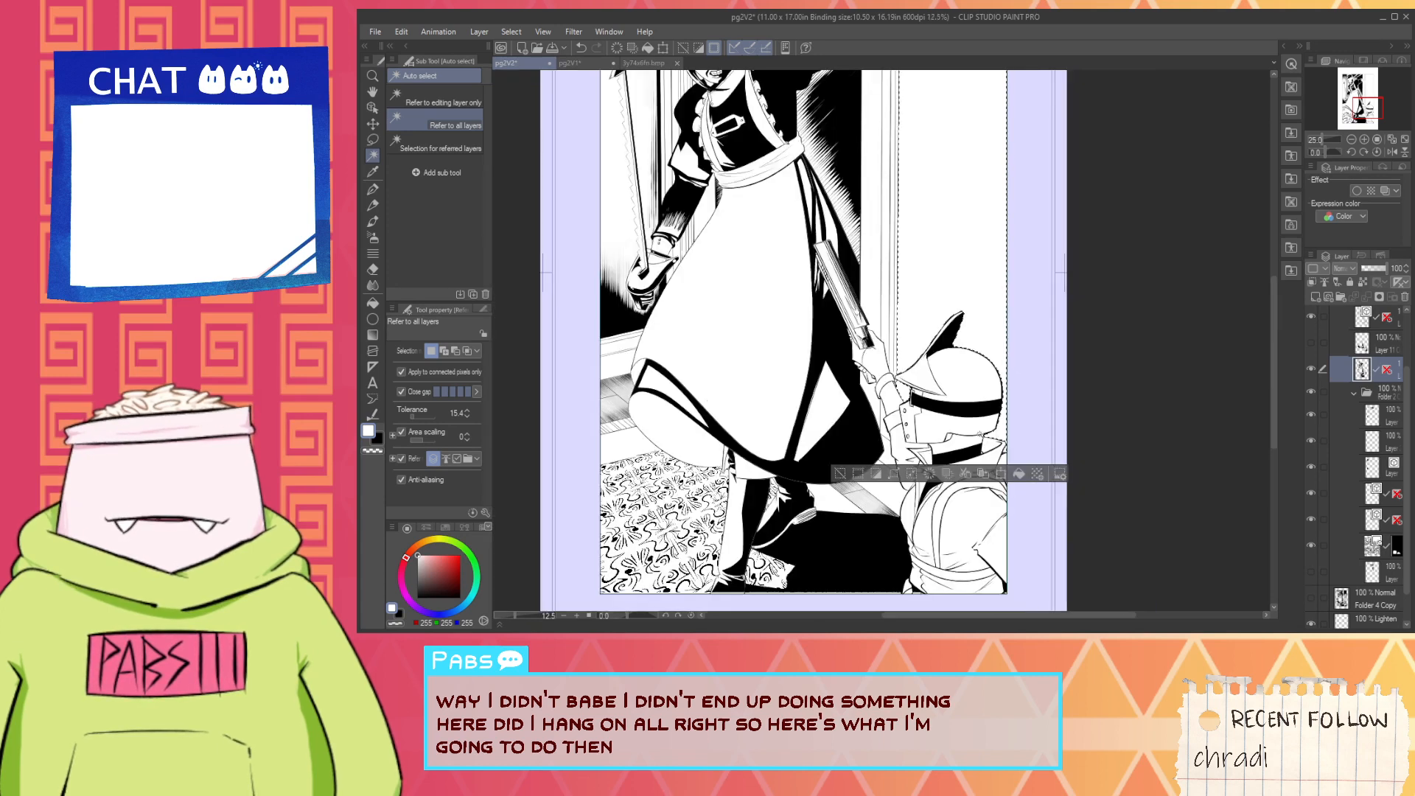
pyautogui.press('space')
pyautogui.moveTo(1203, 369); pyautogui.dragTo(1197, 432)
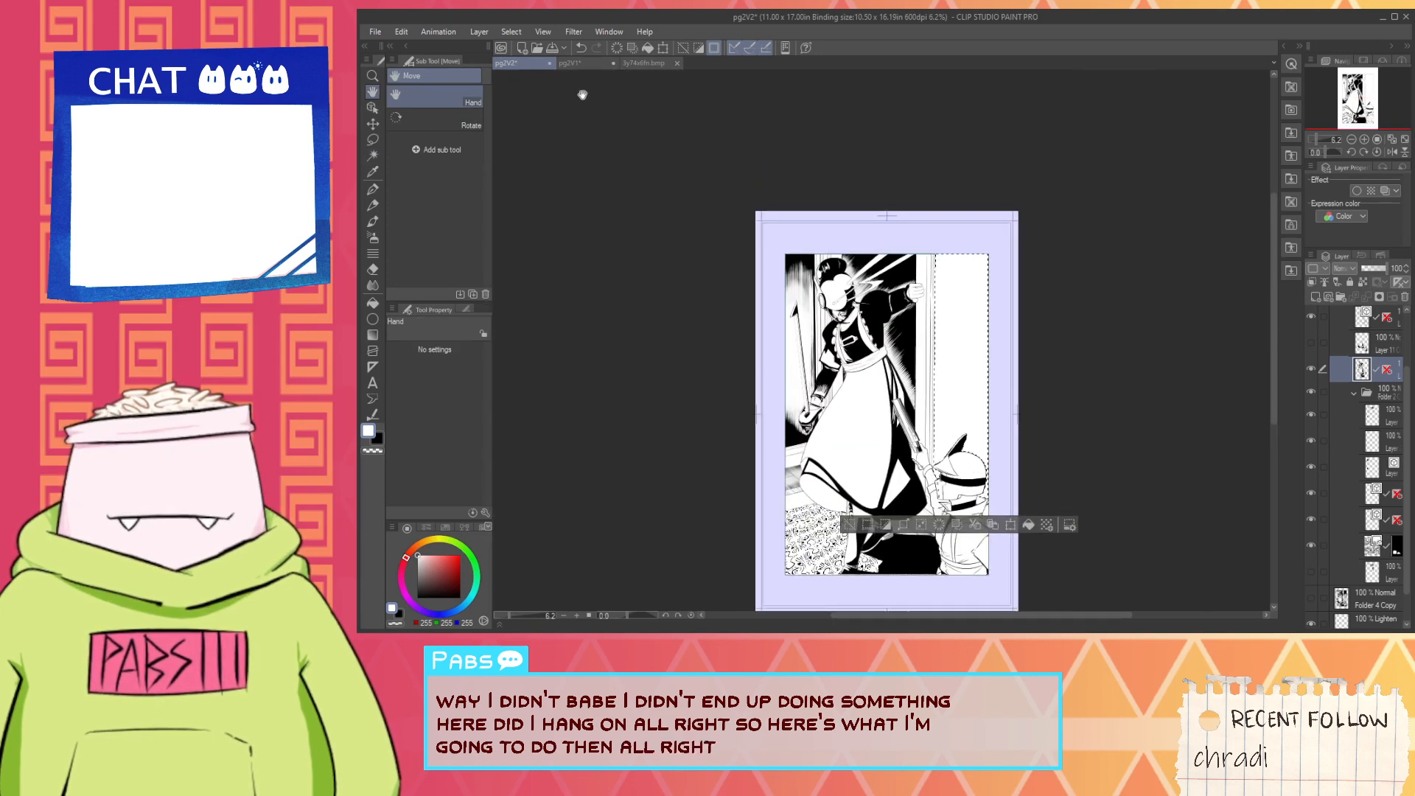
pyautogui.click(590, 66)
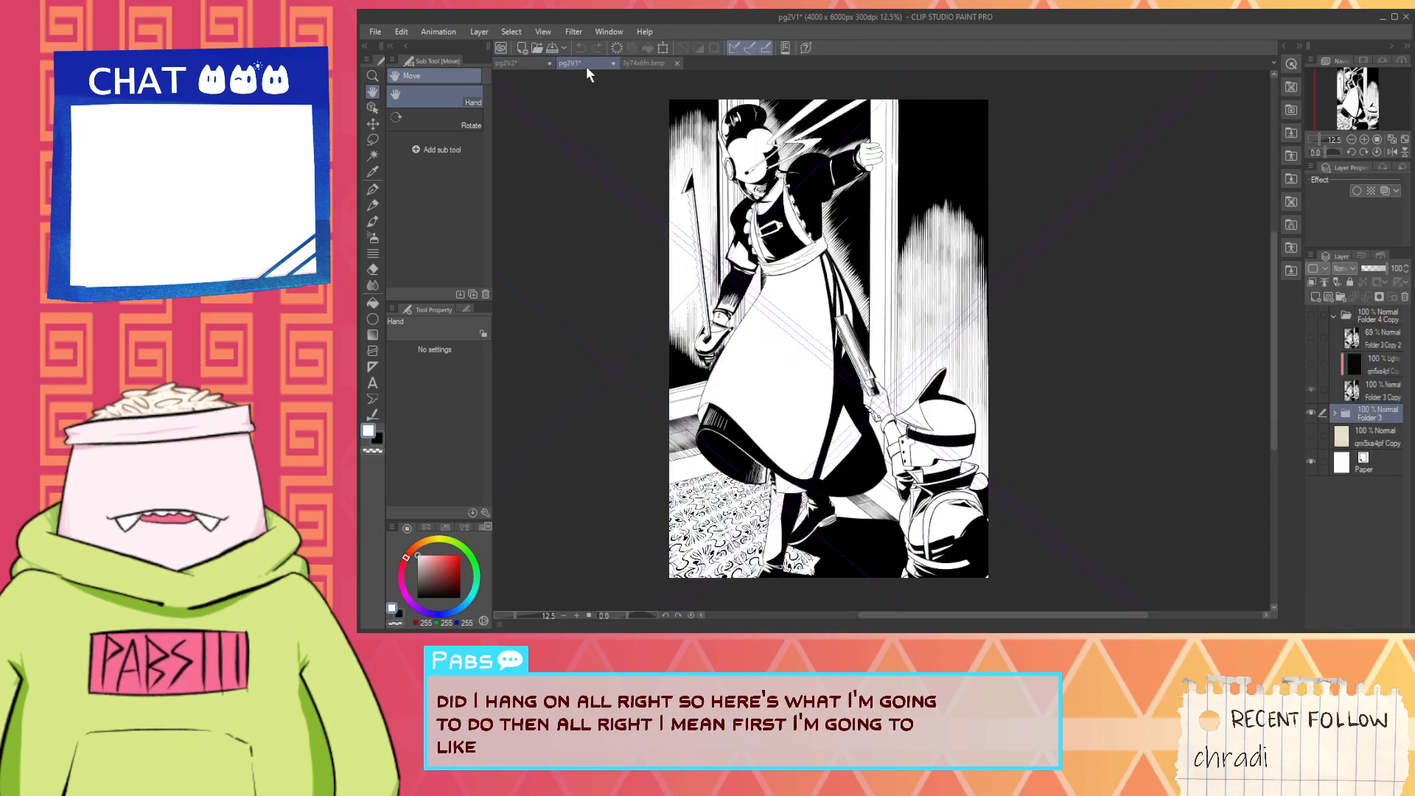
pyautogui.click(511, 63)
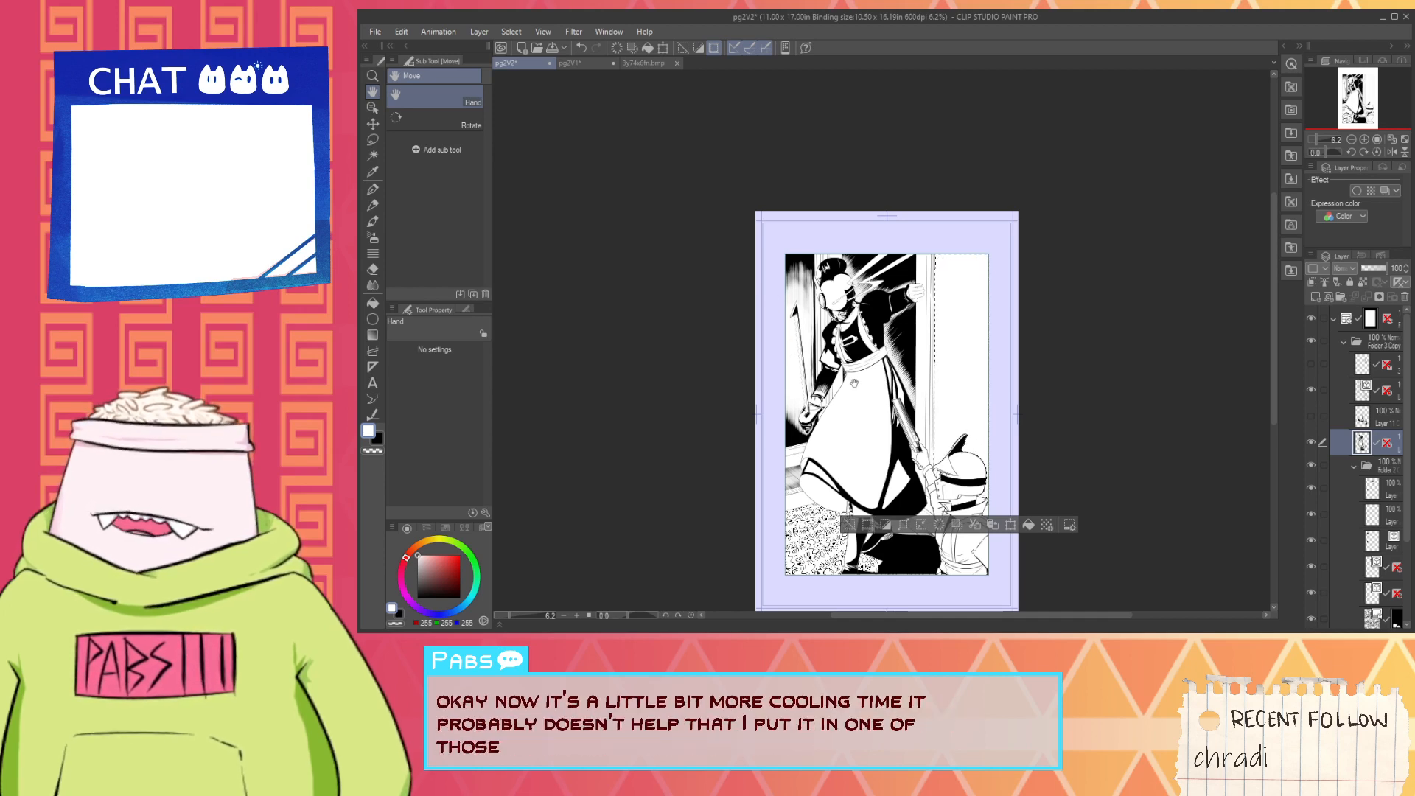
pyautogui.moveTo(887, 440); pyautogui.dragTo(804, 393)
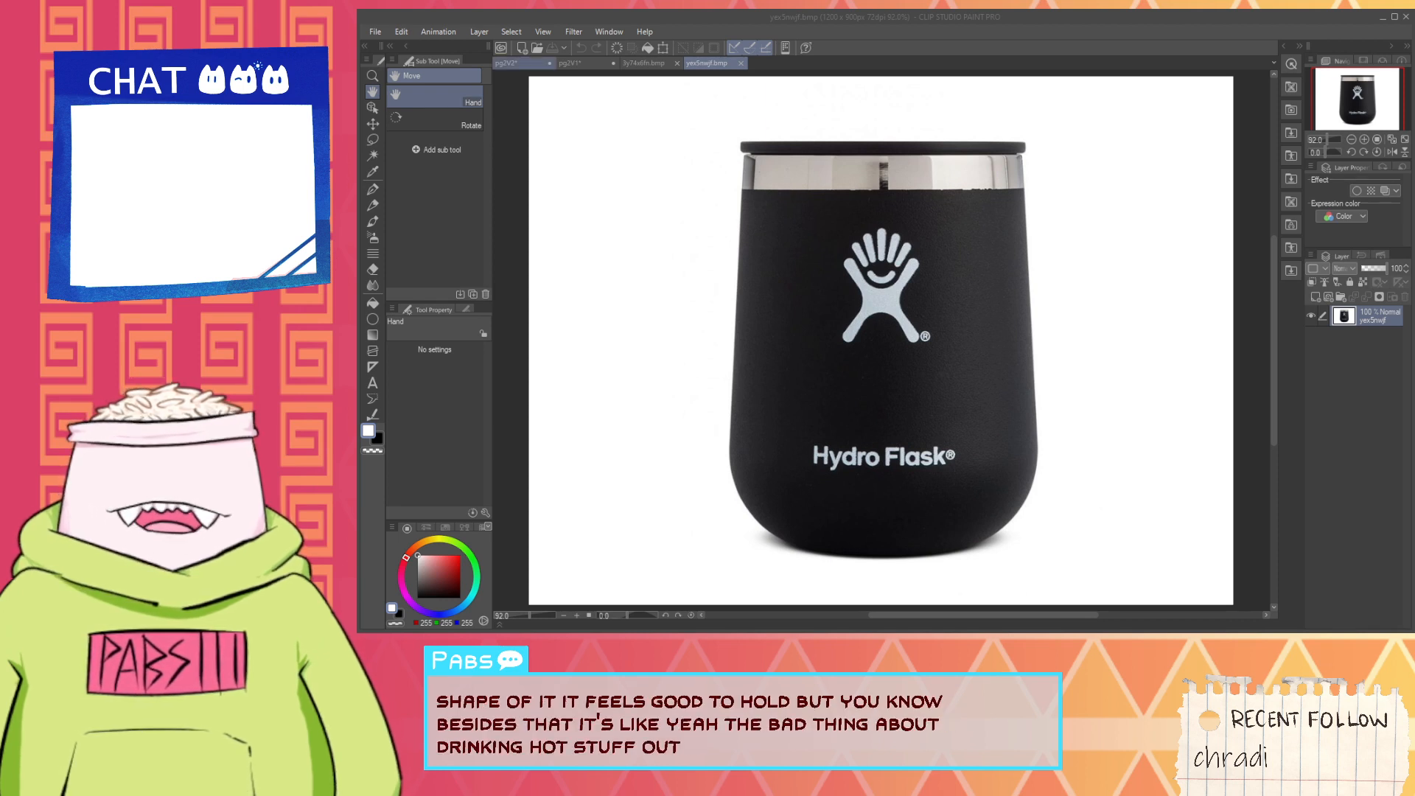
# - Return from the mug picture to pg2V2, add a new raster layer and move it into Folder 2 beneath its top three layers
pyautogui.click(528, 65)
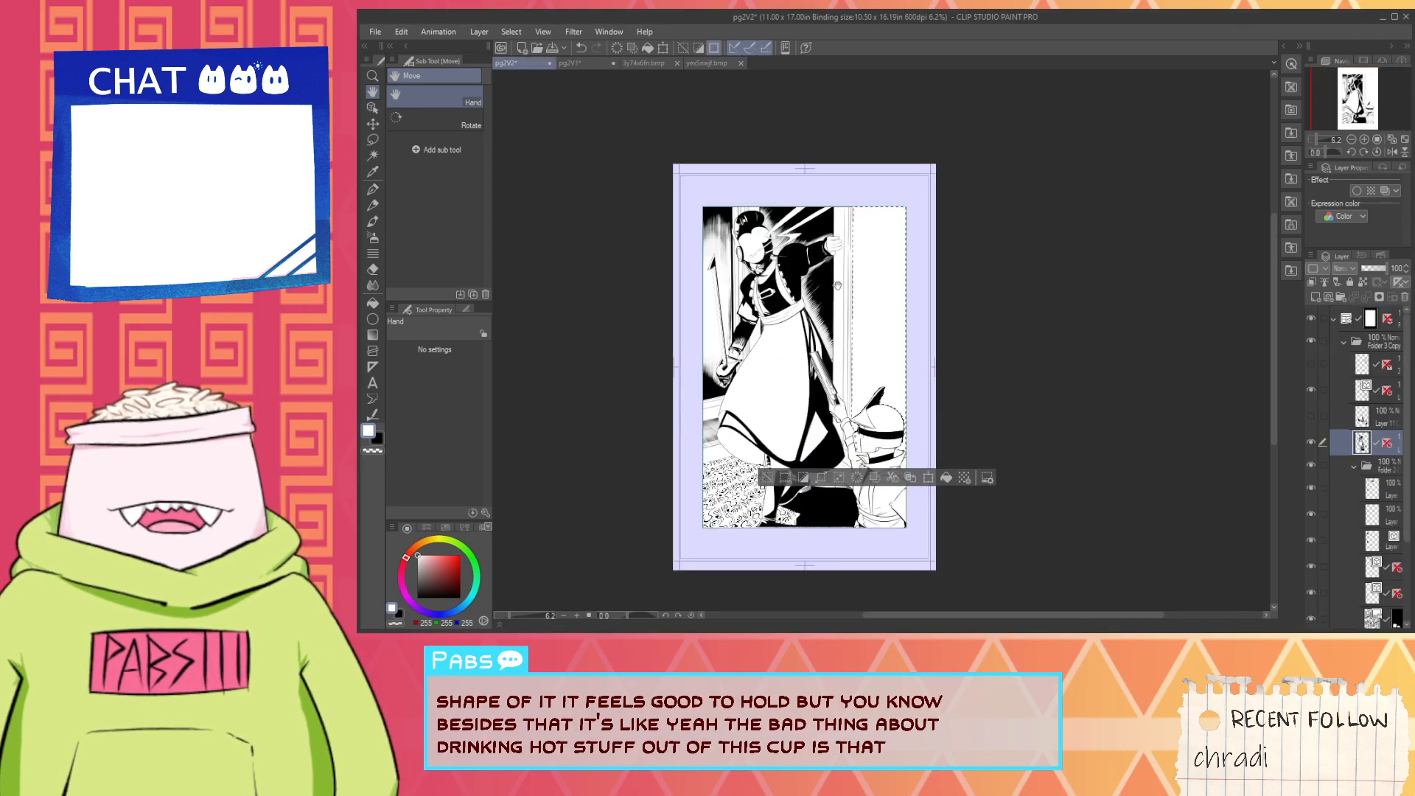
pyautogui.scroll(6, 872, 419)
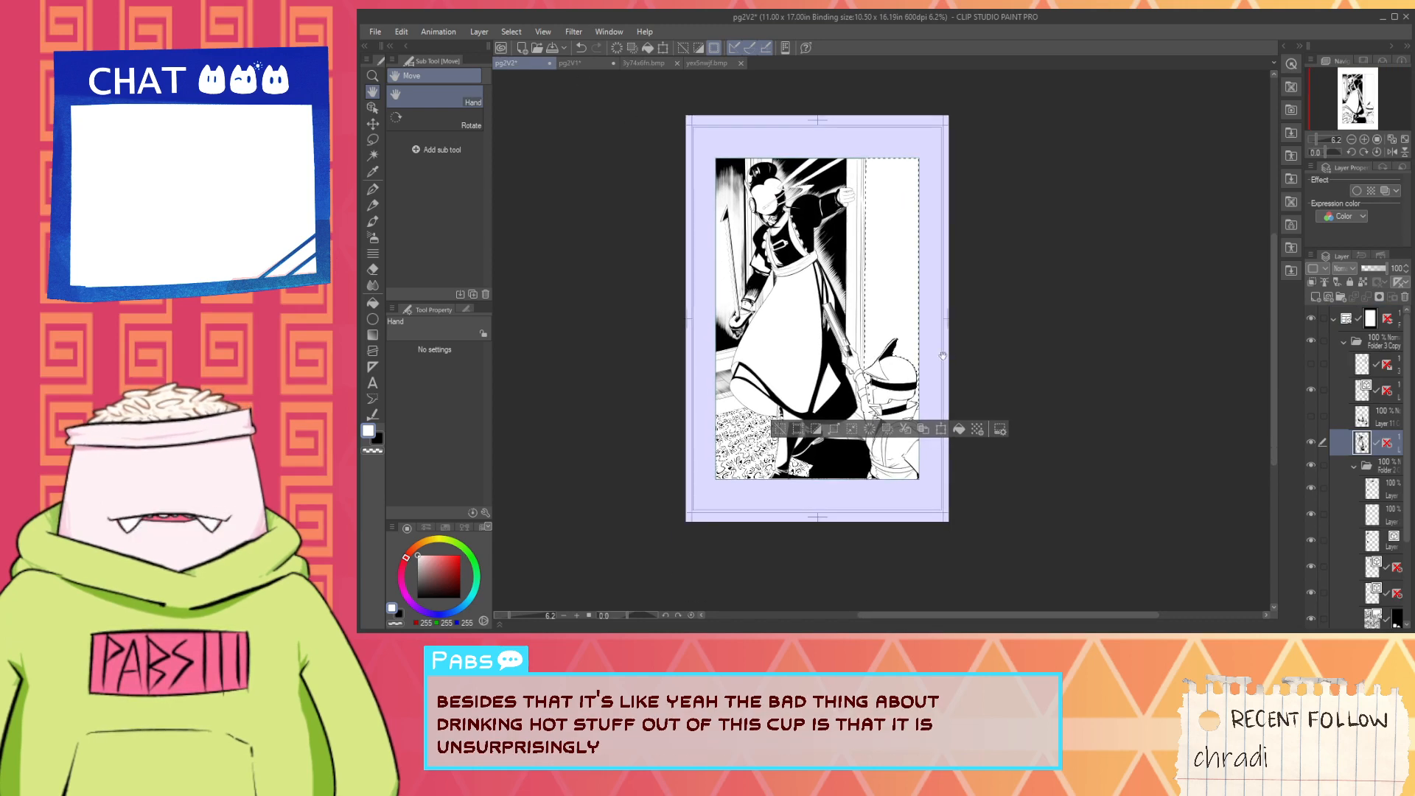
pyautogui.scroll(-3, 787, 354)
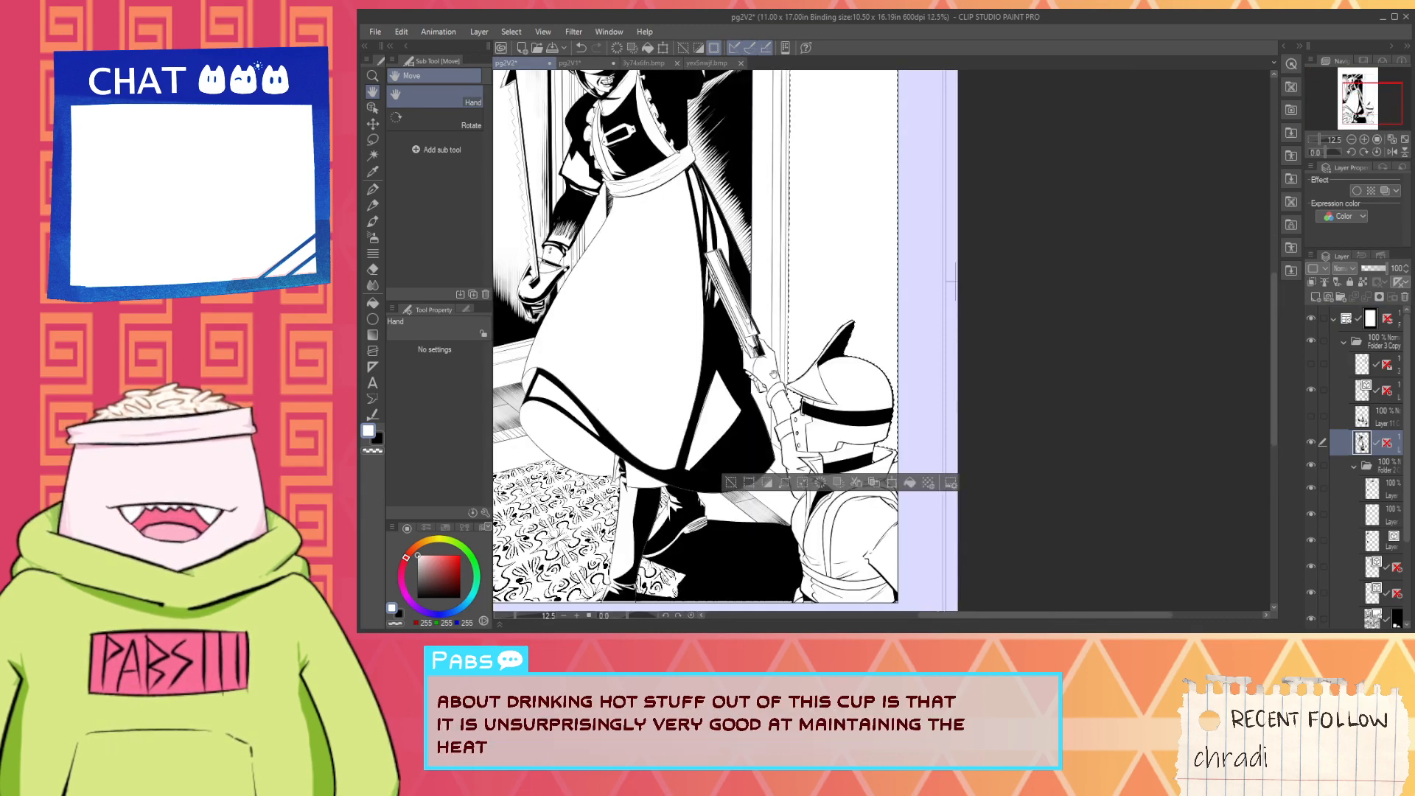
pyautogui.scroll(-3, 825, 472)
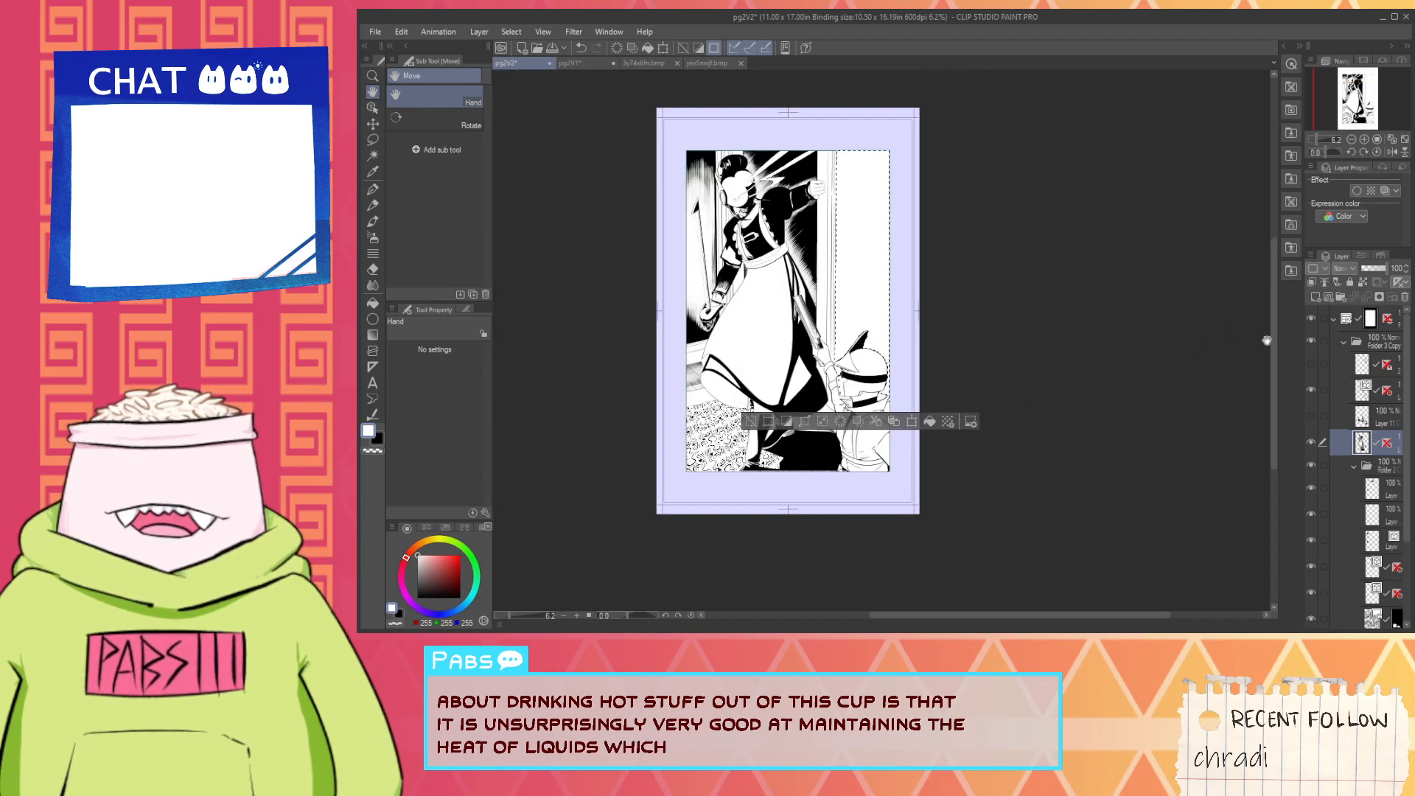
pyautogui.click(1317, 297)
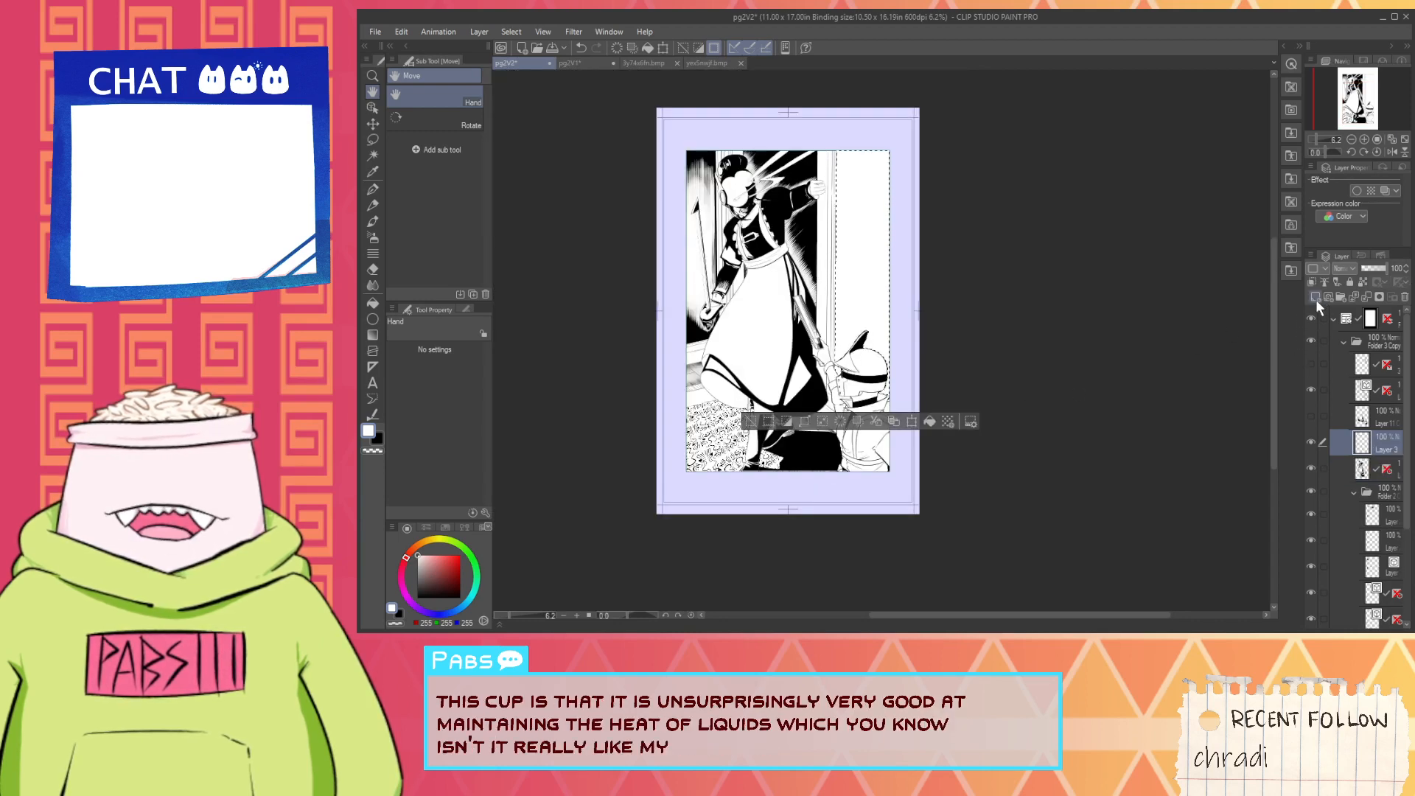
pyautogui.moveTo(1001, 356); pyautogui.dragTo(1020, 481)
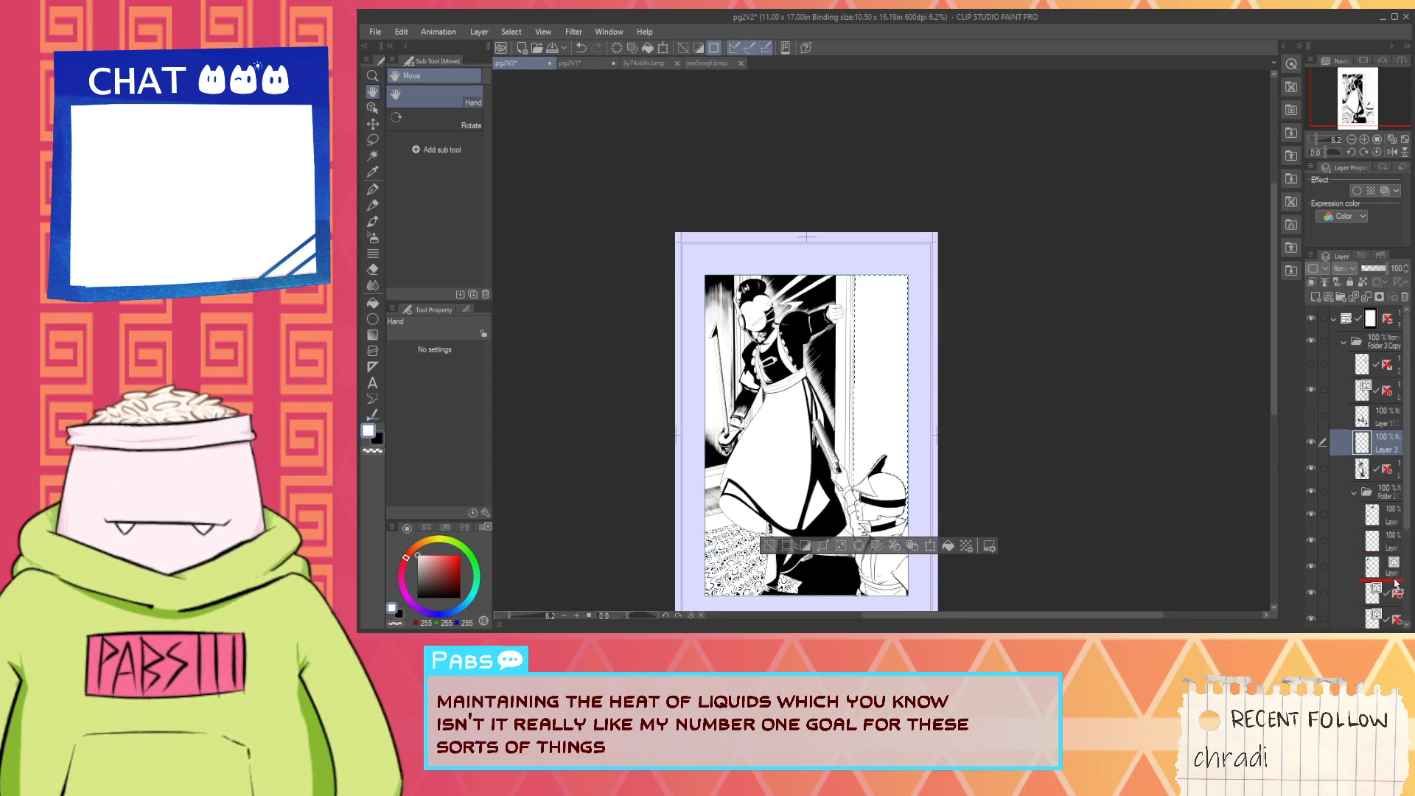
pyautogui.moveTo(1396, 582); pyautogui.dragTo(1398, 585)
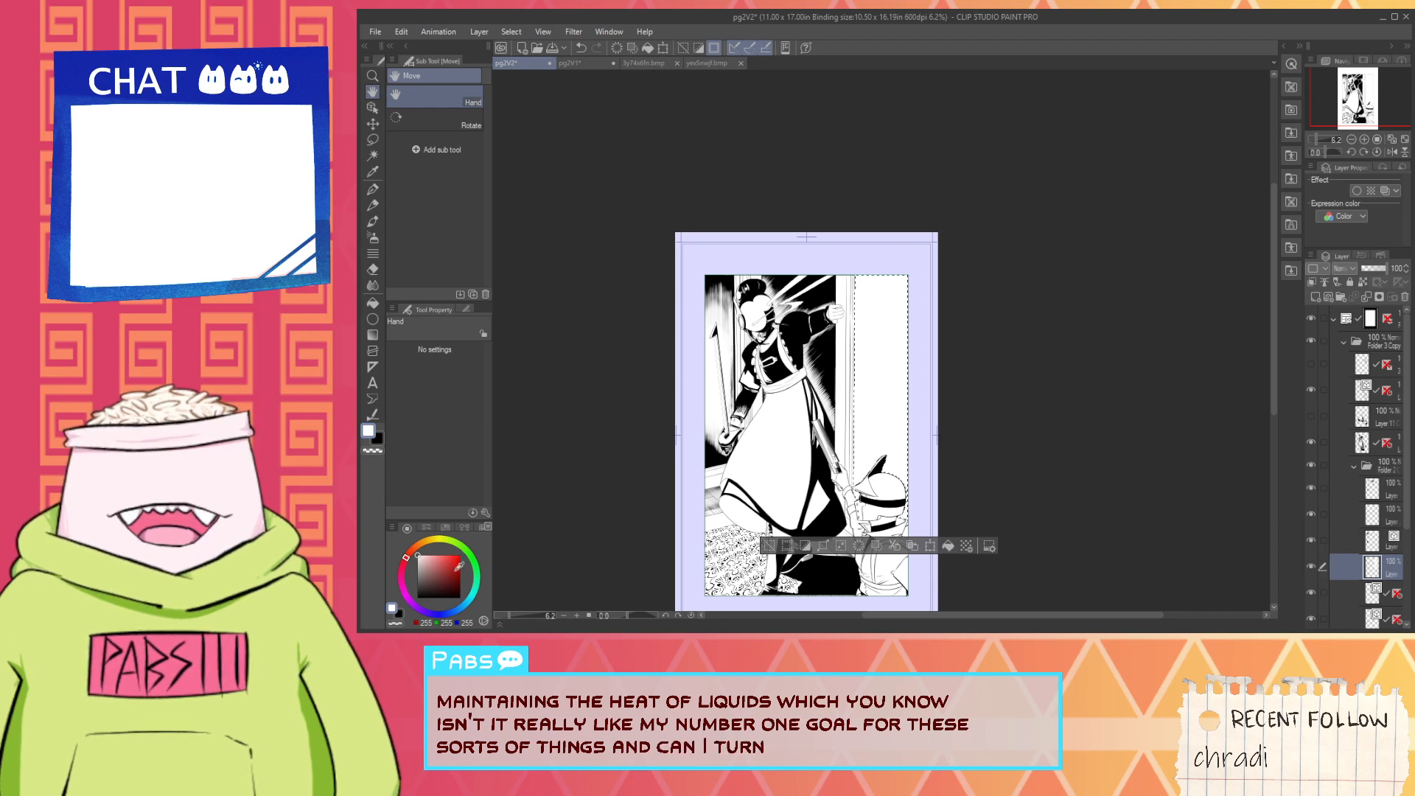
# - Fill the selected wall with solid black on the new layer and check it against the whole page
pyautogui.press('x')
pyautogui.click(946, 545)
pyautogui.hotkey('ctrl', '+')
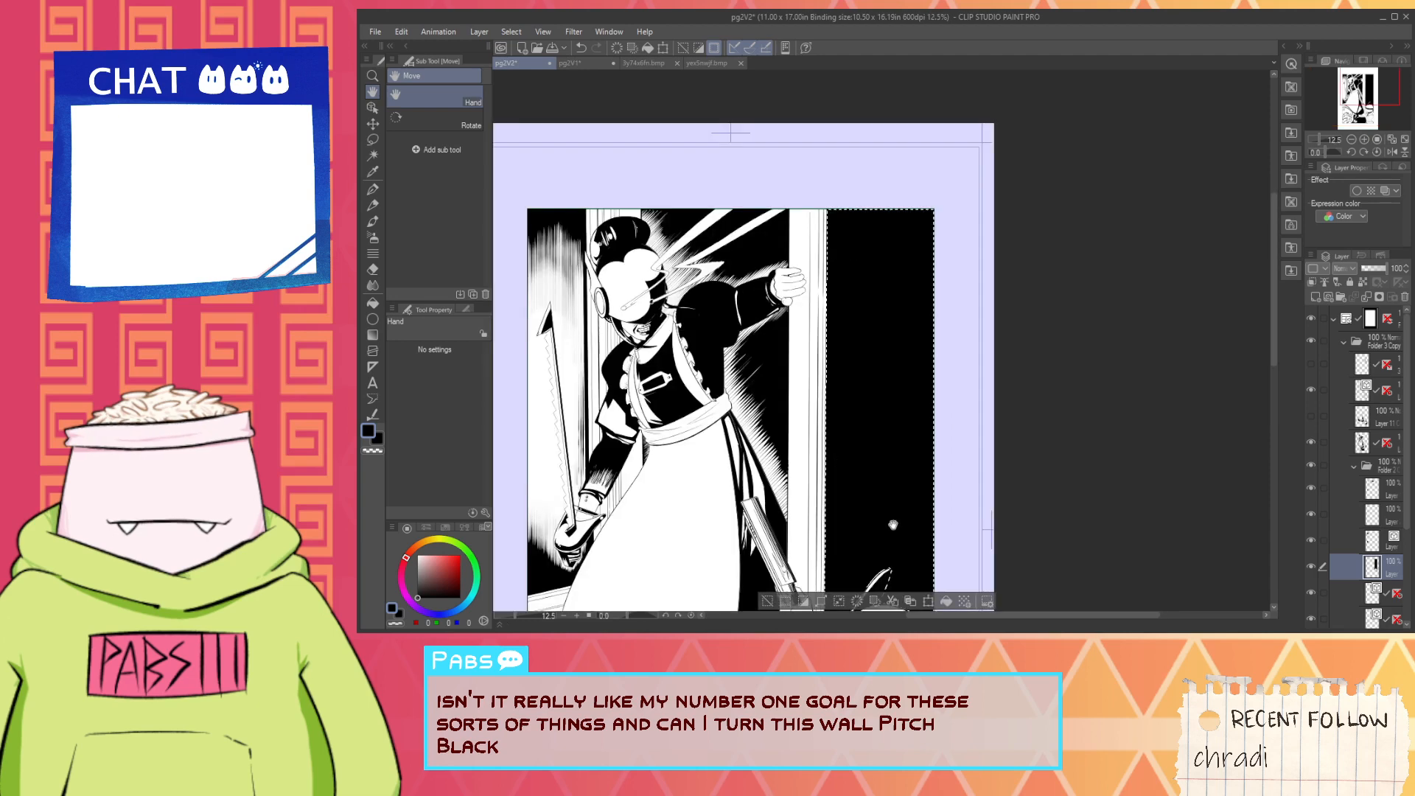
pyautogui.hotkey('ctrl', '+')
pyautogui.hotkey('ctrl', '-')
pyautogui.scroll(-1, 891, 523)
pyautogui.moveTo(889, 510); pyautogui.dragTo(800, 413)
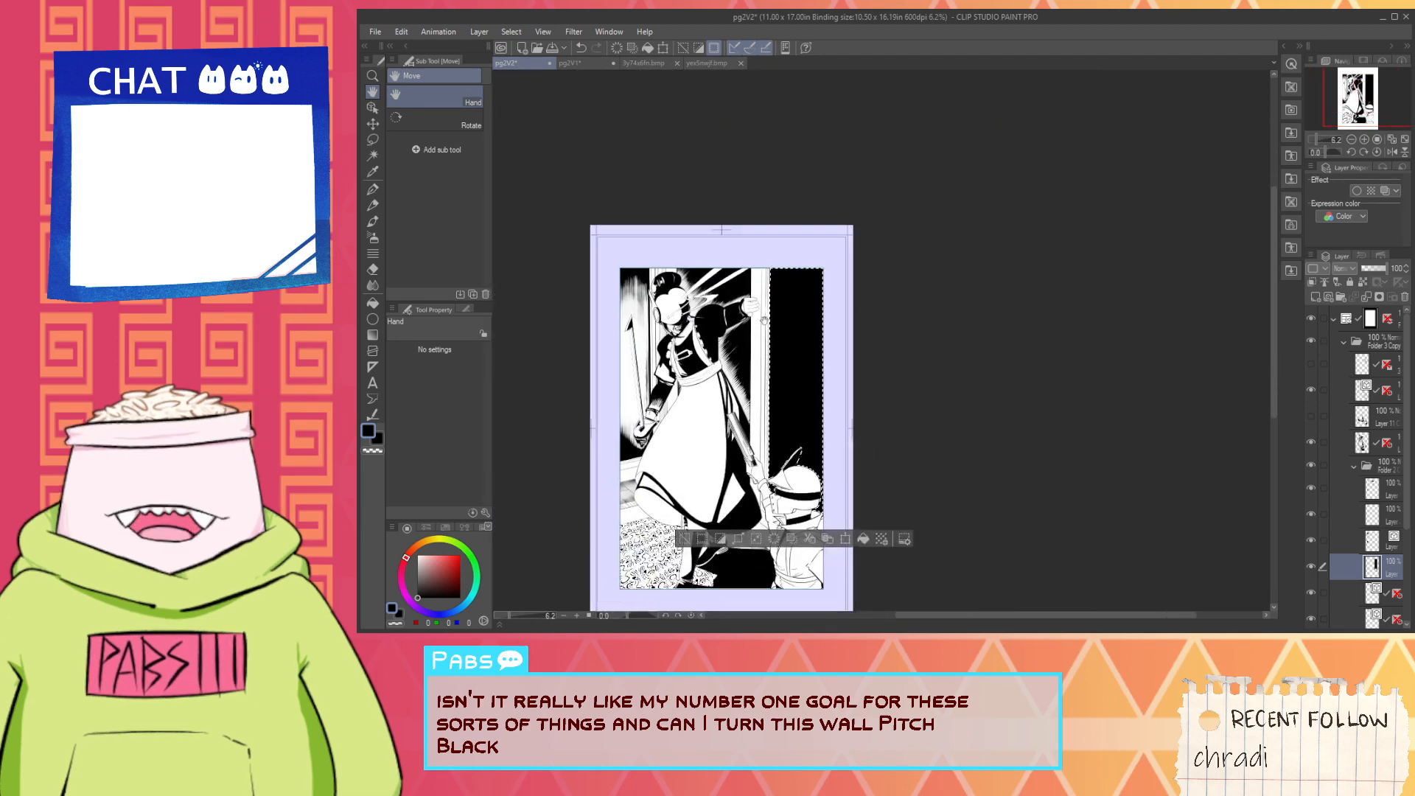
# - Place a vertical parallel line ruler over the black wall on its layer and ready the G-pen in white
pyautogui.click(373, 368)
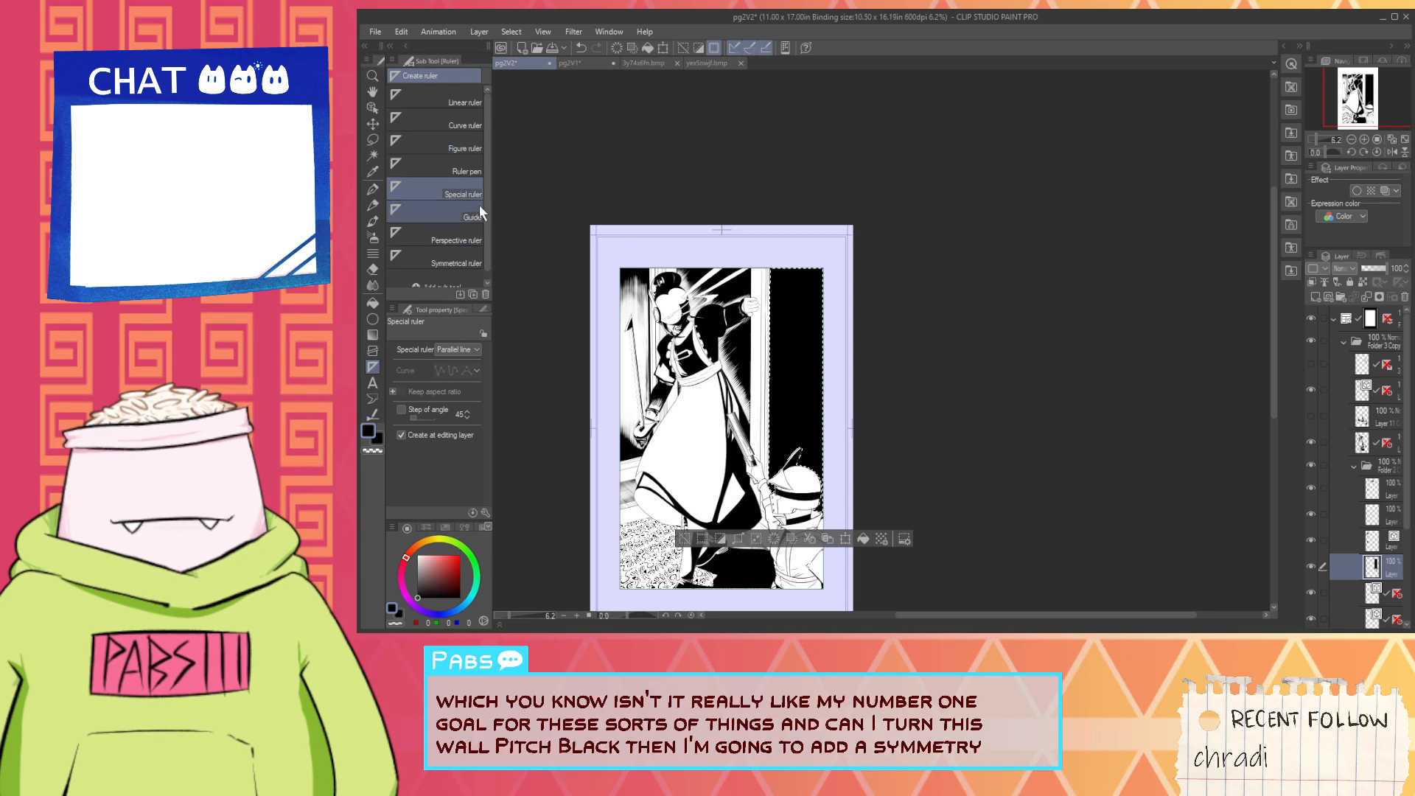
pyautogui.moveTo(794, 354); pyautogui.dragTo(794, 476)
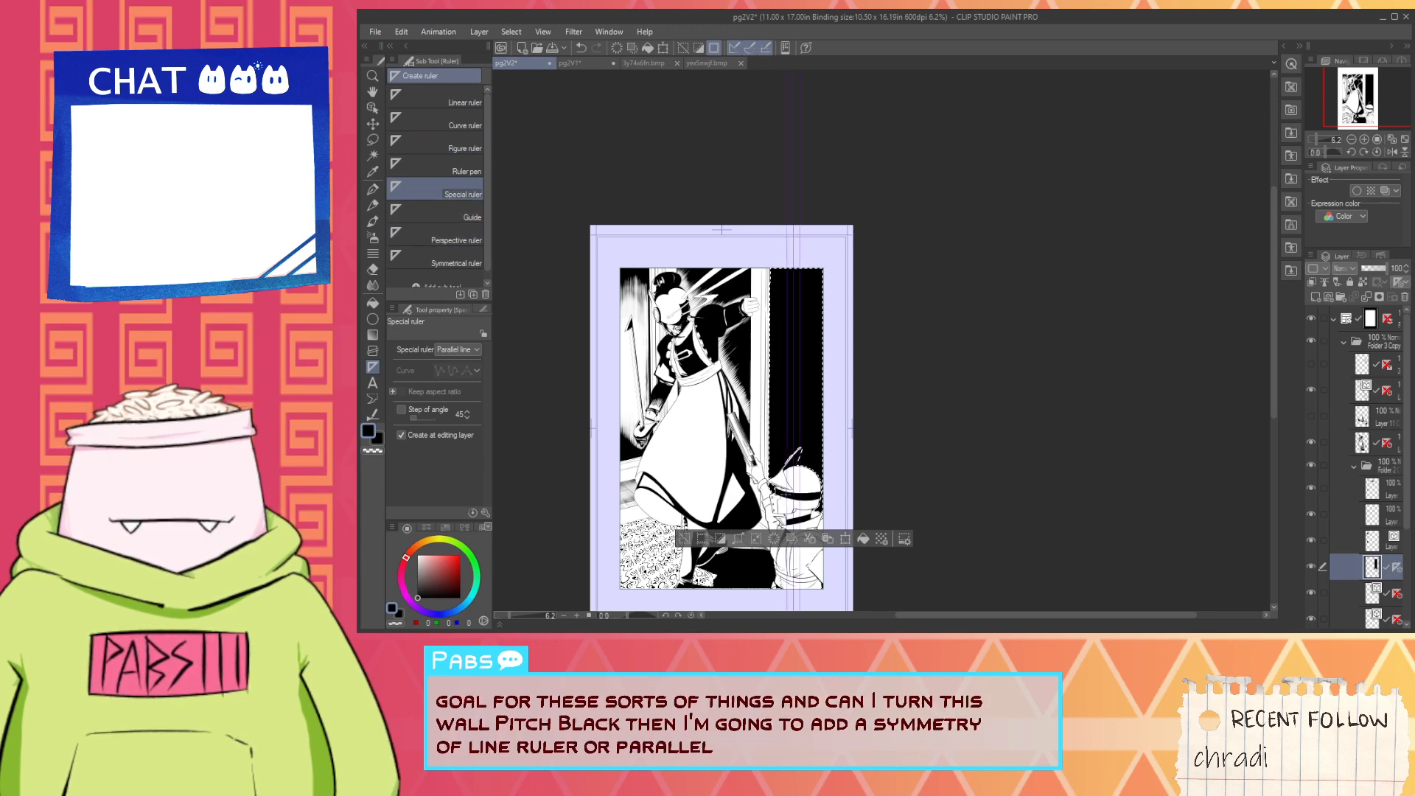
pyautogui.press('p')
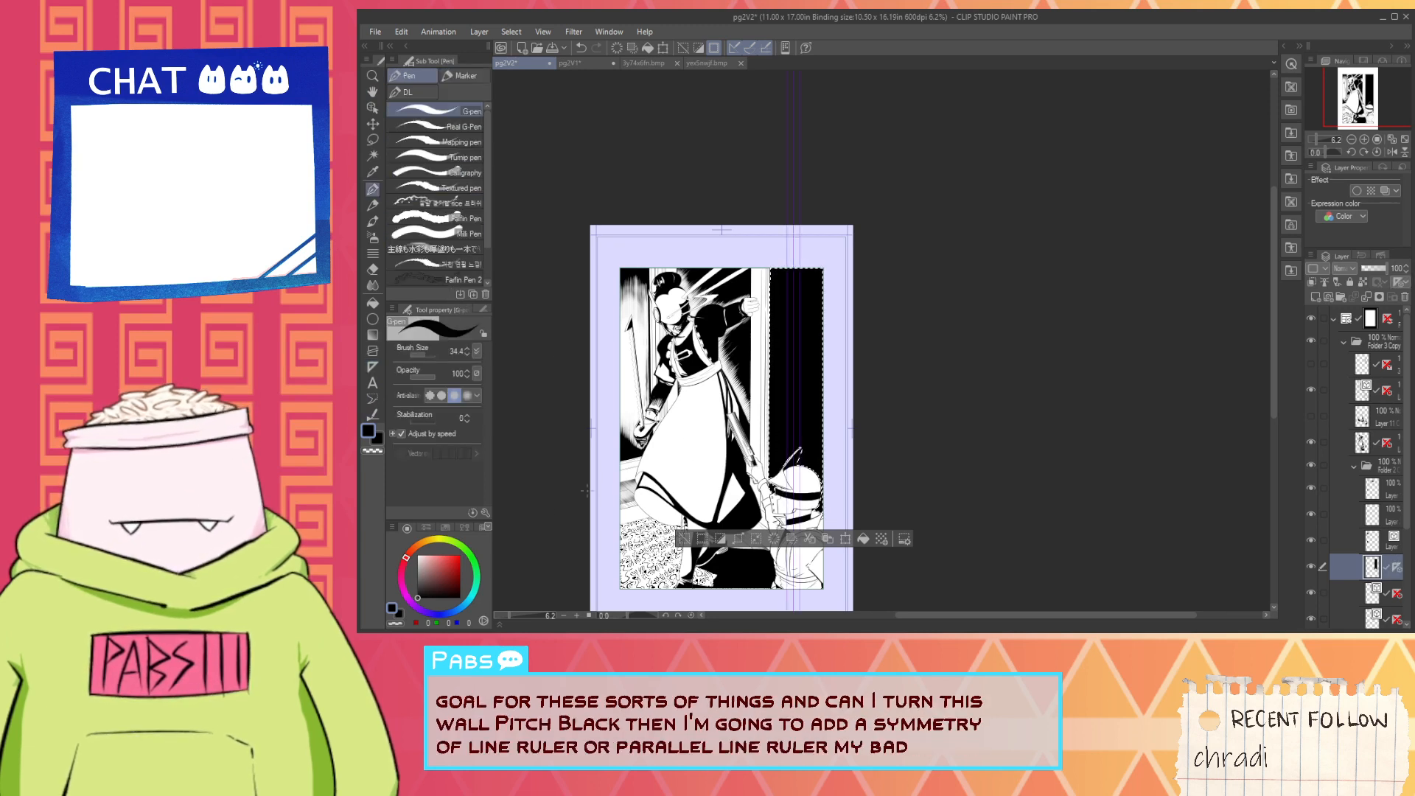
pyautogui.press('x')
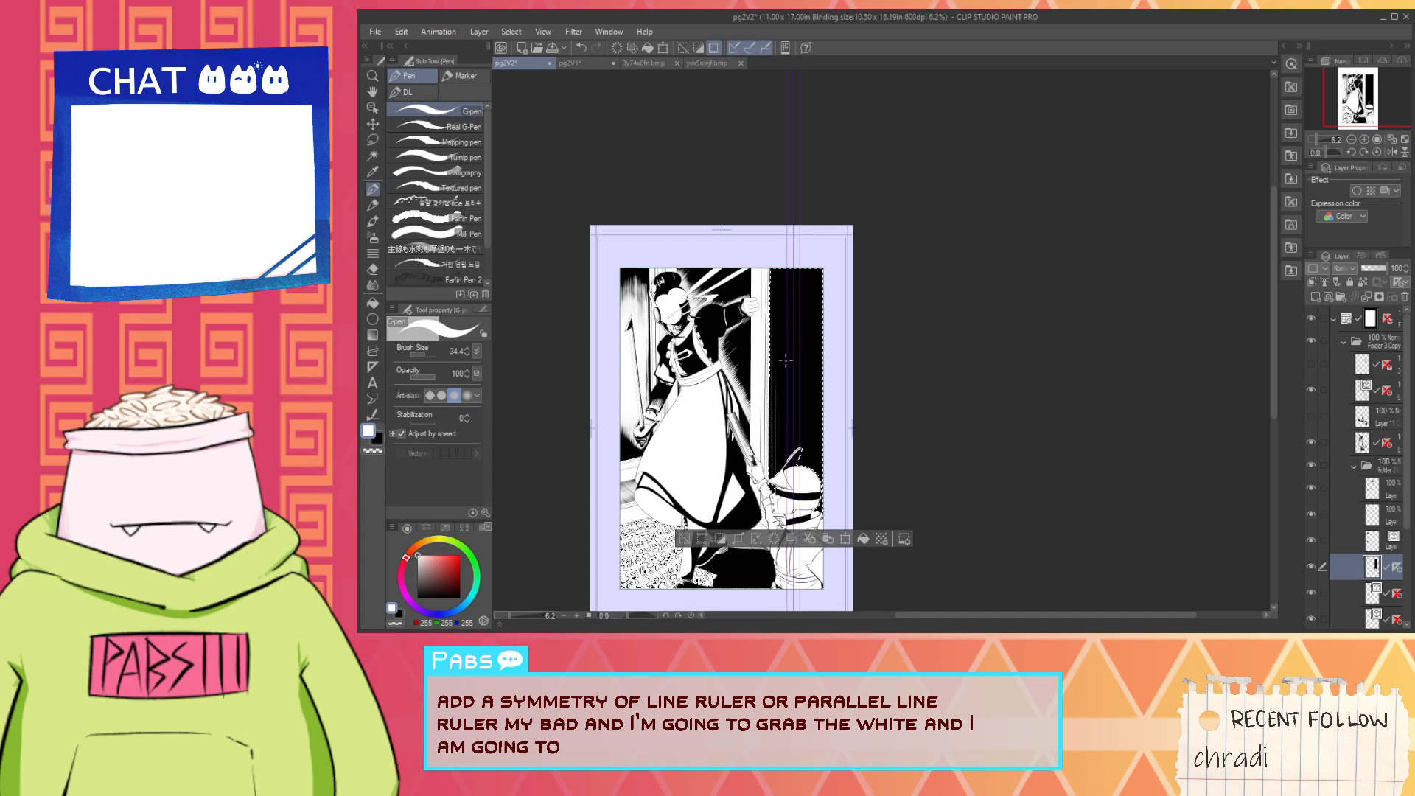
# - Turn the canvas almost upside down for working on the black wall and set the G-pen's brush size to 73.7
pyautogui.press('h')
pyautogui.moveTo(853, 494); pyautogui.dragTo(827, 322)
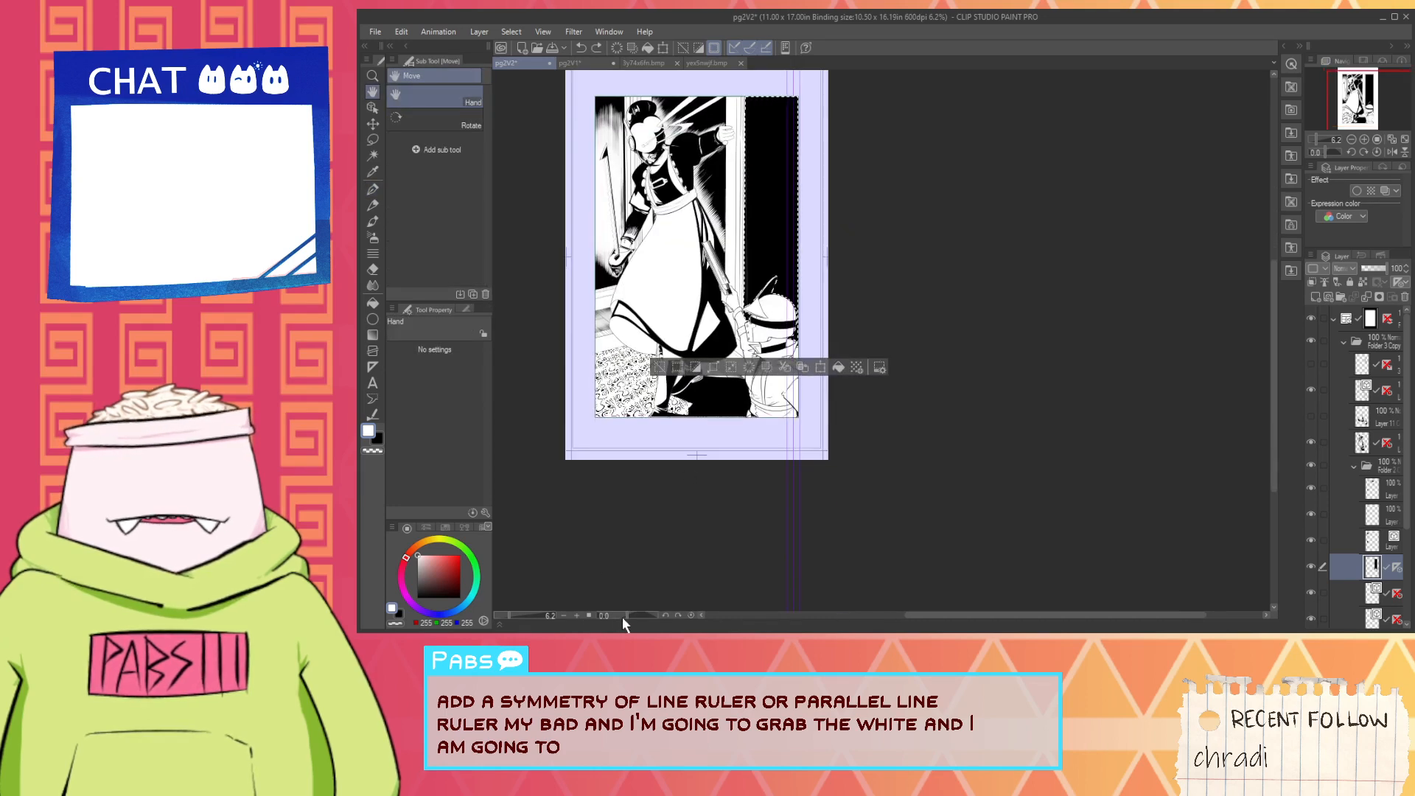
pyautogui.moveTo(622, 617); pyautogui.dragTo(598, 616)
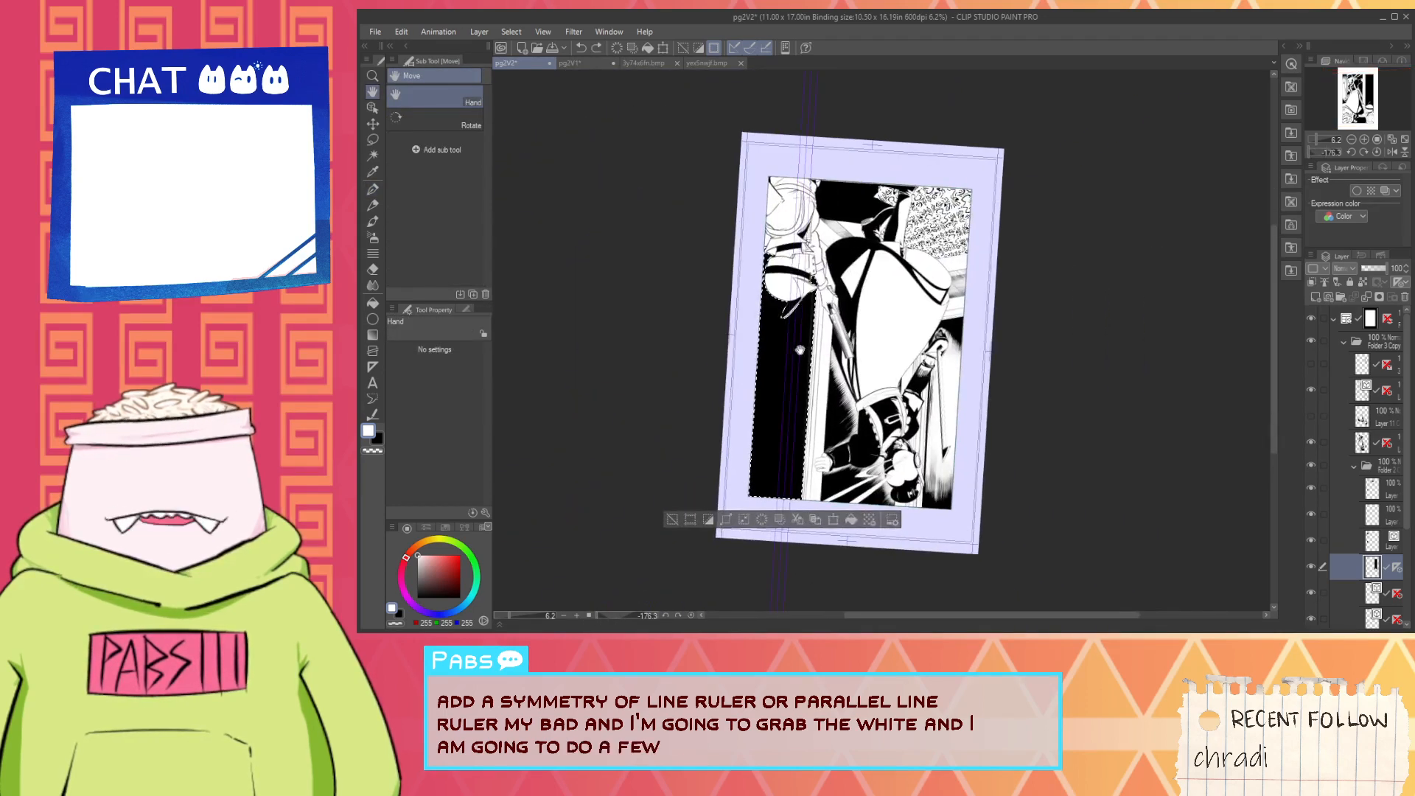
pyautogui.press('p')
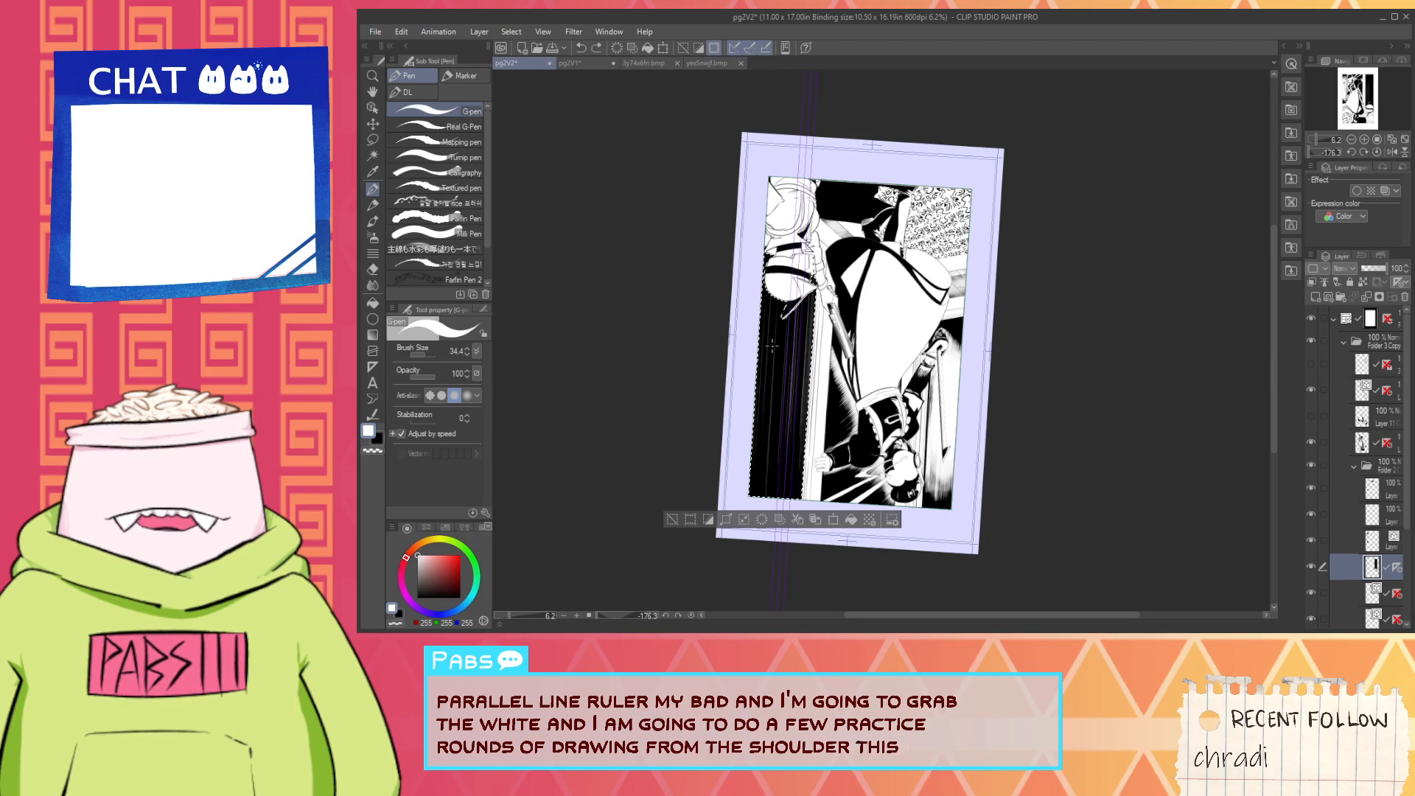
pyautogui.scroll(2, 782, 354)
pyautogui.moveTo(793, 359); pyautogui.dragTo(826, 302)
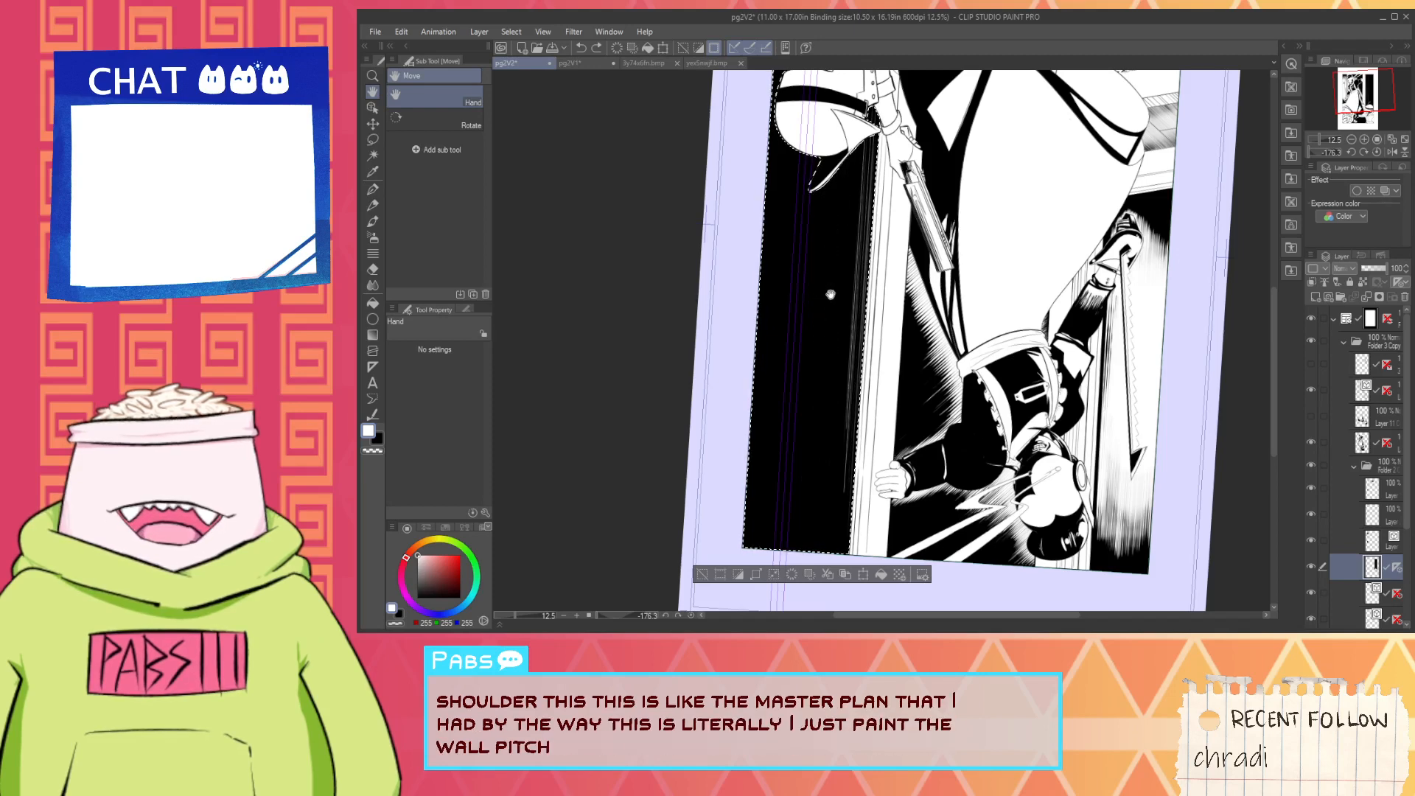
pyautogui.moveTo(831, 293); pyautogui.dragTo(801, 346)
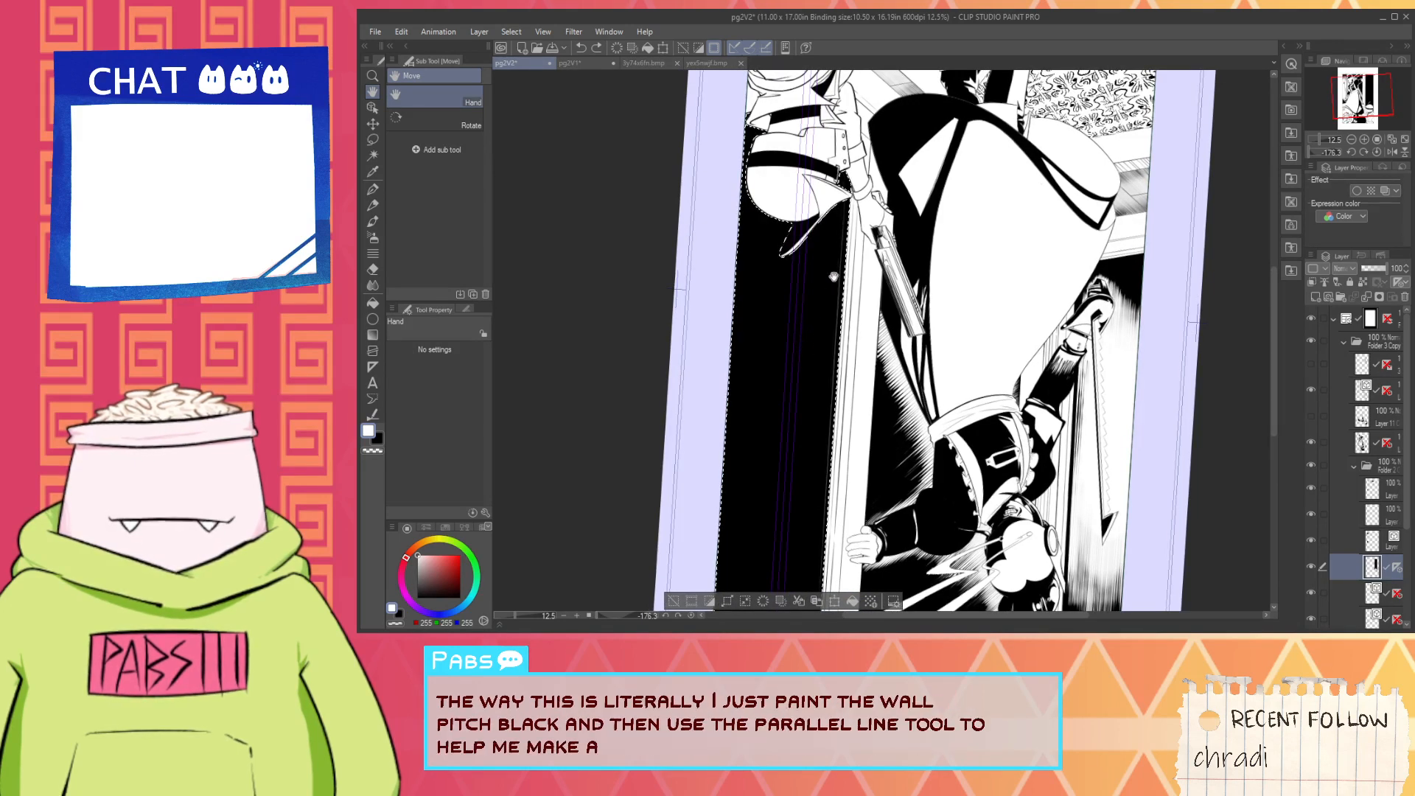
pyautogui.press('p')
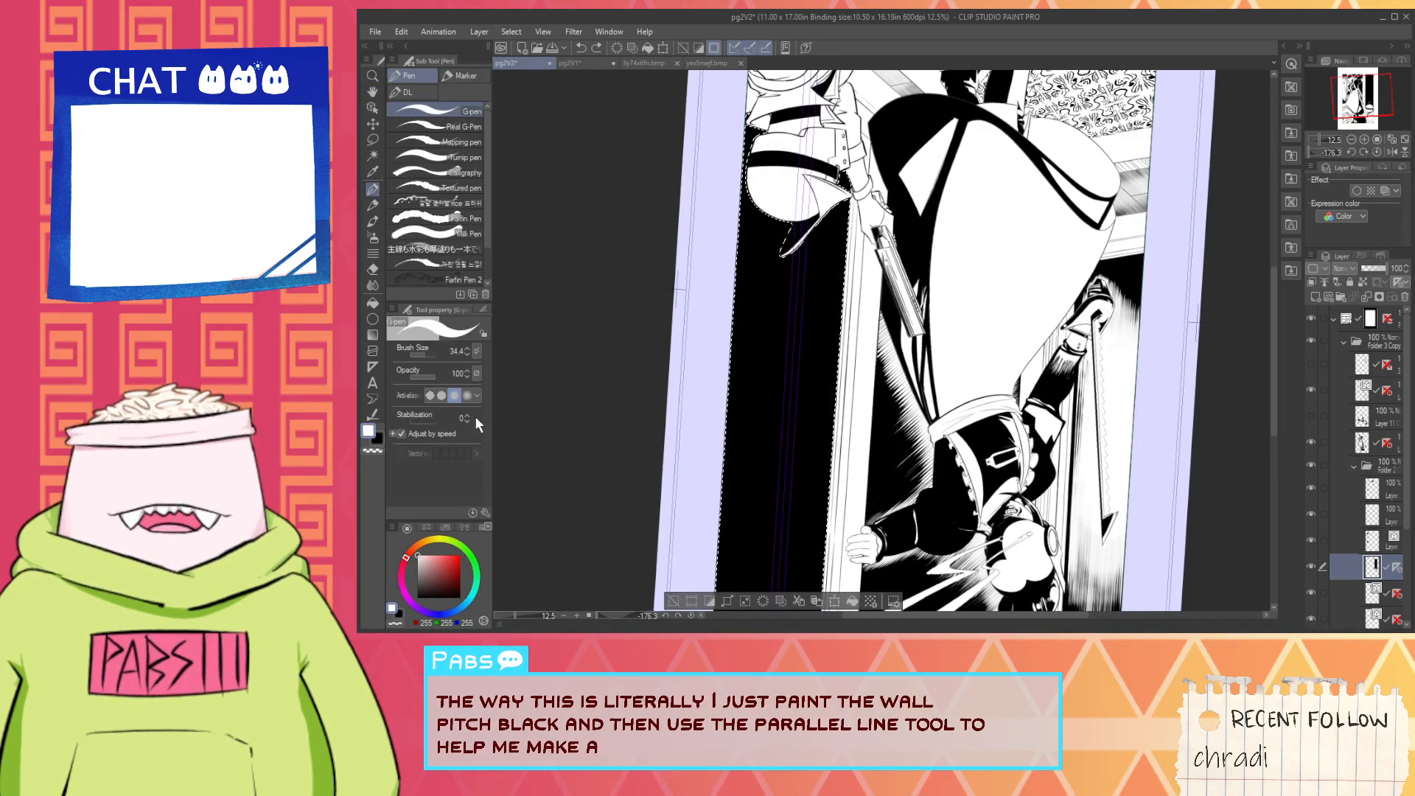
pyautogui.moveTo(425, 356); pyautogui.dragTo(427, 358)
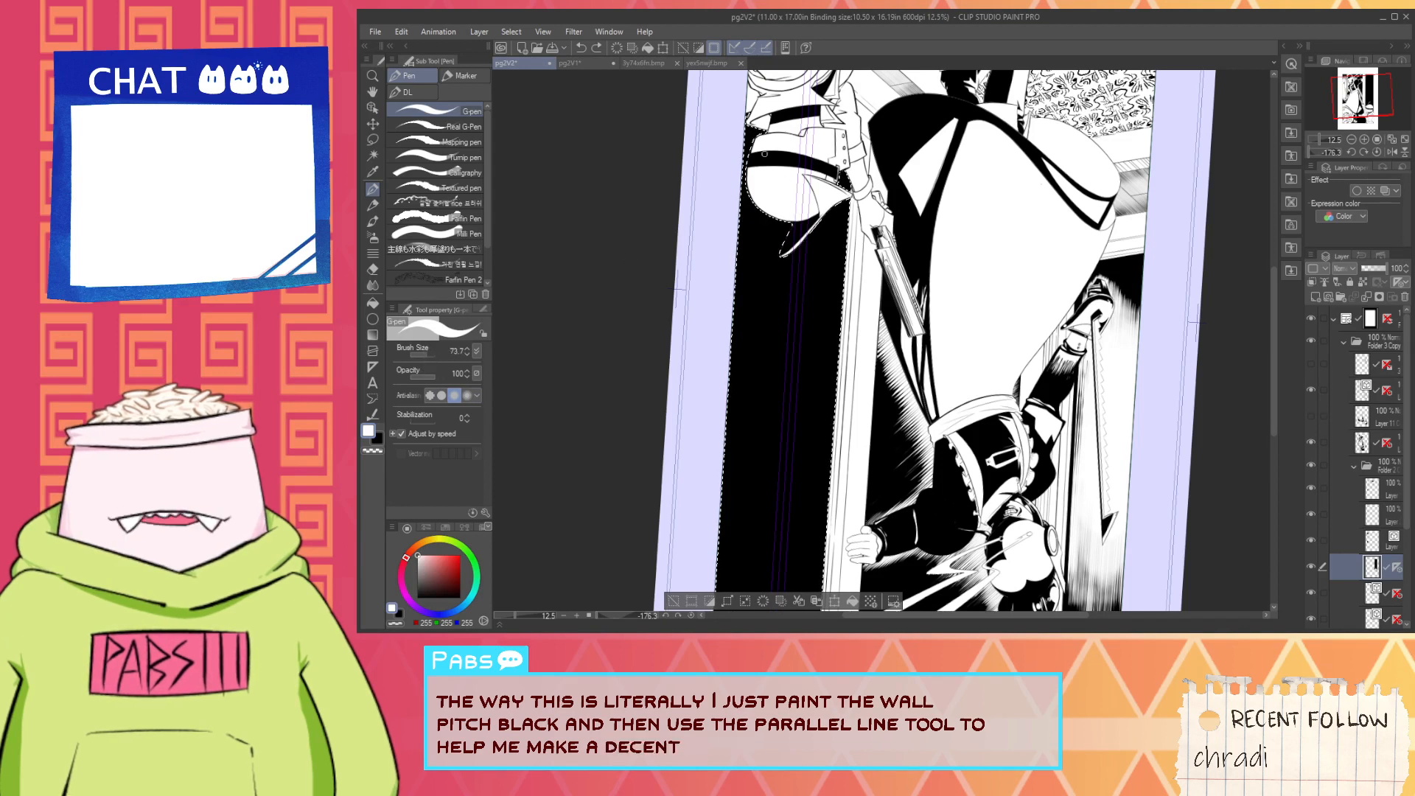
# - Draw white parallel hatching lines from the helmet end of the black wall, tapering into the solid black
pyautogui.click(702, 306)
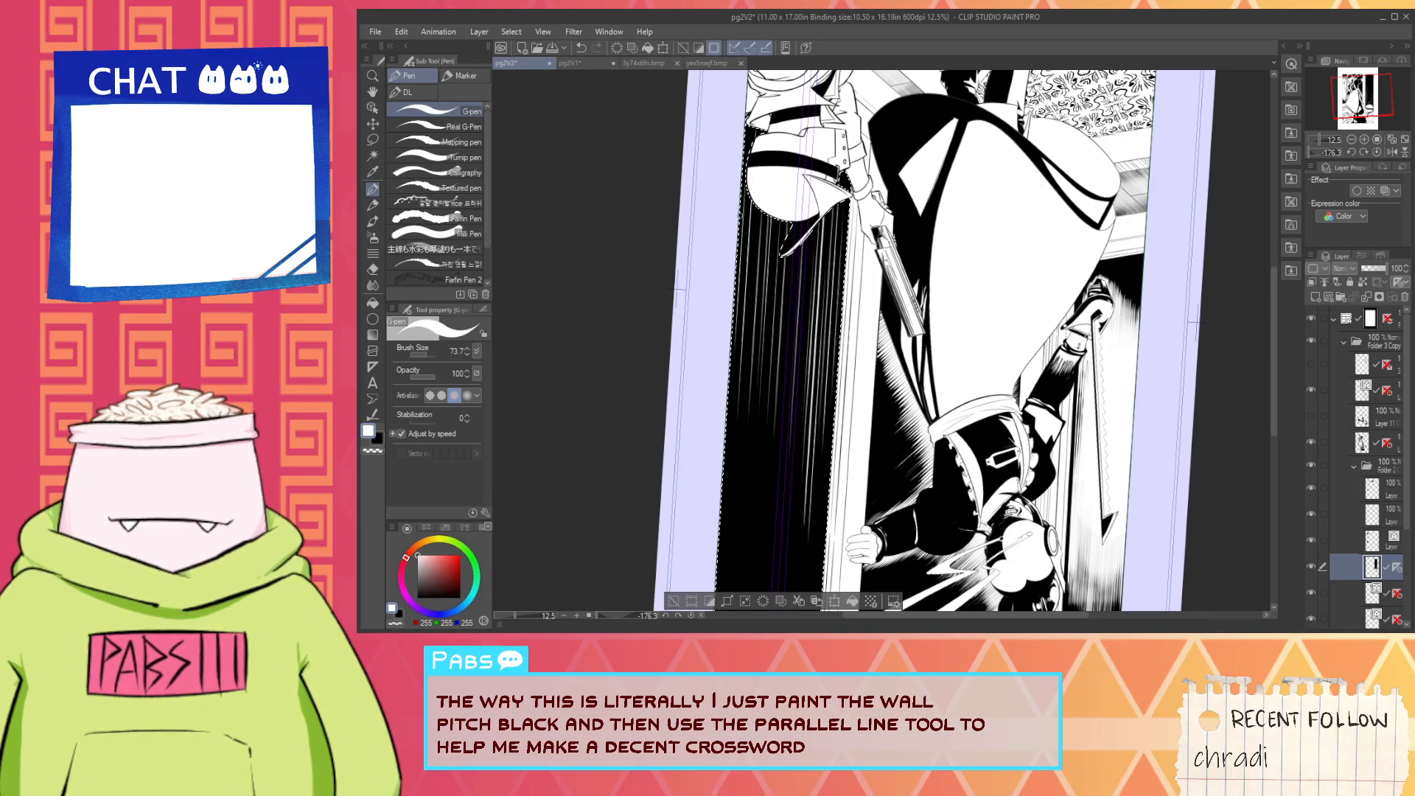
pyautogui.moveTo(754, 216); pyautogui.dragTo(741, 412)
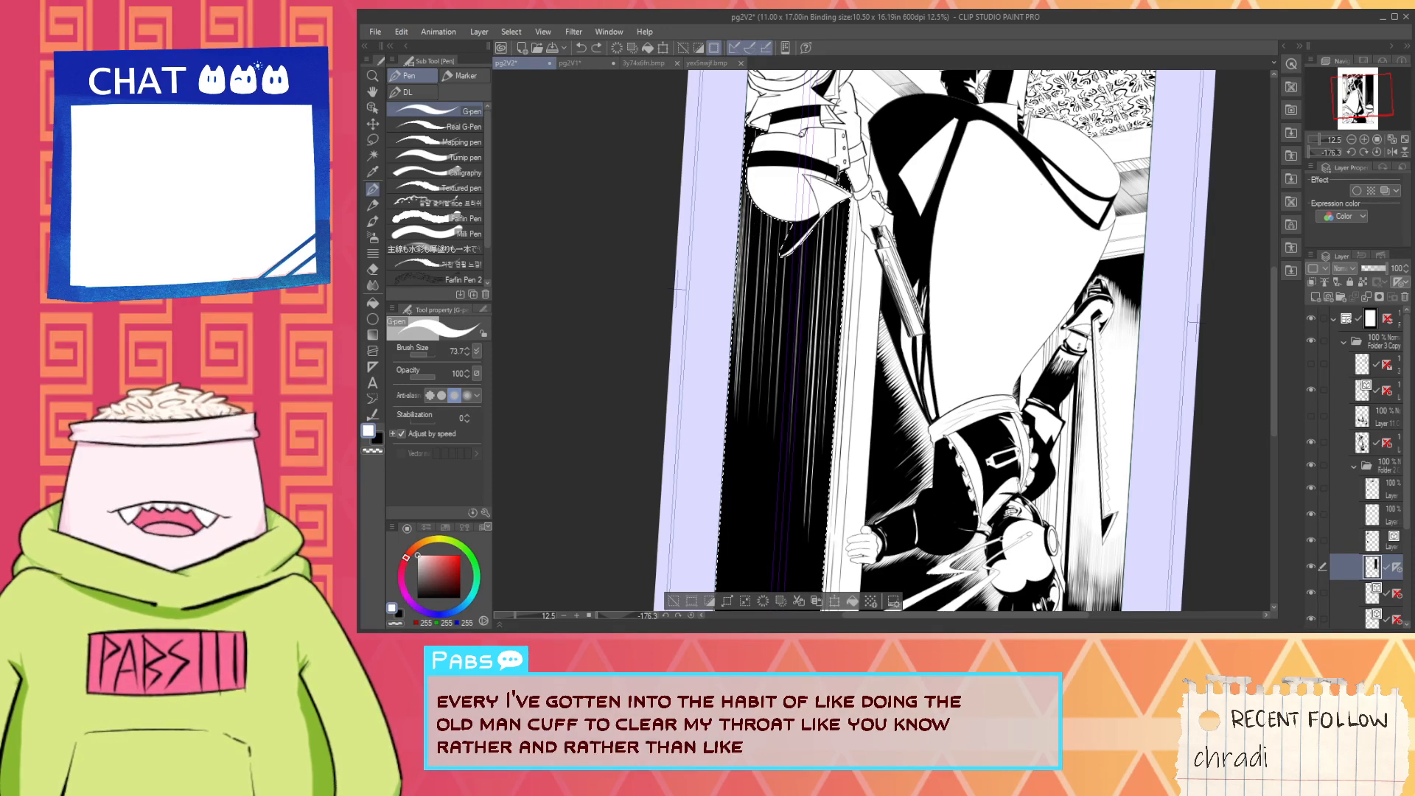
pyautogui.moveTo(748, 213); pyautogui.dragTo(742, 299)
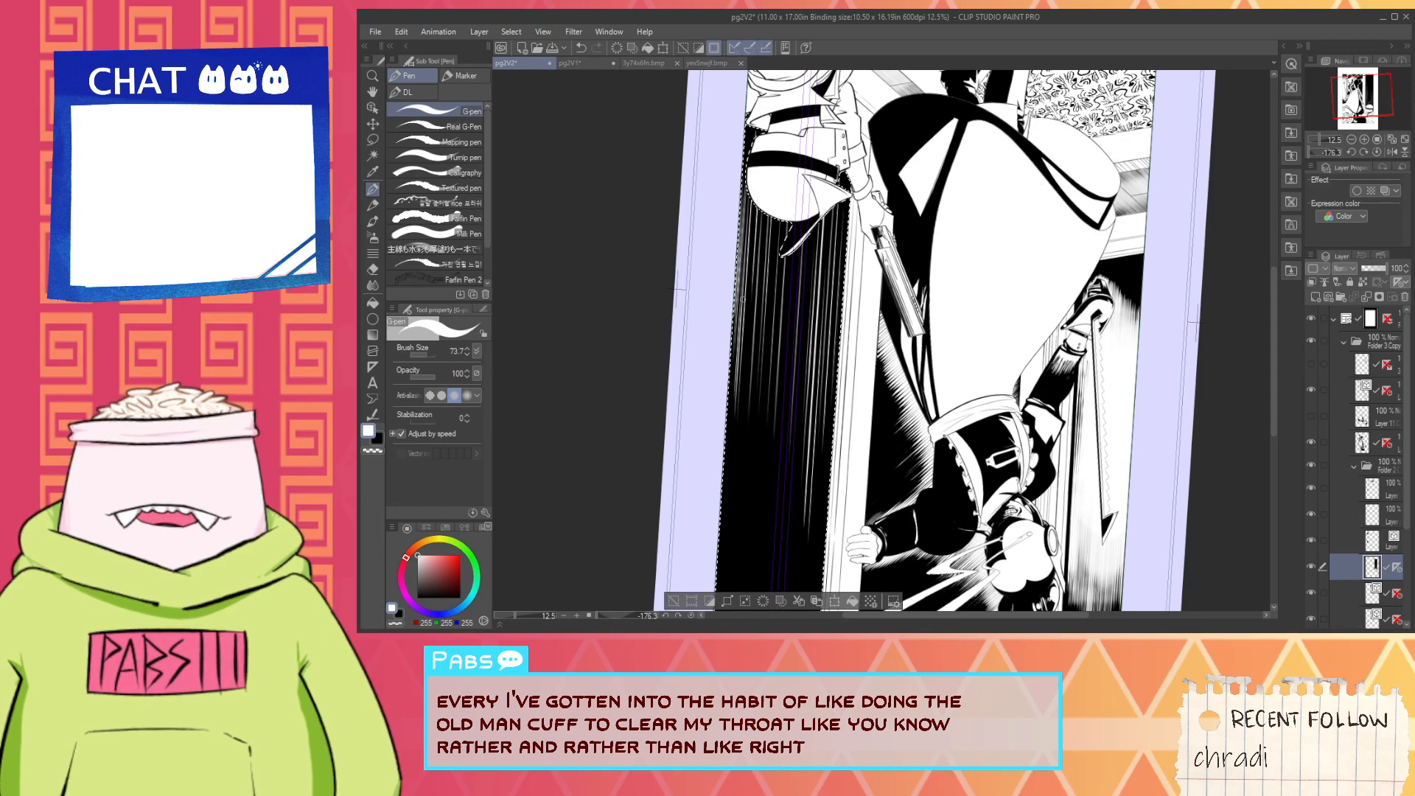
pyautogui.moveTo(763, 225); pyautogui.dragTo(753, 376)
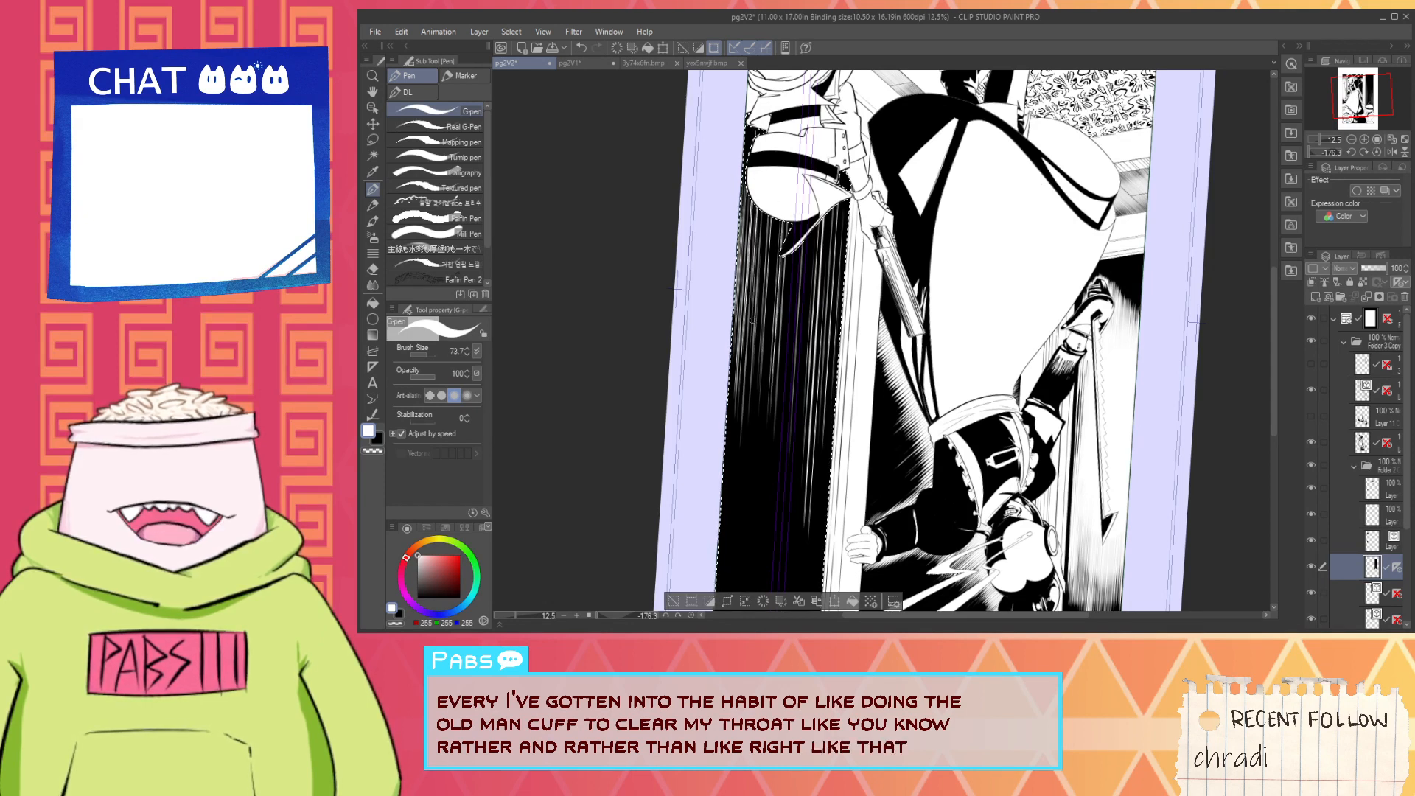
pyautogui.moveTo(776, 227); pyautogui.dragTo(764, 425)
pyautogui.moveTo(754, 225)
pyautogui.mouseDown()
pyautogui.moveTo(744, 372)
pyautogui.moveTo(768, 387)
pyautogui.mouseUp()
pyautogui.moveTo(803, 229); pyautogui.dragTo(790, 434)
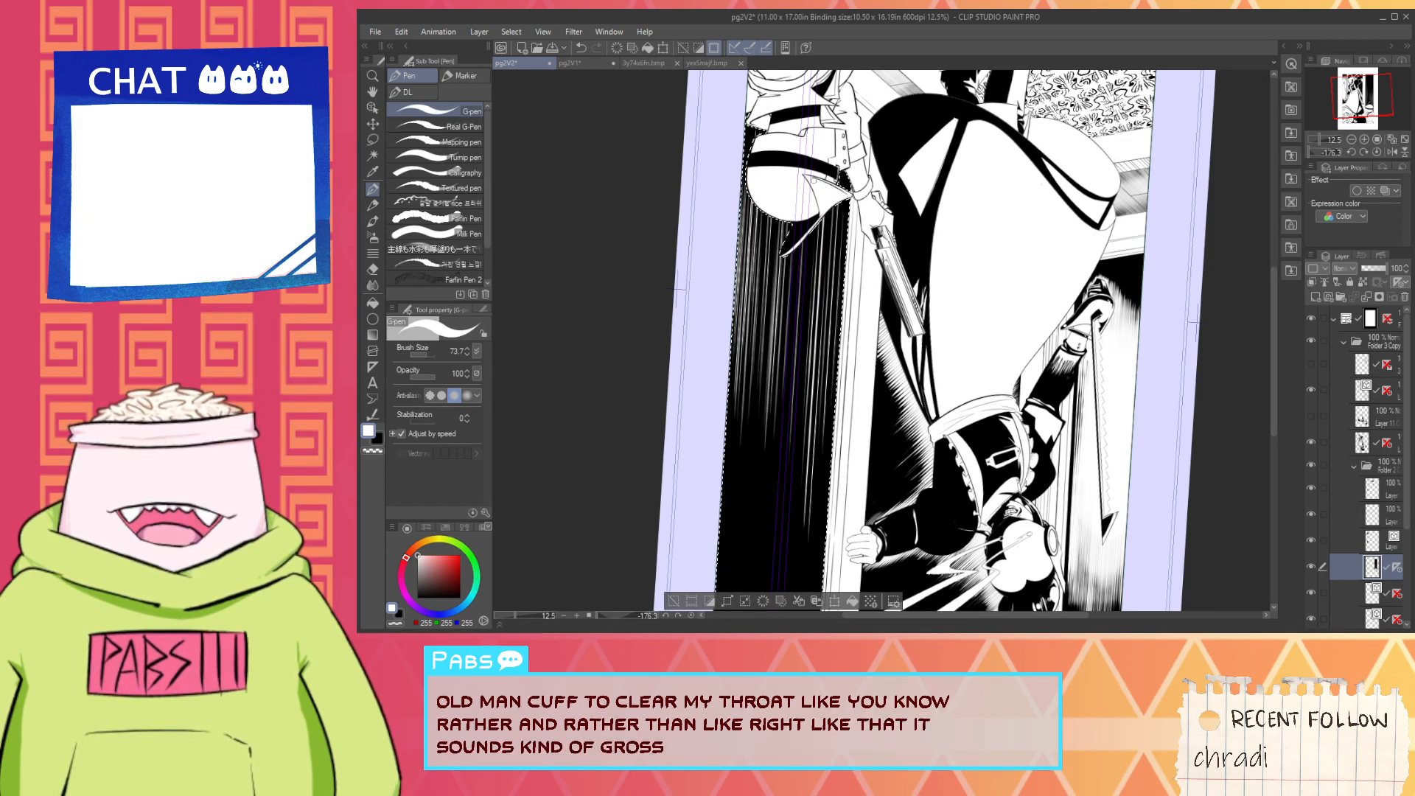
# - Add long white lines through the wall beside the helmet's crest, undoing the last stroke
pyautogui.press('space')
pyautogui.moveTo(824, 251); pyautogui.dragTo(904, 275)
pyautogui.scroll(2, 905, 275)
pyautogui.scroll(-2, 831, 251)
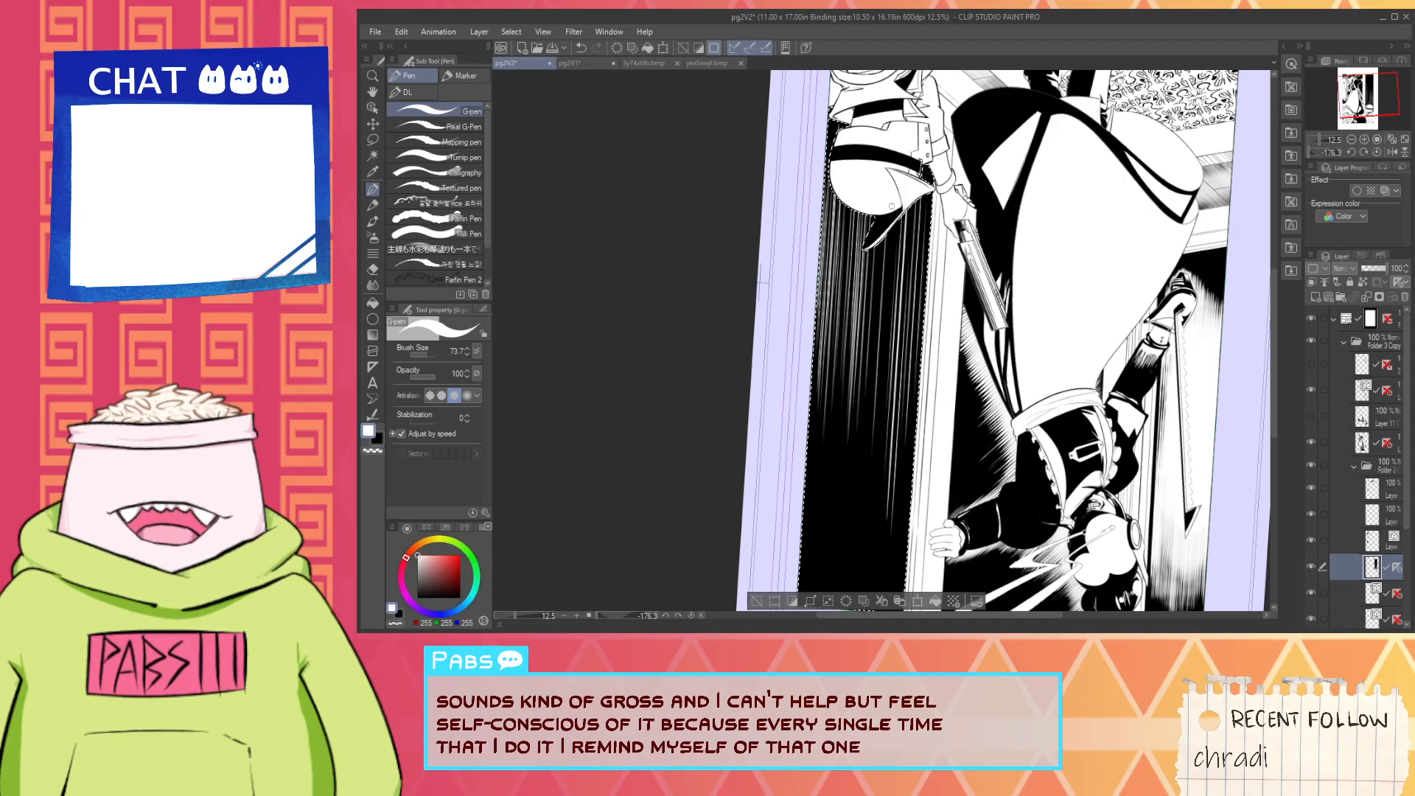
pyautogui.moveTo(884, 255); pyautogui.dragTo(871, 452)
pyautogui.moveTo(904, 214); pyautogui.dragTo(892, 384)
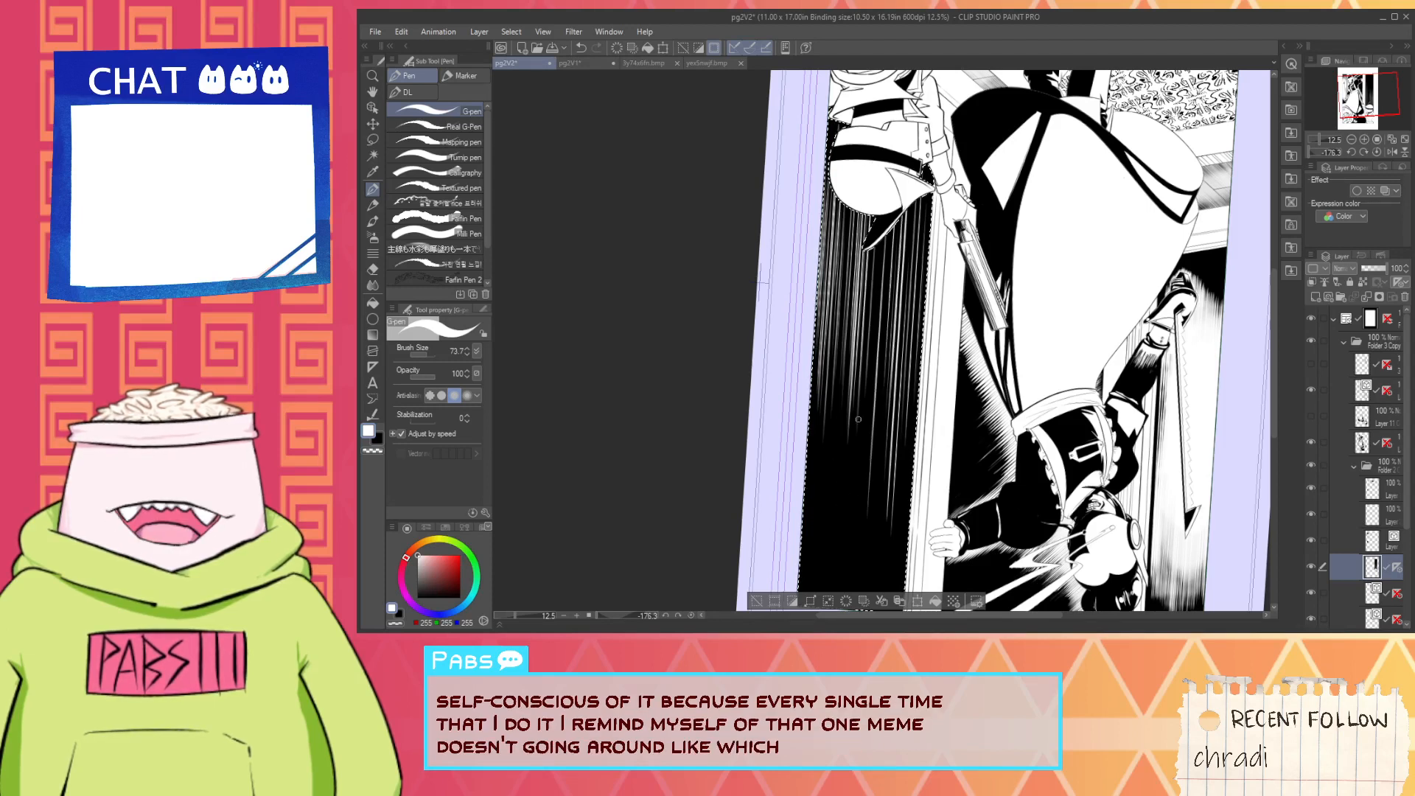
pyautogui.hotkey('ctrl', 'z')
# - Thicken the white hatching between the helmet's crest and the door frame with tapering parallel strokes
pyautogui.moveTo(898, 221); pyautogui.dragTo(887, 403)
pyautogui.moveTo(896, 235); pyautogui.dragTo(890, 365)
pyautogui.moveTo(910, 206); pyautogui.dragTo(900, 396)
pyautogui.moveTo(928, 199); pyautogui.dragTo(919, 359)
pyautogui.moveTo(925, 196)
pyautogui.mouseDown()
pyautogui.moveTo(914, 353)
pyautogui.moveTo(893, 374)
pyautogui.moveTo(906, 330)
pyautogui.moveTo(913, 406)
pyautogui.mouseUp()
pyautogui.moveTo(890, 234)
pyautogui.mouseDown()
pyautogui.moveTo(875, 510)
pyautogui.moveTo(868, 444)
pyautogui.moveTo(852, 481)
pyautogui.mouseUp()
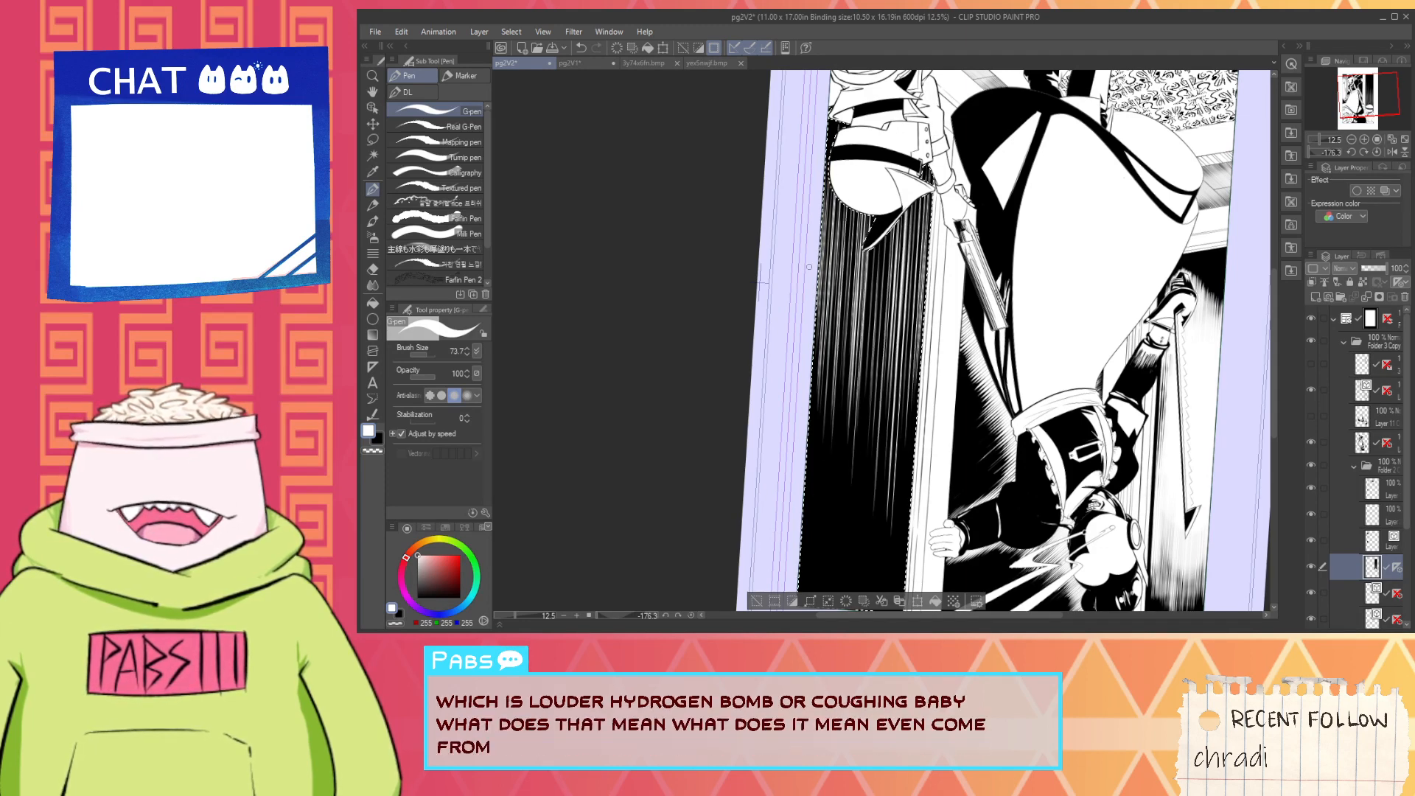
# - Extend the white hatching along the wall's outer panel border and further into the black beyond the helmet's crest
pyautogui.moveTo(838, 215); pyautogui.dragTo(827, 485)
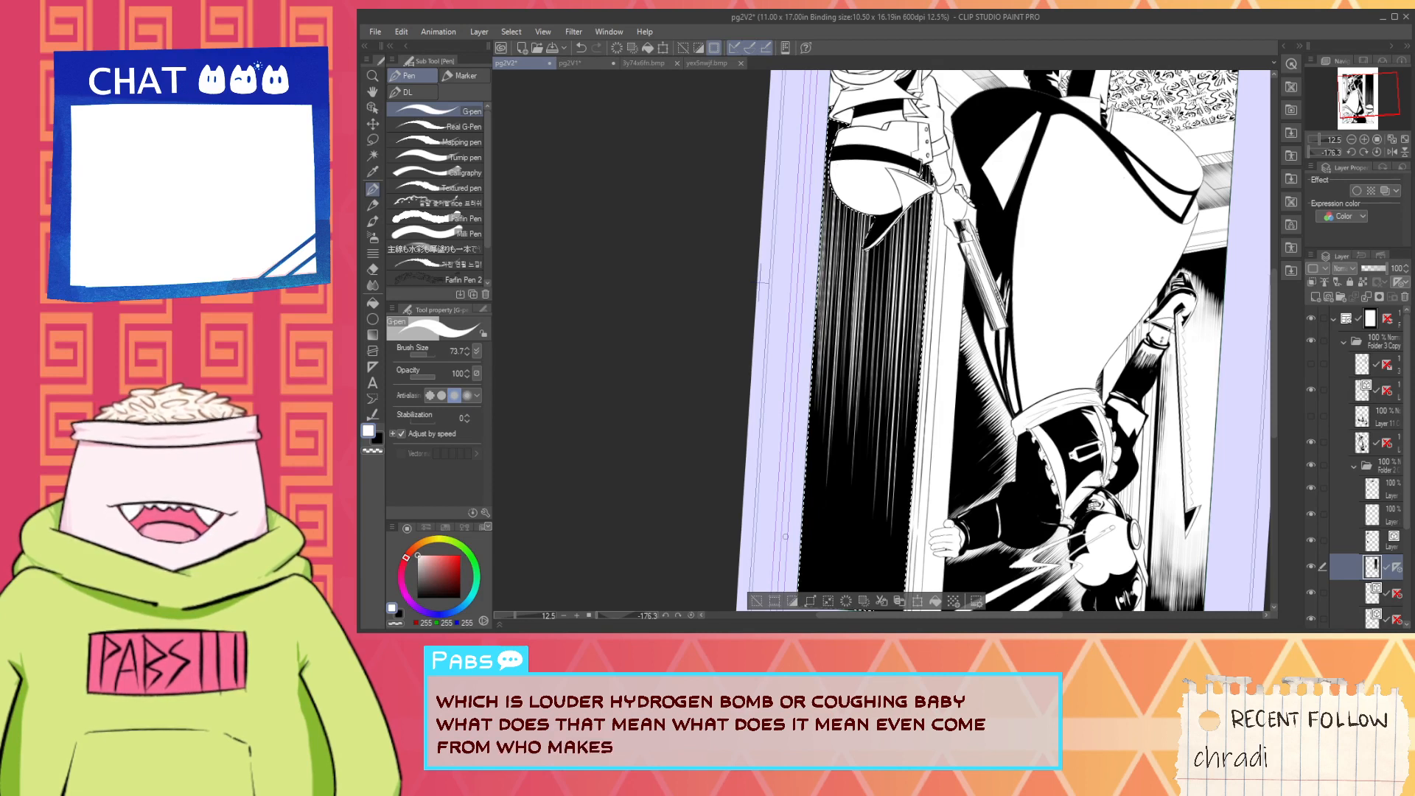
pyautogui.moveTo(830, 213); pyautogui.dragTo(822, 435)
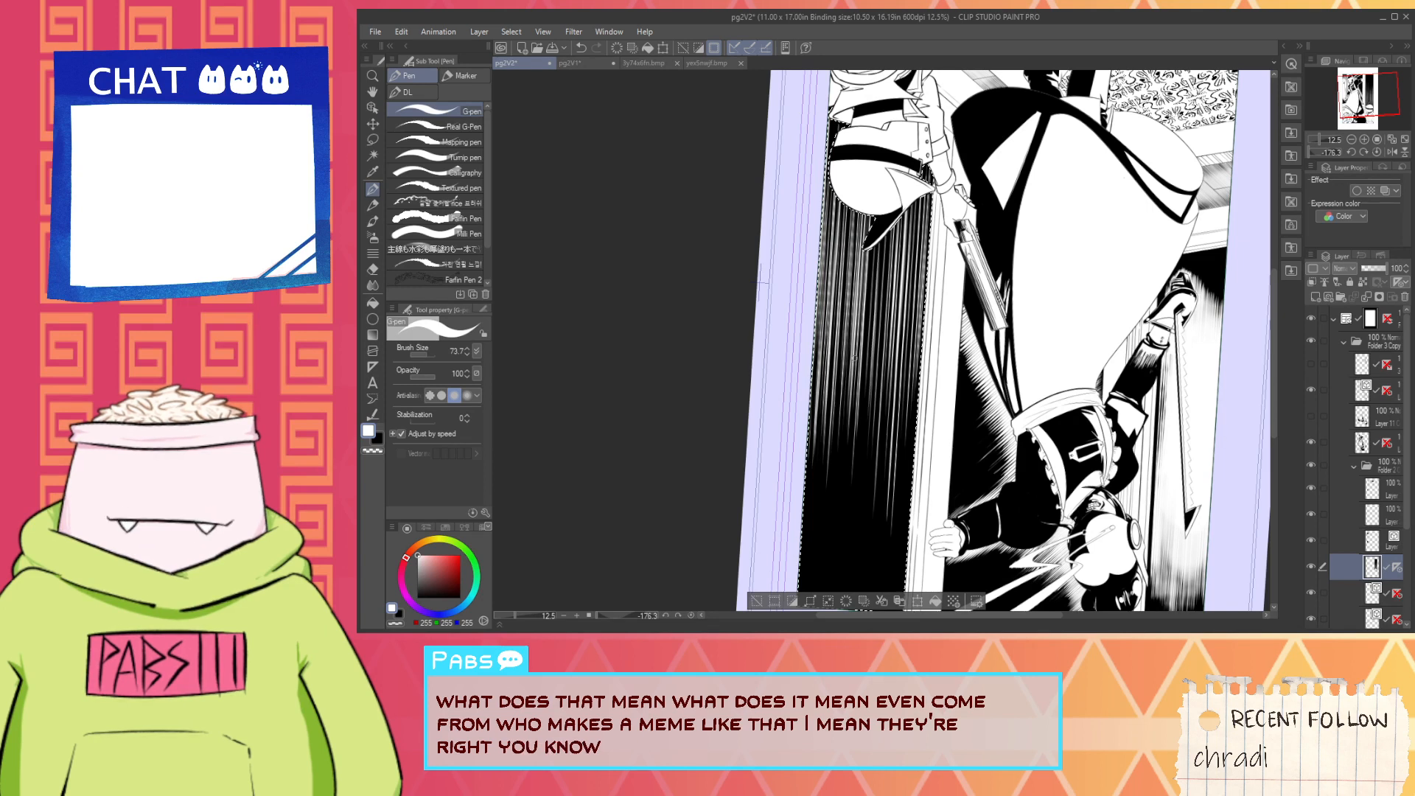
pyautogui.moveTo(879, 284); pyautogui.dragTo(875, 381)
pyautogui.moveTo(875, 294); pyautogui.dragTo(869, 409)
pyautogui.moveTo(867, 283); pyautogui.dragTo(859, 438)
pyautogui.moveTo(893, 255); pyautogui.dragTo(883, 451)
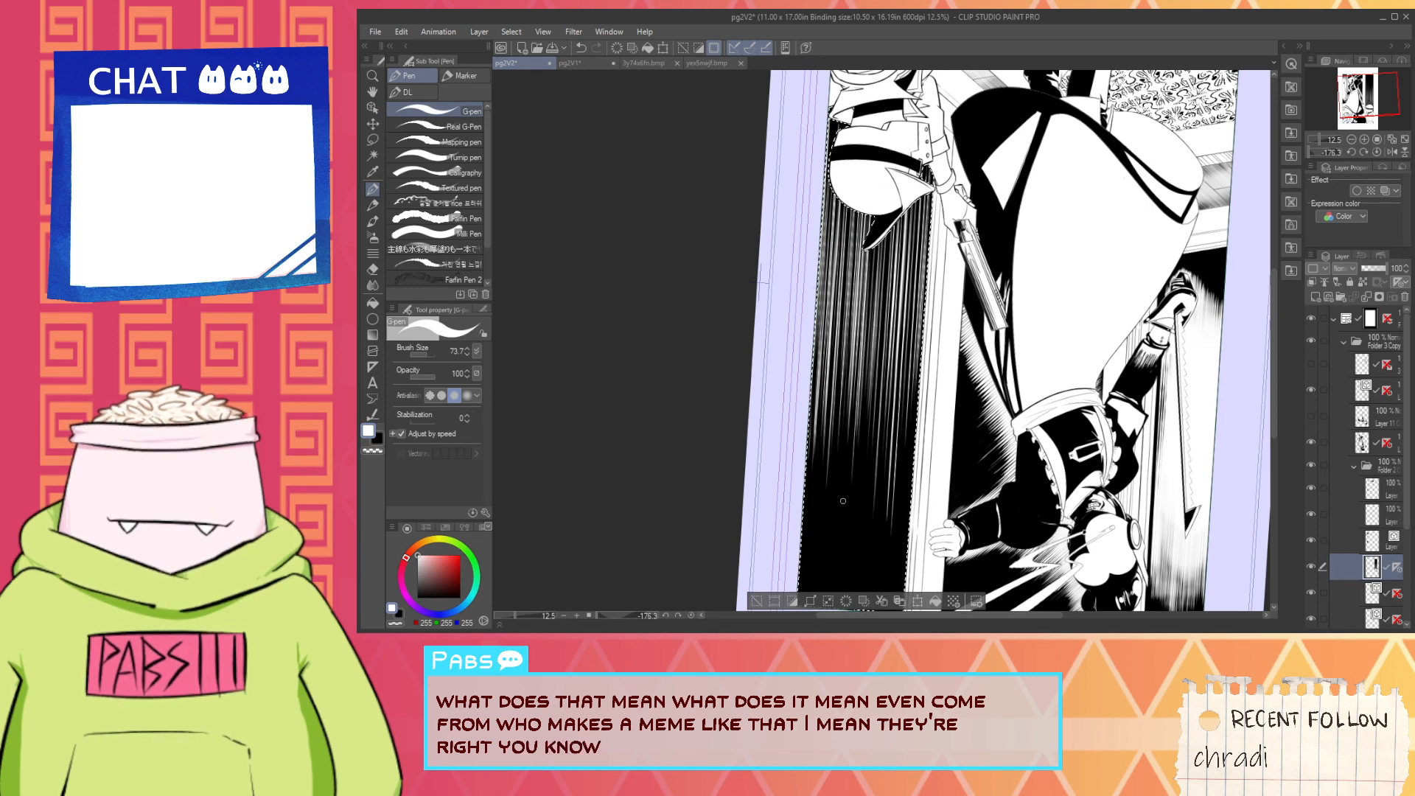
# - Layer more white lines of varied length over the middle of the wall to fade the hatching into black
pyautogui.moveTo(879, 285); pyautogui.dragTo(868, 441)
pyautogui.moveTo(857, 348); pyautogui.dragTo(846, 511)
pyautogui.moveTo(875, 283); pyautogui.dragTo(861, 403)
pyautogui.moveTo(873, 319); pyautogui.dragTo(865, 434)
pyautogui.moveTo(873, 283); pyautogui.dragTo(862, 436)
pyautogui.moveTo(915, 204); pyautogui.dragTo(905, 341)
pyautogui.moveTo(893, 230); pyautogui.dragTo(881, 389)
pyautogui.moveTo(877, 283); pyautogui.dragTo(872, 333)
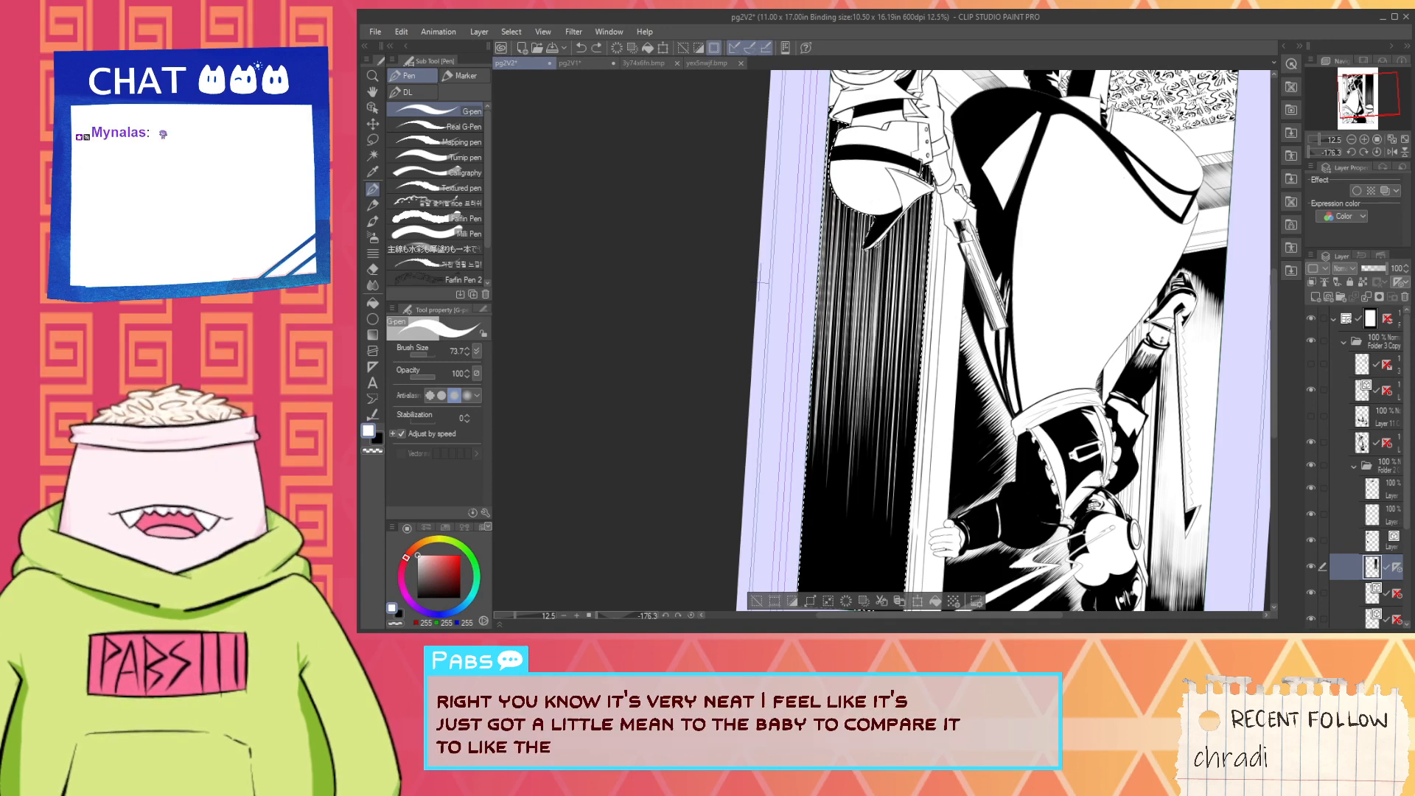
# - Add white hatching along the wall's edge beside the door frame, undoing the last stroke
pyautogui.scroll(2, 888, 231)
pyautogui.scroll(-2, 896, 240)
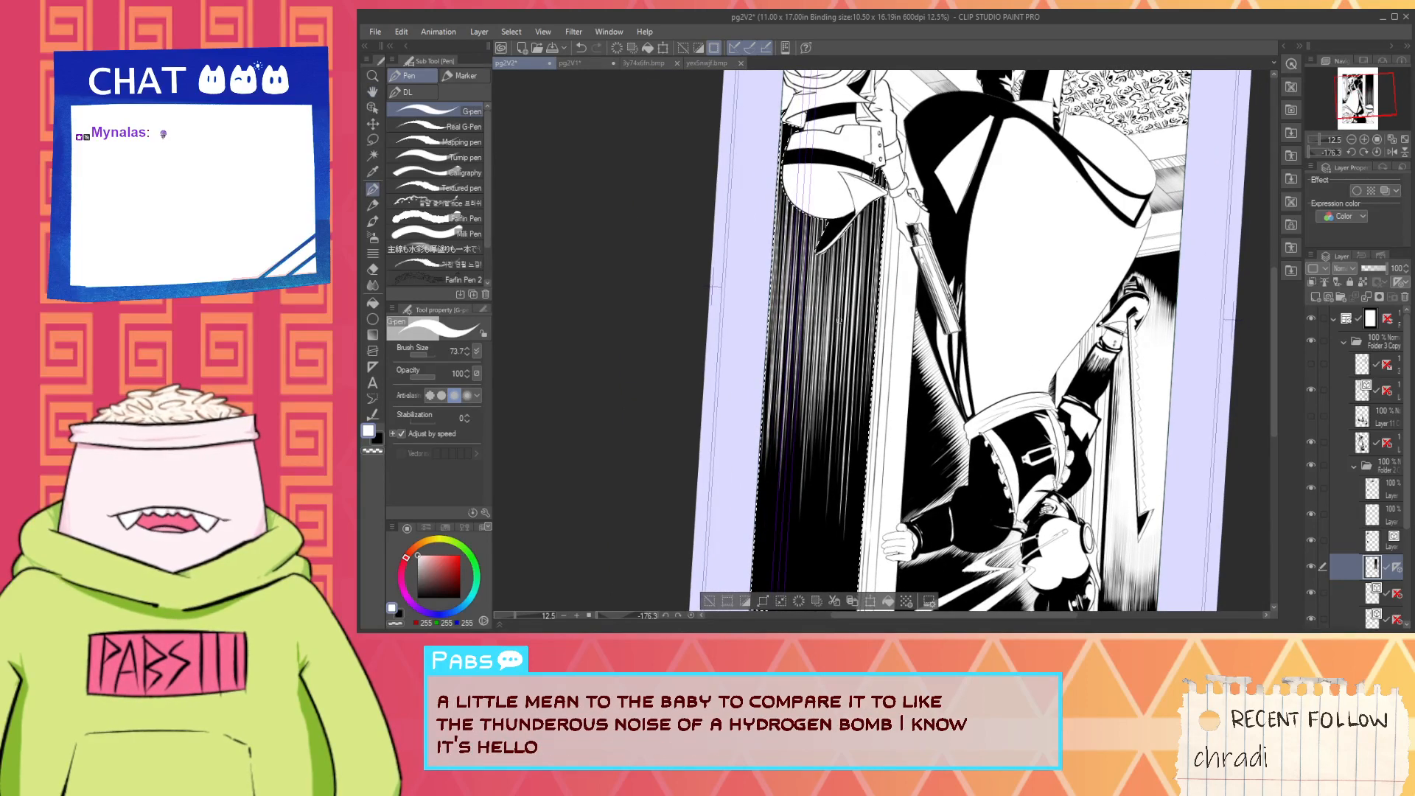
pyautogui.moveTo(870, 224); pyautogui.dragTo(863, 307)
pyautogui.moveTo(866, 206); pyautogui.dragTo(850, 385)
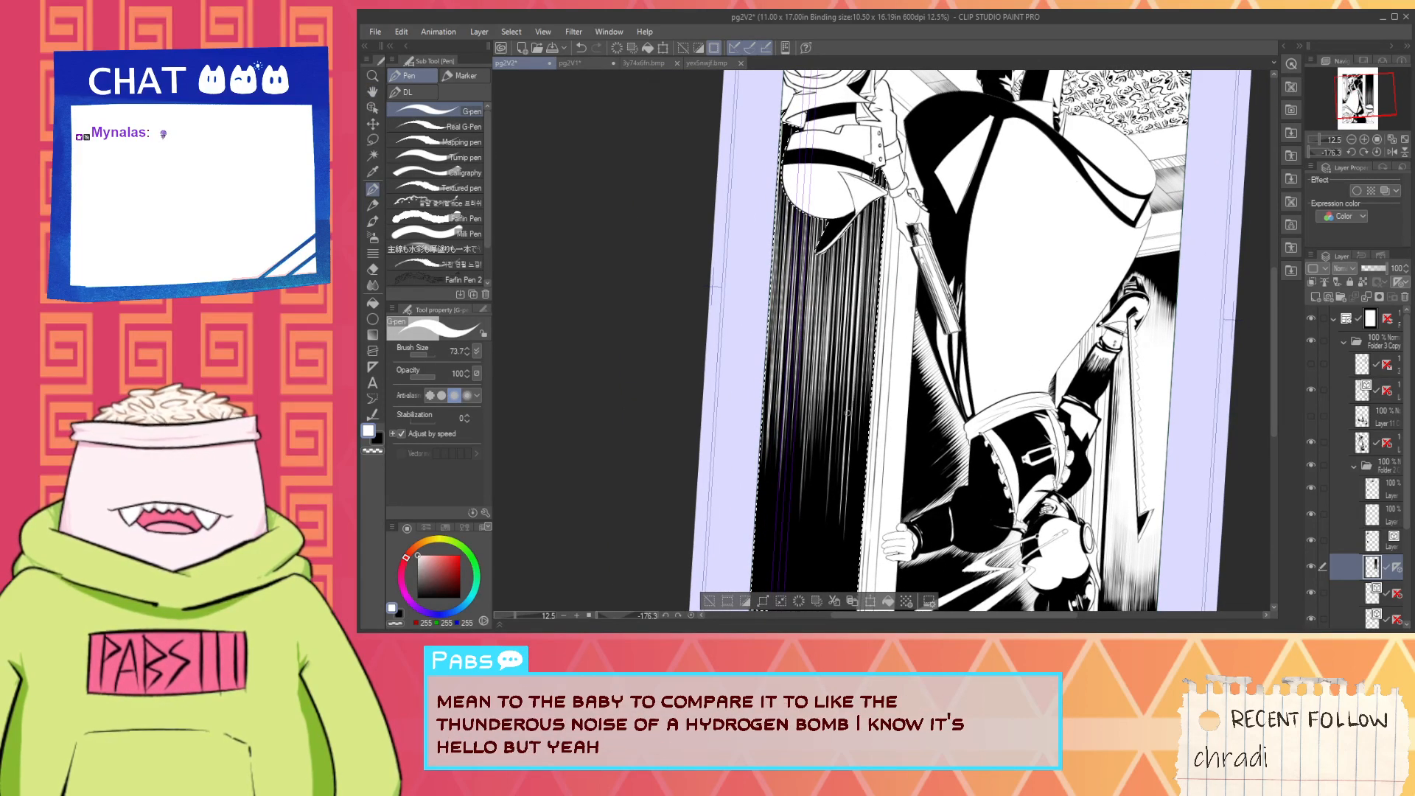
pyautogui.moveTo(865, 206); pyautogui.dragTo(854, 397)
pyautogui.moveTo(878, 204); pyautogui.dragTo(871, 341)
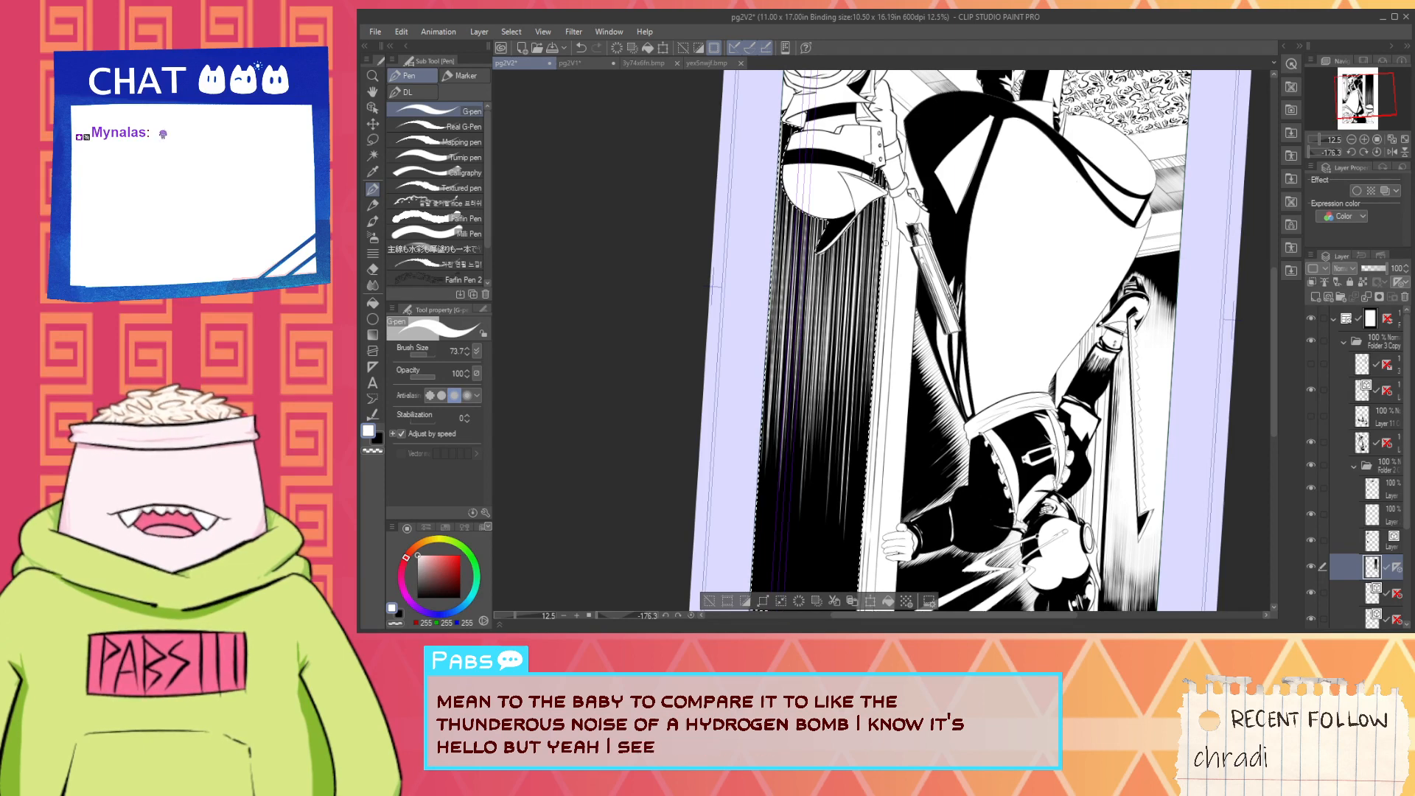
pyautogui.moveTo(883, 199)
pyautogui.mouseDown()
pyautogui.moveTo(873, 363)
pyautogui.moveTo(851, 371)
pyautogui.mouseUp()
pyautogui.hotkey('ctrl', 'z')
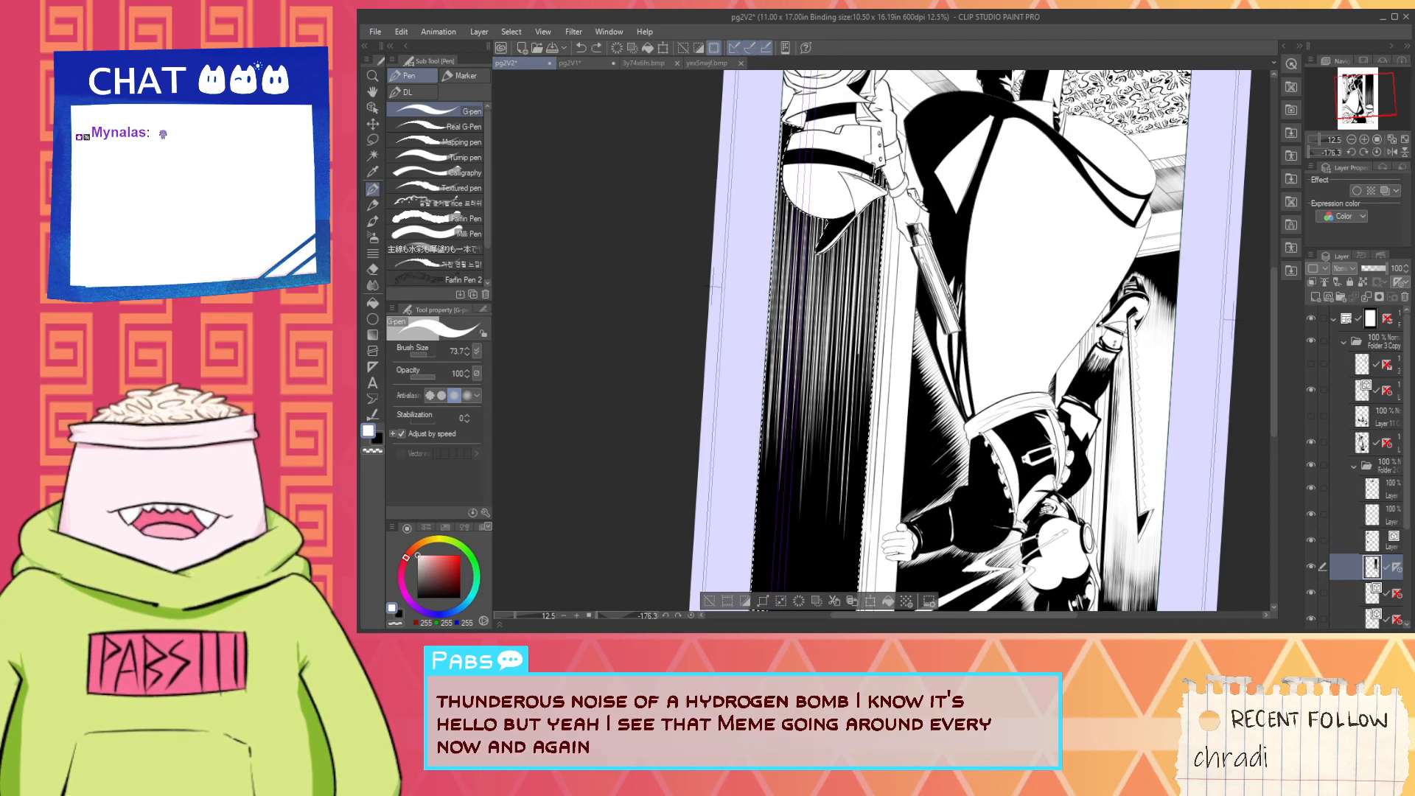
# - Examine the wall hatching around the helmet up close and against the whole page
pyautogui.moveTo(815, 283); pyautogui.dragTo(722, 305)
pyautogui.scroll(2, 704, 249)
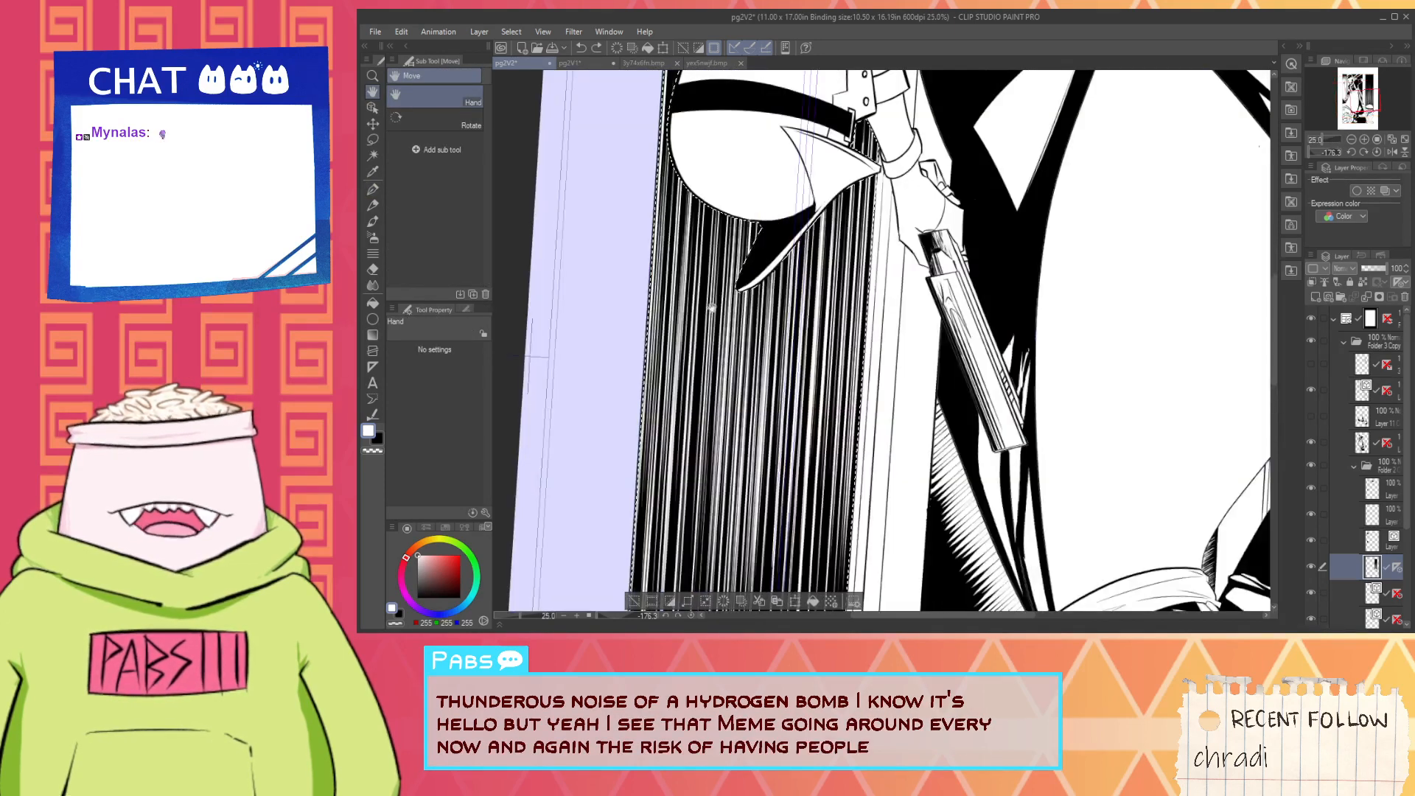
pyautogui.scroll(-2, 704, 249)
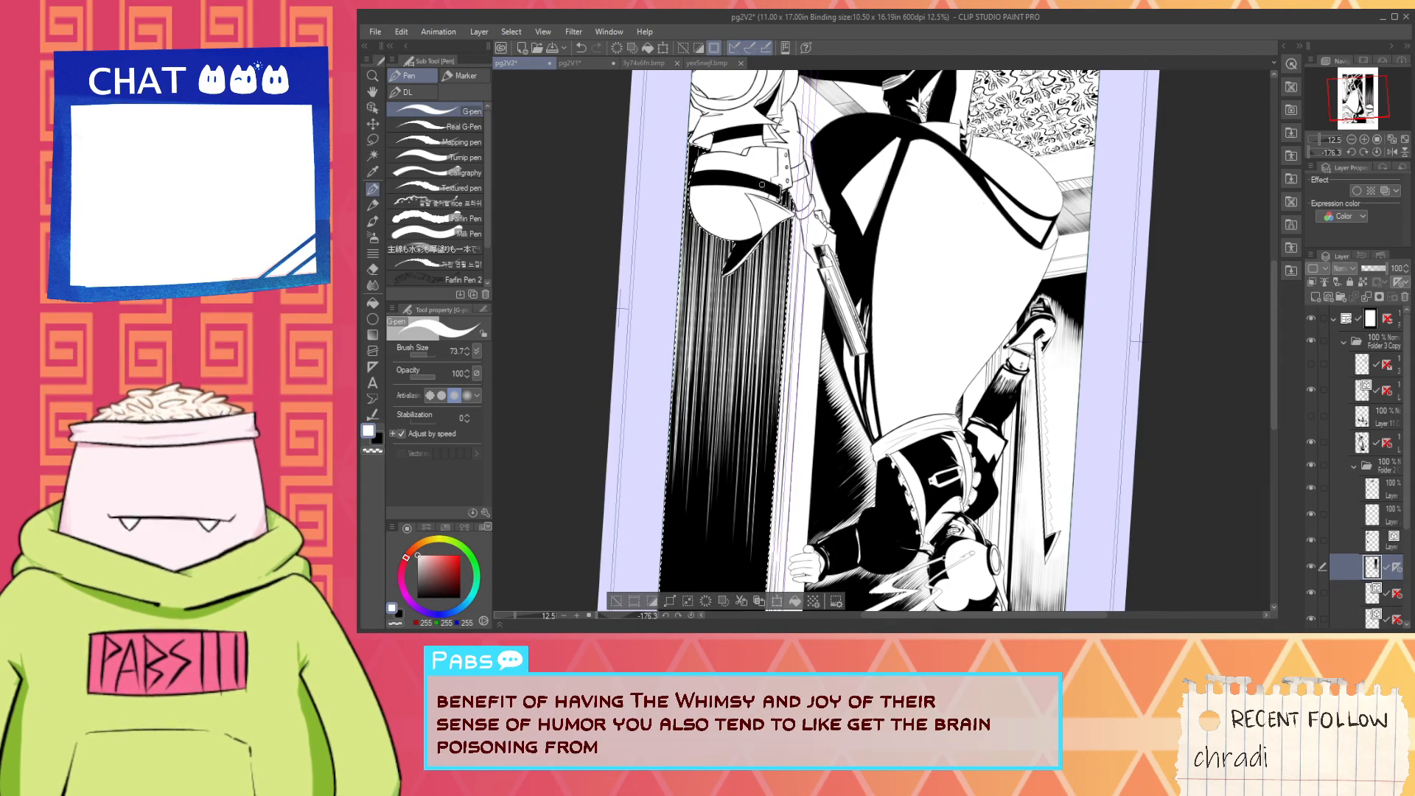
pyautogui.scroll(2, 766, 208)
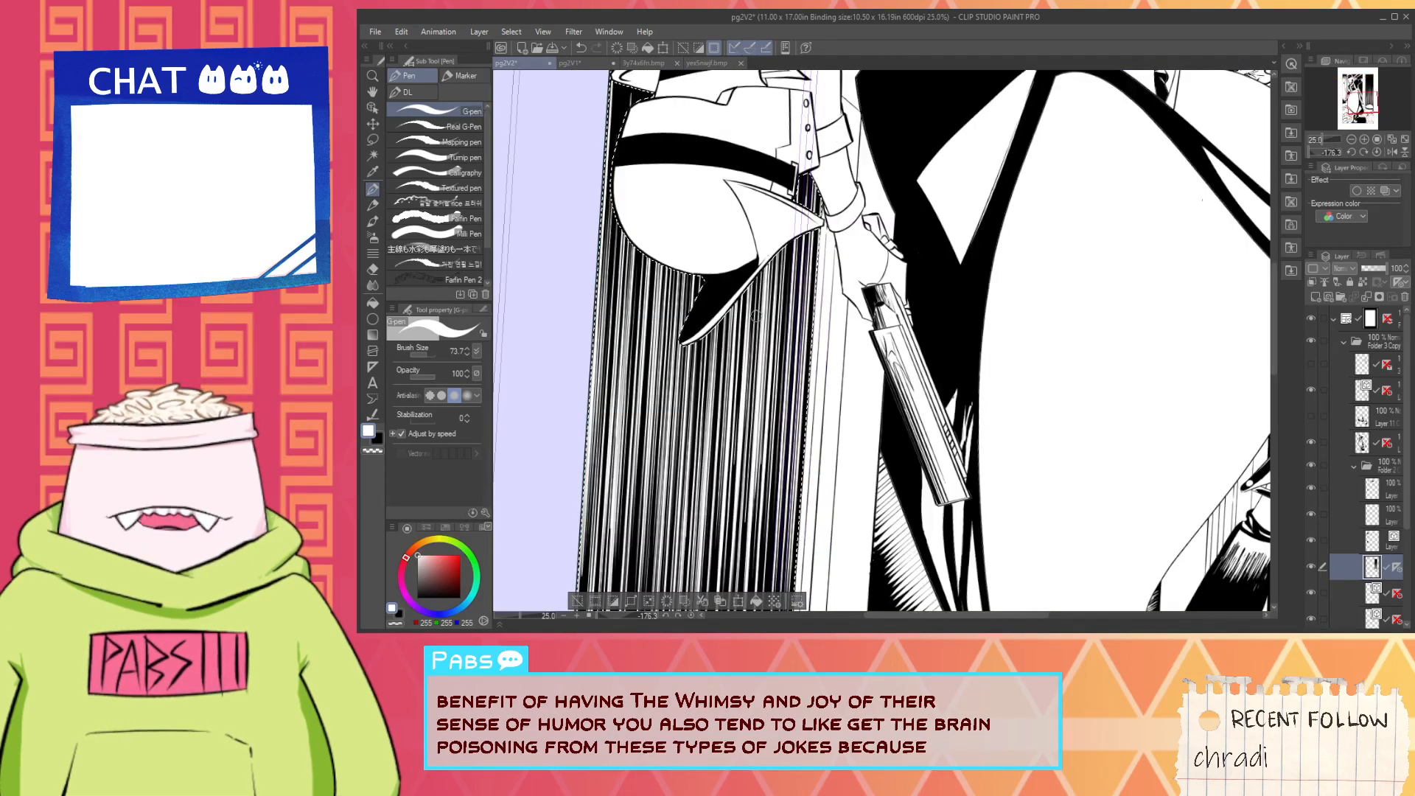
pyautogui.scroll(-2, 779, 383)
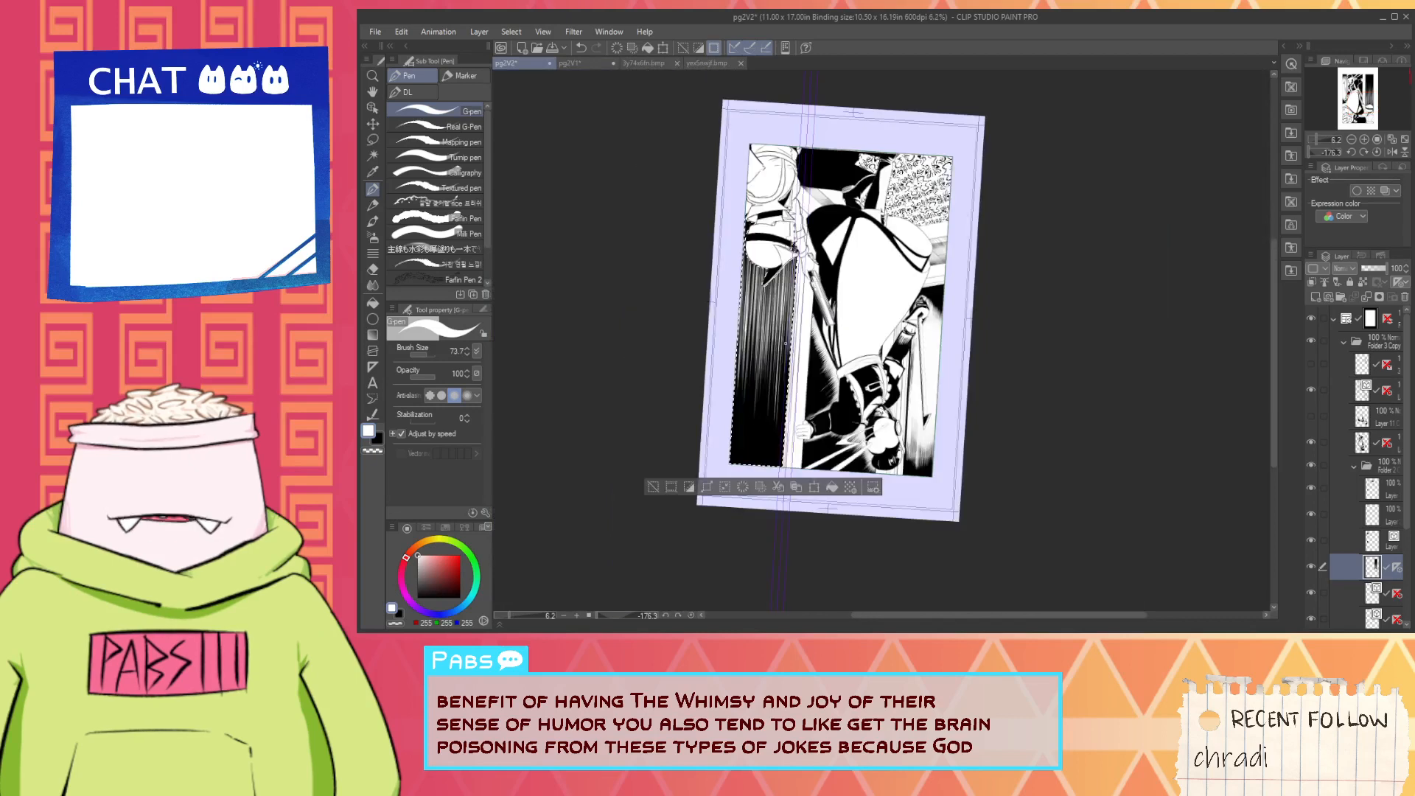
pyautogui.scroll(2, 780, 384)
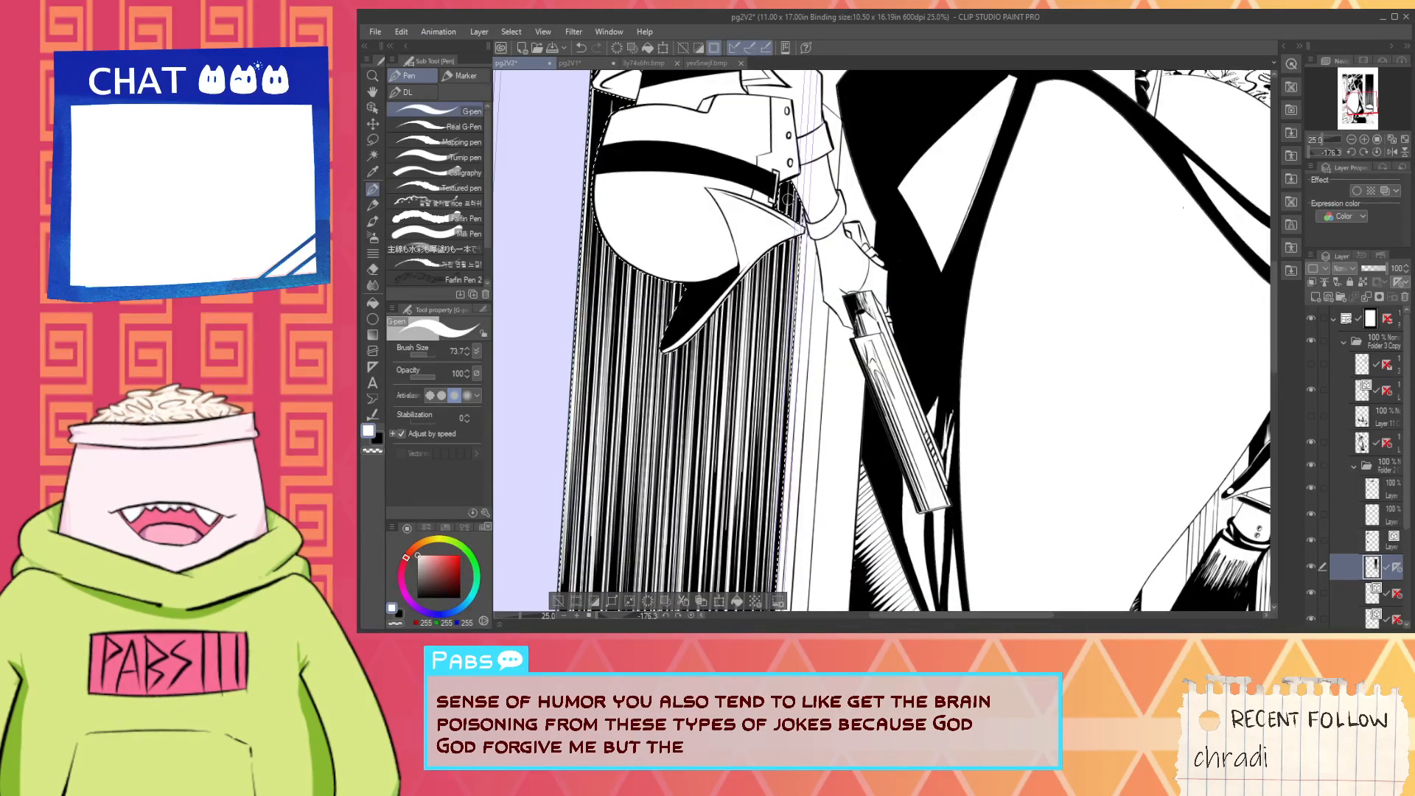
pyautogui.scroll(-3, 787, 361)
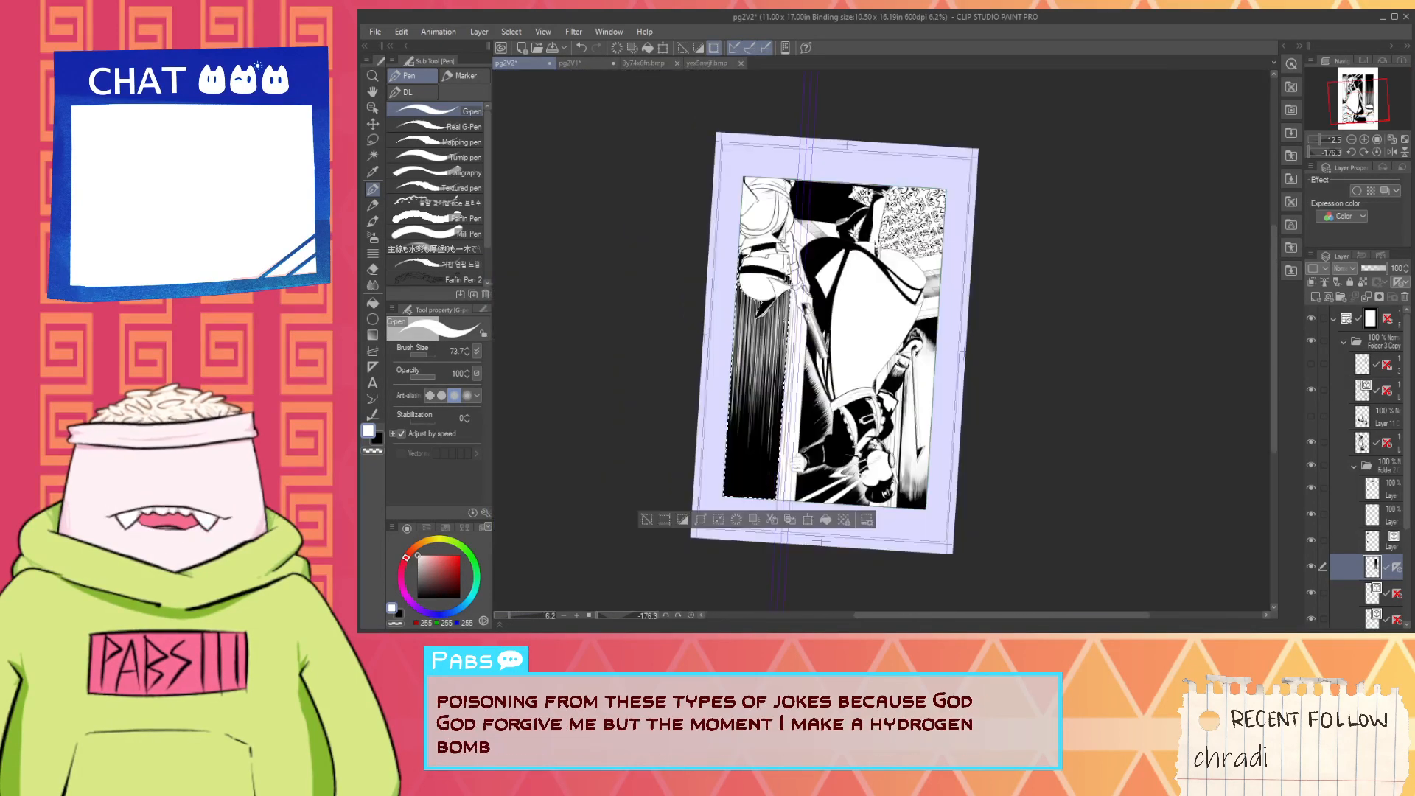
pyautogui.moveTo(780, 335); pyautogui.dragTo(841, 414)
pyautogui.scroll(3, 820, 379)
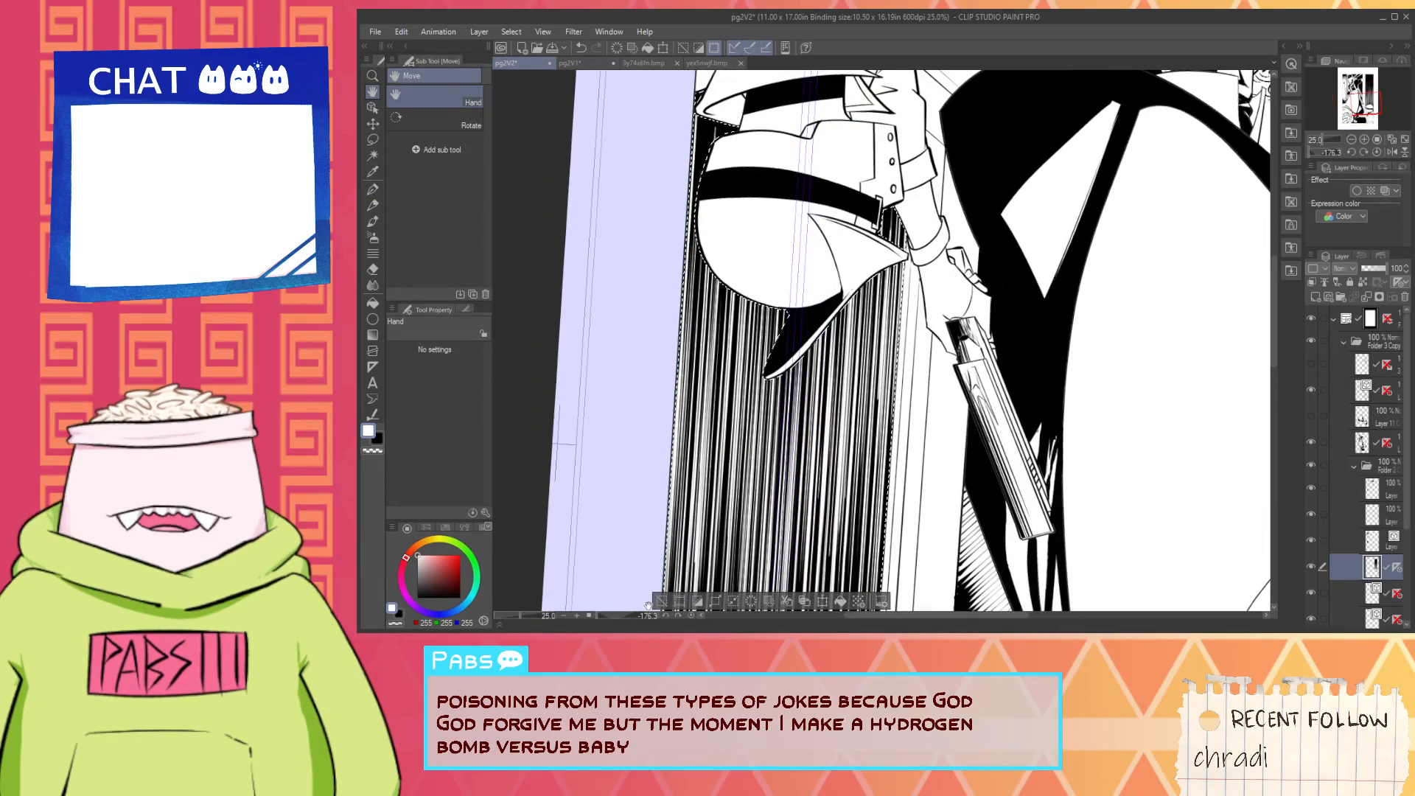
# - Reset the canvas rotation to upright and bring back the G-pen for the wall area above the helmet
pyautogui.click(691, 615)
pyautogui.scroll(-4, 781, 456)
pyautogui.moveTo(814, 413); pyautogui.dragTo(771, 344)
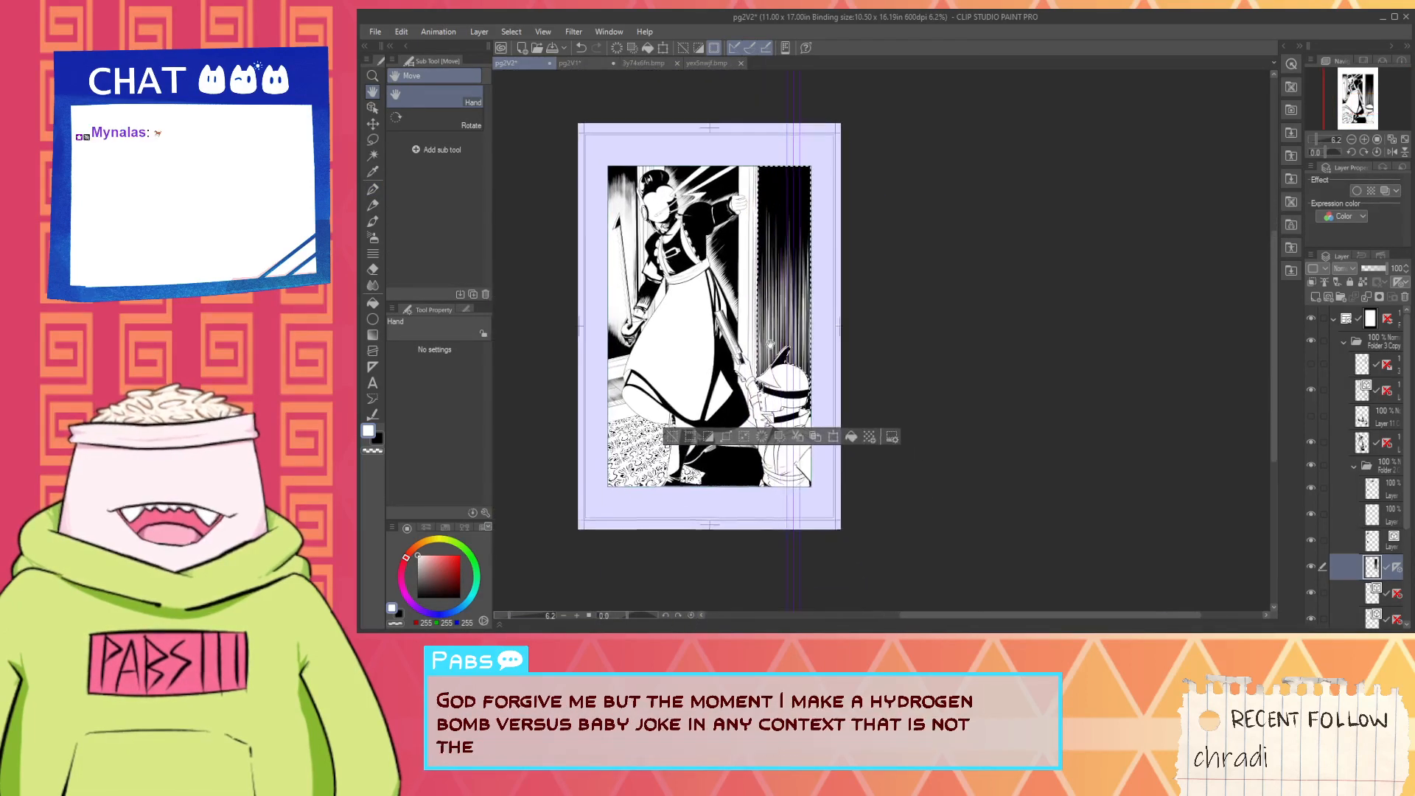
pyautogui.scroll(2, 770, 344)
pyautogui.press('p')
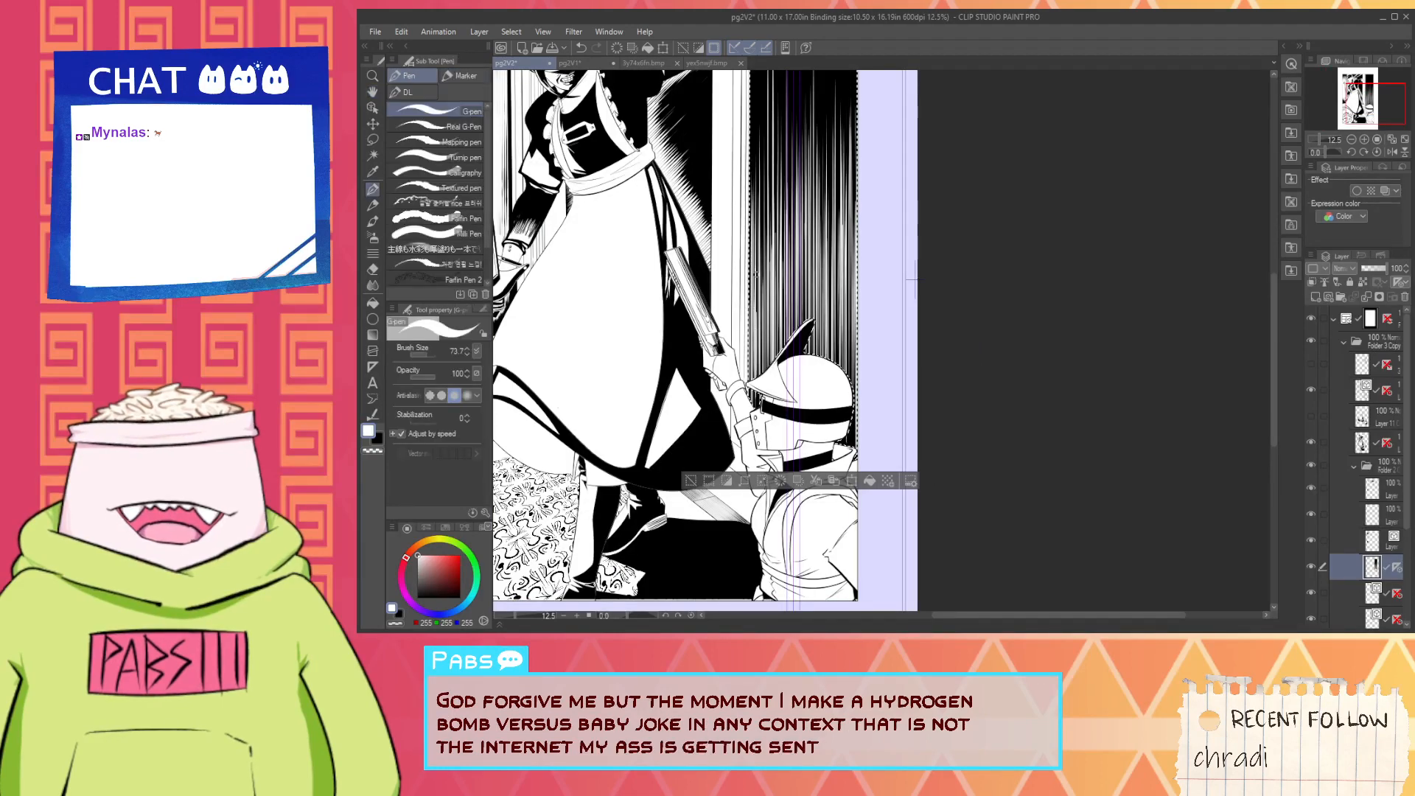
pyautogui.scroll(2, 756, 274)
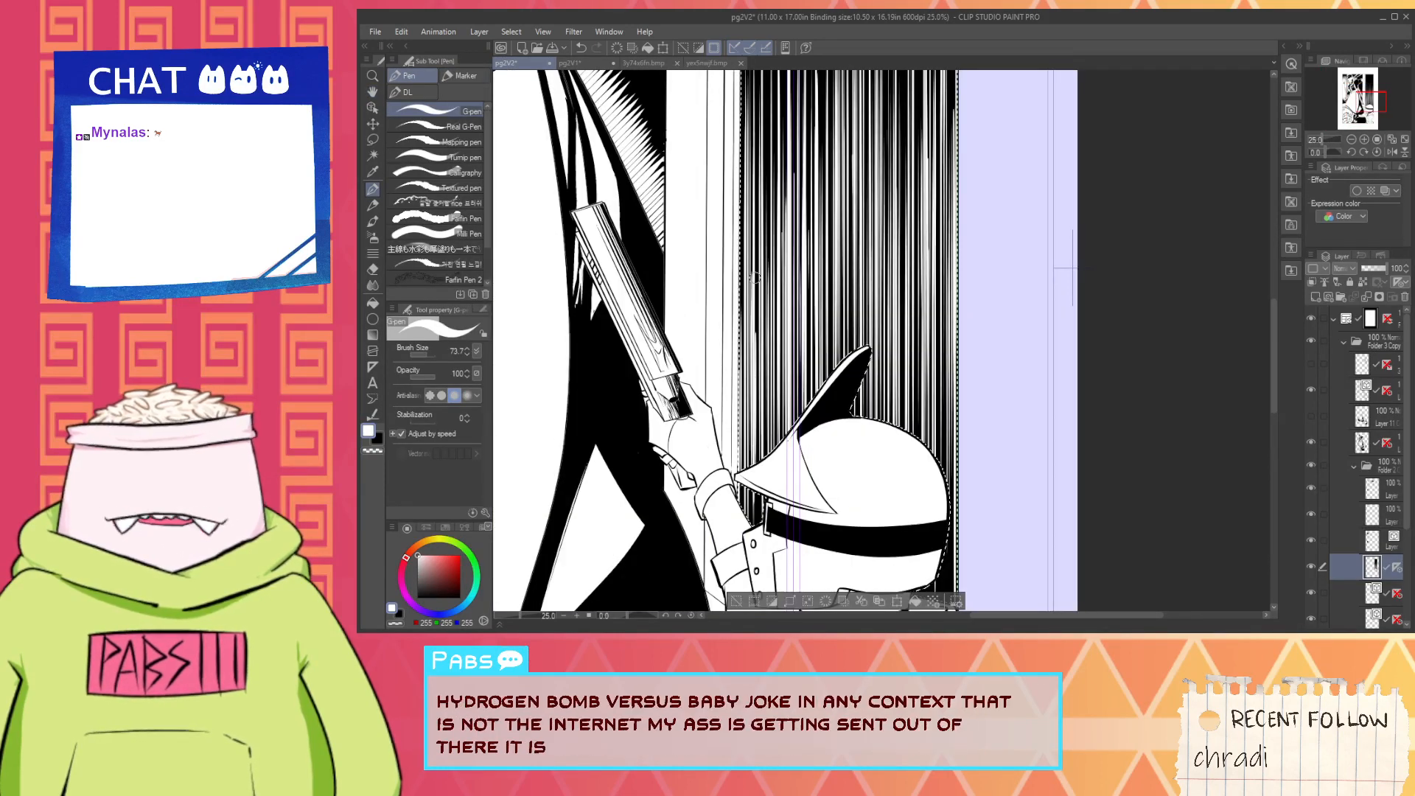
# - Undo the last stroke and draw white lines rising from the back of the helmet beside the panel border
pyautogui.hotkey('ctrl', 'z')
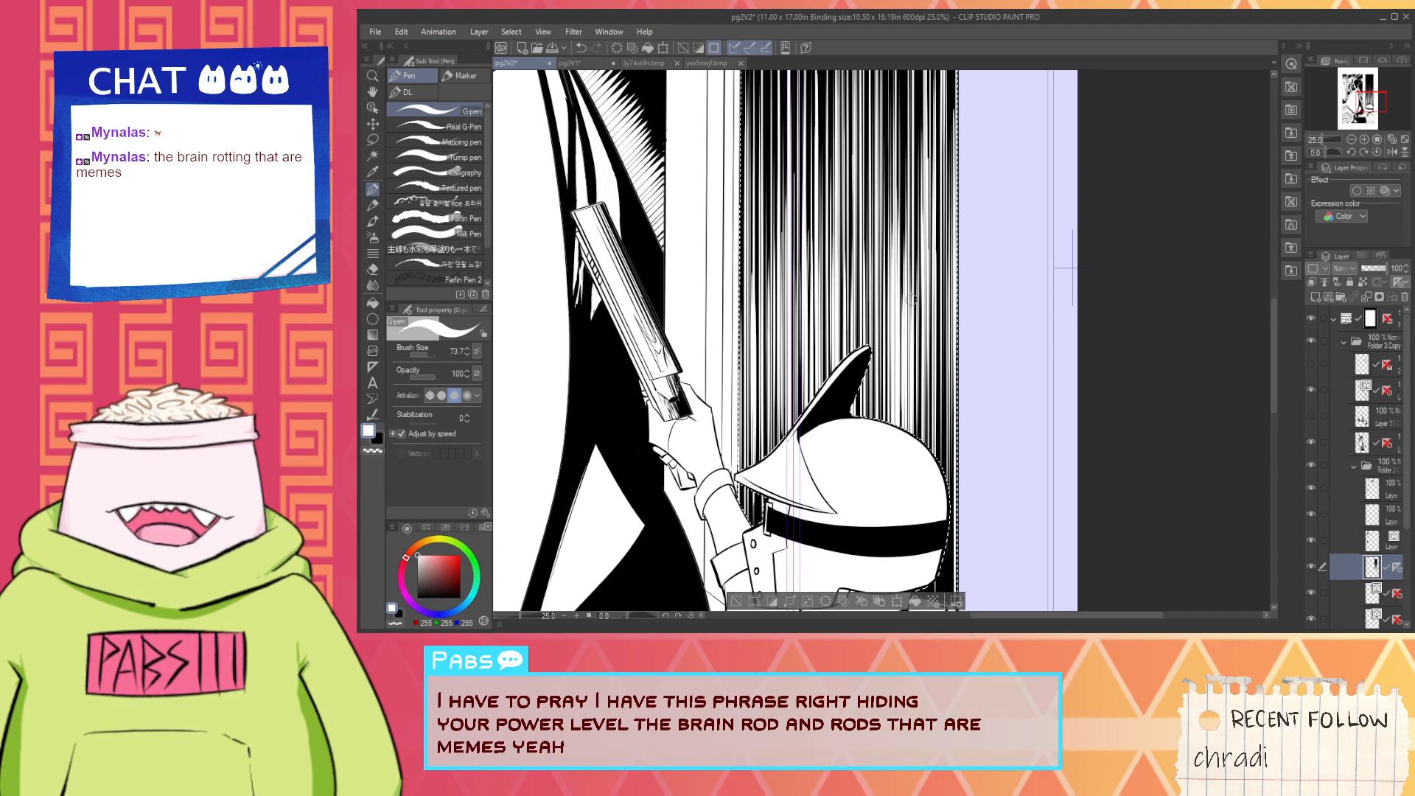
pyautogui.moveTo(920, 438); pyautogui.dragTo(922, 290)
pyautogui.moveTo(935, 429); pyautogui.dragTo(942, 280)
pyautogui.moveTo(938, 462); pyautogui.dragTo(940, 255)
pyautogui.moveTo(939, 442); pyautogui.dragTo(941, 250)
pyautogui.moveTo(942, 473); pyautogui.dragTo(943, 221)
pyautogui.moveTo(931, 451); pyautogui.dragTo(931, 261)
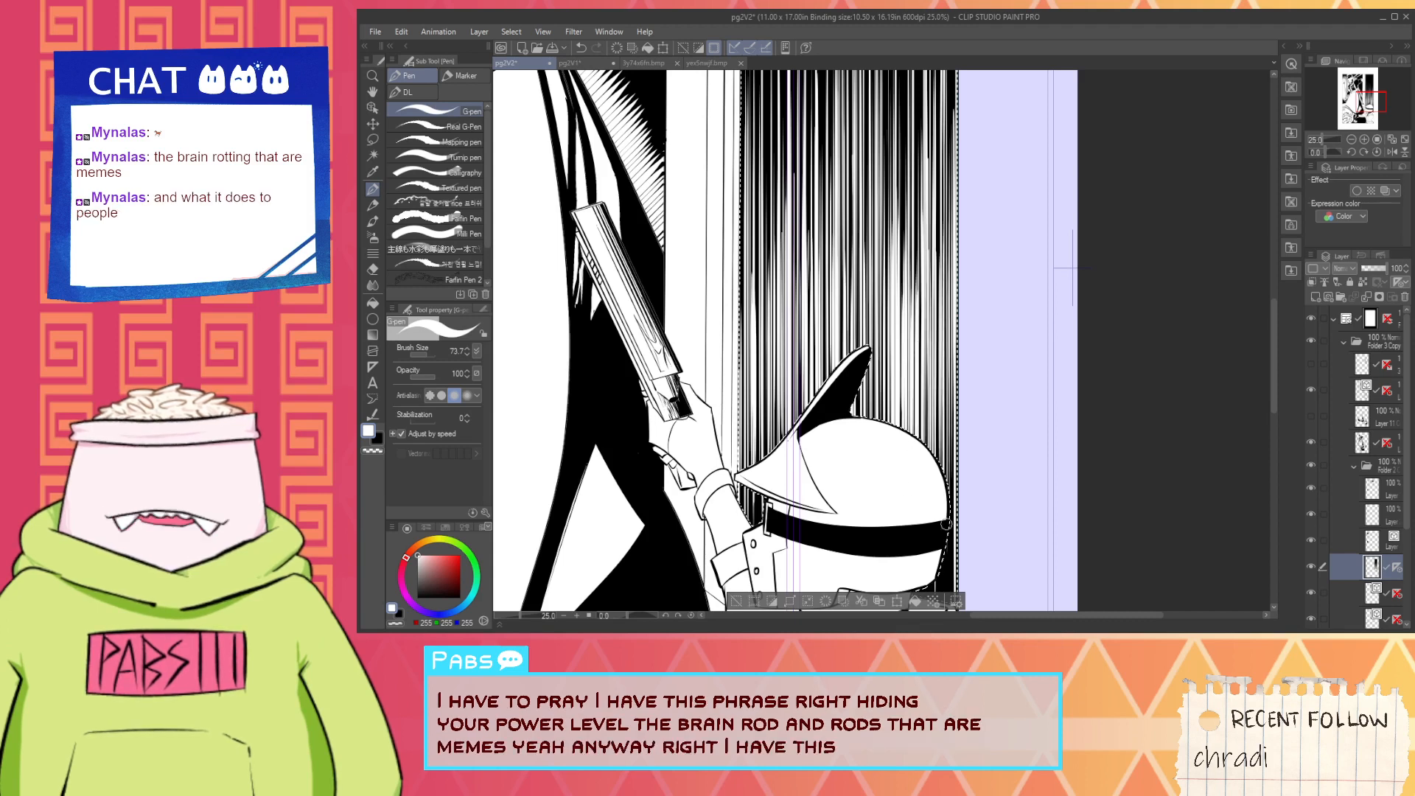
# - Brighten the hatching along the panel border behind the helmet and add a white line along the door frame edge
pyautogui.moveTo(952, 478); pyautogui.dragTo(952, 250)
pyautogui.moveTo(951, 561); pyautogui.dragTo(951, 526)
pyautogui.moveTo(932, 451); pyautogui.dragTo(936, 347)
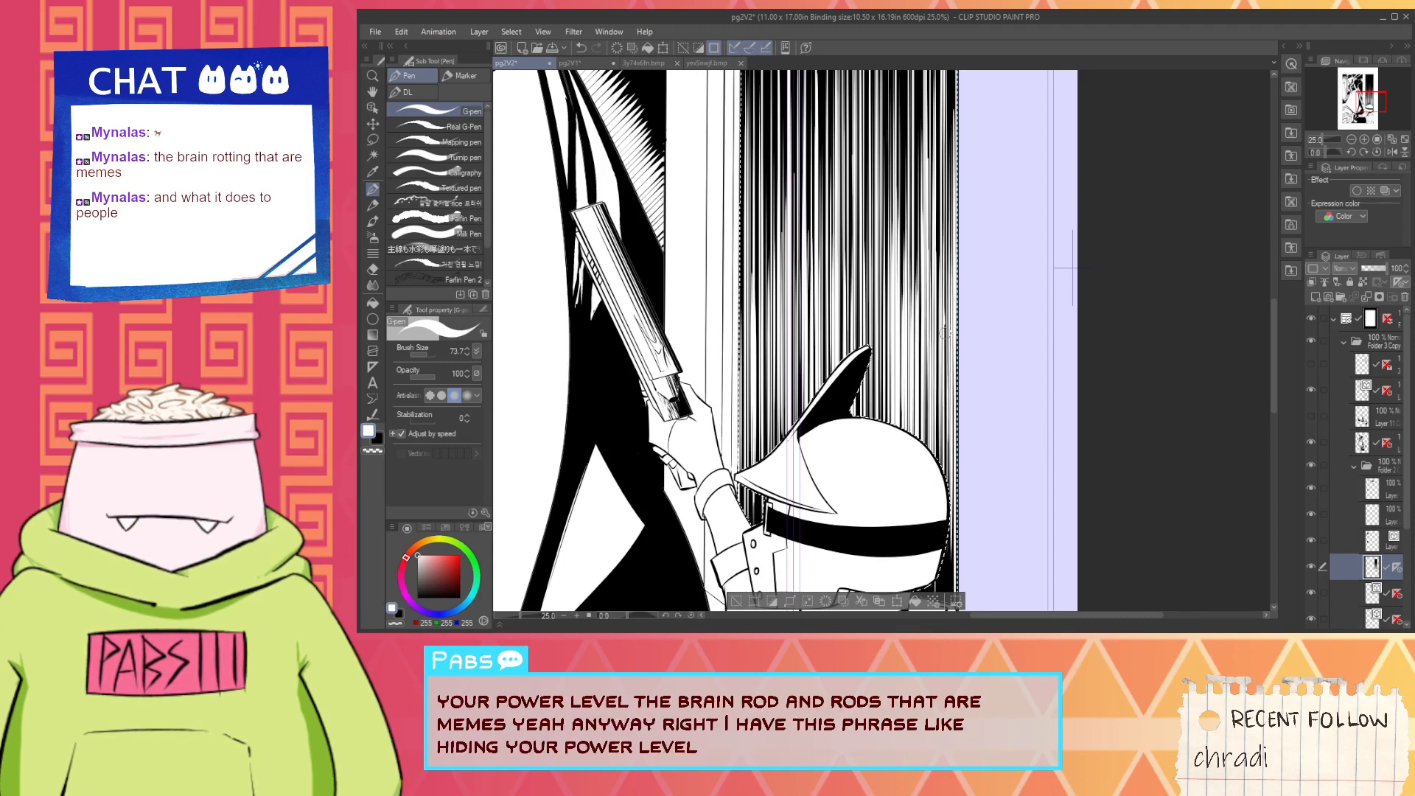
pyautogui.moveTo(941, 466); pyautogui.dragTo(945, 244)
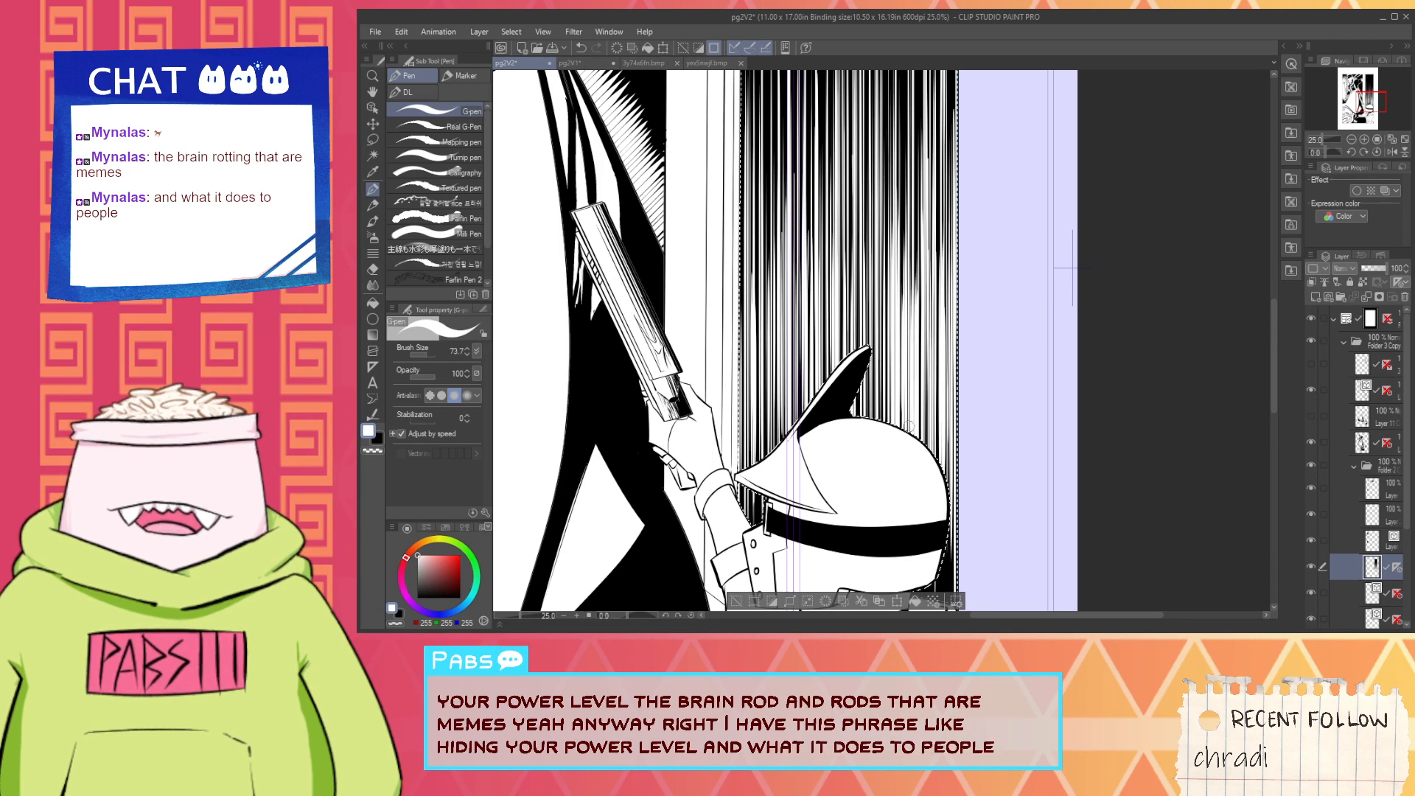
pyautogui.moveTo(910, 426); pyautogui.dragTo(926, 287)
pyautogui.moveTo(947, 478); pyautogui.dragTo(947, 304)
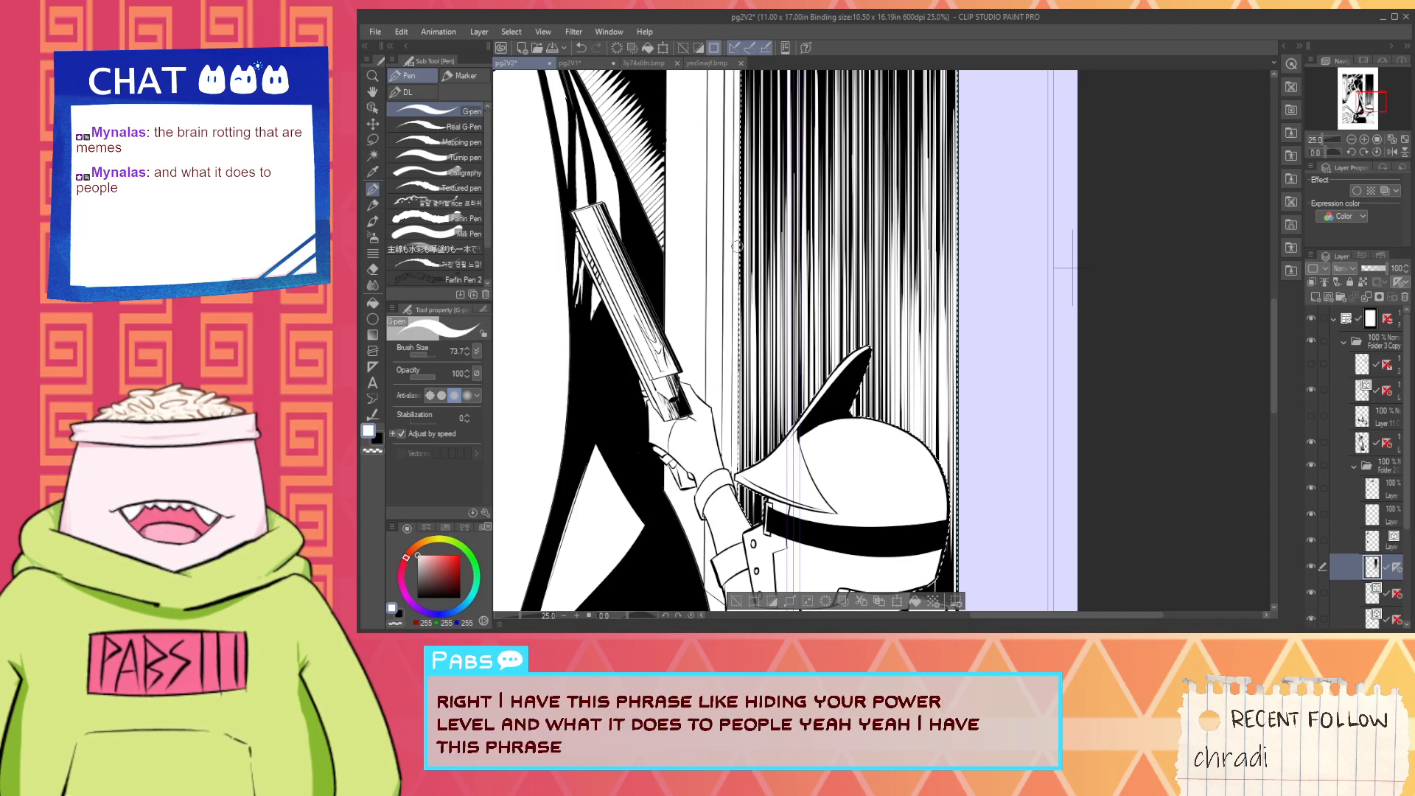
pyautogui.moveTo(738, 249); pyautogui.dragTo(734, 395)
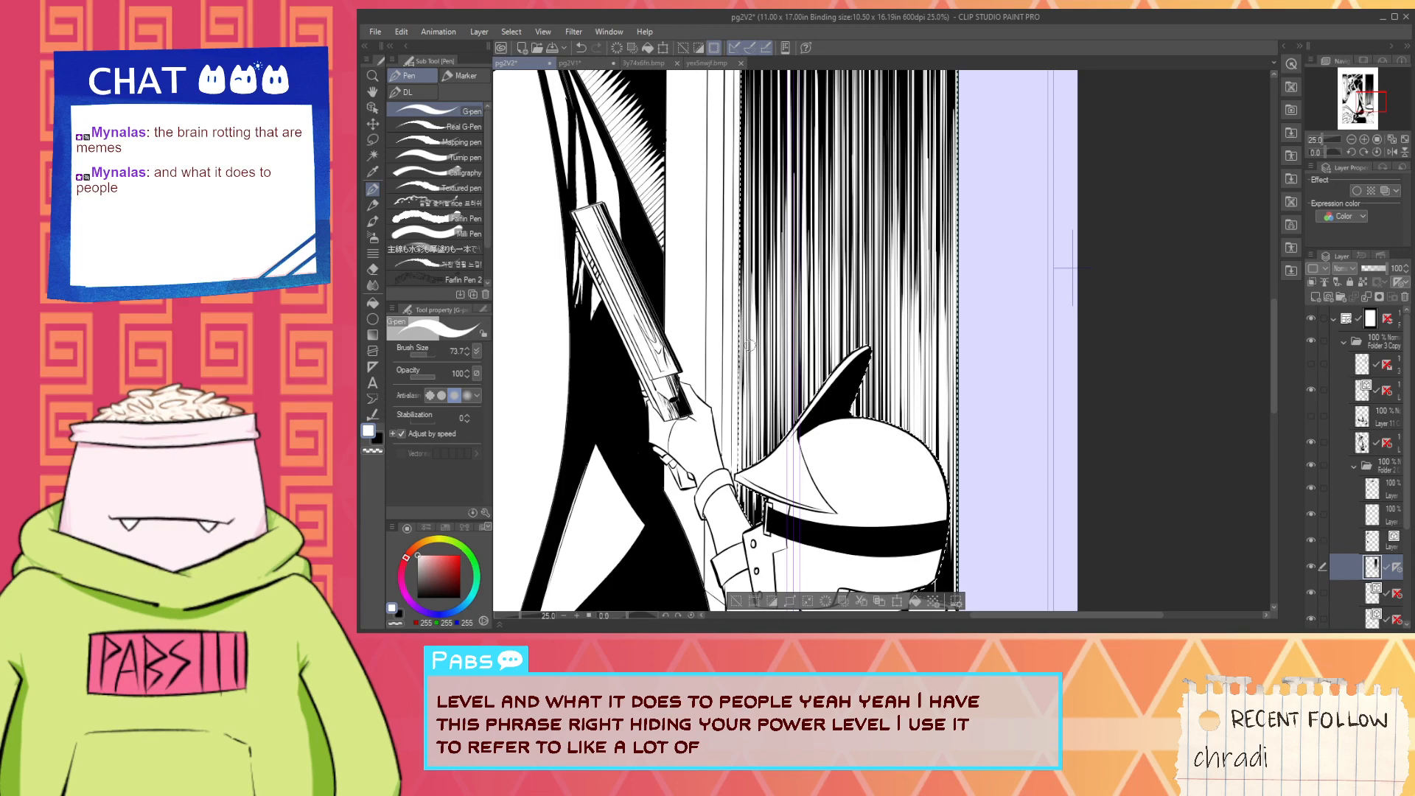
pyautogui.moveTo(749, 345); pyautogui.dragTo(749, 461)
pyautogui.moveTo(758, 347); pyautogui.dragTo(759, 455)
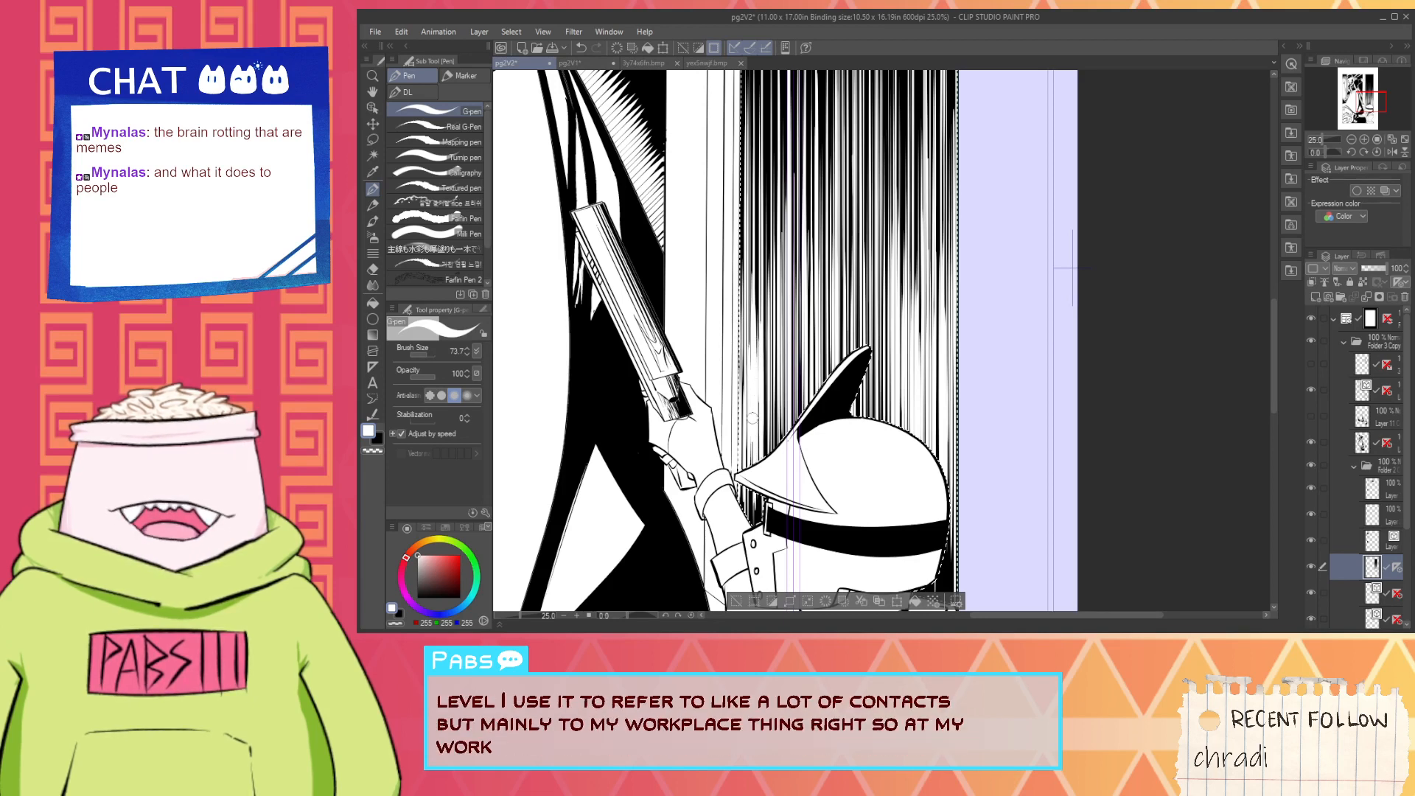
pyautogui.moveTo(766, 322); pyautogui.dragTo(762, 444)
pyautogui.hotkey('ctrl', 'z')
pyautogui.hotkey('ctrl', 'z')
pyautogui.hotkey('ctrl', 'z')
# - Draw white G-pen strokes down the wall hatching above the helmet's brim, between the door frame and the fin
pyautogui.moveTo(763, 324); pyautogui.dragTo(760, 426)
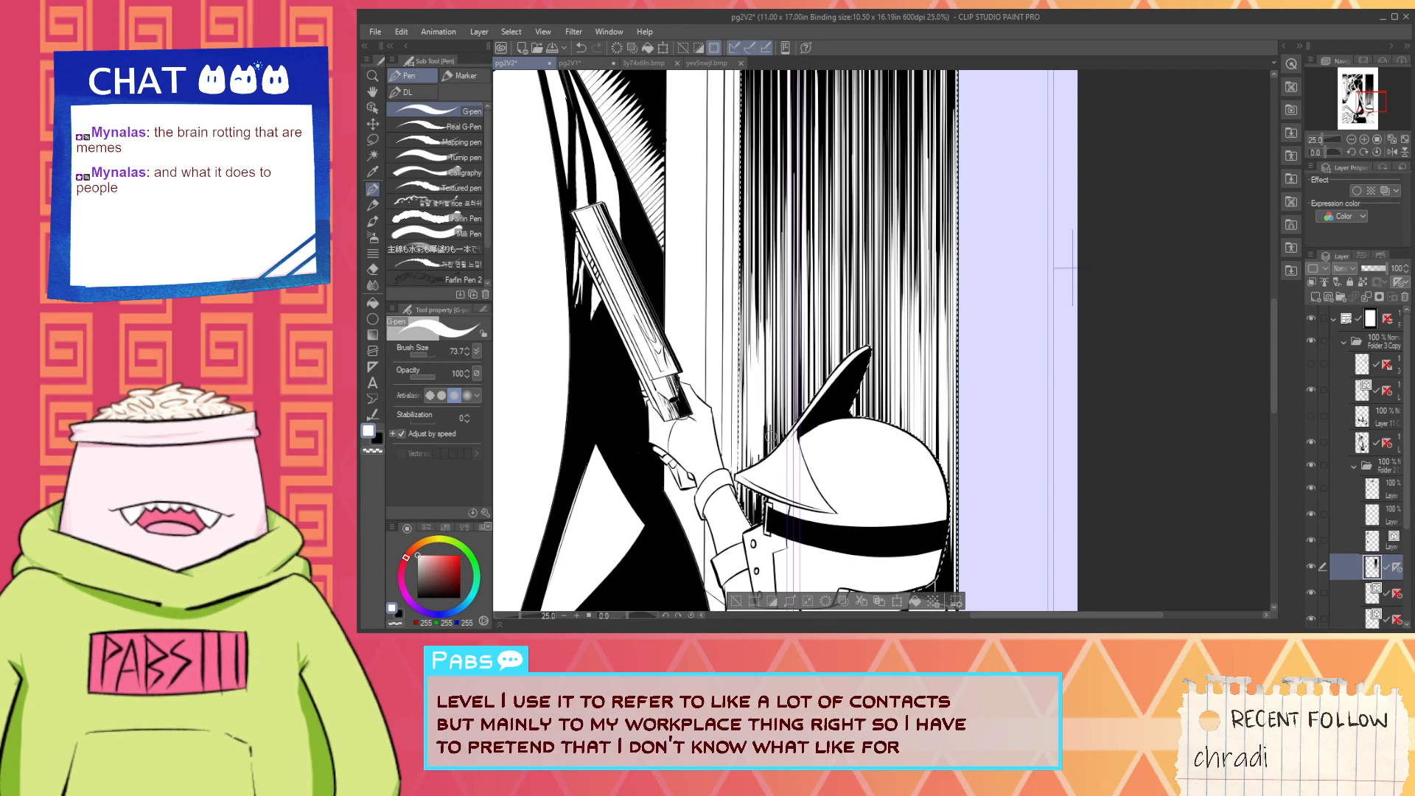
pyautogui.moveTo(779, 318); pyautogui.dragTo(777, 445)
pyautogui.moveTo(791, 304); pyautogui.dragTo(791, 424)
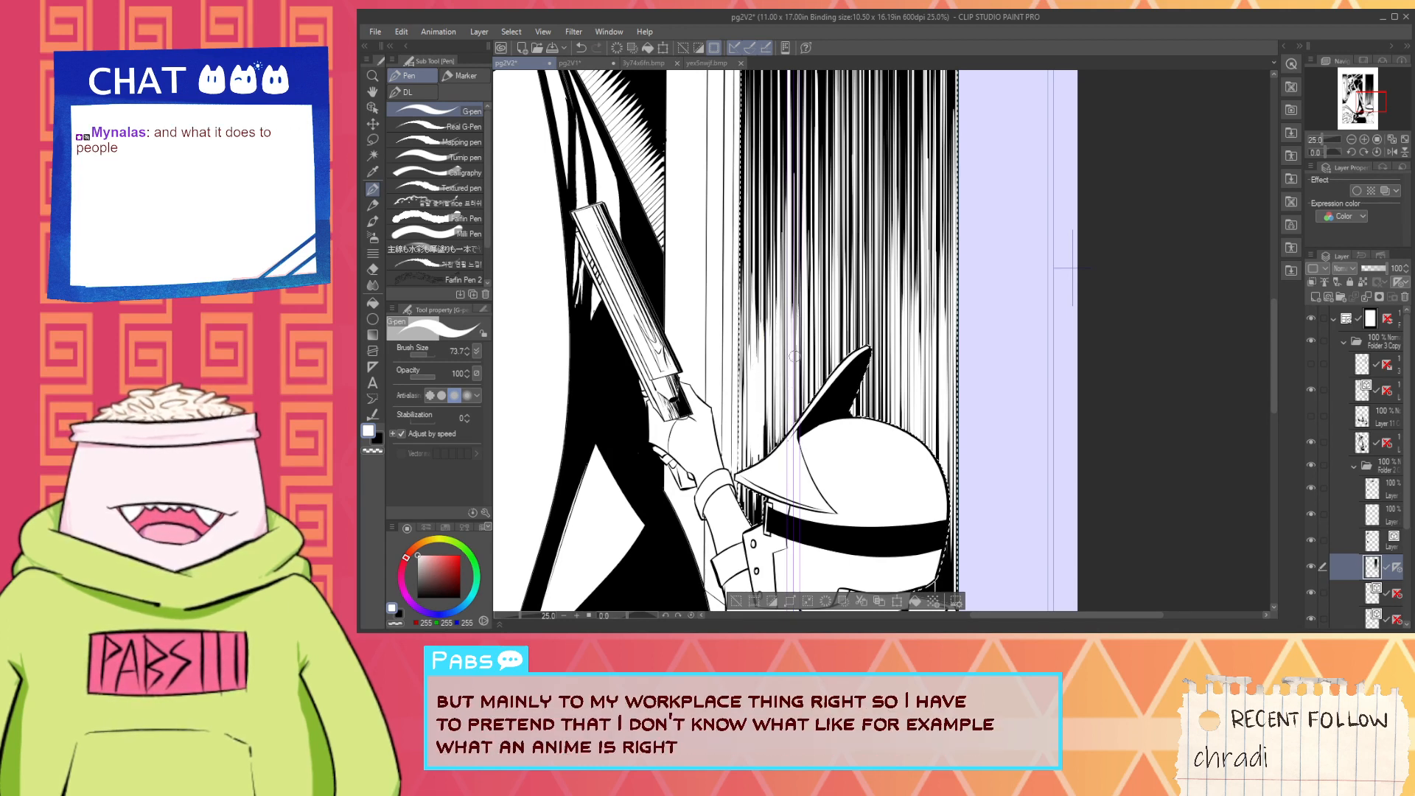
pyautogui.moveTo(814, 324)
pyautogui.mouseDown()
pyautogui.moveTo(813, 391)
pyautogui.moveTo(830, 376)
pyautogui.moveTo(799, 414)
pyautogui.mouseUp()
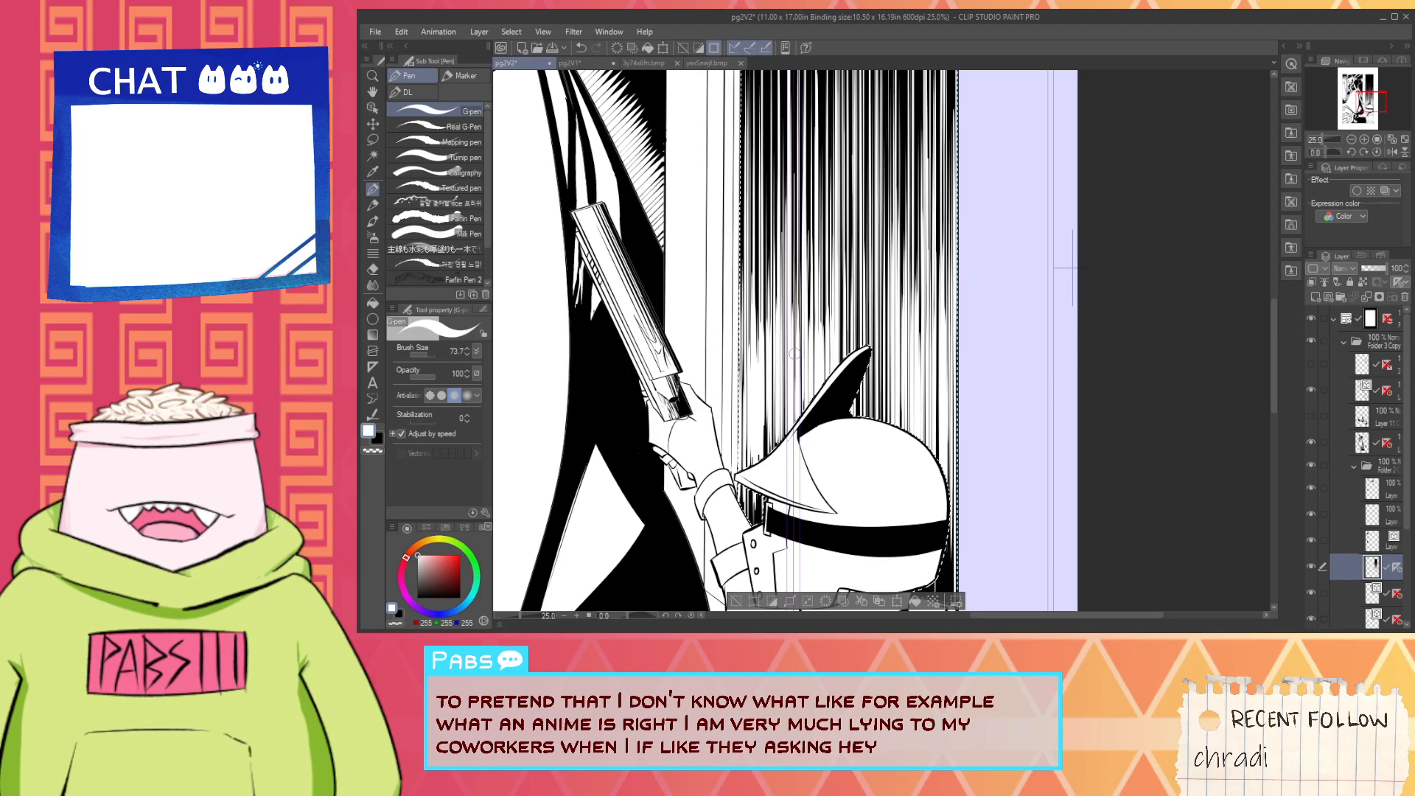
# - Whiten the lower wall hatching along the door frame edge down to the tip of the helmet's brim
pyautogui.scroll(1, 785, 372)
pyautogui.moveTo(760, 376); pyautogui.dragTo(763, 498)
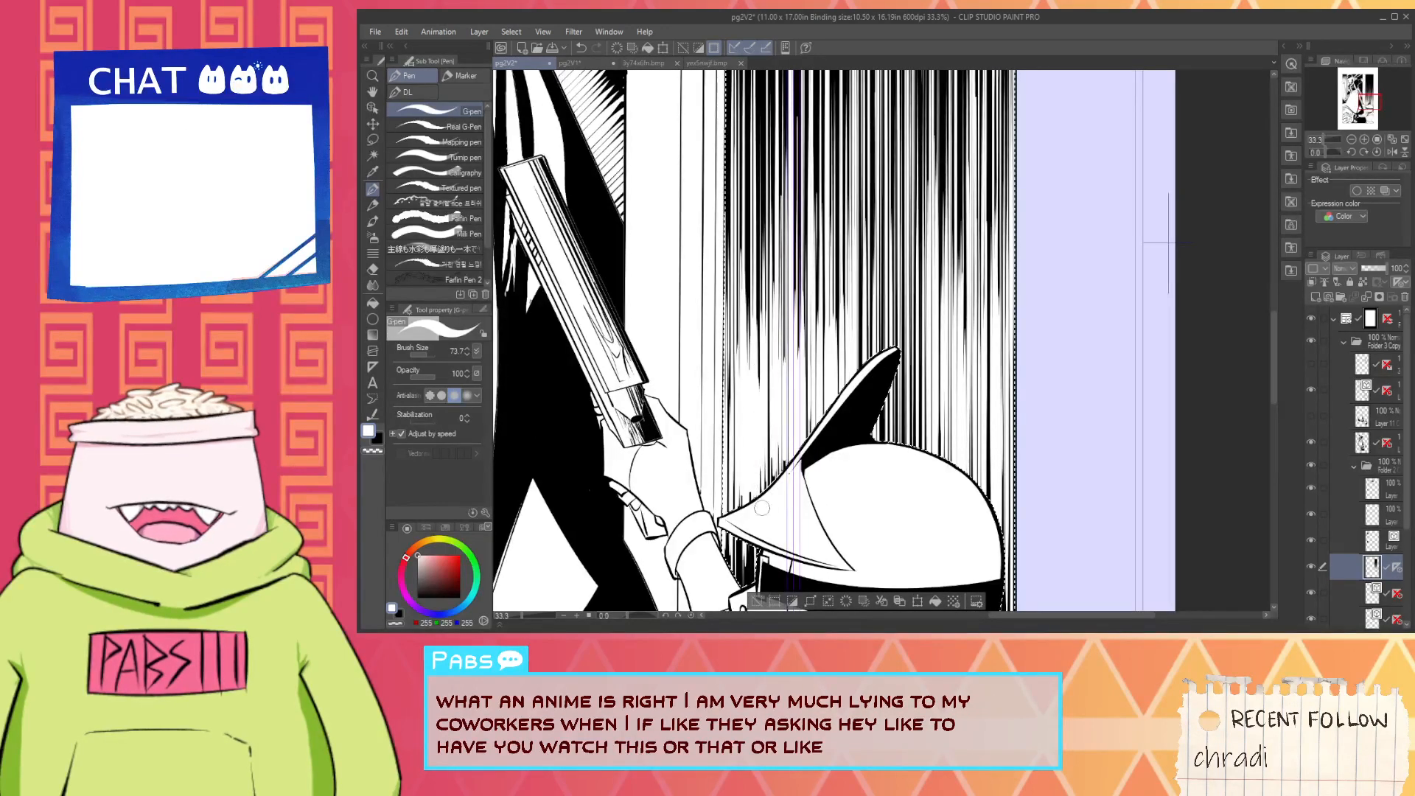
pyautogui.moveTo(722, 361); pyautogui.dragTo(729, 475)
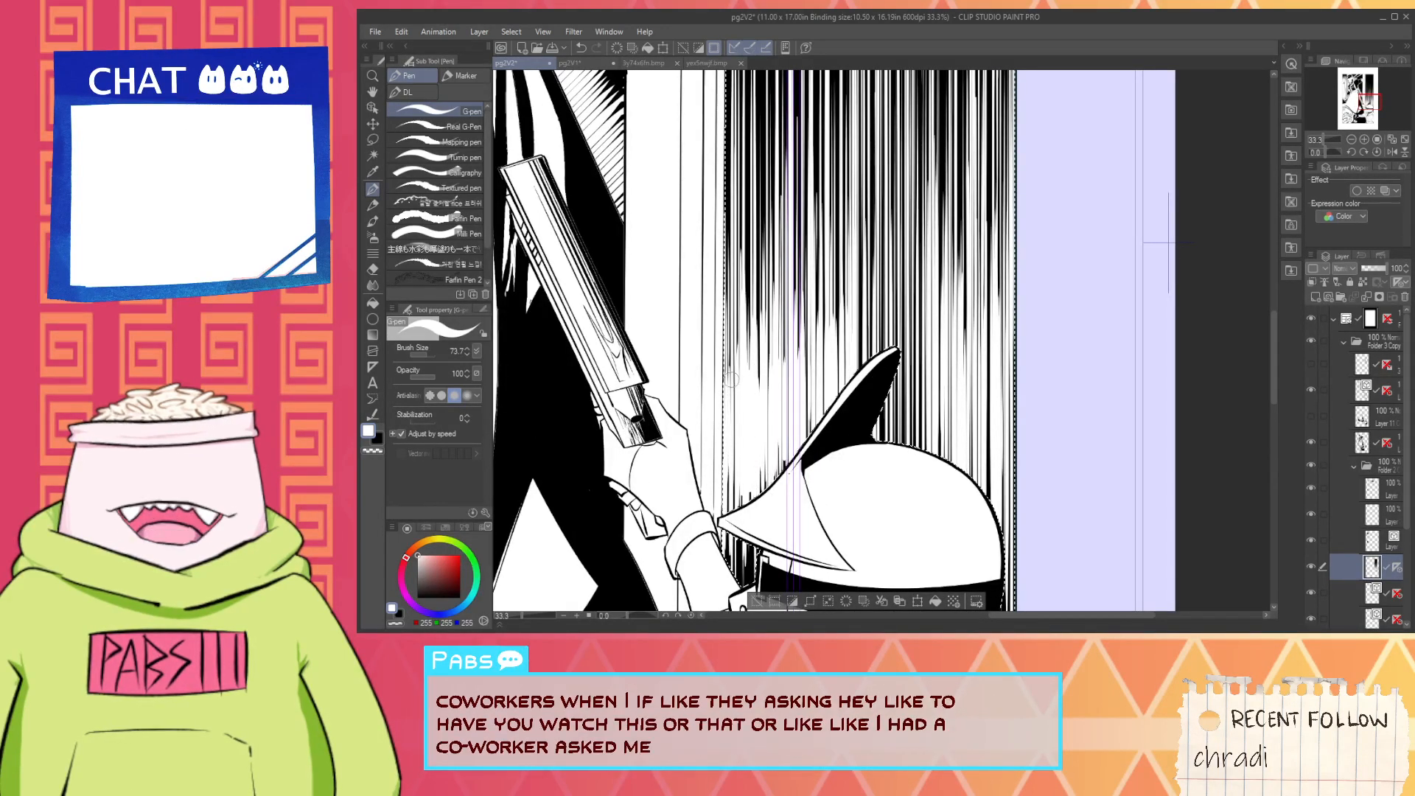
pyautogui.moveTo(726, 398); pyautogui.dragTo(730, 508)
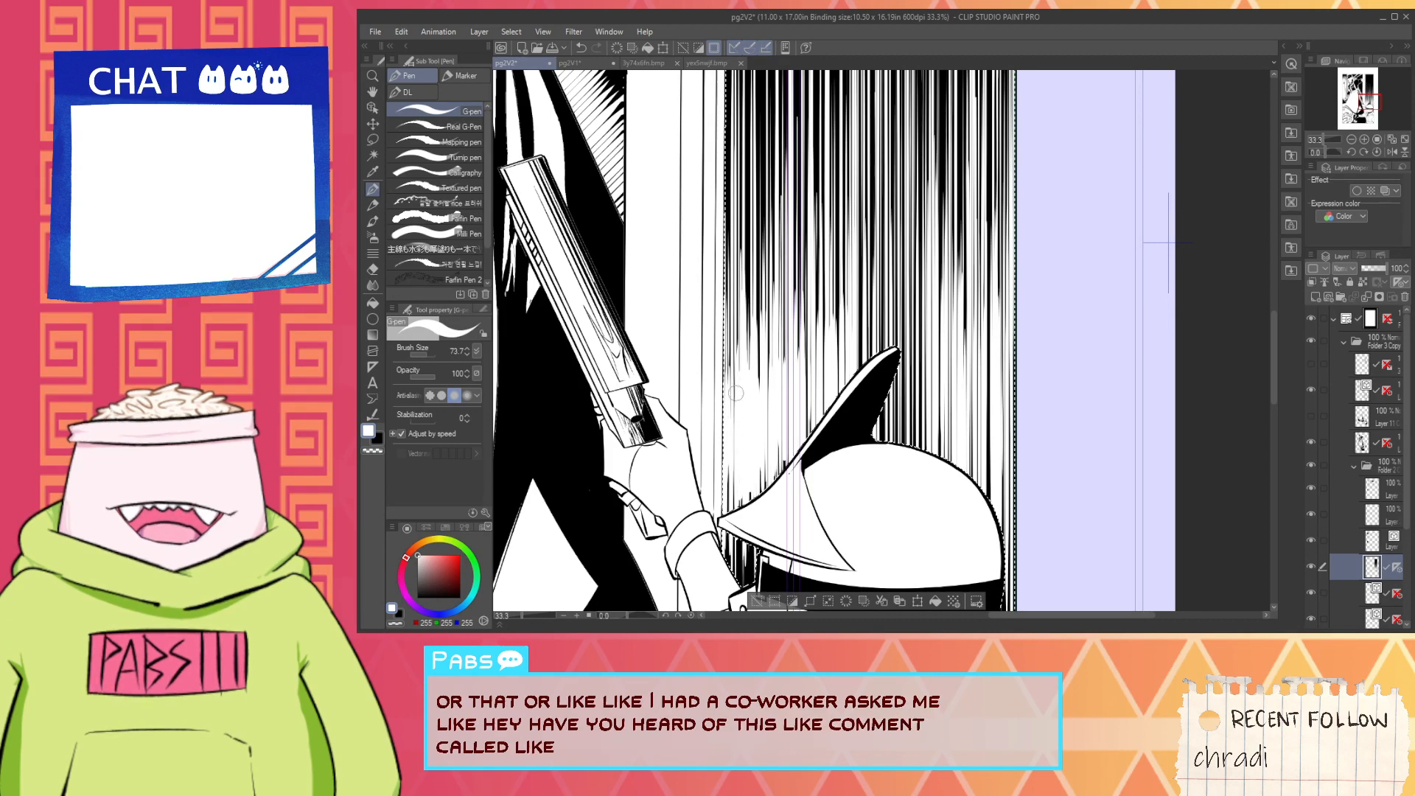
pyautogui.moveTo(735, 401); pyautogui.dragTo(736, 503)
pyautogui.moveTo(726, 453); pyautogui.dragTo(727, 566)
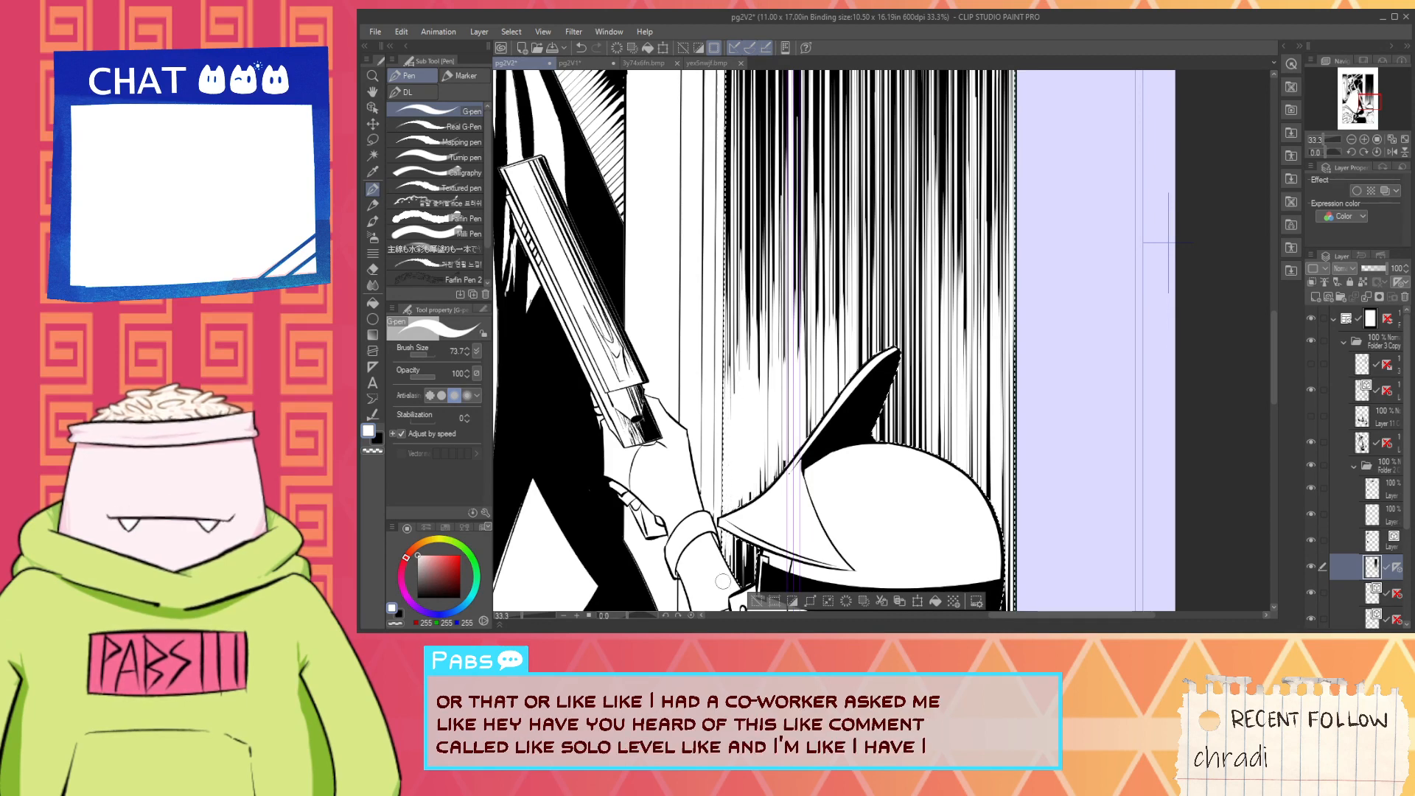
# - Clear the remaining dark lines between the door frame and the front of the helmet's fin with white vertical strokes
pyautogui.scroll(-3, 750, 488)
pyautogui.scroll(3, 769, 474)
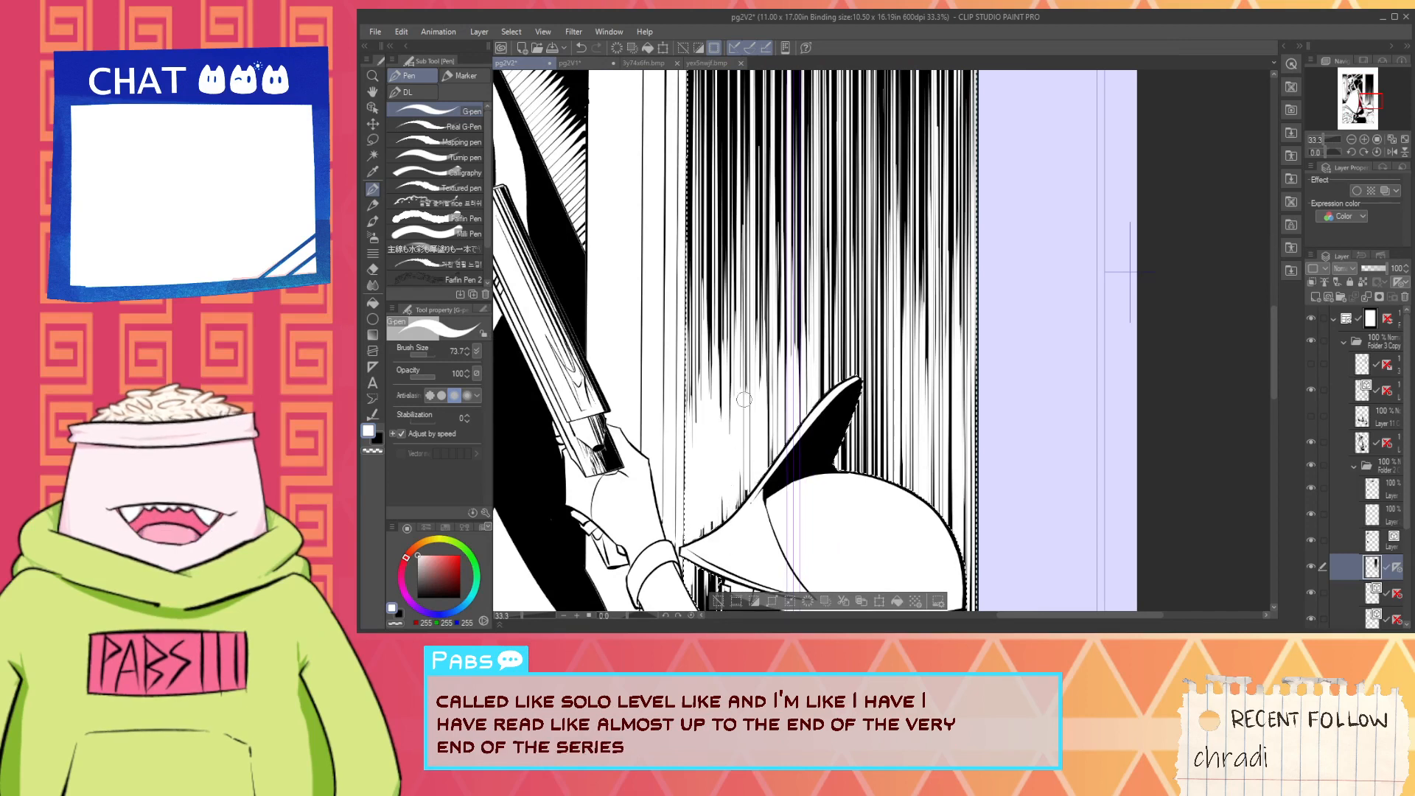
pyautogui.moveTo(744, 400); pyautogui.dragTo(744, 507)
pyautogui.moveTo(752, 424); pyautogui.dragTo(747, 507)
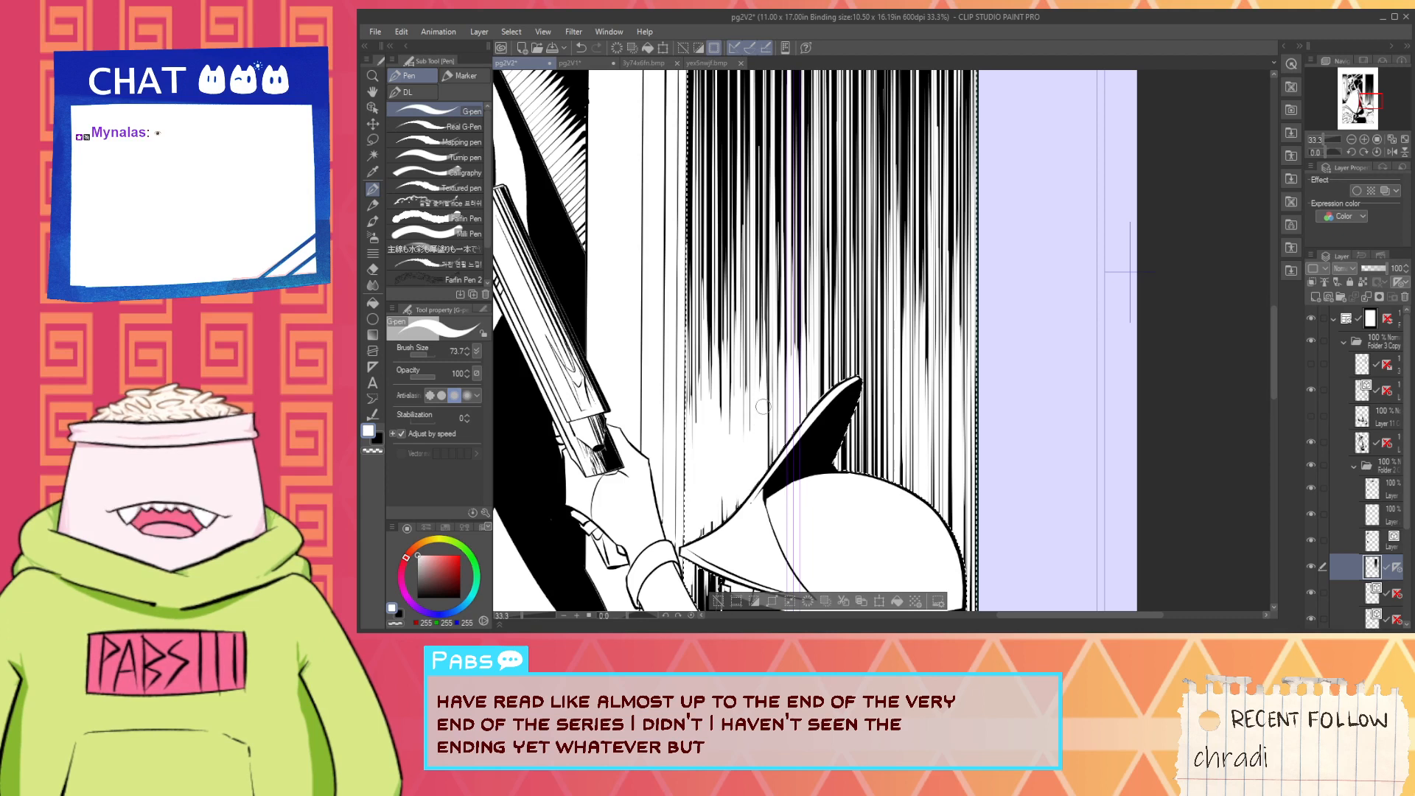
pyautogui.moveTo(765, 384); pyautogui.dragTo(768, 456)
pyautogui.moveTo(770, 402); pyautogui.dragTo(771, 460)
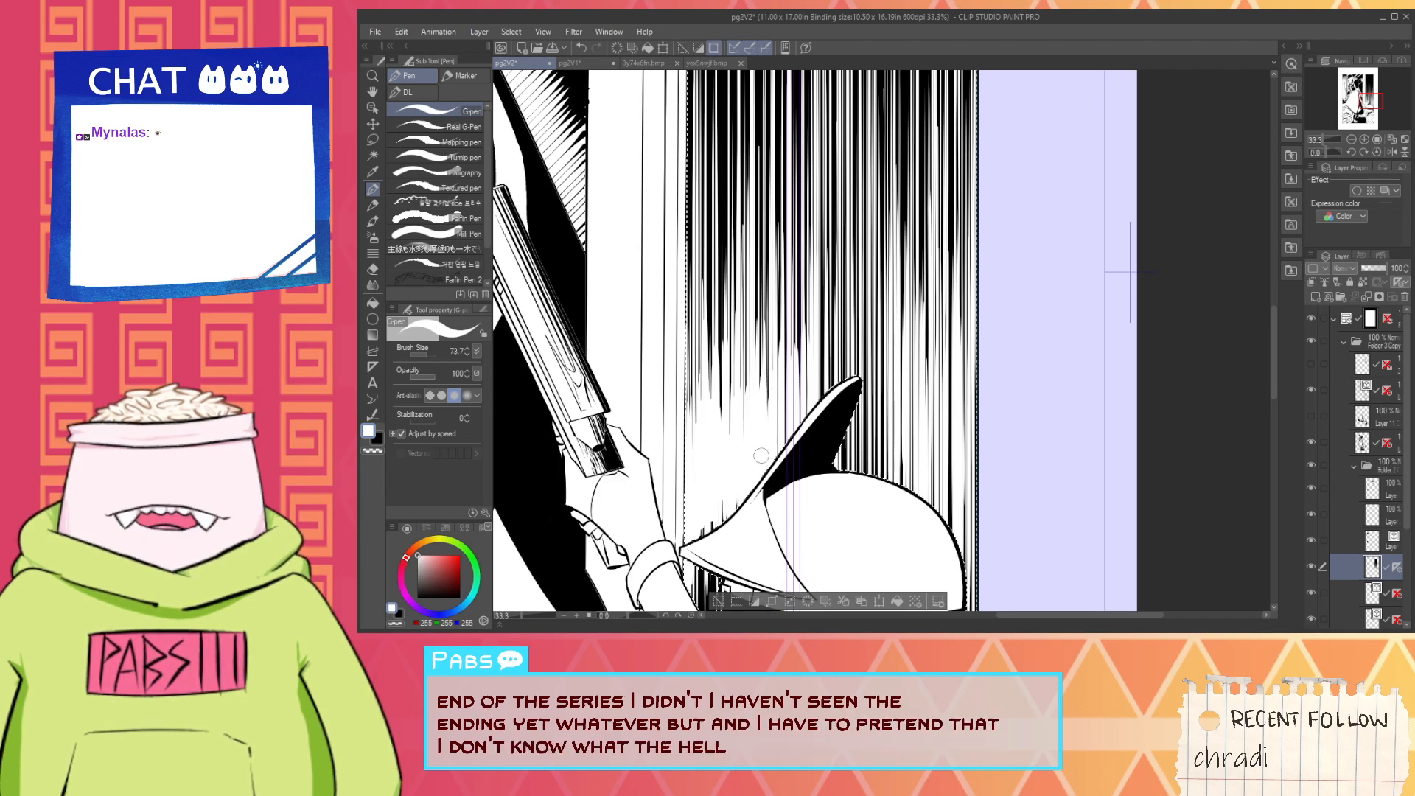
pyautogui.moveTo(769, 350); pyautogui.dragTo(773, 472)
pyautogui.moveTo(785, 372); pyautogui.dragTo(785, 442)
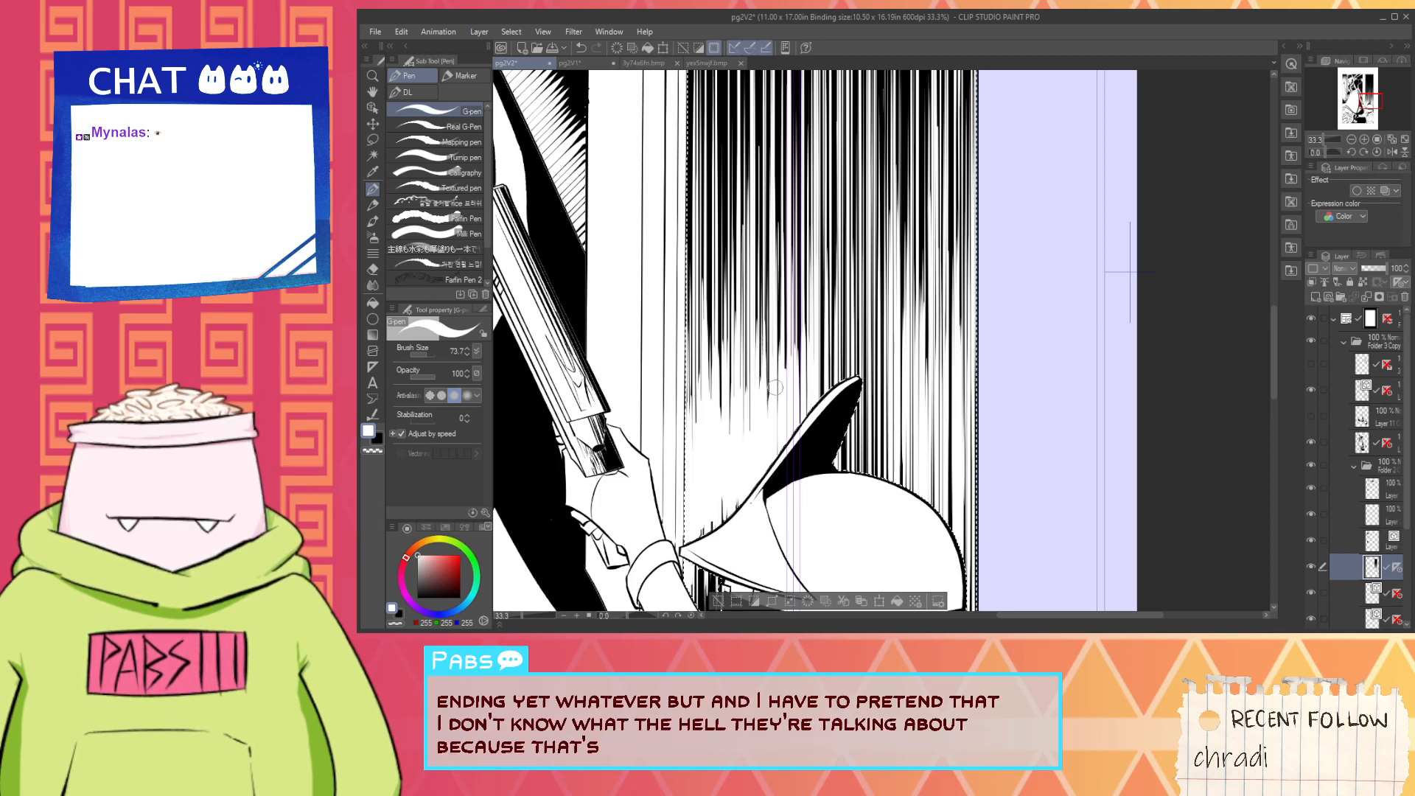
# - Add short white strokes just above the fin's tip, undoing the long one that runs high up the wall
pyautogui.moveTo(805, 343)
pyautogui.mouseDown()
pyautogui.moveTo(798, 428)
pyautogui.moveTo(805, 390)
pyautogui.mouseUp()
pyautogui.moveTo(814, 225); pyautogui.dragTo(814, 350)
pyautogui.hotkey('ctrl', 'z')
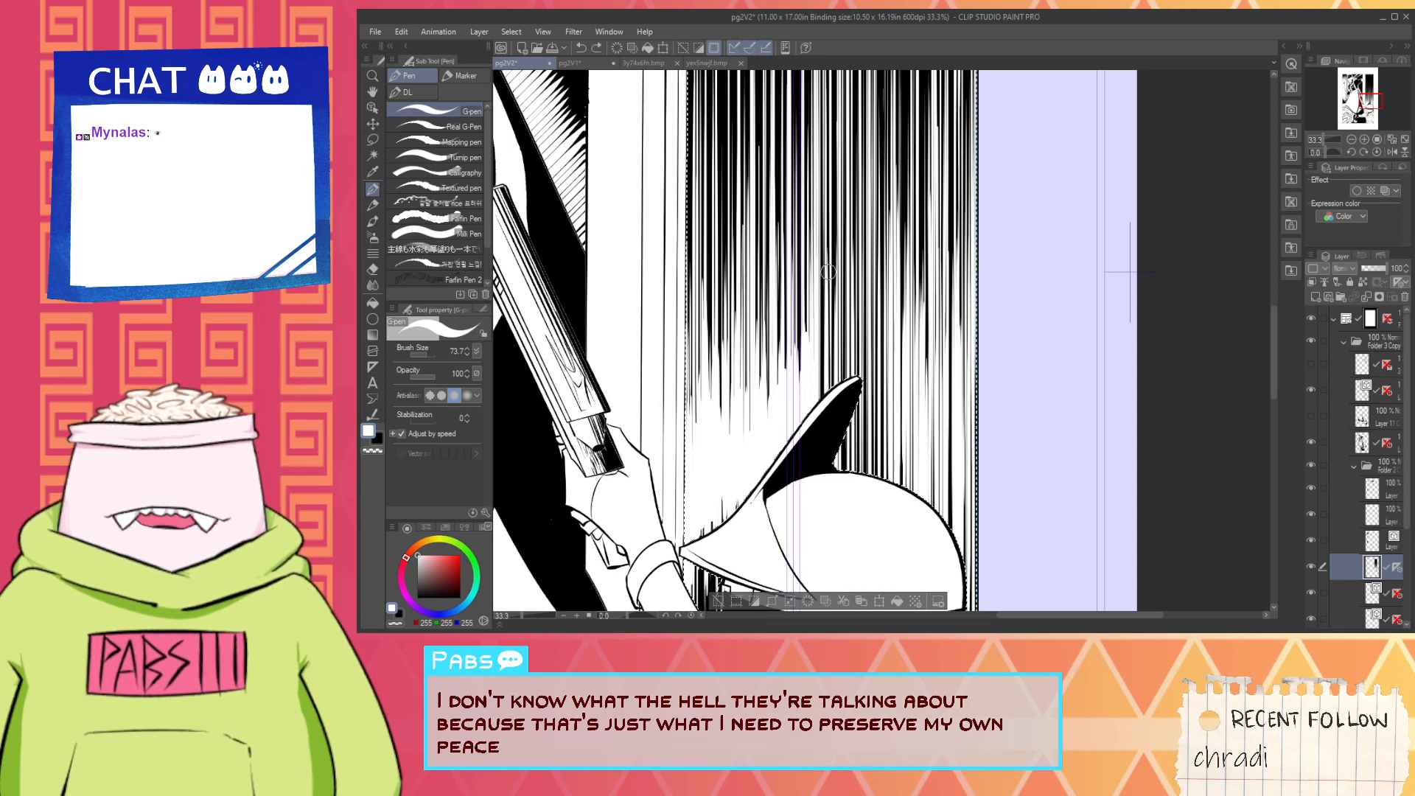
pyautogui.moveTo(813, 356)
pyautogui.mouseDown()
pyautogui.moveTo(808, 457)
pyautogui.moveTo(829, 386)
pyautogui.mouseUp()
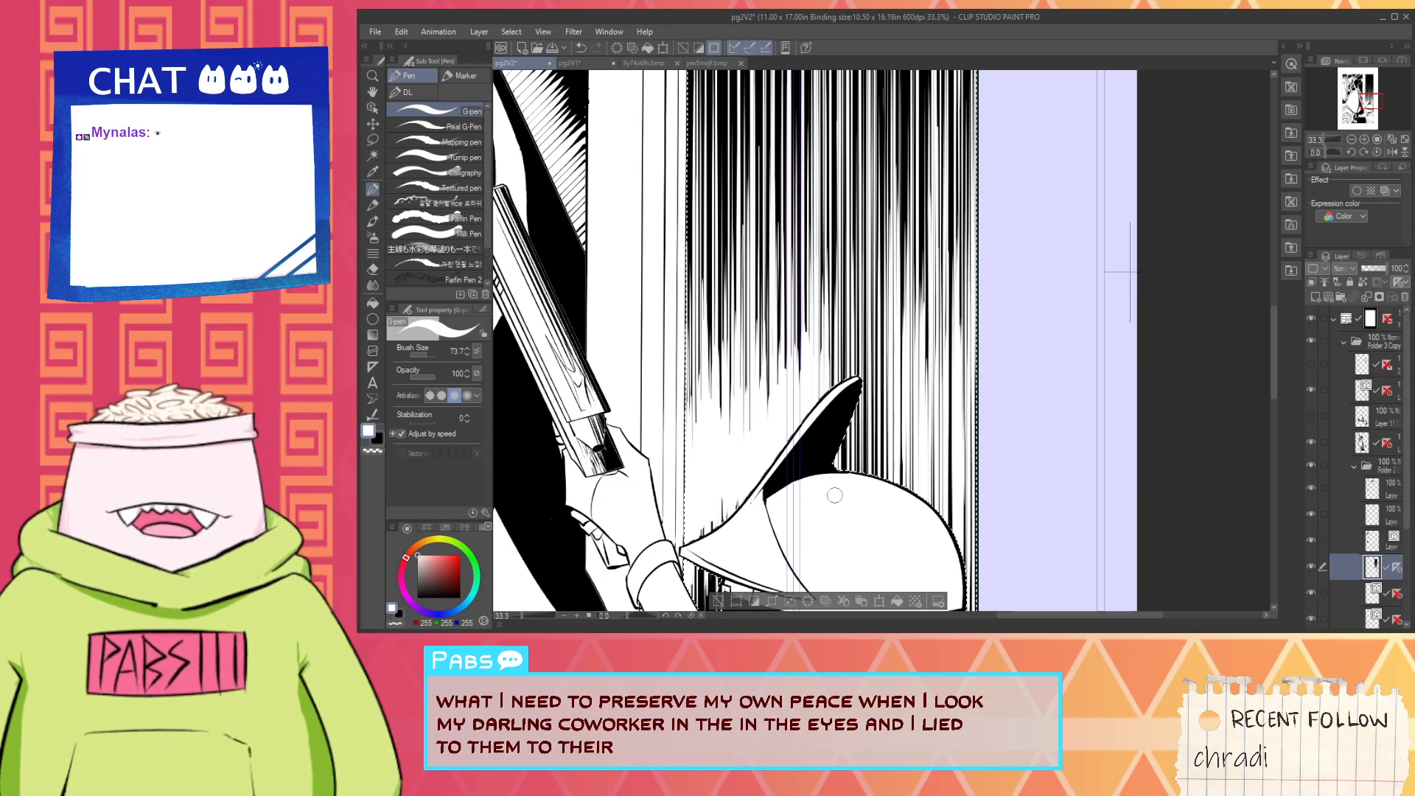
# - Whiten the hatching behind the fin down to the helmet's crown with vertical strokes, undoing the last long one
pyautogui.moveTo(859, 335); pyautogui.dragTo(858, 471)
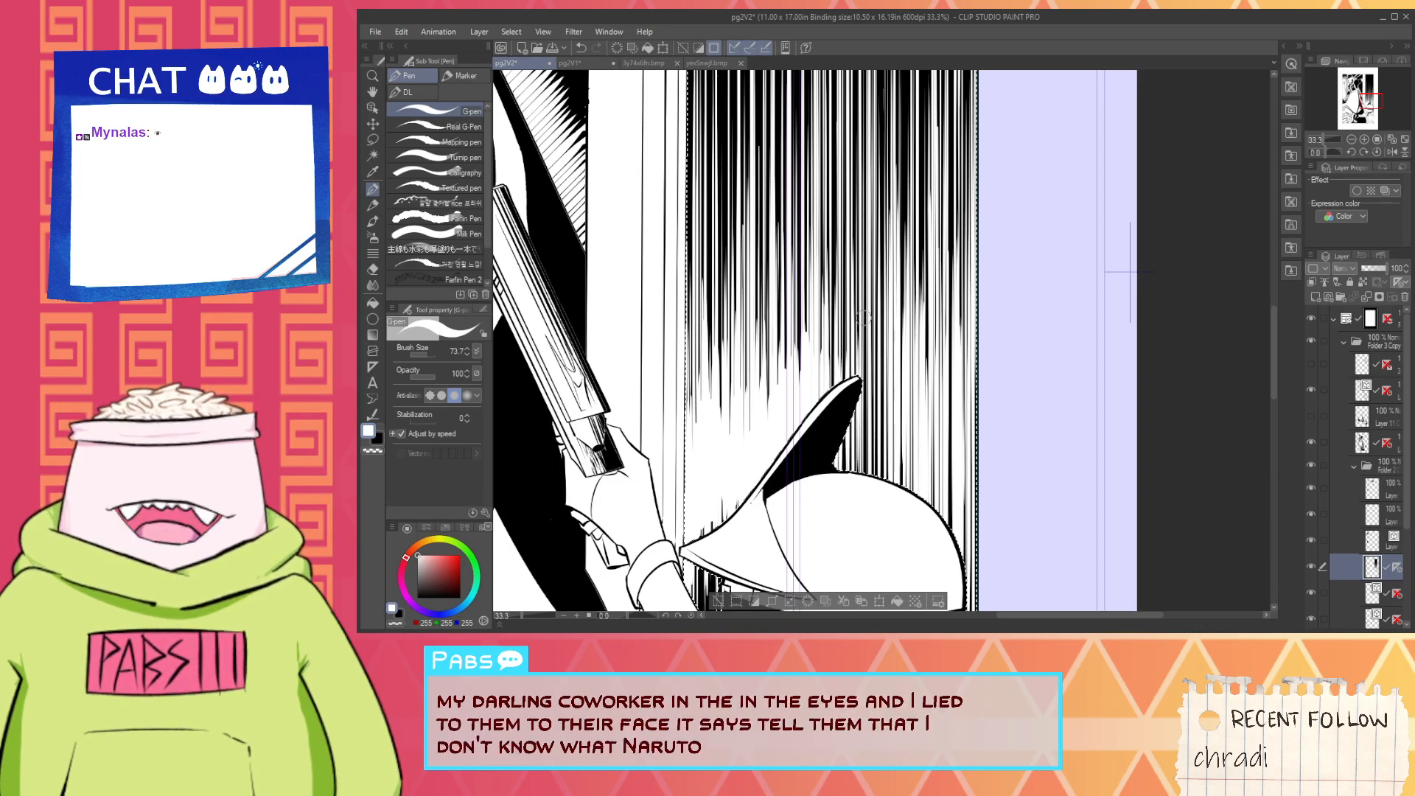
pyautogui.moveTo(874, 336); pyautogui.dragTo(872, 474)
pyautogui.moveTo(862, 327); pyautogui.dragTo(863, 462)
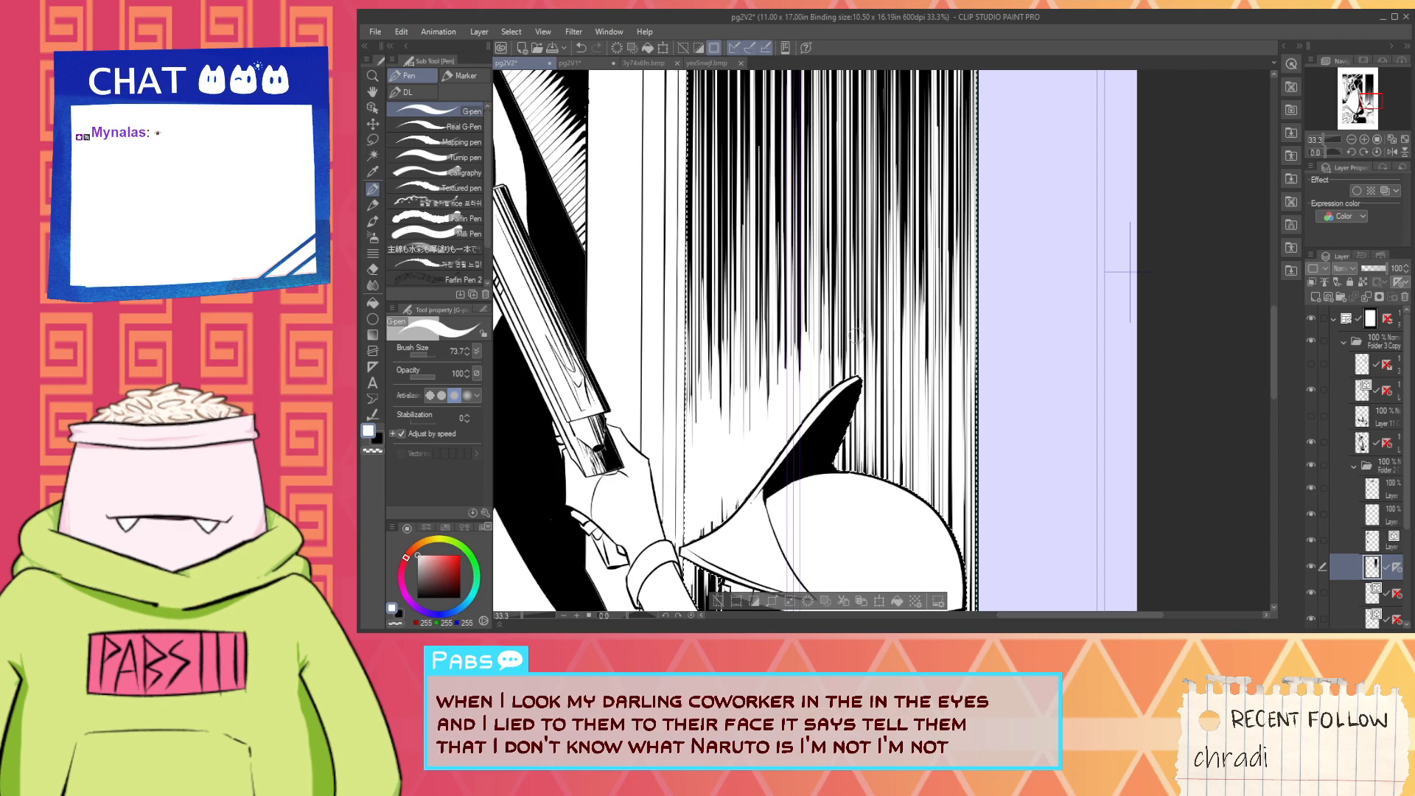
pyautogui.moveTo(834, 289); pyautogui.dragTo(843, 472)
pyautogui.moveTo(855, 390); pyautogui.dragTo(851, 472)
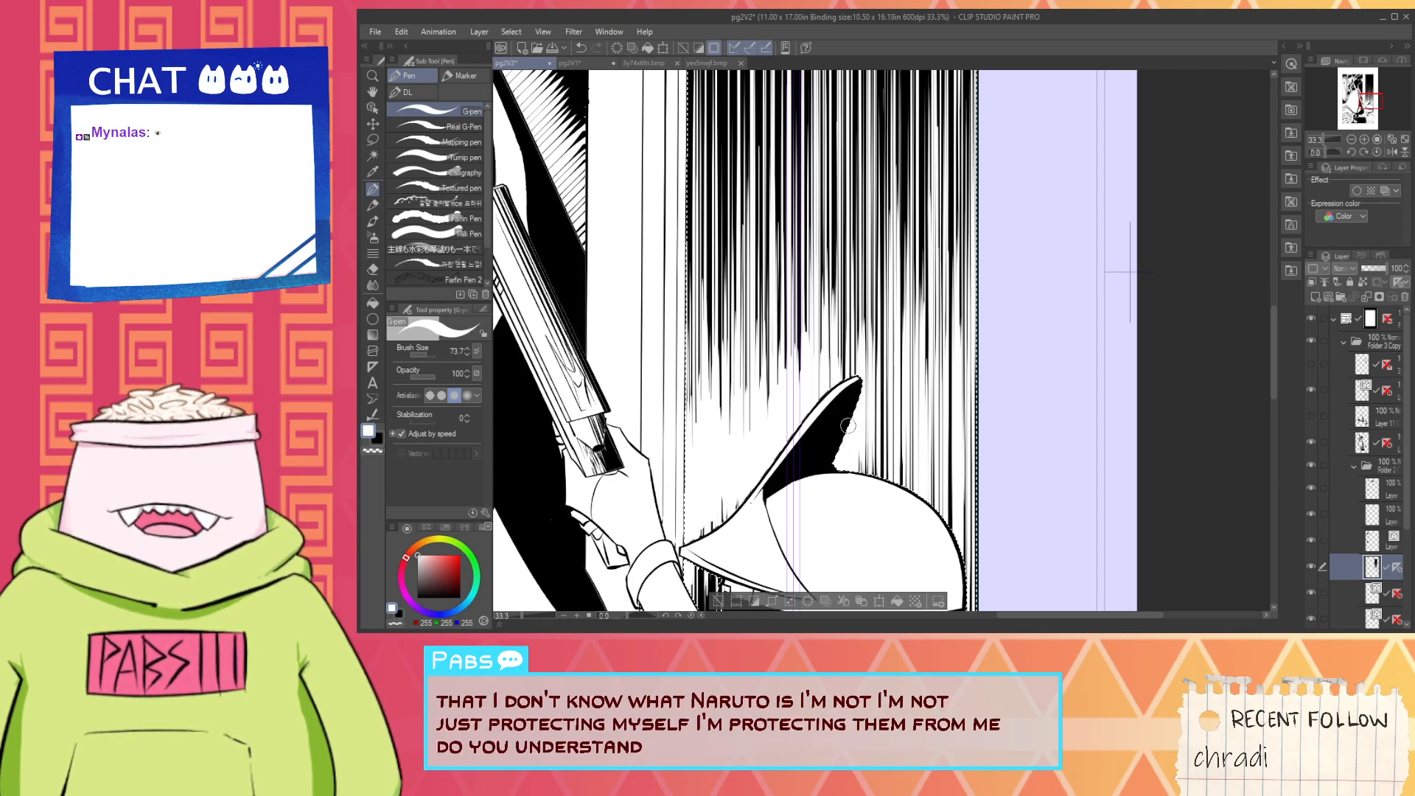
pyautogui.moveTo(868, 391); pyautogui.dragTo(867, 475)
pyautogui.moveTo(882, 299); pyautogui.dragTo(876, 500)
pyautogui.hotkey('ctrl', 'z')
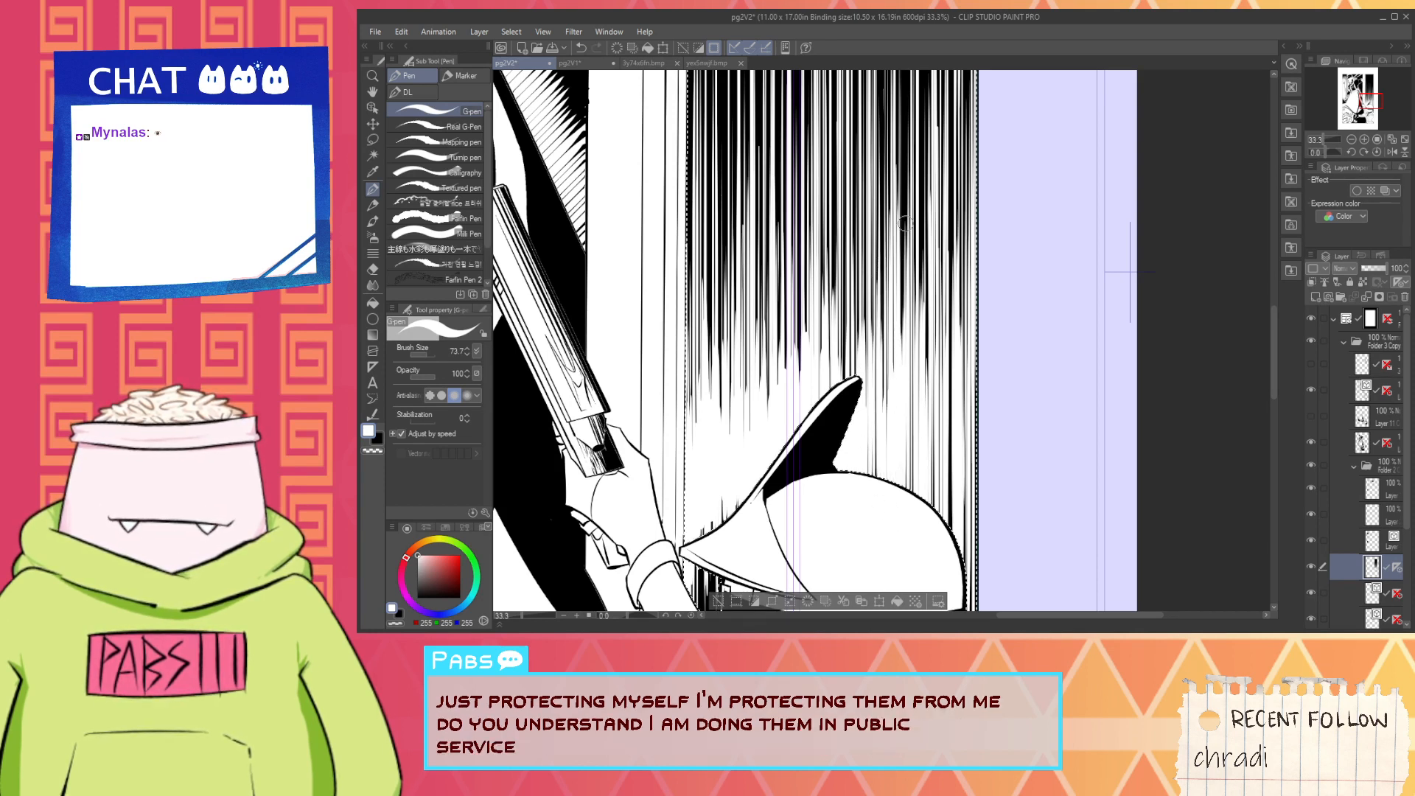
# - Fade out the hatching above the back of the helmet up to the panel border with white strokes
pyautogui.scroll(-1, 904, 321)
pyautogui.scroll(1, 916, 289)
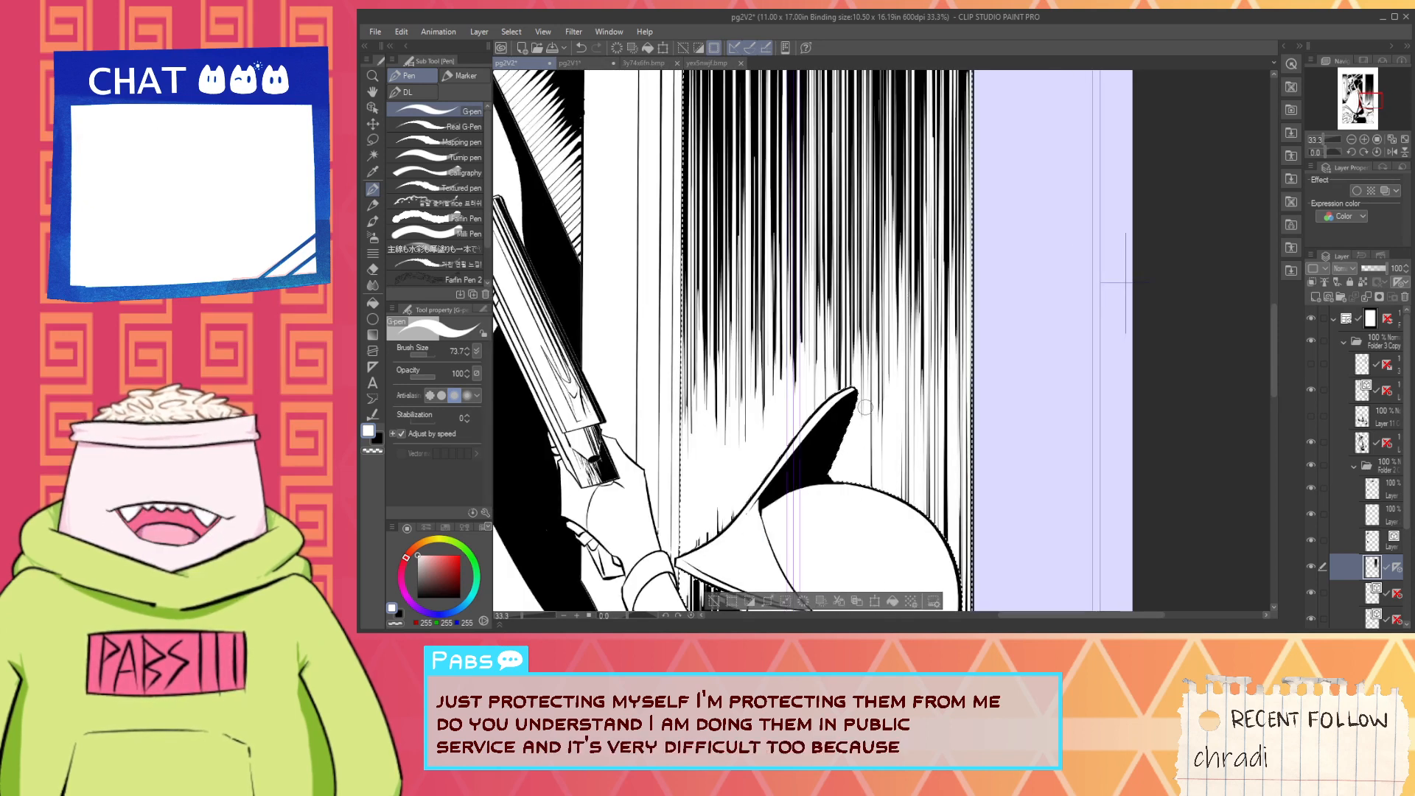
pyautogui.scroll(1, 873, 384)
pyautogui.scroll(-1, 894, 432)
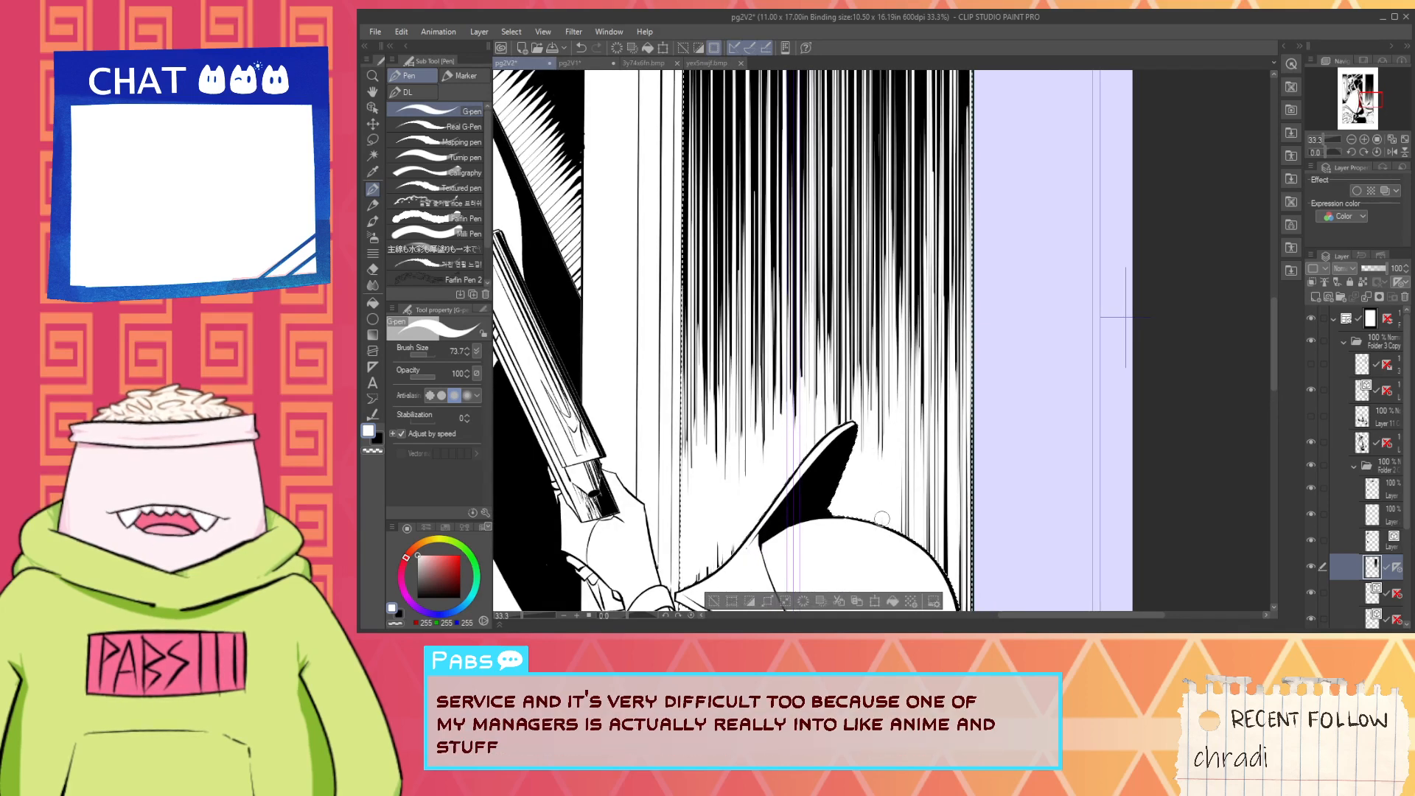
pyautogui.moveTo(907, 308); pyautogui.dragTo(914, 545)
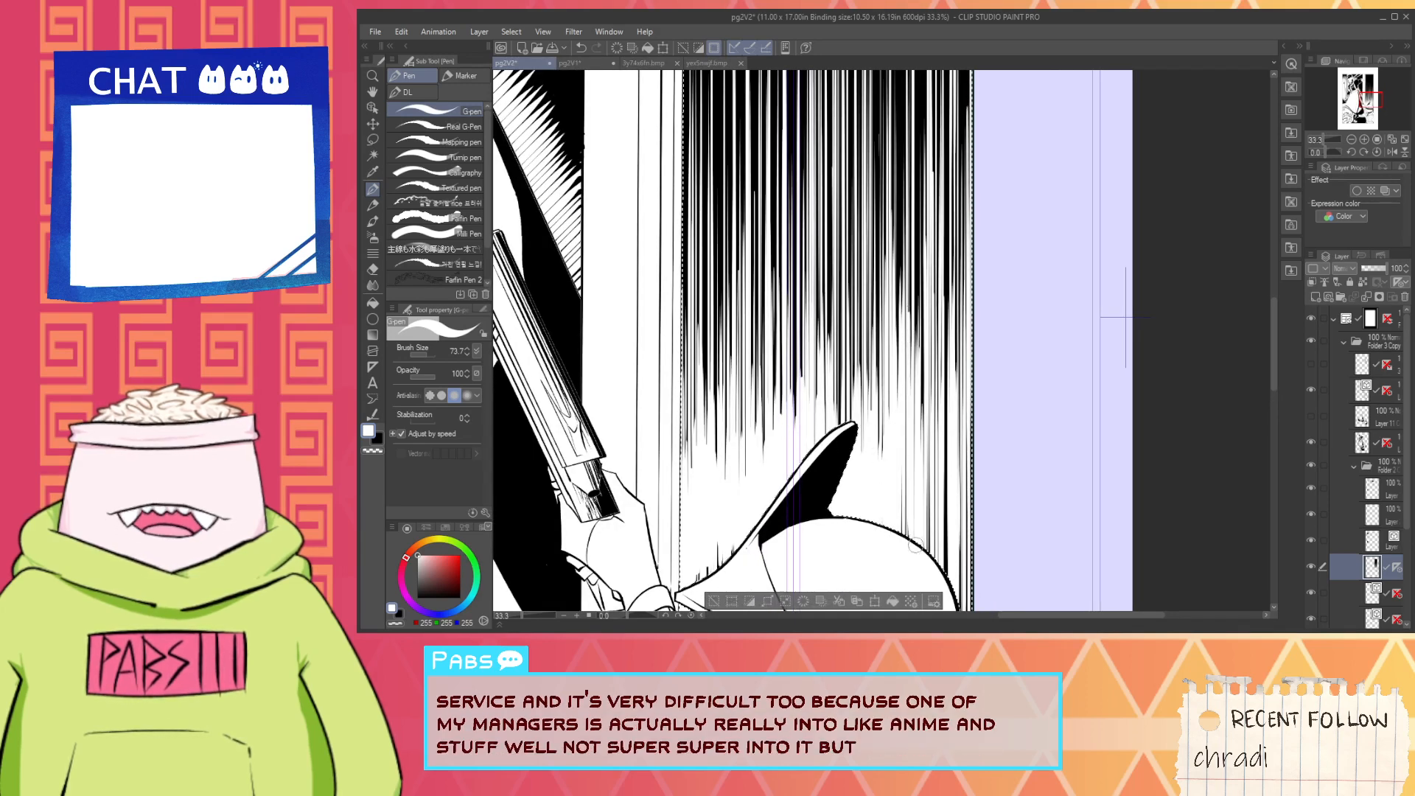
pyautogui.hotkey('ctrl', 'z')
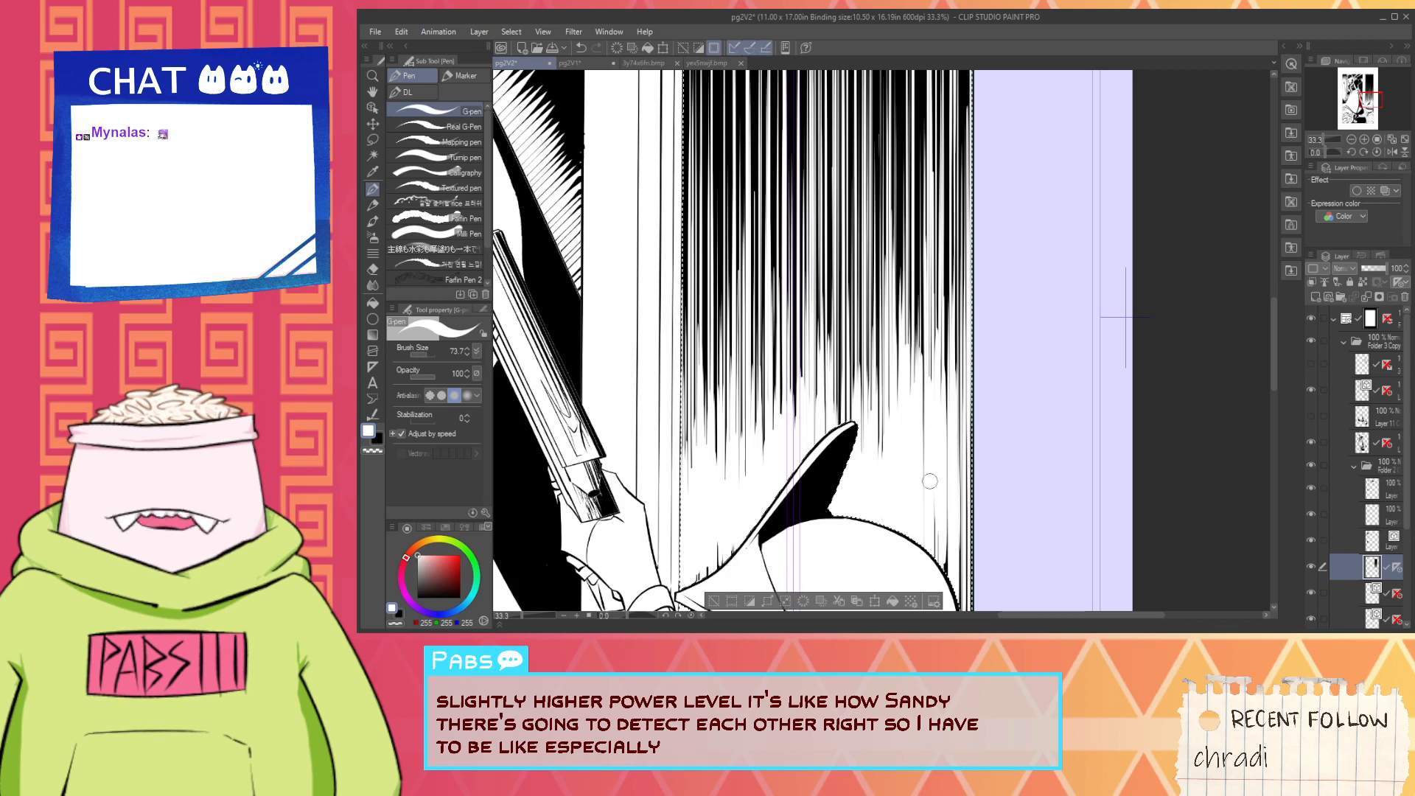
pyautogui.moveTo(963, 605); pyautogui.dragTo(960, 413)
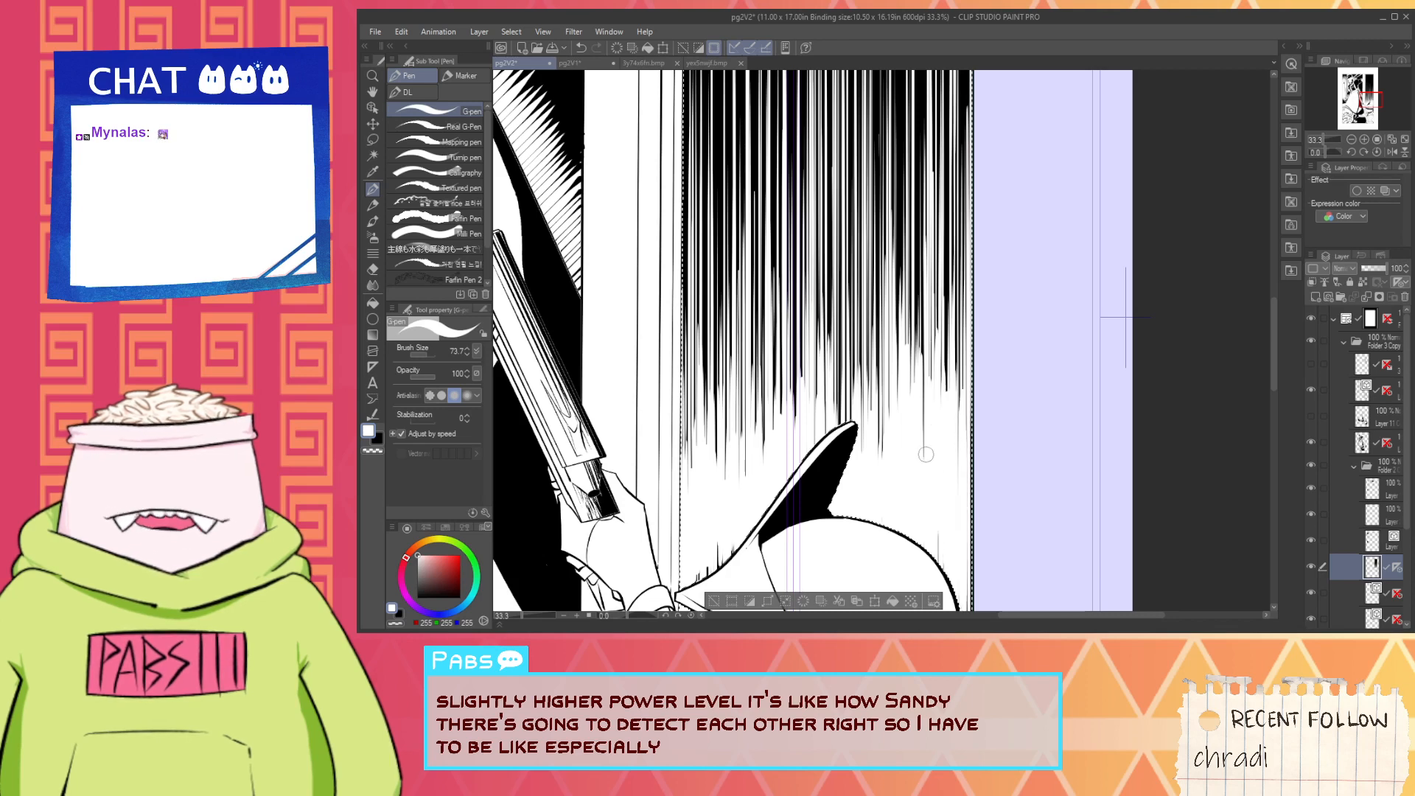
# - Enlarge the G-pen to 338.1 and paint white over the leftover black under the helmet's brim and behind its neck
pyautogui.scroll(-5, 926, 489)
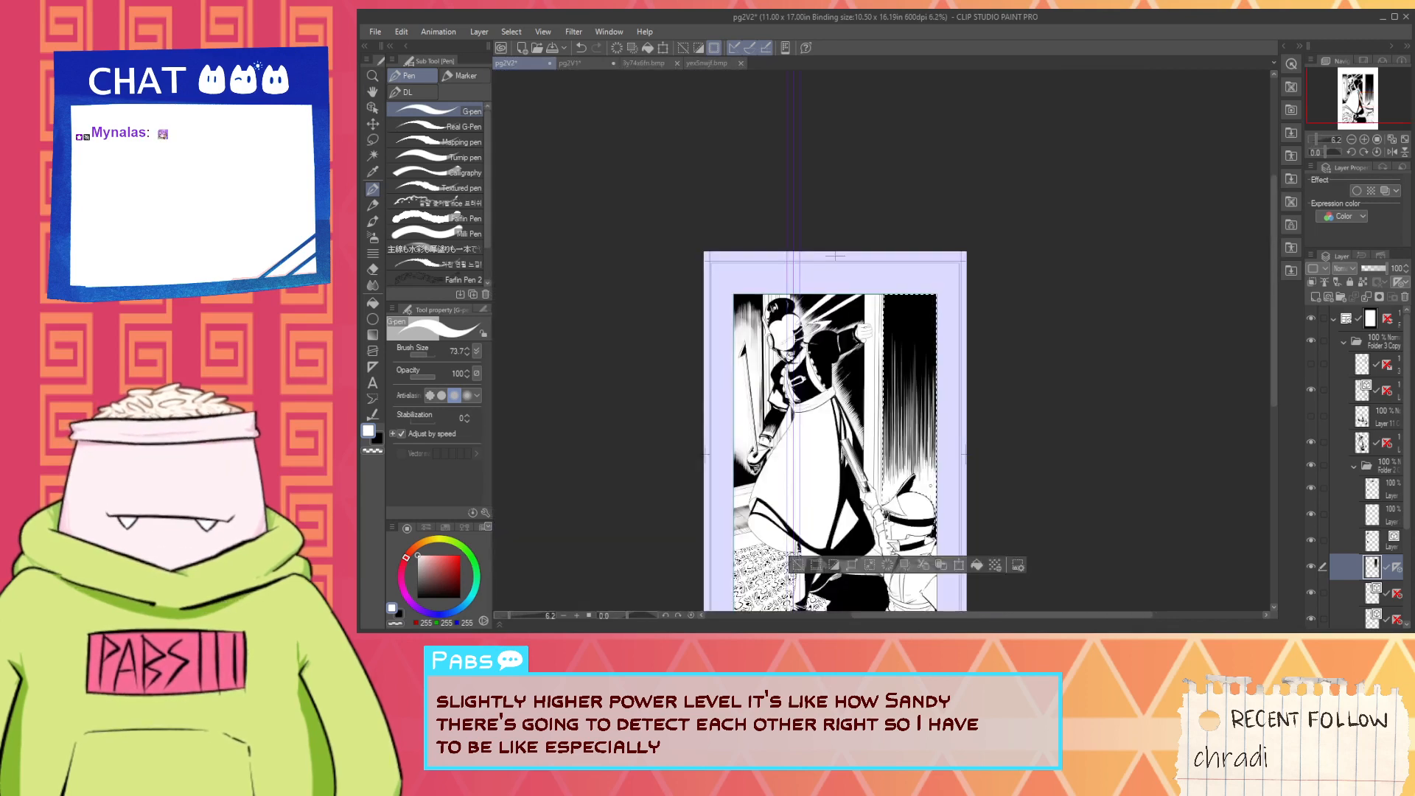
pyautogui.press('space')
pyautogui.moveTo(926, 490); pyautogui.dragTo(889, 408)
pyautogui.scroll(4, 853, 354)
pyautogui.scroll(1, 889, 408)
pyautogui.scroll(-3, 836, 462)
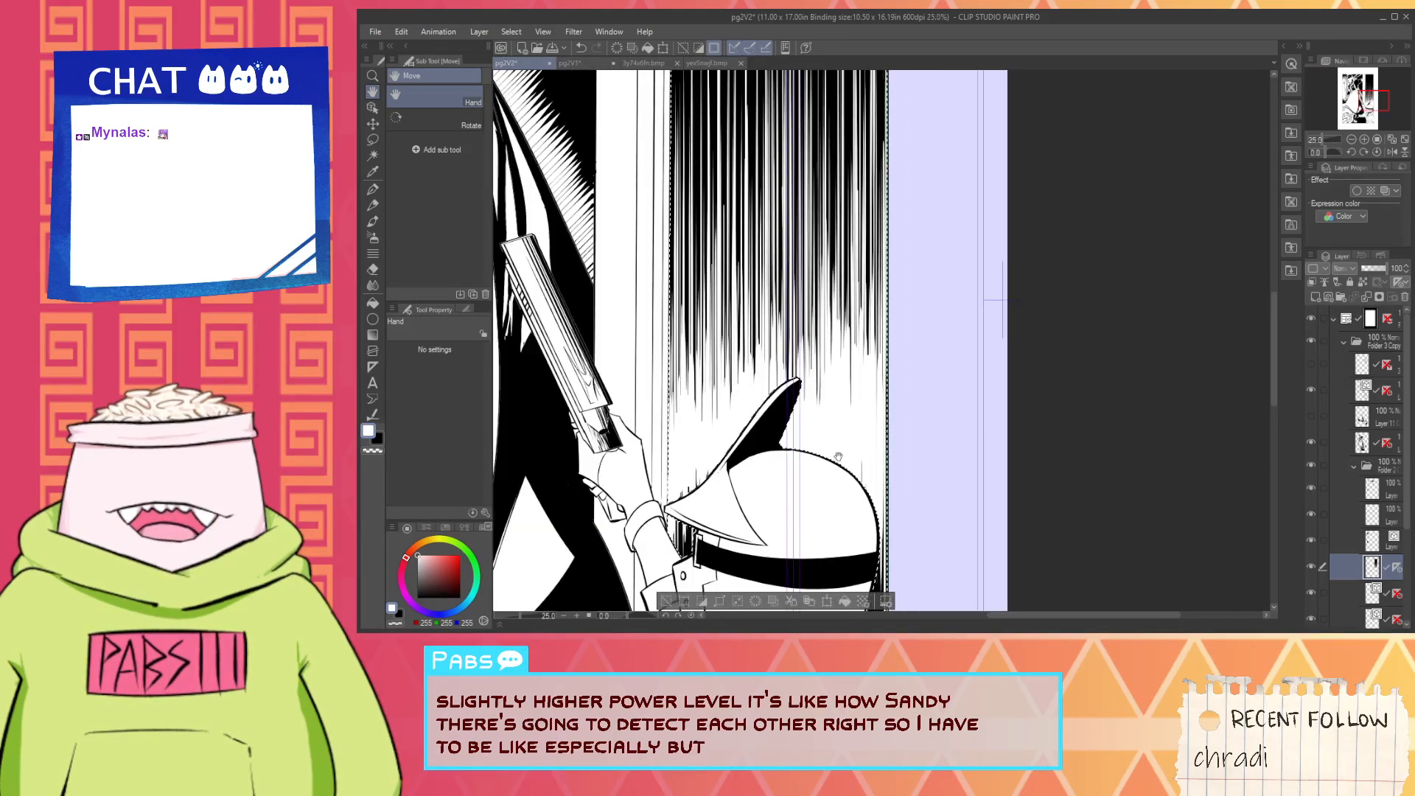
pyautogui.moveTo(697, 482); pyautogui.dragTo(793, 343)
pyautogui.scroll(2, 793, 342)
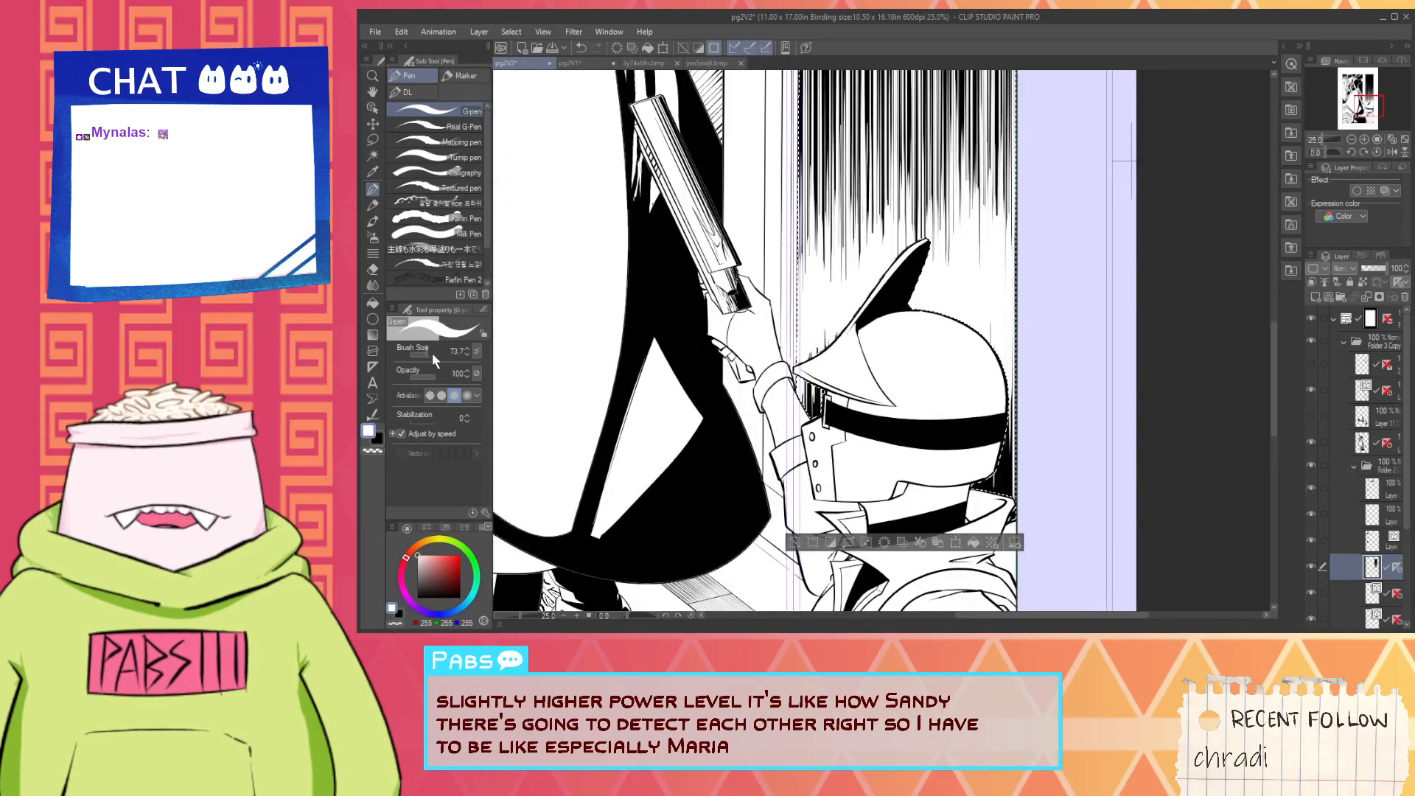
pyautogui.moveTo(427, 354); pyautogui.dragTo(430, 354)
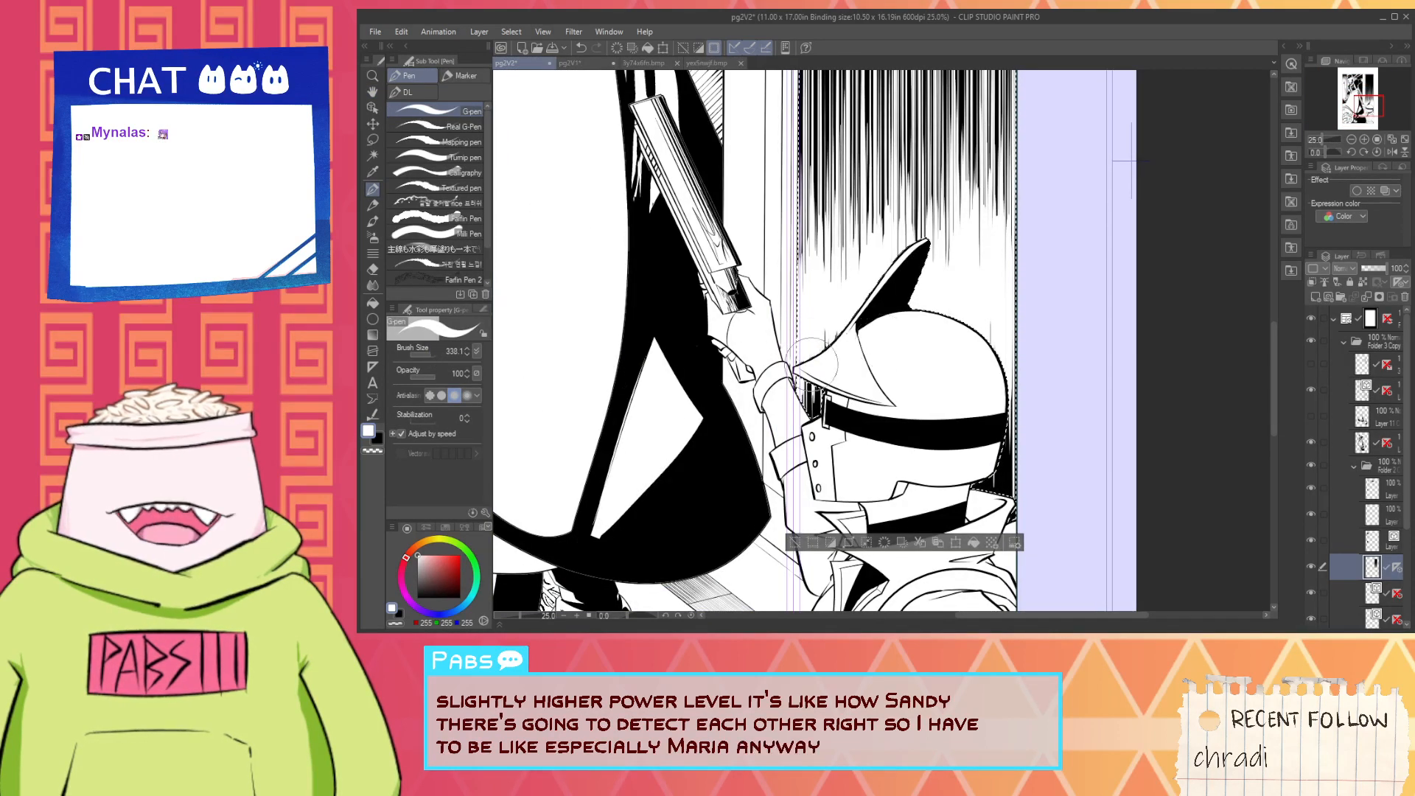
pyautogui.moveTo(812, 364); pyautogui.dragTo(794, 465)
pyautogui.moveTo(827, 337); pyautogui.dragTo(836, 325)
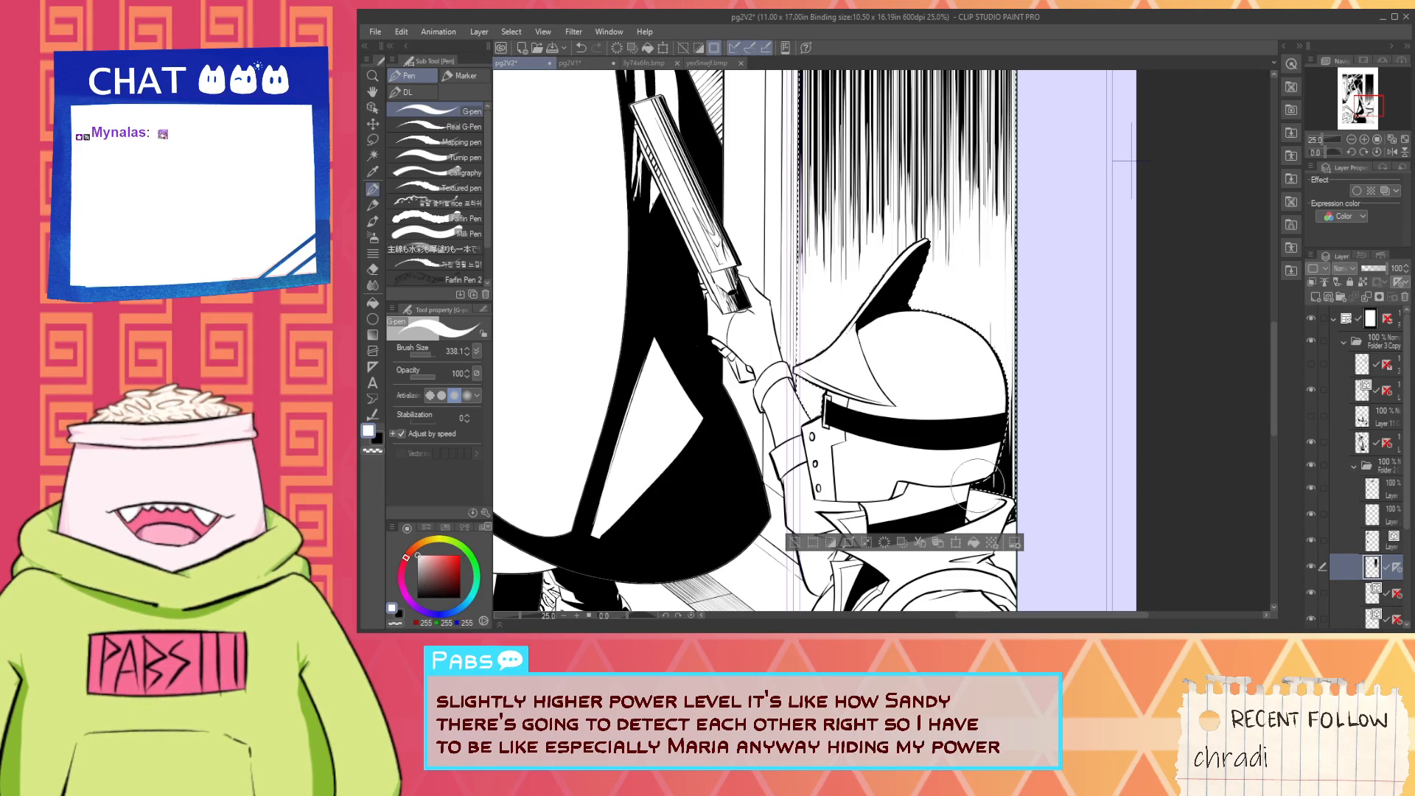
pyautogui.moveTo(1026, 428); pyautogui.dragTo(1012, 525)
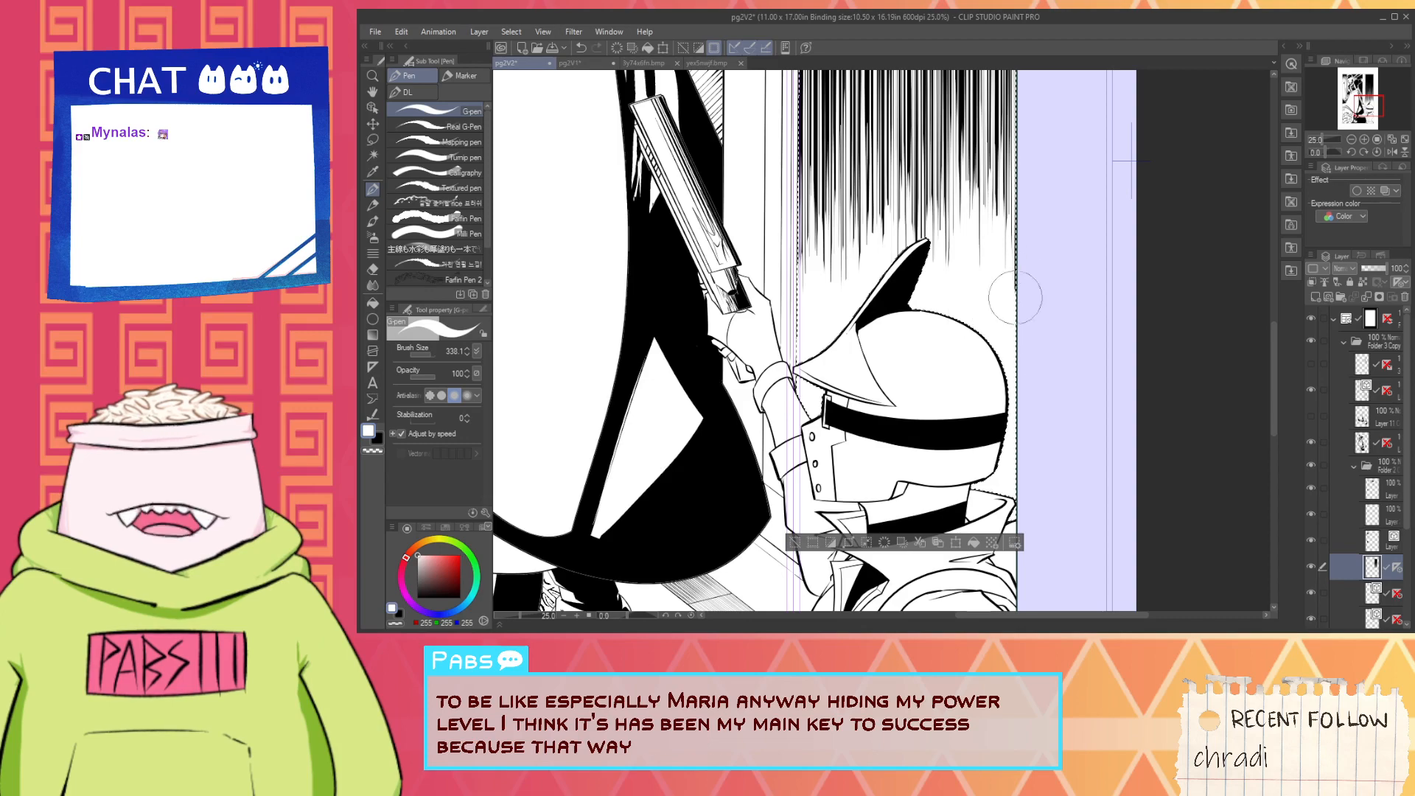
# - Rotate the canvas 180 degrees and switch the drawing colour to black
pyautogui.scroll(-2, 926, 255)
pyautogui.press('space')
pyautogui.moveTo(878, 247); pyautogui.dragTo(747, 424)
pyautogui.moveTo(628, 615); pyautogui.dragTo(592, 607)
pyautogui.moveTo(676, 561); pyautogui.dragTo(547, 495)
pyautogui.press('p')
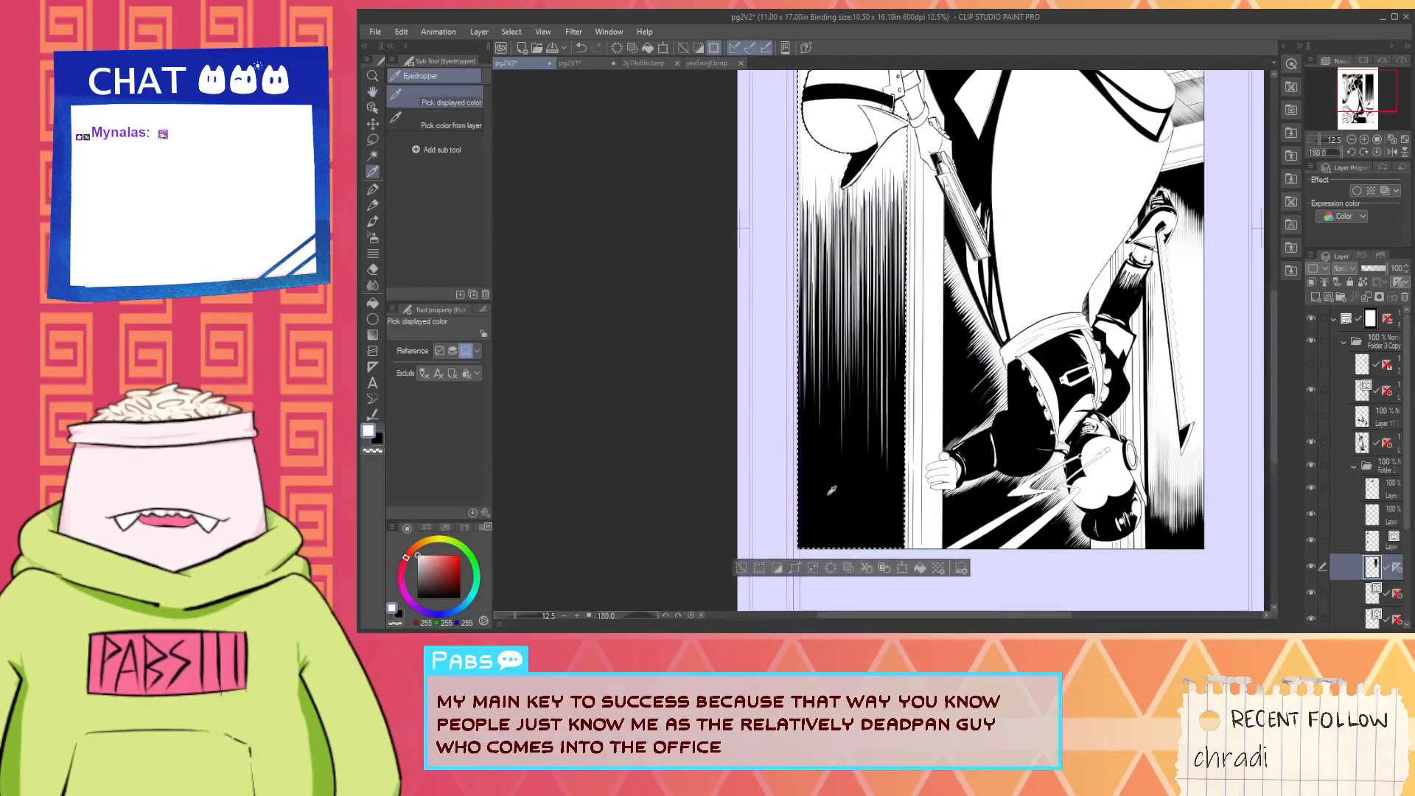
pyautogui.press('x')
# - Set the G-pen brush size to 203.5 and draw a black stroke from the wall's solid black area into the hatching
pyautogui.press('space')
pyautogui.moveTo(856, 339); pyautogui.dragTo(820, 396)
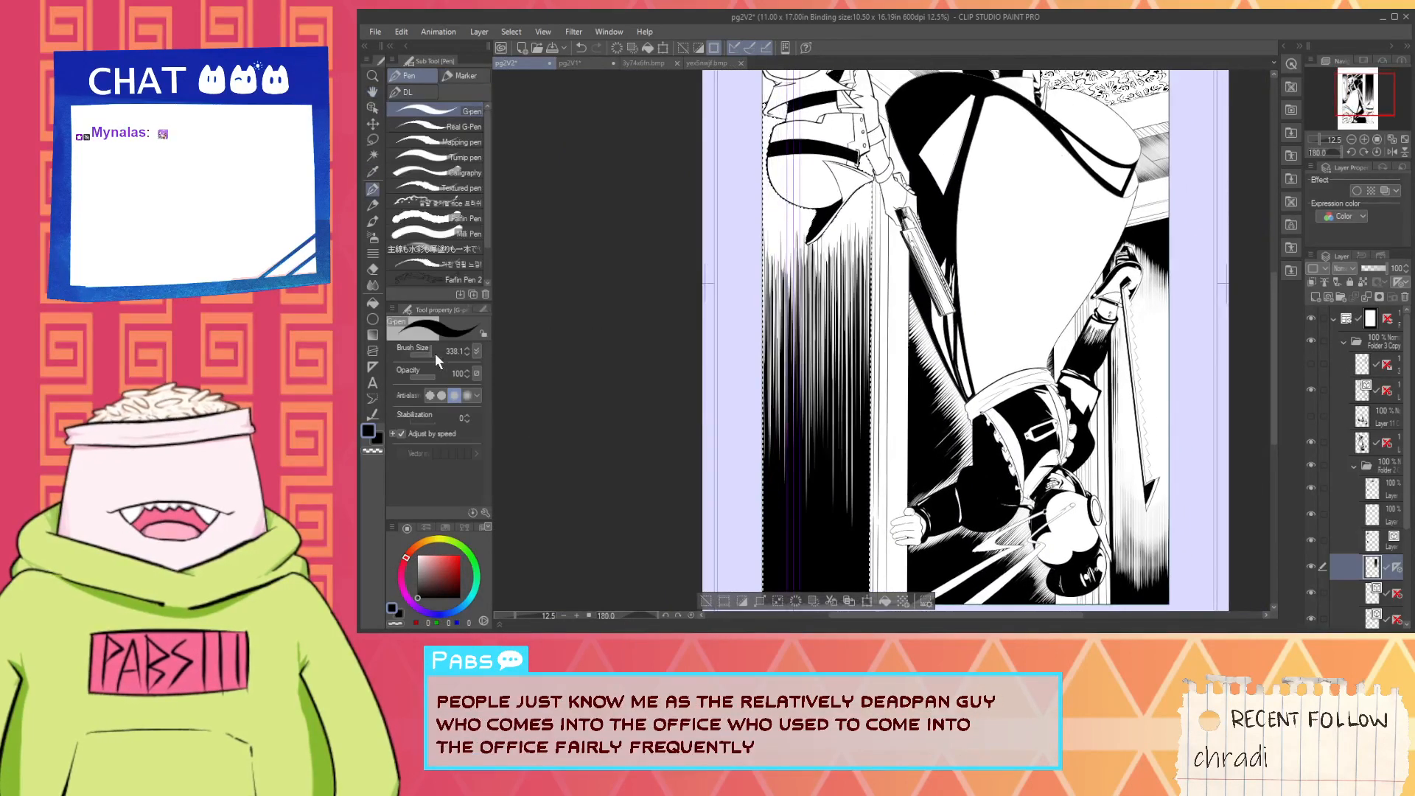
pyautogui.moveTo(435, 353); pyautogui.dragTo(429, 353)
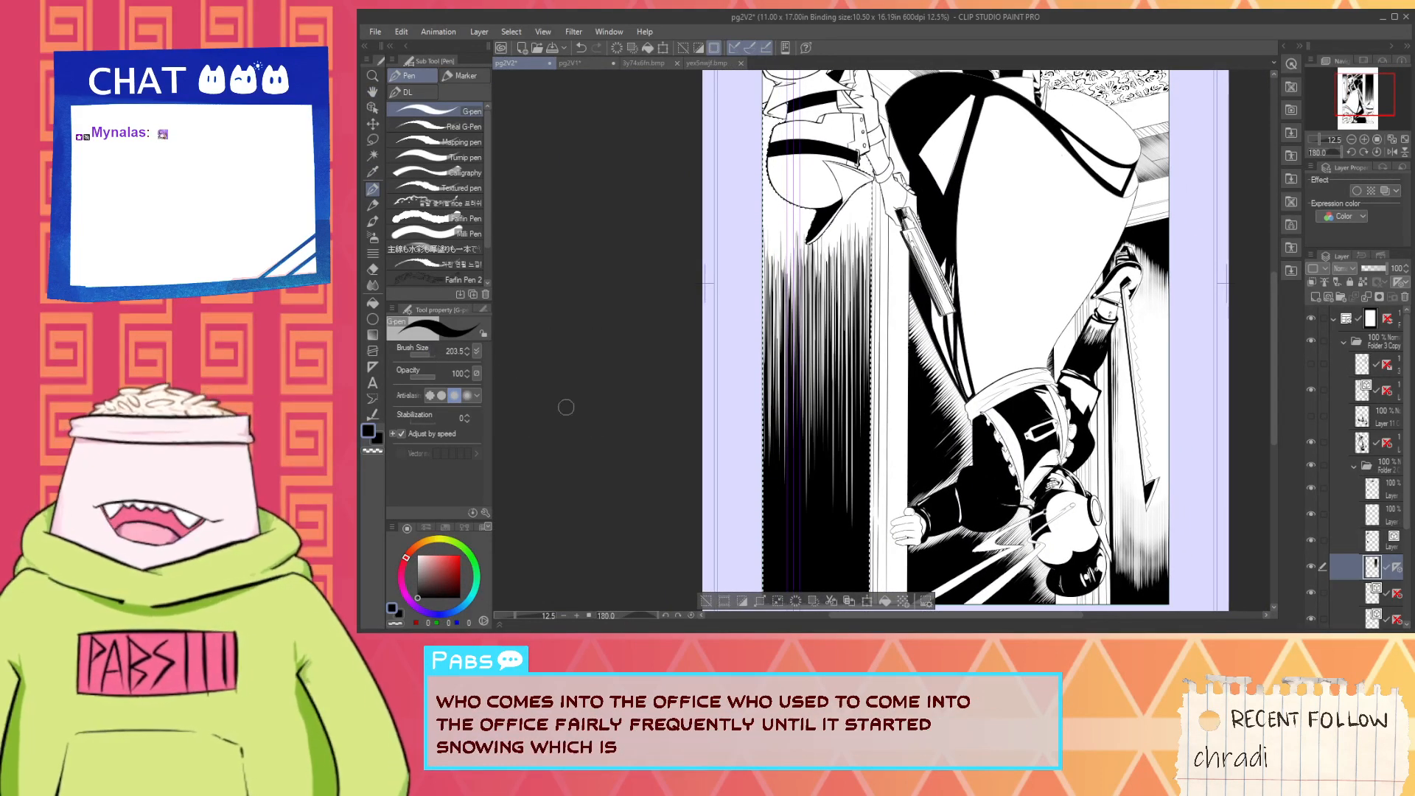
pyautogui.press('space')
pyautogui.moveTo(698, 536); pyautogui.dragTo(740, 501)
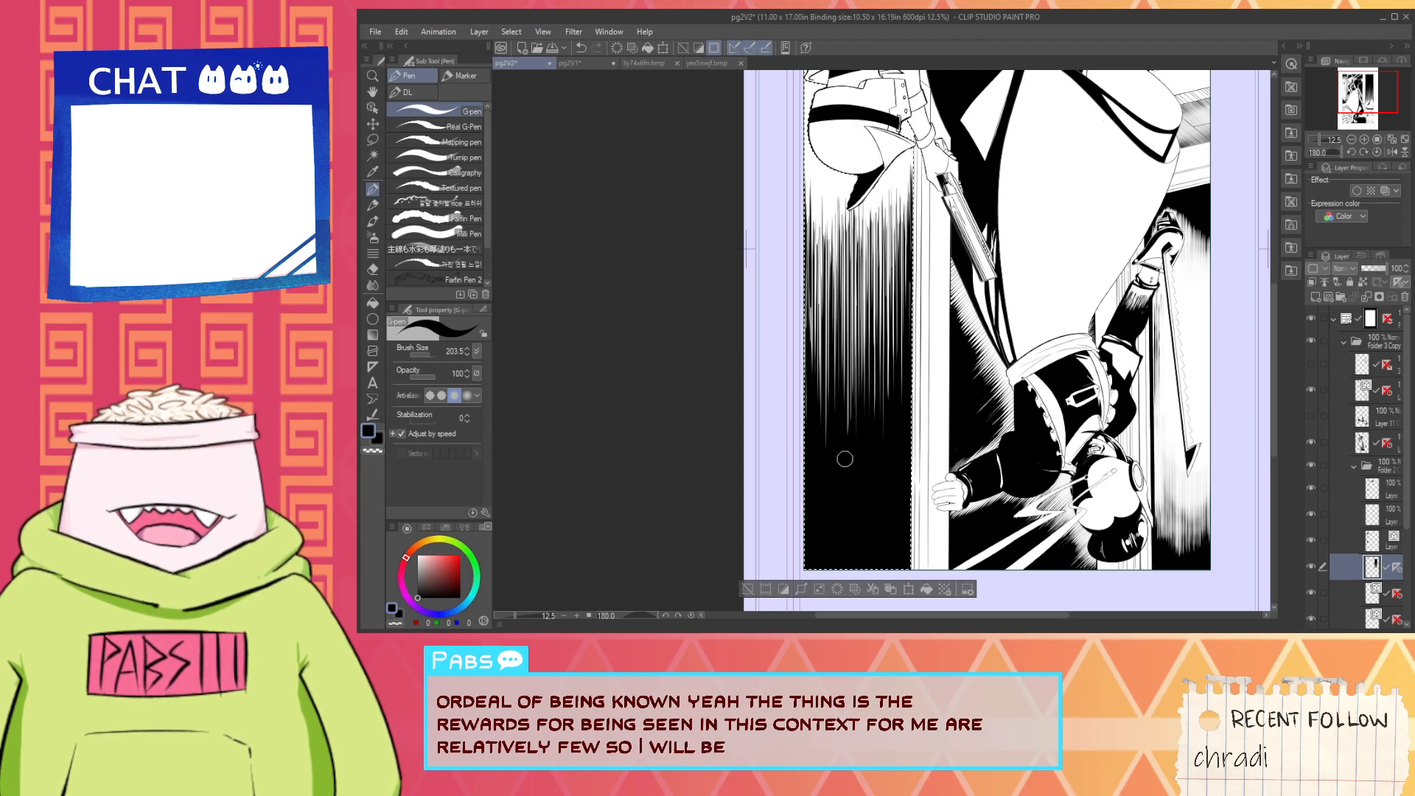
pyautogui.moveTo(845, 458); pyautogui.dragTo(849, 367)
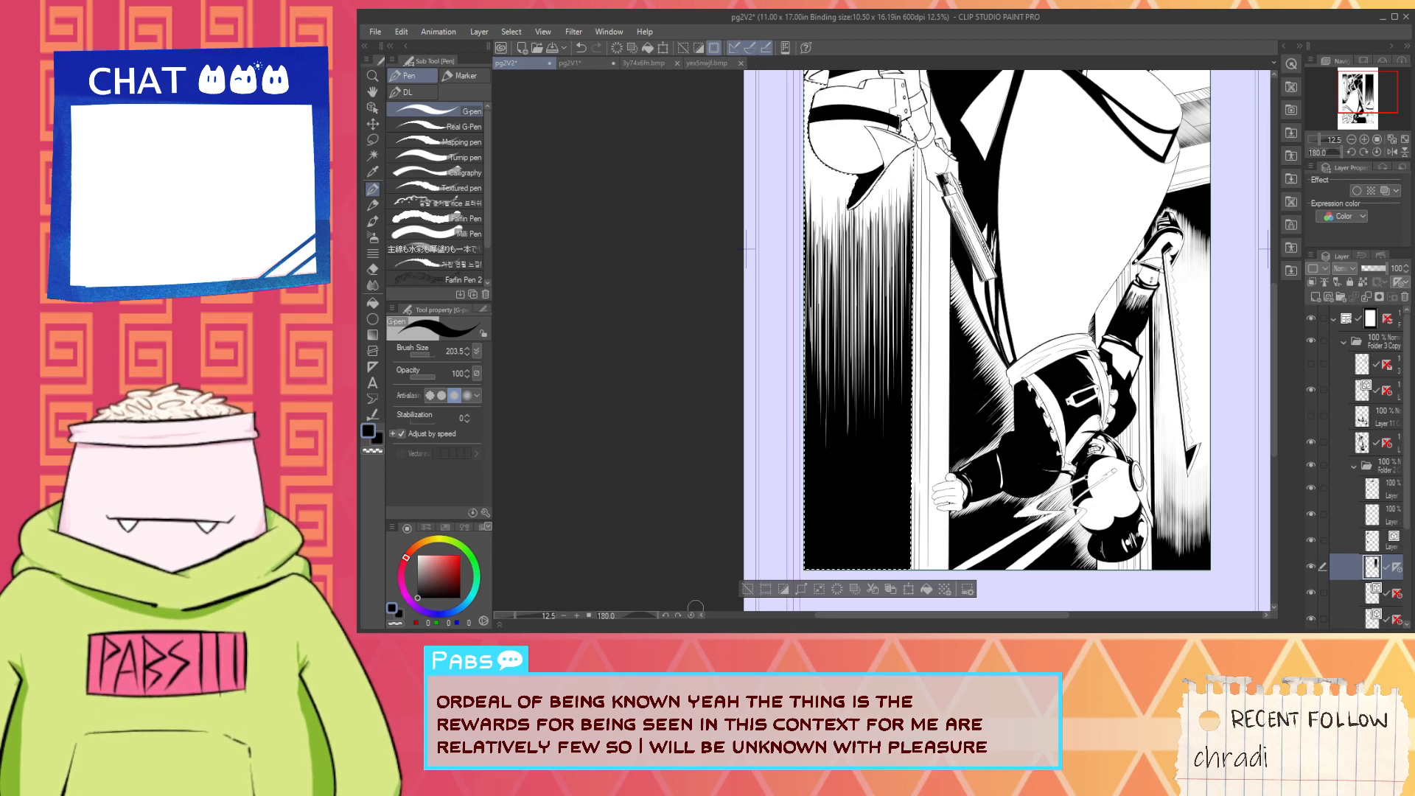
# - Reset the canvas rotation to upright, clear the wall selection and bring the upper ends of the hatching into close view
pyautogui.click(692, 617)
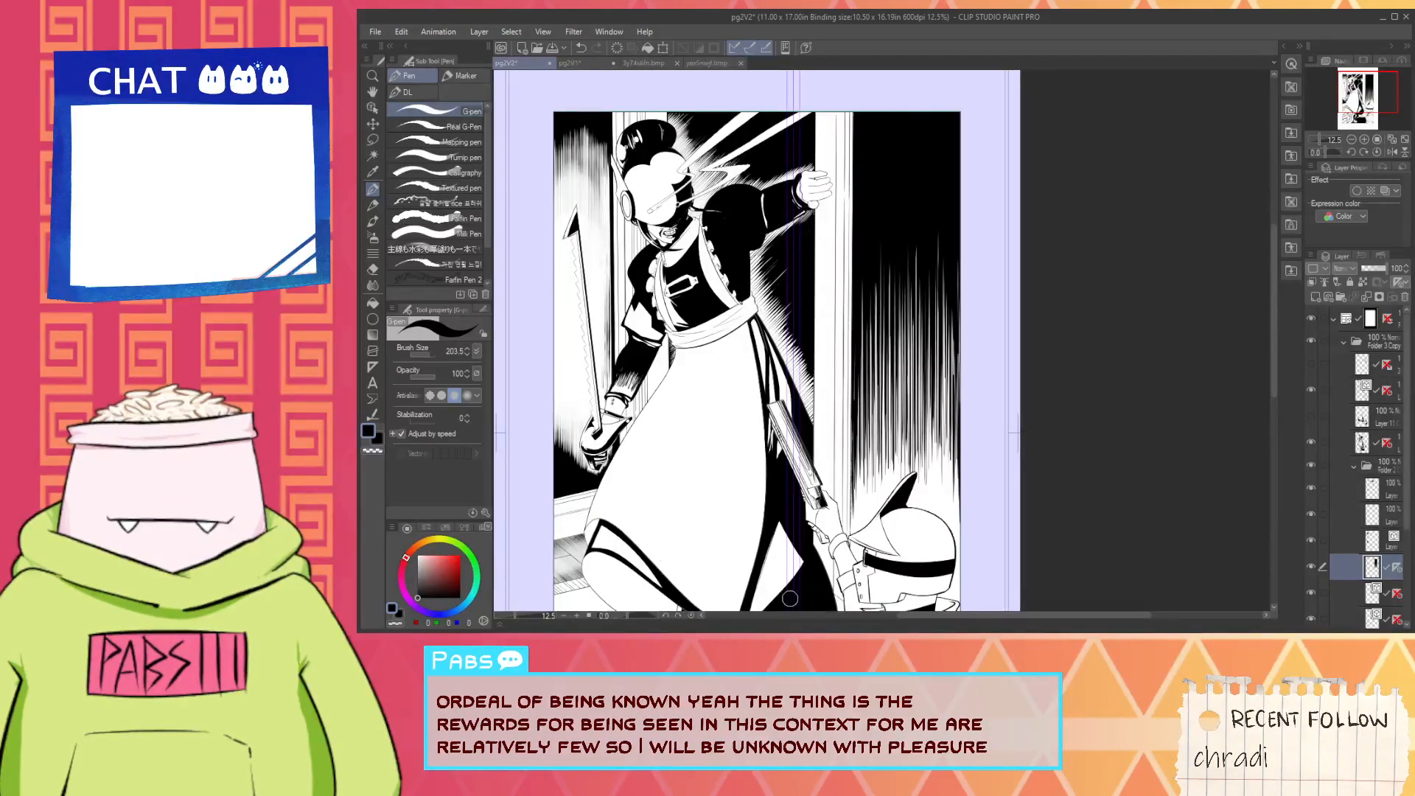
pyautogui.scroll(-2, 787, 605)
pyautogui.scroll(5, 849, 308)
pyautogui.moveTo(849, 309); pyautogui.dragTo(854, 214)
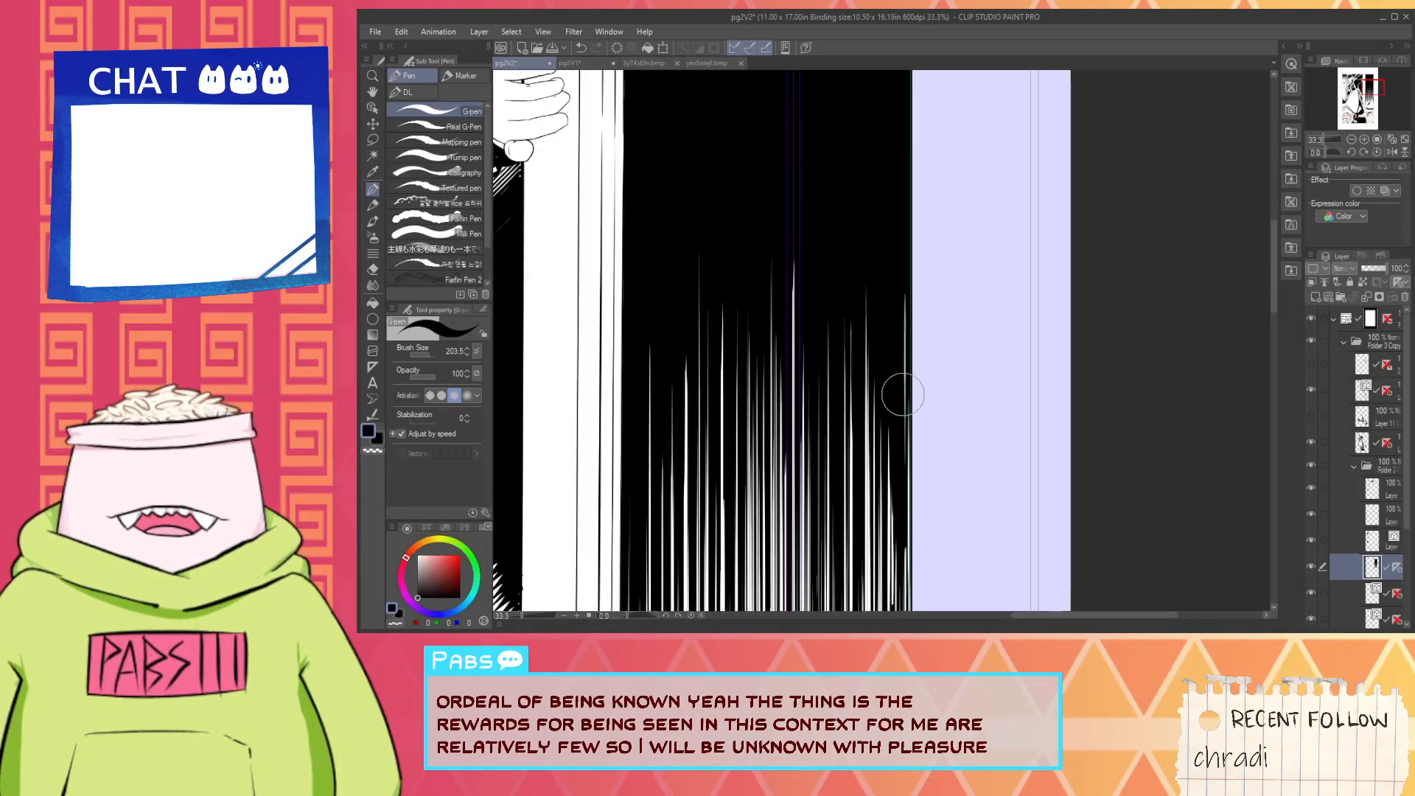
# - Paint black over the white hatch lines along the wall's far right edge
pyautogui.moveTo(906, 493); pyautogui.dragTo(913, 231)
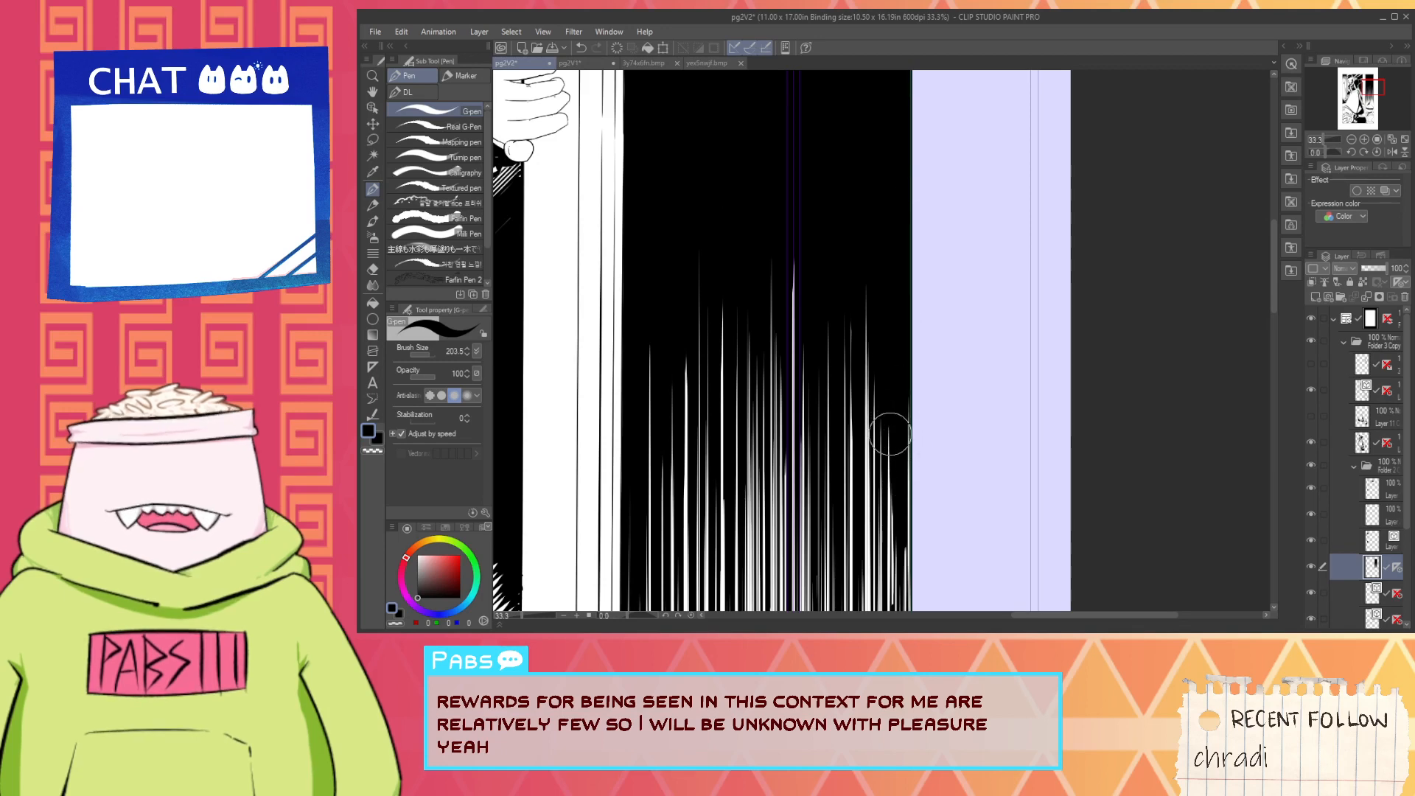
pyautogui.scroll(-1, 891, 432)
pyautogui.press('space')
pyautogui.moveTo(873, 483); pyautogui.dragTo(906, 272)
pyautogui.moveTo(880, 384)
pyautogui.mouseDown()
pyautogui.moveTo(929, 306)
pyautogui.moveTo(933, 371)
pyautogui.mouseUp()
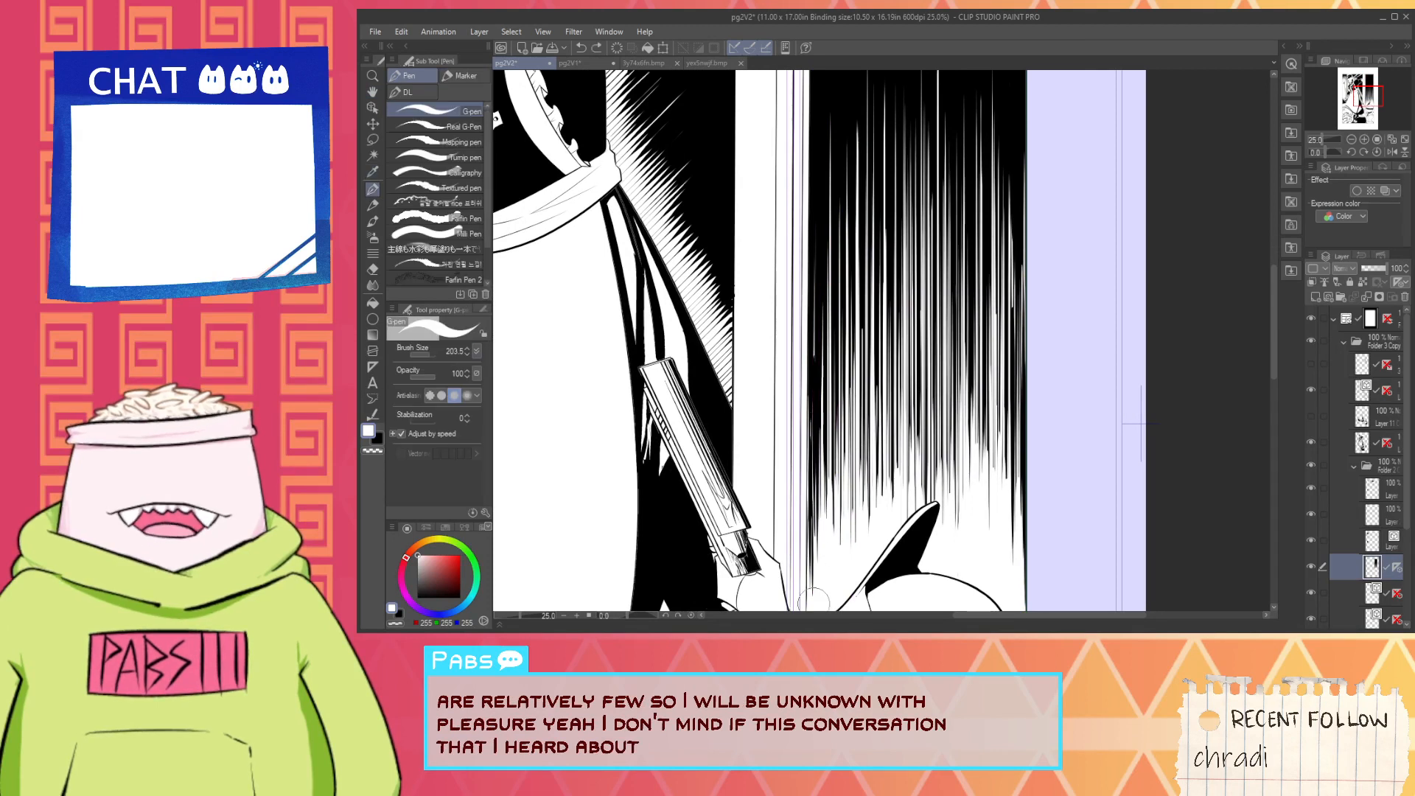
# - Paint a white stroke up the lower left edge of the wall's hatching beside the door frame, retrying until it fits
pyautogui.moveTo(820, 579); pyautogui.dragTo(841, 345)
pyautogui.hotkey('ctrl', 'z')
pyautogui.moveTo(828, 573); pyautogui.dragTo(830, 420)
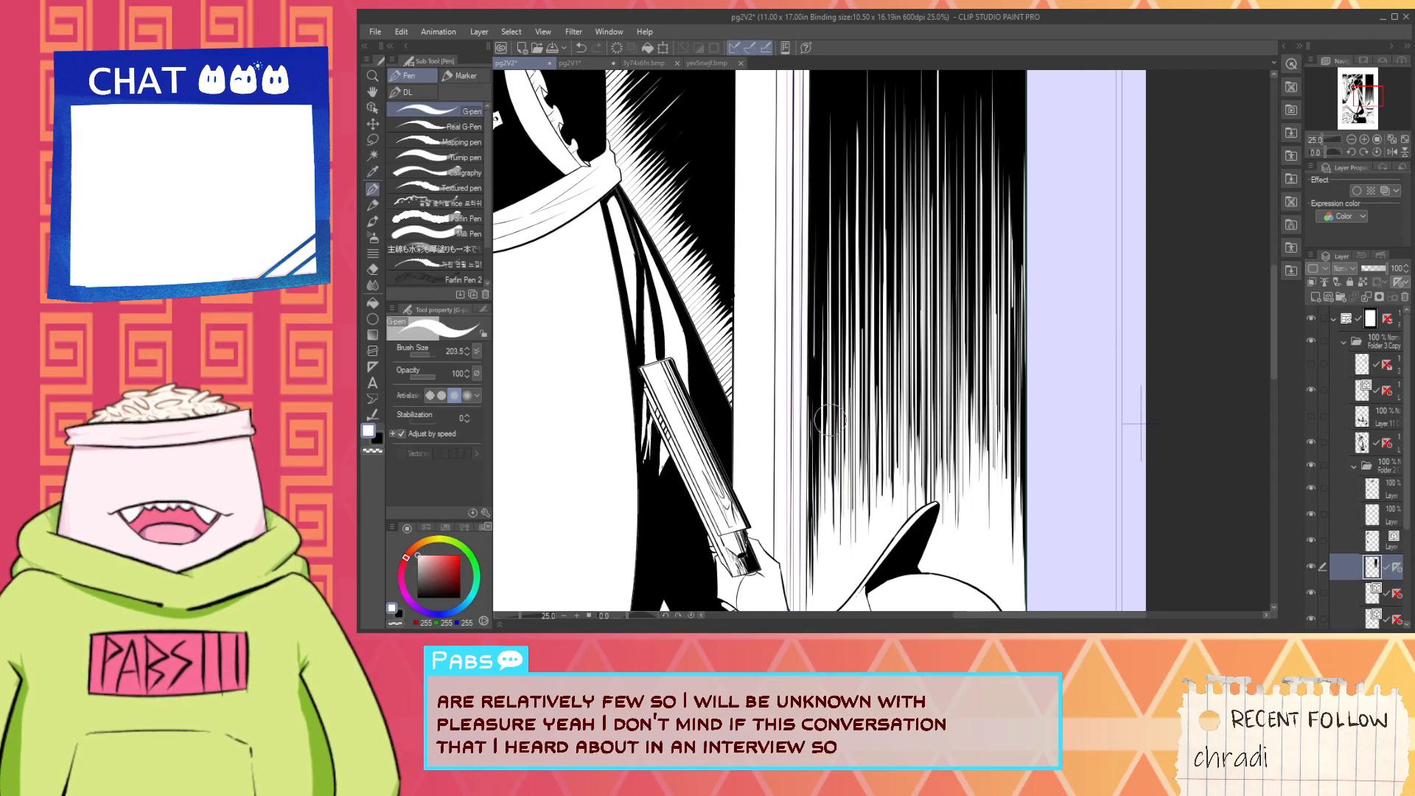
pyautogui.hotkey('ctrl', 'z')
pyautogui.moveTo(818, 573); pyautogui.dragTo(825, 400)
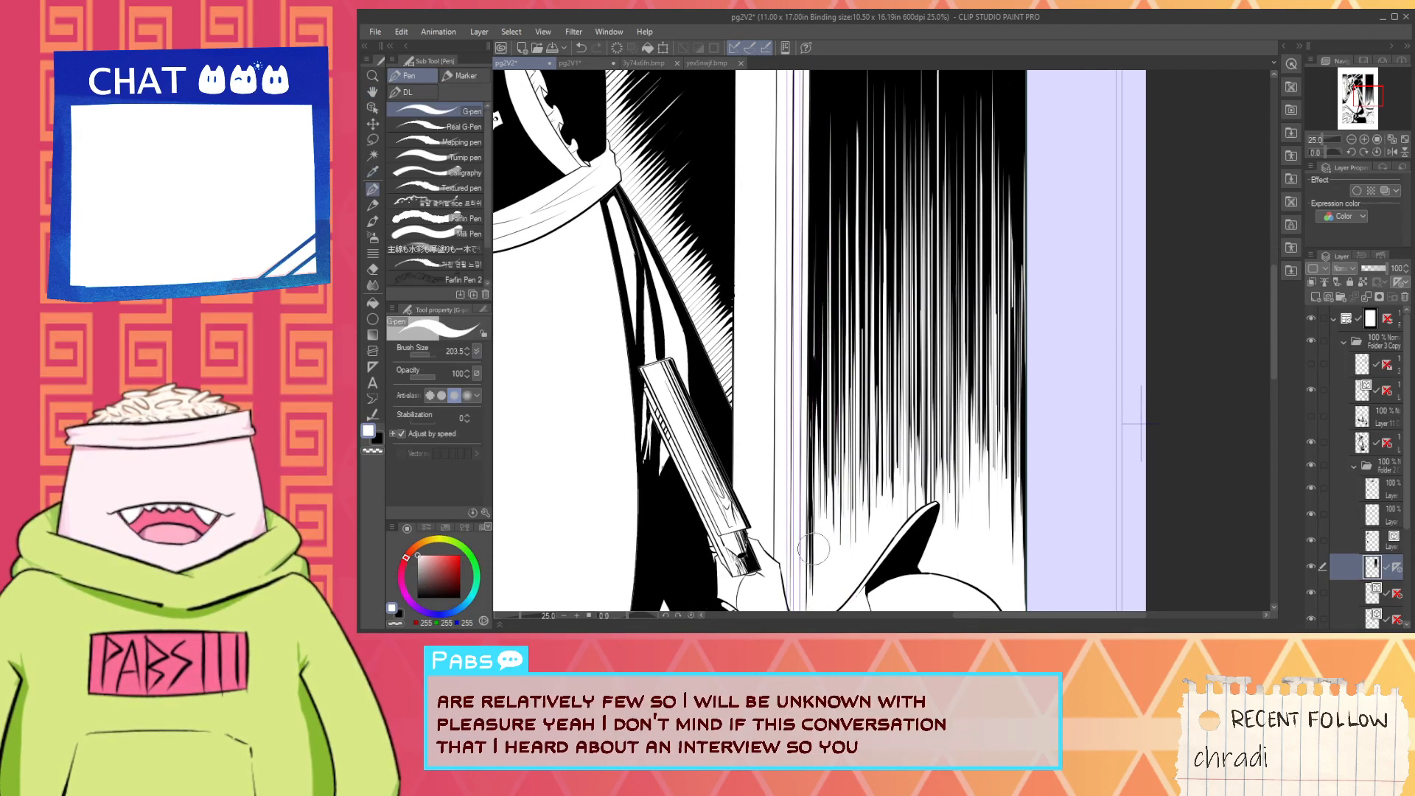
# - Switch the drawing colour to black and try short strokes on the hatching's left edge beside the door frame
pyautogui.press('x')
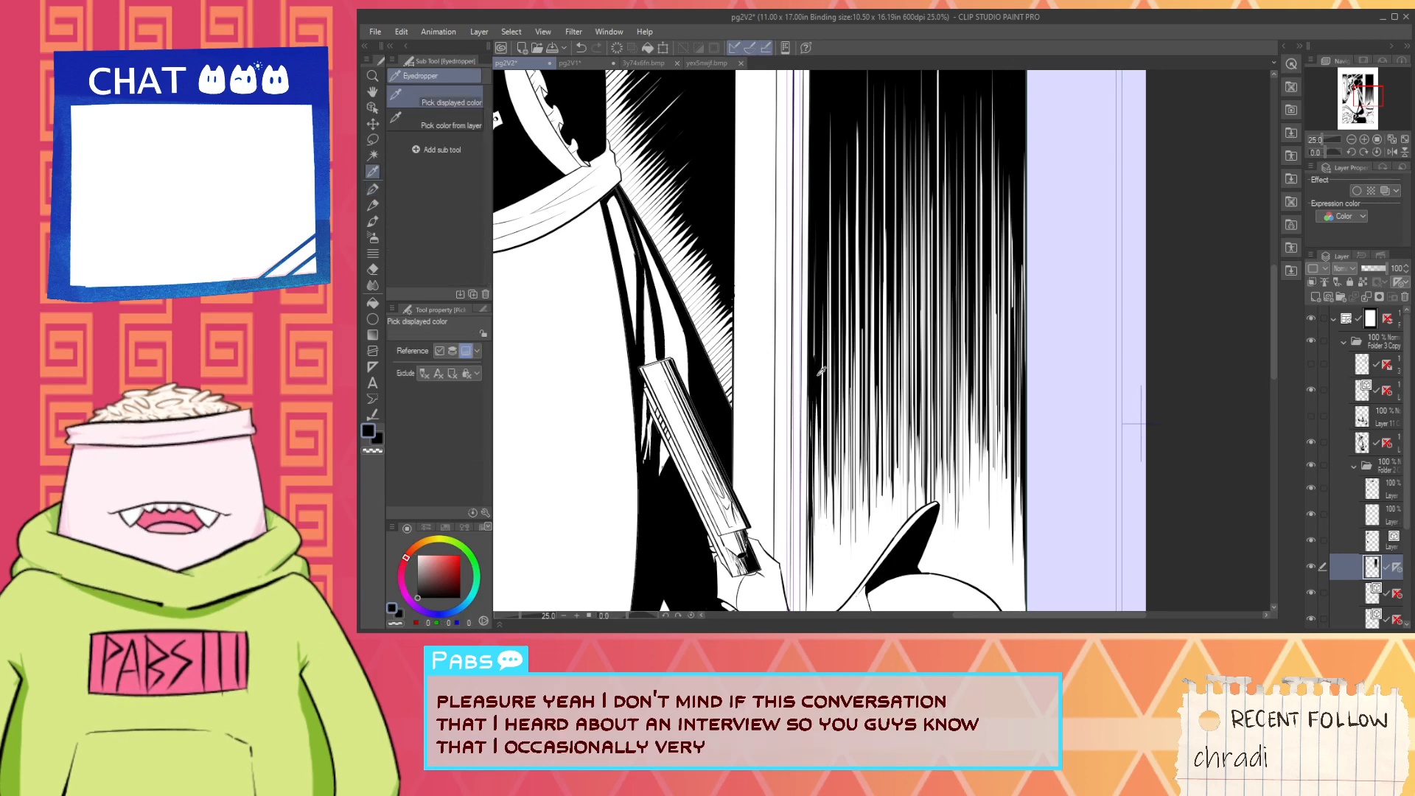
pyautogui.scroll(-9, 818, 243)
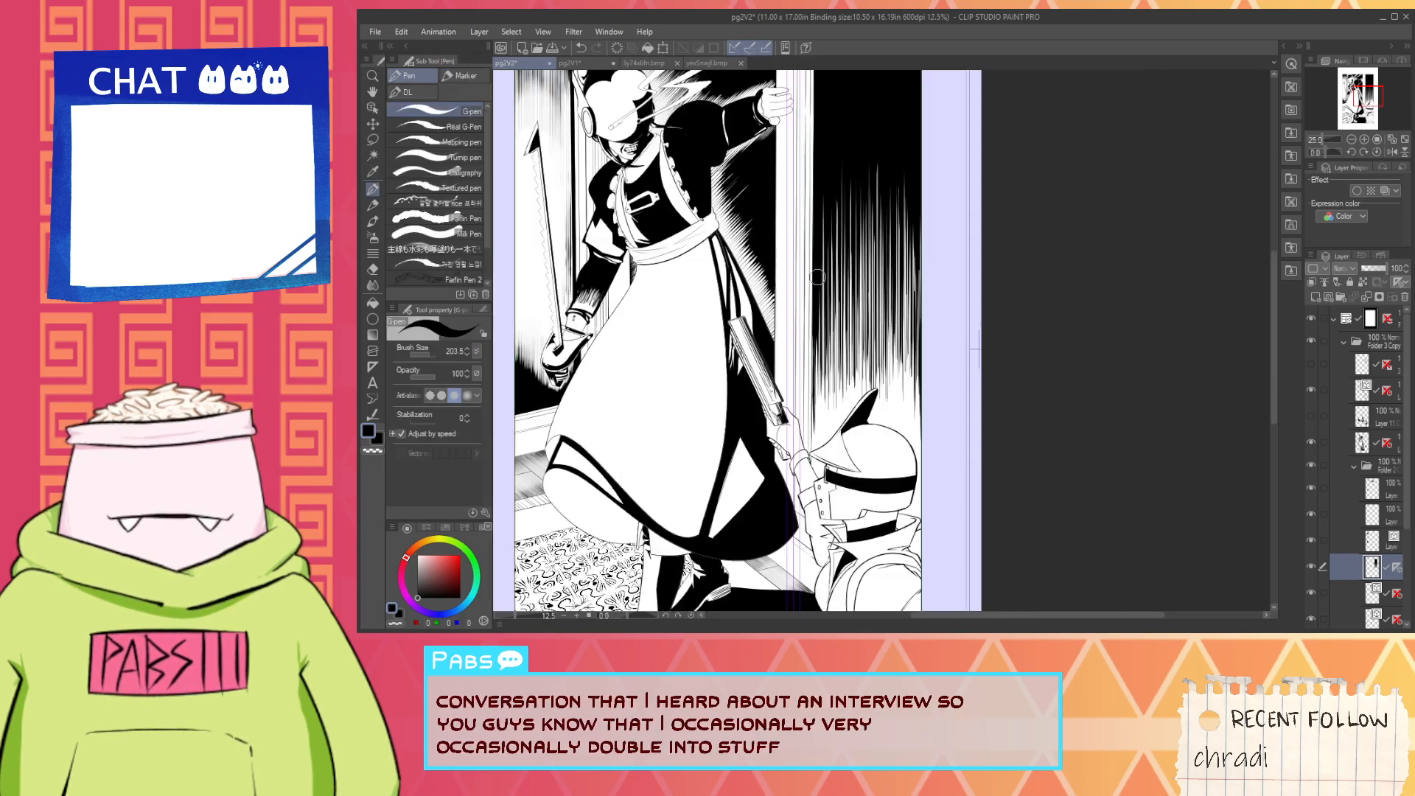
pyautogui.press('space')
pyautogui.scroll(10, 860, 336)
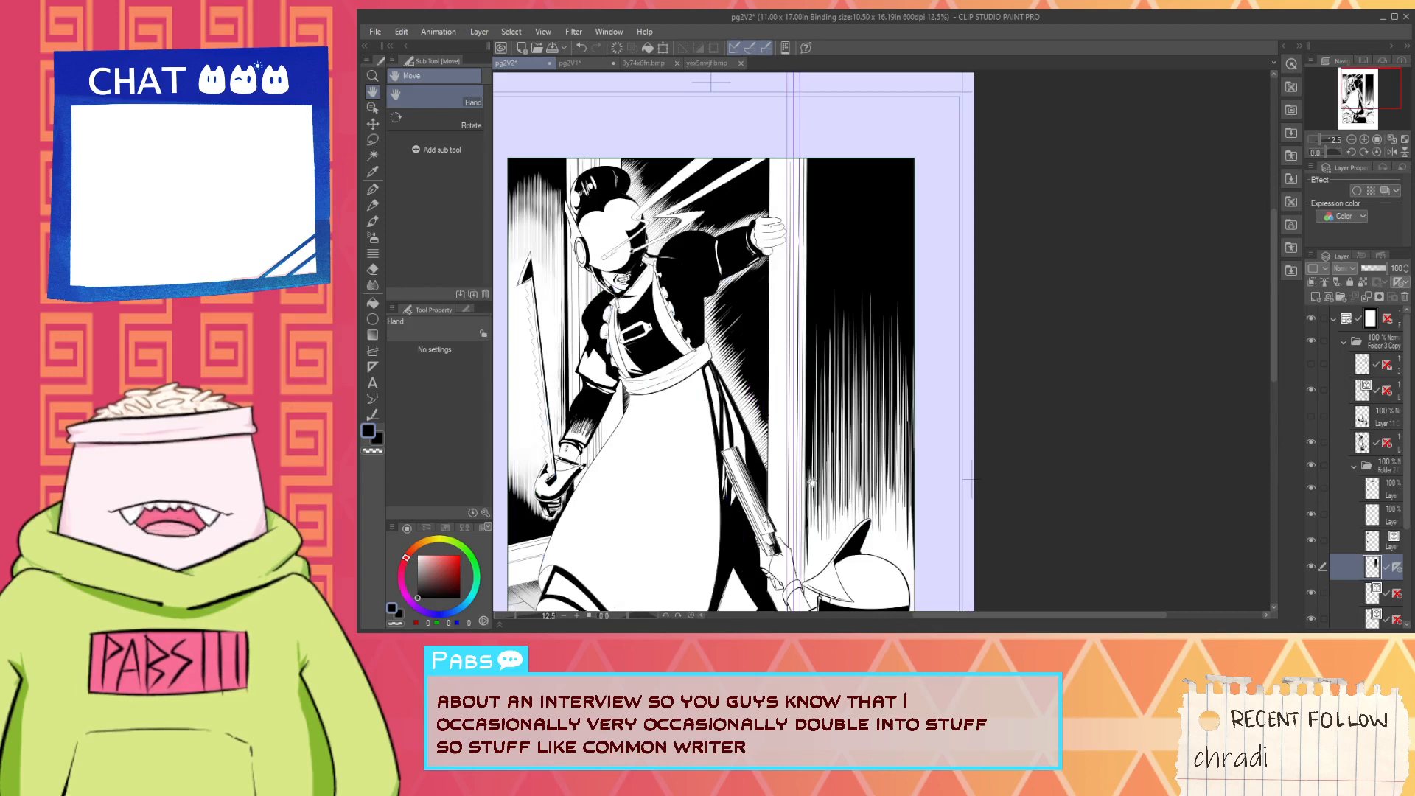
pyautogui.press('p')
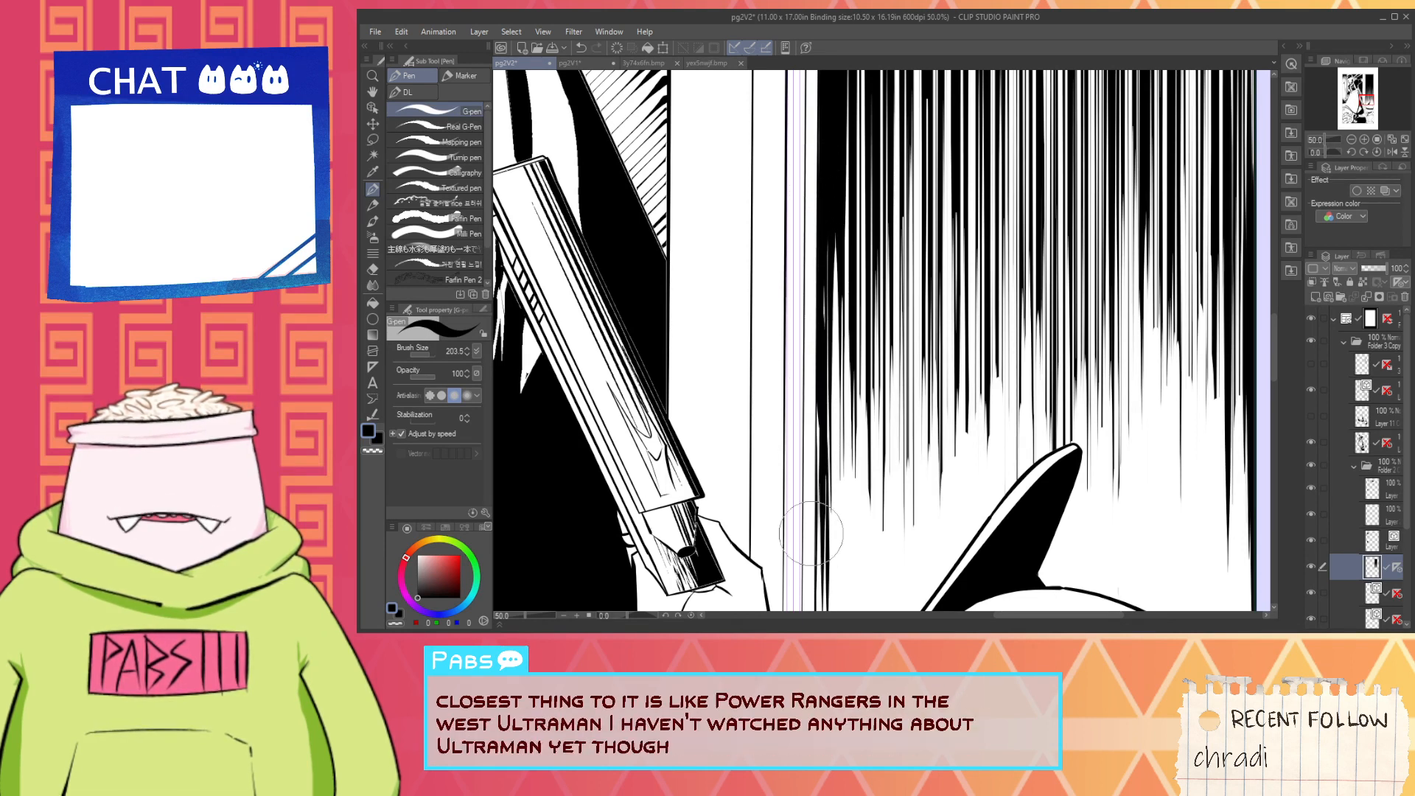
pyautogui.moveTo(819, 484); pyautogui.dragTo(815, 533)
pyautogui.moveTo(816, 450); pyautogui.dragTo(816, 492)
pyautogui.hotkey('ctrl', 'z')
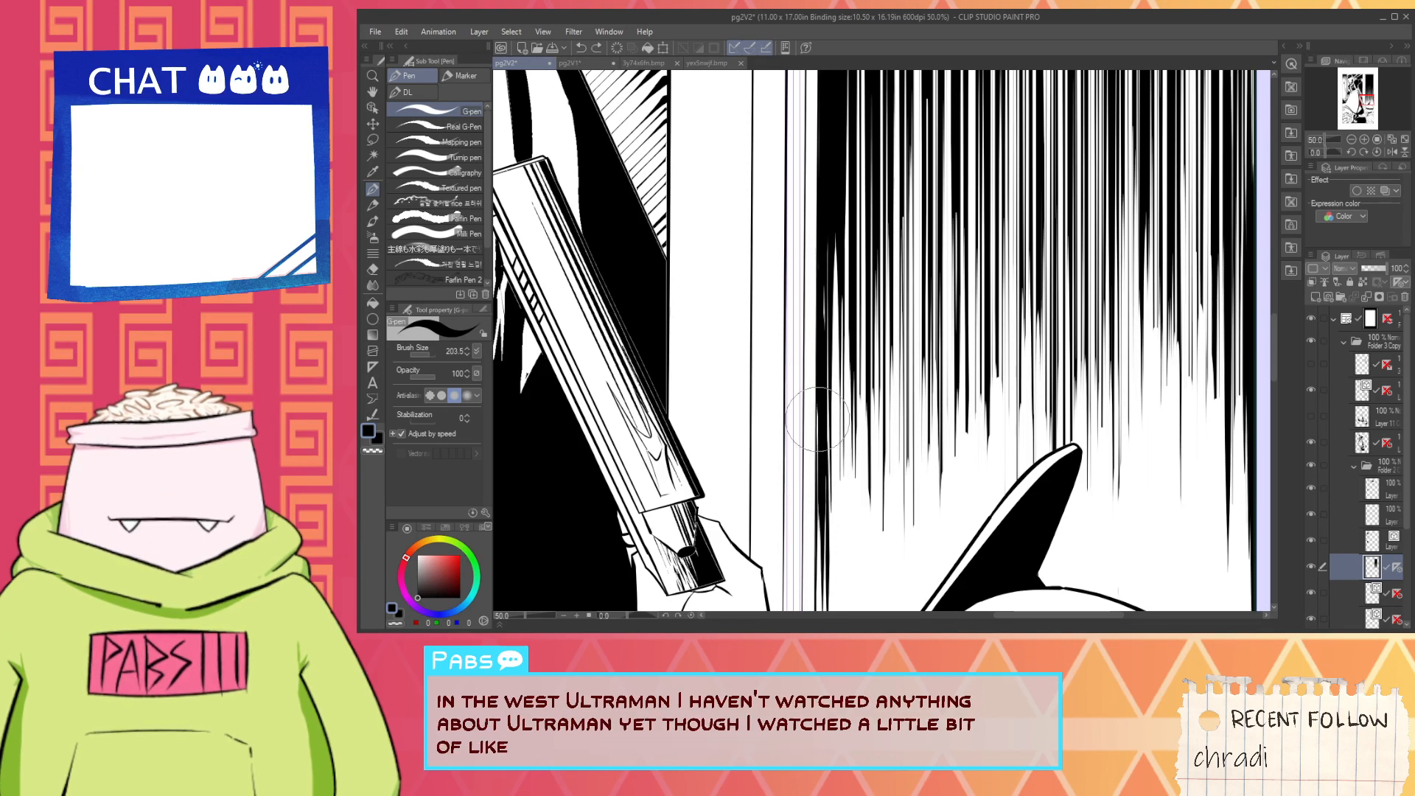
pyautogui.moveTo(816, 393)
pyautogui.mouseDown()
pyautogui.moveTo(816, 507)
pyautogui.moveTo(815, 395)
pyautogui.mouseUp()
pyautogui.hotkey('ctrl', 'z')
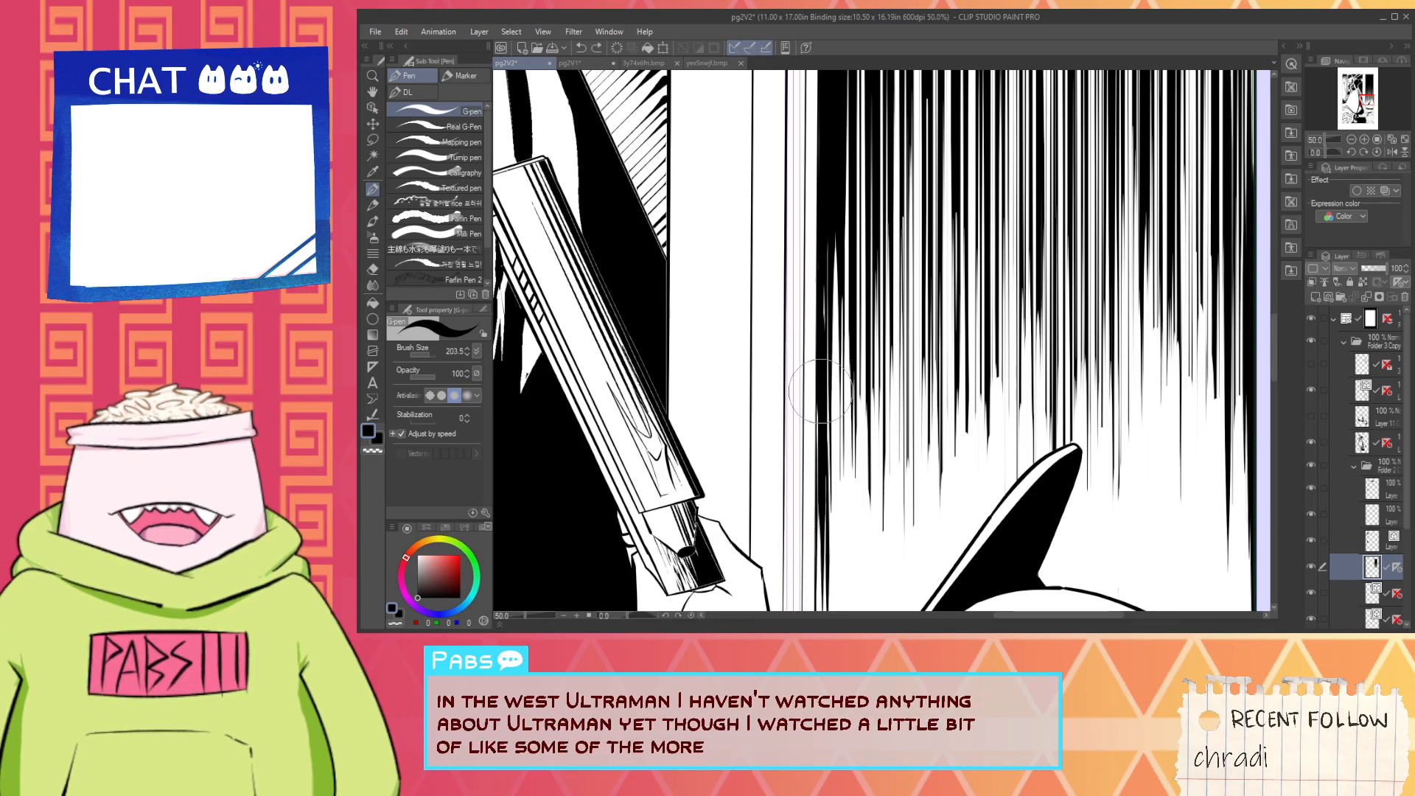
# - Draw black strokes down the wall's left edge, from the dense hatching toward the hand above the helmet's brim
pyautogui.press('h')
pyautogui.moveTo(824, 452); pyautogui.dragTo(813, 574)
pyautogui.press('p')
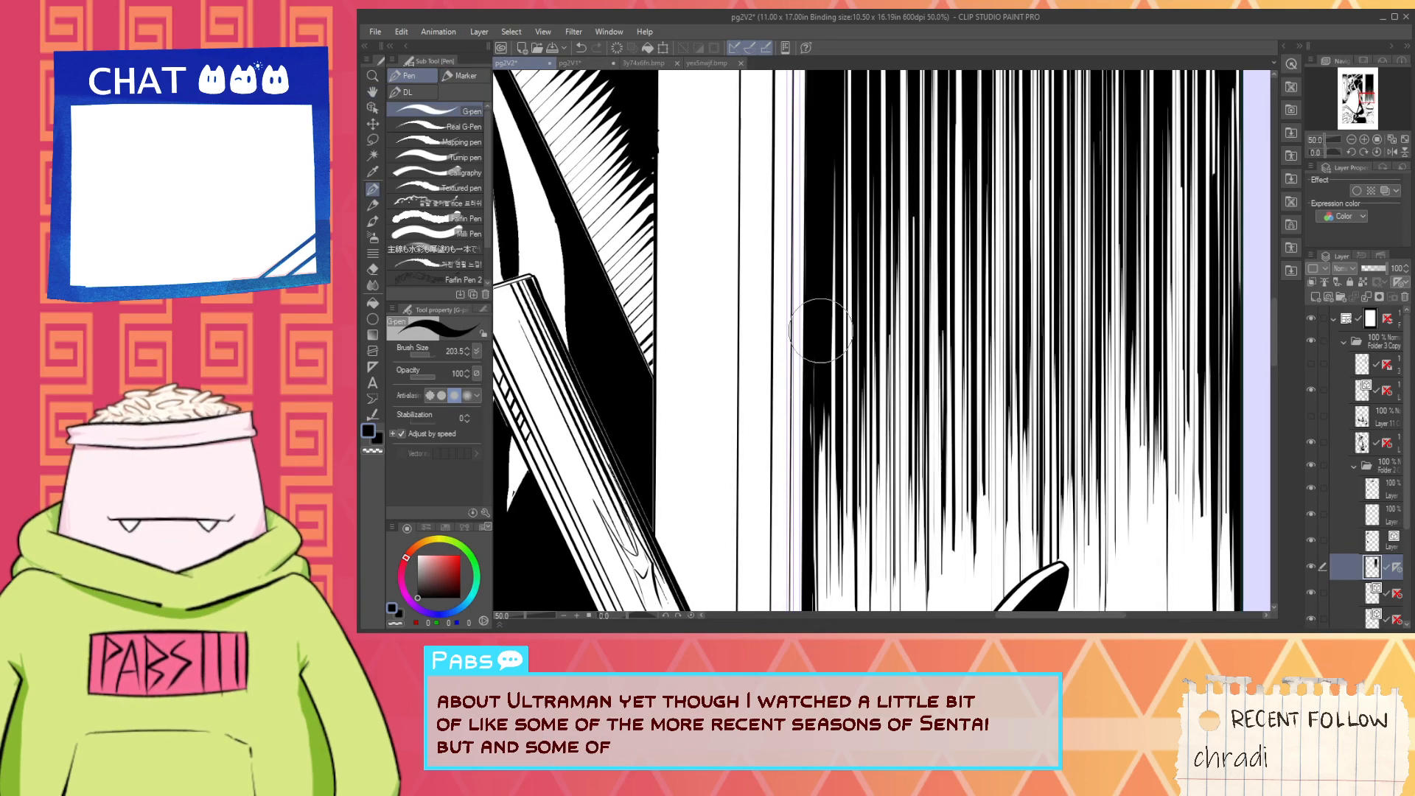
pyautogui.moveTo(809, 350)
pyautogui.mouseDown()
pyautogui.moveTo(811, 468)
pyautogui.moveTo(835, 419)
pyautogui.mouseUp()
pyautogui.scroll(-3, 811, 451)
pyautogui.press('space')
pyautogui.scroll(2, 836, 419)
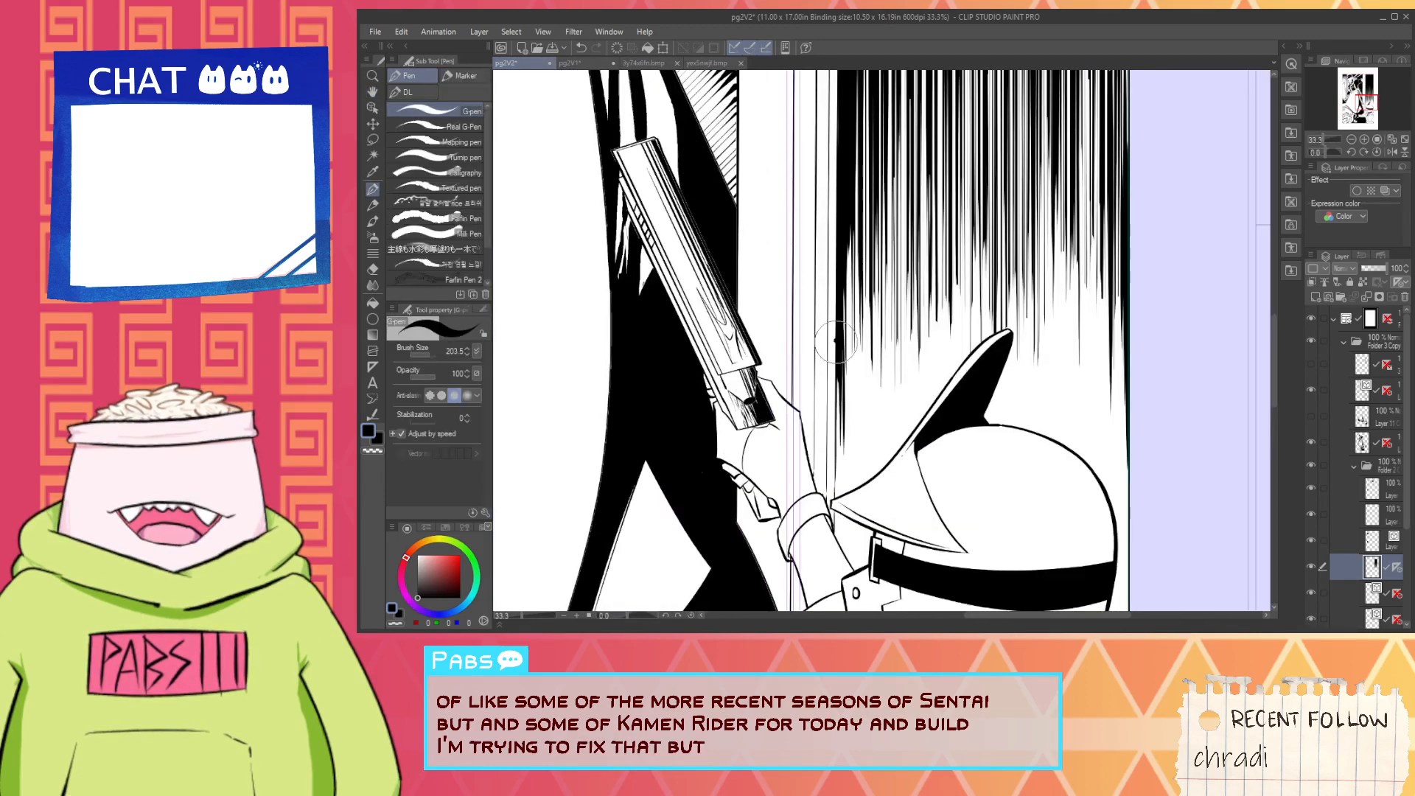
pyautogui.moveTo(838, 339); pyautogui.dragTo(835, 464)
# - Switch the drawing colour to white and try a downward stroke along the wall's left edge, then undo it
pyautogui.press('alt')
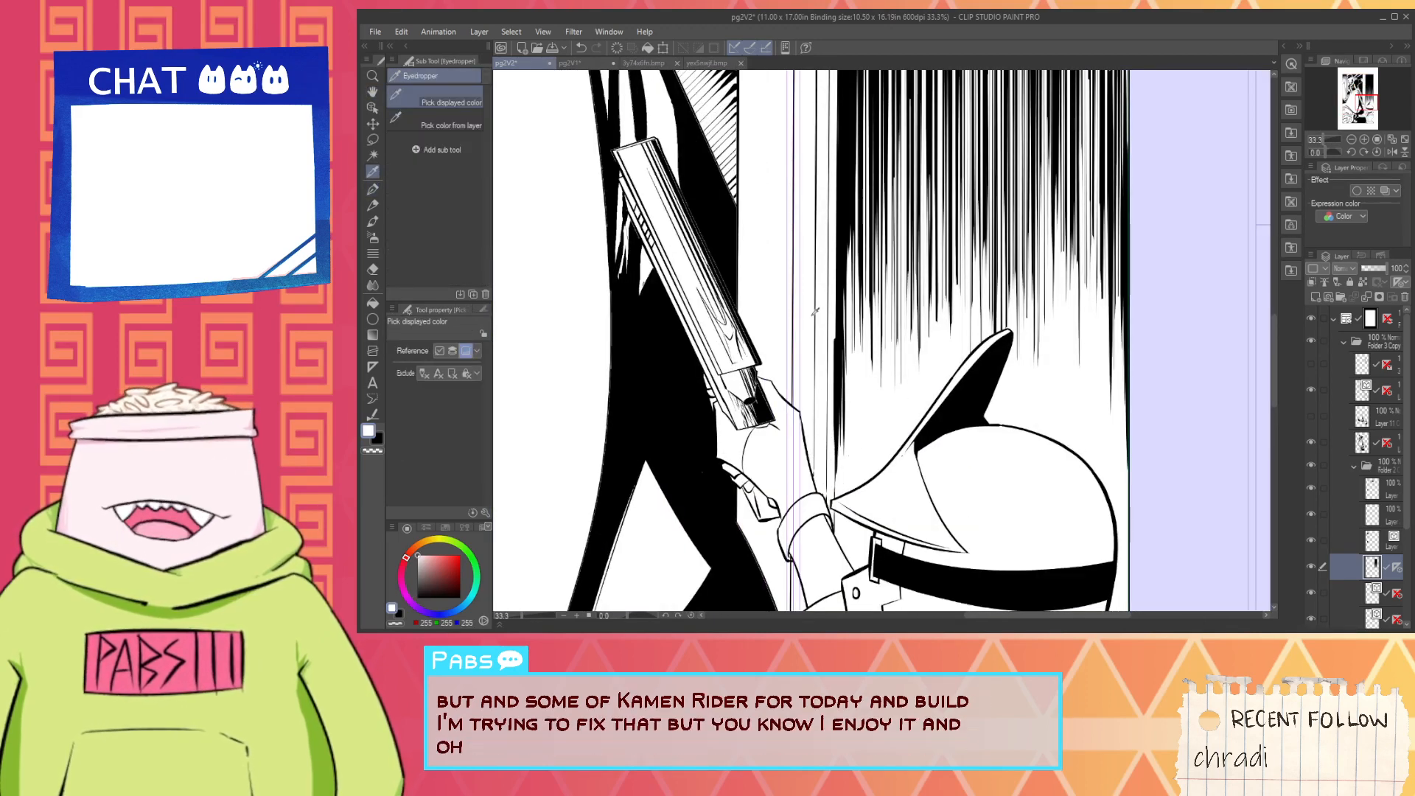
pyautogui.press('p')
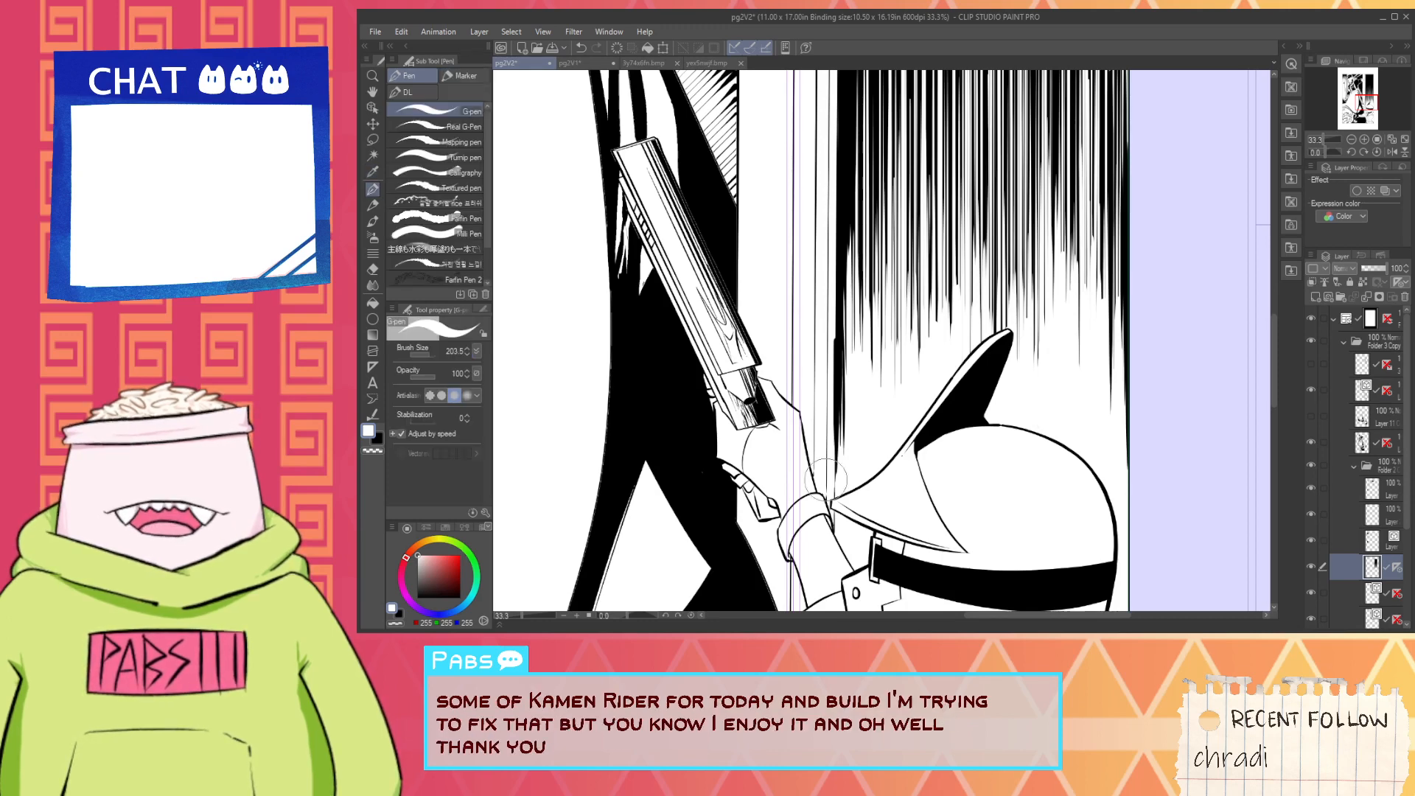
pyautogui.scroll(1, 841, 284)
pyautogui.moveTo(831, 225); pyautogui.dragTo(830, 419)
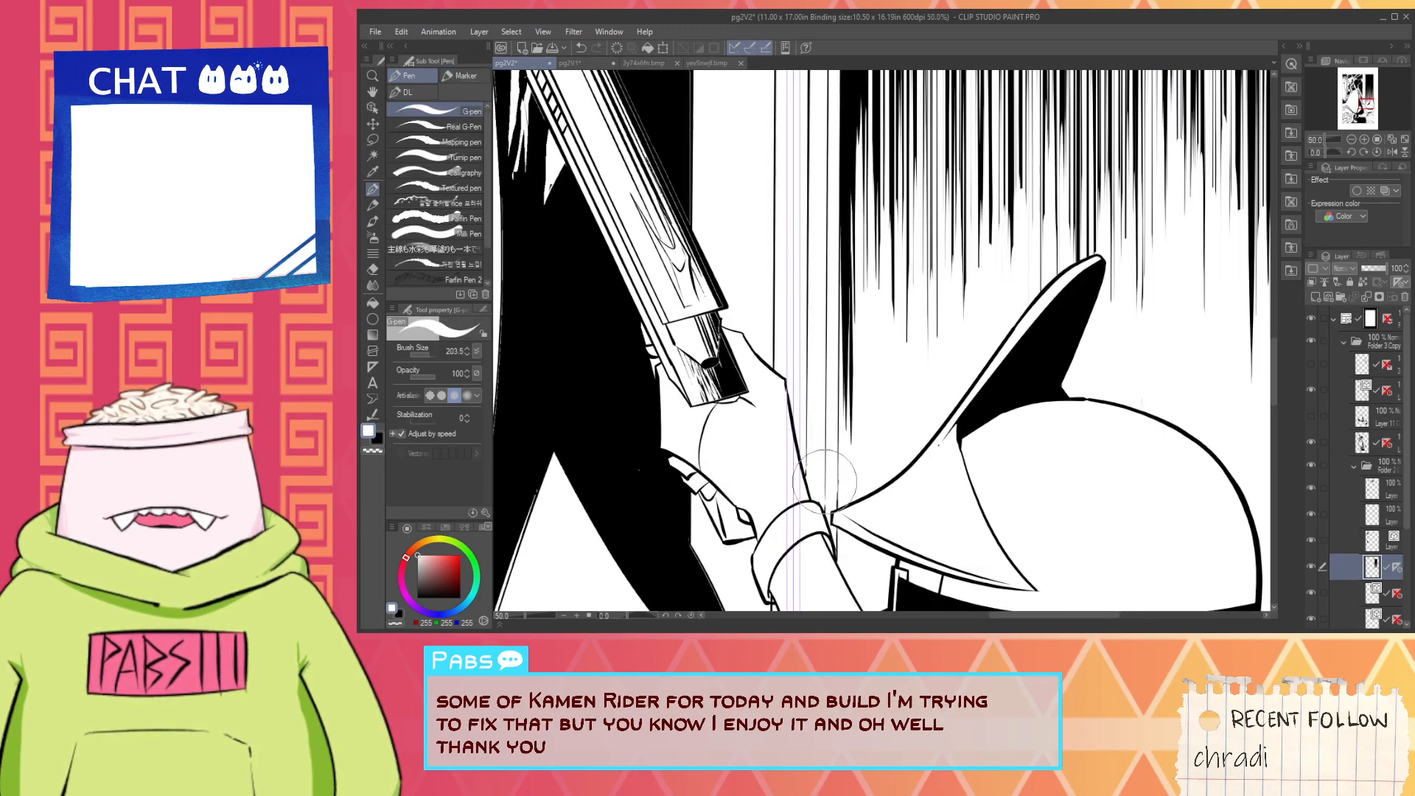
pyautogui.hotkey('ctrl', 'z')
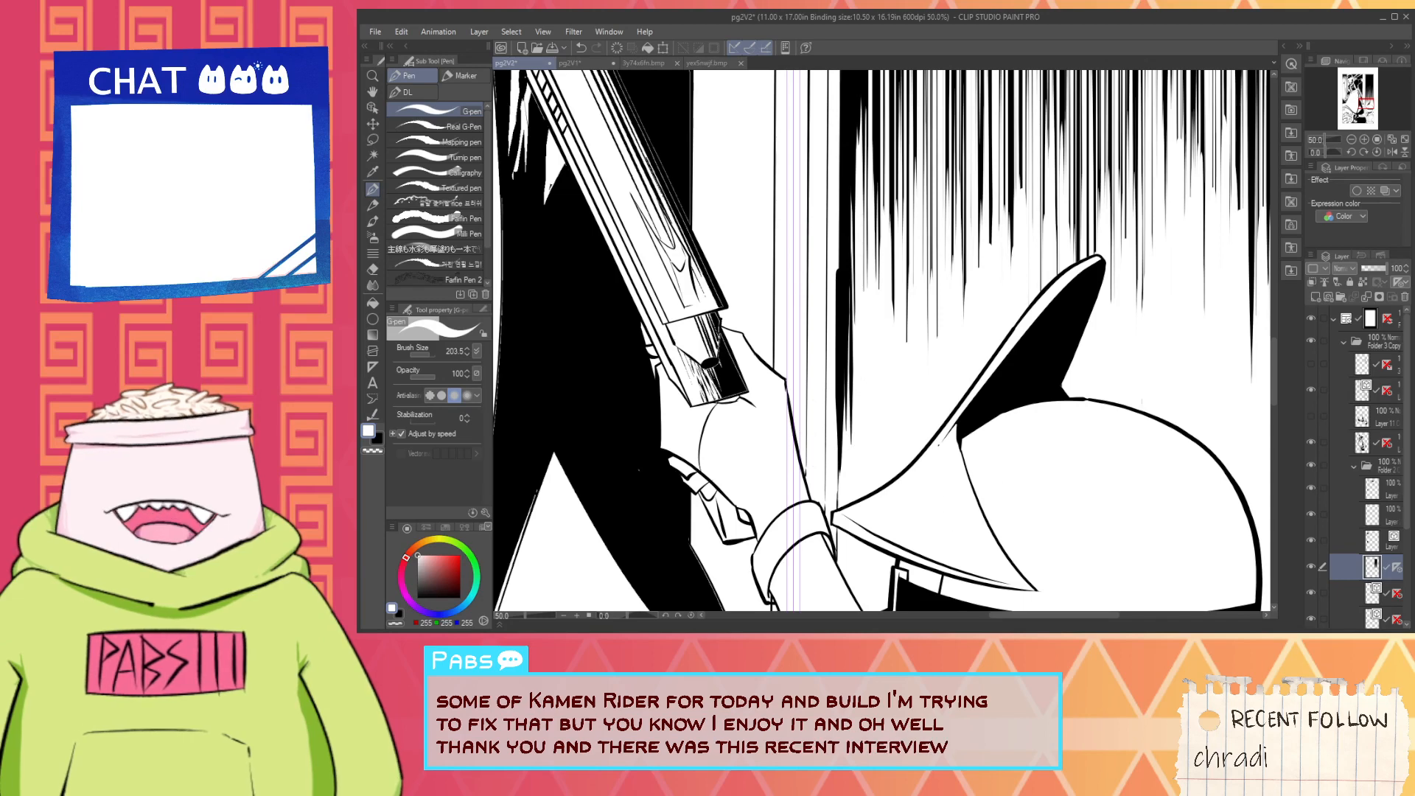
# - Lower the hatching layer's opacity to 60 and disable the layer's ruler
pyautogui.click(1376, 268)
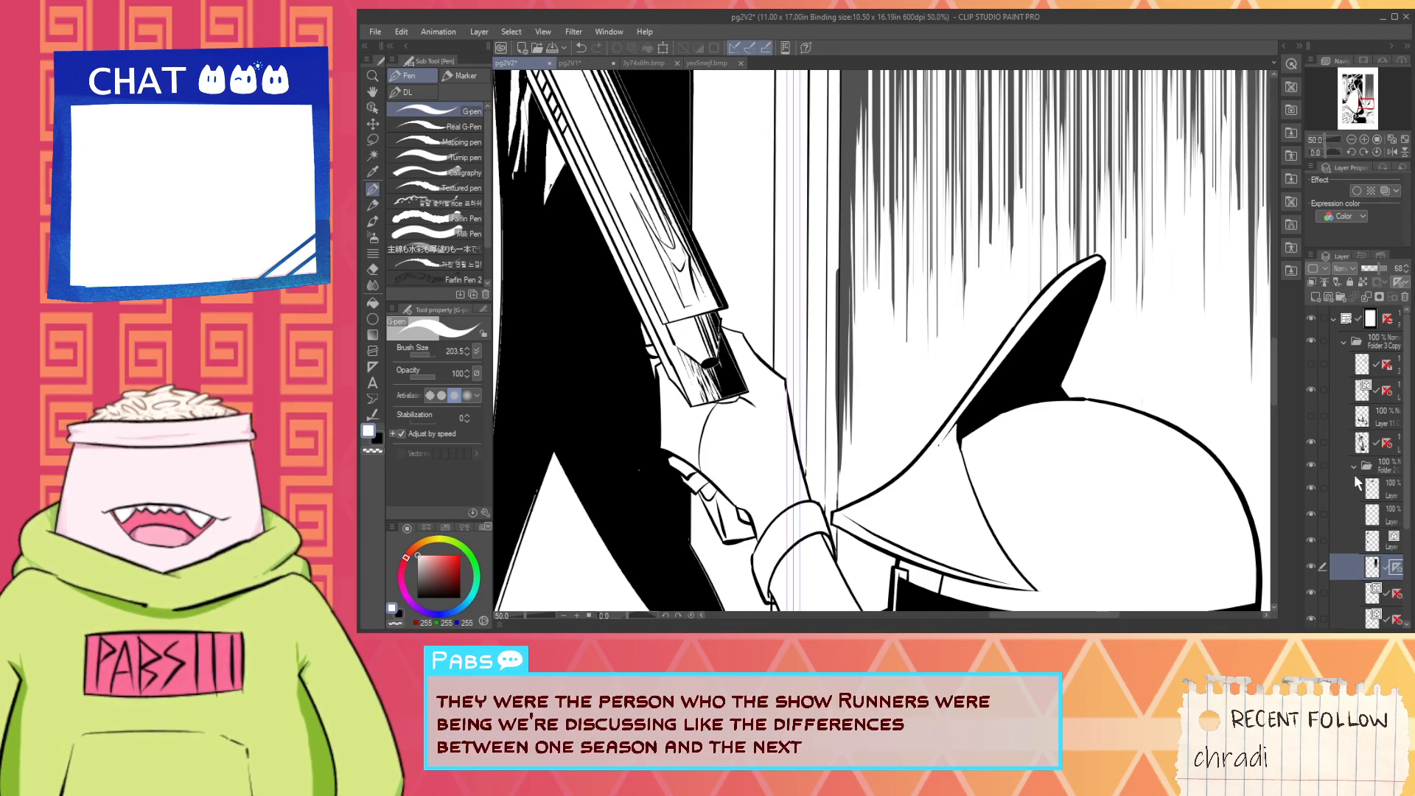
pyautogui.keyDown('shift'); pyautogui.click(1397, 567); pyautogui.keyUp('shift')
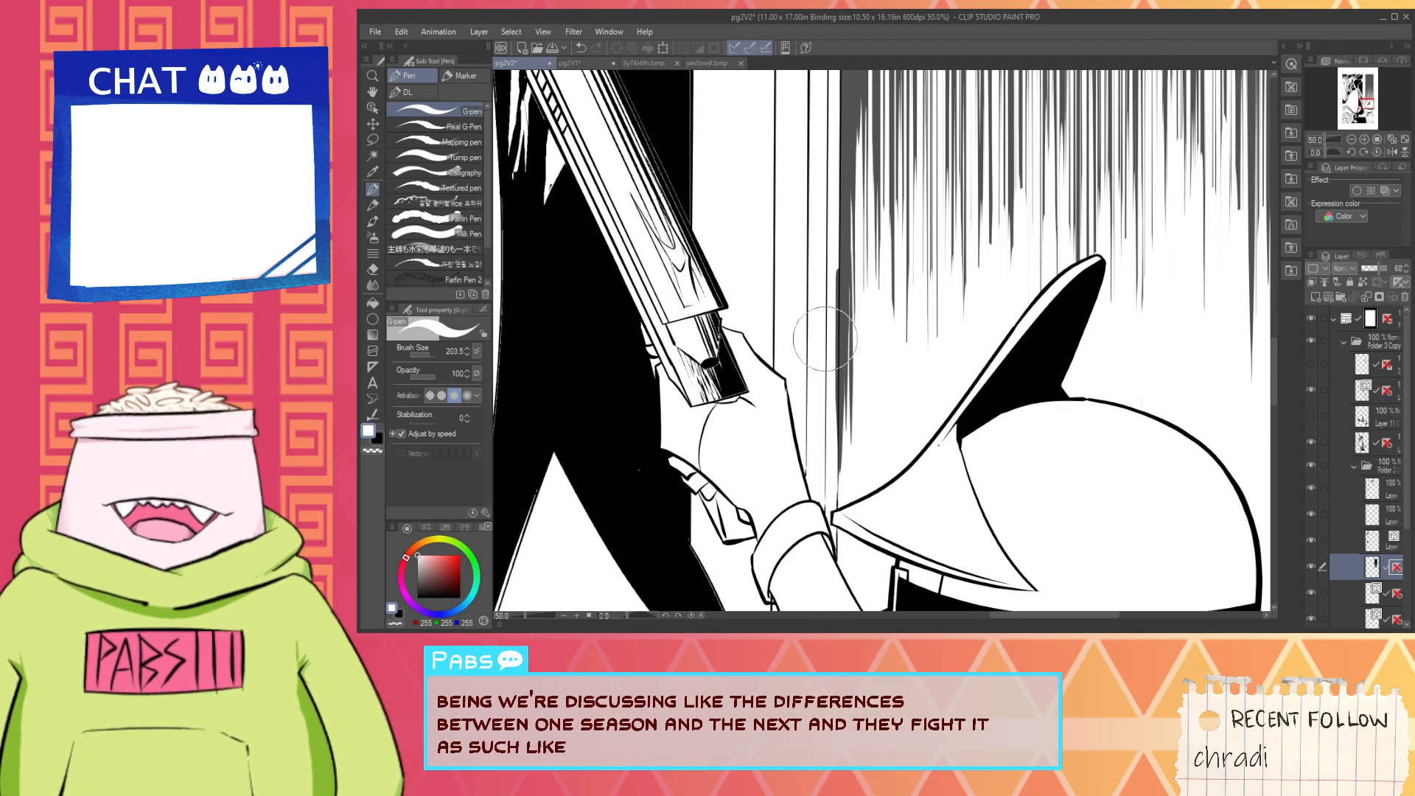
pyautogui.press('i')
pyautogui.scroll(1, 872, 399)
pyautogui.press('p')
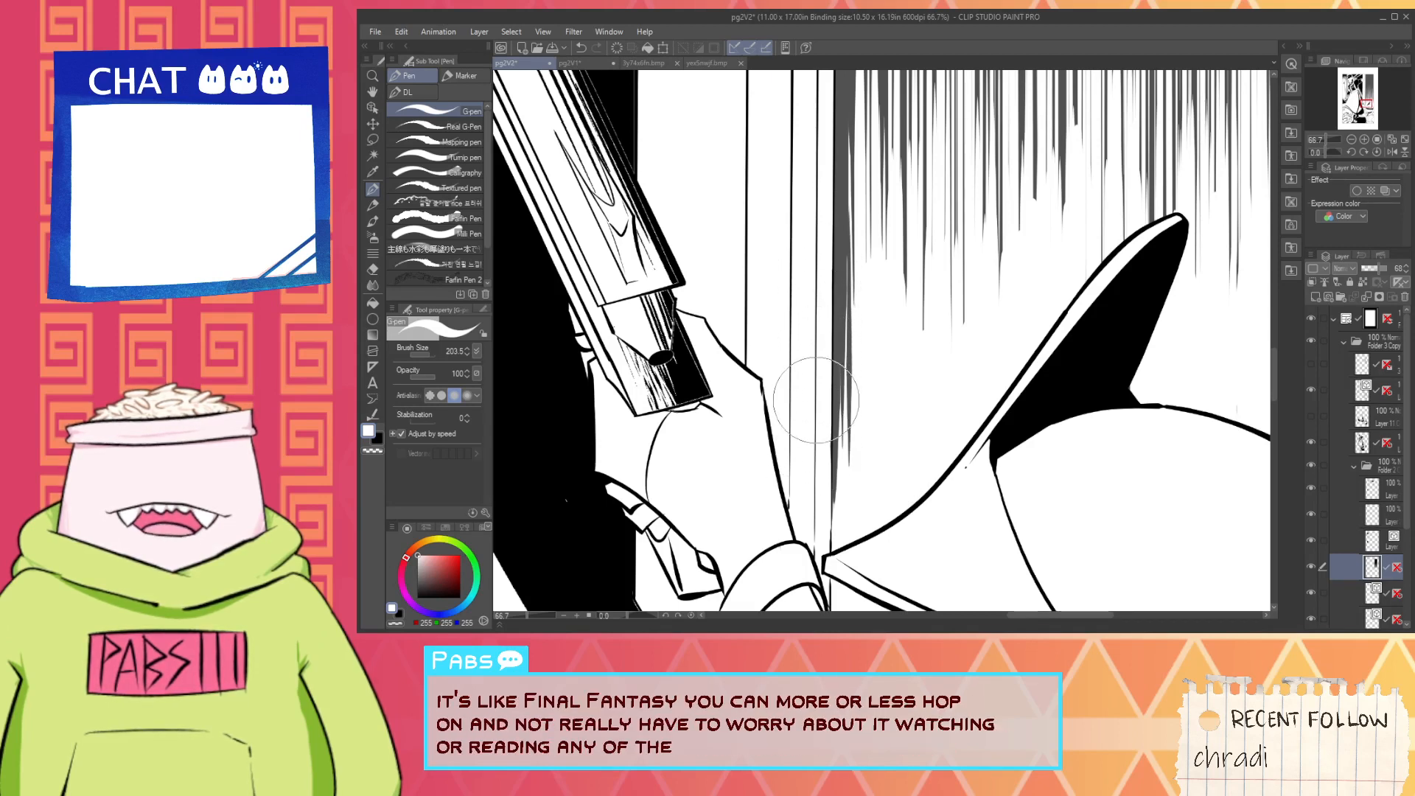
# - Restore the hatching layer's opacity to 100 and review the wall within the whole page
pyautogui.scroll(-3, 812, 442)
pyautogui.press('space')
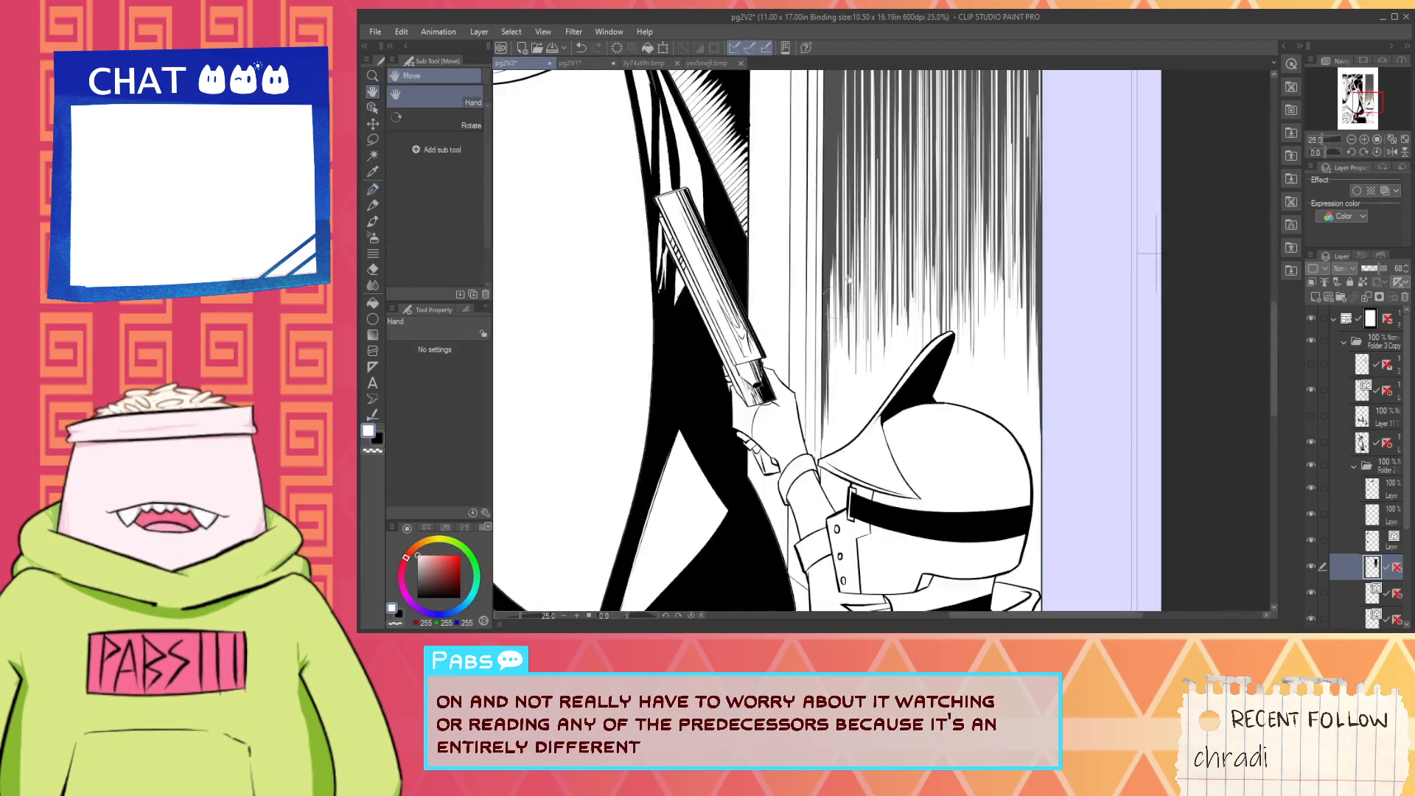
pyautogui.moveTo(842, 134); pyautogui.dragTo(874, 468)
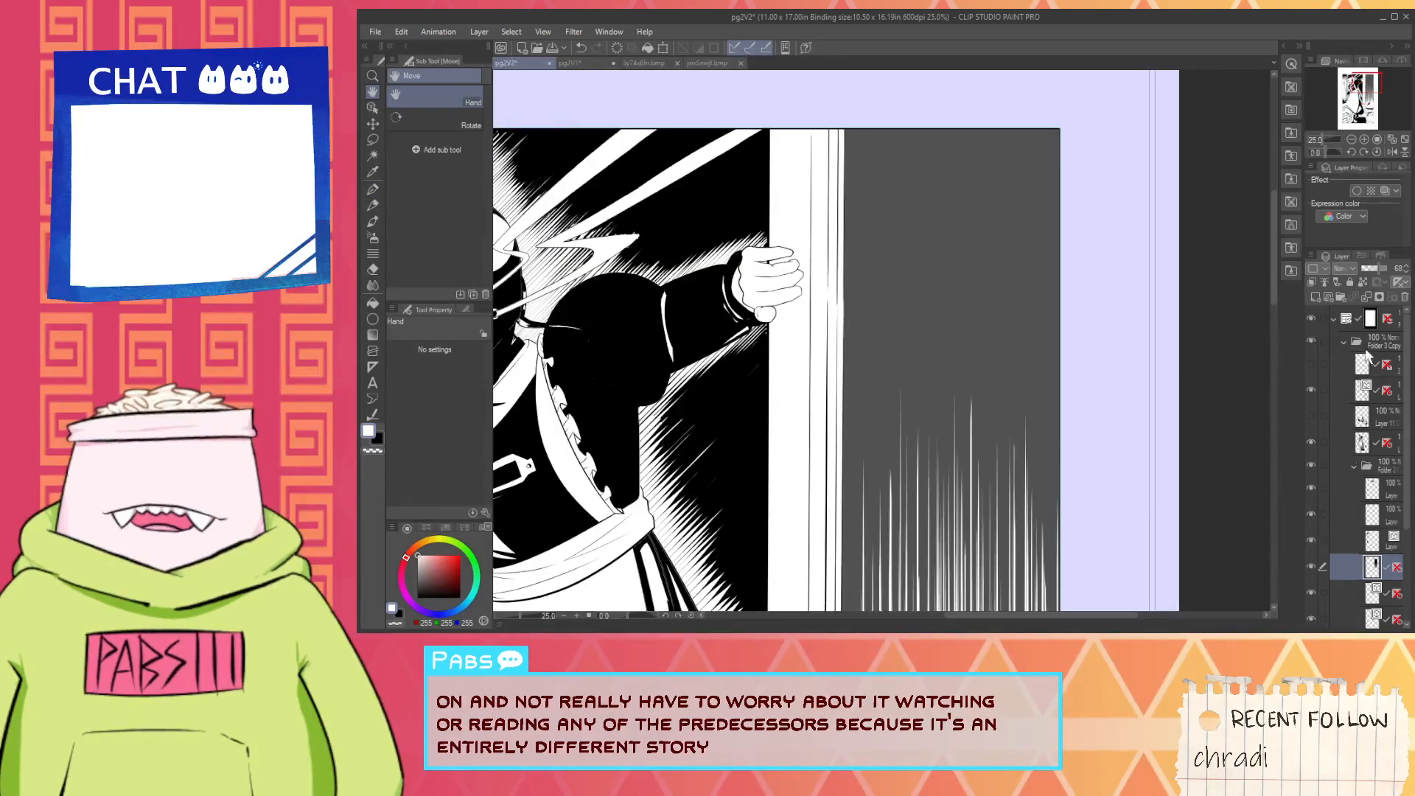
pyautogui.moveTo(1379, 269); pyautogui.dragTo(1390, 270)
pyautogui.hotkey('ctrl', '-')
pyautogui.hotkey('ctrl', '-')
pyautogui.scroll(-2, 1140, 506)
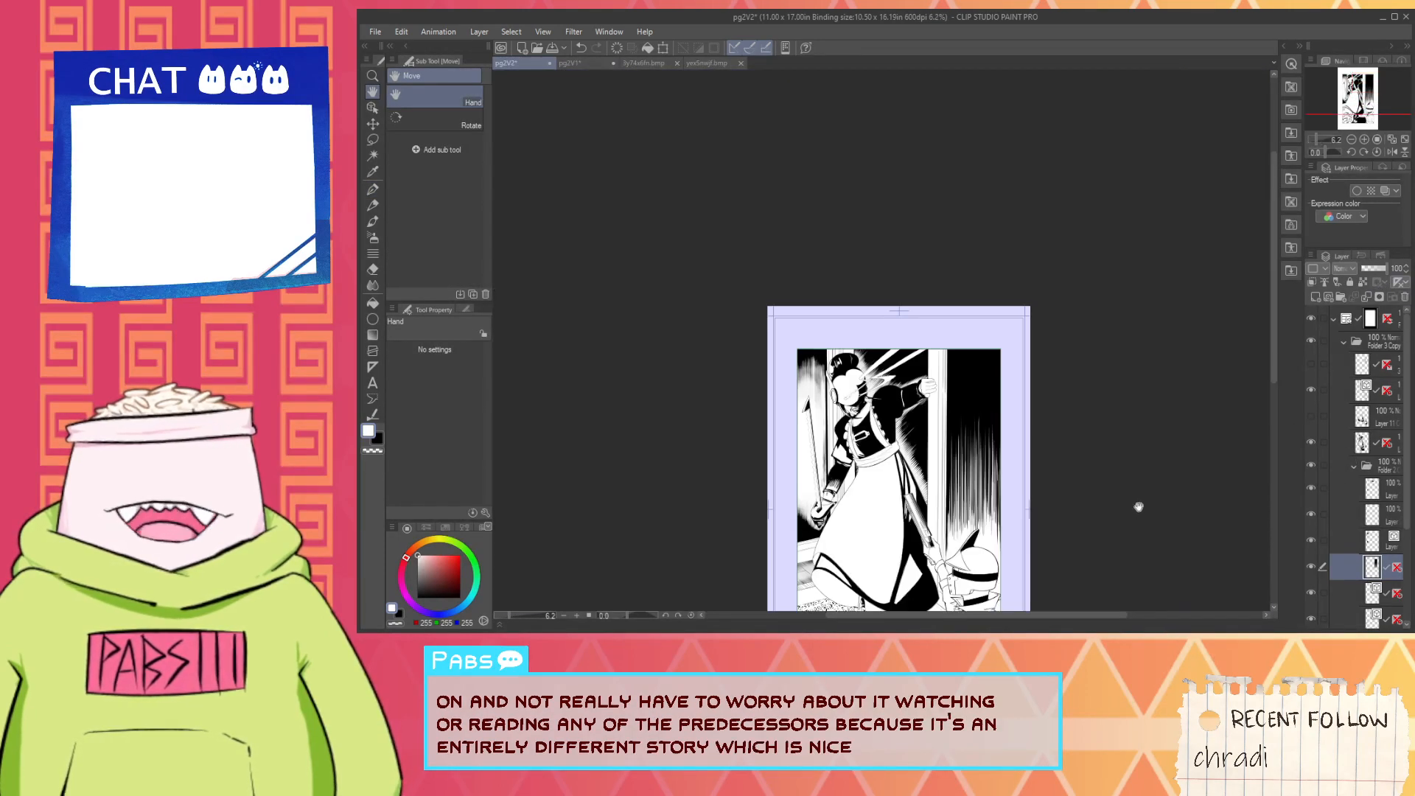
pyautogui.moveTo(1140, 505); pyautogui.dragTo(1154, 485)
pyautogui.scroll(2, 991, 533)
pyautogui.scroll(2, 960, 516)
pyautogui.scroll(-2, 989, 516)
pyautogui.scroll(-2, 987, 516)
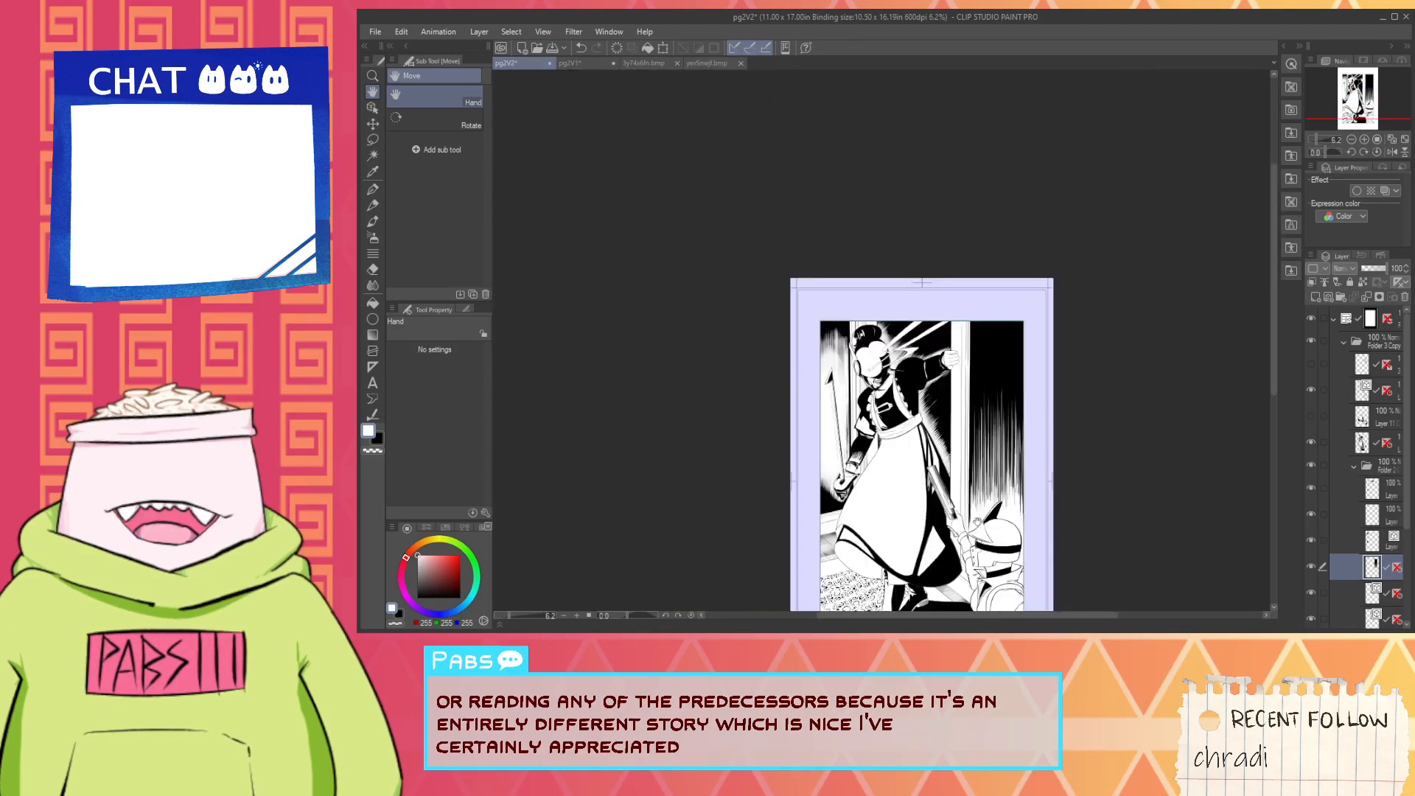
# - Lower the hatching layer's opacity to 40 and inspect the lower hatch ends around the helmet's crest
pyautogui.scroll(4, 972, 516)
pyautogui.moveTo(1390, 269); pyautogui.dragTo(1371, 271)
pyautogui.scroll(3, 971, 522)
pyautogui.press('p')
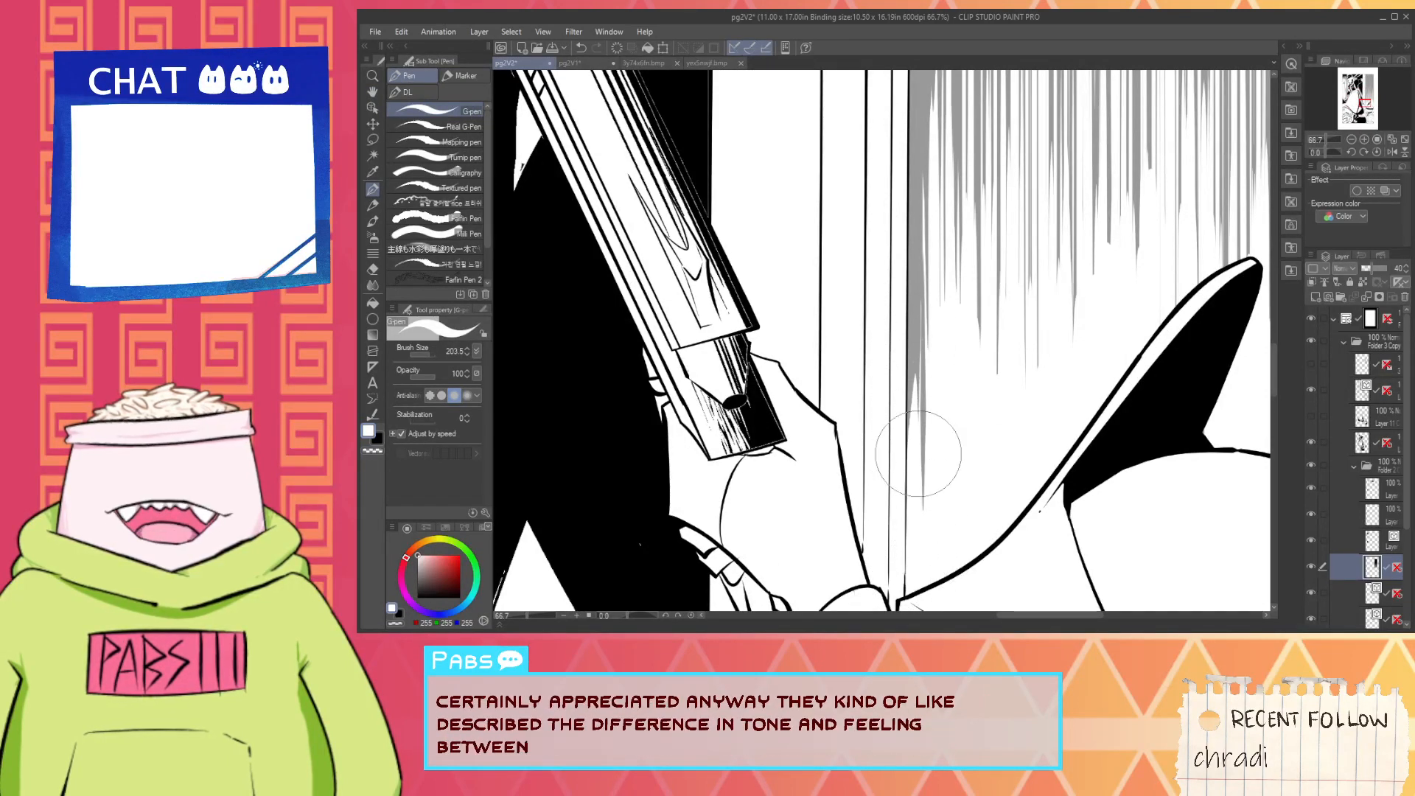
pyautogui.press('space')
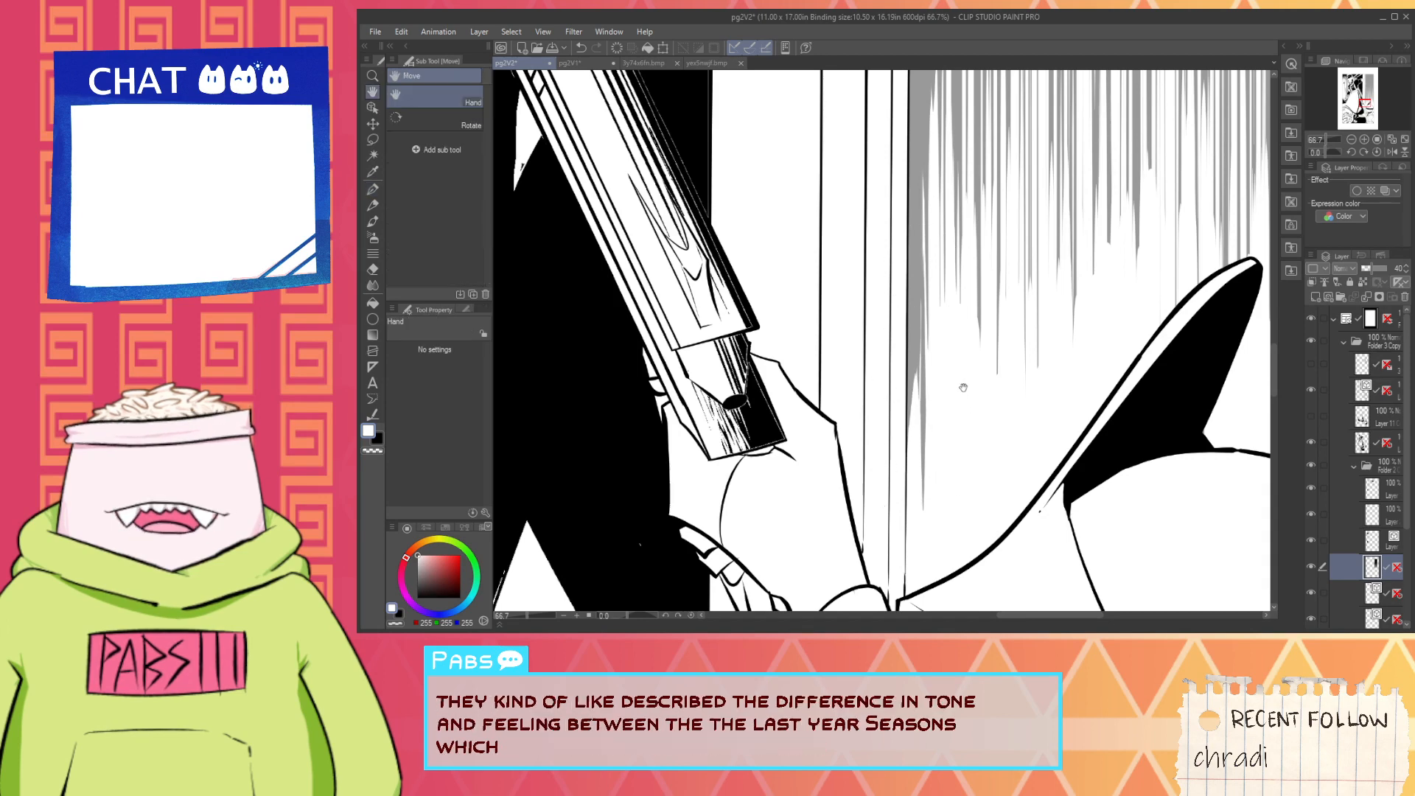
pyautogui.moveTo(951, 448); pyautogui.dragTo(949, 528)
pyautogui.scroll(-1, 961, 461)
pyautogui.moveTo(987, 453); pyautogui.dragTo(925, 495)
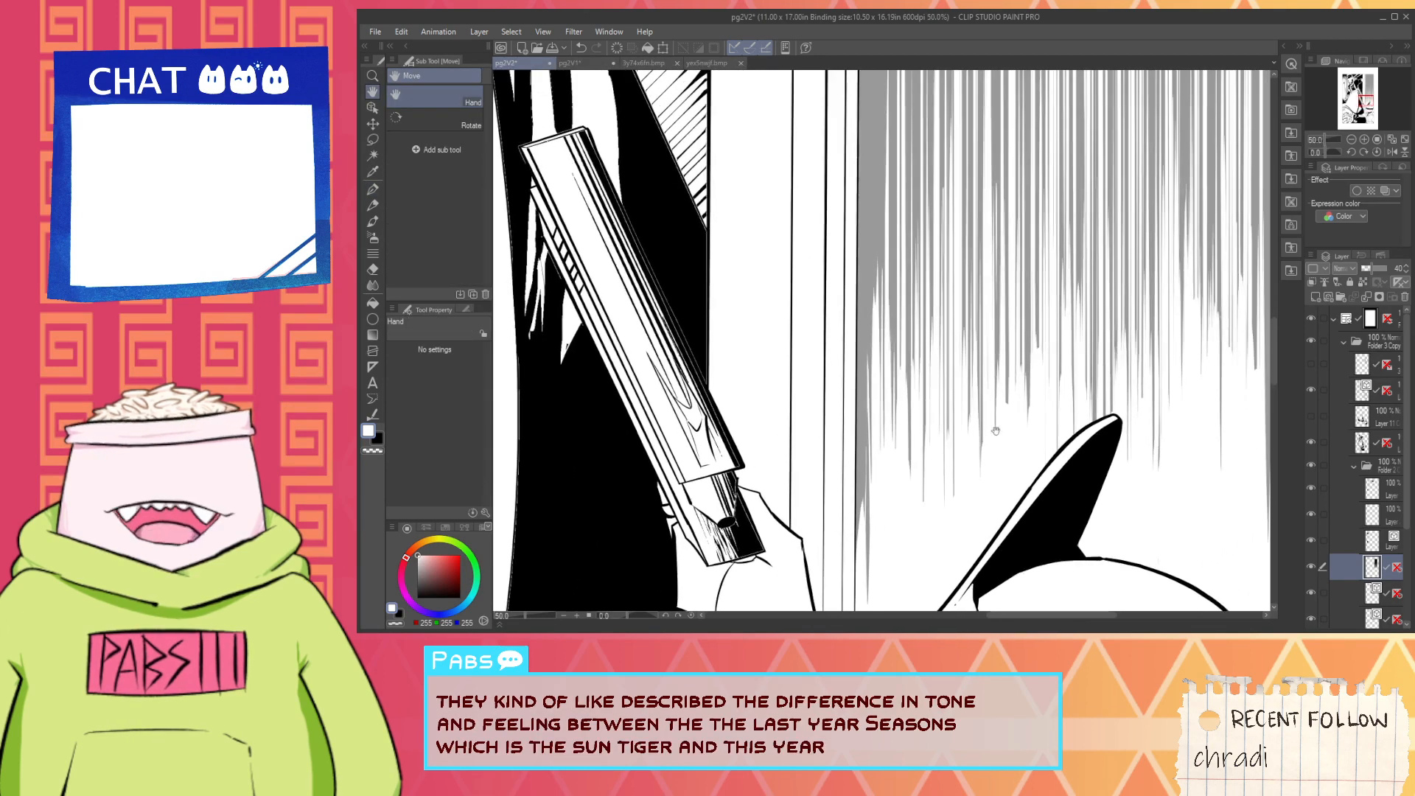
pyautogui.scroll(1, 987, 437)
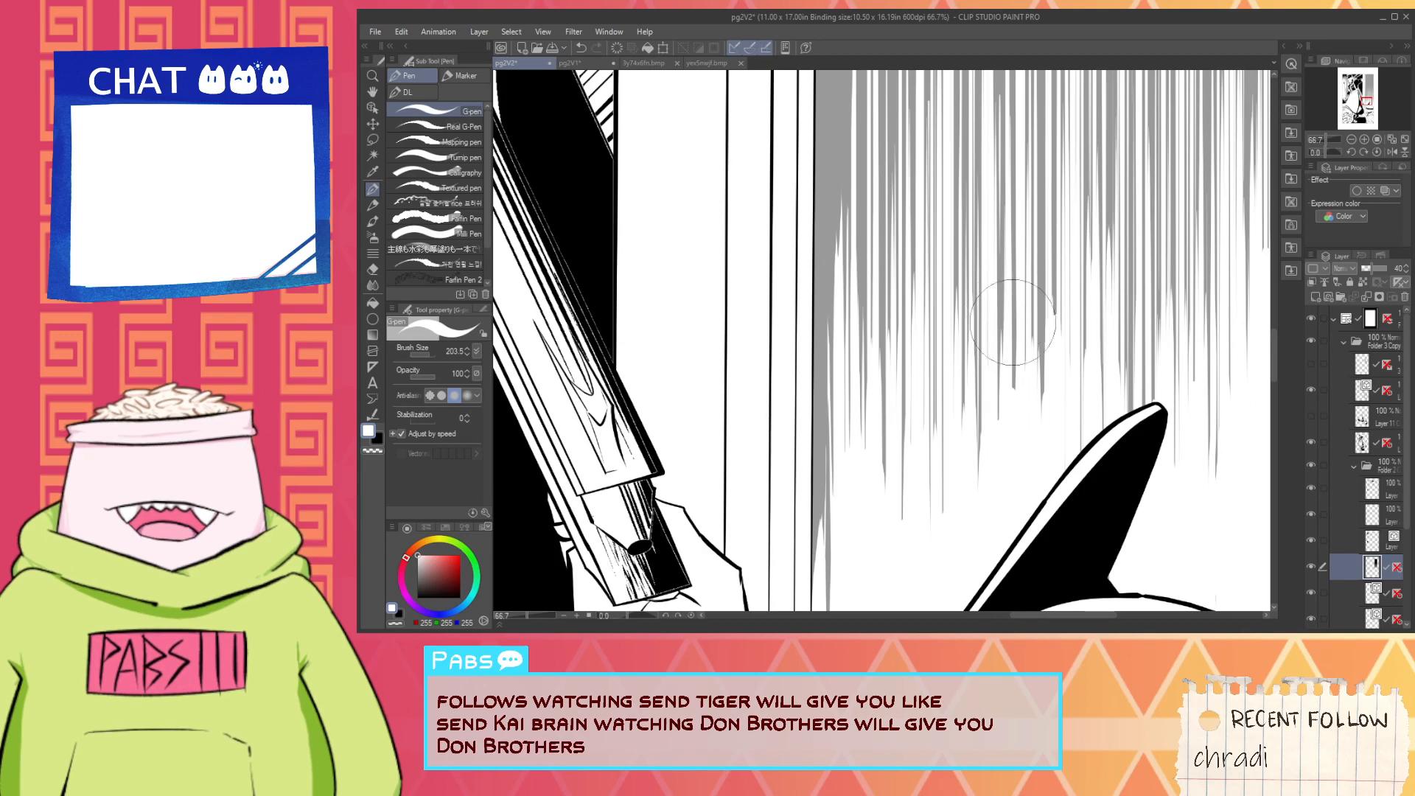
pyautogui.scroll(-5, 1012, 373)
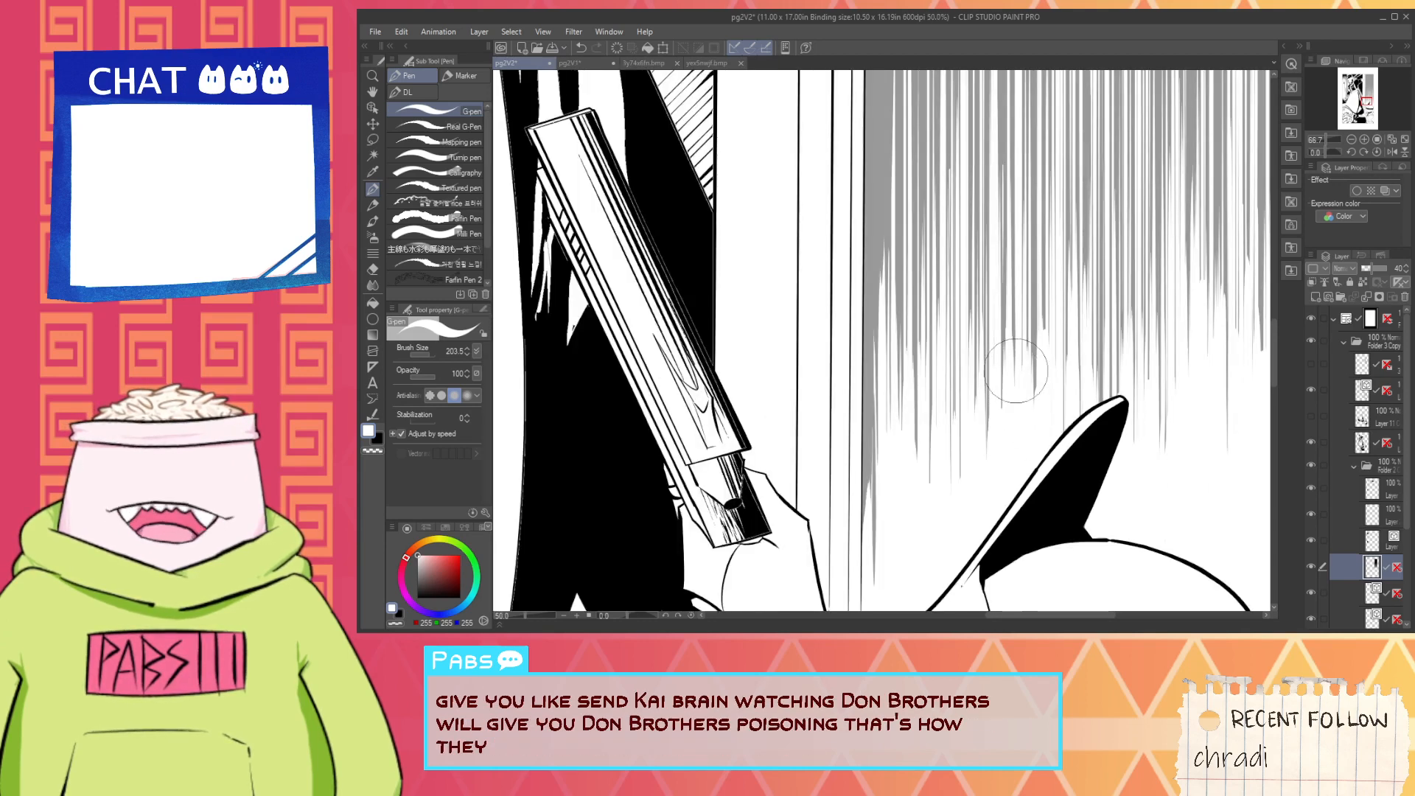
pyautogui.press('space')
pyautogui.moveTo(1021, 420); pyautogui.dragTo(1021, 485)
pyautogui.scroll(4, 996, 482)
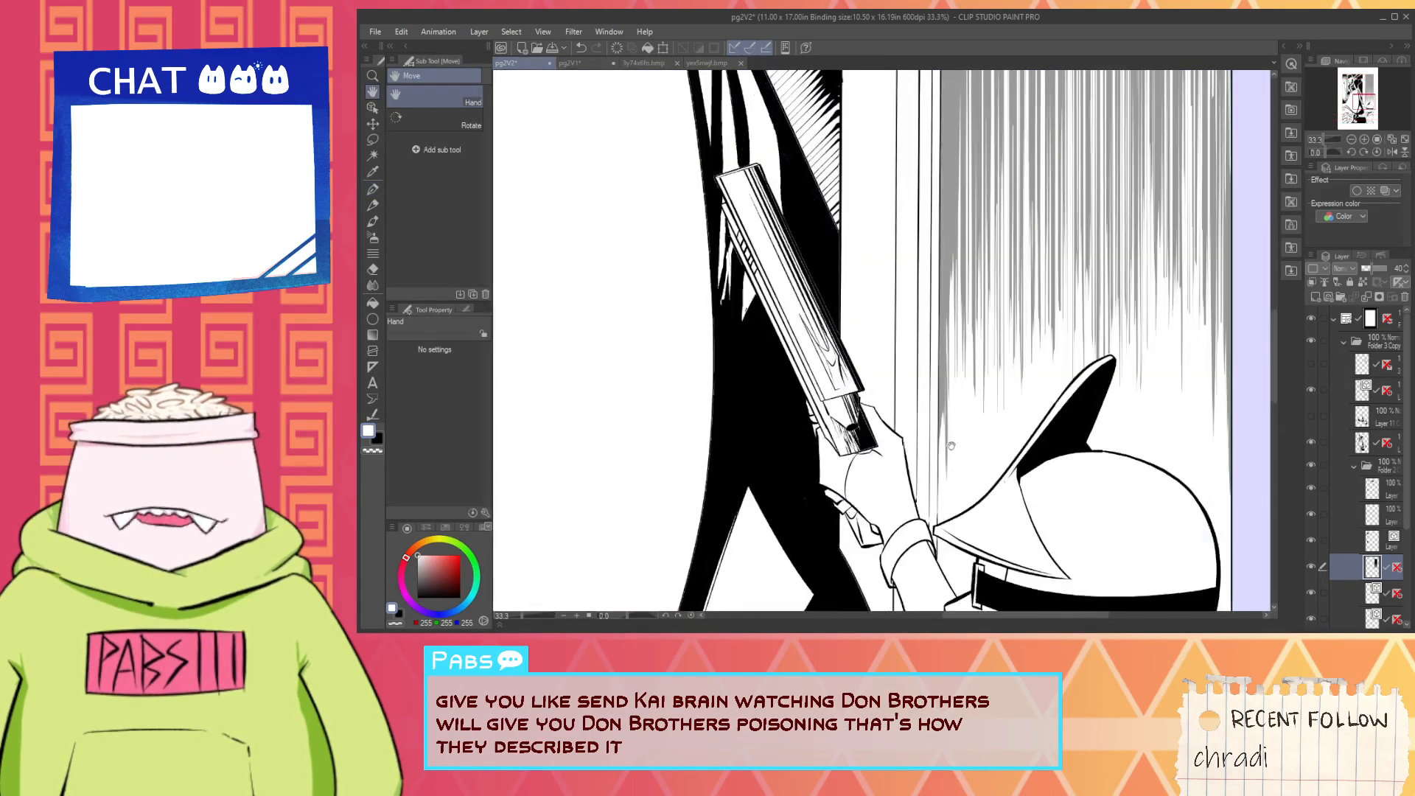
# - Taper the lower end of the strip at the wall's left edge with a white stroke, redoing it until it fits
pyautogui.moveTo(948, 292); pyautogui.dragTo(954, 531)
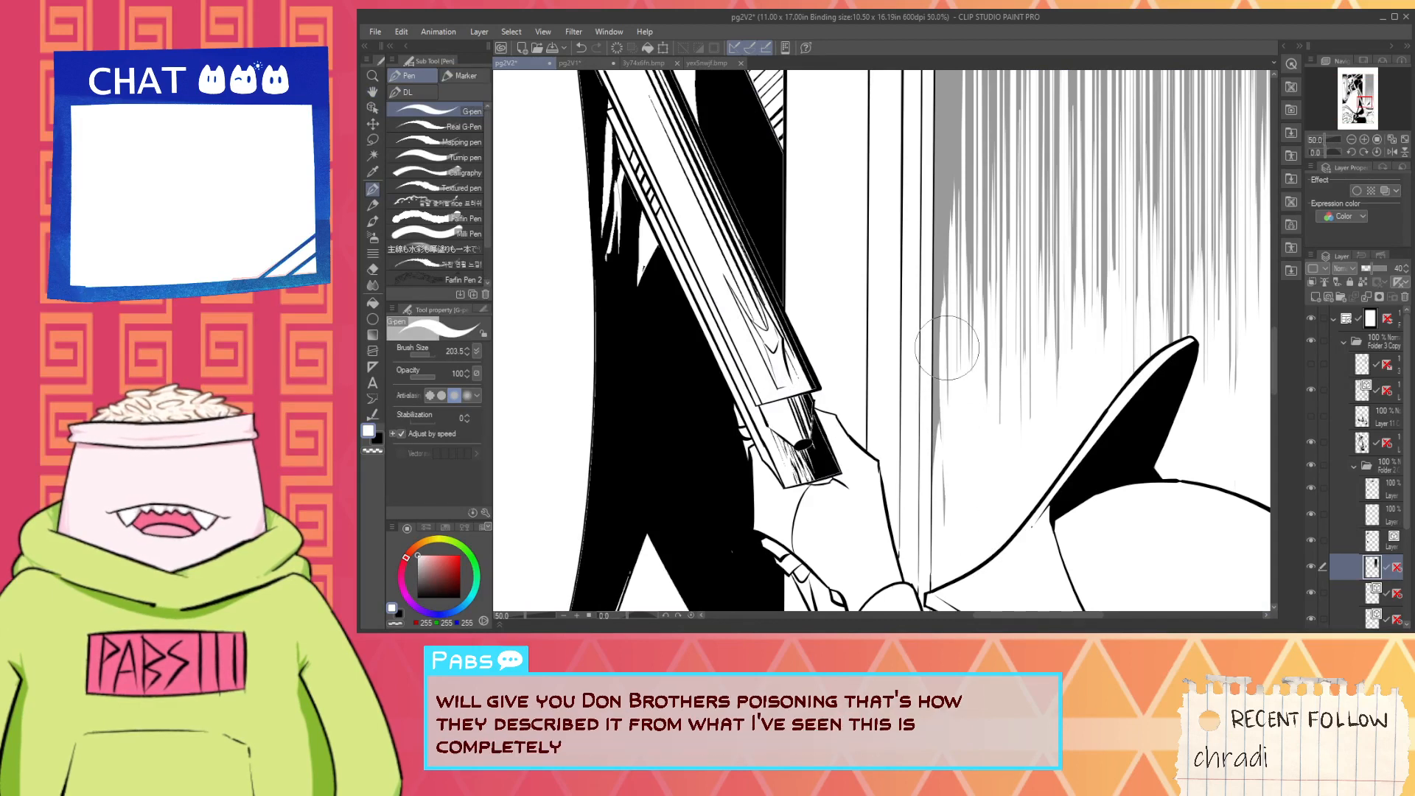
pyautogui.hotkey('ctrl', 'z')
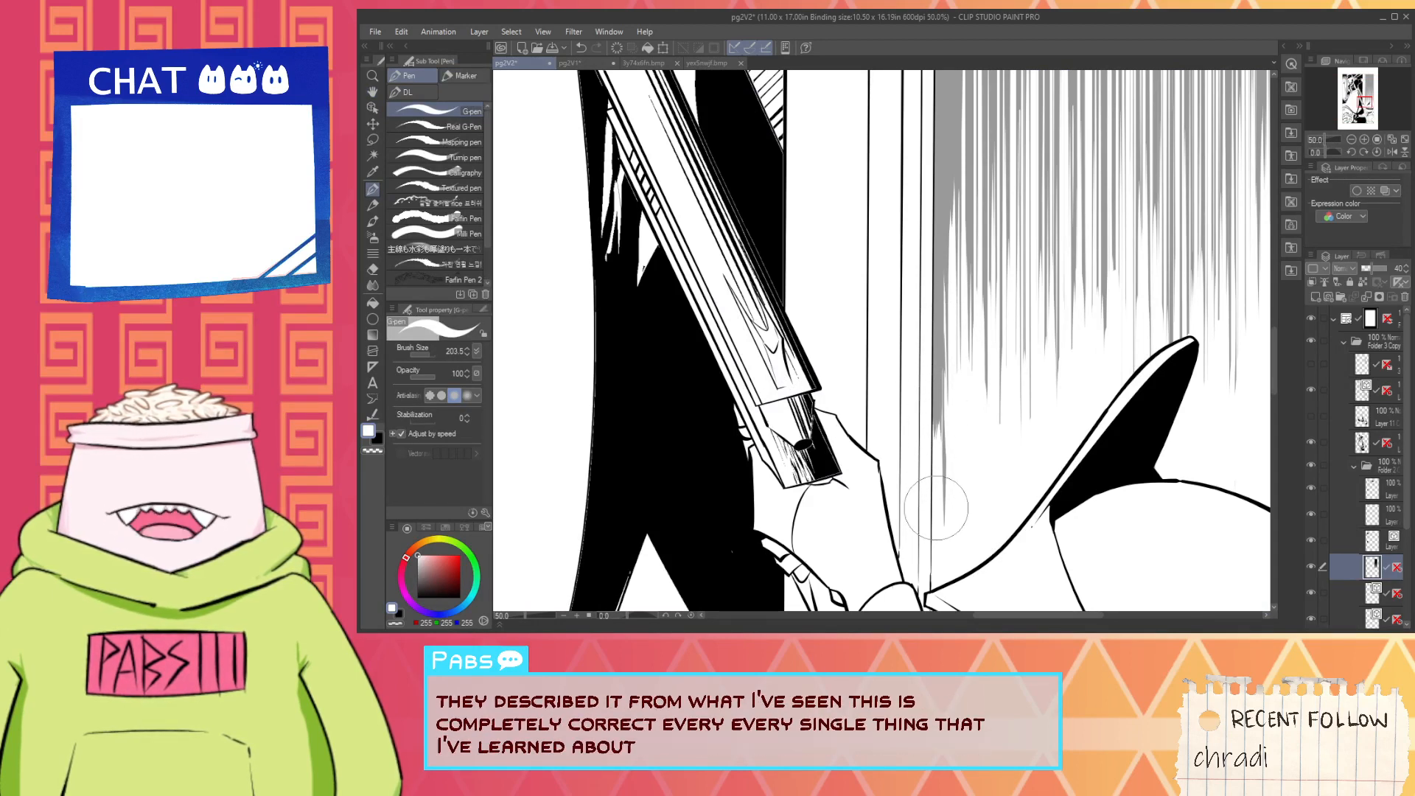
pyautogui.hotkey('ctrl', 'z')
pyautogui.moveTo(935, 339); pyautogui.dragTo(938, 489)
pyautogui.hotkey('ctrl', 'z')
pyautogui.moveTo(941, 298); pyautogui.dragTo(938, 482)
pyautogui.hotkey('ctrl', 'z')
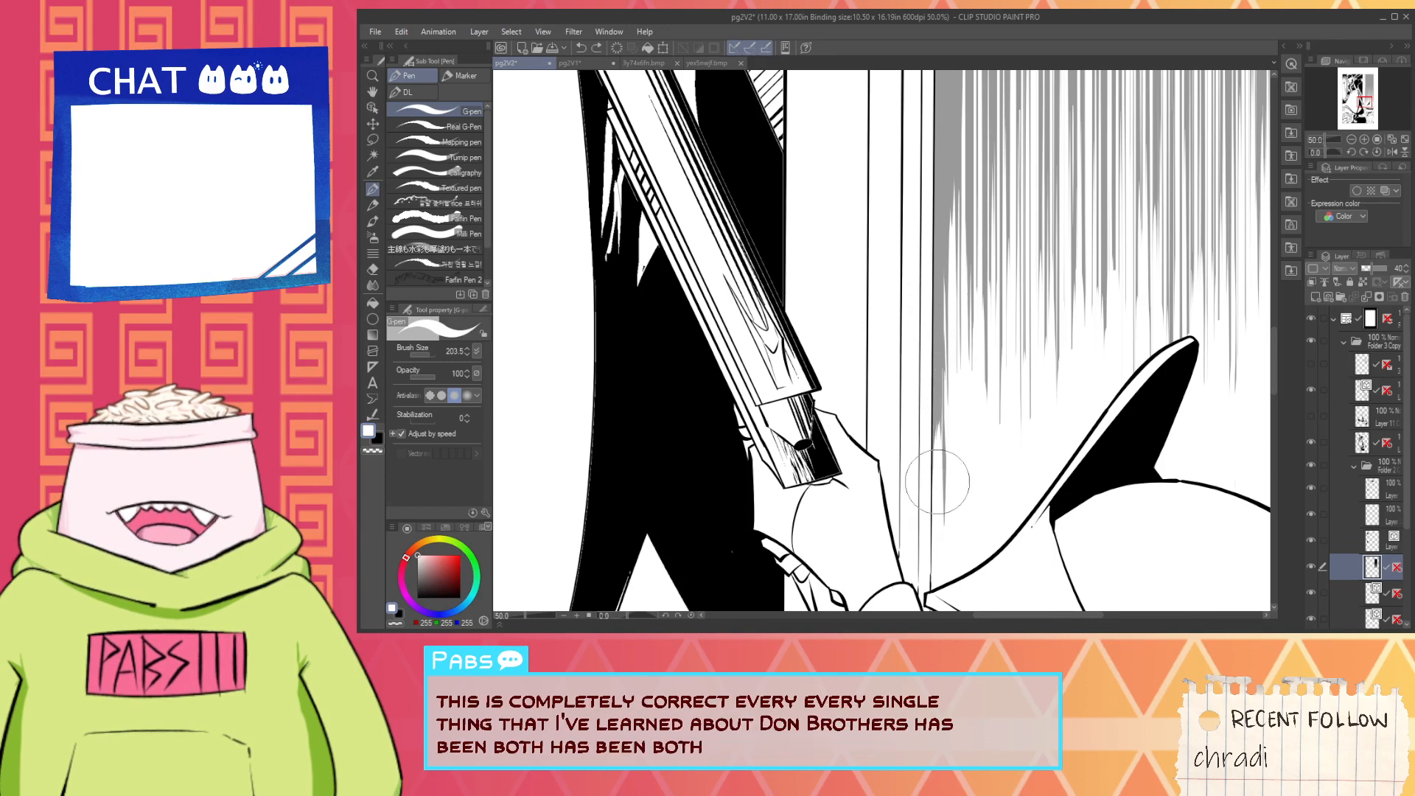
pyautogui.moveTo(935, 390); pyautogui.dragTo(946, 568)
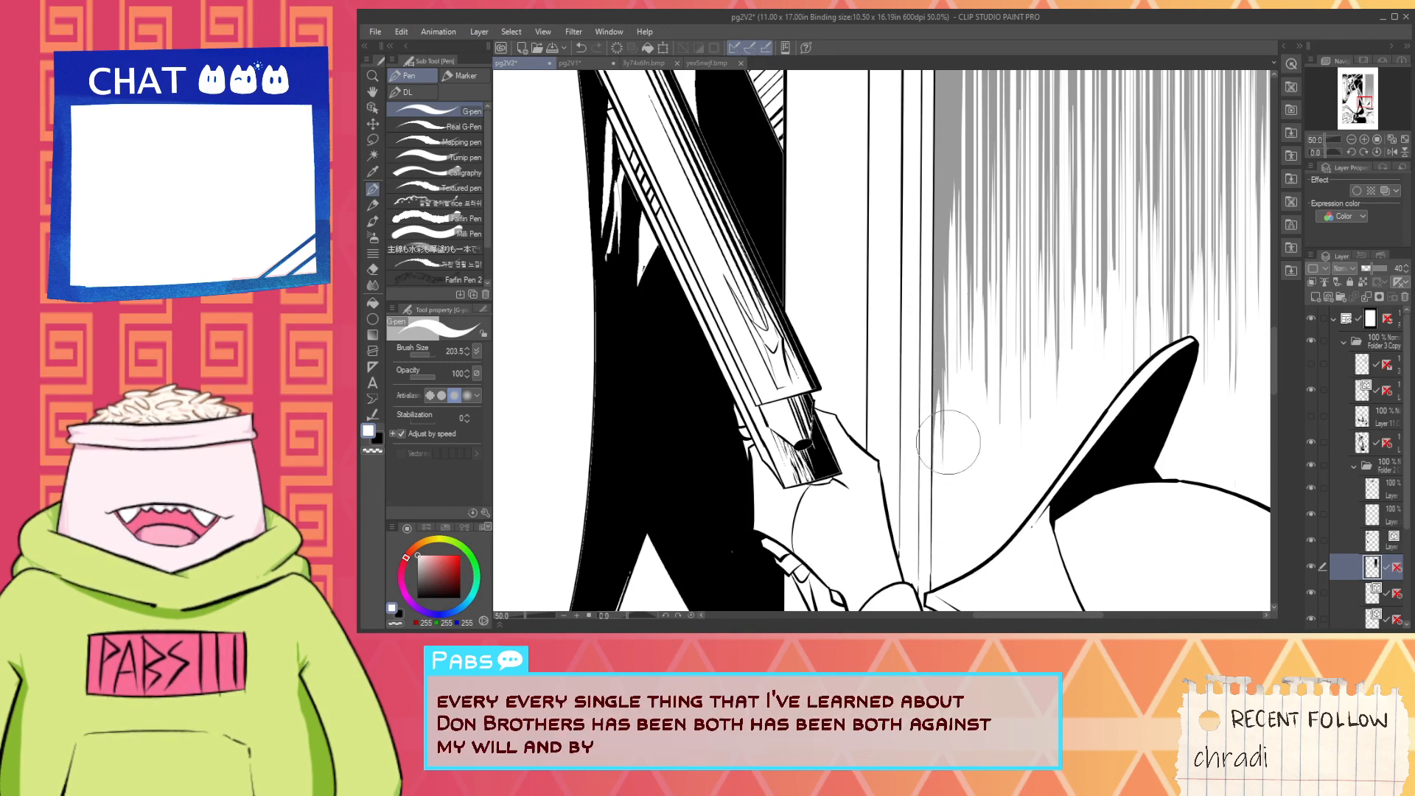
# - Bring the page's full upper part into view and restore the hatching layer's opacity to 100
pyautogui.scroll(-4, 964, 459)
pyautogui.press('space')
pyautogui.moveTo(992, 355); pyautogui.dragTo(993, 443)
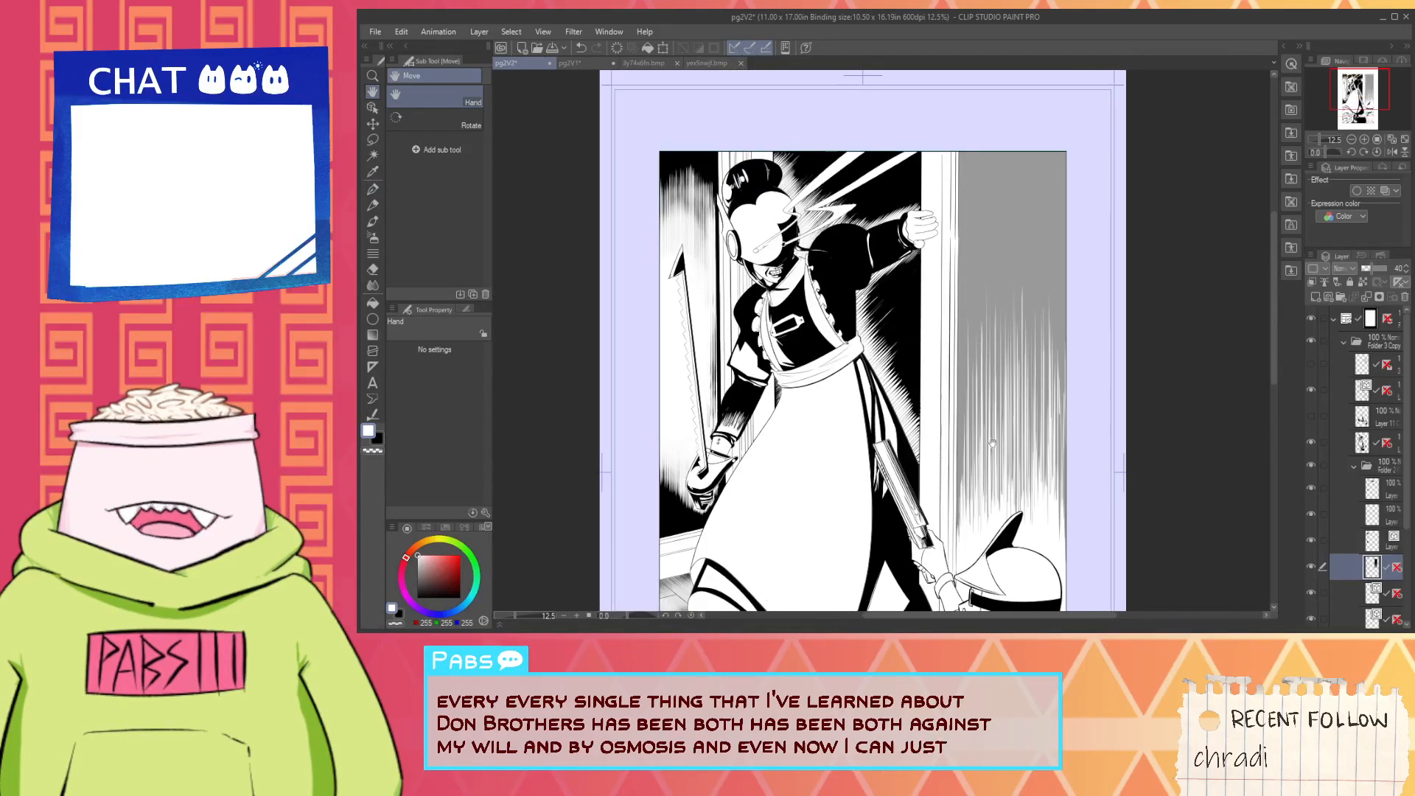
pyautogui.moveTo(1376, 269); pyautogui.dragTo(1404, 288)
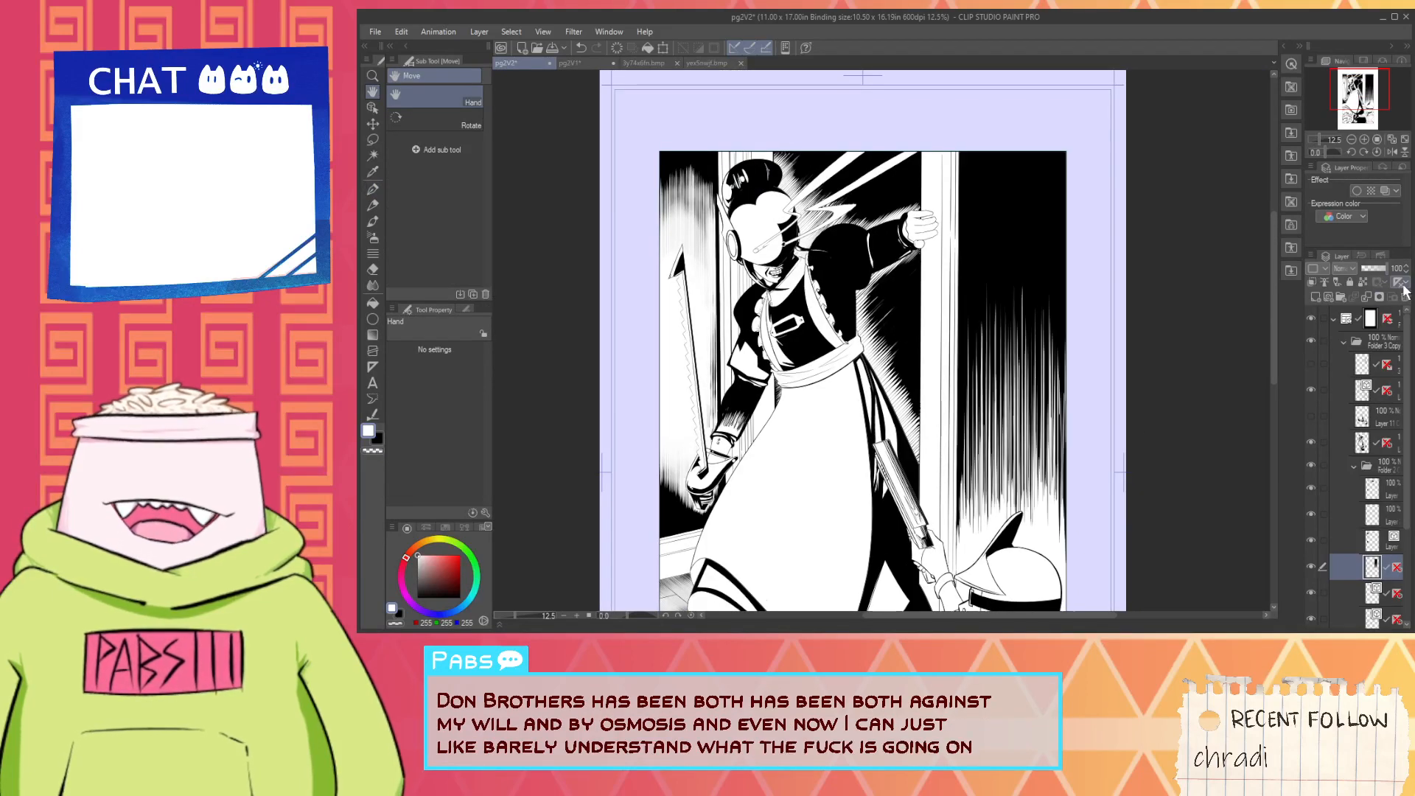
# - Show the hatching layer's ruler, pick black for the pen and frame the hatching above the helmet
pyautogui.click(1392, 568)
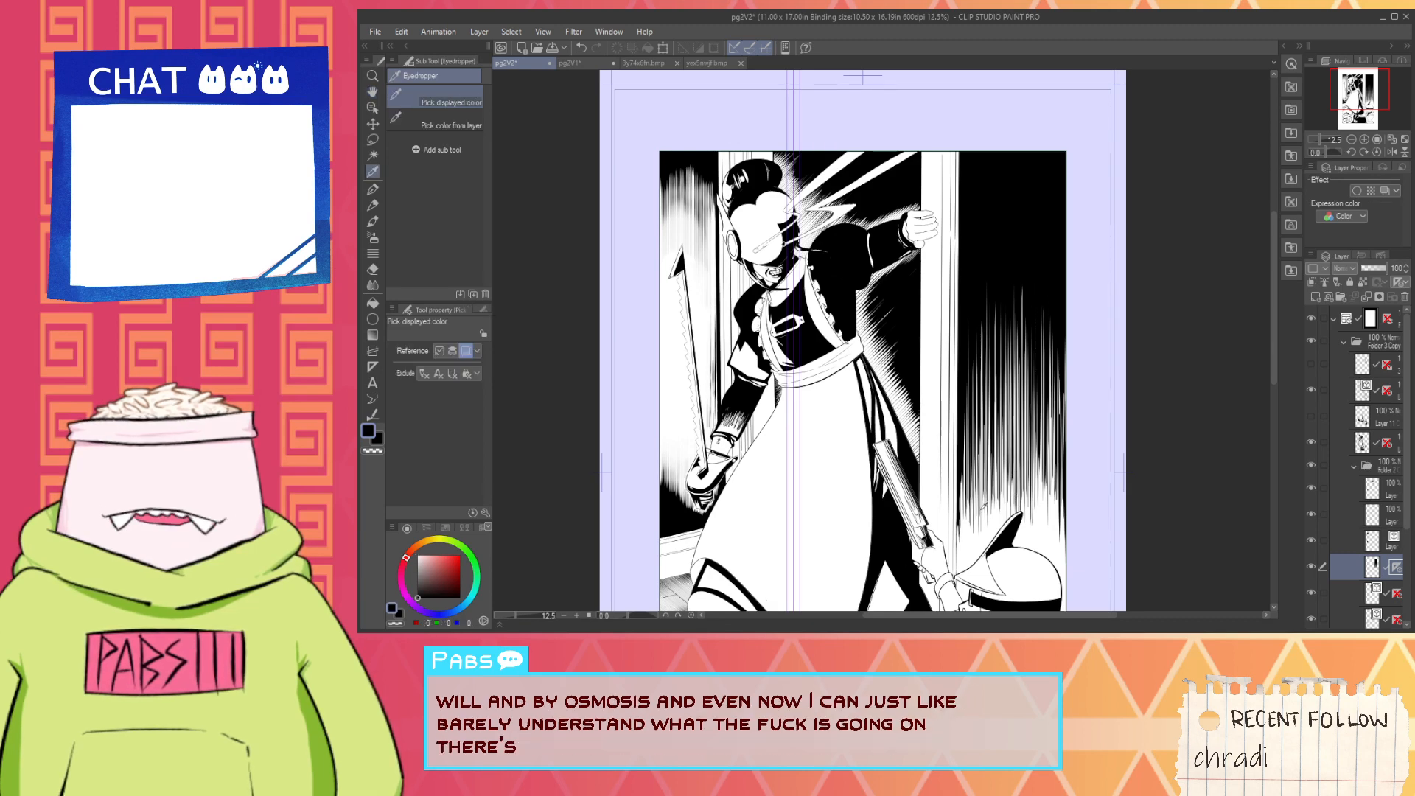
pyautogui.scroll(3, 950, 387)
pyautogui.press('p')
pyautogui.scroll(1, 947, 529)
pyautogui.moveTo(948, 509)
pyautogui.mouseDown()
pyautogui.moveTo(948, 610)
pyautogui.moveTo(976, 442)
pyautogui.moveTo(959, 537)
pyautogui.mouseUp()
pyautogui.press('space')
pyautogui.scroll(1, 960, 441)
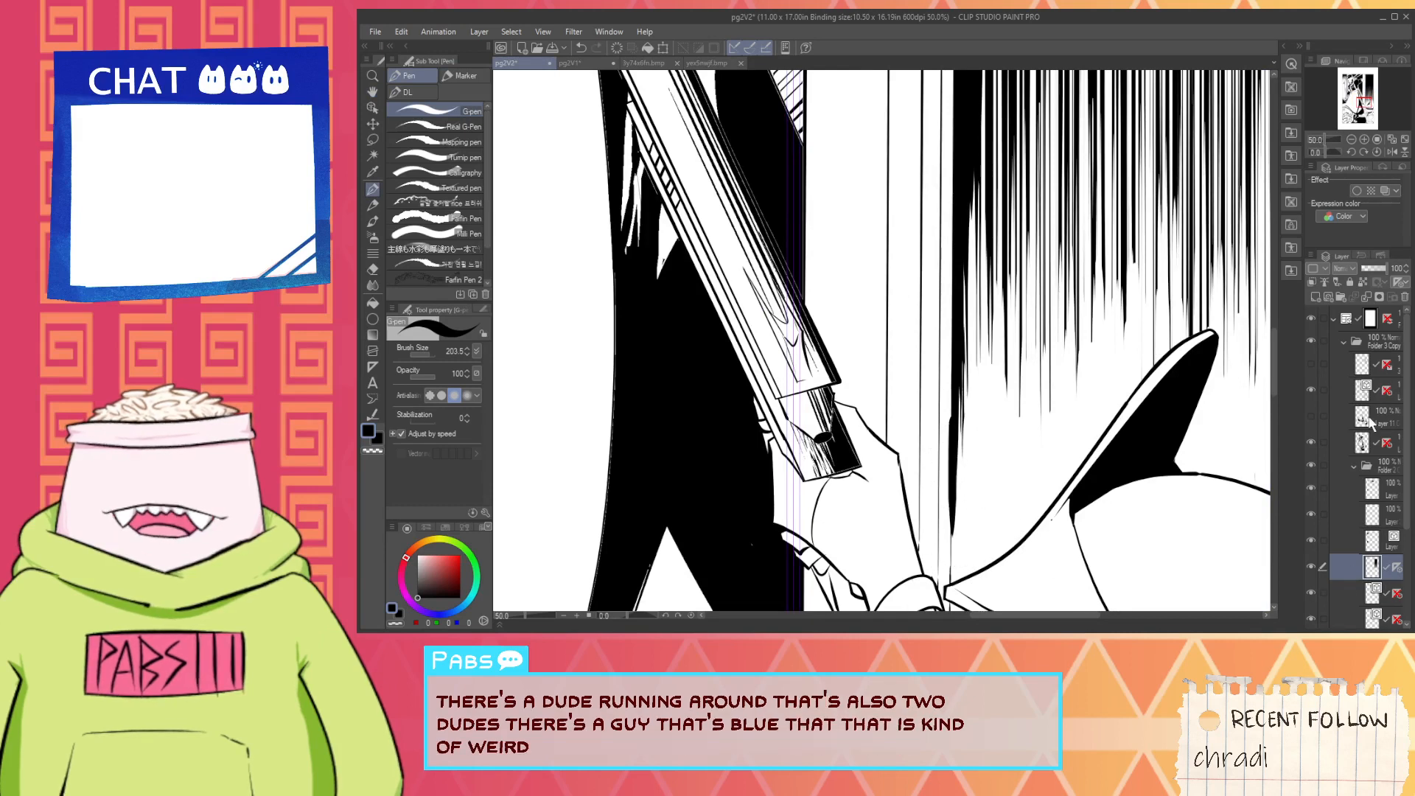
# - Lower the hatching layer's opacity to 55, pick white and inspect the strip's lower end at the wall's left edge
pyautogui.moveTo(1388, 268); pyautogui.dragTo(1379, 270)
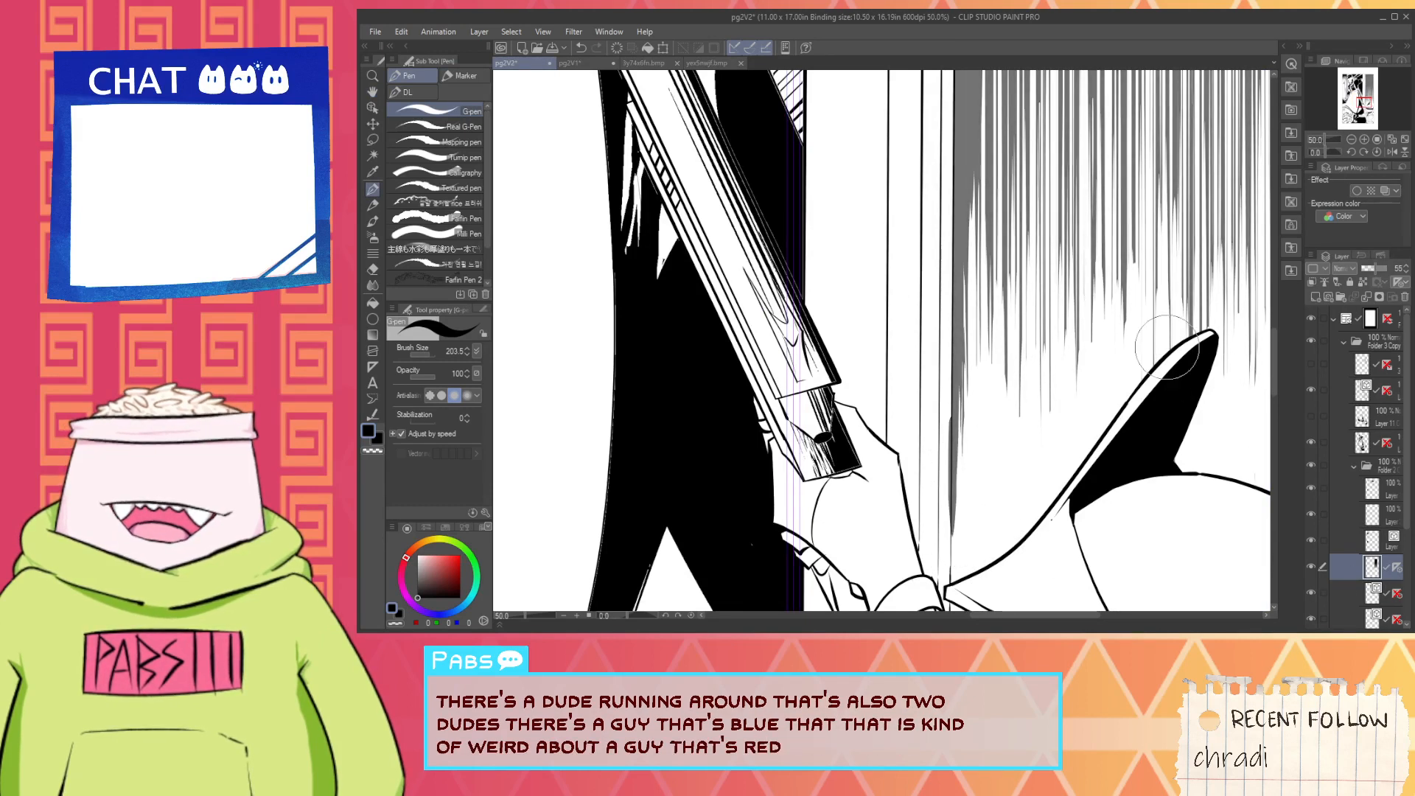
pyautogui.press('i')
pyautogui.press('p')
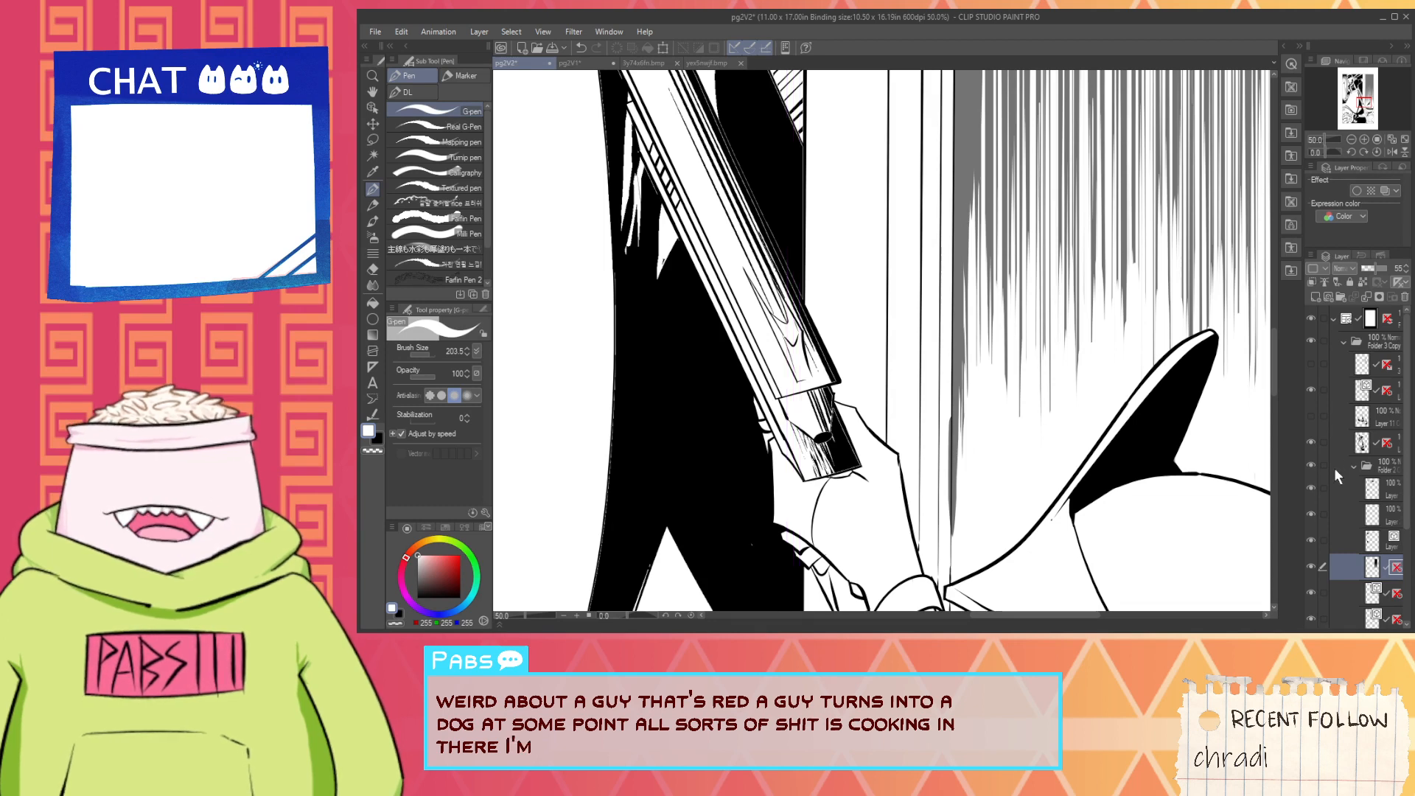
pyautogui.scroll(1, 940, 451)
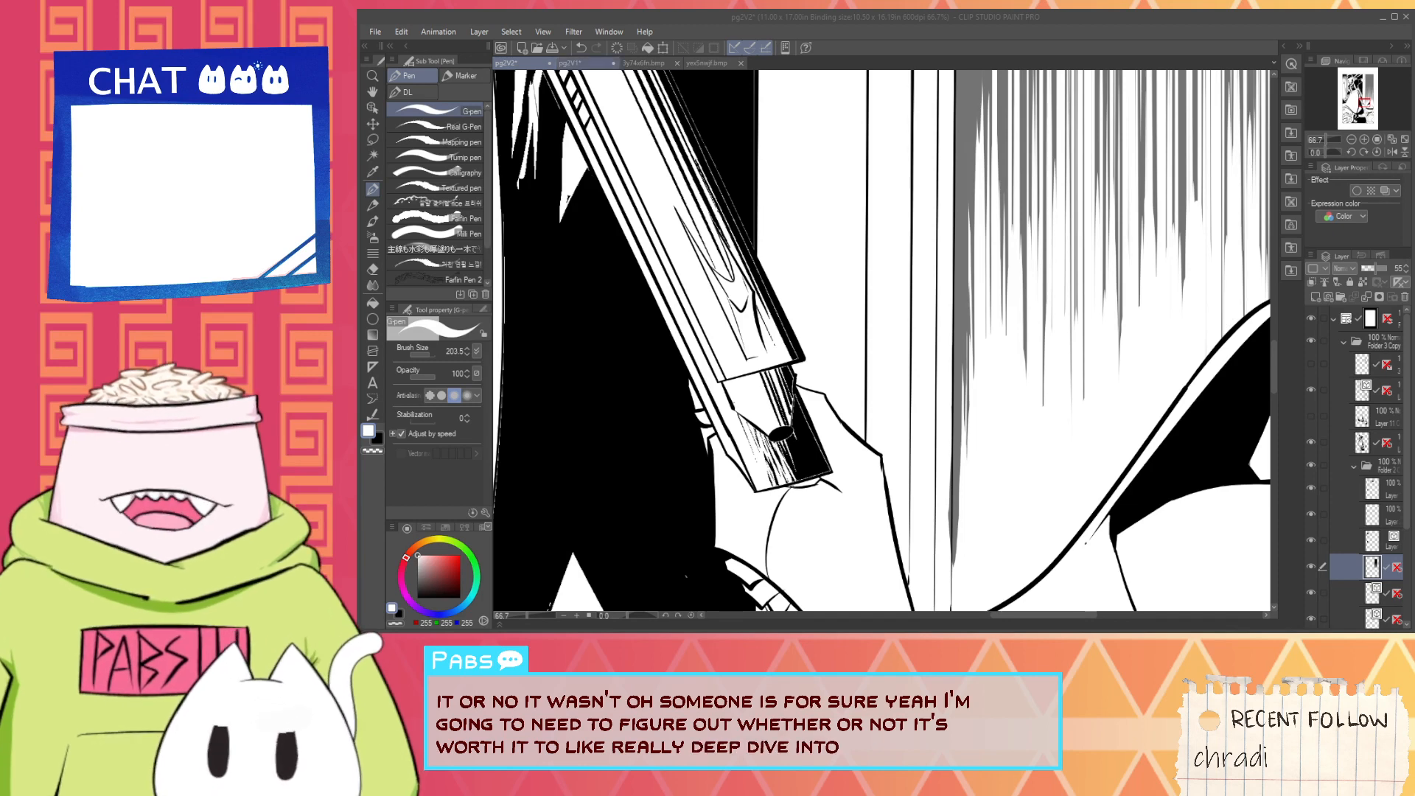
pyautogui.click(870, 35)
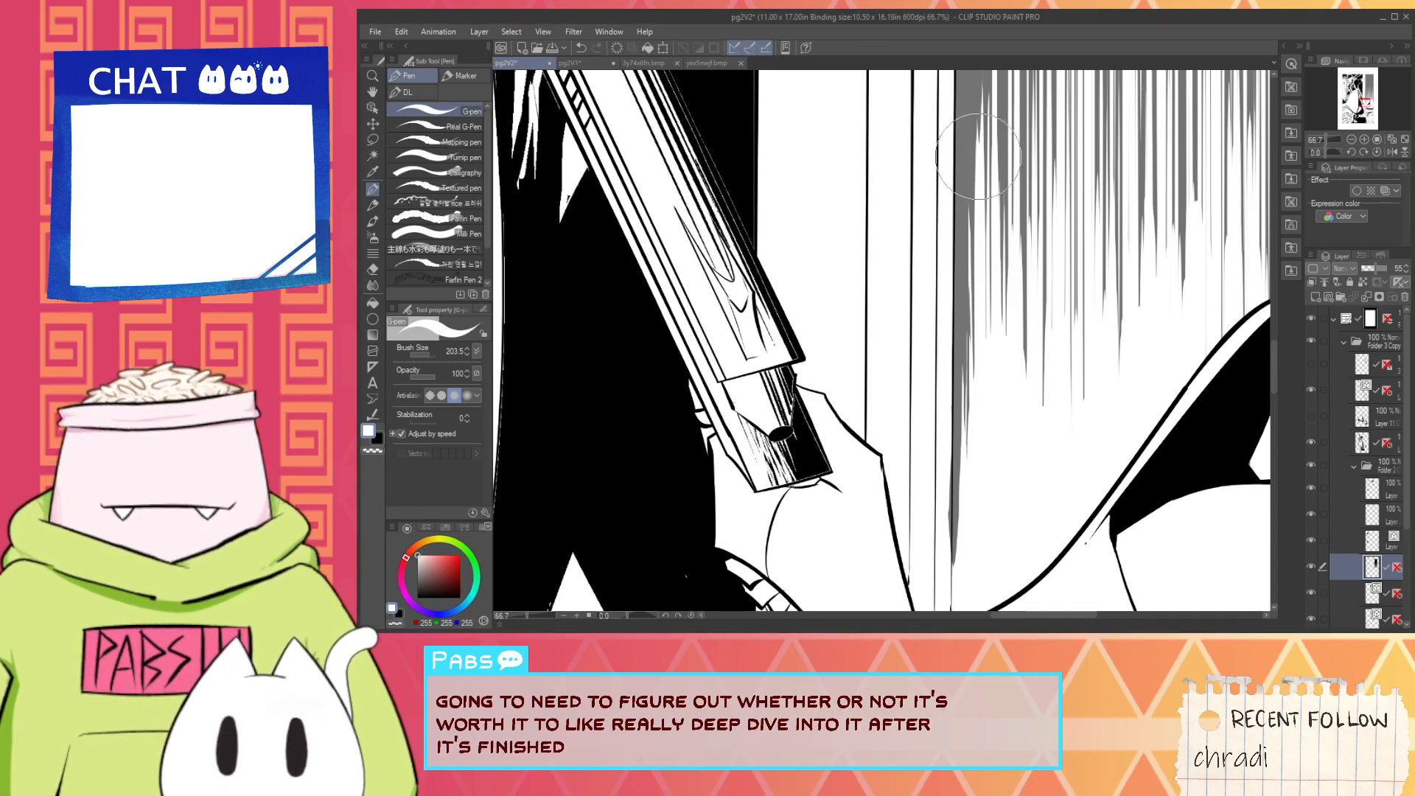
pyautogui.scroll(1, 942, 541)
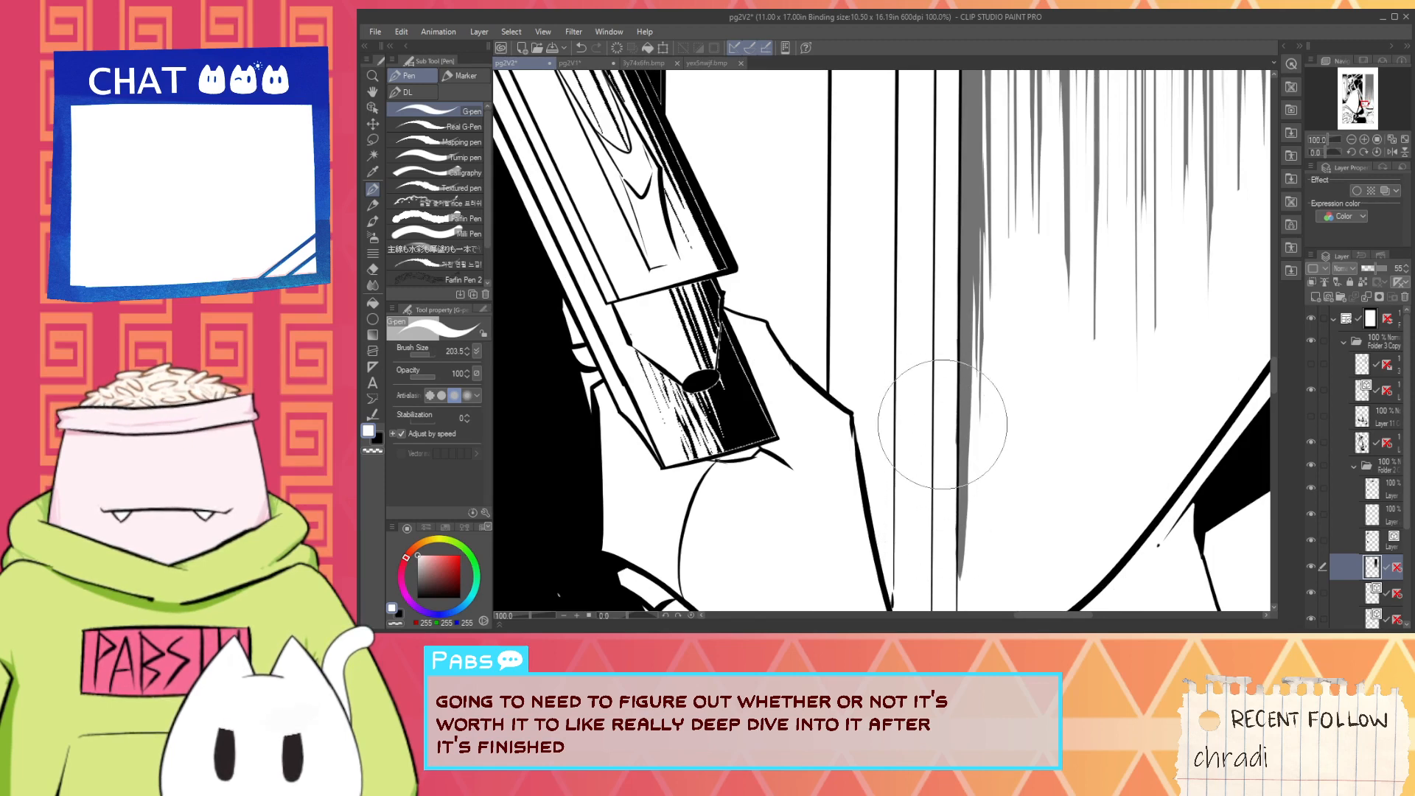
pyautogui.scroll(4, 941, 422)
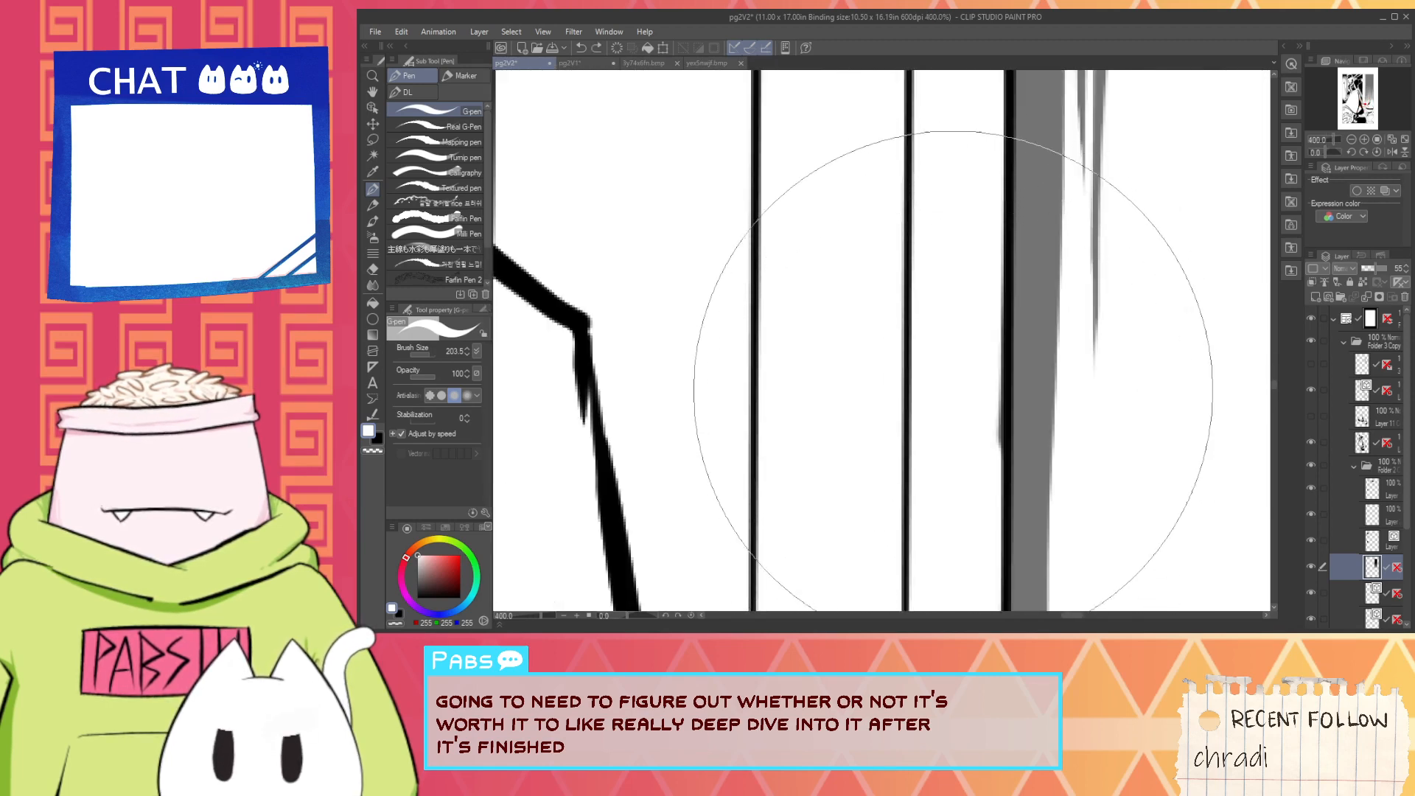
pyautogui.moveTo(946, 472); pyautogui.dragTo(946, 221)
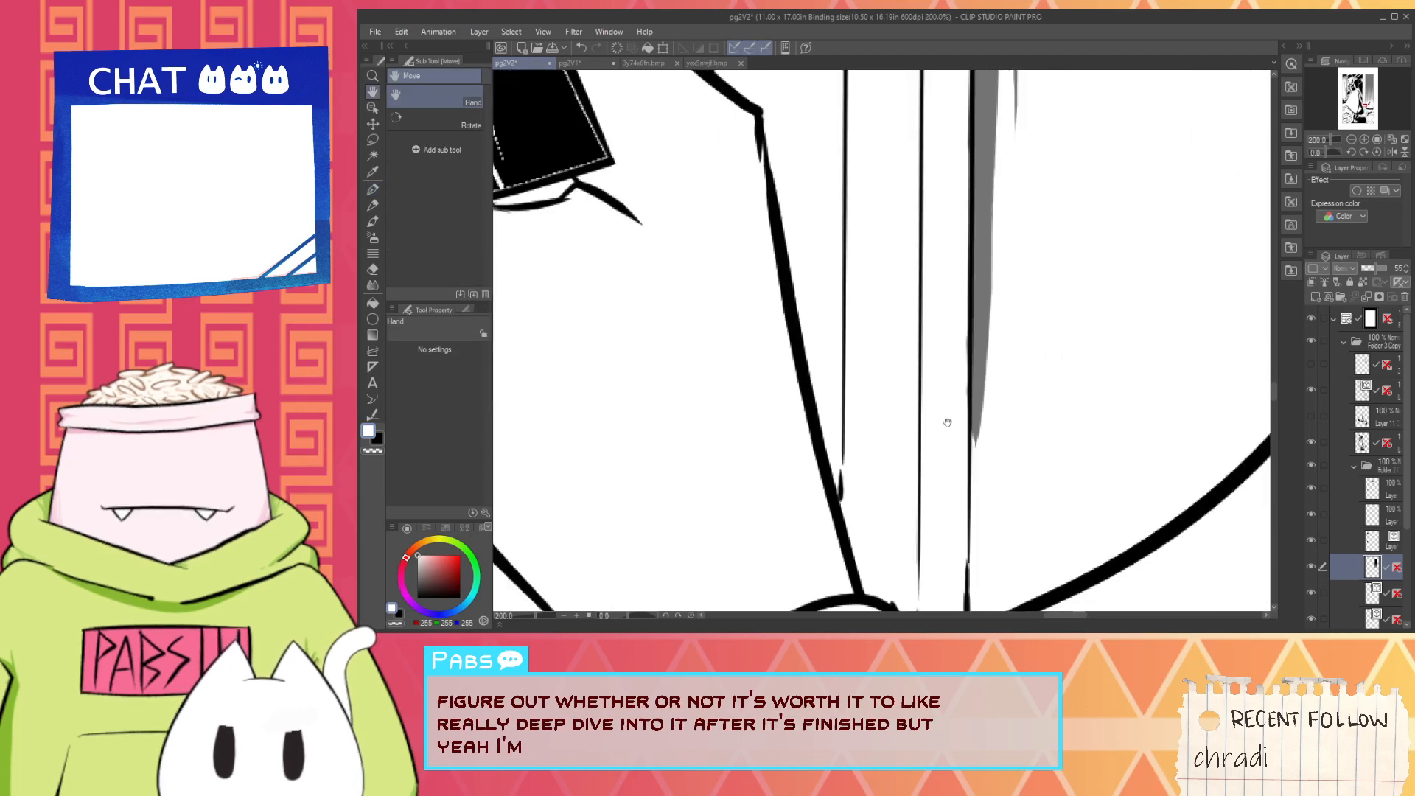
# - Set the G-pen to black at size 12.5 and try strokes that extend the lower end of the strip
pyautogui.keyDown('alt'); pyautogui.click(983, 370); pyautogui.keyUp('alt')
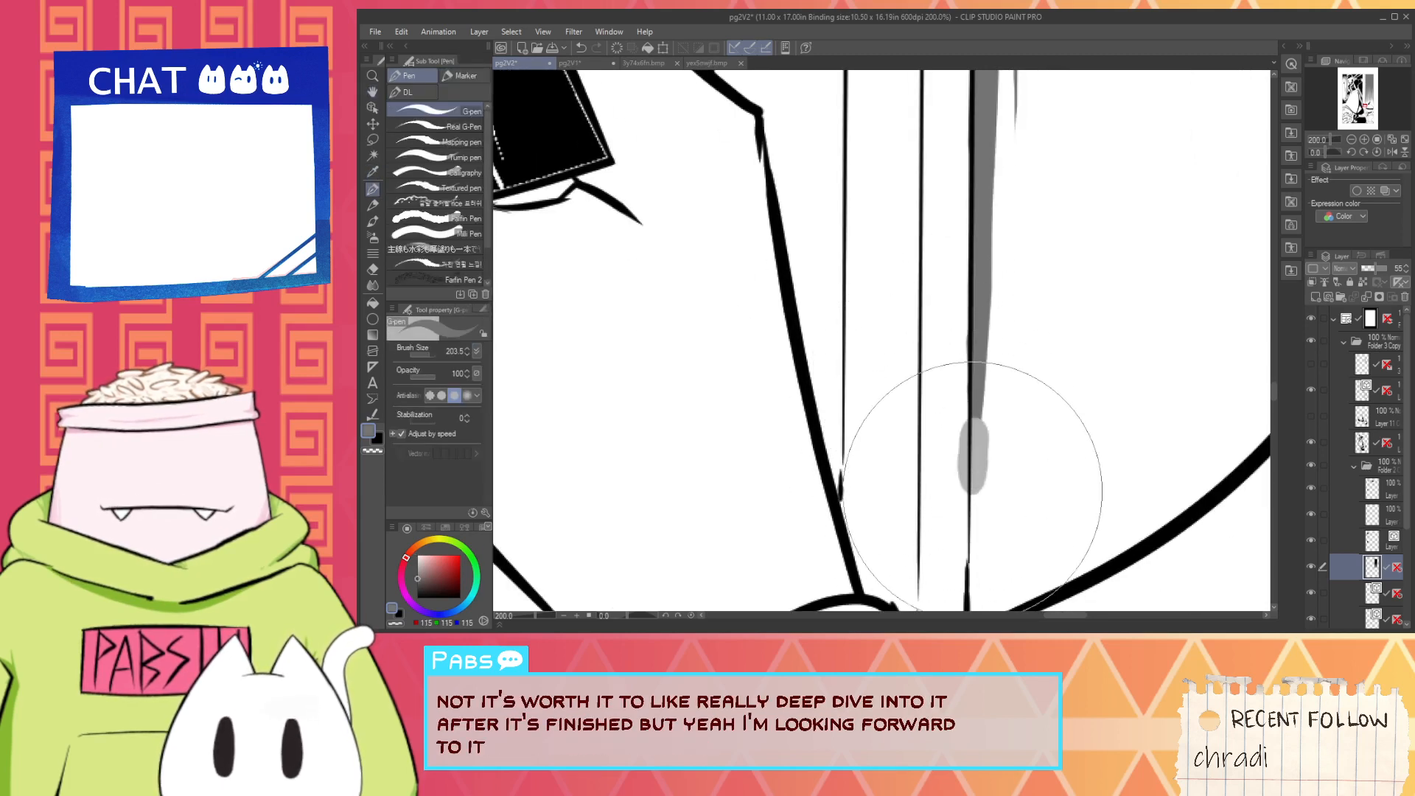
pyautogui.press('i')
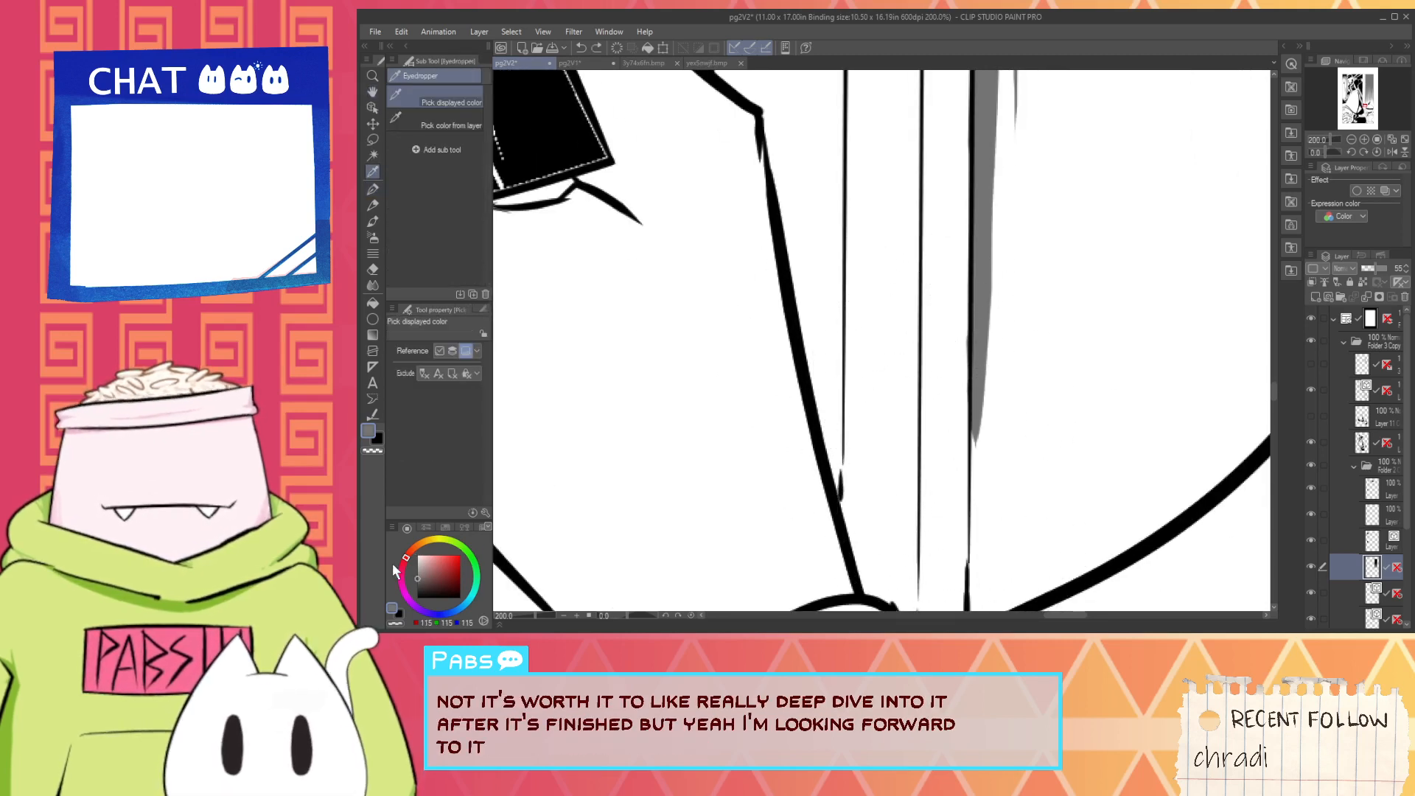
pyautogui.click(418, 597)
pyautogui.press('p')
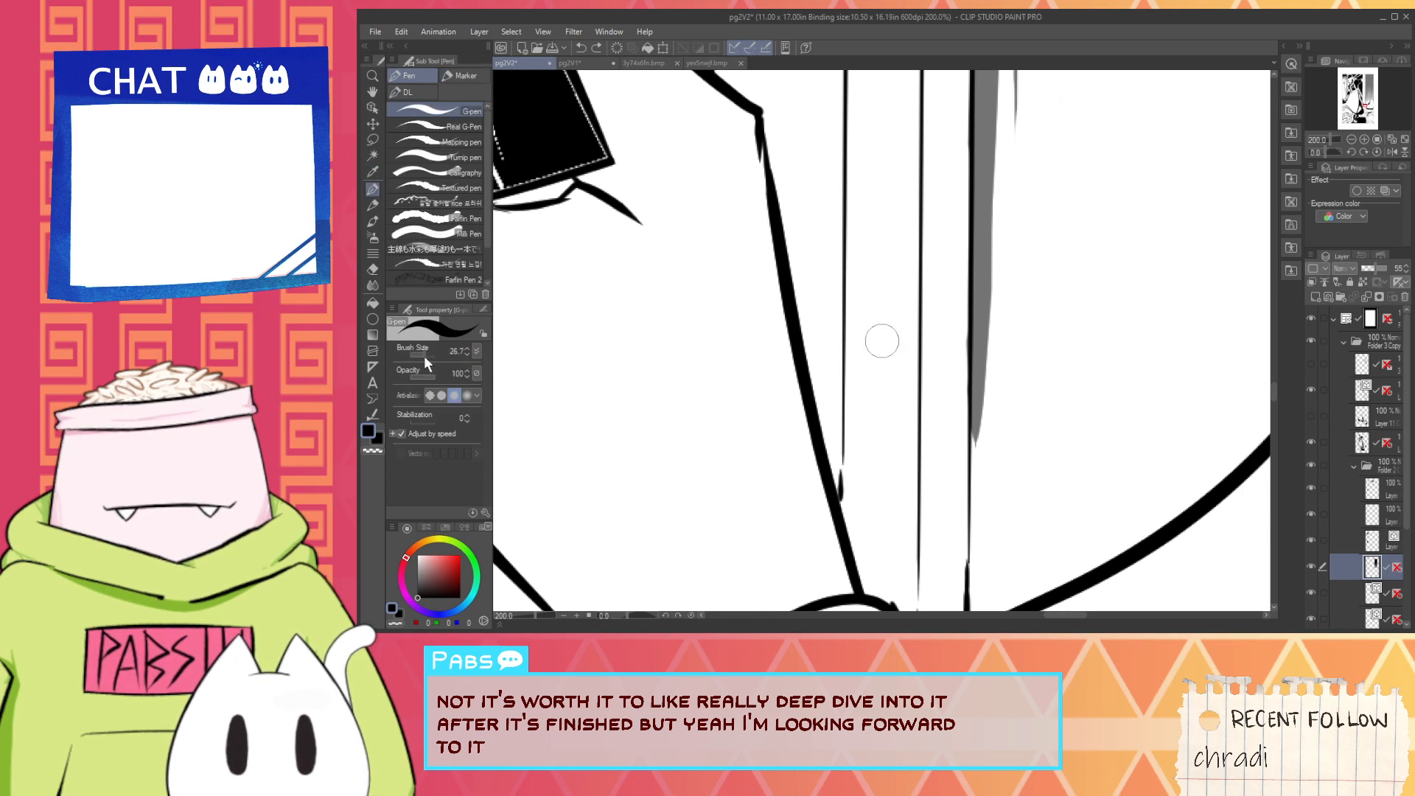
pyautogui.moveTo(976, 436); pyautogui.dragTo(970, 520)
pyautogui.hotkey('ctrl', 'z')
pyautogui.moveTo(984, 392)
pyautogui.mouseDown()
pyautogui.moveTo(973, 471)
pyautogui.moveTo(980, 388)
pyautogui.moveTo(971, 486)
pyautogui.moveTo(983, 368)
pyautogui.moveTo(970, 547)
pyautogui.mouseUp()
pyautogui.hotkey('ctrl', 'z')
pyautogui.hotkey('ctrl', 'z')
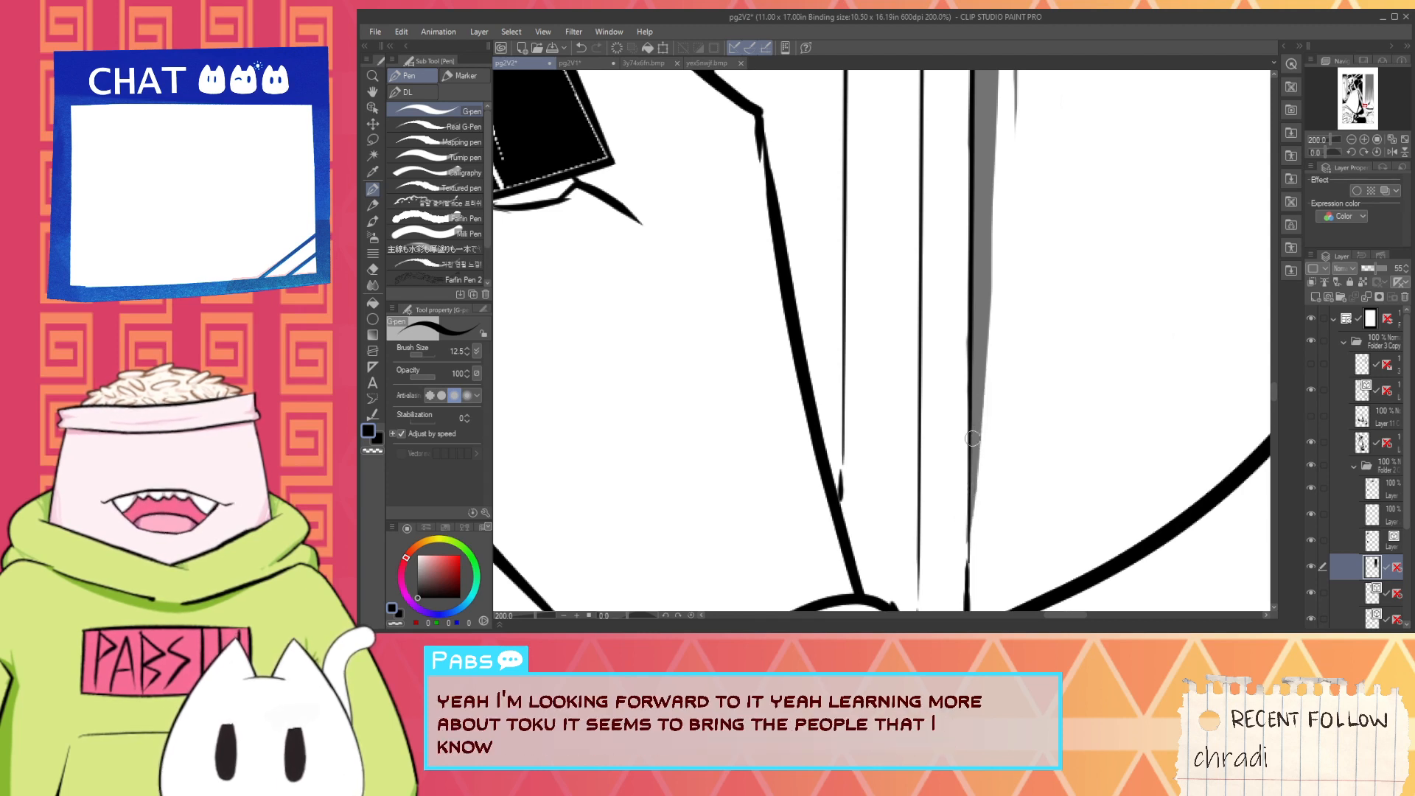
pyautogui.hotkey('ctrl', 'z')
# - Extend the strip's lower end into a thin point along the wall's left edge with black strokes, then switch to white
pyautogui.moveTo(976, 432); pyautogui.dragTo(971, 558)
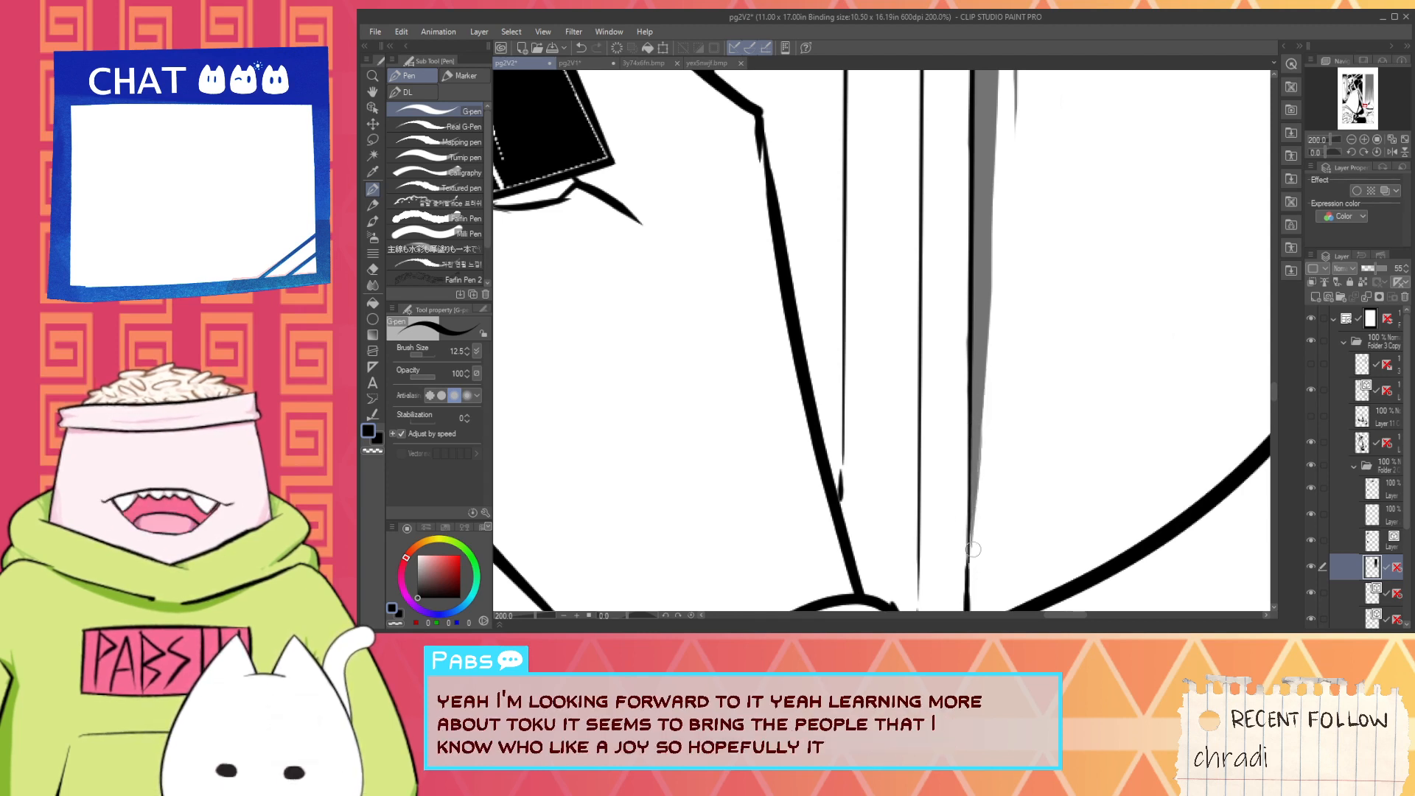
pyautogui.moveTo(980, 444); pyautogui.dragTo(970, 585)
pyautogui.hotkey('ctrl', 'z')
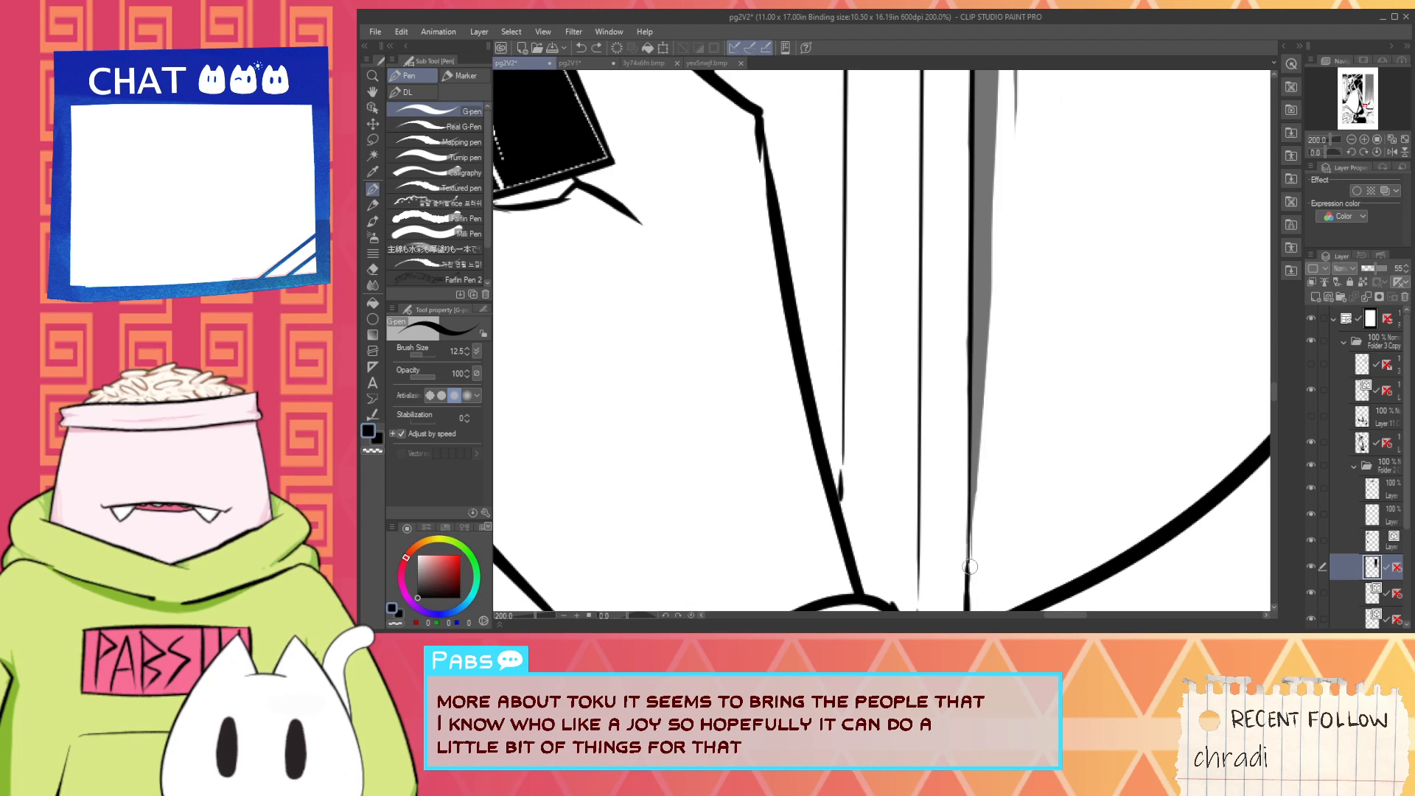
pyautogui.moveTo(980, 447)
pyautogui.mouseDown()
pyautogui.moveTo(971, 579)
pyautogui.moveTo(974, 559)
pyautogui.mouseUp()
pyautogui.hotkey('ctrl', 'z')
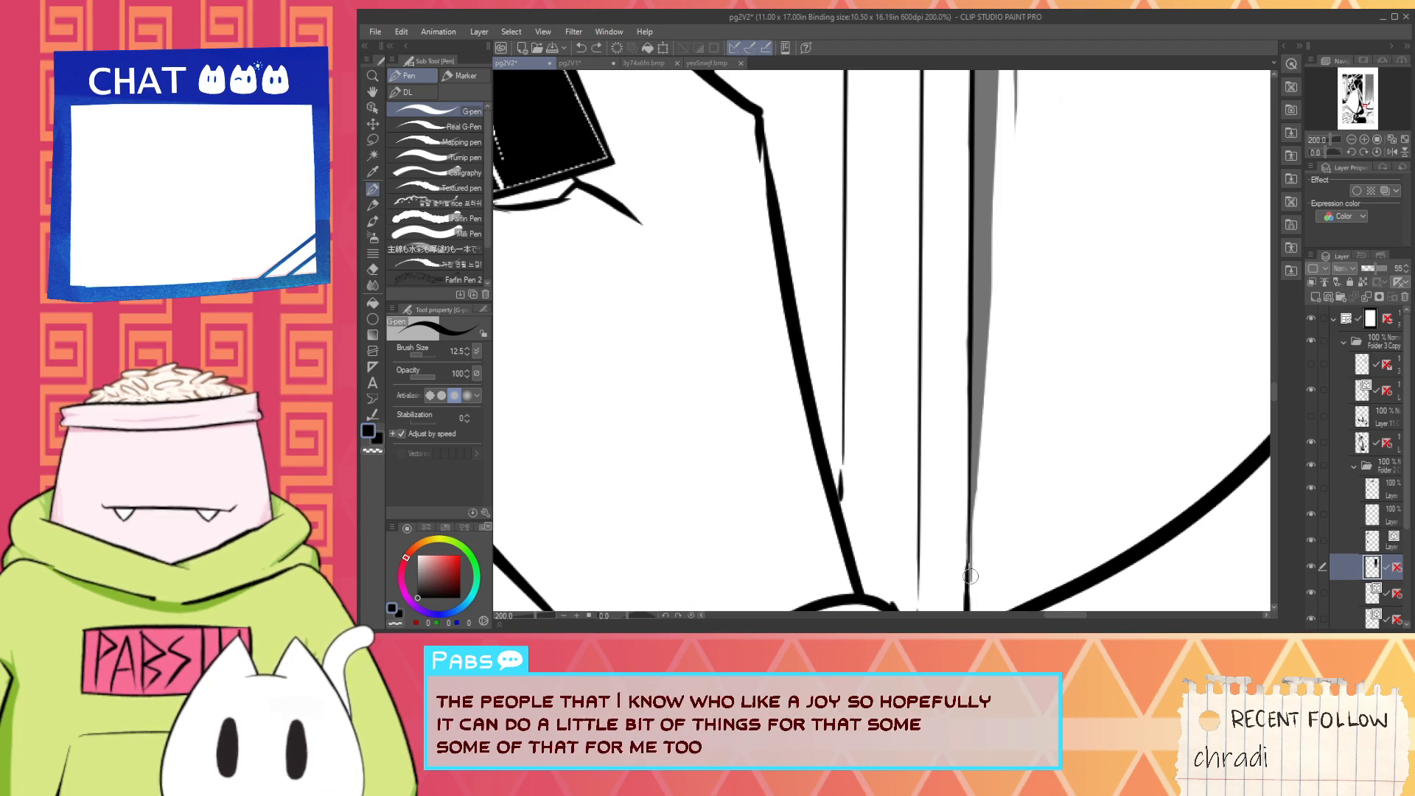
pyautogui.moveTo(979, 469); pyautogui.dragTo(970, 573)
pyautogui.press('x')
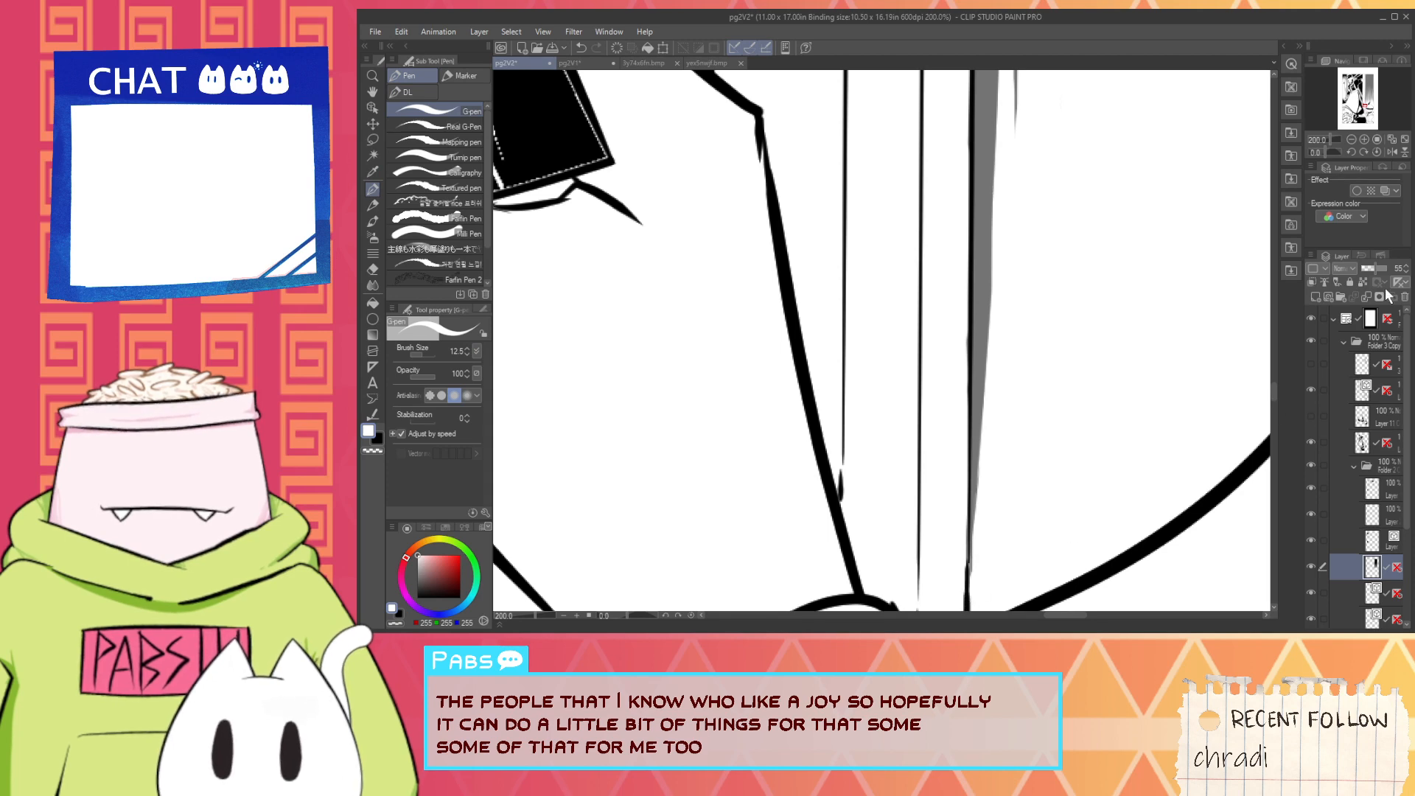
# - Restore the hatching layer's opacity to 100 and check the extended strip above the helmet
pyautogui.moveTo(1379, 270); pyautogui.dragTo(1397, 281)
pyautogui.scroll(-10, 1166, 348)
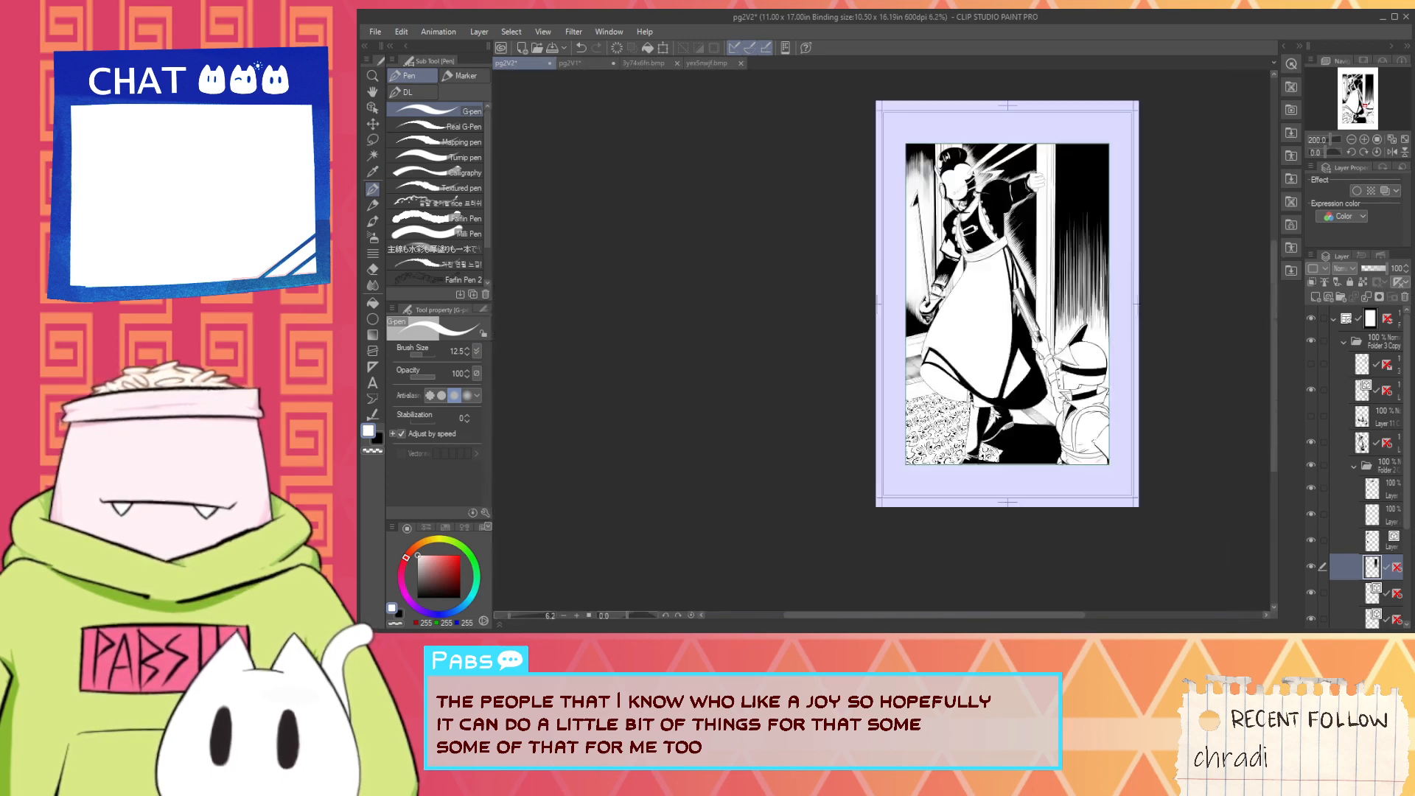
pyautogui.moveTo(1084, 343); pyautogui.dragTo(1078, 365)
pyautogui.scroll(5, 1073, 365)
pyautogui.scroll(1, 955, 436)
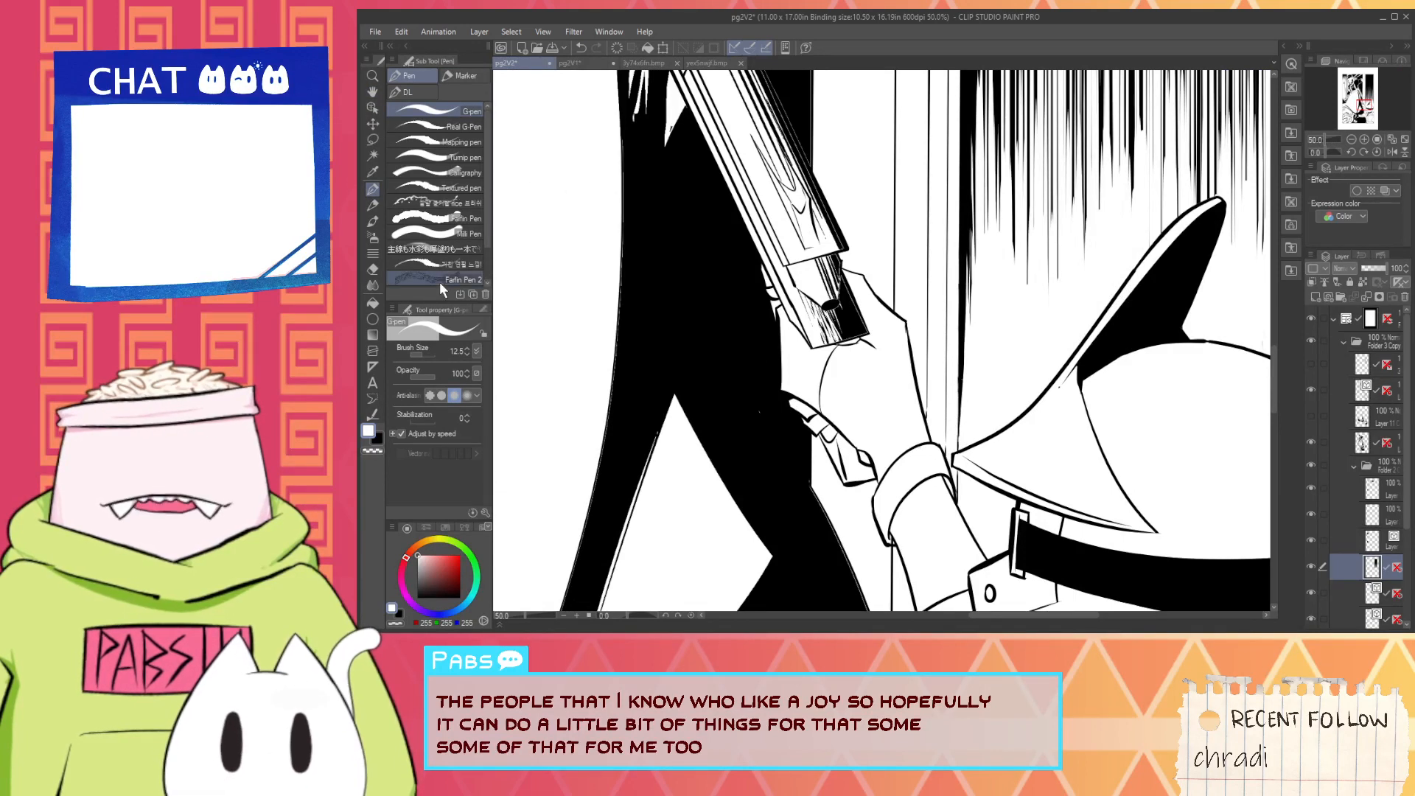
# - Set the brush size to 95 and fade the lower strip at the wall's left edge with upward white strokes
pyautogui.click(427, 353)
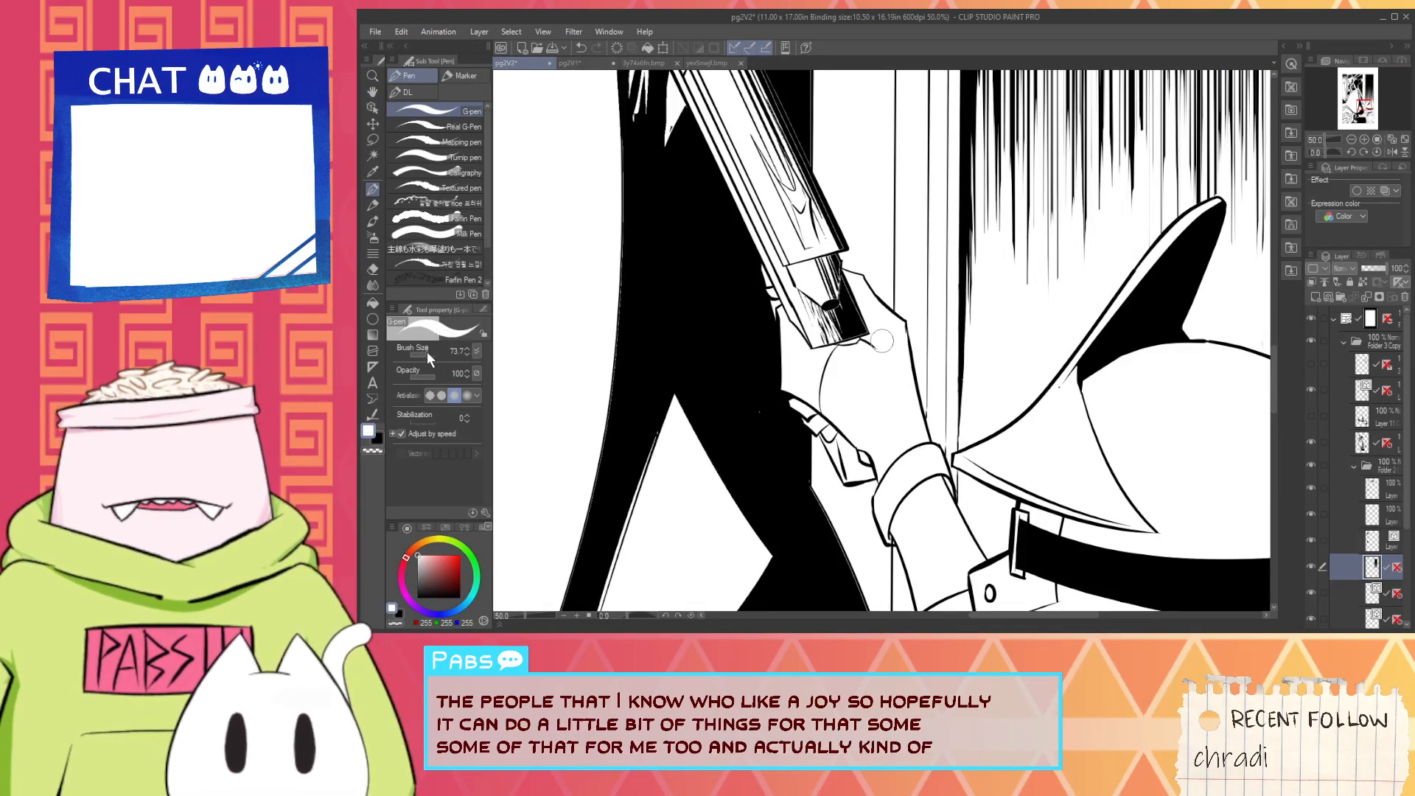
pyautogui.moveTo(955, 413); pyautogui.dragTo(957, 307)
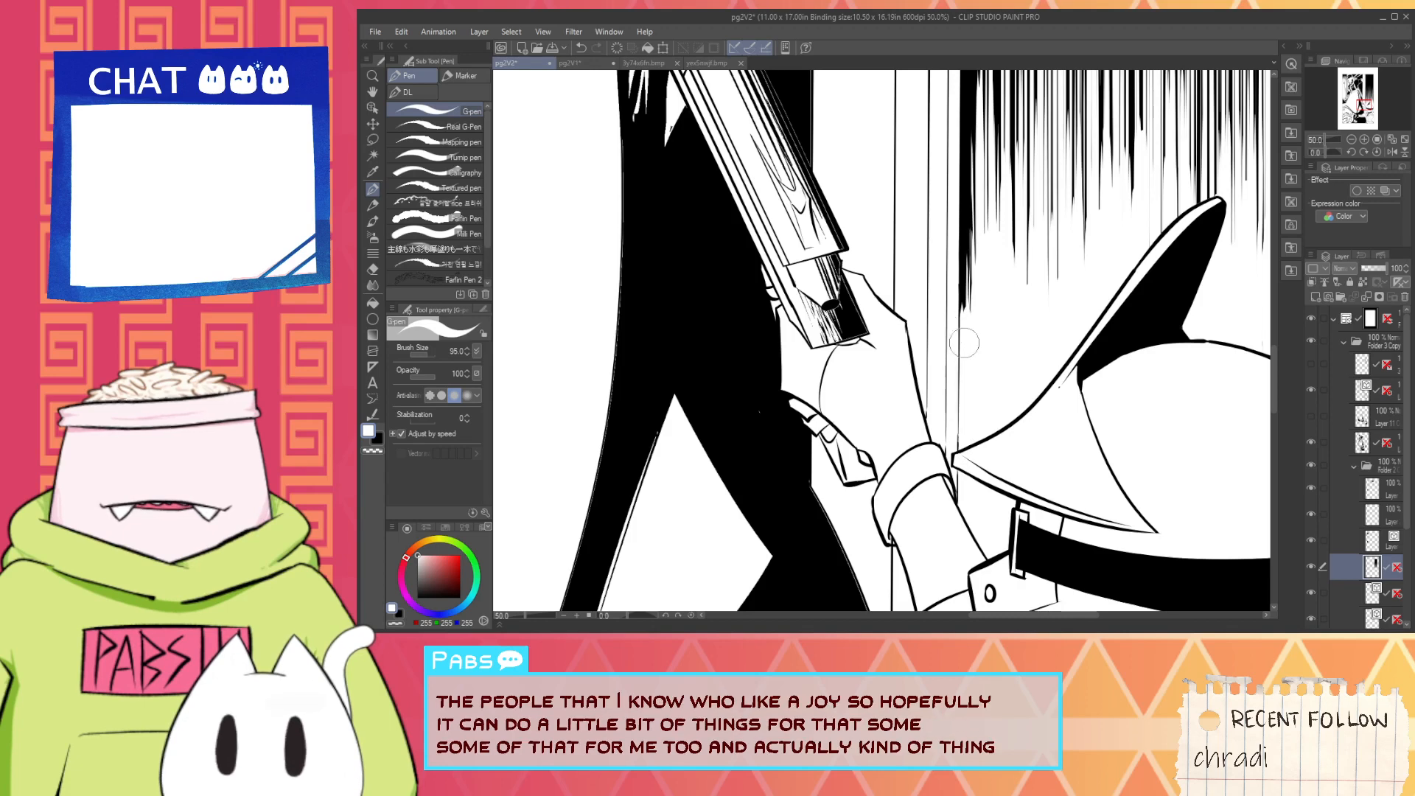
pyautogui.moveTo(957, 253)
pyautogui.mouseDown()
pyautogui.moveTo(960, 341)
pyautogui.moveTo(964, 238)
pyautogui.mouseUp()
pyautogui.scroll(-4, 960, 373)
pyautogui.press('space')
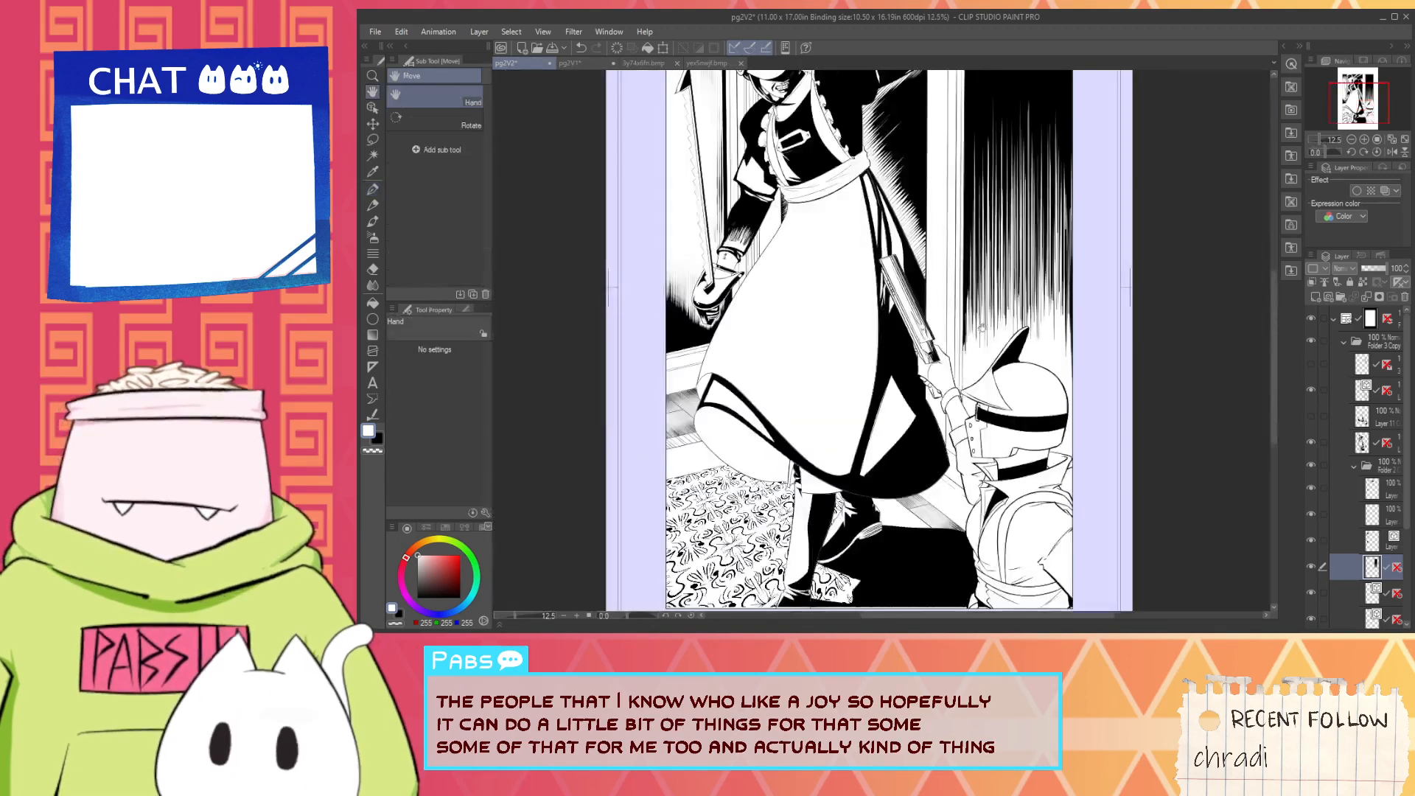
pyautogui.moveTo(970, 340); pyautogui.dragTo(950, 401)
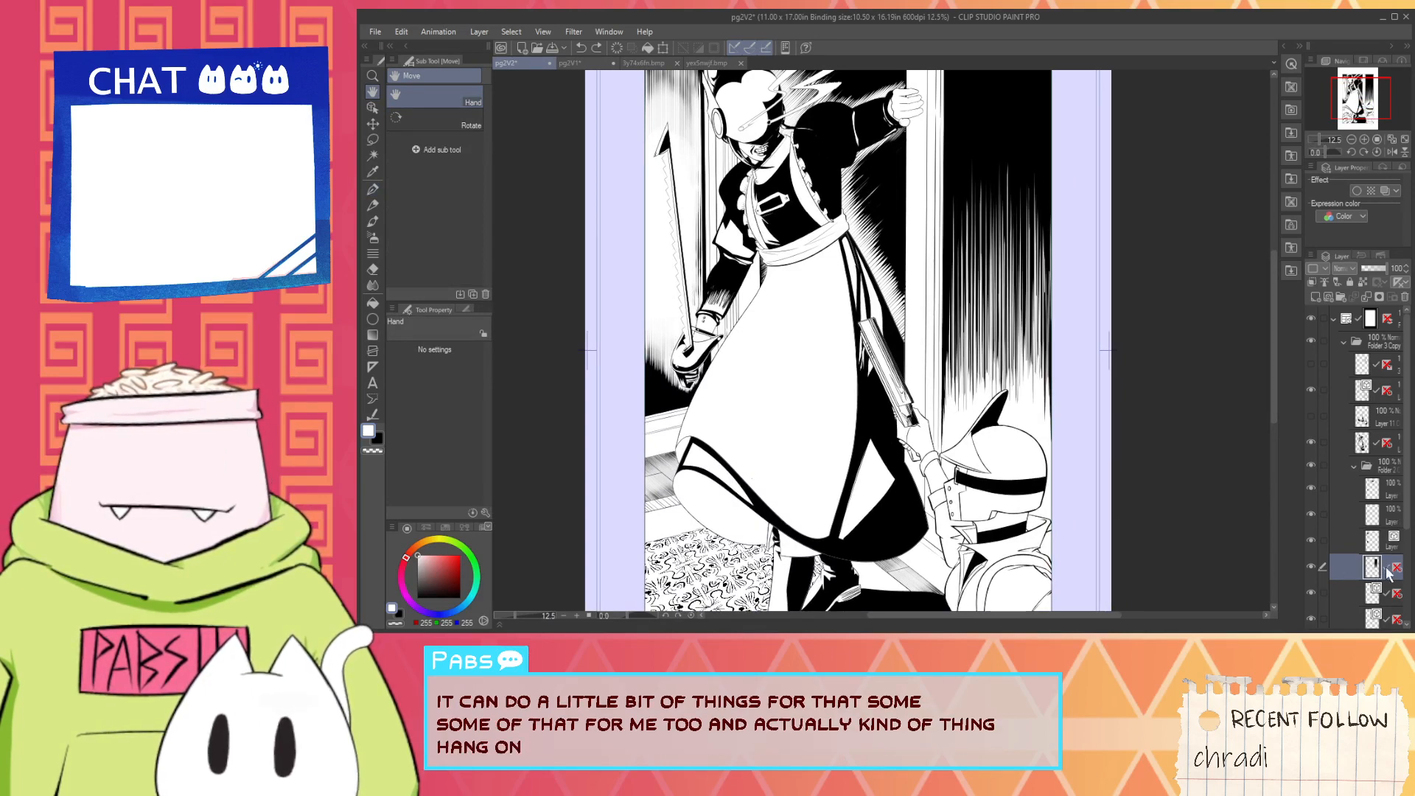
# - Show the layer's ruler and cut vertical white strokes up into the lower hatching beside the door frame
pyautogui.scroll(2, 991, 394)
pyautogui.press('p')
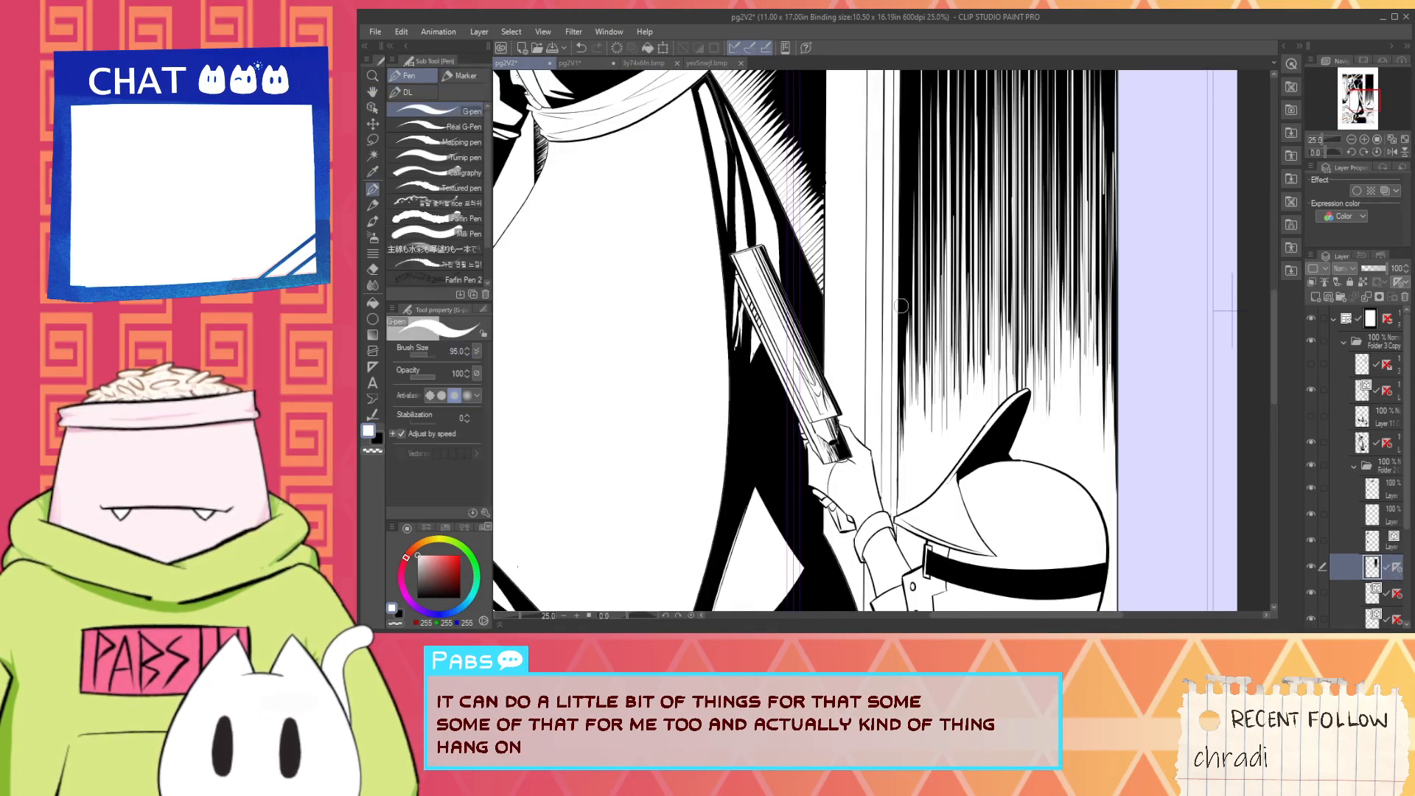
pyautogui.moveTo(894, 429); pyautogui.dragTo(895, 309)
pyautogui.moveTo(904, 407); pyautogui.dragTo(913, 230)
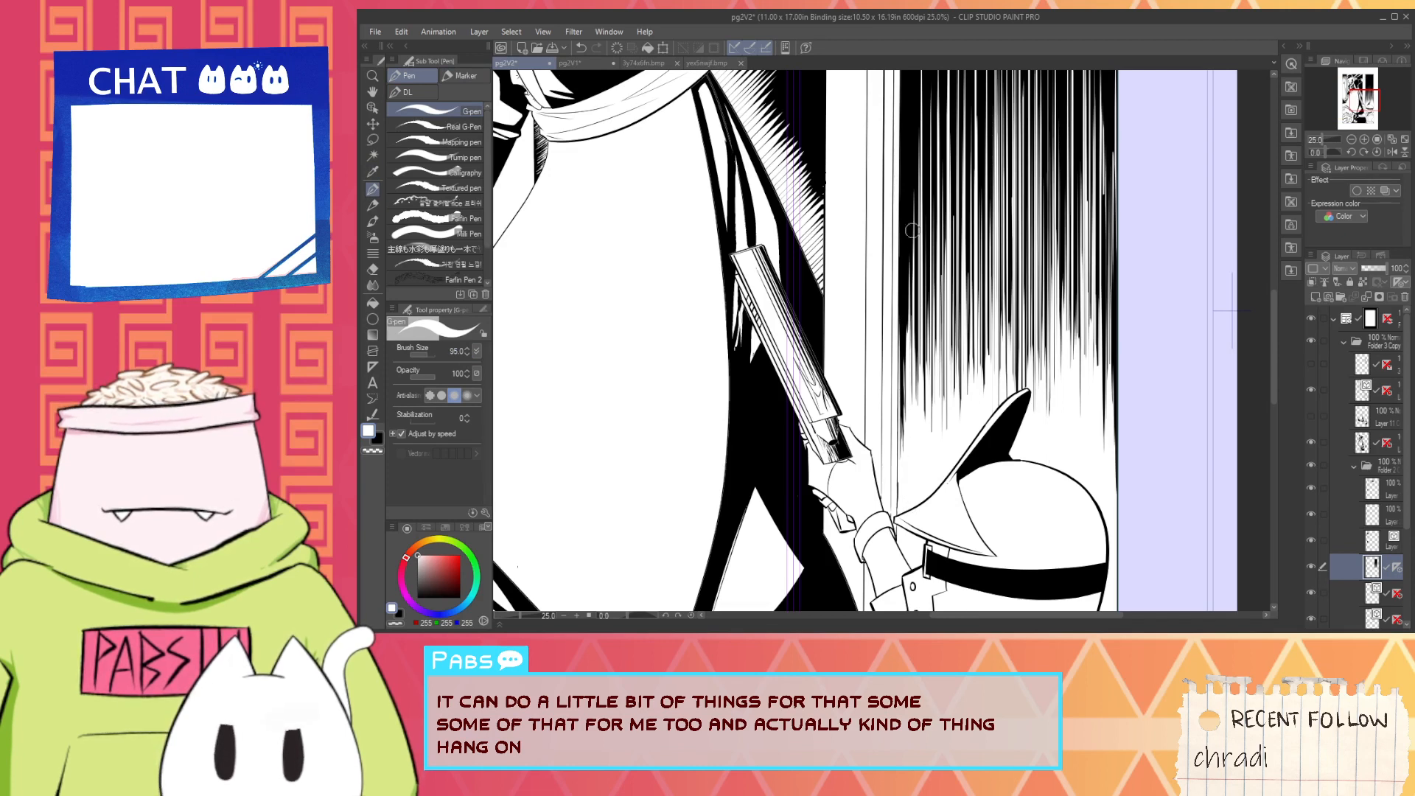
pyautogui.moveTo(896, 446)
pyautogui.mouseDown()
pyautogui.moveTo(901, 235)
pyautogui.moveTo(905, 283)
pyautogui.mouseUp()
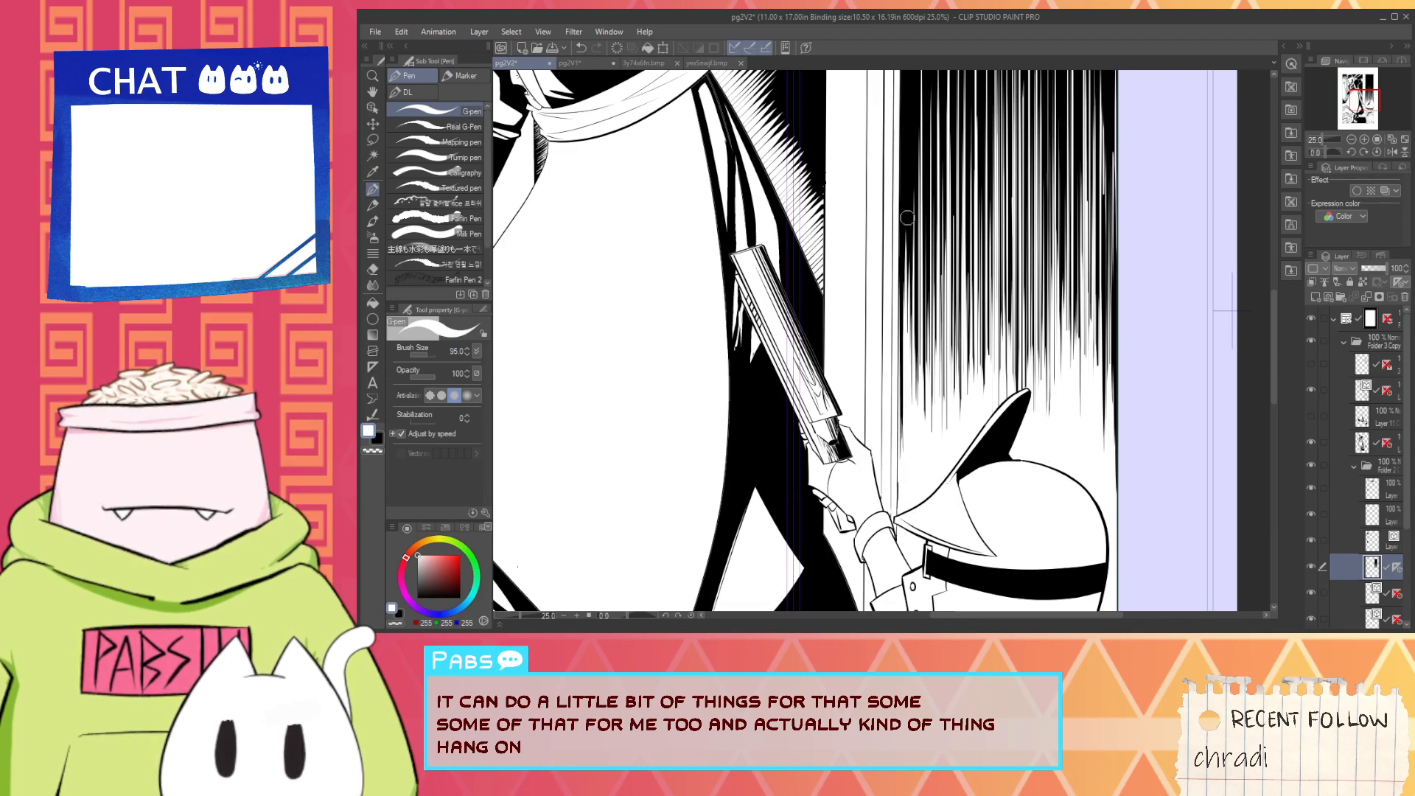
pyautogui.moveTo(910, 407); pyautogui.dragTo(913, 342)
pyautogui.moveTo(899, 452); pyautogui.dragTo(896, 266)
pyautogui.moveTo(902, 381); pyautogui.dragTo(918, 225)
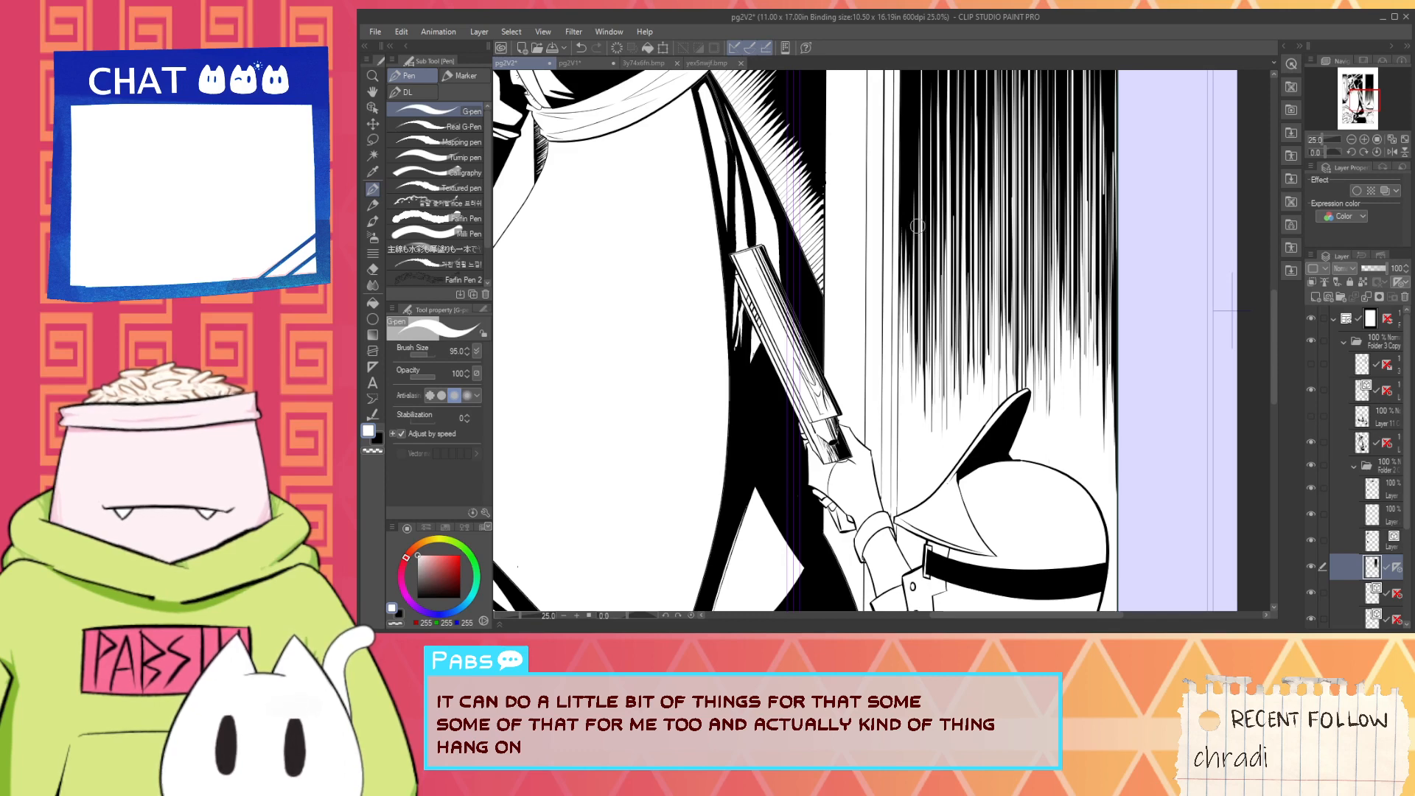
pyautogui.moveTo(931, 377); pyautogui.dragTo(928, 317)
pyautogui.moveTo(916, 395)
pyautogui.mouseDown()
pyautogui.moveTo(914, 256)
pyautogui.moveTo(911, 297)
pyautogui.mouseUp()
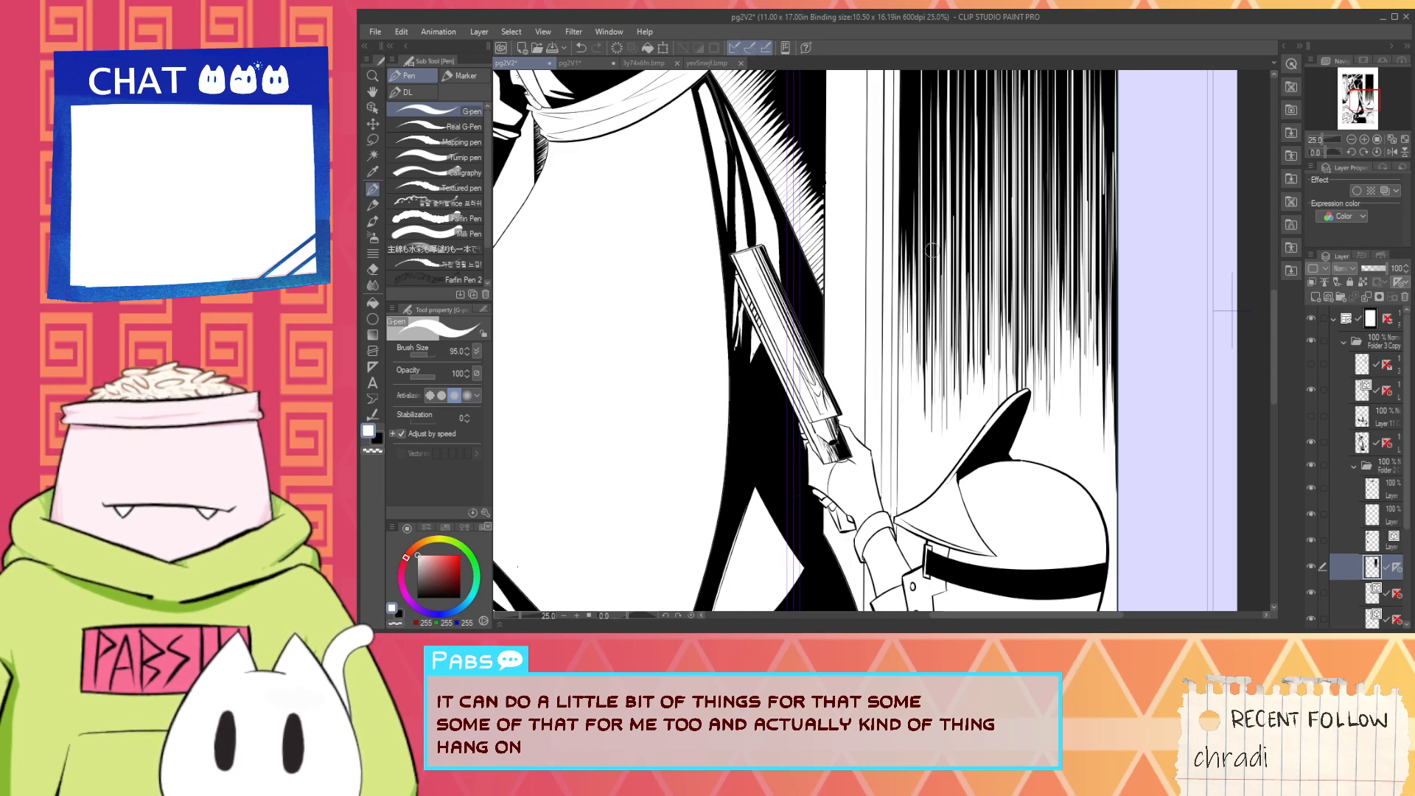
# - Examine how the right-hand wall's hatching fades above the helmet within the whole page
pyautogui.scroll(-3, 973, 376)
pyautogui.press('space')
pyautogui.moveTo(995, 361); pyautogui.dragTo(1001, 430)
pyautogui.scroll(2, 1002, 431)
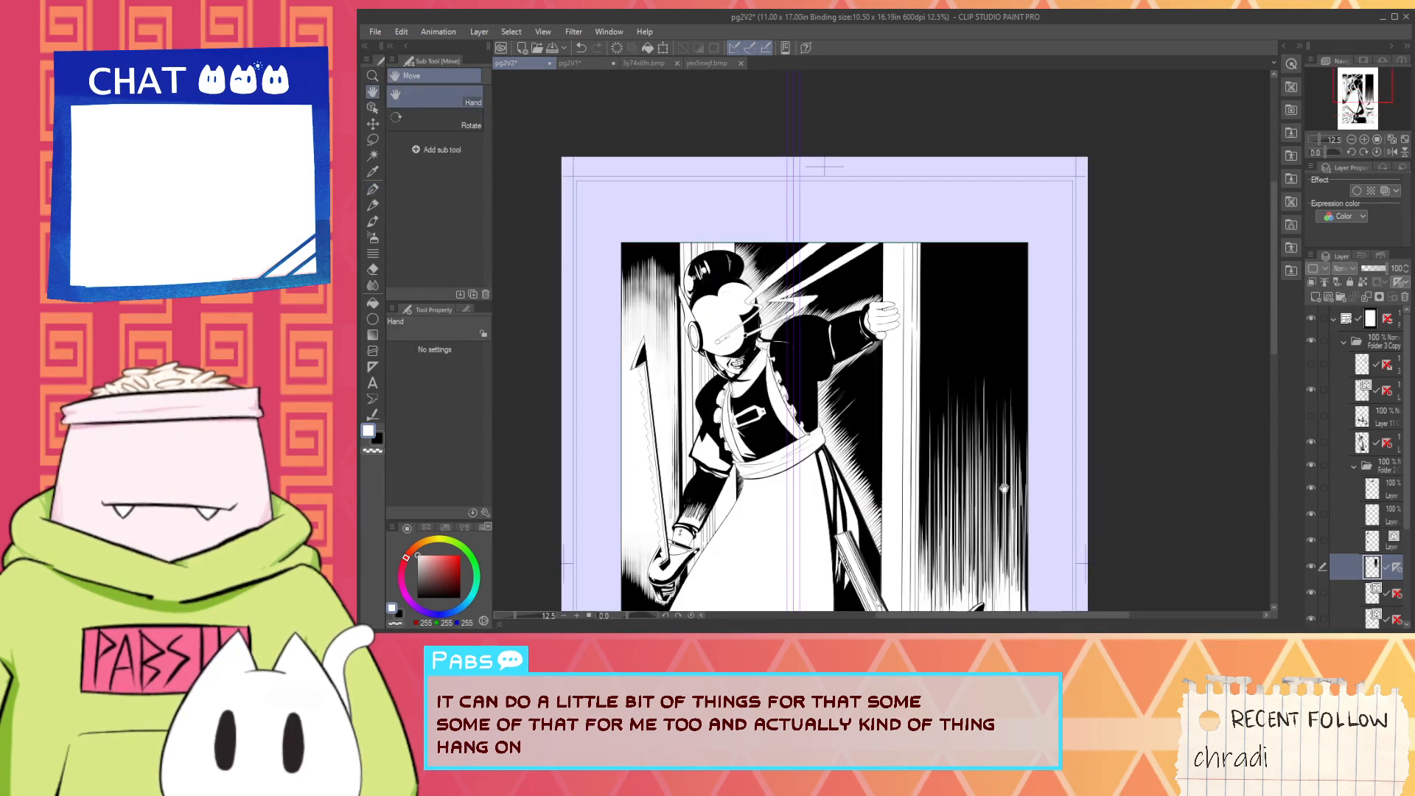
pyautogui.moveTo(996, 518); pyautogui.dragTo(990, 438)
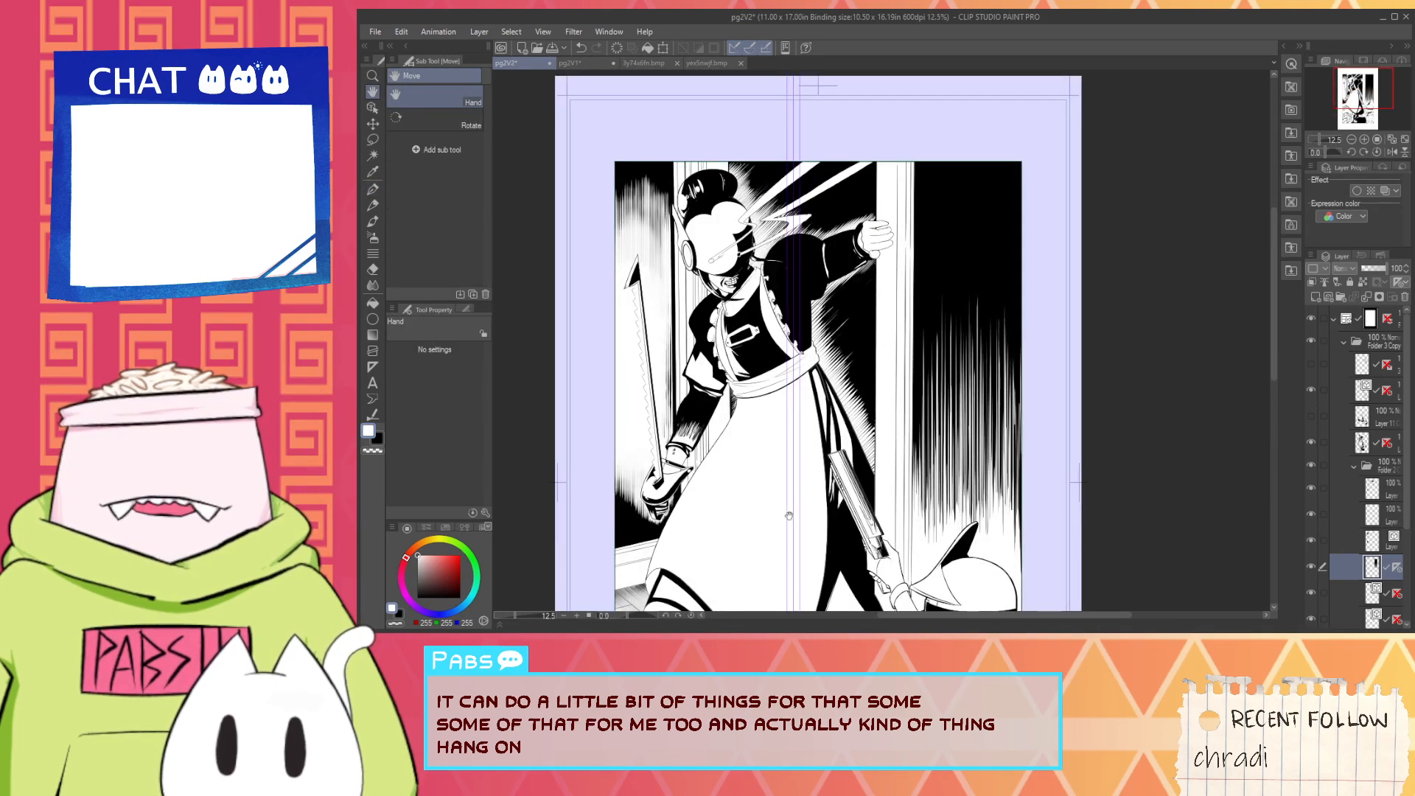
pyautogui.scroll(-2, 970, 518)
pyautogui.scroll(2, 969, 468)
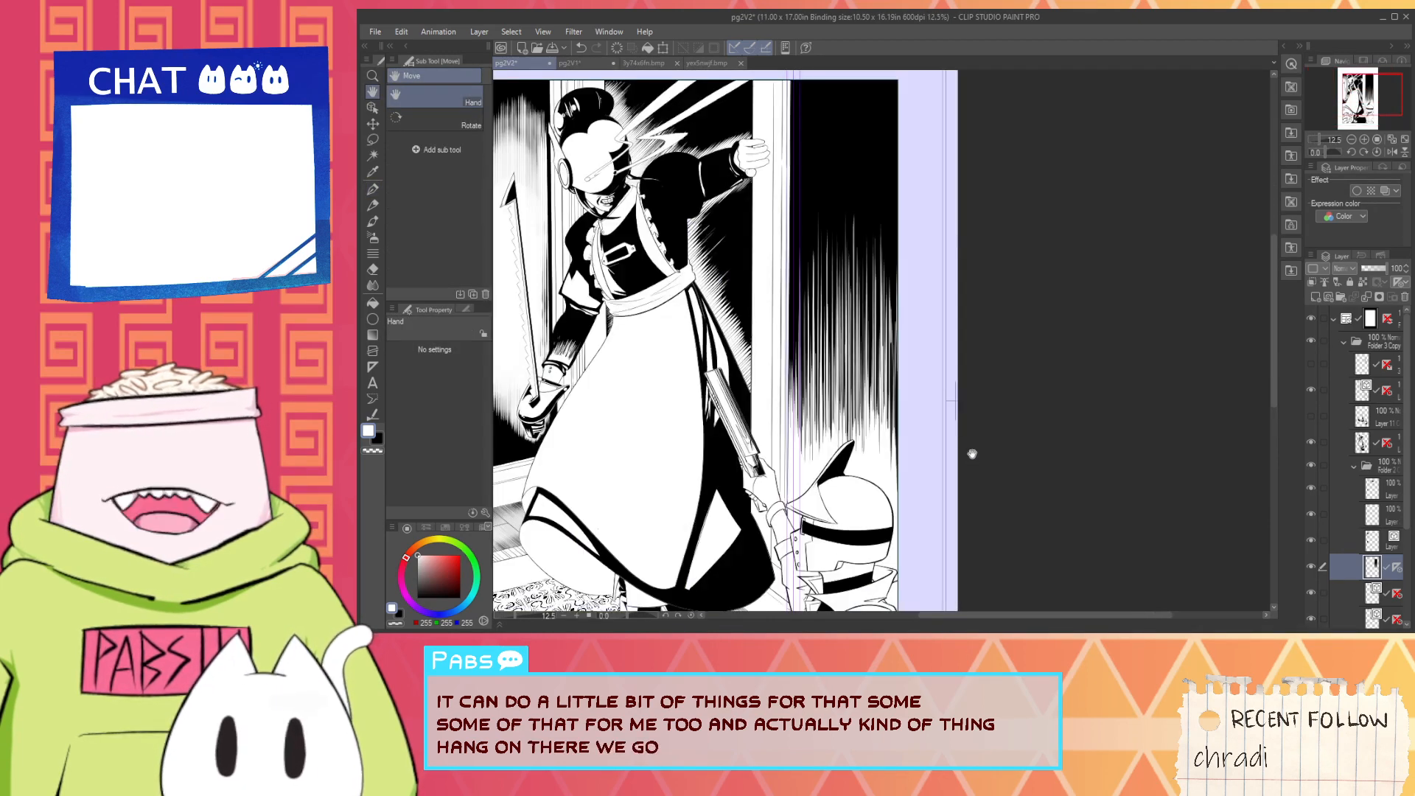
pyautogui.moveTo(971, 454); pyautogui.dragTo(986, 519)
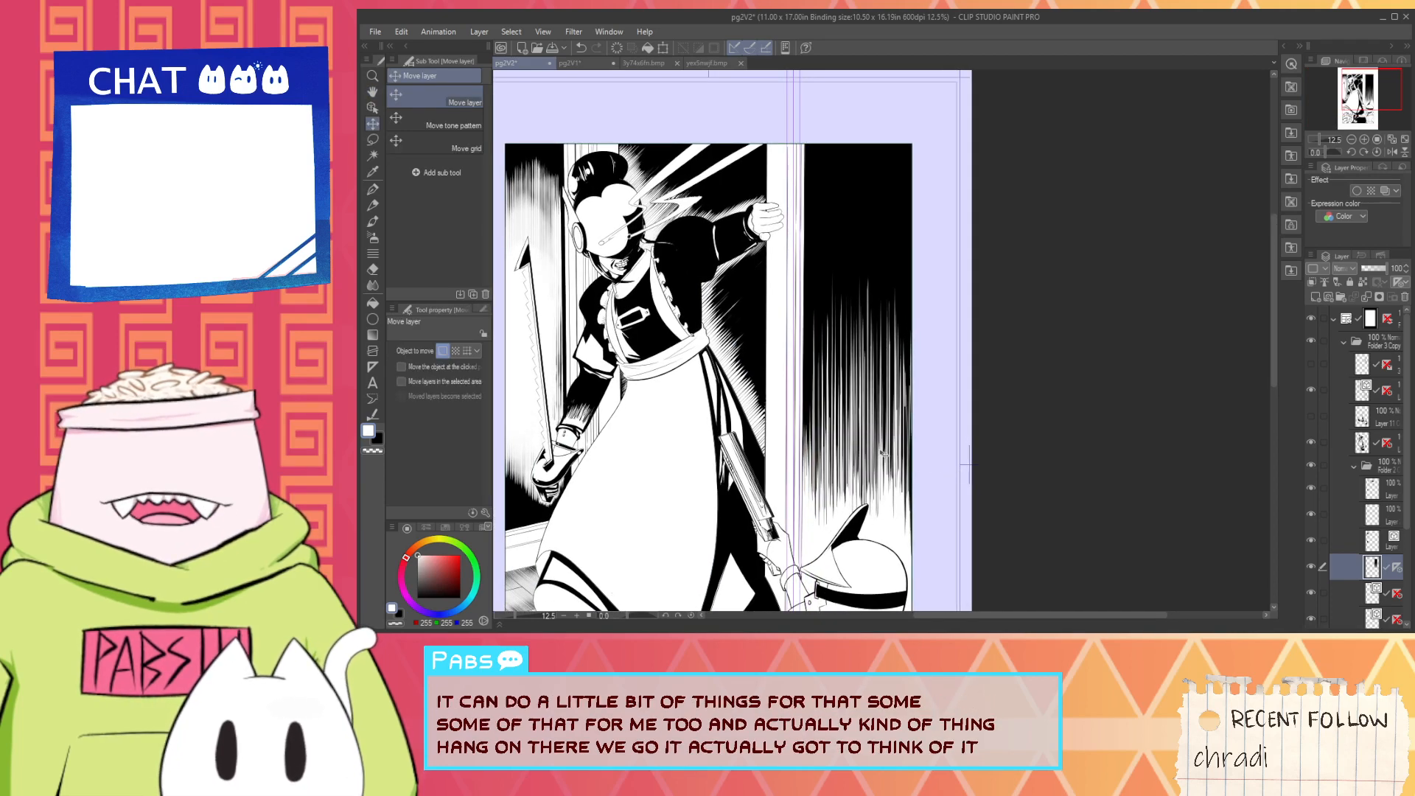
# - Move the right-hand wall's hatching layer slightly upward and pick the wall's black for the pen
pyautogui.moveTo(881, 452); pyautogui.dragTo(886, 420)
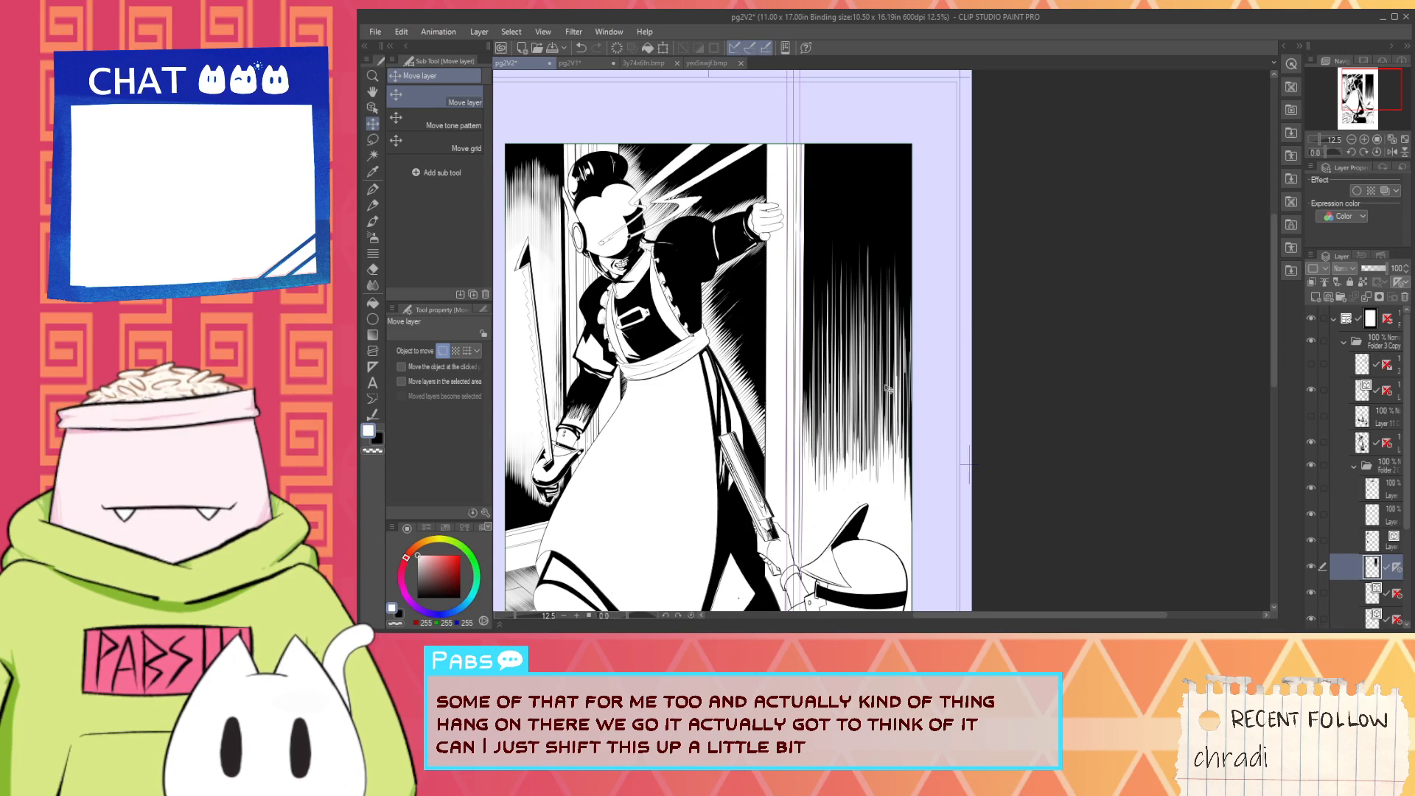
pyautogui.press('g')
pyautogui.press('i')
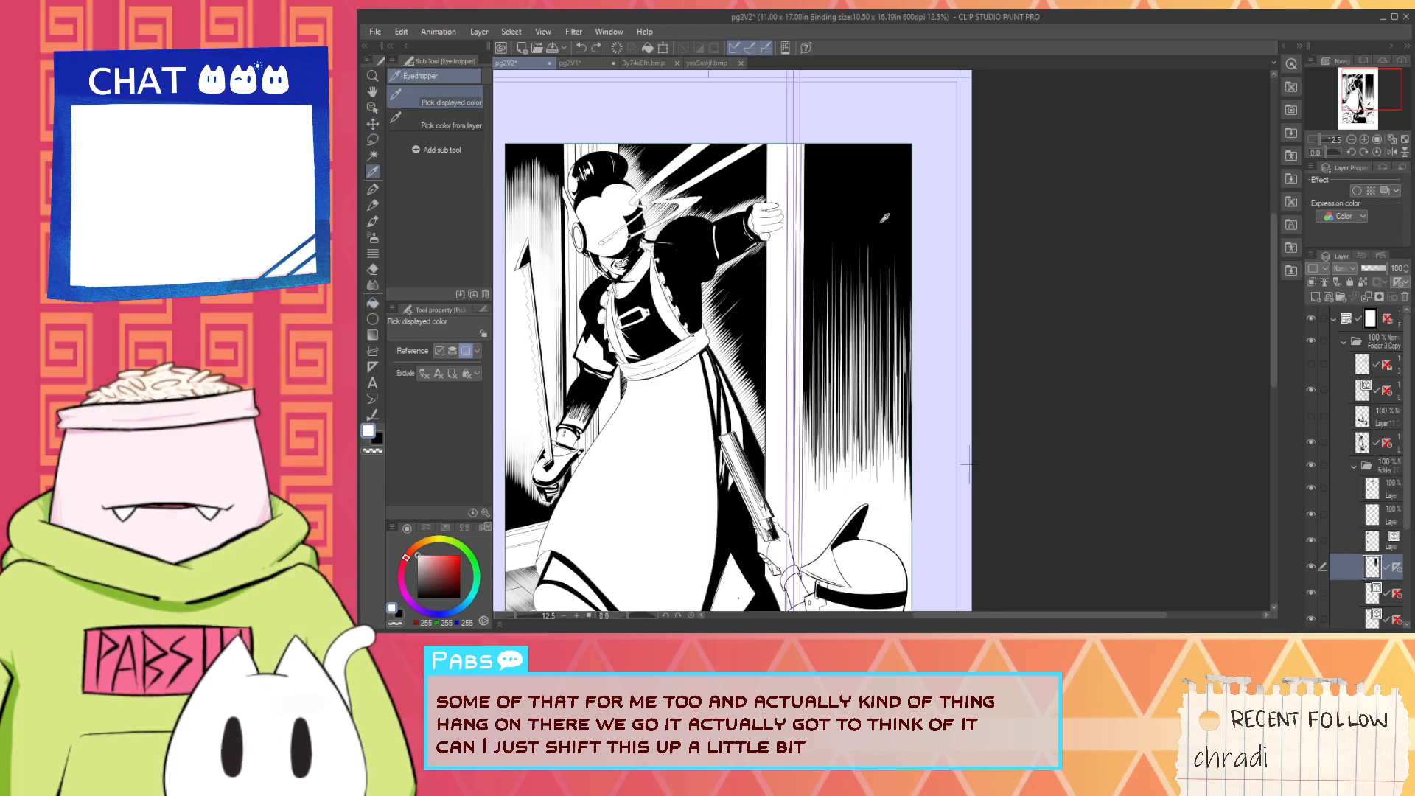
pyautogui.click(885, 196)
pyautogui.press('p')
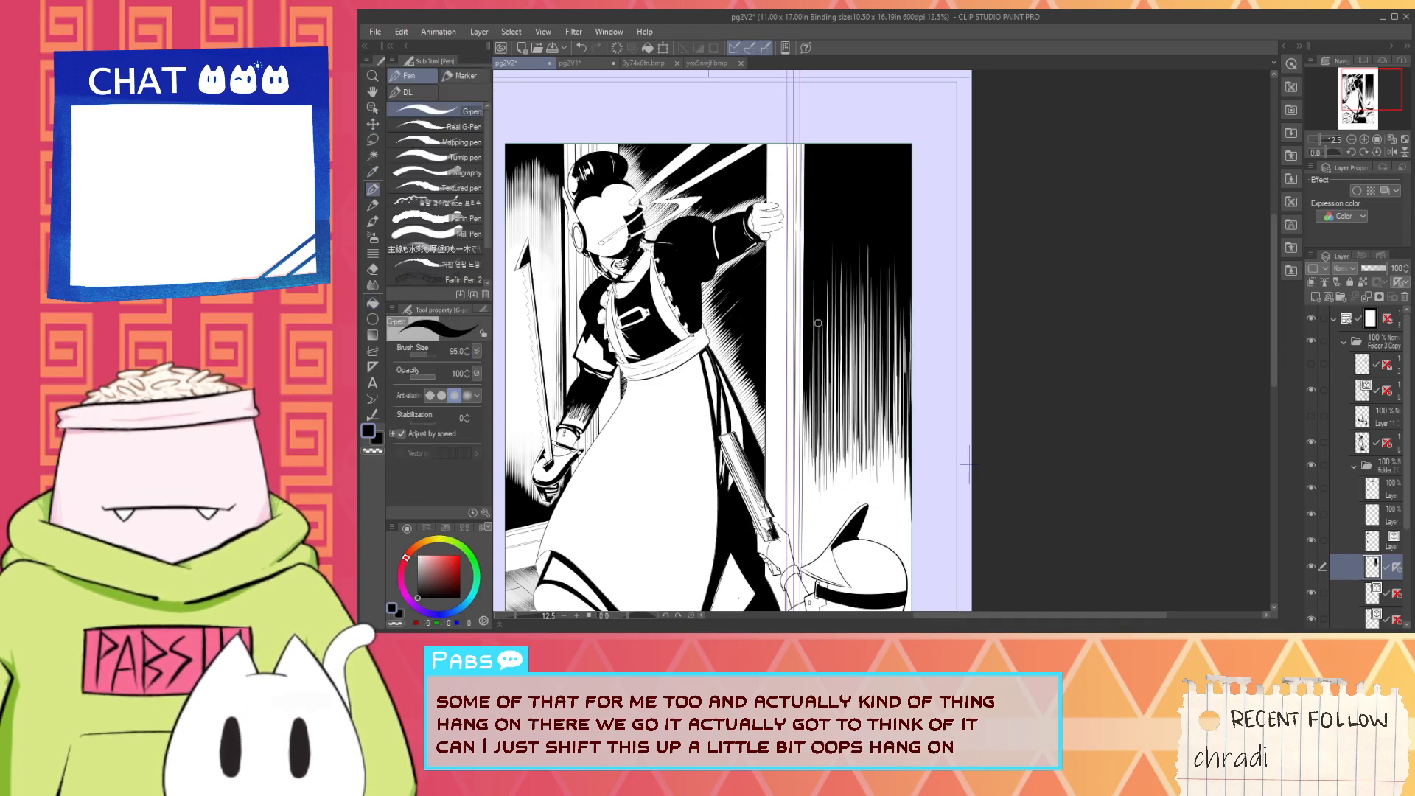
# - Extend the right-hand wall's hatching downward with long black strokes along the panel's right border above the helmet
pyautogui.moveTo(851, 283)
pyautogui.mouseDown()
pyautogui.moveTo(852, 405)
pyautogui.moveTo(874, 473)
pyautogui.mouseUp()
pyautogui.moveTo(871, 311)
pyautogui.mouseDown()
pyautogui.moveTo(872, 452)
pyautogui.moveTo(894, 480)
pyautogui.moveTo(904, 568)
pyautogui.mouseUp()
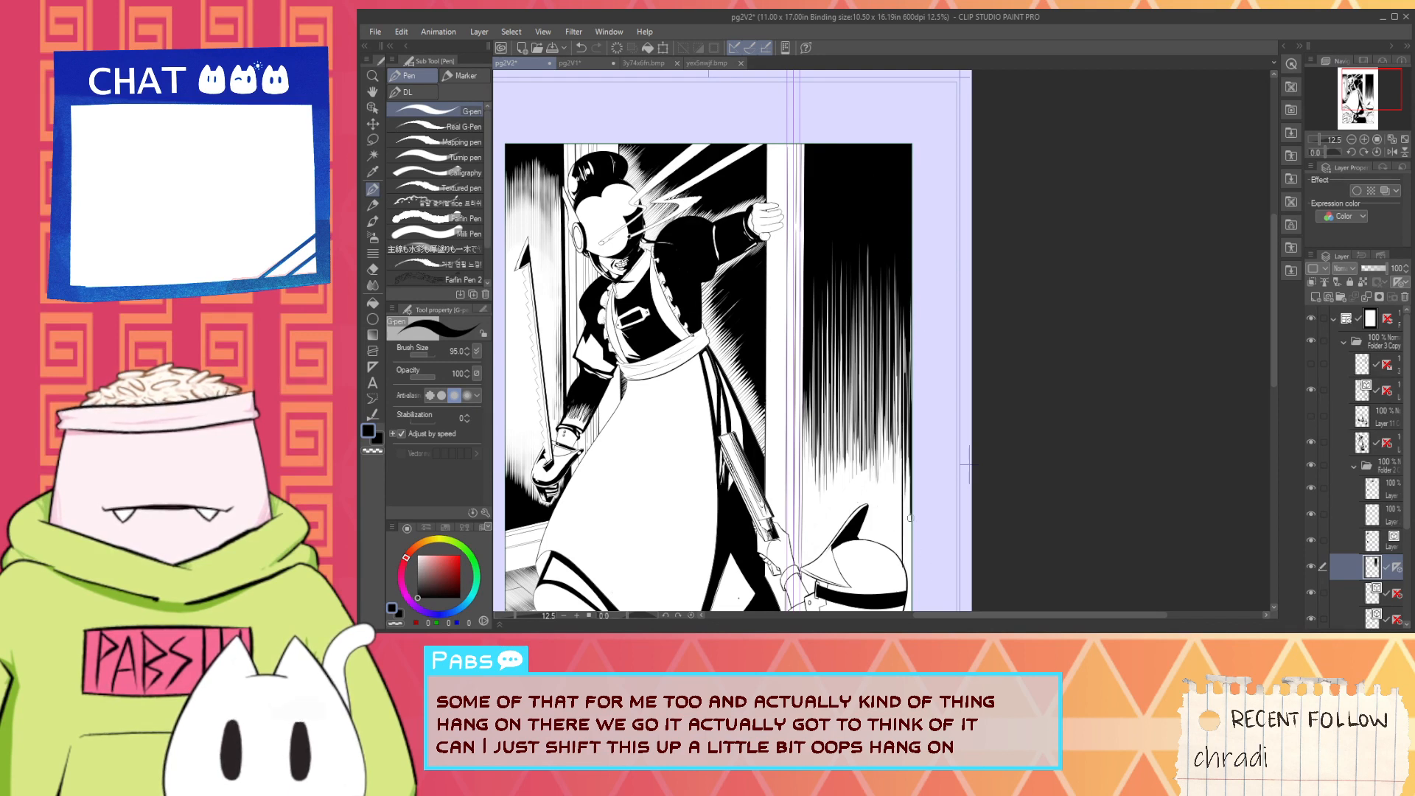
pyautogui.hotkey('ctrl', 'z')
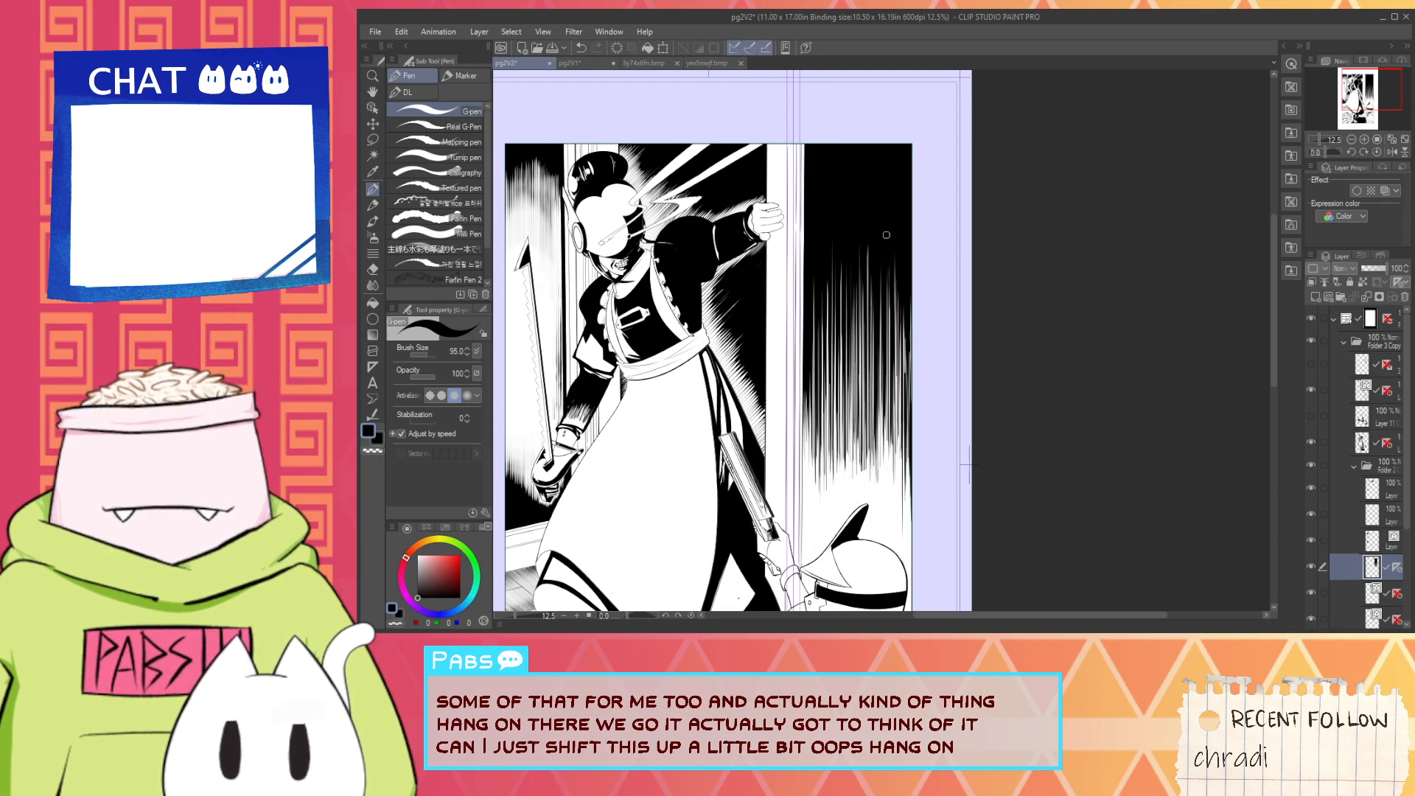
pyautogui.moveTo(885, 295); pyautogui.dragTo(907, 571)
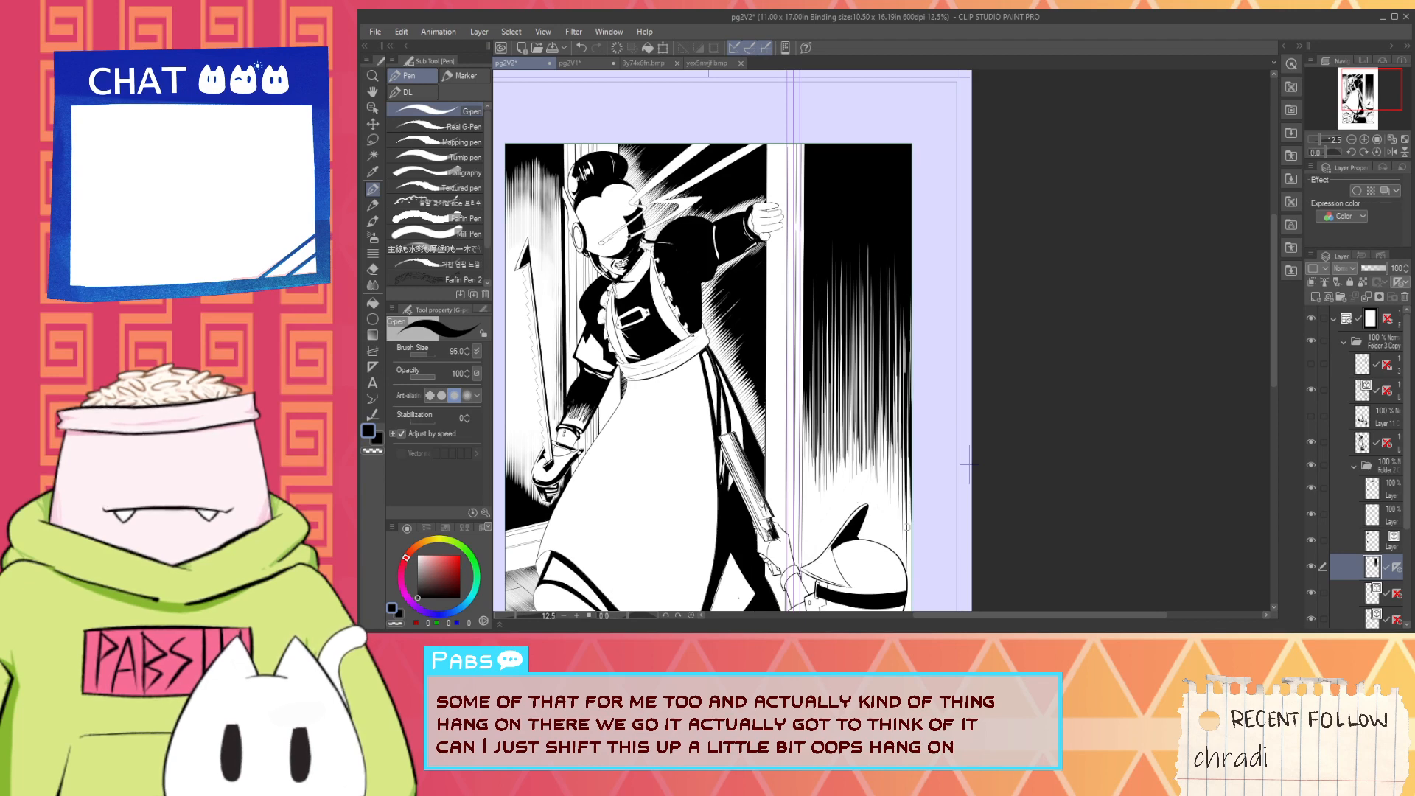
pyautogui.scroll(-2, 900, 469)
pyautogui.scroll(1, 905, 458)
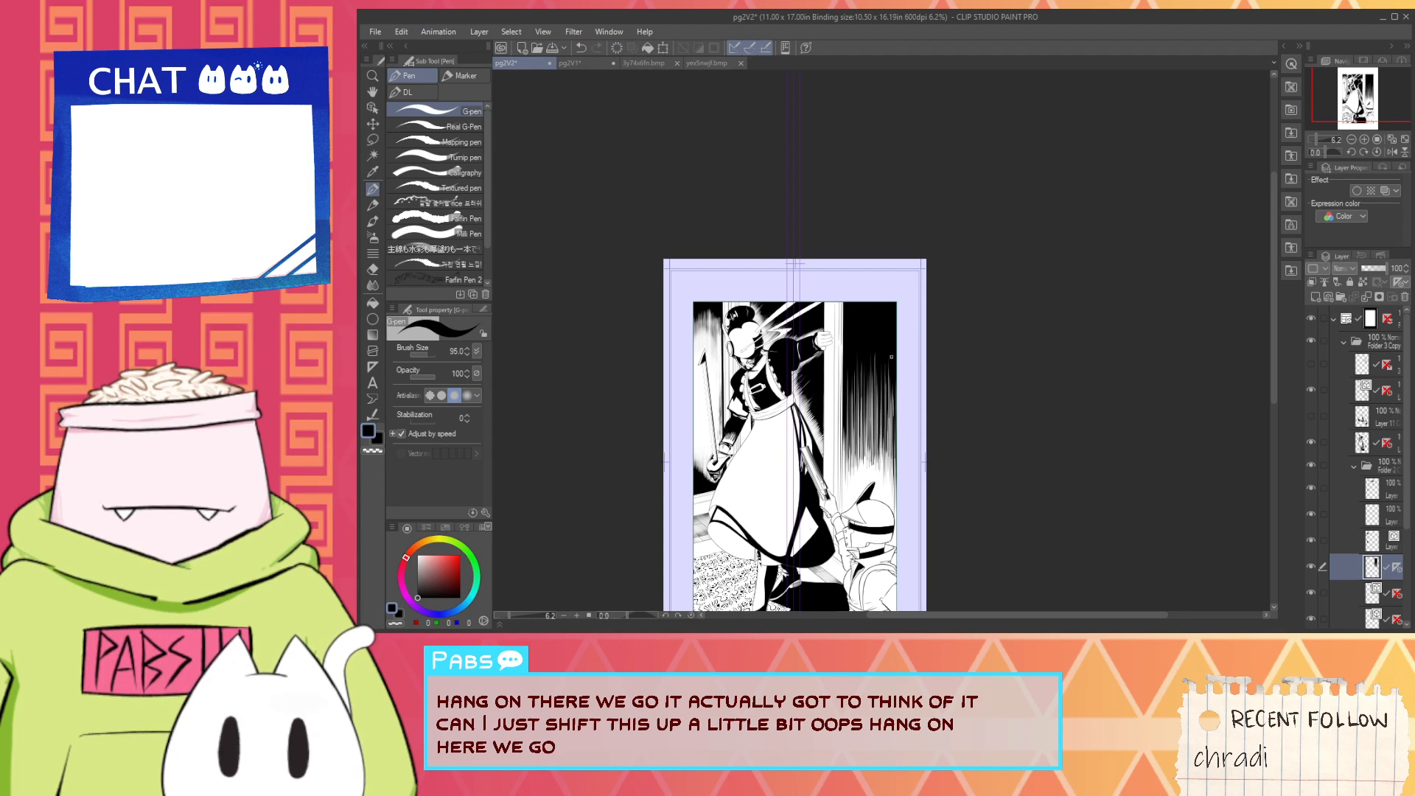
pyautogui.moveTo(891, 357); pyautogui.dragTo(891, 482)
pyautogui.moveTo(888, 398); pyautogui.dragTo(887, 494)
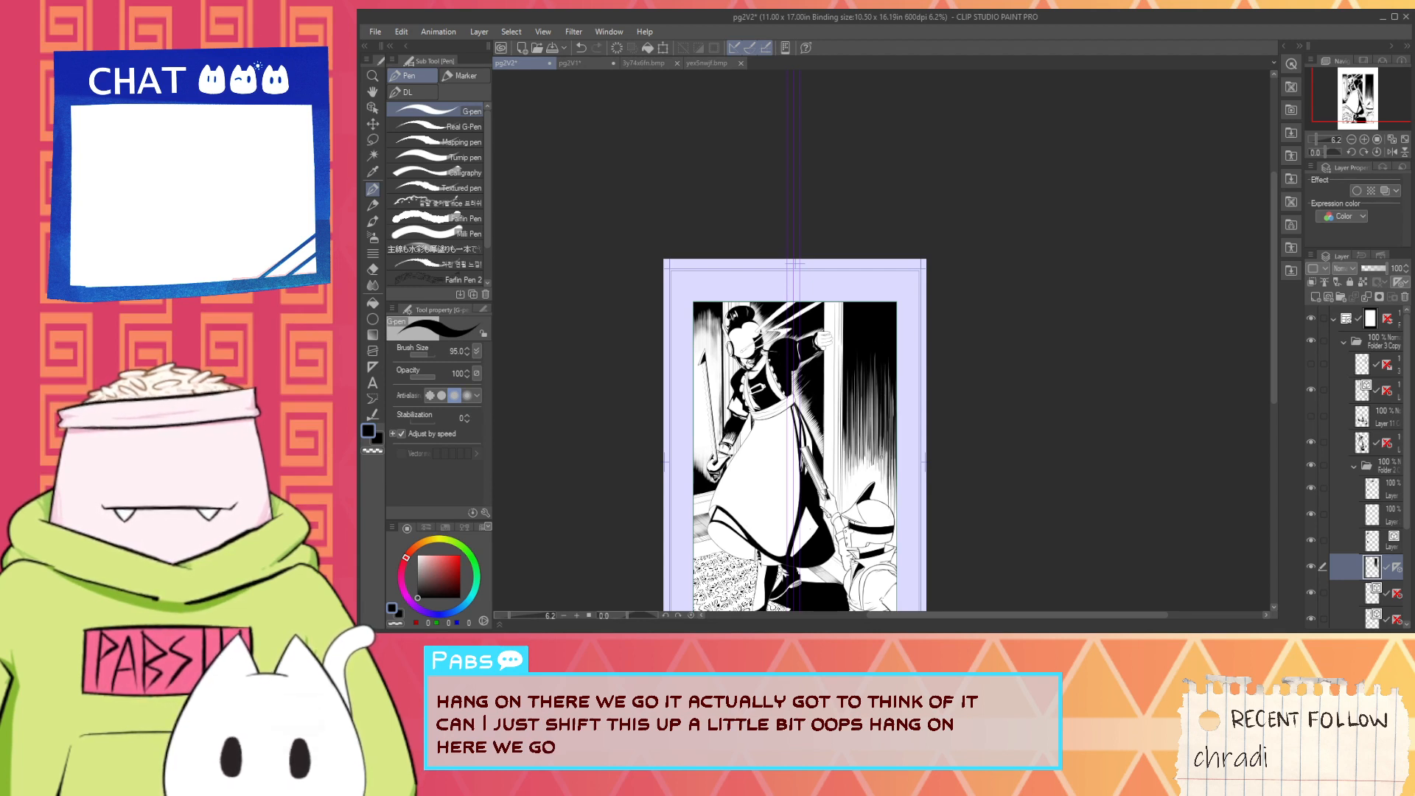
# - Reinforce the hatching just inside the panel's right border with vertical black strokes from mid-wall toward the helmet
pyautogui.scroll(2, 901, 443)
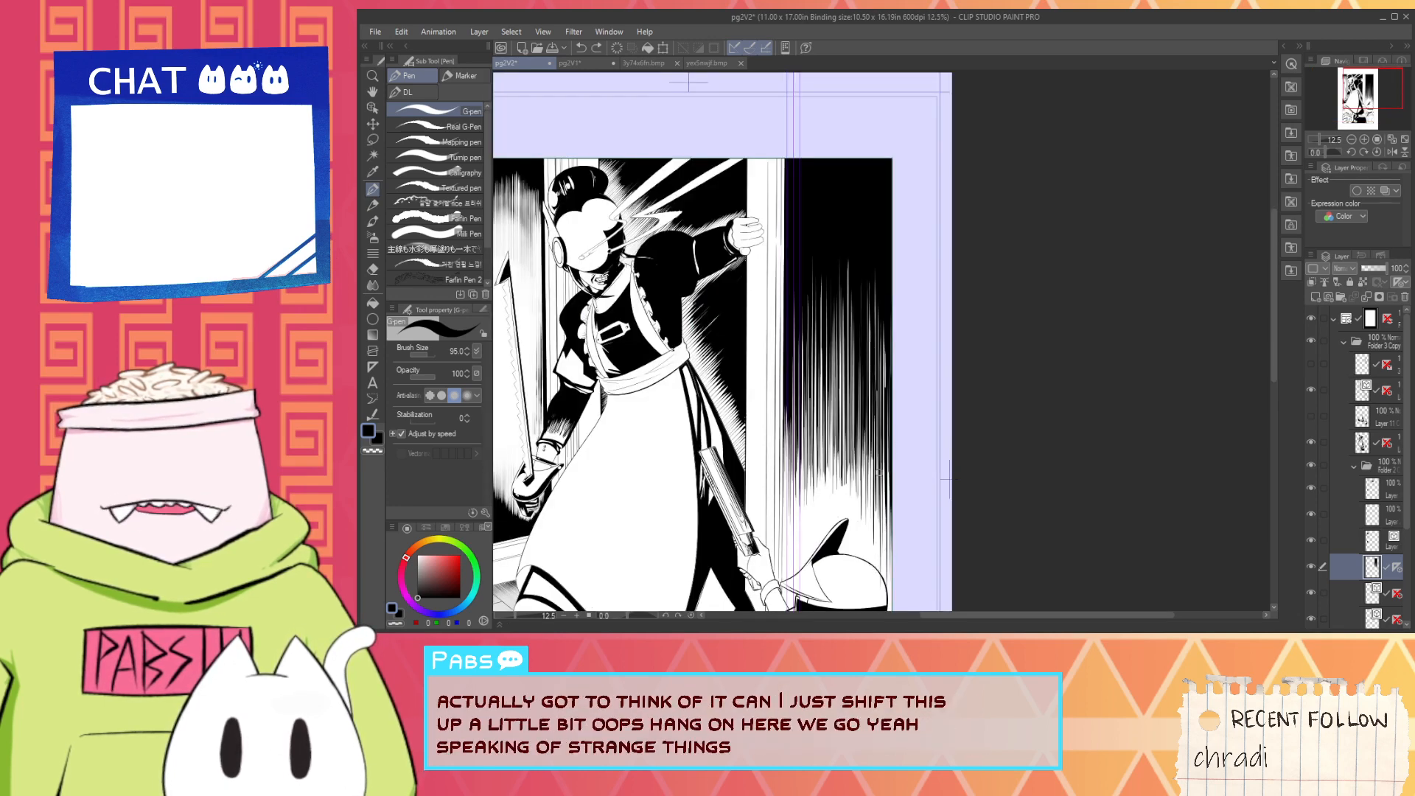
pyautogui.moveTo(877, 380); pyautogui.dragTo(878, 520)
pyautogui.hotkey('ctrl', 'z')
pyautogui.moveTo(876, 286); pyautogui.dragTo(877, 398)
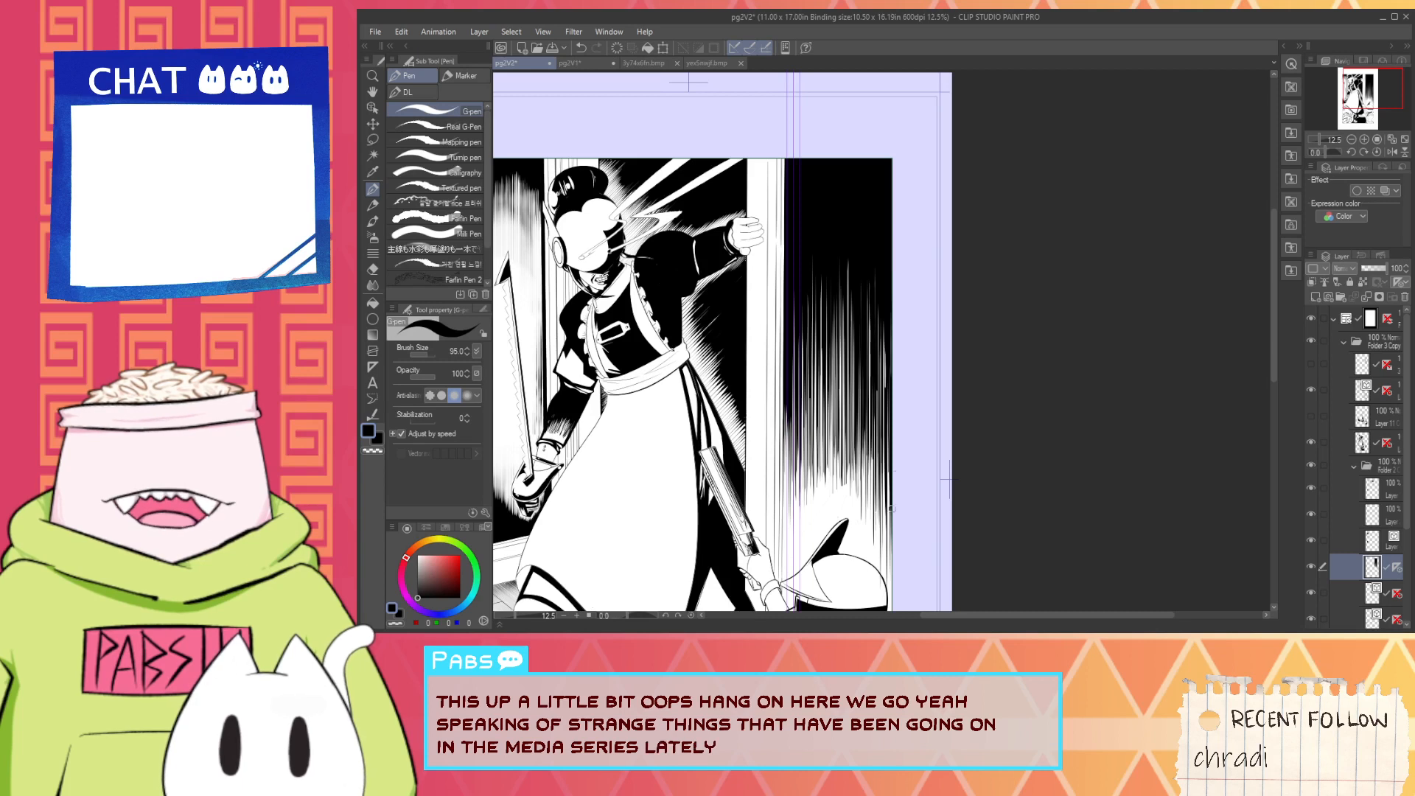
pyautogui.hotkey('ctrl', 'z')
pyautogui.moveTo(882, 280); pyautogui.dragTo(880, 505)
pyautogui.moveTo(869, 283); pyautogui.dragTo(869, 518)
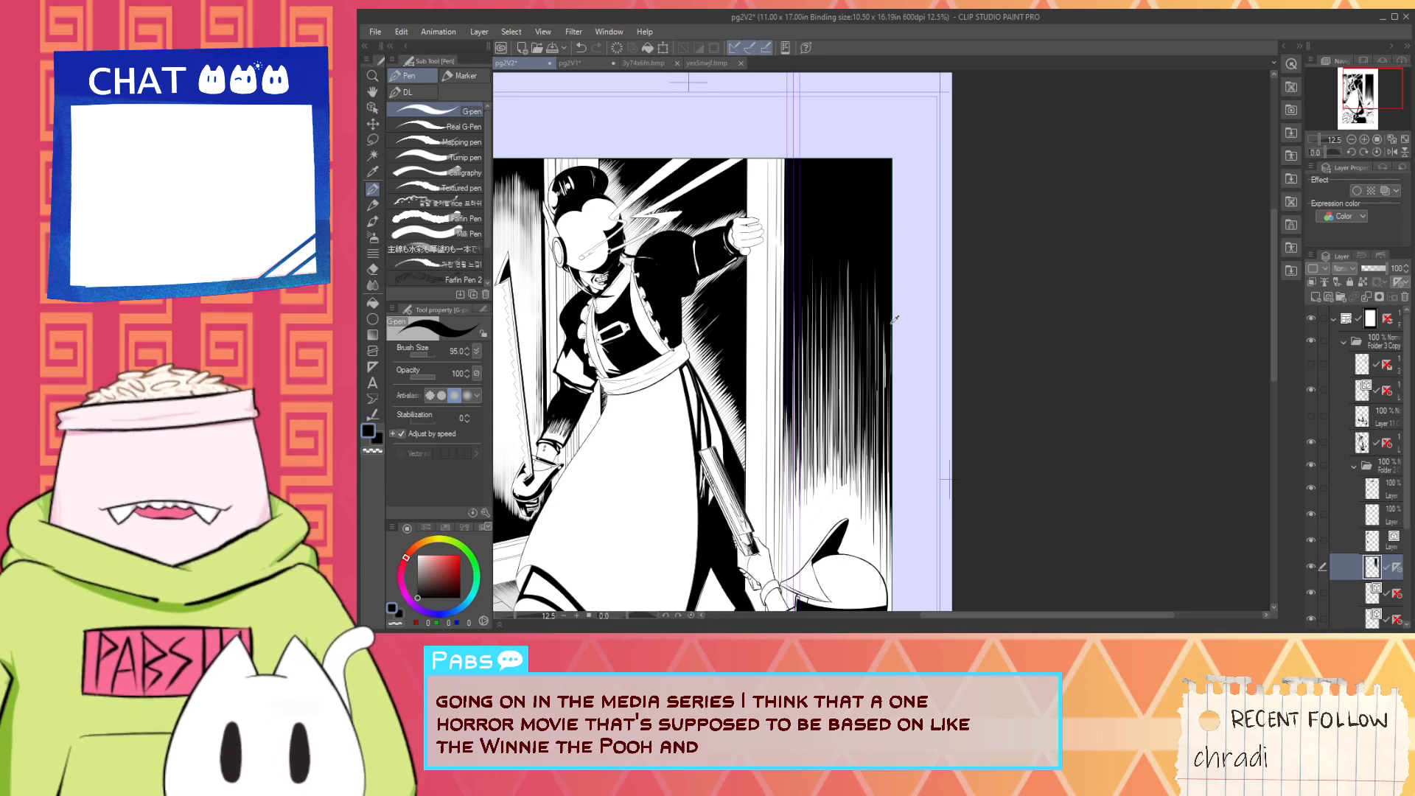
# - Switch to VTube Studio, filter the items by "ri" and load the Live2D item RiceBeast_vts into the scene
pyautogui.hotkey('alt', 'Tab')
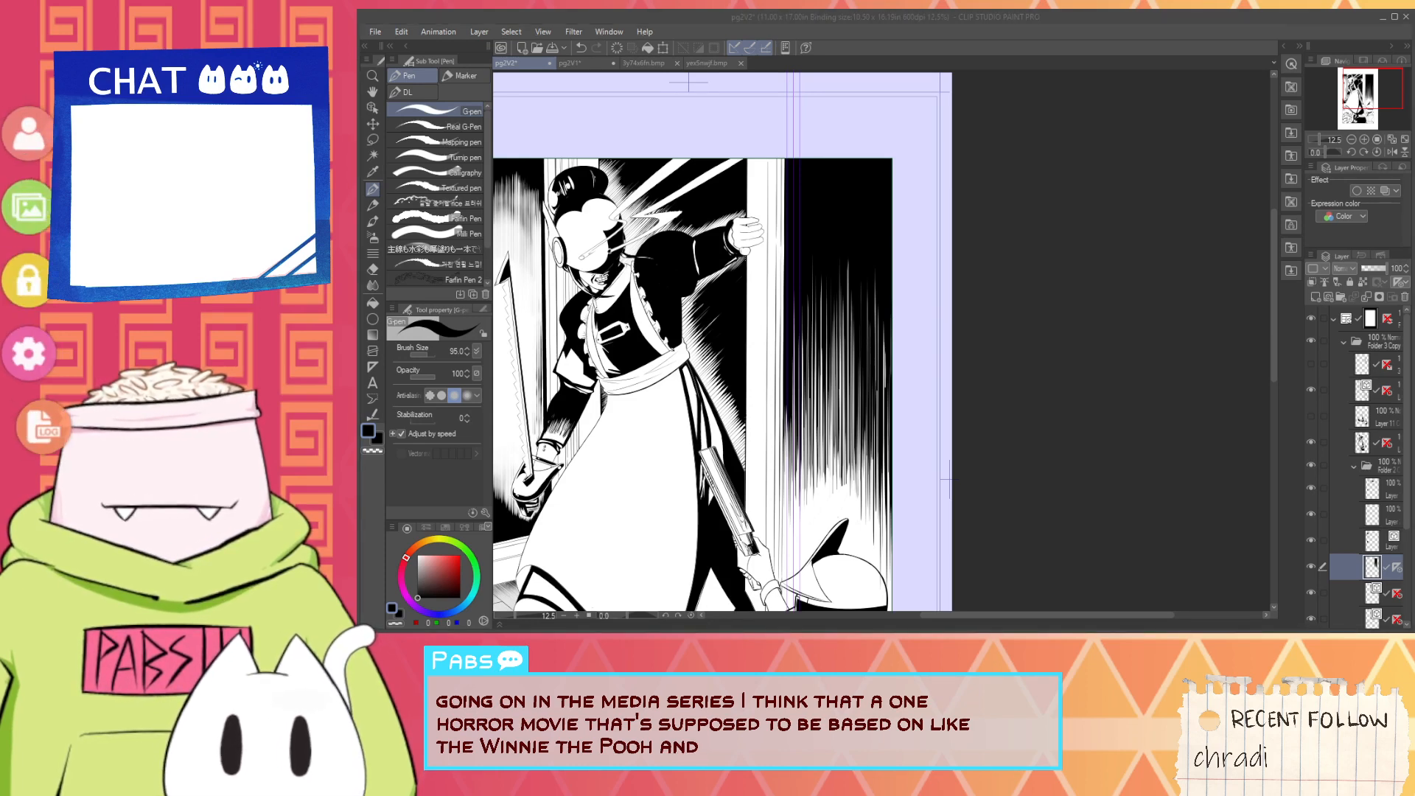
pyautogui.click(29, 207)
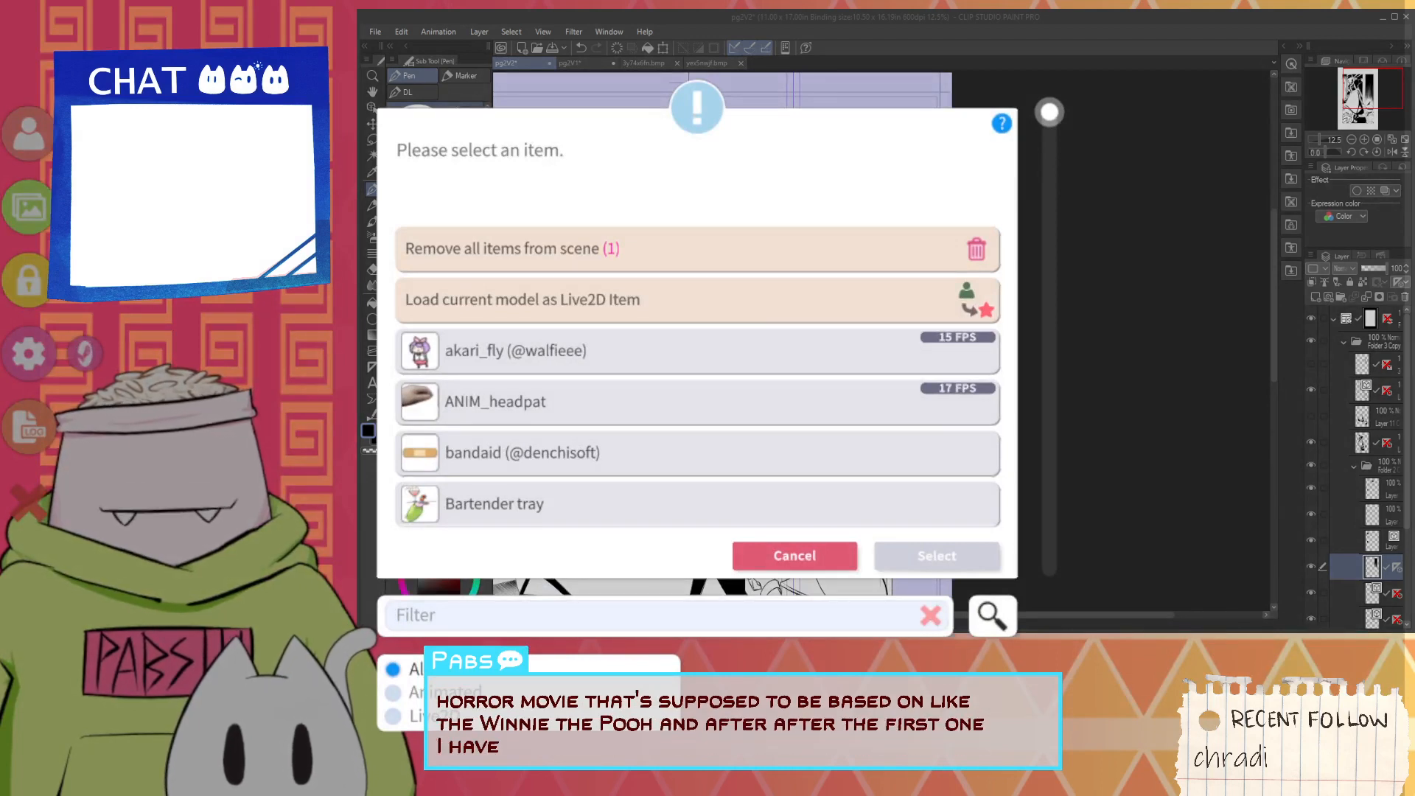
pyautogui.write('ri')
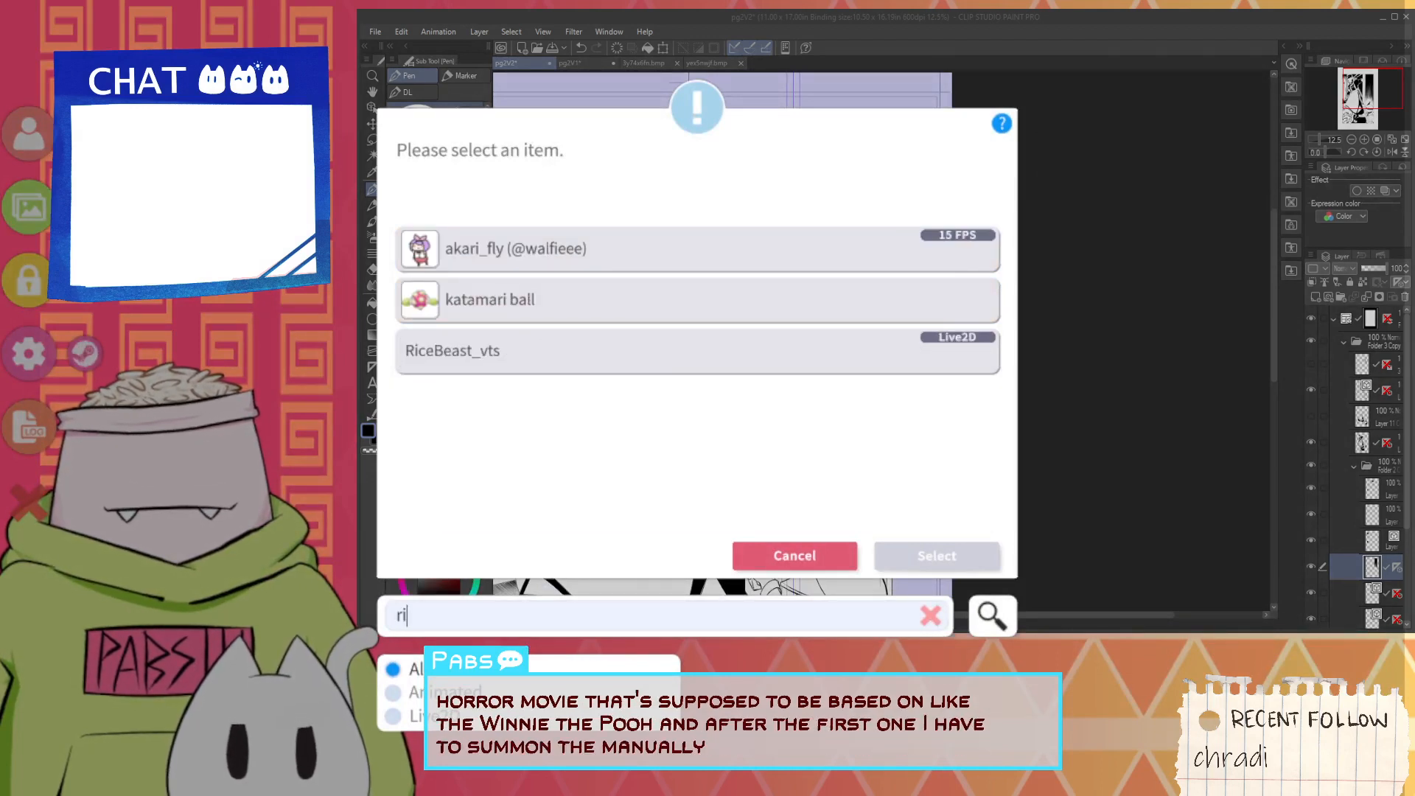
pyautogui.click(697, 352)
pyautogui.click(937, 556)
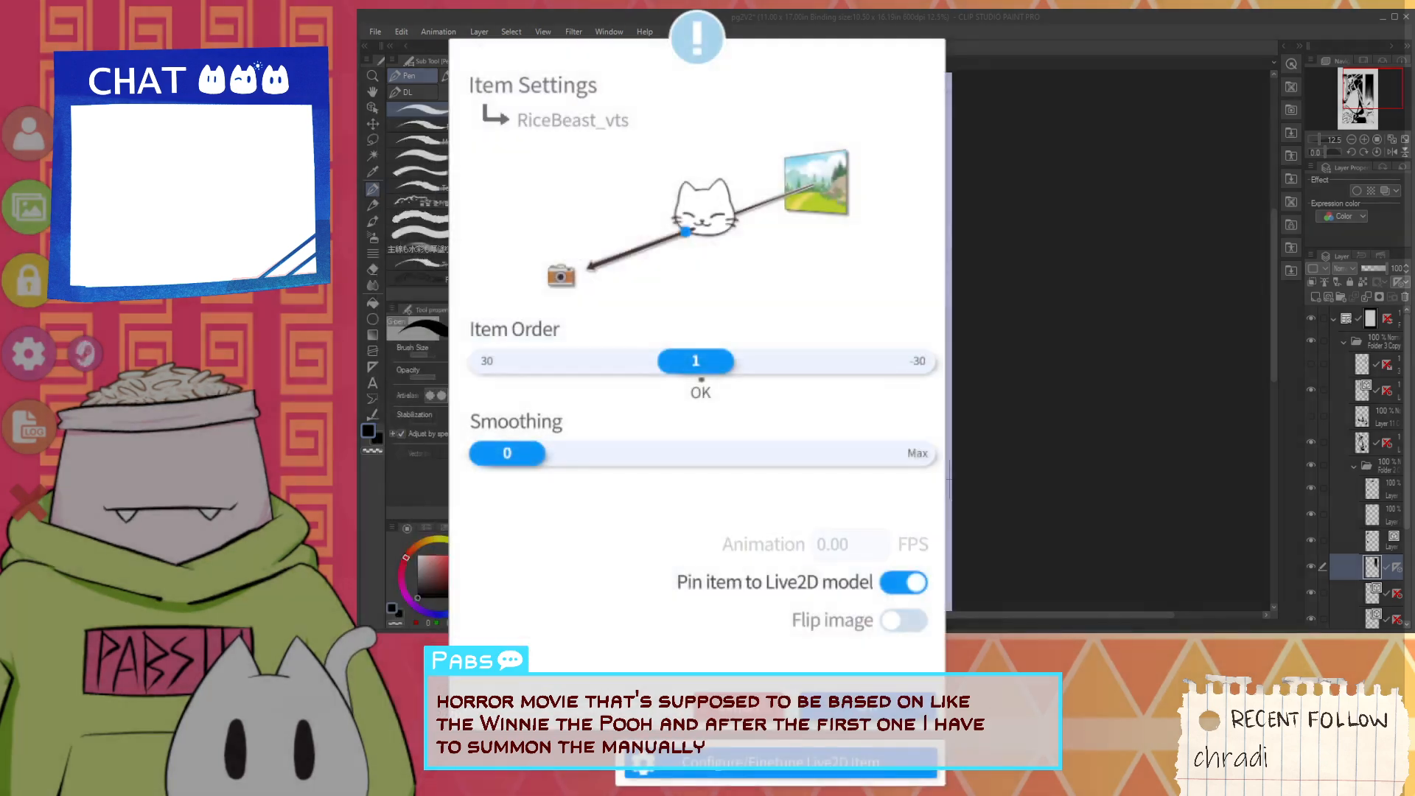
pyautogui.click(869, 707)
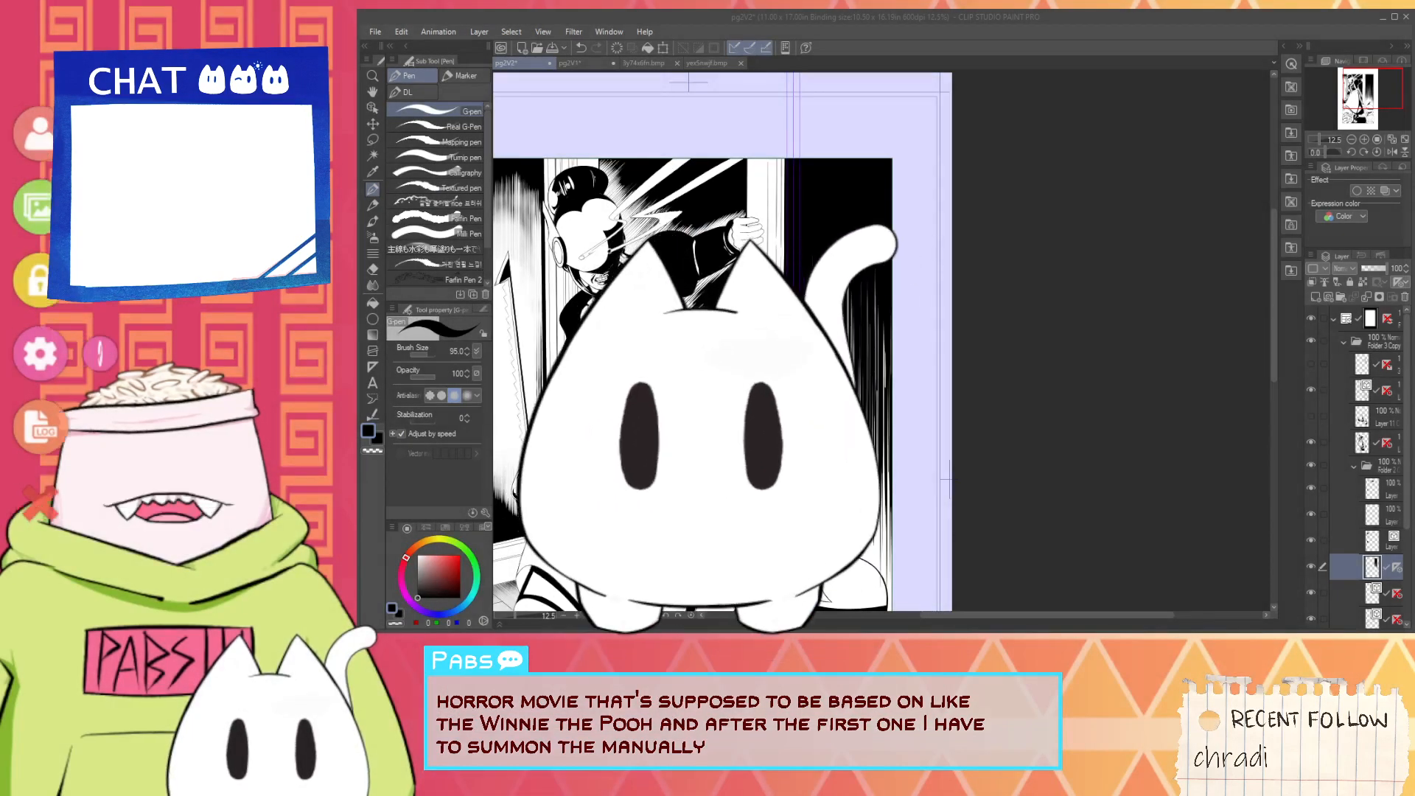
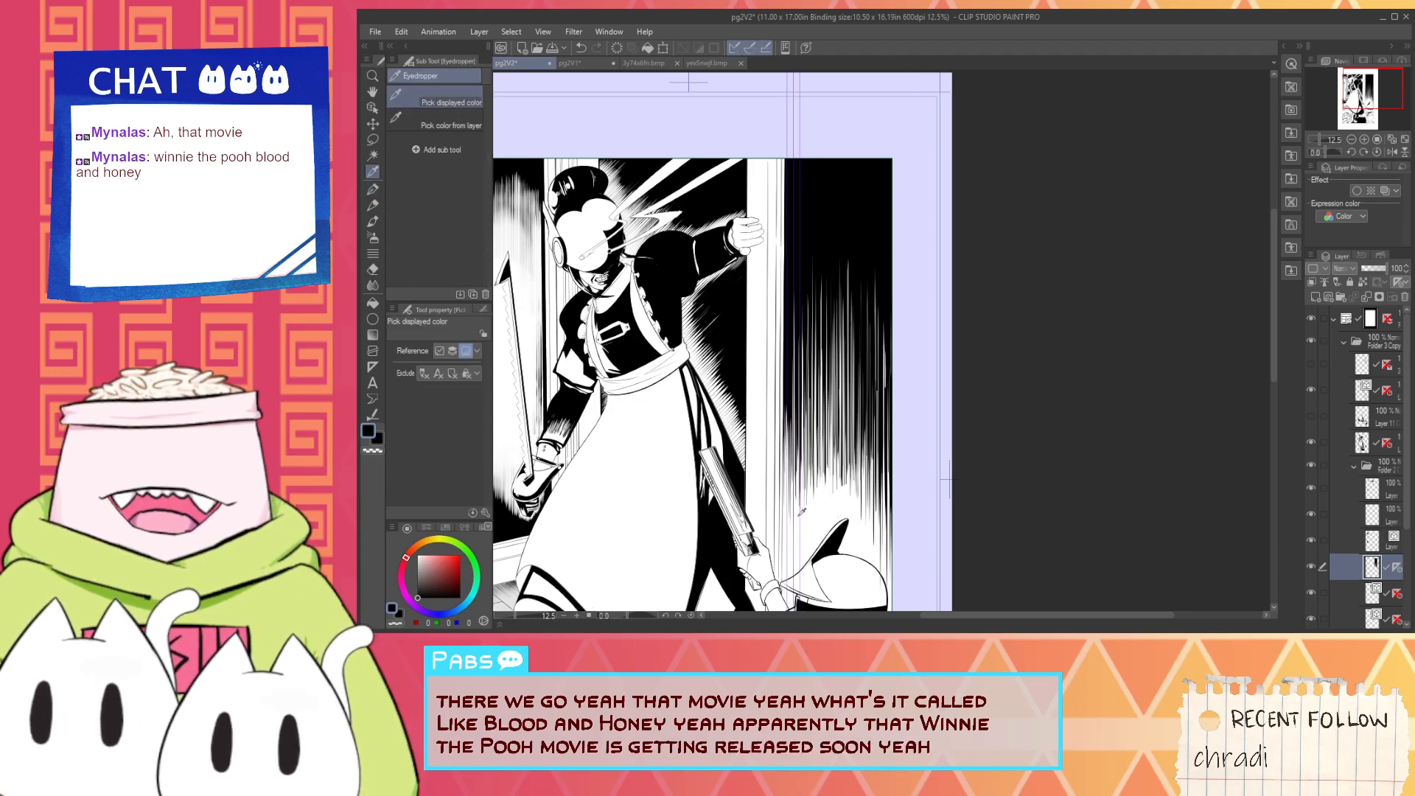
# - Paint white vertical G-pen strokes up into the lower ends of the black hatching above the helmet's fin
pyautogui.scroll(2, 799, 516)
pyautogui.press('x')
pyautogui.moveTo(880, 473); pyautogui.dragTo(882, 387)
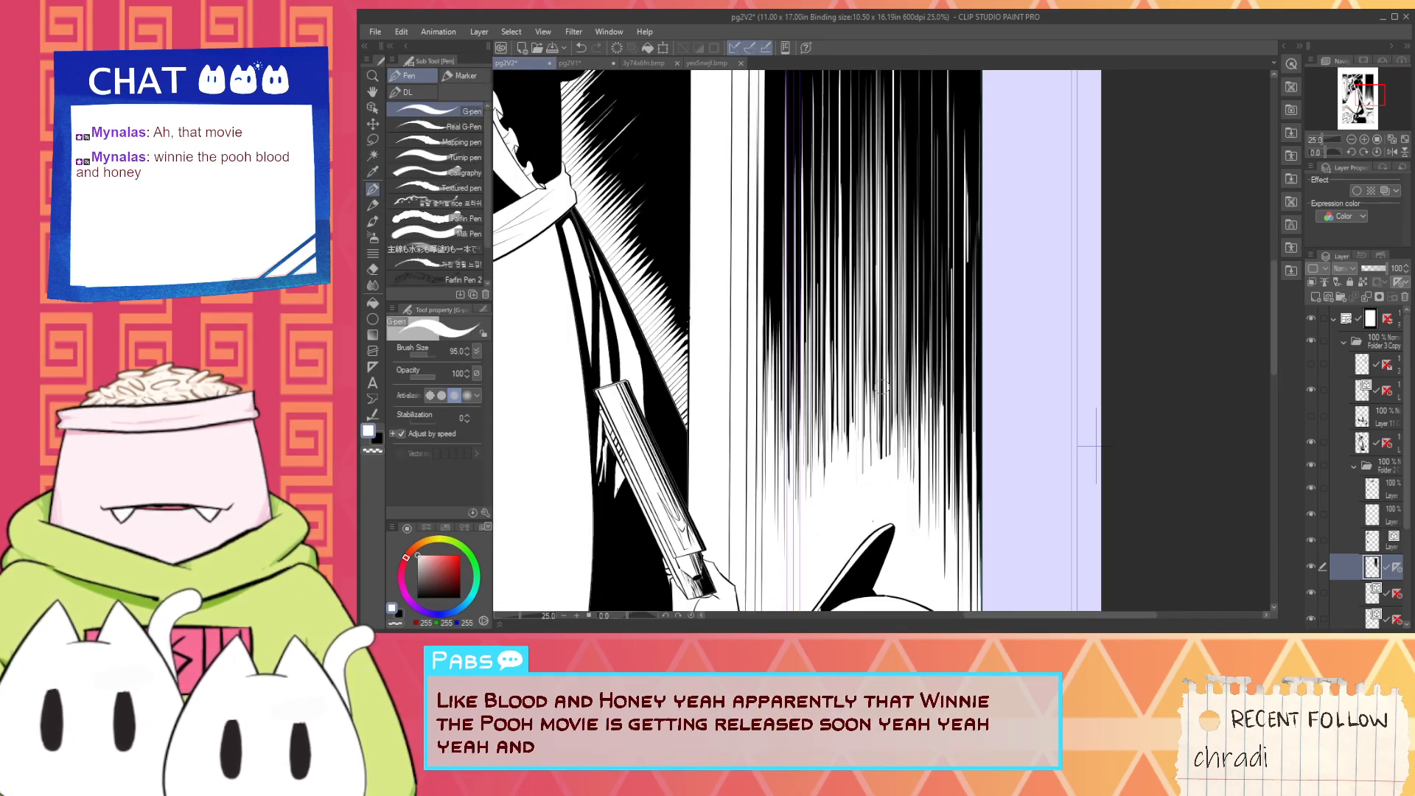
pyautogui.moveTo(882, 485); pyautogui.dragTo(882, 383)
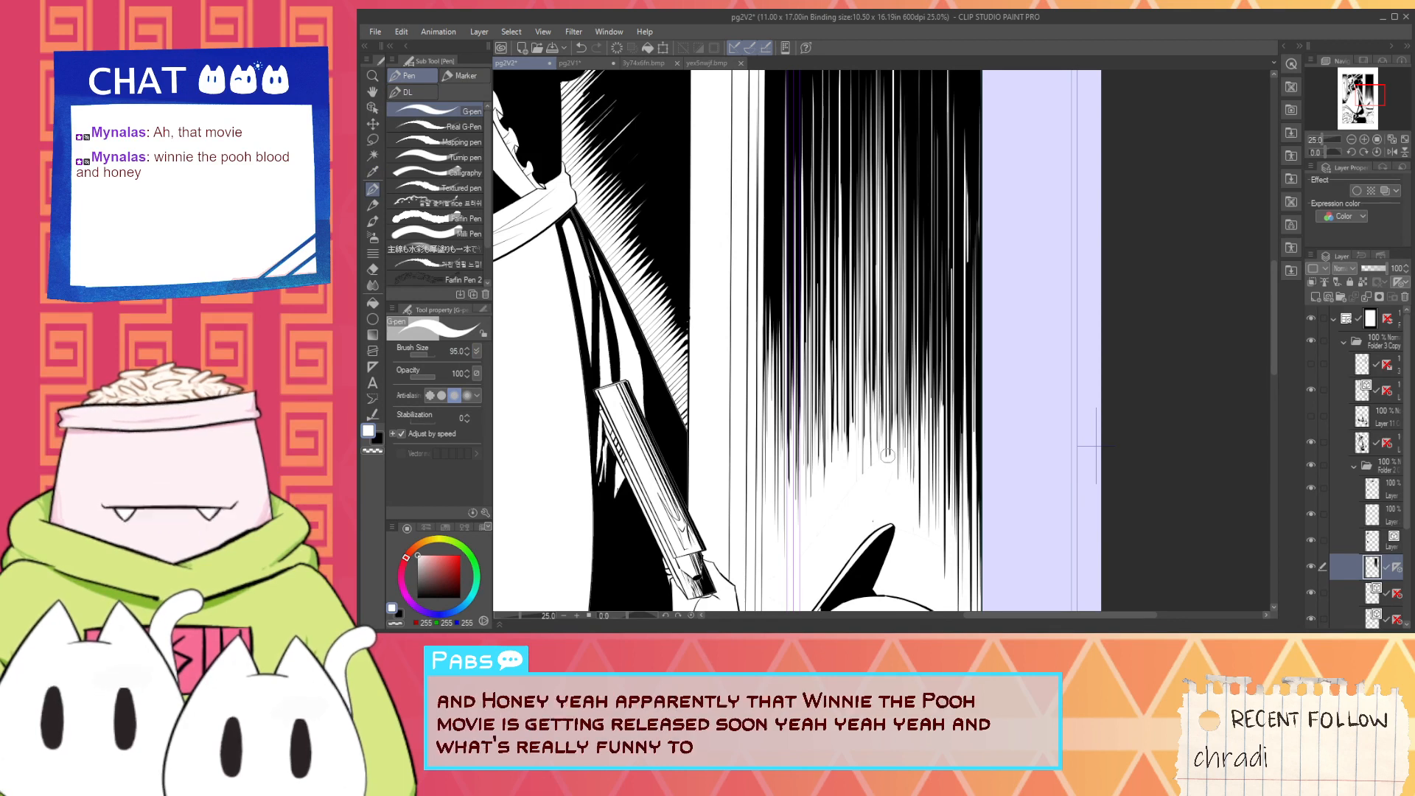
pyautogui.moveTo(887, 458); pyautogui.dragTo(881, 384)
pyautogui.moveTo(887, 485); pyautogui.dragTo(887, 365)
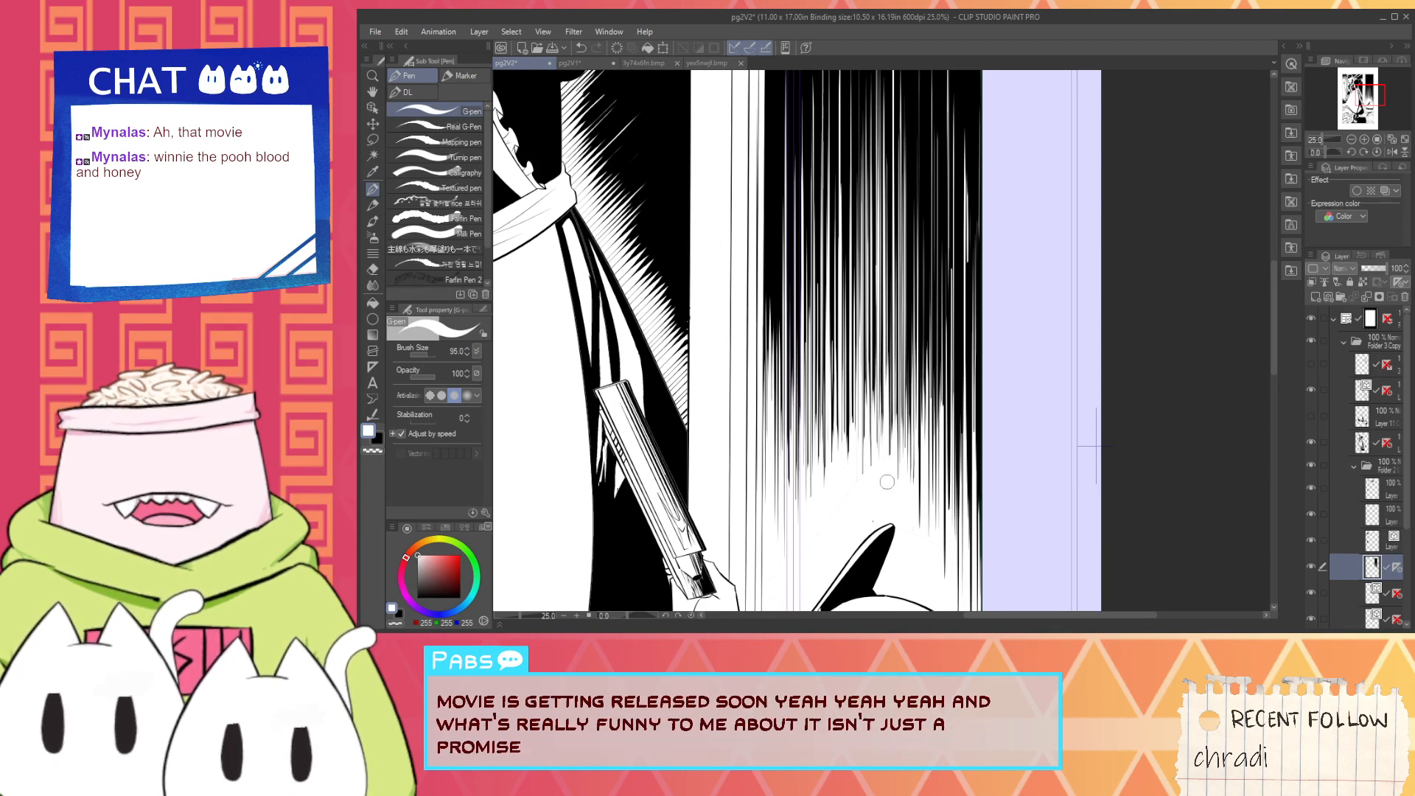
pyautogui.moveTo(887, 482)
pyautogui.mouseDown()
pyautogui.moveTo(886, 401)
pyautogui.moveTo(892, 482)
pyautogui.moveTo(890, 401)
pyautogui.mouseUp()
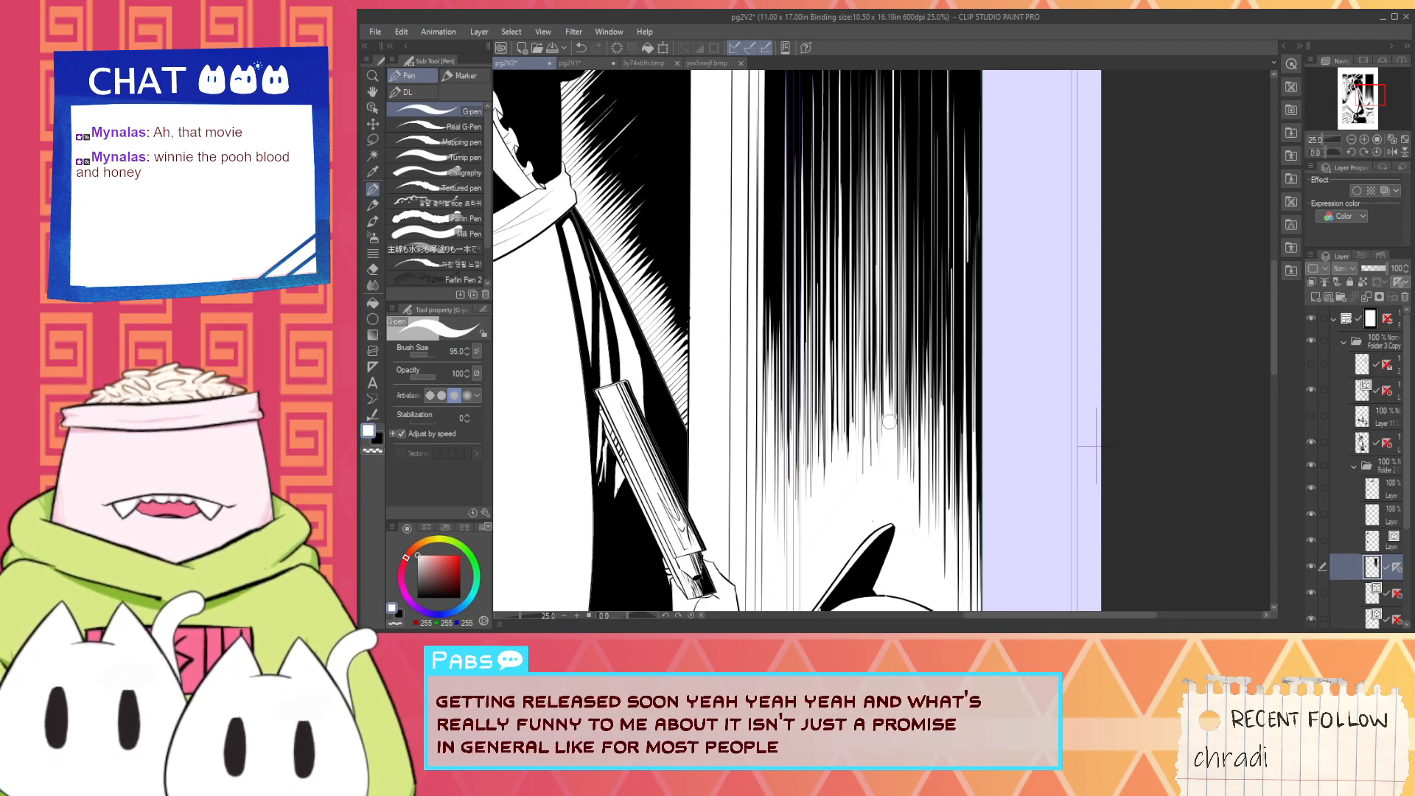
pyautogui.scroll(-4, 906, 447)
# - Start black vertical hatching just behind the helmet's lower back edge, undoing the misplaced strokes
pyautogui.press('x')
pyautogui.scroll(2, 922, 387)
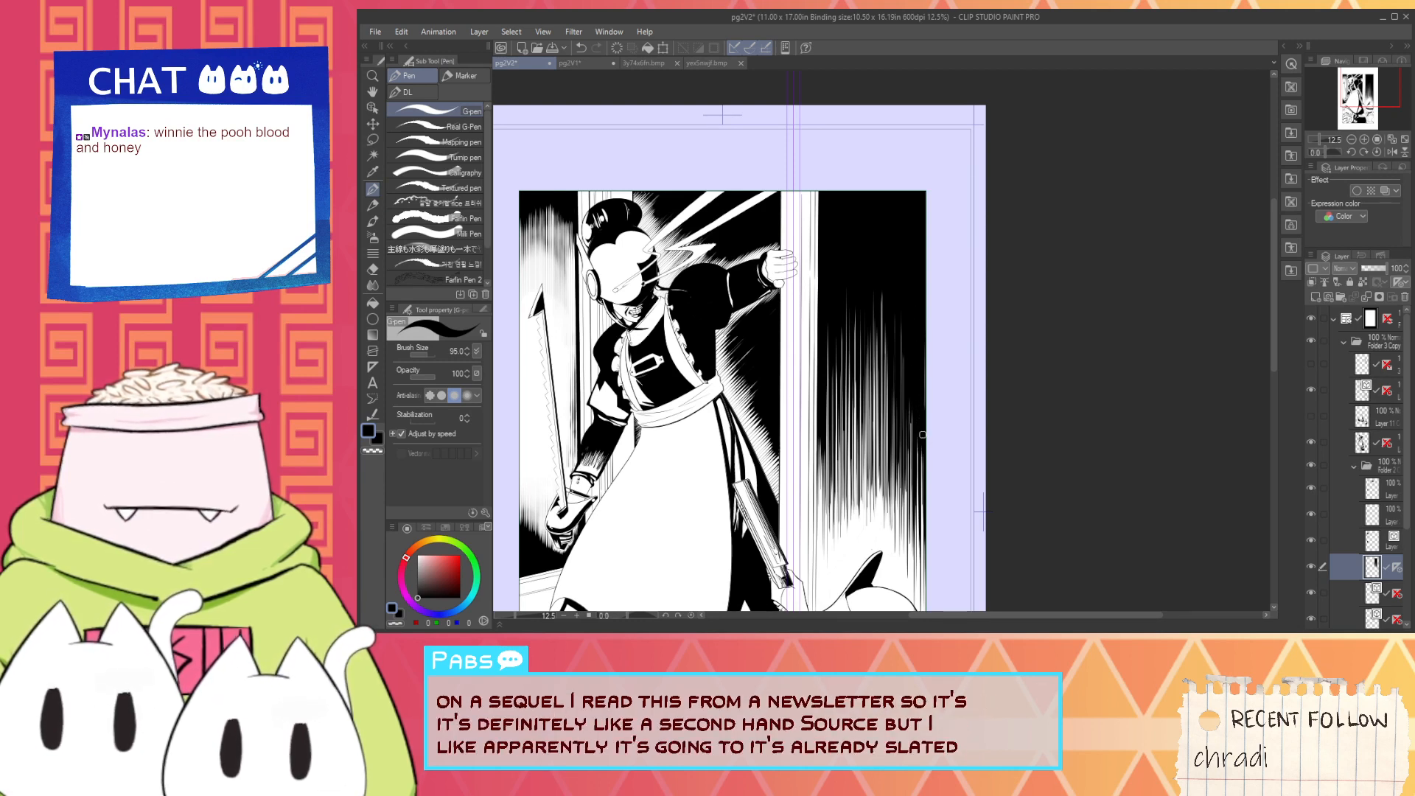
pyautogui.moveTo(922, 435); pyautogui.dragTo(891, 322)
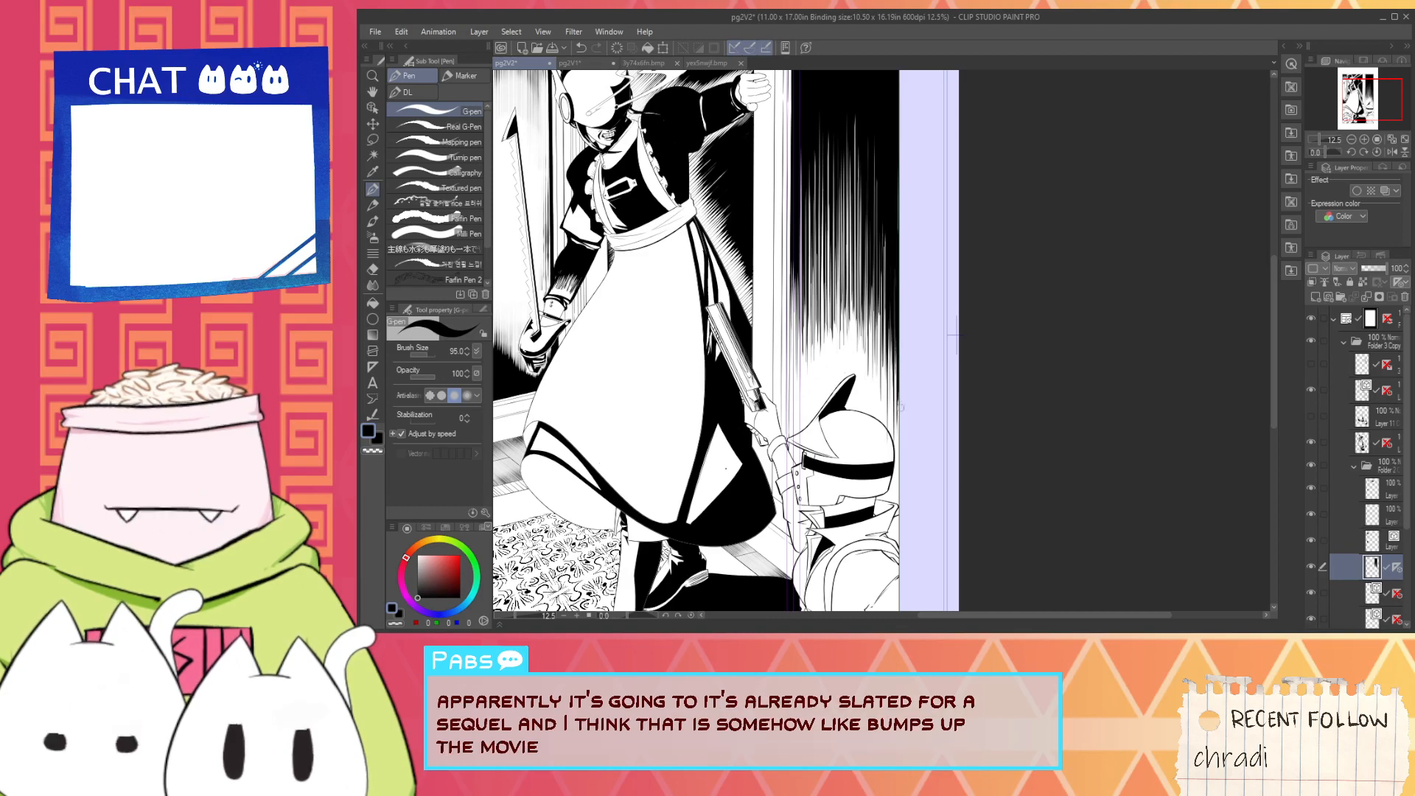
pyautogui.scroll(3, 889, 494)
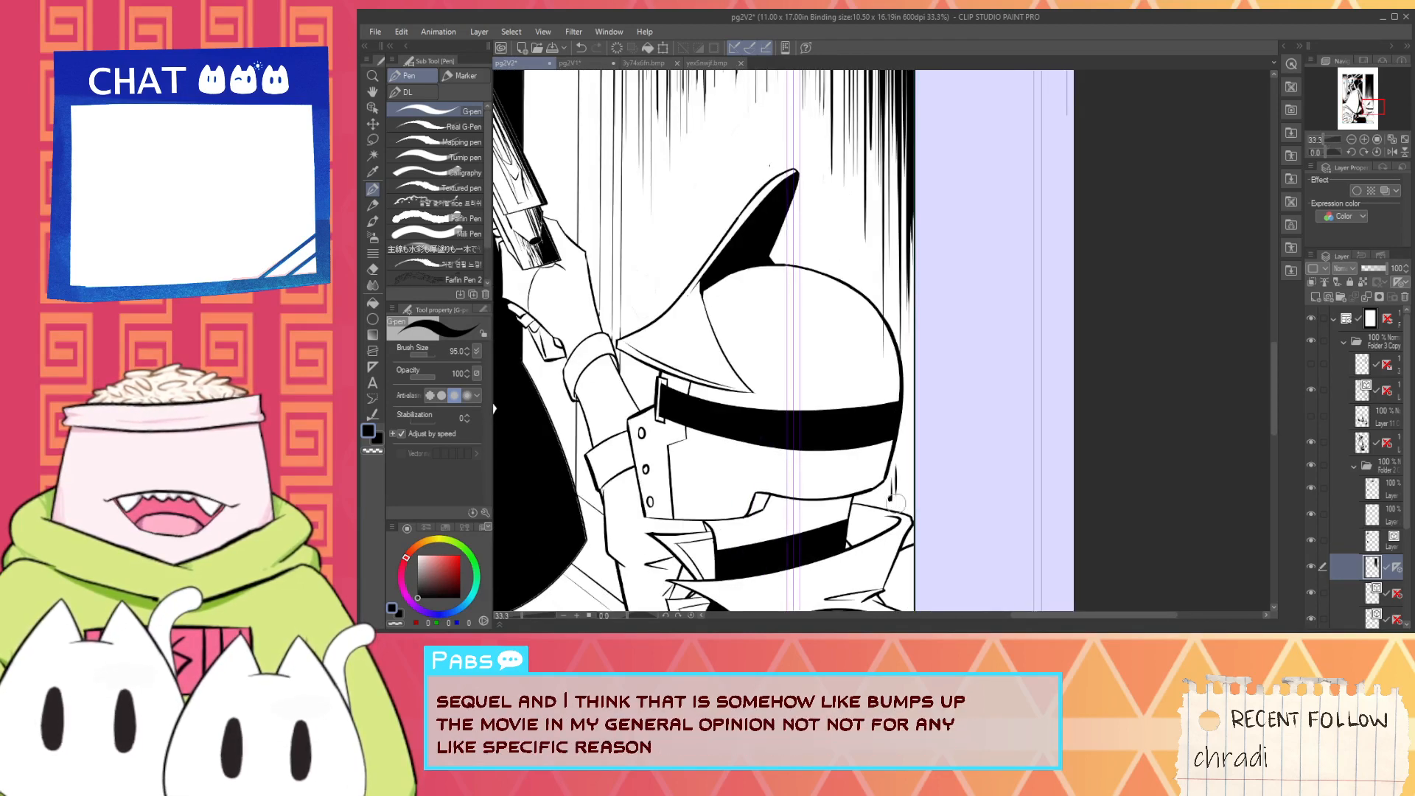
pyautogui.moveTo(899, 491); pyautogui.dragTo(904, 437)
pyautogui.hotkey('ctrl', 'z')
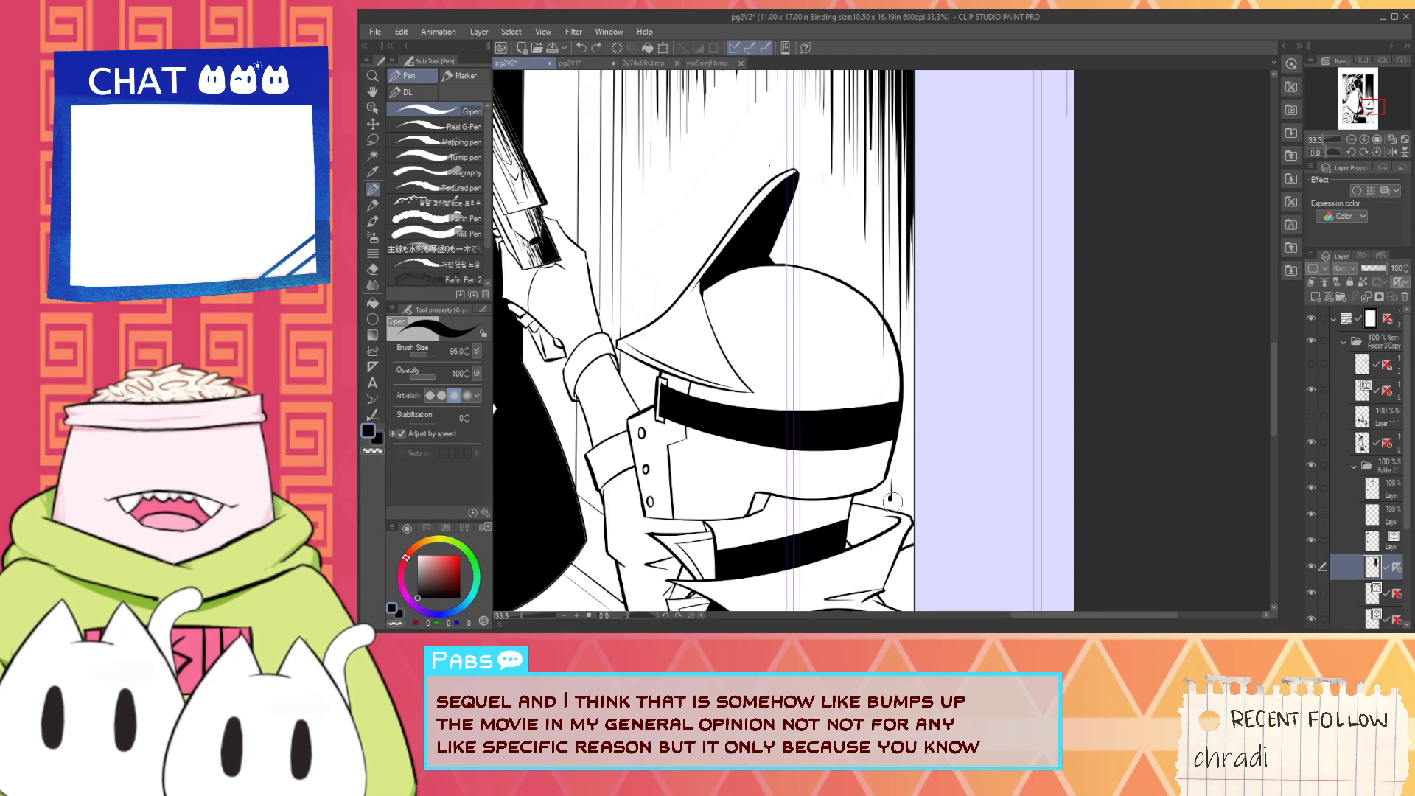
pyautogui.moveTo(896, 497)
pyautogui.mouseDown()
pyautogui.moveTo(900, 413)
pyautogui.moveTo(902, 437)
pyautogui.mouseUp()
pyautogui.hotkey('ctrl', 'z')
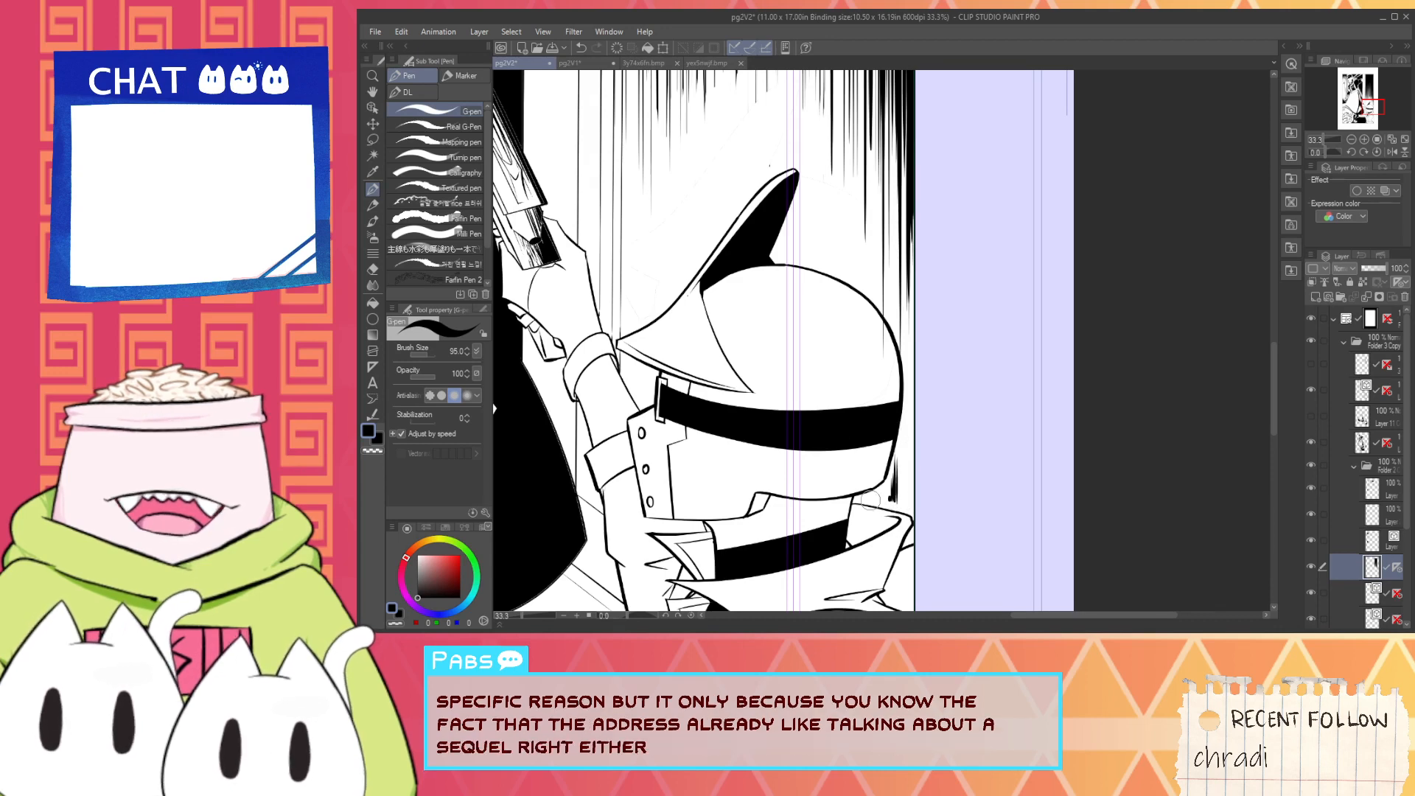
# - Build a dense cluster of short black vertical strokes above the collar, between the helmet's back and the panel border
pyautogui.scroll(1, 876, 495)
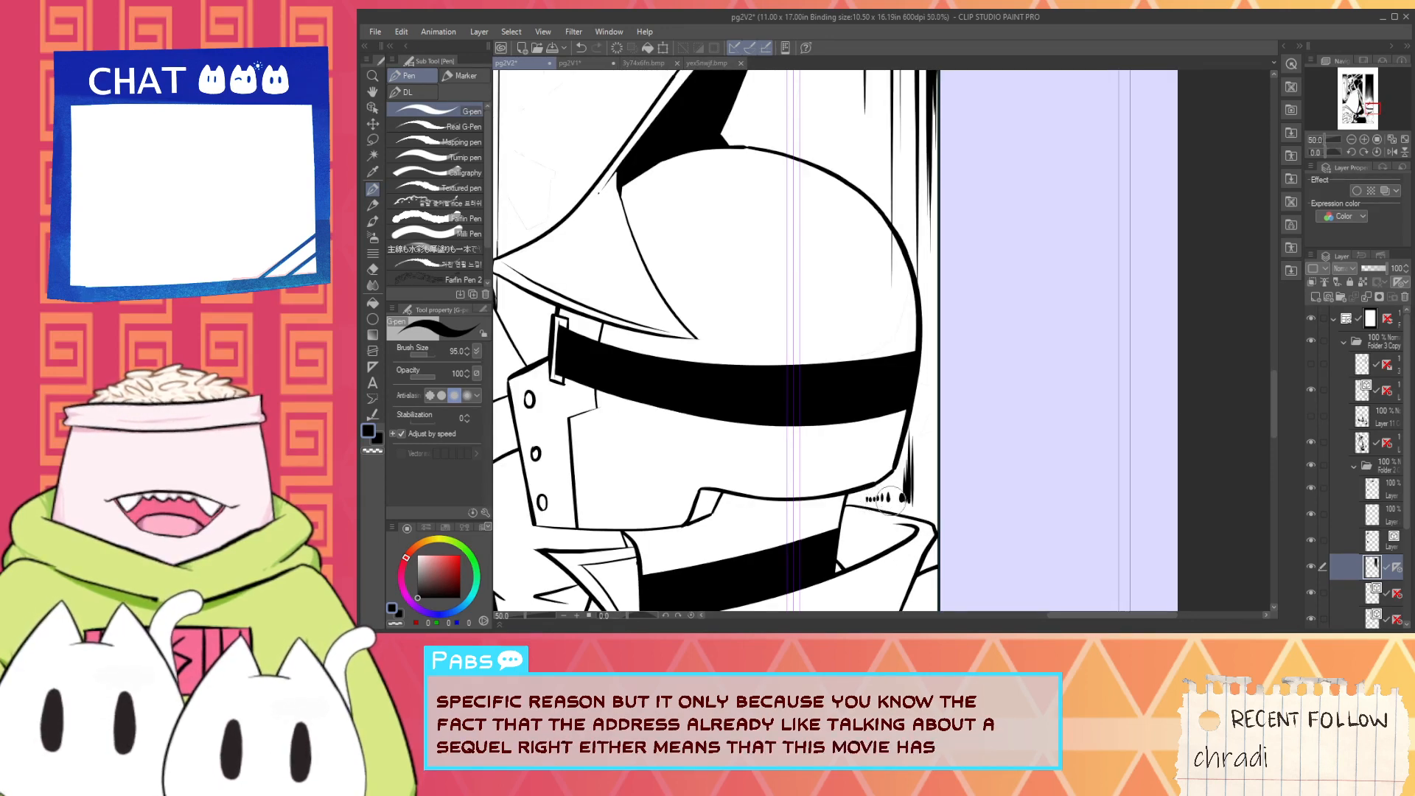
pyautogui.scroll(-1, 892, 494)
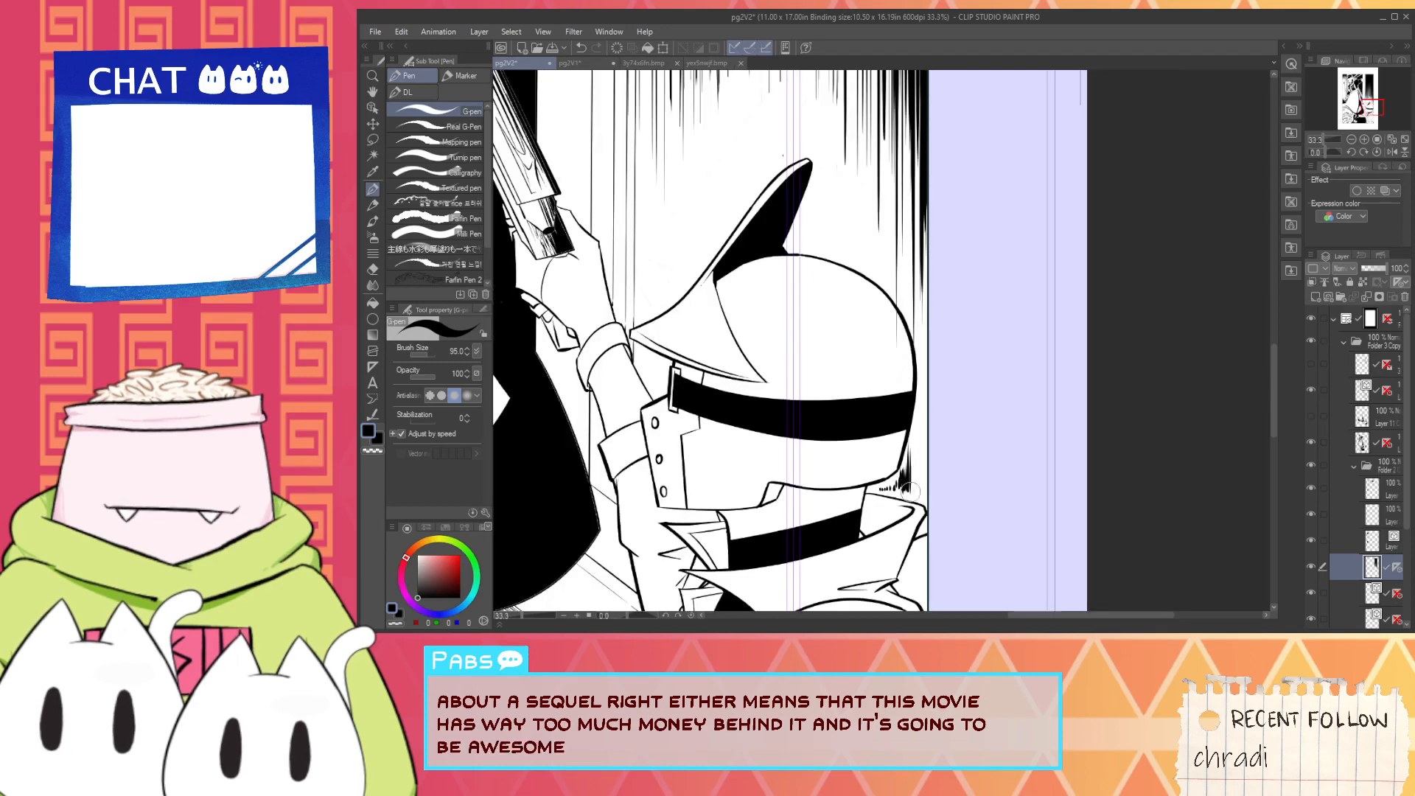
pyautogui.moveTo(910, 492); pyautogui.dragTo(913, 429)
pyautogui.moveTo(921, 491); pyautogui.dragTo(923, 424)
pyautogui.hotkey('ctrl', 'z')
pyautogui.moveTo(916, 491); pyautogui.dragTo(914, 404)
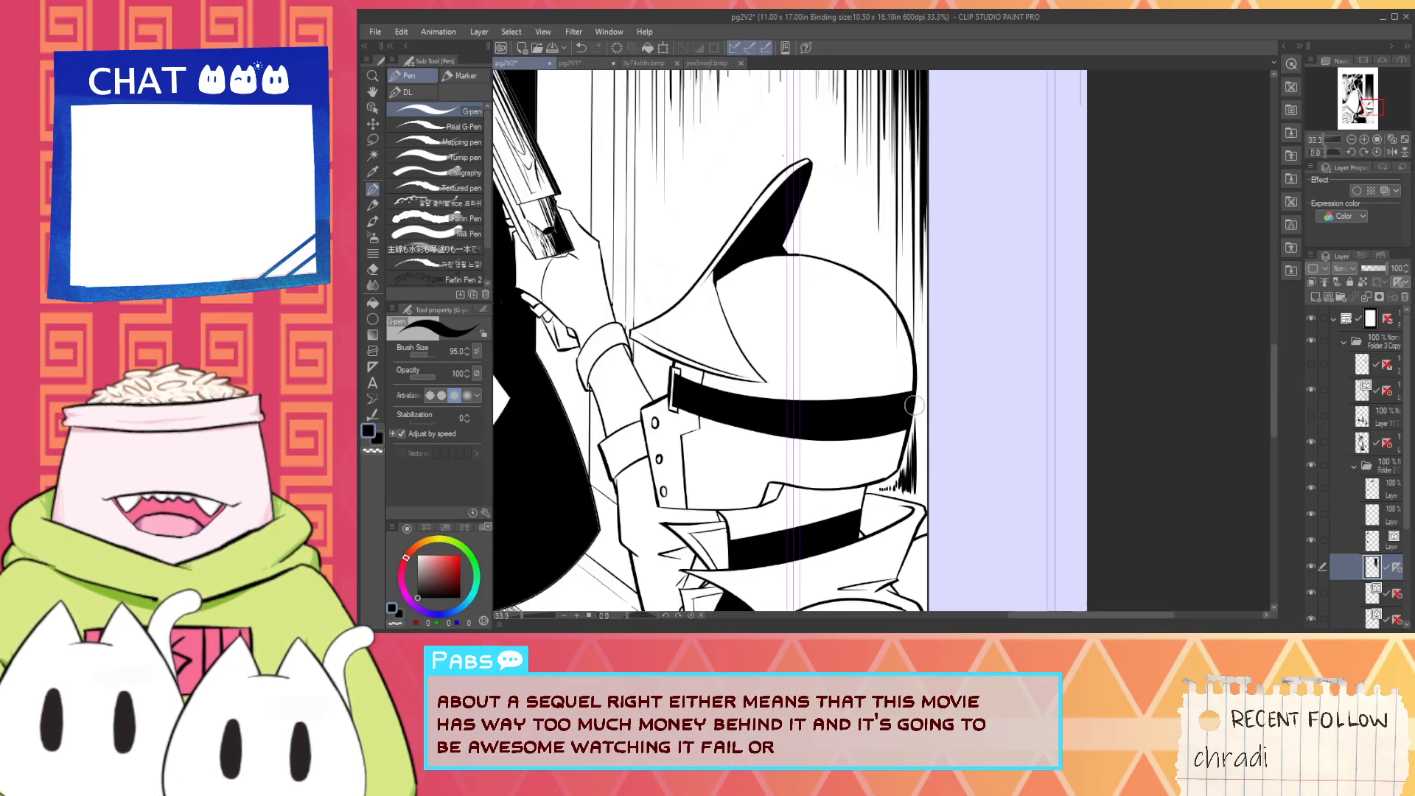
# - Draw long black vertical strokes from the collar up past the helmet's back along the panel border
pyautogui.scroll(-1, 923, 458)
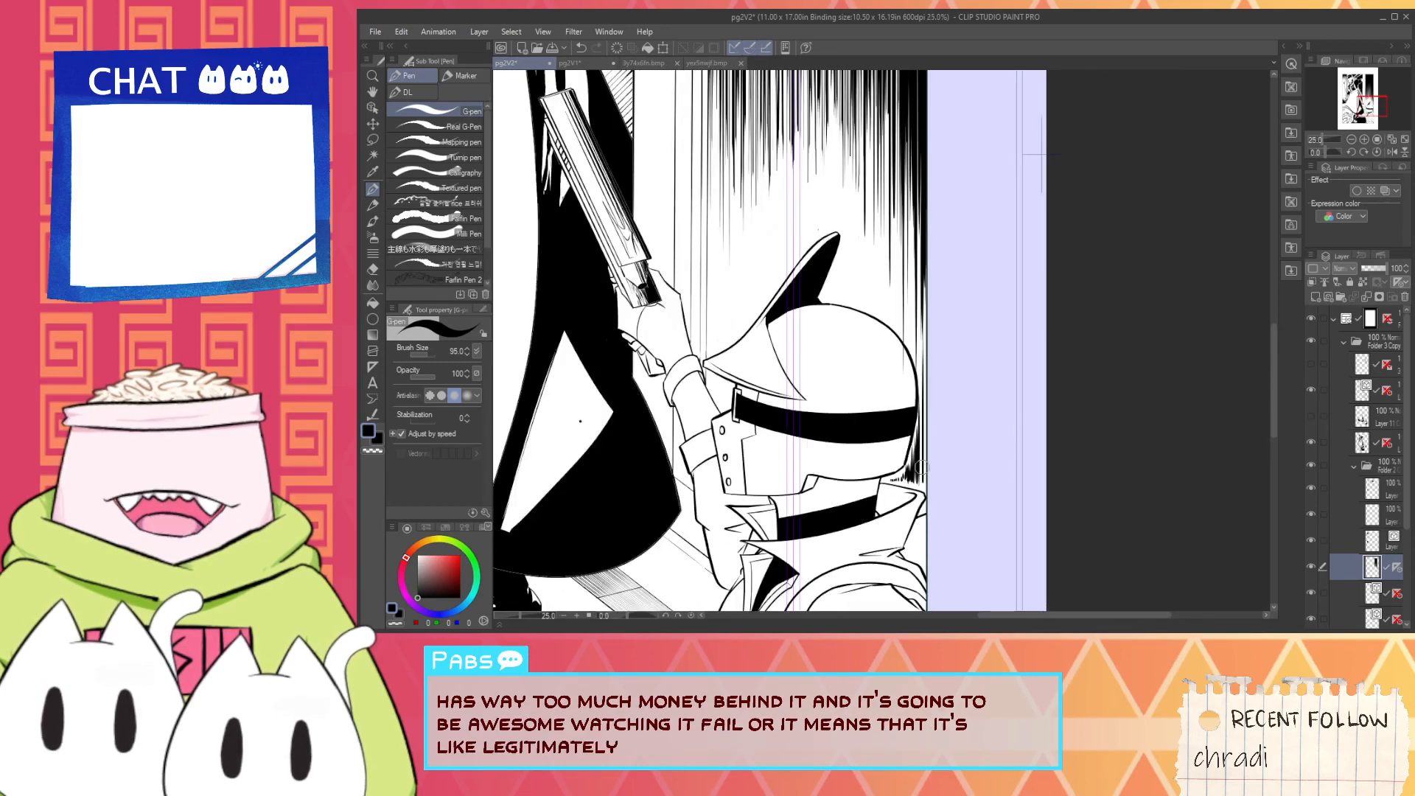
pyautogui.moveTo(916, 492); pyautogui.dragTo(910, 240)
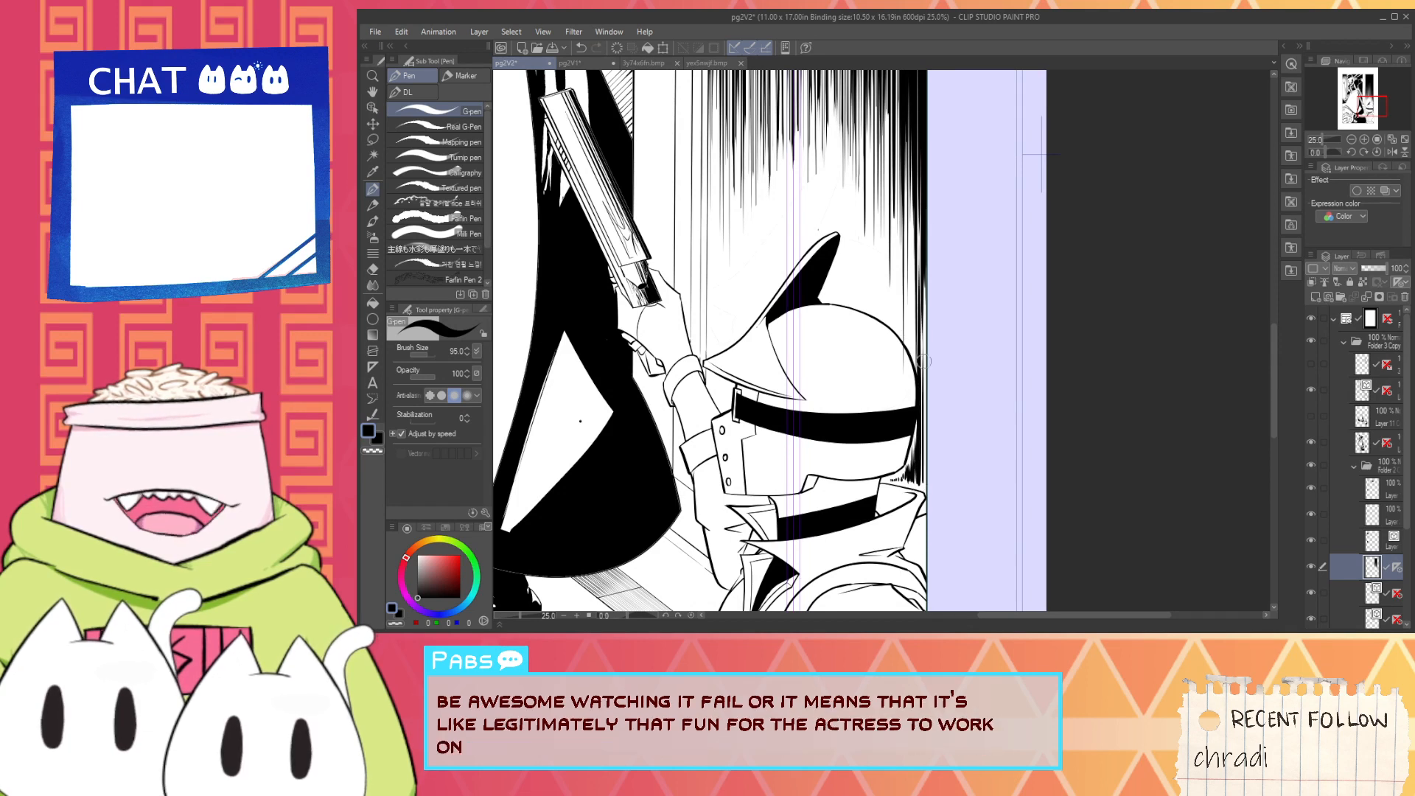
pyautogui.moveTo(922, 487); pyautogui.dragTo(918, 319)
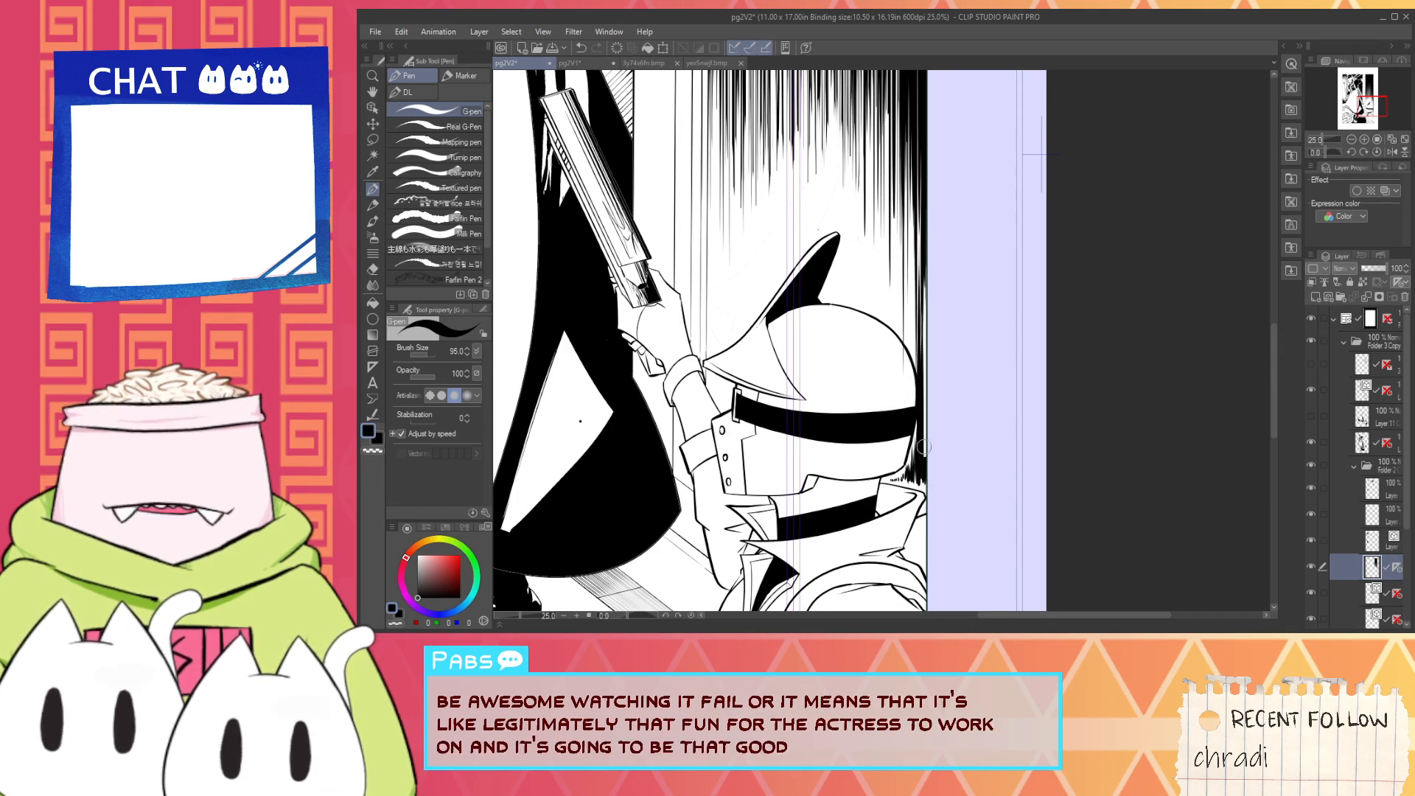
pyautogui.moveTo(924, 447); pyautogui.dragTo(911, 269)
pyautogui.moveTo(925, 378); pyautogui.dragTo(918, 235)
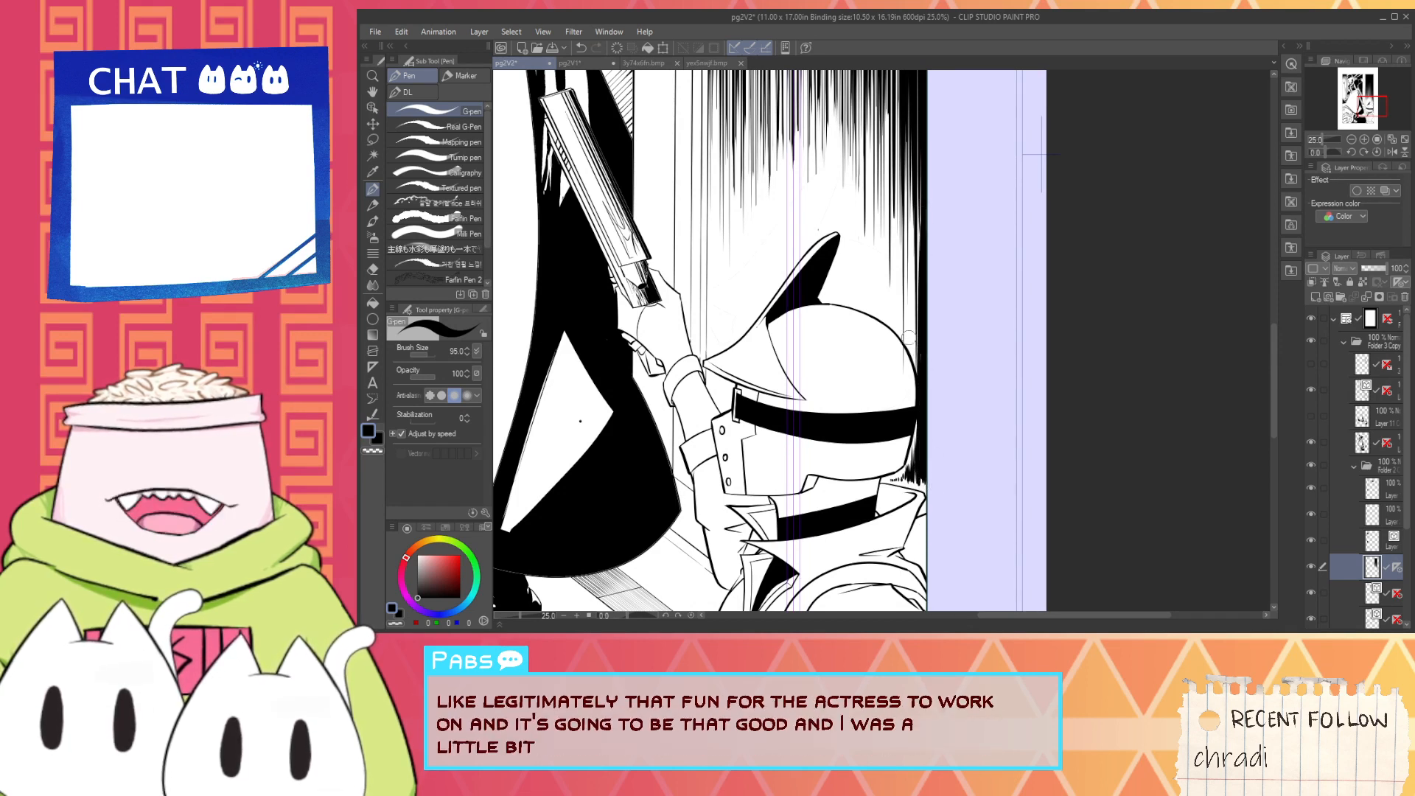
# - Cut white vertical strokes into the black hatching above the back of the helmet
pyautogui.press('x')
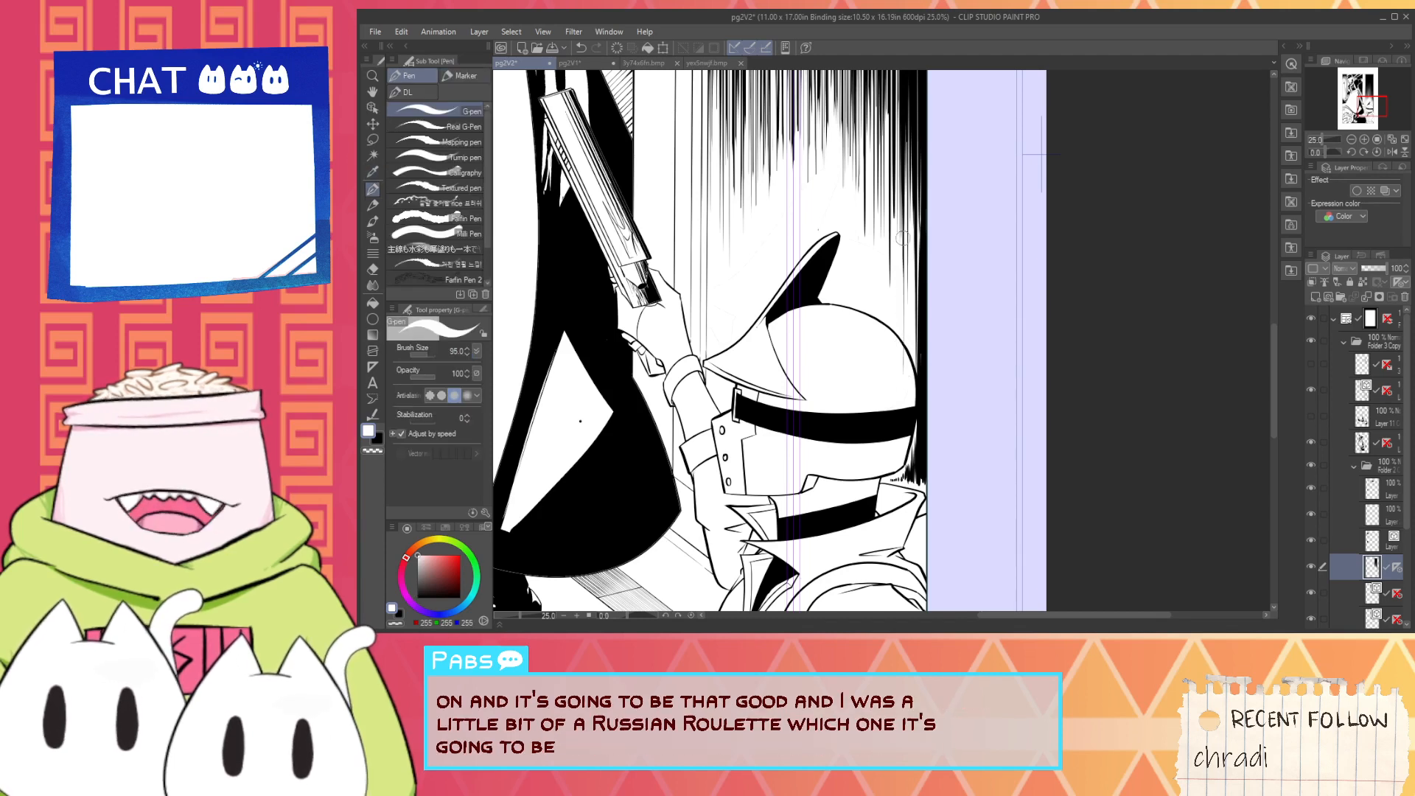
pyautogui.moveTo(911, 323); pyautogui.dragTo(911, 225)
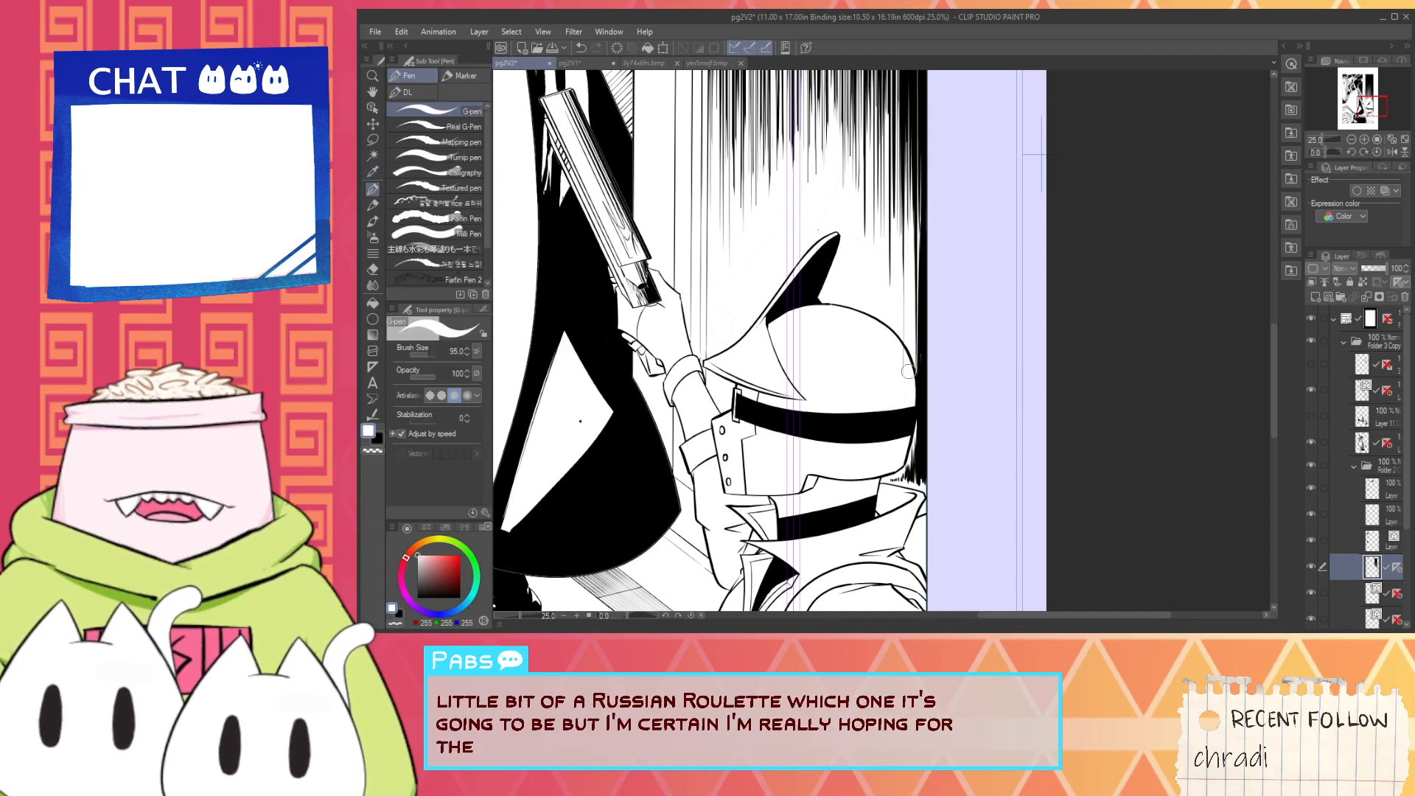
pyautogui.moveTo(908, 371); pyautogui.dragTo(901, 155)
pyautogui.moveTo(892, 308); pyautogui.dragTo(891, 174)
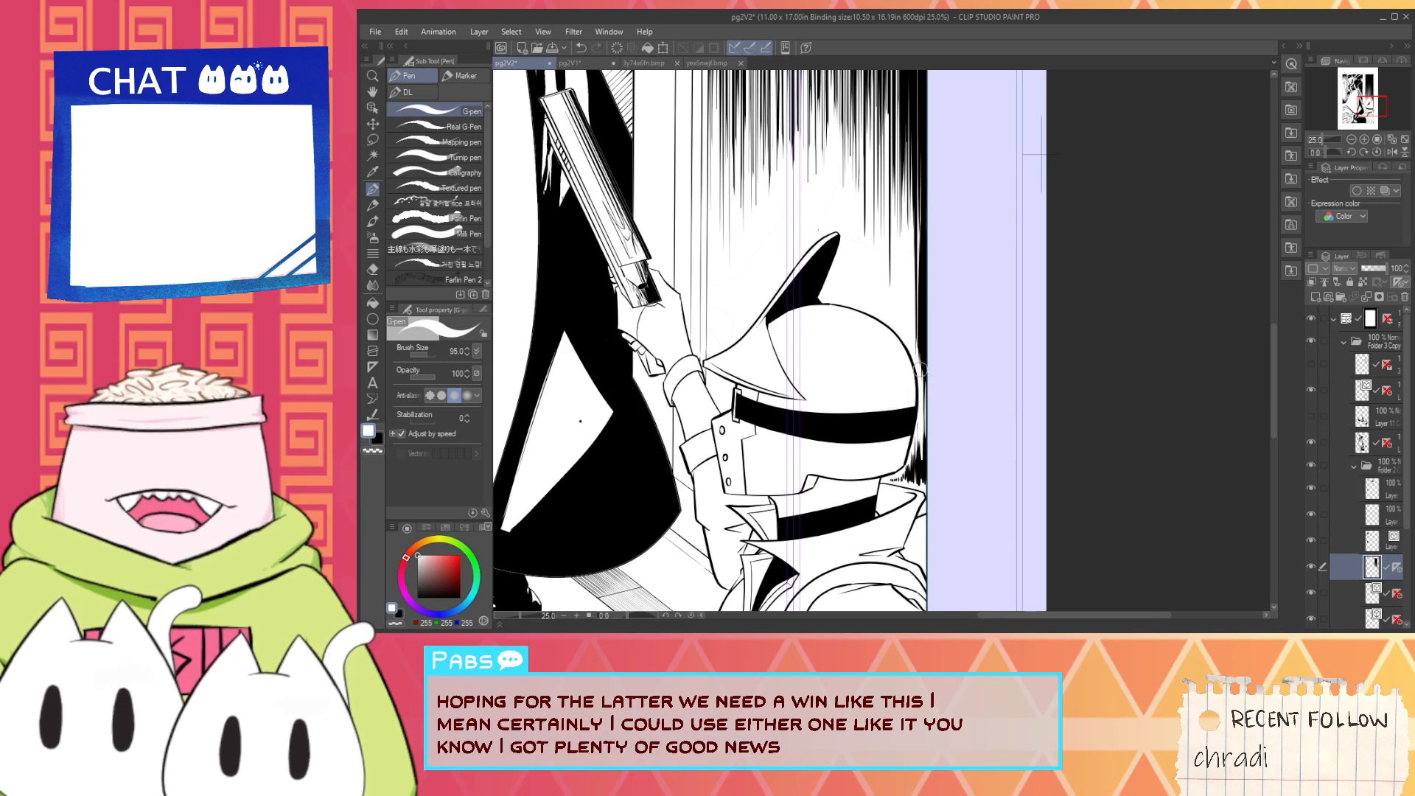
# - Darken the narrow gap between the helmet's back and the panel border with more black vertical strokes
pyautogui.press('x')
pyautogui.moveTo(923, 428); pyautogui.dragTo(919, 459)
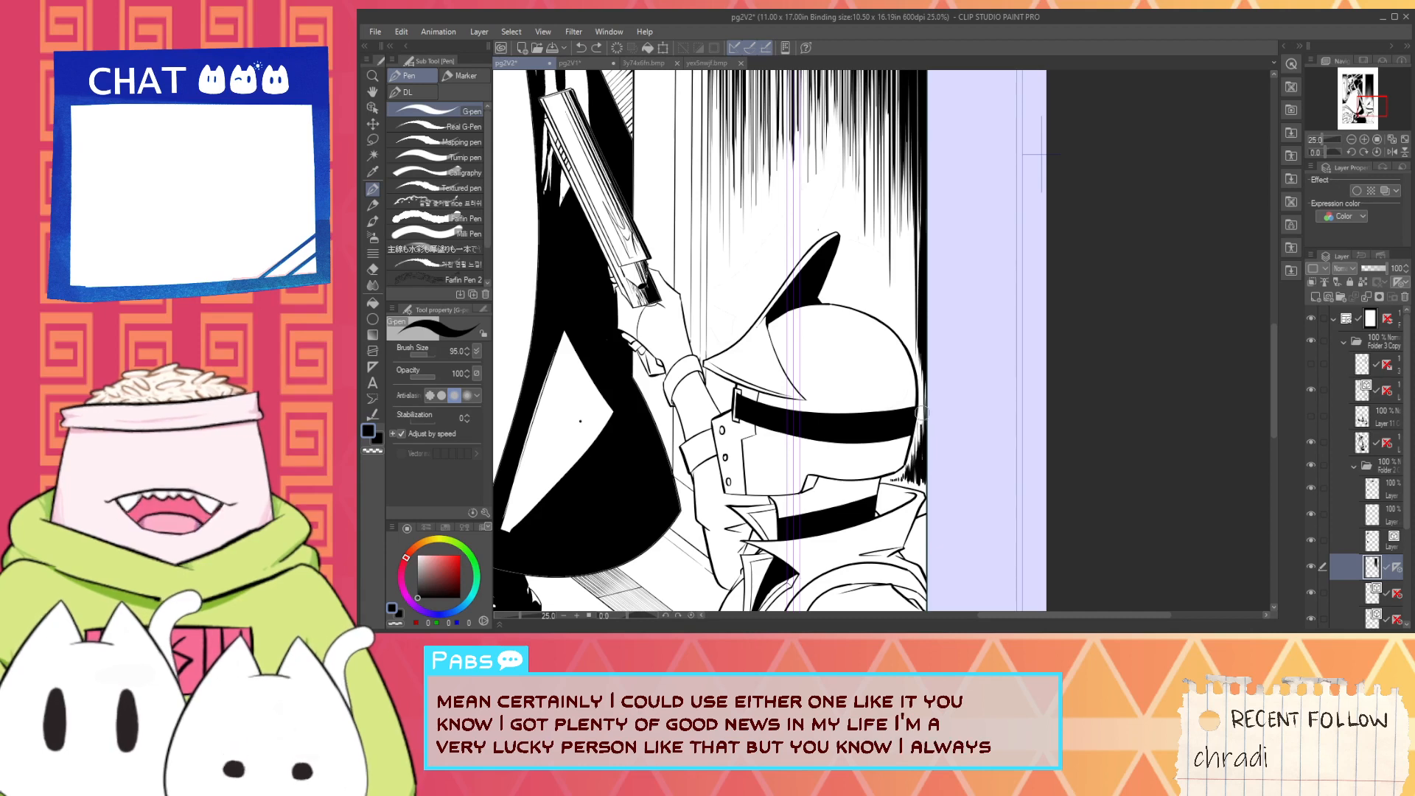
pyautogui.moveTo(922, 469); pyautogui.dragTo(930, 358)
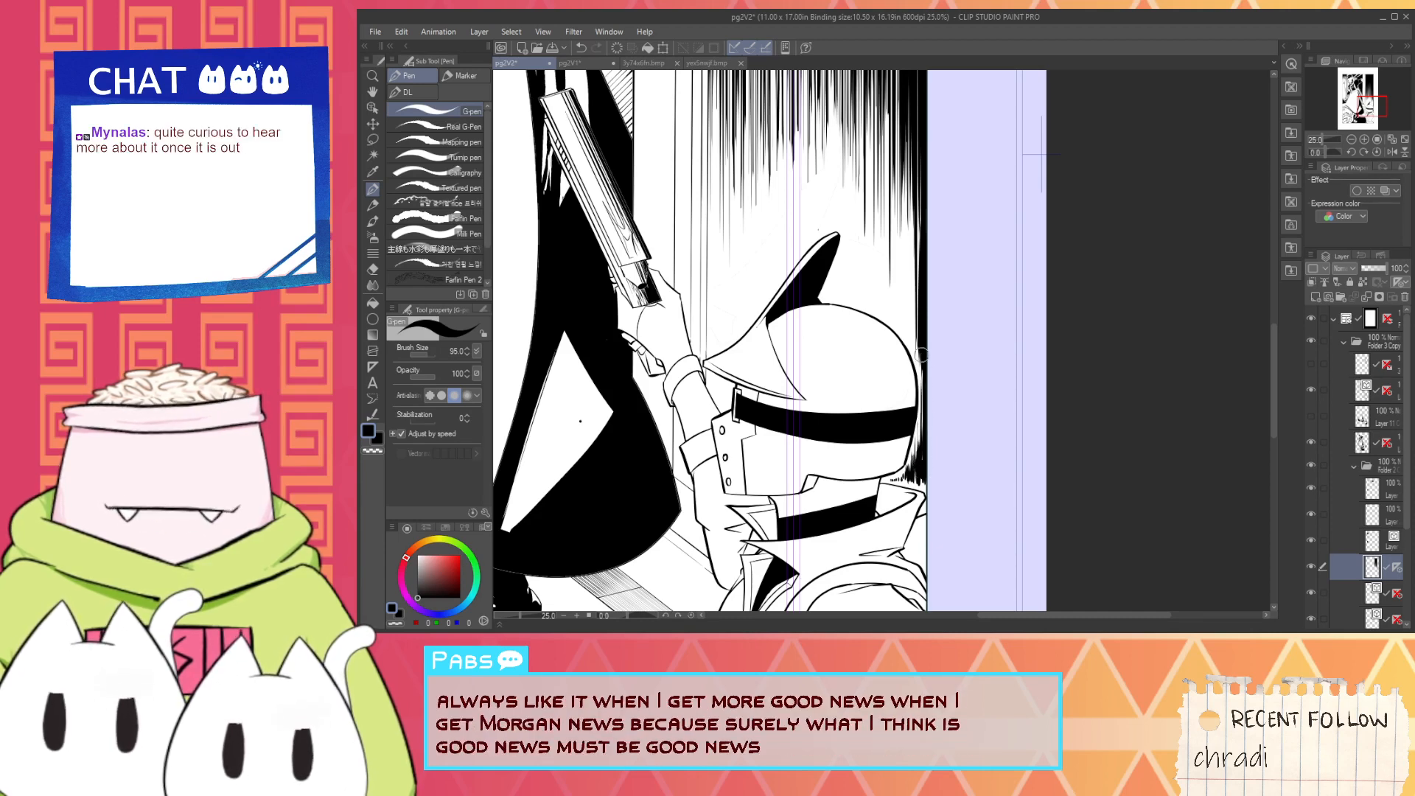
pyautogui.scroll(-4, 897, 292)
pyautogui.scroll(4, 892, 309)
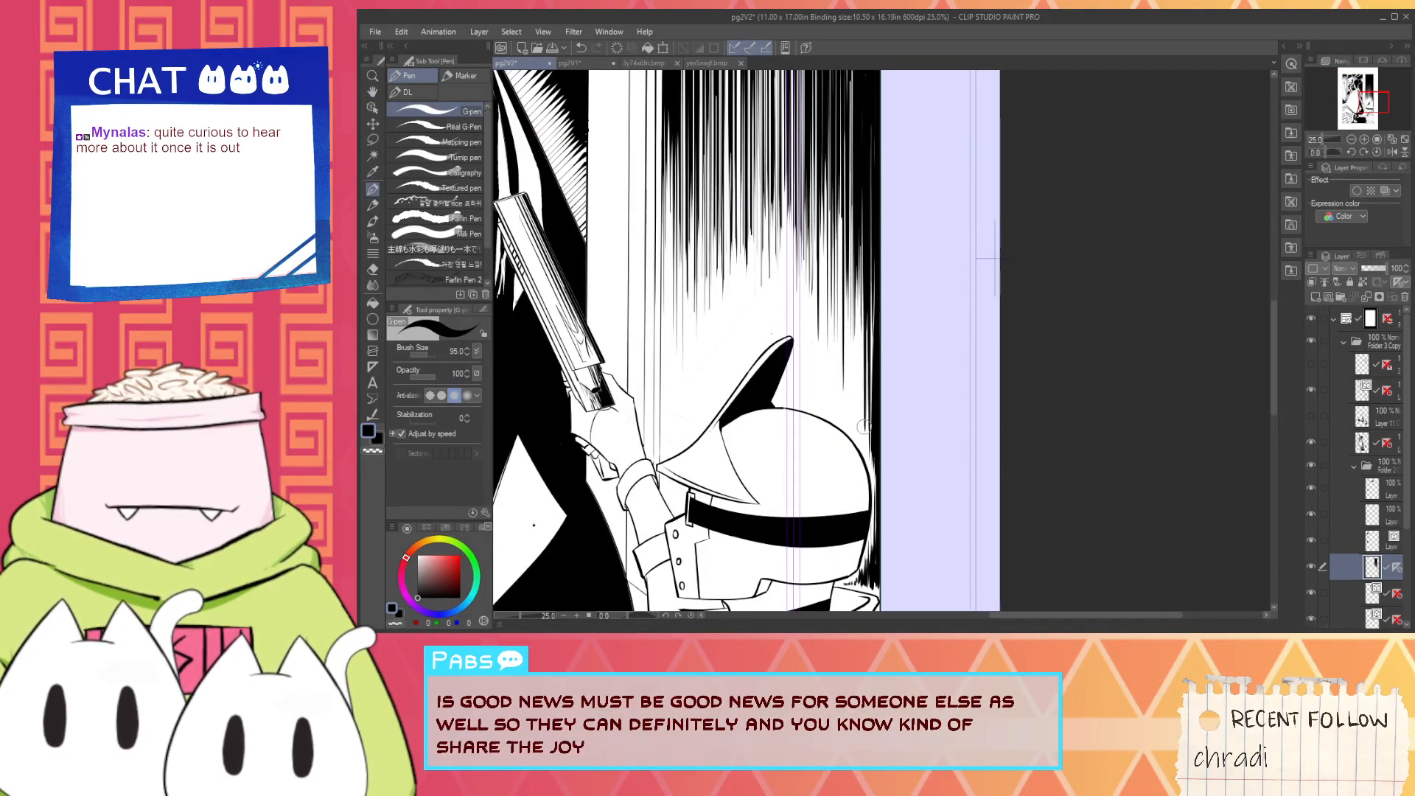
# - Add black vertical strokes where the background hatching meets the white pillar, undoing the unwanted ones
pyautogui.press('space')
pyautogui.moveTo(673, 332); pyautogui.dragTo(749, 427)
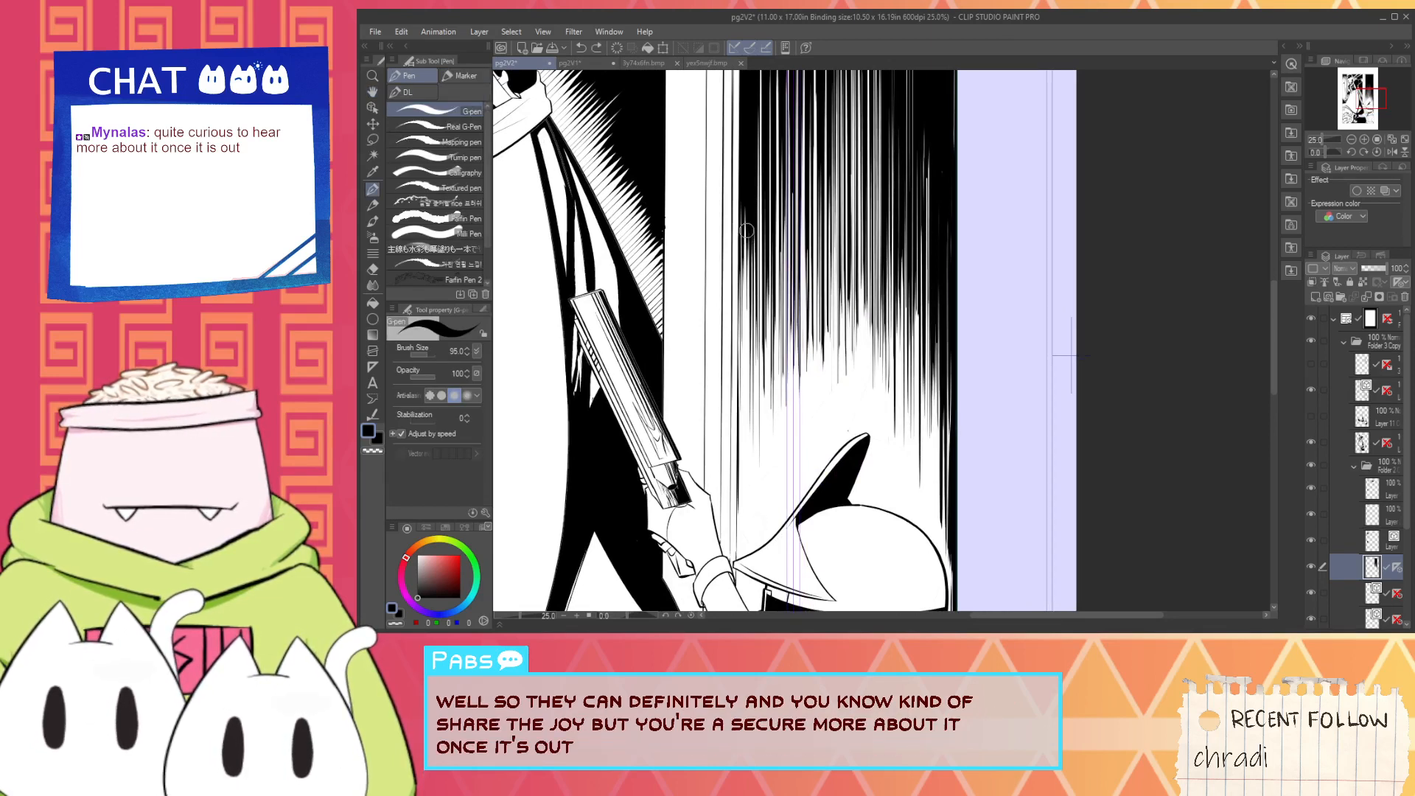
pyautogui.moveTo(745, 205); pyautogui.dragTo(747, 383)
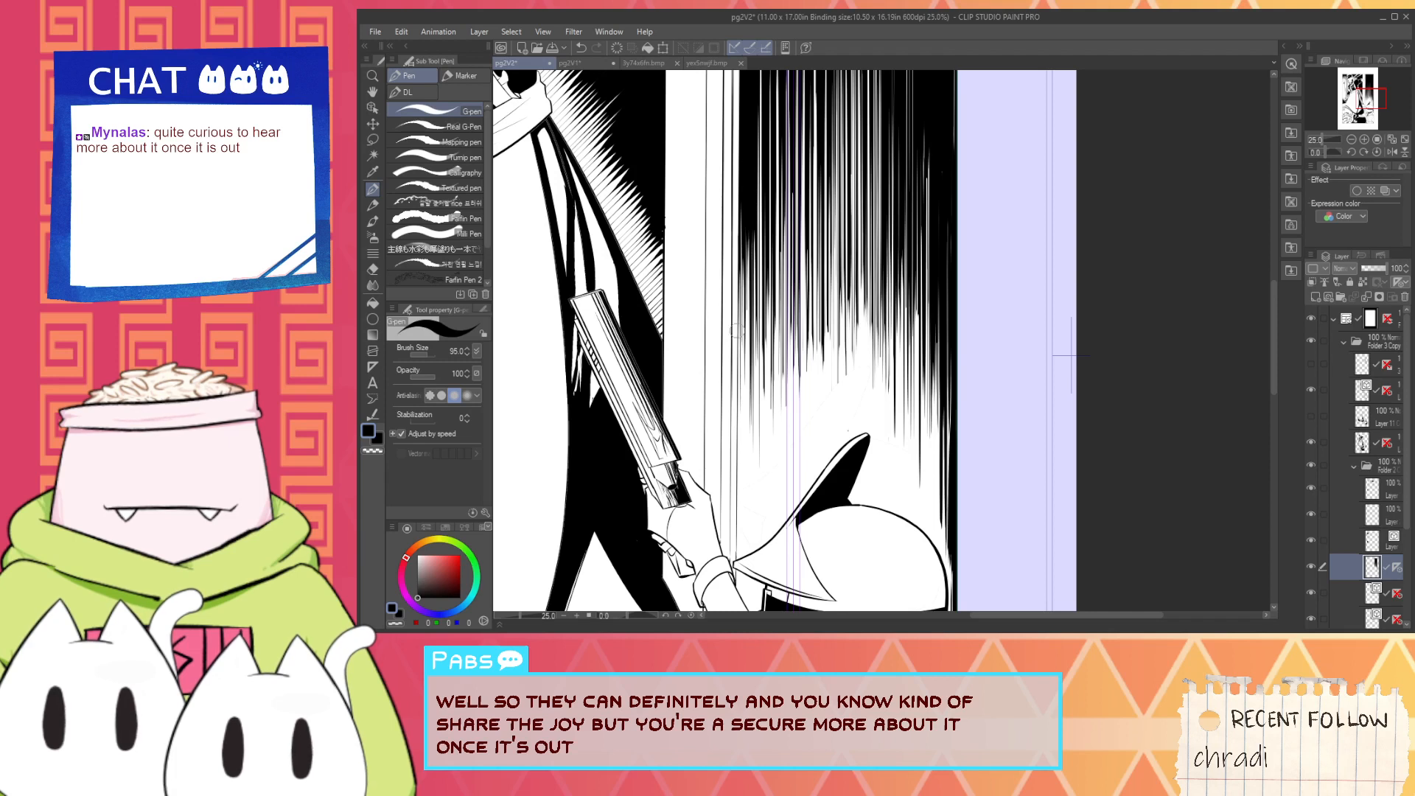
pyautogui.moveTo(737, 210); pyautogui.dragTo(726, 442)
pyautogui.hotkey('ctrl', 'z')
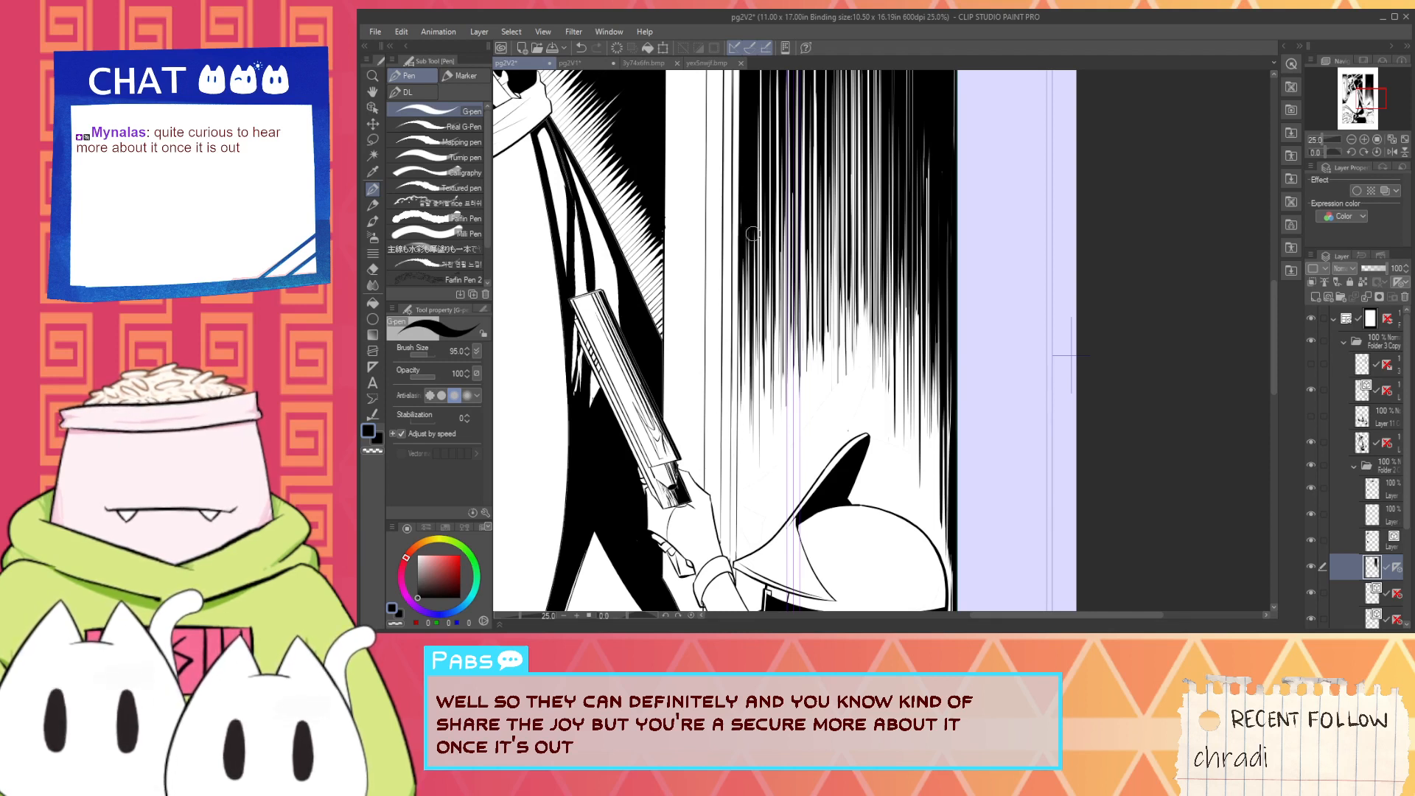
pyautogui.moveTo(743, 212)
pyautogui.mouseDown()
pyautogui.moveTo(744, 384)
pyautogui.moveTo(742, 333)
pyautogui.mouseUp()
pyautogui.hotkey('ctrl', 'z')
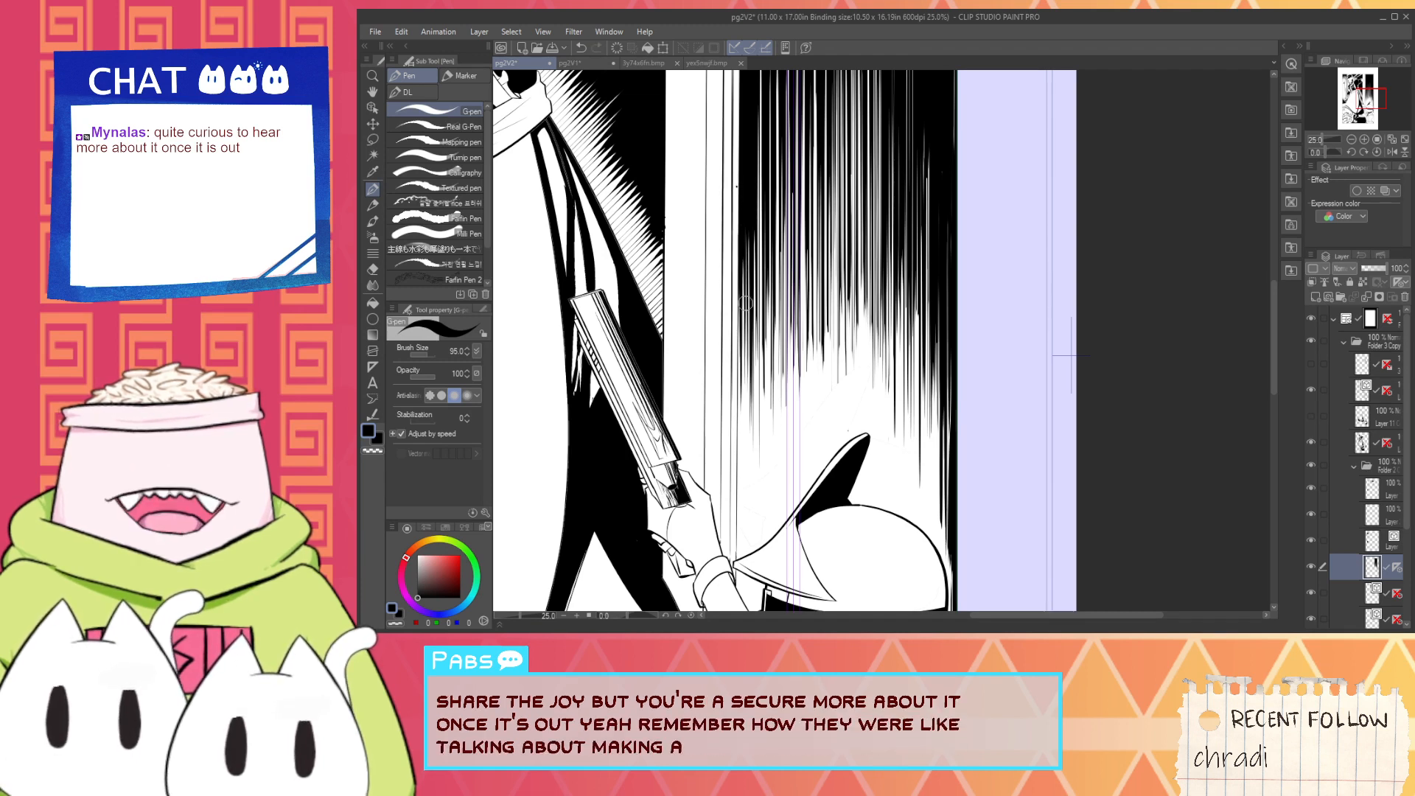
pyautogui.moveTo(737, 188); pyautogui.dragTo(730, 447)
pyautogui.moveTo(732, 240); pyautogui.dragTo(738, 449)
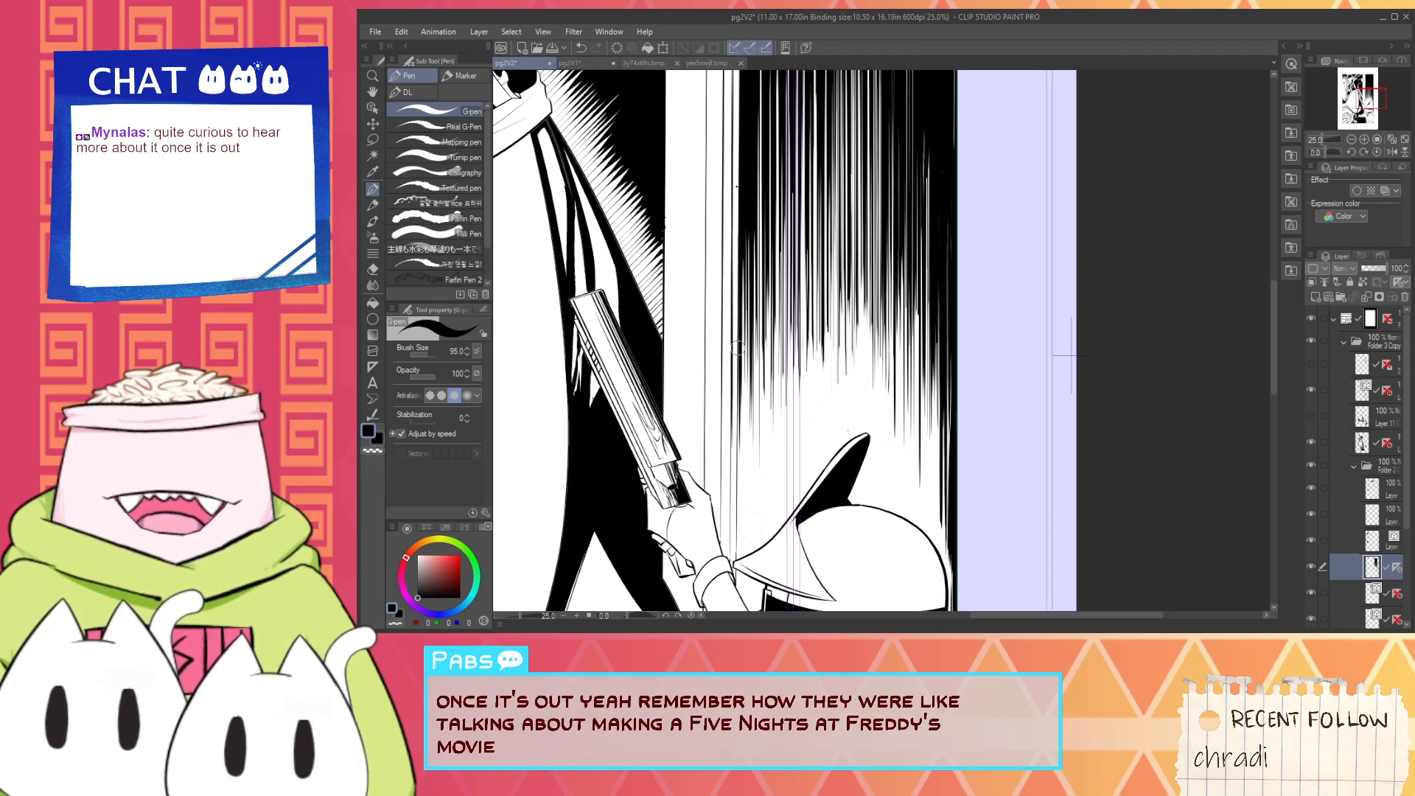
pyautogui.hotkey('ctrl', 'z')
pyautogui.moveTo(743, 245); pyautogui.dragTo(743, 411)
pyautogui.hotkey('ctrl', 'z')
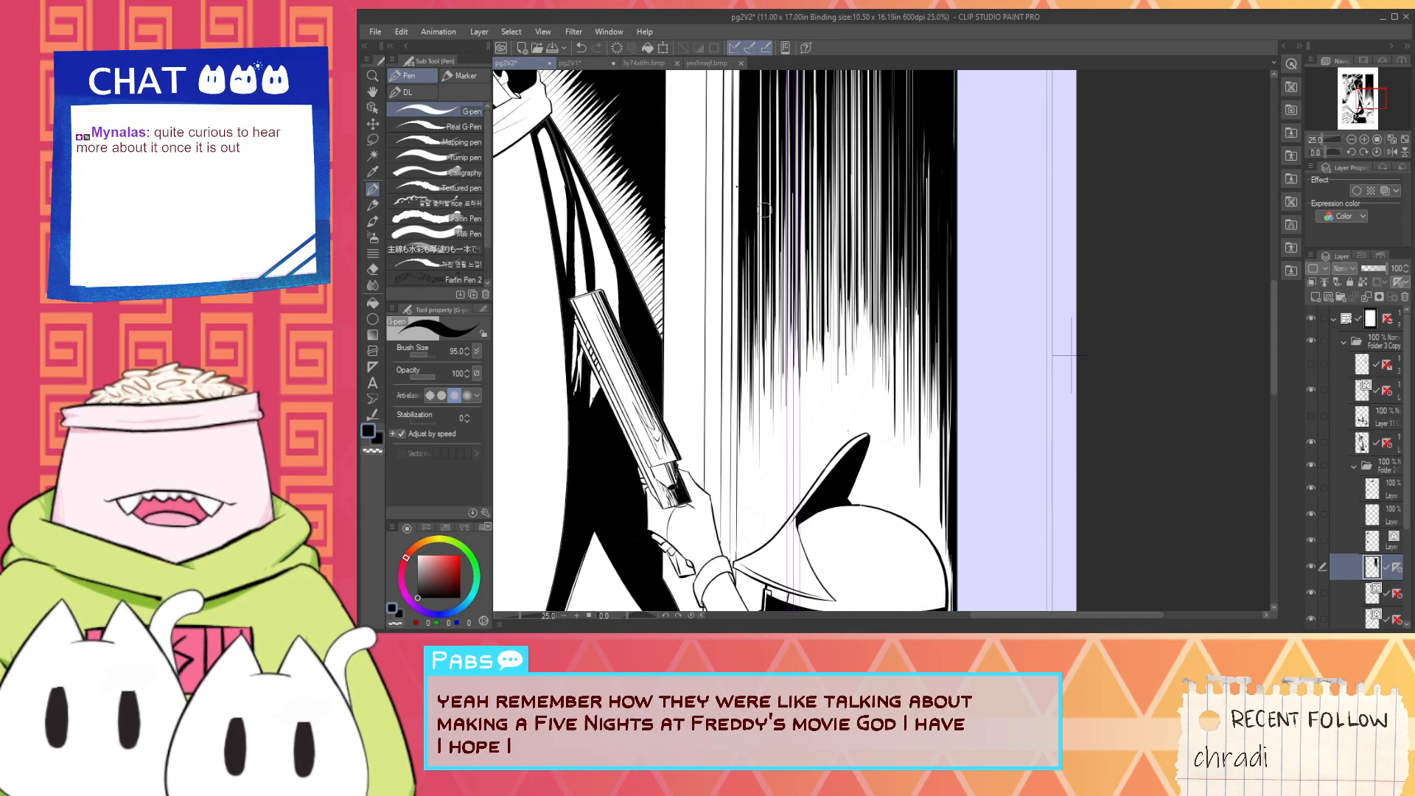
# - Fill in the upper white streaks of the background hatching beside the pillar with tapering black vertical strokes
pyautogui.moveTo(770, 223); pyautogui.dragTo(758, 421)
pyautogui.moveTo(746, 184); pyautogui.dragTo(750, 433)
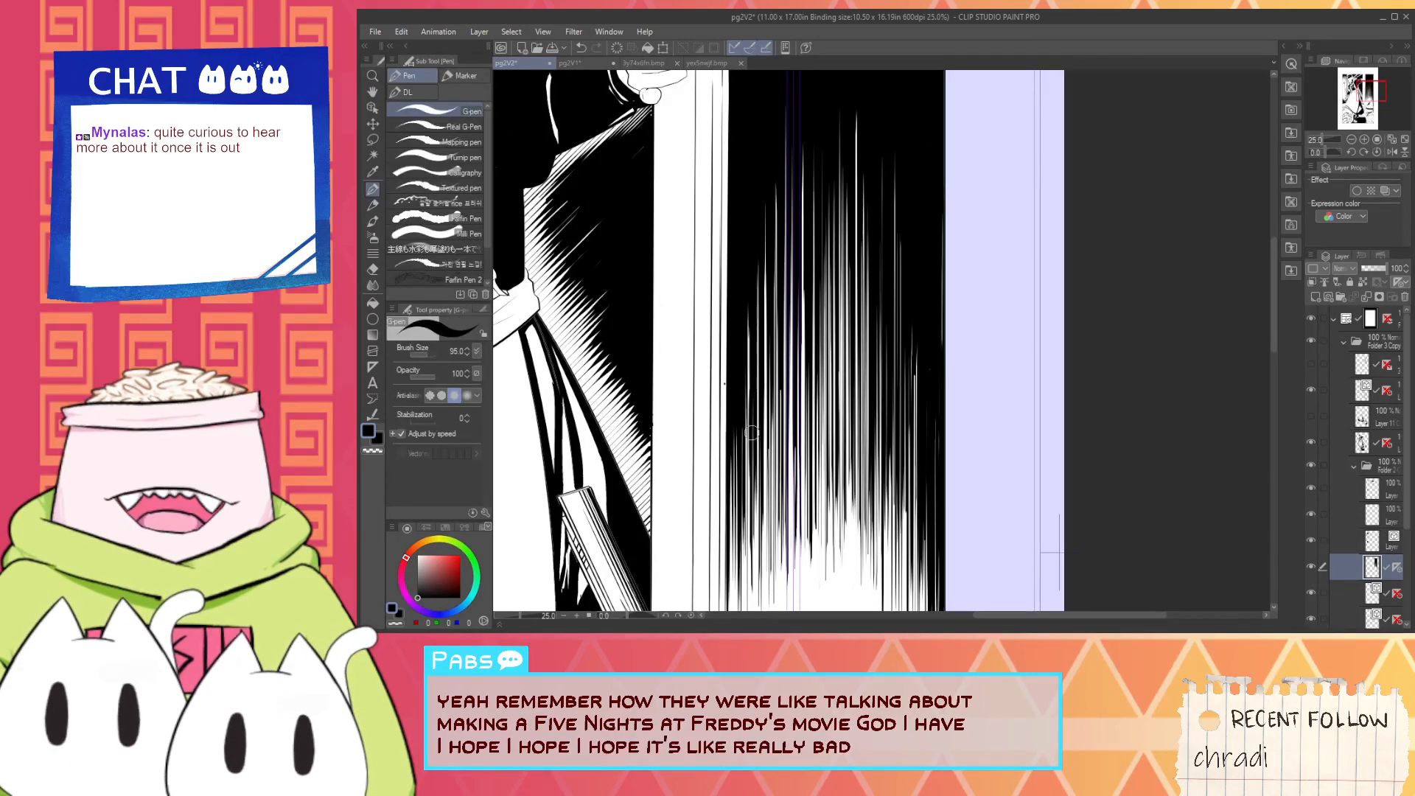
pyautogui.moveTo(777, 190); pyautogui.dragTo(777, 278)
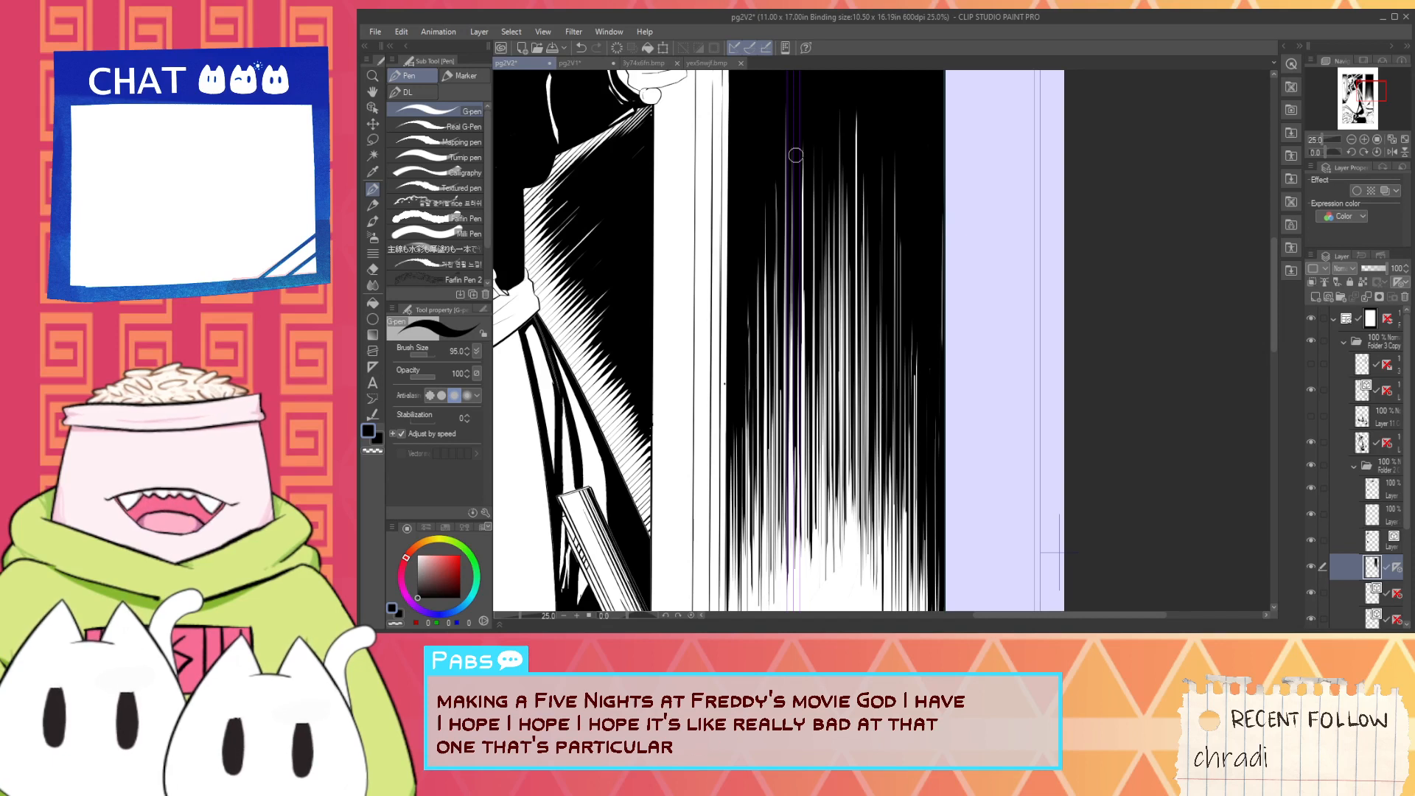
pyautogui.moveTo(840, 194); pyautogui.dragTo(841, 350)
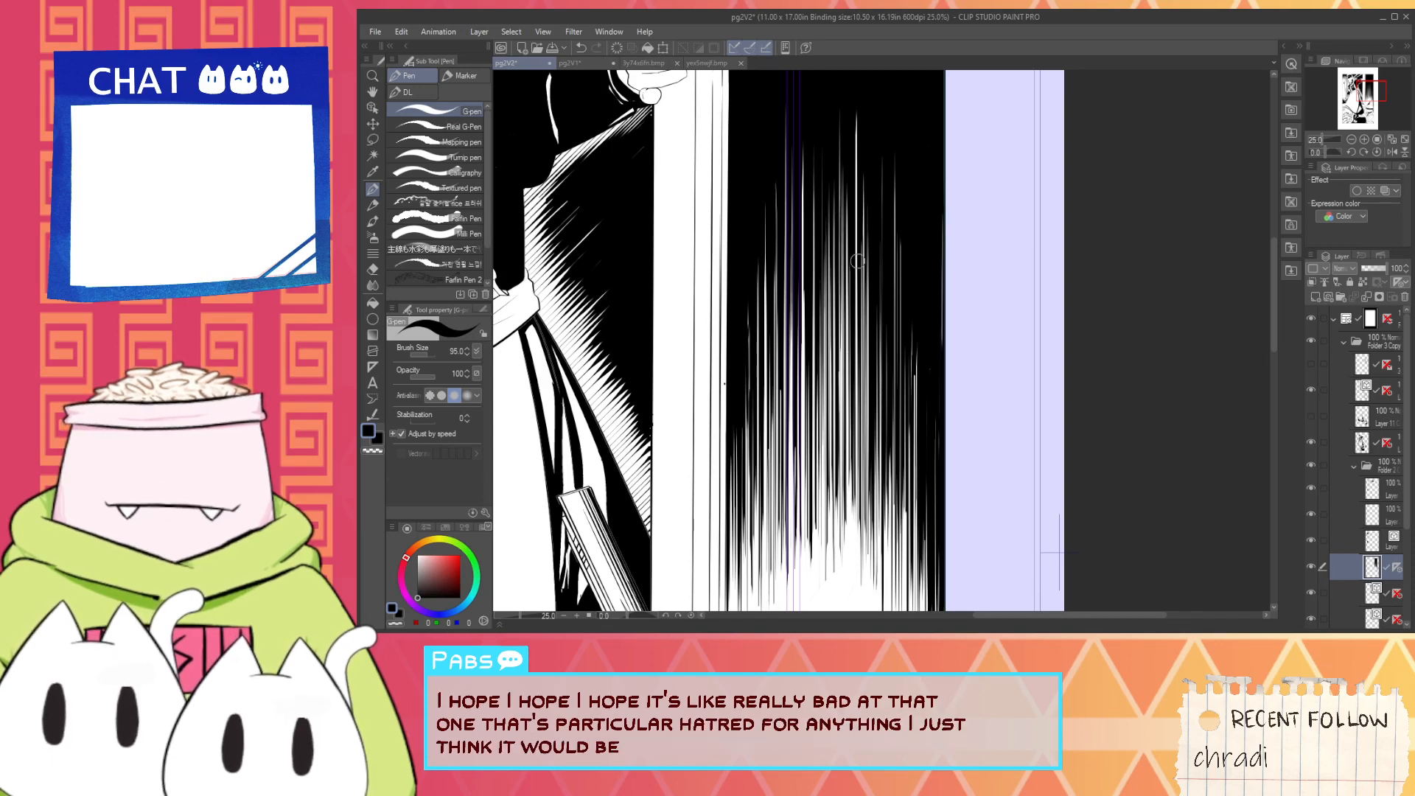
pyautogui.moveTo(861, 261); pyautogui.dragTo(857, 346)
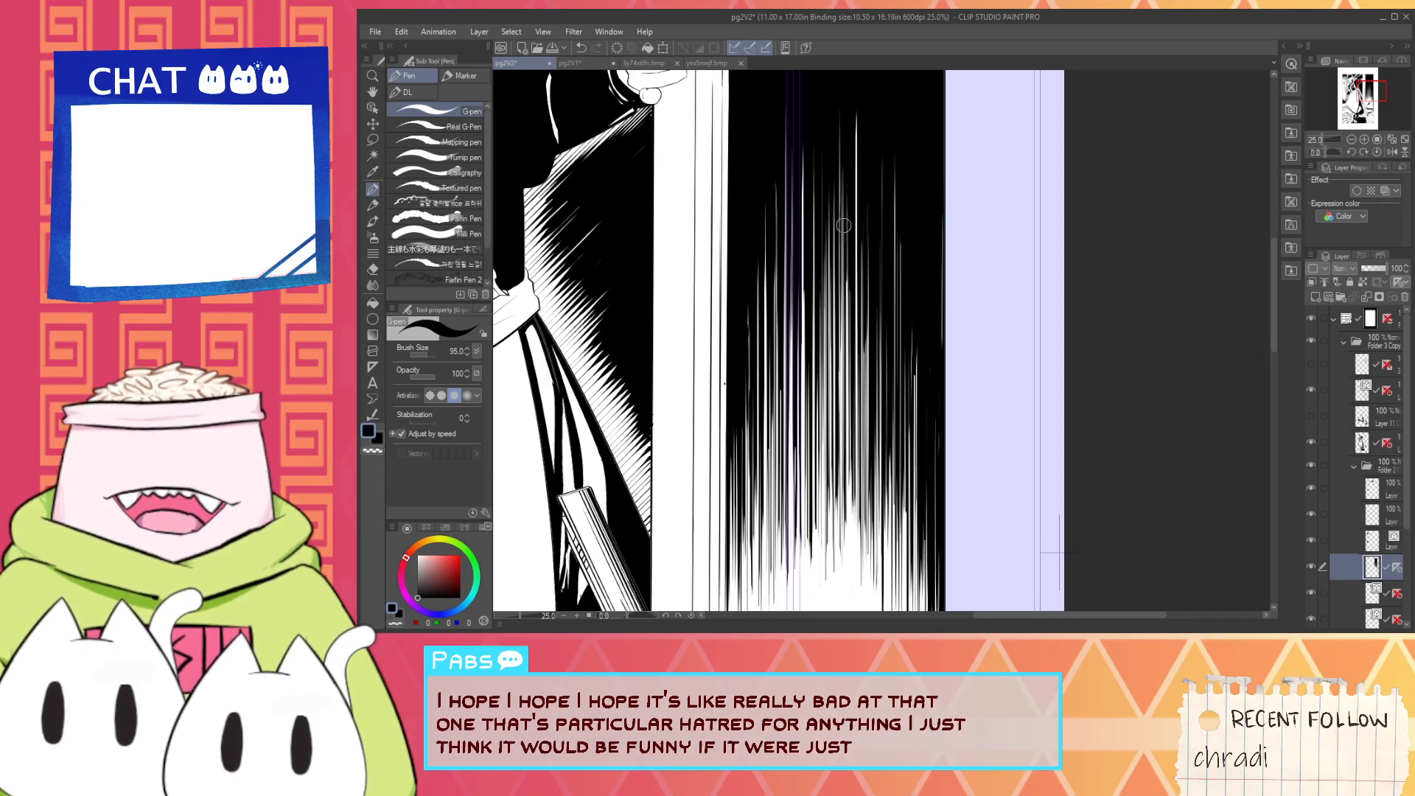
pyautogui.moveTo(847, 243); pyautogui.dragTo(847, 382)
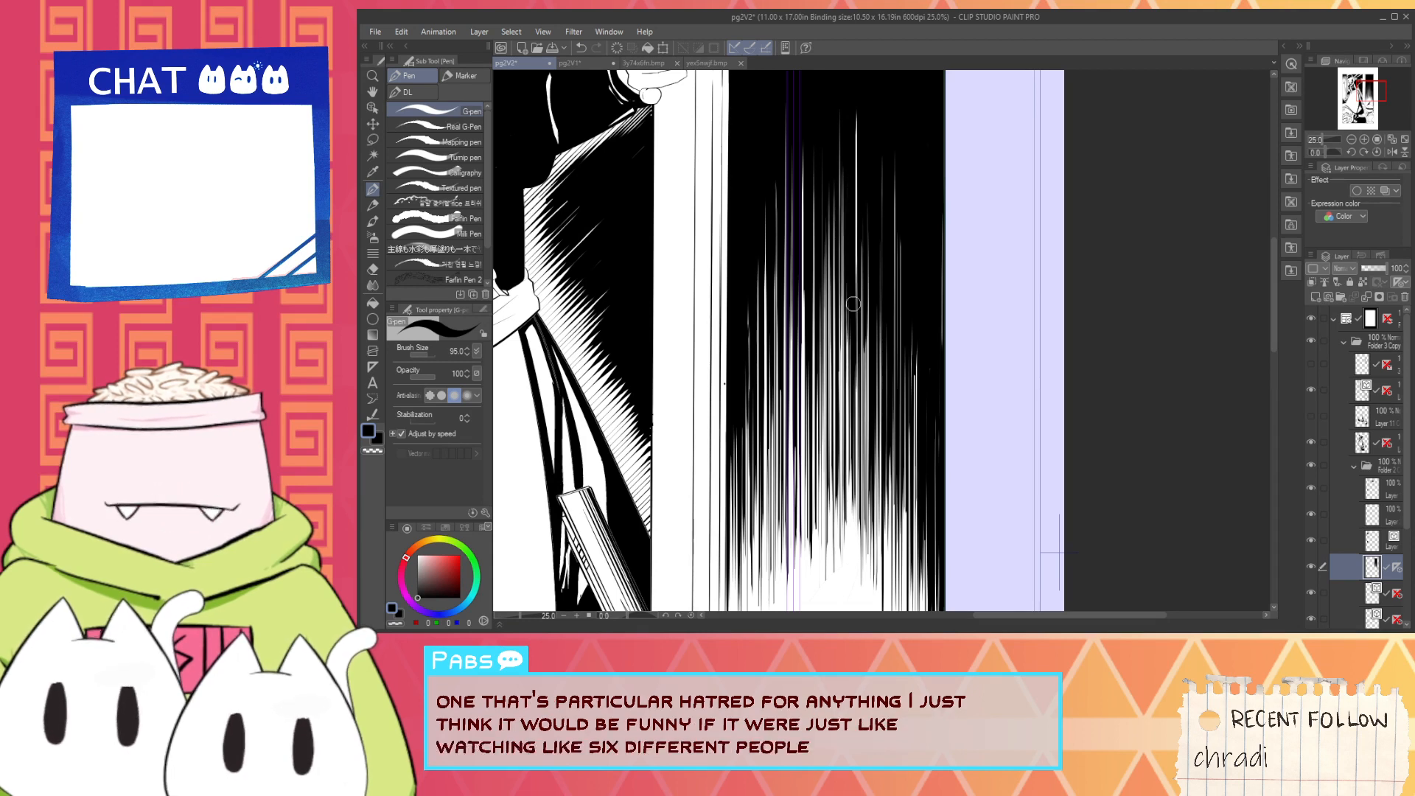
pyautogui.moveTo(863, 246); pyautogui.dragTo(864, 345)
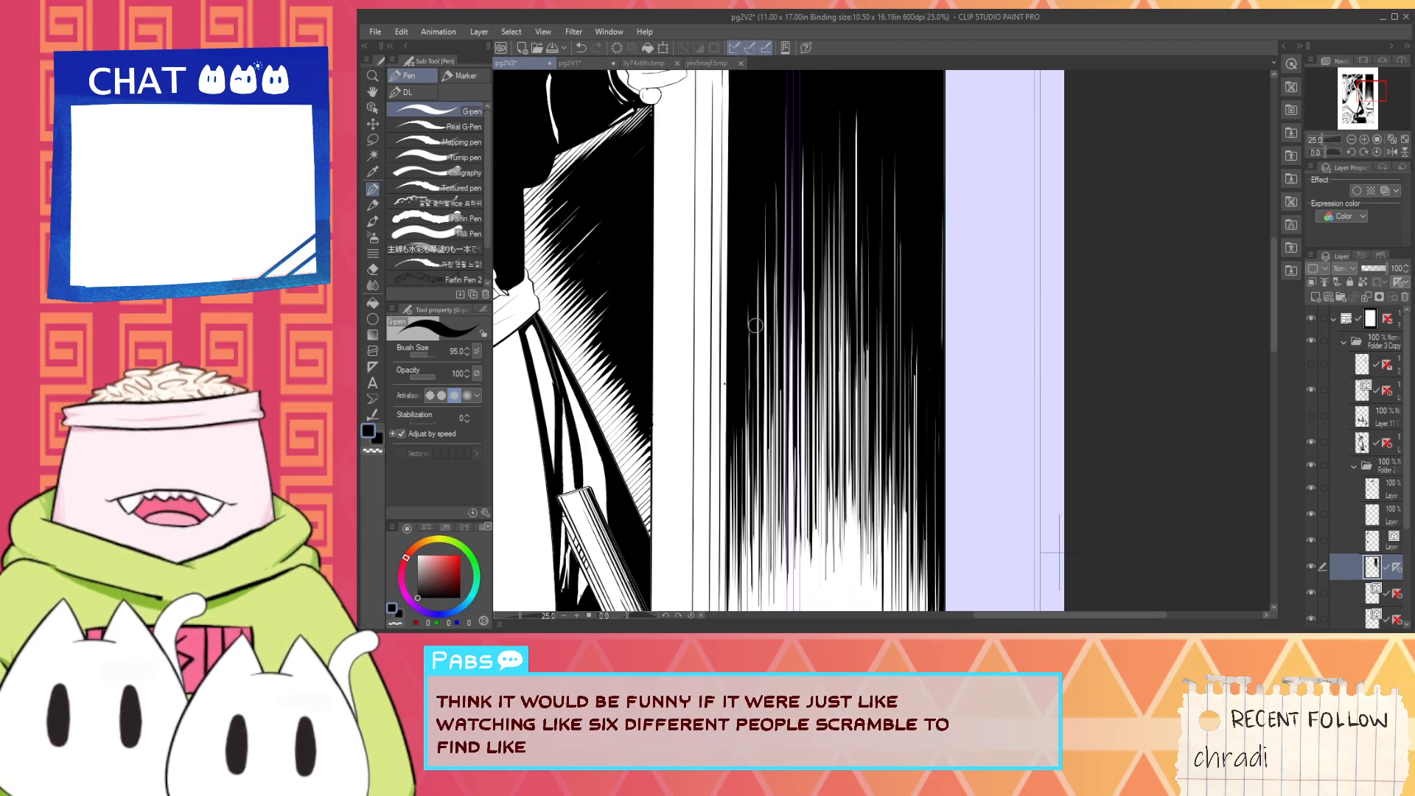
pyautogui.moveTo(760, 298); pyautogui.dragTo(762, 410)
pyautogui.moveTo(768, 193)
pyautogui.mouseDown()
pyautogui.moveTo(774, 359)
pyautogui.moveTo(775, 224)
pyautogui.moveTo(782, 339)
pyautogui.moveTo(801, 180)
pyautogui.mouseUp()
pyautogui.hotkey('ctrl', 'z')
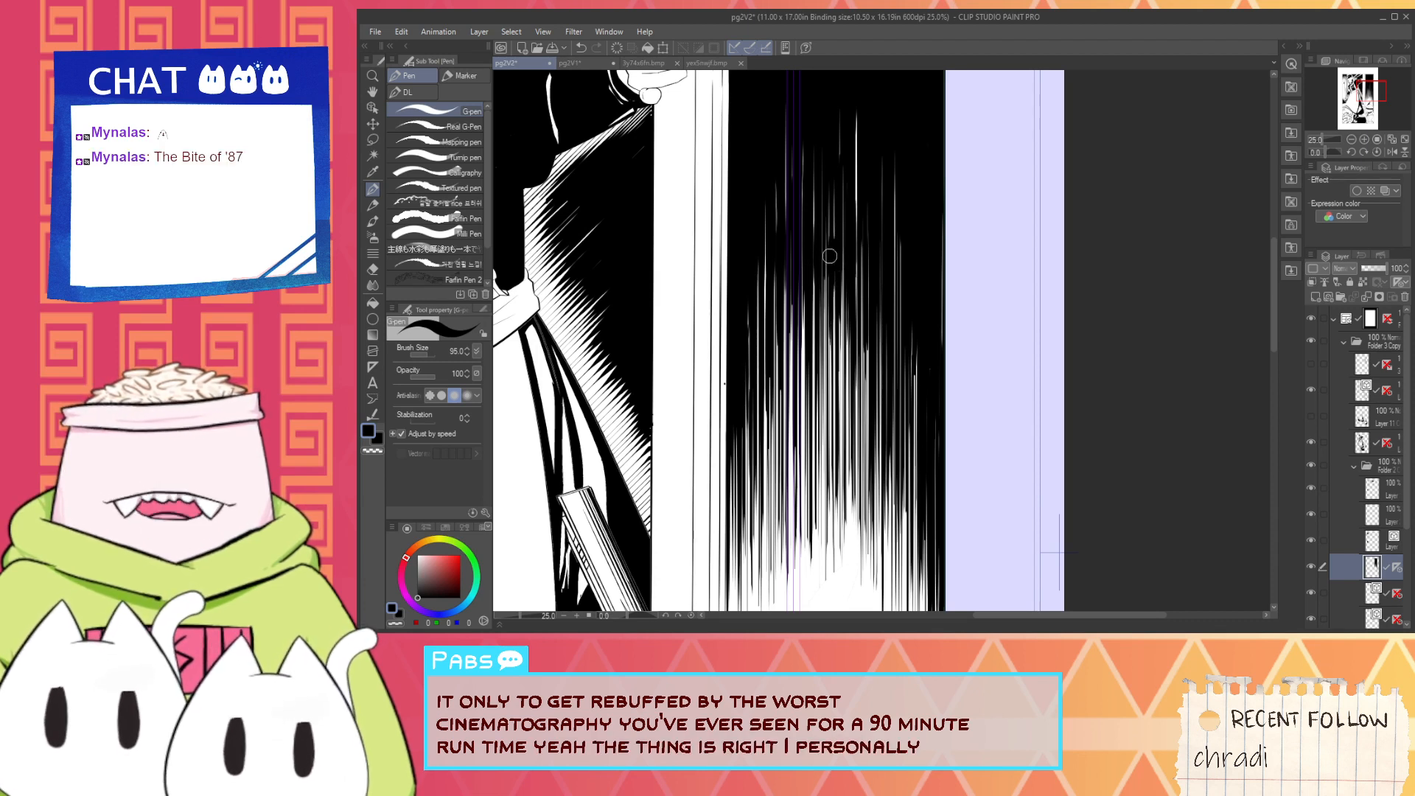
# - Ink a tapering black vertical stroke along the pillar's edge at the hatching's lower end, undoing the unwanted tries
pyautogui.moveTo(726, 357)
pyautogui.mouseDown()
pyautogui.moveTo(722, 479)
pyautogui.moveTo(739, 295)
pyautogui.mouseUp()
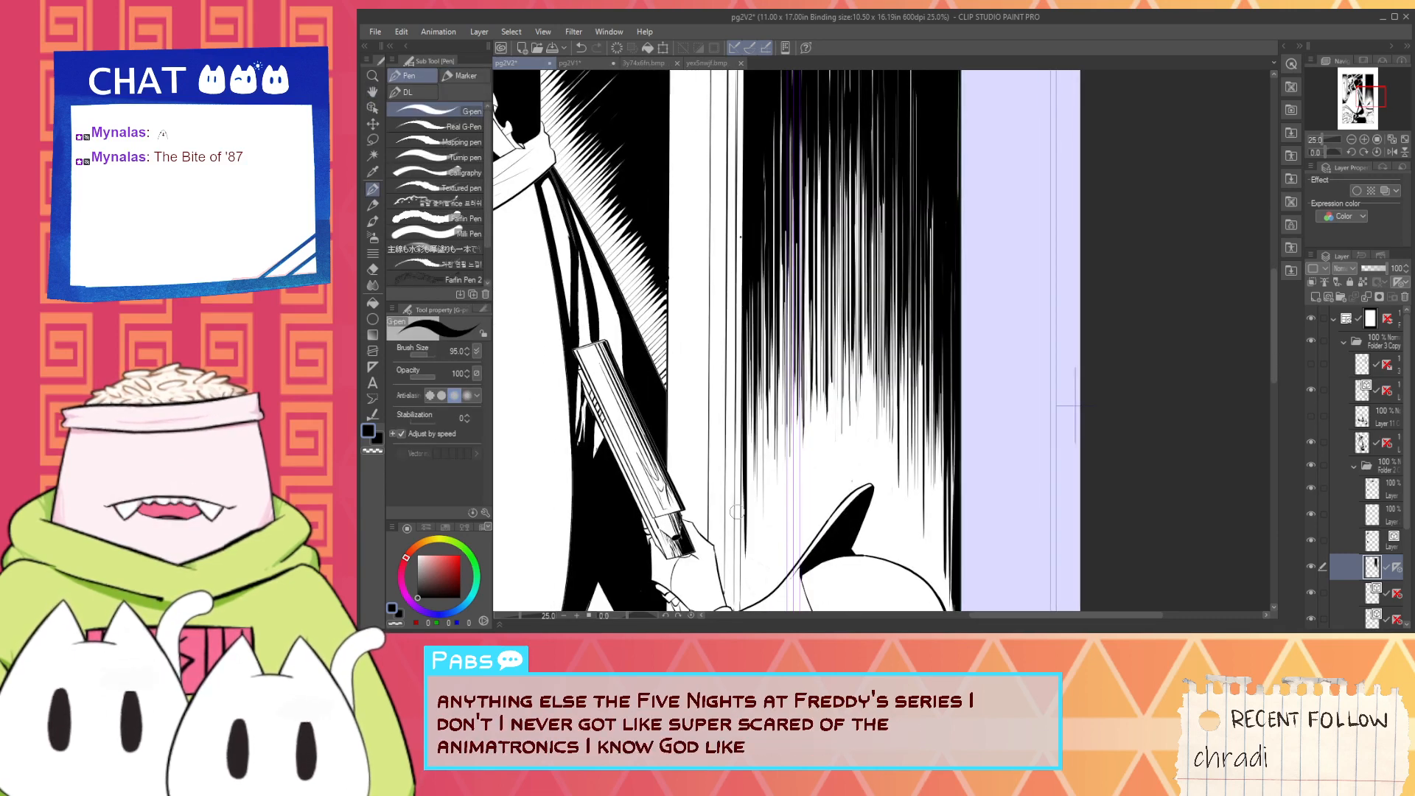
pyautogui.hotkey('ctrl', 'z')
pyautogui.moveTo(741, 353); pyautogui.dragTo(746, 542)
pyautogui.hotkey('ctrl', 'z')
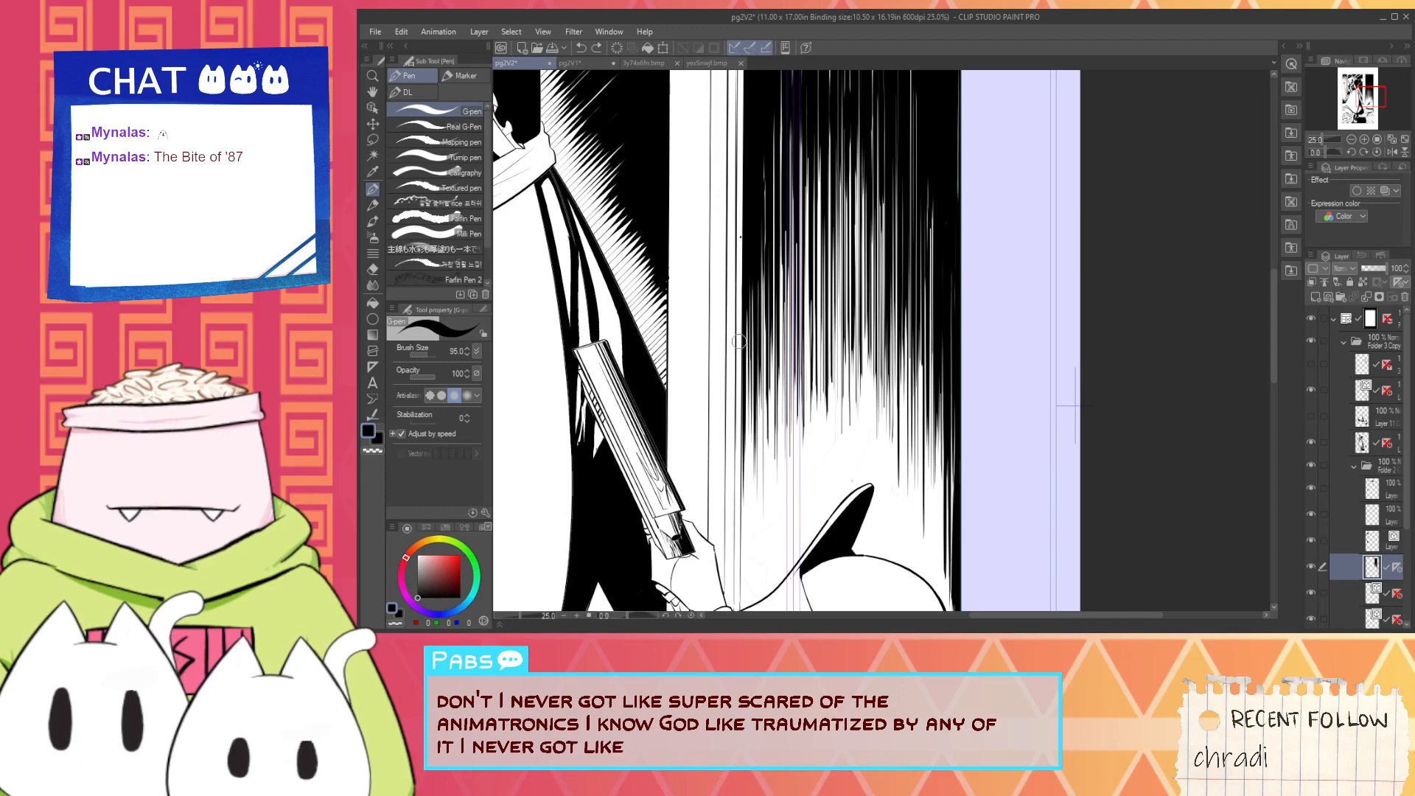
pyautogui.moveTo(740, 339); pyautogui.dragTo(741, 491)
pyautogui.hotkey('ctrl', 'z')
pyautogui.moveTo(741, 292); pyautogui.dragTo(741, 496)
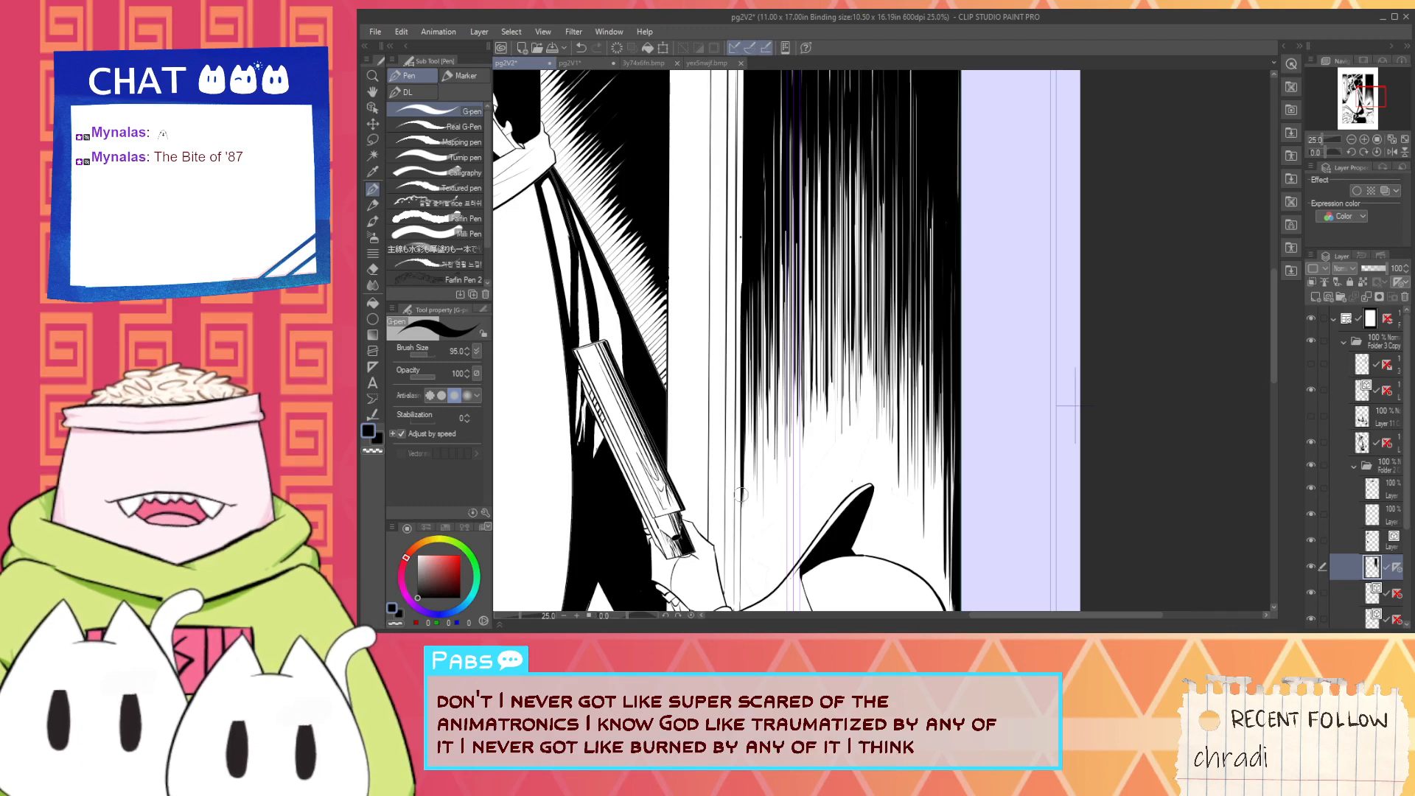
# - Erase the stray black speck beside the pillar's edge with the Hard eraser
pyautogui.press('space')
pyautogui.moveTo(745, 277)
pyautogui.mouseDown()
pyautogui.moveTo(767, 446)
pyautogui.moveTo(777, 363)
pyautogui.mouseUp()
pyautogui.press('e')
pyautogui.scroll(3, 769, 322)
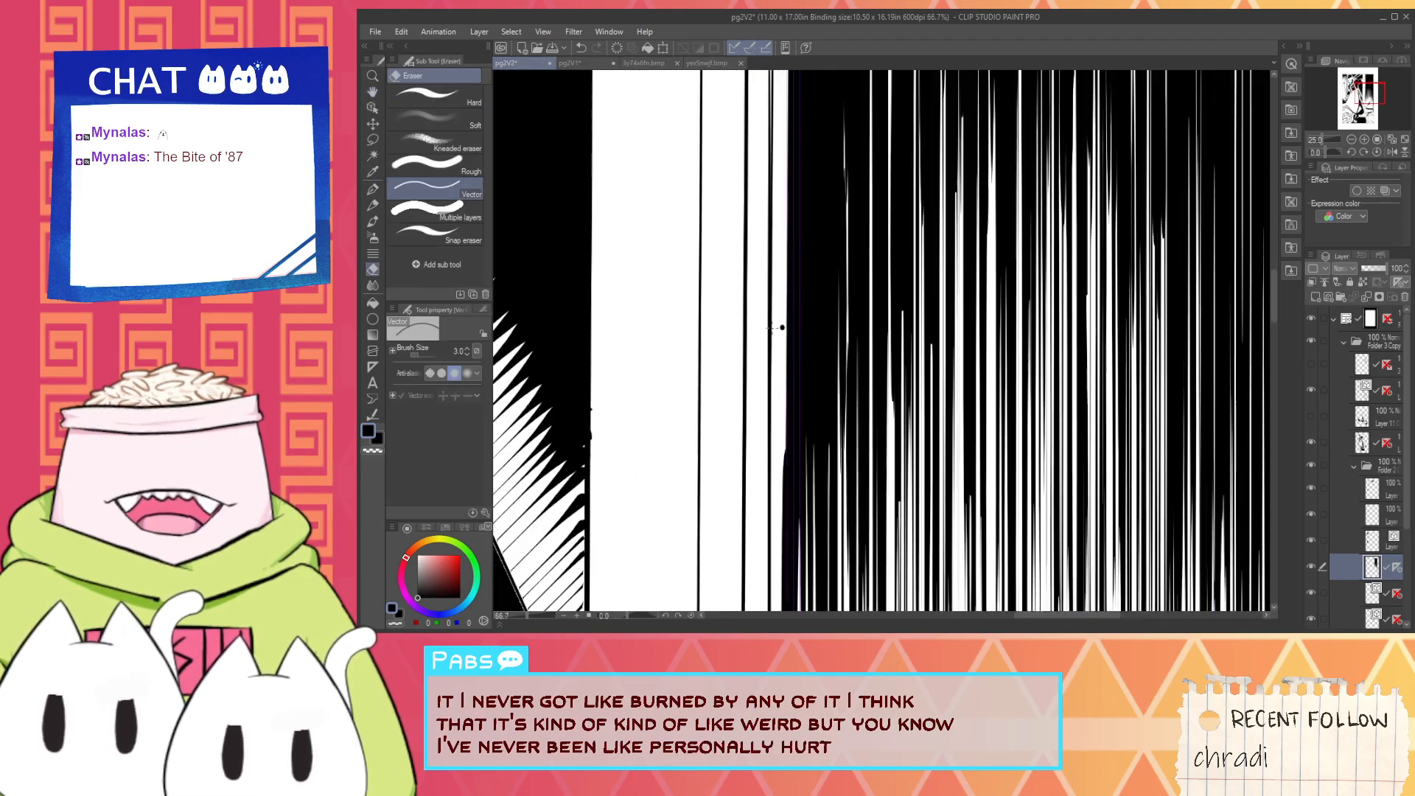
pyautogui.click(435, 96)
pyautogui.scroll(1, 774, 334)
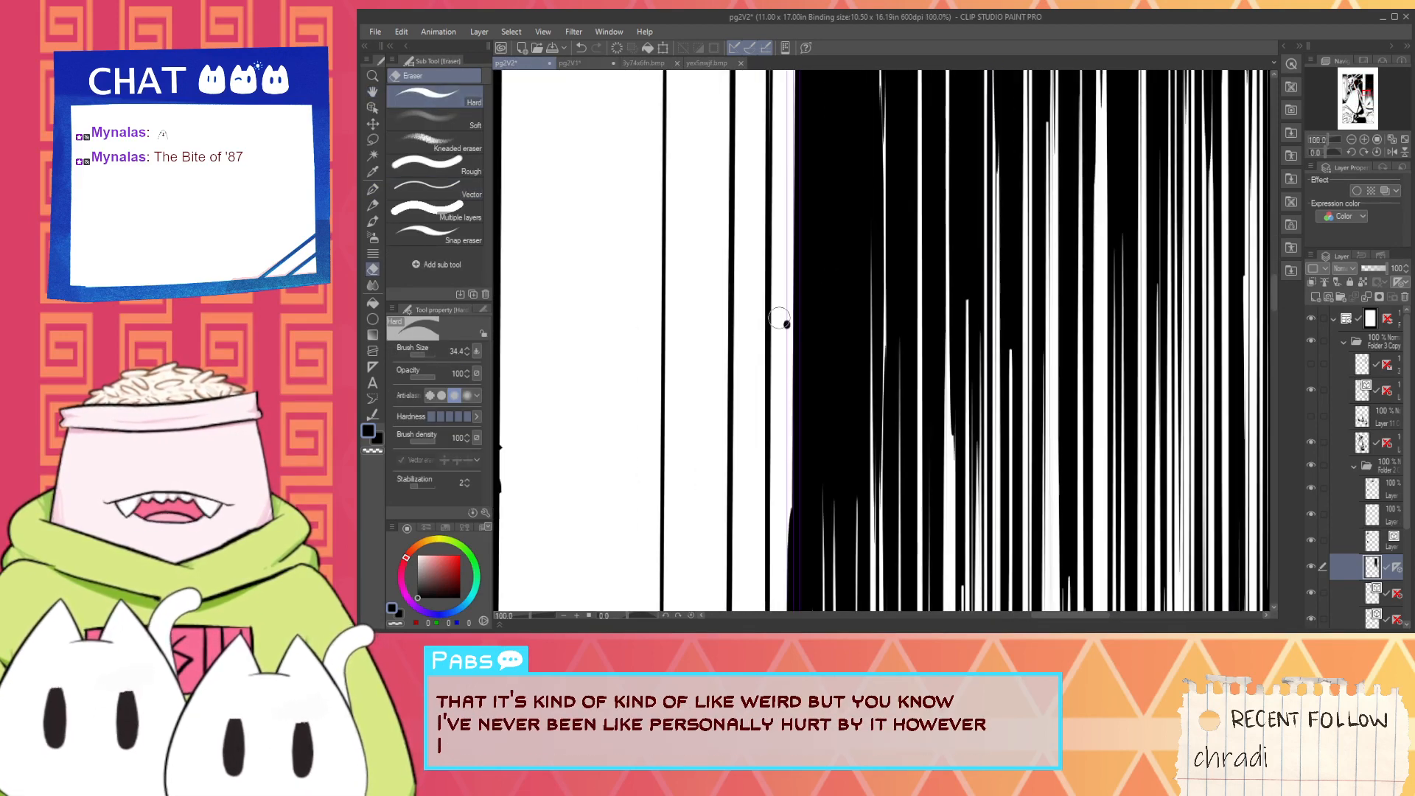
pyautogui.moveTo(785, 313); pyautogui.dragTo(786, 333)
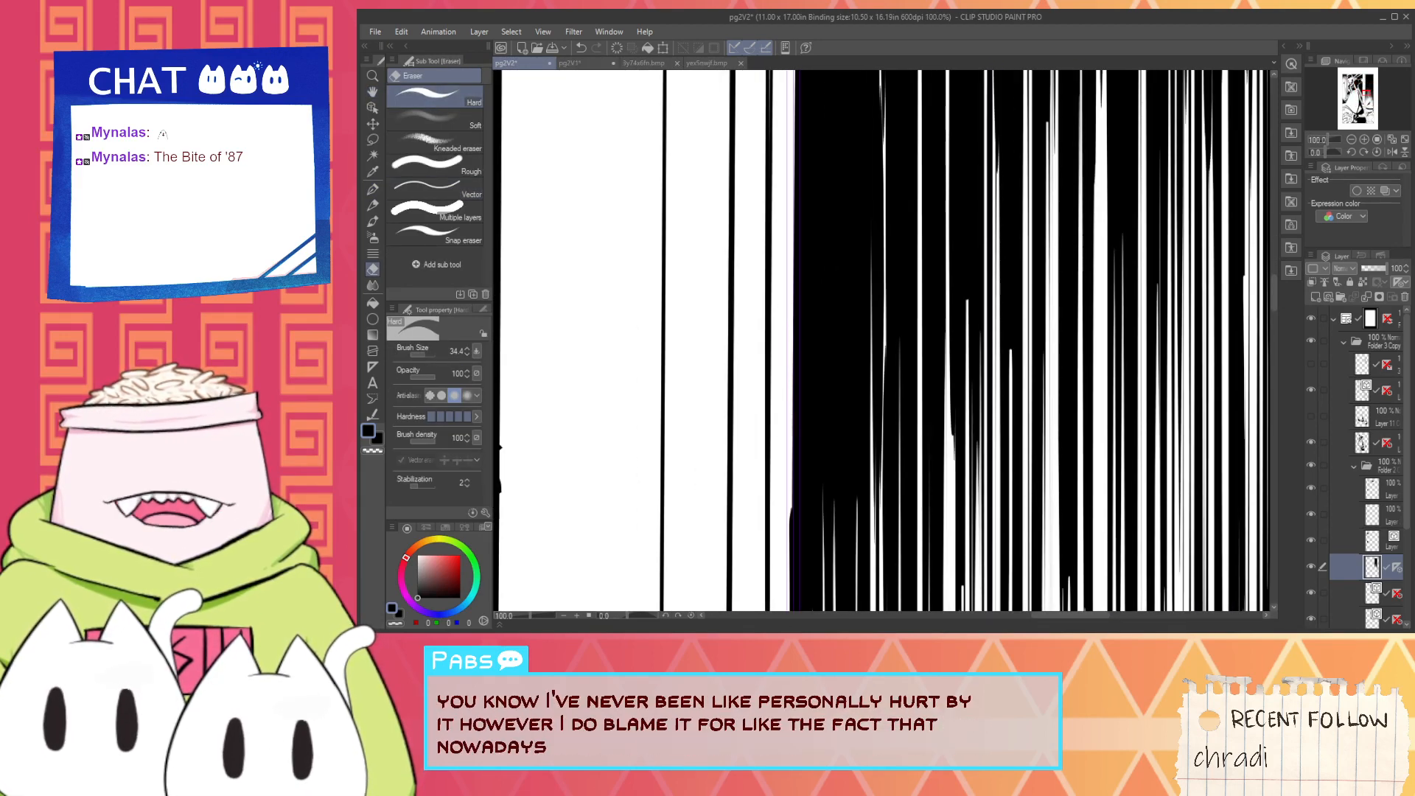
# - Clean up the hatching's ragged edge along the lower pillar with the Hard eraser, undoing the unwanted pass
pyautogui.scroll(-1, 774, 512)
pyautogui.press('space')
pyautogui.moveTo(773, 508)
pyautogui.mouseDown()
pyautogui.moveTo(775, 529)
pyautogui.moveTo(784, 281)
pyautogui.moveTo(792, 613)
pyautogui.mouseUp()
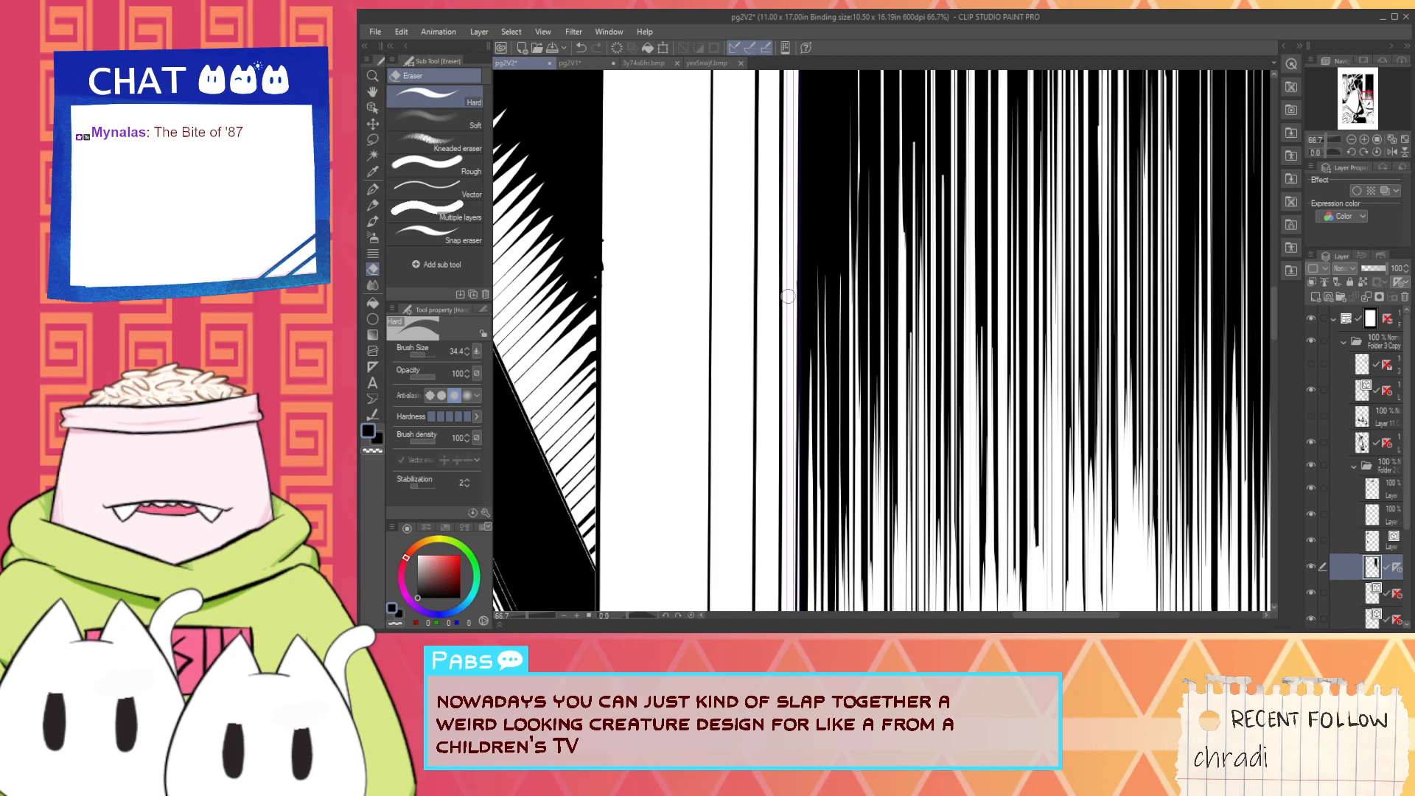
pyautogui.scroll(-1, 794, 272)
pyautogui.press('space')
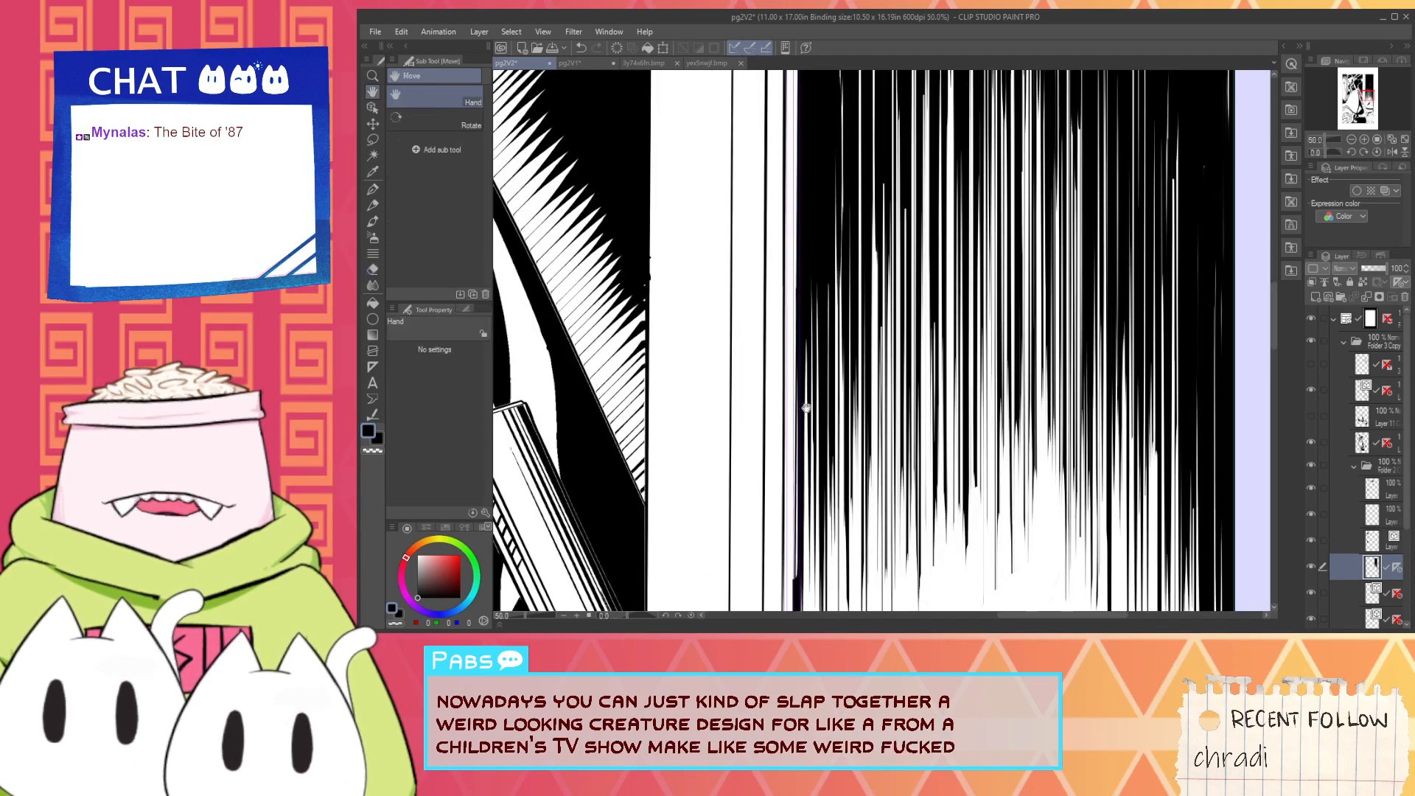
pyautogui.moveTo(794, 534); pyautogui.dragTo(811, 357)
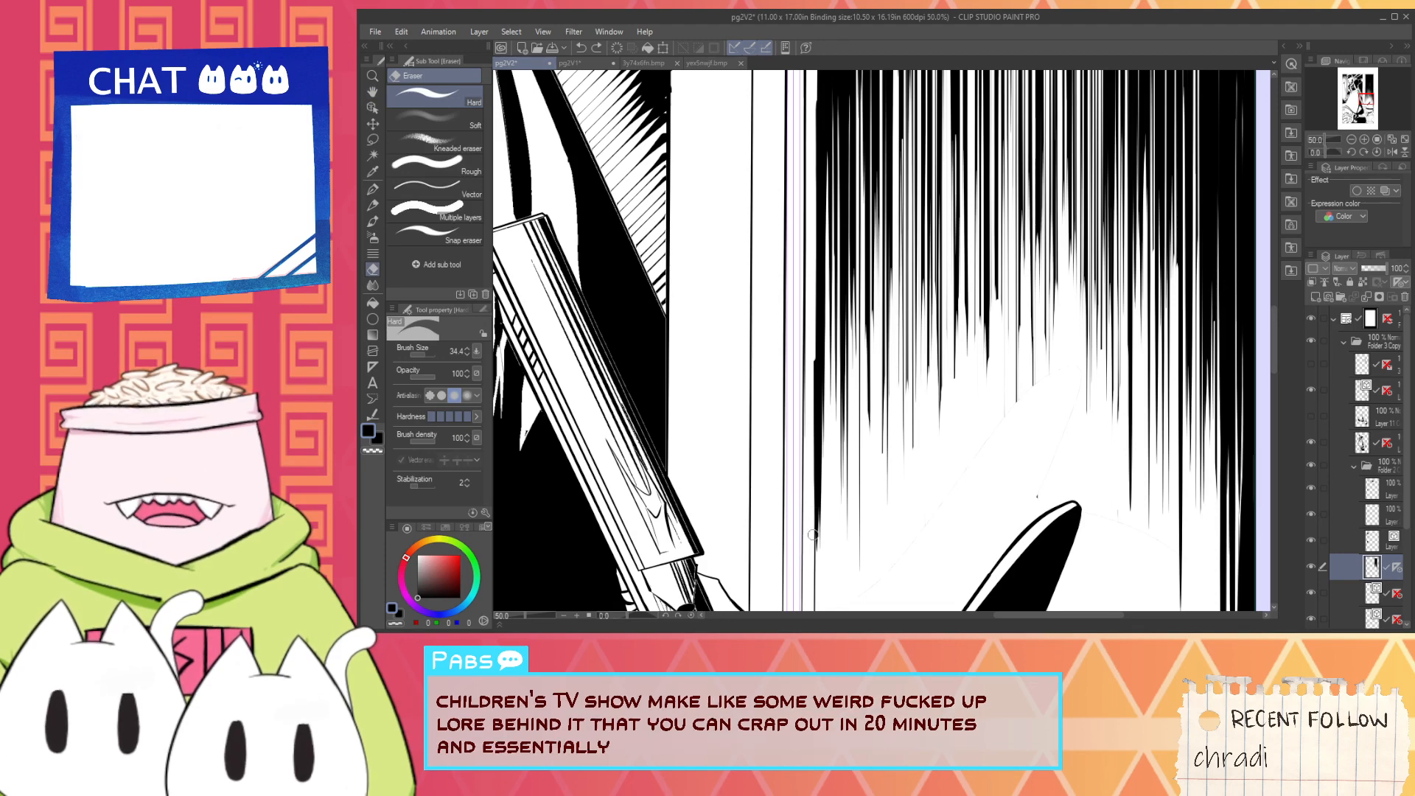
pyautogui.moveTo(801, 442); pyautogui.dragTo(788, 88)
pyautogui.press('space')
pyautogui.moveTo(792, 184)
pyautogui.mouseDown()
pyautogui.moveTo(802, 215)
pyautogui.moveTo(797, 102)
pyautogui.moveTo(866, 258)
pyautogui.mouseUp()
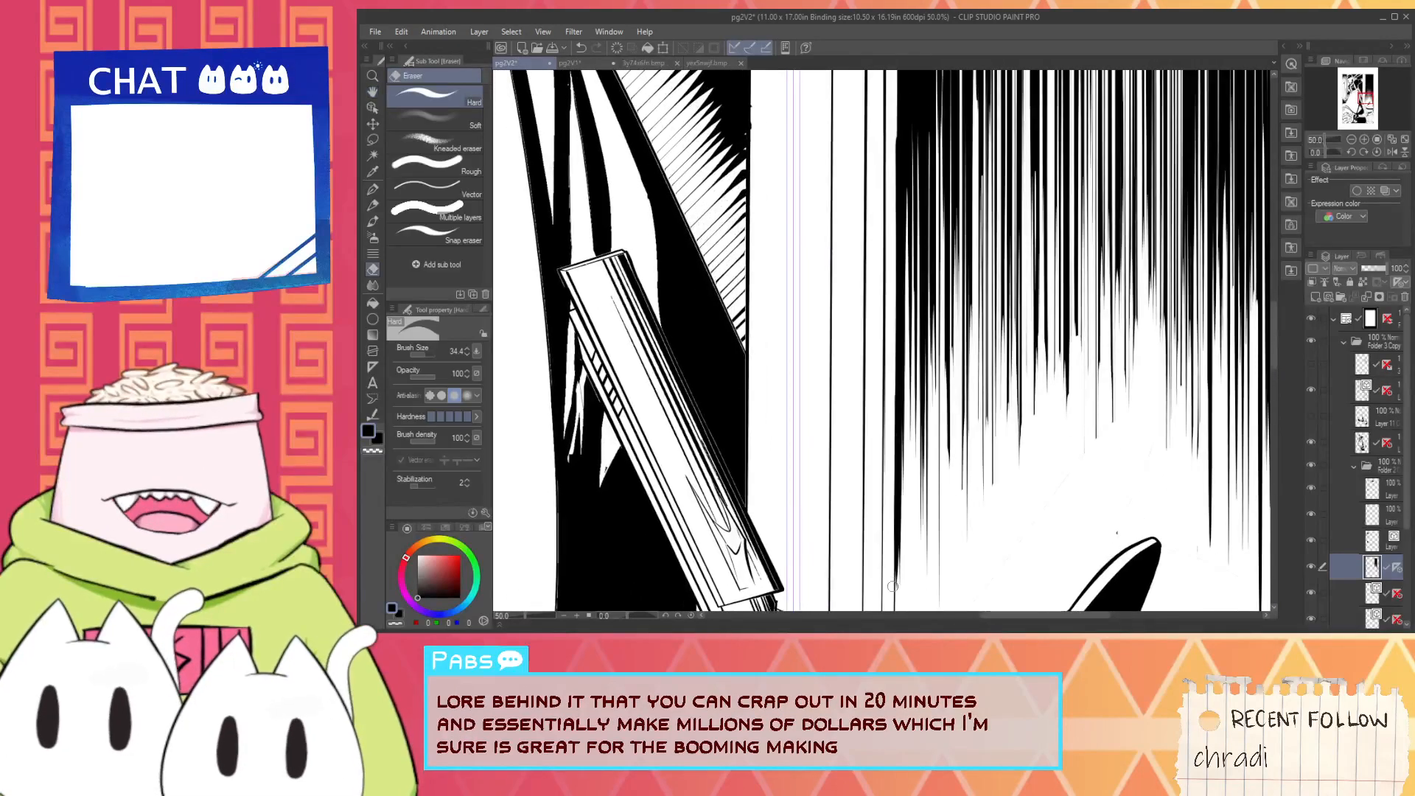
pyautogui.moveTo(888, 578)
pyautogui.mouseDown()
pyautogui.moveTo(848, 257)
pyautogui.moveTo(850, 64)
pyautogui.mouseUp()
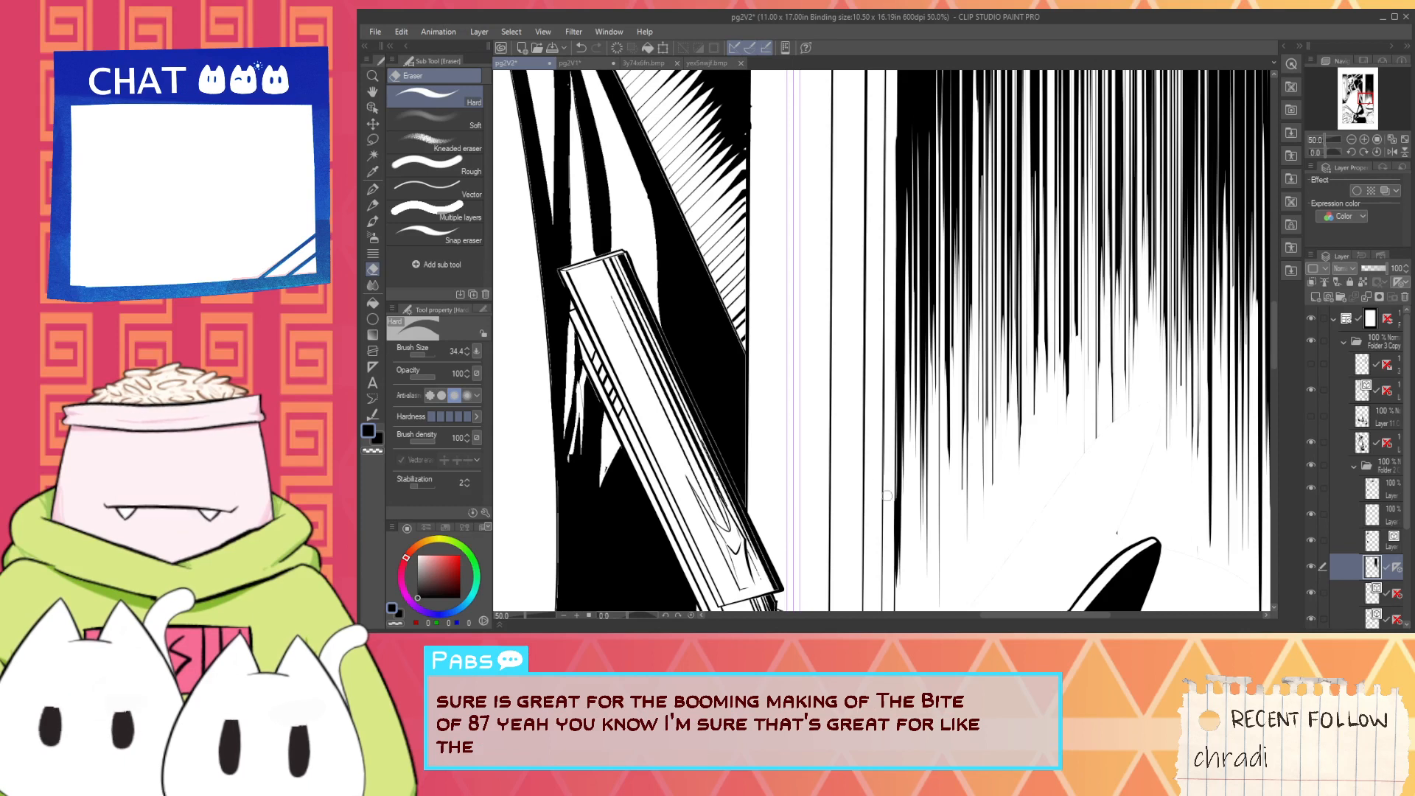
pyautogui.hotkey('ctrl', 'z')
pyautogui.moveTo(897, 129); pyautogui.dragTo(899, 581)
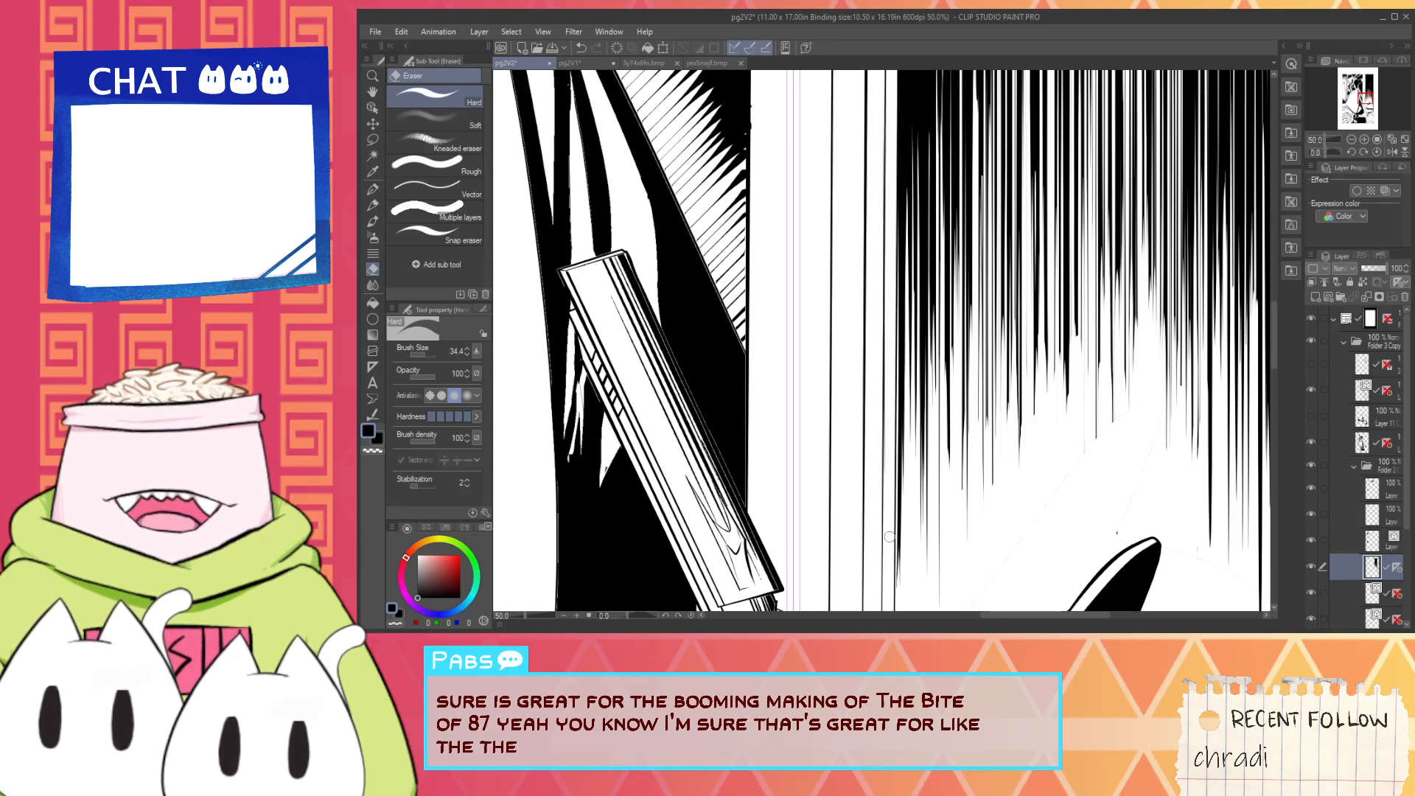
# - Fill the thin white gap in the black edge stroke beside the pillar, using the fill that refers to other layers
pyautogui.press('i')
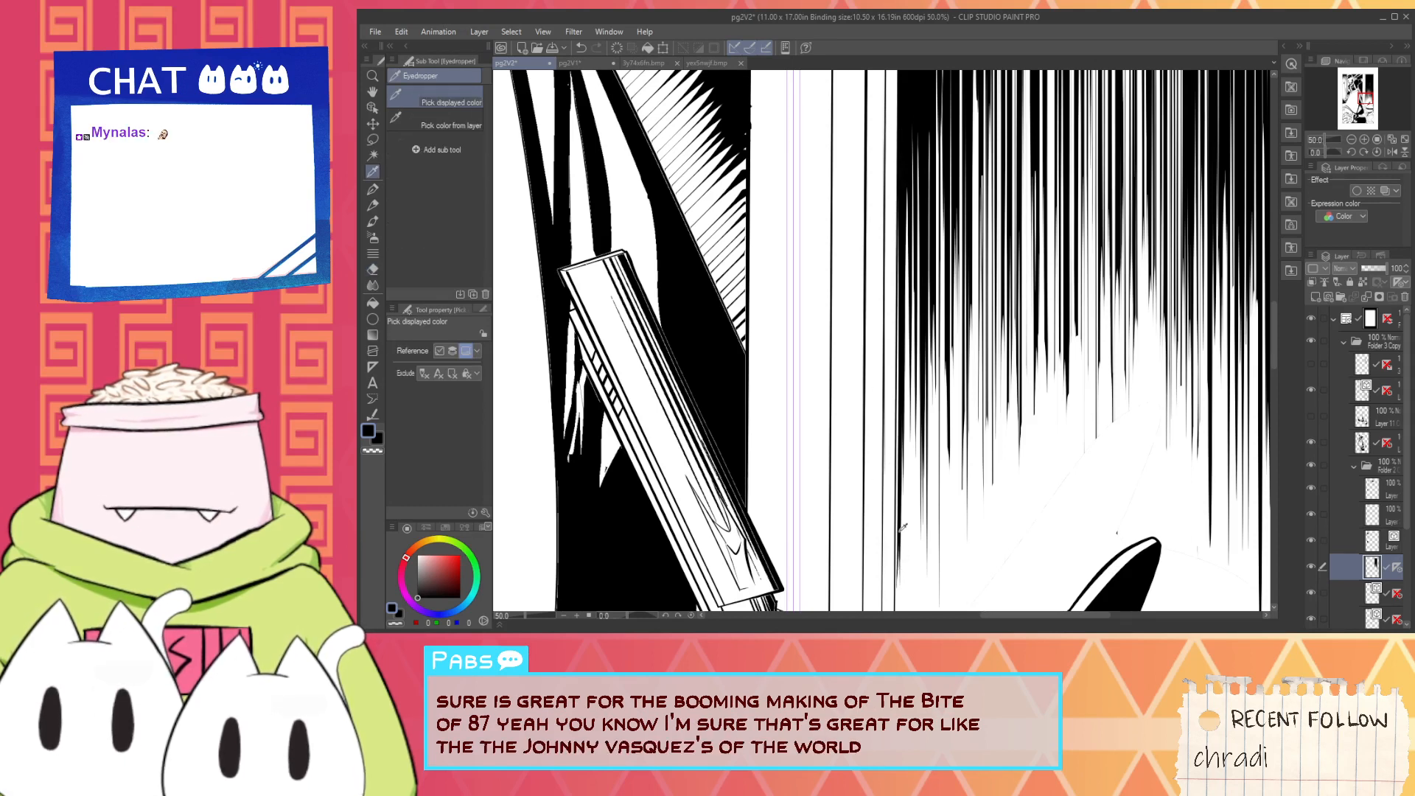
pyautogui.press('p')
pyautogui.press('g')
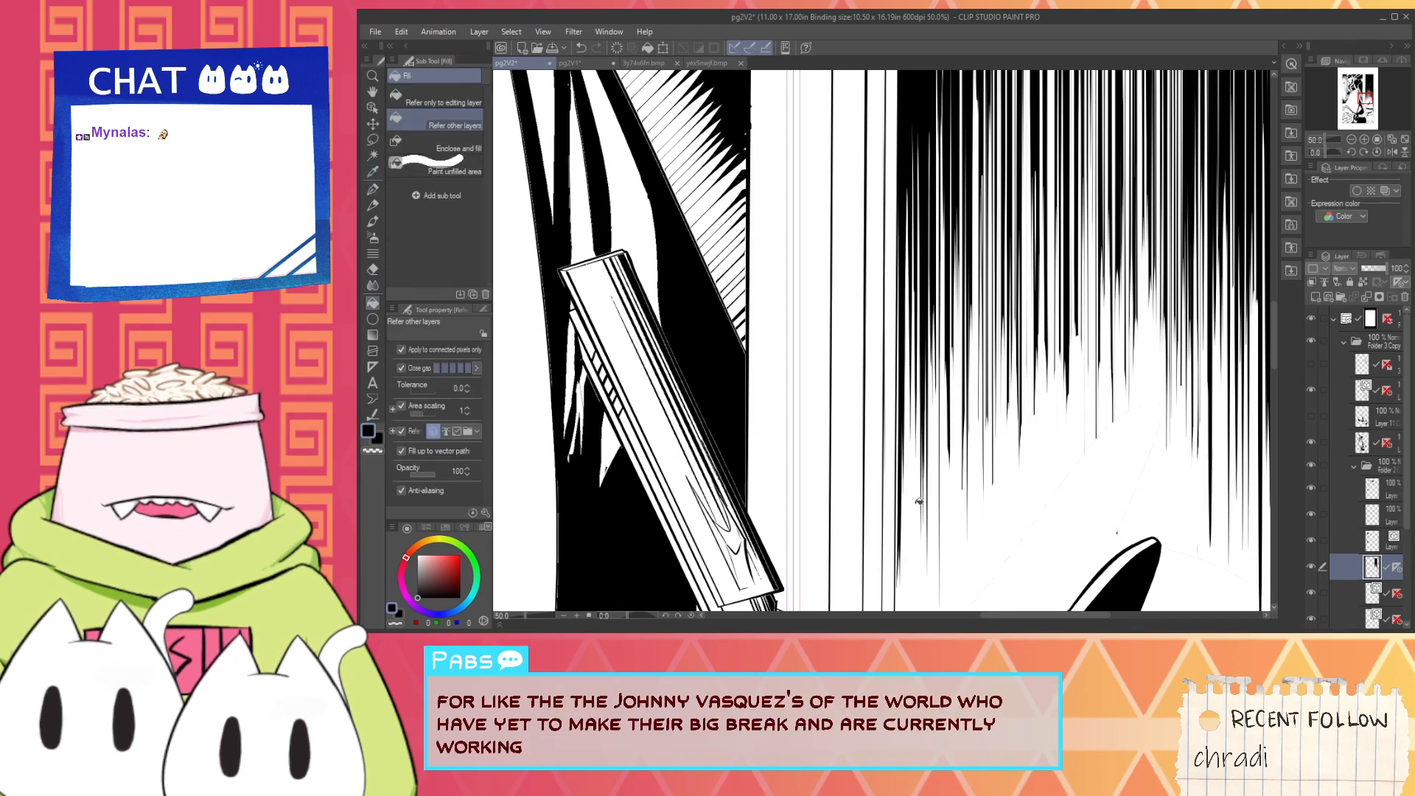
pyautogui.scroll(2, 914, 499)
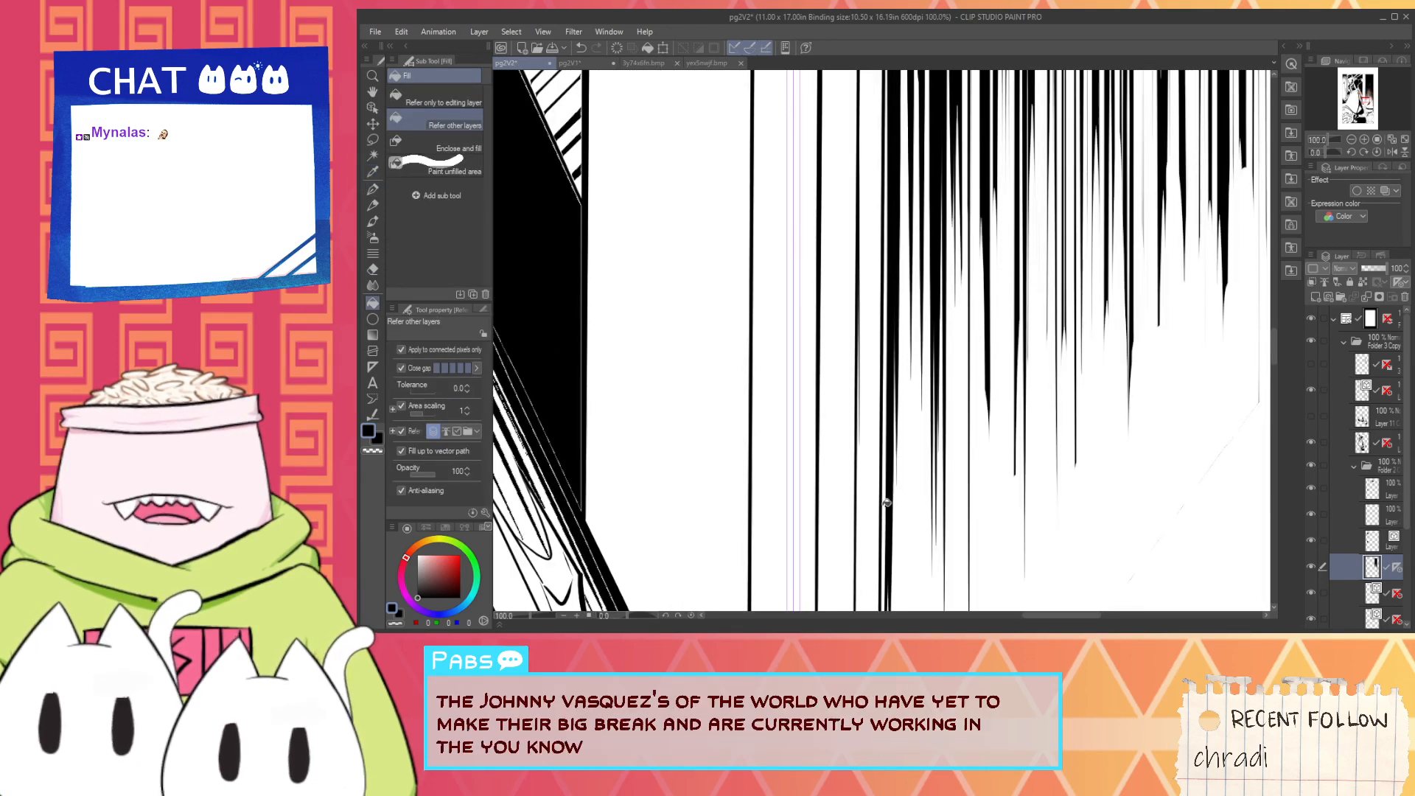
pyautogui.click(887, 503)
pyautogui.scroll(-2, 892, 505)
pyautogui.scroll(2, 899, 511)
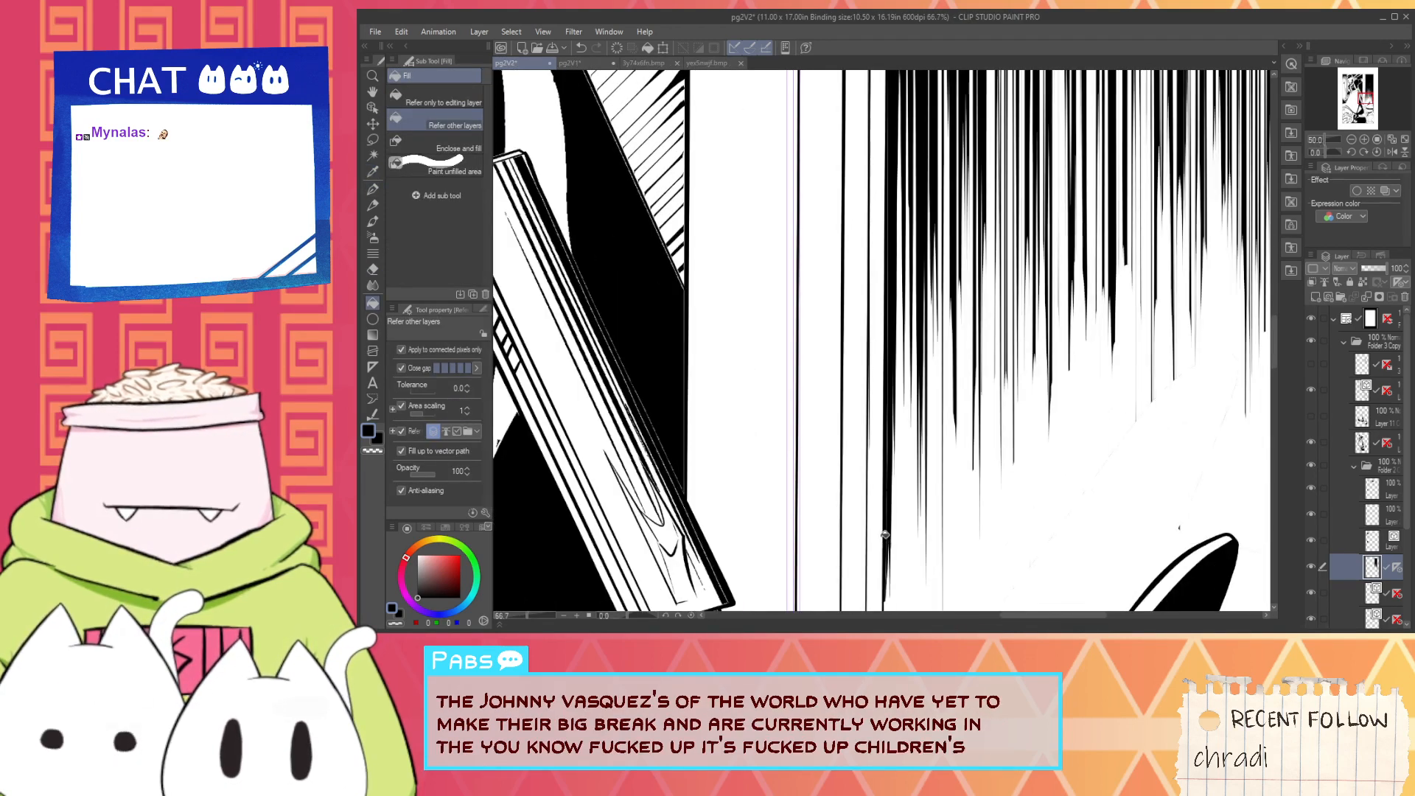
# - Taper the lower tip of the black edge stroke beside the pillar with the G-pen at size 57.2, undoing unwanted tries
pyautogui.press('p')
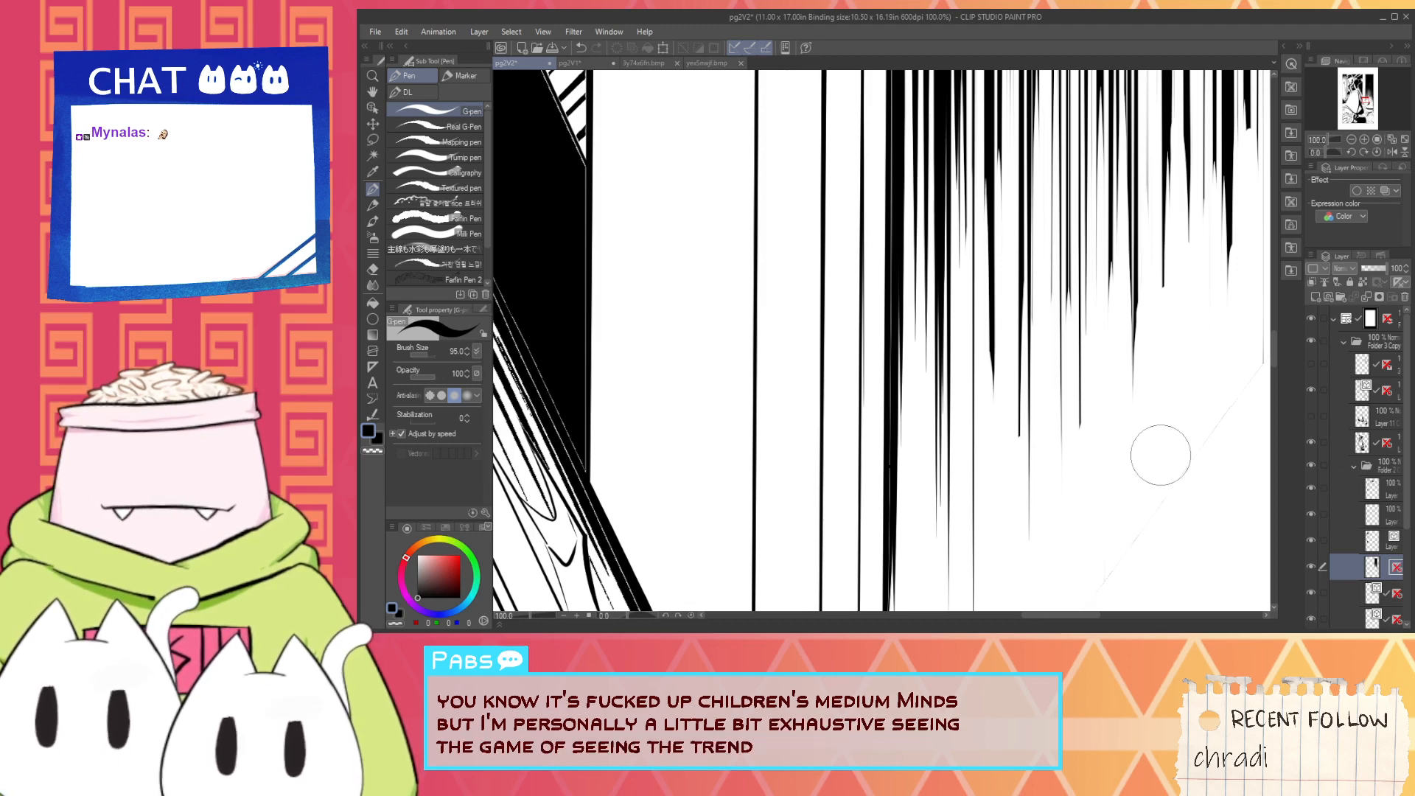
pyautogui.press('space')
pyautogui.moveTo(1045, 516); pyautogui.dragTo(983, 350)
pyautogui.moveTo(827, 454); pyautogui.dragTo(829, 505)
pyautogui.hotkey('ctrl', 'z')
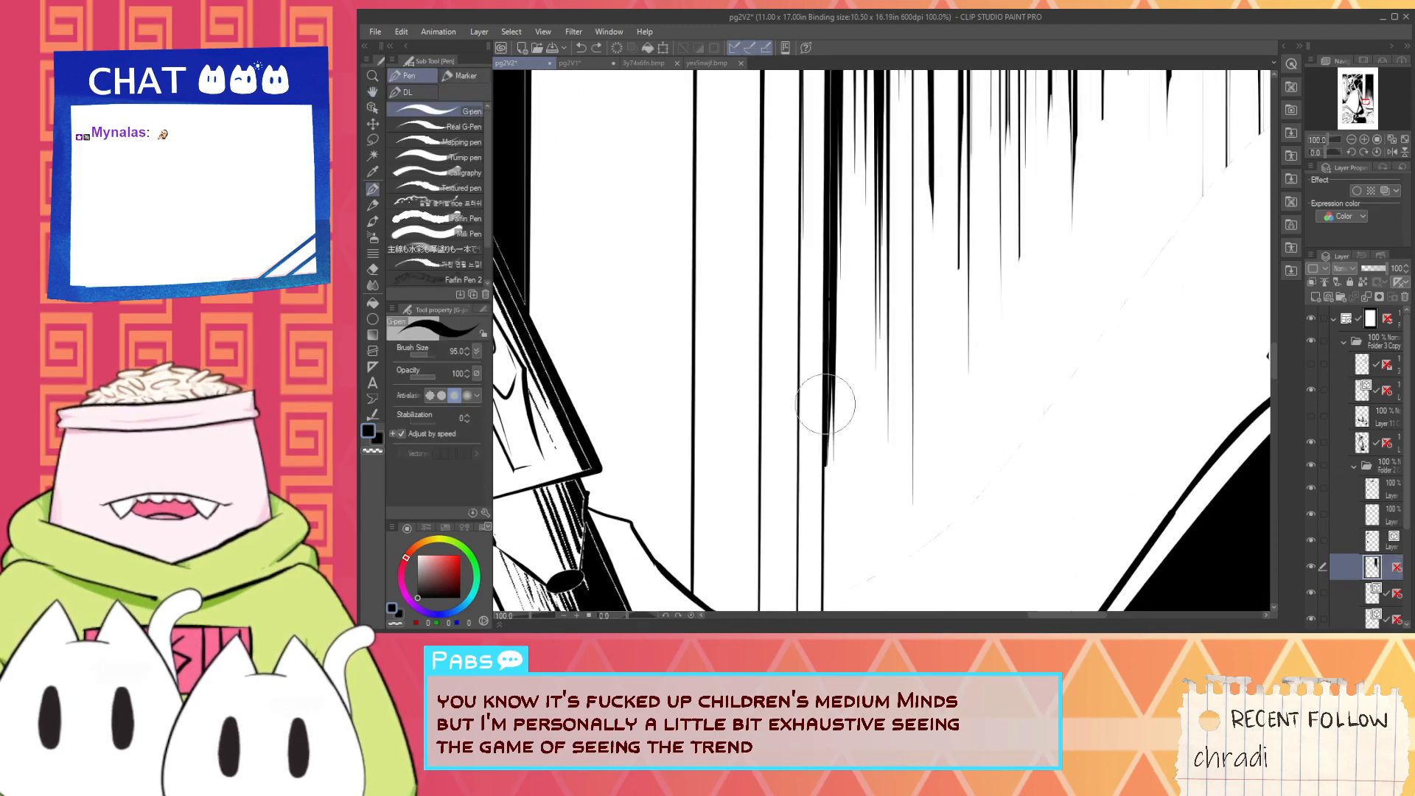
pyautogui.moveTo(827, 406); pyautogui.dragTo(825, 558)
pyautogui.hotkey('ctrl', 'z')
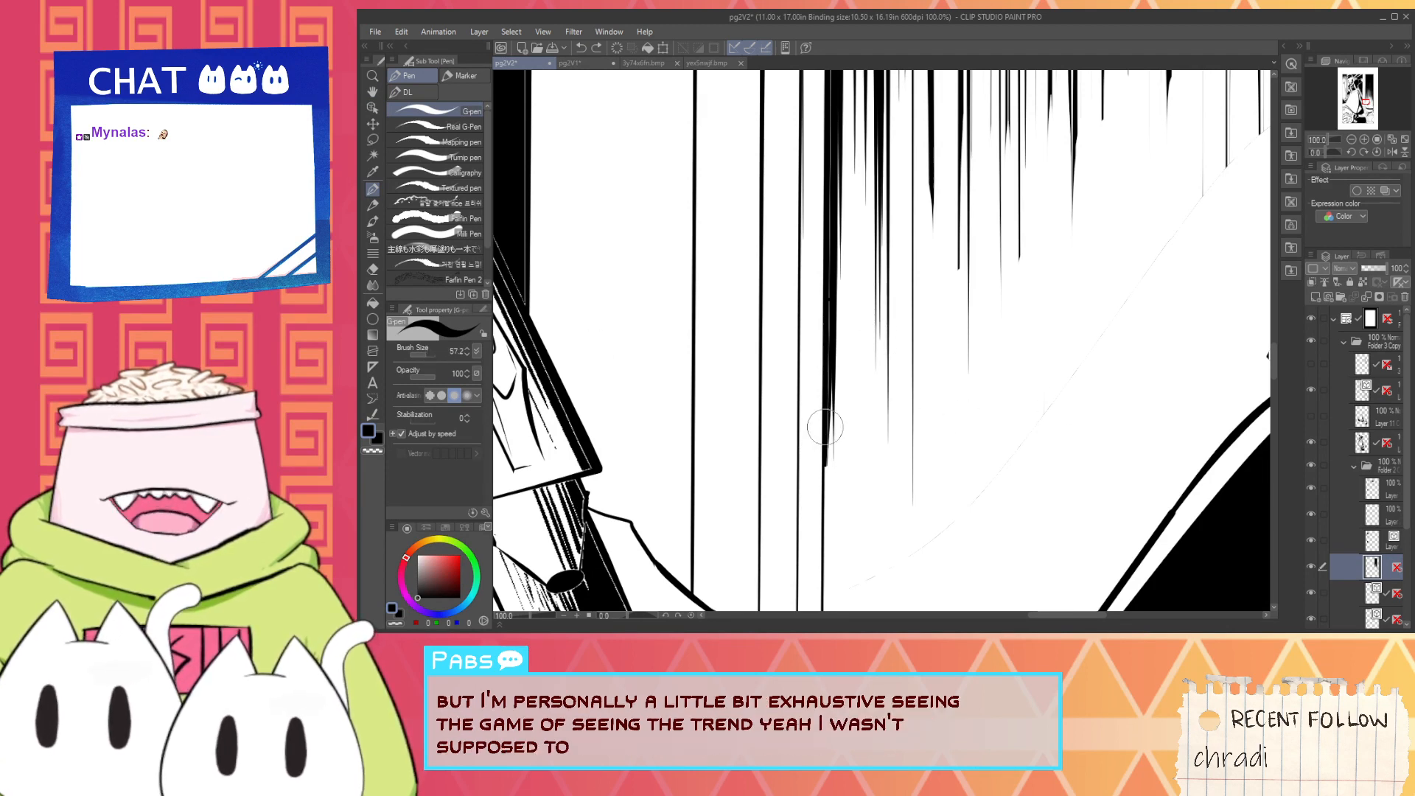
pyautogui.moveTo(827, 428); pyautogui.dragTo(821, 554)
pyautogui.hotkey('ctrl', 'z')
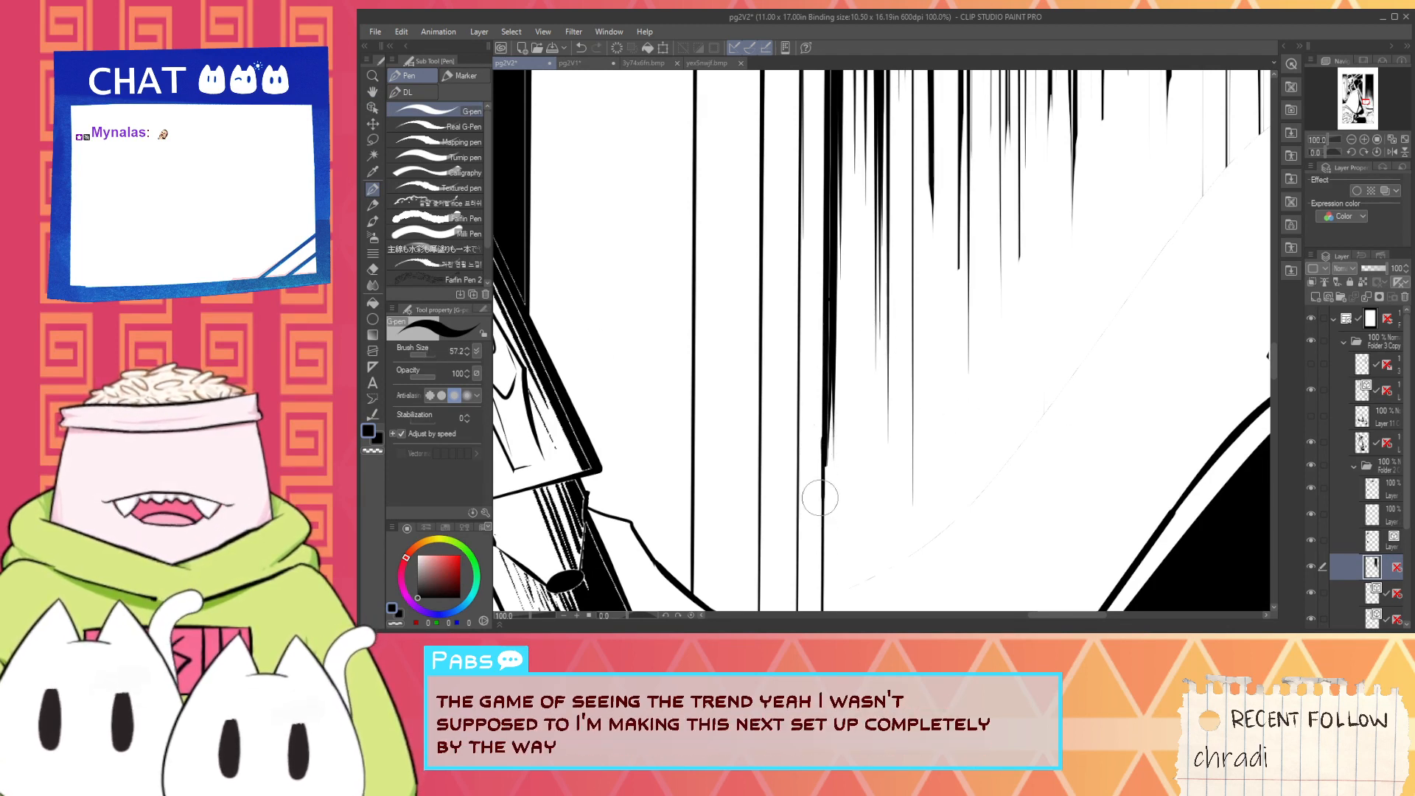
pyautogui.moveTo(826, 438); pyautogui.dragTo(821, 536)
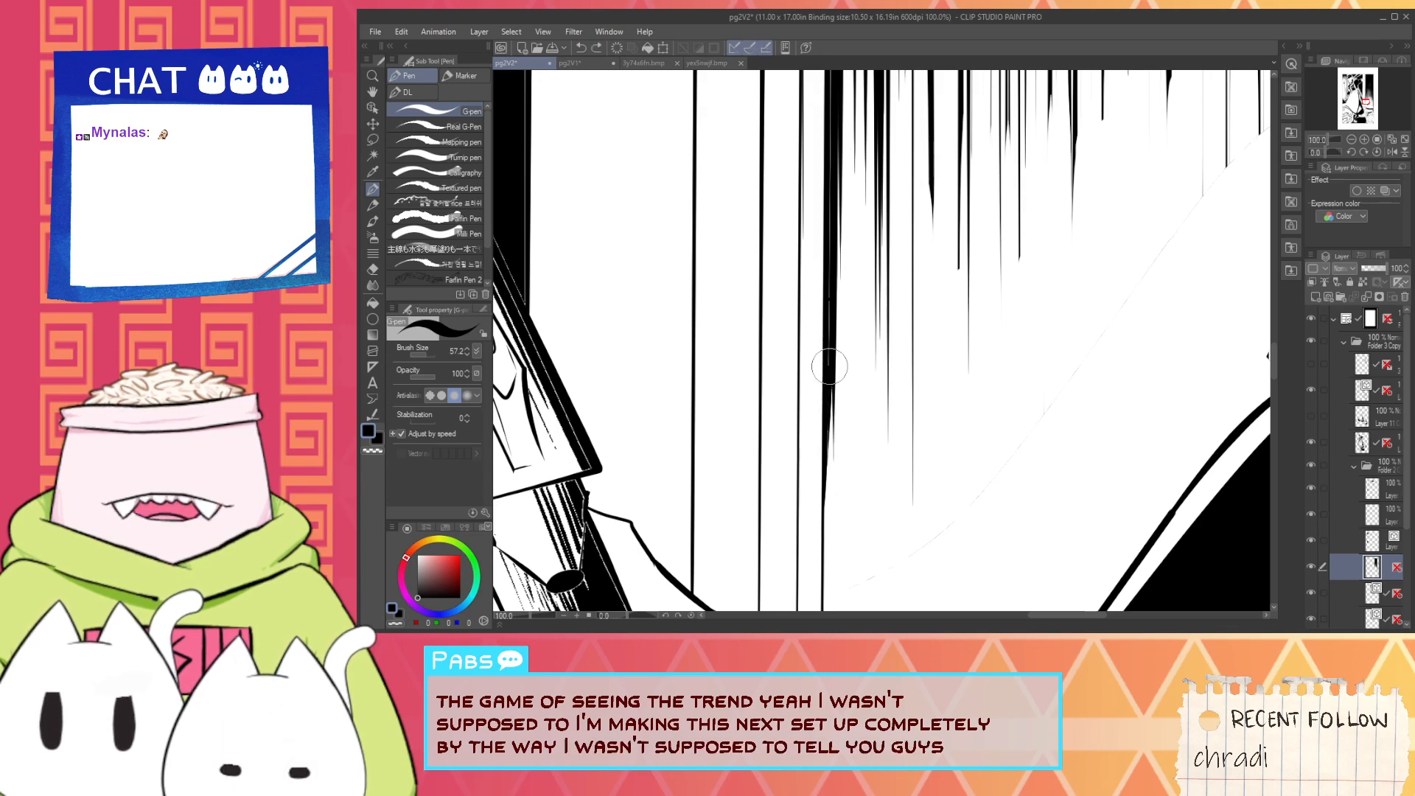
# - Solidify the black edge stroke upward along the pillar with further vertical pen strokes
pyautogui.press('space')
pyautogui.moveTo(874, 294); pyautogui.dragTo(869, 480)
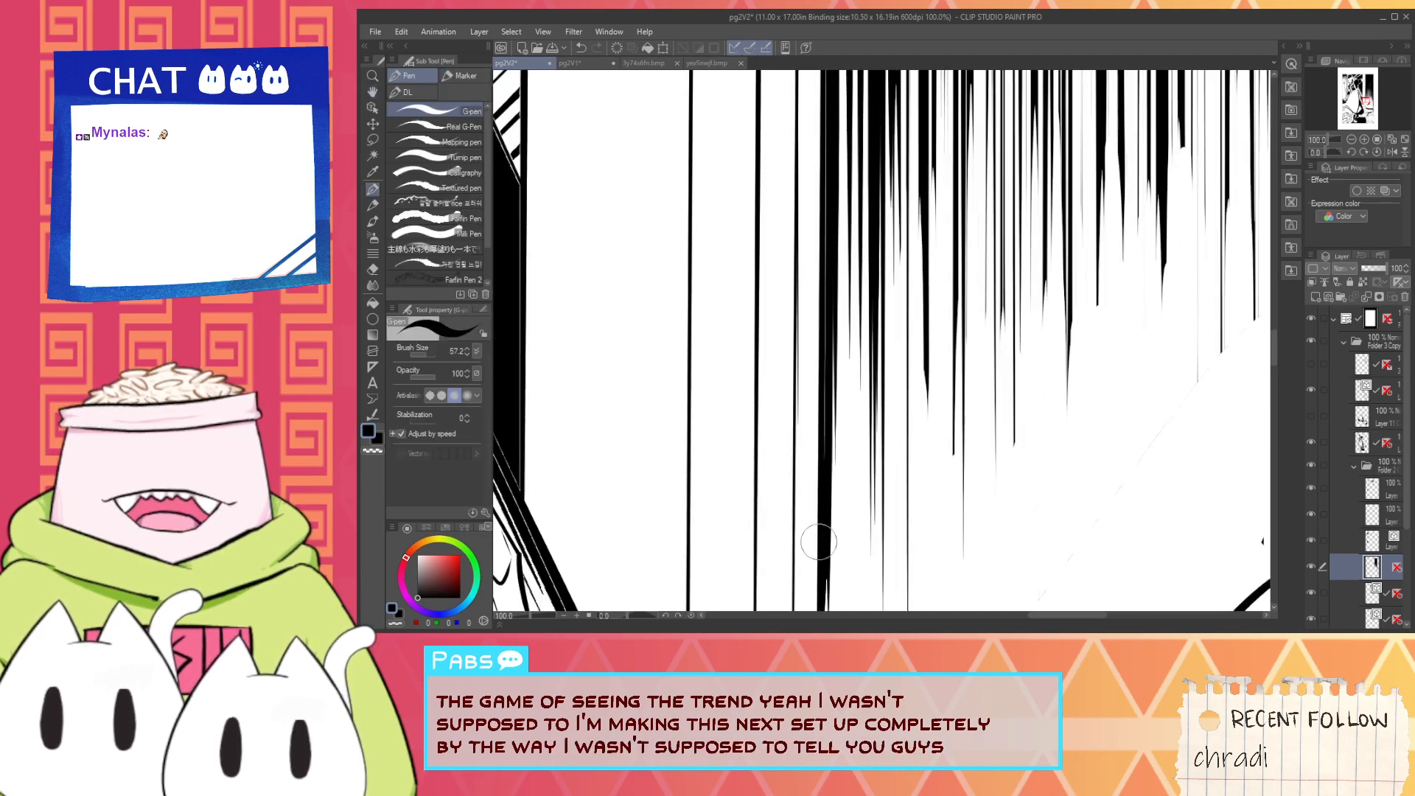
pyautogui.moveTo(825, 391); pyautogui.dragTo(822, 472)
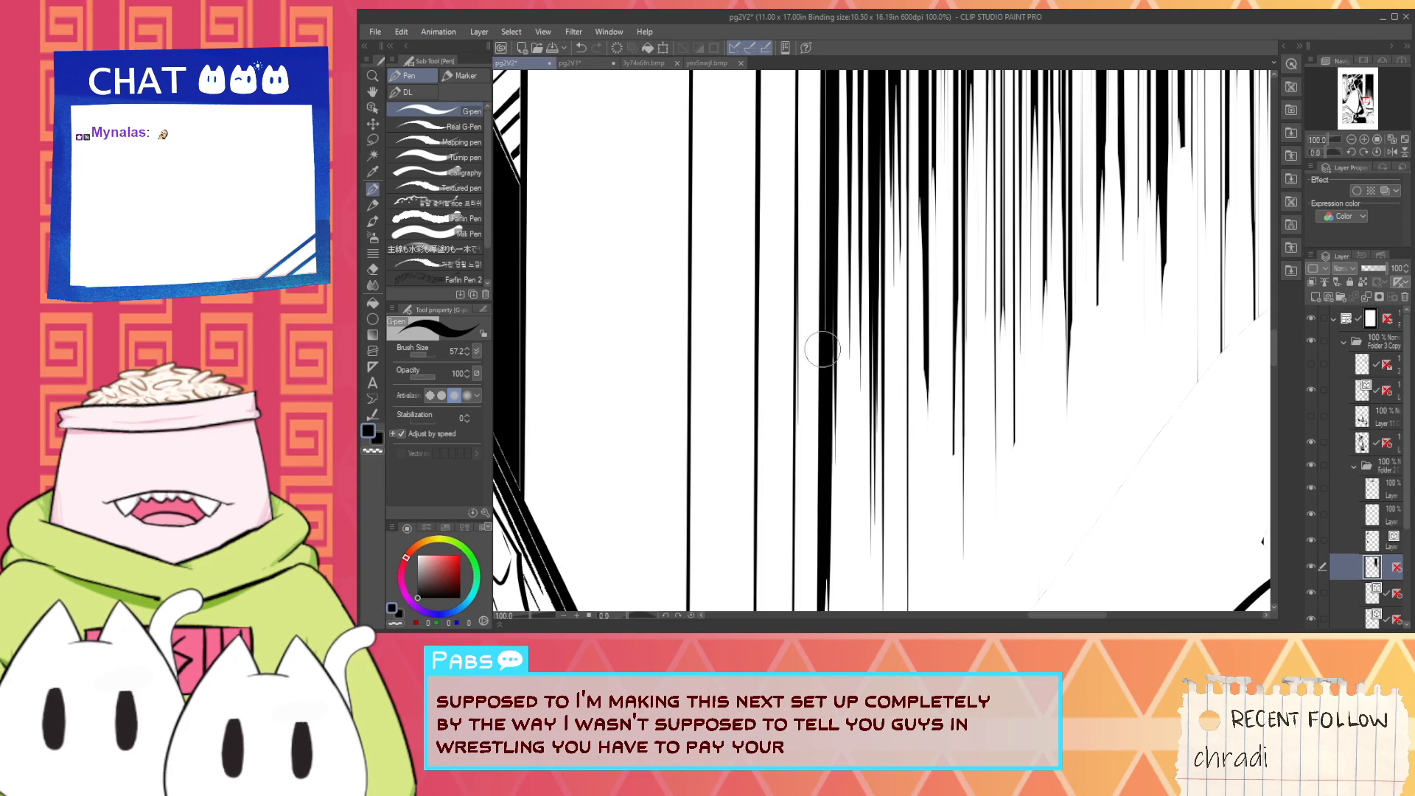
pyautogui.press('space')
pyautogui.moveTo(845, 315); pyautogui.dragTo(848, 496)
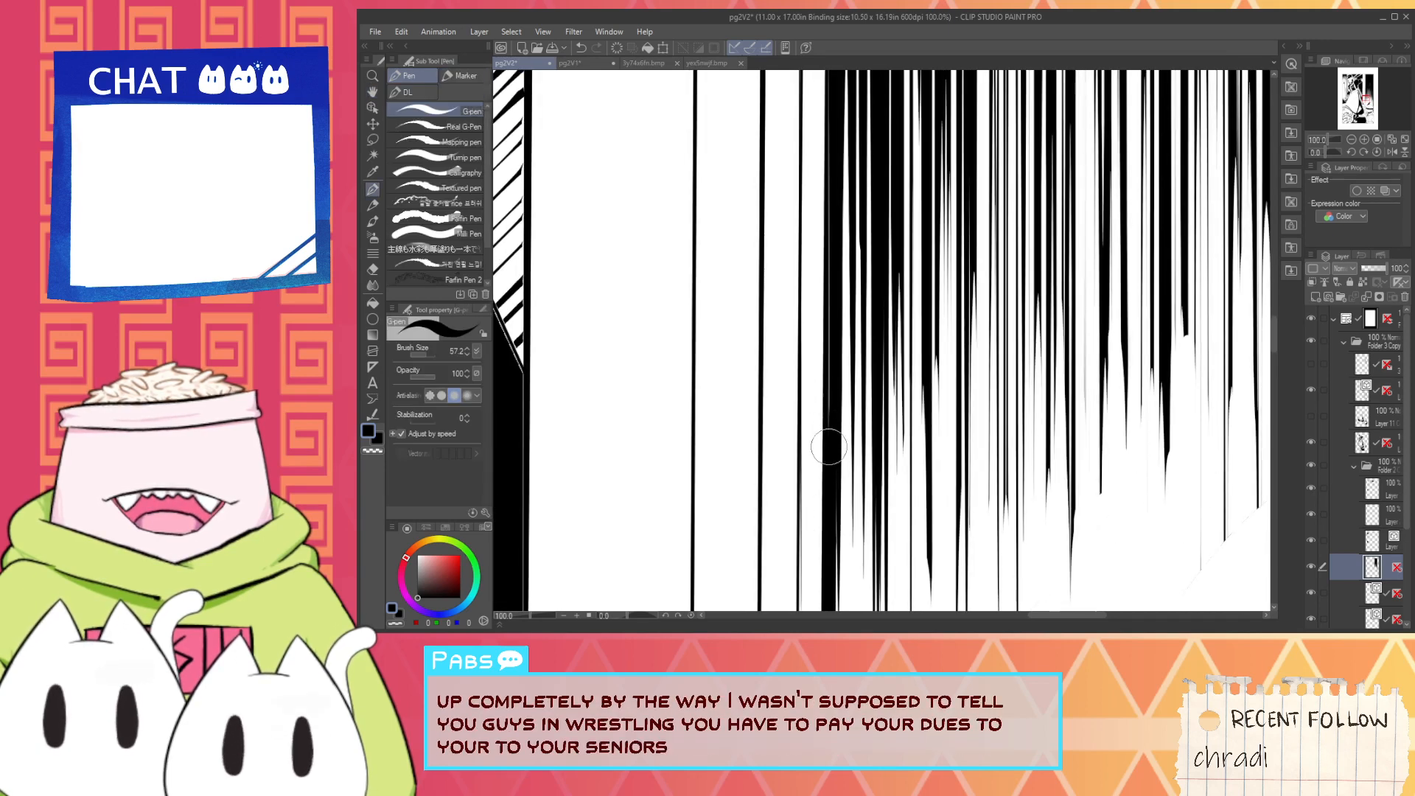
pyautogui.press('space')
pyautogui.moveTo(833, 346); pyautogui.dragTo(832, 544)
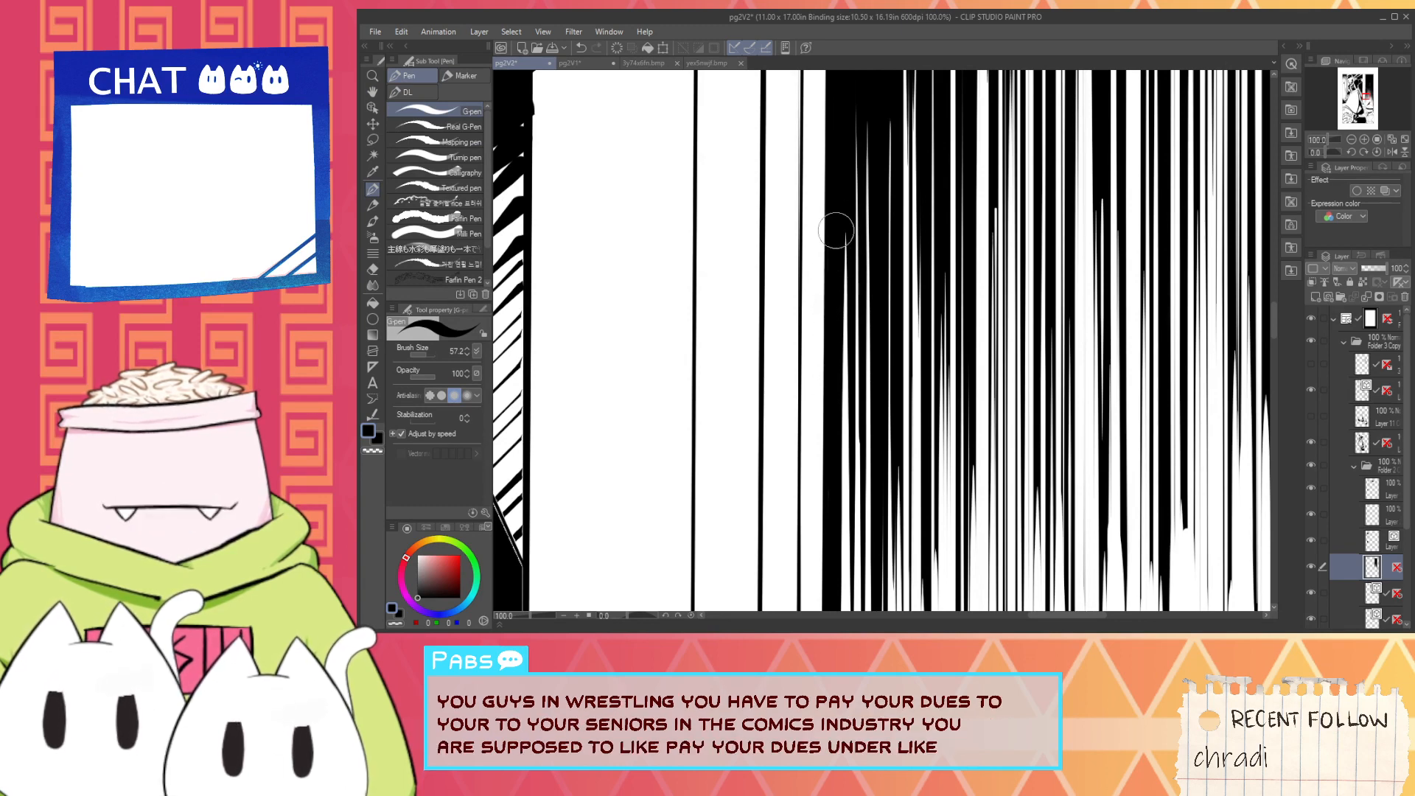
# - Shorten the thin white streaks in the middle of the upper hatching by inking black vertical strokes over them
pyautogui.scroll(-3, 844, 235)
pyautogui.press('space')
pyautogui.moveTo(965, 249); pyautogui.dragTo(936, 482)
pyautogui.scroll(1, 844, 411)
pyautogui.scroll(1, 853, 469)
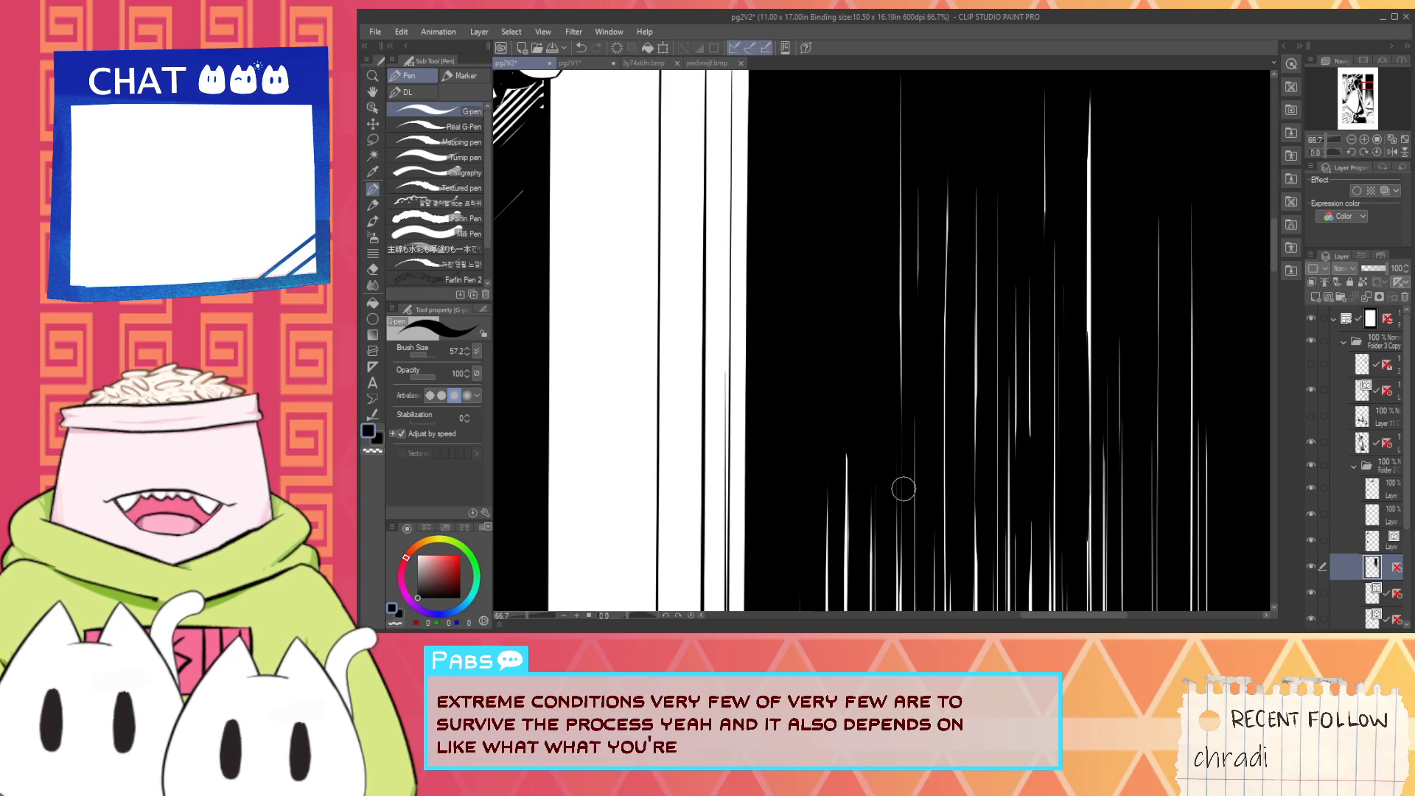
pyautogui.press('space')
pyautogui.moveTo(898, 237); pyautogui.dragTo(885, 436)
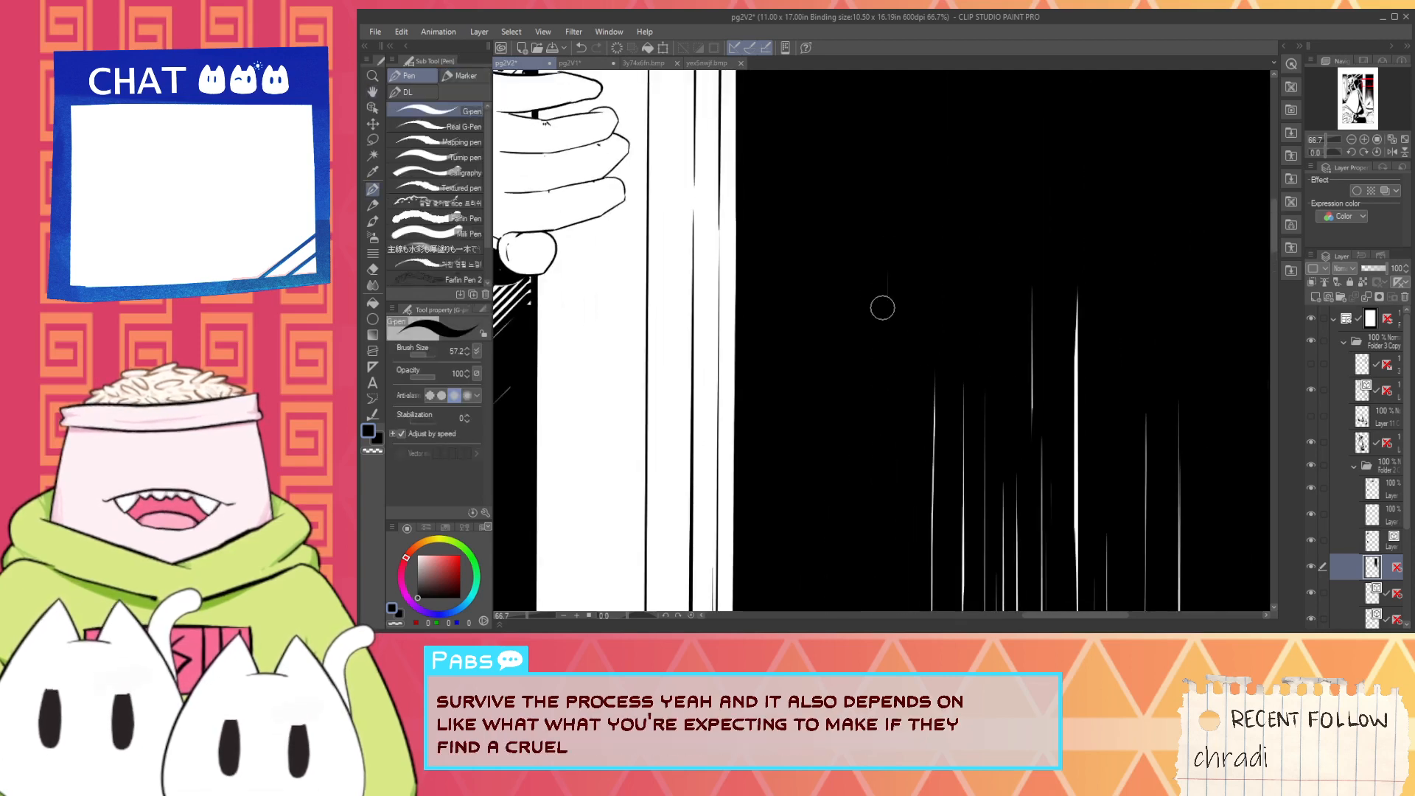
pyautogui.press('space')
pyautogui.moveTo(942, 479); pyautogui.dragTo(933, 289)
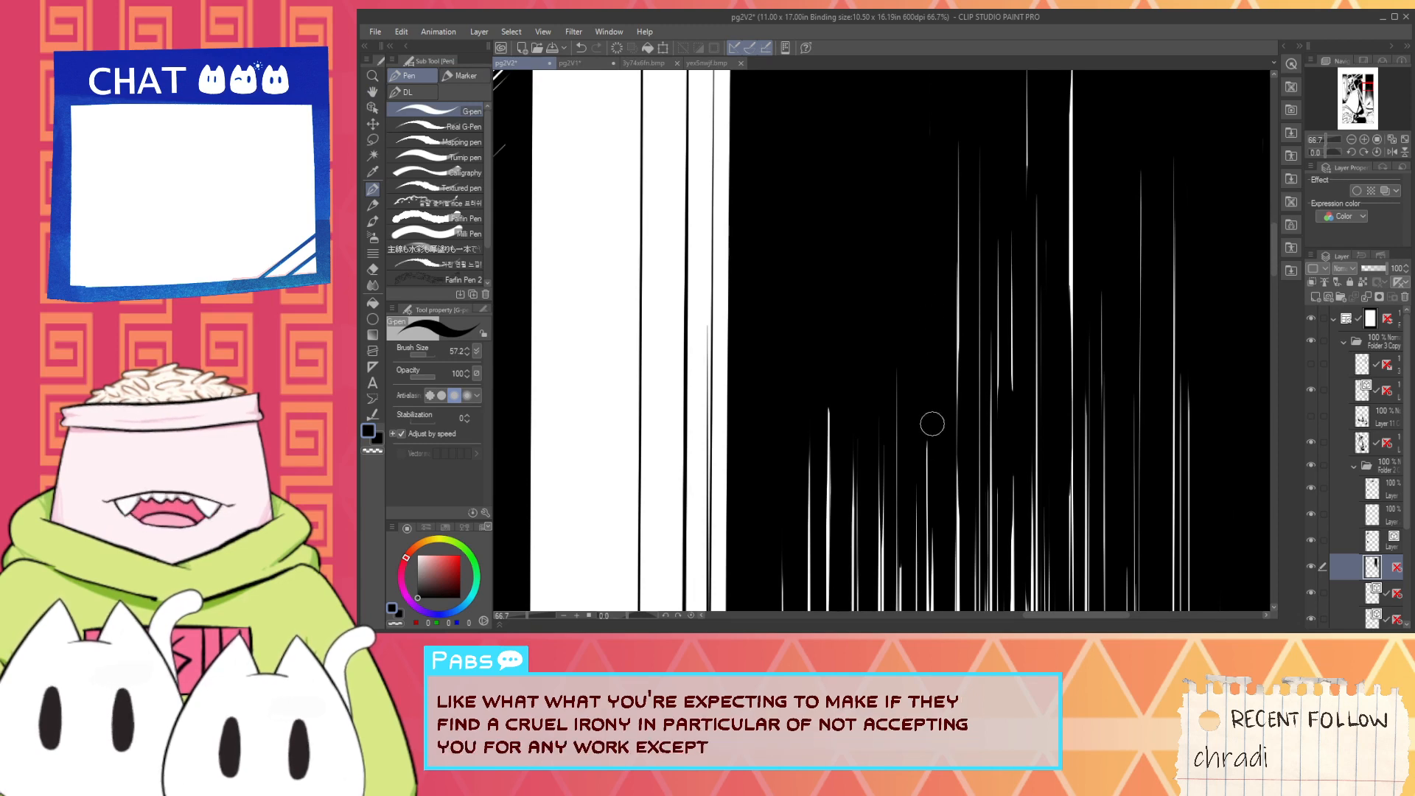
pyautogui.moveTo(957, 481)
pyautogui.mouseDown()
pyautogui.moveTo(957, 305)
pyautogui.moveTo(819, 310)
pyautogui.mouseUp()
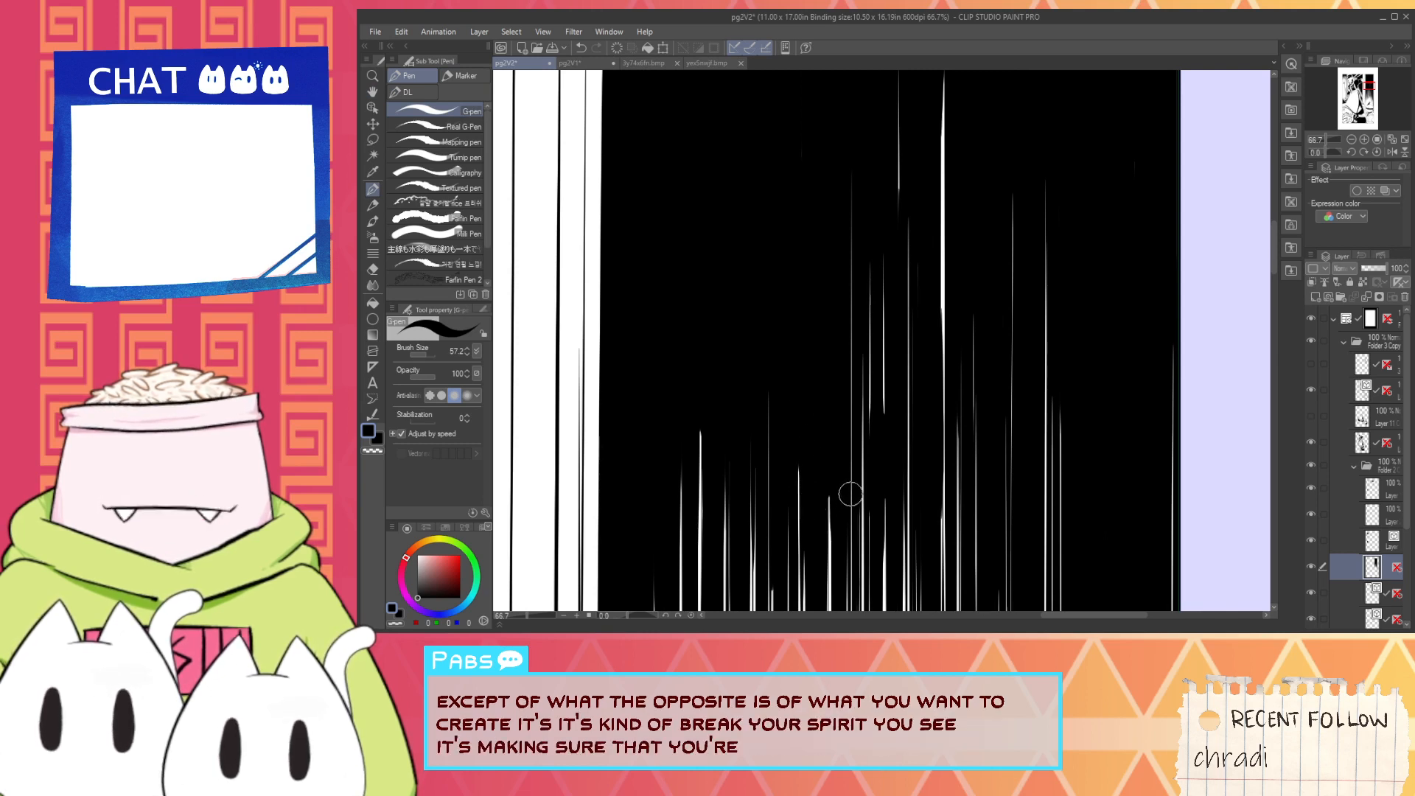
pyautogui.moveTo(851, 494)
pyautogui.mouseDown()
pyautogui.moveTo(843, 195)
pyautogui.moveTo(866, 379)
pyautogui.moveTo(856, 172)
pyautogui.mouseUp()
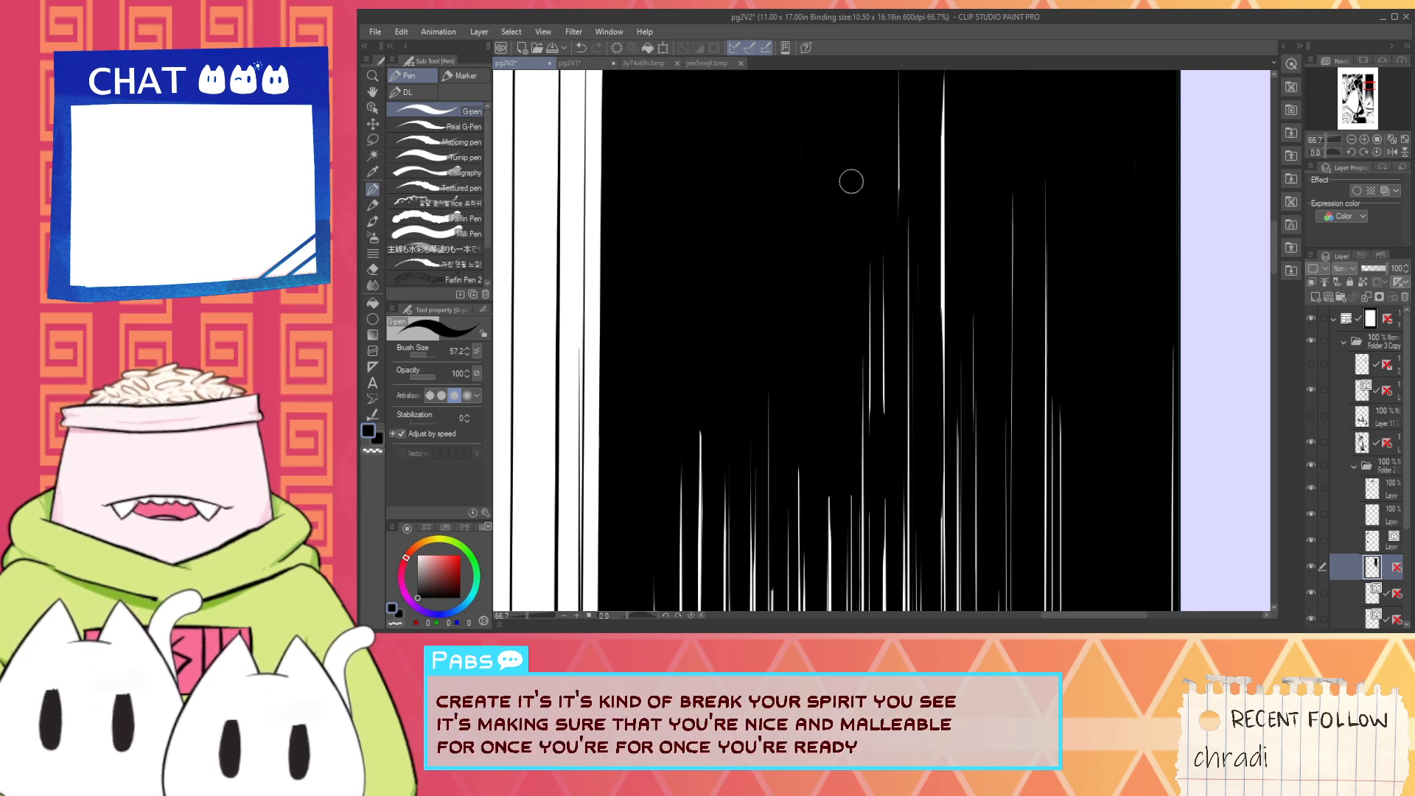
pyautogui.moveTo(887, 424); pyautogui.dragTo(884, 295)
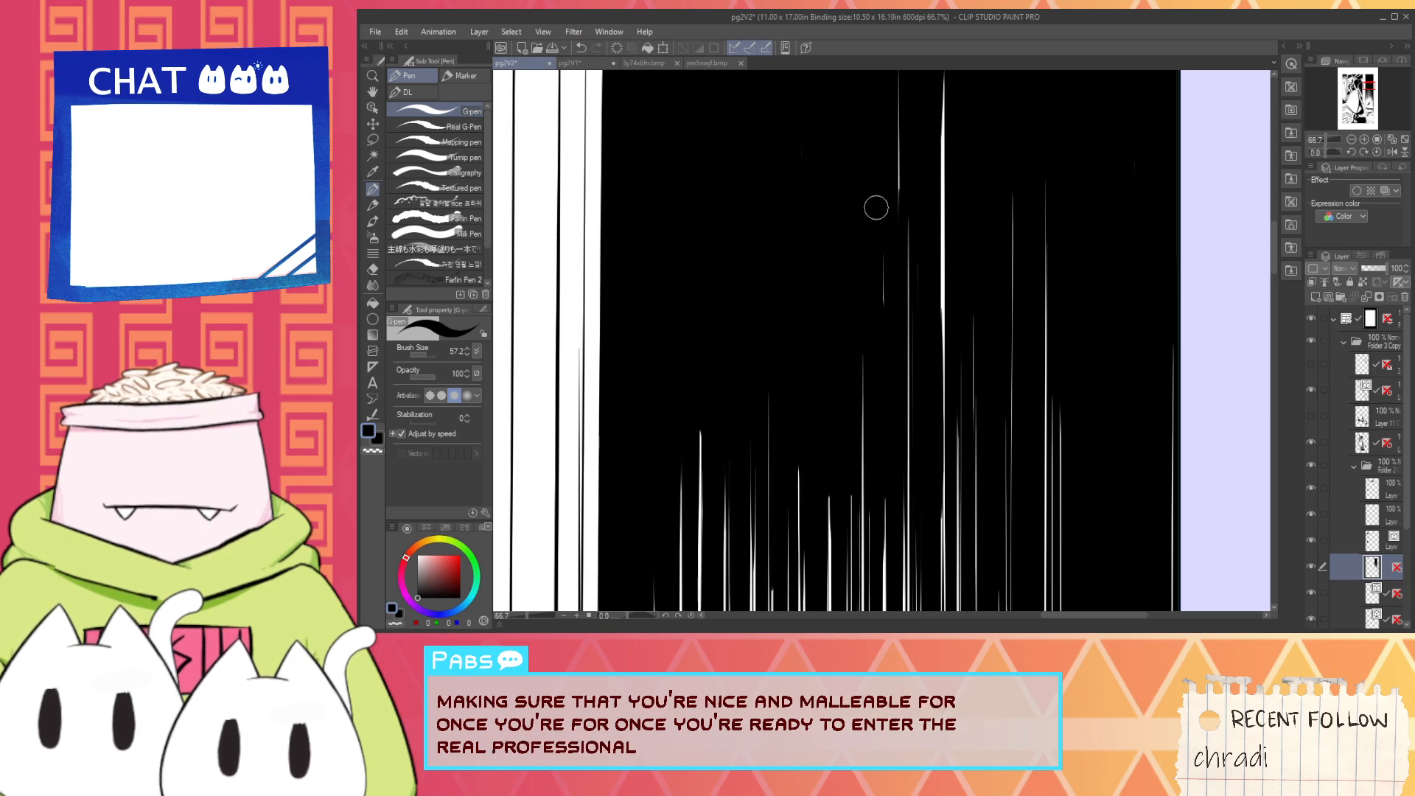
# - Shorten the tallest white streak in the middle of the upper hatching with black vertical G-pen strokes, undoing unwanted tries
pyautogui.scroll(-2, 906, 362)
pyautogui.press('space')
pyautogui.moveTo(904, 233); pyautogui.dragTo(890, 292)
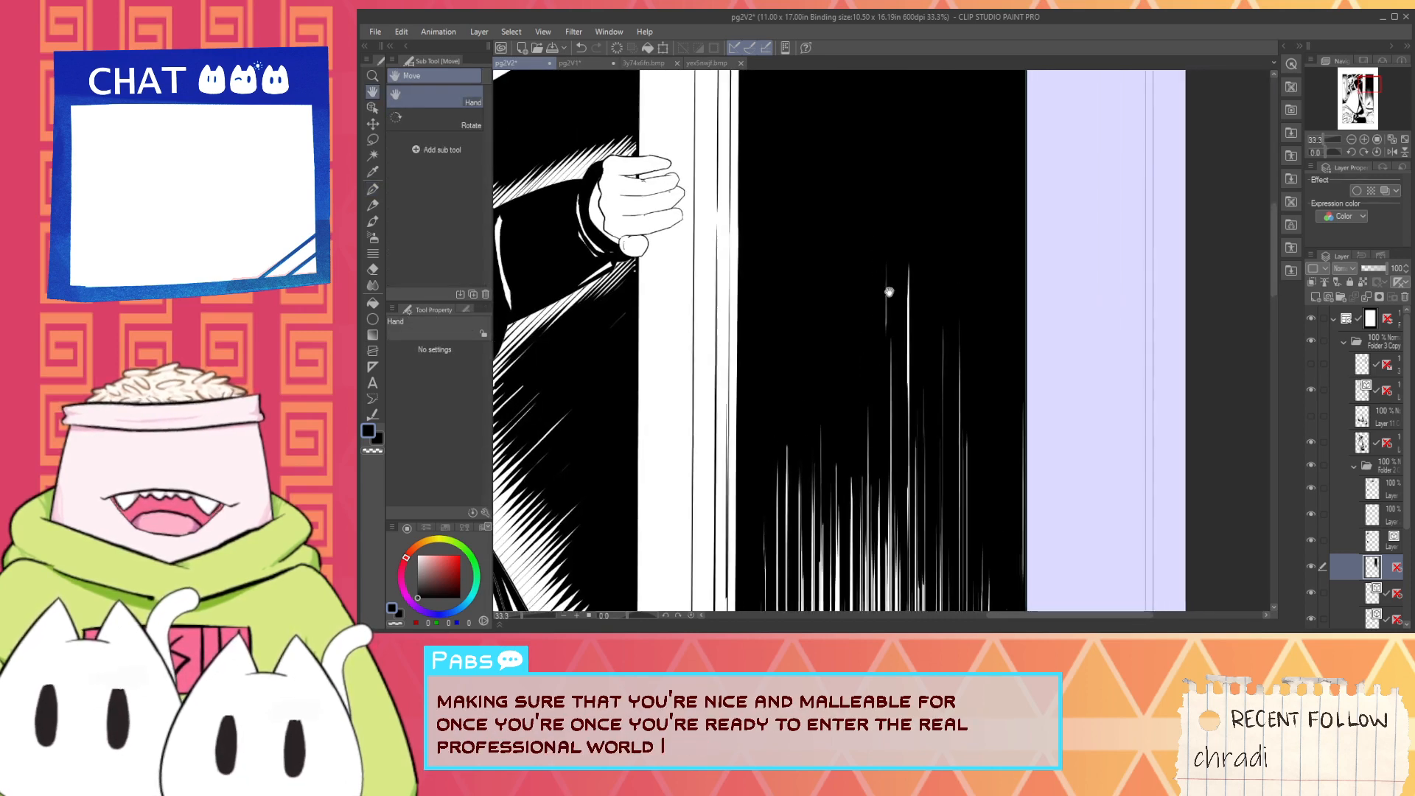
pyautogui.scroll(1, 889, 292)
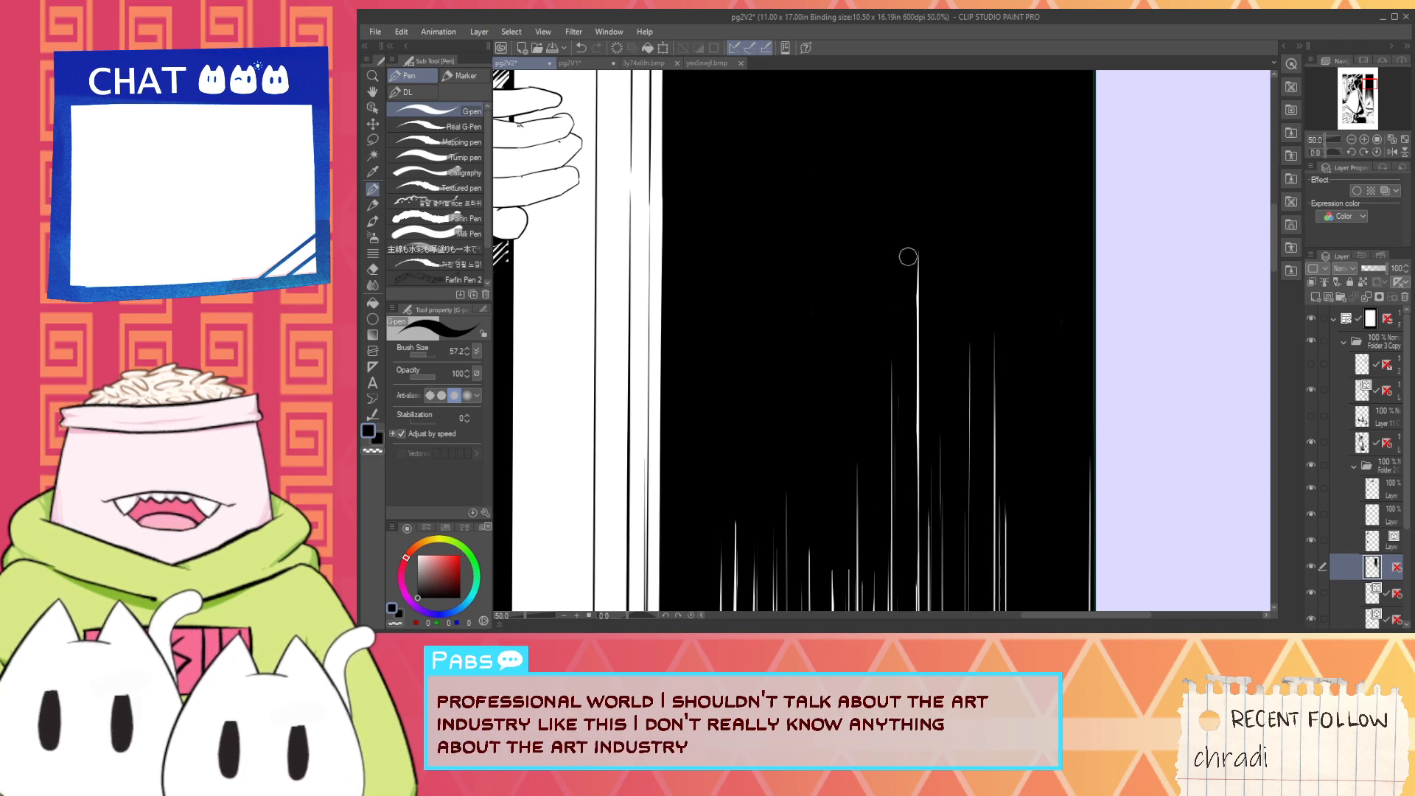
pyautogui.moveTo(919, 485)
pyautogui.mouseDown()
pyautogui.moveTo(911, 250)
pyautogui.moveTo(921, 503)
pyautogui.mouseUp()
pyautogui.hotkey('ctrl', 'z')
pyautogui.hotkey('ctrl', 'z')
pyautogui.moveTo(907, 302); pyautogui.dragTo(913, 447)
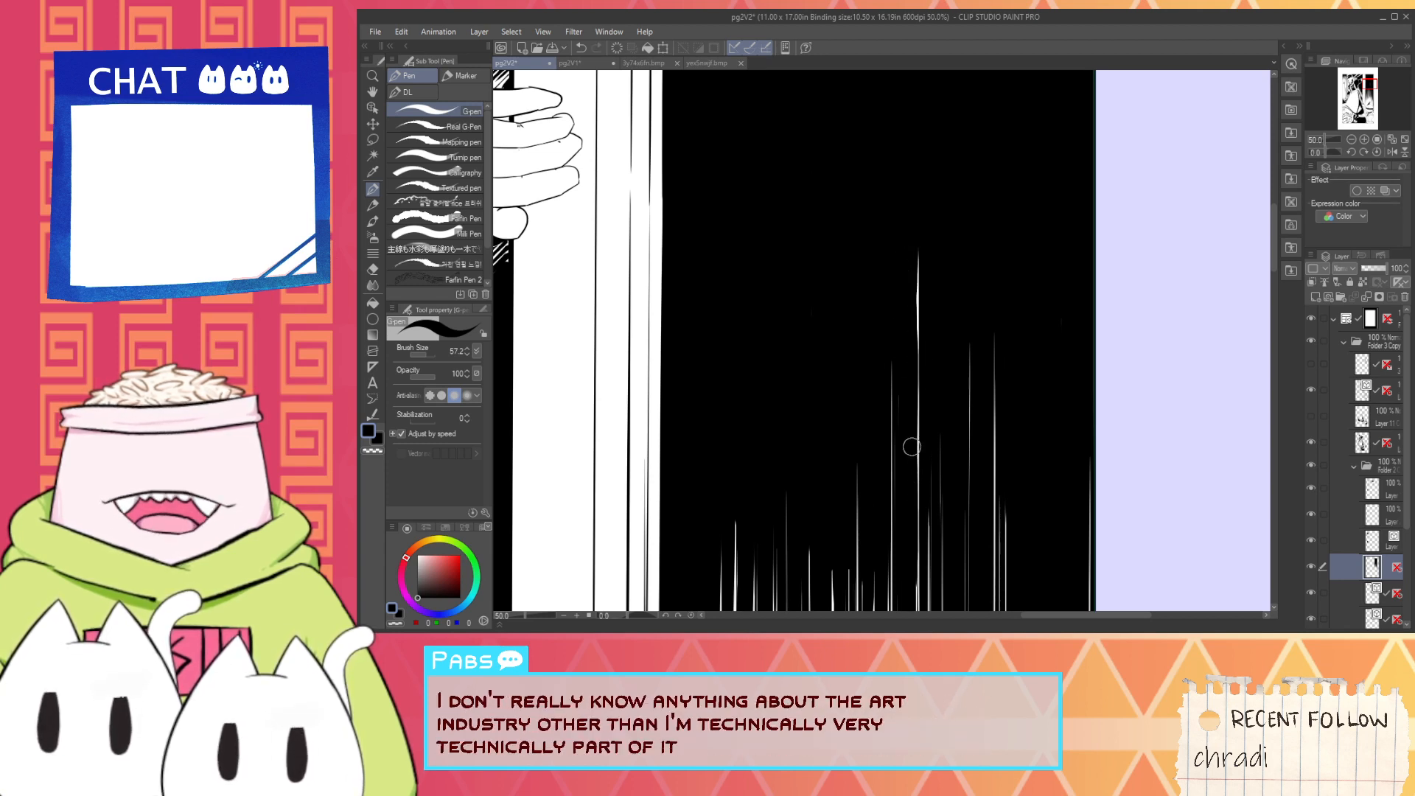
pyautogui.hotkey('ctrl', 'z')
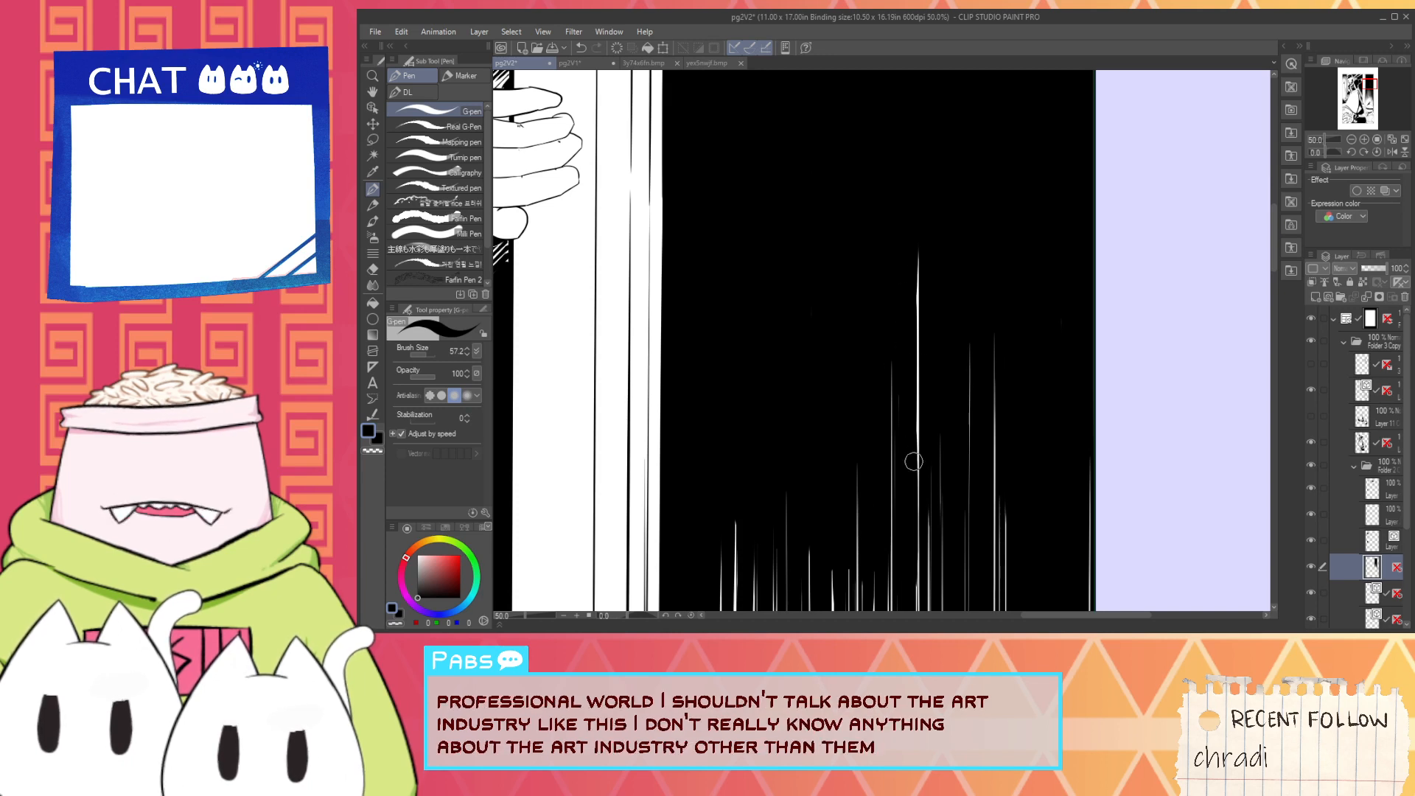
pyautogui.moveTo(911, 463); pyautogui.dragTo(913, 276)
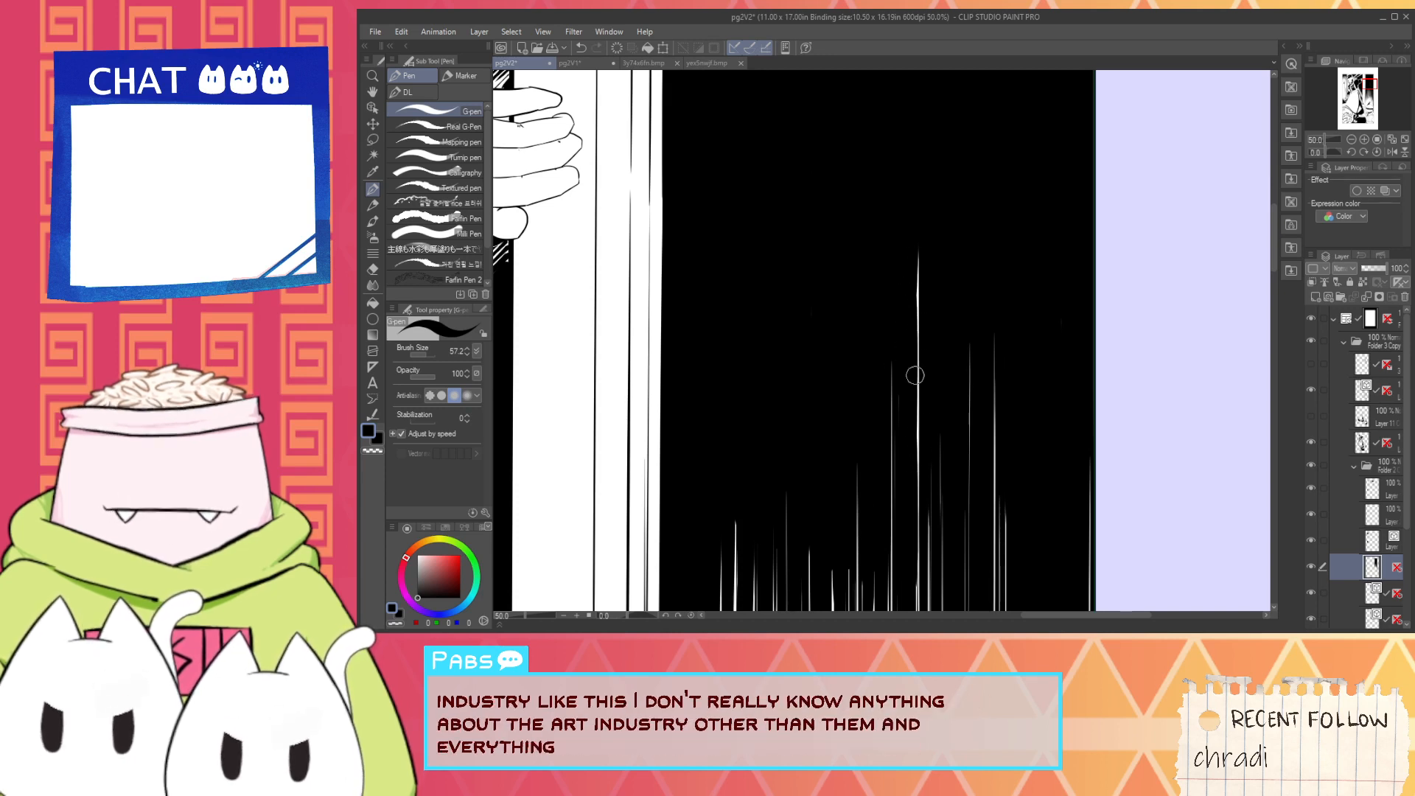
pyautogui.moveTo(917, 418); pyautogui.dragTo(920, 339)
pyautogui.hotkey('ctrl', 'z')
pyautogui.hotkey('ctrl', 'z')
pyautogui.hotkey('ctrl', 'z')
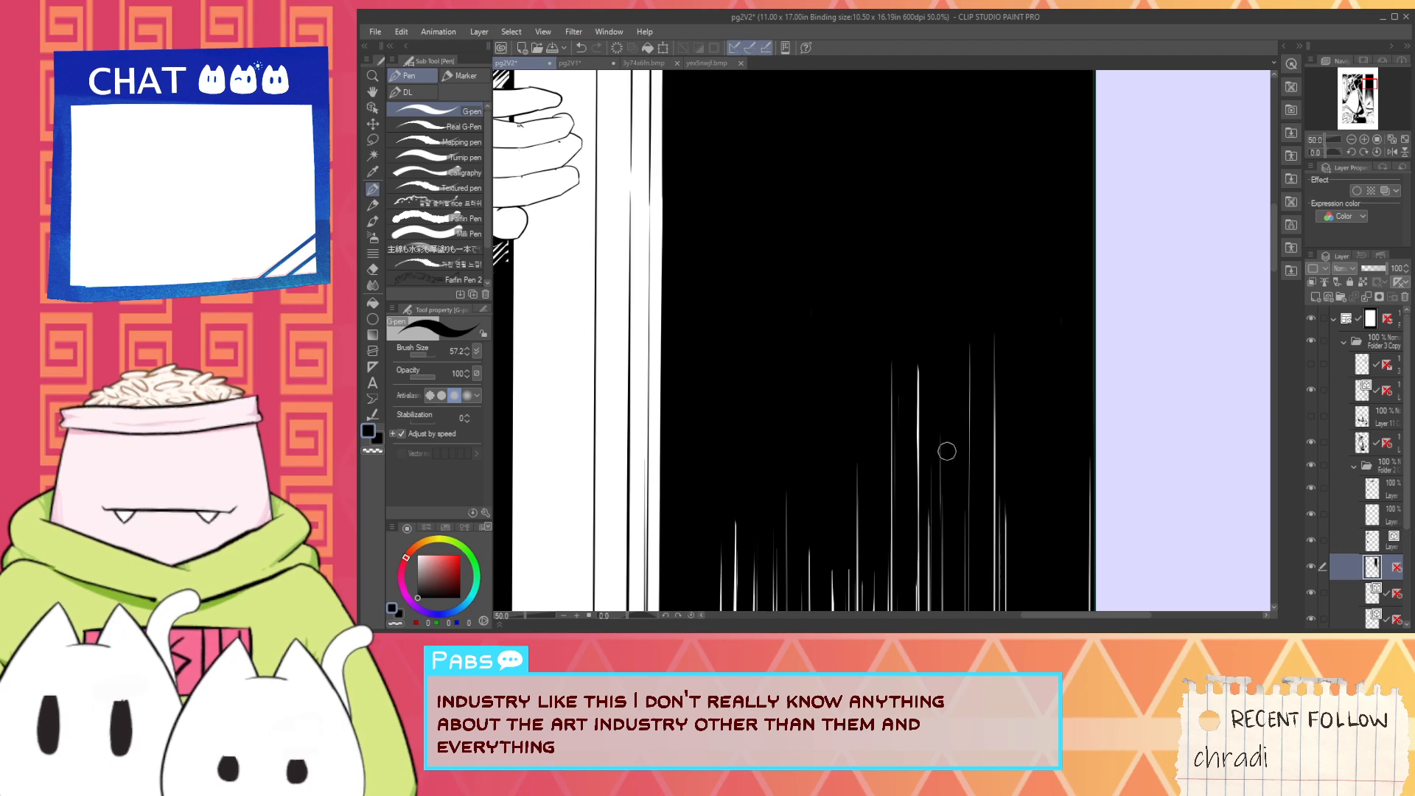
# - Taper the upper tip of the shortened middle white streak with a black vertical pen stroke
pyautogui.scroll(-2, 954, 475)
pyautogui.scroll(3, 948, 474)
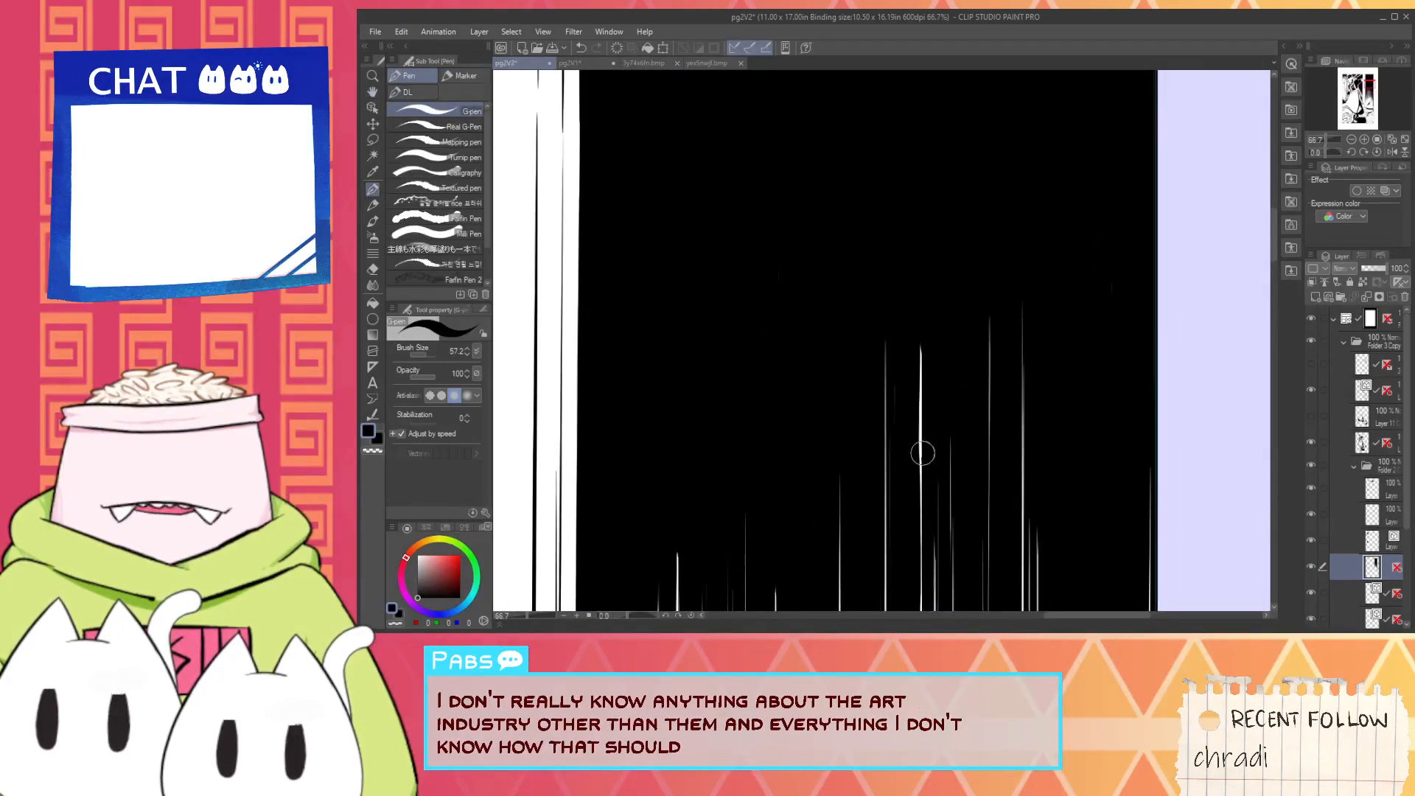
pyautogui.moveTo(923, 452); pyautogui.dragTo(922, 360)
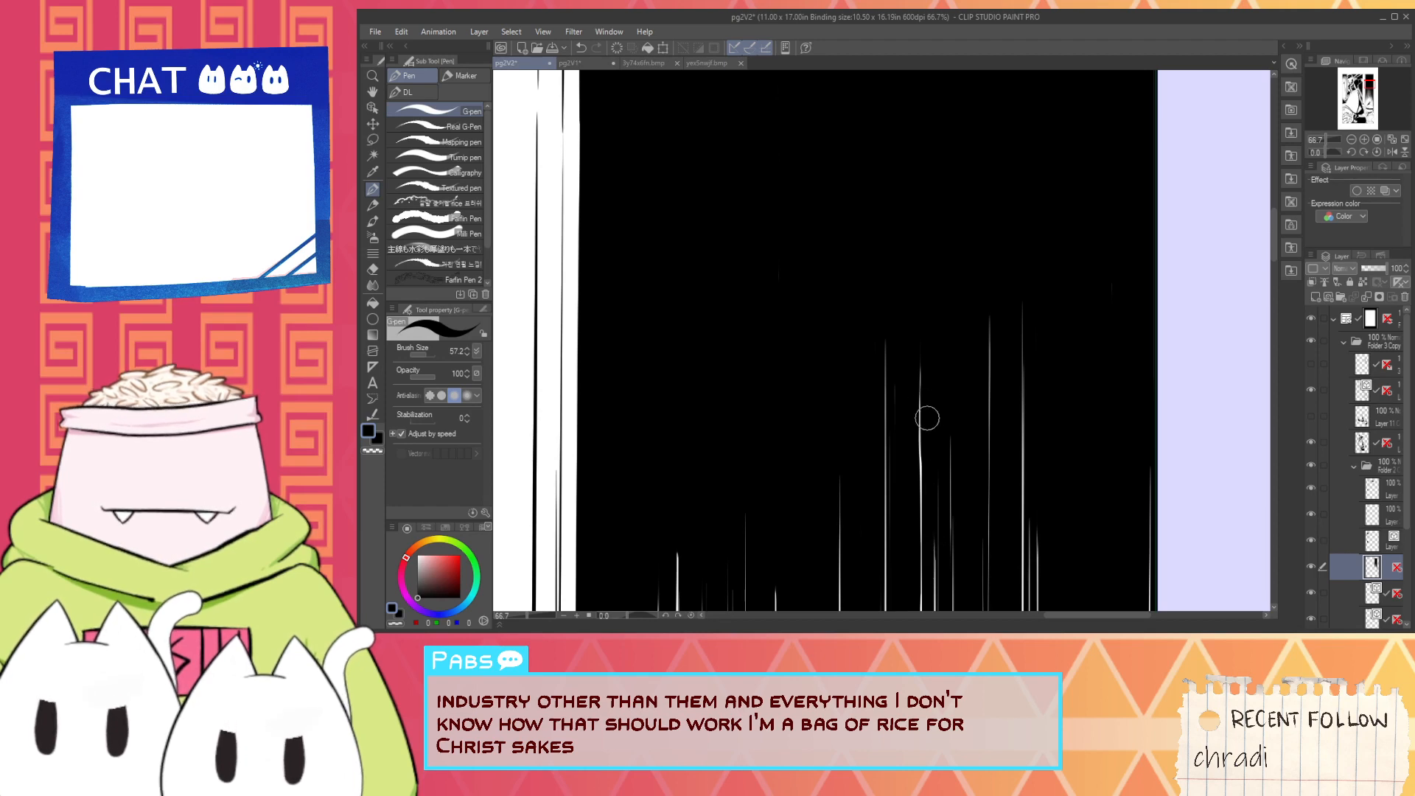
# - Ink over the thin white streak between the middle streaks and the tall streak nearer the panel's right edge
pyautogui.scroll(-2, 930, 470)
pyautogui.moveTo(932, 480); pyautogui.dragTo(895, 513)
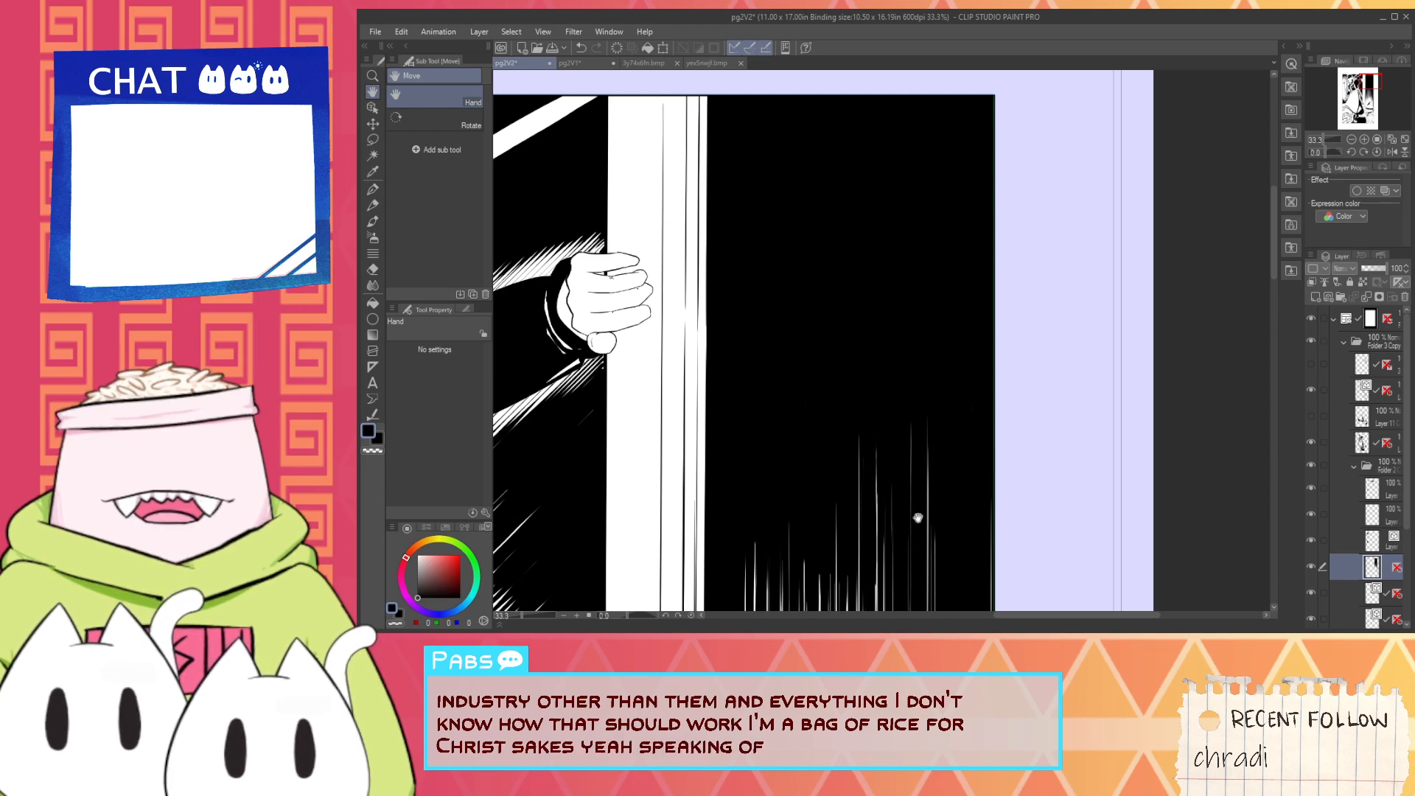
pyautogui.moveTo(916, 515)
pyautogui.mouseDown()
pyautogui.moveTo(869, 471)
pyautogui.moveTo(837, 353)
pyautogui.mouseUp()
pyautogui.scroll(2, 838, 353)
pyautogui.press('p')
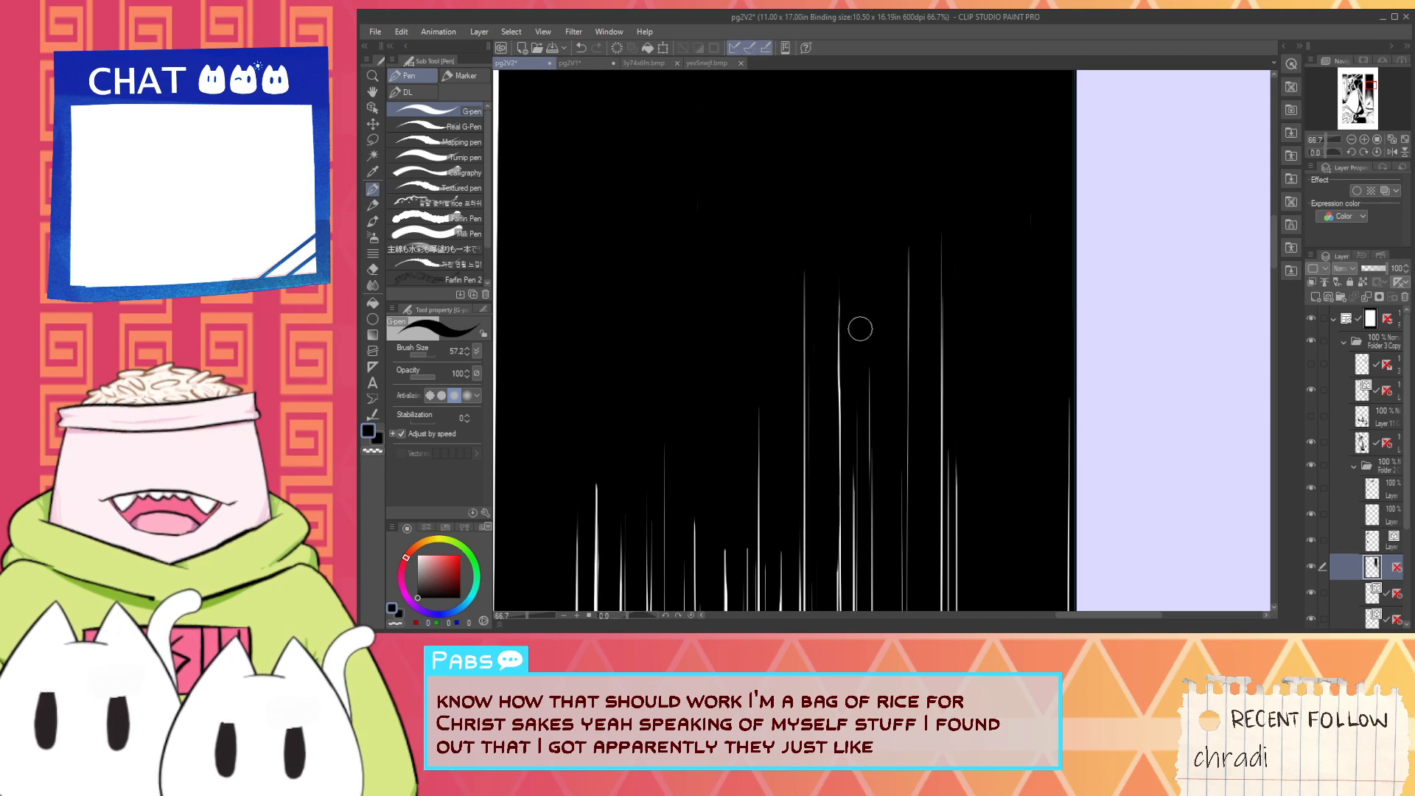
pyautogui.scroll(-1, 865, 384)
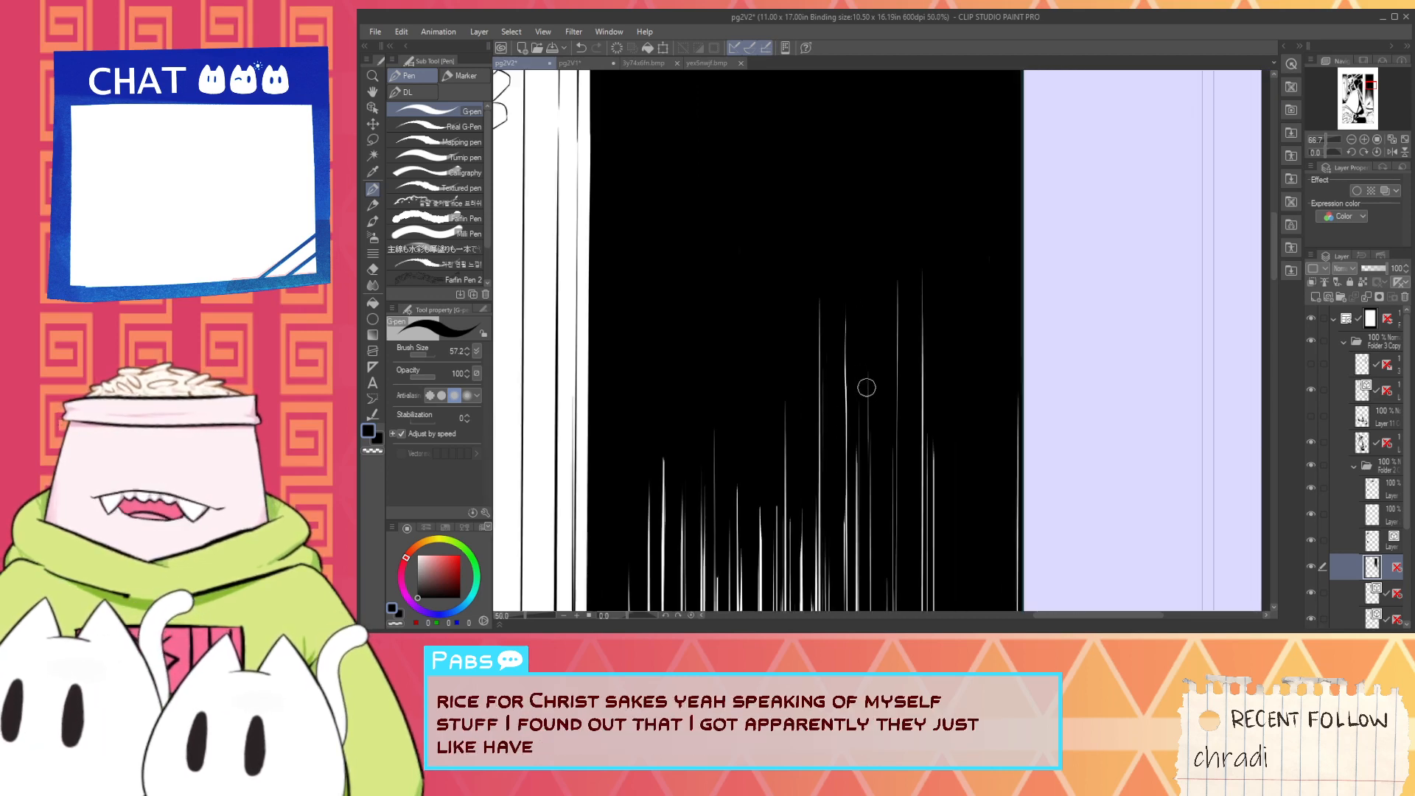
pyautogui.press('space')
pyautogui.moveTo(928, 434); pyautogui.dragTo(880, 387)
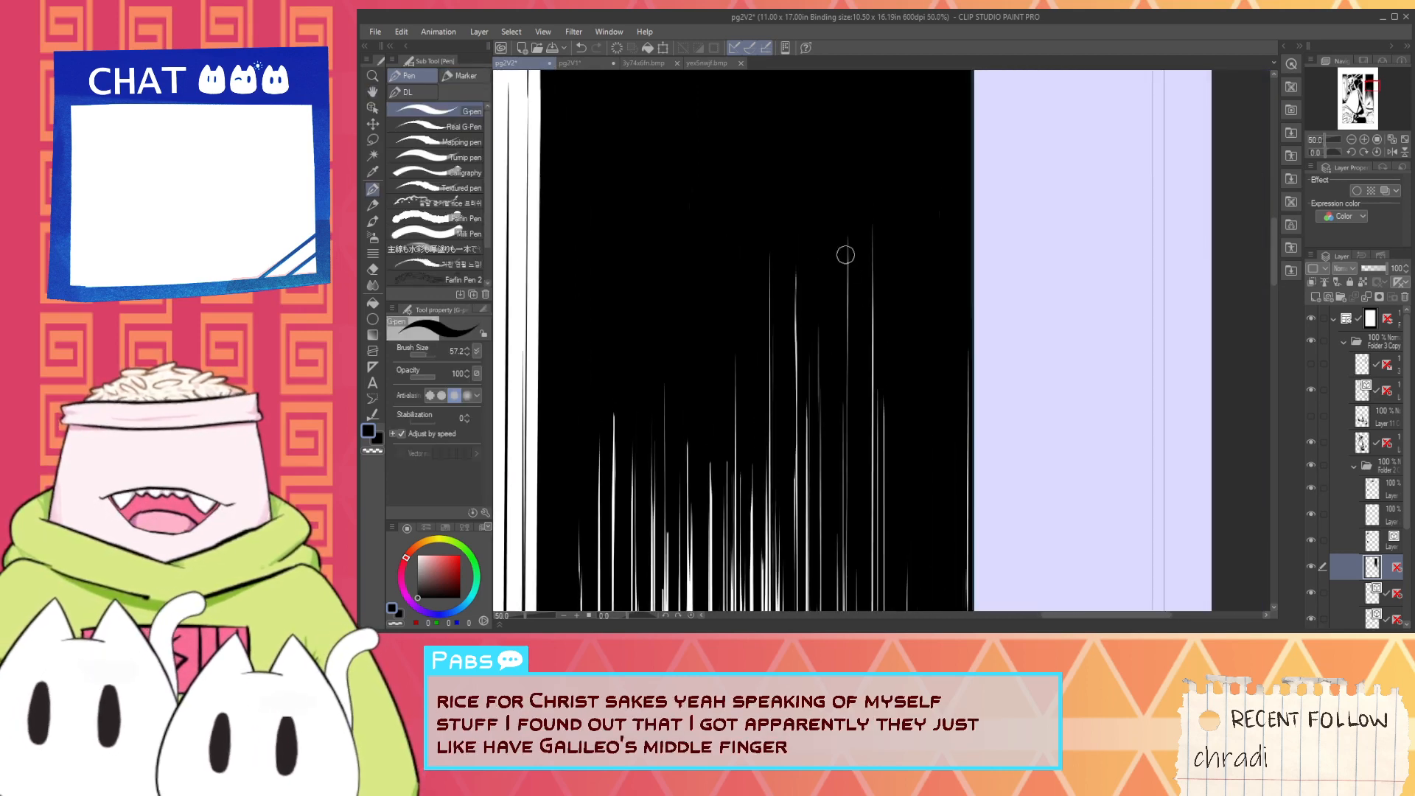
pyautogui.moveTo(845, 246); pyautogui.dragTo(845, 564)
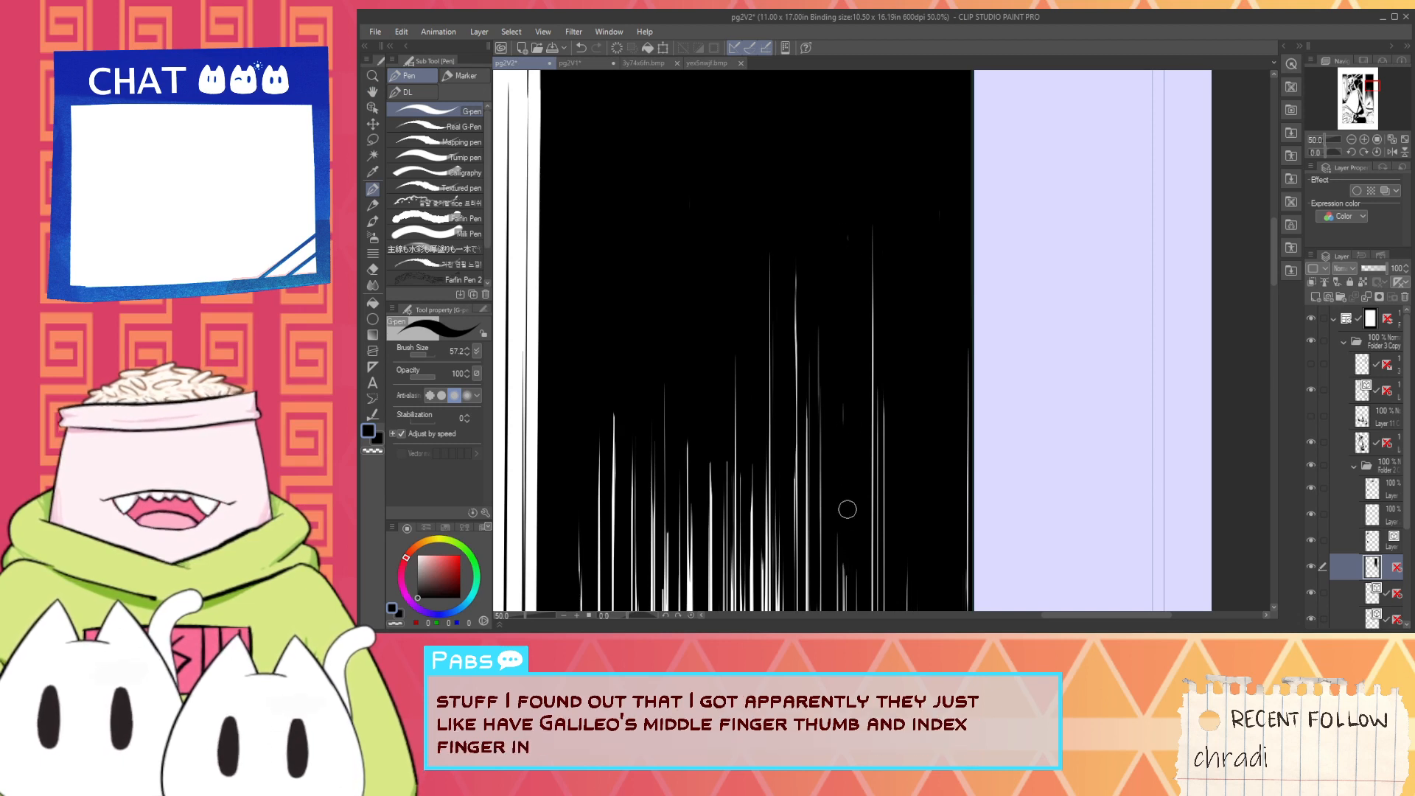
pyautogui.moveTo(843, 389); pyautogui.dragTo(848, 440)
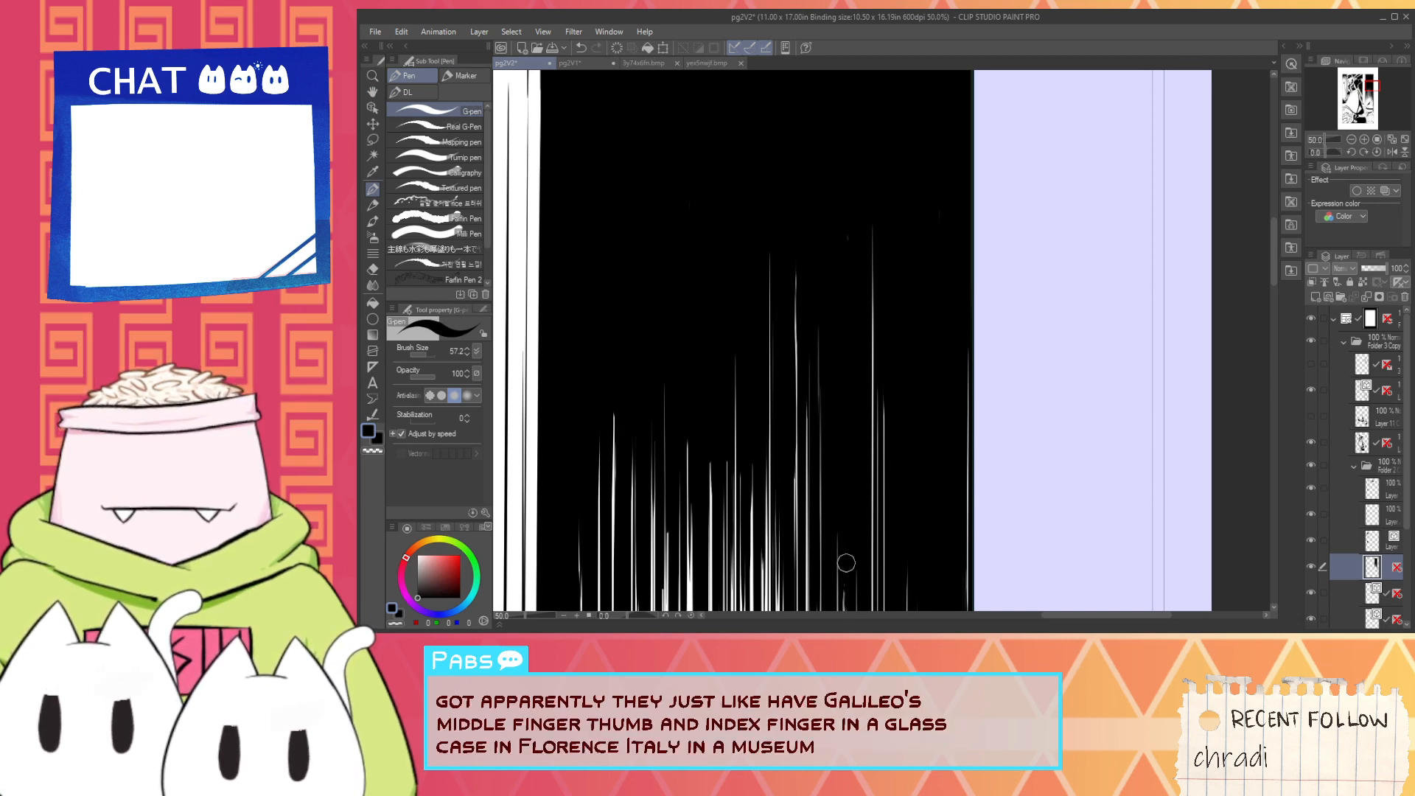
# - Shorten the white streaks in the right part of the hatching by inking black vertical strokes over their upper ends
pyautogui.scroll(-4, 854, 527)
pyautogui.moveTo(868, 533); pyautogui.dragTo(853, 382)
pyautogui.scroll(3, 870, 439)
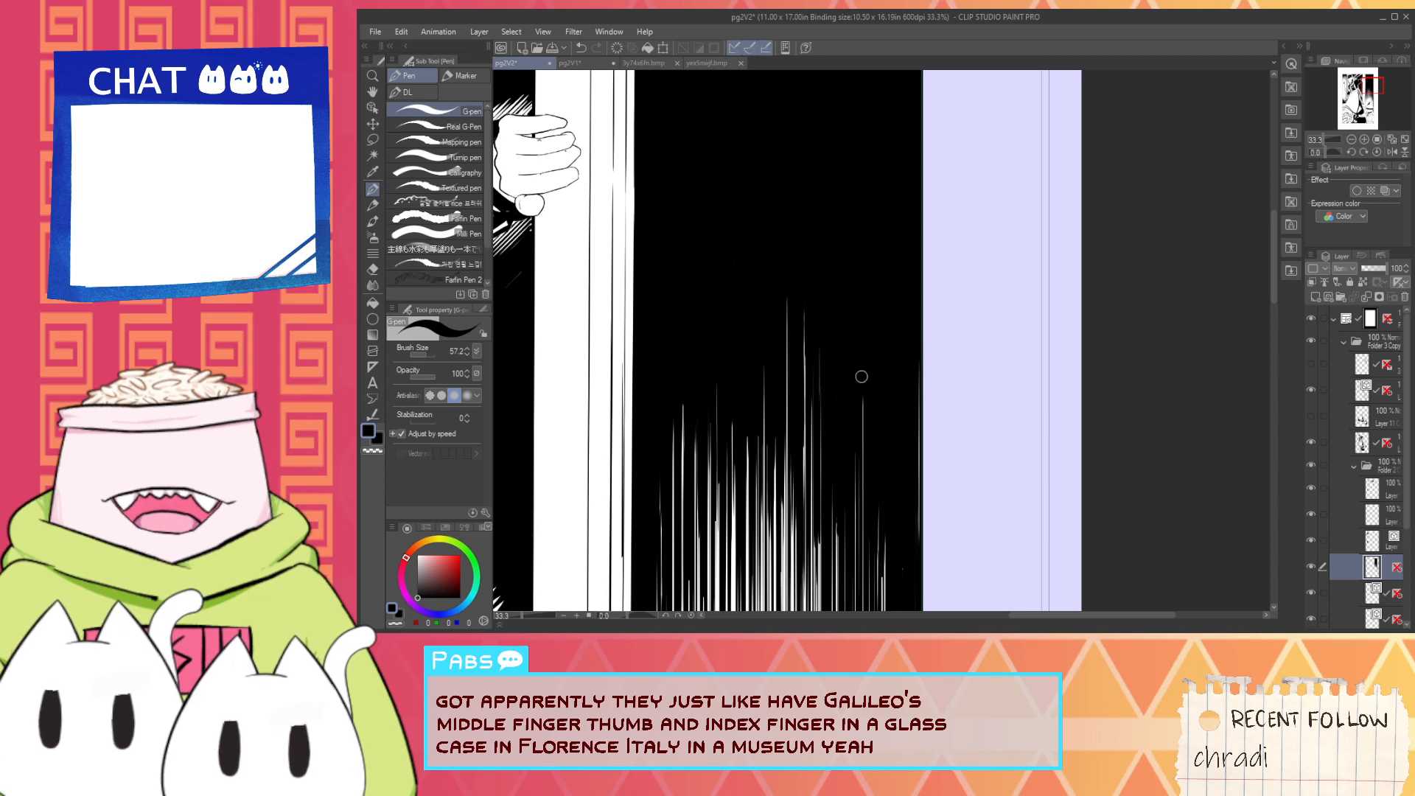
pyautogui.scroll(1, 848, 430)
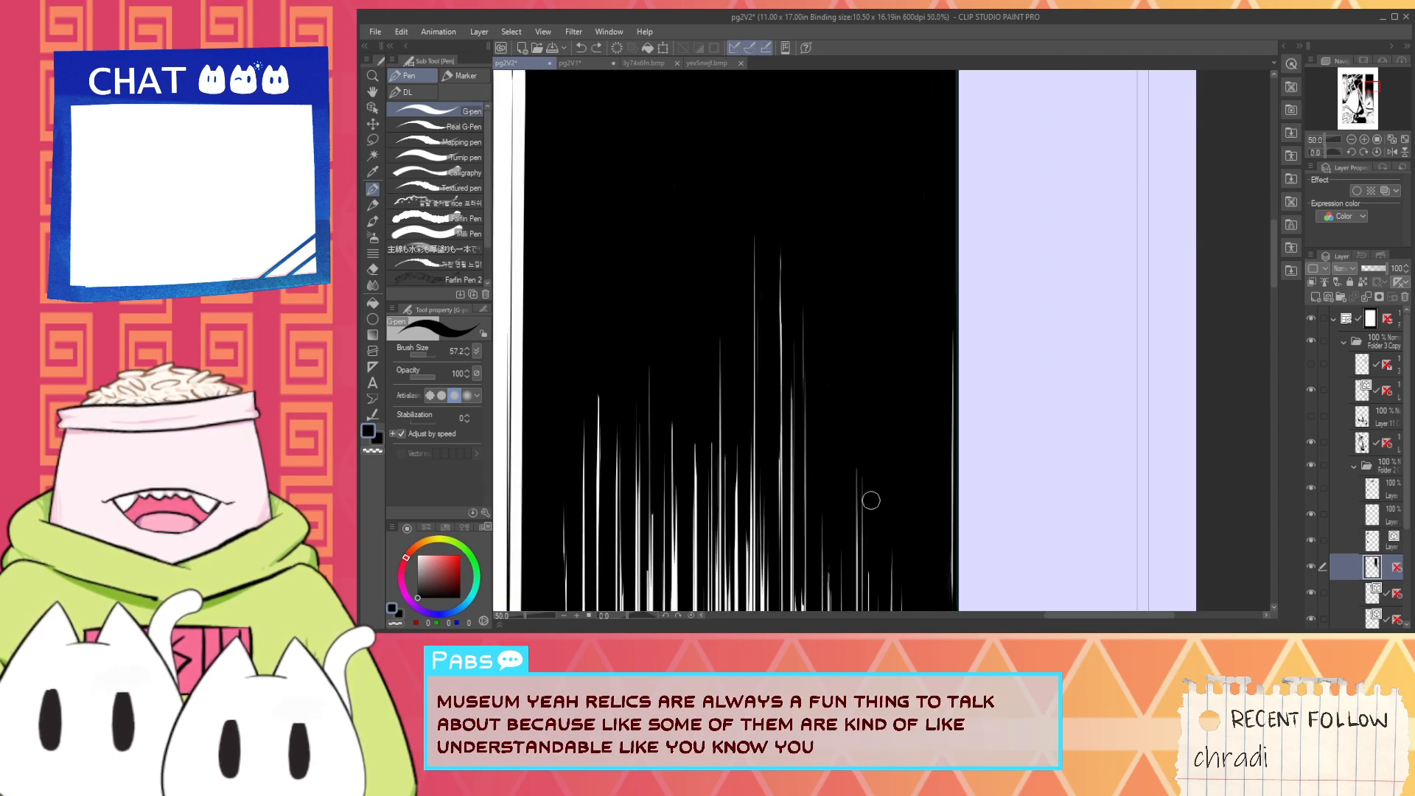
pyautogui.scroll(1, 856, 384)
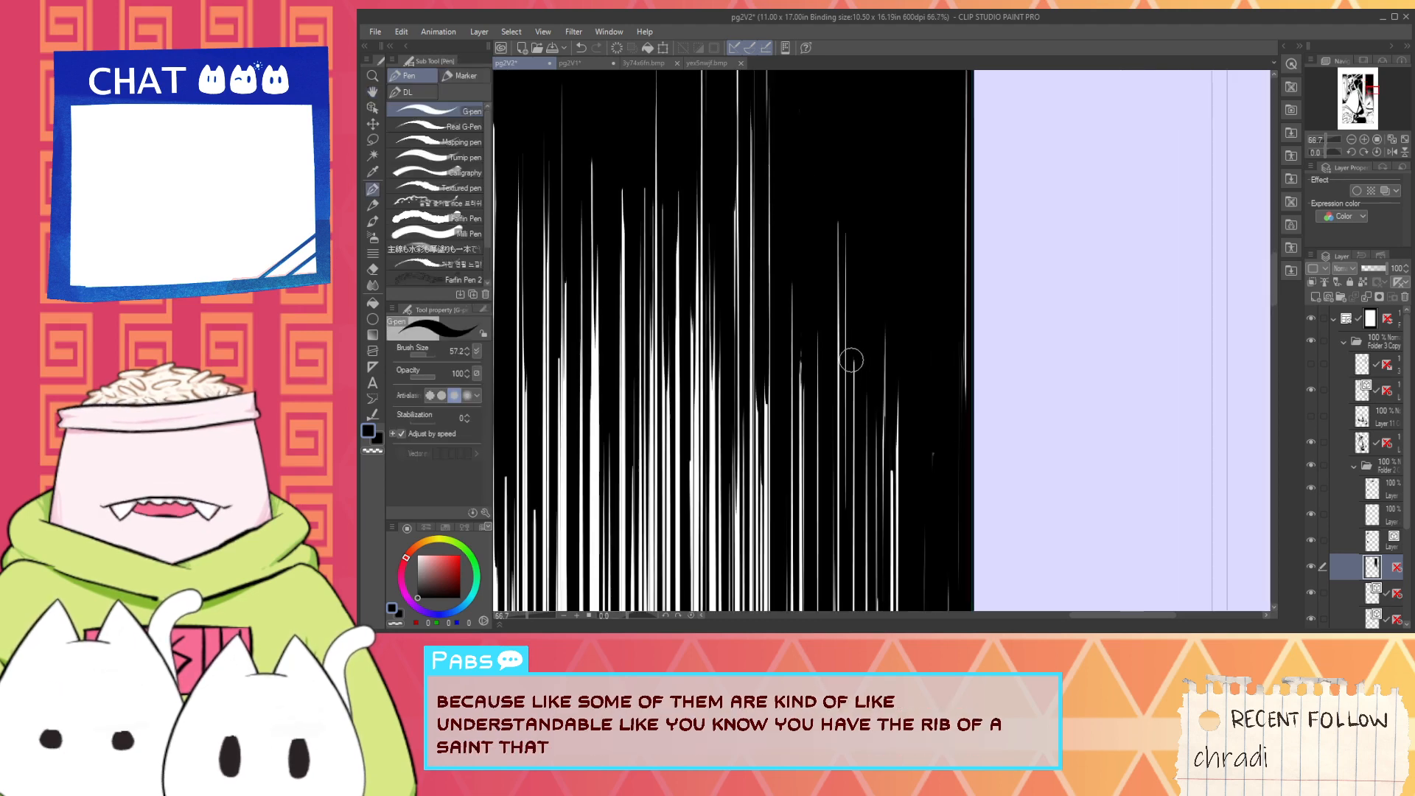
pyautogui.scroll(1, 853, 376)
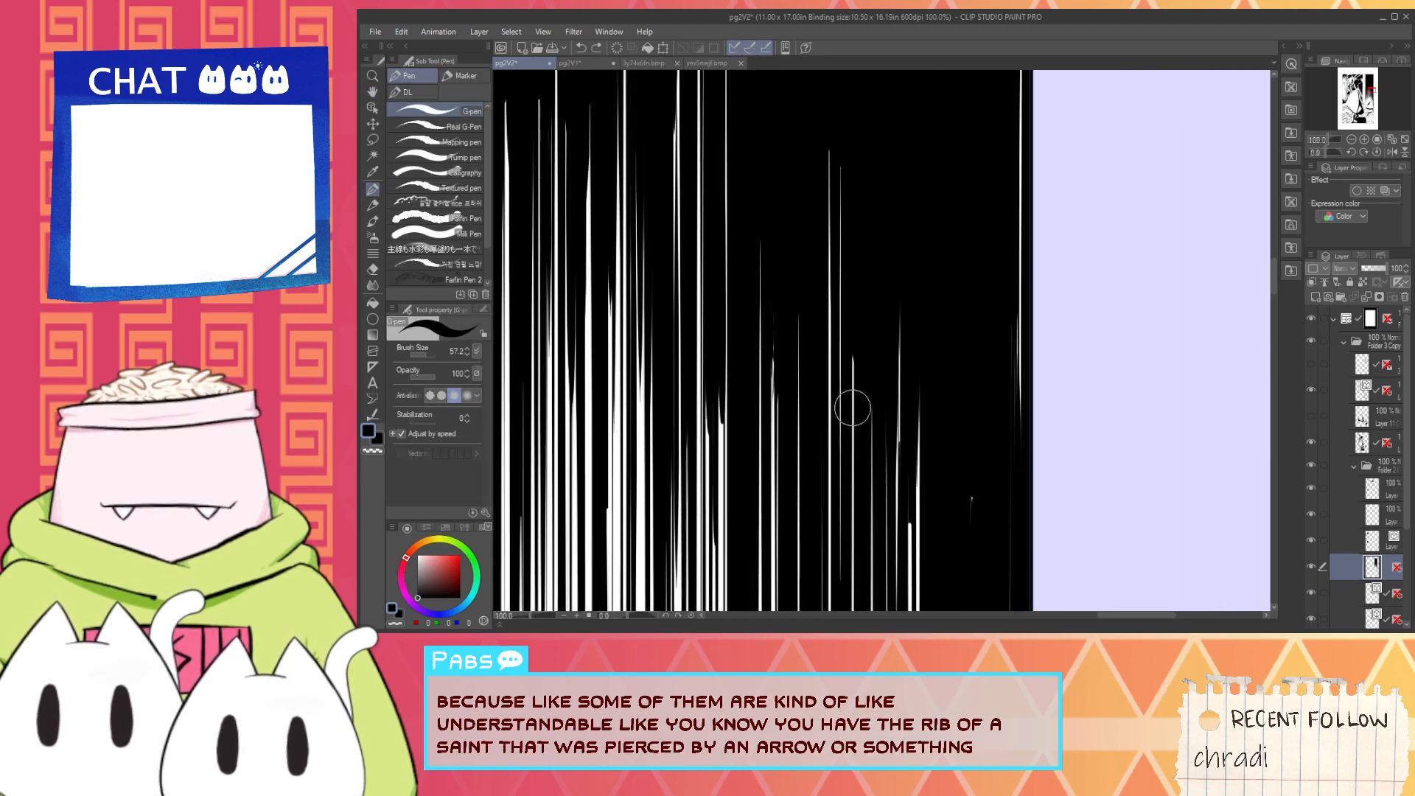
pyautogui.scroll(-3, 866, 428)
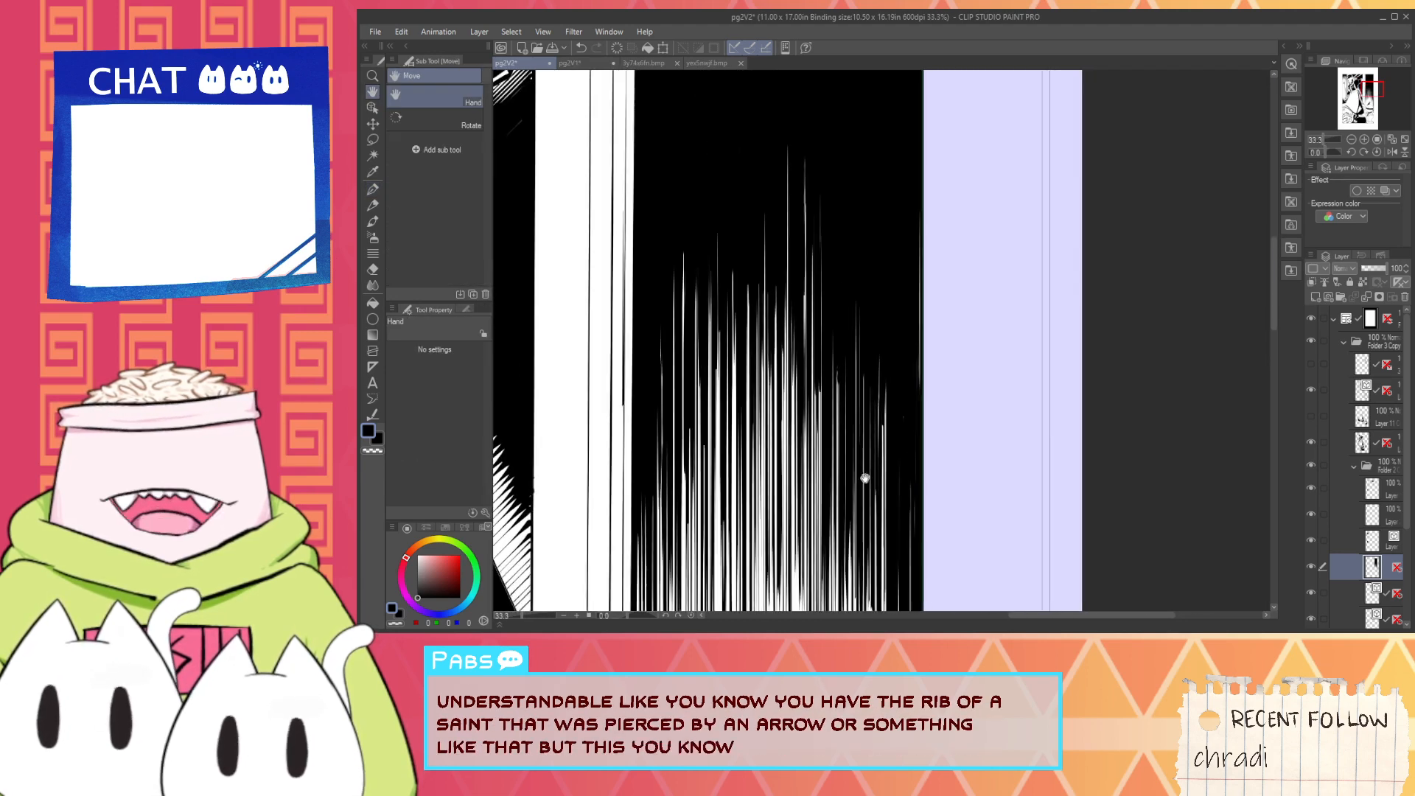
pyautogui.scroll(1, 865, 478)
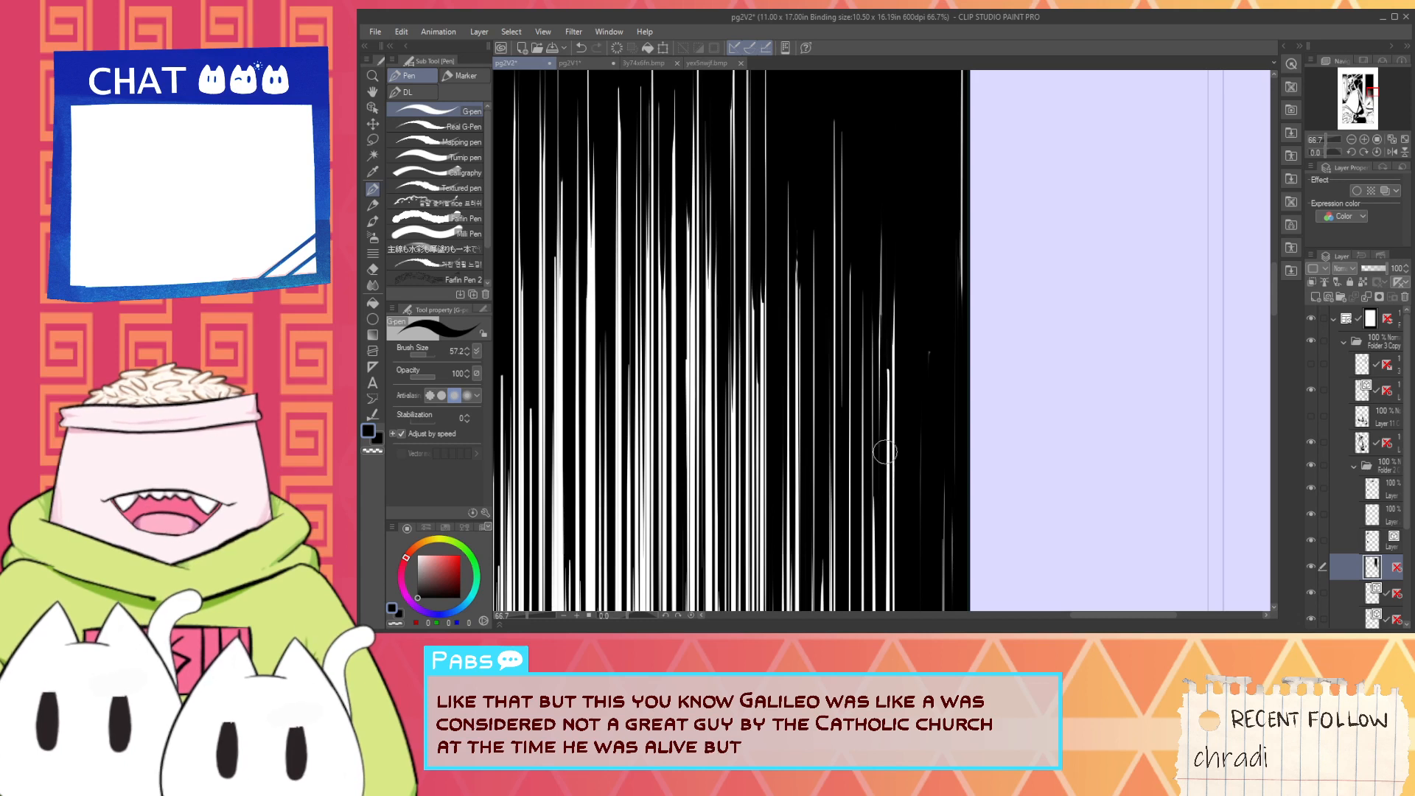
pyautogui.scroll(-1, 884, 365)
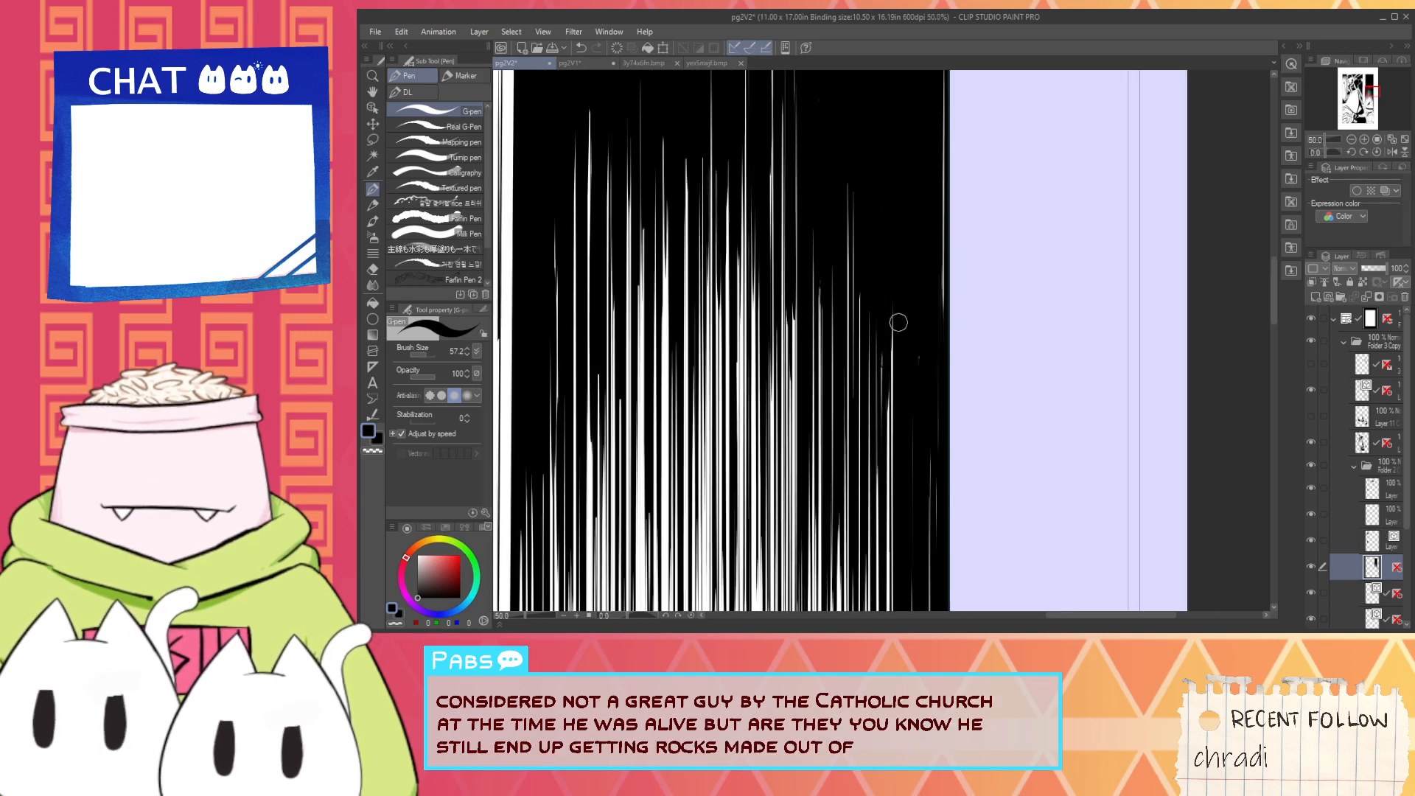
pyautogui.scroll(1, 900, 320)
pyautogui.moveTo(896, 362); pyautogui.dragTo(890, 349)
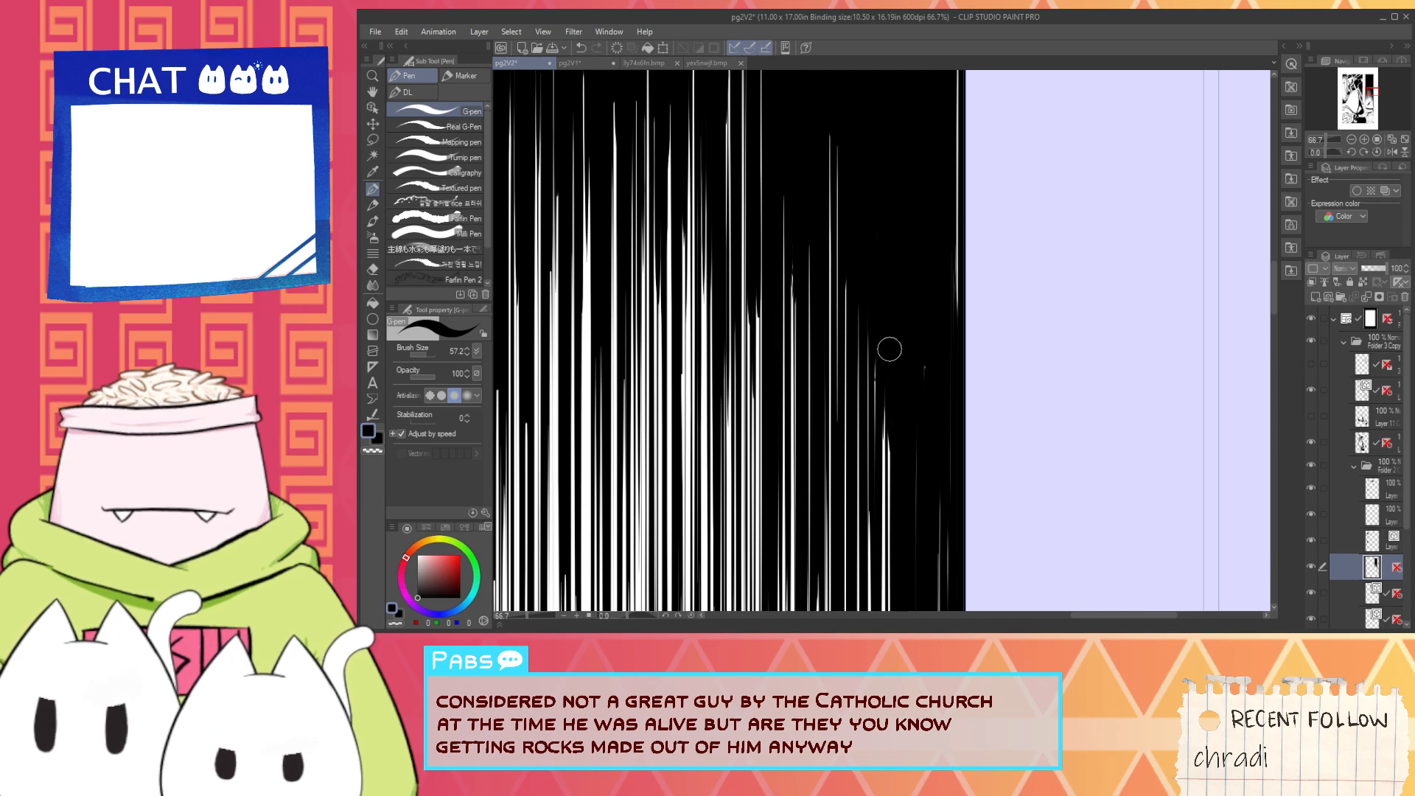
# - Ink over the faint white streaks along the panel's right edge with black vertical strokes
pyautogui.moveTo(920, 517); pyautogui.dragTo(906, 341)
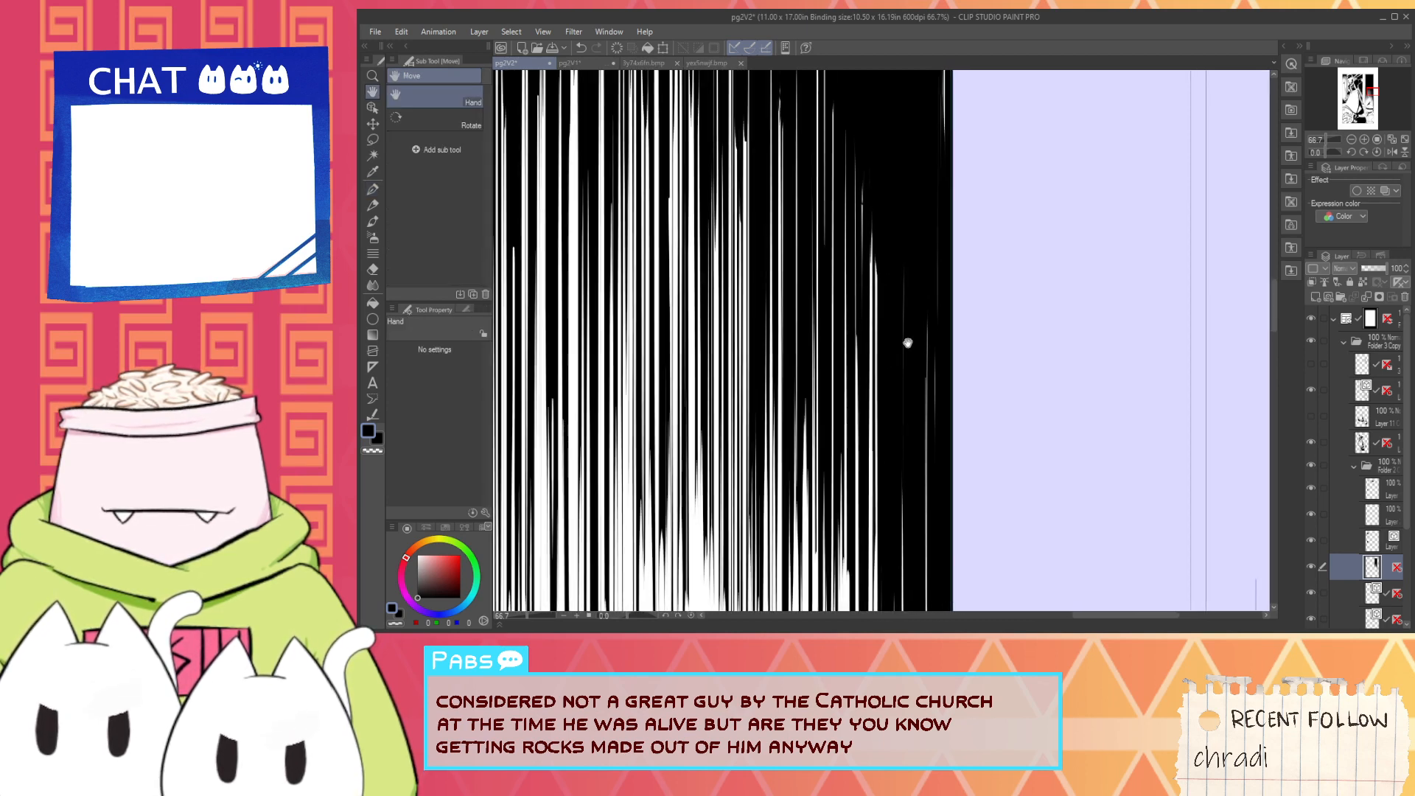
pyautogui.moveTo(906, 286); pyautogui.dragTo(919, 452)
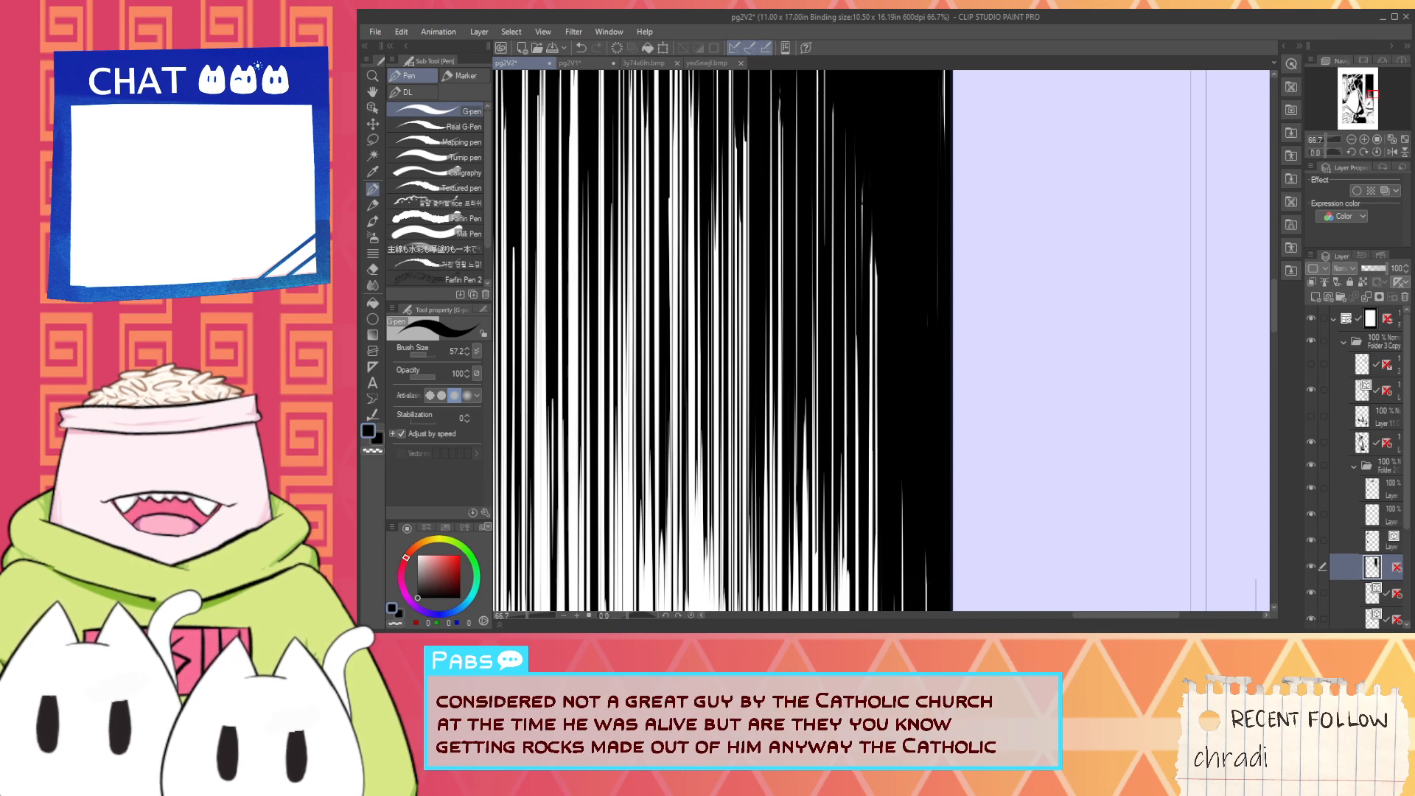
pyautogui.hotkey('ctrl', '-')
pyautogui.hotkey('ctrl', '-')
pyautogui.moveTo(941, 366); pyautogui.dragTo(928, 508)
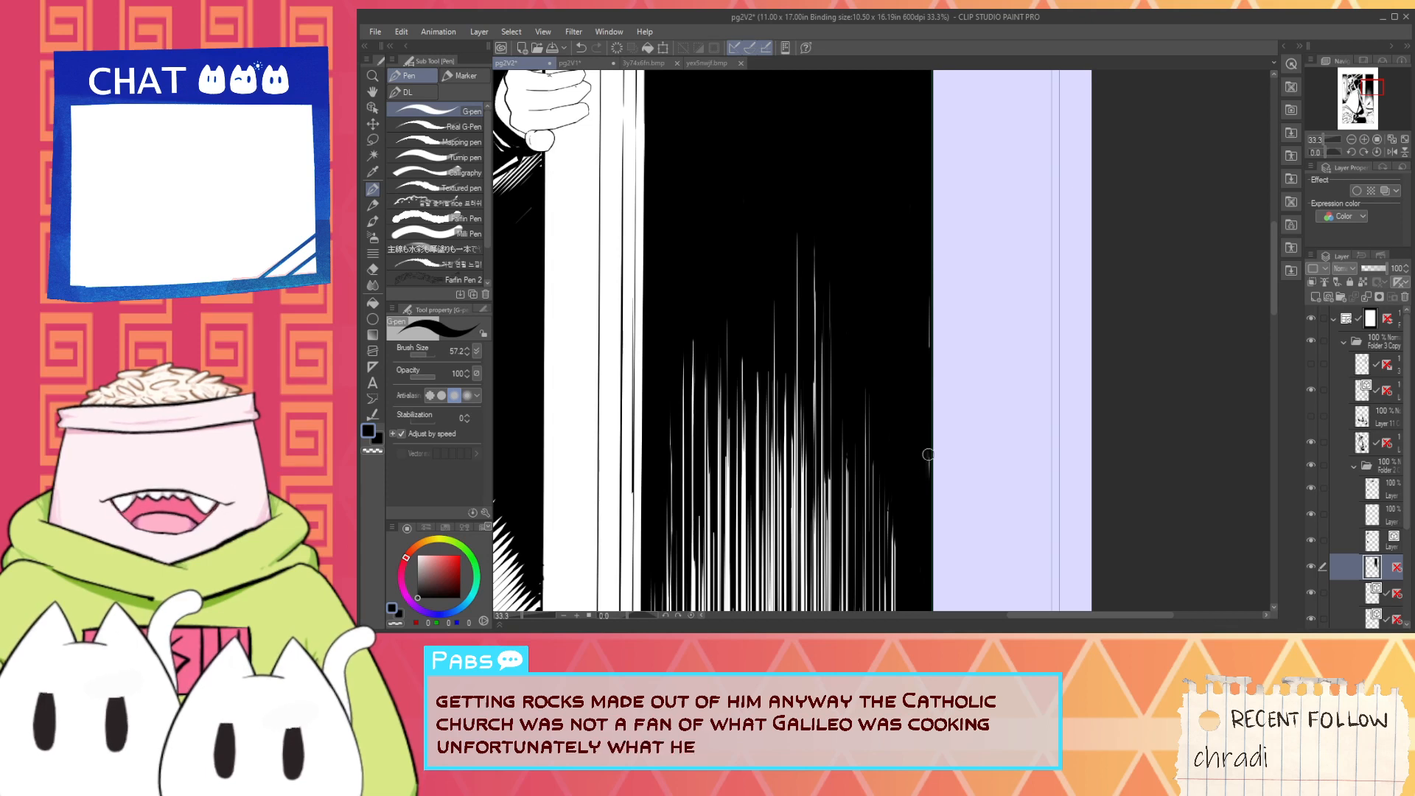
pyautogui.scroll(-1, 923, 346)
pyautogui.moveTo(900, 360); pyautogui.dragTo(930, 555)
pyautogui.scroll(3, 872, 499)
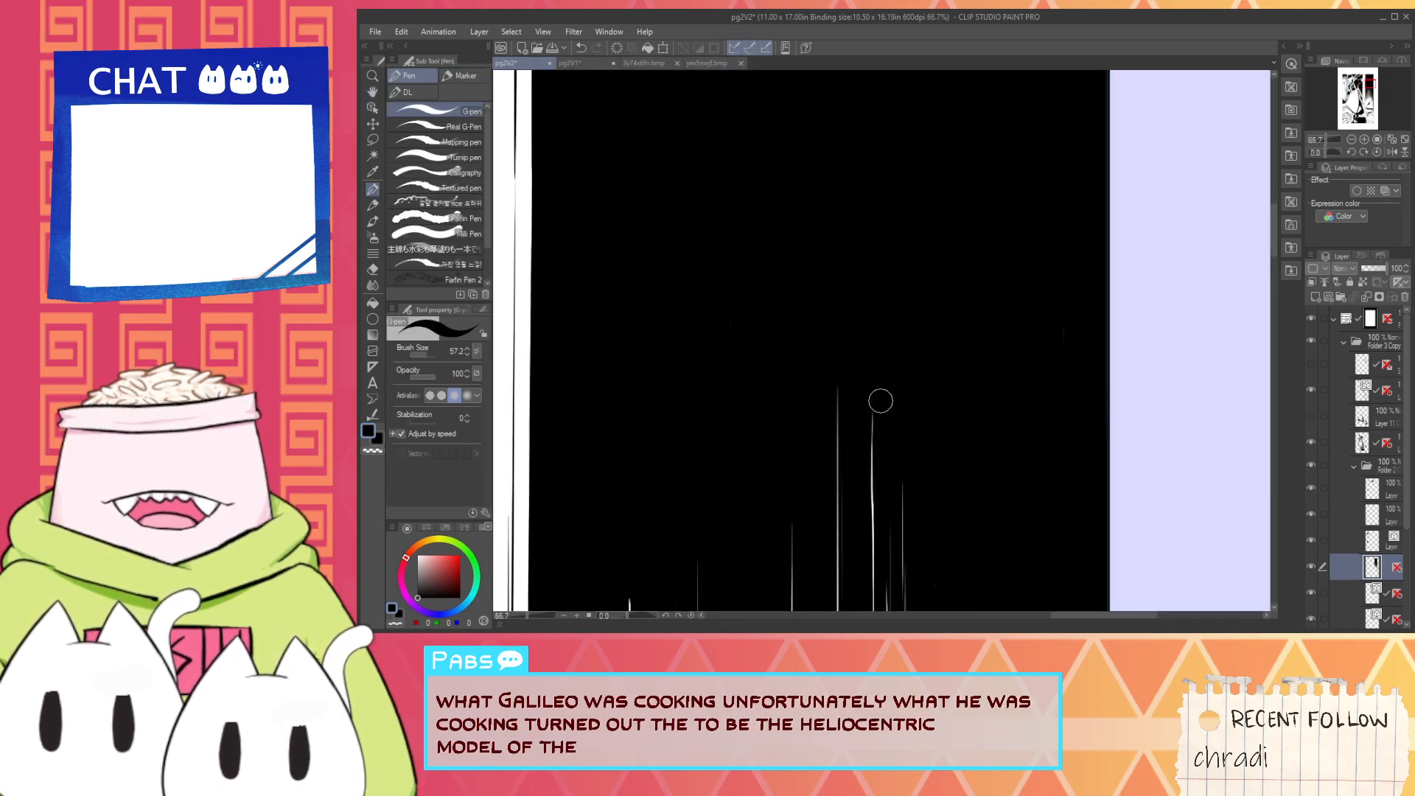
# - Examine the hatching from its upper streaks down to the helmet, and check it against the whole page
pyautogui.scroll(-1, 884, 455)
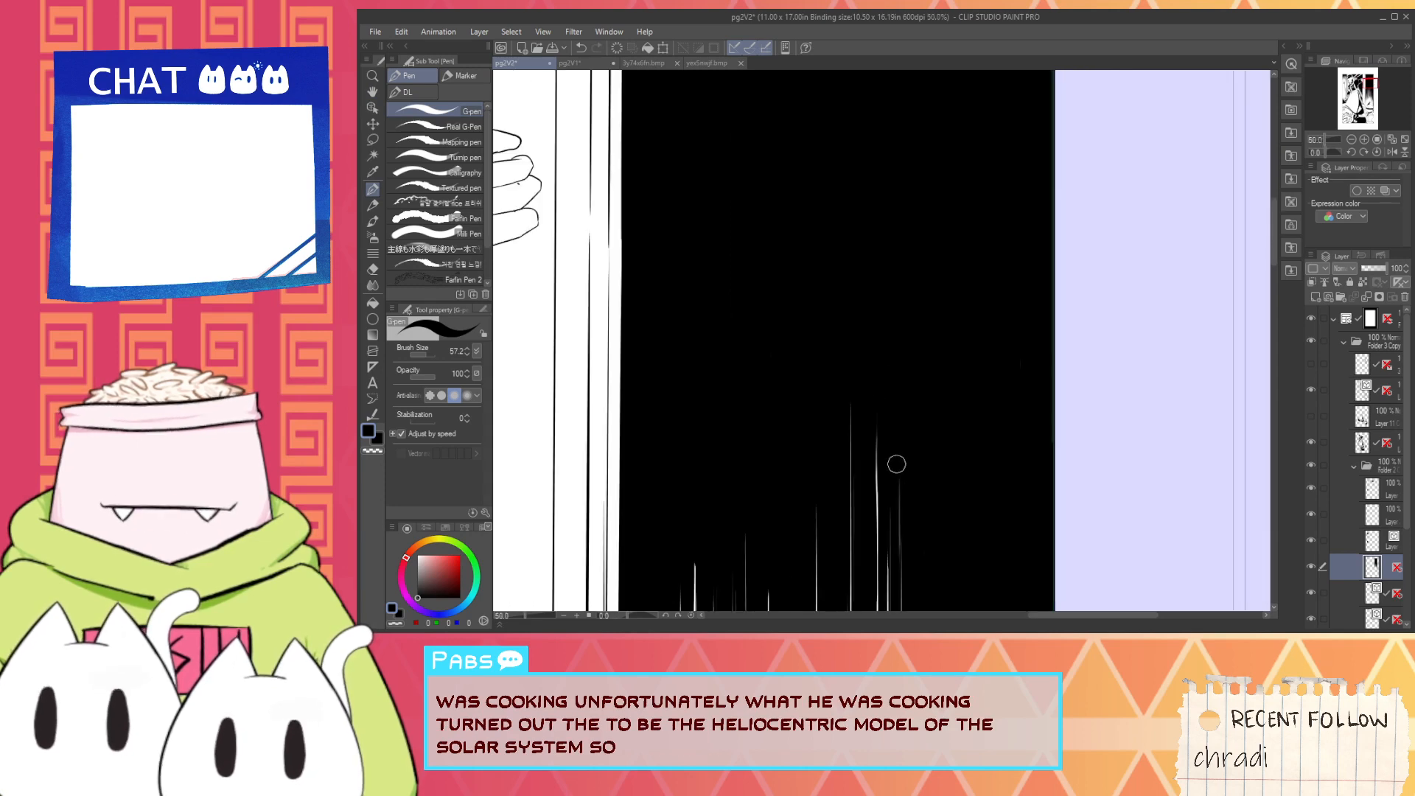
pyautogui.scroll(-1, 898, 483)
pyautogui.moveTo(916, 538); pyautogui.dragTo(912, 421)
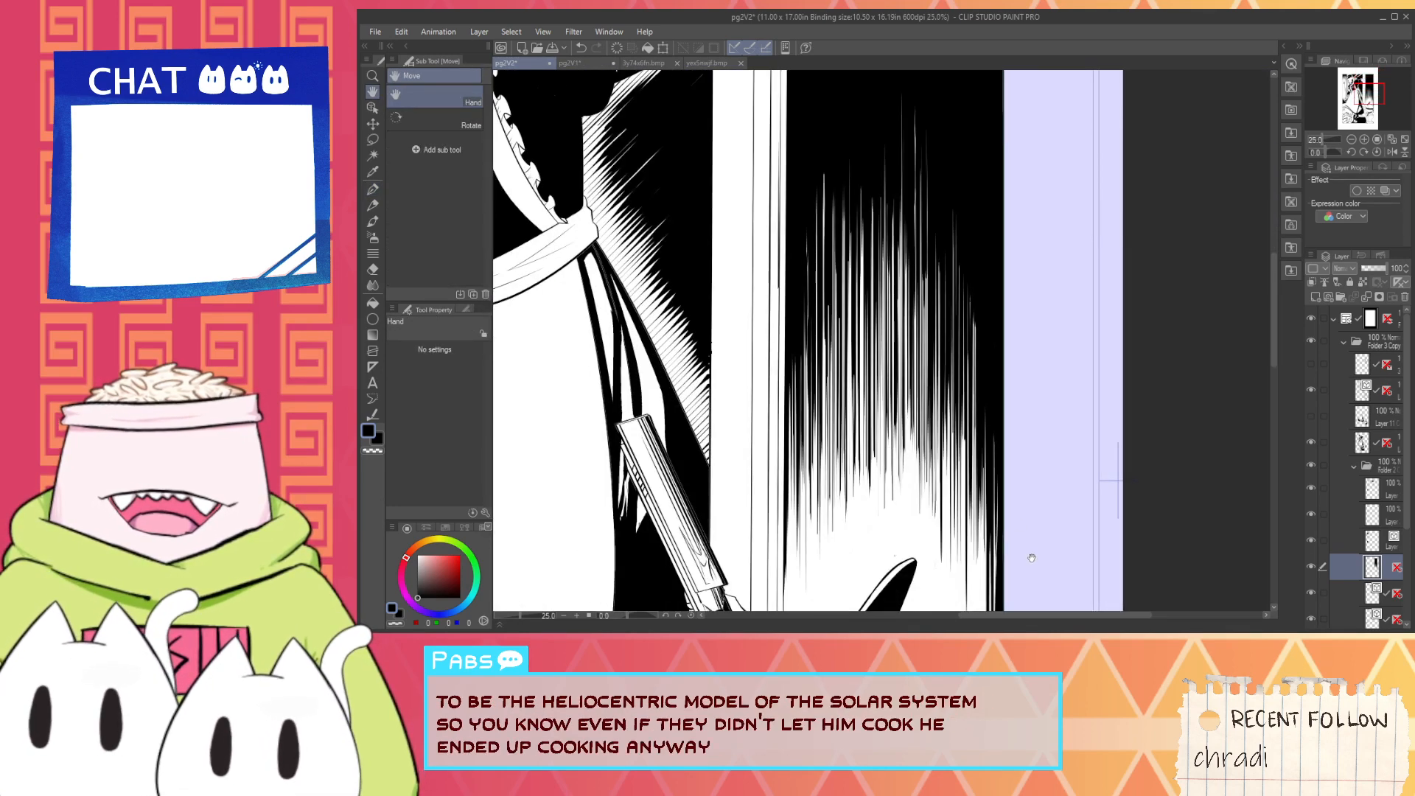
pyautogui.moveTo(1025, 549); pyautogui.dragTo(984, 472)
pyautogui.scroll(1, 968, 414)
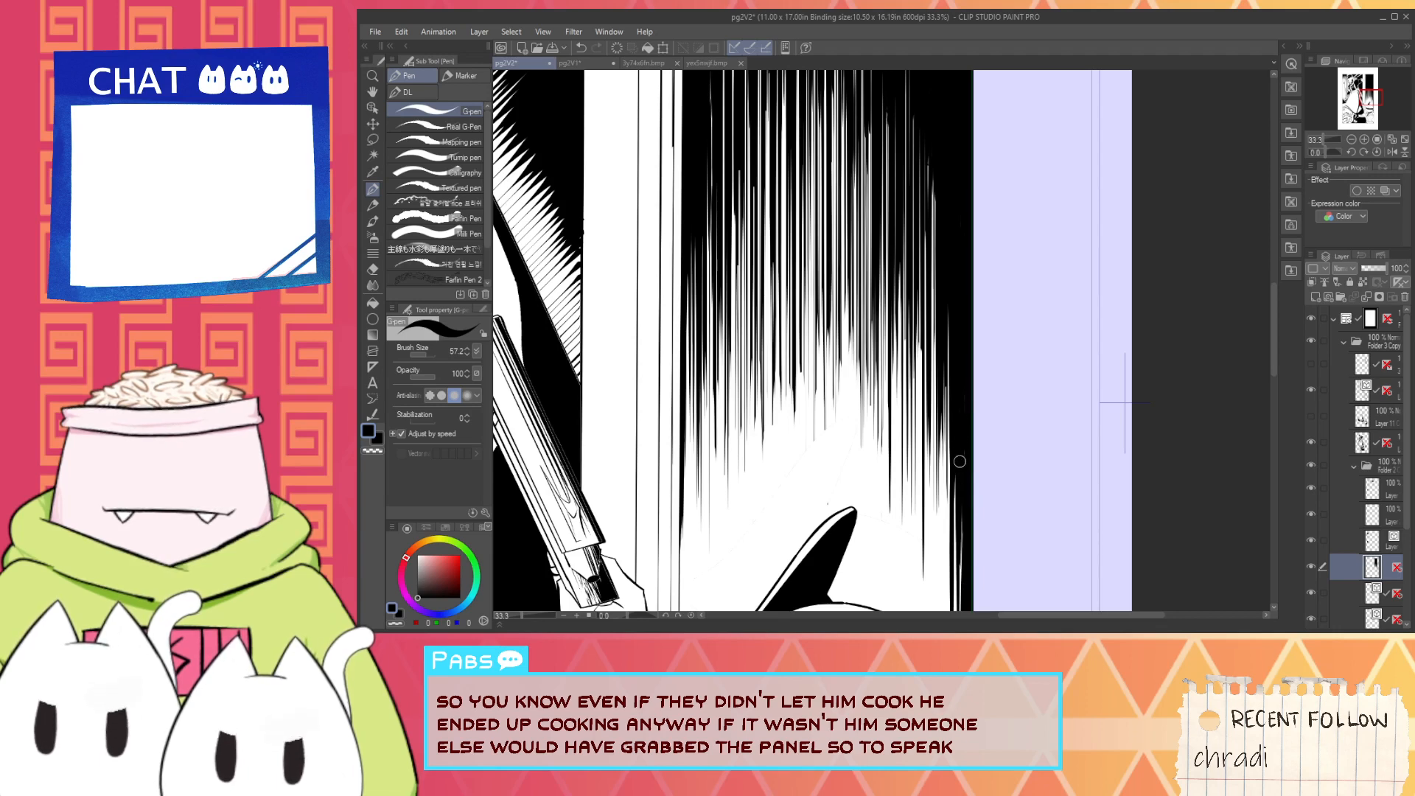
pyautogui.scroll(-7, 994, 471)
pyautogui.moveTo(1001, 481); pyautogui.dragTo(958, 485)
pyautogui.scroll(2, 989, 519)
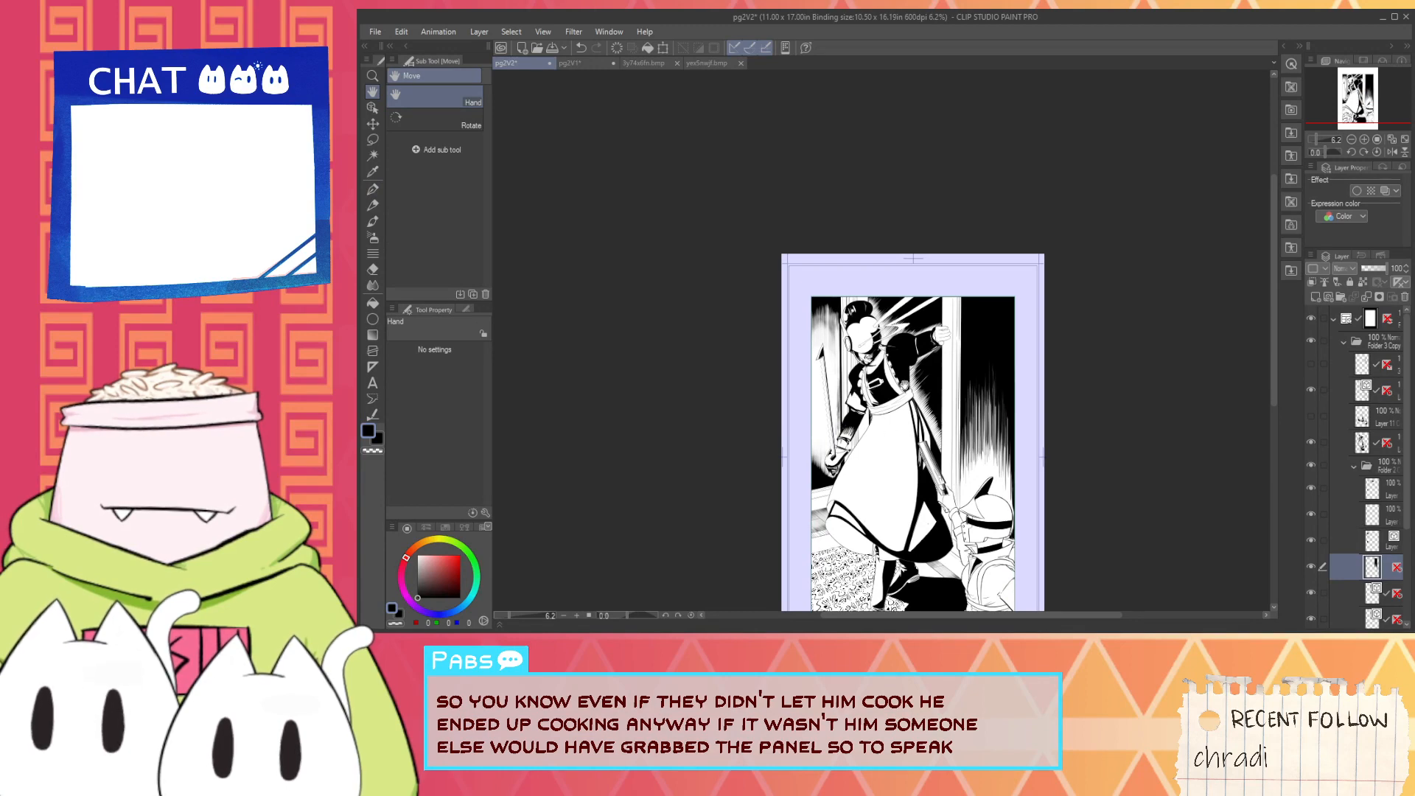
pyautogui.scroll(2, 945, 435)
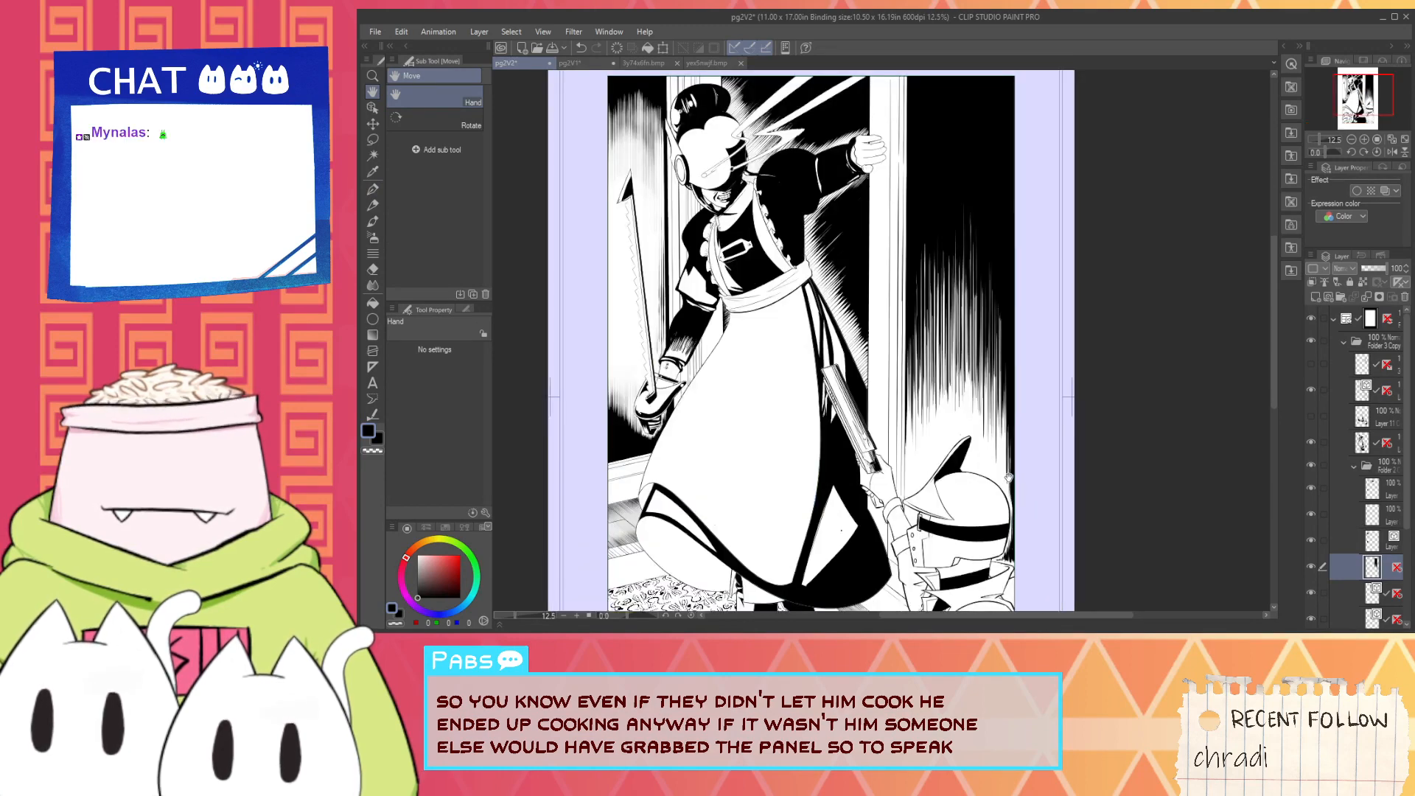
# - Turn on the hatching layer's vertical ruler and switch the G-pen's drawing colour to white
pyautogui.keyDown('shift'); pyautogui.click(1399, 569); pyautogui.keyUp('shift')
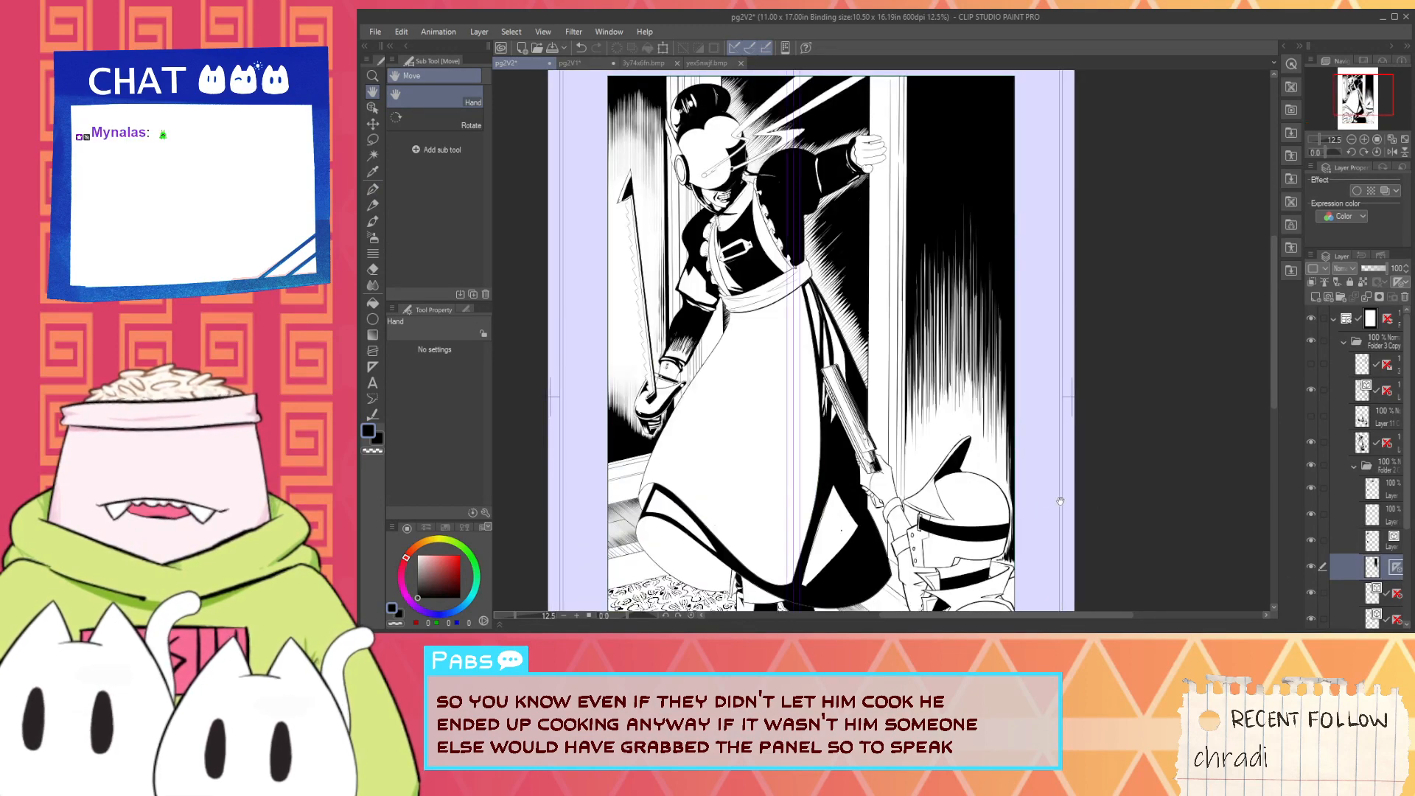
pyautogui.keyDown('alt'); pyautogui.click(996, 472); pyautogui.keyUp('alt')
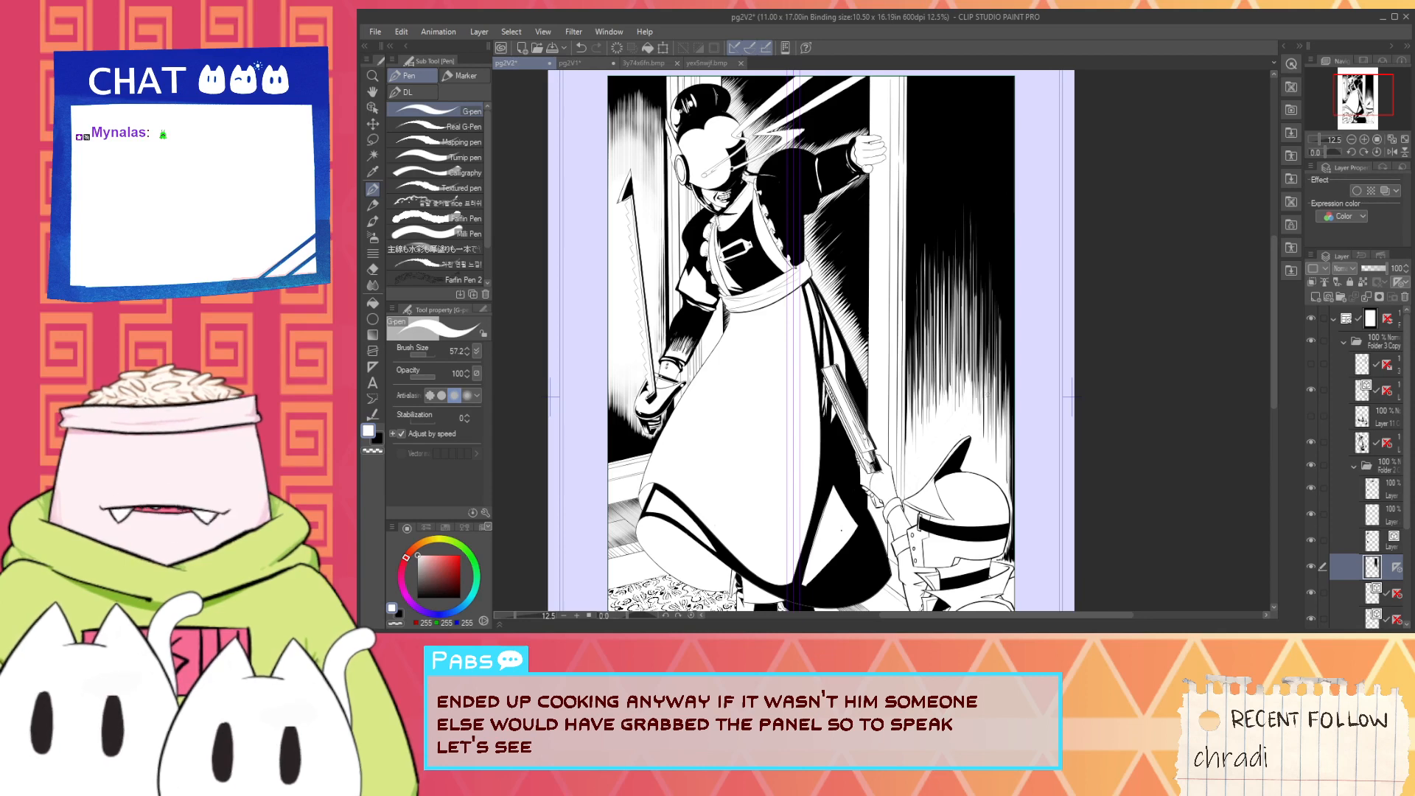
pyautogui.scroll(2, 996, 460)
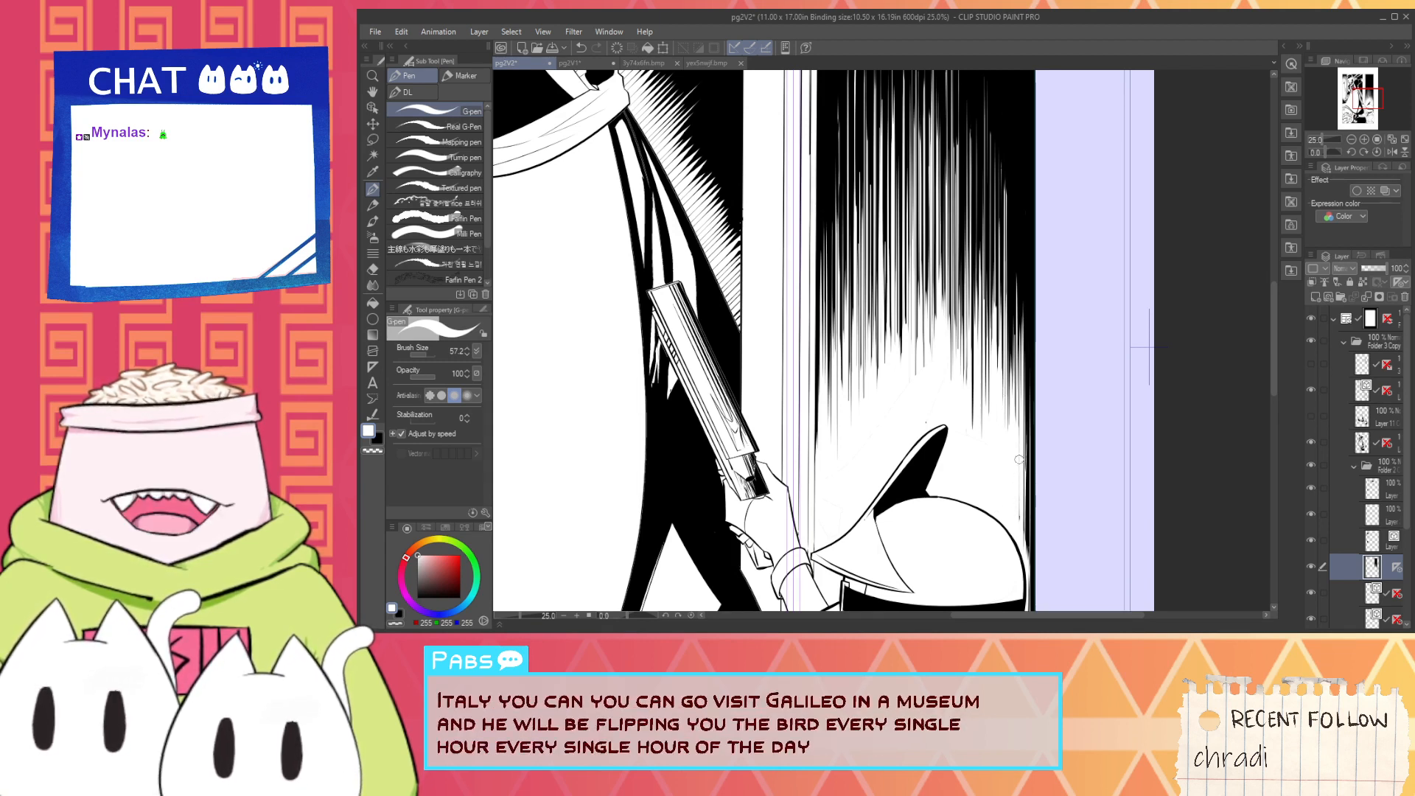
pyautogui.moveTo(975, 332)
pyautogui.mouseDown()
pyautogui.moveTo(969, 475)
pyautogui.moveTo(992, 494)
pyautogui.mouseUp()
pyautogui.scroll(-4, 933, 403)
pyautogui.press('space')
pyautogui.scroll(2, 969, 475)
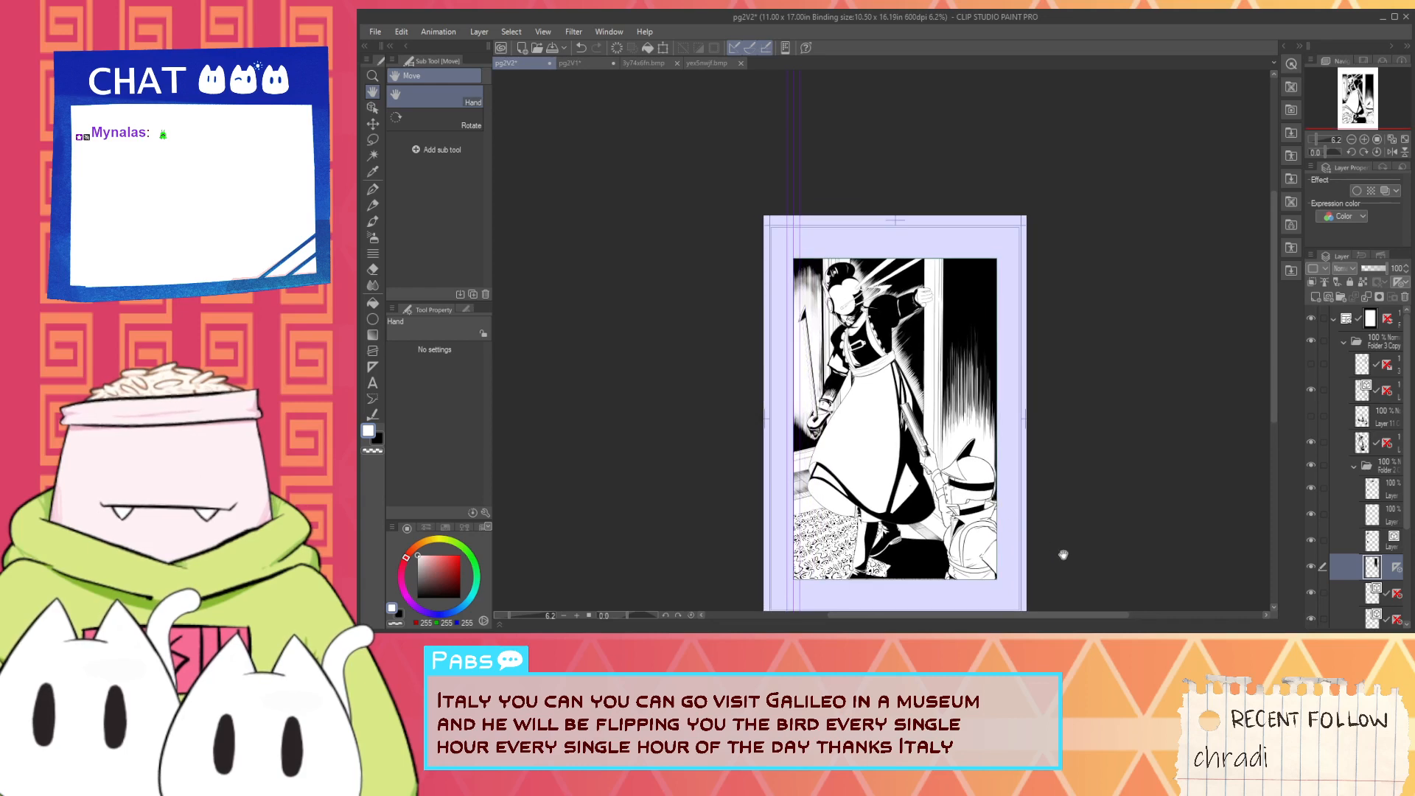
# - Examine the helmeted figure and the lower part of page 2, including the dark floor and the patterned carpet
pyautogui.scroll(5, 993, 494)
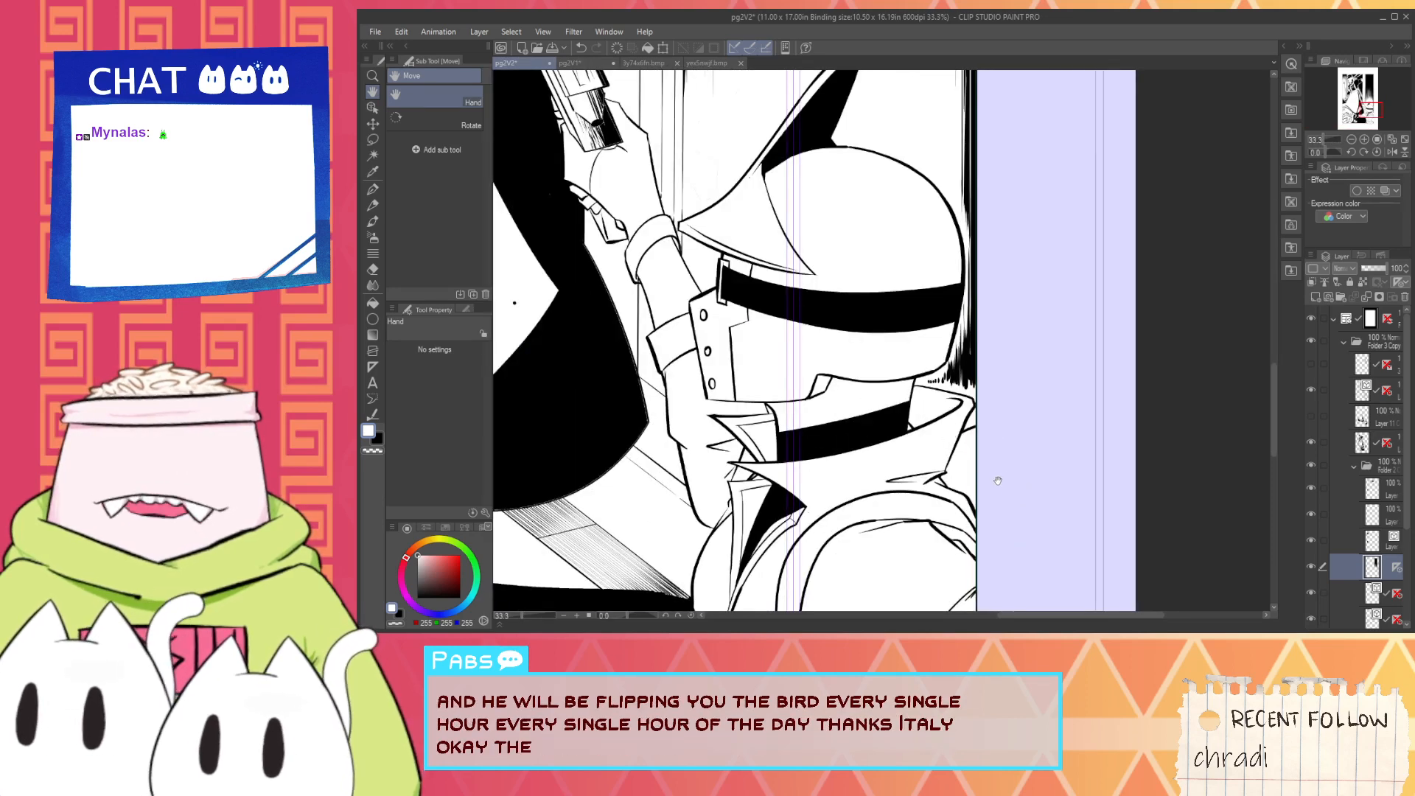
pyautogui.scroll(-3, 995, 474)
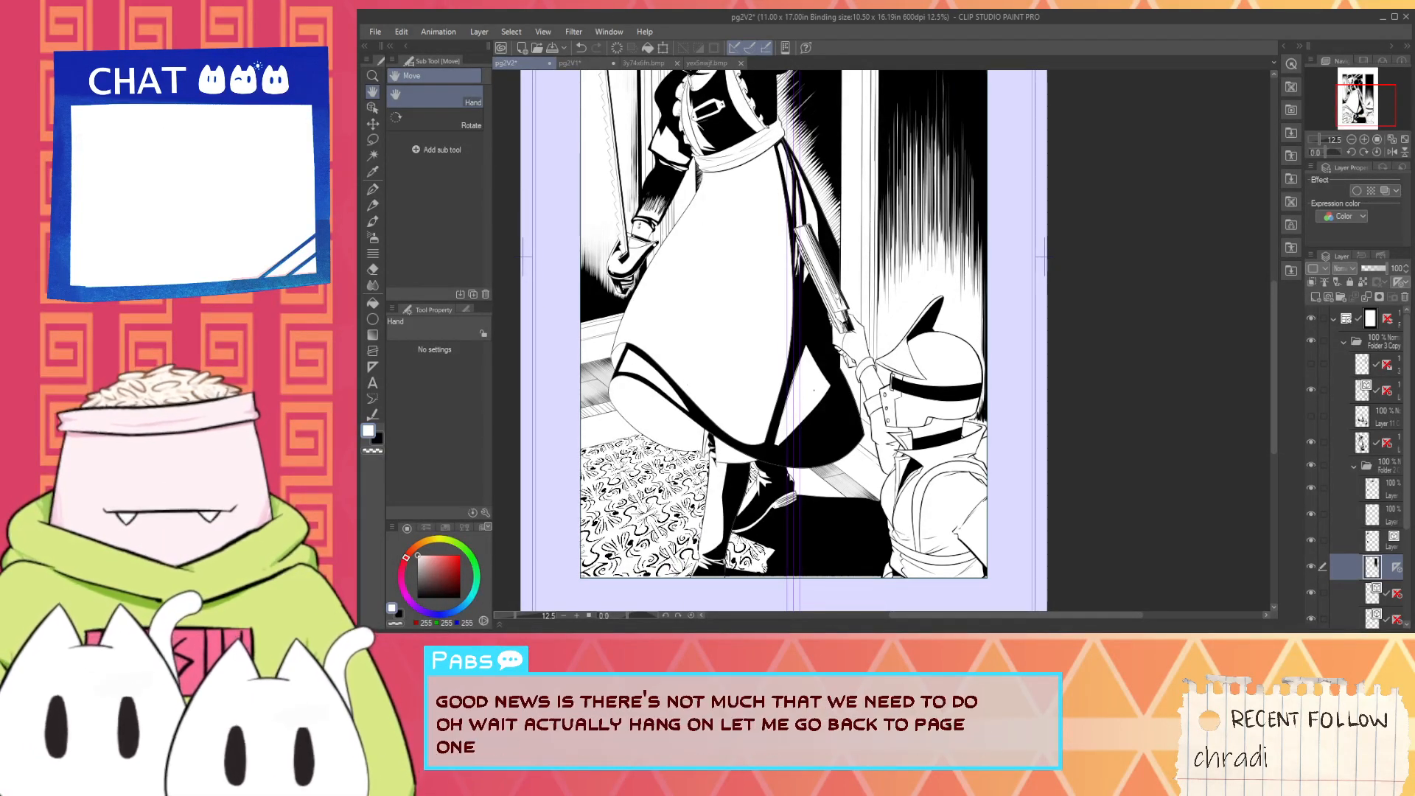
pyautogui.click(1096, 310)
pyautogui.moveTo(1093, 339); pyautogui.dragTo(1095, 356)
pyautogui.scroll(1, 824, 469)
pyautogui.moveTo(824, 469); pyautogui.dragTo(922, 339)
pyautogui.scroll(8, 875, 440)
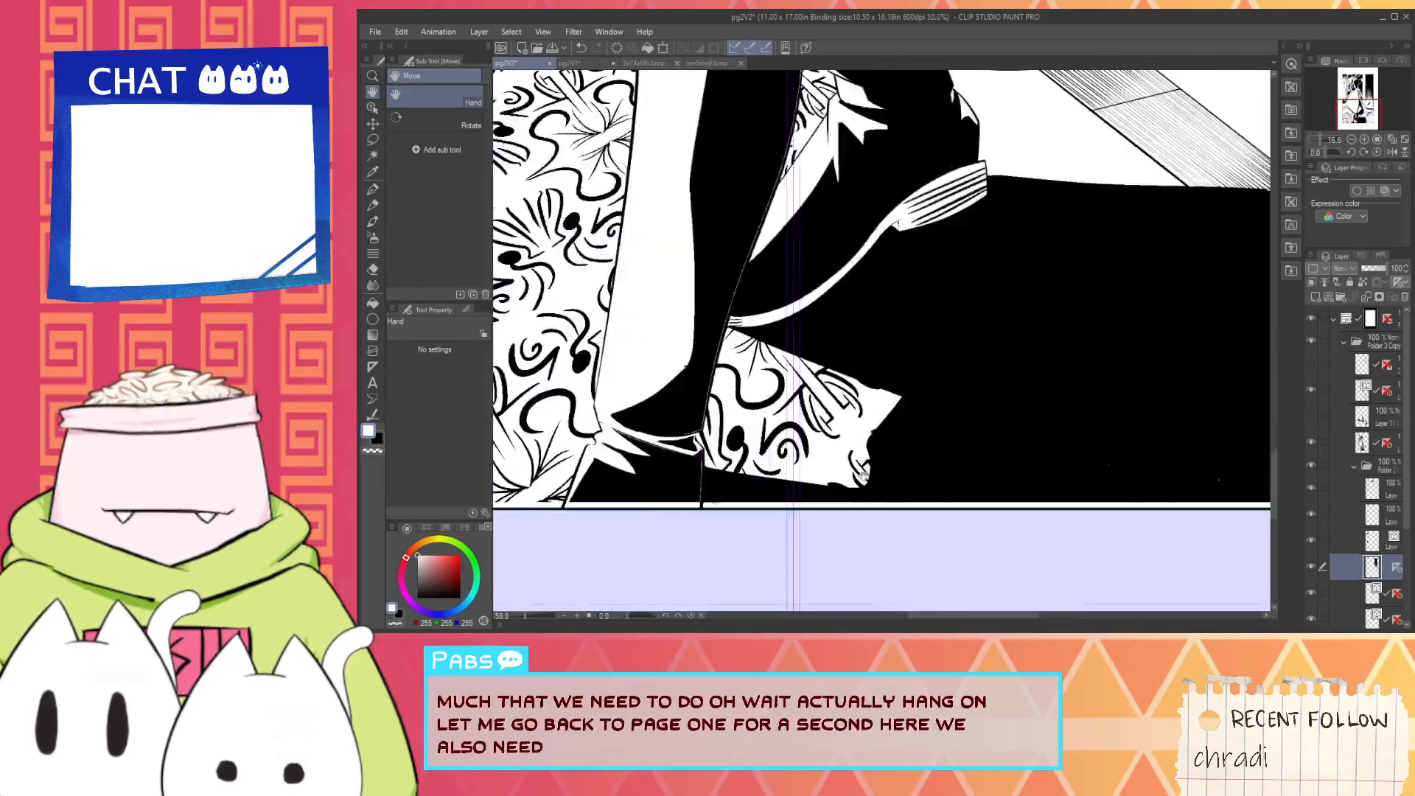
pyautogui.scroll(-3, 874, 439)
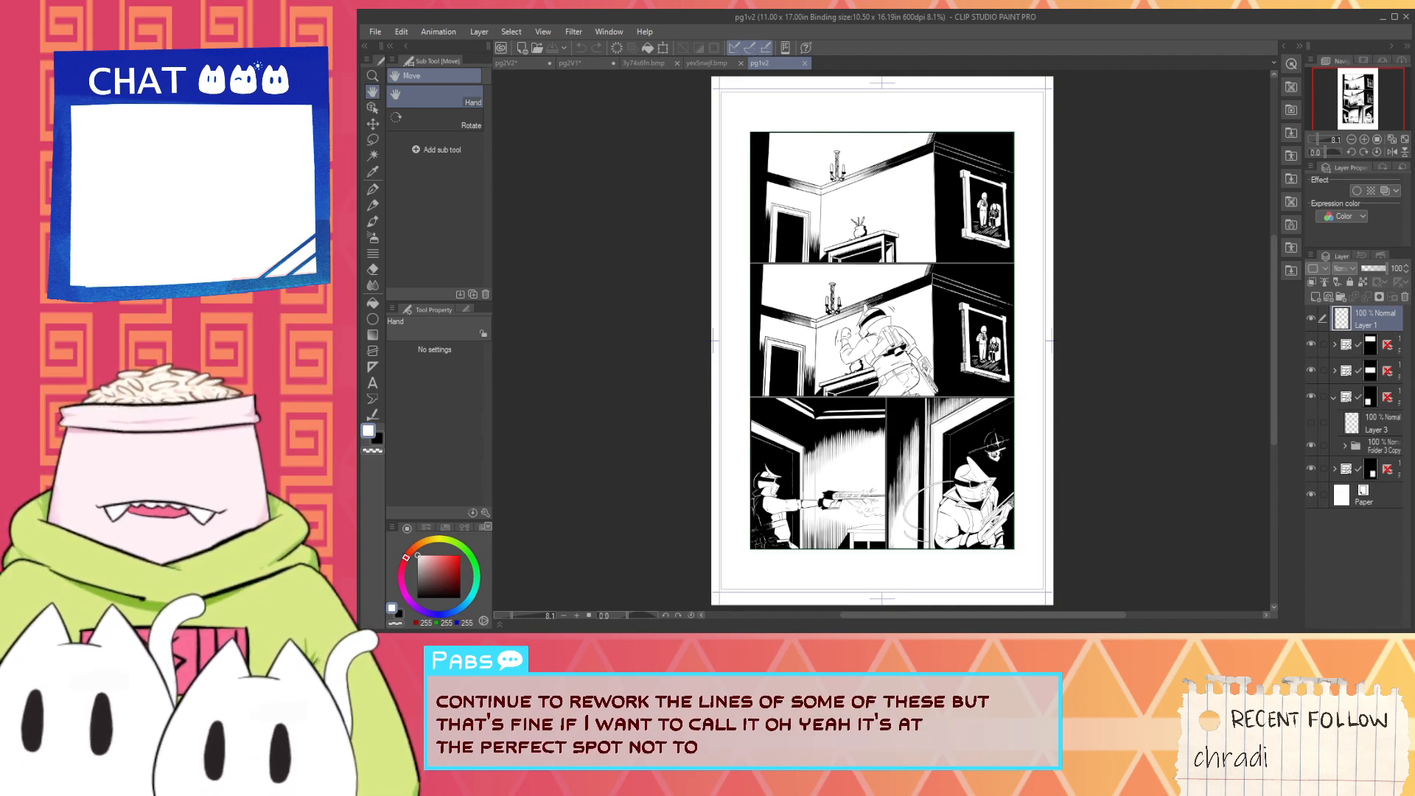
# - Examine page 1 (pg1v2), focusing on the middle panel's helmeted soldier and the room around him
pyautogui.scroll(4, 1051, 398)
pyautogui.moveTo(983, 410); pyautogui.dragTo(1139, 407)
pyautogui.scroll(-2, 911, 399)
pyautogui.moveTo(910, 398); pyautogui.dragTo(916, 507)
pyautogui.scroll(2, 980, 359)
pyautogui.moveTo(981, 358); pyautogui.dragTo(1223, 375)
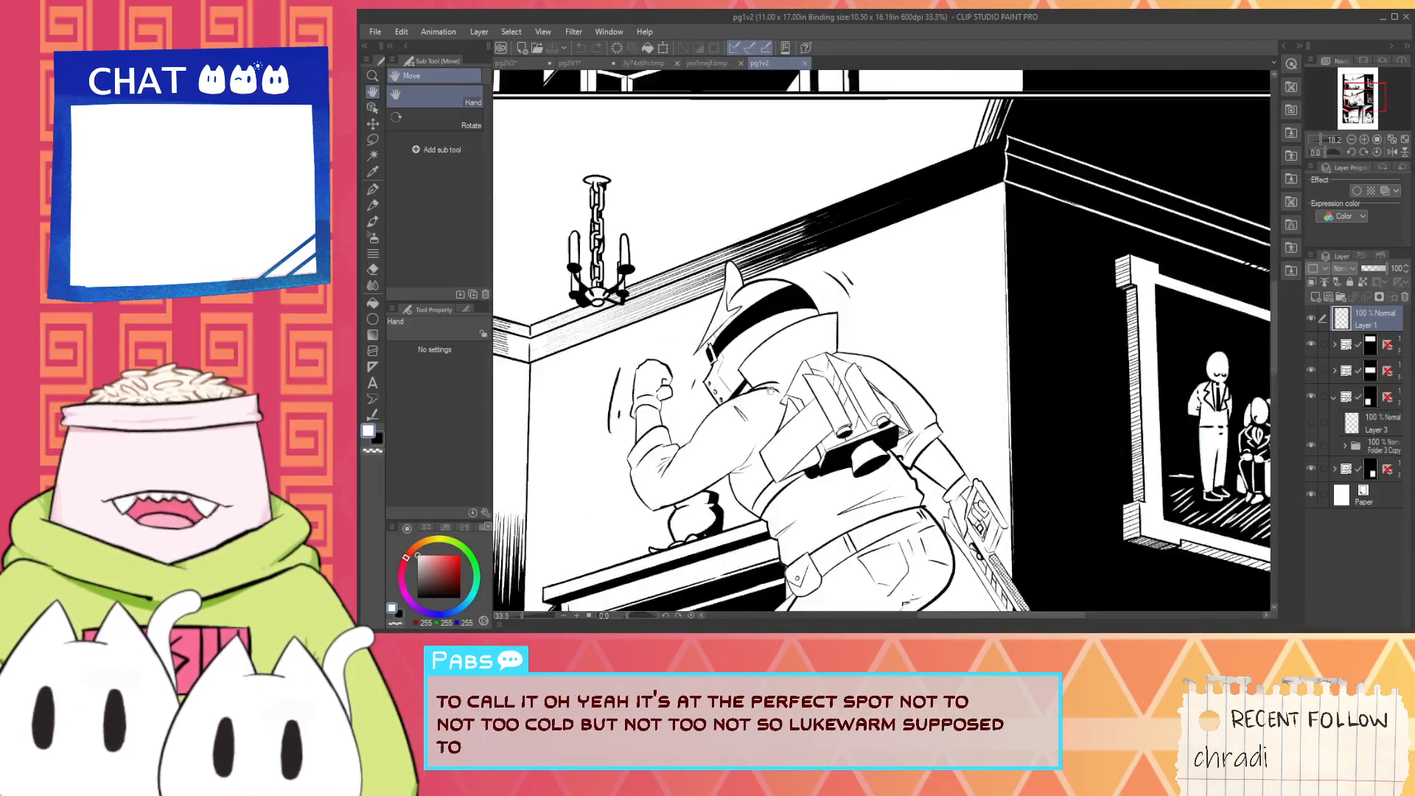
pyautogui.scroll(1, 1077, 373)
pyautogui.scroll(-1, 1077, 373)
pyautogui.moveTo(1078, 373); pyautogui.dragTo(1054, 590)
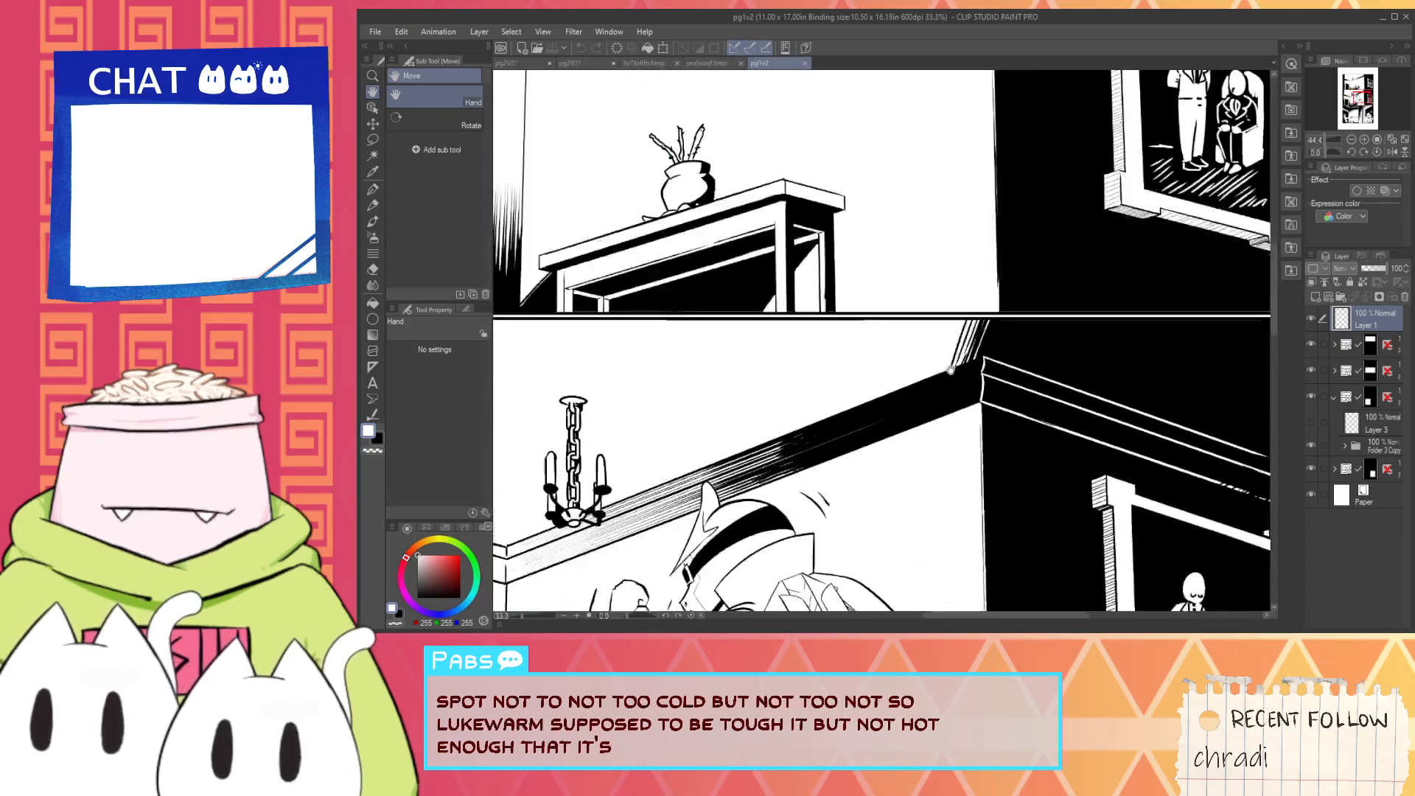
pyautogui.scroll(-1, 1032, 516)
pyautogui.moveTo(971, 402); pyautogui.dragTo(938, 215)
pyautogui.scroll(2, 855, 368)
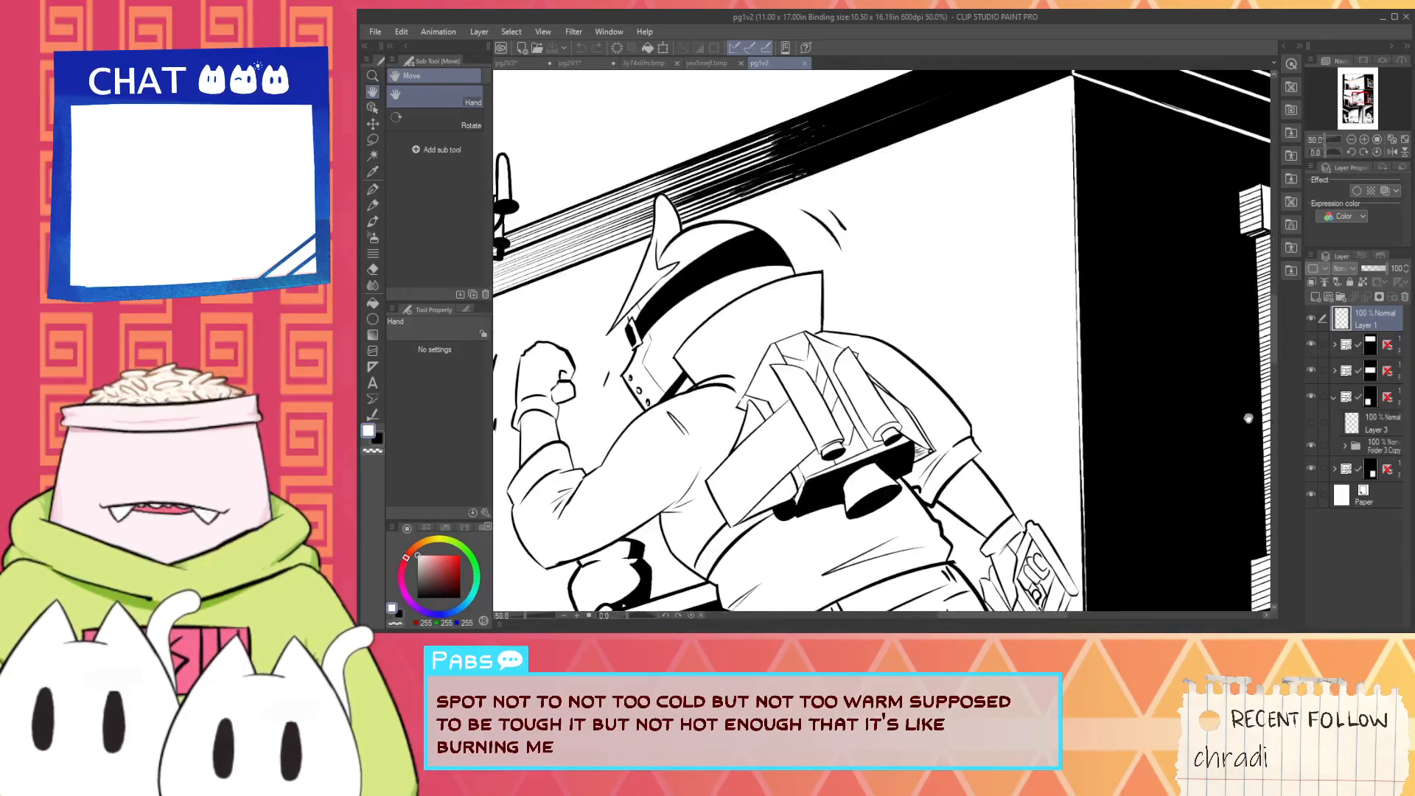
# - On the middle panel's tone layer, fill the chevron vents between the soldier's backpack tanks with dot tone, using grey 148, 148, 148
pyautogui.click(1333, 366)
pyautogui.scroll(-1, 1375, 441)
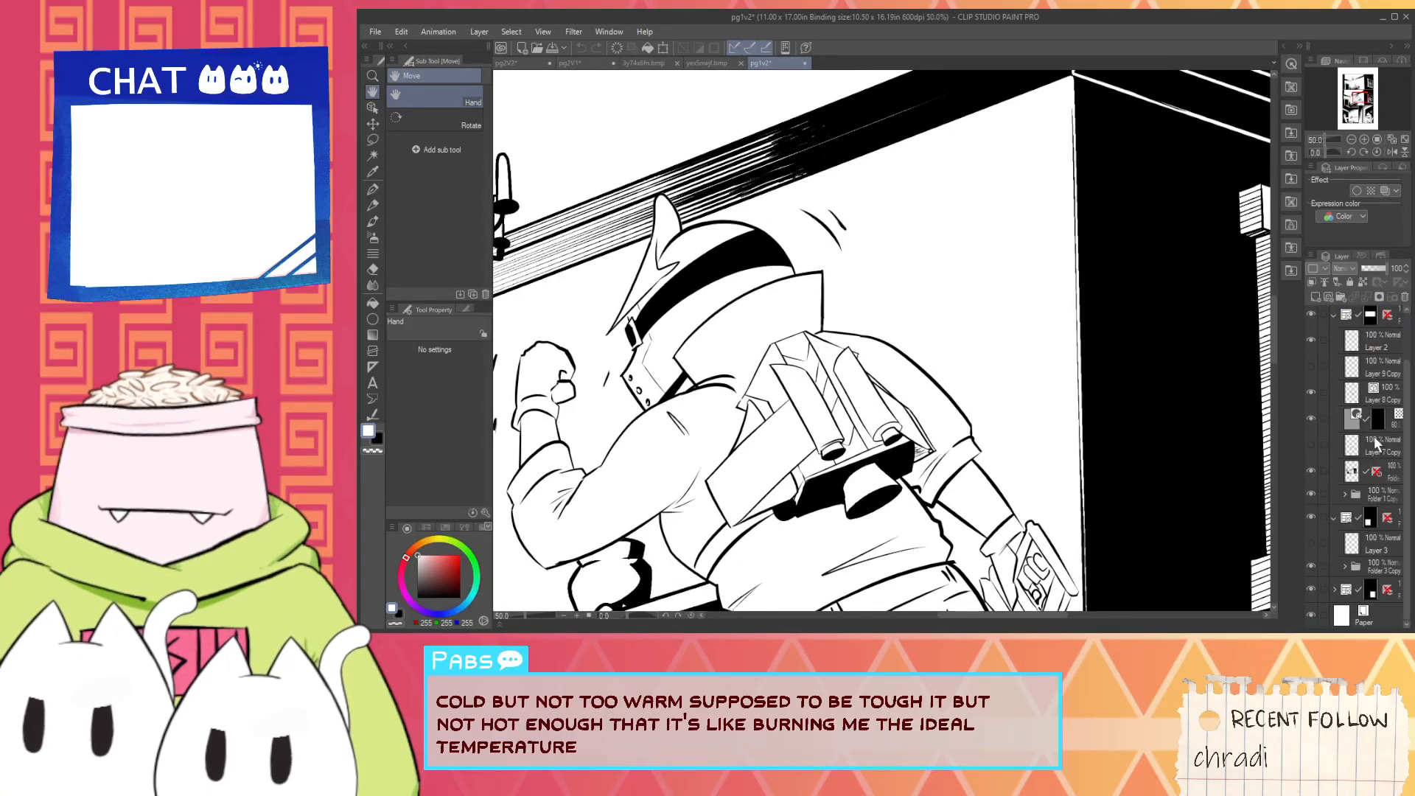
pyautogui.click(1396, 421)
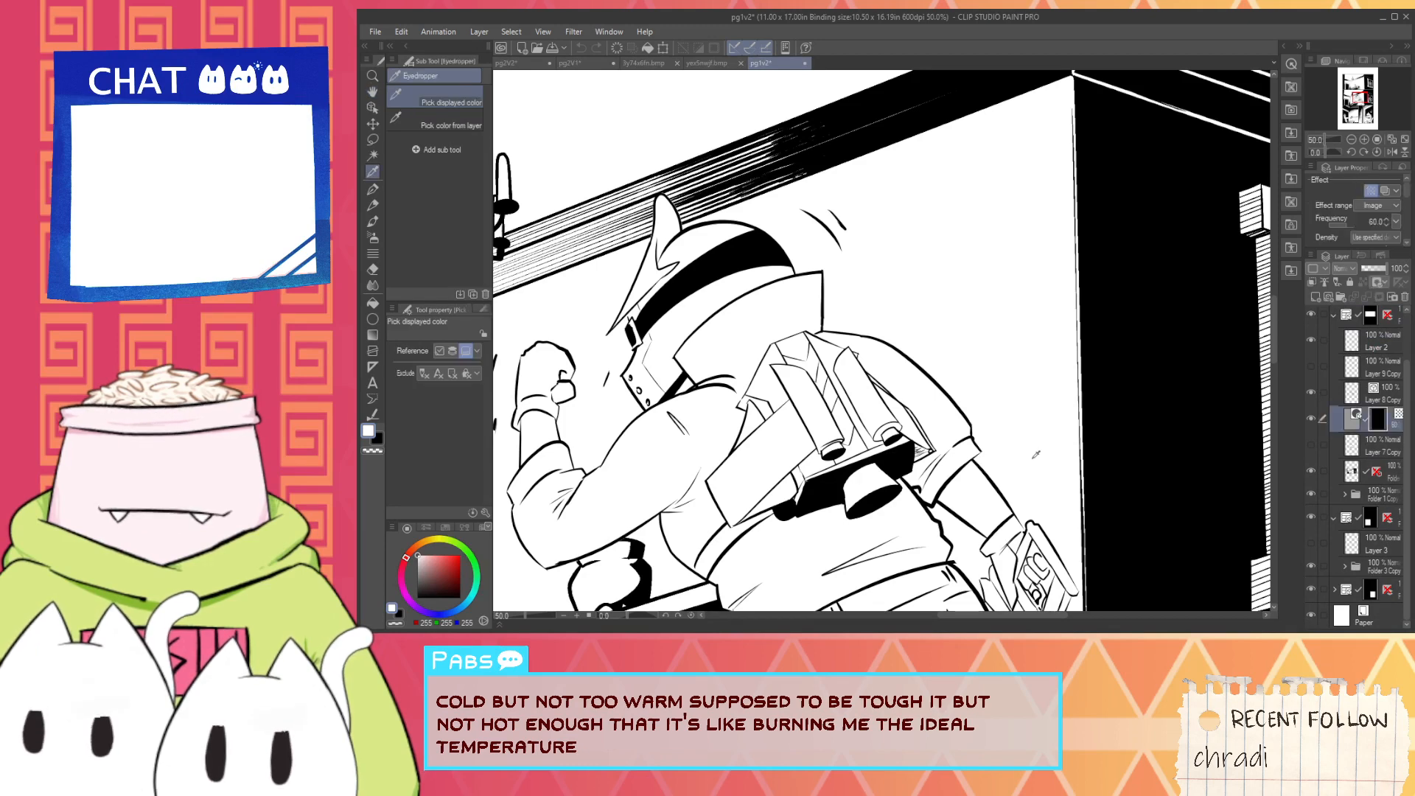
pyautogui.press('g')
pyautogui.scroll(3, 833, 371)
pyautogui.click(726, 285)
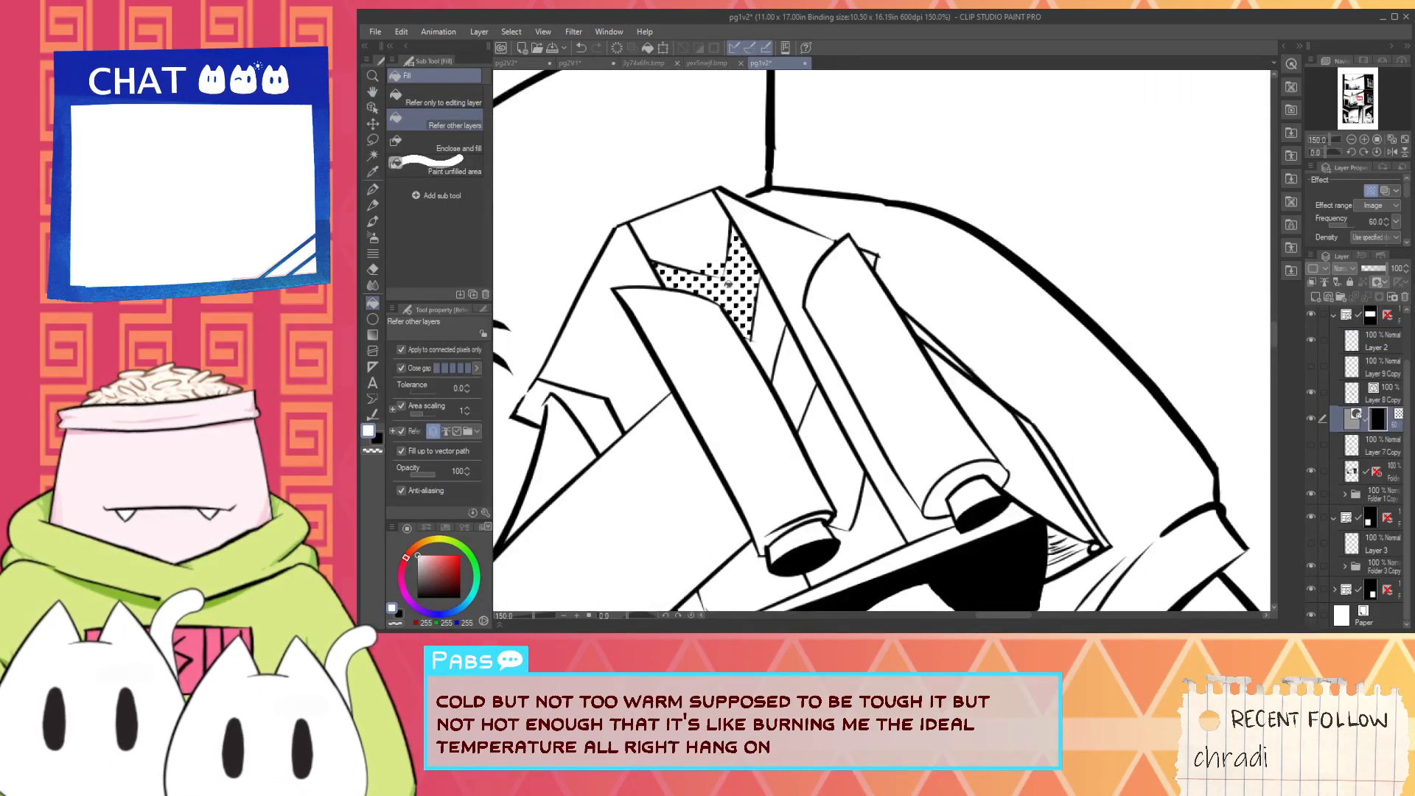
pyautogui.hotkey('ctrl', 'z')
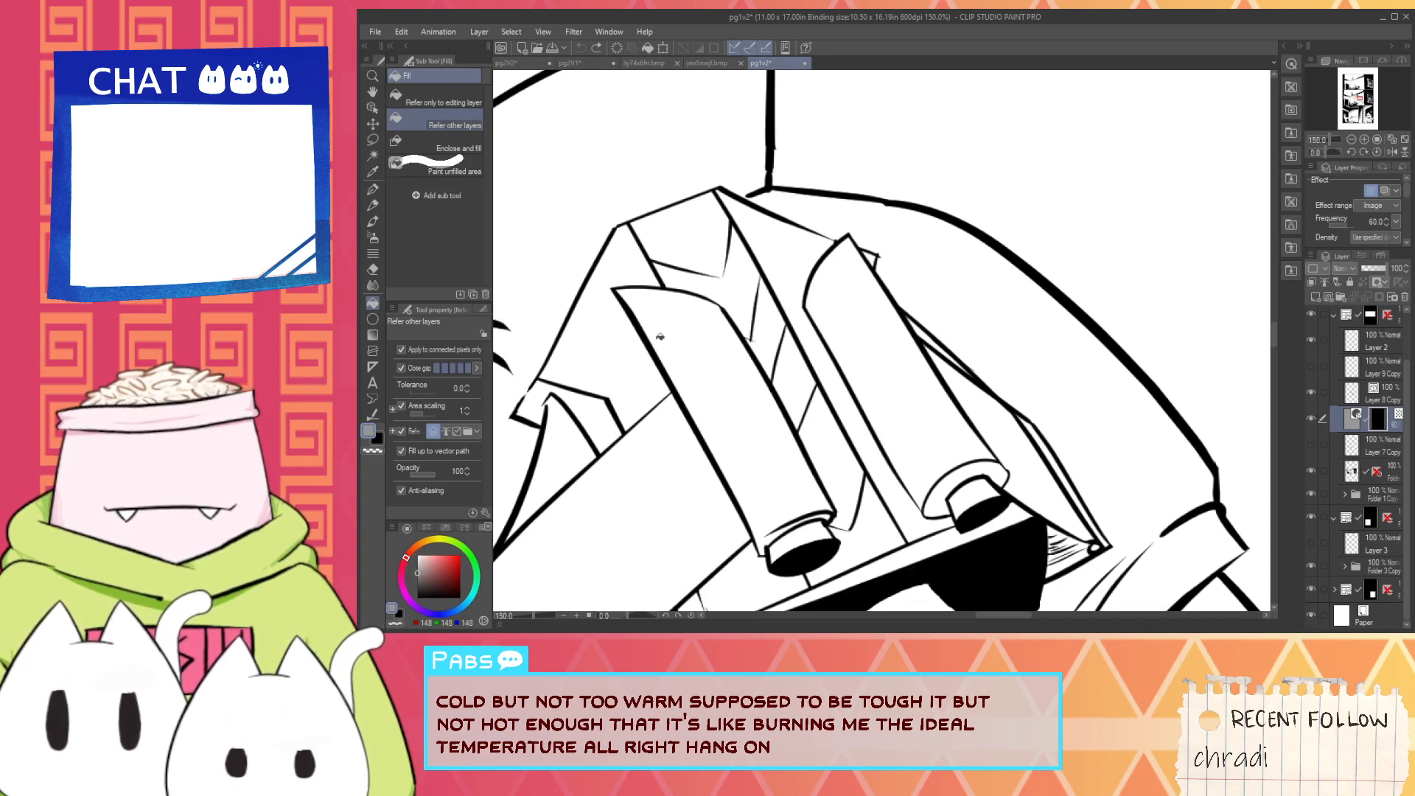
pyautogui.click(738, 290)
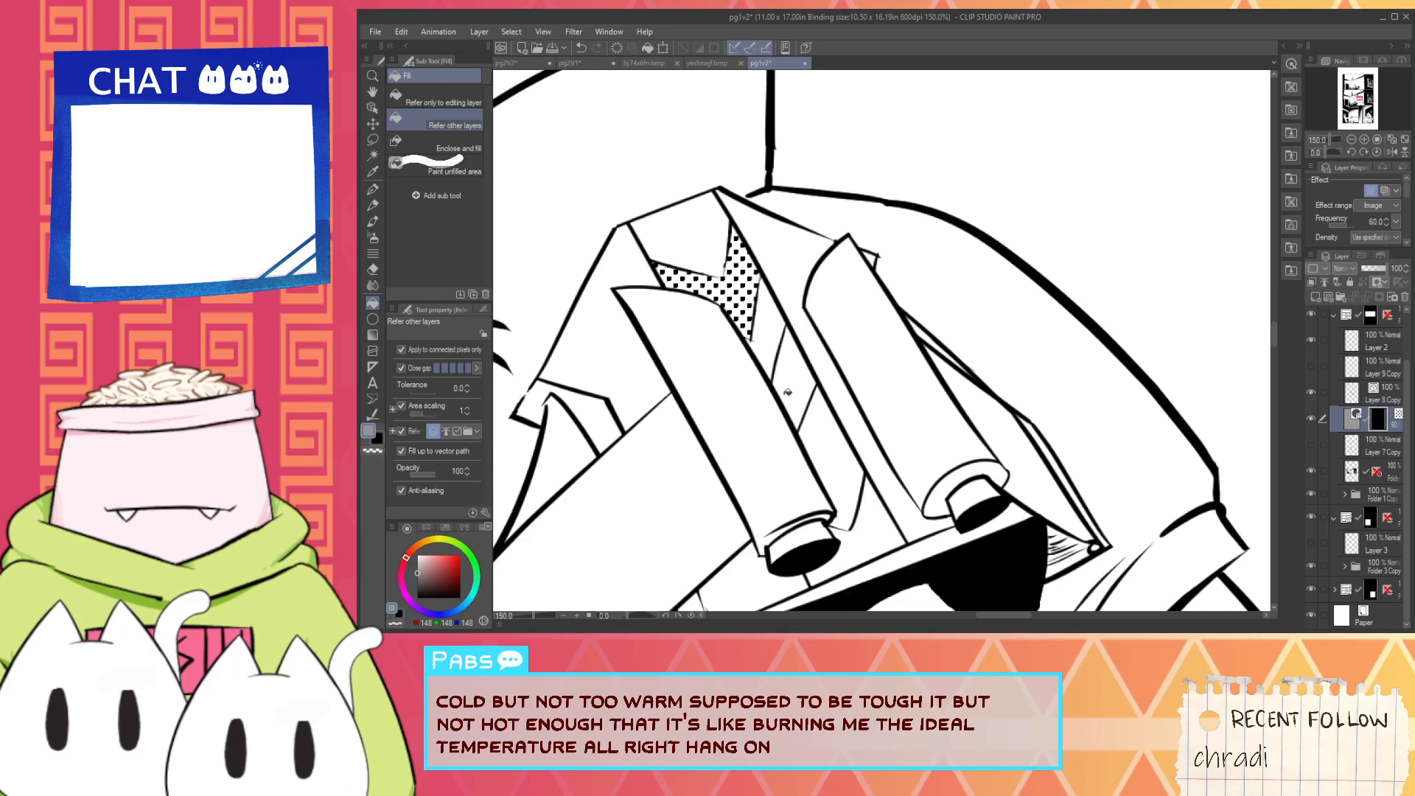
pyautogui.click(787, 393)
pyautogui.click(861, 525)
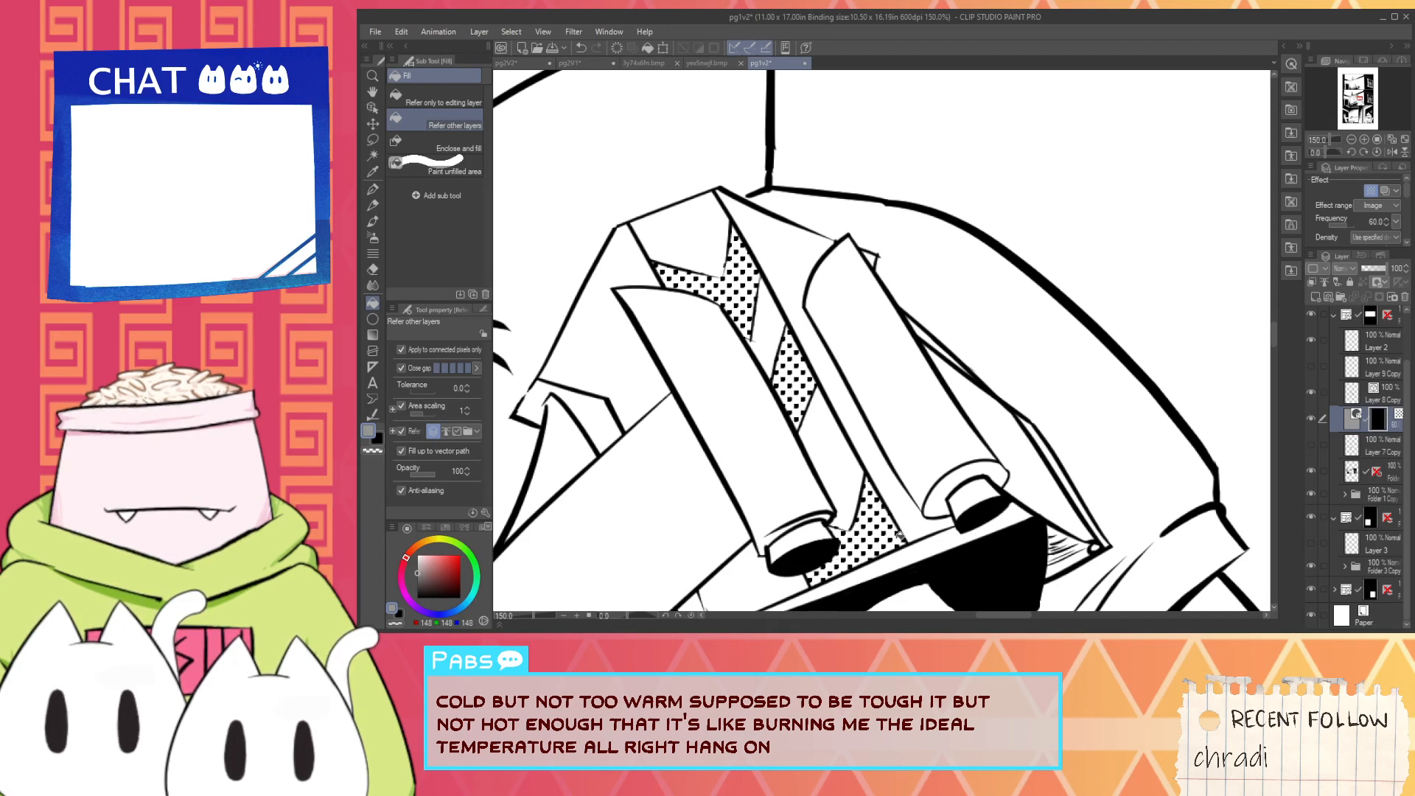
# - Examine the toned backpack vents close up and against the whole of page 1
pyautogui.scroll(-5, 900, 537)
pyautogui.moveTo(940, 572); pyautogui.dragTo(923, 326)
pyautogui.scroll(-2, 903, 345)
pyautogui.scroll(7, 913, 304)
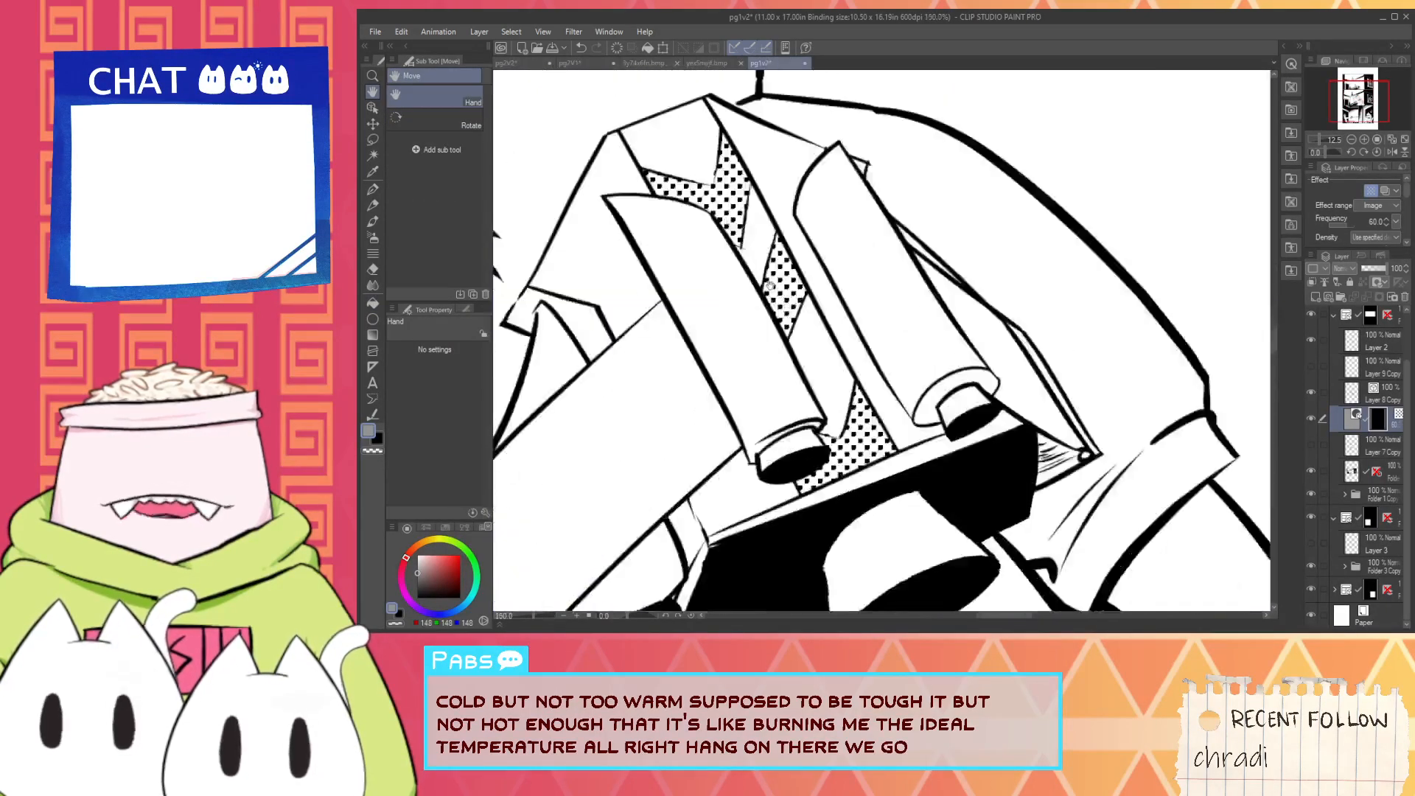
pyautogui.scroll(-9, 769, 286)
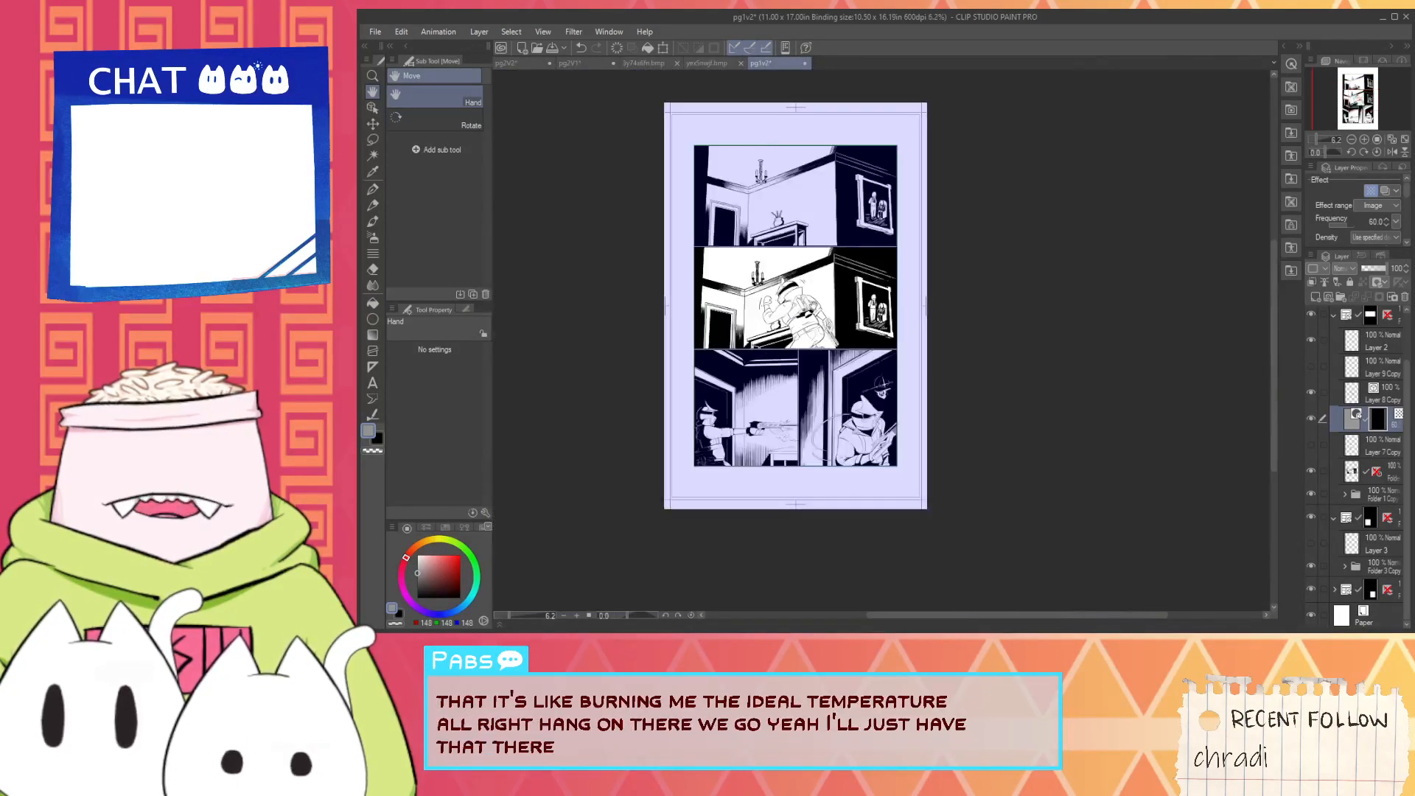
pyautogui.scroll(4, 811, 348)
pyautogui.scroll(3, 908, 288)
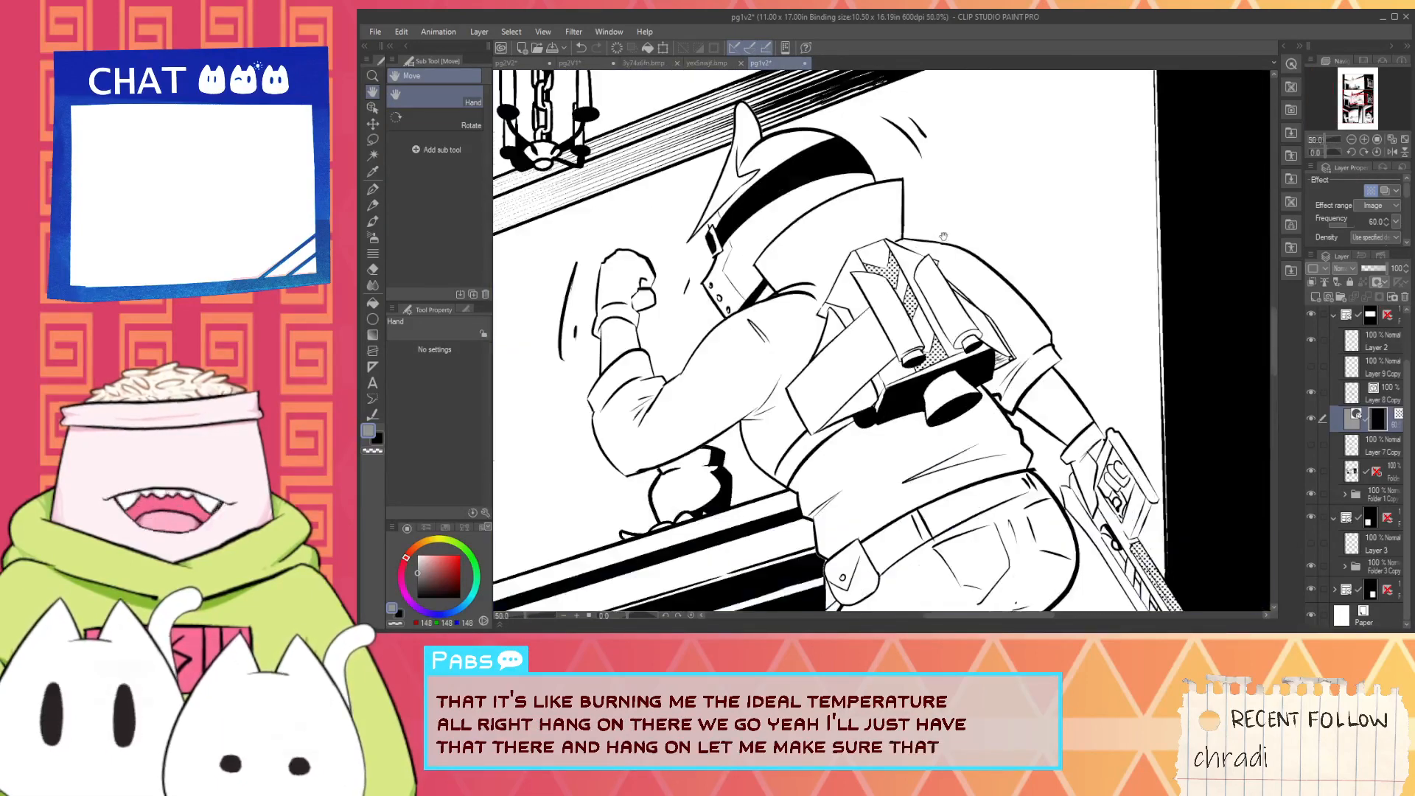
pyautogui.scroll(1, 908, 289)
pyautogui.scroll(-4, 908, 289)
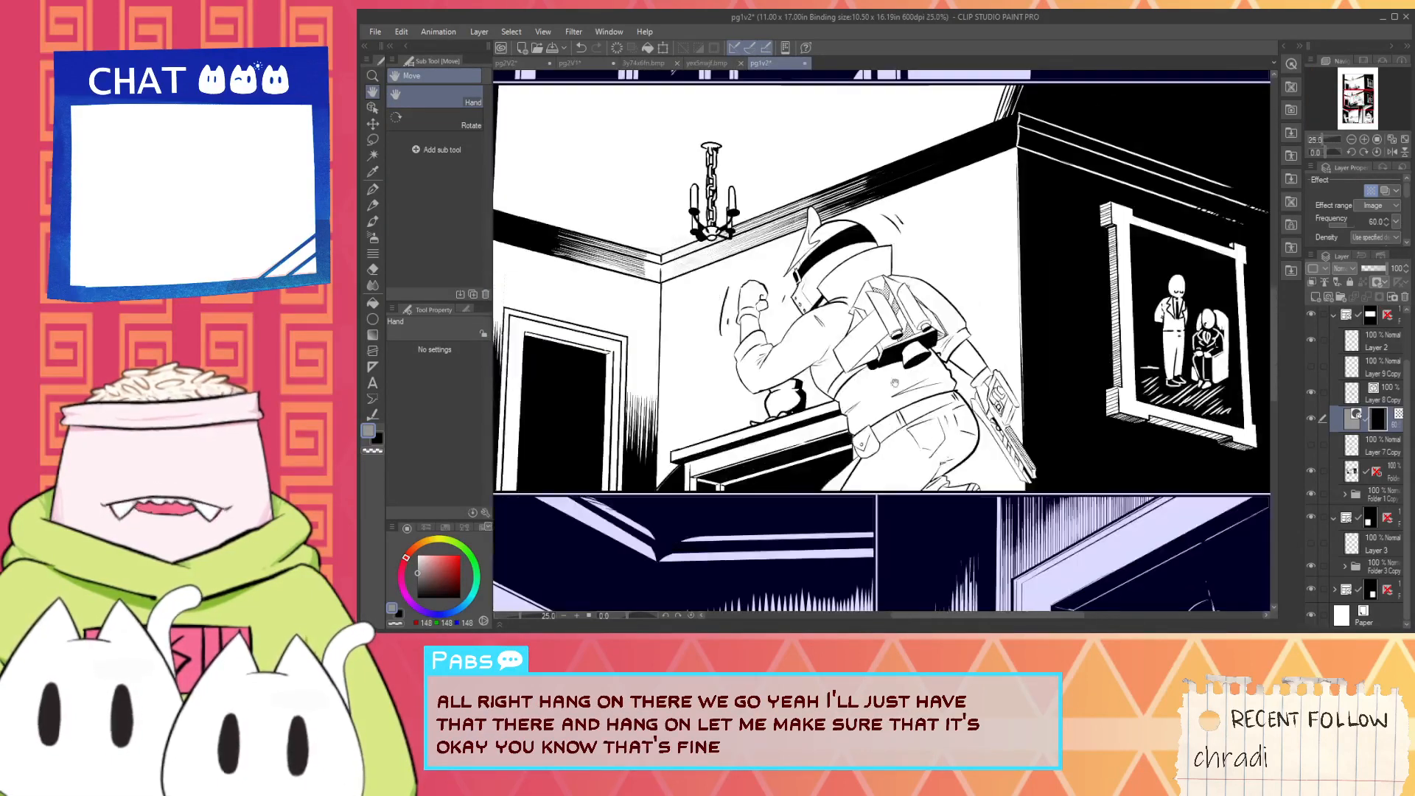
# - Compare the toned vents with the lower panels and review the middle panel at several magnifications
pyautogui.moveTo(1141, 587); pyautogui.dragTo(1265, 359)
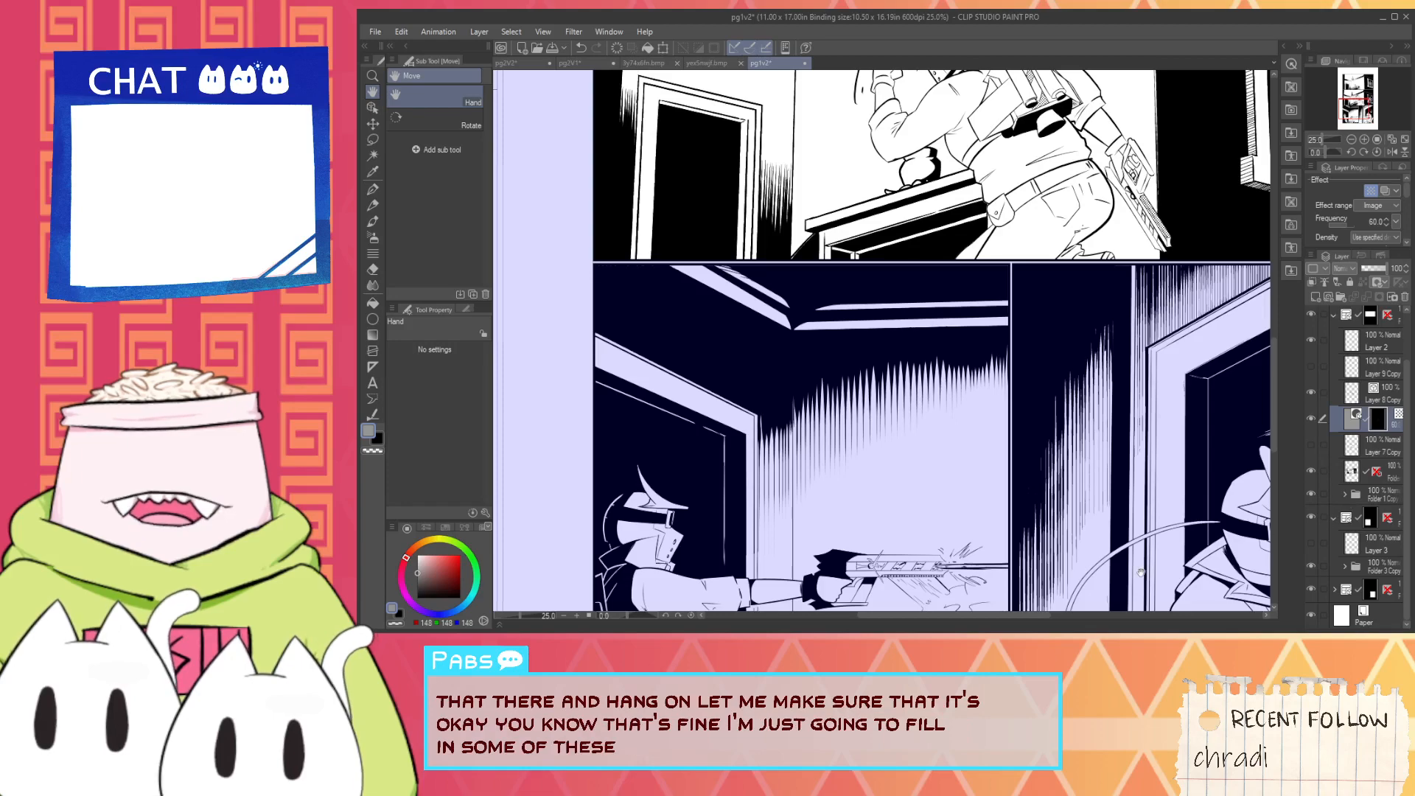
pyautogui.moveTo(1028, 104); pyautogui.dragTo(803, 395)
pyautogui.scroll(3, 801, 363)
pyautogui.scroll(4, 801, 363)
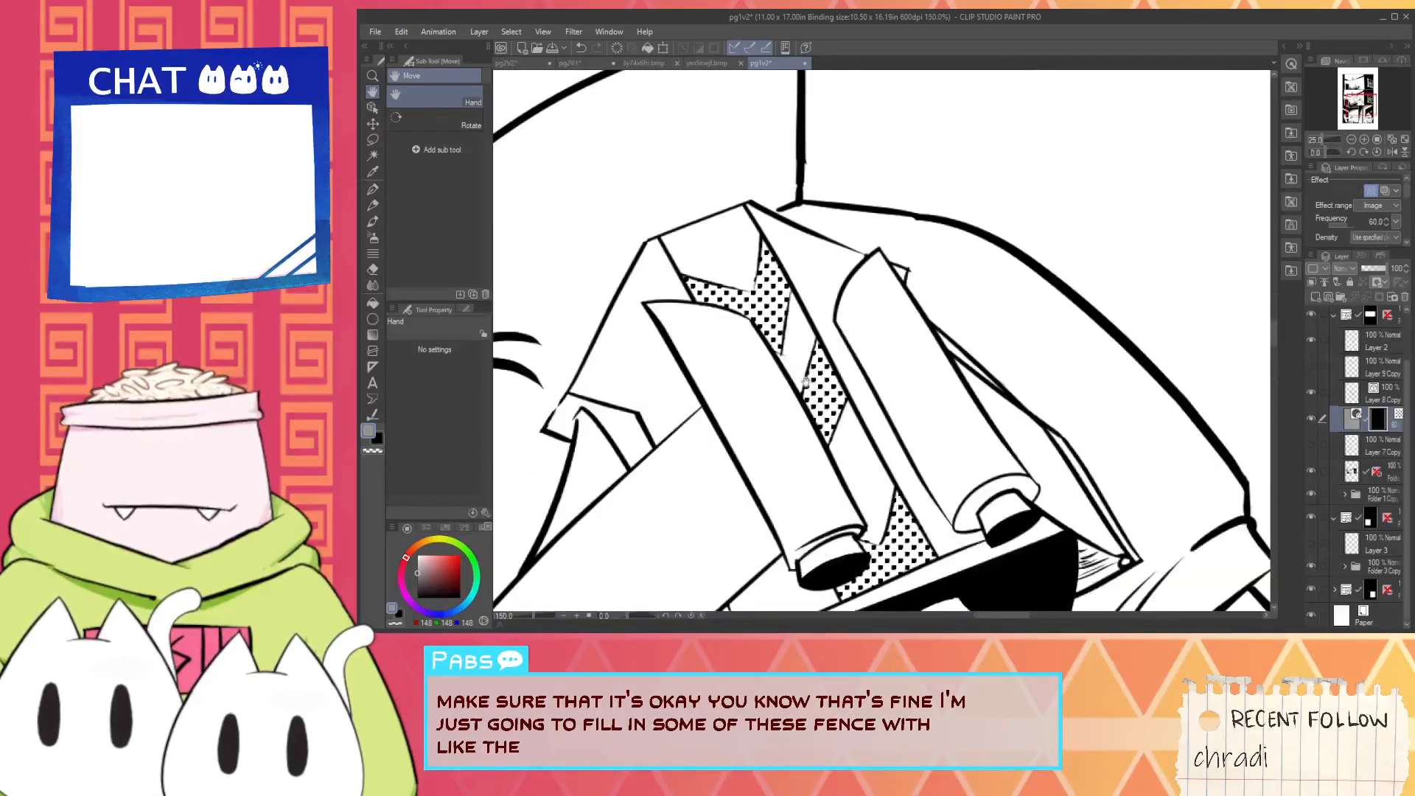
pyautogui.scroll(-2, 782, 346)
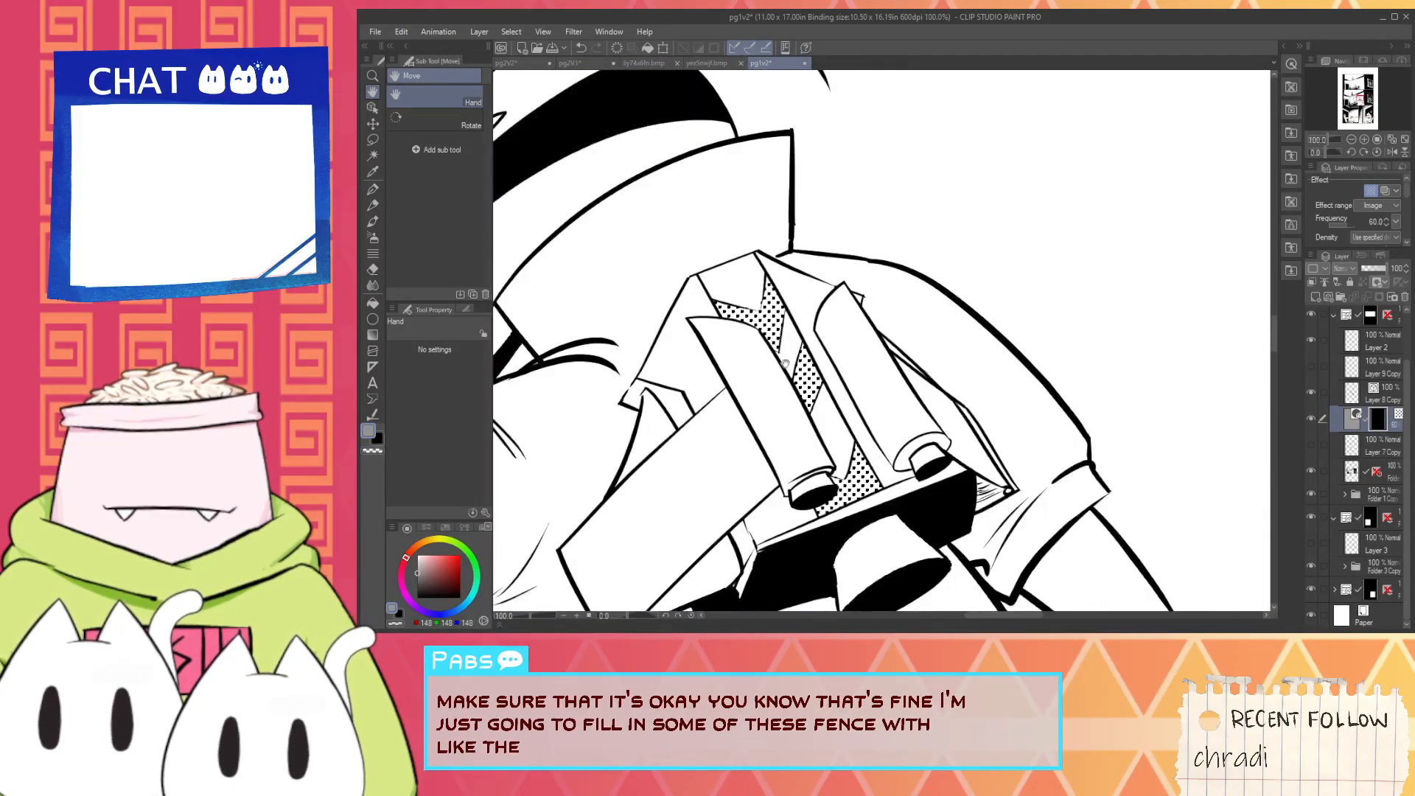
pyautogui.scroll(-5, 801, 361)
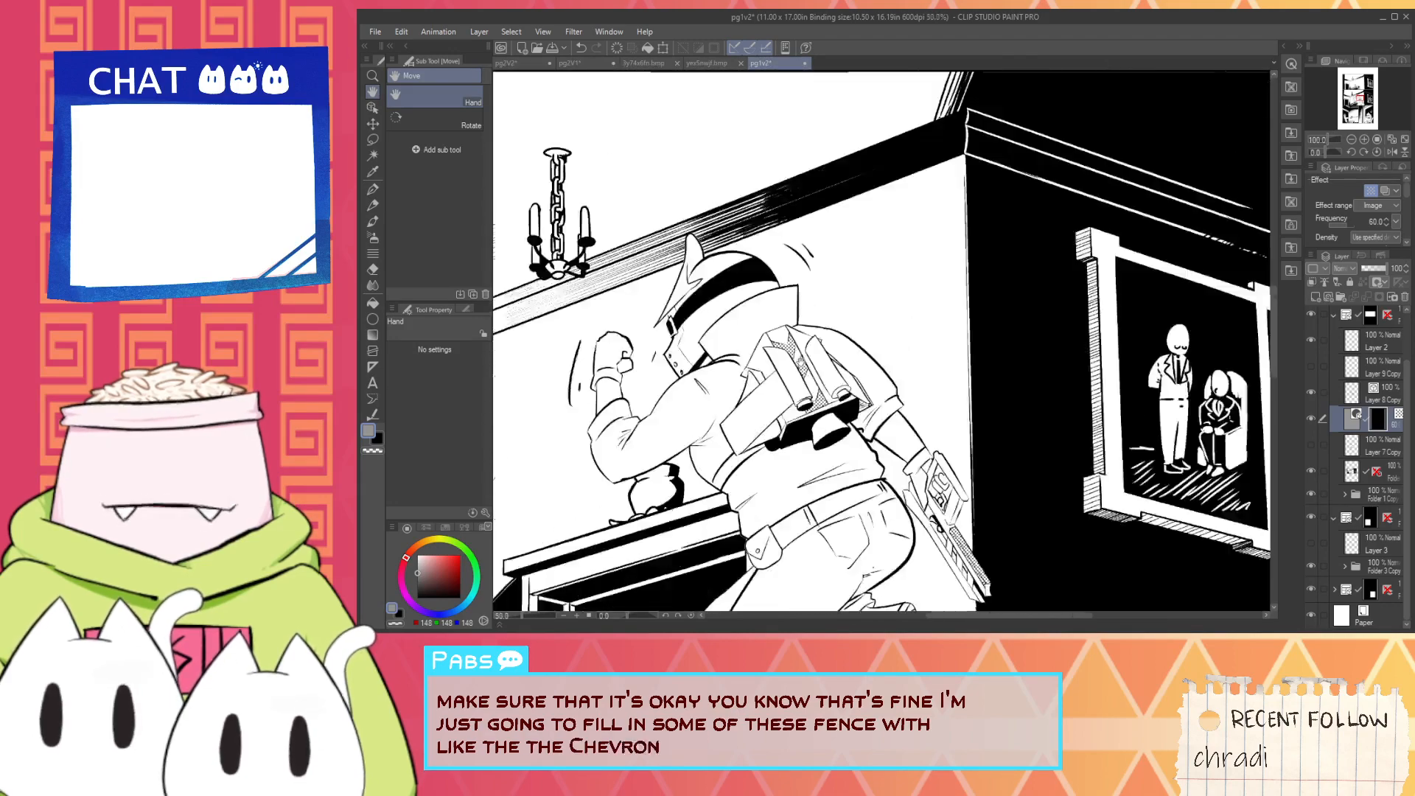
pyautogui.scroll(6, 924, 451)
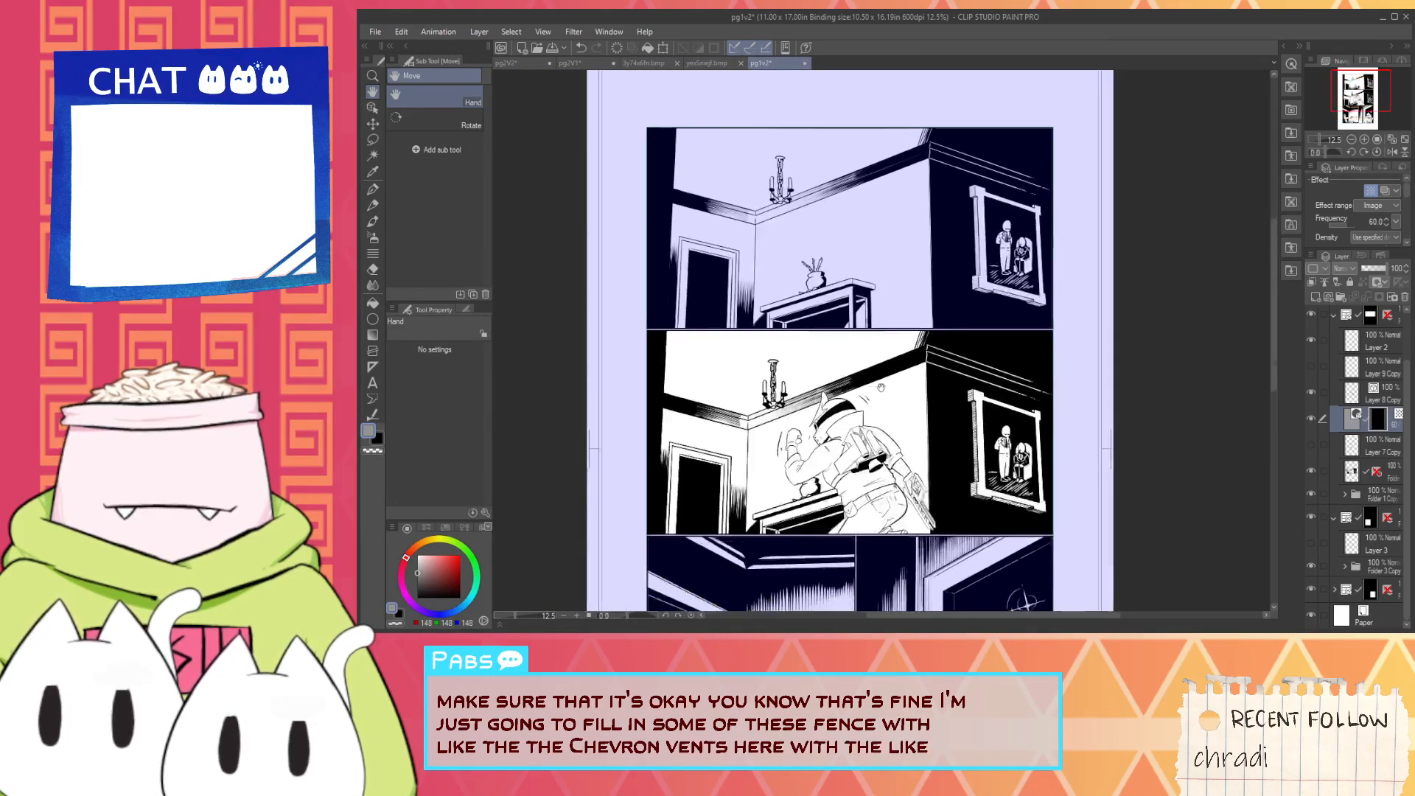
pyautogui.scroll(-4, 981, 480)
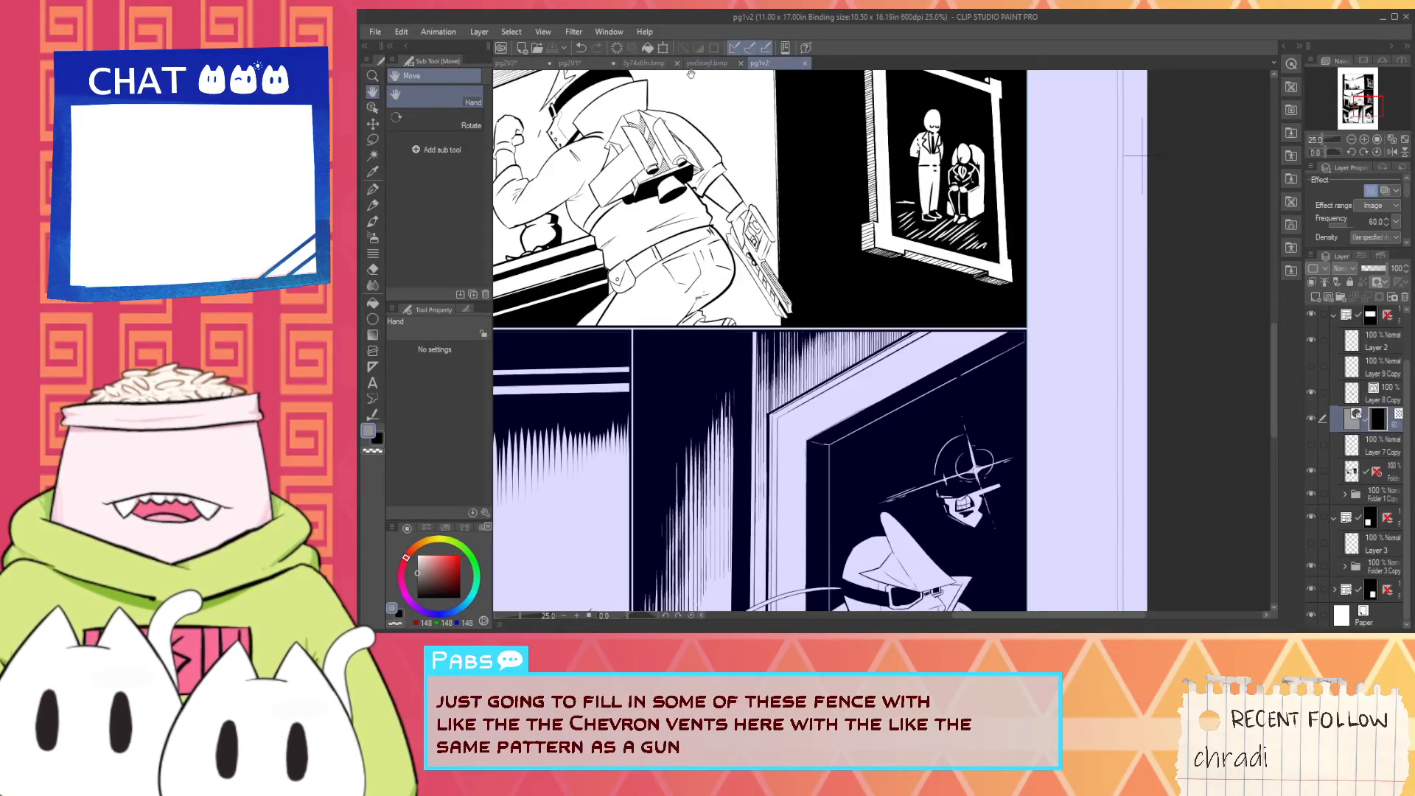
# - Return to the pg2V2 page and nudge the Folder 3 Copy artwork down by two small steps
pyautogui.click(575, 66)
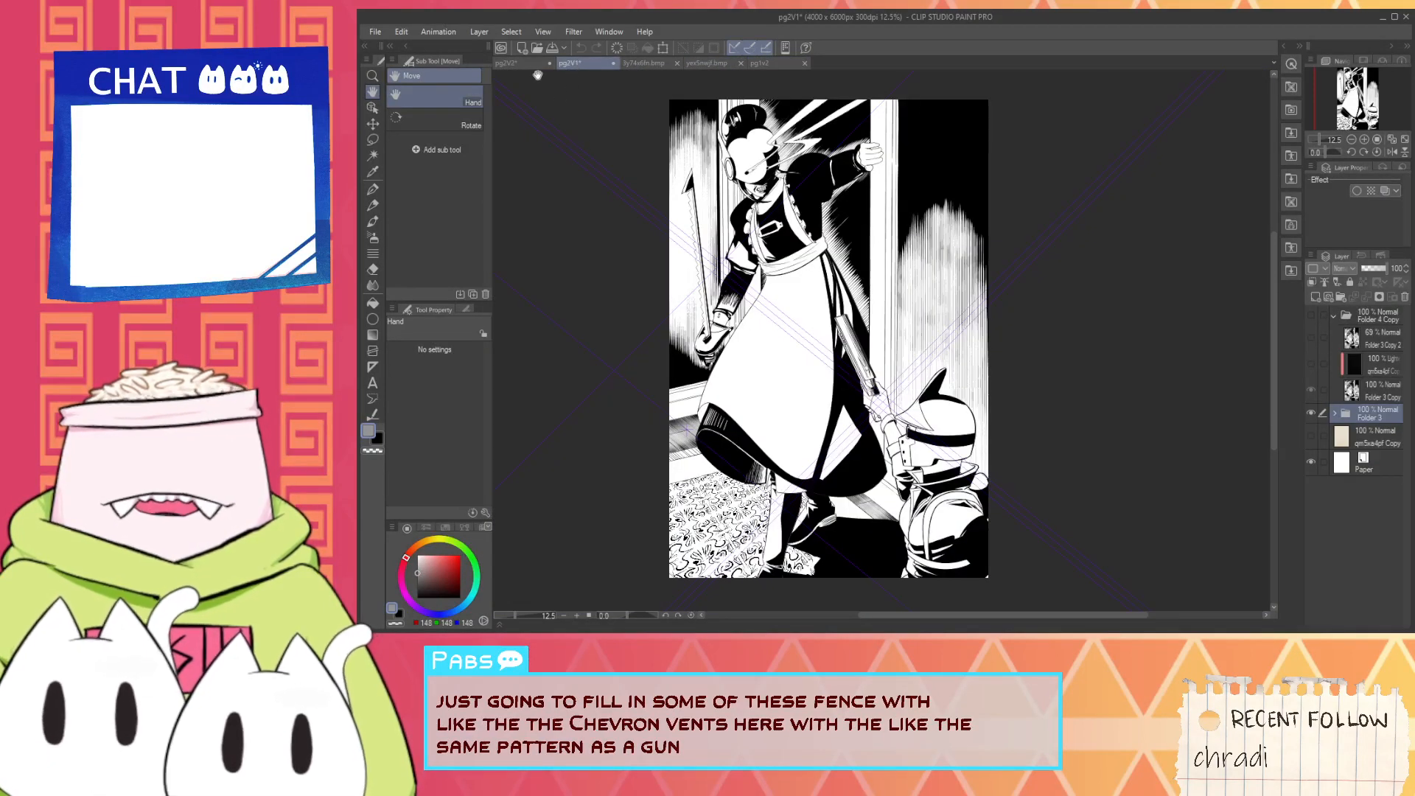
pyautogui.click(517, 63)
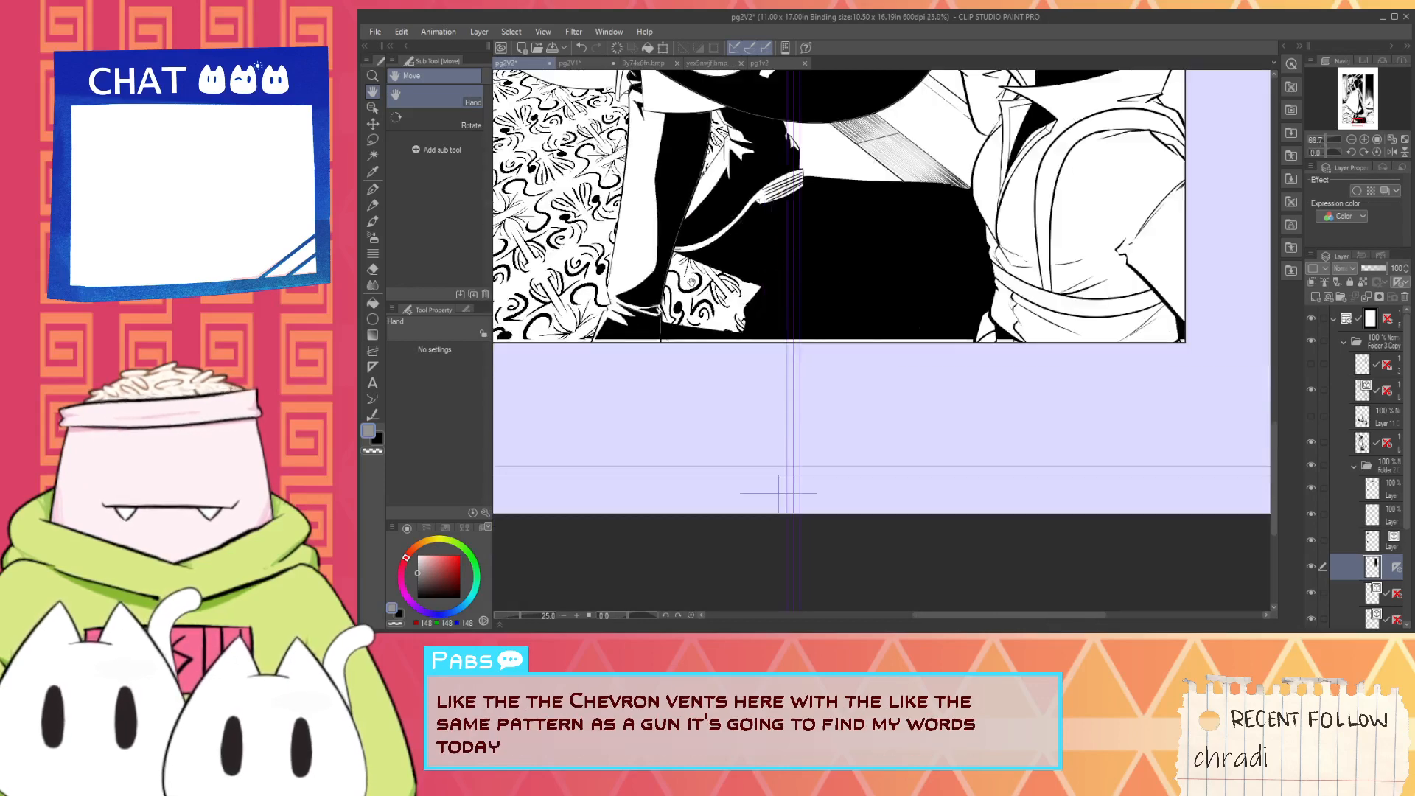
pyautogui.moveTo(691, 282); pyautogui.dragTo(767, 532)
pyautogui.scroll(-2, 767, 532)
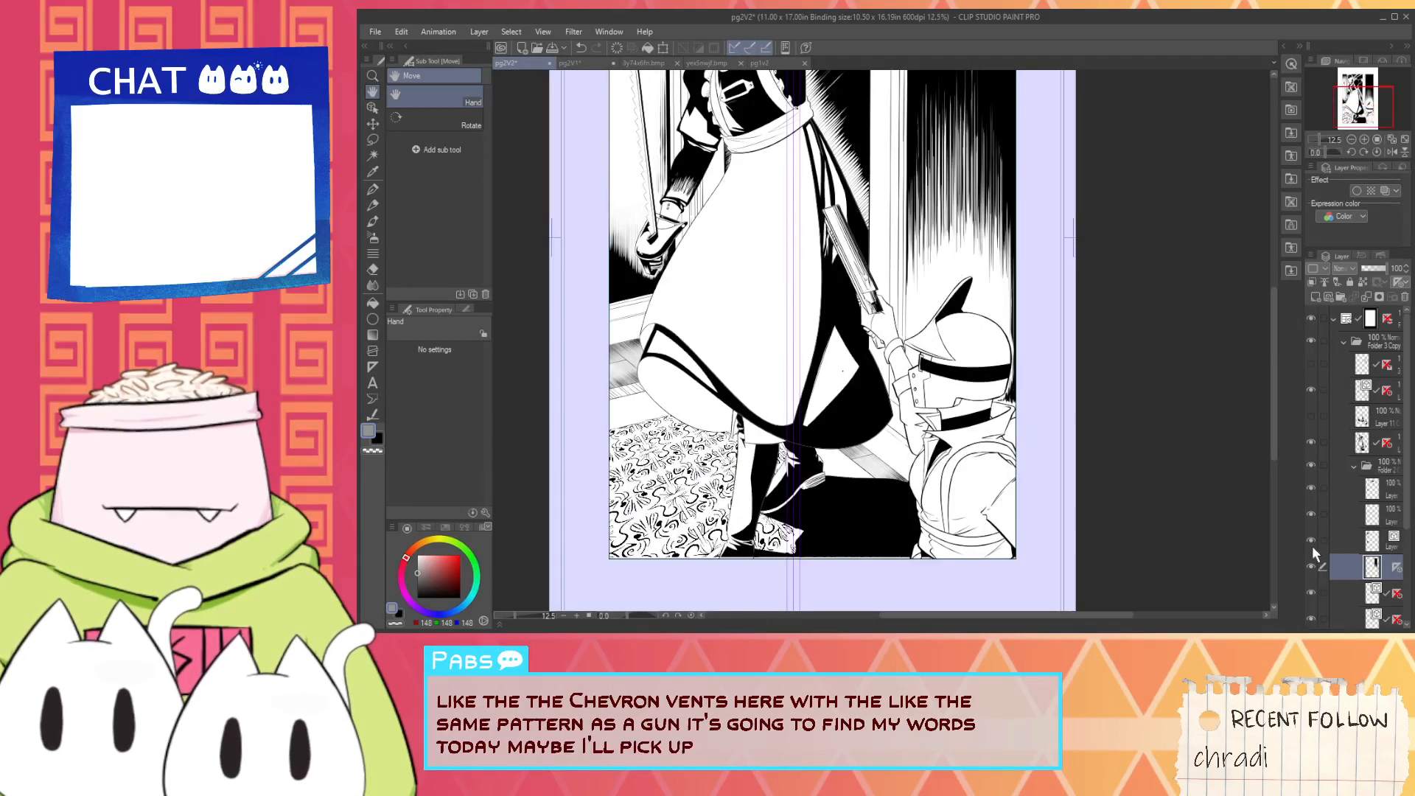
pyautogui.click(1383, 344)
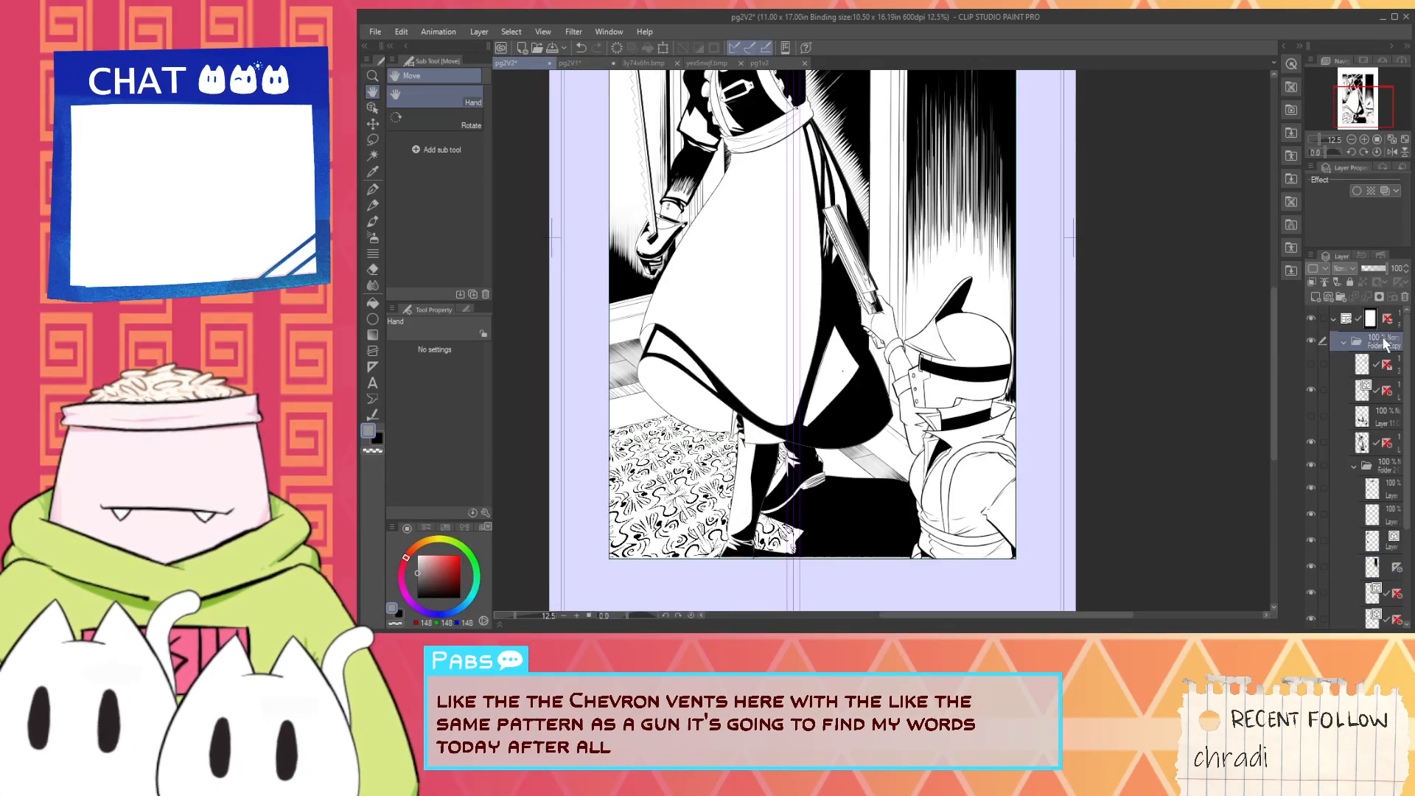
pyautogui.press('k')
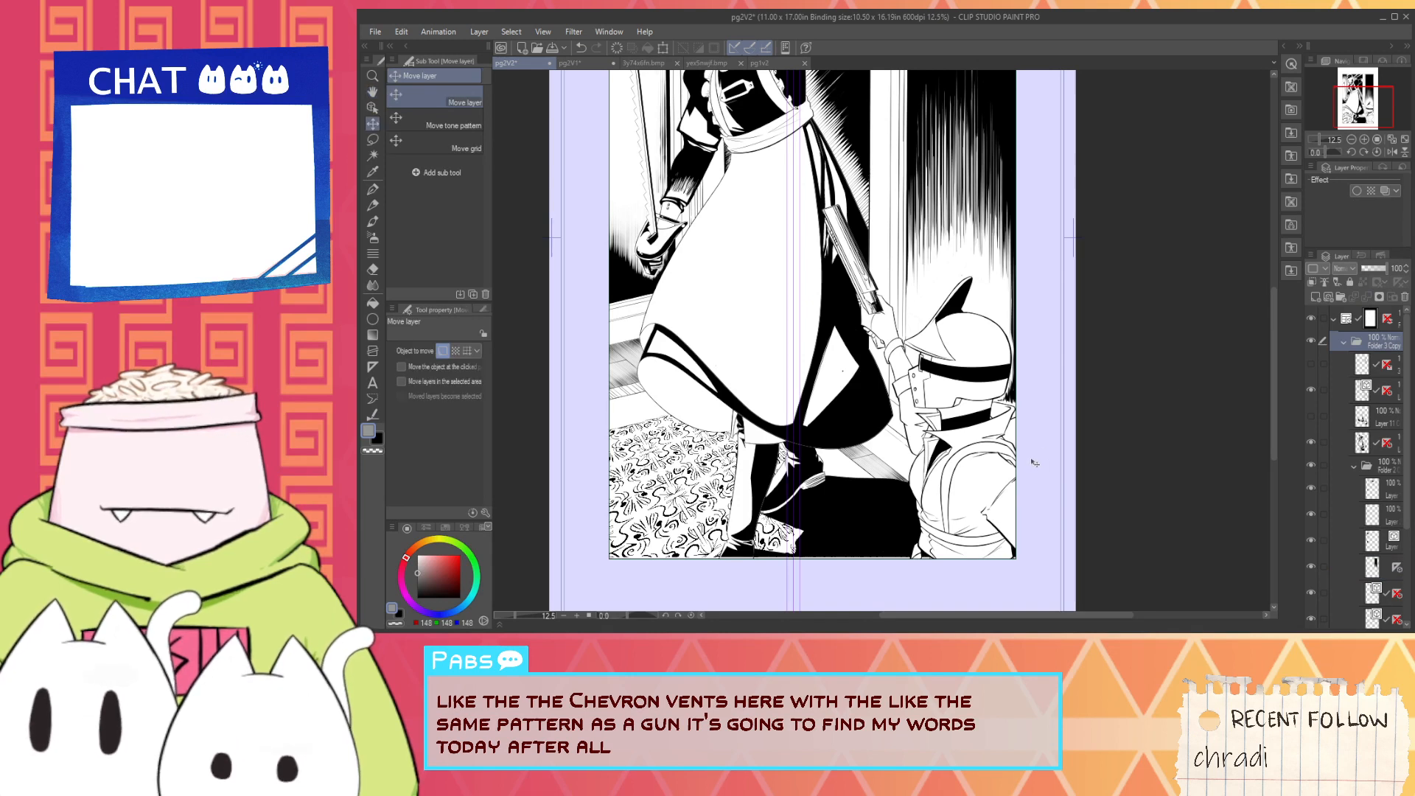
pyautogui.press('Down')
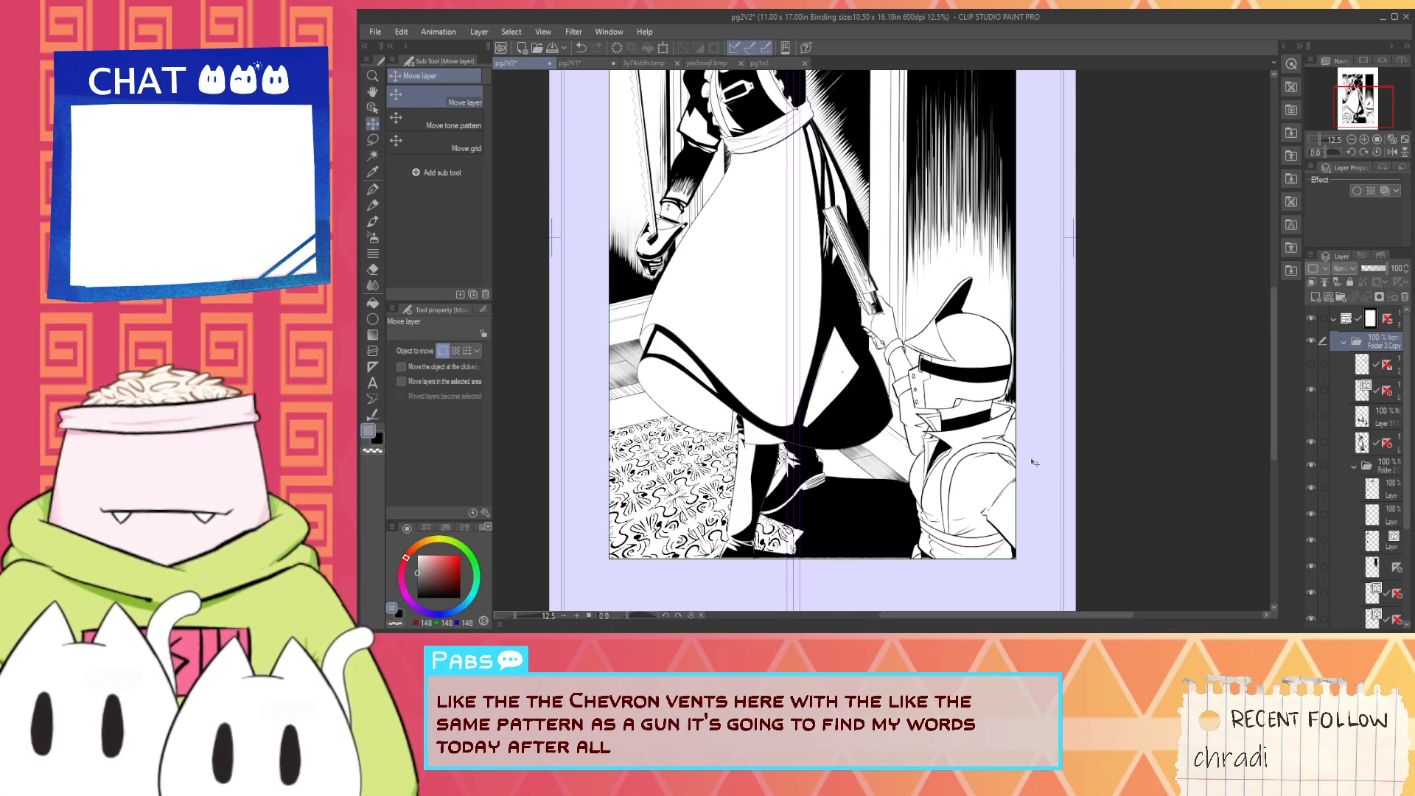
pyautogui.press('Down')
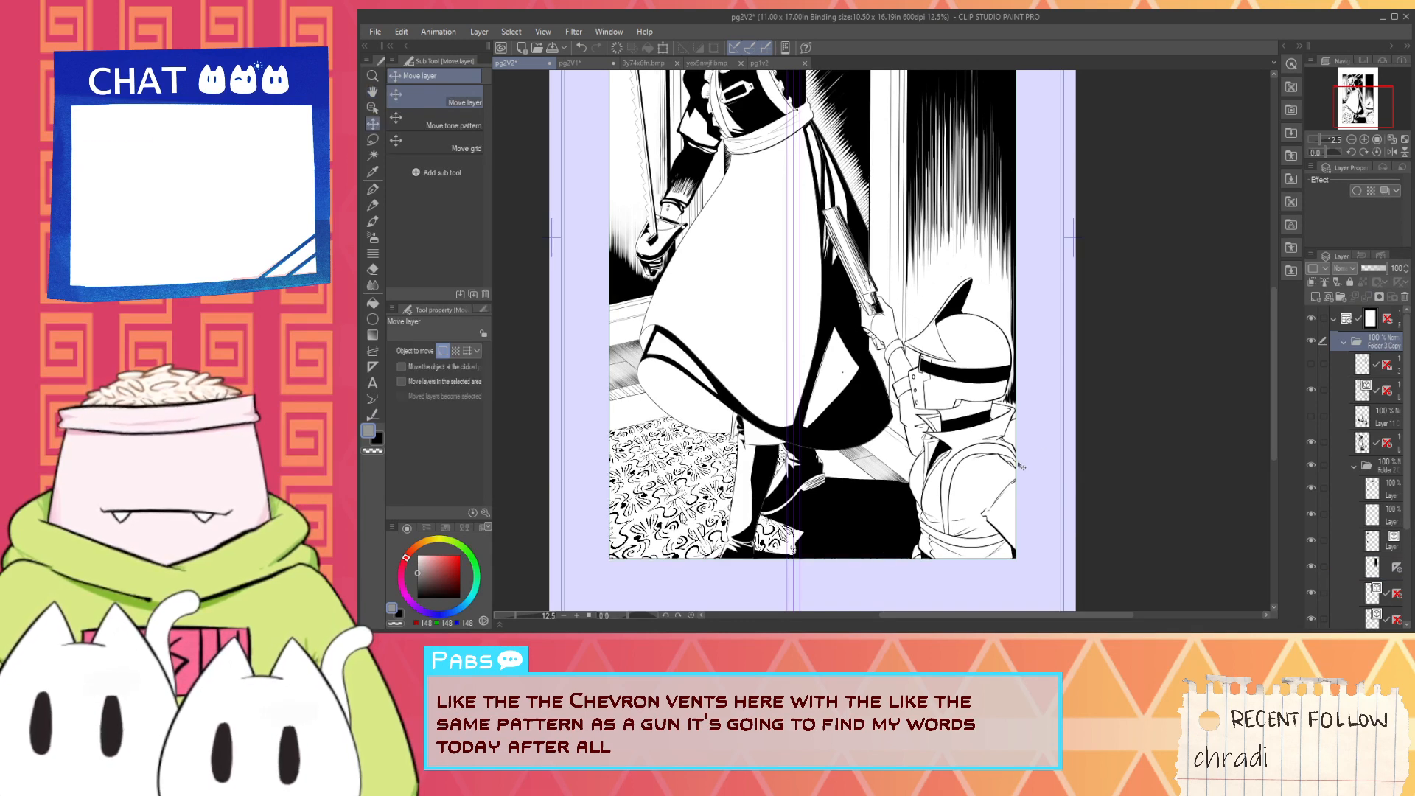
# - Check the upper part of the page, select the hatching layer and turn off its vertical ruler
pyautogui.press('space')
pyautogui.moveTo(988, 436); pyautogui.dragTo(998, 627)
pyautogui.scroll(3, 844, 250)
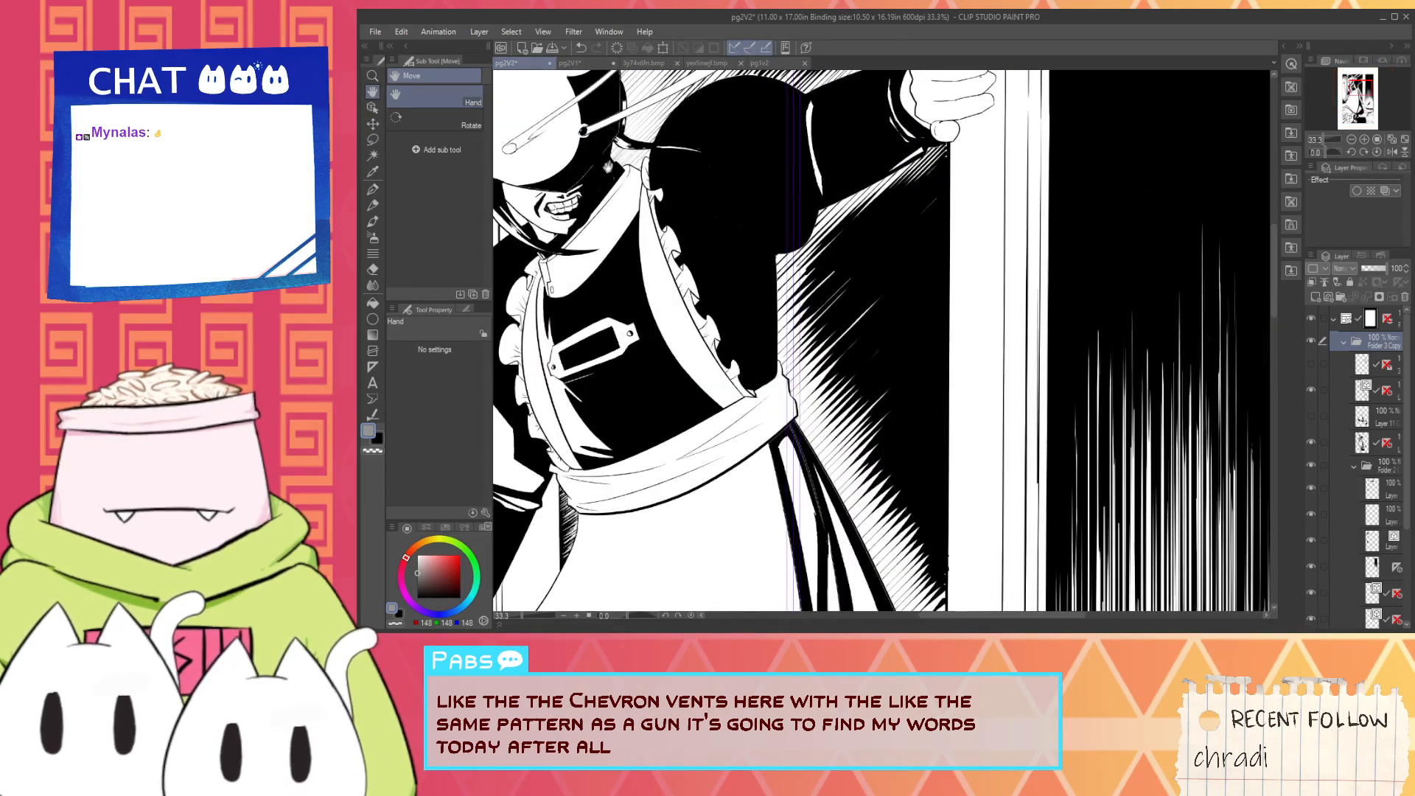
pyautogui.moveTo(608, 168); pyautogui.dragTo(985, 565)
pyautogui.scroll(-3, 981, 561)
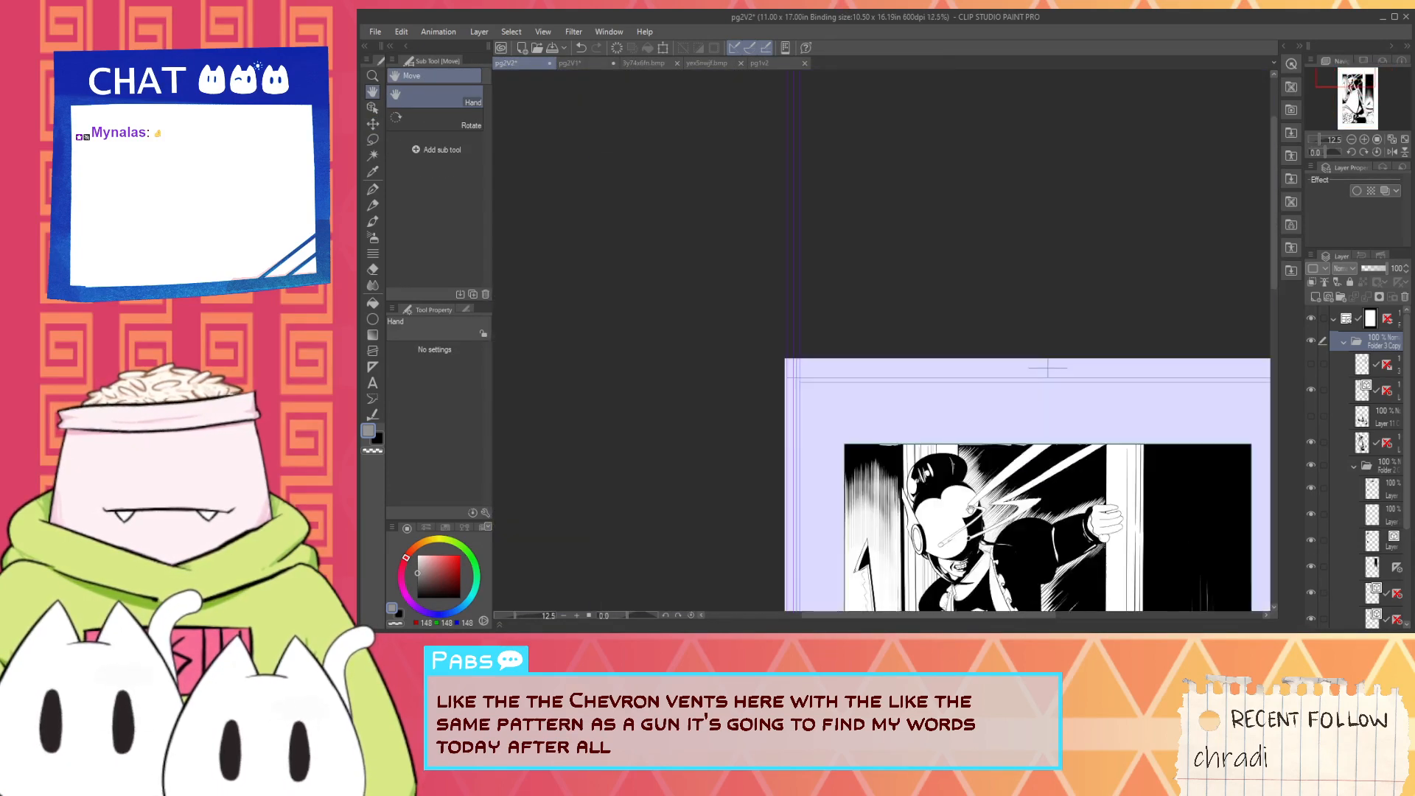
pyautogui.moveTo(1169, 603); pyautogui.dragTo(992, 412)
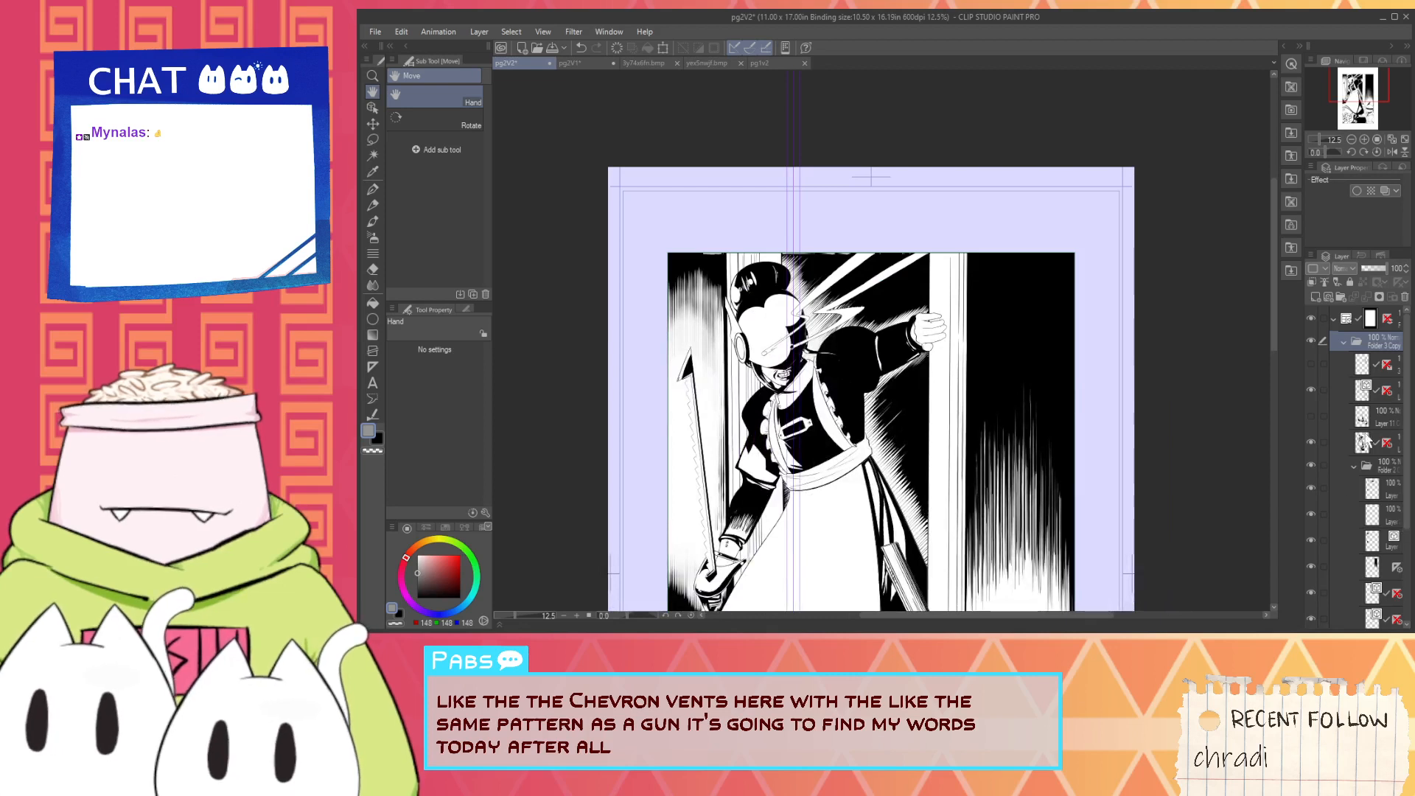
pyautogui.scroll(-2, 1360, 516)
pyautogui.click(1354, 490)
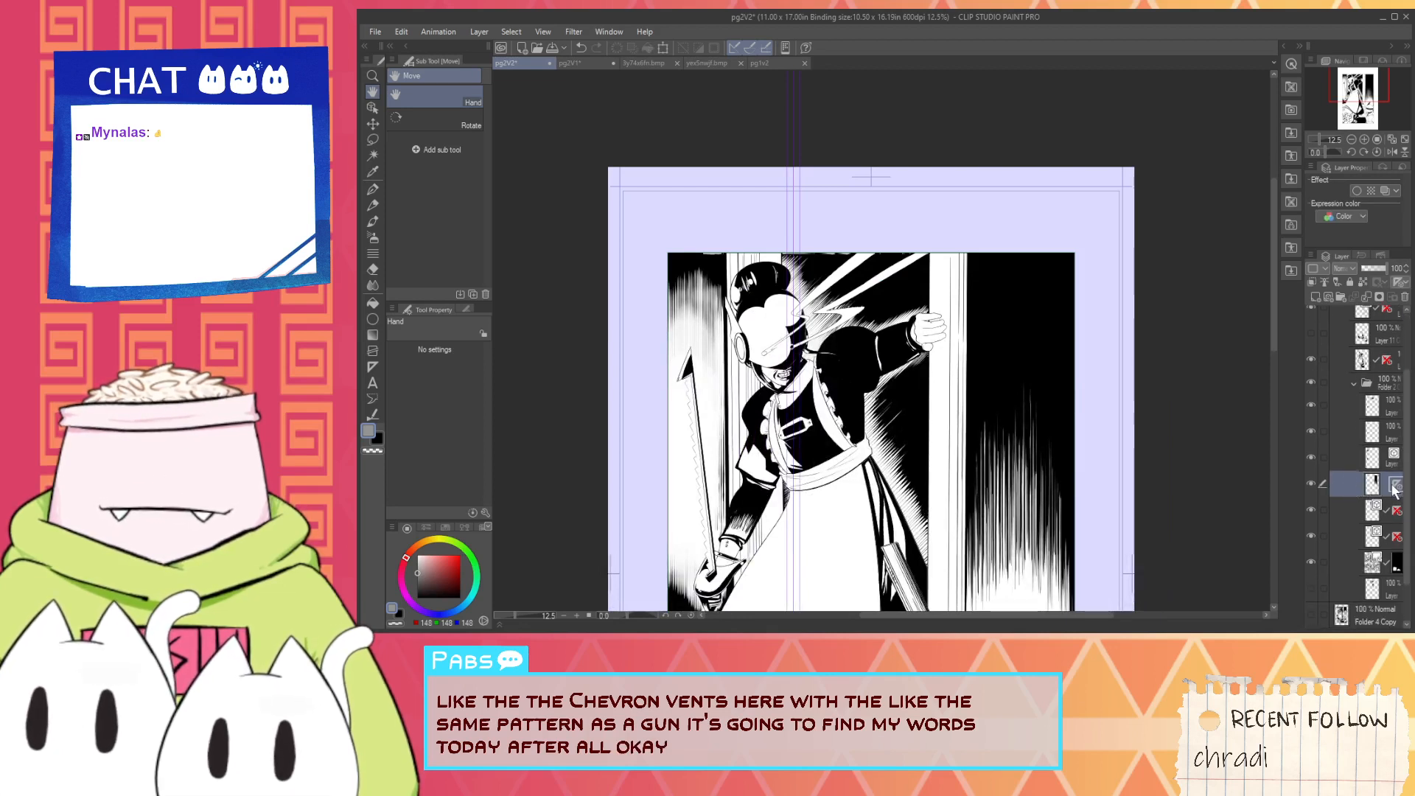
pyautogui.click(1346, 564)
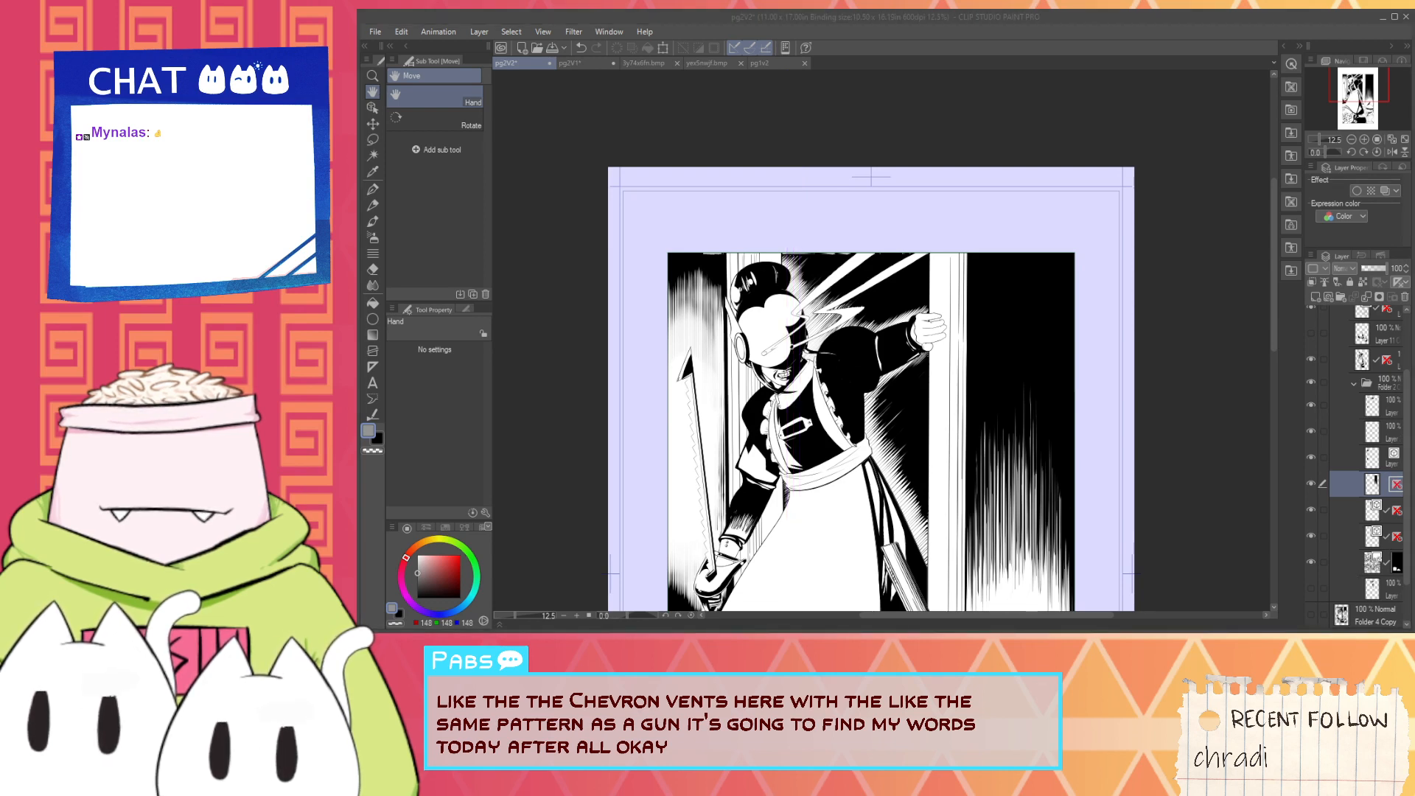
# - Examine the upper border of page 2's top panel and the black background around the light beams at several magnifications
pyautogui.click(1209, 42)
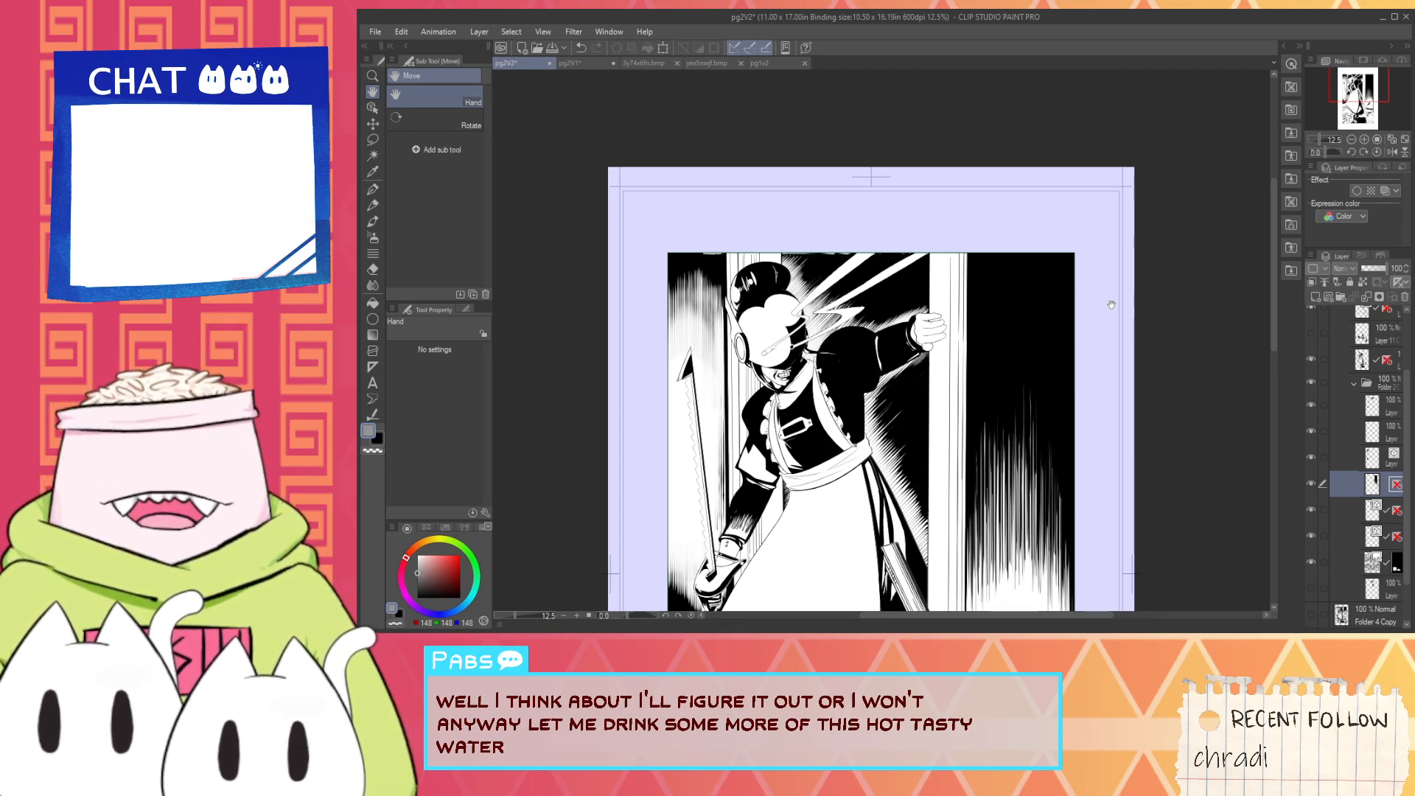
pyautogui.moveTo(1044, 387); pyautogui.dragTo(965, 431)
pyautogui.keyDown('alt'); pyautogui.click(1032, 394); pyautogui.keyUp('alt')
pyautogui.moveTo(1044, 394); pyautogui.dragTo(1157, 472)
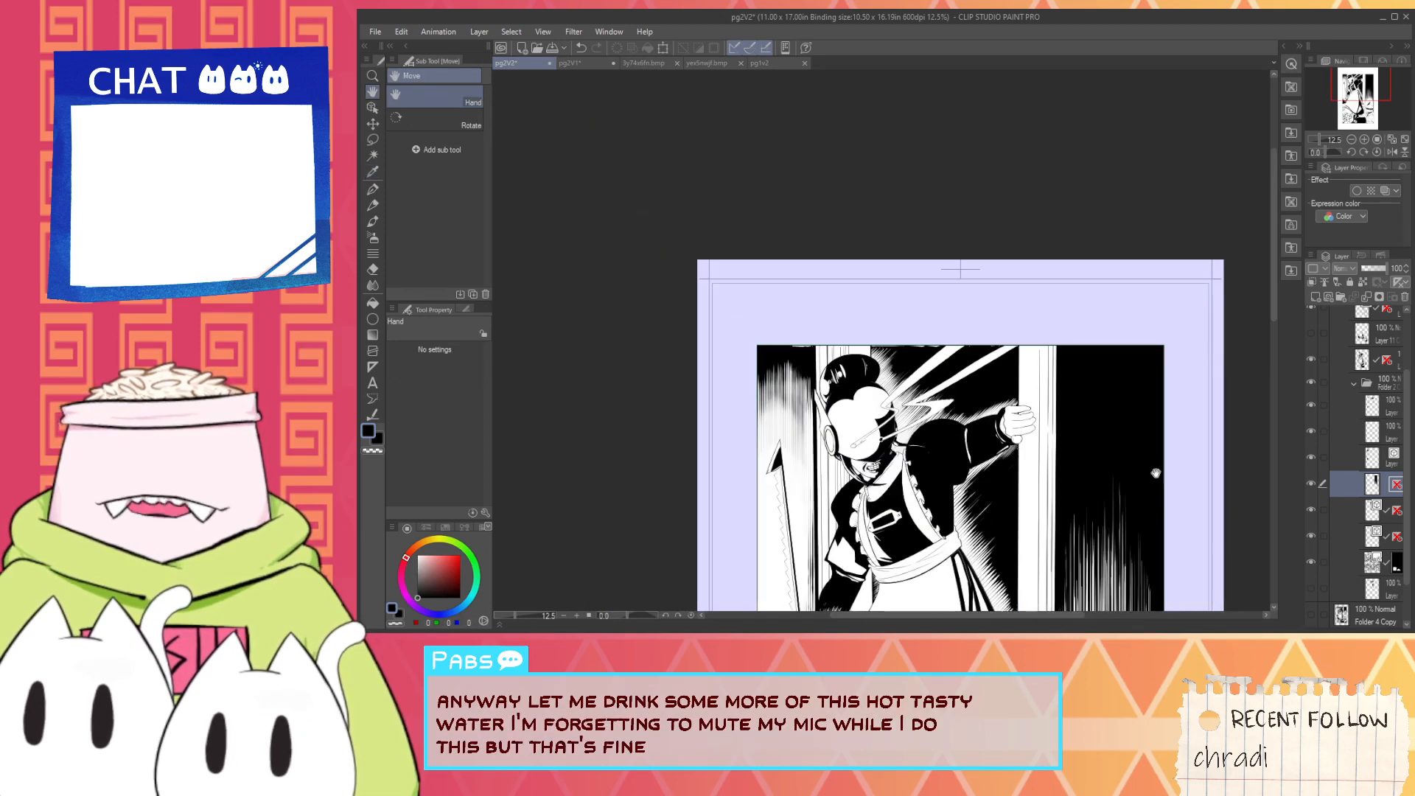
pyautogui.scroll(2, 940, 320)
pyautogui.scroll(2, 925, 304)
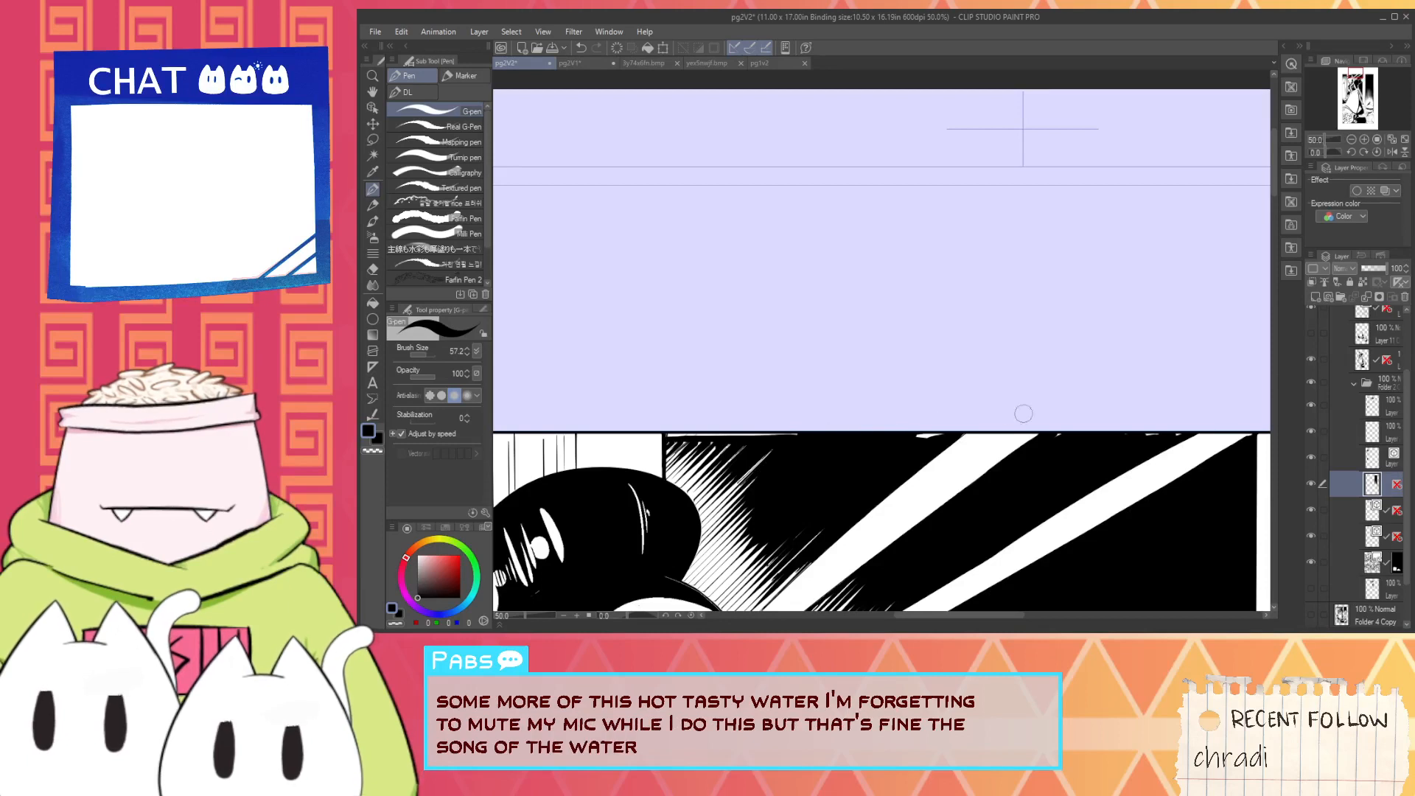
pyautogui.scroll(2, 958, 406)
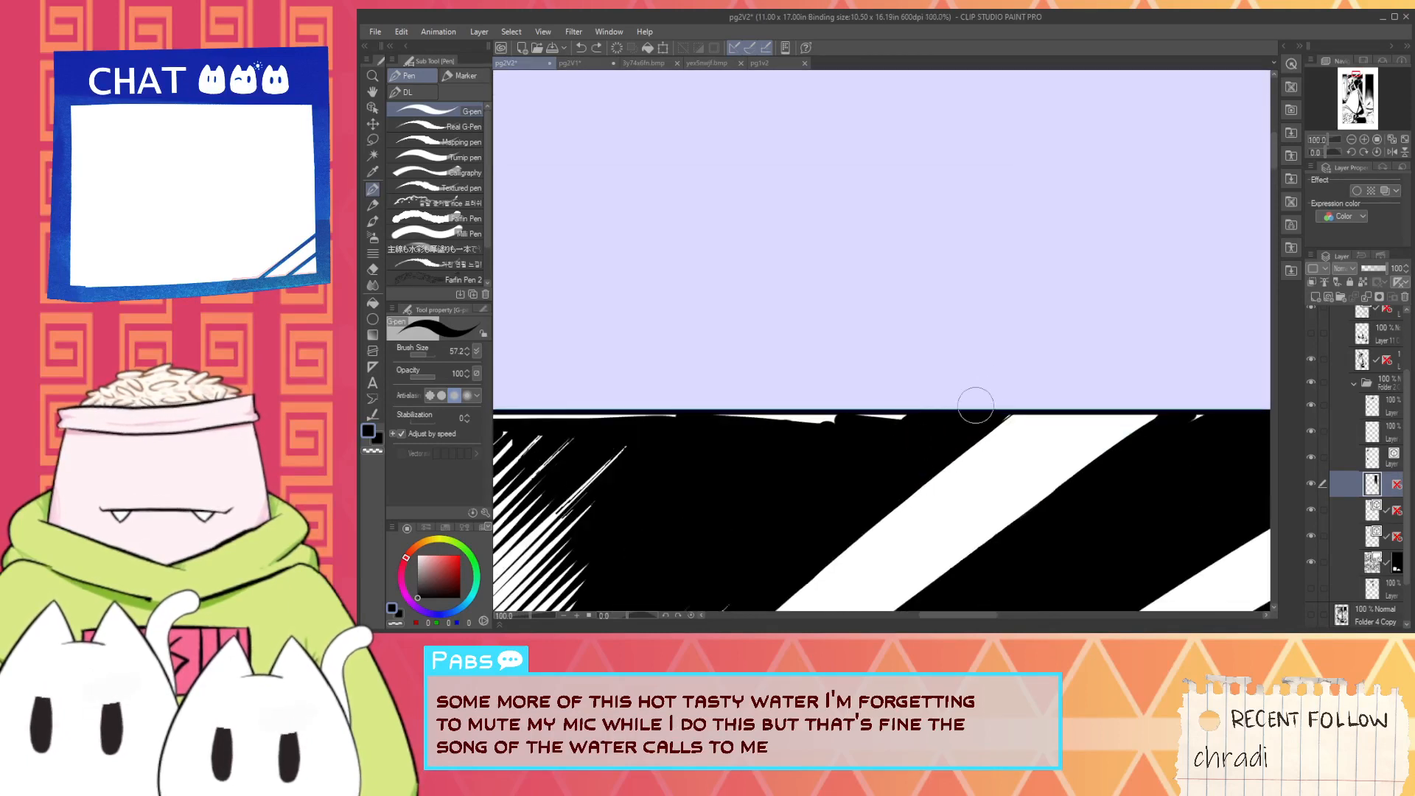
pyautogui.scroll(2, 981, 421)
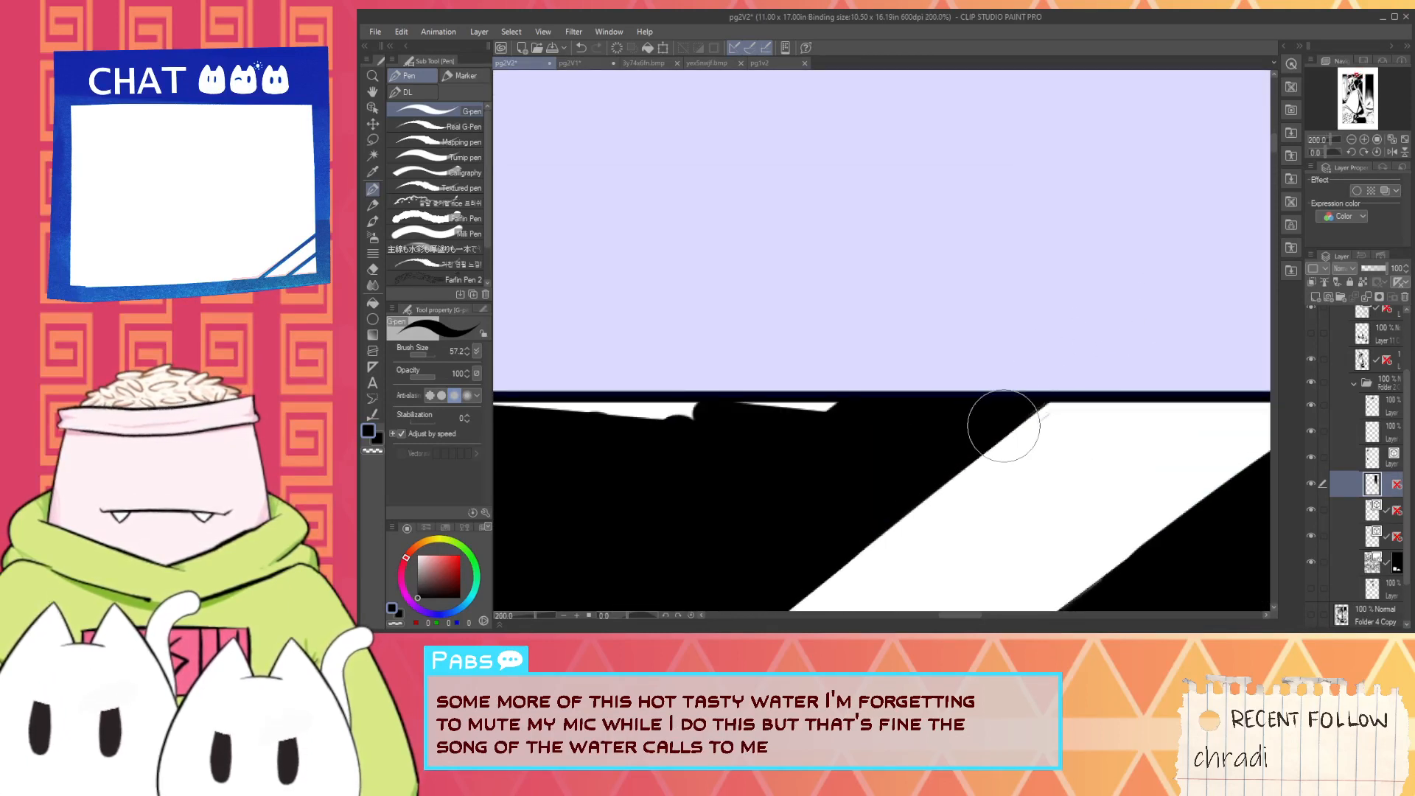
pyautogui.scroll(-2, 1029, 388)
pyautogui.moveTo(1113, 439); pyautogui.dragTo(892, 425)
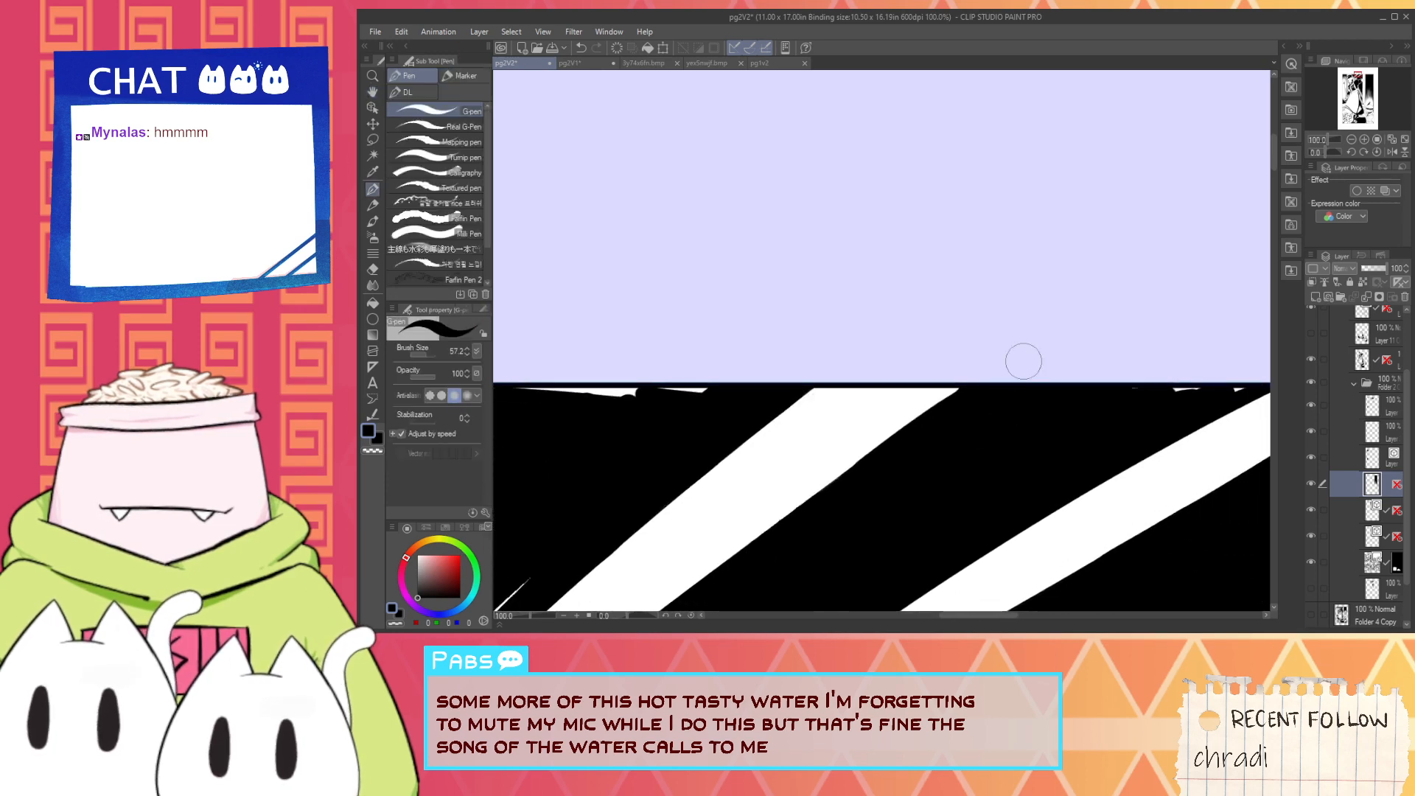
pyautogui.scroll(-3, 1238, 384)
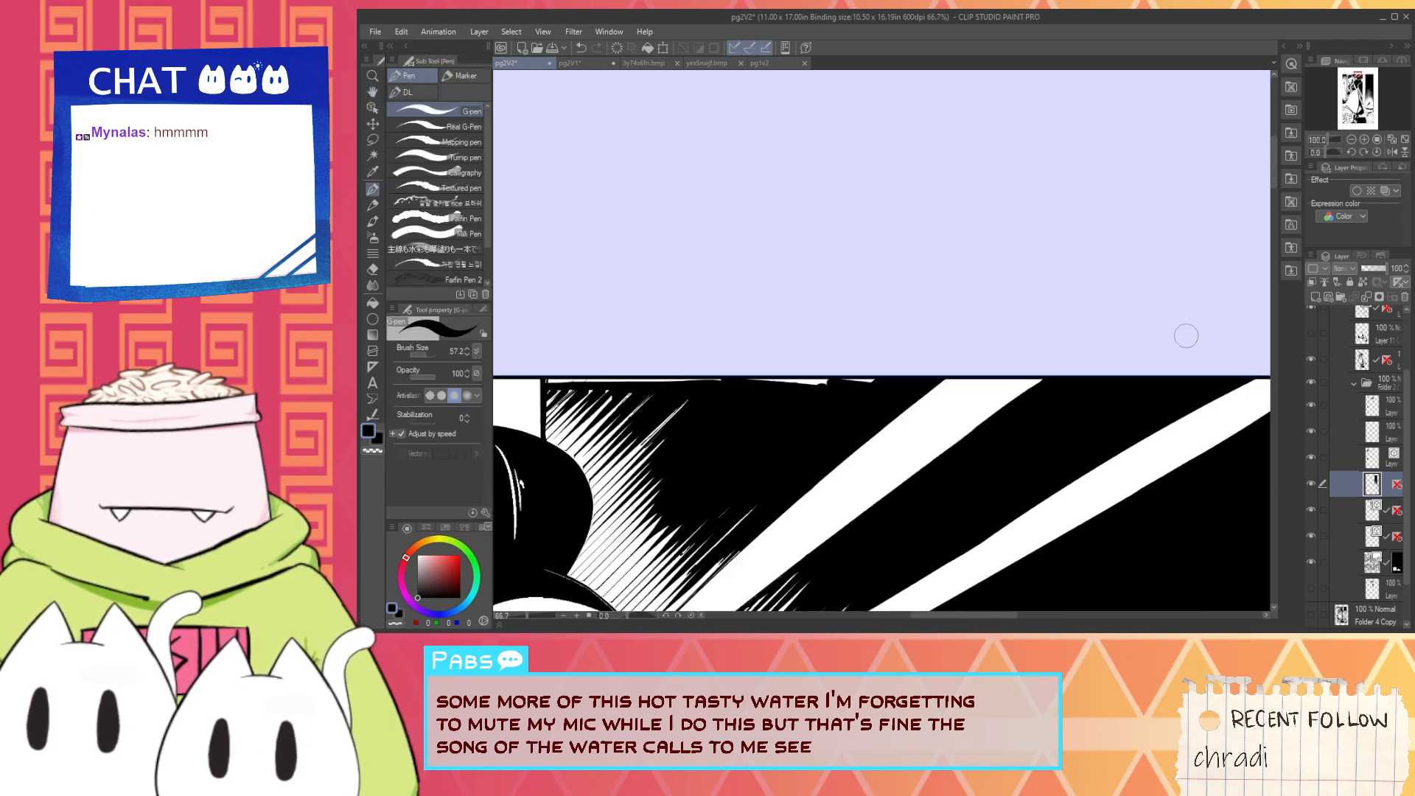
pyautogui.moveTo(1032, 423); pyautogui.dragTo(1041, 372)
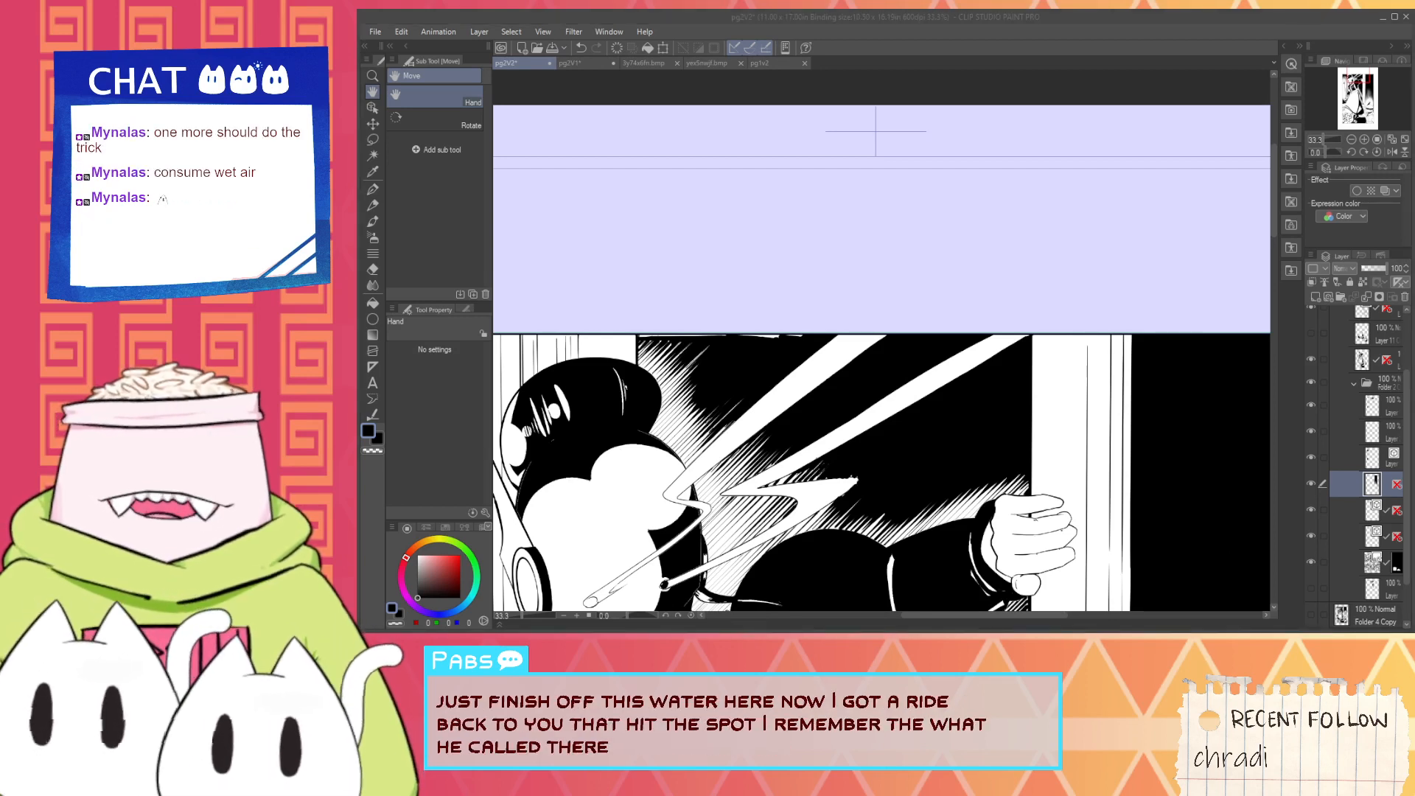
# - Switch to VTube Studio and load the RiceBeast_vts Live2D item into the scene, pinned to the model
pyautogui.click(29, 207)
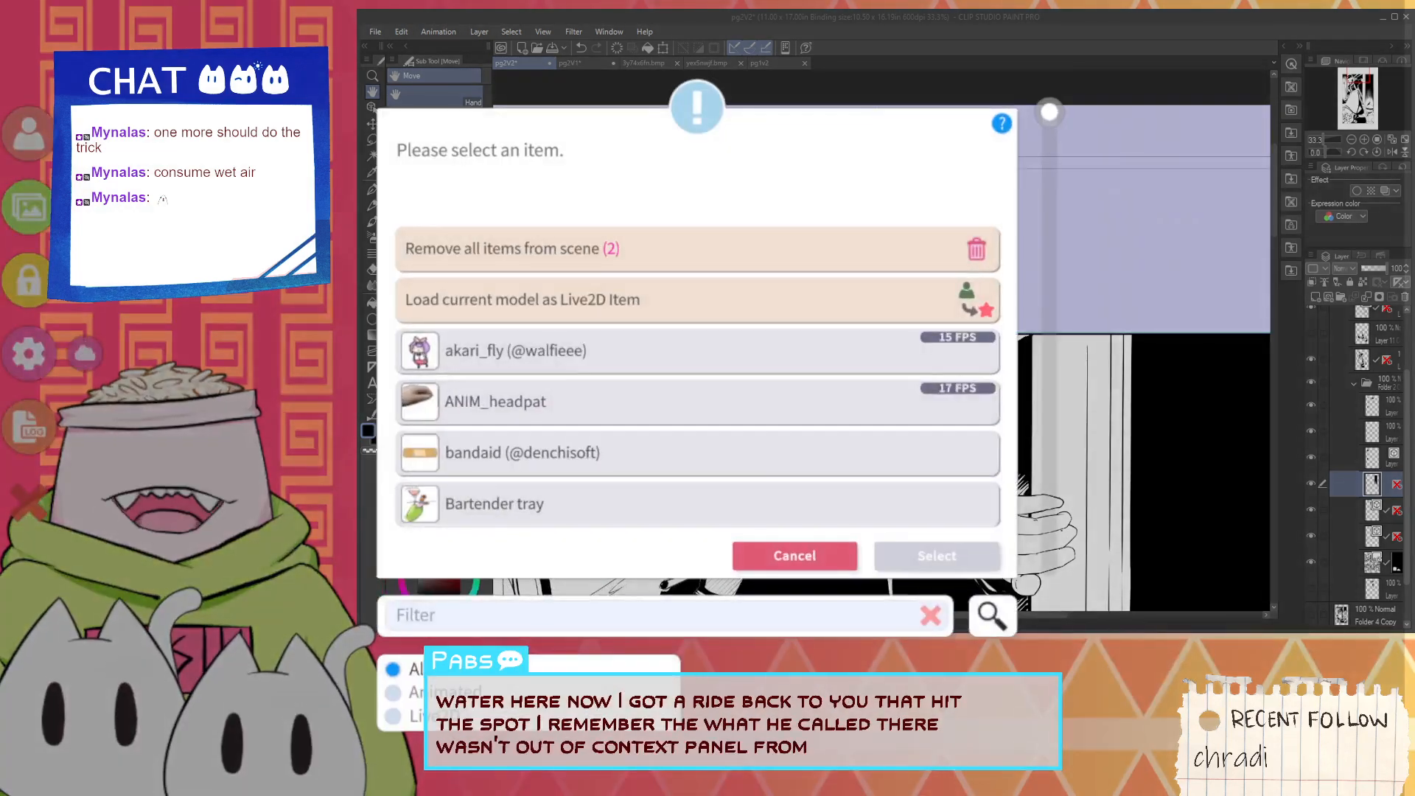
pyautogui.write('ri')
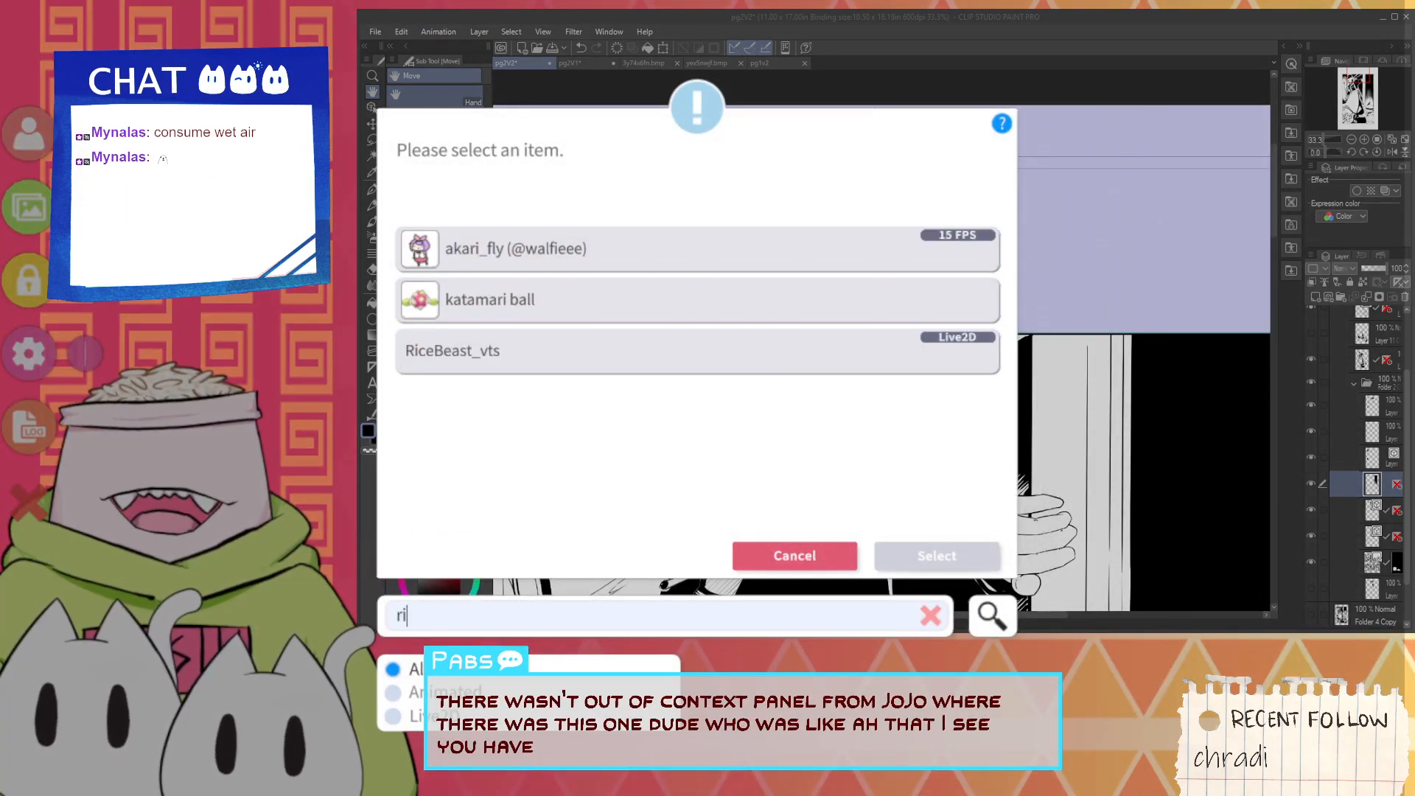
pyautogui.click(697, 352)
pyautogui.click(937, 557)
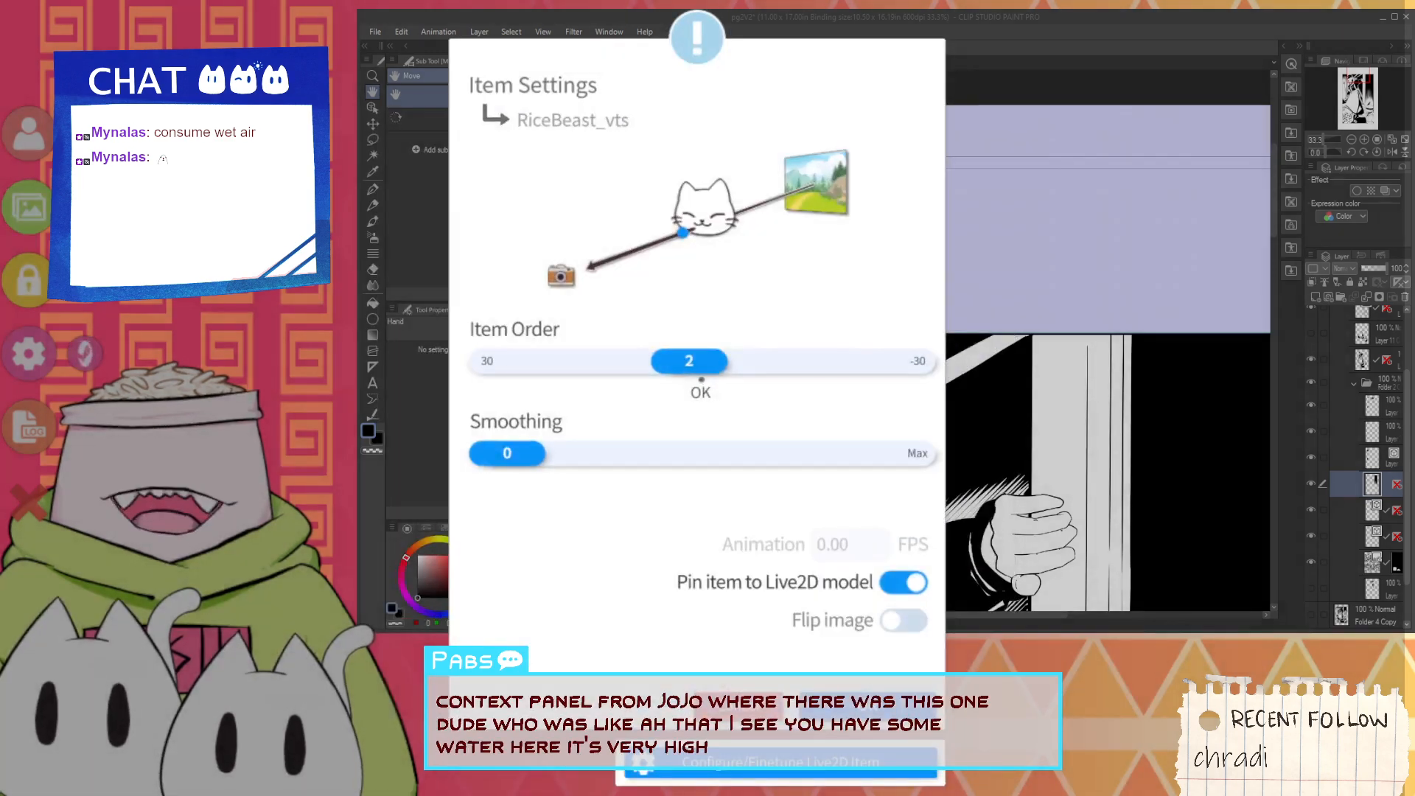
pyautogui.click(857, 687)
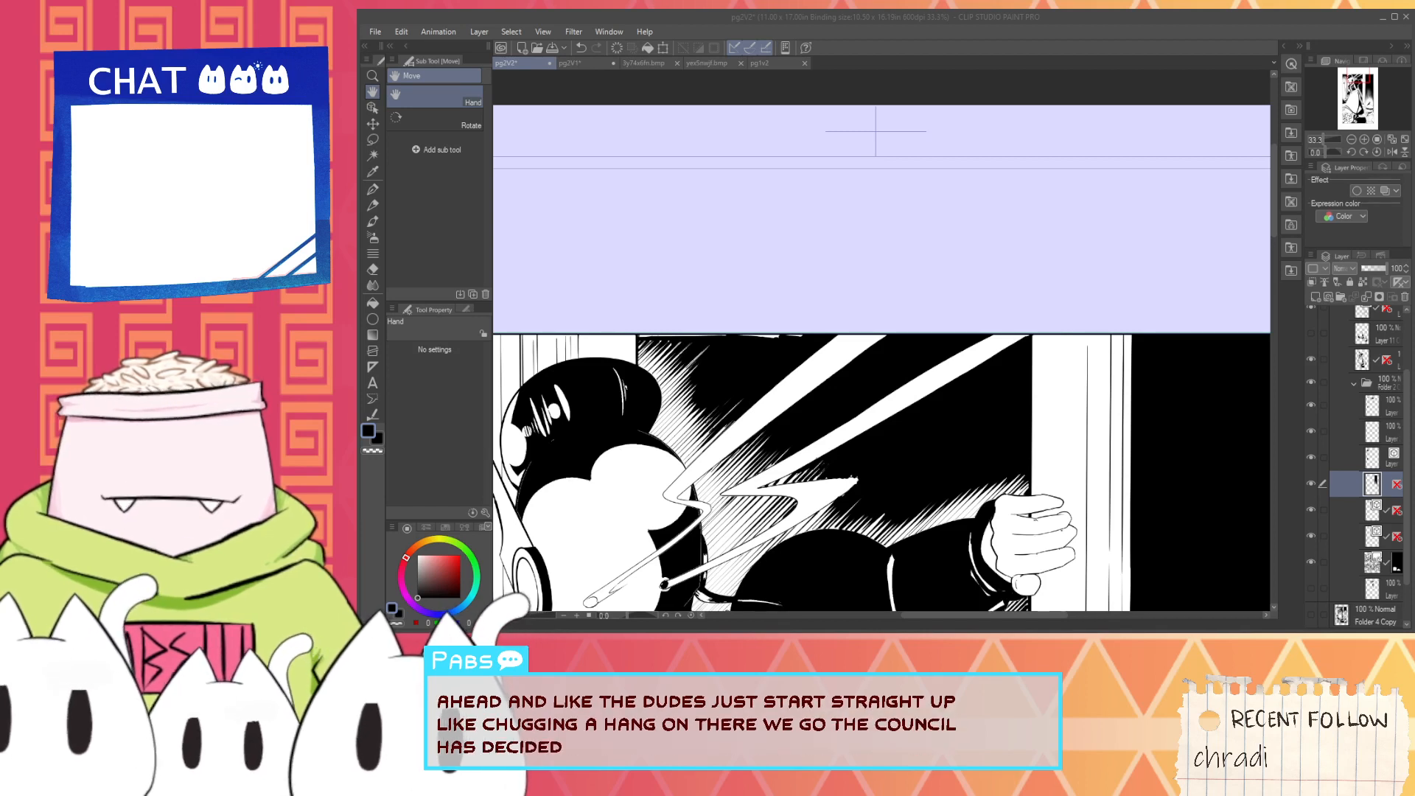
# - Return to Clip Studio Paint and fill the white slivers along the top panel's upper border with black G-pen ink
pyautogui.click(1103, 35)
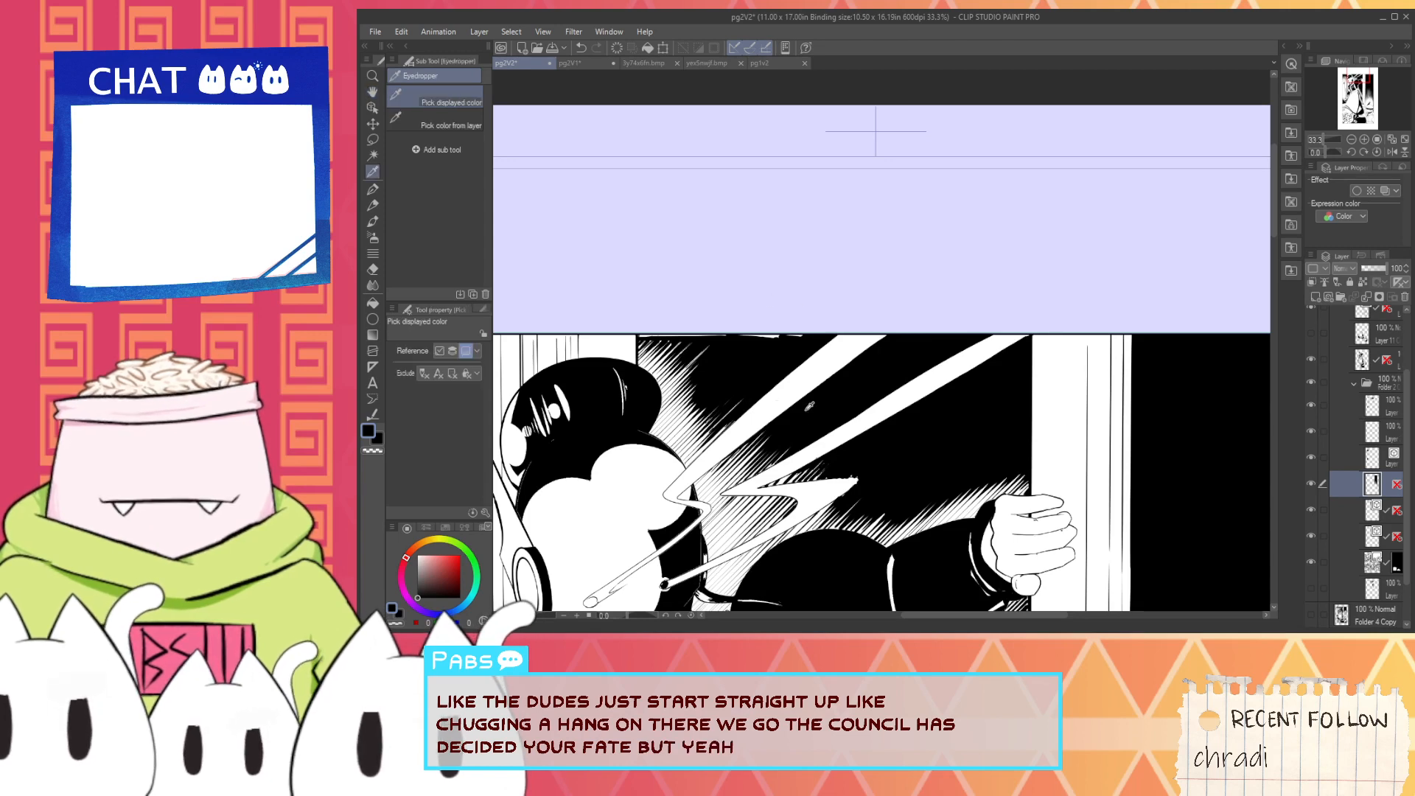
pyautogui.scroll(3, 763, 437)
pyautogui.scroll(-2, 766, 420)
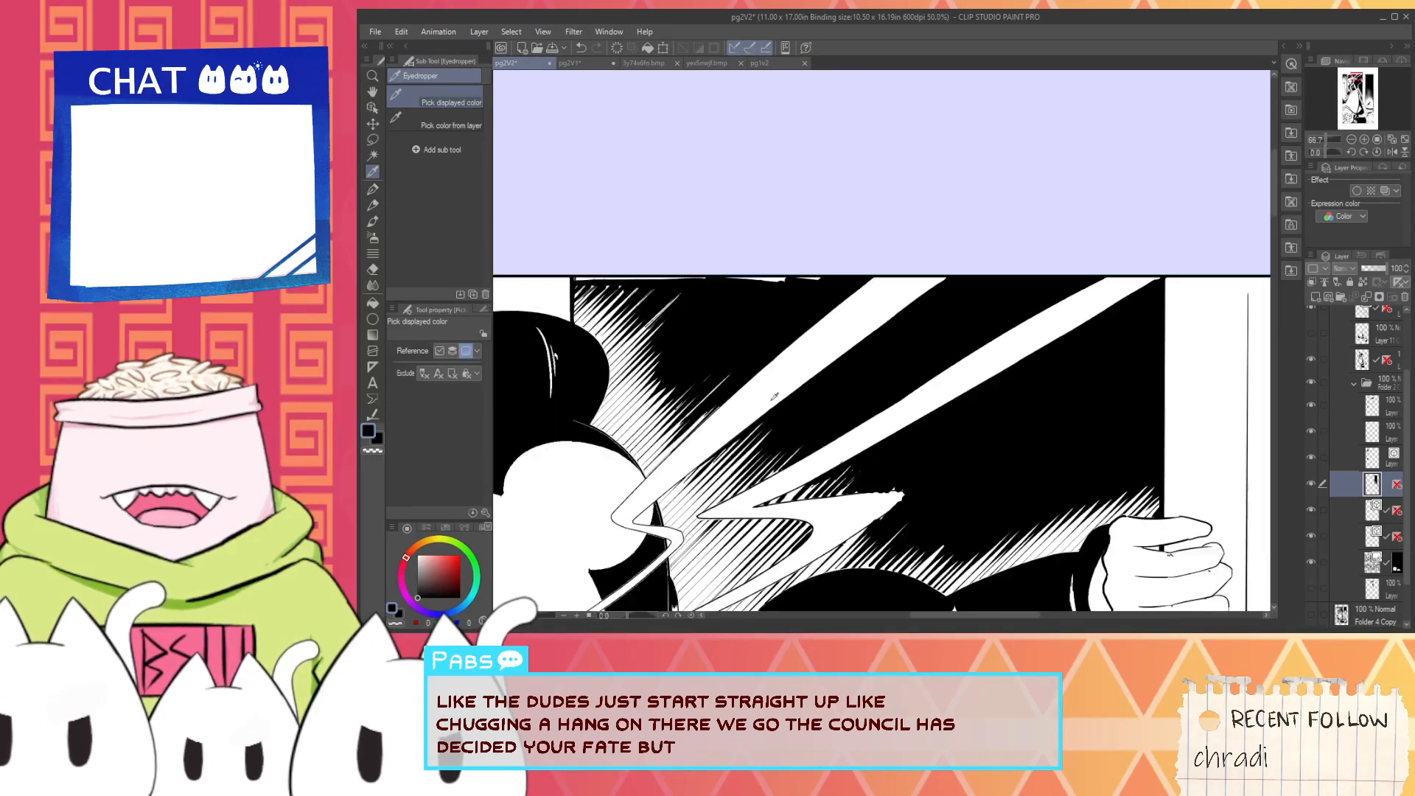
pyautogui.press('p')
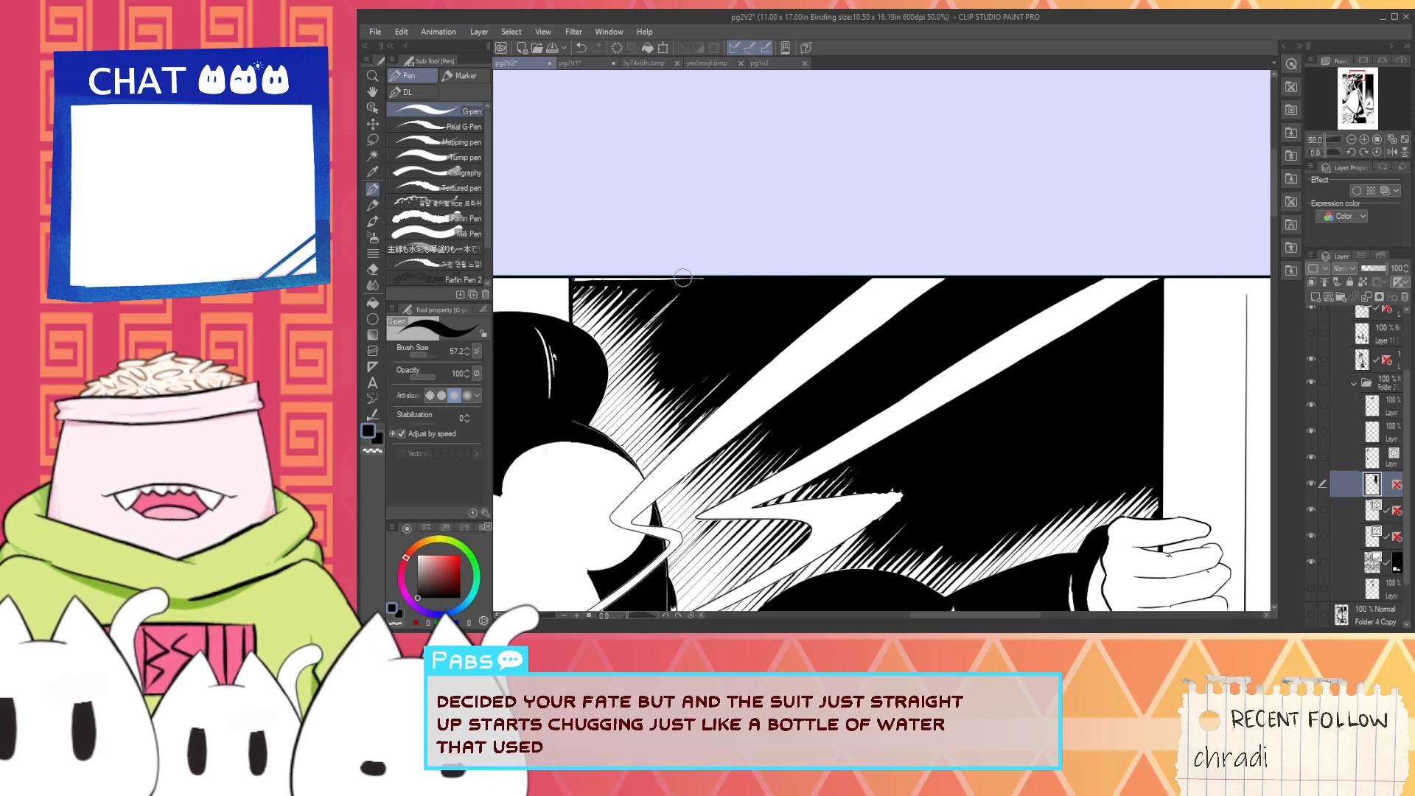
pyautogui.scroll(2, 599, 295)
pyautogui.scroll(1, 599, 294)
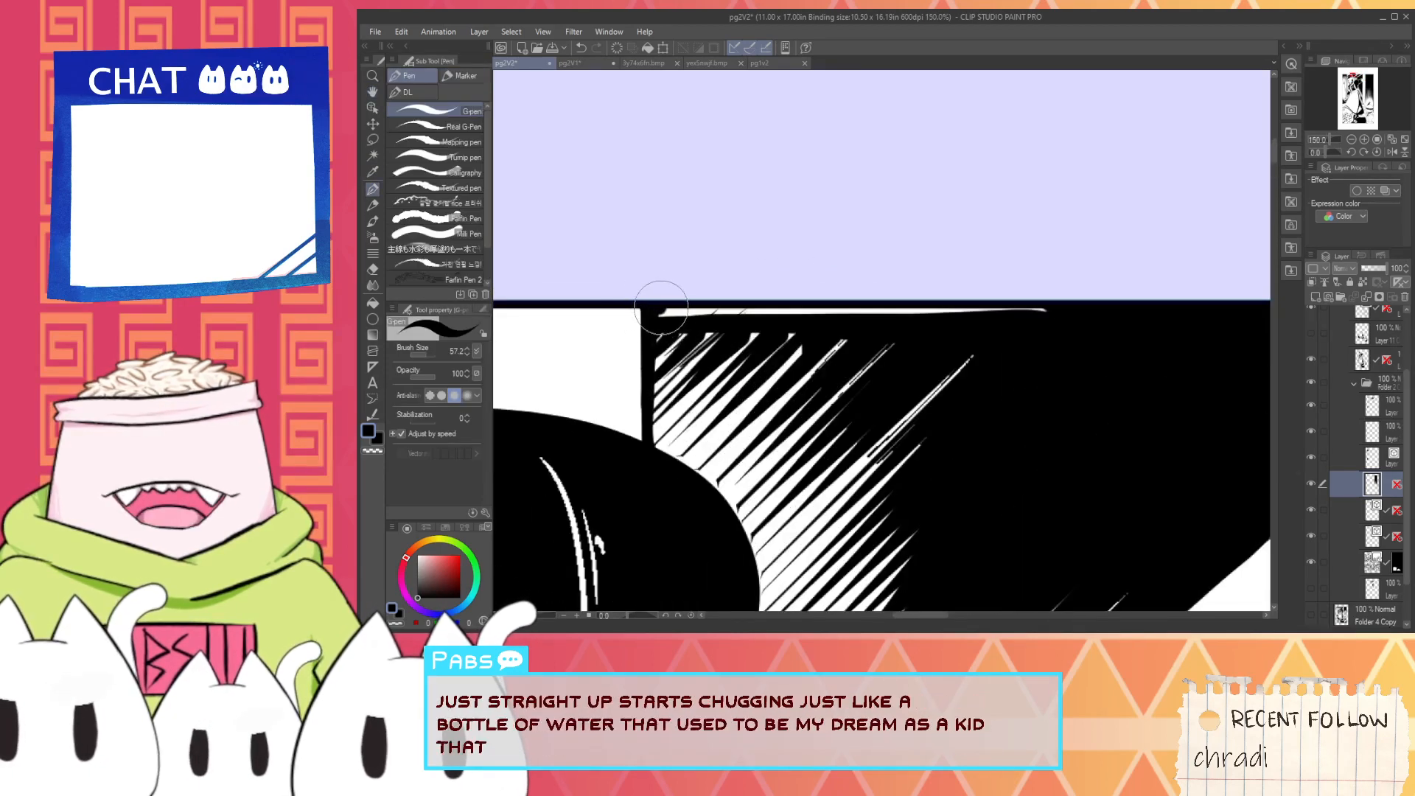
pyautogui.moveTo(694, 313); pyautogui.dragTo(1047, 302)
pyautogui.scroll(1, 664, 317)
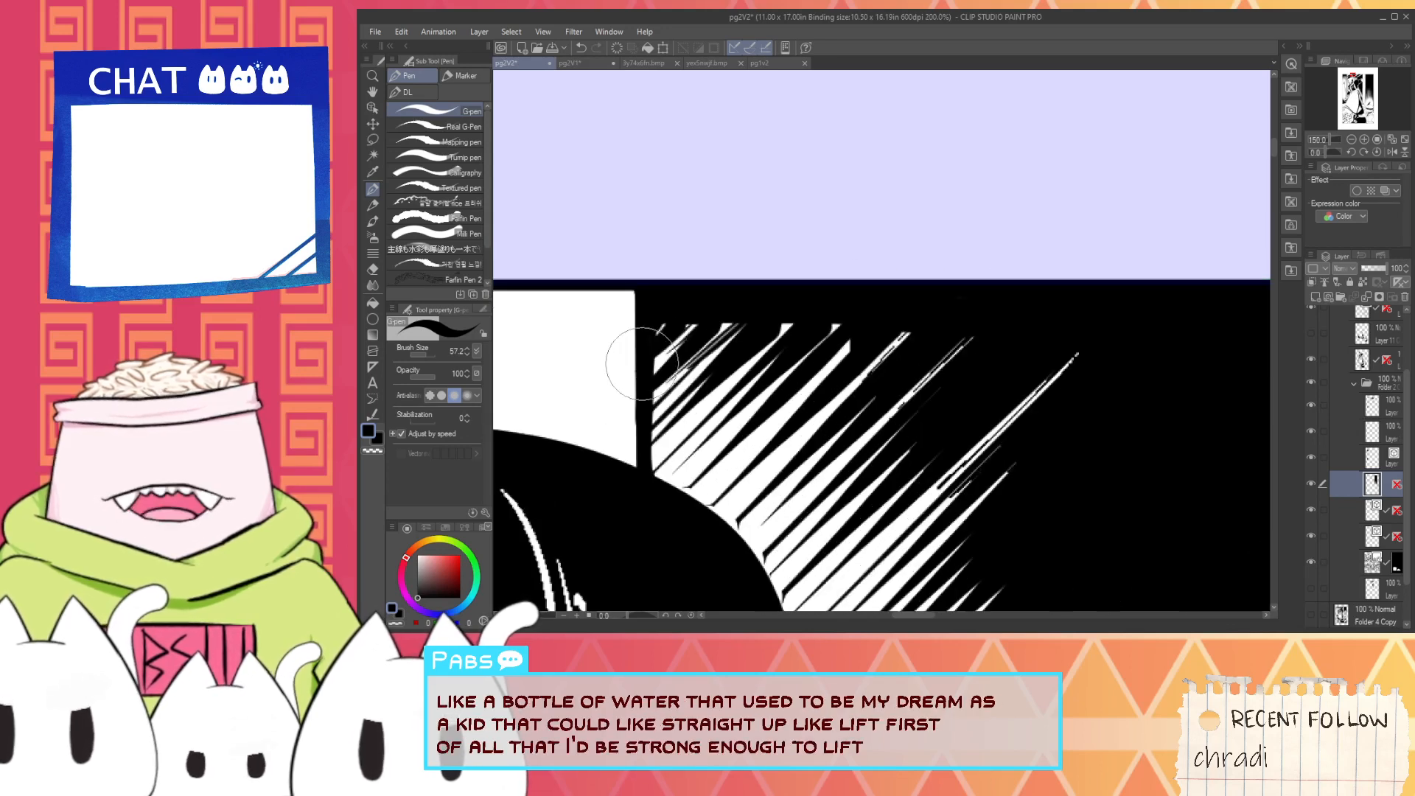
# - Taper the white hatch lines beside the pillar, above the hair bun, with diagonal black G-pen strokes
pyautogui.moveTo(669, 343)
pyautogui.mouseDown()
pyautogui.moveTo(644, 372)
pyautogui.moveTo(741, 324)
pyautogui.mouseUp()
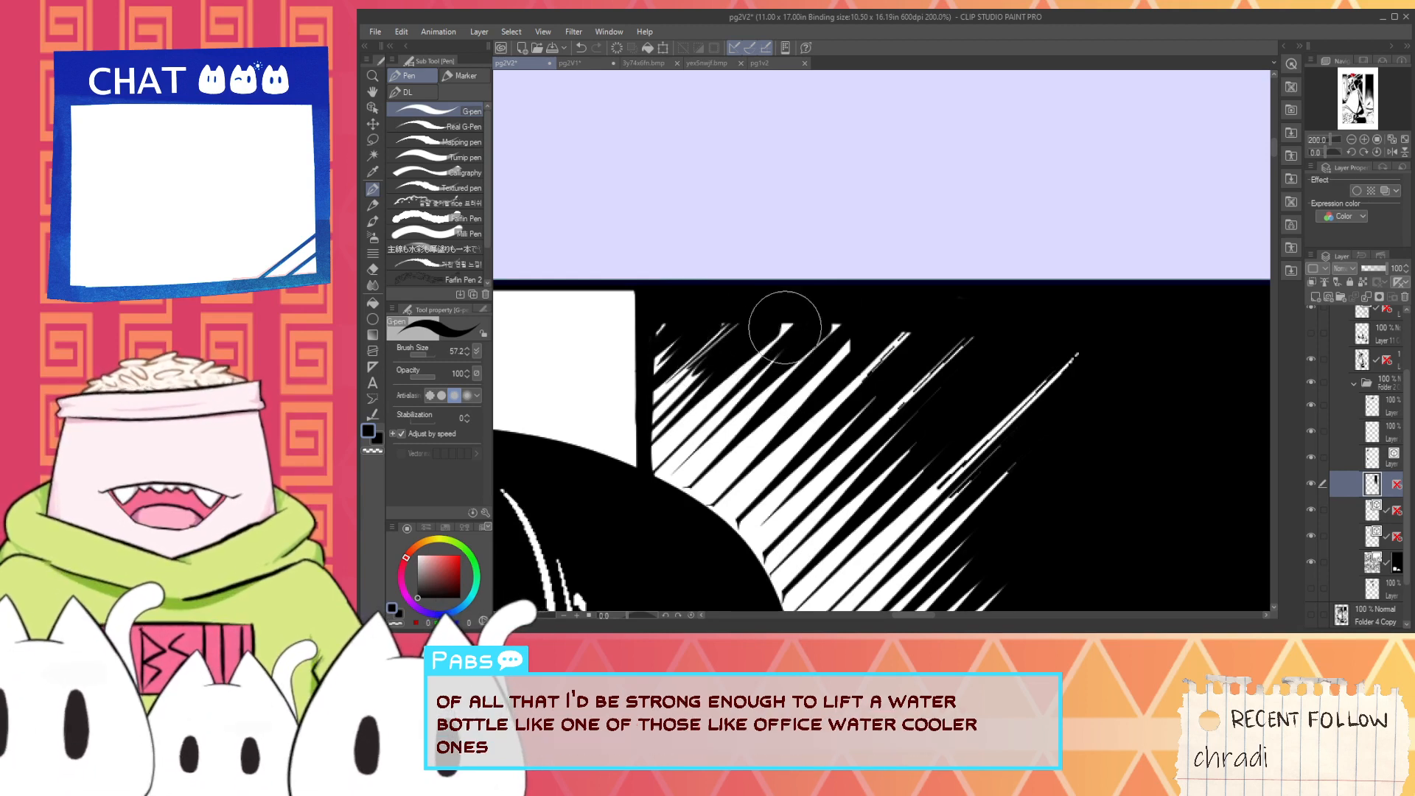
pyautogui.moveTo(691, 424); pyautogui.dragTo(796, 324)
pyautogui.moveTo(689, 396)
pyautogui.mouseDown()
pyautogui.moveTo(797, 311)
pyautogui.moveTo(775, 328)
pyautogui.moveTo(834, 310)
pyautogui.mouseUp()
pyautogui.moveTo(725, 426); pyautogui.dragTo(852, 312)
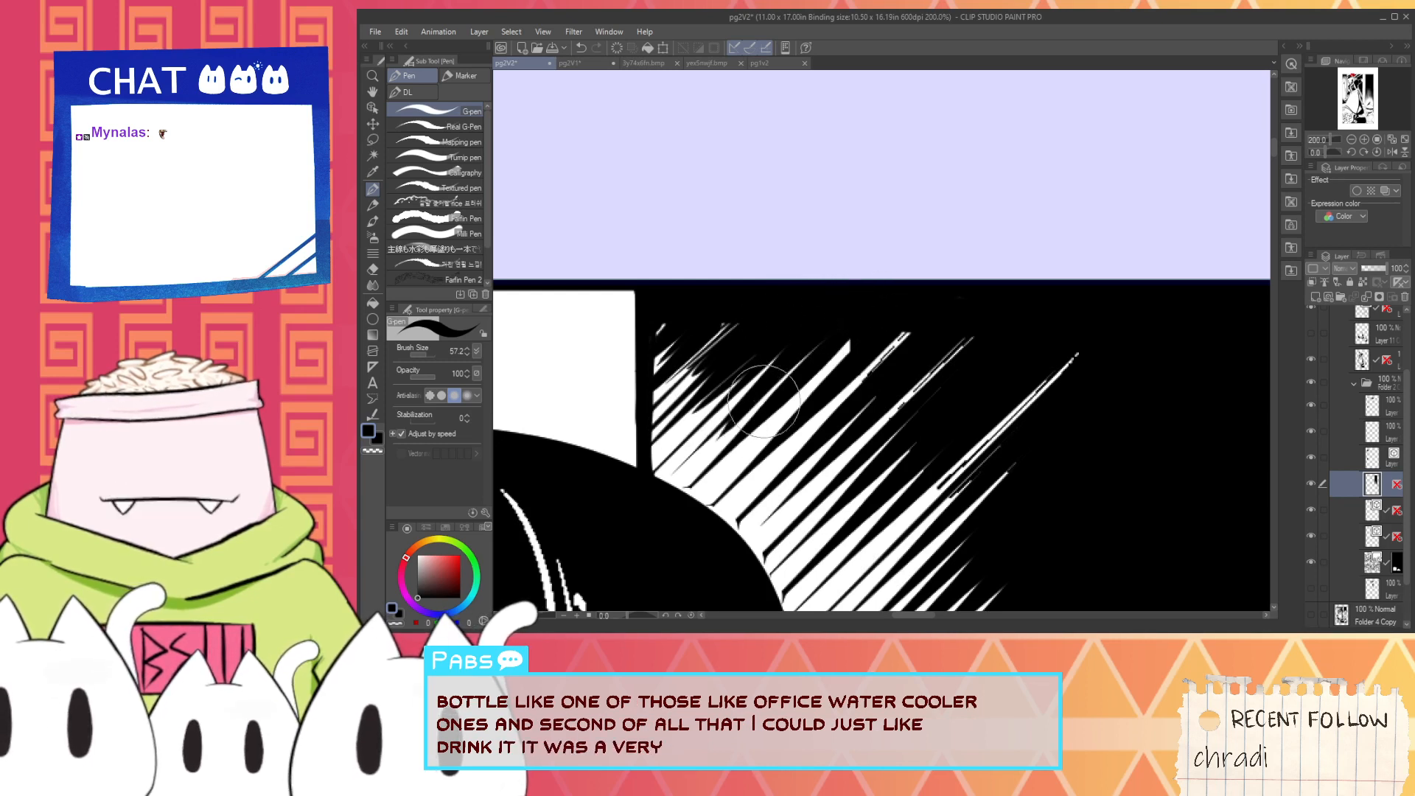
pyautogui.moveTo(764, 403)
pyautogui.mouseDown()
pyautogui.moveTo(909, 298)
pyautogui.moveTo(756, 436)
pyautogui.moveTo(807, 369)
pyautogui.moveTo(904, 302)
pyautogui.mouseUp()
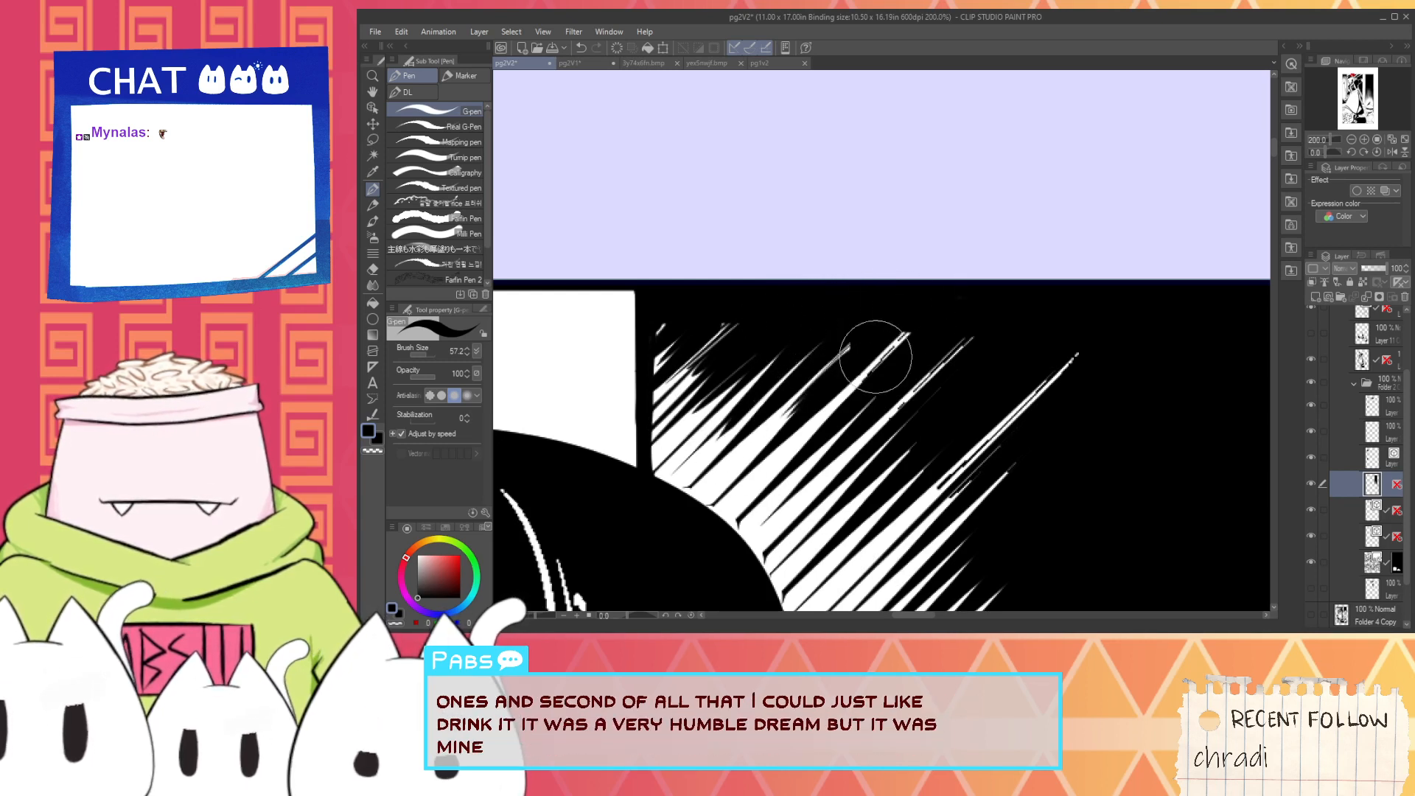
# - Ink over the longer white hatch tips reaching into the black background and cover the leftover specks near the border
pyautogui.moveTo(784, 449); pyautogui.dragTo(915, 330)
pyautogui.moveTo(836, 400); pyautogui.dragTo(956, 305)
pyautogui.moveTo(777, 458); pyautogui.dragTo(917, 341)
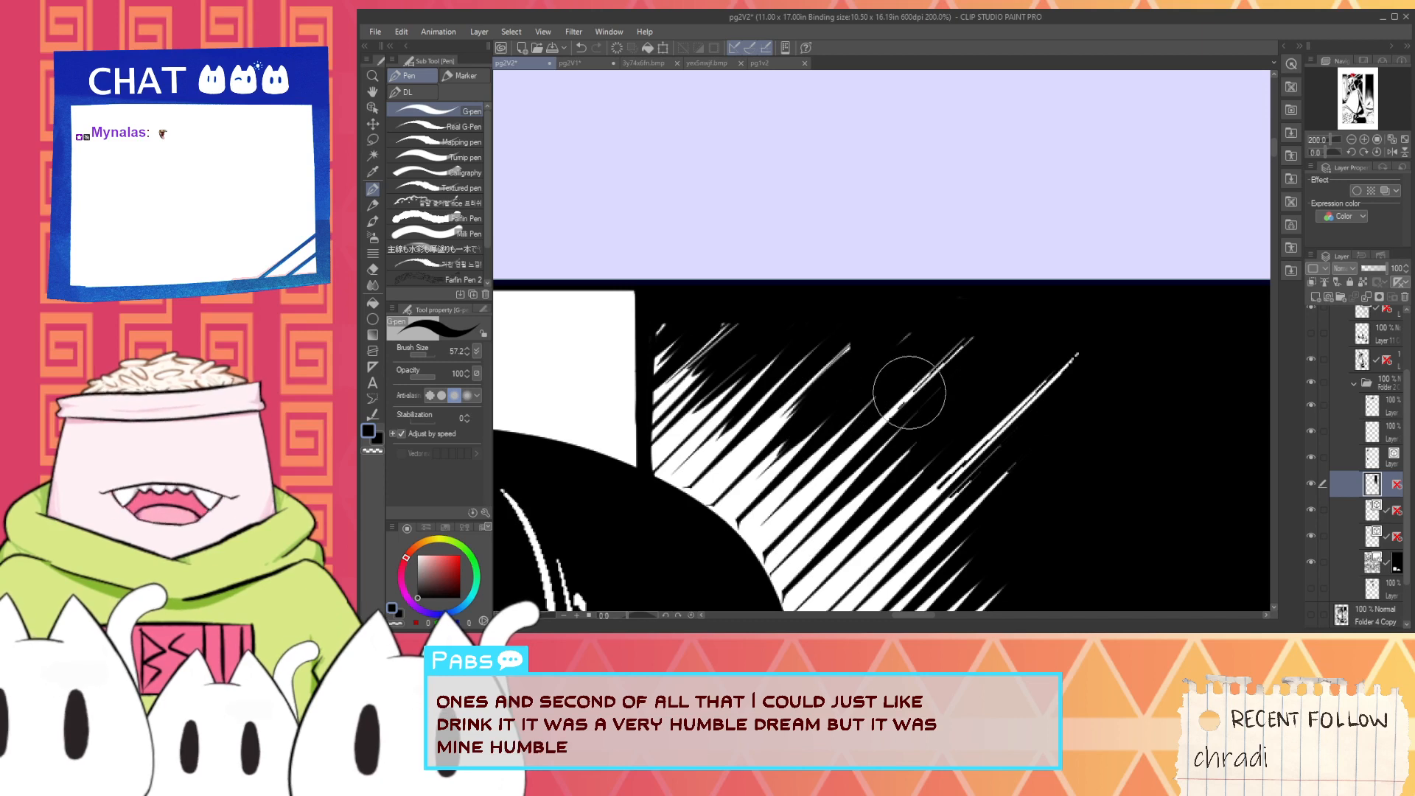
pyautogui.moveTo(910, 393); pyautogui.dragTo(999, 319)
pyautogui.moveTo(870, 424); pyautogui.dragTo(972, 339)
pyautogui.moveTo(864, 433); pyautogui.dragTo(1004, 323)
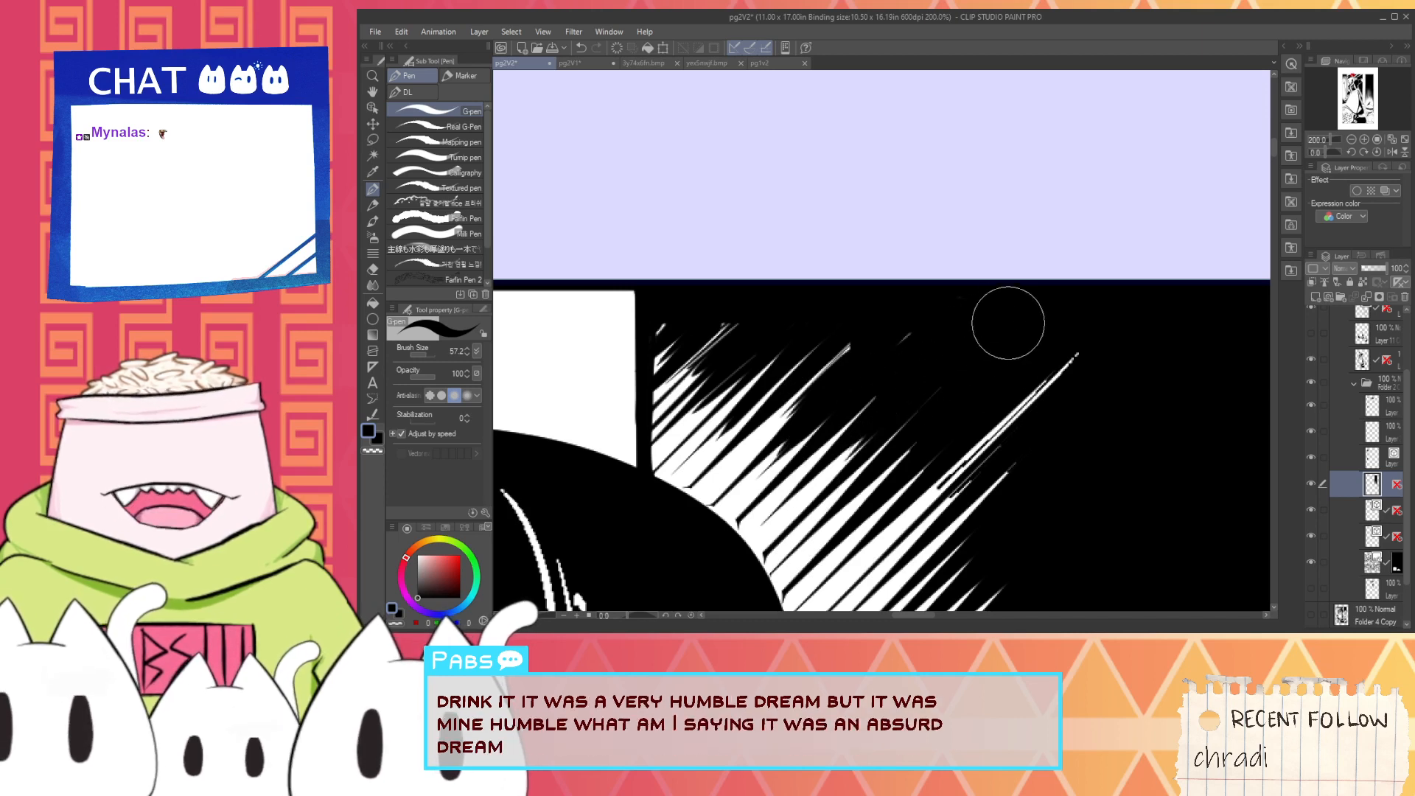
pyautogui.moveTo(911, 333); pyautogui.dragTo(939, 318)
# - Cover the stray long double white line in the black background with diagonal black strokes
pyautogui.press('space')
pyautogui.moveTo(954, 392); pyautogui.dragTo(815, 347)
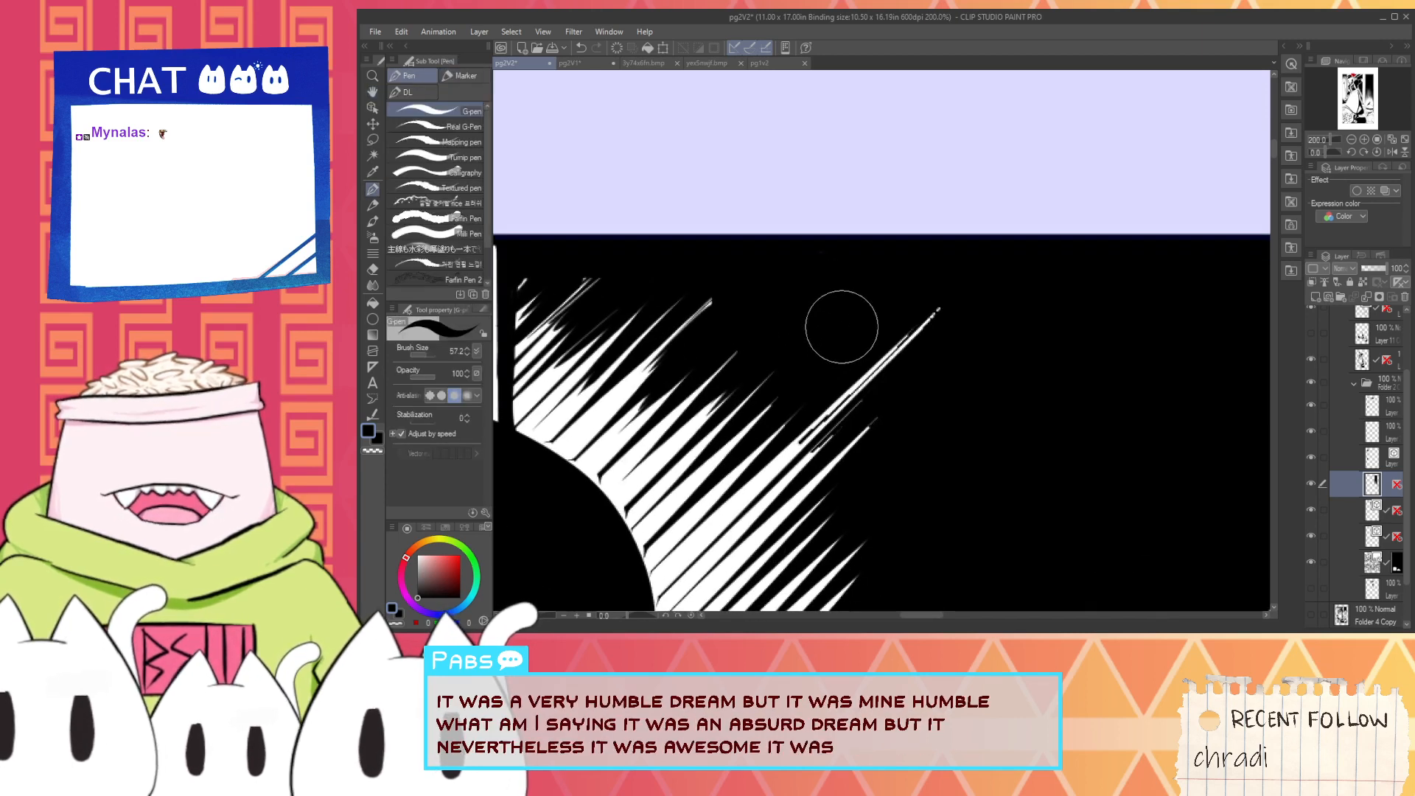
pyautogui.moveTo(837, 416); pyautogui.dragTo(944, 283)
pyautogui.moveTo(816, 445)
pyautogui.mouseDown()
pyautogui.moveTo(971, 280)
pyautogui.moveTo(829, 418)
pyautogui.mouseUp()
pyautogui.moveTo(953, 305)
pyautogui.mouseDown()
pyautogui.moveTo(770, 464)
pyautogui.moveTo(726, 527)
pyautogui.mouseUp()
pyautogui.moveTo(920, 353); pyautogui.dragTo(768, 518)
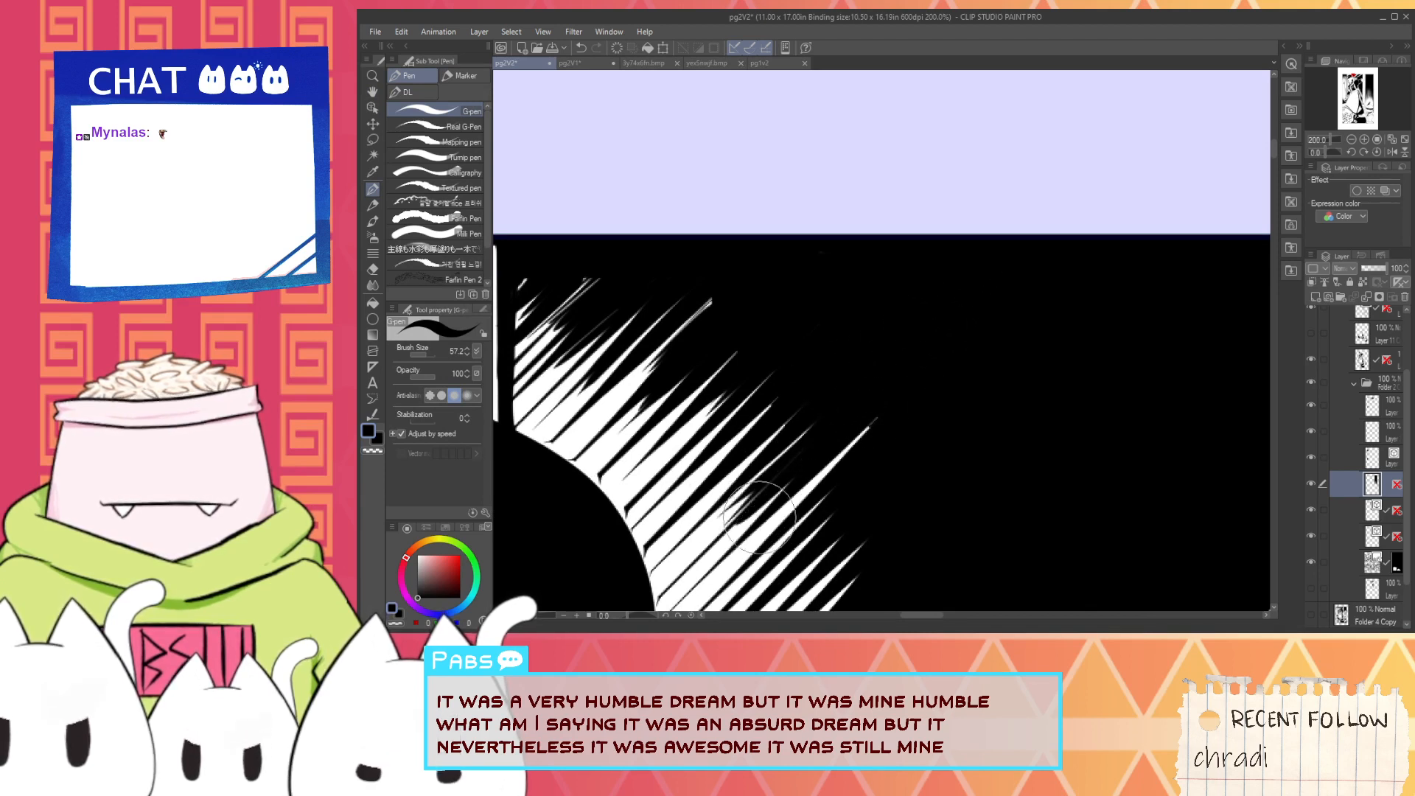
pyautogui.moveTo(907, 370); pyautogui.dragTo(766, 520)
pyautogui.hotkey('ctrl', 'z')
pyautogui.hotkey('ctrl', 'z')
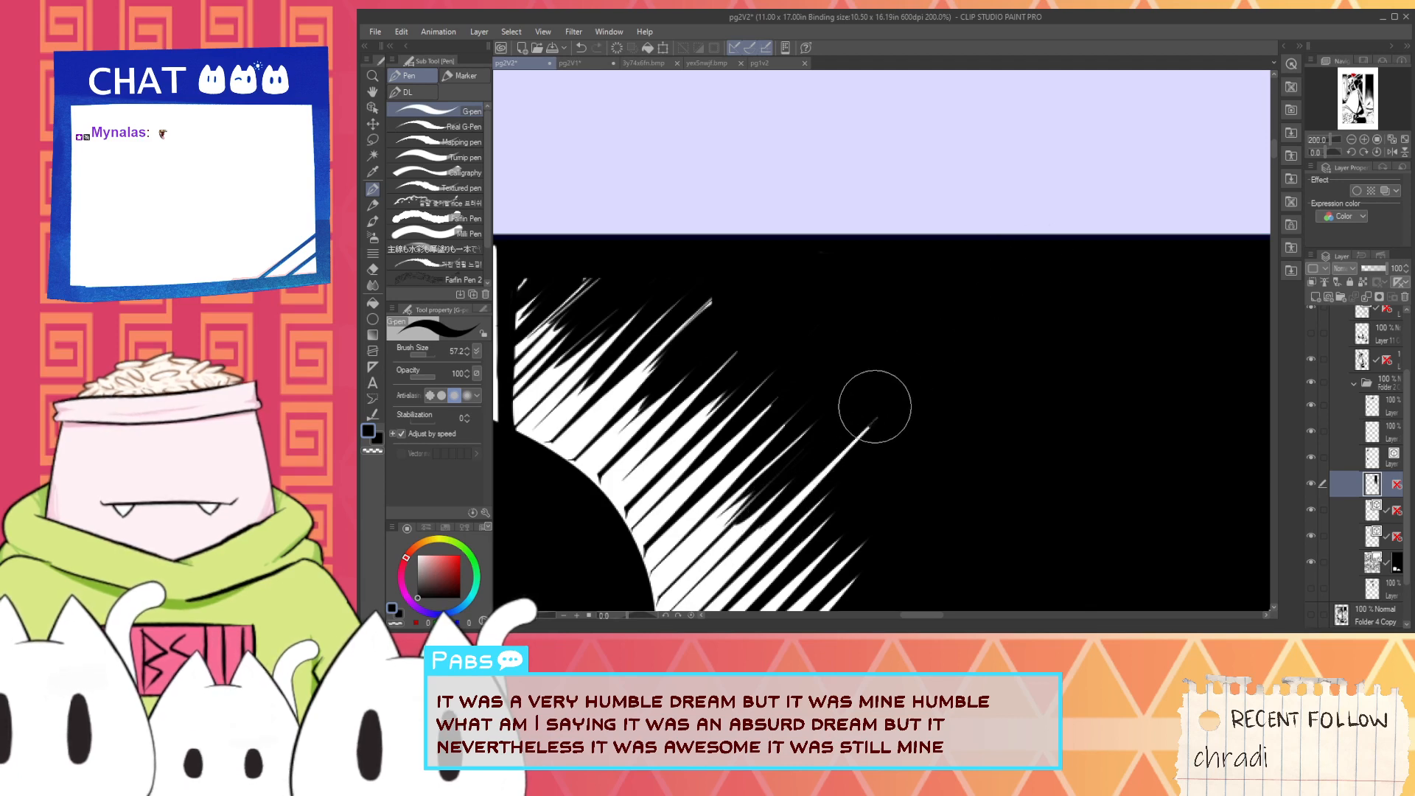
# - Shorten the remaining long white hatch line with black strokes so it blends into the surrounding hatching
pyautogui.moveTo(875, 408); pyautogui.dragTo(790, 493)
pyautogui.moveTo(949, 347); pyautogui.dragTo(799, 474)
pyautogui.scroll(-1, 883, 428)
pyautogui.moveTo(882, 428); pyautogui.dragTo(857, 448)
pyautogui.scroll(-1, 866, 433)
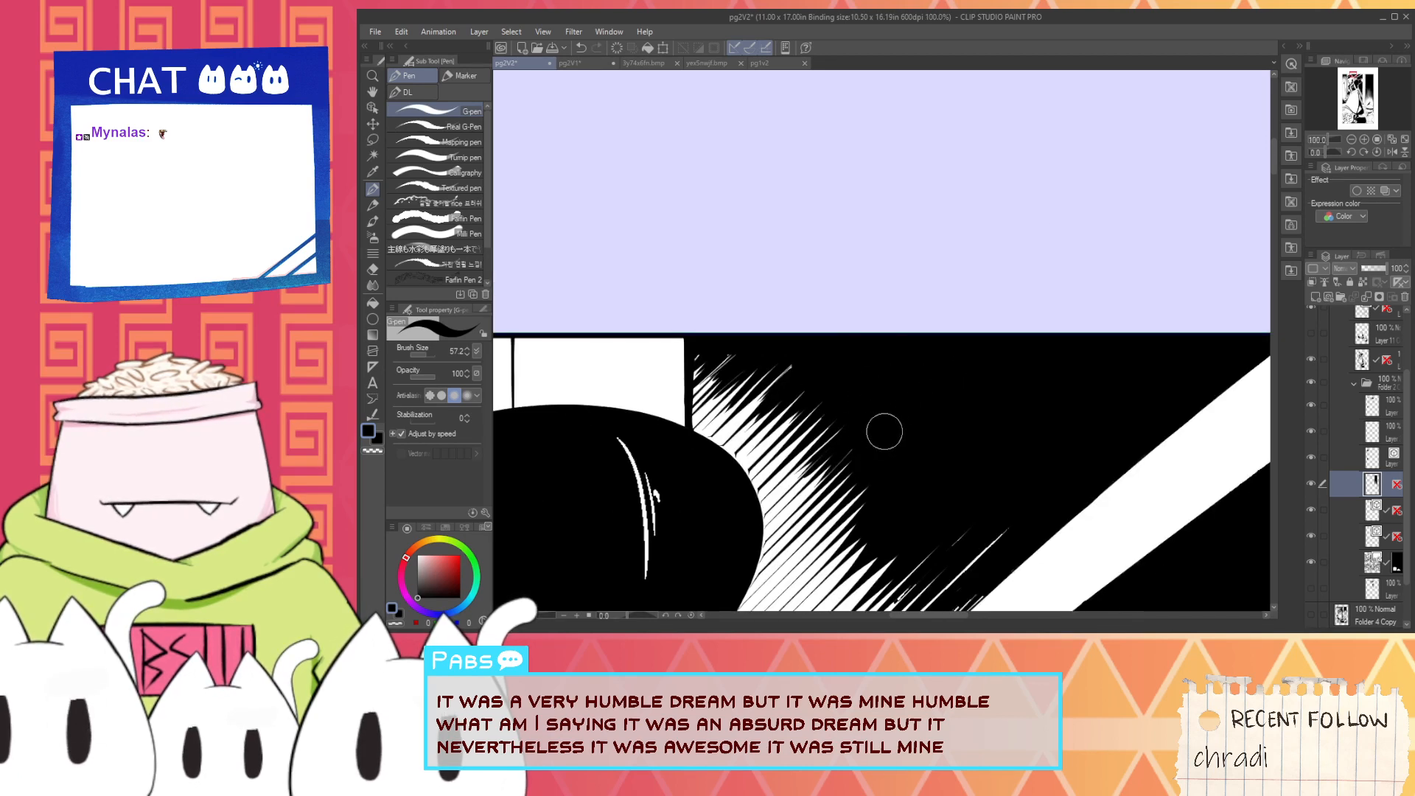
# - Examine the hatching beside the light beam and toggle the layer below the selected one to check which strokes it holds
pyautogui.press('space')
pyautogui.moveTo(917, 496)
pyautogui.mouseDown()
pyautogui.moveTo(872, 317)
pyautogui.moveTo(842, 294)
pyautogui.mouseUp()
pyautogui.scroll(1, 842, 293)
pyautogui.press('e')
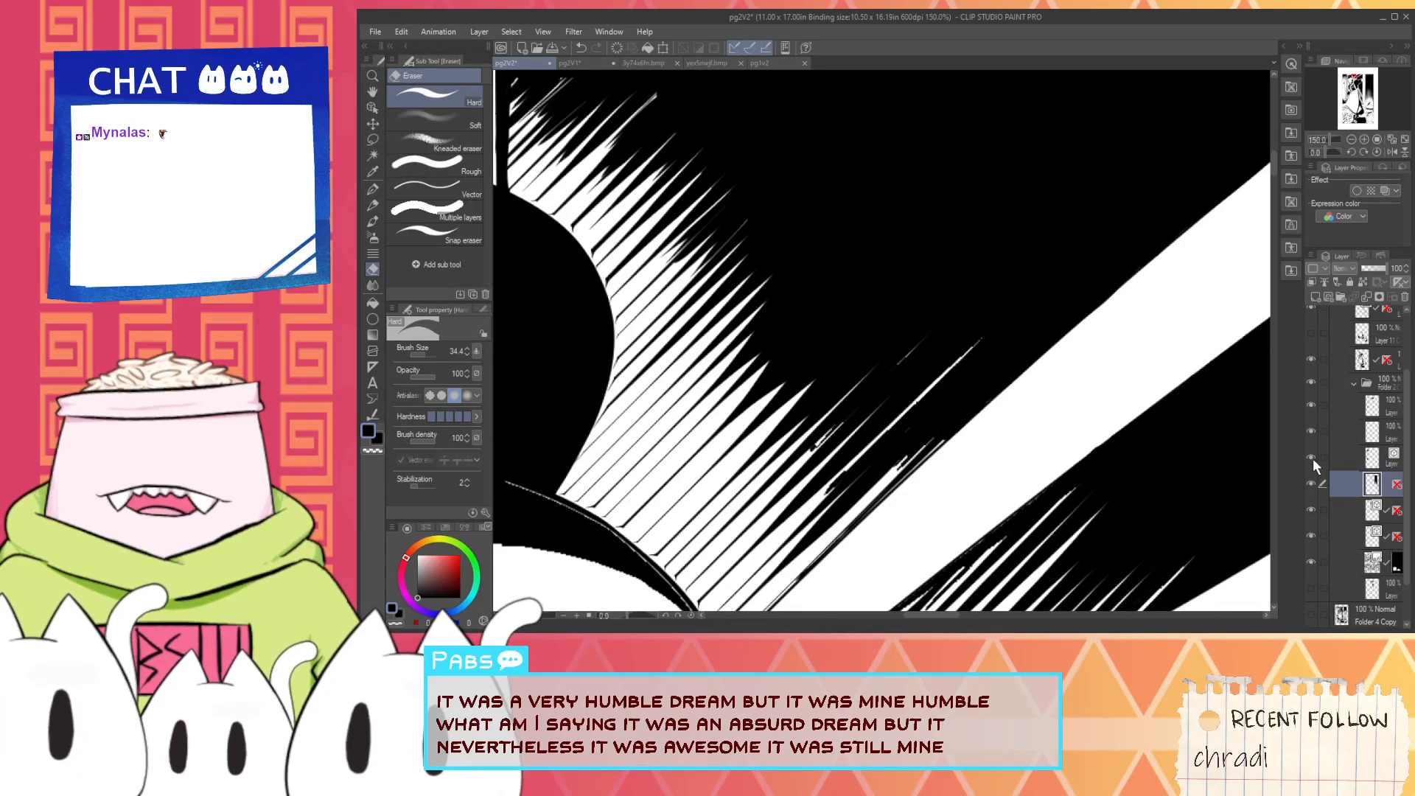
pyautogui.click(1311, 511)
pyautogui.click(1310, 512)
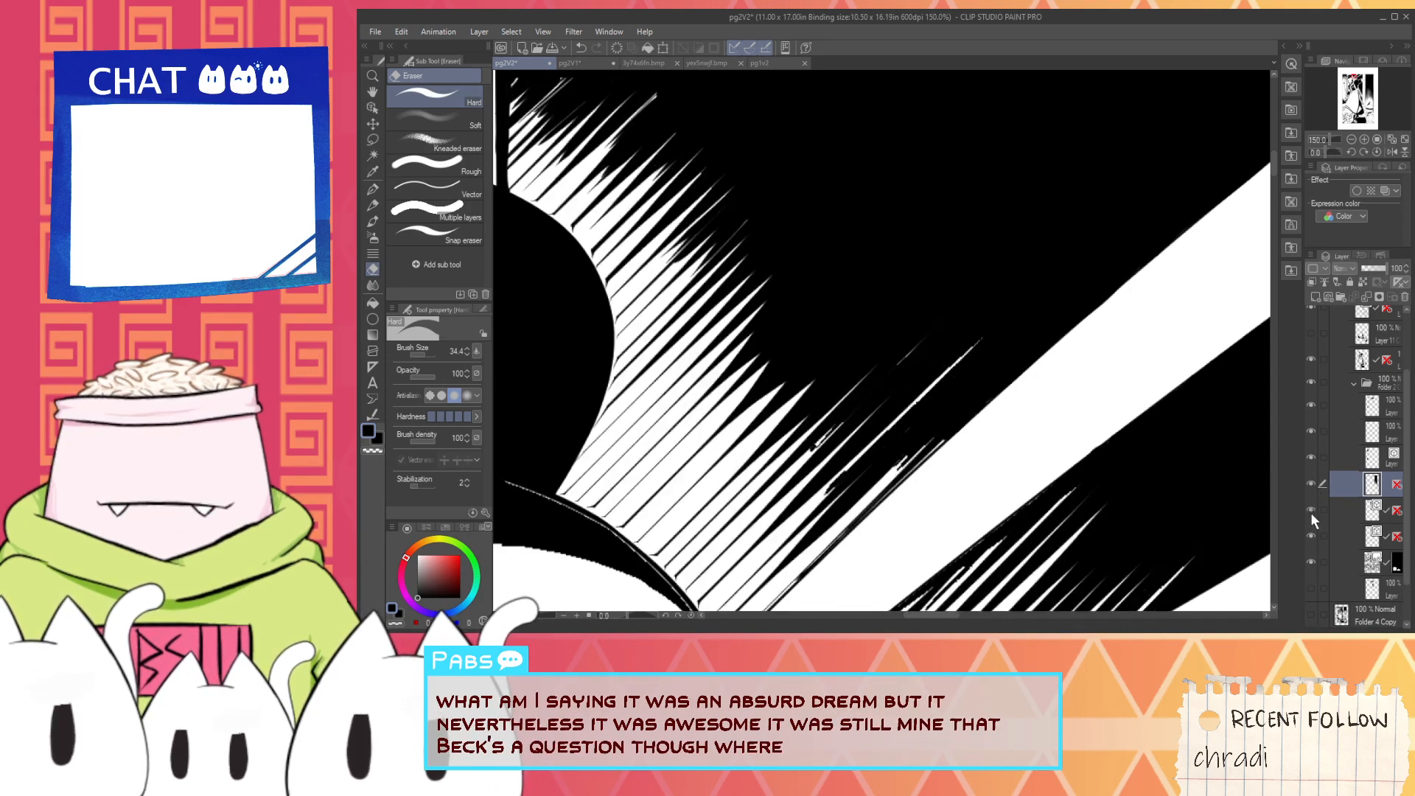
pyautogui.click(1310, 511)
pyautogui.hotkey('ctrl', '-')
pyautogui.hotkey('ctrl', '-')
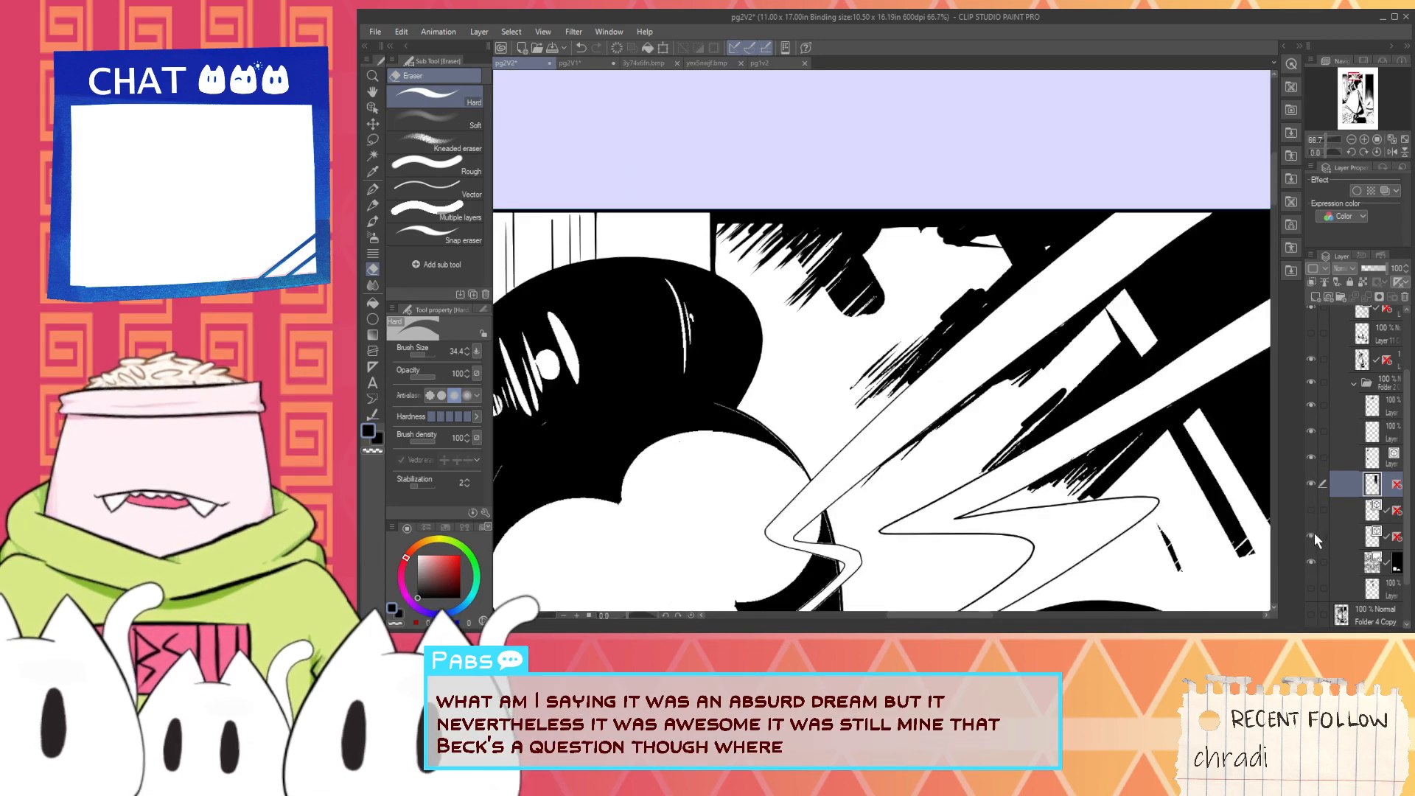
pyautogui.click(1312, 511)
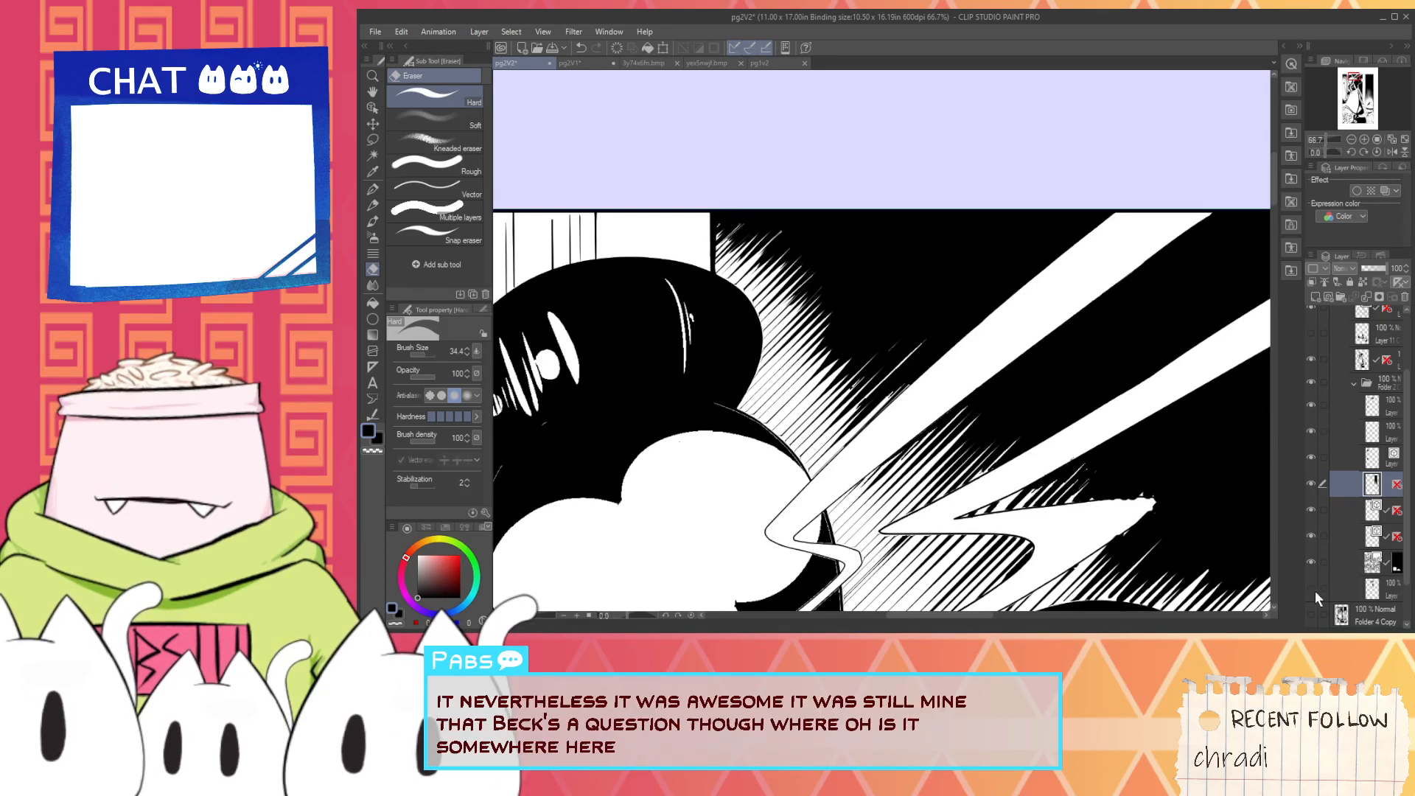
# - Toggle the figure's black fills and the folder's layers, including the hatching layer, to find which one holds the stray background strokes
pyautogui.click(1311, 362)
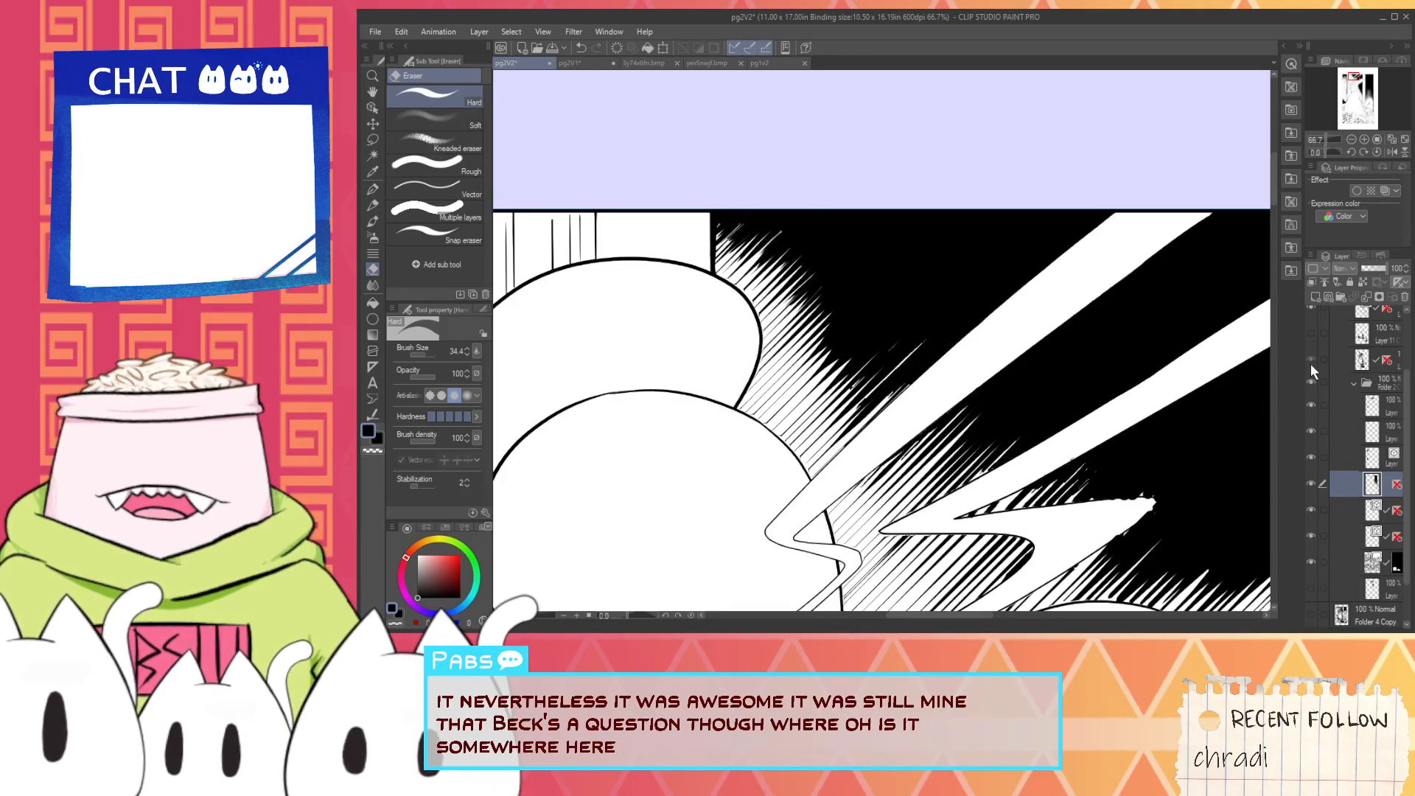
pyautogui.click(1310, 365)
pyautogui.moveTo(1407, 441); pyautogui.dragTo(1407, 476)
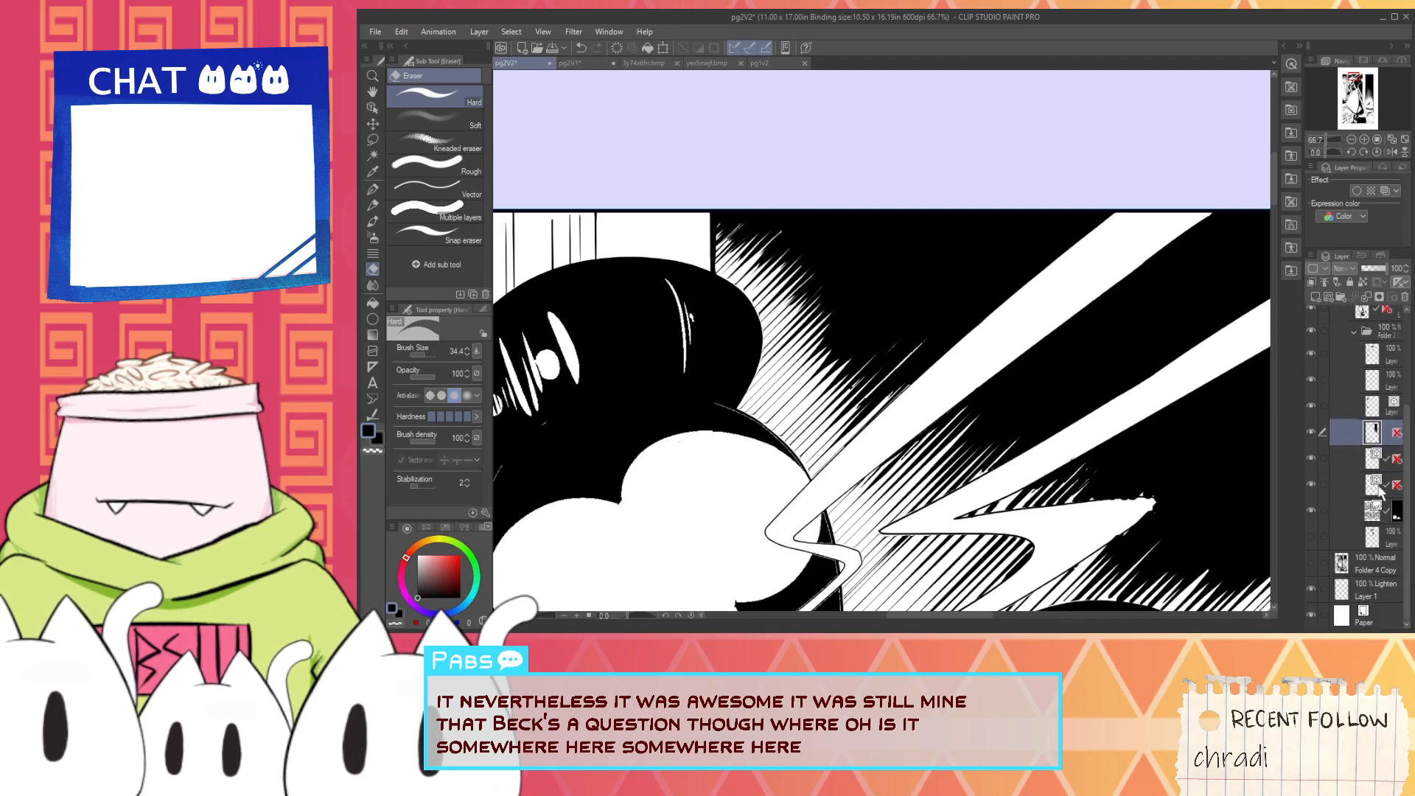
pyautogui.click(1311, 432)
pyautogui.click(1310, 434)
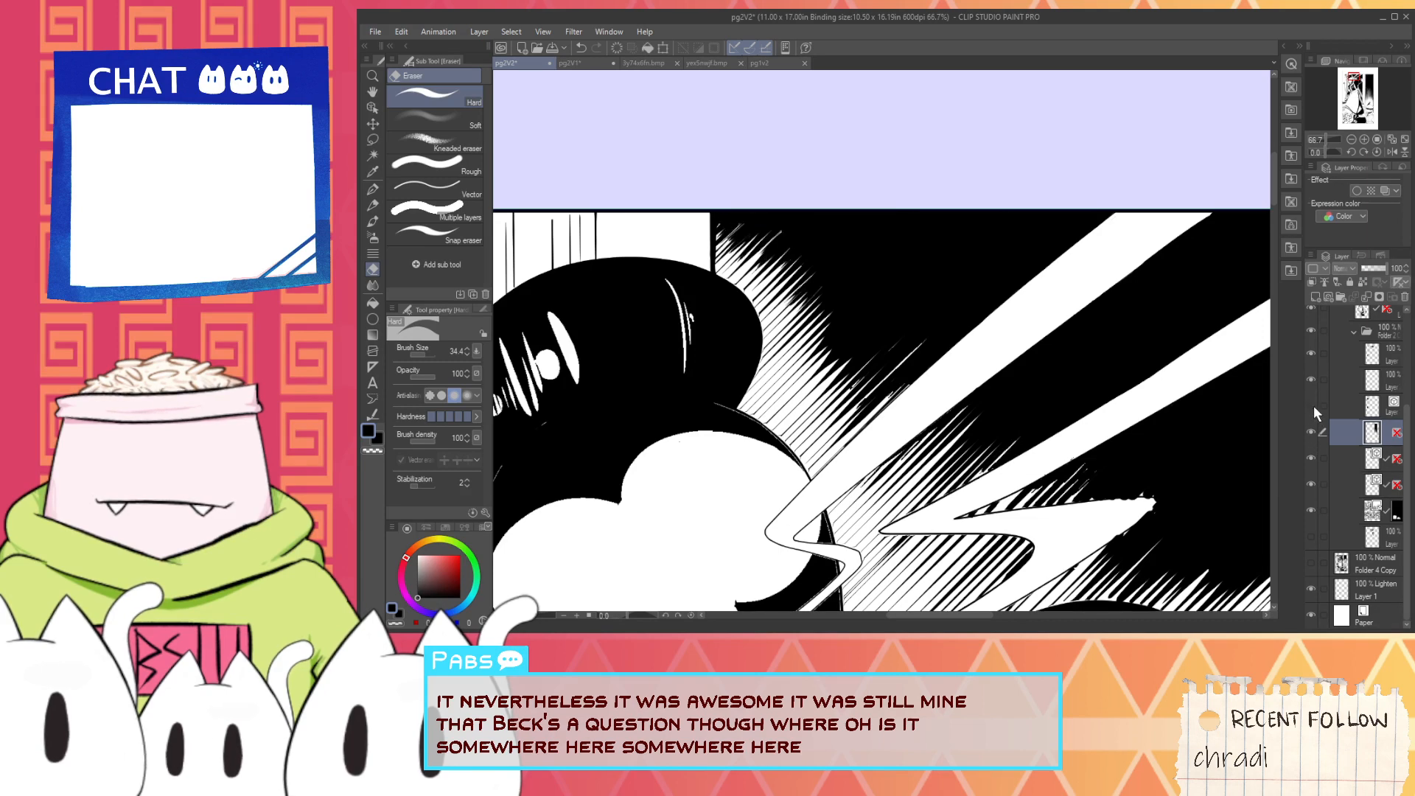
pyautogui.click(1311, 458)
pyautogui.hotkey('ctrl', '-')
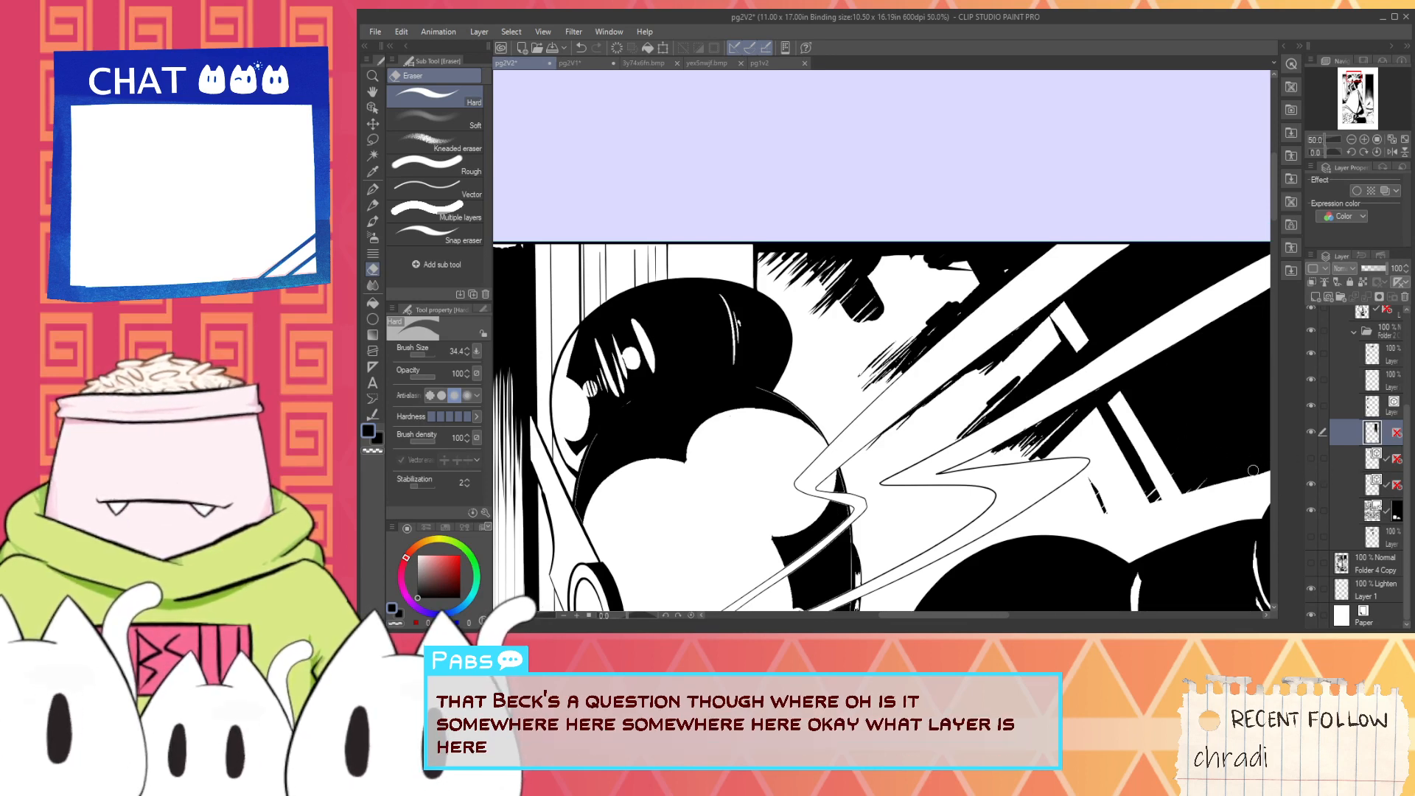
# - Check the folder's lowest layers by switching their visibility, and compare the background with the hatching layer hidden and shown
pyautogui.click(1338, 537)
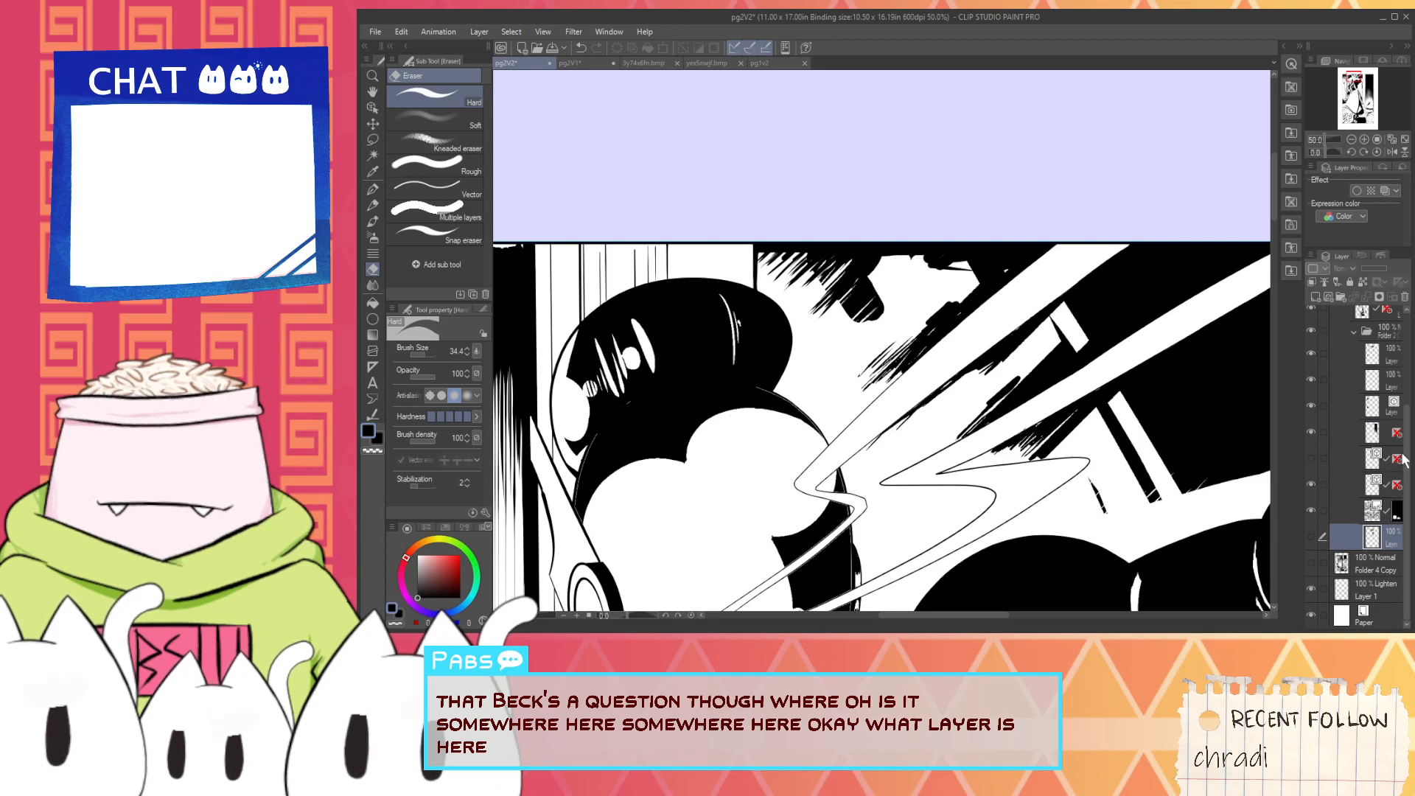
pyautogui.scroll(1, 1406, 438)
pyautogui.scroll(2, 1406, 438)
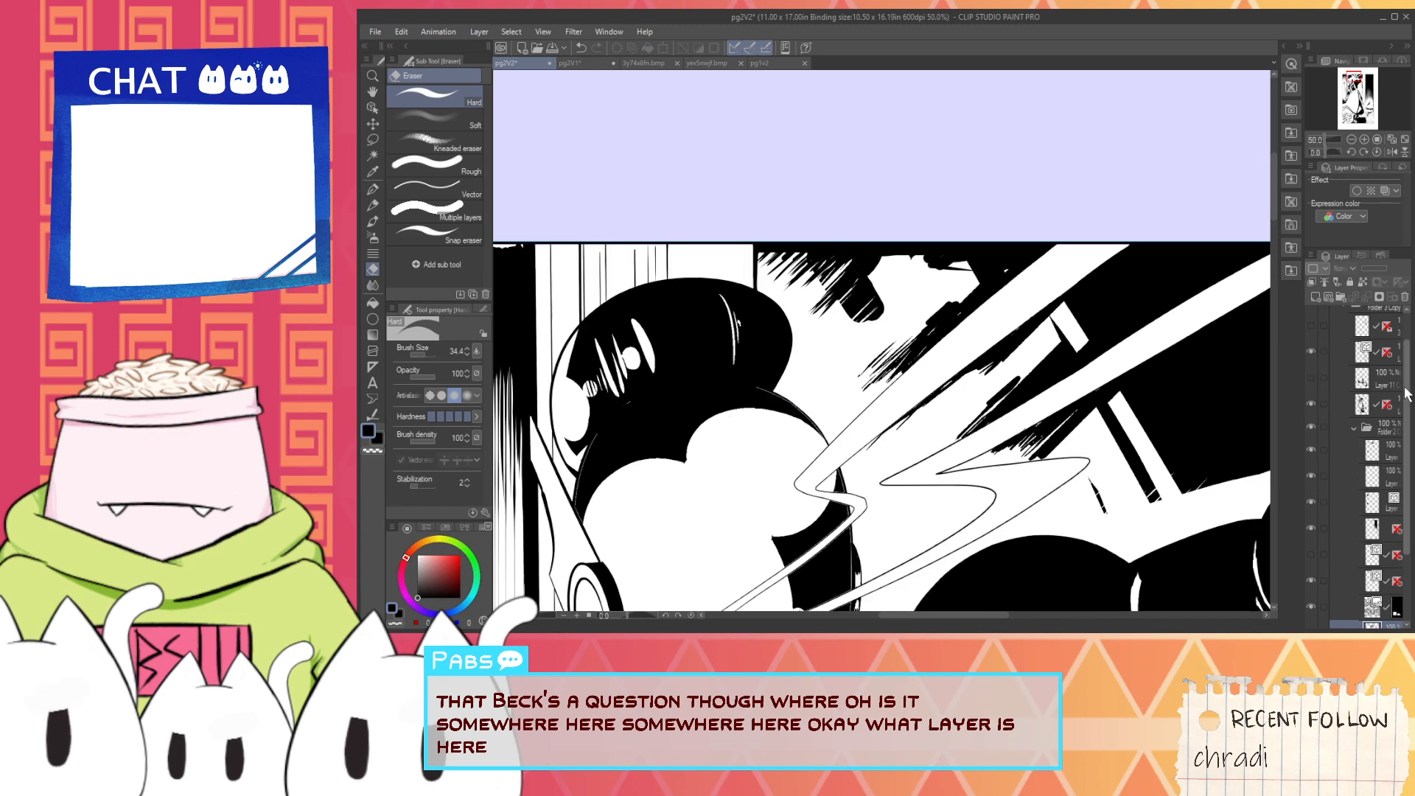
pyautogui.scroll(1, 1410, 376)
pyautogui.scroll(-4, 1353, 555)
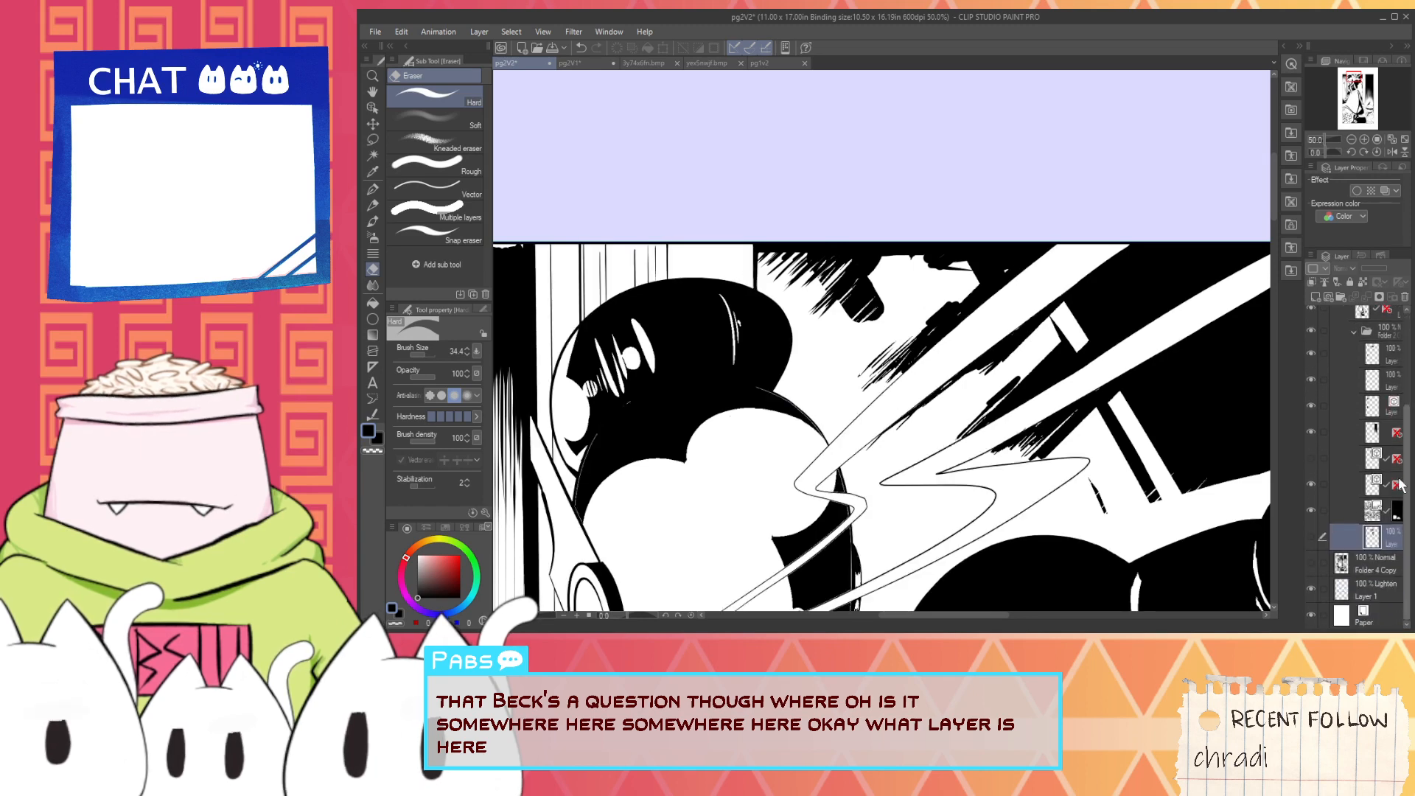
pyautogui.click(1310, 532)
pyautogui.click(1311, 532)
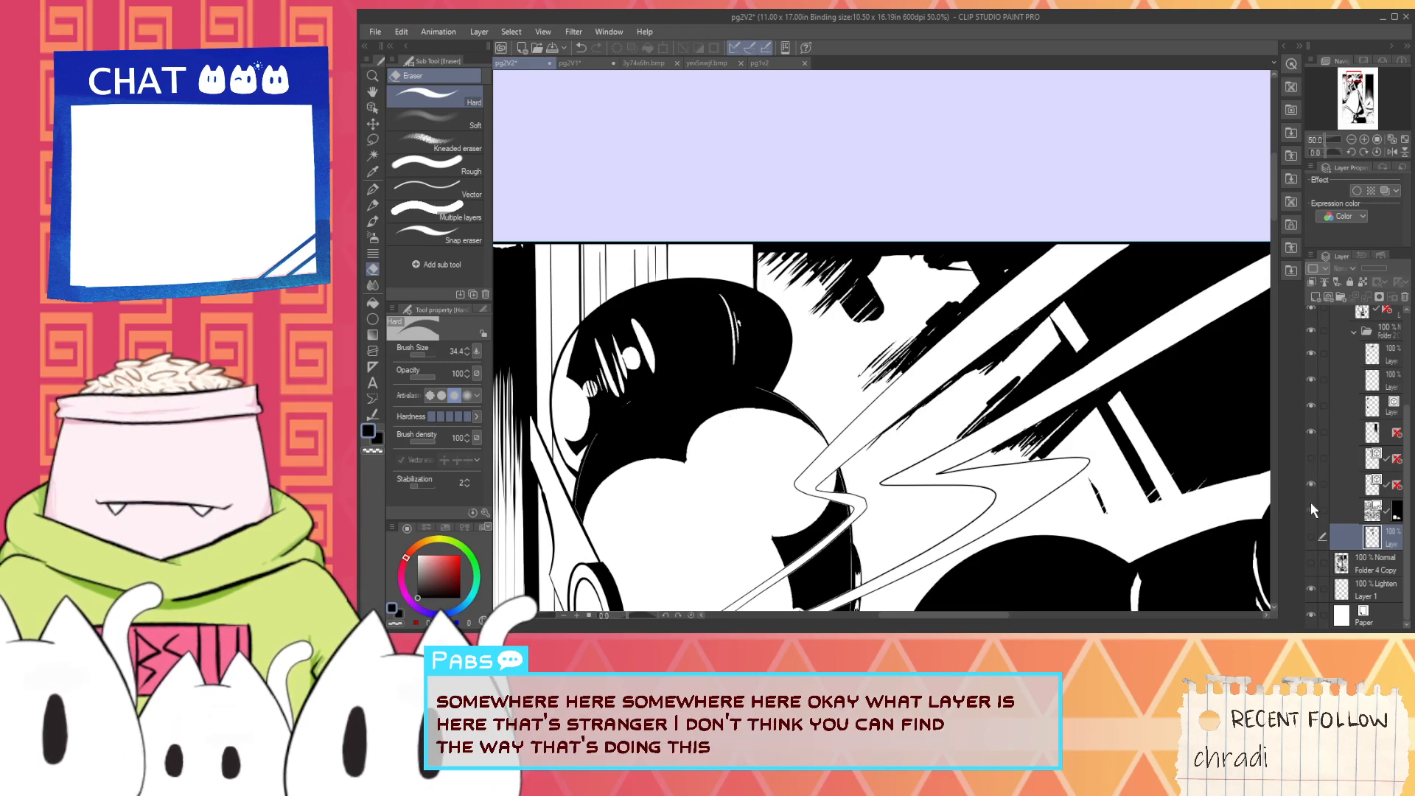
pyautogui.click(1311, 458)
pyautogui.click(1310, 458)
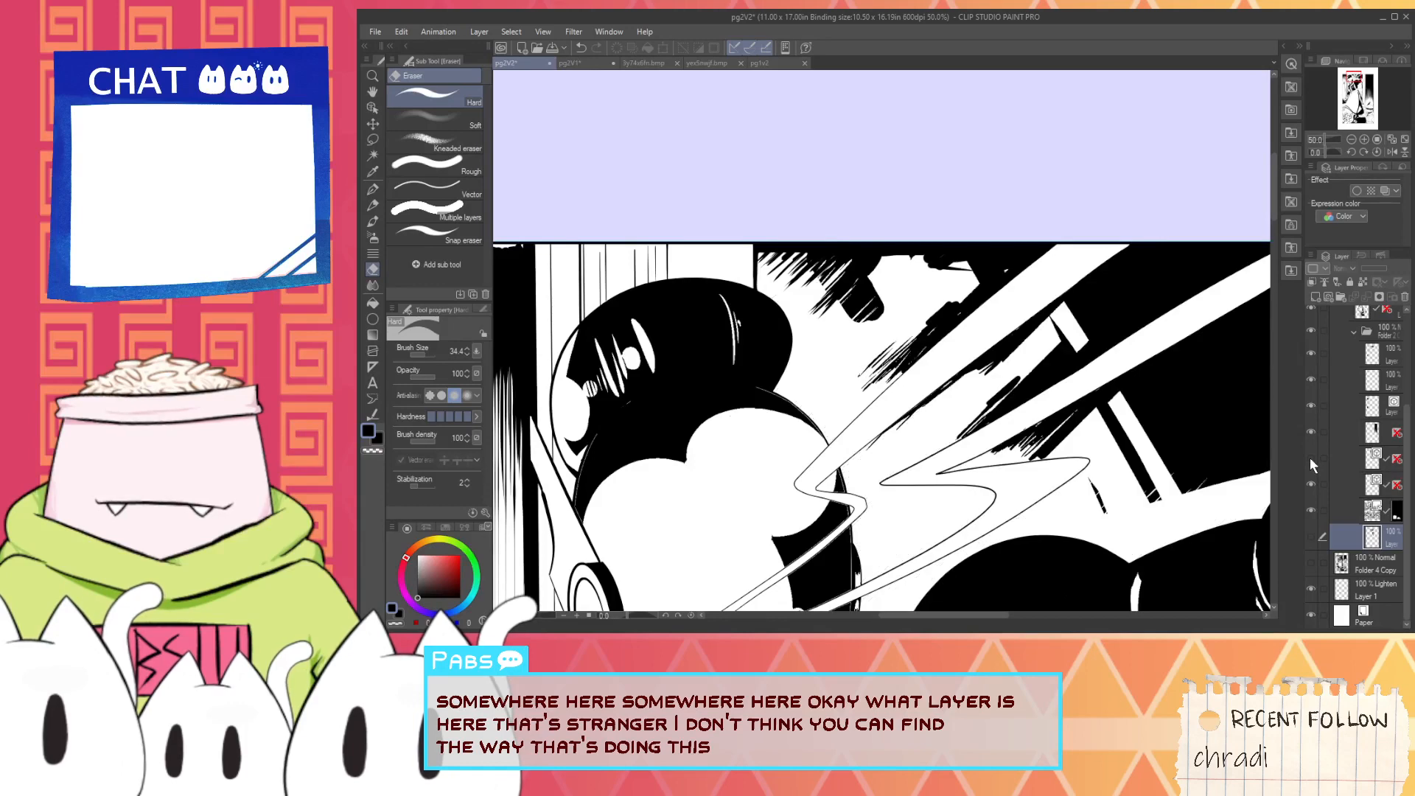
pyautogui.click(1311, 458)
pyautogui.click(1311, 457)
pyautogui.click(1311, 458)
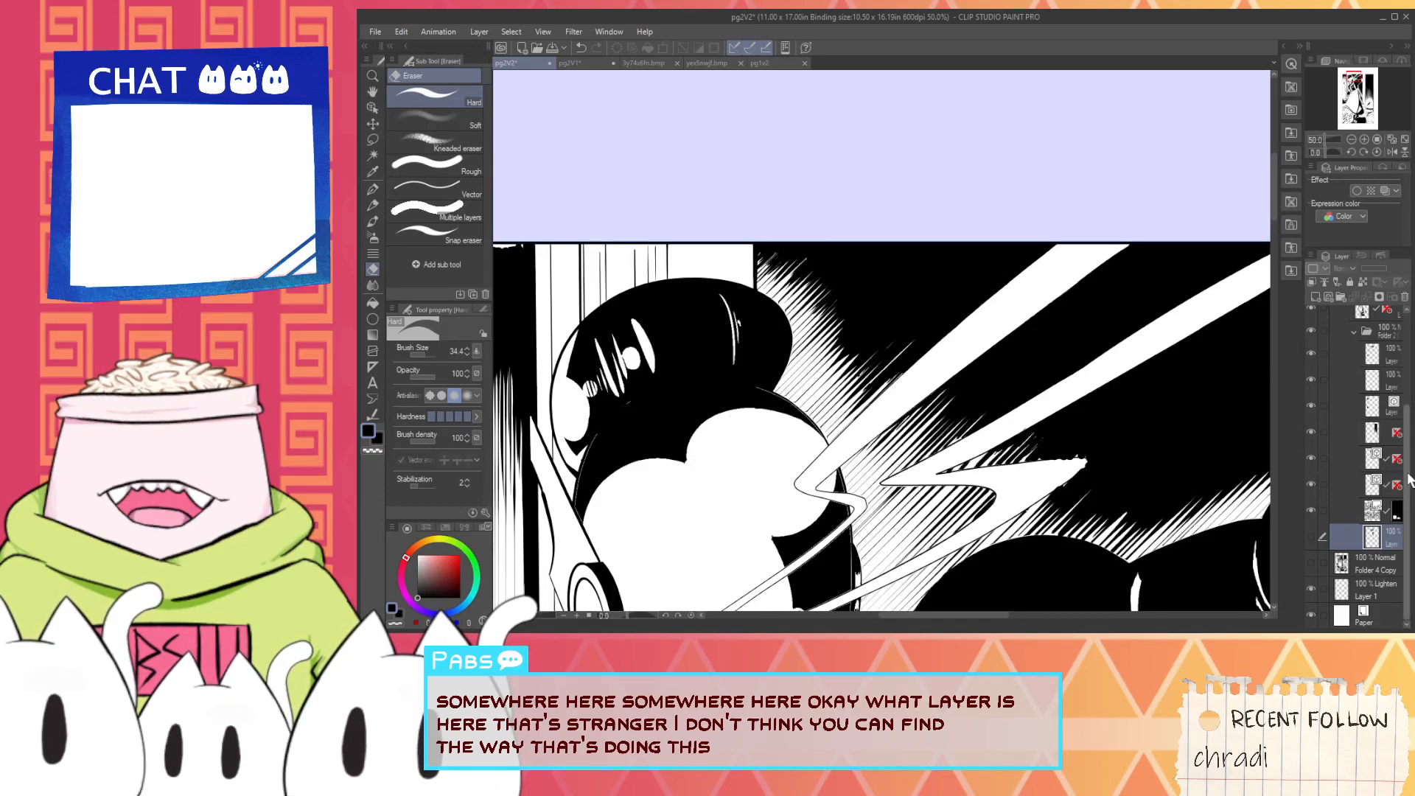
# - Toggle the layers above the folder and the panel-edge black layer to trace the source of the stray background marks
pyautogui.moveTo(1408, 472); pyautogui.dragTo(1409, 406)
pyautogui.click(1310, 404)
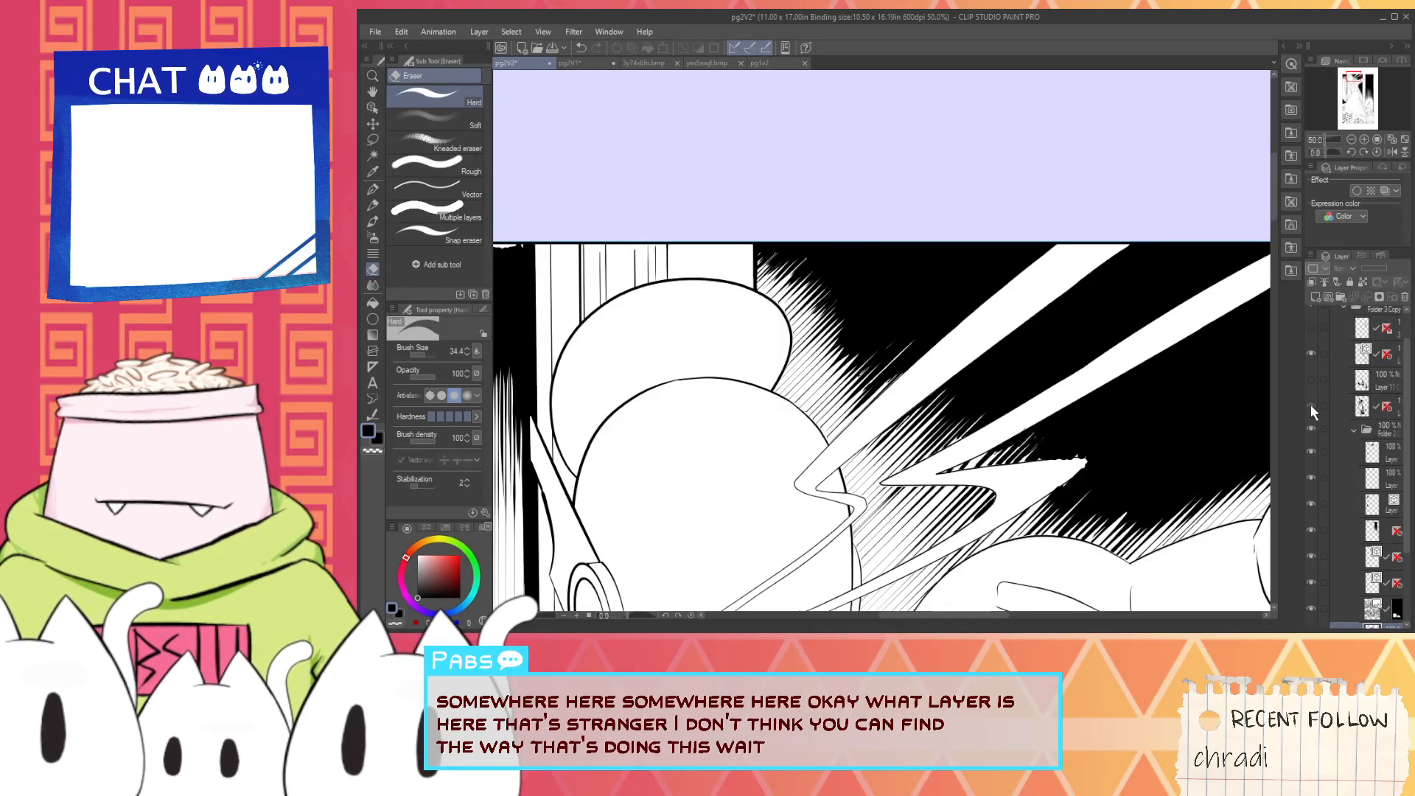
pyautogui.click(1311, 405)
pyautogui.click(1311, 522)
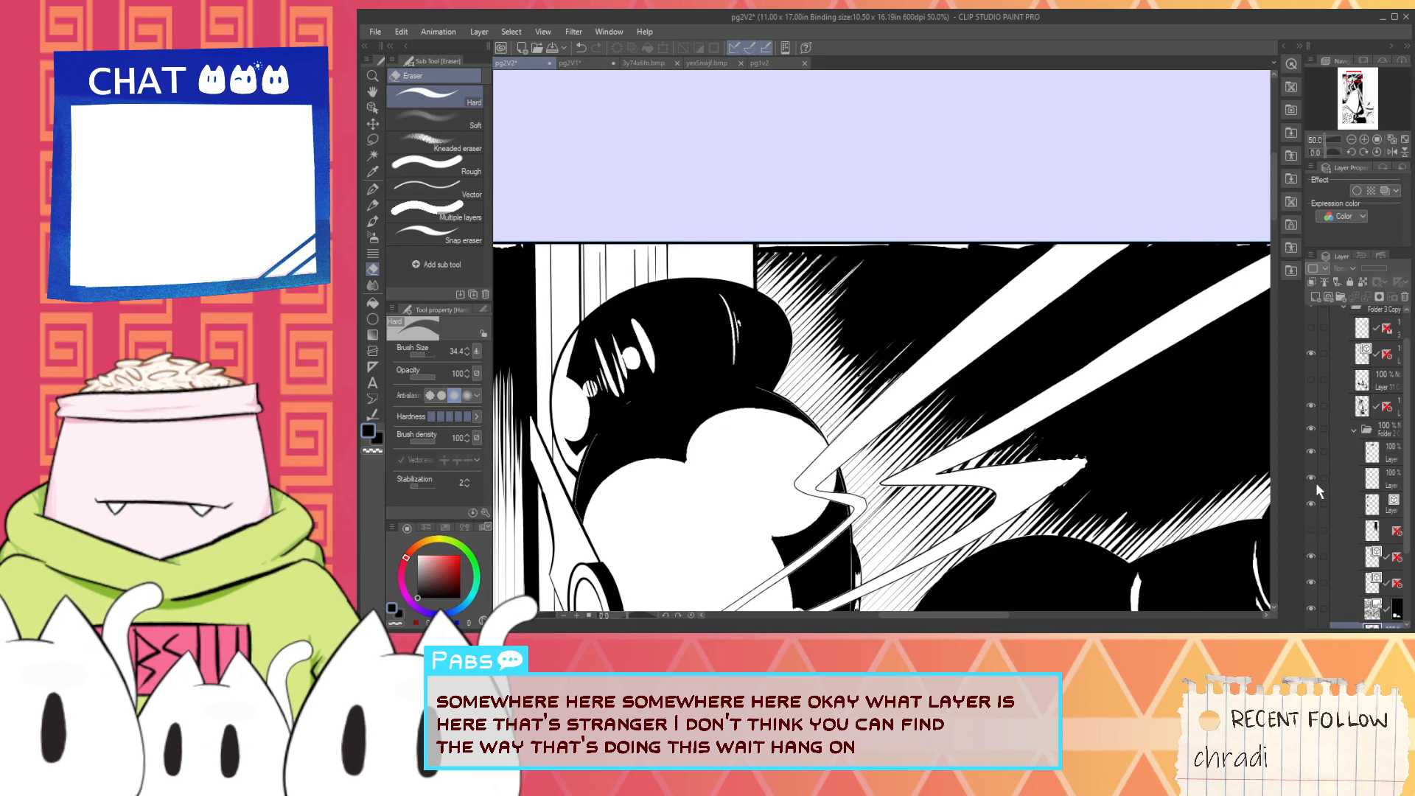
pyautogui.click(1312, 398)
pyautogui.click(1311, 400)
pyautogui.click(1312, 379)
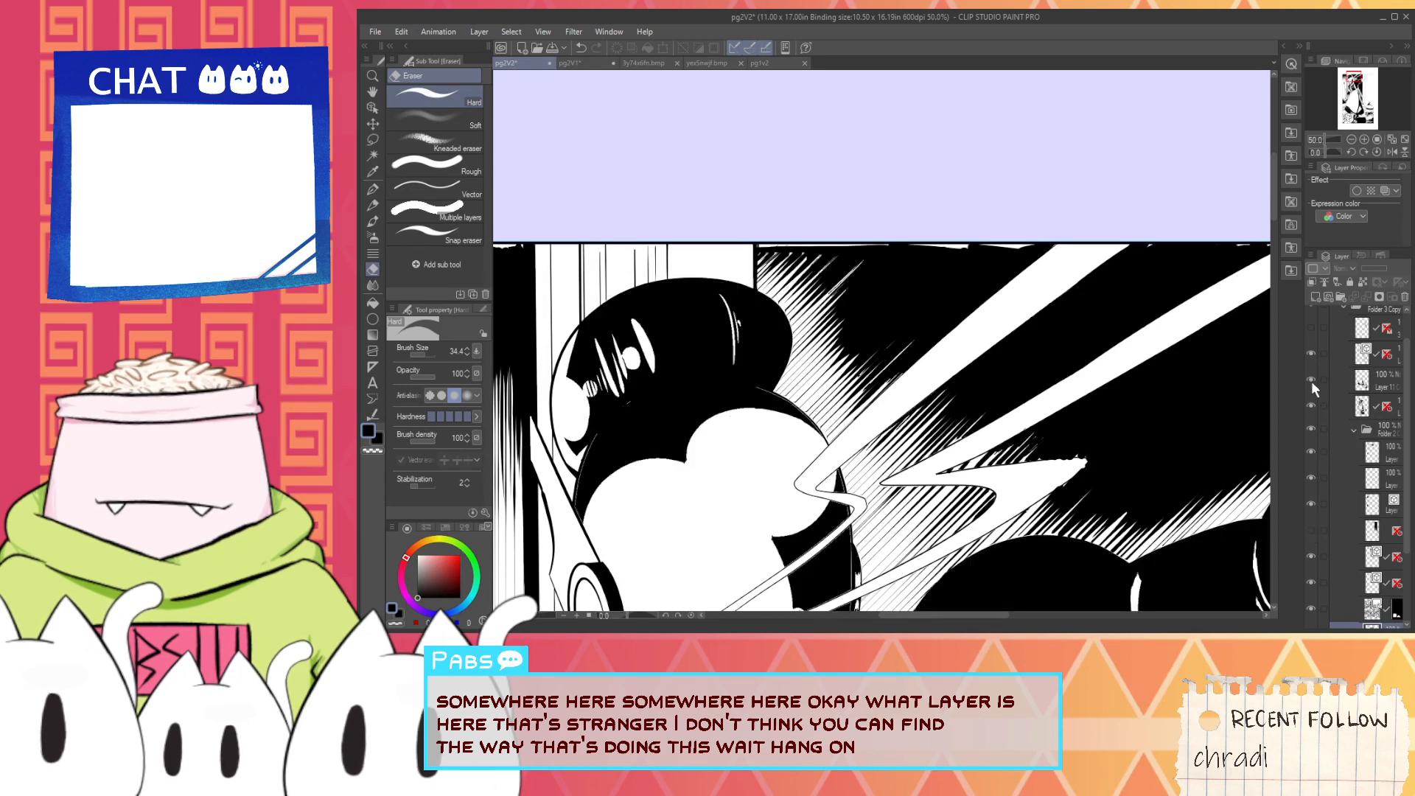
pyautogui.click(1310, 356)
pyautogui.click(1311, 356)
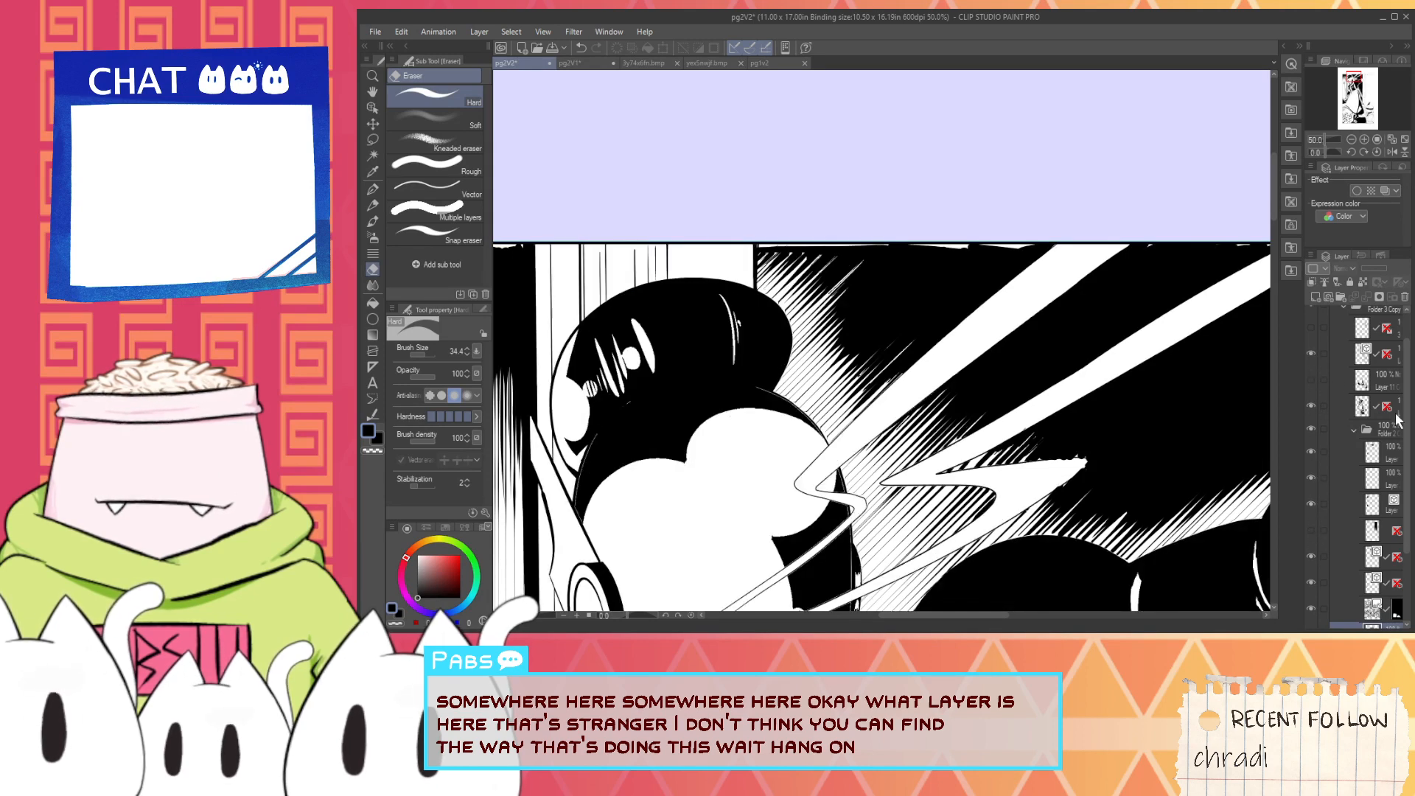
pyautogui.scroll(1, 1408, 427)
pyautogui.scroll(-2, 1408, 428)
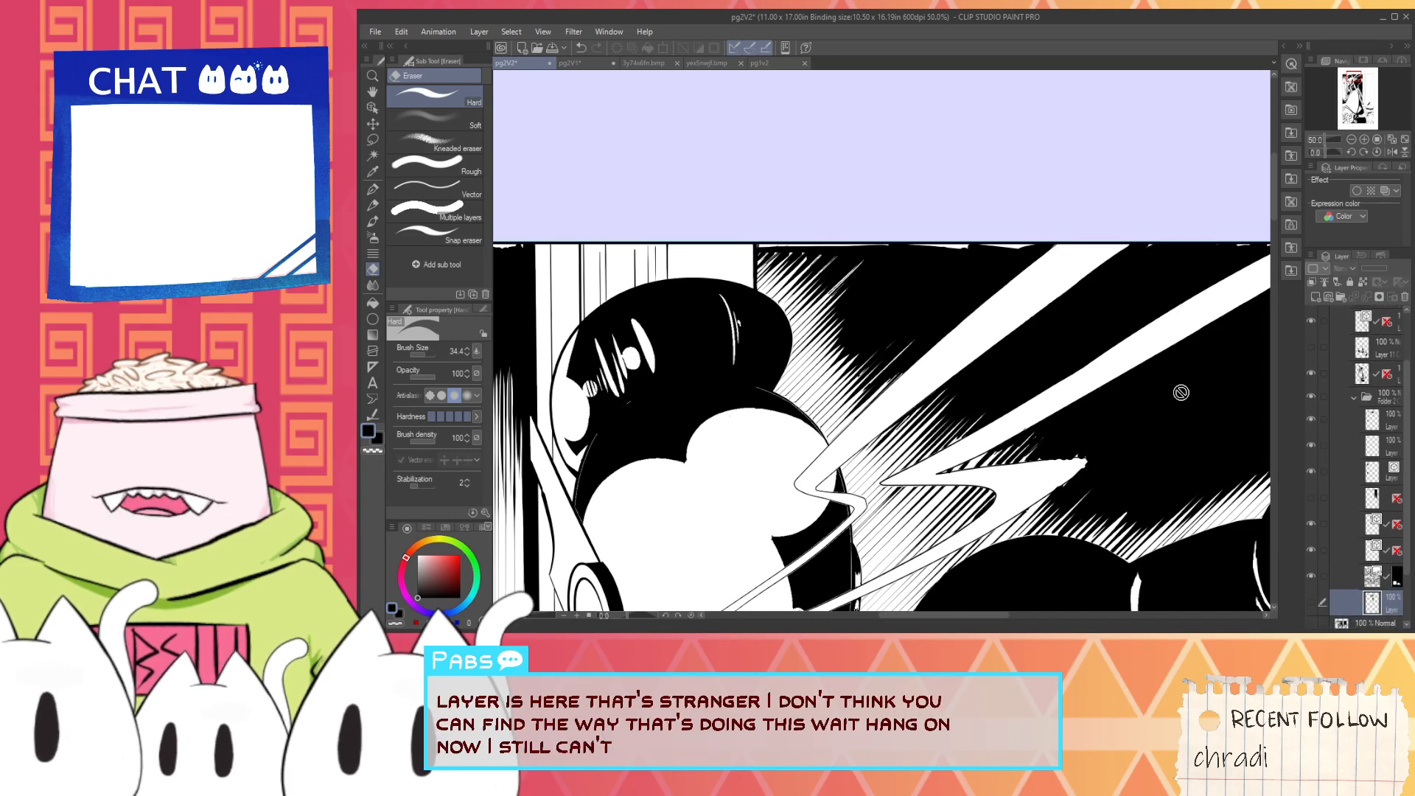
pyautogui.click(1311, 498)
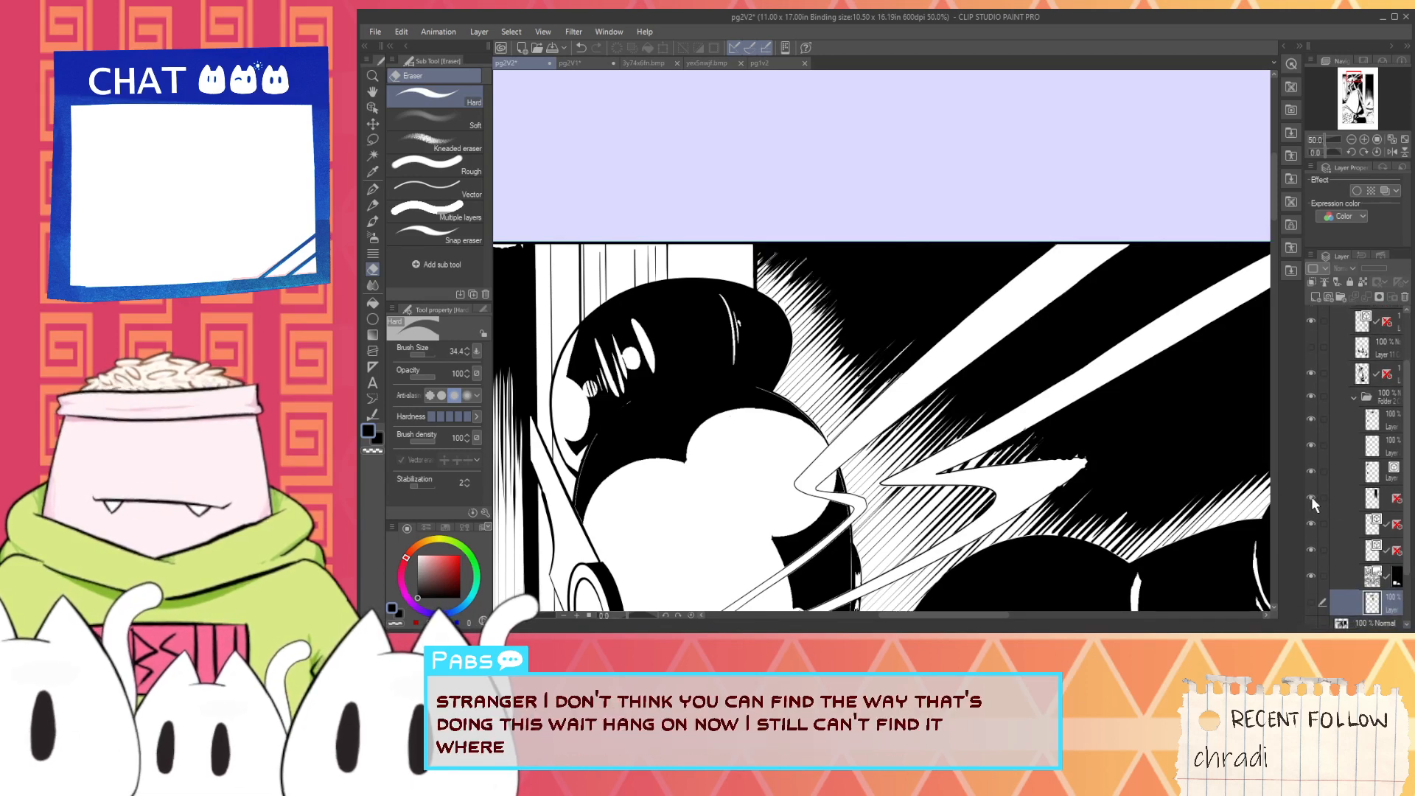
pyautogui.hotkey('ctrl', '-')
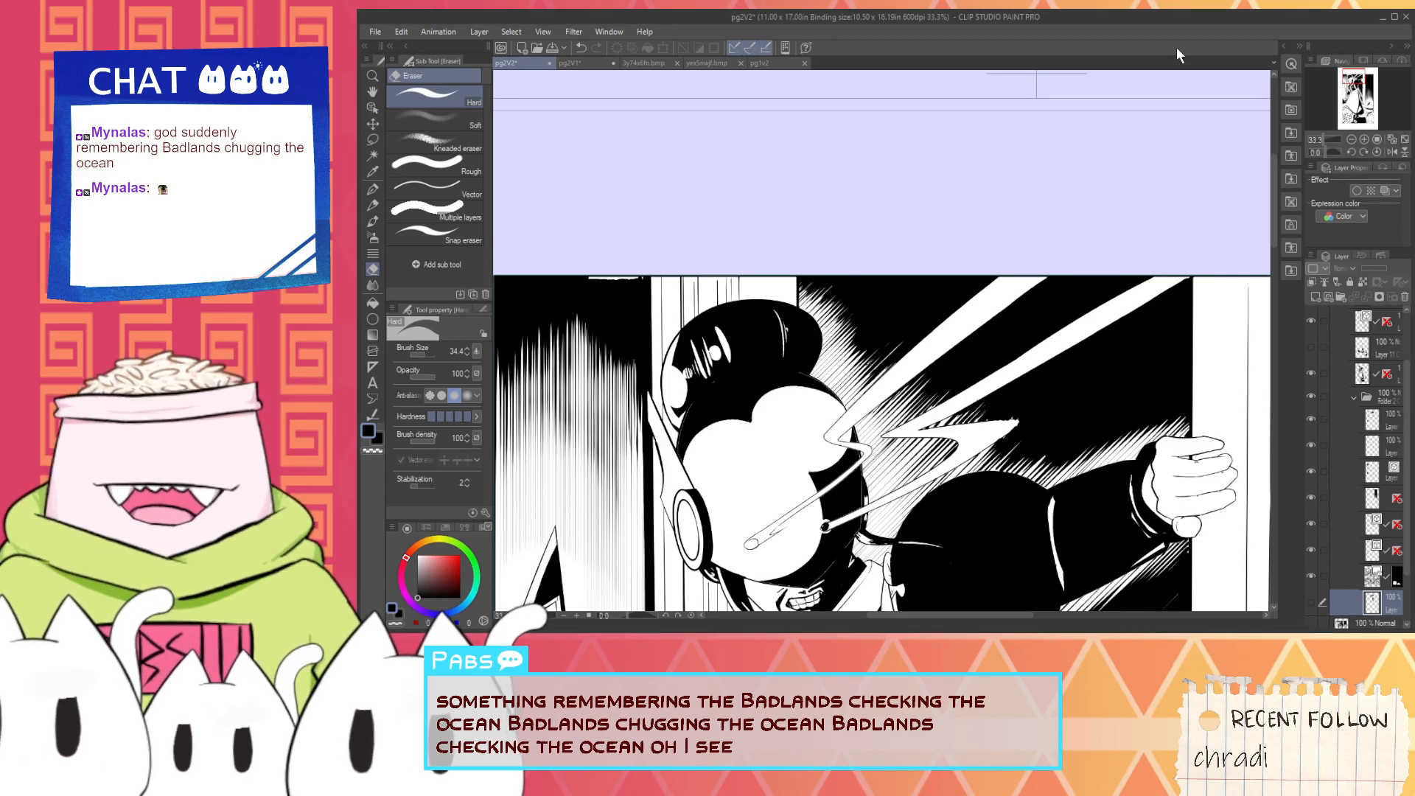
# - View the whole page and compare it with the background hatching layers hidden and shown, leaving the upper hatching layer hidden
pyautogui.press('space')
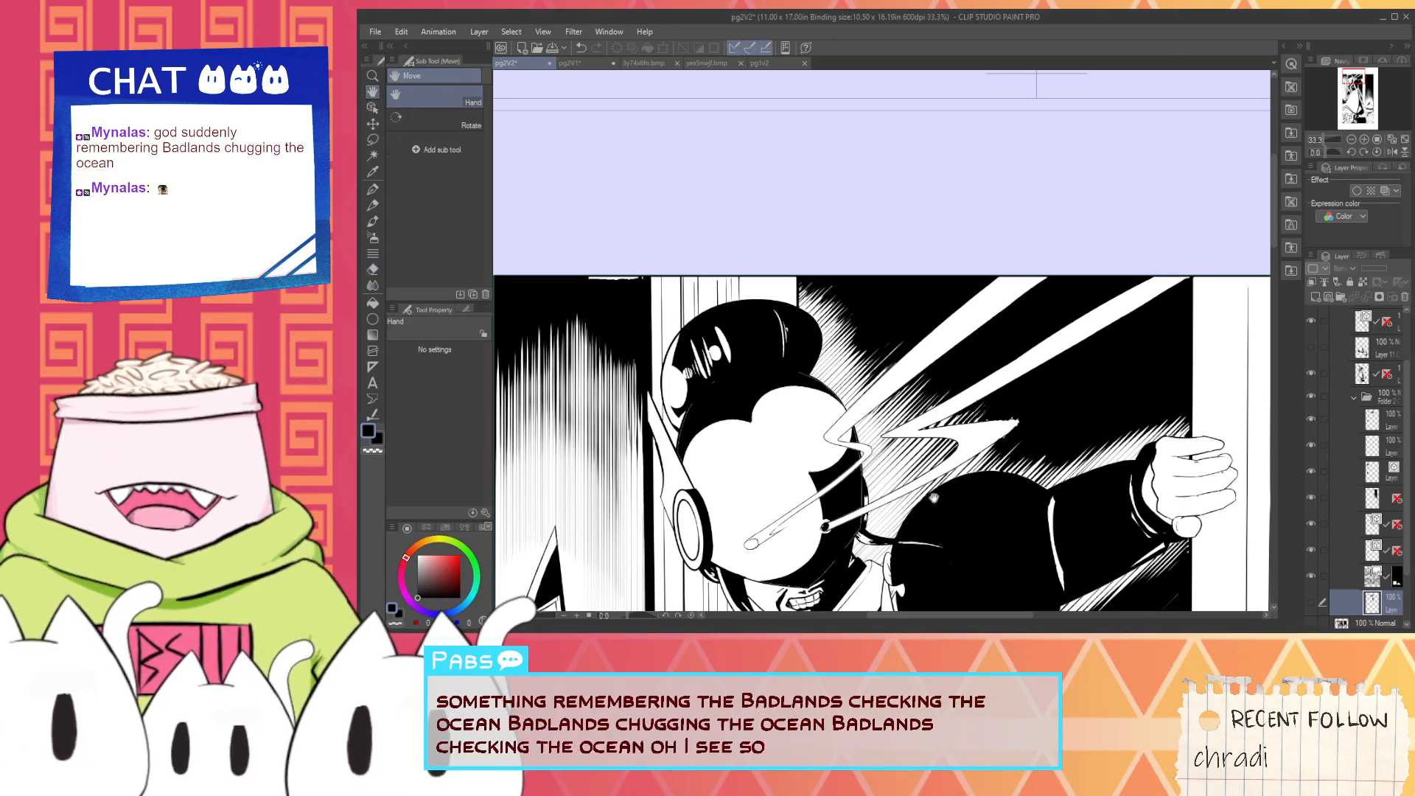
pyautogui.moveTo(1089, 606)
pyautogui.mouseDown()
pyautogui.moveTo(926, 586)
pyautogui.moveTo(985, 329)
pyautogui.mouseUp()
pyautogui.scroll(-3, 1140, 534)
pyautogui.moveTo(1007, 537)
pyautogui.mouseDown()
pyautogui.moveTo(1020, 393)
pyautogui.moveTo(942, 381)
pyautogui.mouseUp()
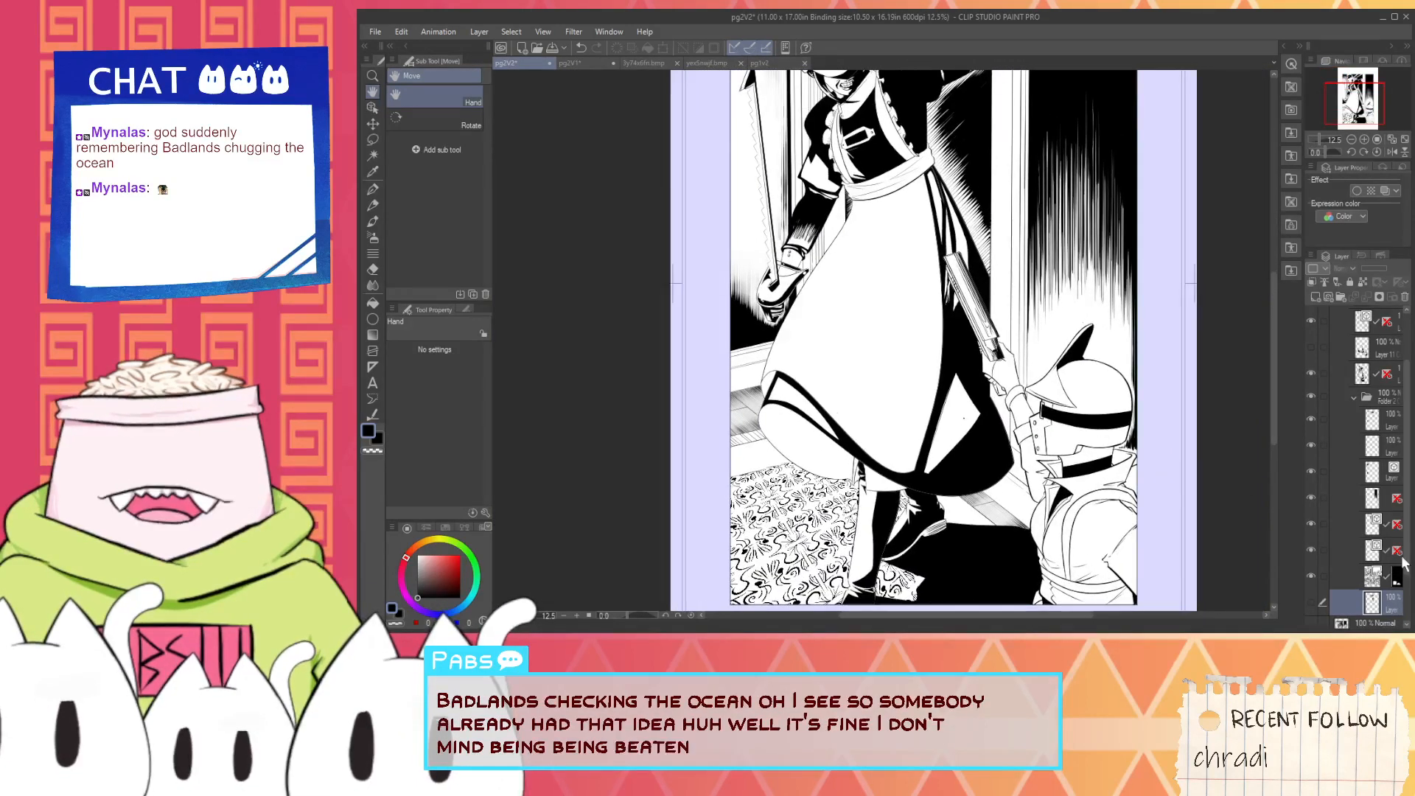
pyautogui.click(1311, 550)
pyautogui.click(1312, 553)
pyautogui.click(1313, 525)
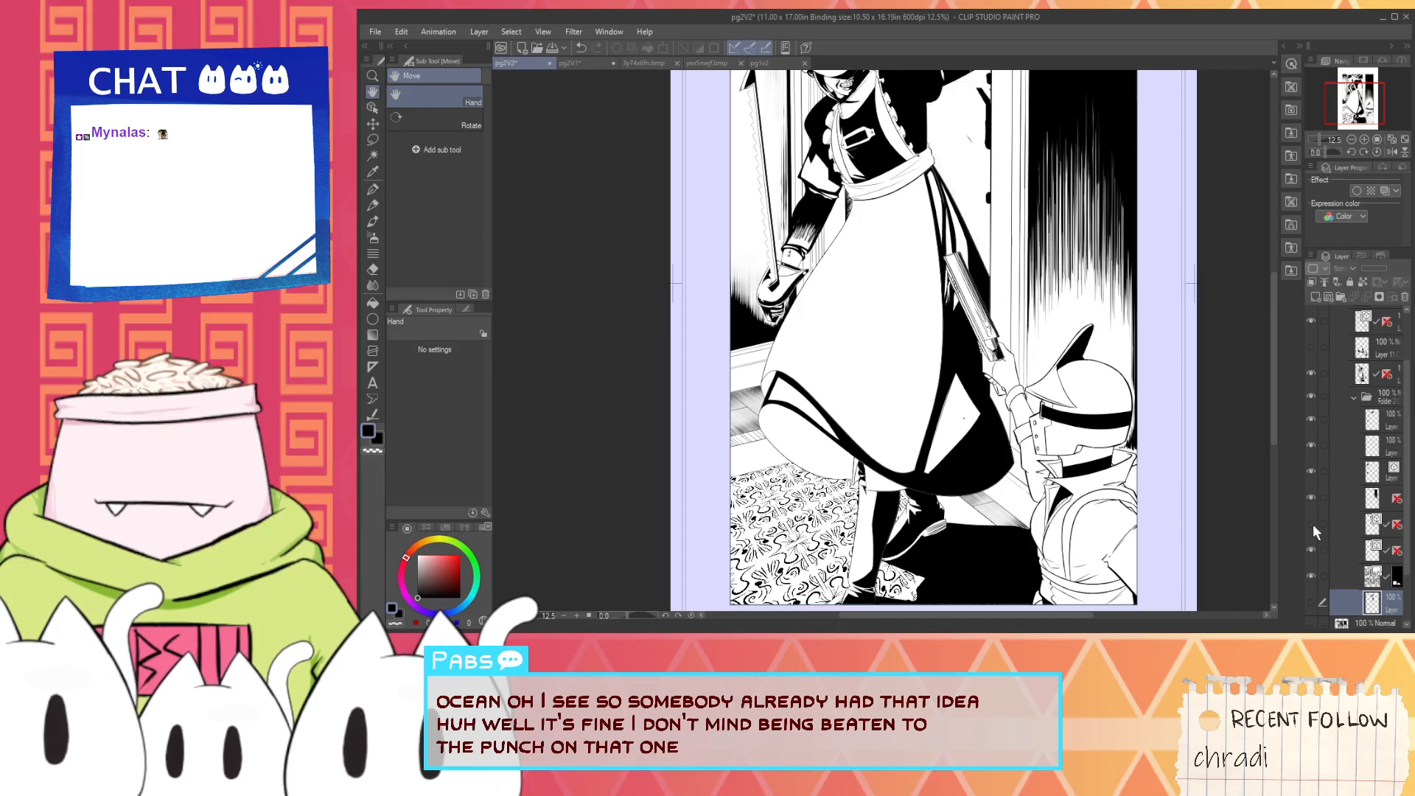
pyautogui.click(1312, 524)
pyautogui.hotkey('ctrl', '-')
pyautogui.hotkey('ctrl', '-')
pyautogui.click(1312, 525)
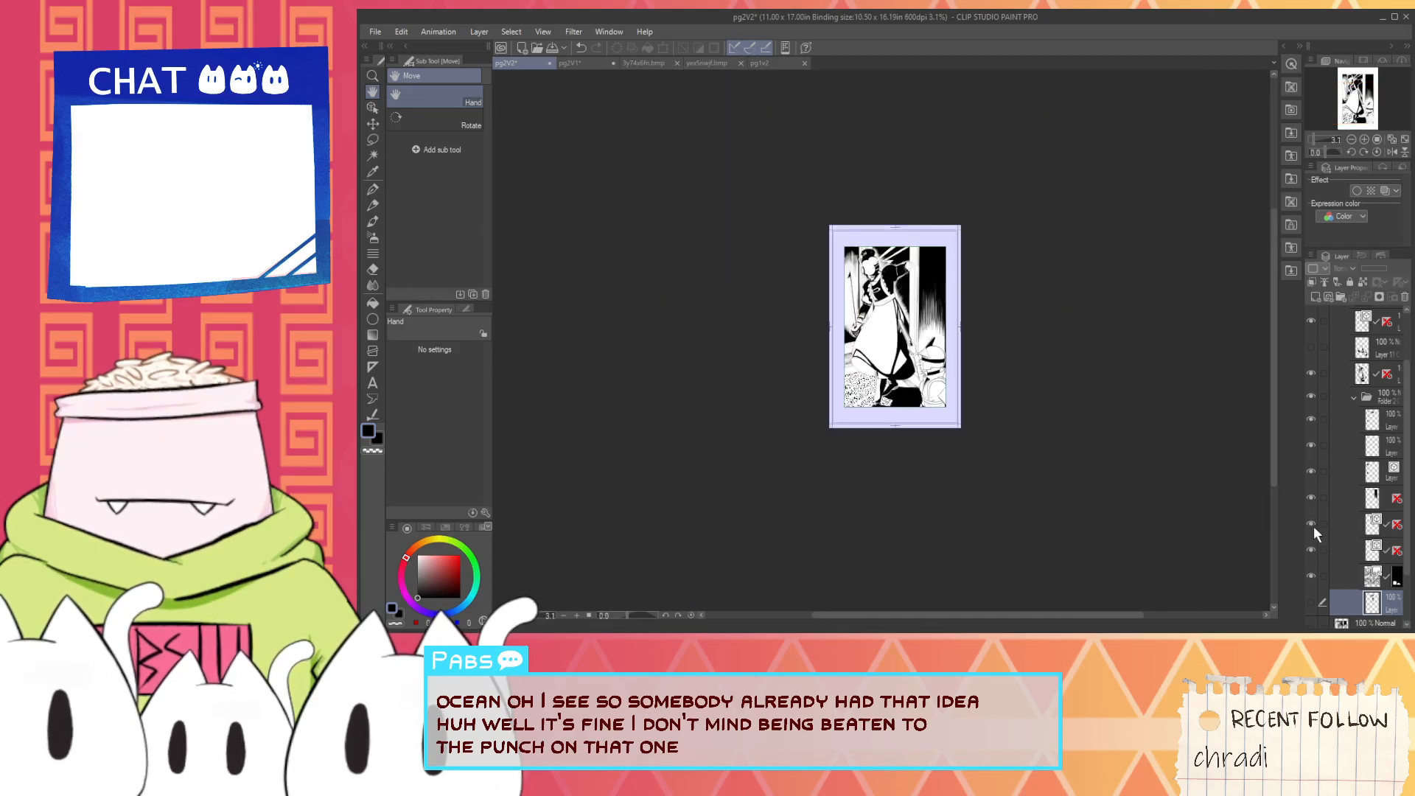
pyautogui.click(1311, 497)
pyautogui.click(1311, 498)
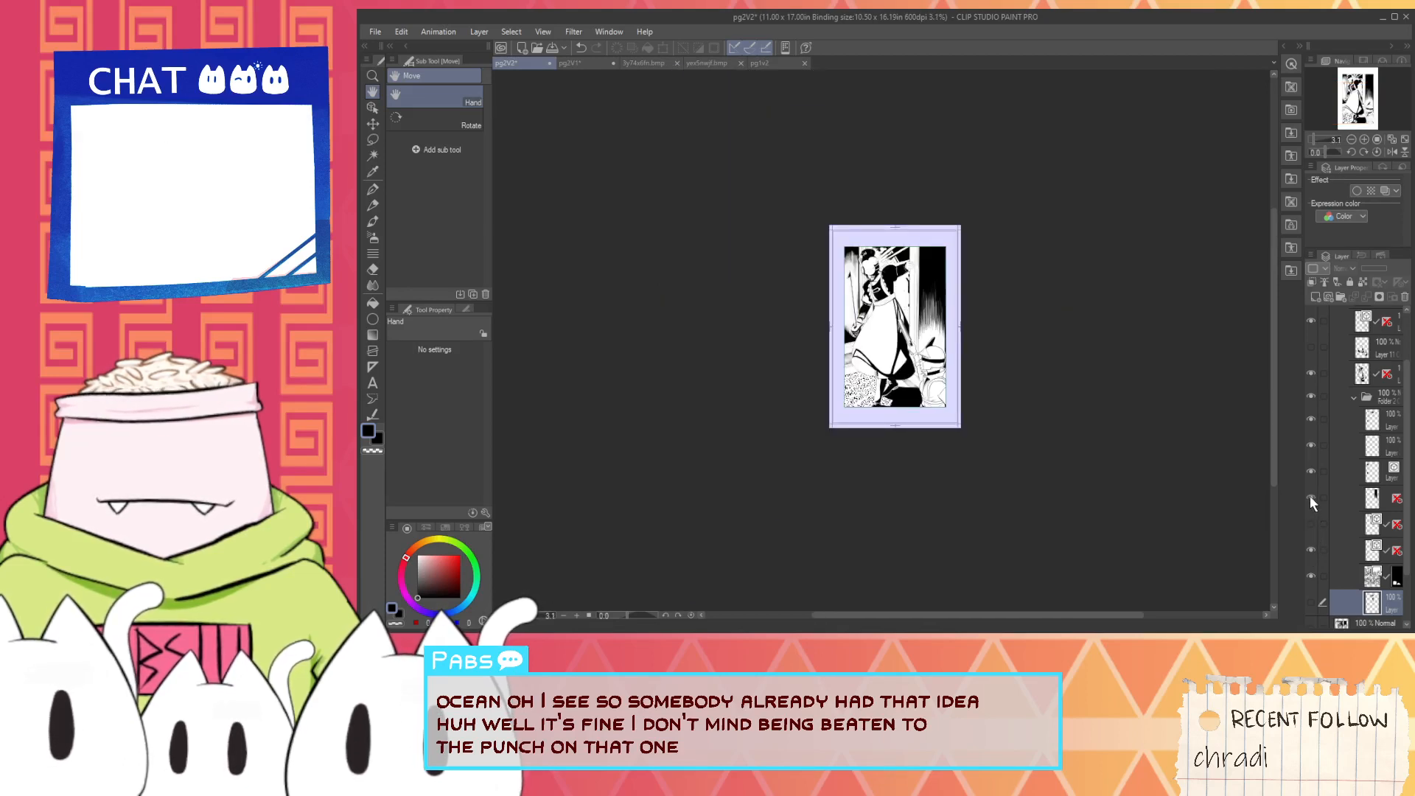
# - Check the upper layers of the folder by toggling their visibility while watching the black patches behind the maid
pyautogui.moveTo(1152, 427); pyautogui.dragTo(1182, 543)
pyautogui.hotkey('ctrl', '+')
pyautogui.hotkey('ctrl', '+')
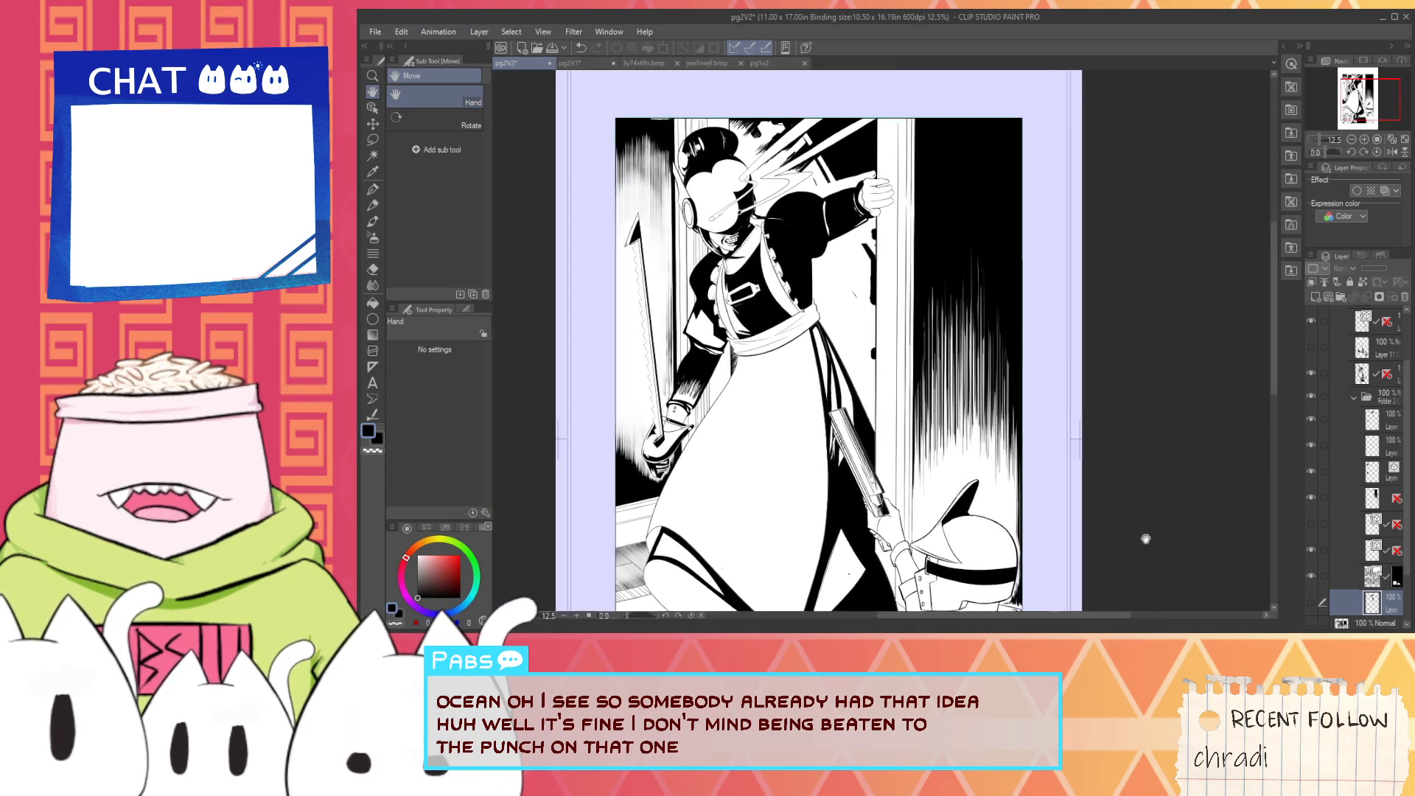
pyautogui.click(1311, 472)
pyautogui.click(1311, 472)
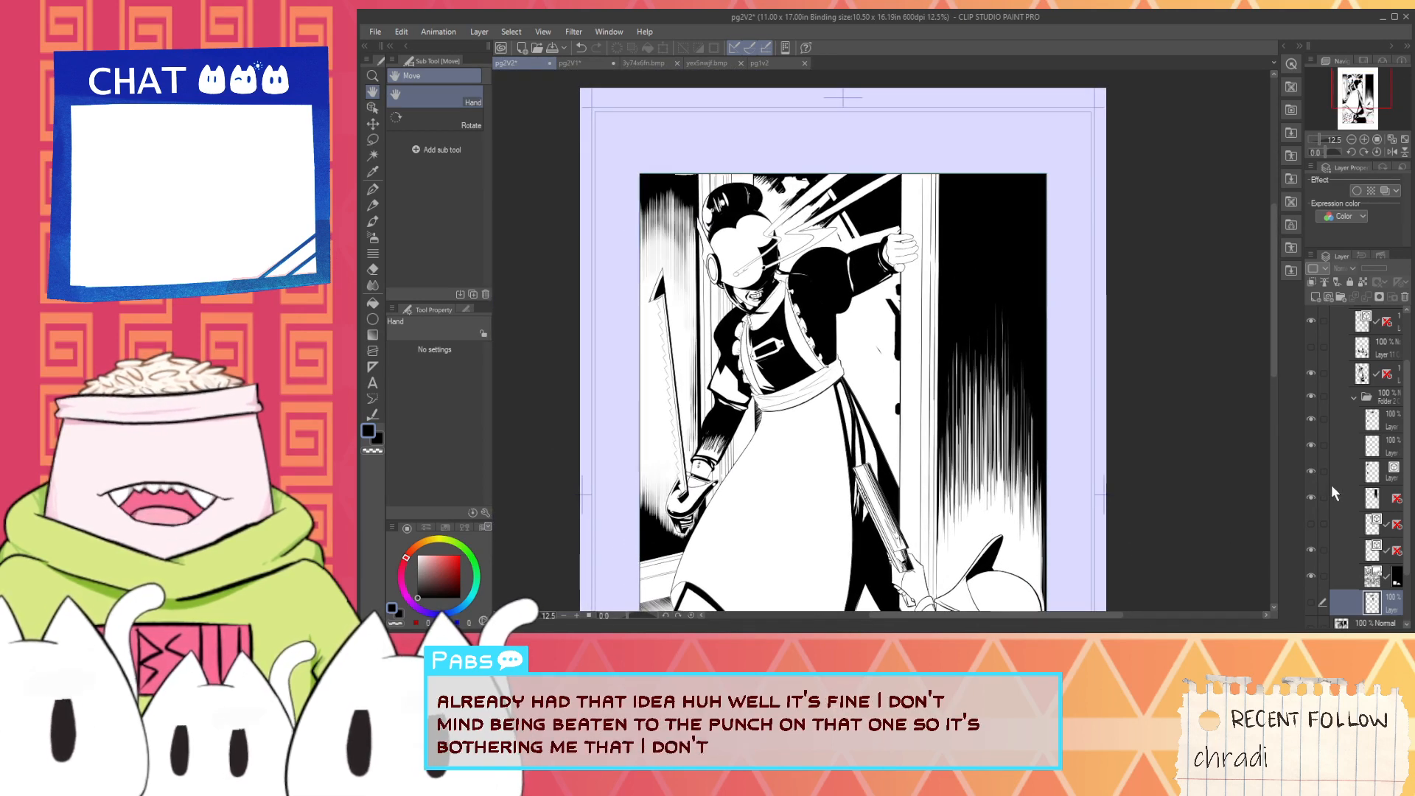
pyautogui.click(1312, 420)
pyautogui.click(1311, 420)
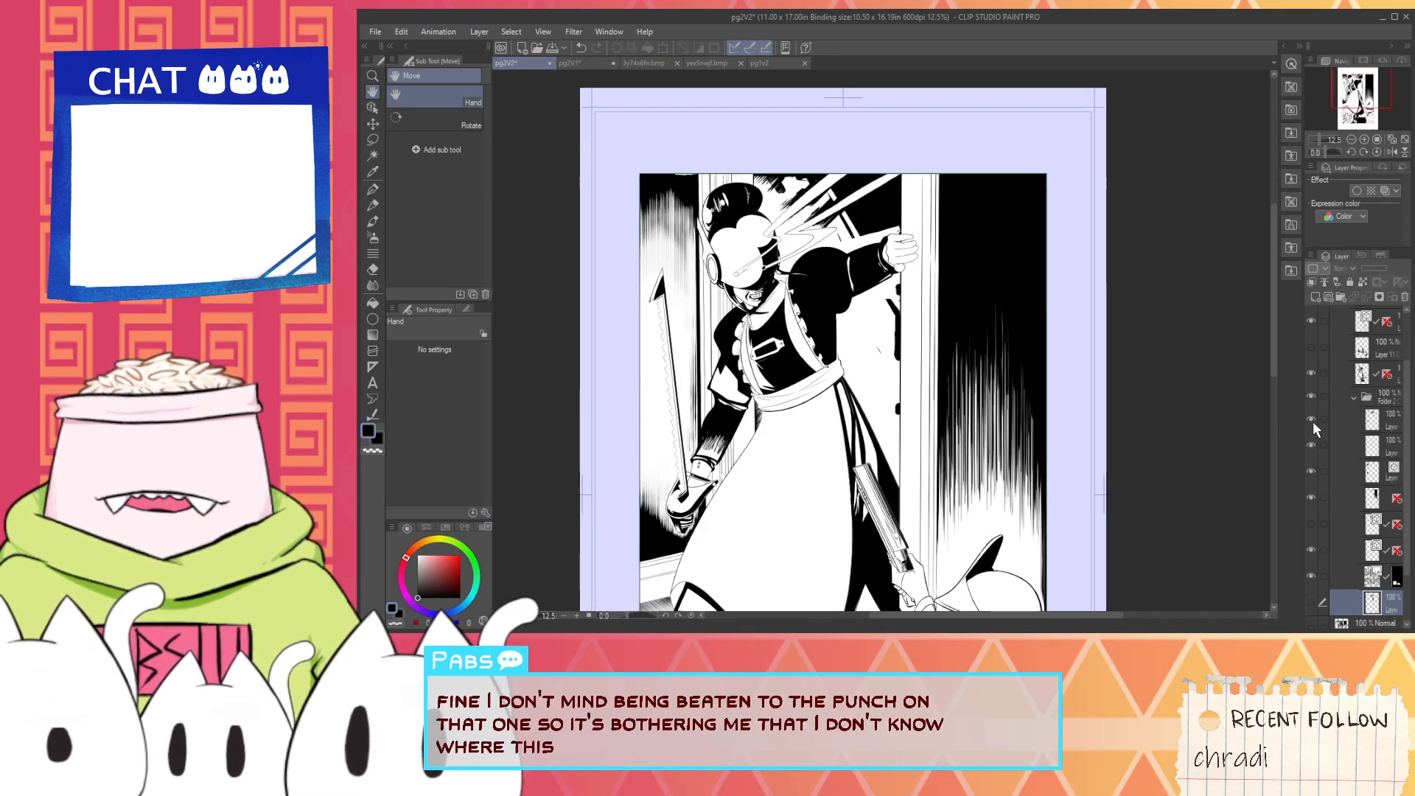
pyautogui.click(1312, 423)
pyautogui.click(1311, 423)
pyautogui.click(1311, 424)
pyautogui.click(1310, 423)
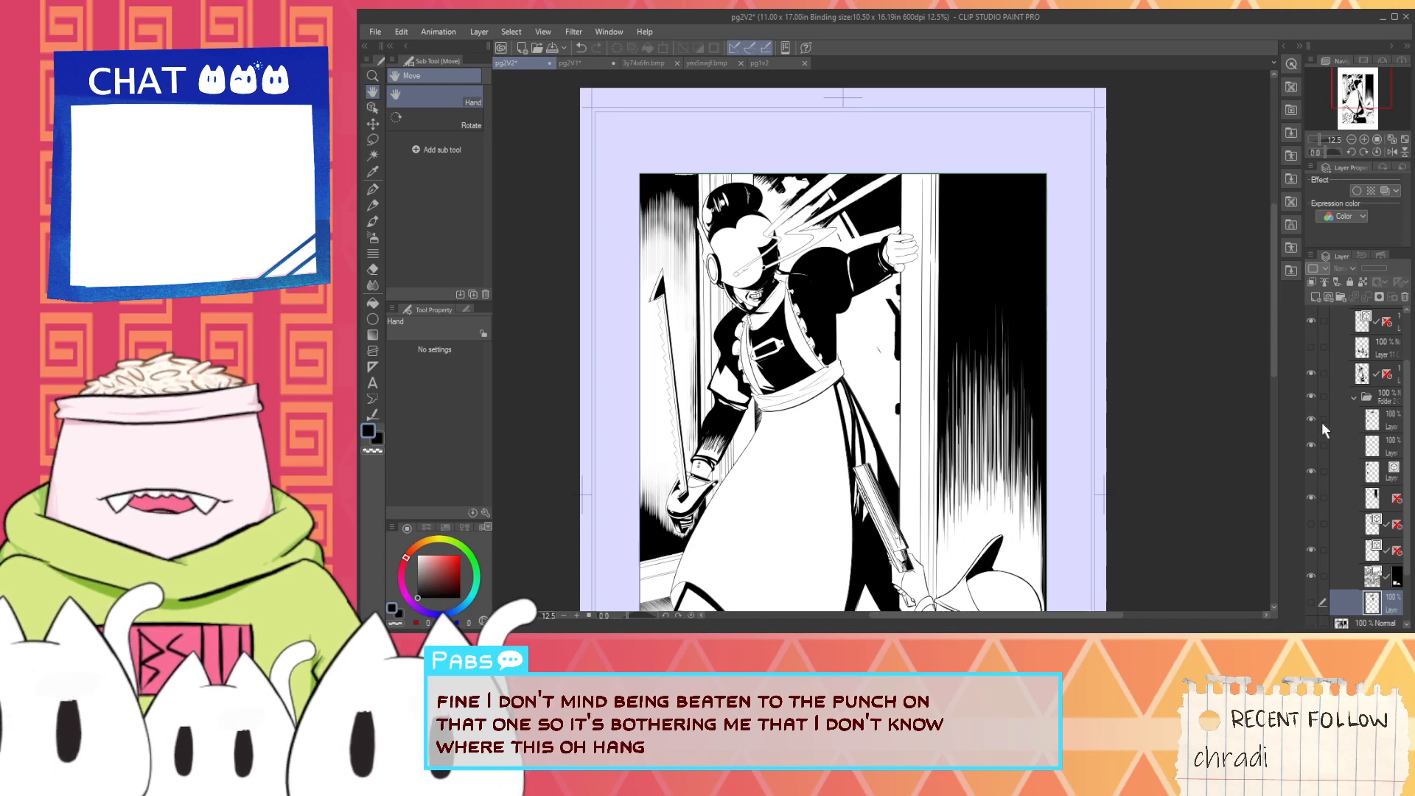
# - Erase the stray black patches and rough strokes around the light beams on the folder's topmost layer with the Rough eraser
pyautogui.click(1373, 426)
pyautogui.scroll(4, 790, 253)
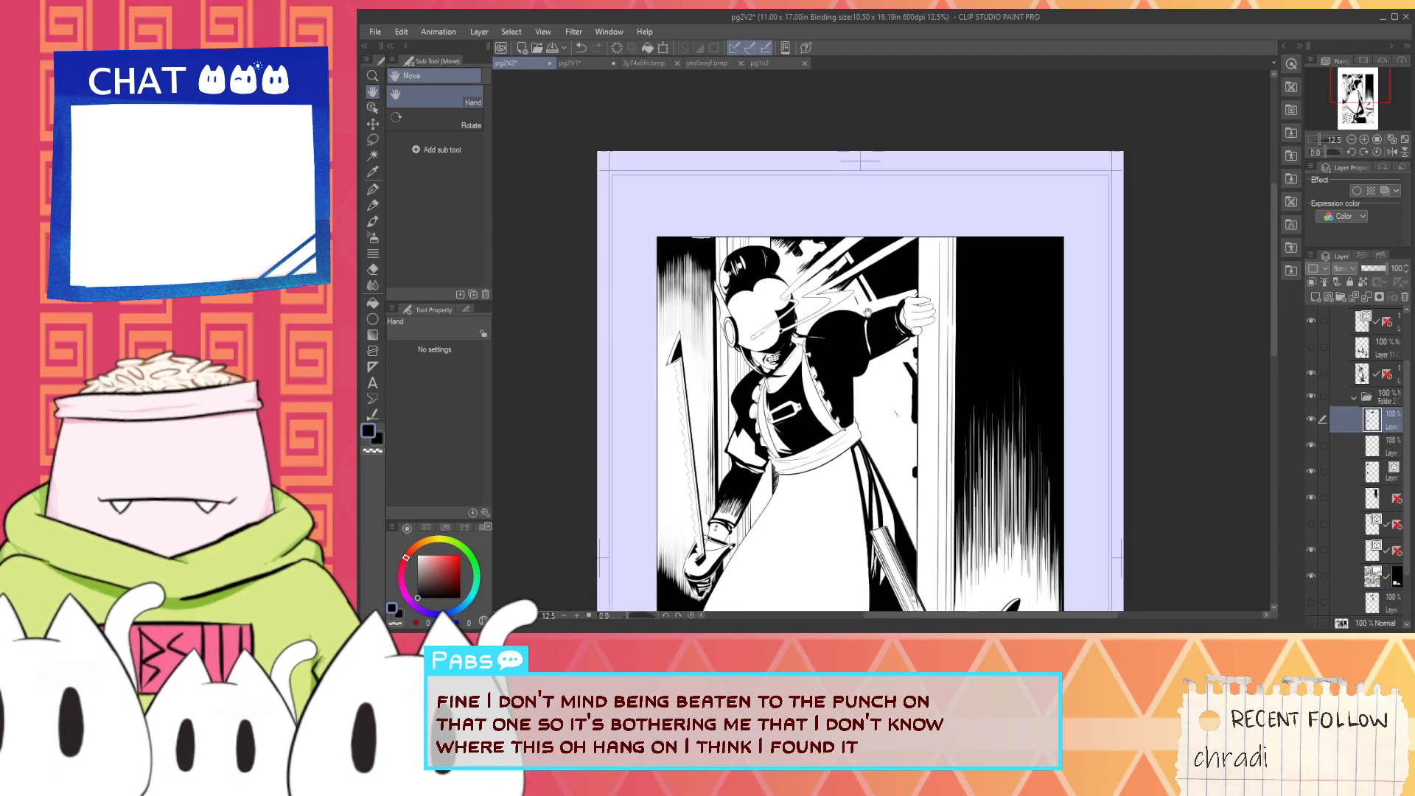
pyautogui.scroll(2, 790, 254)
pyautogui.press('e')
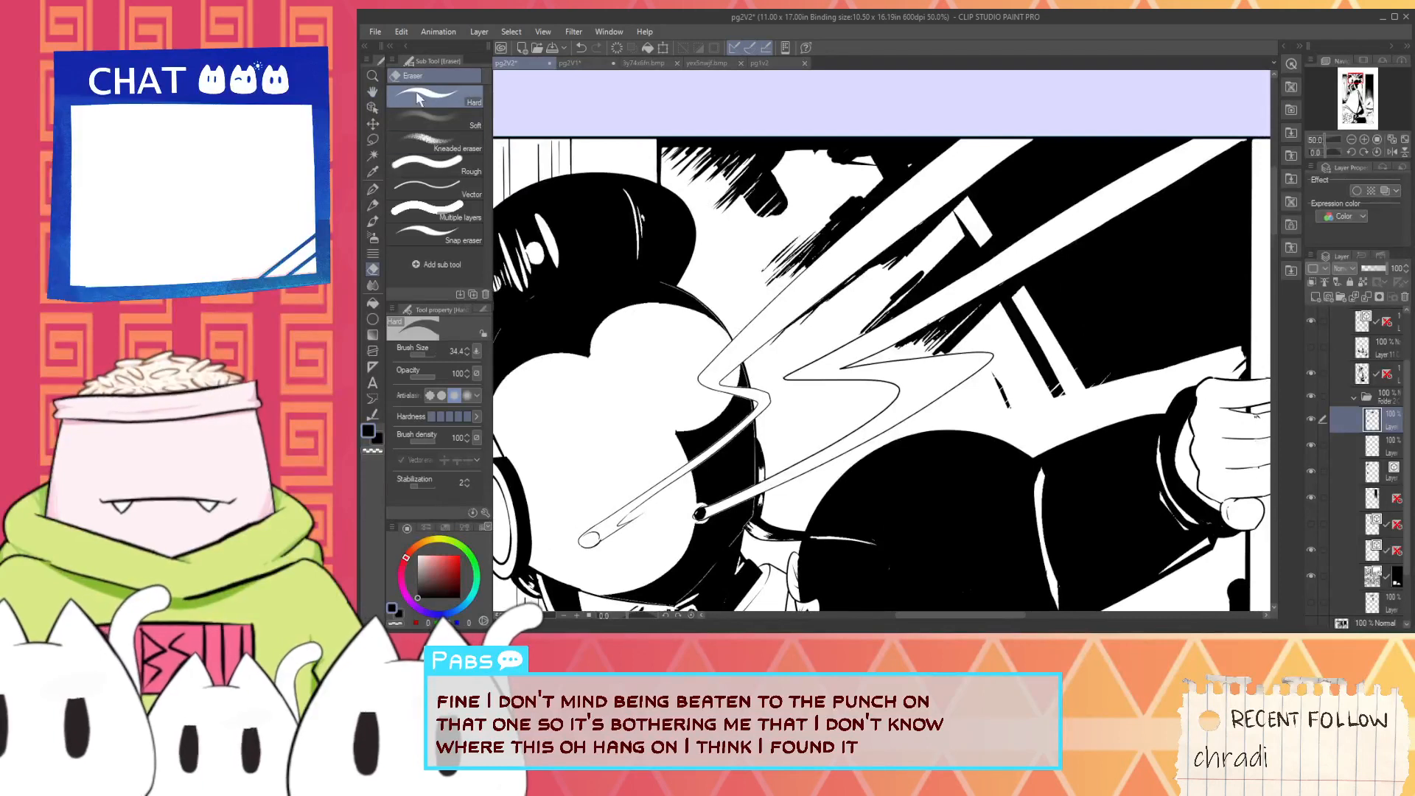
pyautogui.click(459, 170)
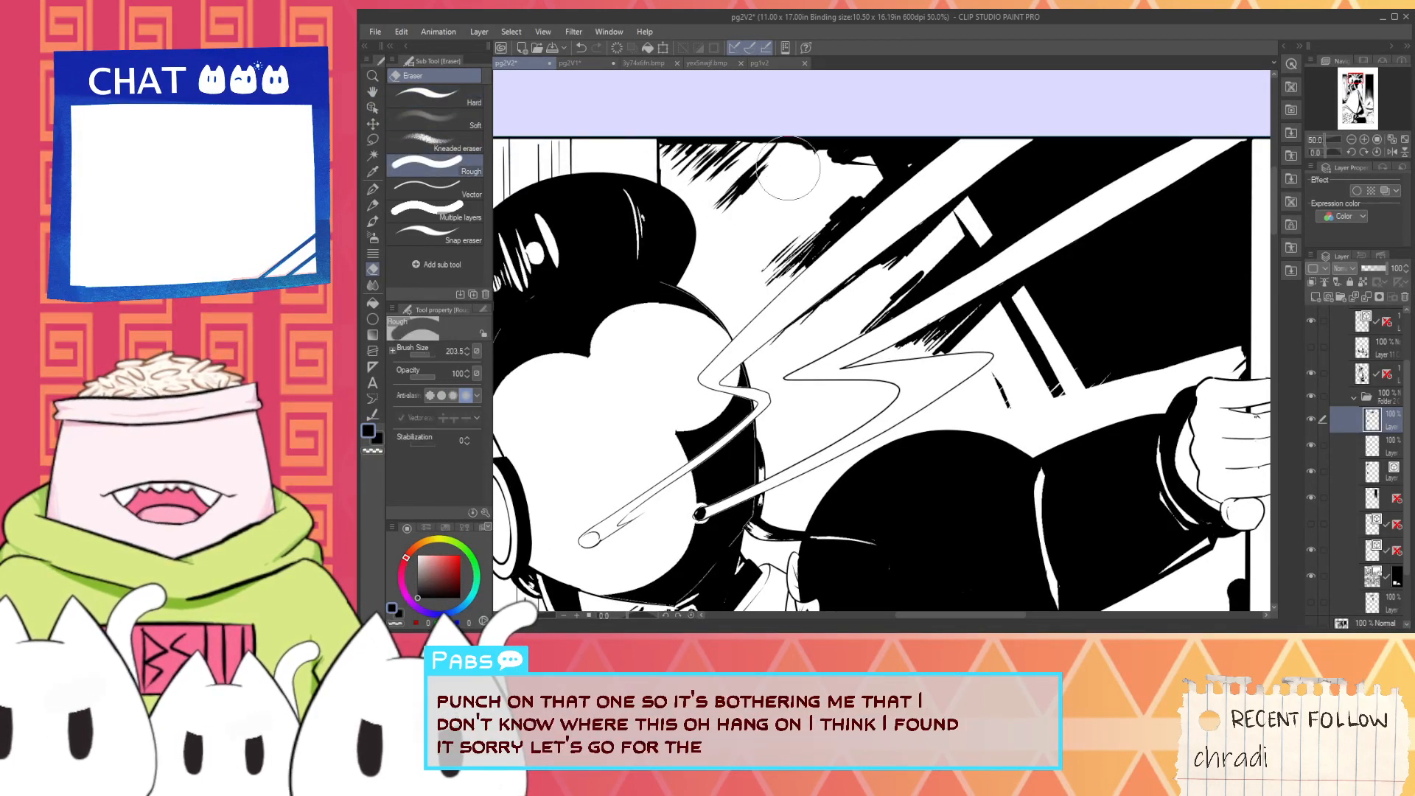
pyautogui.moveTo(787, 168)
pyautogui.mouseDown()
pyautogui.moveTo(948, 111)
pyautogui.moveTo(907, 221)
pyautogui.moveTo(752, 303)
pyautogui.moveTo(828, 196)
pyautogui.moveTo(1106, 110)
pyautogui.moveTo(981, 309)
pyautogui.moveTo(1039, 284)
pyautogui.moveTo(1057, 396)
pyautogui.moveTo(893, 188)
pyautogui.mouseUp()
pyautogui.scroll(-2, 1057, 396)
pyautogui.moveTo(951, 291)
pyautogui.mouseDown()
pyautogui.moveTo(978, 280)
pyautogui.moveTo(972, 360)
pyautogui.mouseUp()
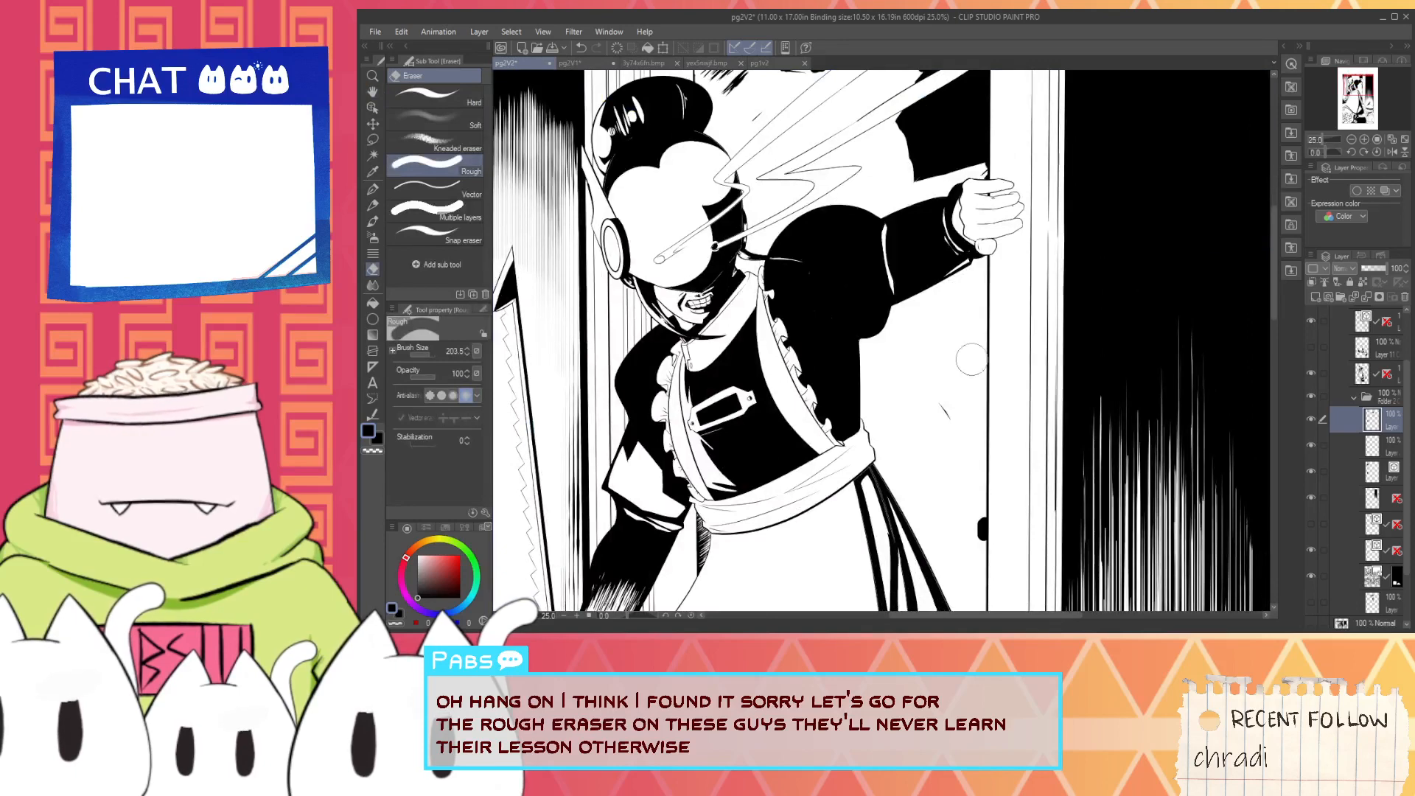
# - Show the background hatching layer again and bring the maid's upper body into view
pyautogui.click(1313, 525)
pyautogui.press('space')
pyautogui.moveTo(977, 301); pyautogui.dragTo(968, 387)
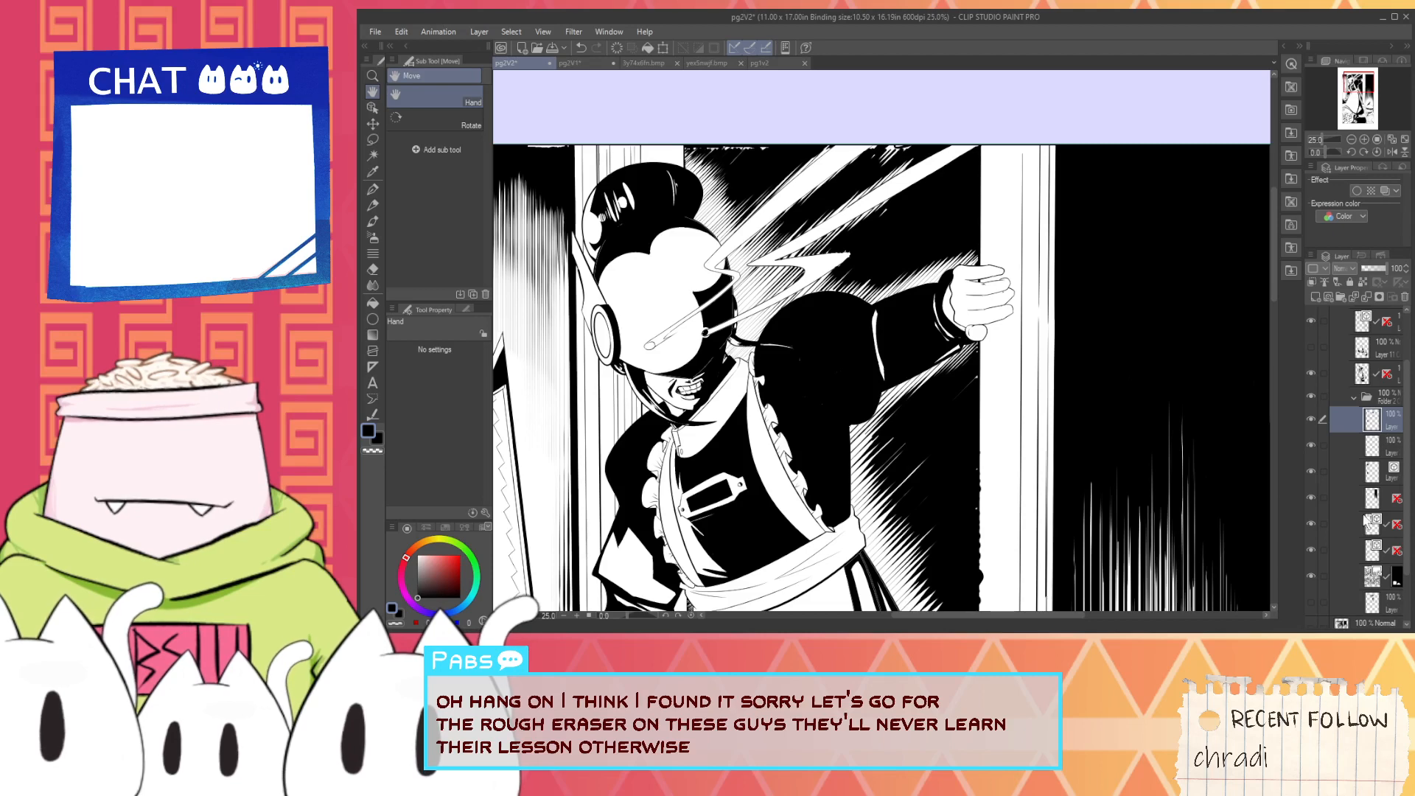
# - Fill the ragged white gaps along the panel's upper border with black G-pen strokes on the layer just above the hatching
pyautogui.click(1360, 502)
pyautogui.moveTo(850, 250); pyautogui.dragTo(886, 361)
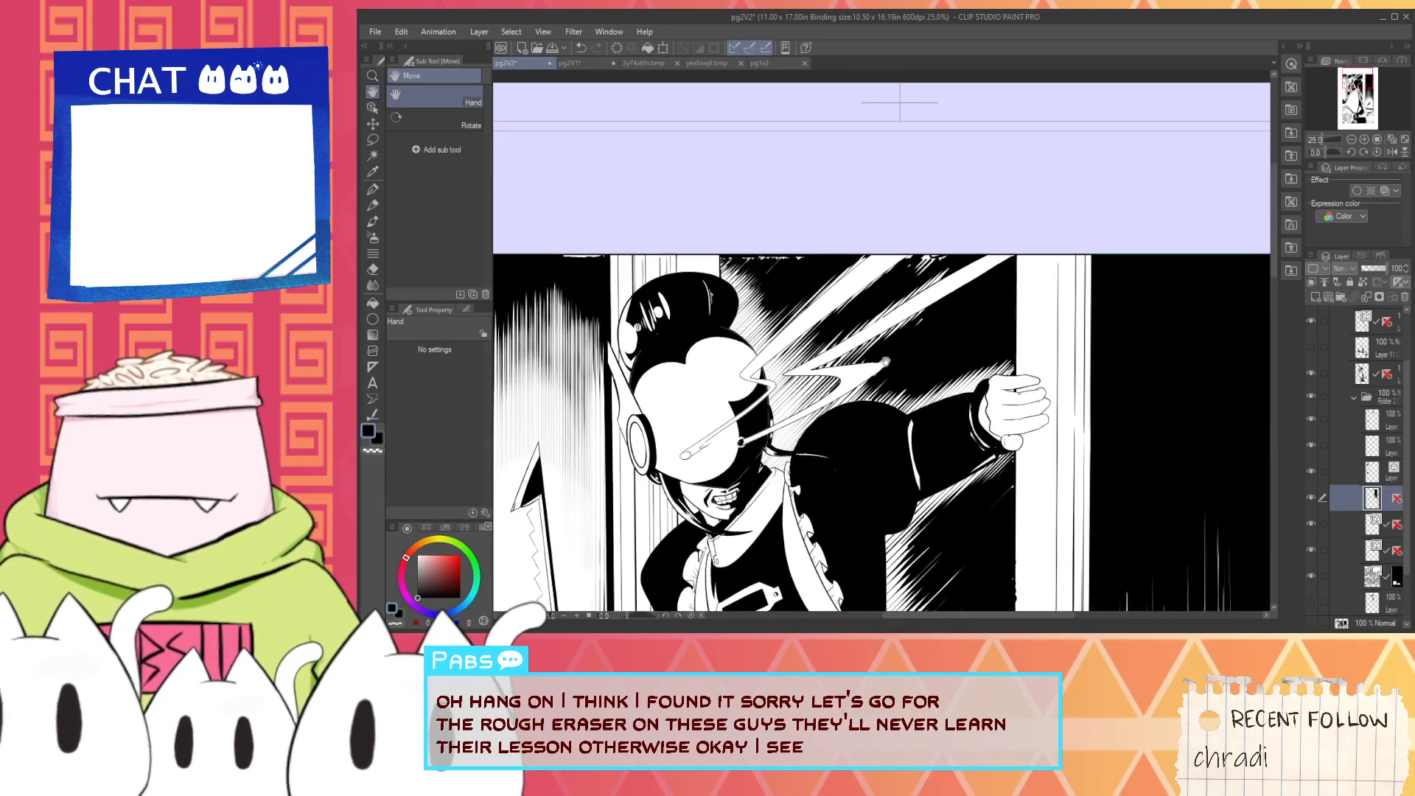
pyautogui.press('i')
pyautogui.scroll(2, 782, 295)
pyautogui.press('space')
pyautogui.moveTo(745, 240); pyautogui.dragTo(722, 308)
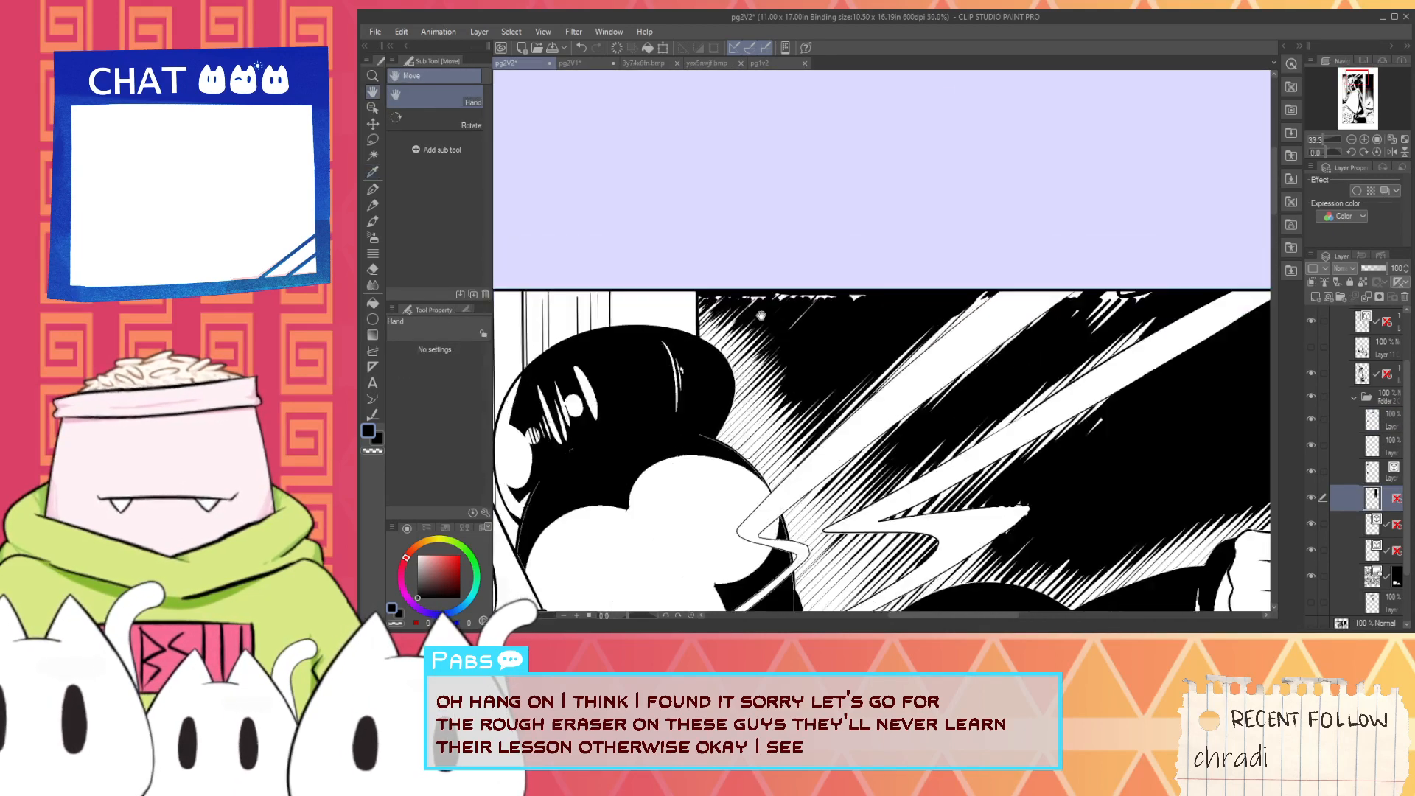
pyautogui.scroll(2, 709, 301)
pyautogui.press('p')
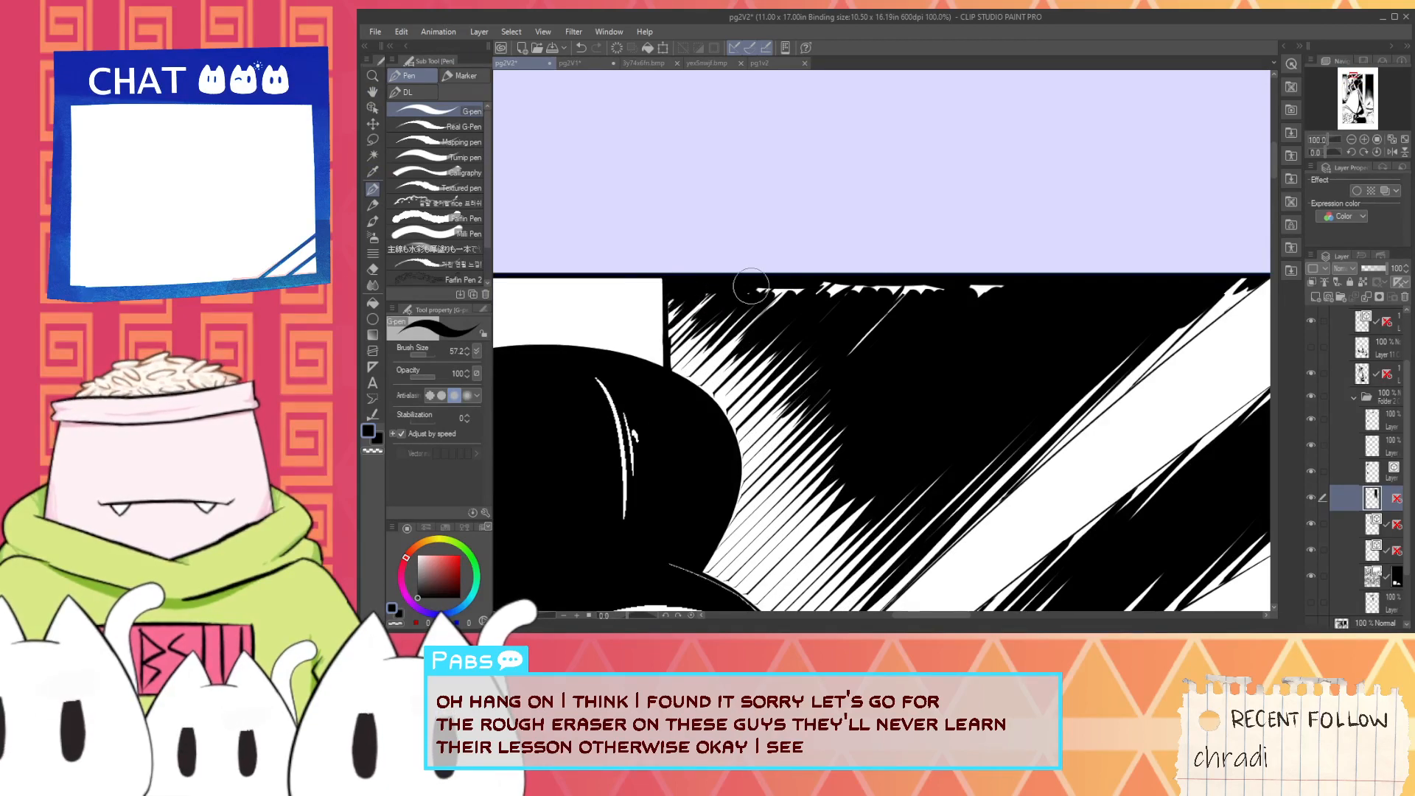
pyautogui.moveTo(818, 289); pyautogui.dragTo(934, 294)
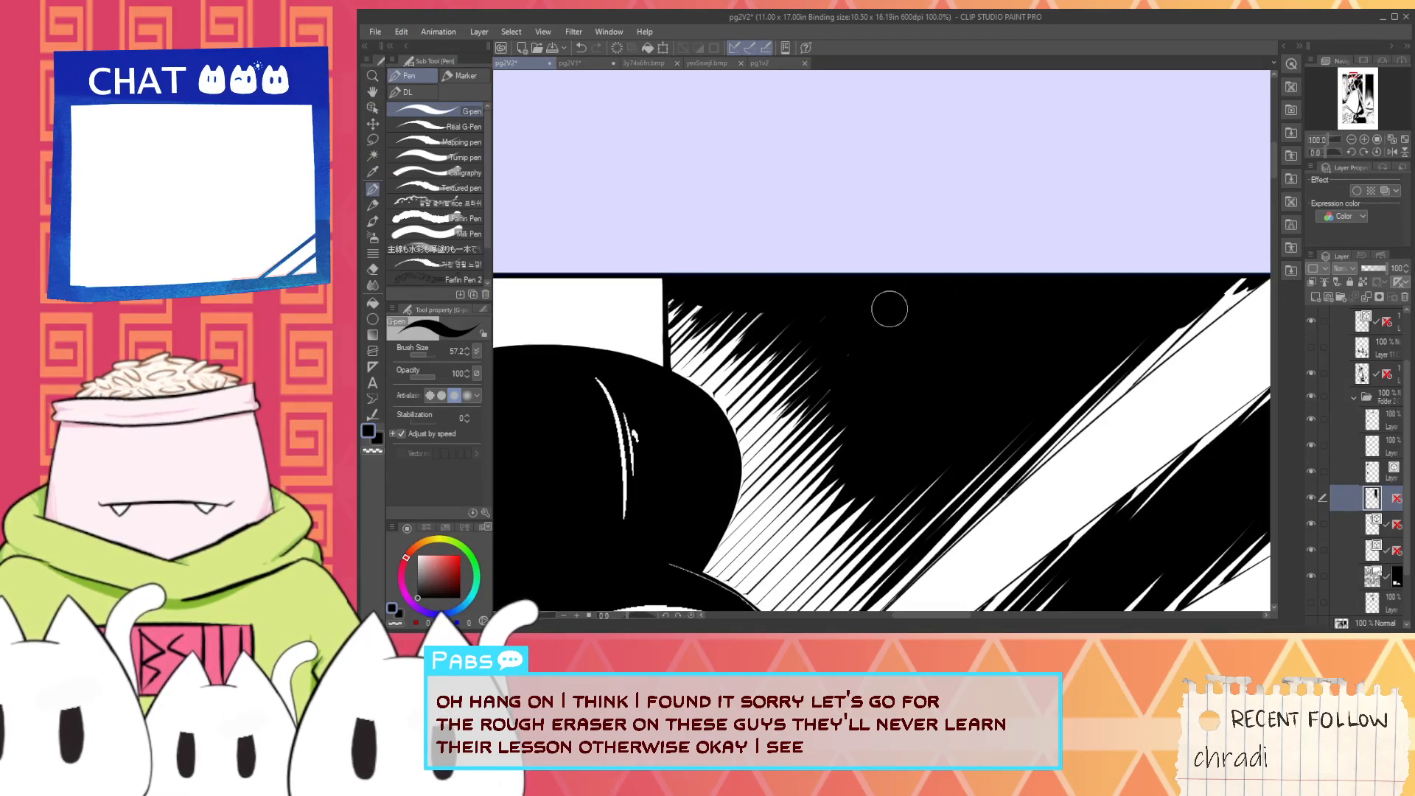
# - Darken the hatching tips beside the maid's hair bun below the panel's upper border with short G-pen strokes
pyautogui.scroll(2, 687, 295)
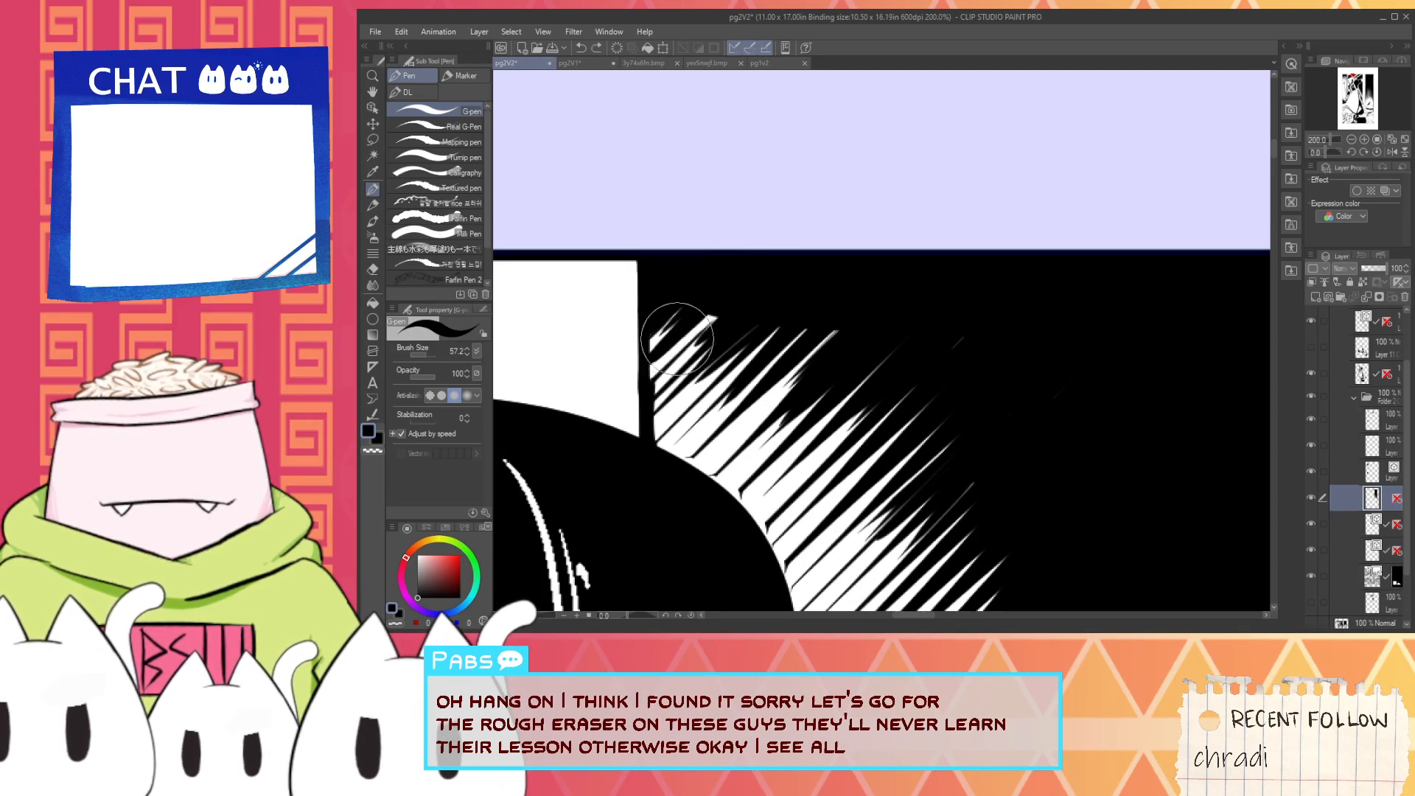
pyautogui.moveTo(654, 345)
pyautogui.mouseDown()
pyautogui.moveTo(687, 324)
pyautogui.moveTo(702, 336)
pyautogui.moveTo(683, 361)
pyautogui.moveTo(705, 392)
pyautogui.mouseUp()
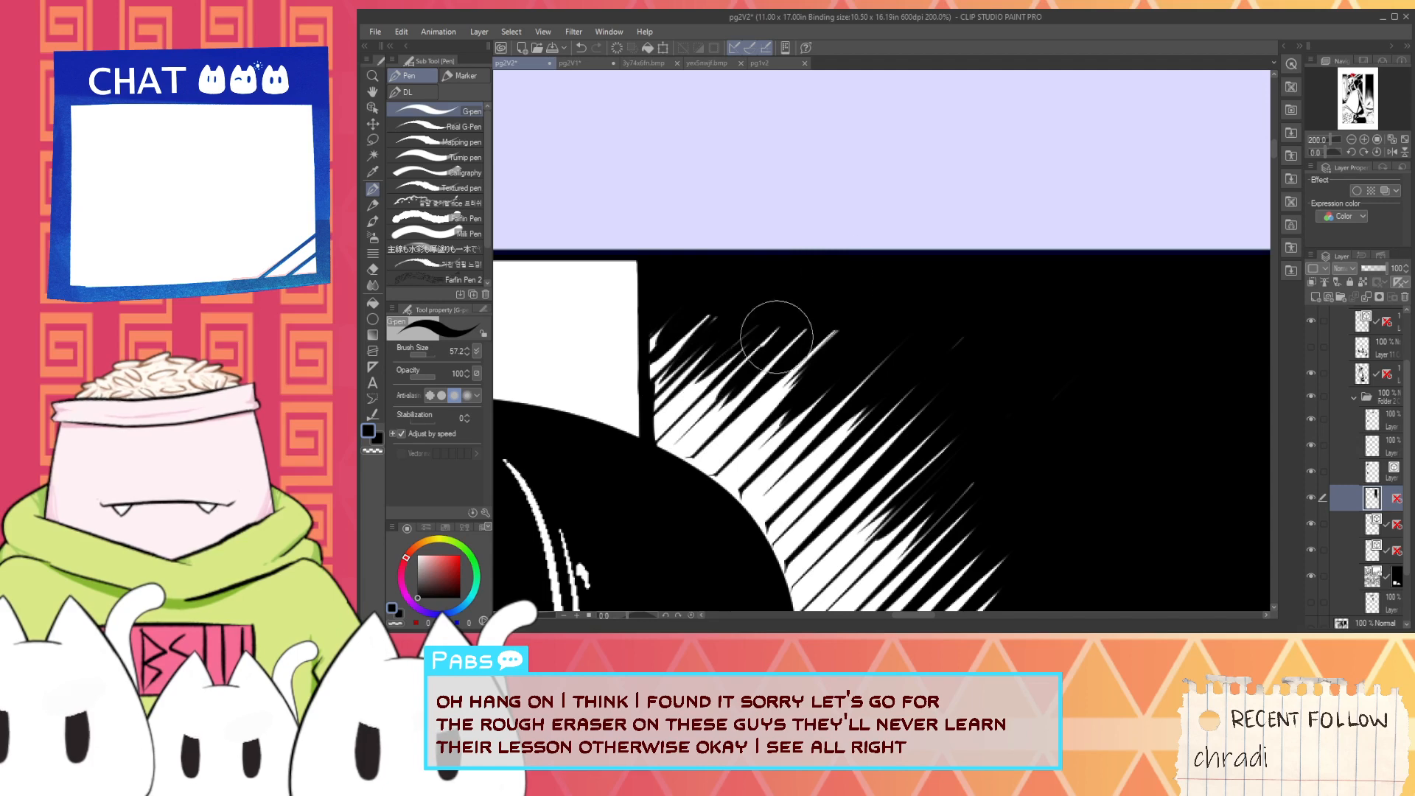
pyautogui.moveTo(777, 334); pyautogui.dragTo(752, 374)
pyautogui.moveTo(824, 330)
pyautogui.mouseDown()
pyautogui.moveTo(773, 396)
pyautogui.moveTo(793, 383)
pyautogui.mouseUp()
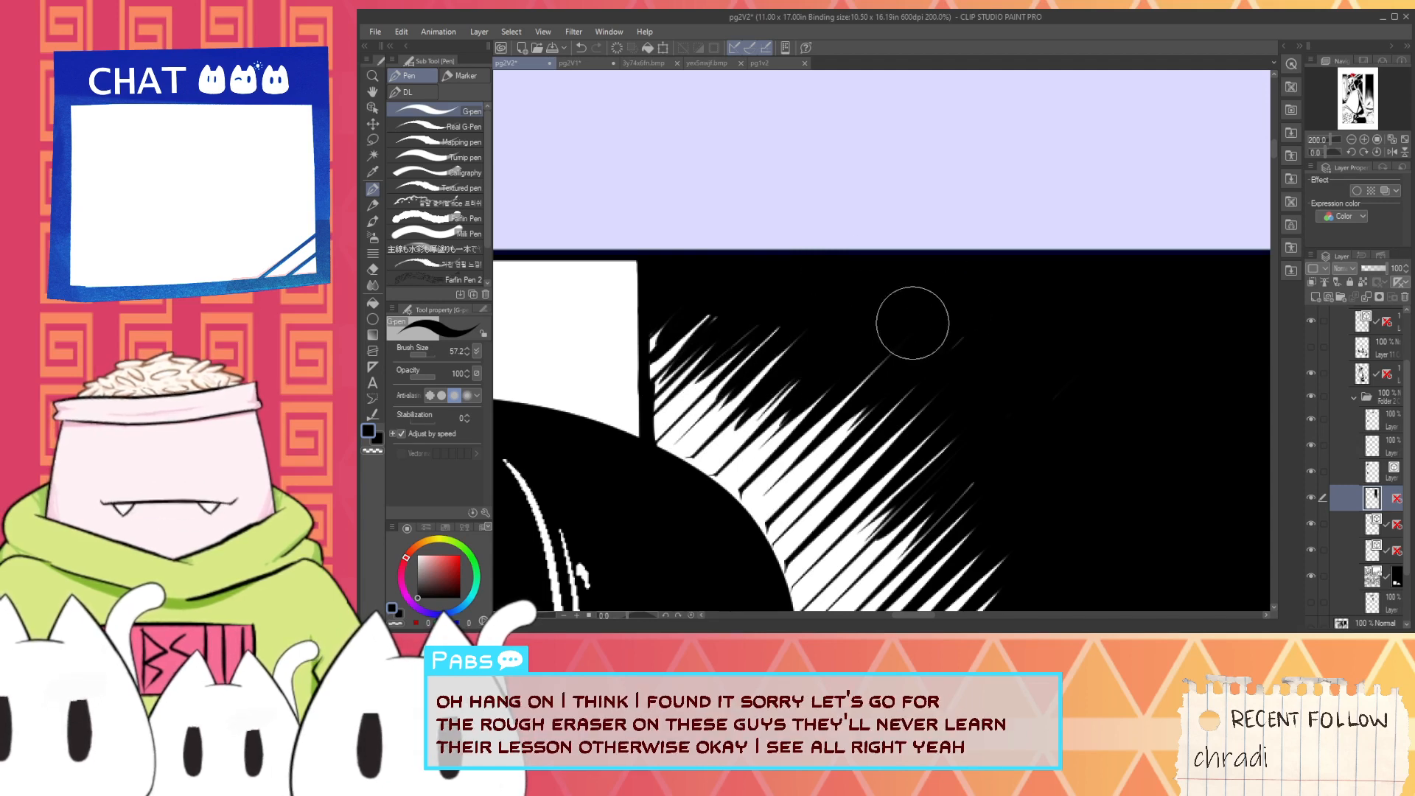
pyautogui.moveTo(959, 336); pyautogui.dragTo(918, 382)
# - Blacken the corner where the upper light beam's upper edge meets the maid's head with G-pen strokes, undoing the misplaced ones
pyautogui.scroll(-4, 1021, 351)
pyautogui.moveTo(1038, 432); pyautogui.dragTo(856, 291)
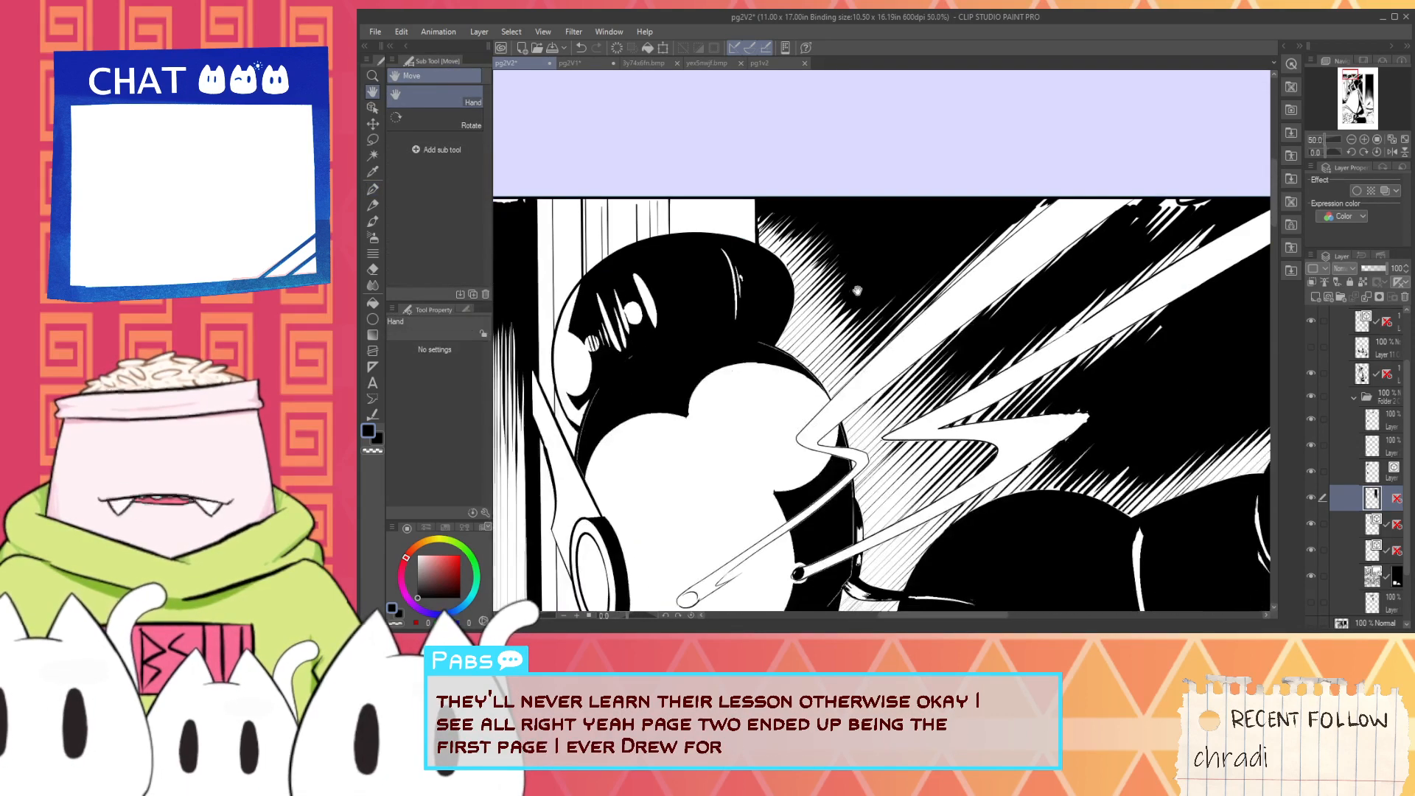
pyautogui.press('g')
pyautogui.scroll(1, 894, 349)
pyautogui.scroll(3, 896, 349)
pyautogui.scroll(2, 752, 443)
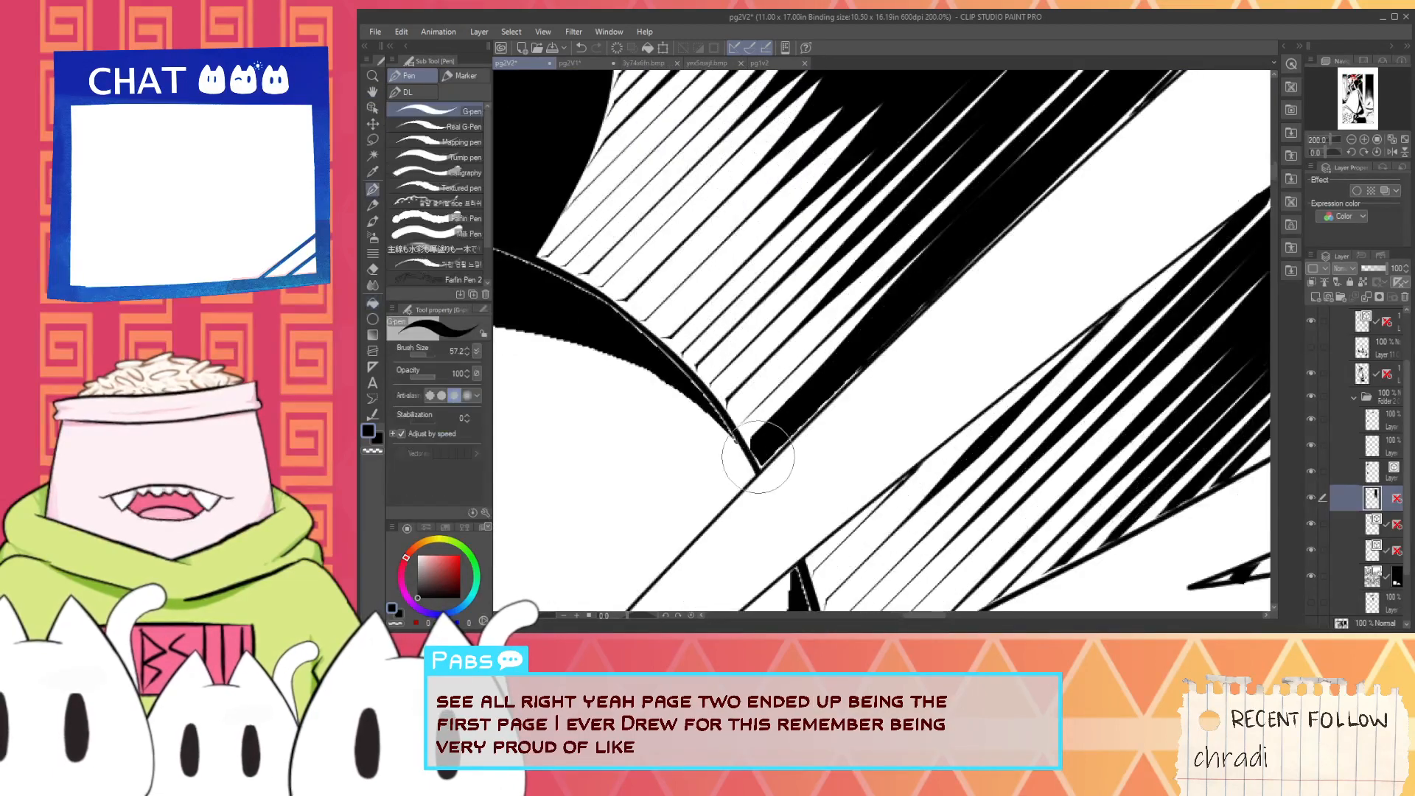
pyautogui.press('p')
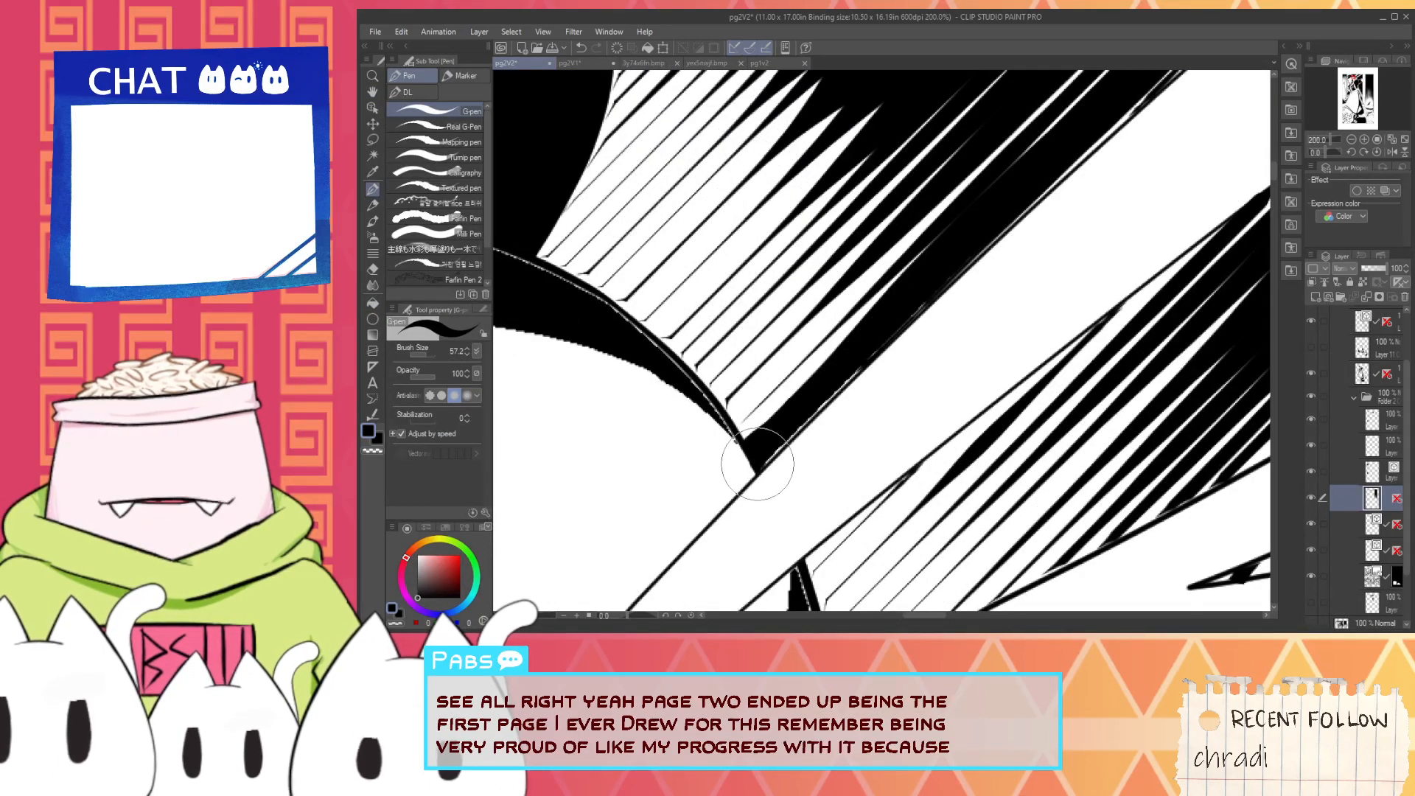
pyautogui.moveTo(764, 453); pyautogui.dragTo(1026, 208)
pyautogui.scroll(-4, 805, 414)
pyautogui.moveTo(822, 389)
pyautogui.mouseDown()
pyautogui.moveTo(745, 452)
pyautogui.moveTo(960, 261)
pyautogui.mouseUp()
pyautogui.scroll(3, 744, 451)
pyautogui.hotkey('ctrl', 'z')
pyautogui.moveTo(739, 457); pyautogui.dragTo(909, 297)
pyautogui.hotkey('ctrl', 'z')
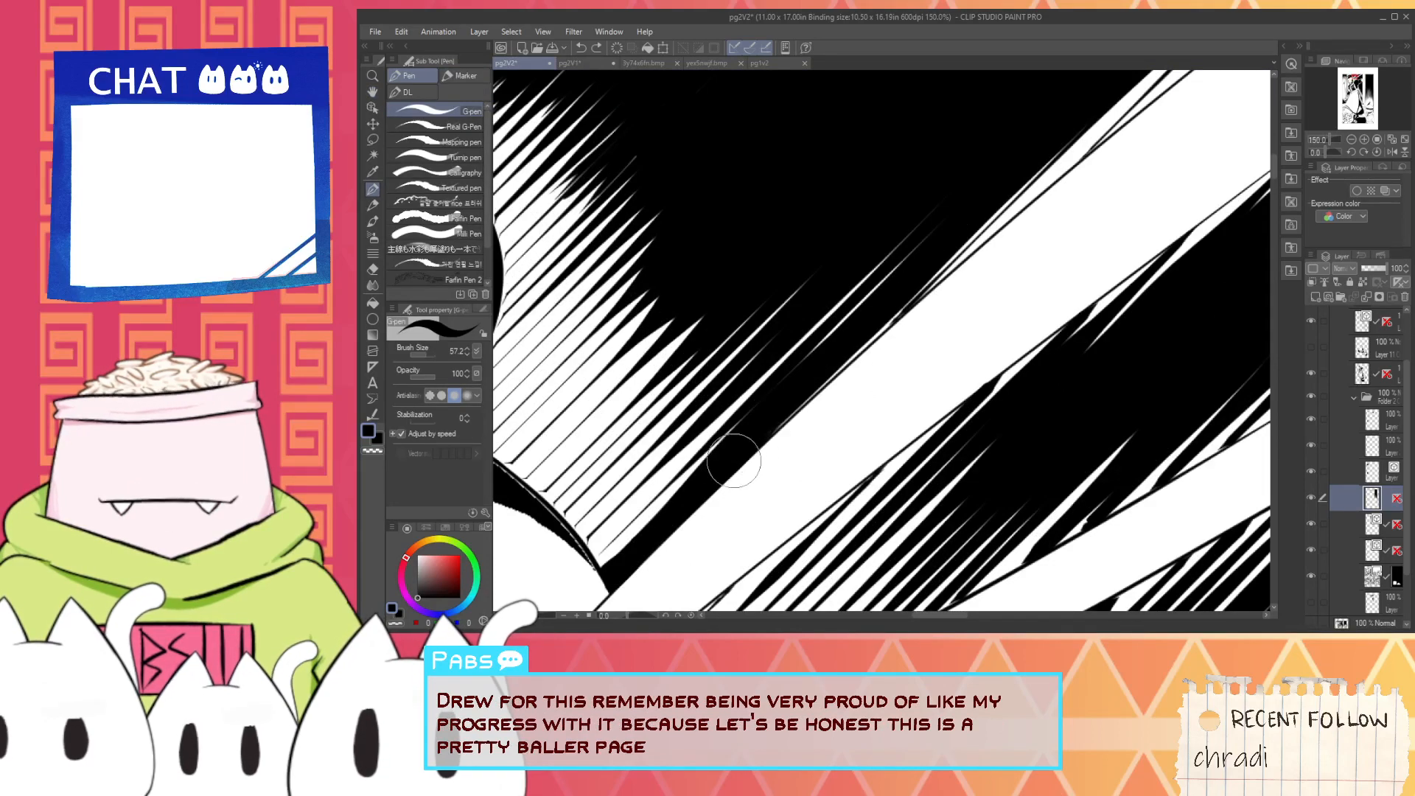
# - Cover the thin white slivers along the upper beam's upper edge with black G-pen strokes up to the panel border
pyautogui.moveTo(733, 462); pyautogui.dragTo(938, 280)
pyautogui.moveTo(768, 431); pyautogui.dragTo(1094, 147)
pyautogui.moveTo(980, 241)
pyautogui.mouseDown()
pyautogui.moveTo(768, 436)
pyautogui.moveTo(1016, 192)
pyautogui.mouseUp()
pyautogui.moveTo(806, 385); pyautogui.dragTo(1155, 103)
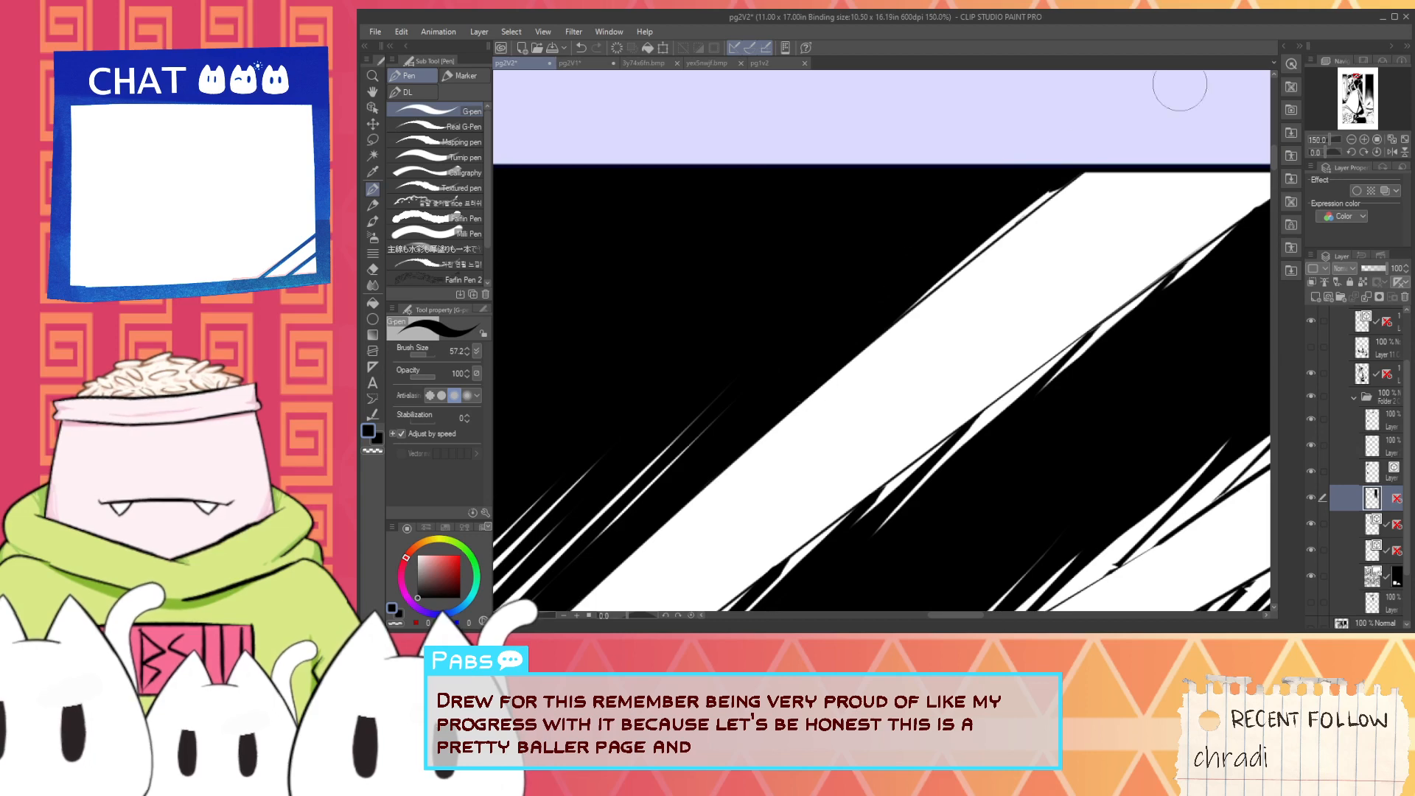
pyautogui.moveTo(811, 380); pyautogui.dragTo(1171, 115)
pyautogui.scroll(-2, 1039, 205)
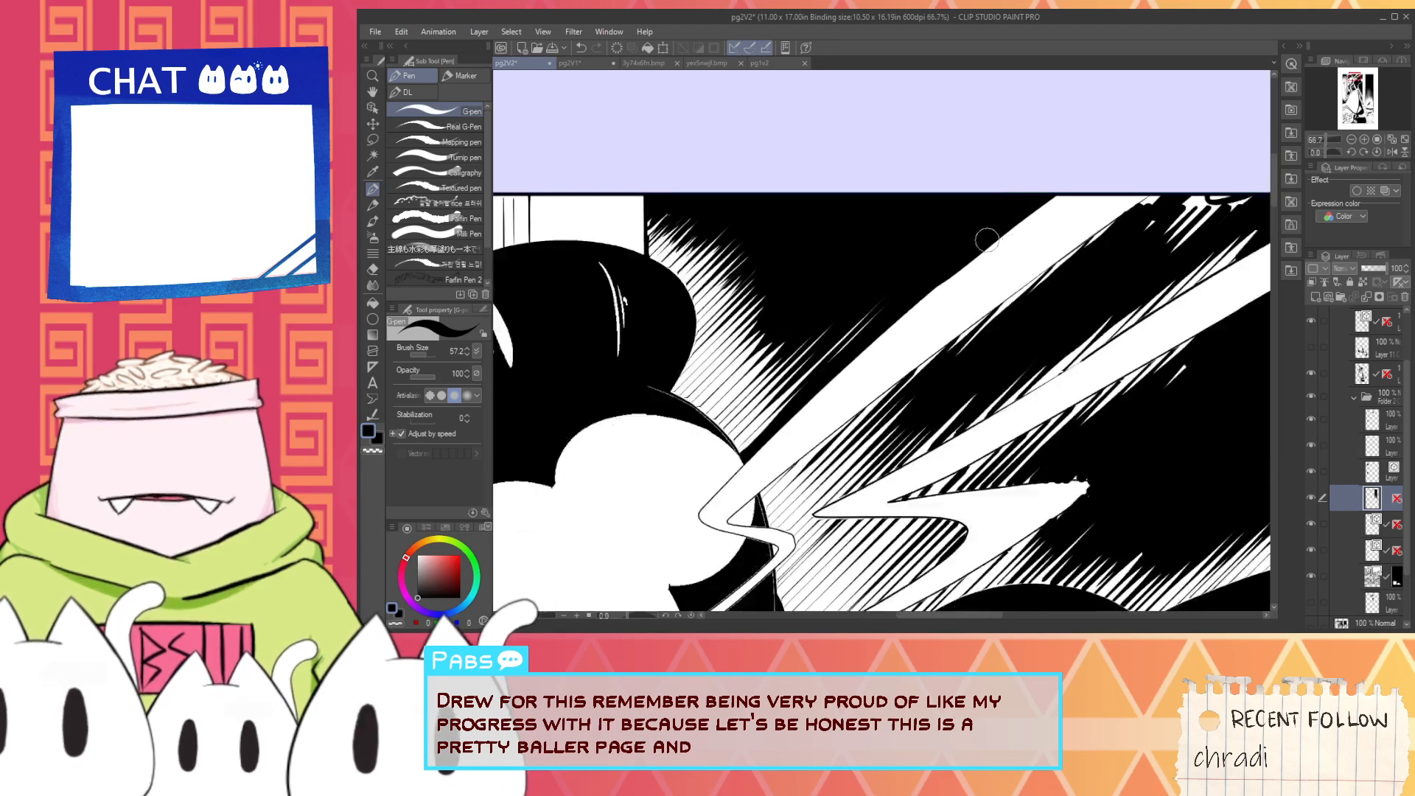
# - Smooth the upper beam's upper edge up to the panel border with the Hard eraser
pyautogui.scroll(1, 1011, 227)
pyautogui.press('e')
pyautogui.moveTo(861, 379); pyautogui.dragTo(1046, 212)
pyautogui.hotkey('ctrl', 'z')
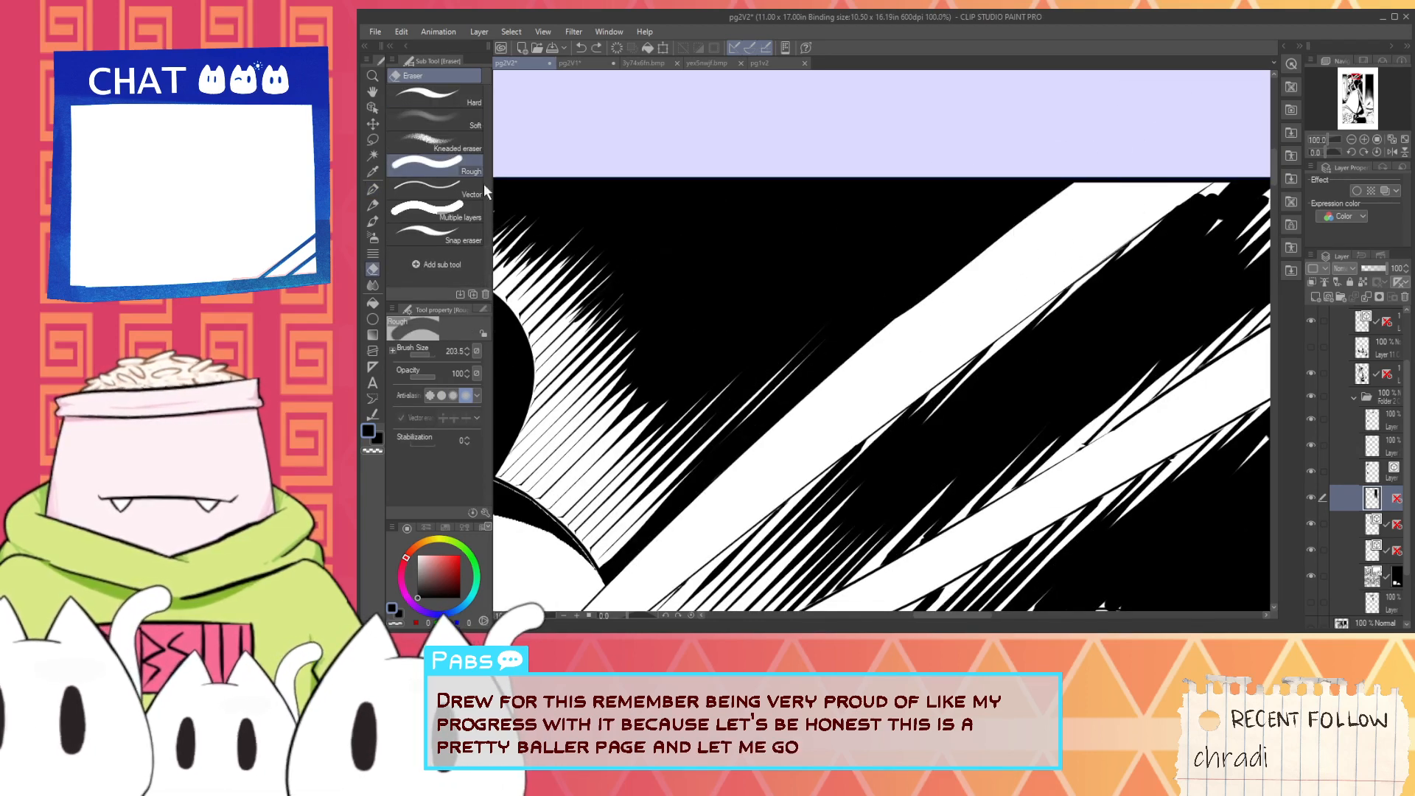
pyautogui.click(442, 96)
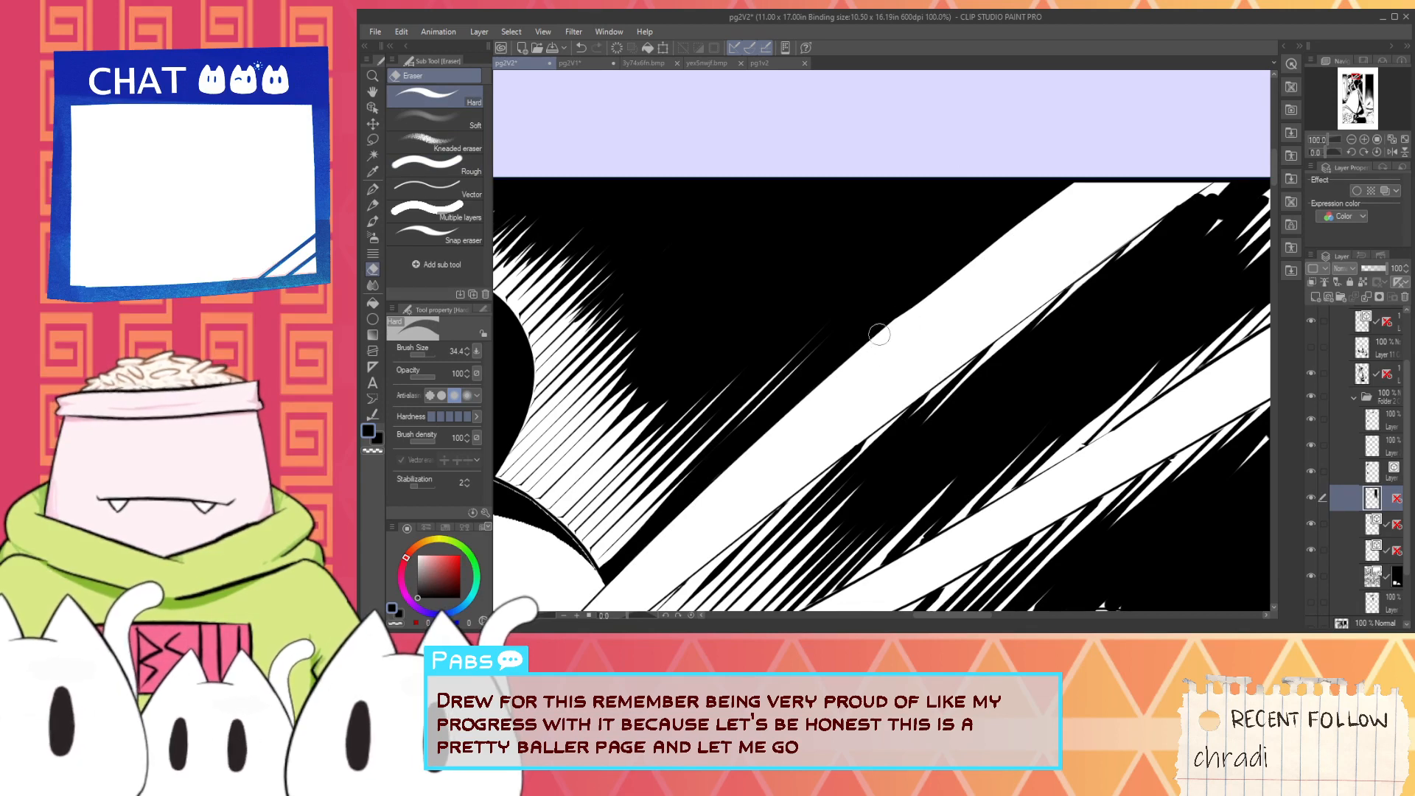
pyautogui.moveTo(875, 347); pyautogui.dragTo(1081, 176)
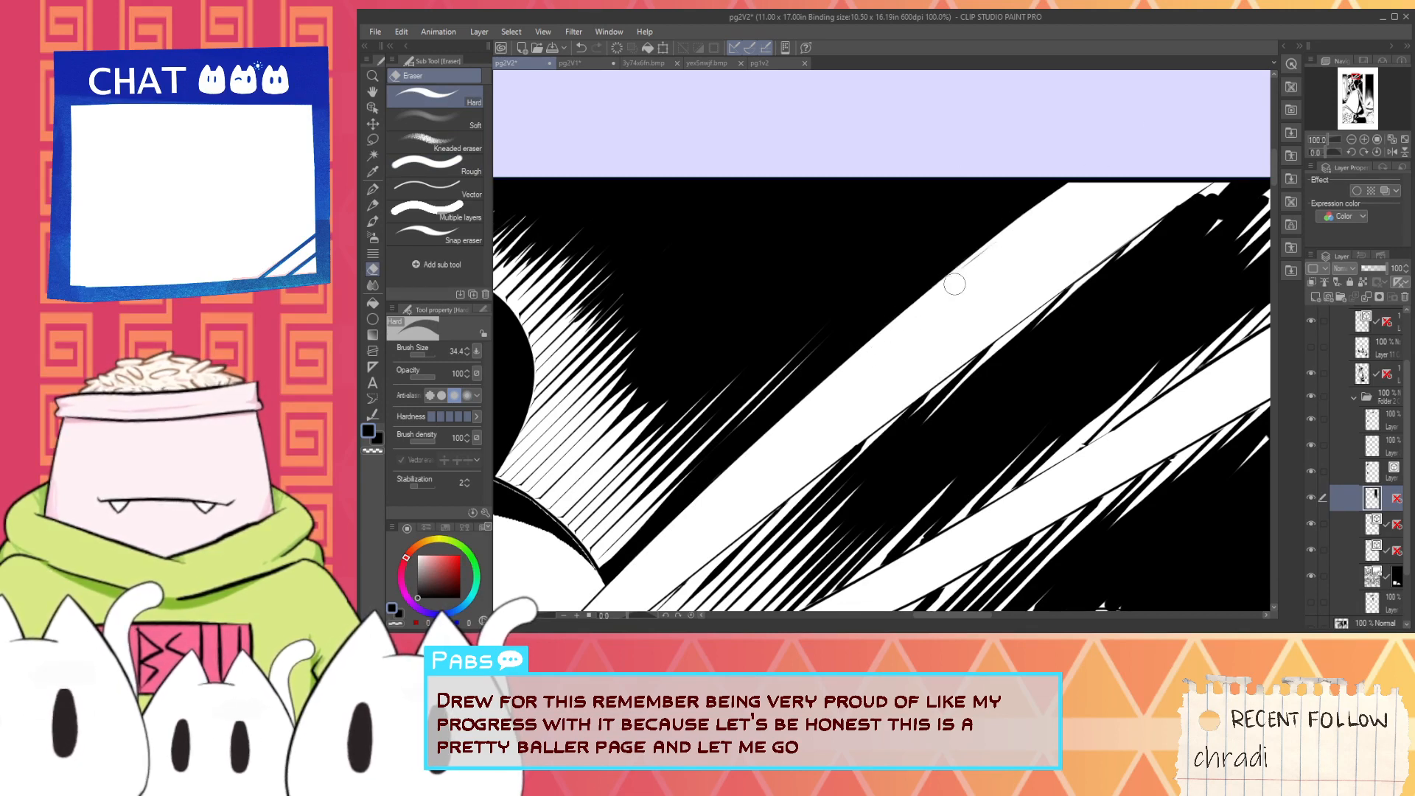
pyautogui.scroll(-1, 998, 246)
pyautogui.press('g')
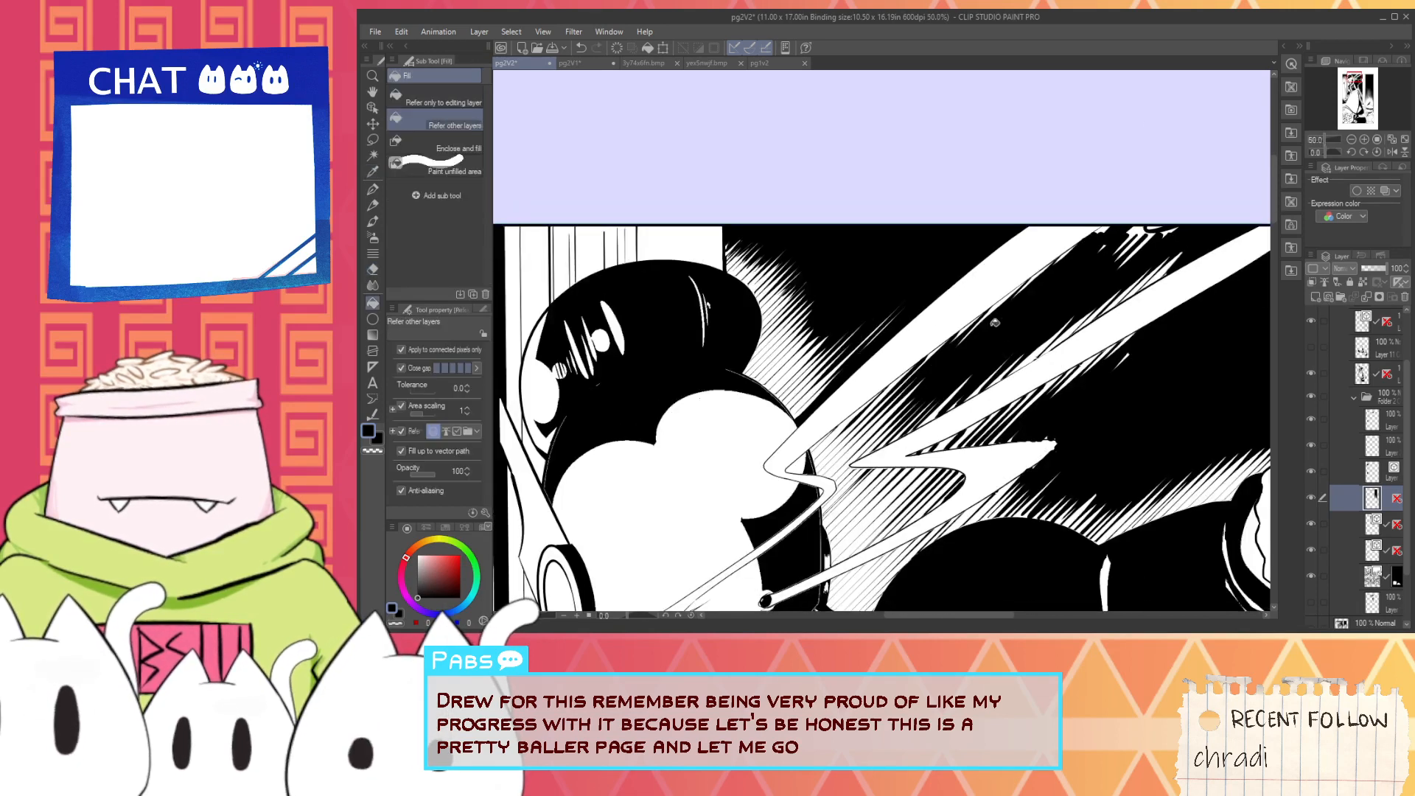
pyautogui.moveTo(963, 331); pyautogui.dragTo(1015, 295)
pyautogui.hotkey('ctrl', 'z')
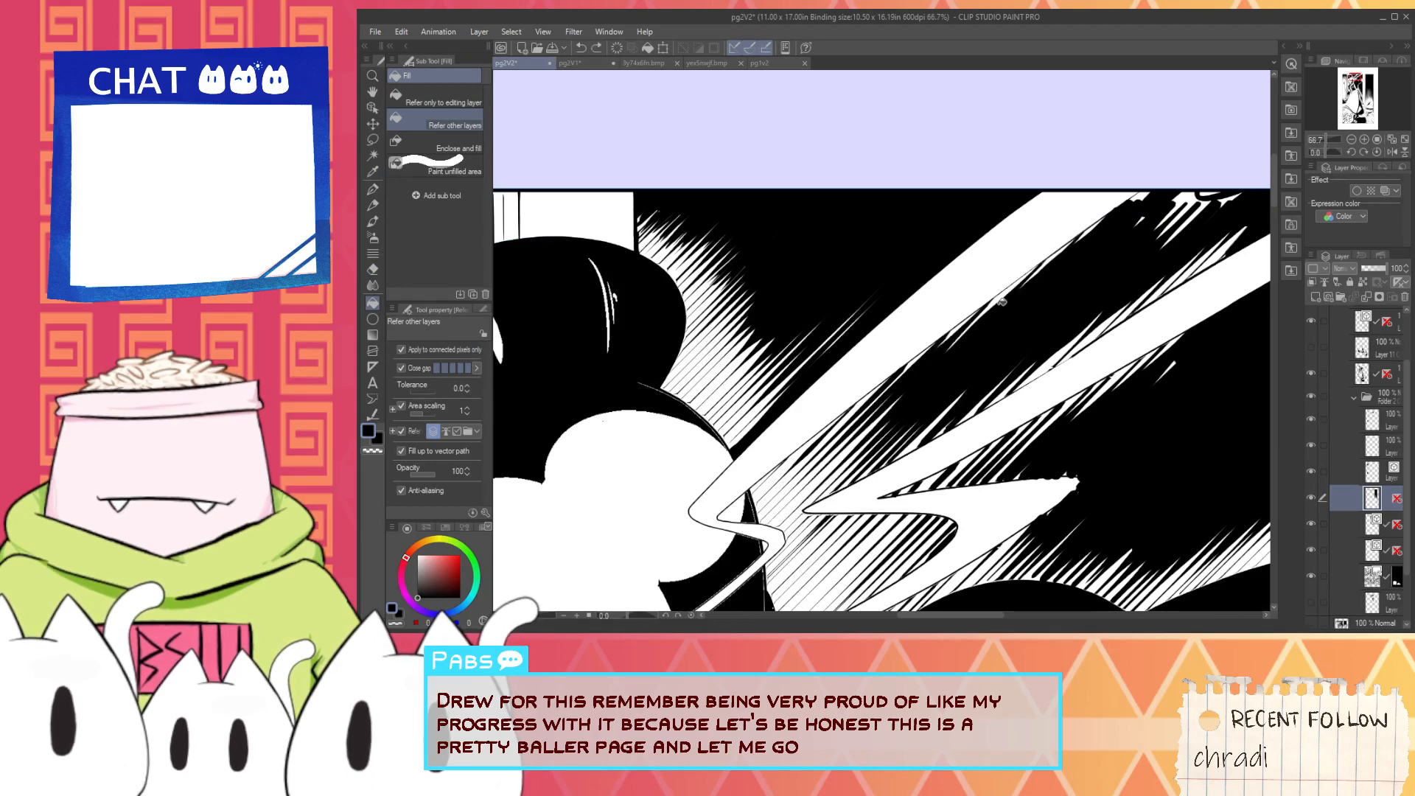
pyautogui.scroll(1, 954, 314)
pyautogui.press('p')
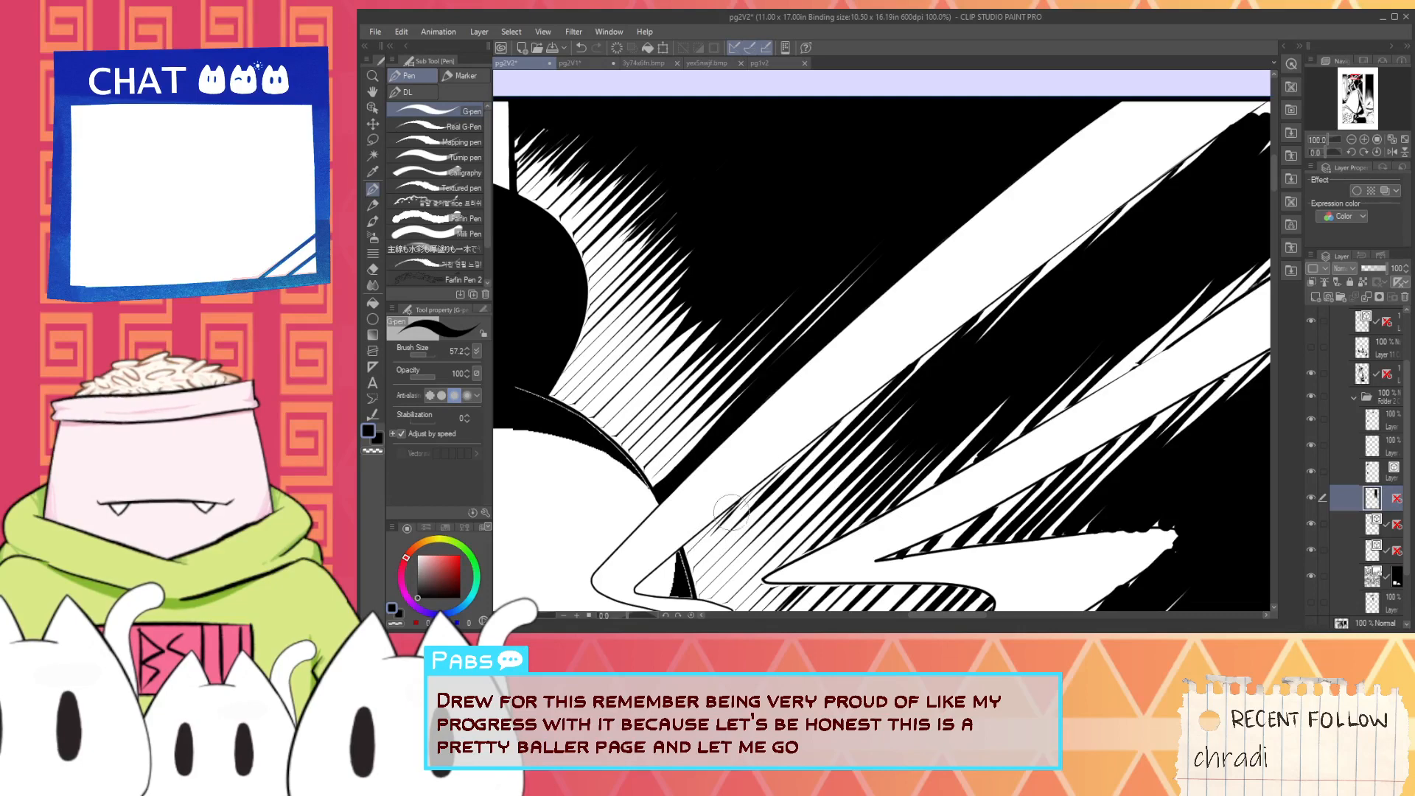
pyautogui.moveTo(732, 512)
pyautogui.mouseDown()
pyautogui.moveTo(844, 424)
pyautogui.moveTo(718, 522)
pyautogui.moveTo(855, 420)
pyautogui.mouseUp()
pyautogui.hotkey('ctrl', 'z')
pyautogui.hotkey('ctrl', 'z')
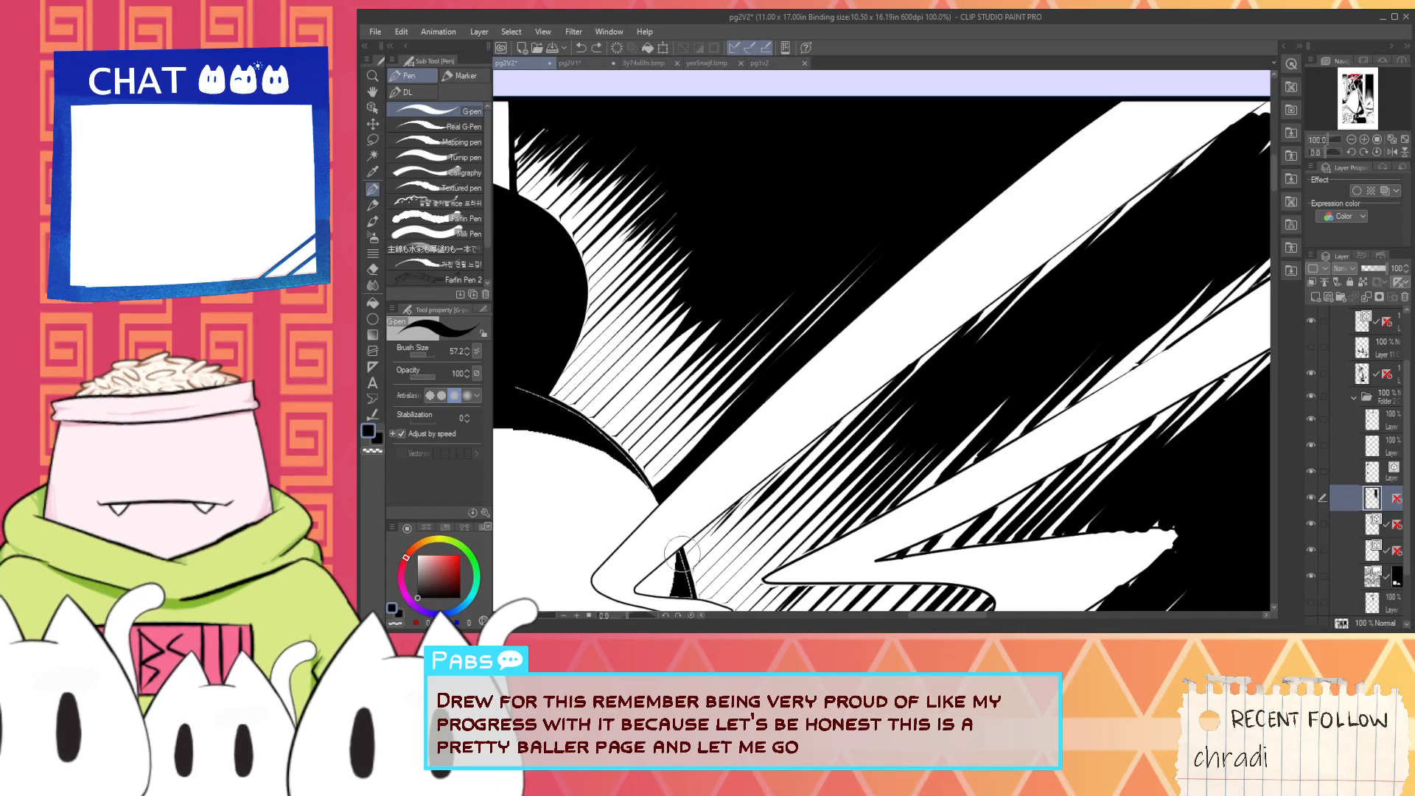
# - Compare the light beams with the earlier page version pg2V1 and return to pg2V2
pyautogui.scroll(-2, 707, 534)
pyautogui.press('h')
pyautogui.moveTo(708, 531); pyautogui.dragTo(786, 441)
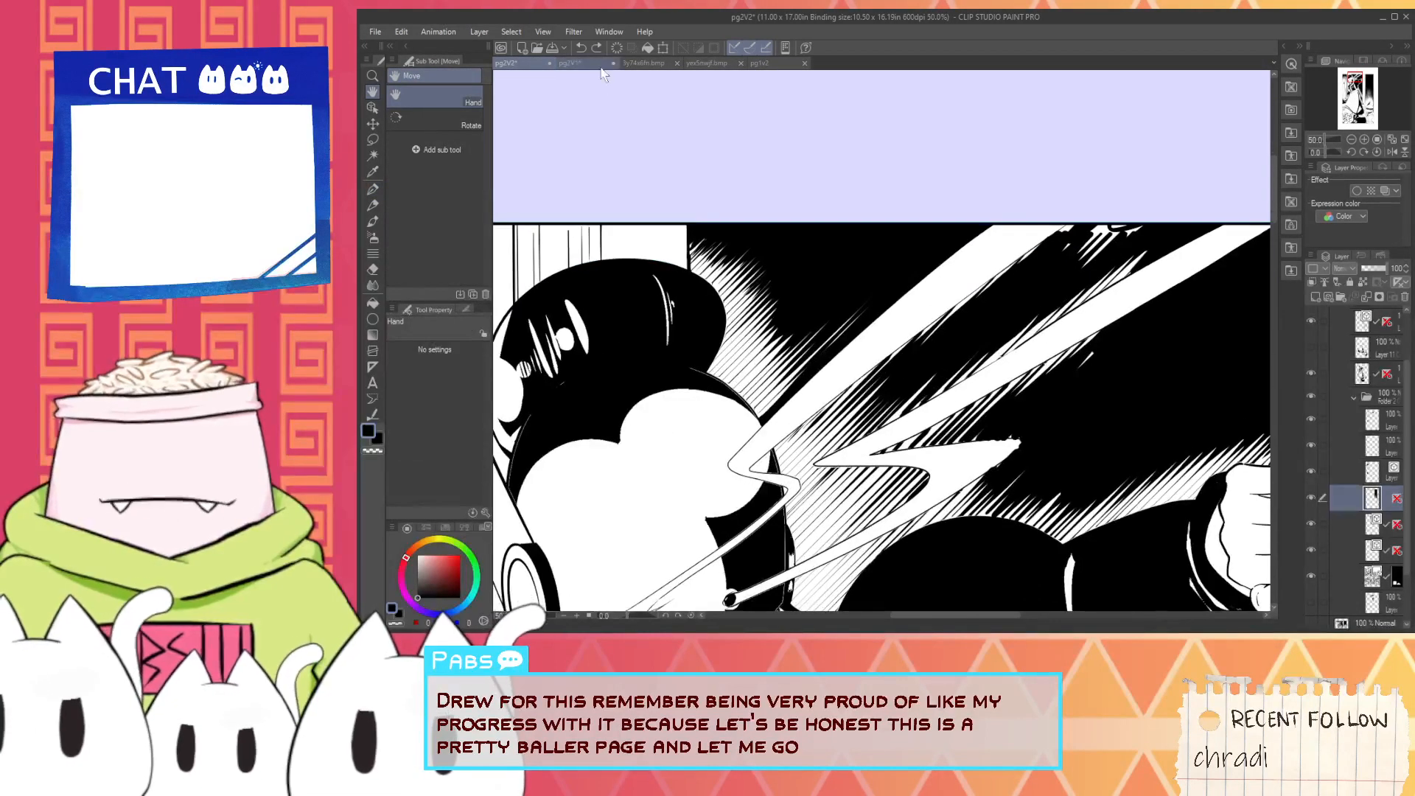
pyautogui.click(599, 65)
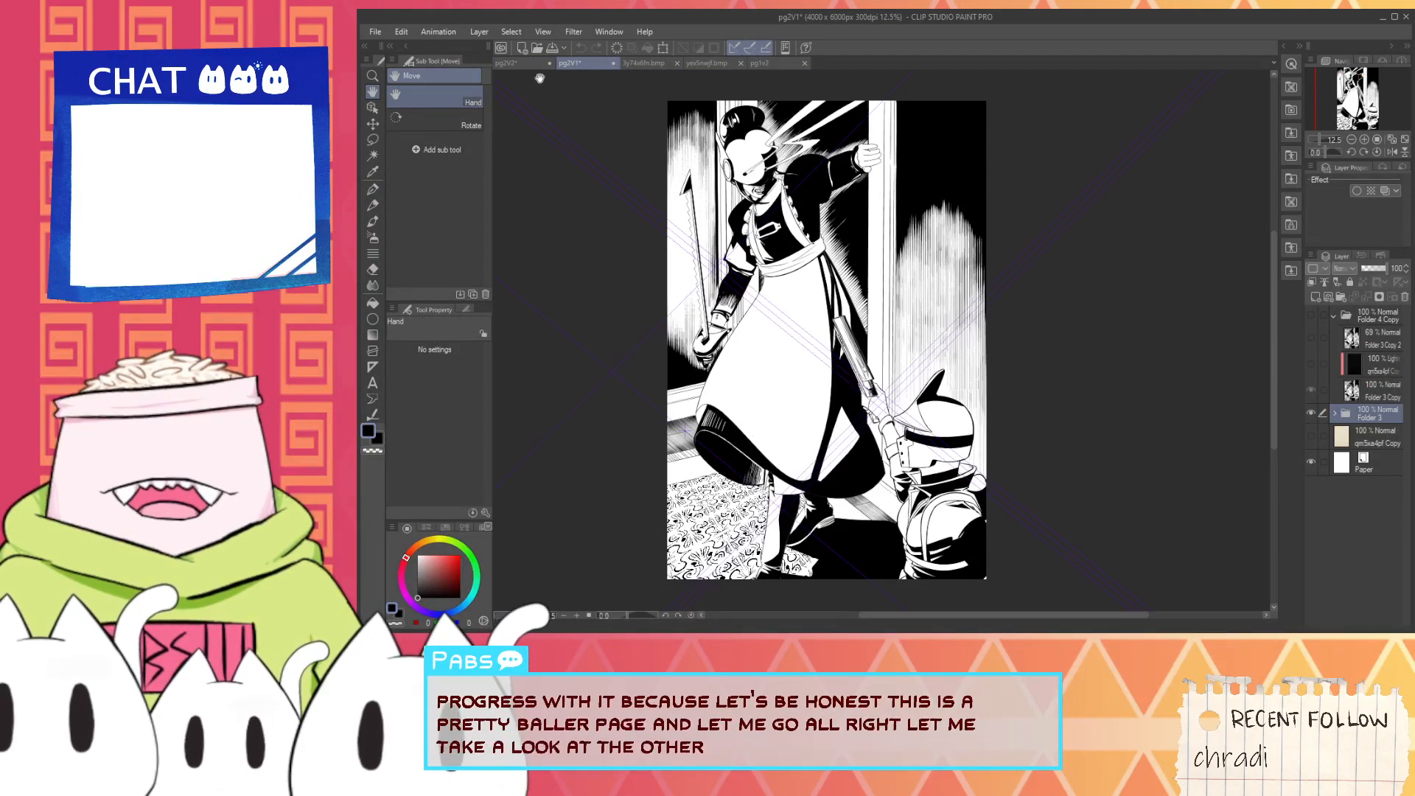
pyautogui.click(531, 65)
pyautogui.moveTo(877, 509); pyautogui.dragTo(827, 415)
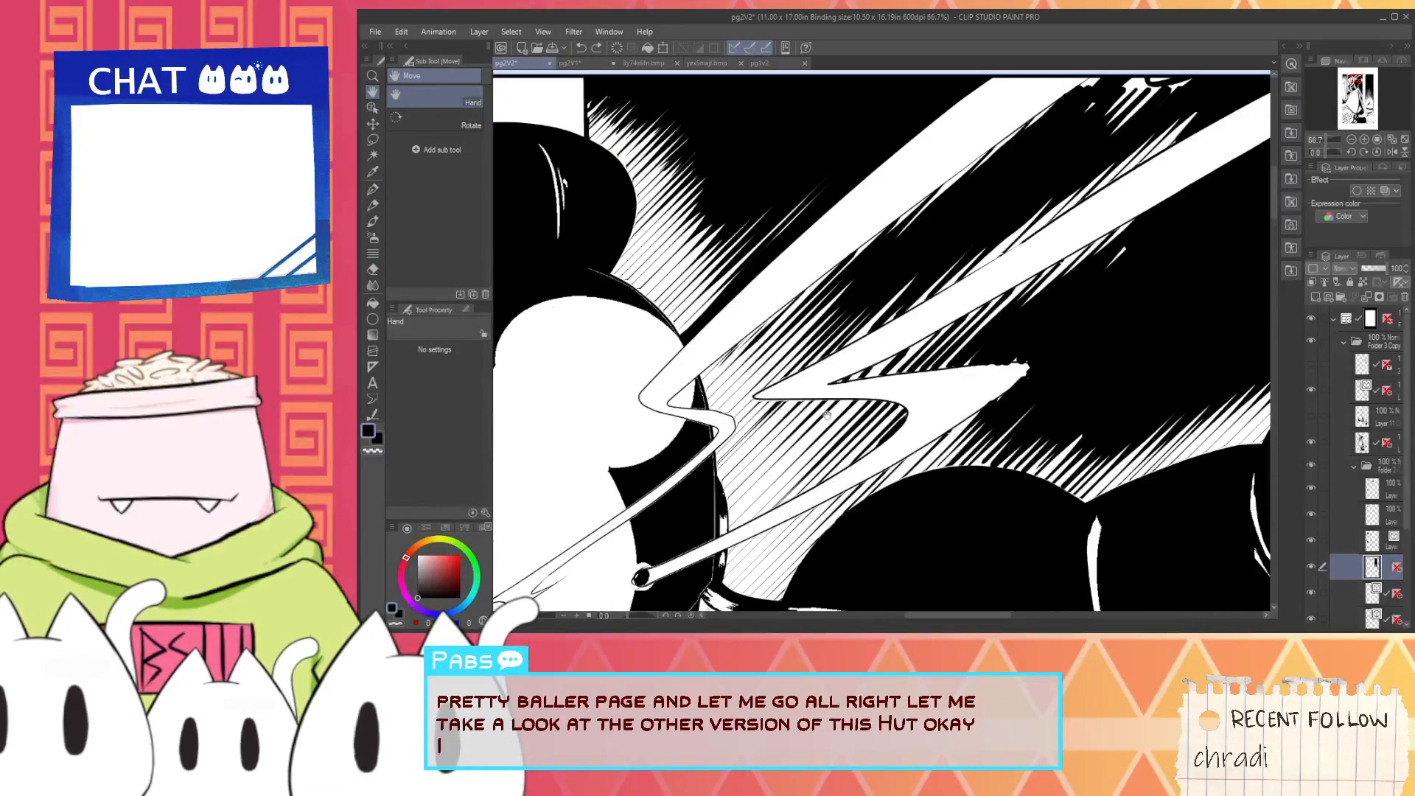
# - Cover the white gaps along the lower half of the upper beam's lower edge with black G-pen strokes
pyautogui.scroll(3, 763, 402)
pyautogui.press('p')
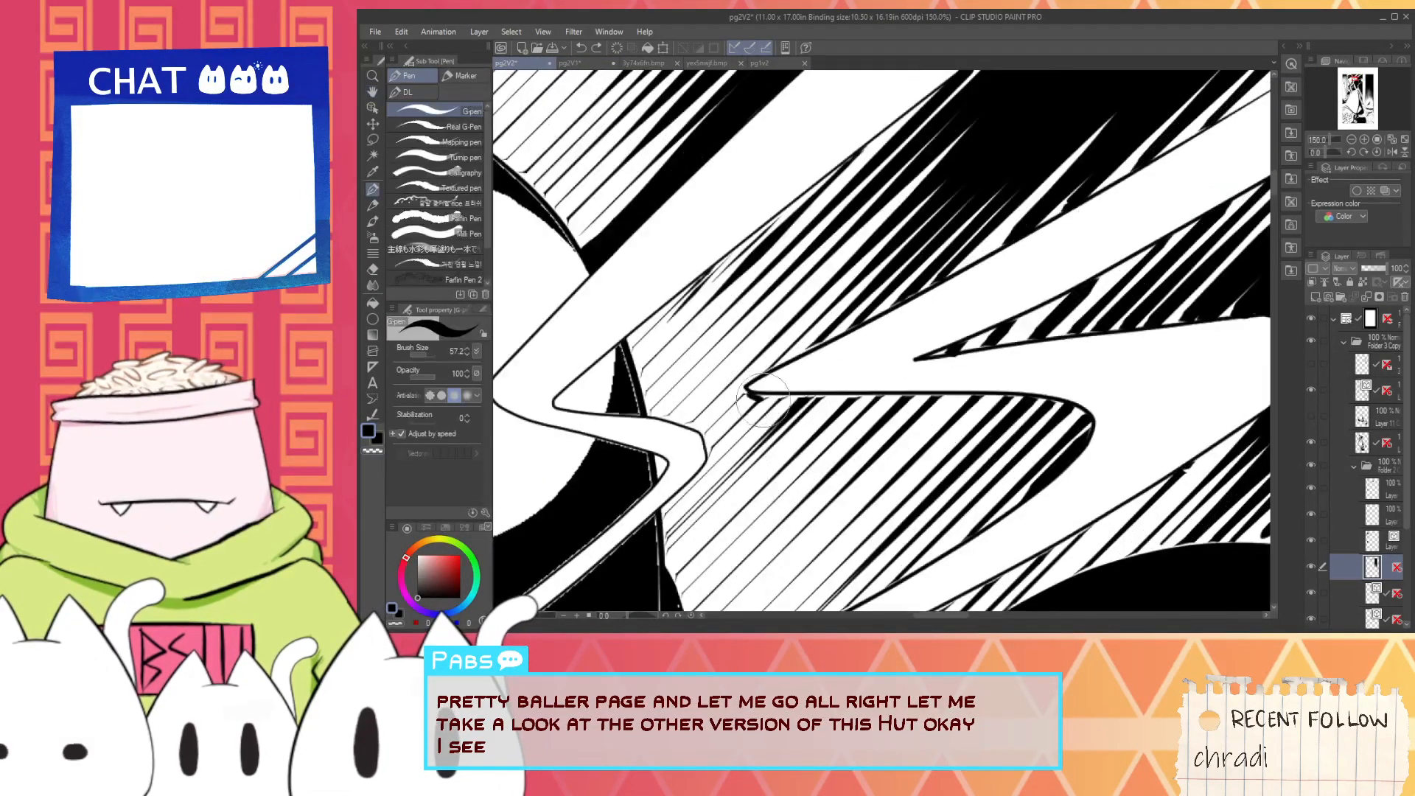
pyautogui.scroll(-3, 752, 384)
pyautogui.press('space')
pyautogui.moveTo(790, 320); pyautogui.dragTo(837, 361)
pyautogui.scroll(2, 837, 362)
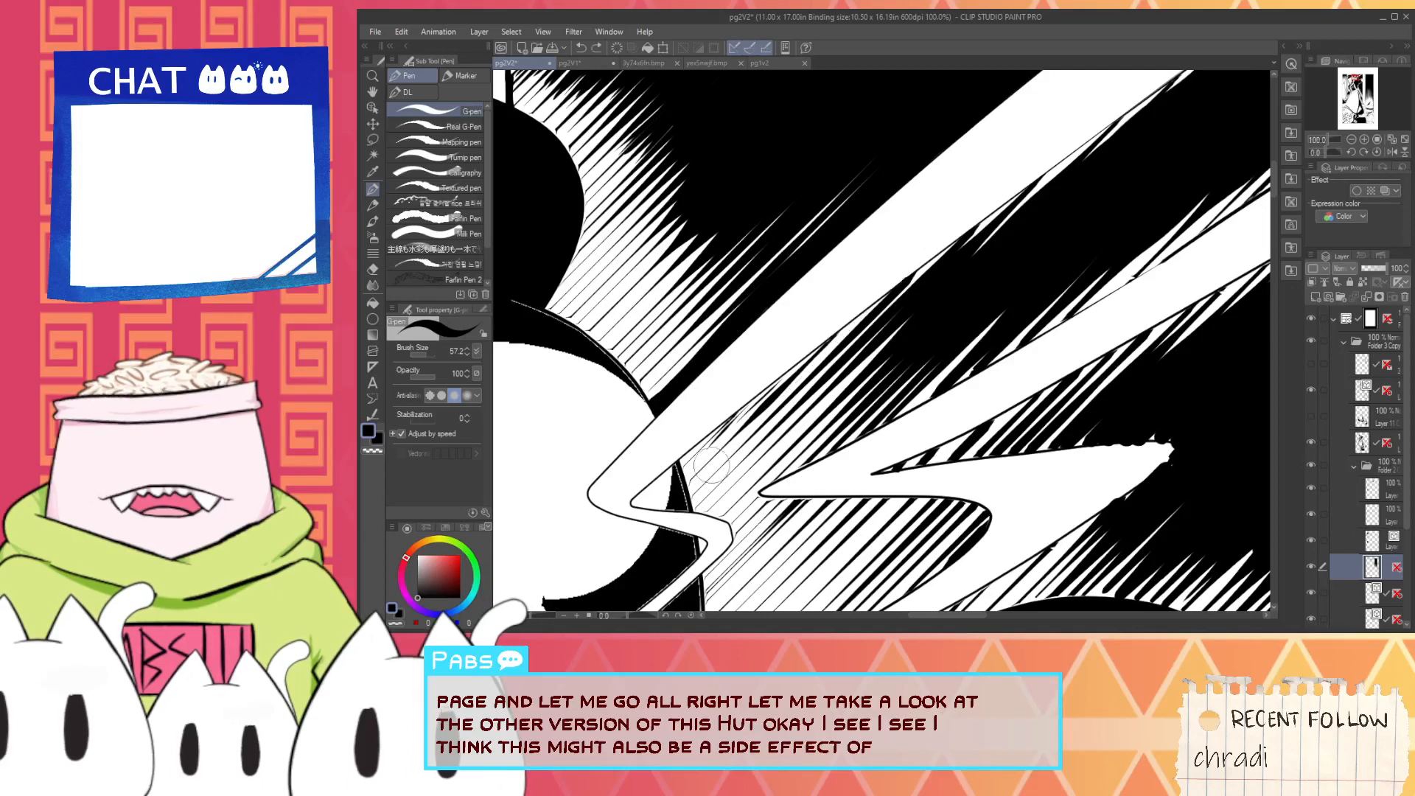
pyautogui.press('g')
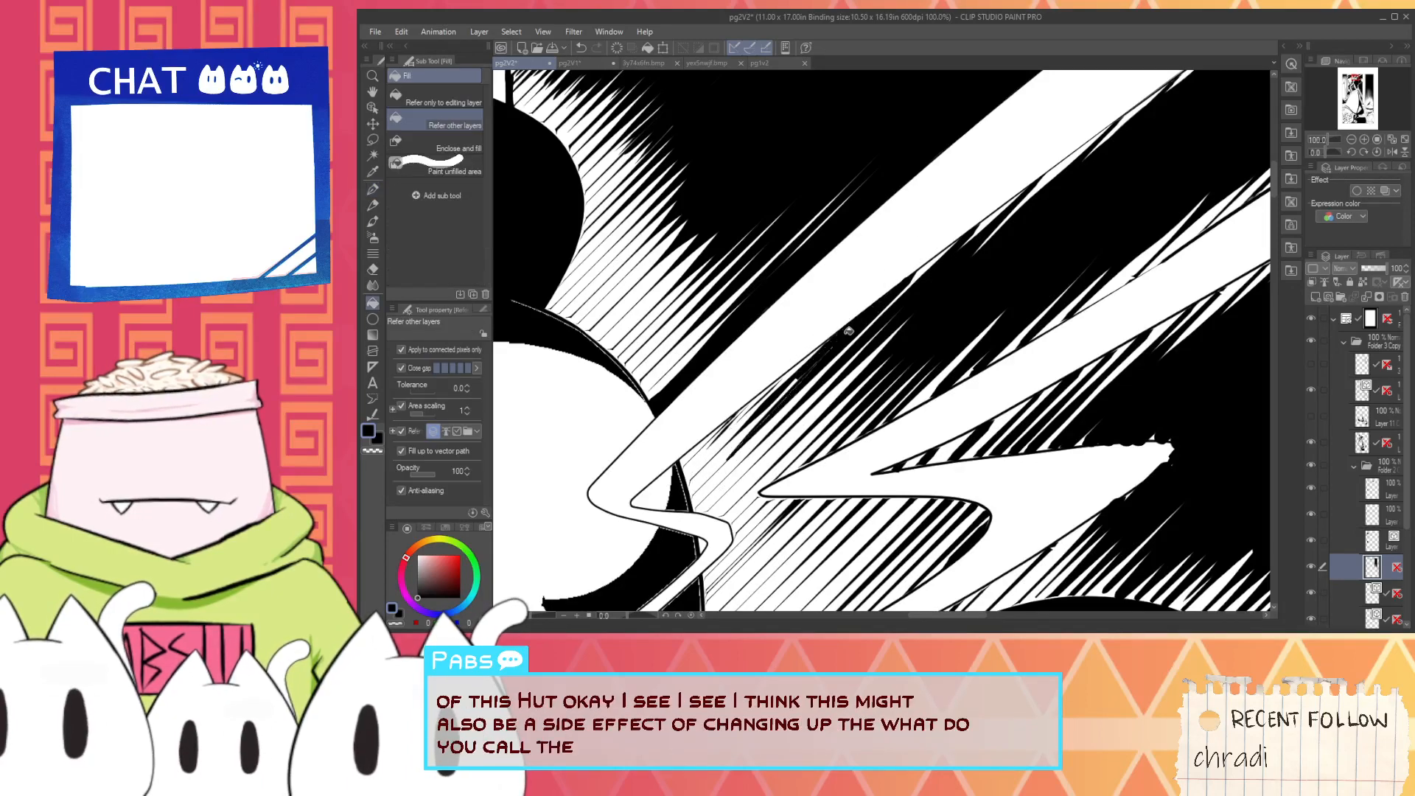
pyautogui.press('p')
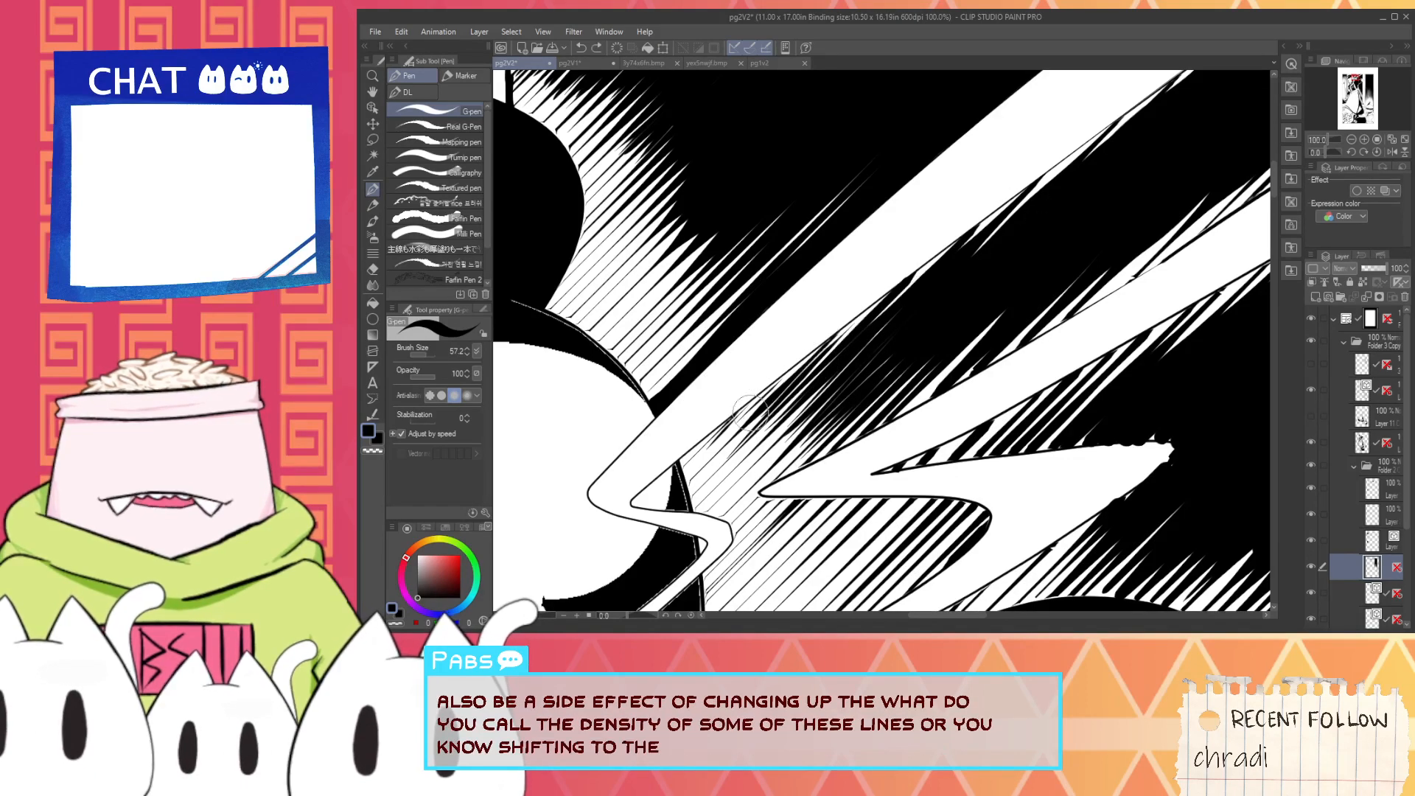
pyautogui.moveTo(731, 424); pyautogui.dragTo(929, 278)
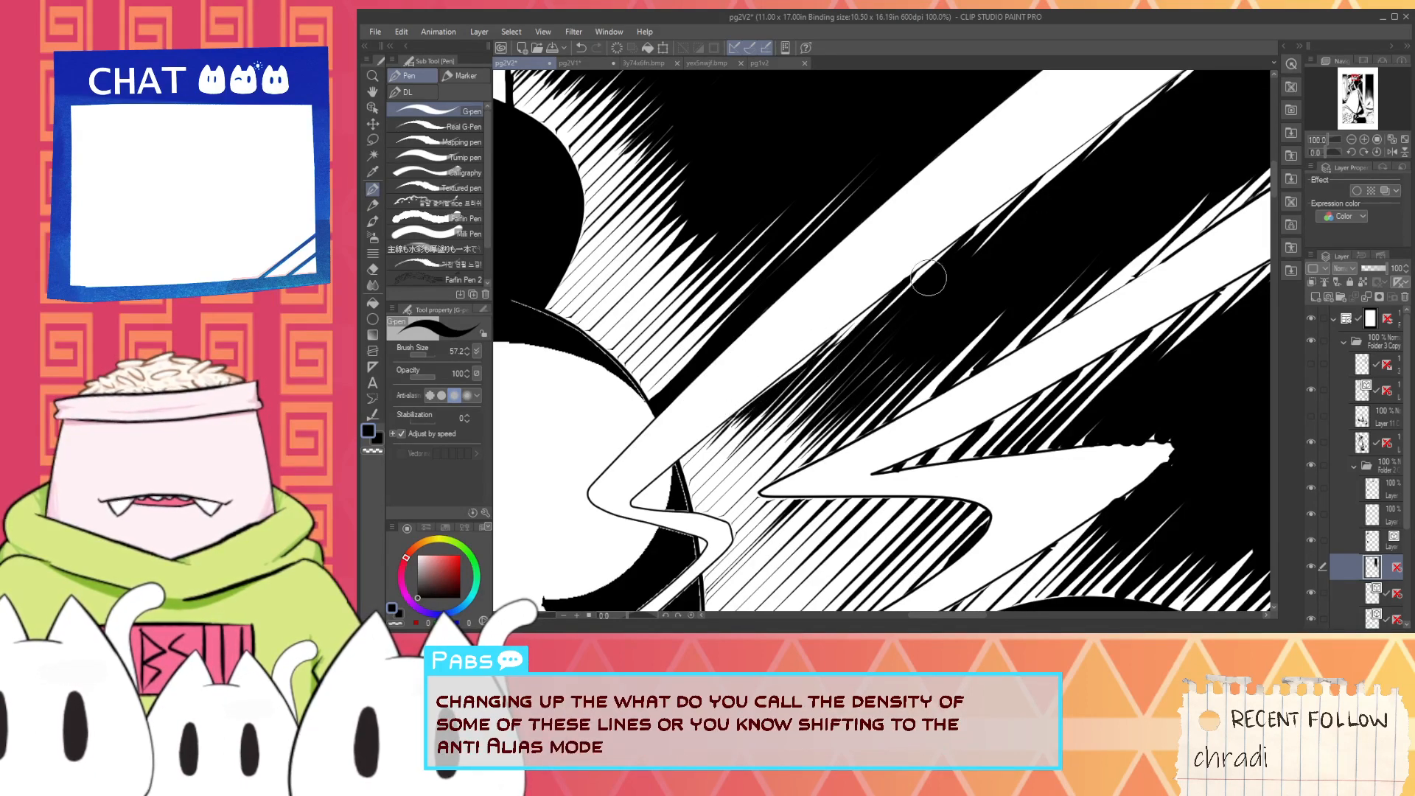
pyautogui.moveTo(746, 414); pyautogui.dragTo(1018, 223)
pyautogui.moveTo(810, 368); pyautogui.dragTo(1035, 186)
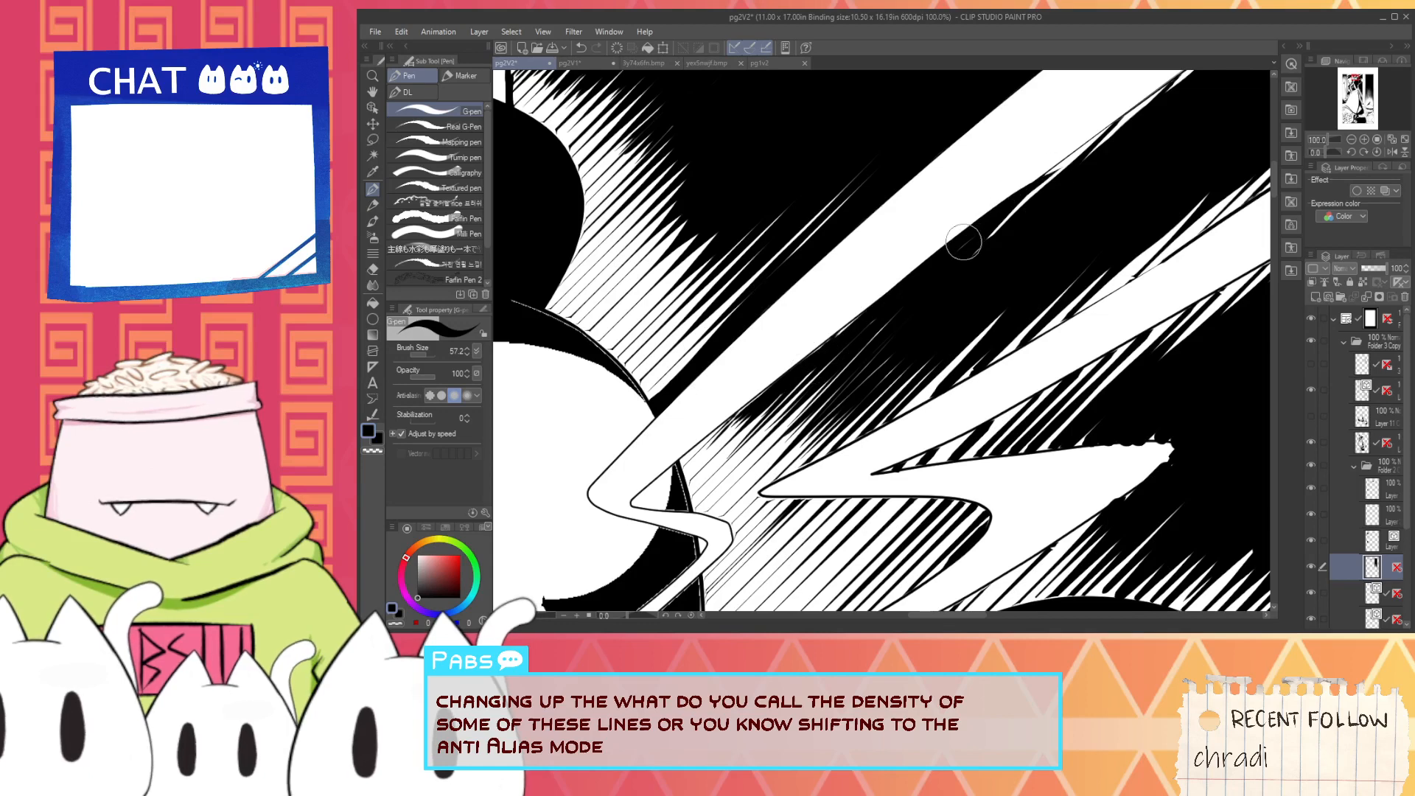
# - Extend the solid black along the upper beam's lower edge toward the panel's upper border with long G-pen strokes
pyautogui.scroll(-1, 972, 244)
pyautogui.moveTo(984, 246); pyautogui.dragTo(910, 363)
pyautogui.scroll(1, 746, 455)
pyautogui.moveTo(702, 470); pyautogui.dragTo(976, 270)
pyautogui.hotkey('ctrl', 'z')
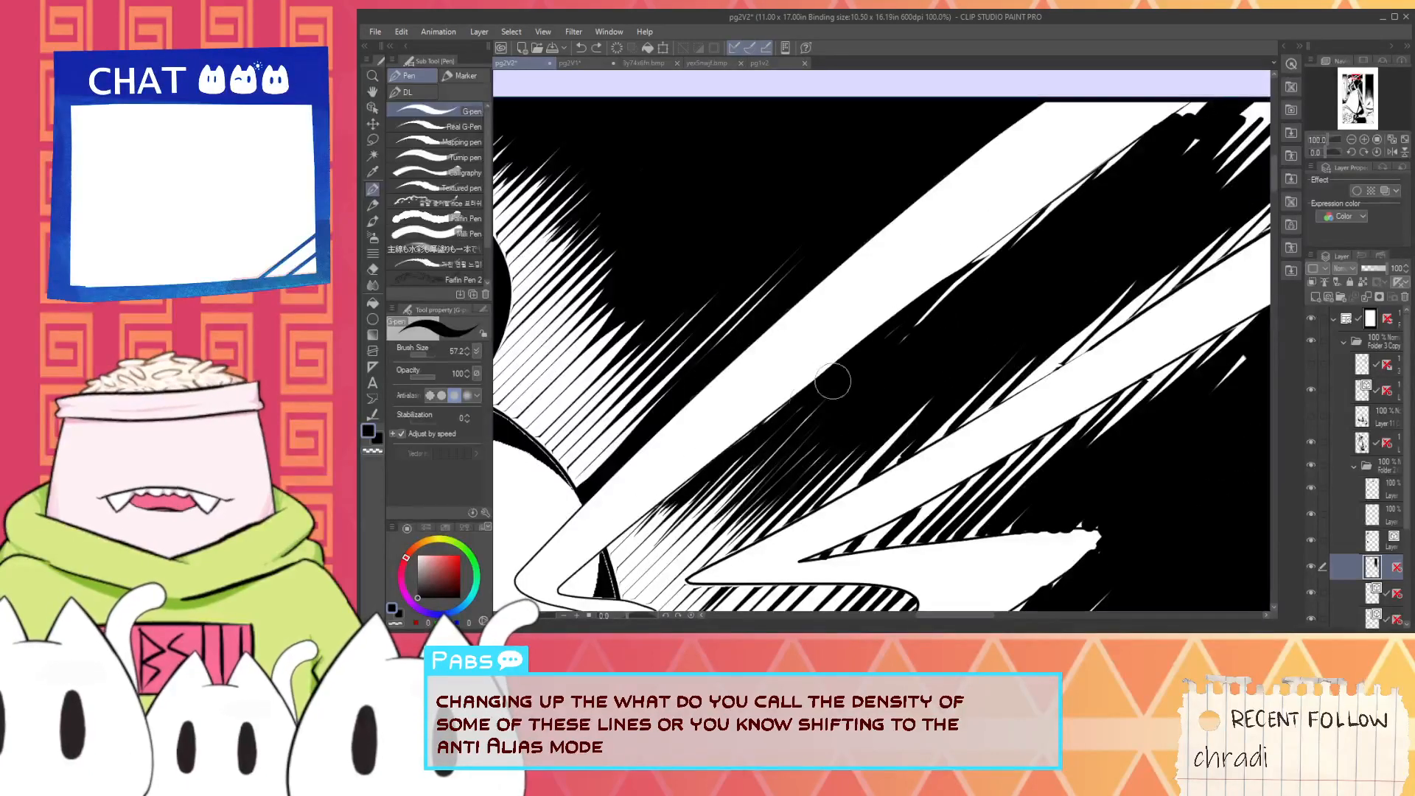
pyautogui.moveTo(680, 477); pyautogui.dragTo(957, 264)
pyautogui.moveTo(719, 454); pyautogui.dragTo(1078, 169)
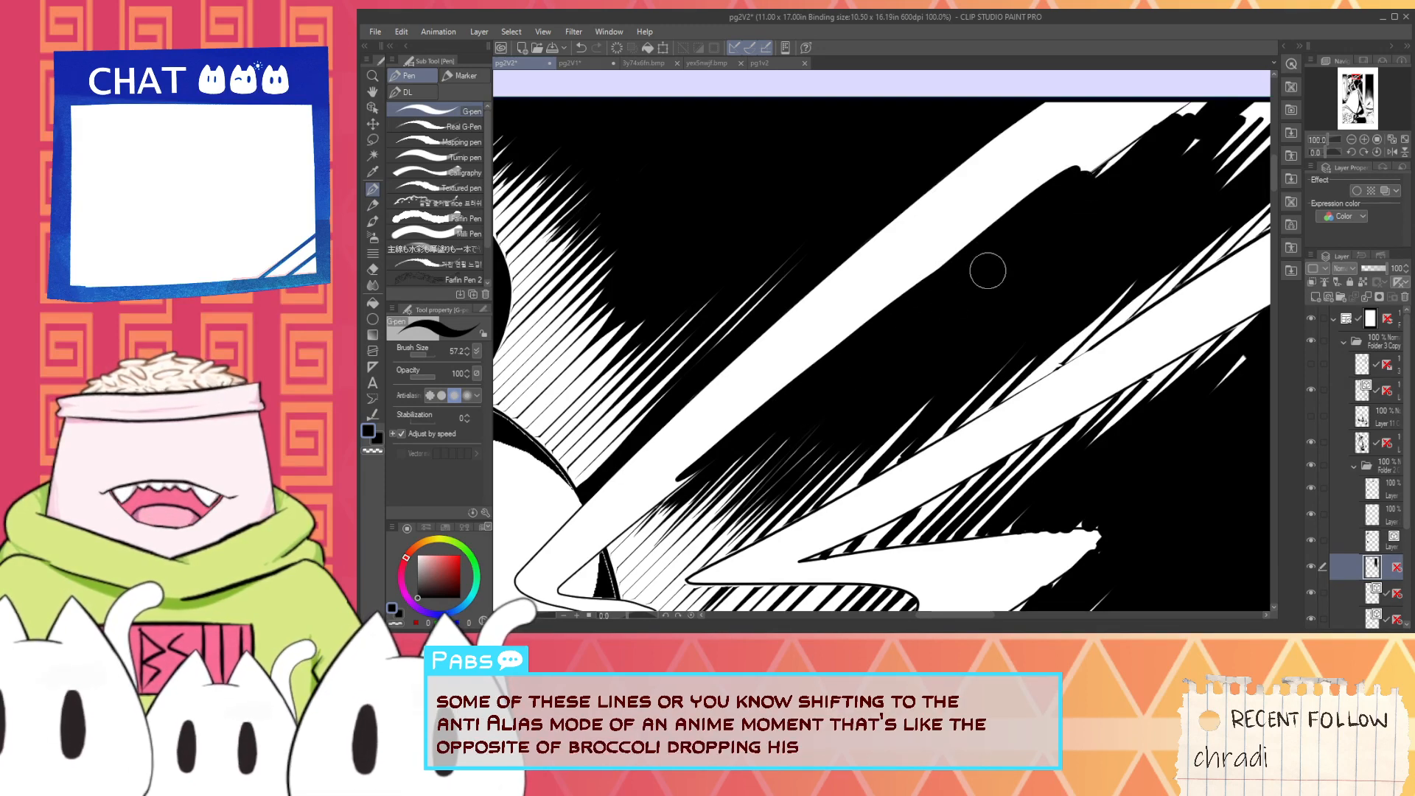
# - Fill the white hatching gaps along the lower light beam's upper edge with black
pyautogui.press('space')
pyautogui.moveTo(1181, 197); pyautogui.dragTo(1052, 210)
pyautogui.press('g')
pyautogui.moveTo(745, 478); pyautogui.dragTo(913, 392)
pyautogui.hotkey('ctrl', 'z')
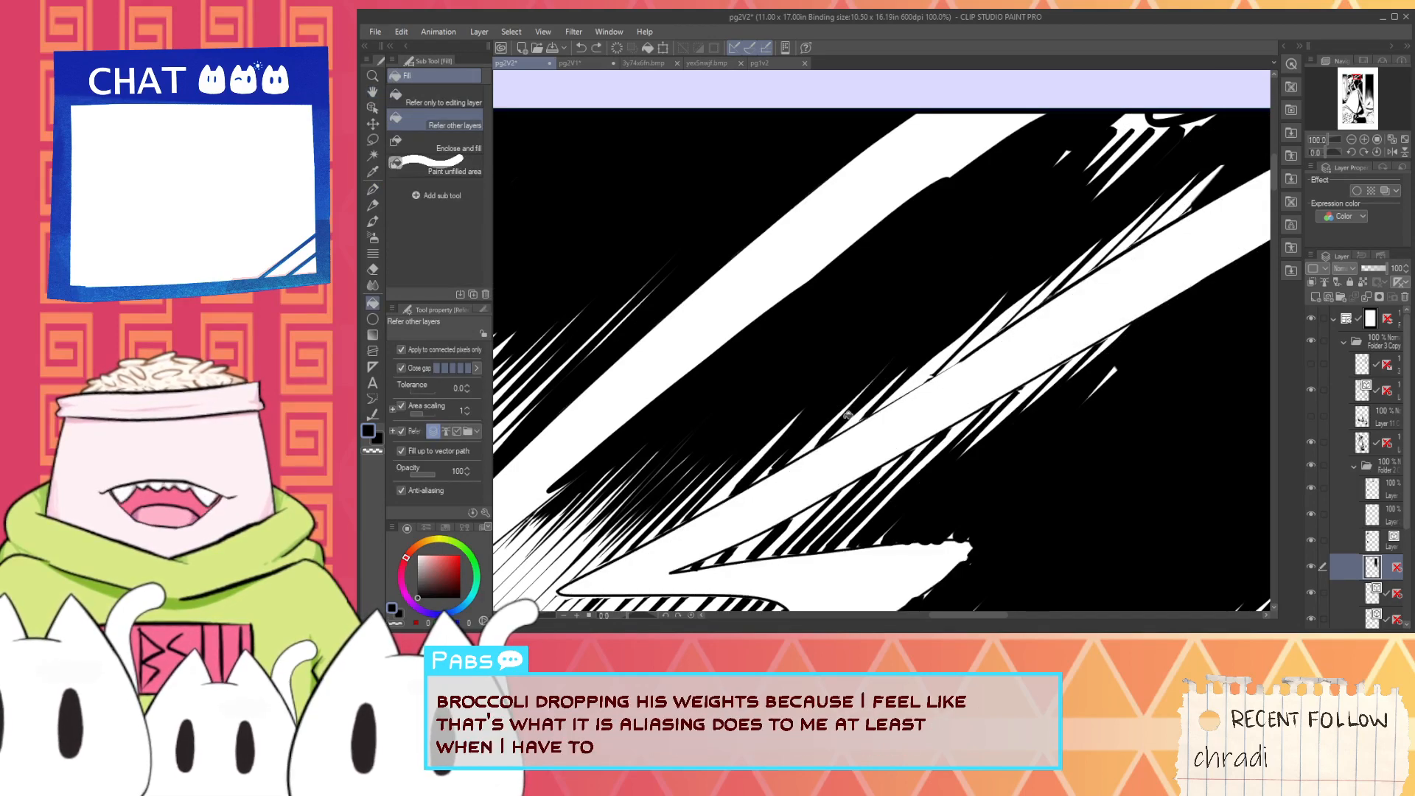
pyautogui.moveTo(726, 490); pyautogui.dragTo(1218, 184)
pyautogui.press('p')
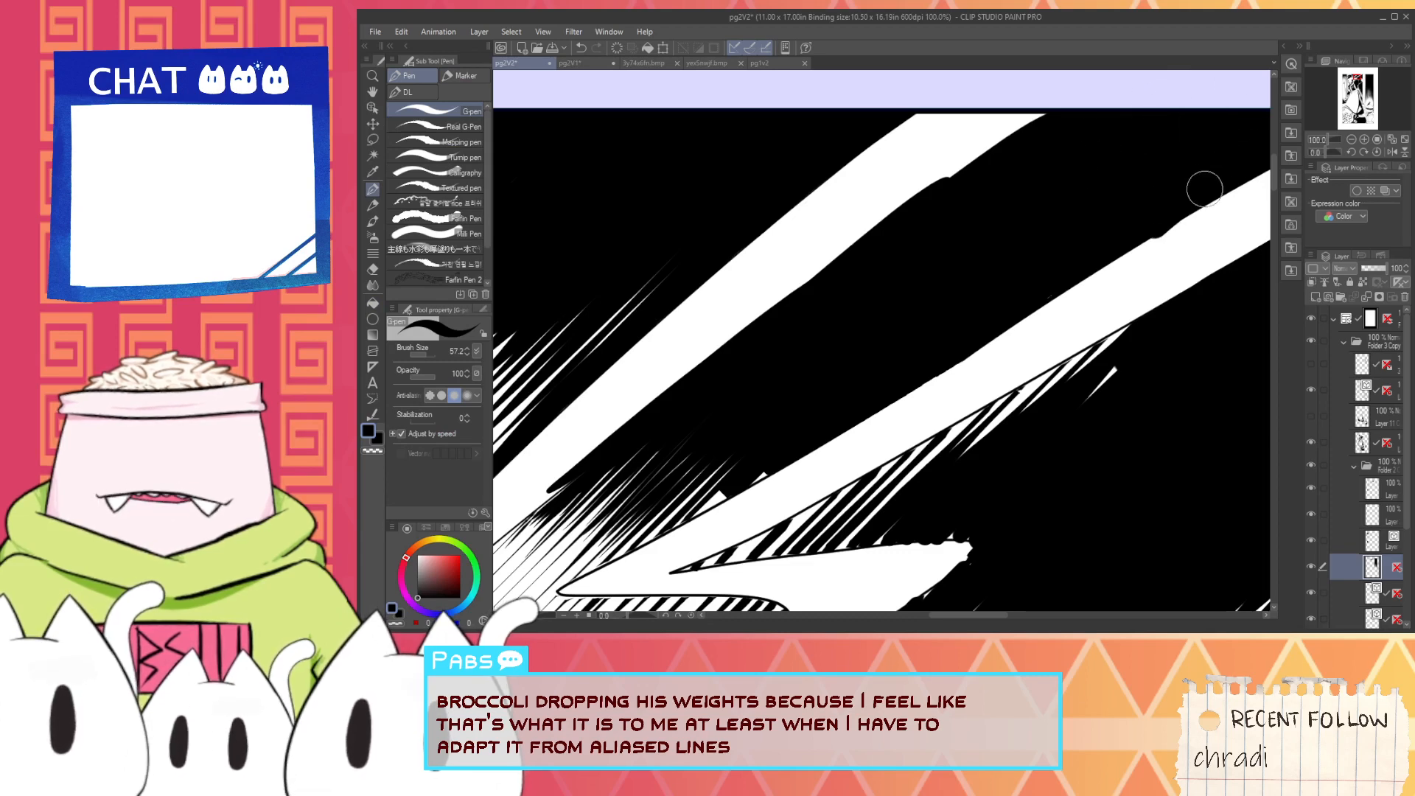
# - Erase the black bump on the lower beam's upper edge with the Hard eraser
pyautogui.press('e')
pyautogui.scroll(2, 1184, 231)
pyautogui.scroll(-1, 1158, 230)
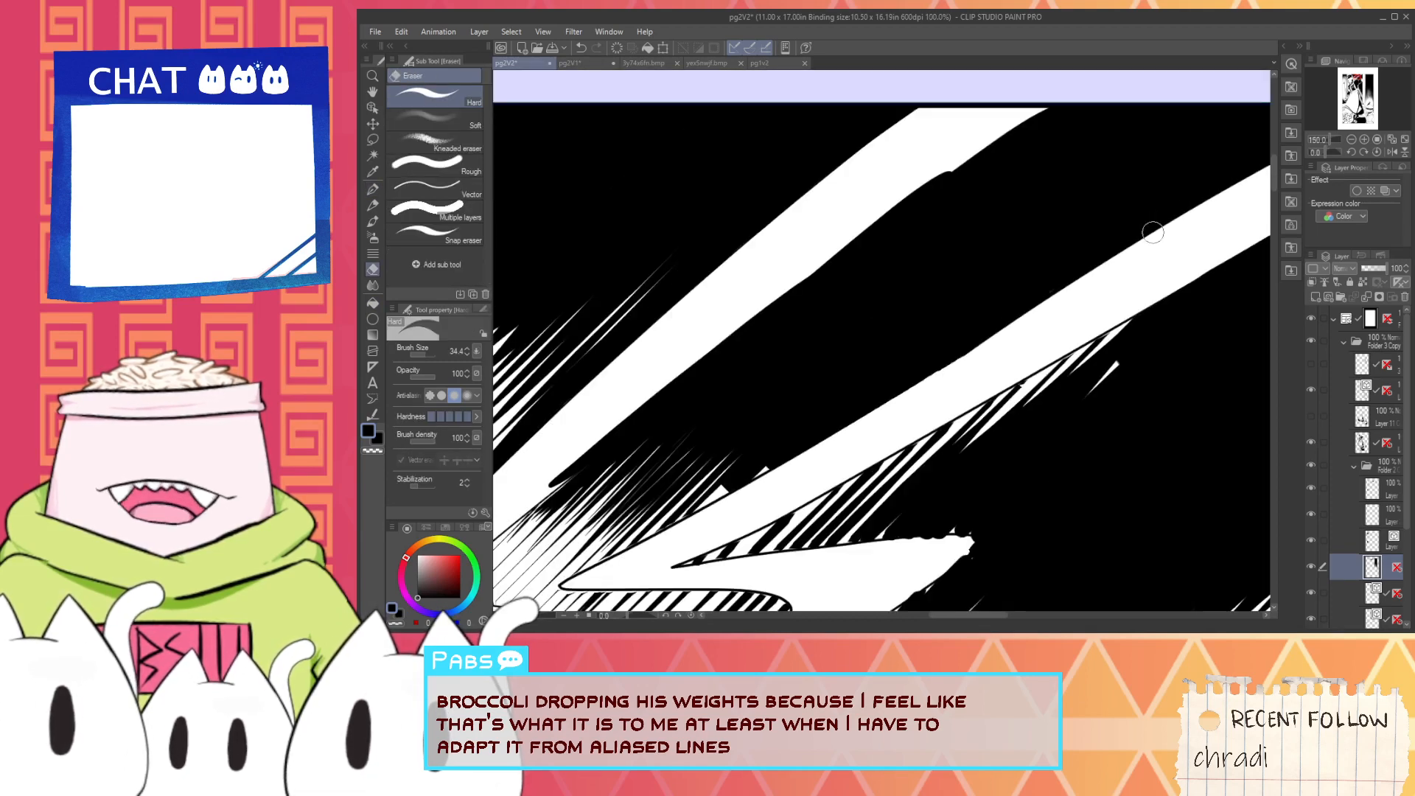
# - Trim the rough black edge under the upper beam near the maid's head with the Hard eraser, undoing strokes that miss
pyautogui.moveTo(916, 303); pyautogui.dragTo(1141, 261)
pyautogui.moveTo(757, 451)
pyautogui.mouseDown()
pyautogui.moveTo(916, 308)
pyautogui.moveTo(748, 458)
pyautogui.moveTo(859, 342)
pyautogui.mouseUp()
pyautogui.moveTo(790, 425)
pyautogui.mouseDown()
pyautogui.moveTo(919, 308)
pyautogui.moveTo(915, 327)
pyautogui.mouseUp()
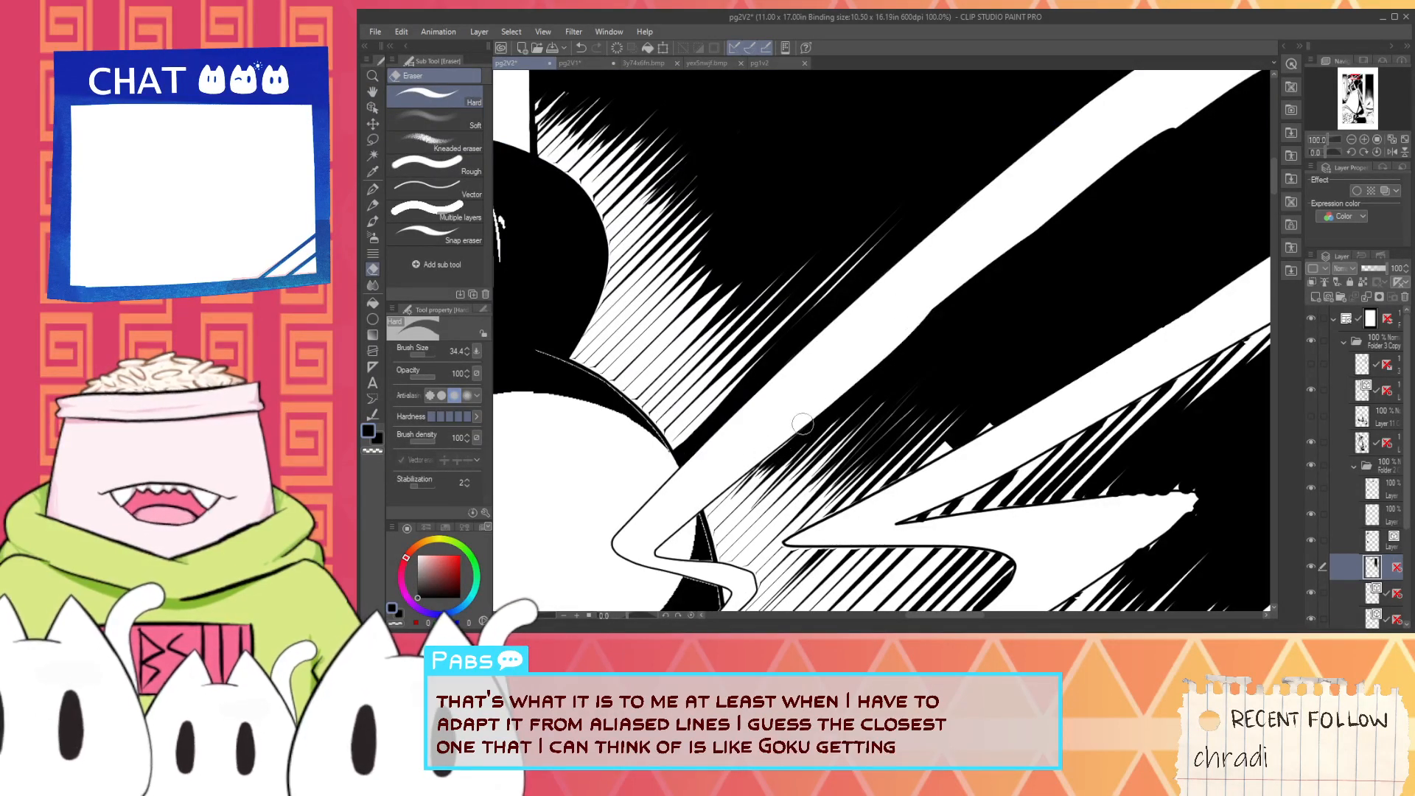
pyautogui.moveTo(803, 424); pyautogui.dragTo(1035, 238)
pyautogui.hotkey('ctrl', 'z')
pyautogui.moveTo(899, 333); pyautogui.dragTo(1035, 220)
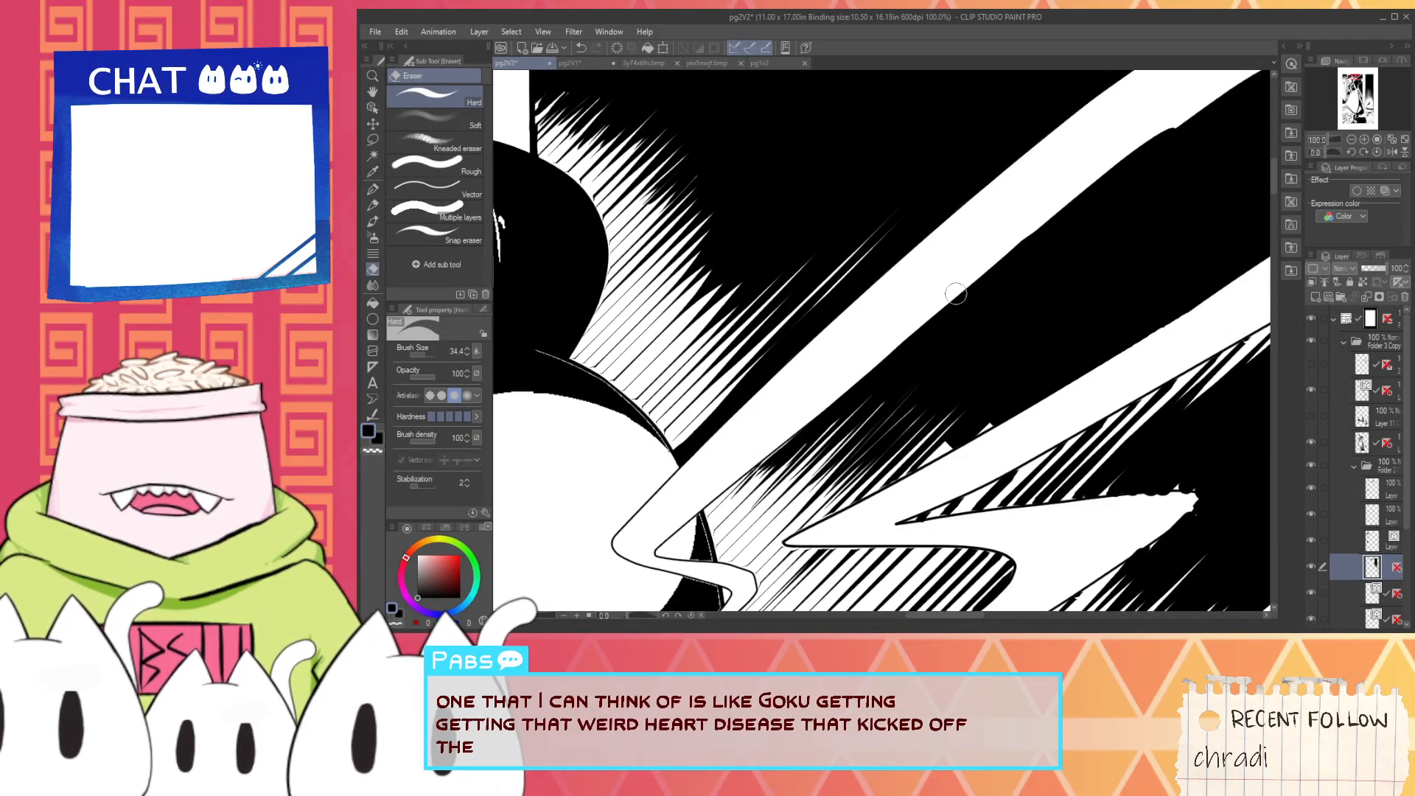
pyautogui.moveTo(803, 427); pyautogui.dragTo(1205, 116)
pyautogui.hotkey('ctrl', 'z')
# - Straighten the rest of the upper beam's lower edge up to the panel border, erasing the leftover black slivers
pyautogui.moveTo(757, 458); pyautogui.dragTo(1266, 75)
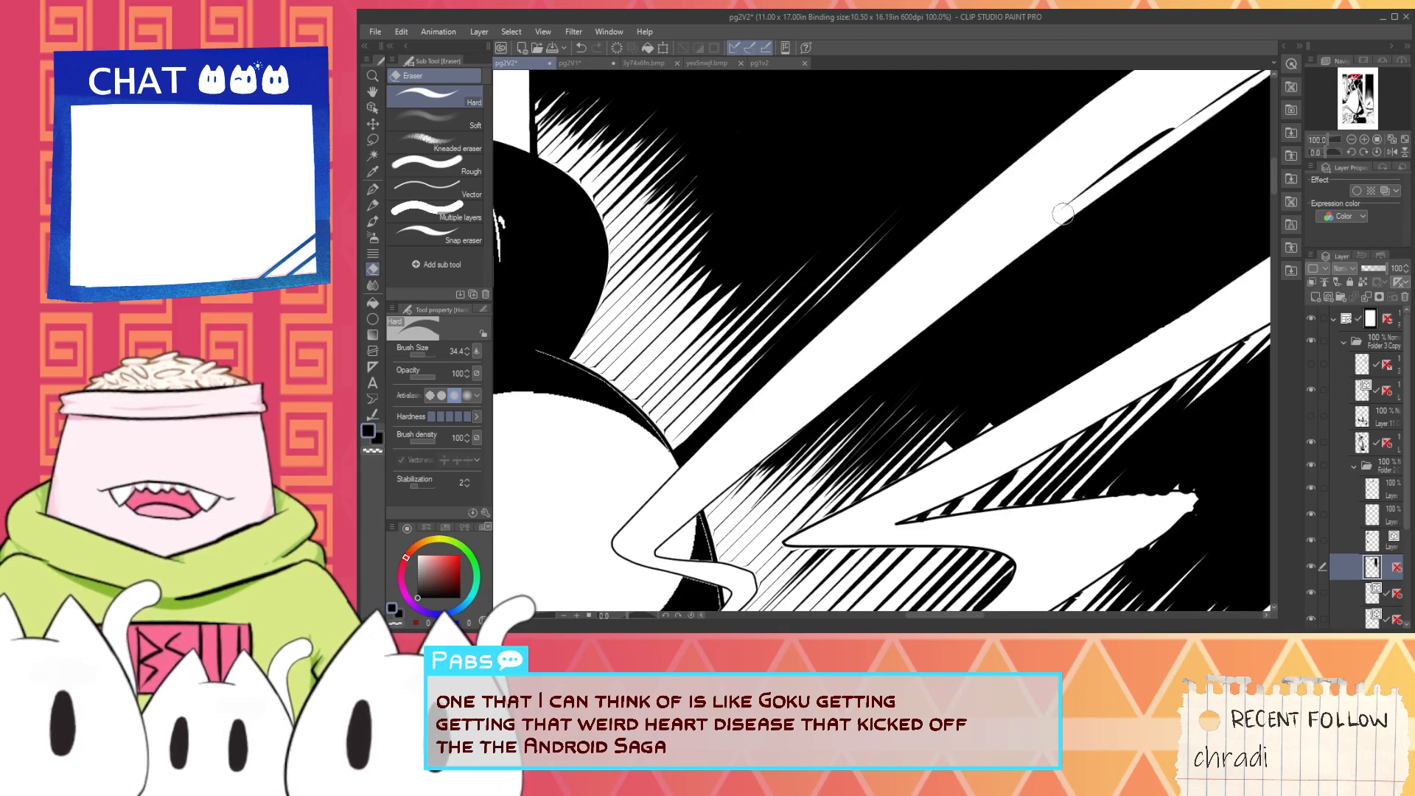
pyautogui.moveTo(1065, 242); pyautogui.dragTo(892, 356)
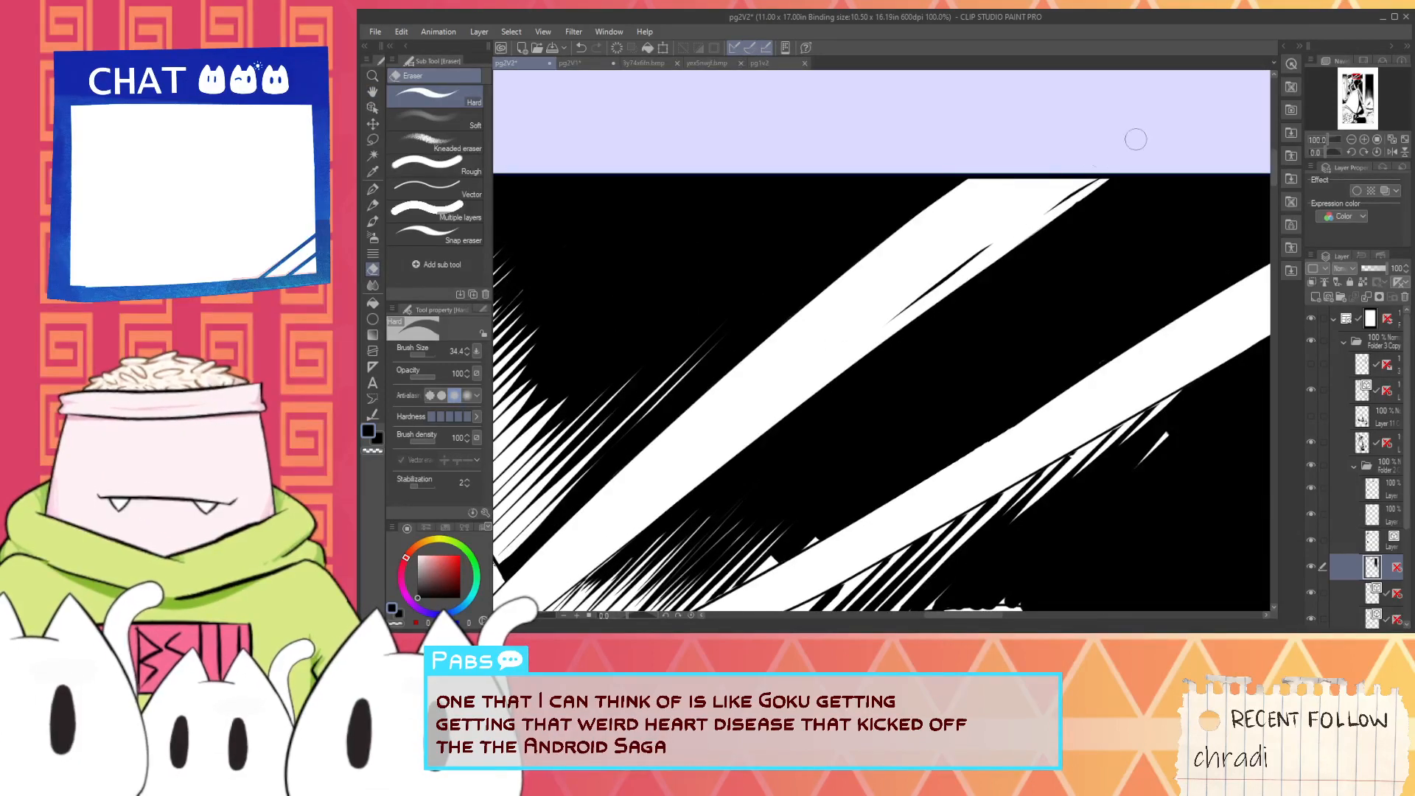
pyautogui.moveTo(965, 273); pyautogui.dragTo(1150, 139)
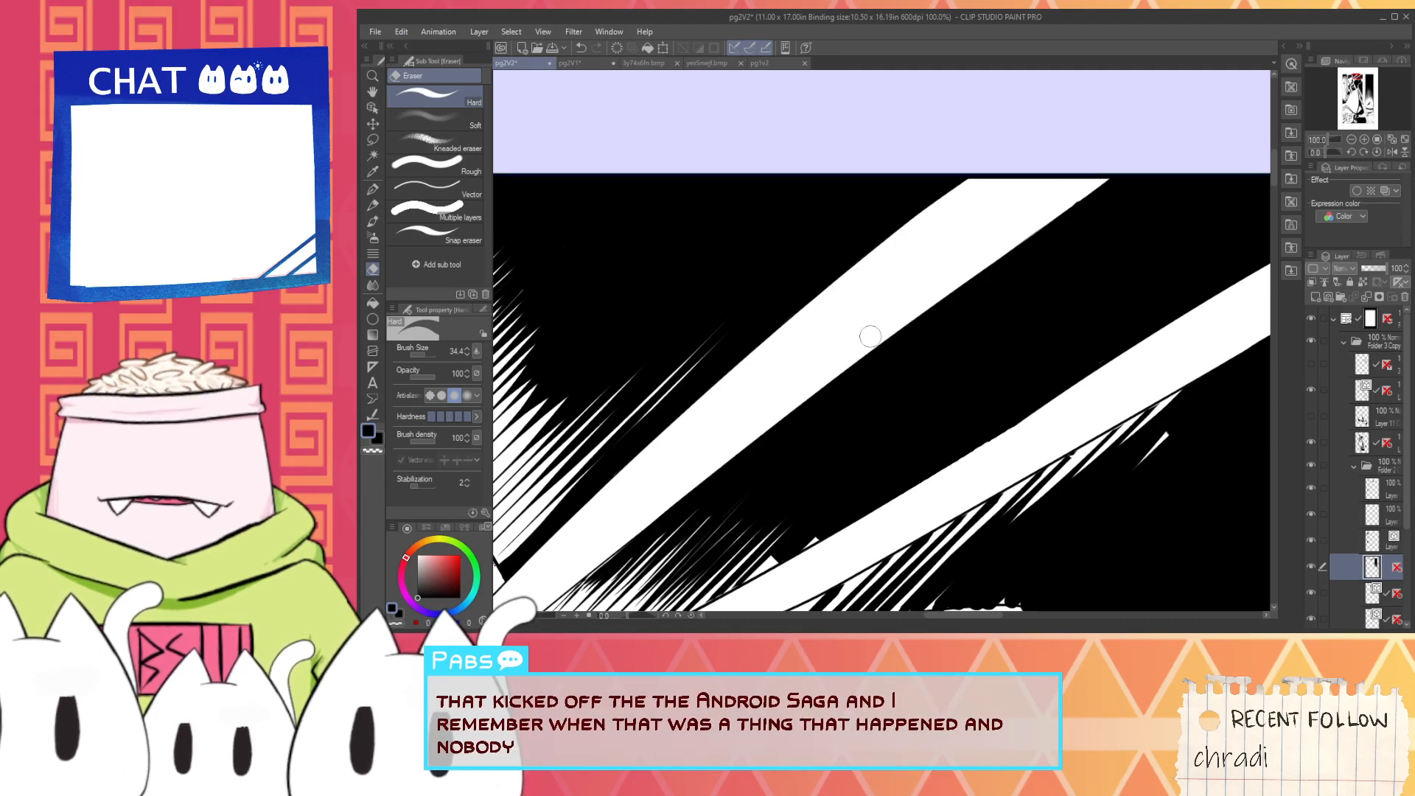
# - Extend the black shading along the upper beam's lower edge near the maid's head with tapered G-pen strokes
pyautogui.moveTo(697, 487); pyautogui.dragTo(1040, 243)
pyautogui.hotkey('ctrl', 'z')
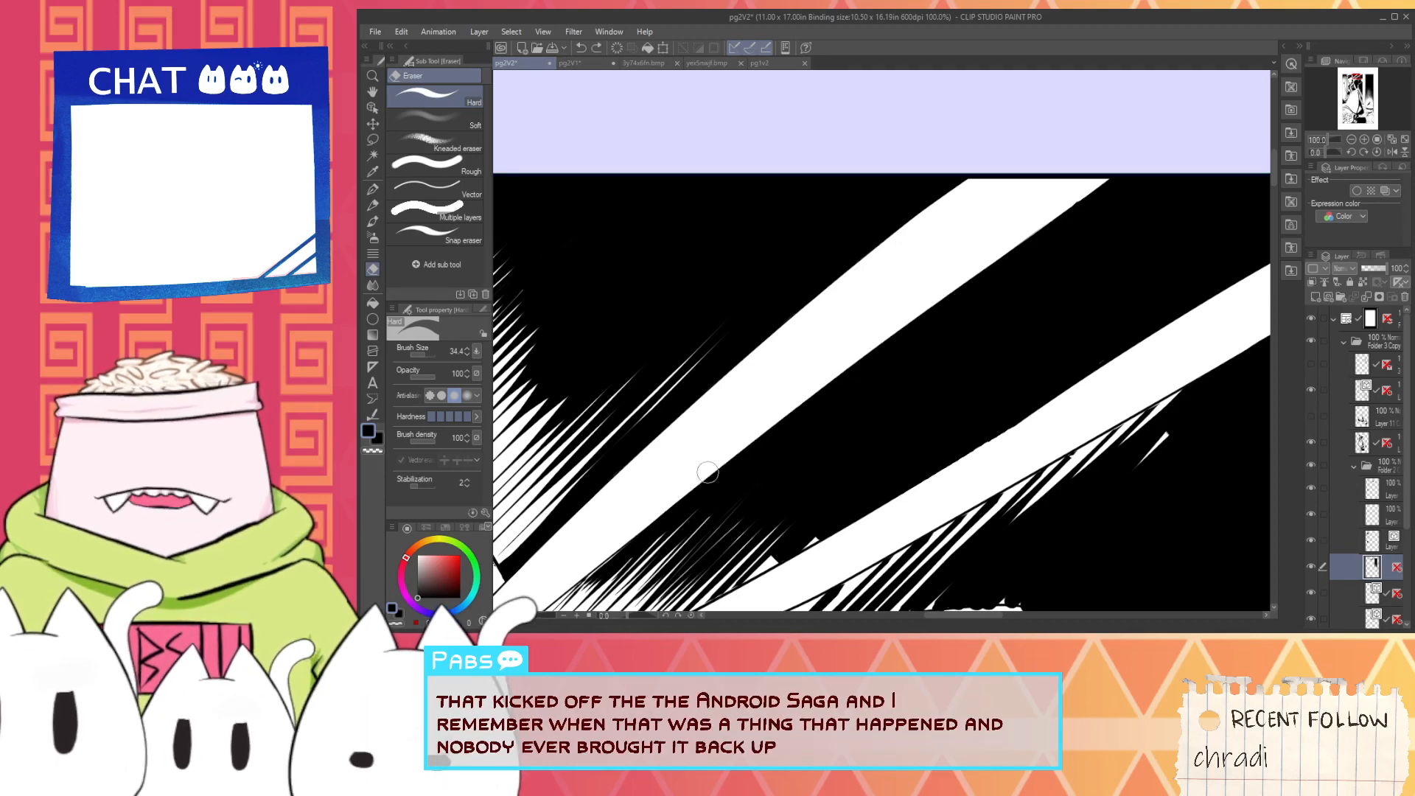
pyautogui.press('p')
pyautogui.scroll(2, 708, 476)
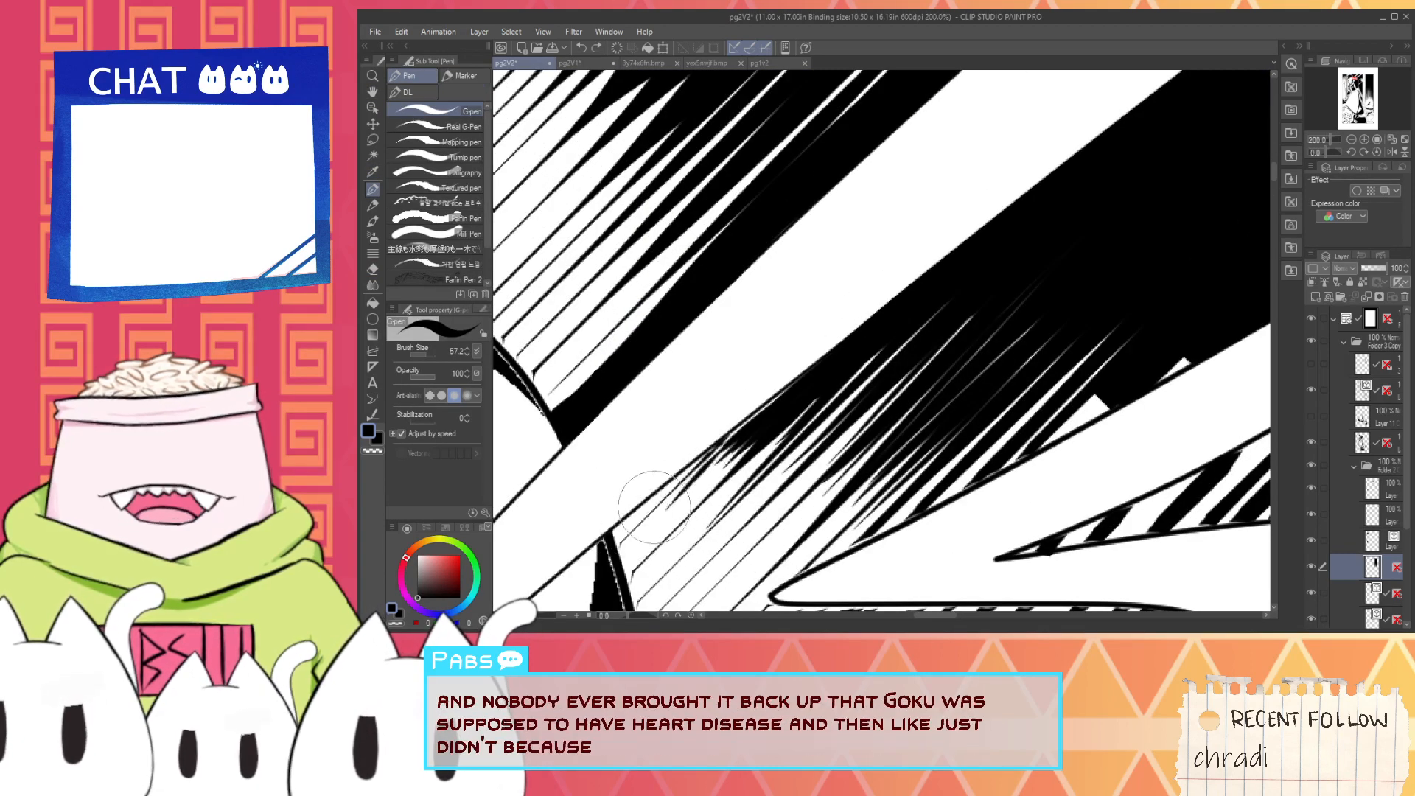
pyautogui.moveTo(758, 412); pyautogui.dragTo(651, 500)
pyautogui.moveTo(730, 437); pyautogui.dragTo(670, 490)
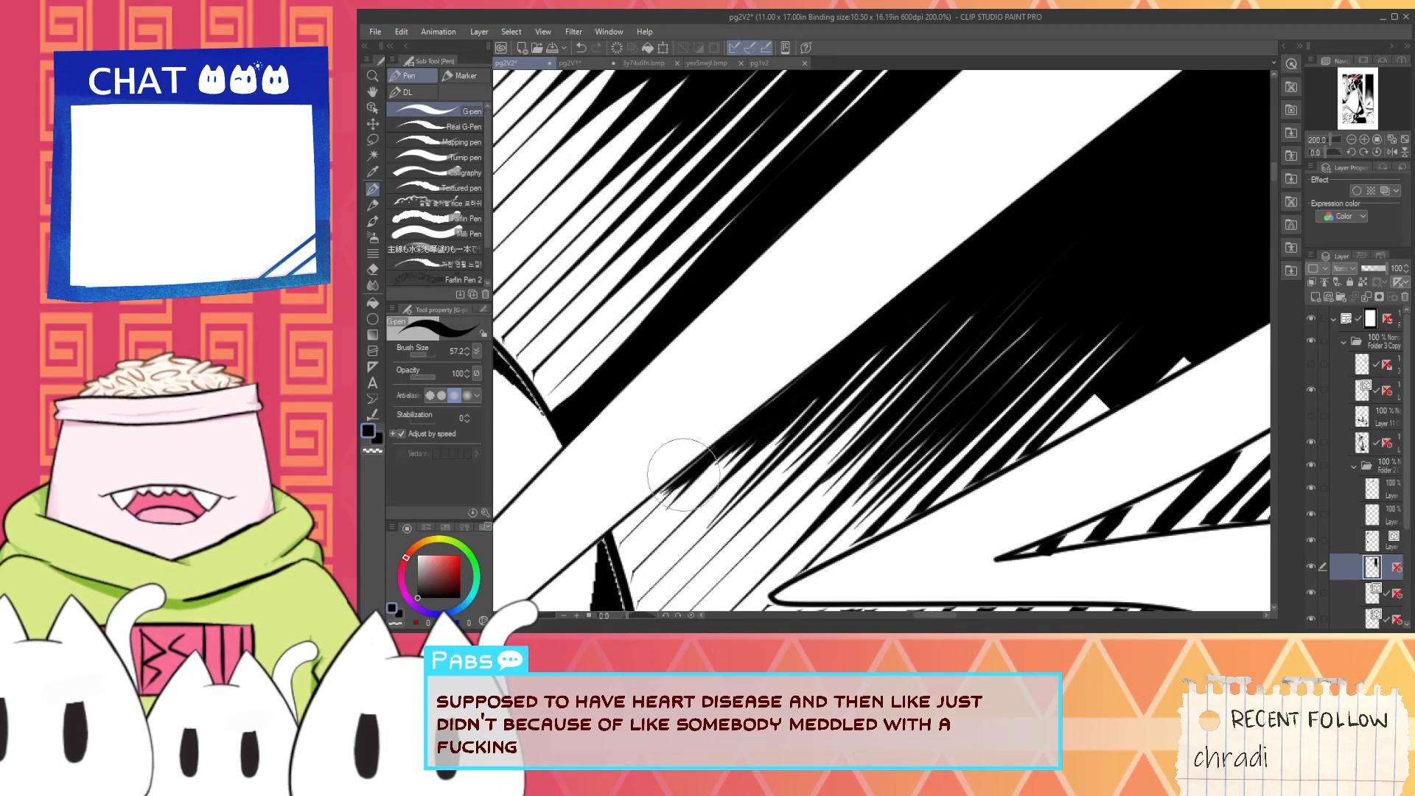
pyautogui.moveTo(803, 378); pyautogui.dragTo(685, 472)
pyautogui.moveTo(774, 414); pyautogui.dragTo(701, 487)
pyautogui.moveTo(752, 446)
pyautogui.mouseDown()
pyautogui.moveTo(653, 509)
pyautogui.moveTo(656, 531)
pyautogui.mouseUp()
pyautogui.moveTo(800, 417)
pyautogui.mouseDown()
pyautogui.moveTo(704, 508)
pyautogui.moveTo(727, 494)
pyautogui.mouseUp()
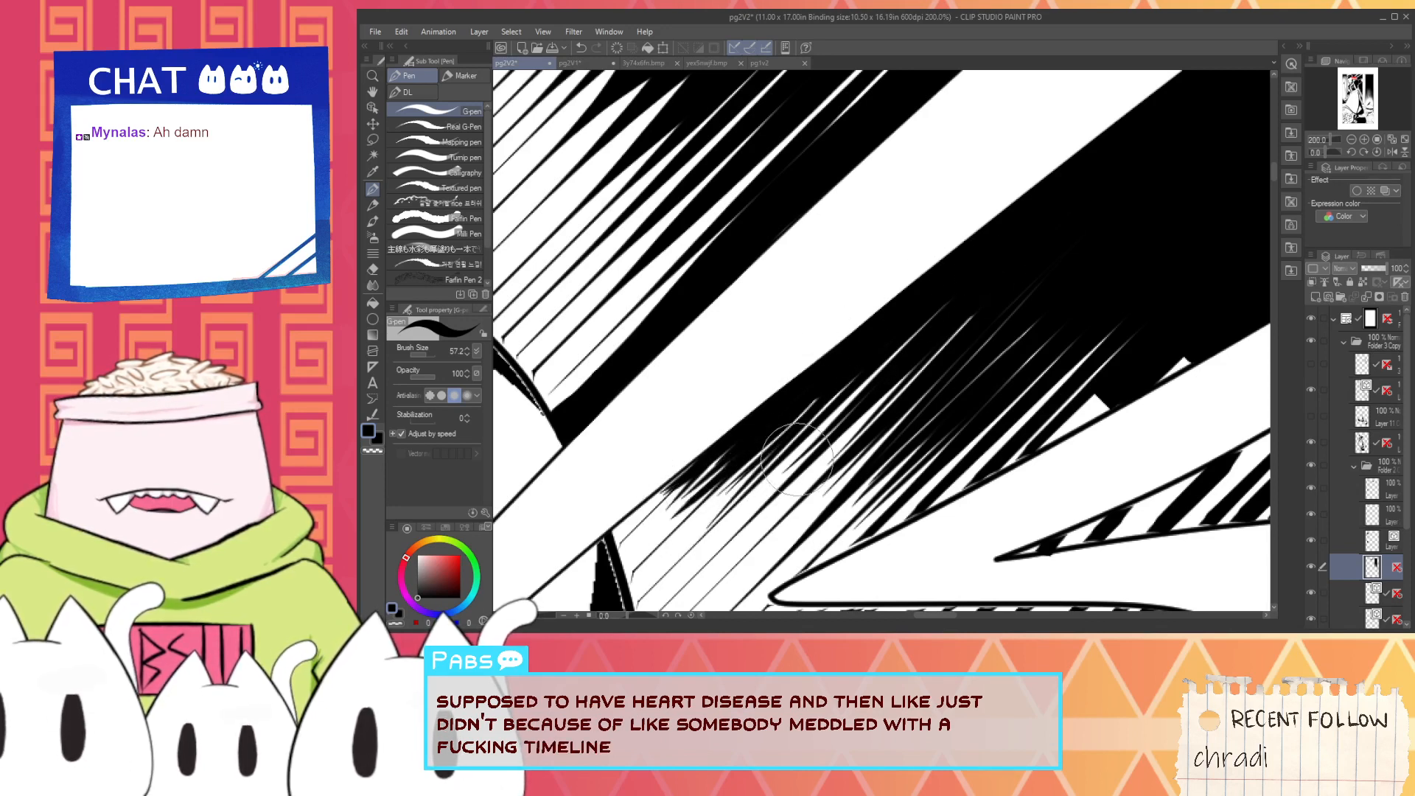
# - Darken the hatching in the middle between the two light beams with long diagonal black G-pen strokes
pyautogui.moveTo(890, 363); pyautogui.dragTo(773, 478)
pyautogui.moveTo(859, 402); pyautogui.dragTo(743, 532)
pyautogui.moveTo(907, 365); pyautogui.dragTo(789, 501)
pyautogui.moveTo(932, 358); pyautogui.dragTo(811, 475)
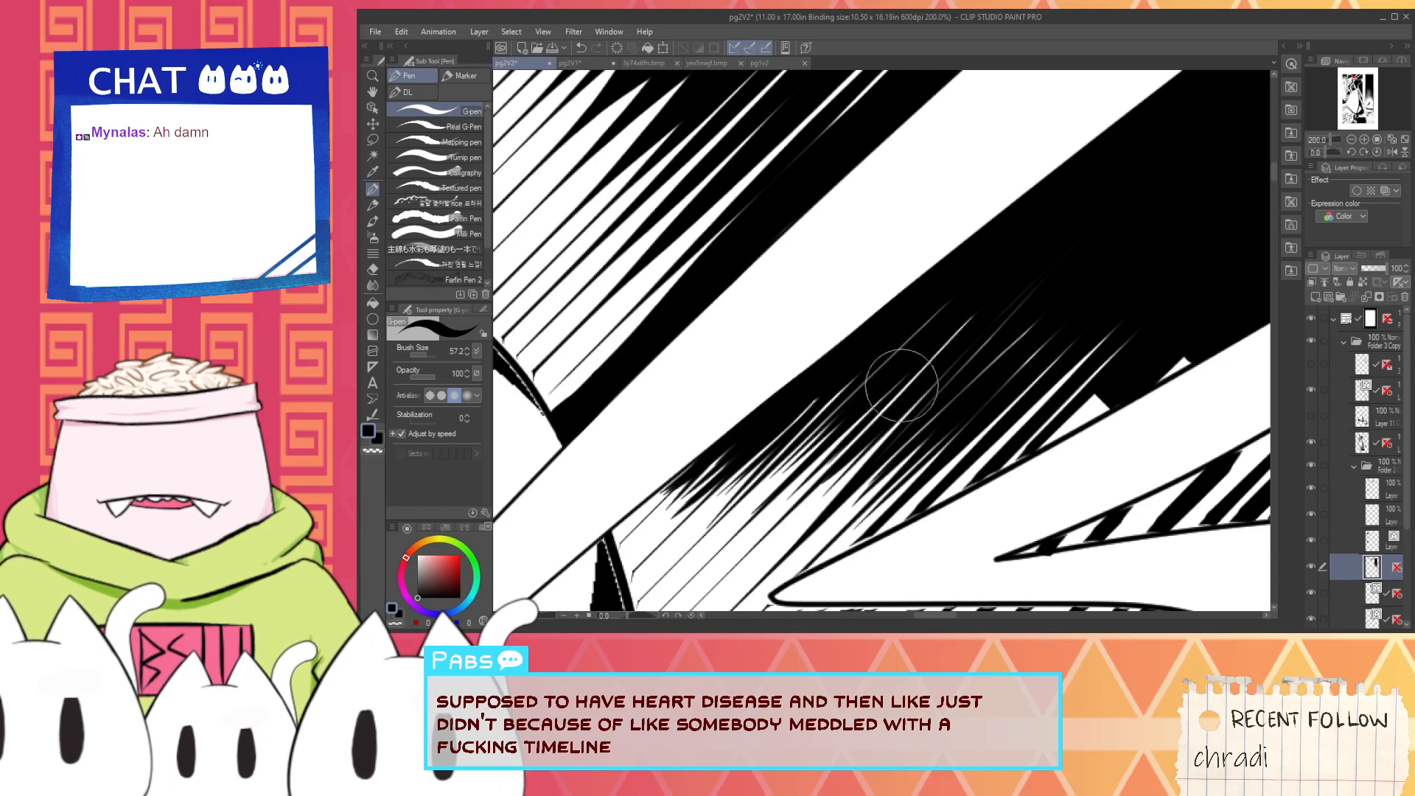
pyautogui.moveTo(902, 386); pyautogui.dragTo(764, 533)
pyautogui.moveTo(1029, 289); pyautogui.dragTo(775, 519)
pyautogui.moveTo(999, 320); pyautogui.dragTo(783, 544)
pyautogui.moveTo(951, 370); pyautogui.dragTo(786, 532)
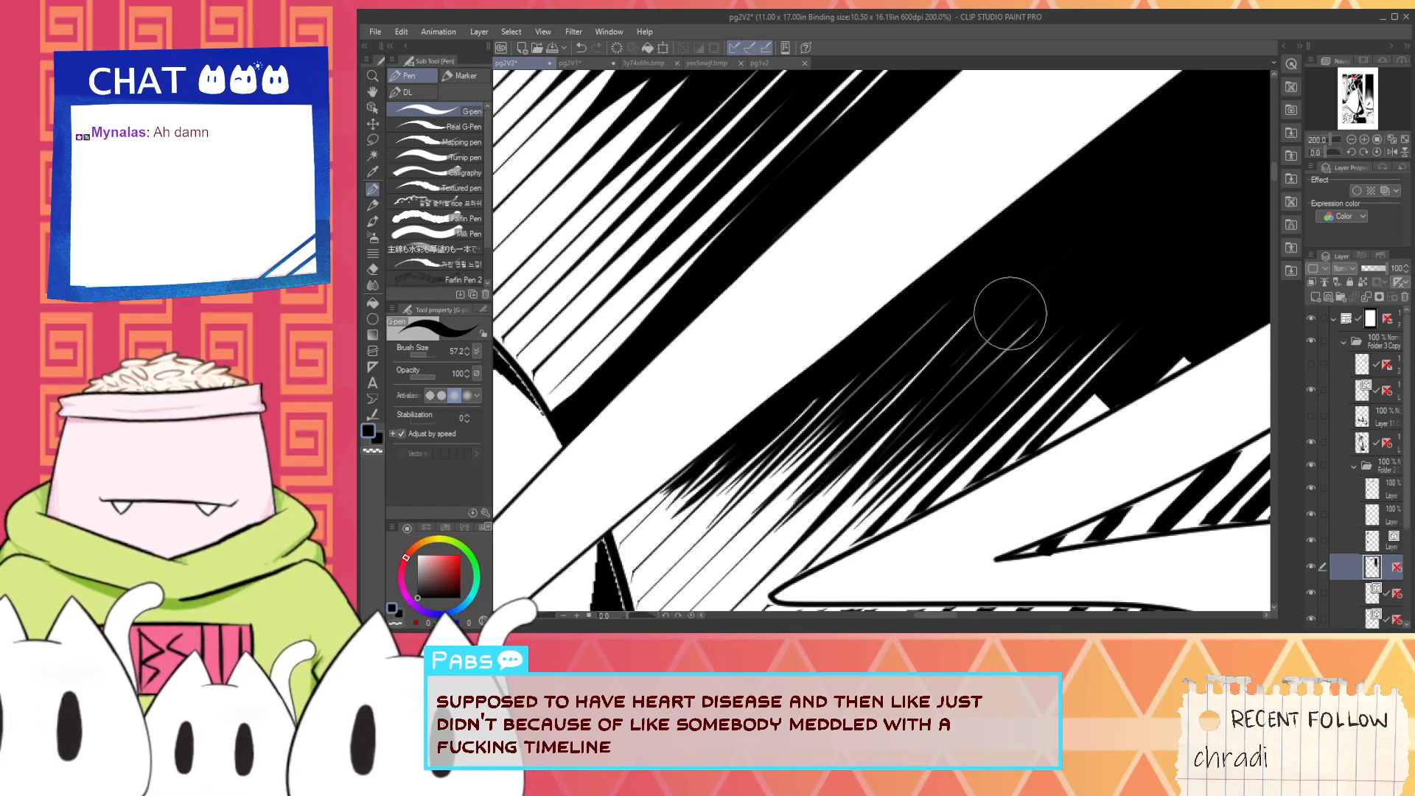
pyautogui.moveTo(1011, 313); pyautogui.dragTo(790, 524)
pyautogui.moveTo(1055, 287)
pyautogui.mouseDown()
pyautogui.moveTo(881, 411)
pyautogui.moveTo(926, 356)
pyautogui.mouseUp()
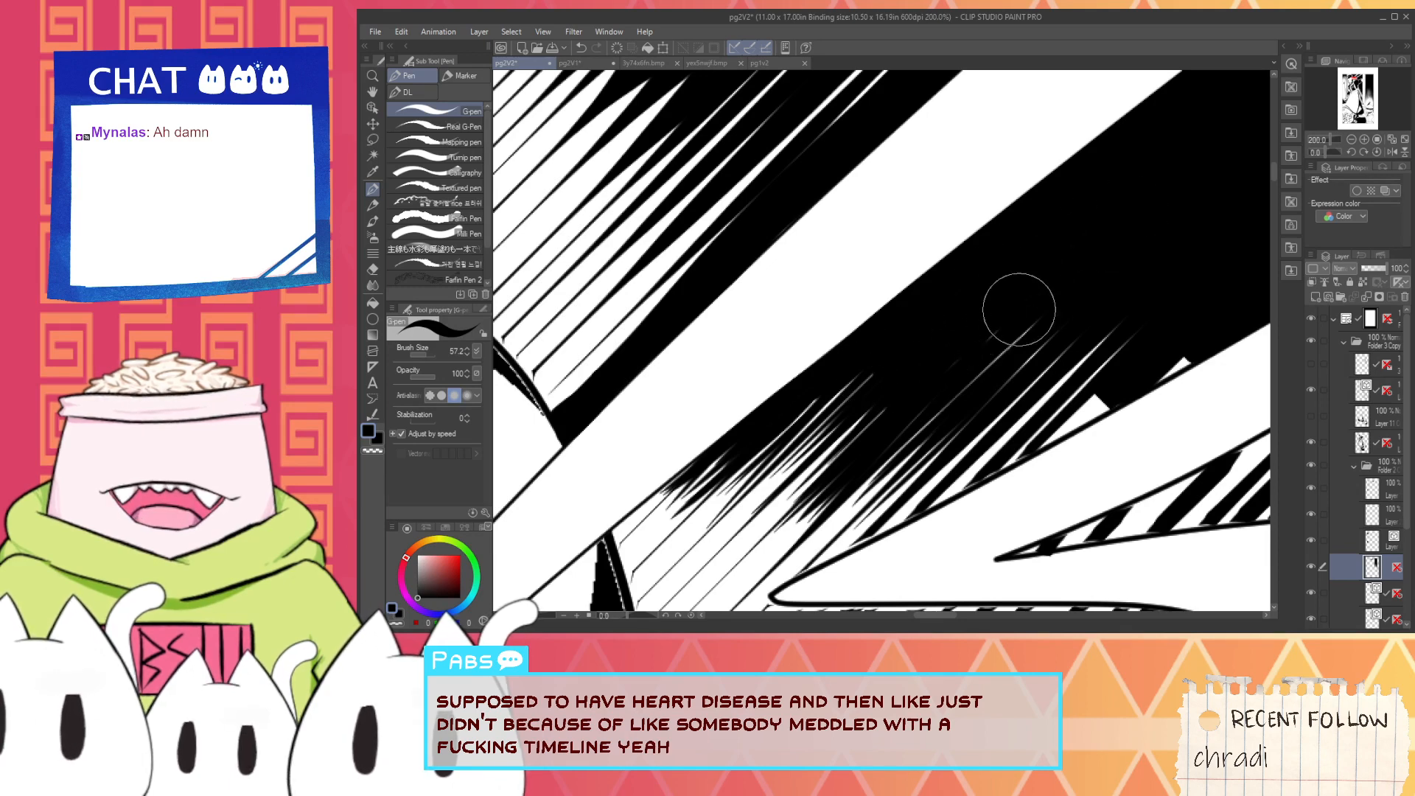
# - Close the remaining white gaps in the hatching towards the lower beam with black strokes, undoing the misplaced ones
pyautogui.moveTo(919, 452); pyautogui.dragTo(835, 392)
pyautogui.moveTo(828, 399); pyautogui.dragTo(724, 503)
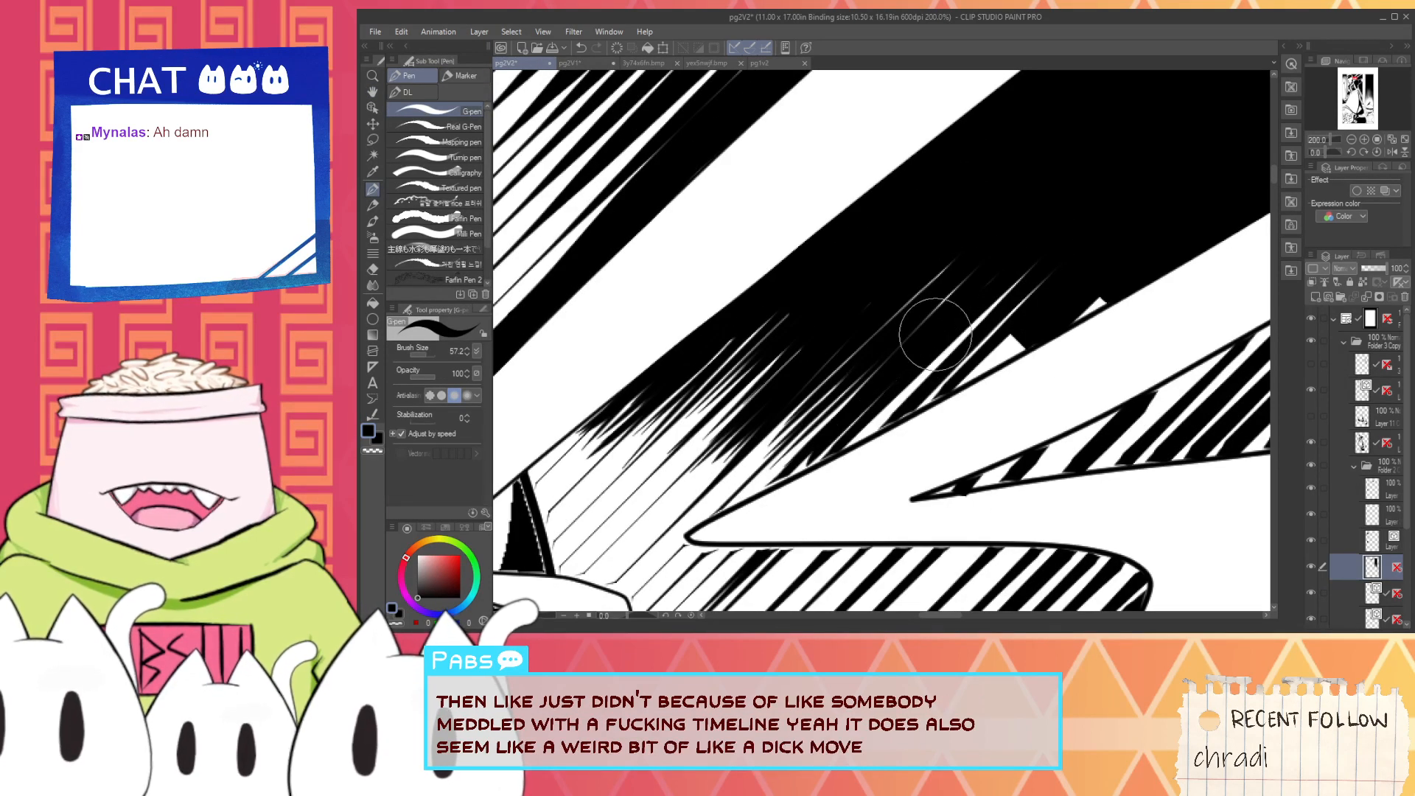
pyautogui.hotkey('ctrl', 'z')
pyautogui.moveTo(960, 303); pyautogui.dragTo(800, 487)
pyautogui.hotkey('ctrl', 'z')
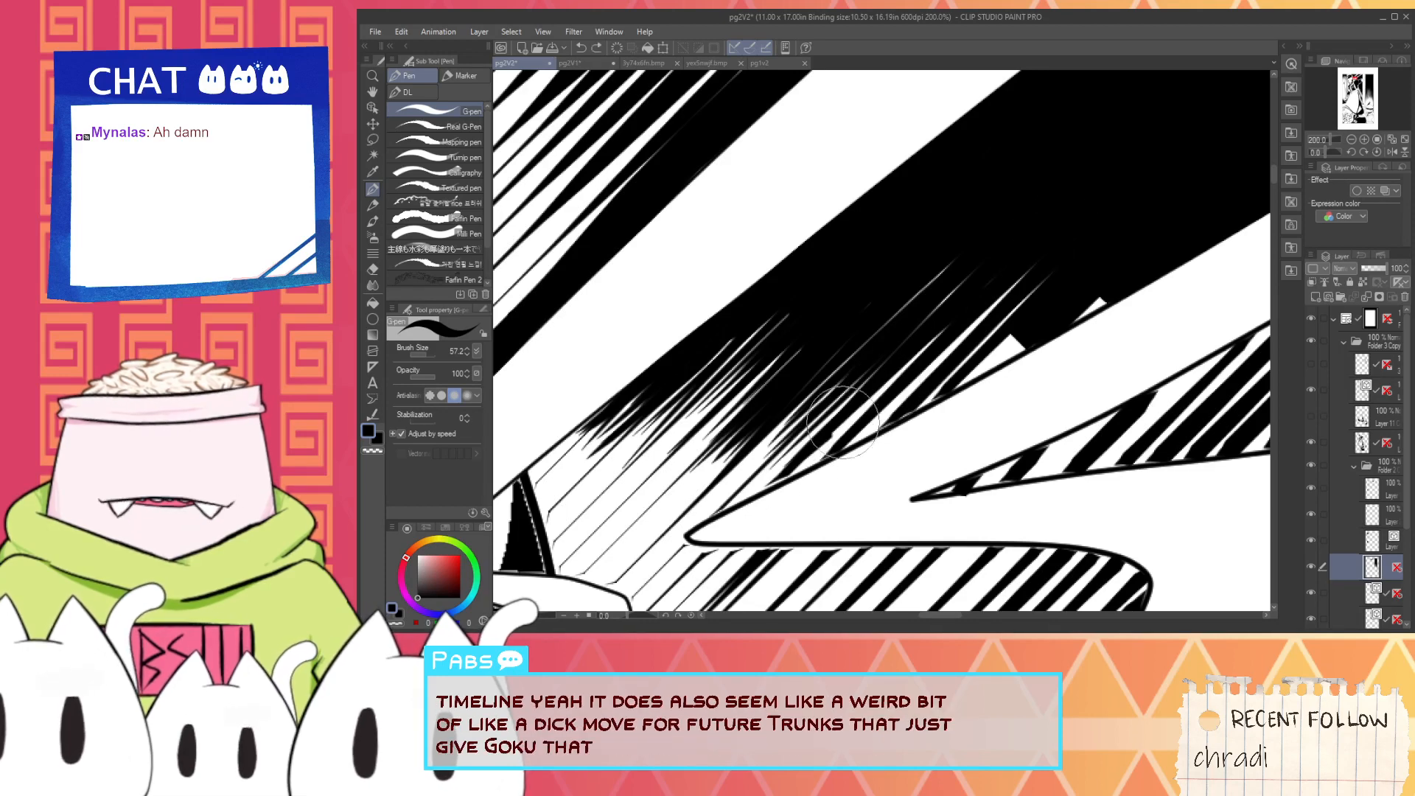
pyautogui.moveTo(1047, 221); pyautogui.dragTo(807, 464)
pyautogui.moveTo(1010, 249)
pyautogui.mouseDown()
pyautogui.moveTo(895, 356)
pyautogui.moveTo(978, 249)
pyautogui.moveTo(833, 372)
pyautogui.mouseUp()
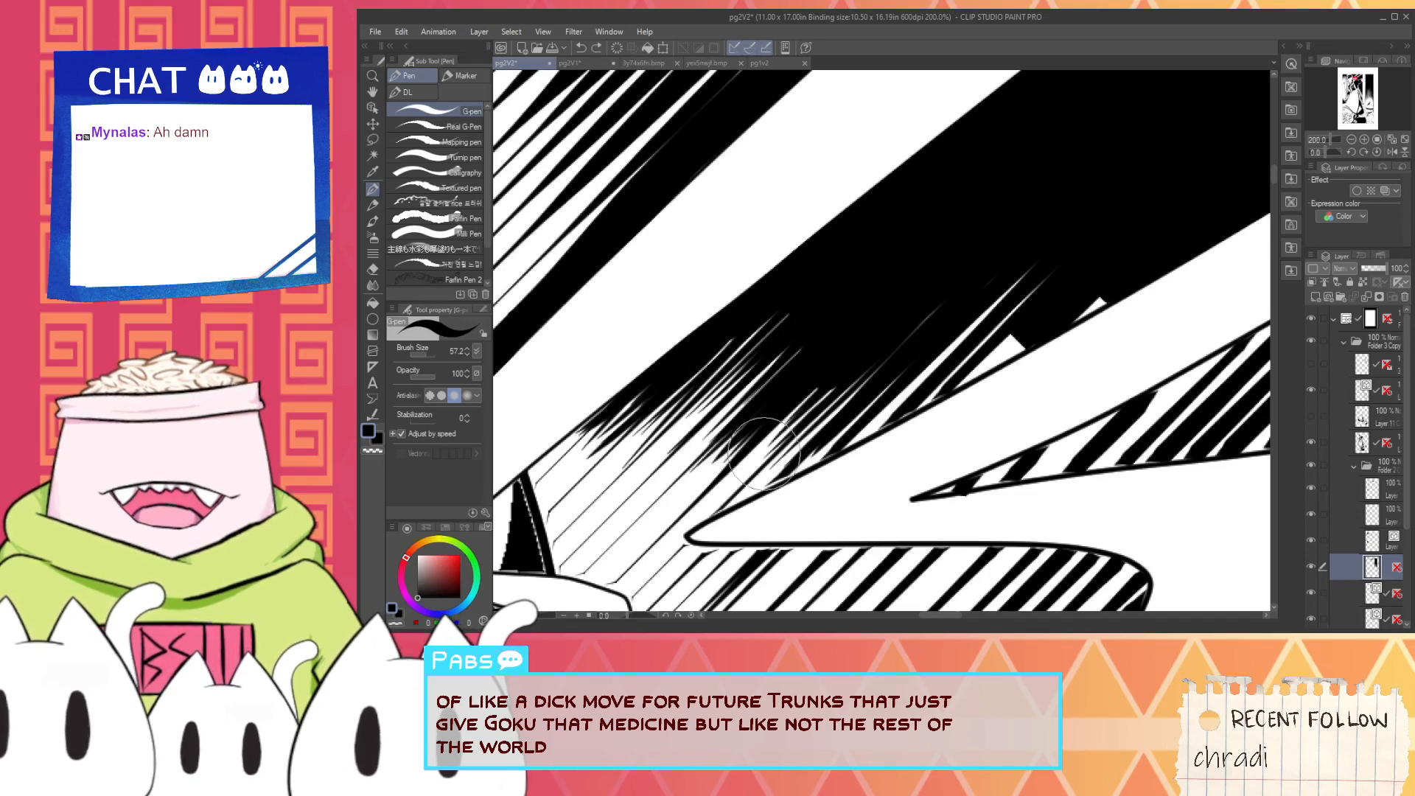
pyautogui.moveTo(947, 289); pyautogui.dragTo(855, 386)
pyautogui.hotkey('ctrl', 'z')
pyautogui.moveTo(949, 294); pyautogui.dragTo(885, 354)
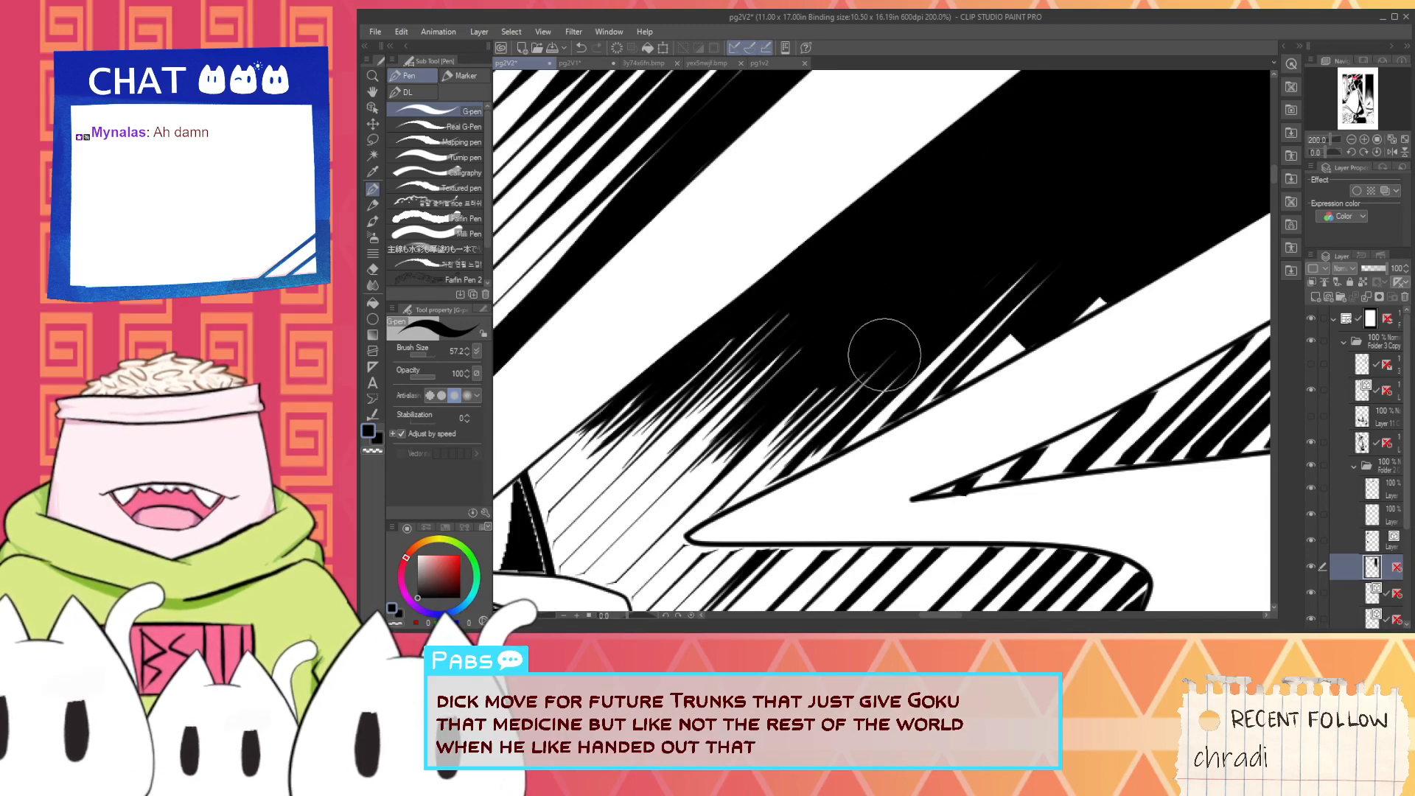
# - Fill the enclosed white slivers against the lower beam's upper edge with black, using Refer other layers
pyautogui.hotkey('ctrl', '-')
pyautogui.hotkey('ctrl', '-')
pyautogui.moveTo(1052, 224); pyautogui.dragTo(989, 260)
pyautogui.hotkey('ctrl', '+')
pyautogui.press('g')
pyautogui.click(879, 398)
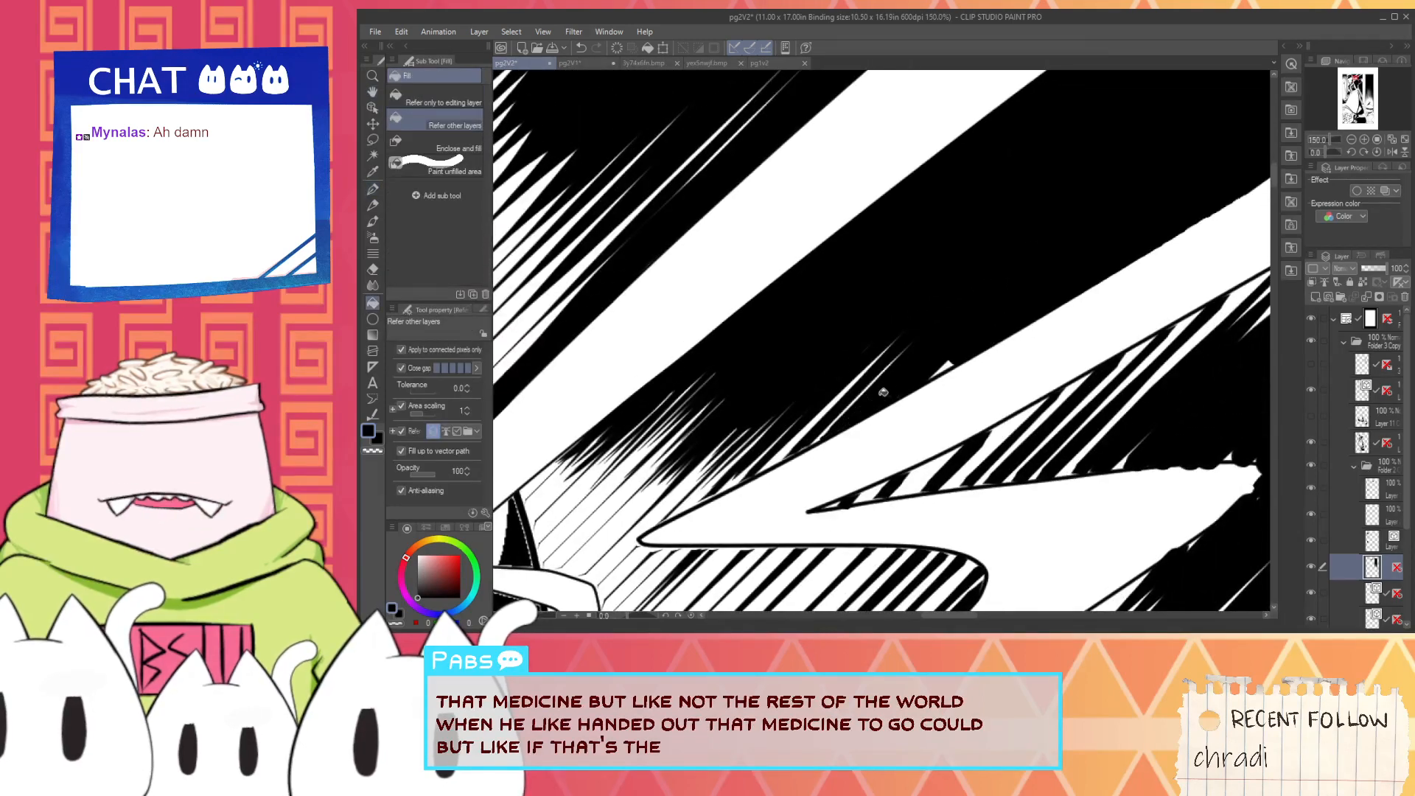
pyautogui.scroll(1, 911, 377)
pyautogui.click(958, 359)
# - Cover the leftover white streaks at the lower beam's upper edge with the G-pen and smooth that edge
pyautogui.press('p')
pyautogui.moveTo(914, 337); pyautogui.dragTo(836, 408)
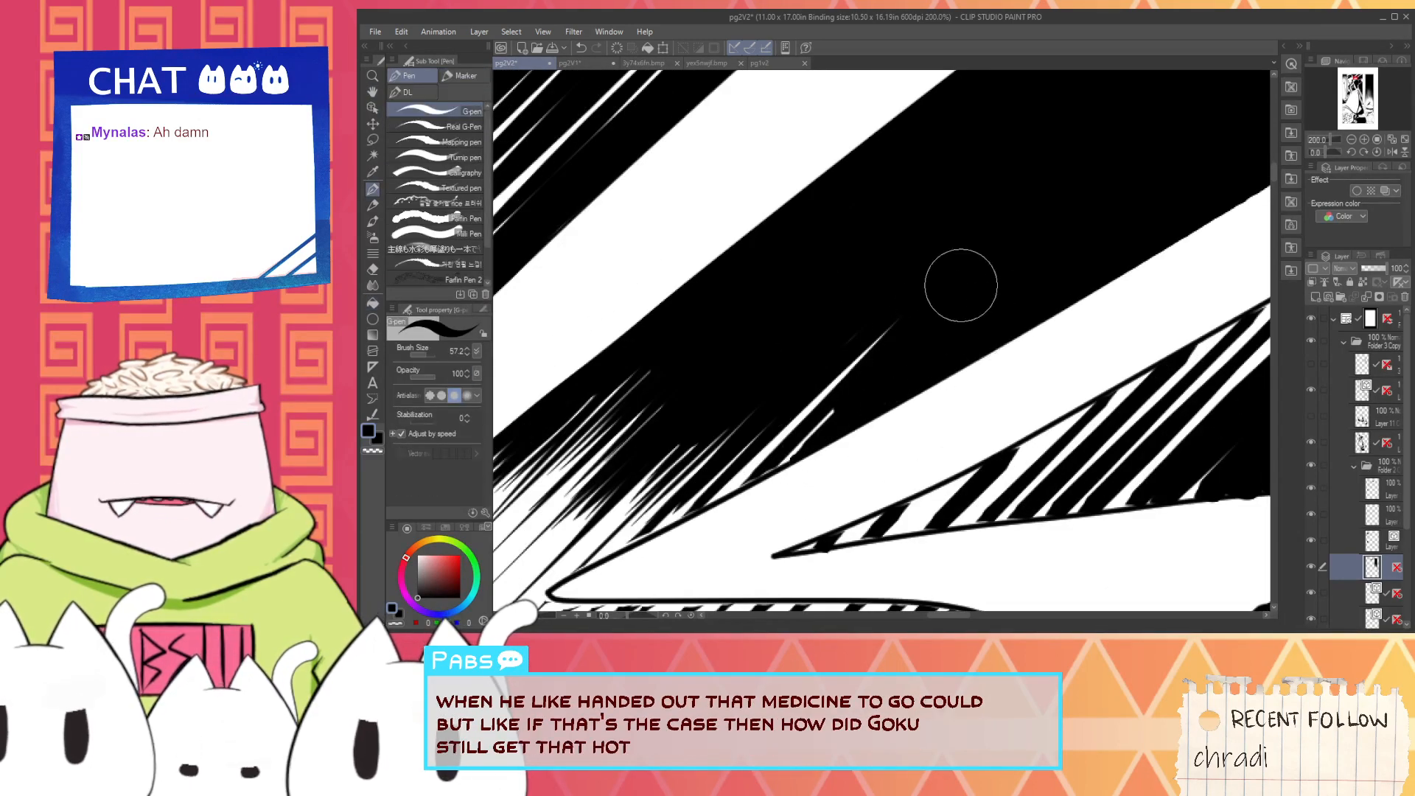
pyautogui.moveTo(962, 285); pyautogui.dragTo(806, 385)
pyautogui.scroll(2, 713, 499)
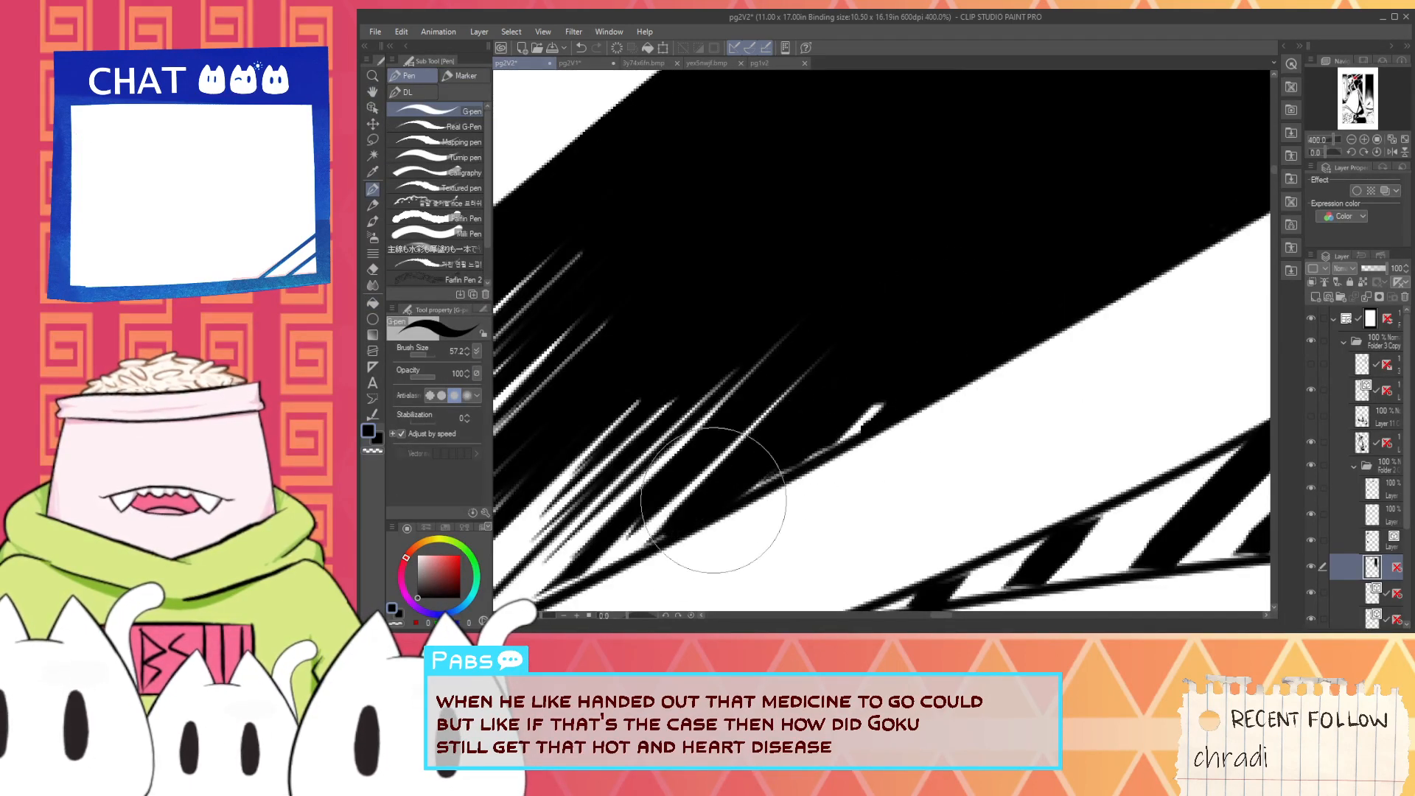
pyautogui.moveTo(706, 523); pyautogui.dragTo(891, 398)
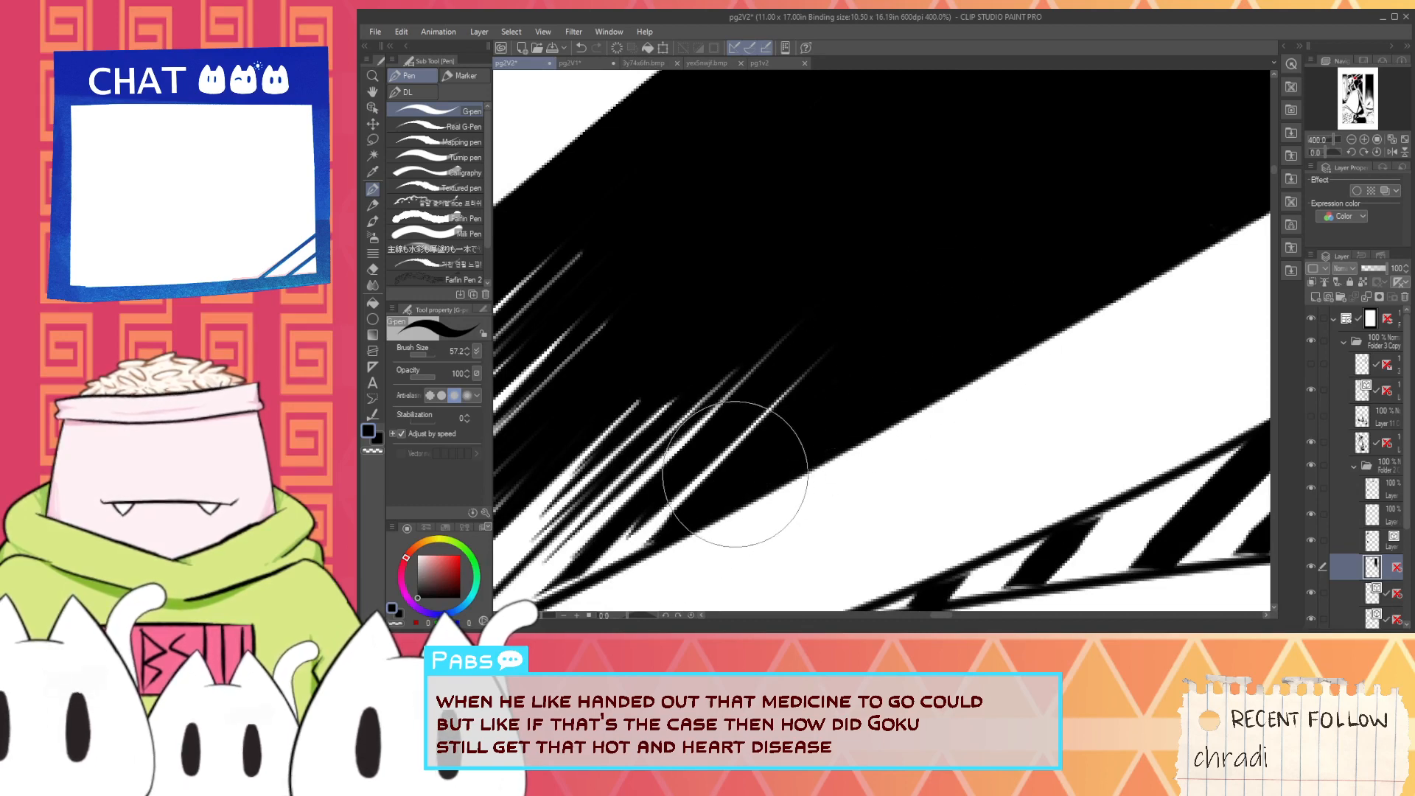
pyautogui.scroll(-4, 735, 474)
# - Fill the hatching gaps beneath the lower beam with black and straighten the beam's lower edge with the G-pen
pyautogui.press('g')
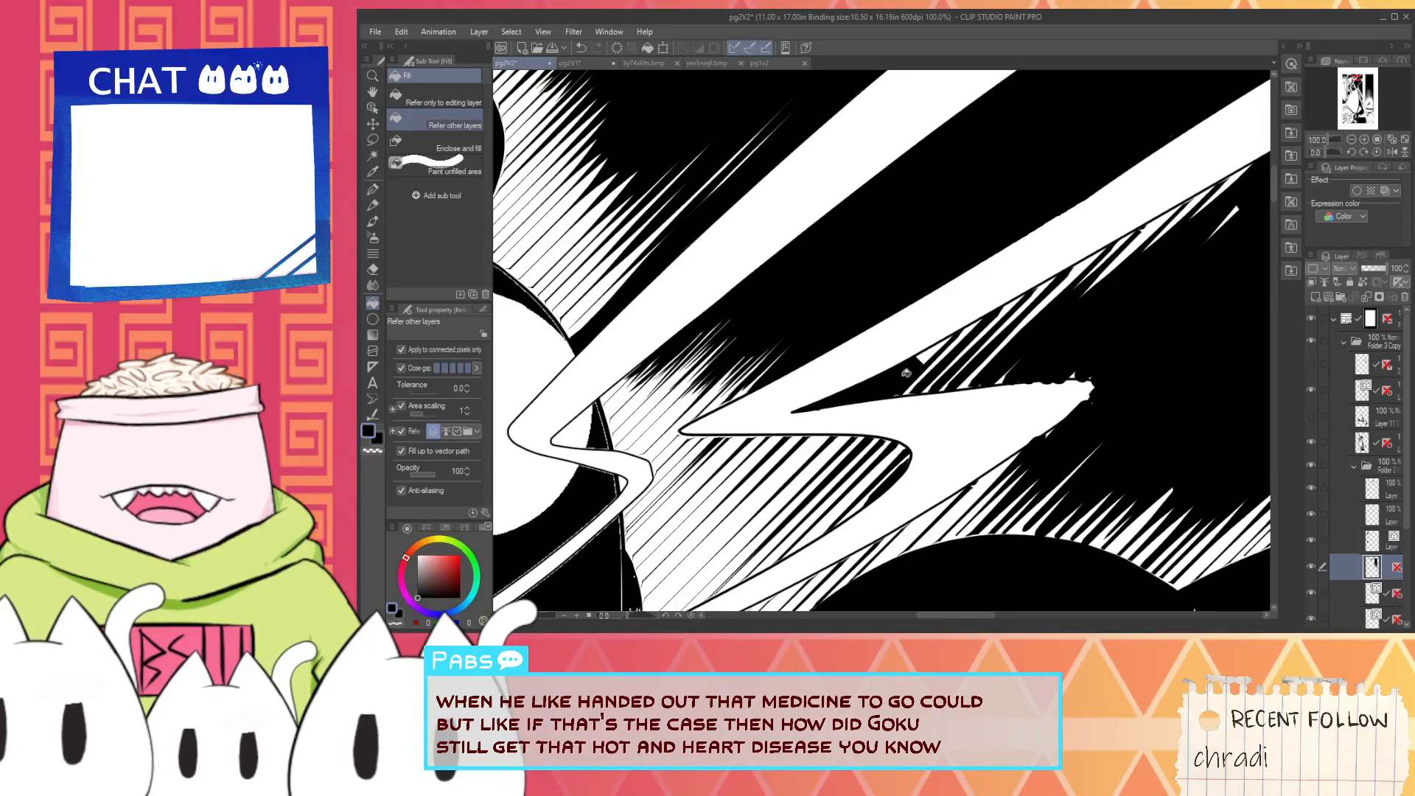
pyautogui.moveTo(919, 374); pyautogui.dragTo(1023, 341)
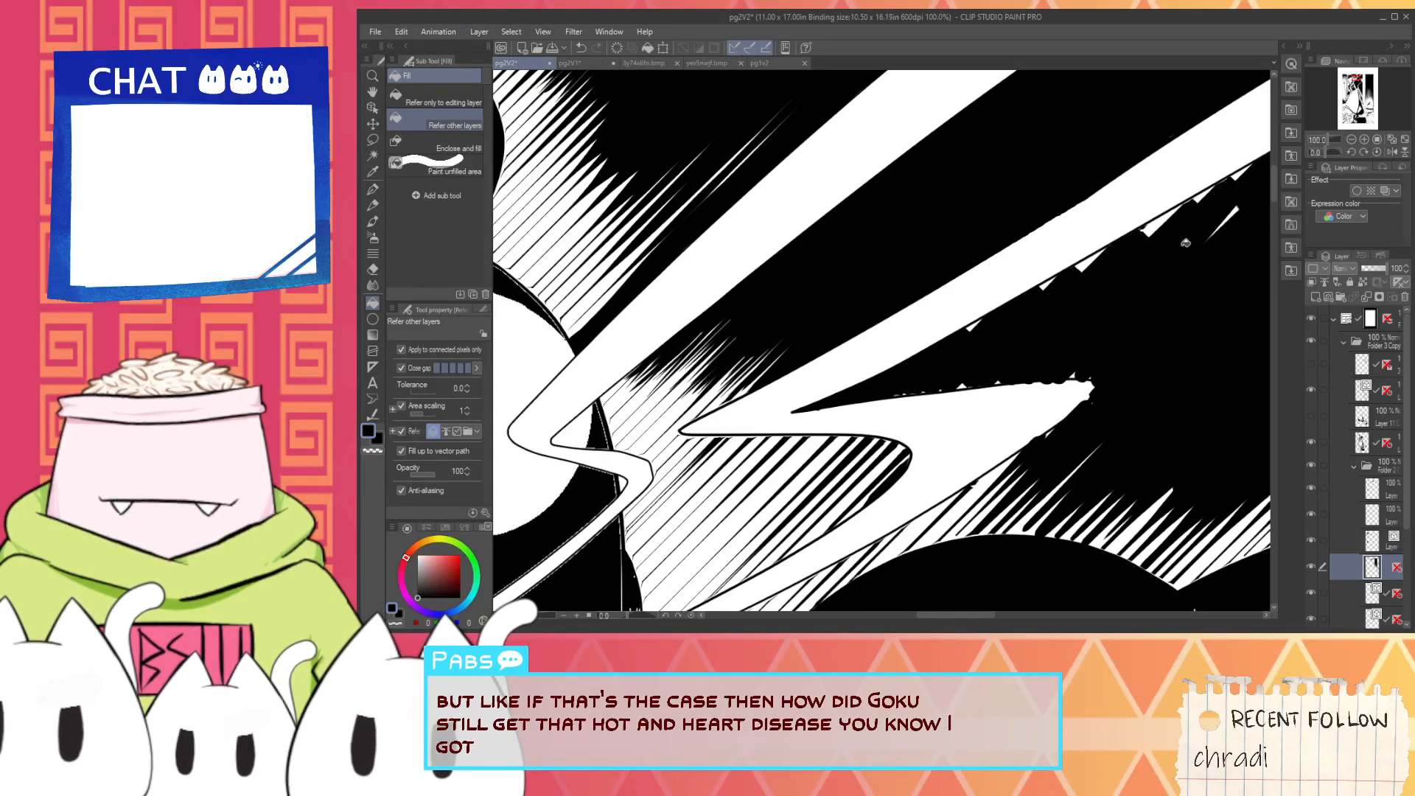
pyautogui.press('space')
pyautogui.moveTo(1236, 211); pyautogui.dragTo(1054, 298)
pyautogui.scroll(1, 1054, 297)
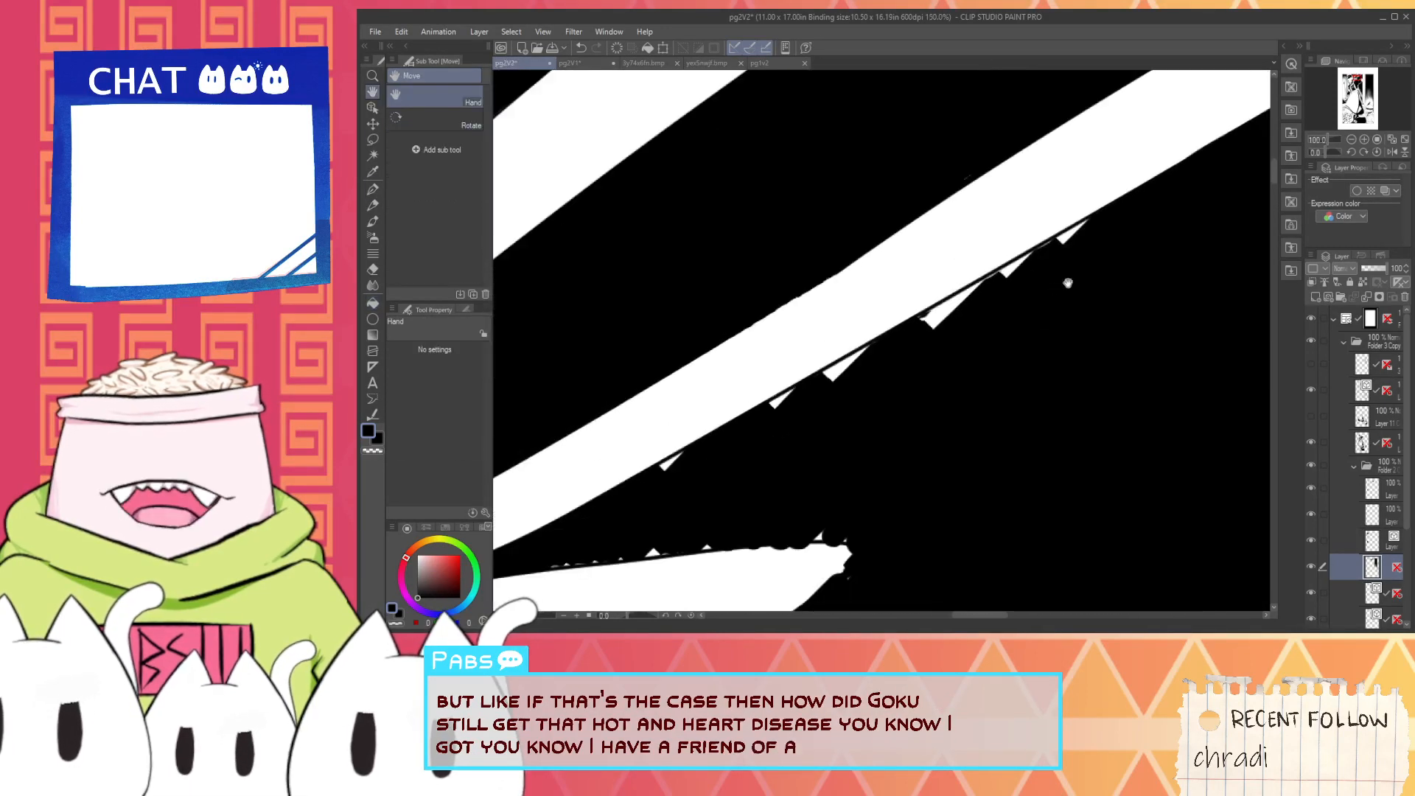
pyautogui.press('p')
pyautogui.moveTo(614, 496); pyautogui.dragTo(893, 340)
pyautogui.moveTo(719, 446); pyautogui.dragTo(1083, 250)
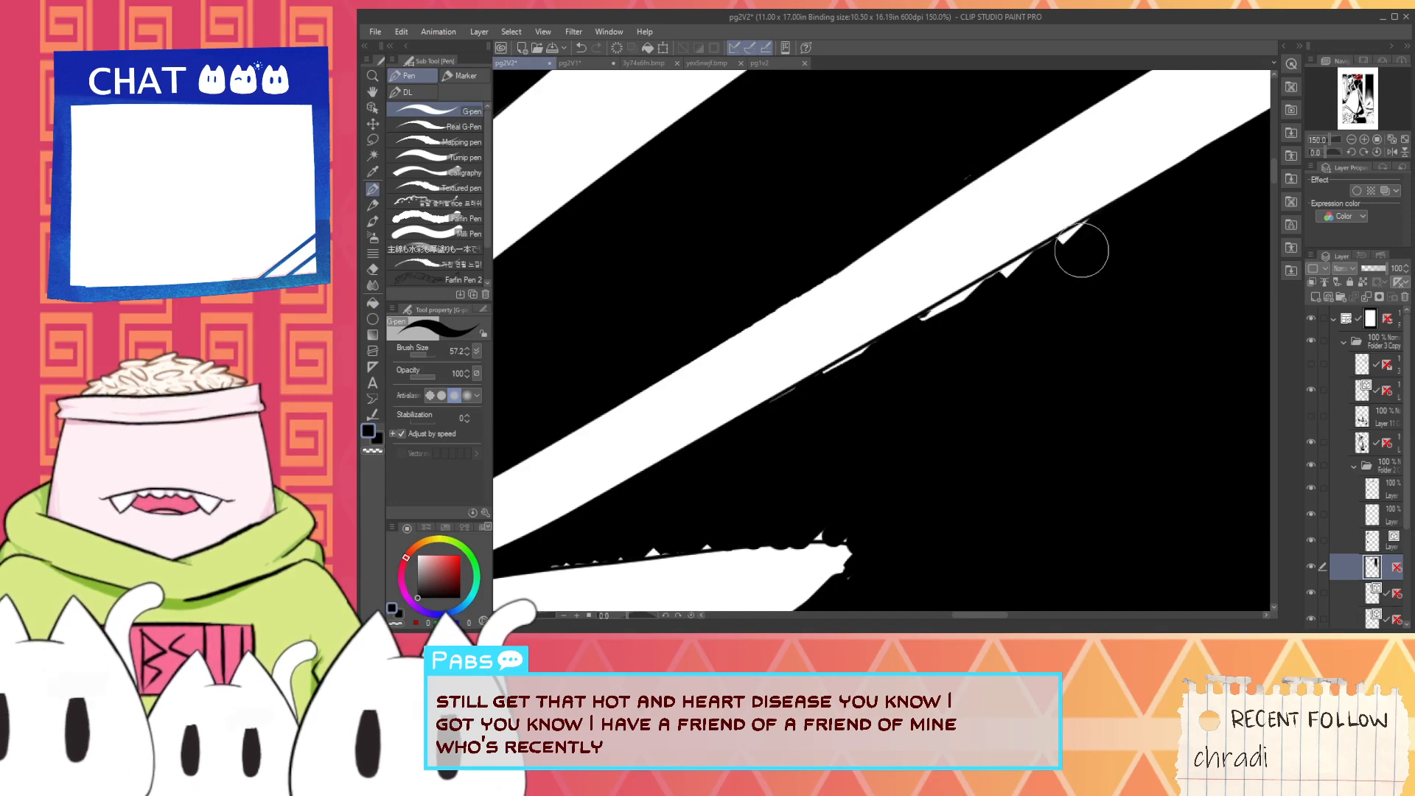
pyautogui.moveTo(760, 420); pyautogui.dragTo(1190, 180)
pyautogui.moveTo(732, 433); pyautogui.dragTo(1099, 222)
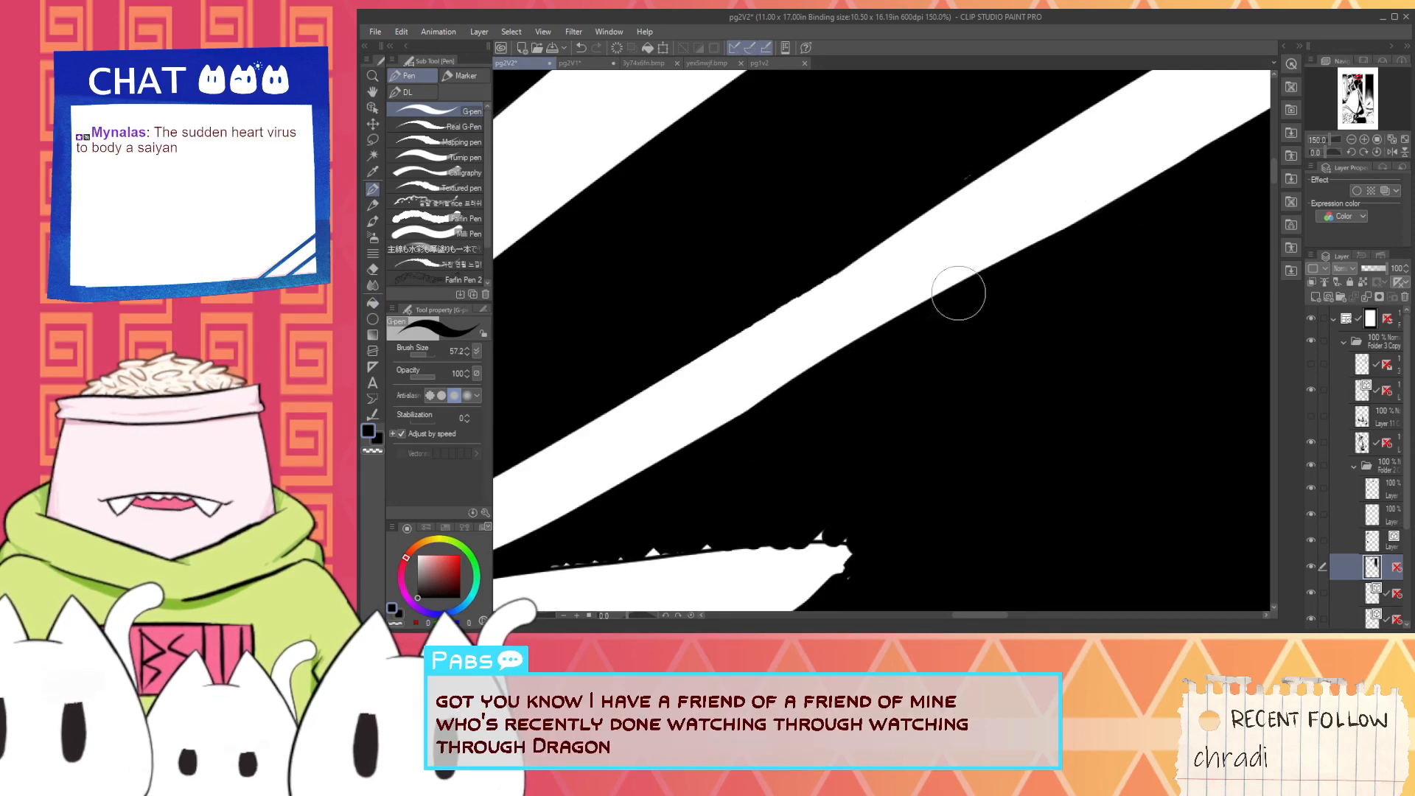
pyautogui.hotkey('ctrl', 'z')
pyautogui.moveTo(737, 443); pyautogui.dragTo(1094, 210)
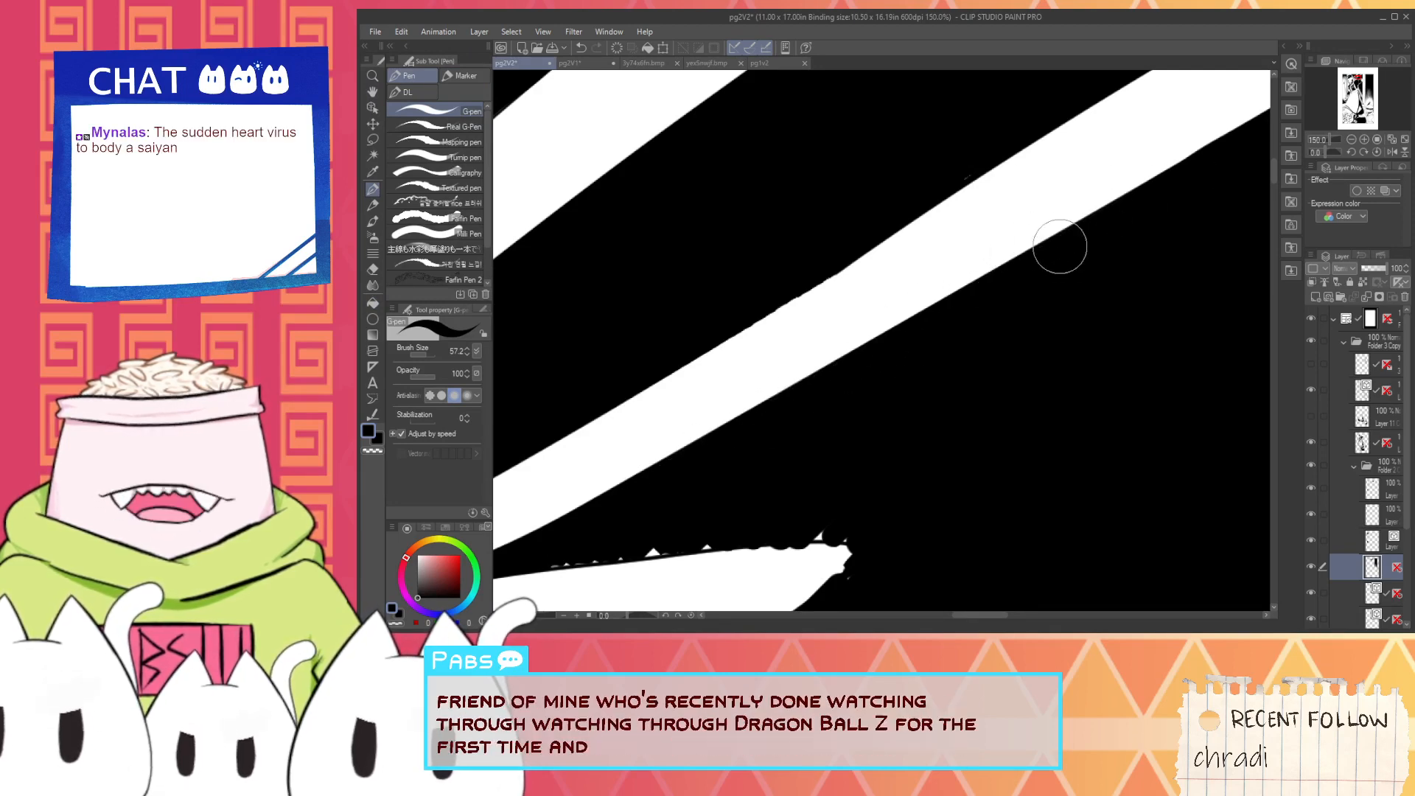
# - Paint over the white bumps along the bolt-shaped beam's upper edge with a smooth black G-pen line
pyautogui.scroll(-2, 1051, 251)
pyautogui.press('space')
pyautogui.moveTo(1039, 255); pyautogui.dragTo(947, 340)
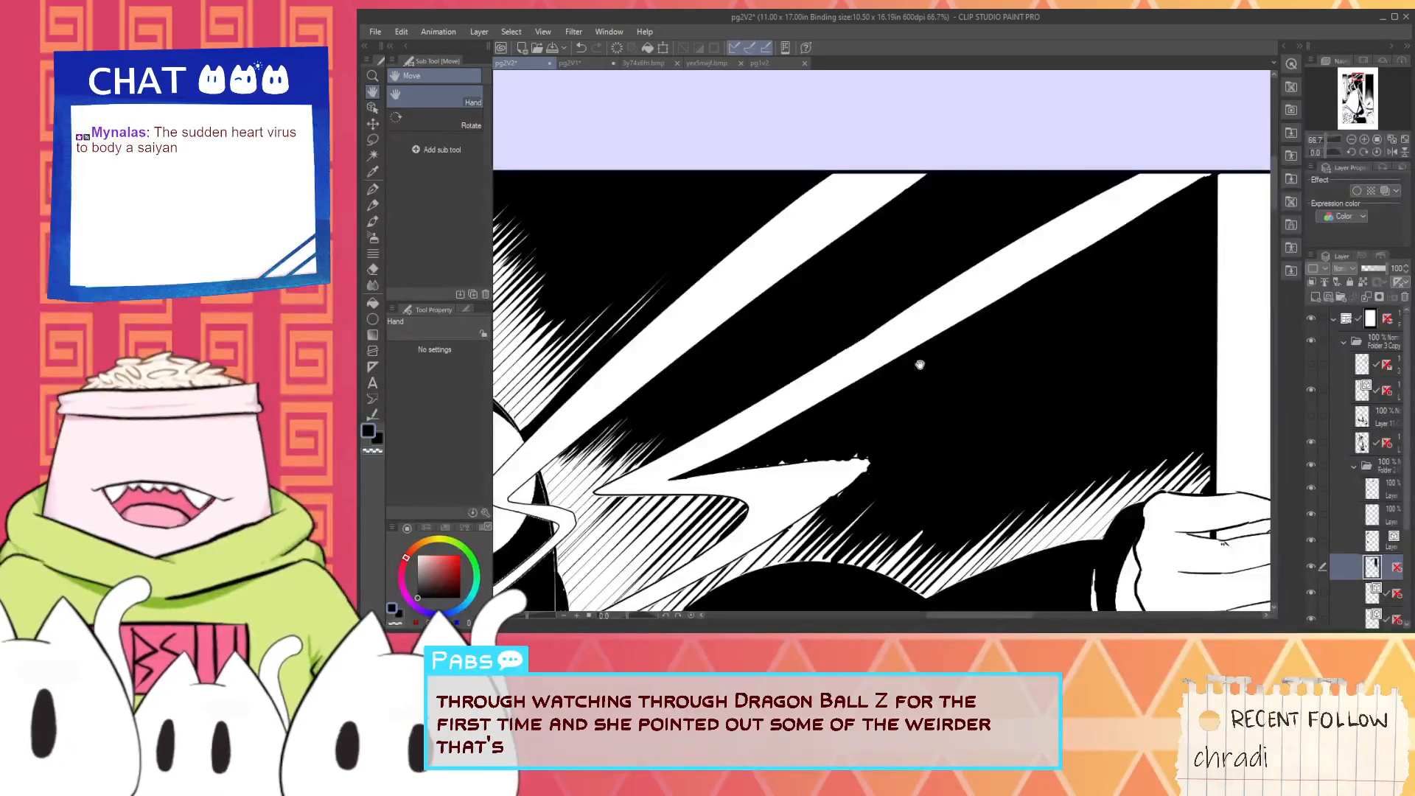
pyautogui.moveTo(861, 415); pyautogui.dragTo(972, 309)
pyautogui.scroll(2, 879, 357)
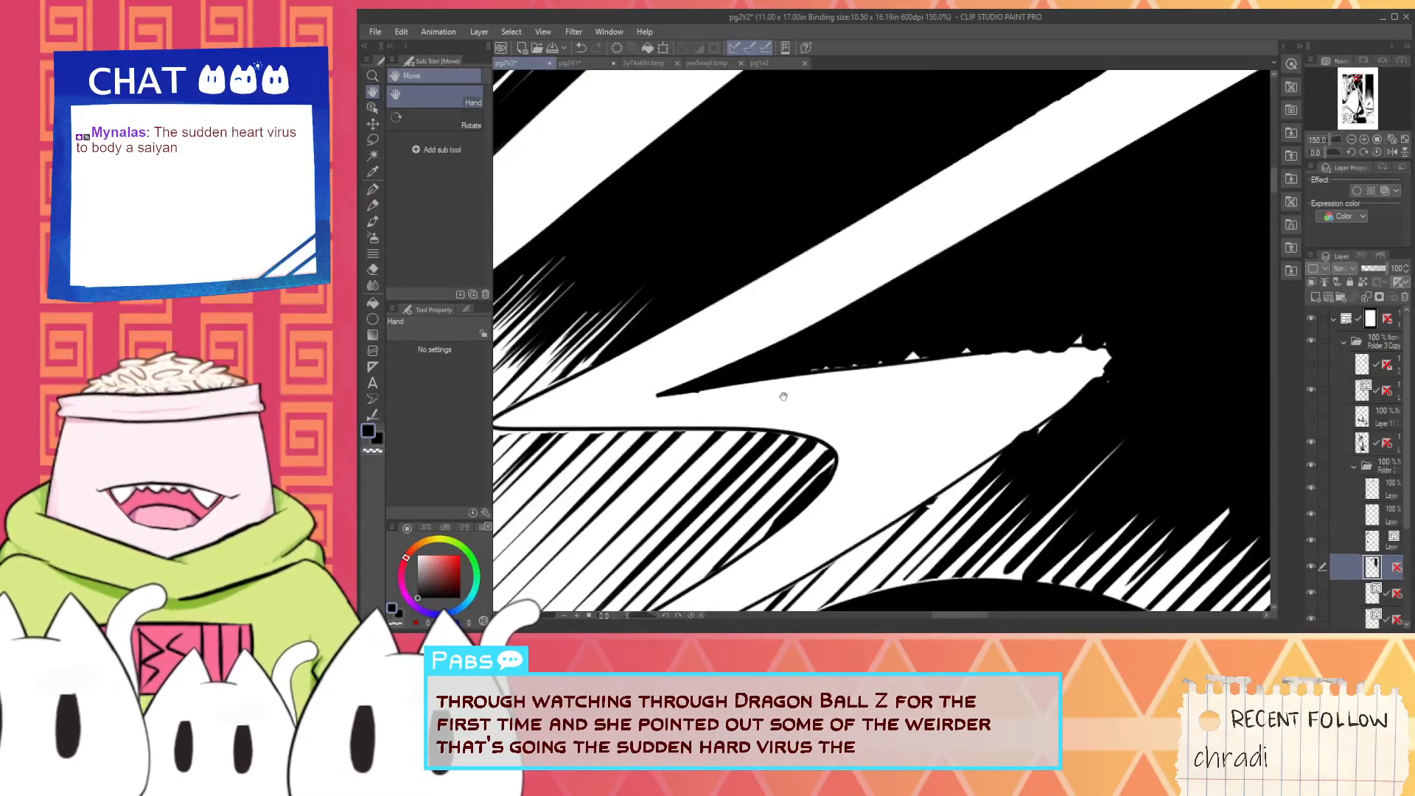
pyautogui.scroll(1, 658, 404)
pyautogui.moveTo(661, 391); pyautogui.dragTo(1209, 378)
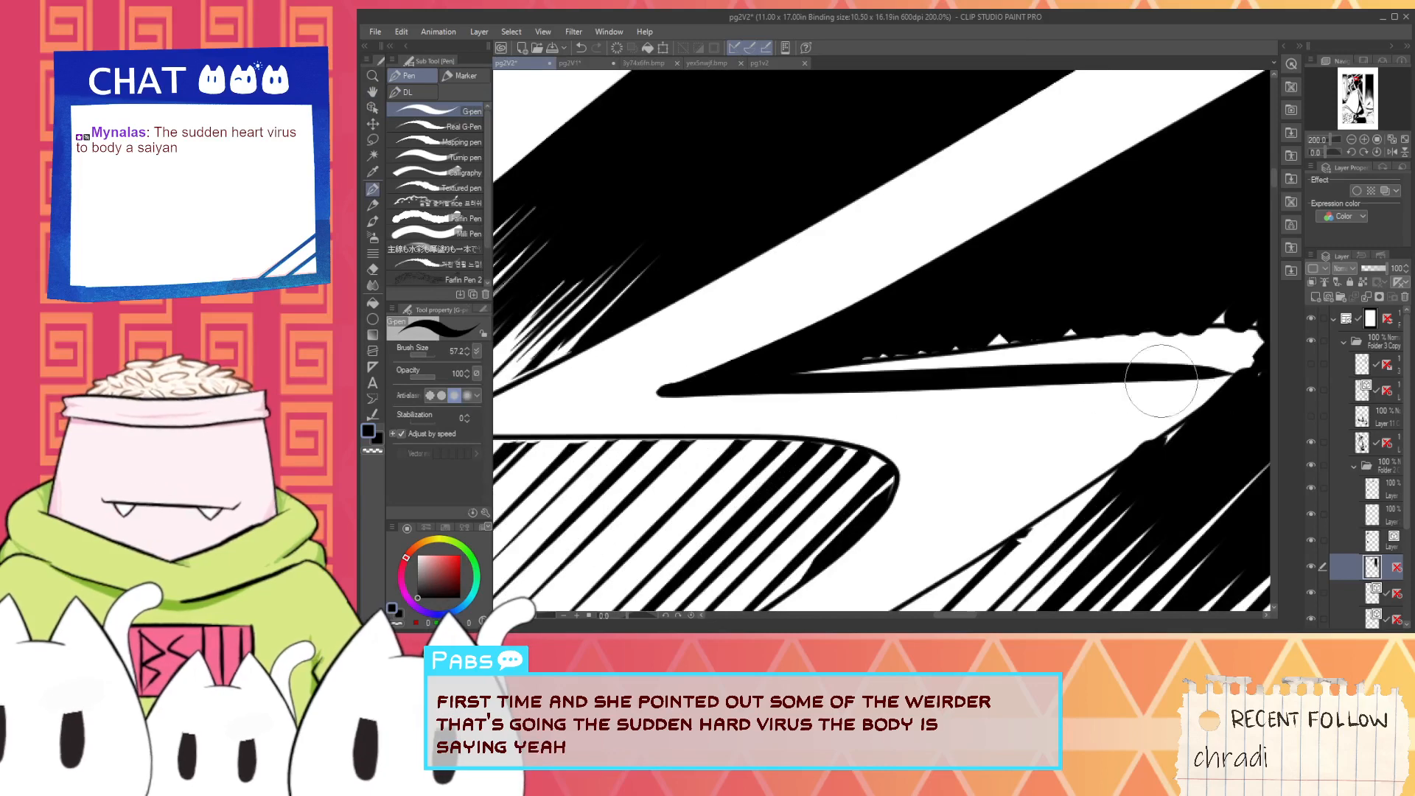
pyautogui.hotkey('ctrl', 'z')
pyautogui.moveTo(677, 387); pyautogui.dragTo(1150, 336)
pyautogui.moveTo(940, 350); pyautogui.dragTo(1223, 325)
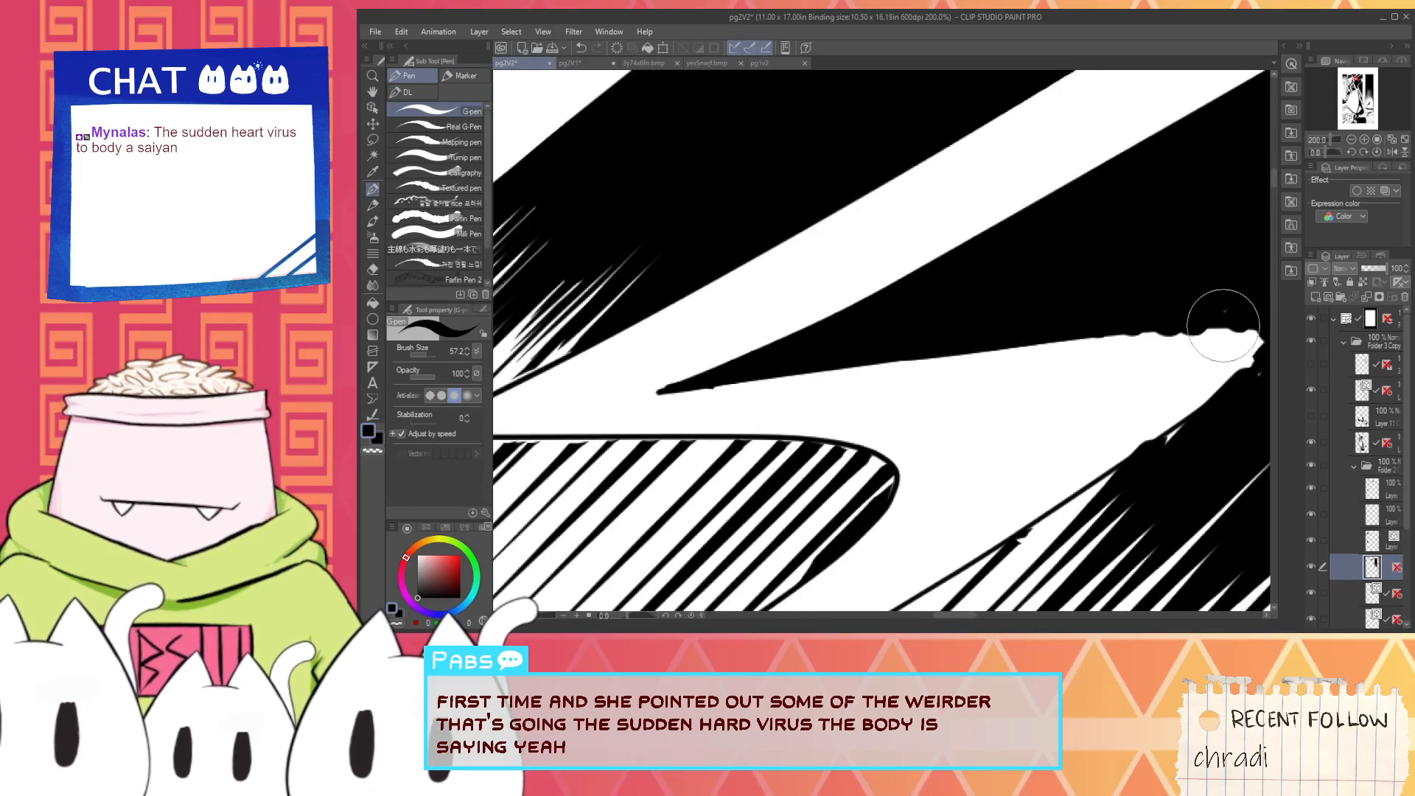
# - Smooth the bolt-shaped beam's ragged tip and adjoining edges with white G-pen strokes
pyautogui.scroll(1, 1103, 347)
pyautogui.press('x')
pyautogui.scroll(1, 932, 379)
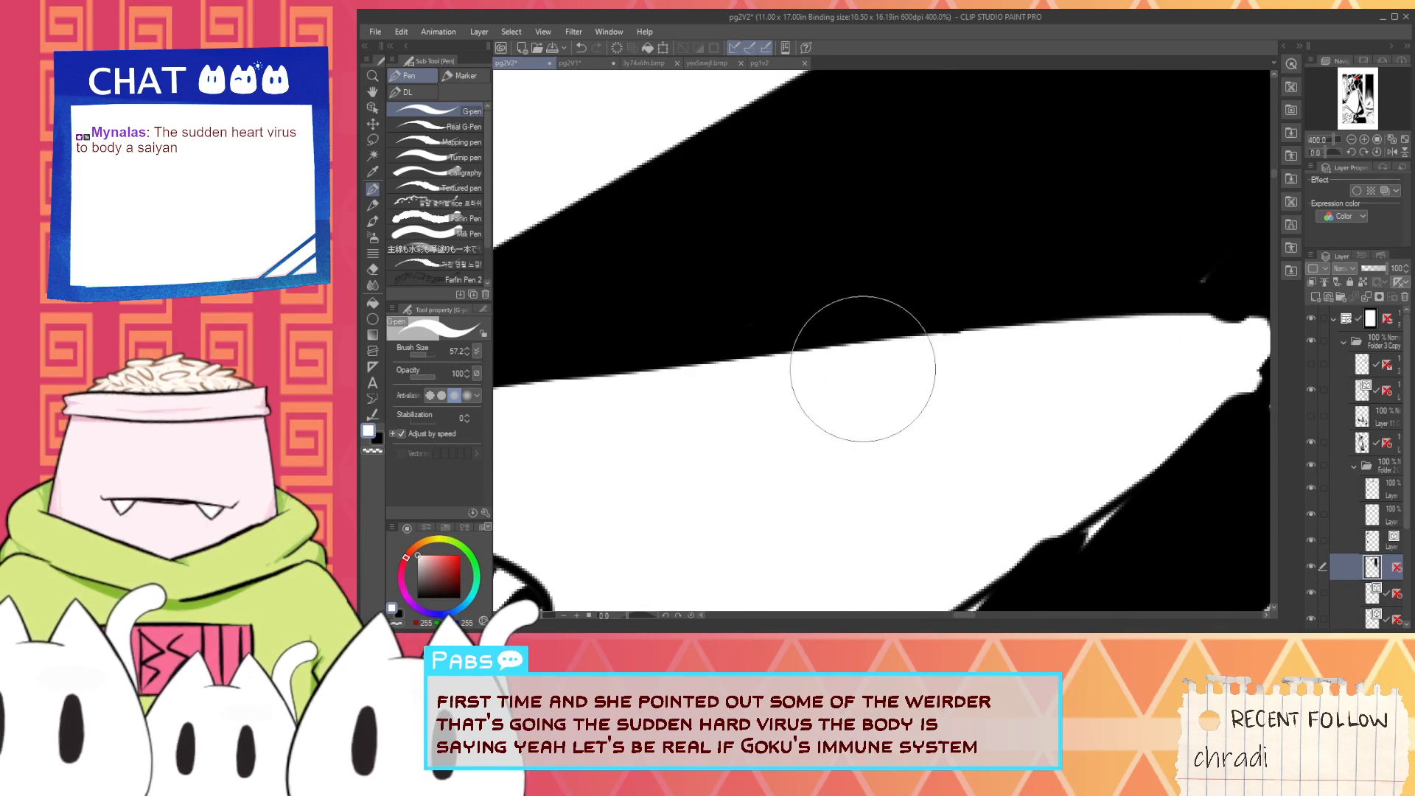
pyautogui.scroll(-3, 1131, 354)
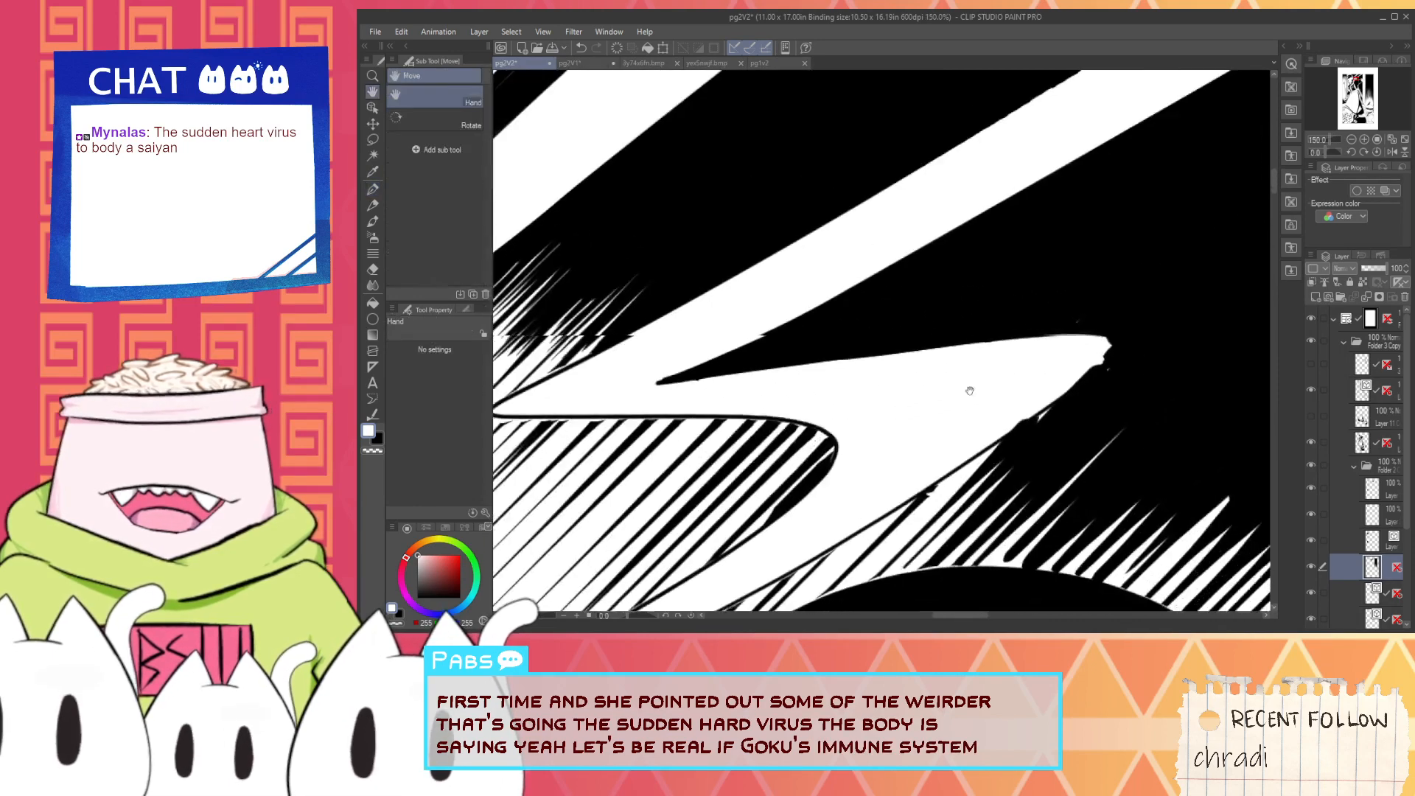
pyautogui.press('i')
pyautogui.scroll(1, 973, 407)
pyautogui.press('p')
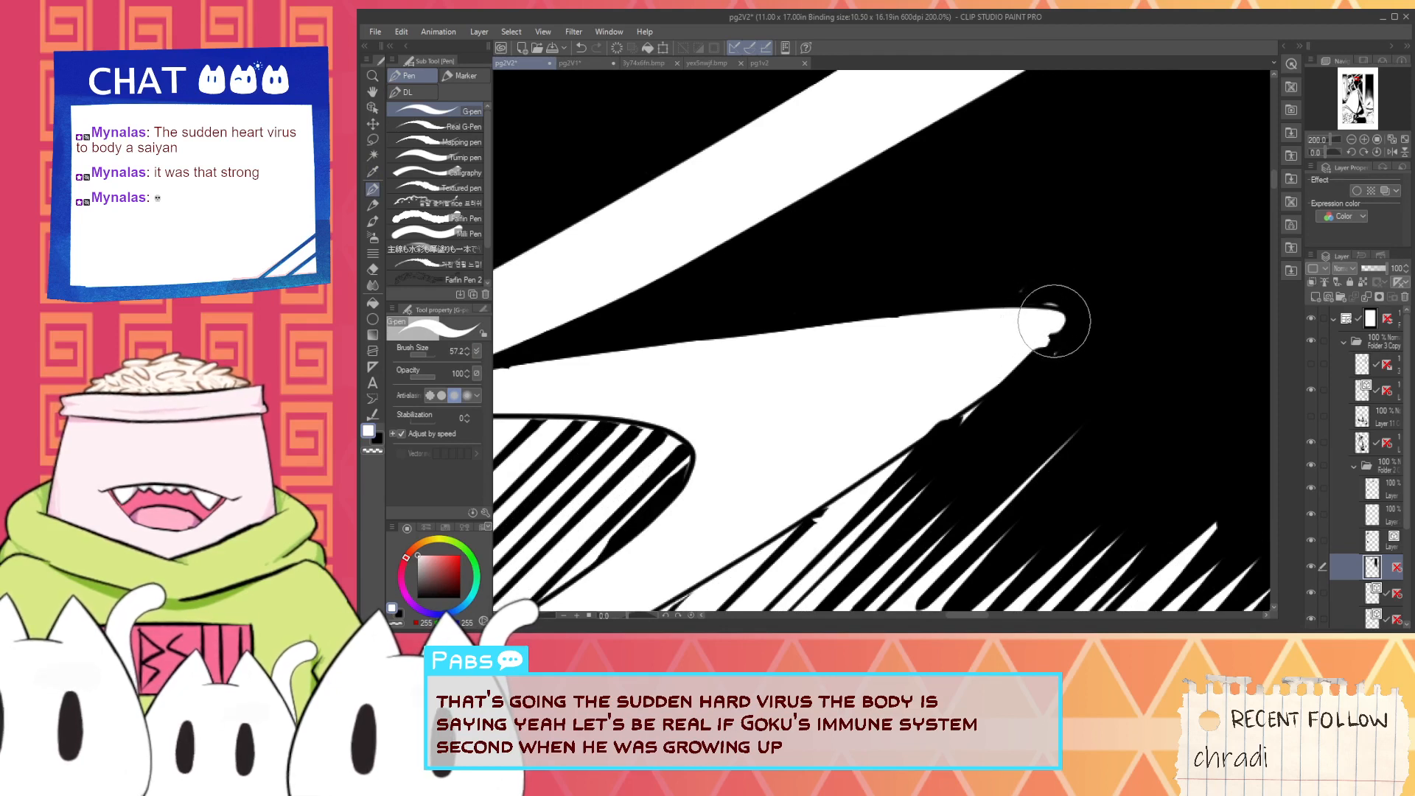
pyautogui.moveTo(1053, 323); pyautogui.dragTo(998, 372)
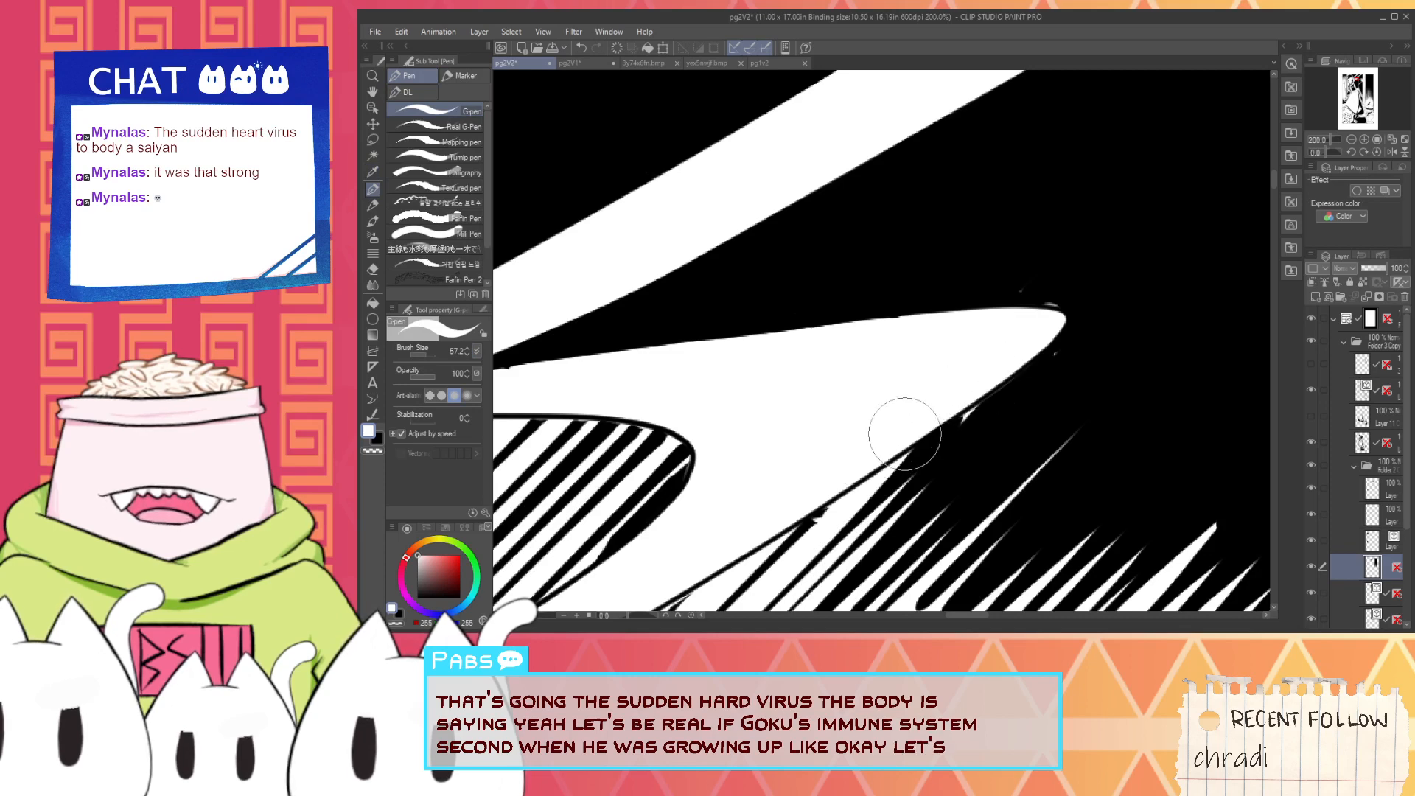
# - Cover the stray white specks around the bolt's tip with black
pyautogui.press('x')
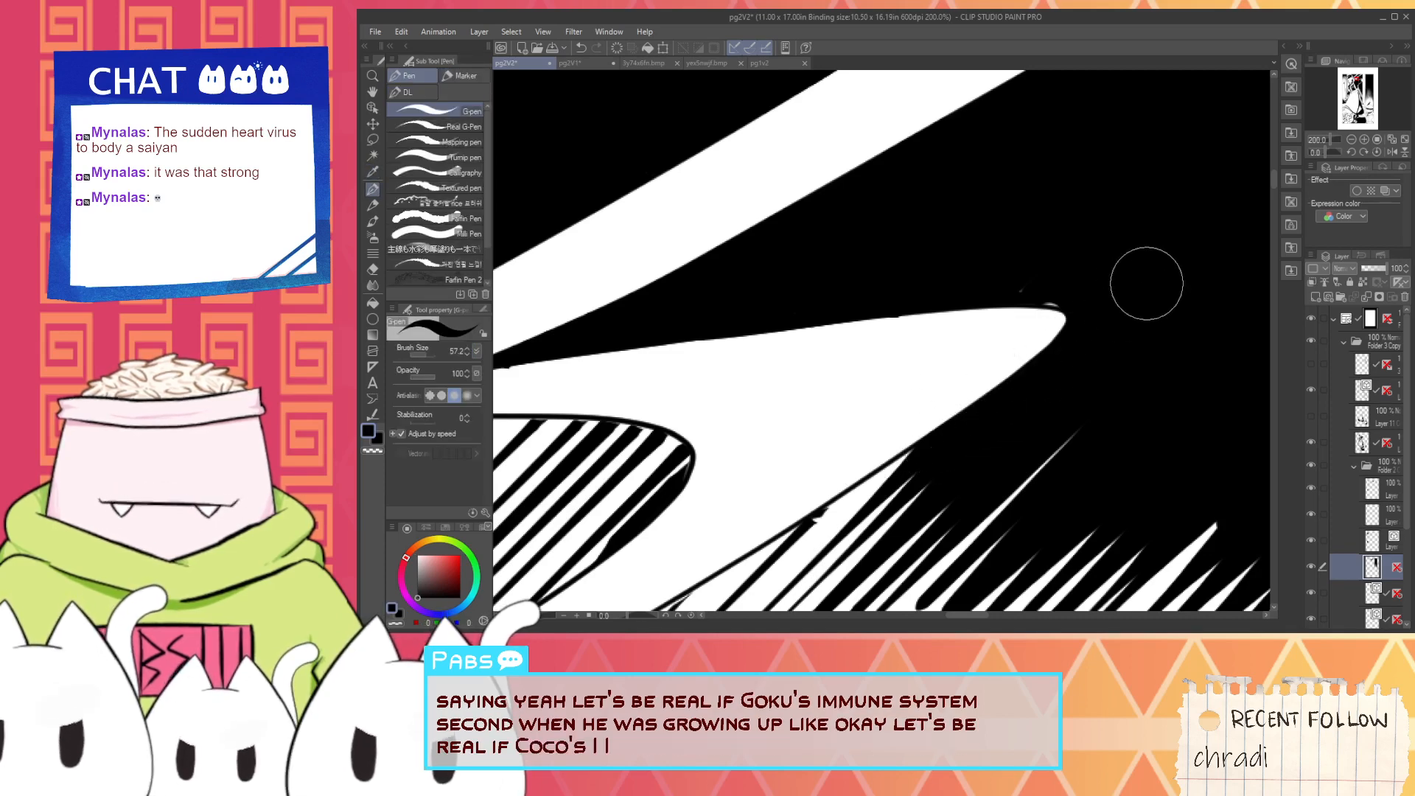
pyautogui.scroll(2, 1147, 284)
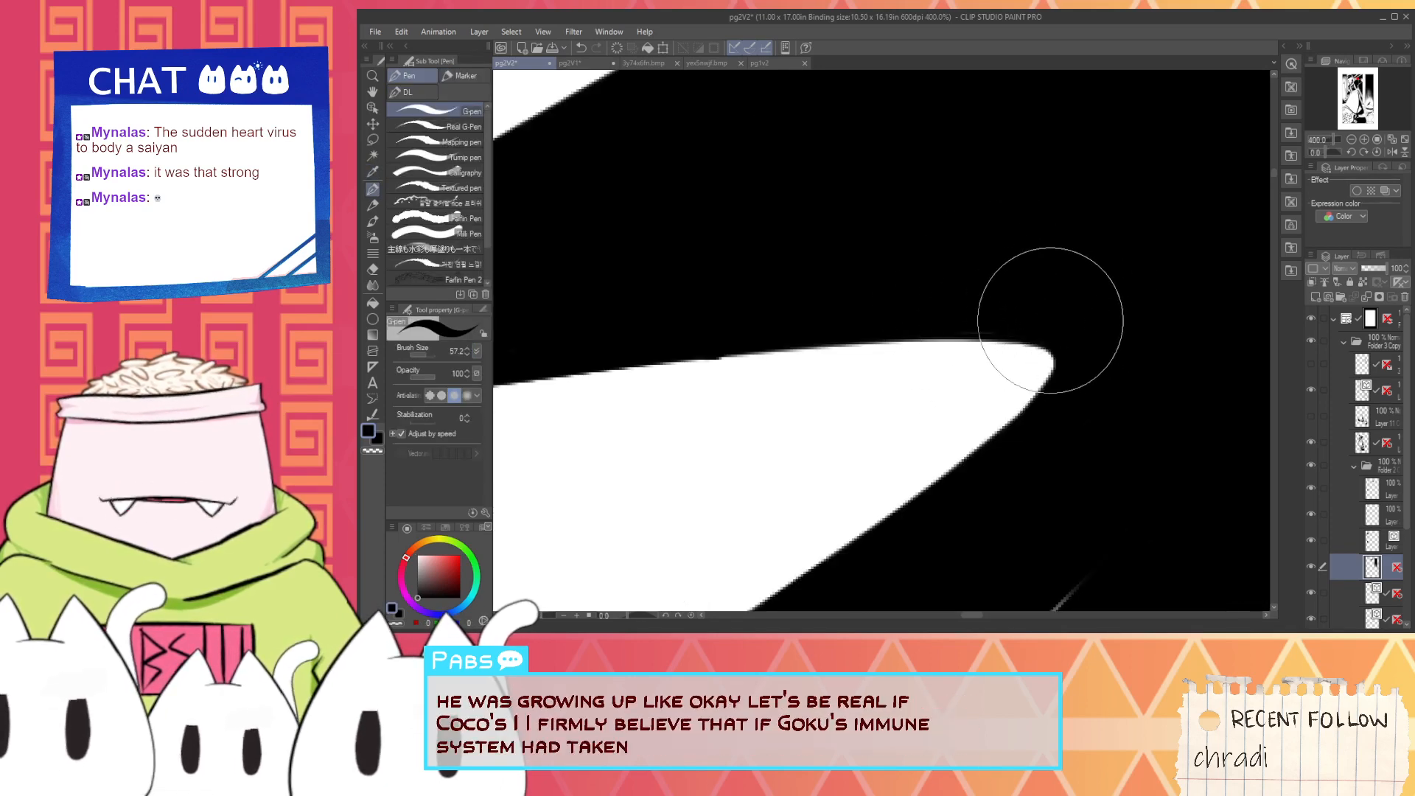
pyautogui.scroll(-3, 966, 317)
# - Trim the black wedge between the lower beam and the bolt to a clean point with the white G-pen
pyautogui.moveTo(790, 311); pyautogui.dragTo(1104, 318)
pyautogui.keyDown('alt'); pyautogui.click(810, 383); pyautogui.keyUp('alt')
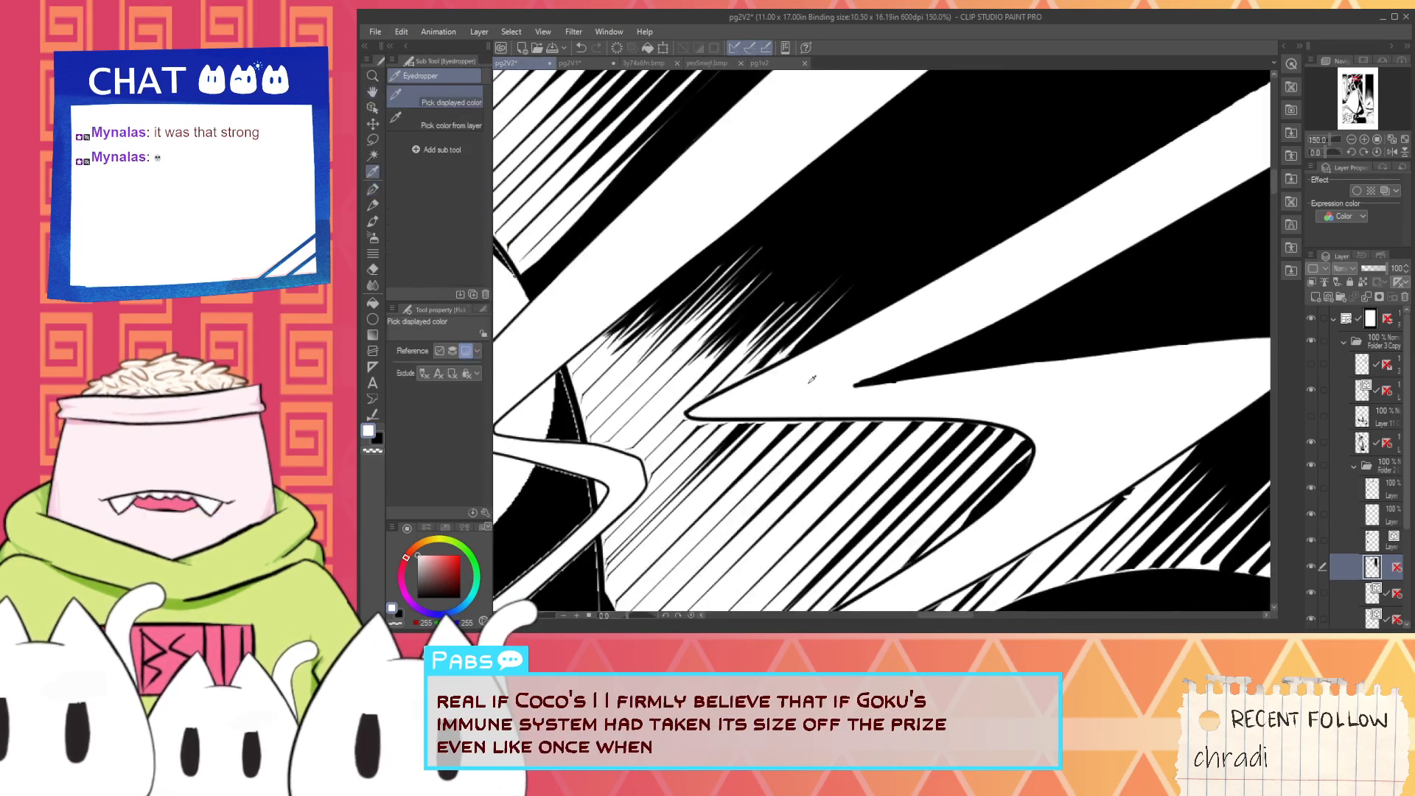
pyautogui.scroll(1, 811, 379)
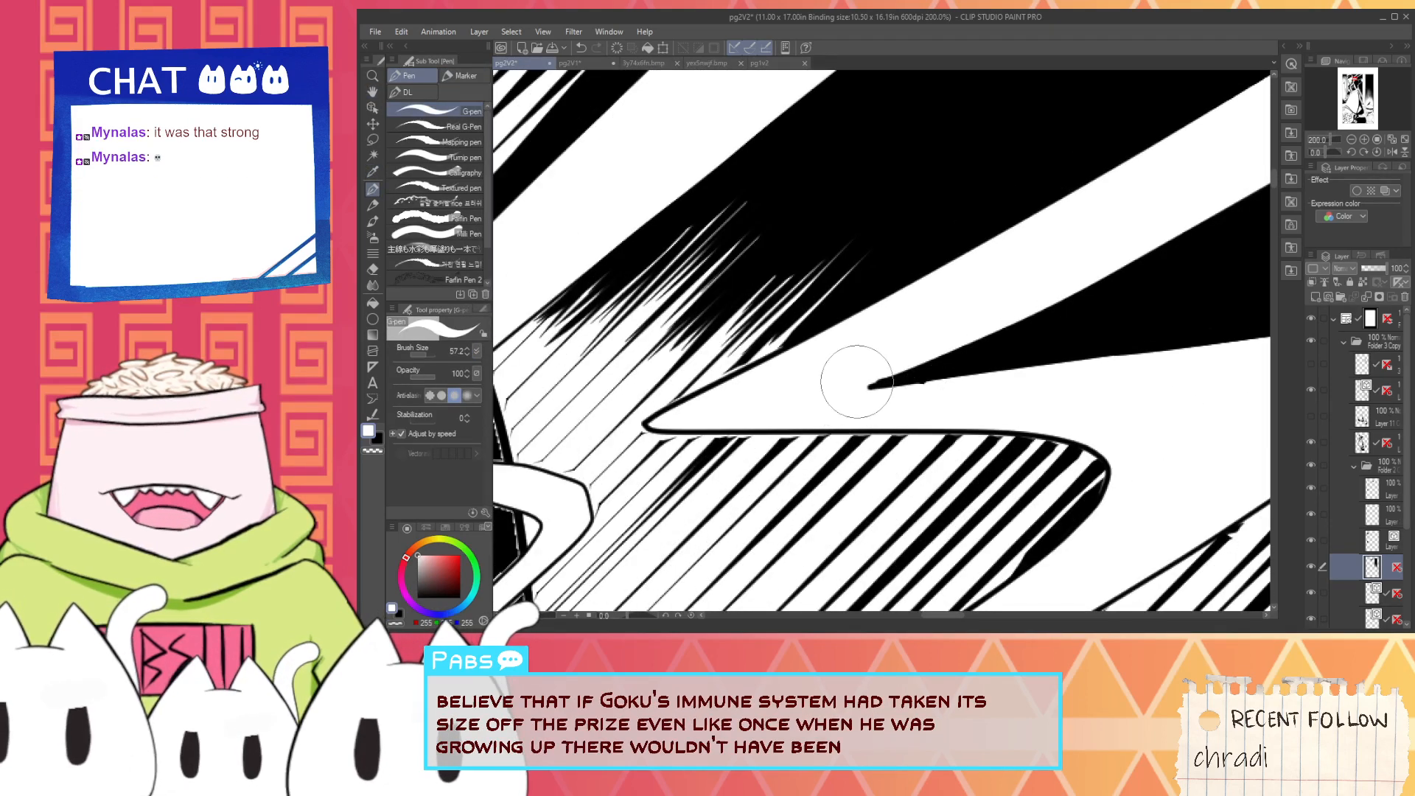
pyautogui.scroll(-1, 914, 419)
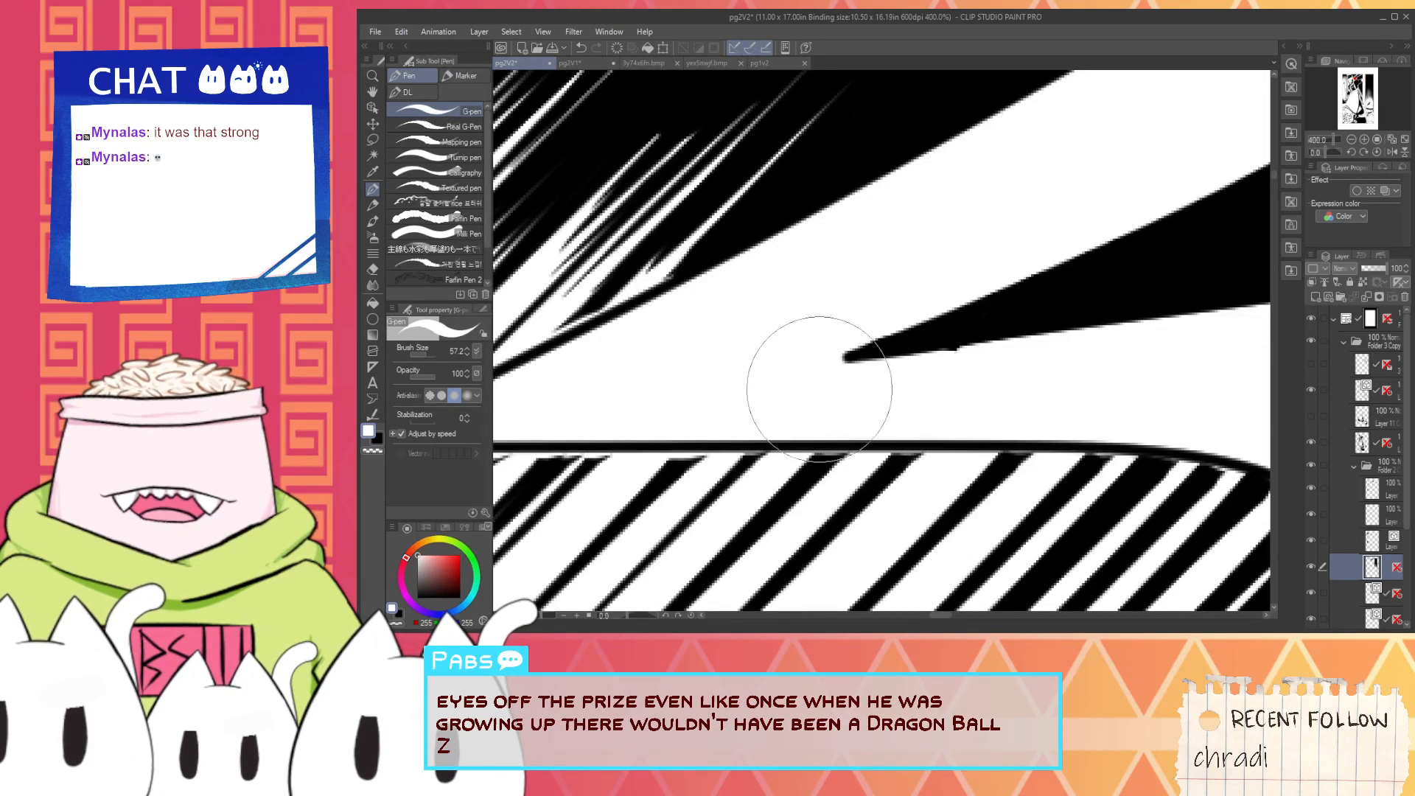
pyautogui.scroll(-1, 1128, 323)
pyautogui.scroll(-2, 1126, 325)
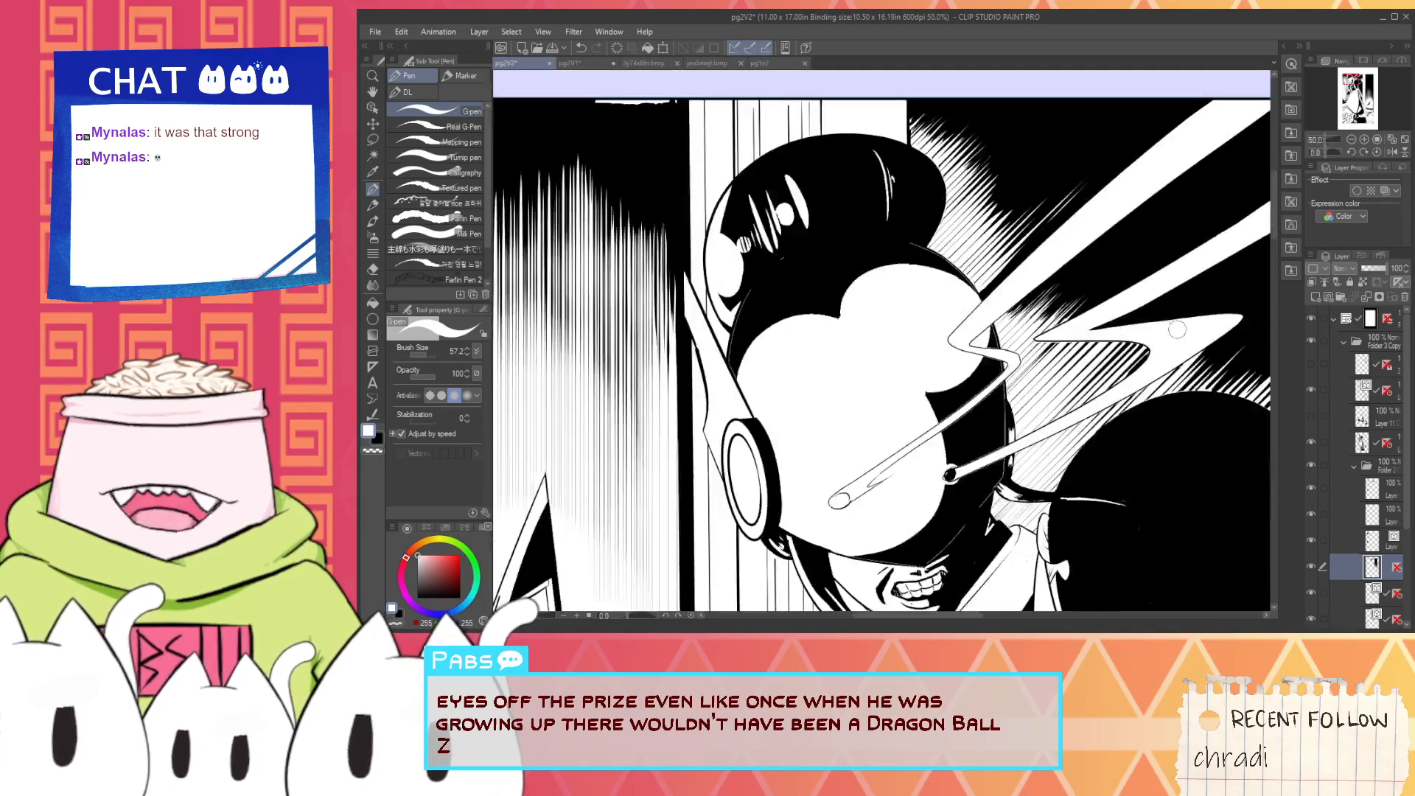
# - Sample black and ready the G-pen for touching up the hatching under the bolt's lower edge
pyautogui.moveTo(1175, 330); pyautogui.dragTo(947, 405)
pyautogui.keyDown('alt'); pyautogui.click(958, 457); pyautogui.keyUp('alt')
pyautogui.scroll(1, 959, 457)
pyautogui.scroll(3, 958, 457)
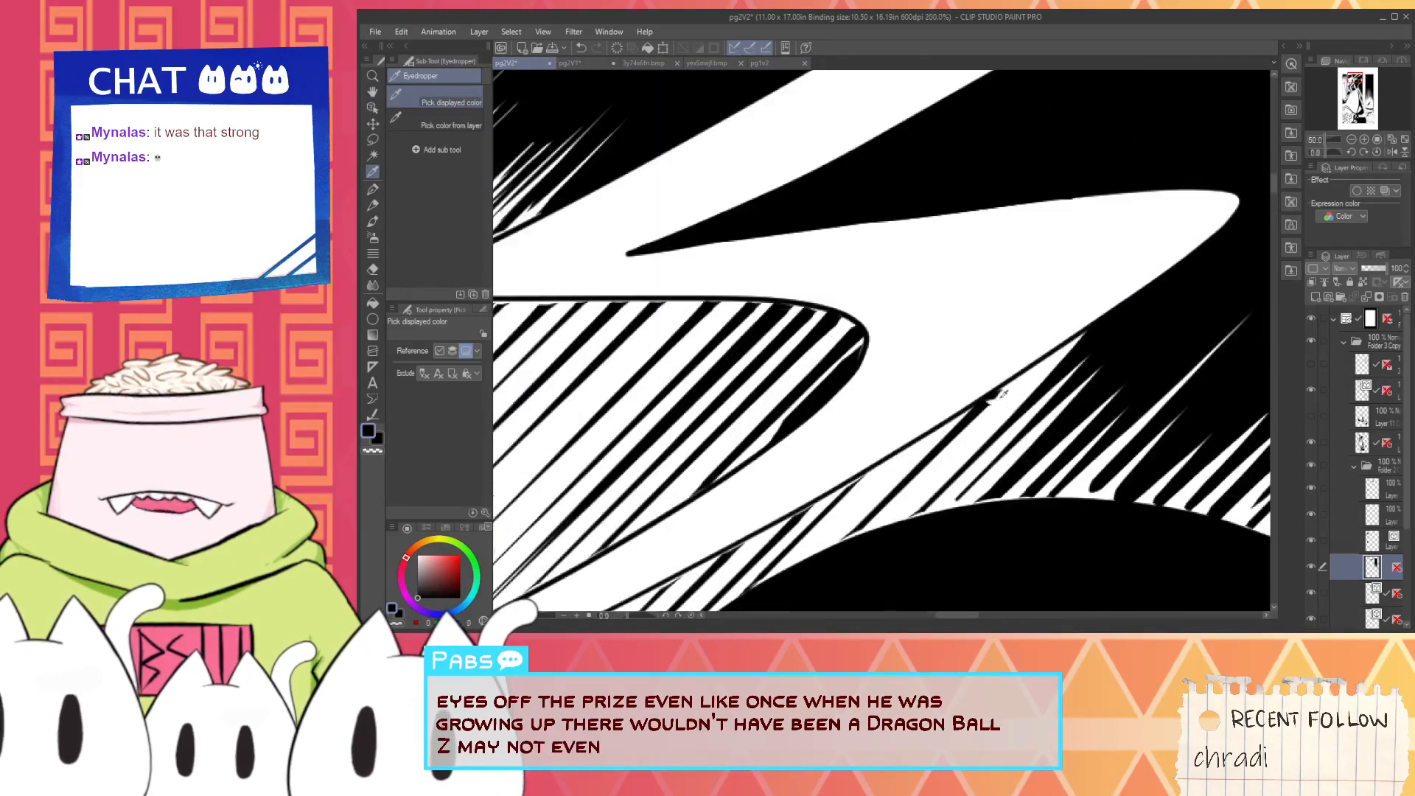
pyautogui.press('p')
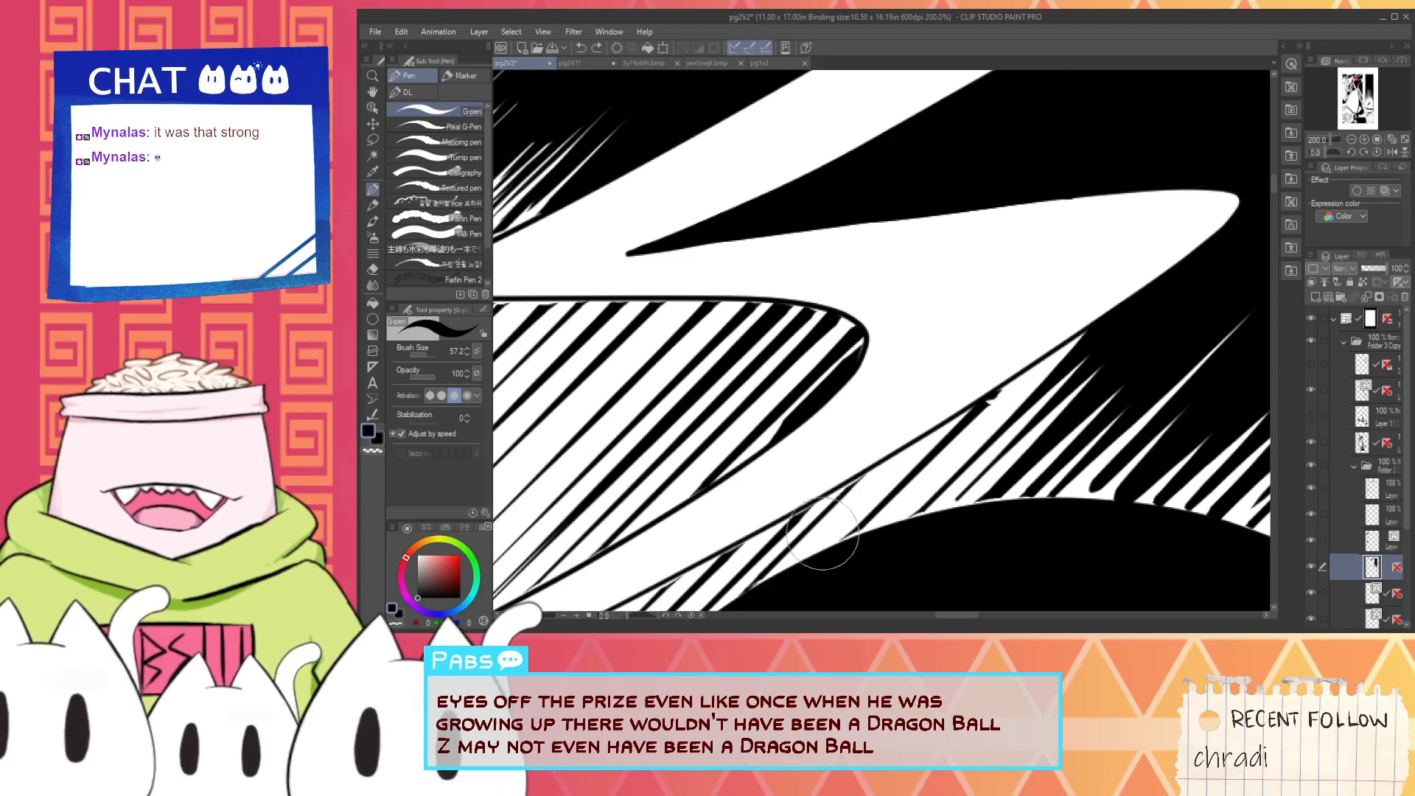
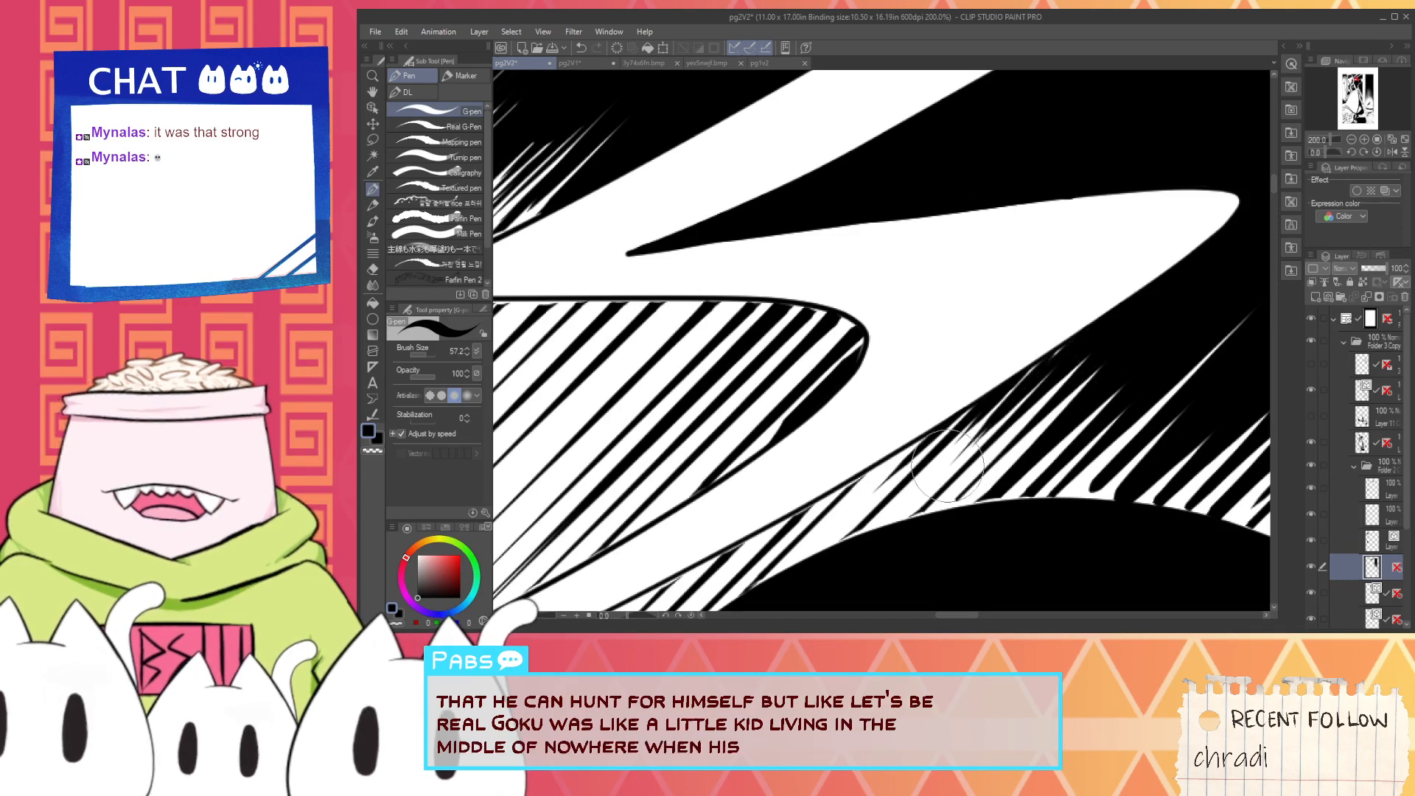
# - Set the G-pen brush size to 4.5 and join the hatching lines to the outline beneath the bolt's sharp inner corner in black
pyautogui.scroll(-1, 1110, 317)
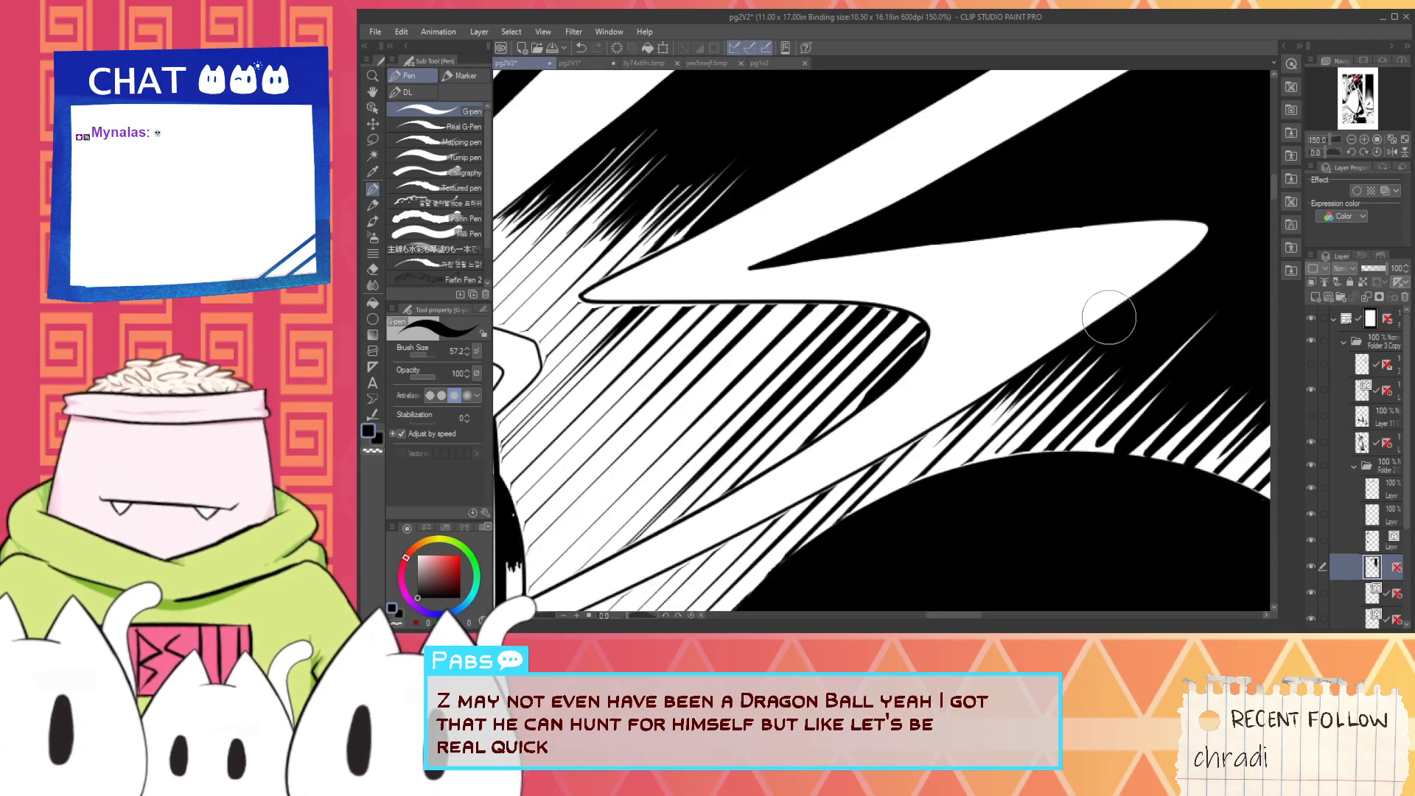
pyautogui.scroll(-4, 1109, 317)
pyautogui.press('space')
pyautogui.moveTo(1114, 313); pyautogui.dragTo(953, 410)
pyautogui.scroll(1, 890, 430)
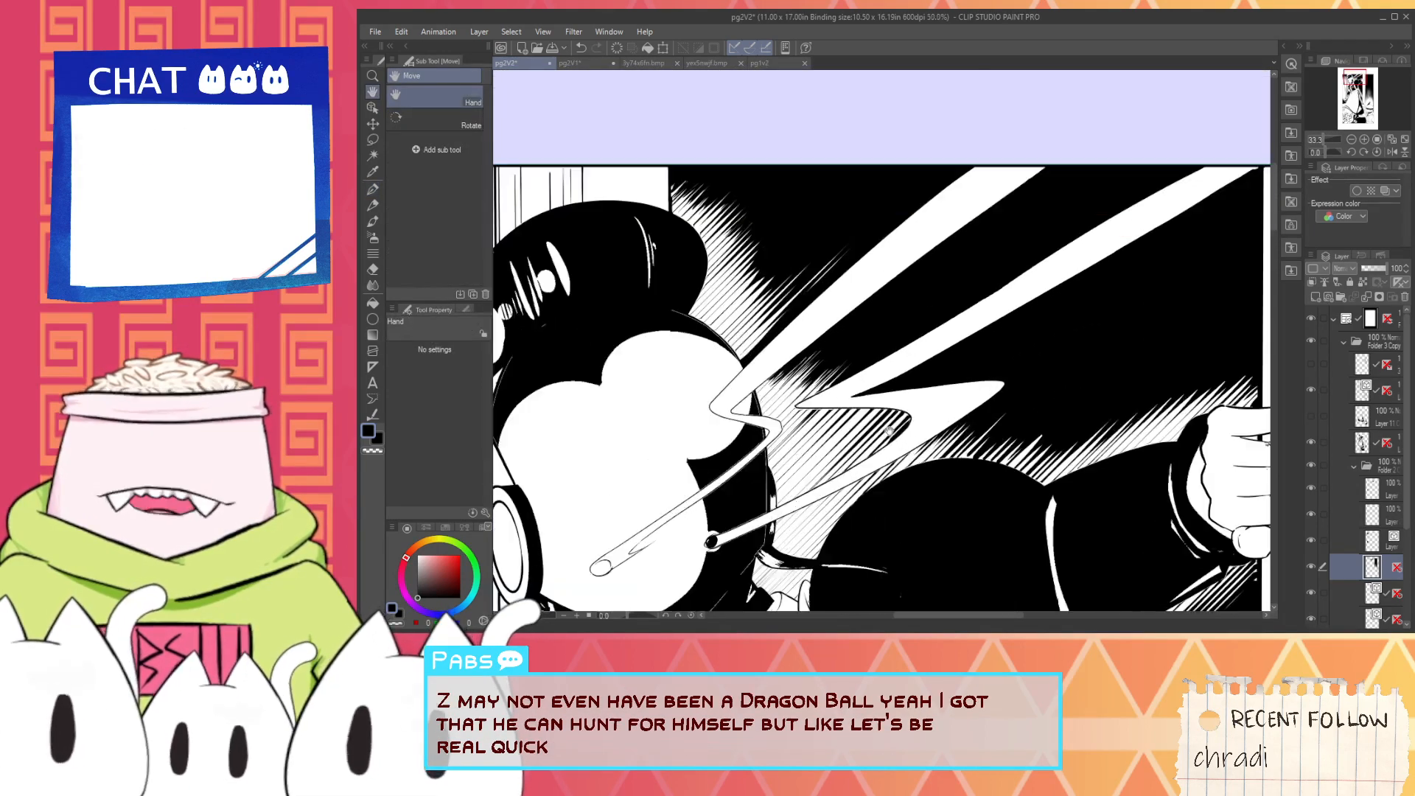
pyautogui.scroll(4, 890, 431)
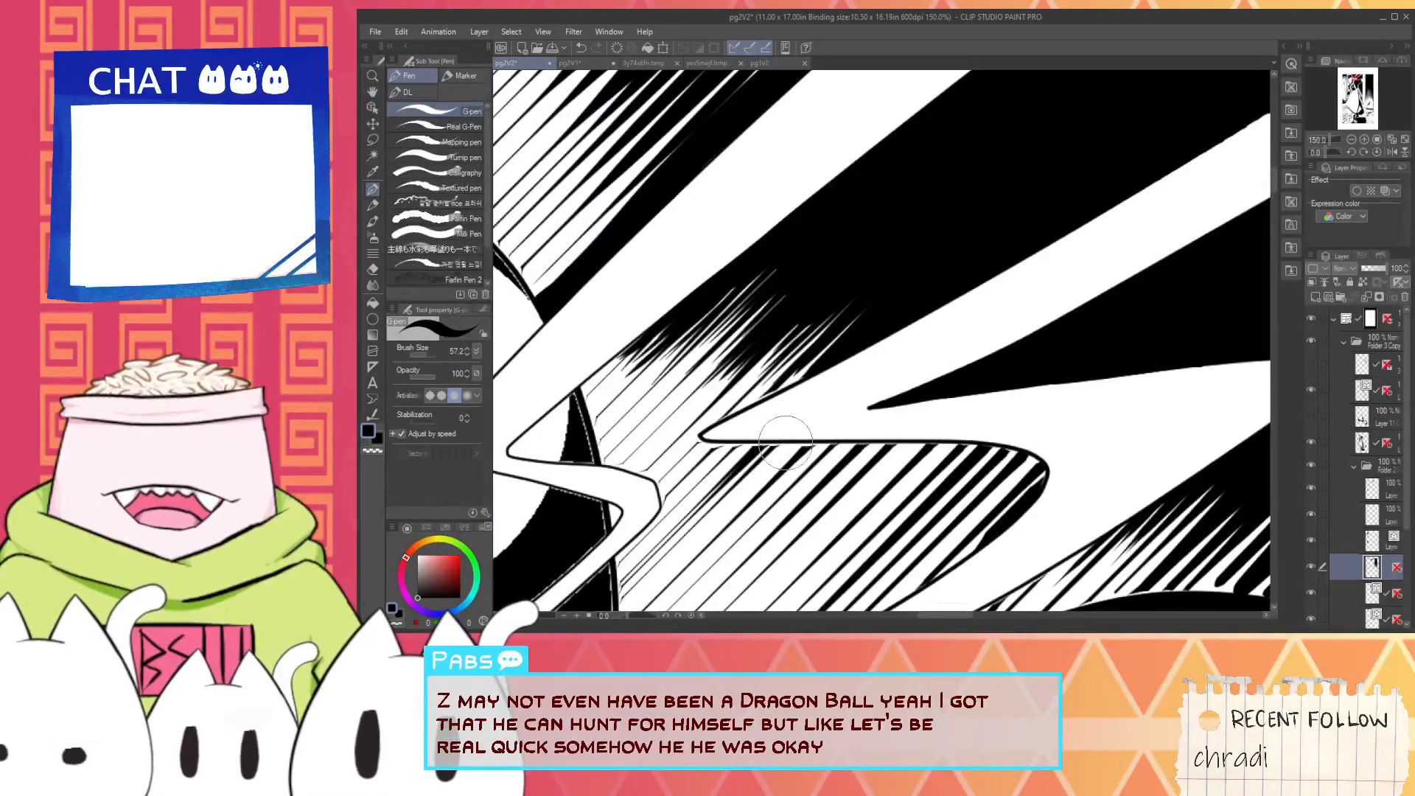
pyautogui.scroll(3, 693, 452)
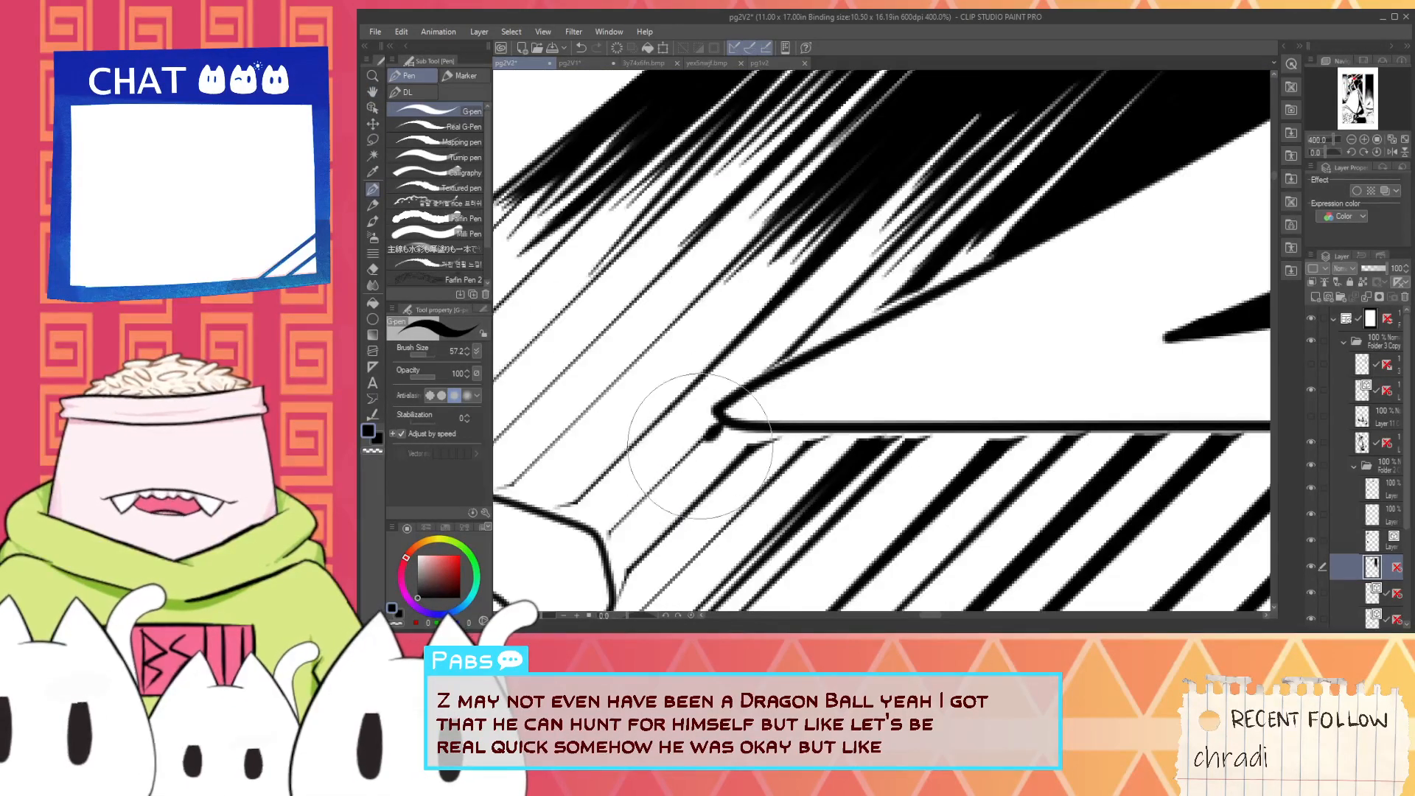
pyautogui.click(431, 355)
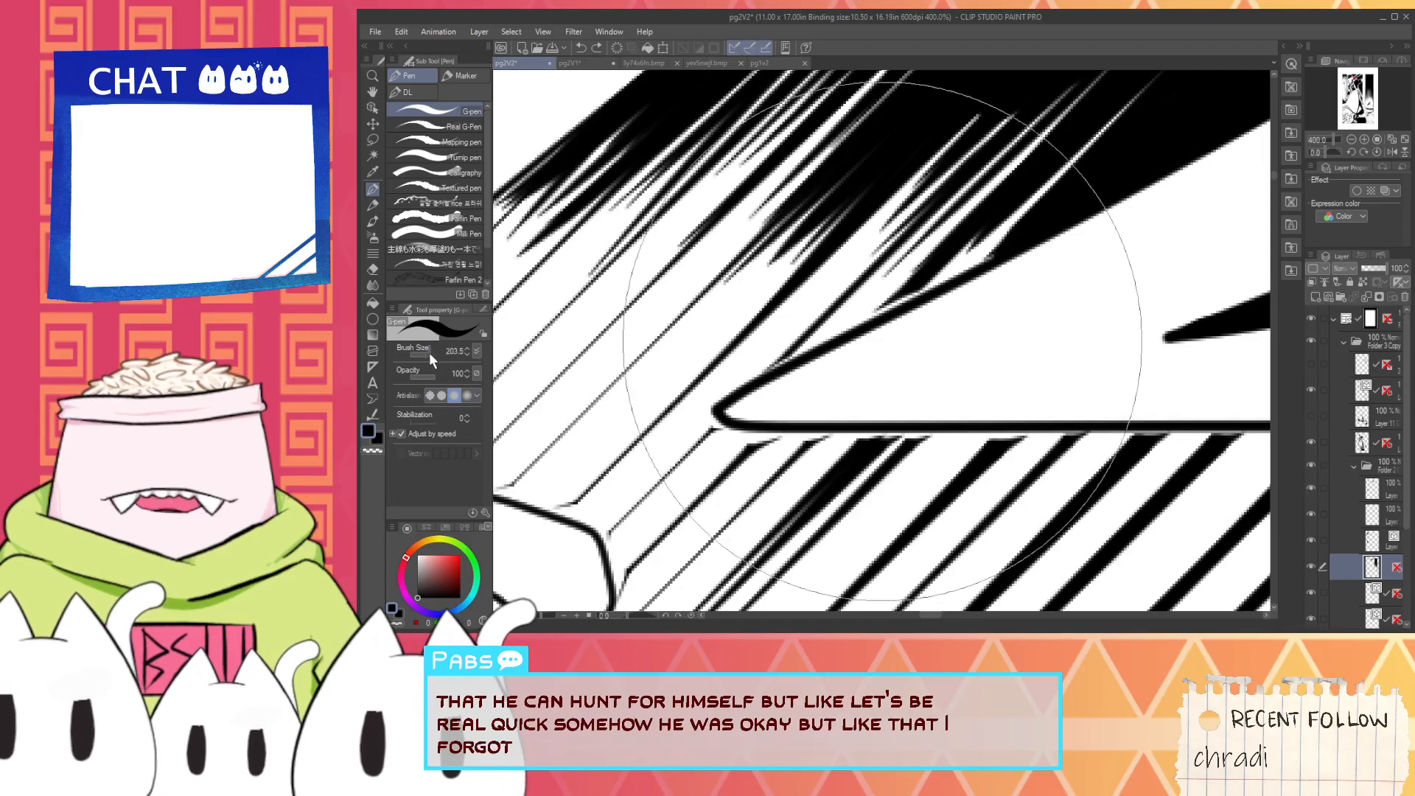
pyautogui.moveTo(429, 353); pyautogui.dragTo(423, 352)
pyautogui.scroll(2, 771, 420)
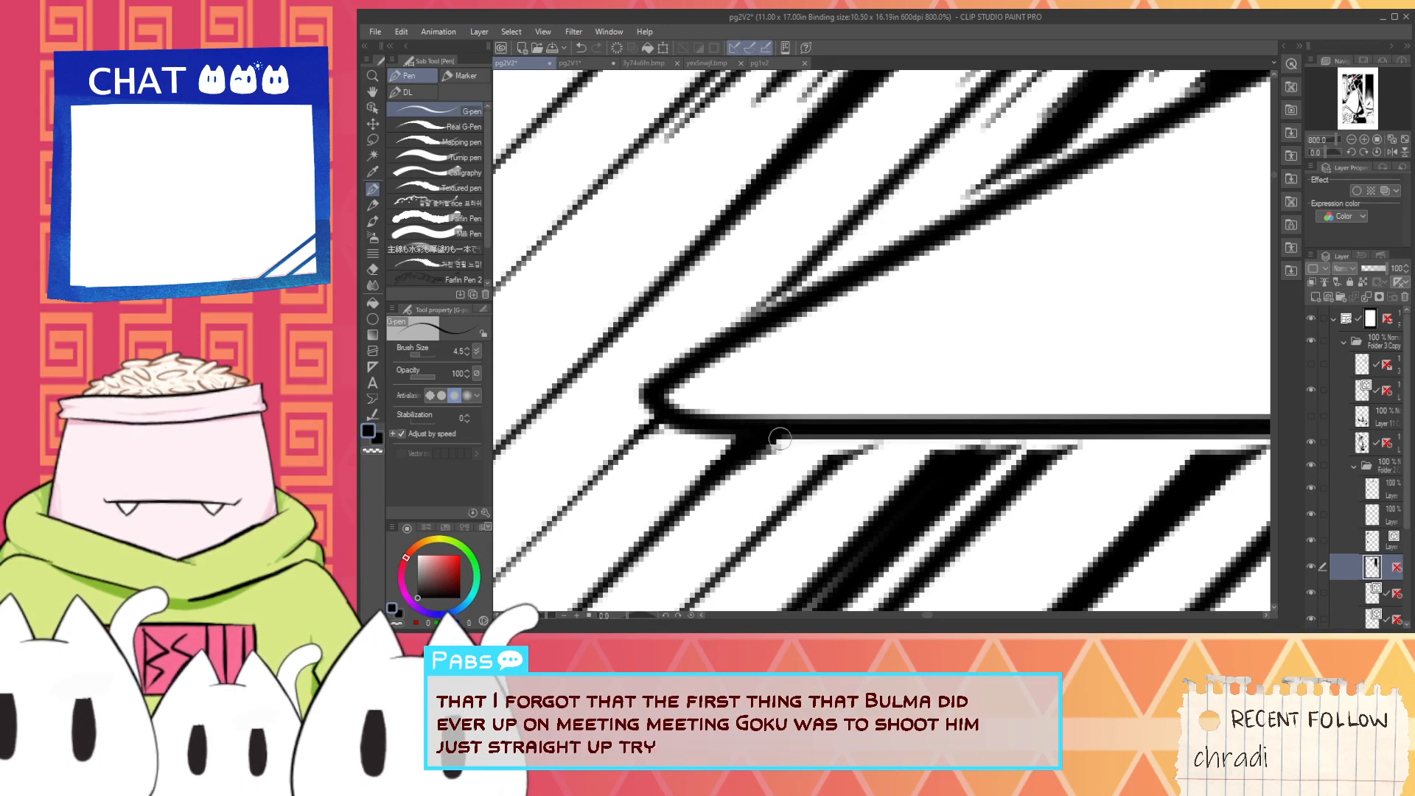
# - Extend the hatching lines above the bolt's sharp inner corner in black so they meet its upper outline
pyautogui.scroll(-4, 795, 450)
pyautogui.press('space')
pyautogui.scroll(2, 852, 383)
pyautogui.moveTo(853, 383)
pyautogui.mouseDown()
pyautogui.moveTo(787, 426)
pyautogui.moveTo(813, 410)
pyautogui.mouseUp()
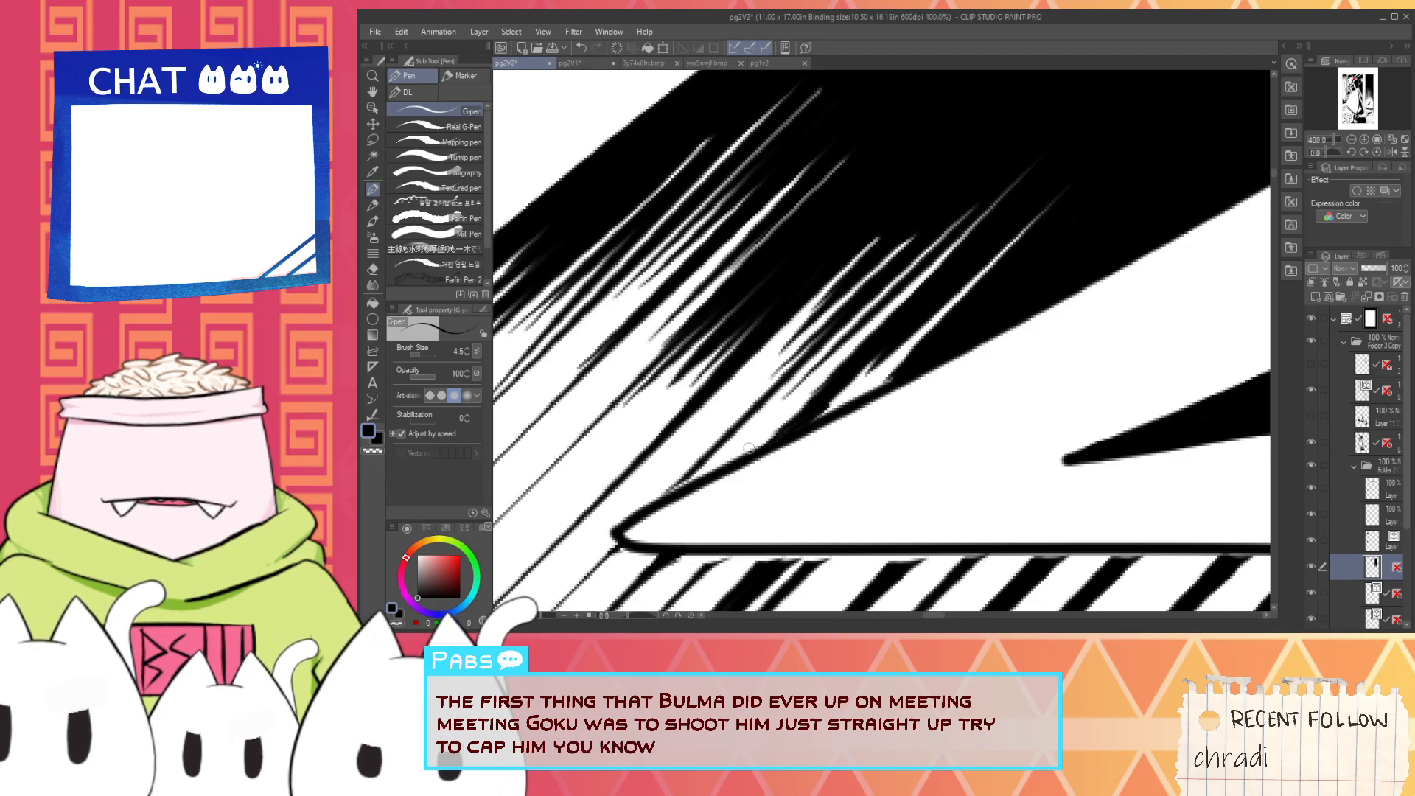
pyautogui.scroll(2, 749, 448)
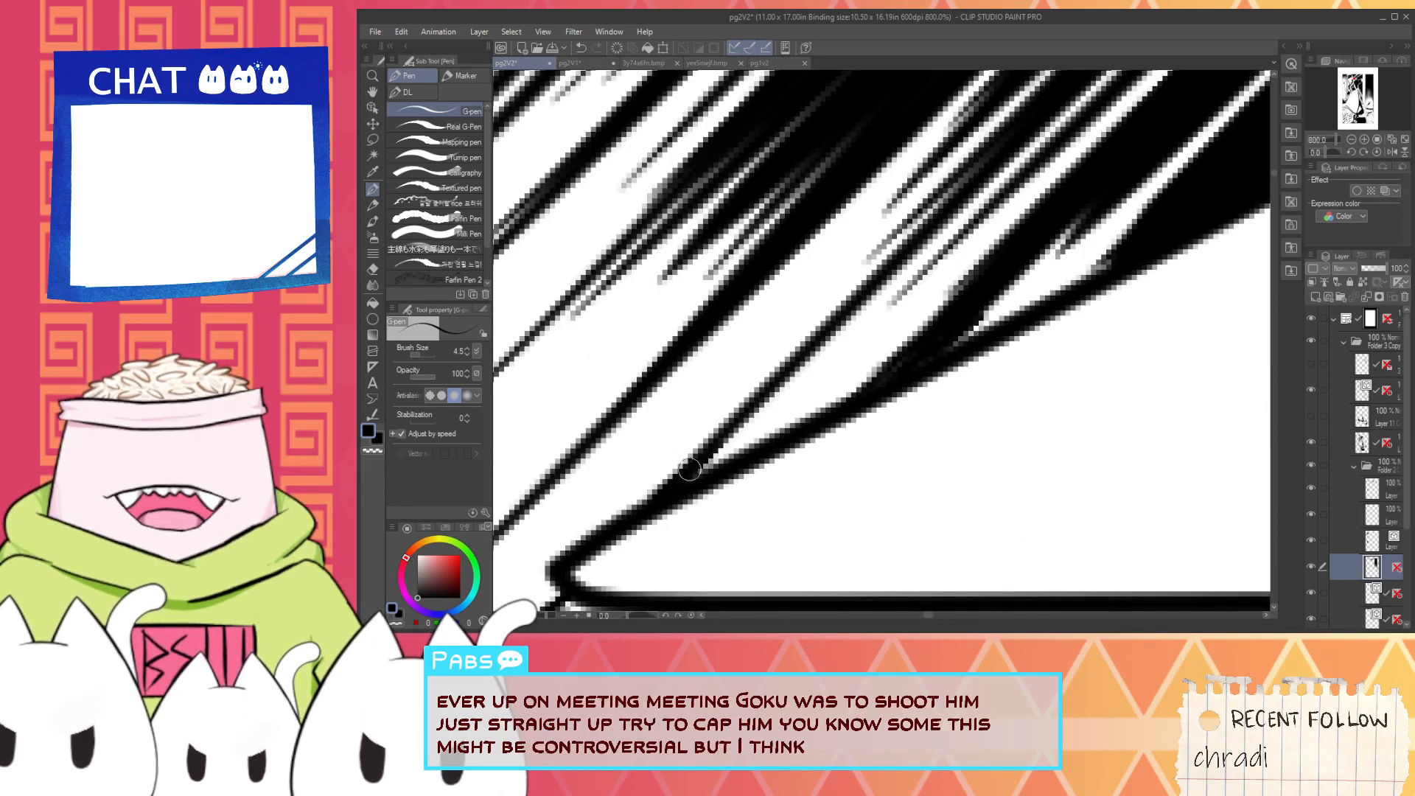
# - Trim the hooked ends of the hatching lines with white along the smaller bolt and the edge of the maid's head
pyautogui.scroll(-4, 689, 469)
pyautogui.press('space')
pyautogui.scroll(2, 693, 462)
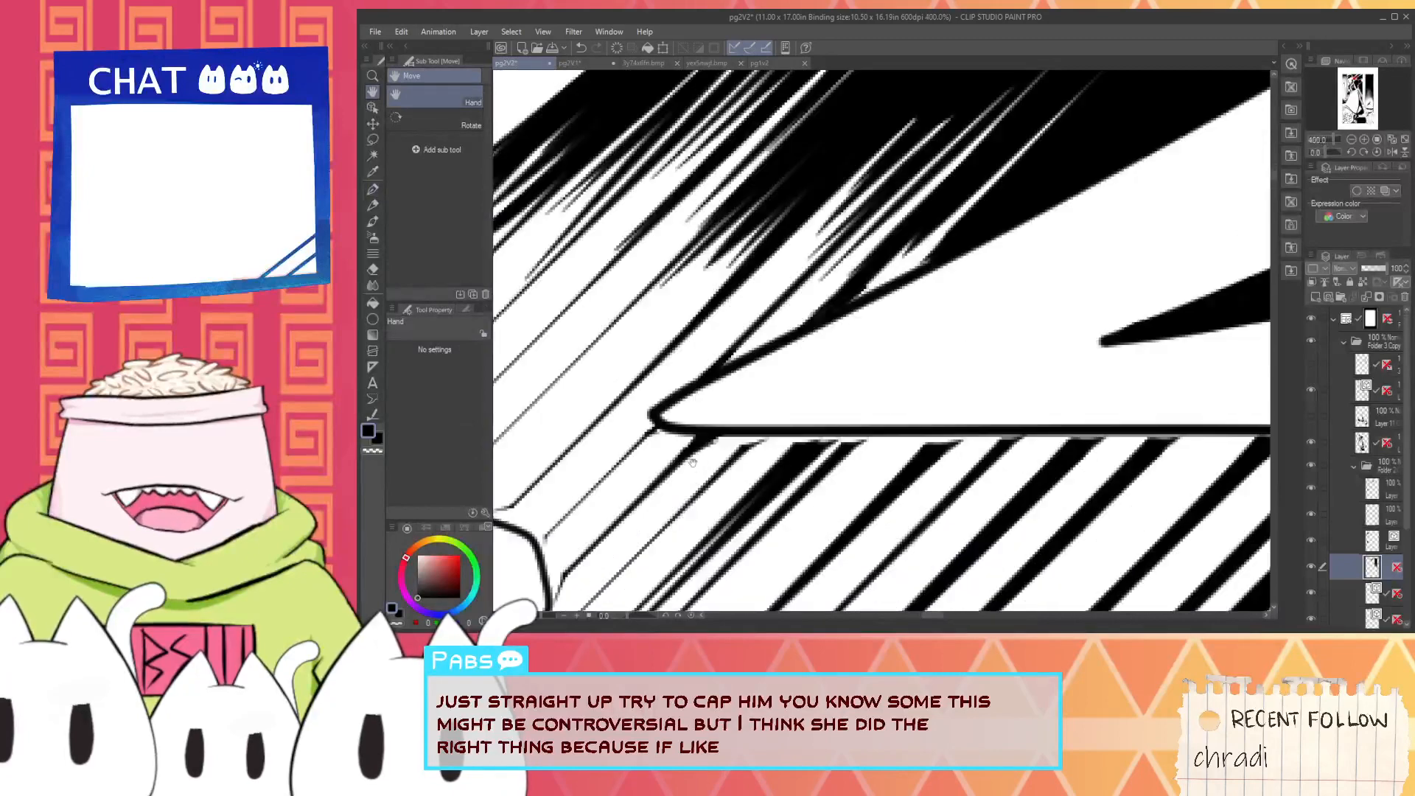
pyautogui.moveTo(711, 444); pyautogui.dragTo(782, 360)
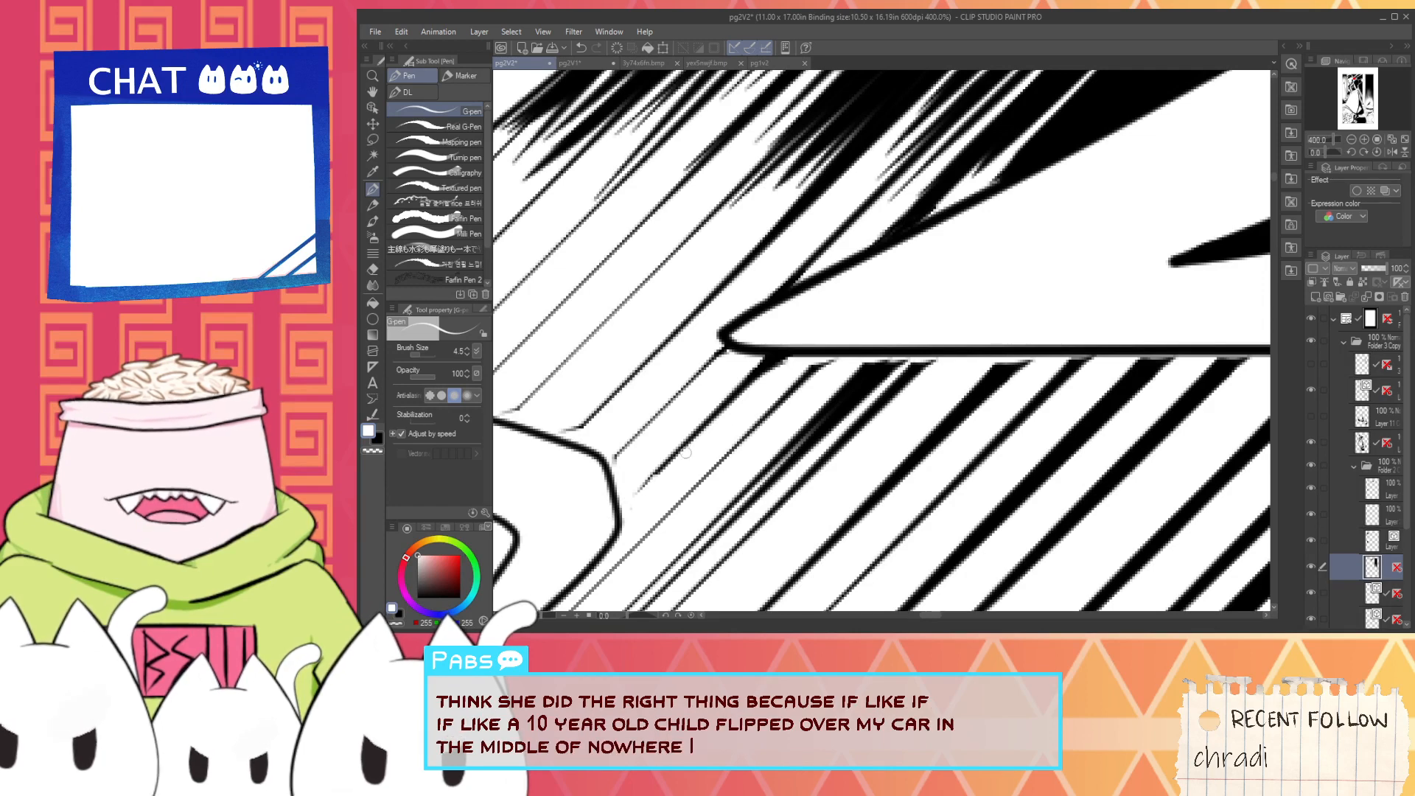
pyautogui.scroll(2, 613, 439)
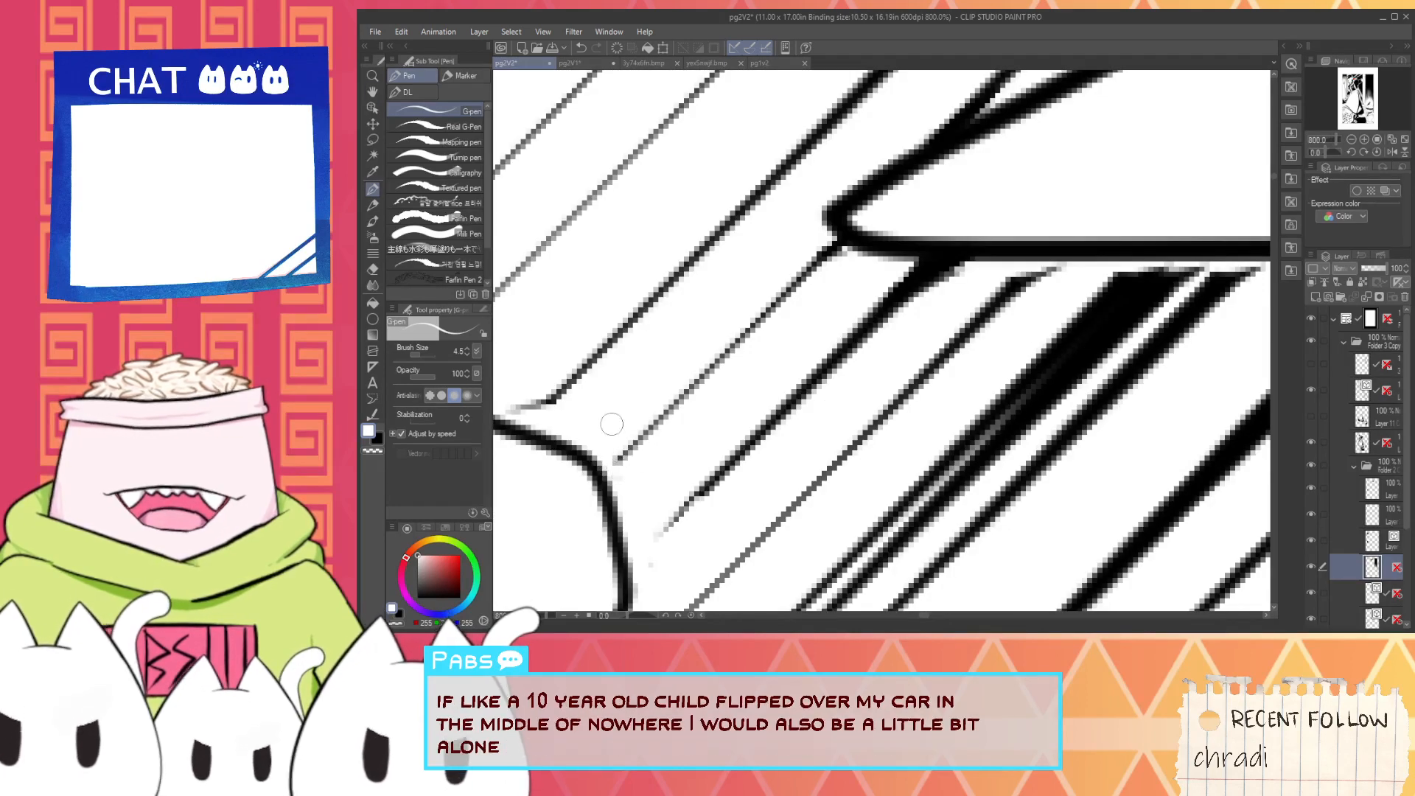
pyautogui.moveTo(612, 424); pyautogui.dragTo(825, 488)
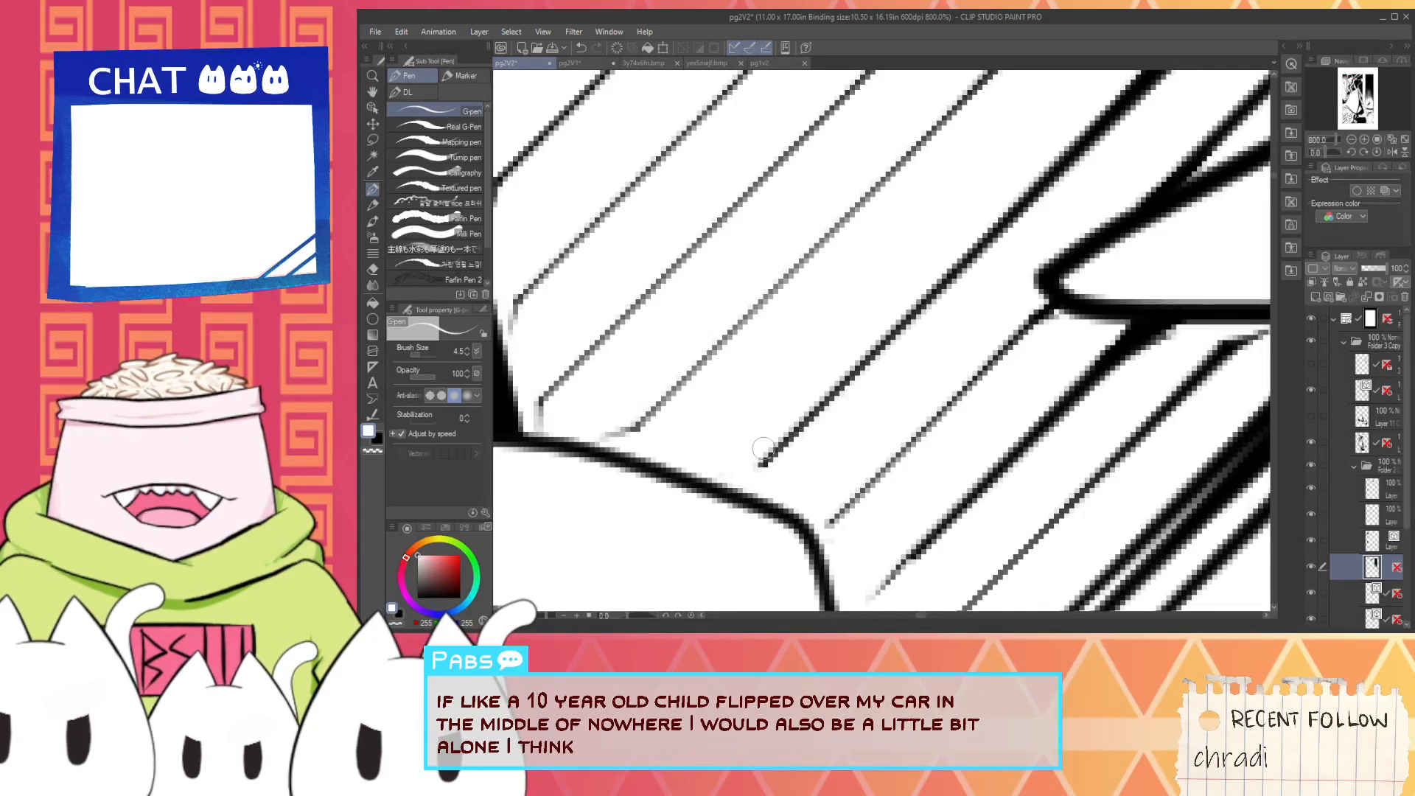
pyautogui.moveTo(763, 448)
pyautogui.mouseDown()
pyautogui.moveTo(749, 476)
pyautogui.moveTo(912, 449)
pyautogui.mouseUp()
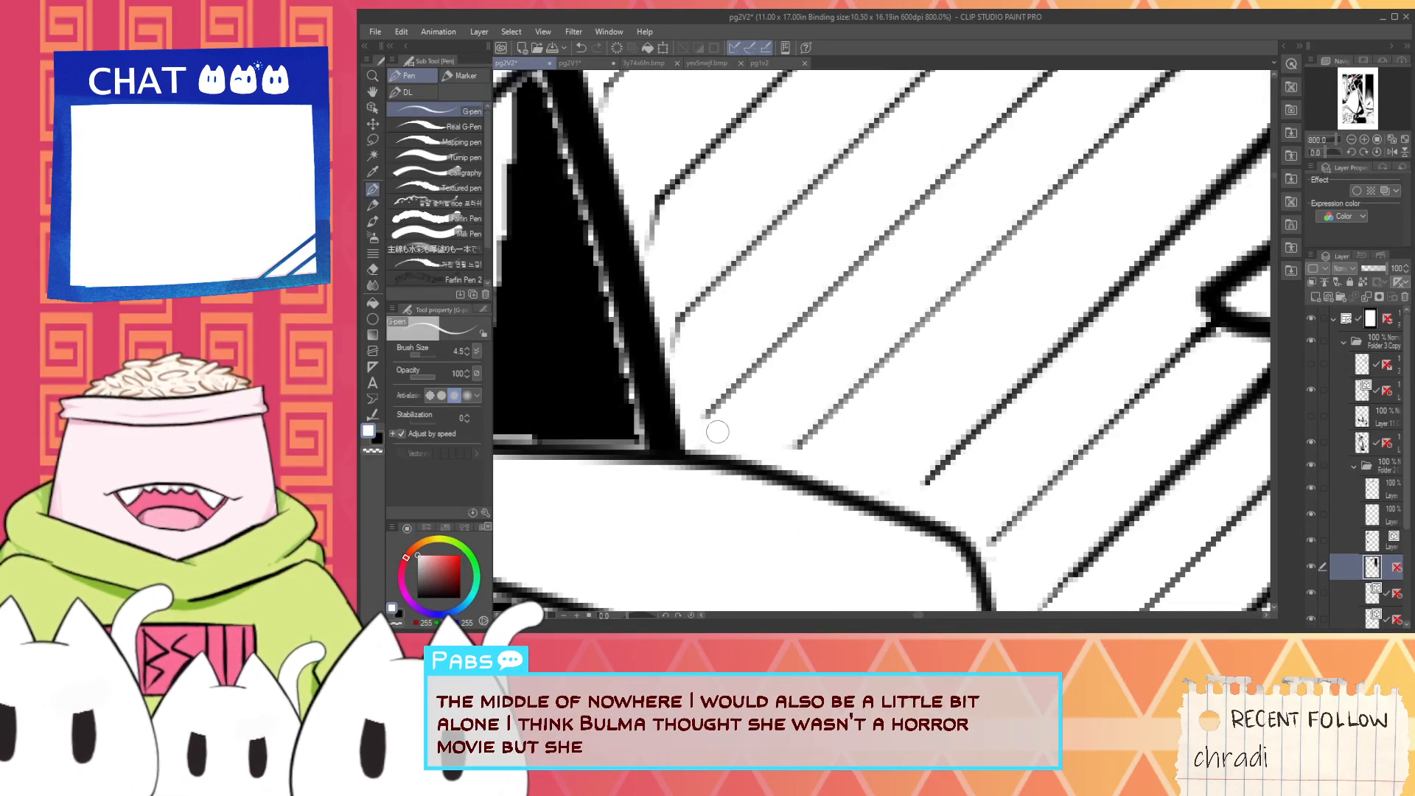
pyautogui.moveTo(717, 431); pyautogui.dragTo(726, 576)
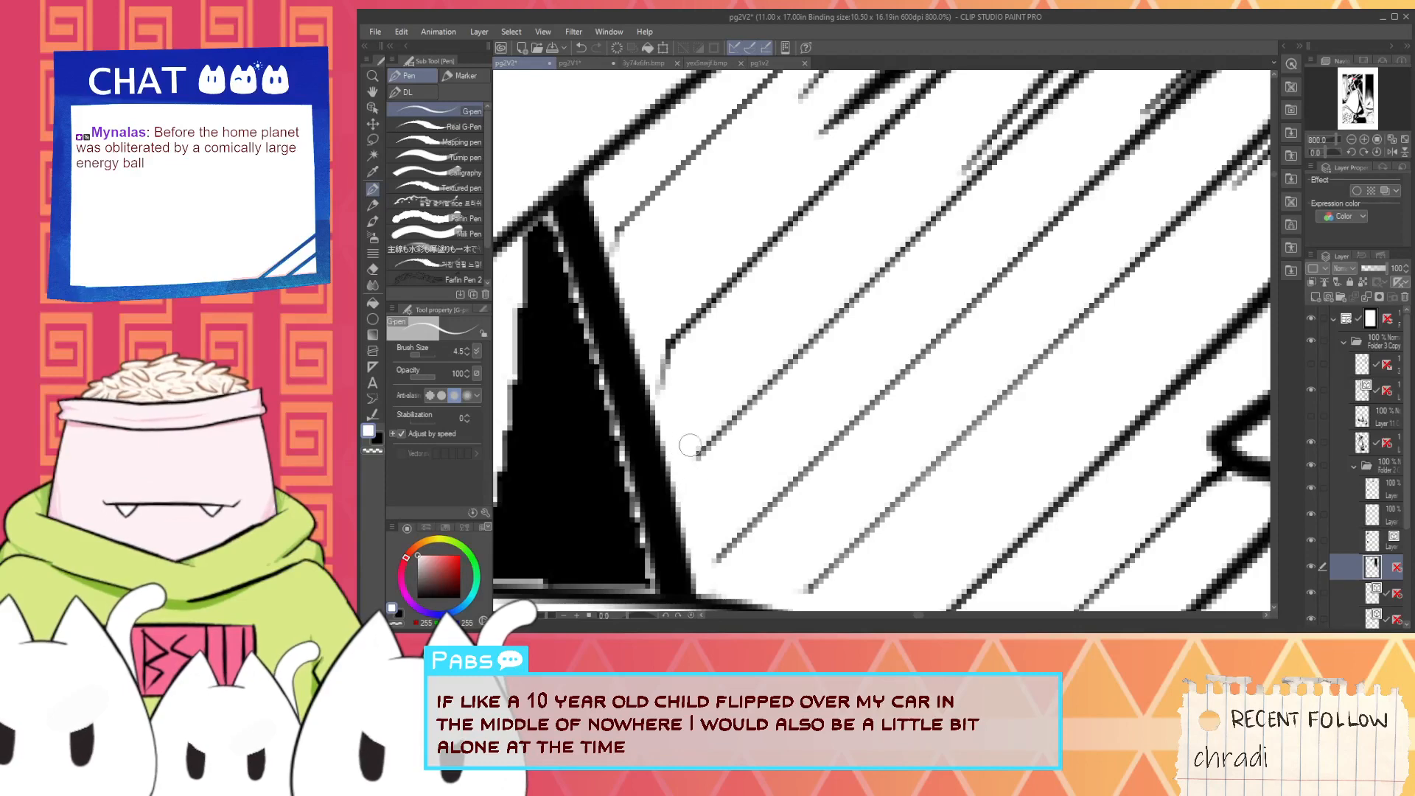
pyautogui.moveTo(690, 445); pyautogui.dragTo(733, 493)
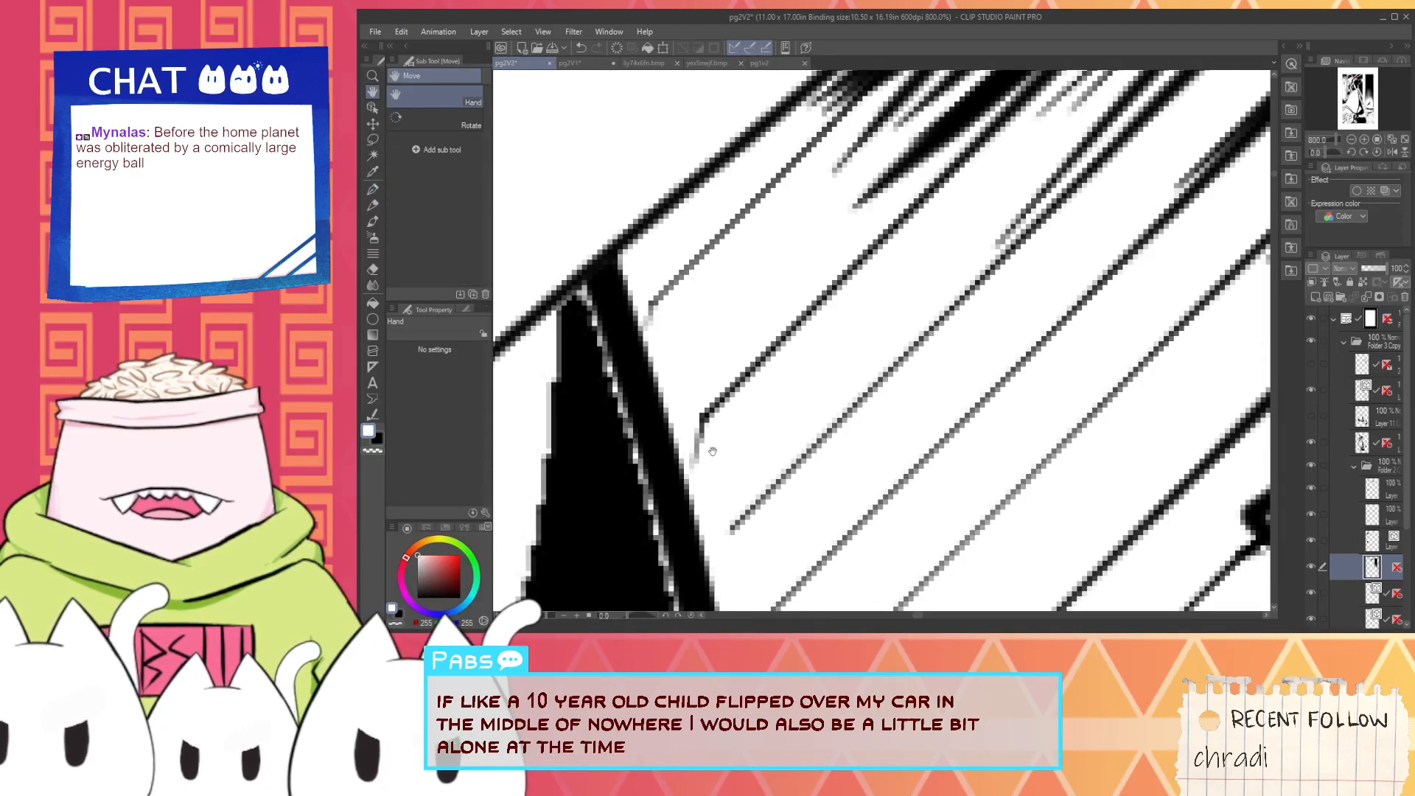
pyautogui.press('p')
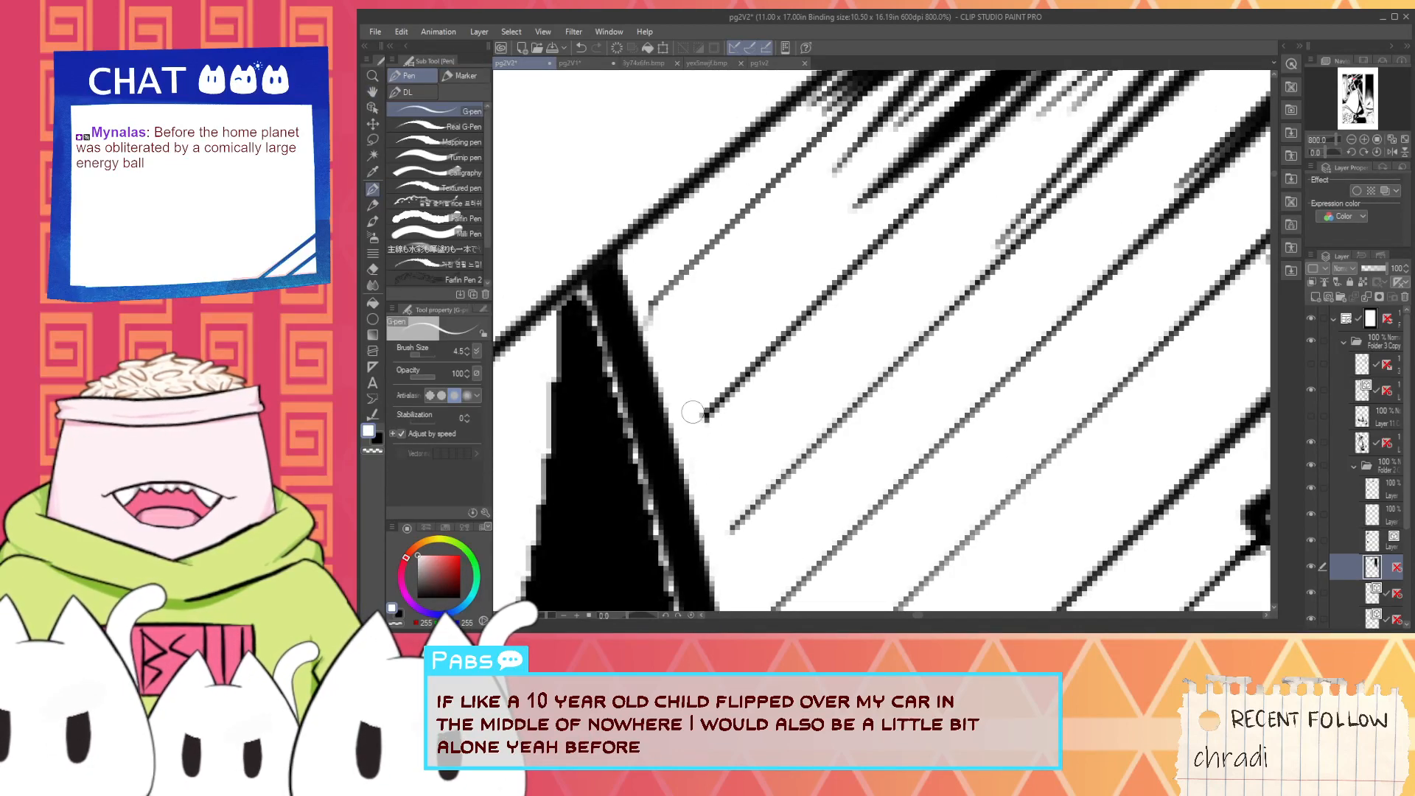
pyautogui.moveTo(693, 413); pyautogui.dragTo(745, 472)
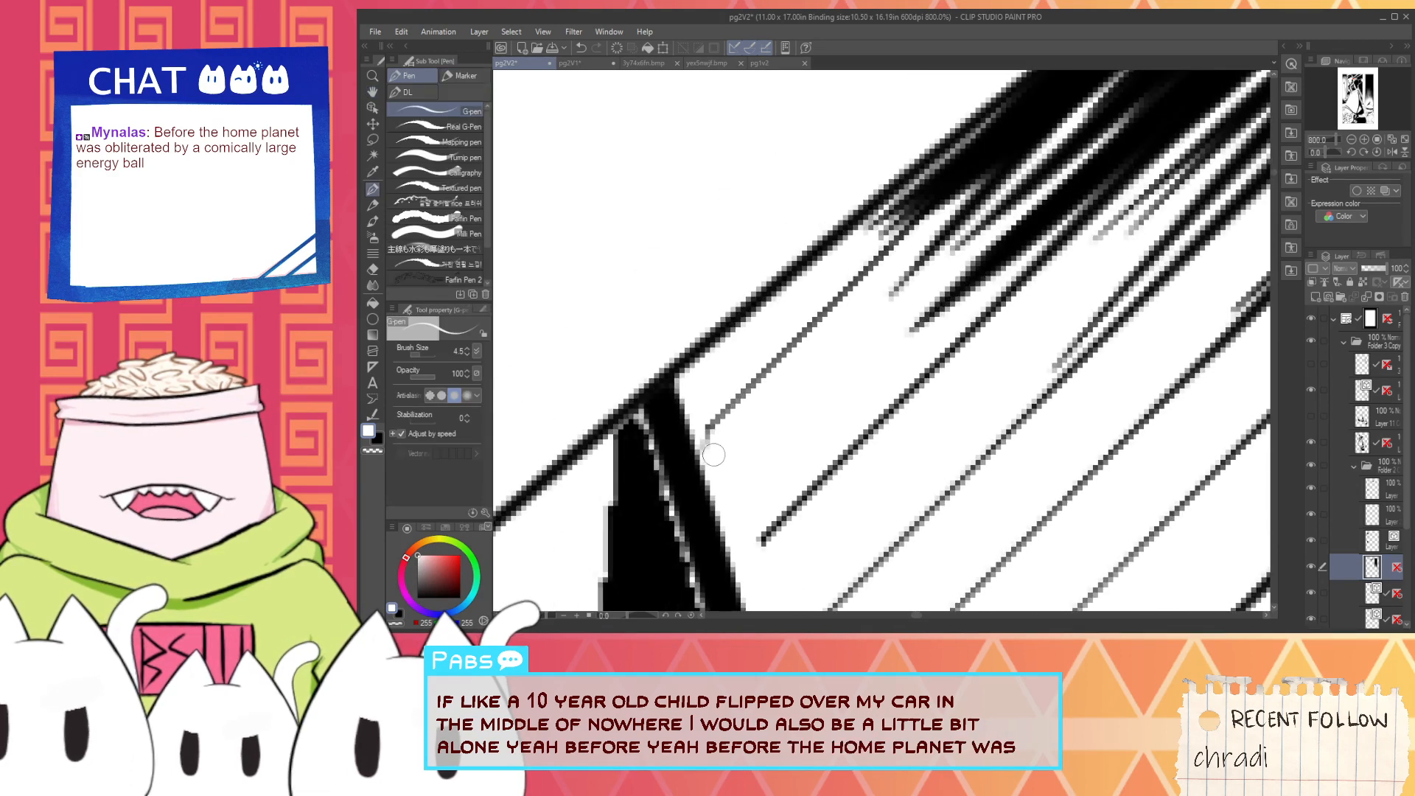
pyautogui.scroll(-5, 707, 413)
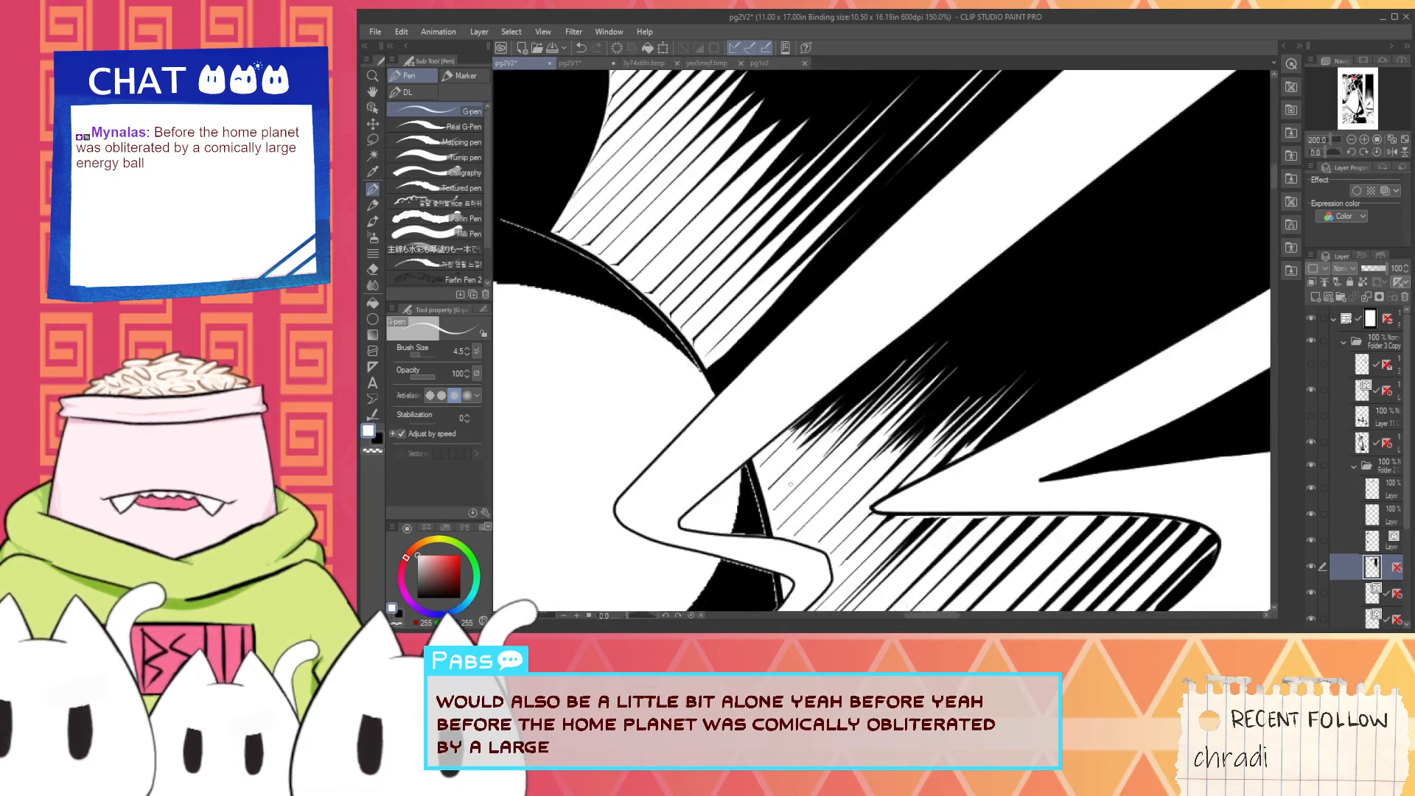
# - Sample black, set the G-pen to size 20.7 and extend the dark hatching along the upper beam's lower edge toward the maid's head
pyautogui.scroll(4, 796, 468)
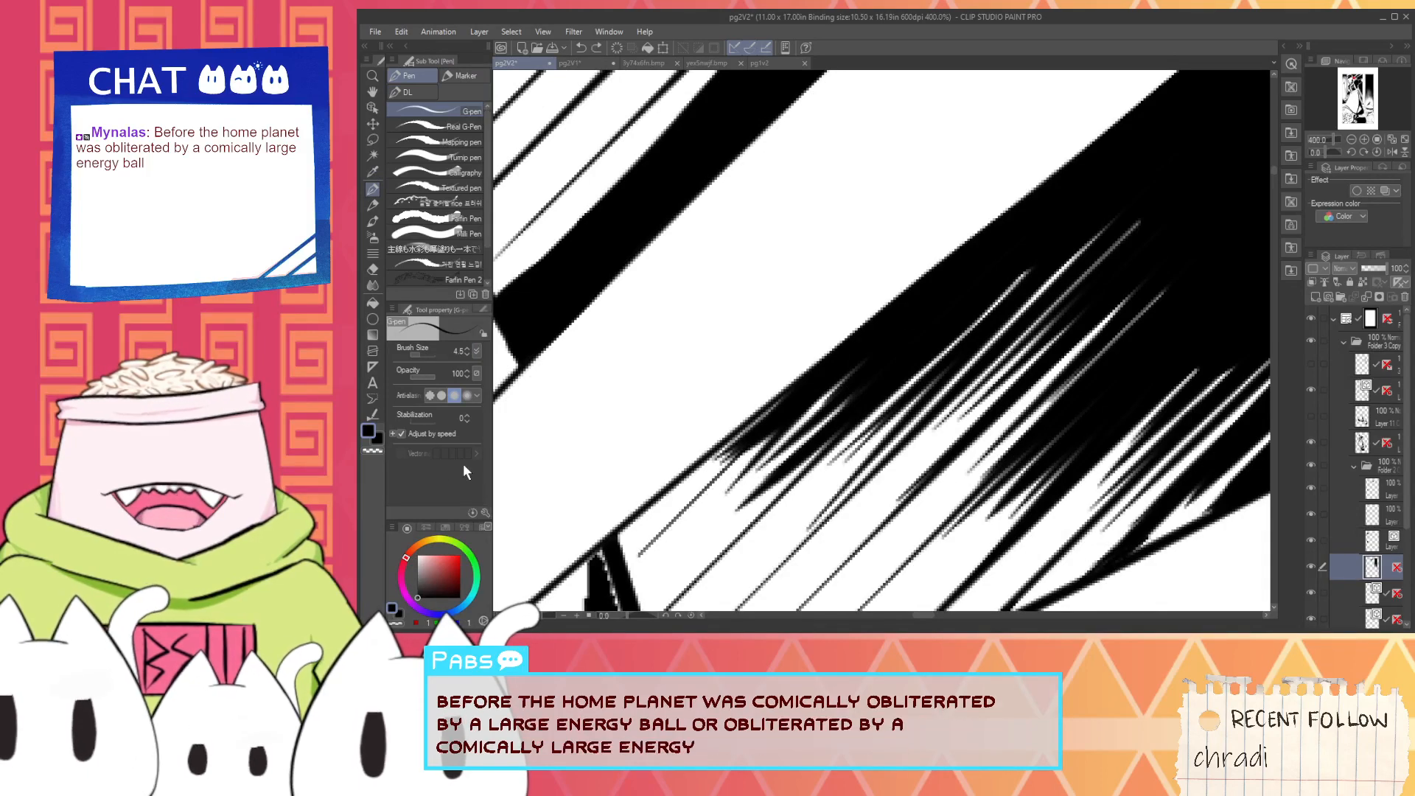
pyautogui.press('i')
pyautogui.press('p')
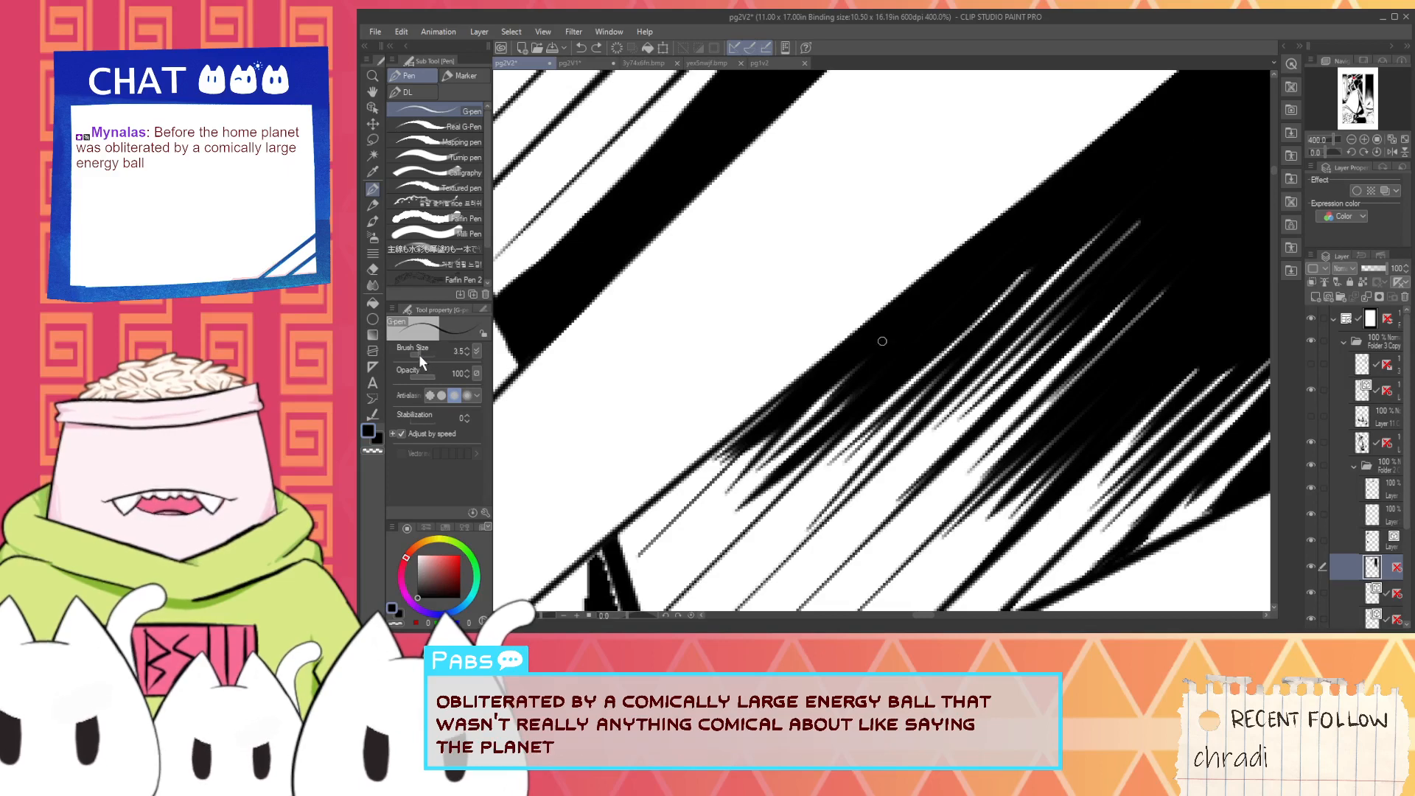
pyautogui.moveTo(418, 354); pyautogui.dragTo(463, 366)
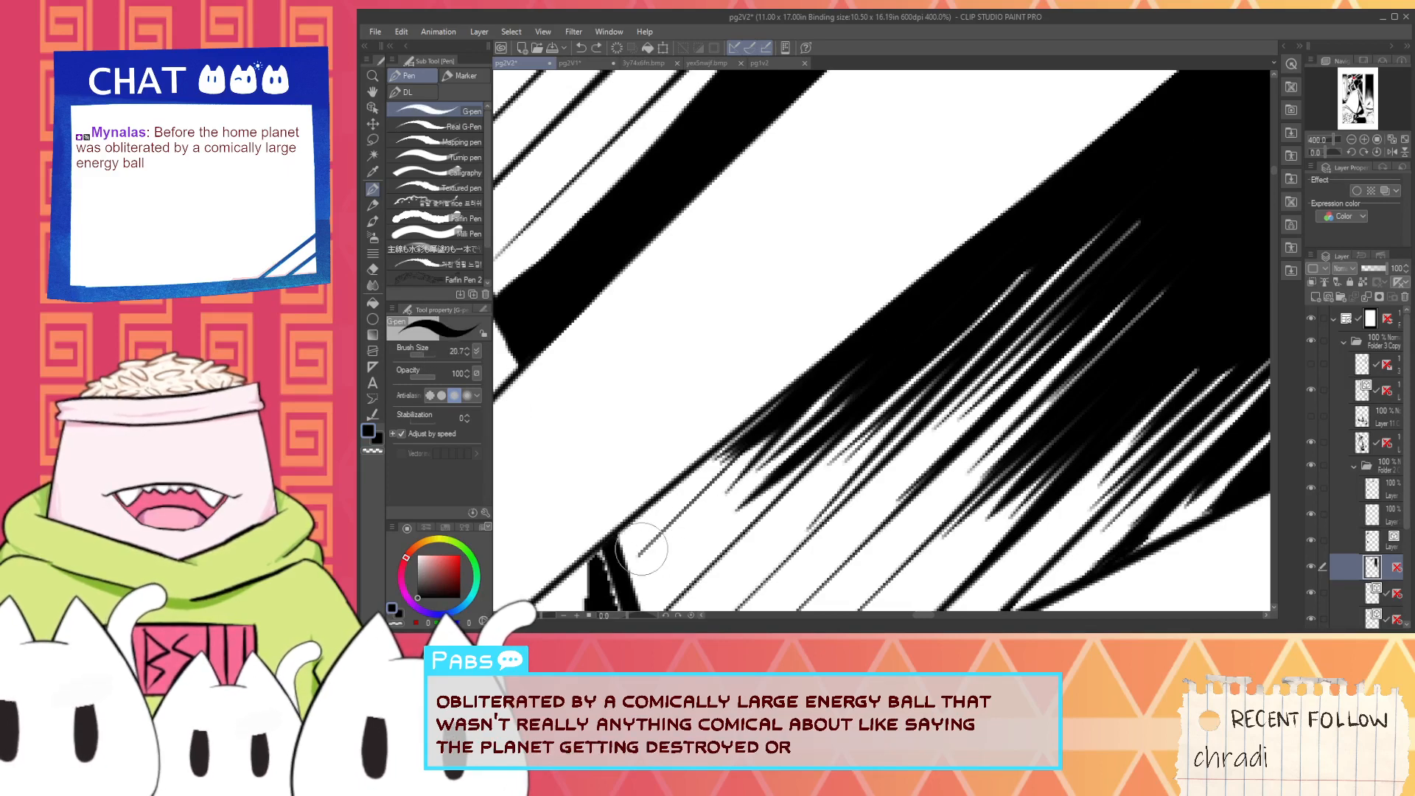
pyautogui.moveTo(641, 555)
pyautogui.mouseDown()
pyautogui.moveTo(891, 333)
pyautogui.moveTo(663, 531)
pyautogui.moveTo(858, 359)
pyautogui.moveTo(714, 490)
pyautogui.moveTo(821, 379)
pyautogui.moveTo(665, 511)
pyautogui.mouseUp()
pyautogui.moveTo(782, 418); pyautogui.dragTo(670, 509)
pyautogui.moveTo(799, 396)
pyautogui.mouseDown()
pyautogui.moveTo(683, 489)
pyautogui.moveTo(691, 479)
pyautogui.mouseUp()
pyautogui.press('space')
pyautogui.moveTo(799, 424)
pyautogui.mouseDown()
pyautogui.moveTo(761, 384)
pyautogui.moveTo(639, 461)
pyautogui.mouseUp()
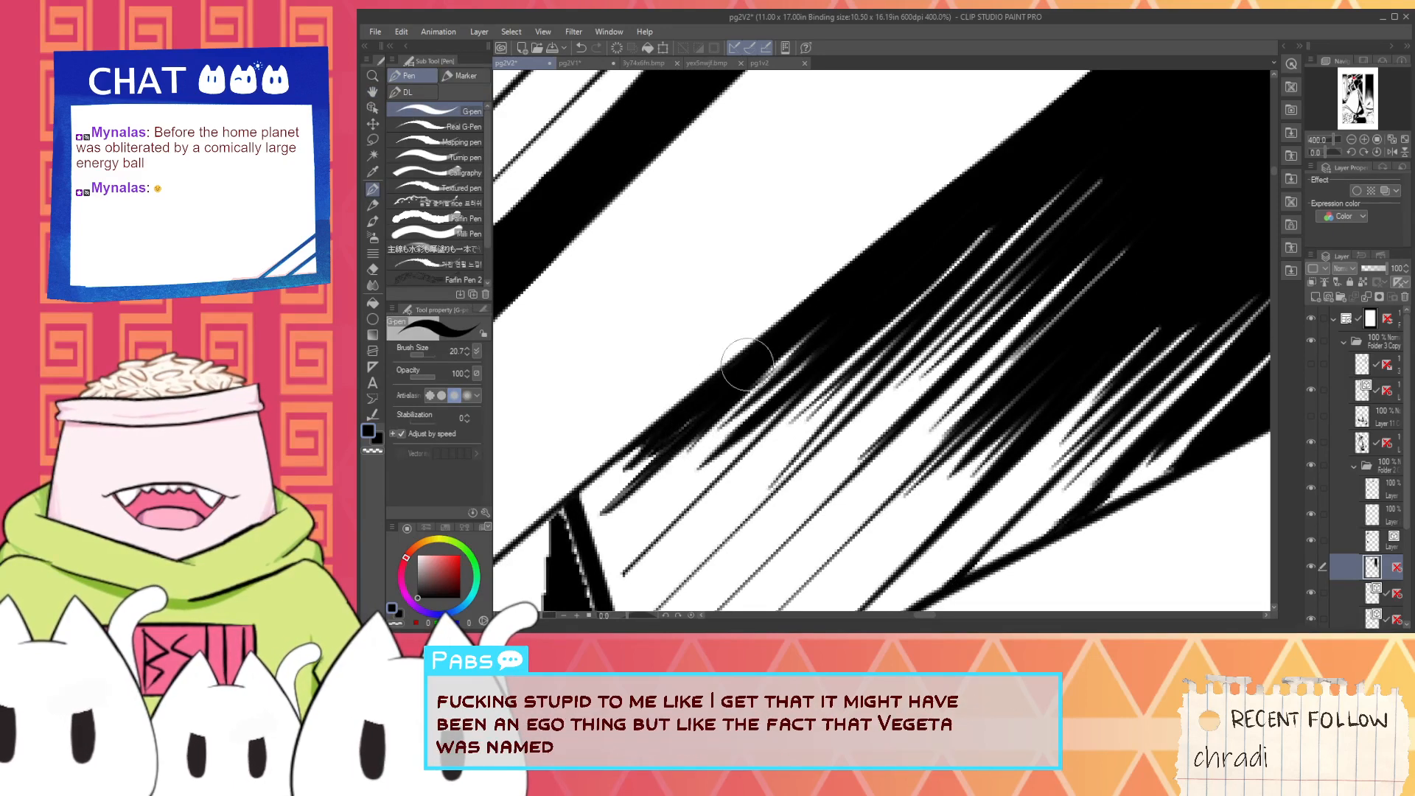
# - Thicken the hatching beneath the upper beam with another black stroke, undoing the unwanted strokes around it
pyautogui.moveTo(746, 370)
pyautogui.mouseDown()
pyautogui.moveTo(663, 439)
pyautogui.moveTo(762, 365)
pyautogui.moveTo(593, 524)
pyautogui.mouseUp()
pyautogui.hotkey('ctrl', 'z')
pyautogui.moveTo(654, 466)
pyautogui.mouseDown()
pyautogui.moveTo(606, 512)
pyautogui.moveTo(784, 367)
pyautogui.mouseUp()
pyautogui.moveTo(642, 506)
pyautogui.mouseDown()
pyautogui.moveTo(803, 383)
pyautogui.moveTo(763, 389)
pyautogui.moveTo(736, 416)
pyautogui.moveTo(802, 337)
pyautogui.mouseUp()
pyautogui.hotkey('ctrl', 'z')
# - Darken the white gaps in the hatching between the two beams with tapered black G-pen strokes, undoing the unwanted long one
pyautogui.scroll(-2, 794, 369)
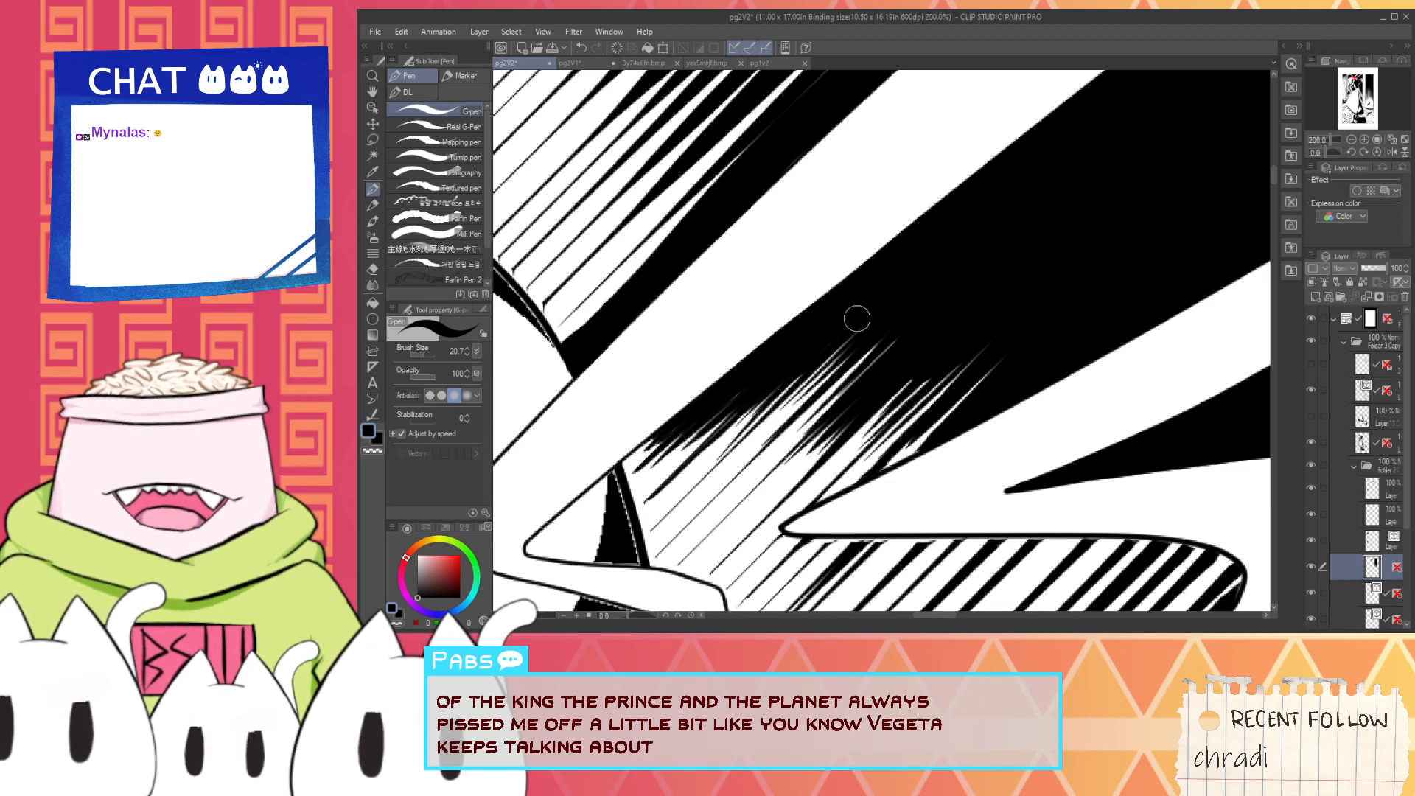
pyautogui.moveTo(888, 317); pyautogui.dragTo(659, 525)
pyautogui.hotkey('ctrl', 'z')
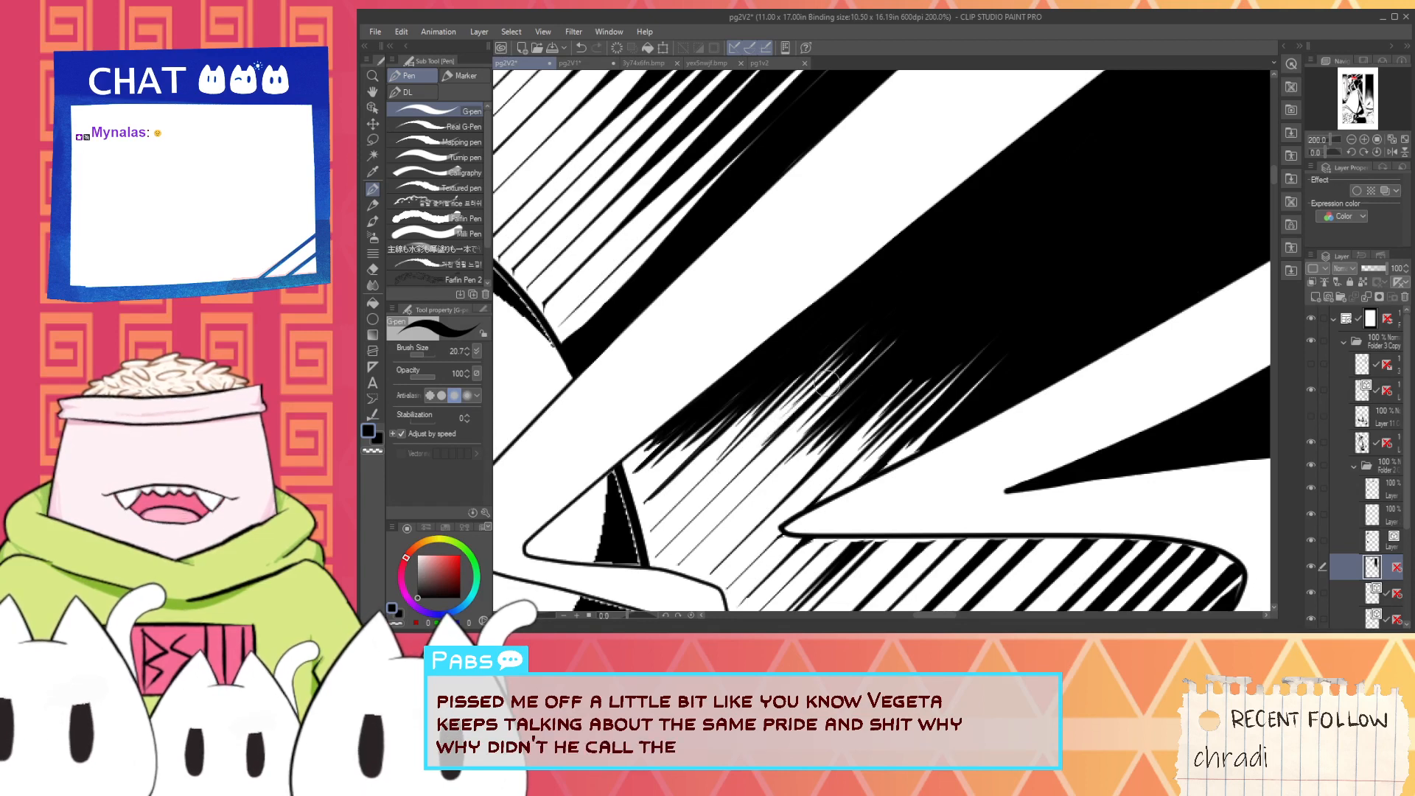
pyautogui.moveTo(826, 385)
pyautogui.mouseDown()
pyautogui.moveTo(666, 540)
pyautogui.moveTo(829, 382)
pyautogui.moveTo(721, 494)
pyautogui.mouseUp()
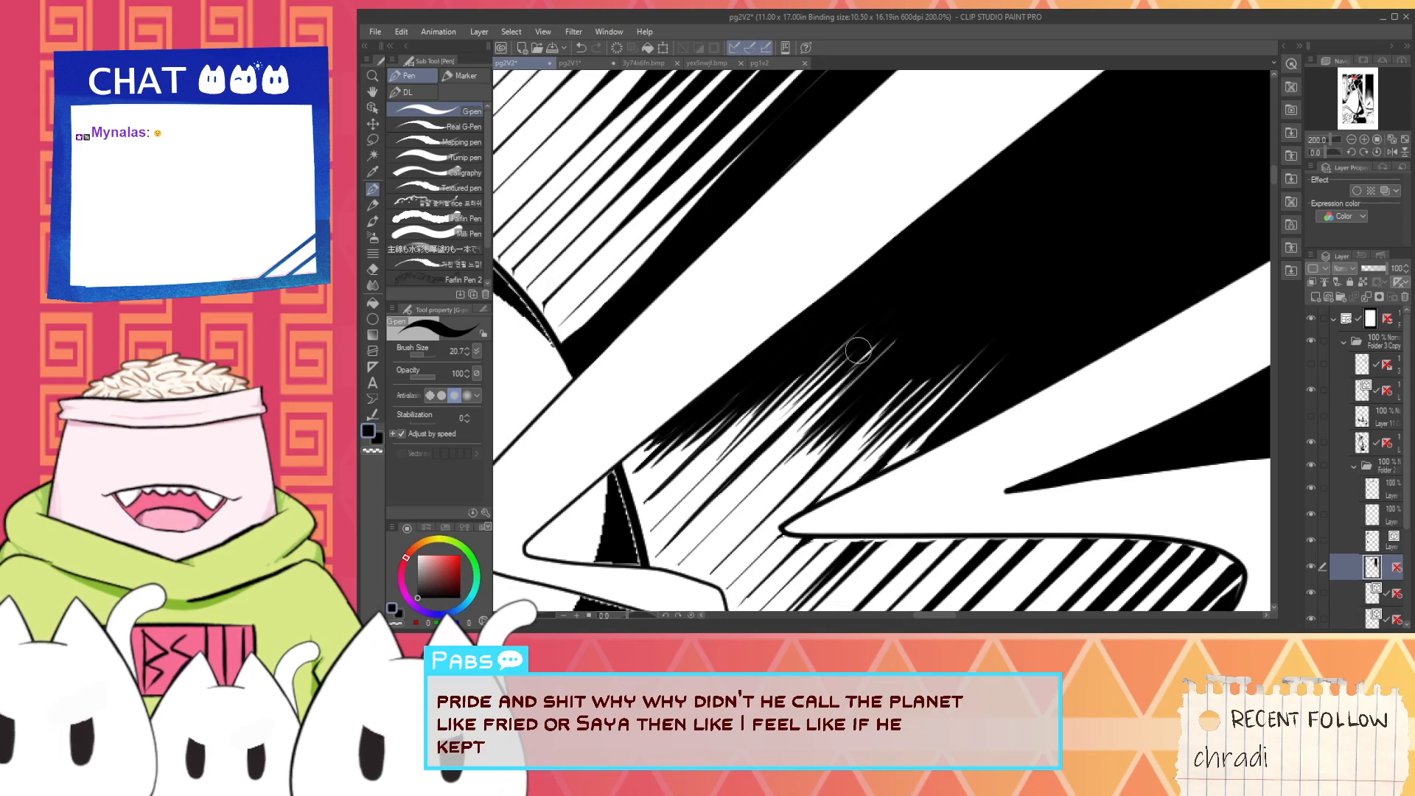
pyautogui.moveTo(853, 351); pyautogui.dragTo(740, 470)
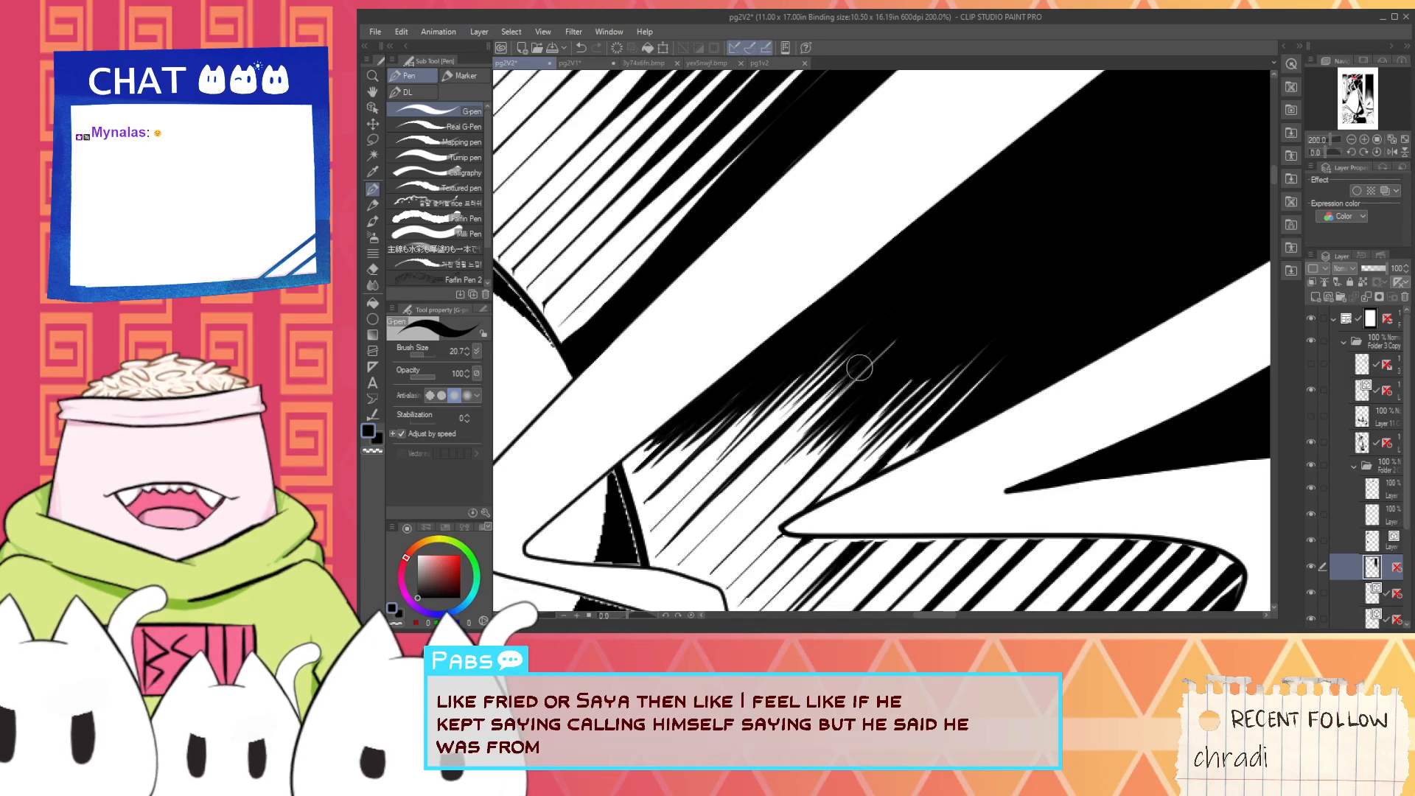
pyautogui.moveTo(852, 384)
pyautogui.mouseDown()
pyautogui.moveTo(898, 338)
pyautogui.moveTo(884, 354)
pyautogui.mouseUp()
pyautogui.scroll(-1, 921, 330)
pyautogui.scroll(3, 885, 365)
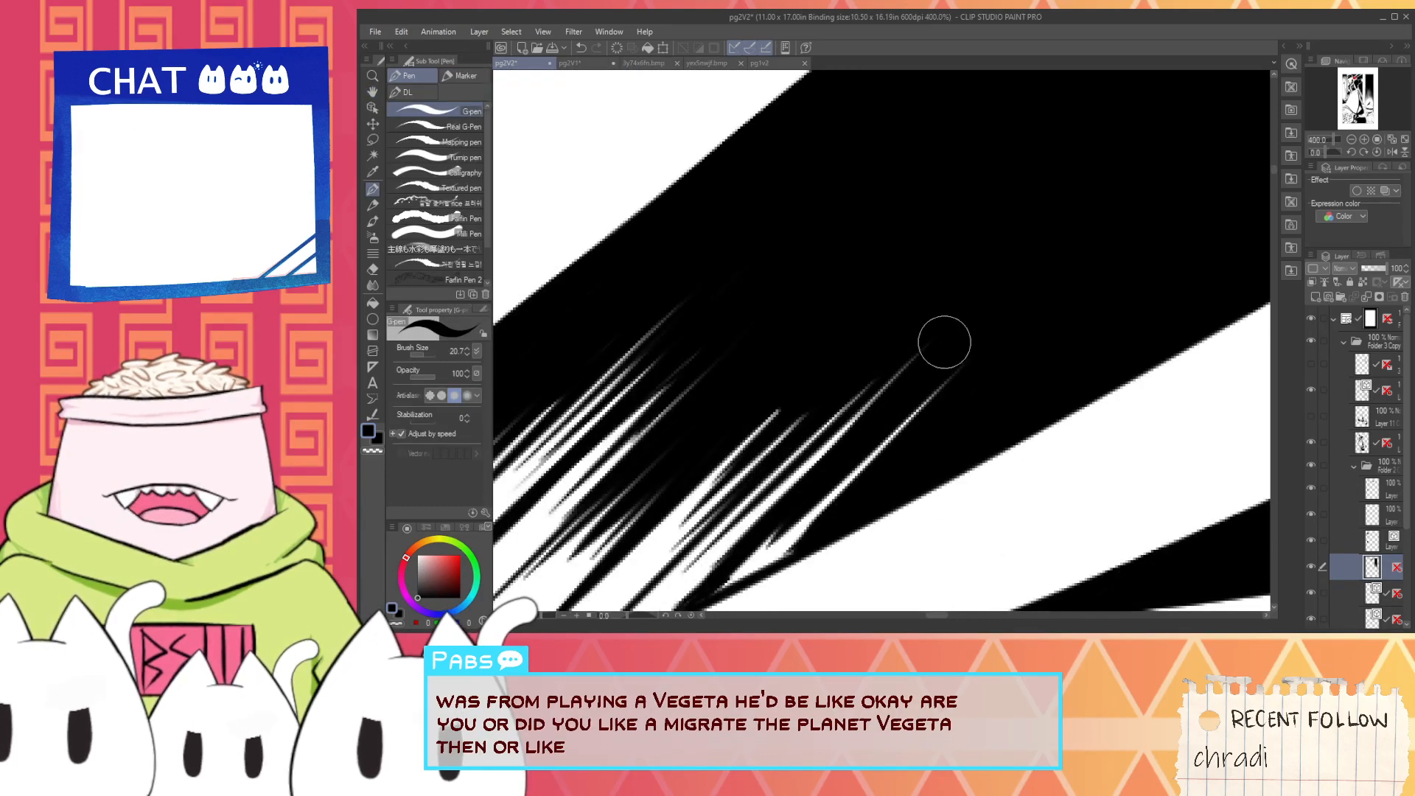
pyautogui.scroll(-4, 937, 350)
# - Connect the tops of the hatching lines beneath the bolt to its horizontal outline with short black strokes
pyautogui.moveTo(913, 381); pyautogui.dragTo(813, 337)
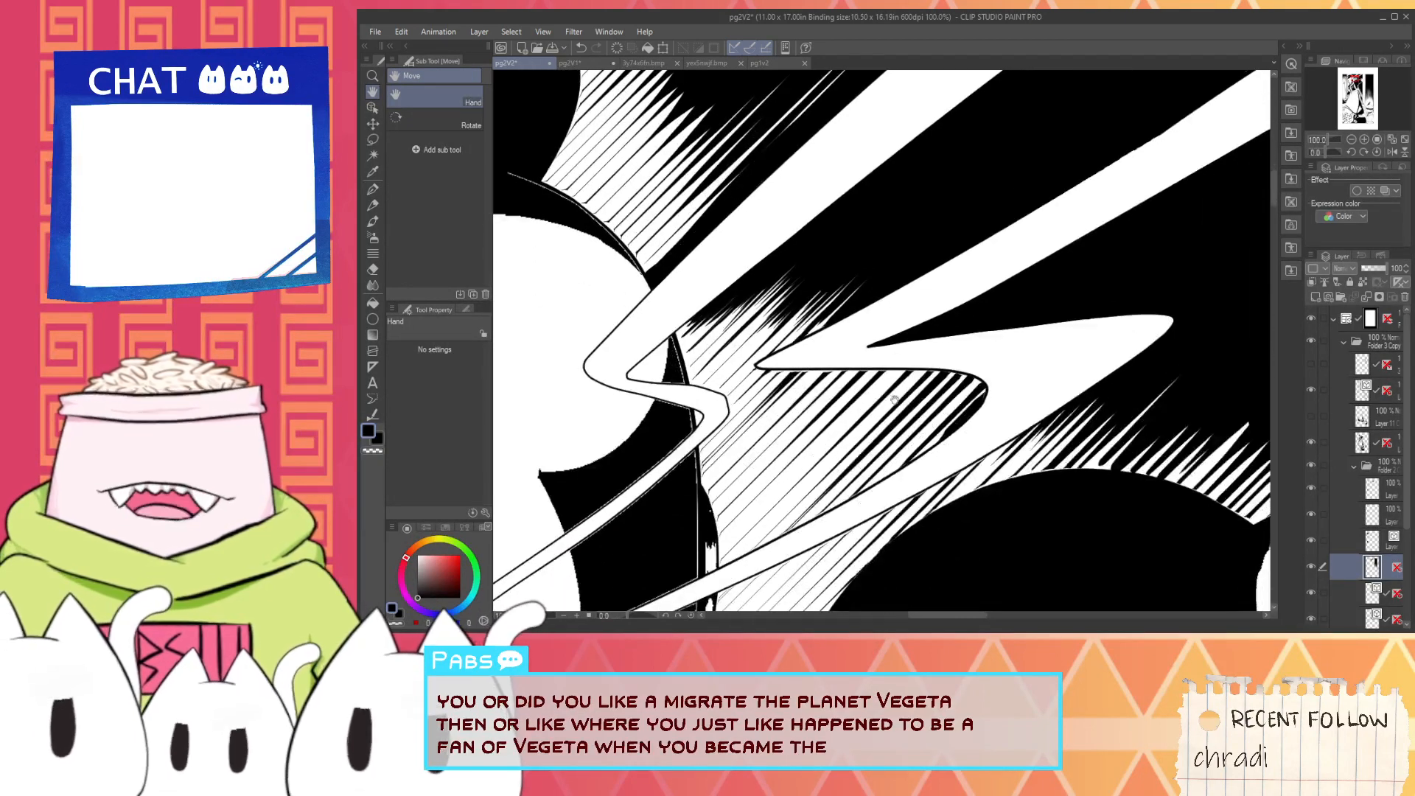
pyautogui.scroll(2, 811, 362)
pyautogui.scroll(4, 833, 409)
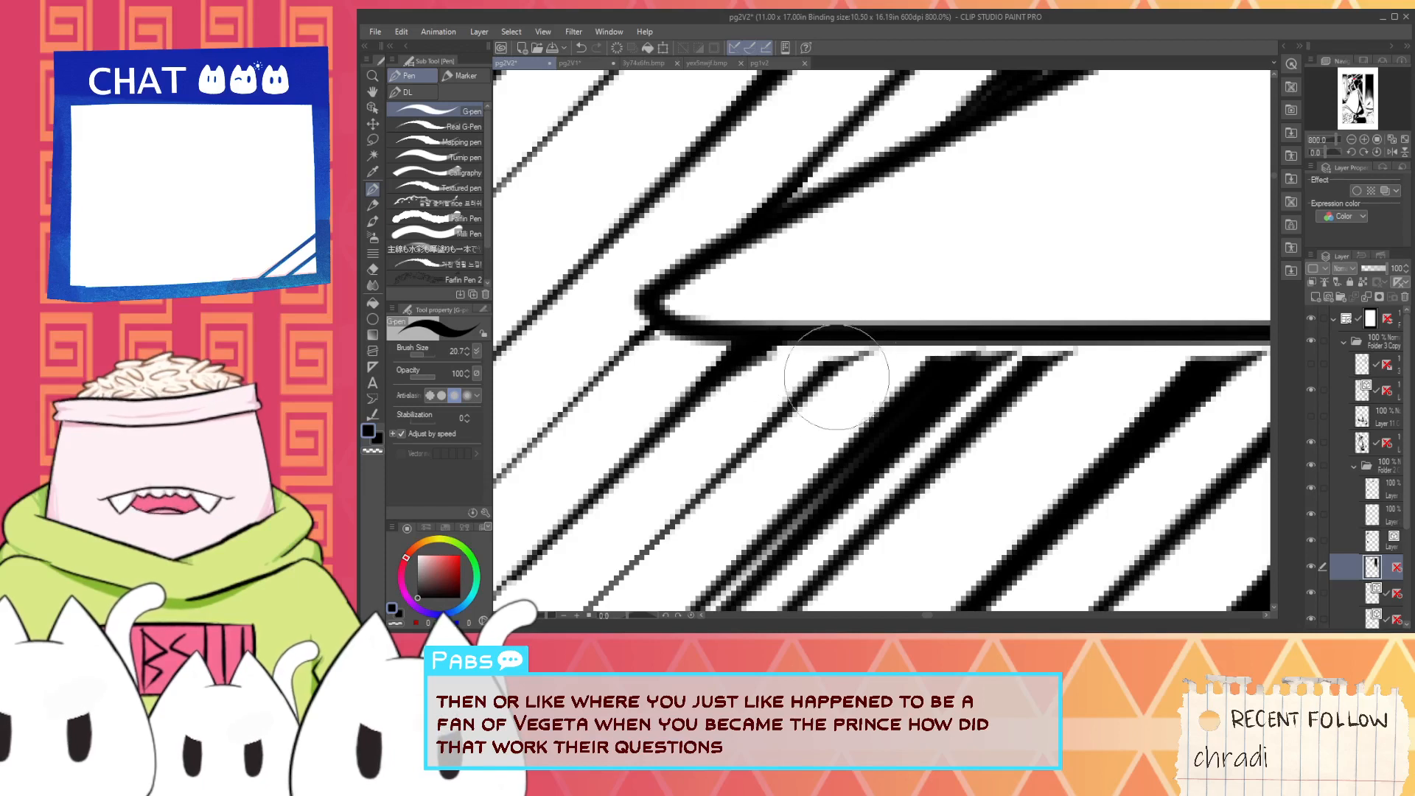
pyautogui.moveTo(836, 375); pyautogui.dragTo(872, 334)
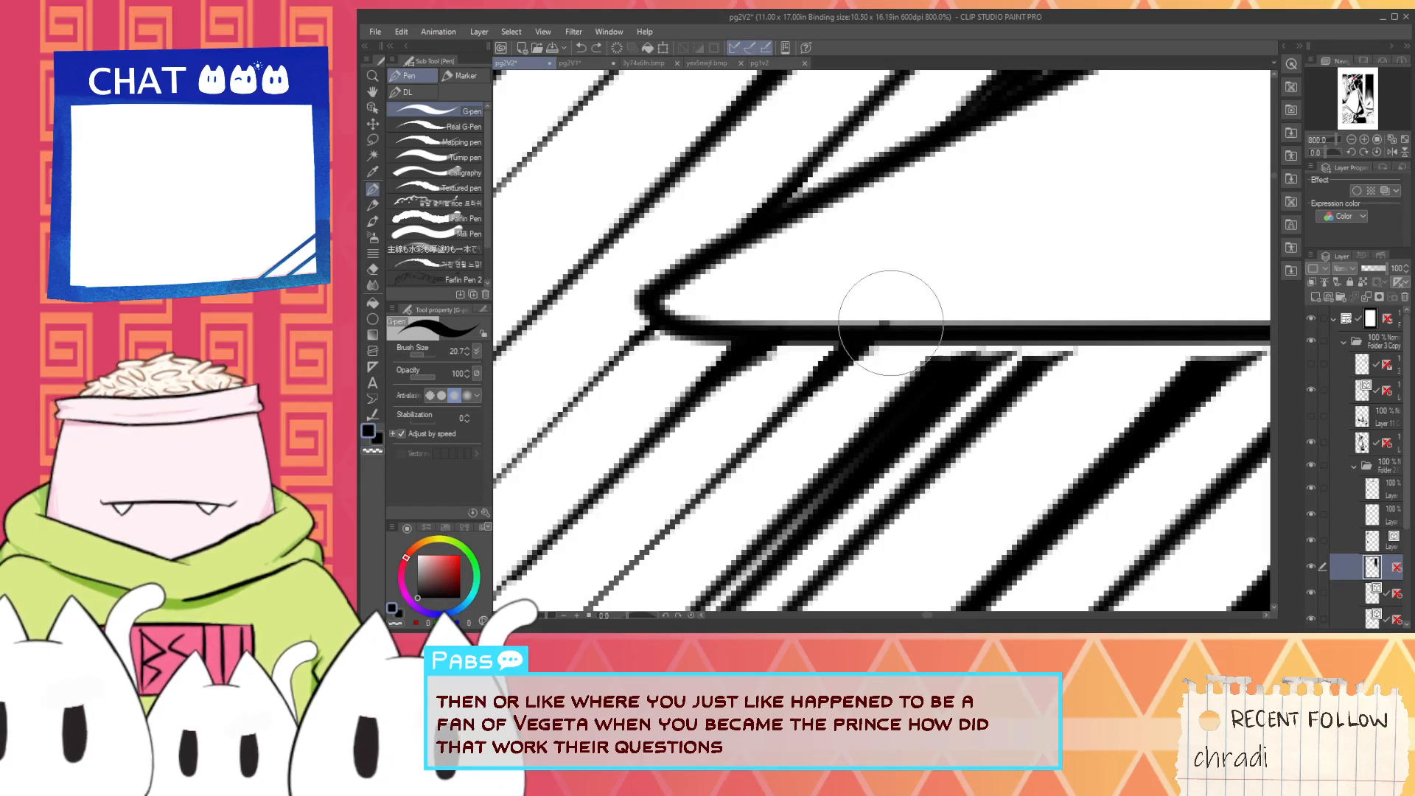
pyautogui.moveTo(947, 360); pyautogui.dragTo(929, 373)
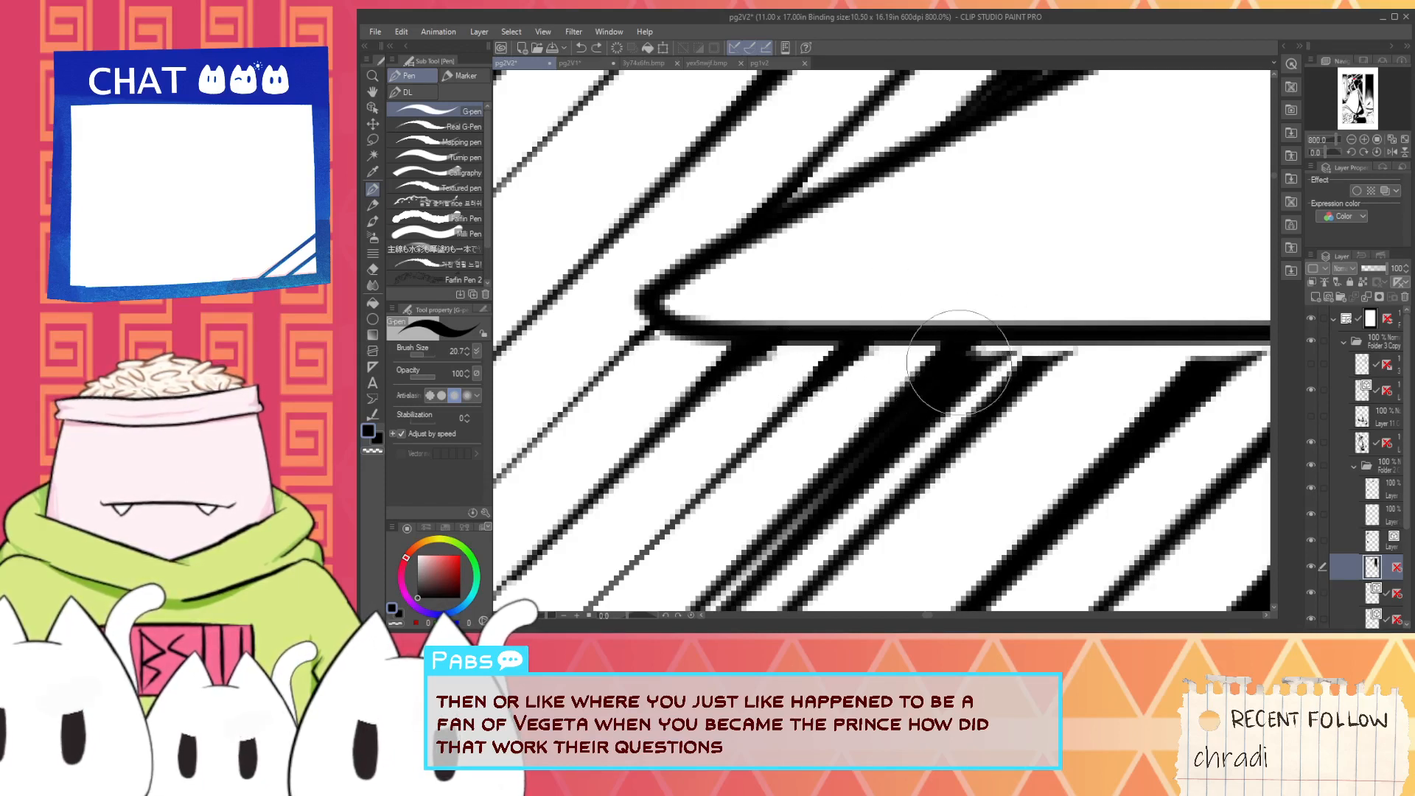
# - Examine the maid's panel as a whole to check the hatching around the beams, the bolt and her arm
pyautogui.scroll(-4, 1117, 366)
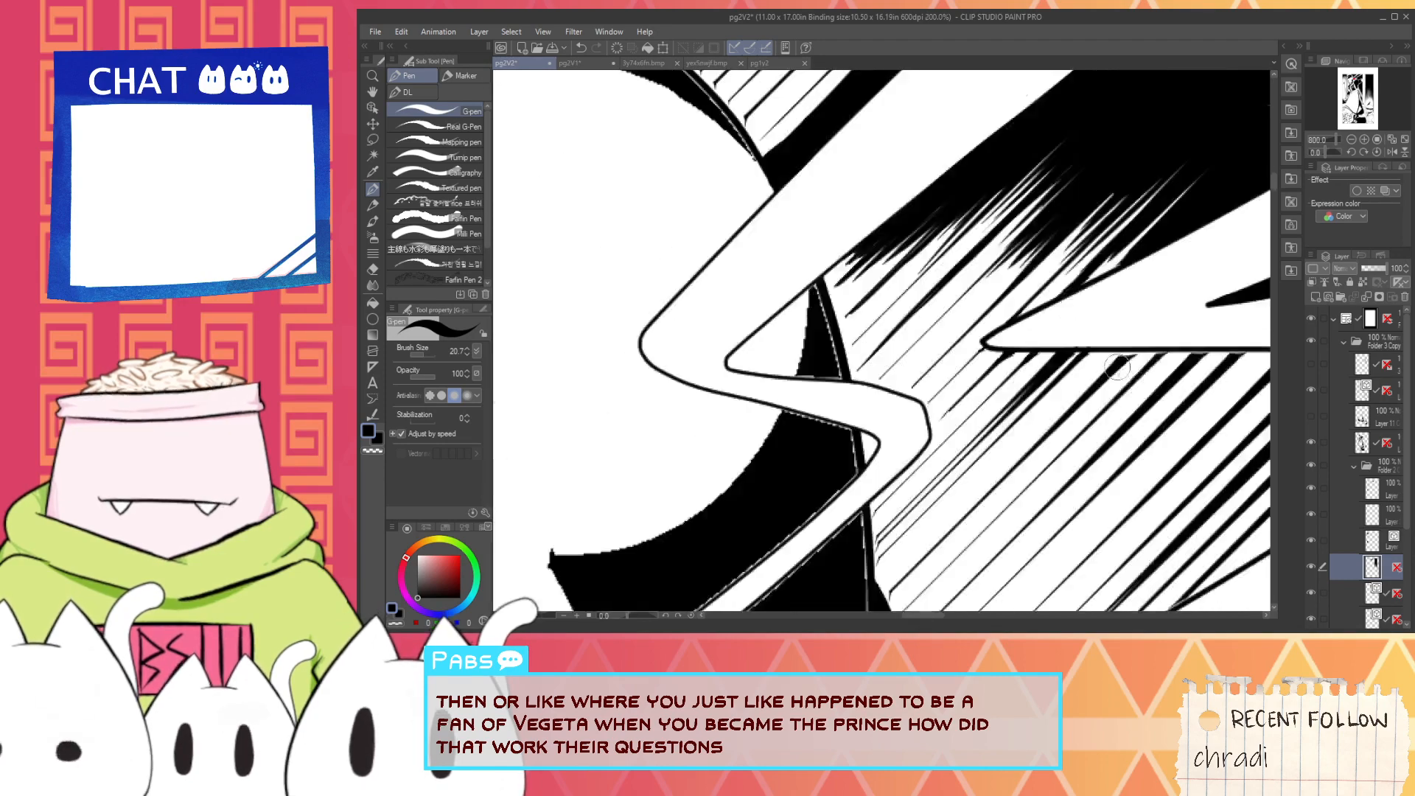
pyautogui.scroll(-6, 1117, 366)
pyautogui.press('space')
pyautogui.moveTo(1185, 494); pyautogui.dragTo(1000, 365)
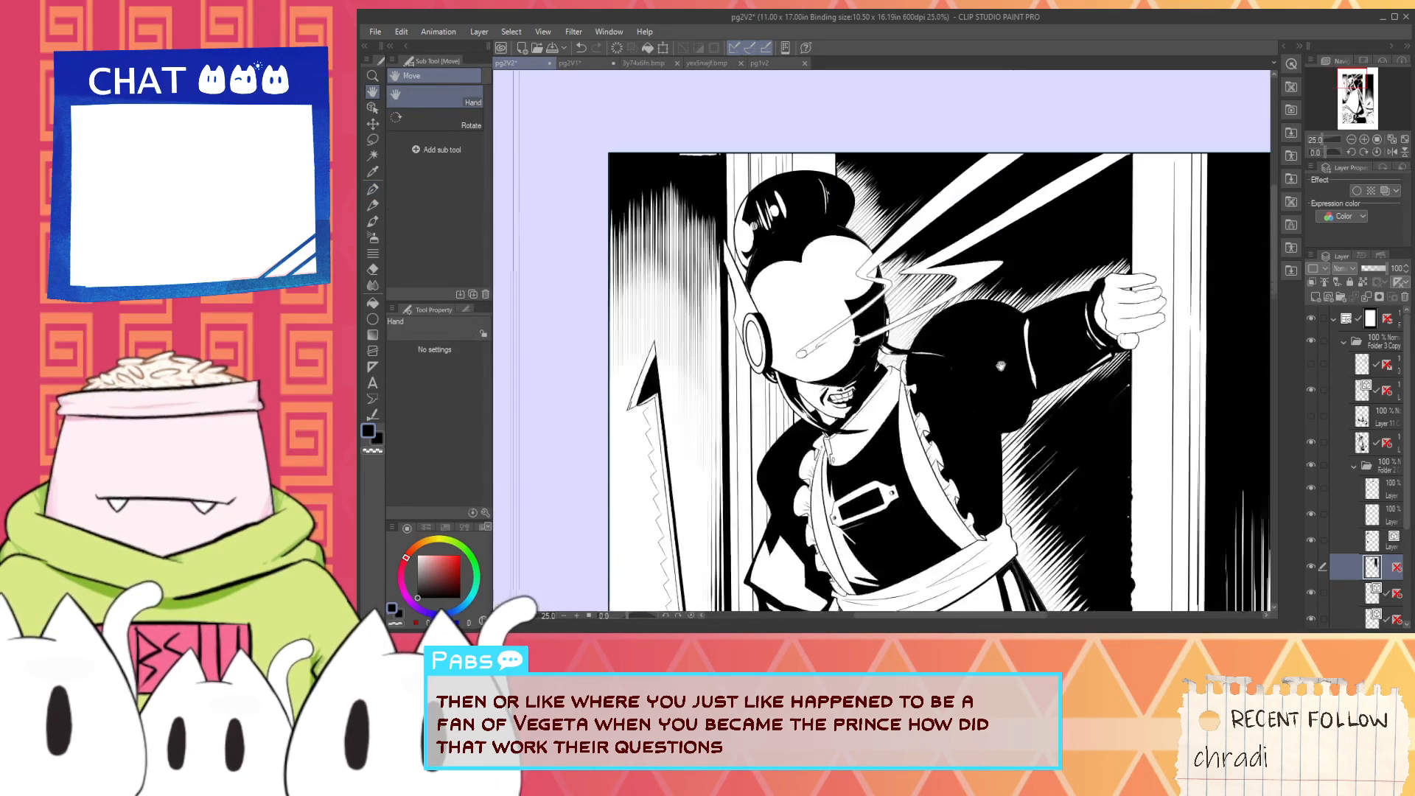
pyautogui.moveTo(1093, 376); pyautogui.dragTo(1031, 436)
pyautogui.press('alt')
pyautogui.scroll(2, 864, 377)
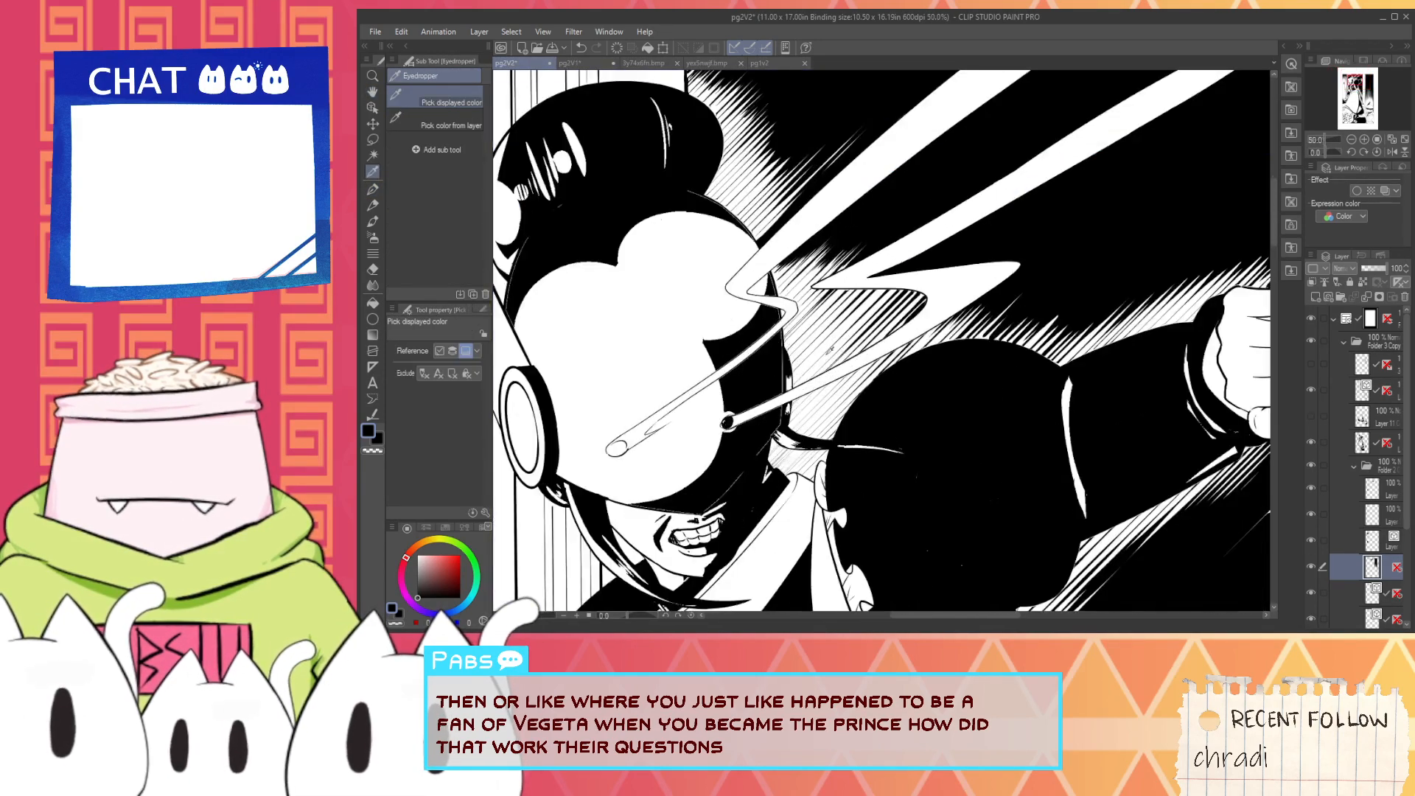
pyautogui.scroll(-4, 818, 472)
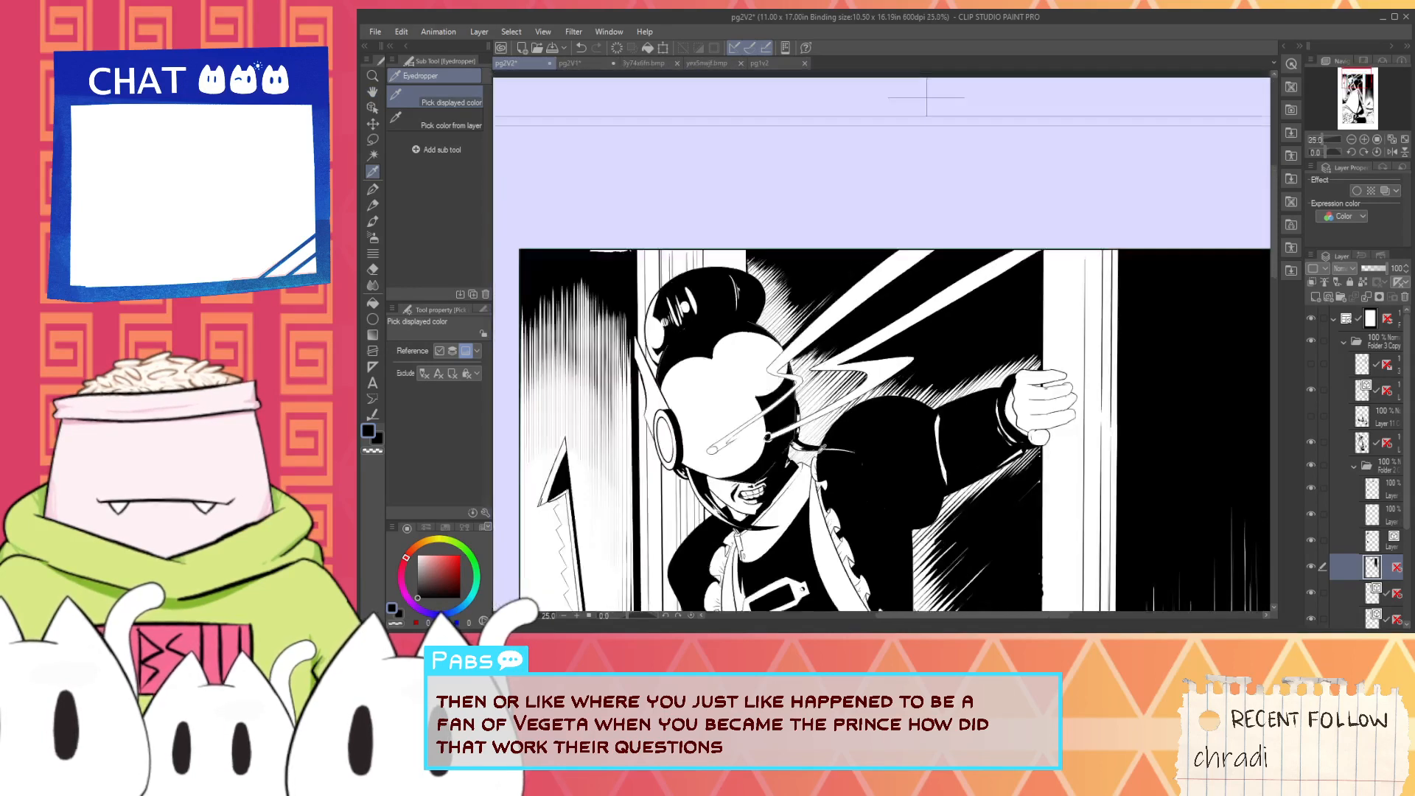
# - Set the Adjust line width tool to narrow vector lines by 0.9
pyautogui.press('space')
pyautogui.moveTo(819, 472); pyautogui.dragTo(884, 379)
pyautogui.click(1346, 539)
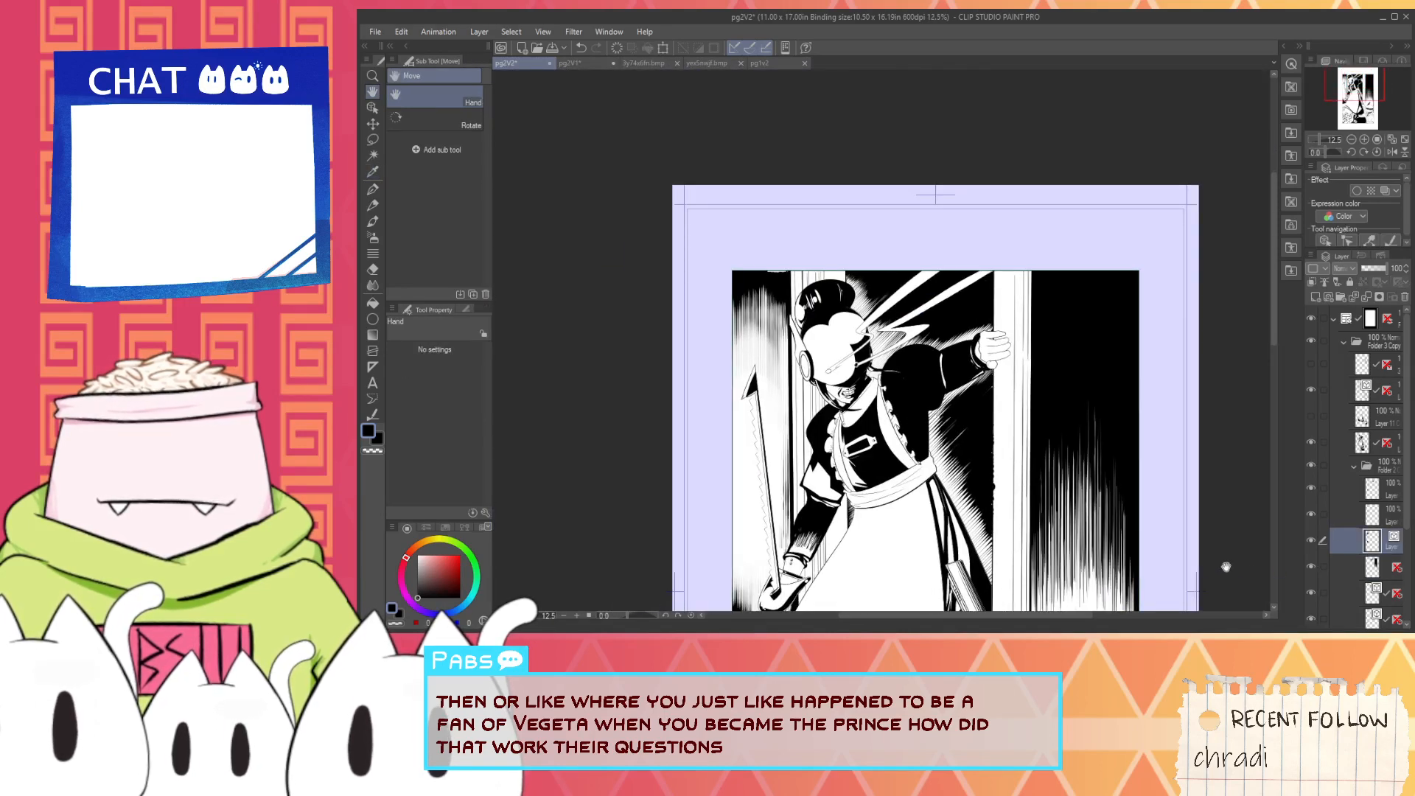
pyautogui.click(1311, 592)
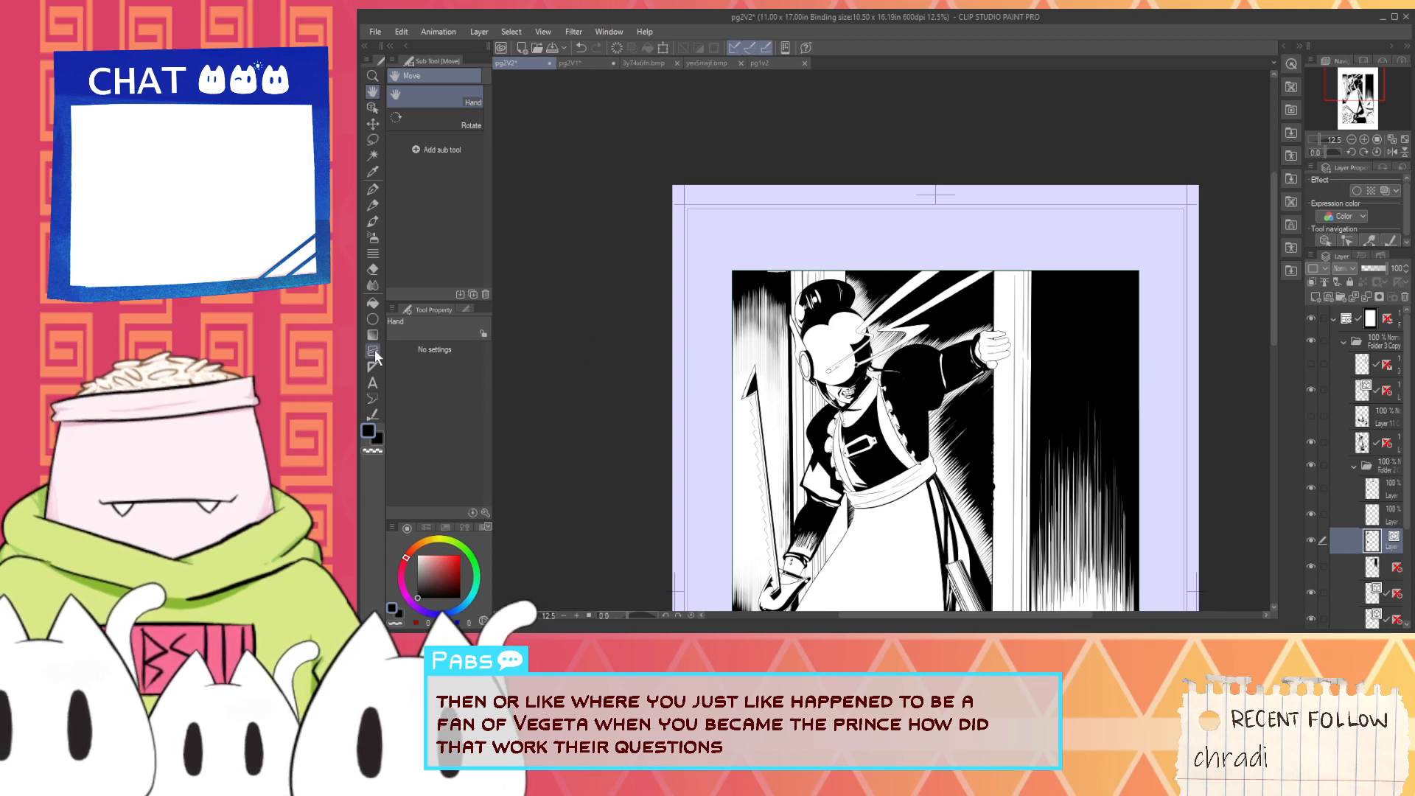
pyautogui.click(372, 416)
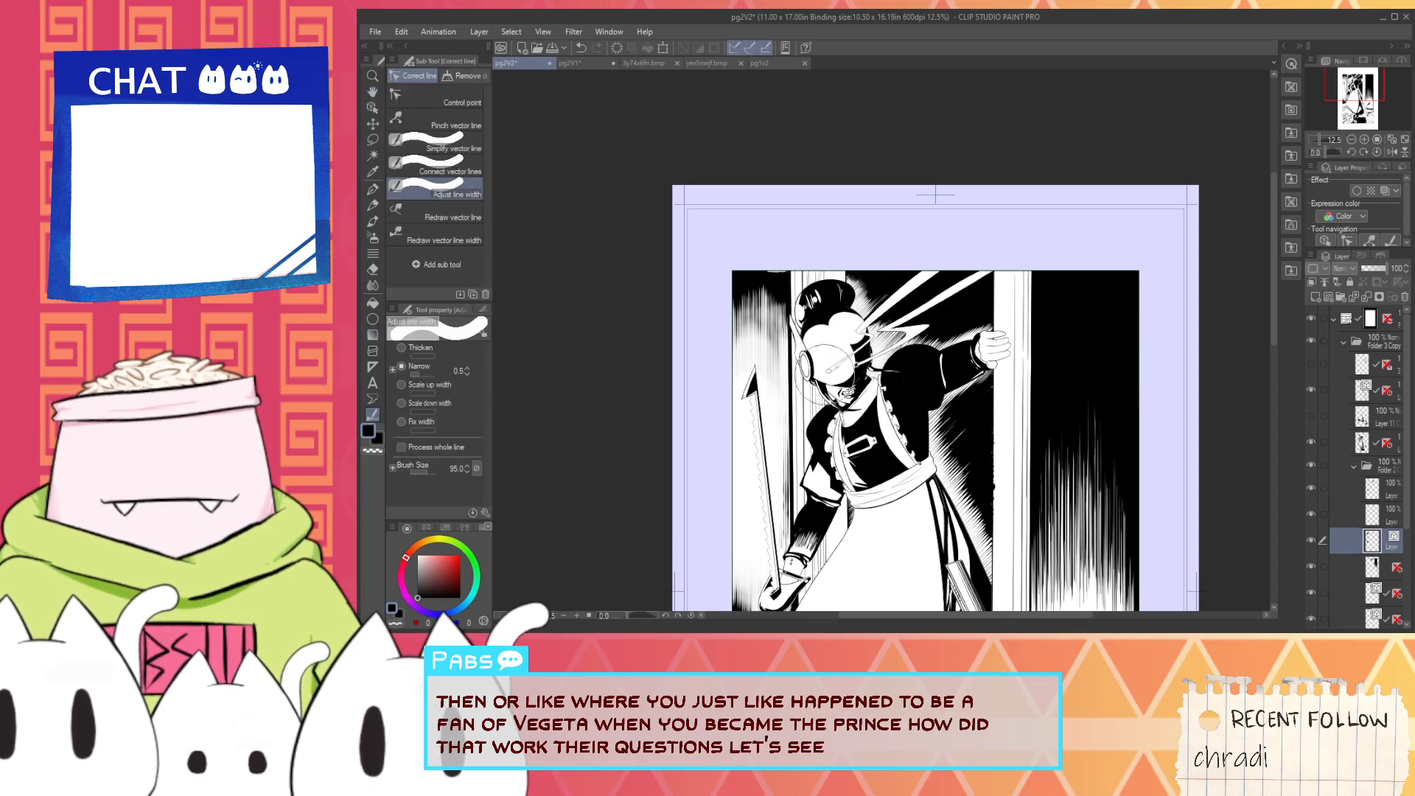
pyautogui.scroll(4, 817, 365)
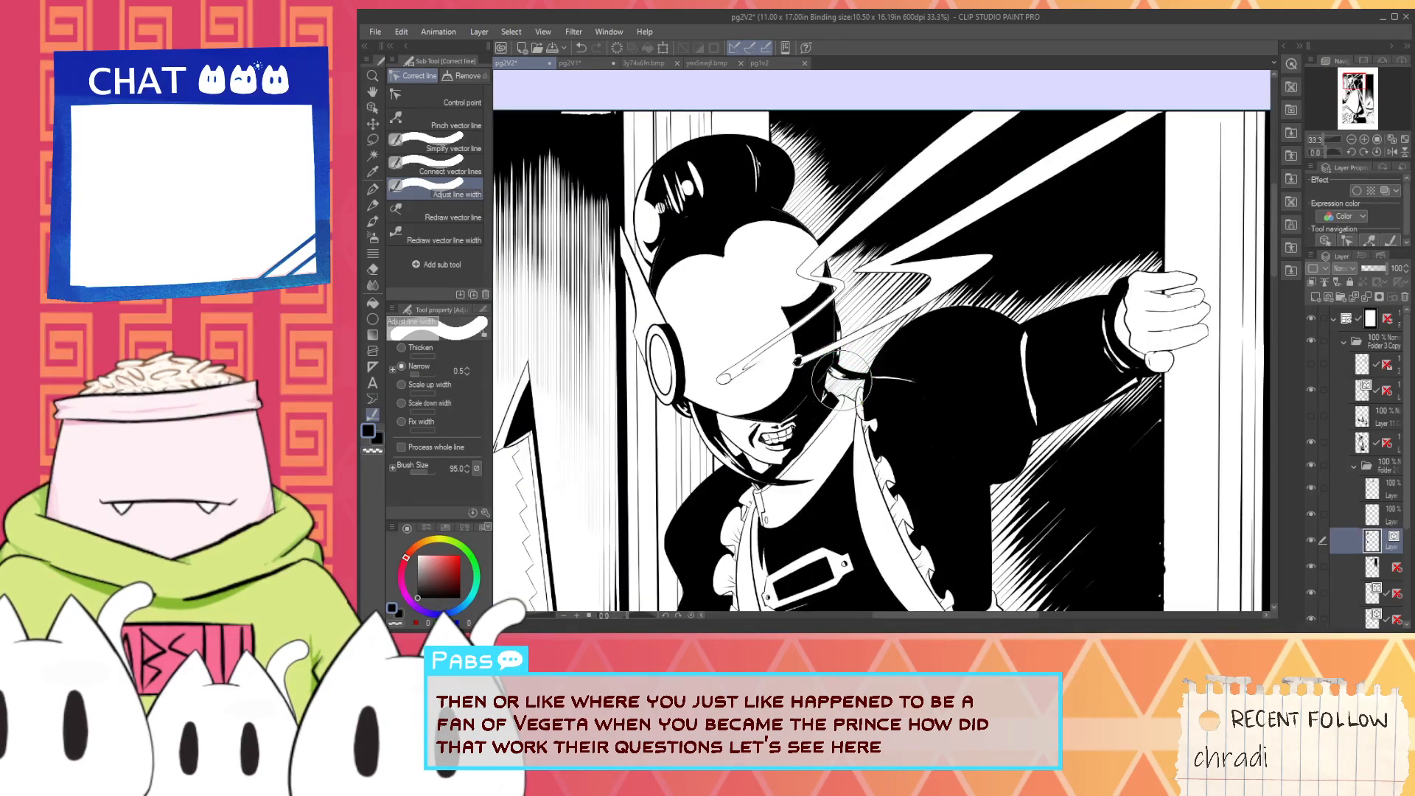
pyautogui.click(468, 368)
pyautogui.click(468, 368)
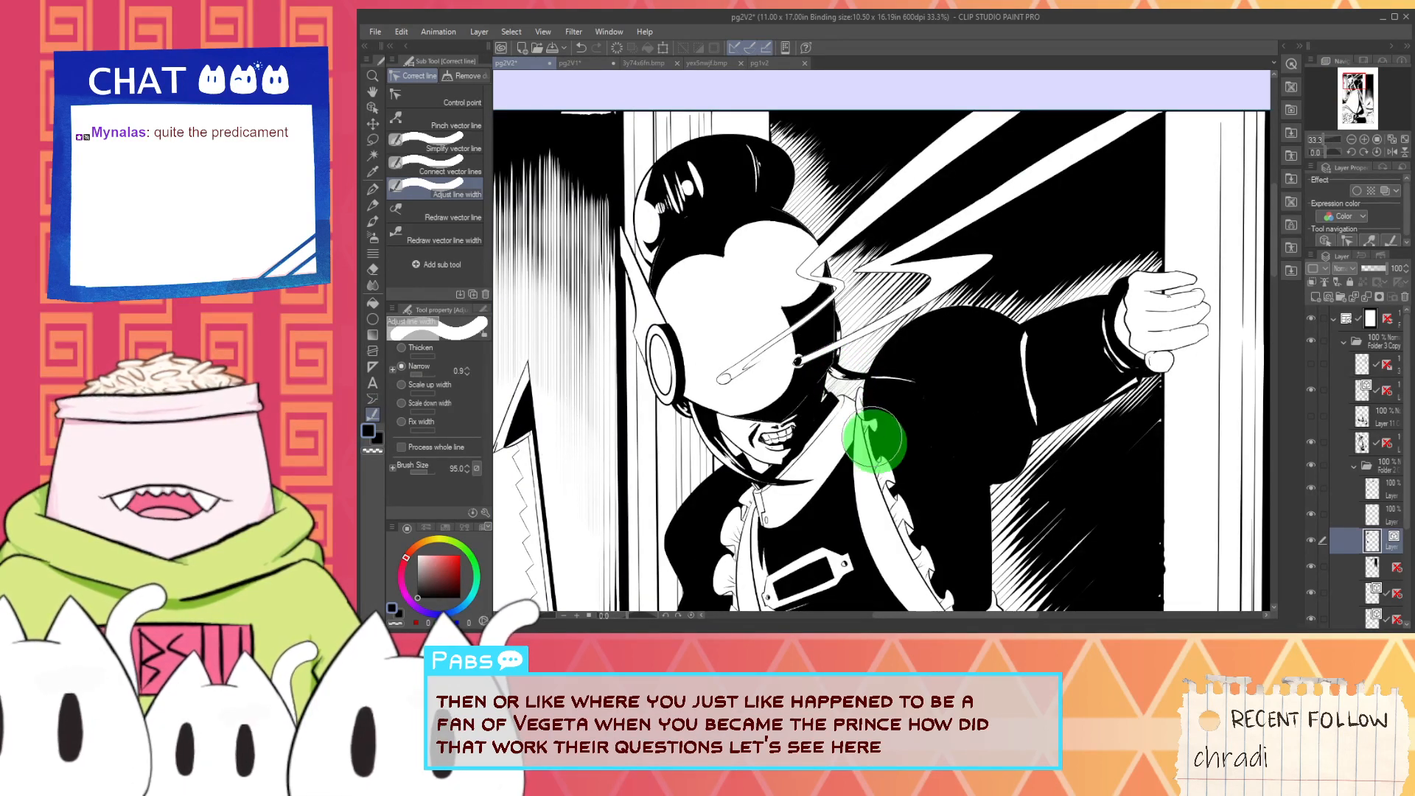
# - On the hatching's vector layer, narrow the lines beside the maid's neck and beneath her outstretched arm
pyautogui.scroll(1, 834, 397)
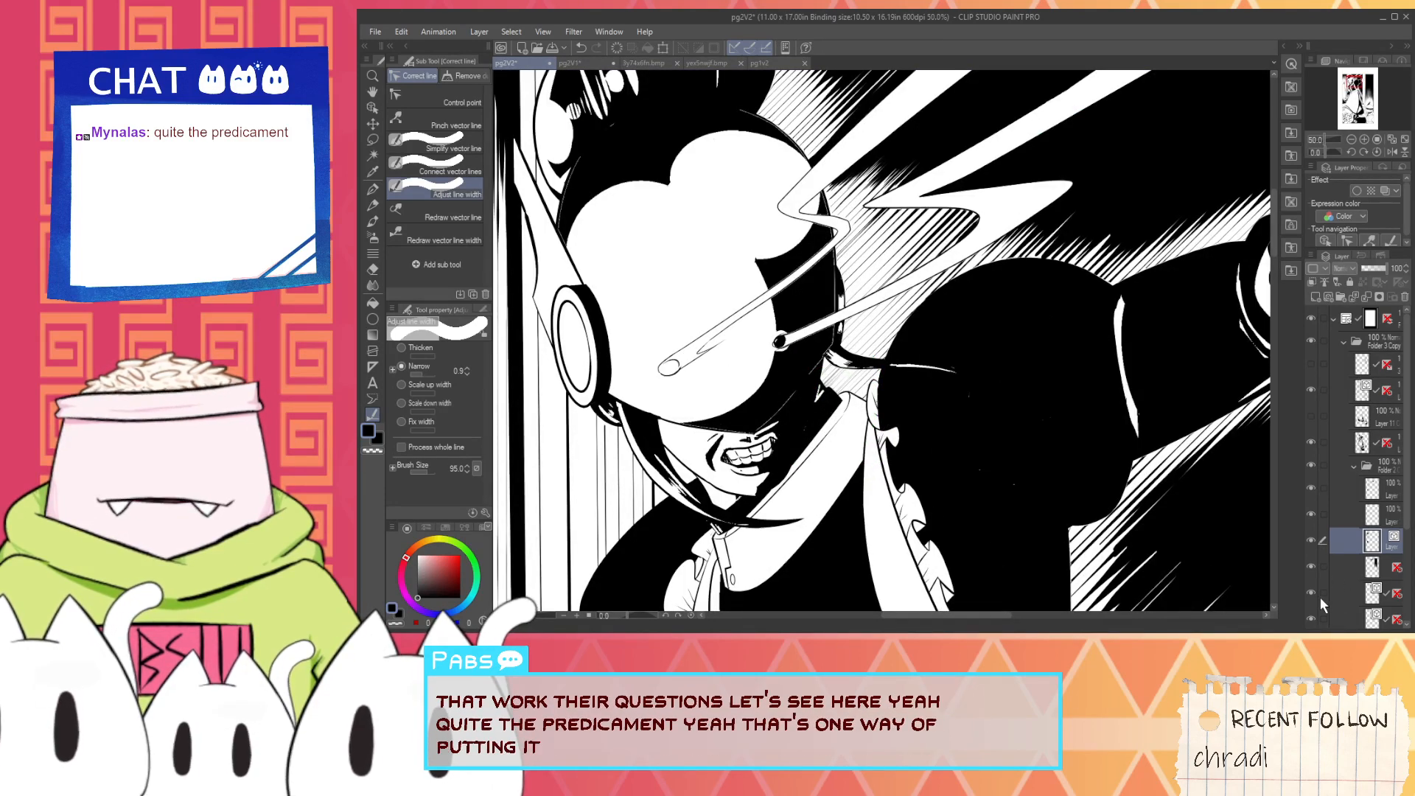
pyautogui.click(1347, 594)
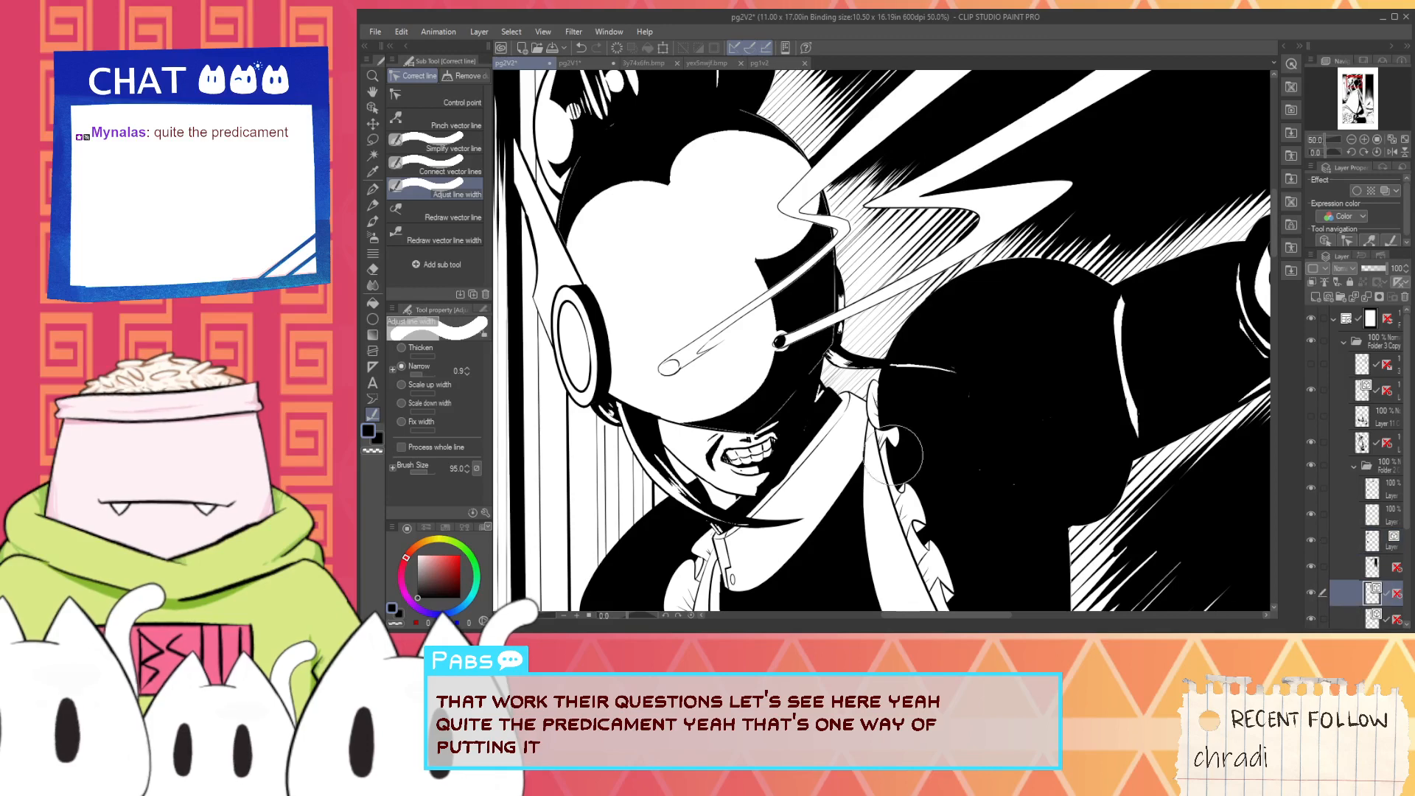
pyautogui.moveTo(839, 333)
pyautogui.mouseDown()
pyautogui.moveTo(868, 383)
pyautogui.moveTo(844, 279)
pyautogui.moveTo(906, 361)
pyautogui.mouseUp()
pyautogui.scroll(-1, 1033, 332)
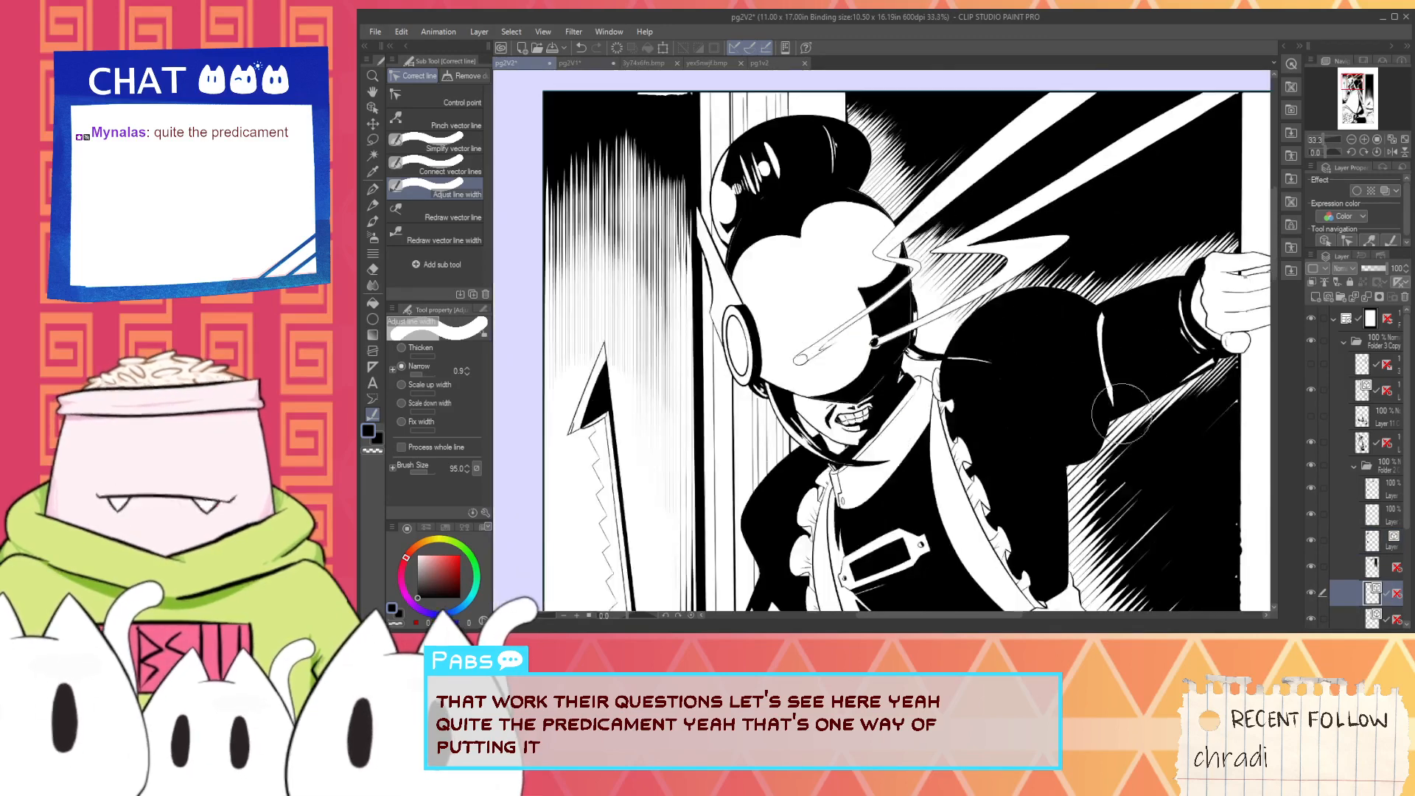
pyautogui.moveTo(1088, 406)
pyautogui.mouseDown()
pyautogui.moveTo(1047, 443)
pyautogui.moveTo(1069, 436)
pyautogui.moveTo(1060, 454)
pyautogui.mouseUp()
pyautogui.moveTo(1093, 338)
pyautogui.mouseDown()
pyautogui.moveTo(1079, 327)
pyautogui.moveTo(1184, 295)
pyautogui.moveTo(1216, 325)
pyautogui.moveTo(1213, 347)
pyautogui.moveTo(1091, 420)
pyautogui.moveTo(1080, 410)
pyautogui.moveTo(1059, 449)
pyautogui.moveTo(1035, 582)
pyautogui.moveTo(1047, 586)
pyautogui.mouseUp()
# - Narrow the hatching lines along the top of the maid's shoulder and outstretched arm up to her hand
pyautogui.scroll(-3, 1054, 560)
pyautogui.scroll(3, 1079, 439)
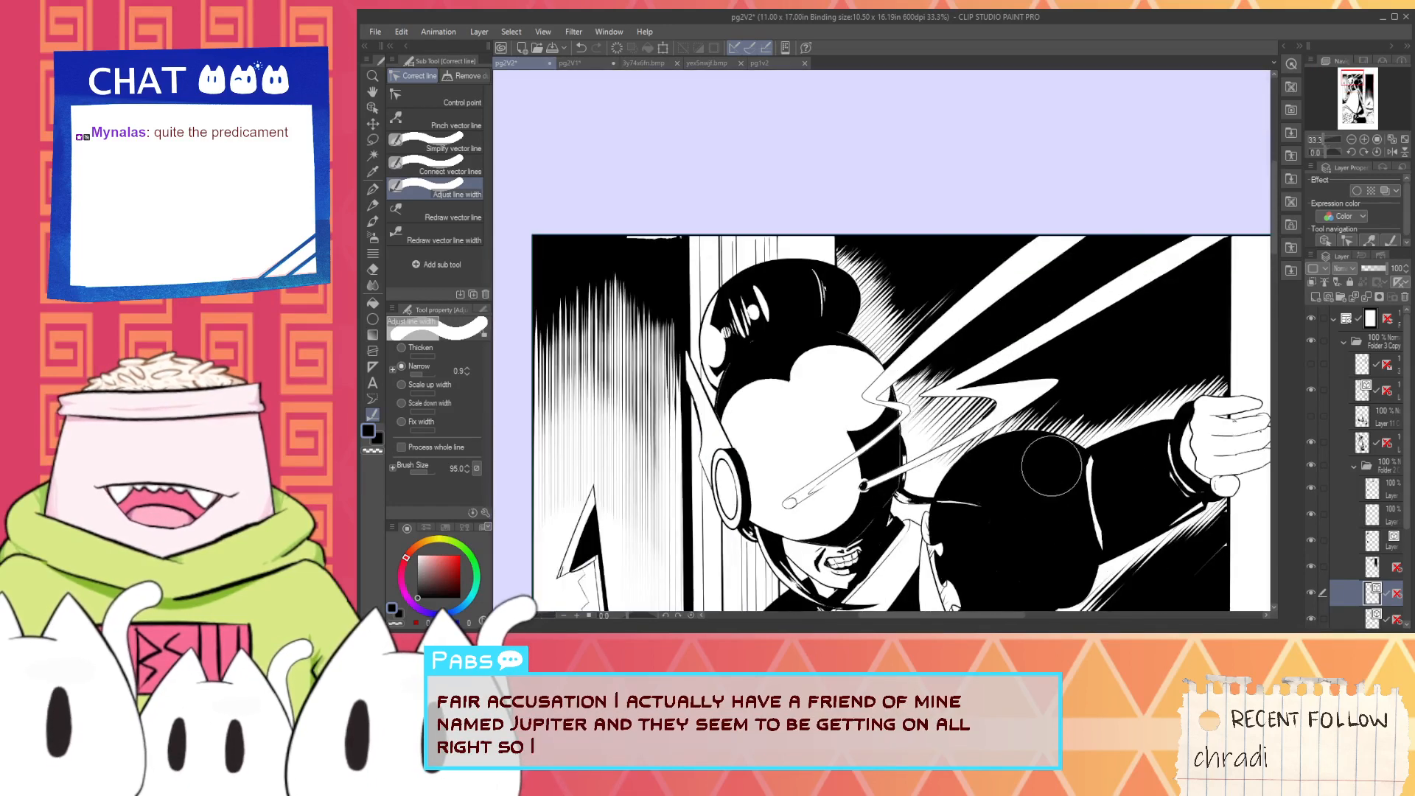
pyautogui.moveTo(1041, 456); pyautogui.dragTo(1103, 440)
pyautogui.moveTo(1071, 443)
pyautogui.mouseDown()
pyautogui.moveTo(1103, 447)
pyautogui.moveTo(1181, 381)
pyautogui.moveTo(1197, 428)
pyautogui.moveTo(1225, 411)
pyautogui.mouseUp()
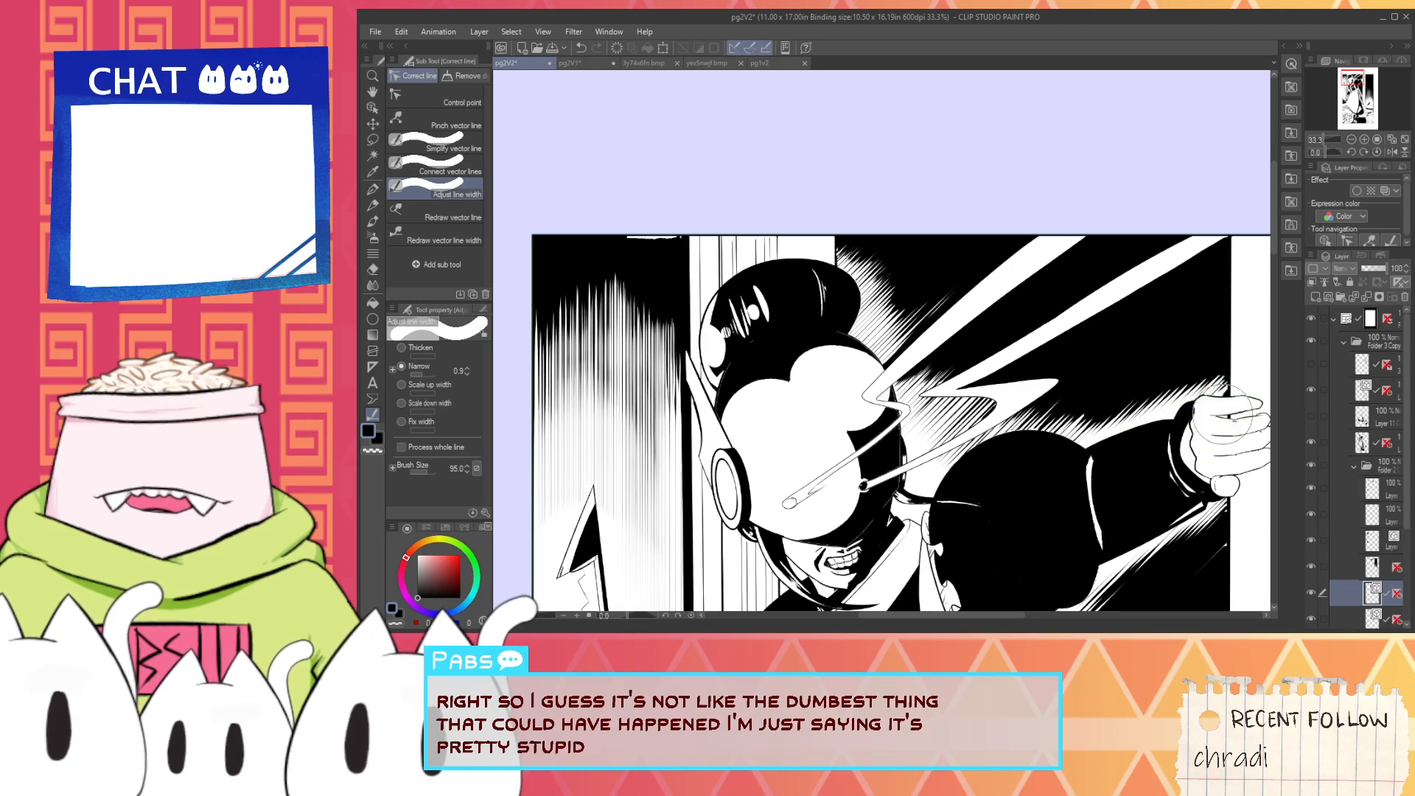
# - Examine the maid's panel from afar and up close to check the thinned hatching around her figure
pyautogui.scroll(-1, 1222, 398)
pyautogui.press('space')
pyautogui.moveTo(1128, 422); pyautogui.dragTo(1013, 333)
pyautogui.scroll(-4, 1009, 333)
pyautogui.moveTo(1007, 397); pyautogui.dragTo(941, 550)
pyautogui.scroll(4, 914, 463)
pyautogui.scroll(-2, 926, 431)
pyautogui.scroll(3, 908, 338)
pyautogui.press('i')
pyautogui.scroll(2, 908, 338)
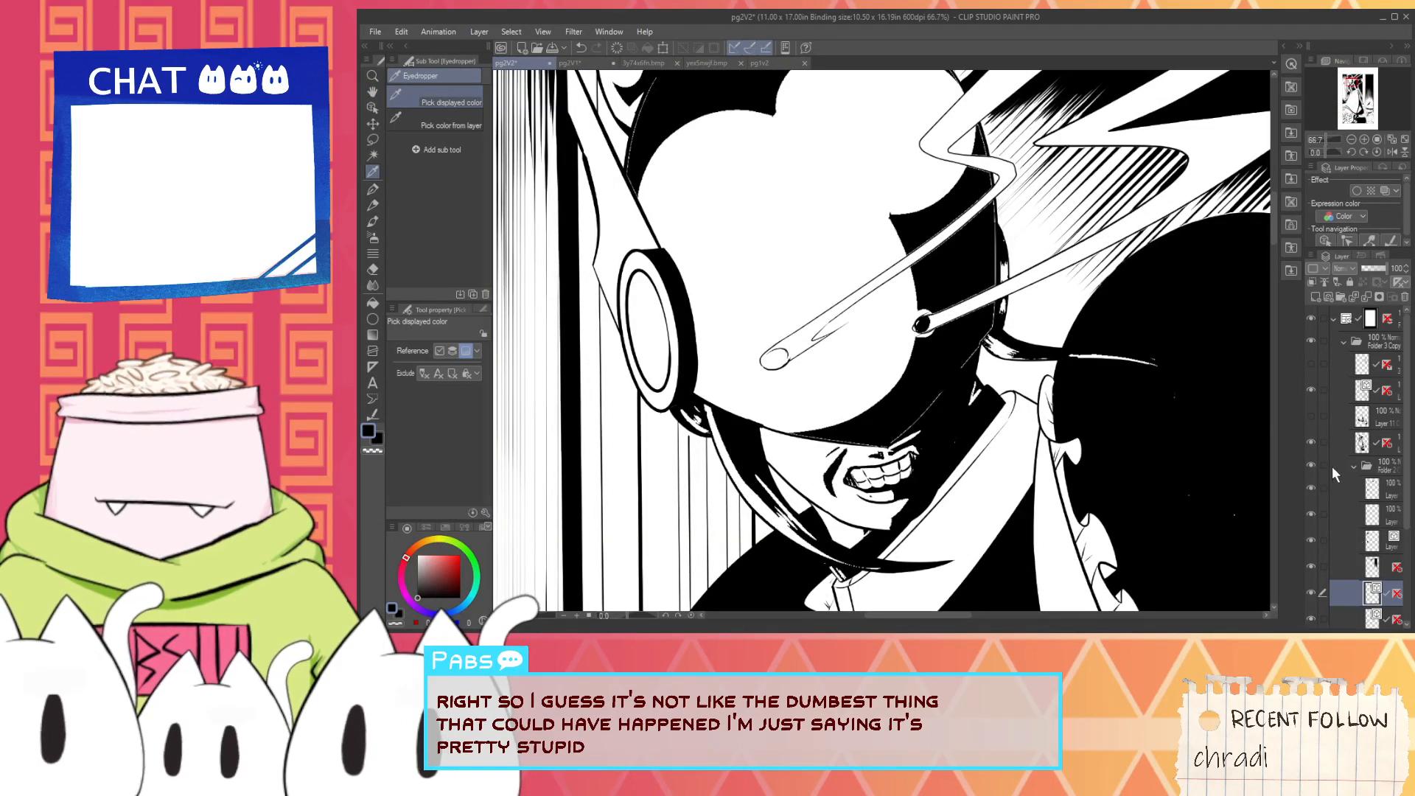
# - Toggle the black shading layer's visibility to identify it and make it the active layer
pyautogui.click(1312, 443)
pyautogui.click(1312, 443)
pyautogui.click(1363, 443)
pyautogui.moveTo(787, 361); pyautogui.dragTo(887, 385)
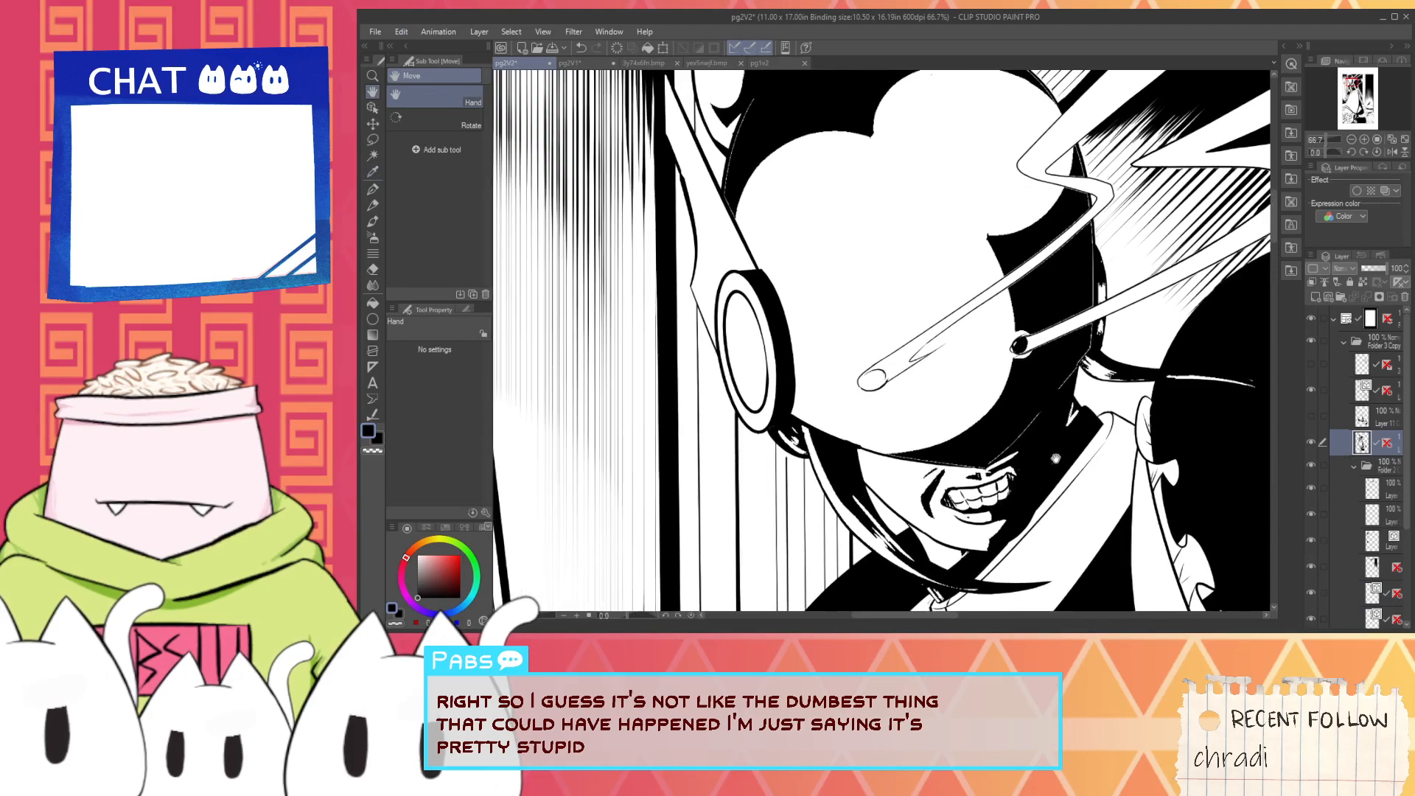
# - Try a black G-pen pupil inside the oval at the end of the beam on the maid's visor, and undo it
pyautogui.scroll(2, 884, 382)
pyautogui.scroll(1, 870, 360)
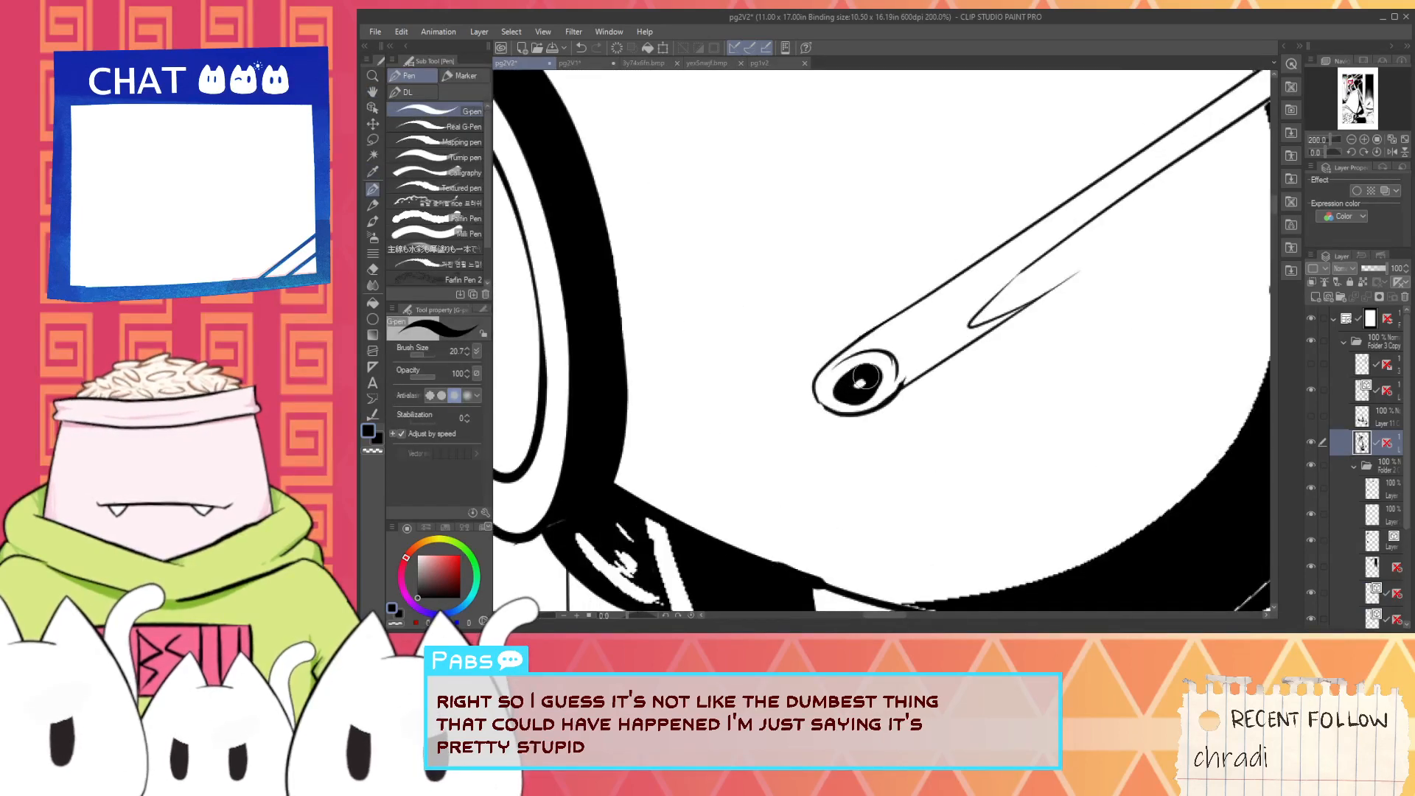
pyautogui.scroll(-6, 847, 391)
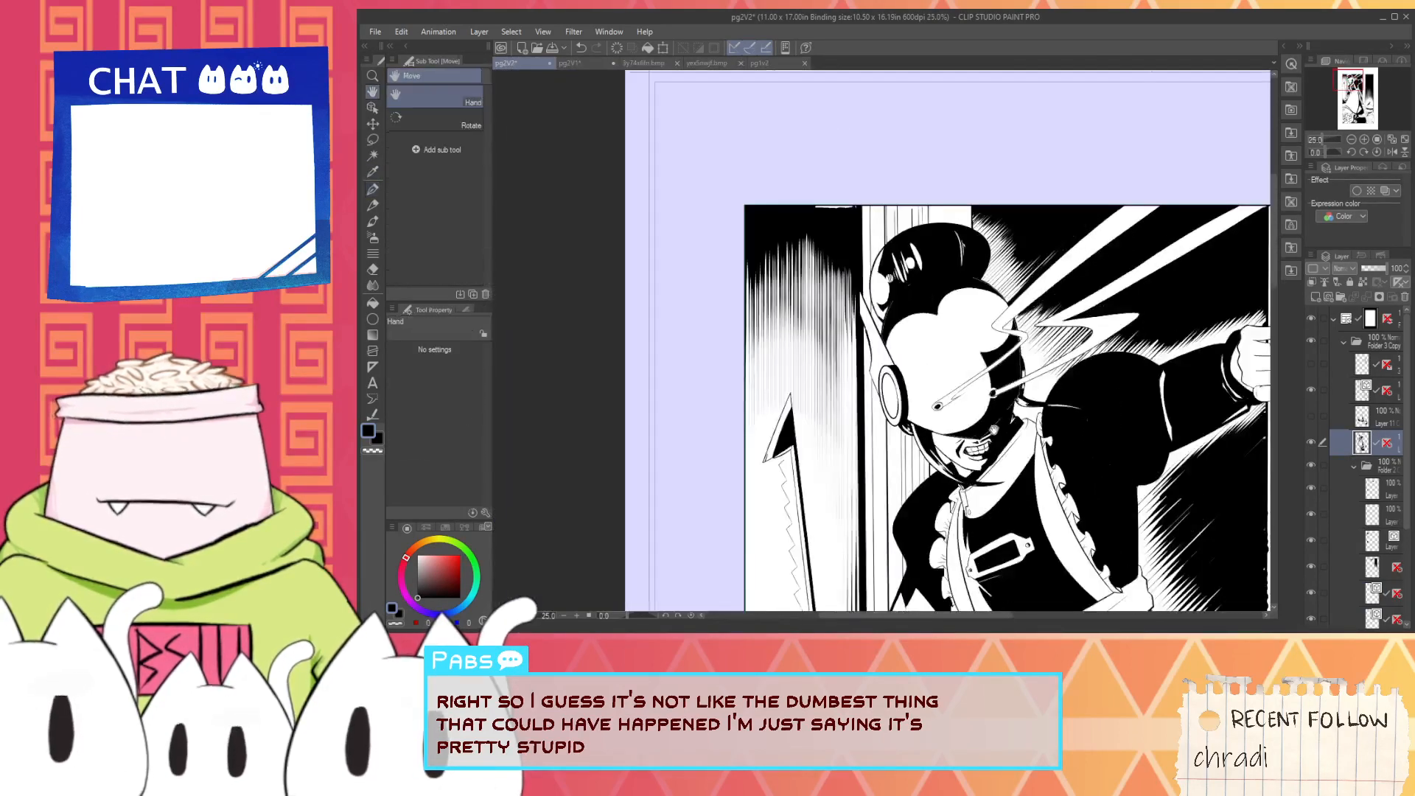
pyautogui.scroll(6, 987, 435)
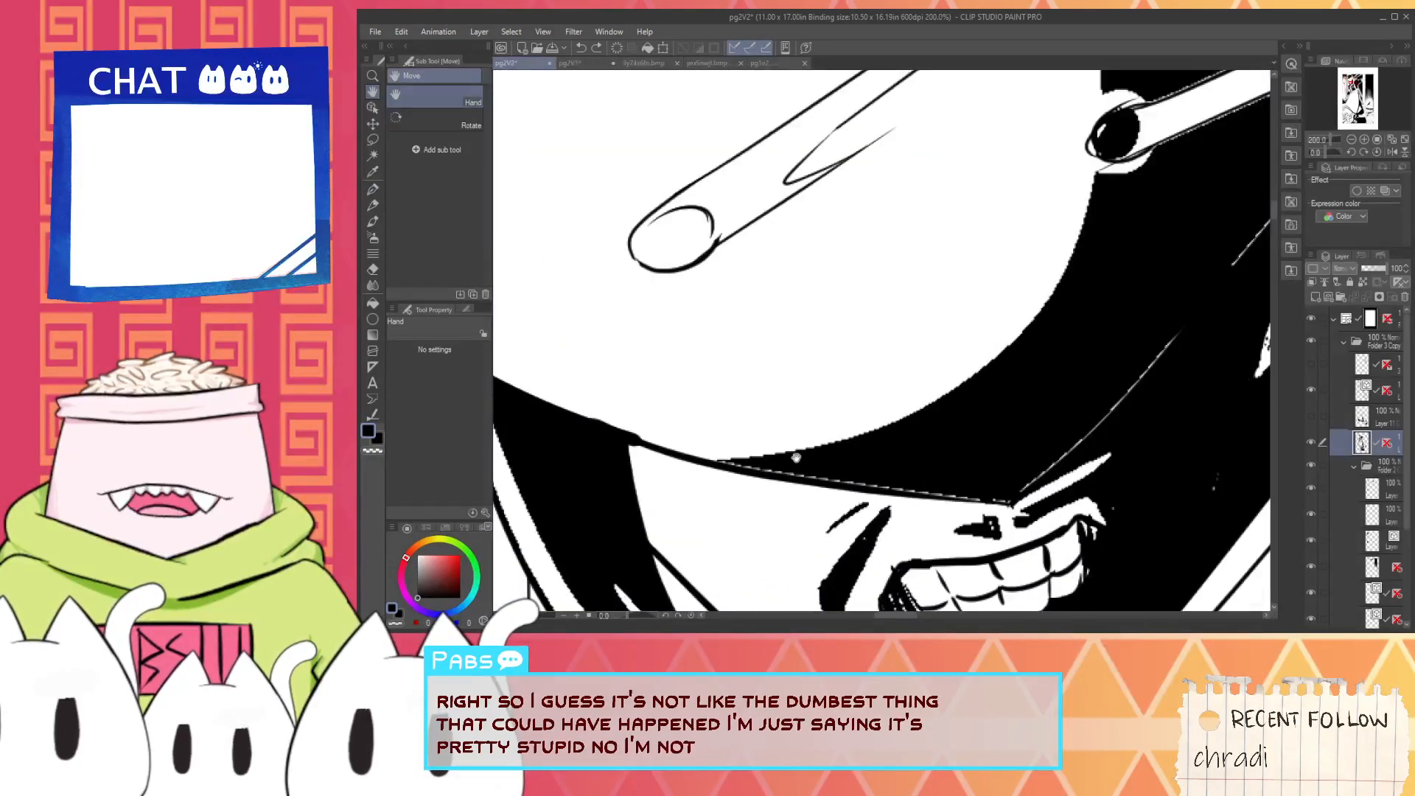
pyautogui.scroll(-6, 1017, 507)
# - Compare the maid with and without her black shading and inspect the lower edge of her visor
pyautogui.click(1315, 441)
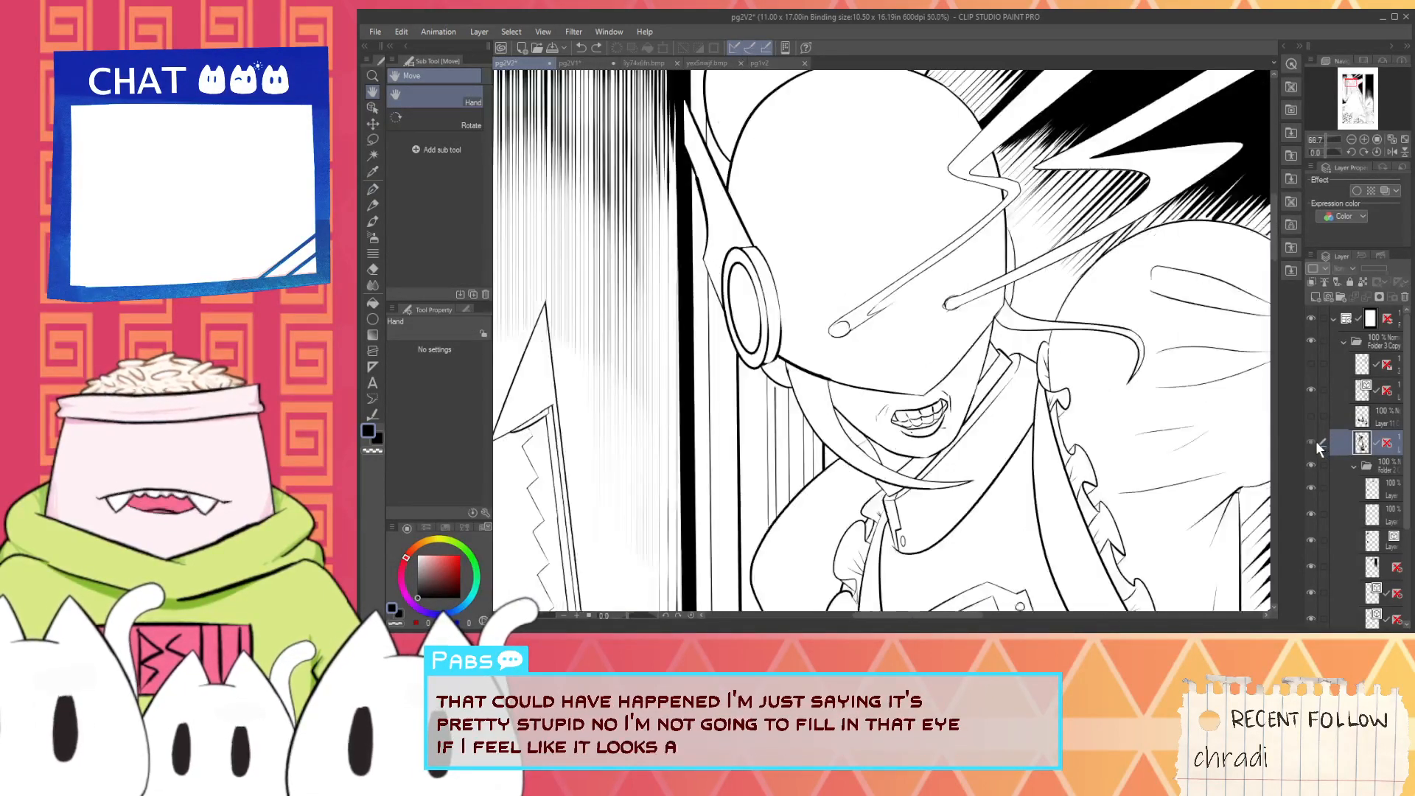
pyautogui.click(1316, 441)
pyautogui.scroll(6, 839, 405)
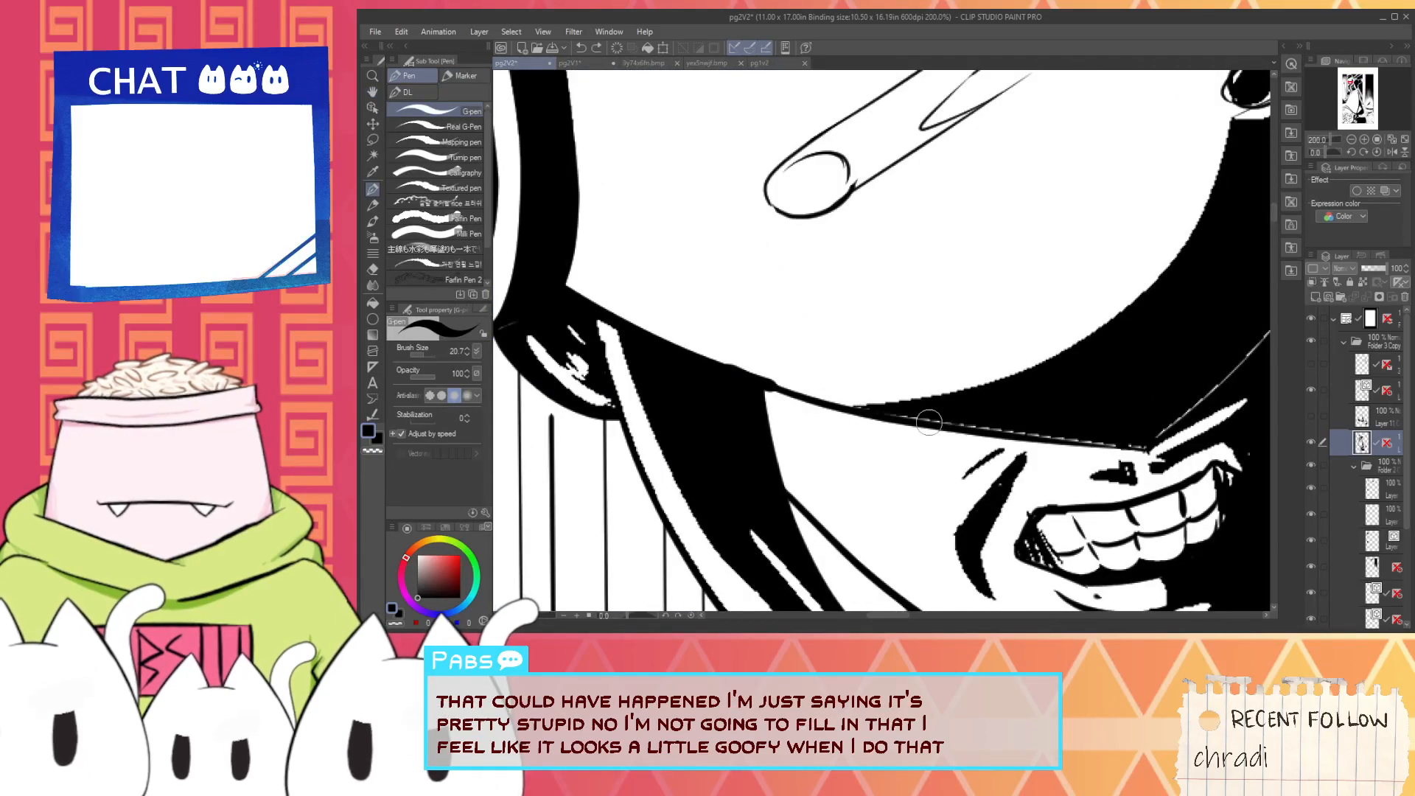
pyautogui.scroll(-6, 928, 421)
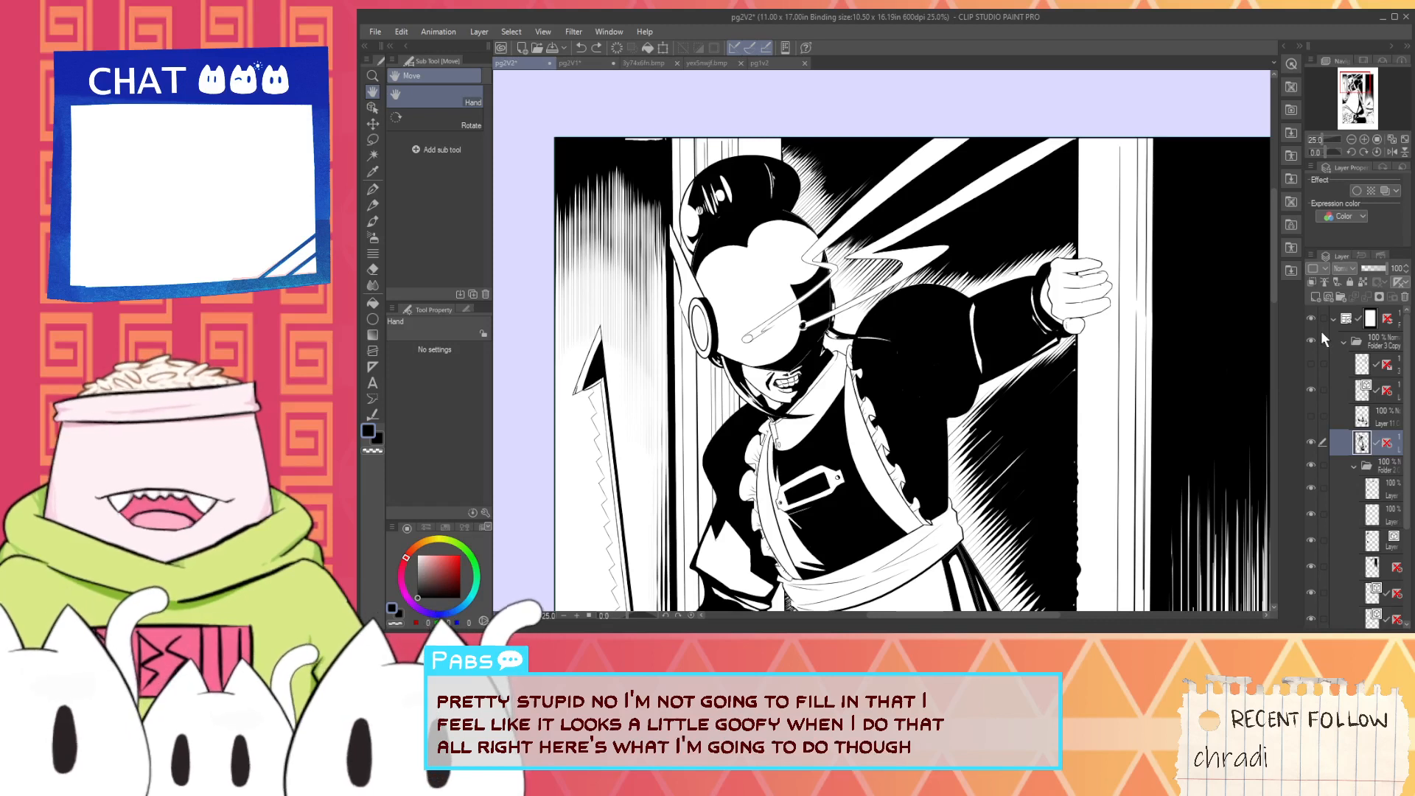
# - Duplicate the maid's black shading layer as a faded grey guide with the original hidden, and add a new layer above it
pyautogui.hotkey('ctrl', 'c')
pyautogui.hotkey('ctrl', 'v')
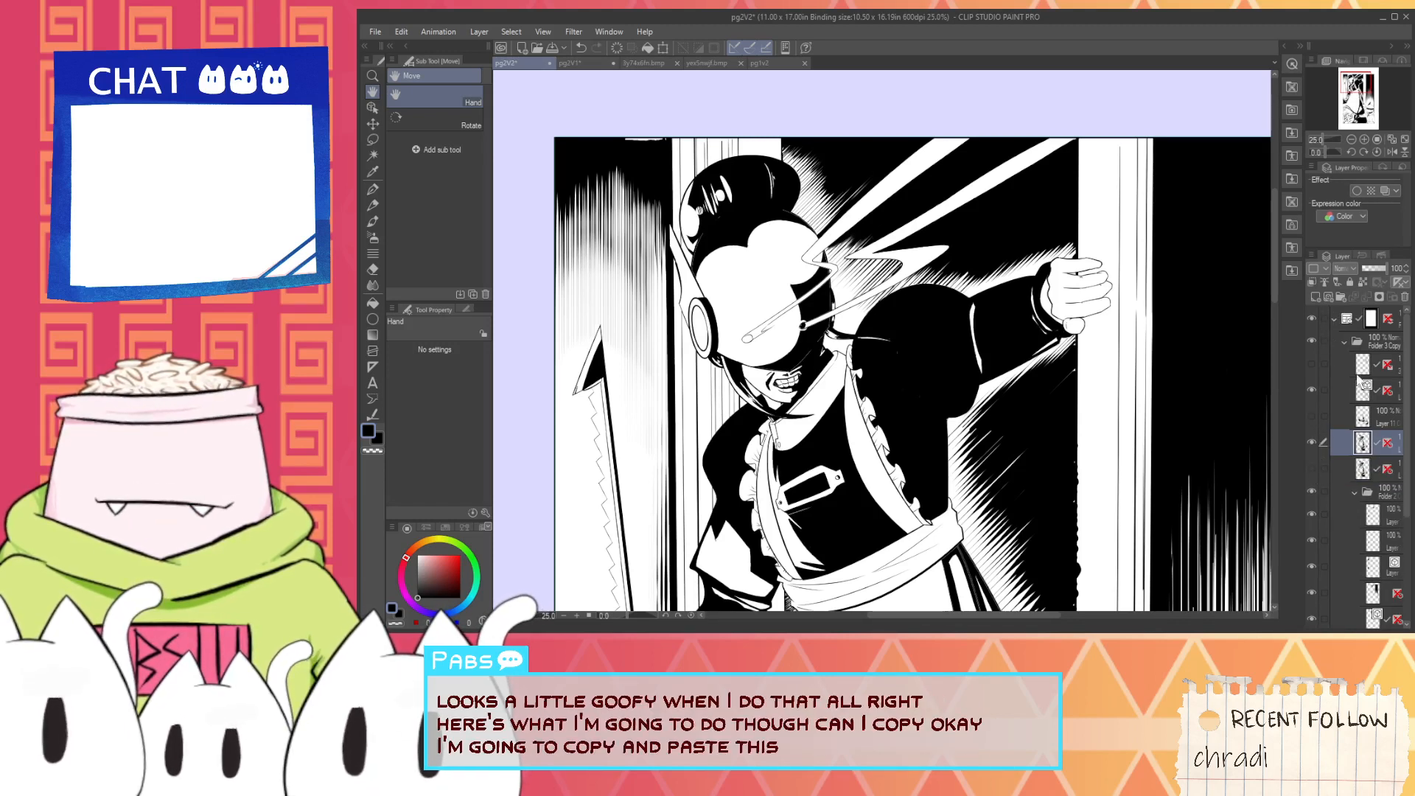
pyautogui.click(1375, 269)
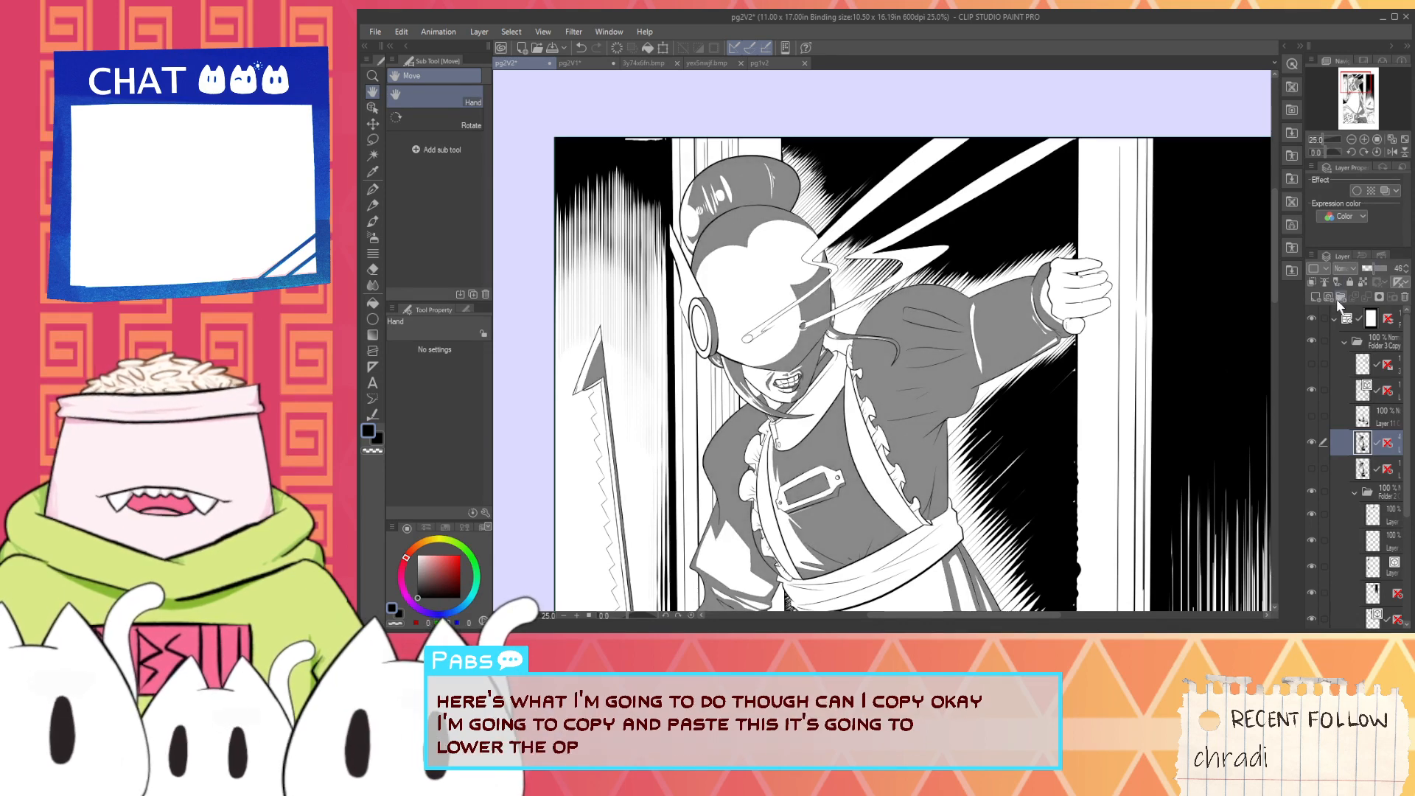
pyautogui.click(1315, 297)
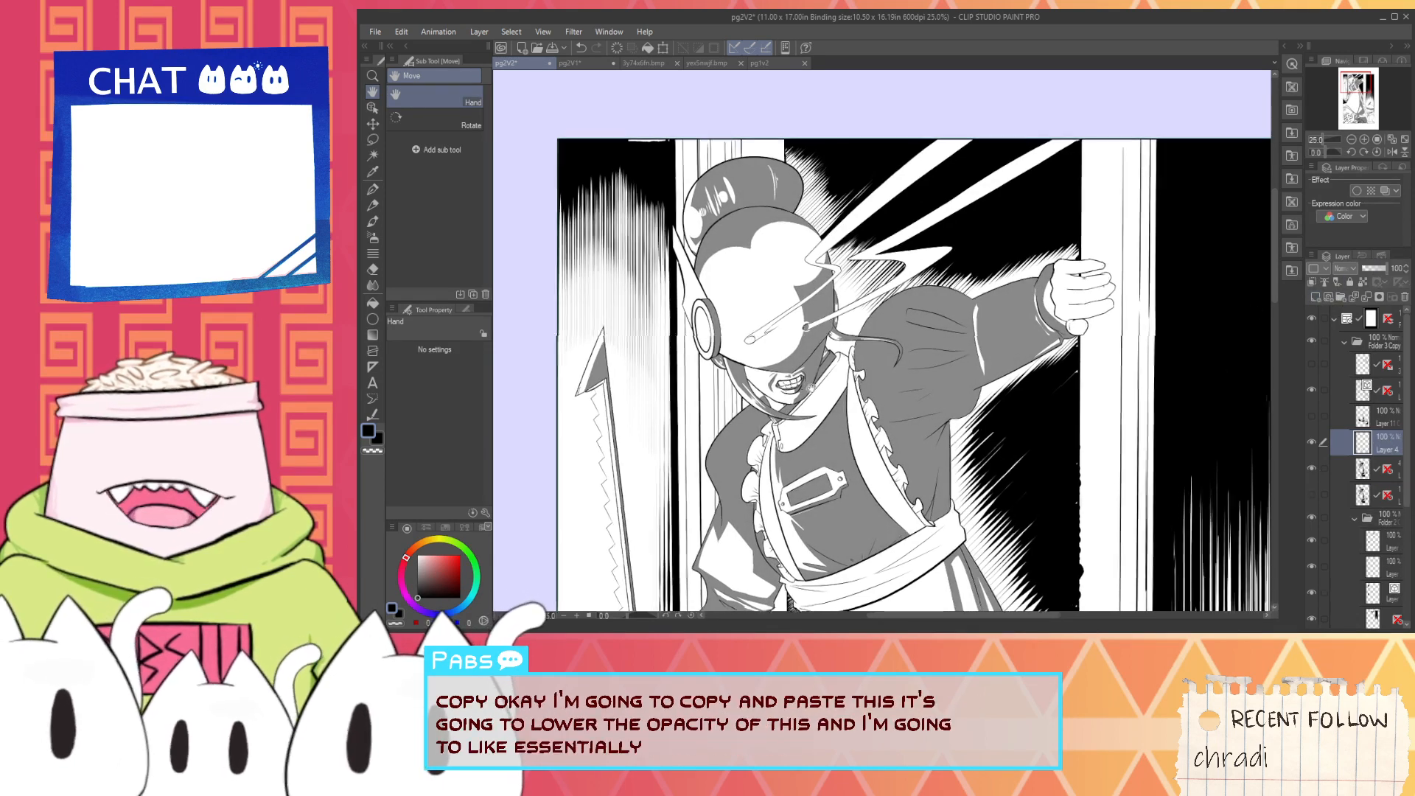
# - Try filling the shaded part of the patterned carpet behind the maid's feet with black, and undo the fill
pyautogui.scroll(-4, 884, 287)
pyautogui.scroll(5, 909, 476)
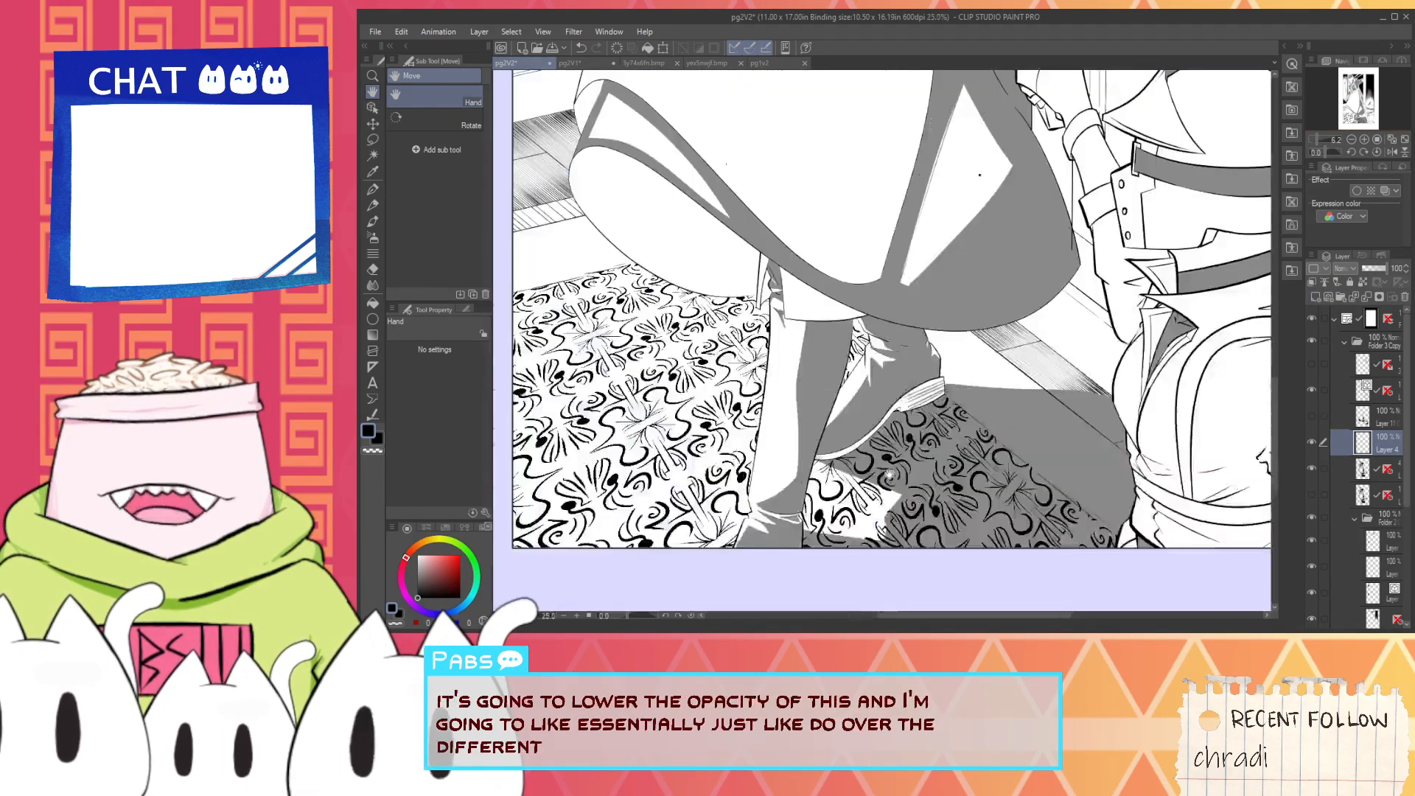
pyautogui.press('g')
pyautogui.click(925, 469)
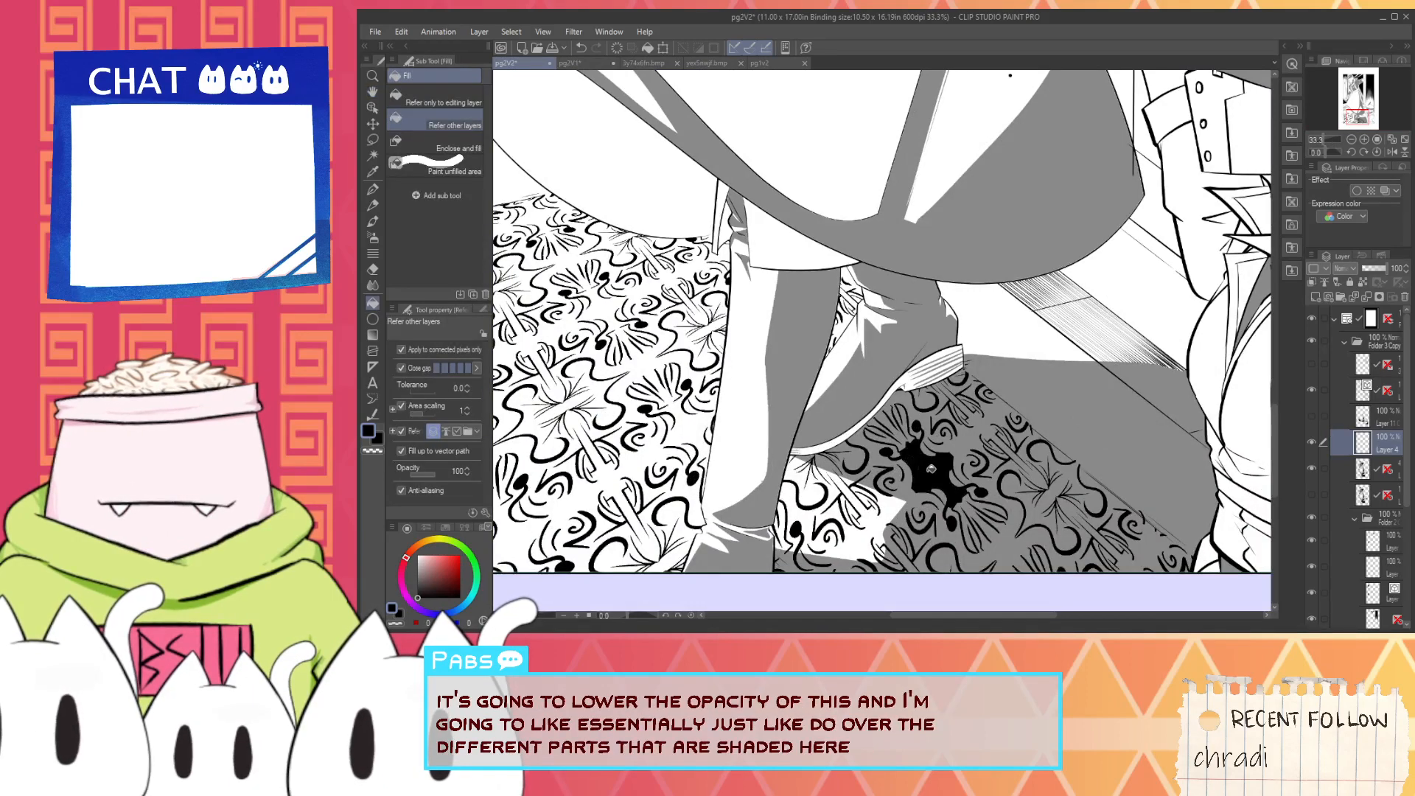
pyautogui.hotkey('ctrl', 'z')
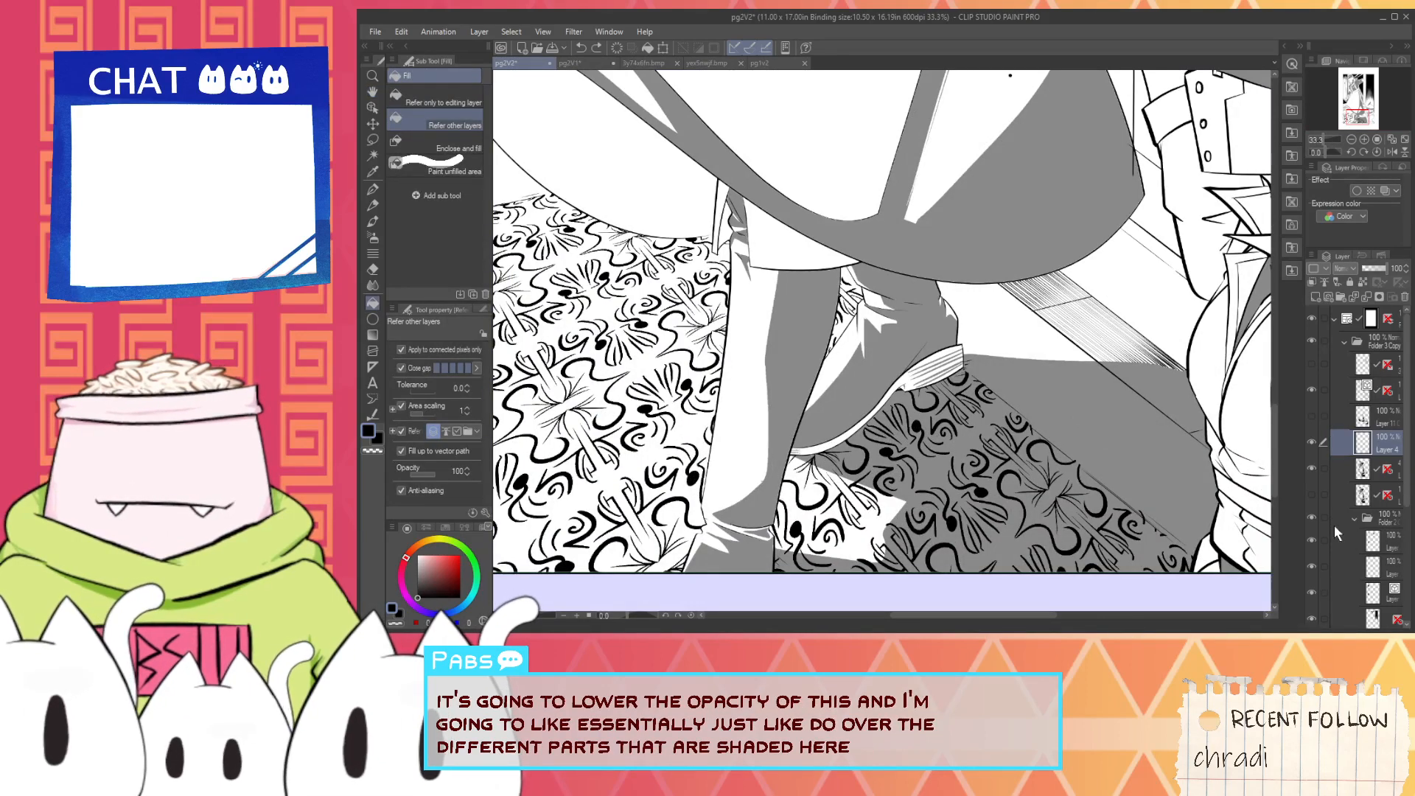
# - Hide the folder with the background patterns and try filling the floor shadow behind the maid's feet with black, undoing the fill
pyautogui.click(1312, 519)
pyautogui.click(957, 469)
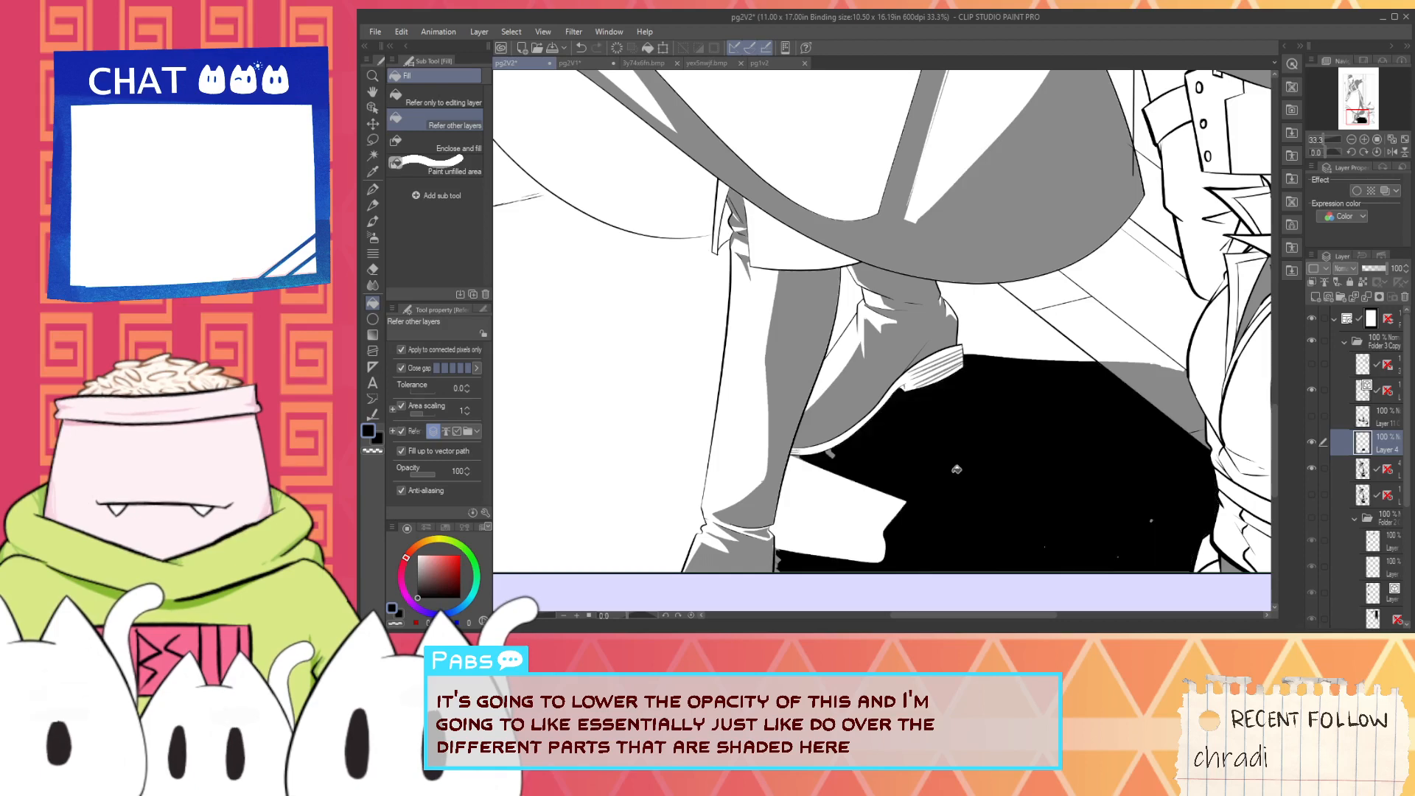
pyautogui.scroll(4, 818, 446)
pyautogui.press('h')
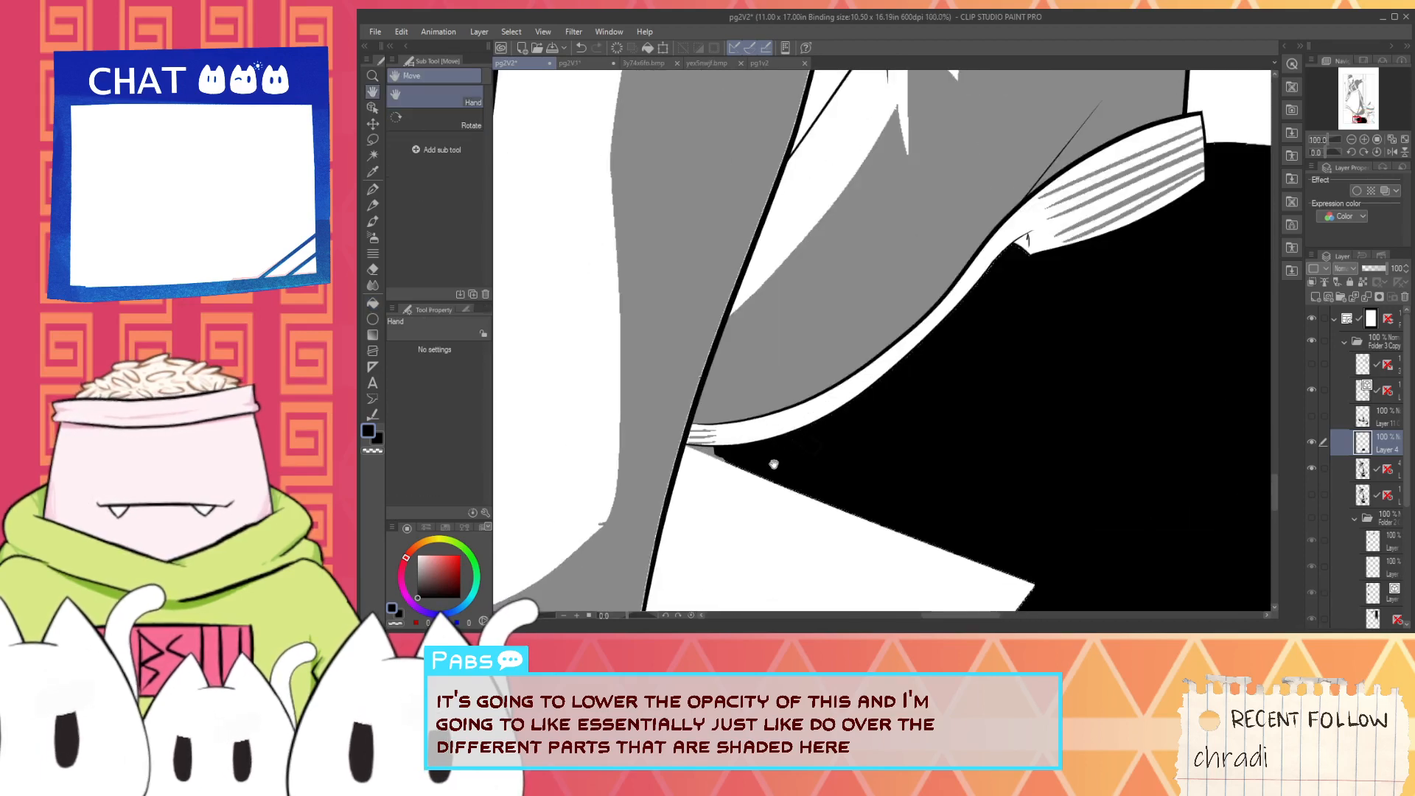
pyautogui.hotkey('ctrl', 'z')
# - Examine the grey shading and the edges of the floor shadow around the maid's front boot
pyautogui.scroll(-3, 782, 460)
pyautogui.moveTo(825, 537); pyautogui.dragTo(937, 402)
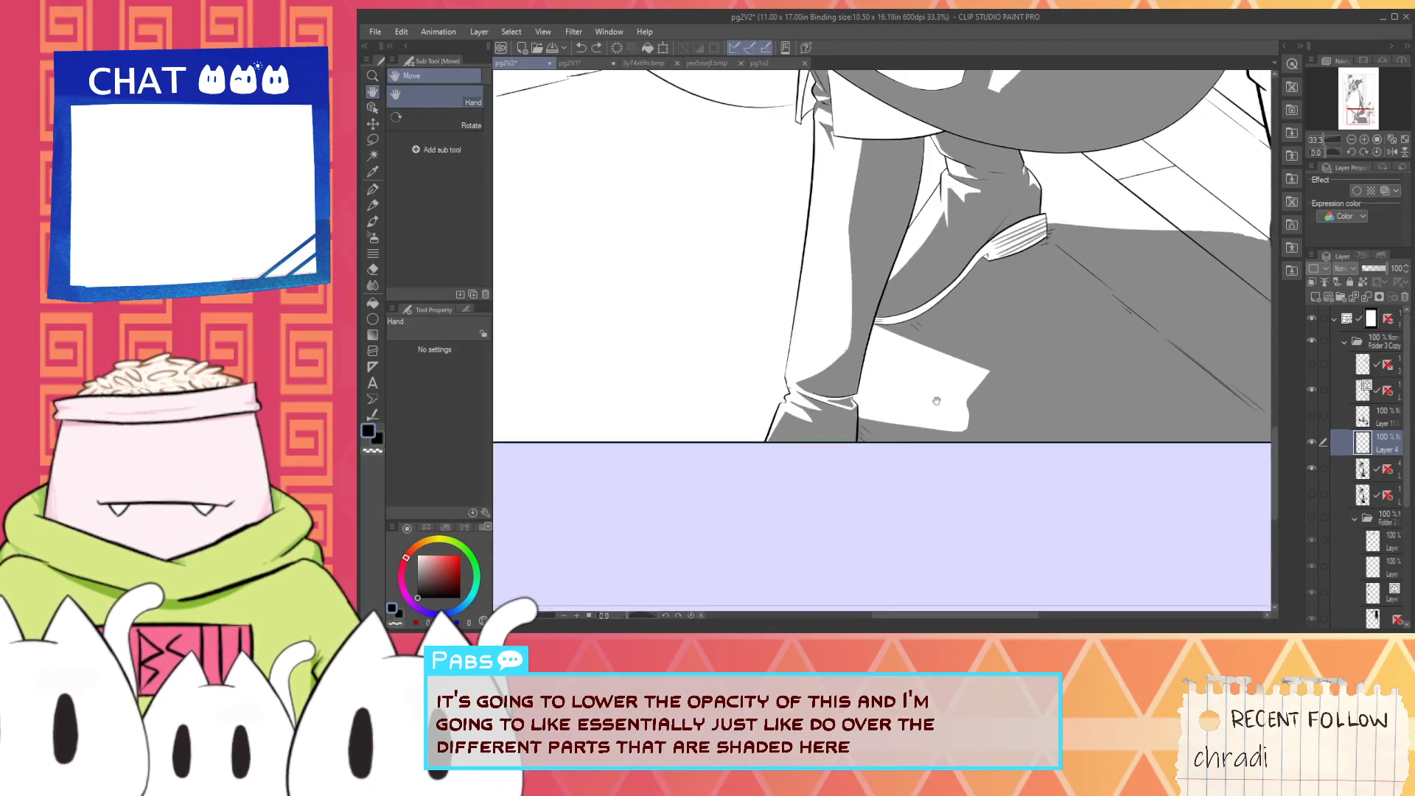
pyautogui.scroll(4, 862, 437)
pyautogui.scroll(-2, 853, 415)
pyautogui.scroll(3, 853, 415)
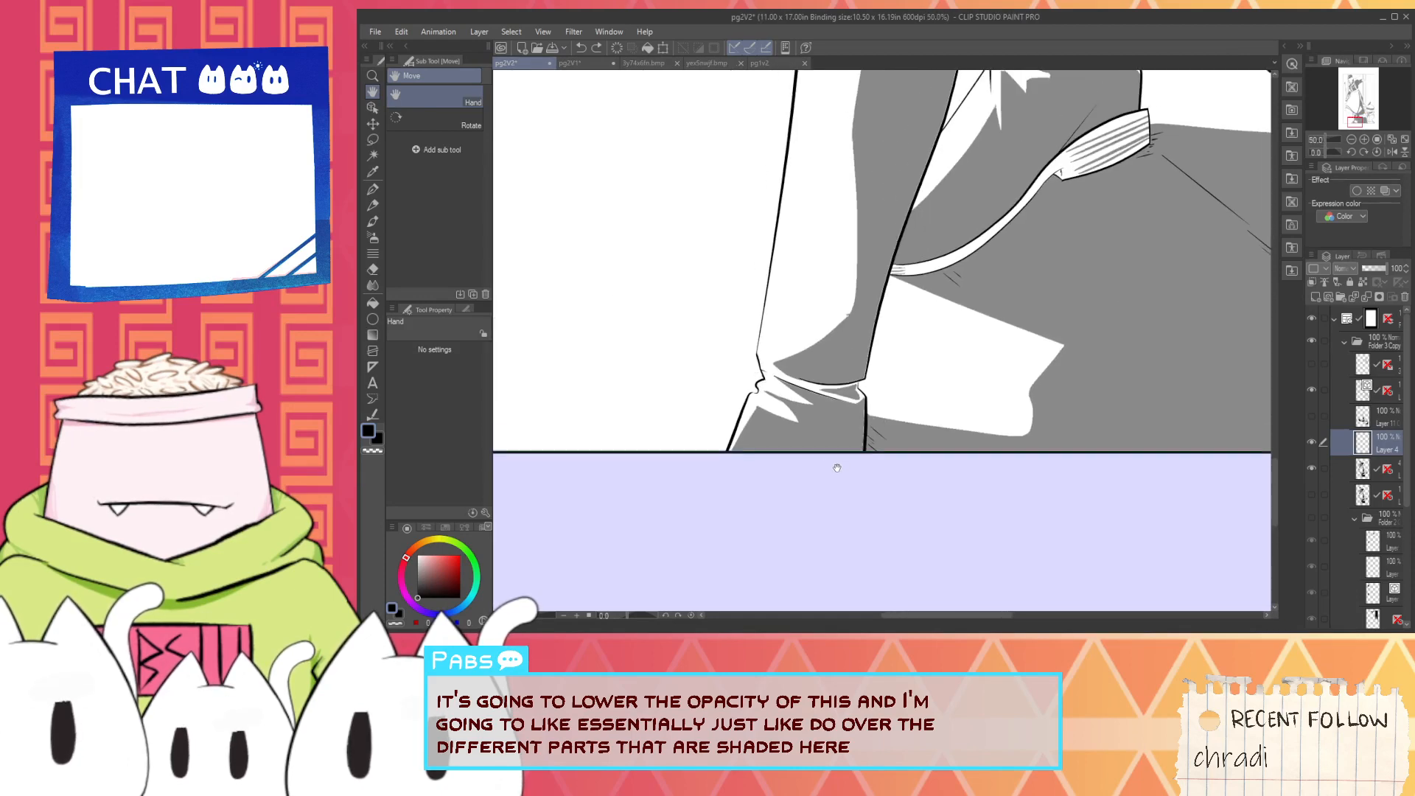
pyautogui.press('p')
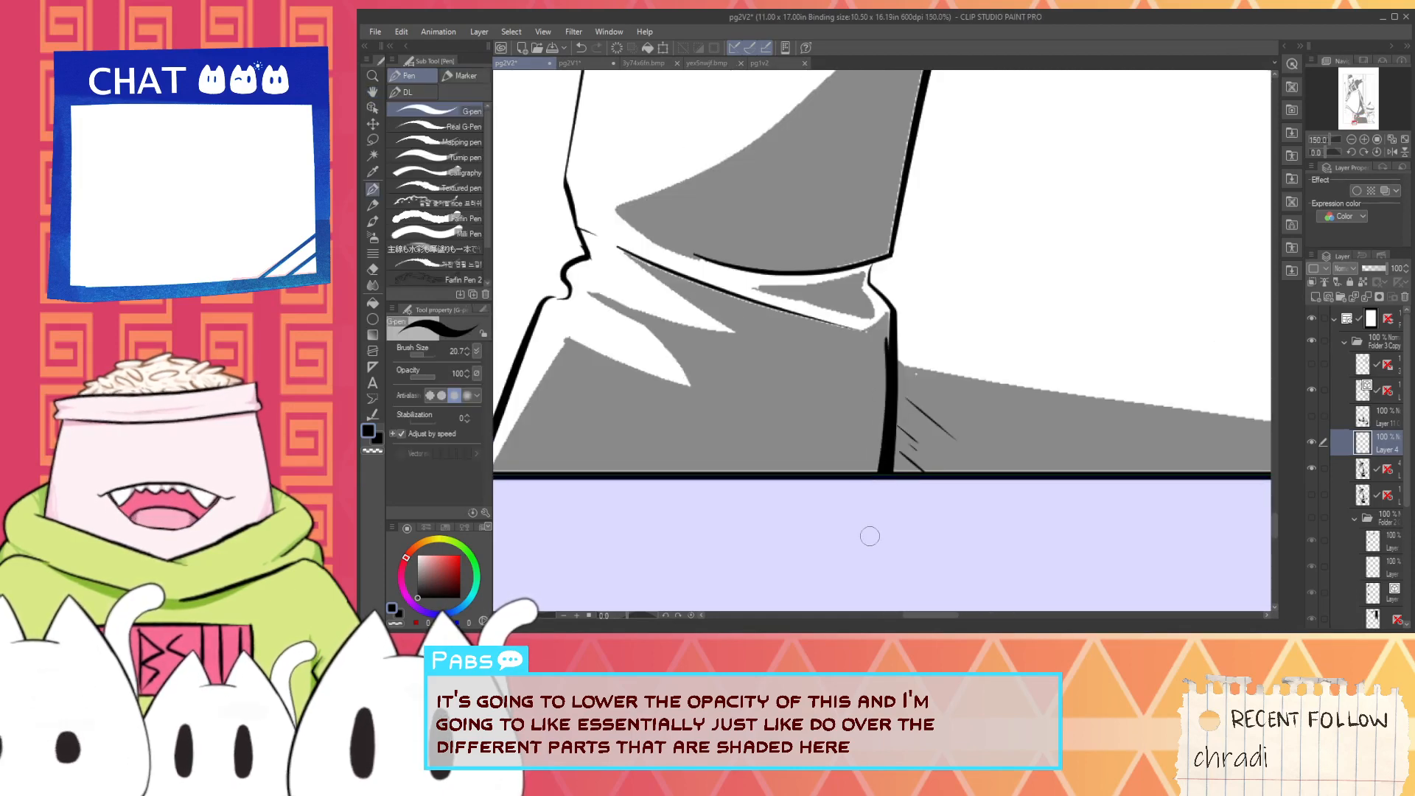
pyautogui.scroll(-2, 879, 433)
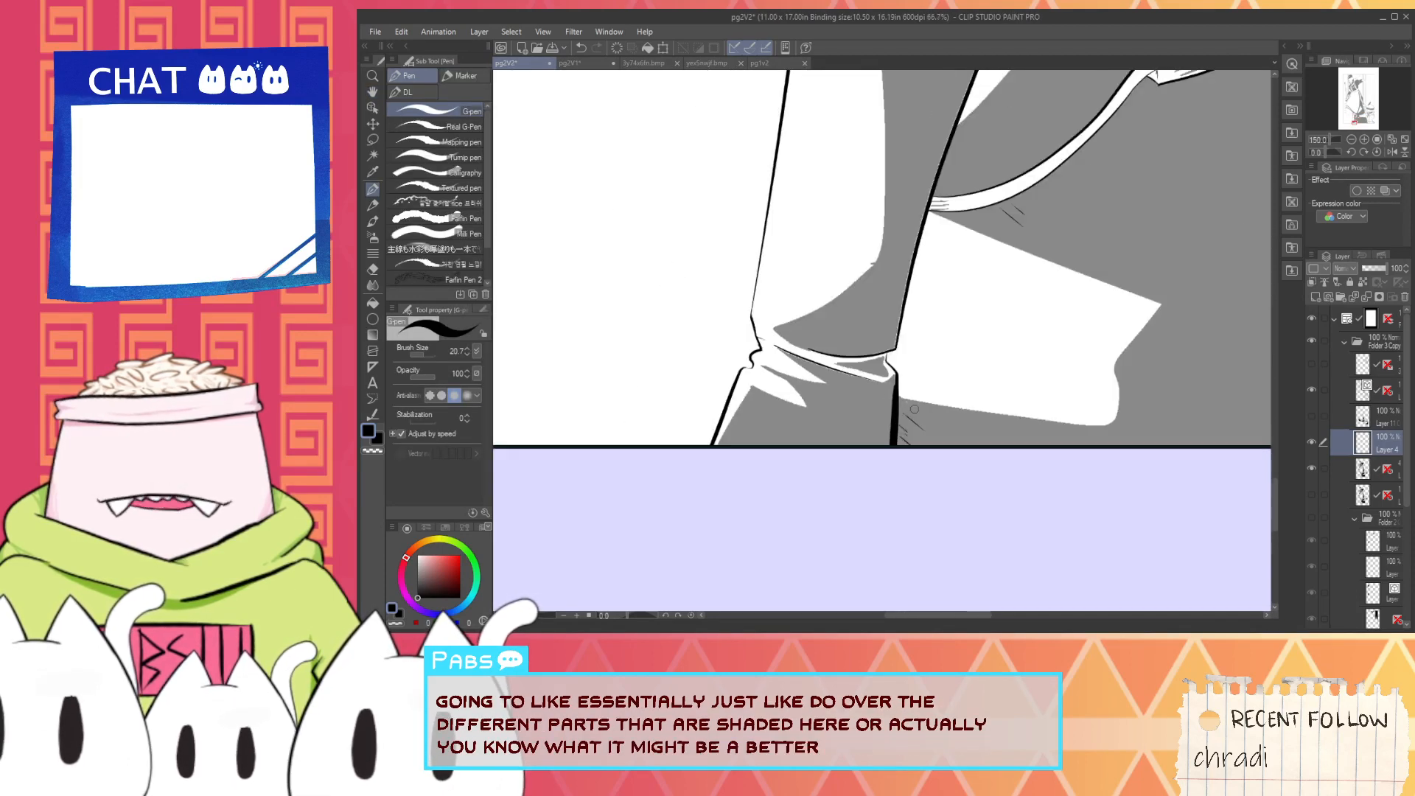
pyautogui.press('h')
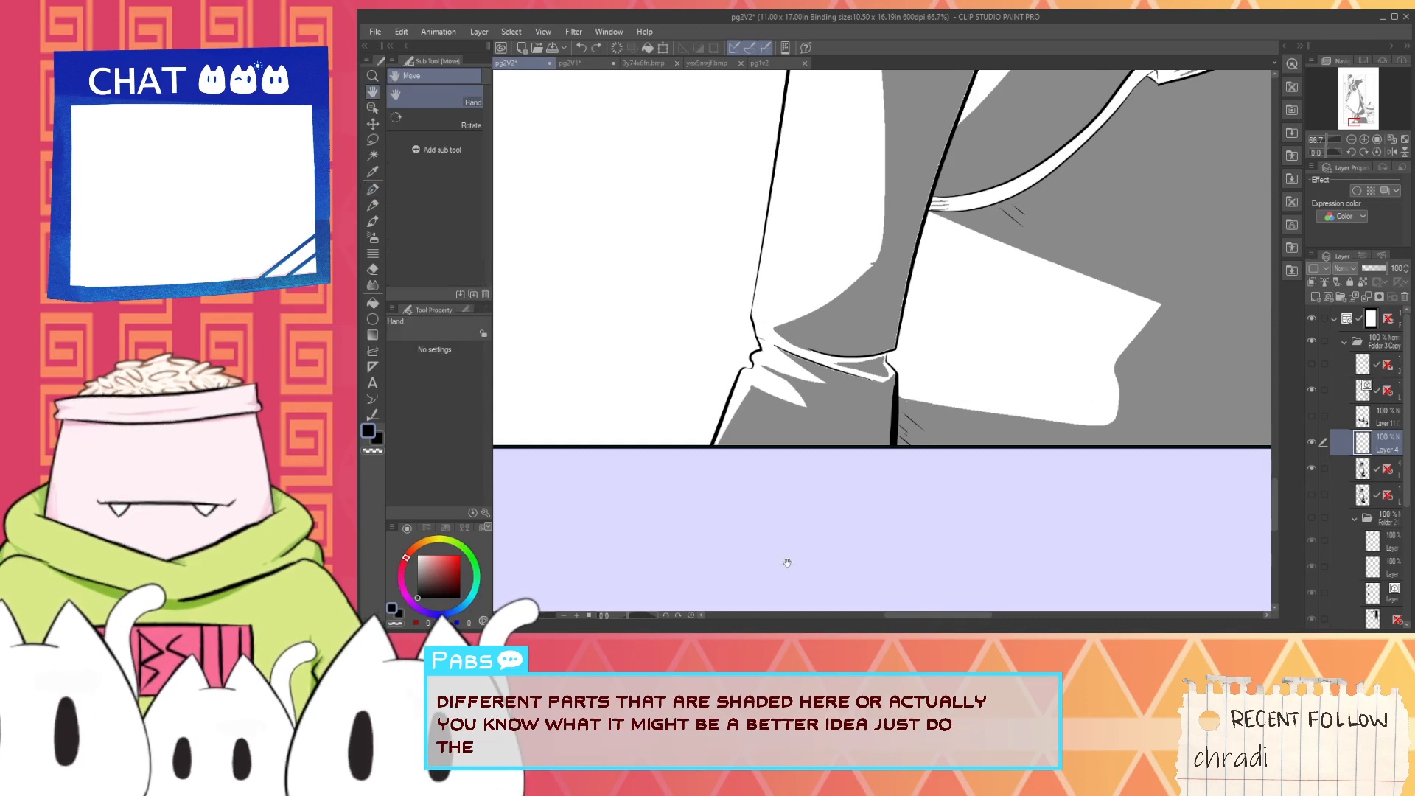
# - Rotate the canvas and outline both edges of the tall pointed highlight at the boot's ankle fold in black with the G-pen
pyautogui.moveTo(625, 615); pyautogui.dragTo(612, 616)
pyautogui.moveTo(981, 229); pyautogui.dragTo(868, 354)
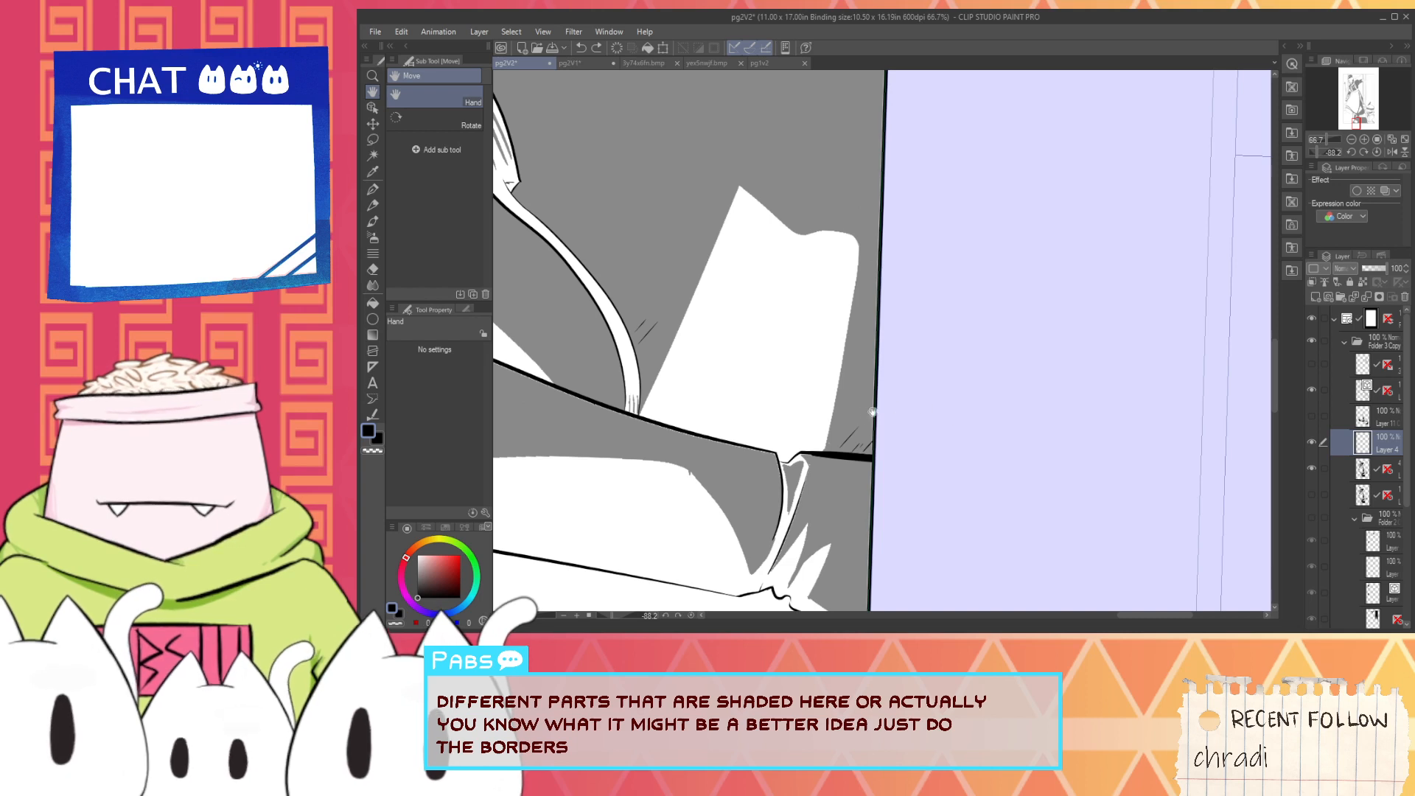
pyautogui.press('x')
pyautogui.press('p')
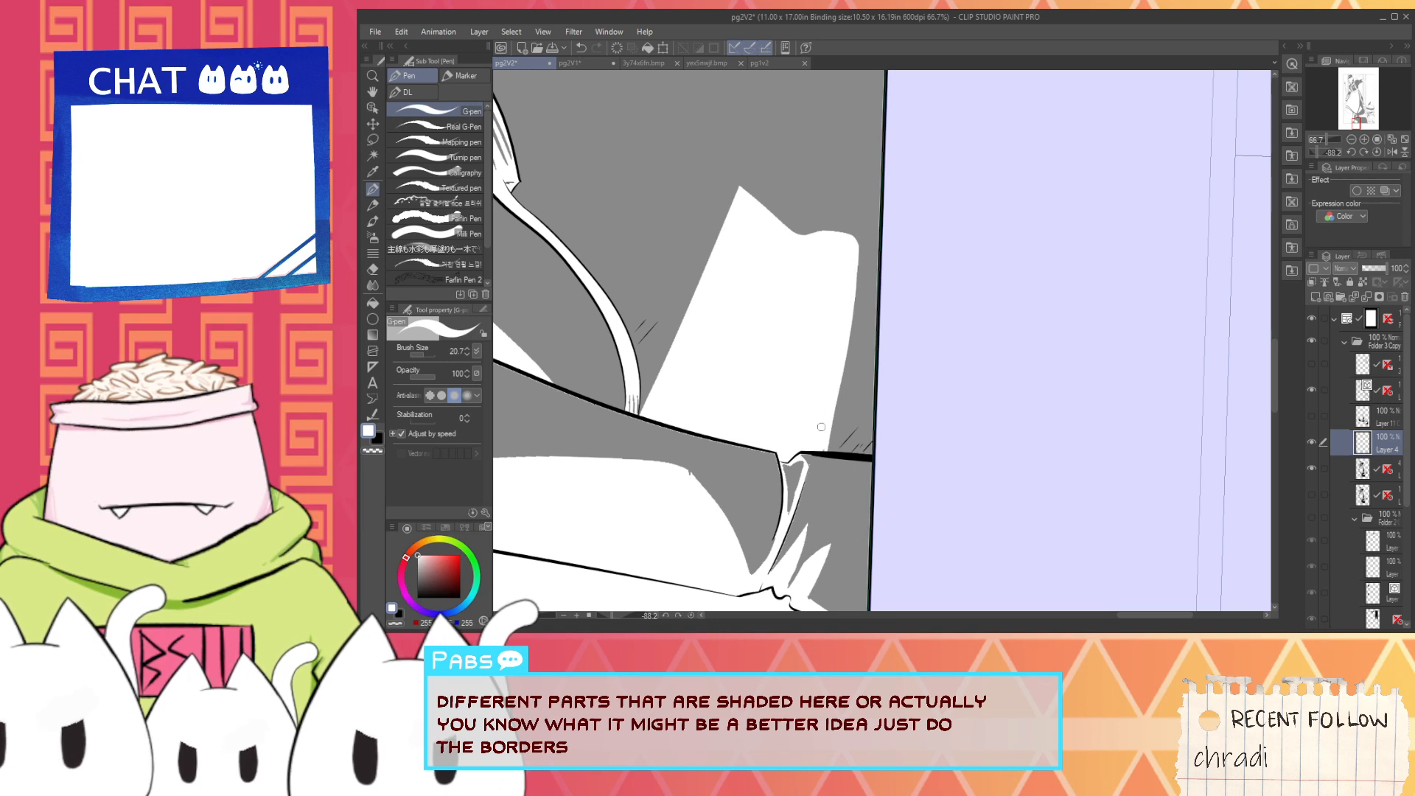
pyautogui.press('h')
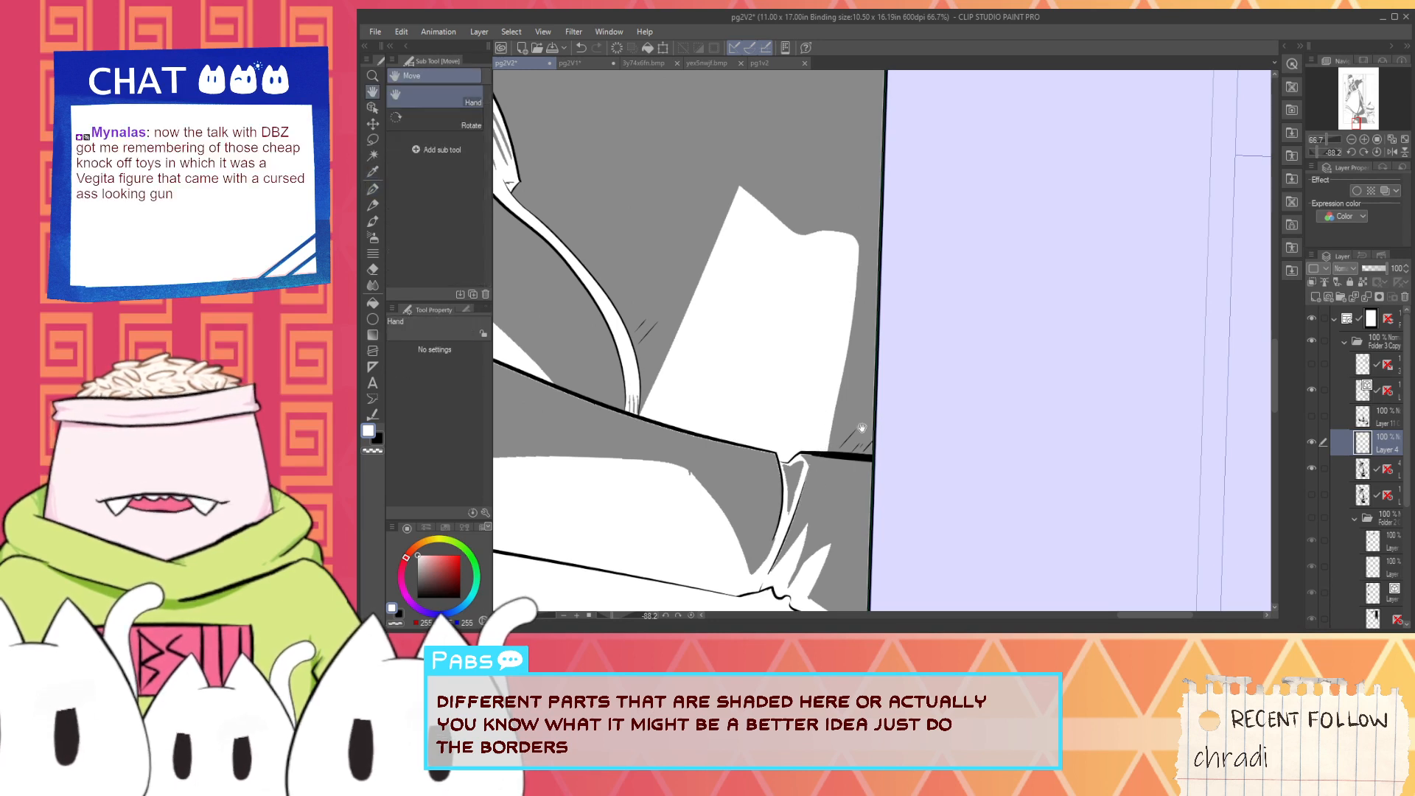
pyautogui.moveTo(622, 547); pyautogui.dragTo(725, 489)
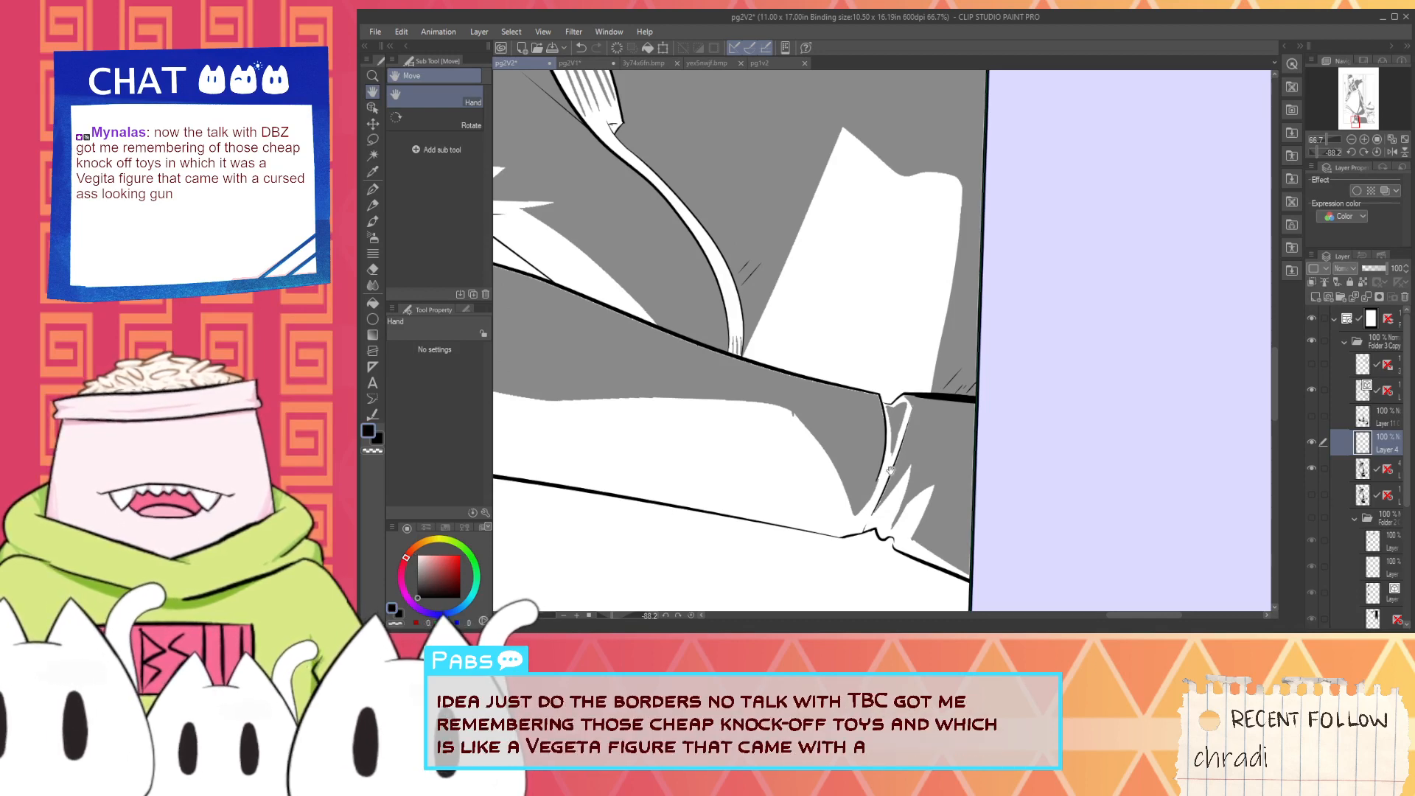
pyautogui.scroll(5, 891, 469)
pyautogui.press('p')
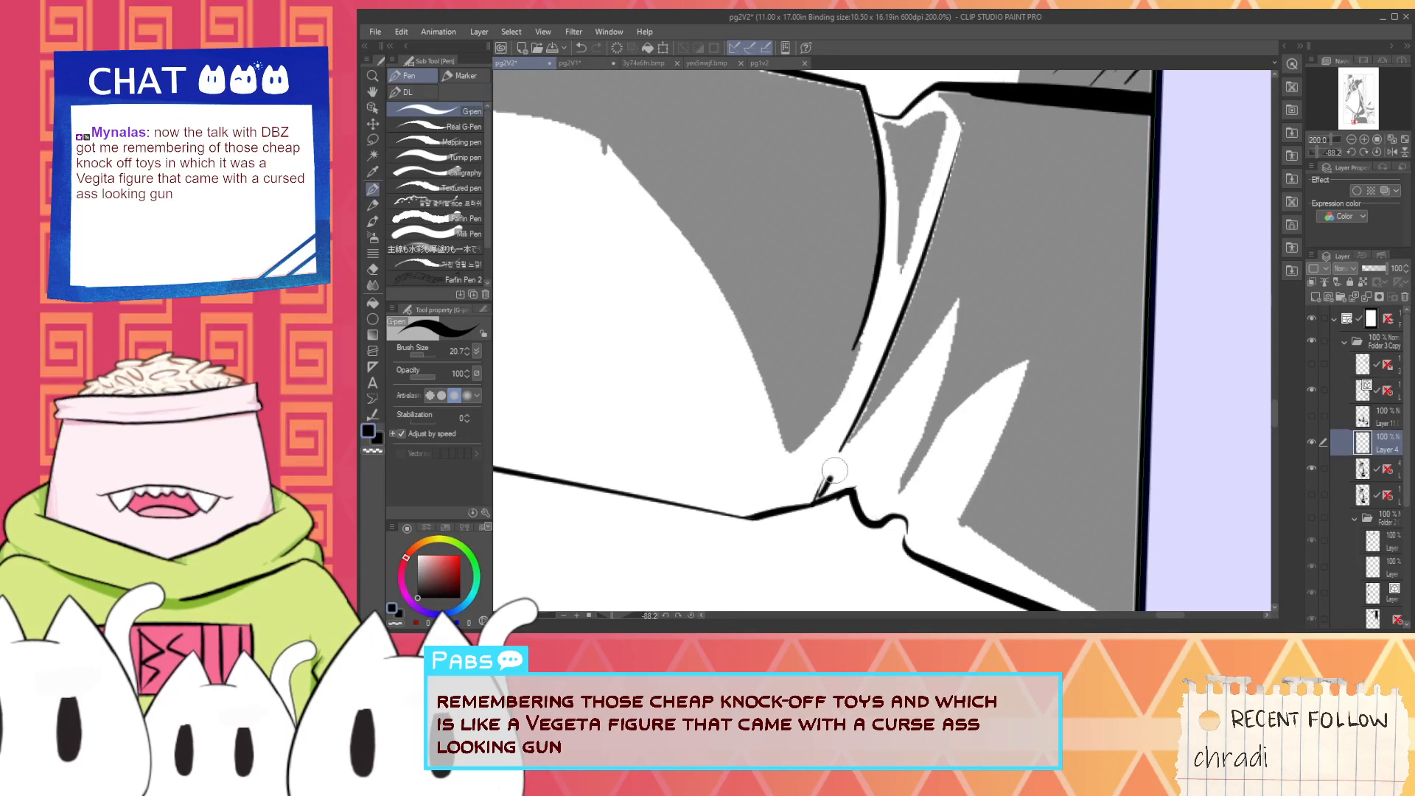
pyautogui.moveTo(835, 470); pyautogui.dragTo(870, 390)
pyautogui.hotkey('ctrl', 'z')
pyautogui.moveTo(817, 502)
pyautogui.mouseDown()
pyautogui.moveTo(885, 371)
pyautogui.moveTo(930, 324)
pyautogui.mouseUp()
pyautogui.moveTo(852, 443); pyautogui.dragTo(985, 266)
pyautogui.hotkey('ctrl', 'z')
pyautogui.hotkey('ctrl', 'z')
pyautogui.moveTo(833, 463)
pyautogui.mouseDown()
pyautogui.moveTo(949, 312)
pyautogui.moveTo(899, 479)
pyautogui.moveTo(935, 422)
pyautogui.moveTo(975, 286)
pyautogui.mouseUp()
pyautogui.hotkey('ctrl', 'z')
pyautogui.hotkey('ctrl', 'z')
pyautogui.moveTo(904, 487); pyautogui.dragTo(974, 294)
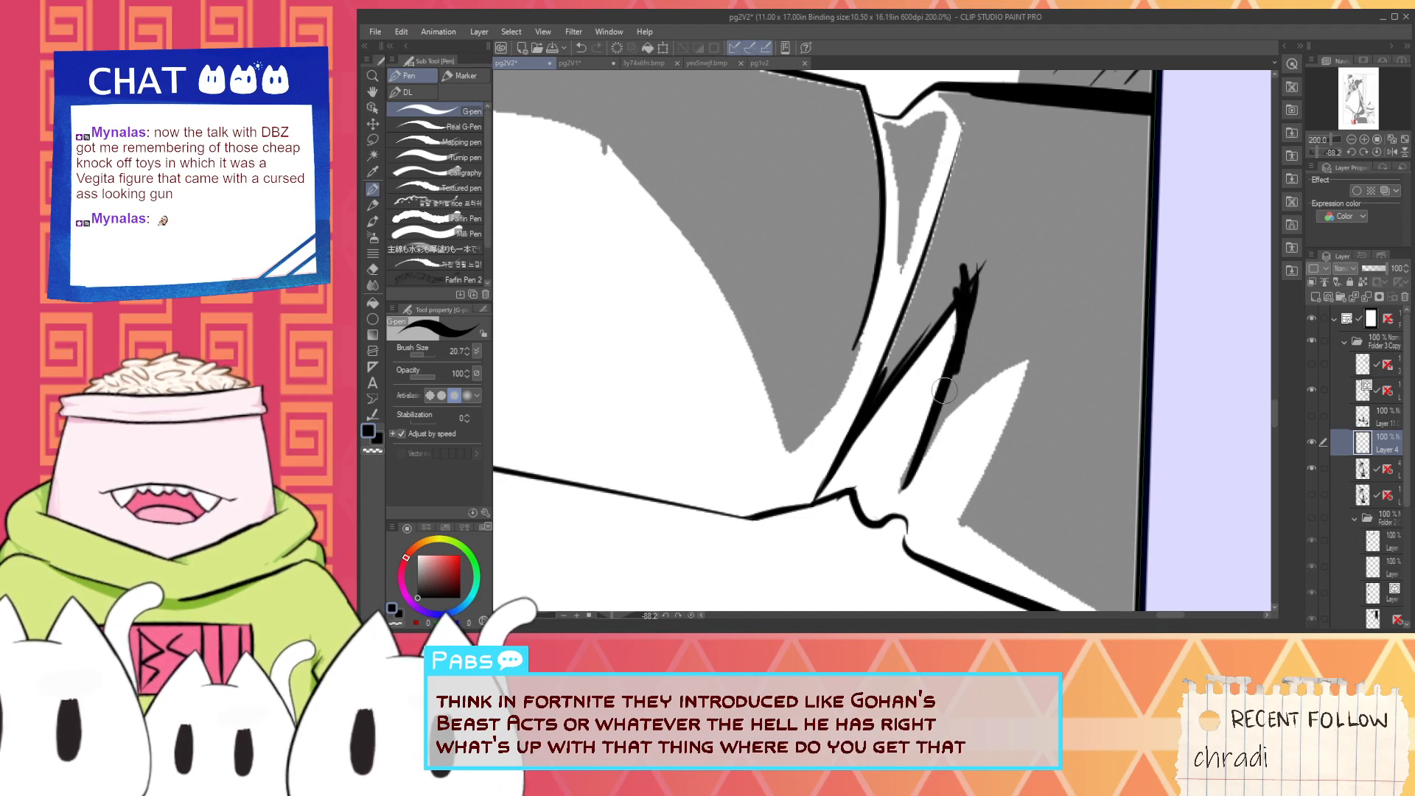
# - Outline the shorter pointed highlight beside the tall one in black, following the edge of the grey guide
pyautogui.moveTo(904, 489); pyautogui.dragTo(1077, 318)
pyautogui.hotkey('ctrl', 'z')
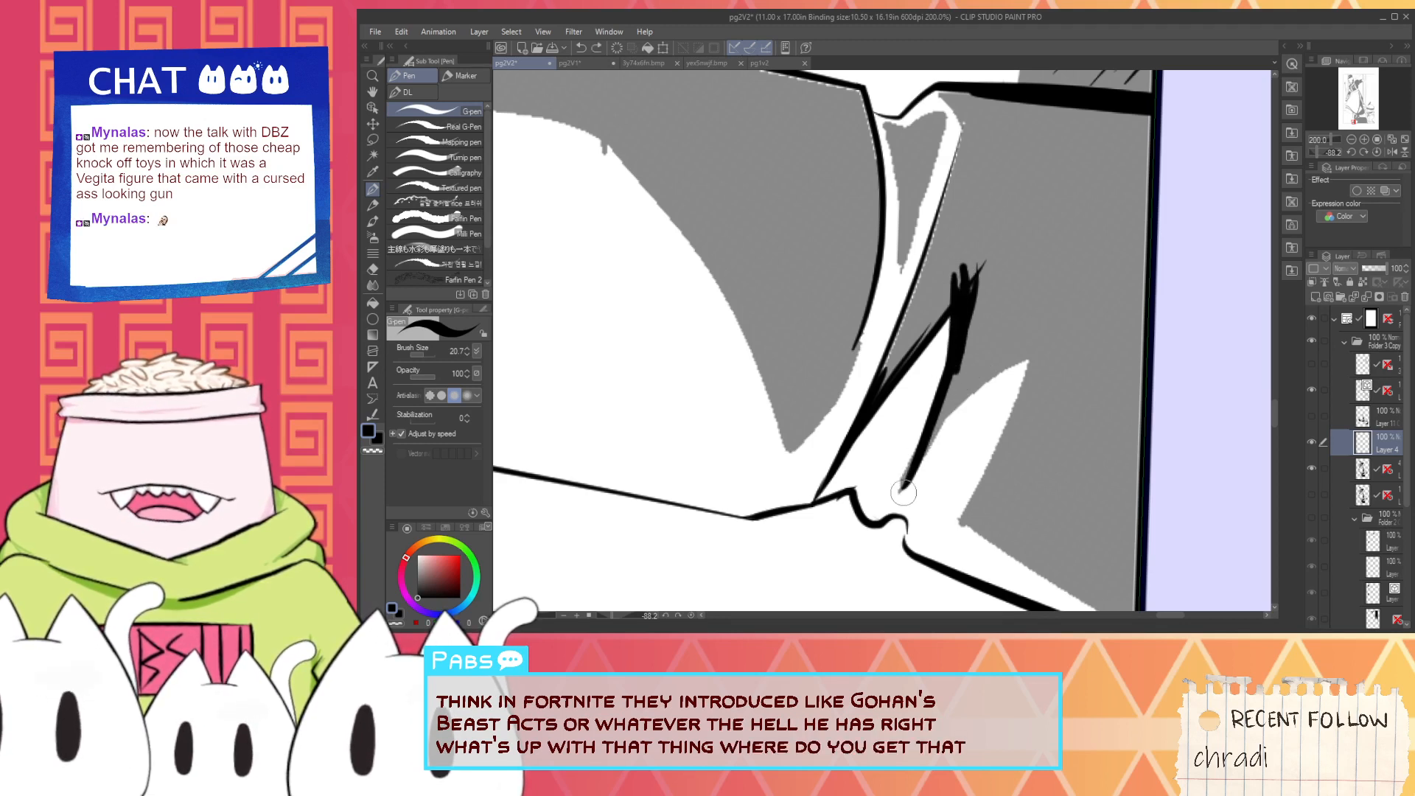
pyautogui.moveTo(904, 491); pyautogui.dragTo(1062, 384)
pyautogui.hotkey('ctrl', 'z')
pyautogui.moveTo(904, 494); pyautogui.dragTo(969, 500)
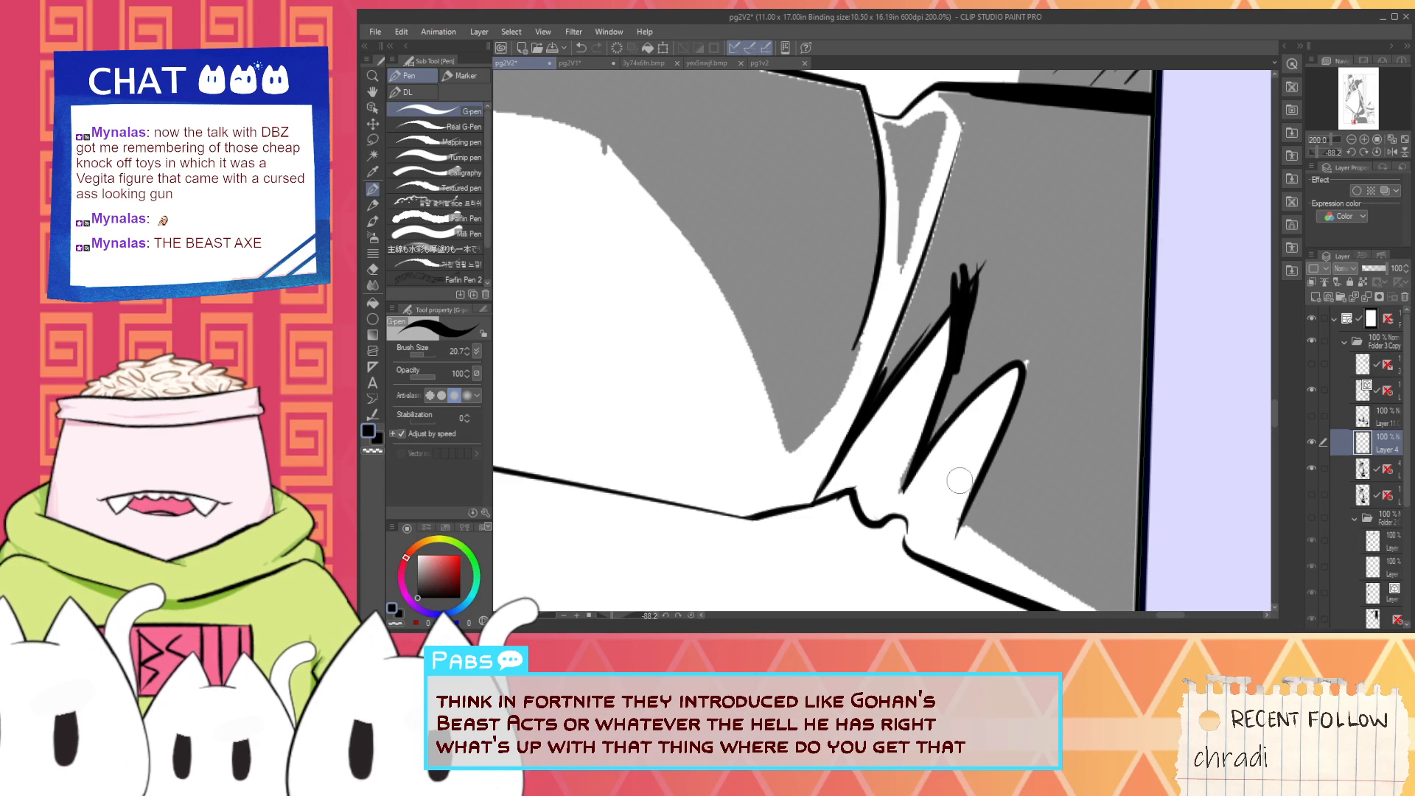
# - Thicken the black wedge between the two pointed highlights and sharpen its narrow end with white
pyautogui.scroll(2, 932, 473)
pyautogui.moveTo(874, 509); pyautogui.dragTo(962, 289)
pyautogui.hotkey('ctrl', 'z')
pyautogui.moveTo(870, 511); pyautogui.dragTo(949, 305)
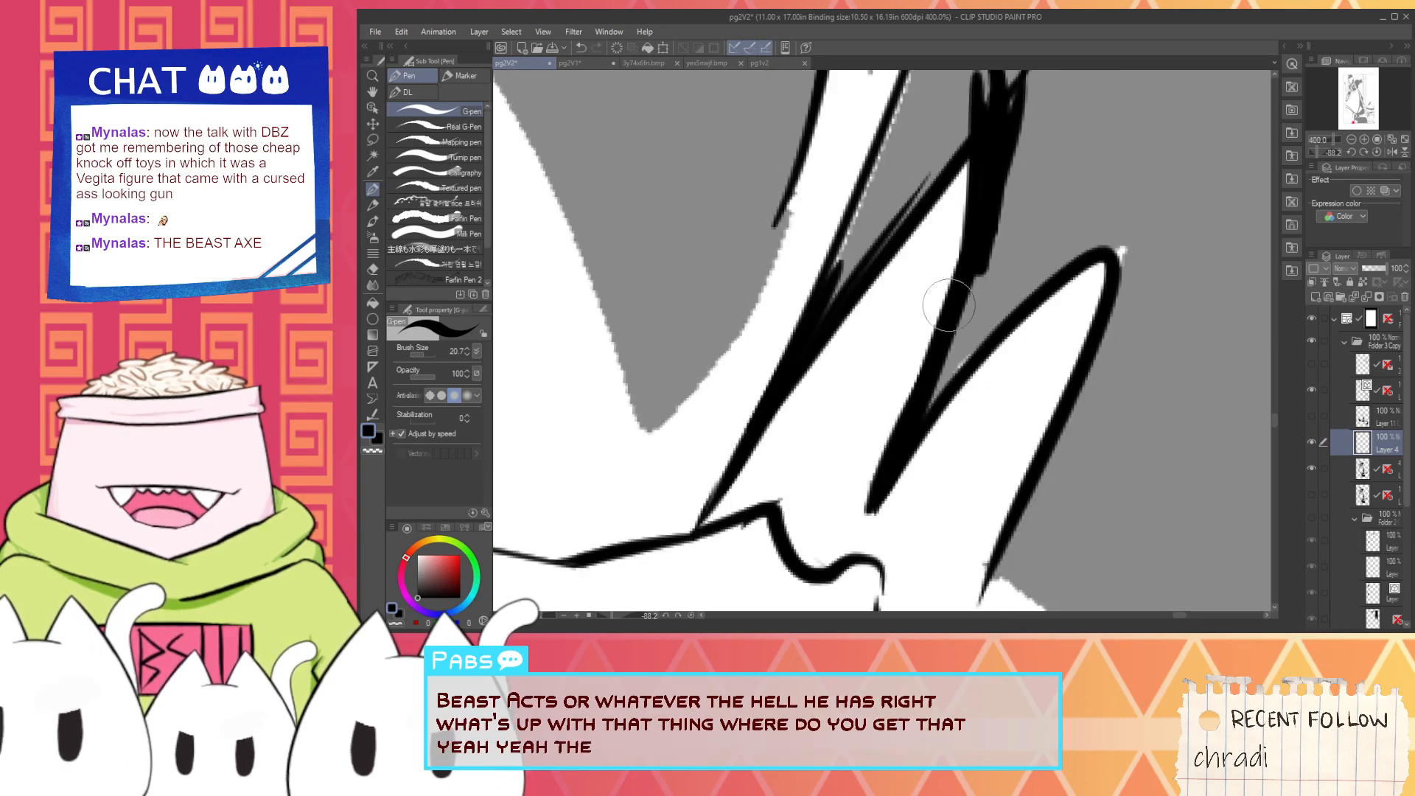
pyautogui.press('x')
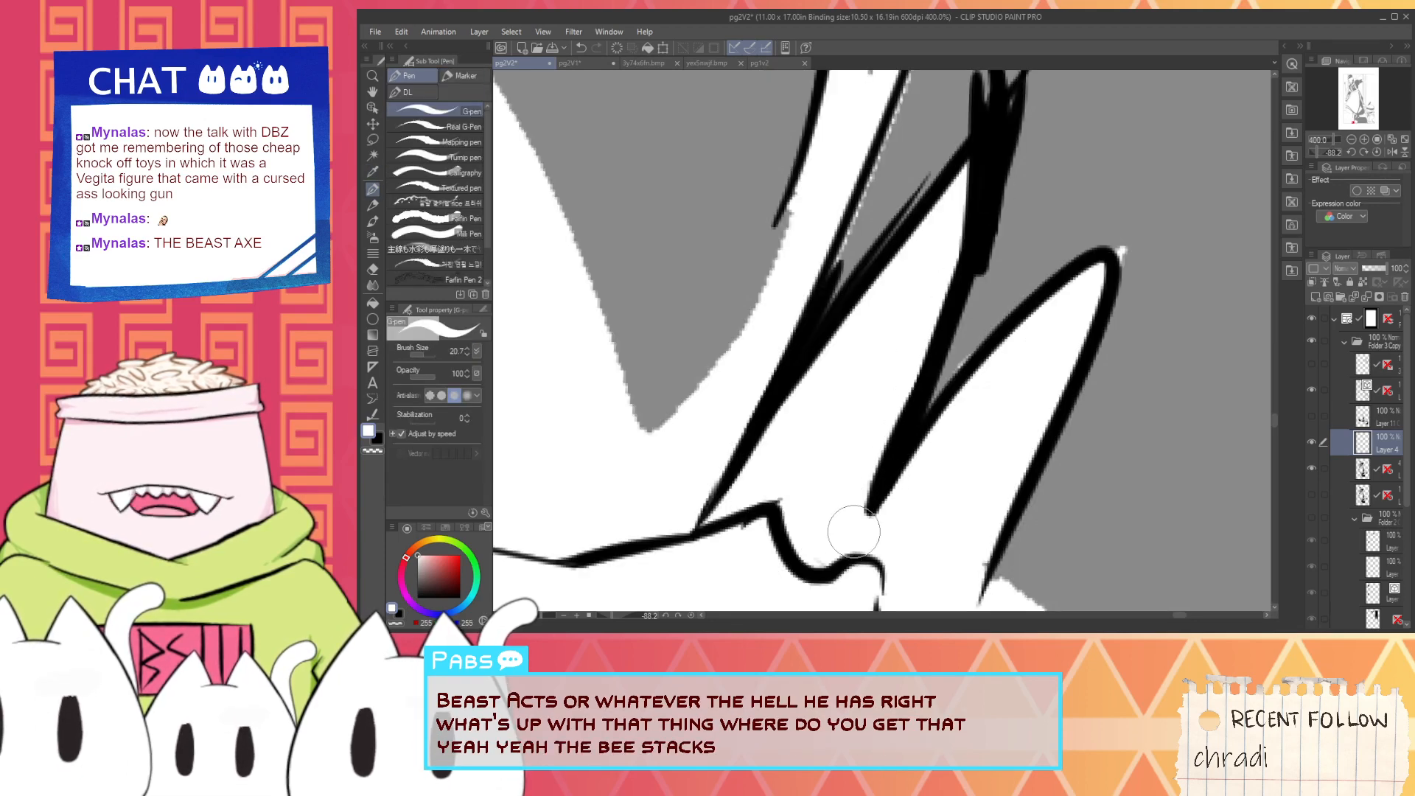
pyautogui.moveTo(874, 522); pyautogui.dragTo(920, 461)
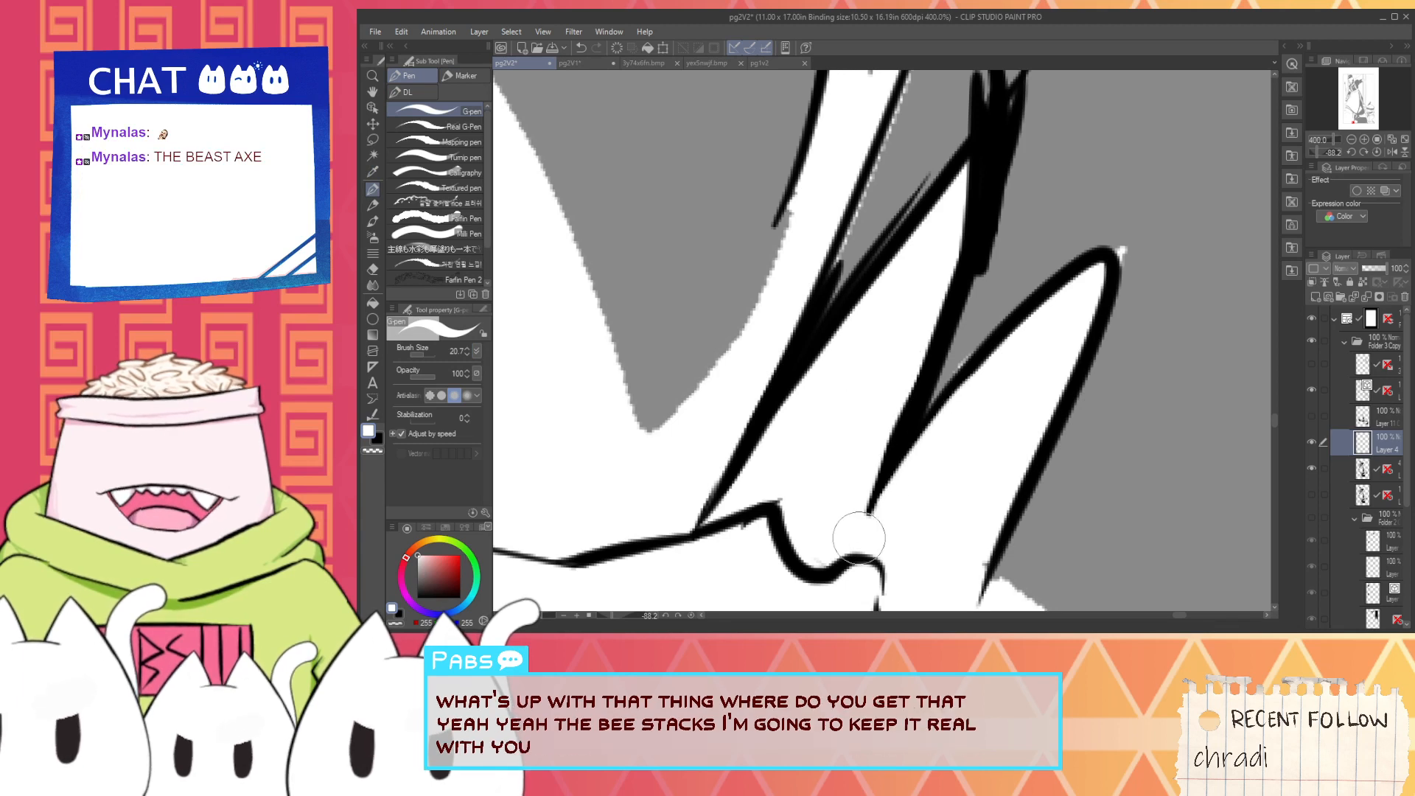
pyautogui.moveTo(859, 511); pyautogui.dragTo(949, 254)
pyautogui.press('x')
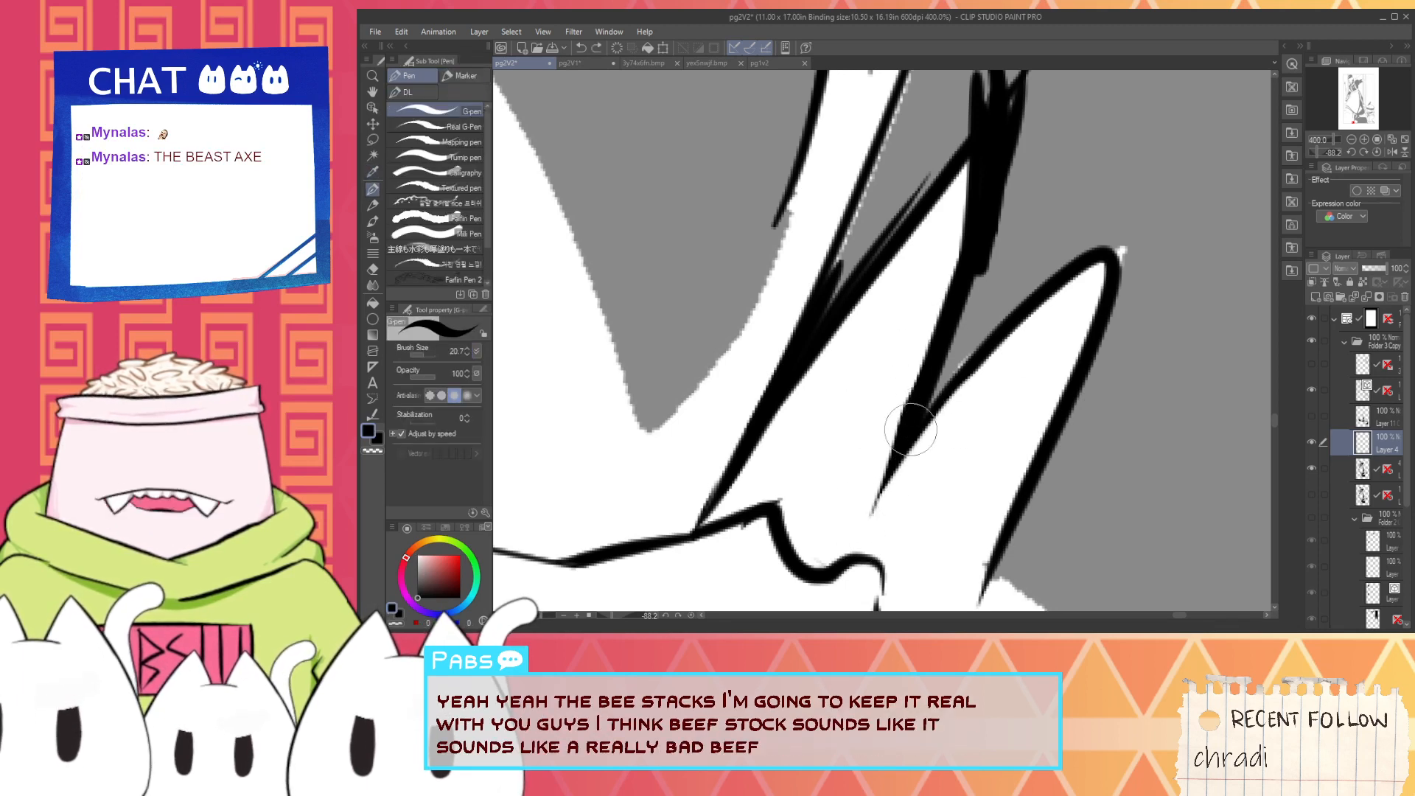
# - Broaden the wide end of the black wedge along the tall highlight's edge with black strokes
pyautogui.moveTo(951, 306); pyautogui.dragTo(993, 133)
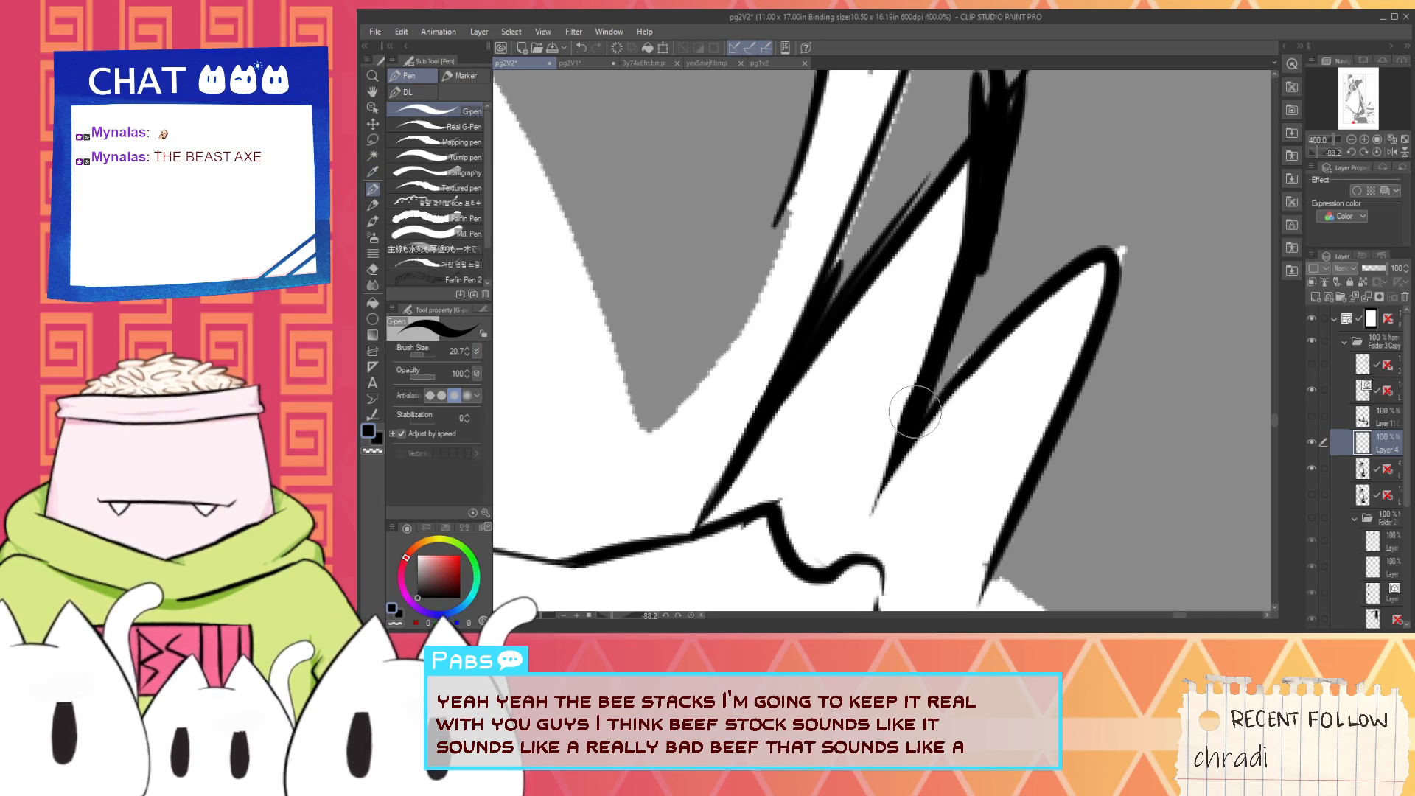
pyautogui.moveTo(915, 412)
pyautogui.mouseDown()
pyautogui.moveTo(955, 141)
pyautogui.moveTo(973, 147)
pyautogui.moveTo(911, 416)
pyautogui.moveTo(959, 135)
pyautogui.mouseUp()
pyautogui.hotkey('ctrl', 'z')
pyautogui.hotkey('ctrl', 'z')
# - Try inking the shading's edge from the base of the short pointed highlight to the panel border
pyautogui.scroll(-3, 979, 177)
pyautogui.moveTo(1029, 203); pyautogui.dragTo(996, 272)
pyautogui.scroll(1, 978, 446)
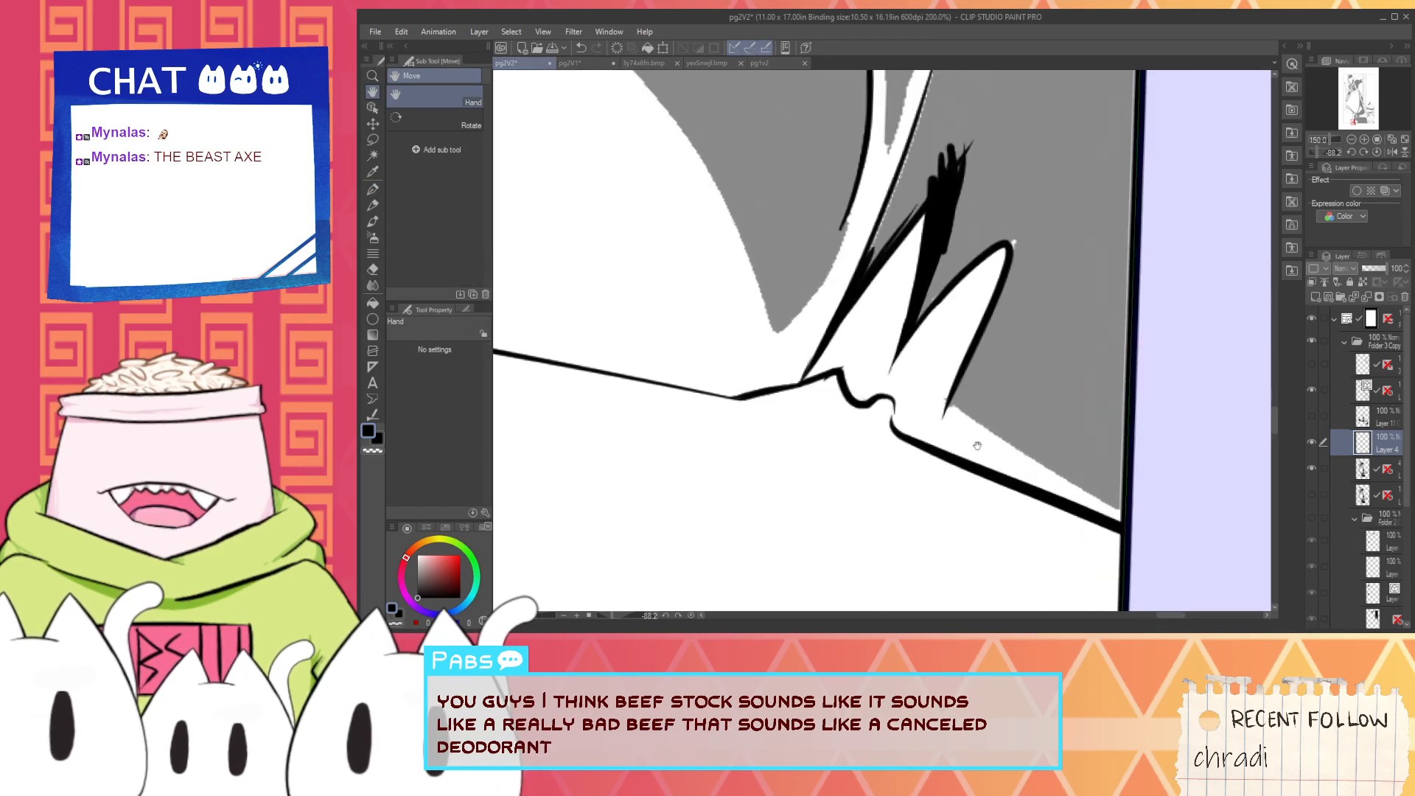
pyautogui.scroll(2, 980, 449)
pyautogui.moveTo(929, 394)
pyautogui.mouseDown()
pyautogui.moveTo(812, 376)
pyautogui.moveTo(1039, 525)
pyautogui.mouseUp()
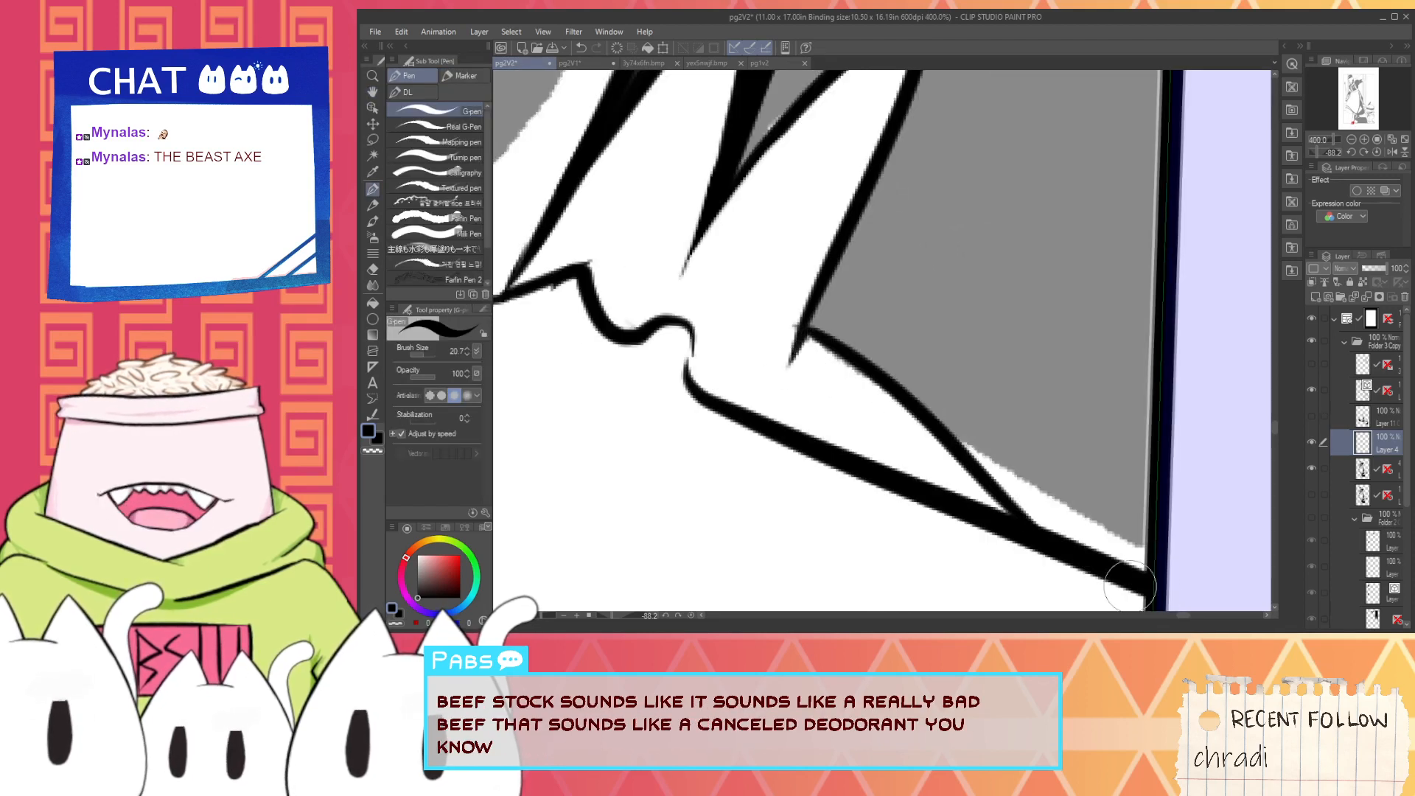
pyautogui.hotkey('ctrl', 'z')
pyautogui.moveTo(786, 318)
pyautogui.mouseDown()
pyautogui.moveTo(926, 401)
pyautogui.moveTo(1161, 583)
pyautogui.mouseUp()
pyautogui.hotkey('ctrl', 'z')
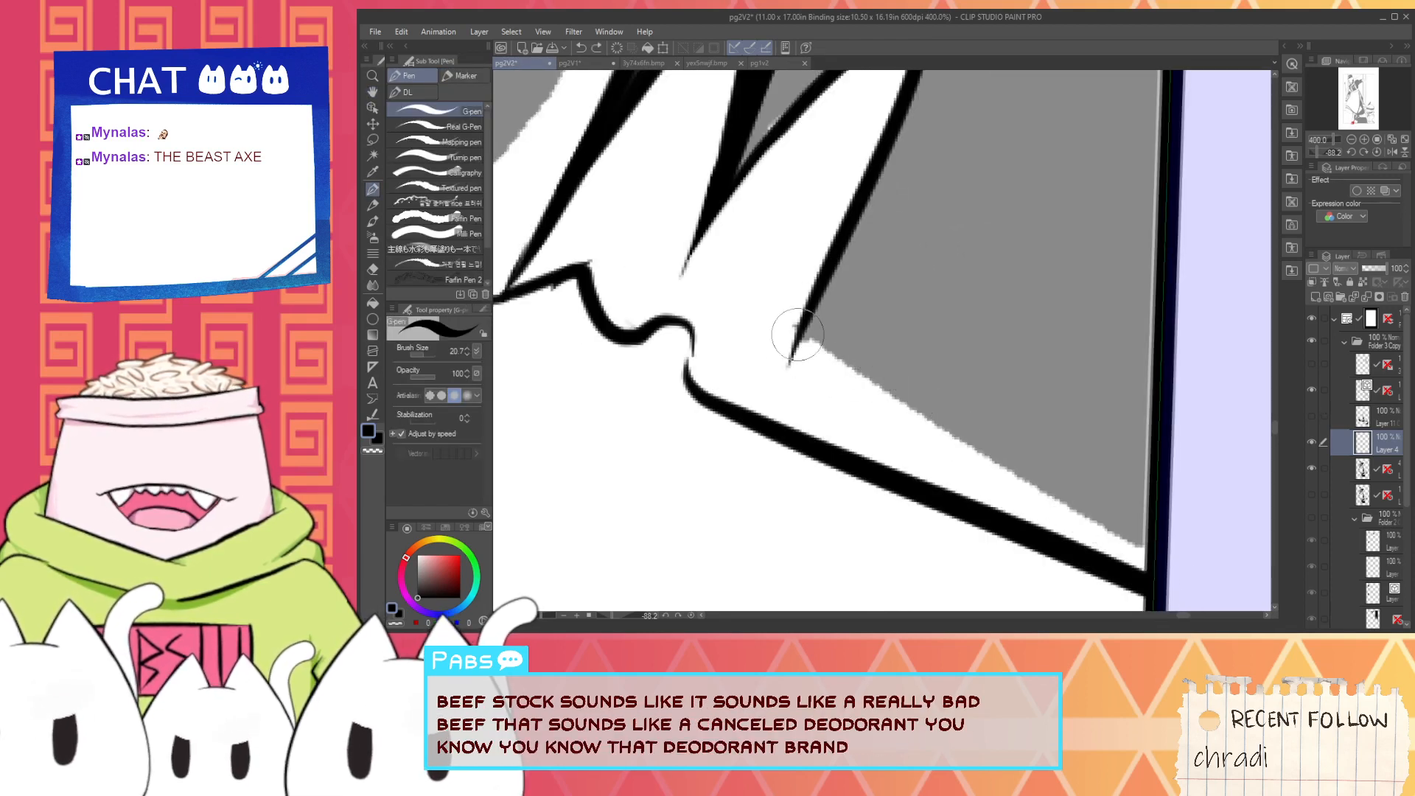
pyautogui.moveTo(783, 279); pyautogui.dragTo(1150, 532)
pyautogui.hotkey('ctrl', 'z')
pyautogui.moveTo(767, 307)
pyautogui.mouseDown()
pyautogui.moveTo(997, 479)
pyautogui.moveTo(1142, 527)
pyautogui.mouseUp()
pyautogui.hotkey('ctrl', 'z')
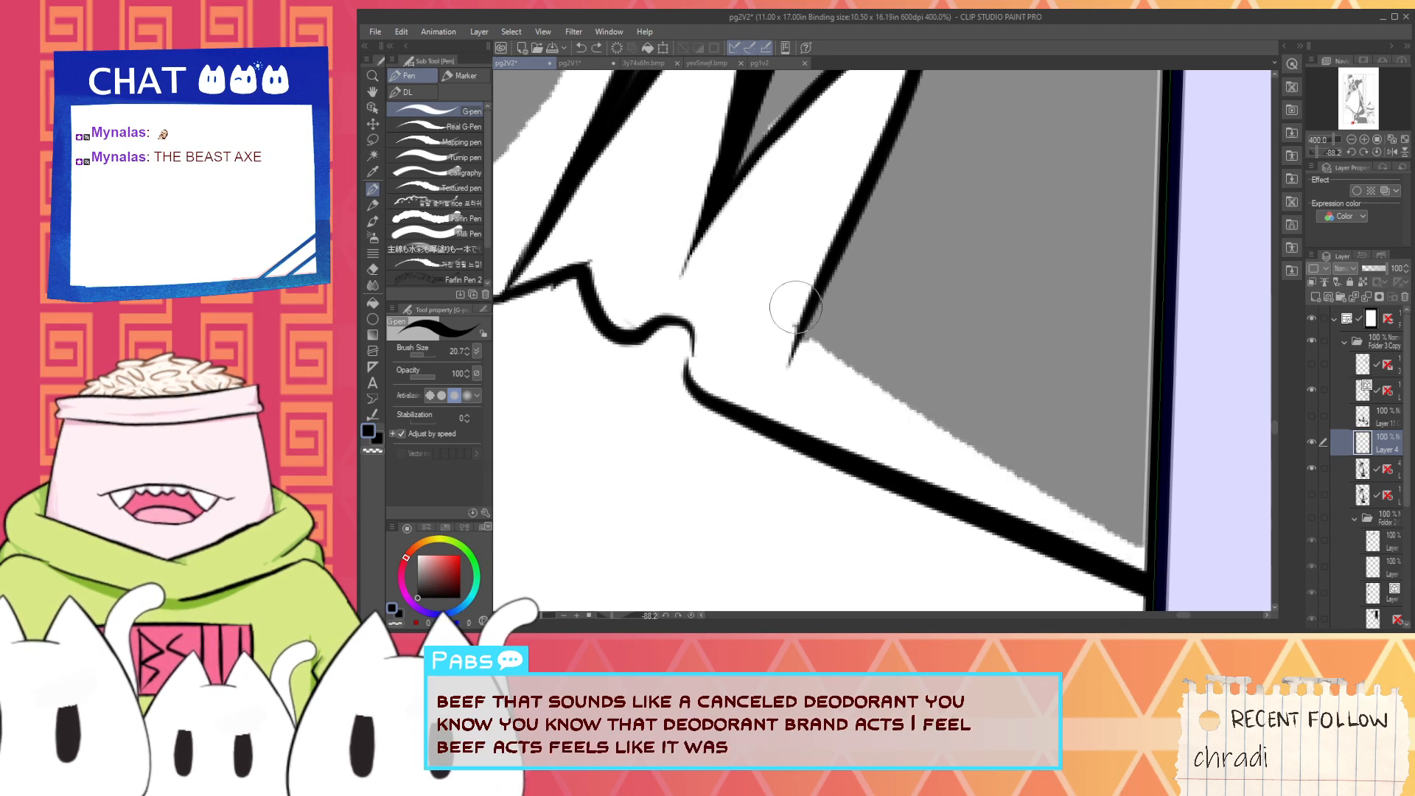
# - Ink the shading's edge from the short highlight's base to the panel border in black and trim it with white
pyautogui.moveTo(783, 307); pyautogui.dragTo(1144, 525)
pyautogui.keyDown('alt'); pyautogui.click(834, 386); pyautogui.keyUp('alt')
pyautogui.moveTo(786, 315); pyautogui.dragTo(1121, 557)
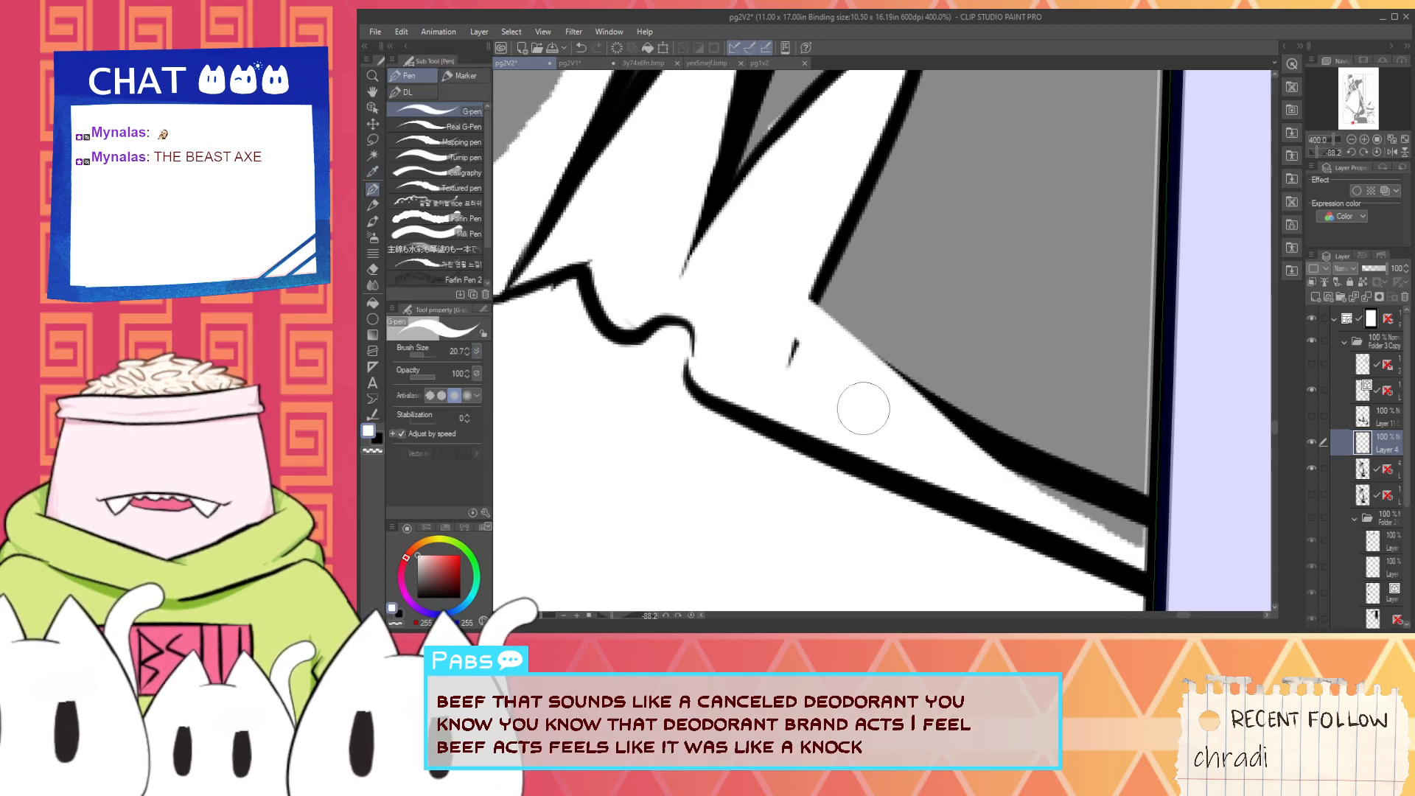
pyautogui.hotkey('ctrl', 'z')
pyautogui.moveTo(767, 357)
pyautogui.mouseDown()
pyautogui.moveTo(814, 370)
pyautogui.moveTo(824, 356)
pyautogui.moveTo(791, 329)
pyautogui.moveTo(1122, 528)
pyautogui.mouseUp()
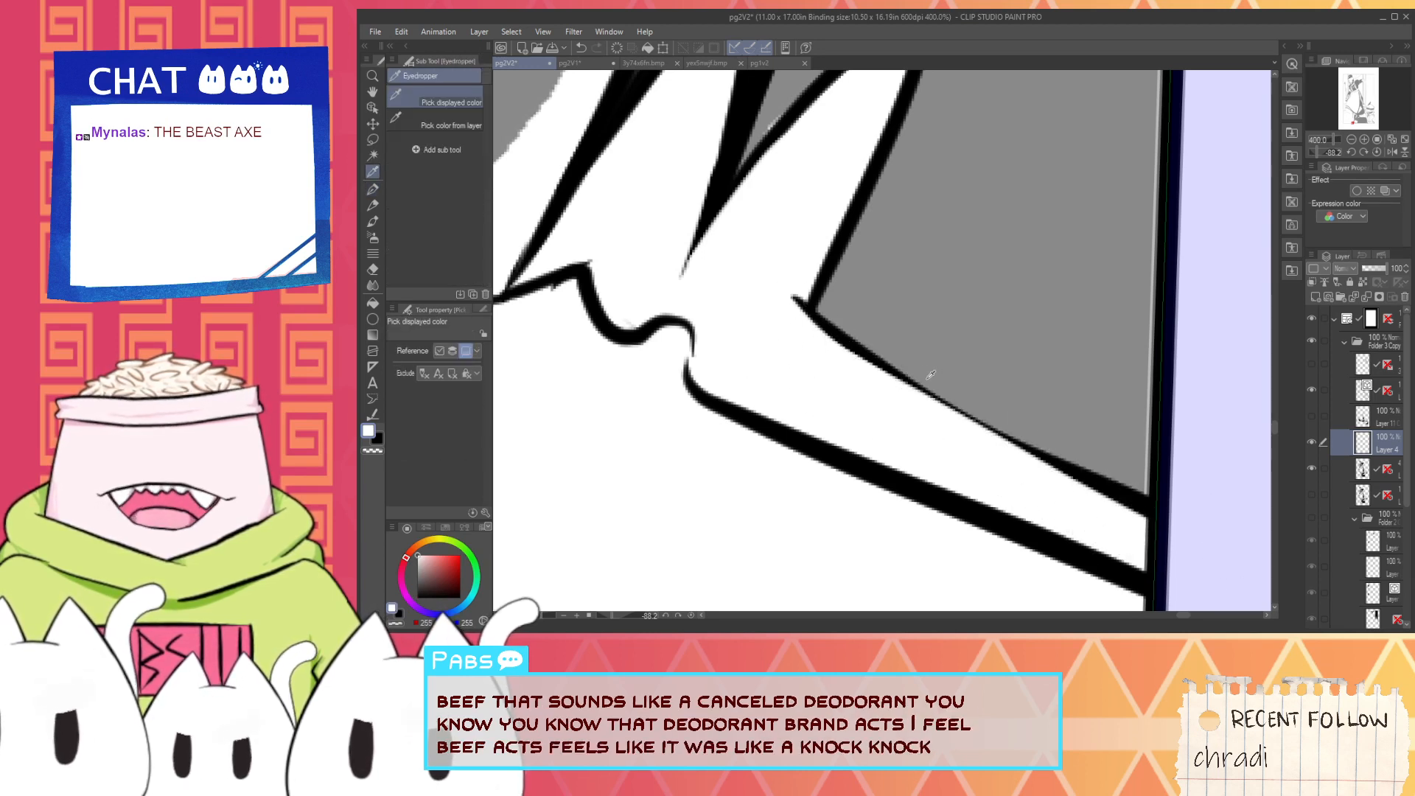
pyautogui.moveTo(799, 299); pyautogui.dragTo(1146, 501)
pyautogui.moveTo(800, 301); pyautogui.dragTo(1175, 525)
# - Clean the corner at the short highlight's base with white and cover the light speck at its tip with black
pyautogui.moveTo(907, 277); pyautogui.dragTo(918, 438)
pyautogui.keyDown('alt'); pyautogui.click(795, 444); pyautogui.keyUp('alt')
pyautogui.press('alt')
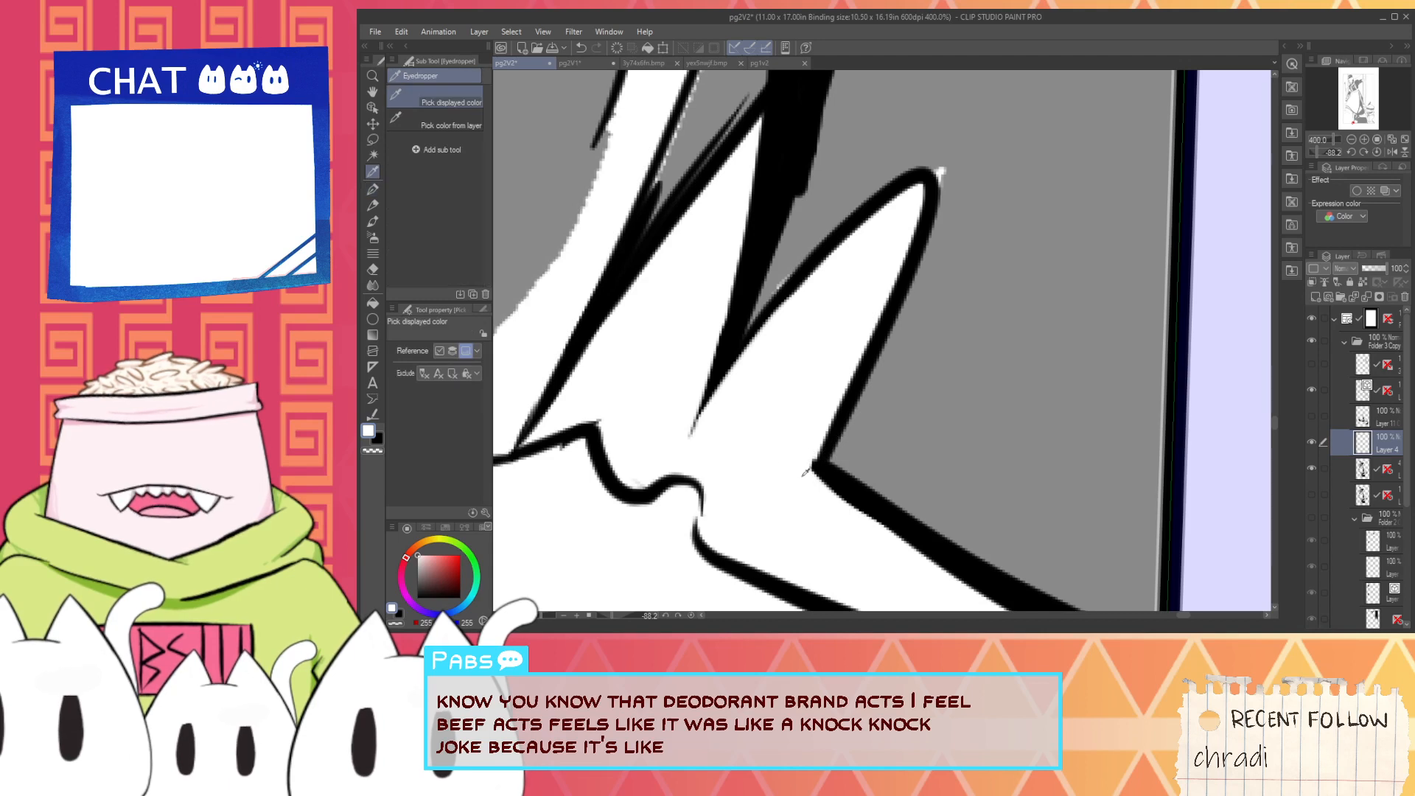
pyautogui.moveTo(819, 467); pyautogui.dragTo(865, 363)
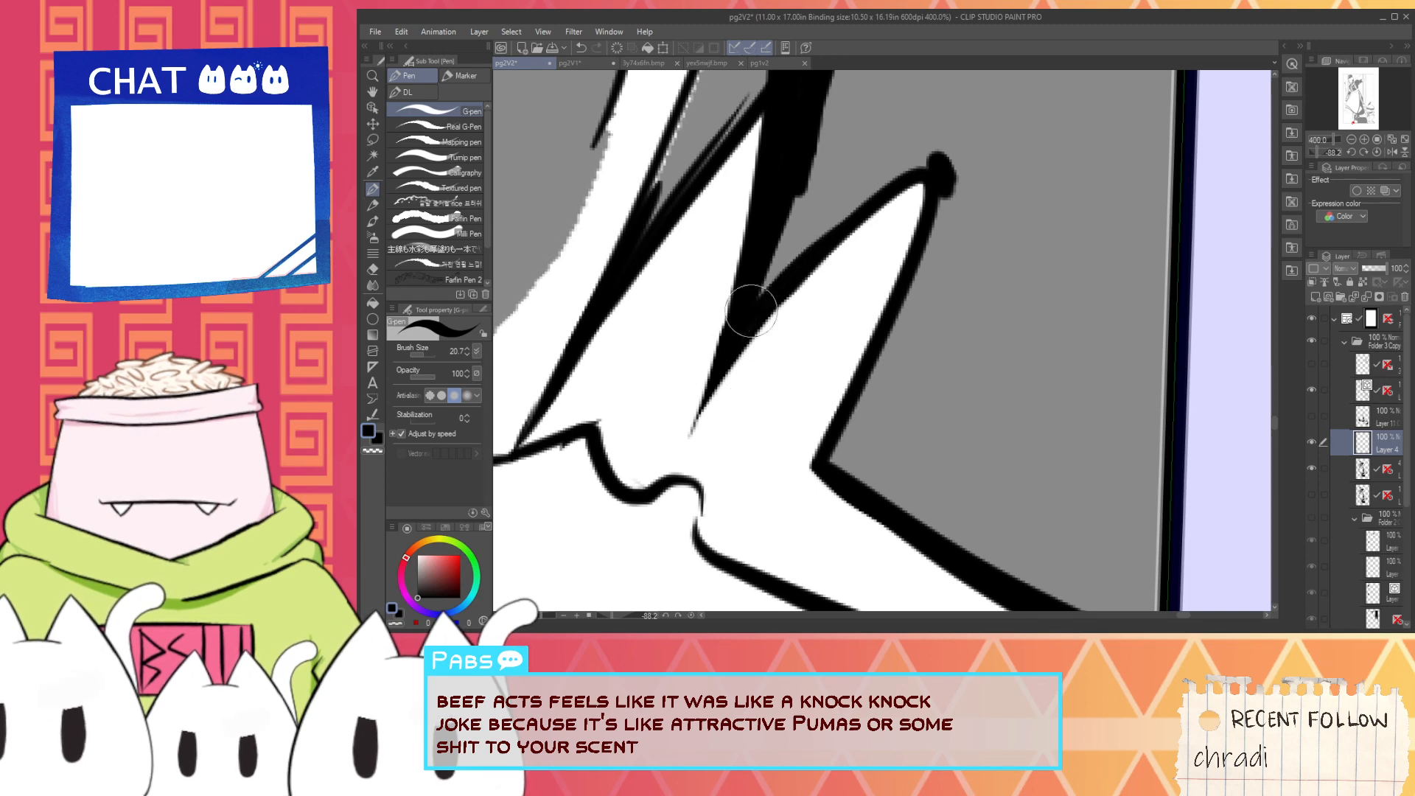
# - Ink a thick black edge along the shaded side of the long highlight on the boot's ankle fold
pyautogui.scroll(-5, 864, 243)
pyautogui.press('space')
pyautogui.moveTo(806, 277); pyautogui.dragTo(829, 361)
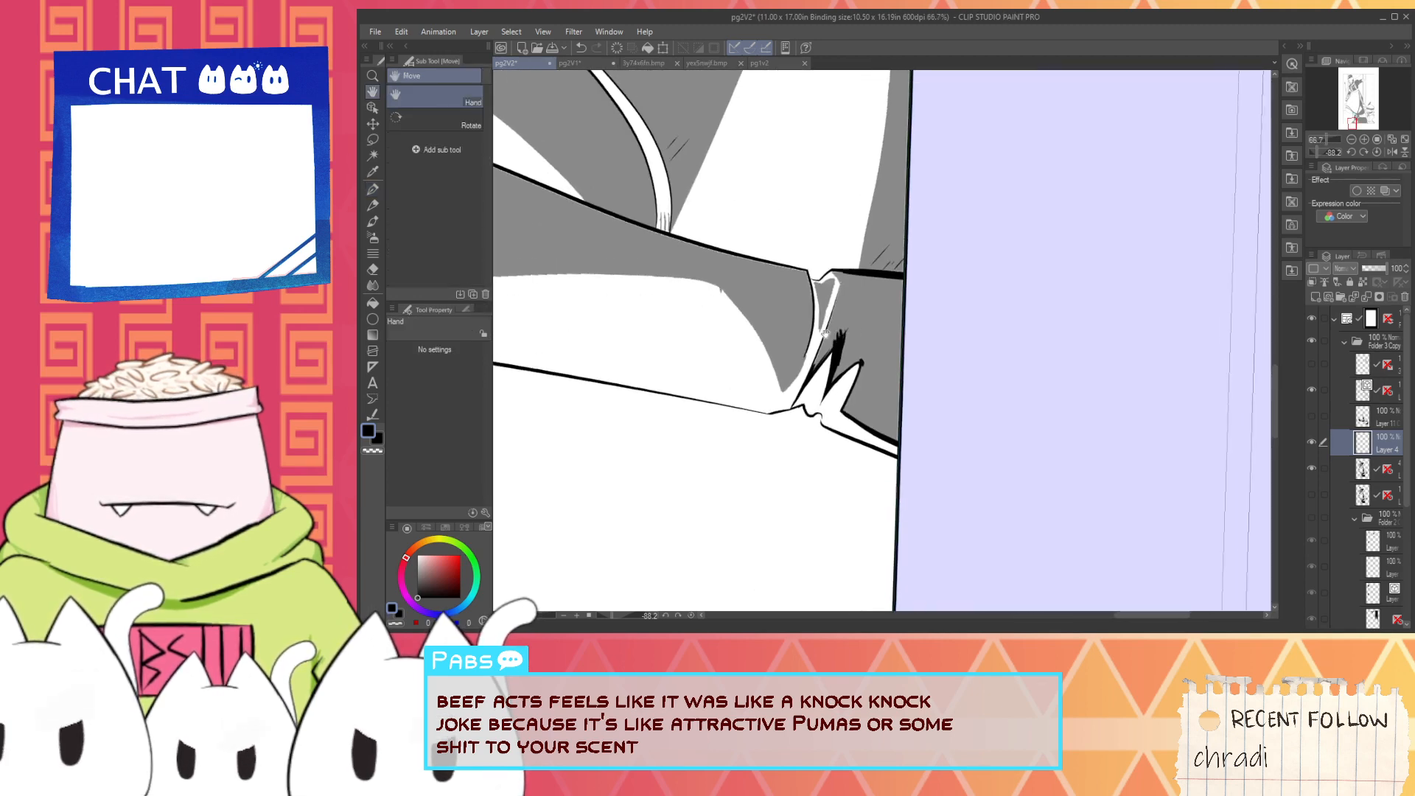
pyautogui.scroll(2, 829, 361)
pyautogui.scroll(1, 796, 431)
pyautogui.moveTo(787, 446)
pyautogui.mouseDown()
pyautogui.moveTo(875, 243)
pyautogui.moveTo(894, 266)
pyautogui.moveTo(895, 321)
pyautogui.mouseUp()
pyautogui.press('space')
pyautogui.scroll(2, 895, 322)
pyautogui.moveTo(764, 477); pyautogui.dragTo(872, 177)
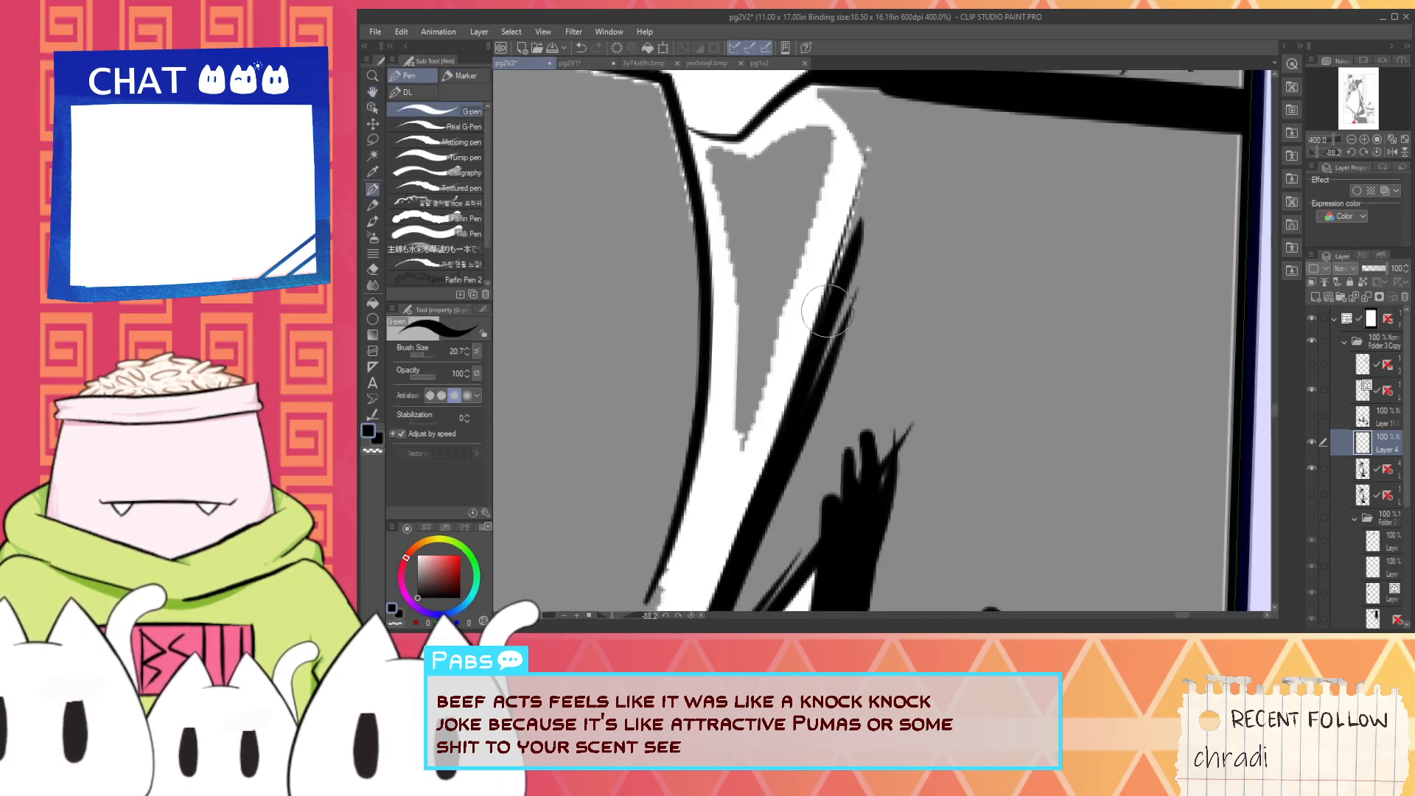
pyautogui.moveTo(826, 365); pyautogui.dragTo(868, 158)
pyautogui.hotkey('ctrl', 'z')
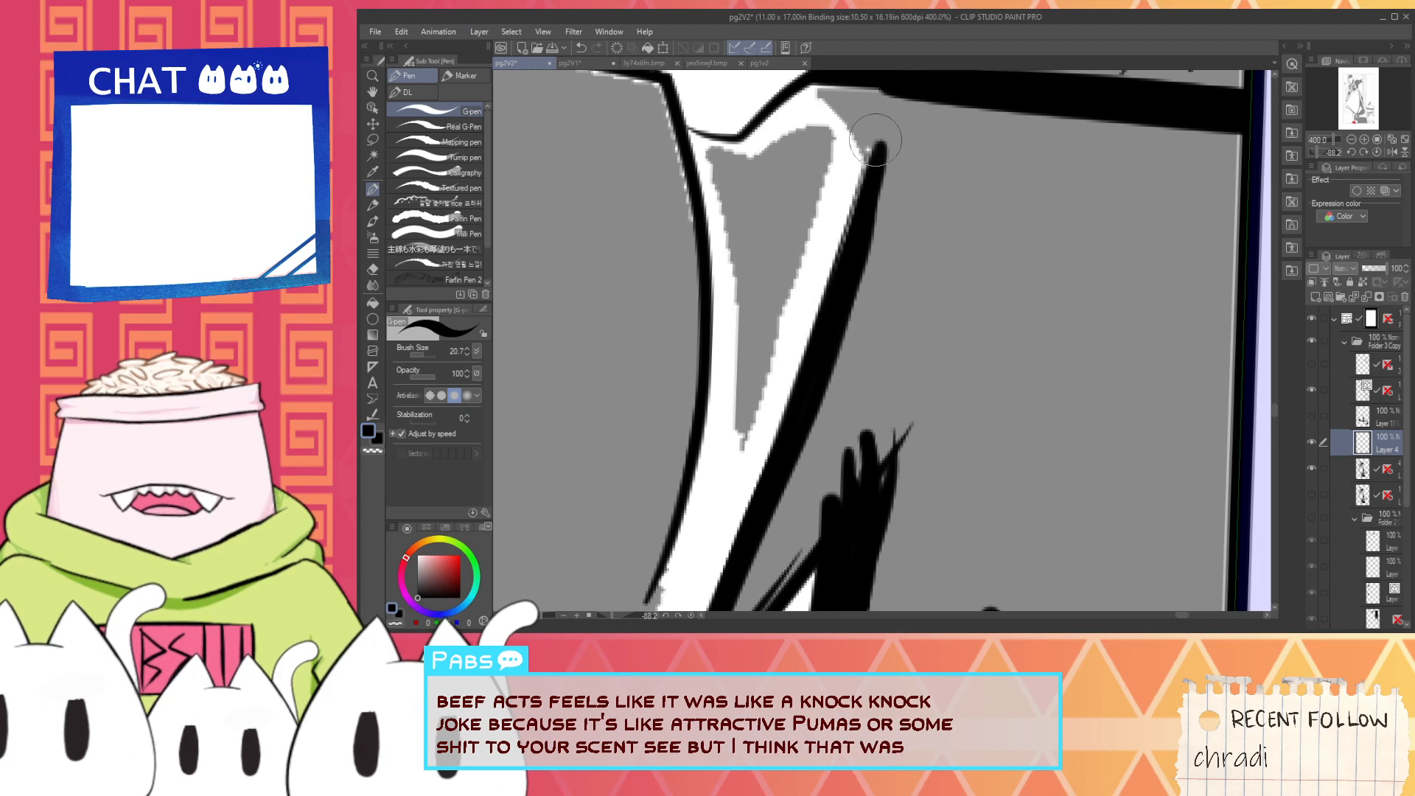
# - Refine the upper part of the ankle fold's black edge with repeated strokes, undoing the unwanted ones
pyautogui.press('space')
pyautogui.moveTo(869, 230); pyautogui.dragTo(897, 314)
pyautogui.scroll(2, 869, 375)
pyautogui.moveTo(837, 426)
pyautogui.mouseDown()
pyautogui.moveTo(918, 122)
pyautogui.moveTo(884, 196)
pyautogui.moveTo(901, 180)
pyautogui.mouseUp()
pyautogui.hotkey('ctrl', 'z')
pyautogui.hotkey('ctrl', 'z')
pyautogui.hotkey('ctrl', 'z')
pyautogui.moveTo(841, 440); pyautogui.dragTo(921, 134)
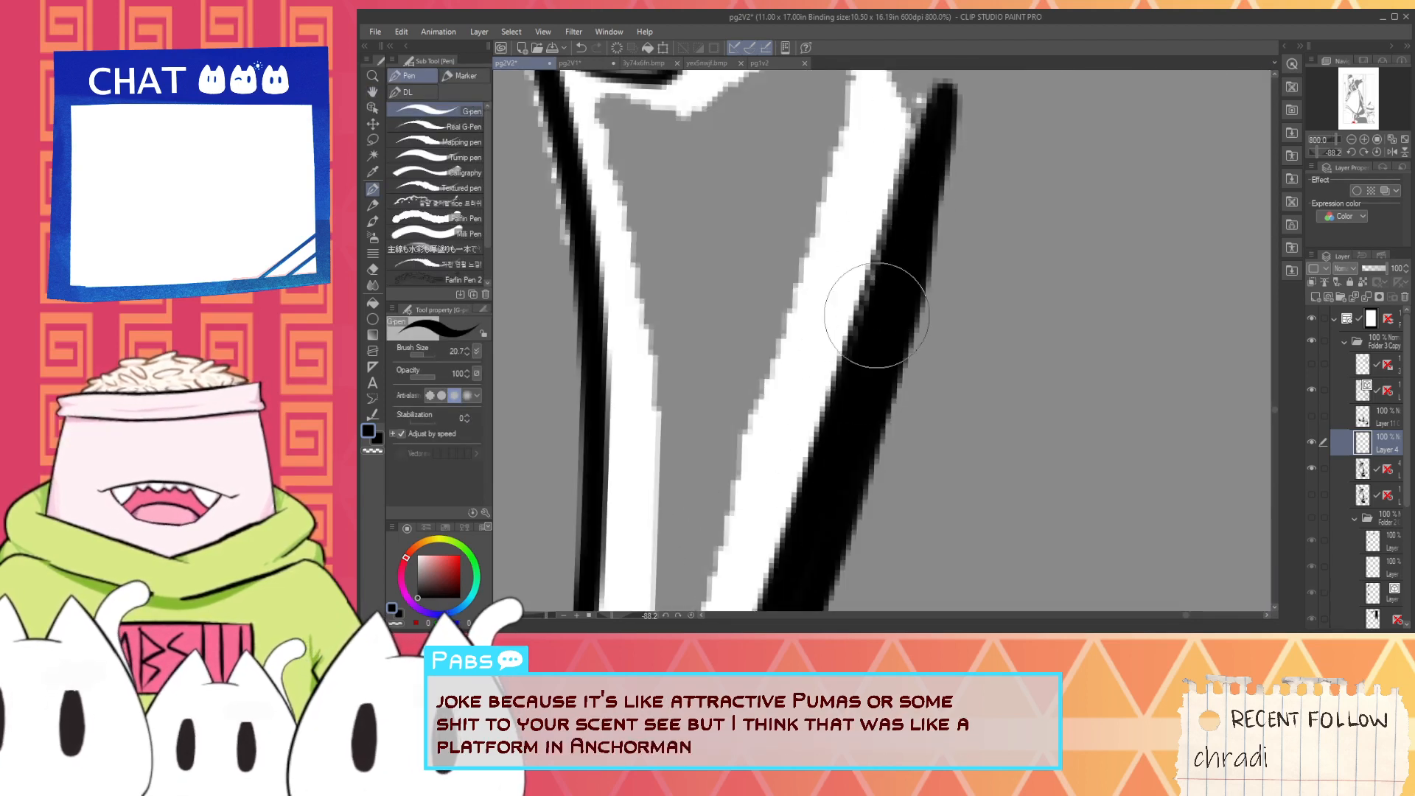
pyautogui.moveTo(839, 404)
pyautogui.mouseDown()
pyautogui.moveTo(916, 122)
pyautogui.moveTo(912, 387)
pyautogui.mouseUp()
pyautogui.hotkey('ctrl', 'z')
pyautogui.hotkey('ctrl', 'z')
# - Join the ankle fold's black edge to the boot outline with a rounded corner and fill the notch beneath the outline
pyautogui.press('space')
pyautogui.moveTo(808, 153); pyautogui.dragTo(945, 407)
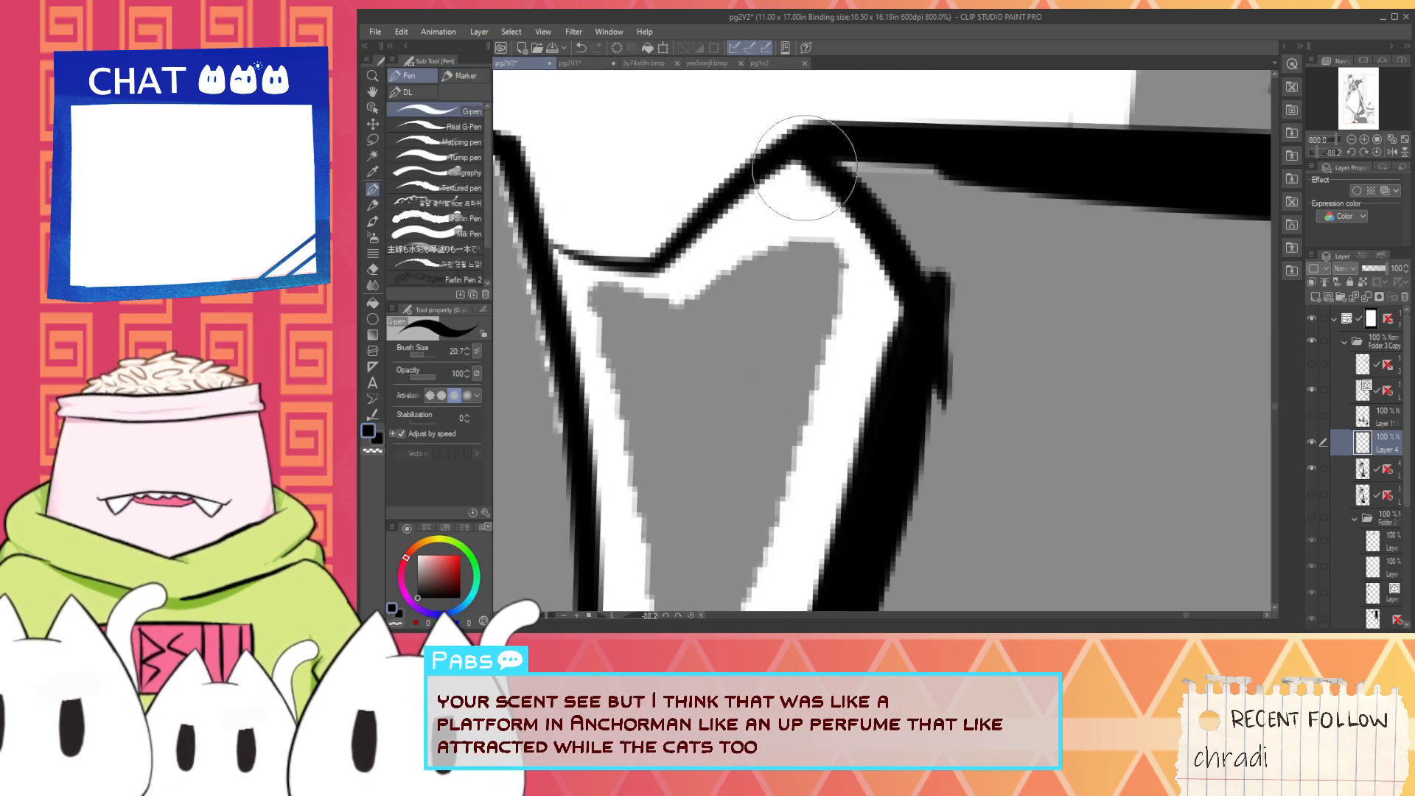
pyautogui.moveTo(805, 161)
pyautogui.mouseDown()
pyautogui.moveTo(907, 283)
pyautogui.moveTo(901, 346)
pyautogui.mouseUp()
pyautogui.moveTo(890, 266); pyautogui.dragTo(907, 344)
pyautogui.moveTo(842, 146); pyautogui.dragTo(976, 176)
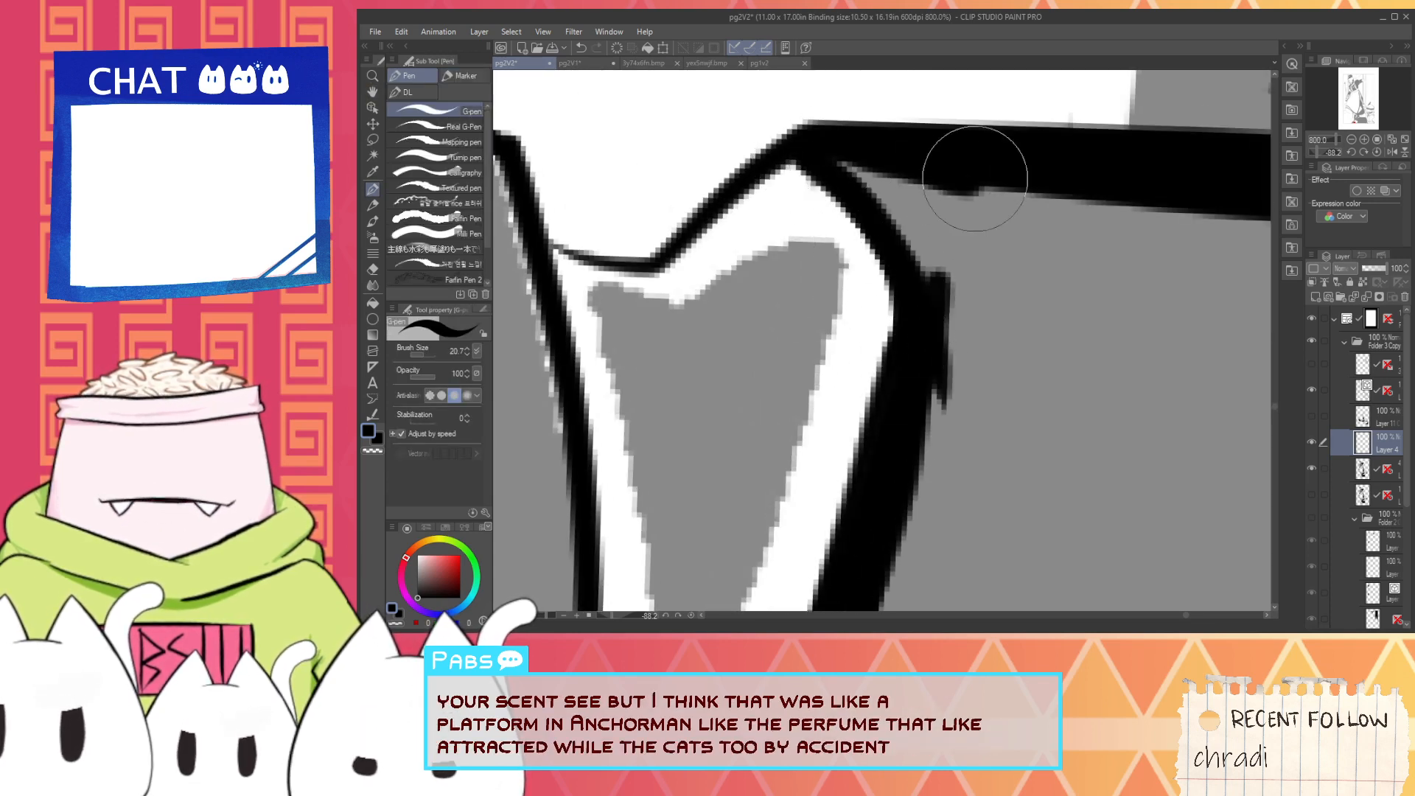
pyautogui.moveTo(873, 163)
pyautogui.mouseDown()
pyautogui.moveTo(976, 158)
pyautogui.moveTo(937, 361)
pyautogui.mouseUp()
# - Ink a short black stroke along the floor shadow's edge where it meets the boot outline
pyautogui.scroll(-7, 943, 193)
pyautogui.press('space')
pyautogui.scroll(3, 918, 391)
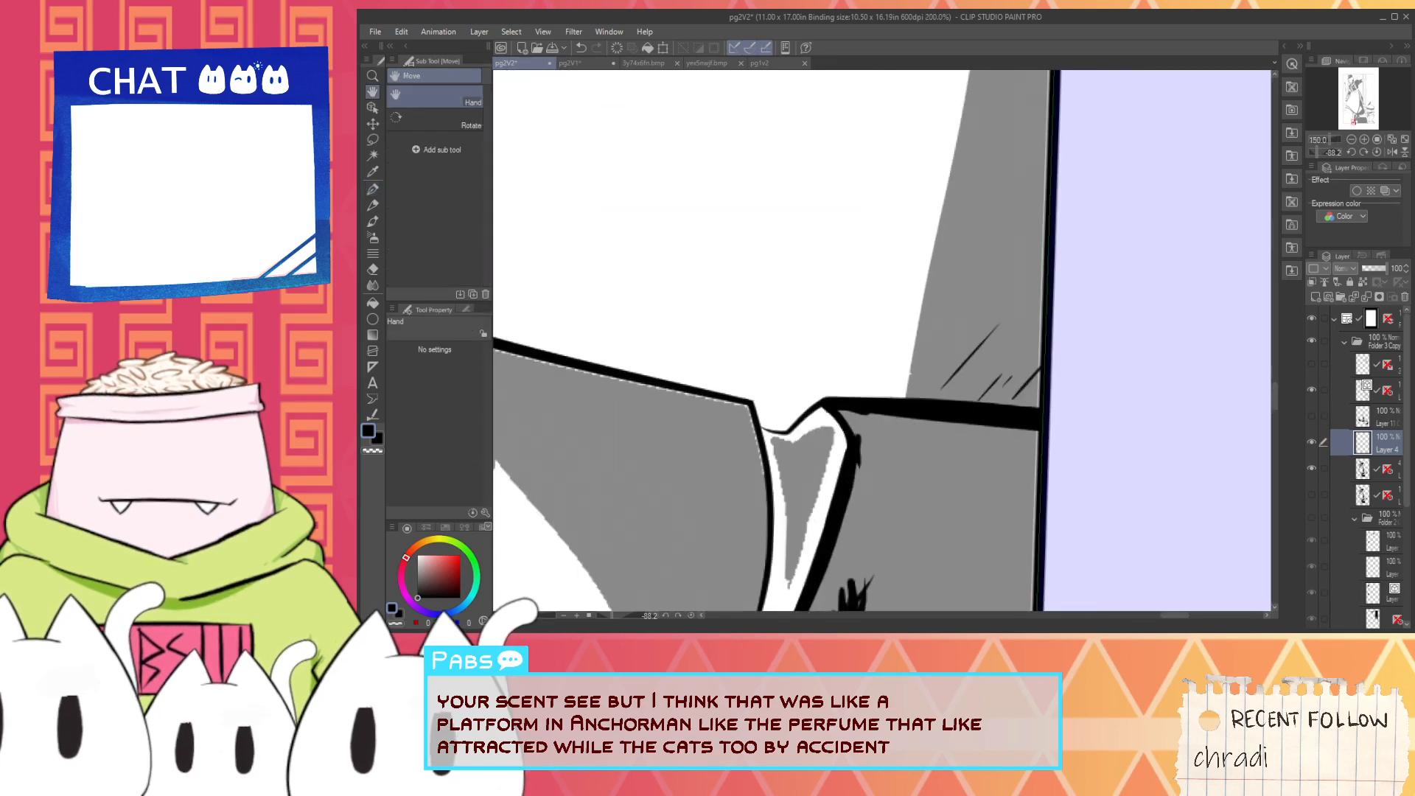
pyautogui.moveTo(908, 409); pyautogui.dragTo(916, 319)
pyautogui.moveTo(897, 389)
pyautogui.mouseDown()
pyautogui.moveTo(904, 341)
pyautogui.moveTo(903, 381)
pyautogui.mouseUp()
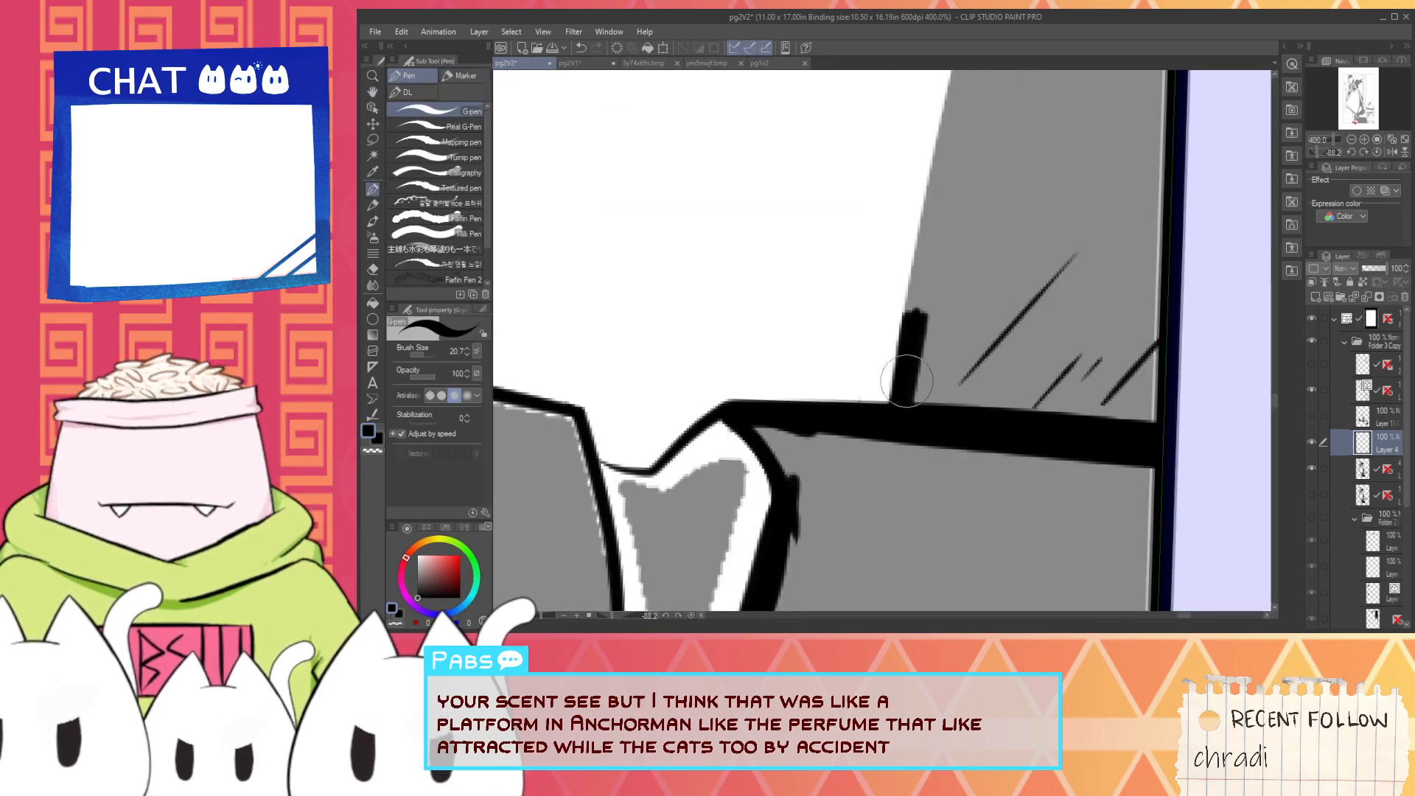
# - Try a white stroke along the pointed end of the light patch in the floor shadow, and undo it
pyautogui.scroll(-4, 871, 340)
pyautogui.press('space')
pyautogui.moveTo(726, 180)
pyautogui.mouseDown()
pyautogui.moveTo(828, 457)
pyautogui.moveTo(843, 365)
pyautogui.mouseUp()
pyautogui.scroll(2, 870, 339)
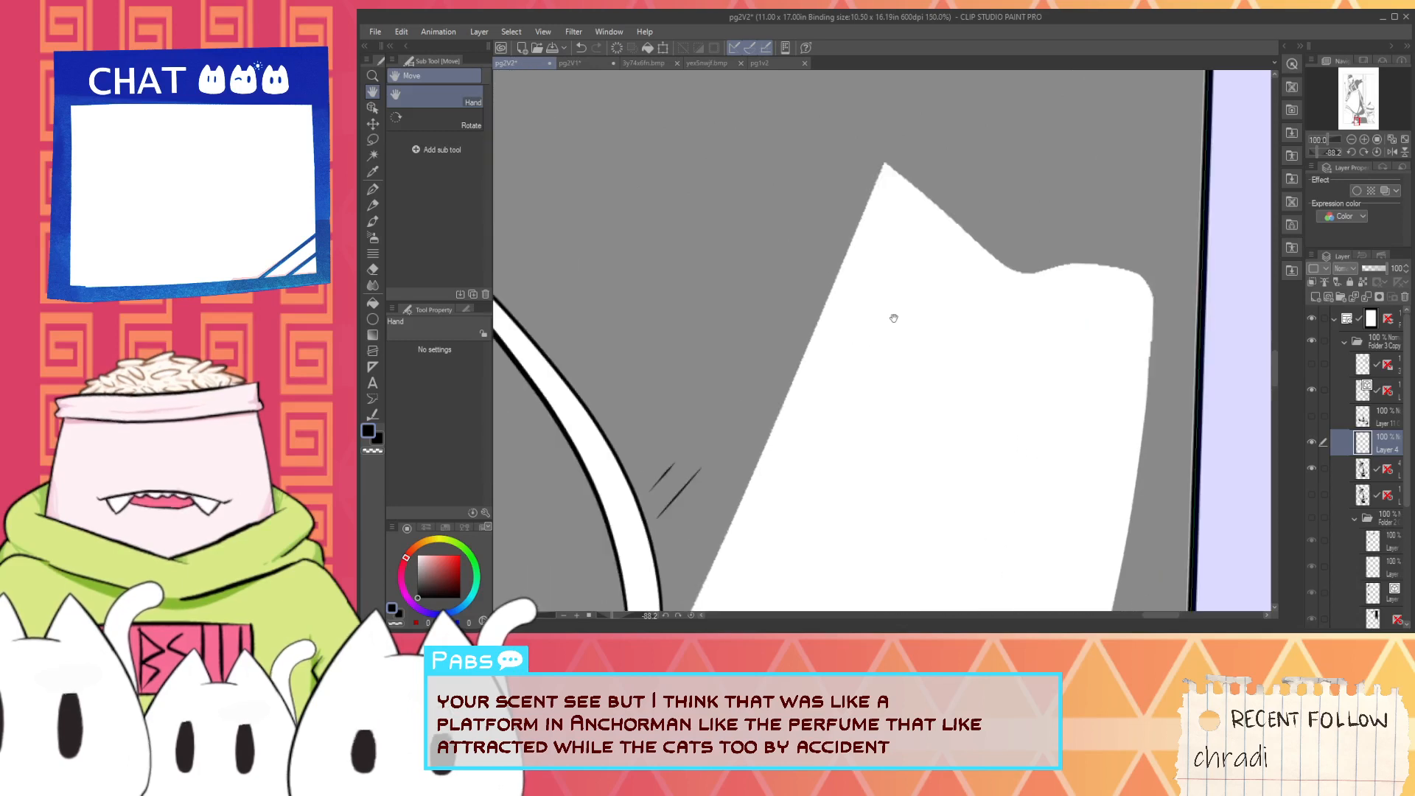
pyautogui.scroll(1, 895, 185)
pyautogui.moveTo(894, 149); pyautogui.dragTo(950, 192)
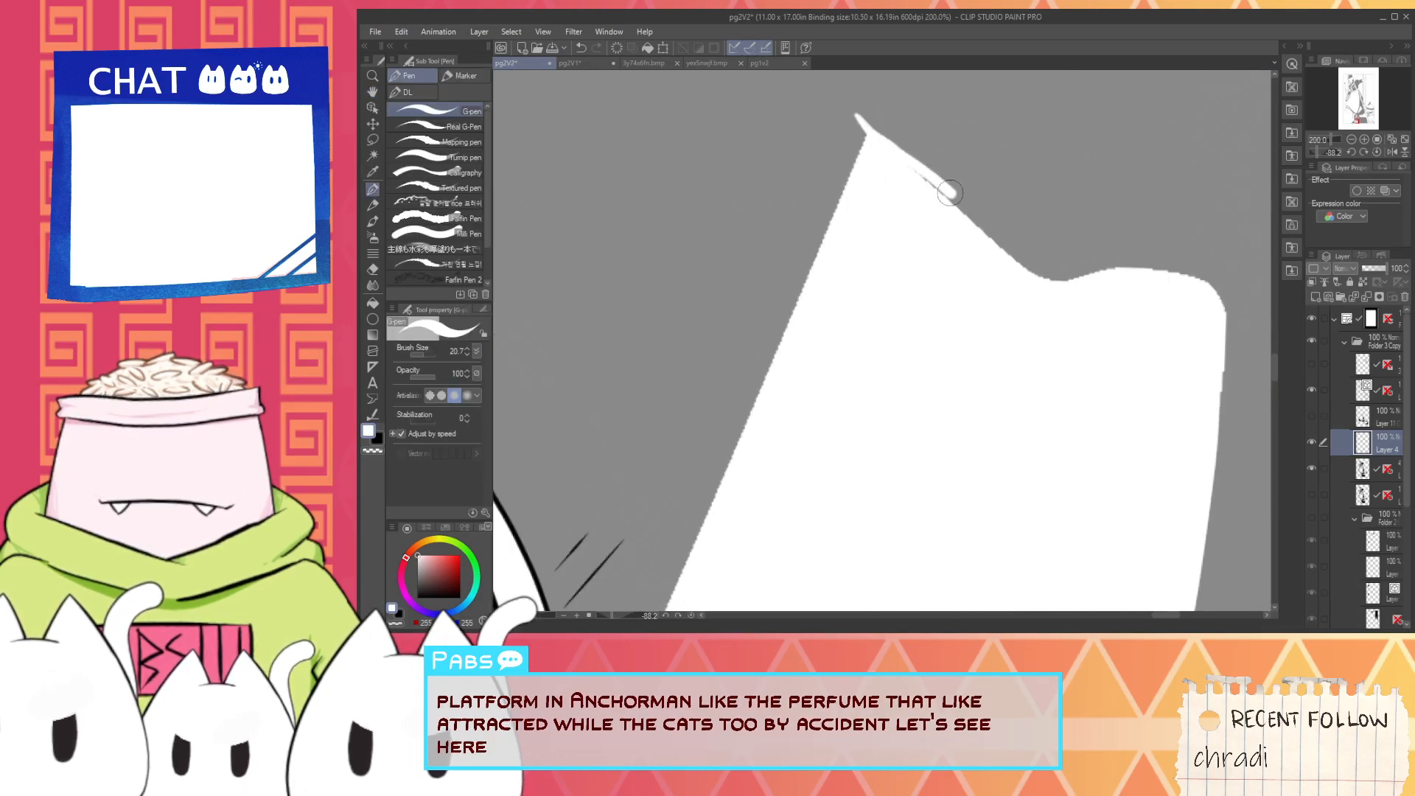
pyautogui.hotkey('ctrl', 'z')
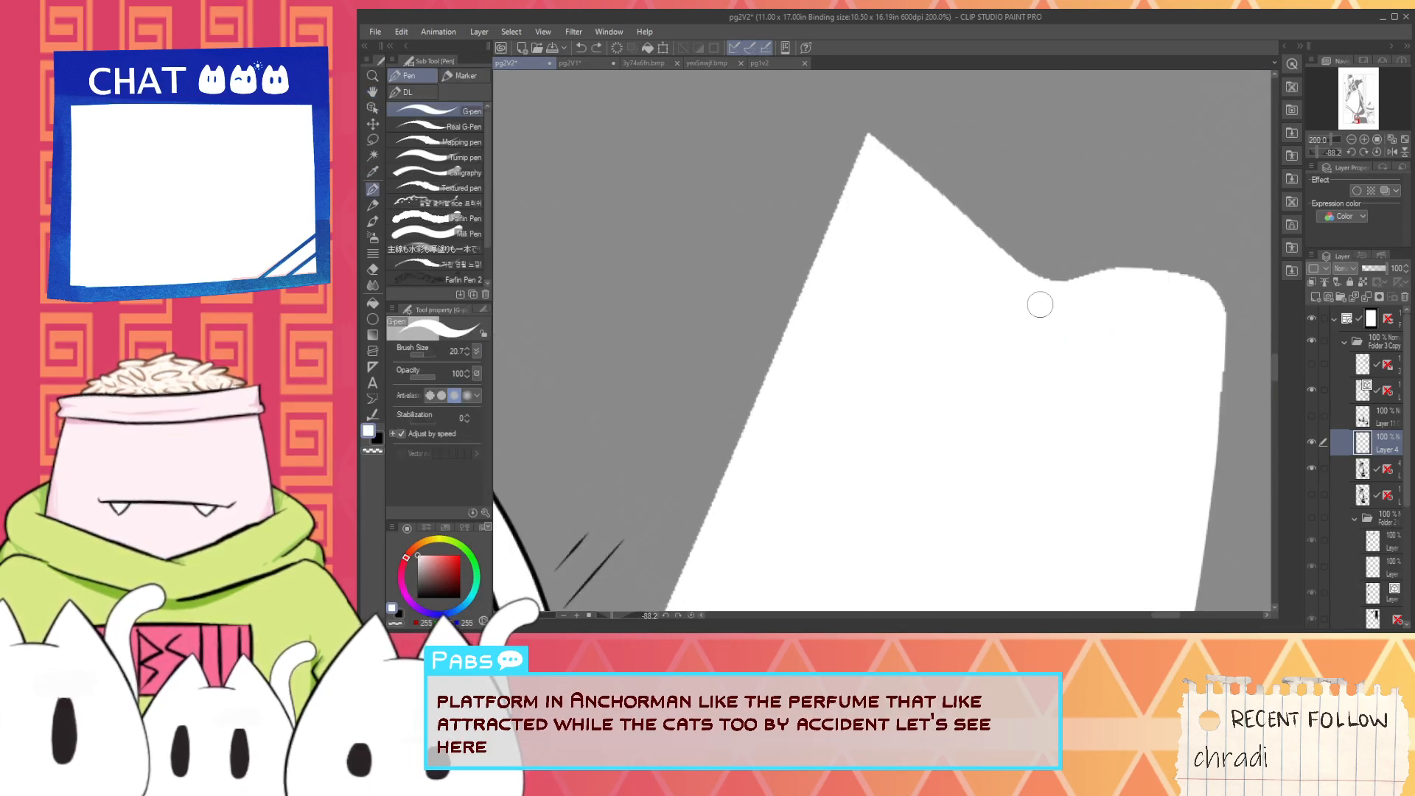
# - Smooth the rounded bump and the dip at the end of the floor shadow's light patch with white strokes
pyautogui.scroll(-1, 734, 595)
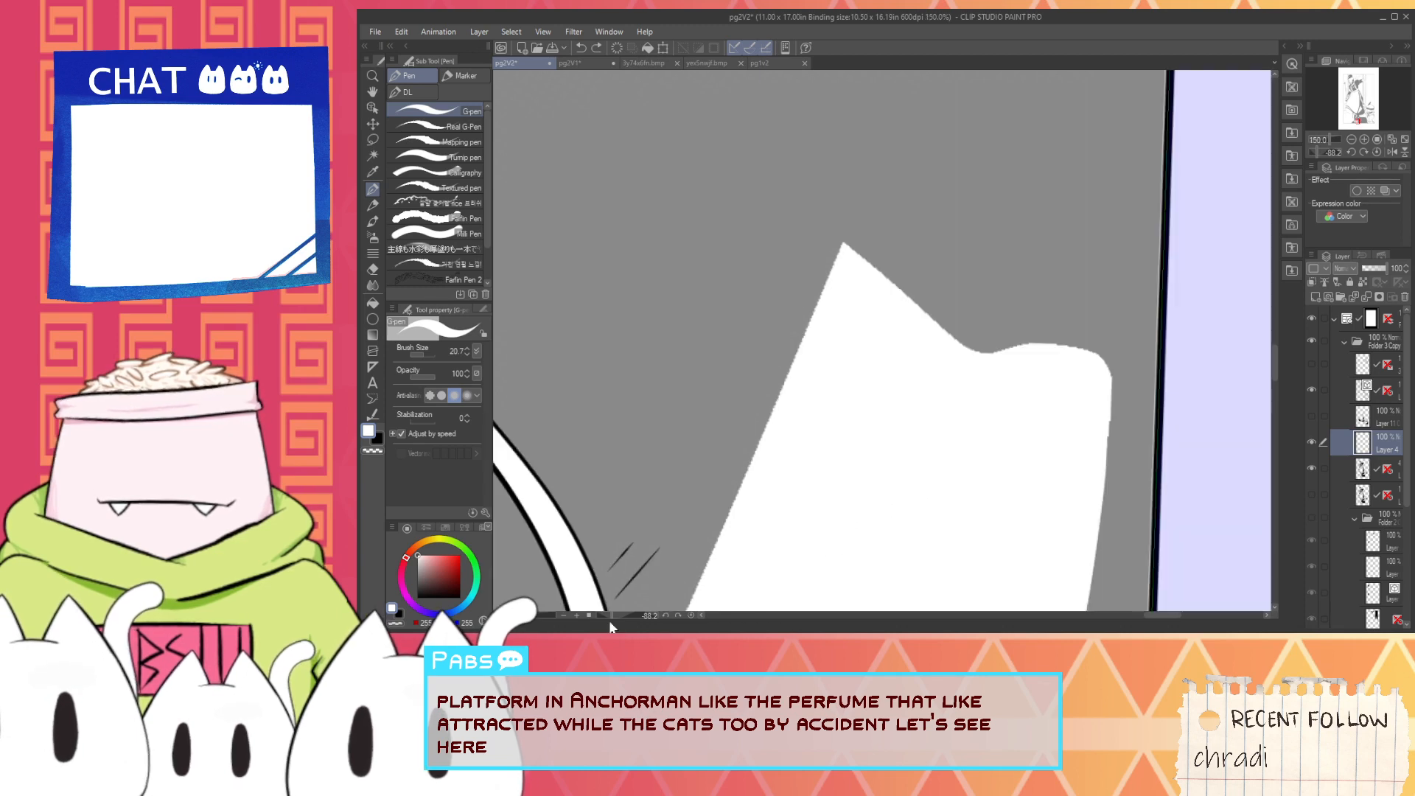
pyautogui.moveTo(611, 616); pyautogui.dragTo(607, 616)
pyautogui.scroll(2, 1020, 302)
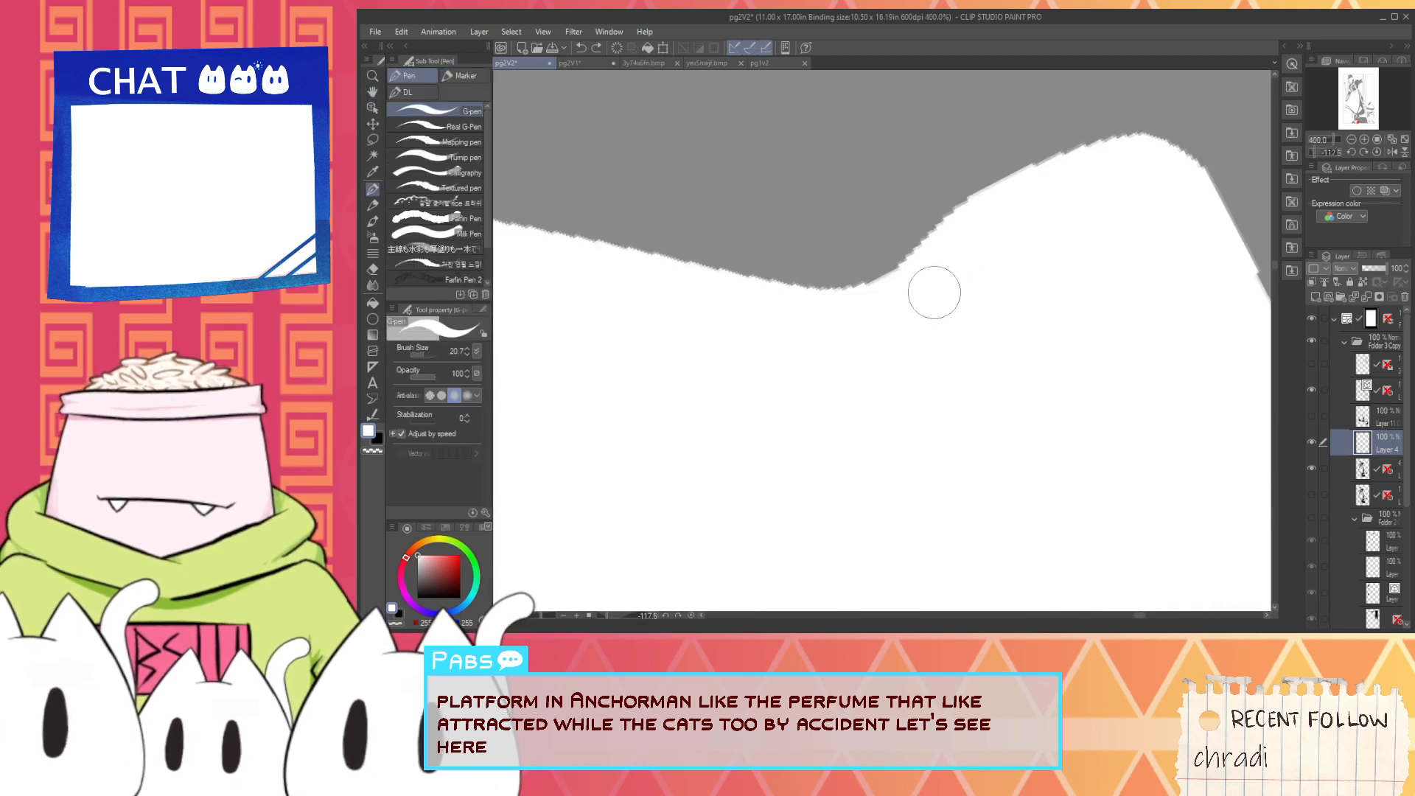
pyautogui.moveTo(1201, 176); pyautogui.dragTo(1136, 133)
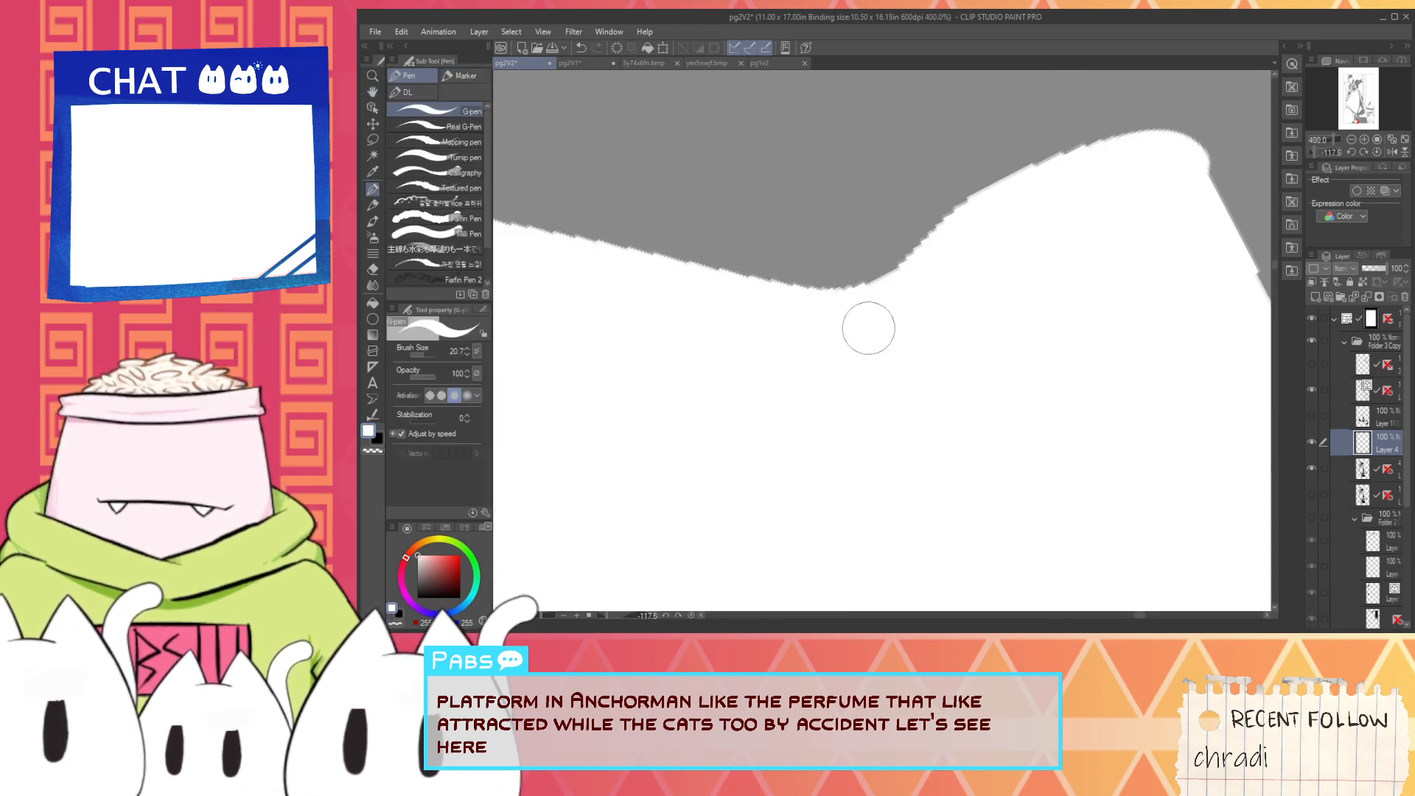
pyautogui.moveTo(894, 305); pyautogui.dragTo(1013, 190)
# - Switch the pen colour to black, try strokes on the light patch's bump and curved edge, and undo them
pyautogui.keyDown('alt'); pyautogui.click(840, 279); pyautogui.keyUp('alt')
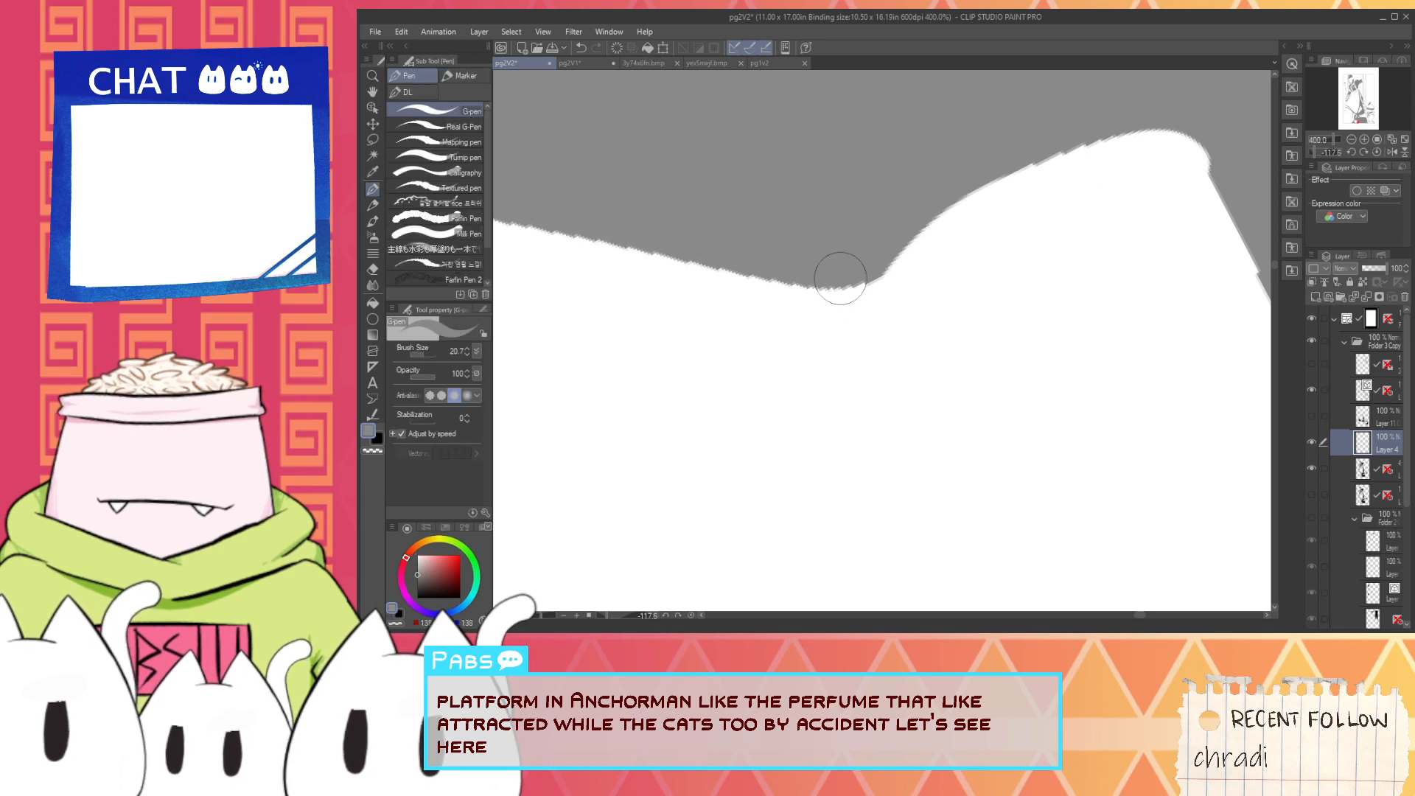
pyautogui.click(418, 598)
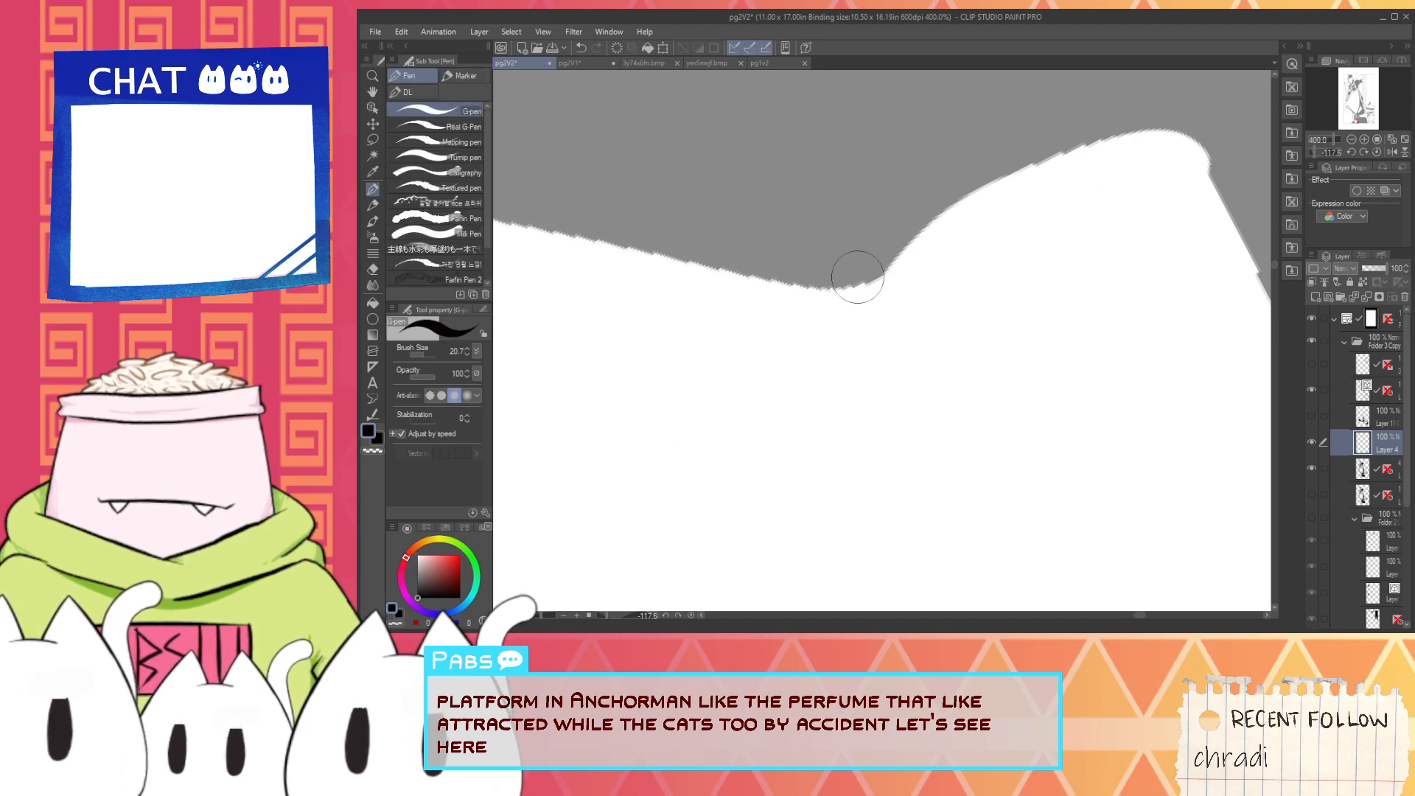
pyautogui.moveTo(1194, 101)
pyautogui.mouseDown()
pyautogui.moveTo(1240, 177)
pyautogui.moveTo(1210, 145)
pyautogui.moveTo(1230, 185)
pyautogui.mouseUp()
pyautogui.hotkey('ctrl', 'z')
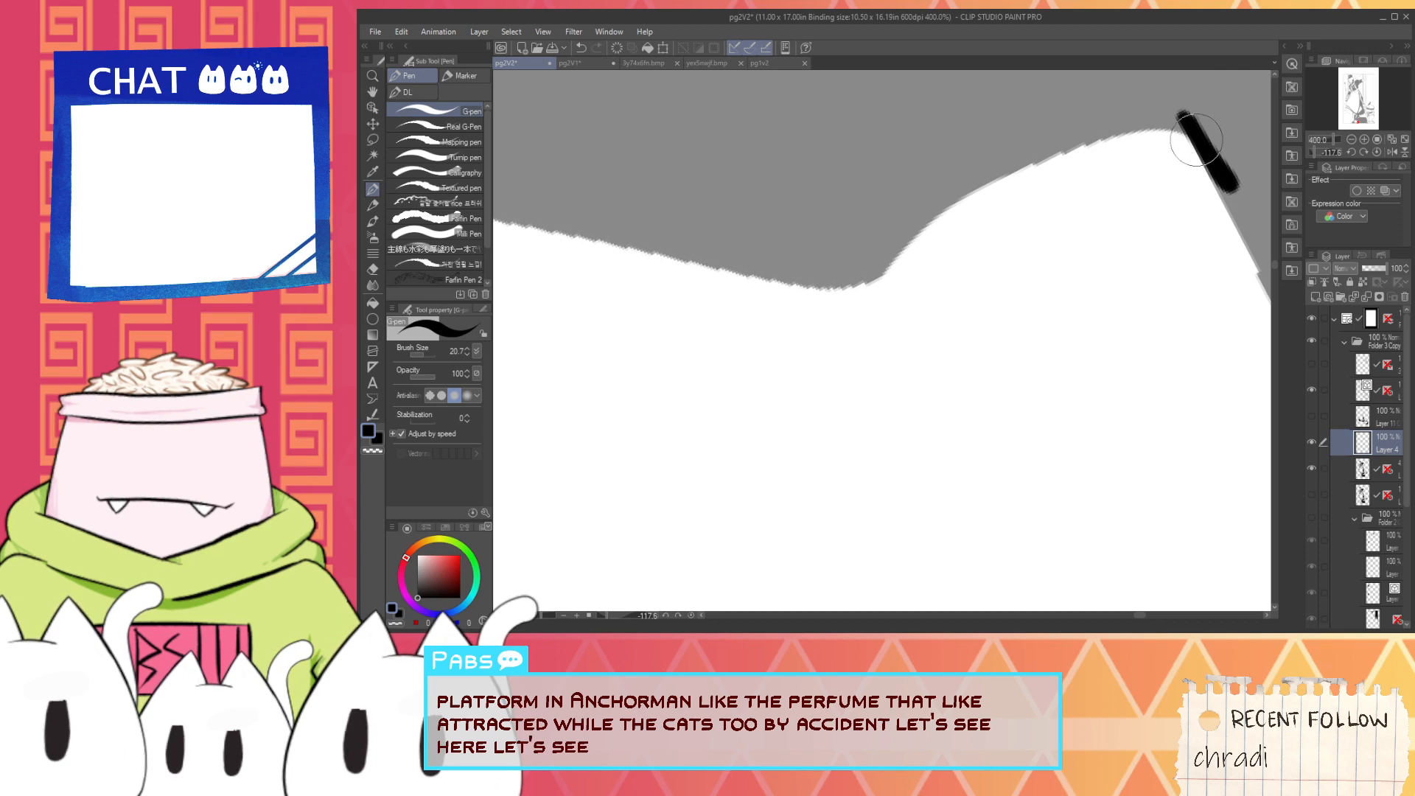
pyautogui.scroll(-2, 958, 252)
pyautogui.moveTo(821, 312); pyautogui.dragTo(990, 355)
pyautogui.scroll(2, 828, 266)
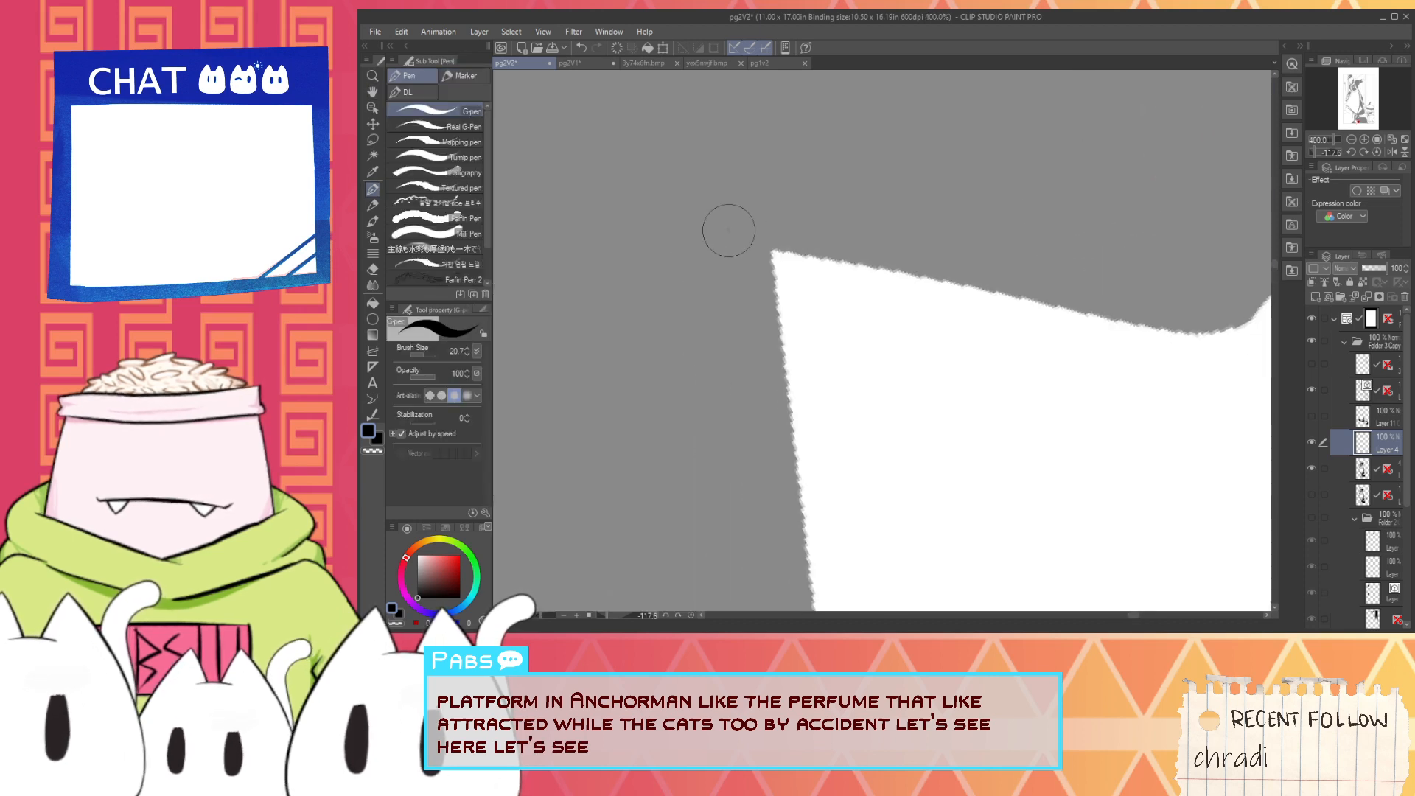
pyautogui.moveTo(730, 231)
pyautogui.mouseDown()
pyautogui.moveTo(968, 289)
pyautogui.moveTo(1150, 311)
pyautogui.mouseUp()
pyautogui.hotkey('ctrl', 'z')
# - Try a black stroke from the light patch's notch out past its pointed tip, and undo each attempt
pyautogui.press('space')
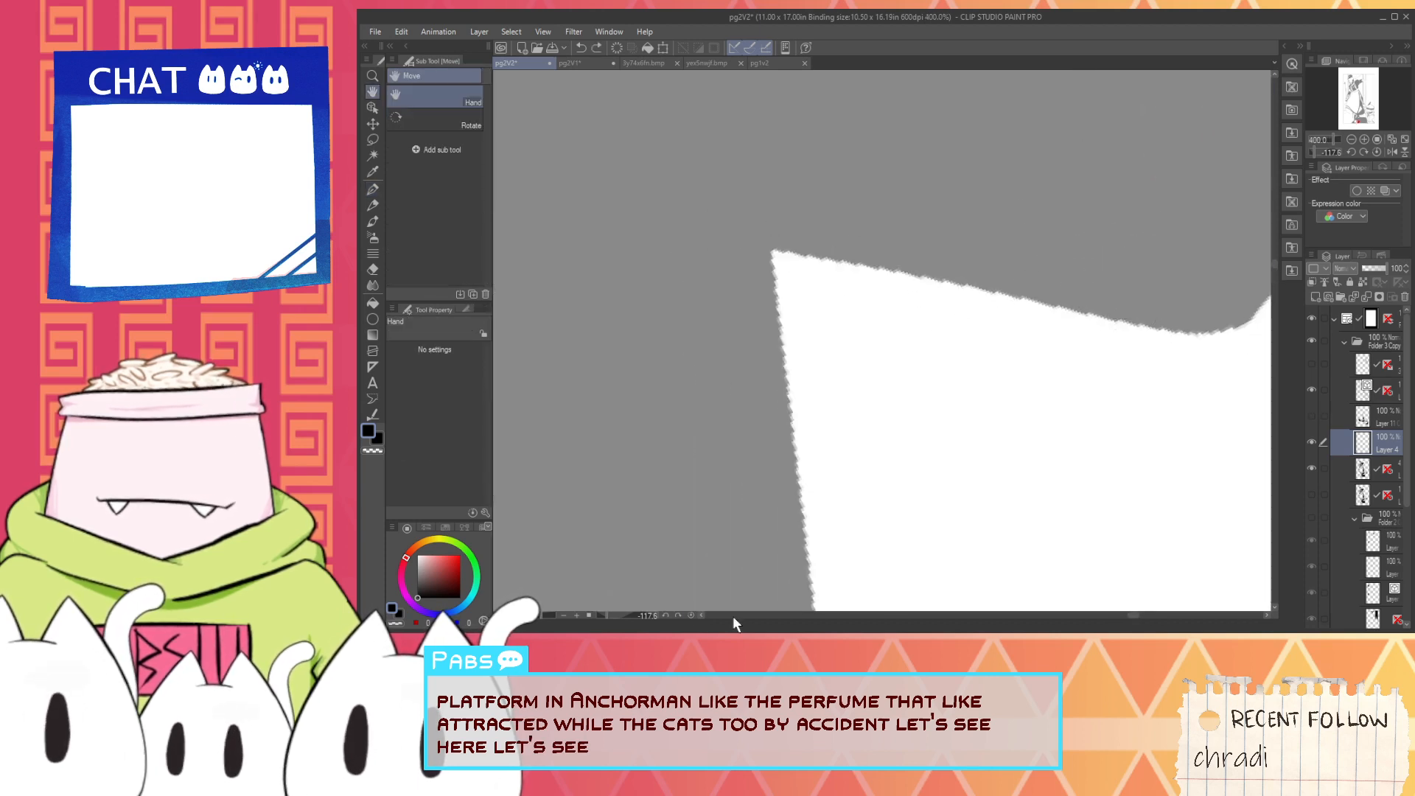
pyautogui.hotkey('ctrl', '-')
pyautogui.hotkey('ctrl', '-')
pyautogui.scroll(-1, 607, 615)
pyautogui.moveTo(608, 615); pyautogui.dragTo(631, 615)
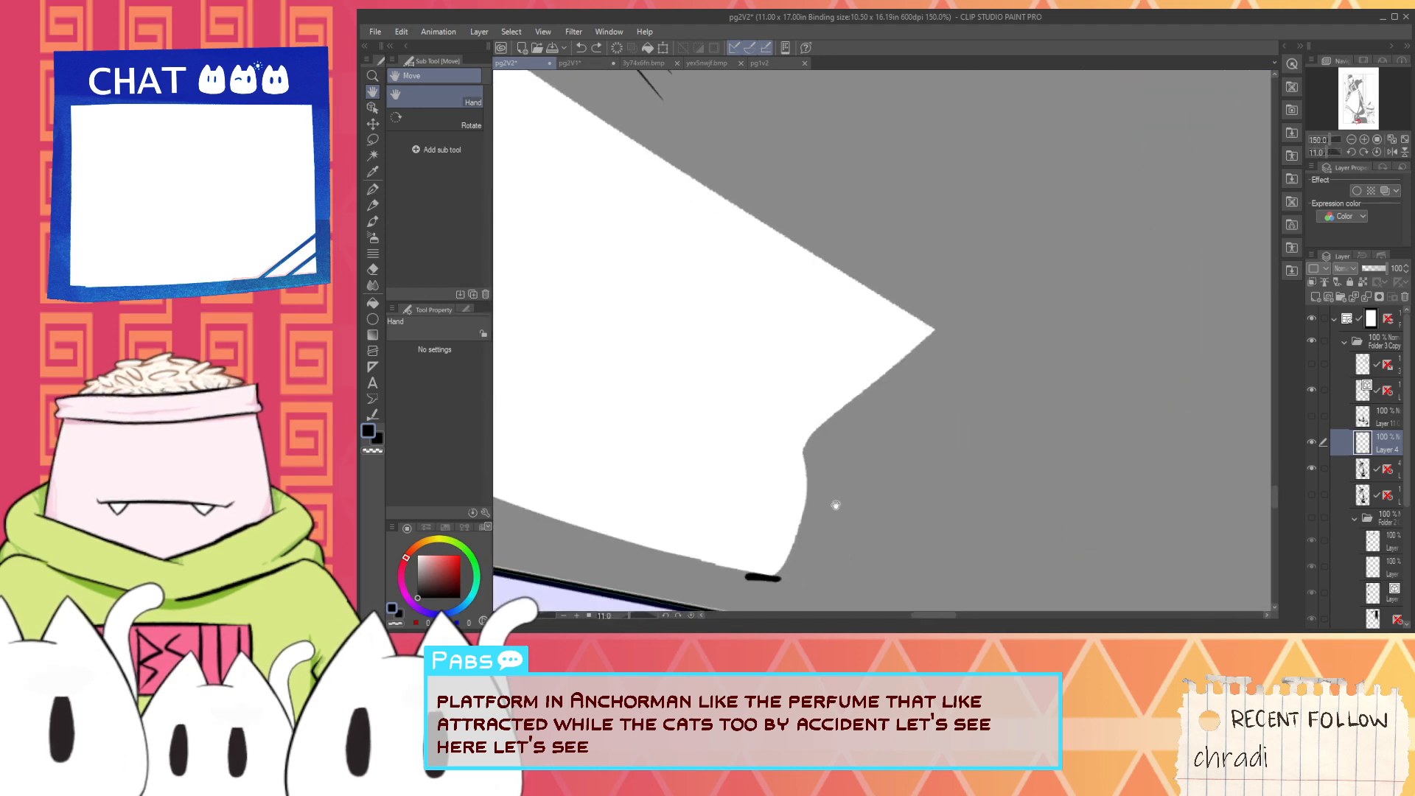
pyautogui.scroll(1, 834, 506)
pyautogui.press('p')
pyautogui.moveTo(797, 427); pyautogui.dragTo(1010, 248)
pyautogui.hotkey('ctrl', 'z')
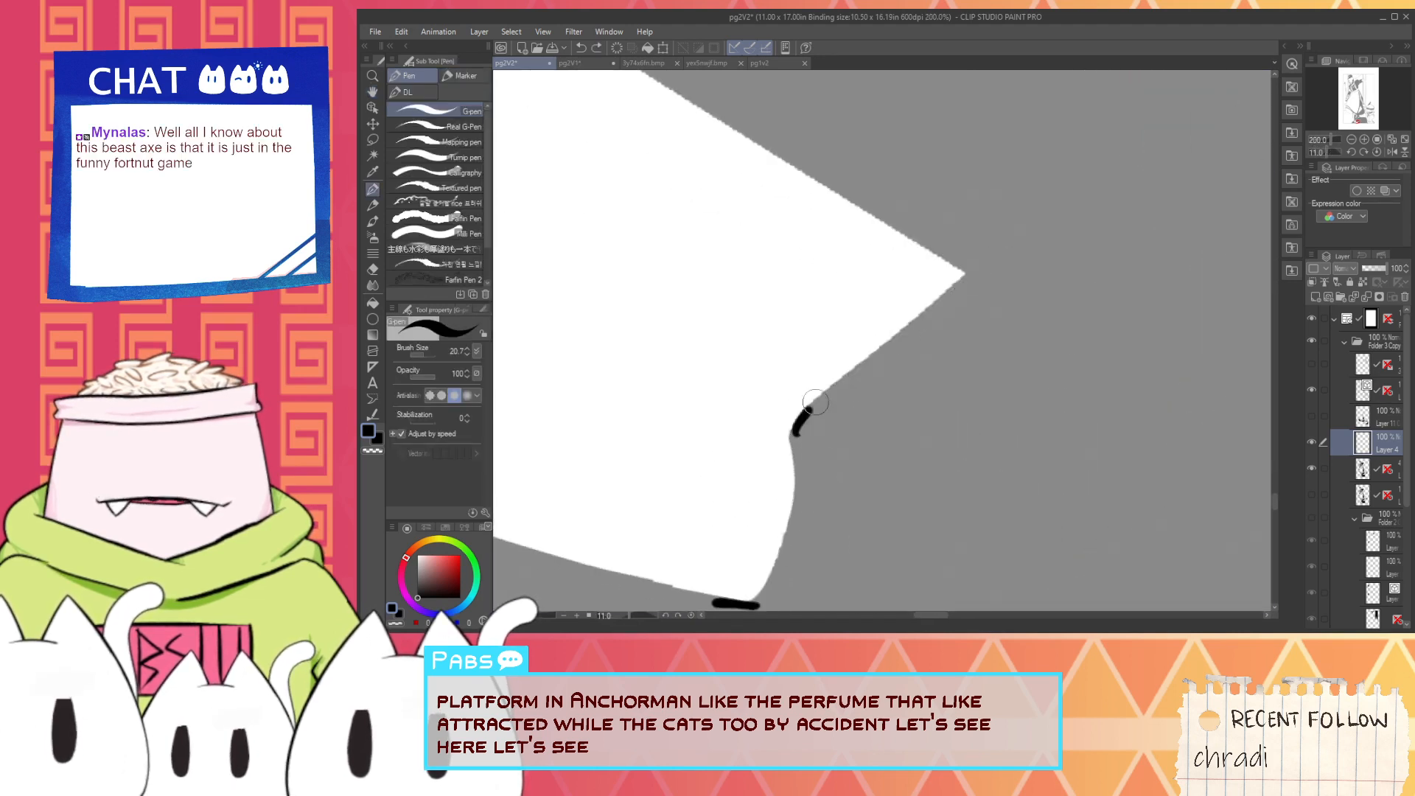
pyautogui.moveTo(816, 403); pyautogui.dragTo(1025, 252)
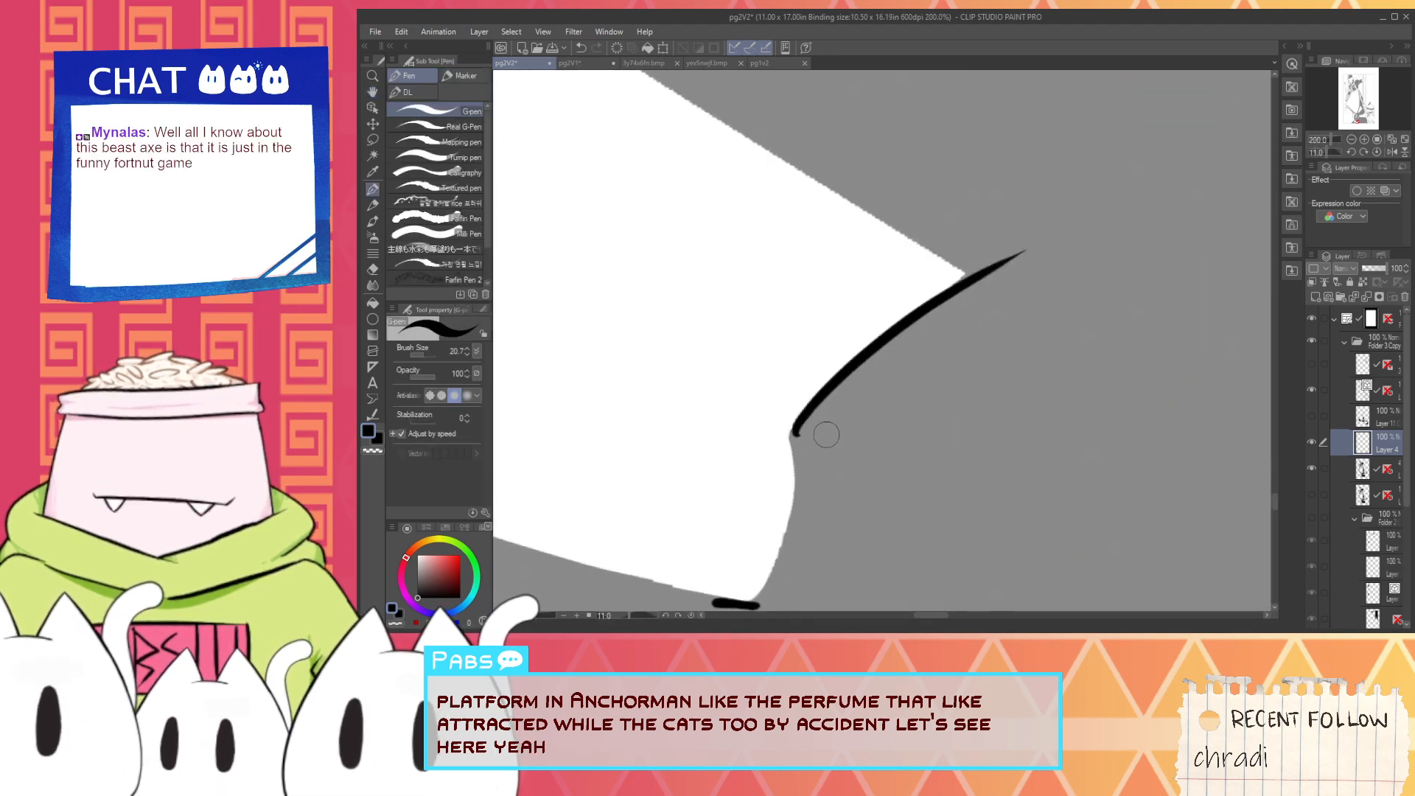
pyautogui.hotkey('ctrl', 'z')
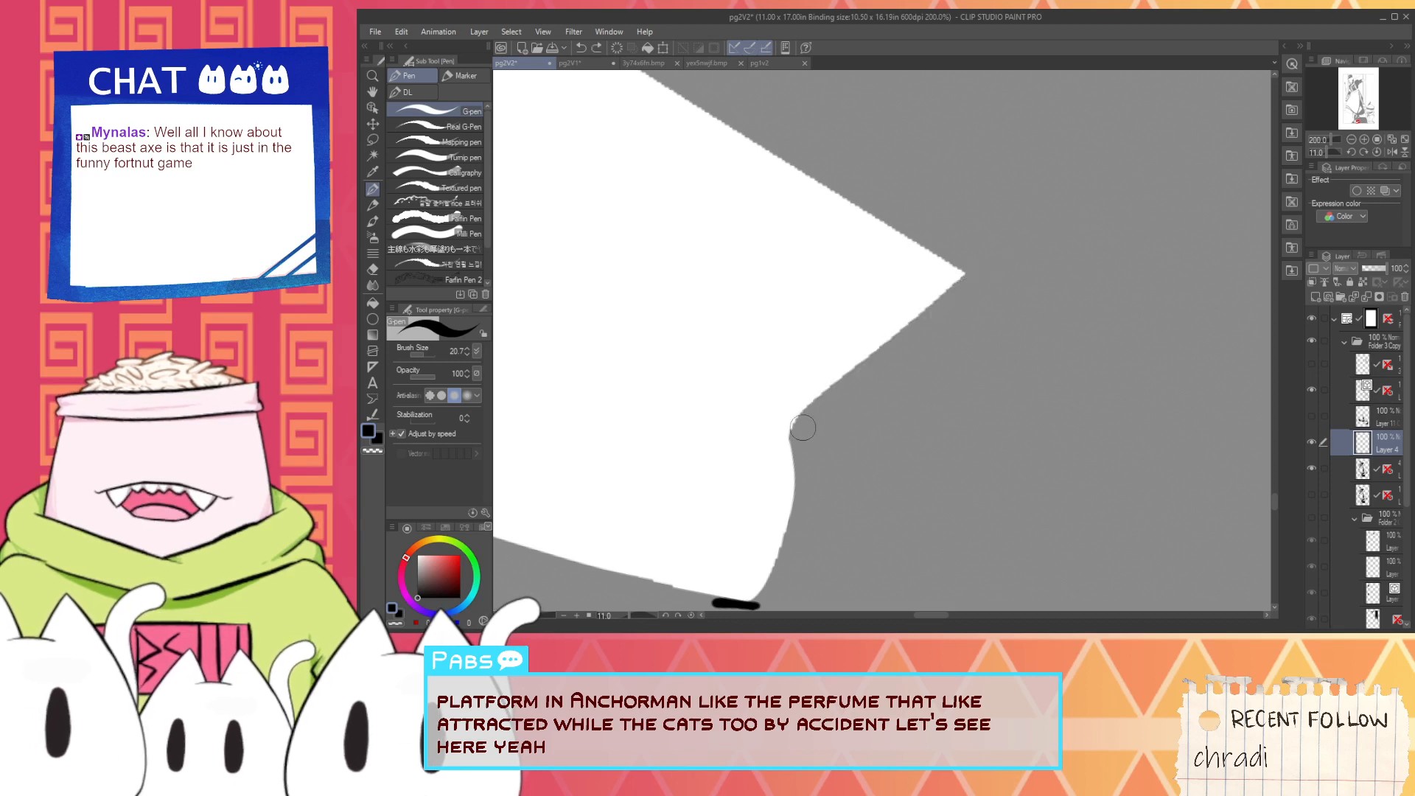
# - Ink a tapered black stroke from the light patch's notch past its pointed tip and thicken its outer side
pyautogui.scroll(2, 803, 428)
pyautogui.moveTo(789, 442); pyautogui.dragTo(1138, 101)
pyautogui.hotkey('ctrl', 'z')
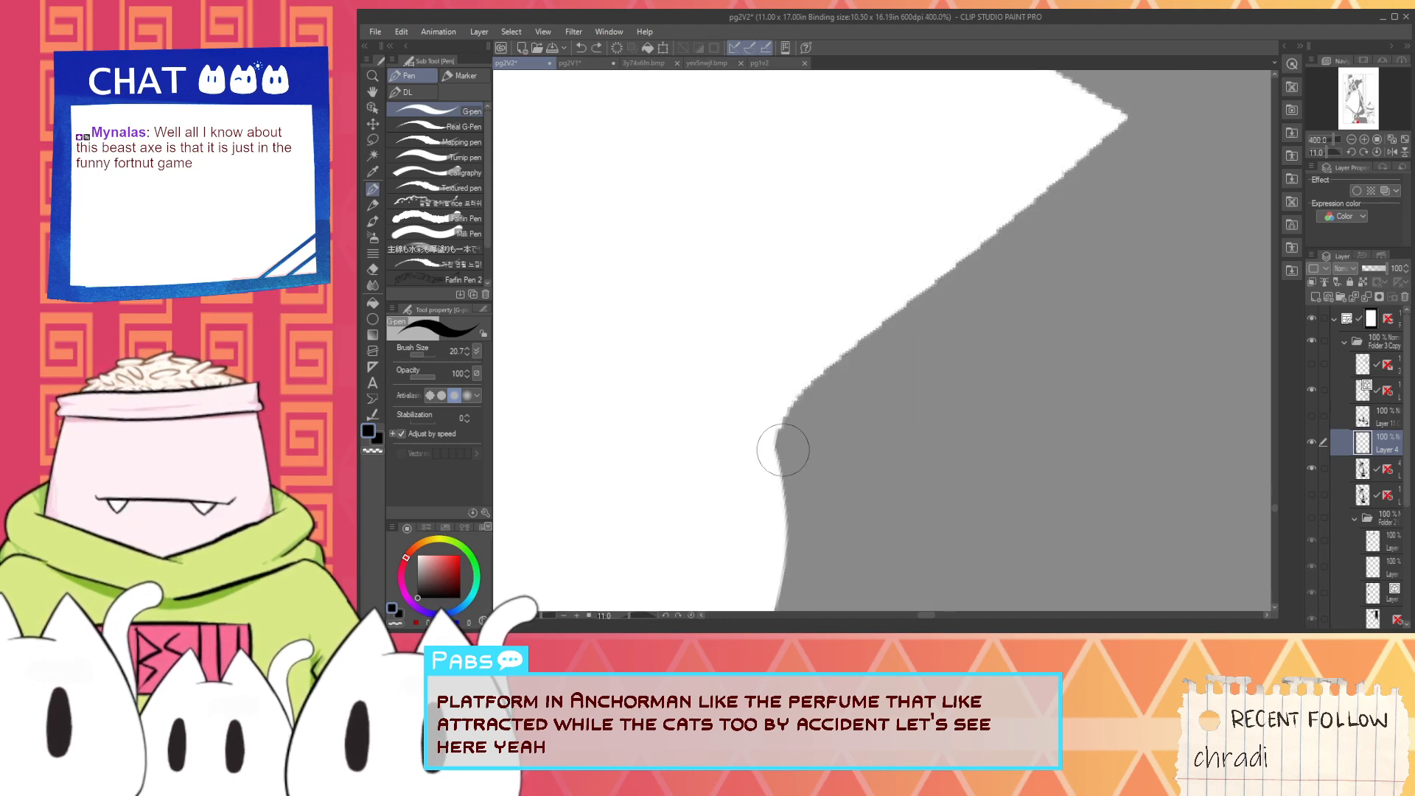
pyautogui.moveTo(783, 450); pyautogui.dragTo(1209, 92)
pyautogui.hotkey('ctrl', 'z')
pyautogui.moveTo(778, 449)
pyautogui.mouseDown()
pyautogui.moveTo(907, 279)
pyautogui.moveTo(1201, 71)
pyautogui.mouseUp()
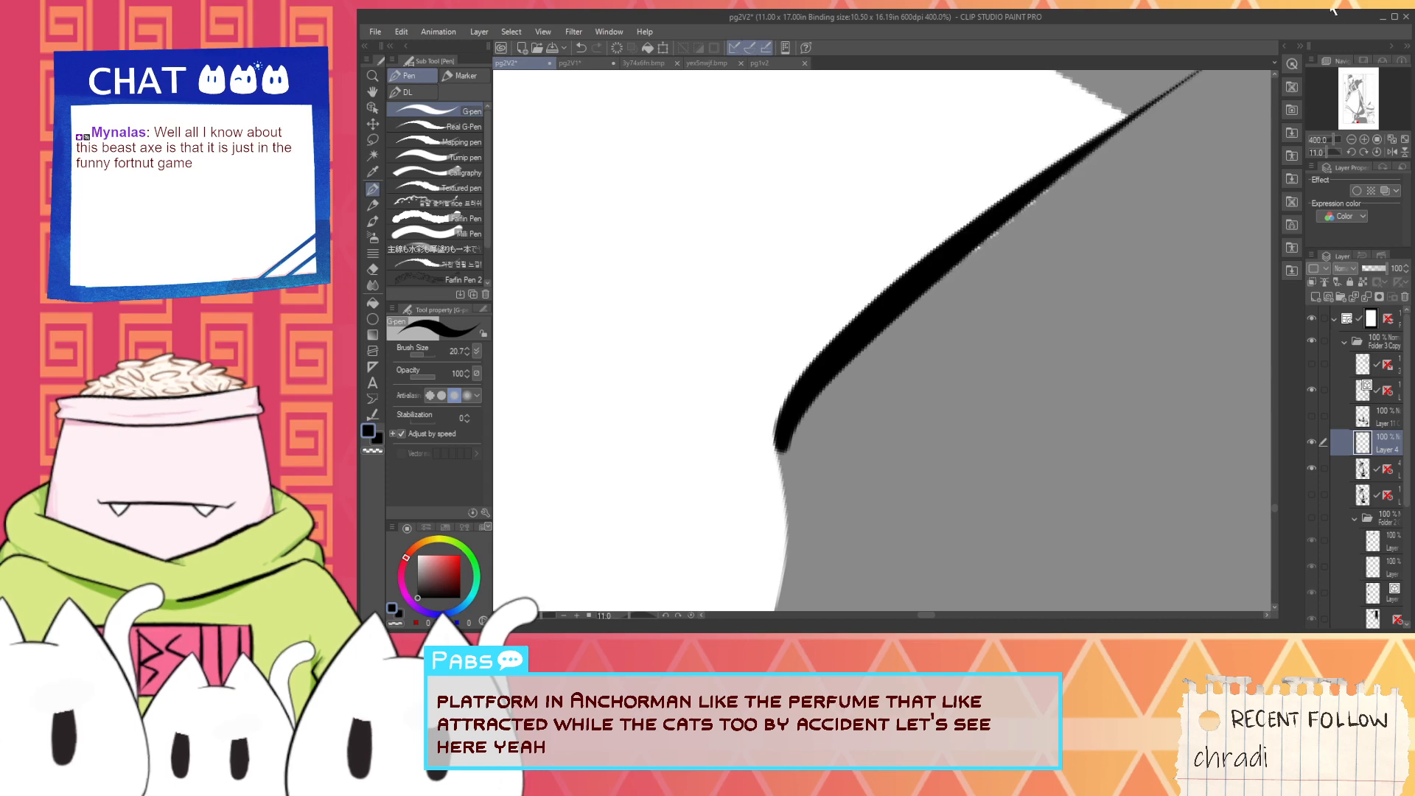
pyautogui.hotkey('ctrl', '-')
pyautogui.hotkey('ctrl', '+')
pyautogui.moveTo(824, 386); pyautogui.dragTo(1029, 234)
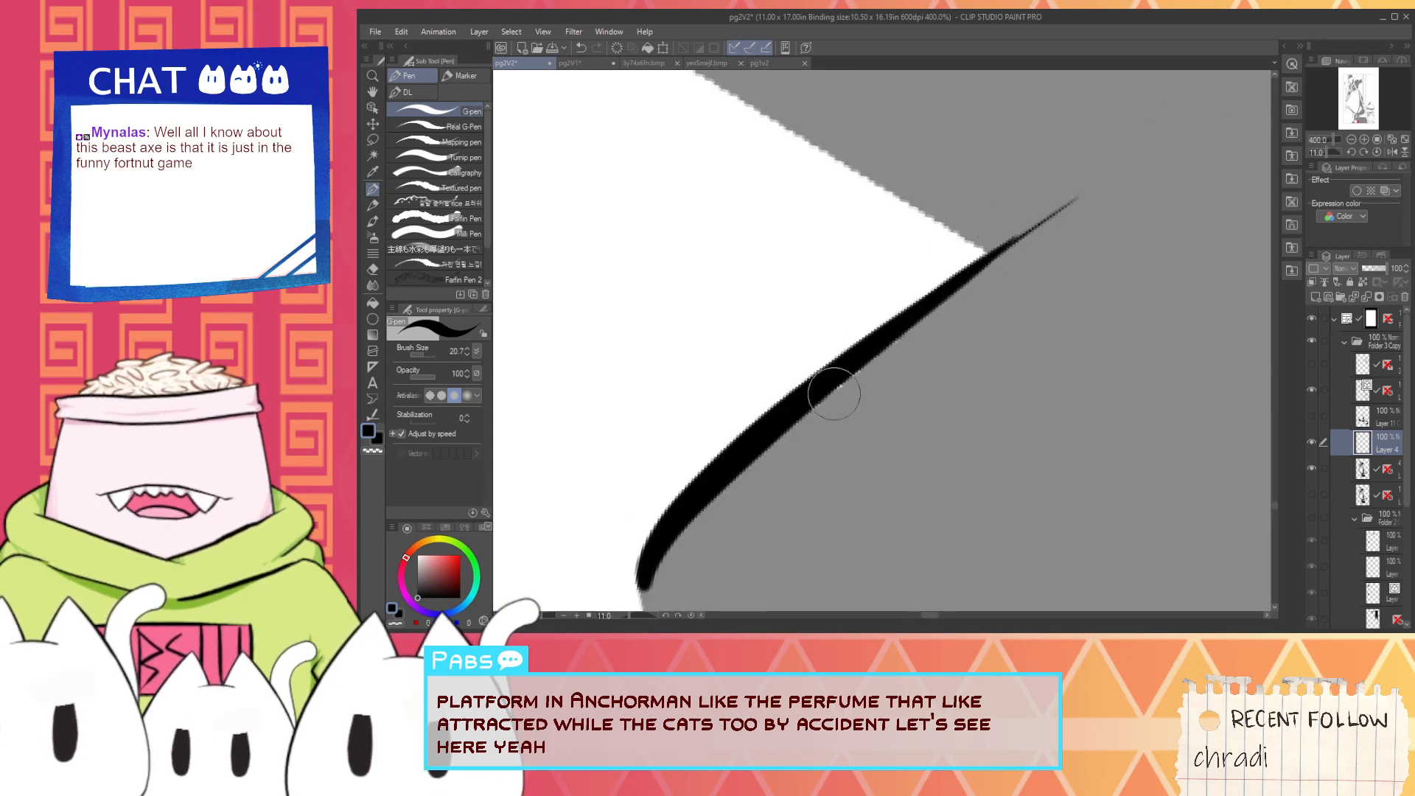
pyautogui.moveTo(814, 415); pyautogui.dragTo(951, 302)
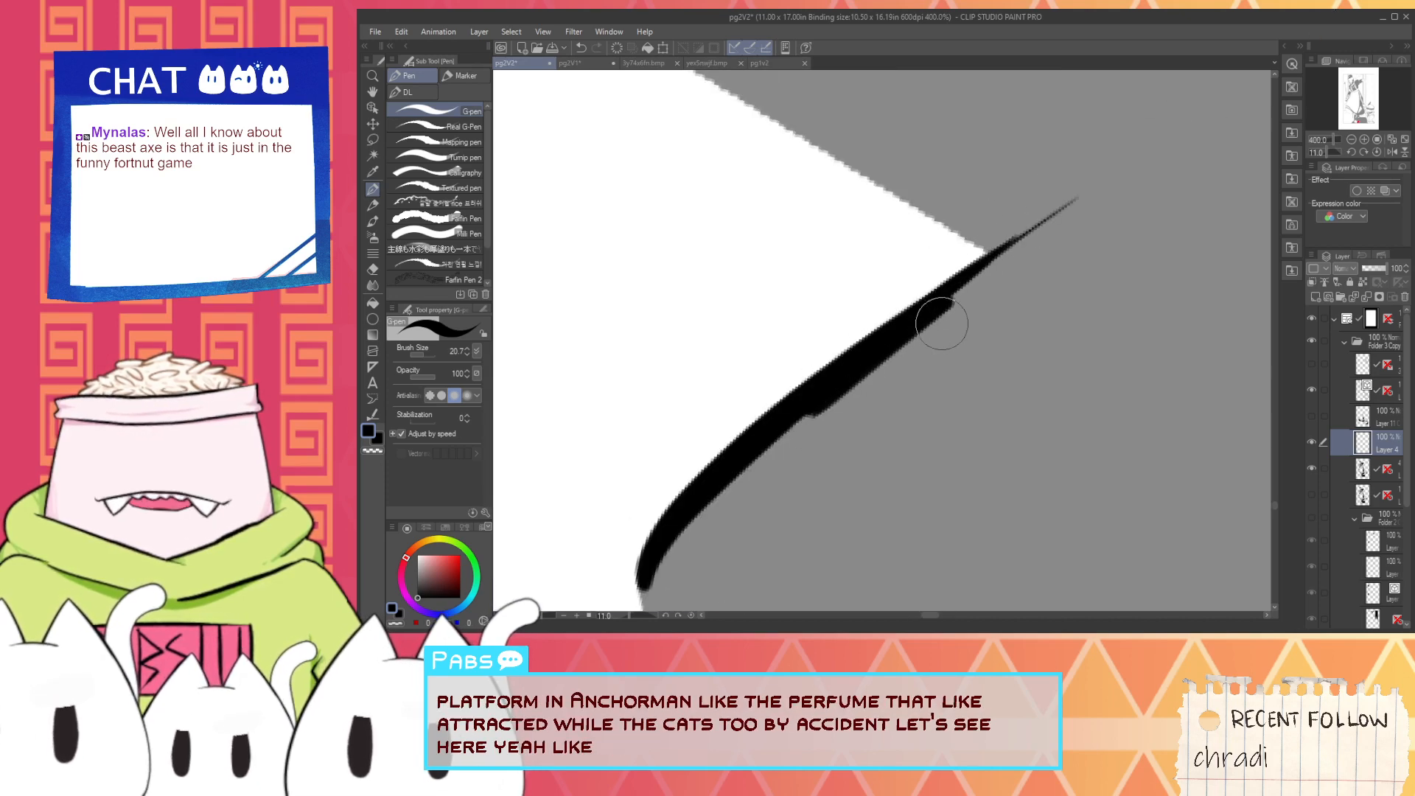
# - Ink the light patch's short end in black from the notch down to its lower corner
pyautogui.scroll(-1, 942, 323)
pyautogui.press('space')
pyautogui.moveTo(744, 590); pyautogui.dragTo(927, 361)
pyautogui.scroll(1, 914, 388)
pyautogui.scroll(-1, 883, 356)
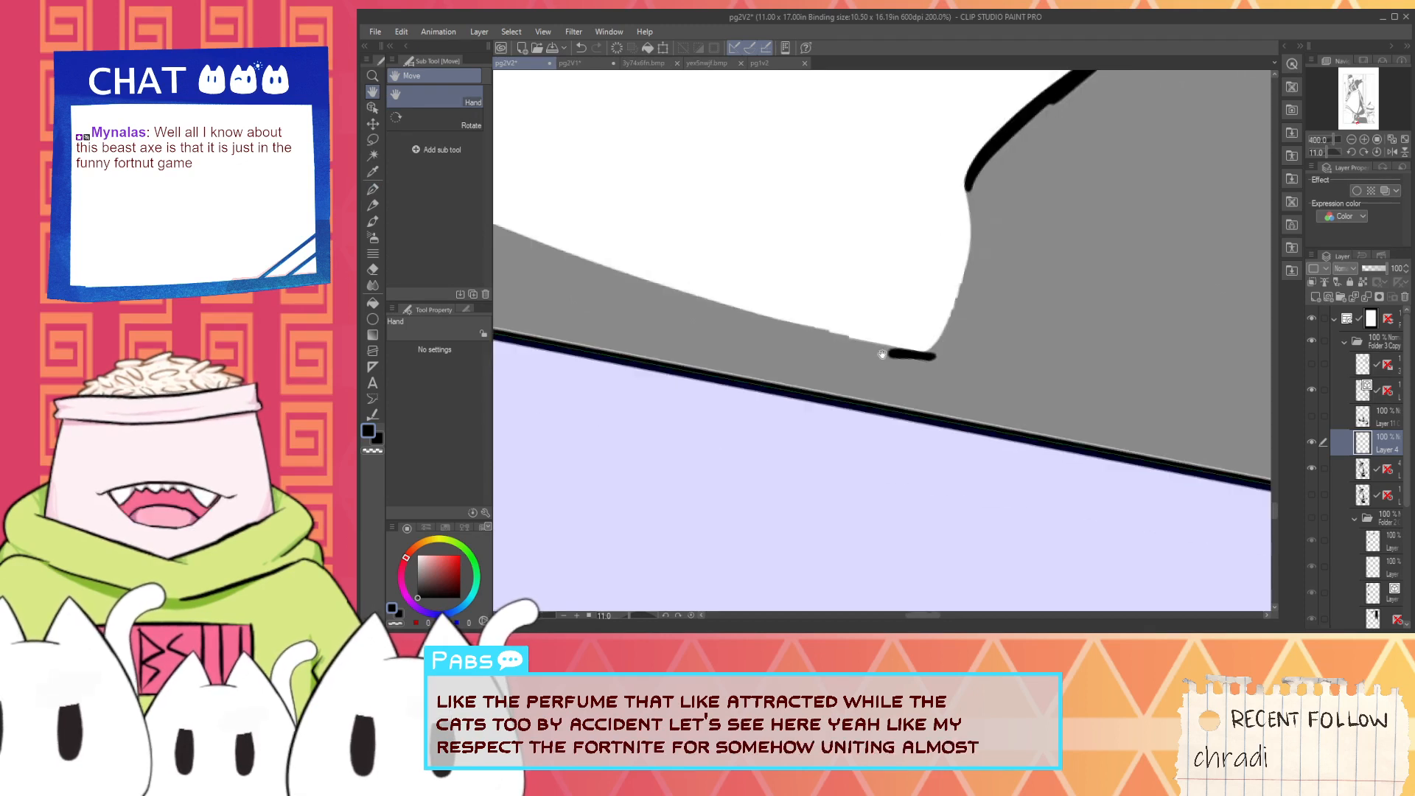
pyautogui.scroll(1, 937, 217)
pyautogui.moveTo(933, 209)
pyautogui.mouseDown()
pyautogui.moveTo(917, 442)
pyautogui.moveTo(847, 523)
pyautogui.moveTo(948, 298)
pyautogui.moveTo(952, 230)
pyautogui.mouseUp()
pyautogui.hotkey('ctrl', 'z')
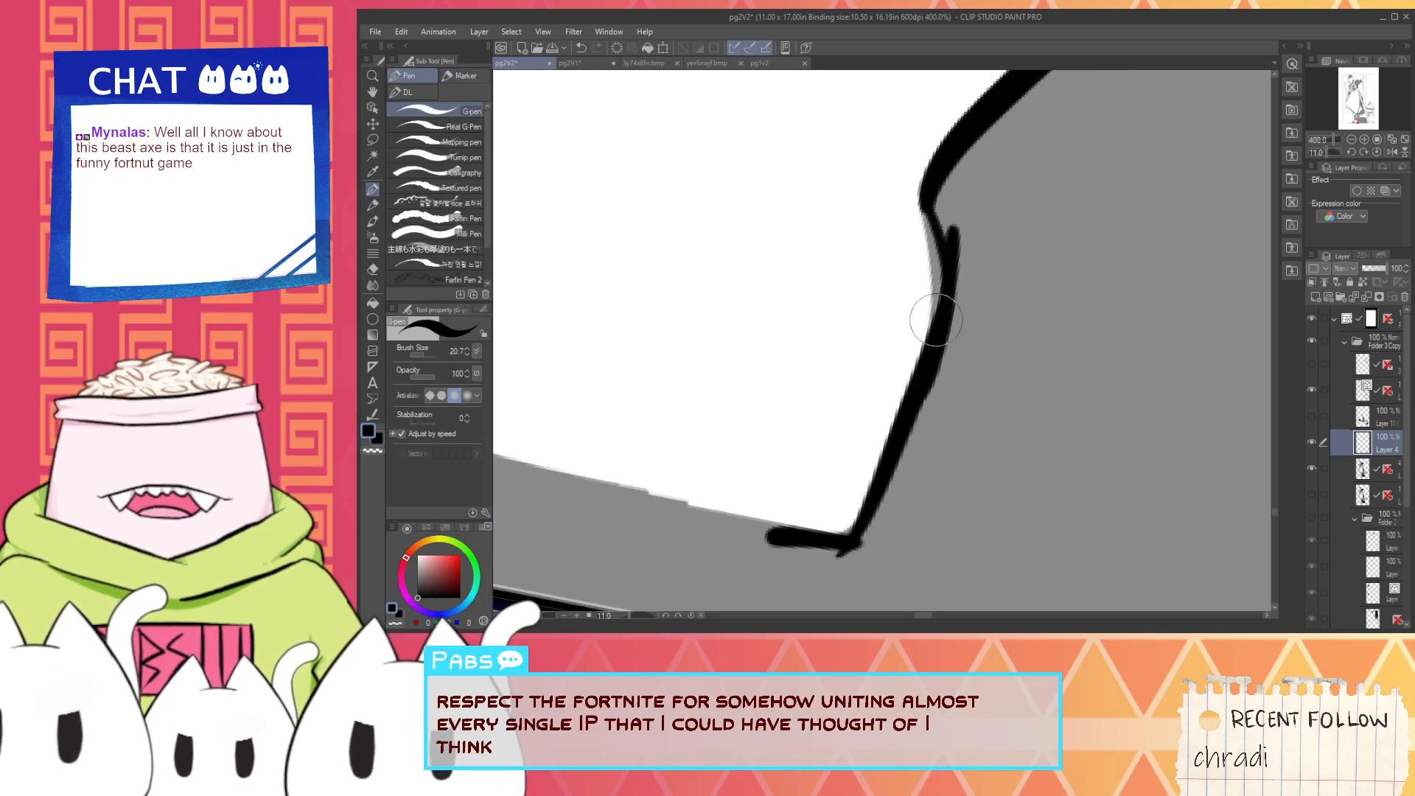
# - Try long black strokes along the light patch's lower edge toward its corner, undoing each one
pyautogui.scroll(-3, 942, 306)
pyautogui.moveTo(759, 350); pyautogui.dragTo(955, 450)
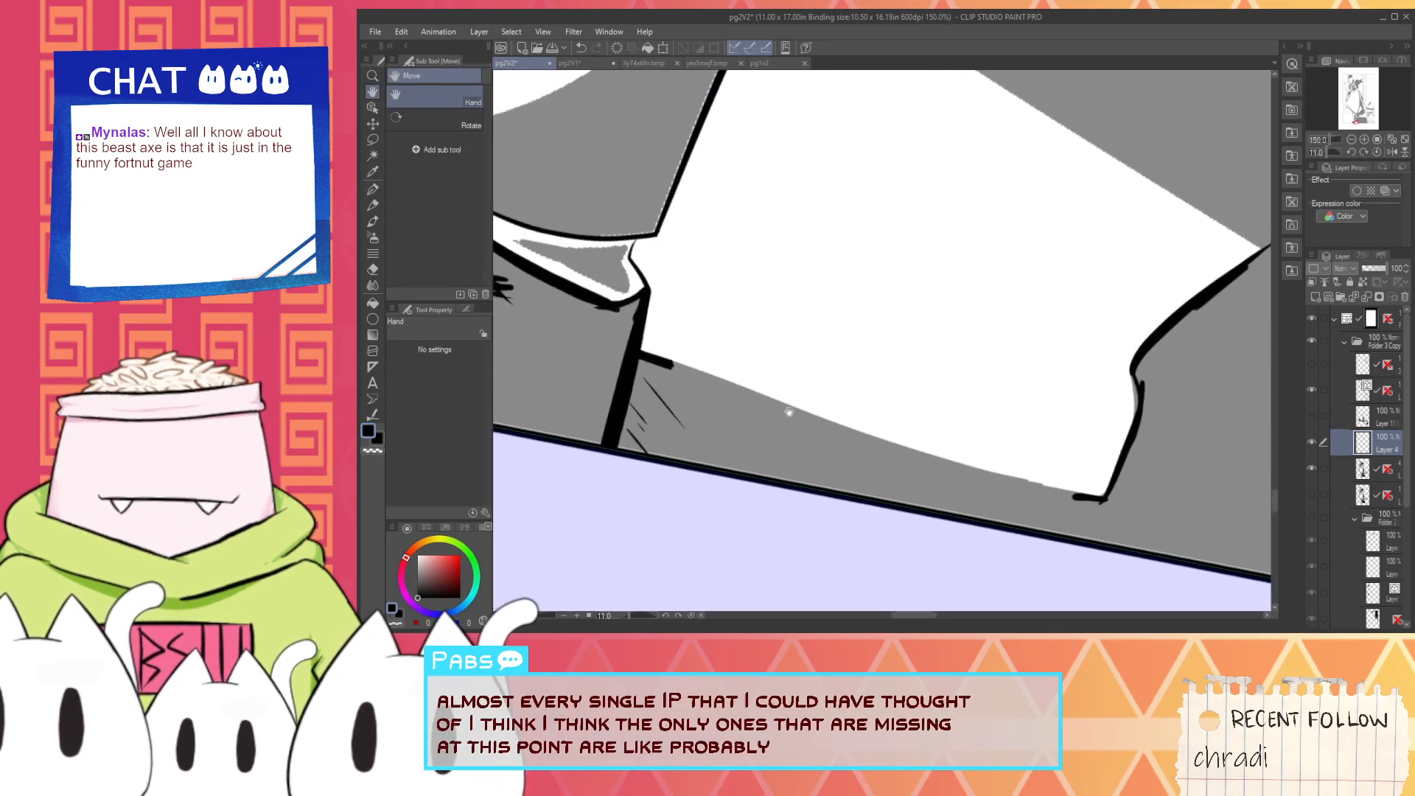
pyautogui.scroll(3, 1032, 493)
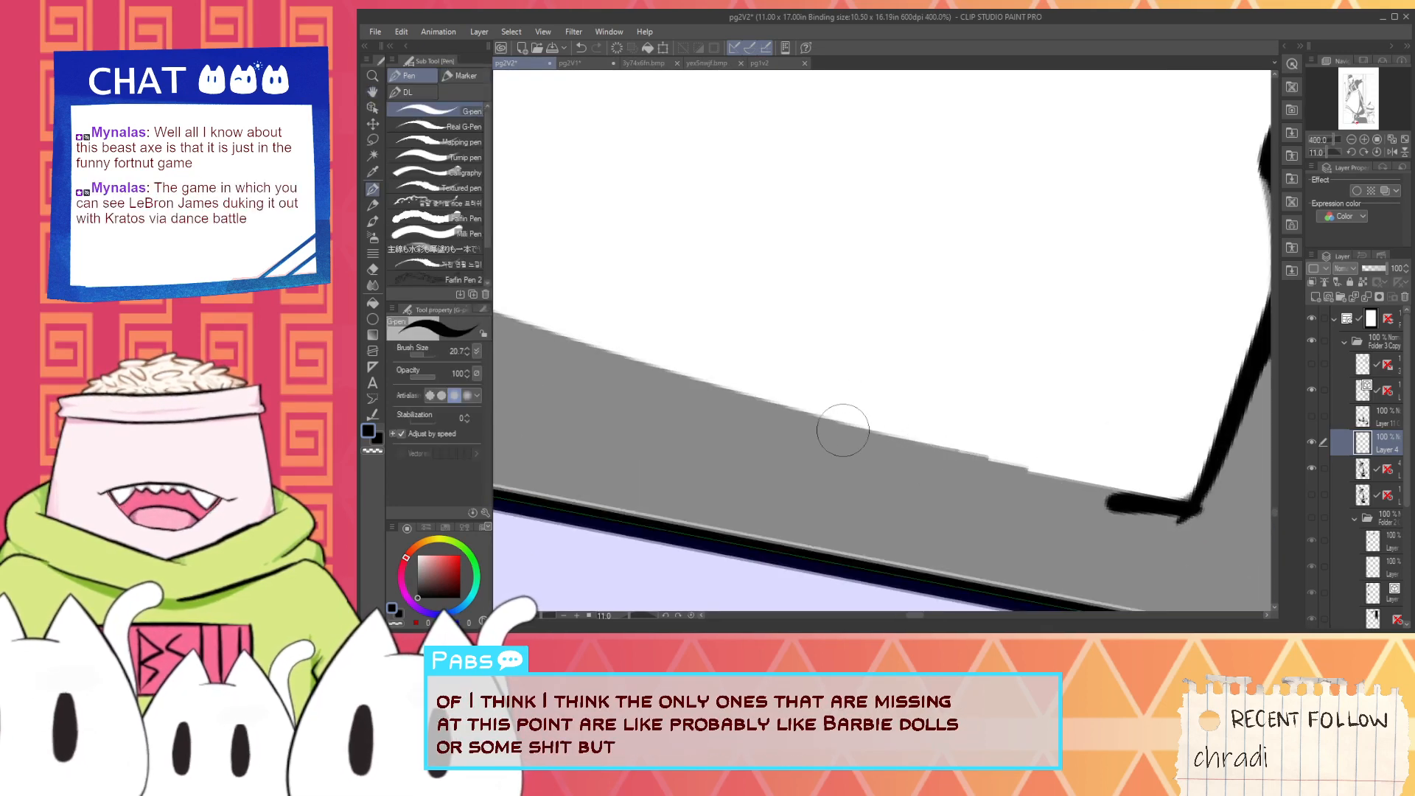
pyautogui.moveTo(823, 428)
pyautogui.mouseDown()
pyautogui.moveTo(943, 462)
pyautogui.moveTo(1210, 507)
pyautogui.mouseUp()
pyautogui.hotkey('ctrl', 'z')
pyautogui.moveTo(755, 406); pyautogui.dragTo(1117, 504)
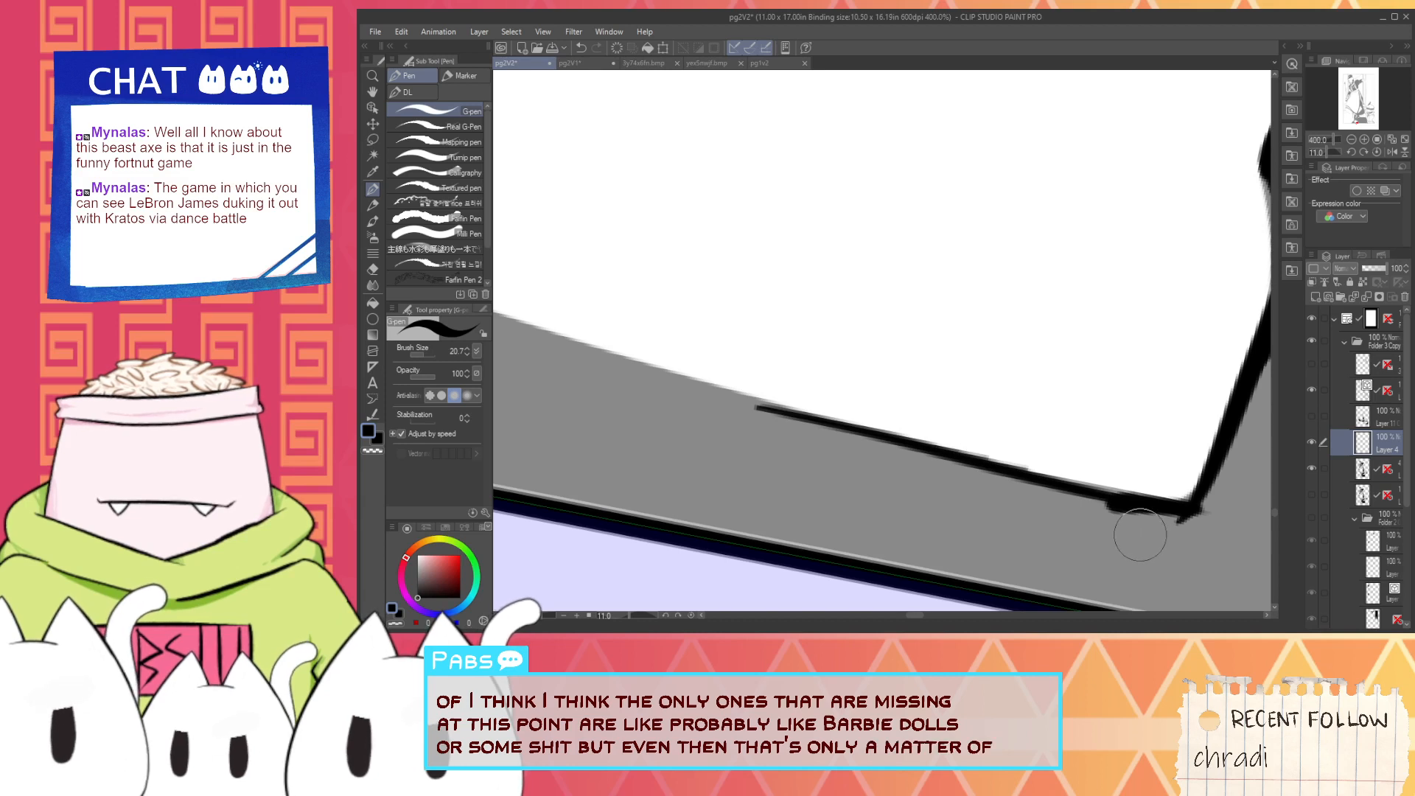
pyautogui.hotkey('ctrl', 'z')
pyautogui.moveTo(750, 403); pyautogui.dragTo(1217, 501)
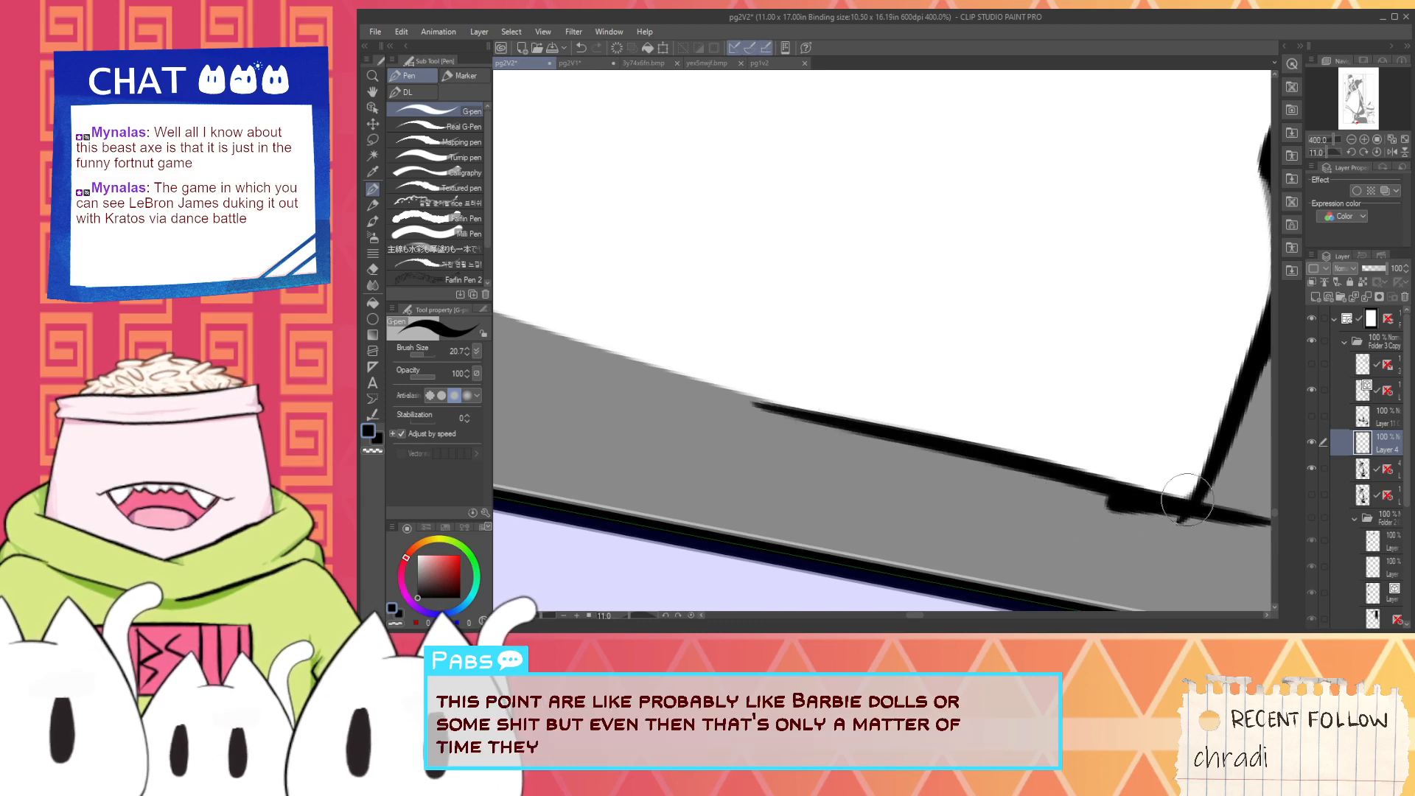
pyautogui.hotkey('ctrl', 'z')
pyautogui.moveTo(768, 406); pyautogui.dragTo(1224, 486)
pyautogui.hotkey('ctrl', 'z')
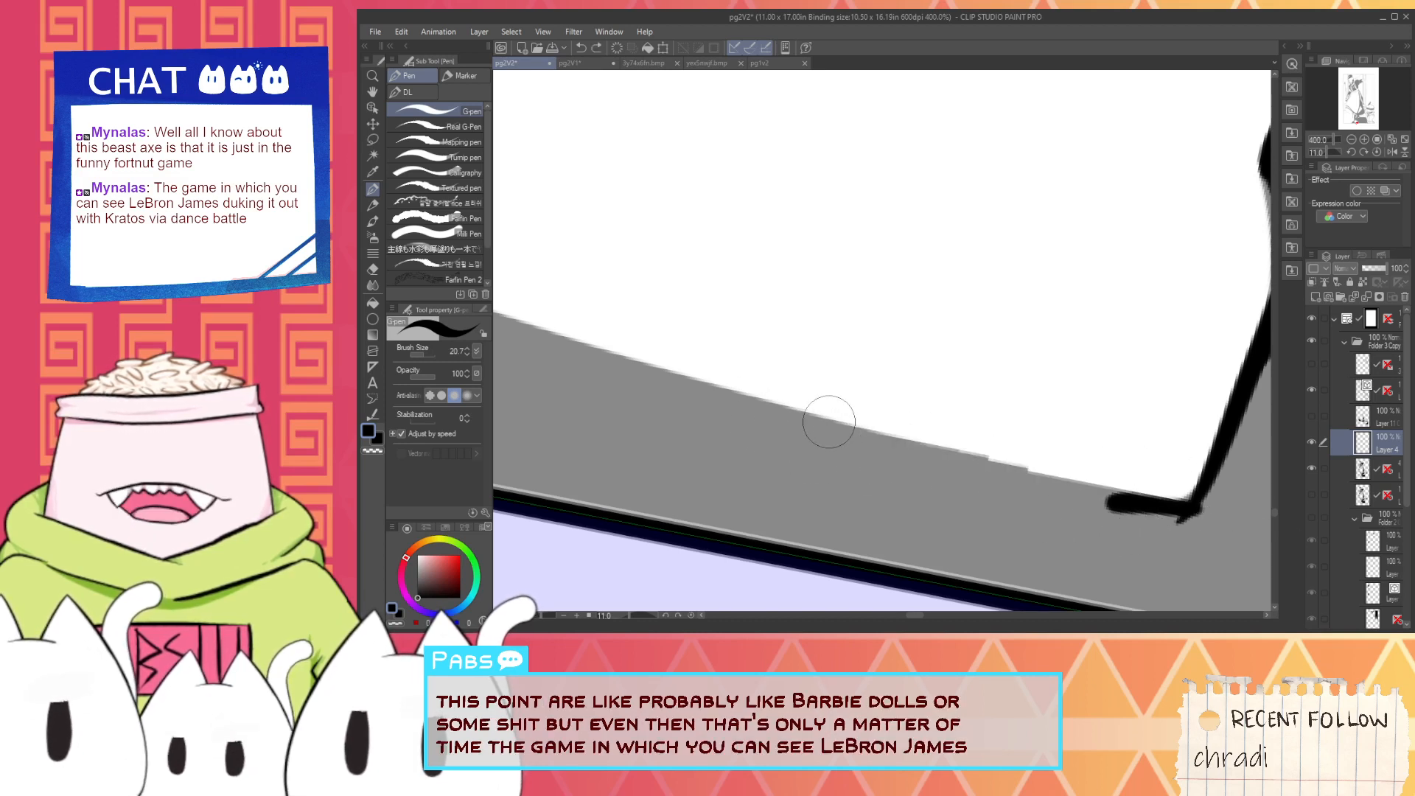
# - Ink a black stroke along the light patch's lower edge to its corner and thicken the shading beneath it
pyautogui.click(819, 408)
pyautogui.moveTo(862, 433)
pyautogui.mouseDown()
pyautogui.moveTo(993, 469)
pyautogui.moveTo(1122, 483)
pyautogui.moveTo(945, 454)
pyautogui.moveTo(1222, 491)
pyautogui.mouseUp()
pyautogui.hotkey('ctrl', 'z')
pyautogui.moveTo(1035, 467); pyautogui.dragTo(1256, 492)
pyautogui.moveTo(1060, 497); pyautogui.dragTo(1224, 519)
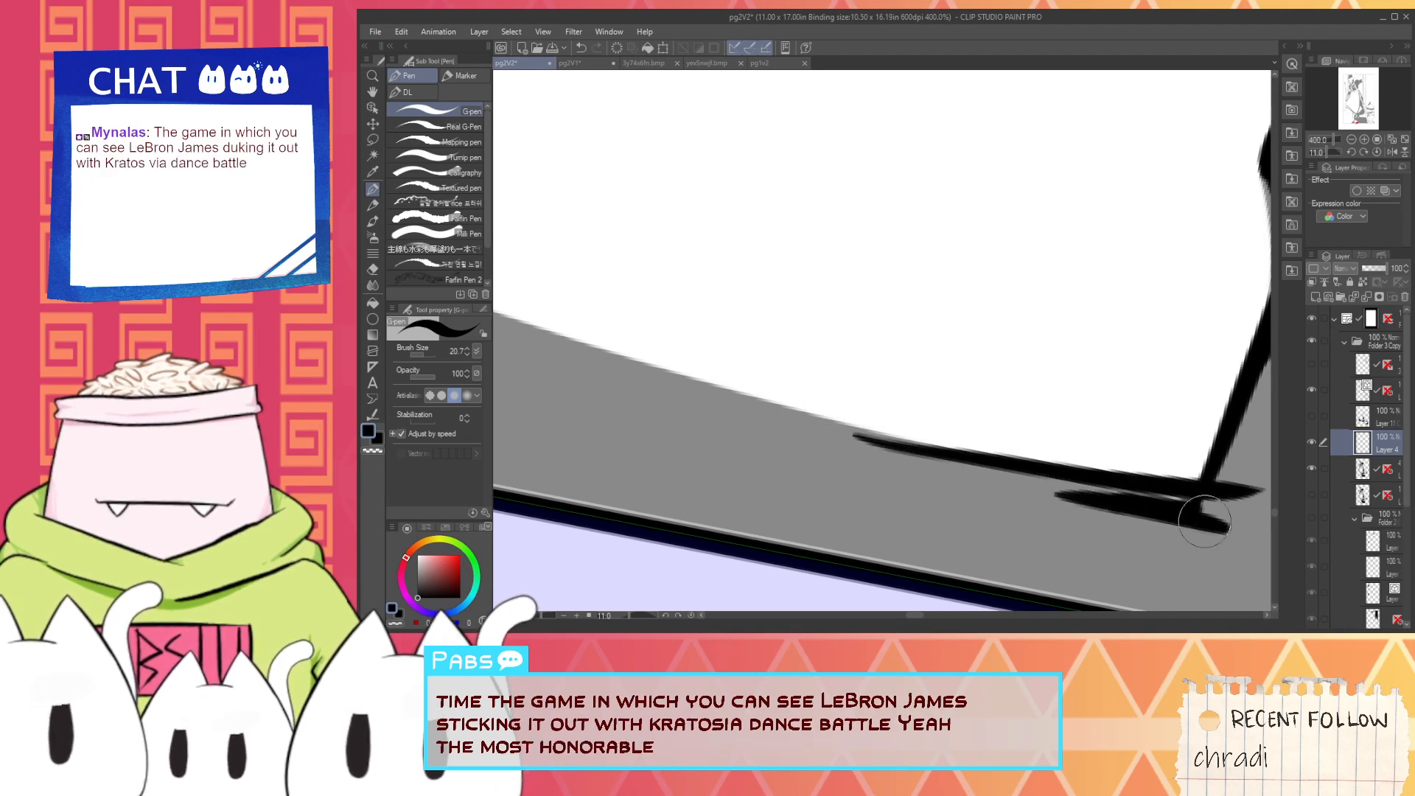
pyautogui.moveTo(1106, 507); pyautogui.dragTo(1227, 521)
# - Switch the pen to white and straighten the lower edge of the grey patch inside the boot's ankle fold
pyautogui.scroll(-2, 1177, 491)
pyautogui.scroll(-3, 1162, 483)
pyautogui.press('space')
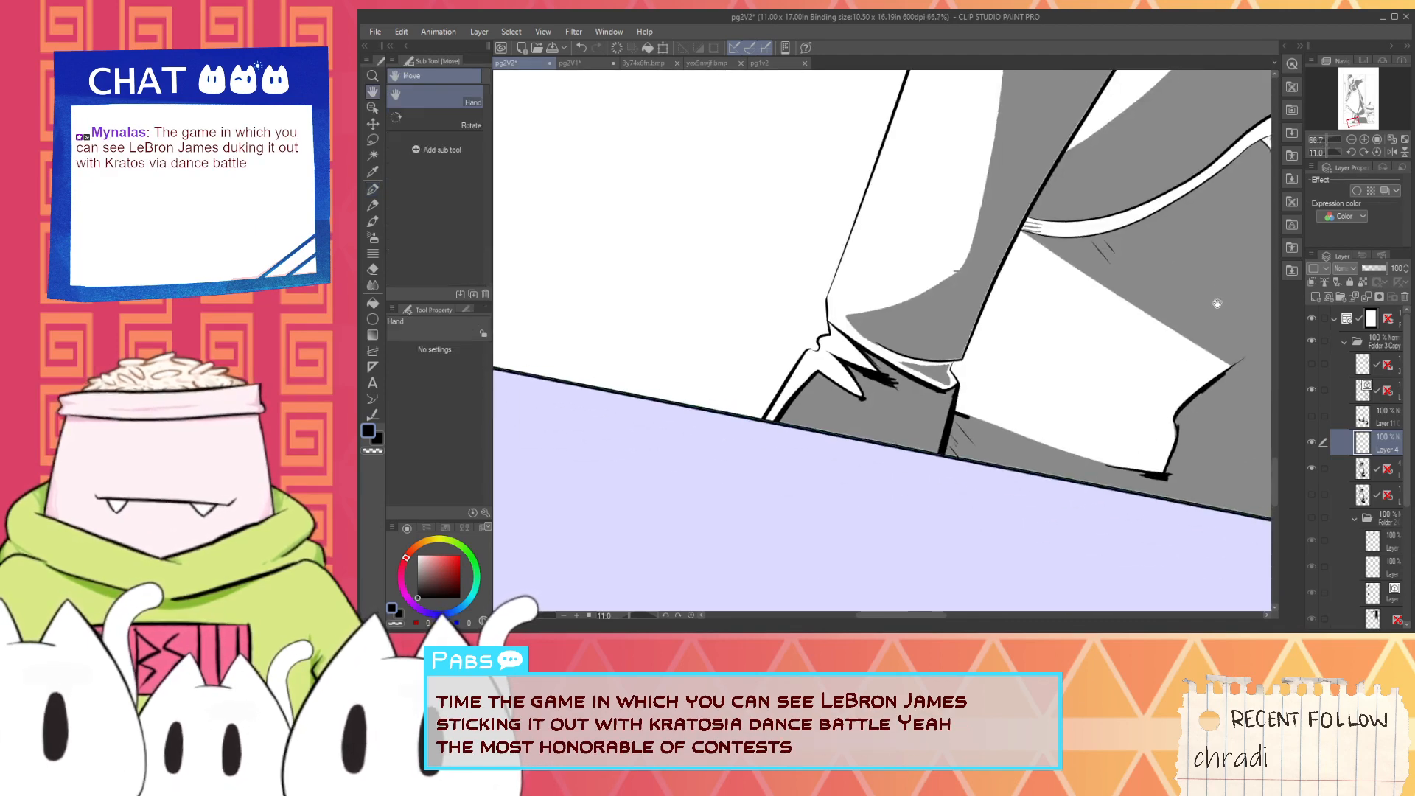
pyautogui.moveTo(1217, 303); pyautogui.dragTo(1073, 402)
pyautogui.scroll(1, 938, 379)
pyautogui.scroll(1, 938, 379)
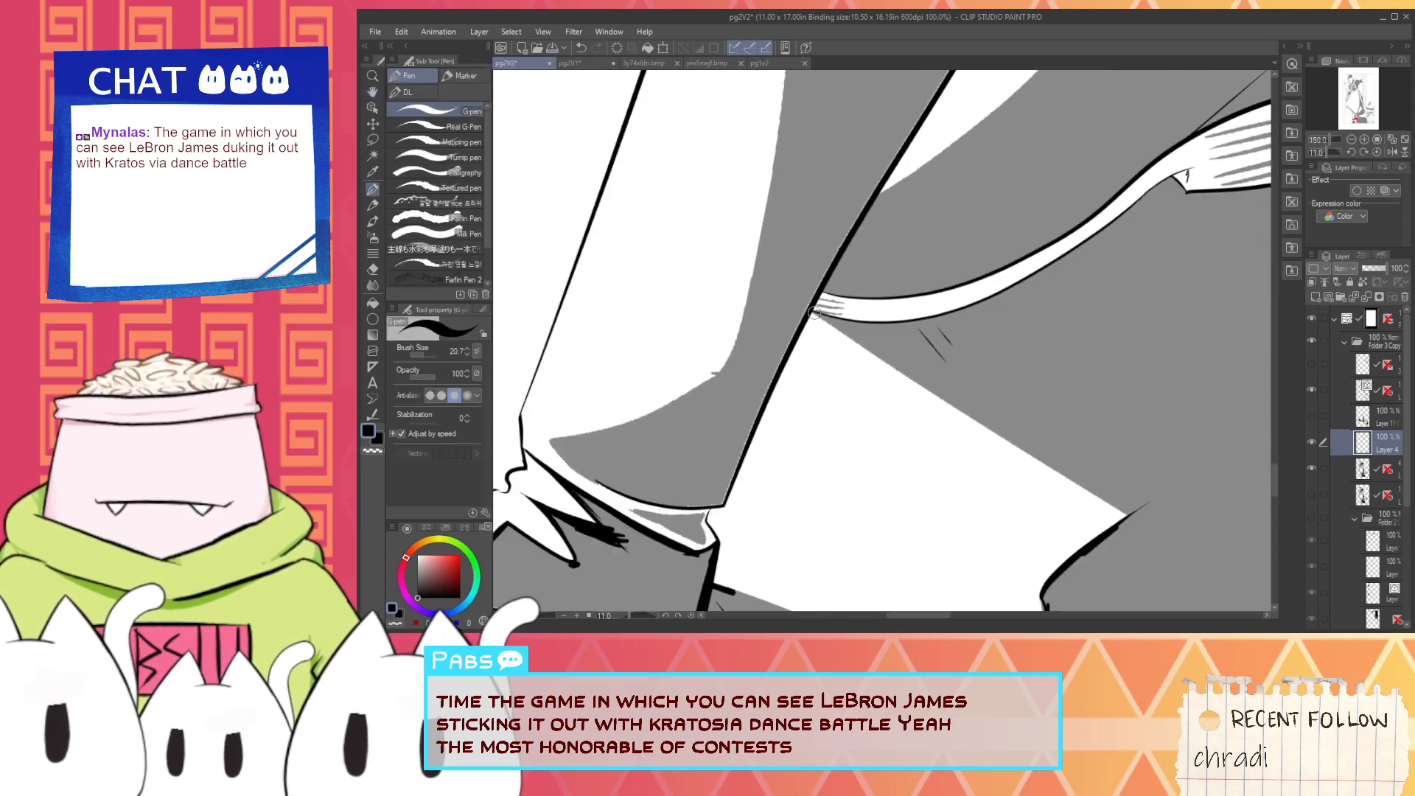
pyautogui.scroll(2, 709, 496)
pyautogui.press('space')
pyautogui.moveTo(638, 543); pyautogui.dragTo(767, 391)
pyautogui.scroll(2, 768, 398)
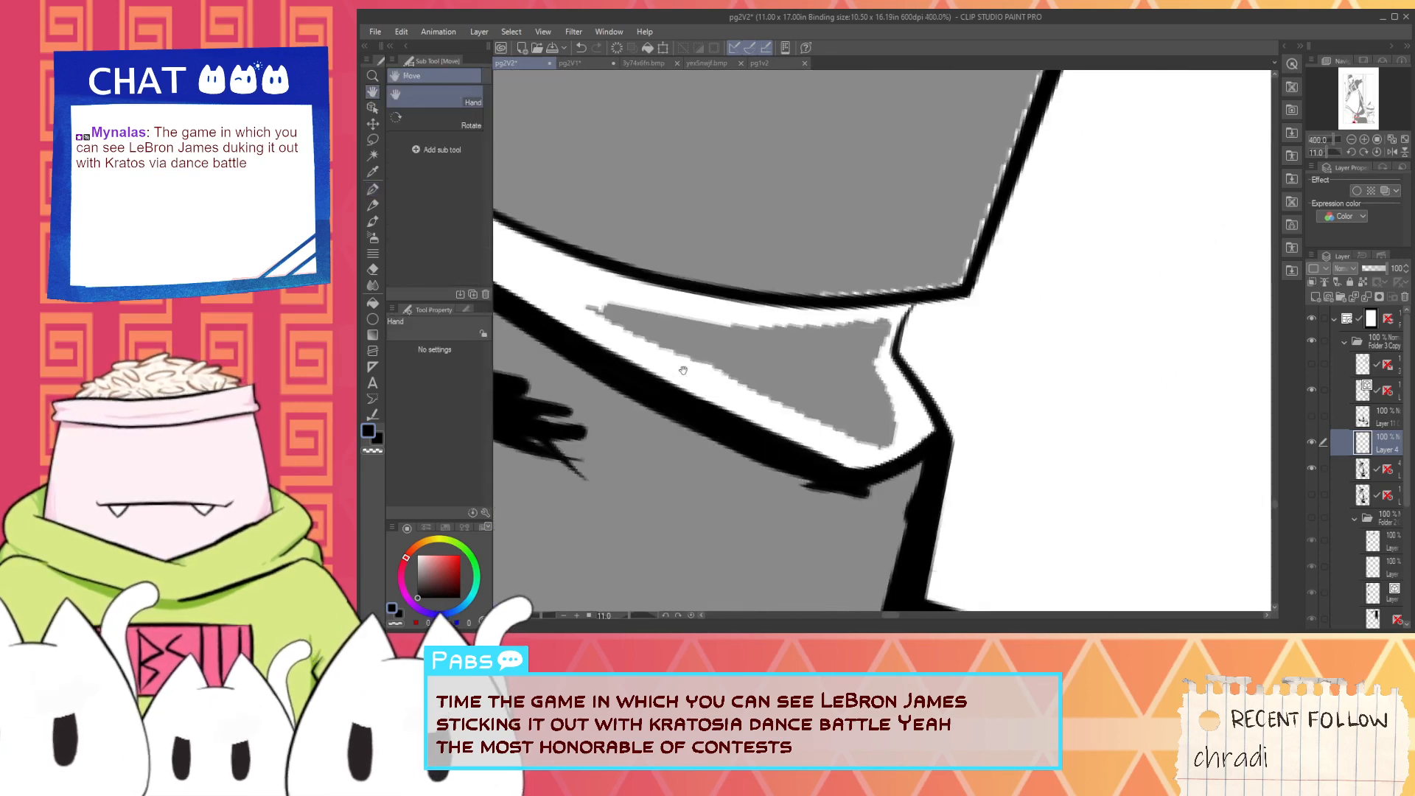
pyautogui.keyDown('alt'); pyautogui.click(682, 371); pyautogui.keyUp('alt')
pyautogui.moveTo(589, 308); pyautogui.dragTo(879, 426)
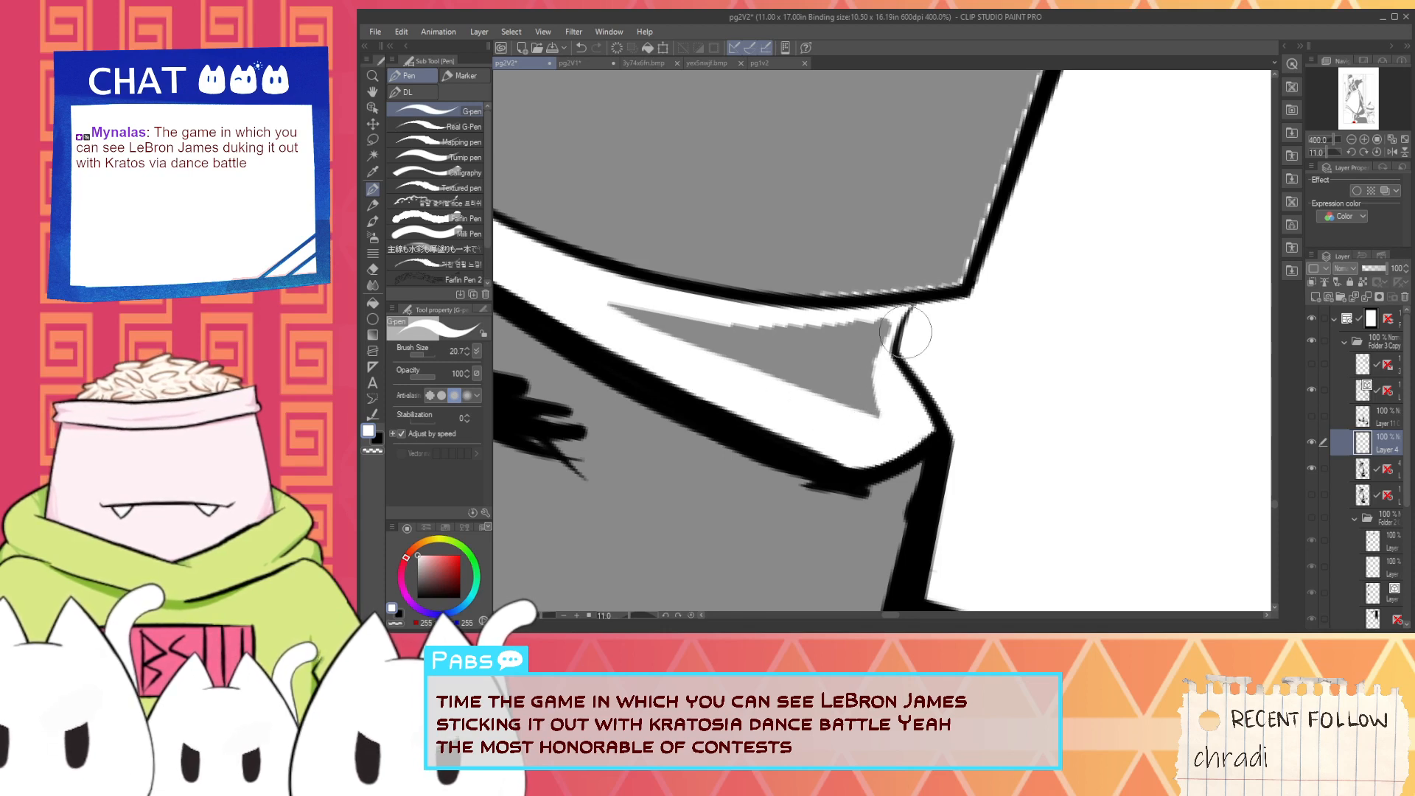
# - Trim the upper edge of the ankle fold's grey patch with a smooth white stroke, undoing the unwanted attempts
pyautogui.moveTo(626, 290); pyautogui.dragTo(884, 319)
pyautogui.moveTo(749, 322); pyautogui.dragTo(918, 326)
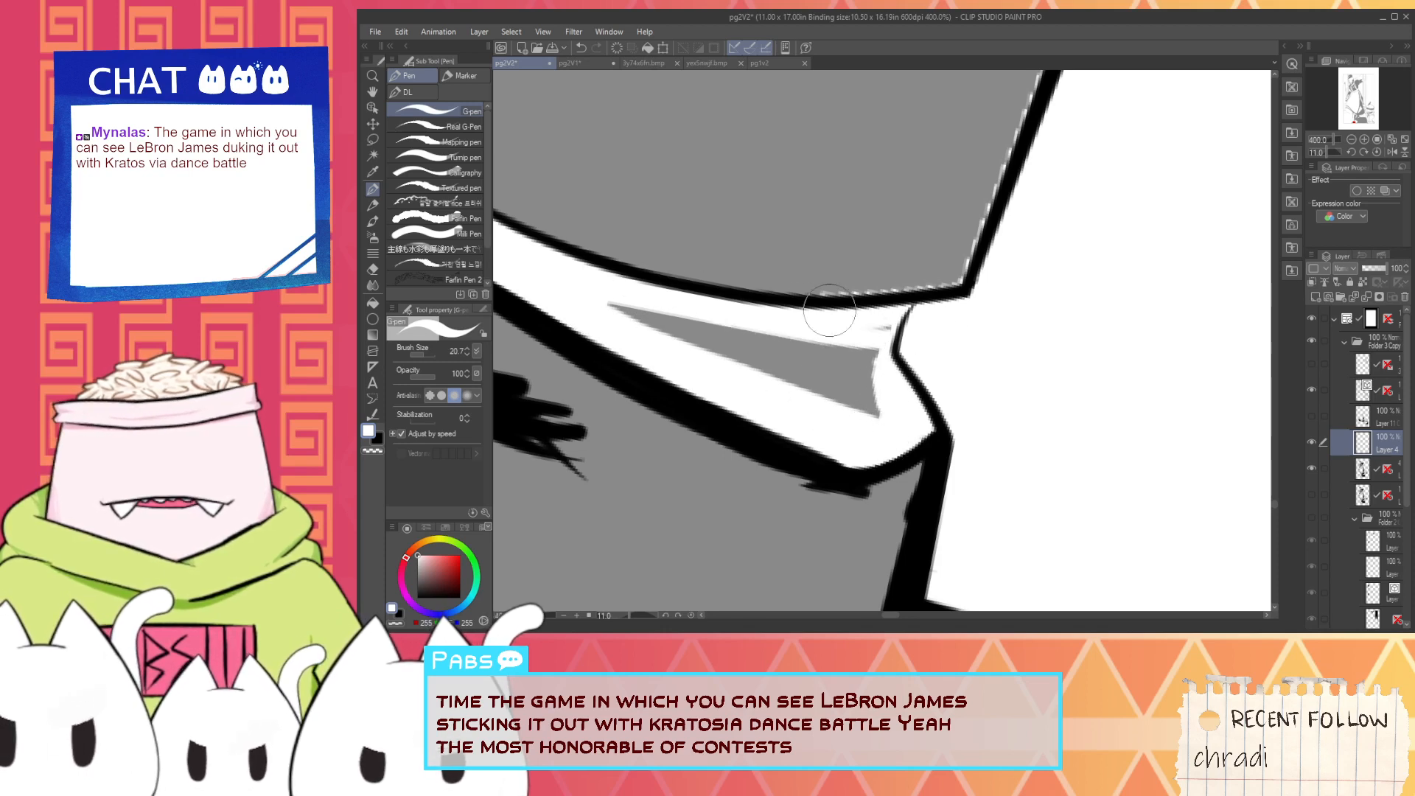
pyautogui.hotkey('ctrl', 'z')
pyautogui.moveTo(614, 302); pyautogui.dragTo(939, 305)
pyautogui.hotkey('ctrl', 'z')
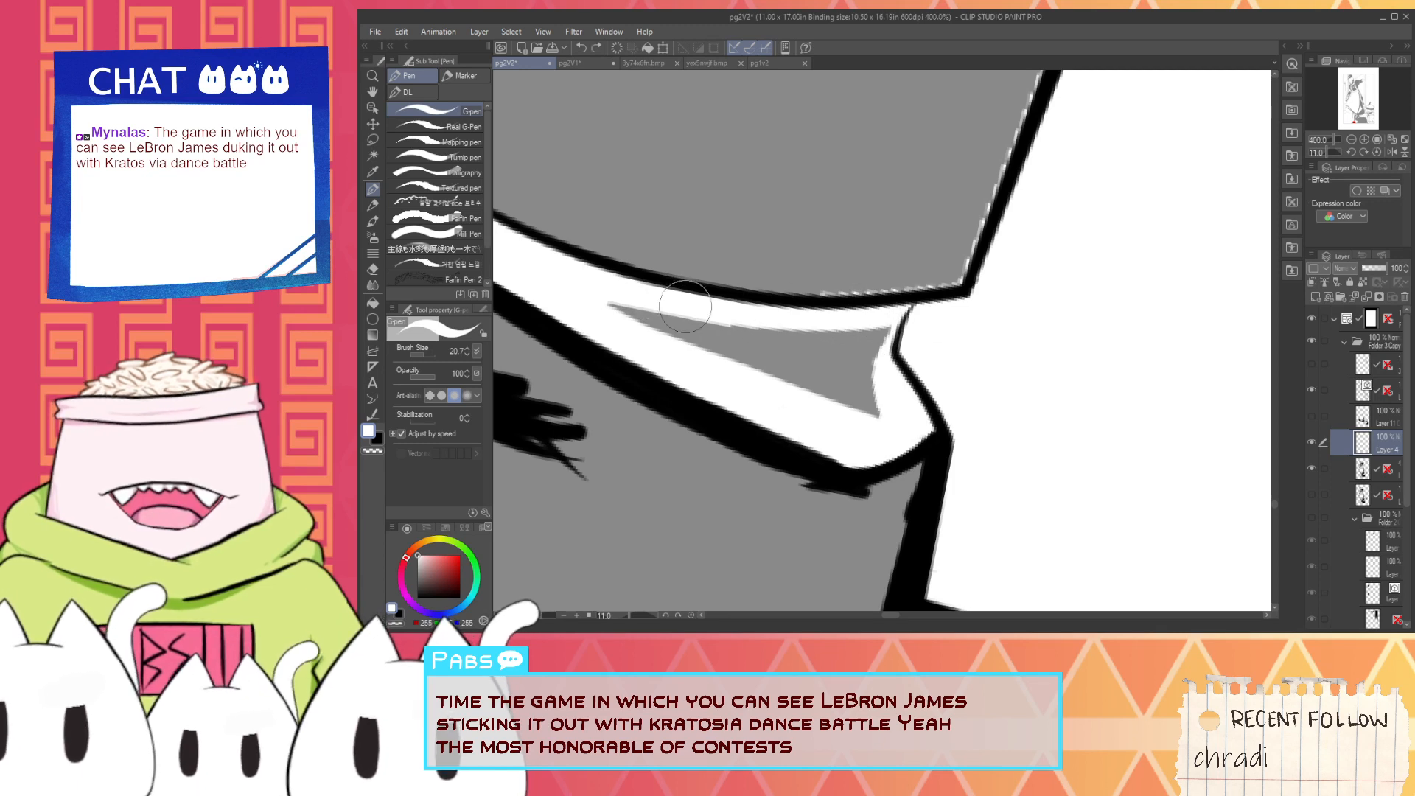
pyautogui.moveTo(611, 297); pyautogui.dragTo(911, 329)
# - Switch the pen to black and ink the lower edge and short end of the ankle fold's grey patch
pyautogui.press('x')
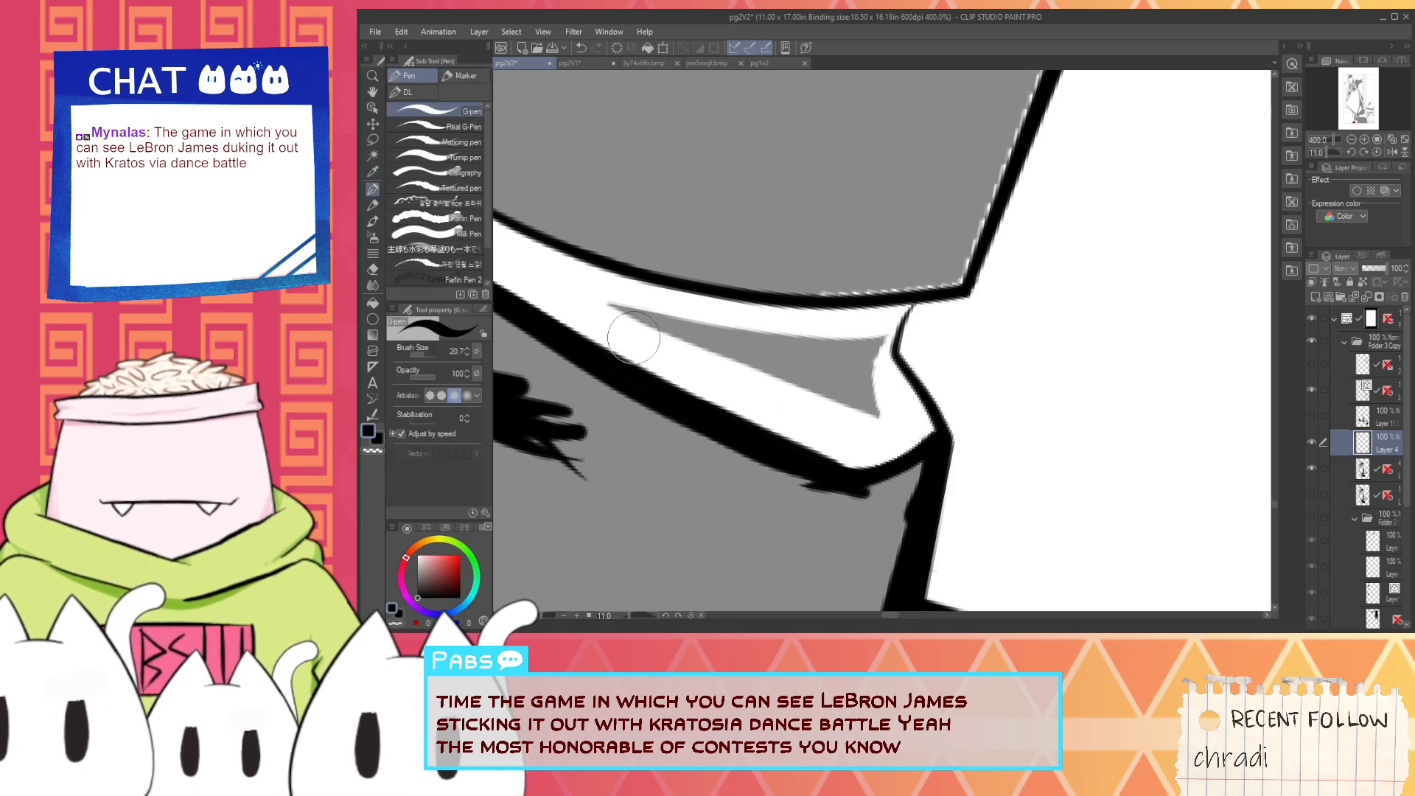
pyautogui.moveTo(702, 346); pyautogui.dragTo(726, 351)
pyautogui.hotkey('ctrl', 'z')
pyautogui.moveTo(607, 304); pyautogui.dragTo(840, 403)
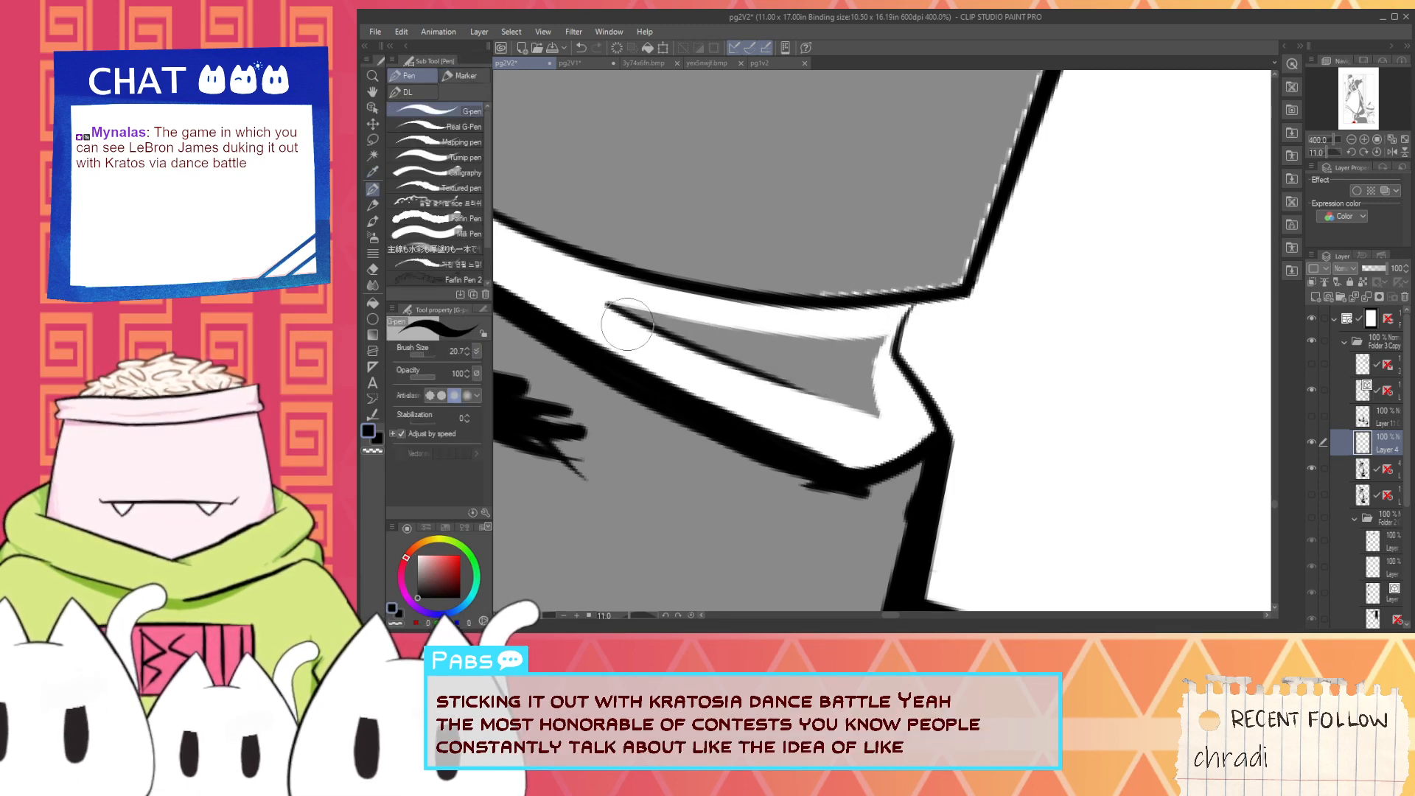
pyautogui.moveTo(634, 325)
pyautogui.mouseDown()
pyautogui.moveTo(840, 403)
pyautogui.moveTo(866, 415)
pyautogui.mouseUp()
pyautogui.hotkey('ctrl', 'z')
pyautogui.moveTo(719, 357)
pyautogui.mouseDown()
pyautogui.moveTo(879, 411)
pyautogui.moveTo(840, 391)
pyautogui.moveTo(753, 370)
pyautogui.moveTo(870, 415)
pyautogui.mouseUp()
pyautogui.hotkey('ctrl', 'z')
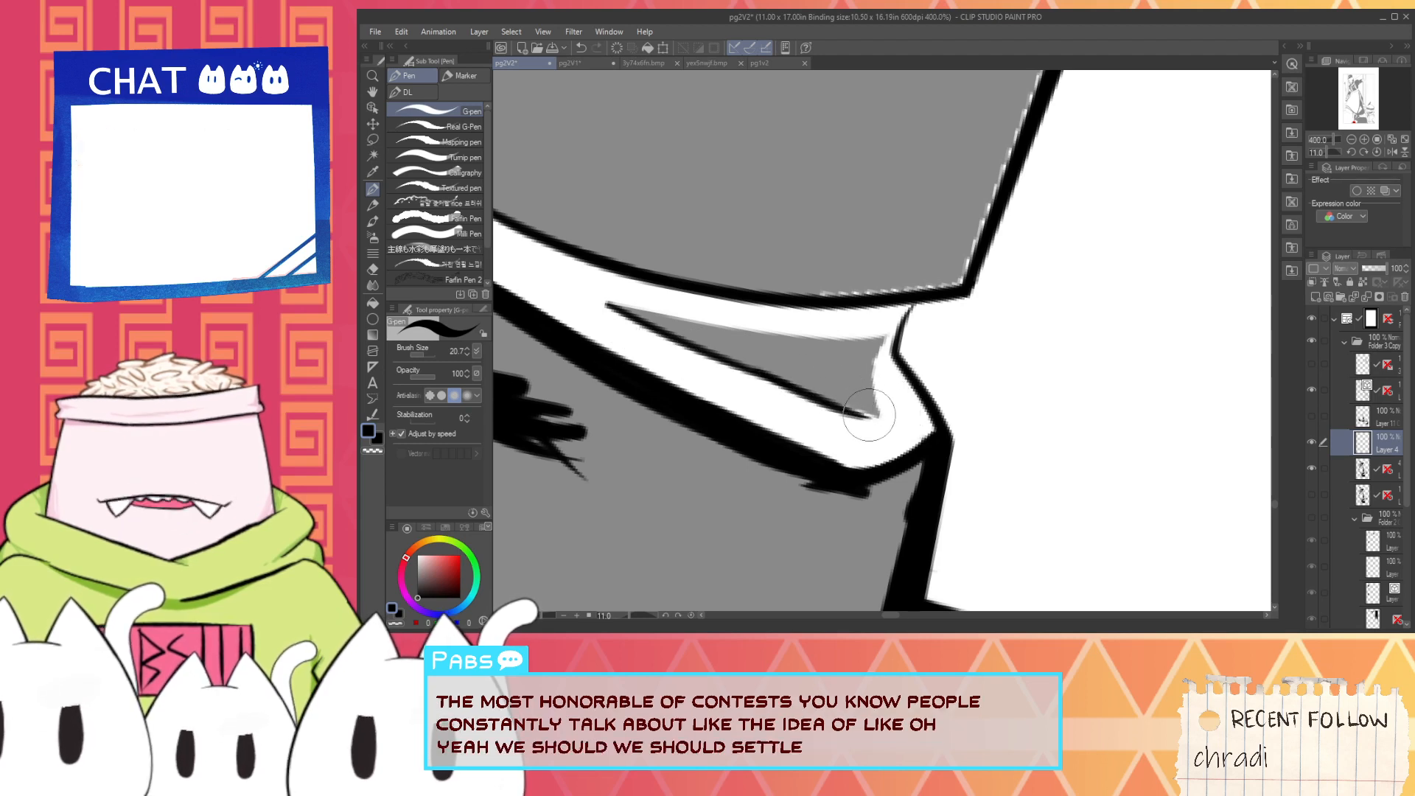
pyautogui.hotkey('ctrl', 'z')
pyautogui.moveTo(735, 360); pyautogui.dragTo(879, 415)
pyautogui.moveTo(880, 415); pyautogui.dragTo(882, 354)
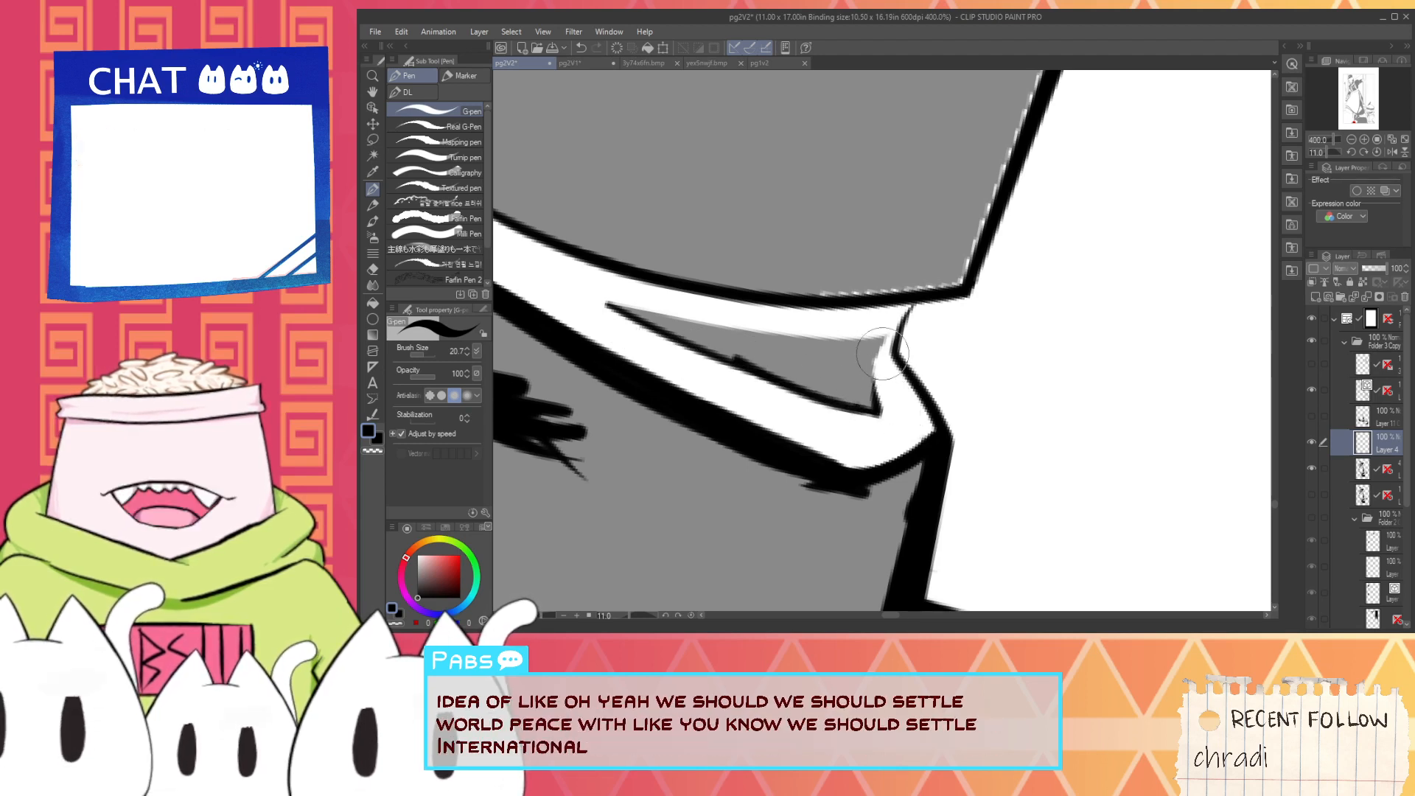
# - Try a black stroke along the upper edge of the ankle fold's grey patch, and undo it
pyautogui.moveTo(601, 302)
pyautogui.mouseDown()
pyautogui.moveTo(743, 322)
pyautogui.moveTo(593, 289)
pyautogui.moveTo(768, 351)
pyautogui.moveTo(599, 290)
pyautogui.moveTo(685, 320)
pyautogui.mouseUp()
pyautogui.hotkey('ctrl', 'z')
pyautogui.hotkey('ctrl', 'z')
pyautogui.hotkey('ctrl', 'z')
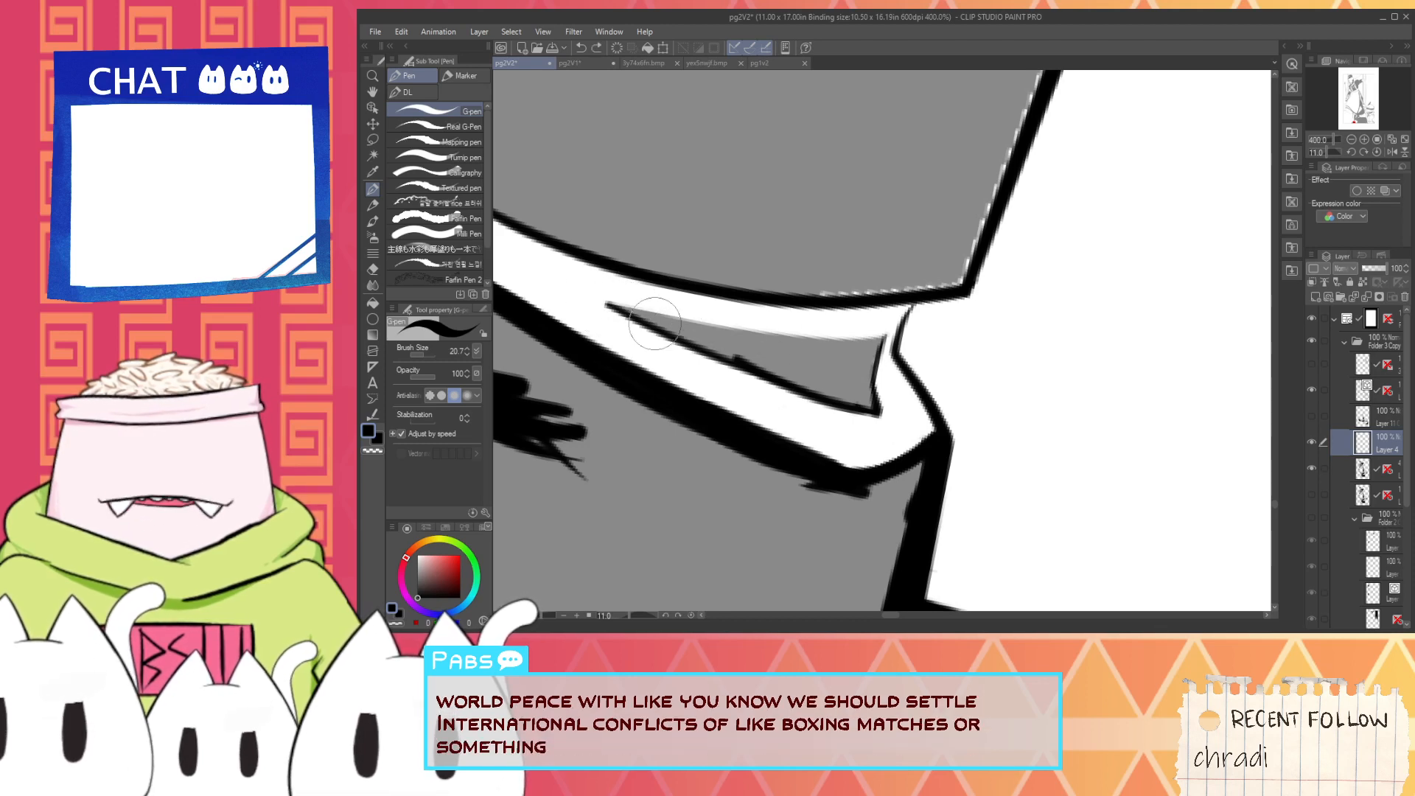
# - Ink the upper edge of the ankle fold's grey patch in black from its pointed tip to its short end
pyautogui.moveTo(606, 297); pyautogui.dragTo(795, 348)
pyautogui.moveTo(632, 314); pyautogui.dragTo(775, 356)
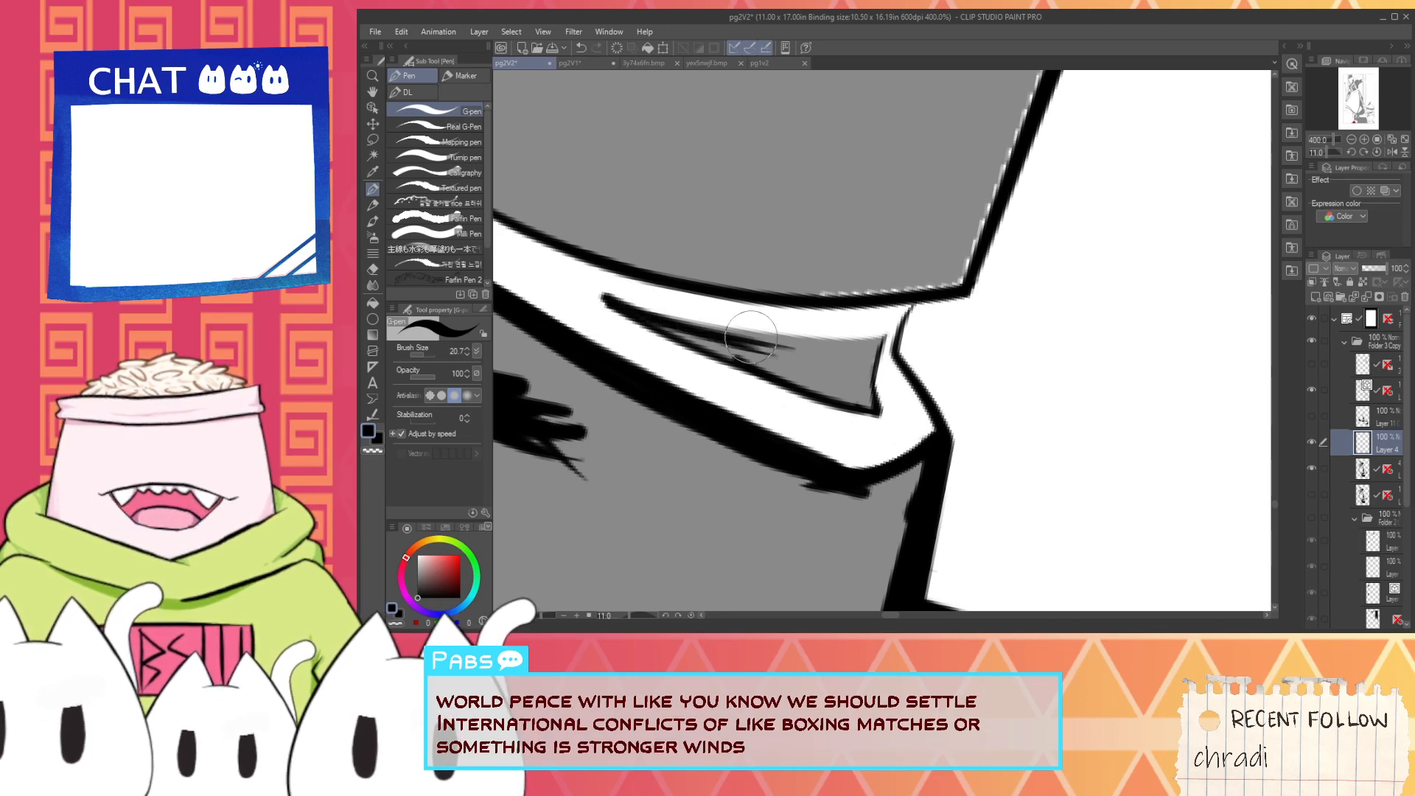
pyautogui.moveTo(785, 295)
pyautogui.mouseDown()
pyautogui.moveTo(951, 291)
pyautogui.moveTo(991, 201)
pyautogui.moveTo(906, 366)
pyautogui.mouseUp()
# - Thicken the boot's back outline with black strokes over the light gap beside the grey shading, from the ankle up to the white band
pyautogui.scroll(-2, 995, 199)
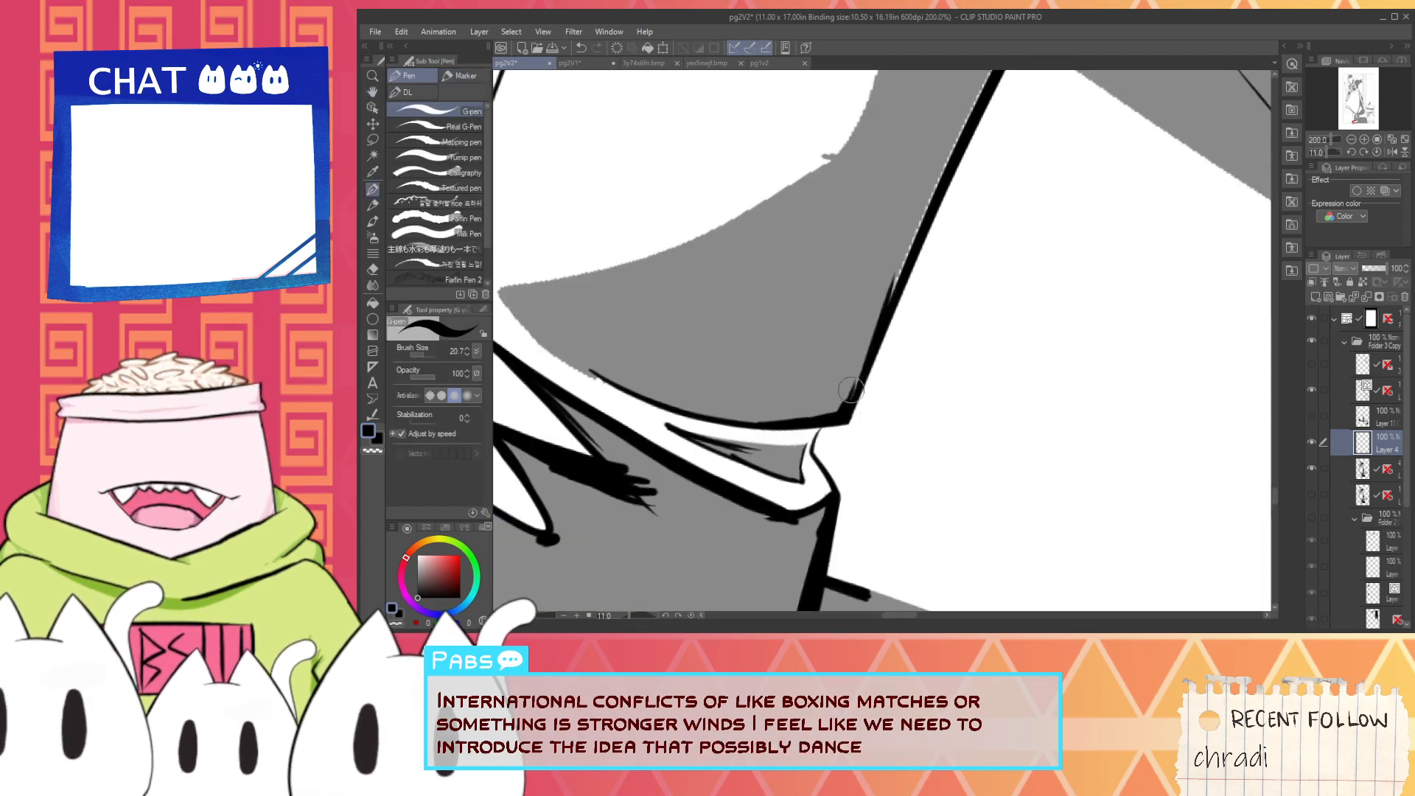
pyautogui.moveTo(930, 195); pyautogui.dragTo(888, 304)
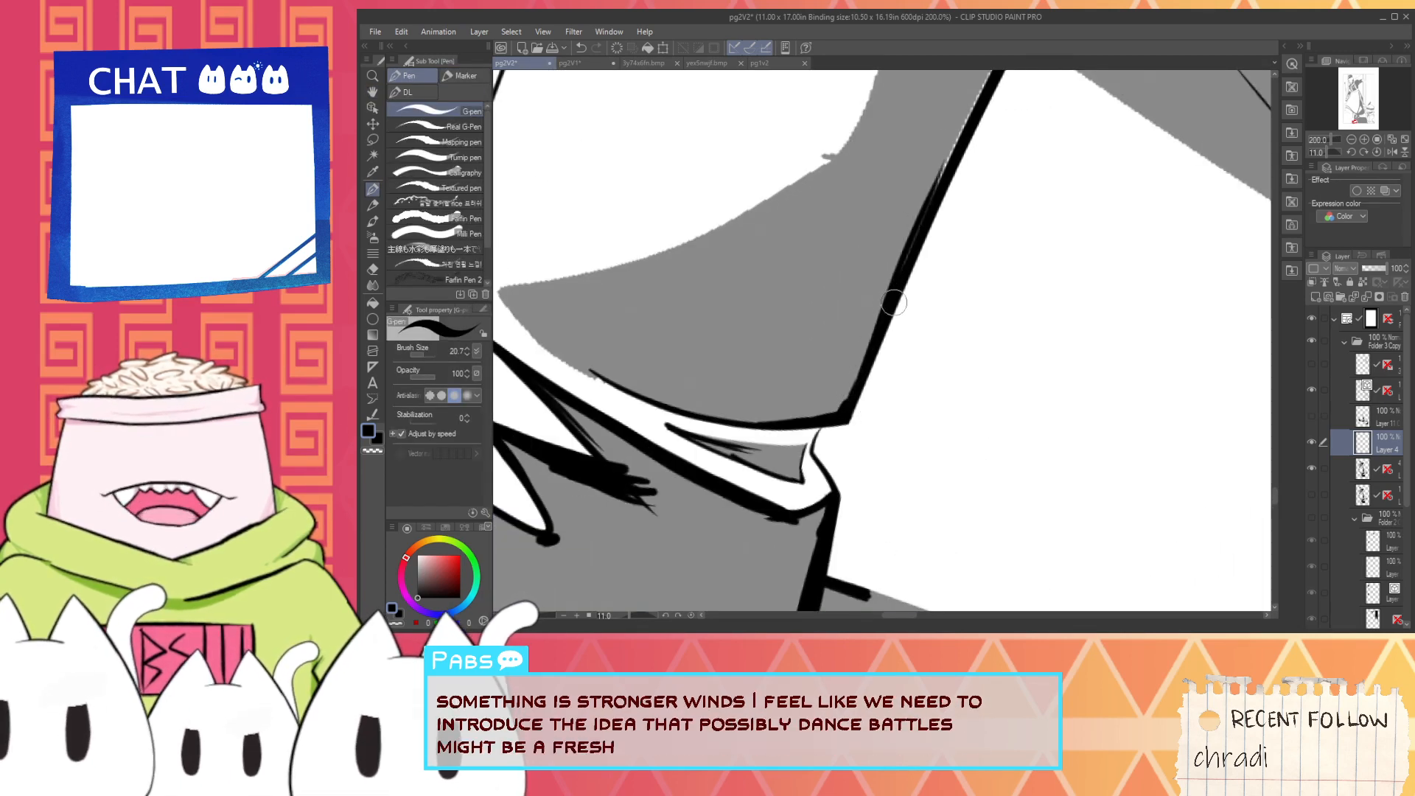
pyautogui.moveTo(948, 186)
pyautogui.mouseDown()
pyautogui.moveTo(873, 336)
pyautogui.moveTo(907, 230)
pyautogui.mouseUp()
pyautogui.scroll(2, 879, 324)
pyautogui.moveTo(856, 317)
pyautogui.mouseDown()
pyautogui.moveTo(920, 172)
pyautogui.moveTo(823, 377)
pyautogui.mouseUp()
pyautogui.scroll(-2, 900, 214)
pyautogui.hotkey('ctrl', 'z')
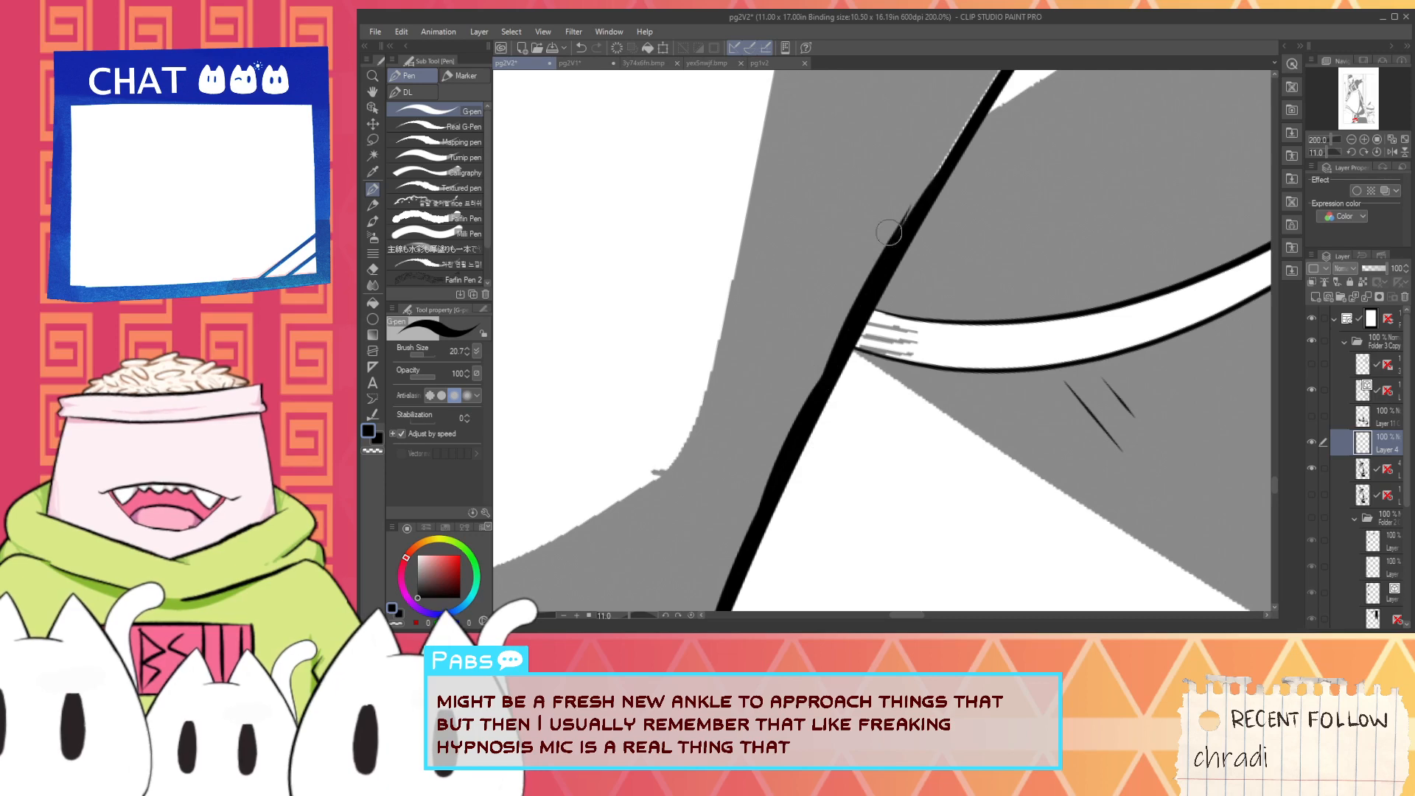
# - Thicken the leg's back outline in black from the white band up to the thin diagonal fold line, redoing the unwanted strokes
pyautogui.moveTo(917, 221); pyautogui.dragTo(783, 459)
pyautogui.moveTo(829, 365)
pyautogui.mouseDown()
pyautogui.moveTo(875, 284)
pyautogui.moveTo(769, 449)
pyautogui.mouseUp()
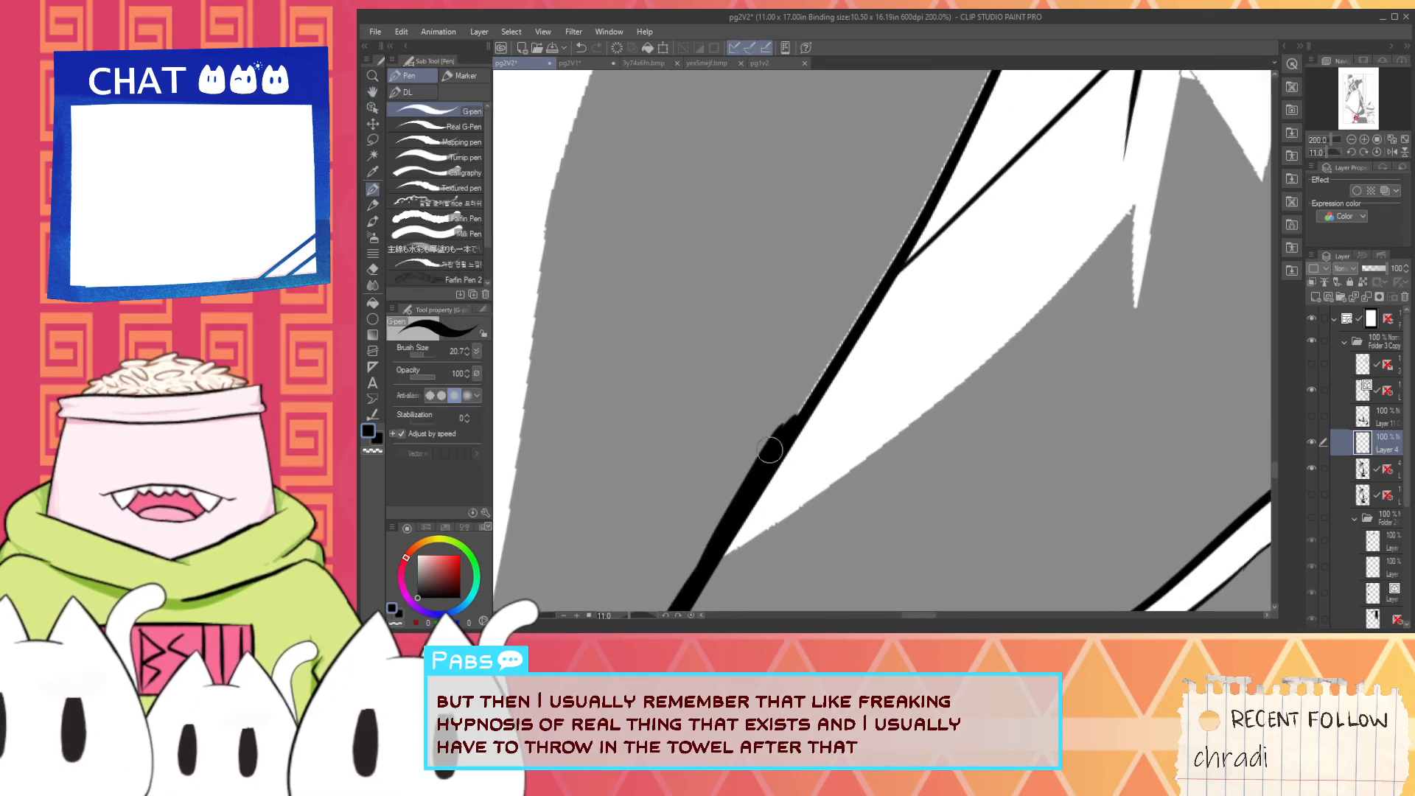
pyautogui.moveTo(824, 375); pyautogui.dragTo(832, 345)
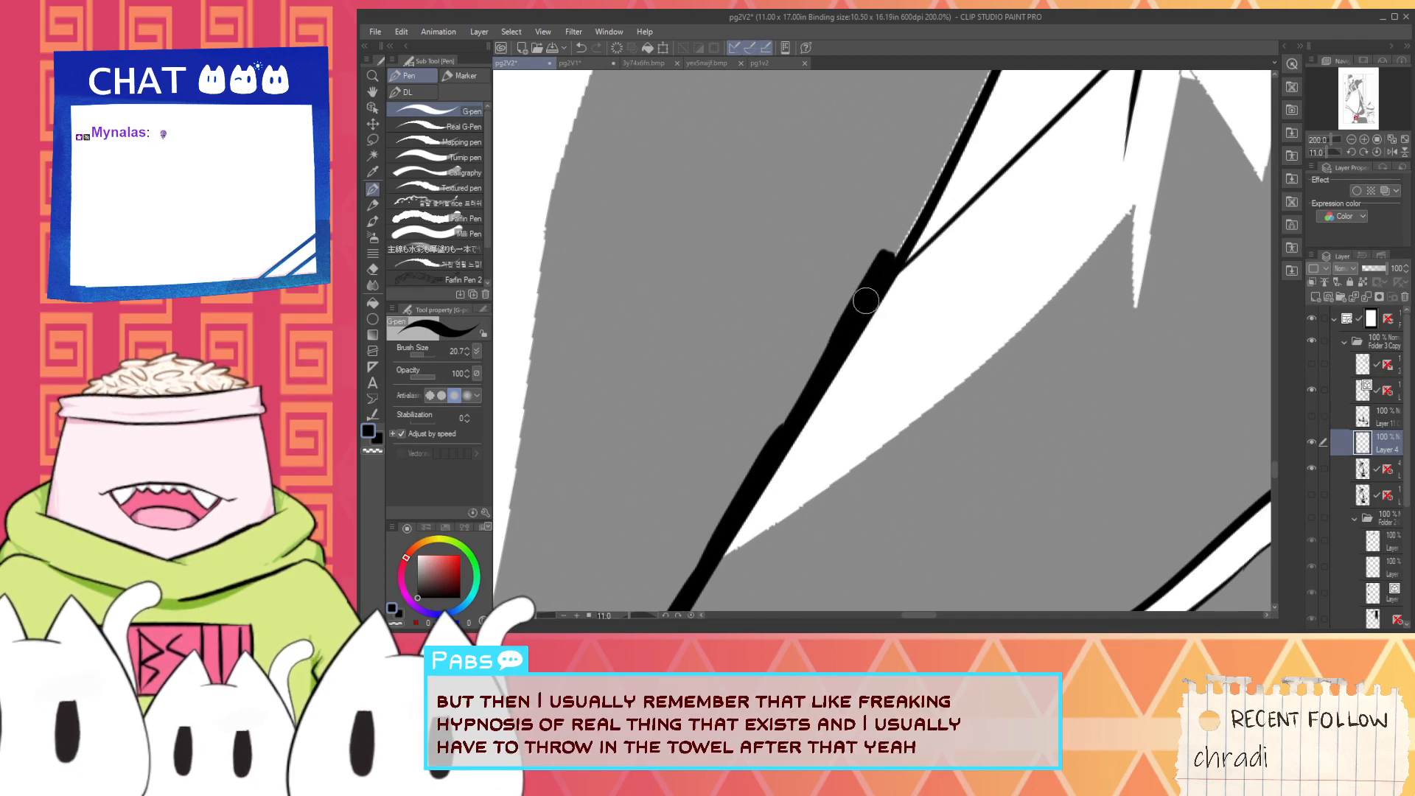
pyautogui.hotkey('ctrl', 'z')
pyautogui.hotkey('ctrl', 'z')
pyautogui.moveTo(759, 467); pyautogui.dragTo(846, 327)
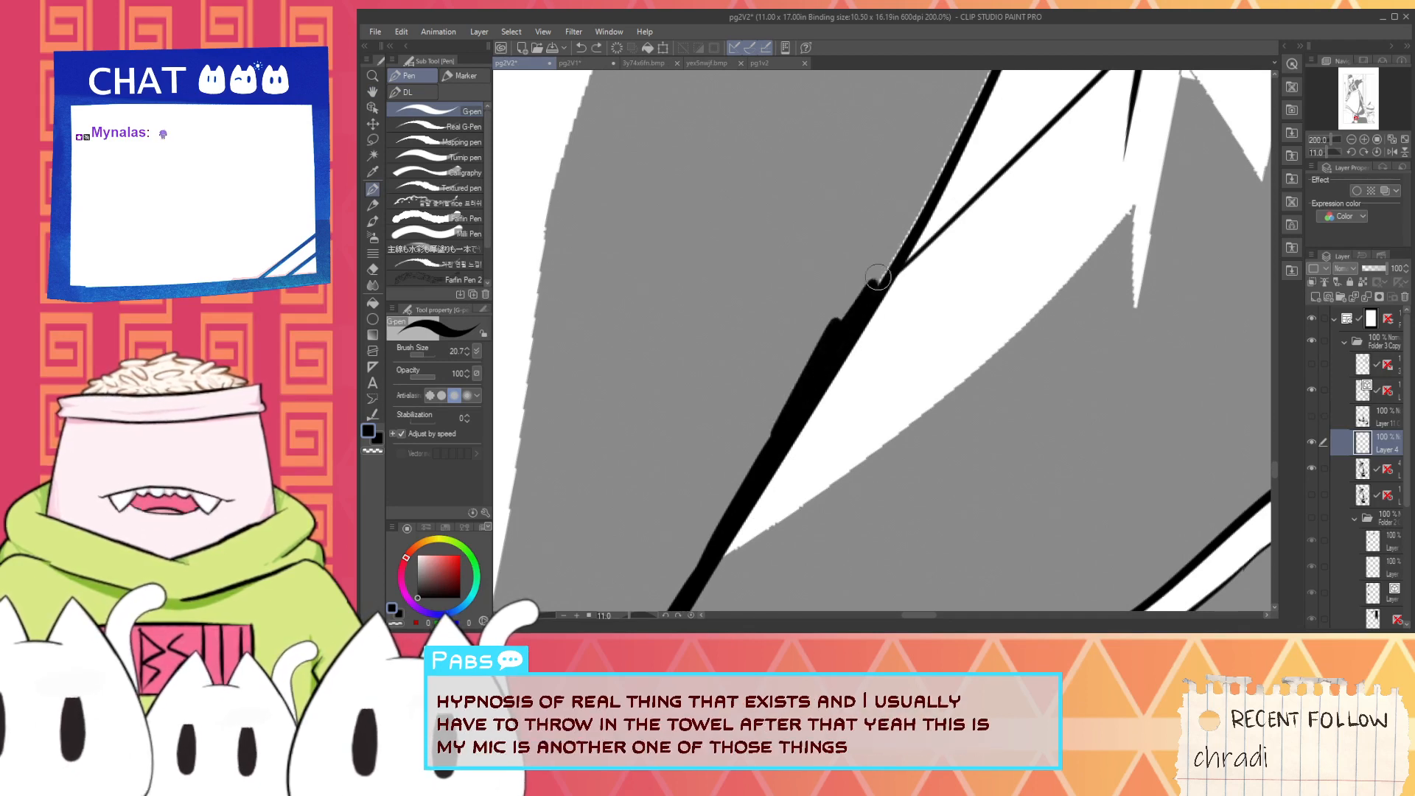
pyautogui.moveTo(878, 277)
pyautogui.mouseDown()
pyautogui.moveTo(904, 213)
pyautogui.moveTo(859, 334)
pyautogui.mouseUp()
pyautogui.scroll(2, 841, 374)
pyautogui.moveTo(834, 404)
pyautogui.mouseDown()
pyautogui.moveTo(937, 209)
pyautogui.moveTo(828, 363)
pyautogui.mouseUp()
pyautogui.scroll(-2, 890, 317)
pyautogui.scroll(2, 825, 444)
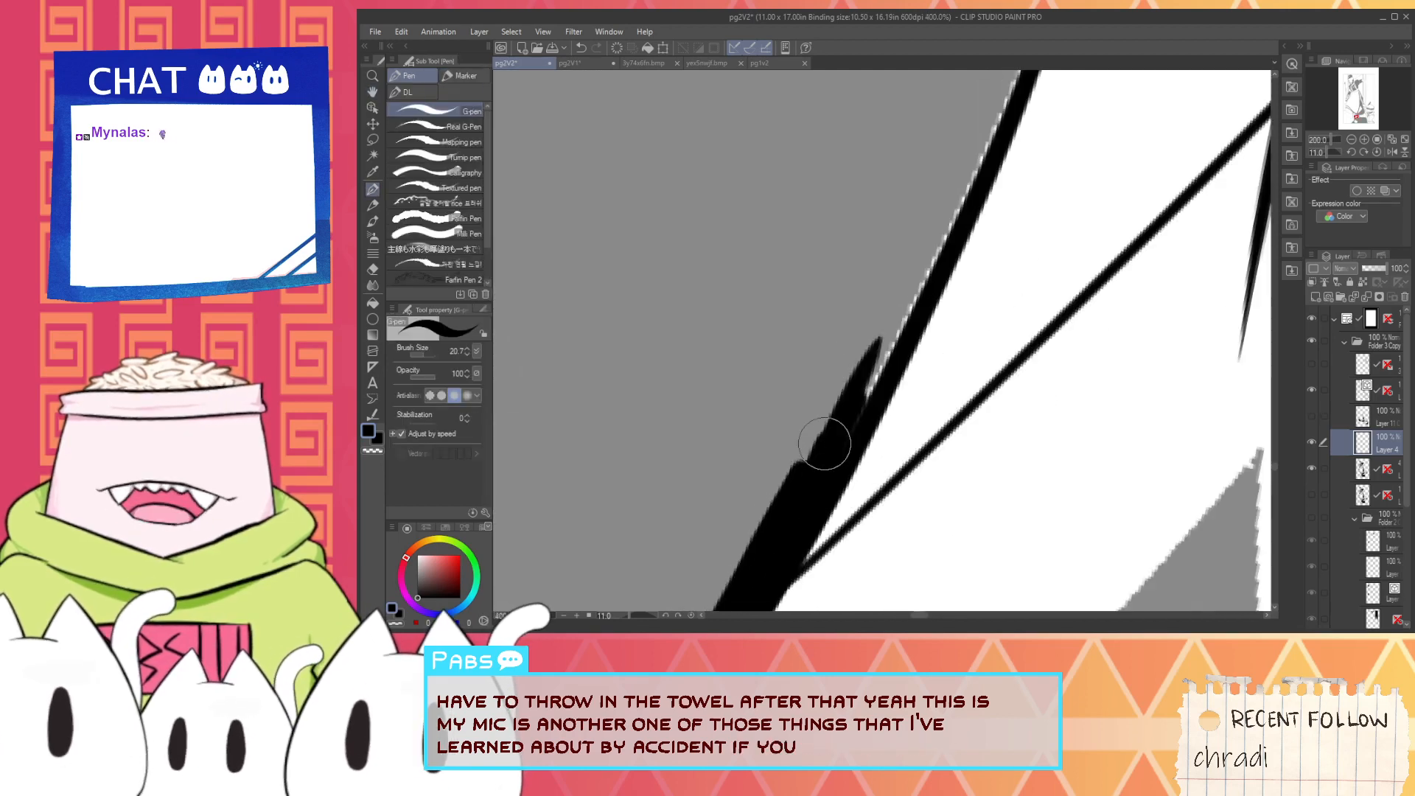
# - Thicken the leg's back outline in black from the diagonal fold line up to the skirt hem
pyautogui.moveTo(855, 412); pyautogui.dragTo(912, 274)
pyautogui.moveTo(832, 478); pyautogui.dragTo(945, 238)
pyautogui.moveTo(907, 319); pyautogui.dragTo(977, 138)
pyautogui.scroll(-2, 909, 285)
pyautogui.moveTo(916, 247)
pyautogui.mouseDown()
pyautogui.moveTo(836, 445)
pyautogui.moveTo(916, 295)
pyautogui.mouseUp()
pyautogui.scroll(2, 864, 413)
pyautogui.moveTo(847, 469); pyautogui.dragTo(953, 216)
pyautogui.moveTo(907, 334); pyautogui.dragTo(975, 123)
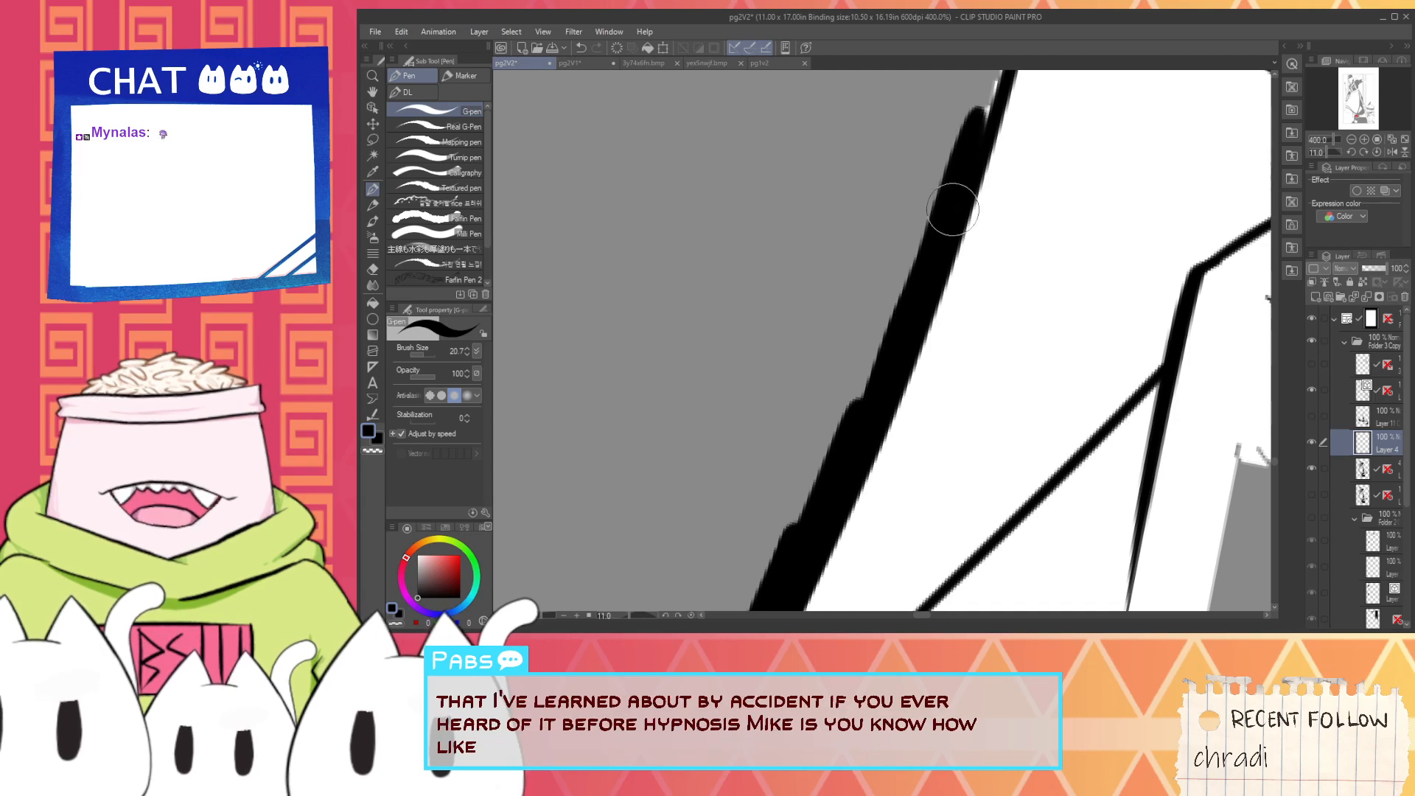
pyautogui.moveTo(950, 187); pyautogui.dragTo(853, 423)
pyautogui.moveTo(882, 369); pyautogui.dragTo(927, 205)
pyautogui.moveTo(898, 370)
pyautogui.mouseDown()
pyautogui.moveTo(939, 170)
pyautogui.moveTo(867, 385)
pyautogui.moveTo(881, 296)
pyautogui.mouseUp()
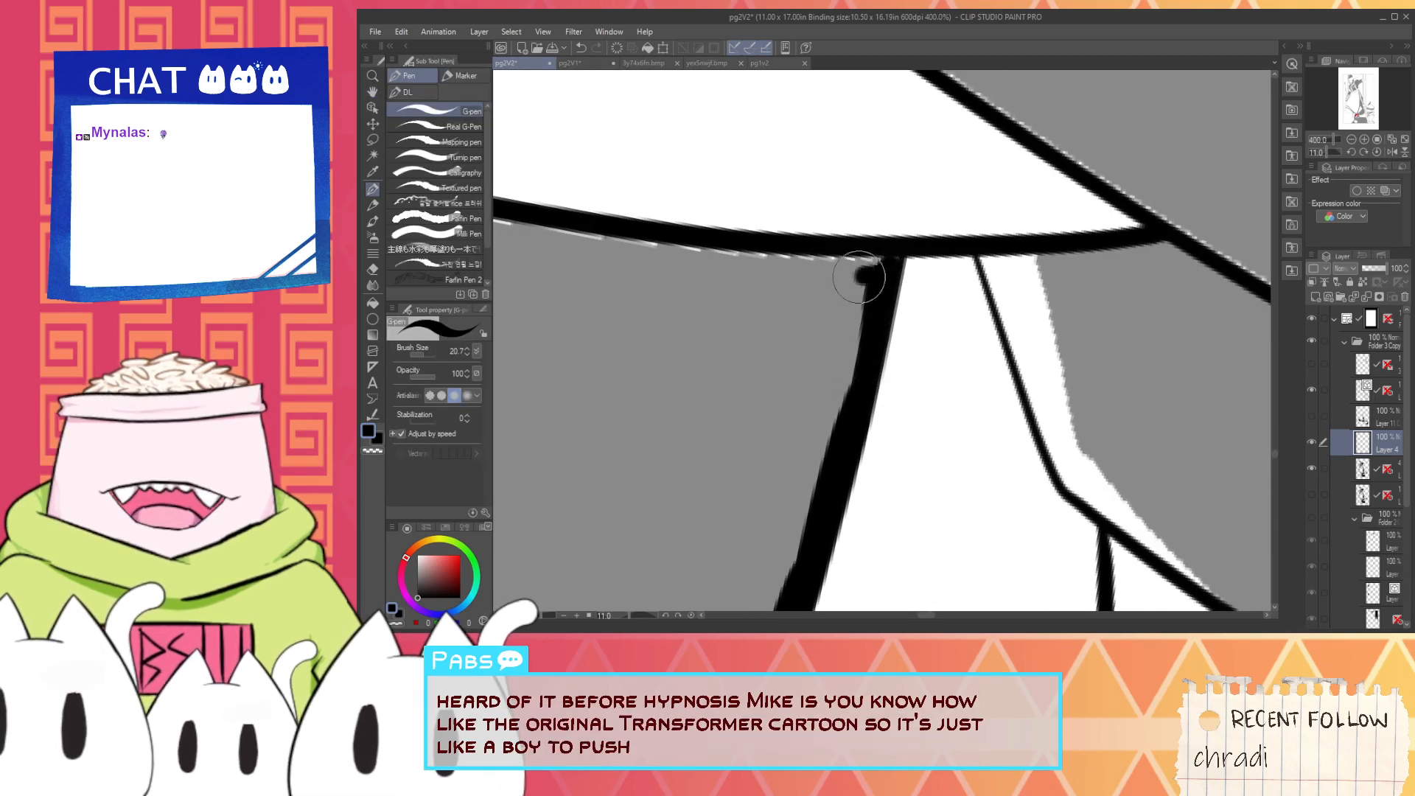
# - Ink the leg shading's top border in black along the underside of the skirt hem, starting at the shading's front corner
pyautogui.scroll(-2, 881, 255)
pyautogui.moveTo(819, 272); pyautogui.dragTo(1064, 337)
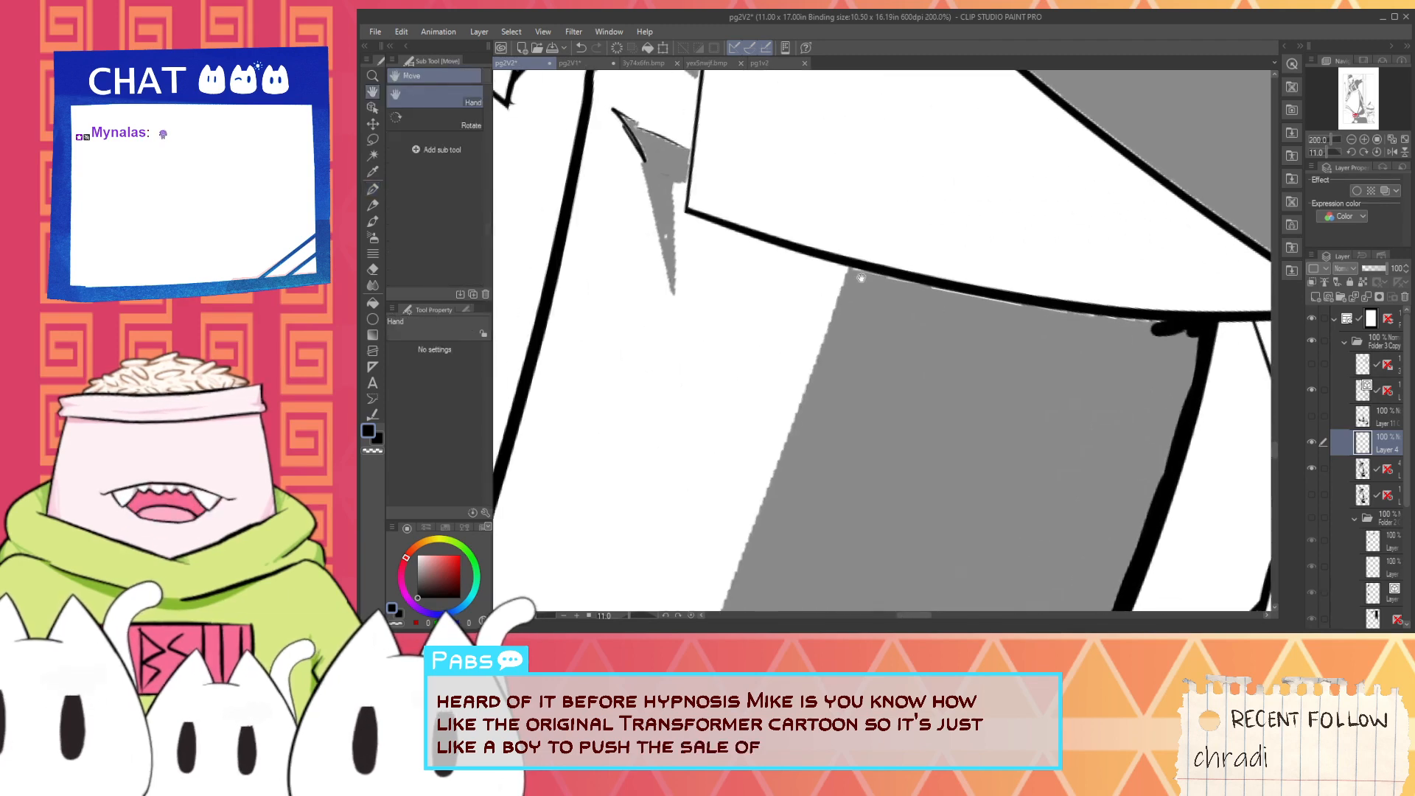
pyautogui.scroll(2, 861, 277)
pyautogui.moveTo(833, 264); pyautogui.dragTo(1139, 321)
pyautogui.hotkey('ctrl', 'z')
pyautogui.moveTo(830, 262); pyautogui.dragTo(1072, 308)
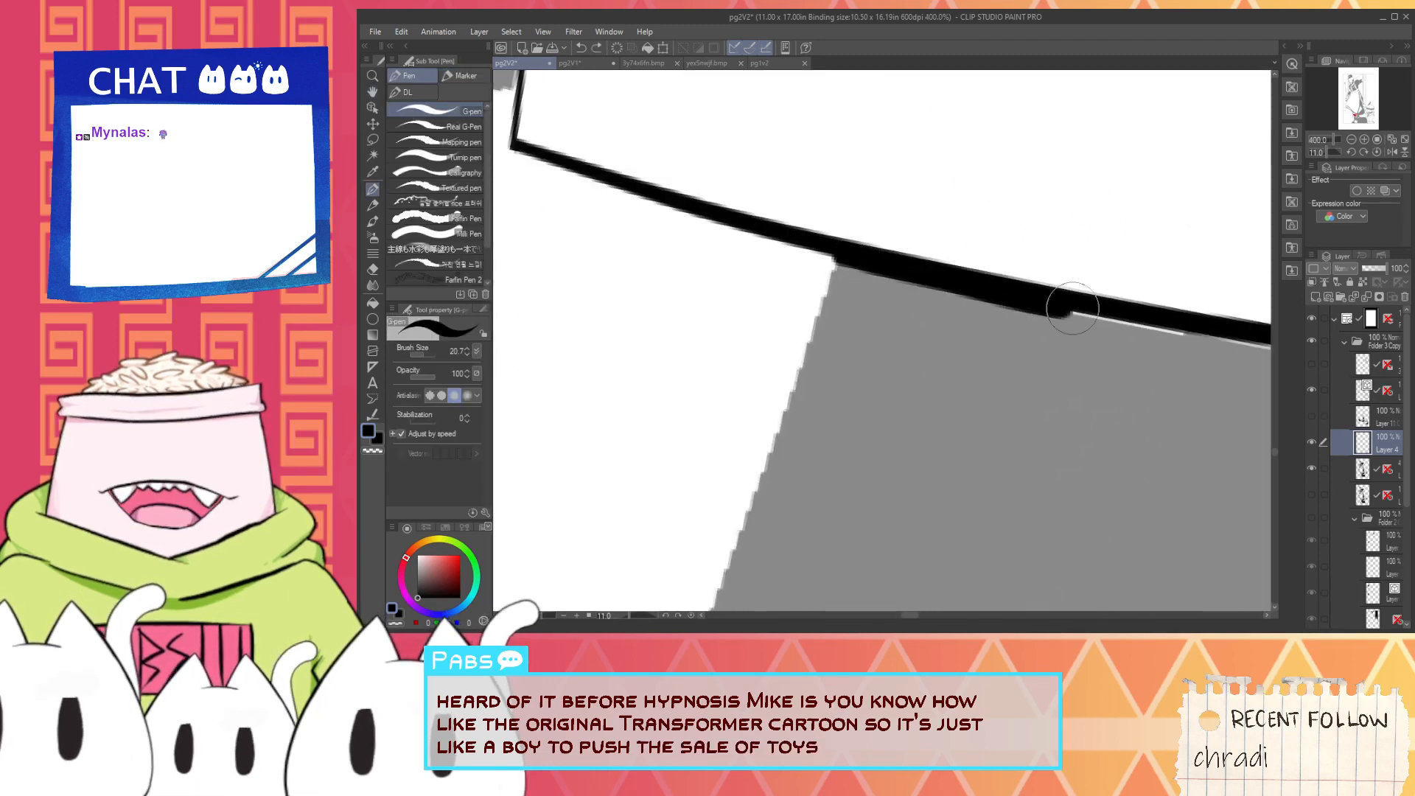
pyautogui.hotkey('ctrl', 'z')
pyautogui.moveTo(833, 262); pyautogui.dragTo(1136, 321)
pyautogui.moveTo(971, 284); pyautogui.dragTo(1180, 341)
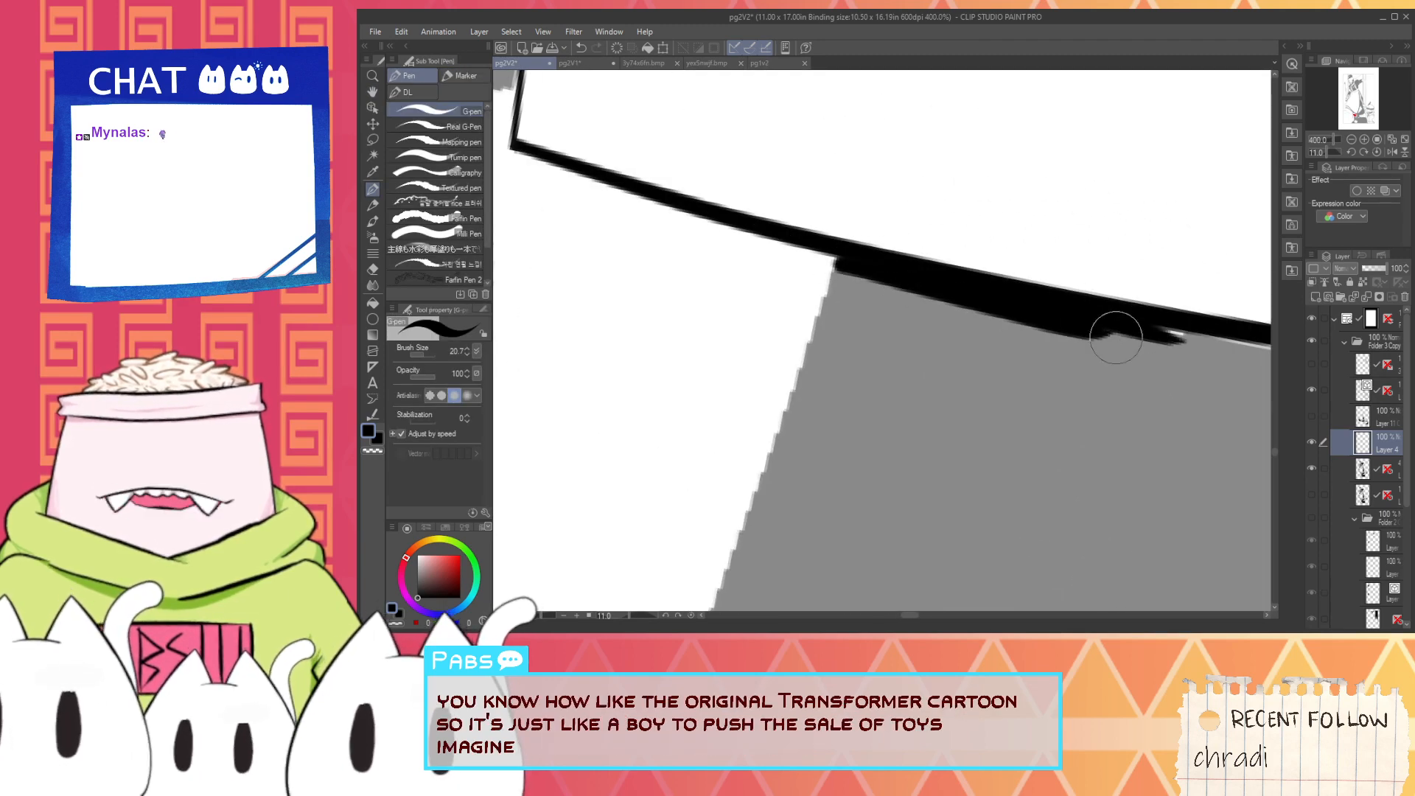
# - Extend the black shading border under the skirt hem toward the leg's back outline, undoing the unwanted stroke
pyautogui.scroll(-2, 1051, 354)
pyautogui.moveTo(1055, 391); pyautogui.dragTo(763, 357)
pyautogui.scroll(2, 797, 315)
pyautogui.moveTo(753, 301)
pyautogui.mouseDown()
pyautogui.moveTo(951, 315)
pyautogui.moveTo(873, 329)
pyautogui.moveTo(1147, 354)
pyautogui.mouseUp()
pyautogui.hotkey('ctrl', 'z')
# - Switch the pen to white and trim the lower edge of the grey shading's pointed tip above the ankle fold, redoing unwanted strokes
pyautogui.scroll(-3, 1052, 365)
pyautogui.moveTo(823, 405); pyautogui.dragTo(890, 209)
pyautogui.scroll(-2, 813, 405)
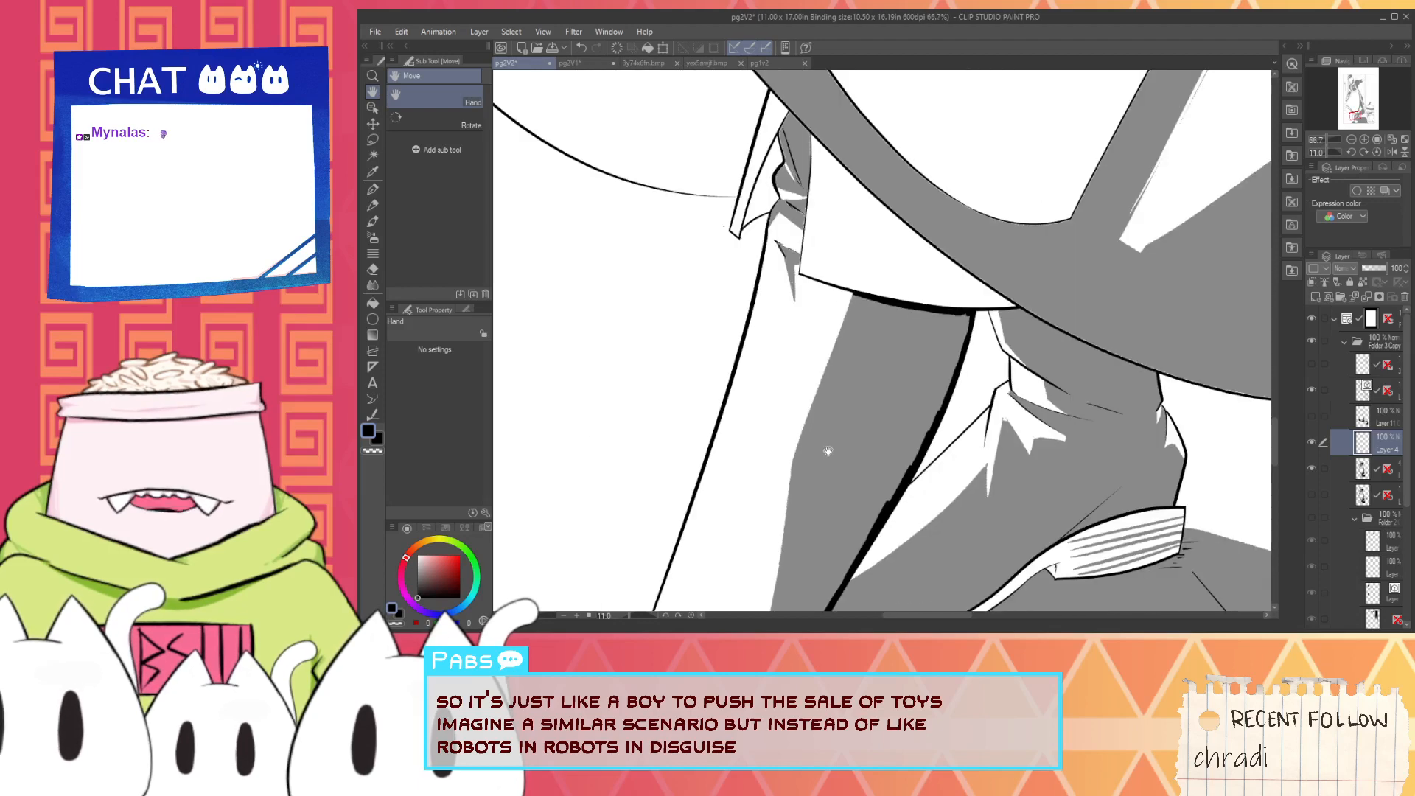
pyautogui.moveTo(828, 452); pyautogui.dragTo(870, 273)
pyautogui.scroll(6, 699, 480)
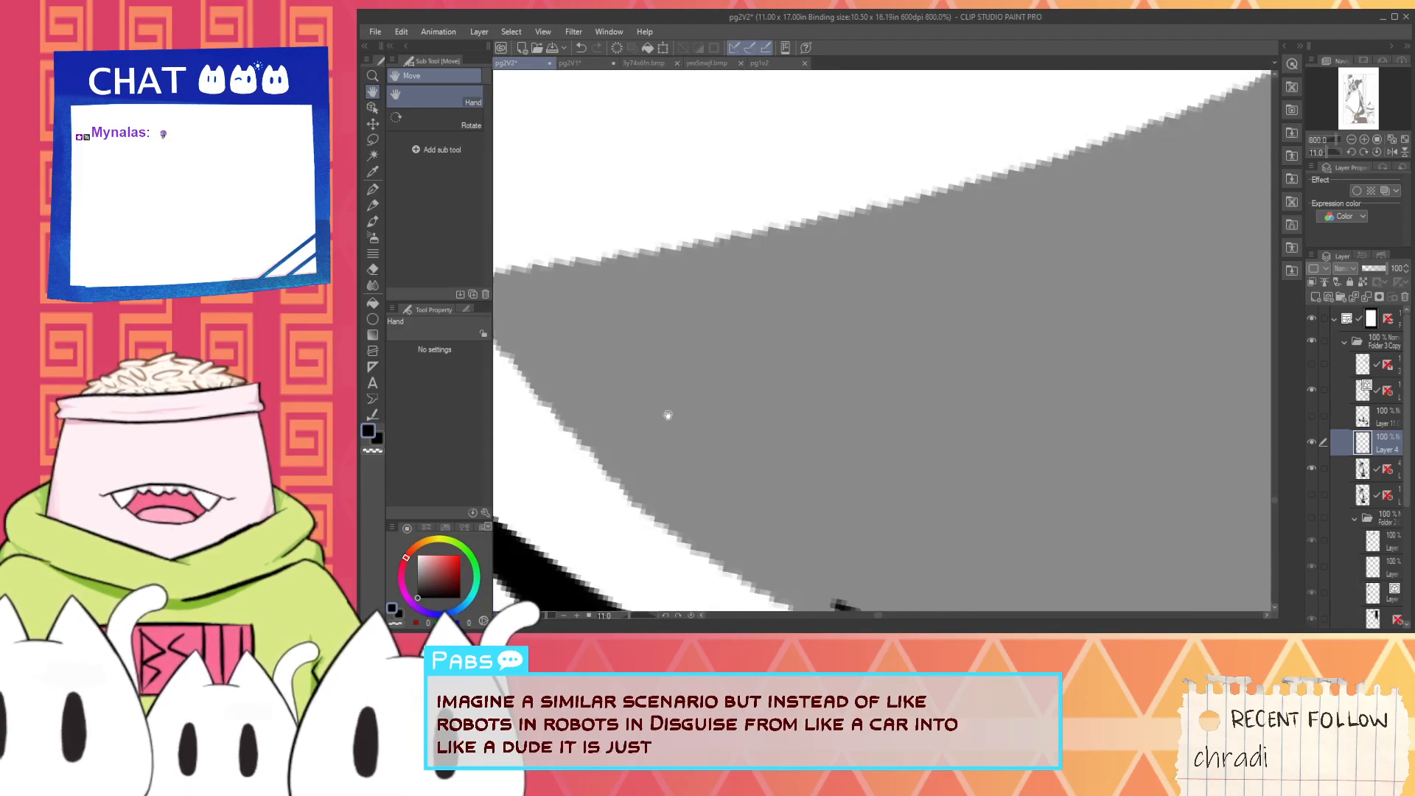
pyautogui.scroll(-2, 666, 410)
pyautogui.keyDown('alt'); pyautogui.click(638, 429); pyautogui.keyUp('alt')
pyautogui.scroll(2, 649, 420)
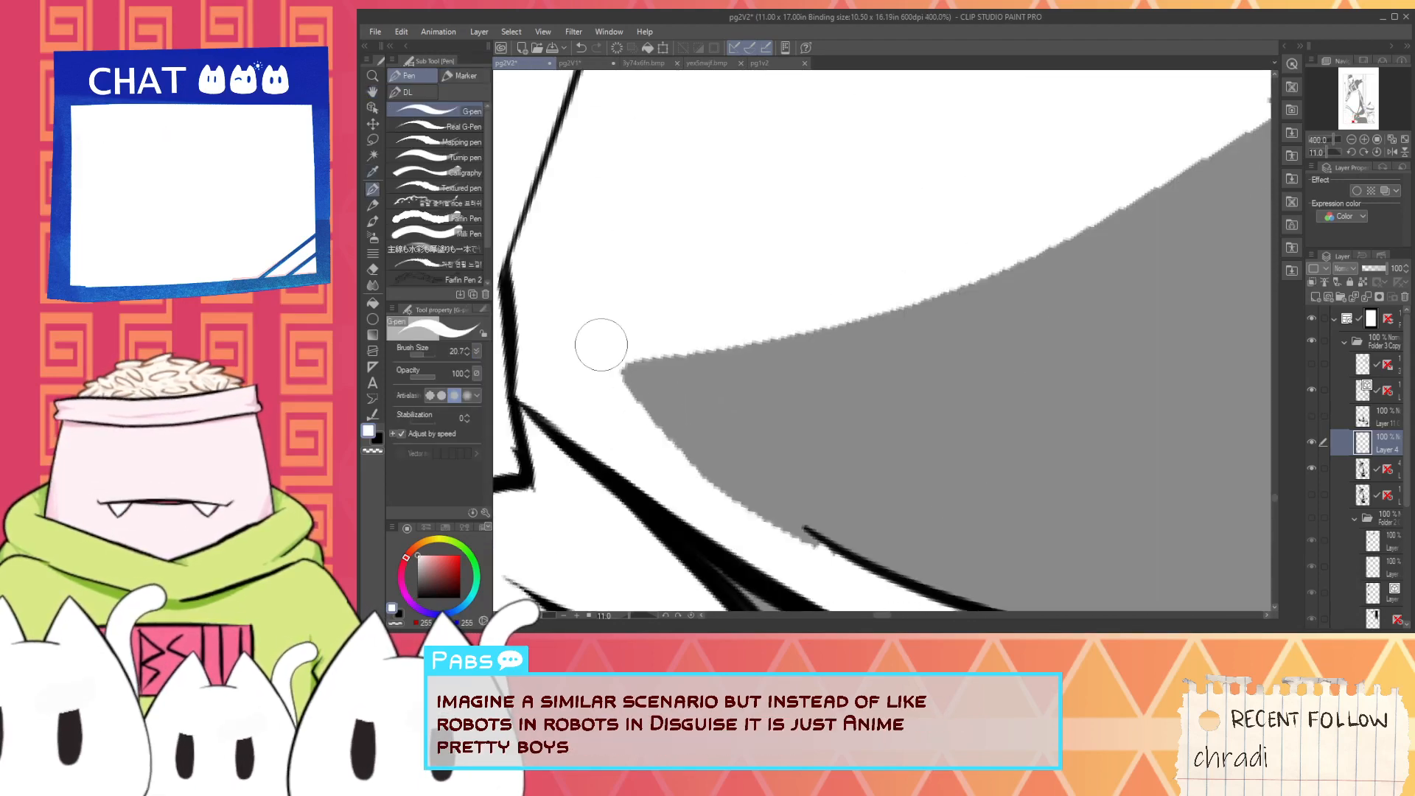
pyautogui.moveTo(610, 358); pyautogui.dragTo(817, 550)
pyautogui.hotkey('ctrl', 'z')
pyautogui.moveTo(606, 370); pyautogui.dragTo(840, 554)
pyautogui.hotkey('ctrl', 'z')
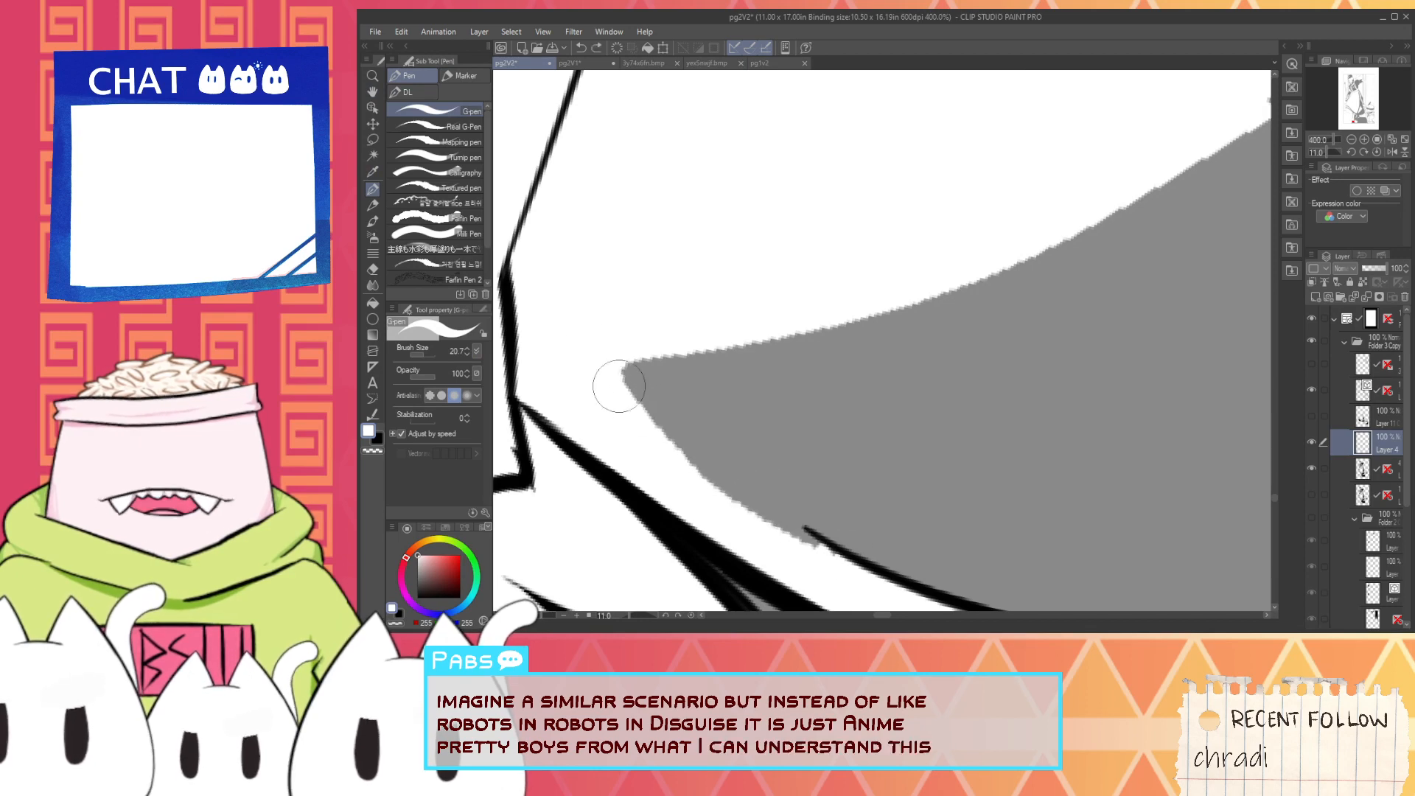
pyautogui.moveTo(614, 380); pyautogui.dragTo(855, 574)
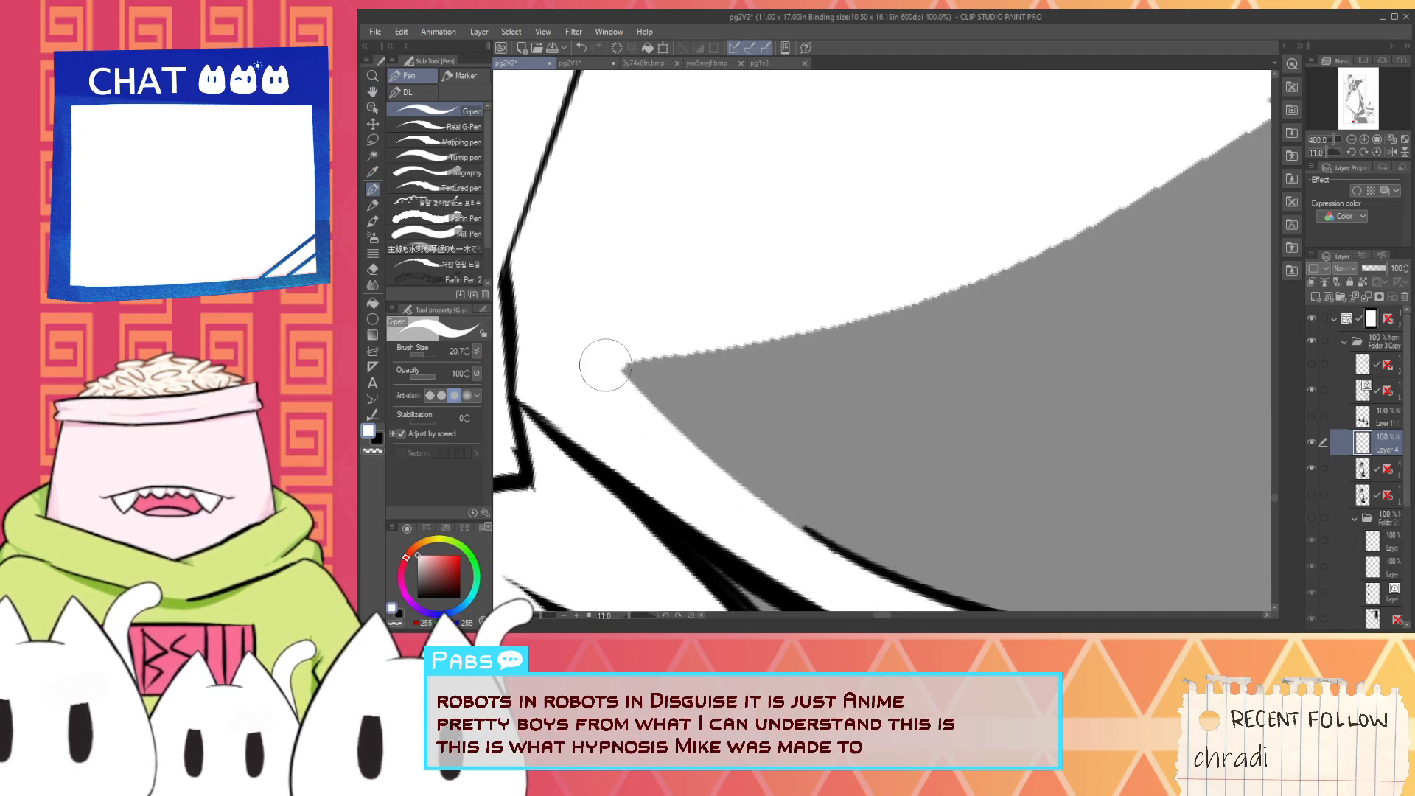
# - Smooth the upper curved edge of the boot's grey shading with white strokes from its pointed tip toward the shin
pyautogui.scroll(-2, 623, 353)
pyautogui.scroll(2, 623, 351)
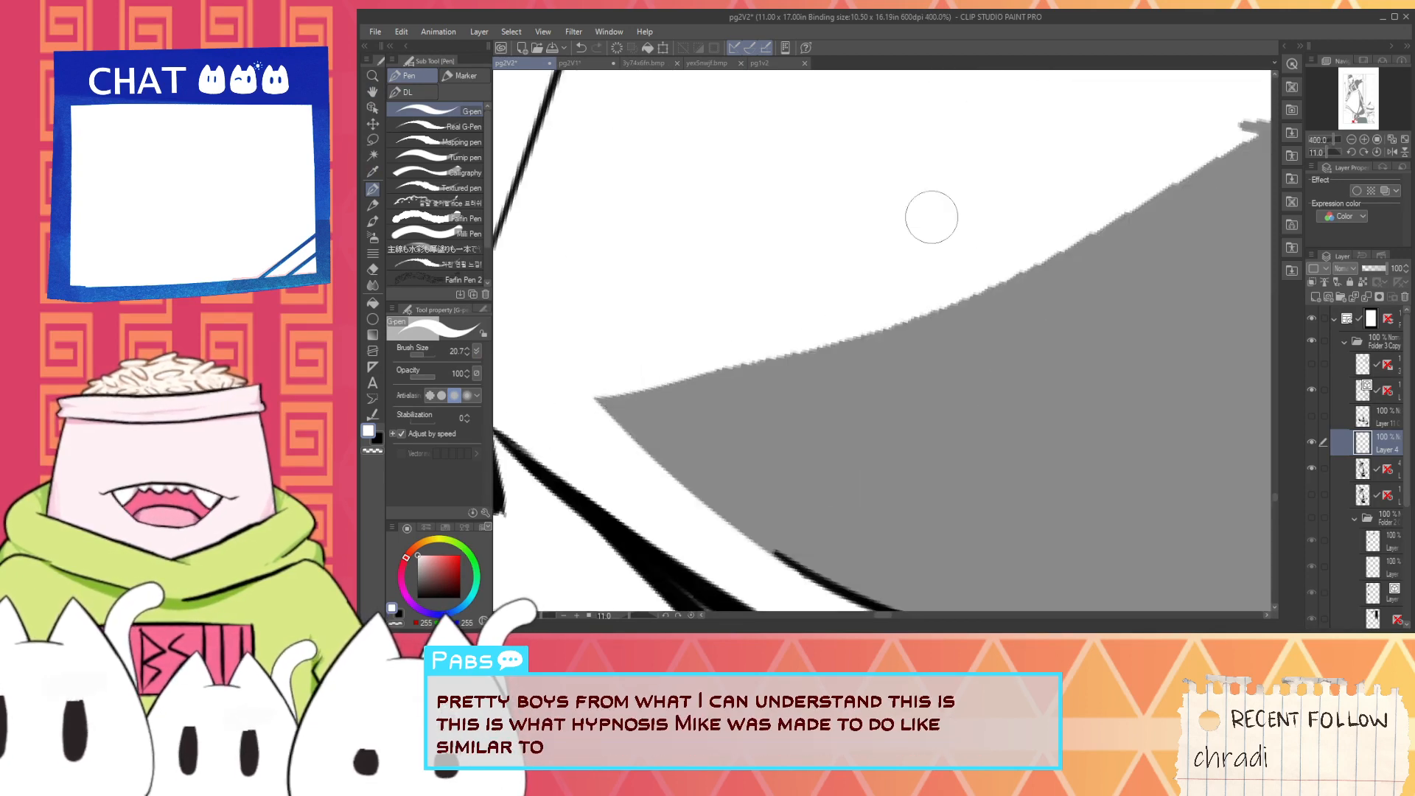
pyautogui.scroll(-2, 744, 326)
pyautogui.moveTo(671, 346); pyautogui.dragTo(1029, 177)
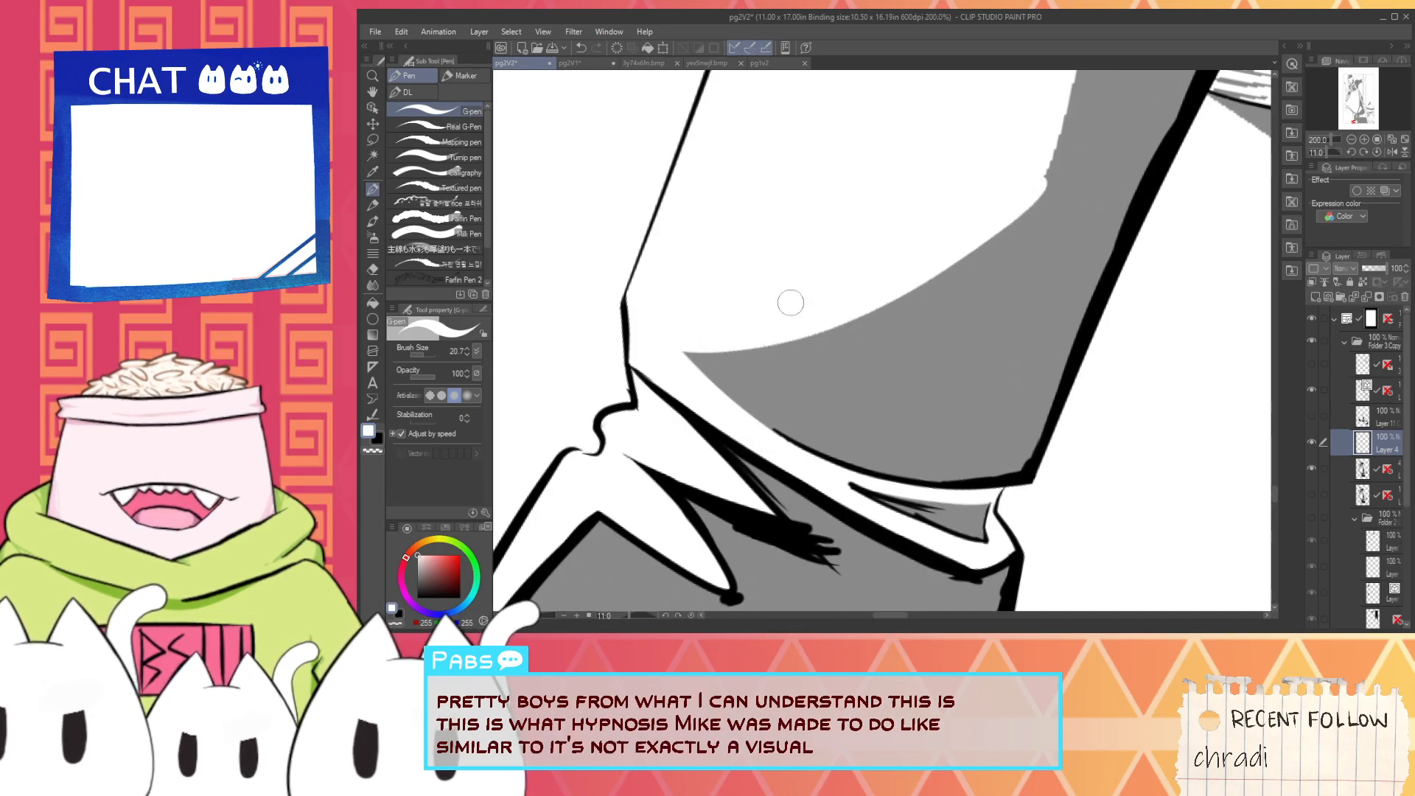
# - Switch the pen to black and ink the upper curved edge of the boot's grey shading with one sweeping stroke
pyautogui.press('i')
pyautogui.click(426, 586)
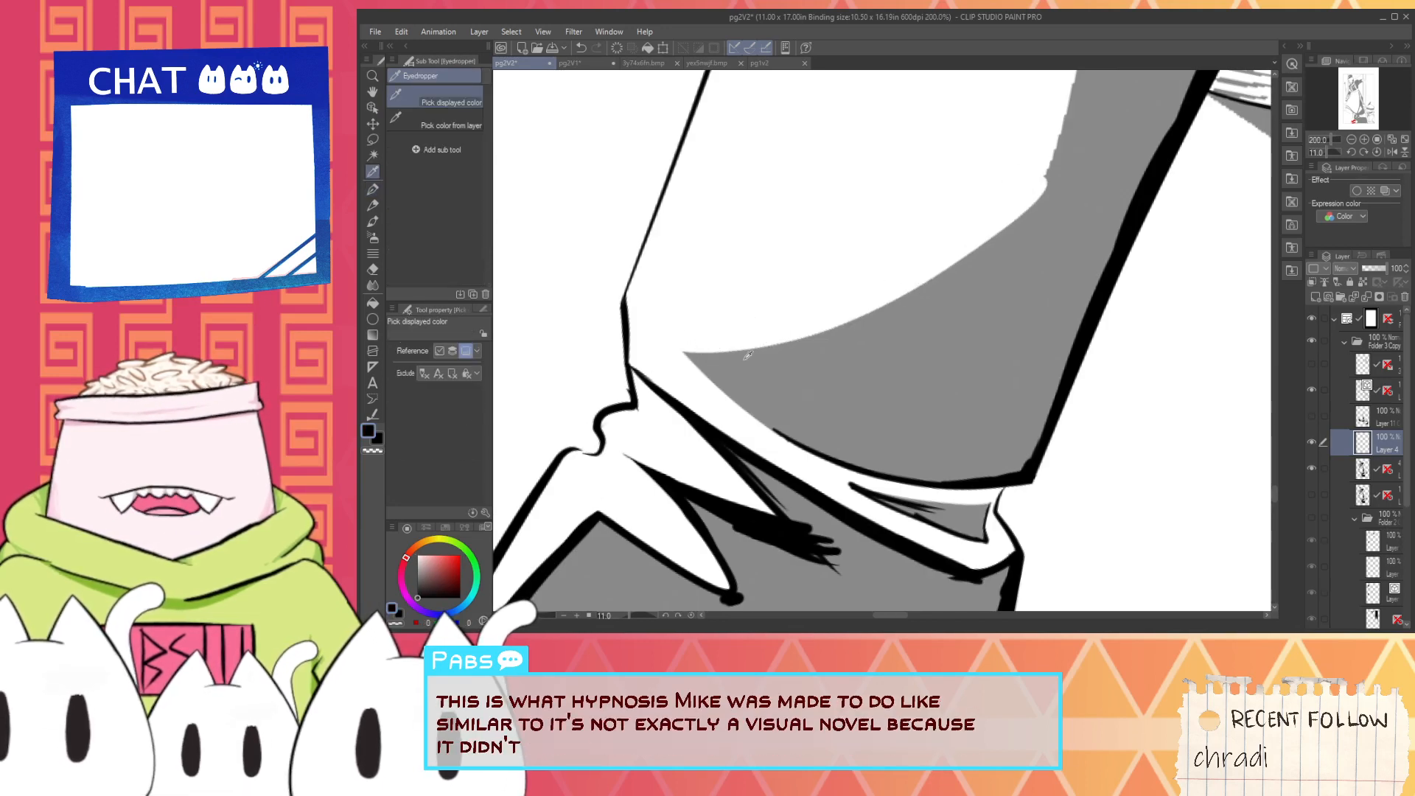
pyautogui.press('p')
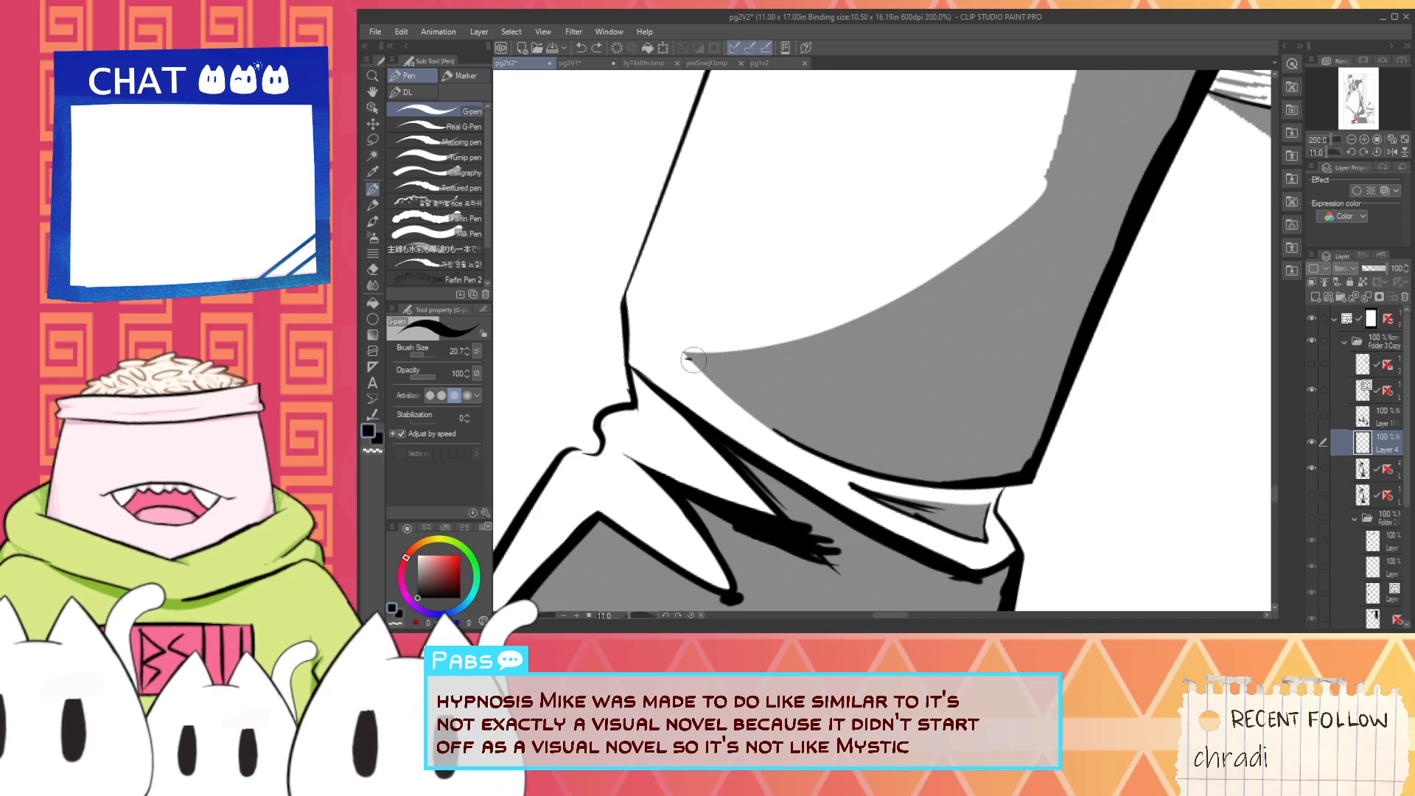
pyautogui.moveTo(694, 359); pyautogui.dragTo(1042, 194)
pyautogui.hotkey('ctrl', 'z')
pyautogui.moveTo(689, 357); pyautogui.dragTo(1094, 109)
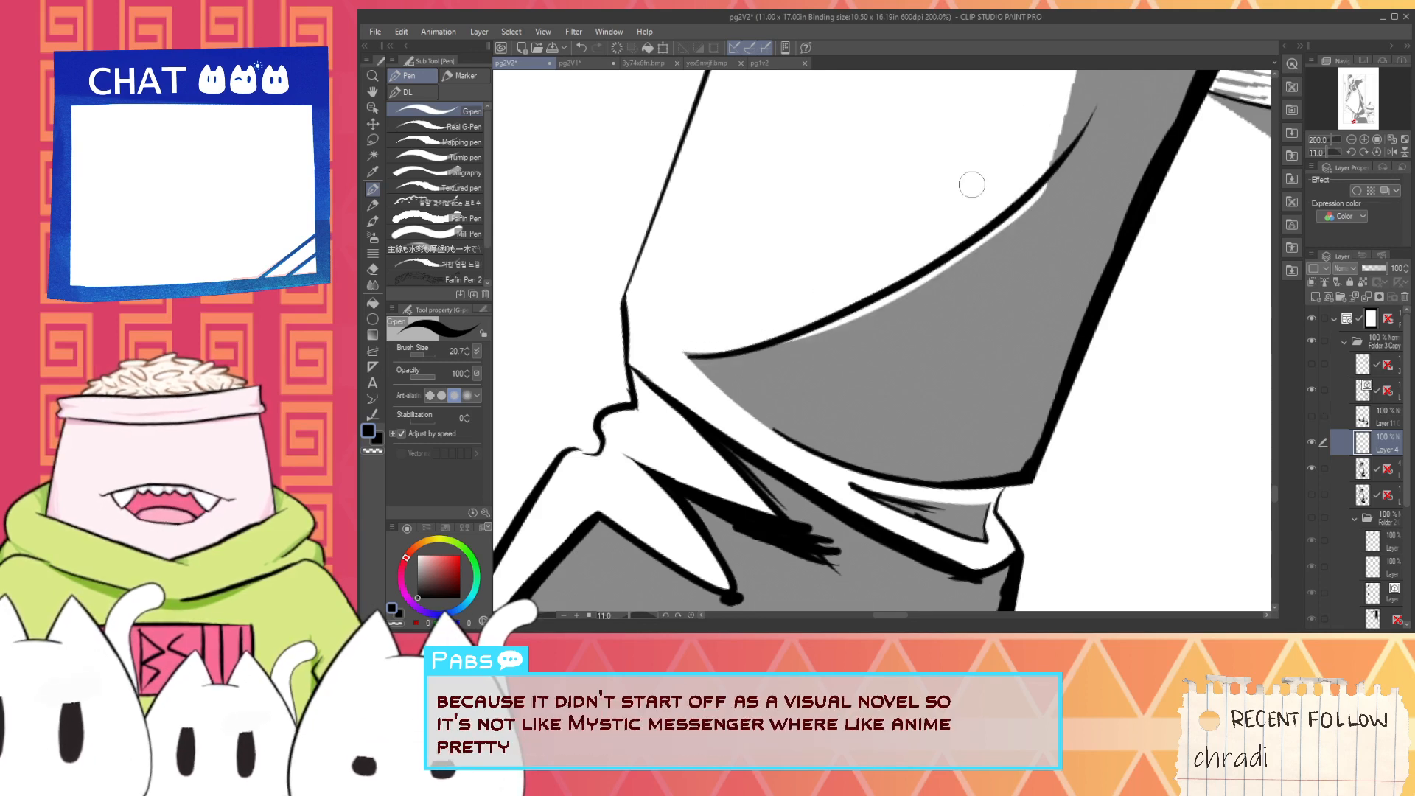
# - Fill the white gap beneath the curved border with black and thicken the rest of the curve with the pen
pyautogui.press('g')
pyautogui.click(881, 300)
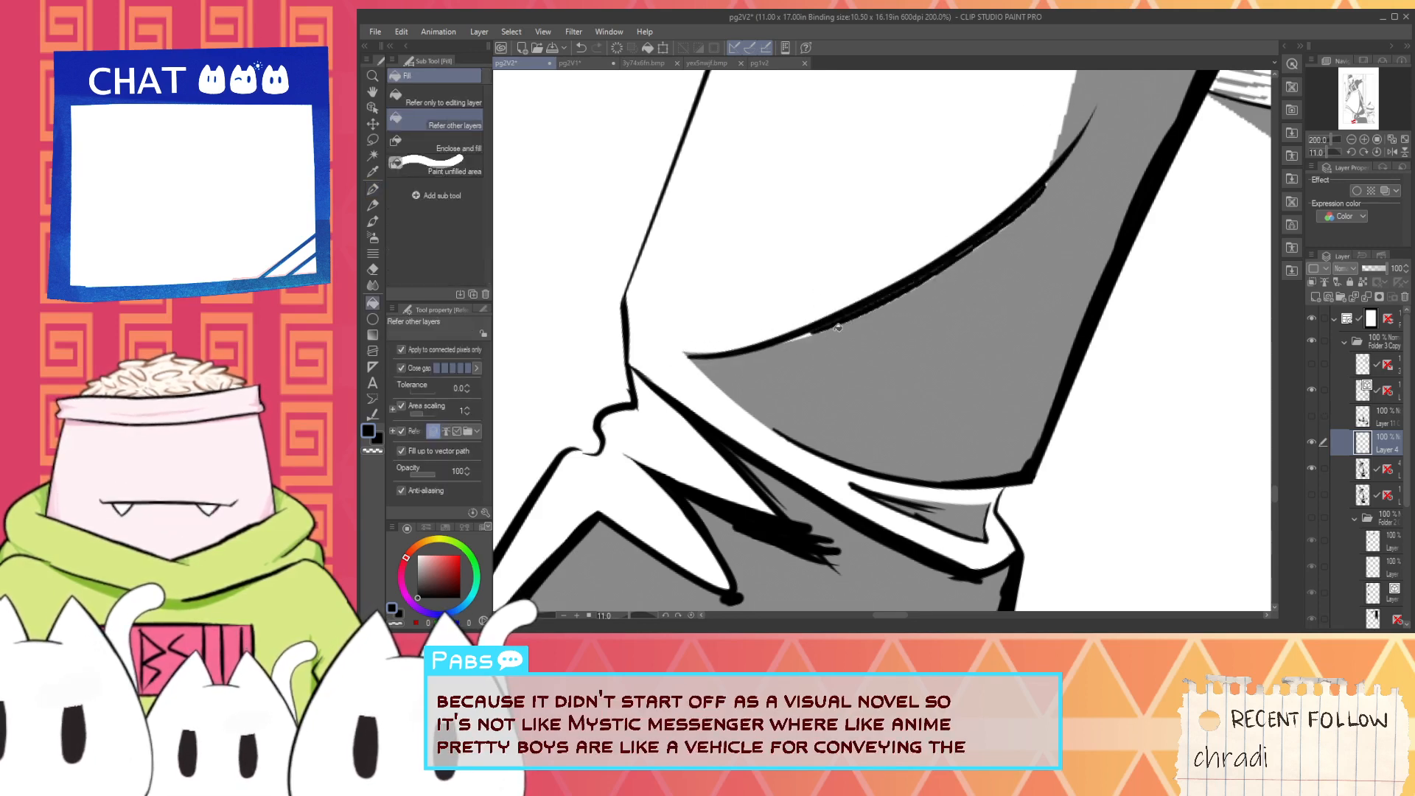
pyautogui.press('p')
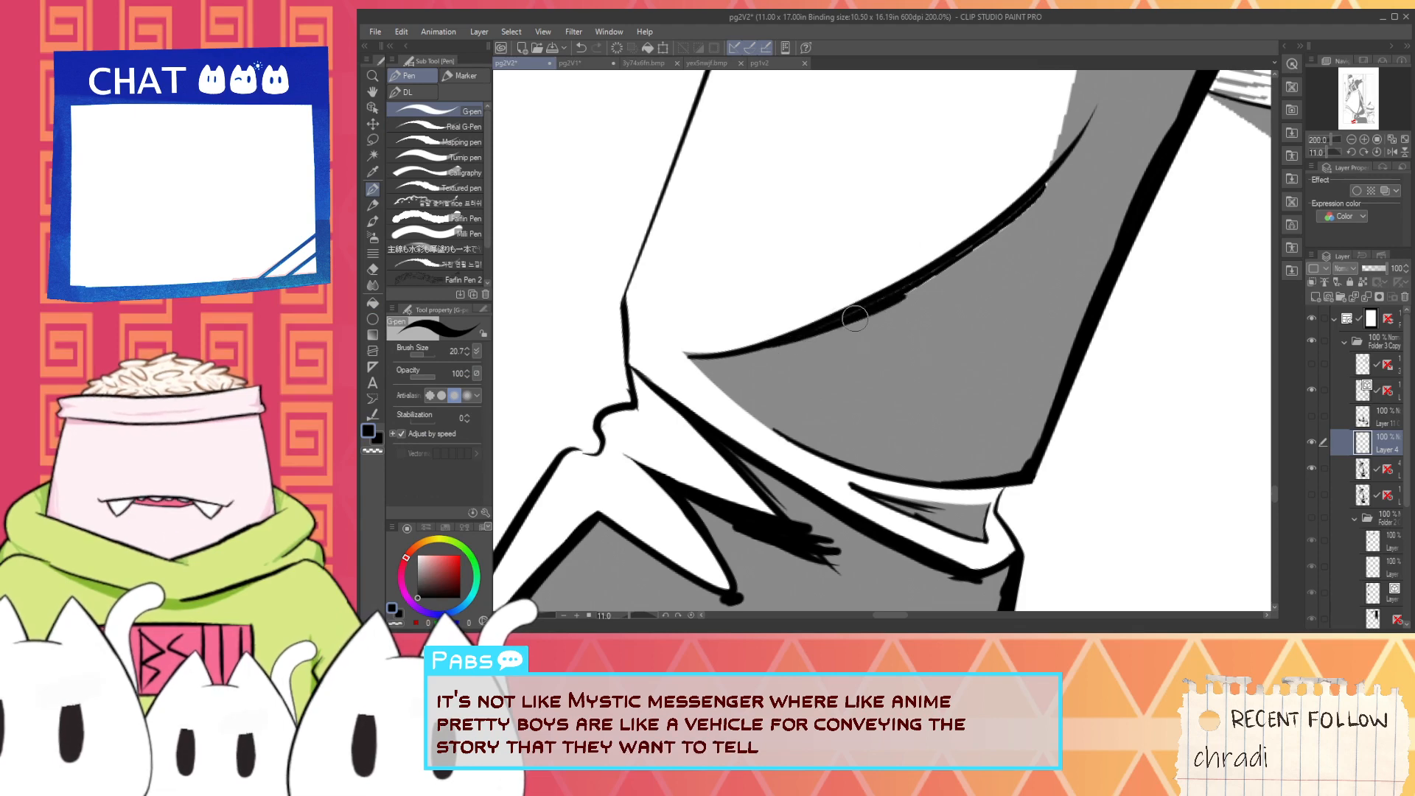
pyautogui.moveTo(935, 273); pyautogui.dragTo(923, 283)
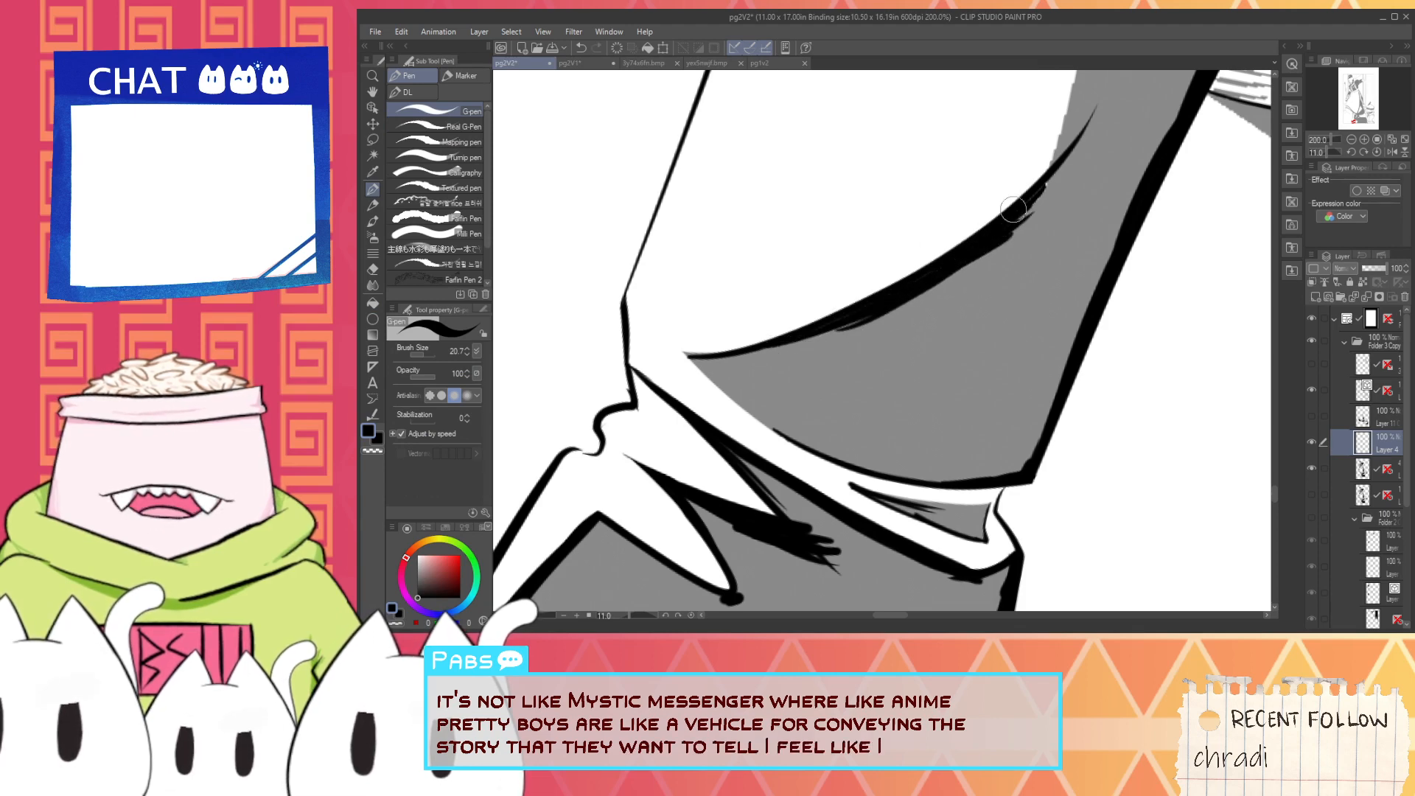
pyautogui.moveTo(1014, 210)
pyautogui.mouseDown()
pyautogui.moveTo(1081, 157)
pyautogui.moveTo(941, 243)
pyautogui.moveTo(862, 403)
pyautogui.mouseUp()
# - Ink the lower part of the leg shading's front edge in black, upward from the end of the curved border
pyautogui.scroll(-1, 996, 229)
pyautogui.press('space')
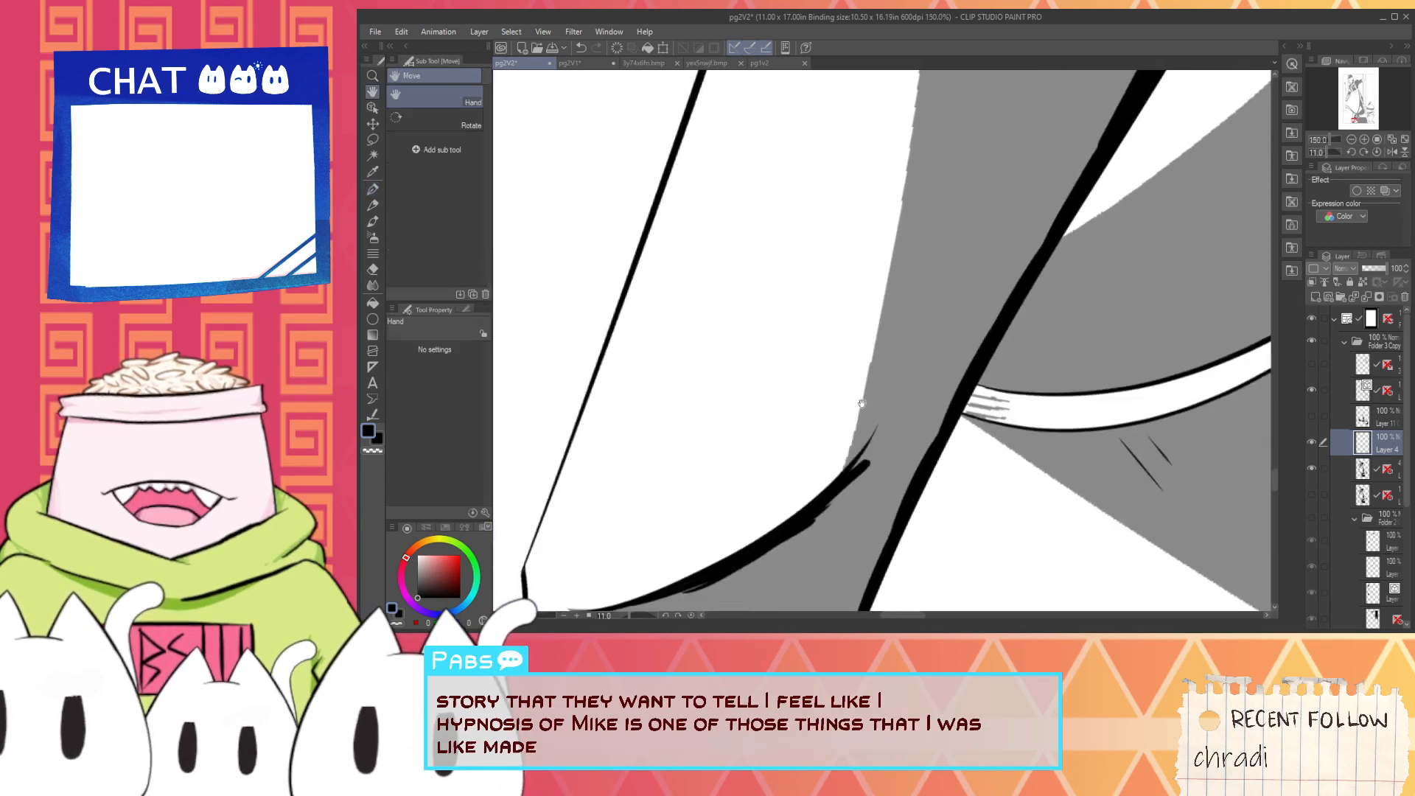
pyautogui.moveTo(836, 507); pyautogui.dragTo(885, 294)
pyautogui.hotkey('ctrl', 'z')
pyautogui.moveTo(837, 508)
pyautogui.mouseDown()
pyautogui.moveTo(916, 109)
pyautogui.moveTo(844, 398)
pyautogui.mouseUp()
pyautogui.press('space')
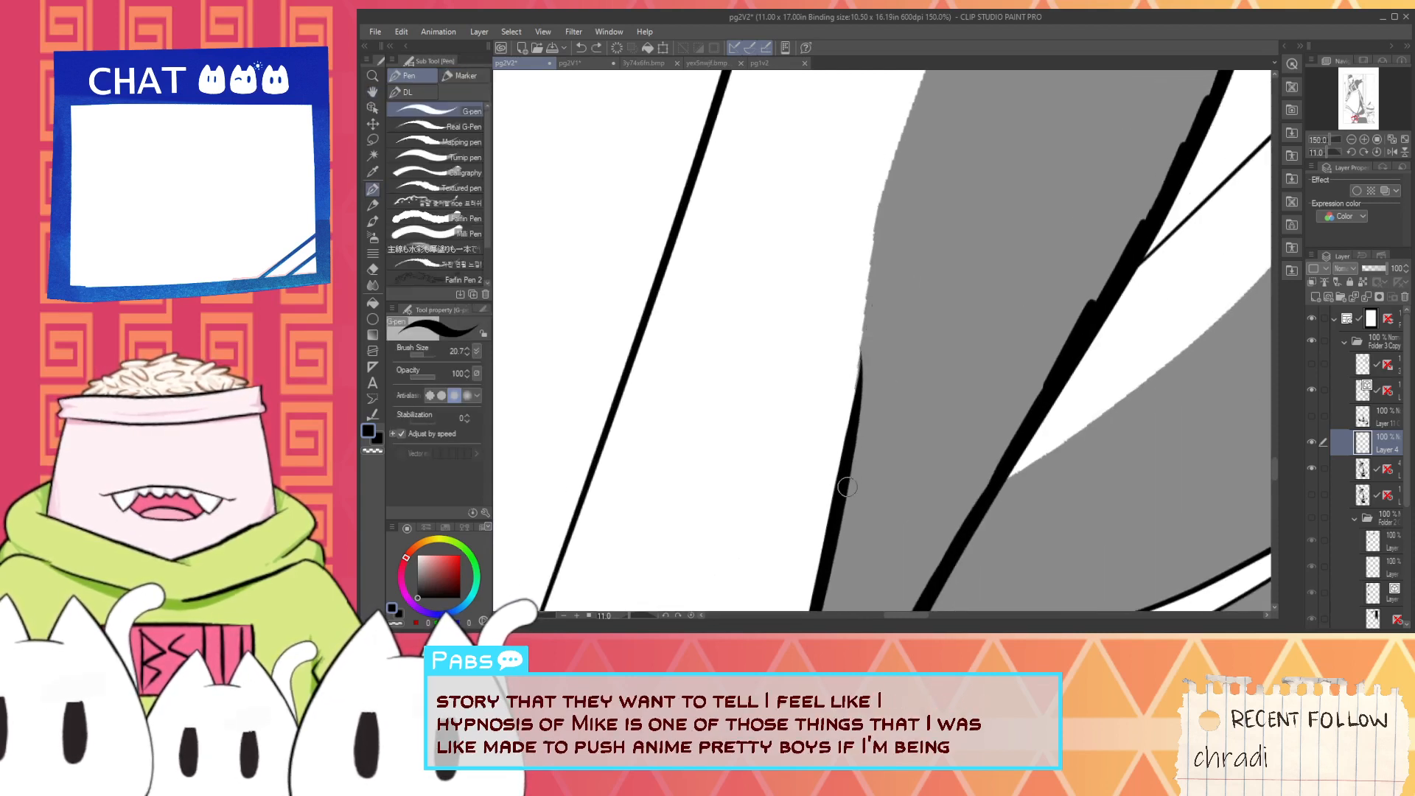
# - Try to extend the leg shading's black front border upward in one stroke, undoing each attempt
pyautogui.moveTo(847, 487); pyautogui.dragTo(877, 229)
pyautogui.hotkey('ctrl', 'z')
pyautogui.moveTo(838, 490); pyautogui.dragTo(885, 205)
pyautogui.hotkey('ctrl', 'z')
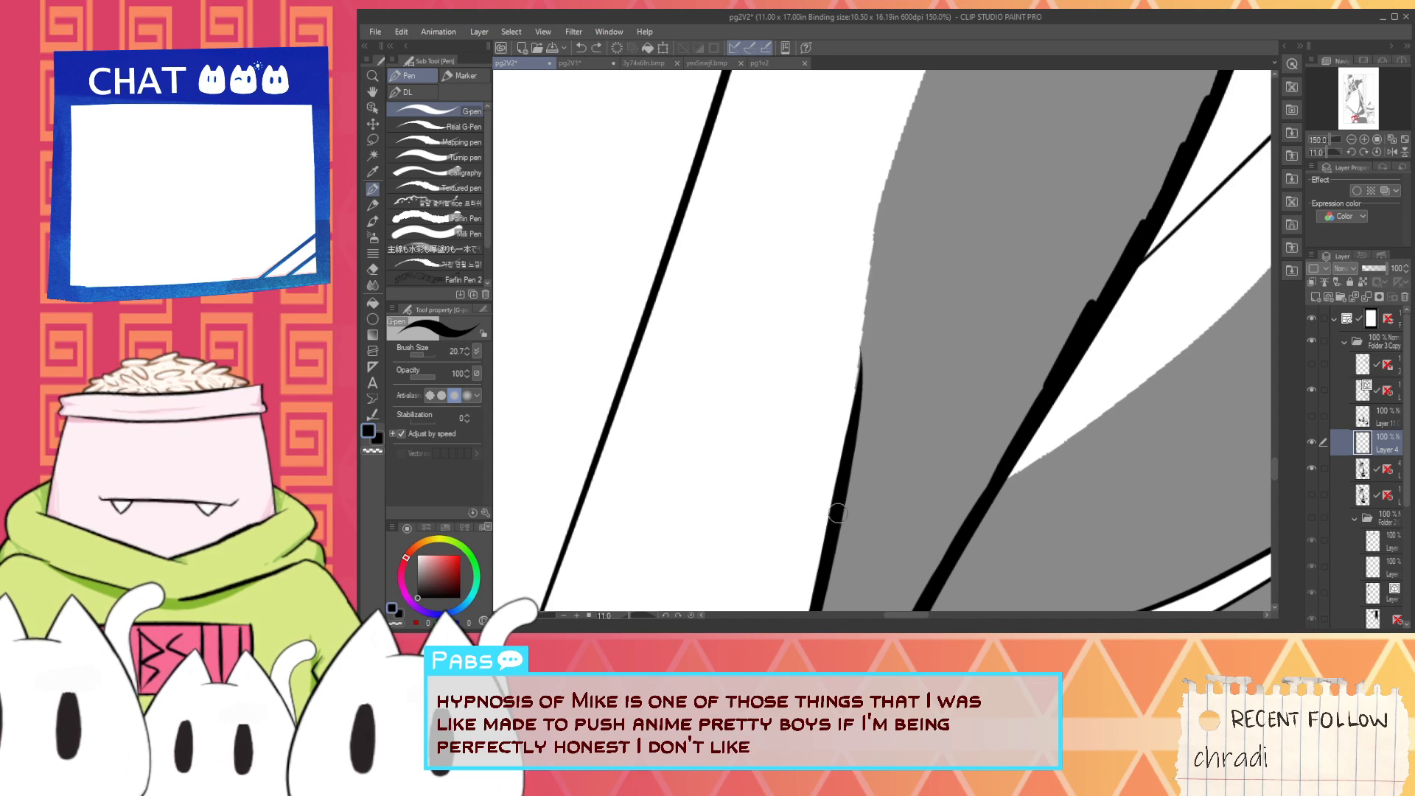
pyautogui.moveTo(838, 483)
pyautogui.mouseDown()
pyautogui.moveTo(872, 189)
pyautogui.moveTo(850, 546)
pyautogui.moveTo(894, 162)
pyautogui.mouseUp()
pyautogui.hotkey('ctrl', 'z')
pyautogui.hotkey('ctrl', 'z')
pyautogui.hotkey('ctrl', 'z')
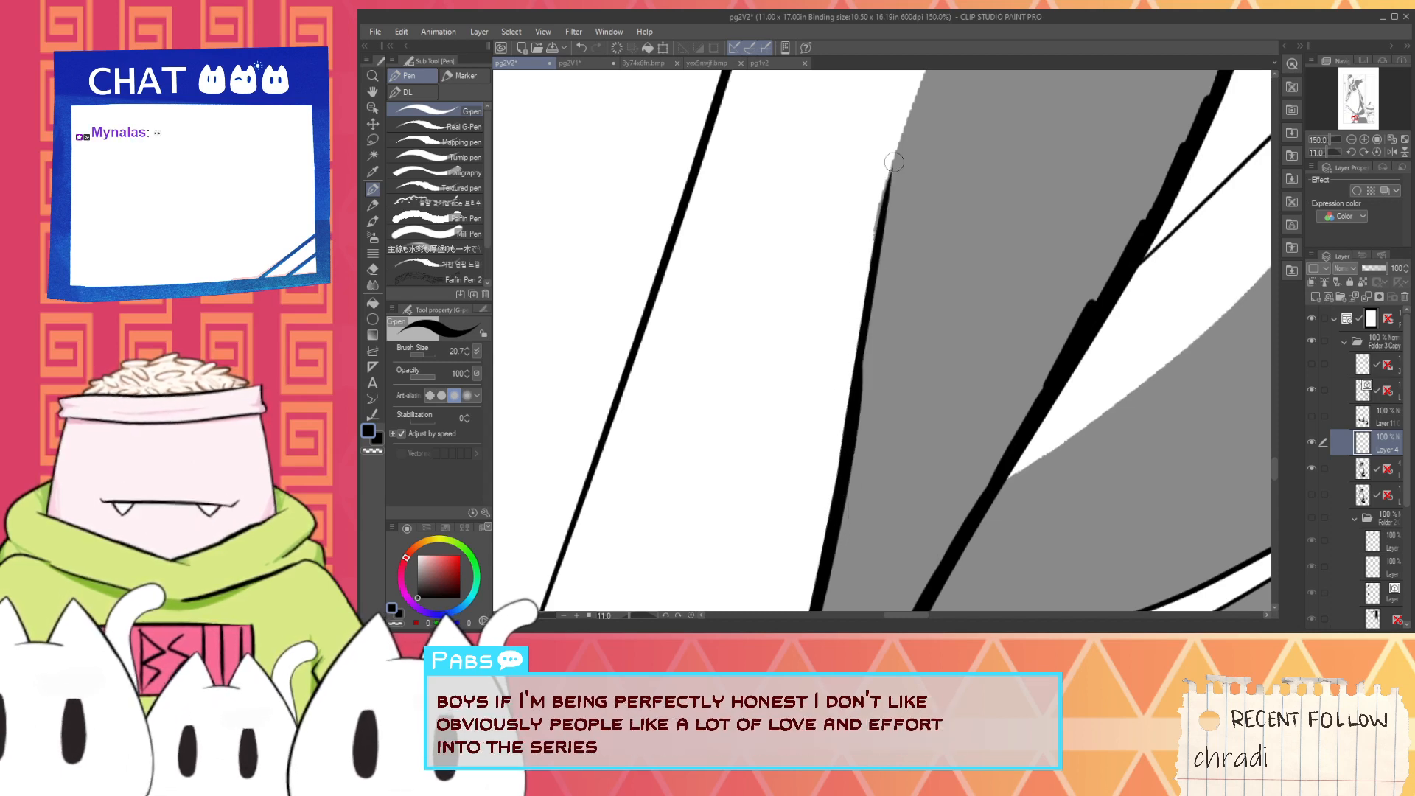
pyautogui.press('space')
pyautogui.moveTo(915, 252)
pyautogui.mouseDown()
pyautogui.moveTo(844, 297)
pyautogui.moveTo(850, 205)
pyautogui.mouseUp()
# - Extend the leg shading's black front border up to the bend in its edge
pyautogui.hotkey('ctrl', 'z')
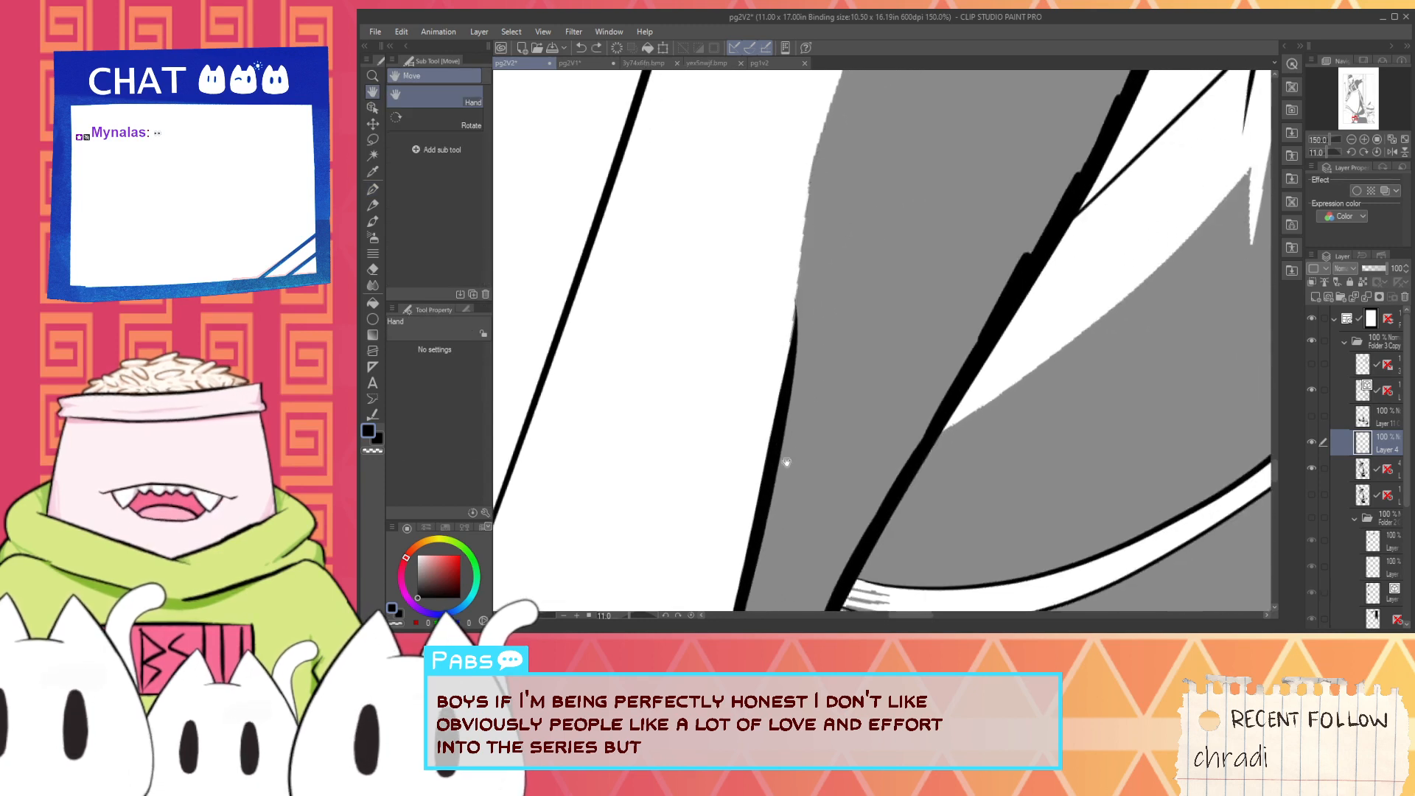
pyautogui.moveTo(781, 469)
pyautogui.mouseDown()
pyautogui.moveTo(813, 152)
pyautogui.moveTo(764, 405)
pyautogui.moveTo(804, 183)
pyautogui.mouseUp()
pyautogui.press('space')
# - Try to extend the leg shading's black front border upward from the bend with one long pen stroke
pyautogui.hotkey('ctrl', 'z')
pyautogui.moveTo(709, 435); pyautogui.dragTo(825, 133)
pyautogui.hotkey('ctrl', 'z')
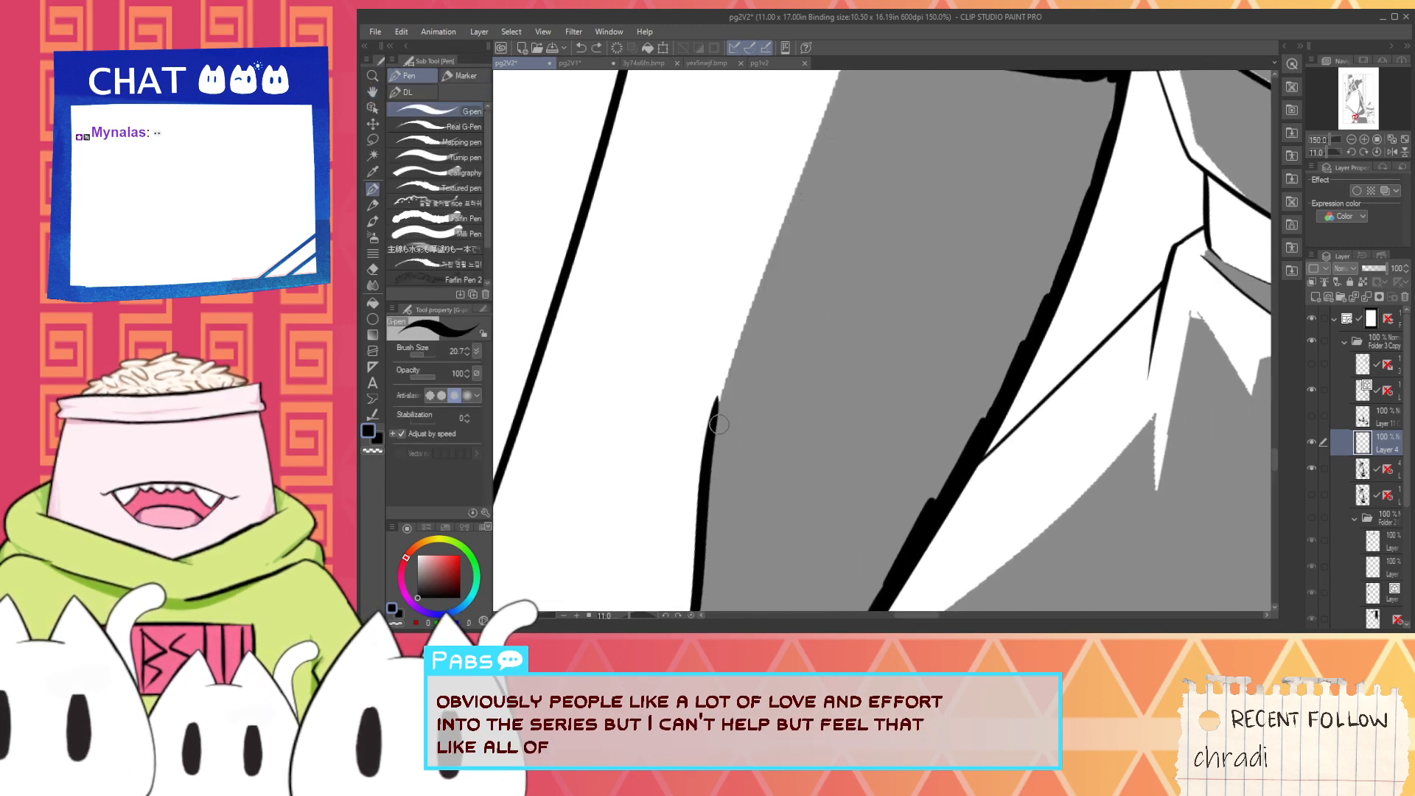
pyautogui.moveTo(706, 443); pyautogui.dragTo(796, 186)
pyautogui.hotkey('ctrl', 'z')
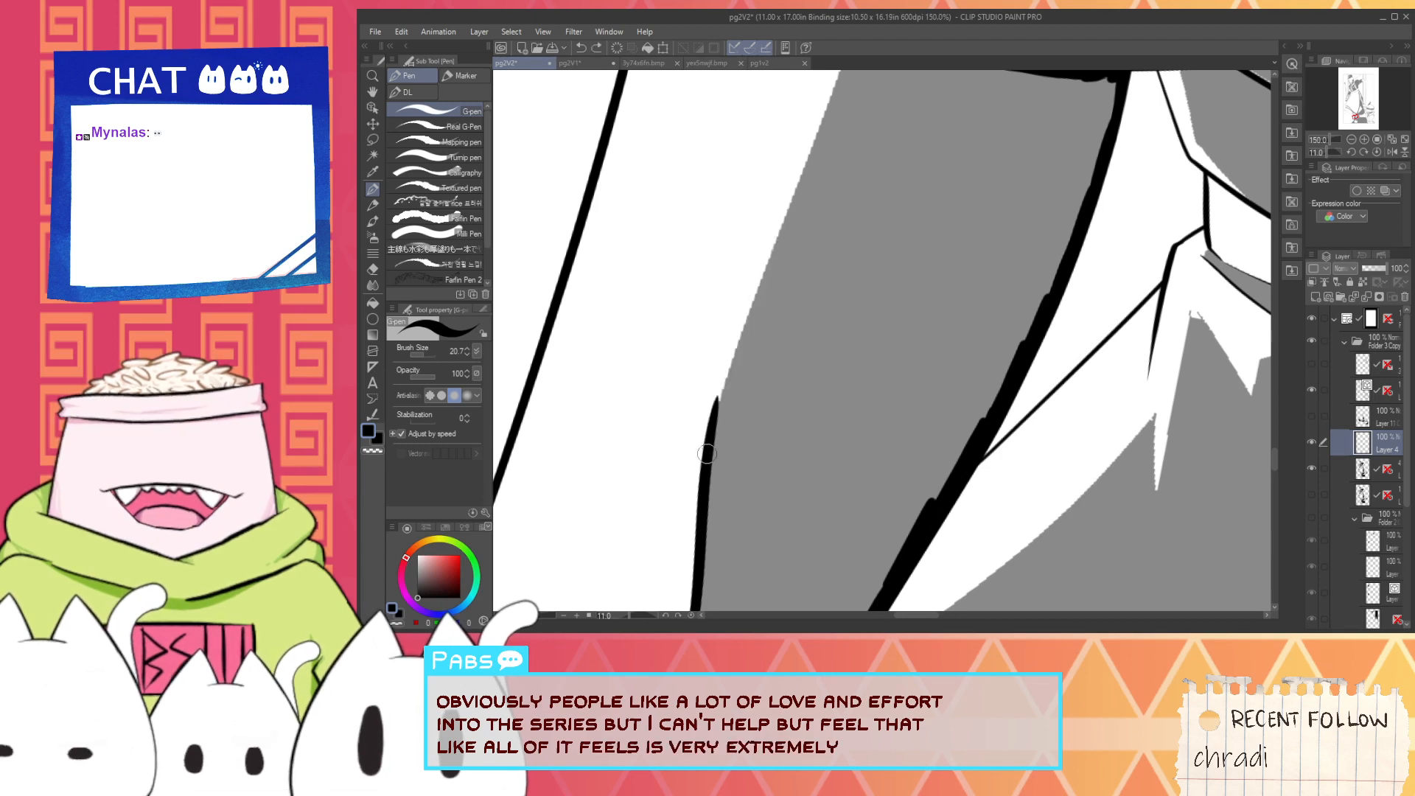
pyautogui.moveTo(708, 442); pyautogui.dragTo(789, 228)
pyautogui.hotkey('ctrl', 'z')
pyautogui.moveTo(702, 440); pyautogui.dragTo(811, 182)
pyautogui.hotkey('ctrl', 'z')
# - Ink the leg shading's front border in black from the bend up to the skirt's hem line
pyautogui.moveTo(715, 405); pyautogui.dragTo(784, 222)
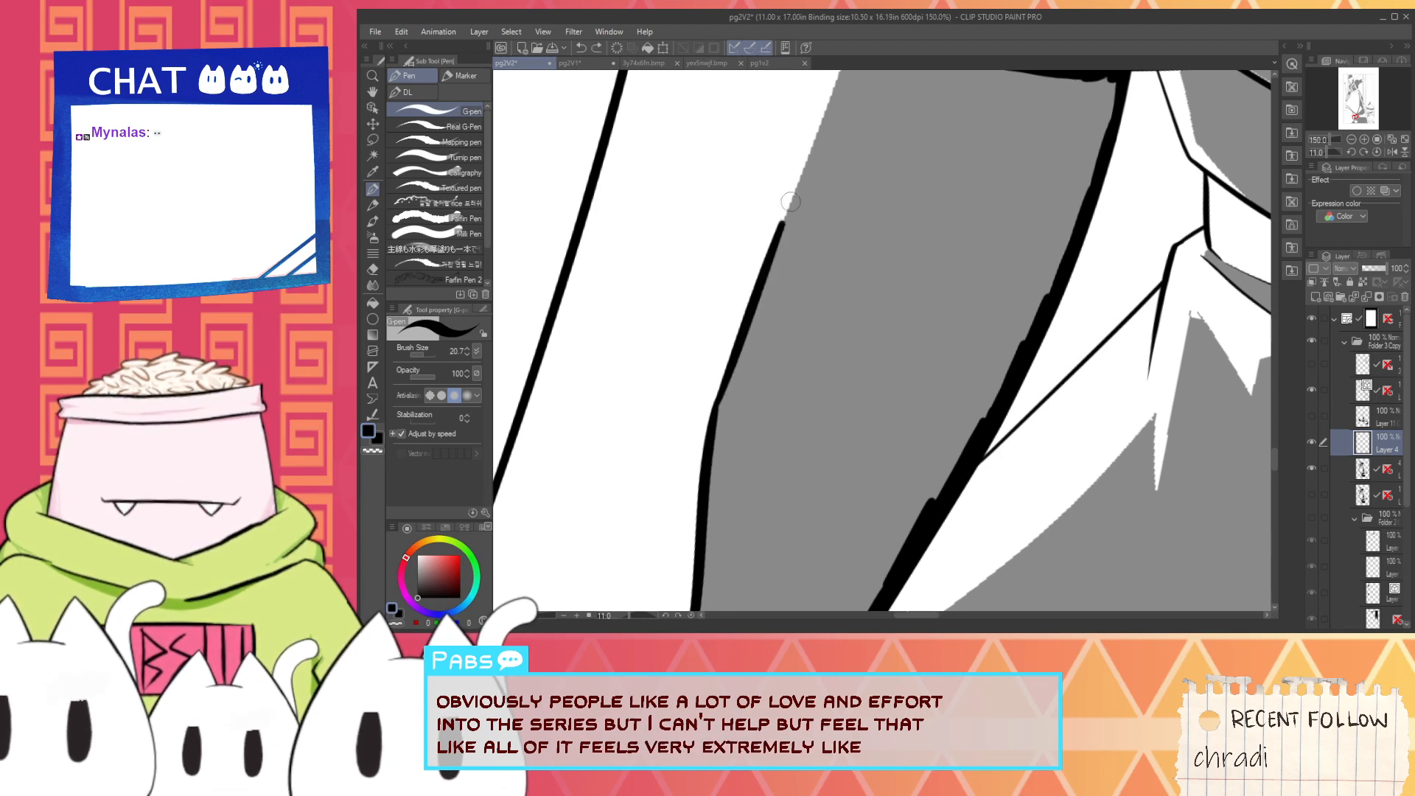
pyautogui.scroll(4, 797, 230)
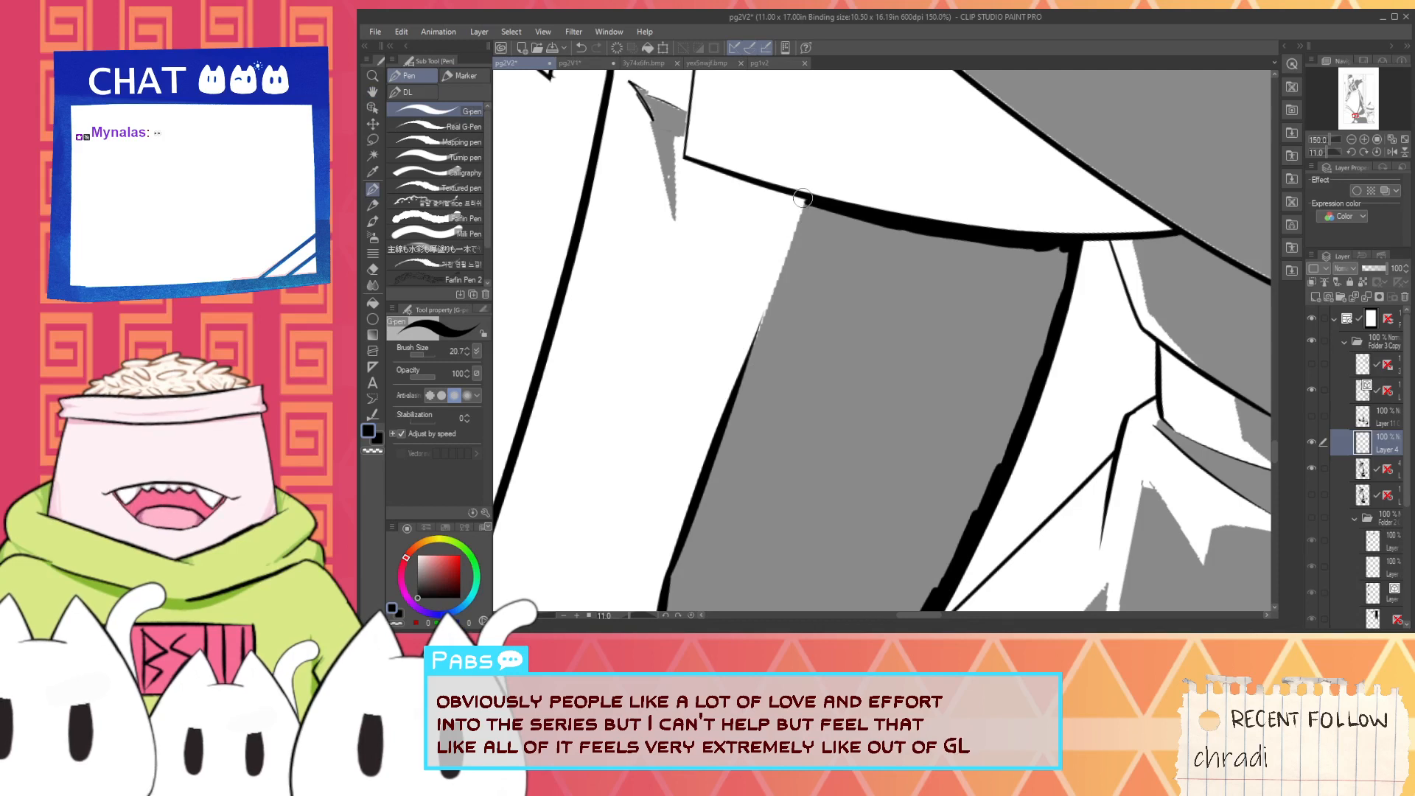
pyautogui.moveTo(740, 387)
pyautogui.mouseDown()
pyautogui.moveTo(802, 206)
pyautogui.moveTo(763, 321)
pyautogui.mouseUp()
pyautogui.hotkey('ctrl', 'z')
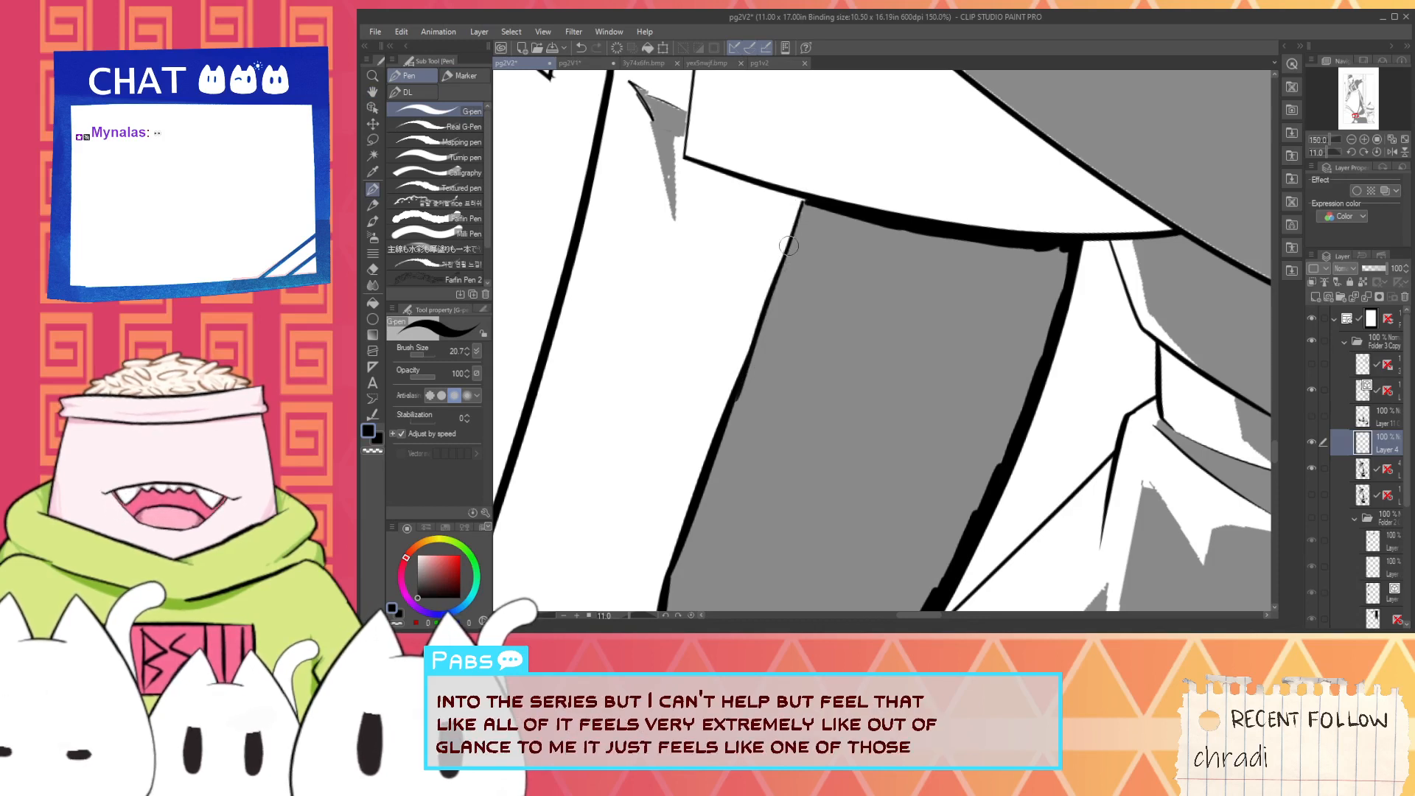
pyautogui.moveTo(806, 204); pyautogui.dragTo(738, 387)
pyautogui.hotkey('ctrl', 'z')
# - Try to thicken the hem line with a stroke from its front corner to the top of the leg shading
pyautogui.scroll(1, 804, 201)
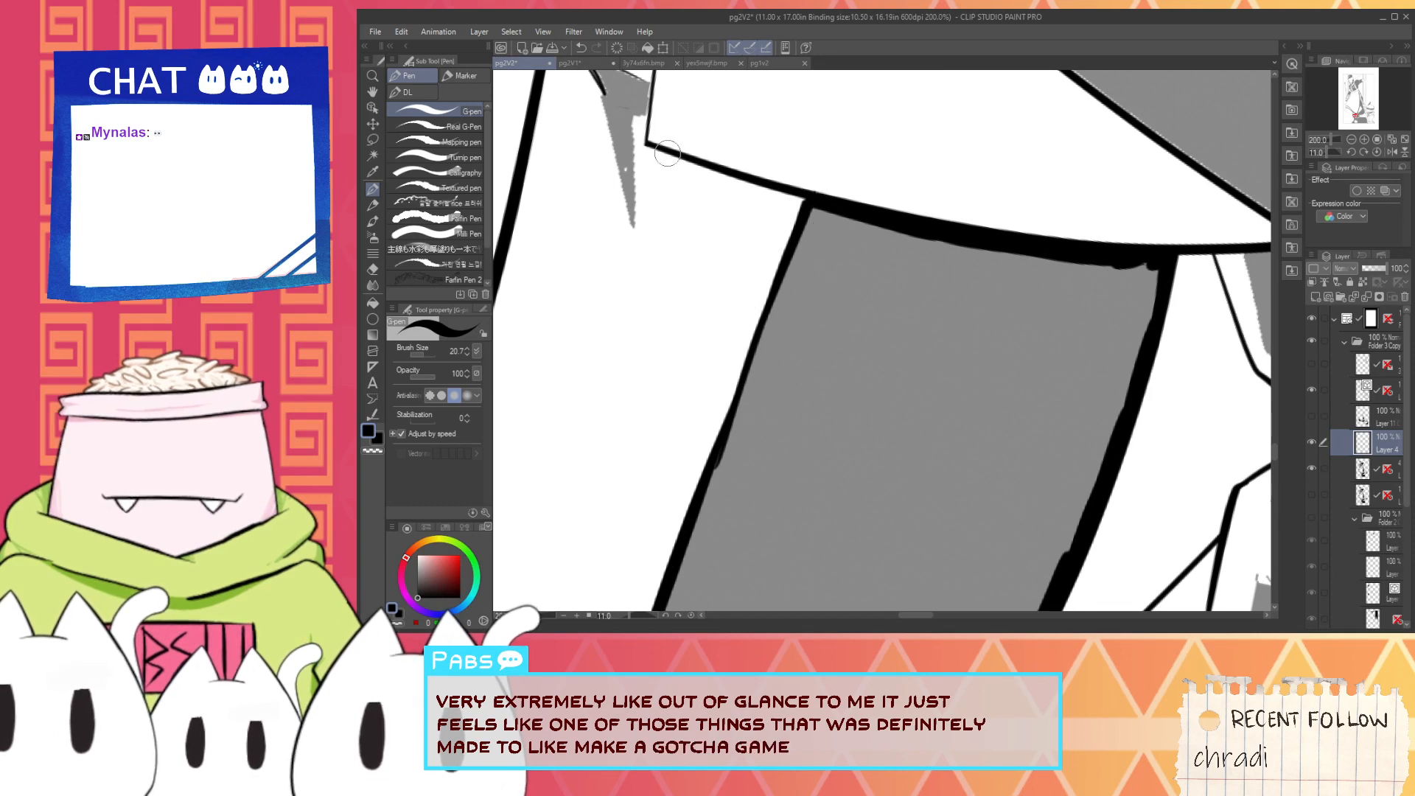
pyautogui.moveTo(662, 150); pyautogui.dragTo(877, 245)
pyautogui.hotkey('ctrl', 'z')
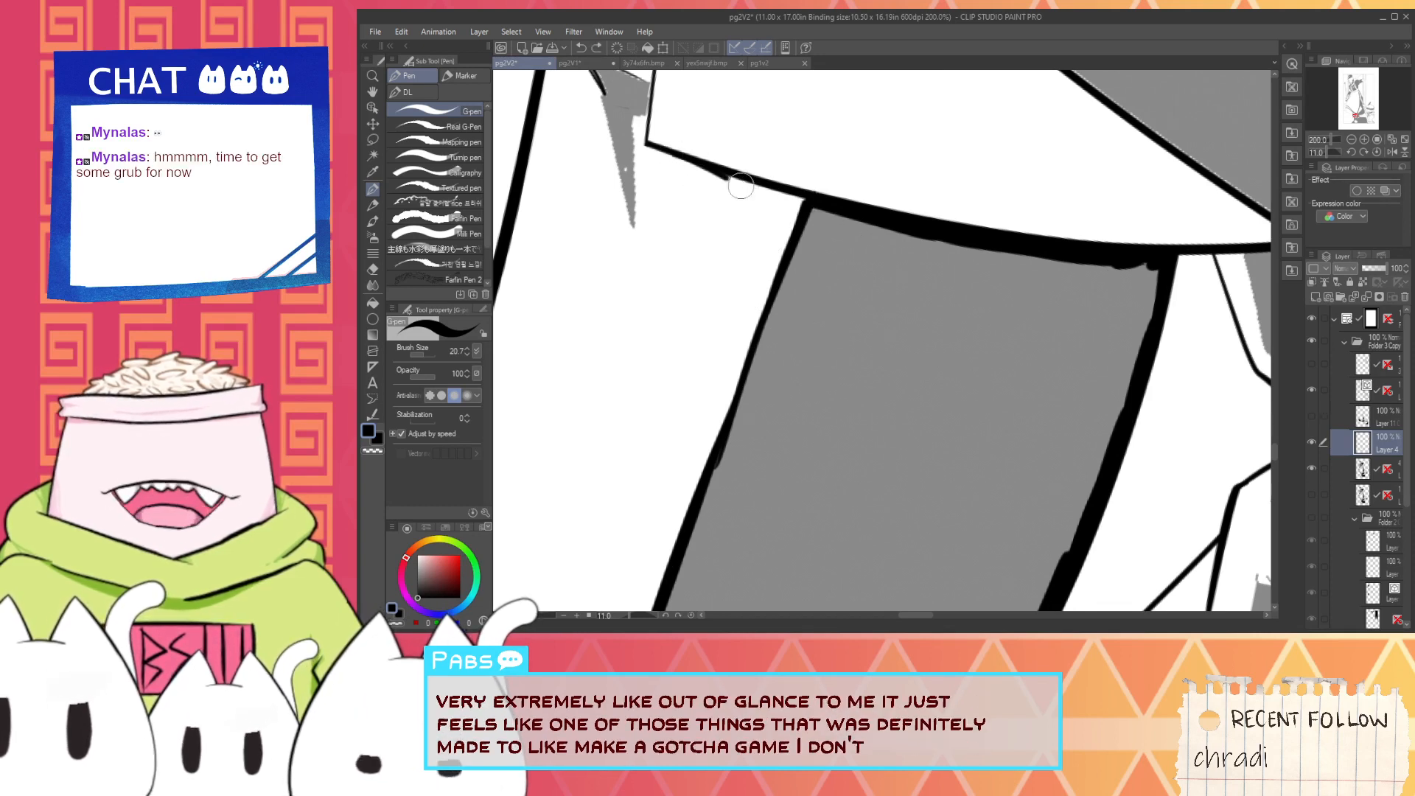
pyautogui.moveTo(741, 185); pyautogui.dragTo(880, 250)
pyautogui.hotkey('ctrl', 'z')
pyautogui.moveTo(673, 154); pyautogui.dragTo(869, 239)
pyautogui.hotkey('ctrl', 'z')
# - Thicken the hem line from its front corner into the leg shading and fill the white gap beneath it with black
pyautogui.moveTo(668, 150); pyautogui.dragTo(859, 233)
pyautogui.press('space')
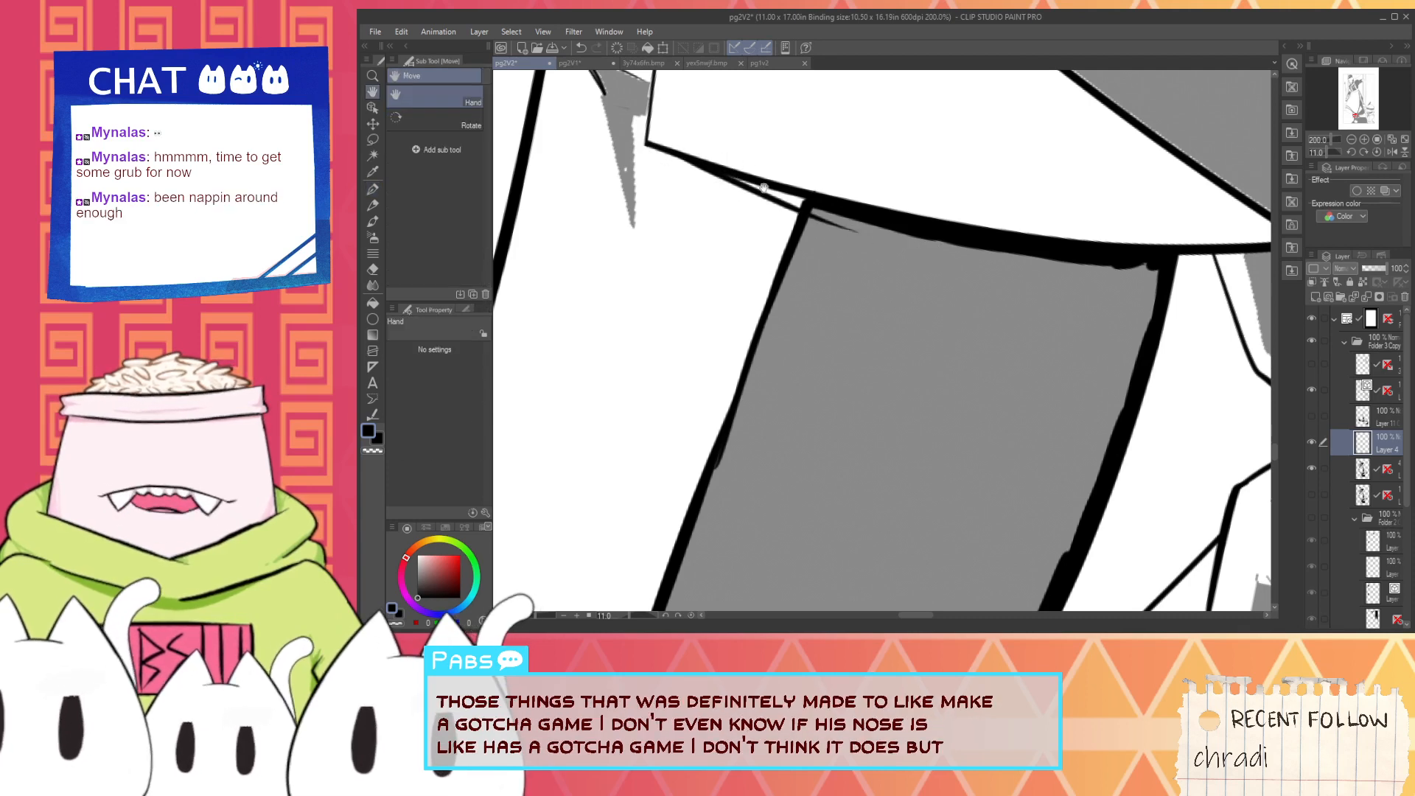
pyautogui.moveTo(761, 216); pyautogui.dragTo(841, 288)
pyautogui.scroll(2, 820, 278)
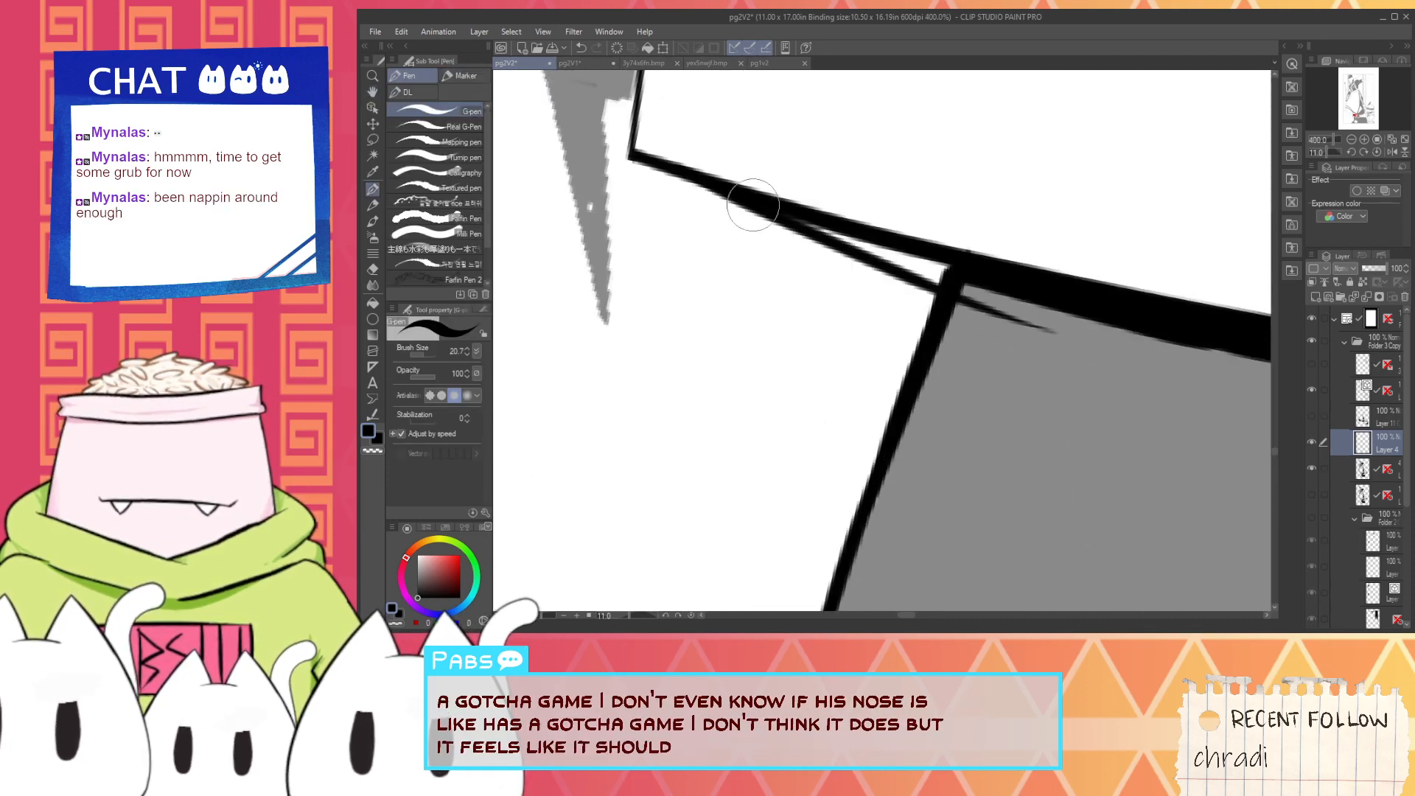
pyautogui.moveTo(753, 204)
pyautogui.mouseDown()
pyautogui.moveTo(1010, 277)
pyautogui.moveTo(963, 264)
pyautogui.moveTo(967, 290)
pyautogui.moveTo(1043, 331)
pyautogui.mouseUp()
pyautogui.scroll(-3, 1043, 330)
# - Ink the front edge of the narrow pointed shadow beside the hem's front corner in black
pyautogui.press('space')
pyautogui.scroll(1, 812, 330)
pyautogui.moveTo(837, 278)
pyautogui.mouseDown()
pyautogui.moveTo(812, 330)
pyautogui.moveTo(836, 404)
pyautogui.moveTo(834, 385)
pyautogui.mouseUp()
pyautogui.press('x')
pyautogui.hotkey('ctrl', 'z')
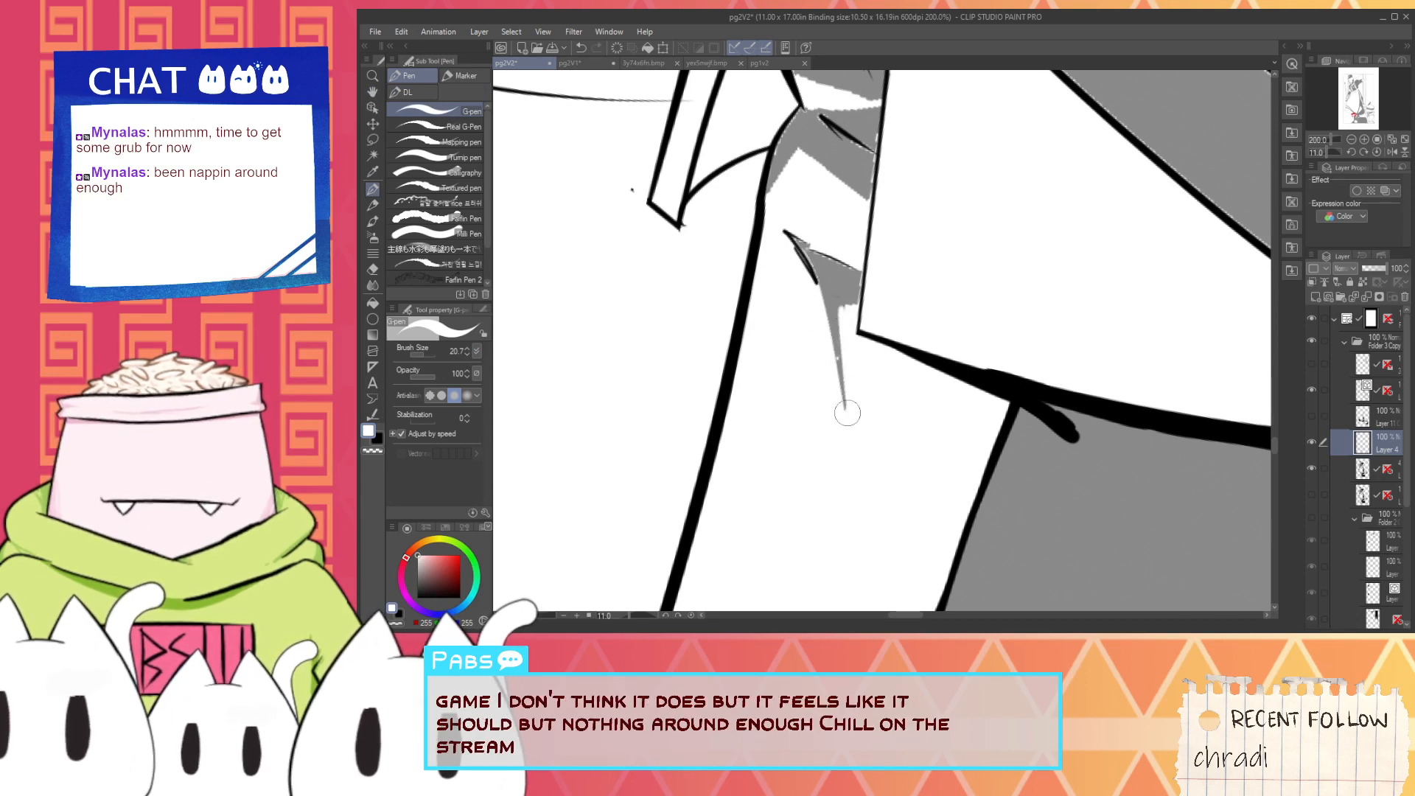
pyautogui.scroll(2, 852, 359)
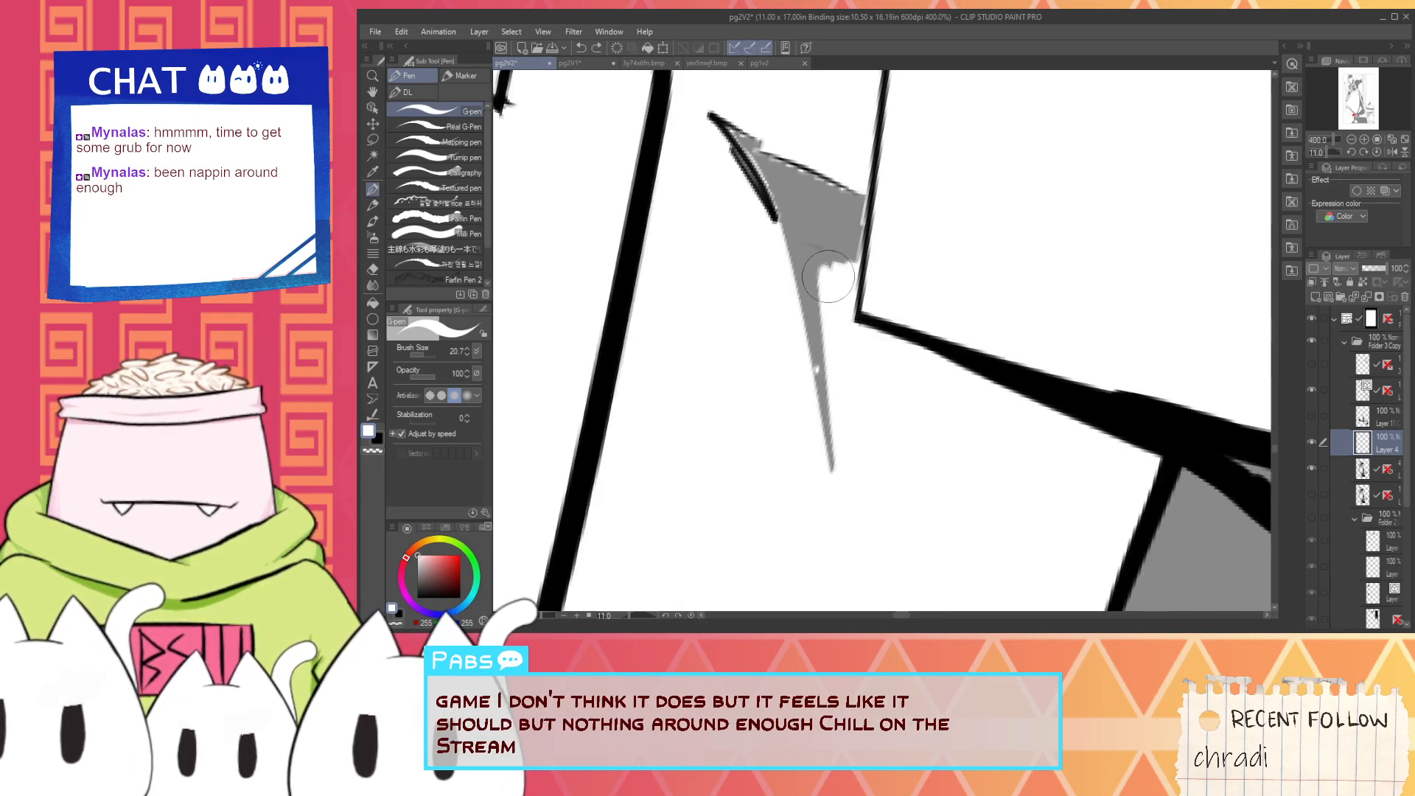
pyautogui.press('space')
pyautogui.moveTo(784, 143); pyautogui.dragTo(833, 251)
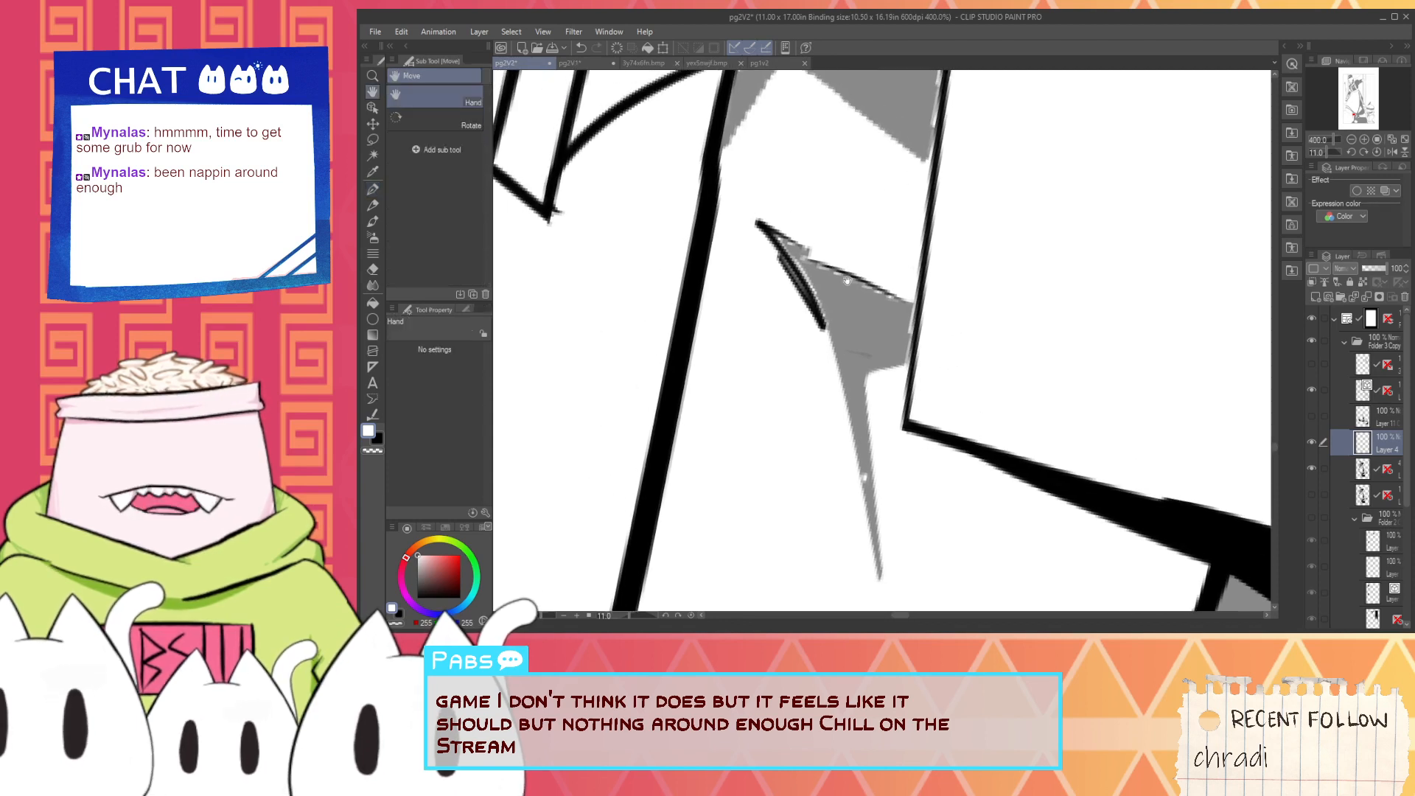
pyautogui.press('i')
pyautogui.press('p')
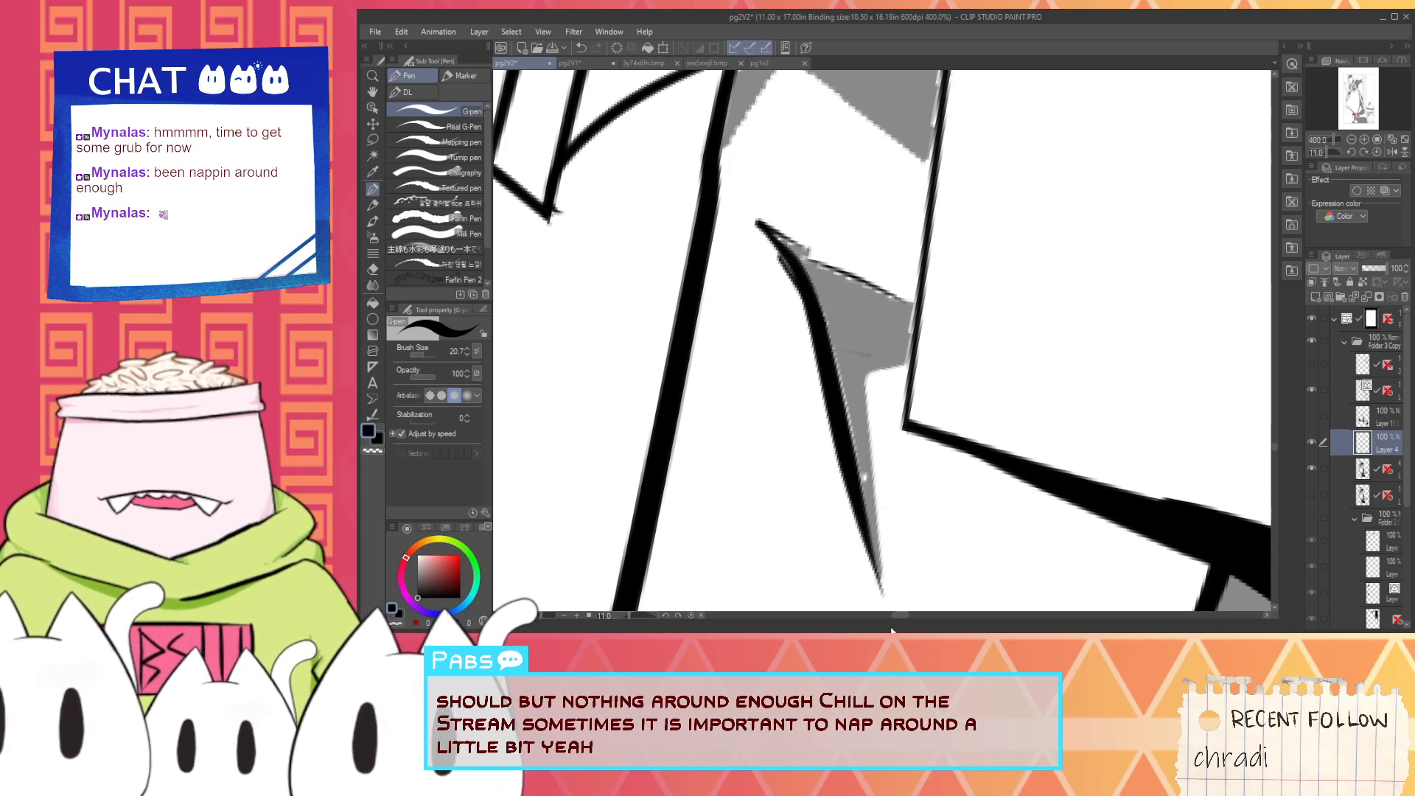
pyautogui.moveTo(773, 233); pyautogui.dragTo(876, 513)
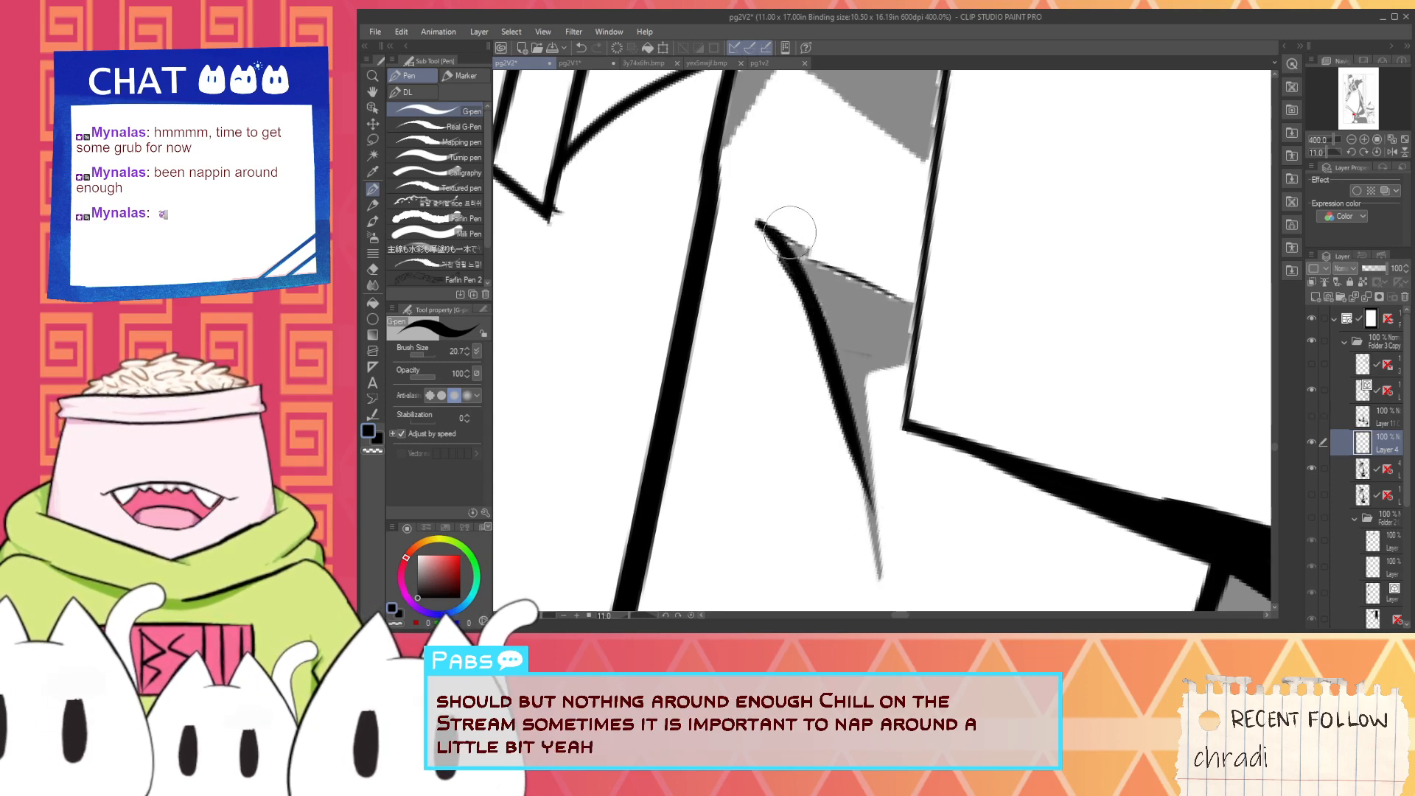
# - Ink the pointed shadow's top and back edges in black and thicken the corner where its top and front edges meet
pyautogui.moveTo(768, 232); pyautogui.dragTo(806, 253)
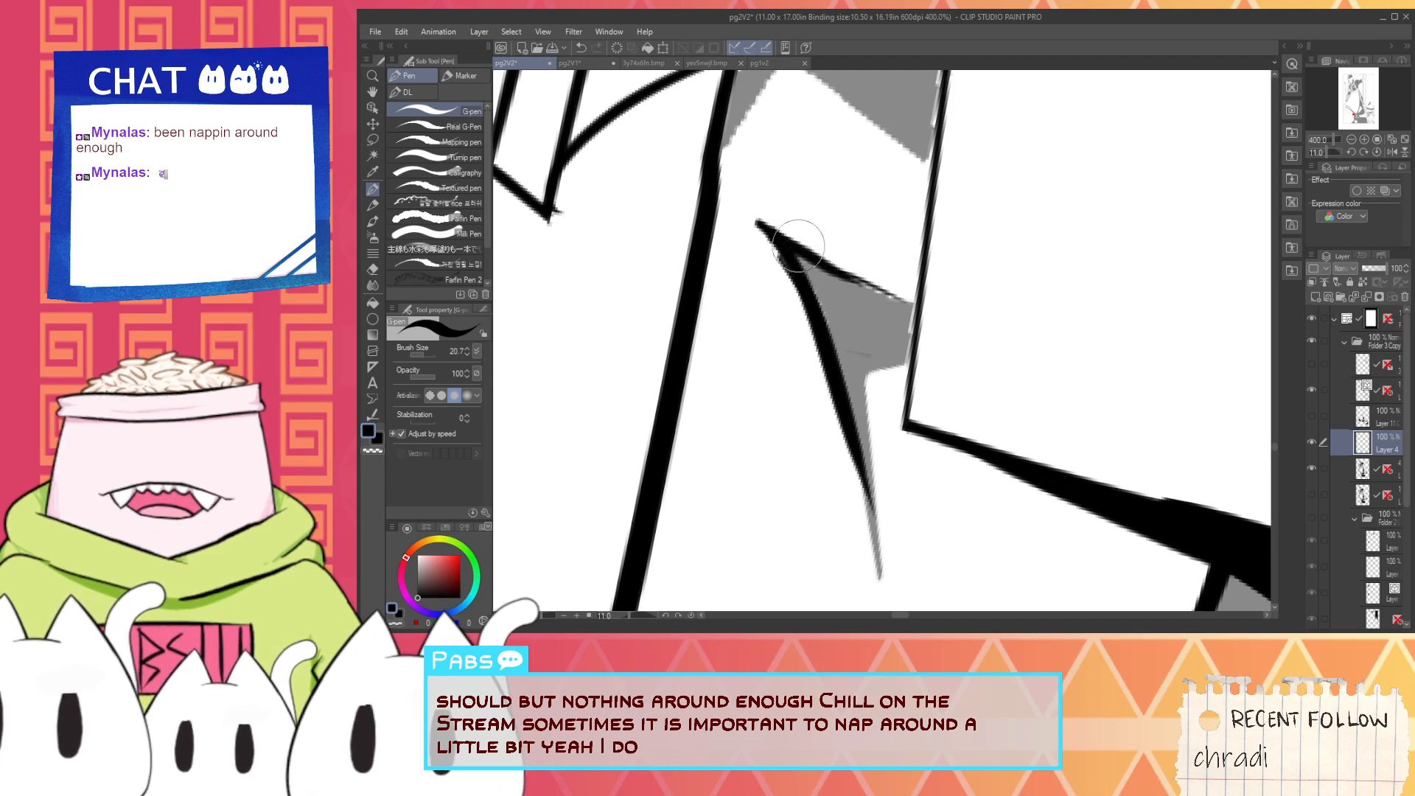
pyautogui.hotkey('ctrl', 'z')
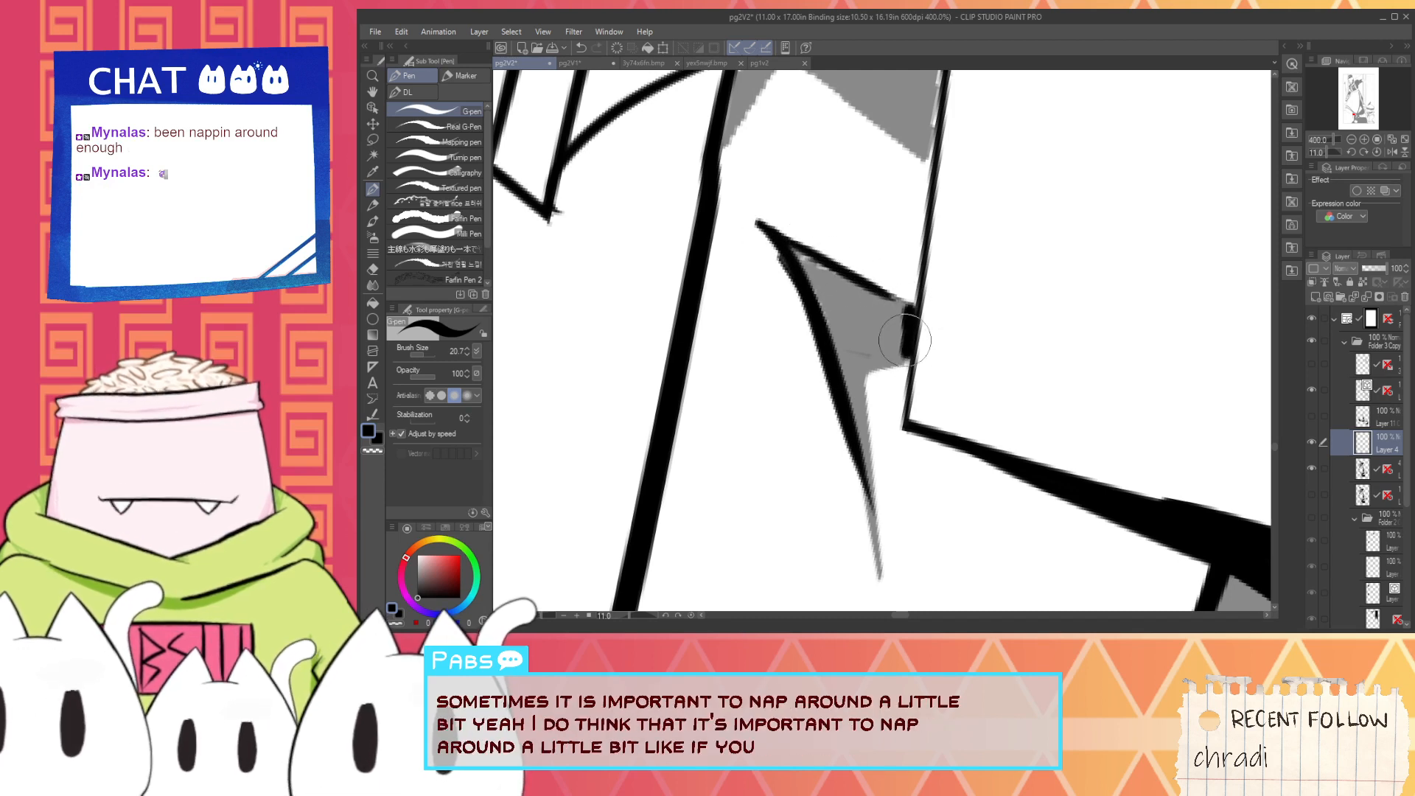
pyautogui.moveTo(898, 362); pyautogui.dragTo(908, 359)
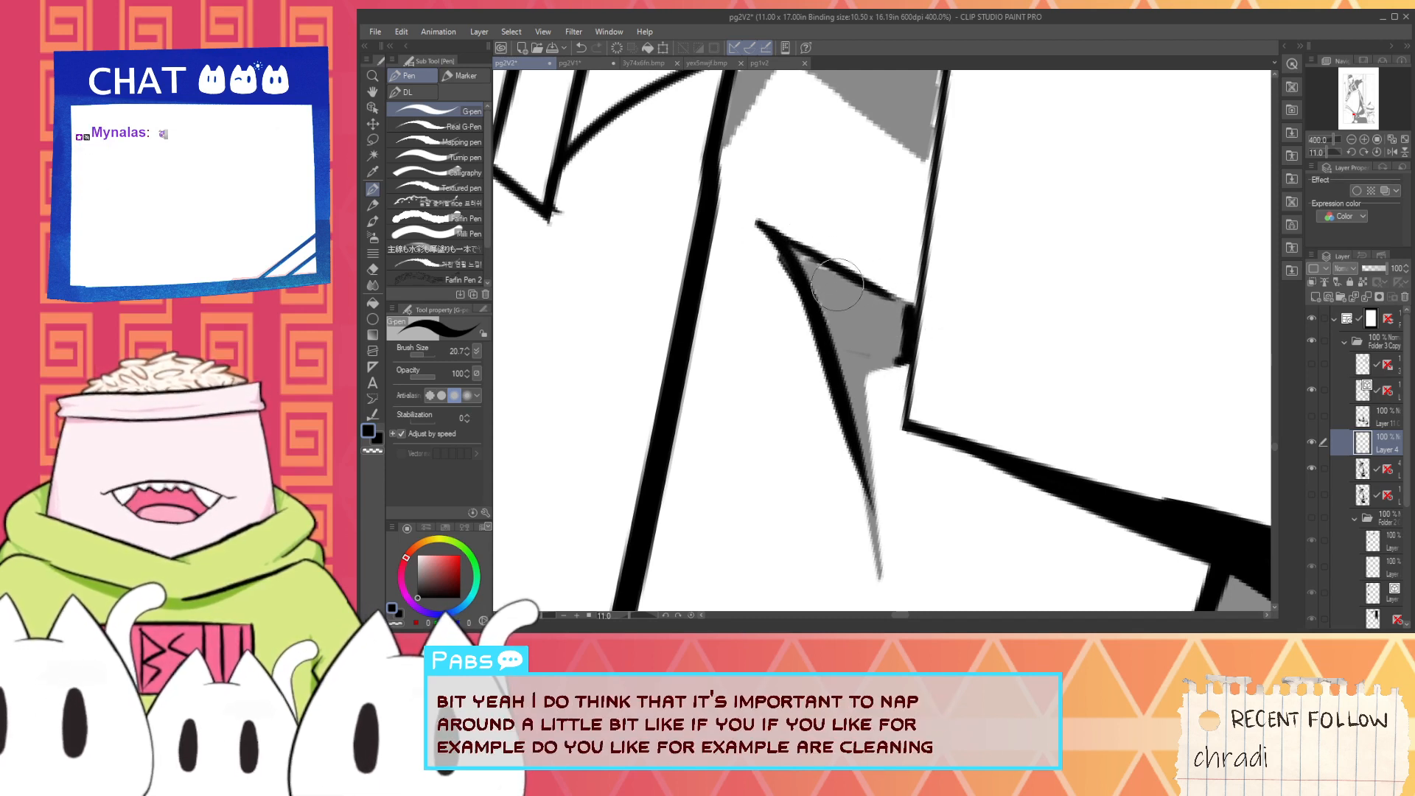
pyautogui.moveTo(882, 292); pyautogui.dragTo(908, 302)
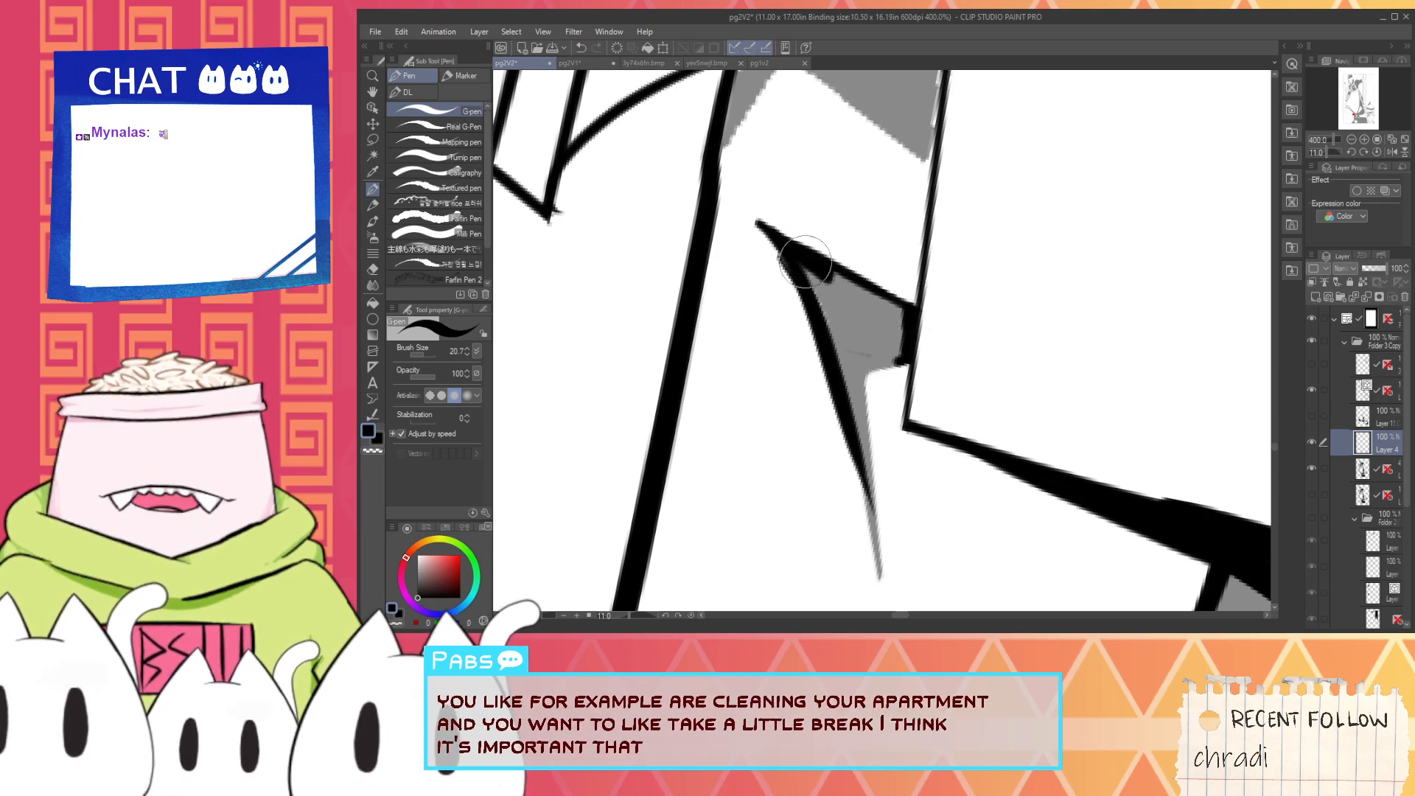
# - Ink the inner front edge of the notched fold shadow above the pointed one in black
pyautogui.scroll(-3, 817, 301)
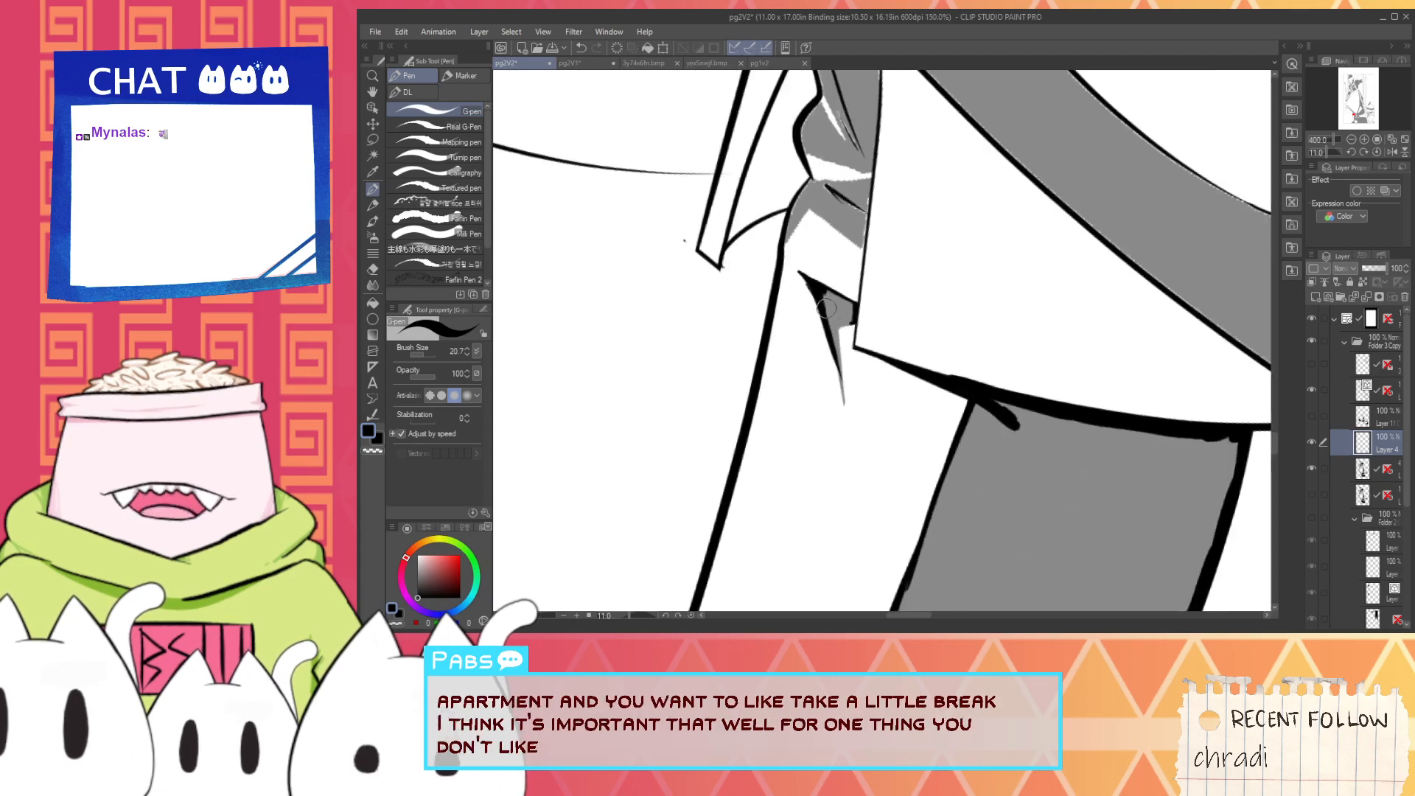
pyautogui.press('space')
pyautogui.moveTo(821, 287); pyautogui.dragTo(831, 392)
pyautogui.scroll(3, 816, 304)
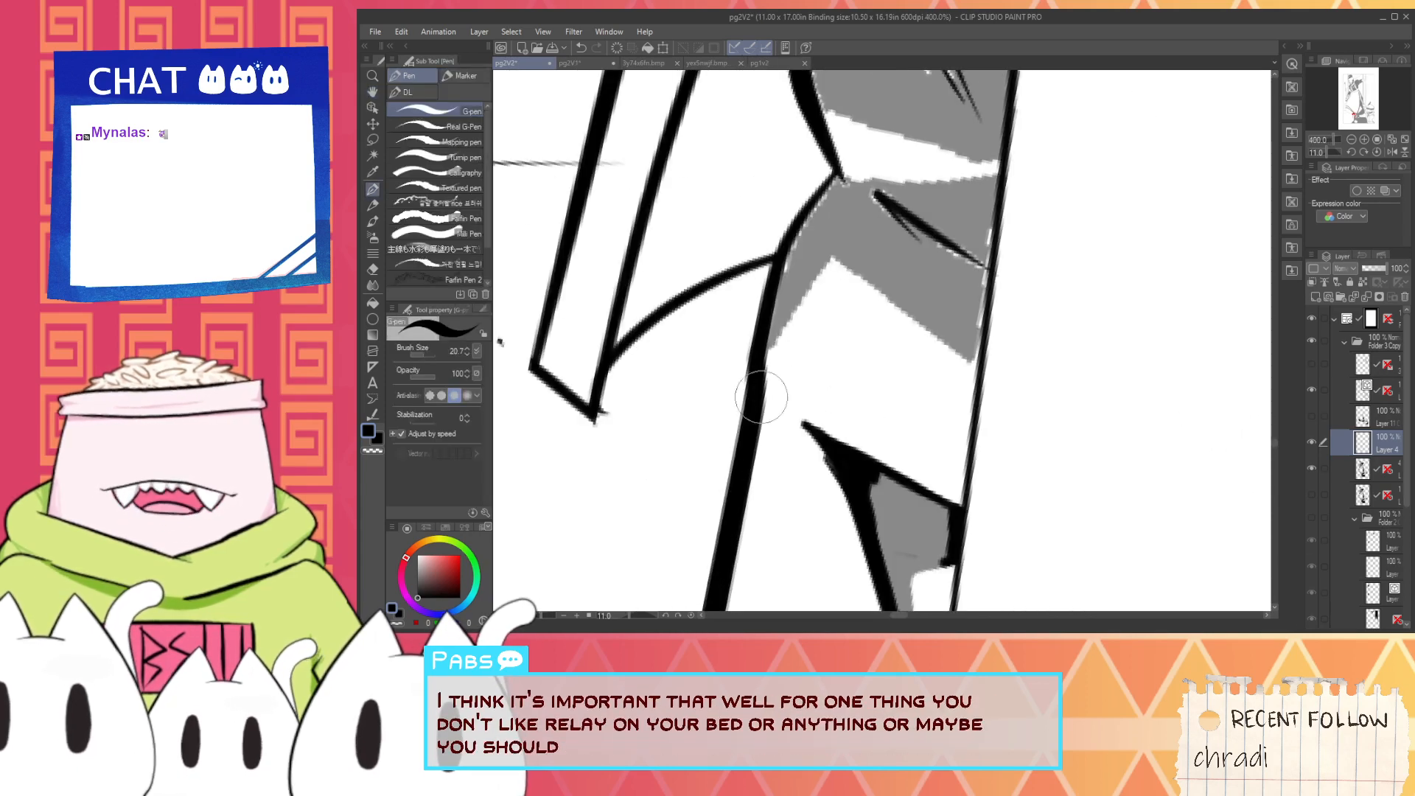
pyautogui.moveTo(767, 385); pyautogui.dragTo(855, 253)
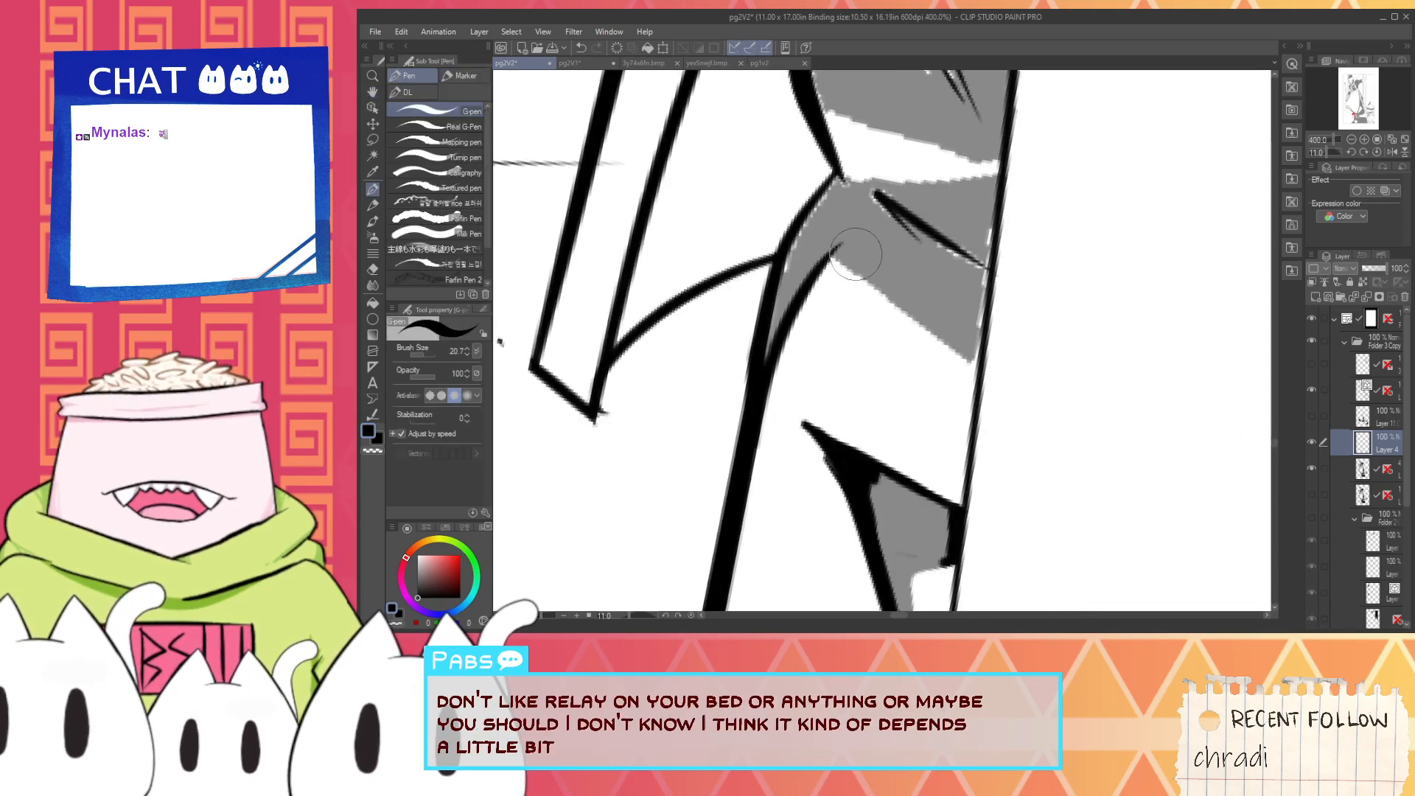
pyautogui.moveTo(741, 438); pyautogui.dragTo(879, 183)
# - Try to ink the notched fold shadow's lower edge from its peak down to the back line in one stroke
pyautogui.moveTo(820, 235)
pyautogui.mouseDown()
pyautogui.moveTo(904, 286)
pyautogui.moveTo(951, 339)
pyautogui.mouseUp()
pyautogui.hotkey('ctrl', 'z')
pyautogui.hotkey('ctrl', 'z')
pyautogui.moveTo(817, 230); pyautogui.dragTo(989, 375)
pyautogui.hotkey('ctrl', 'z')
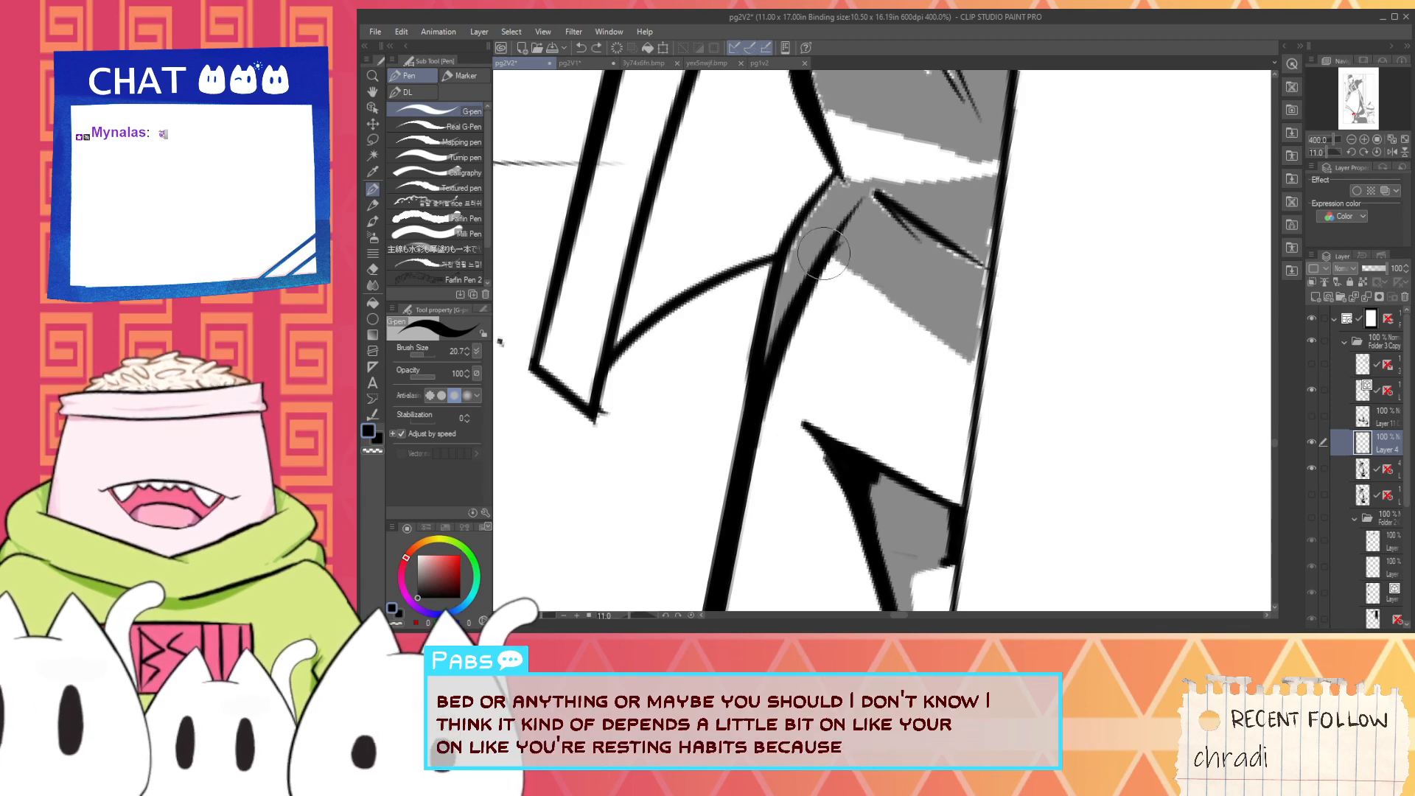
pyautogui.moveTo(820, 249); pyautogui.dragTo(989, 374)
pyautogui.hotkey('ctrl', 'z')
pyautogui.moveTo(816, 251); pyautogui.dragTo(992, 380)
# - Ink the notched fold shadow's lower and back edges in black and thicken the crease inside it
pyautogui.hotkey('ctrl', 'z')
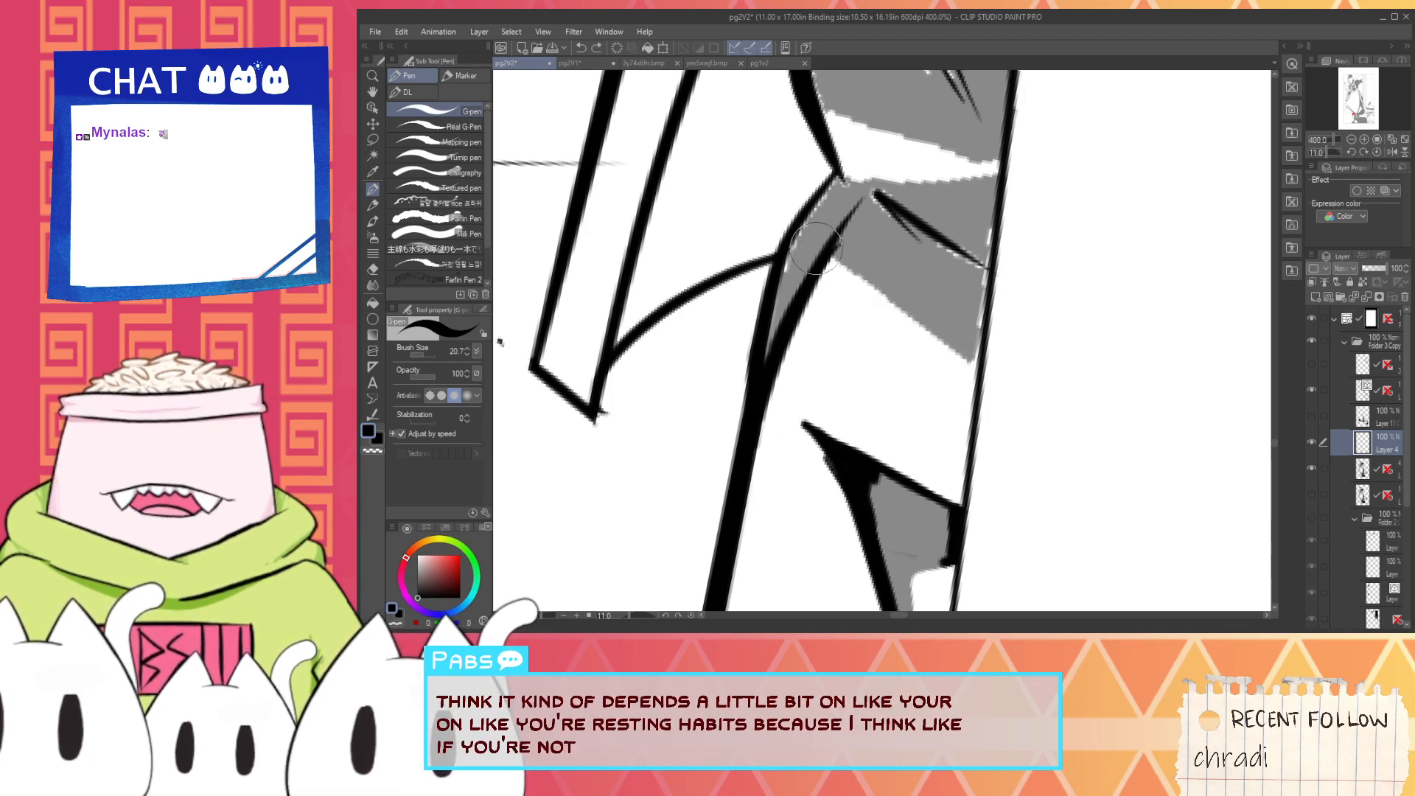
pyautogui.moveTo(817, 252)
pyautogui.mouseDown()
pyautogui.moveTo(984, 364)
pyautogui.moveTo(983, 252)
pyautogui.mouseUp()
pyautogui.hotkey('ctrl', 'z')
pyautogui.moveTo(975, 359)
pyautogui.mouseDown()
pyautogui.moveTo(984, 223)
pyautogui.moveTo(979, 284)
pyautogui.moveTo(987, 229)
pyautogui.moveTo(898, 213)
pyautogui.mouseUp()
pyautogui.hotkey('ctrl', 'z')
# - Fill the notched fold shadow's narrow front wedge with black, merging it with the outer contour
pyautogui.moveTo(780, 310); pyautogui.dragTo(800, 226)
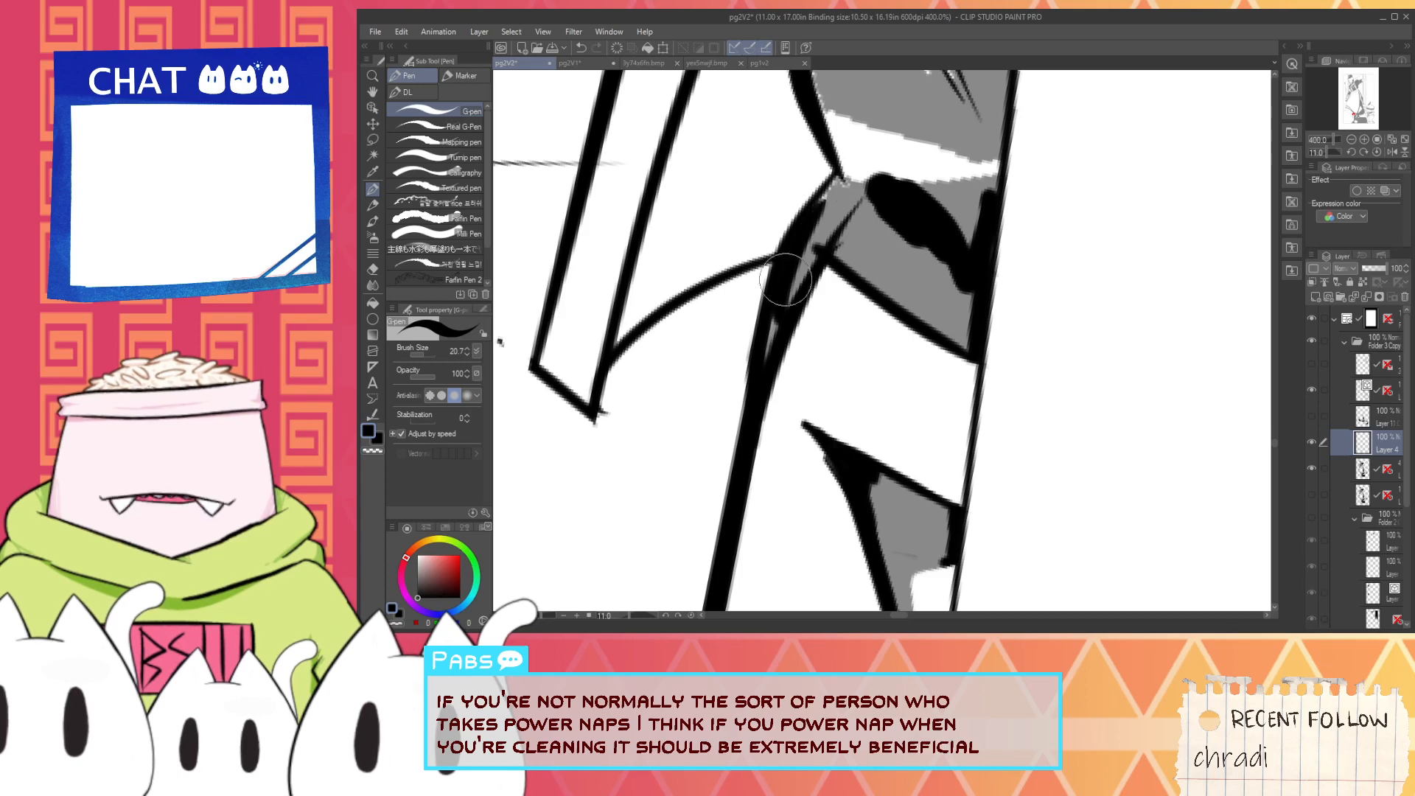
pyautogui.hotkey('ctrl', 'z')
pyautogui.moveTo(775, 304)
pyautogui.mouseDown()
pyautogui.moveTo(853, 180)
pyautogui.moveTo(816, 238)
pyautogui.moveTo(834, 189)
pyautogui.mouseUp()
pyautogui.hotkey('ctrl', 'z')
pyautogui.hotkey('ctrl', 'z')
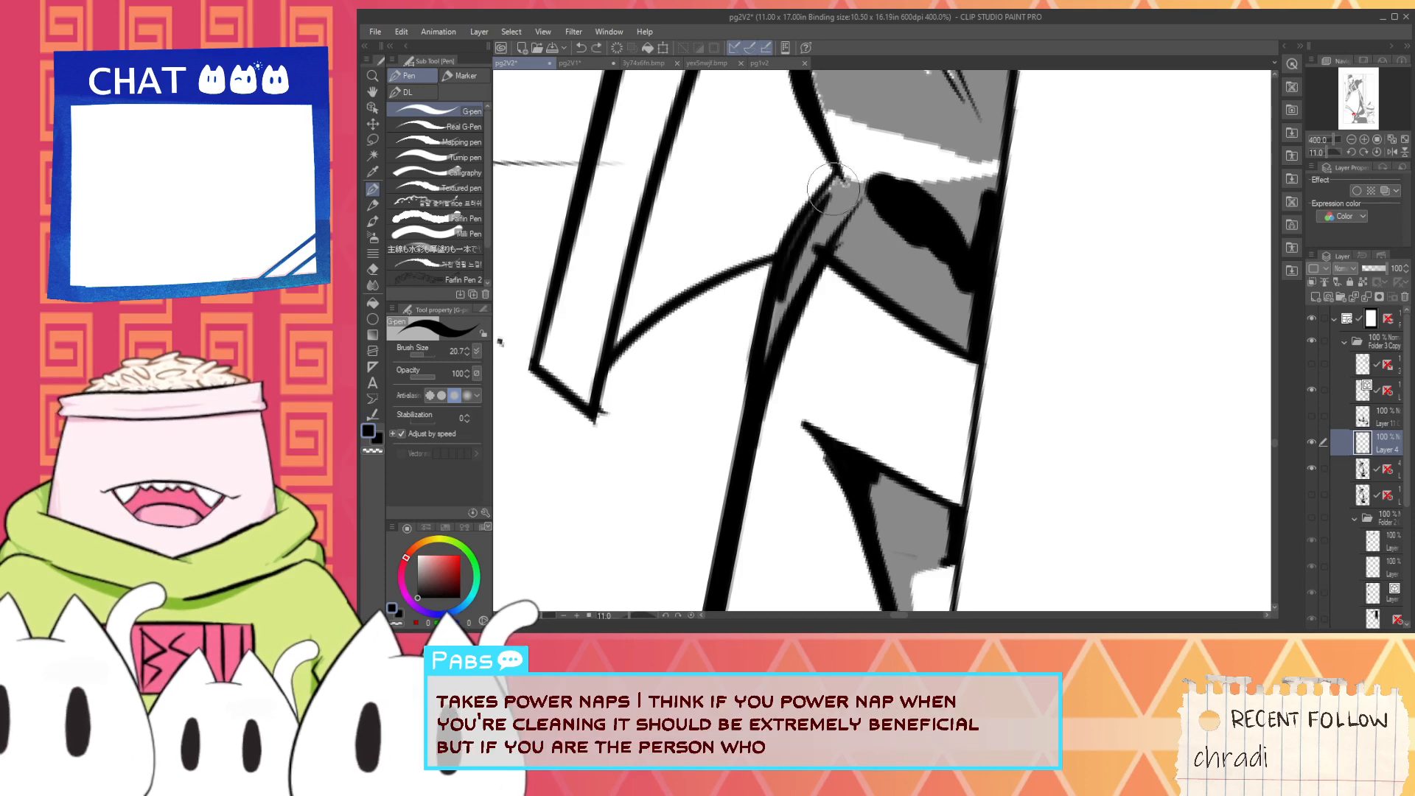
pyautogui.moveTo(806, 242); pyautogui.dragTo(774, 345)
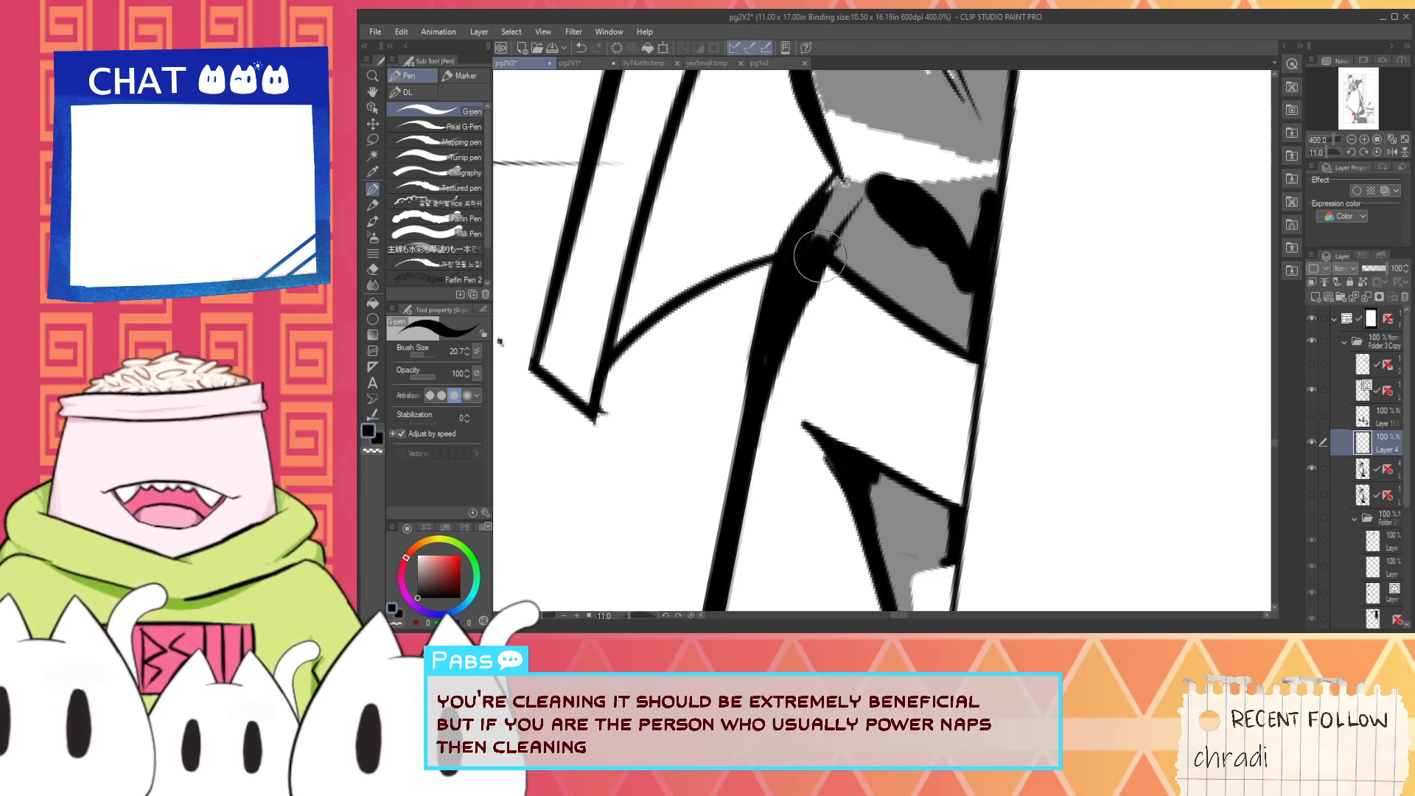
# - Ink the notched fold shadow's top edge in black from the contour's pinch point across to the back line
pyautogui.press('space')
pyautogui.moveTo(789, 280); pyautogui.dragTo(767, 391)
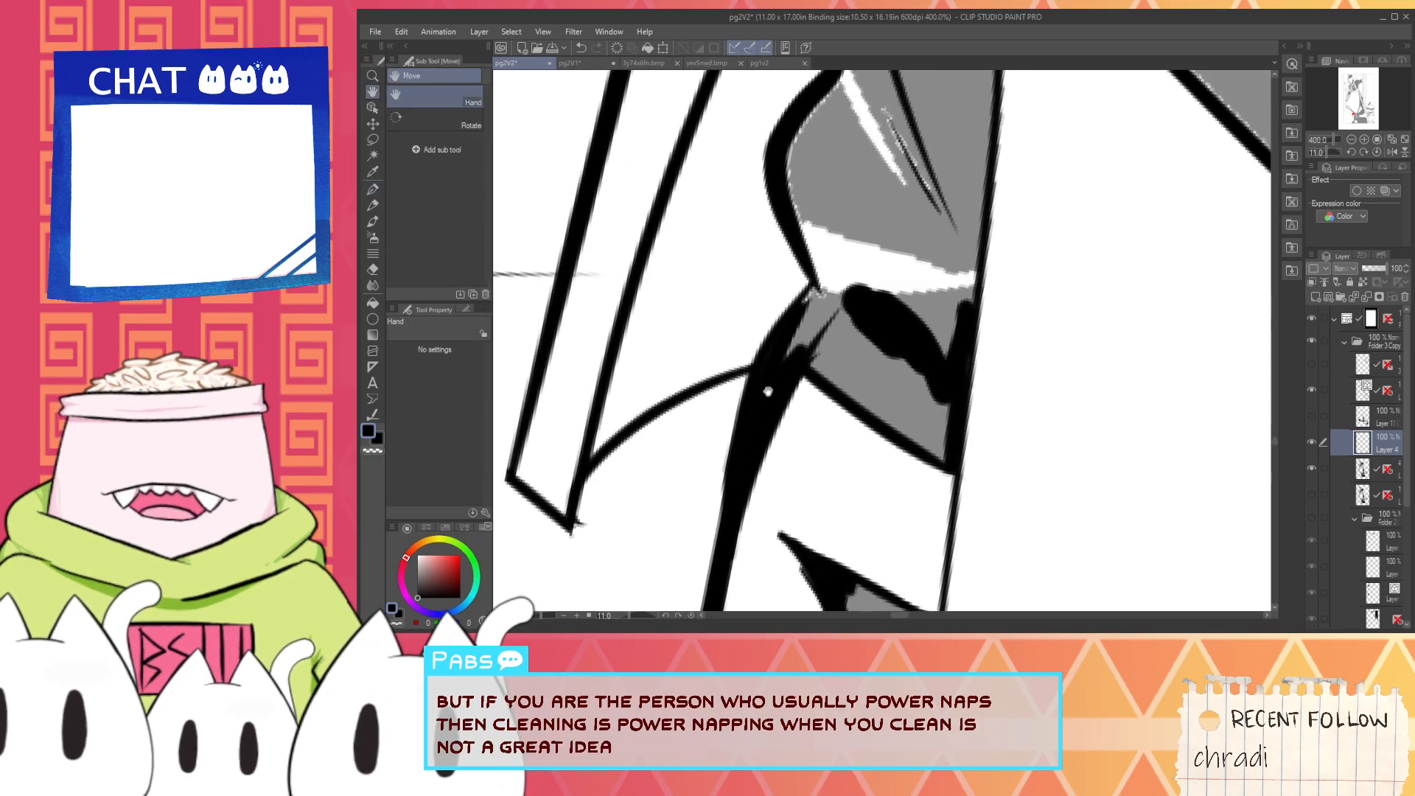
pyautogui.scroll(2, 769, 359)
pyautogui.moveTo(812, 303)
pyautogui.mouseDown()
pyautogui.moveTo(856, 235)
pyautogui.moveTo(912, 249)
pyautogui.moveTo(846, 333)
pyautogui.moveTo(1078, 313)
pyautogui.mouseUp()
pyautogui.press('space')
pyautogui.scroll(-2, 911, 253)
pyautogui.scroll(2, 919, 250)
pyautogui.moveTo(796, 337)
pyautogui.mouseDown()
pyautogui.moveTo(1018, 333)
pyautogui.moveTo(1104, 313)
pyautogui.mouseUp()
pyautogui.scroll(-2, 869, 258)
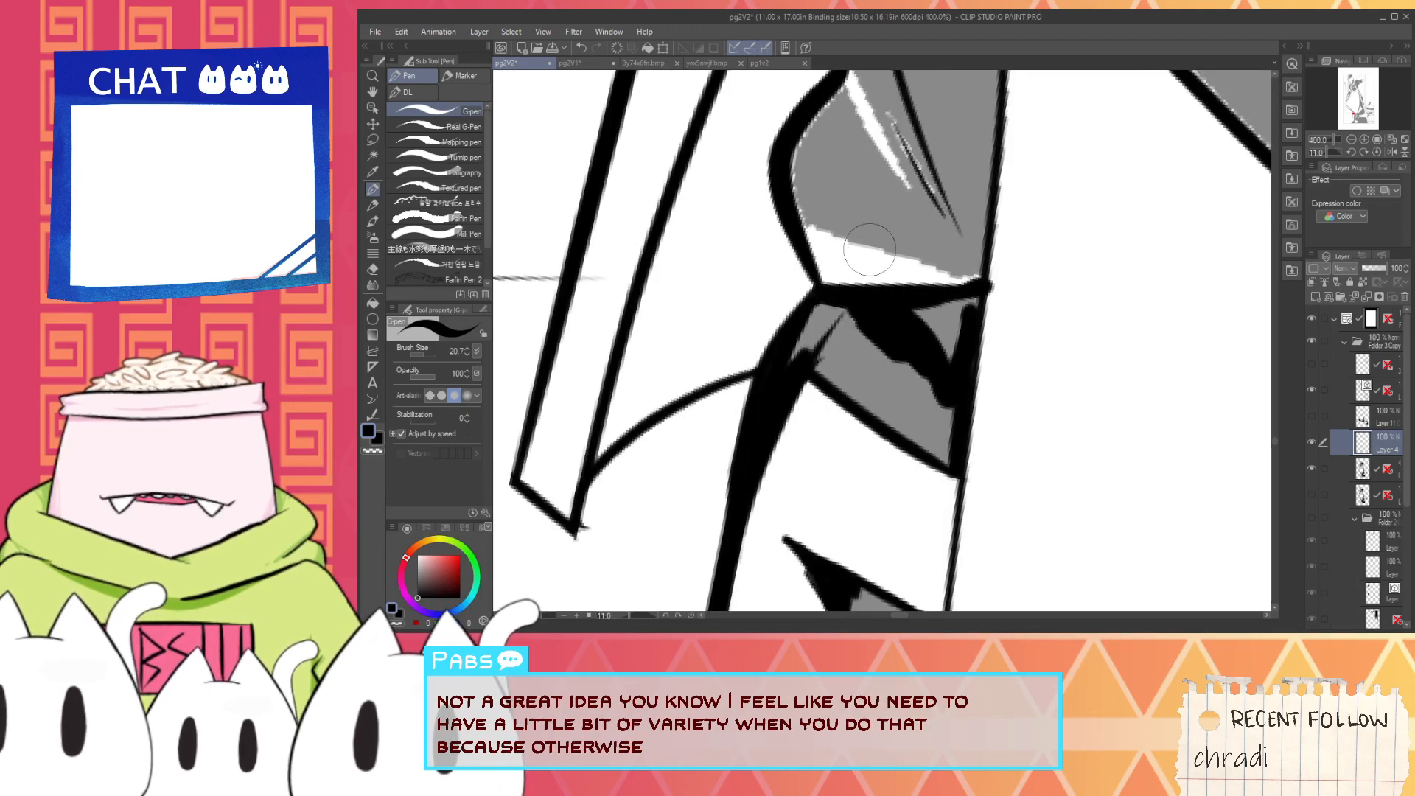
# - Ink the upper fold shadow's lower edge in black and thicken its bulging front contour
pyautogui.moveTo(854, 224)
pyautogui.mouseDown()
pyautogui.moveTo(838, 264)
pyautogui.moveTo(951, 342)
pyautogui.mouseUp()
pyautogui.hotkey('ctrl', 'z')
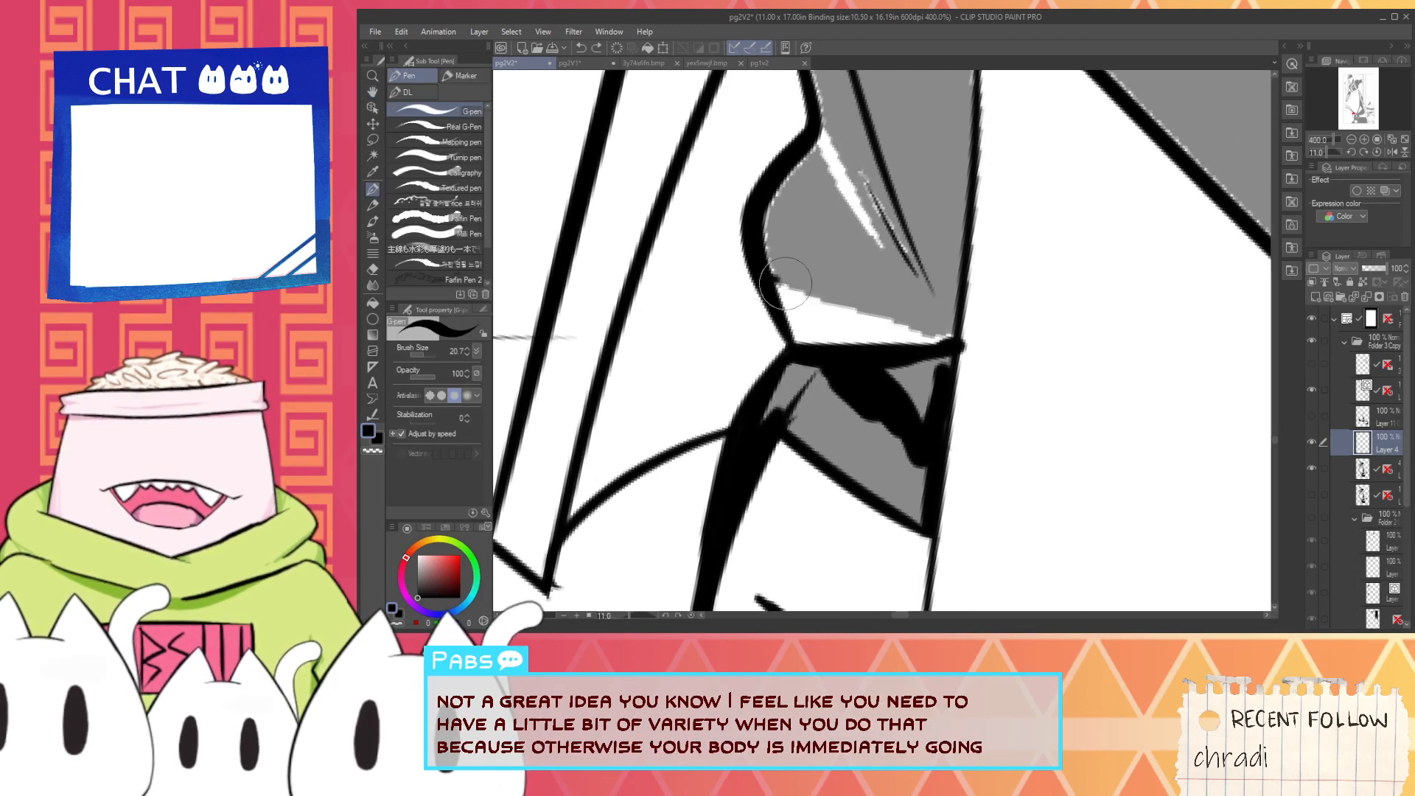
pyautogui.moveTo(778, 282); pyautogui.dragTo(995, 336)
pyautogui.moveTo(777, 277); pyautogui.dragTo(796, 163)
pyautogui.moveTo(788, 216)
pyautogui.mouseDown()
pyautogui.moveTo(825, 147)
pyautogui.moveTo(874, 242)
pyautogui.mouseUp()
# - Ink a thick black crease over the white highlight, running down through the upper fold shadow
pyautogui.scroll(-3, 872, 235)
pyautogui.scroll(1, 847, 157)
pyautogui.moveTo(848, 156)
pyautogui.mouseDown()
pyautogui.moveTo(851, 258)
pyautogui.moveTo(917, 436)
pyautogui.mouseUp()
pyautogui.scroll(2, 852, 239)
pyautogui.moveTo(879, 377); pyautogui.dragTo(949, 509)
pyautogui.moveTo(911, 460); pyautogui.dragTo(956, 547)
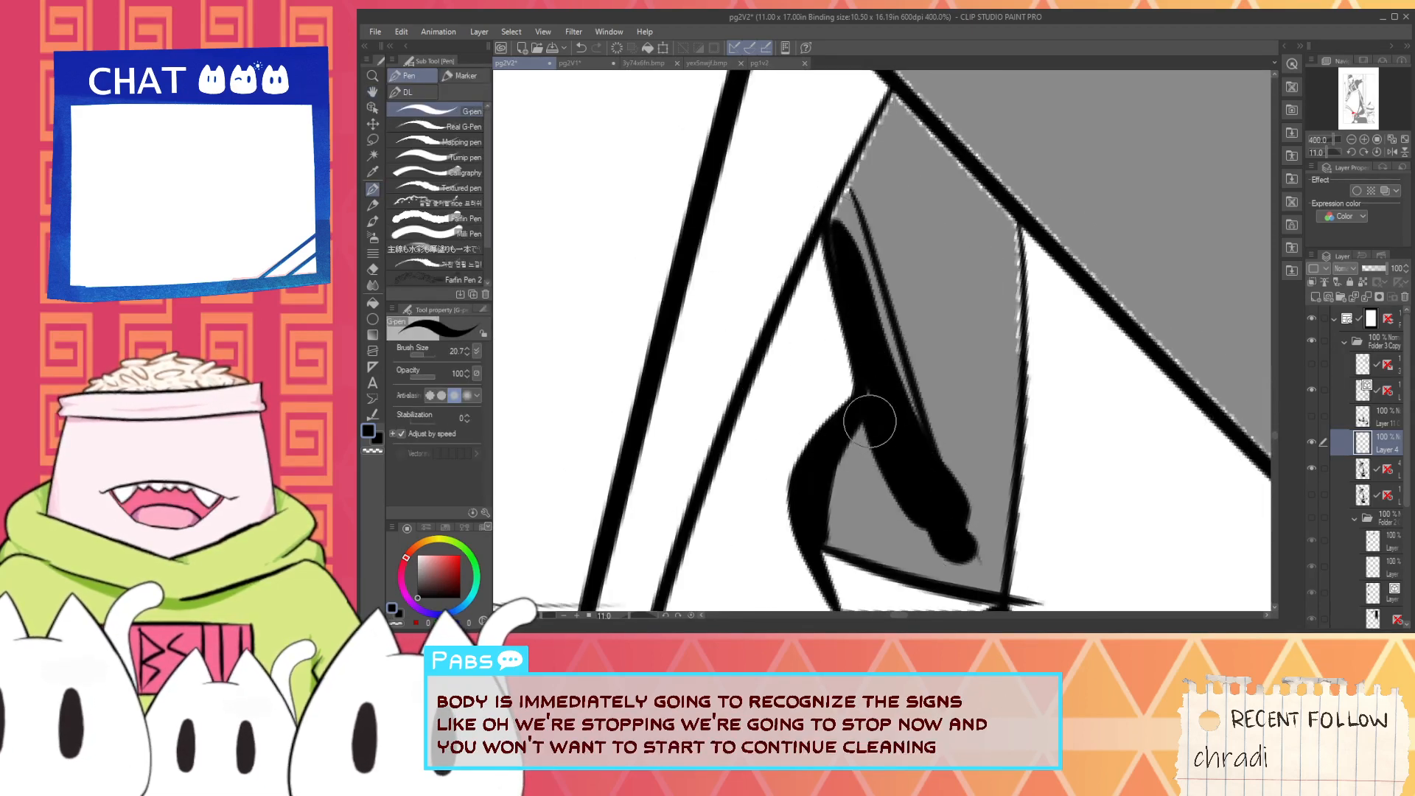
# - Ink the upper fold shadow's back edge and its top edge along the diagonal band in thick black
pyautogui.moveTo(1004, 384)
pyautogui.mouseDown()
pyautogui.moveTo(993, 214)
pyautogui.moveTo(1004, 350)
pyautogui.mouseUp()
pyautogui.hotkey('ctrl', 'z')
pyautogui.moveTo(998, 197)
pyautogui.mouseDown()
pyautogui.moveTo(1011, 246)
pyautogui.moveTo(1007, 221)
pyautogui.moveTo(966, 293)
pyautogui.moveTo(970, 366)
pyautogui.mouseUp()
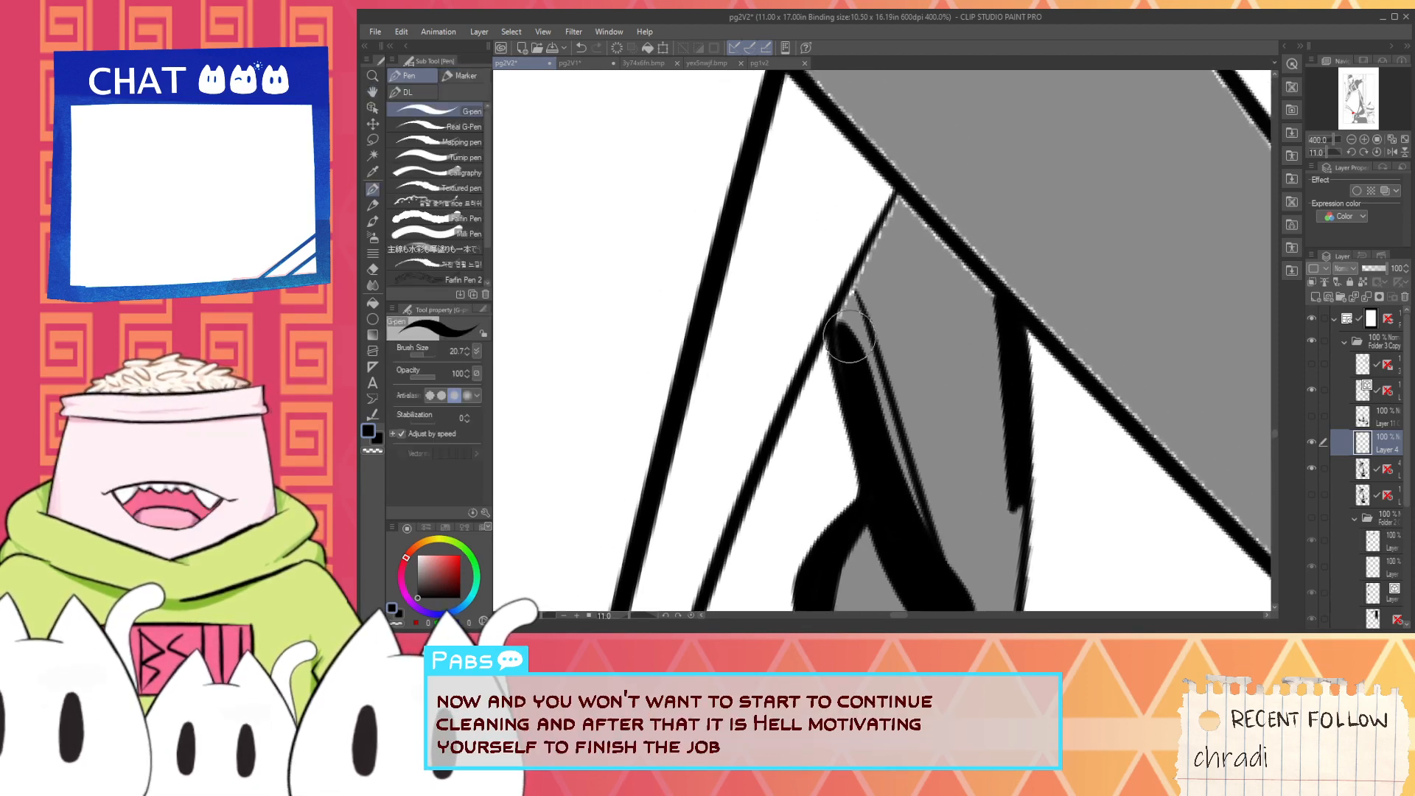
pyautogui.moveTo(839, 335)
pyautogui.mouseDown()
pyautogui.moveTo(921, 181)
pyautogui.moveTo(840, 331)
pyautogui.moveTo(866, 399)
pyautogui.moveTo(839, 338)
pyautogui.moveTo(866, 381)
pyautogui.moveTo(856, 324)
pyautogui.moveTo(895, 212)
pyautogui.moveTo(916, 229)
pyautogui.moveTo(912, 206)
pyautogui.moveTo(983, 273)
pyautogui.mouseUp()
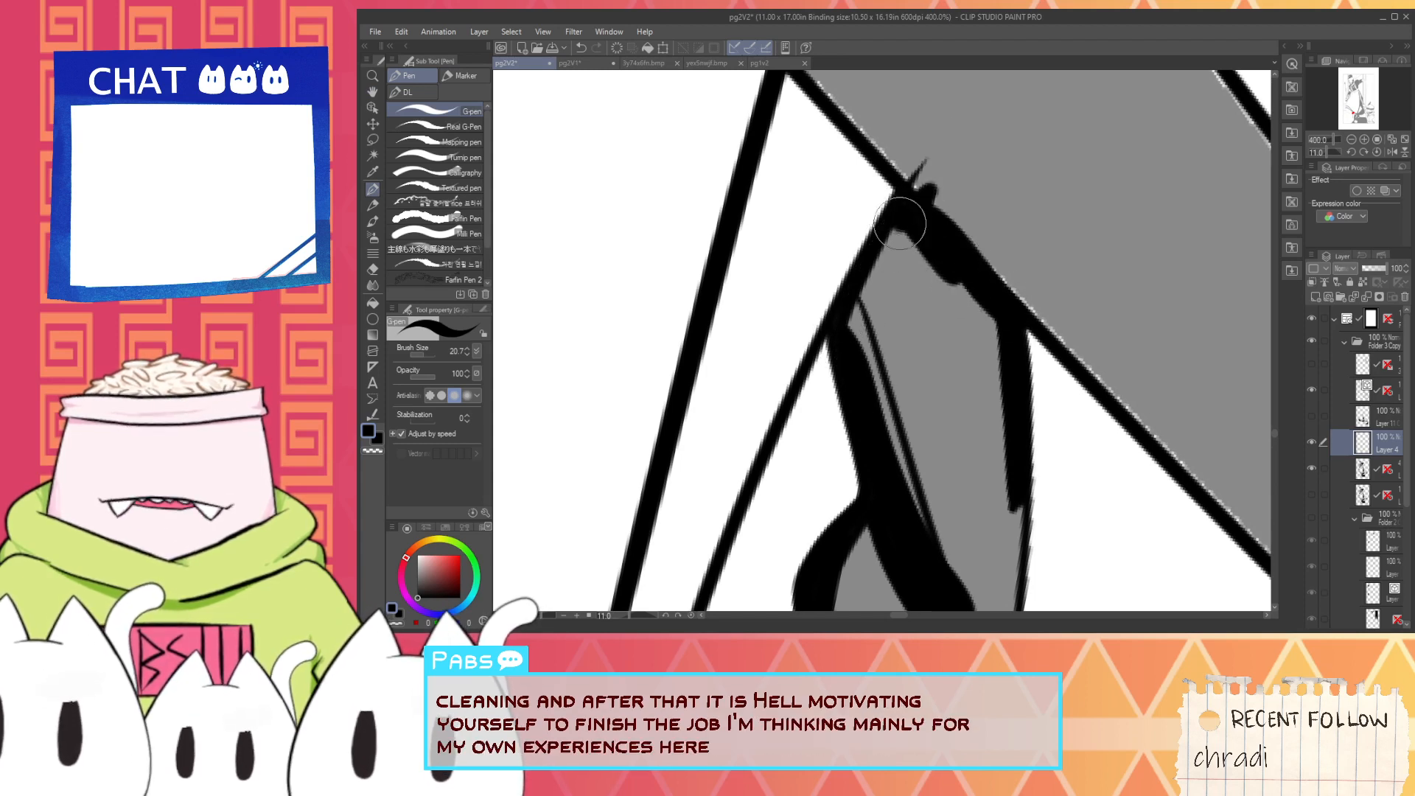
# - Cover the black overshoot beyond the back line between the two fold shadows with white
pyautogui.scroll(-3, 943, 297)
pyautogui.press('space')
pyautogui.scroll(3, 962, 466)
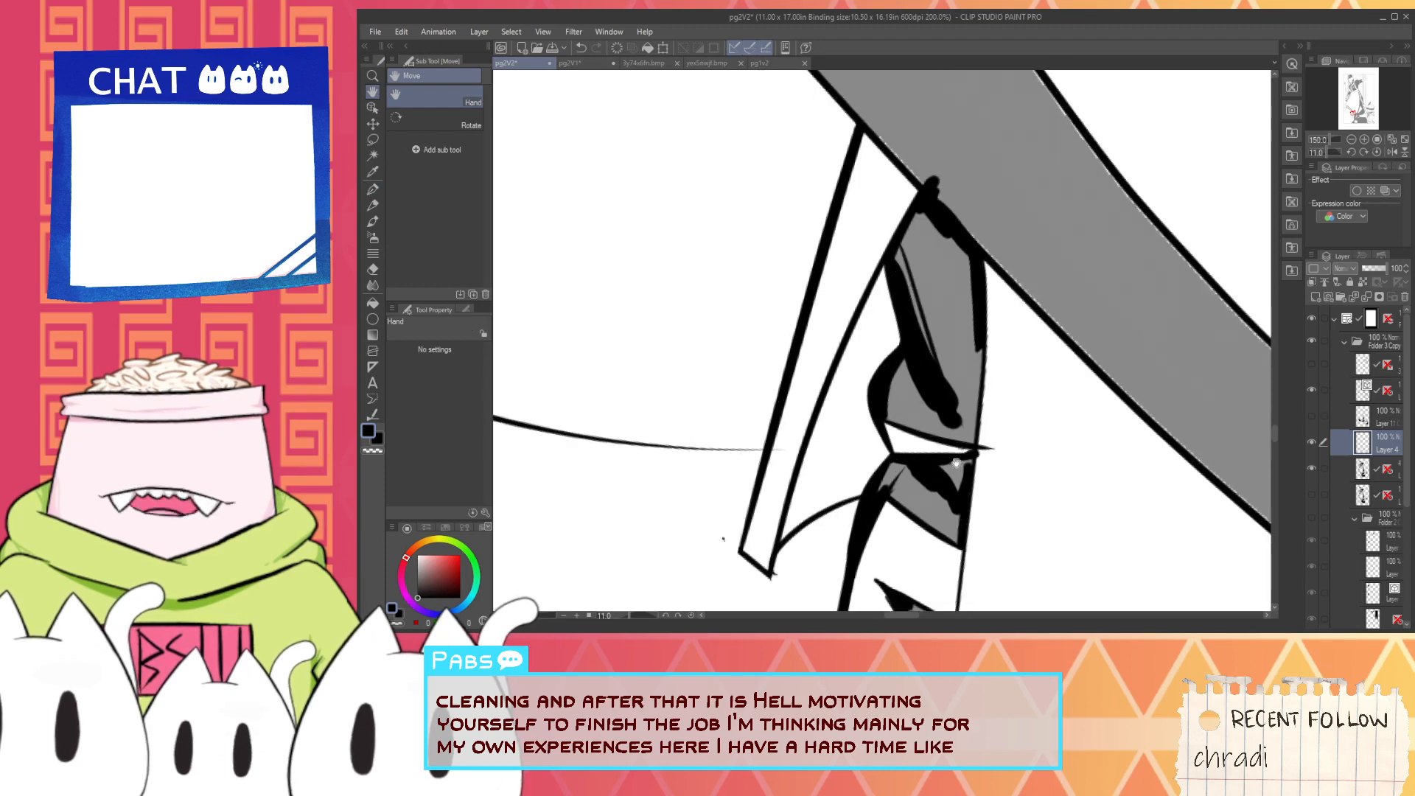
pyautogui.press('x')
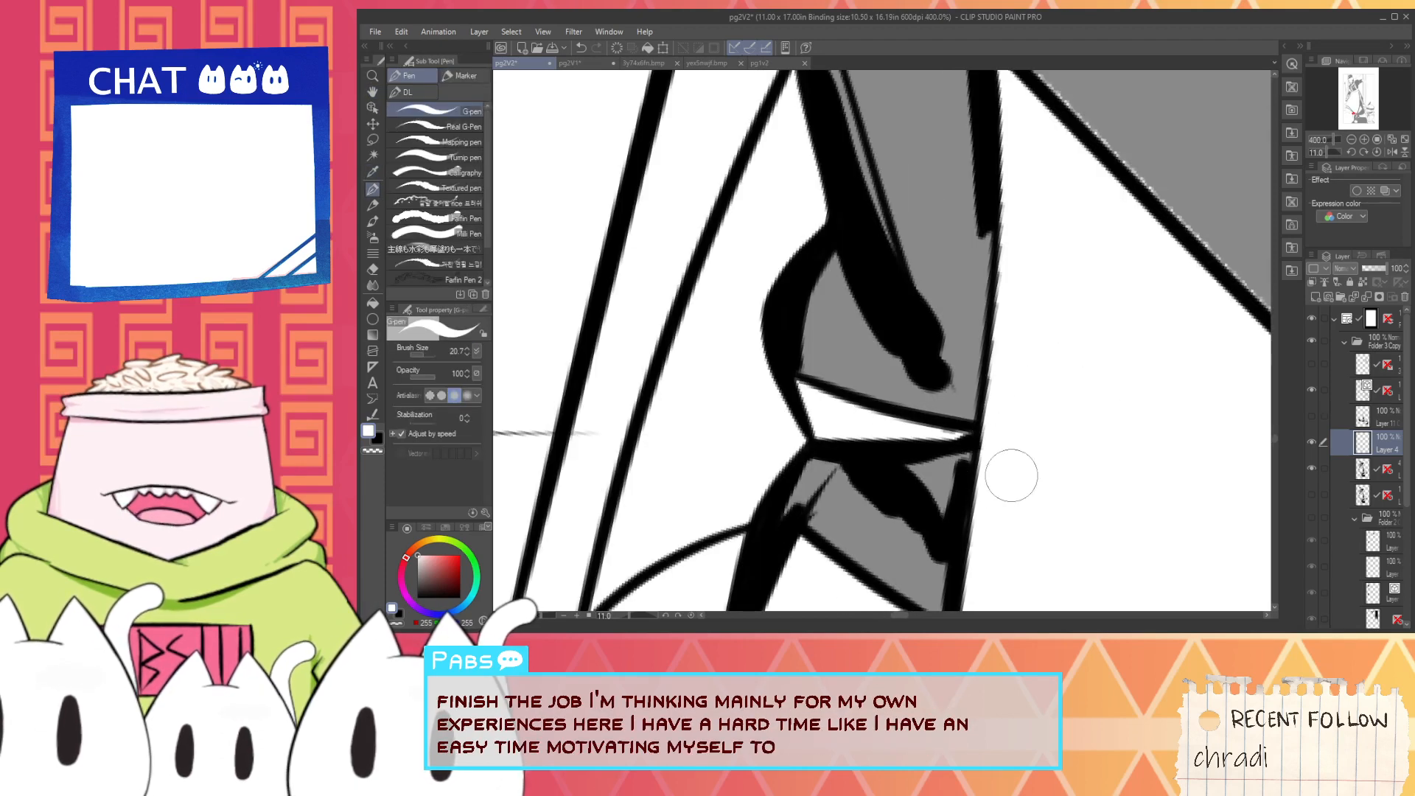
pyautogui.scroll(-3, 1011, 475)
pyautogui.press('i')
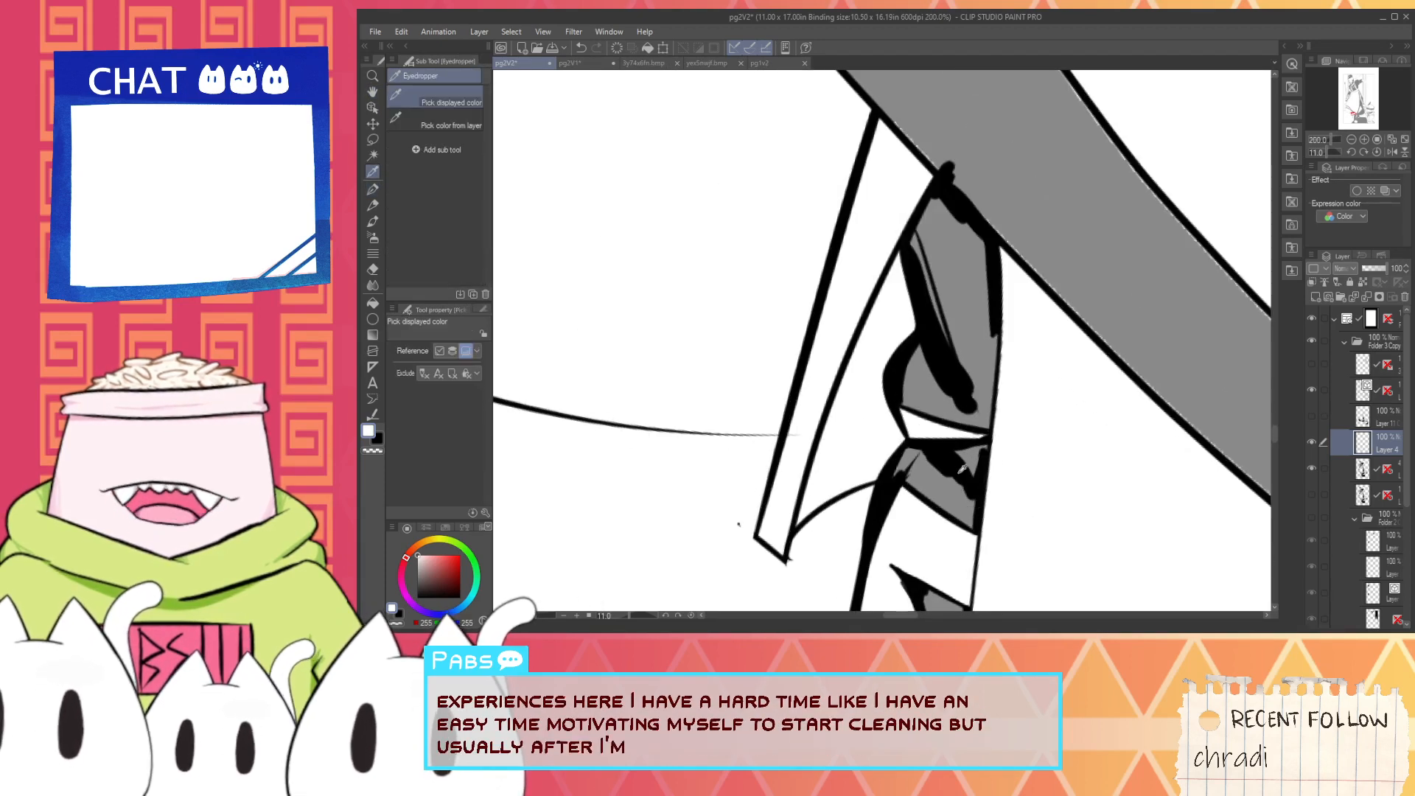
pyautogui.click(959, 472)
pyautogui.scroll(-2, 914, 420)
pyautogui.press('space')
pyautogui.moveTo(914, 279)
pyautogui.mouseDown()
pyautogui.moveTo(851, 348)
pyautogui.moveTo(980, 503)
pyautogui.mouseUp()
pyautogui.scroll(4, 861, 348)
pyautogui.hotkey('ctrl', 'z')
pyautogui.hotkey('ctrl', 'z')
pyautogui.moveTo(819, 331)
pyautogui.mouseDown()
pyautogui.moveTo(993, 471)
pyautogui.moveTo(842, 349)
pyautogui.moveTo(940, 428)
pyautogui.moveTo(970, 480)
pyautogui.mouseUp()
pyautogui.hotkey('ctrl', 'z')
# - Cover the grey hatch lines at the narrow end of the rear boot's sole with white
pyautogui.scroll(-6, 855, 386)
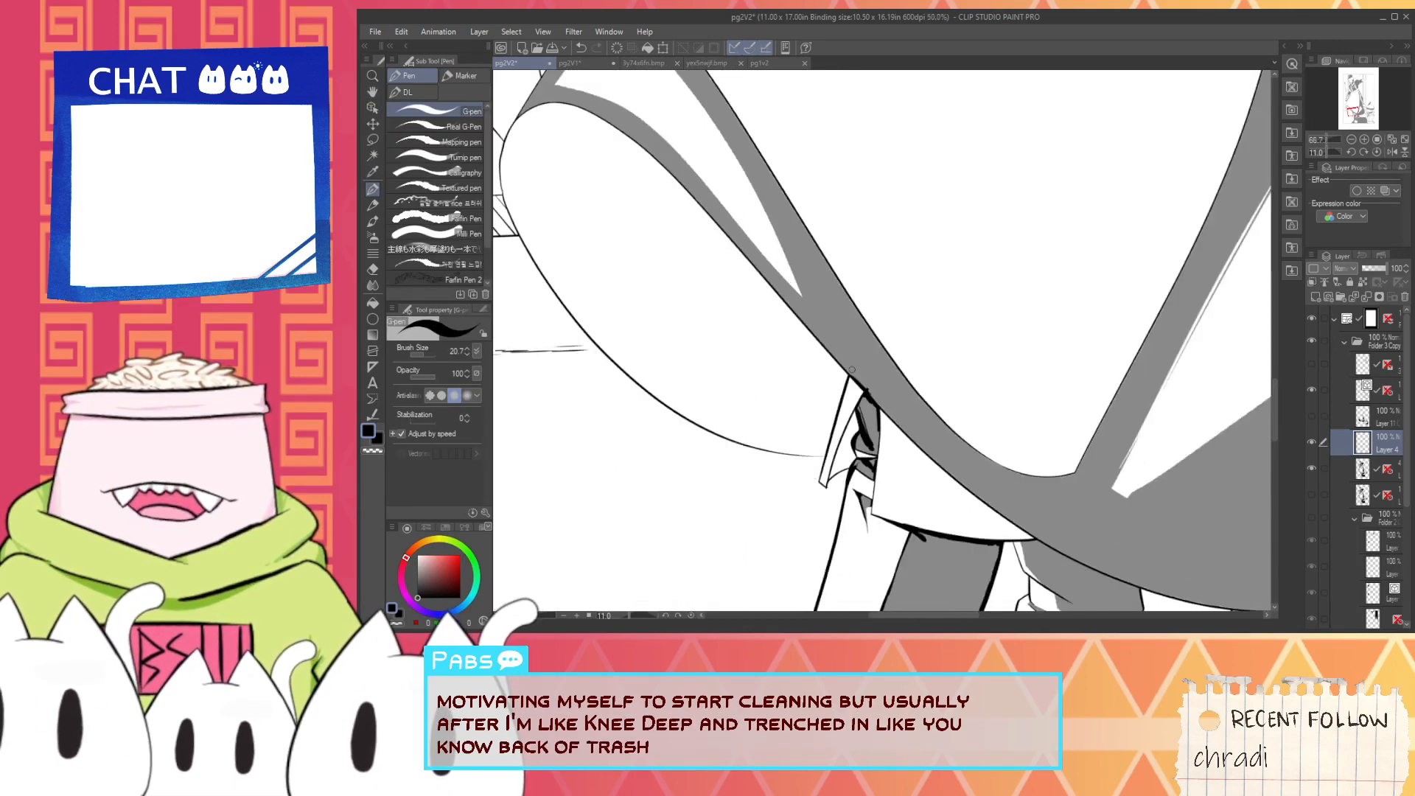
pyautogui.scroll(-1, 851, 370)
pyautogui.press('space')
pyautogui.moveTo(726, 227); pyautogui.dragTo(821, 373)
pyautogui.scroll(4, 821, 374)
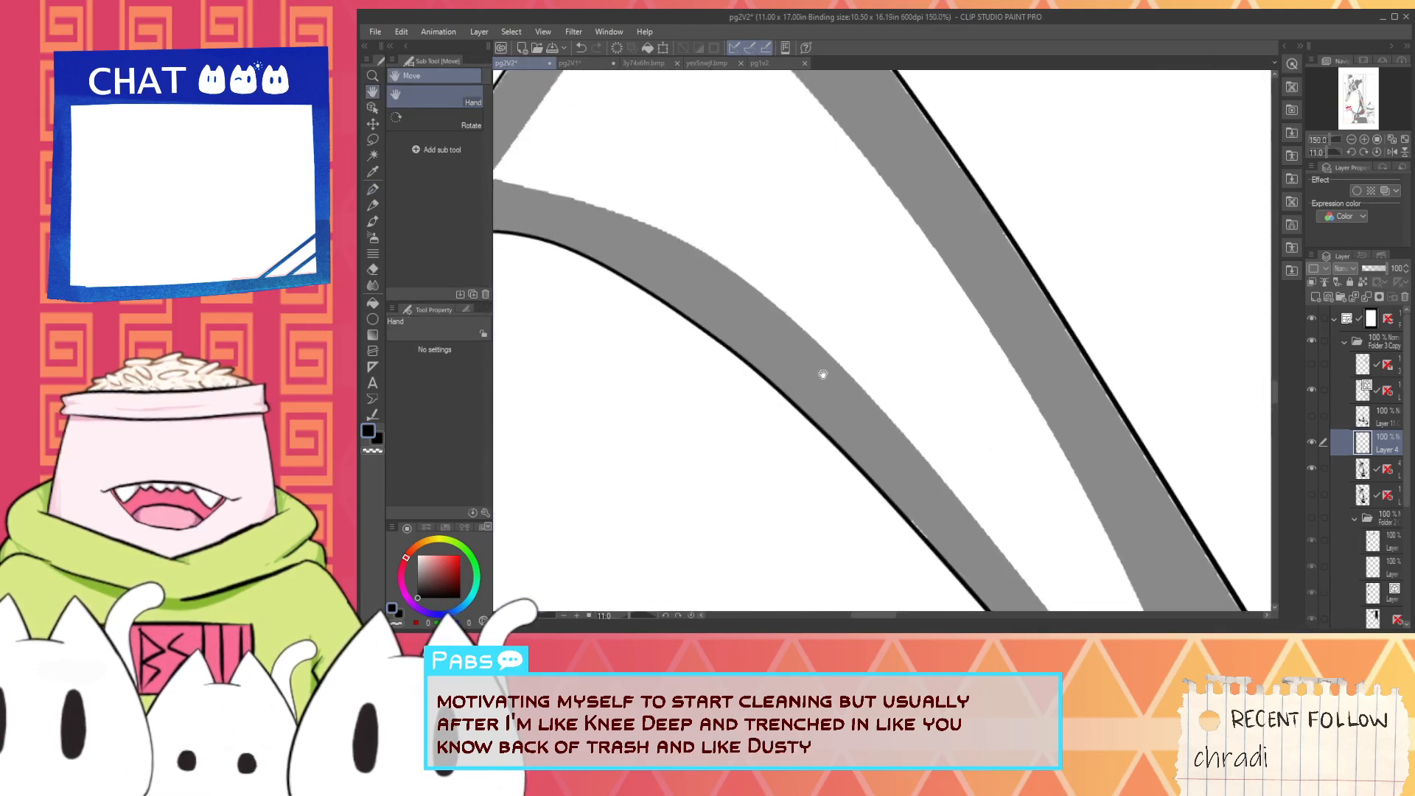
pyautogui.scroll(-5, 823, 374)
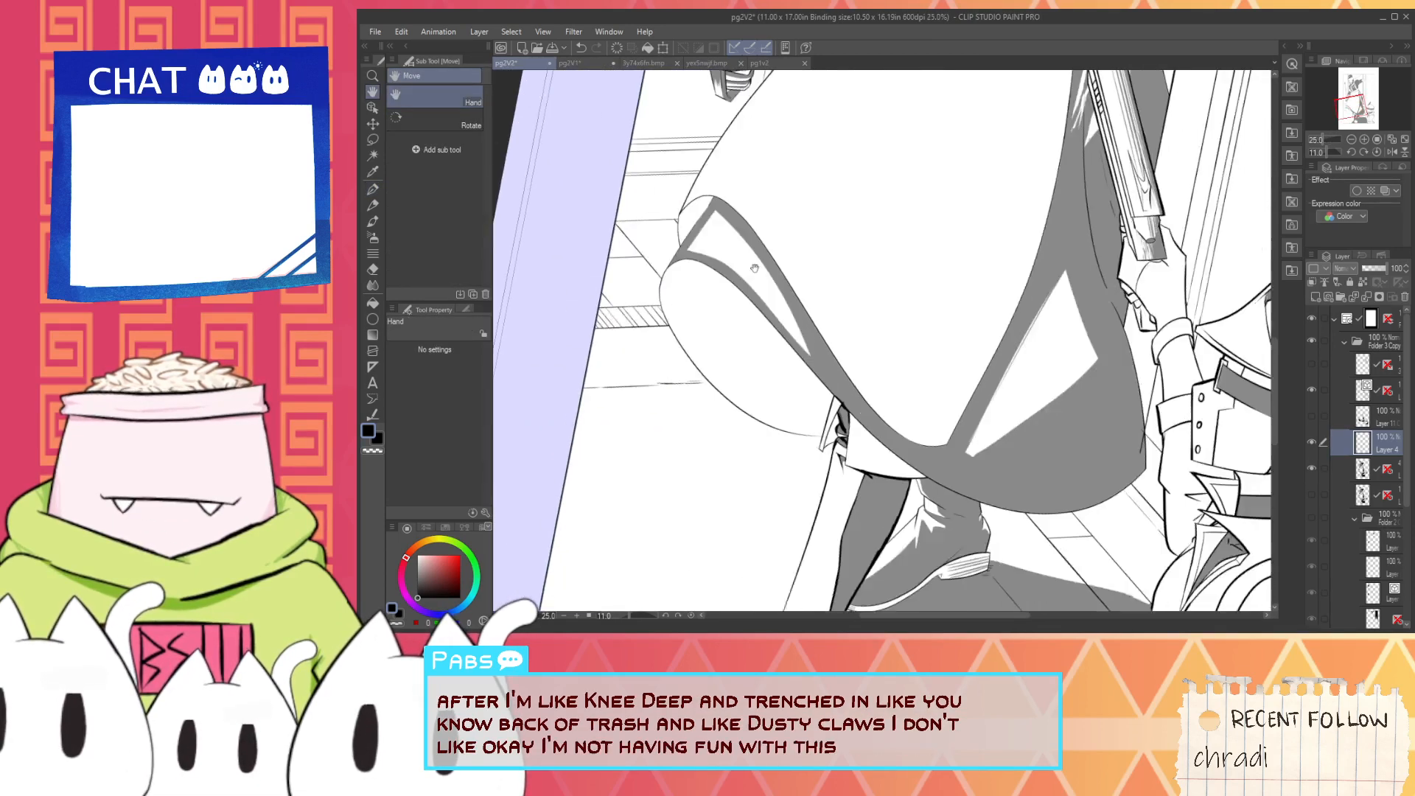
pyautogui.moveTo(834, 391); pyautogui.dragTo(785, 318)
pyautogui.scroll(4, 877, 453)
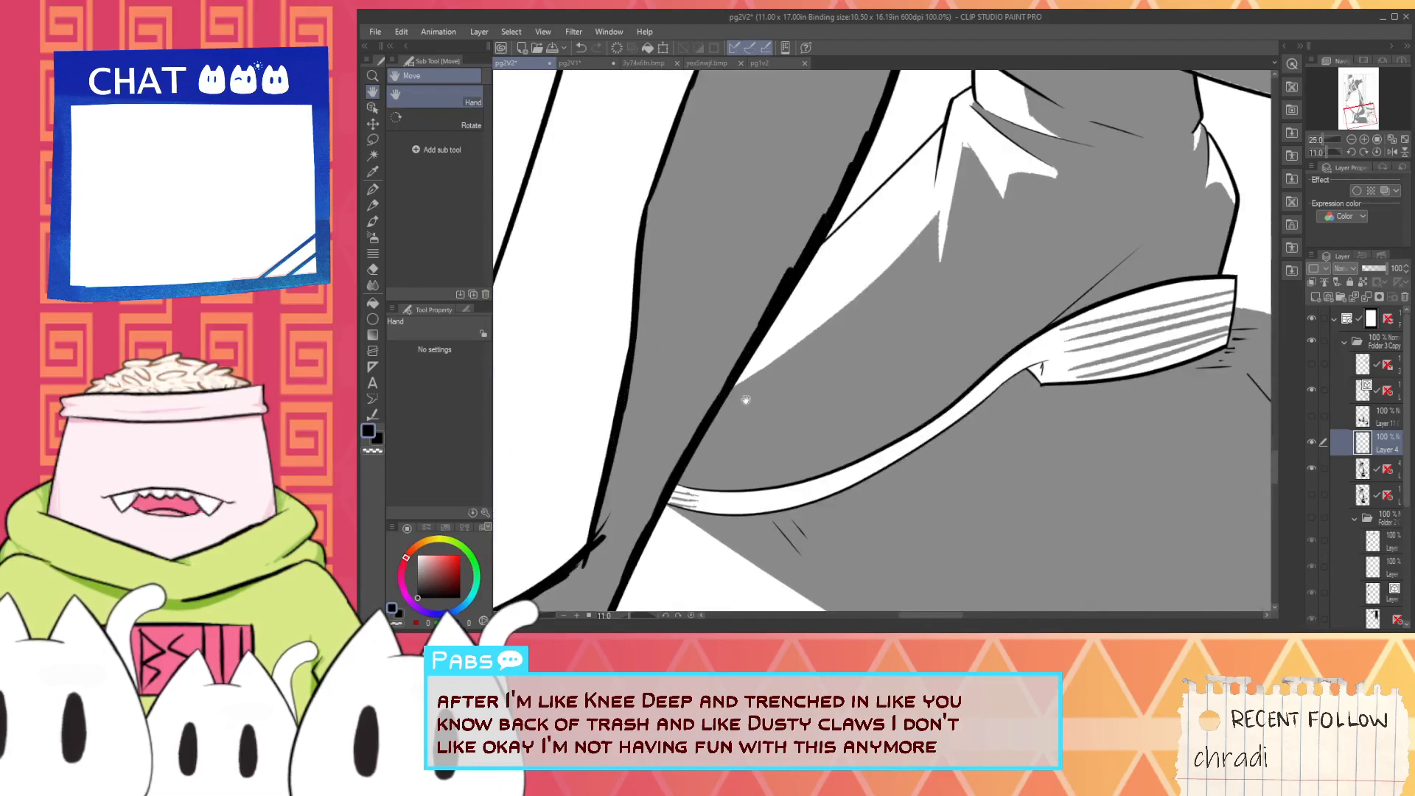
pyautogui.scroll(4, 703, 523)
pyautogui.press('p')
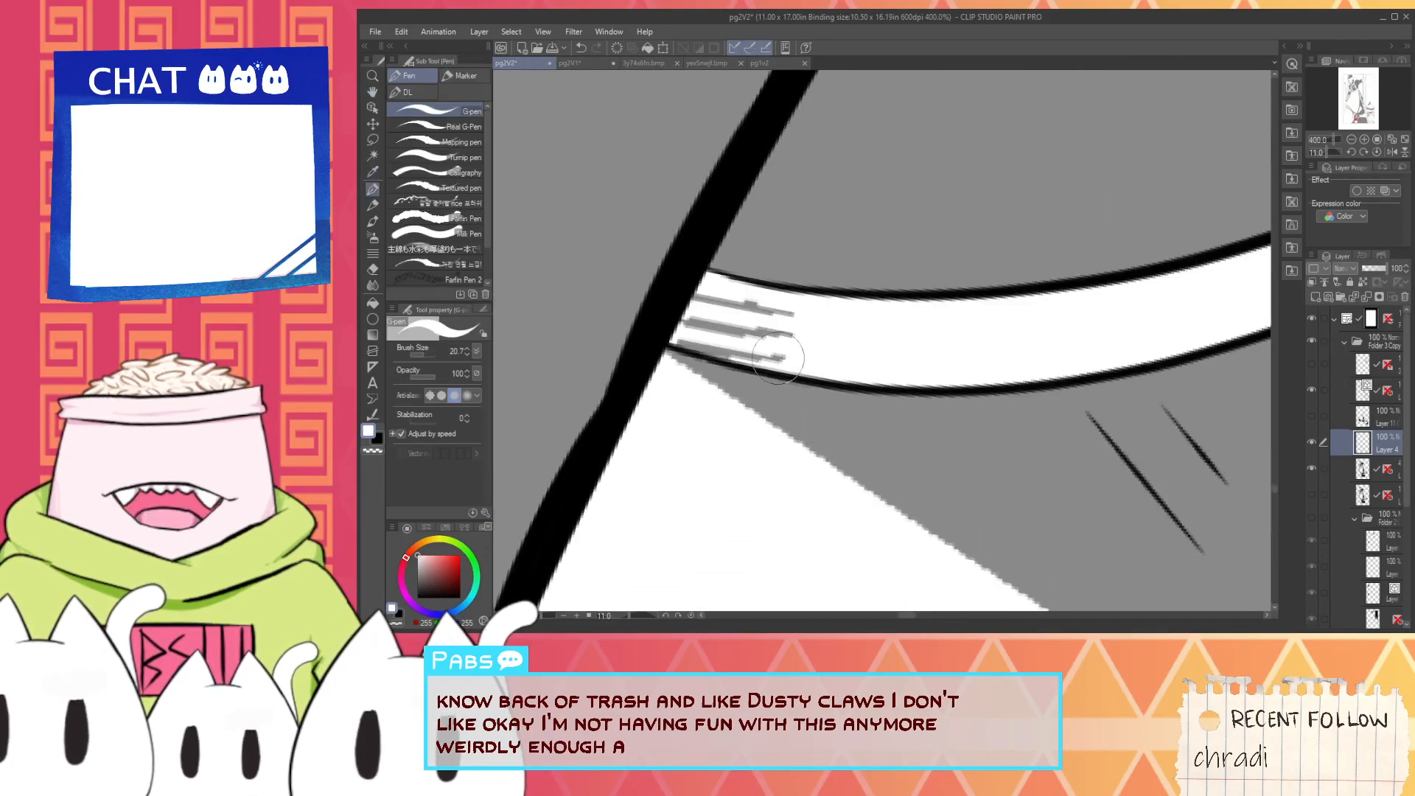
pyautogui.press('x')
pyautogui.moveTo(732, 340)
pyautogui.mouseDown()
pyautogui.moveTo(683, 334)
pyautogui.moveTo(704, 292)
pyautogui.moveTo(744, 313)
pyautogui.moveTo(818, 319)
pyautogui.mouseUp()
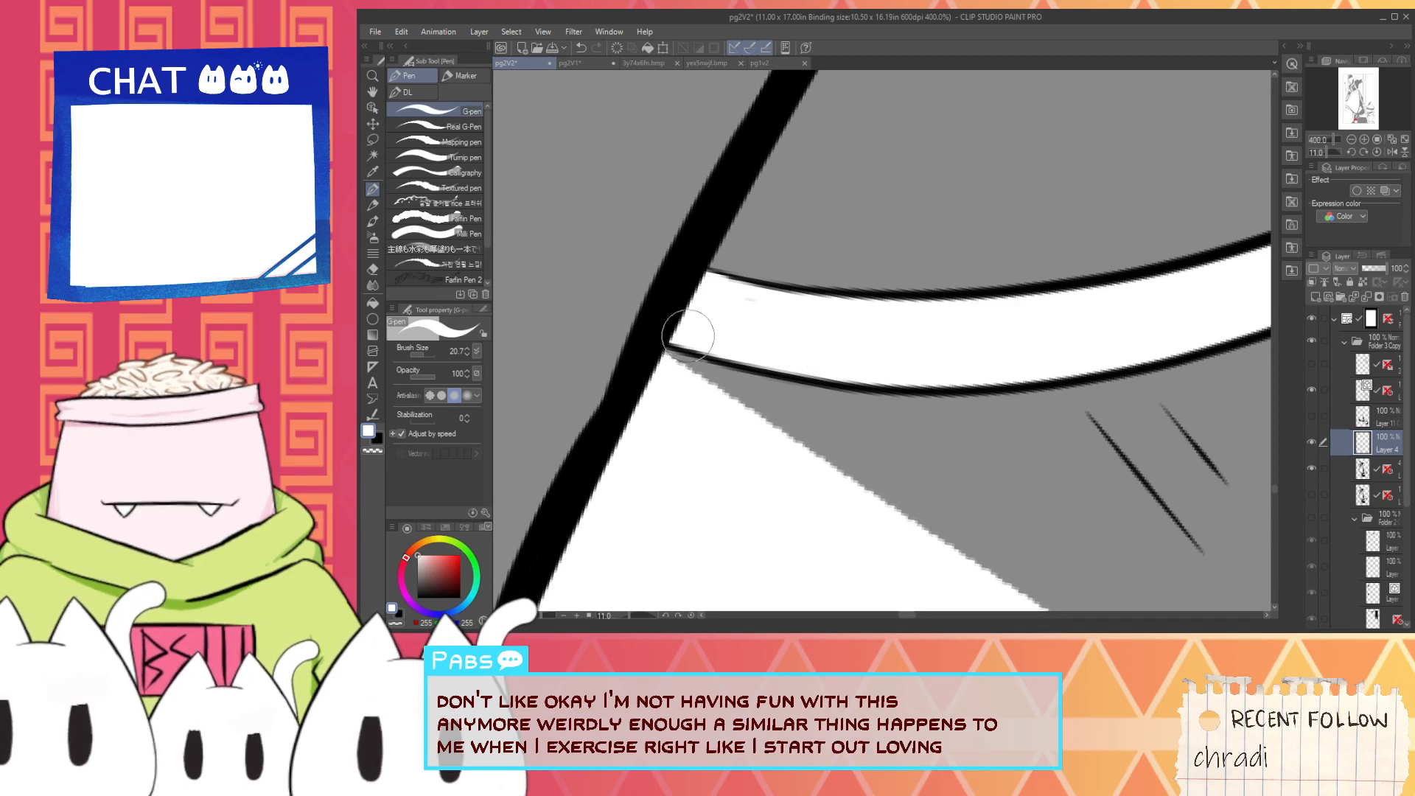
pyautogui.scroll(-5, 789, 322)
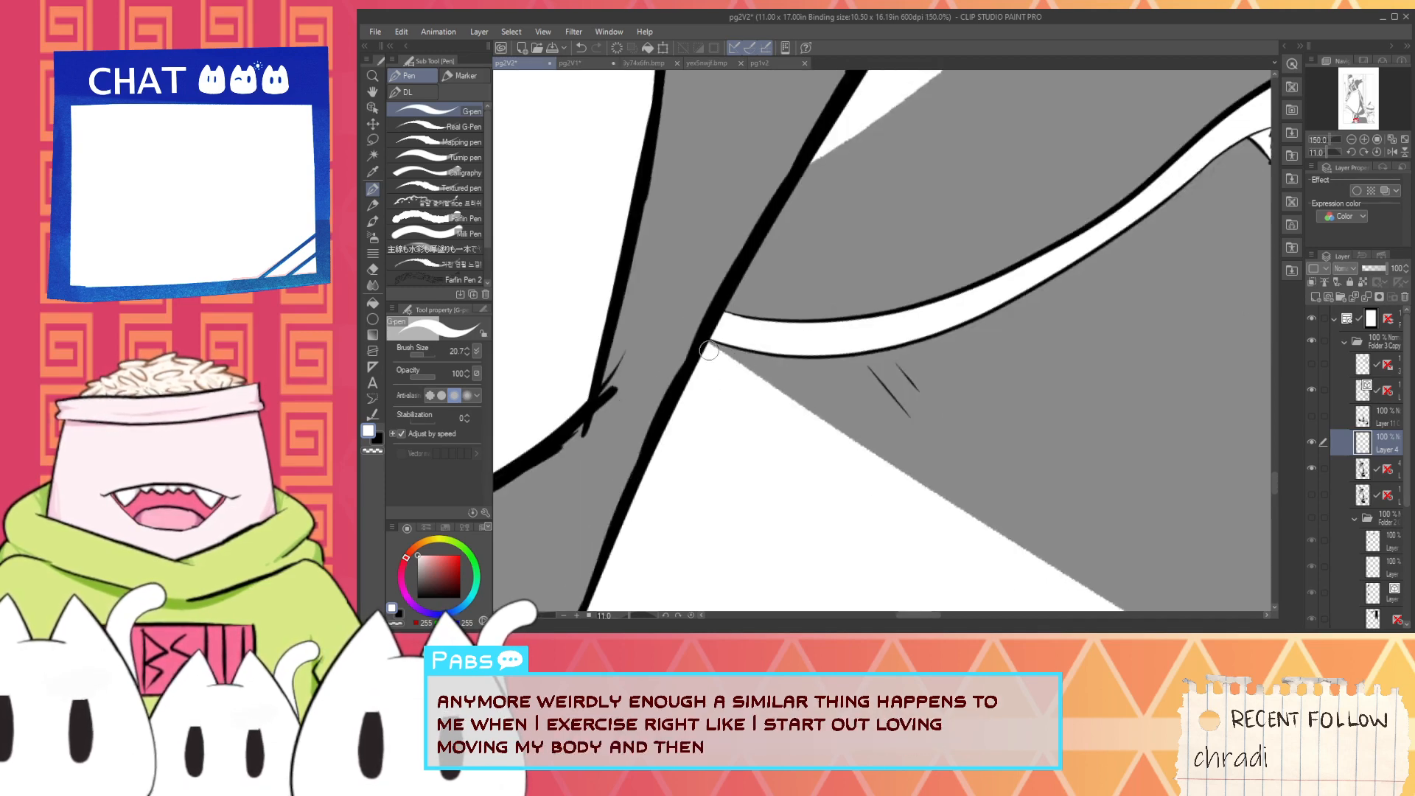
# - Smooth the jagged diagonal edge of the grey shadow below the sole with a straight white stroke
pyautogui.scroll(-1, 735, 390)
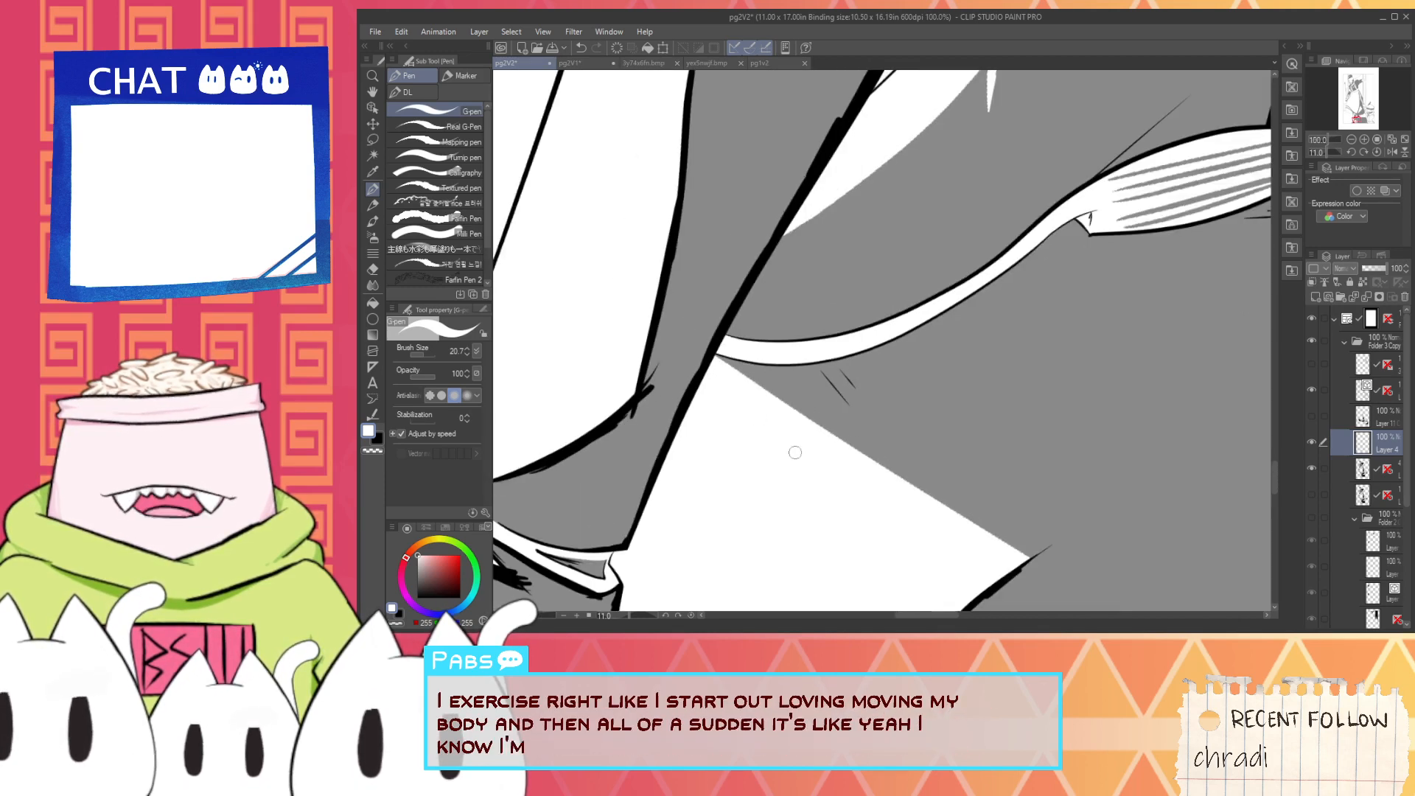
pyautogui.moveTo(900, 563); pyautogui.dragTo(780, 413)
pyautogui.scroll(1, 885, 435)
pyautogui.scroll(1, 900, 415)
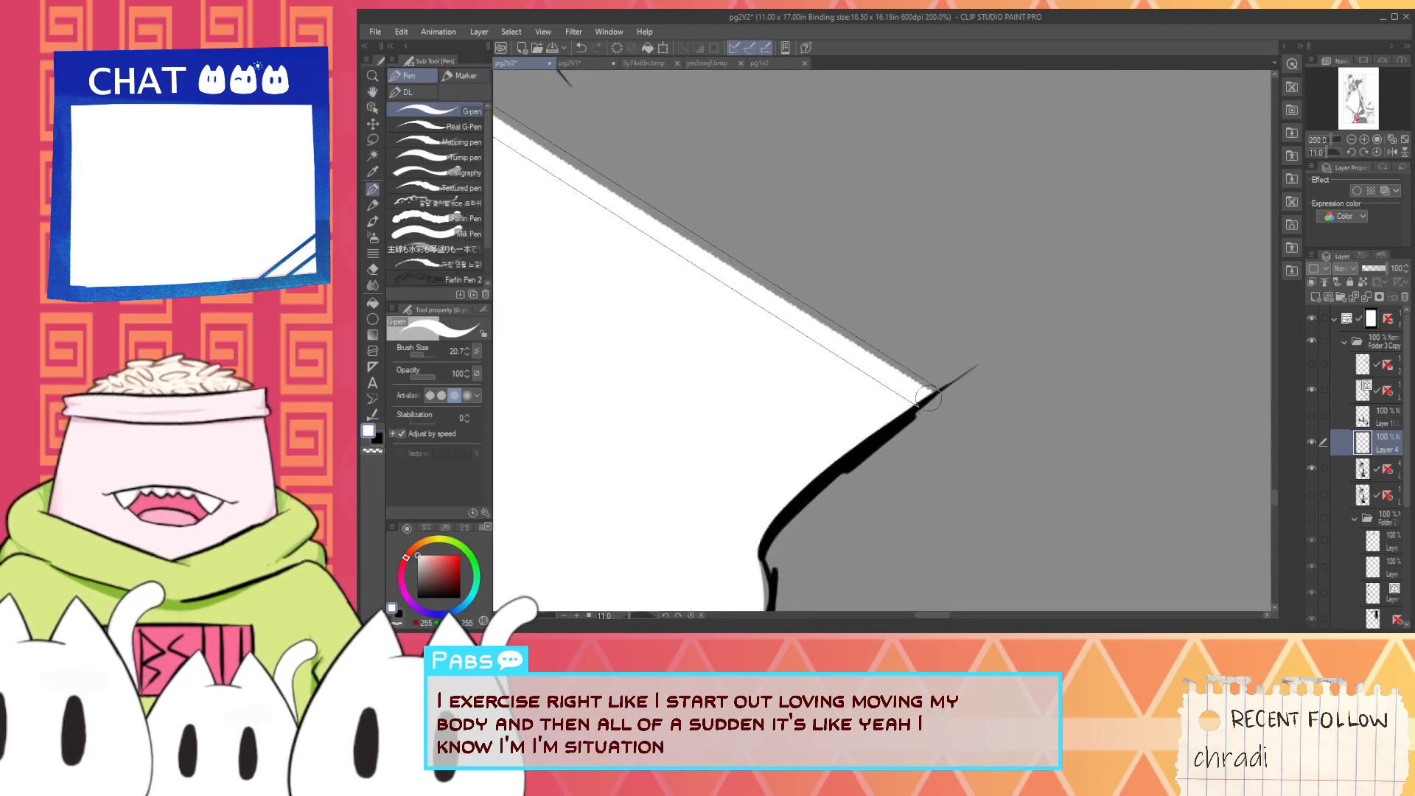
# - Re-ink the contour at the white patch's outer corner in thick black, extending it into the grey shadow
pyautogui.press('i')
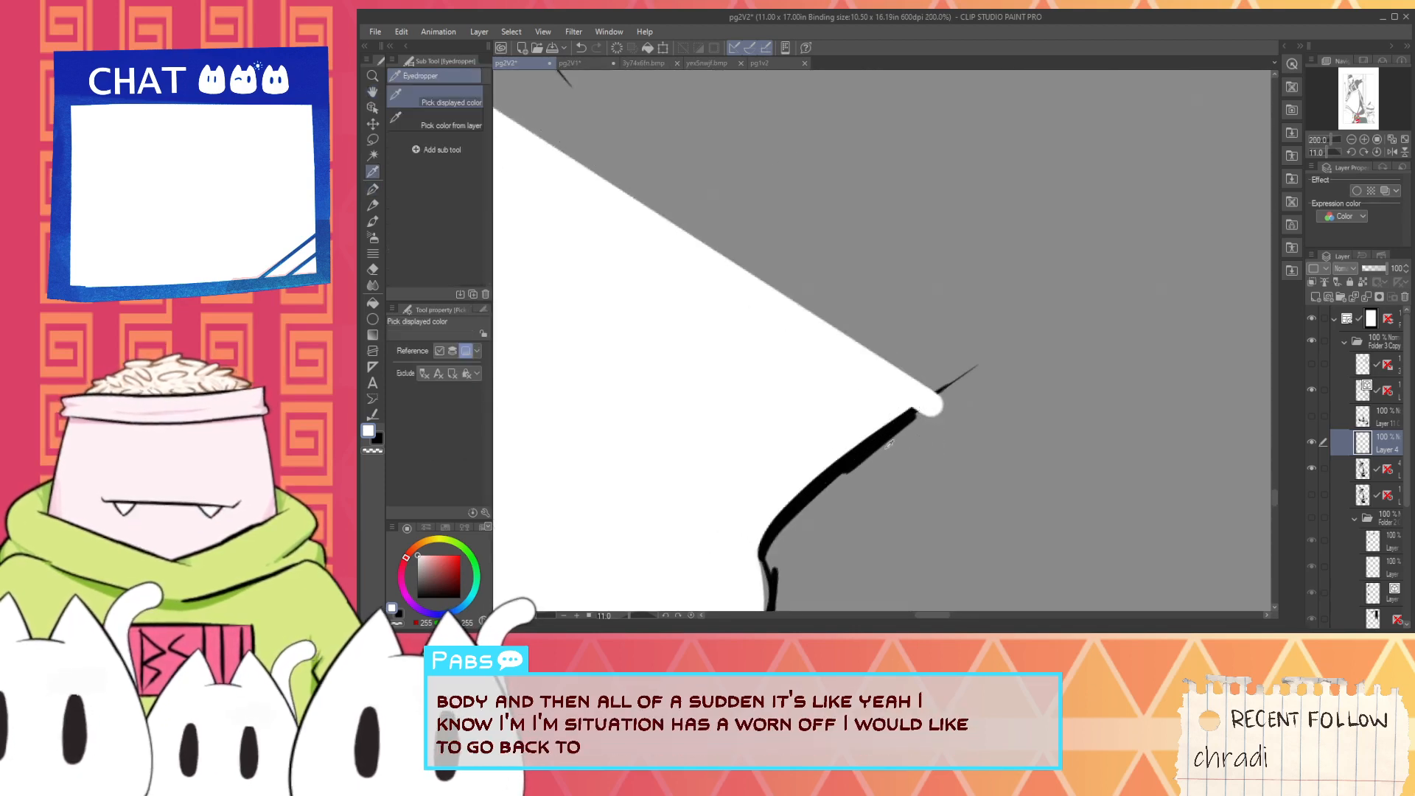
pyautogui.scroll(2, 873, 429)
pyautogui.press('p')
pyautogui.moveTo(888, 476); pyautogui.dragTo(1144, 284)
pyautogui.hotkey('ctrl', 'z')
pyautogui.moveTo(939, 433); pyautogui.dragTo(1106, 330)
pyautogui.moveTo(991, 404); pyautogui.dragTo(1122, 322)
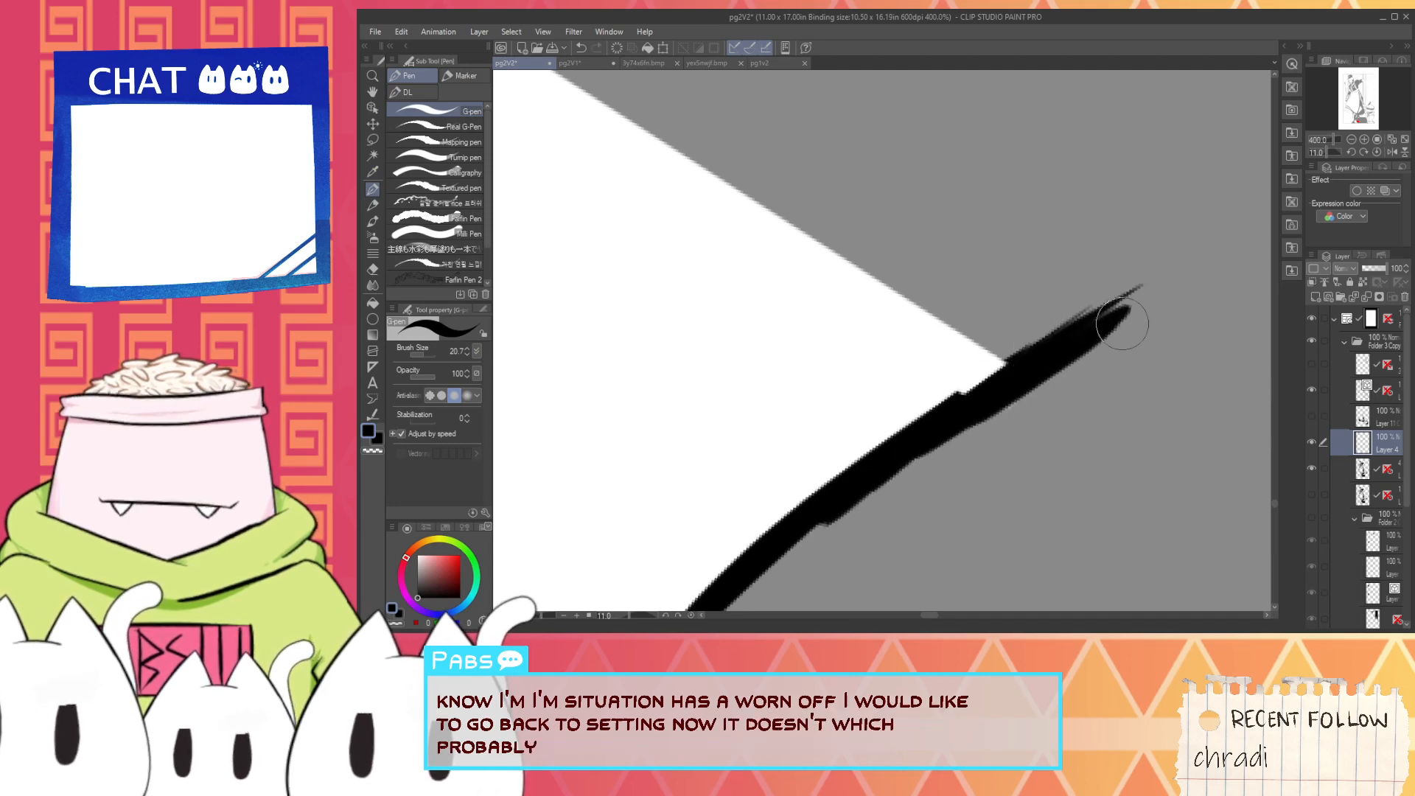
pyautogui.moveTo(931, 446); pyautogui.dragTo(1117, 298)
pyautogui.scroll(-4, 1078, 330)
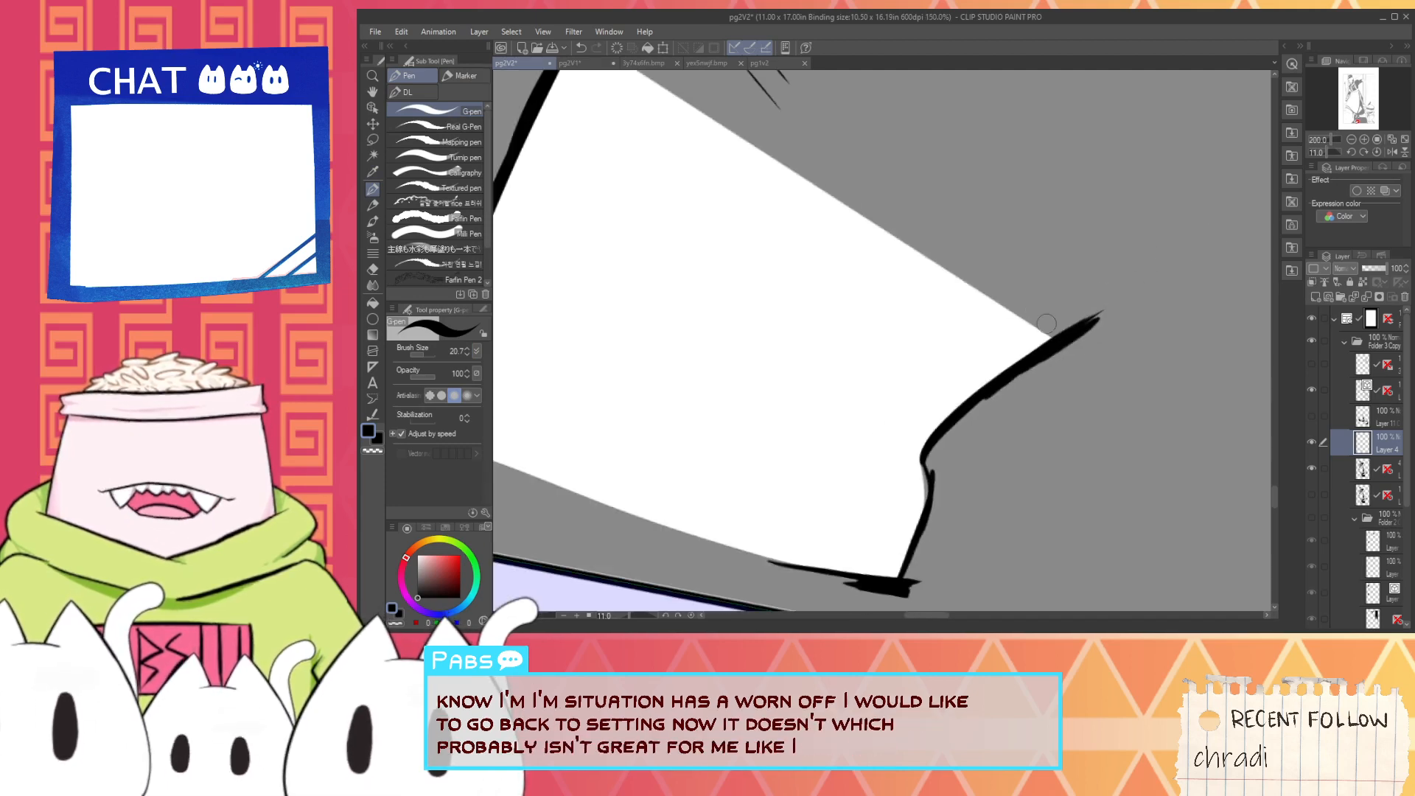
# - Ink the first stretch of the white boot highlight's lower edge in black, starting at the thick leg outline
pyautogui.press('space')
pyautogui.moveTo(880, 166); pyautogui.dragTo(919, 393)
pyautogui.scroll(-1, 873, 347)
pyautogui.moveTo(895, 286); pyautogui.dragTo(852, 406)
pyautogui.scroll(3, 814, 391)
pyautogui.hotkey('ctrl', 'z')
pyautogui.moveTo(759, 409); pyautogui.dragTo(930, 293)
pyautogui.hotkey('ctrl', 'z')
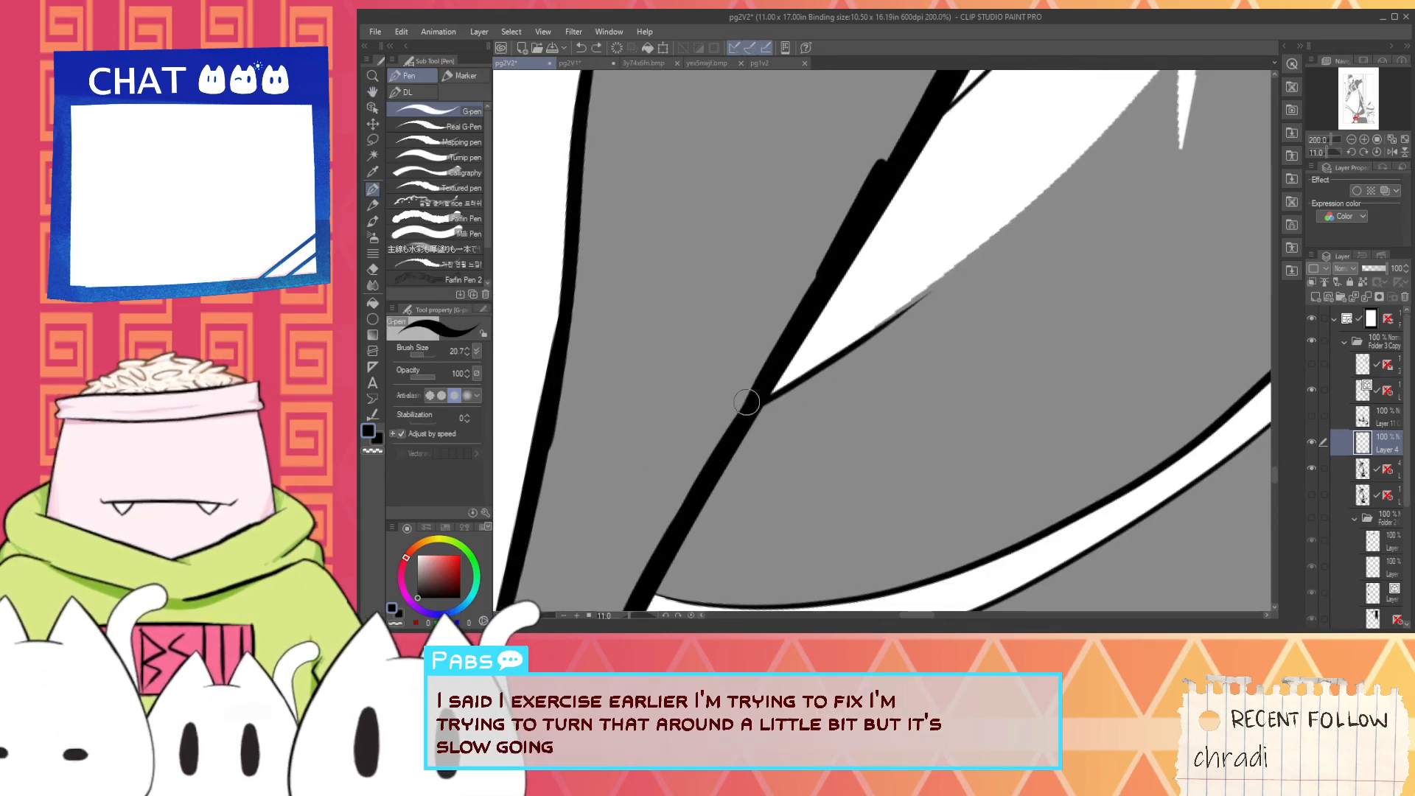
pyautogui.hotkey('ctrl', 'z')
pyautogui.moveTo(821, 357)
pyautogui.mouseDown()
pyautogui.moveTo(1163, 91)
pyautogui.moveTo(1060, 172)
pyautogui.mouseUp()
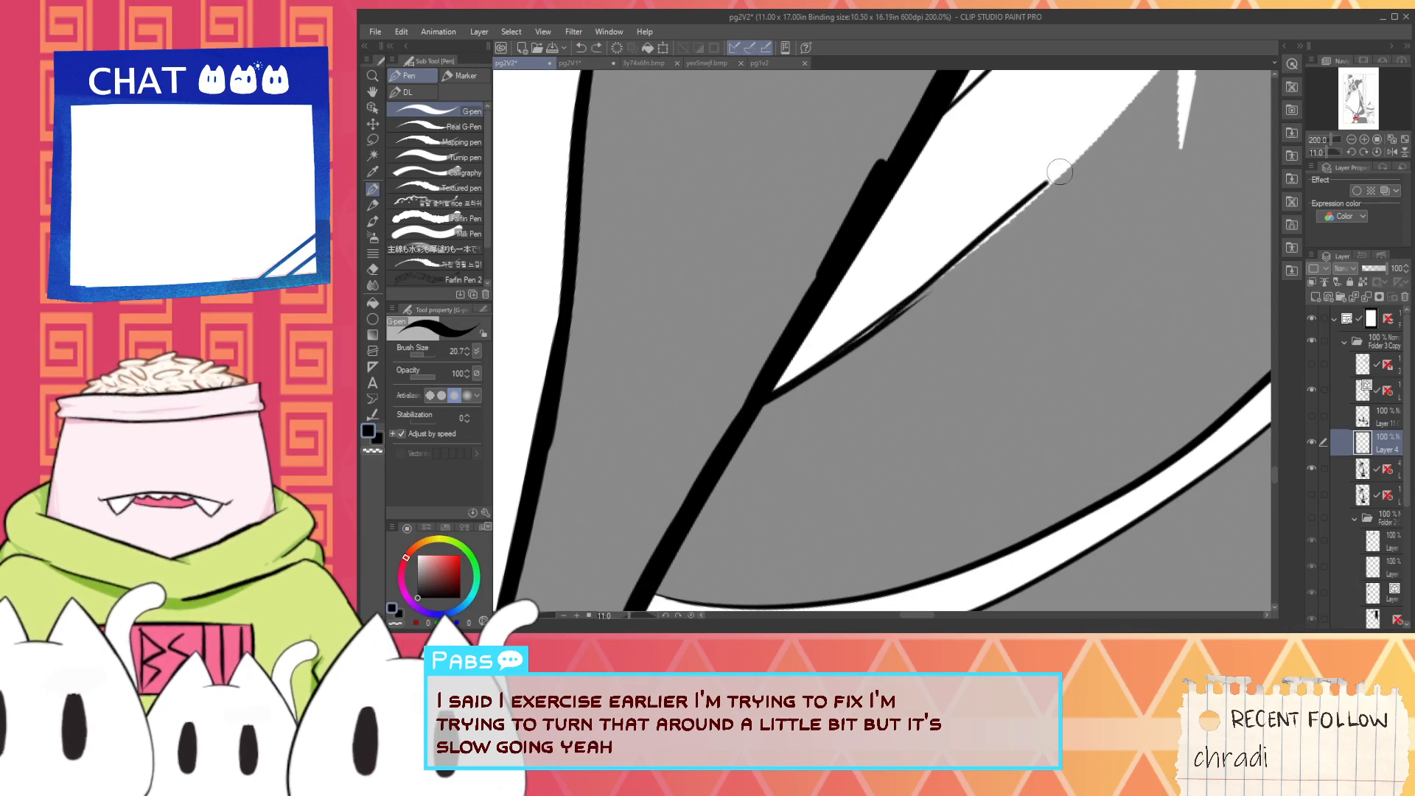
pyautogui.hotkey('ctrl', 'z')
pyautogui.moveTo(851, 342); pyautogui.dragTo(1108, 142)
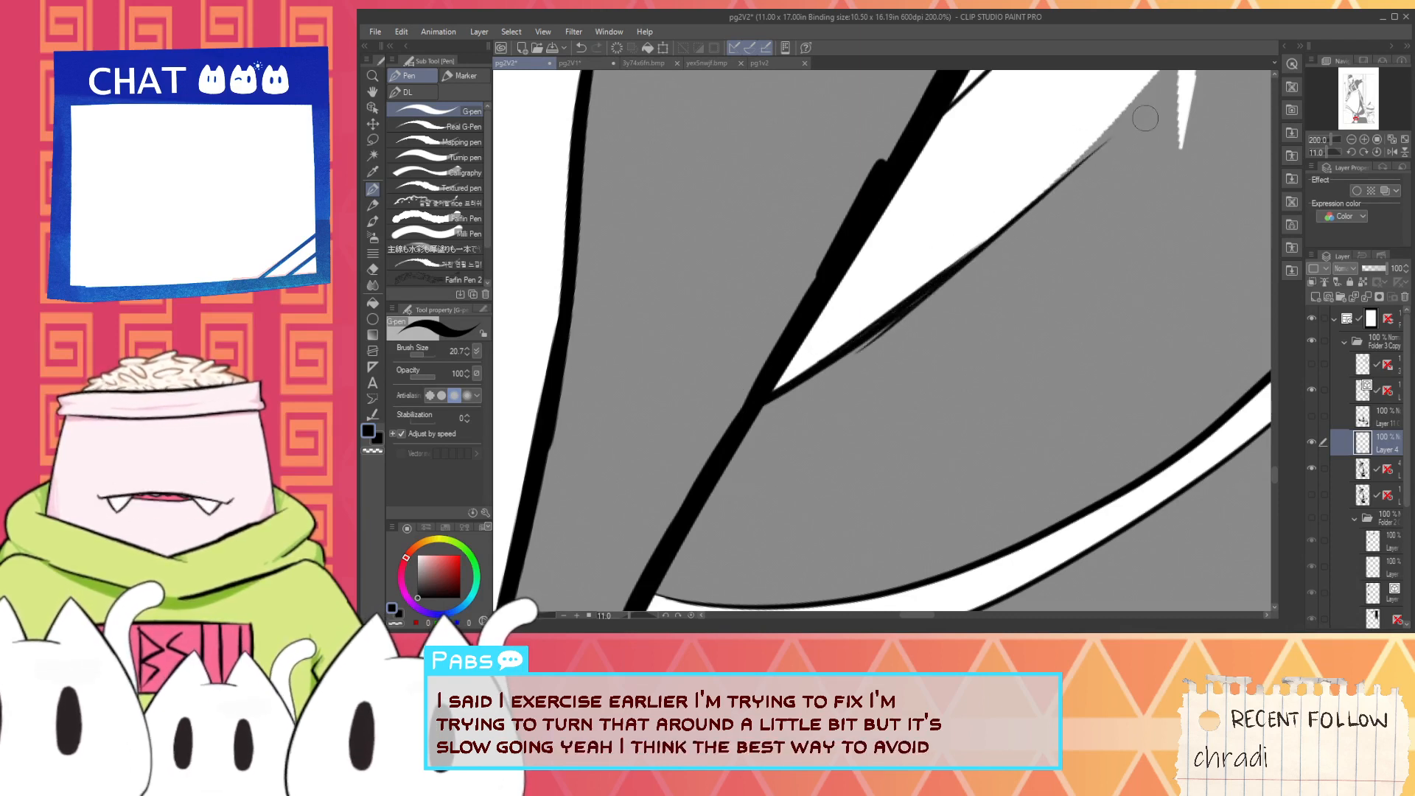
pyautogui.hotkey('ctrl', 'z')
# - Continue the black line along the boot highlight's lower edge up to the base of its narrow white spike
pyautogui.hotkey('ctrl', 'z')
pyautogui.moveTo(909, 296)
pyautogui.mouseDown()
pyautogui.moveTo(1093, 137)
pyautogui.moveTo(1055, 201)
pyautogui.moveTo(865, 359)
pyautogui.mouseUp()
pyautogui.press('space')
pyautogui.moveTo(718, 479); pyautogui.dragTo(951, 263)
pyautogui.hotkey('ctrl', 'z')
pyautogui.moveTo(678, 486); pyautogui.dragTo(946, 264)
pyautogui.hotkey('ctrl', 'z')
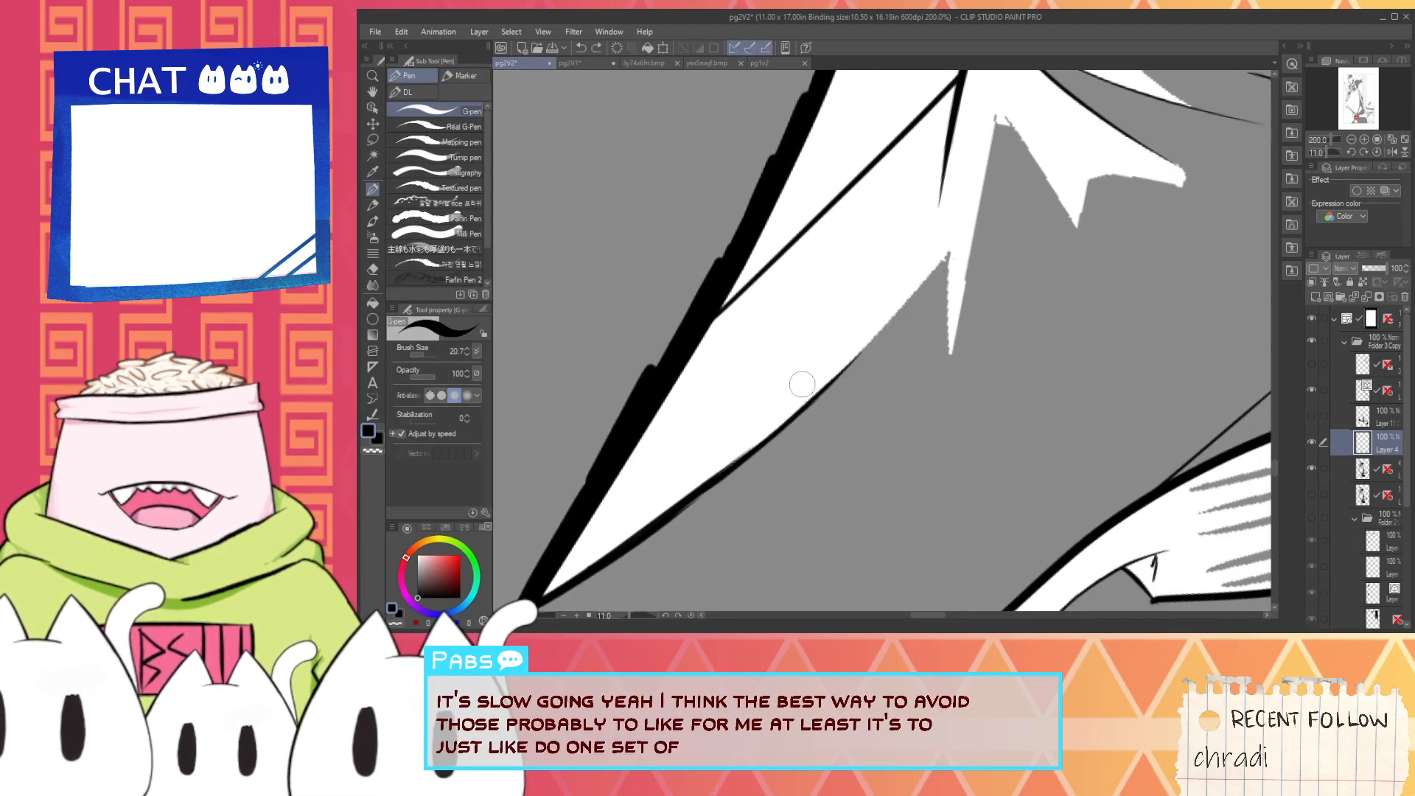
pyautogui.moveTo(697, 494); pyautogui.dragTo(916, 284)
pyautogui.hotkey('ctrl', 'z')
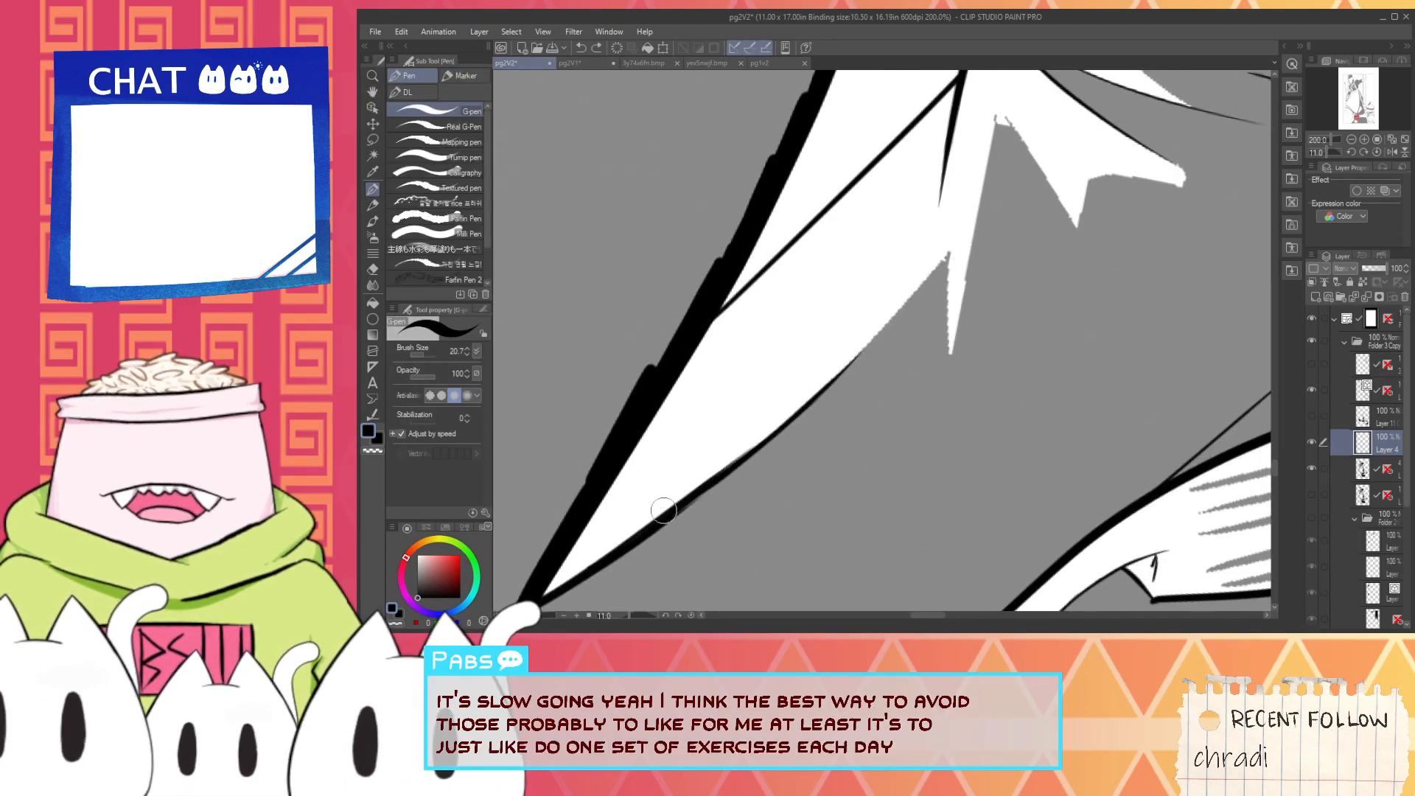
pyautogui.moveTo(667, 511); pyautogui.dragTo(932, 289)
pyautogui.moveTo(715, 487)
pyautogui.mouseDown()
pyautogui.moveTo(922, 277)
pyautogui.moveTo(945, 388)
pyautogui.mouseUp()
# - Ink the narrow white spike's inner edge in black and erase the overshoot above its upper corner
pyautogui.hotkey('ctrl', 'z')
pyautogui.hotkey('ctrl', 'z')
pyautogui.moveTo(946, 250)
pyautogui.mouseDown()
pyautogui.moveTo(957, 390)
pyautogui.moveTo(941, 372)
pyautogui.moveTo(939, 432)
pyautogui.moveTo(963, 410)
pyautogui.mouseUp()
pyautogui.hotkey('ctrl', 'z')
pyautogui.hotkey('ctrl', 'z')
pyautogui.hotkey('ctrl', 'z')
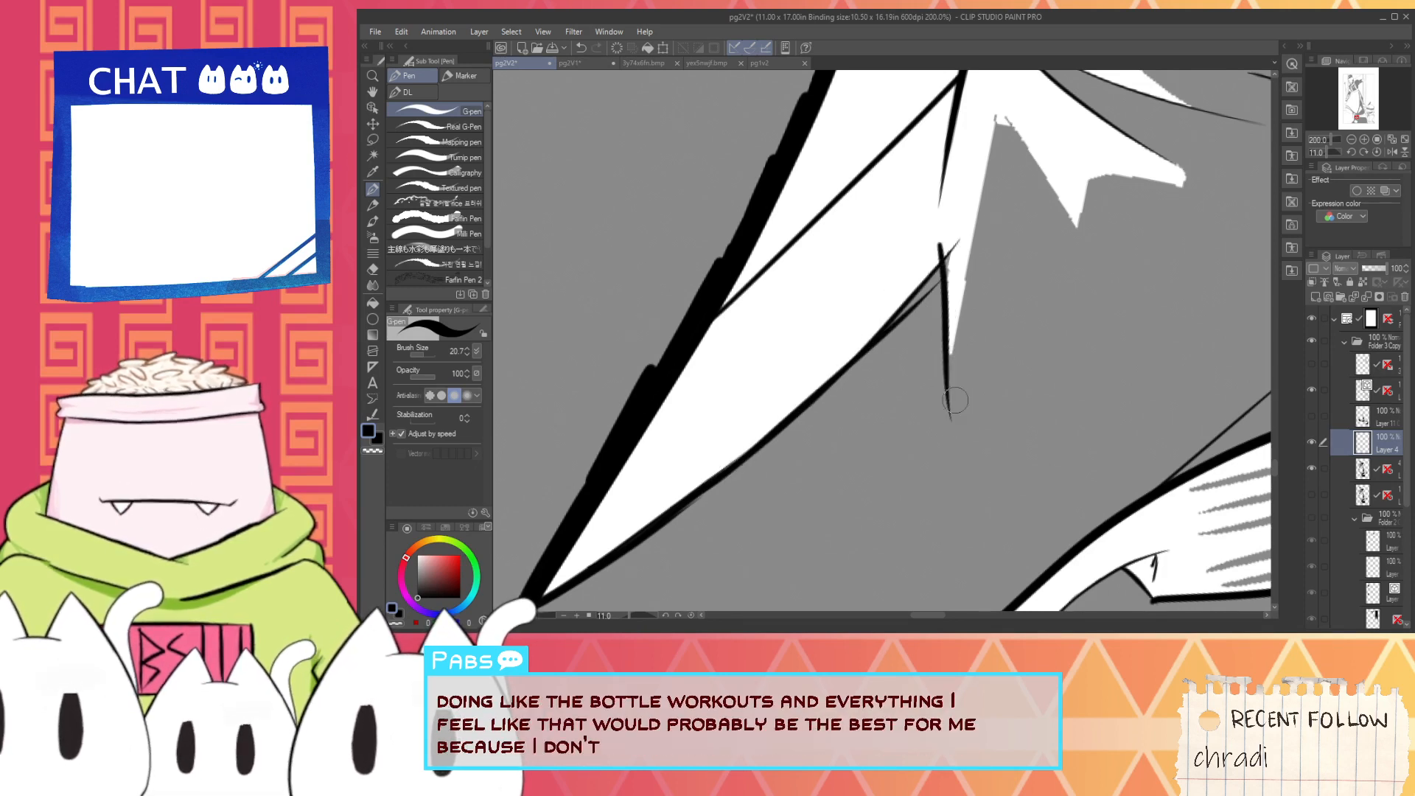
pyautogui.scroll(2, 944, 325)
pyautogui.press('e')
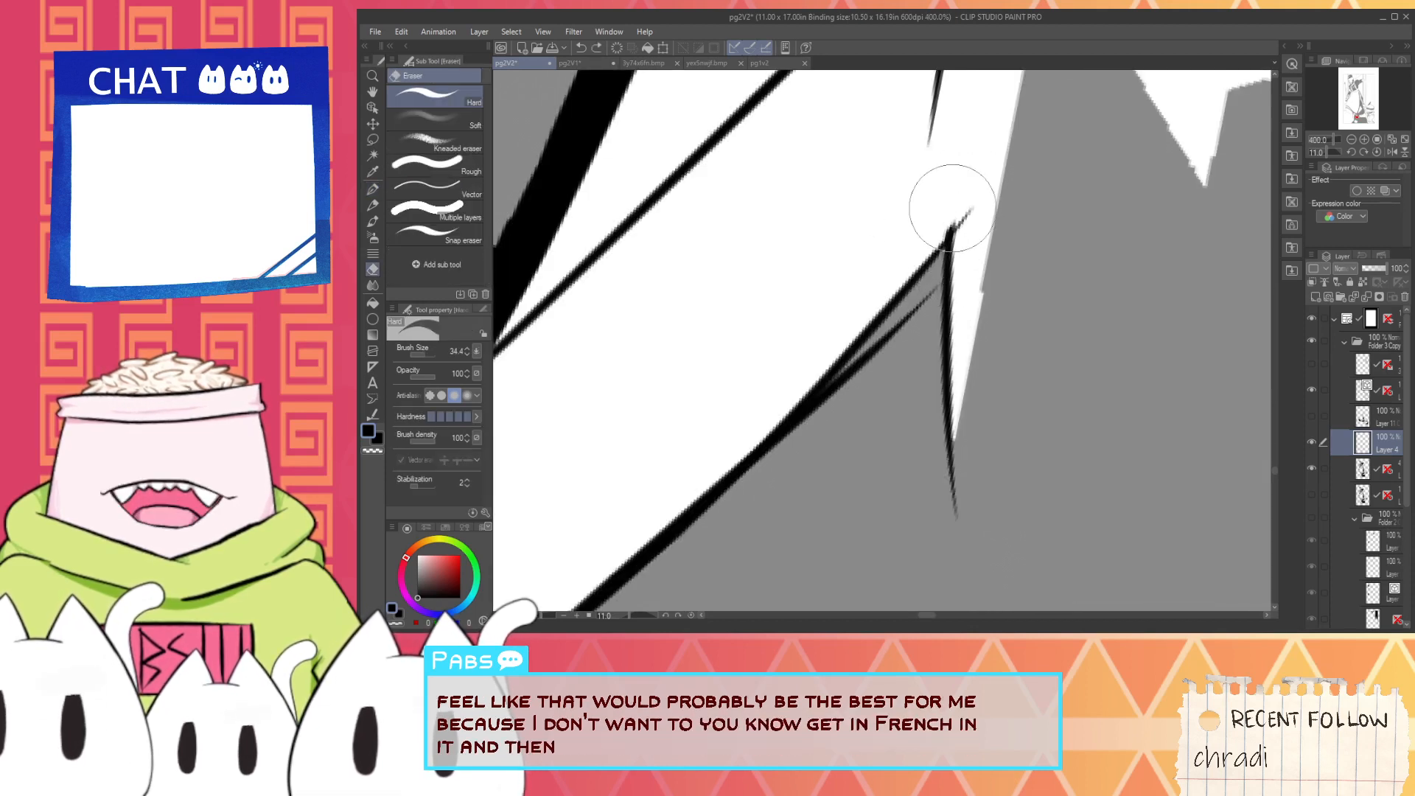
pyautogui.moveTo(964, 209); pyautogui.dragTo(963, 227)
pyautogui.scroll(-2, 963, 216)
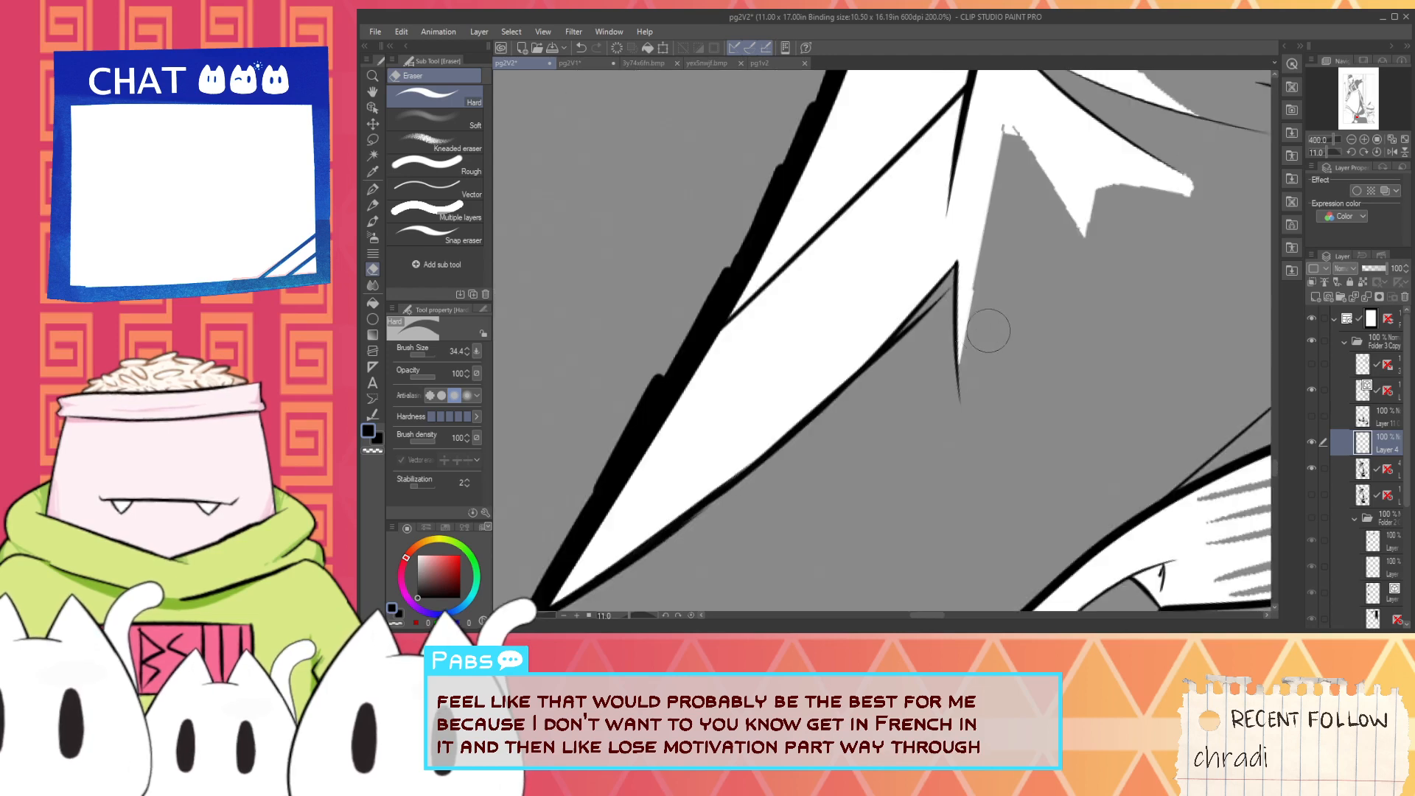
# - Ink the spike's outer edge in black from the grey peak down past its tip and thicken the tip
pyautogui.press('p')
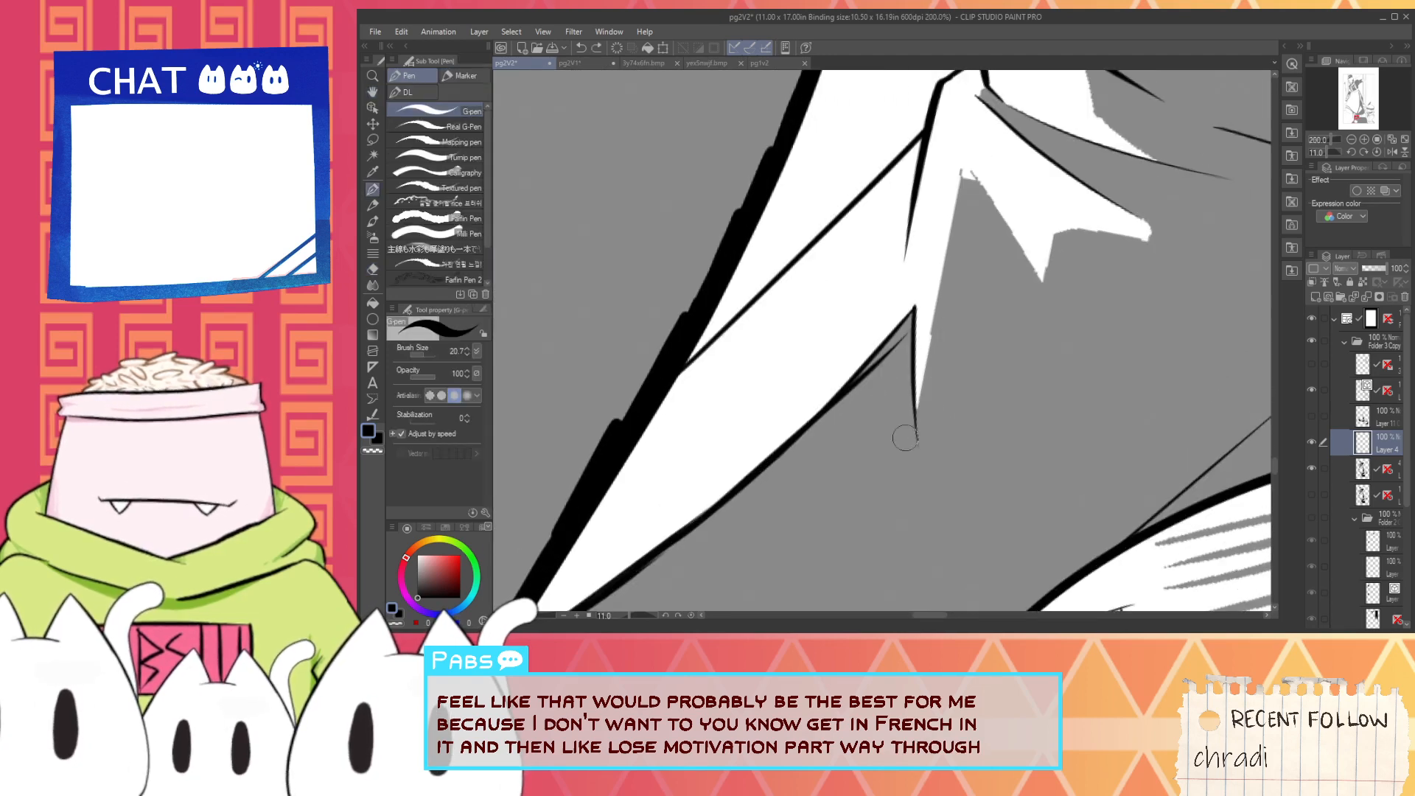
pyautogui.hotkey('ctrl', 'z')
pyautogui.moveTo(962, 163); pyautogui.dragTo(882, 471)
pyautogui.hotkey('ctrl', 'z')
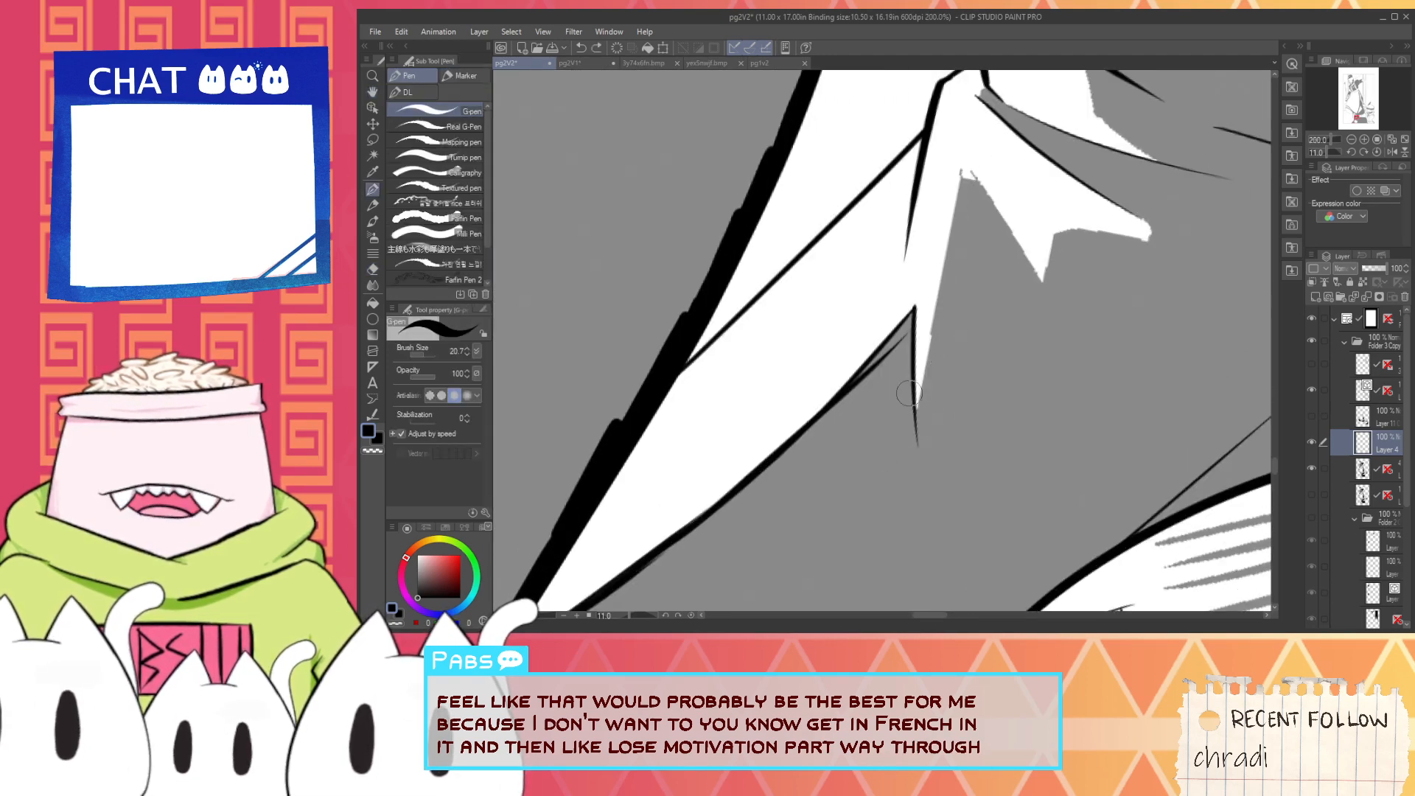
pyautogui.moveTo(963, 172); pyautogui.dragTo(889, 443)
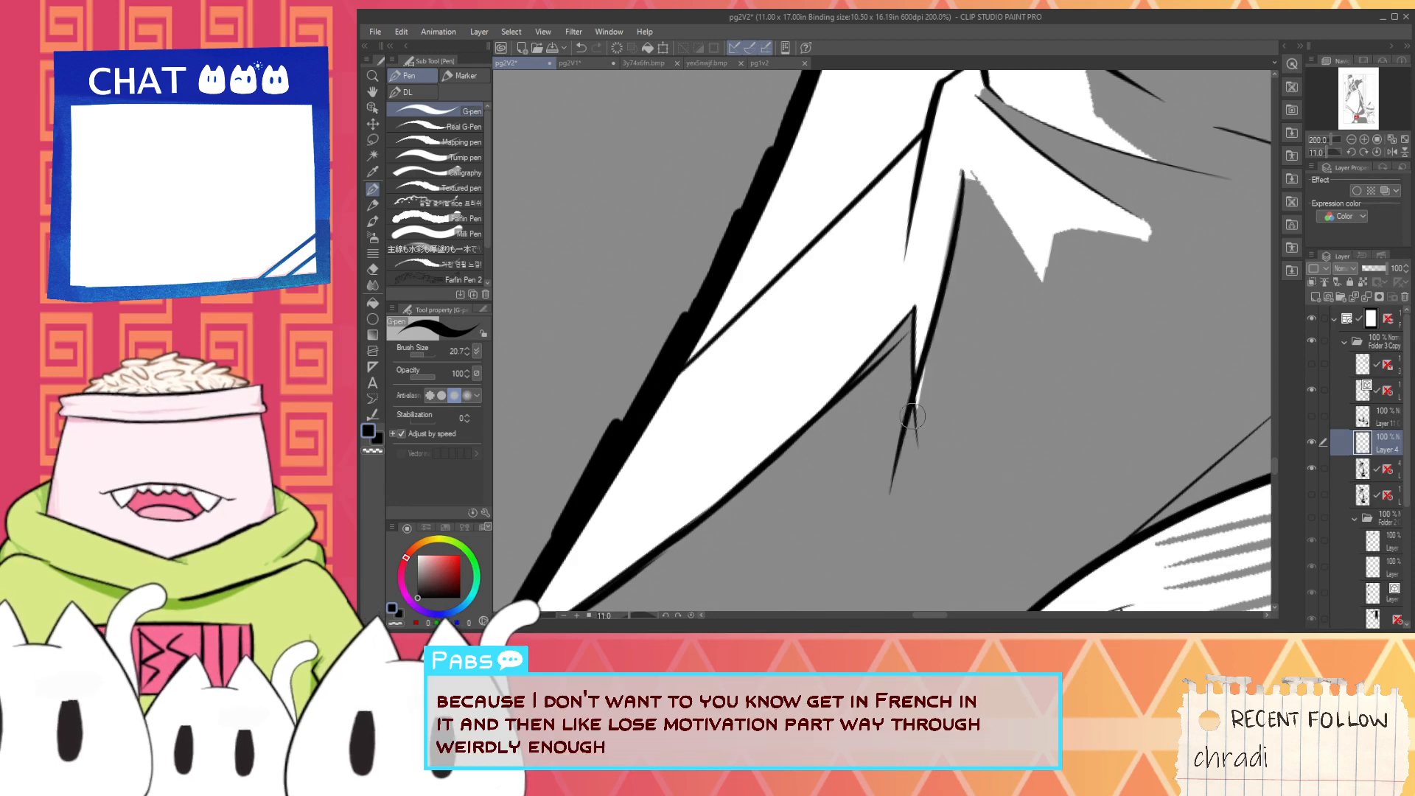
pyautogui.moveTo(945, 337)
pyautogui.mouseDown()
pyautogui.moveTo(903, 494)
pyautogui.moveTo(916, 365)
pyautogui.moveTo(887, 499)
pyautogui.mouseUp()
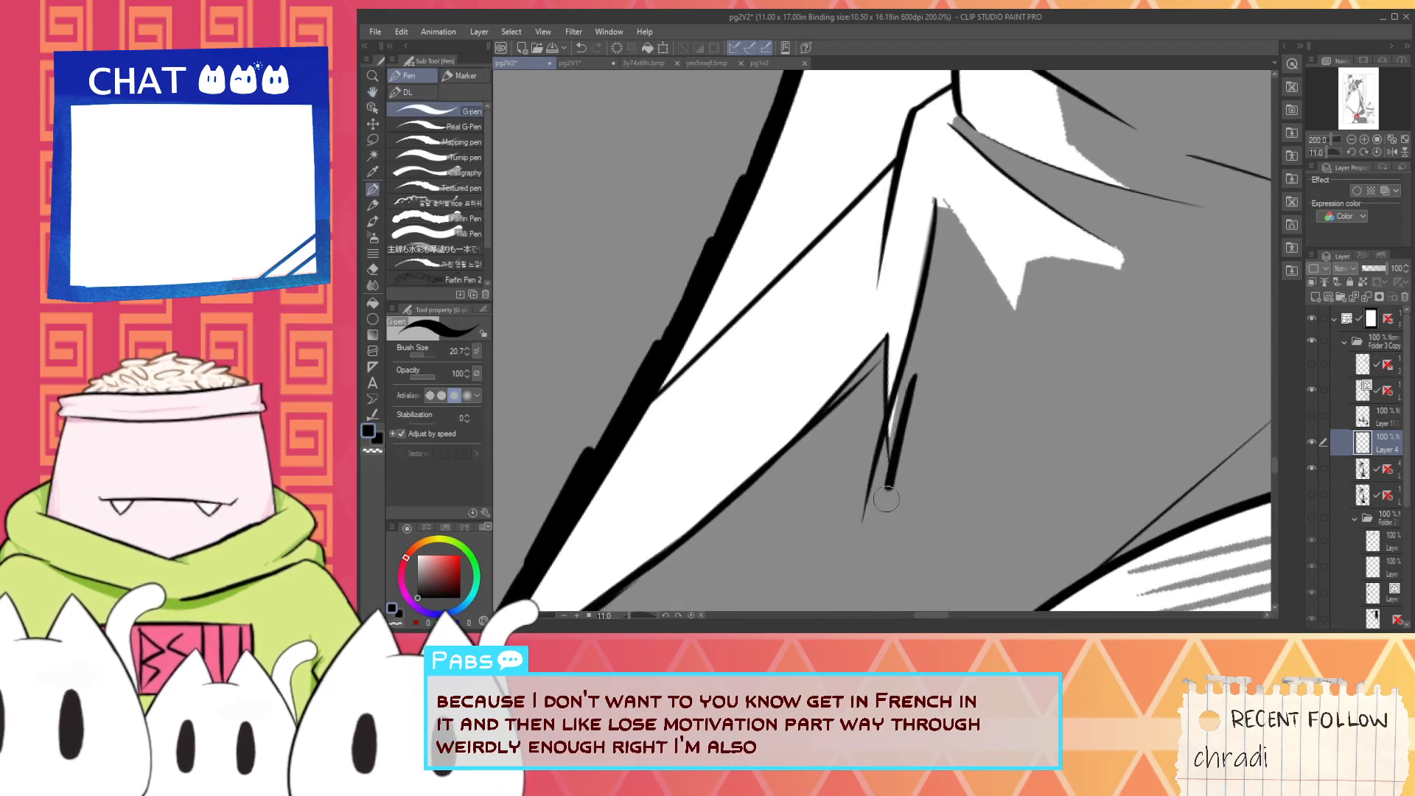
pyautogui.hotkey('ctrl', 'z')
pyautogui.moveTo(904, 378); pyautogui.dragTo(892, 414)
# - Ink the grey peak's other side in thick black down to the lower point of the zigzag highlight
pyautogui.moveTo(933, 353); pyautogui.dragTo(904, 468)
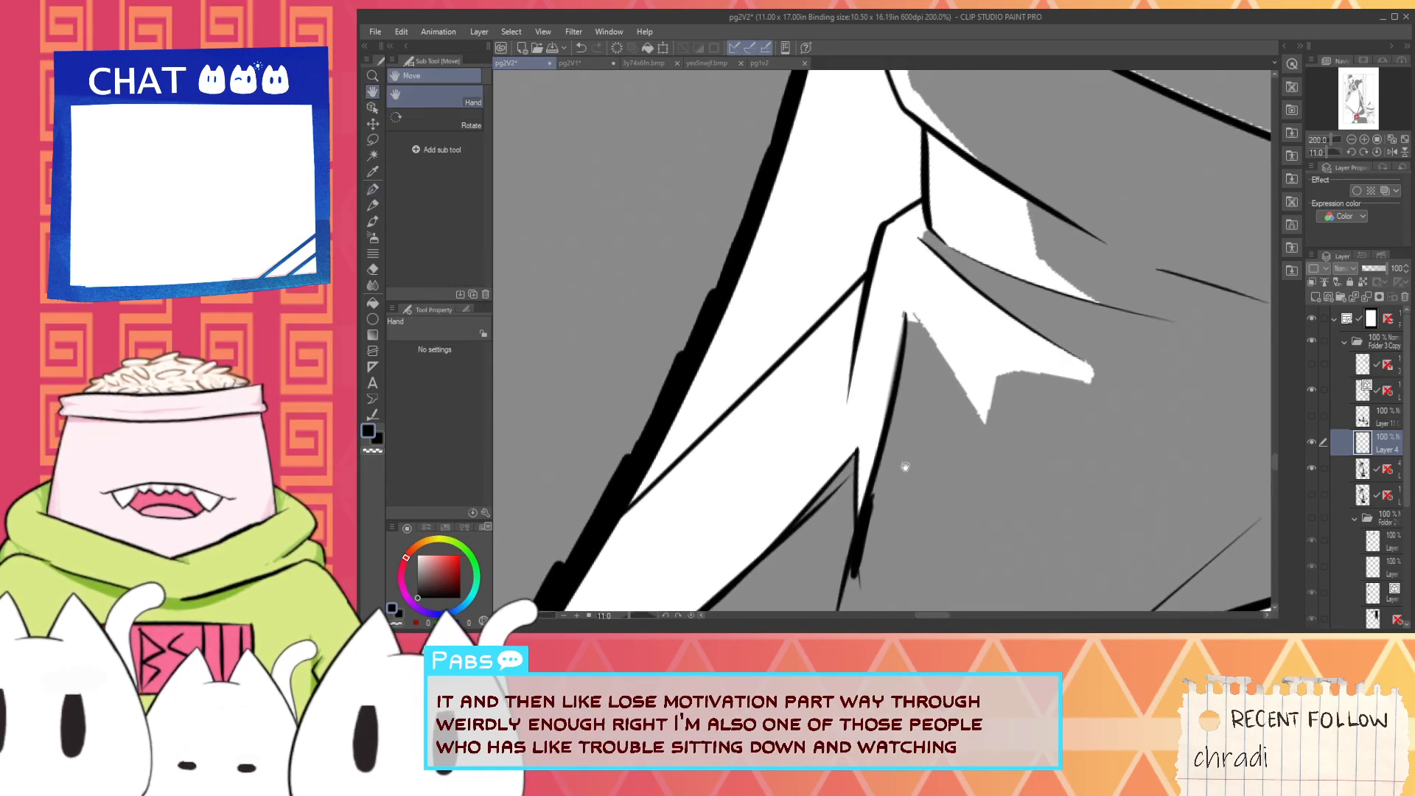
pyautogui.keyDown('ctrl'); pyautogui.click(949, 293); pyautogui.keyUp('ctrl')
pyautogui.keyDown('ctrl'); pyautogui.click(896, 375); pyautogui.keyUp('ctrl')
pyautogui.moveTo(847, 411)
pyautogui.mouseDown()
pyautogui.moveTo(833, 300)
pyautogui.moveTo(992, 505)
pyautogui.moveTo(811, 344)
pyautogui.mouseUp()
pyautogui.keyDown('ctrl'); pyautogui.keyDown('alt'); pyautogui.click(979, 470); pyautogui.keyUp('alt'); pyautogui.keyUp('ctrl')
pyautogui.moveTo(765, 217)
pyautogui.mouseDown()
pyautogui.moveTo(937, 484)
pyautogui.moveTo(961, 332)
pyautogui.mouseUp()
pyautogui.hotkey('ctrl', 'z')
# - Ink the zigzag highlight's notch in black from its lower point up and across to the outer tip
pyautogui.moveTo(909, 475)
pyautogui.mouseDown()
pyautogui.moveTo(949, 357)
pyautogui.moveTo(1097, 354)
pyautogui.moveTo(927, 362)
pyautogui.moveTo(916, 421)
pyautogui.moveTo(953, 335)
pyautogui.moveTo(1168, 354)
pyautogui.mouseUp()
pyautogui.hotkey('ctrl', 'z')
pyautogui.hotkey('ctrl', 'z')
pyautogui.hotkey('ctrl', 'z')
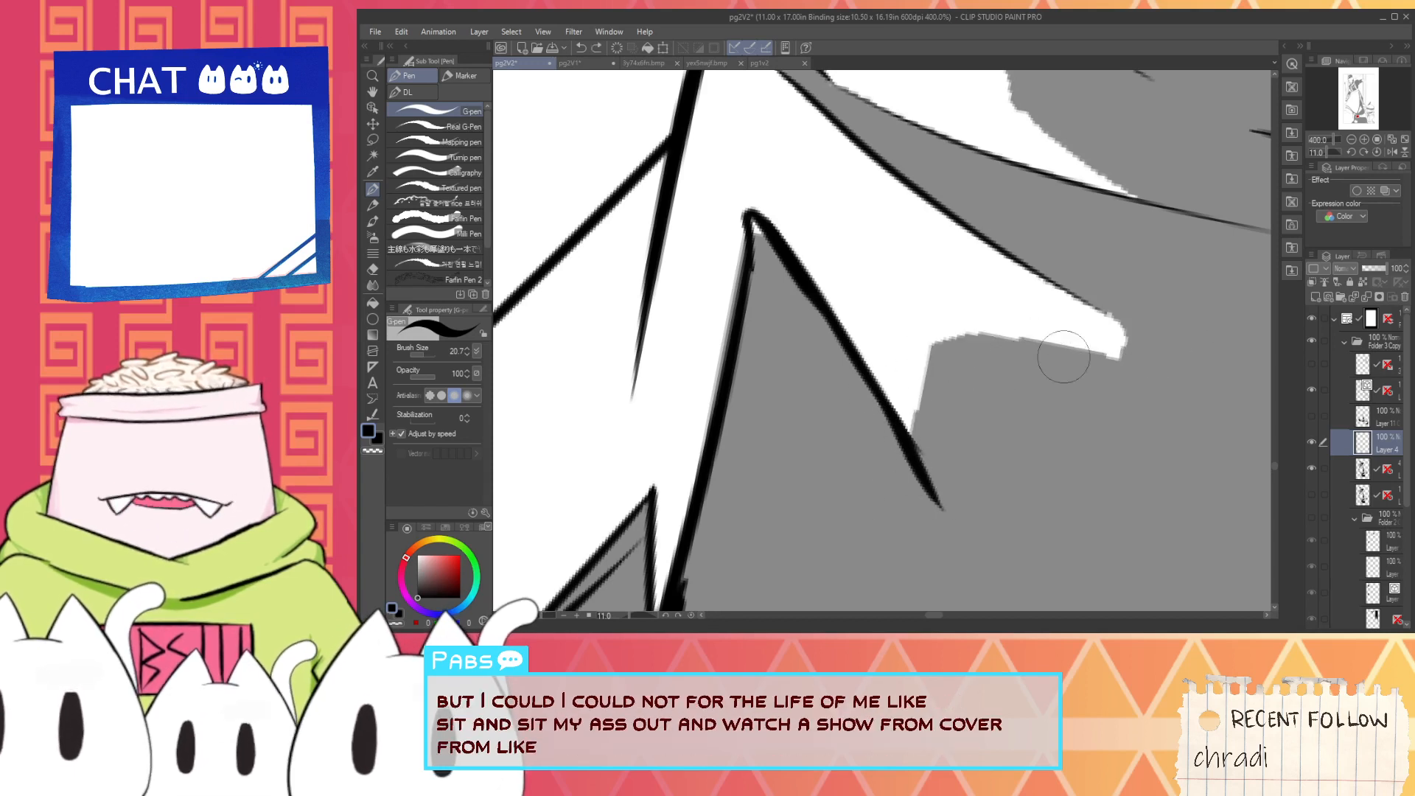
pyautogui.moveTo(895, 481)
pyautogui.mouseDown()
pyautogui.moveTo(955, 336)
pyautogui.moveTo(1180, 379)
pyautogui.mouseUp()
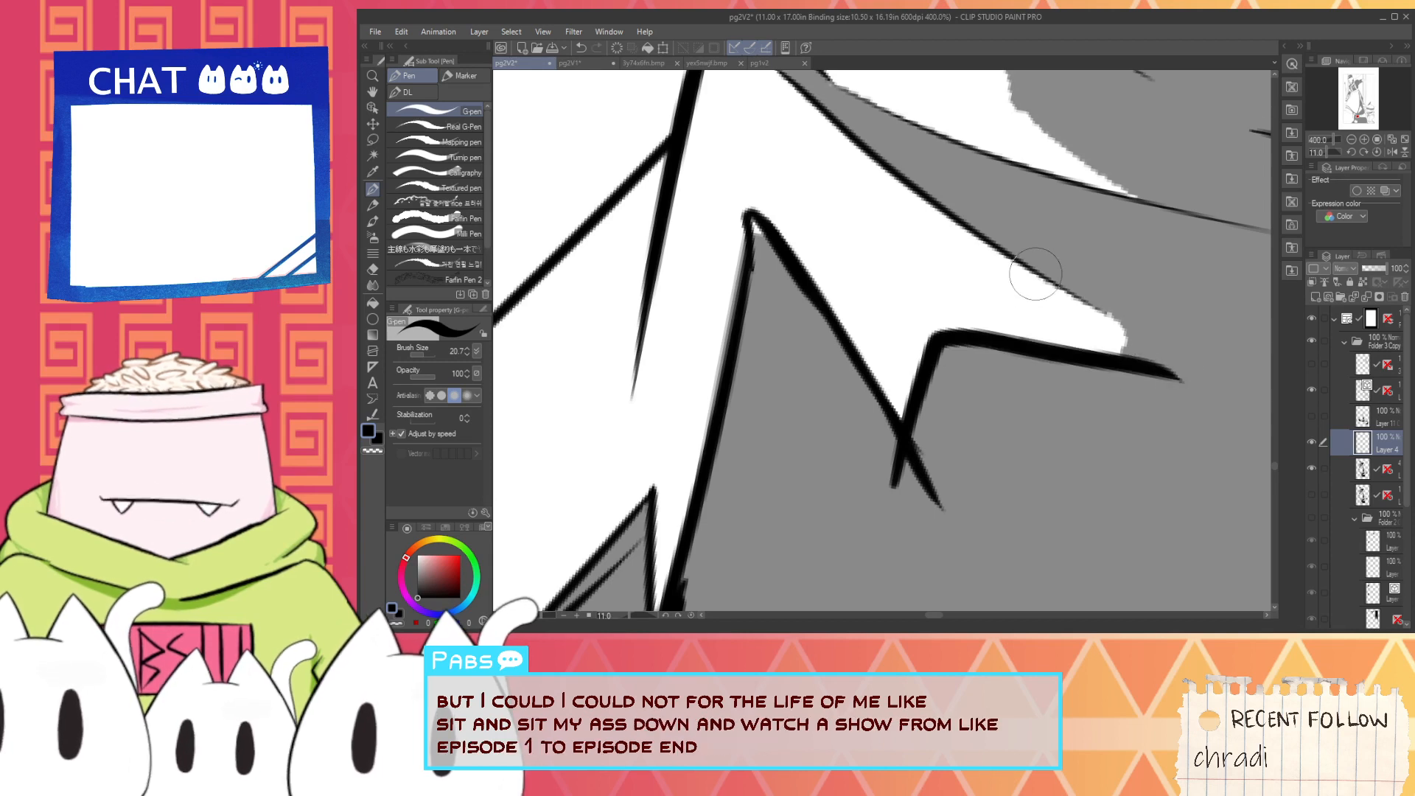
# - Extend the black line along the zigzag highlight's upper edge and close its rounded outer tip
pyautogui.moveTo(987, 227); pyautogui.dragTo(1124, 302)
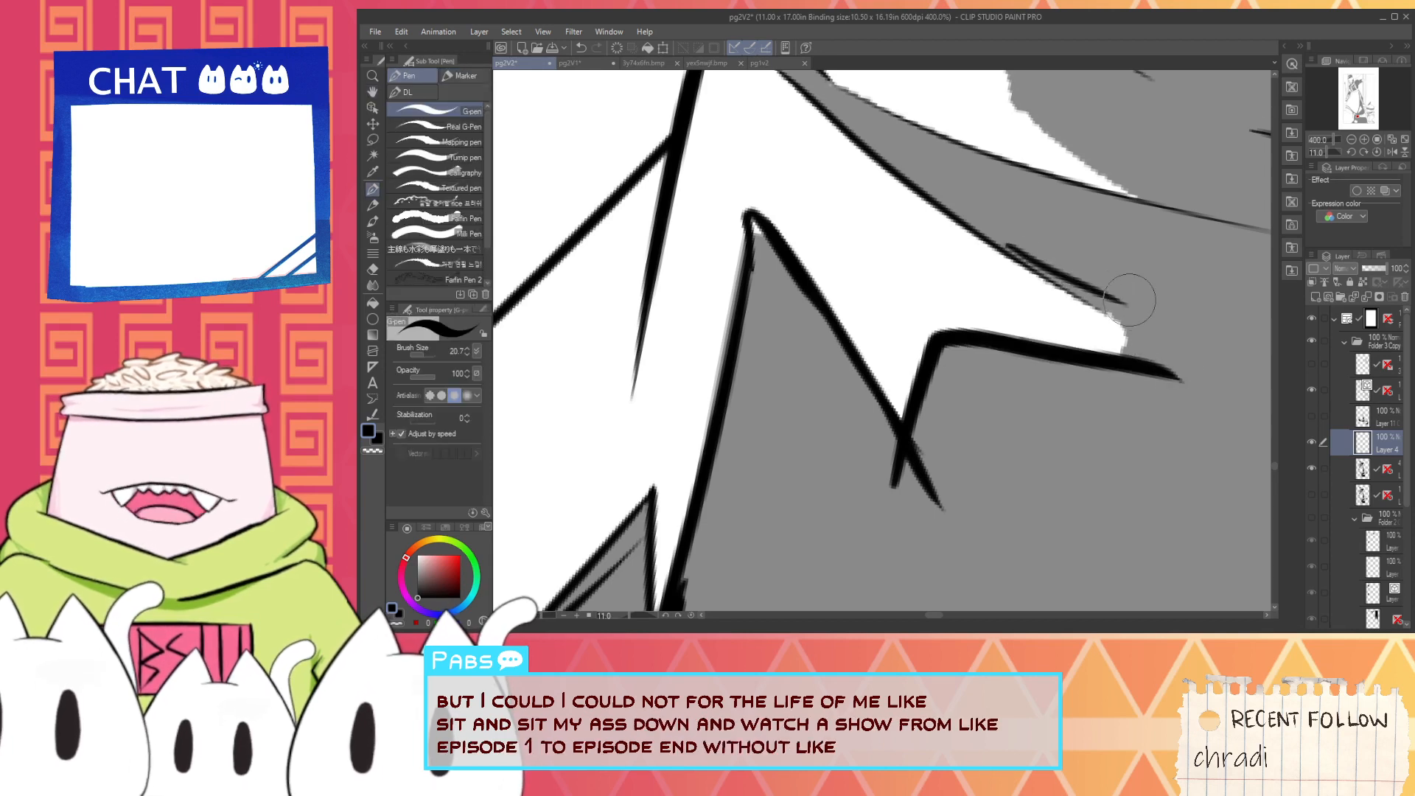
pyautogui.hotkey('ctrl', 'z')
pyautogui.moveTo(1011, 253); pyautogui.dragTo(1140, 317)
pyautogui.hotkey('ctrl', 'z')
pyautogui.moveTo(1022, 256)
pyautogui.mouseDown()
pyautogui.moveTo(1117, 301)
pyautogui.moveTo(1133, 322)
pyautogui.moveTo(1119, 323)
pyautogui.mouseUp()
pyautogui.hotkey('ctrl', 'z')
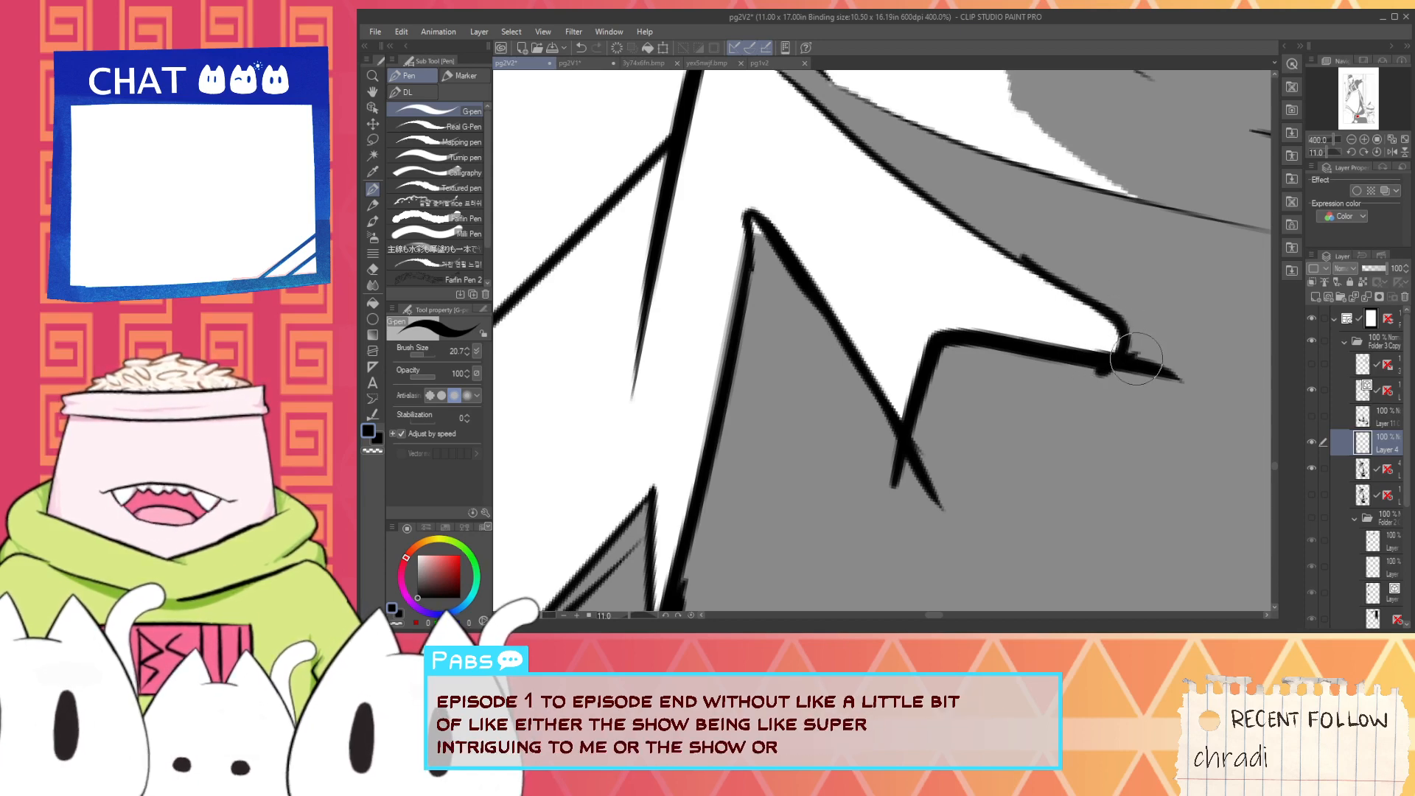
# - Thicken the black inside the grey peak of the zigzag shadow with short tapering strokes
pyautogui.scroll(-3, 1137, 359)
pyautogui.scroll(1, 1054, 250)
pyautogui.moveTo(1025, 244); pyautogui.dragTo(970, 268)
pyautogui.scroll(3, 937, 255)
pyautogui.scroll(-1, 943, 333)
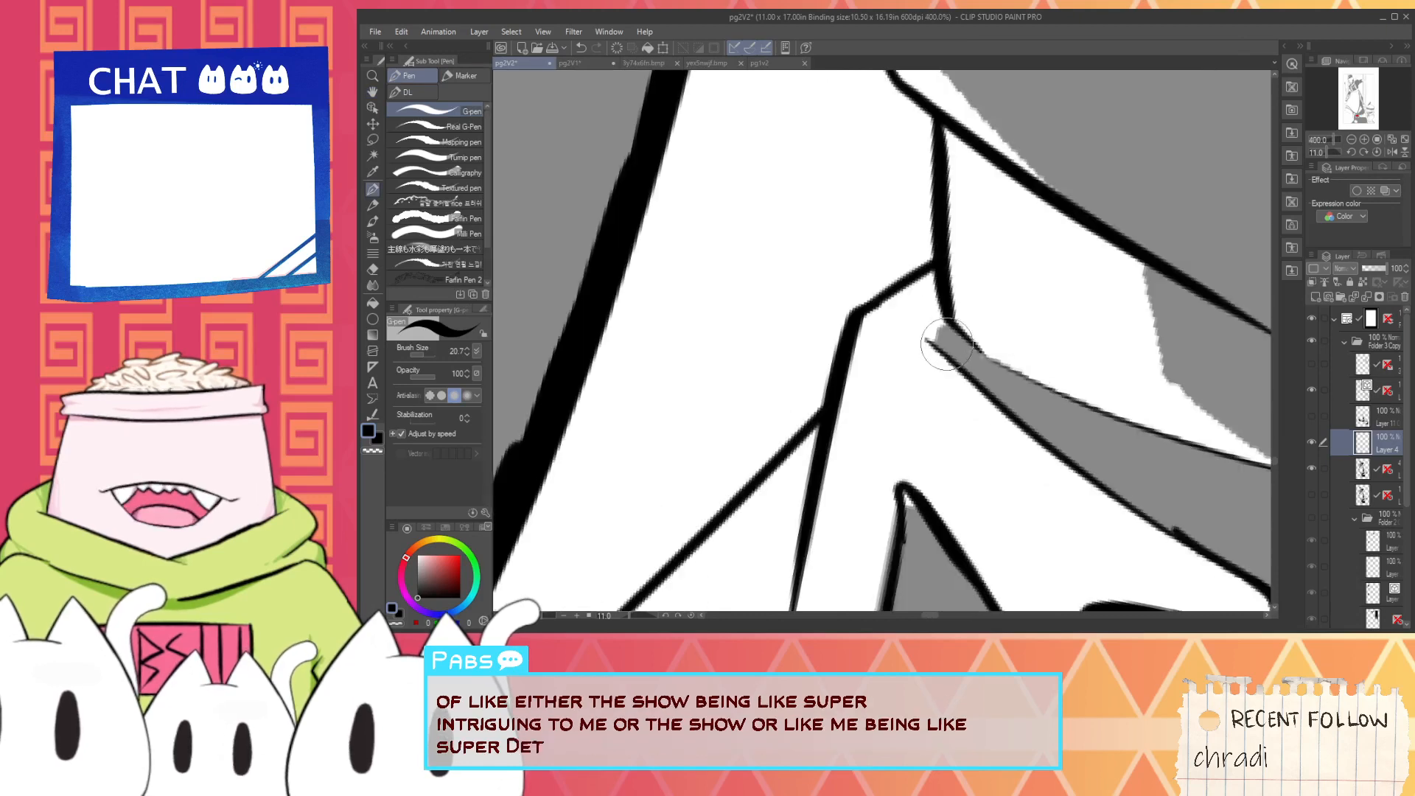
pyautogui.scroll(-2, 947, 344)
pyautogui.moveTo(950, 456); pyautogui.dragTo(938, 401)
pyautogui.scroll(2, 942, 376)
pyautogui.moveTo(893, 345); pyautogui.dragTo(918, 421)
pyautogui.moveTo(894, 369); pyautogui.dragTo(912, 414)
pyautogui.scroll(-3, 905, 395)
pyautogui.scroll(3, 921, 383)
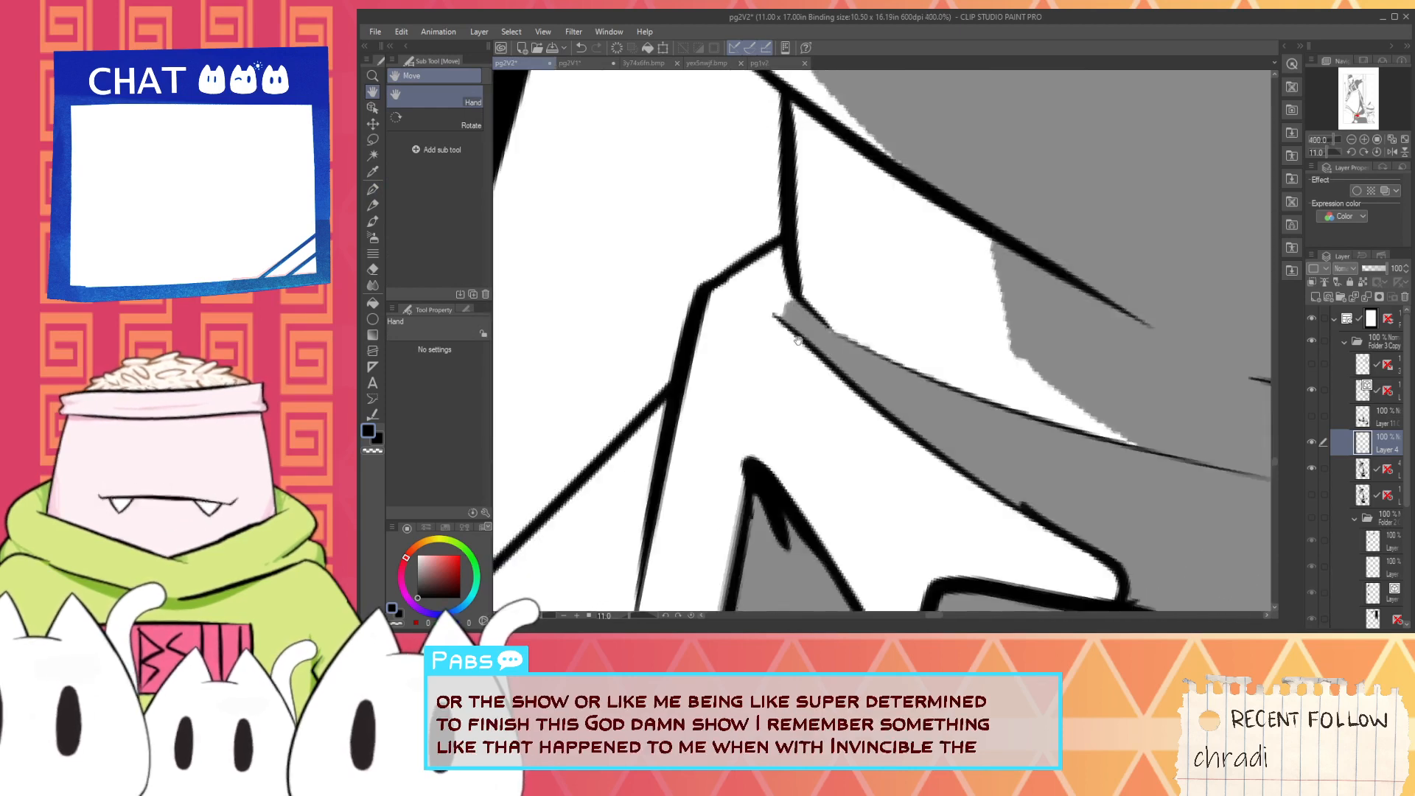
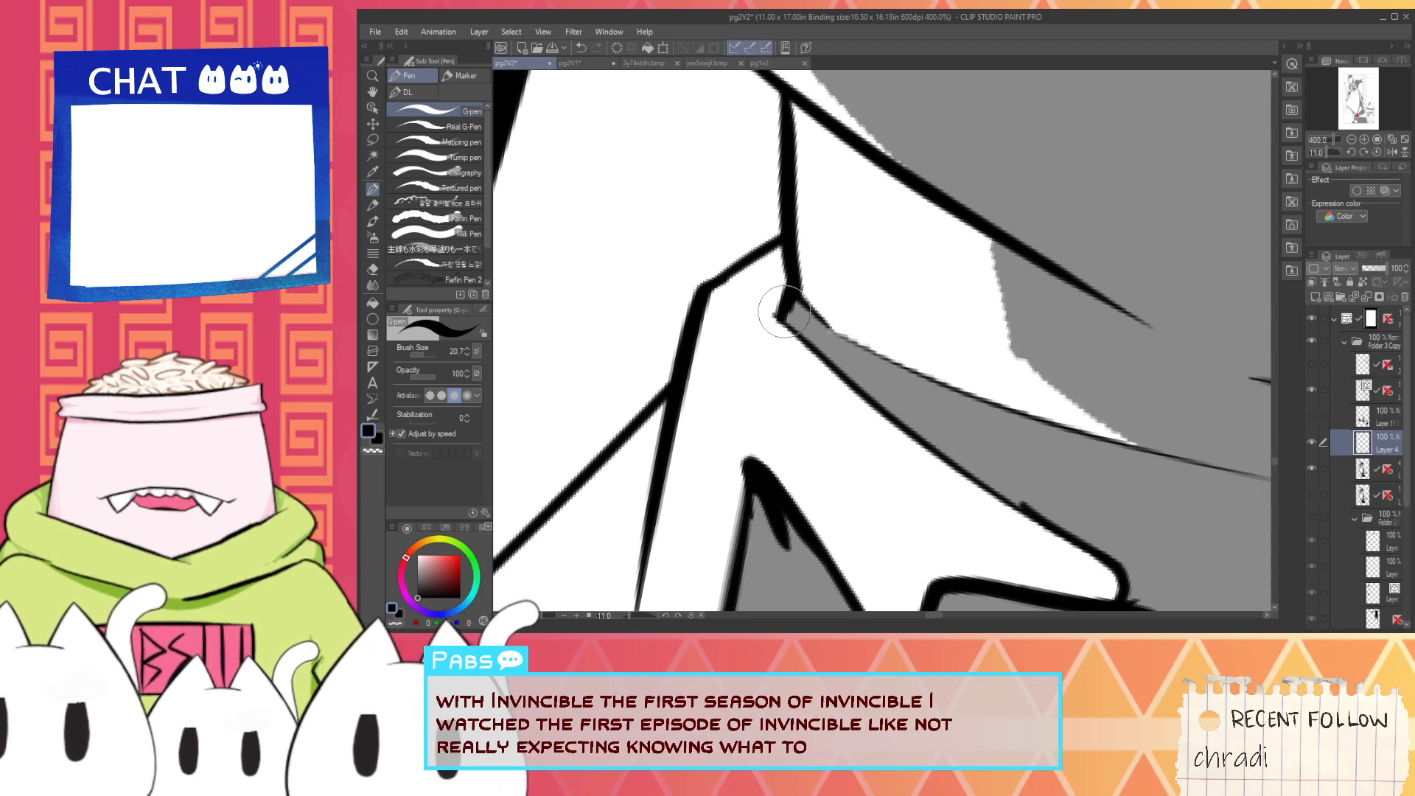
# - Clean the corner beside the fold shadow in white and ink the white highlight's far edge in black down to its point
pyautogui.press('x')
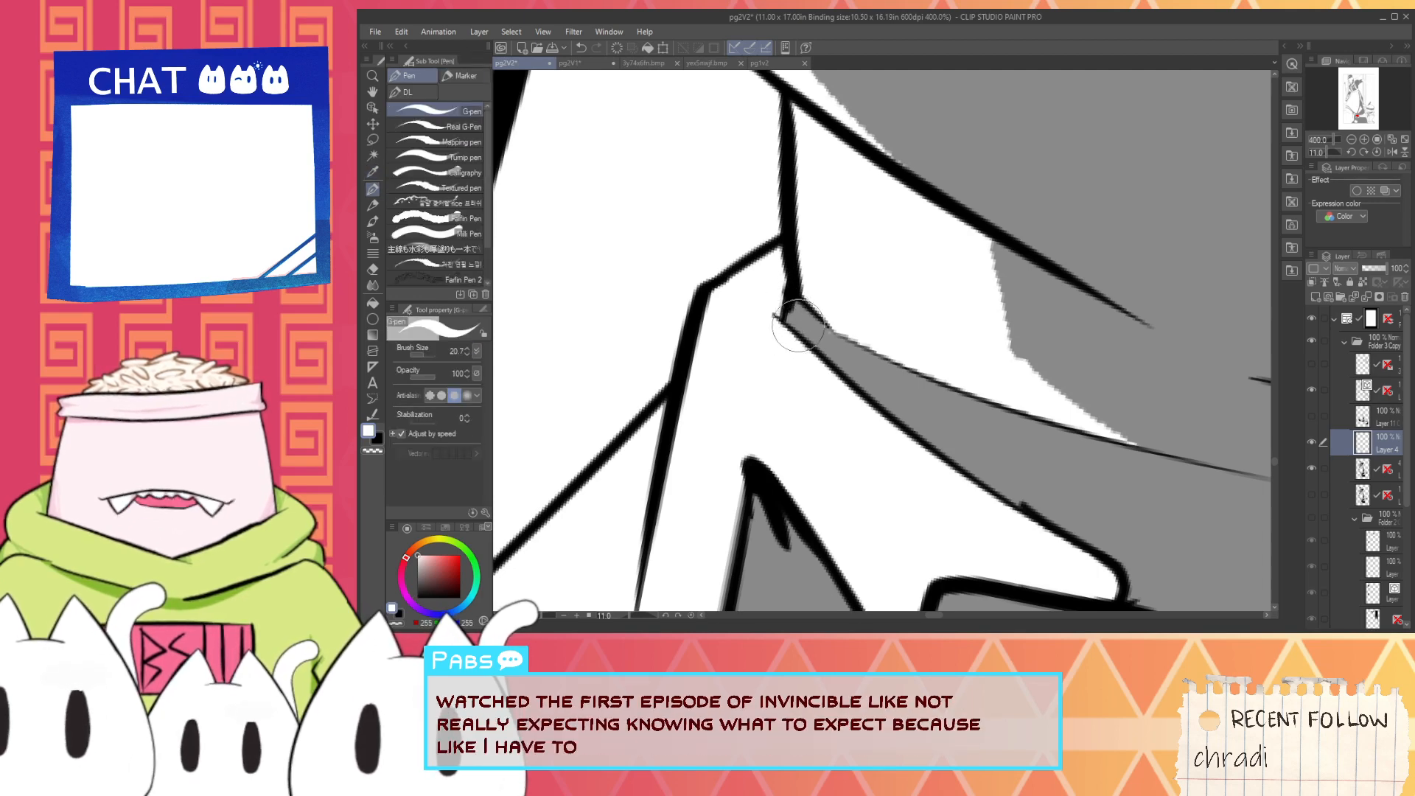
pyautogui.keyDown('alt'); pyautogui.click(796, 286); pyautogui.keyUp('alt')
pyautogui.scroll(-3, 800, 290)
pyautogui.moveTo(876, 277)
pyautogui.mouseDown()
pyautogui.moveTo(849, 295)
pyautogui.moveTo(857, 402)
pyautogui.moveTo(986, 505)
pyautogui.mouseUp()
pyautogui.scroll(1, 849, 295)
pyautogui.scroll(2, 849, 295)
pyautogui.hotkey('ctrl', 'z')
pyautogui.moveTo(860, 403); pyautogui.dragTo(1031, 531)
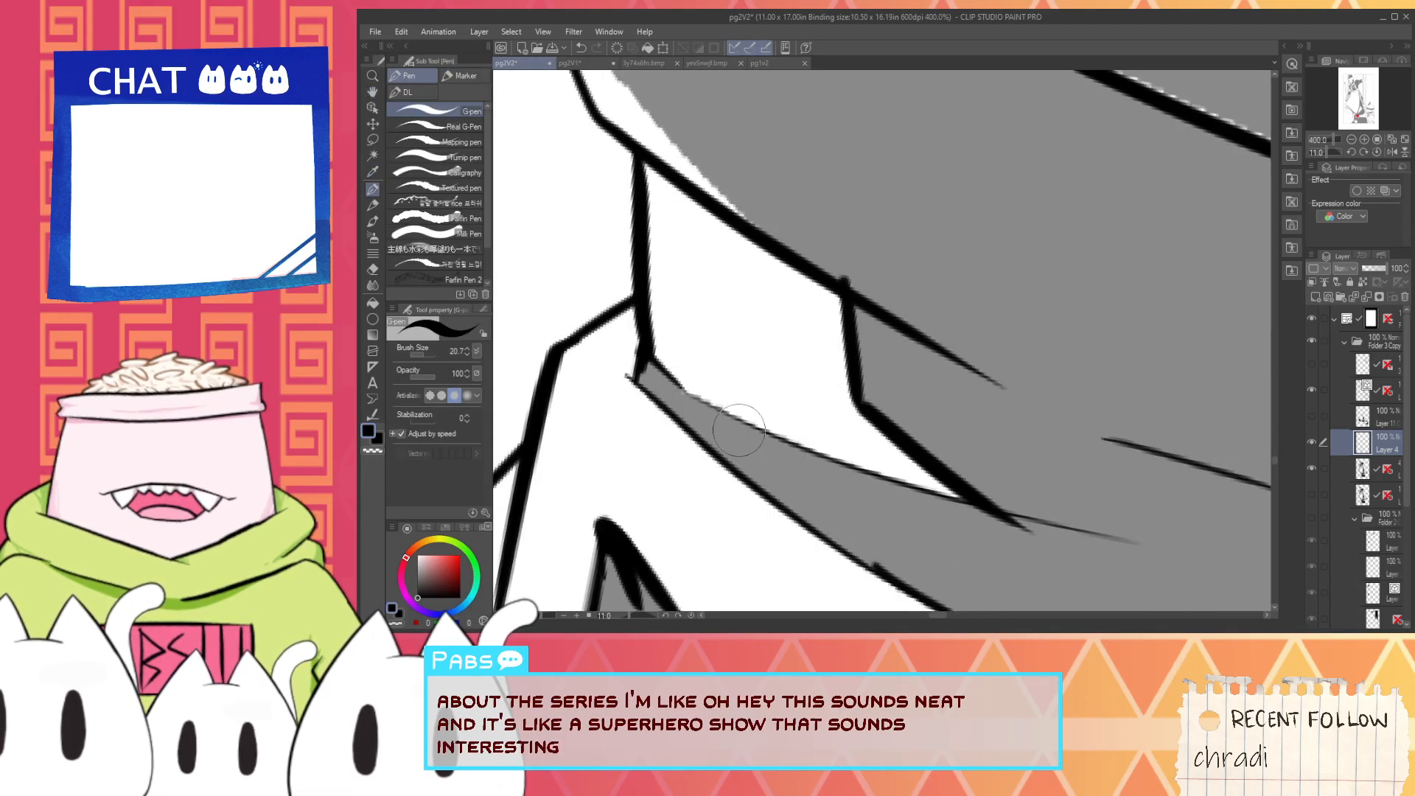
# - Redraw the white fold highlight's lower edge as one smooth black curve from its inner corner toward its point
pyautogui.hotkey('ctrl', 'z')
pyautogui.moveTo(655, 367); pyautogui.dragTo(760, 432)
pyautogui.hotkey('ctrl', 'z')
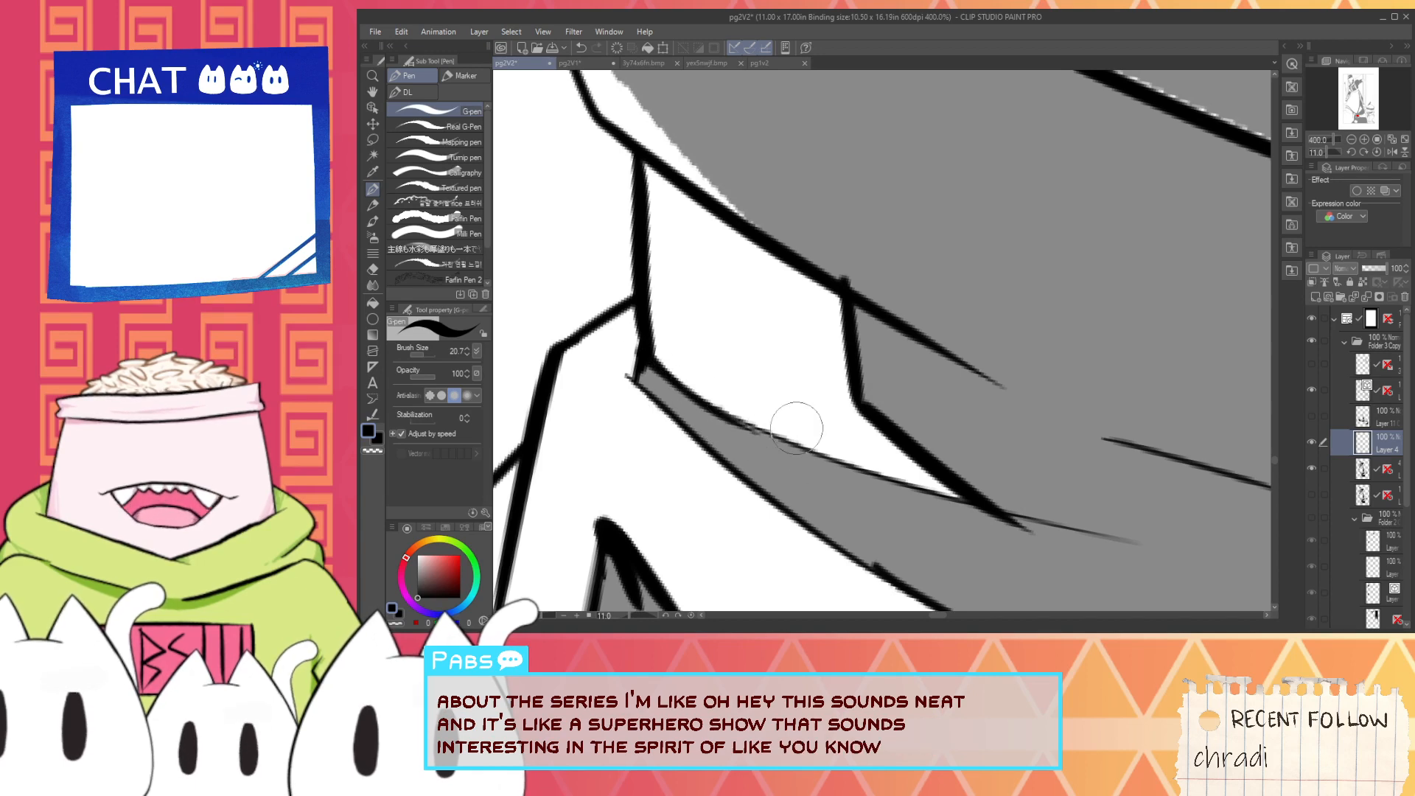
pyautogui.hotkey('ctrl', 'z')
pyautogui.moveTo(650, 363); pyautogui.dragTo(848, 465)
pyautogui.hotkey('ctrl', 'z')
pyautogui.moveTo(653, 365); pyautogui.dragTo(853, 459)
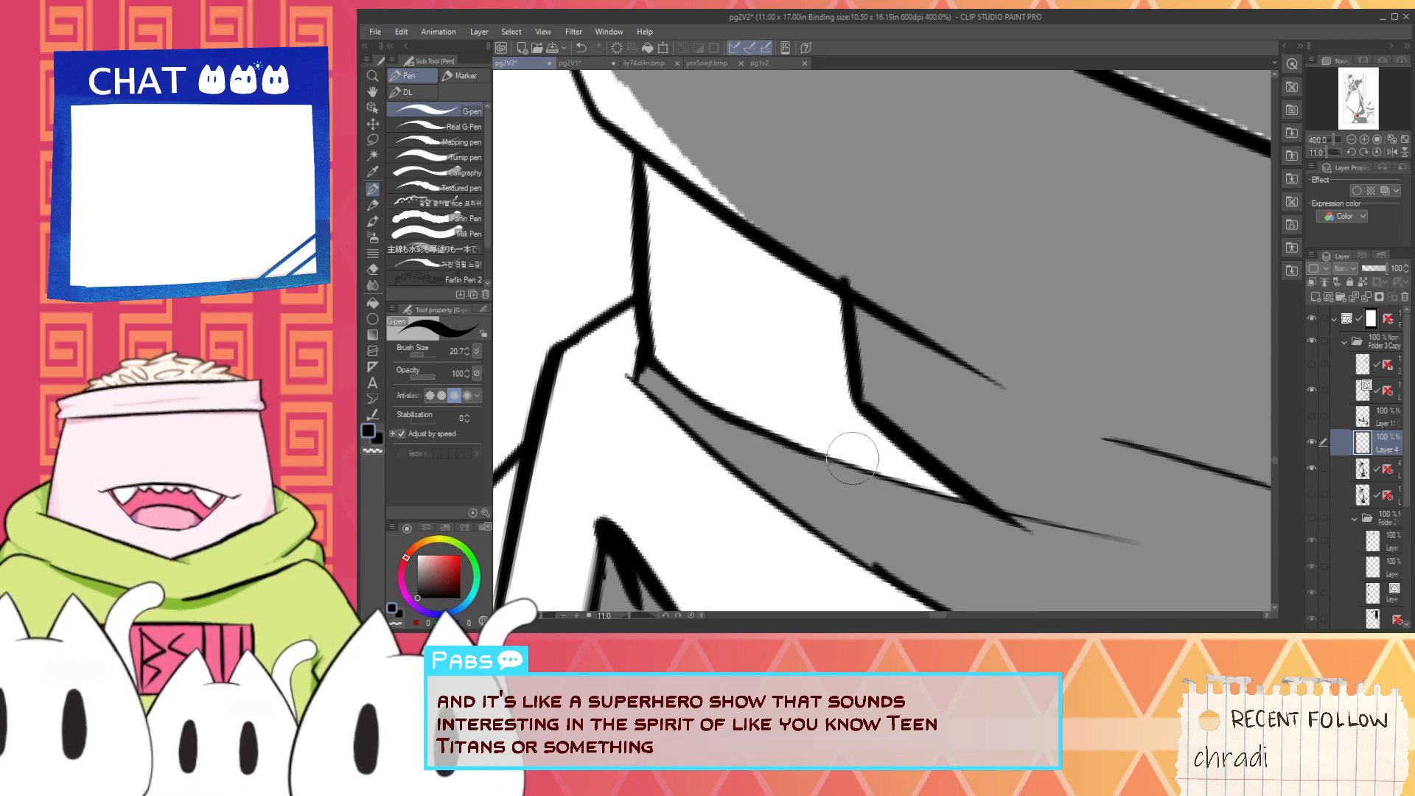
# - Ink the lower edge of the white highlight on the rear boot's outer contour as a peaked black curve
pyautogui.scroll(-5, 936, 487)
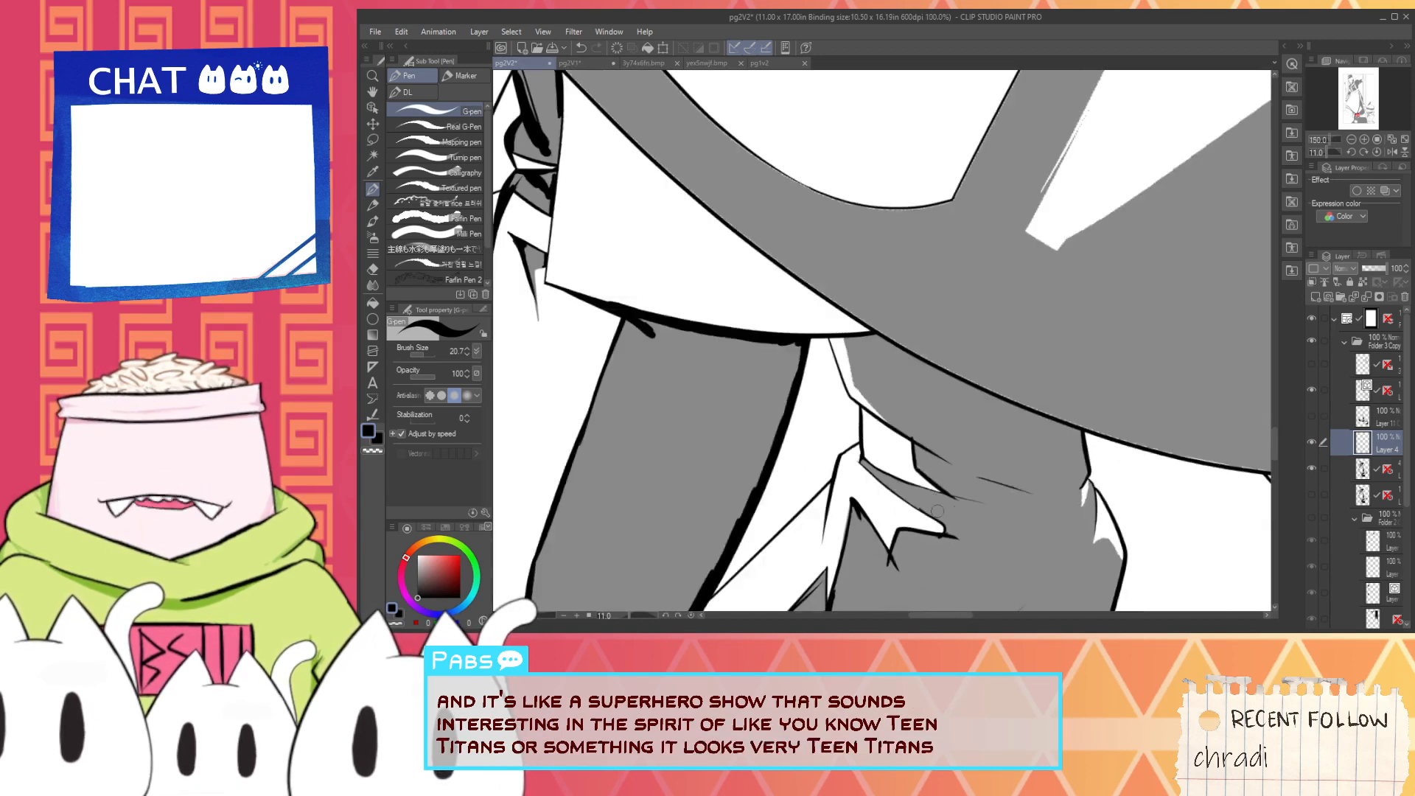
pyautogui.press('space')
pyautogui.moveTo(1022, 473); pyautogui.dragTo(937, 352)
pyautogui.moveTo(941, 401); pyautogui.dragTo(916, 411)
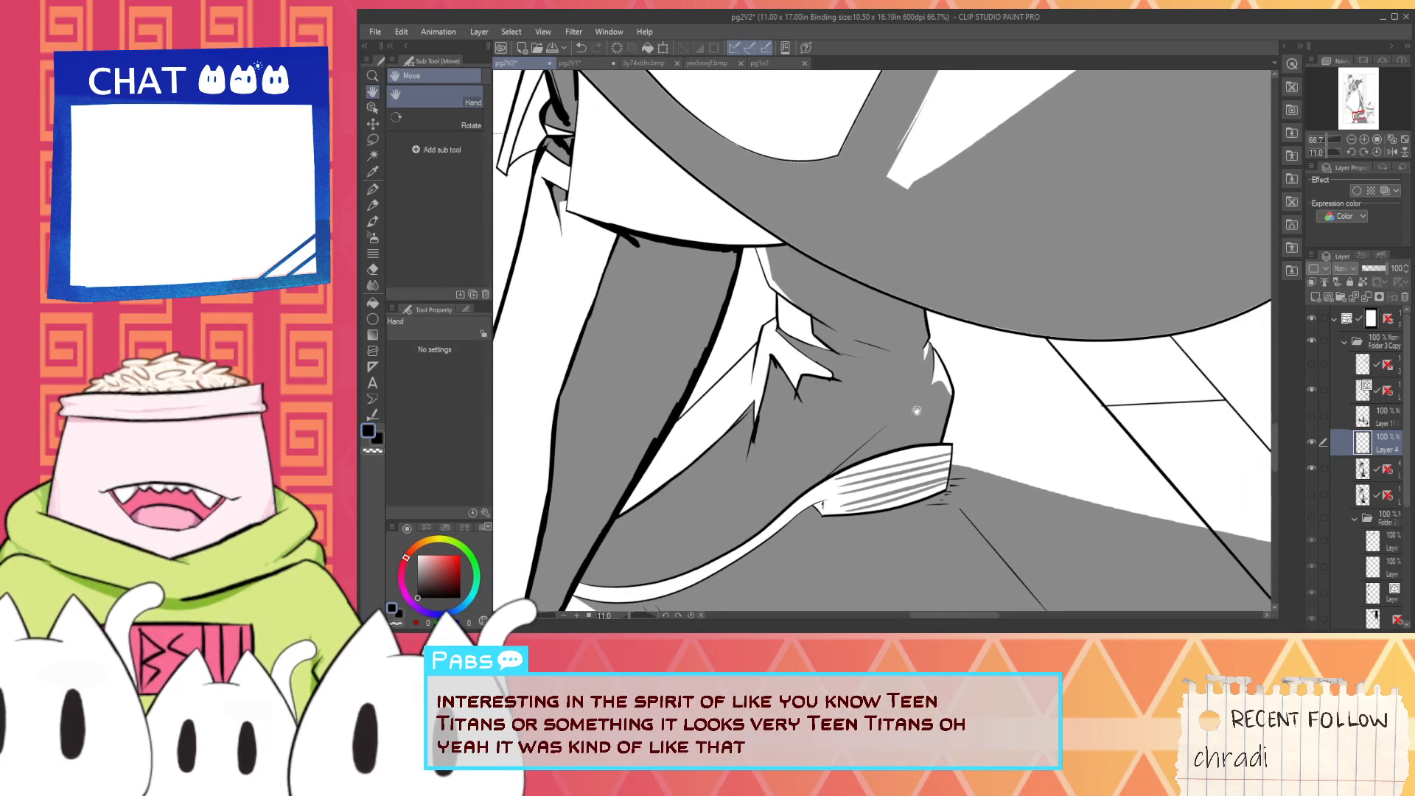
pyautogui.scroll(5, 929, 402)
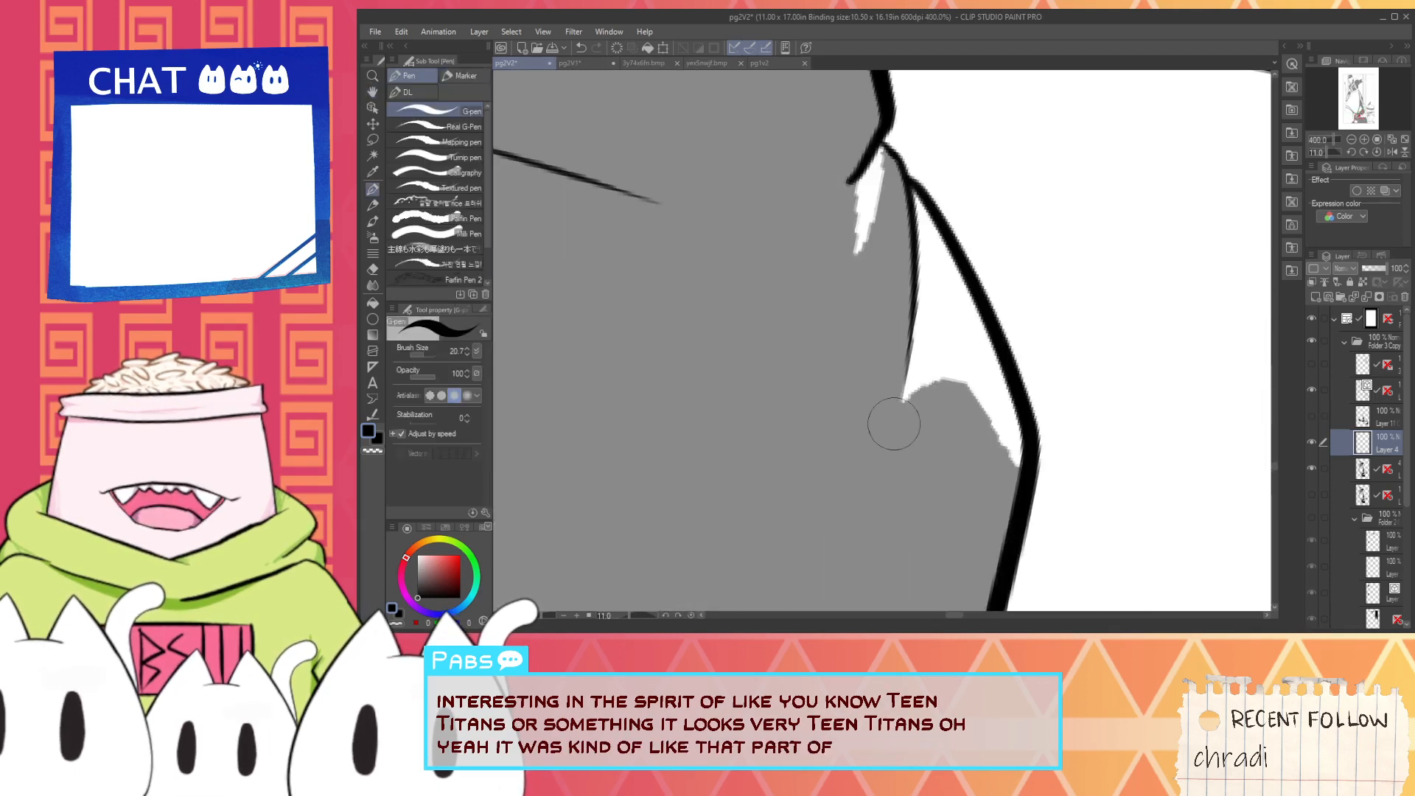
pyautogui.hotkey('ctrl', 'z')
pyautogui.moveTo(894, 414)
pyautogui.mouseDown()
pyautogui.moveTo(978, 414)
pyautogui.moveTo(984, 435)
pyautogui.moveTo(1013, 444)
pyautogui.mouseUp()
pyautogui.hotkey('ctrl', 'z')
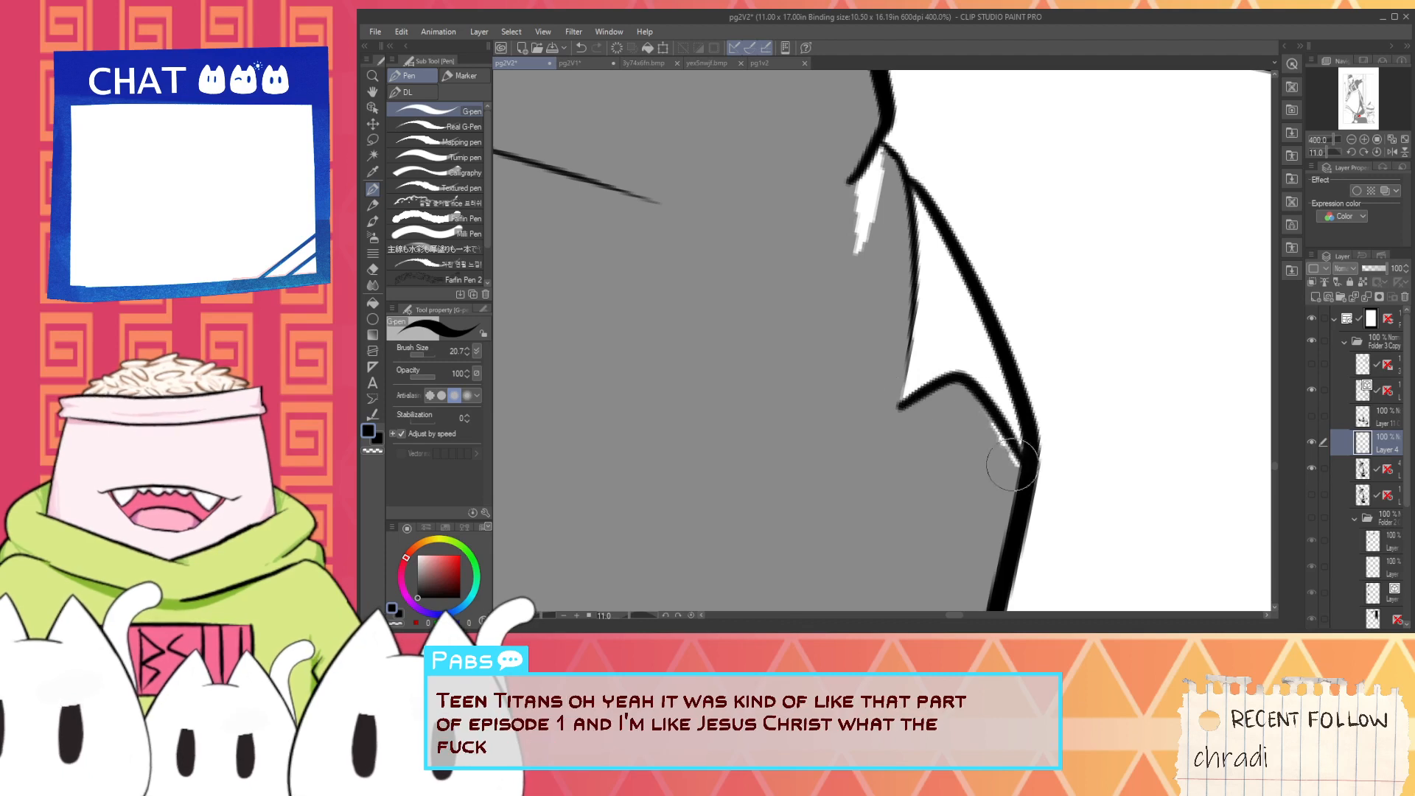
pyautogui.hotkey('ctrl', 'z')
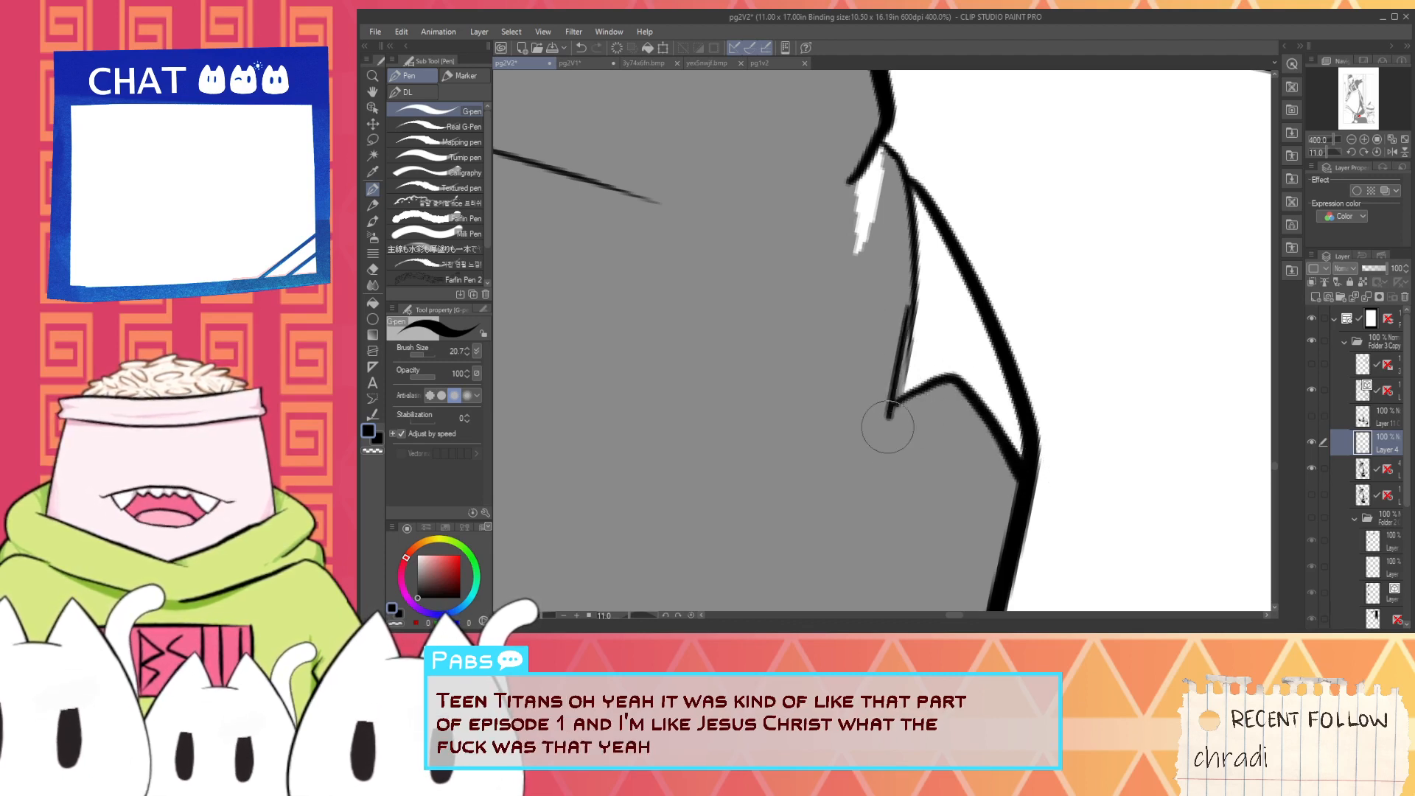
# - Outline the small white sliver highlight beside the rear boot's outer contour in black on both sides
pyautogui.moveTo(869, 316); pyautogui.dragTo(865, 401)
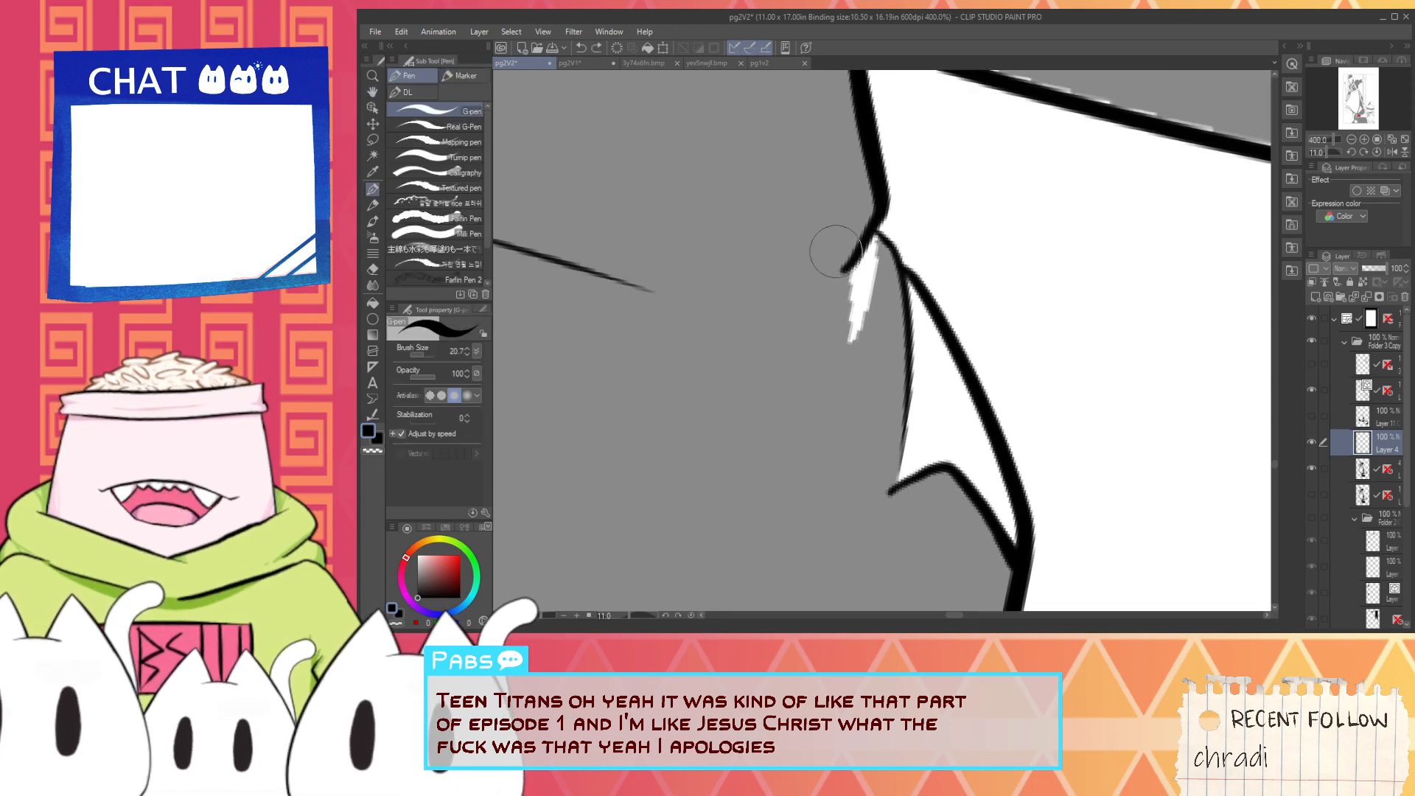
pyautogui.hotkey('ctrl', 'z')
pyautogui.moveTo(847, 270)
pyautogui.mouseDown()
pyautogui.moveTo(843, 380)
pyautogui.moveTo(841, 354)
pyautogui.mouseUp()
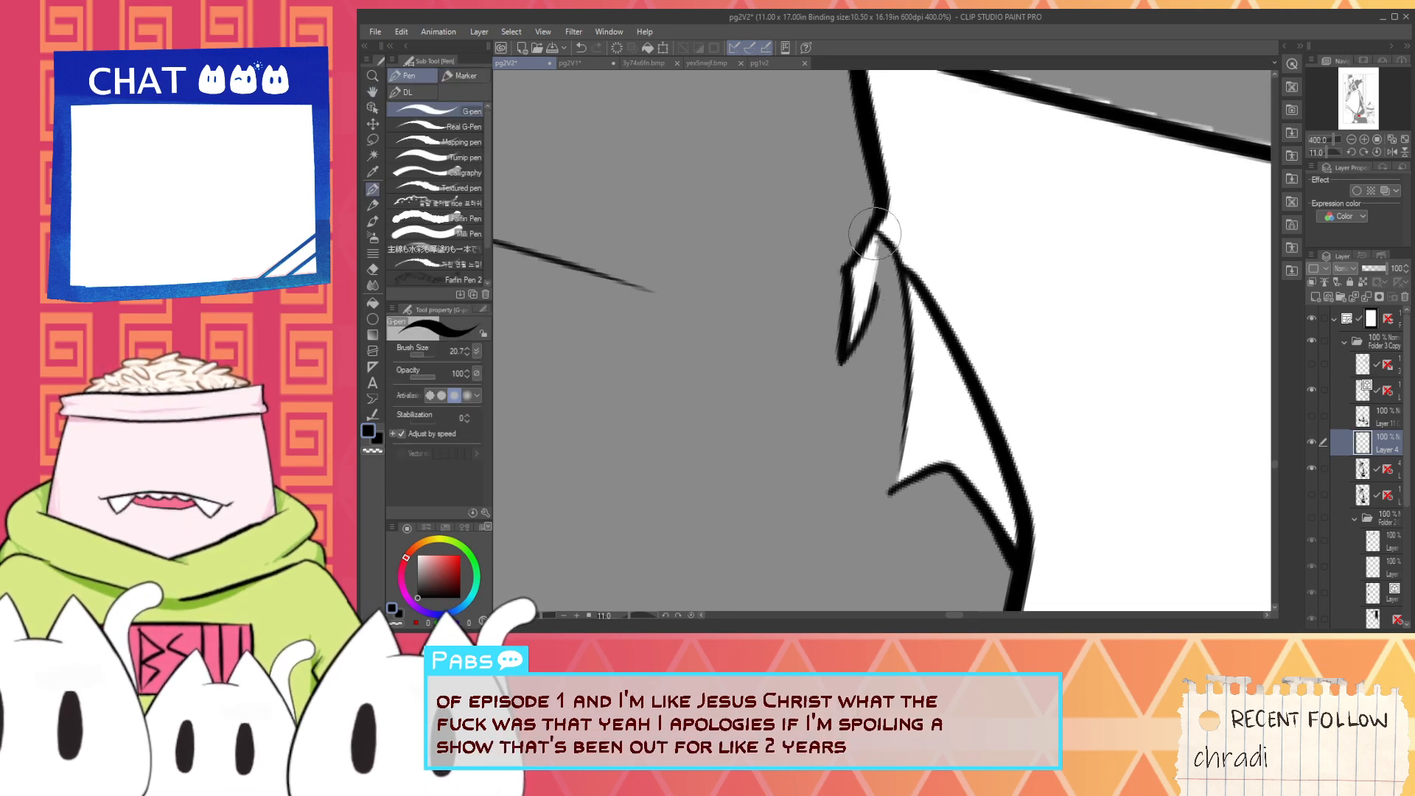
pyautogui.moveTo(873, 238); pyautogui.dragTo(897, 412)
# - Examine the black shading borders around the skirt hem, both legs and the edge of the skirt band
pyautogui.scroll(-4, 882, 287)
pyautogui.scroll(3, 806, 347)
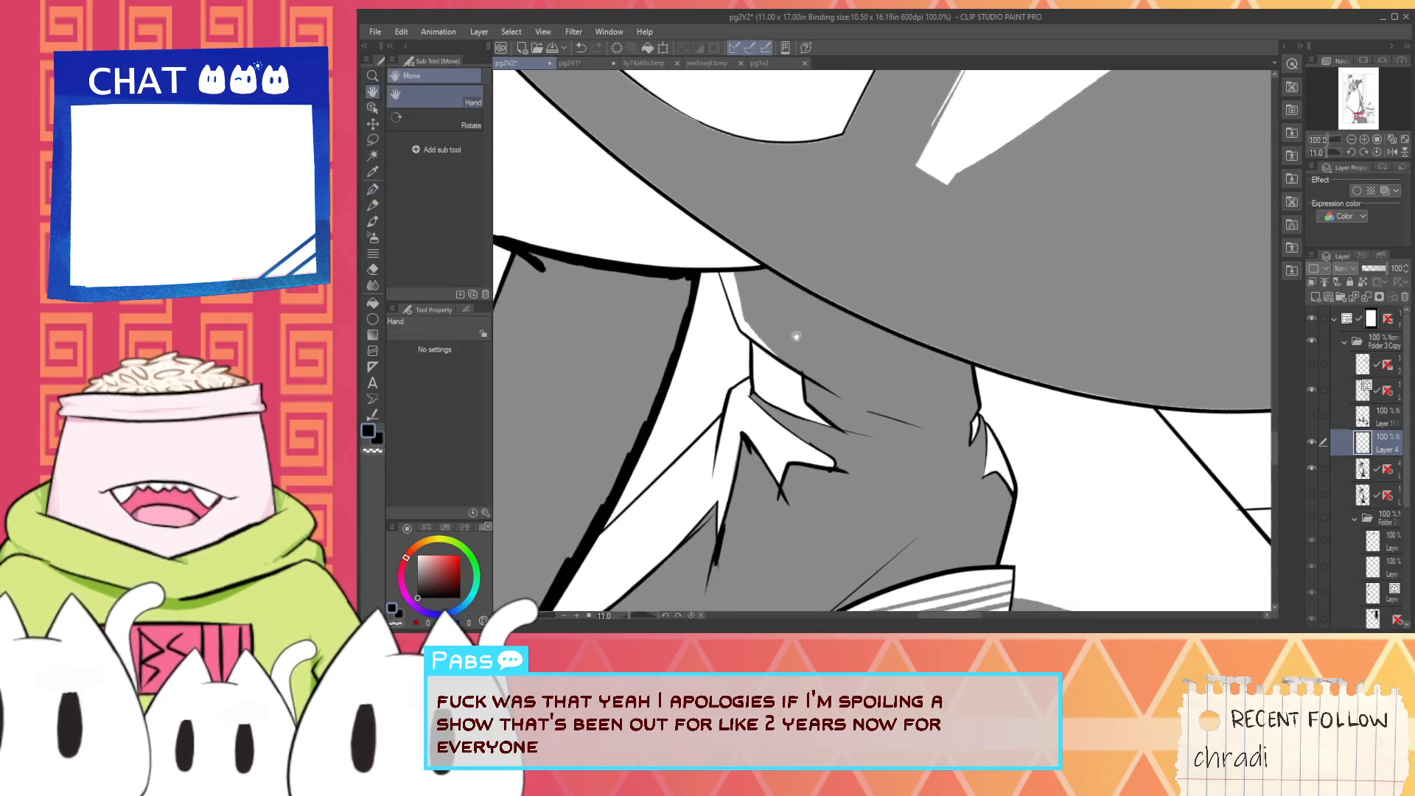
pyautogui.press('p')
pyautogui.press('x')
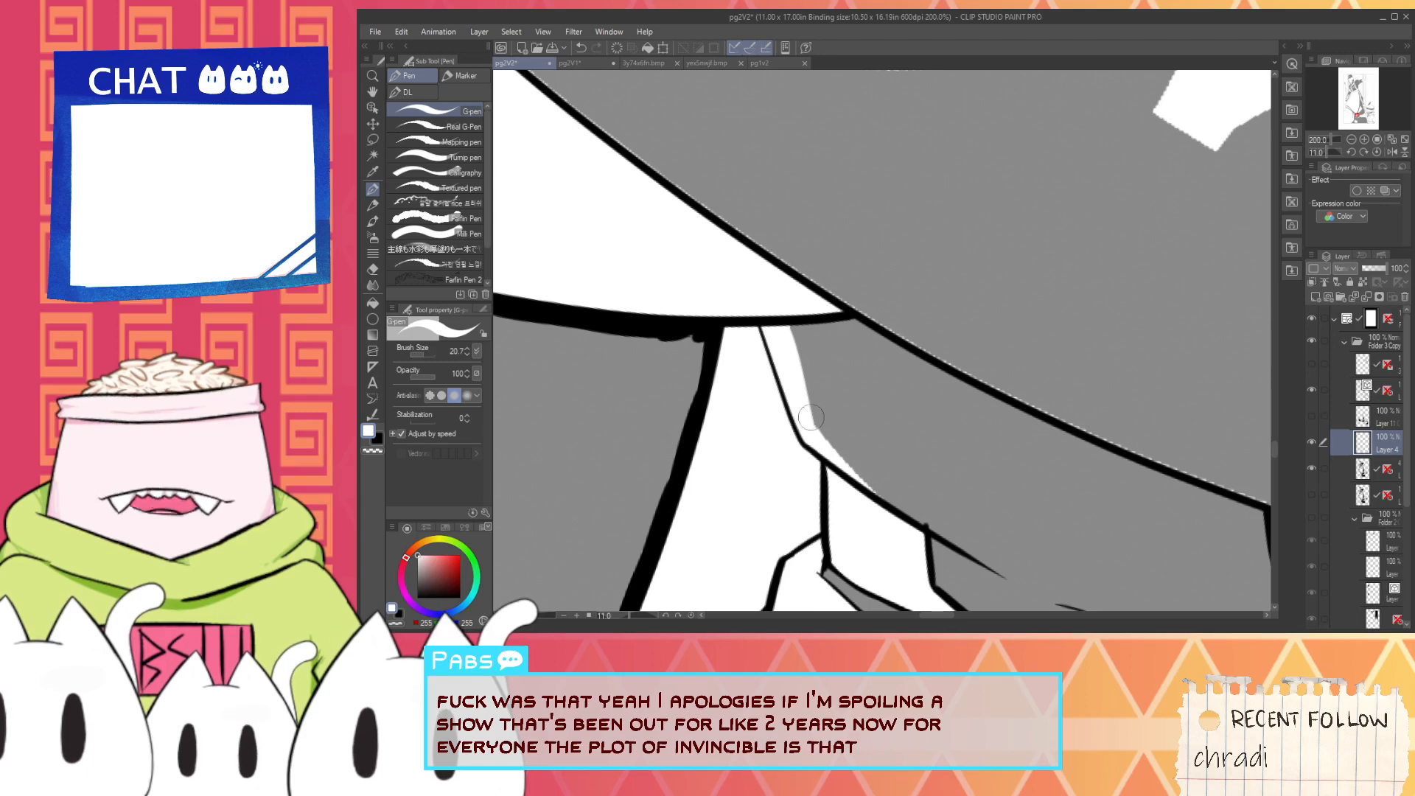
pyautogui.keyDown('alt'); pyautogui.click(867, 426); pyautogui.keyUp('alt')
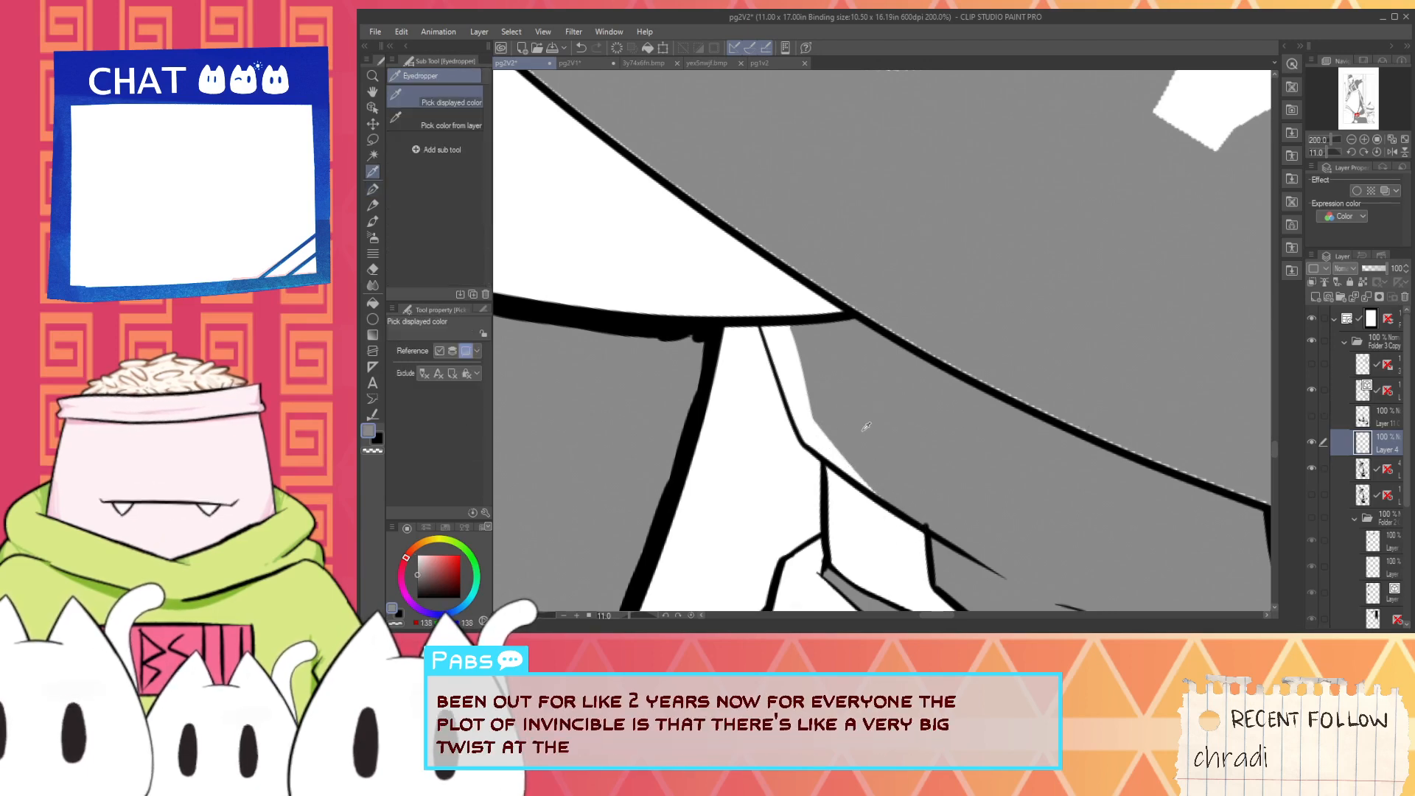
pyautogui.keyDown('alt'); pyautogui.click(702, 416); pyautogui.keyUp('alt')
pyautogui.scroll(-3, 729, 417)
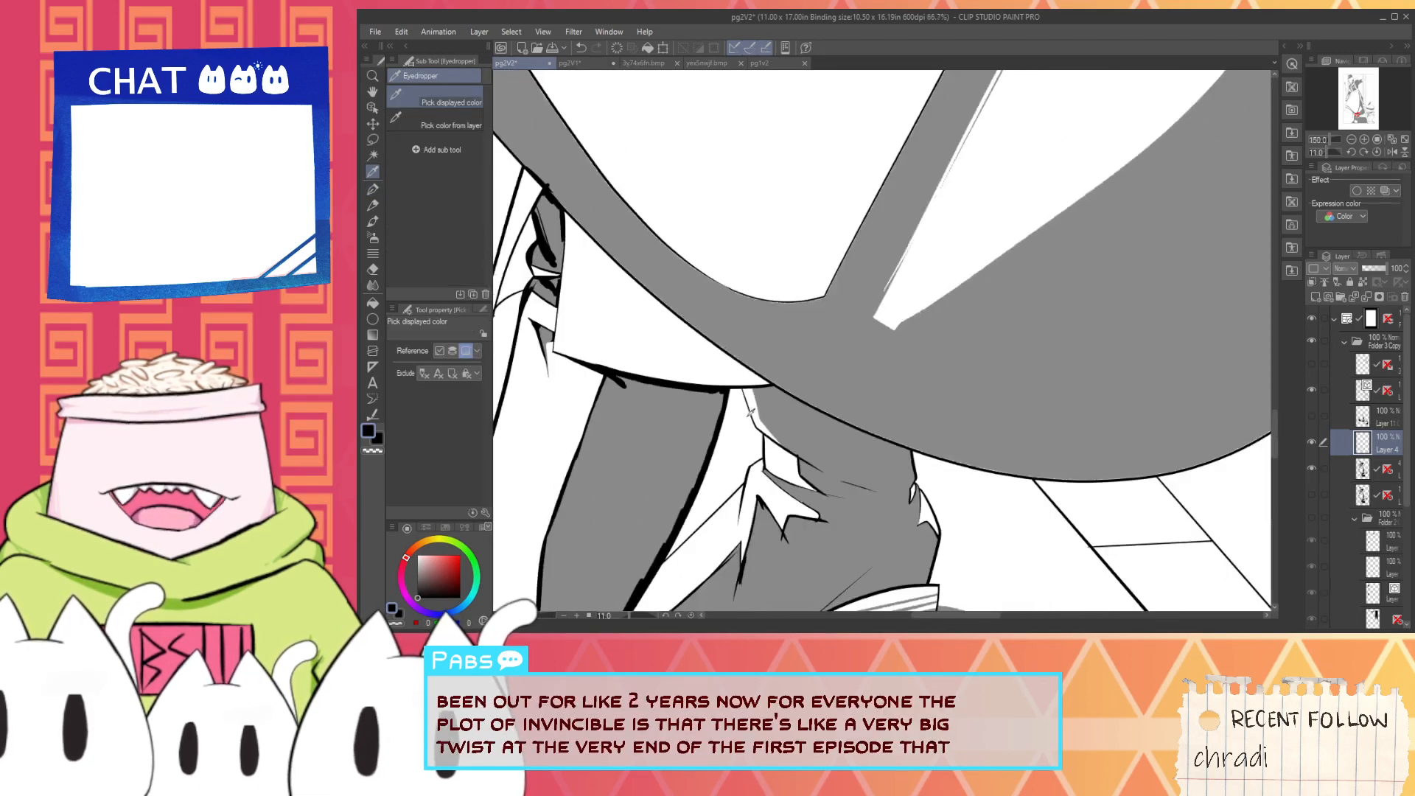
pyautogui.moveTo(792, 393); pyautogui.dragTo(831, 421)
pyautogui.scroll(1, 830, 421)
pyautogui.scroll(1, 831, 421)
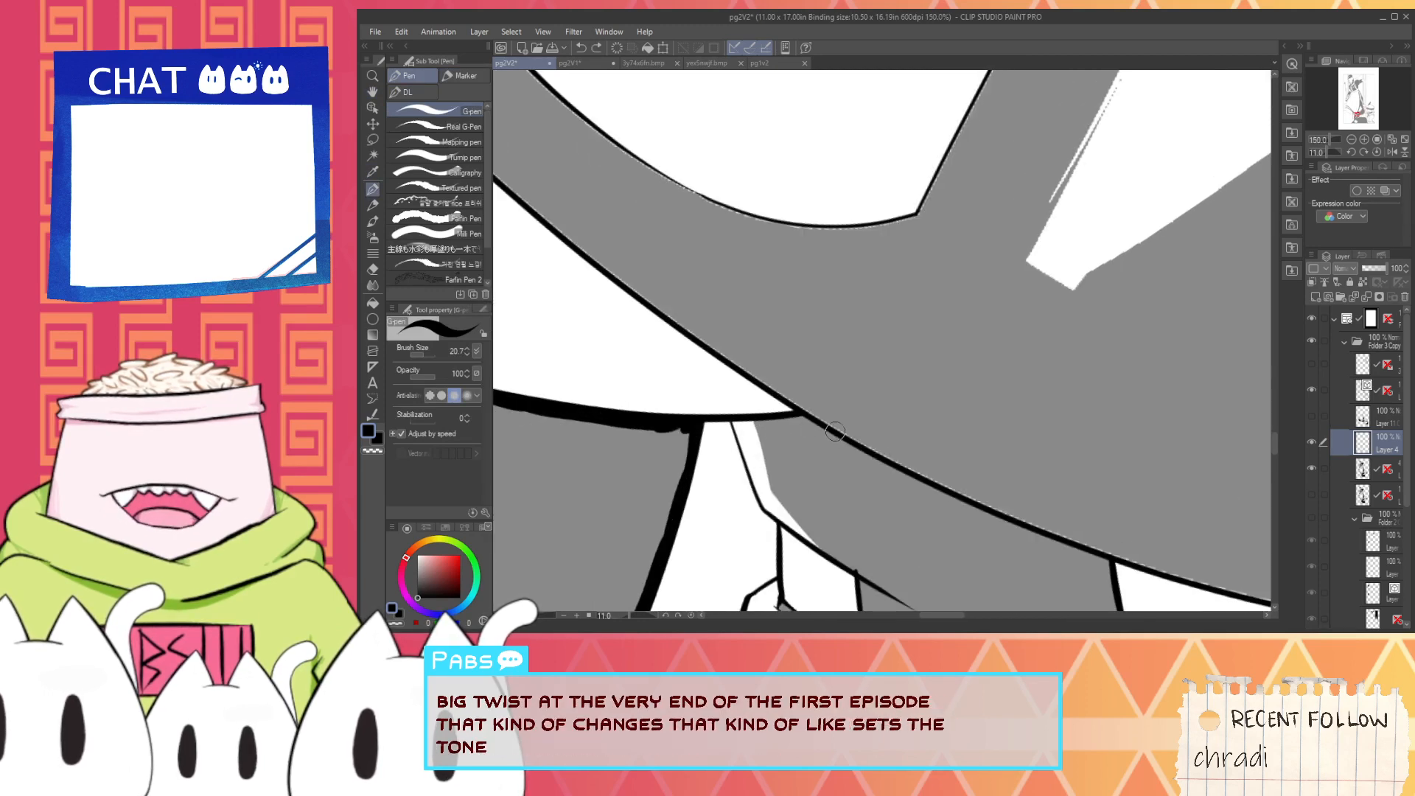
pyautogui.scroll(-4, 819, 417)
pyautogui.moveTo(937, 603); pyautogui.dragTo(1024, 410)
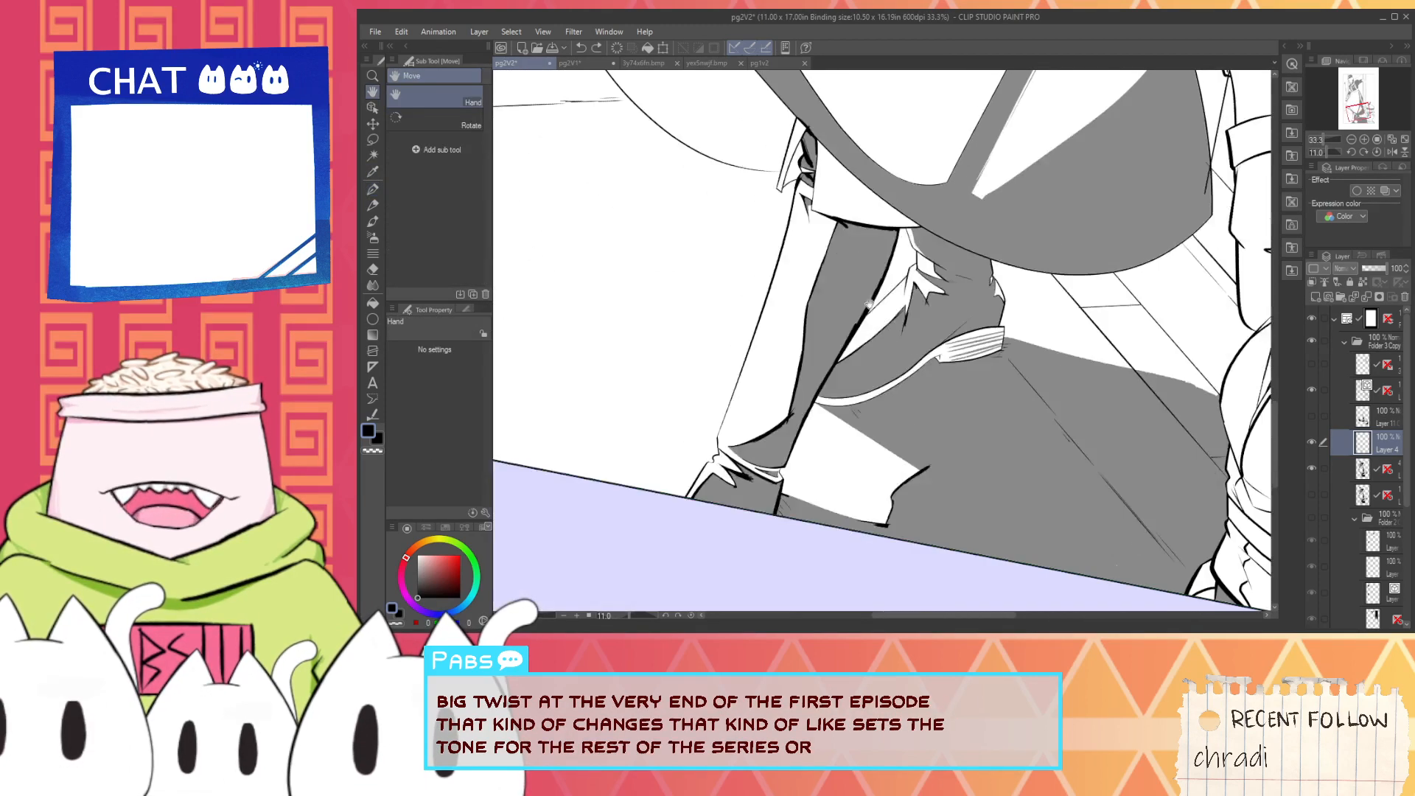
pyautogui.scroll(-1, 1025, 410)
pyautogui.moveTo(905, 228); pyautogui.dragTo(791, 386)
pyautogui.scroll(2, 767, 346)
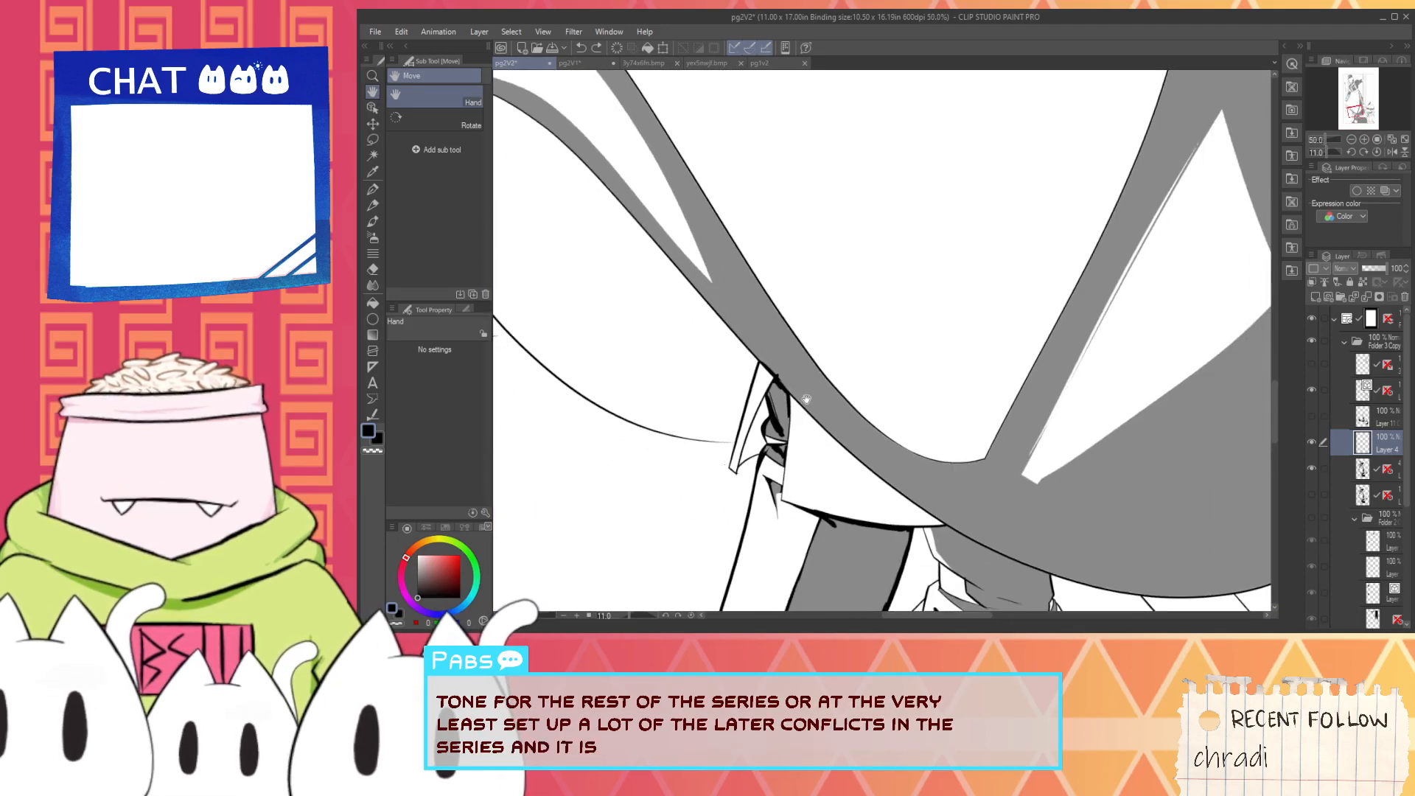
pyautogui.scroll(3, 799, 387)
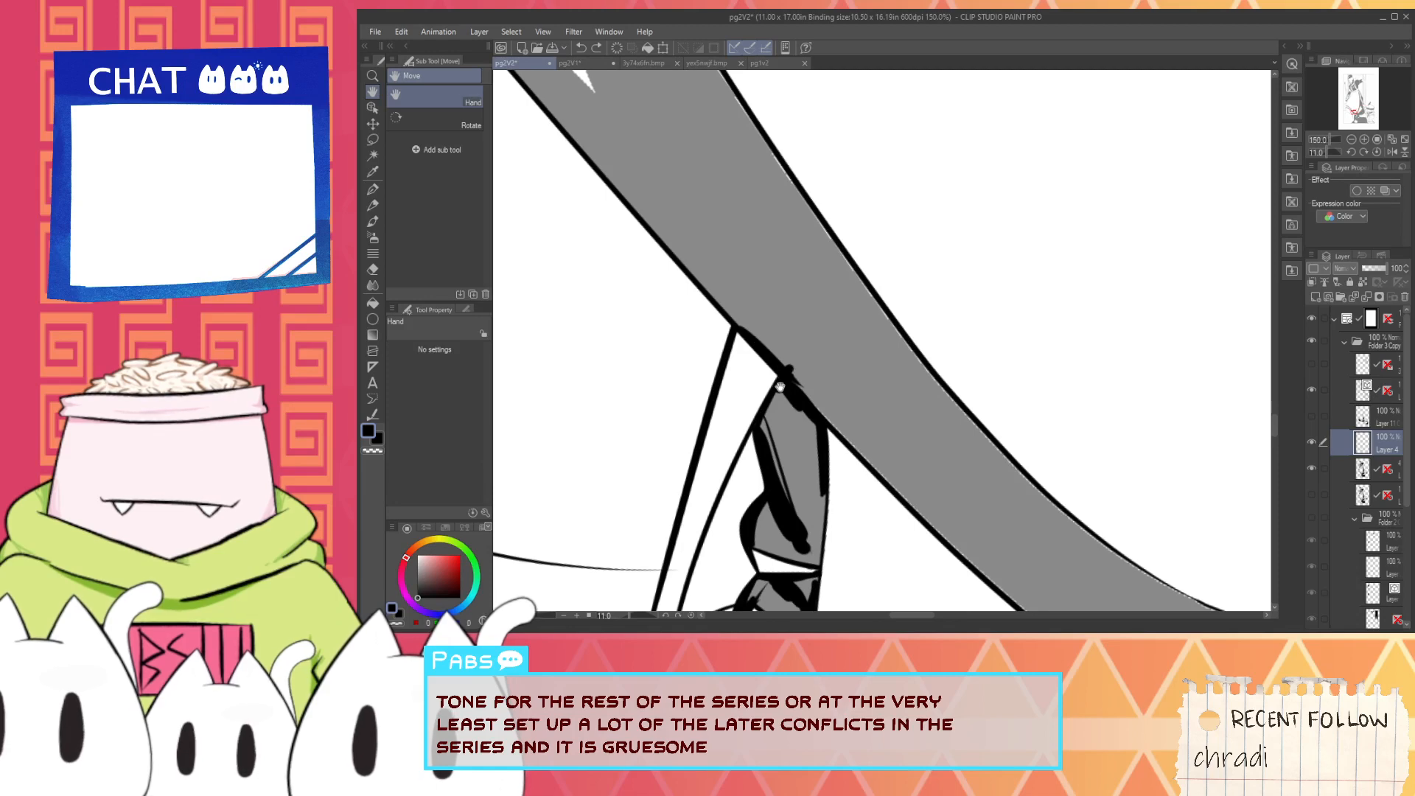
pyautogui.scroll(-3, 780, 387)
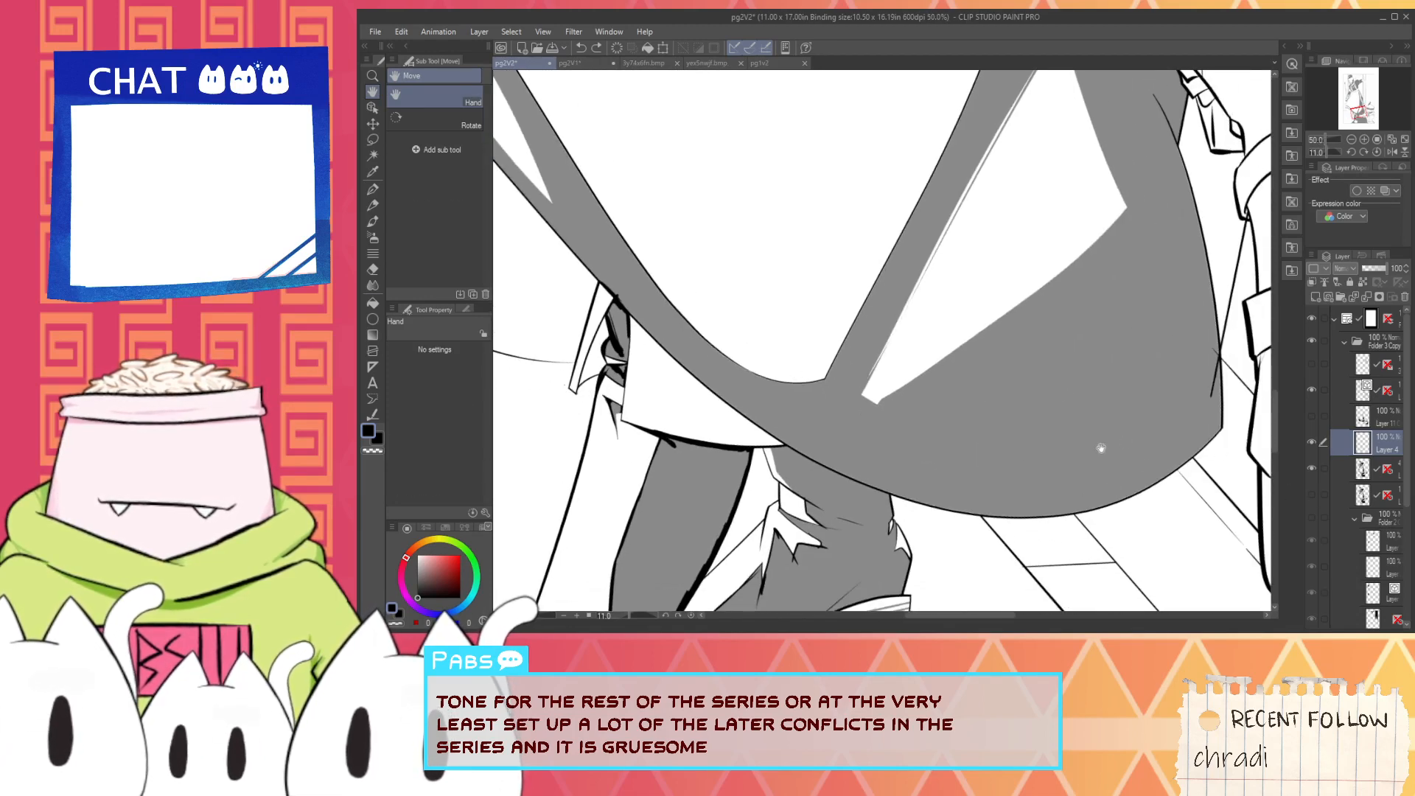
# - Fill the skirt's shadow area solid black with area scaling 3 while the grey guide layer is hidden
pyautogui.press('g')
pyautogui.click(958, 433)
pyautogui.hotkey('ctrl', 'z')
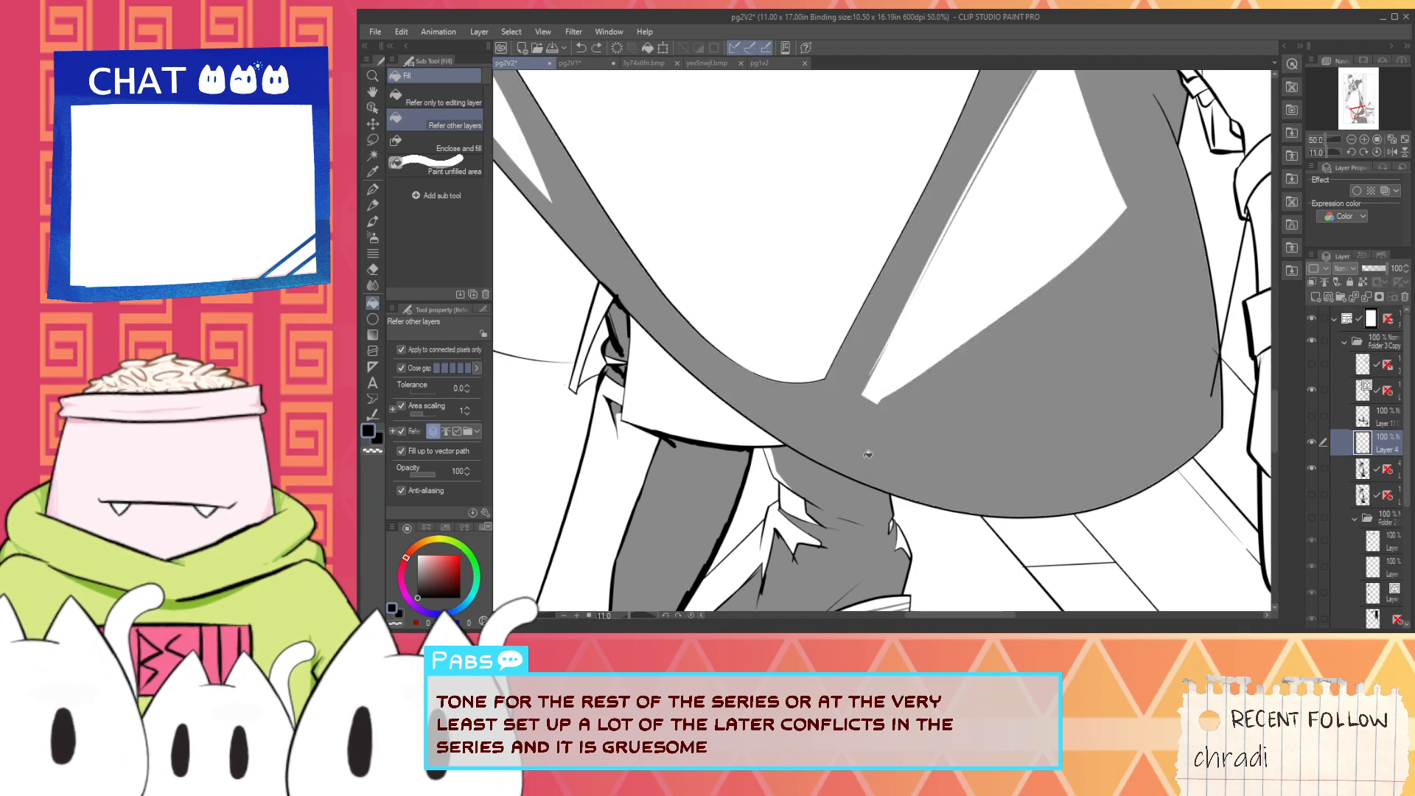
pyautogui.scroll(1, 857, 480)
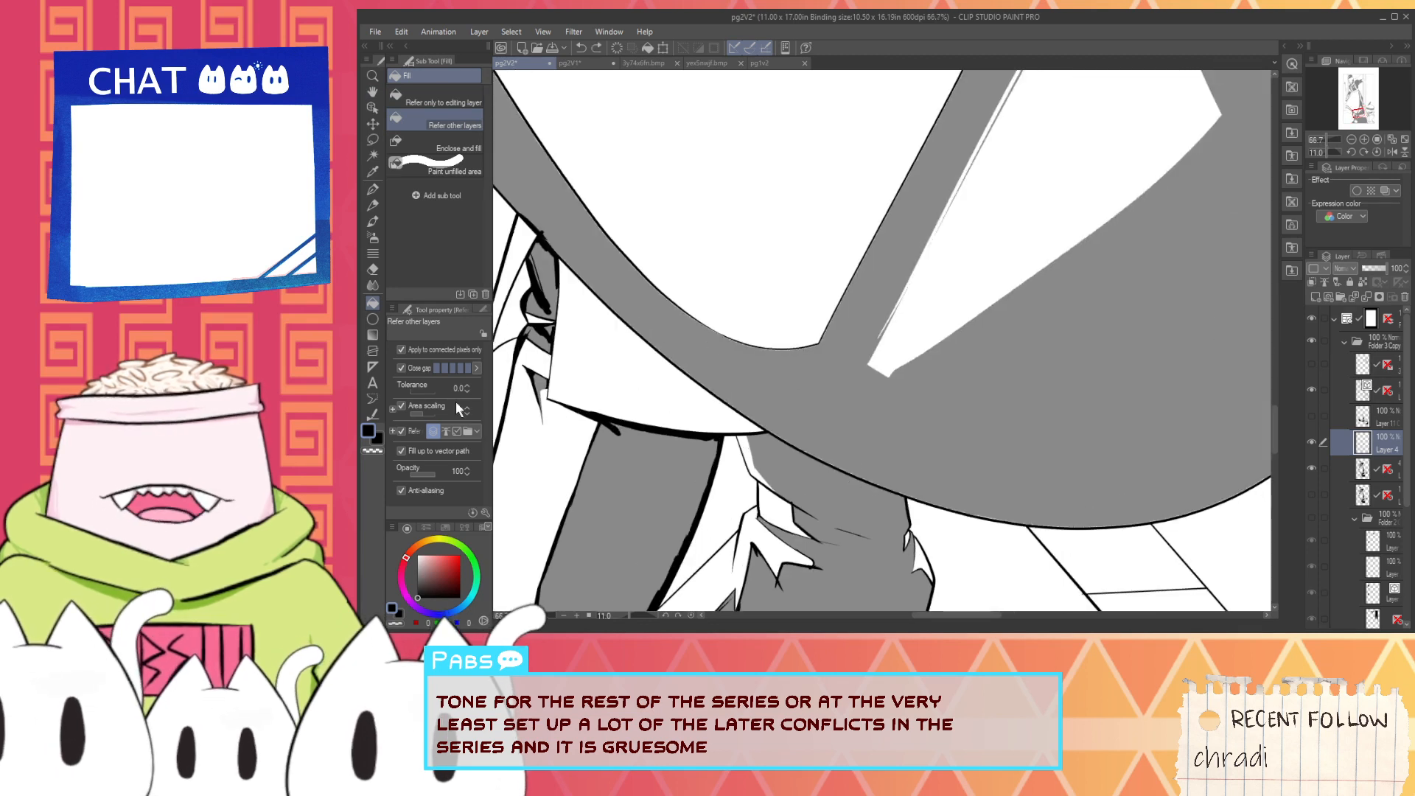
pyautogui.click(779, 396)
pyautogui.hotkey('ctrl', 'z')
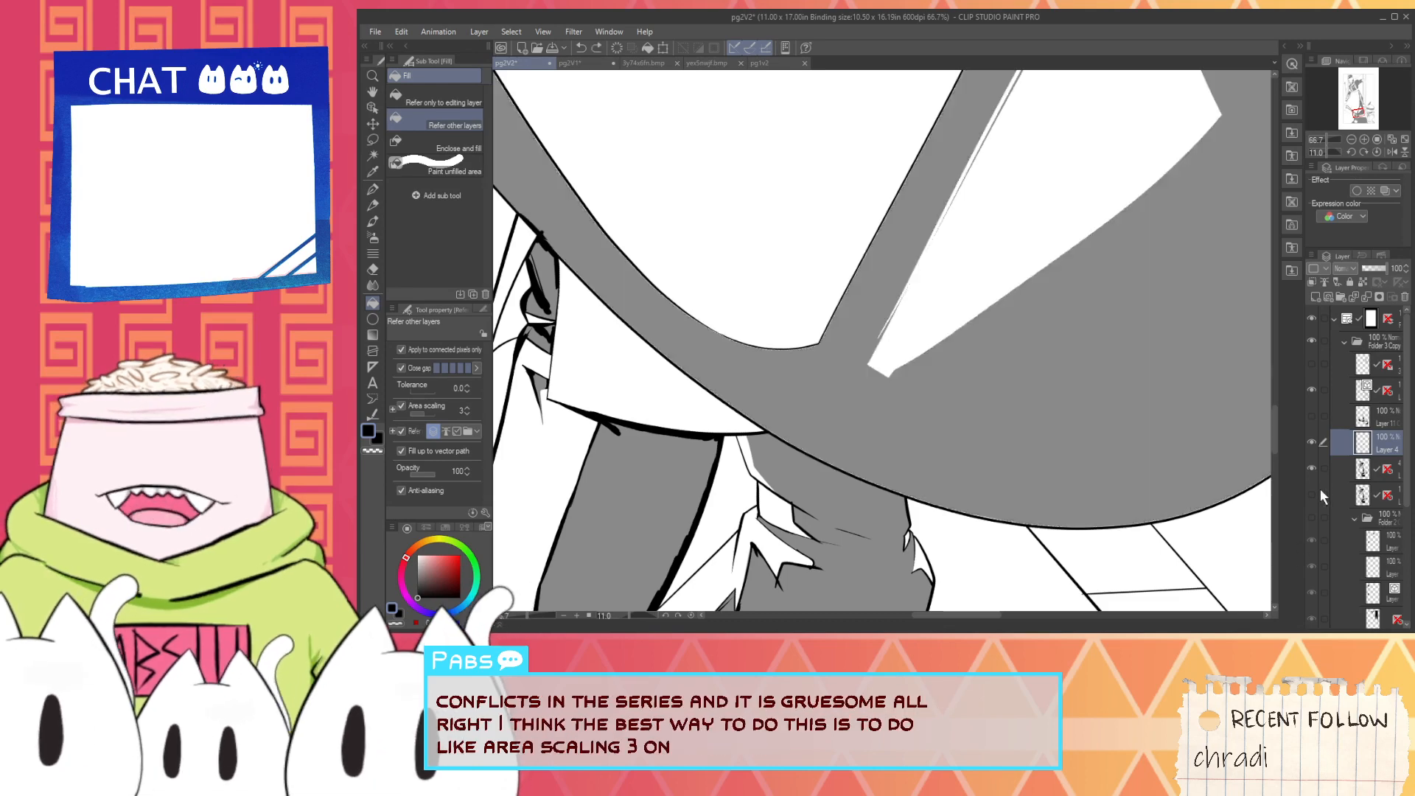
pyautogui.hotkey('ctrl', 'z')
pyautogui.click(1102, 433)
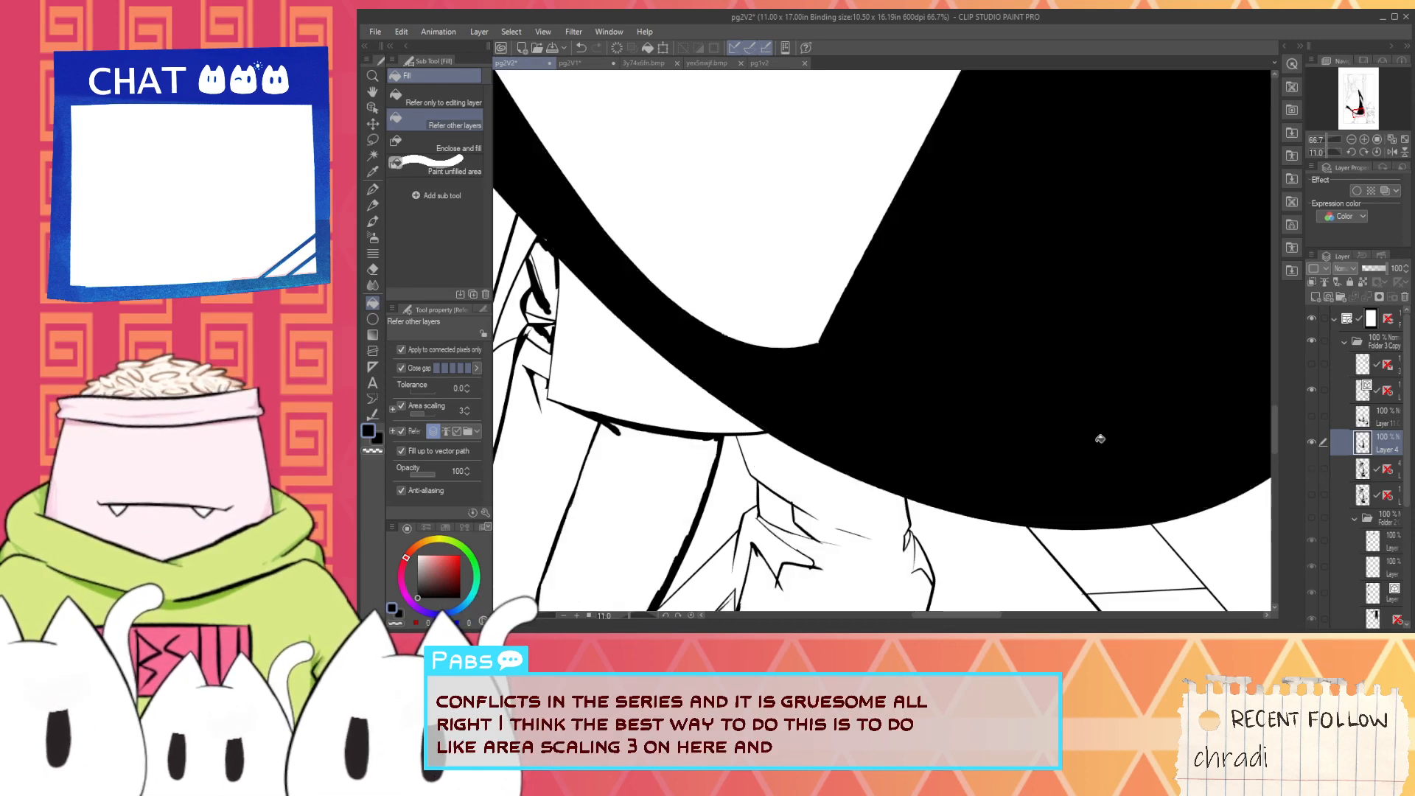
pyautogui.scroll(-2, 1222, 466)
# - Show the grey guide layer again and lower the black fill layer's opacity to 56%
pyautogui.click(1312, 467)
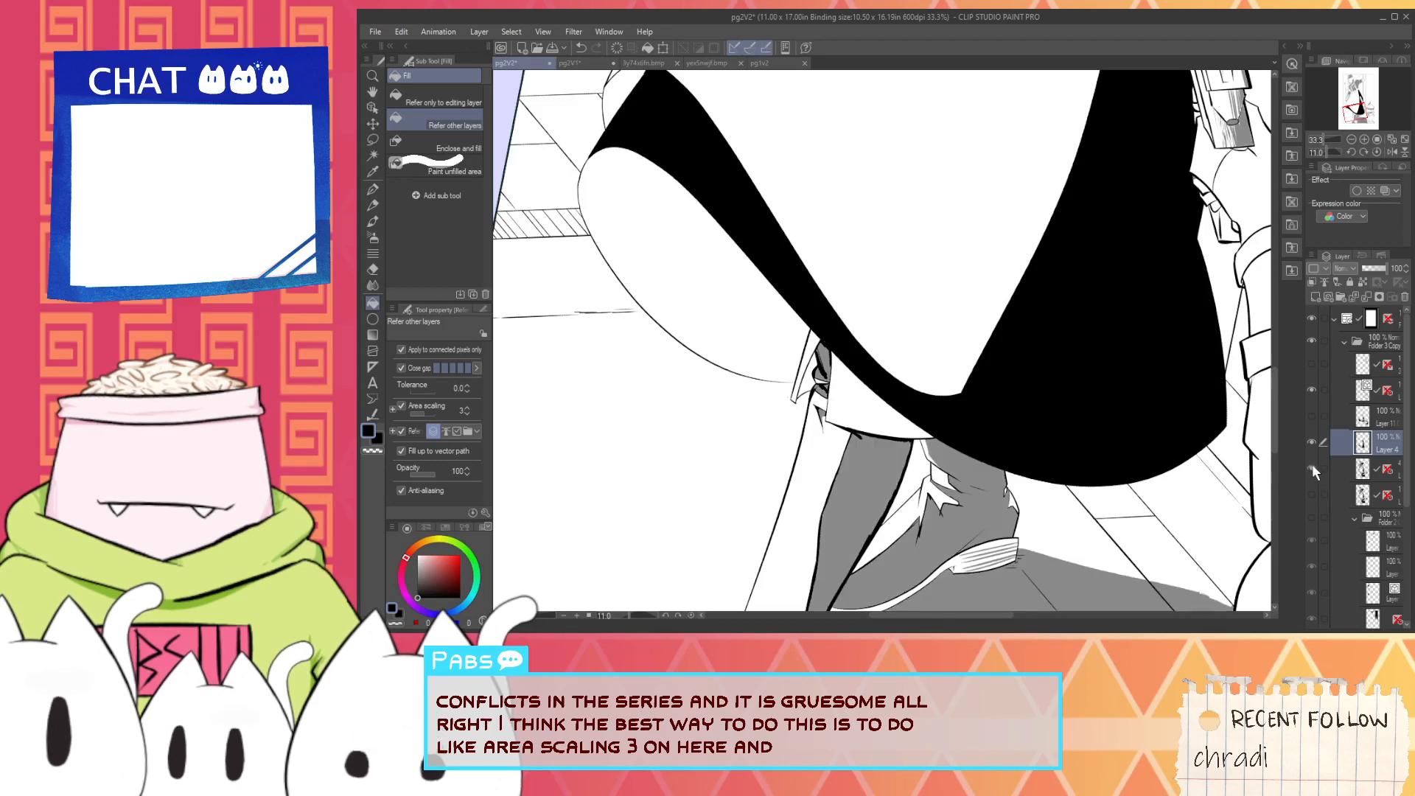
pyautogui.moveTo(1386, 269); pyautogui.dragTo(1375, 270)
pyautogui.press('space')
pyautogui.moveTo(1106, 322); pyautogui.dragTo(909, 373)
pyautogui.moveTo(838, 307); pyautogui.dragTo(943, 485)
pyautogui.moveTo(718, 436); pyautogui.dragTo(872, 410)
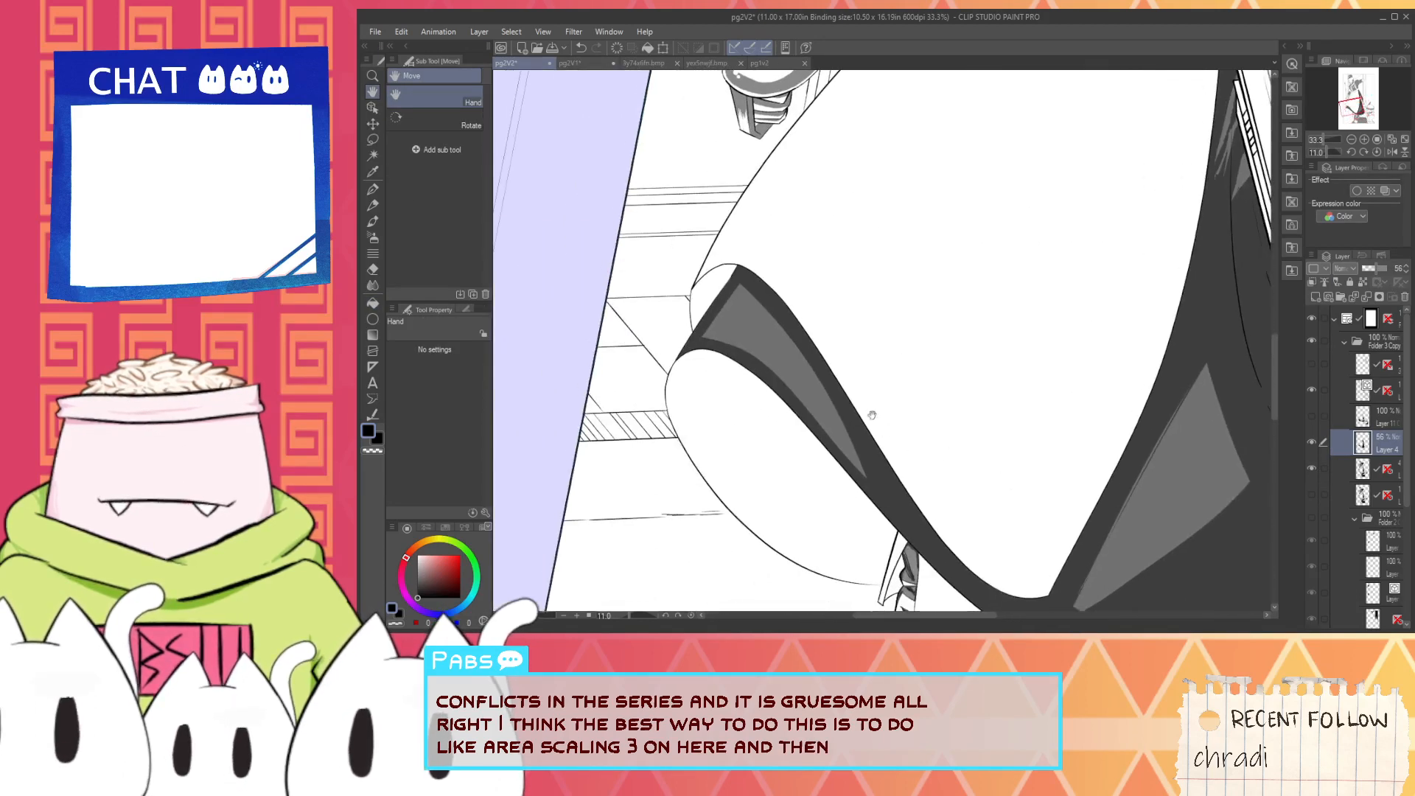
# - Pick white and draw thin G-pen strokes along the short end of the skirt band's highlight, retrying until it fits the guide
pyautogui.scroll(1, 870, 410)
pyautogui.scroll(-1, 784, 366)
pyautogui.keyDown('alt'); pyautogui.click(771, 465); pyautogui.keyUp('alt')
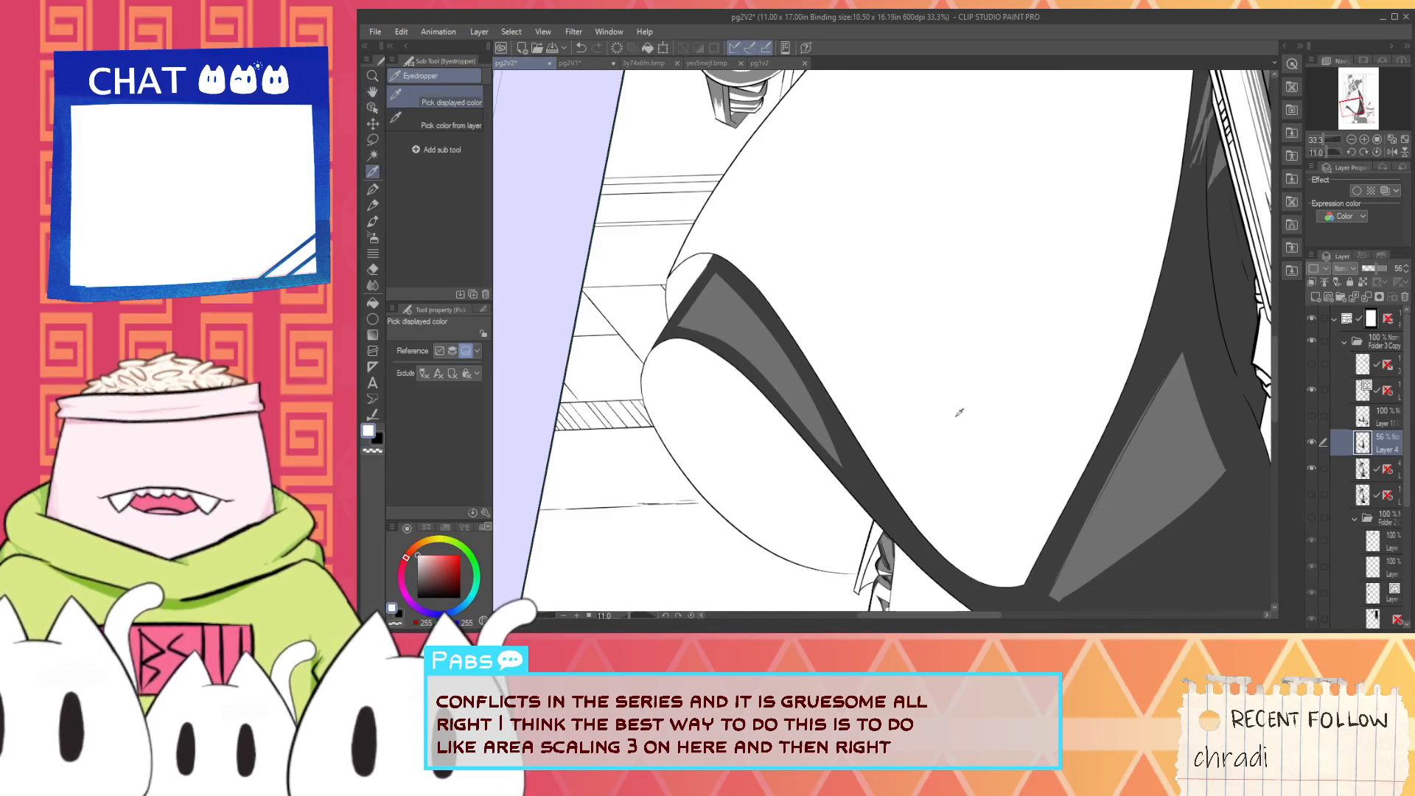
pyautogui.press('p')
pyautogui.scroll(4, 723, 326)
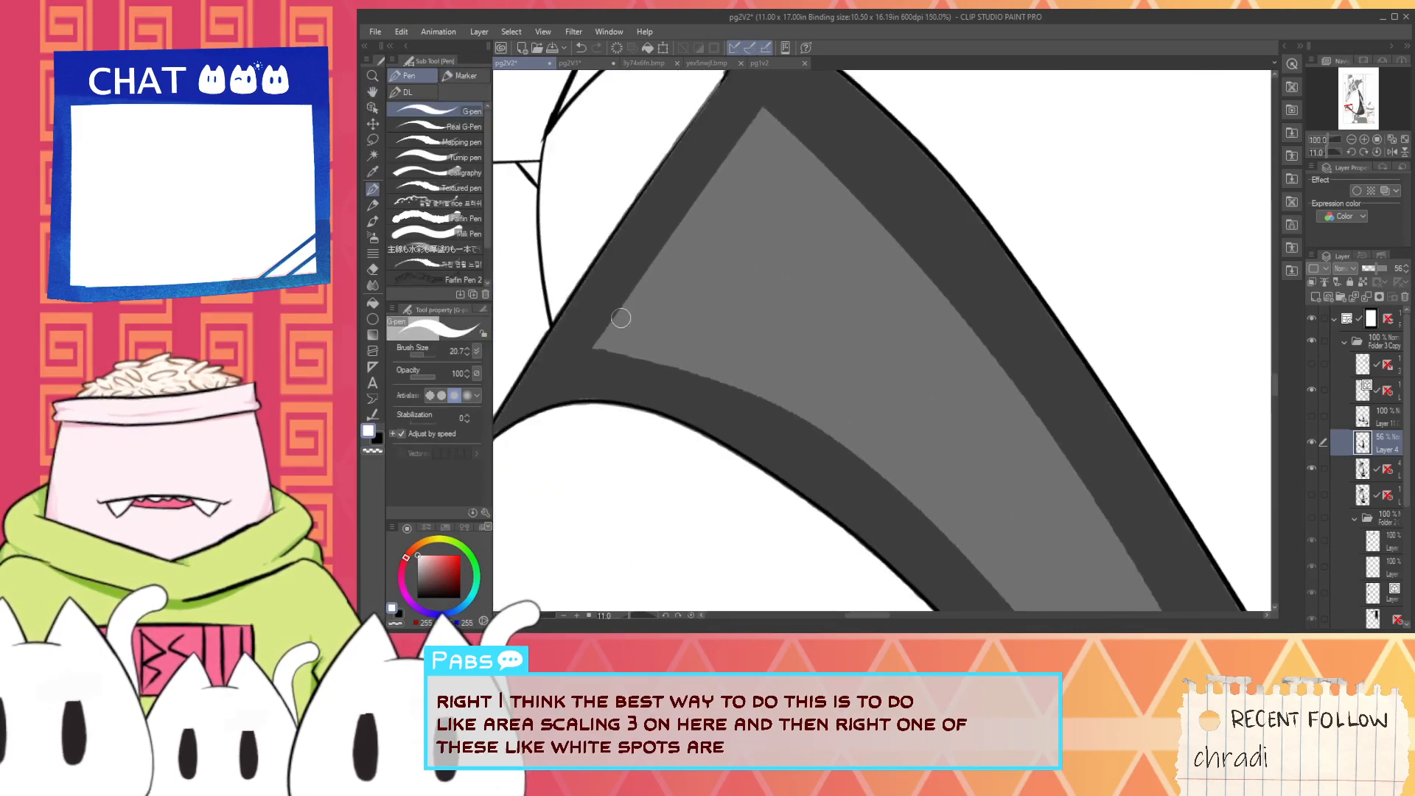
pyautogui.moveTo(596, 347); pyautogui.dragTo(739, 147)
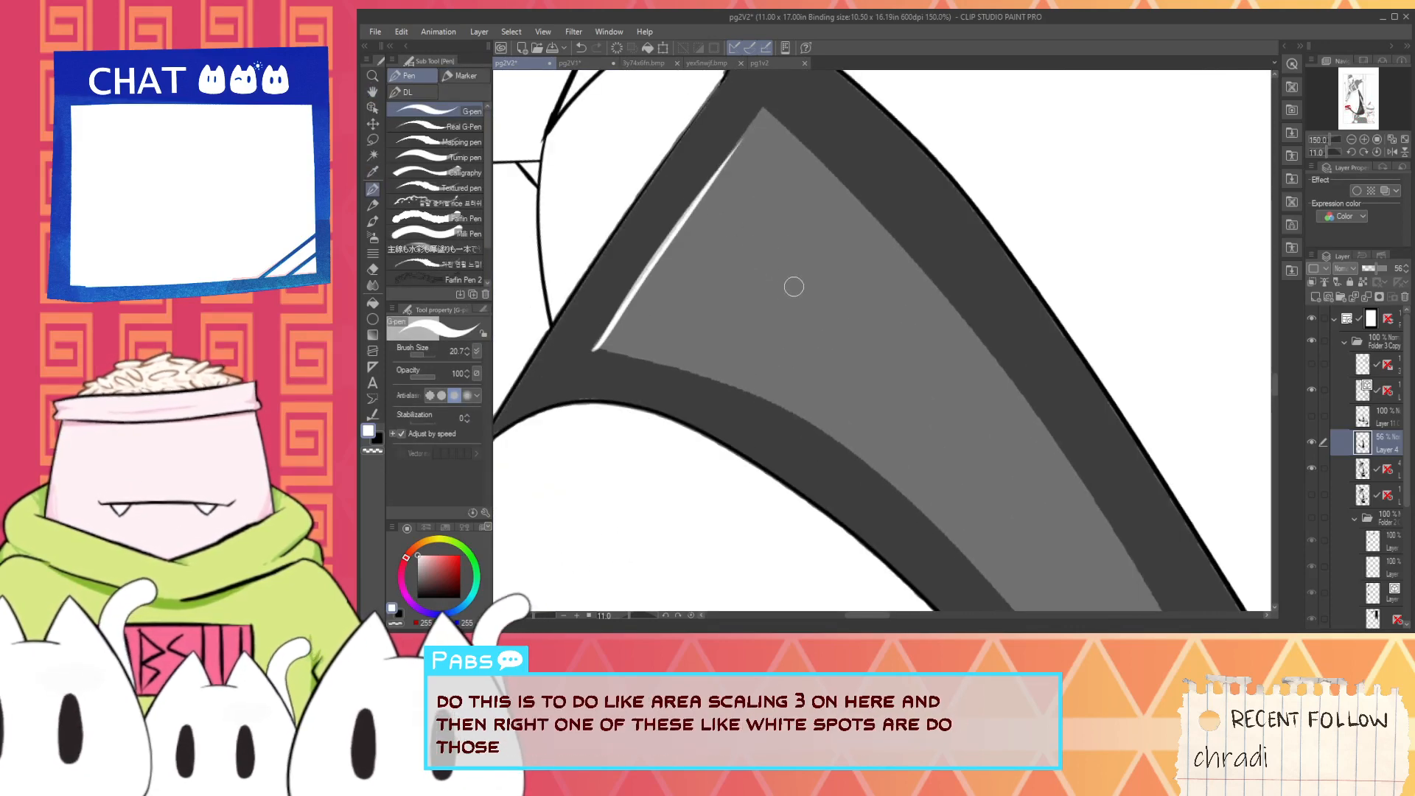
pyautogui.hotkey('ctrl', 'z')
pyautogui.moveTo(592, 350); pyautogui.dragTo(744, 123)
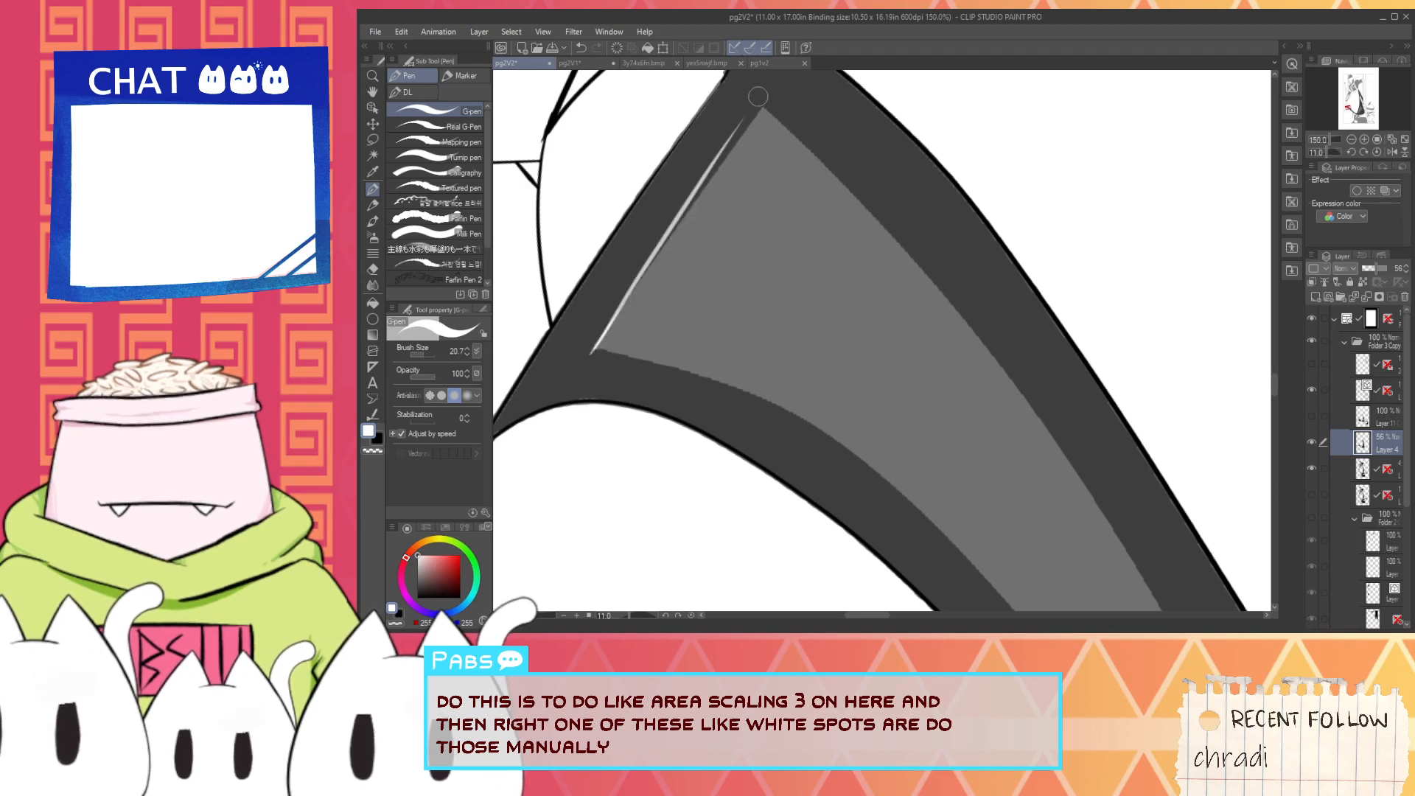
pyautogui.hotkey('ctrl', 'z')
pyautogui.moveTo(589, 349); pyautogui.dragTo(727, 146)
pyautogui.hotkey('ctrl', 'z')
pyautogui.moveTo(577, 362)
pyautogui.mouseDown()
pyautogui.moveTo(746, 104)
pyautogui.moveTo(759, 107)
pyautogui.mouseUp()
pyautogui.hotkey('ctrl', 'z')
pyautogui.moveTo(595, 353); pyautogui.dragTo(763, 103)
pyautogui.hotkey('ctrl', 'z')
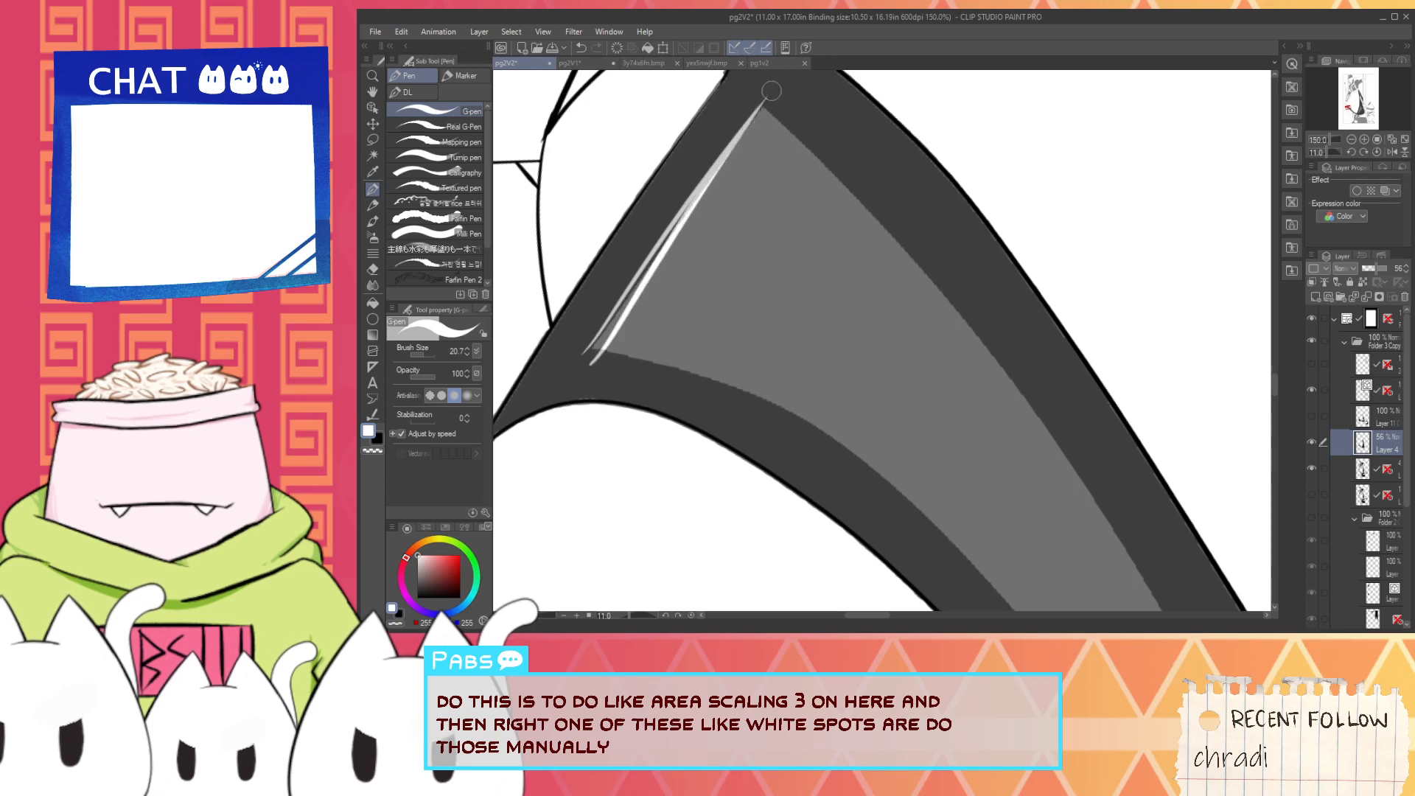
pyautogui.hotkey('ctrl', 'z')
pyautogui.moveTo(597, 350); pyautogui.dragTo(760, 115)
pyautogui.hotkey('ctrl', 'z')
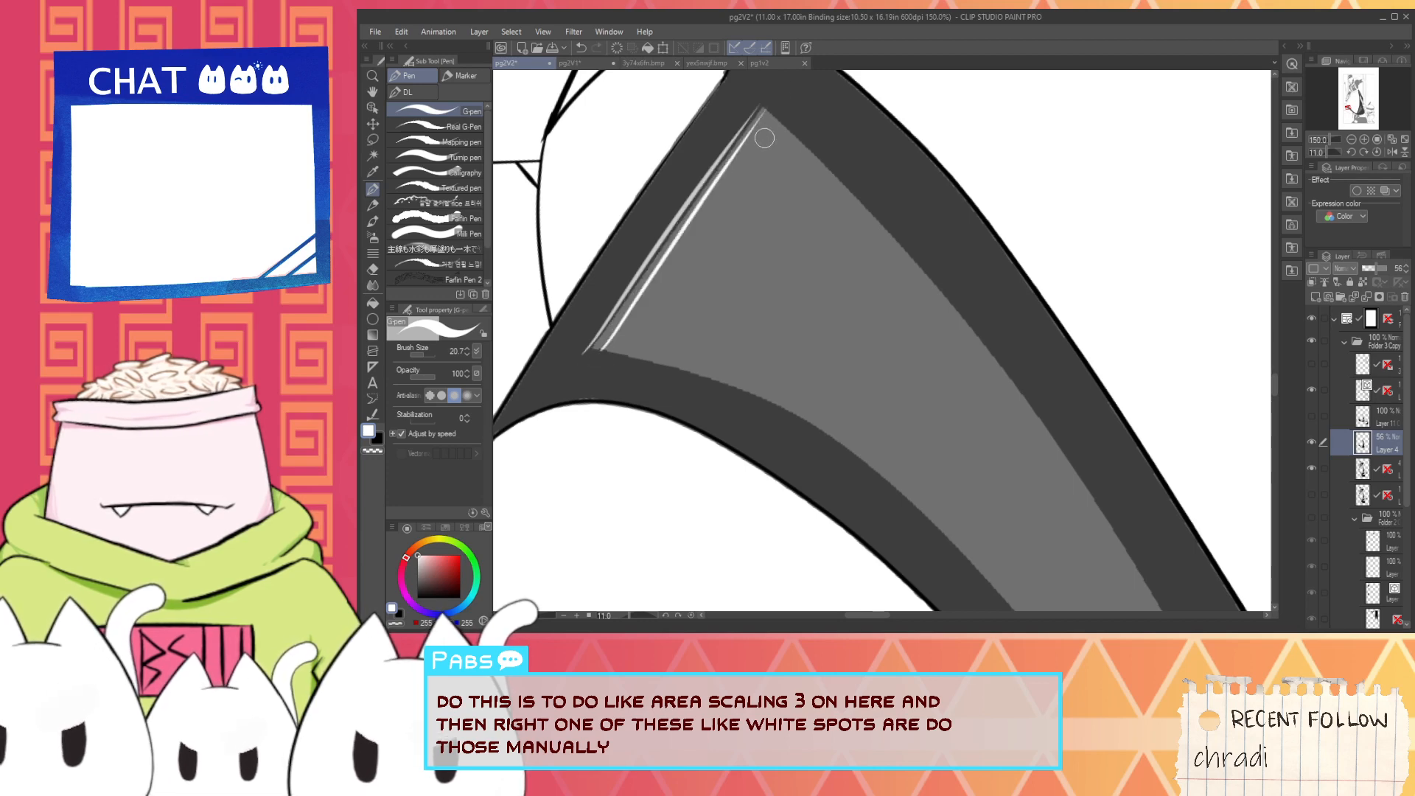
pyautogui.scroll(-2, 696, 300)
# - Rotate the canvas and trace both long edges of the skirt band's highlight with thin white lines from its short end
pyautogui.press('space')
pyautogui.click(631, 616)
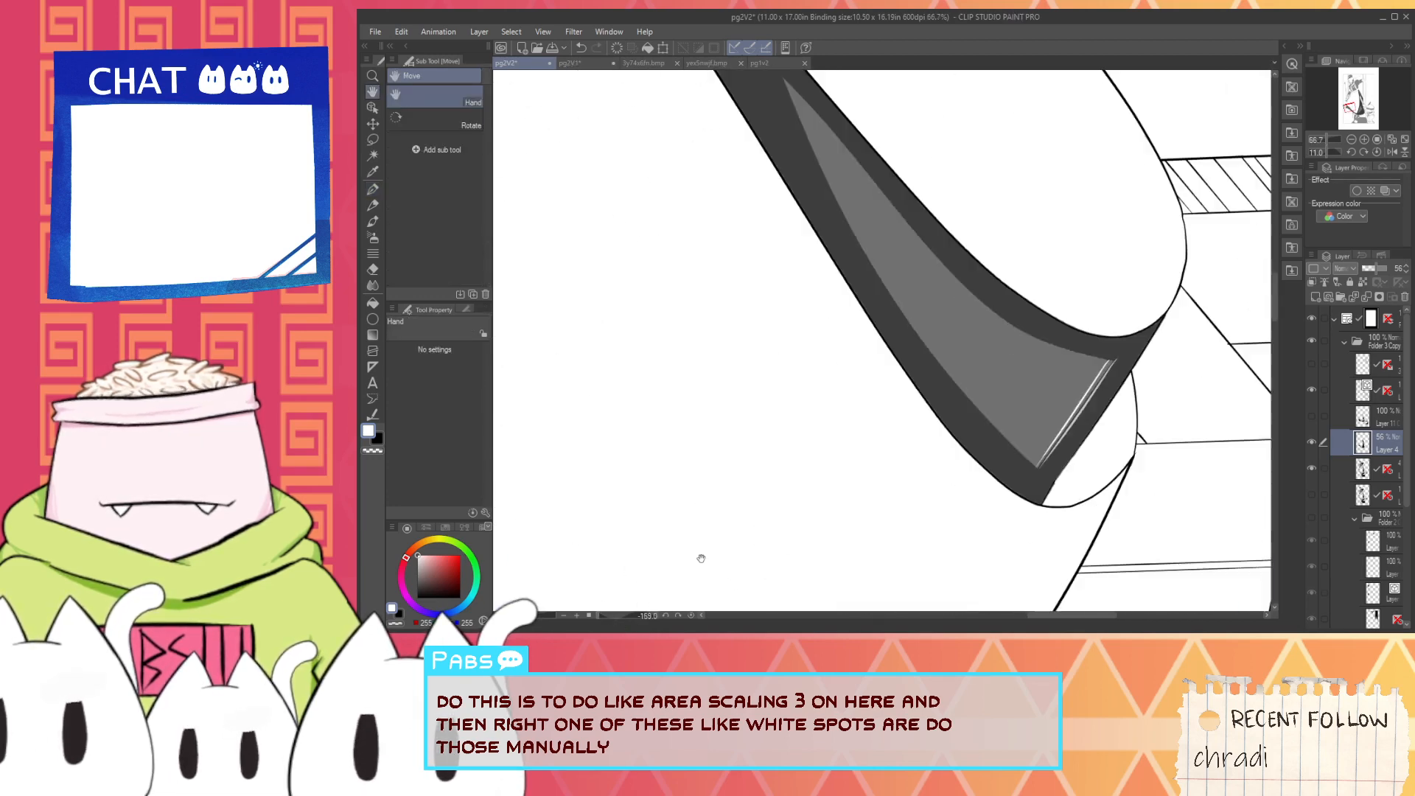
pyautogui.moveTo(601, 617); pyautogui.dragTo(611, 616)
pyautogui.moveTo(949, 519)
pyautogui.mouseDown()
pyautogui.moveTo(781, 516)
pyautogui.moveTo(947, 120)
pyautogui.mouseUp()
pyautogui.scroll(1, 769, 553)
pyautogui.hotkey('ctrl', 'z')
pyautogui.moveTo(772, 549); pyautogui.dragTo(958, 70)
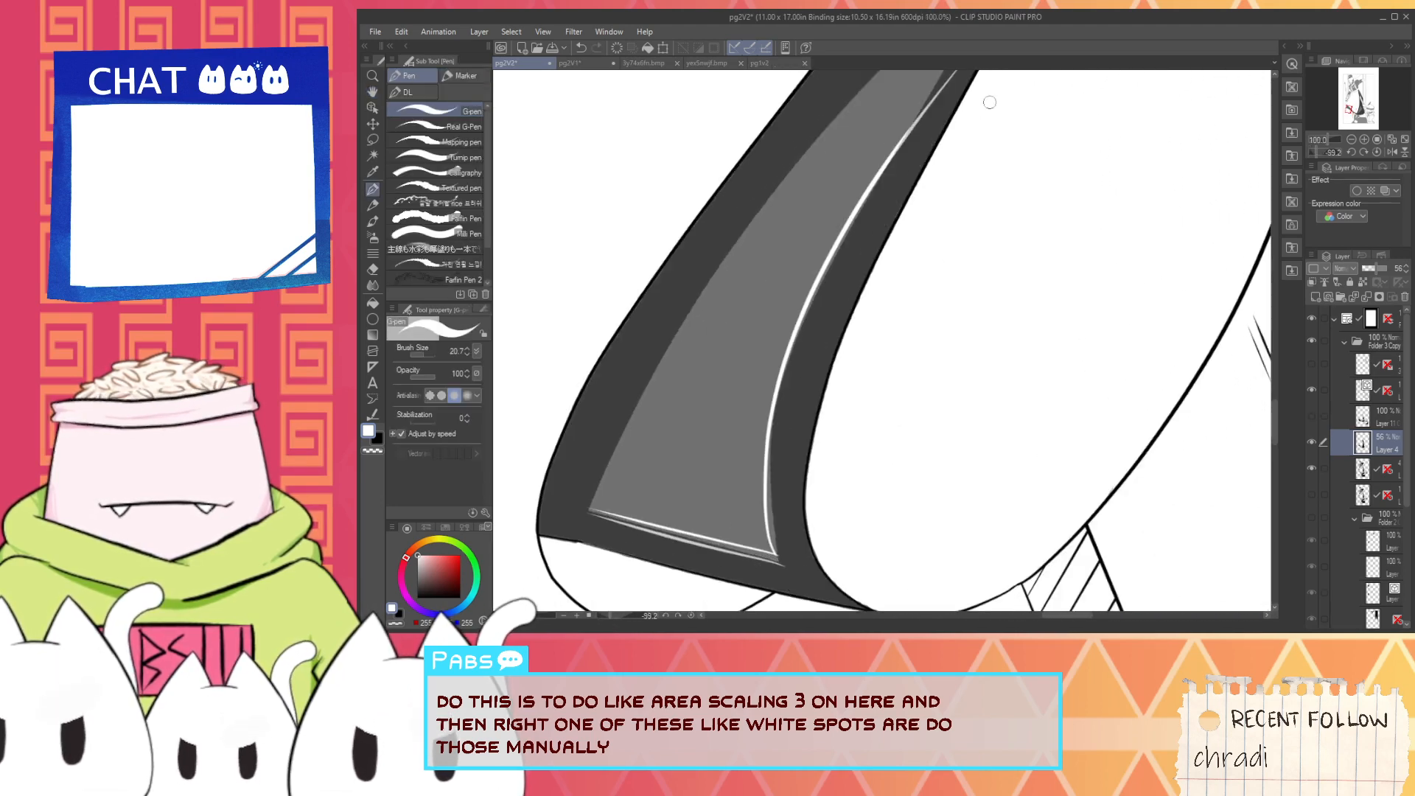
pyautogui.moveTo(594, 508); pyautogui.dragTo(958, 8)
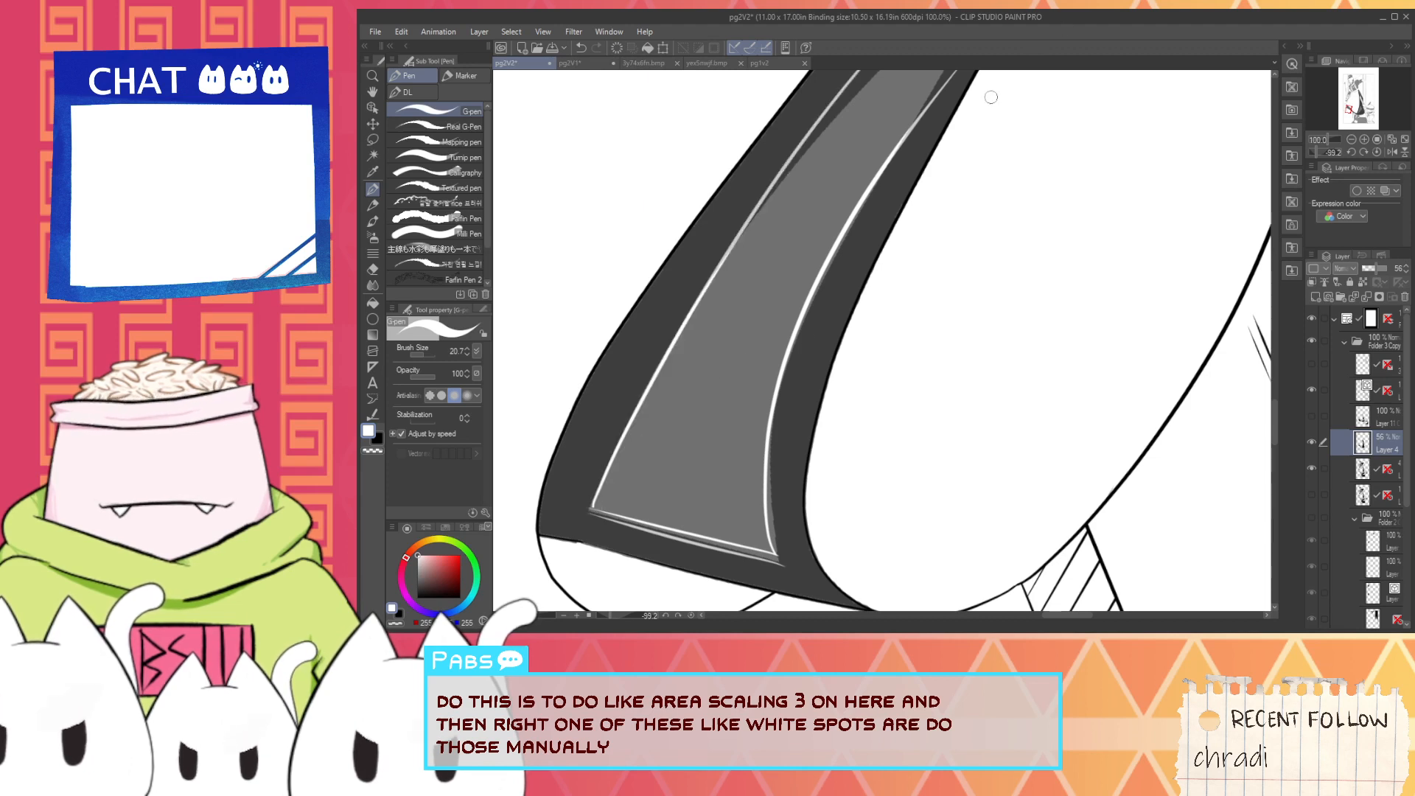
# - Extend both long edges of the skirt band's highlight toward its pointed tip with white G-pen lines
pyautogui.press('space')
pyautogui.moveTo(889, 120)
pyautogui.mouseDown()
pyautogui.moveTo(825, 316)
pyautogui.moveTo(876, 315)
pyautogui.mouseUp()
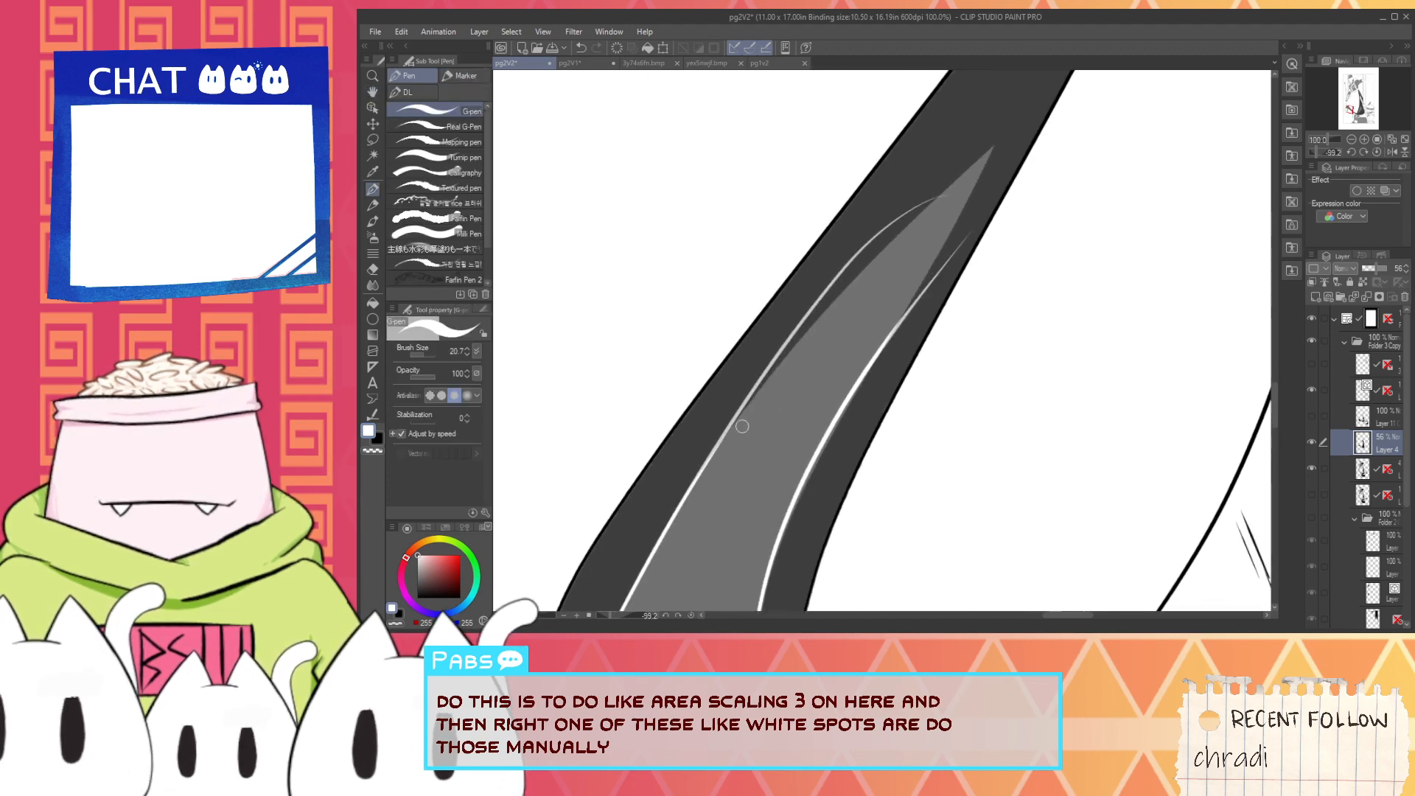
pyautogui.scroll(1, 789, 365)
pyautogui.moveTo(682, 494); pyautogui.dragTo(1036, 65)
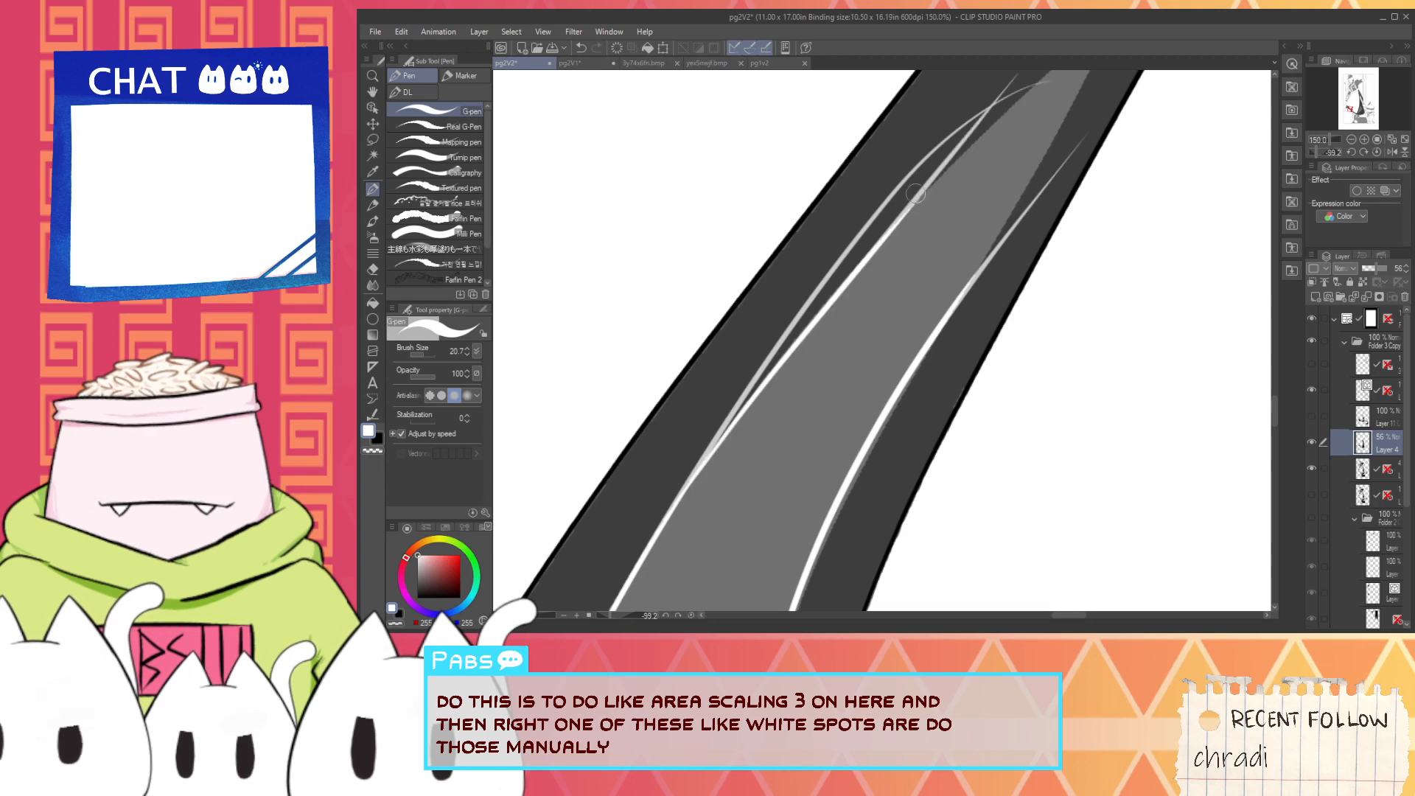
pyautogui.moveTo(902, 371); pyautogui.dragTo(1091, 74)
# - Redraw the highlight's left edge up to the pointed tip in white, retrying until the line follows the guide
pyautogui.press('space')
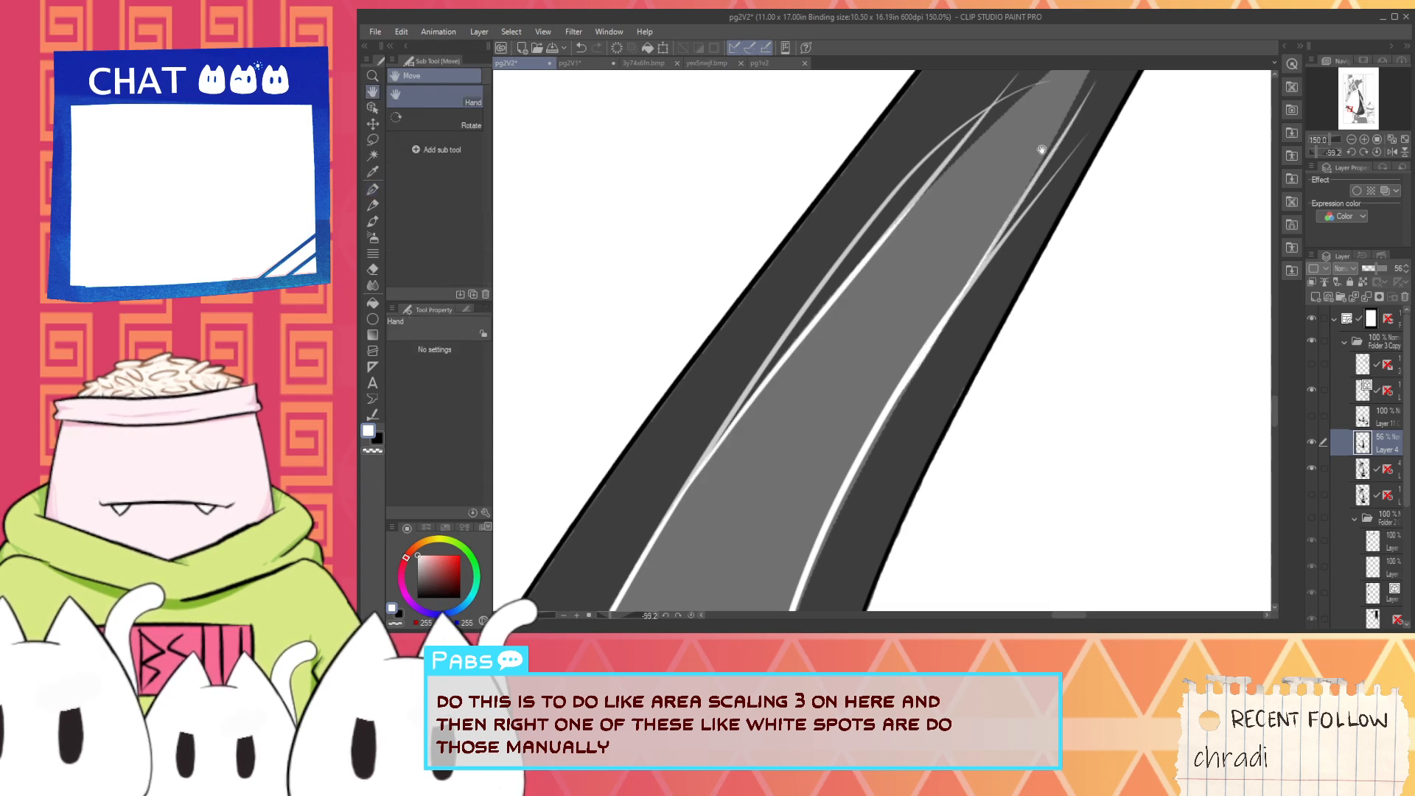
pyautogui.moveTo(1043, 143); pyautogui.dragTo(873, 339)
pyautogui.moveTo(697, 480); pyautogui.dragTo(982, 195)
pyautogui.hotkey('ctrl', 'z')
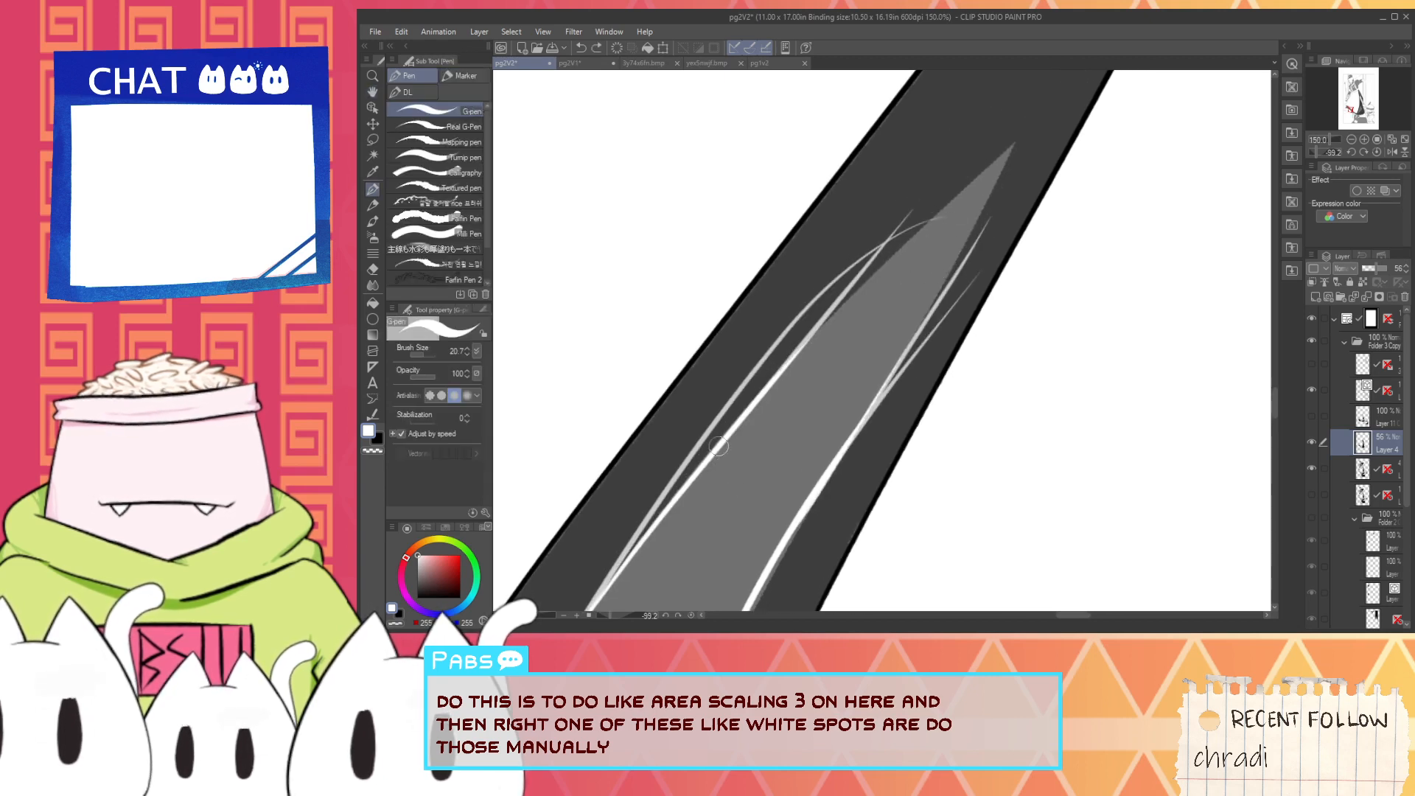
pyautogui.moveTo(658, 525); pyautogui.dragTo(1028, 136)
pyautogui.hotkey('ctrl', 'z')
pyautogui.moveTo(733, 431); pyautogui.dragTo(1042, 128)
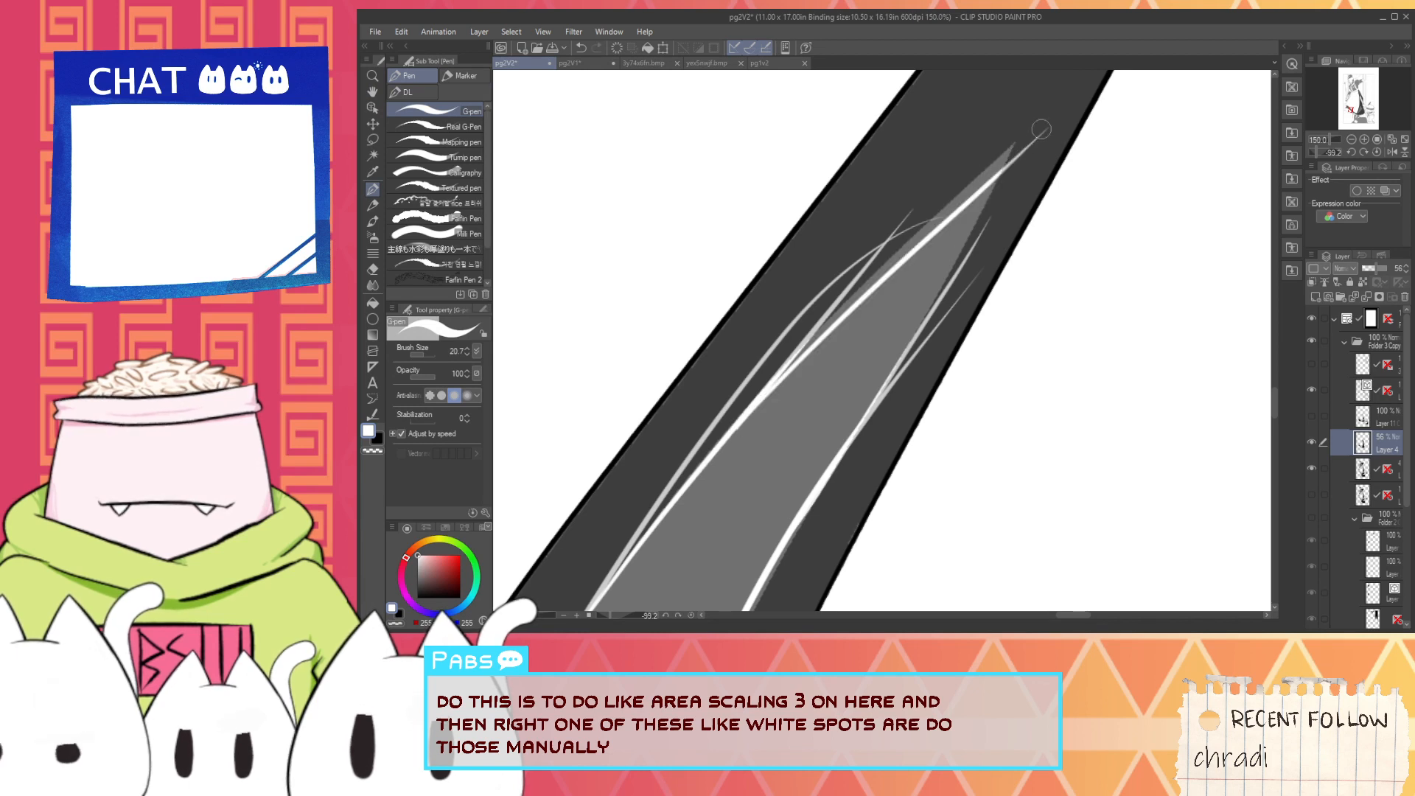
pyautogui.hotkey('ctrl', 'z')
pyautogui.moveTo(742, 420); pyautogui.dragTo(1032, 129)
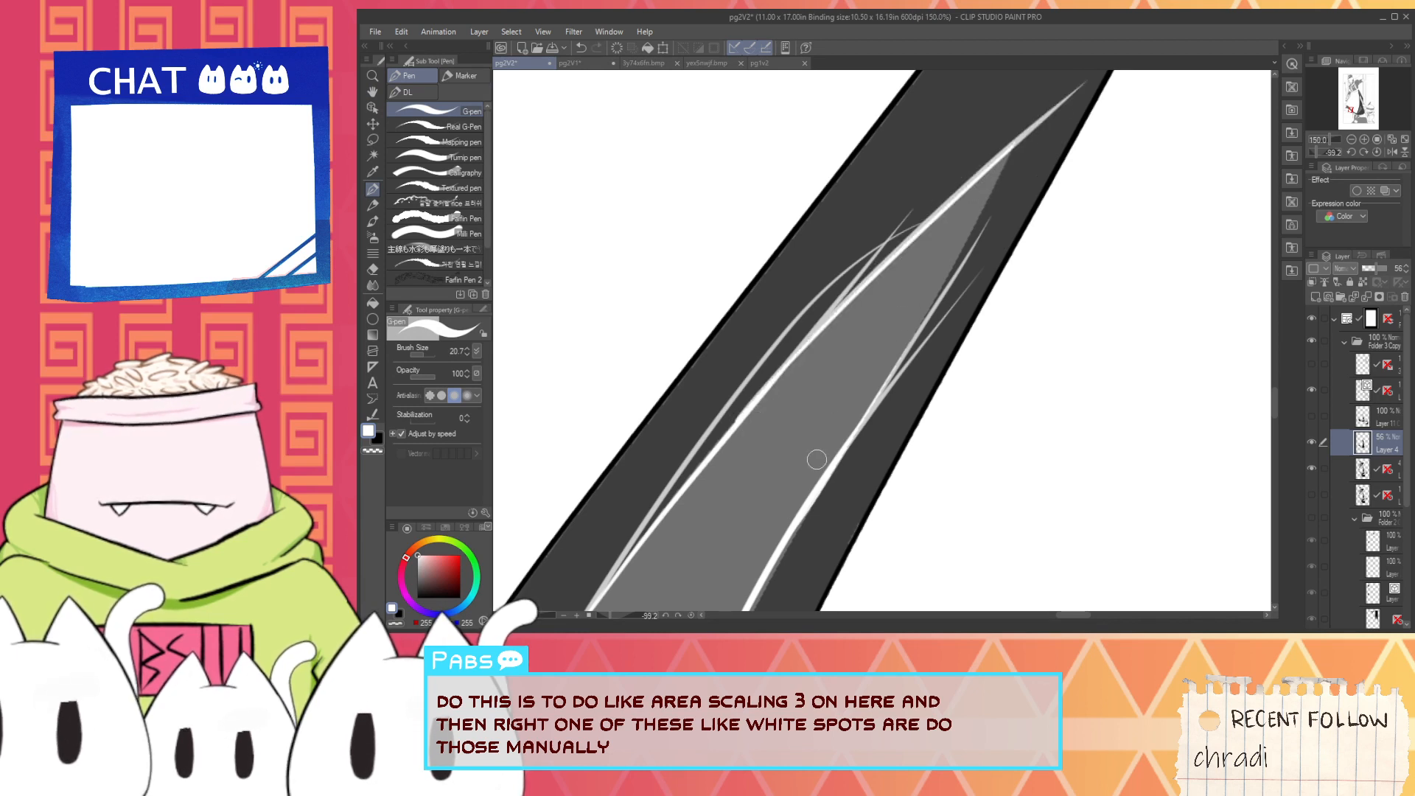
pyautogui.hotkey('ctrl', 'z')
pyautogui.moveTo(738, 420); pyautogui.dragTo(1088, 82)
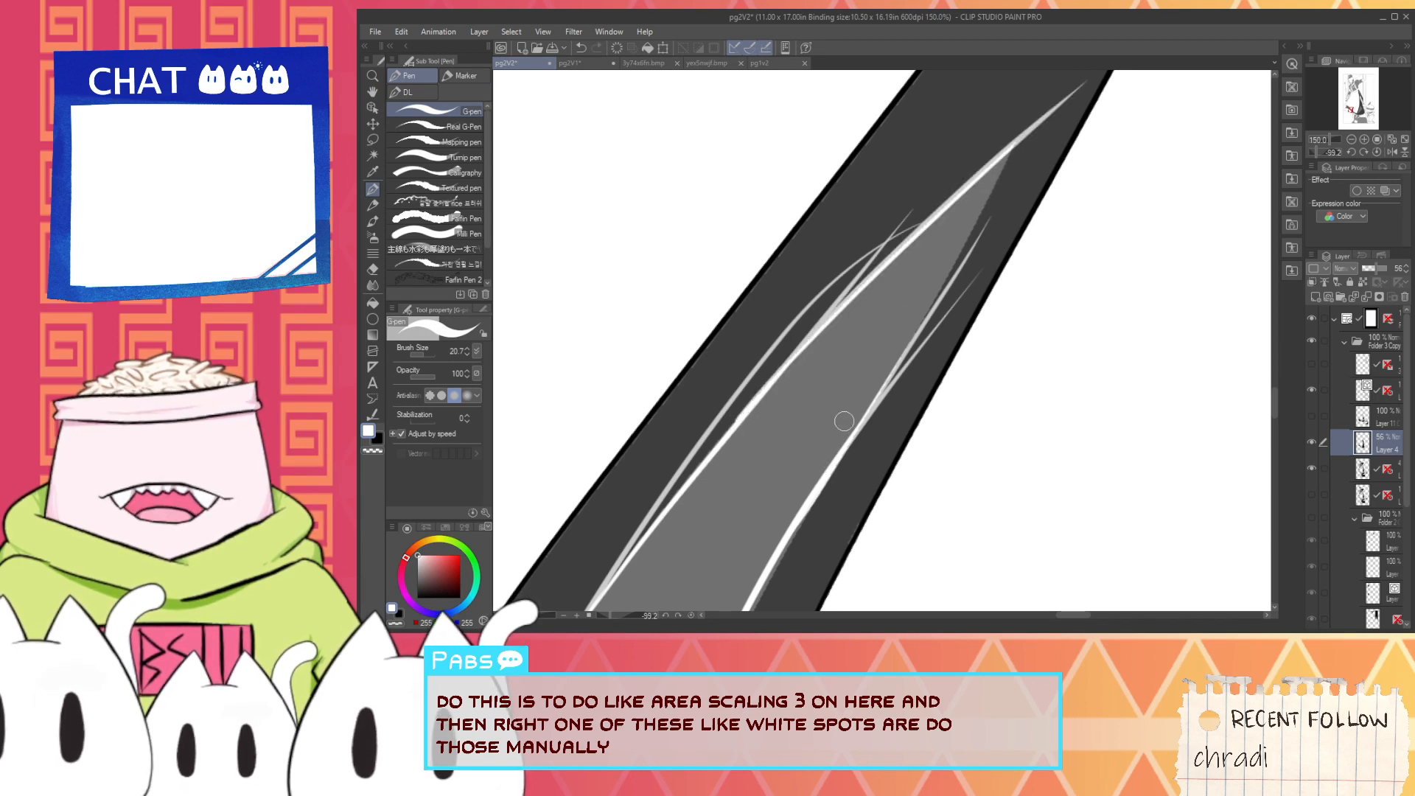
# - Close the highlight's tip by drawing its right edge in white up to the left line, redoing misplaced strokes
pyautogui.hotkey('ctrl', 'z')
pyautogui.moveTo(1011, 153)
pyautogui.mouseDown()
pyautogui.moveTo(911, 359)
pyautogui.moveTo(1036, 108)
pyautogui.moveTo(822, 524)
pyautogui.mouseUp()
pyautogui.hotkey('ctrl', 'z')
pyautogui.hotkey('ctrl', 'z')
pyautogui.moveTo(867, 443); pyautogui.dragTo(1060, 116)
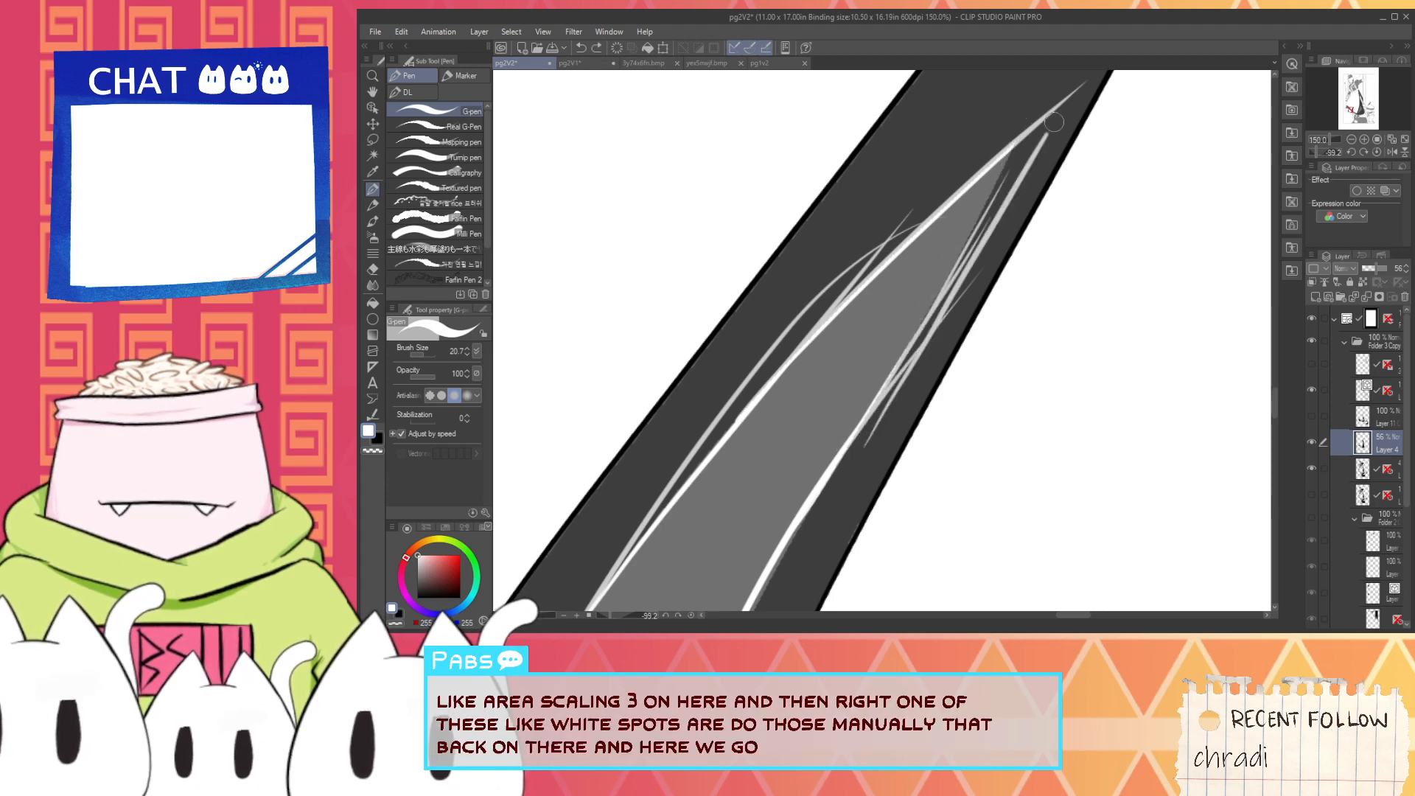
pyautogui.hotkey('ctrl', 'z')
pyautogui.moveTo(903, 357); pyautogui.dragTo(1054, 92)
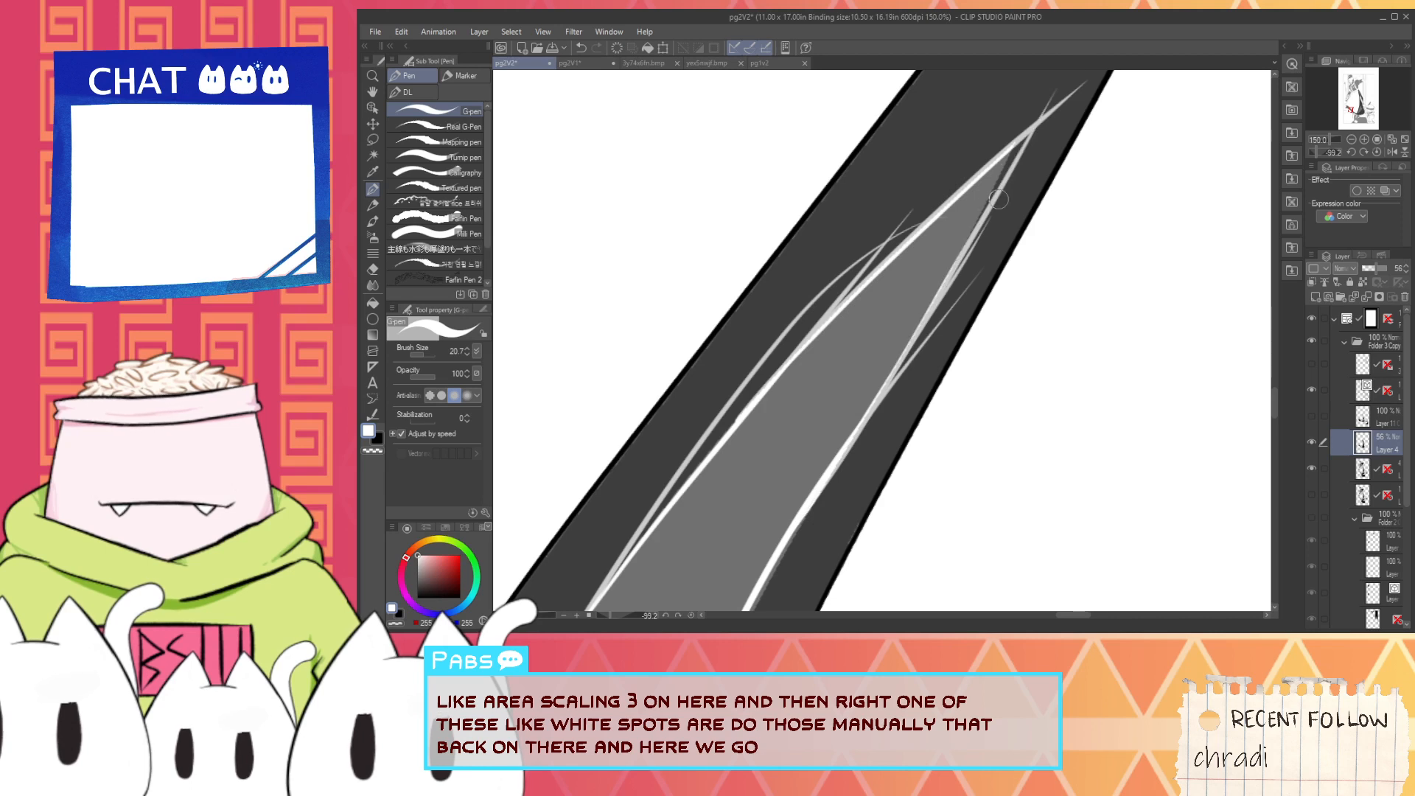
pyautogui.moveTo(945, 293); pyautogui.dragTo(1041, 109)
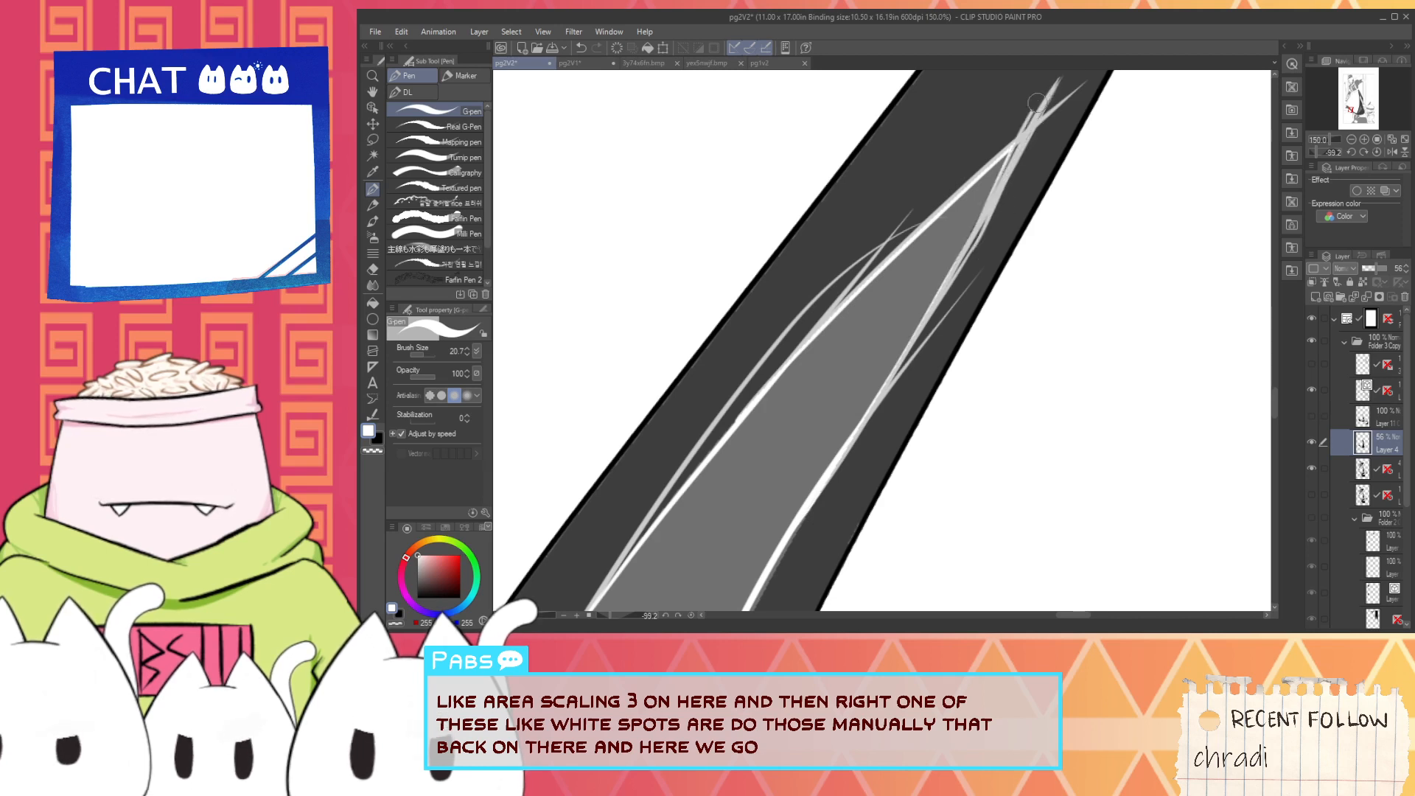
pyautogui.hotkey('ctrl', 'z')
pyautogui.moveTo(977, 242); pyautogui.dragTo(1056, 81)
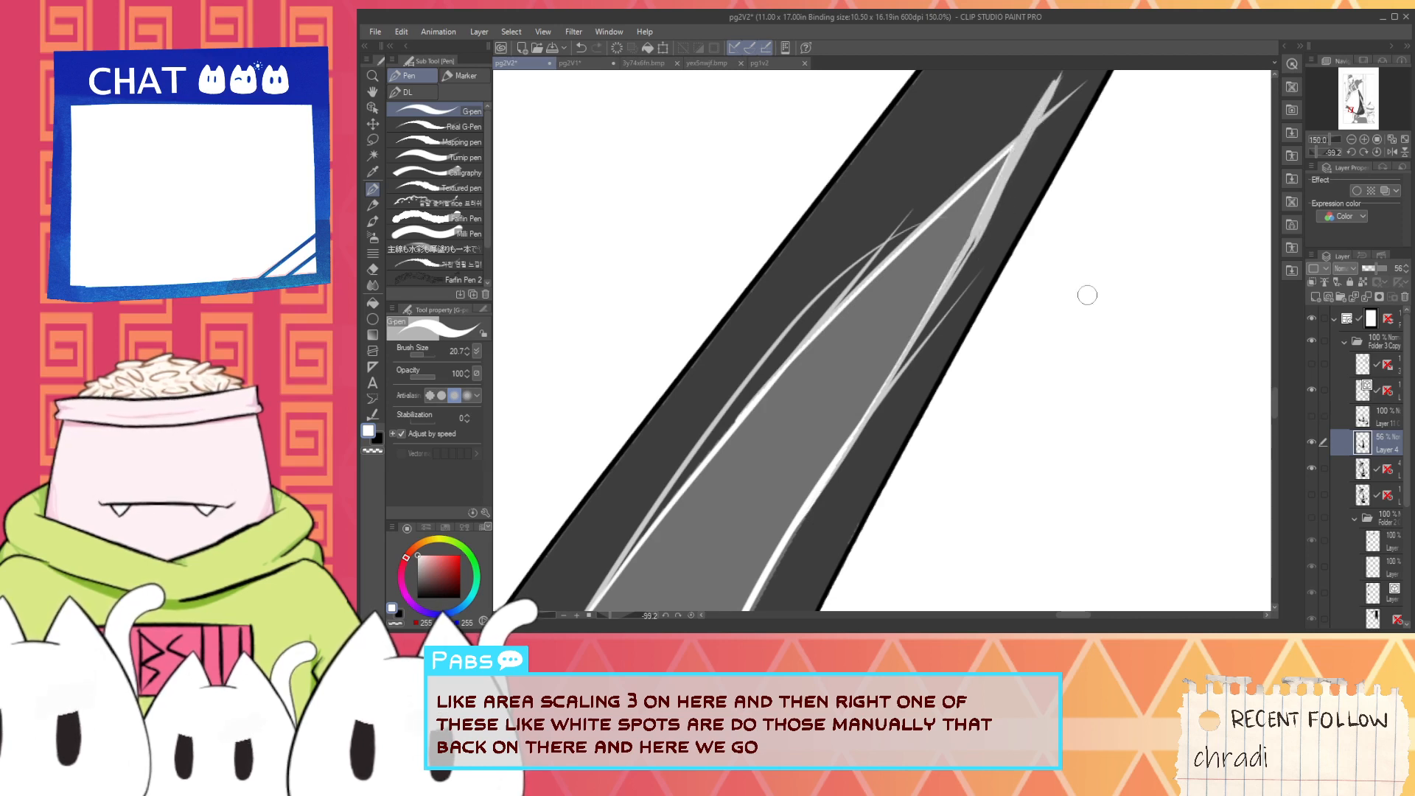
# - Try filling the outlined highlight with white at area scaling 3, and undo the fill
pyautogui.hotkey('ctrl', '-')
pyautogui.press('g')
pyautogui.click(789, 434)
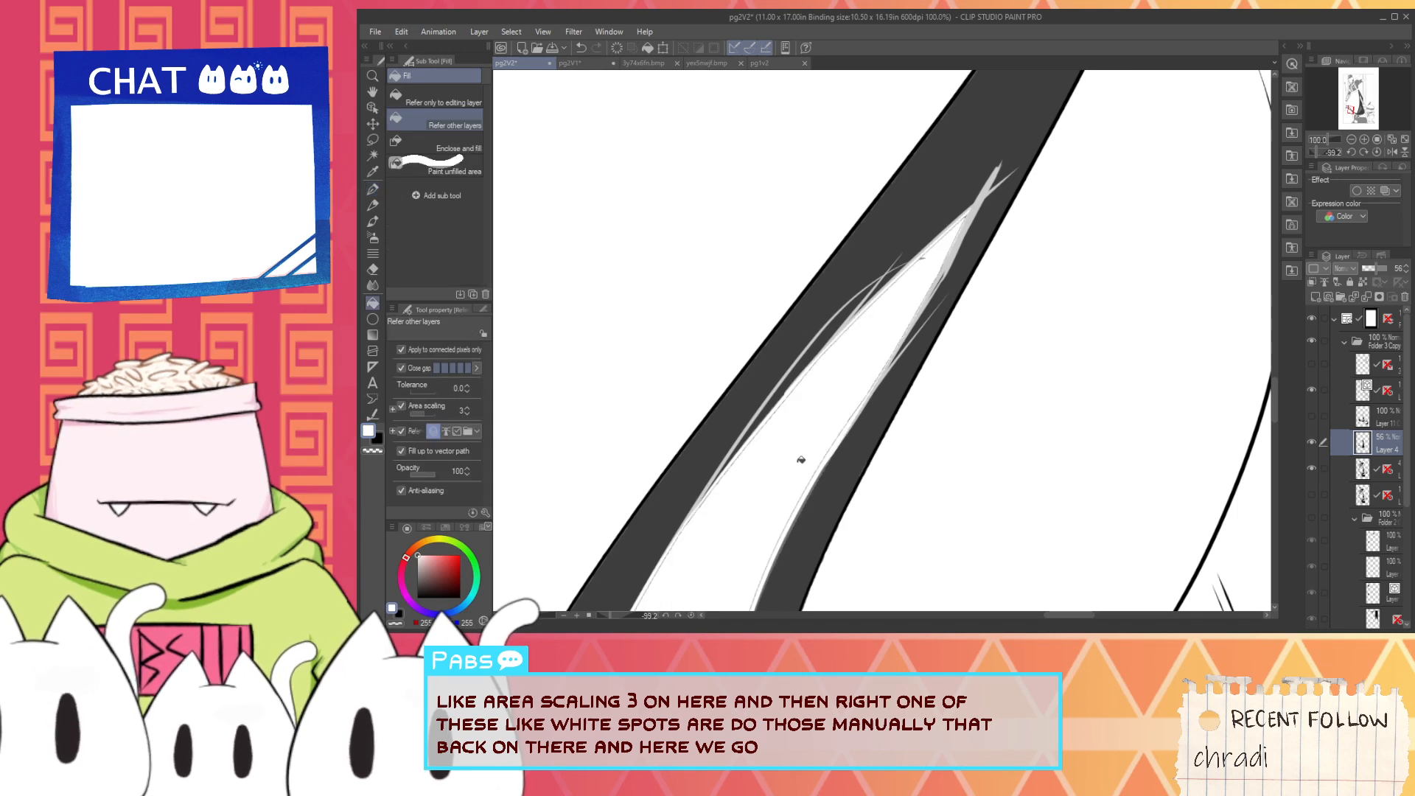
pyautogui.hotkey('ctrl', 'z')
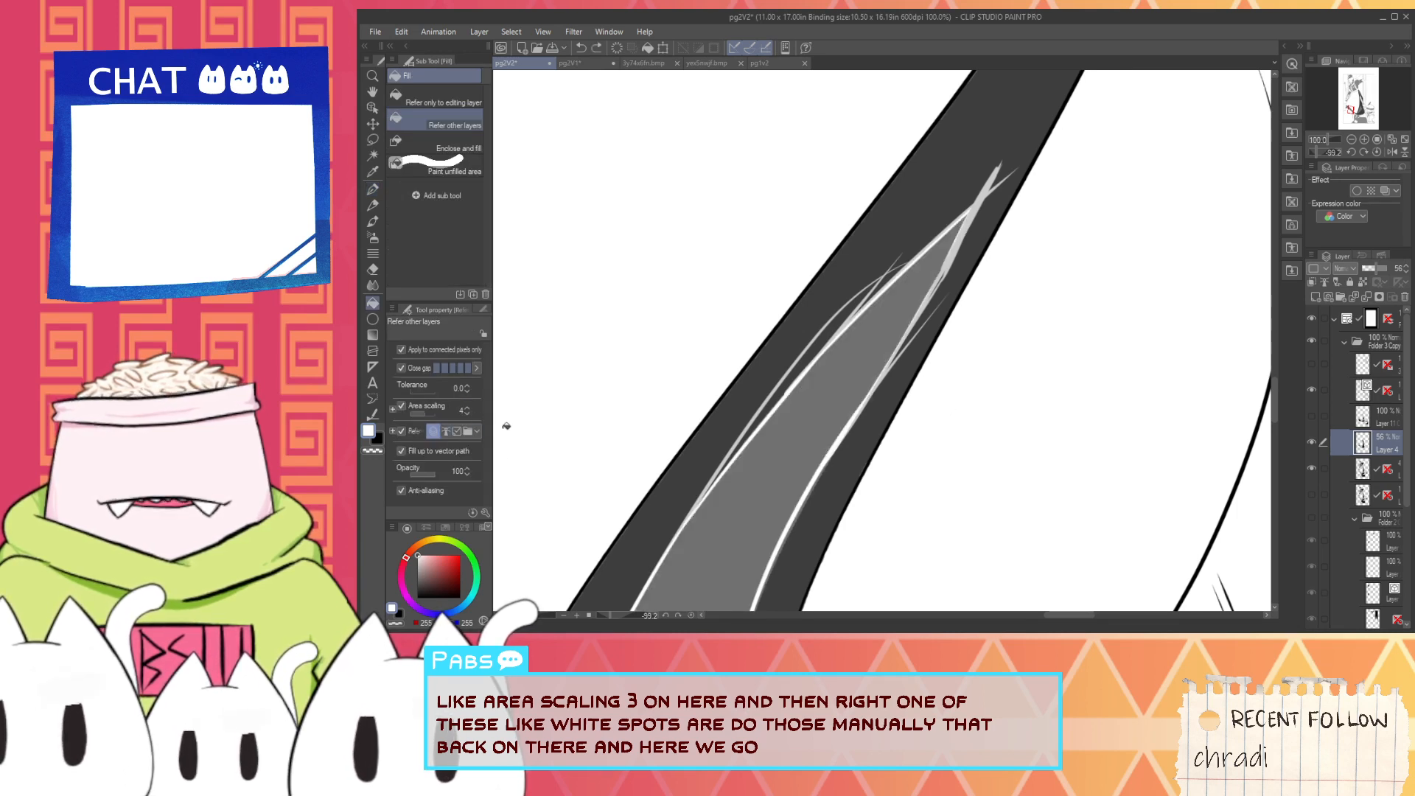
# - Try a white fill of the highlight with area scaling 4, and hide the grey guide layer
pyautogui.click(734, 494)
pyautogui.moveTo(733, 494); pyautogui.dragTo(790, 316)
pyautogui.scroll(2, 776, 486)
pyautogui.scroll(4, 776, 486)
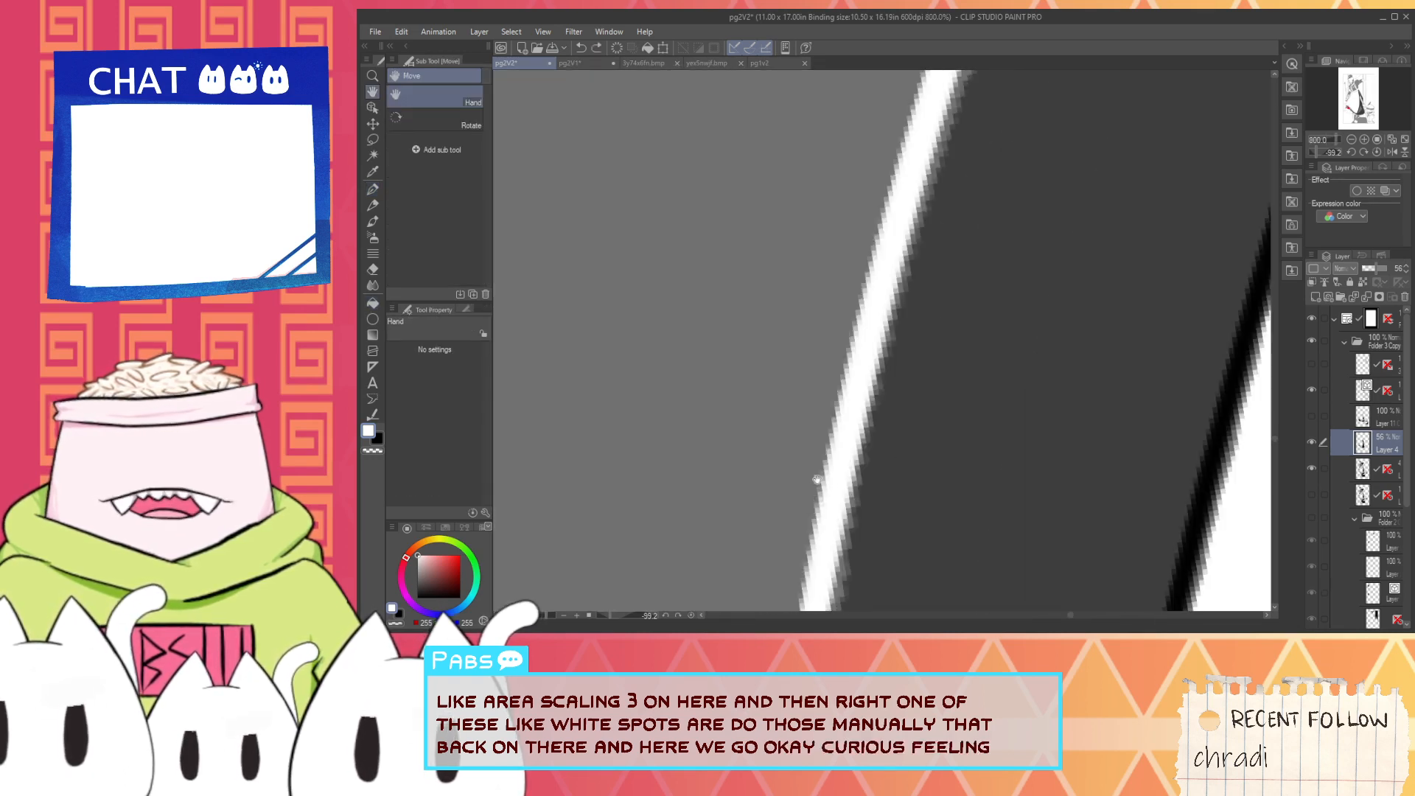
pyautogui.scroll(-5, 866, 466)
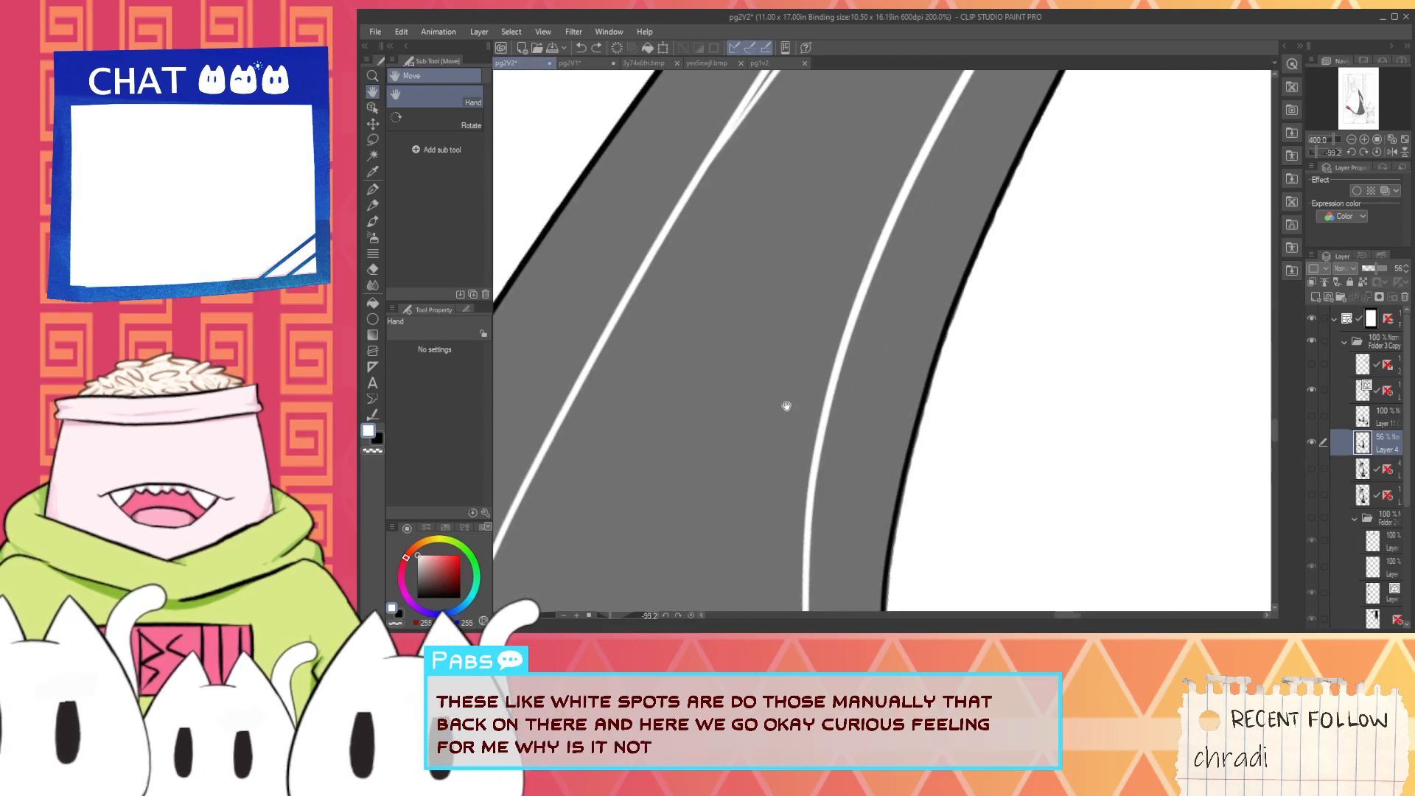
# - Fill the highlight white at area scaling 4 with the guide hidden, inspect its edges and undo the fill
pyautogui.press('g')
pyautogui.click(759, 414)
pyautogui.scroll(-3, 771, 433)
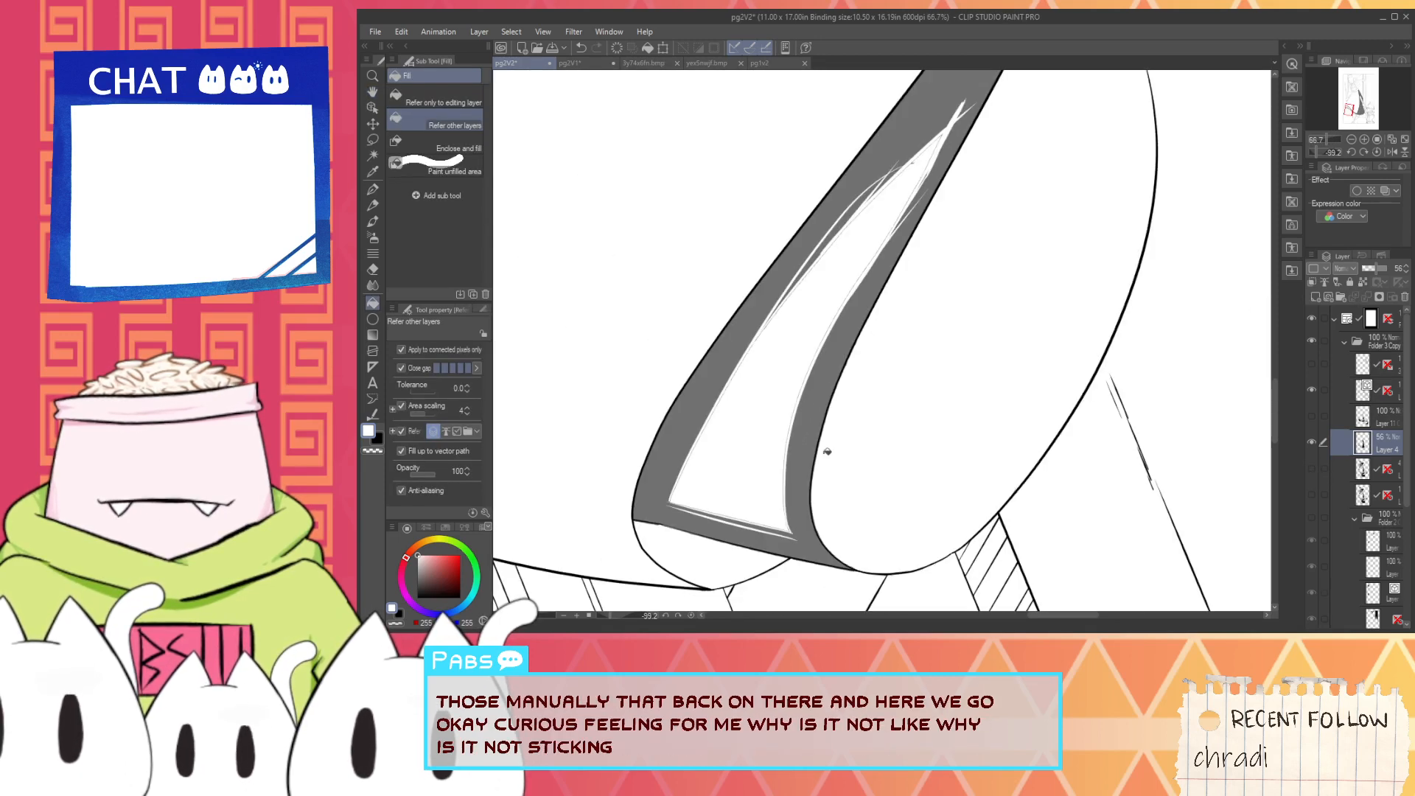
pyautogui.scroll(2, 763, 427)
pyautogui.scroll(1, 798, 450)
pyautogui.press('p')
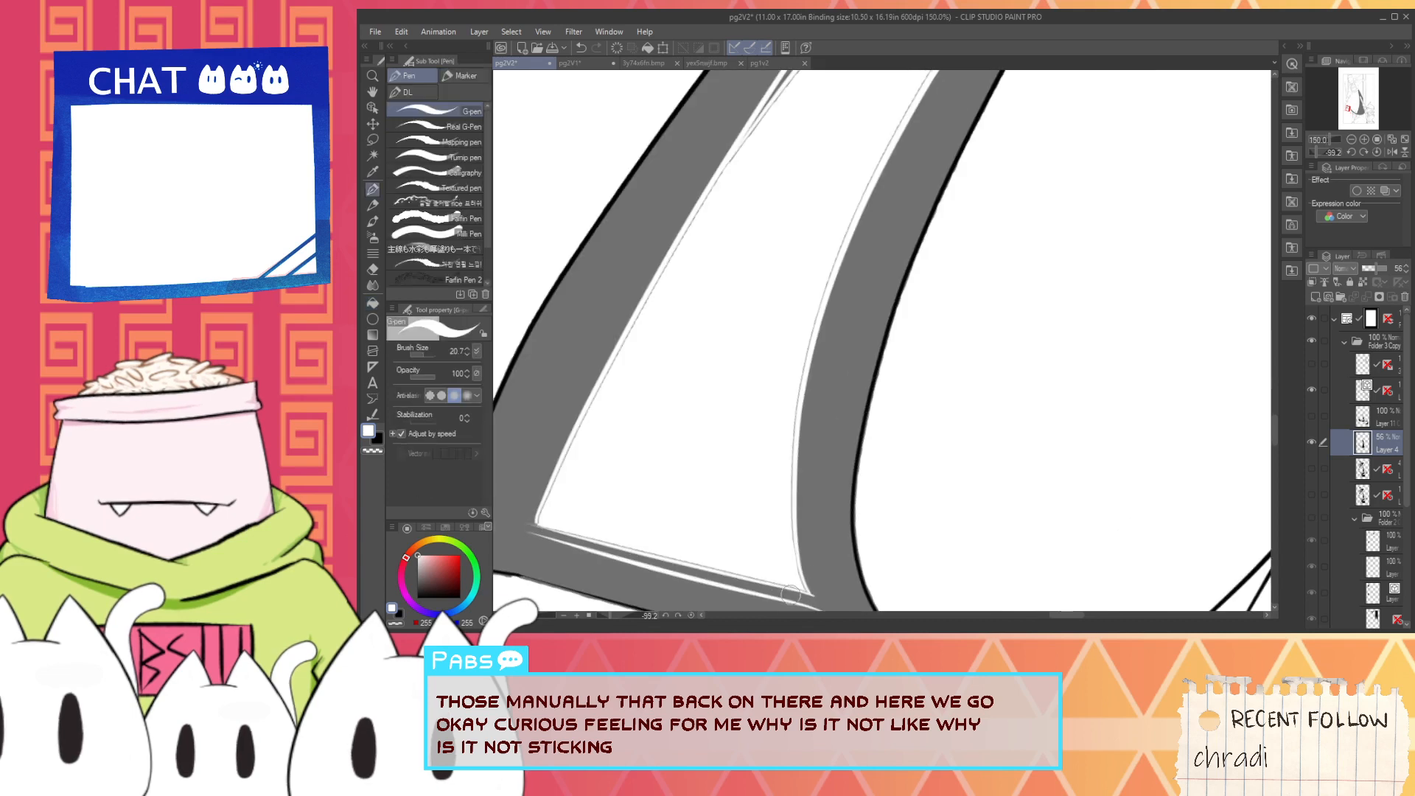
pyautogui.scroll(1, 808, 586)
pyautogui.hotkey('ctrl', 'z')
pyautogui.hotkey('ctrl', 'z')
# - Try the highlight's white fill with filling up to vector path turned off, and undo it
pyautogui.press('g')
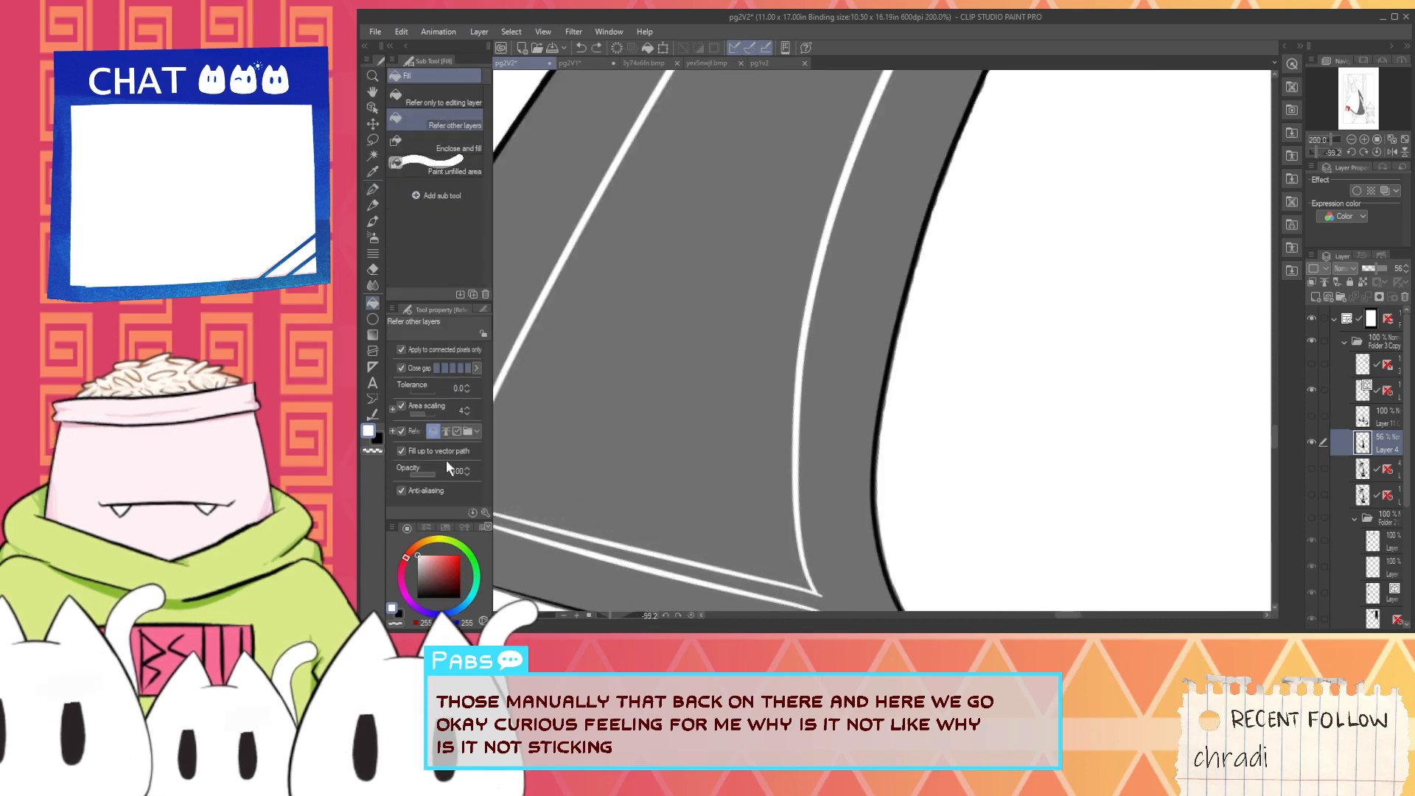
pyautogui.click(429, 451)
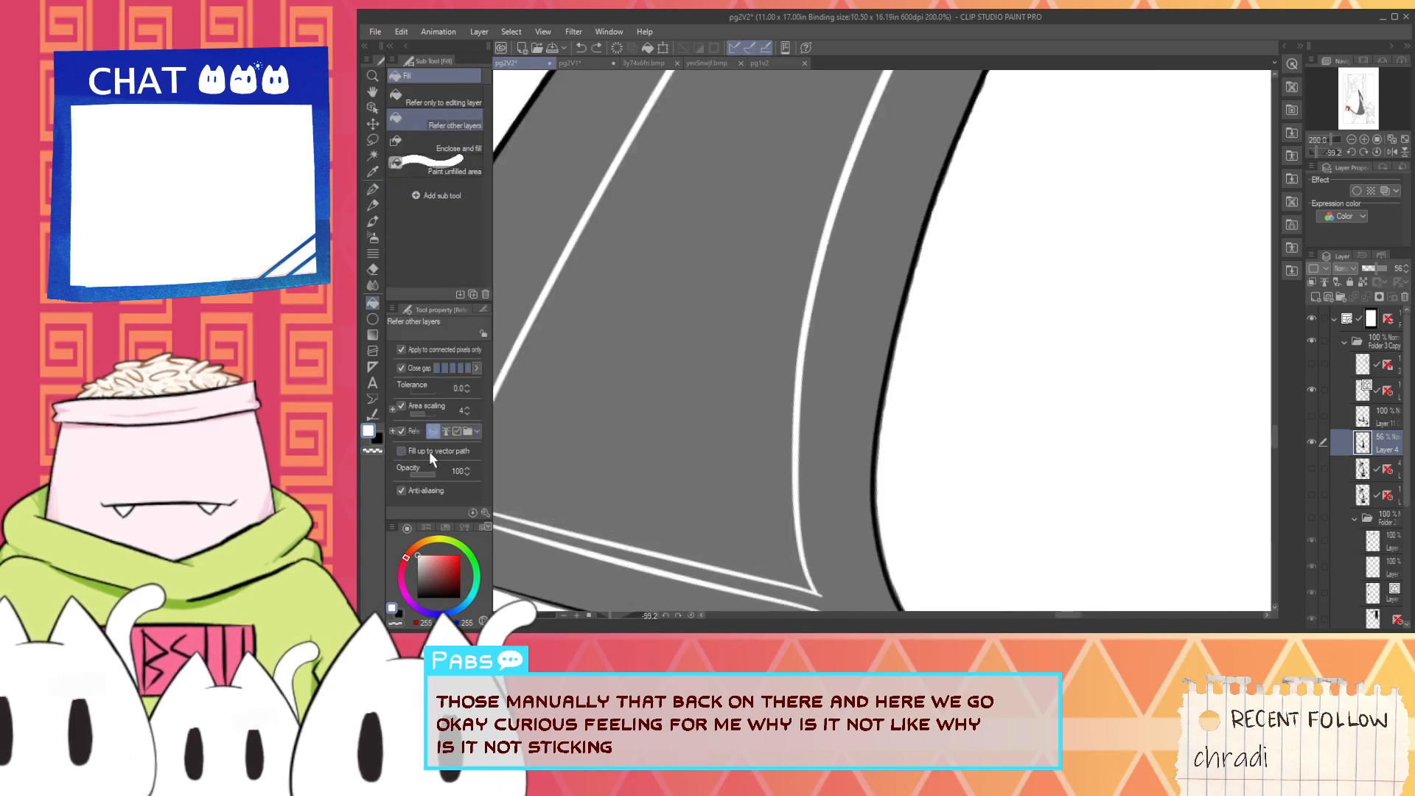
pyautogui.click(629, 478)
pyautogui.hotkey('ctrl', 'z')
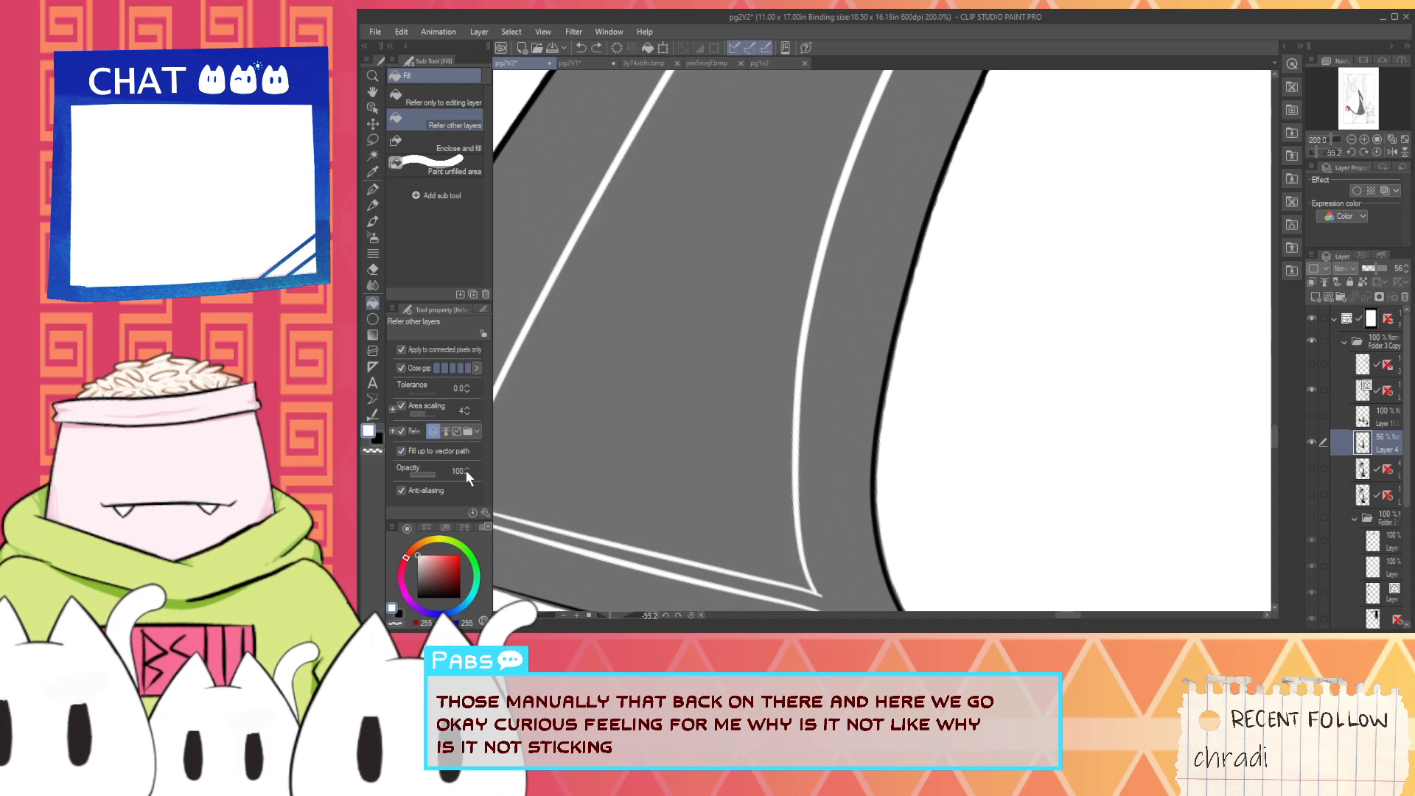
# - Undo another test fill, set area scaling to 2 and fill the outlined highlight with white
pyautogui.click(599, 424)
pyautogui.hotkey('ctrl', 'z')
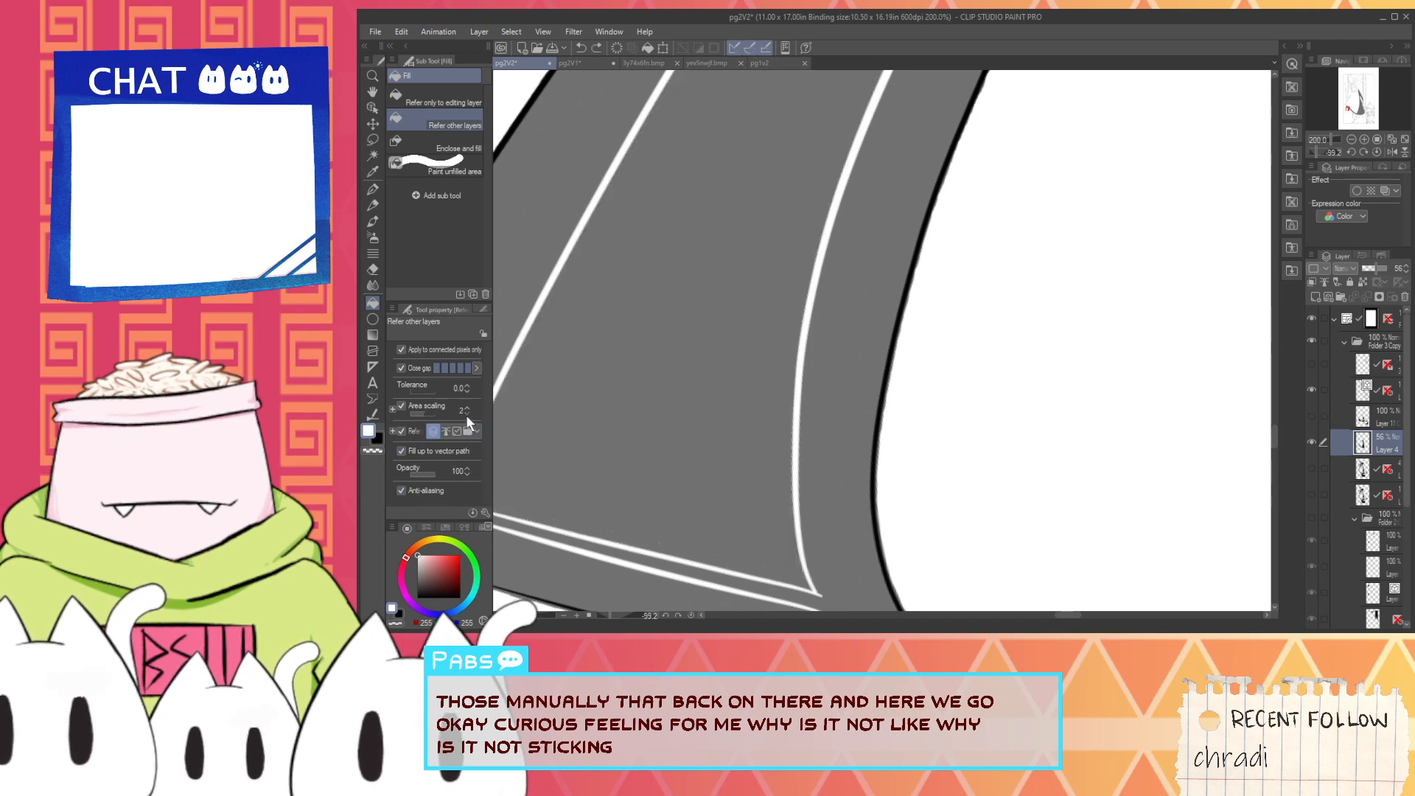
pyautogui.click(623, 398)
# - Paint over the thin unfilled line along the middle of the highlight's right edge with the white G-pen
pyautogui.press('p')
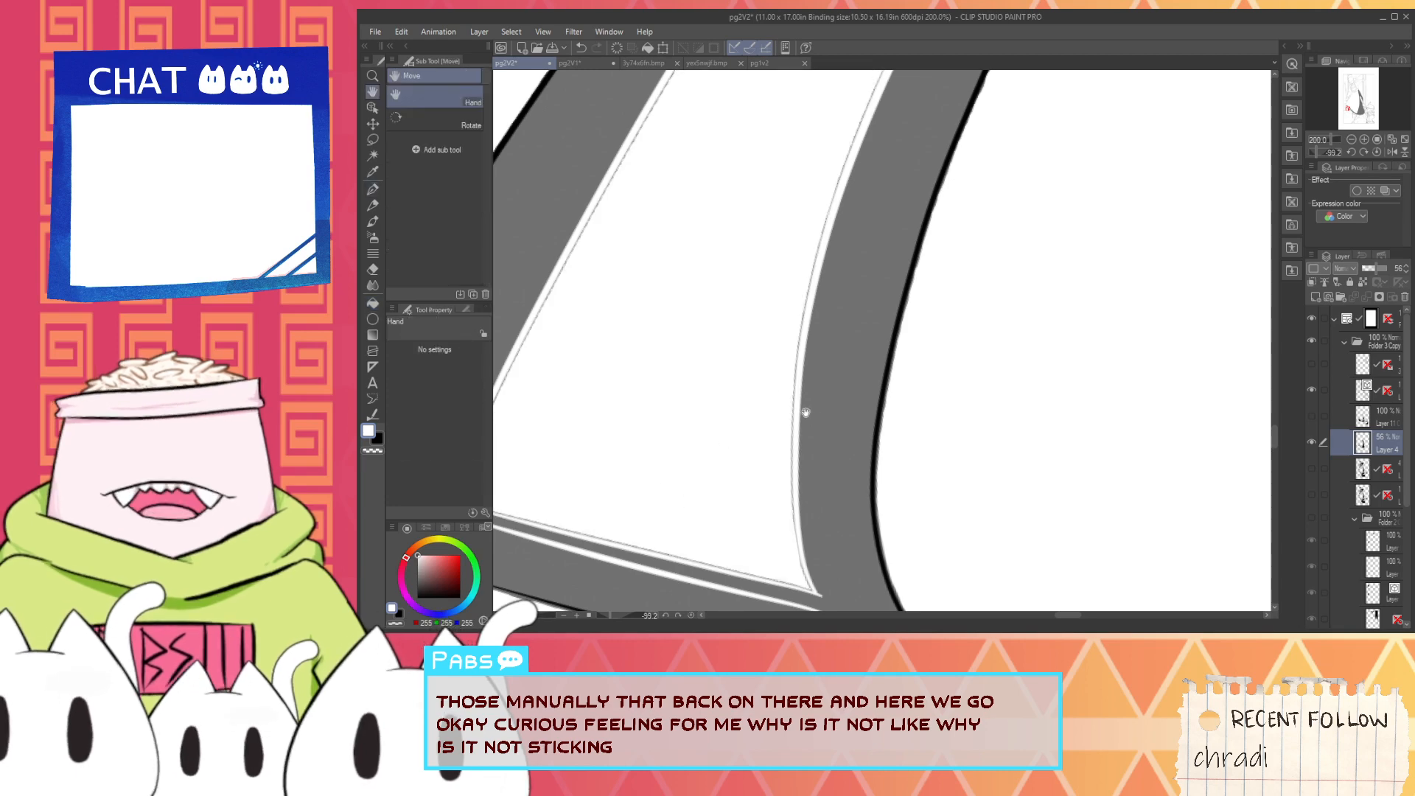
pyautogui.scroll(2, 782, 459)
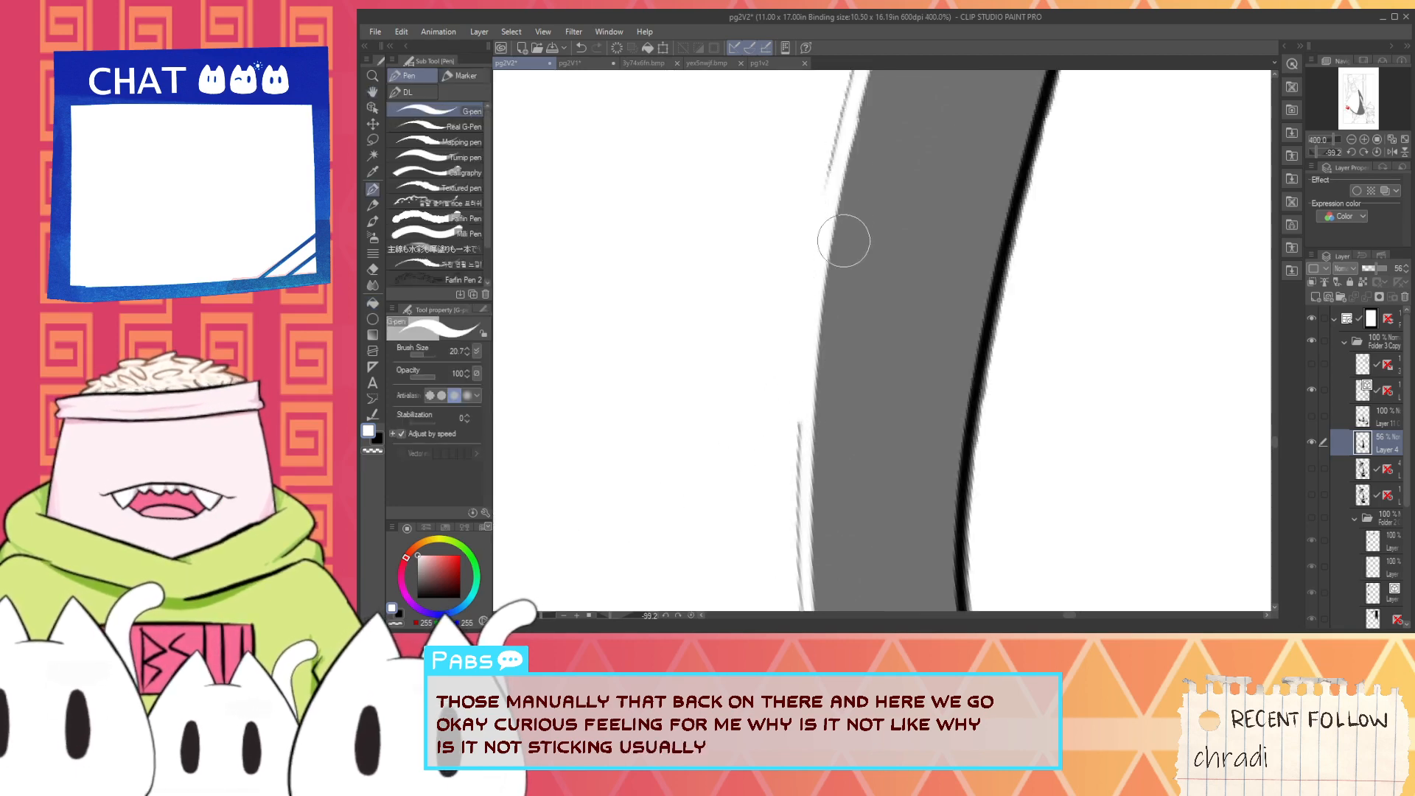
pyautogui.scroll(-2, 838, 262)
pyautogui.scroll(2, 823, 263)
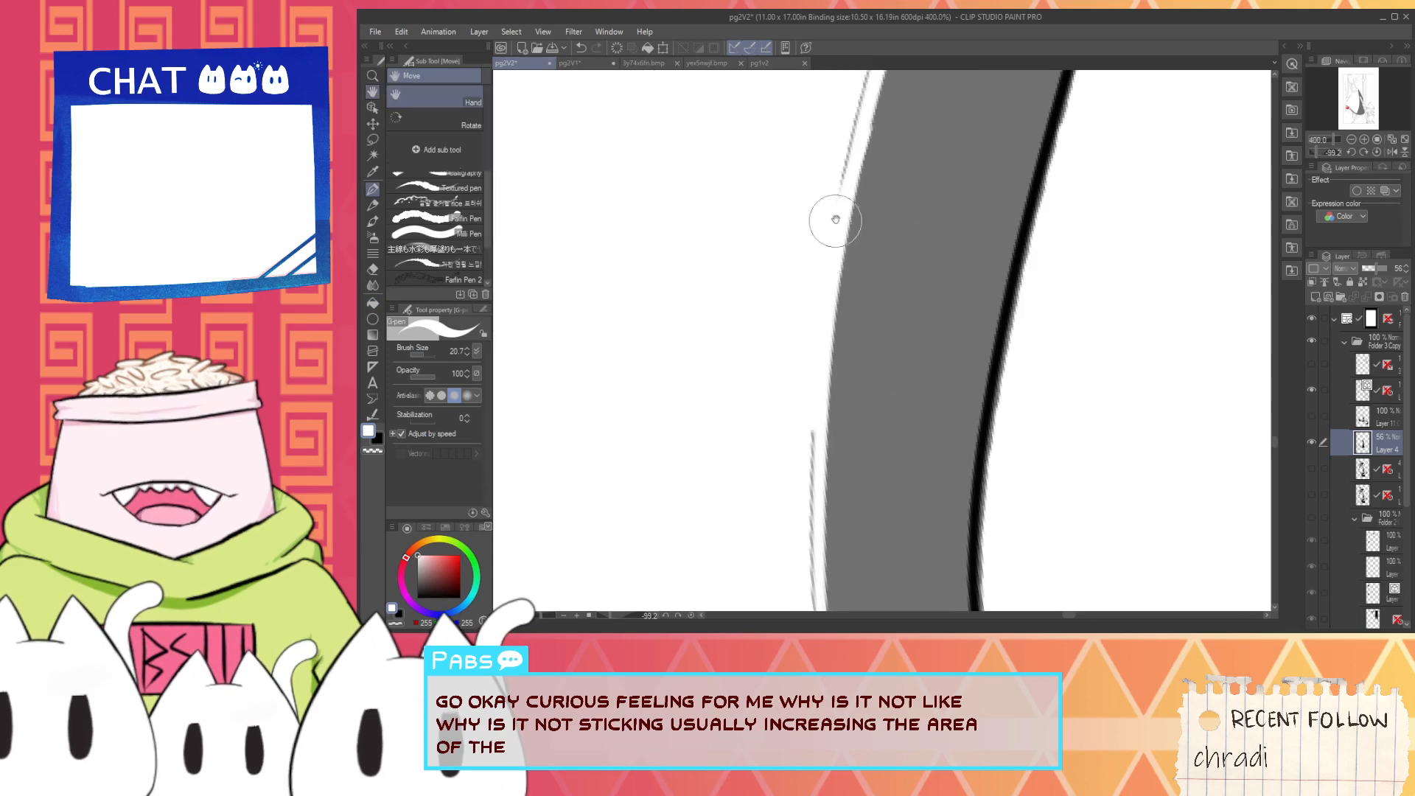
pyautogui.moveTo(777, 379); pyautogui.dragTo(861, 95)
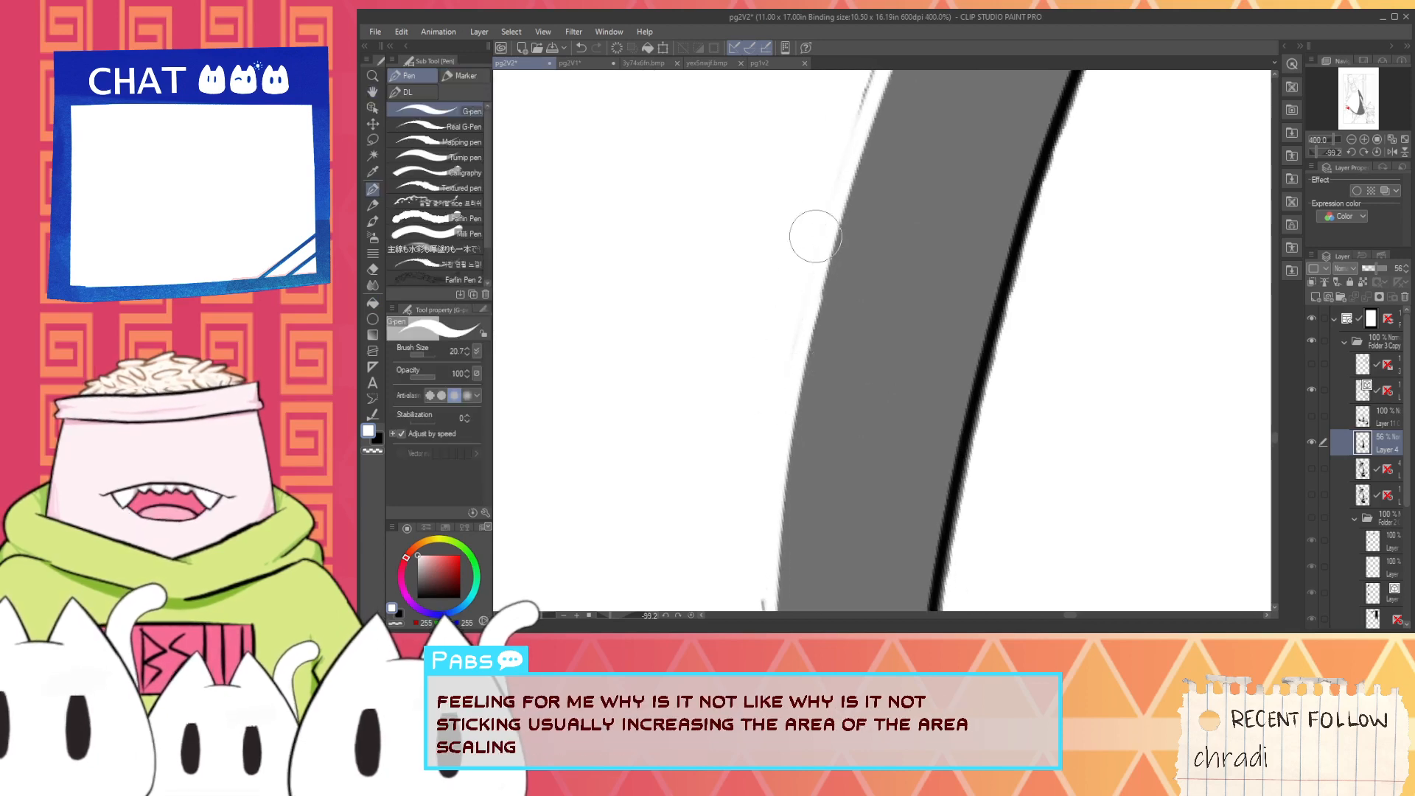
pyautogui.moveTo(818, 203); pyautogui.dragTo(743, 472)
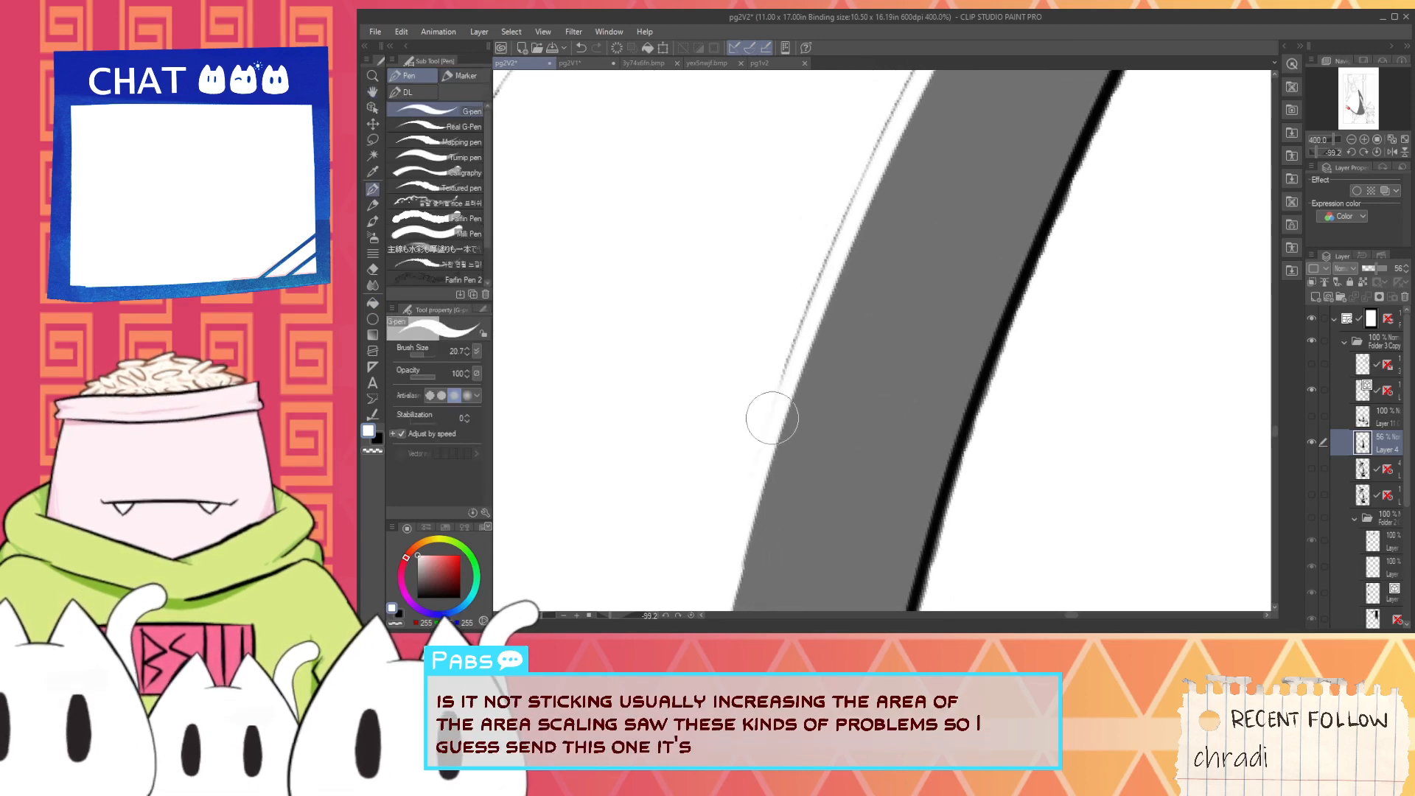
pyautogui.moveTo(773, 418)
pyautogui.mouseDown()
pyautogui.moveTo(888, 90)
pyautogui.moveTo(845, 232)
pyautogui.moveTo(743, 421)
pyautogui.mouseUp()
pyautogui.moveTo(782, 358); pyautogui.dragTo(911, 118)
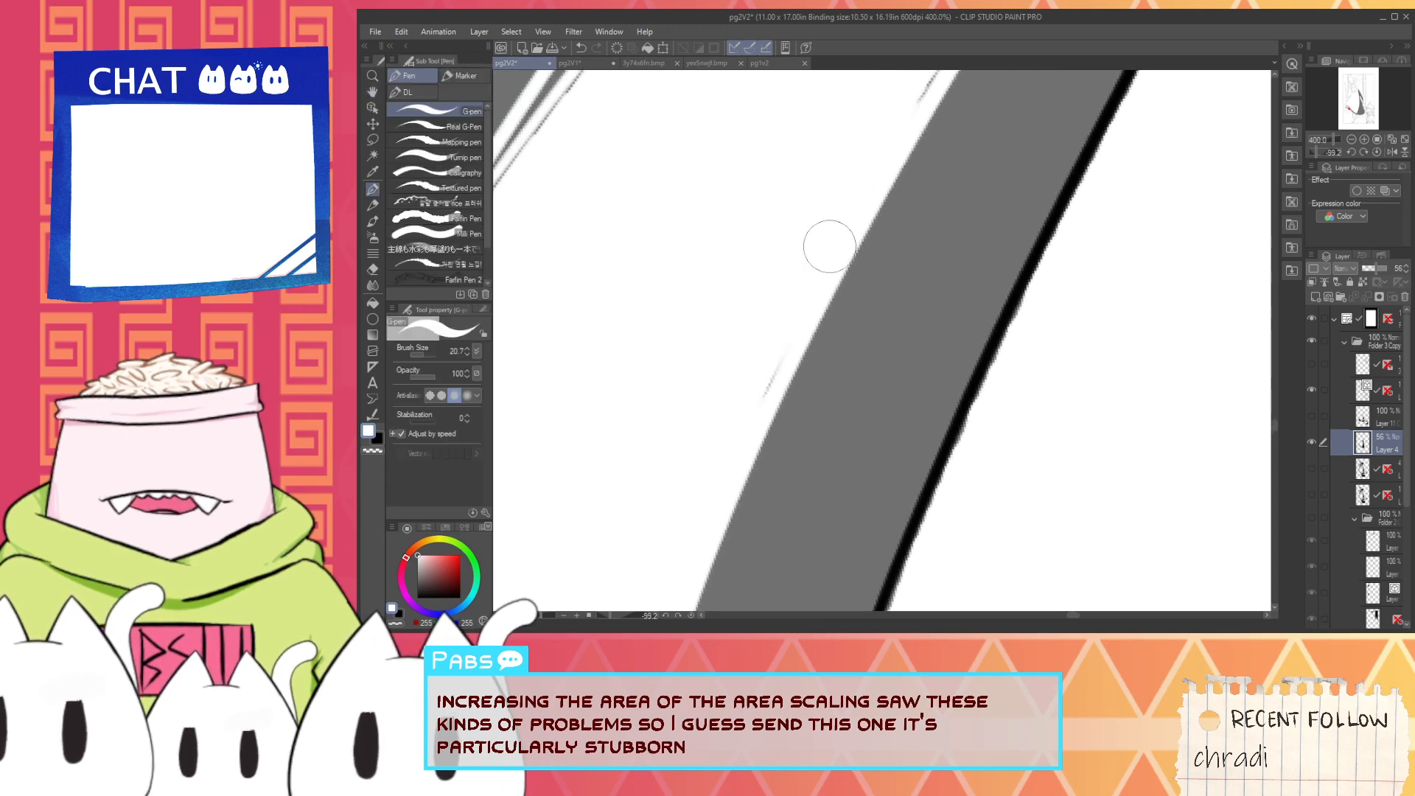
pyautogui.moveTo(847, 211); pyautogui.dragTo(714, 433)
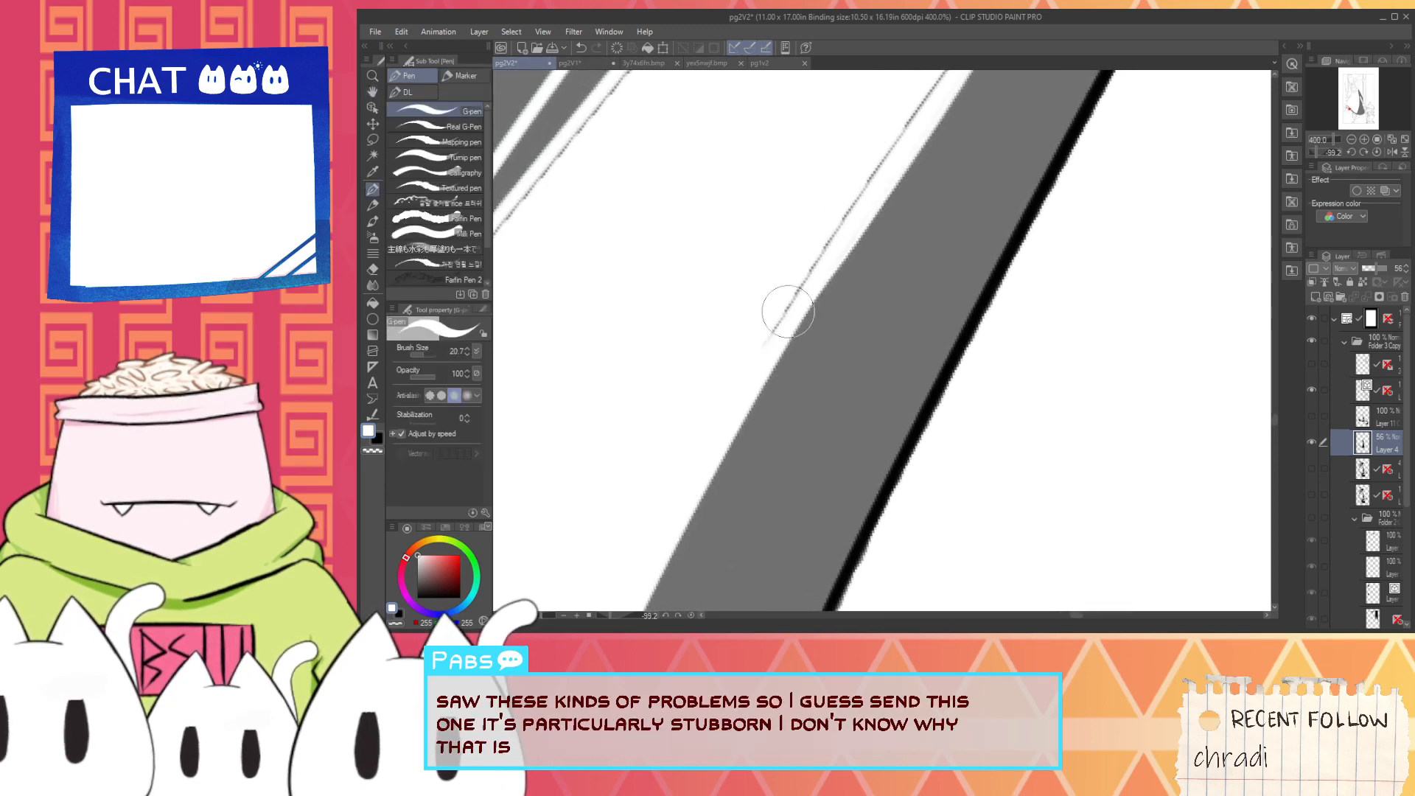
pyautogui.moveTo(788, 311)
pyautogui.mouseDown()
pyautogui.moveTo(892, 156)
pyautogui.moveTo(753, 372)
pyautogui.moveTo(876, 160)
pyautogui.moveTo(858, 184)
pyautogui.moveTo(686, 487)
pyautogui.mouseUp()
pyautogui.moveTo(774, 370); pyautogui.dragTo(893, 173)
# - Cover the leftover gap line on the highlight's right edge near the tip with white strokes
pyautogui.scroll(-2, 859, 231)
pyautogui.moveTo(859, 231); pyautogui.dragTo(766, 368)
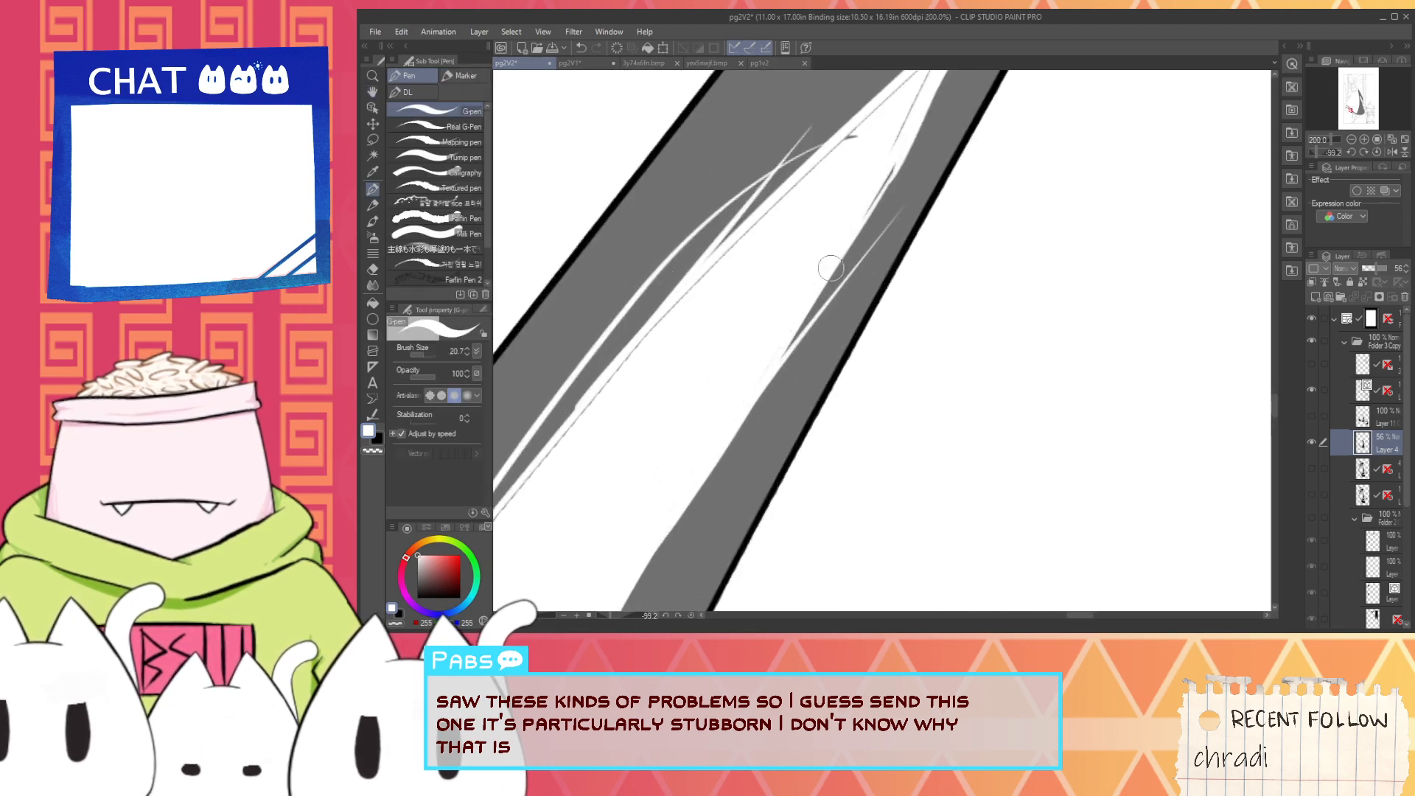
pyautogui.moveTo(792, 310); pyautogui.dragTo(914, 170)
pyautogui.moveTo(730, 391); pyautogui.dragTo(812, 253)
# - Paint white over the gap line running down the right edge into the highlight's lower right corner
pyautogui.moveTo(745, 472); pyautogui.dragTo(792, 264)
pyautogui.scroll(2, 896, 281)
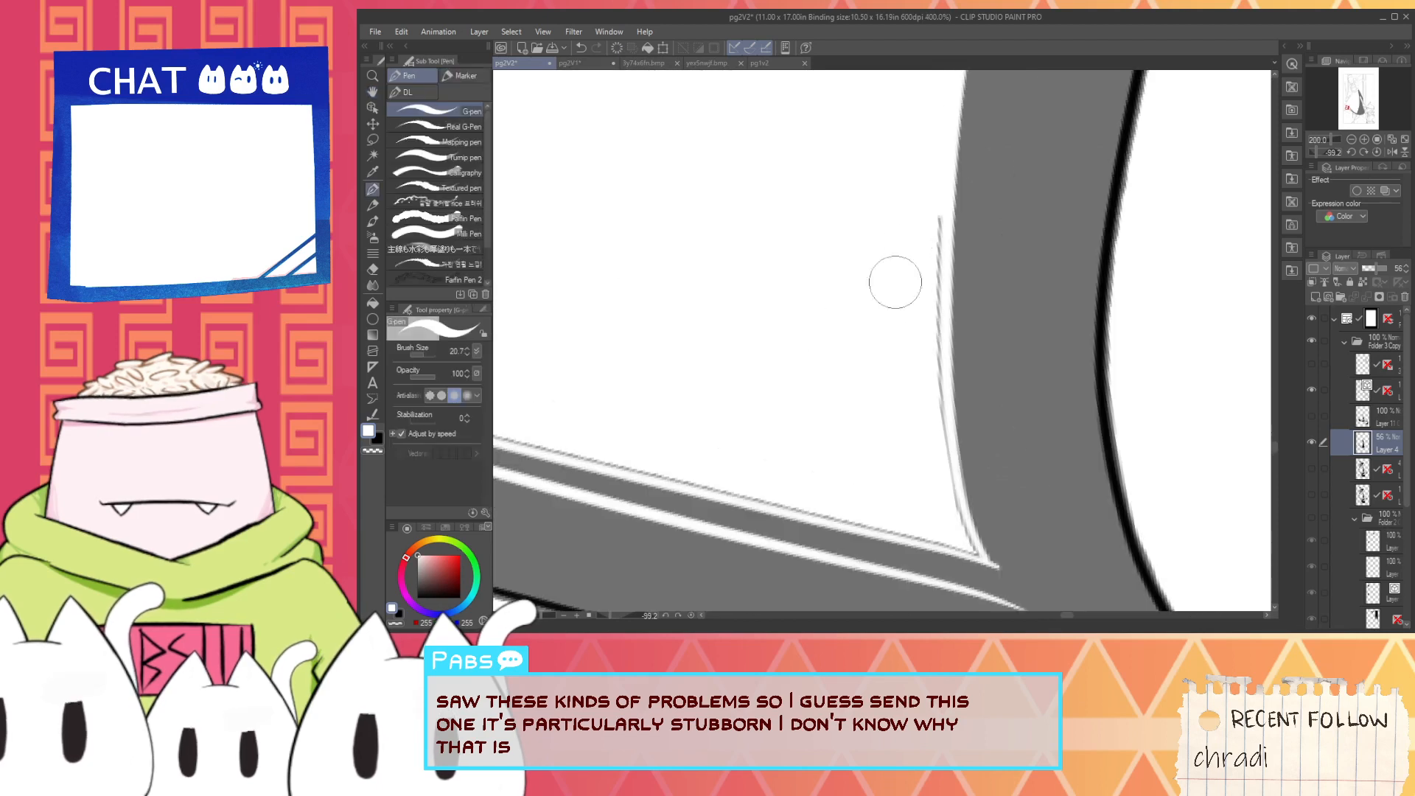
pyautogui.moveTo(941, 180)
pyautogui.mouseDown()
pyautogui.moveTo(947, 421)
pyautogui.moveTo(940, 258)
pyautogui.moveTo(951, 526)
pyautogui.moveTo(930, 423)
pyautogui.moveTo(942, 503)
pyautogui.moveTo(974, 564)
pyautogui.mouseUp()
pyautogui.moveTo(942, 452); pyautogui.dragTo(965, 547)
# - Paint white over the gap line from the highlight's lower left corner up the lower part of its left edge
pyautogui.scroll(-2, 965, 547)
pyautogui.moveTo(749, 467); pyautogui.dragTo(837, 446)
pyautogui.scroll(2, 691, 438)
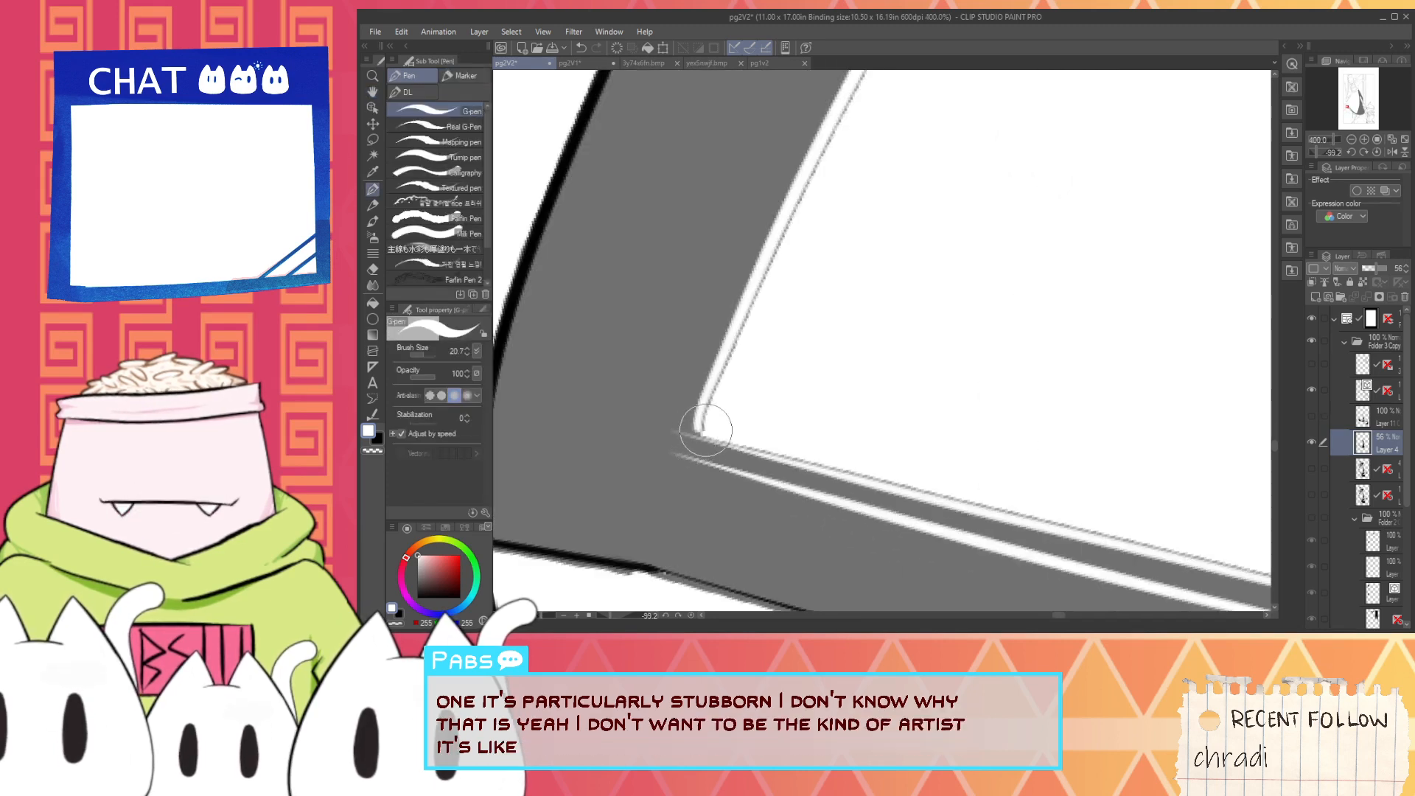
pyautogui.moveTo(691, 431); pyautogui.dragTo(759, 290)
pyautogui.moveTo(687, 437); pyautogui.dragTo(820, 159)
pyautogui.moveTo(739, 370); pyautogui.dragTo(848, 118)
pyautogui.moveTo(866, 174); pyautogui.dragTo(759, 451)
pyautogui.moveTo(746, 352); pyautogui.dragTo(830, 168)
pyautogui.hotkey('ctrl', 'z')
pyautogui.moveTo(705, 436); pyautogui.dragTo(851, 186)
pyautogui.moveTo(780, 328); pyautogui.dragTo(894, 88)
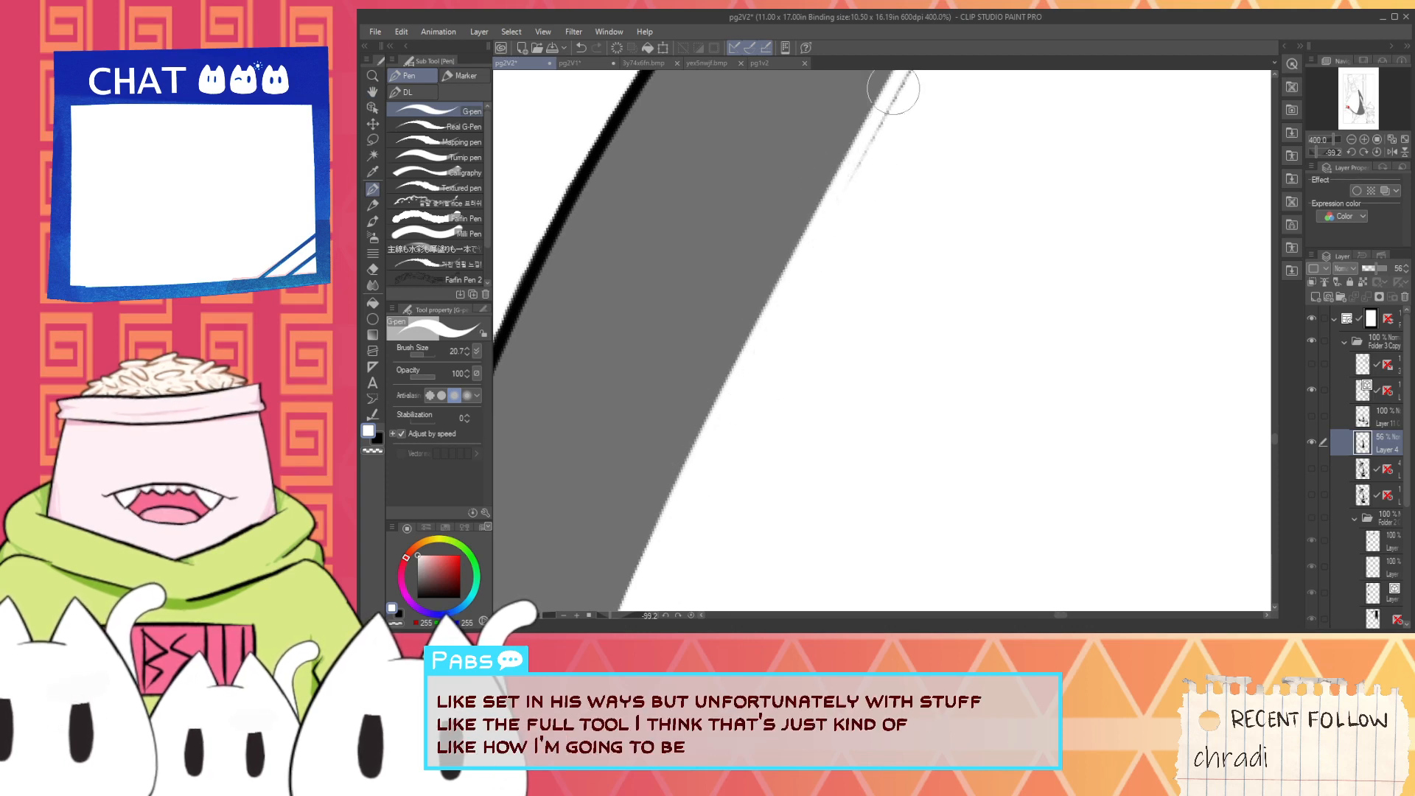
# - Paint over the gap line along the middle of the highlight's left edge with the white G-pen
pyautogui.moveTo(881, 174)
pyautogui.mouseDown()
pyautogui.moveTo(859, 246)
pyautogui.moveTo(751, 451)
pyautogui.moveTo(874, 161)
pyautogui.mouseUp()
pyautogui.moveTo(764, 325); pyautogui.dragTo(840, 191)
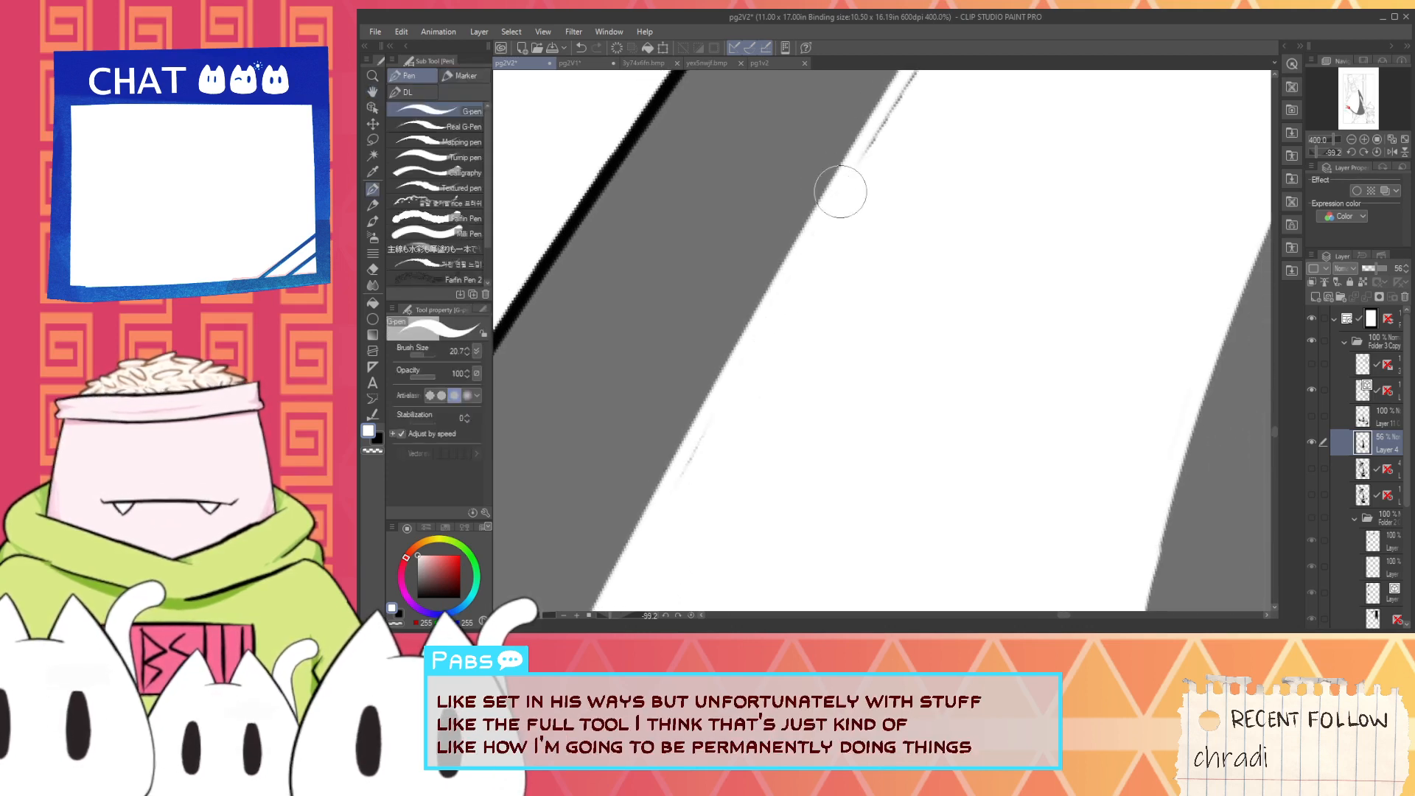
pyautogui.moveTo(677, 504); pyautogui.dragTo(711, 429)
pyautogui.moveTo(828, 314); pyautogui.dragTo(716, 540)
pyautogui.moveTo(749, 395); pyautogui.dragTo(918, 129)
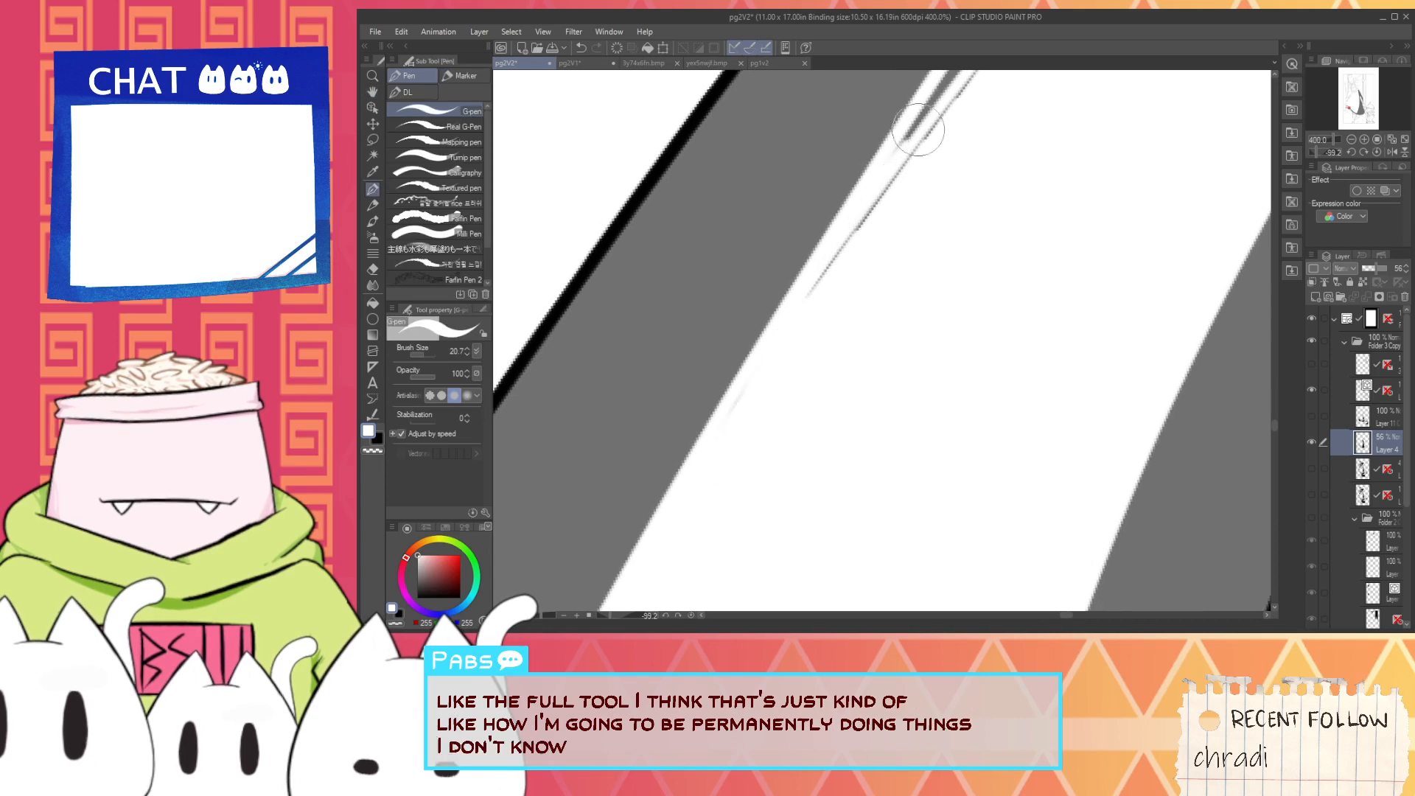
pyautogui.moveTo(768, 366)
pyautogui.mouseDown()
pyautogui.moveTo(927, 113)
pyautogui.moveTo(954, 152)
pyautogui.moveTo(872, 307)
pyautogui.mouseUp()
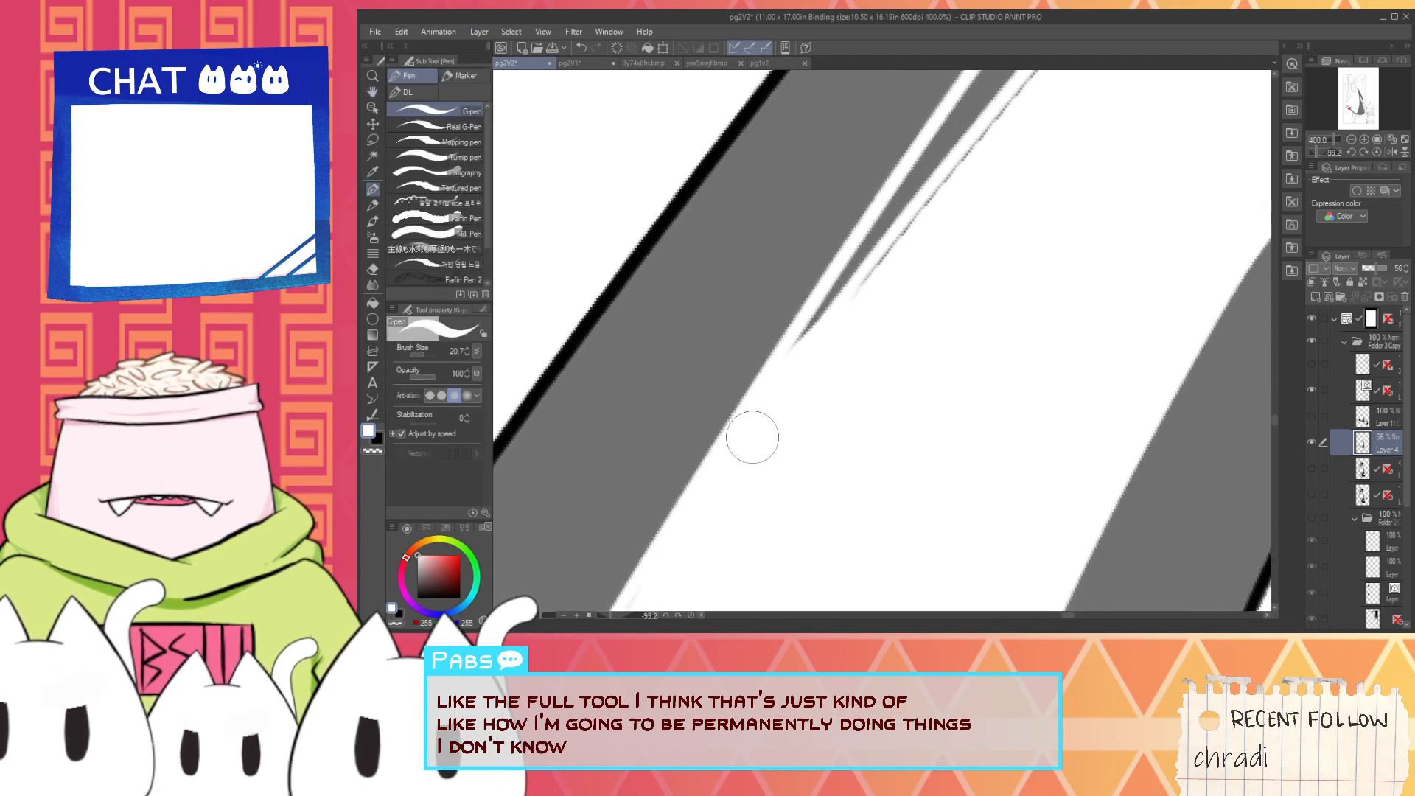
# - Cover the gap line farther up the highlight's left edge with long white strokes toward the tip
pyautogui.moveTo(752, 436); pyautogui.dragTo(999, 110)
pyautogui.moveTo(809, 370); pyautogui.dragTo(1052, 62)
pyautogui.moveTo(952, 203); pyautogui.dragTo(750, 482)
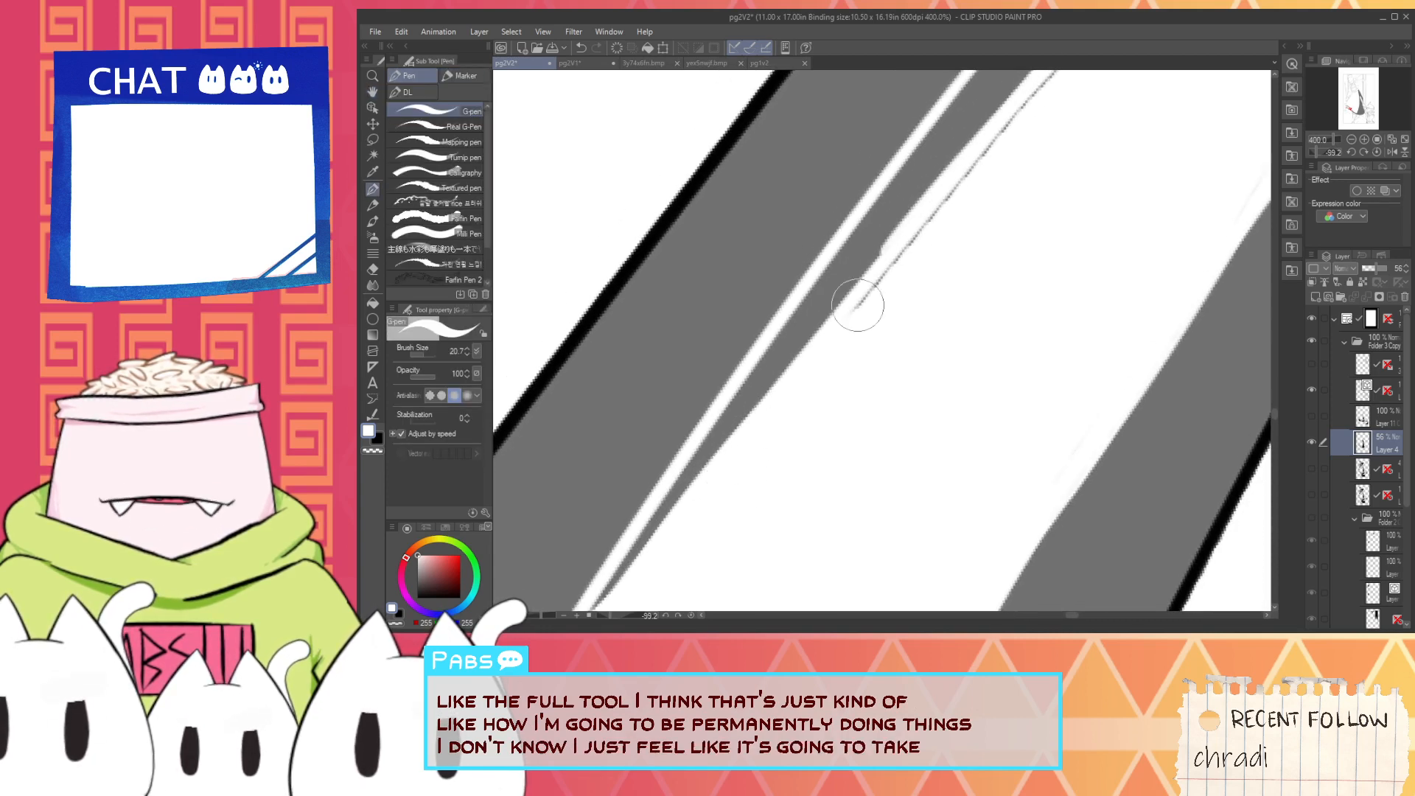
pyautogui.moveTo(855, 313); pyautogui.dragTo(1016, 114)
pyautogui.moveTo(858, 312); pyautogui.dragTo(660, 550)
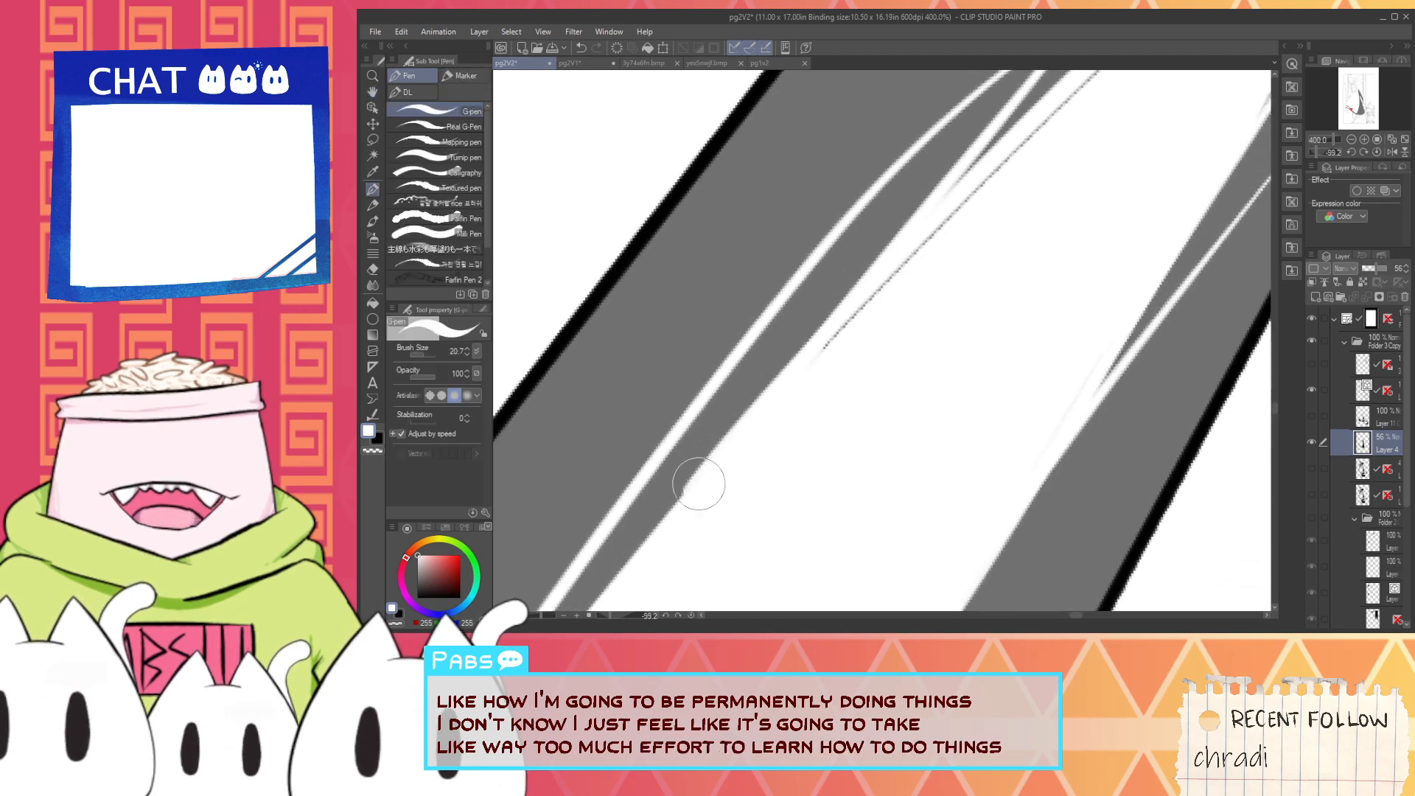
pyautogui.moveTo(733, 441); pyautogui.dragTo(923, 198)
pyautogui.moveTo(797, 376)
pyautogui.mouseDown()
pyautogui.moveTo(1021, 144)
pyautogui.moveTo(828, 375)
pyautogui.mouseUp()
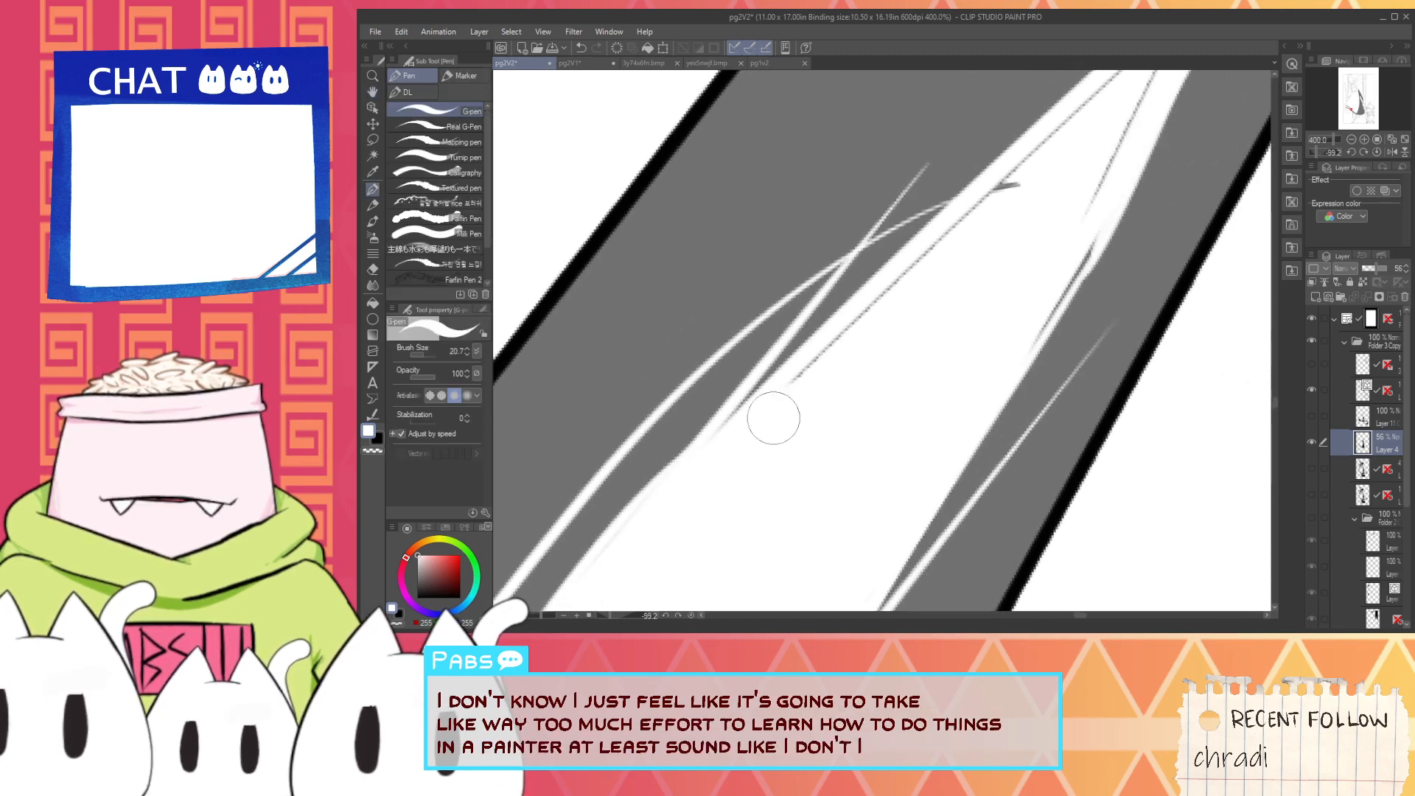
# - Paint white over the remaining thin gap lines around the highlight's tip and the upper part of its right edge
pyautogui.moveTo(731, 454); pyautogui.dragTo(1063, 96)
pyautogui.moveTo(867, 320); pyautogui.dragTo(1091, 87)
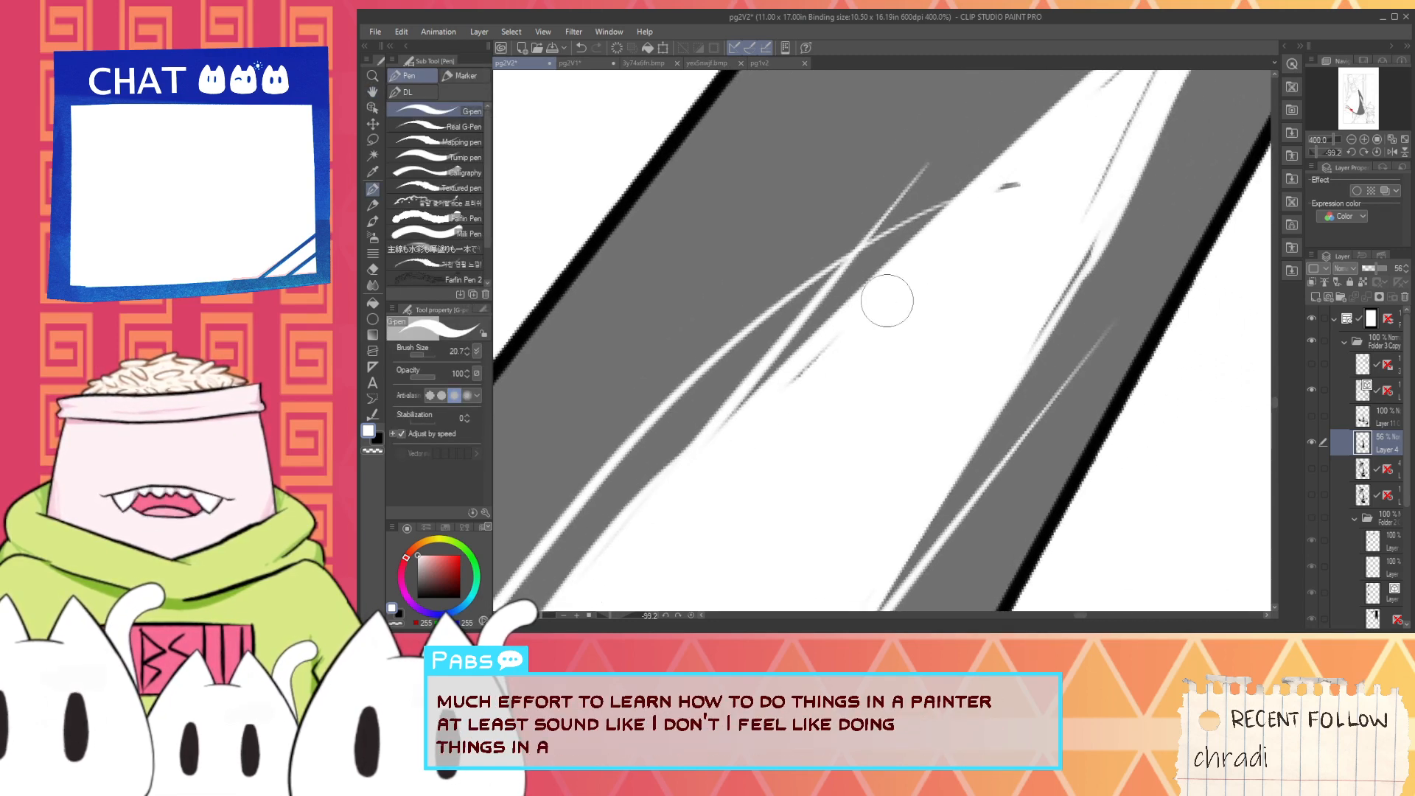
pyautogui.moveTo(1024, 181)
pyautogui.mouseDown()
pyautogui.moveTo(1001, 189)
pyautogui.moveTo(839, 366)
pyautogui.mouseUp()
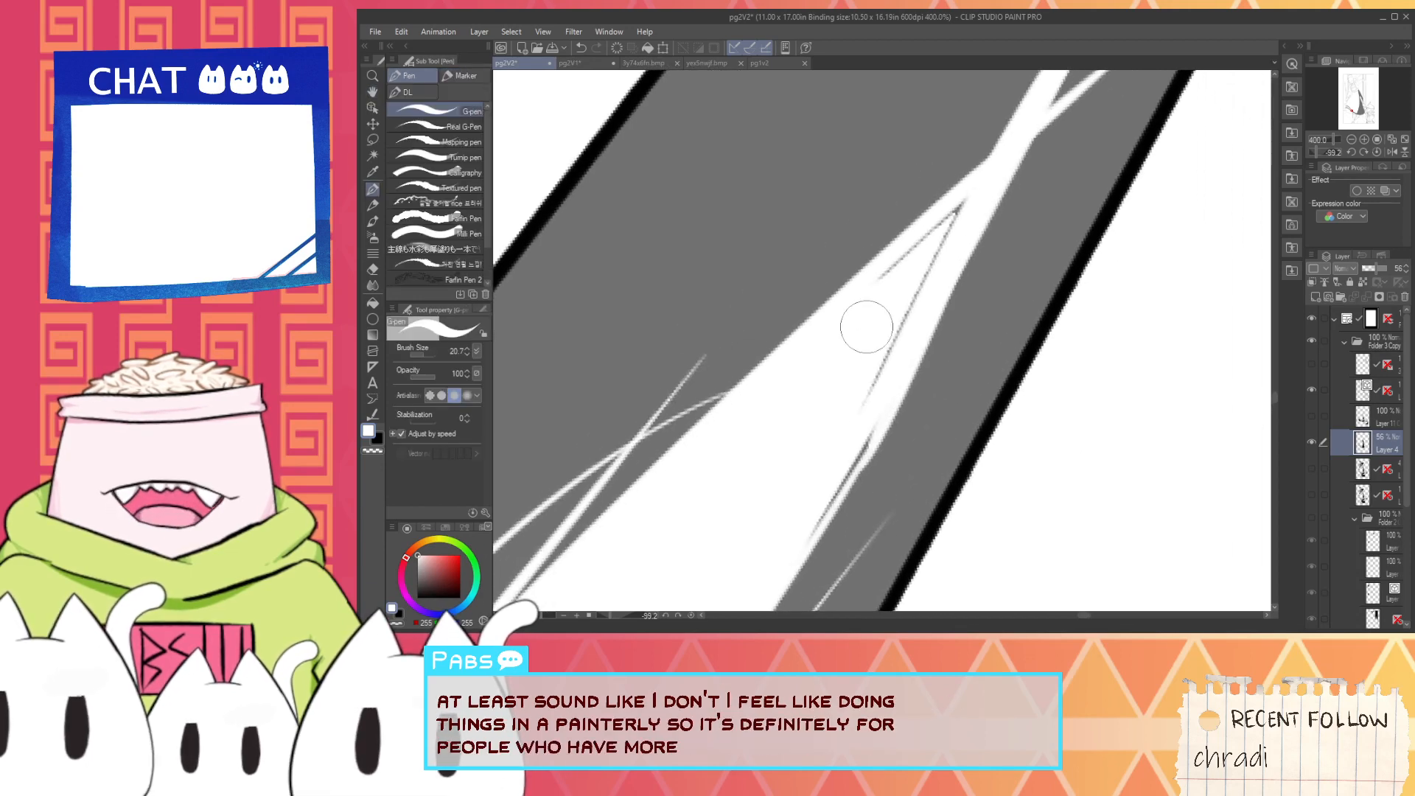
pyautogui.moveTo(926, 267)
pyautogui.mouseDown()
pyautogui.moveTo(983, 192)
pyautogui.moveTo(871, 305)
pyautogui.mouseUp()
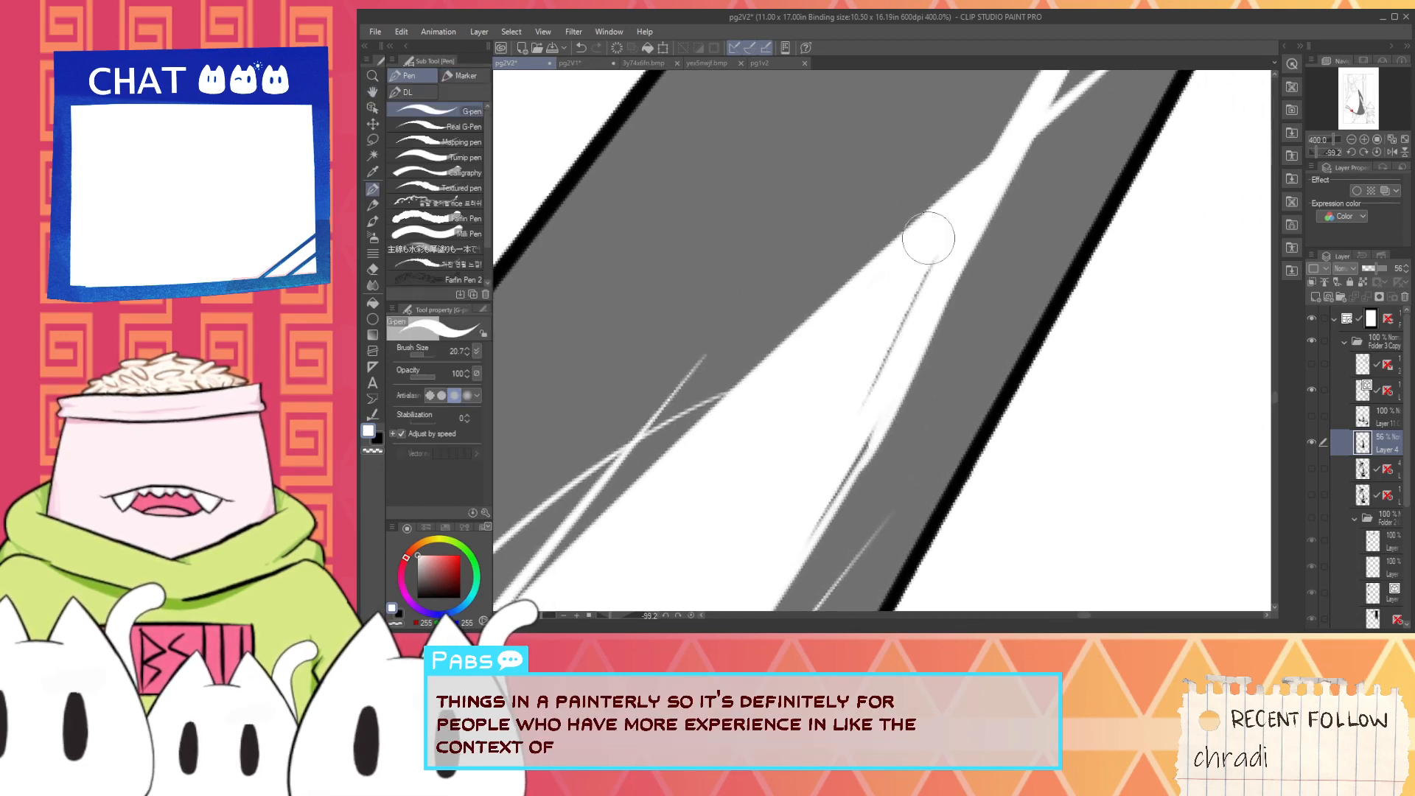
pyautogui.scroll(-7, 847, 401)
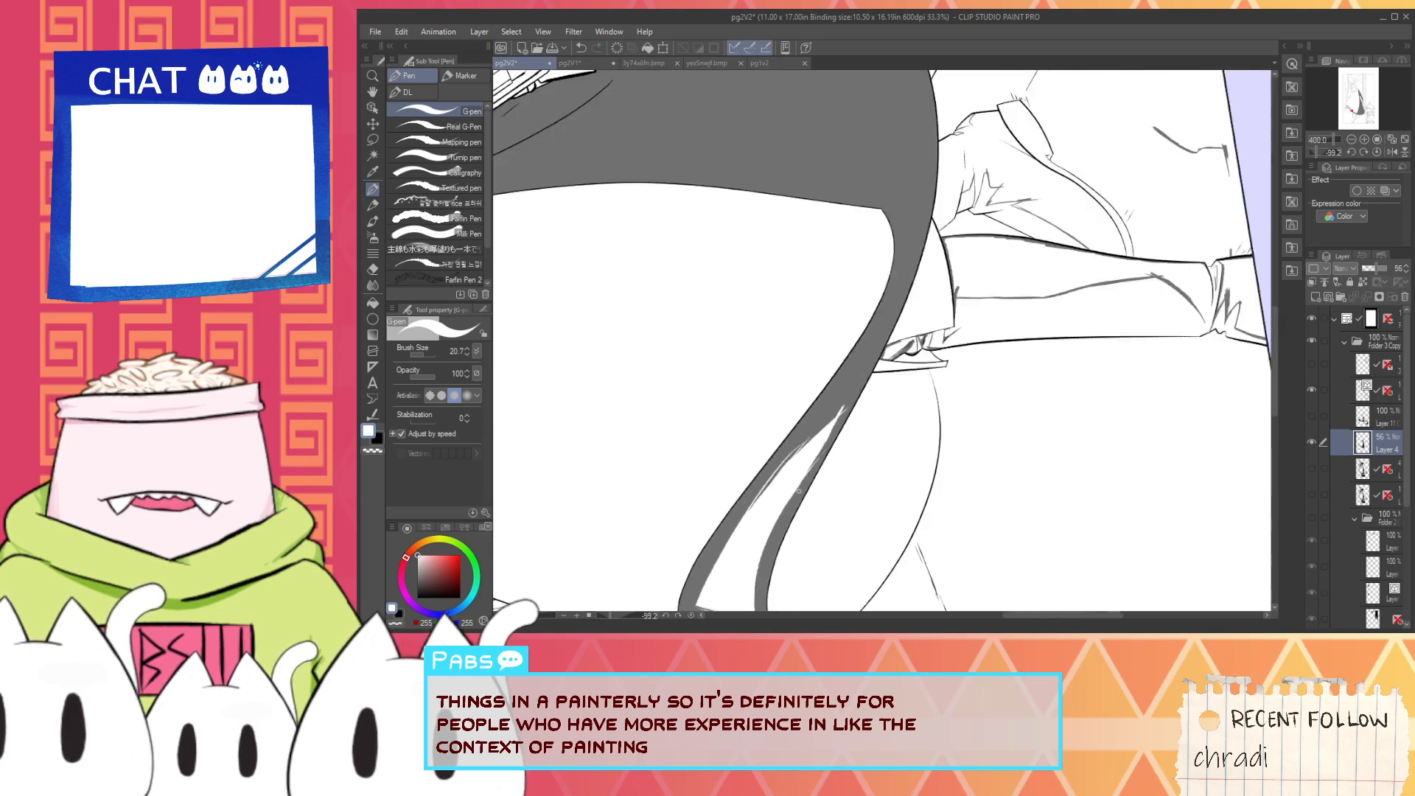
pyautogui.scroll(6, 799, 490)
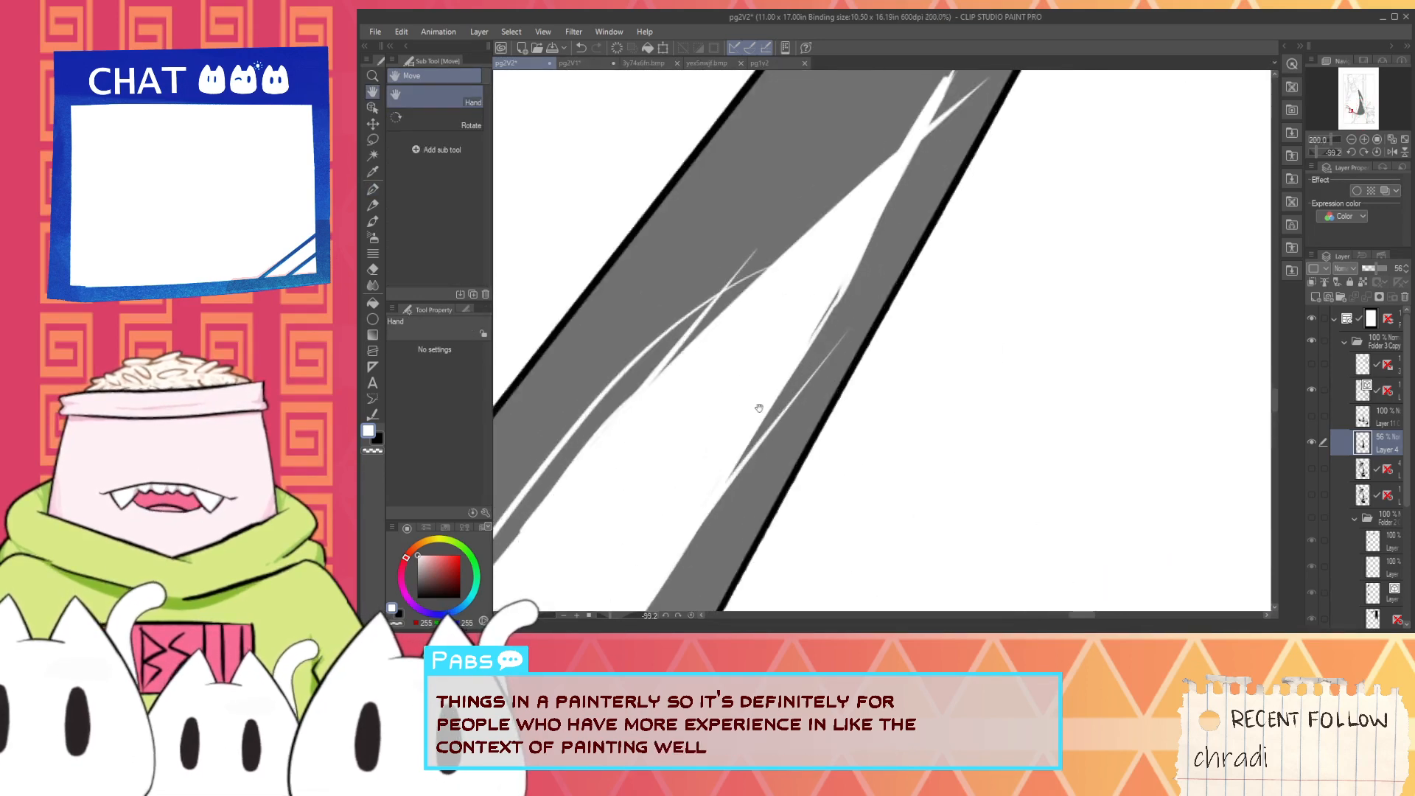
pyautogui.press('p')
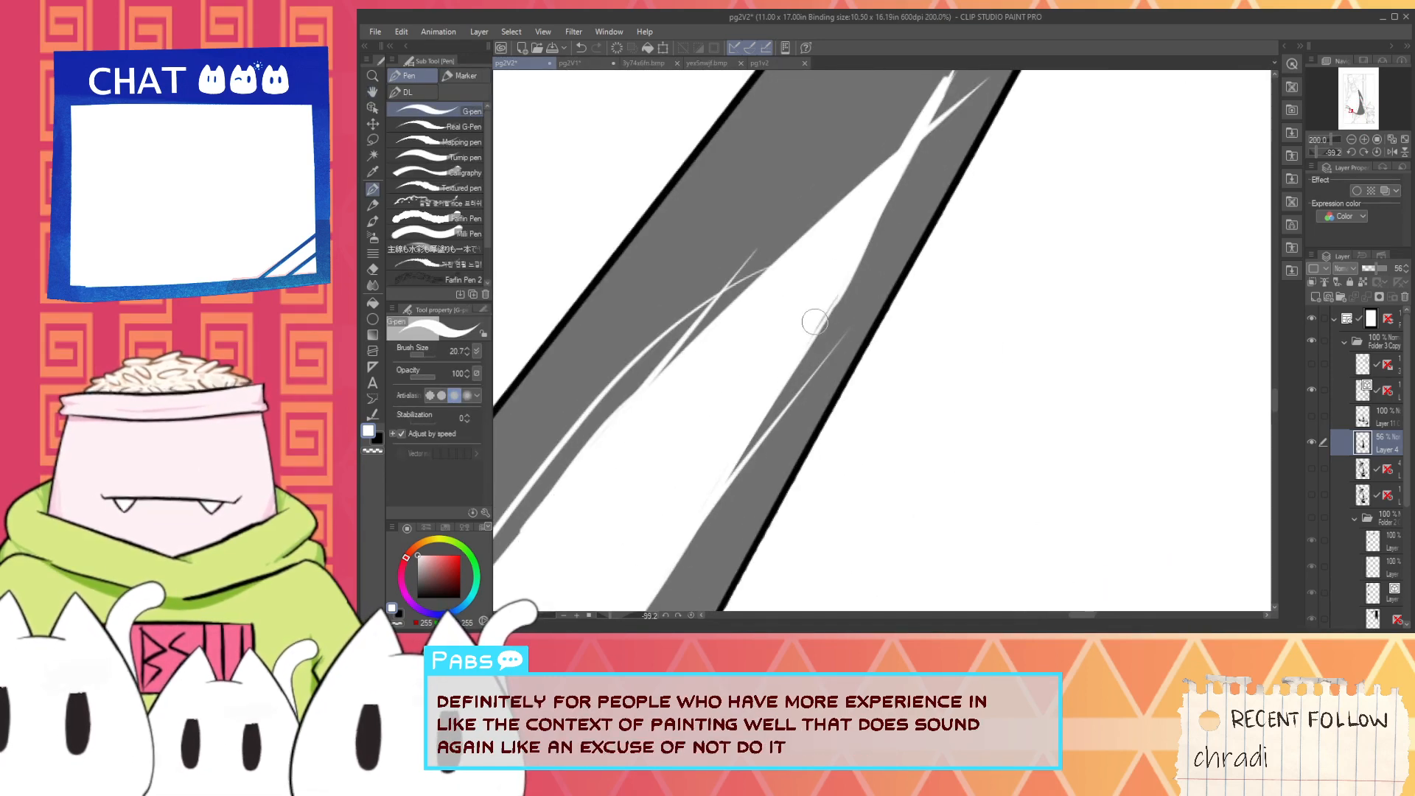
pyautogui.scroll(-6, 814, 318)
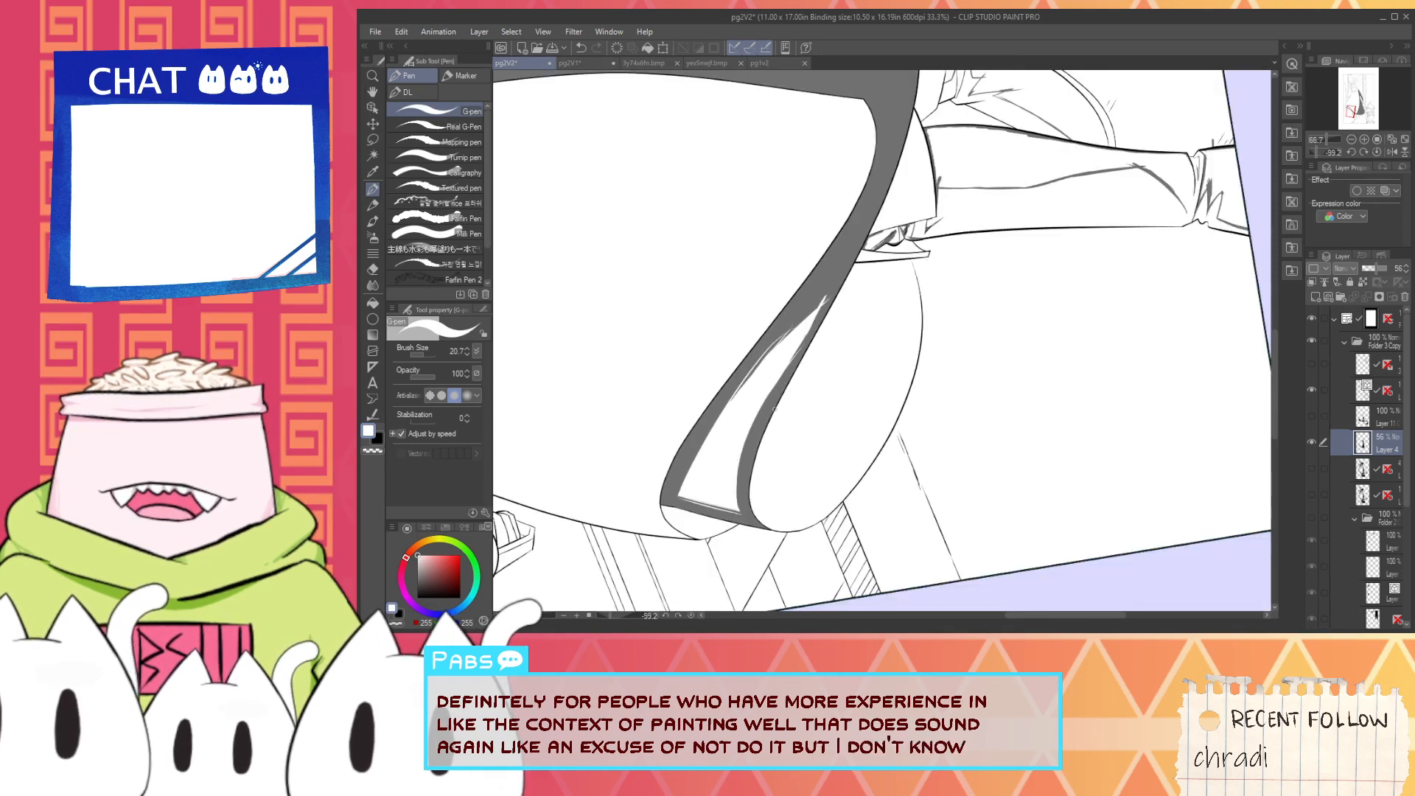
# - Trim the highlight's lower edge and its loose white line with long black G-pen strokes between the two lower corners
pyautogui.scroll(6, 821, 350)
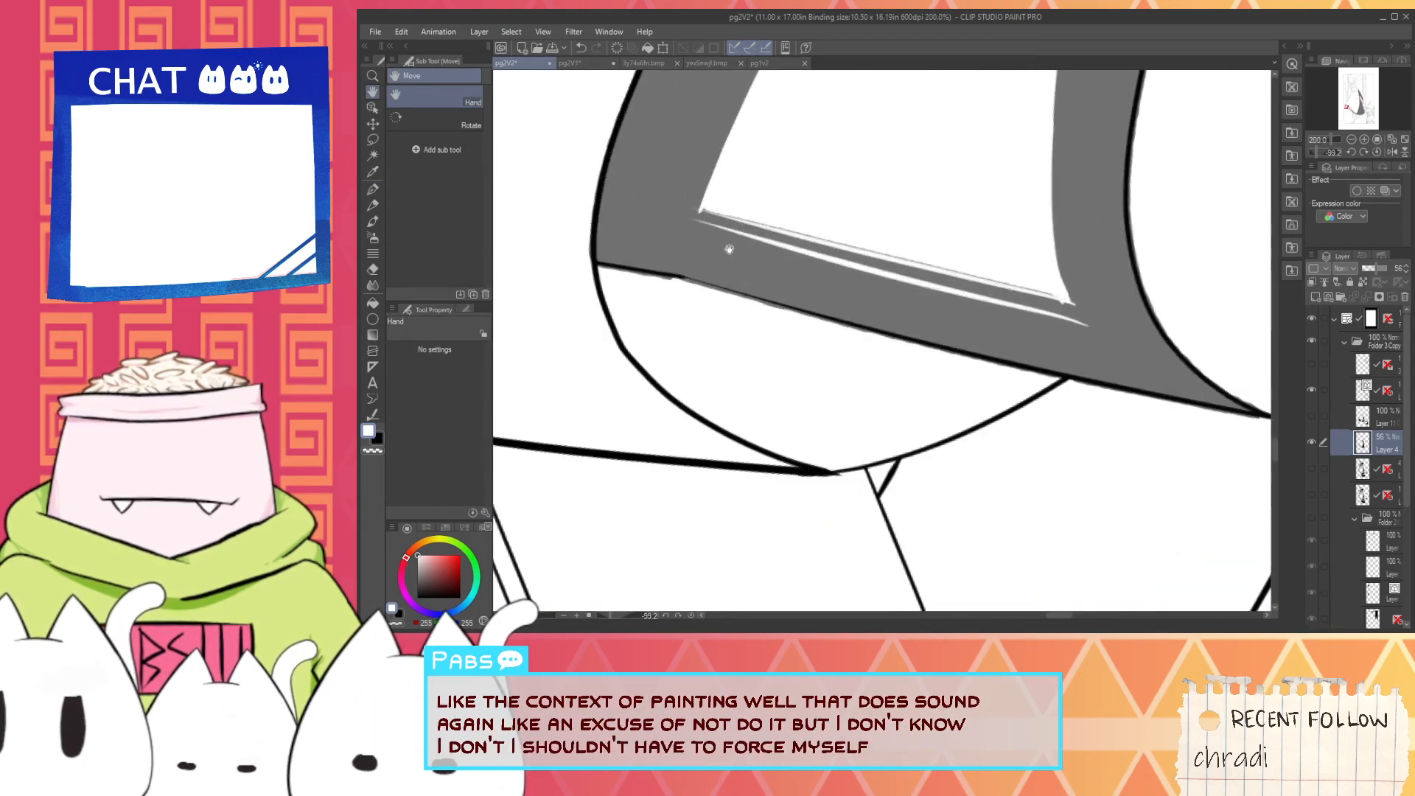
pyautogui.moveTo(611, 617); pyautogui.dragTo(601, 617)
pyautogui.rightClick(689, 513)
pyautogui.press('p')
pyautogui.moveTo(724, 421); pyautogui.dragTo(1018, 204)
pyautogui.hotkey('ctrl', 'z')
pyautogui.moveTo(724, 424); pyautogui.dragTo(969, 287)
pyautogui.hotkey('ctrl', 'z')
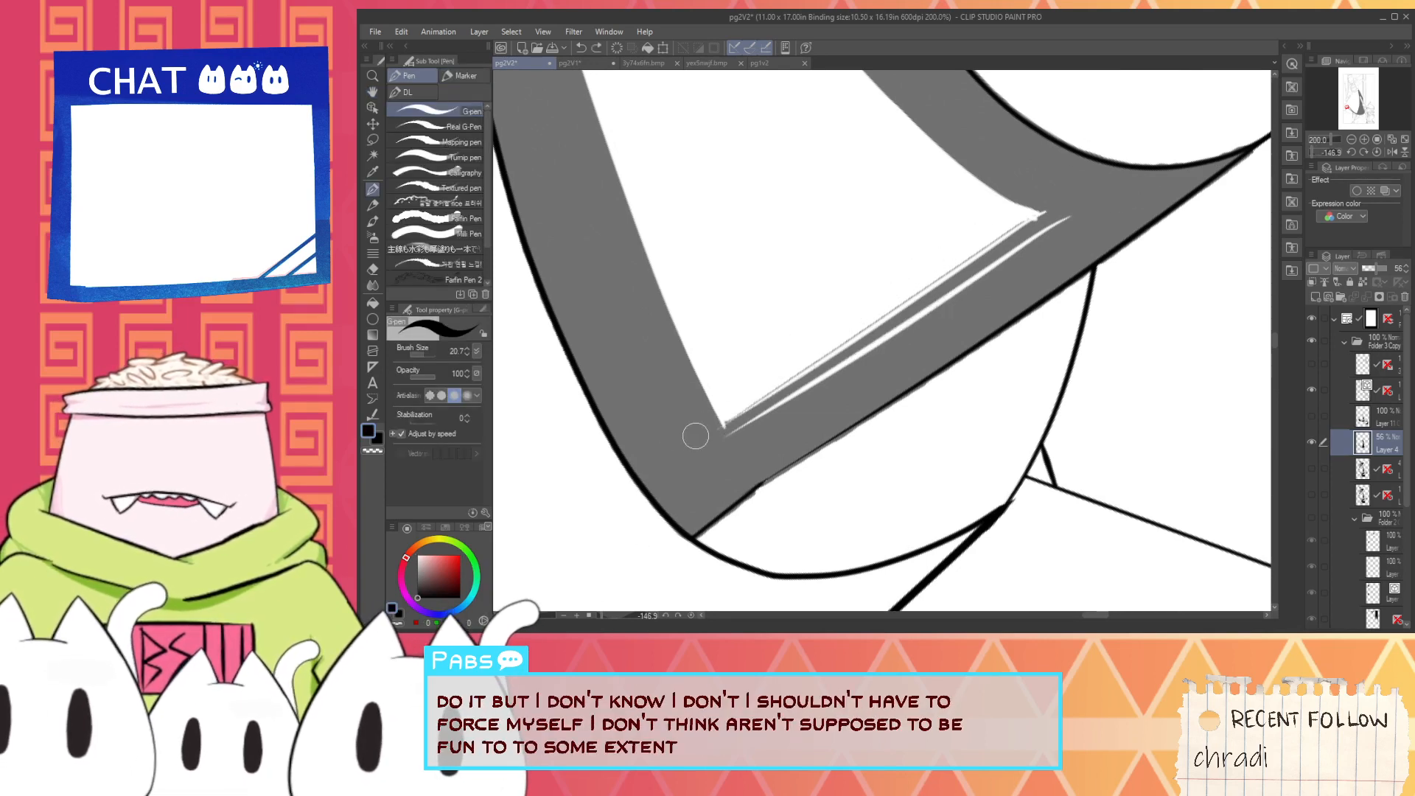
pyautogui.moveTo(722, 426); pyautogui.dragTo(1052, 224)
pyautogui.moveTo(724, 426); pyautogui.dragTo(1038, 206)
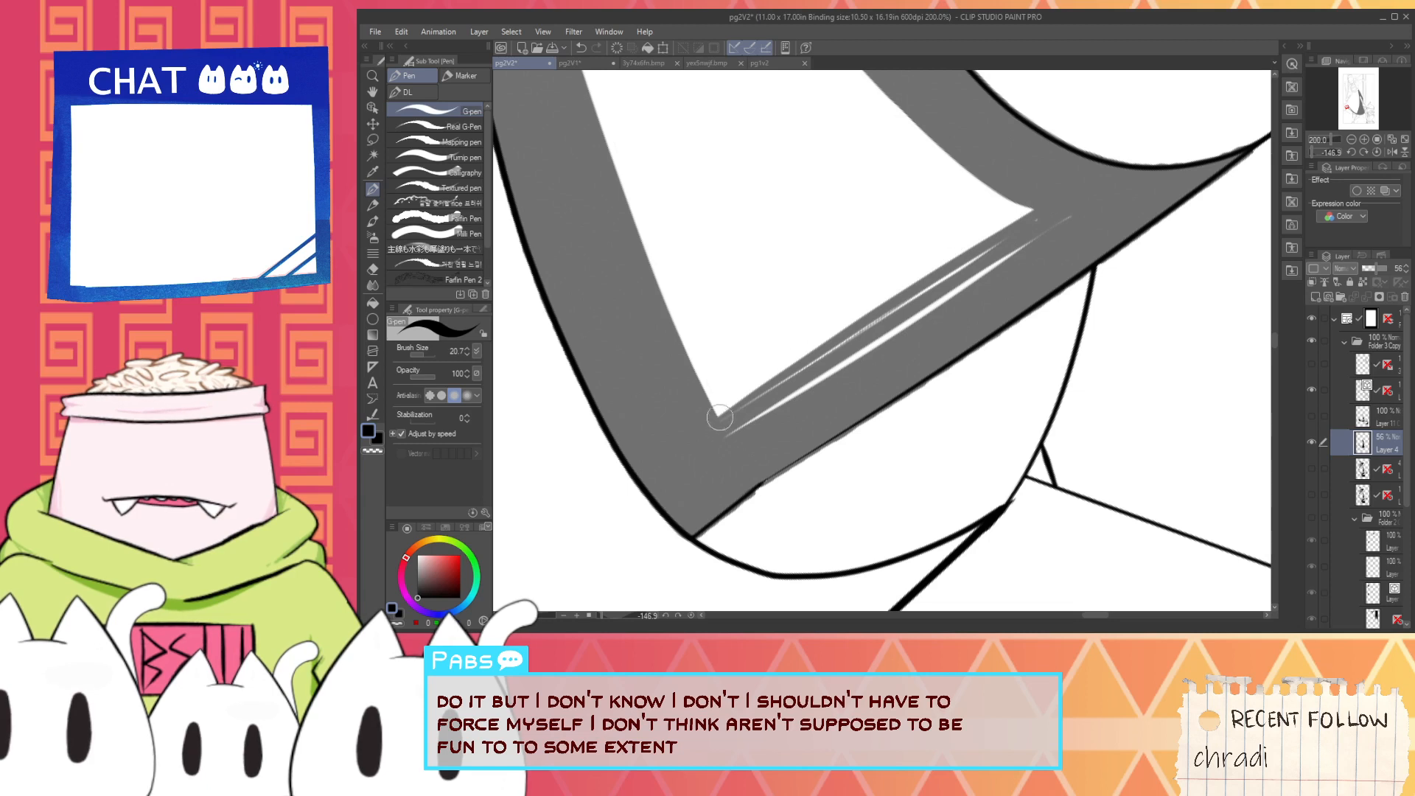
# - Pick white and add thin parallel hatching strokes along the highlight's lower edge
pyautogui.press('i')
pyautogui.click(838, 446)
pyautogui.press('p')
pyautogui.moveTo(719, 445); pyautogui.dragTo(984, 274)
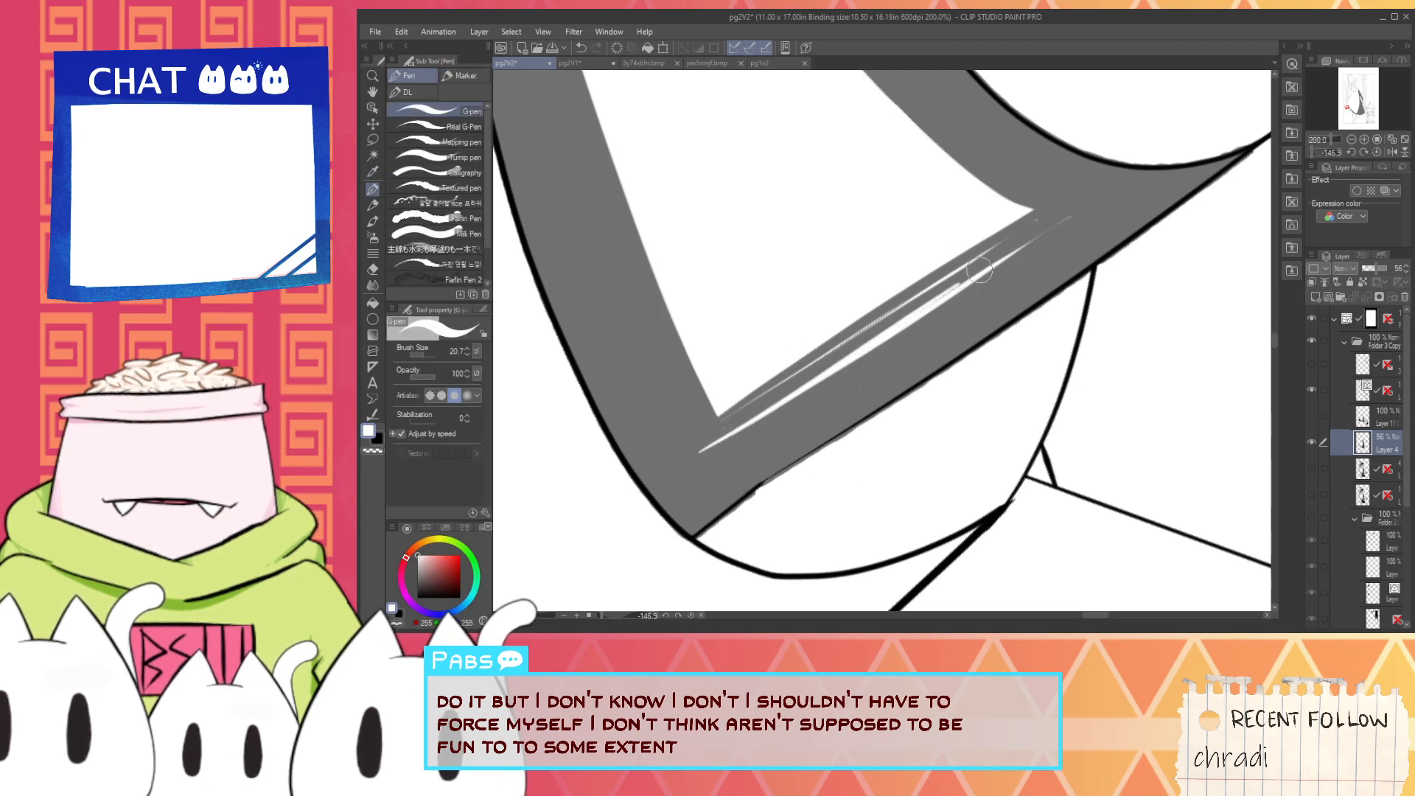
pyautogui.hotkey('ctrl', 'z')
pyautogui.moveTo(730, 420); pyautogui.dragTo(1026, 235)
pyautogui.moveTo(739, 436); pyautogui.dragTo(1061, 234)
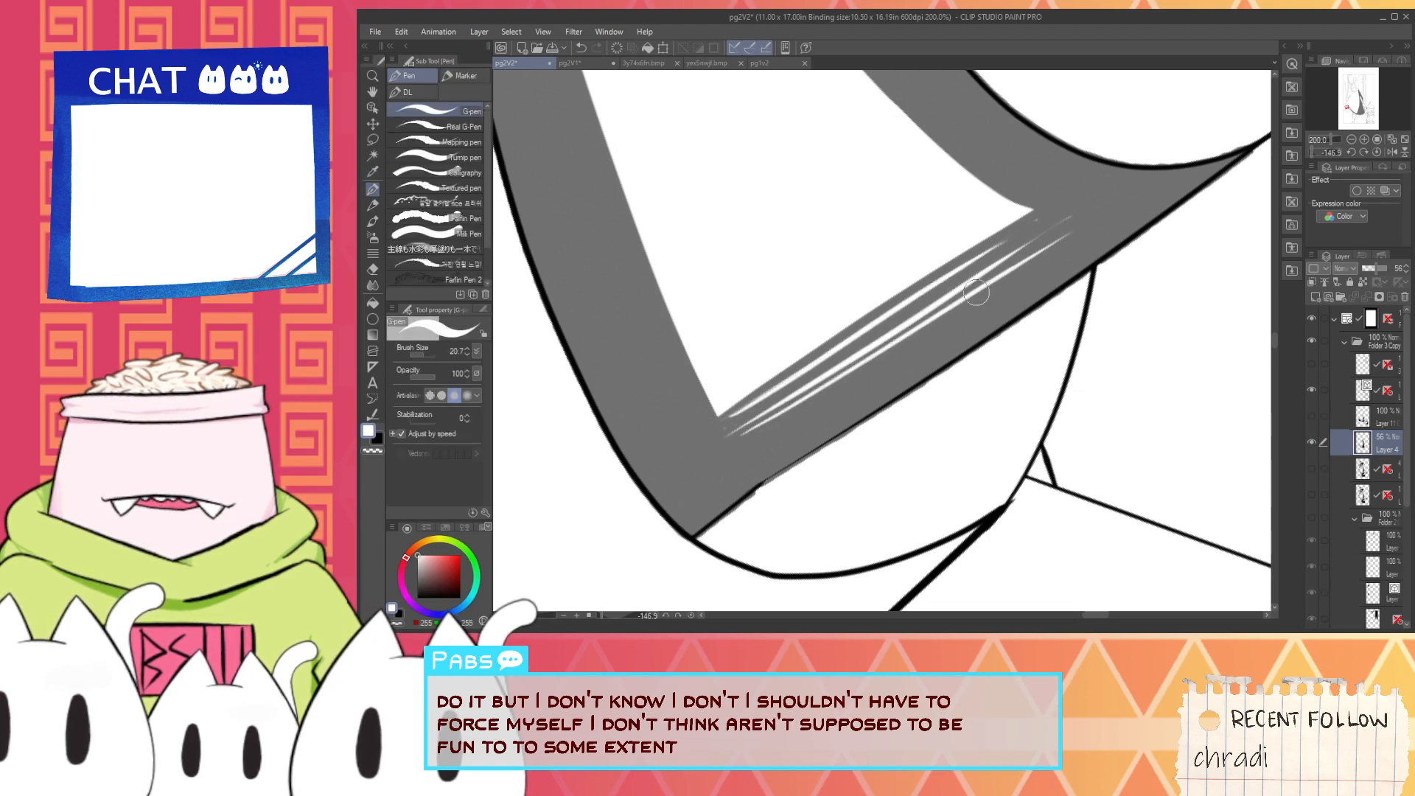
pyautogui.moveTo(736, 449); pyautogui.dragTo(1083, 242)
# - Pick black, set the G-pen size to 57.2 and cover the stray white lines outside the highlight's inner edge
pyautogui.scroll(-6, 931, 343)
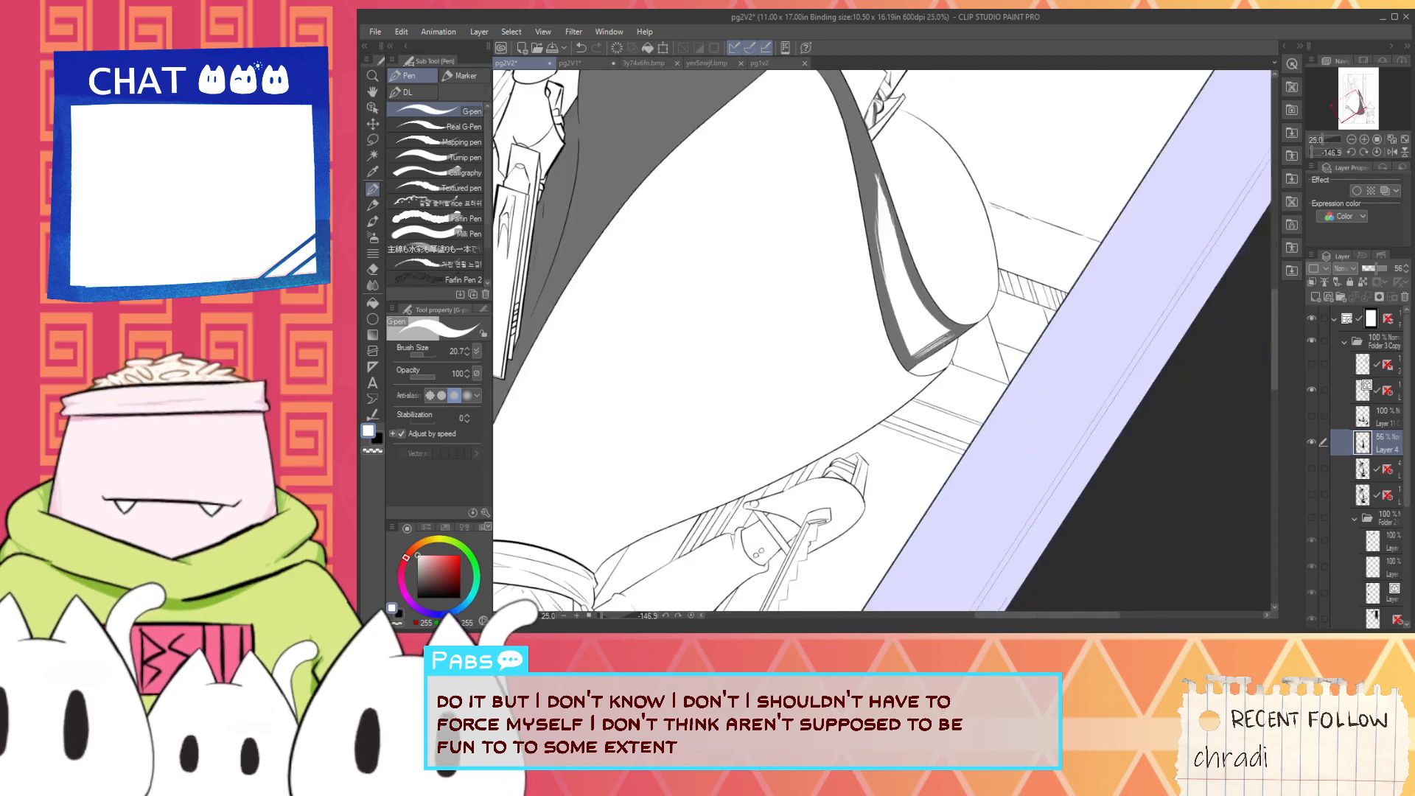
pyautogui.moveTo(942, 292); pyautogui.dragTo(944, 448)
pyautogui.scroll(2, 881, 358)
pyautogui.press('i')
pyautogui.click(868, 475)
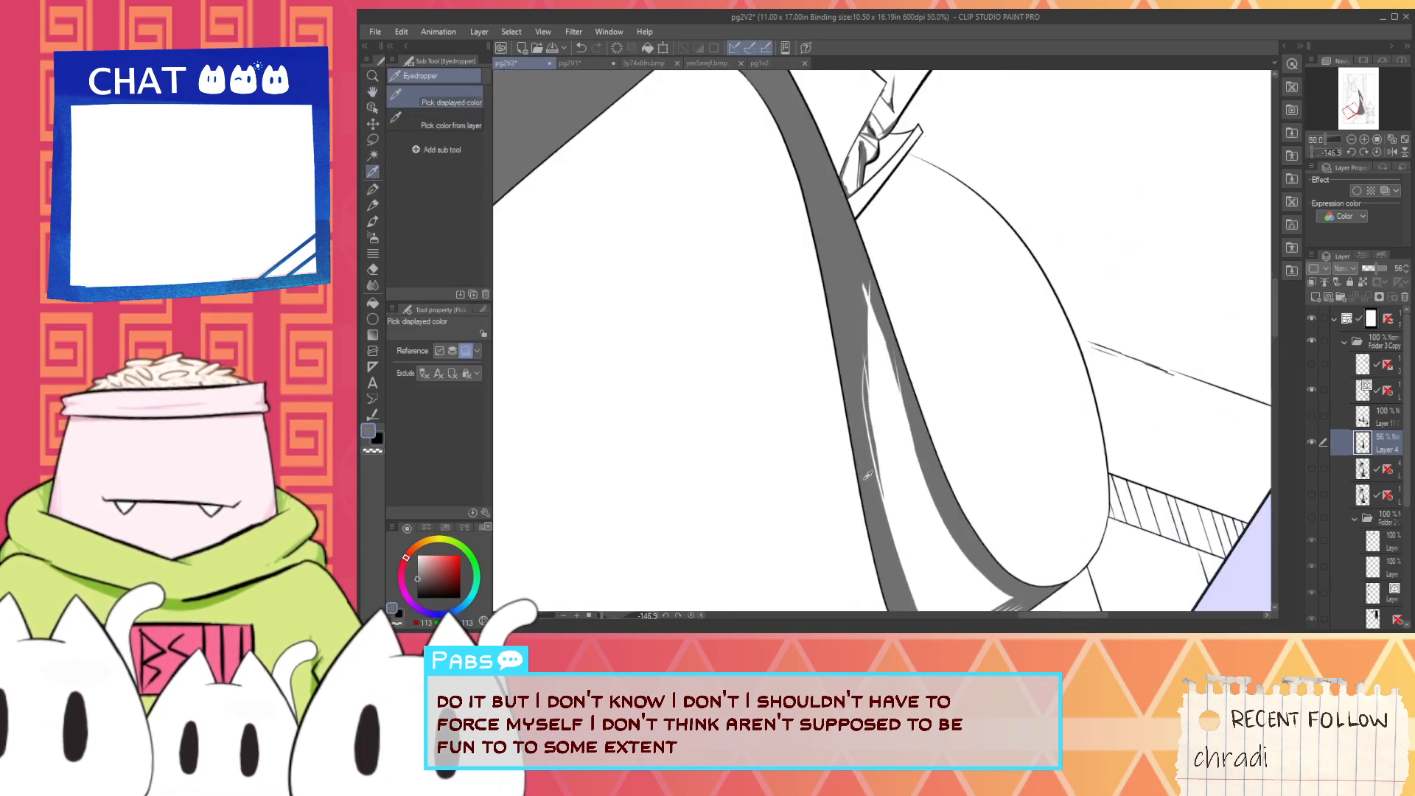
pyautogui.moveTo(989, 487); pyautogui.dragTo(906, 349)
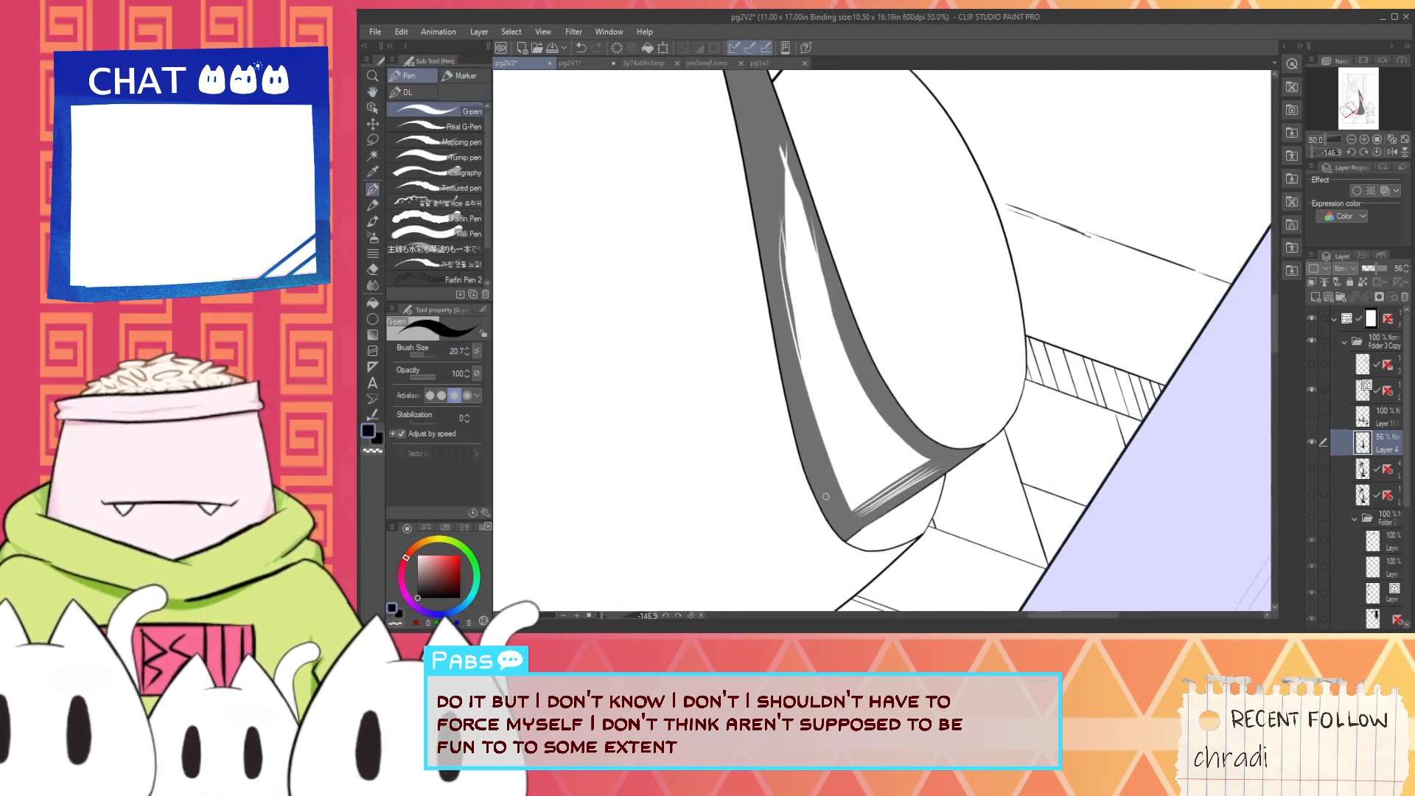
pyautogui.moveTo(839, 500); pyautogui.dragTo(789, 168)
pyautogui.hotkey('ctrl', 'z')
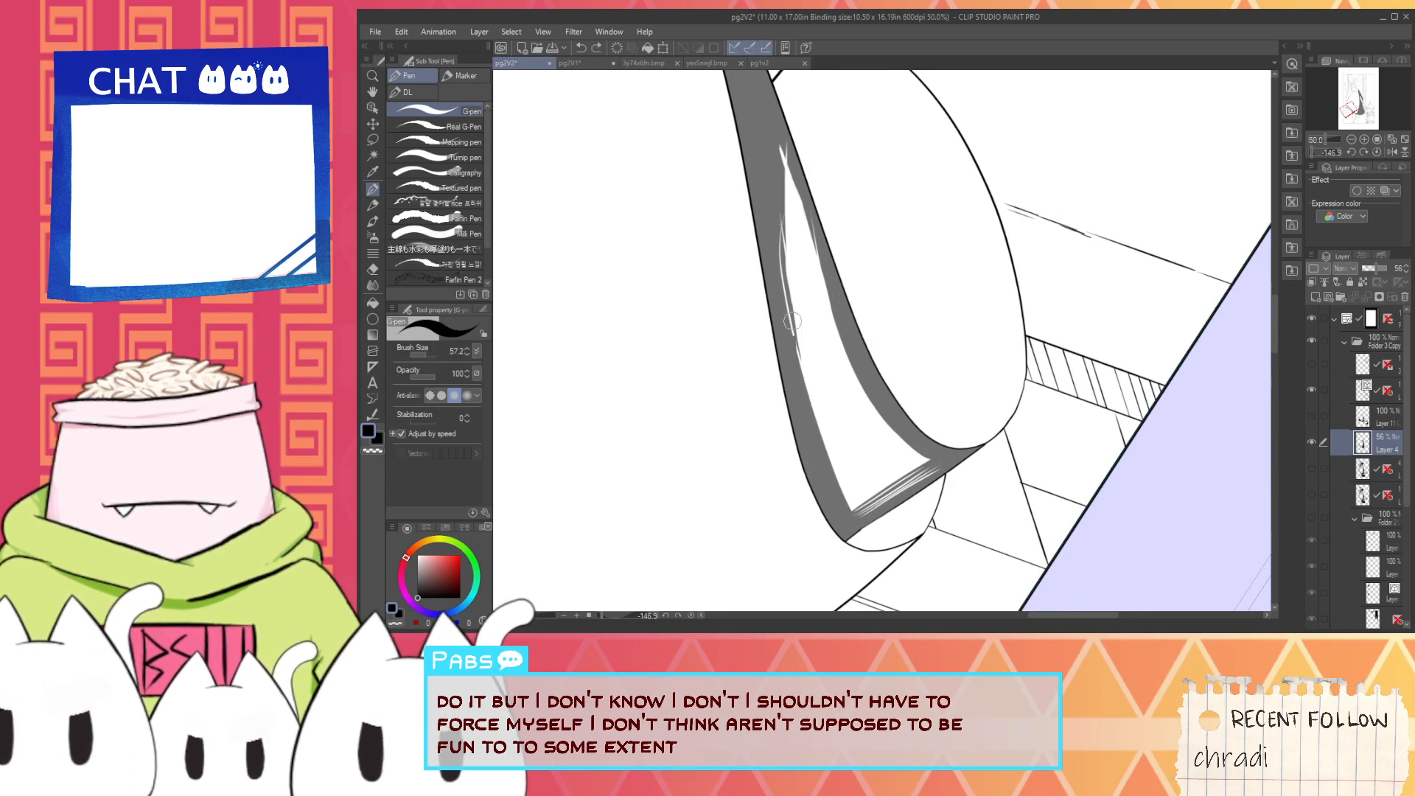
pyautogui.moveTo(792, 320); pyautogui.dragTo(791, 193)
pyautogui.hotkey('ctrl', 'z')
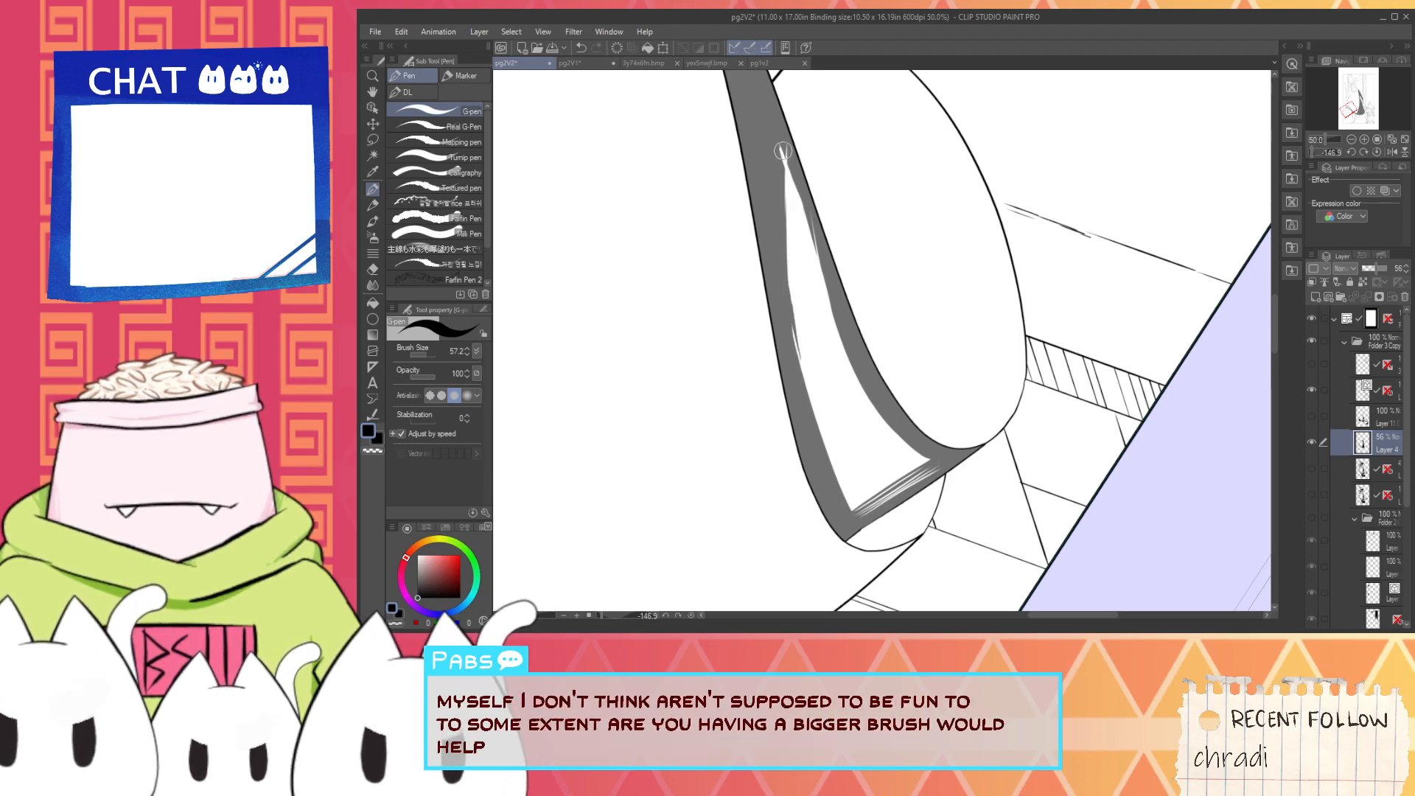
pyautogui.moveTo(783, 151); pyautogui.dragTo(784, 294)
pyautogui.moveTo(783, 196); pyautogui.dragTo(794, 363)
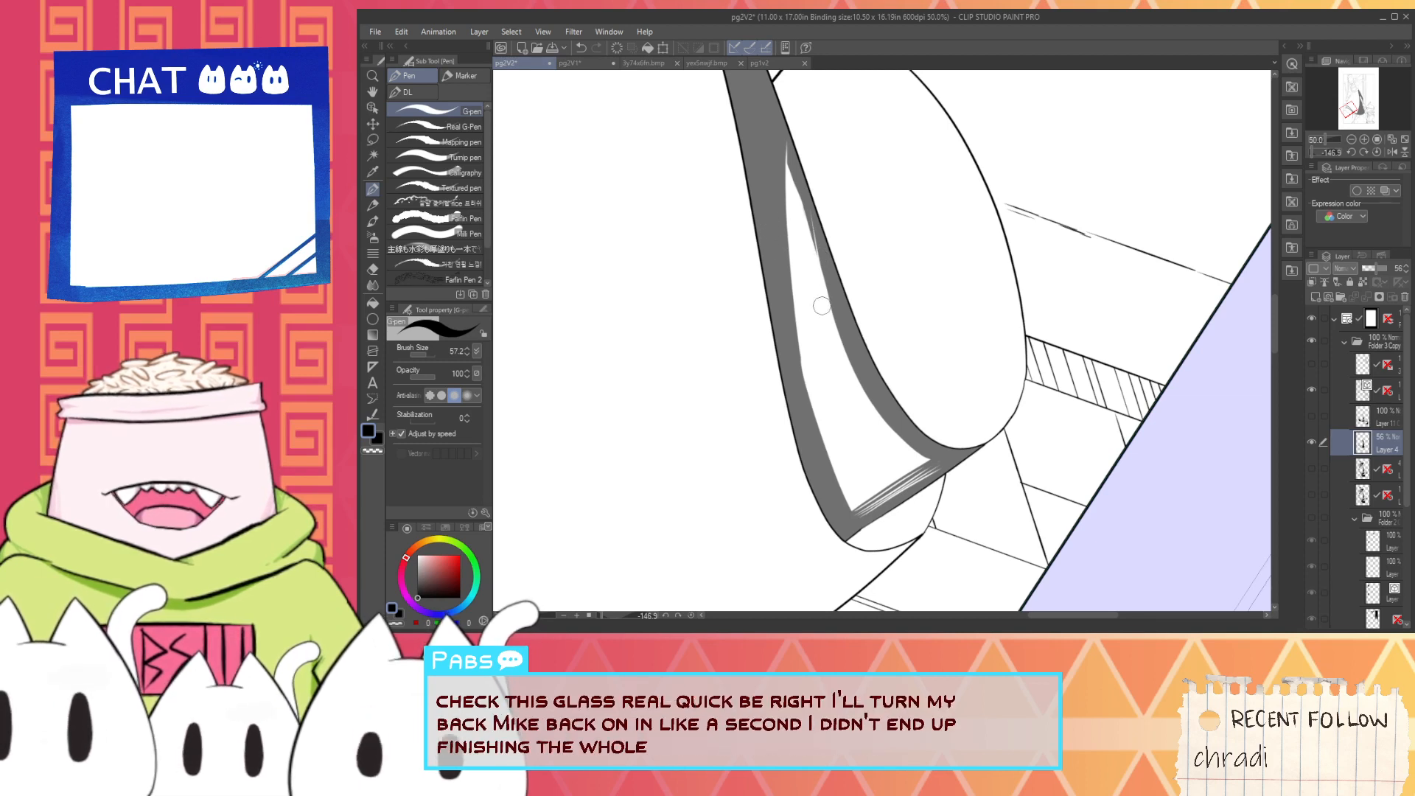
# - Shorten the highlight's tip and smooth its outer edge by removing the stray white lines with black strokes
pyautogui.moveTo(840, 340)
pyautogui.mouseDown()
pyautogui.moveTo(778, 121)
pyautogui.moveTo(836, 329)
pyautogui.moveTo(770, 131)
pyautogui.mouseUp()
pyautogui.hotkey('ctrl', 'z')
pyautogui.hotkey('ctrl', 'z')
pyautogui.hotkey('ctrl', 'z')
pyautogui.moveTo(836, 325); pyautogui.dragTo(782, 166)
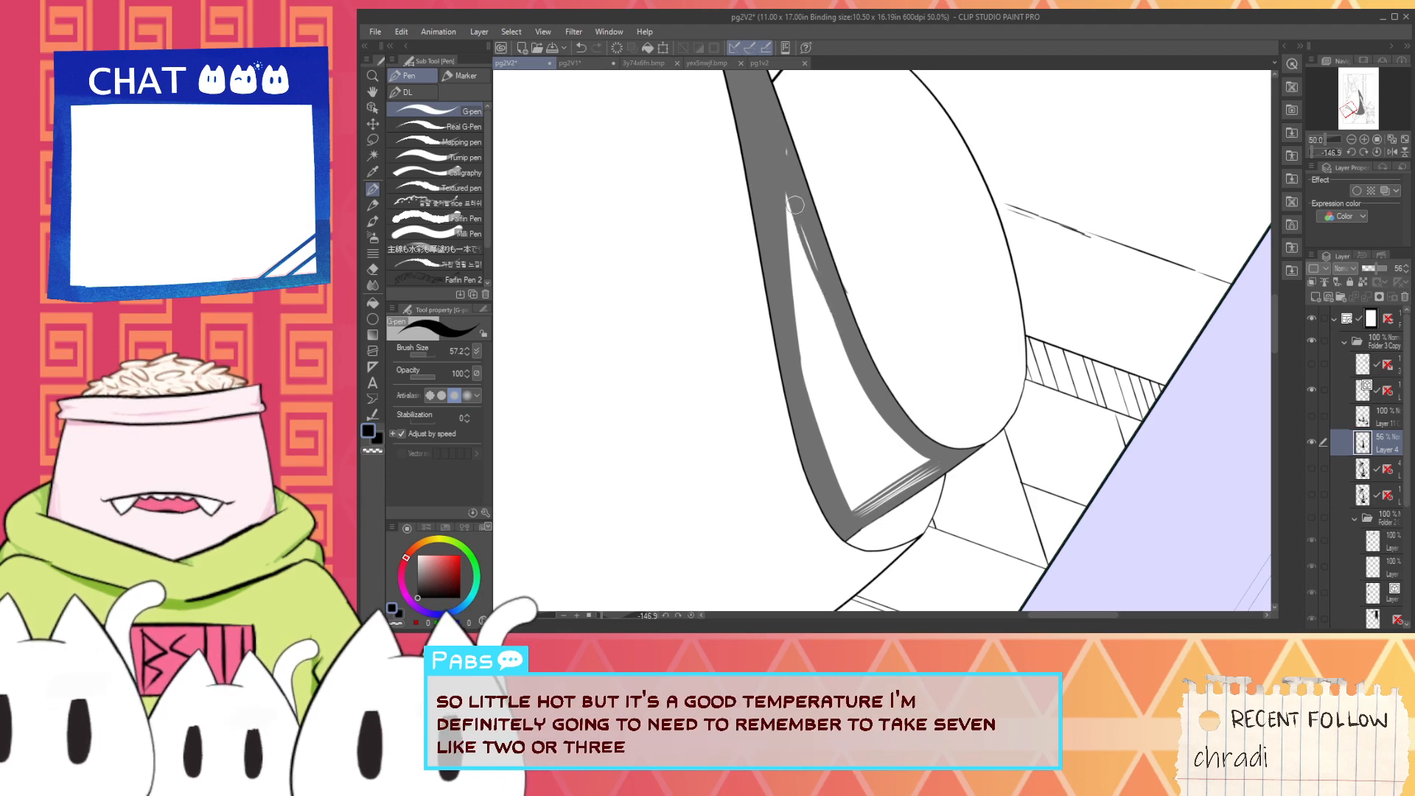
pyautogui.hotkey('ctrl', 'z')
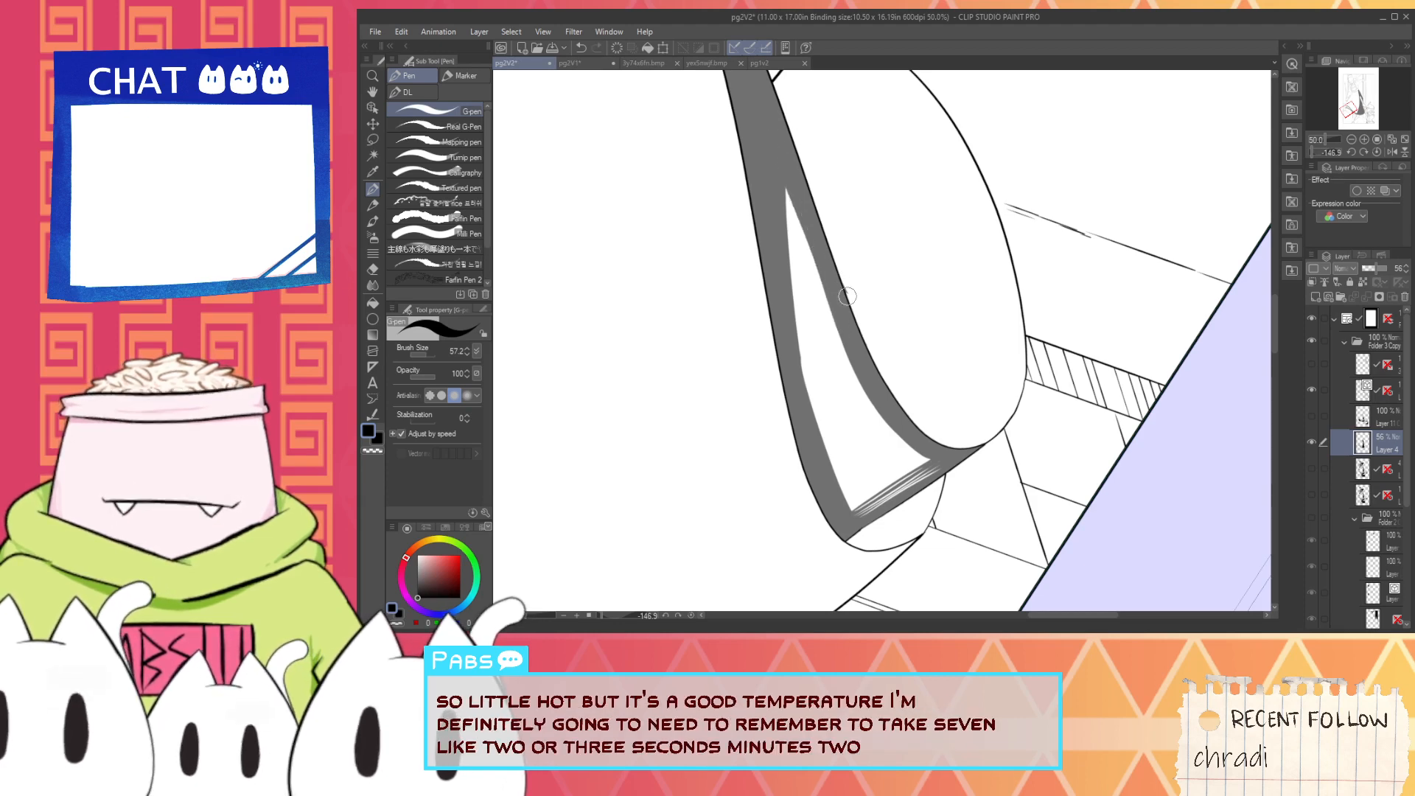
# - Switch the drawing color to white and show the shading guide layer directly below Layer 4, keeping Layer 4 visible
pyautogui.scroll(2, 847, 295)
pyautogui.press('x')
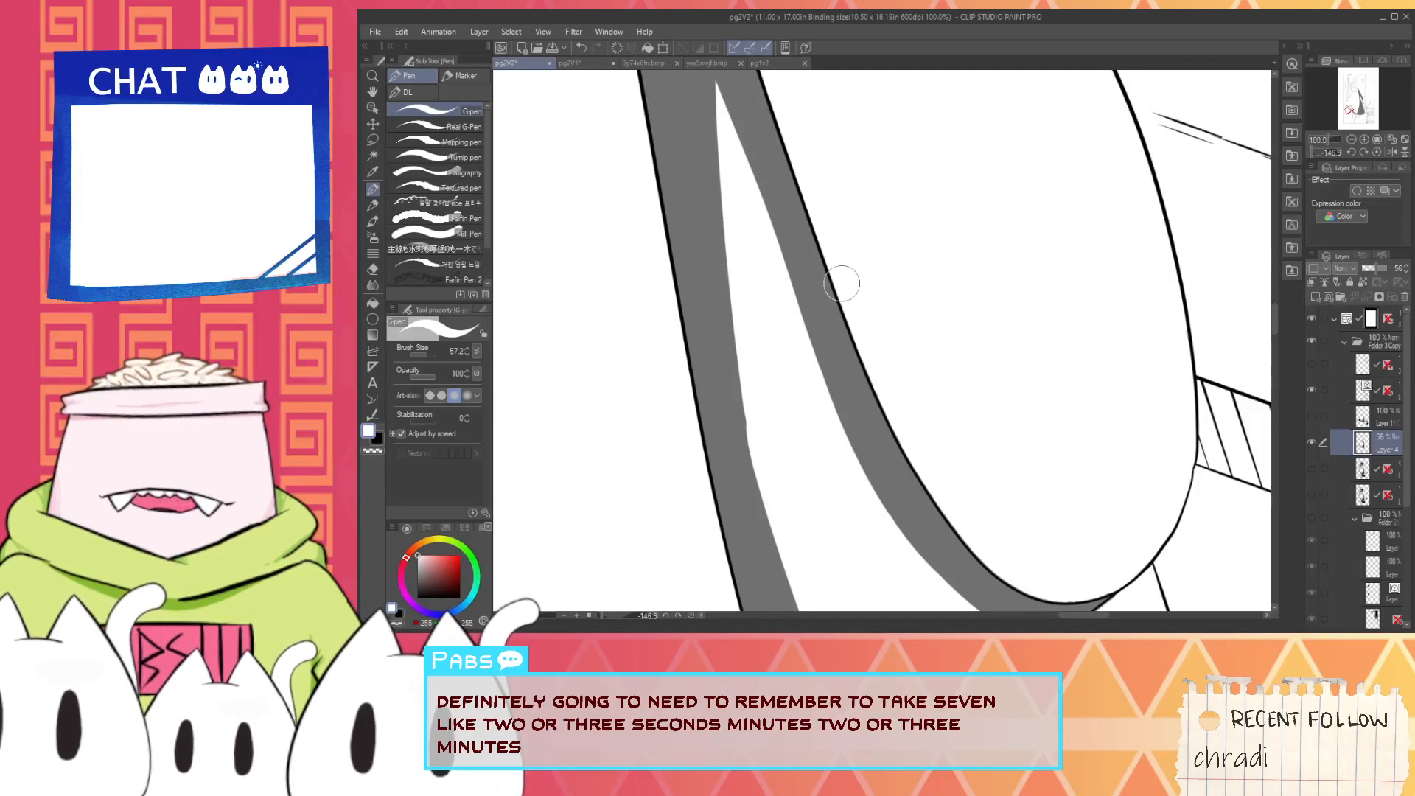
pyautogui.scroll(-3, 842, 283)
pyautogui.press('space')
pyautogui.moveTo(737, 140); pyautogui.dragTo(932, 337)
pyautogui.scroll(-3, 781, 354)
pyautogui.click(1312, 441)
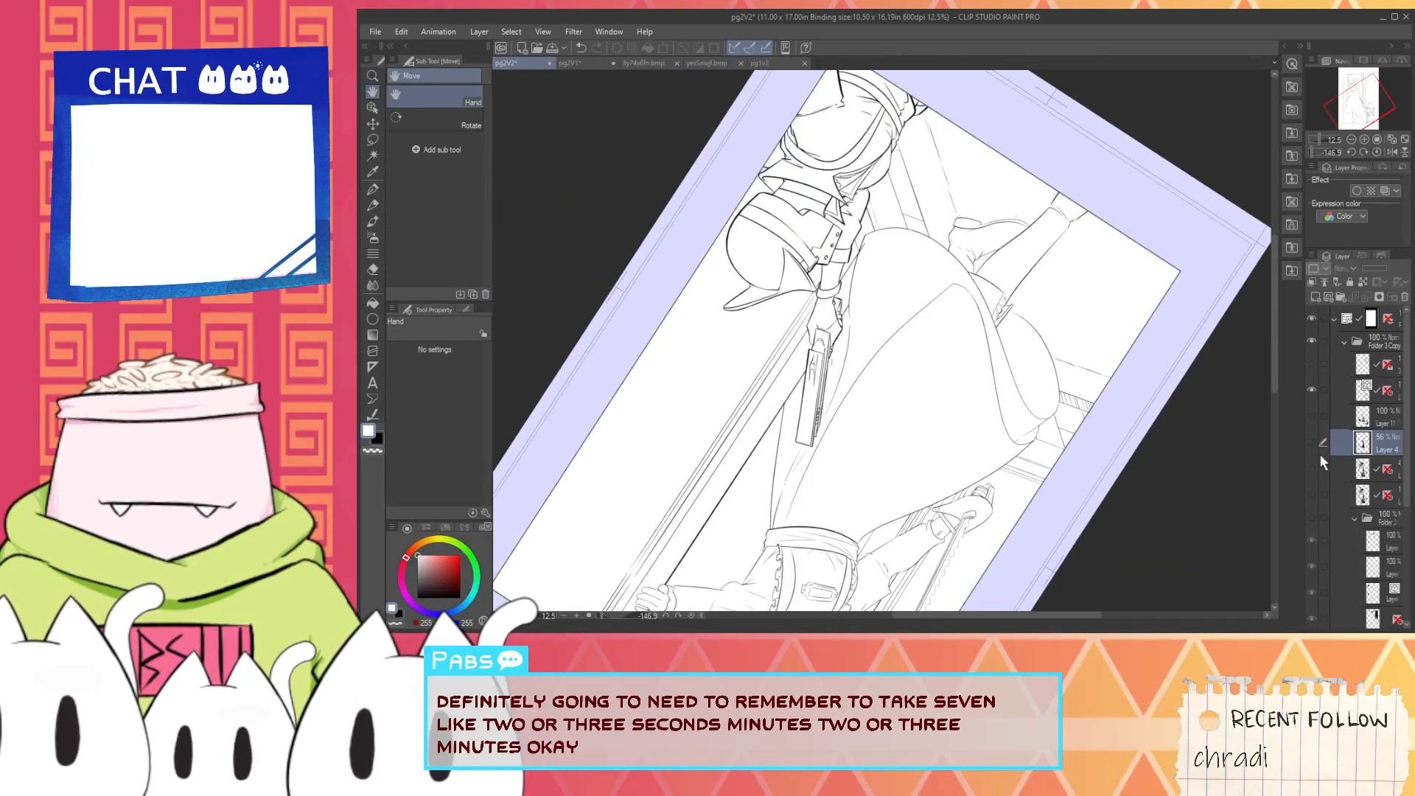
pyautogui.click(1315, 493)
pyautogui.click(1315, 493)
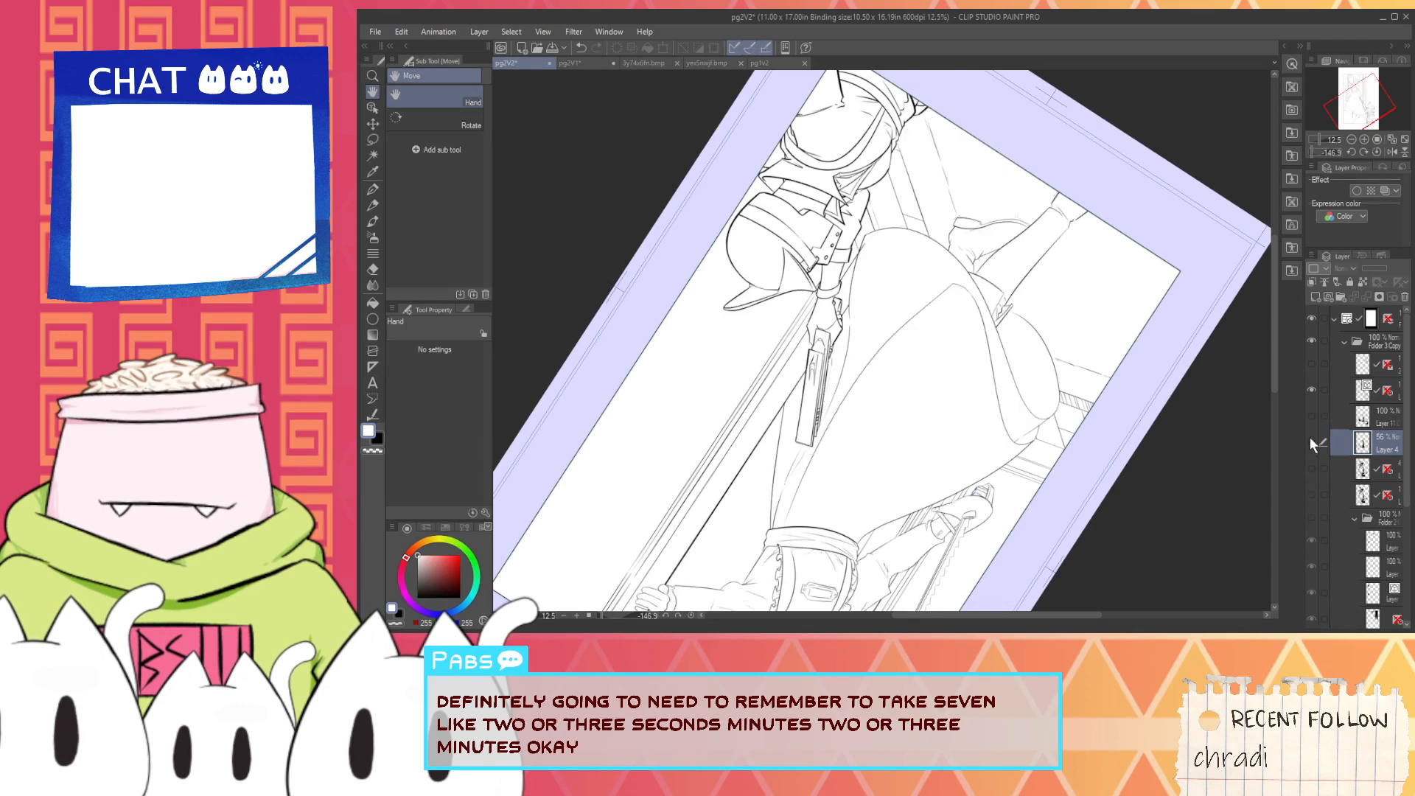
pyautogui.click(1312, 441)
pyautogui.click(1312, 467)
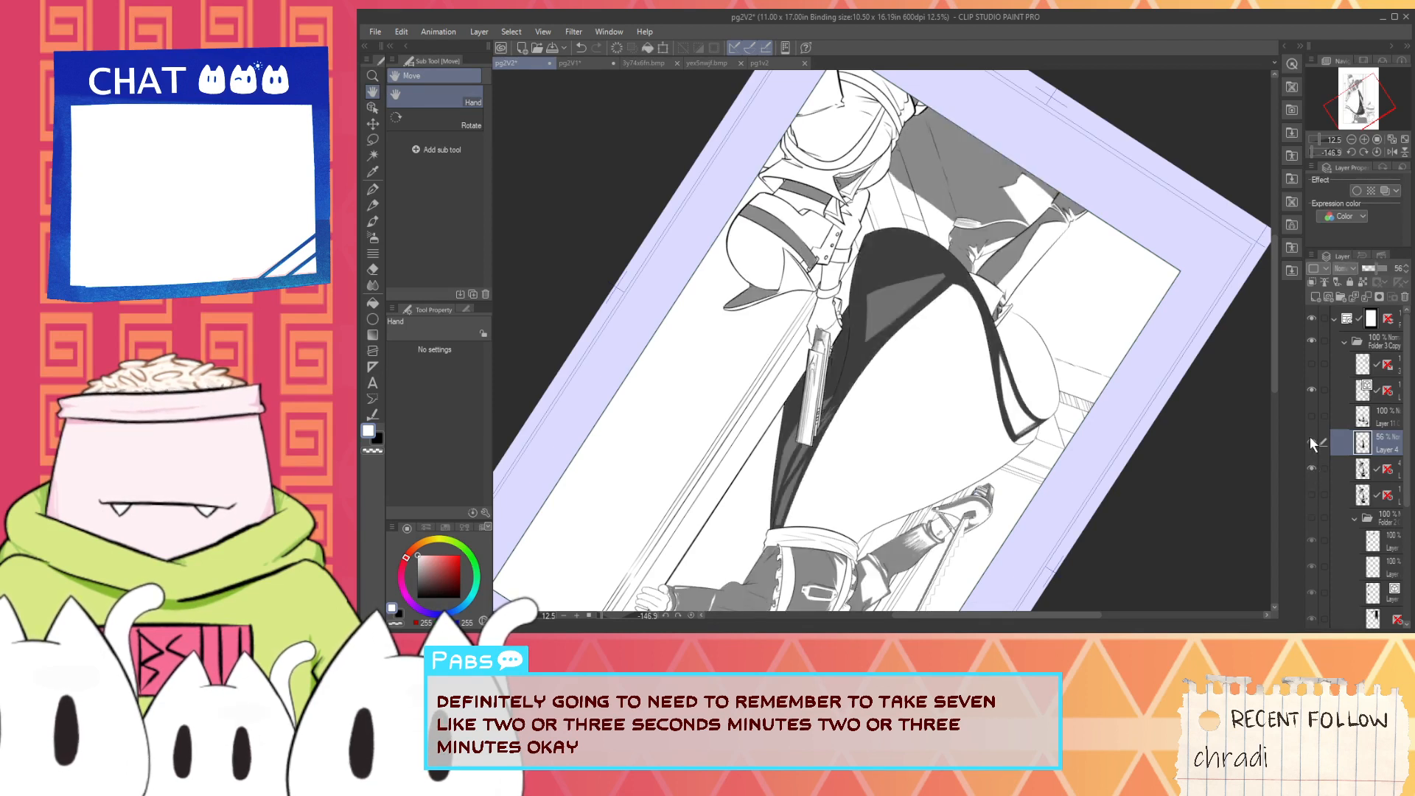
pyautogui.click(1311, 441)
pyautogui.click(1312, 440)
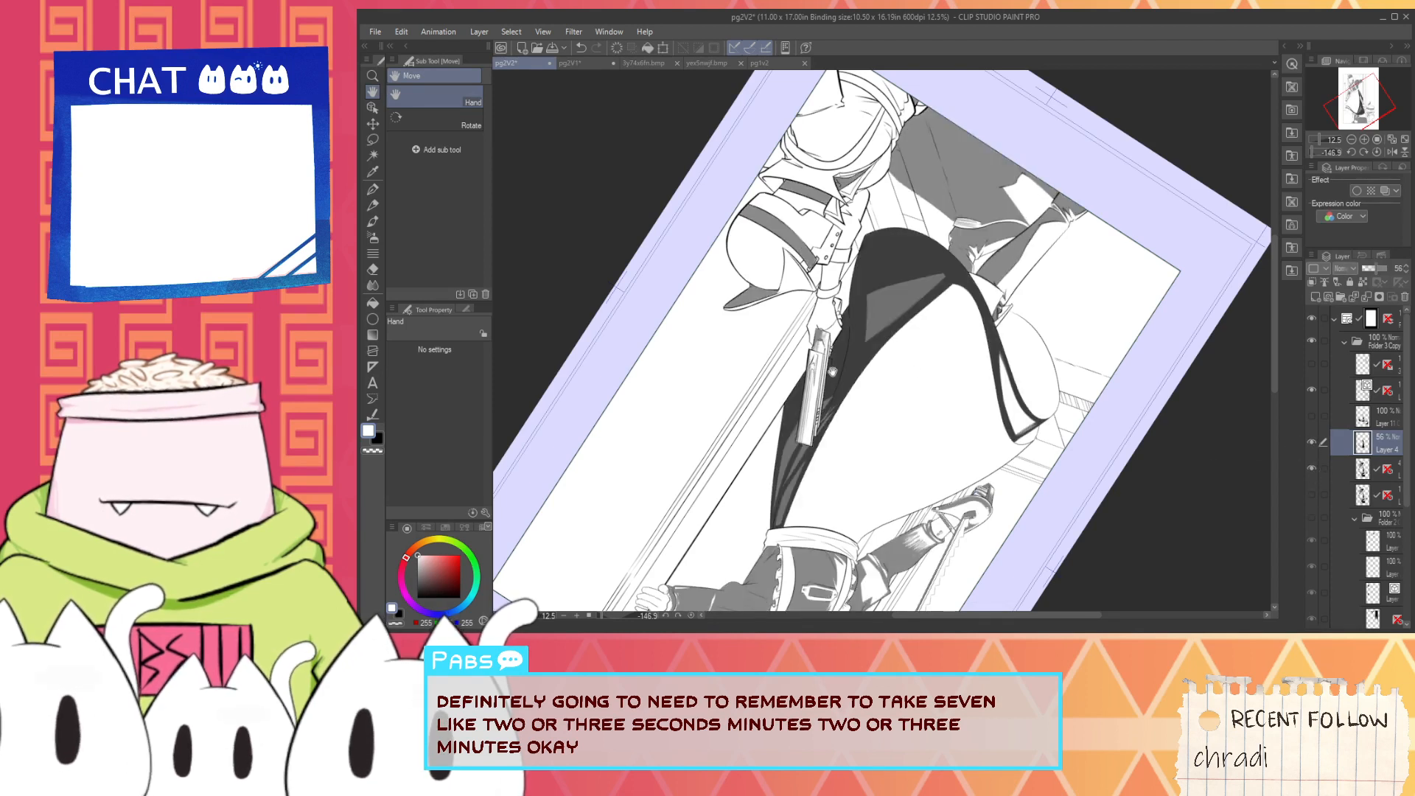
# - Outline the short edge of the large triangular highlight guide, on the rifle side of the skirt, with one white G-pen stroke
pyautogui.scroll(6, 832, 371)
pyautogui.press('p')
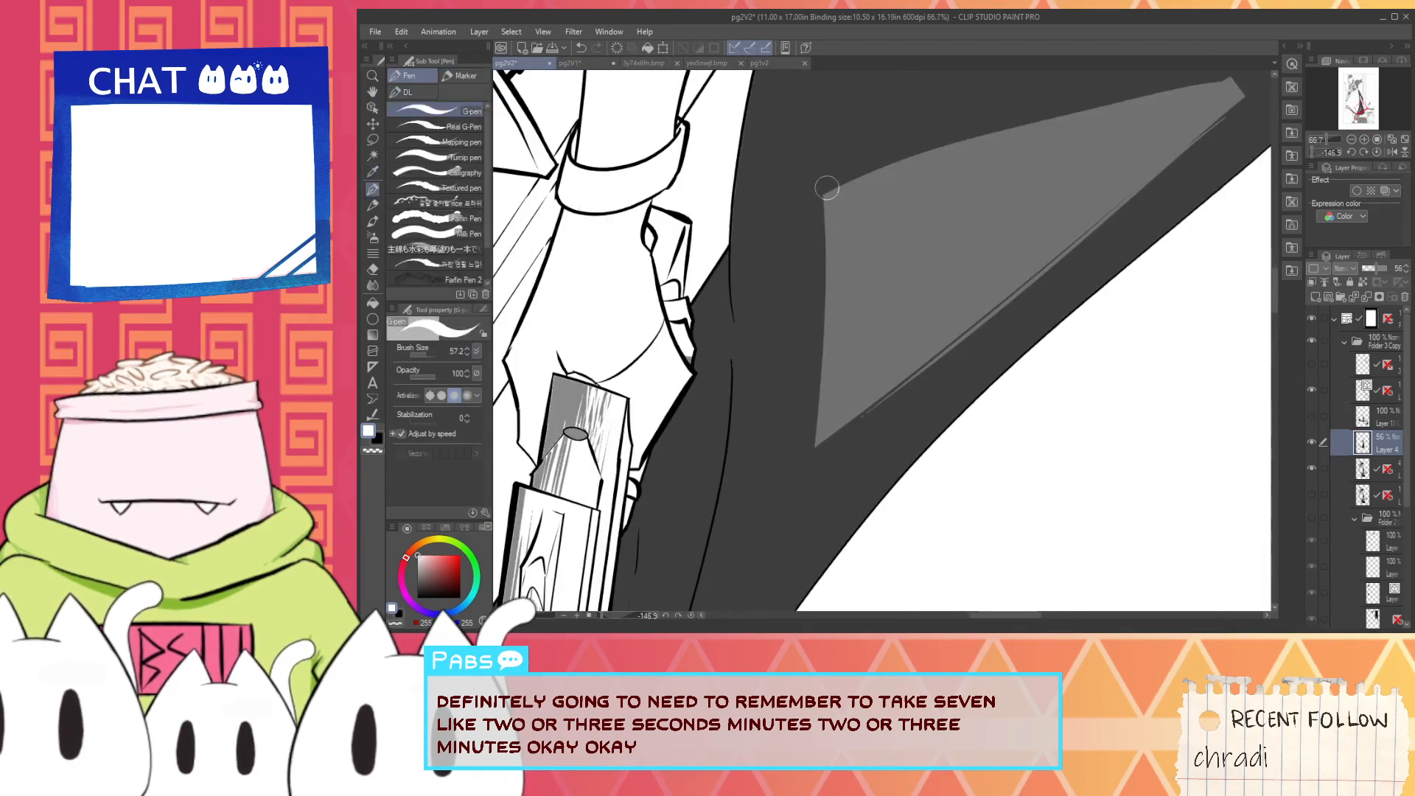
pyautogui.moveTo(827, 188); pyautogui.dragTo(822, 467)
pyautogui.hotkey('ctrl', 'z')
pyautogui.moveTo(820, 174); pyautogui.dragTo(772, 566)
pyautogui.hotkey('ctrl', 'z')
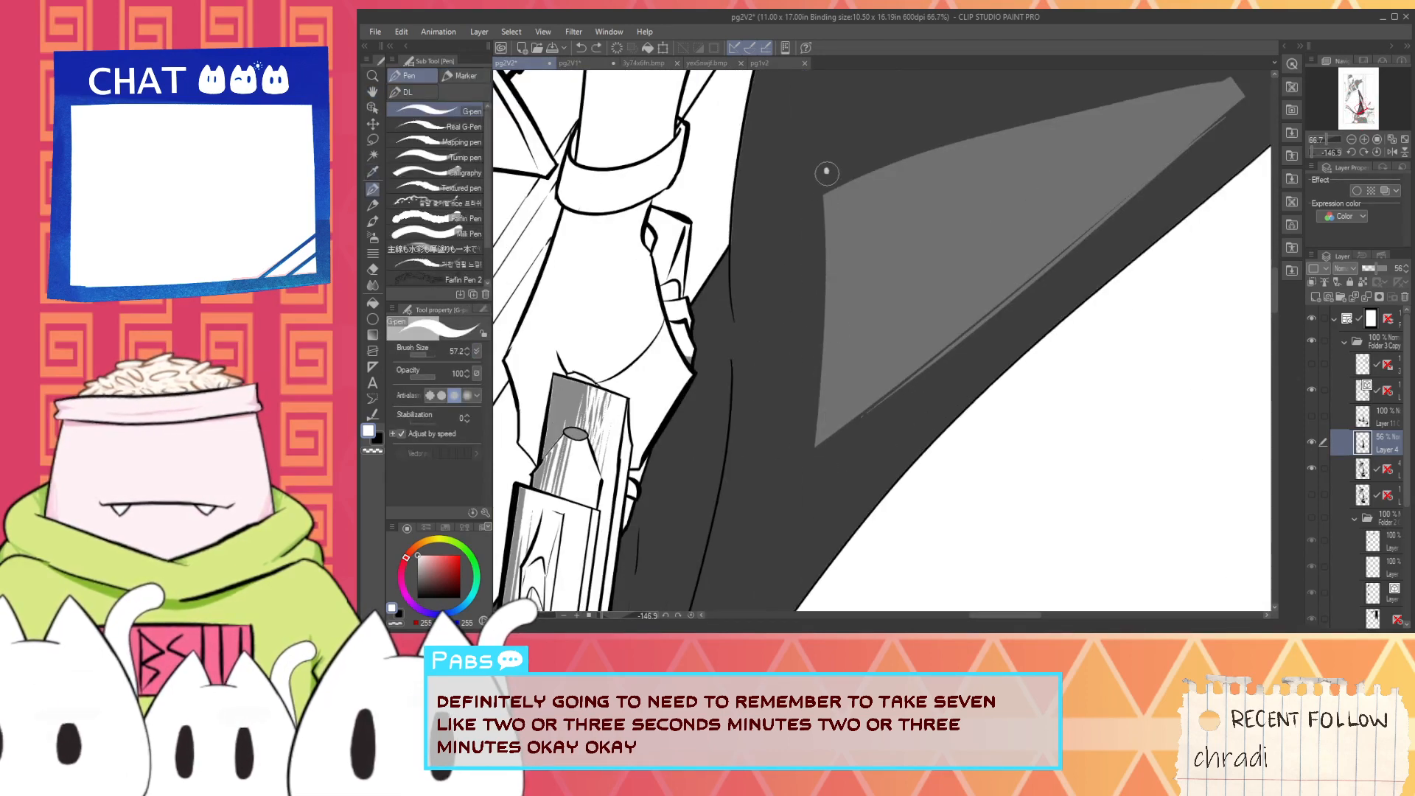
pyautogui.moveTo(827, 173); pyautogui.dragTo(805, 526)
pyautogui.hotkey('ctrl', 'z')
pyautogui.moveTo(825, 162); pyautogui.dragTo(798, 528)
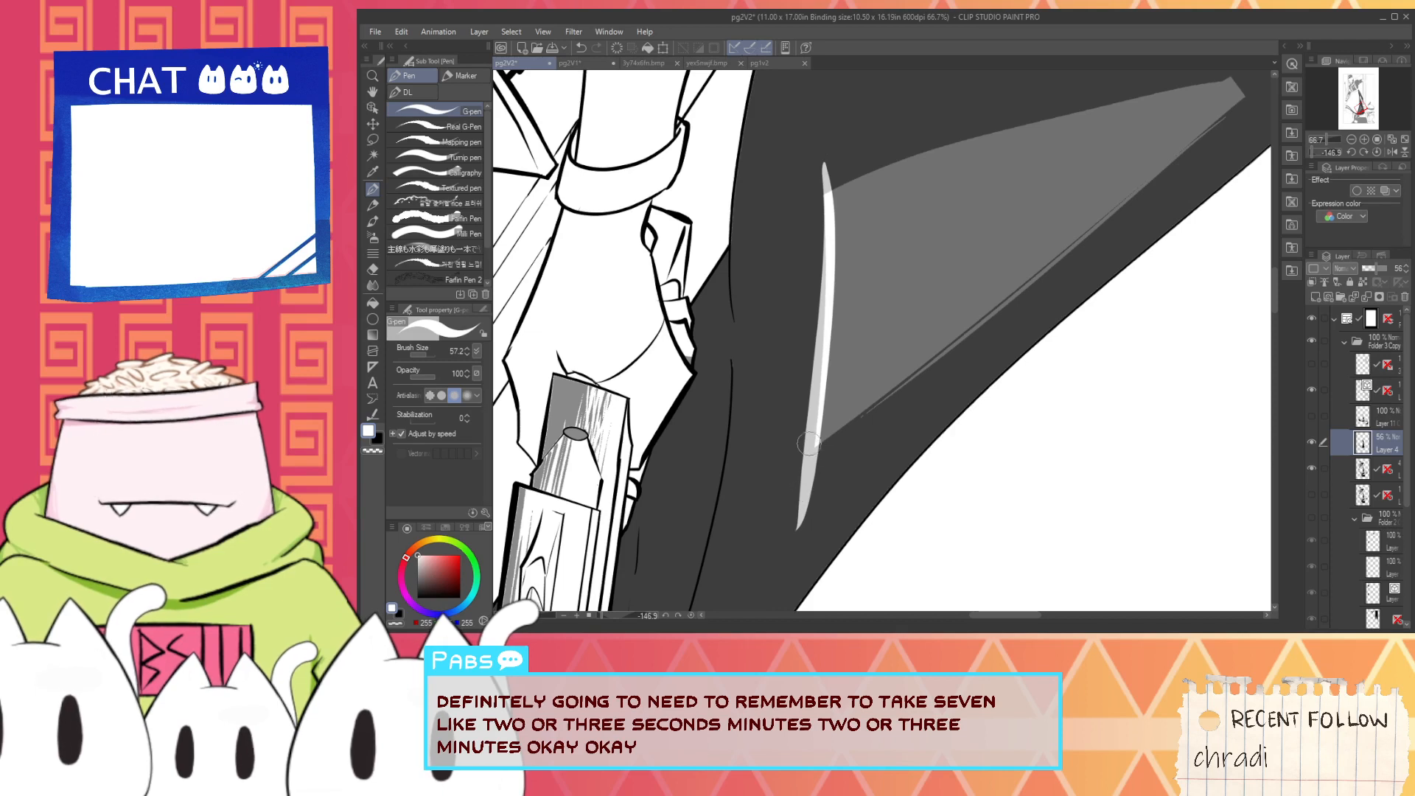
# - Outline the long edge of the triangular highlight guide in white, crossing the short edge's stroke at the corner
pyautogui.moveTo(808, 443)
pyautogui.mouseDown()
pyautogui.moveTo(1201, 118)
pyautogui.moveTo(1262, 92)
pyautogui.mouseUp()
pyautogui.hotkey('ctrl', 'z')
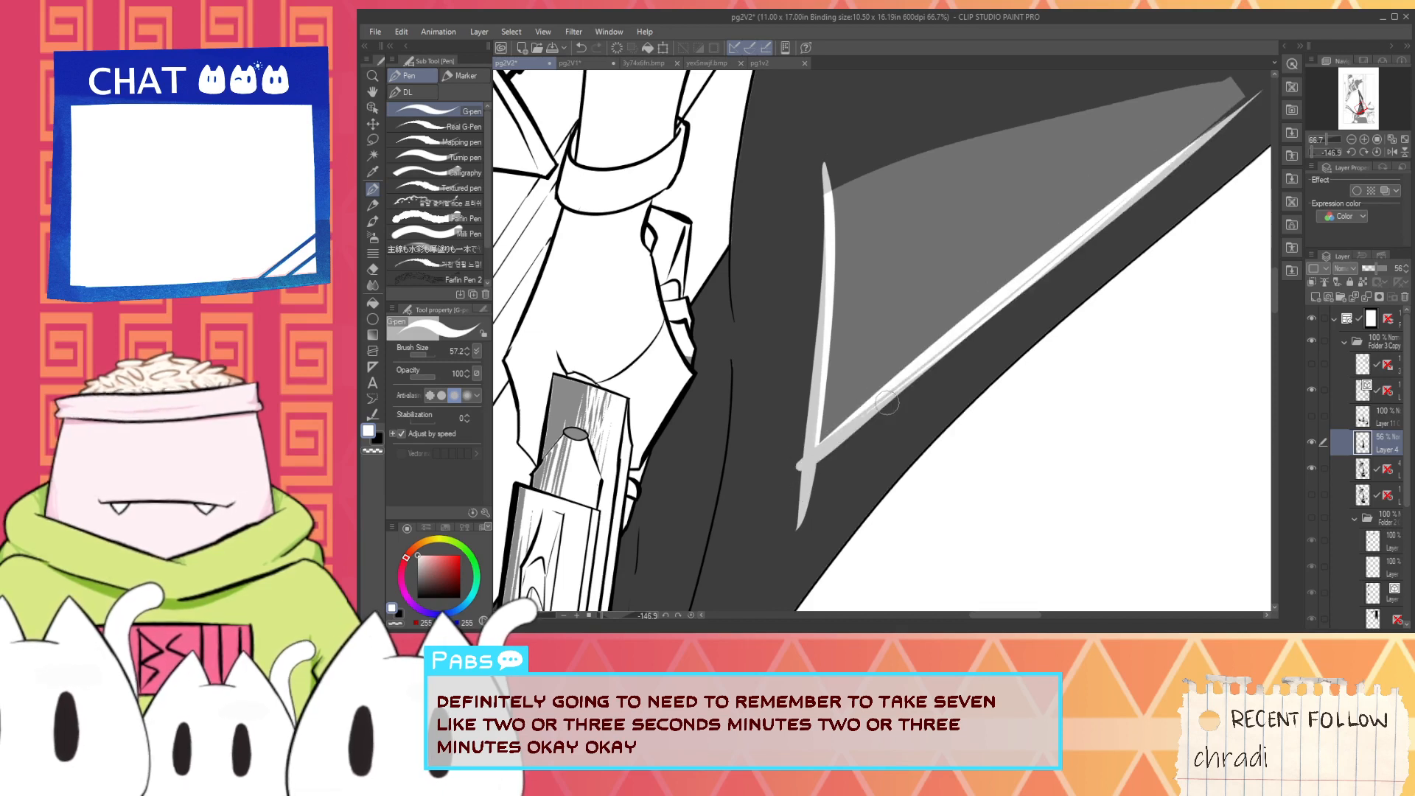
pyautogui.hotkey('ctrl', 'z')
pyautogui.moveTo(773, 474); pyautogui.dragTo(1243, 96)
pyautogui.moveTo(817, 467); pyautogui.dragTo(1029, 286)
pyautogui.hotkey('ctrl', 'z')
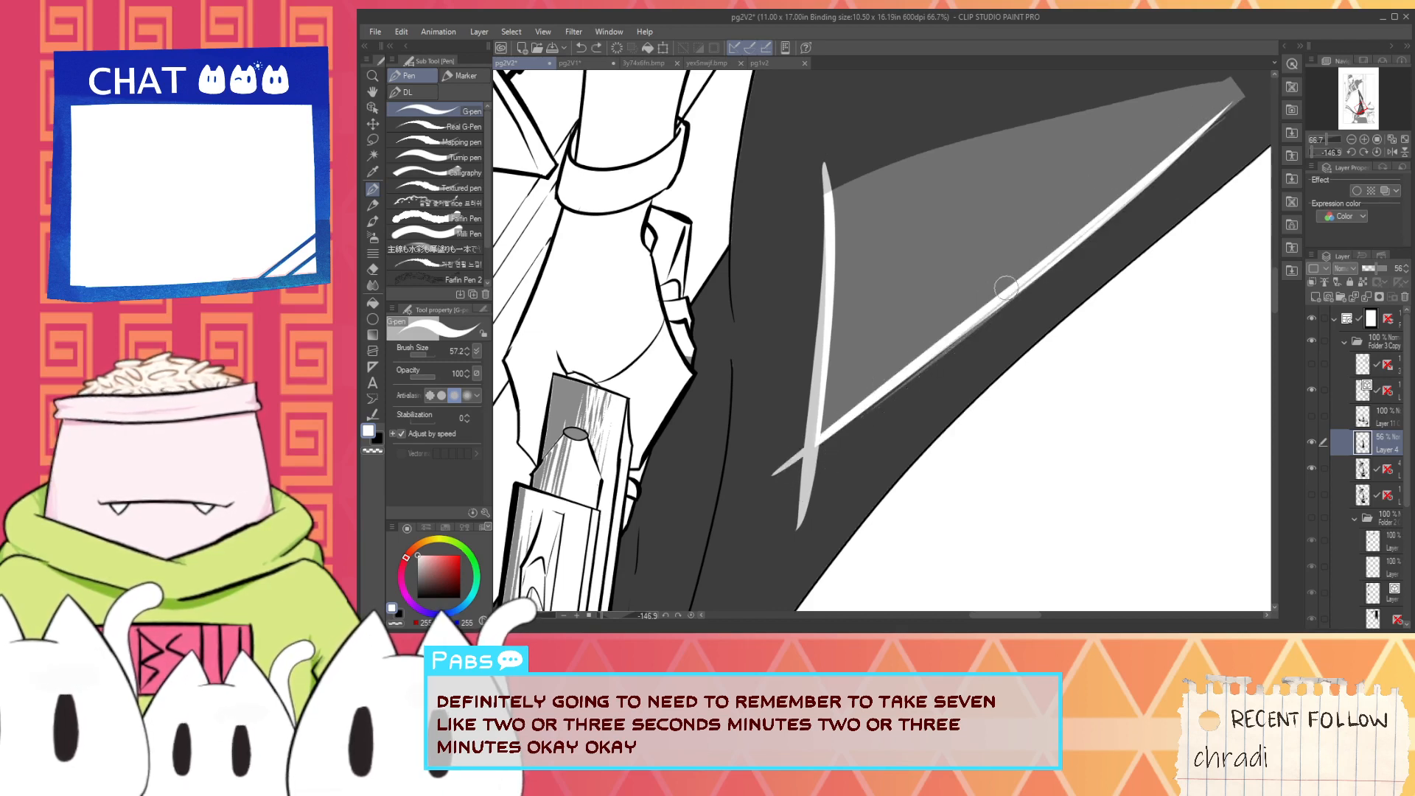
# - Add a thin white line running parallel just outside the triangular highlight's long edge
pyautogui.moveTo(851, 426); pyautogui.dragTo(1241, 82)
pyautogui.hotkey('ctrl', 'z')
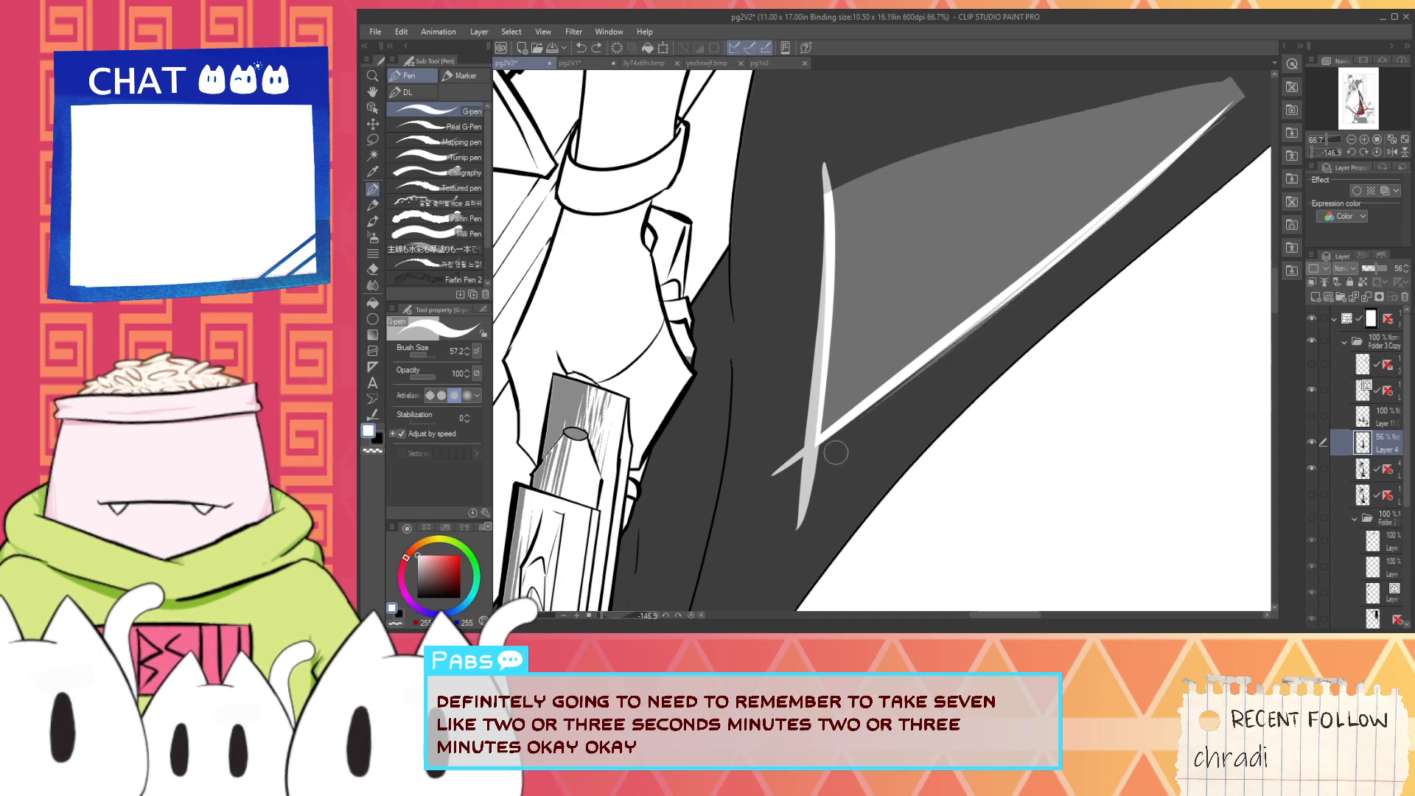
pyautogui.moveTo(842, 442); pyautogui.dragTo(1247, 76)
pyautogui.hotkey('ctrl', 'z')
pyautogui.moveTo(840, 444); pyautogui.dragTo(1212, 121)
pyautogui.hotkey('ctrl', 'z')
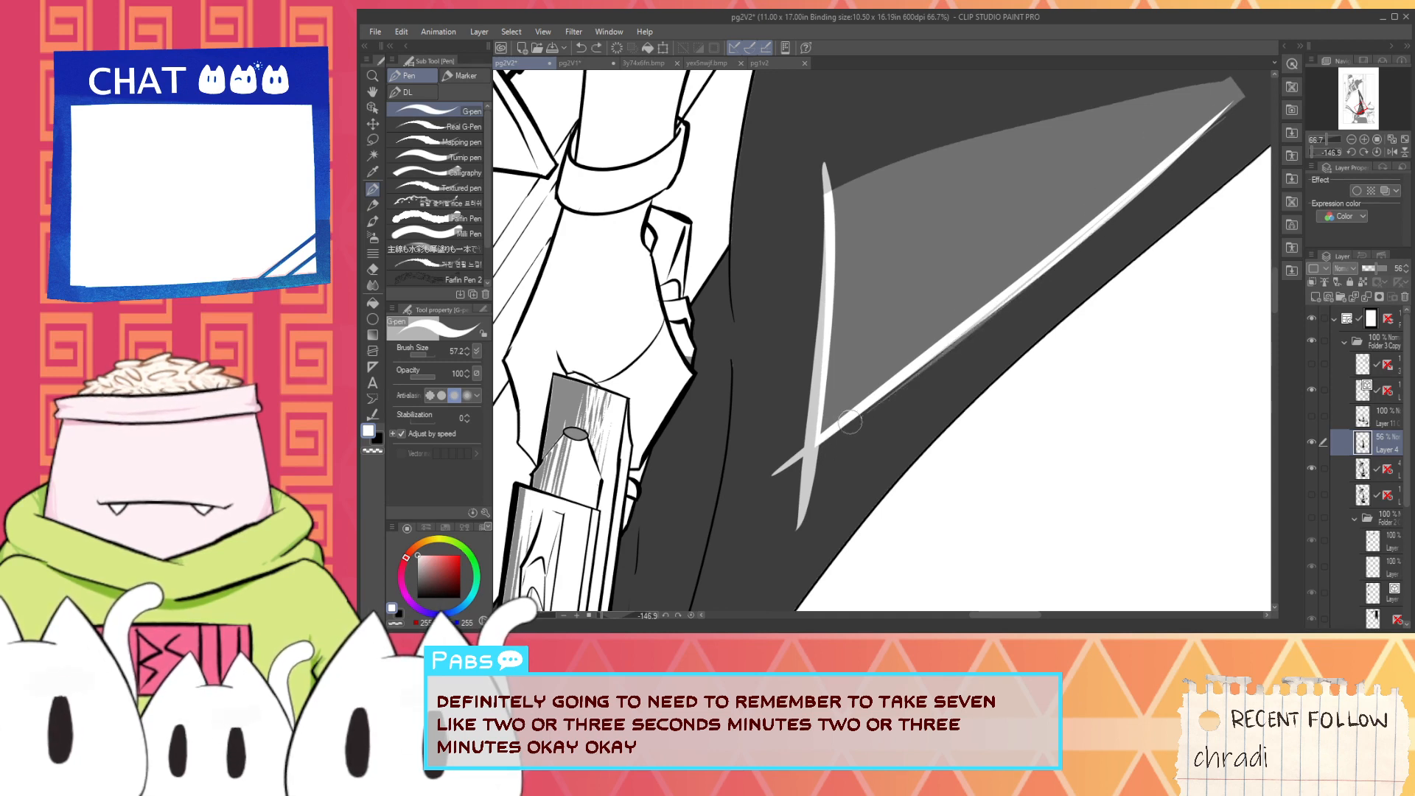
pyautogui.moveTo(848, 433)
pyautogui.mouseDown()
pyautogui.moveTo(988, 326)
pyautogui.moveTo(1240, 86)
pyautogui.mouseUp()
pyautogui.hotkey('ctrl', 'z')
pyautogui.moveTo(836, 445); pyautogui.dragTo(1224, 124)
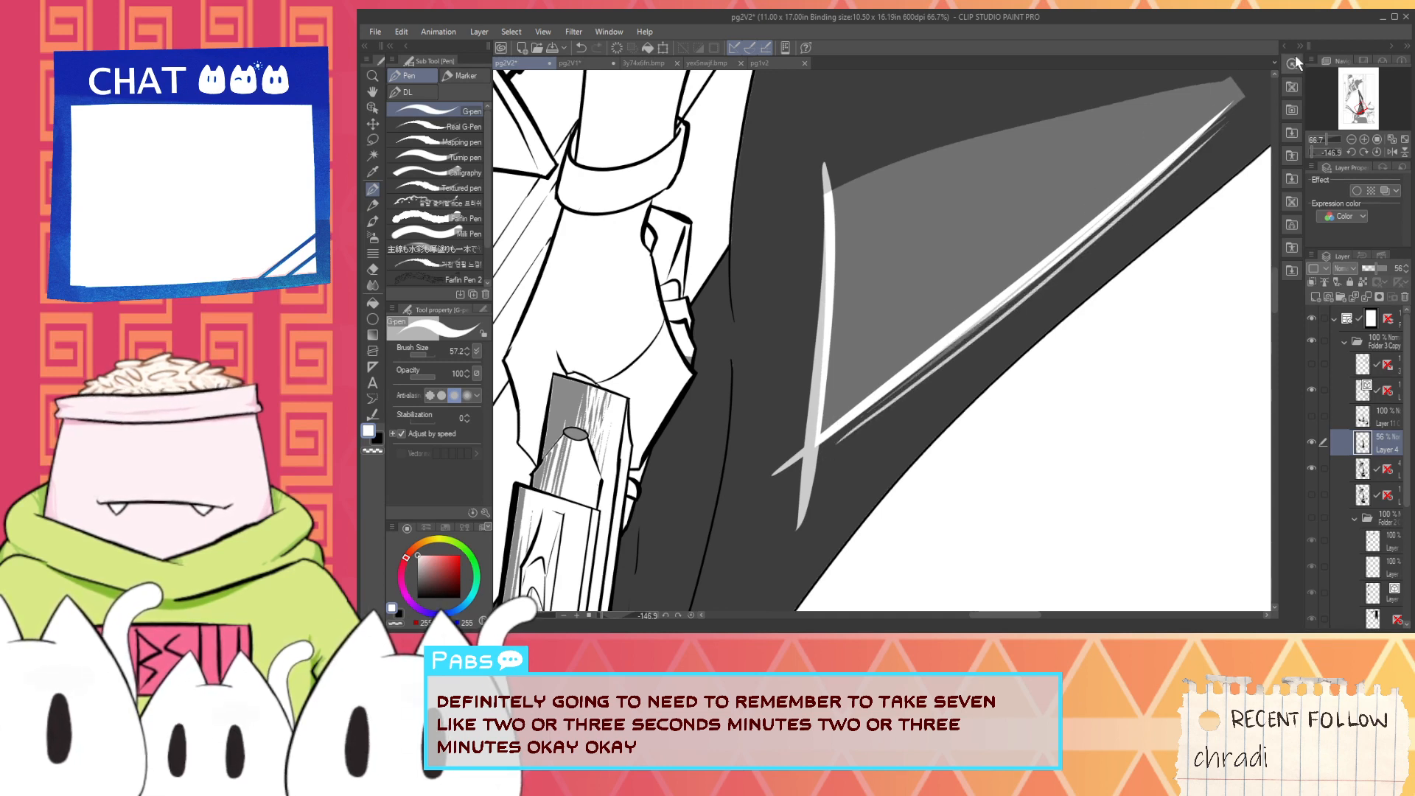
pyautogui.hotkey('ctrl', 'z')
# - Outline the highlight's remaining curved edge in white and extend the long edge past the tip to close the shape
pyautogui.moveTo(838, 193)
pyautogui.mouseDown()
pyautogui.moveTo(1232, 90)
pyautogui.moveTo(988, 133)
pyautogui.moveTo(1252, 50)
pyautogui.moveTo(920, 160)
pyautogui.moveTo(1168, 113)
pyautogui.mouseUp()
pyautogui.hotkey('ctrl', 'z')
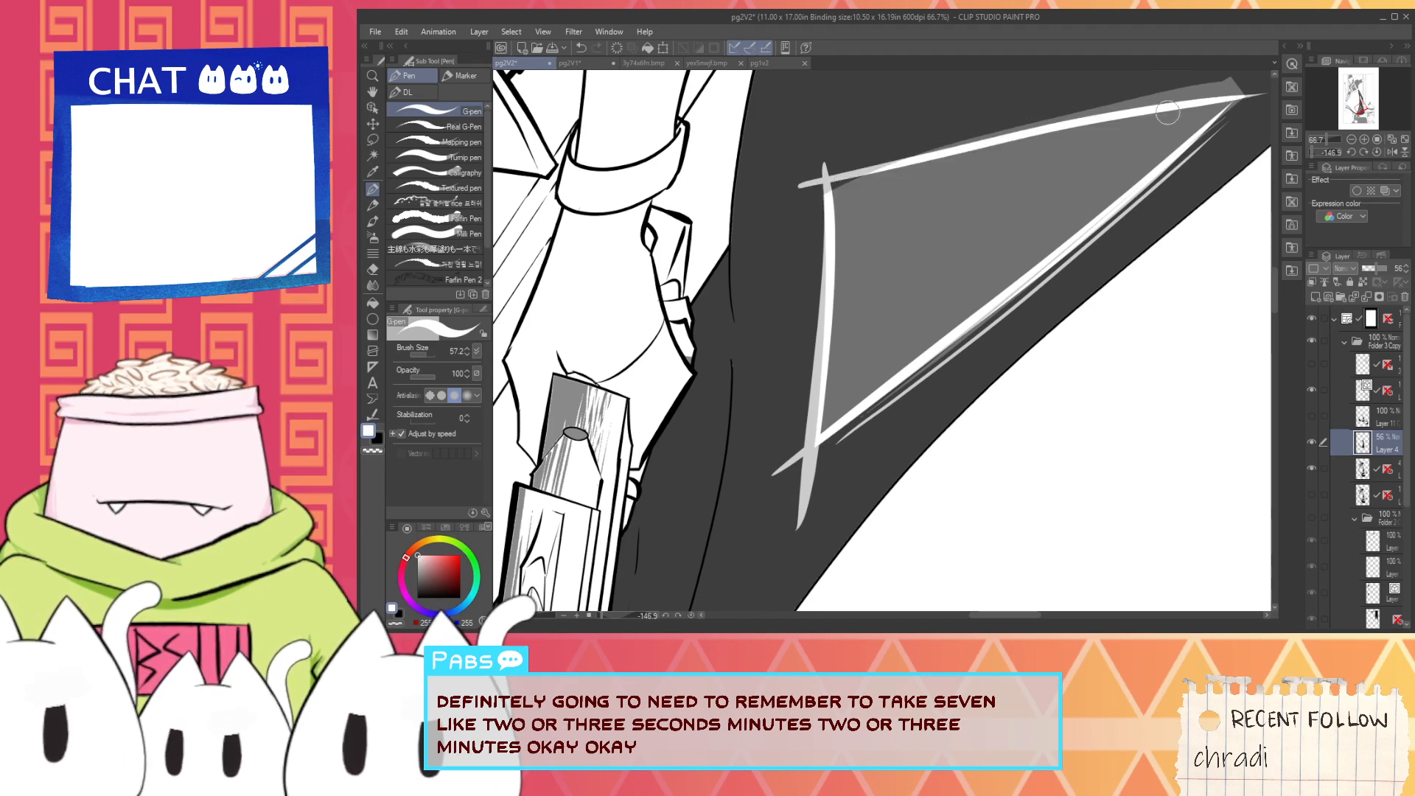
pyautogui.scroll(1, 1150, 172)
pyautogui.moveTo(1150, 172); pyautogui.dragTo(904, 315)
pyautogui.moveTo(843, 388); pyautogui.dragTo(1049, 191)
pyautogui.hotkey('ctrl', 'z')
pyautogui.moveTo(845, 358); pyautogui.dragTo(1085, 154)
pyautogui.hotkey('ctrl', 'z')
pyautogui.moveTo(866, 345); pyautogui.dragTo(1111, 150)
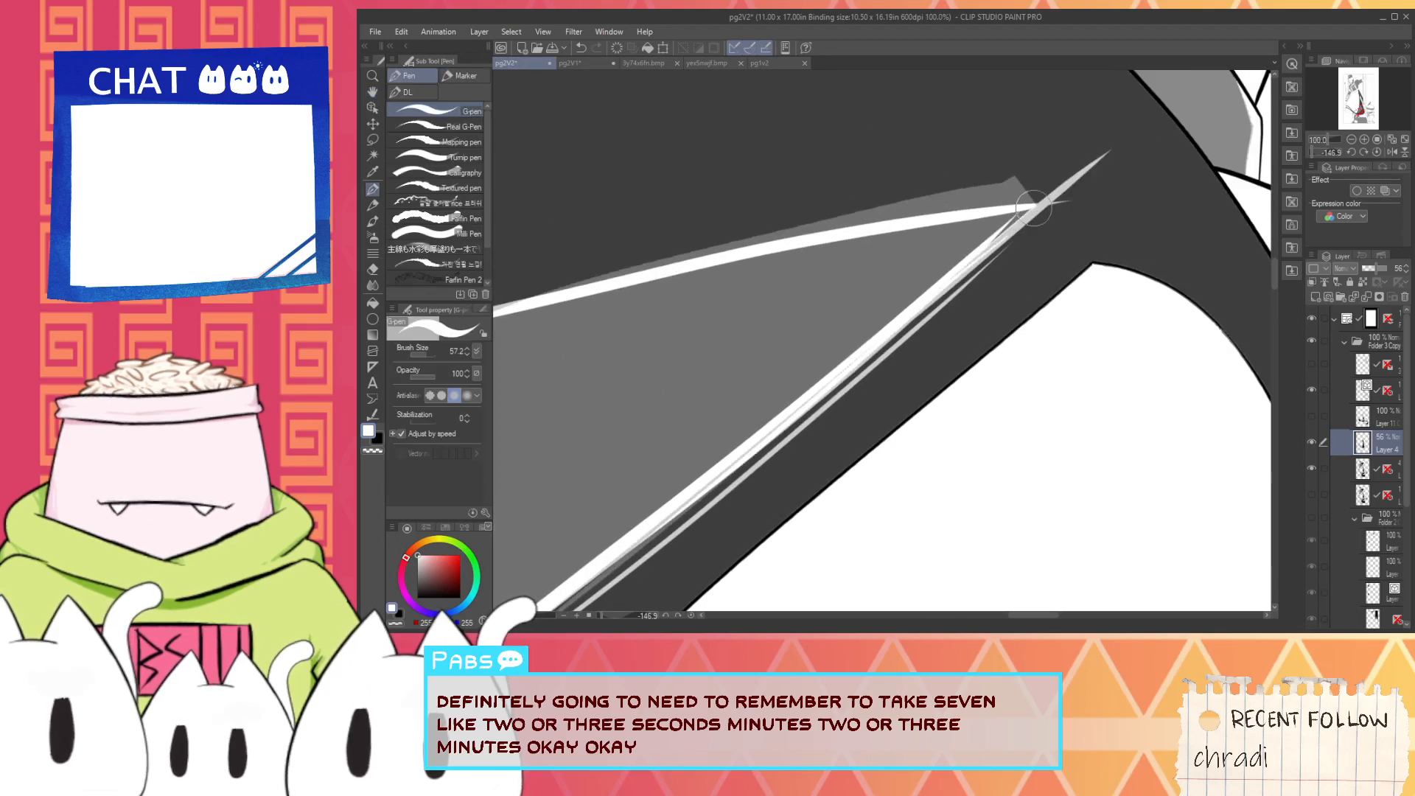
pyautogui.hotkey('ctrl', 'z')
pyautogui.moveTo(894, 320); pyautogui.dragTo(1122, 130)
pyautogui.scroll(-1, 1080, 222)
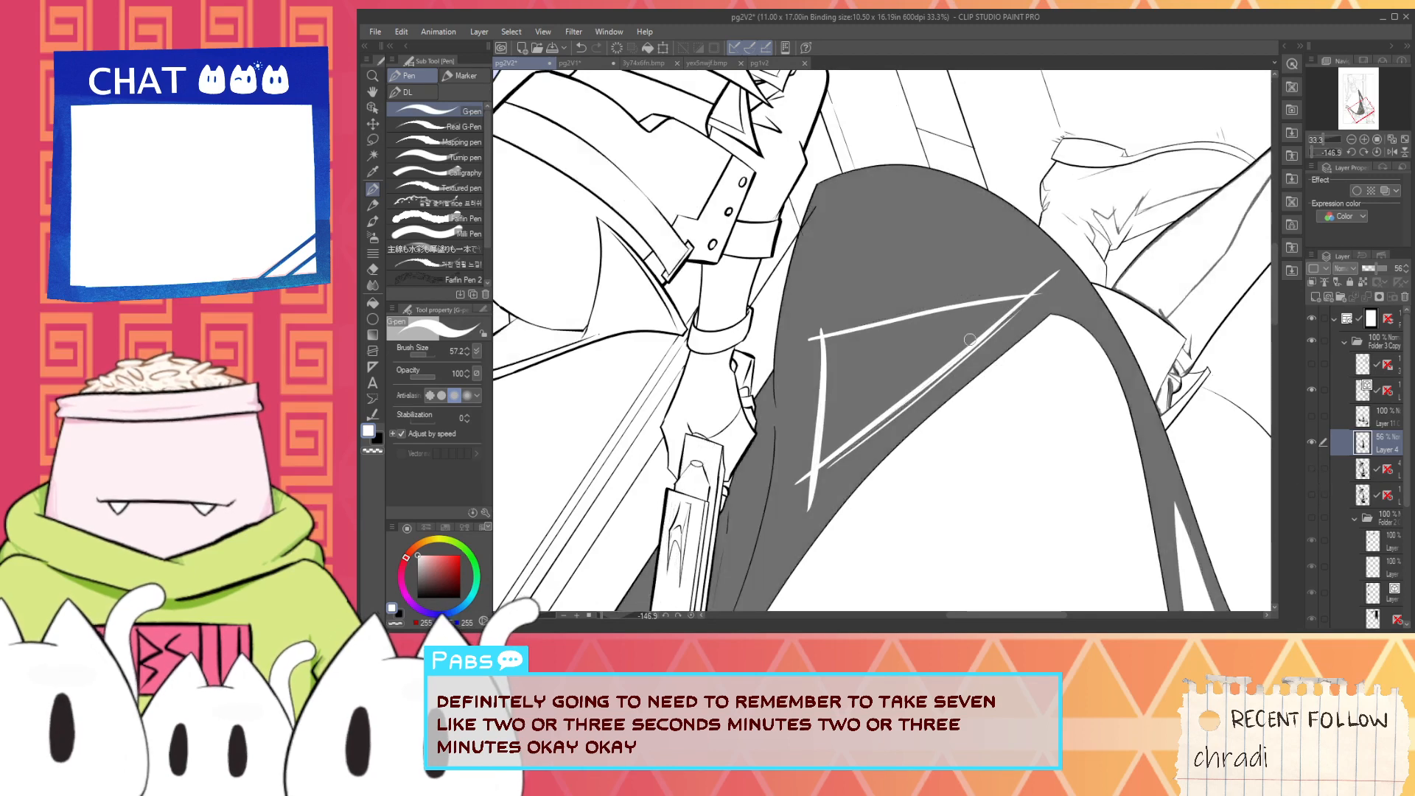
# - Pick black and cover the crossing white line ends where the highlight's curved and short edges meet
pyautogui.scroll(1, 966, 335)
pyautogui.click(418, 597)
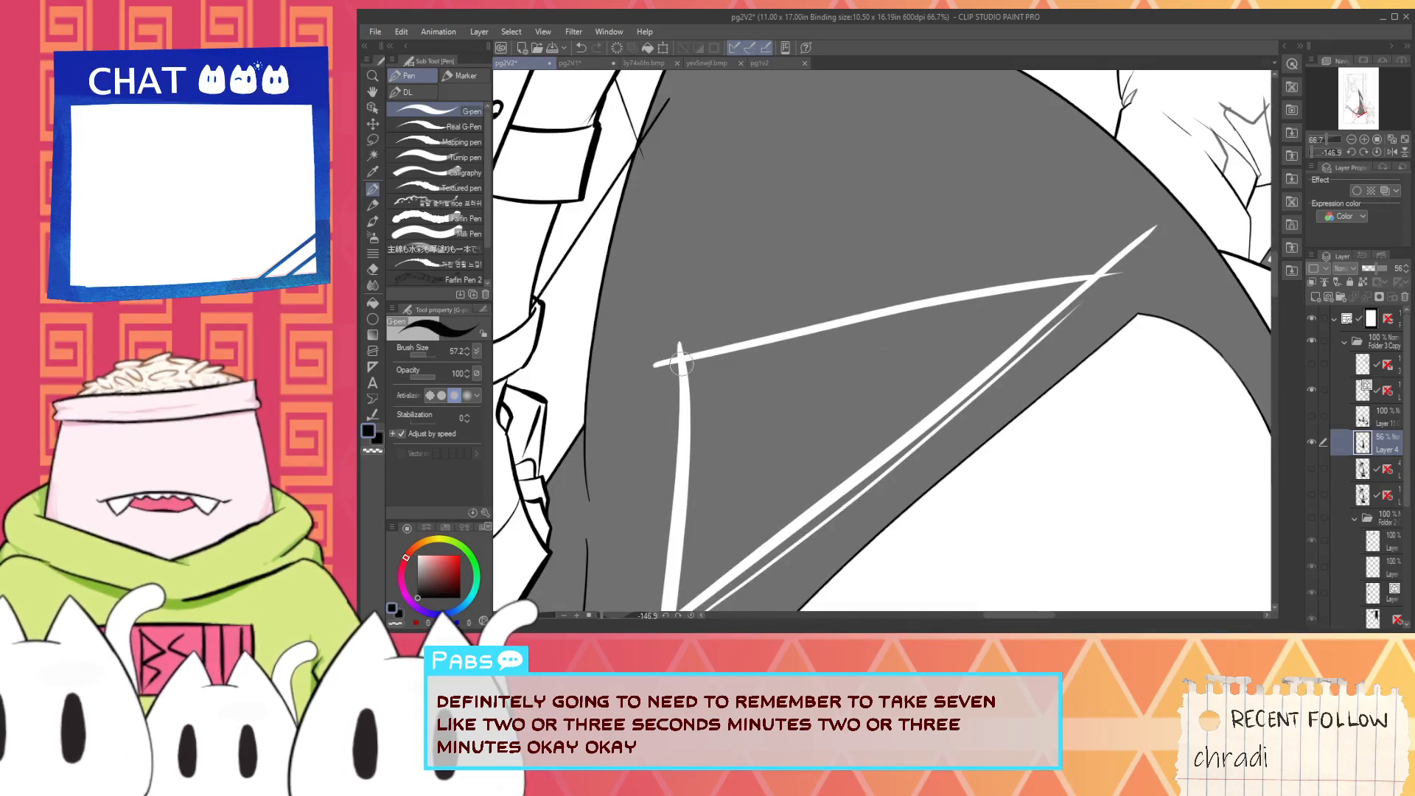
pyautogui.scroll(1, 678, 360)
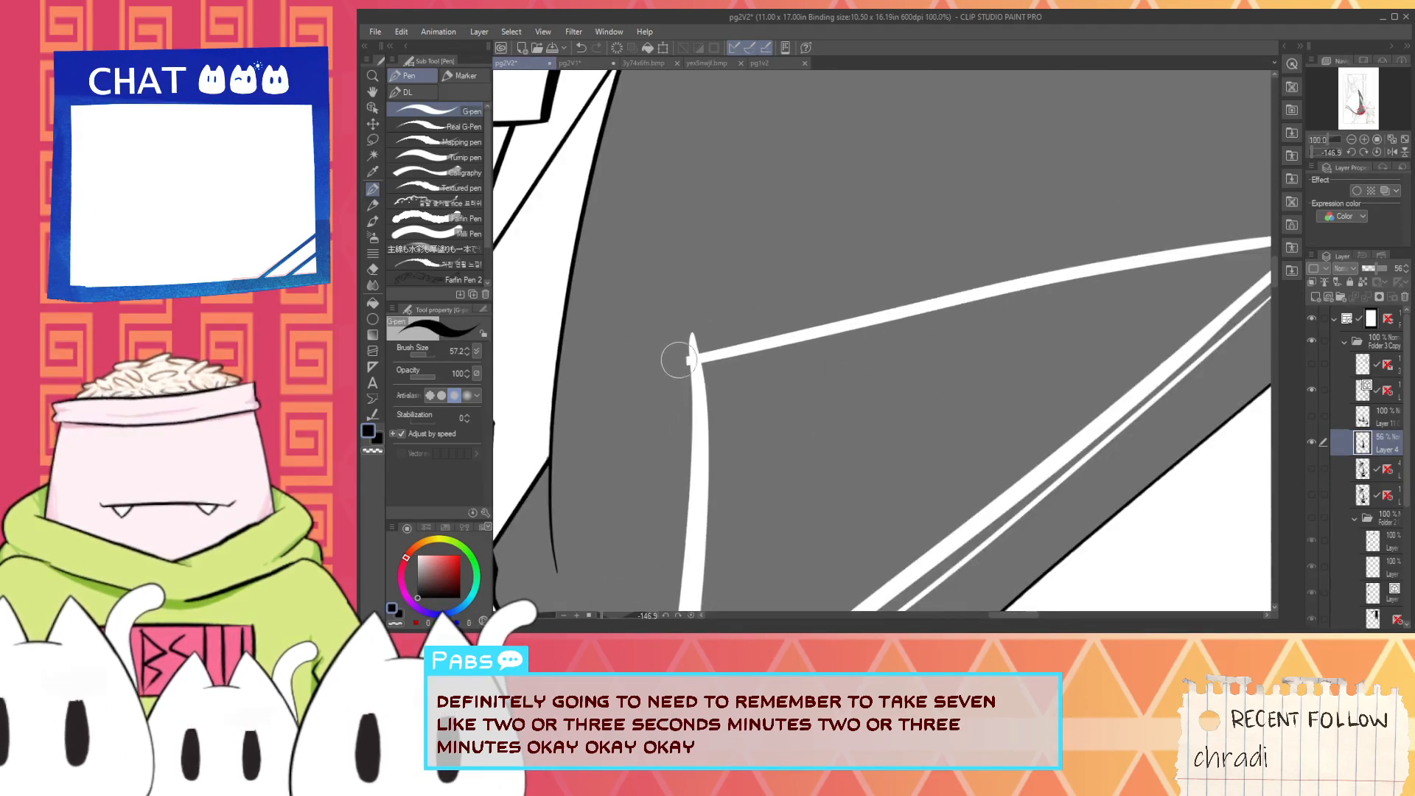
pyautogui.scroll(1, 678, 345)
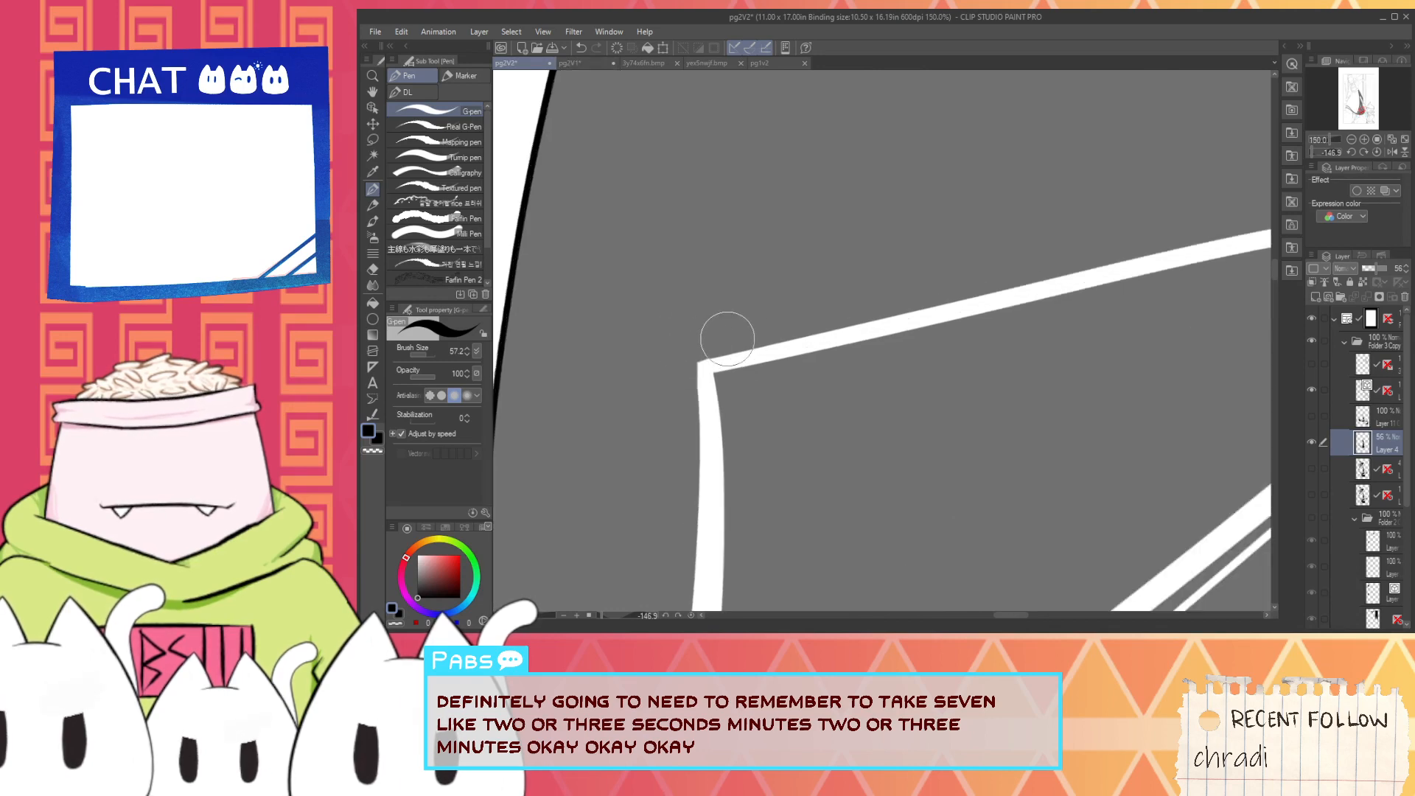
pyautogui.scroll(-3, 723, 336)
# - Sharpen the corner between the highlight's short and long edges by painting the overshooting white line ends black
pyautogui.moveTo(690, 538); pyautogui.dragTo(736, 405)
pyautogui.scroll(1, 736, 405)
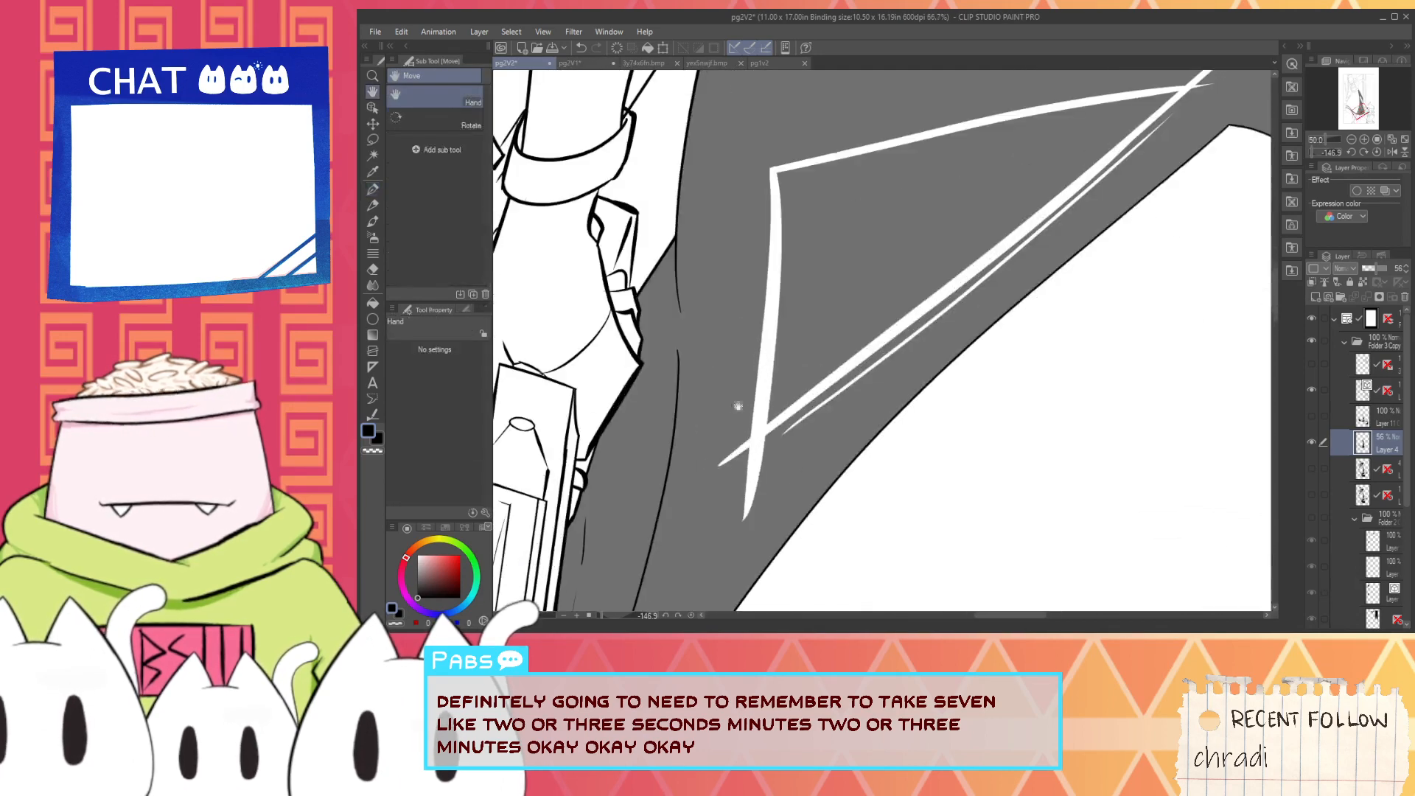
pyautogui.scroll(2, 746, 441)
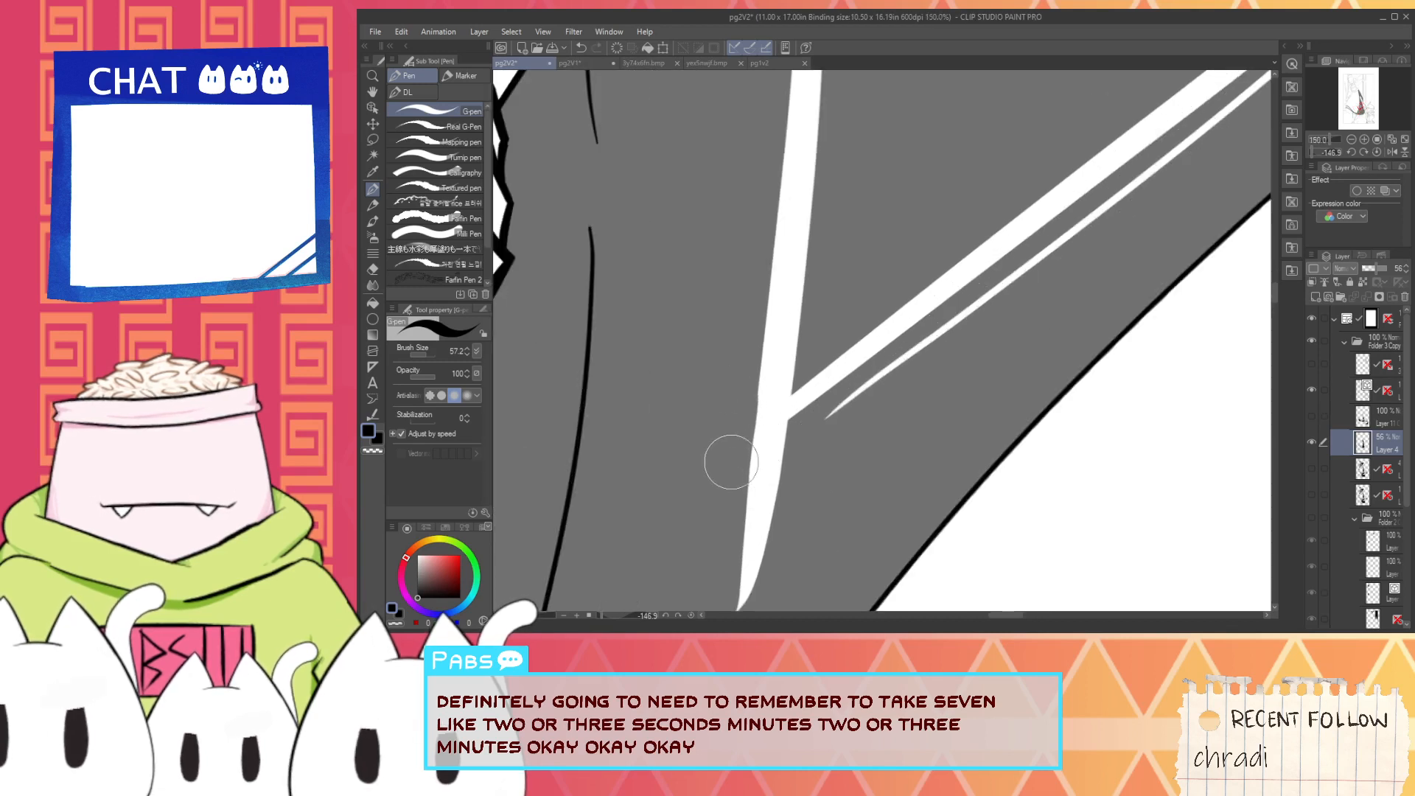
pyautogui.moveTo(780, 435)
pyautogui.mouseDown()
pyautogui.moveTo(789, 417)
pyautogui.moveTo(727, 522)
pyautogui.moveTo(741, 606)
pyautogui.mouseUp()
pyautogui.moveTo(741, 488); pyautogui.dragTo(745, 484)
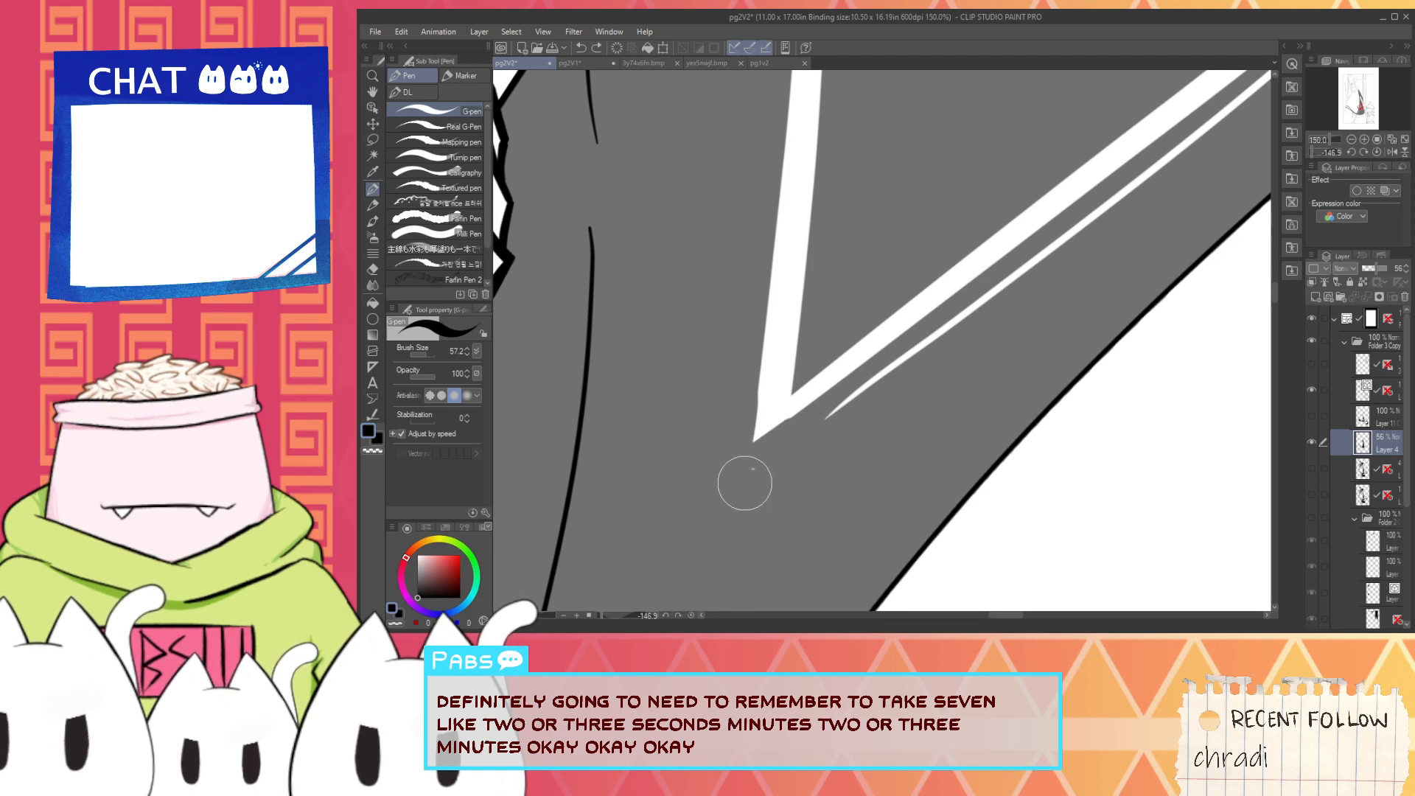
# - Trim the white overshoot beyond the highlight's tip with black so the curved and long edges end in a point
pyautogui.scroll(-3, 840, 395)
pyautogui.moveTo(1100, 168)
pyautogui.mouseDown()
pyautogui.moveTo(864, 352)
pyautogui.moveTo(928, 329)
pyautogui.mouseUp()
pyautogui.scroll(4, 864, 352)
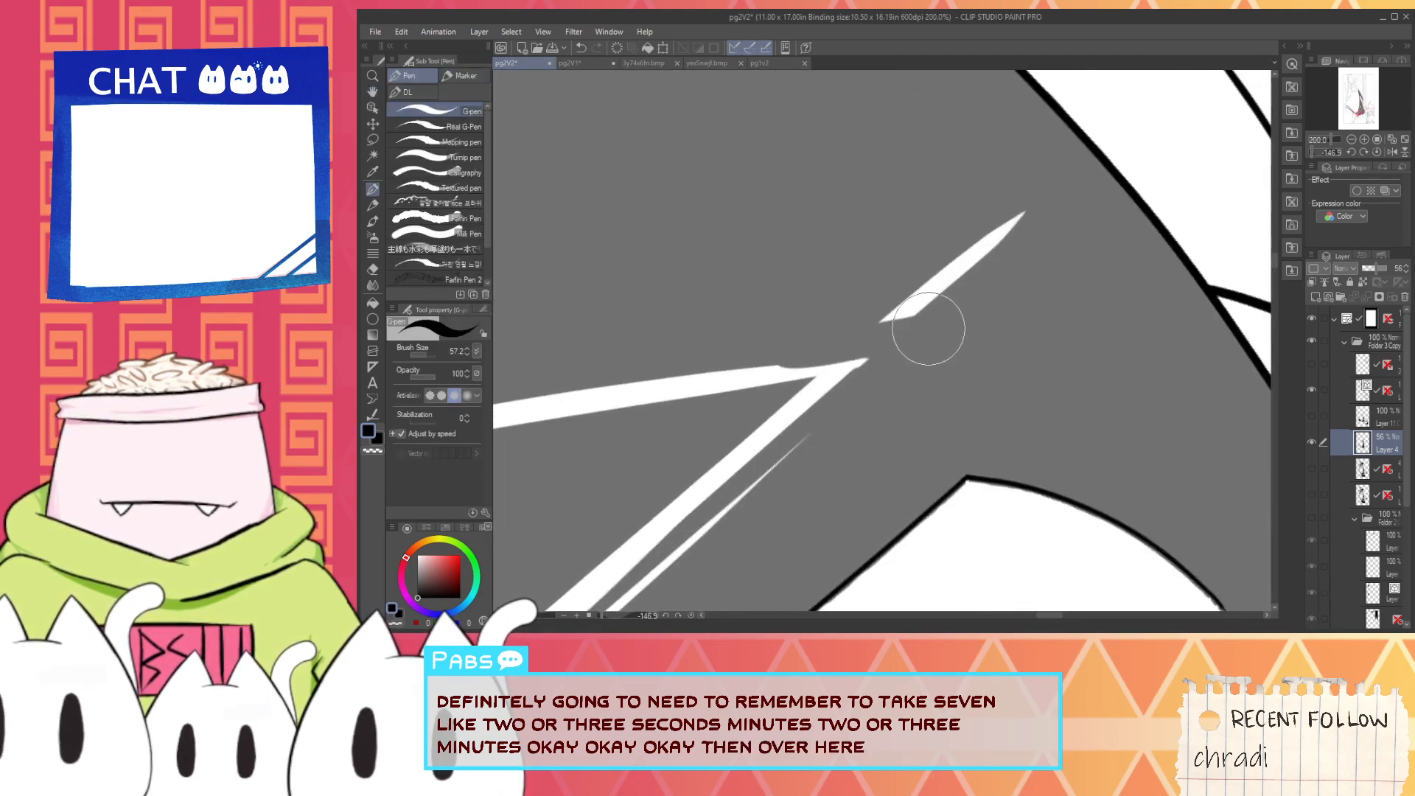
pyautogui.hotkey('ctrl', 'z')
pyautogui.moveTo(819, 340)
pyautogui.mouseDown()
pyautogui.moveTo(900, 339)
pyautogui.moveTo(997, 235)
pyautogui.moveTo(927, 293)
pyautogui.moveTo(855, 388)
pyautogui.moveTo(895, 341)
pyautogui.mouseUp()
pyautogui.scroll(-4, 885, 356)
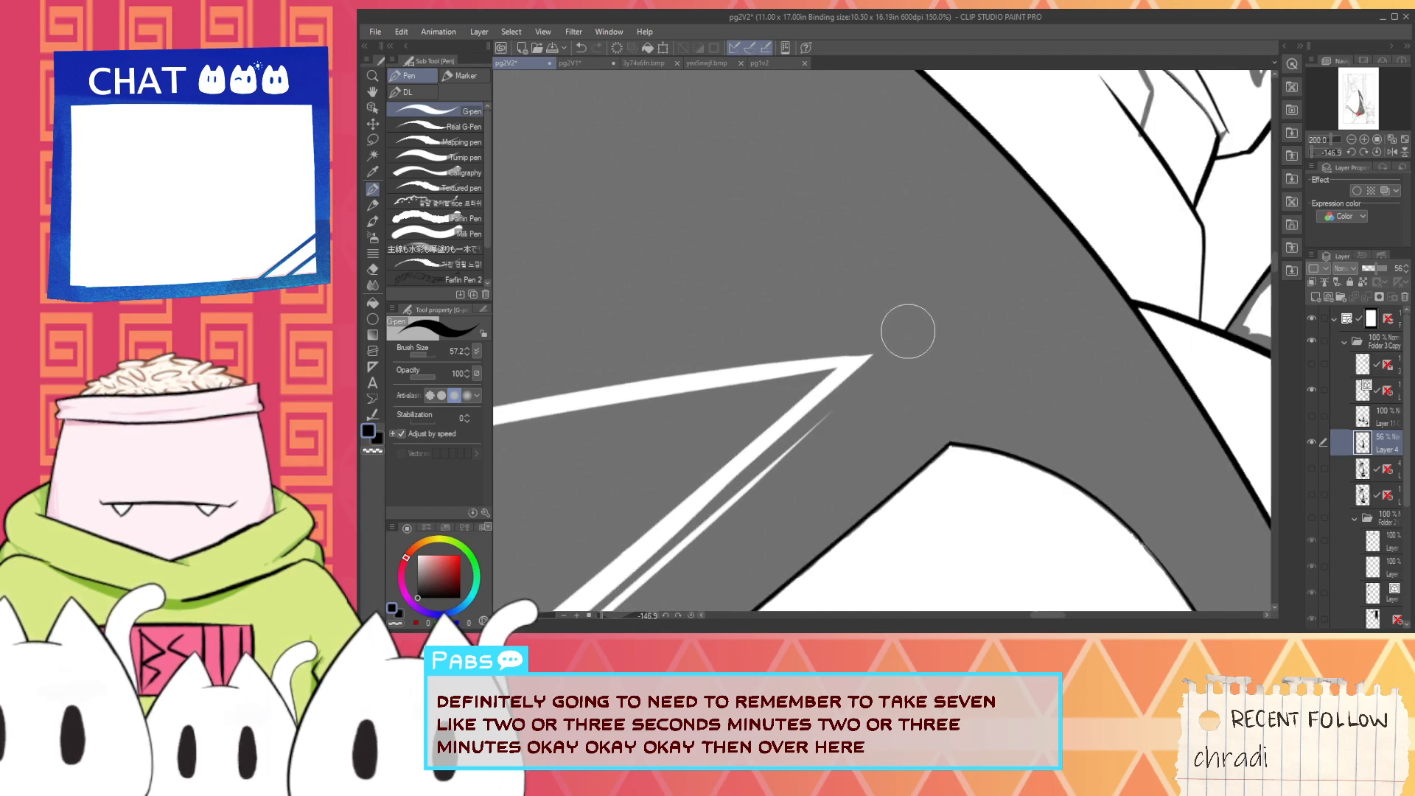
# - Fill the outlined triangular highlight with white, referring to the other layers
pyautogui.press('g')
pyautogui.click(715, 428)
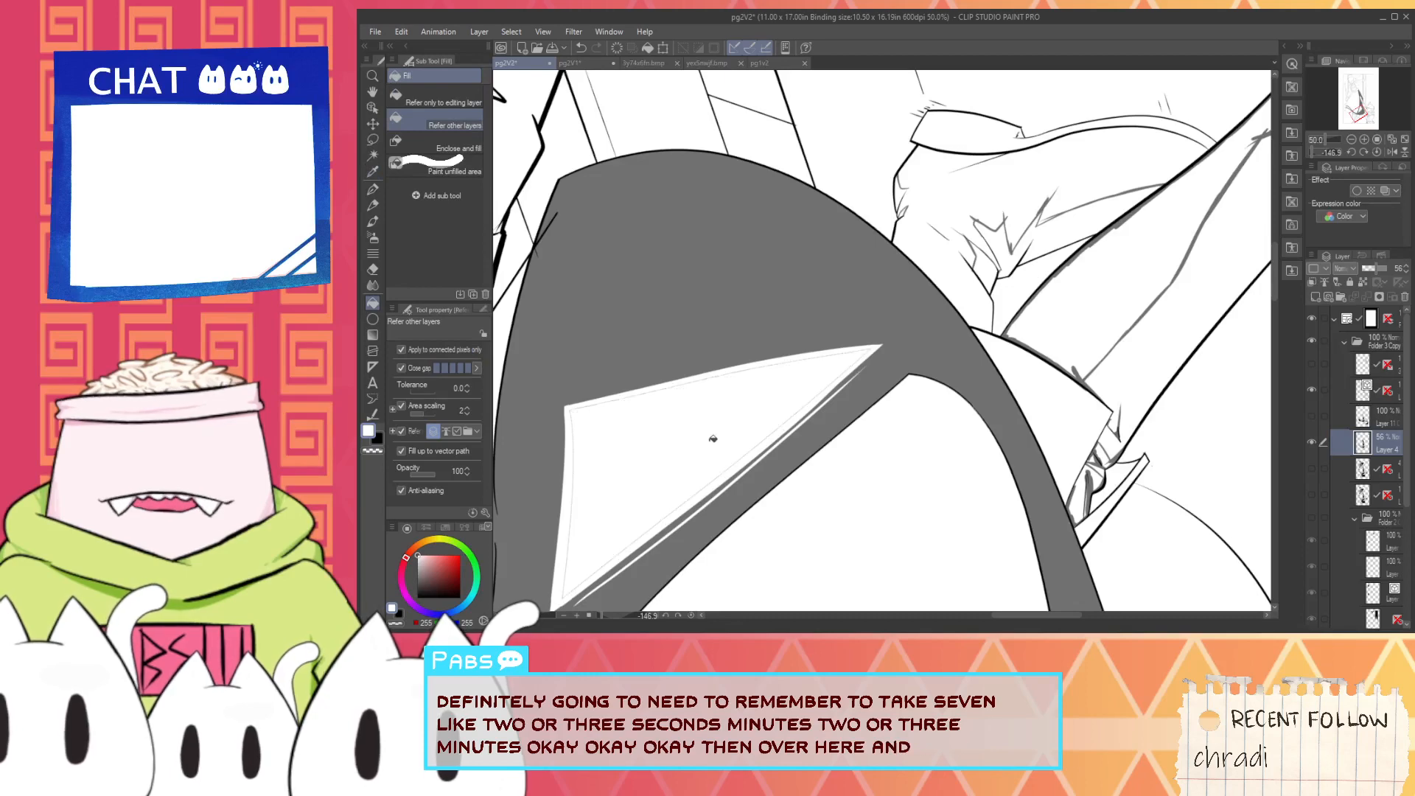
pyautogui.press('space')
pyautogui.moveTo(670, 466); pyautogui.dragTo(846, 305)
pyautogui.scroll(1, 782, 356)
pyautogui.scroll(1, 760, 418)
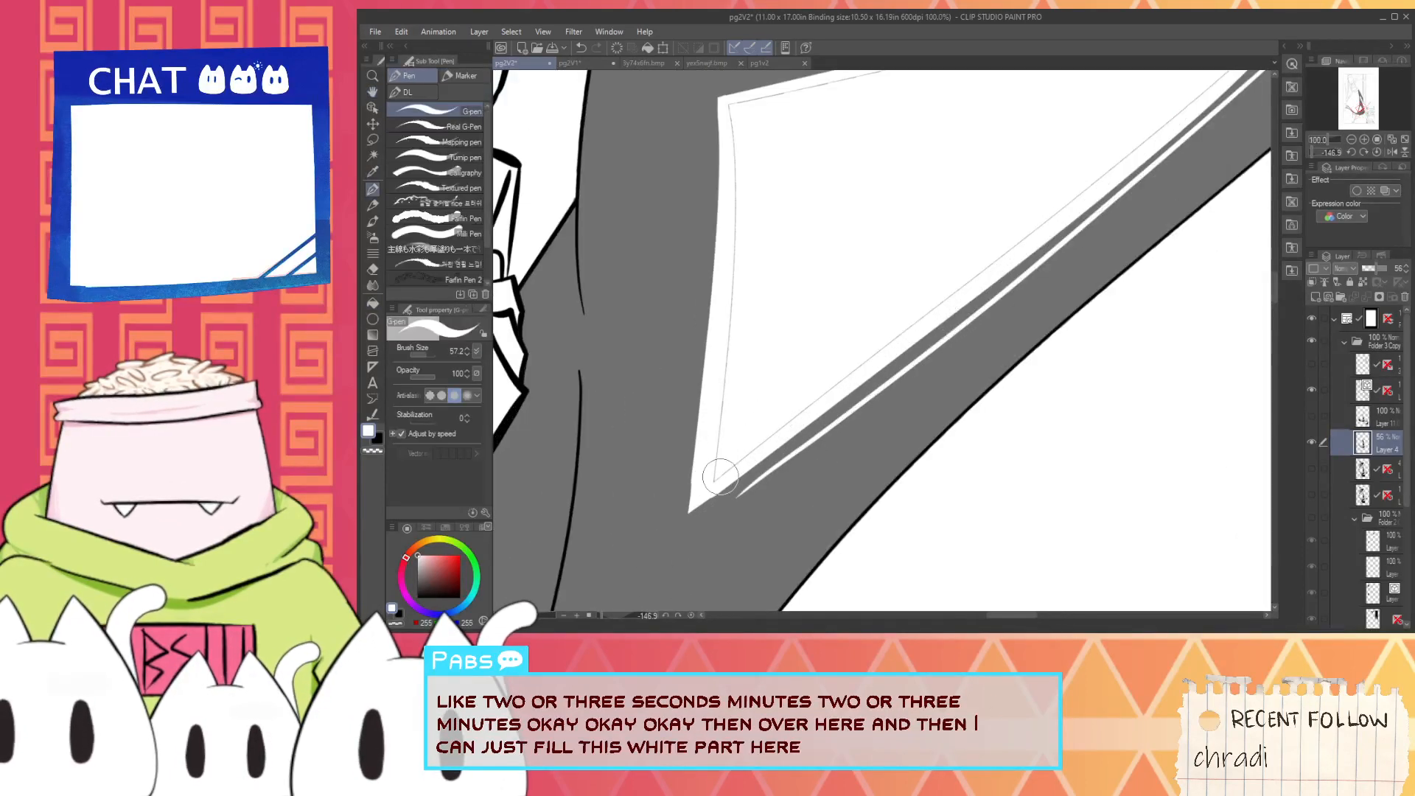
# - Paint over the thin unfilled seams inside the triangular highlight's edges with white G-pen strokes
pyautogui.press('space')
pyautogui.moveTo(742, 221); pyautogui.dragTo(734, 468)
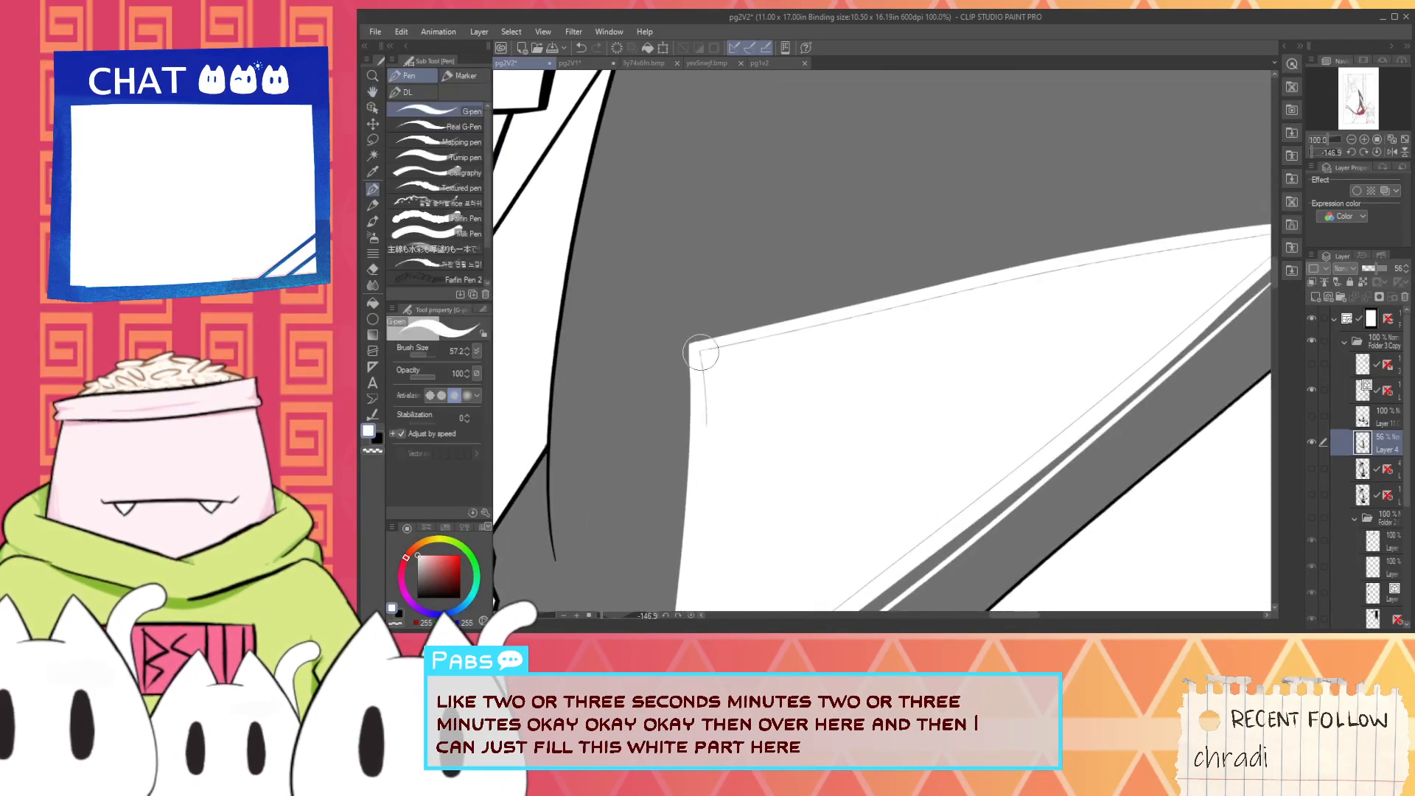
pyautogui.moveTo(705, 354)
pyautogui.mouseDown()
pyautogui.moveTo(815, 340)
pyautogui.moveTo(825, 314)
pyautogui.moveTo(909, 351)
pyautogui.moveTo(777, 367)
pyautogui.moveTo(784, 349)
pyautogui.moveTo(1027, 306)
pyautogui.moveTo(812, 331)
pyautogui.moveTo(1094, 281)
pyautogui.moveTo(988, 298)
pyautogui.moveTo(1072, 283)
pyautogui.mouseUp()
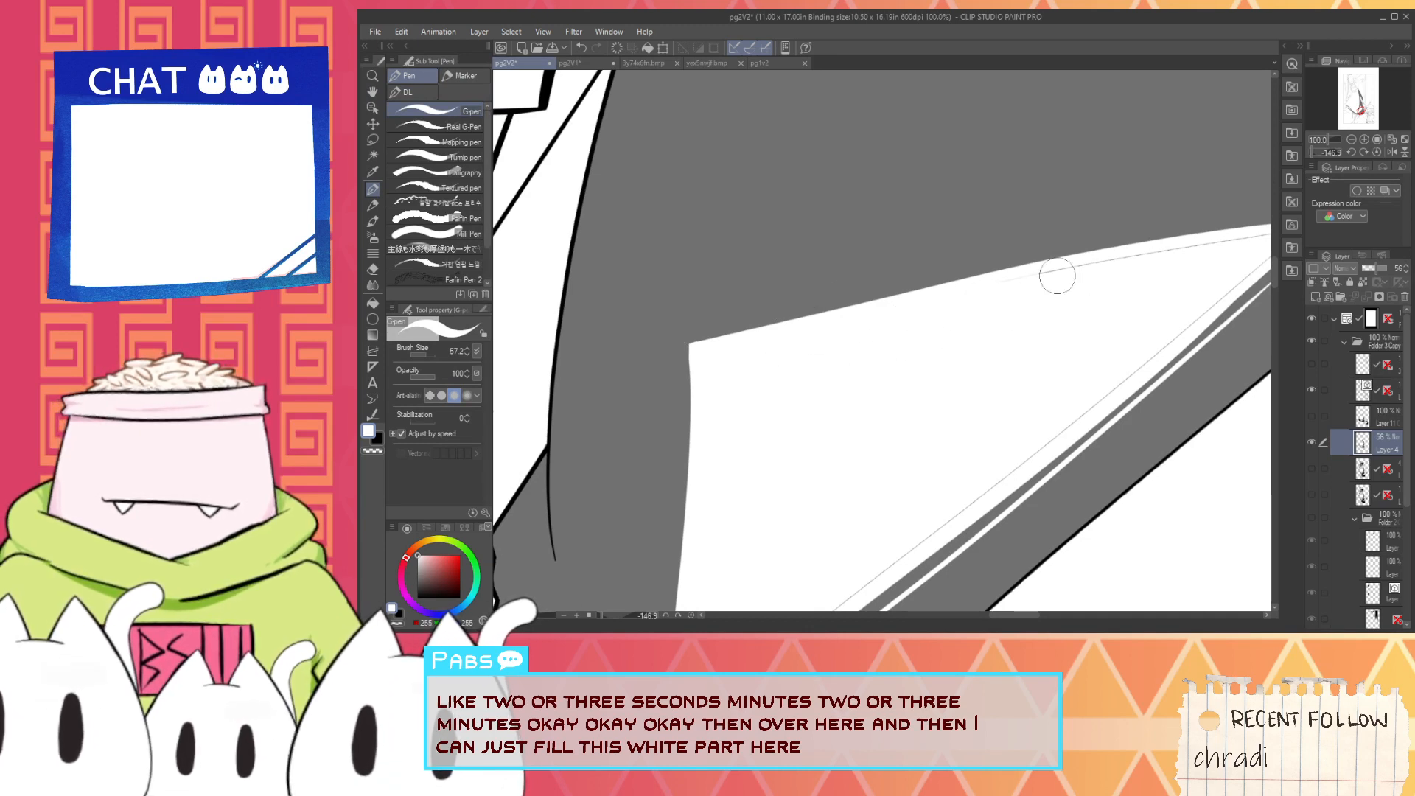
pyautogui.moveTo(965, 293); pyautogui.dragTo(1206, 258)
pyautogui.press('space')
pyautogui.moveTo(887, 415); pyautogui.dragTo(938, 294)
pyautogui.press('space')
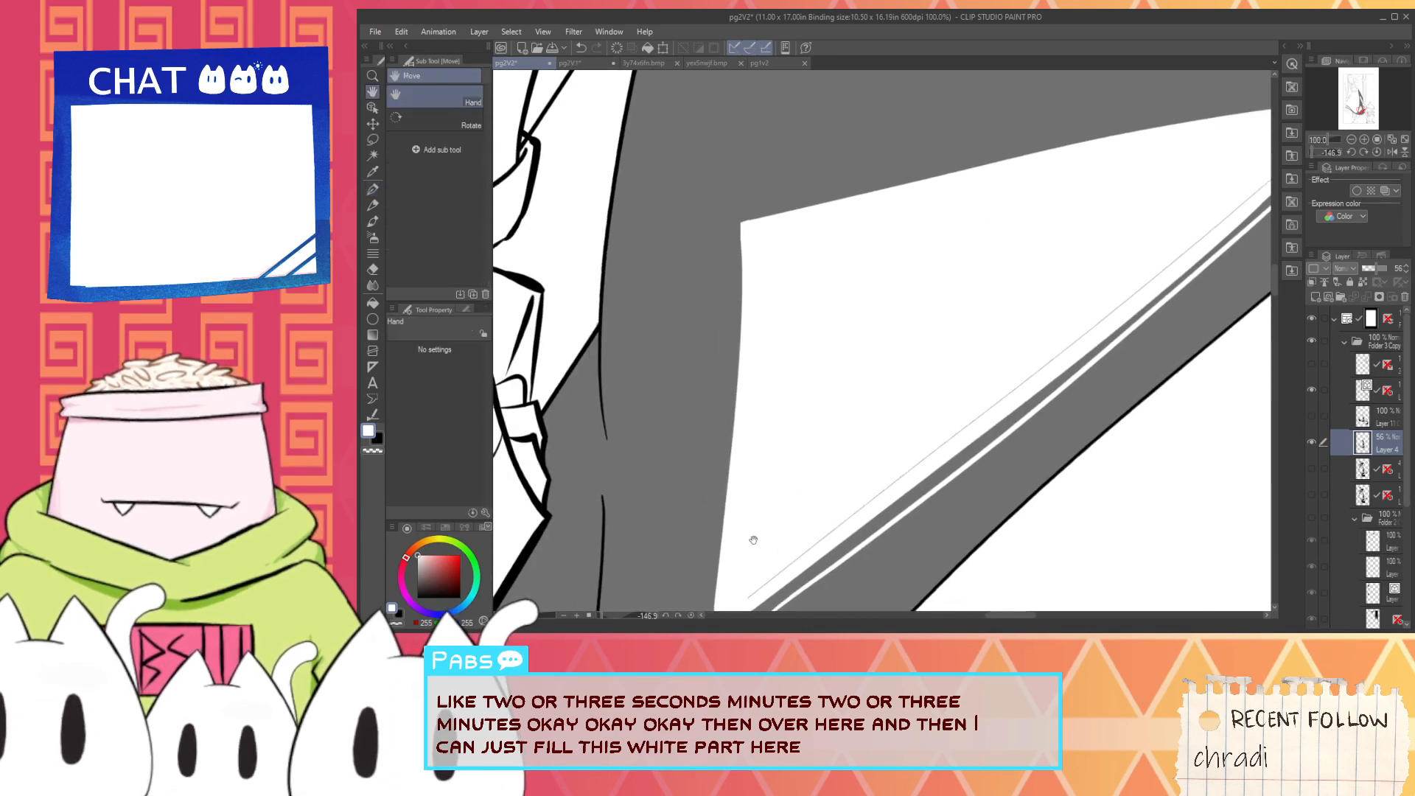
pyautogui.moveTo(753, 539)
pyautogui.mouseDown()
pyautogui.moveTo(772, 441)
pyautogui.moveTo(878, 417)
pyautogui.mouseUp()
pyautogui.moveTo(812, 465); pyautogui.dragTo(920, 384)
pyautogui.moveTo(1062, 277); pyautogui.dragTo(856, 414)
pyautogui.press('space')
pyautogui.moveTo(1045, 284)
pyautogui.mouseDown()
pyautogui.moveTo(869, 357)
pyautogui.moveTo(993, 254)
pyautogui.mouseUp()
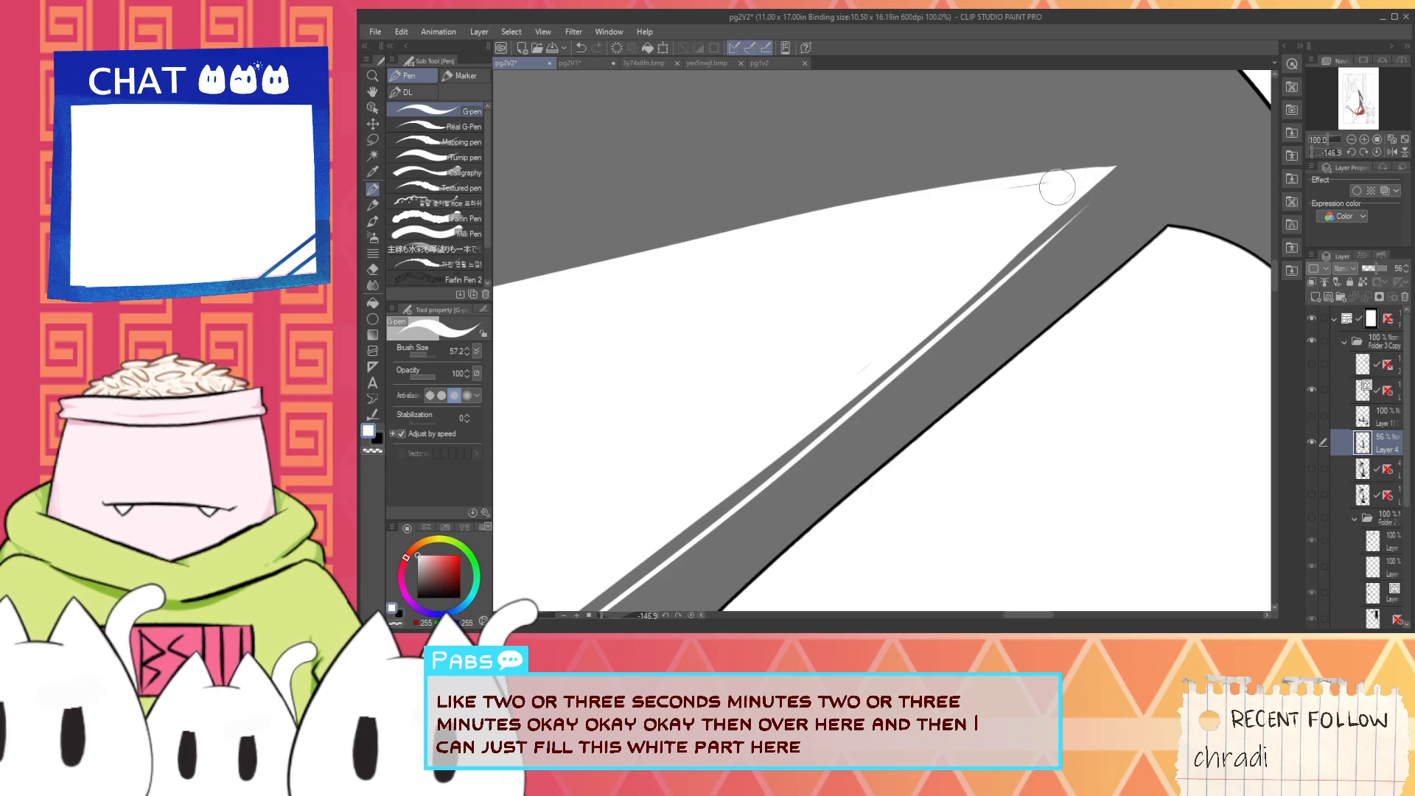
# - Set Layer 4 to 100% opacity, then show the shading layer directly below it and set that to 100% as well
pyautogui.scroll(-1, 1075, 178)
pyautogui.scroll(-7, 1051, 228)
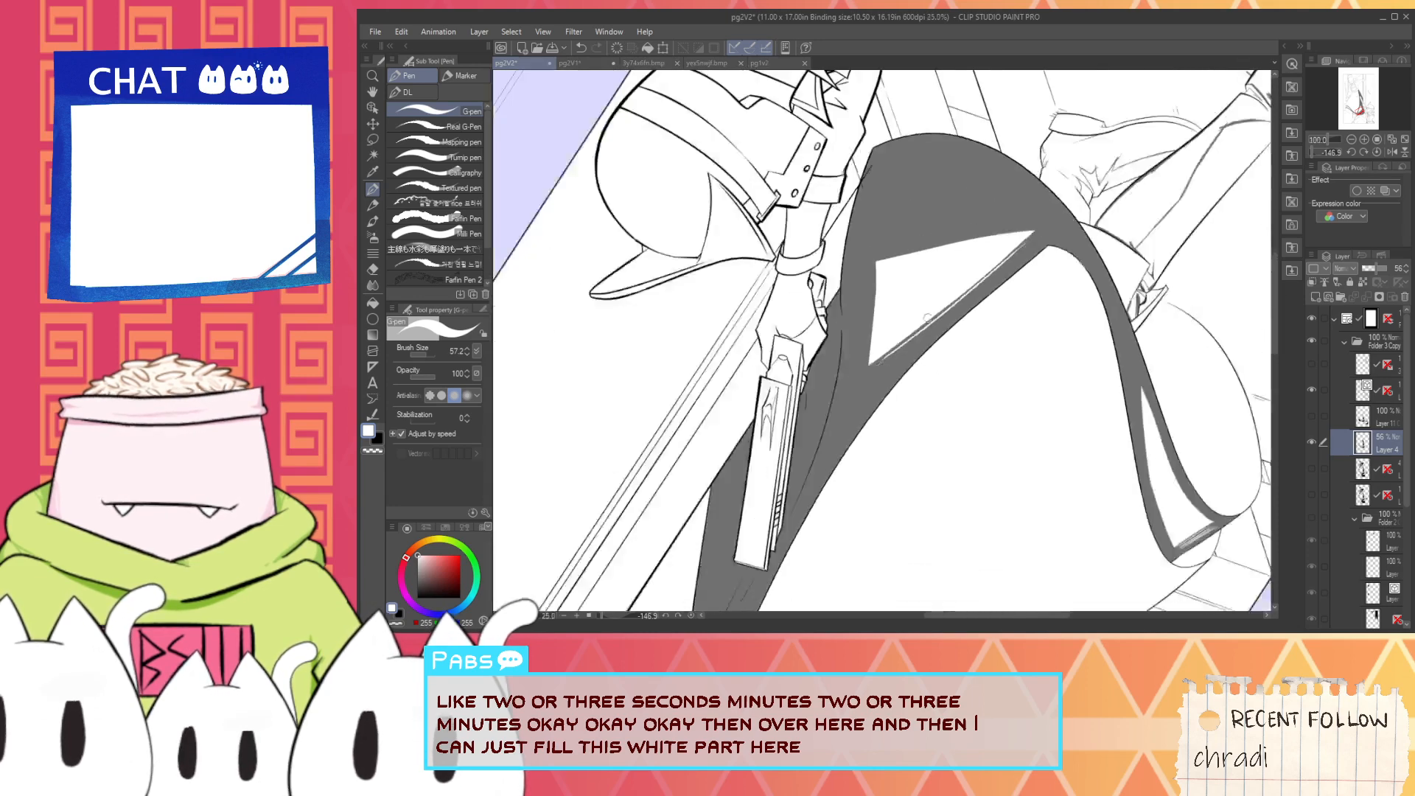
pyautogui.press('space')
pyautogui.click(590, 615)
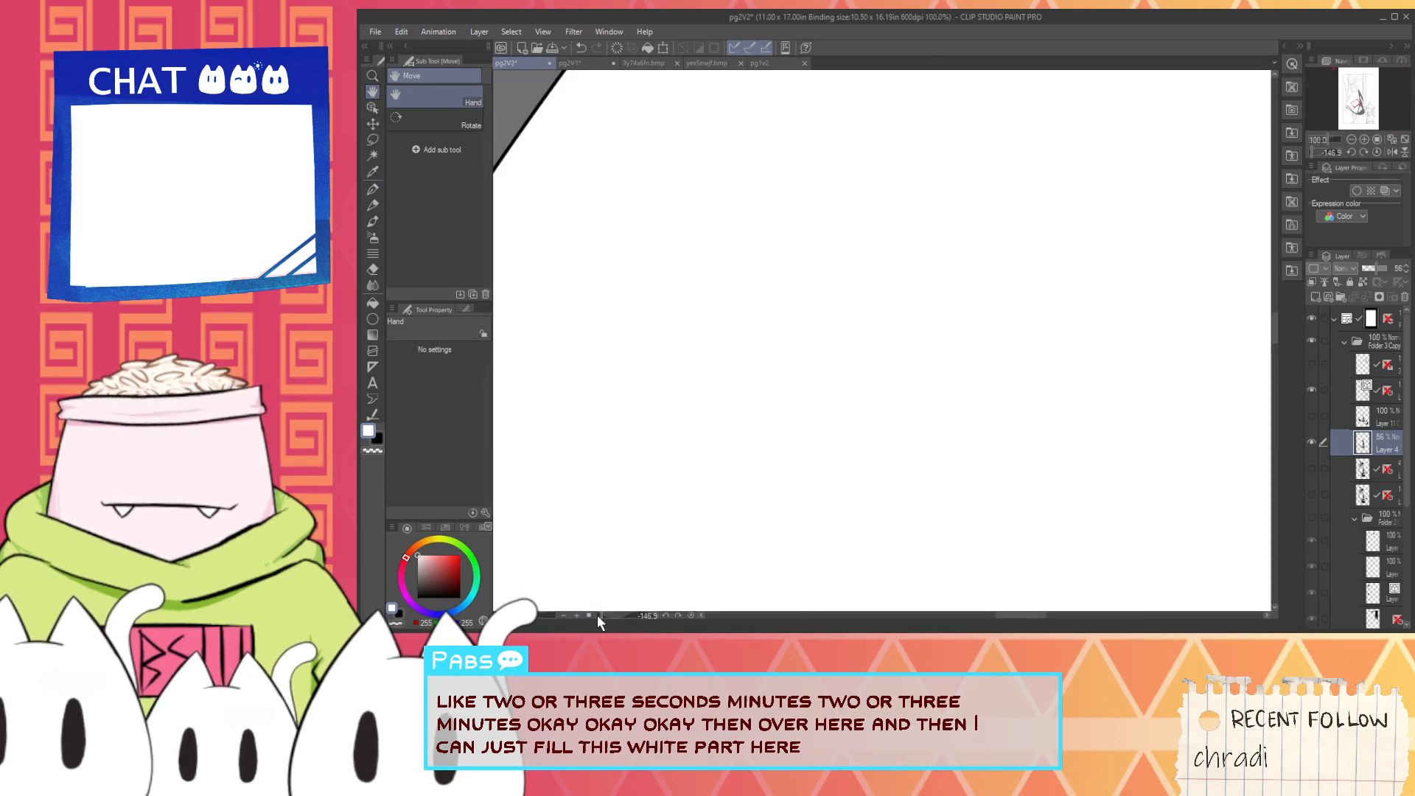
pyautogui.scroll(-3, 777, 563)
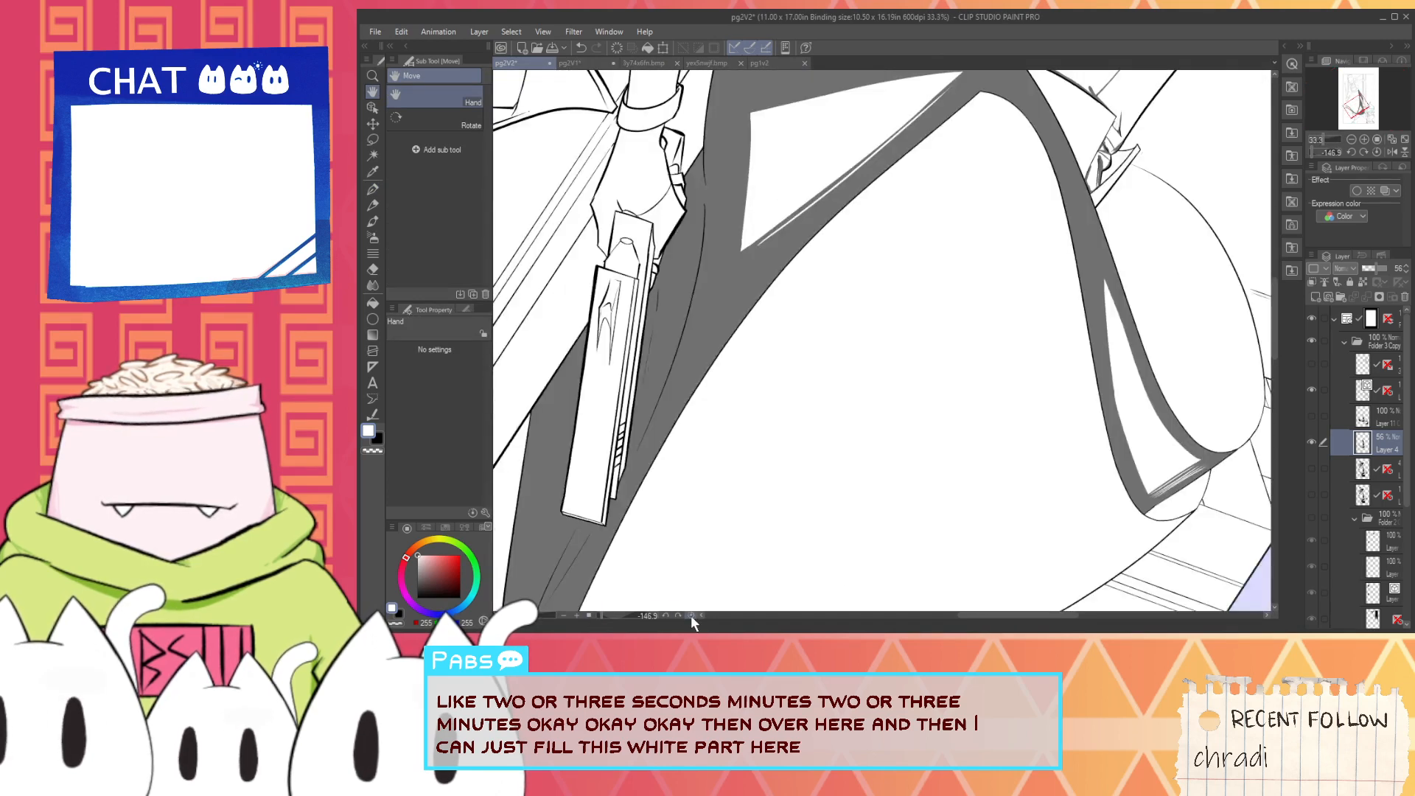
pyautogui.scroll(-5, 691, 618)
pyautogui.click(691, 614)
pyautogui.scroll(2, 963, 307)
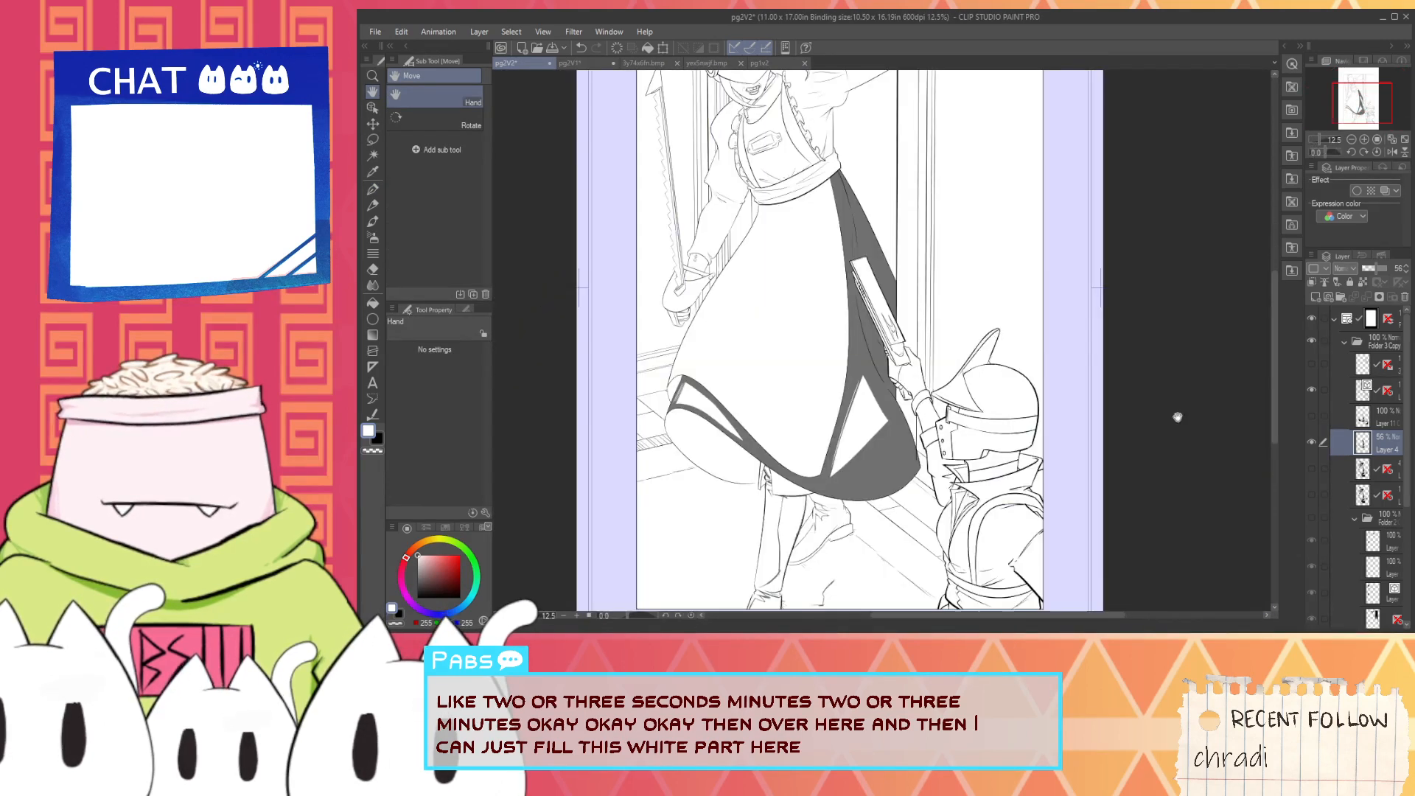
pyautogui.moveTo(1379, 270); pyautogui.dragTo(1394, 271)
pyautogui.click(1312, 468)
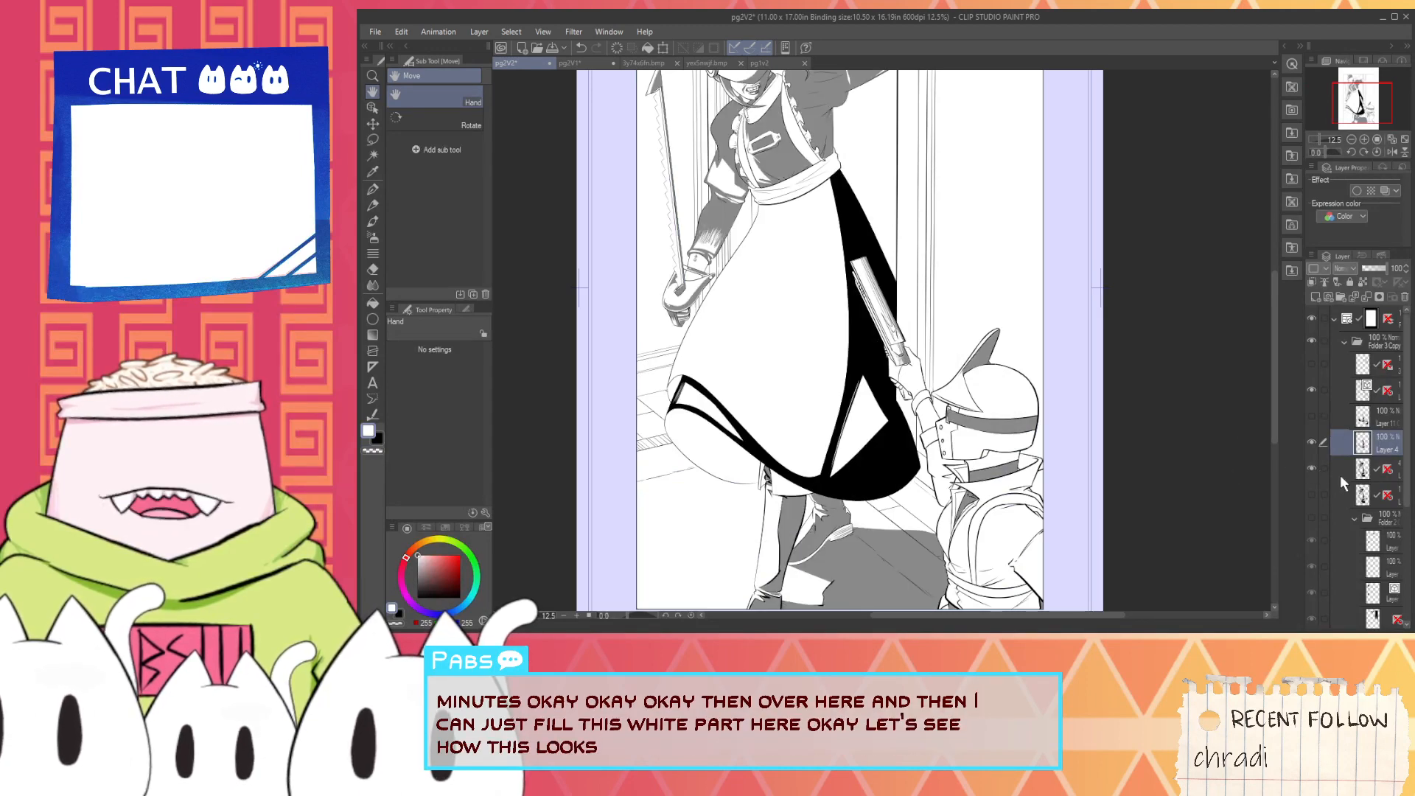
pyautogui.moveTo(1135, 417); pyautogui.dragTo(1181, 544)
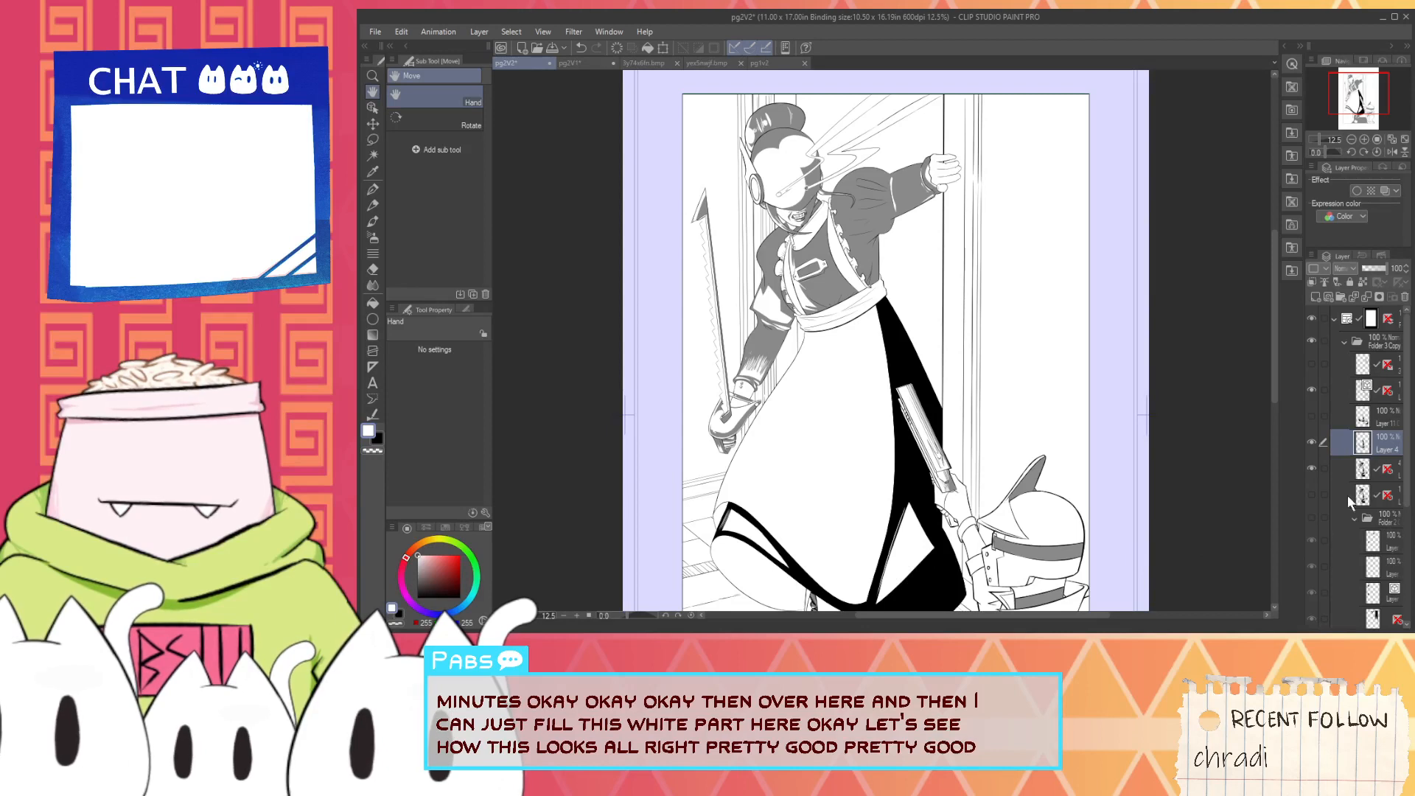
pyautogui.click(1343, 467)
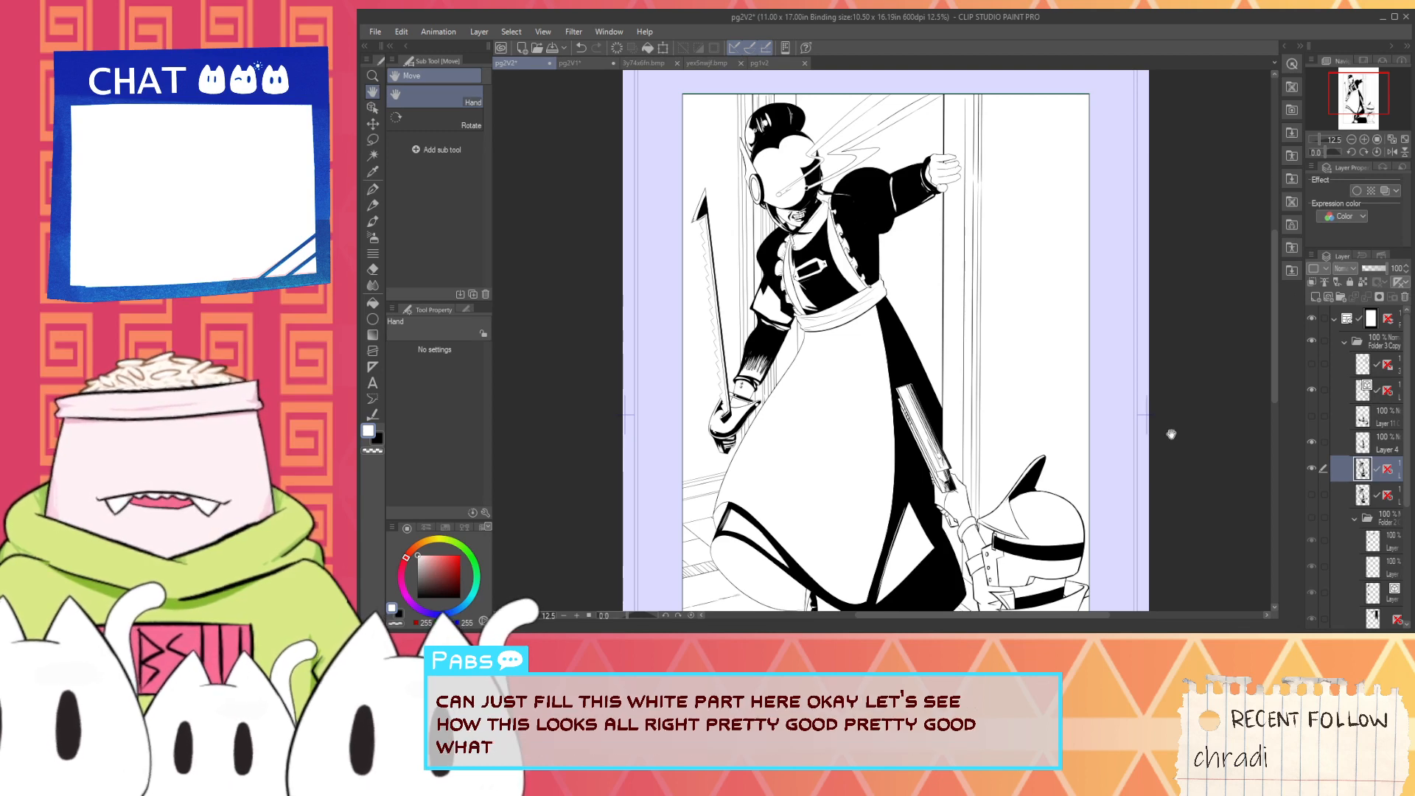
# - Inspect the helmeted figure, the black floor shadow and the maid's lower body for areas still needing shading
pyautogui.scroll(5, 883, 284)
pyautogui.moveTo(877, 469); pyautogui.dragTo(868, 120)
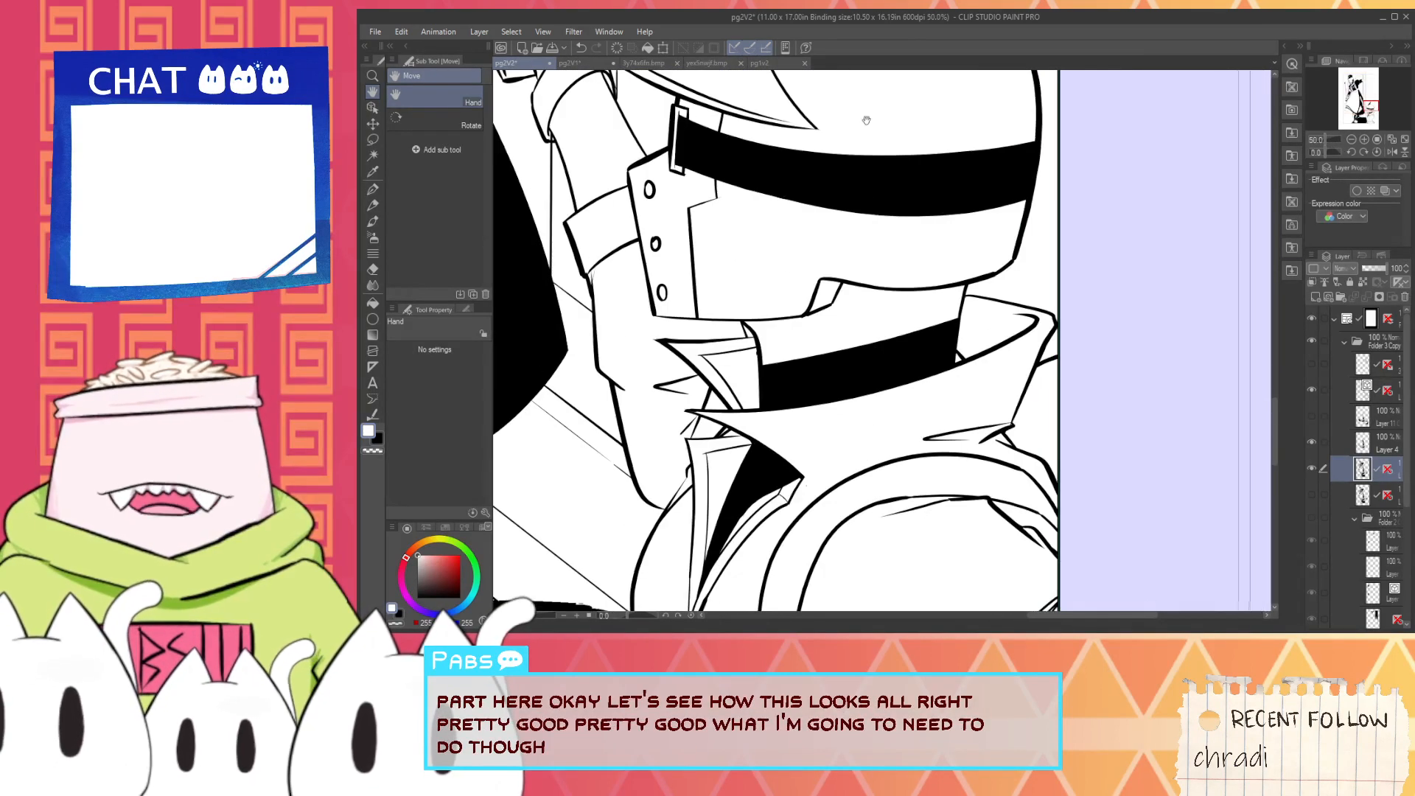
pyautogui.scroll(-2, 875, 303)
pyautogui.moveTo(854, 412); pyautogui.dragTo(868, 249)
pyautogui.scroll(2, 866, 417)
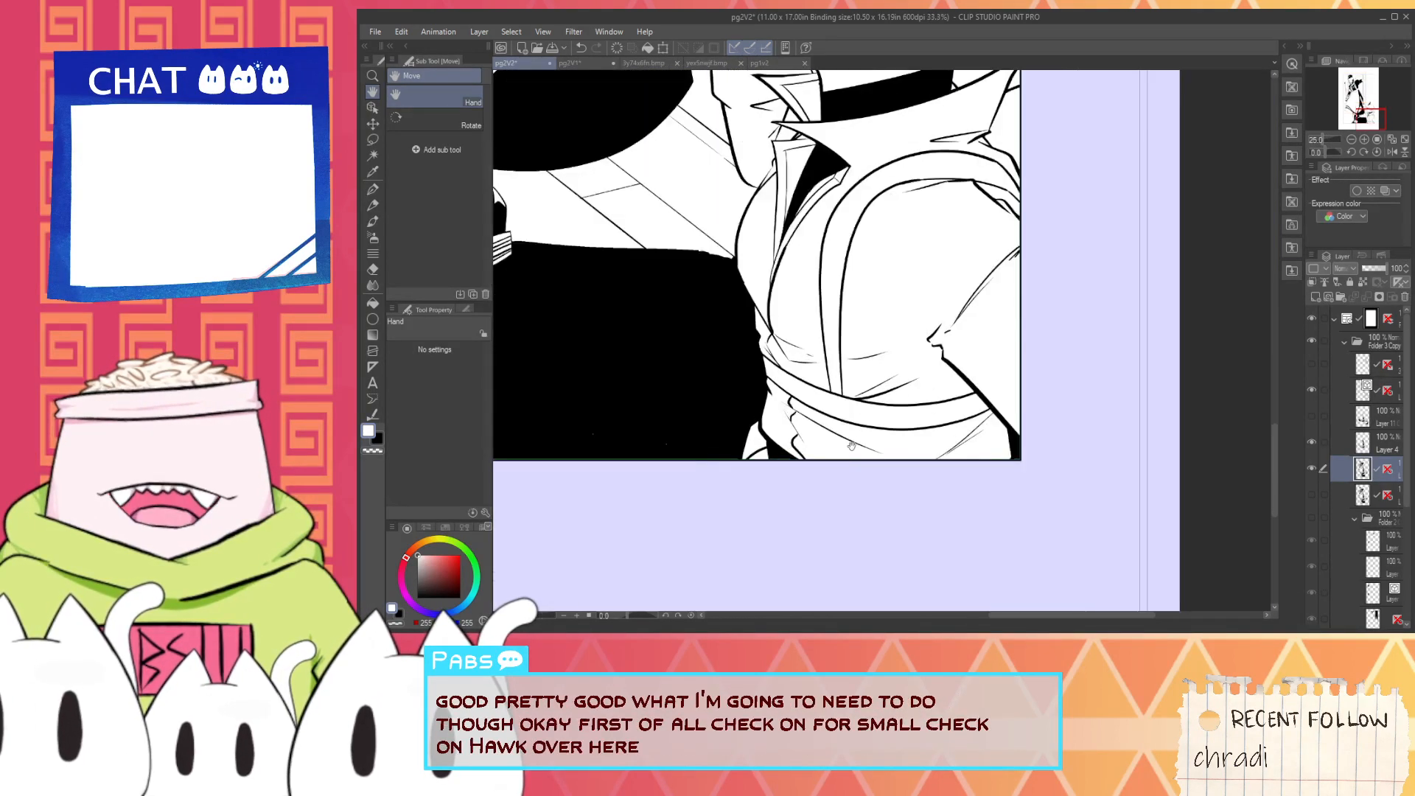
pyautogui.scroll(-4, 820, 424)
pyautogui.scroll(3, 724, 401)
pyautogui.moveTo(723, 400); pyautogui.dragTo(723, 375)
pyautogui.scroll(1, 723, 375)
pyautogui.press('p')
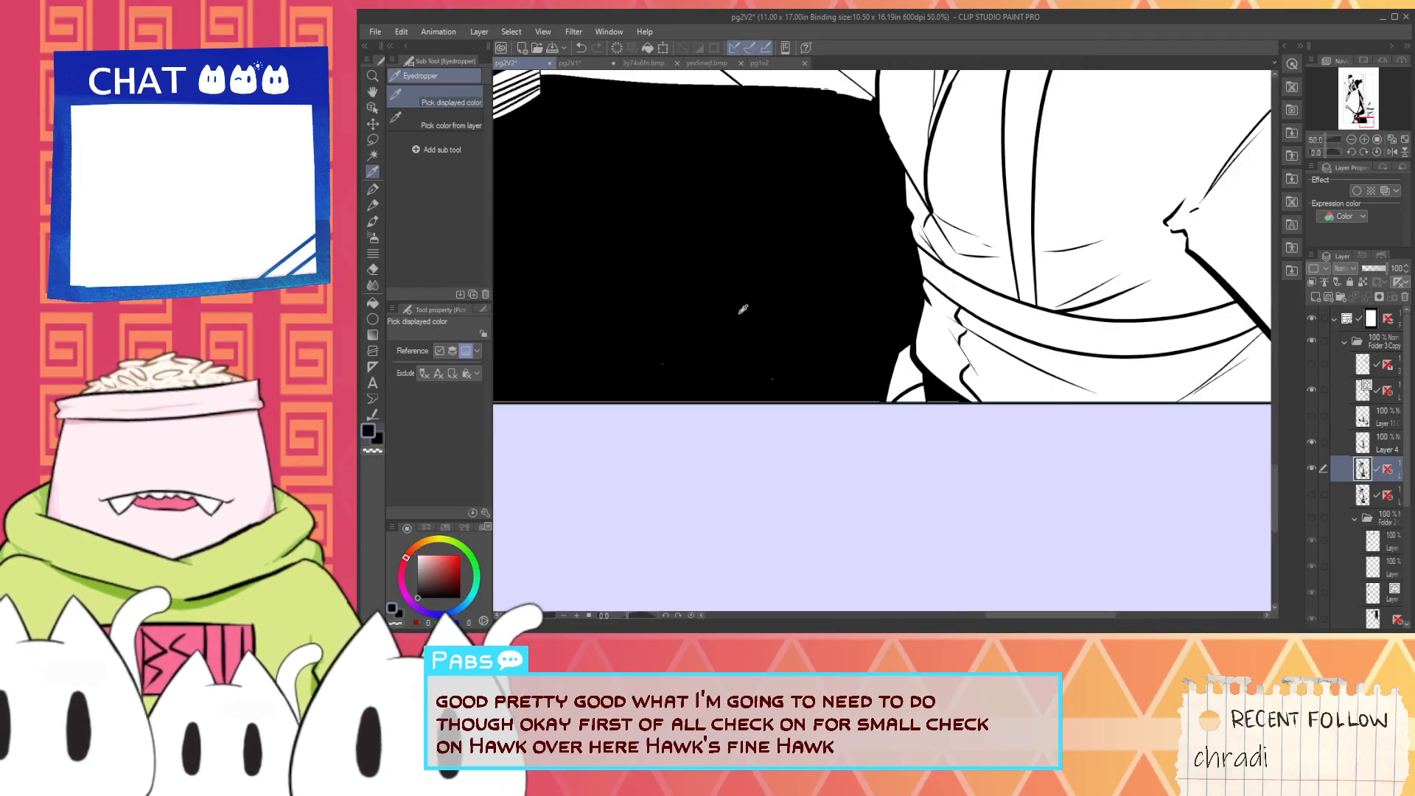
pyautogui.scroll(-2, 730, 361)
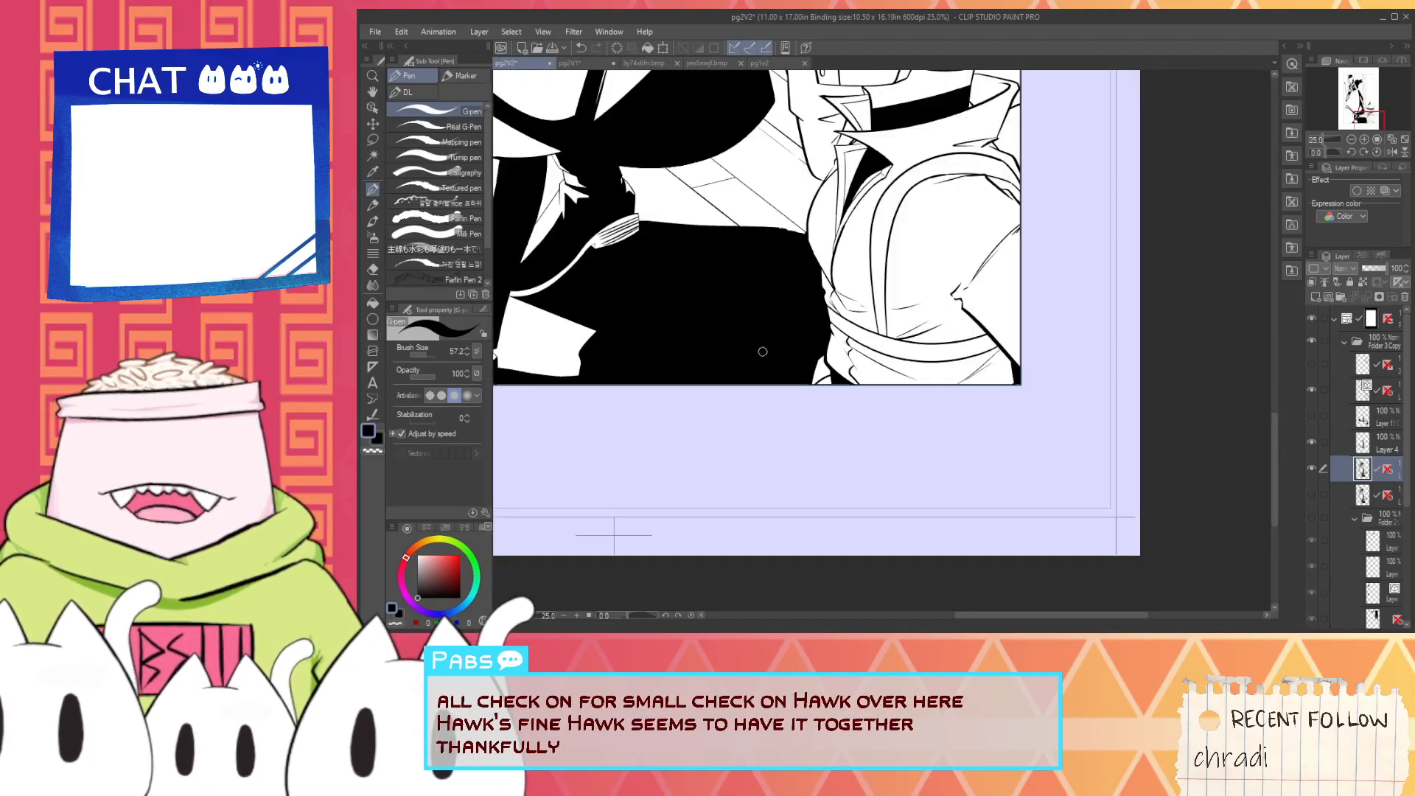
pyautogui.press('space')
pyautogui.moveTo(758, 215); pyautogui.dragTo(1039, 373)
pyautogui.scroll(-2, 1039, 371)
pyautogui.moveTo(906, 335); pyautogui.dragTo(883, 428)
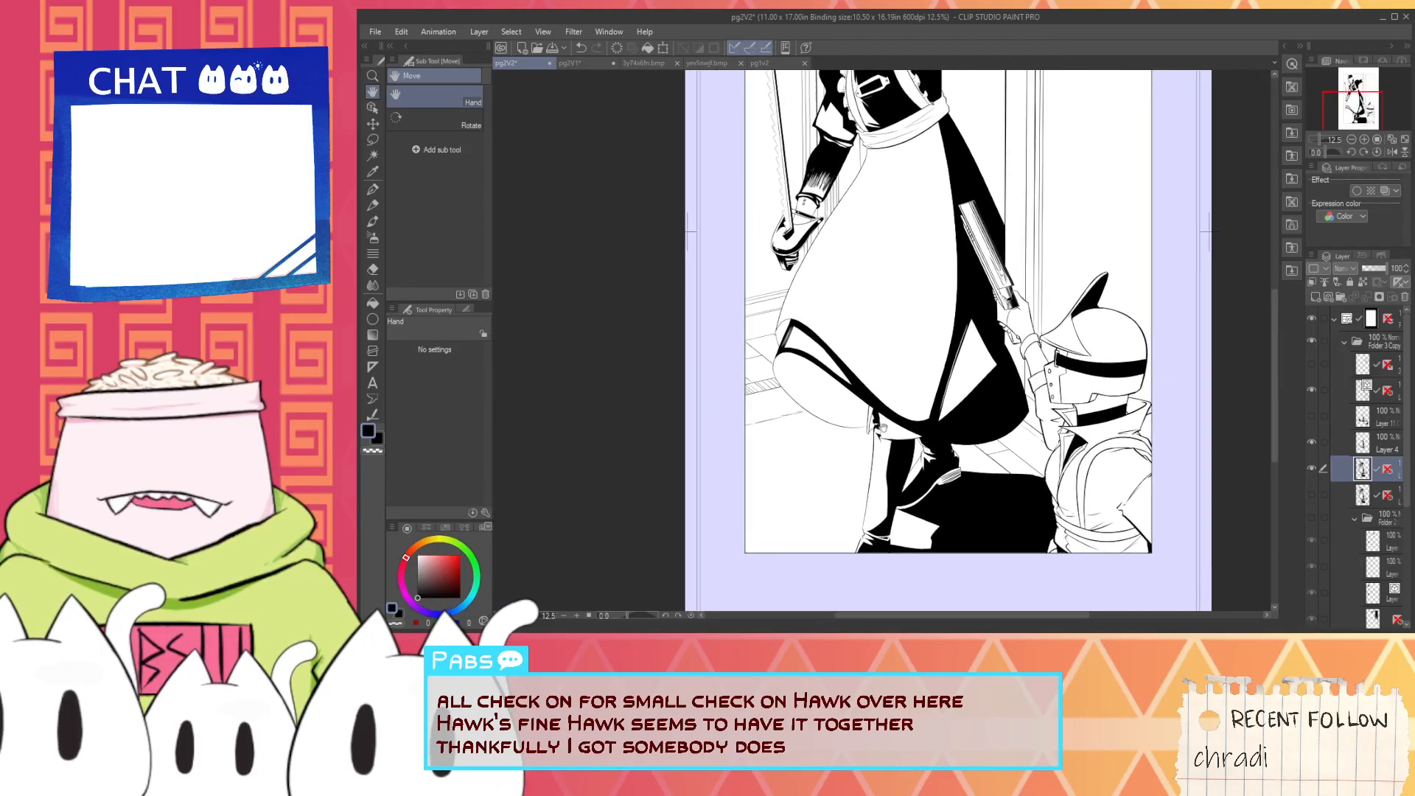
# - Reshape the black shadow inside the saw's curved guard with G-pen strokes, giving it a smooth inner edge and covering the old highlight dots
pyautogui.moveTo(858, 346); pyautogui.dragTo(857, 436)
pyautogui.scroll(2, 786, 353)
pyautogui.scroll(4, 786, 353)
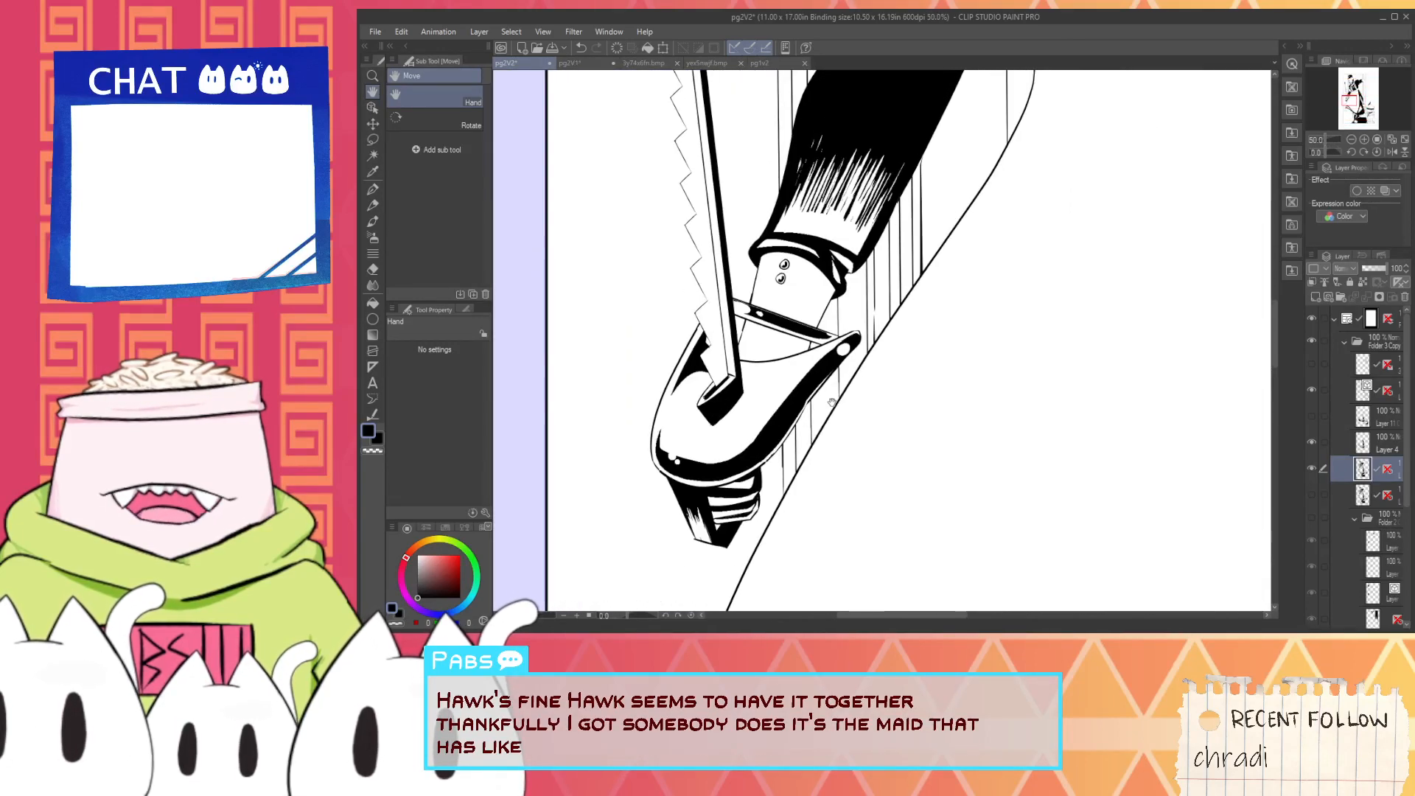
pyautogui.scroll(2, 660, 440)
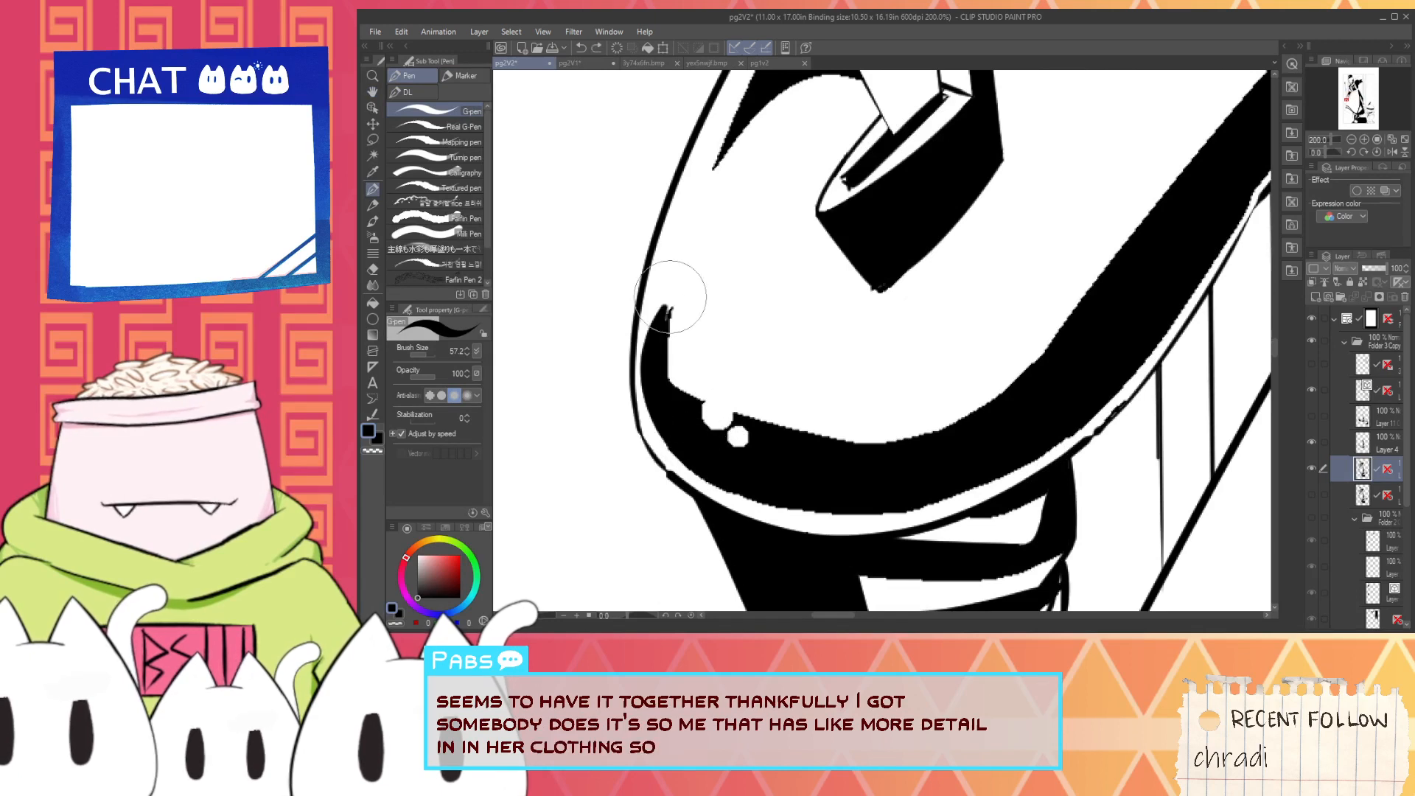
pyautogui.moveTo(662, 338); pyautogui.dragTo(680, 274)
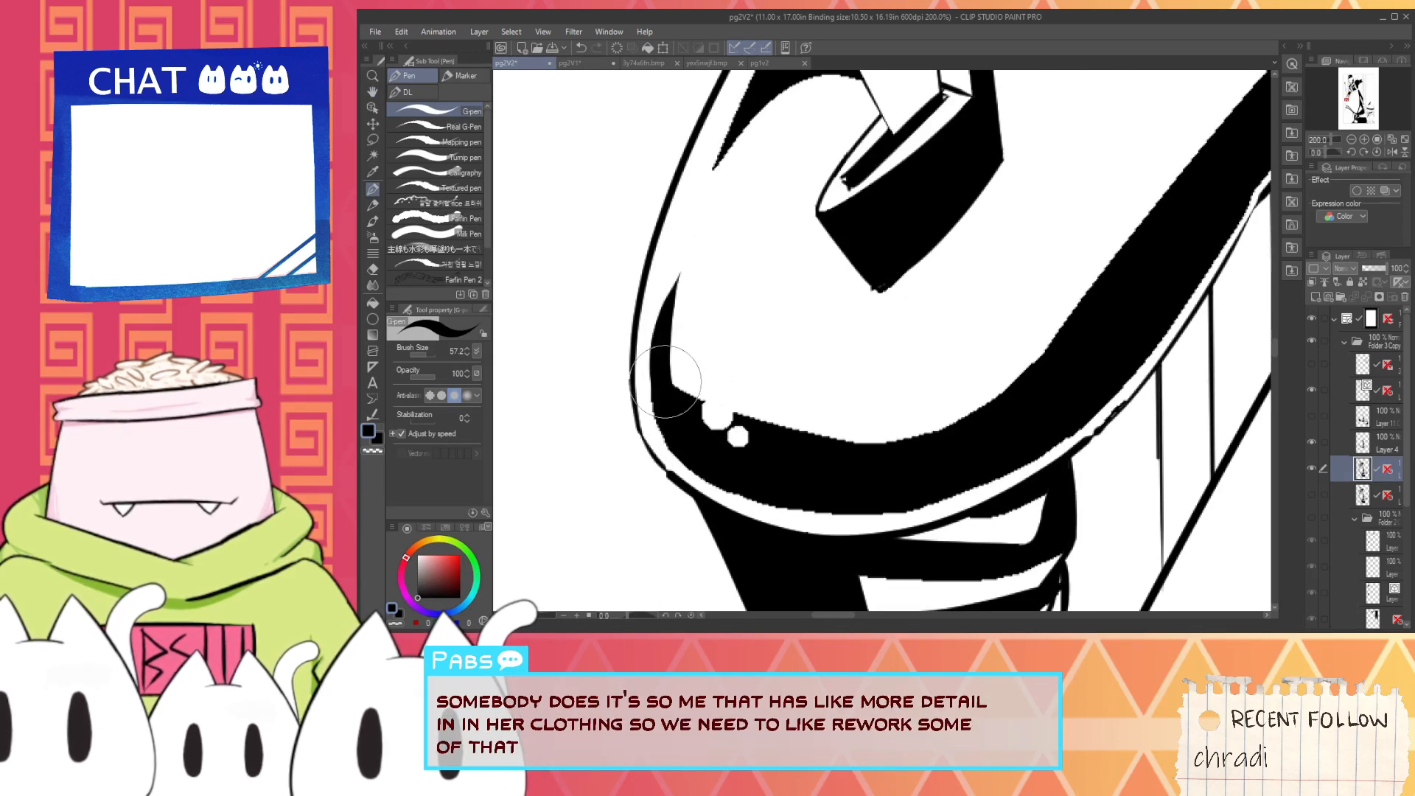
pyautogui.hotkey('ctrl', 'z')
pyautogui.moveTo(672, 351); pyautogui.dragTo(680, 374)
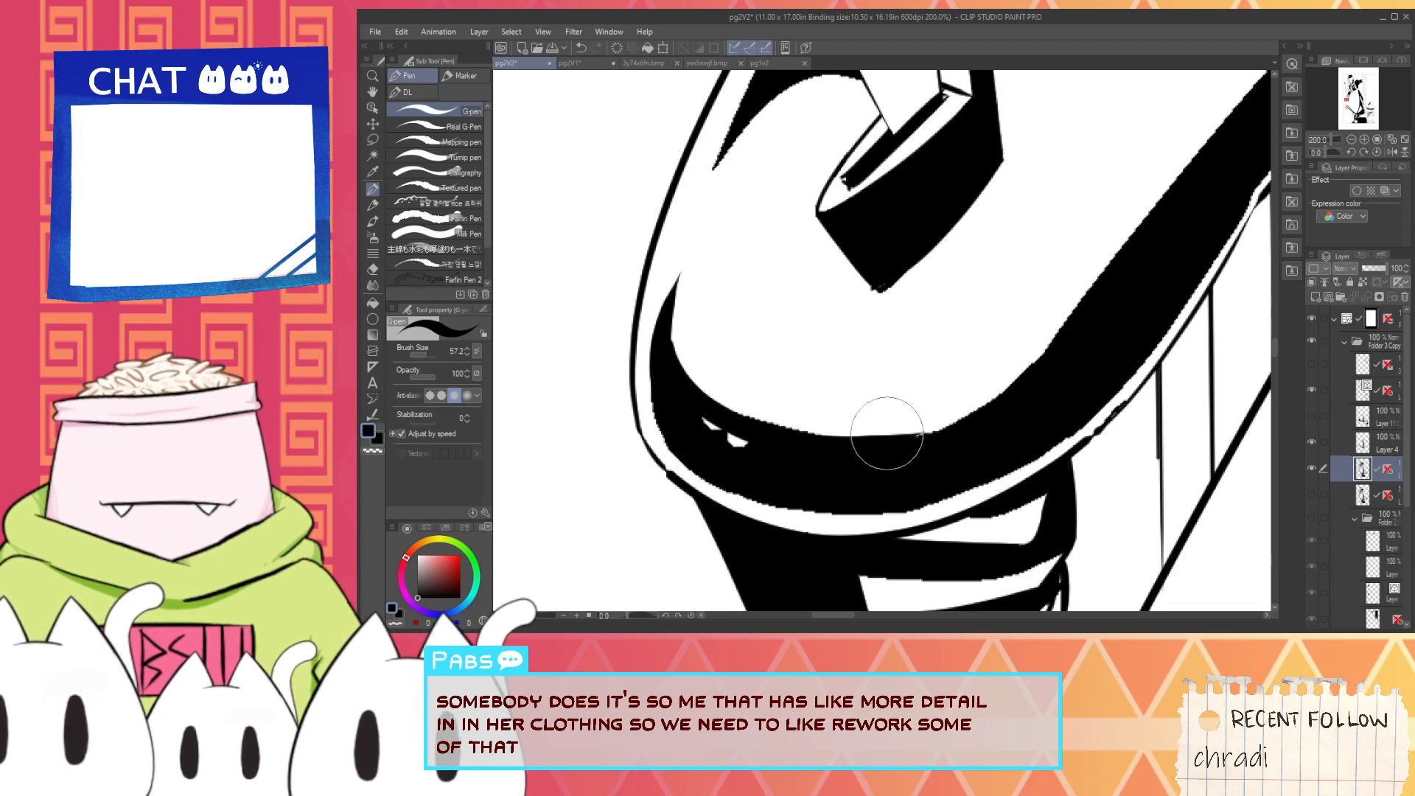
pyautogui.moveTo(693, 391)
pyautogui.mouseDown()
pyautogui.moveTo(674, 368)
pyautogui.moveTo(1046, 284)
pyautogui.mouseUp()
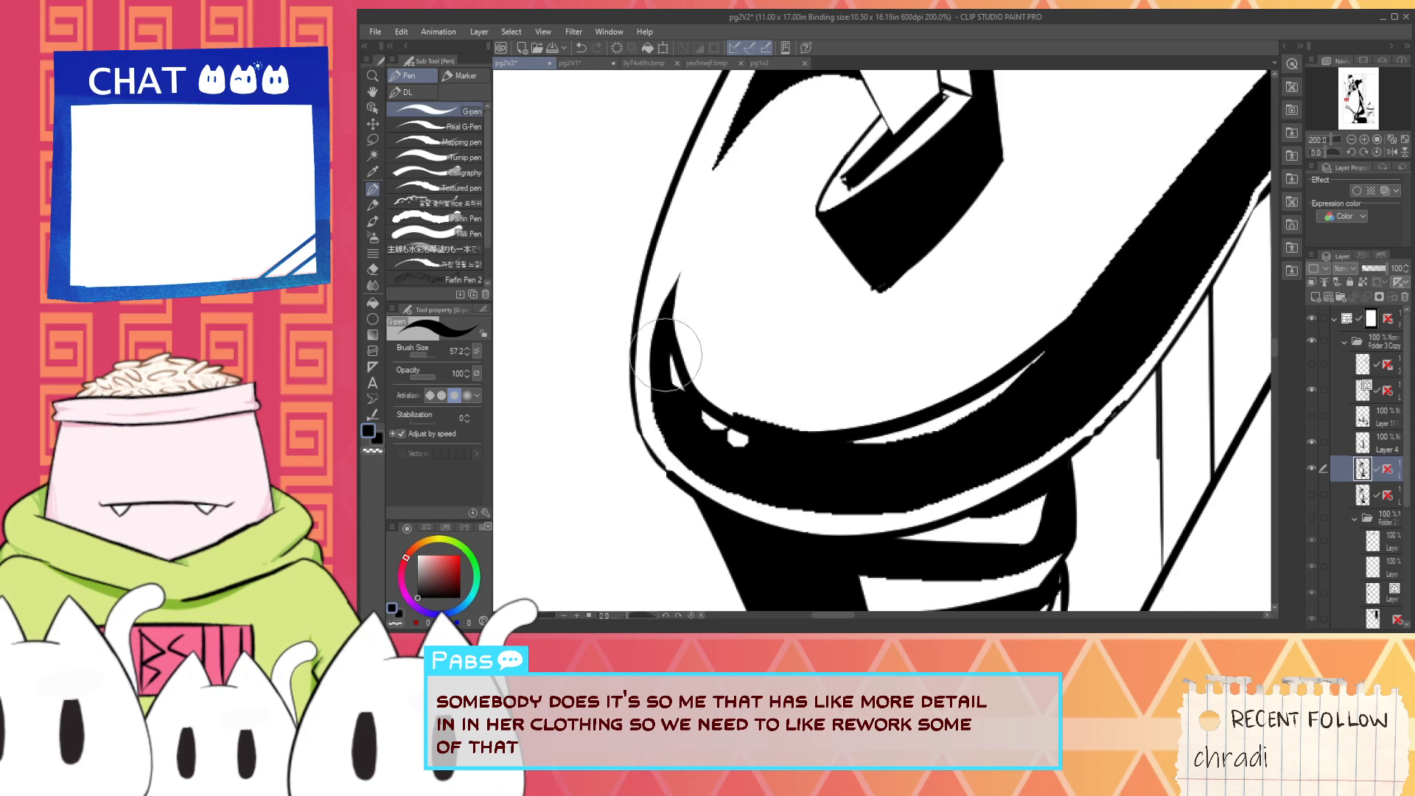
pyautogui.moveTo(845, 446); pyautogui.dragTo(1083, 321)
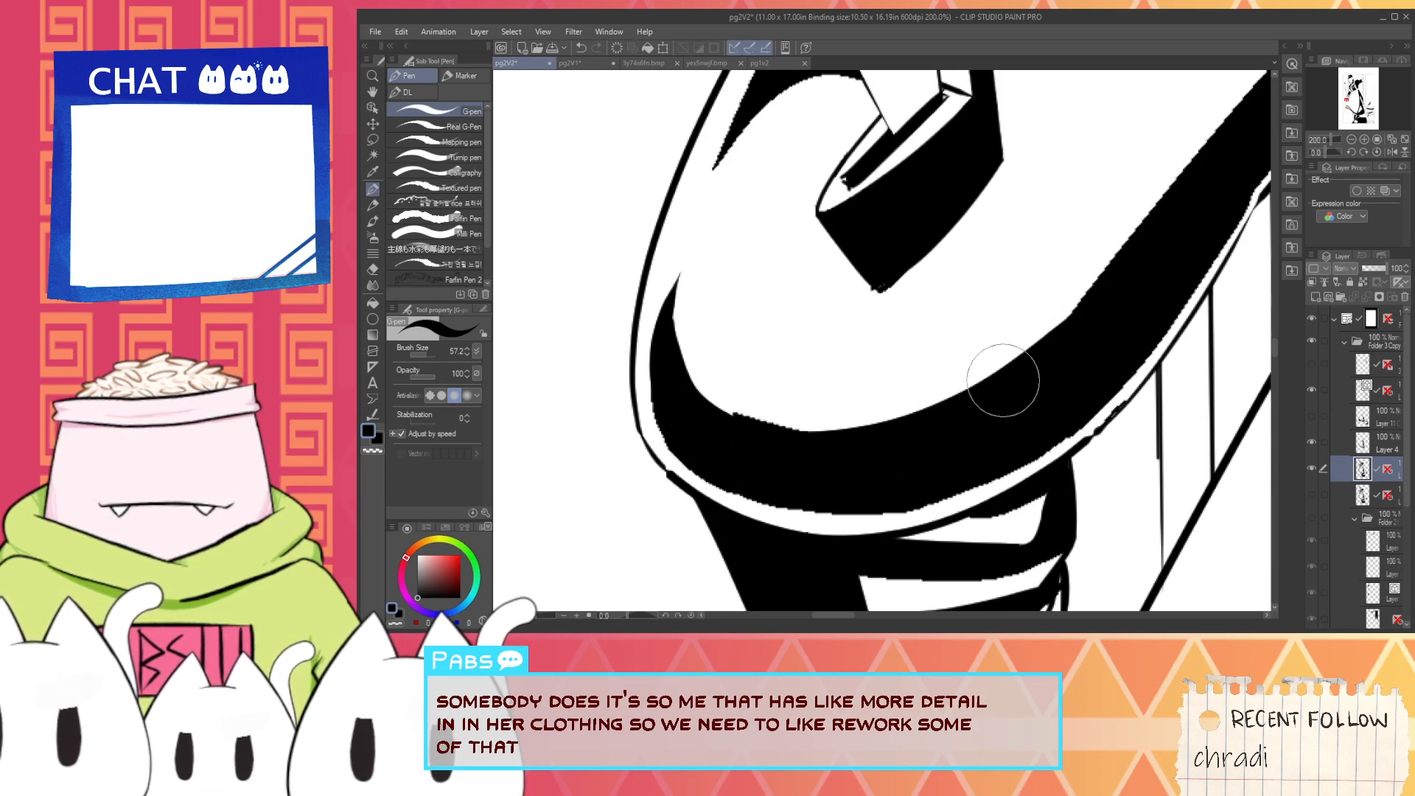
pyautogui.hotkey('ctrl', 'z')
pyautogui.moveTo(818, 457); pyautogui.dragTo(1093, 307)
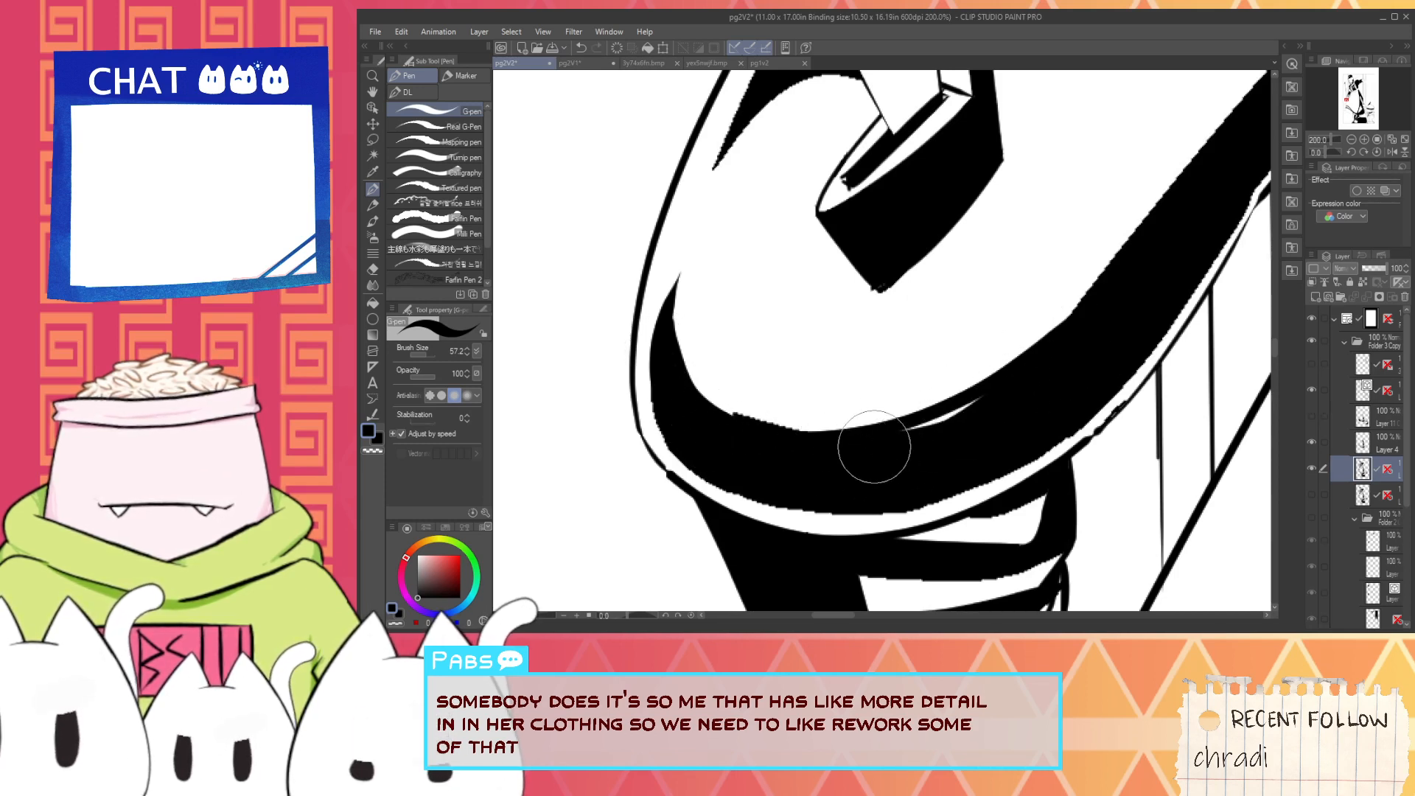
# - Dab one large and one small round white highlight on the inner edge of the guard's black shadow
pyautogui.press('x')
pyautogui.click(739, 425)
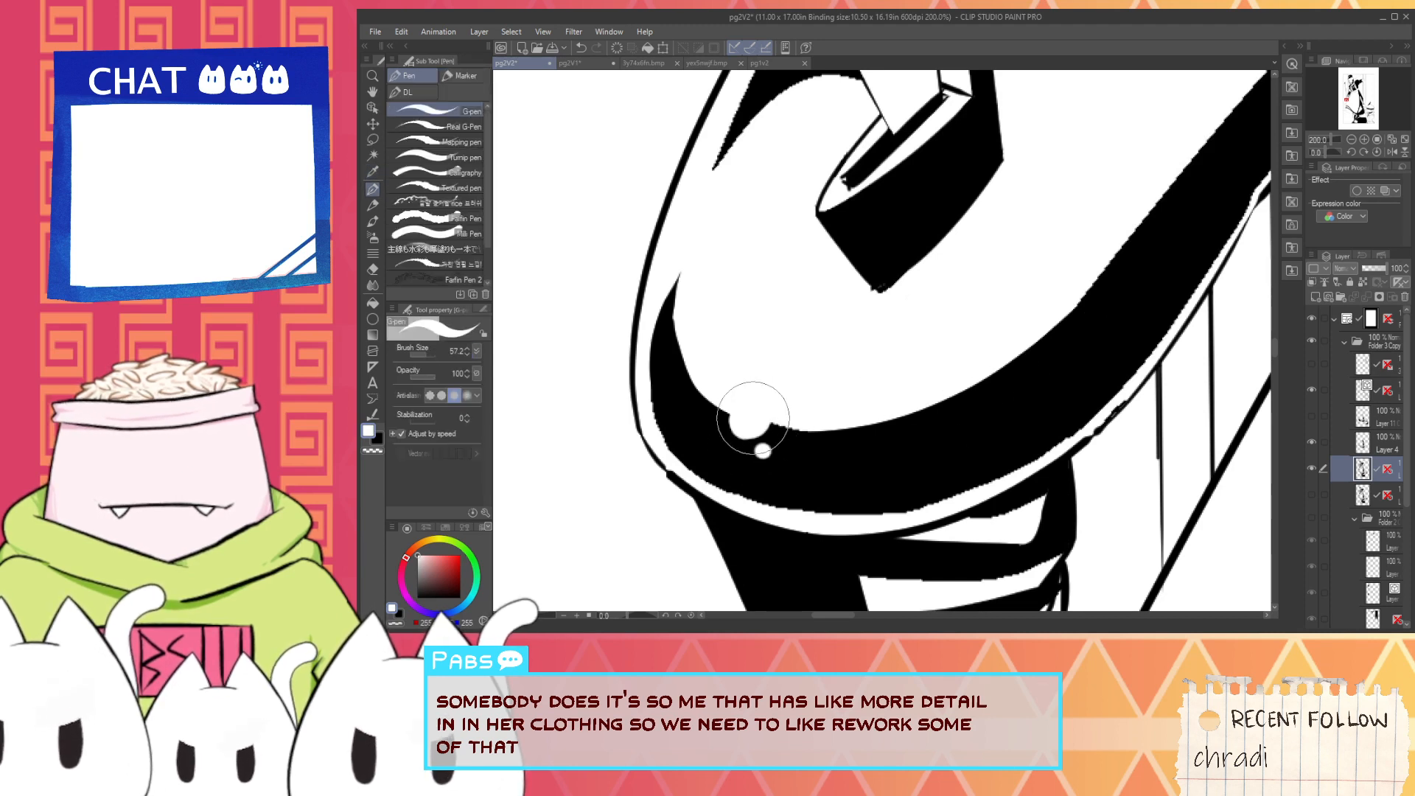
pyautogui.keyDown('alt'); pyautogui.click(796, 445); pyautogui.keyUp('alt')
pyautogui.keyDown('alt'); pyautogui.click(782, 388); pyautogui.keyUp('alt')
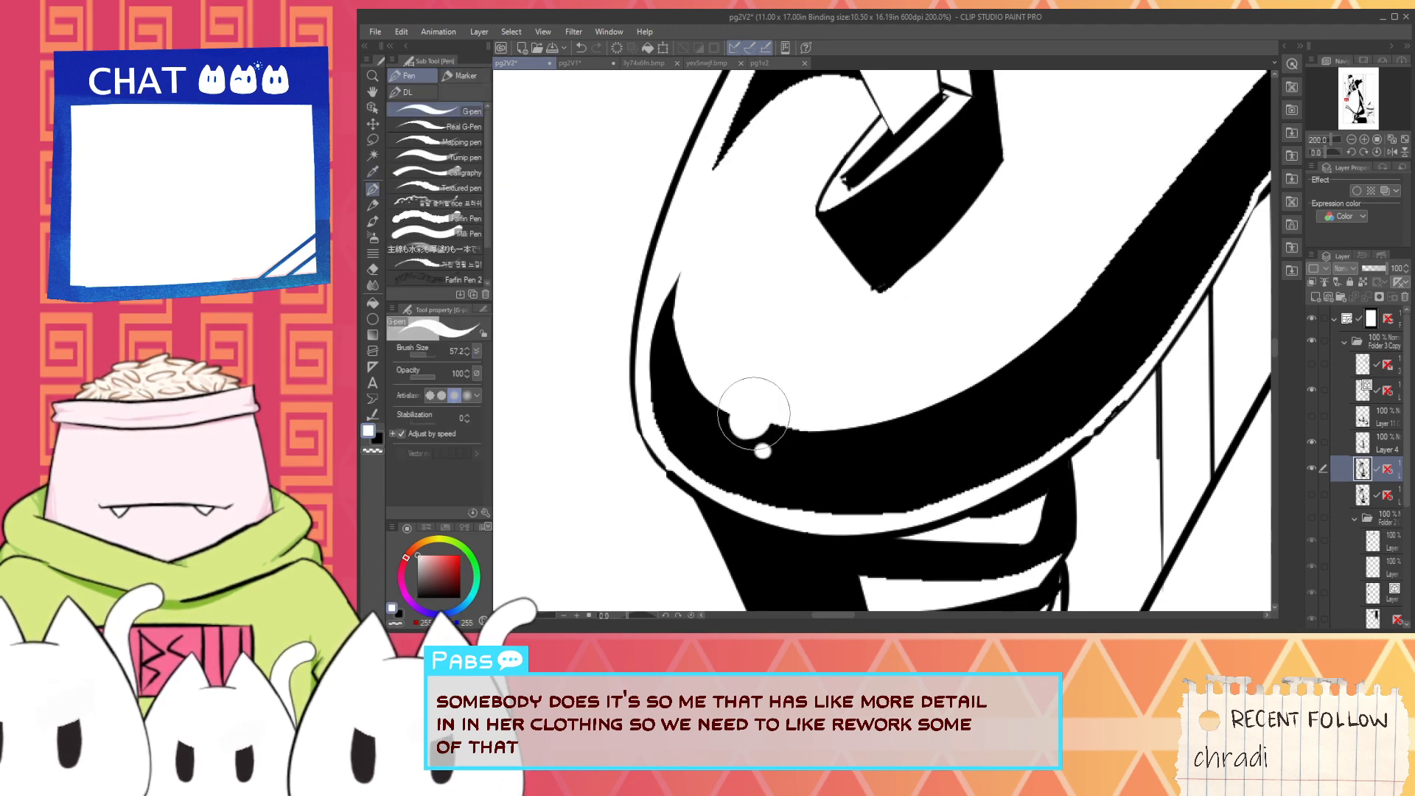
# - Widen the guard shadow toward the outline with black, tapering its upper tip and smoothing the jagged lower edge
pyautogui.keyDown('alt'); pyautogui.click(675, 402); pyautogui.keyUp('alt')
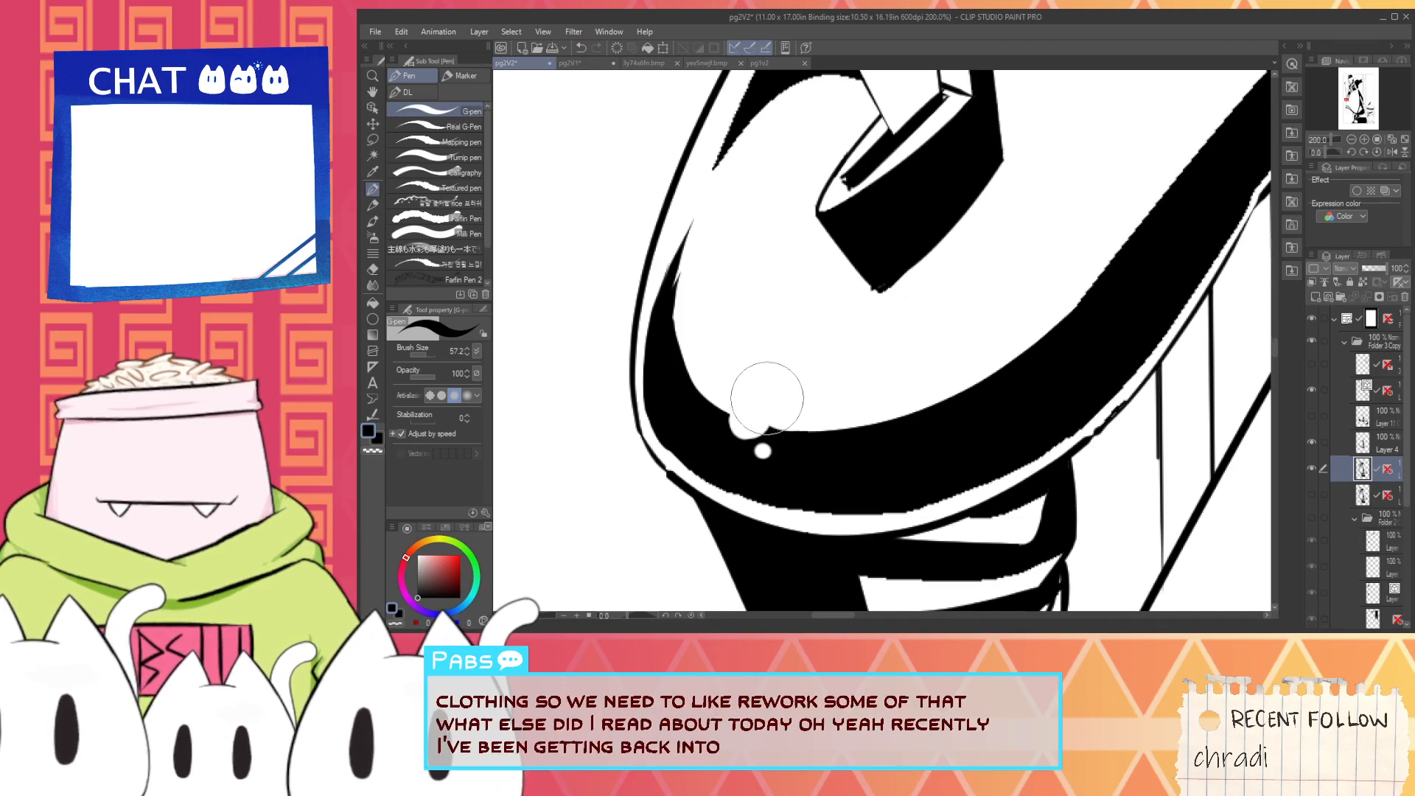
pyautogui.scroll(2, 663, 436)
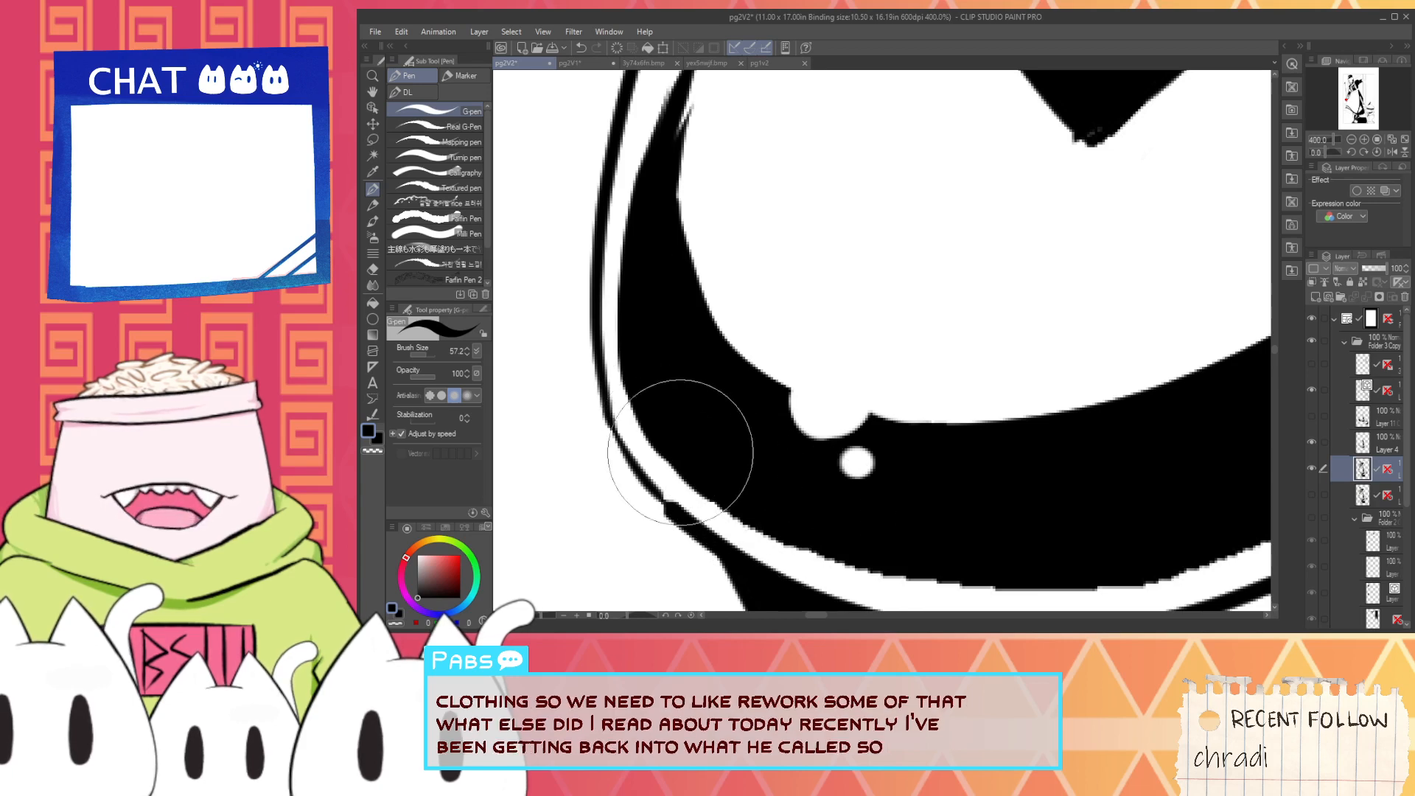
pyautogui.scroll(-2, 750, 463)
pyautogui.press('space')
pyautogui.moveTo(800, 496); pyautogui.dragTo(719, 458)
pyautogui.scroll(2, 649, 450)
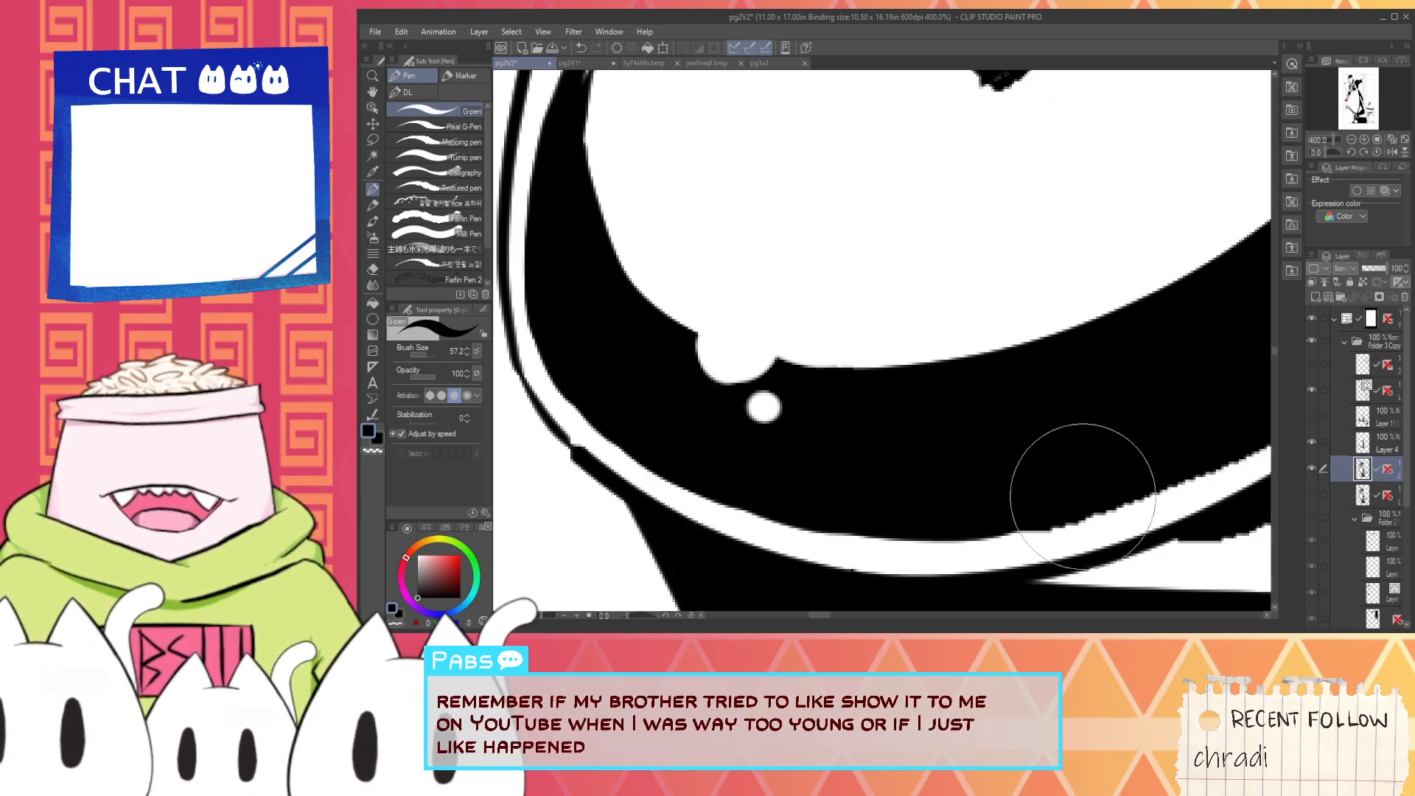
pyautogui.scroll(-2, 1009, 501)
pyautogui.scroll(2, 1010, 501)
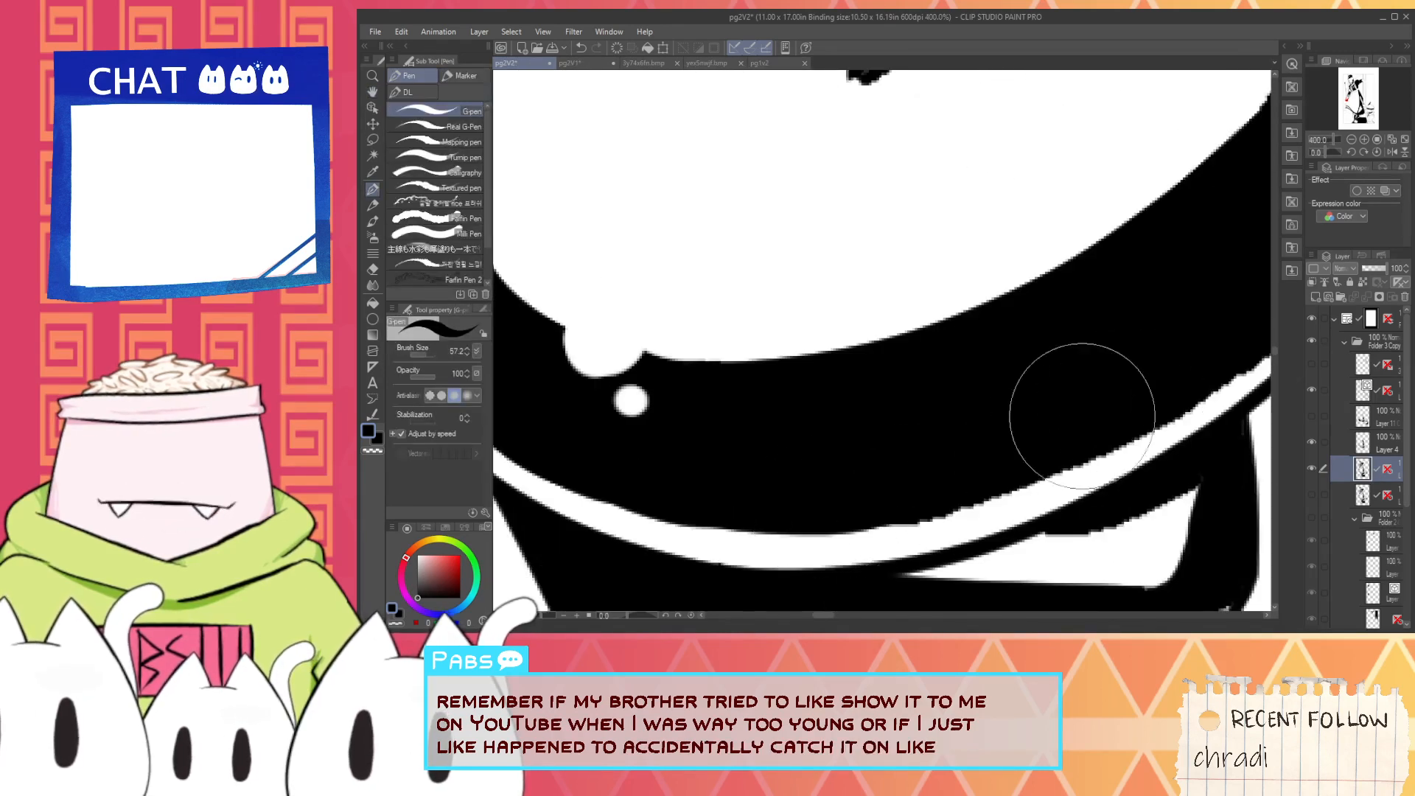
# - Smooth the rest of the guard shadow's lower edge and the uppermost grip highlight with white strokes
pyautogui.press('i')
pyautogui.keyDown('alt'); pyautogui.click(871, 552); pyautogui.keyUp('alt')
pyautogui.moveTo(809, 537); pyautogui.dragTo(1092, 483)
pyautogui.press('space')
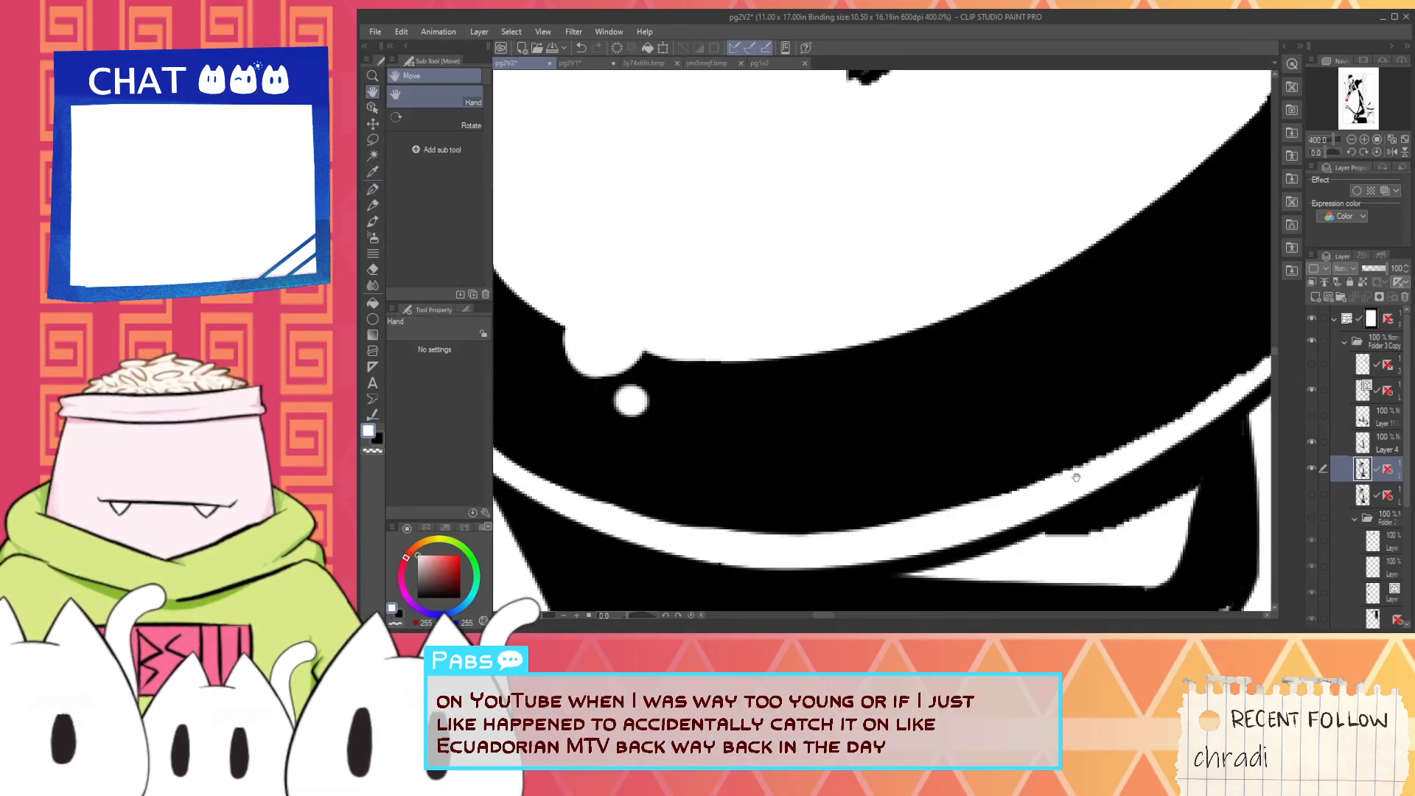
pyautogui.scroll(-2, 995, 468)
pyautogui.scroll(2, 1031, 485)
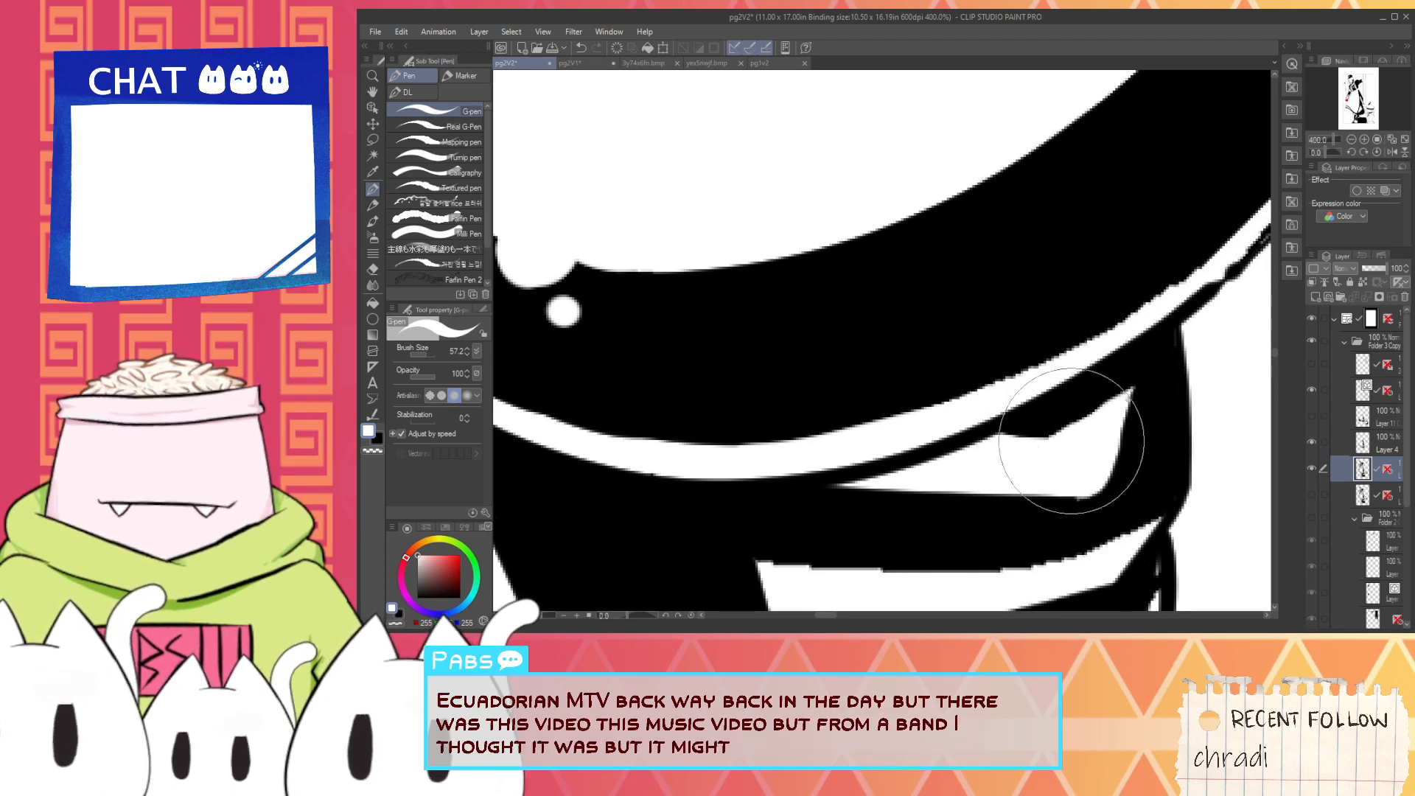
# - Paint over the white brushed streaks at the lower end of the grip with solid black
pyautogui.scroll(-2, 1048, 454)
pyautogui.press('space')
pyautogui.moveTo(975, 525); pyautogui.dragTo(911, 445)
pyautogui.keyDown('alt'); pyautogui.click(798, 455); pyautogui.keyUp('alt')
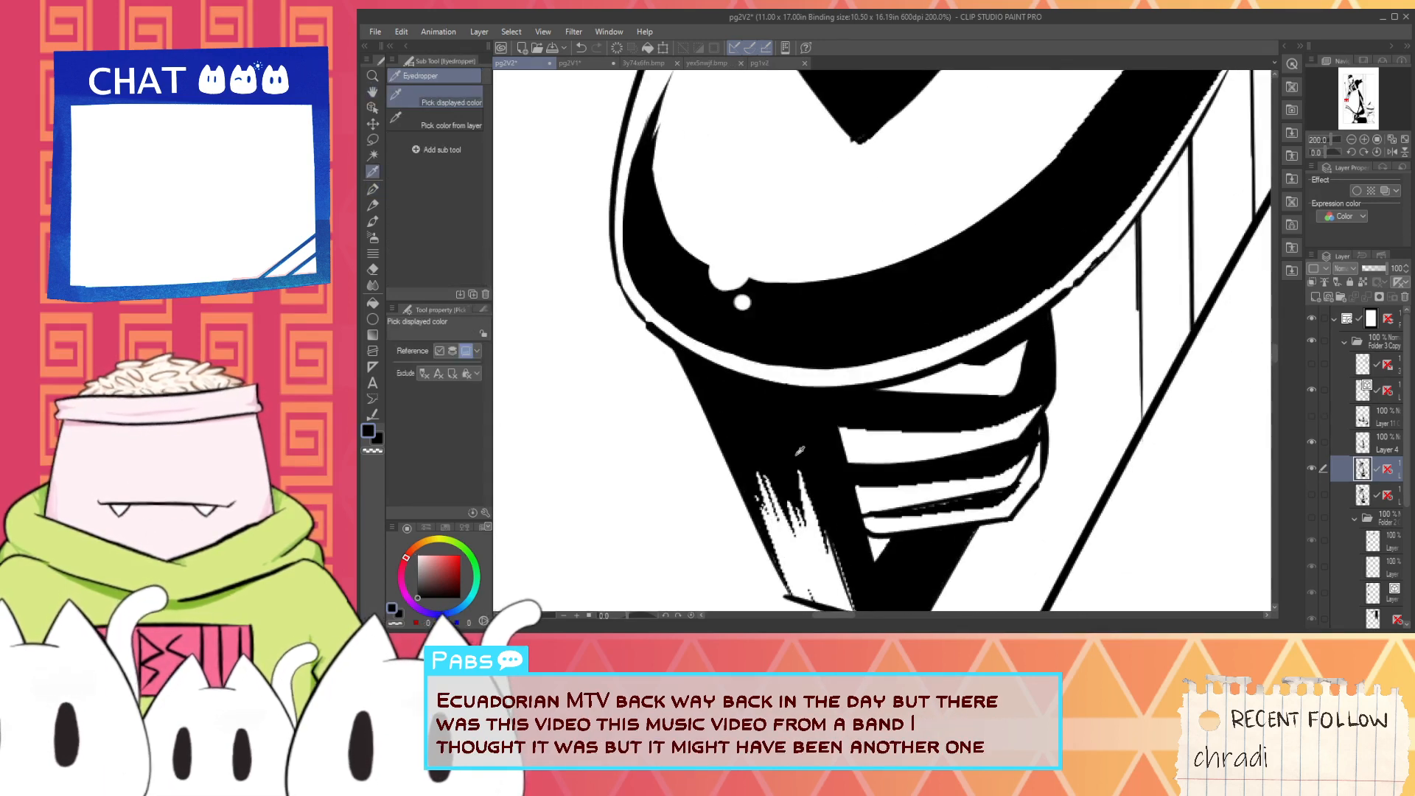
pyautogui.moveTo(738, 436); pyautogui.dragTo(779, 508)
pyautogui.scroll(2, 831, 566)
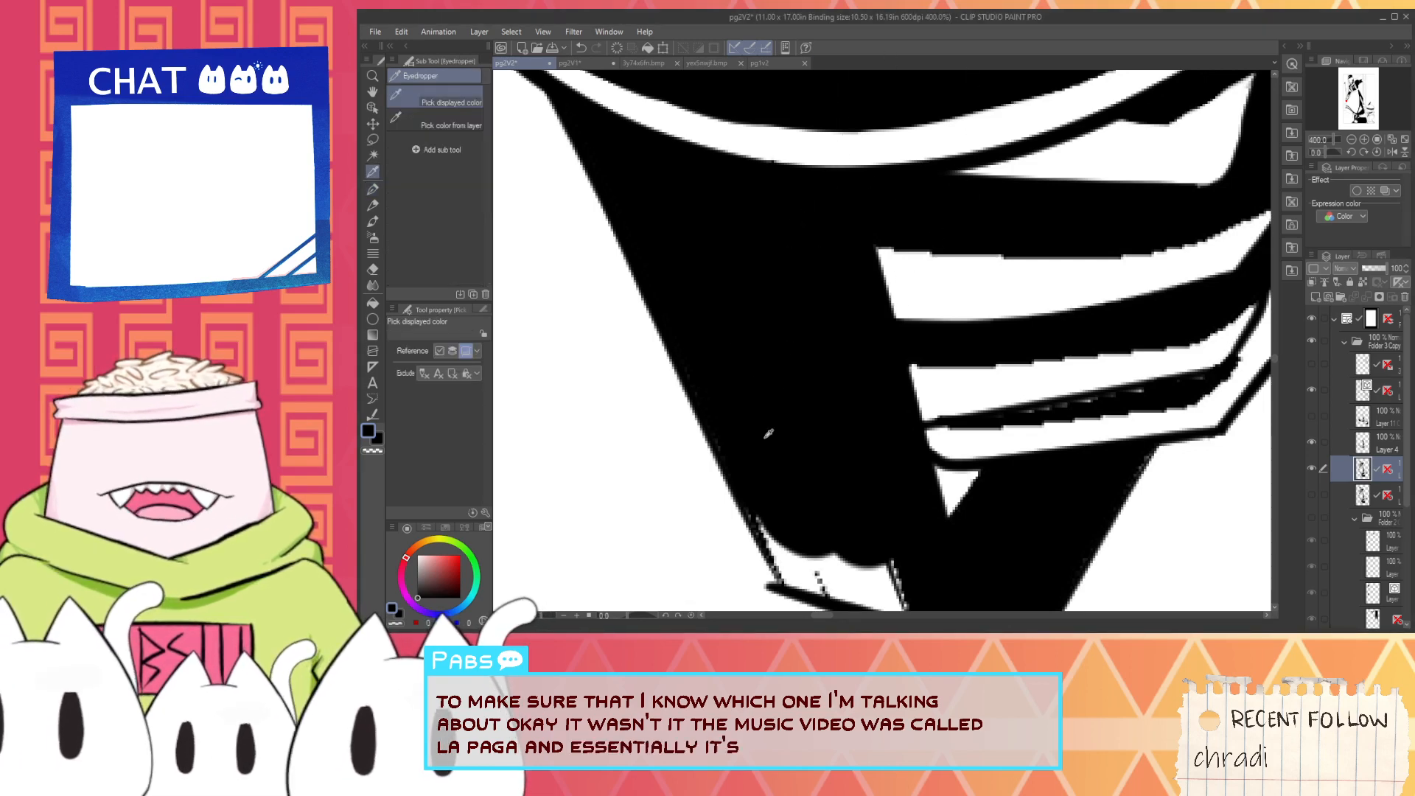
pyautogui.moveTo(799, 463)
pyautogui.mouseDown()
pyautogui.moveTo(758, 333)
pyautogui.moveTo(715, 377)
pyautogui.moveTo(754, 444)
pyautogui.moveTo(783, 401)
pyautogui.moveTo(802, 430)
pyautogui.moveTo(752, 451)
pyautogui.moveTo(828, 467)
pyautogui.mouseUp()
pyautogui.scroll(-3, 827, 468)
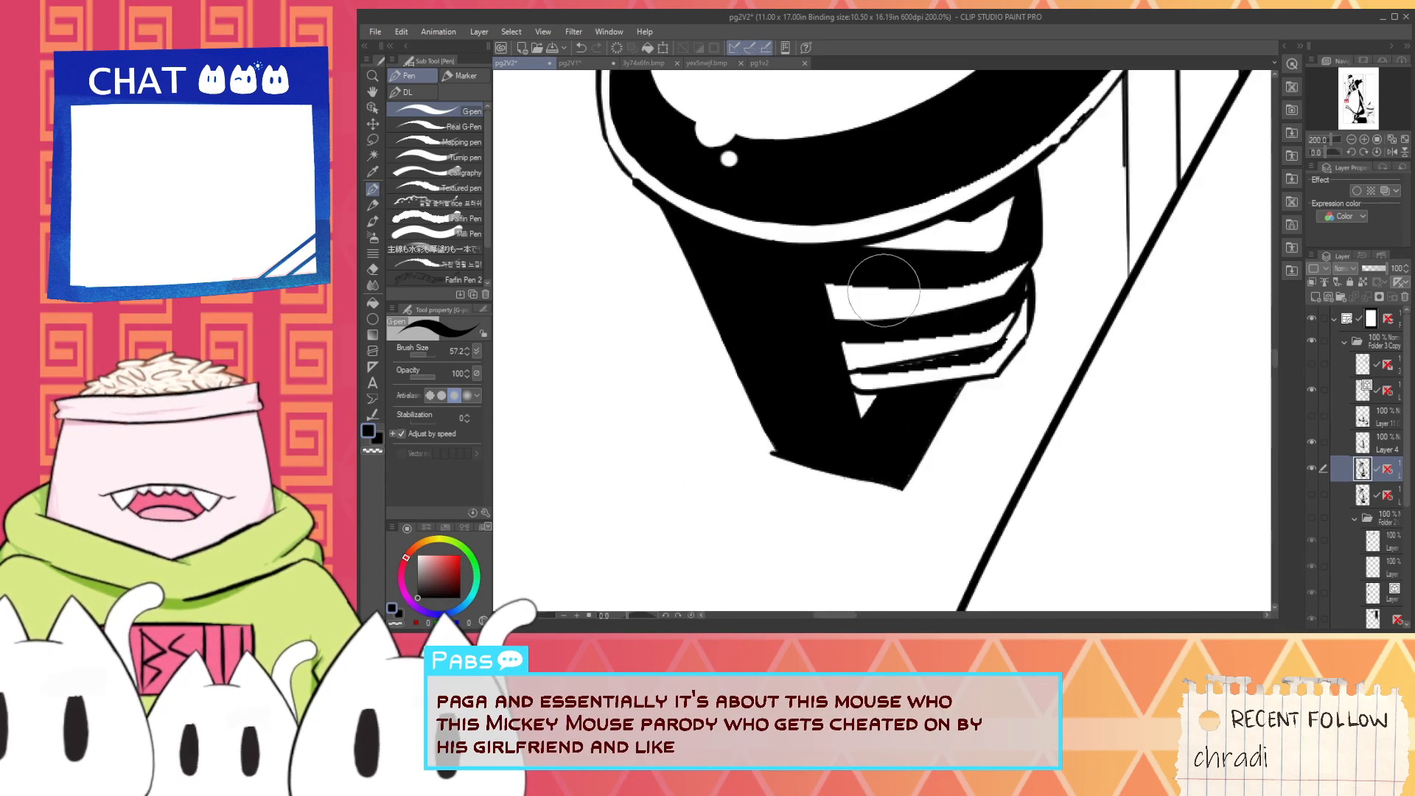
# - Smooth the jagged upper edges of the wide white stripe and the stripe below it on the grip, using black strokes
pyautogui.scroll(3, 883, 290)
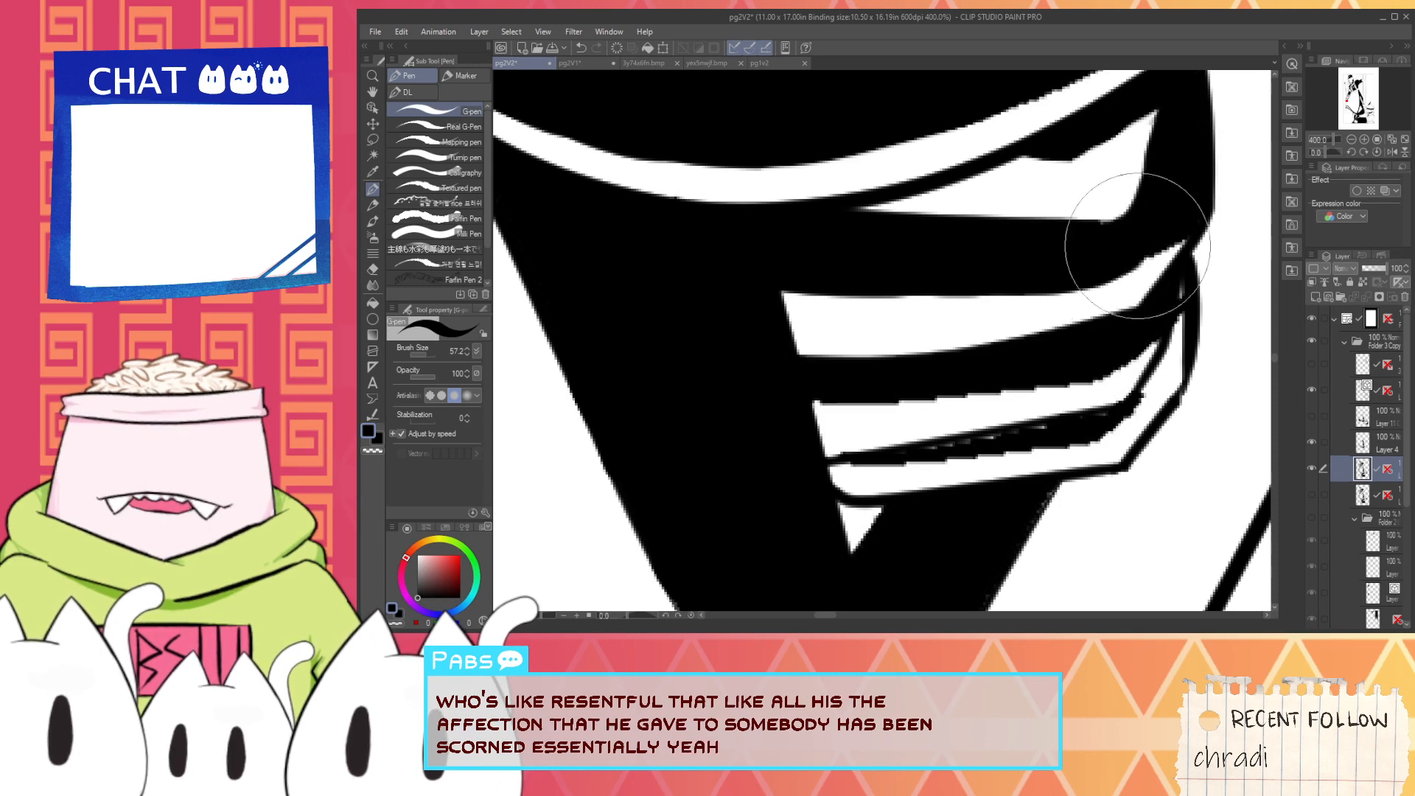
pyautogui.moveTo(1069, 306); pyautogui.dragTo(966, 262)
pyautogui.moveTo(669, 336); pyautogui.dragTo(1007, 316)
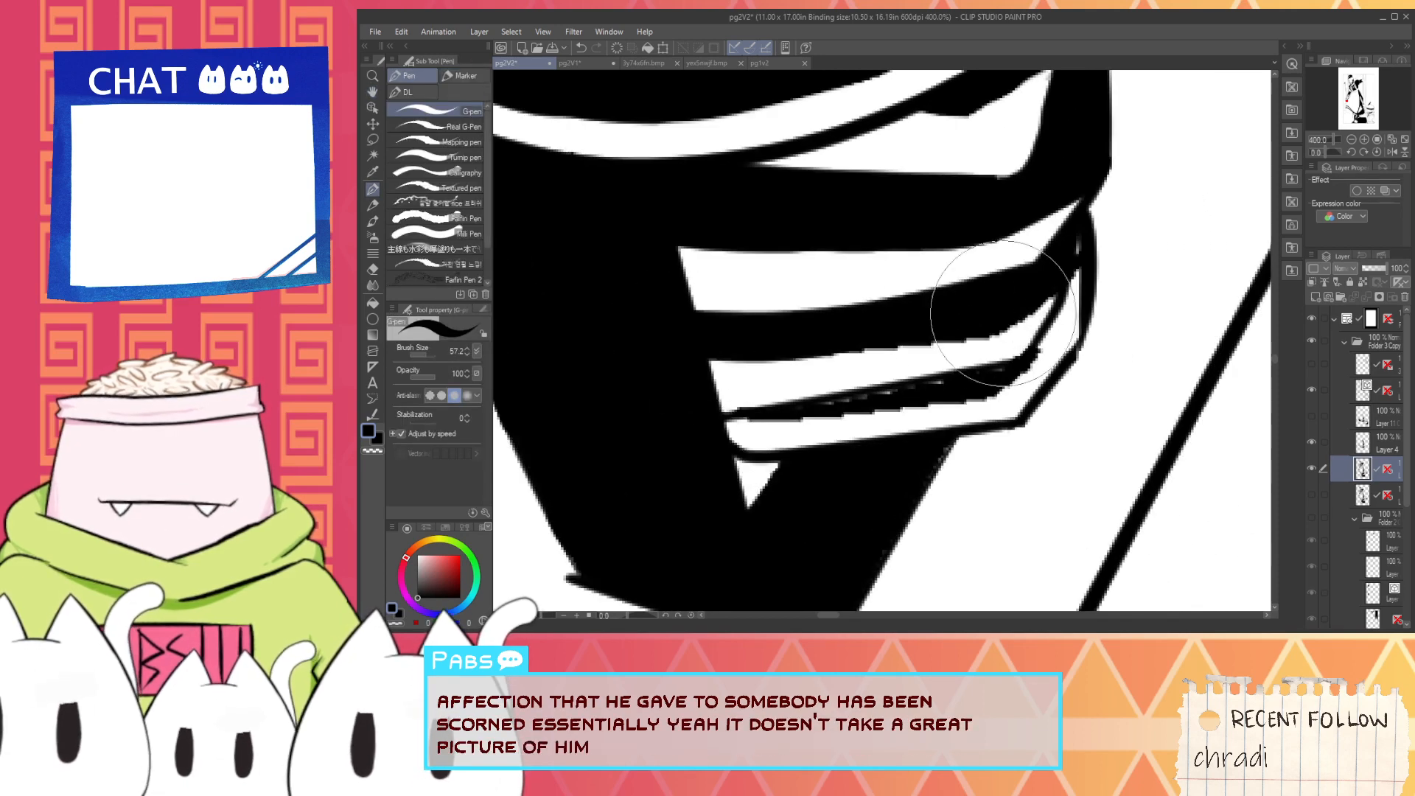
pyautogui.hotkey('ctrl', 'z')
pyautogui.moveTo(651, 359); pyautogui.dragTo(933, 352)
pyautogui.hotkey('ctrl', 'z')
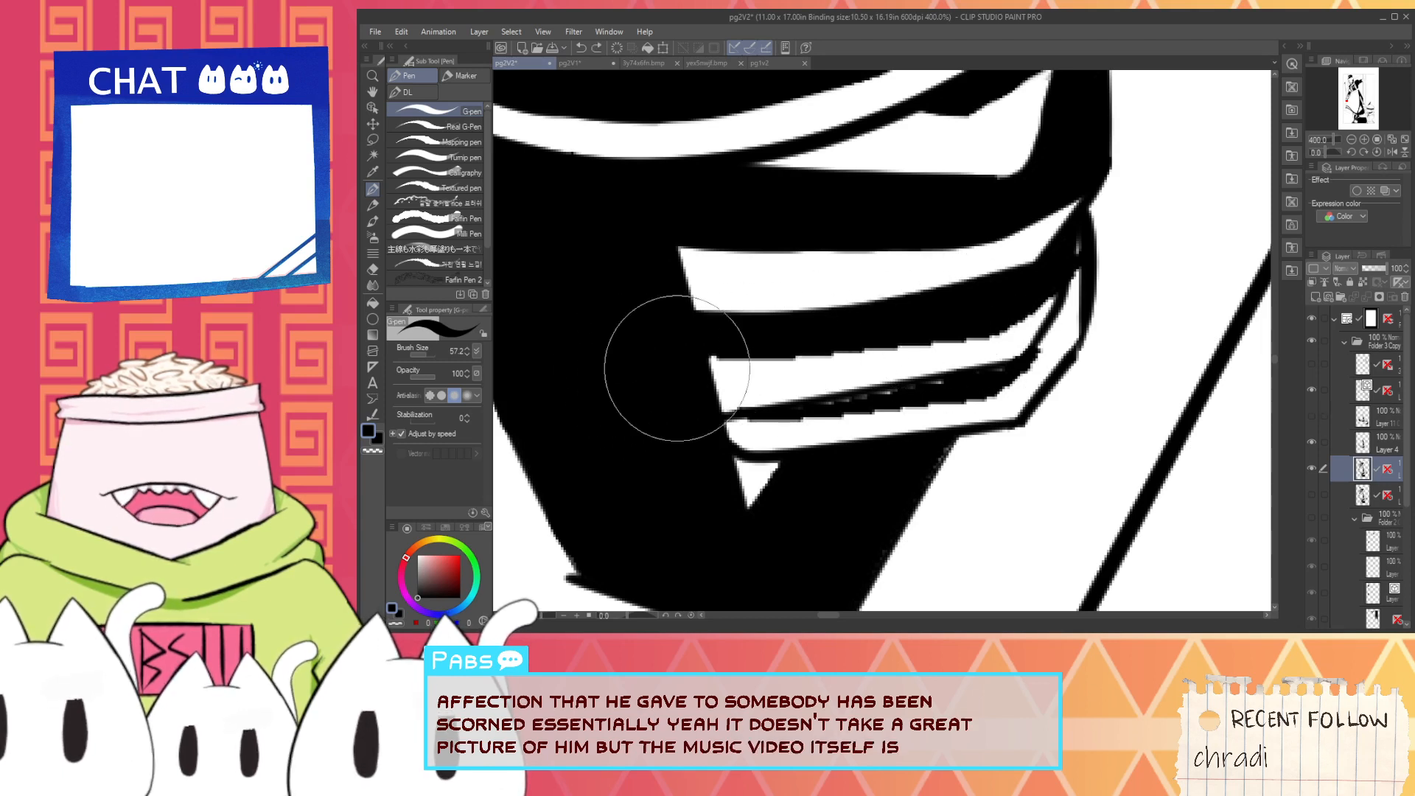
pyautogui.moveTo(648, 369); pyautogui.dragTo(980, 316)
pyautogui.hotkey('ctrl', 'z')
pyautogui.moveTo(632, 373); pyautogui.dragTo(973, 339)
pyautogui.hotkey('ctrl', 'z')
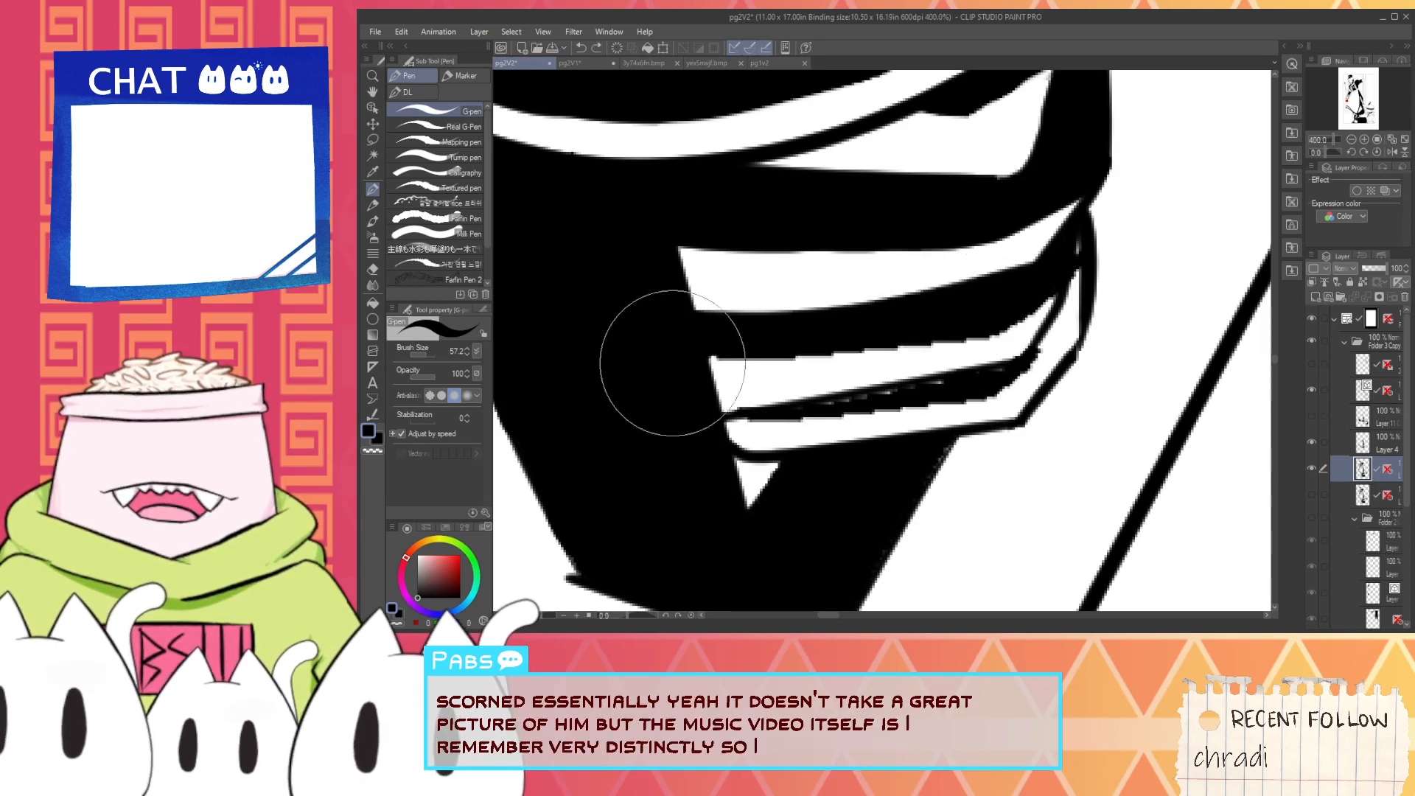
pyautogui.moveTo(673, 364)
pyautogui.mouseDown()
pyautogui.moveTo(971, 338)
pyautogui.moveTo(650, 371)
pyautogui.moveTo(987, 333)
pyautogui.mouseUp()
pyautogui.hotkey('ctrl', 'z')
pyautogui.moveTo(860, 351); pyautogui.dragTo(958, 336)
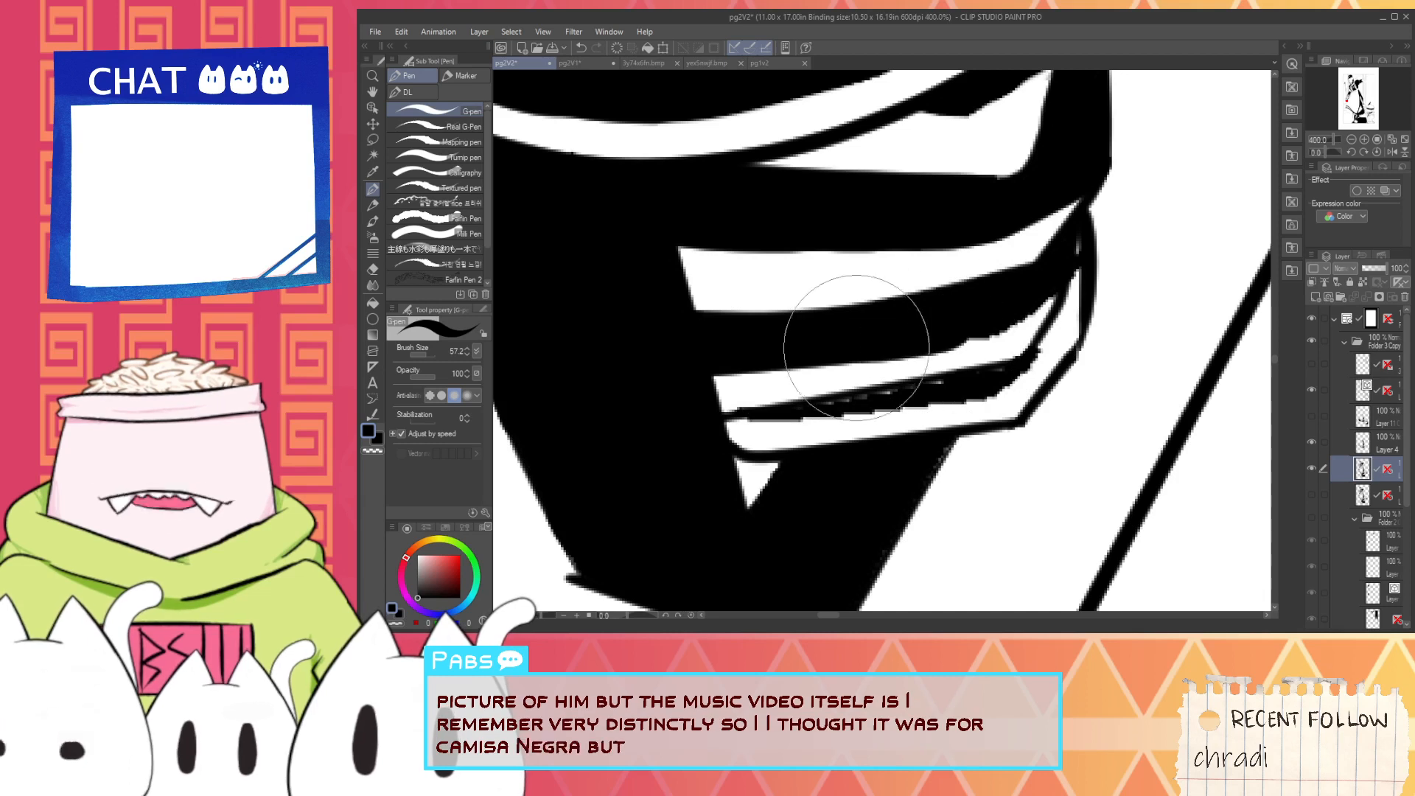
pyautogui.hotkey('ctrl', 'z')
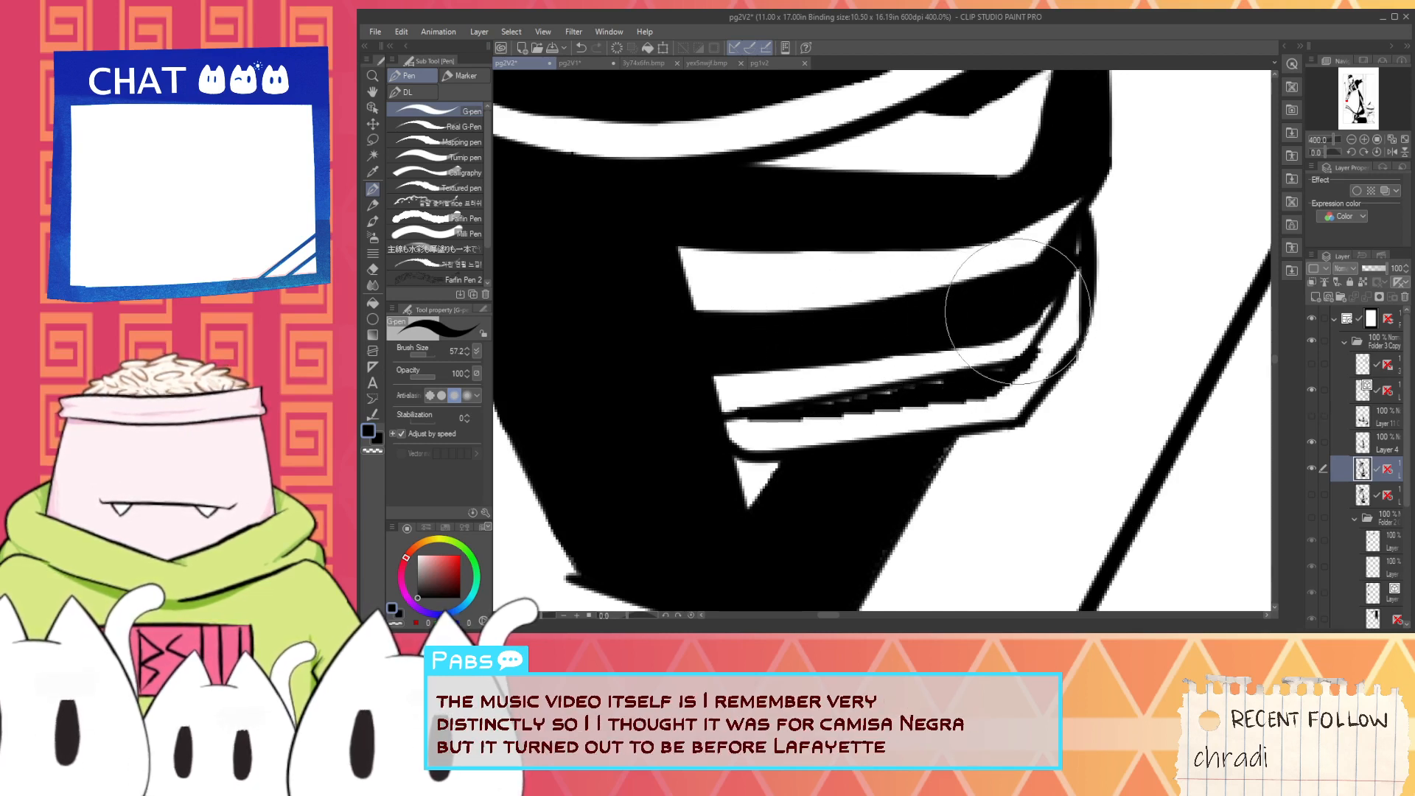
# - Fill the rough band between the two lowest grip stripes with black, and clean the lowest stripe's edge and corner with white
pyautogui.hotkey('ctrl', 'z')
pyautogui.moveTo(693, 426)
pyautogui.mouseDown()
pyautogui.moveTo(930, 391)
pyautogui.moveTo(698, 423)
pyautogui.moveTo(889, 404)
pyautogui.moveTo(799, 413)
pyautogui.moveTo(958, 380)
pyautogui.mouseUp()
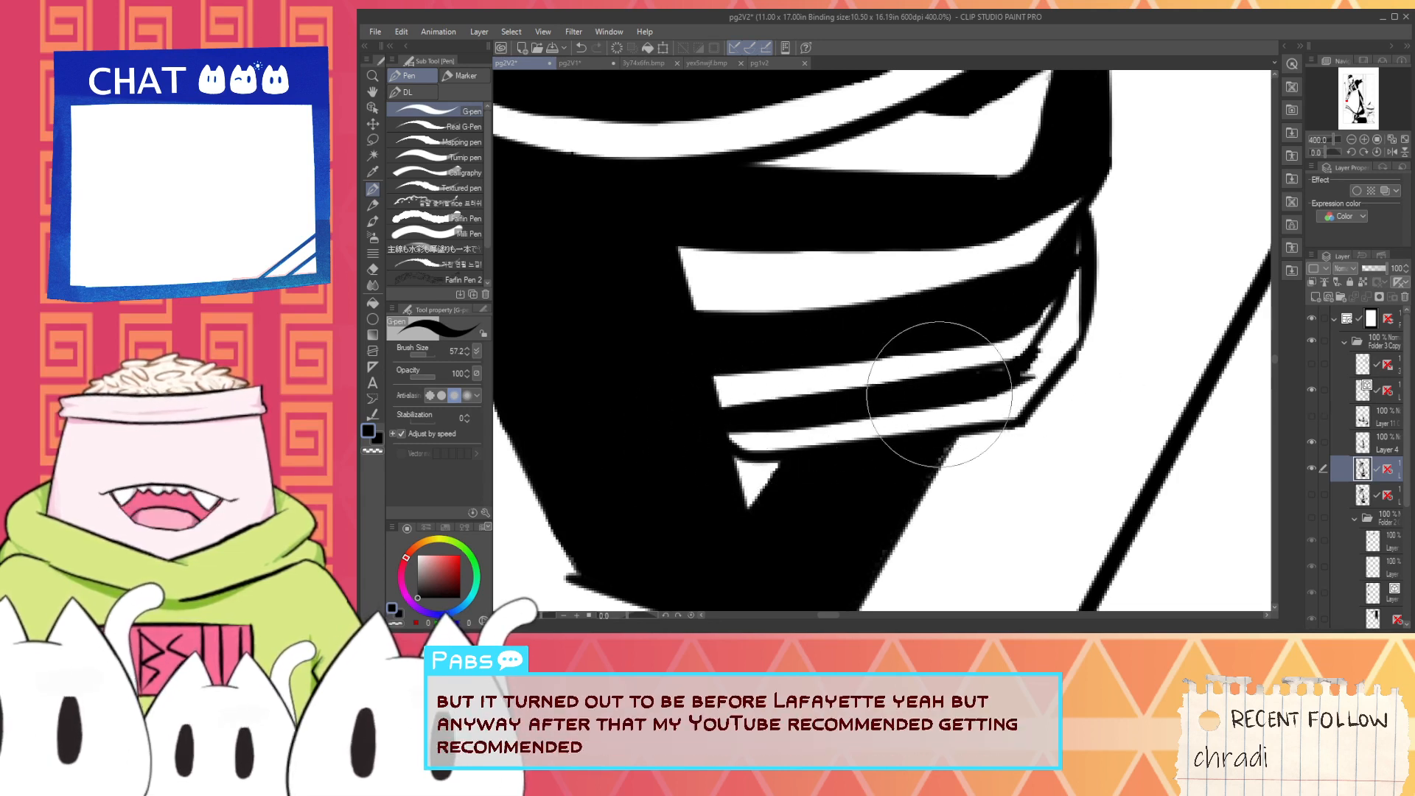
pyautogui.press('i')
pyautogui.click(812, 439)
pyautogui.press('p')
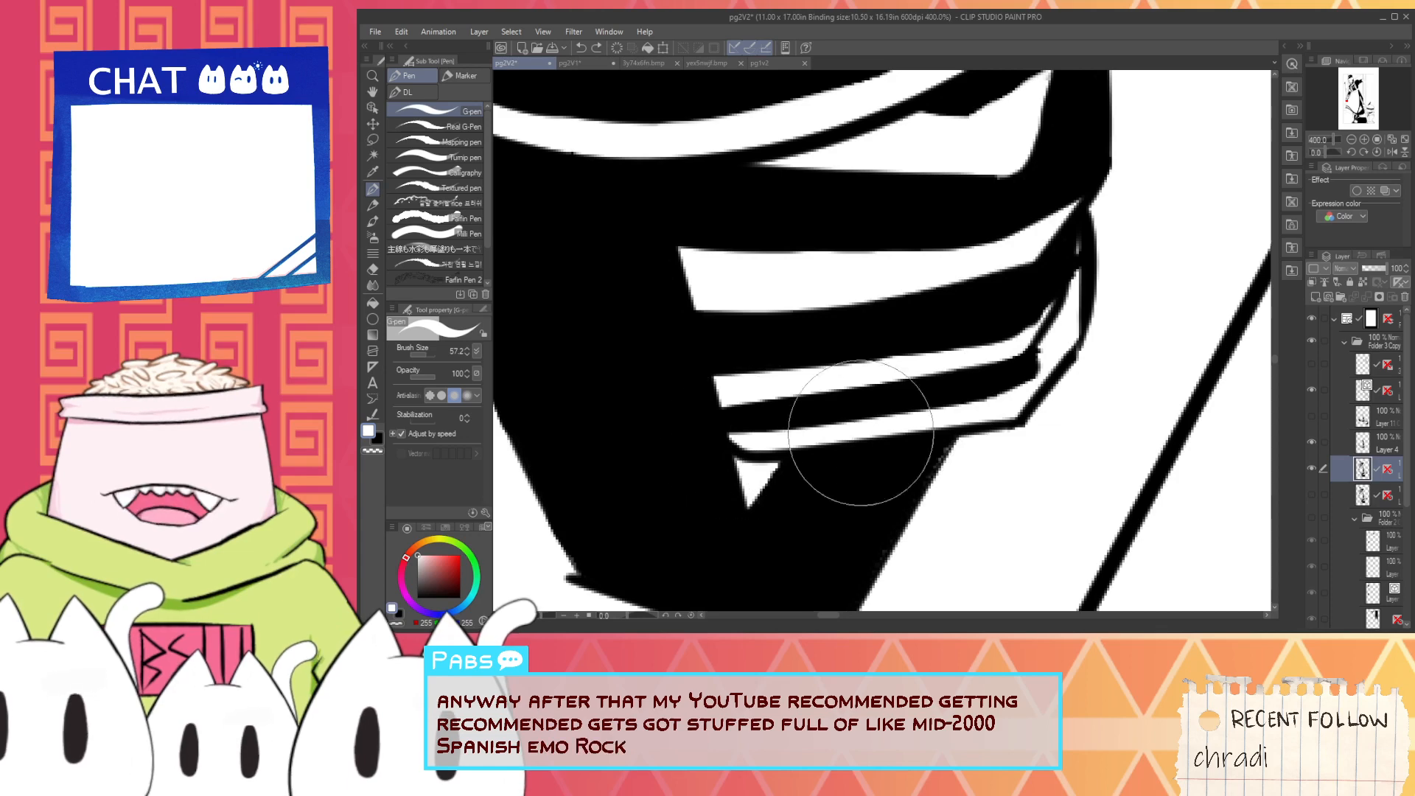
pyautogui.moveTo(1014, 410)
pyautogui.mouseDown()
pyautogui.moveTo(1051, 343)
pyautogui.moveTo(892, 411)
pyautogui.moveTo(629, 448)
pyautogui.mouseUp()
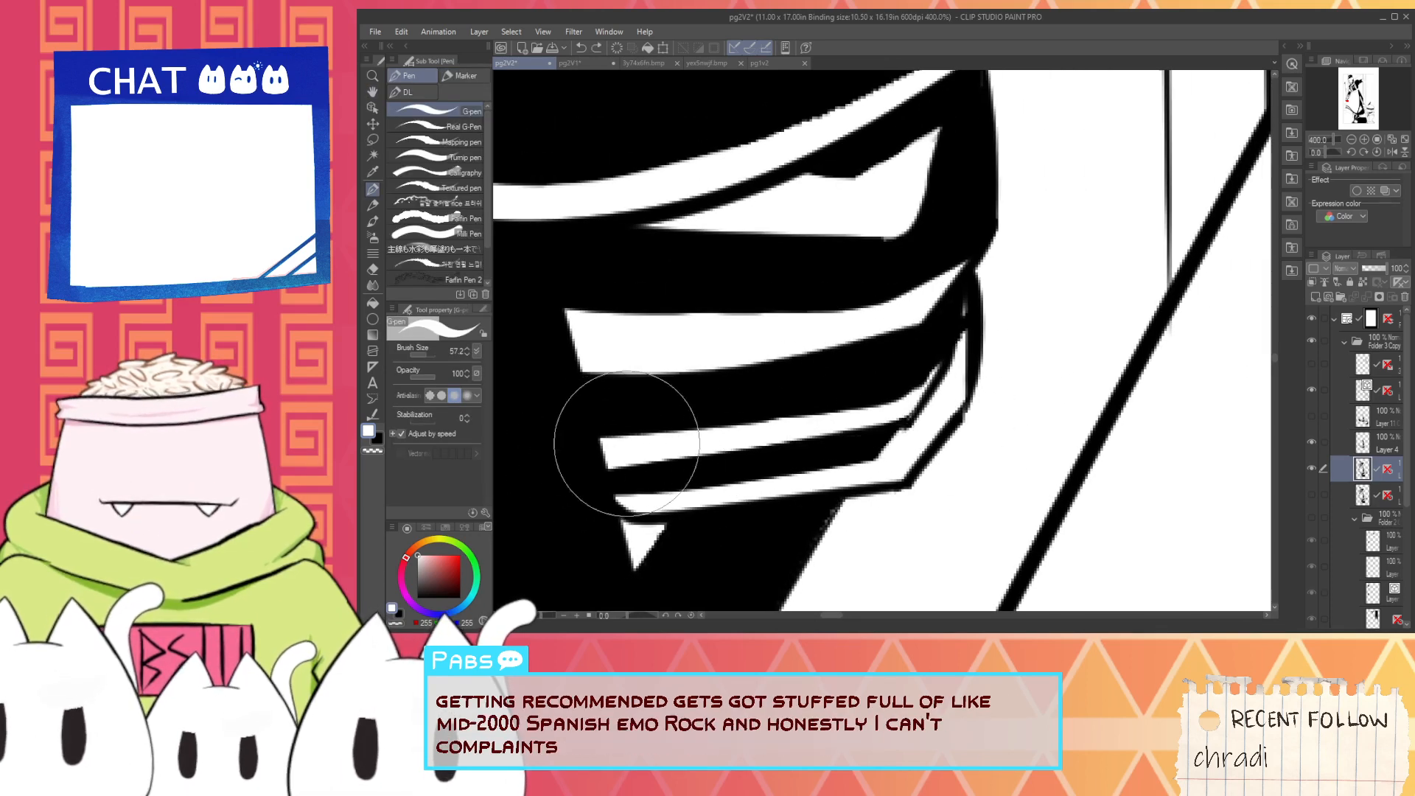
pyautogui.hotkey('ctrl', 'z')
pyautogui.moveTo(916, 421)
pyautogui.mouseDown()
pyautogui.moveTo(976, 399)
pyautogui.moveTo(604, 451)
pyautogui.moveTo(988, 383)
pyautogui.moveTo(900, 411)
pyautogui.moveTo(977, 321)
pyautogui.mouseUp()
# - Add a narrow vertical white highlight on the outer side of the grip's upper black area, just below the guard
pyautogui.press('space')
pyautogui.moveTo(751, 317); pyautogui.dragTo(701, 417)
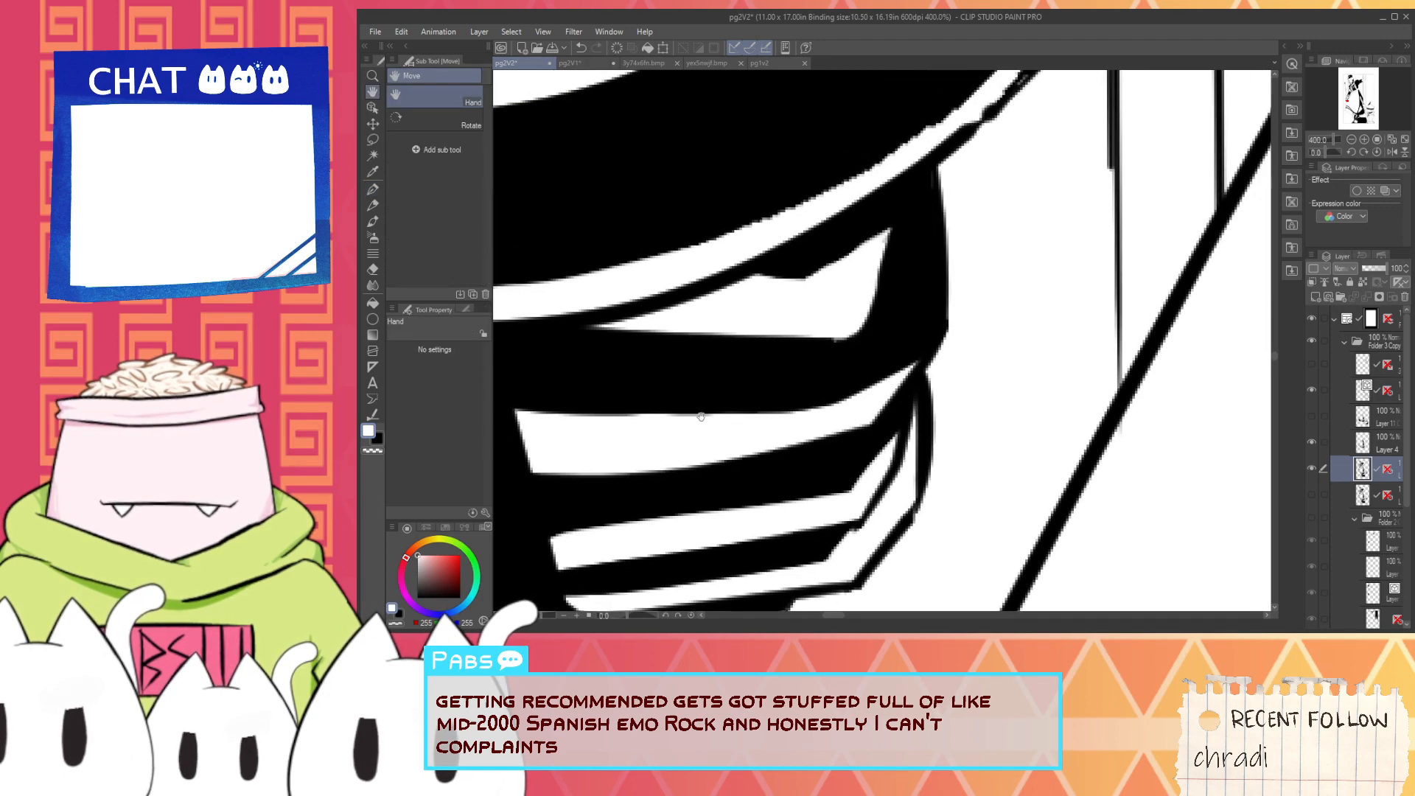
pyautogui.scroll(-5, 609, 411)
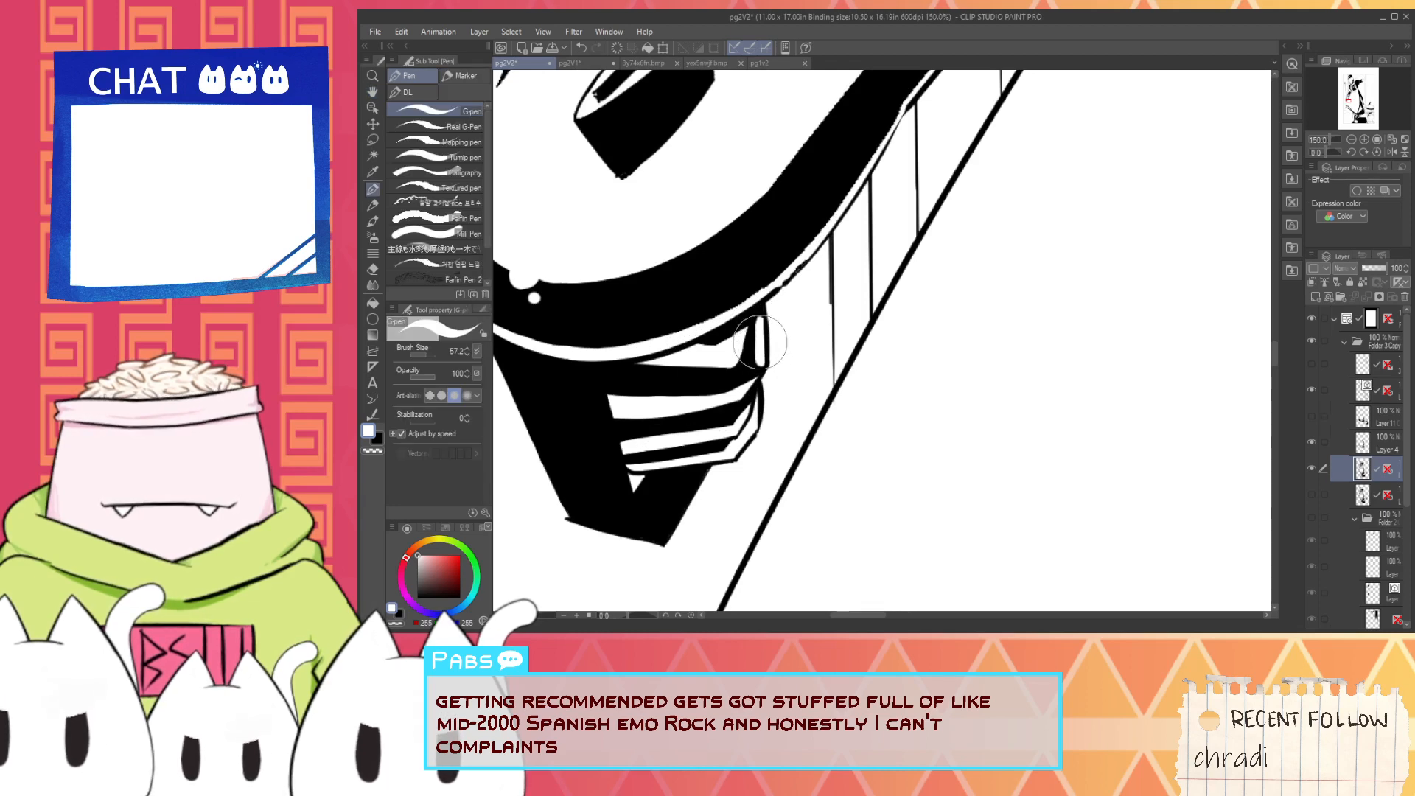
pyautogui.scroll(1, 759, 346)
pyautogui.scroll(-5, 741, 363)
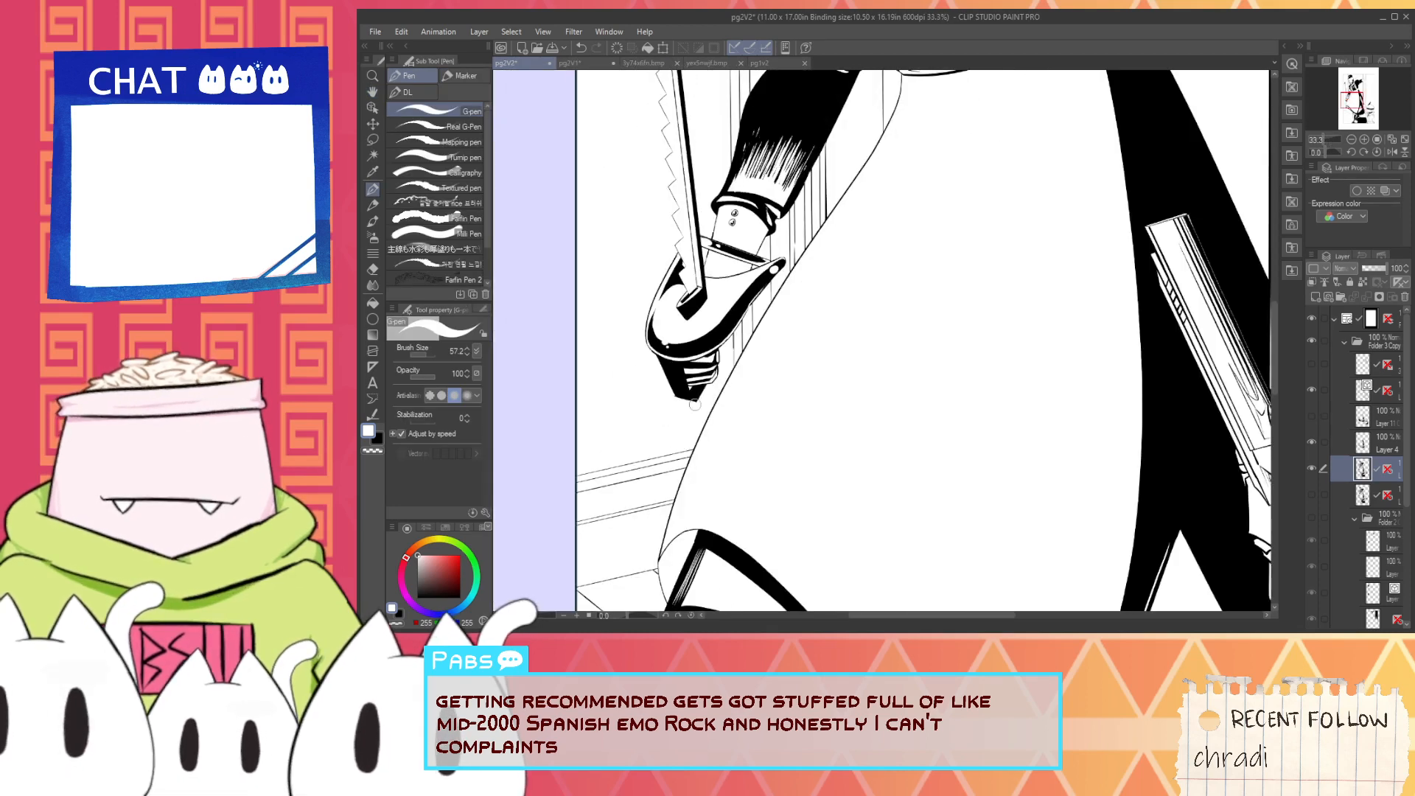
# - Widen the white stripes on the saw's grip with white strokes, extending them over the black gaps between them
pyautogui.scroll(7, 696, 404)
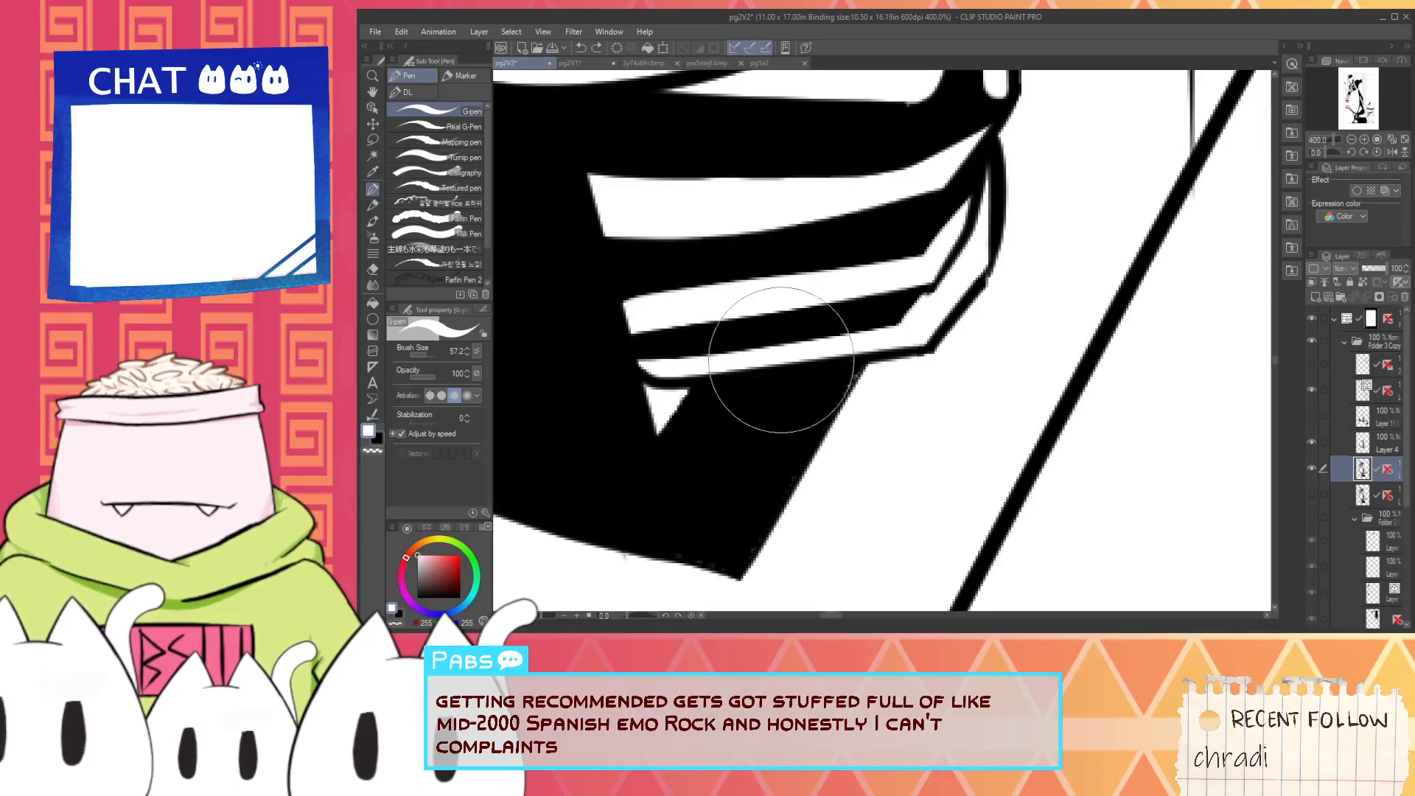
pyautogui.moveTo(616, 333); pyautogui.dragTo(897, 347)
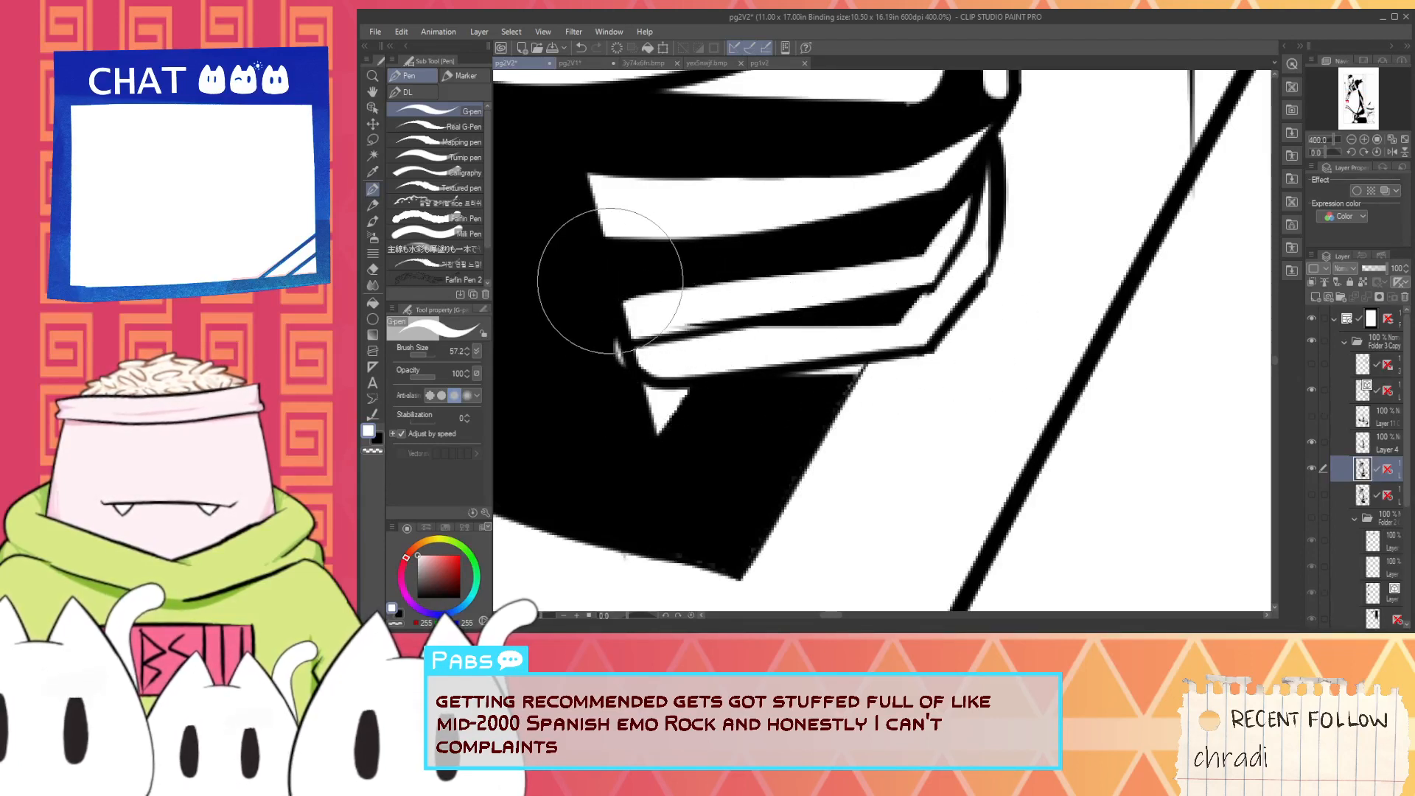
pyautogui.moveTo(623, 289); pyautogui.dragTo(894, 290)
pyautogui.moveTo(605, 301)
pyautogui.mouseDown()
pyautogui.moveTo(641, 297)
pyautogui.moveTo(679, 415)
pyautogui.mouseUp()
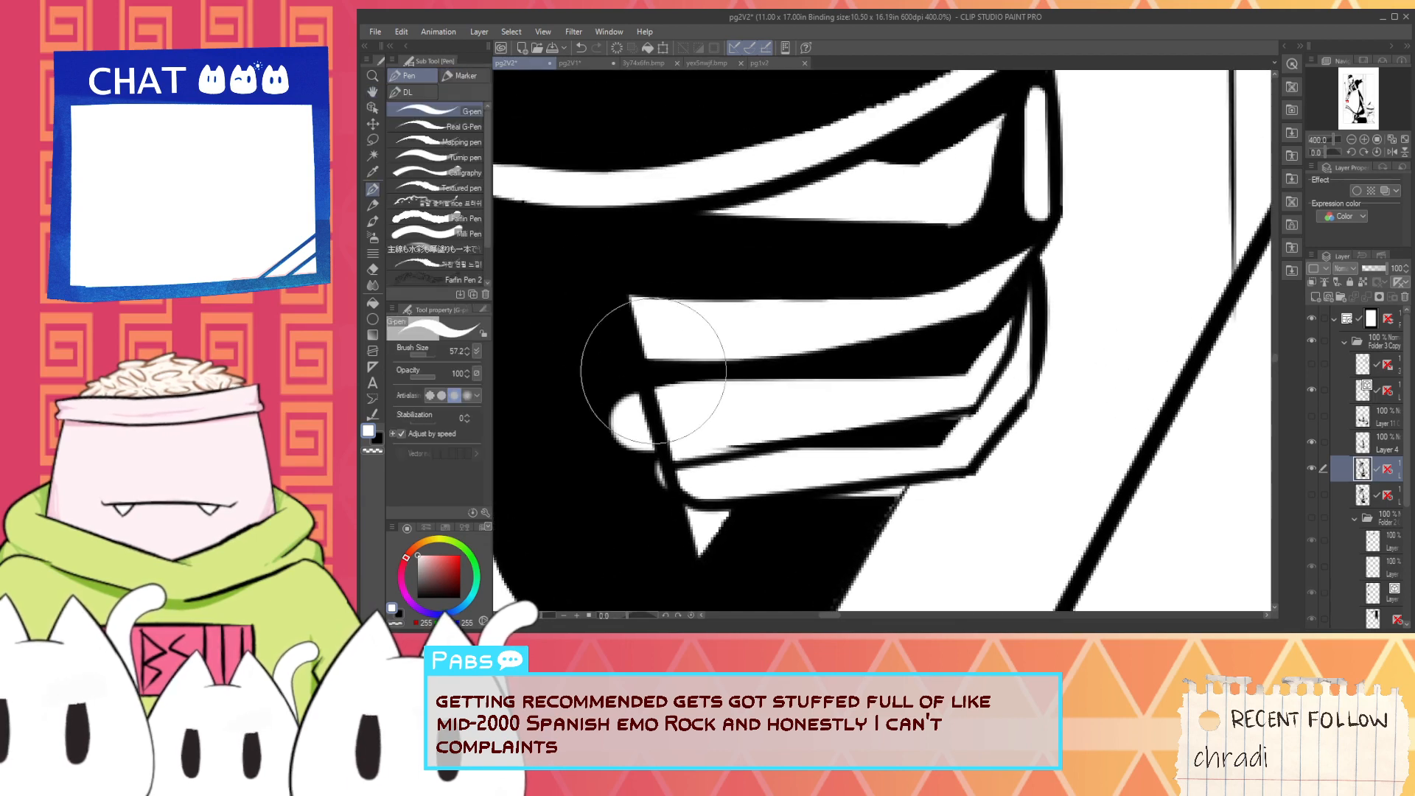
pyautogui.moveTo(580, 311); pyautogui.dragTo(903, 316)
pyautogui.hotkey('ctrl', 'z')
pyautogui.moveTo(585, 286); pyautogui.dragTo(932, 297)
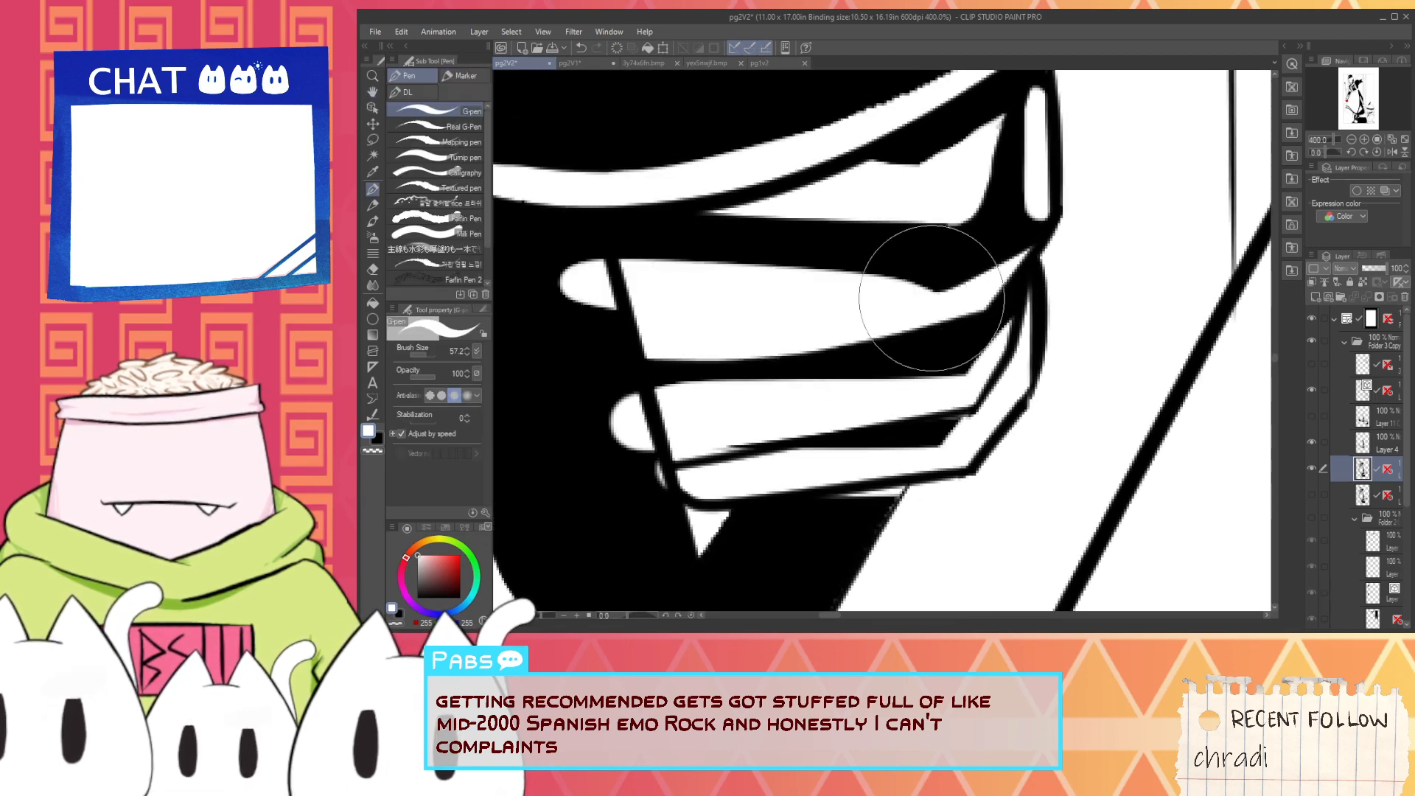
# - Paint black over the white overshoot at the stripes' inner ends and over the white sliver beneath the lowest stripe
pyautogui.moveTo(729, 290); pyautogui.dragTo(751, 352)
pyautogui.keyDown('alt'); pyautogui.click(588, 369); pyautogui.keyUp('alt')
pyautogui.moveTo(599, 383)
pyautogui.mouseDown()
pyautogui.moveTo(624, 418)
pyautogui.moveTo(625, 365)
pyautogui.moveTo(622, 440)
pyautogui.moveTo(654, 496)
pyautogui.mouseUp()
pyautogui.scroll(-2, 665, 494)
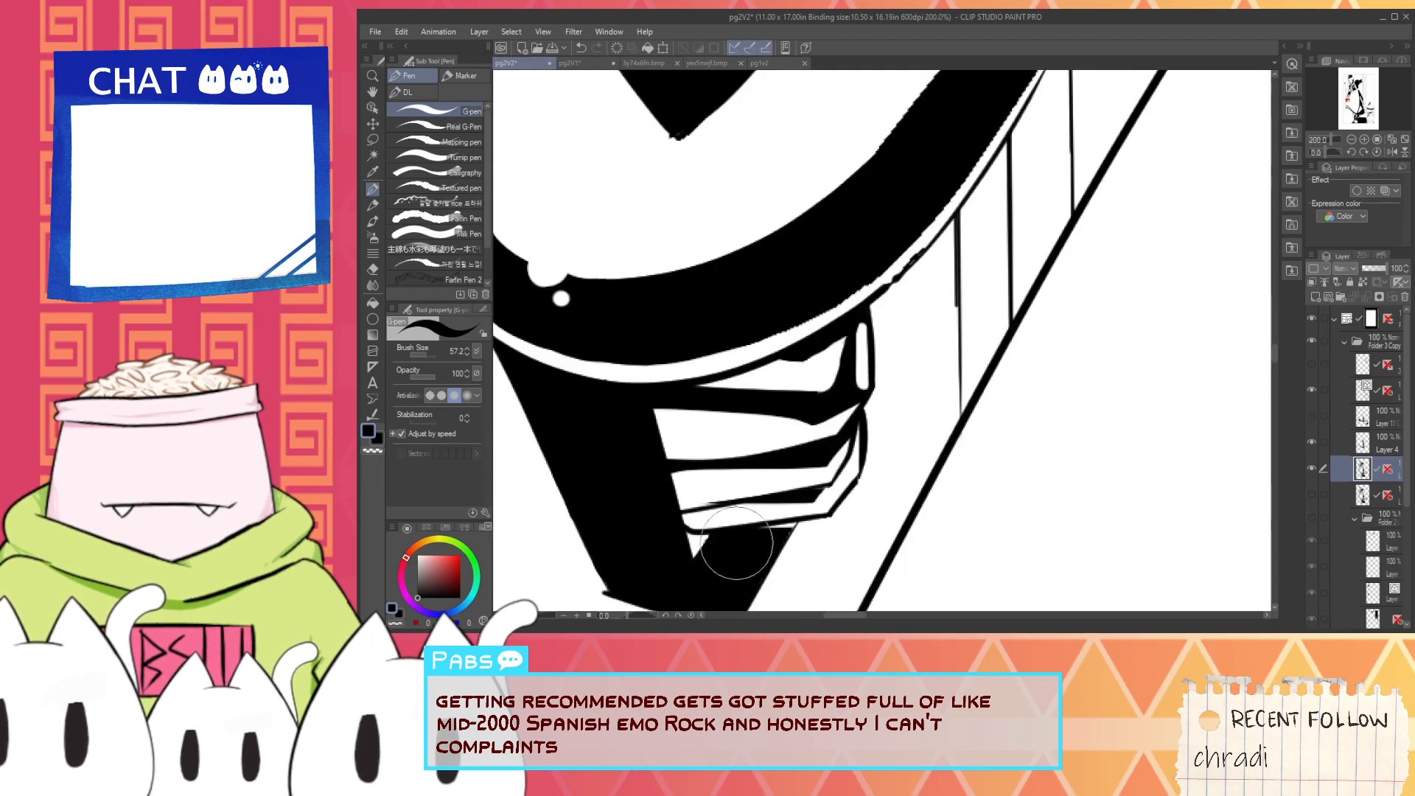
pyautogui.scroll(4, 737, 544)
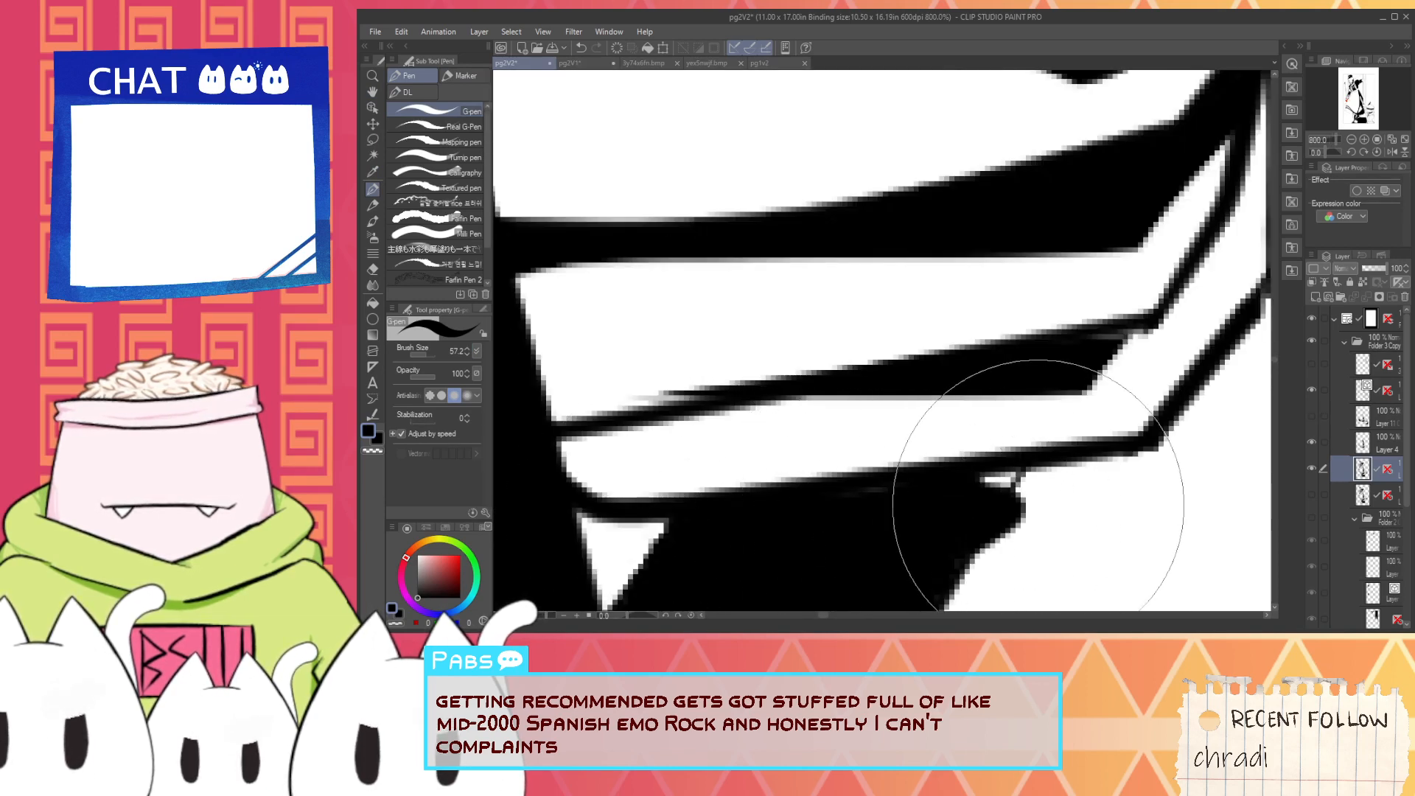
pyautogui.moveTo(1038, 505); pyautogui.dragTo(942, 313)
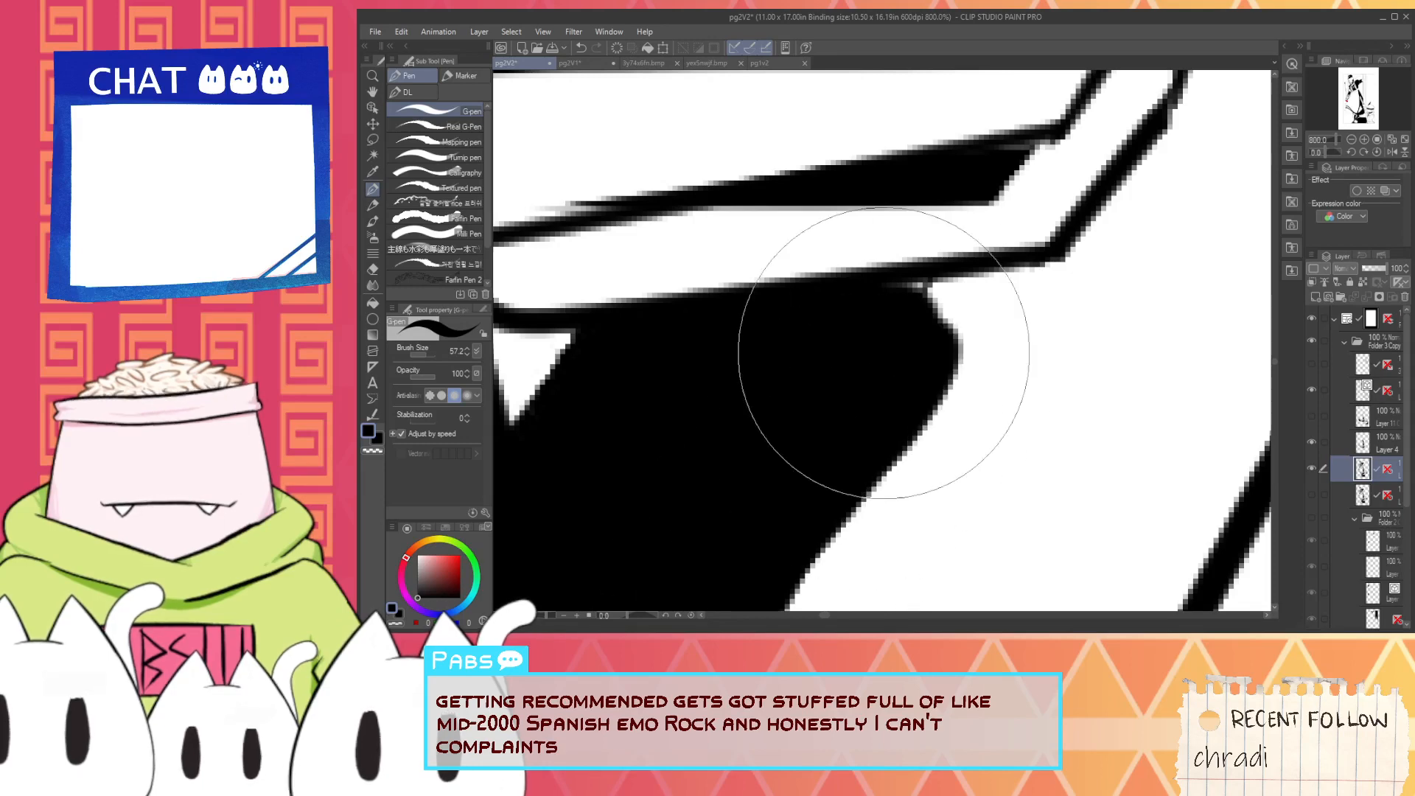
pyautogui.scroll(-4, 847, 491)
# - Brush long tapered white streaks down the black side of the grip, from below the guard to the lower end
pyautogui.press('x')
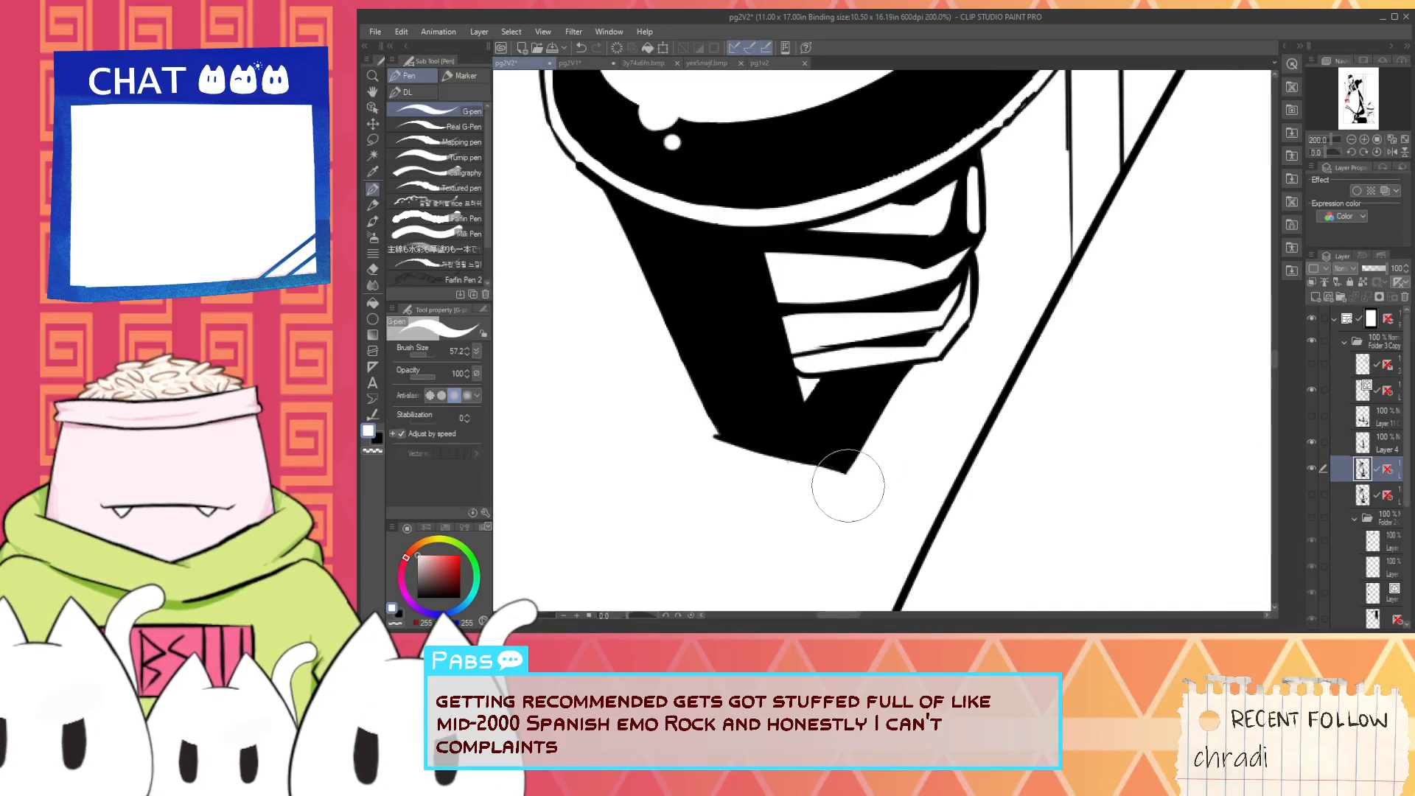
pyautogui.moveTo(613, 198); pyautogui.dragTo(684, 337)
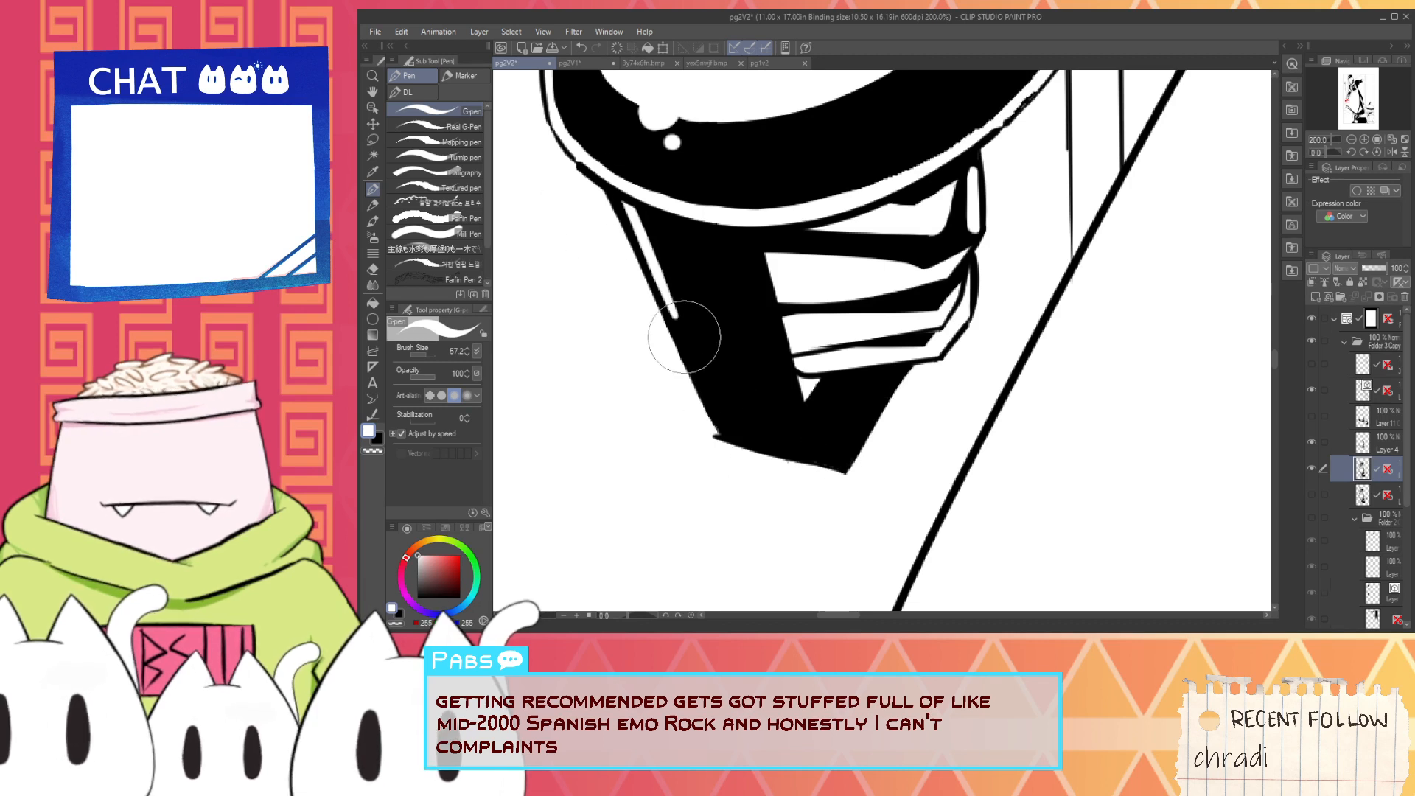
pyautogui.moveTo(640, 188)
pyautogui.mouseDown()
pyautogui.moveTo(758, 469)
pyautogui.moveTo(641, 162)
pyautogui.moveTo(732, 373)
pyautogui.moveTo(657, 201)
pyautogui.moveTo(760, 398)
pyautogui.mouseUp()
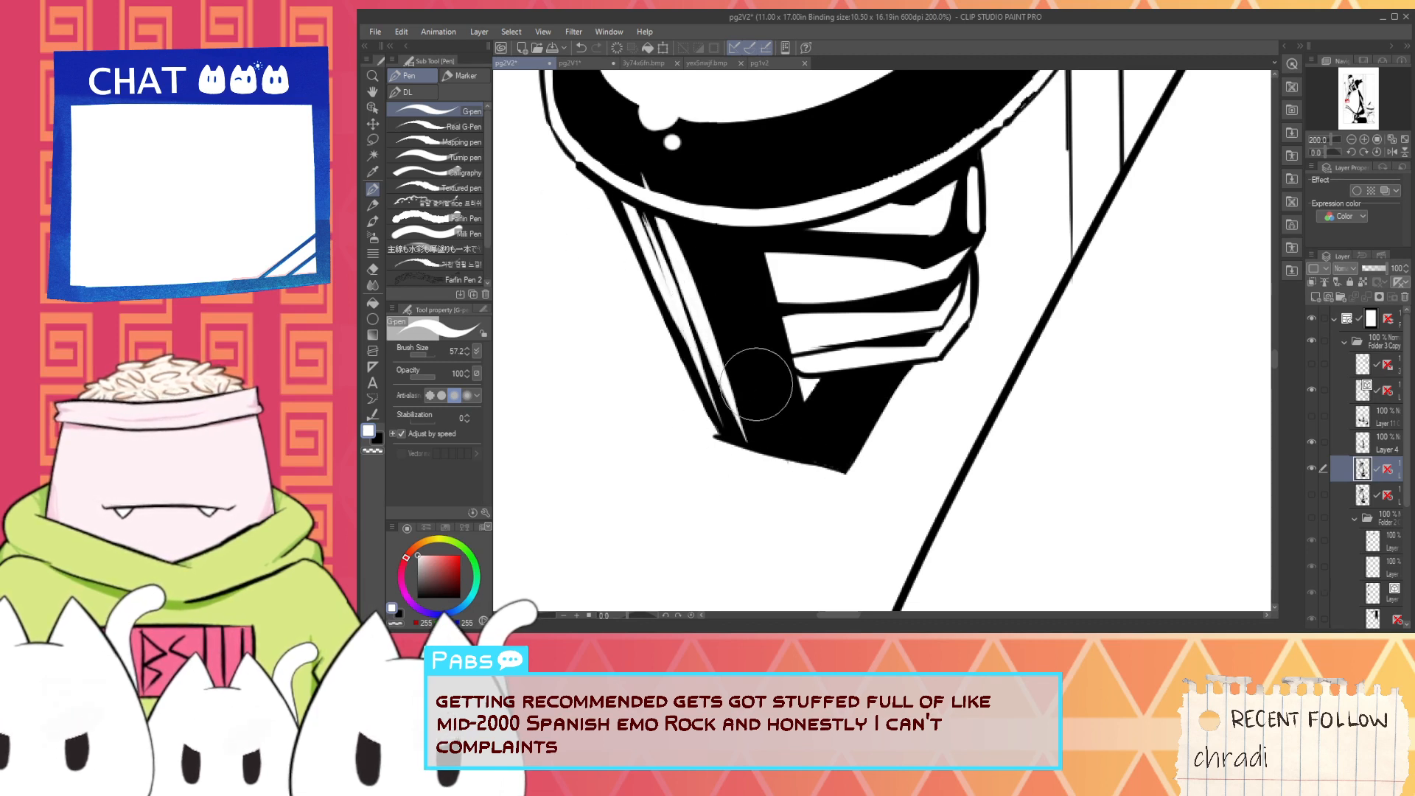
pyautogui.moveTo(662, 216); pyautogui.dragTo(764, 435)
pyautogui.moveTo(648, 185); pyautogui.dragTo(746, 413)
pyautogui.moveTo(666, 214)
pyautogui.mouseDown()
pyautogui.moveTo(796, 487)
pyautogui.moveTo(774, 442)
pyautogui.mouseUp()
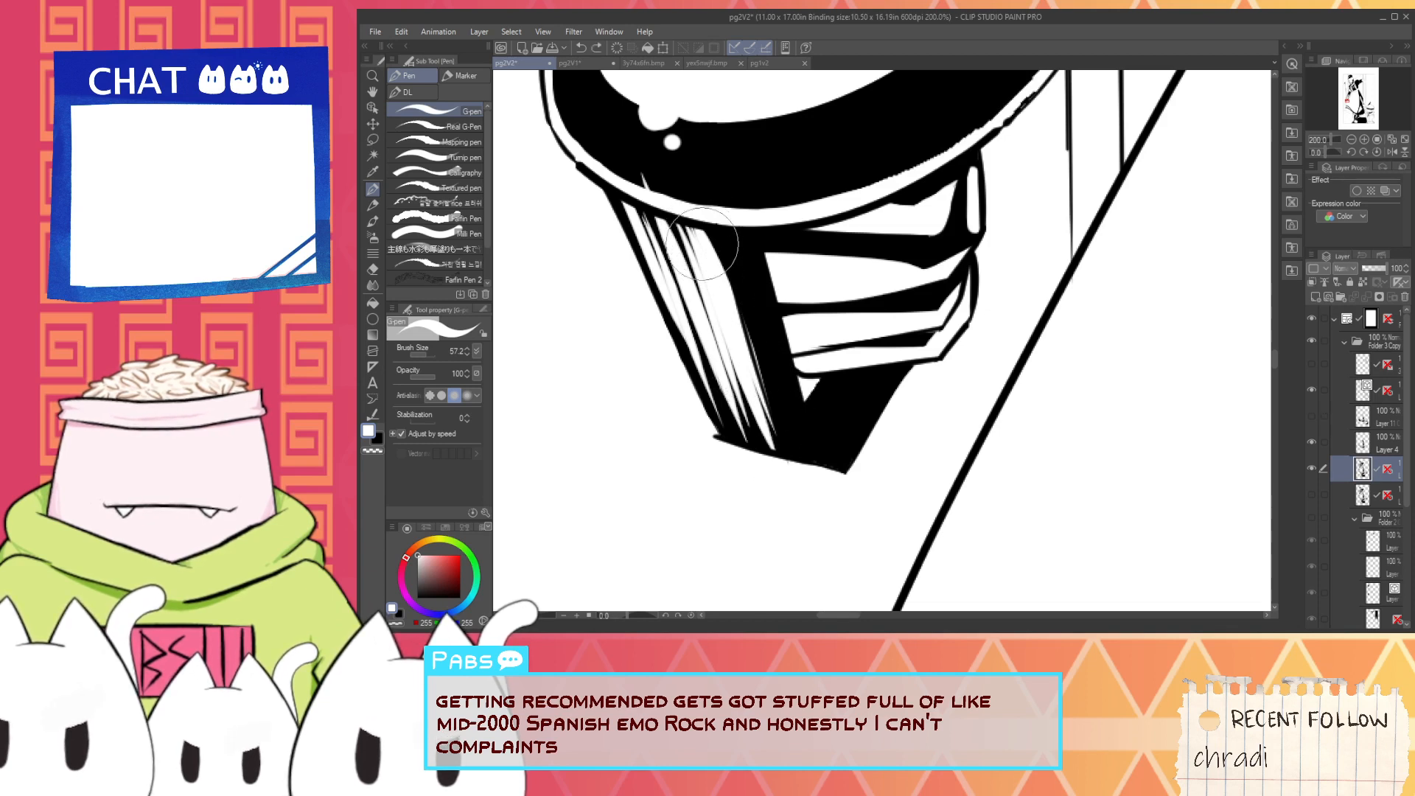
pyautogui.moveTo(702, 243); pyautogui.dragTo(737, 398)
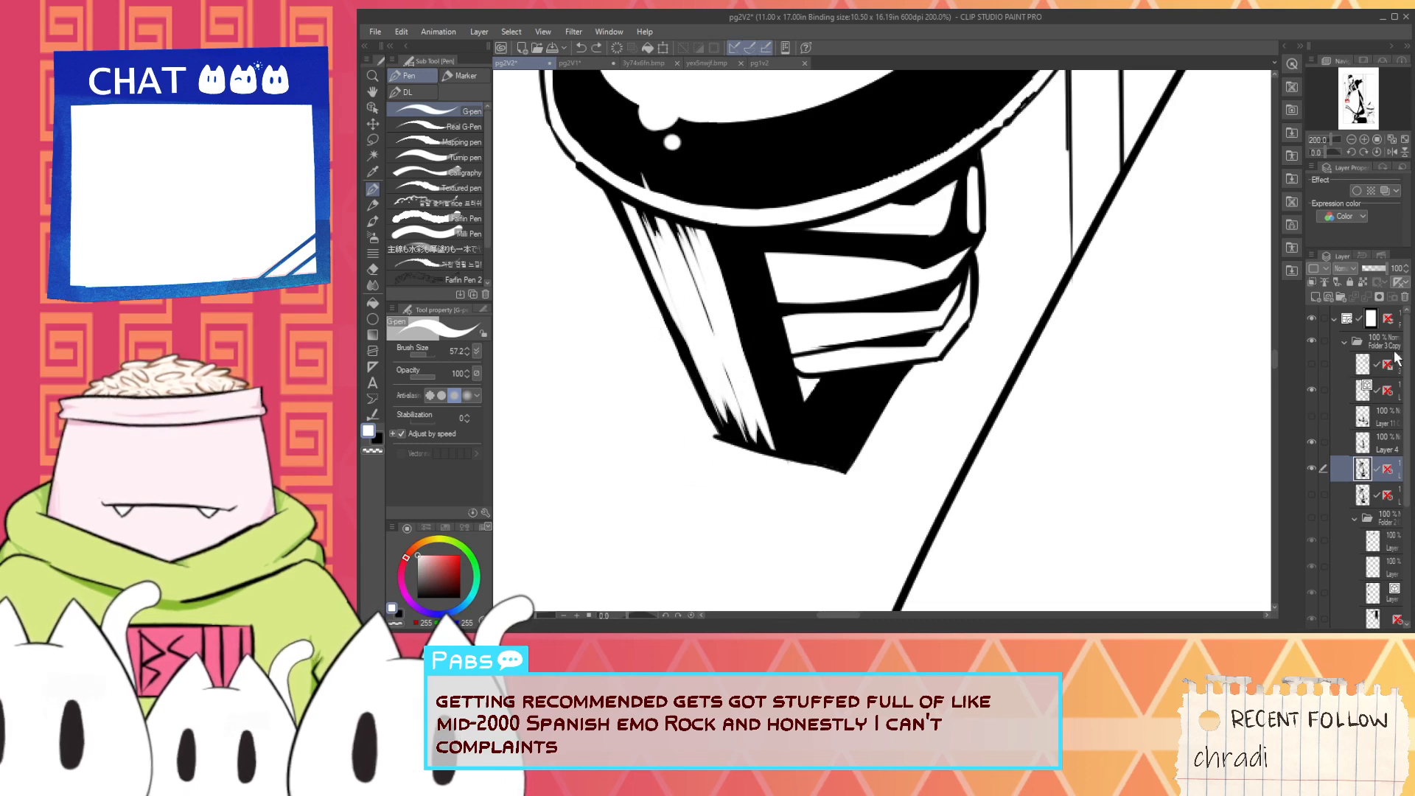
# - Create a new layer at the top of the folder and trim the grip's outer edge with a straight white stroke
pyautogui.click(1355, 366)
pyautogui.click(1312, 296)
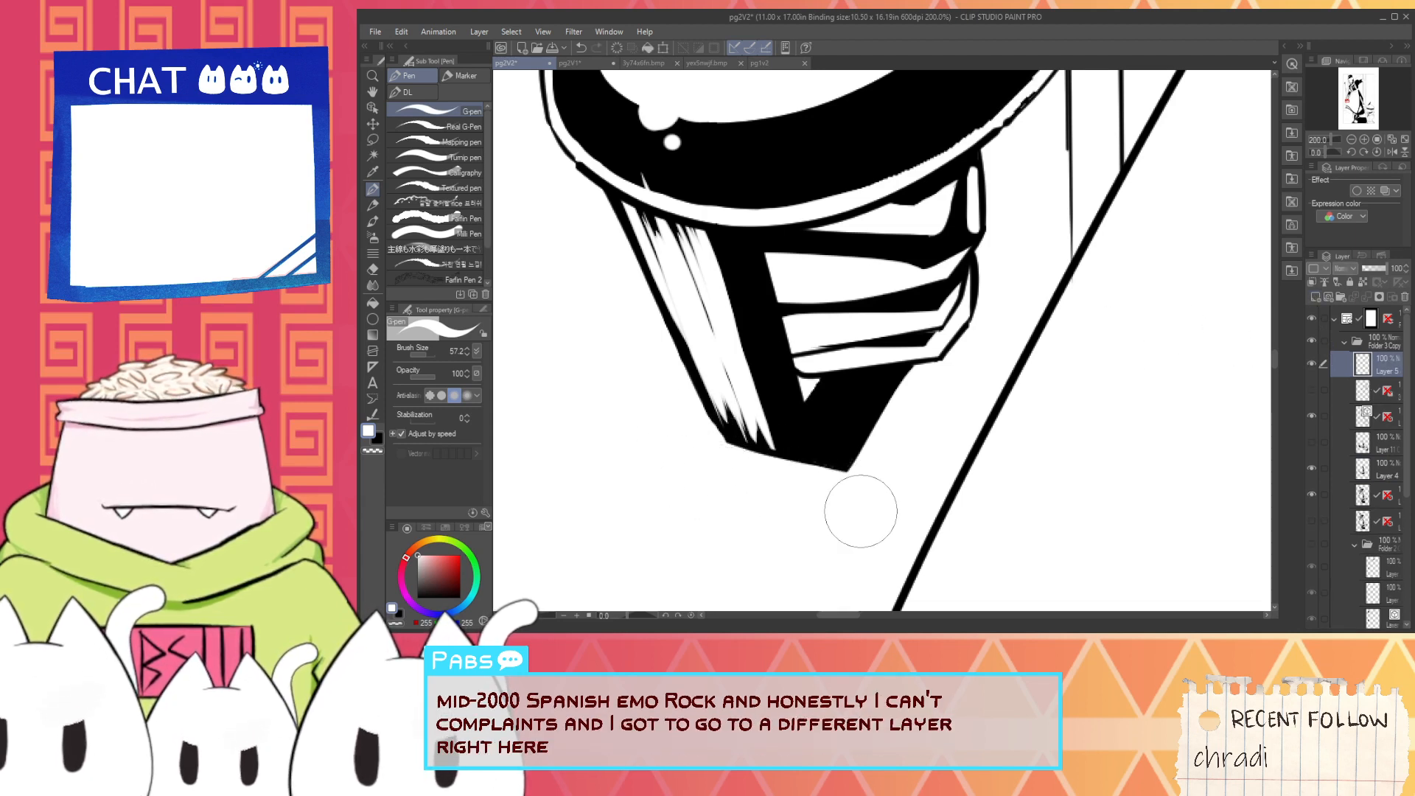
pyautogui.keyDown('shift'); pyautogui.click(635, 460); pyautogui.keyUp('shift')
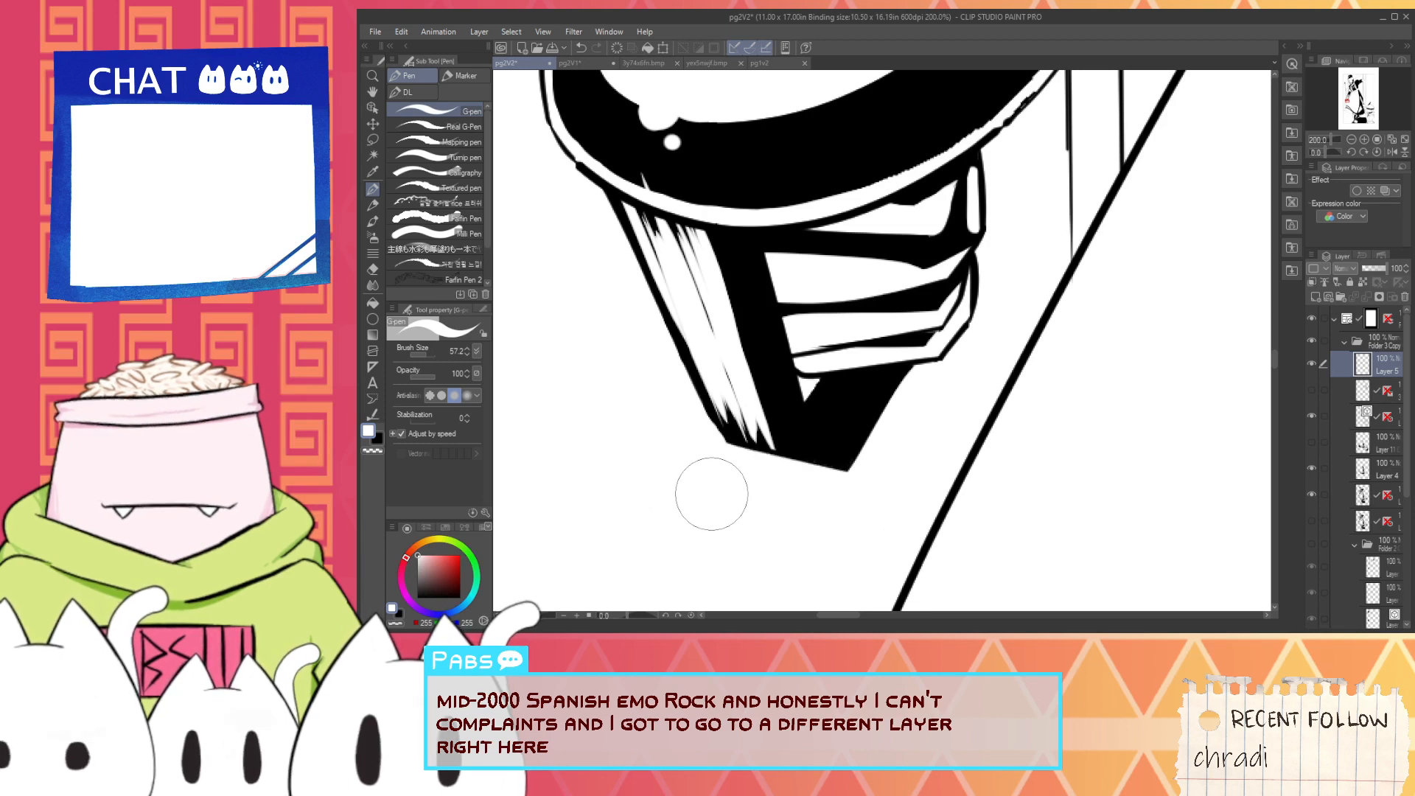
pyautogui.keyDown('shift'); pyautogui.click(581, 230); pyautogui.keyUp('shift')
# - Make the layer directly below Layer 4 active and pick black for inking the guard's shading
pyautogui.scroll(-8, 689, 469)
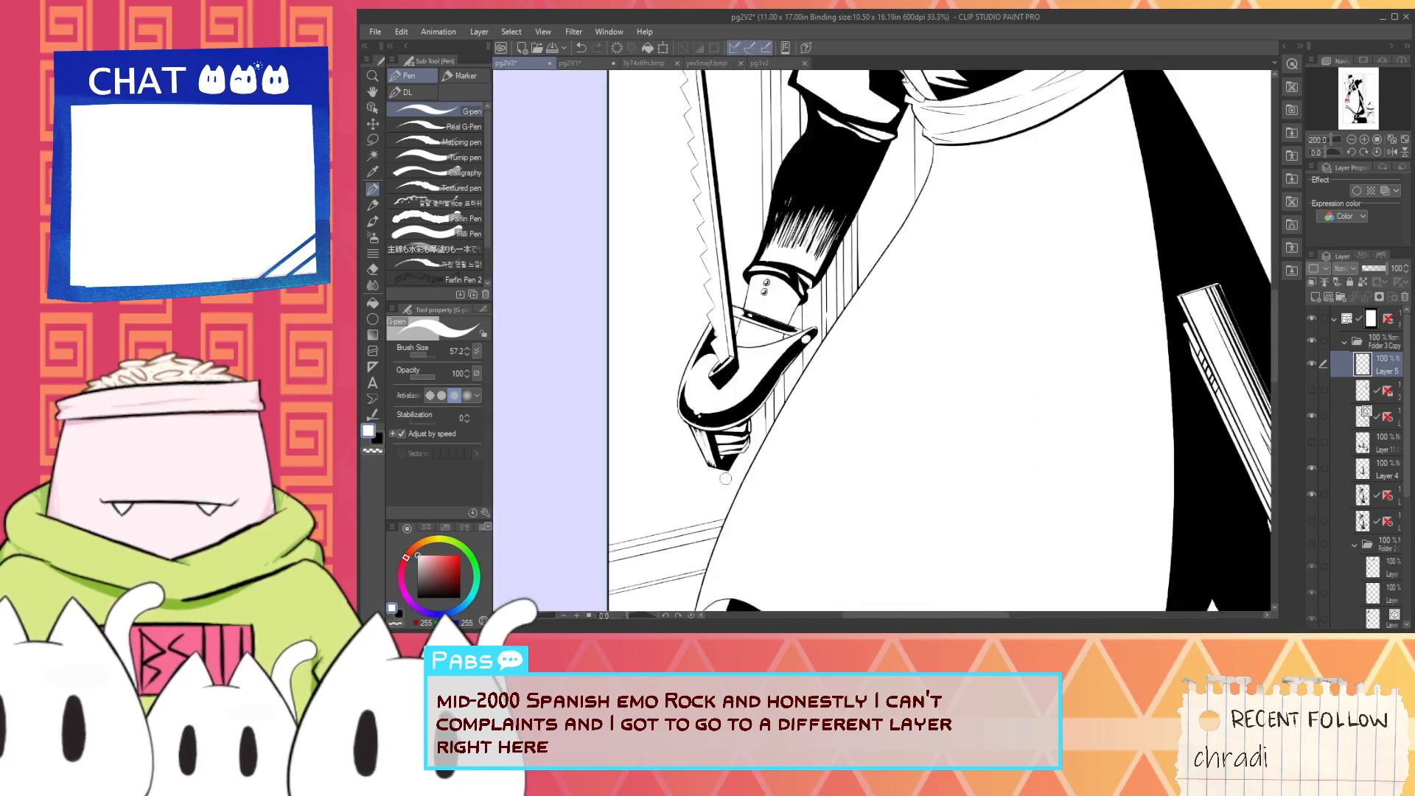
pyautogui.moveTo(737, 384); pyautogui.dragTo(738, 449)
pyautogui.scroll(2, 738, 449)
pyautogui.scroll(6, 738, 449)
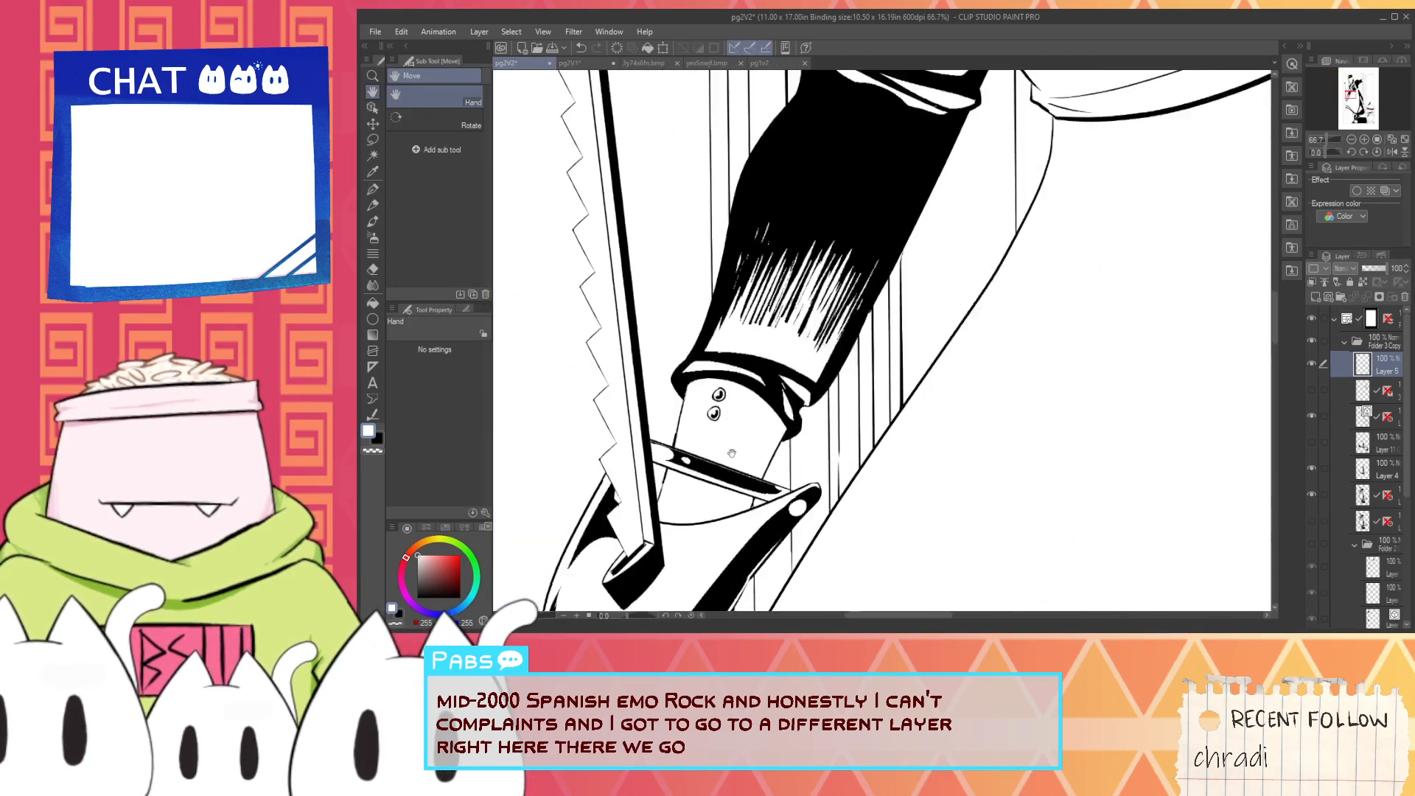
pyautogui.moveTo(726, 541); pyautogui.dragTo(872, 361)
pyautogui.click(1367, 472)
pyautogui.press('i')
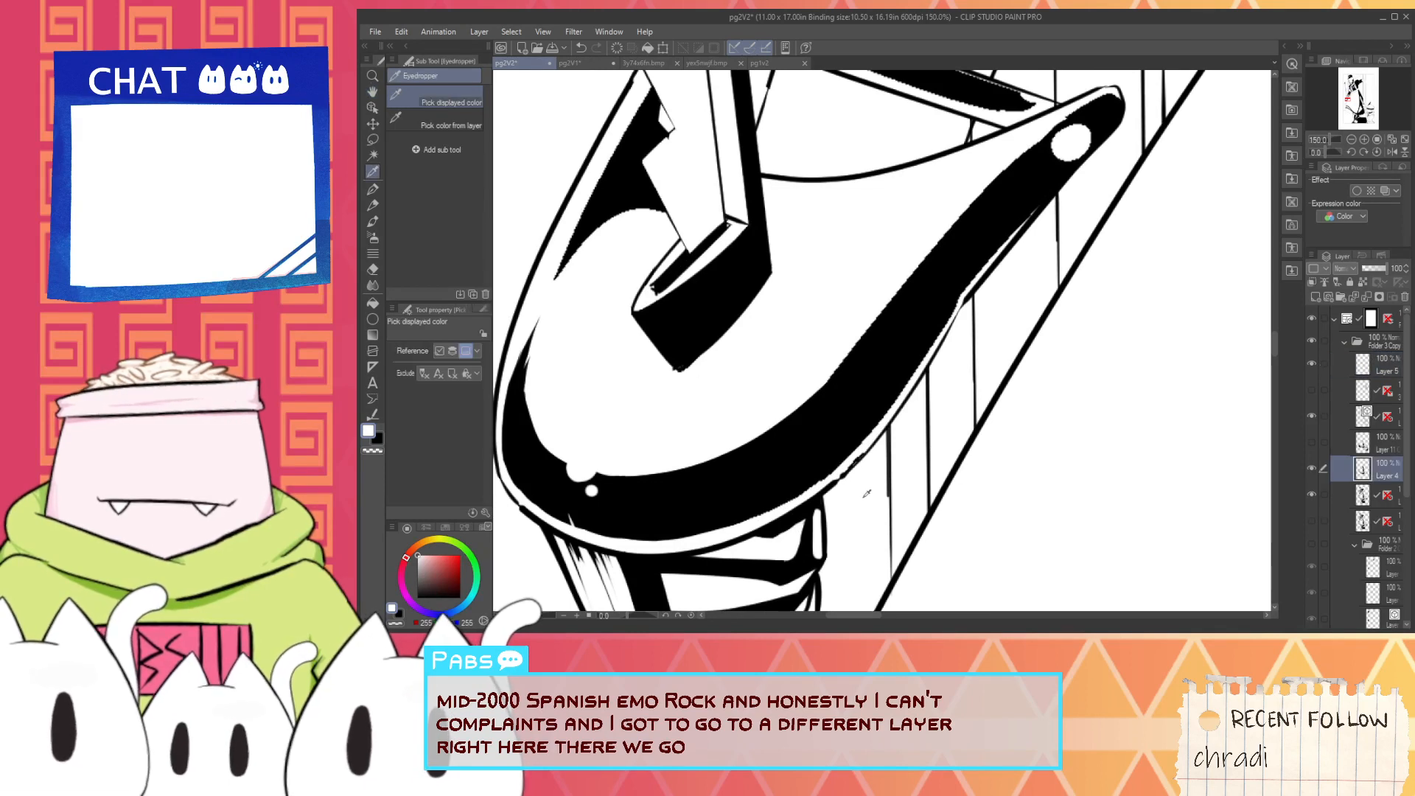
pyautogui.click(1316, 489)
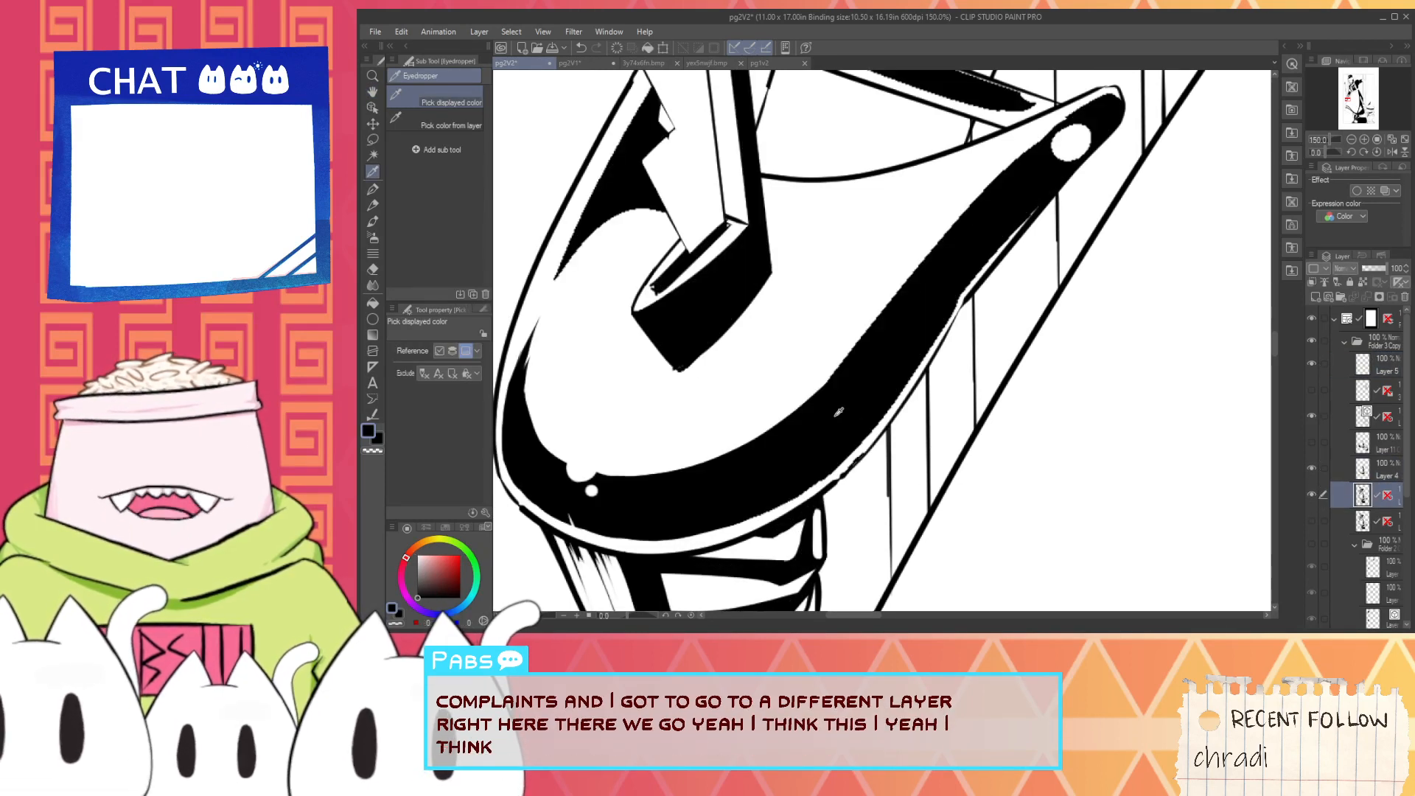
pyautogui.press('p')
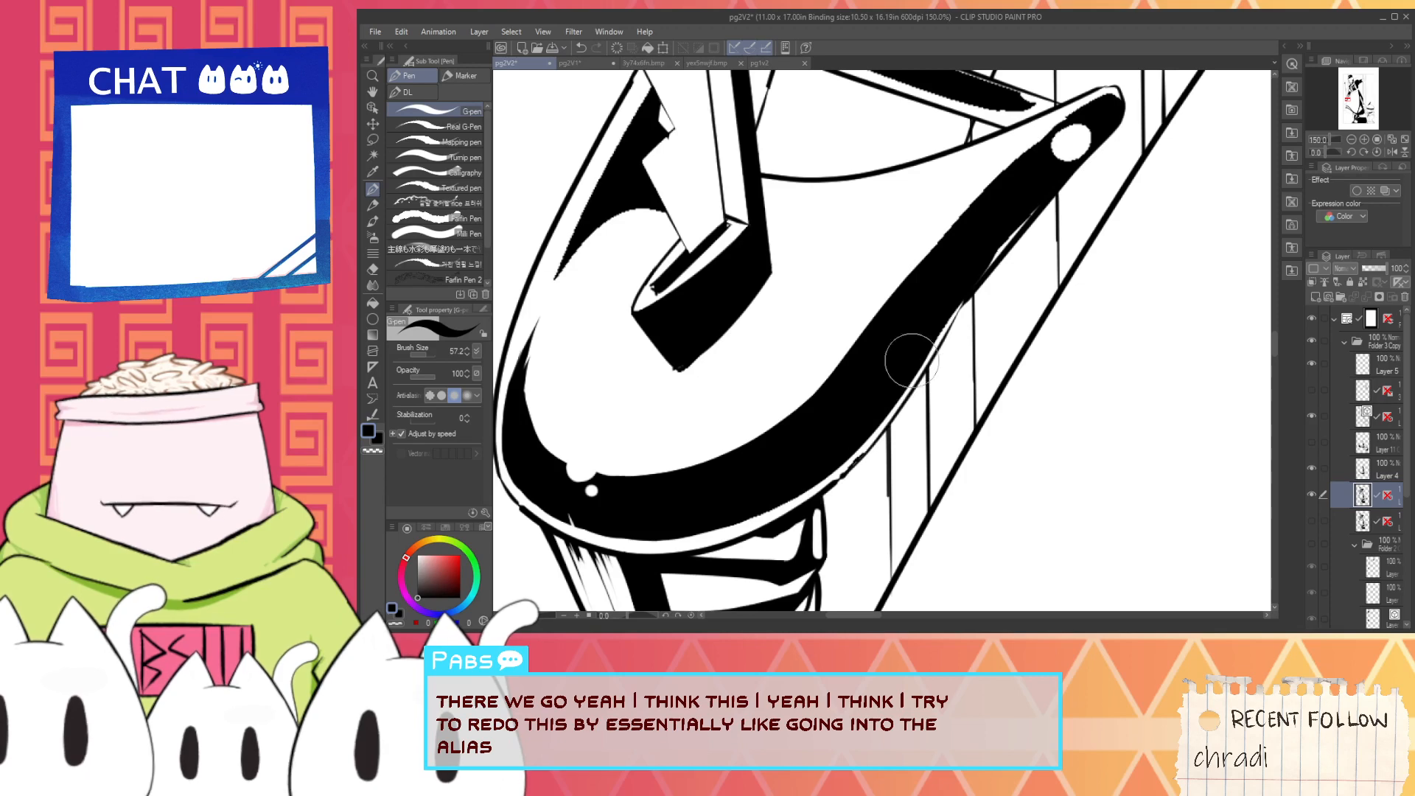
# - Clean the thin white rim between the guard's black band and its outer outline up to the tip, using white strokes
pyautogui.press('i')
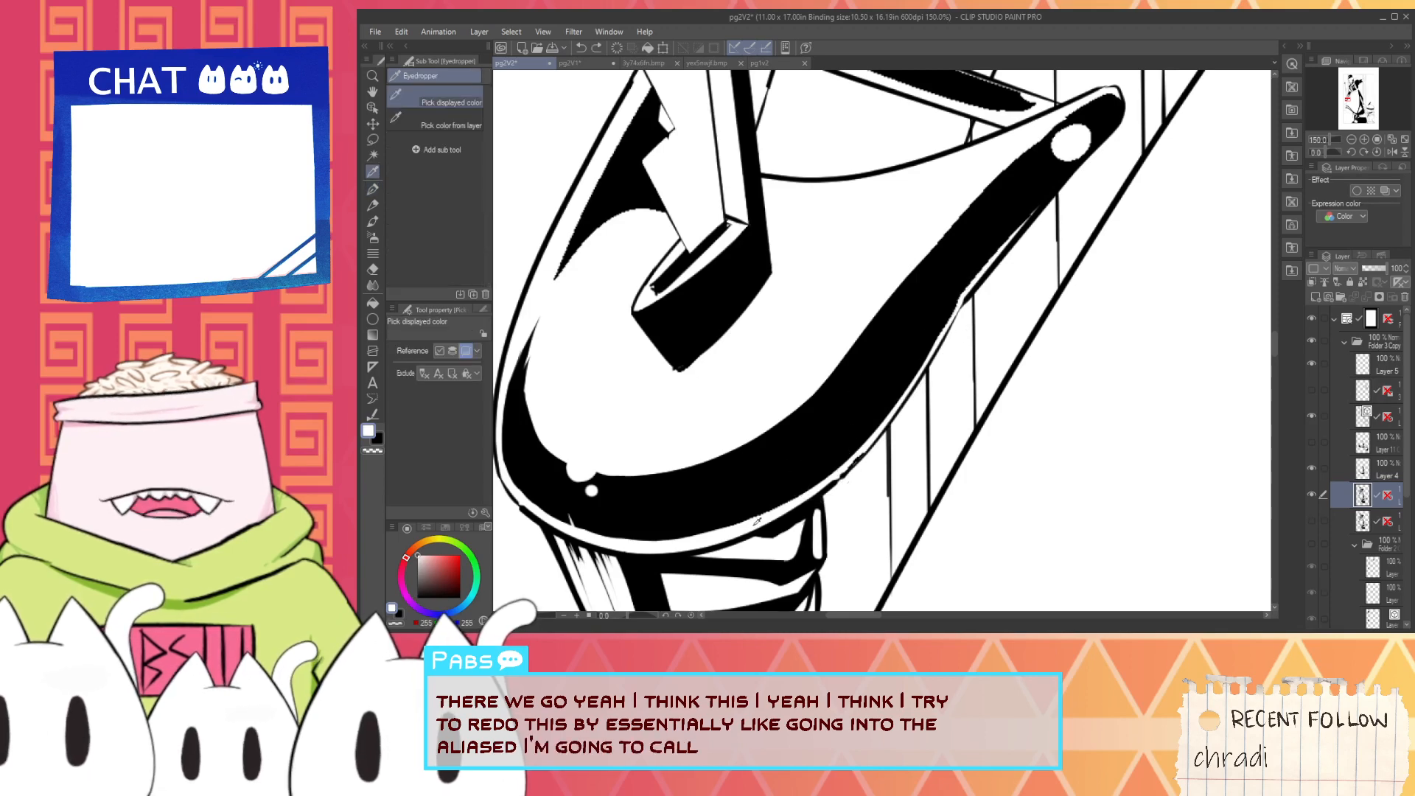
pyautogui.scroll(1, 673, 544)
pyautogui.press('p')
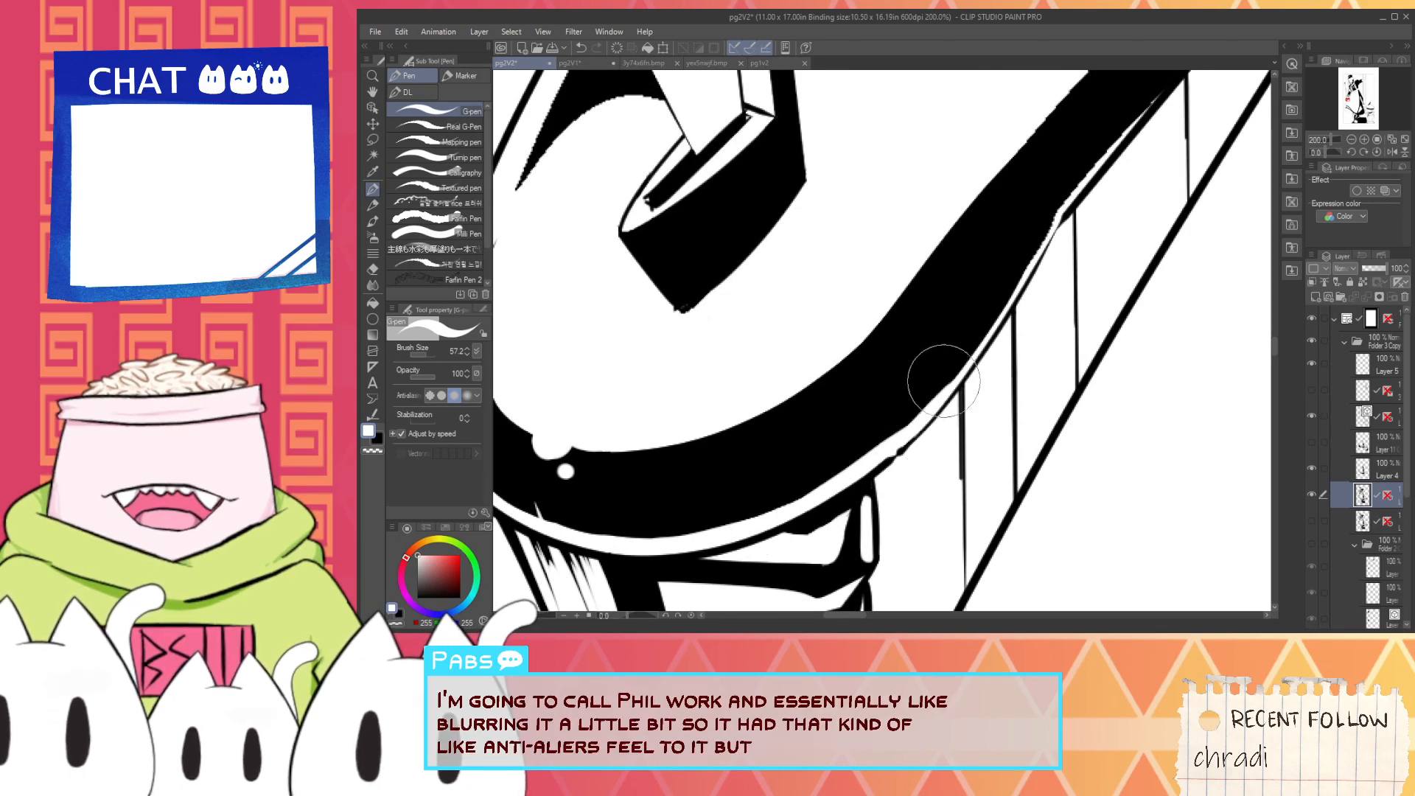
pyautogui.moveTo(928, 410)
pyautogui.mouseDown()
pyautogui.moveTo(941, 385)
pyautogui.moveTo(841, 463)
pyautogui.mouseUp()
pyautogui.press('space')
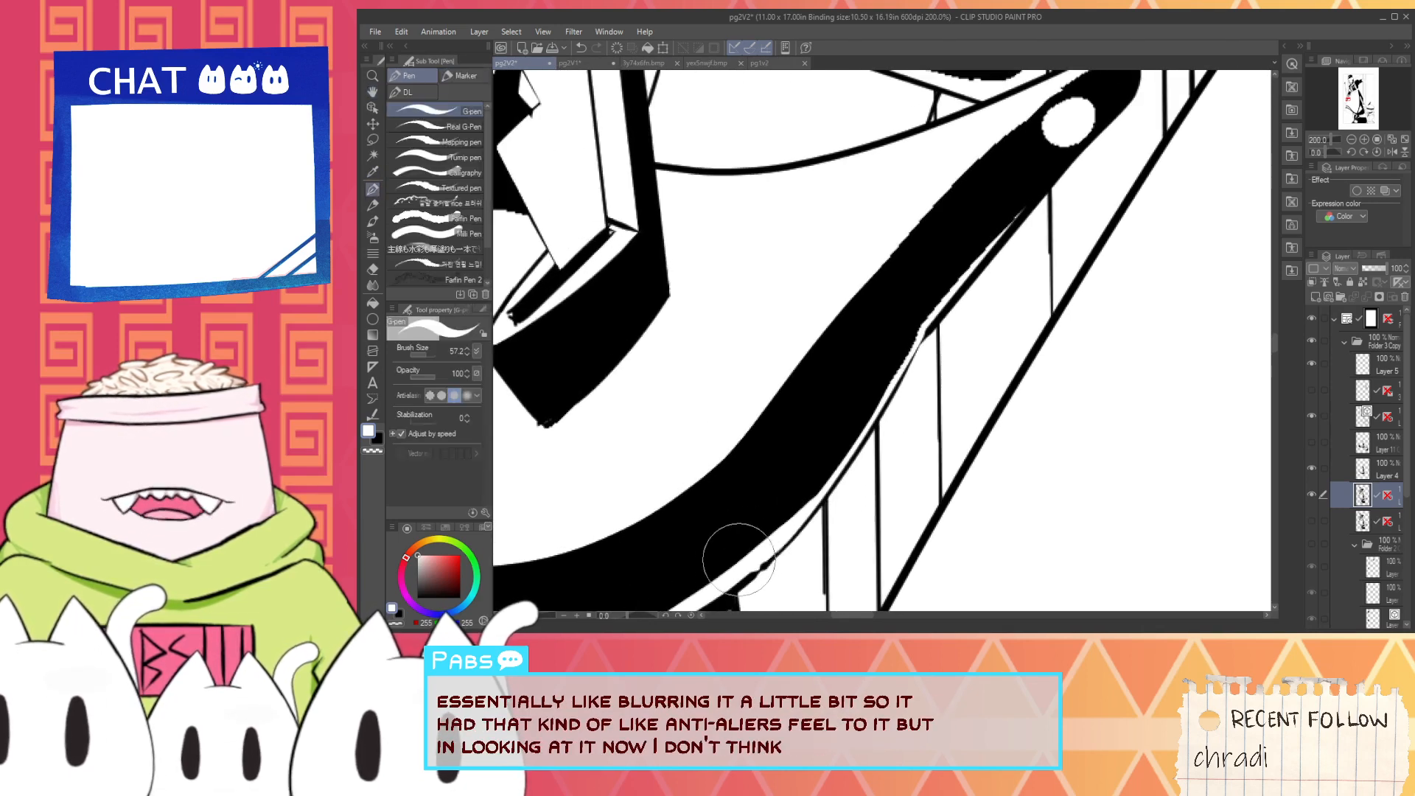
pyautogui.moveTo(737, 558); pyautogui.dragTo(833, 472)
pyautogui.hotkey('ctrl', 'z')
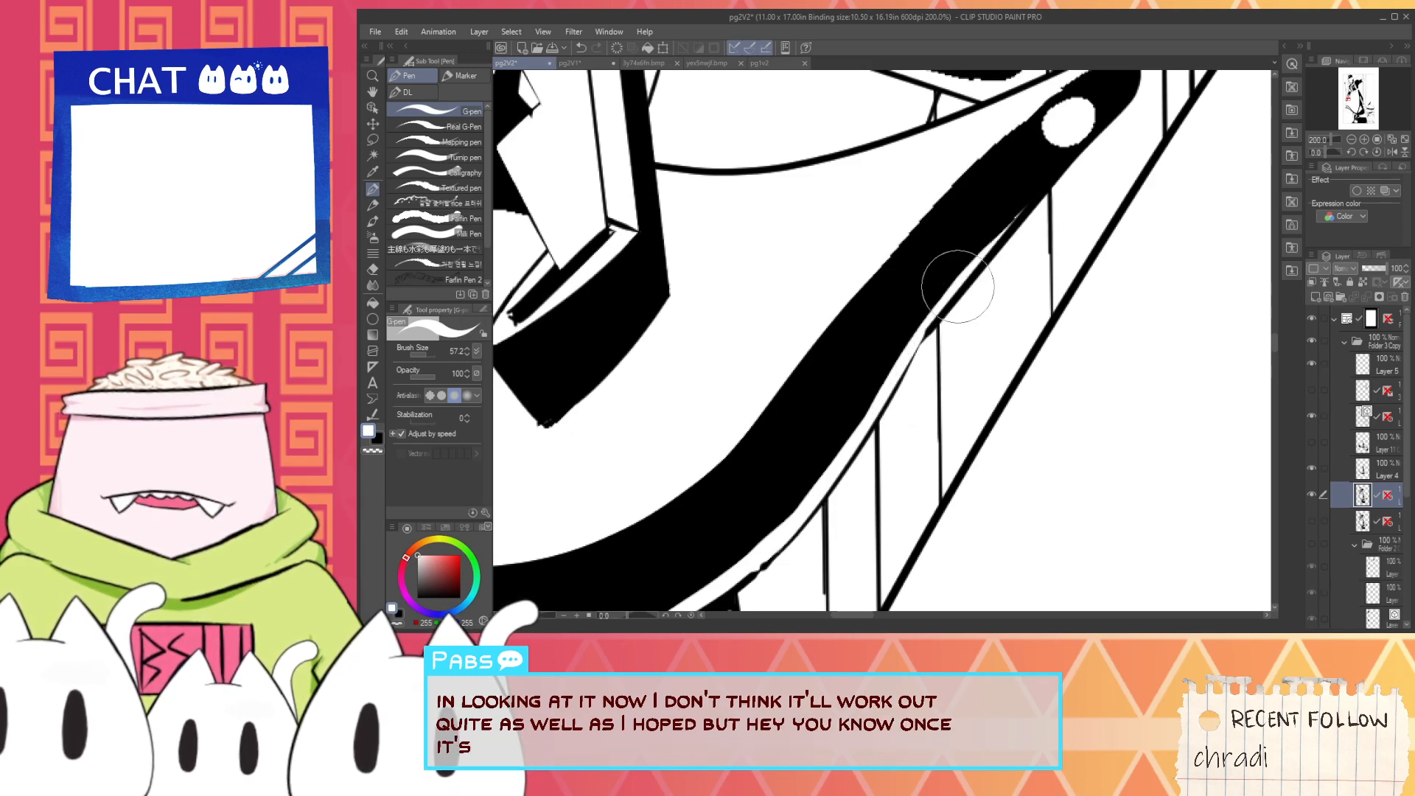
pyautogui.moveTo(957, 288); pyautogui.dragTo(1031, 197)
pyautogui.press('space')
pyautogui.moveTo(884, 262); pyautogui.dragTo(815, 359)
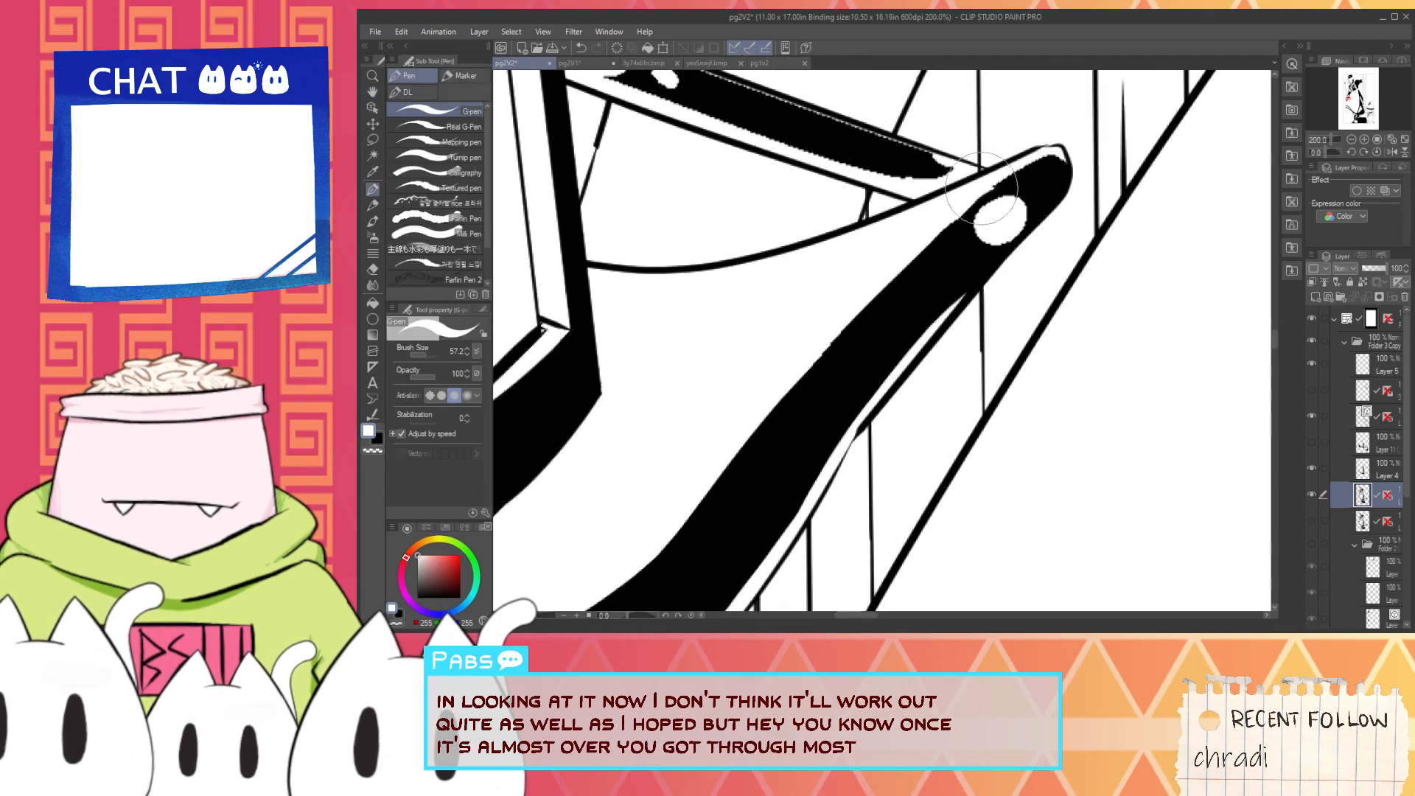
# - Smooth the jagged inner edge of the guard's black band up to its tip with long black strokes
pyautogui.scroll(1, 941, 215)
pyautogui.press('space')
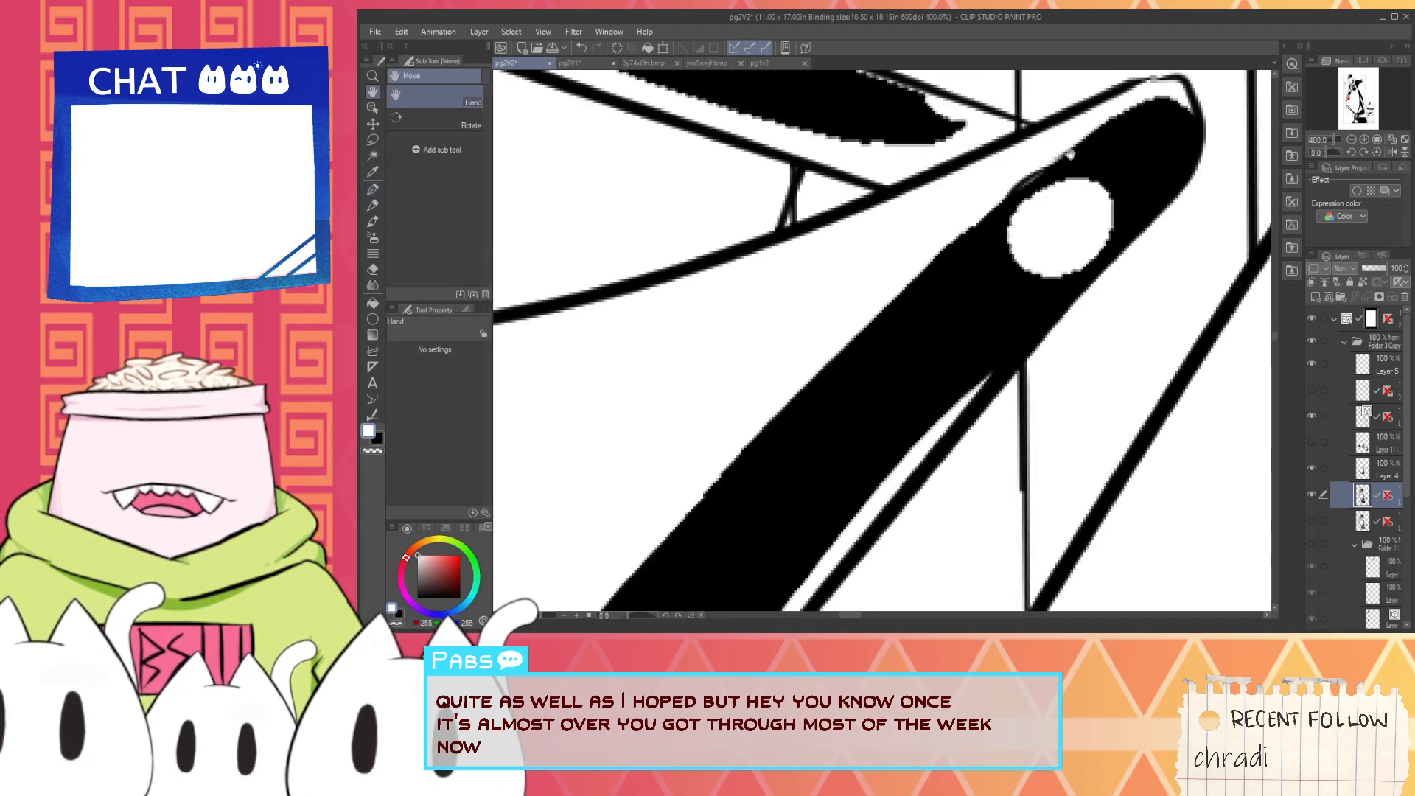
pyautogui.moveTo(1068, 152); pyautogui.dragTo(1019, 181)
pyautogui.keyDown('alt'); pyautogui.click(870, 340); pyautogui.keyUp('alt')
pyautogui.scroll(-1, 858, 352)
pyautogui.scroll(-1, 836, 372)
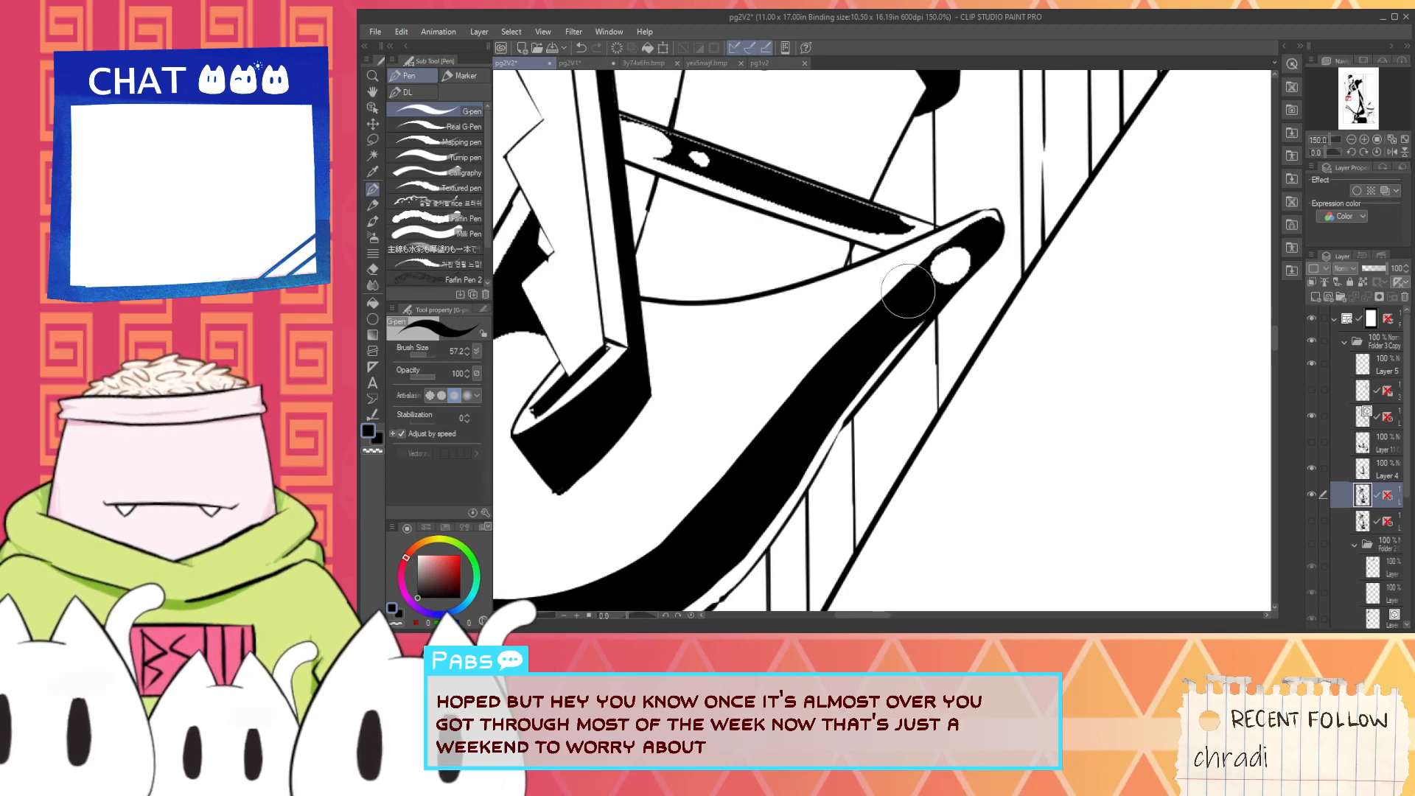
pyautogui.scroll(2, 908, 291)
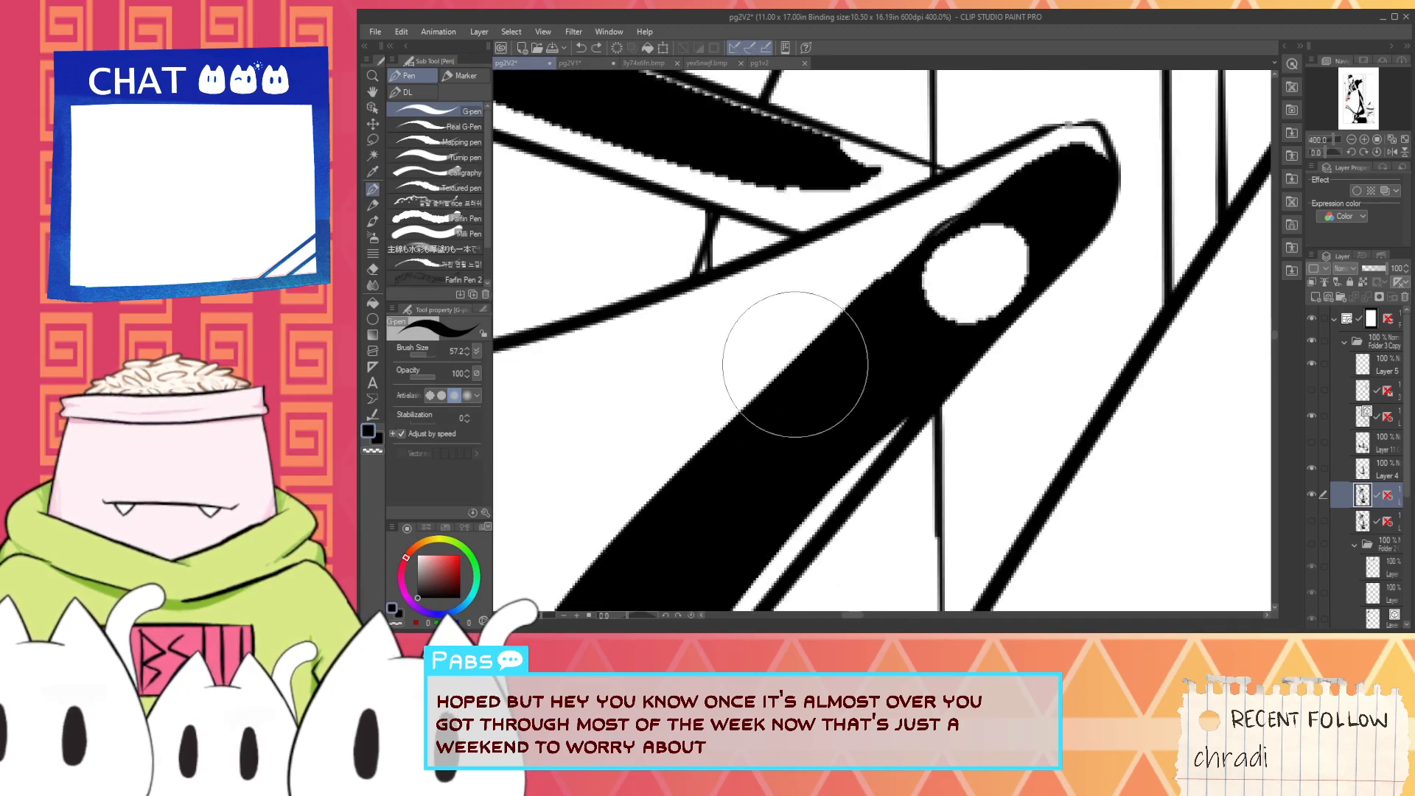
pyautogui.scroll(-1, 723, 434)
pyautogui.scroll(-1, 722, 435)
pyautogui.scroll(1, 662, 526)
pyautogui.moveTo(616, 567); pyautogui.dragTo(823, 334)
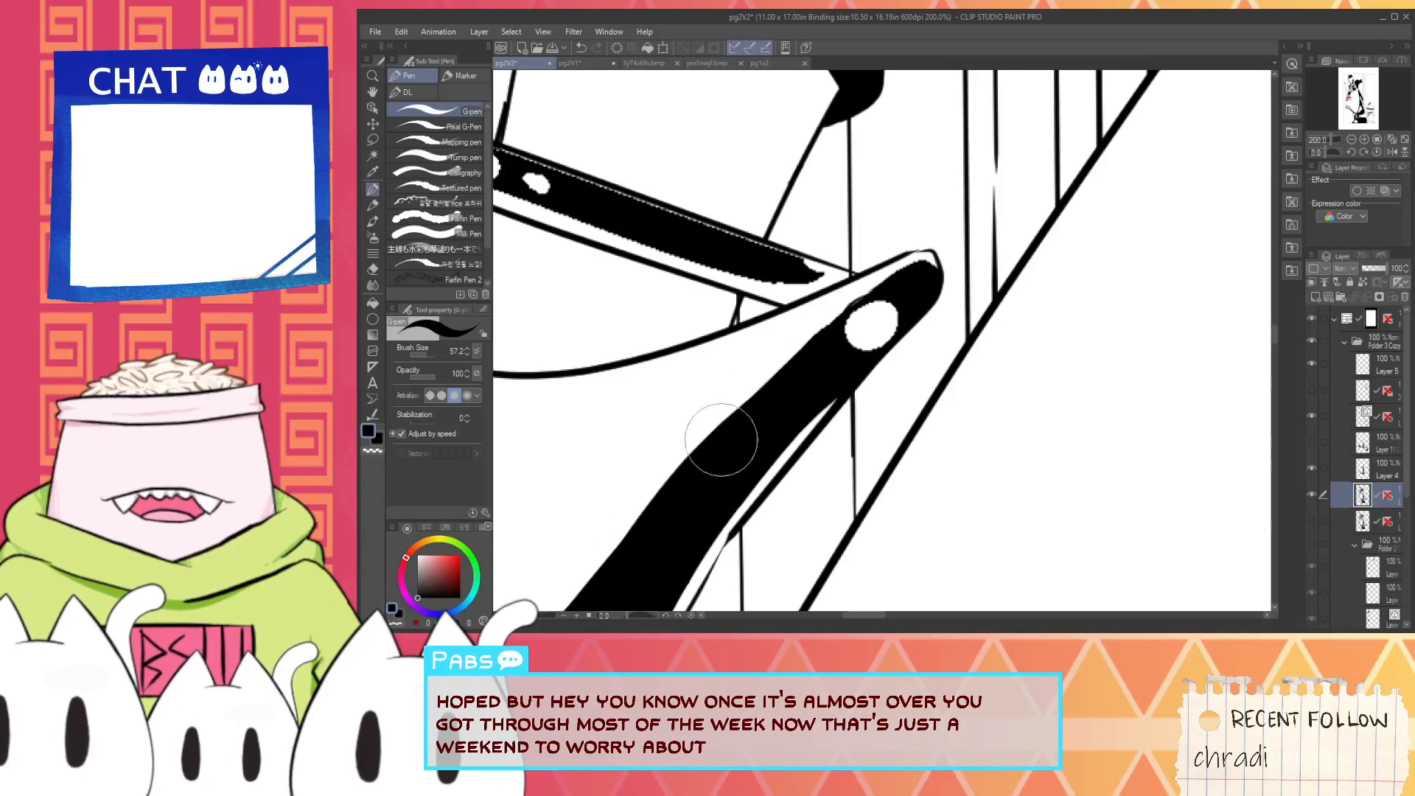
pyautogui.moveTo(664, 513); pyautogui.dragTo(883, 281)
pyautogui.moveTo(734, 426); pyautogui.dragTo(888, 276)
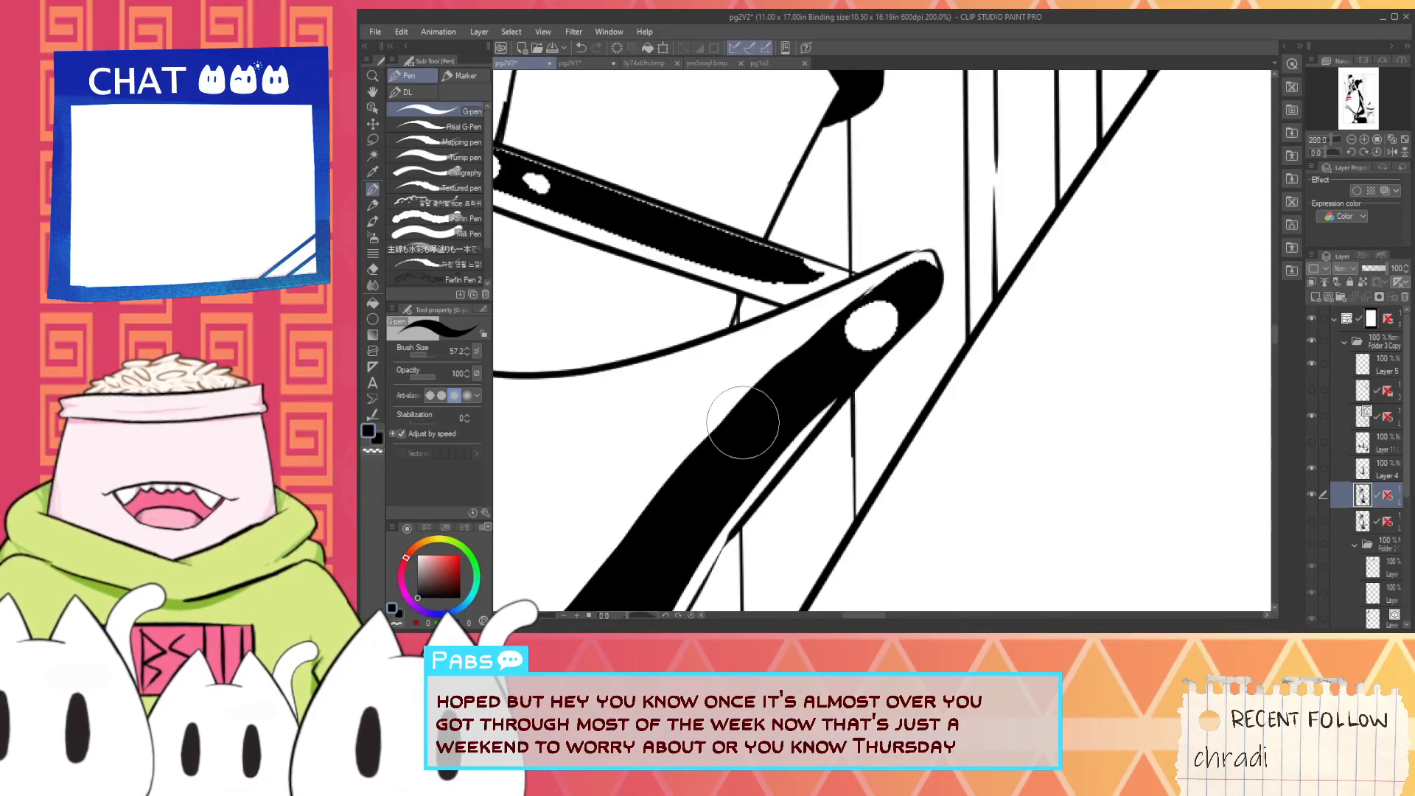
pyautogui.hotkey('ctrl', 'z')
pyautogui.moveTo(685, 469); pyautogui.dragTo(914, 258)
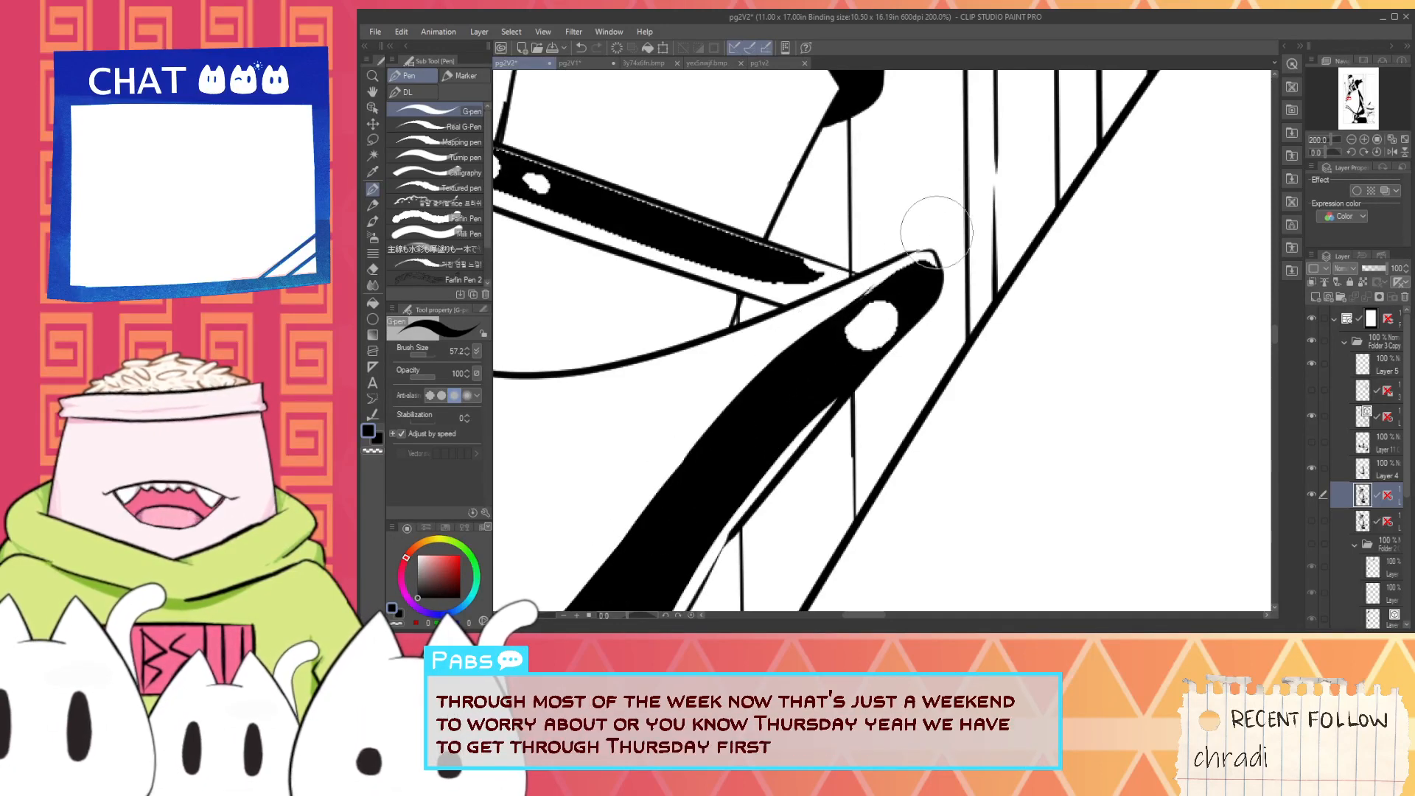
# - Round out the jagged white highlight dot near the guard's tip with white
pyautogui.scroll(1, 873, 299)
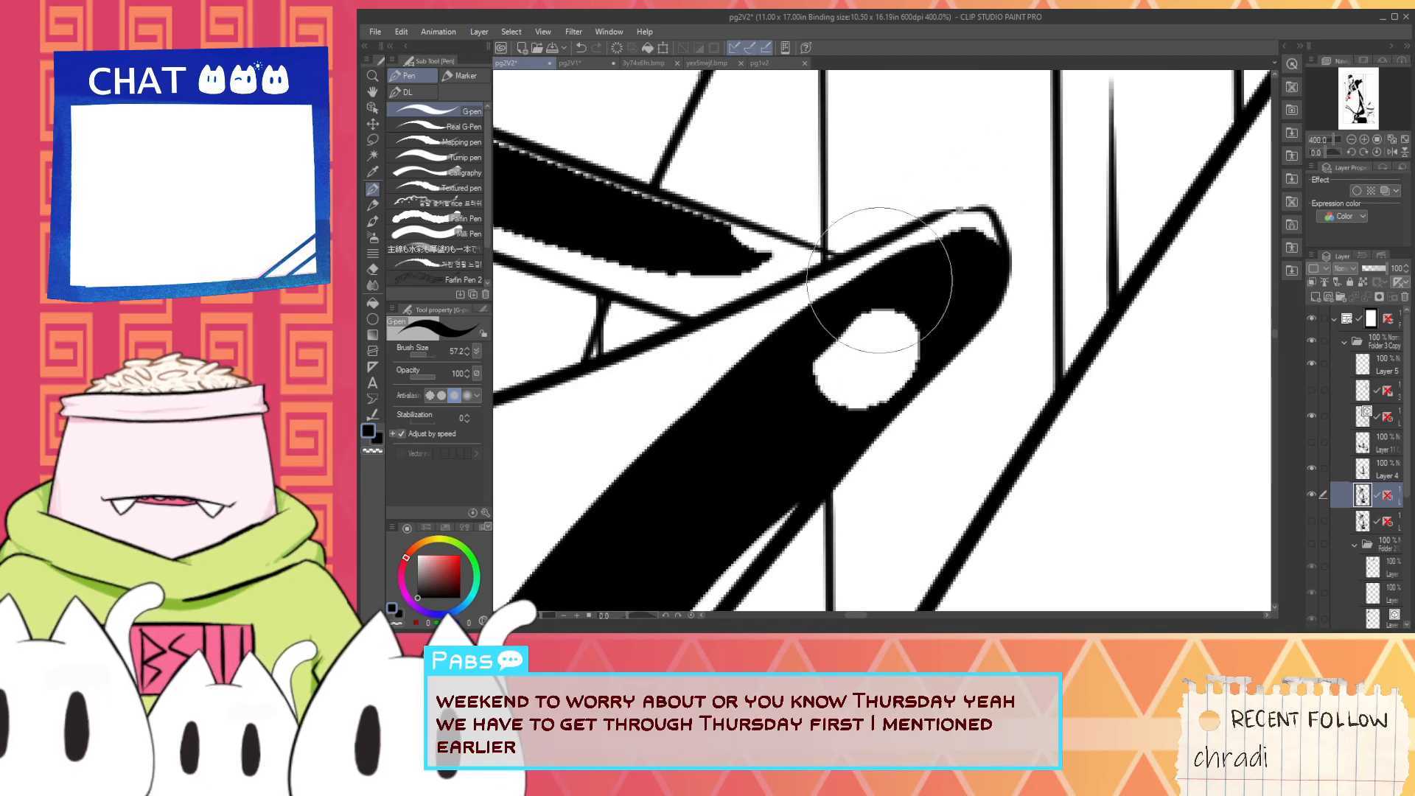
pyautogui.press('i')
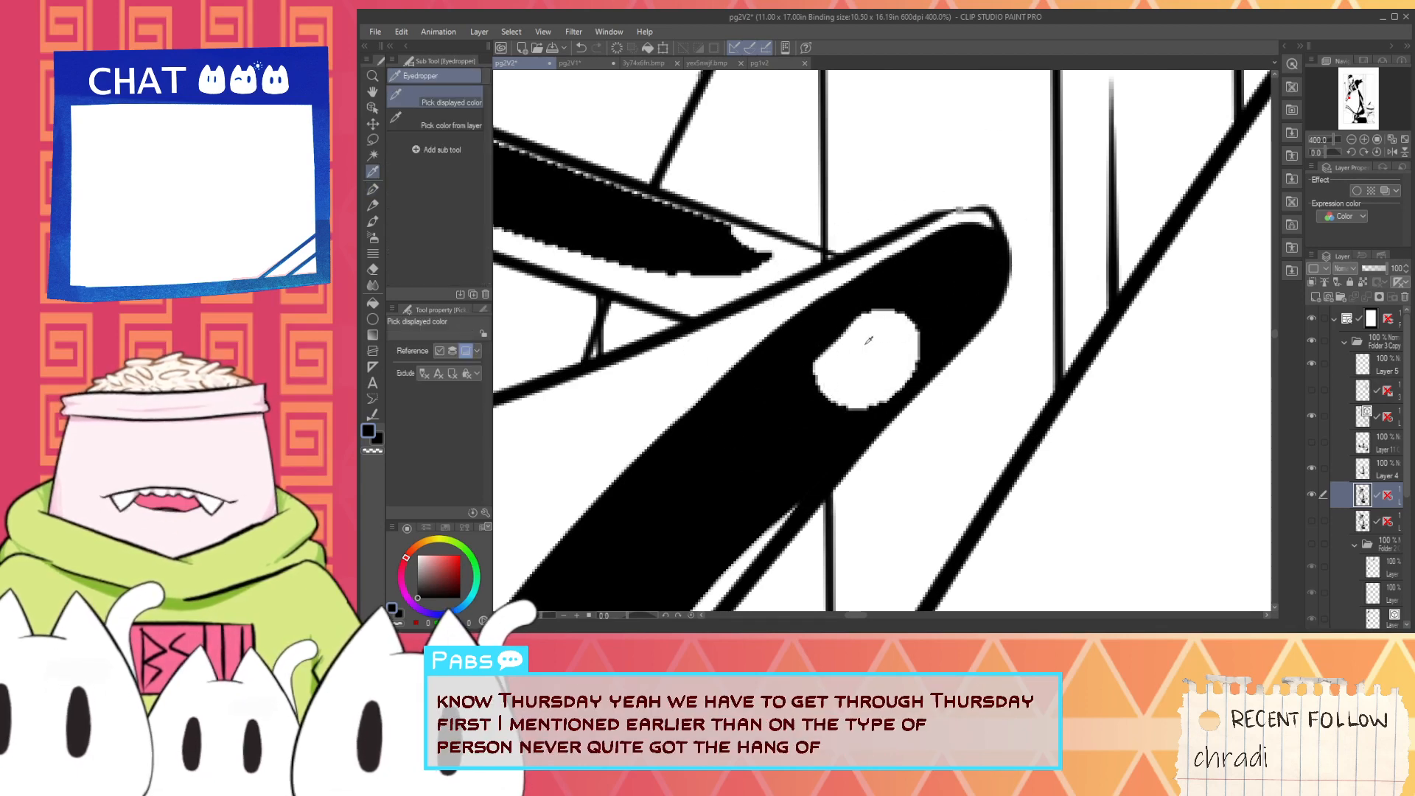
pyautogui.keyDown('alt'); pyautogui.click(865, 344); pyautogui.keyUp('alt')
pyautogui.moveTo(844, 365)
pyautogui.mouseDown()
pyautogui.moveTo(854, 341)
pyautogui.moveTo(887, 332)
pyautogui.mouseUp()
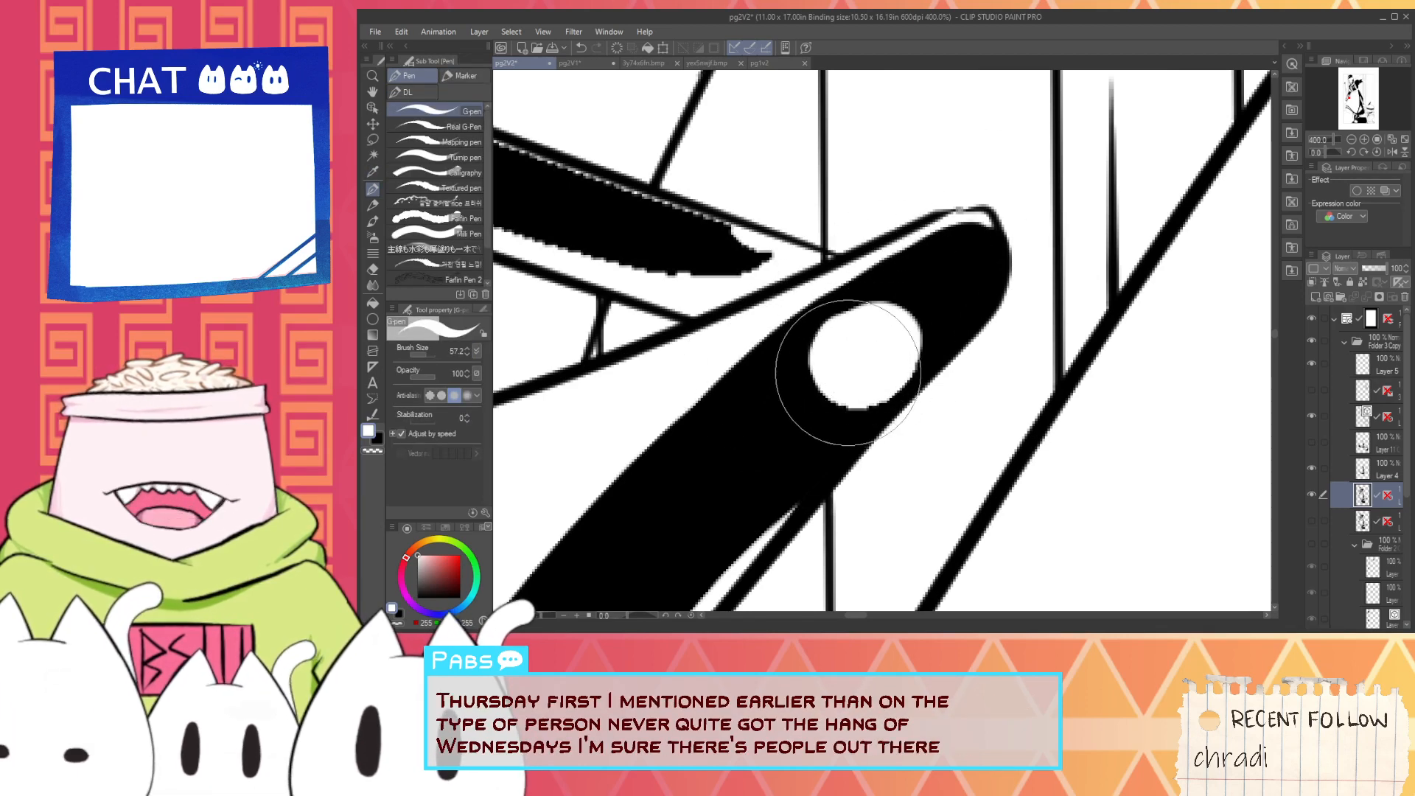
# - Fill the jagged white highlights in the crossbar's black band beside the saw blade with black
pyautogui.scroll(-3, 849, 369)
pyautogui.moveTo(693, 343)
pyautogui.mouseDown()
pyautogui.moveTo(848, 419)
pyautogui.moveTo(817, 417)
pyautogui.mouseUp()
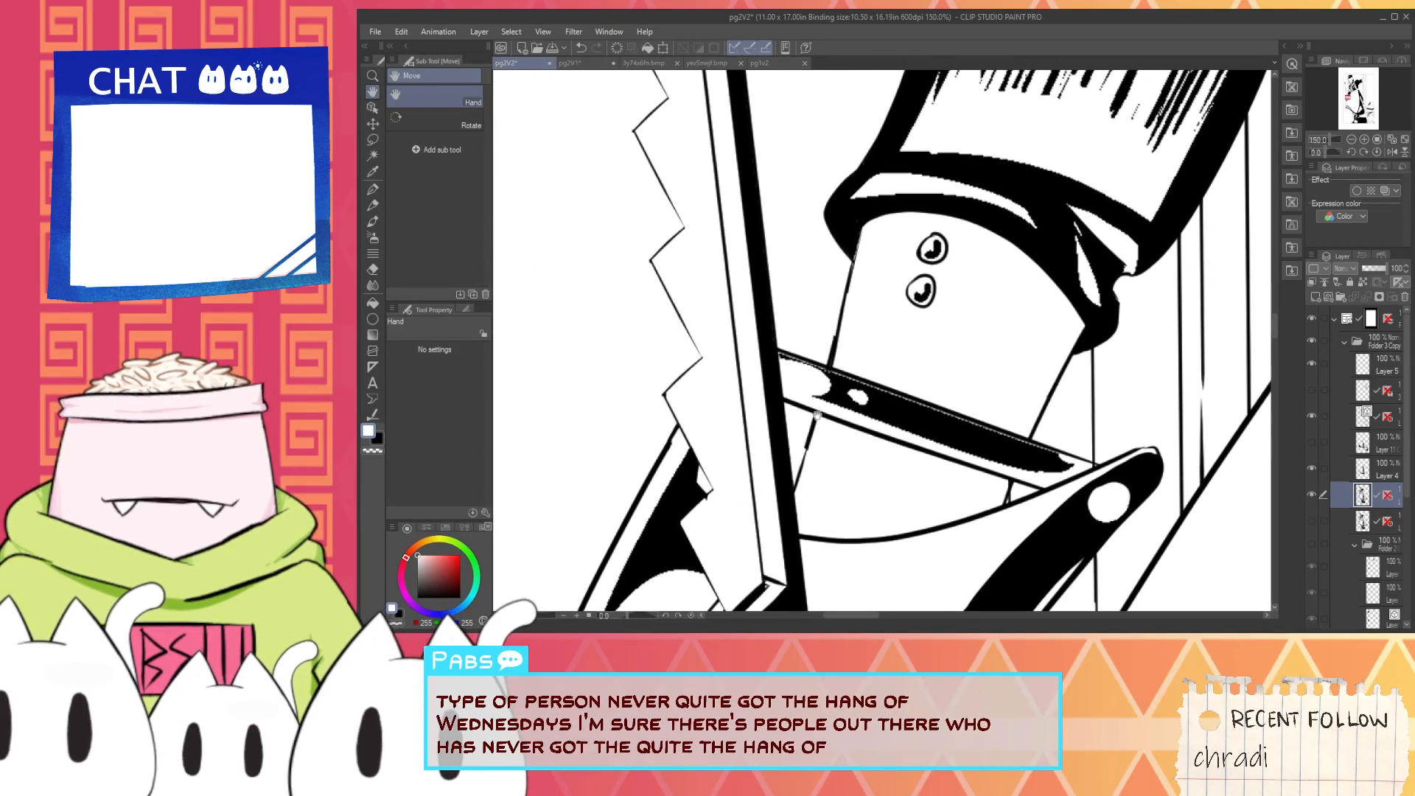
pyautogui.scroll(3, 817, 417)
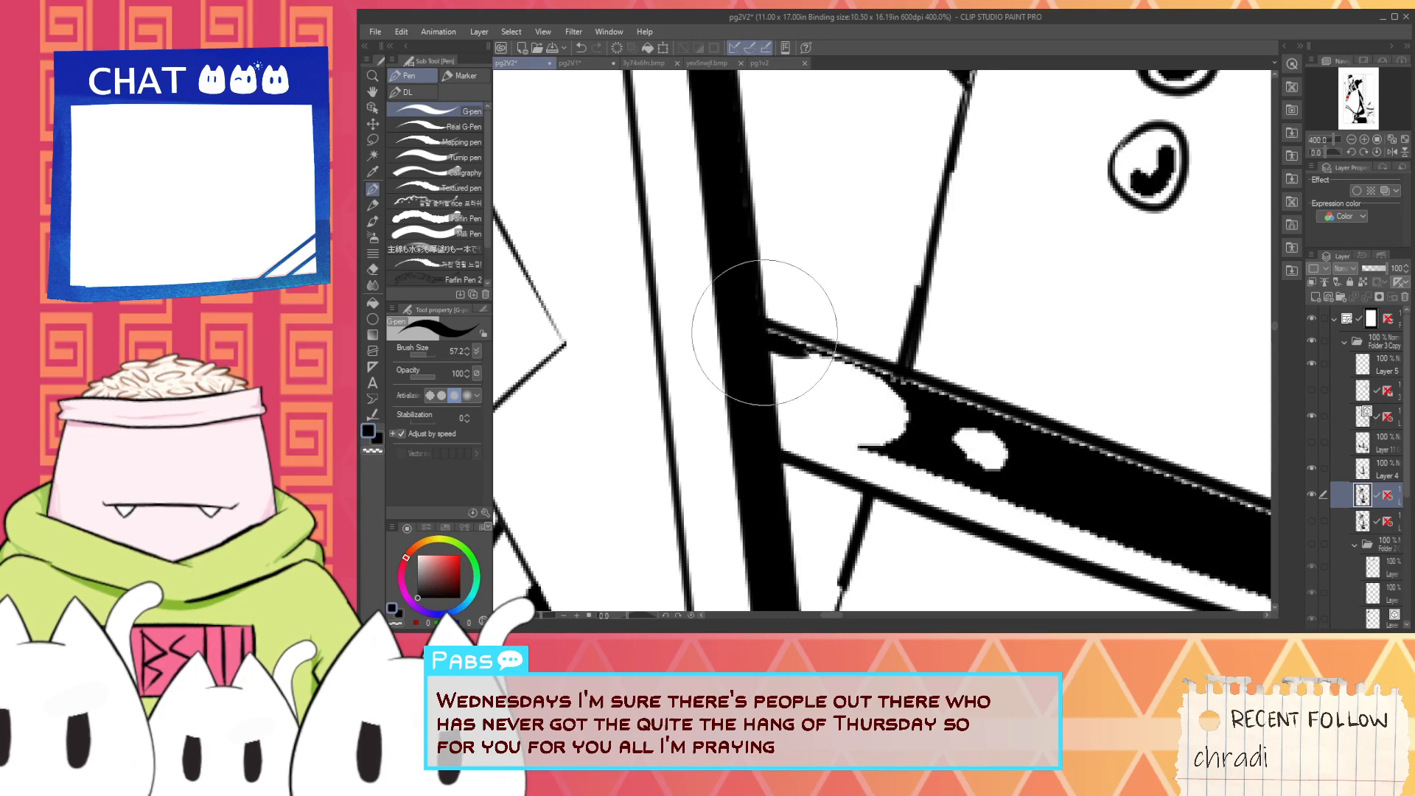
pyautogui.scroll(-3, 820, 359)
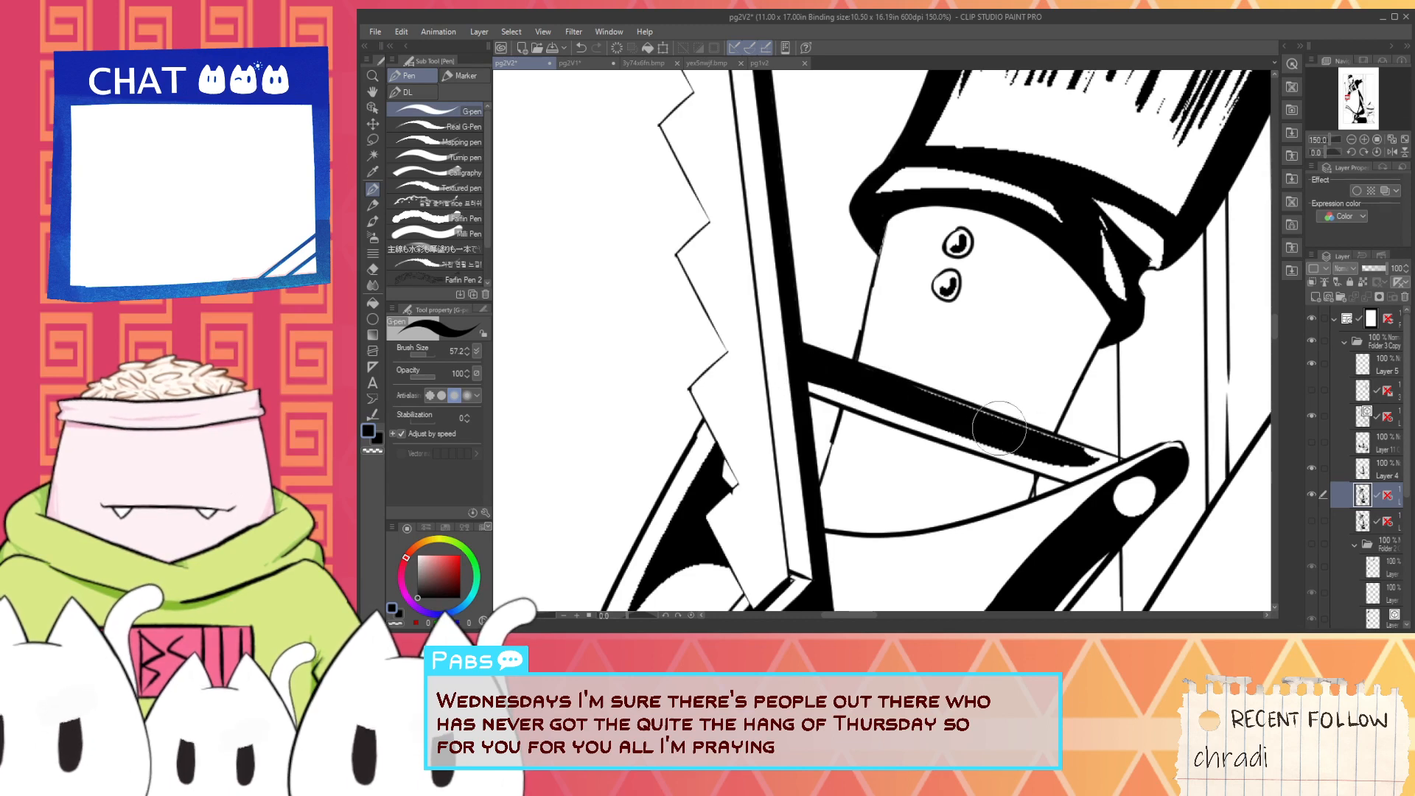
# - Clean the lower edge of the crossbar's black band with white, then repair the blade's black edge where the white overlaps it
pyautogui.press('i')
pyautogui.press('p')
pyautogui.scroll(1, 813, 382)
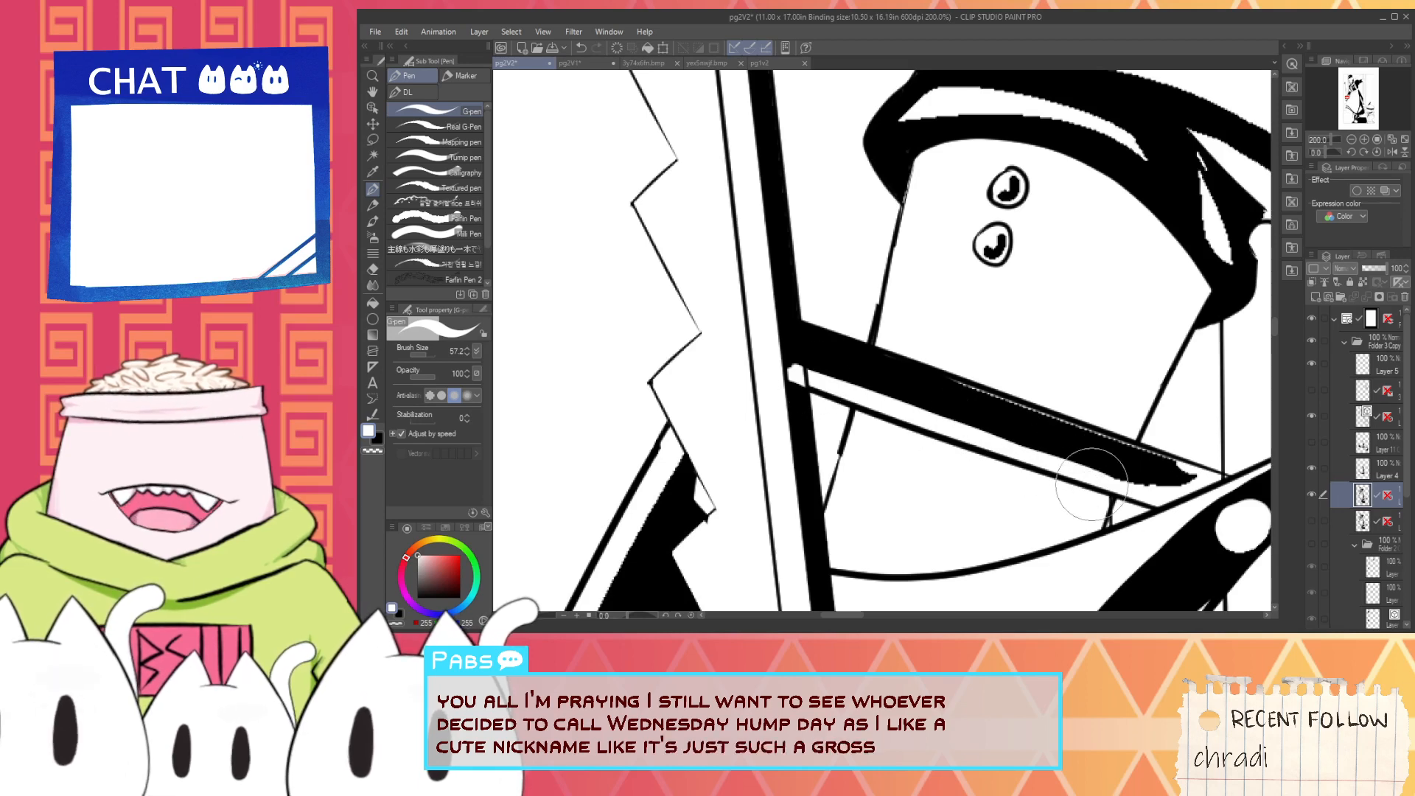
pyautogui.press('i')
pyautogui.press('p')
pyautogui.scroll(3, 793, 362)
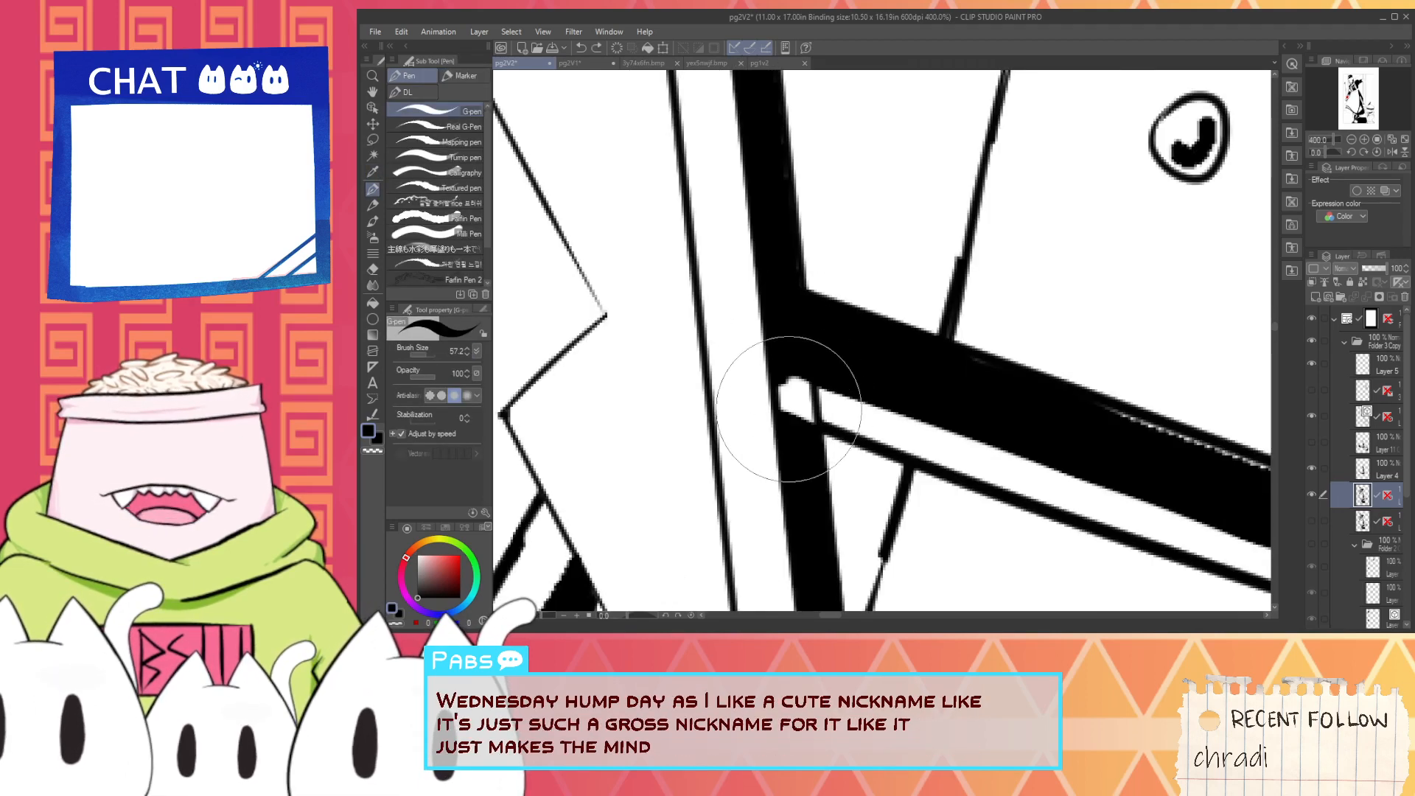
pyautogui.moveTo(800, 421); pyautogui.dragTo(803, 372)
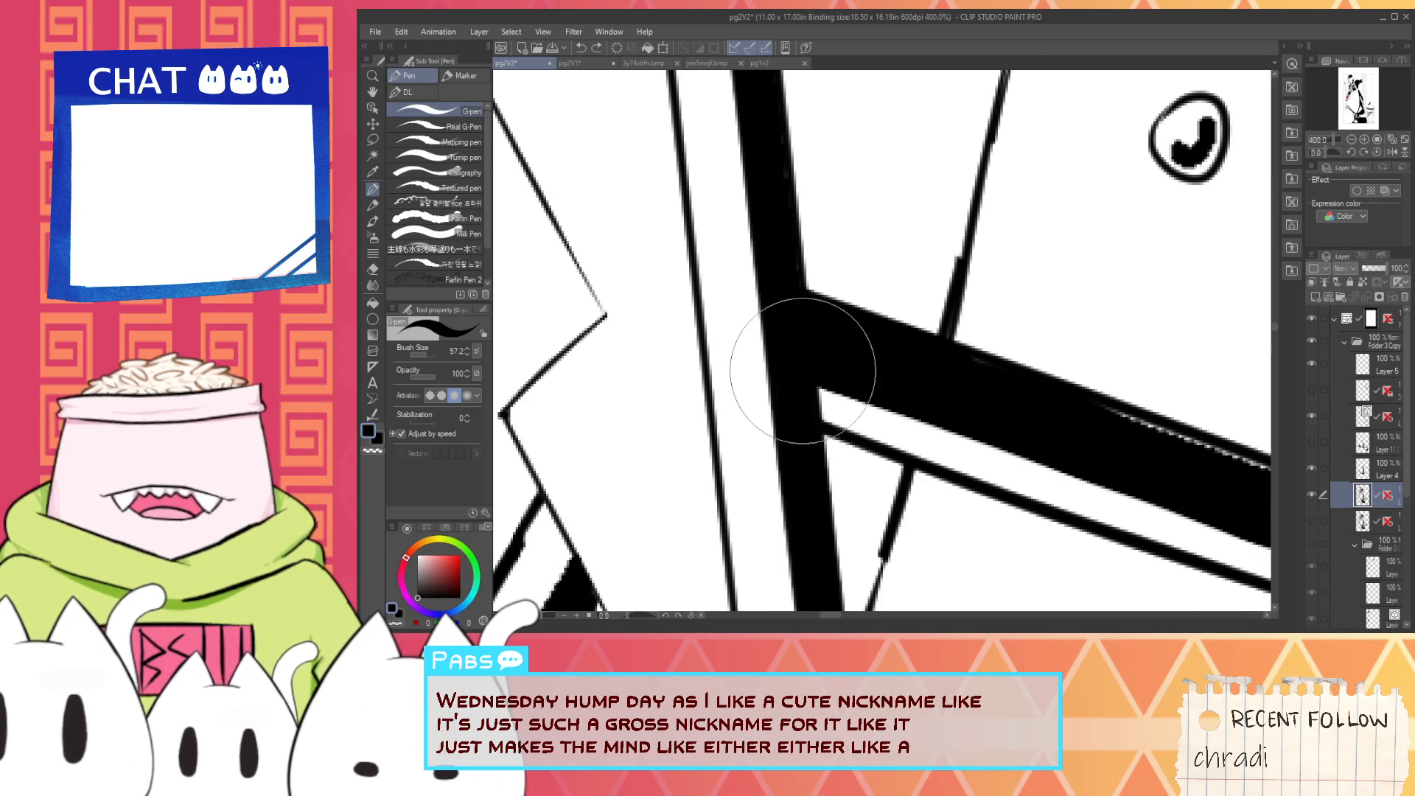
# - Cover the dotted white seam along the crossbar's upper edge with black strokes, starting from the saw blade side
pyautogui.scroll(-3, 805, 398)
pyautogui.press('space')
pyautogui.scroll(3, 805, 362)
pyautogui.moveTo(947, 412)
pyautogui.mouseDown()
pyautogui.moveTo(805, 361)
pyautogui.moveTo(885, 397)
pyautogui.mouseUp()
pyautogui.press('space')
pyautogui.moveTo(629, 325); pyautogui.dragTo(750, 397)
pyautogui.moveTo(664, 342); pyautogui.dragTo(769, 387)
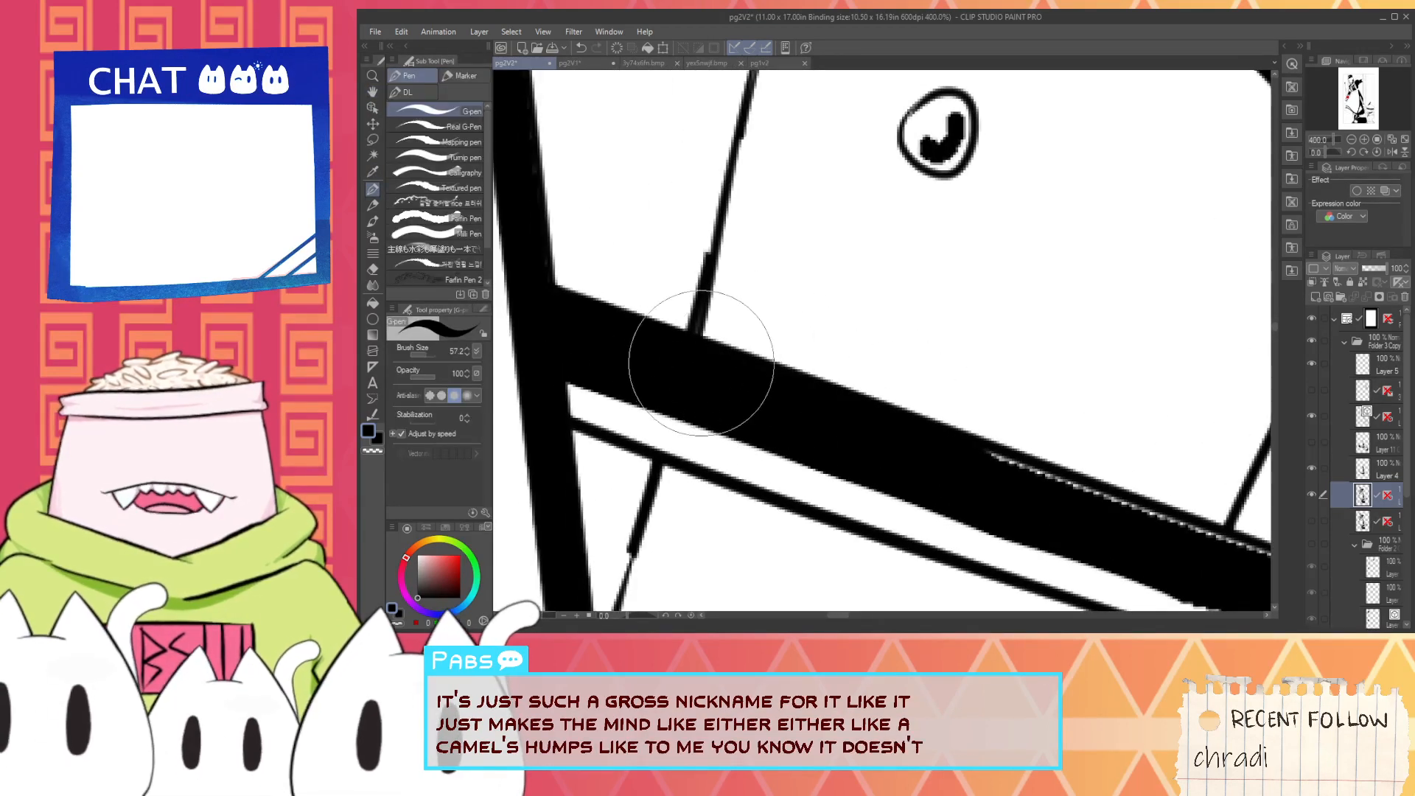
# - Continue blacking out the crossbar's upper seam toward the guard's tip, redoing the stroke that spills over the outline
pyautogui.scroll(-2, 765, 403)
pyautogui.press('space')
pyautogui.moveTo(881, 443); pyautogui.dragTo(615, 358)
pyautogui.scroll(2, 615, 358)
pyautogui.moveTo(553, 303); pyautogui.dragTo(772, 381)
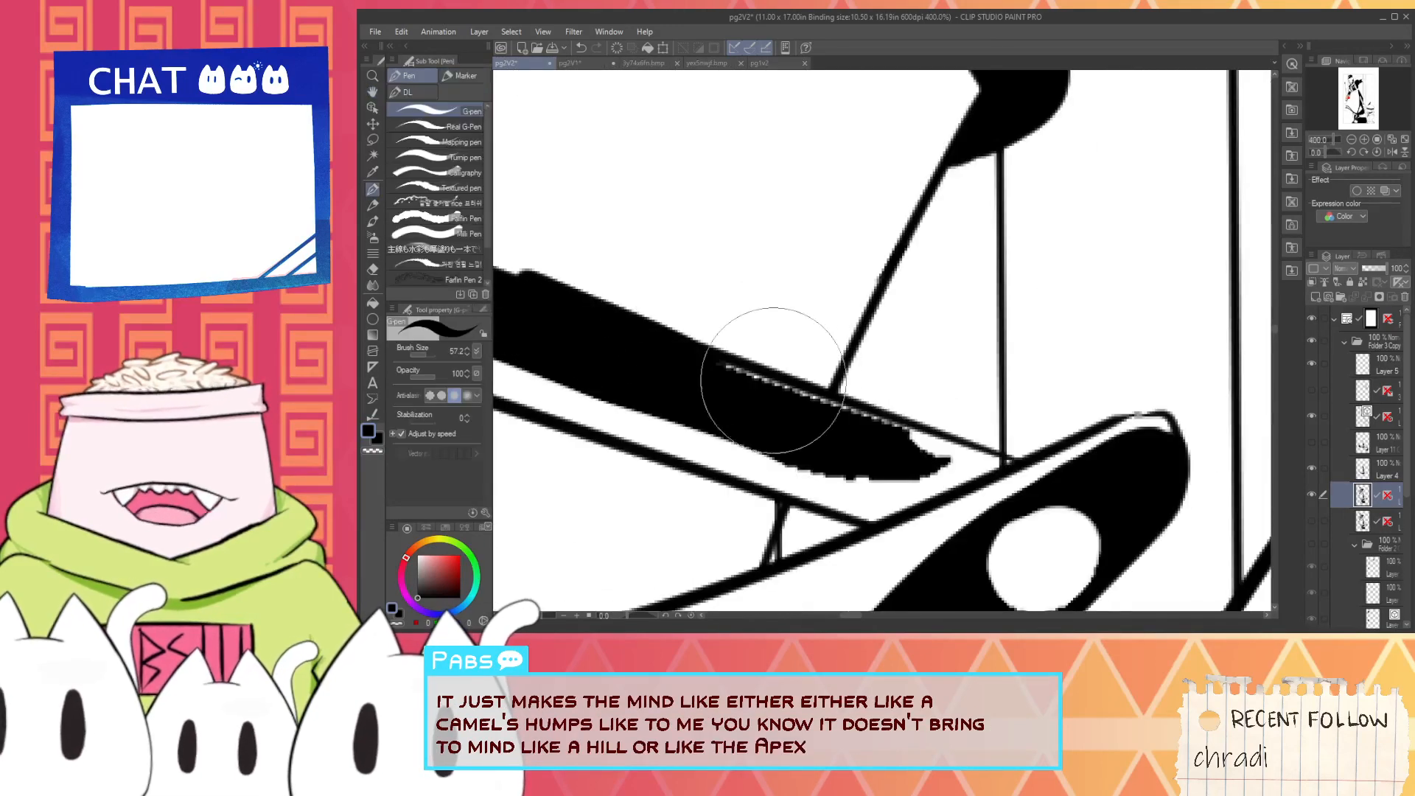
pyautogui.hotkey('ctrl', 'z')
pyautogui.moveTo(542, 320)
pyautogui.mouseDown()
pyautogui.moveTo(739, 391)
pyautogui.moveTo(577, 318)
pyautogui.moveTo(735, 390)
pyautogui.mouseUp()
pyautogui.moveTo(619, 332); pyautogui.dragTo(813, 411)
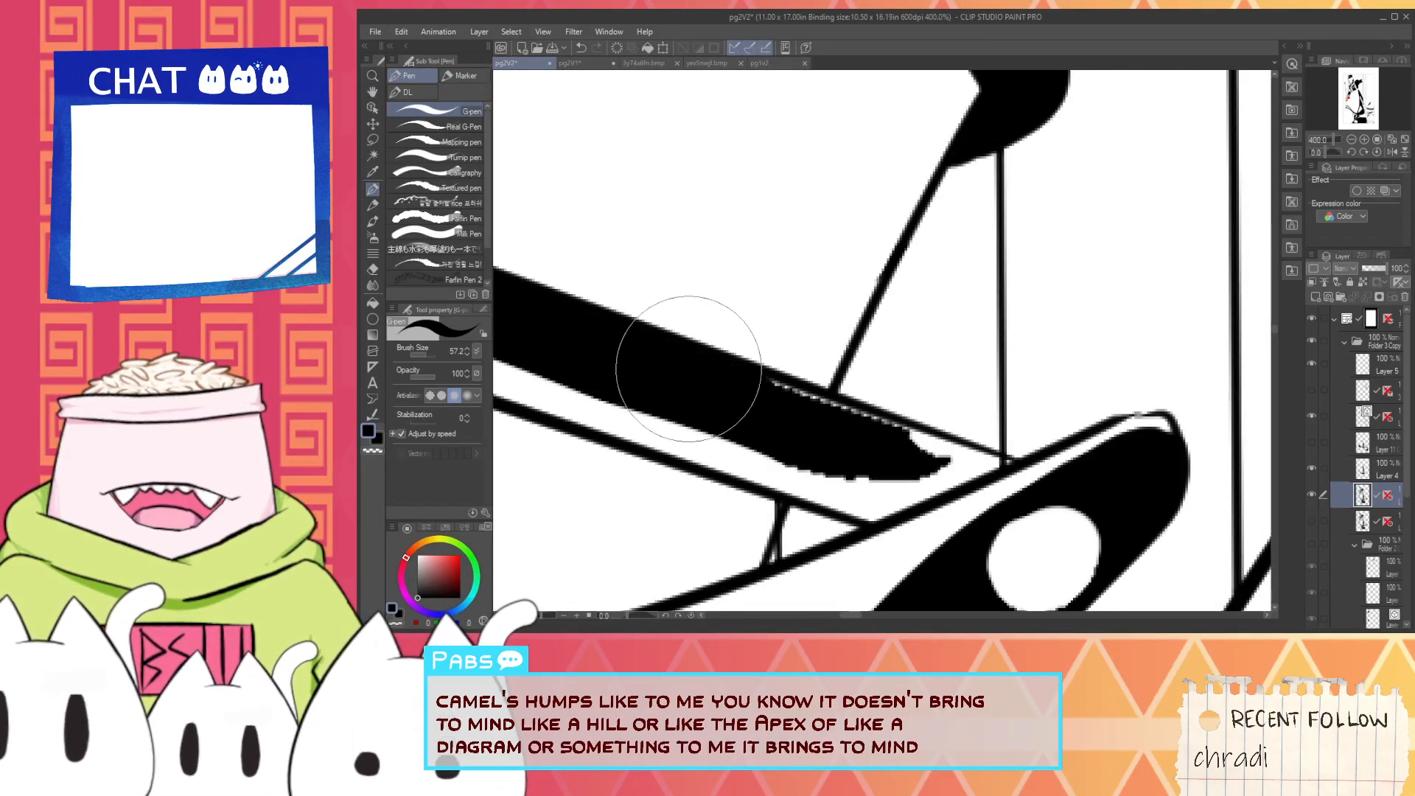
# - Close the last stretch of the crossbar's seam with black and fill out the ragged end of its band
pyautogui.moveTo(689, 367); pyautogui.dragTo(871, 401)
pyautogui.moveTo(735, 372); pyautogui.dragTo(911, 431)
pyautogui.hotkey('ctrl', 'z')
pyautogui.moveTo(740, 387); pyautogui.dragTo(911, 456)
pyautogui.moveTo(776, 449); pyautogui.dragTo(876, 484)
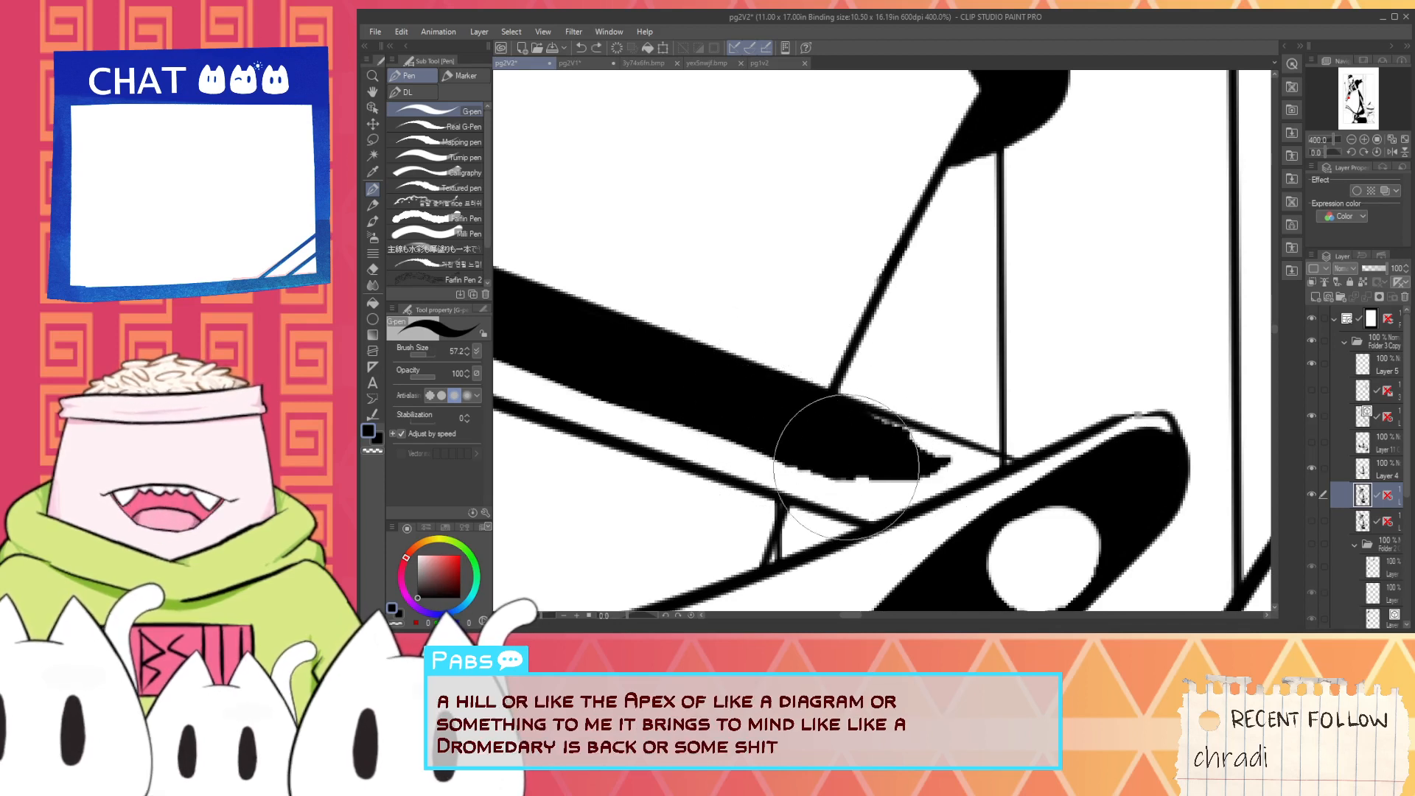
pyautogui.moveTo(805, 450)
pyautogui.mouseDown()
pyautogui.moveTo(912, 479)
pyautogui.moveTo(922, 446)
pyautogui.moveTo(885, 431)
pyautogui.mouseUp()
pyautogui.hotkey('ctrl', 'z')
# - Trim the guard end of the crossbar's black band to a clean curved edge with white
pyautogui.press('i')
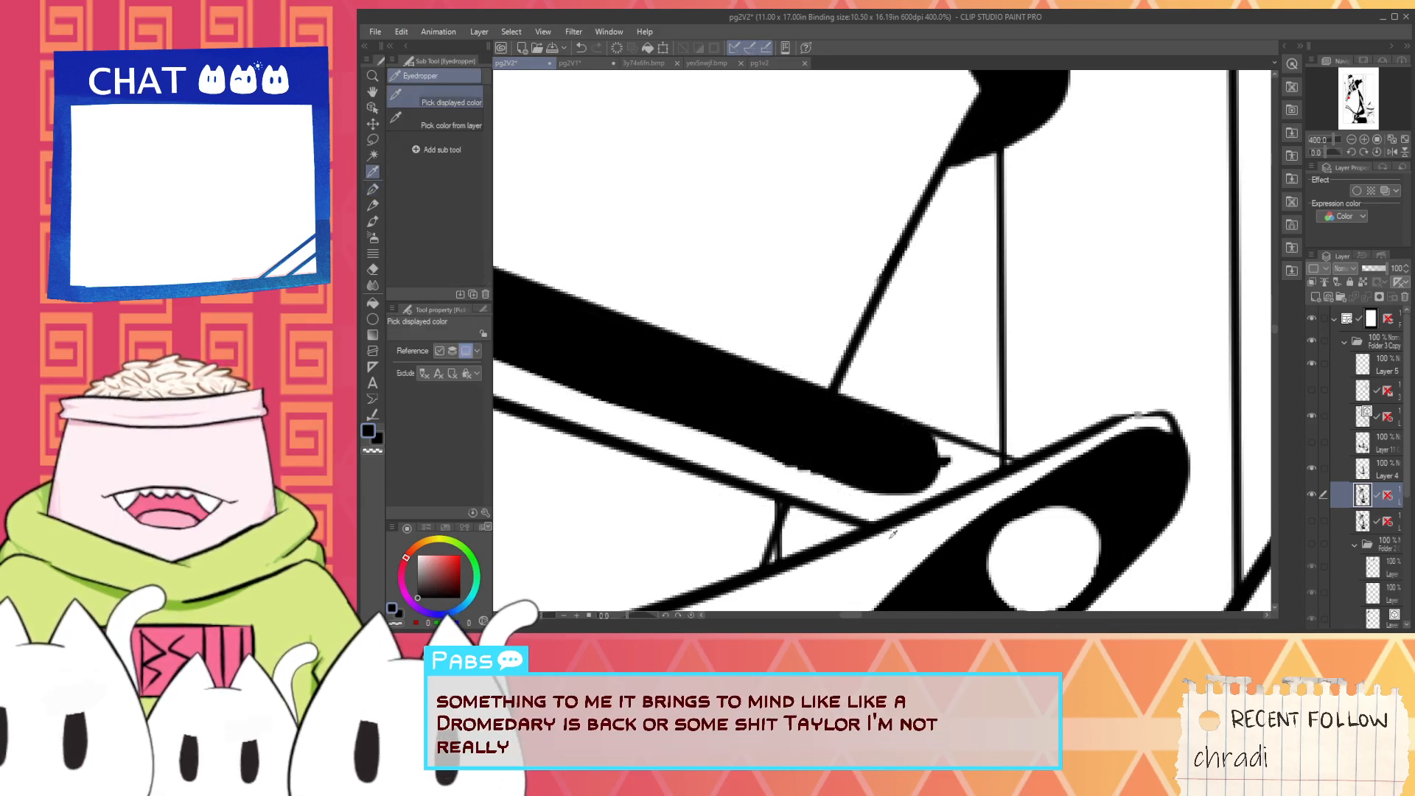
pyautogui.press('p')
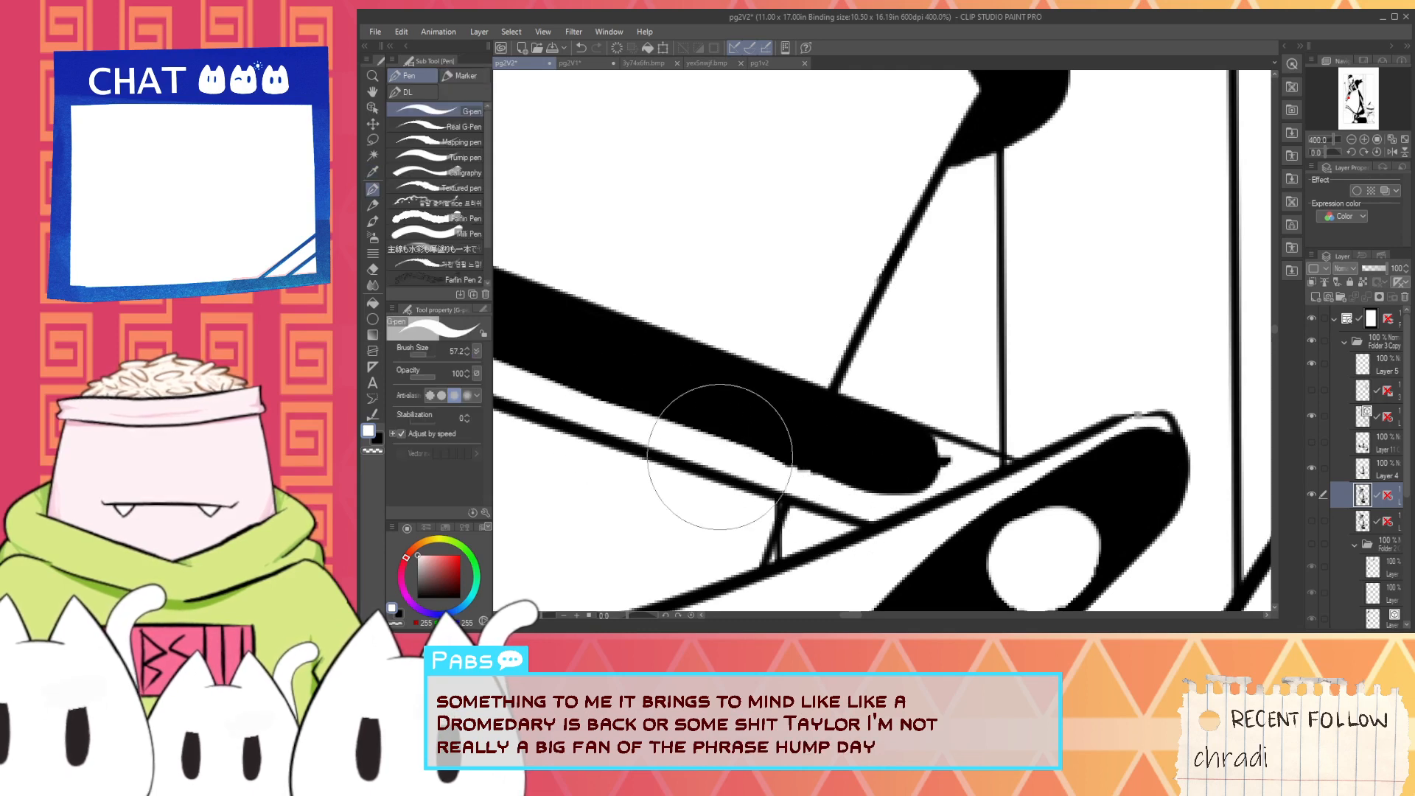
pyautogui.moveTo(848, 497)
pyautogui.mouseDown()
pyautogui.moveTo(899, 492)
pyautogui.moveTo(903, 475)
pyautogui.moveTo(982, 479)
pyautogui.mouseUp()
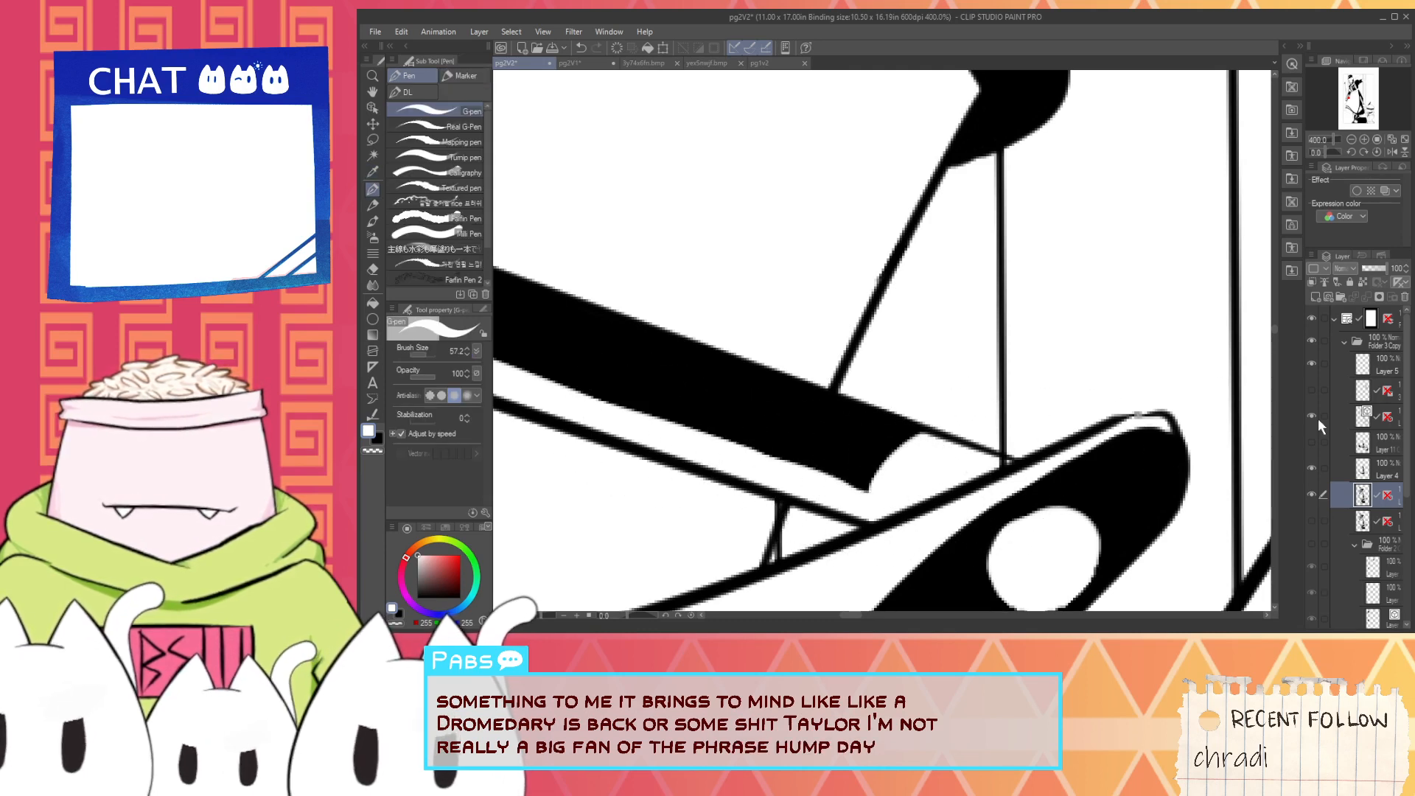
# - Make Layer 5 active and touch up the junction where the crossbar's outline and the wall line meet the guard
pyautogui.click(1324, 368)
pyautogui.scroll(3, 939, 466)
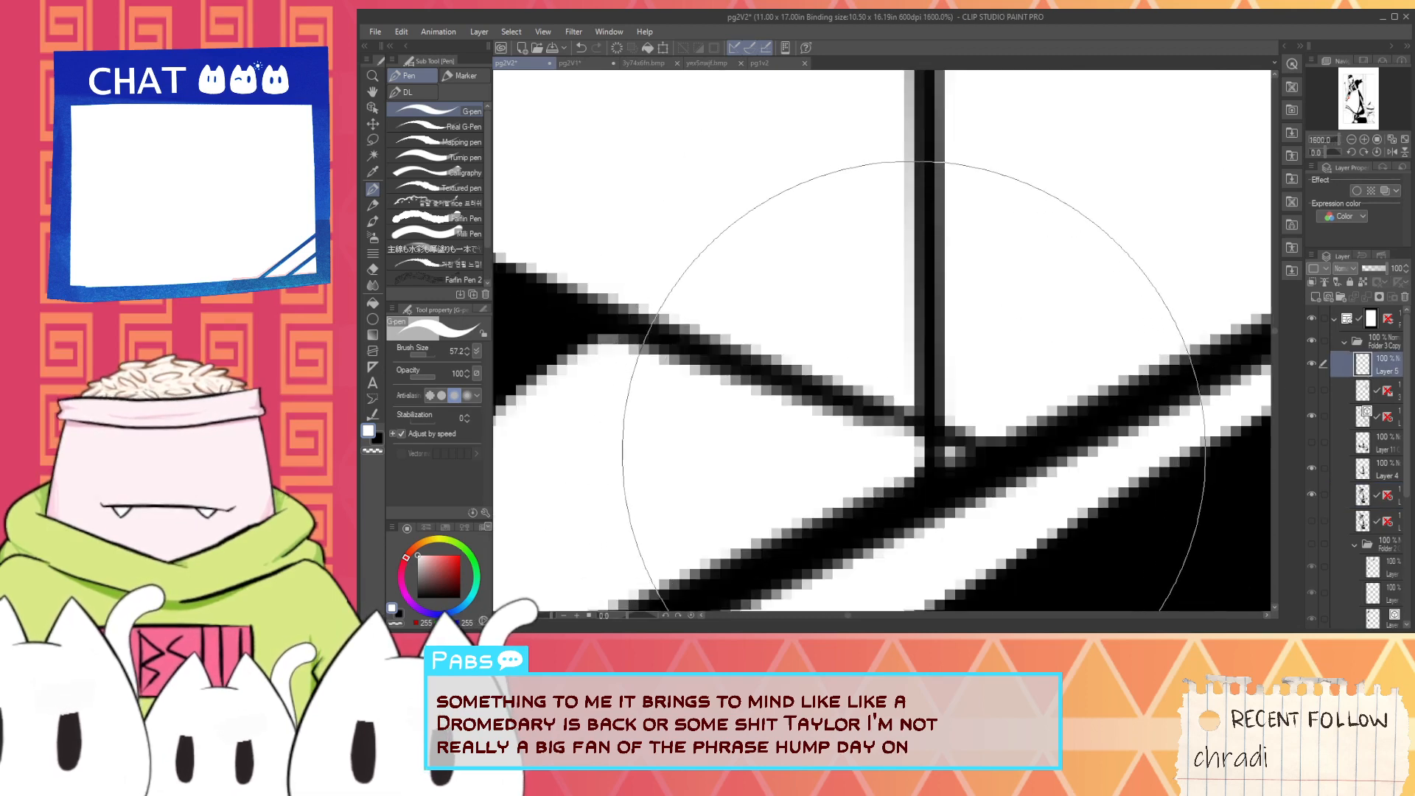
pyautogui.moveTo(936, 461); pyautogui.dragTo(917, 465)
pyautogui.scroll(-3, 918, 465)
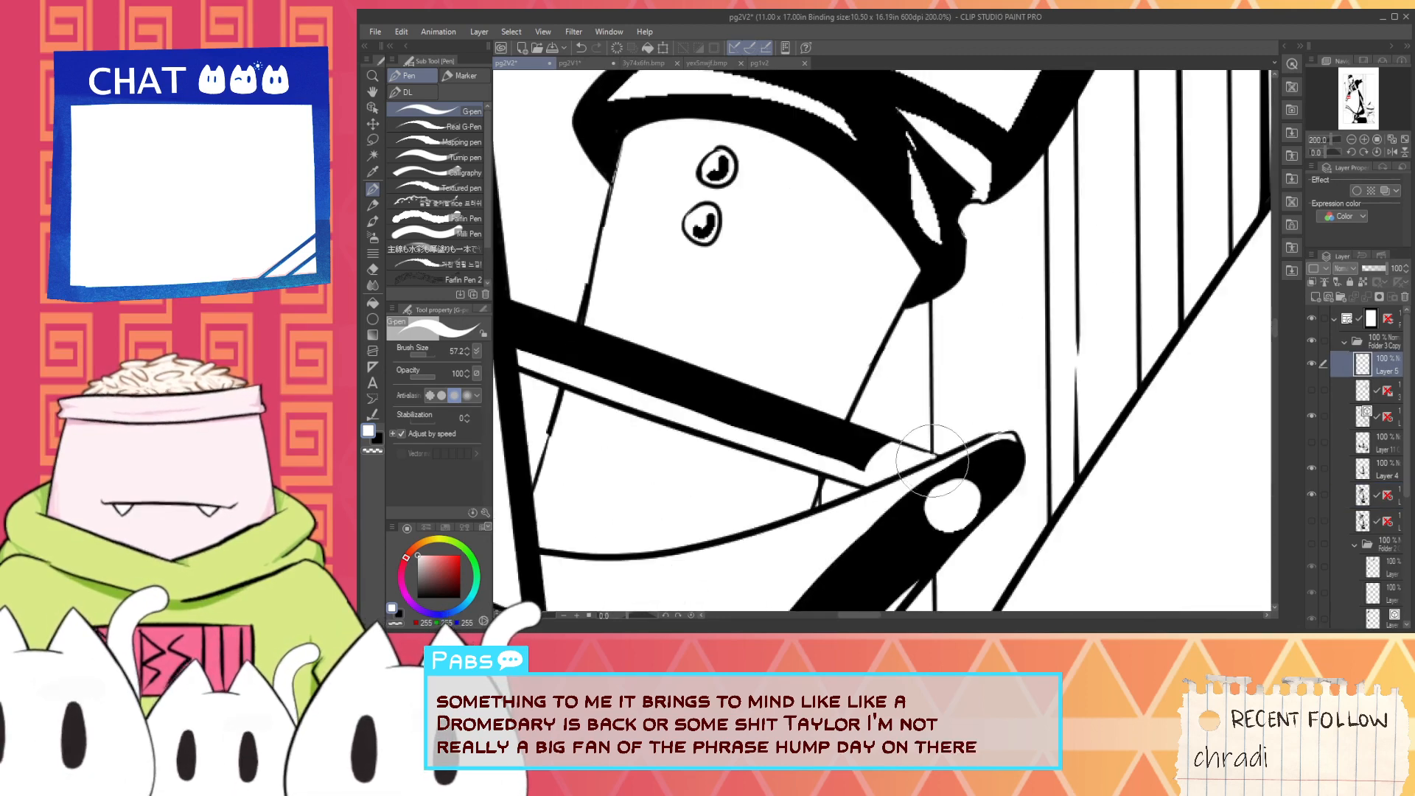
# - Return to the layer directly below Layer 4 and add a white highlight with a small dot to the crossbar's black band
pyautogui.click(1362, 496)
pyautogui.moveTo(840, 346)
pyautogui.mouseDown()
pyautogui.moveTo(853, 325)
pyautogui.moveTo(828, 373)
pyautogui.moveTo(838, 401)
pyautogui.mouseUp()
pyautogui.scroll(-6, 848, 390)
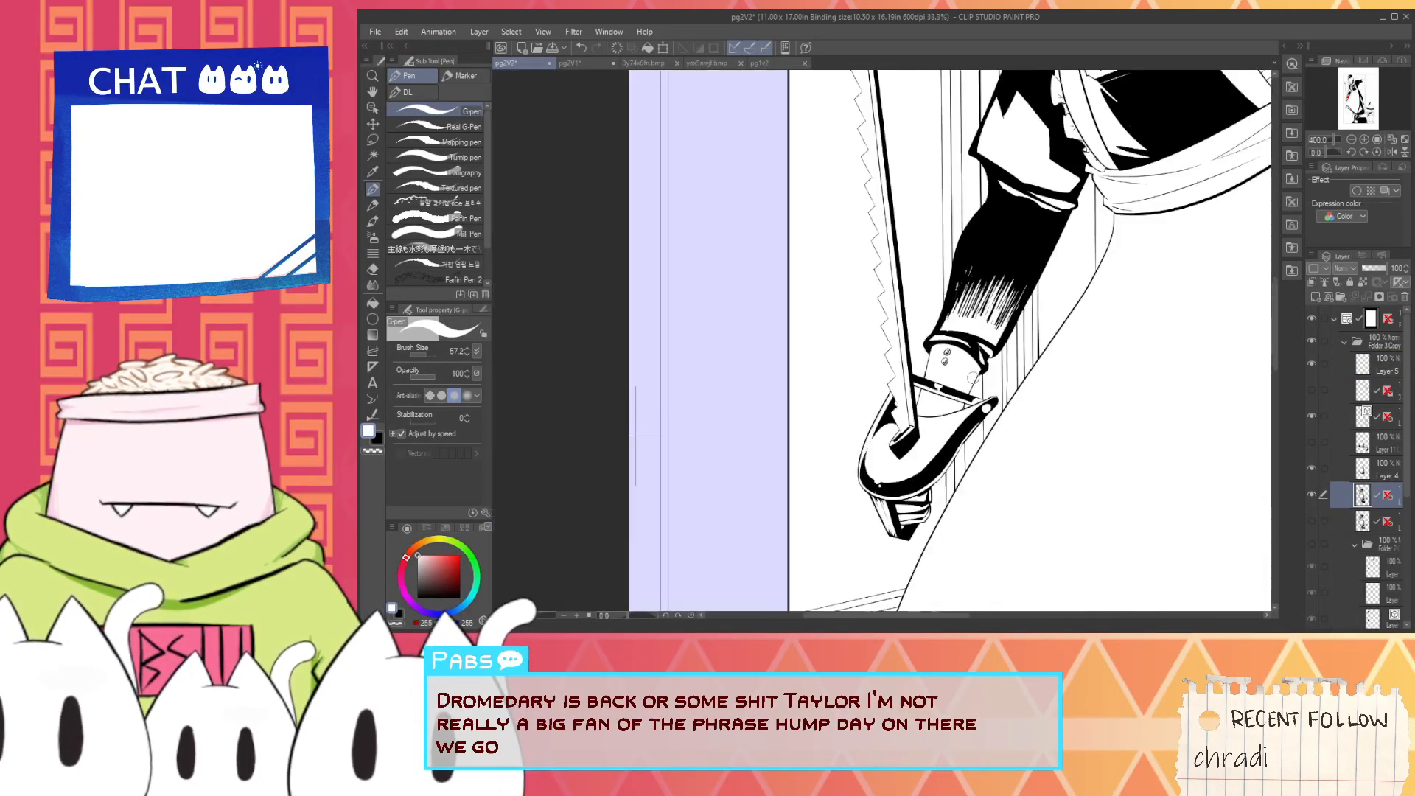
# - Recut the curved lower edge of the black wedge behind the saw teeth with white and smooth its jagged outer side
pyautogui.press('h')
pyautogui.moveTo(966, 361); pyautogui.dragTo(929, 431)
pyautogui.scroll(6, 914, 439)
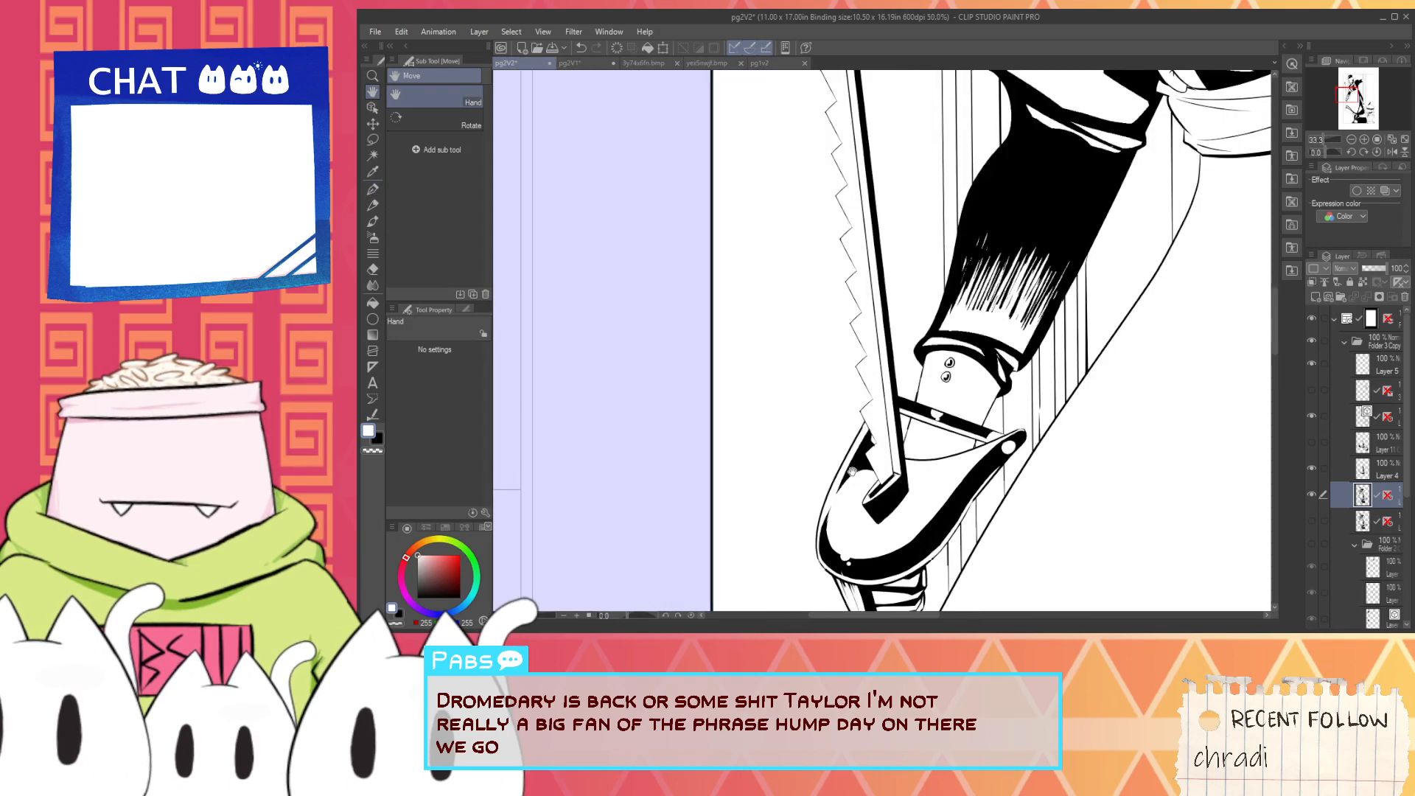
pyautogui.press('p')
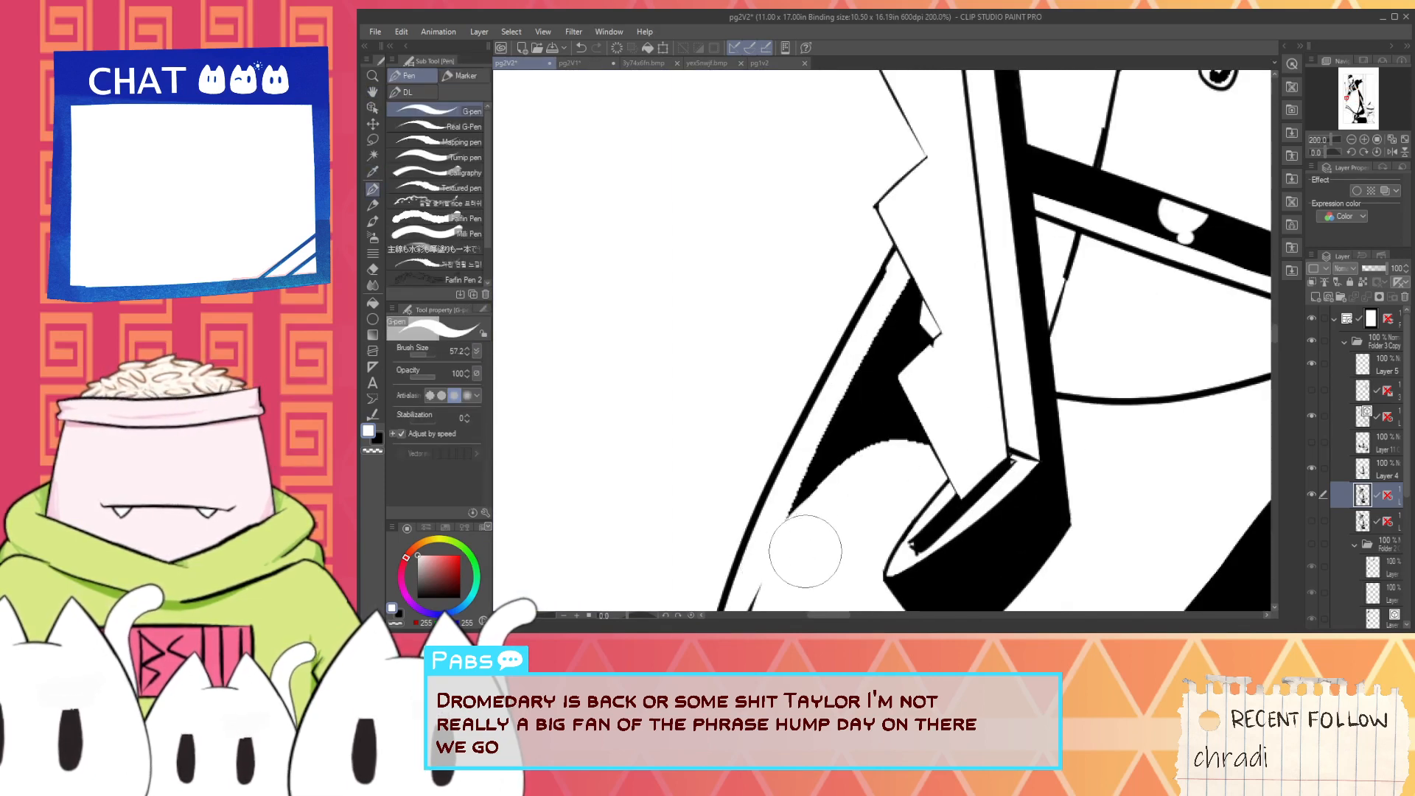
pyautogui.hotkey('ctrl', 'z')
pyautogui.moveTo(782, 548); pyautogui.dragTo(972, 449)
pyautogui.hotkey('ctrl', 'z')
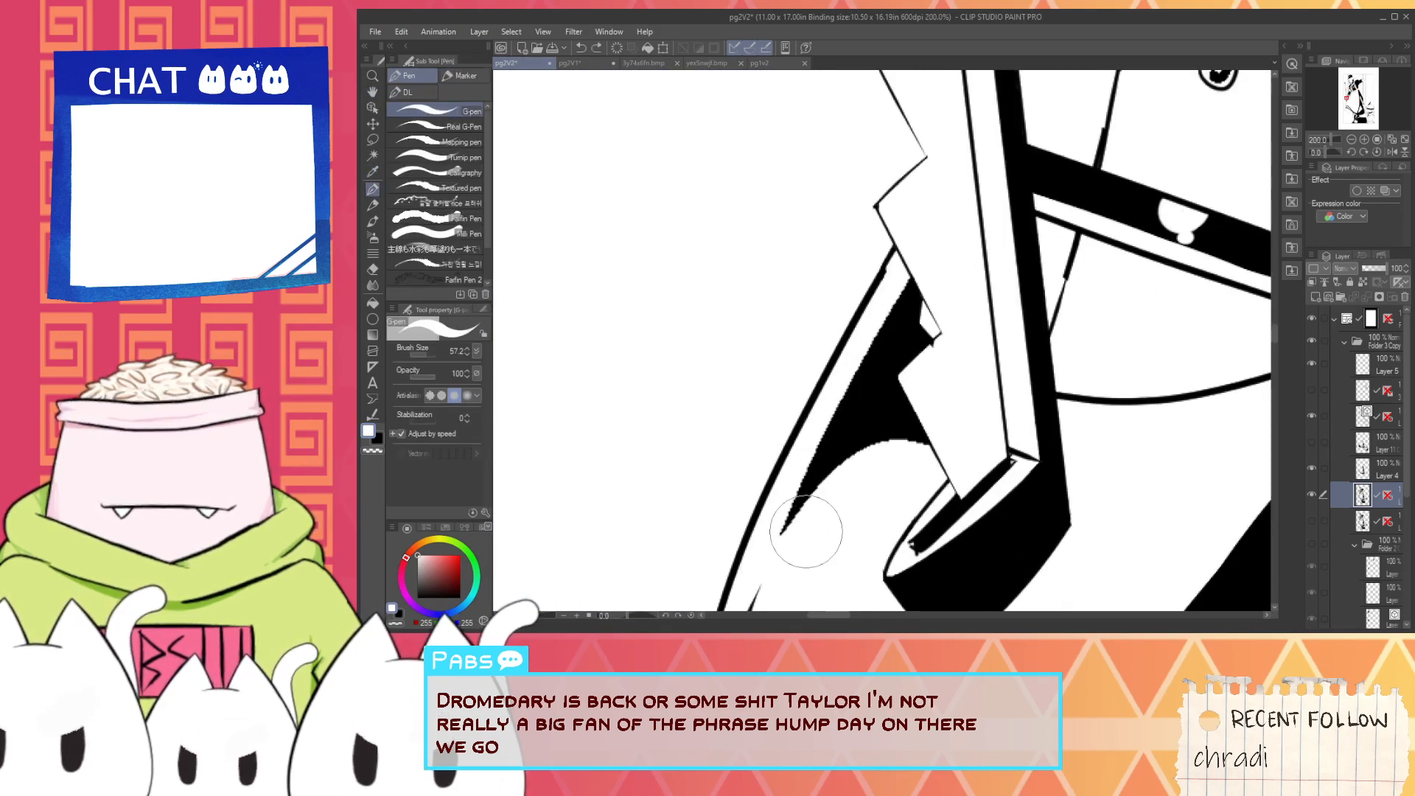
pyautogui.moveTo(805, 537)
pyautogui.mouseDown()
pyautogui.moveTo(913, 460)
pyautogui.moveTo(943, 473)
pyautogui.moveTo(942, 457)
pyautogui.moveTo(828, 510)
pyautogui.moveTo(807, 546)
pyautogui.moveTo(854, 471)
pyautogui.moveTo(928, 484)
pyautogui.moveTo(834, 480)
pyautogui.moveTo(964, 450)
pyautogui.moveTo(862, 486)
pyautogui.moveTo(780, 549)
pyautogui.moveTo(959, 473)
pyautogui.mouseUp()
pyautogui.hotkey('ctrl', 'z')
pyautogui.hotkey('ctrl', 'z')
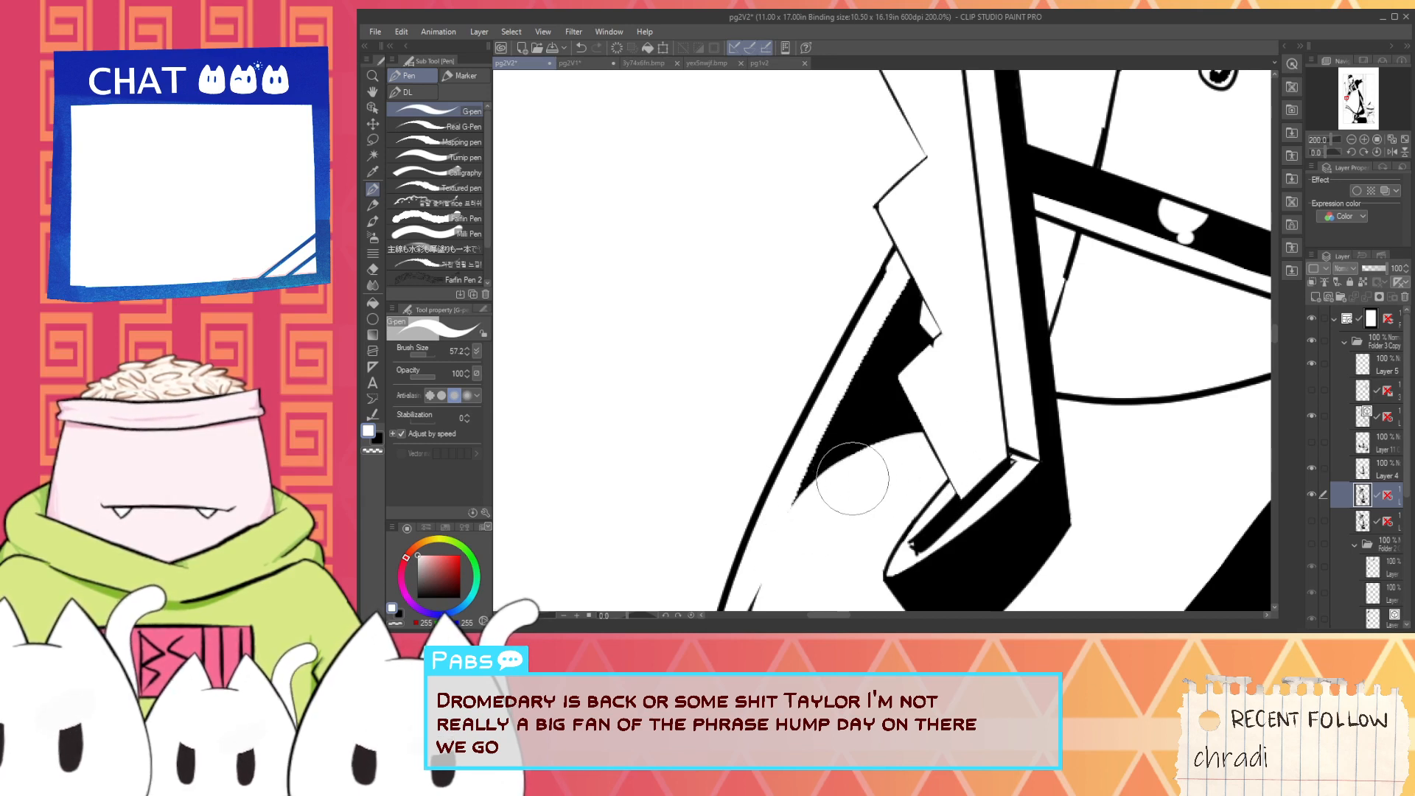
pyautogui.moveTo(781, 527); pyautogui.dragTo(889, 291)
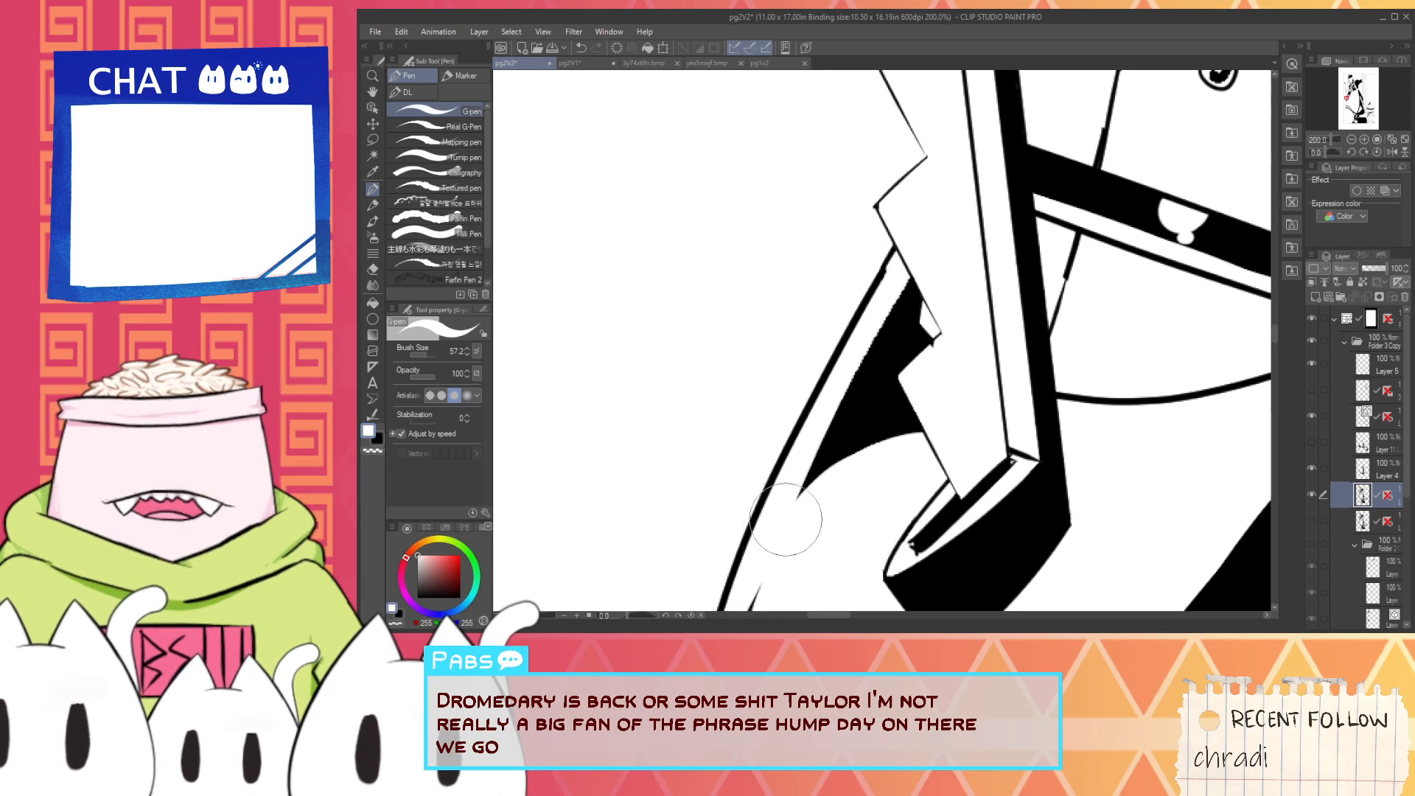
pyautogui.moveTo(786, 525); pyautogui.dragTo(931, 230)
# - Extend the guard's outer outline in black up to the saw's toothed edge and switch back to white
pyautogui.keyDown('alt'); pyautogui.click(881, 276); pyautogui.keyUp('alt')
pyautogui.scroll(2, 886, 280)
pyautogui.moveTo(853, 314); pyautogui.dragTo(919, 197)
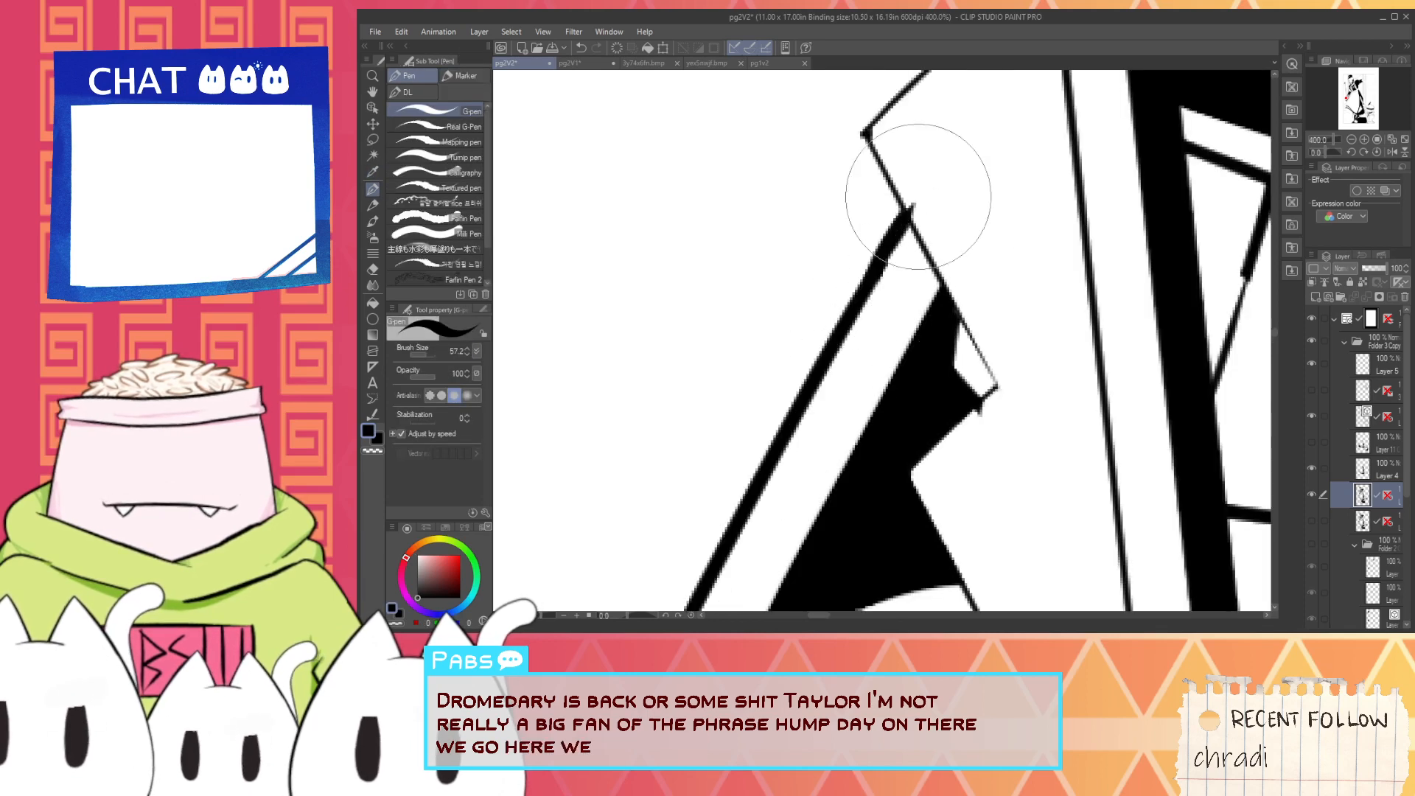
pyautogui.moveTo(867, 287); pyautogui.dragTo(931, 187)
pyautogui.keyDown('alt'); pyautogui.click(942, 194); pyautogui.keyUp('alt')
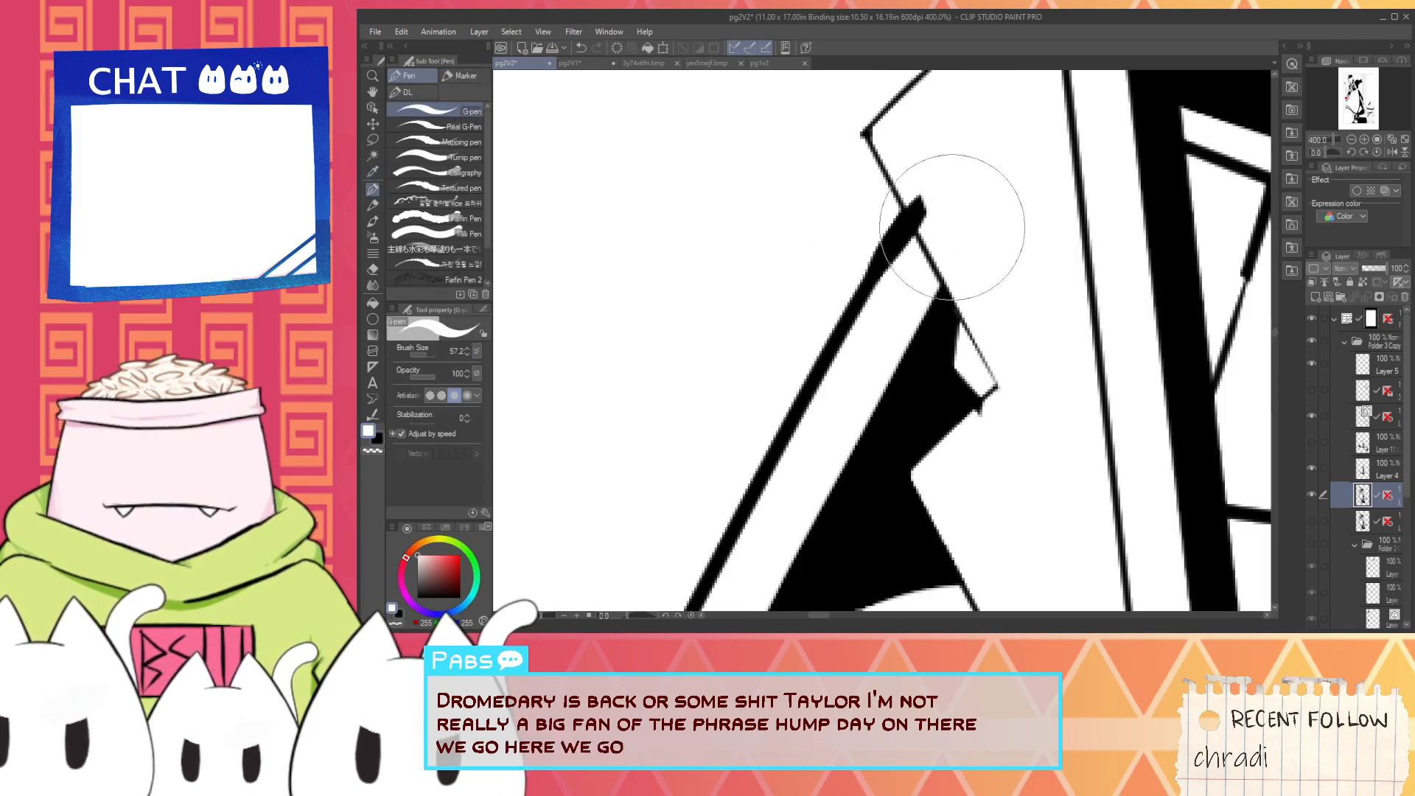
pyautogui.scroll(-3, 936, 214)
pyautogui.scroll(-3, 960, 239)
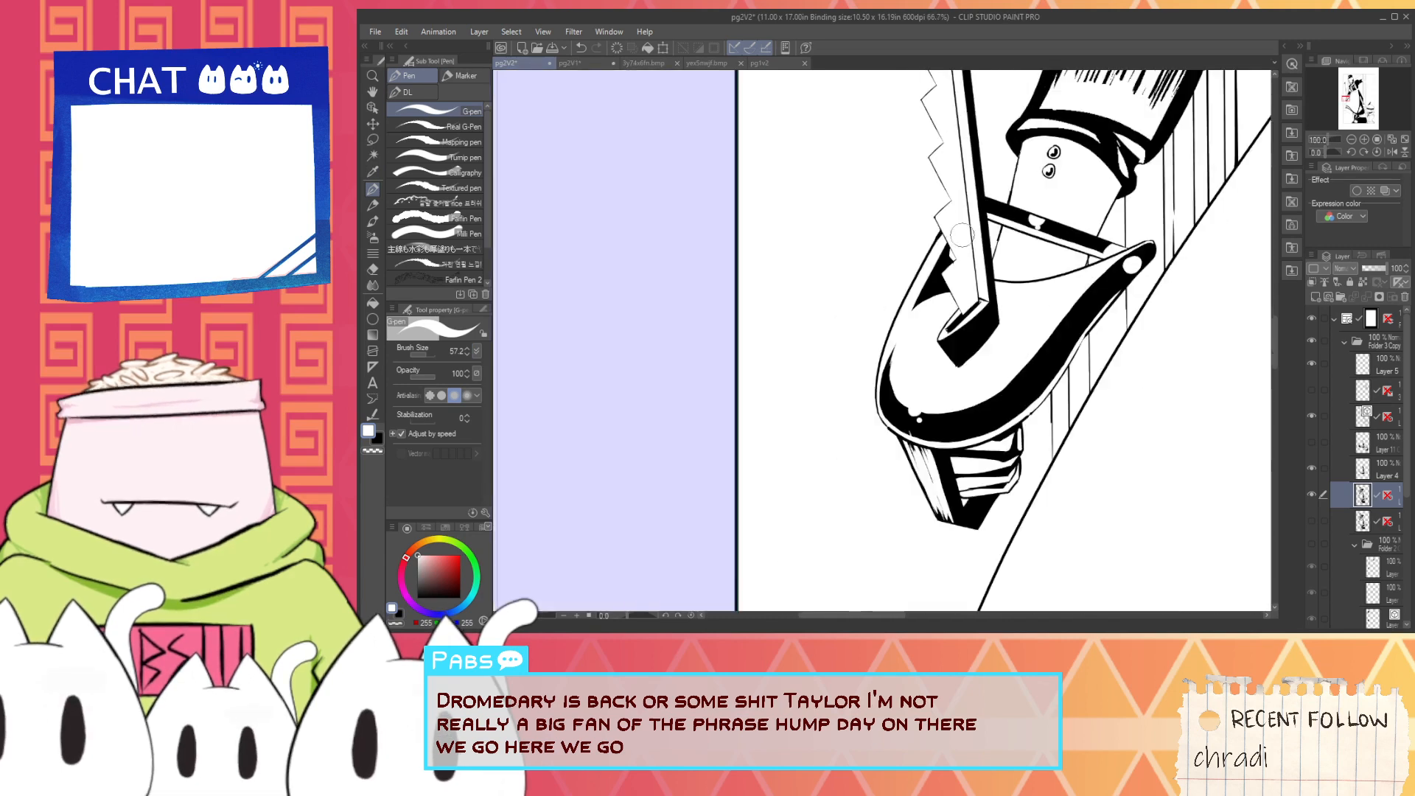
# - Examine the saw's grip, the arm, the whole page and the maid's head for shading that still needs cleanup
pyautogui.press('space')
pyautogui.moveTo(980, 457); pyautogui.dragTo(901, 428)
pyautogui.scroll(1, 901, 429)
pyautogui.scroll(3, 901, 428)
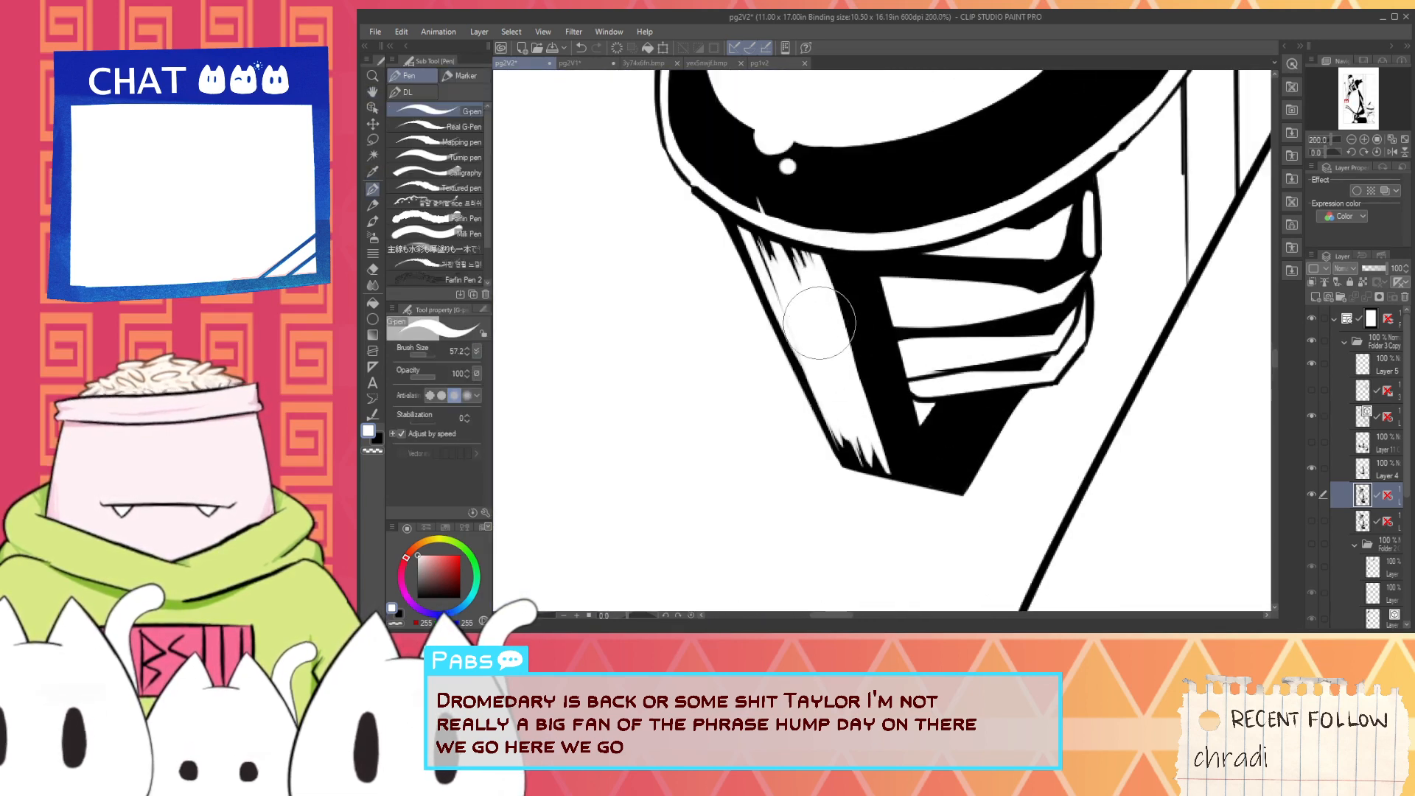
pyautogui.scroll(-5, 819, 322)
pyautogui.press('space')
pyautogui.moveTo(998, 129); pyautogui.dragTo(932, 302)
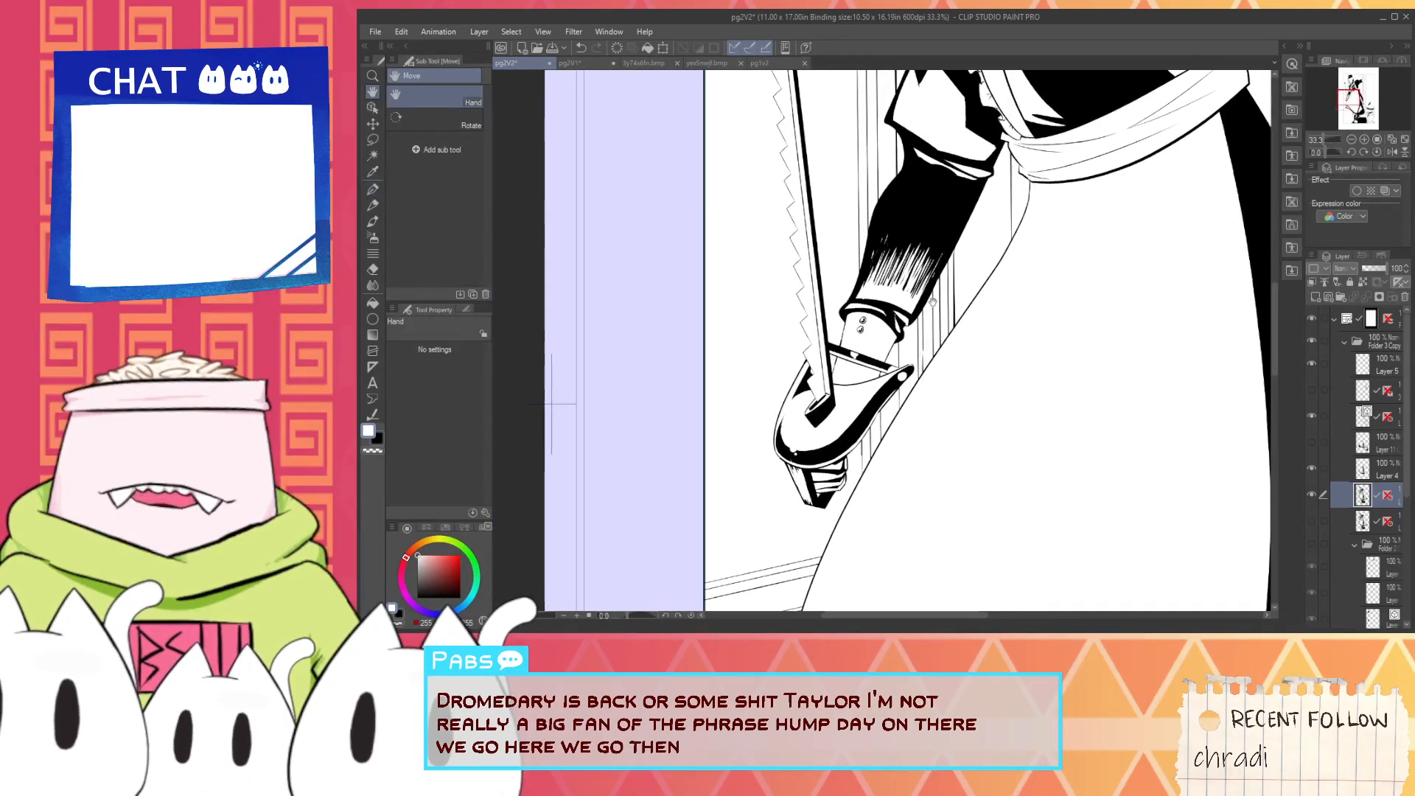
pyautogui.scroll(3, 932, 302)
pyautogui.scroll(-4, 872, 184)
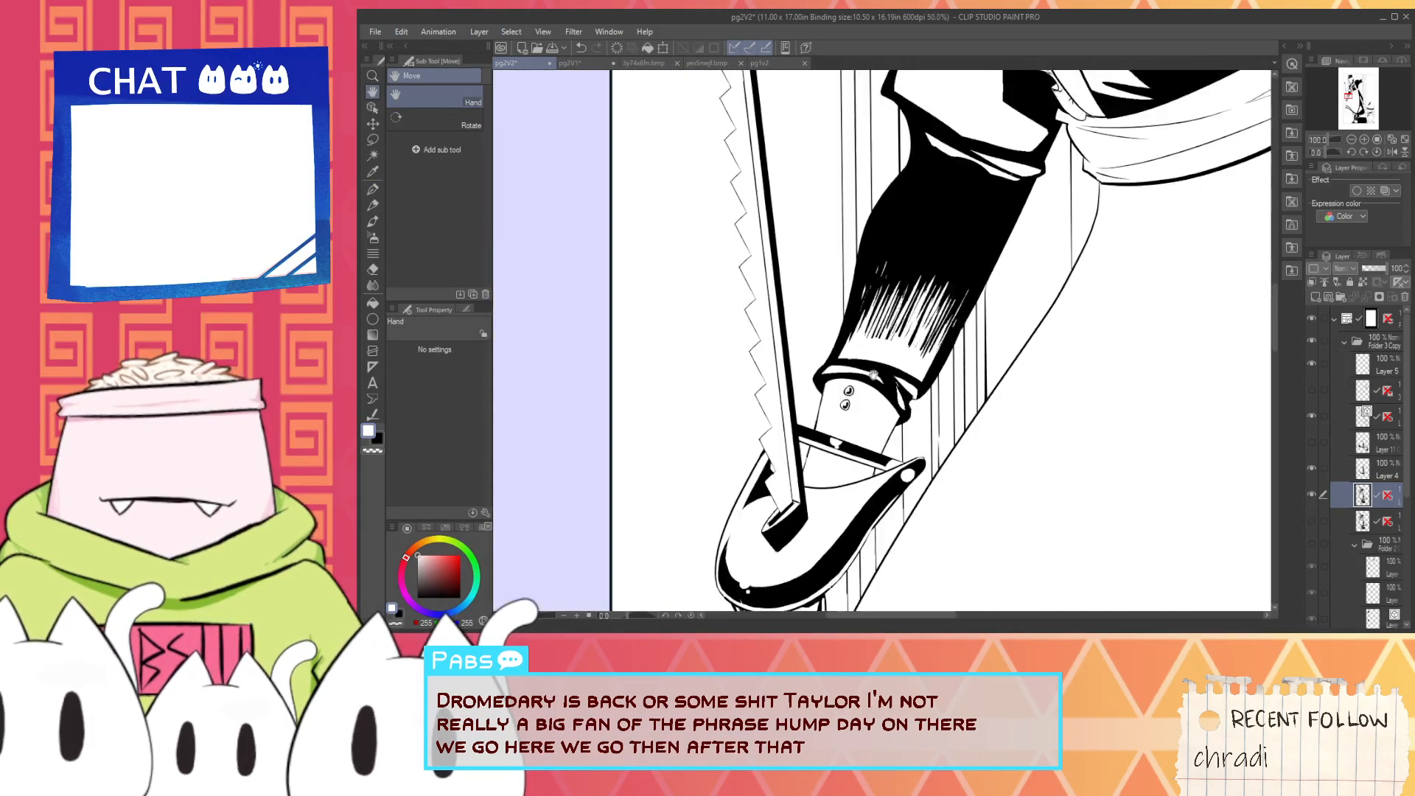
pyautogui.scroll(-4, 936, 286)
pyautogui.moveTo(956, 413); pyautogui.dragTo(940, 470)
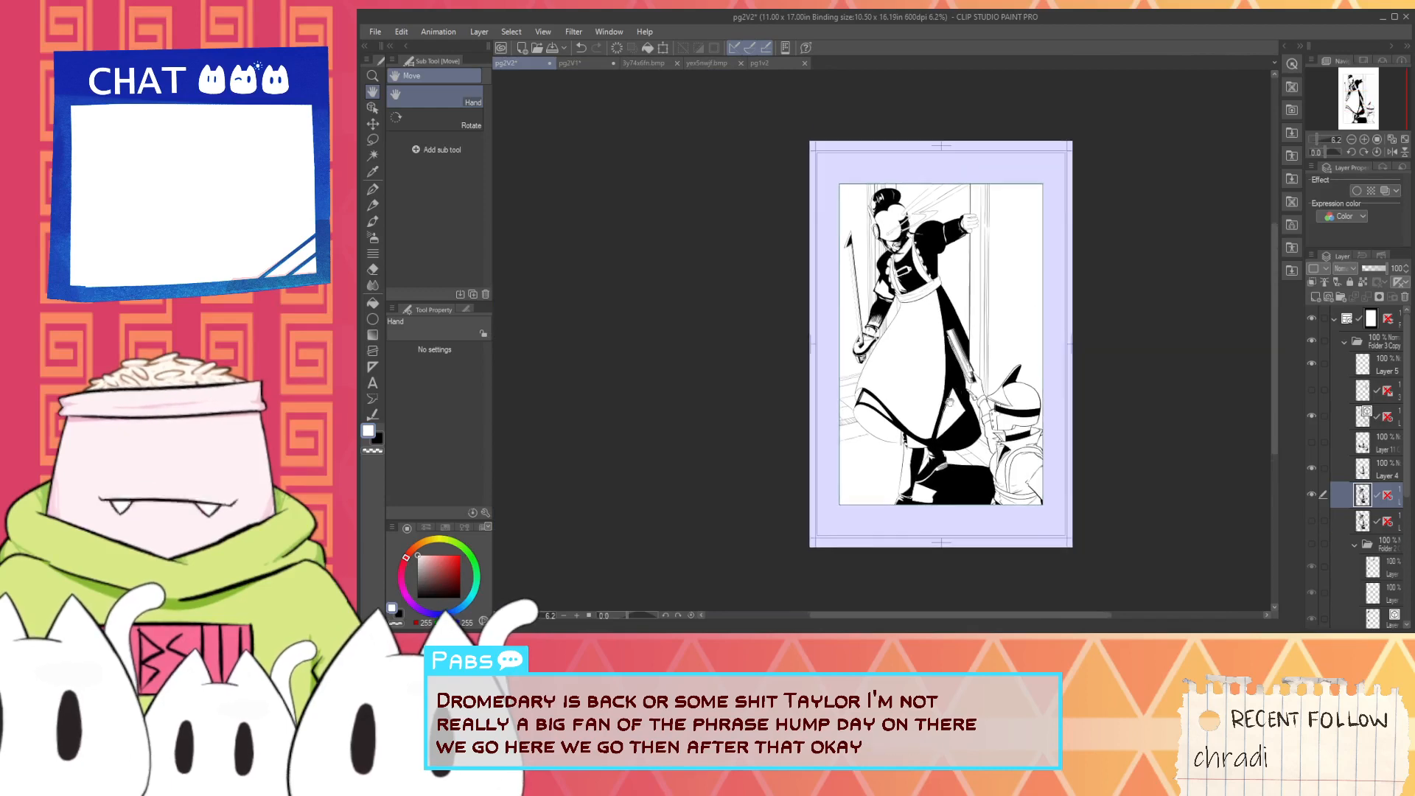
pyautogui.scroll(4, 938, 464)
pyautogui.scroll(-2, 939, 437)
pyautogui.scroll(6, 939, 437)
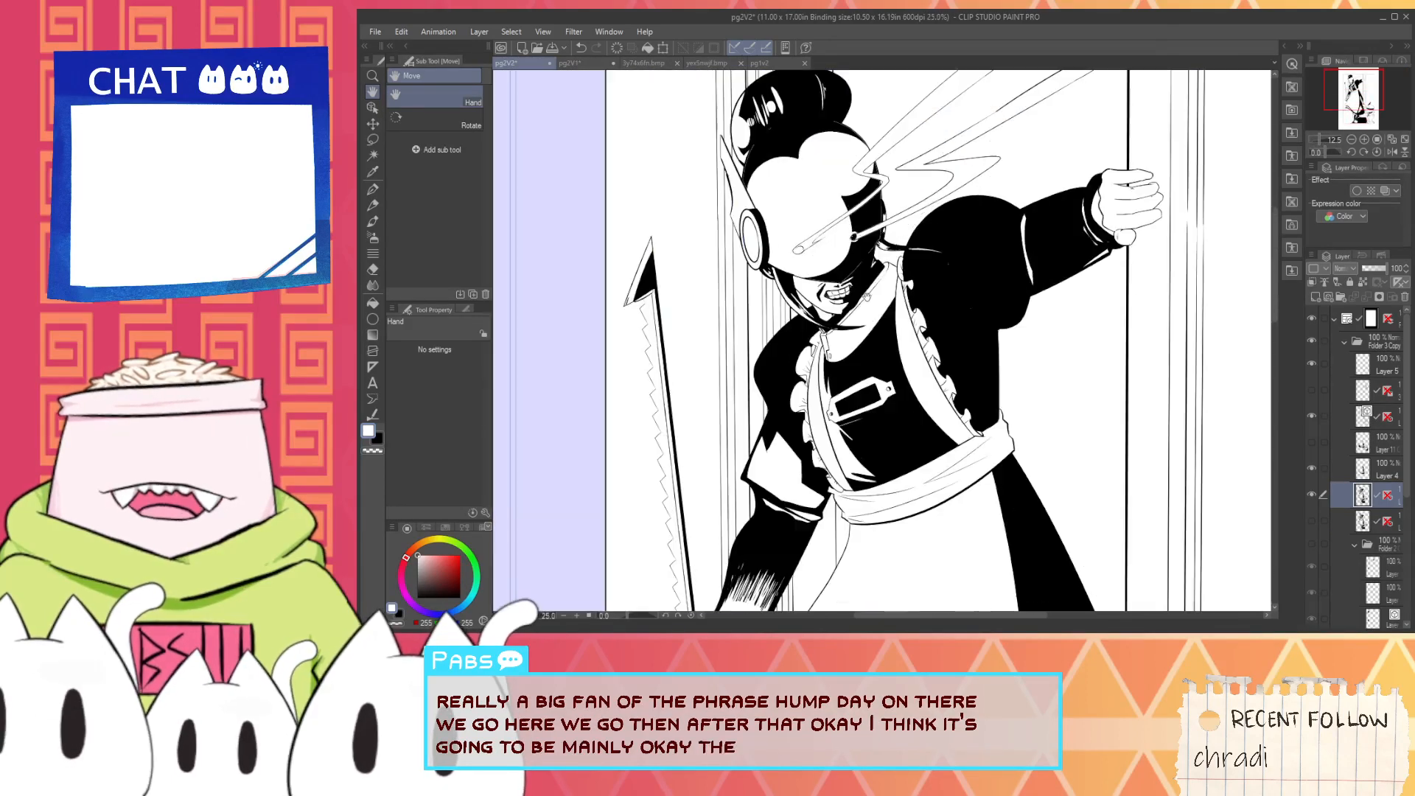
pyautogui.scroll(-2, 909, 387)
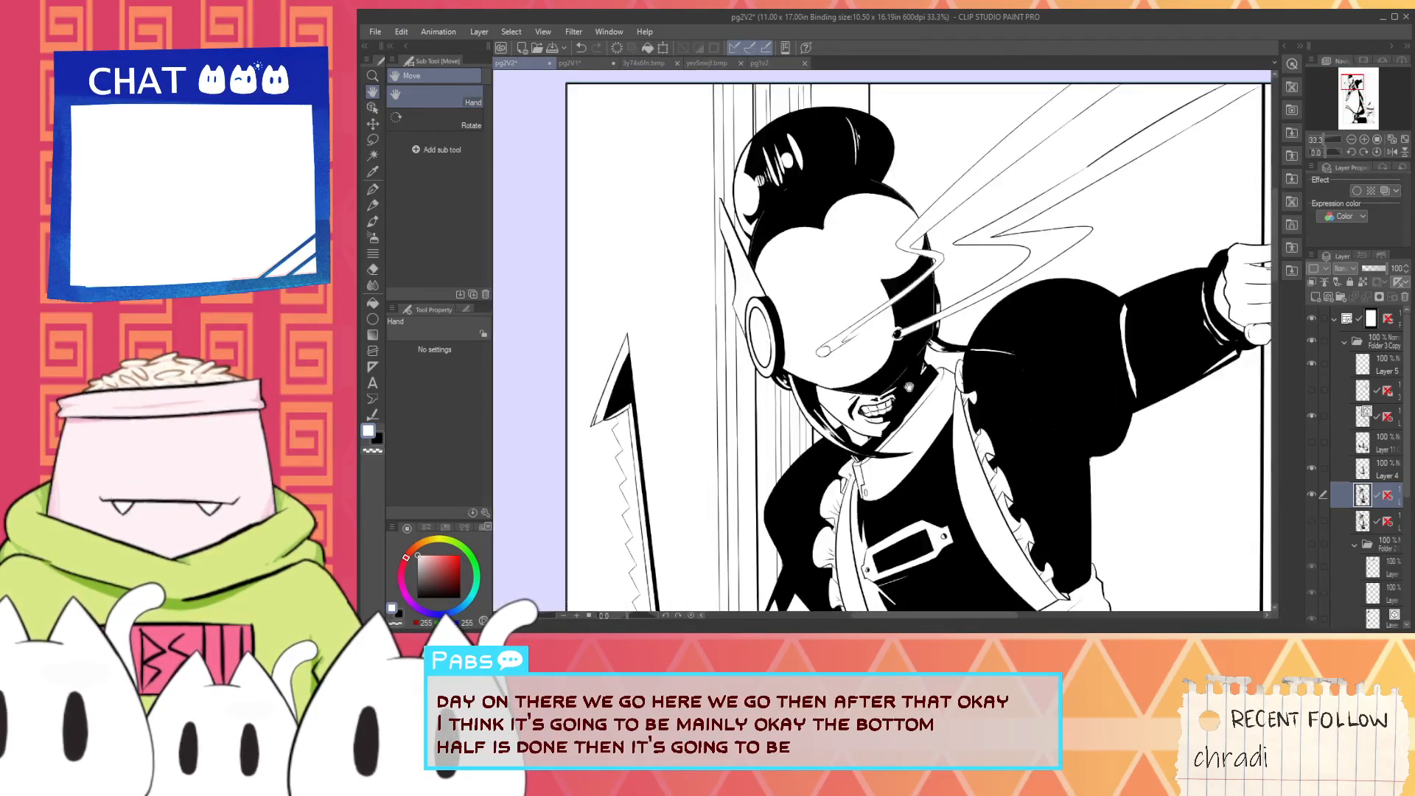
pyautogui.scroll(3, 881, 361)
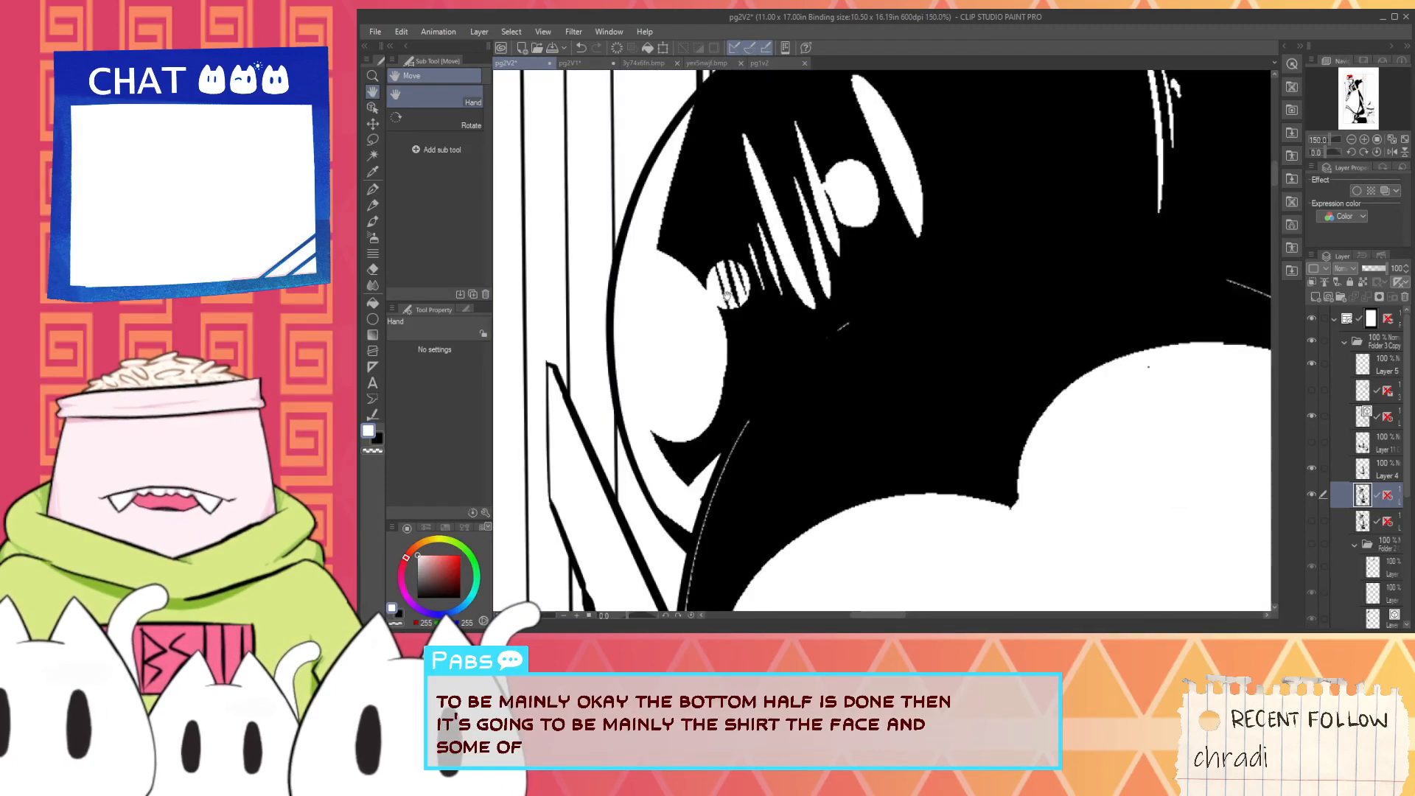
pyautogui.scroll(-4, 769, 331)
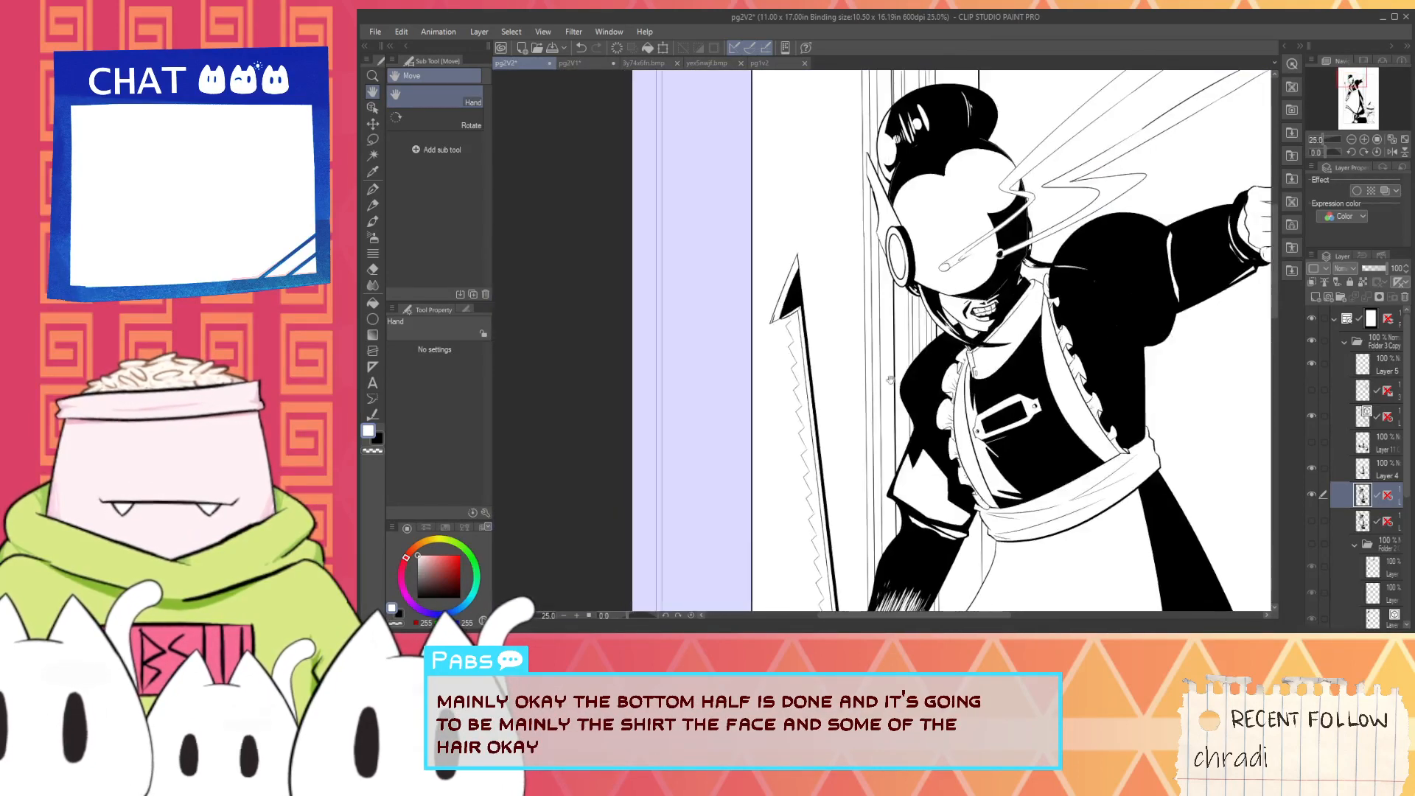
# - Try to enlarge the long white highlight in the sleeve cuff's black band with white G-pen strokes, undoing each attempt
pyautogui.scroll(4, 868, 446)
pyautogui.press('p')
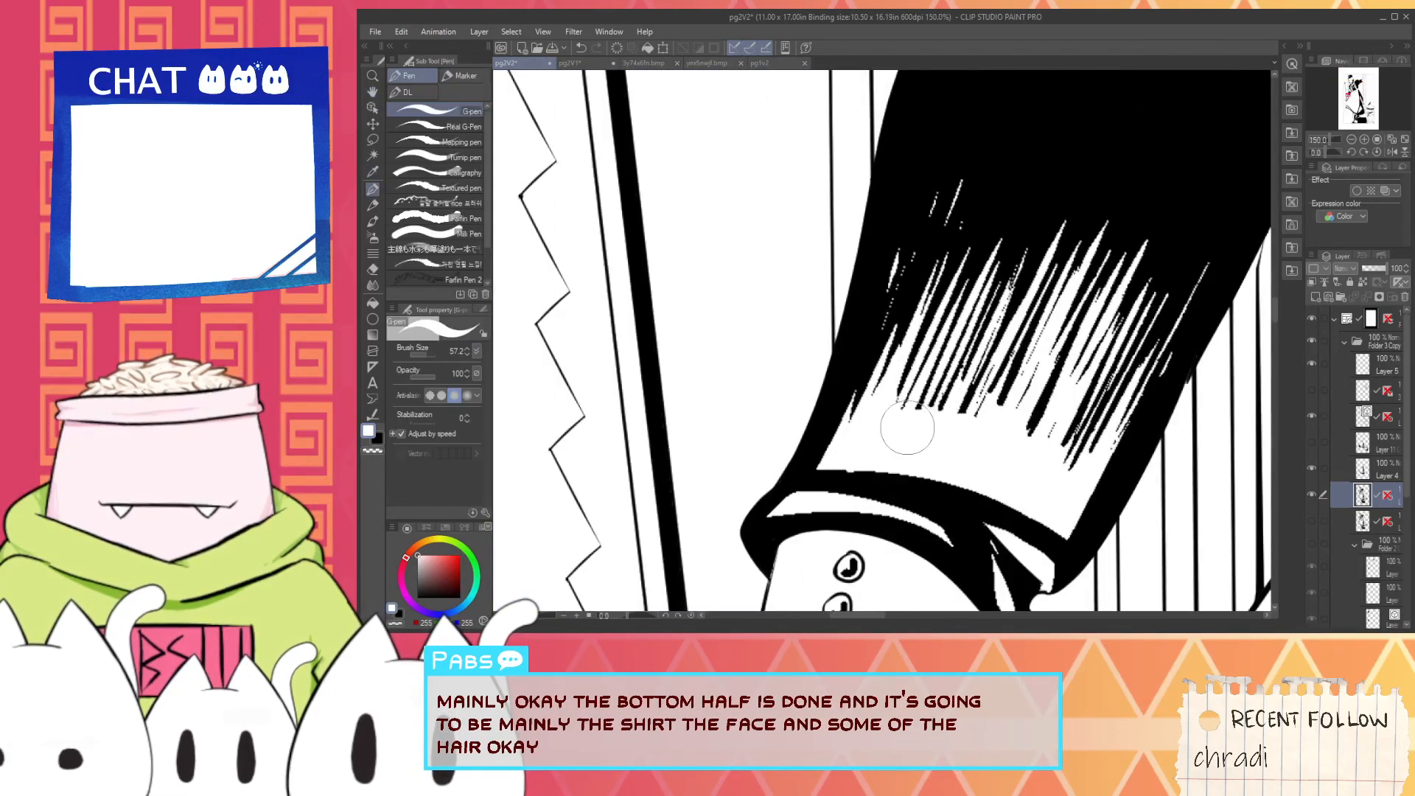
pyautogui.moveTo(936, 426); pyautogui.dragTo(791, 429)
pyautogui.scroll(2, 758, 498)
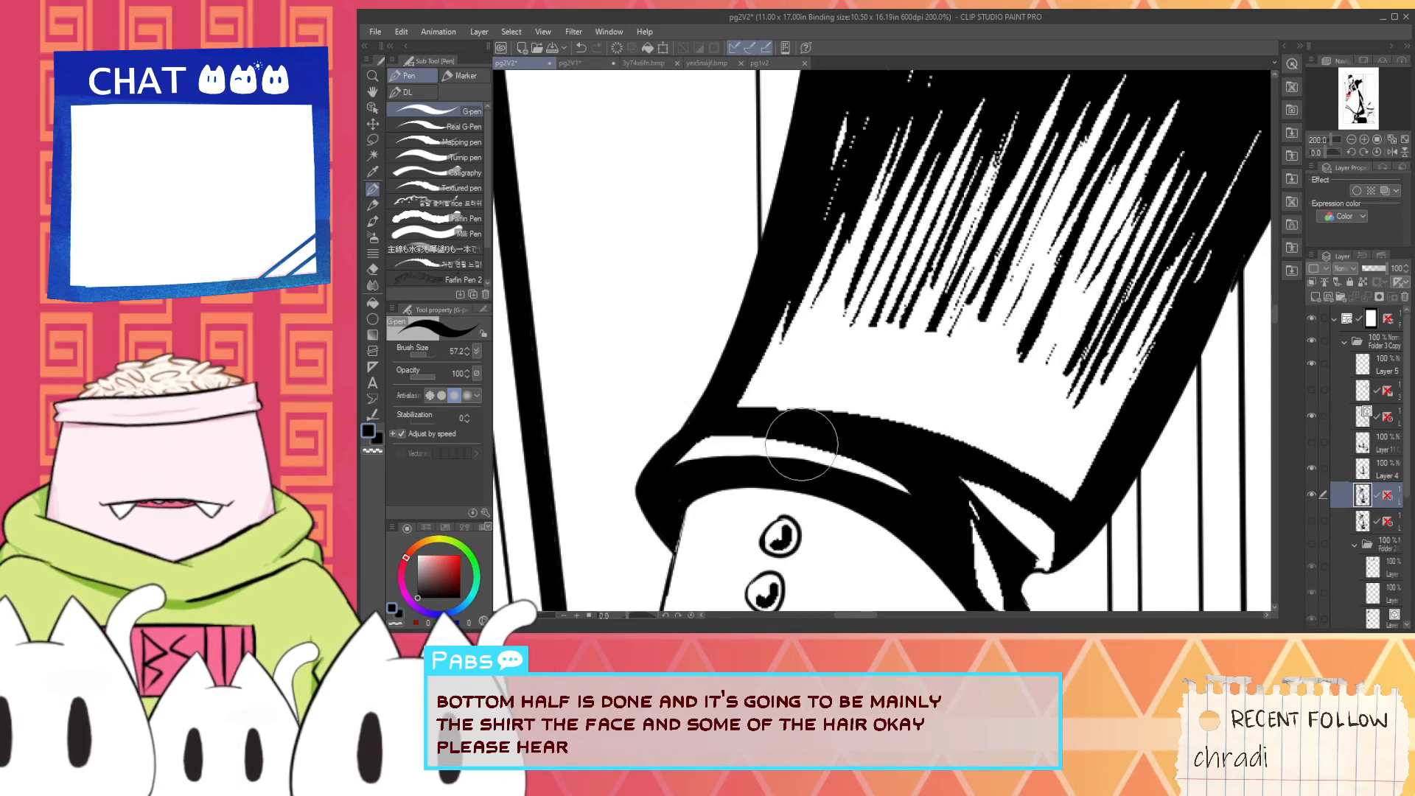
pyautogui.scroll(2, 702, 438)
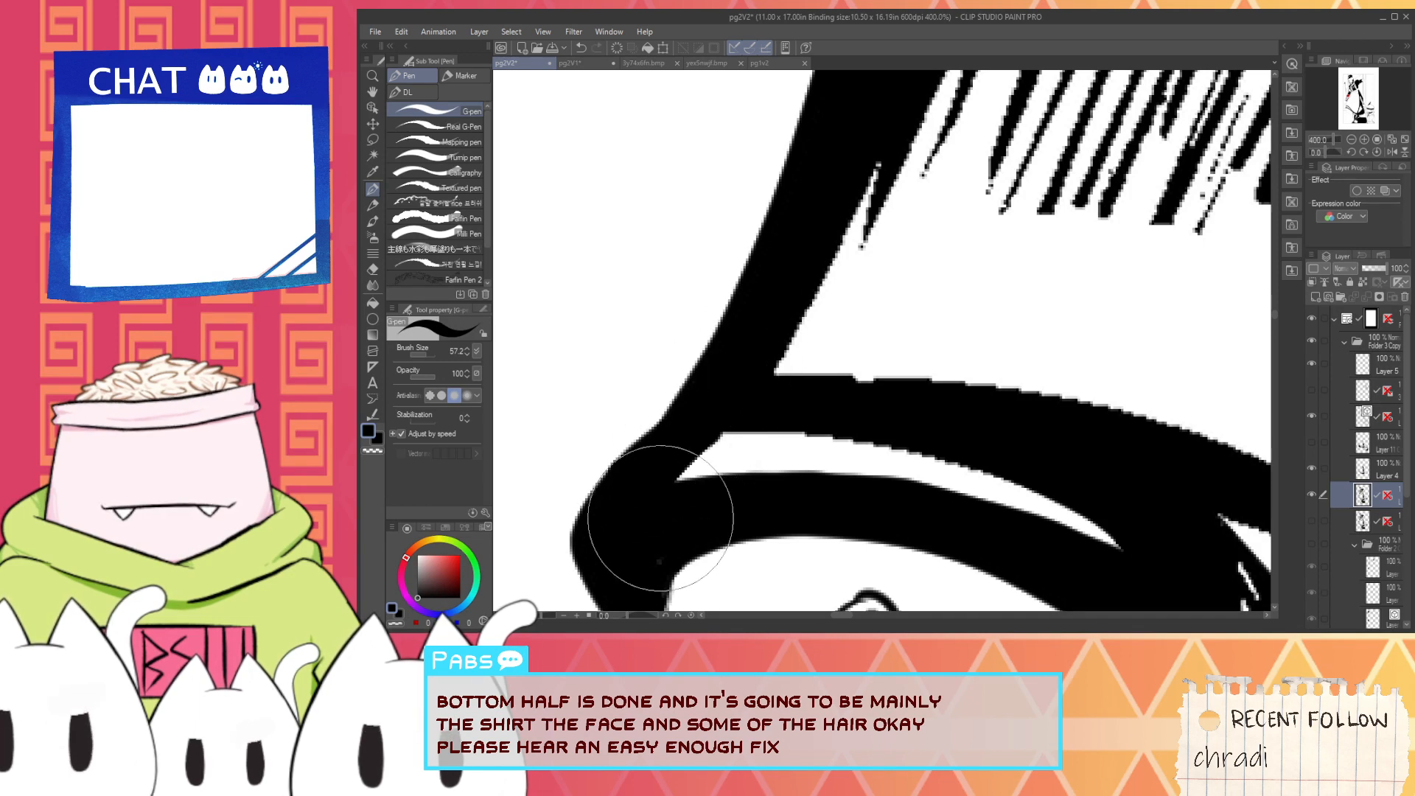
pyautogui.press('x')
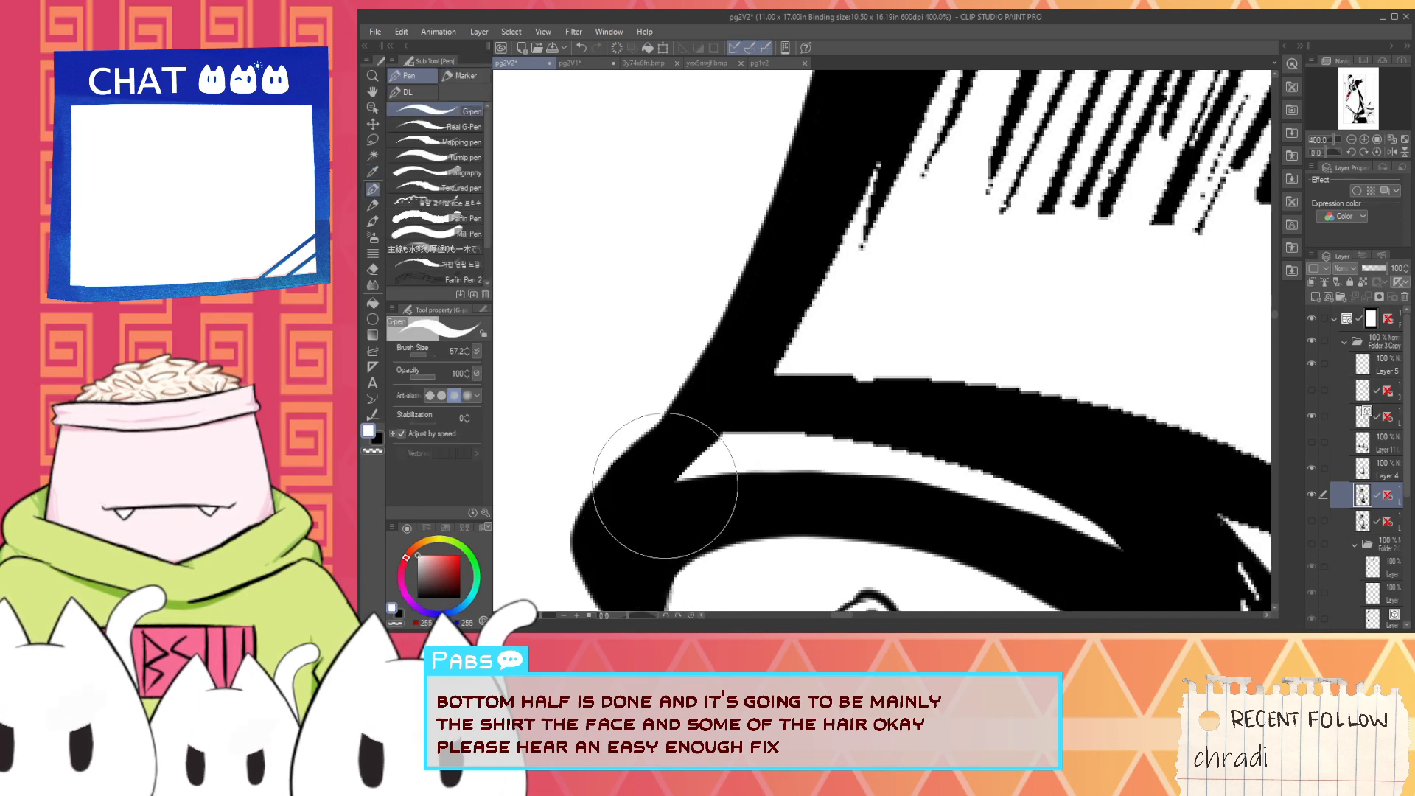
pyautogui.moveTo(665, 486)
pyautogui.mouseDown()
pyautogui.moveTo(730, 423)
pyautogui.moveTo(679, 476)
pyautogui.moveTo(694, 452)
pyautogui.moveTo(763, 427)
pyautogui.moveTo(982, 518)
pyautogui.mouseUp()
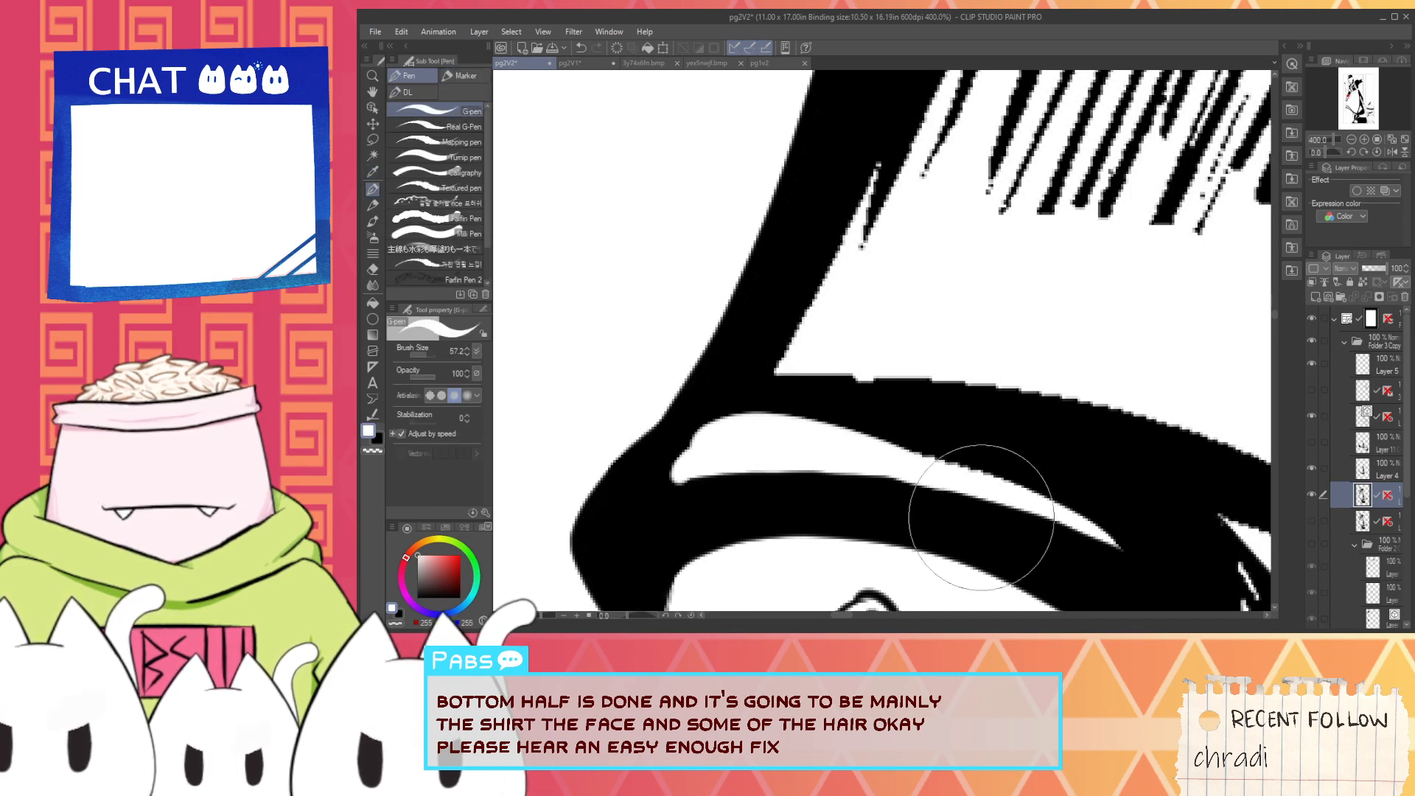
pyautogui.hotkey('ctrl', 'z')
pyautogui.moveTo(709, 446)
pyautogui.mouseDown()
pyautogui.moveTo(1010, 500)
pyautogui.moveTo(743, 447)
pyautogui.moveTo(880, 452)
pyautogui.moveTo(1059, 508)
pyautogui.moveTo(795, 402)
pyautogui.mouseUp()
pyautogui.hotkey('ctrl', 'z')
# - Recut the small white highlight in the cuff's fold, black out stray marks and the neighbouring highlight's tip, and resample white
pyautogui.scroll(-4, 882, 452)
pyautogui.scroll(3, 849, 449)
pyautogui.moveTo(839, 466); pyautogui.dragTo(807, 364)
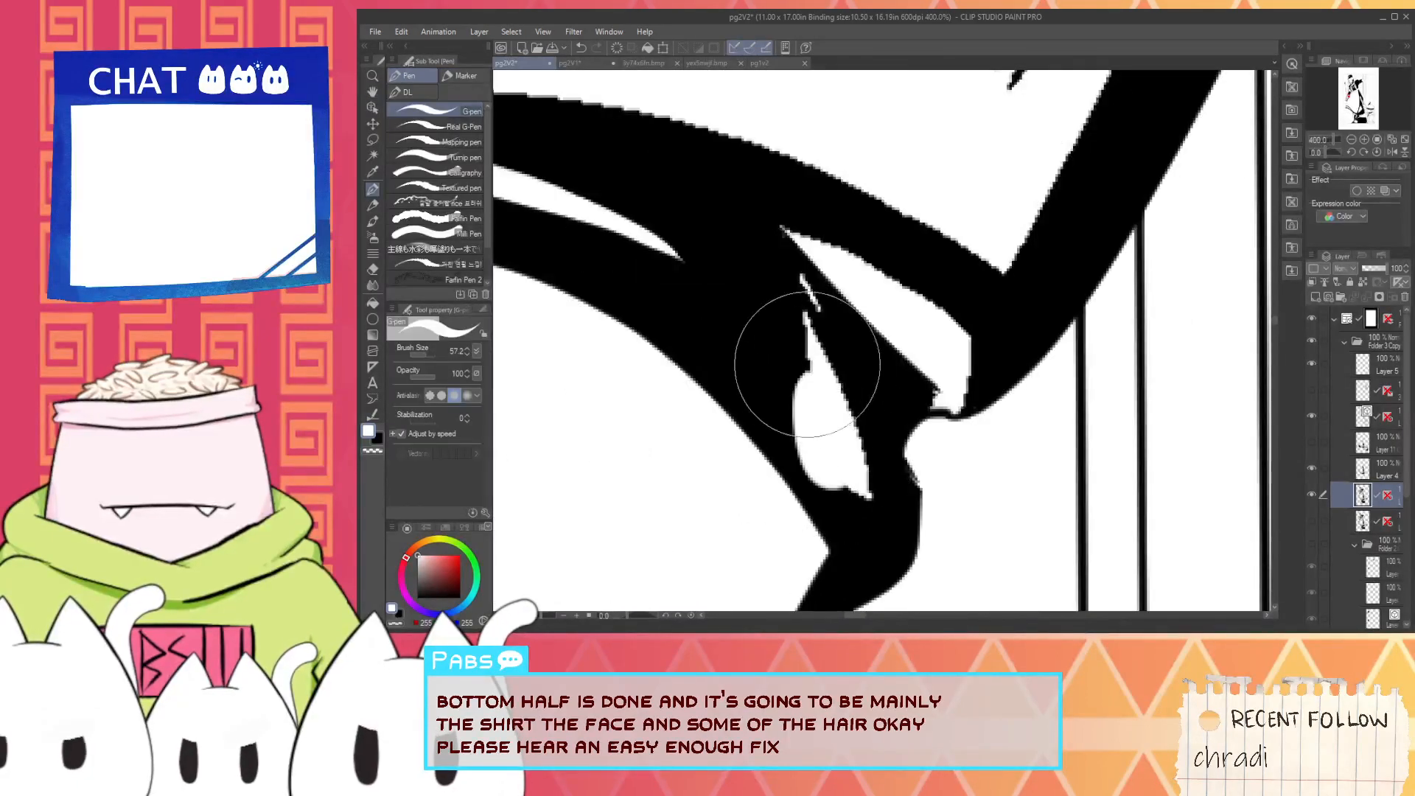
pyautogui.hotkey('ctrl', 'z')
pyautogui.moveTo(858, 482); pyautogui.dragTo(813, 337)
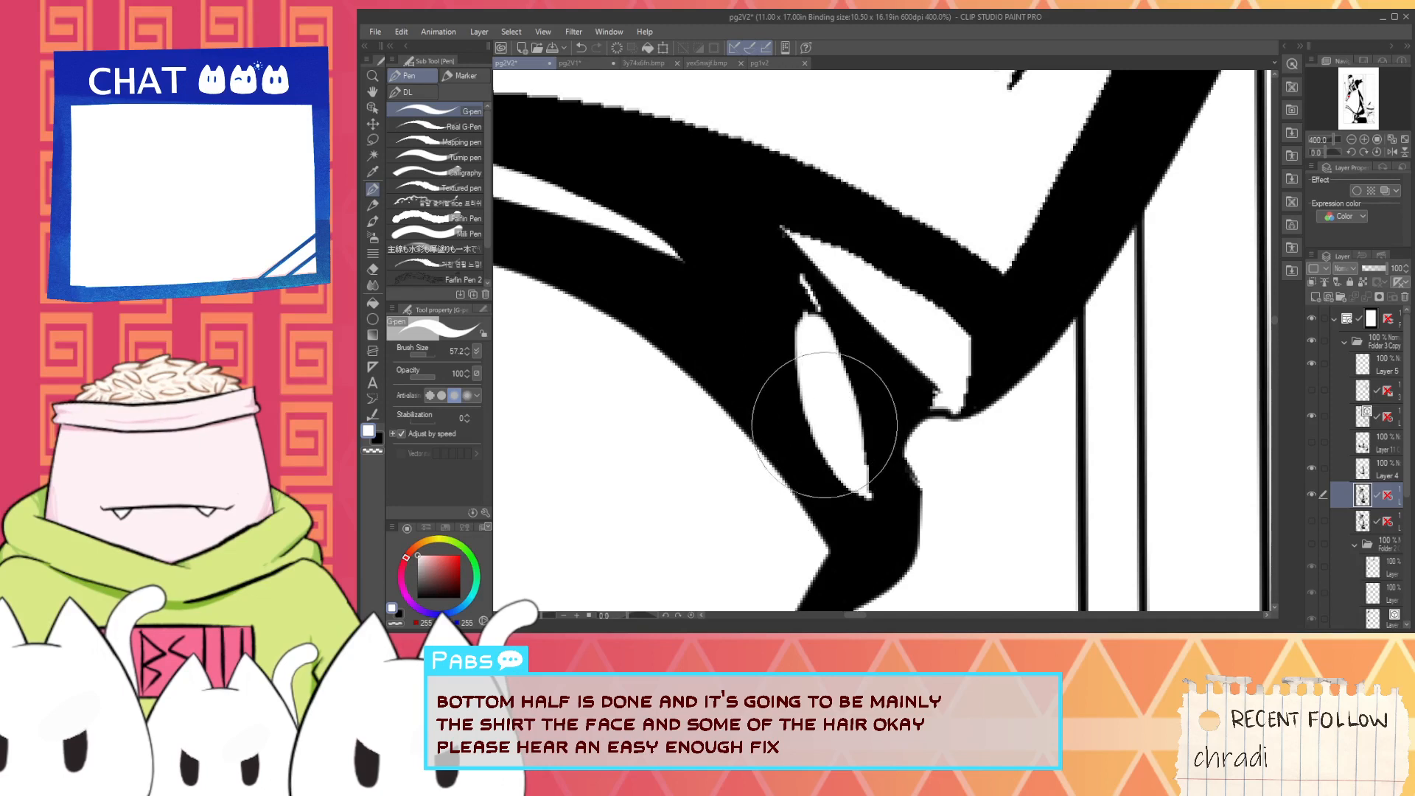
pyautogui.keyDown('alt'); pyautogui.click(866, 409); pyautogui.keyUp('alt')
pyautogui.moveTo(875, 495); pyautogui.dragTo(781, 222)
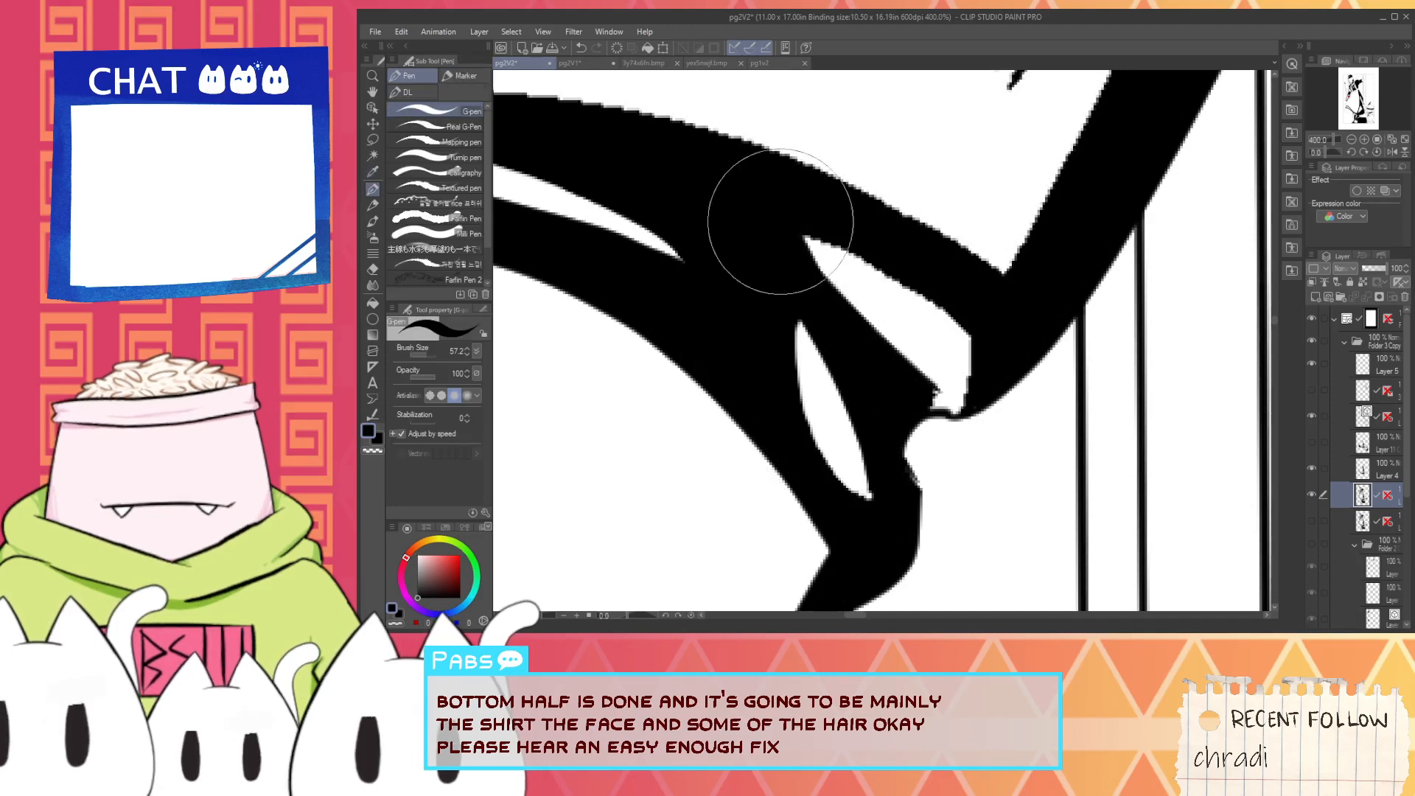
pyautogui.keyDown('alt'); pyautogui.click(896, 336); pyautogui.keyUp('alt')
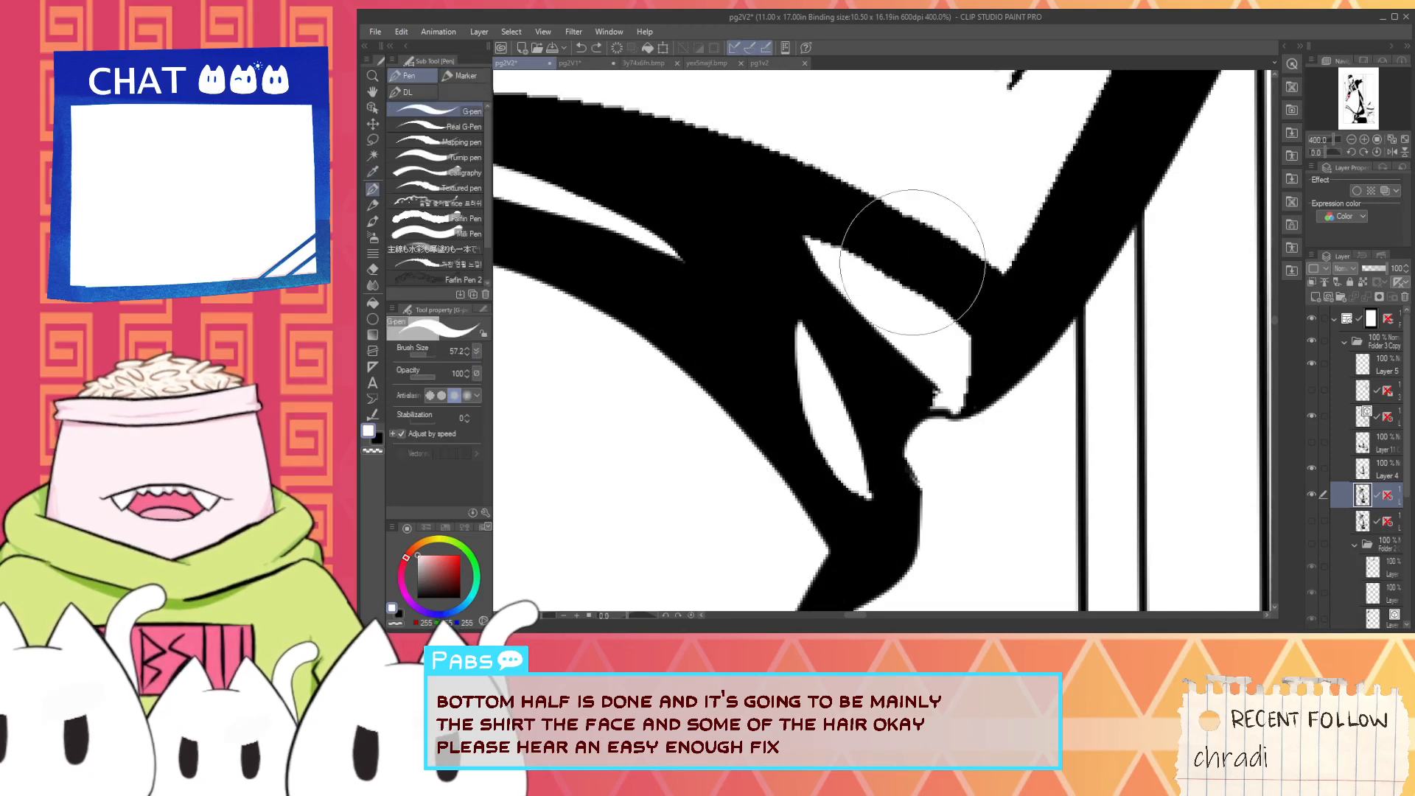
pyautogui.press('alt')
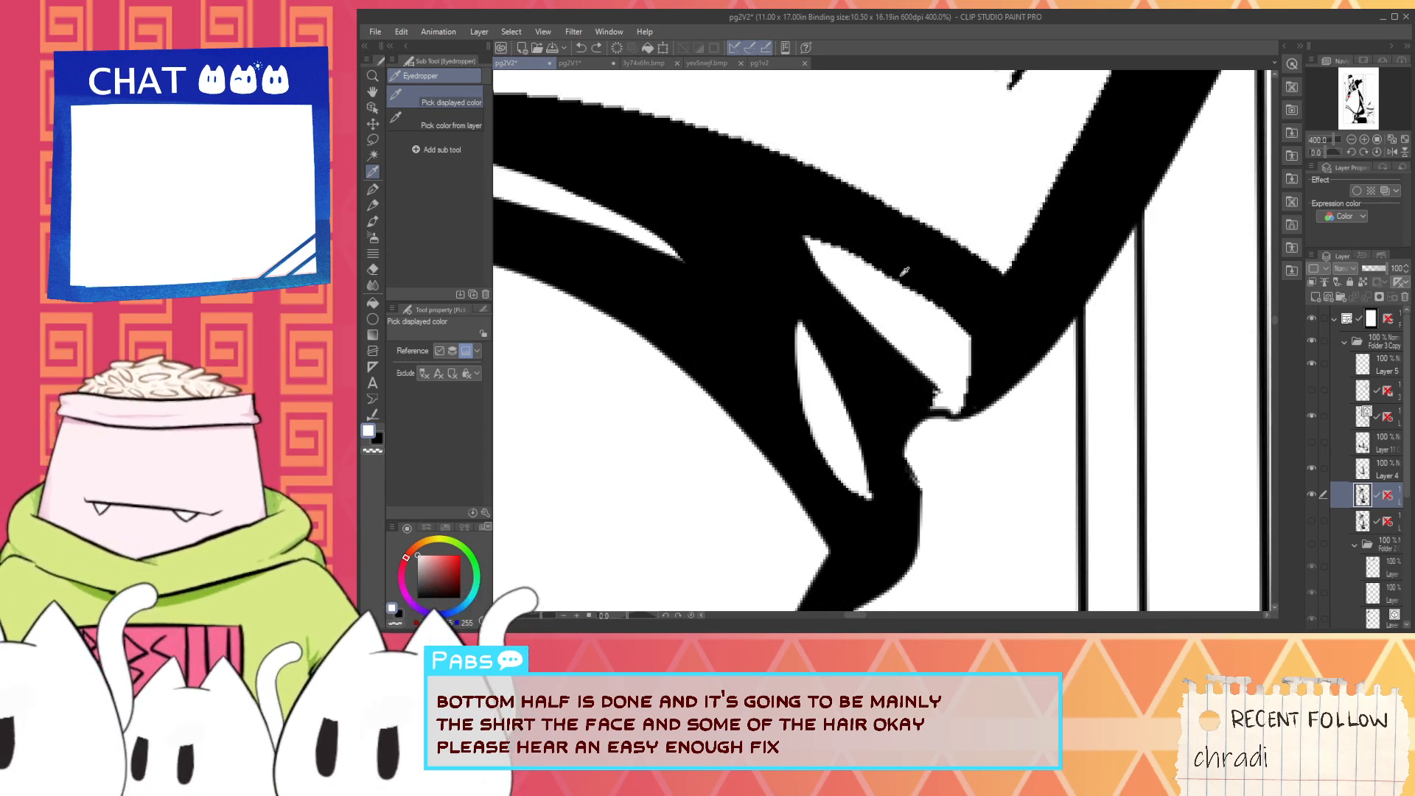
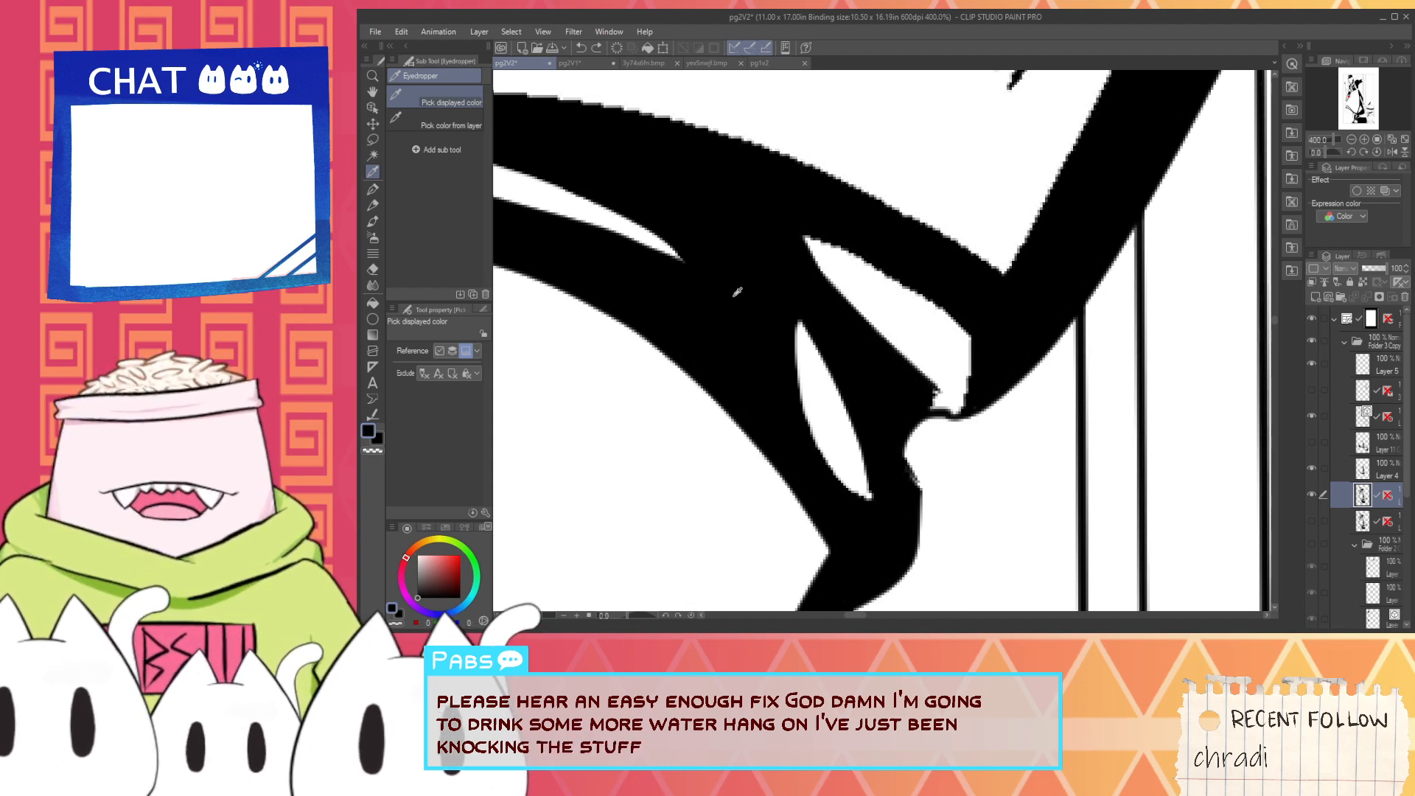
# - Narrow the small white highlight in the cuff's fold with black G-pen strokes along its lower edge, and switch back to white
pyautogui.press('p')
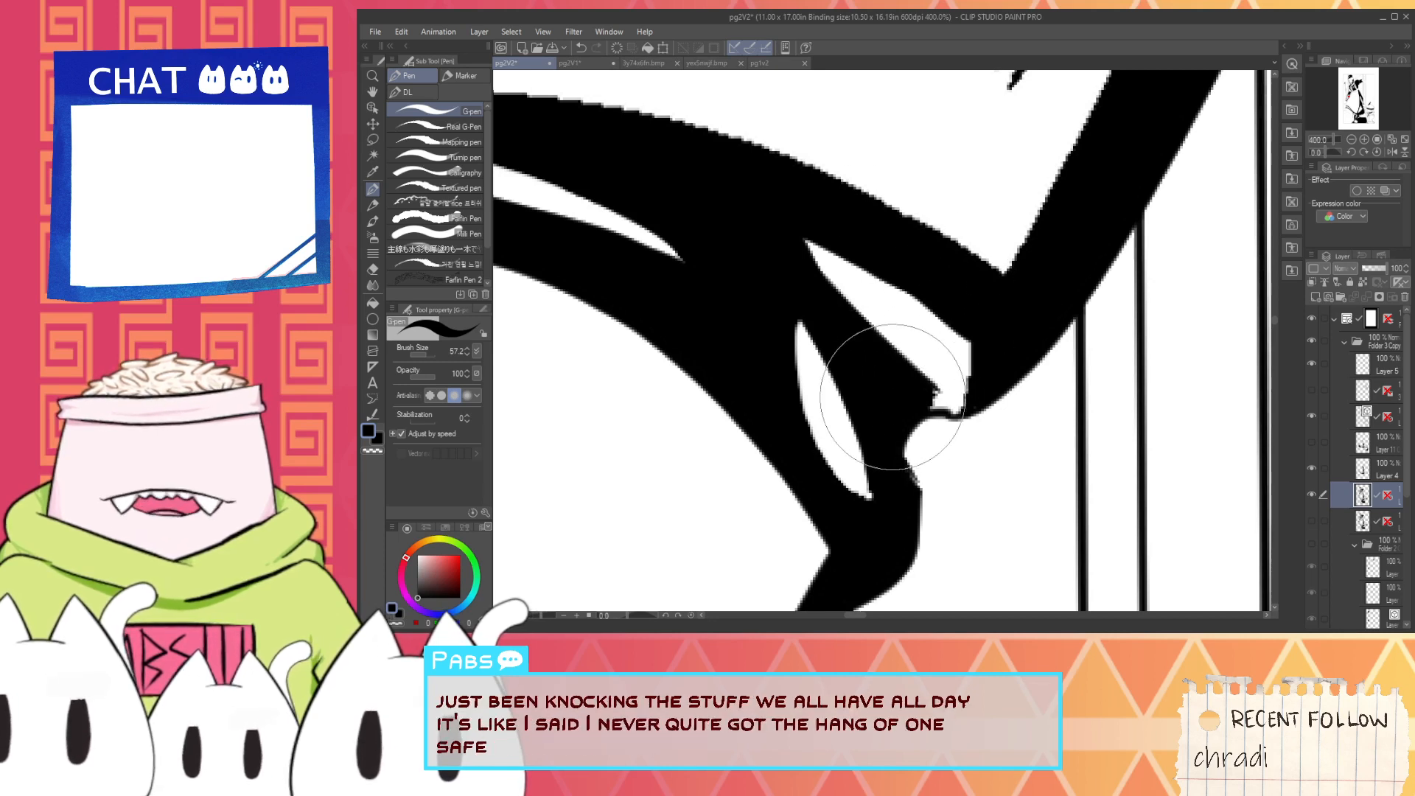
pyautogui.moveTo(786, 245)
pyautogui.mouseDown()
pyautogui.moveTo(879, 343)
pyautogui.moveTo(793, 250)
pyautogui.moveTo(858, 290)
pyautogui.mouseUp()
pyautogui.hotkey('ctrl', 'z')
pyautogui.hotkey('ctrl', 'z')
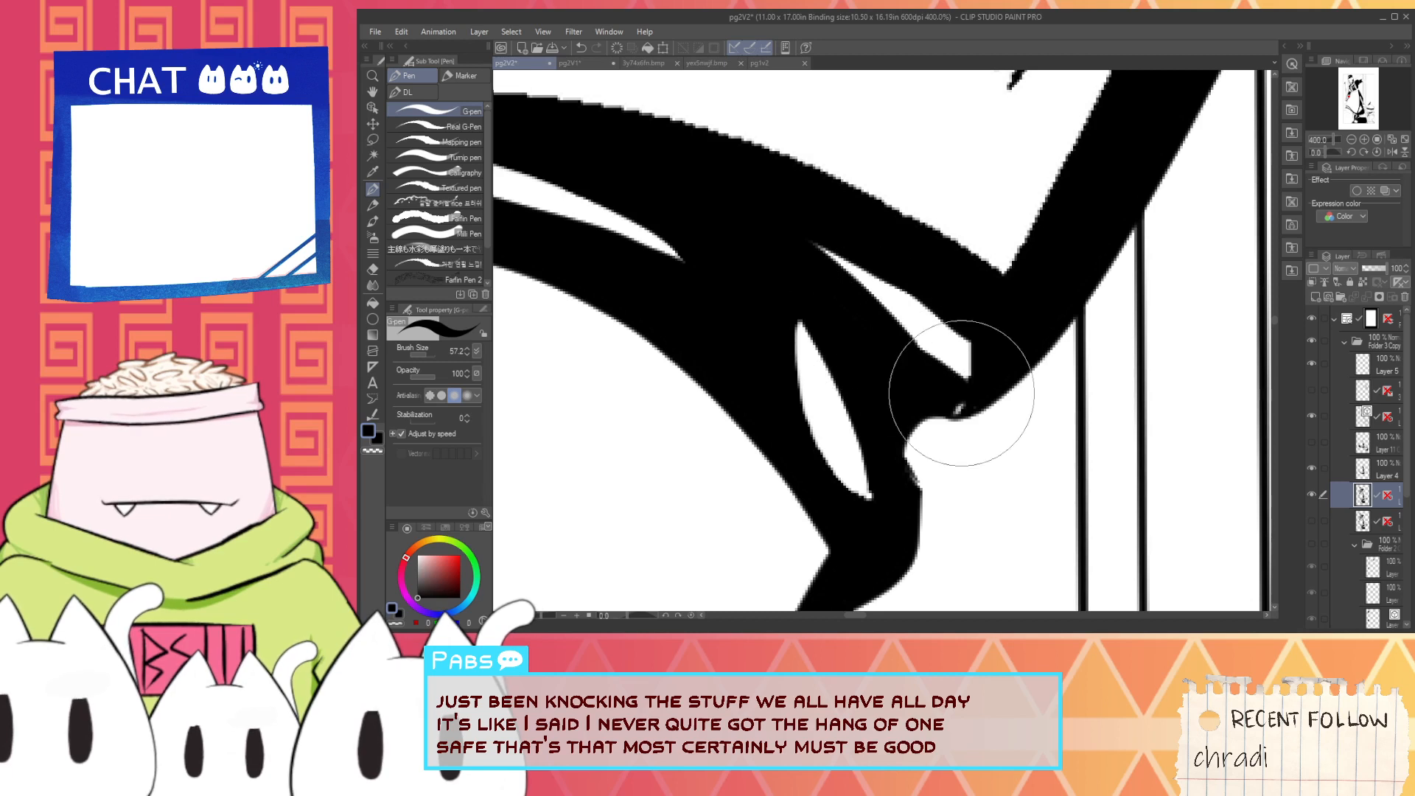
pyautogui.press('x')
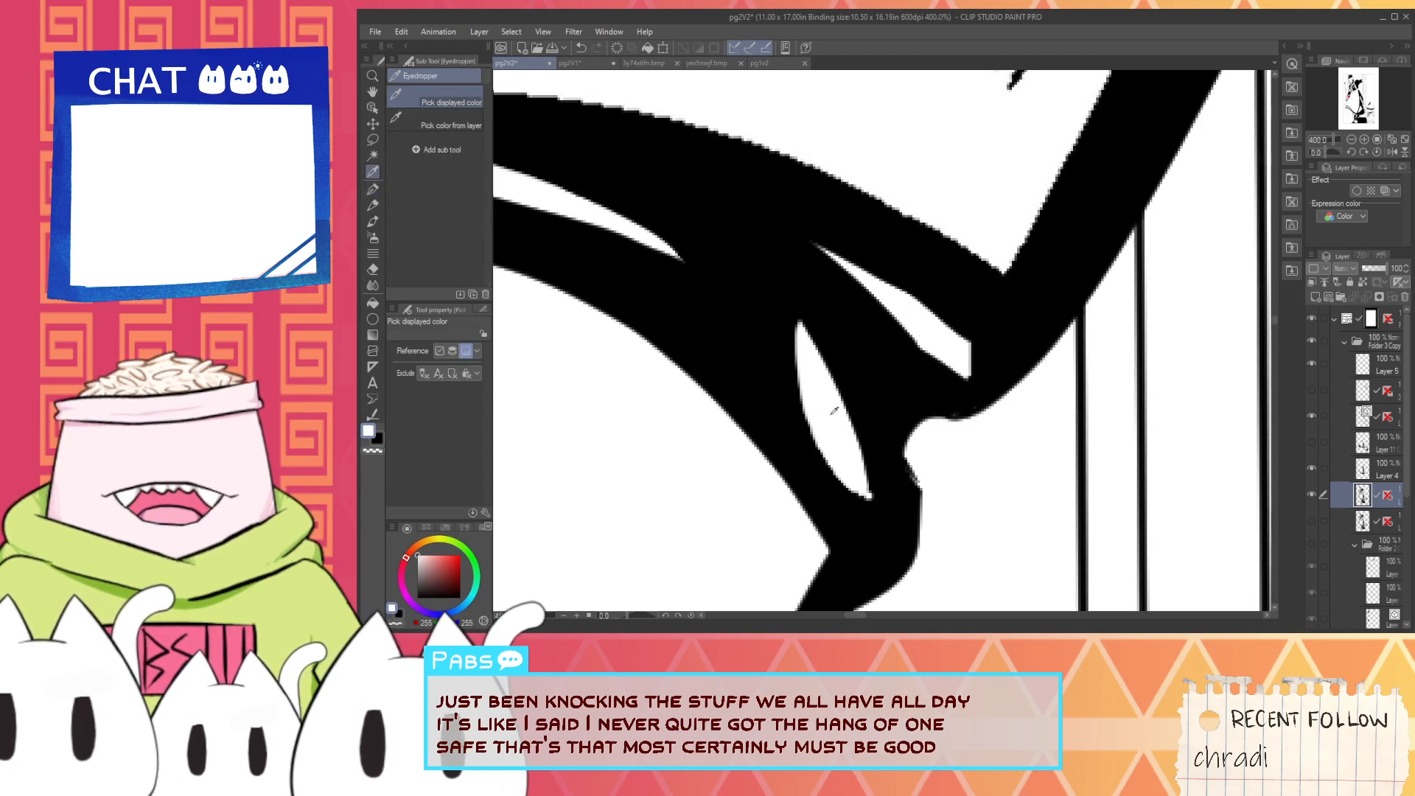
# - Try to widen the highlight in the cuff's fold with curved white G-pen strokes, undoing each attempt
pyautogui.hotkey('ctrl', 'z')
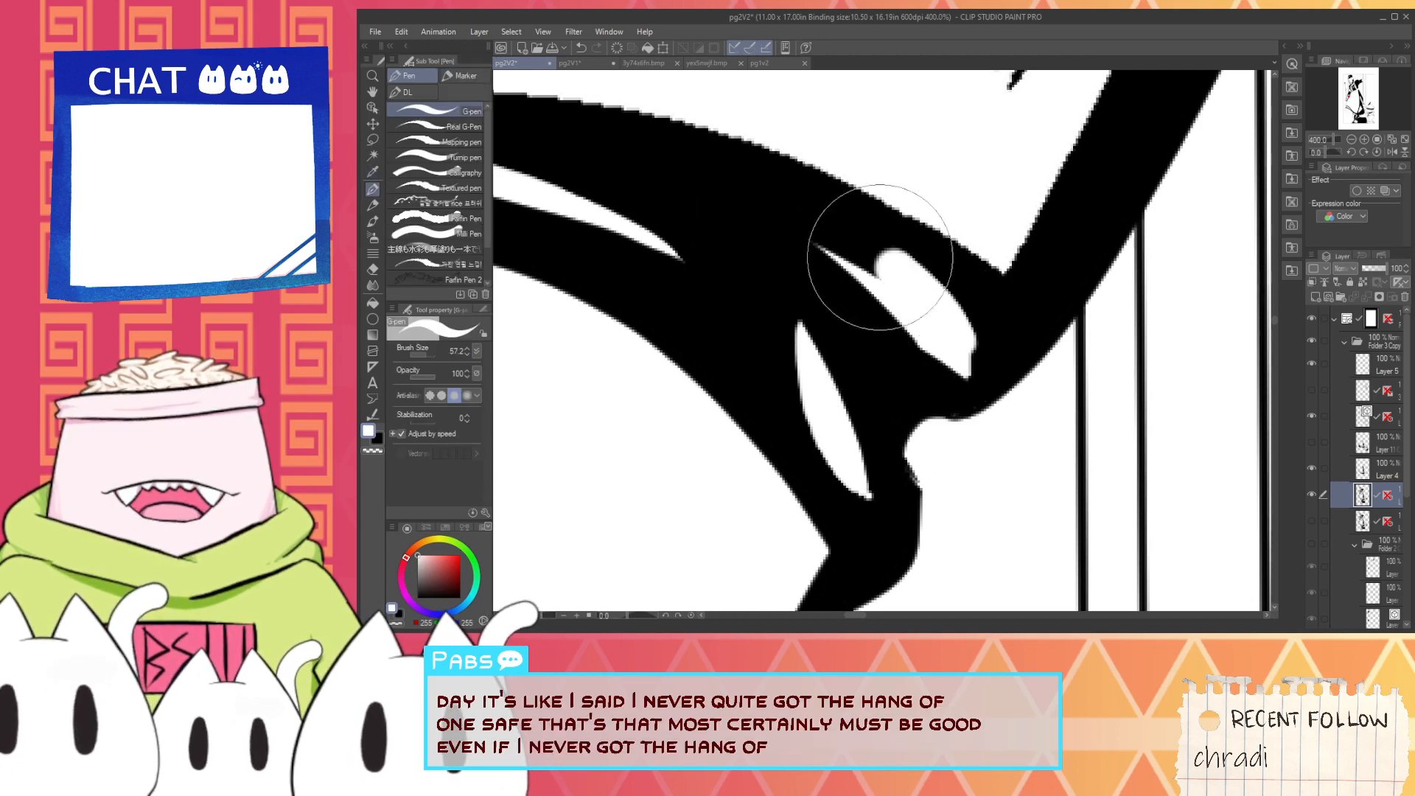
pyautogui.moveTo(958, 365)
pyautogui.mouseDown()
pyautogui.moveTo(960, 315)
pyautogui.moveTo(745, 169)
pyautogui.mouseUp()
pyautogui.hotkey('ctrl', 'z')
pyautogui.moveTo(973, 367); pyautogui.dragTo(722, 199)
pyautogui.hotkey('ctrl', 'z')
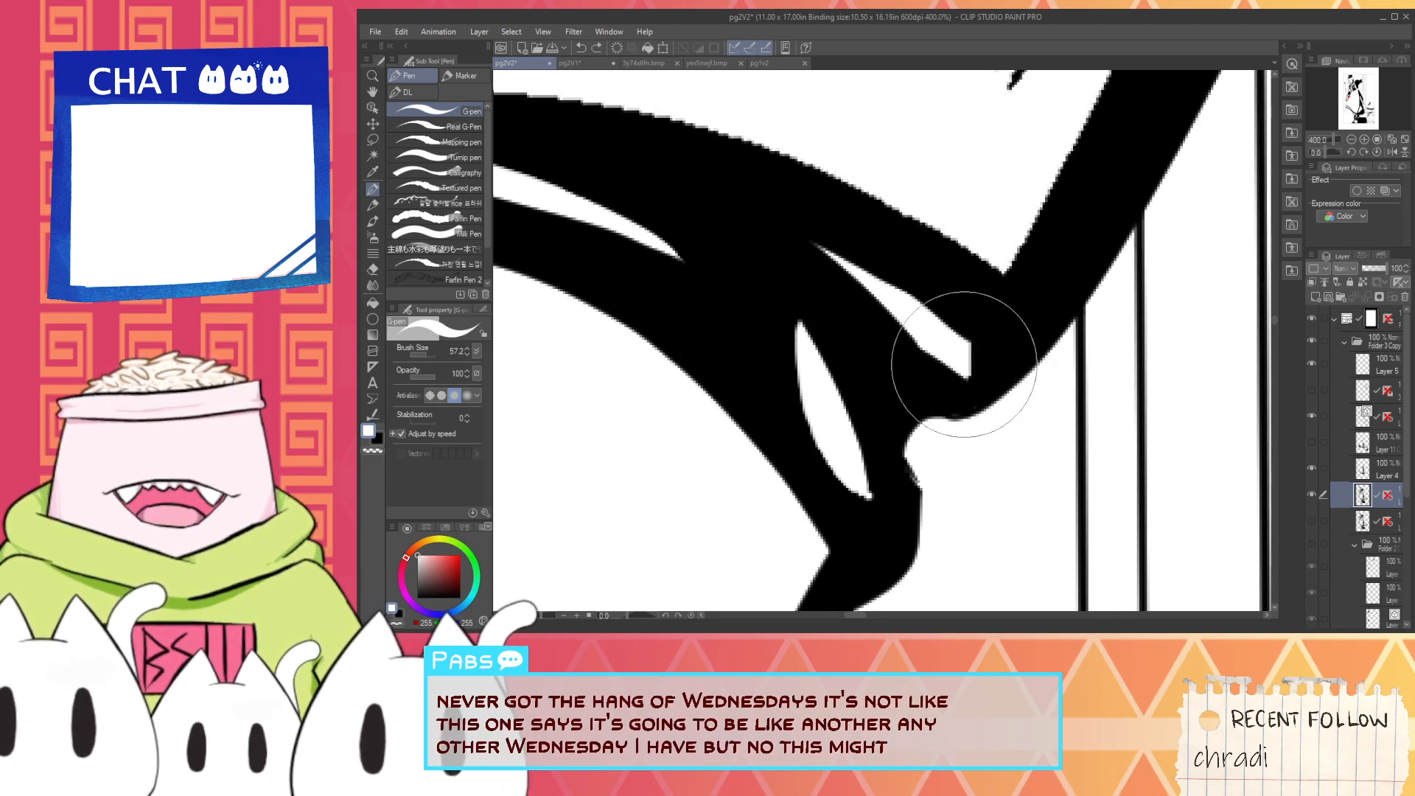
pyautogui.moveTo(948, 356); pyautogui.dragTo(806, 246)
pyautogui.hotkey('ctrl', 'z')
# - Widen the cuff-fold highlight along its upper edge with a curved white stroke and trim its lower edge in black
pyautogui.moveTo(948, 356); pyautogui.dragTo(771, 190)
pyautogui.hotkey('ctrl', 'z')
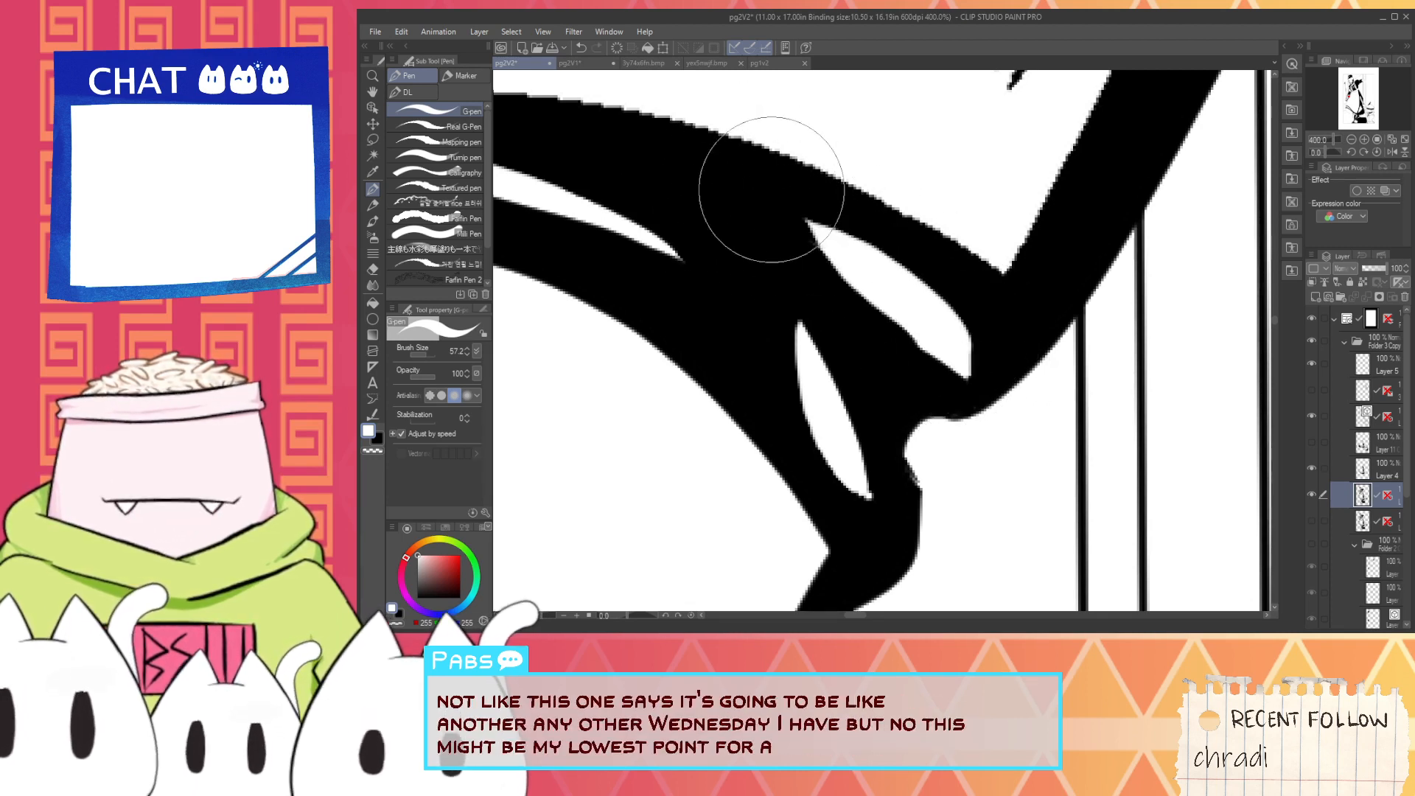
pyautogui.keyDown('alt'); pyautogui.click(799, 239); pyautogui.keyUp('alt')
pyautogui.moveTo(797, 236); pyautogui.dragTo(934, 382)
# - Sample white from the sleeve and try a G-pen stroke along the saw-side end of its hatching, undoing the stroke
pyautogui.scroll(-4, 845, 292)
pyautogui.moveTo(812, 283); pyautogui.dragTo(917, 369)
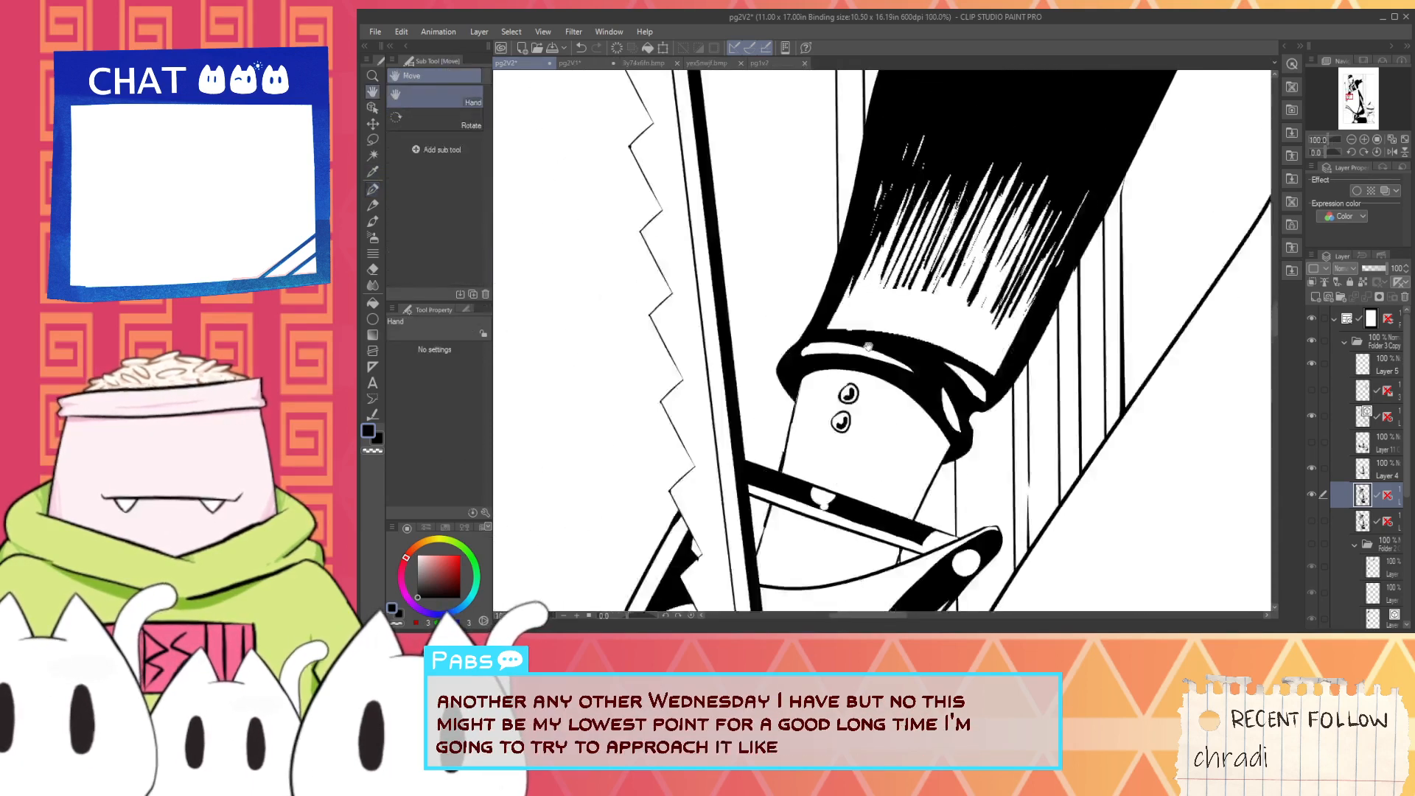
pyautogui.scroll(2, 847, 343)
pyautogui.scroll(-1, 785, 301)
pyautogui.moveTo(933, 312); pyautogui.dragTo(846, 342)
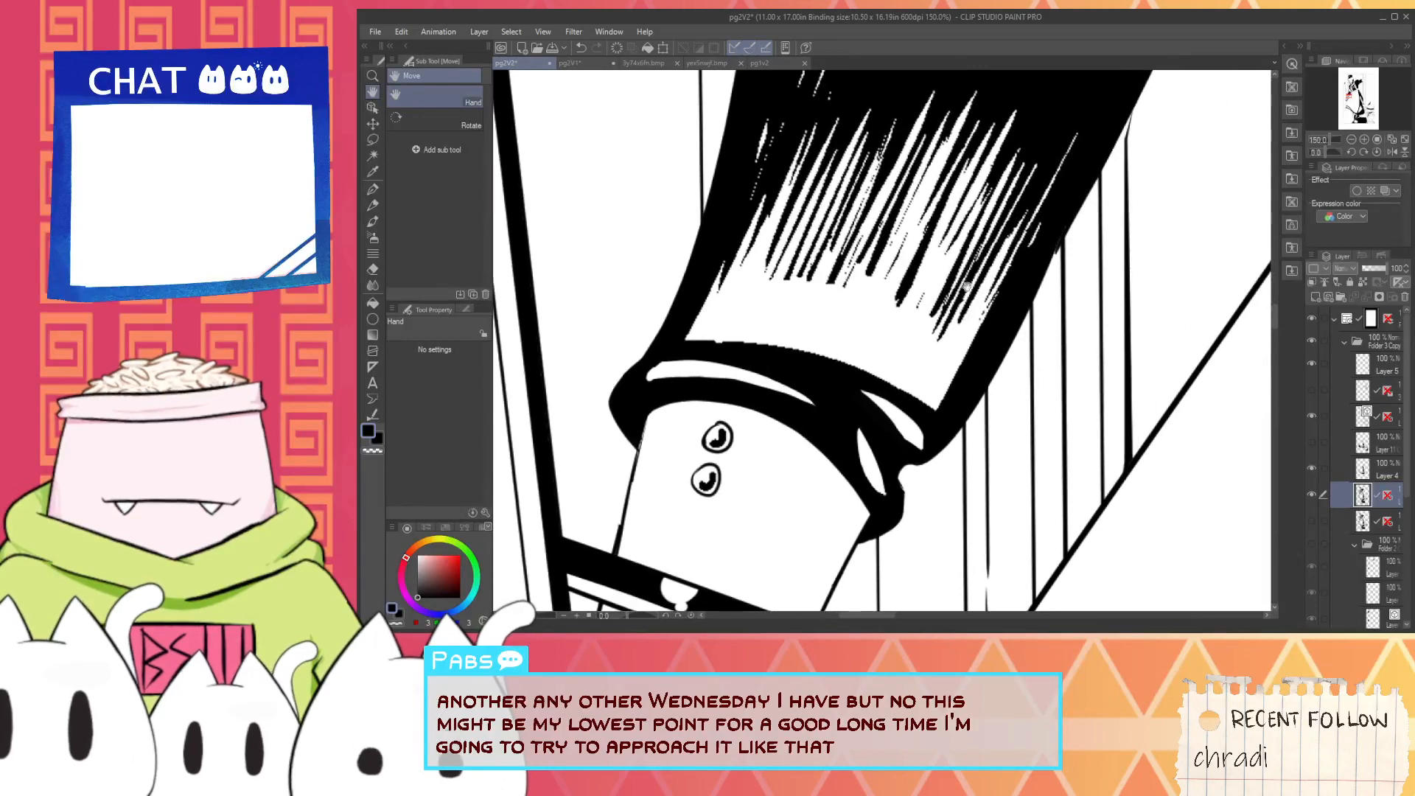
pyautogui.scroll(-1, 966, 285)
pyautogui.press('e')
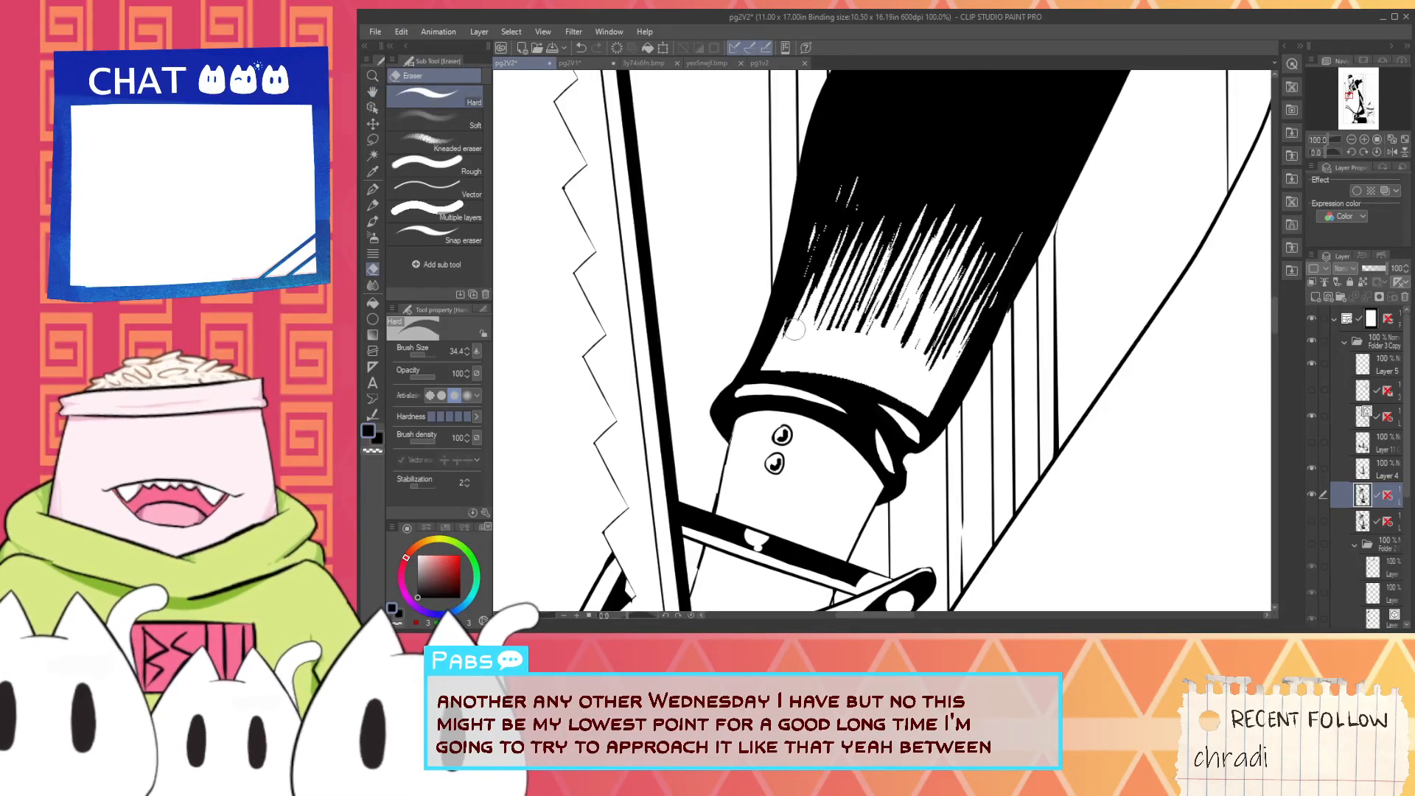
pyautogui.press('i')
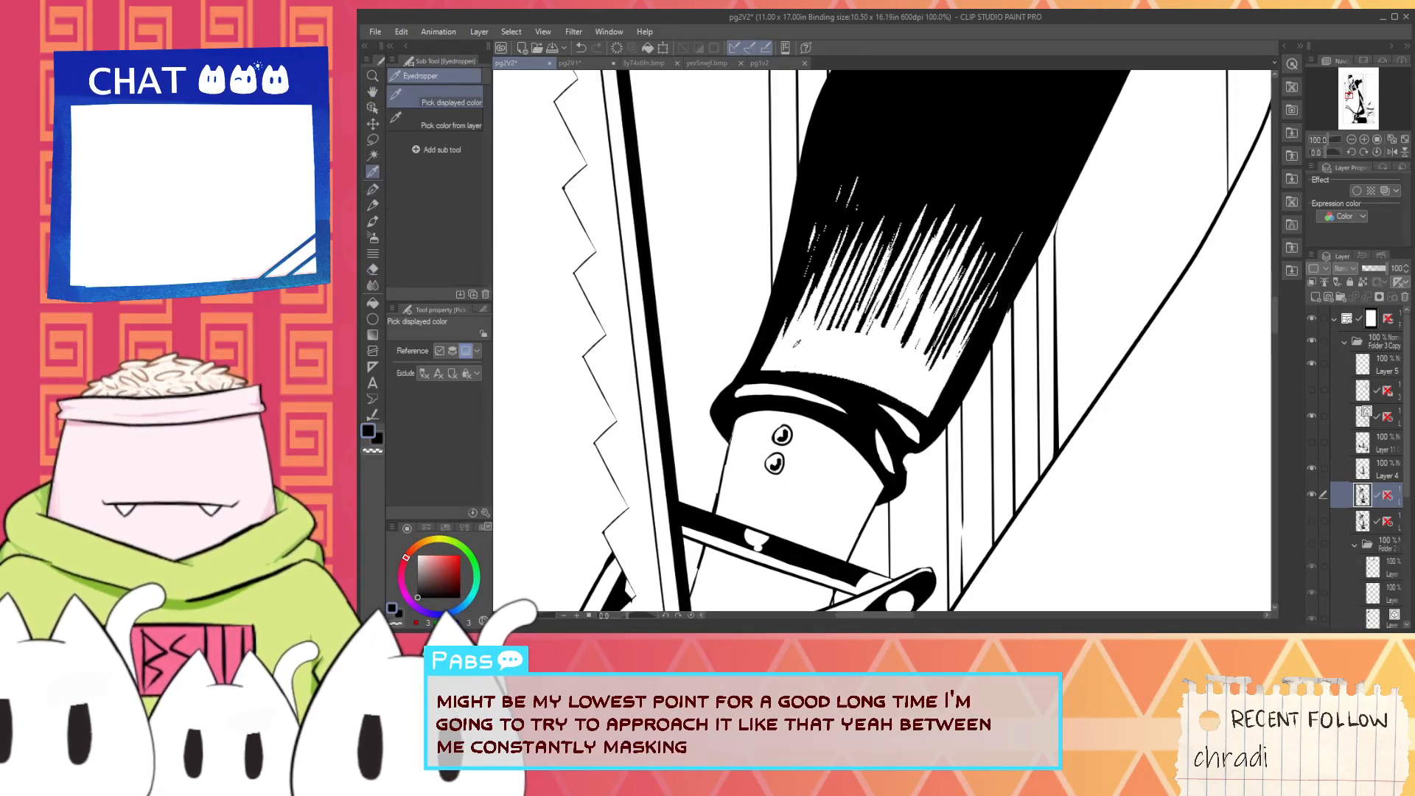
pyautogui.click(797, 343)
pyautogui.press('p')
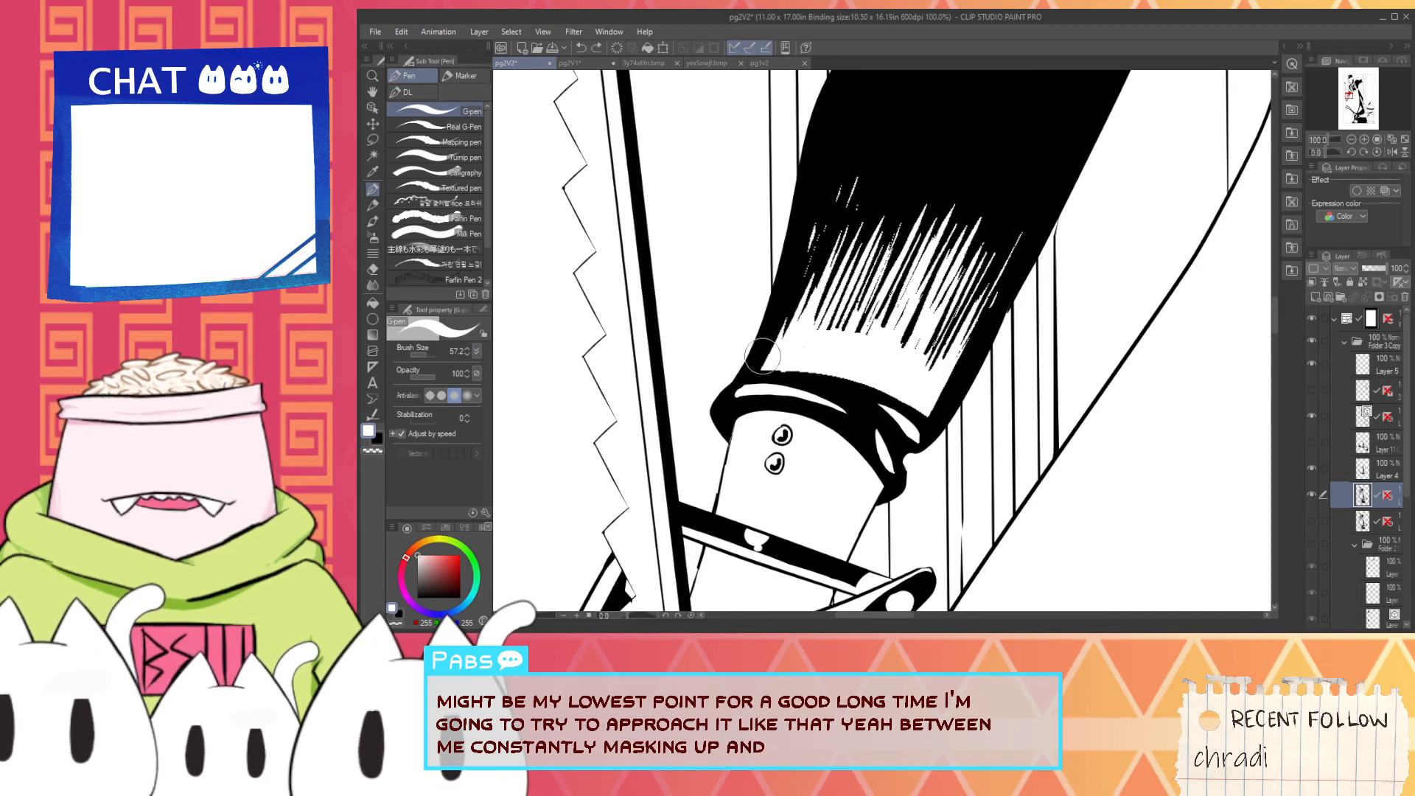
pyautogui.moveTo(760, 370); pyautogui.dragTo(836, 177)
pyautogui.hotkey('ctrl', 'z')
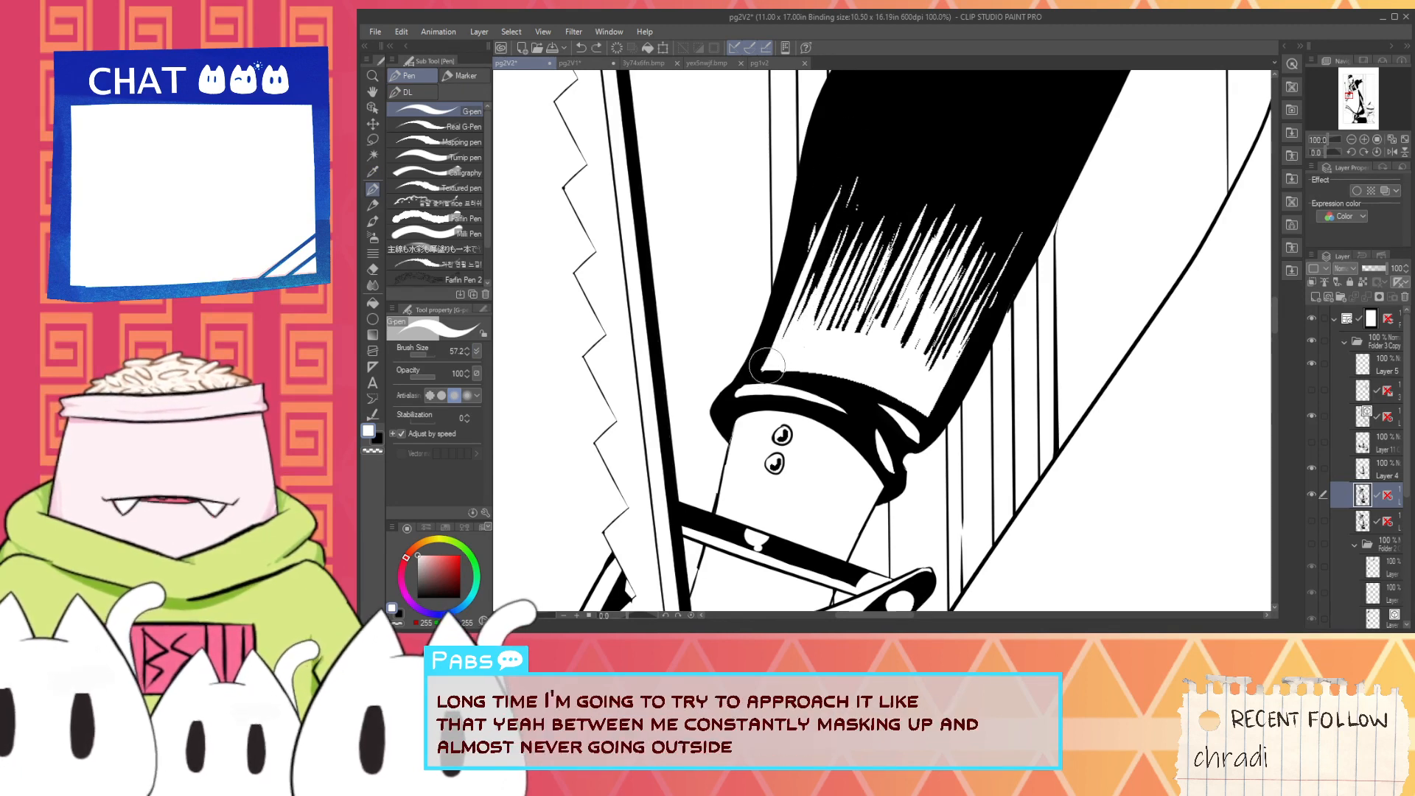
# - Paint over the lower part of the sleeve's hatched shading in white, working across its whole width above the cuff
pyautogui.moveTo(781, 332)
pyautogui.mouseDown()
pyautogui.moveTo(854, 151)
pyautogui.moveTo(831, 191)
pyautogui.mouseUp()
pyautogui.moveTo(813, 357); pyautogui.dragTo(856, 255)
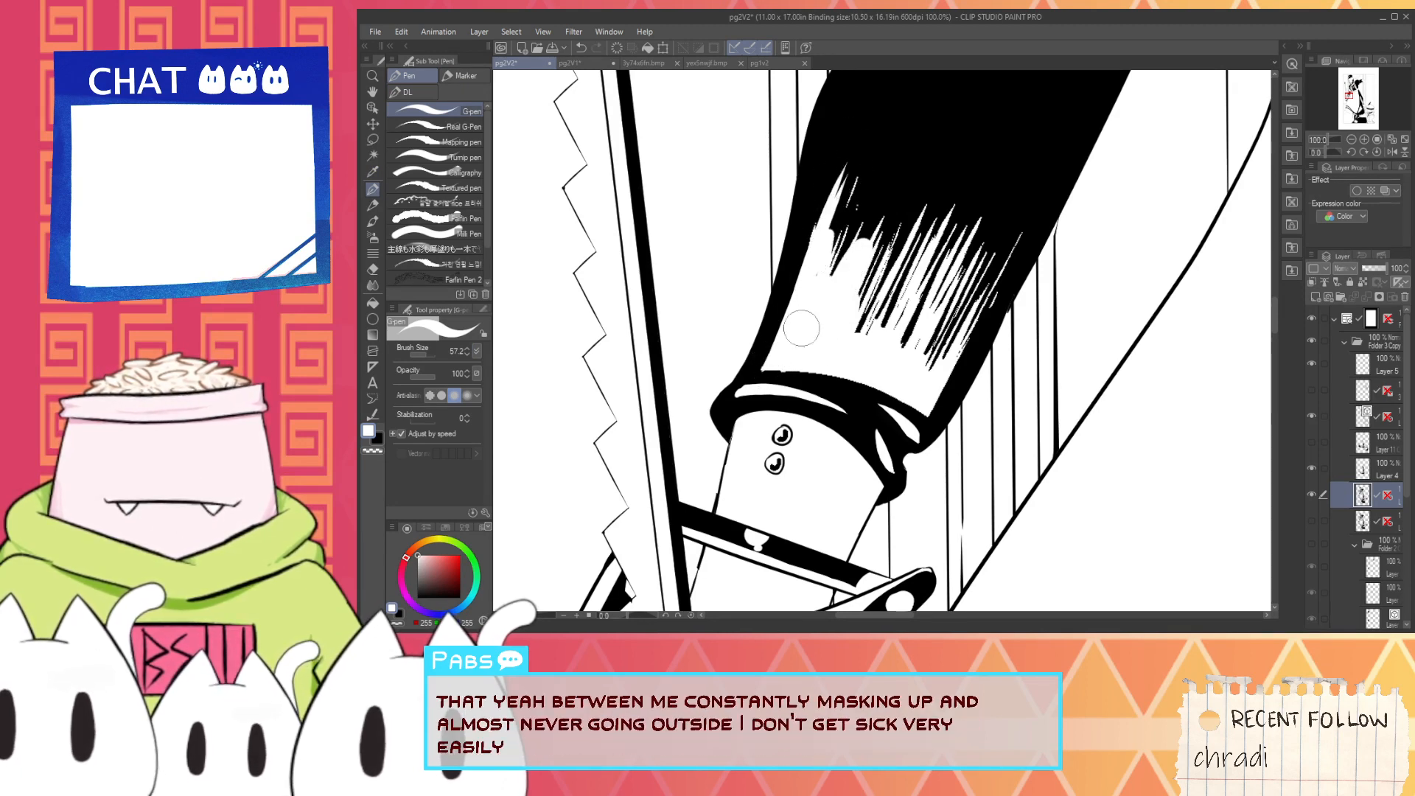
pyautogui.moveTo(861, 339); pyautogui.dragTo(883, 276)
pyautogui.moveTo(906, 345)
pyautogui.mouseDown()
pyautogui.moveTo(934, 275)
pyautogui.moveTo(954, 280)
pyautogui.mouseUp()
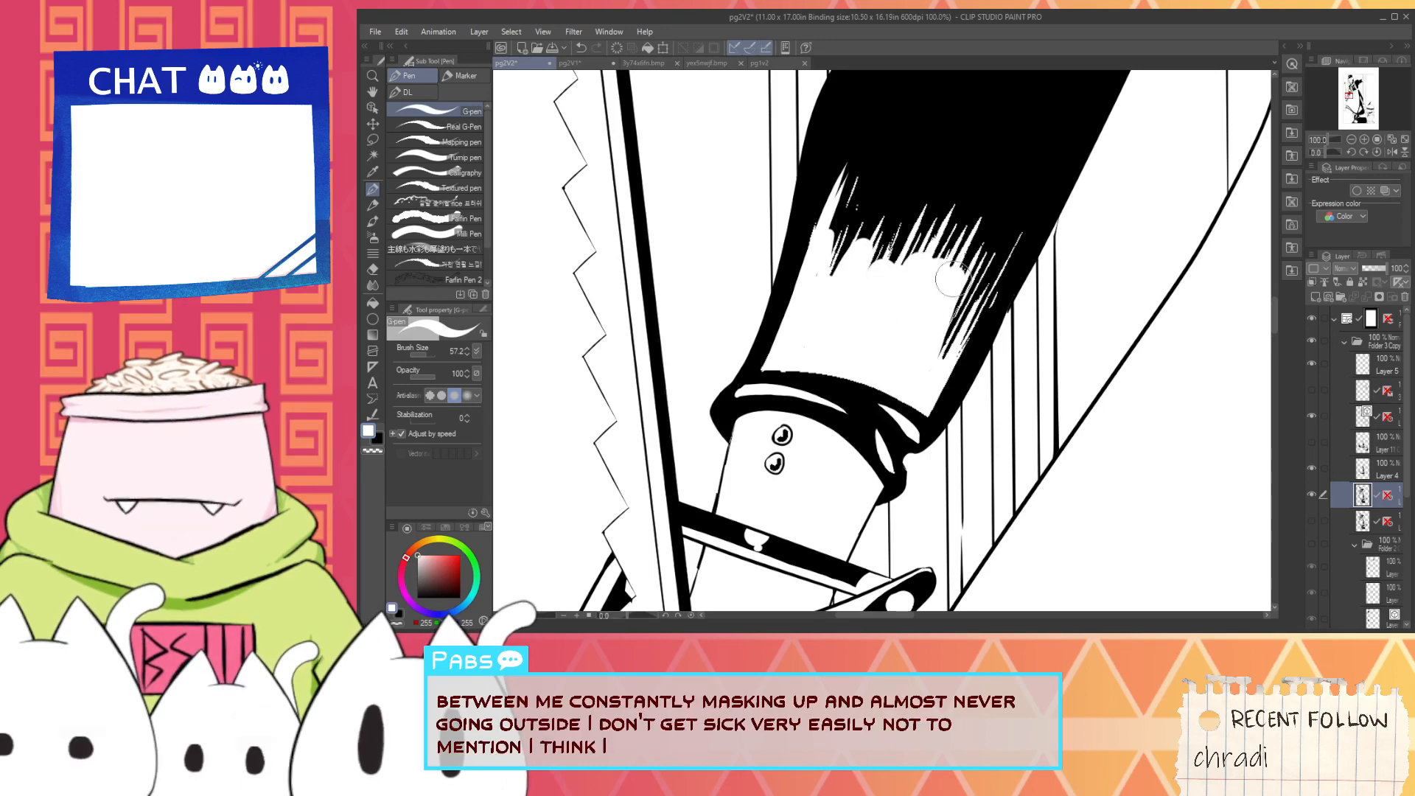
pyautogui.moveTo(947, 354); pyautogui.dragTo(973, 255)
pyautogui.moveTo(965, 357); pyautogui.dragTo(991, 258)
# - Sample black and smooth the cuff's jagged upper edge and the adjoining sleeve outline on the side away from the saw
pyautogui.press('i')
pyautogui.click(946, 401)
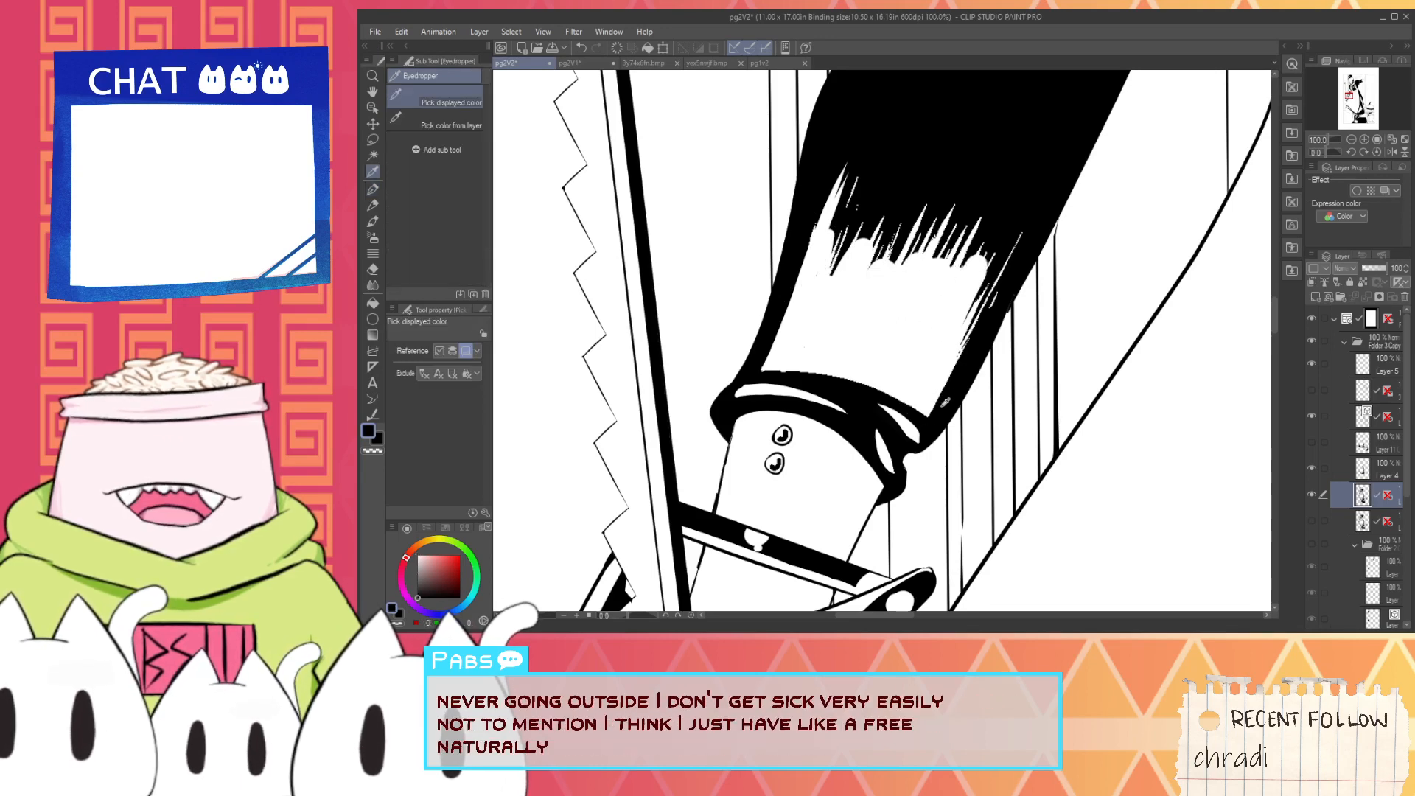
pyautogui.press('p')
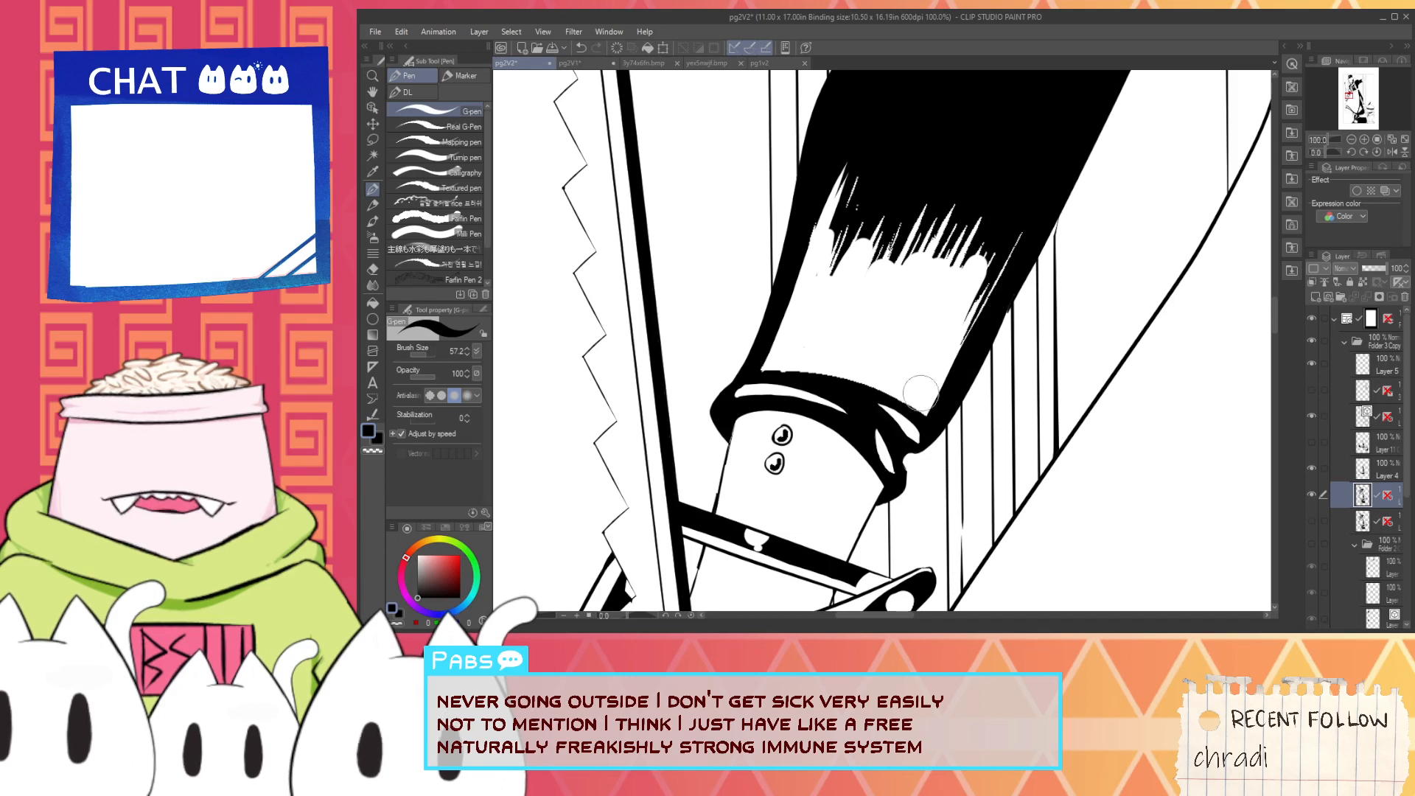
pyautogui.scroll(1, 763, 372)
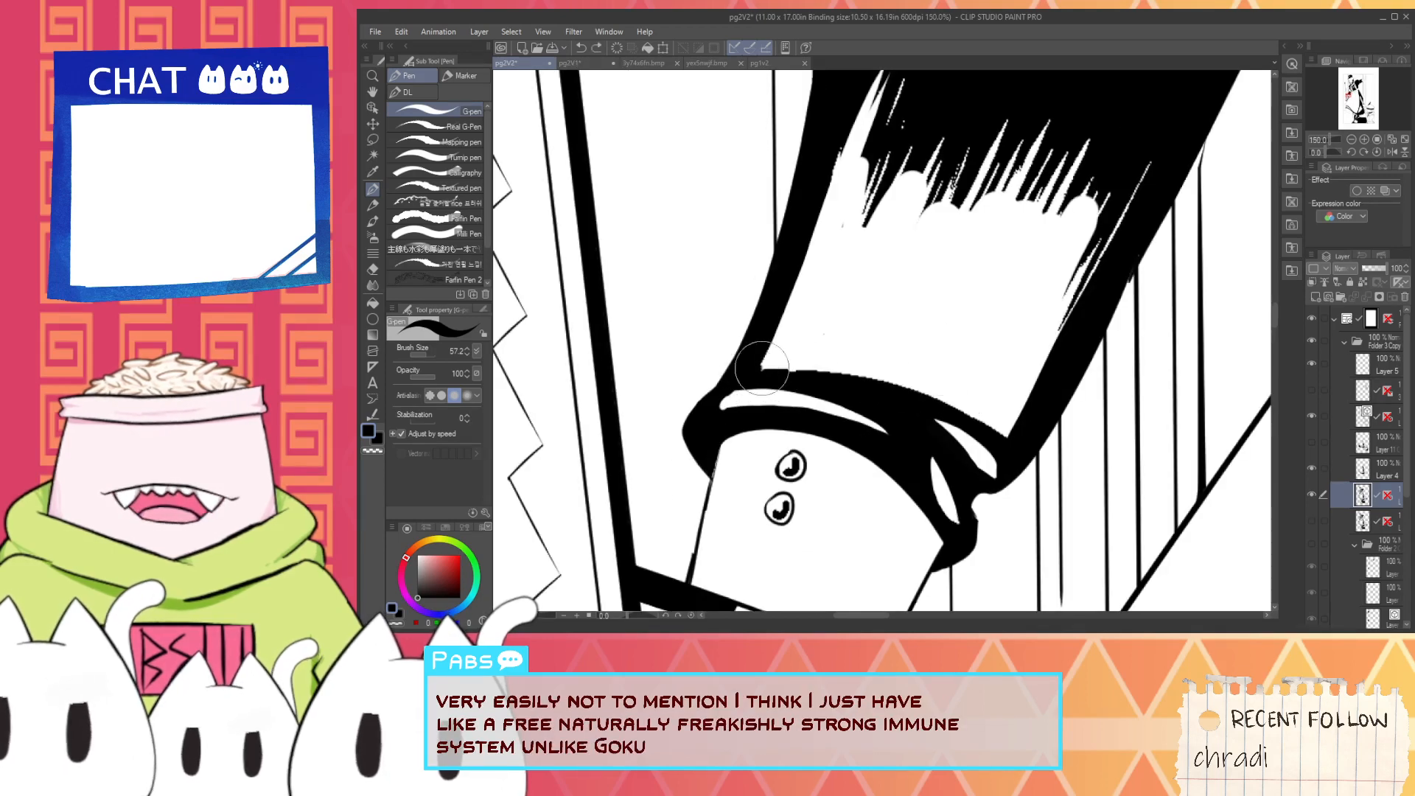
pyautogui.moveTo(761, 369)
pyautogui.mouseDown()
pyautogui.moveTo(878, 395)
pyautogui.moveTo(766, 381)
pyautogui.moveTo(949, 407)
pyautogui.moveTo(892, 385)
pyautogui.moveTo(933, 402)
pyautogui.mouseUp()
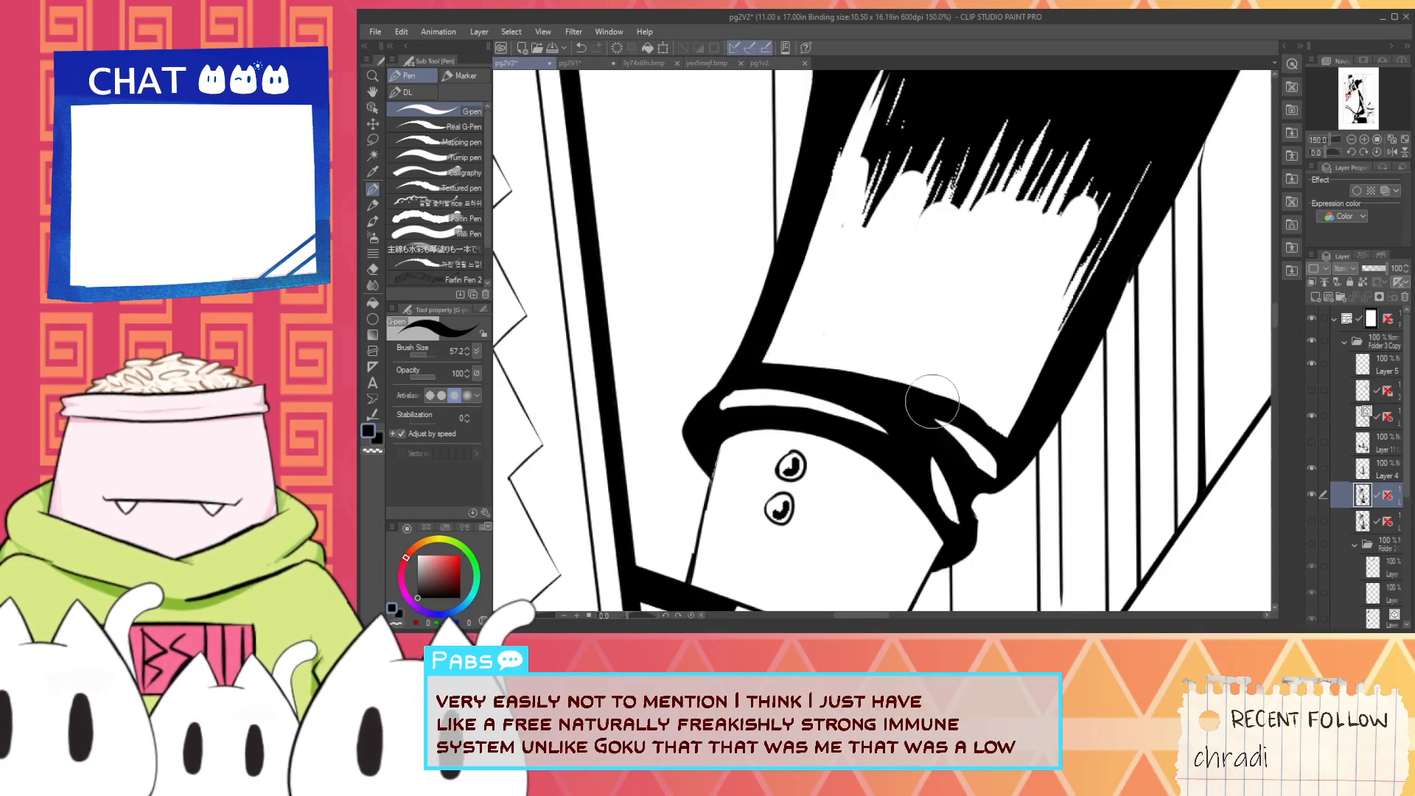
pyautogui.moveTo(1010, 442); pyautogui.dragTo(951, 405)
pyautogui.hotkey('ctrl', 'z')
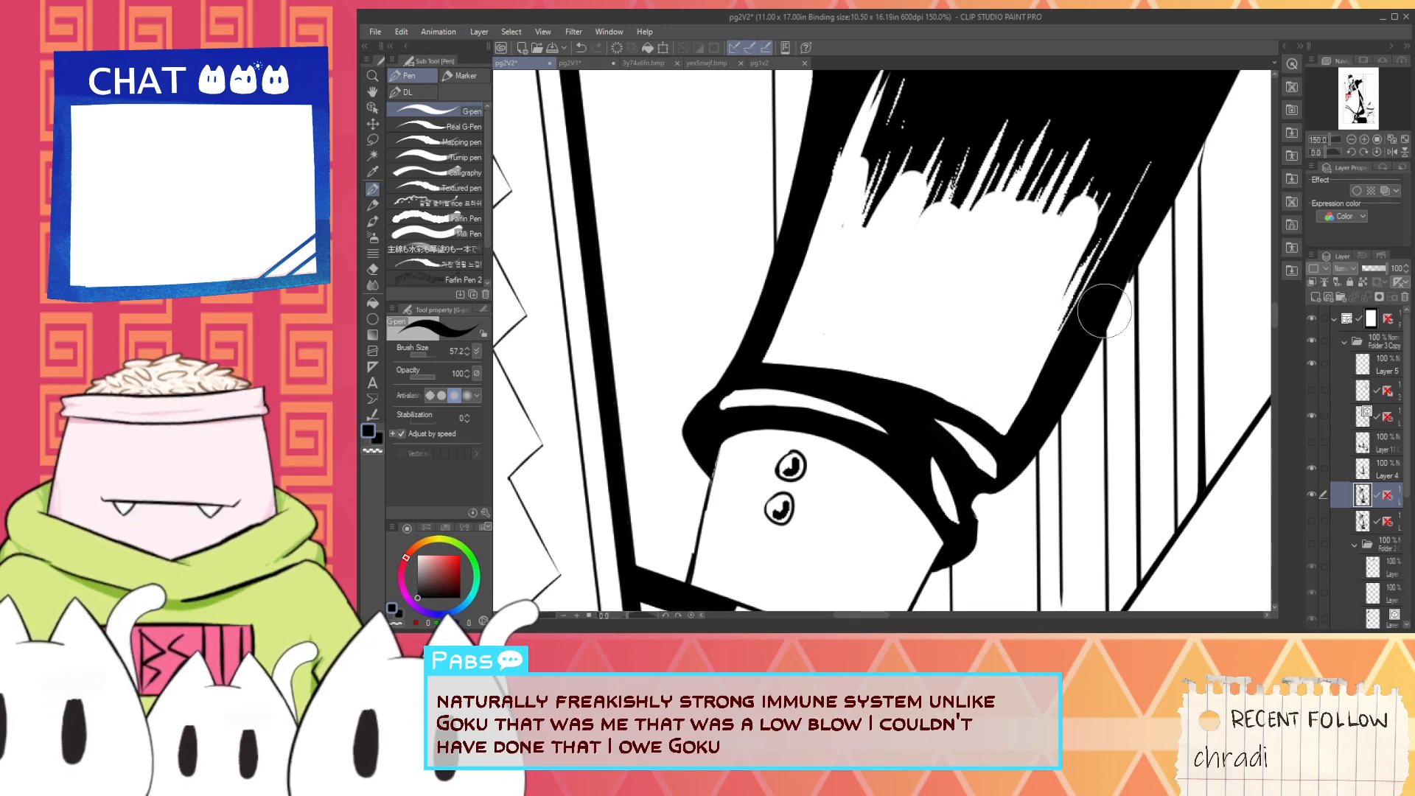
pyautogui.moveTo(1004, 443); pyautogui.dragTo(1082, 317)
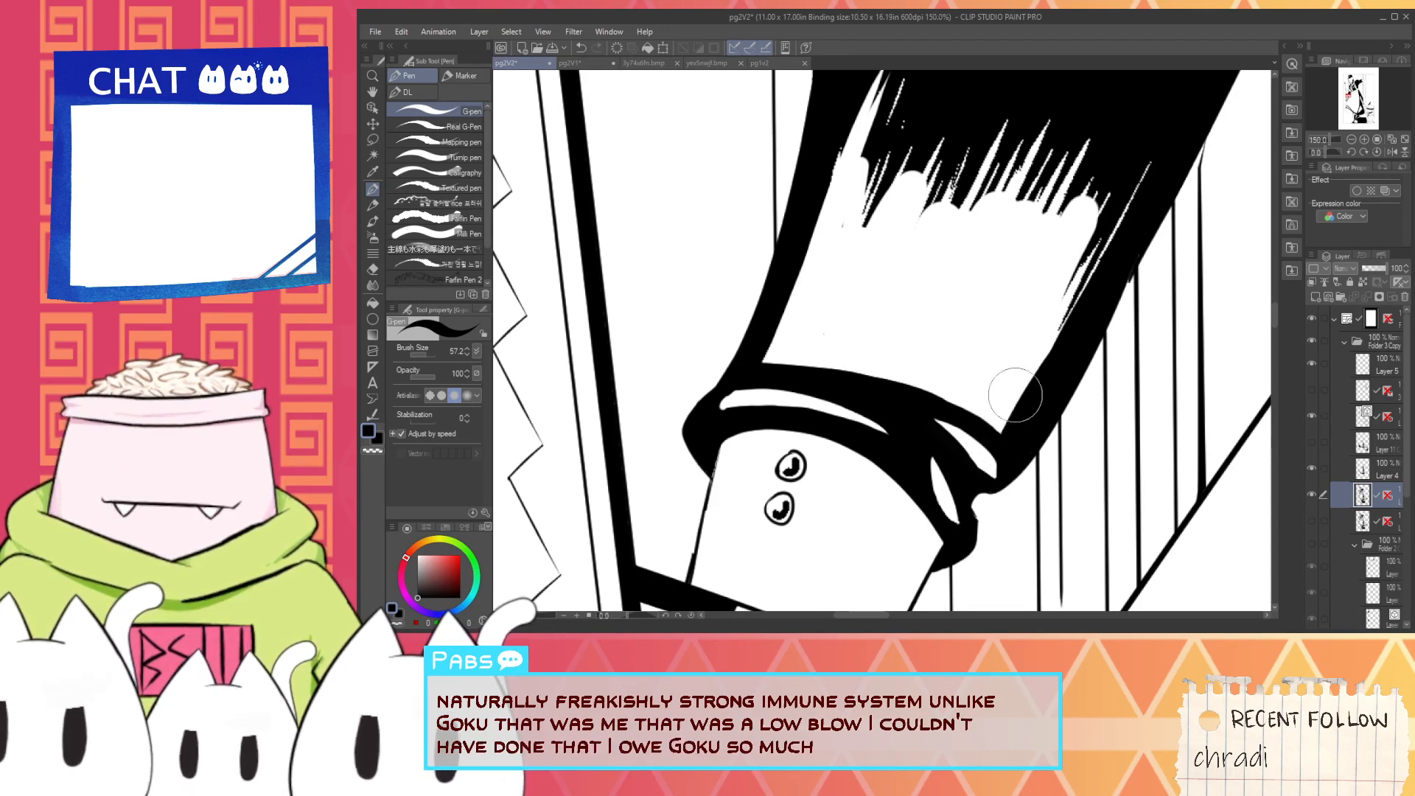
# - Try to thin the sleeve's saw-side outline with long white G-pen strokes, undoing the attempts
pyautogui.press('space')
pyautogui.scroll(-1, 873, 225)
pyautogui.moveTo(830, 196); pyautogui.dragTo(784, 275)
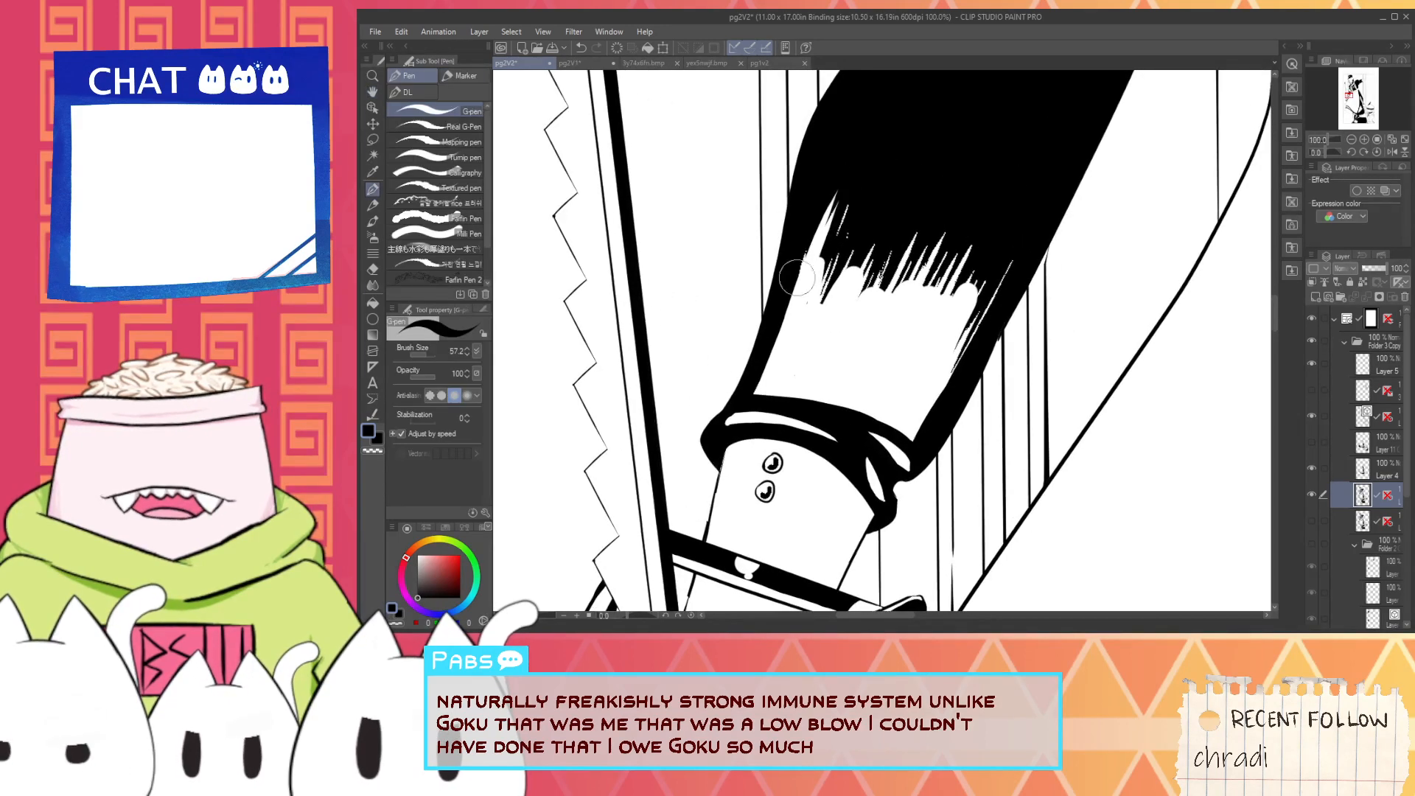
pyautogui.press('x')
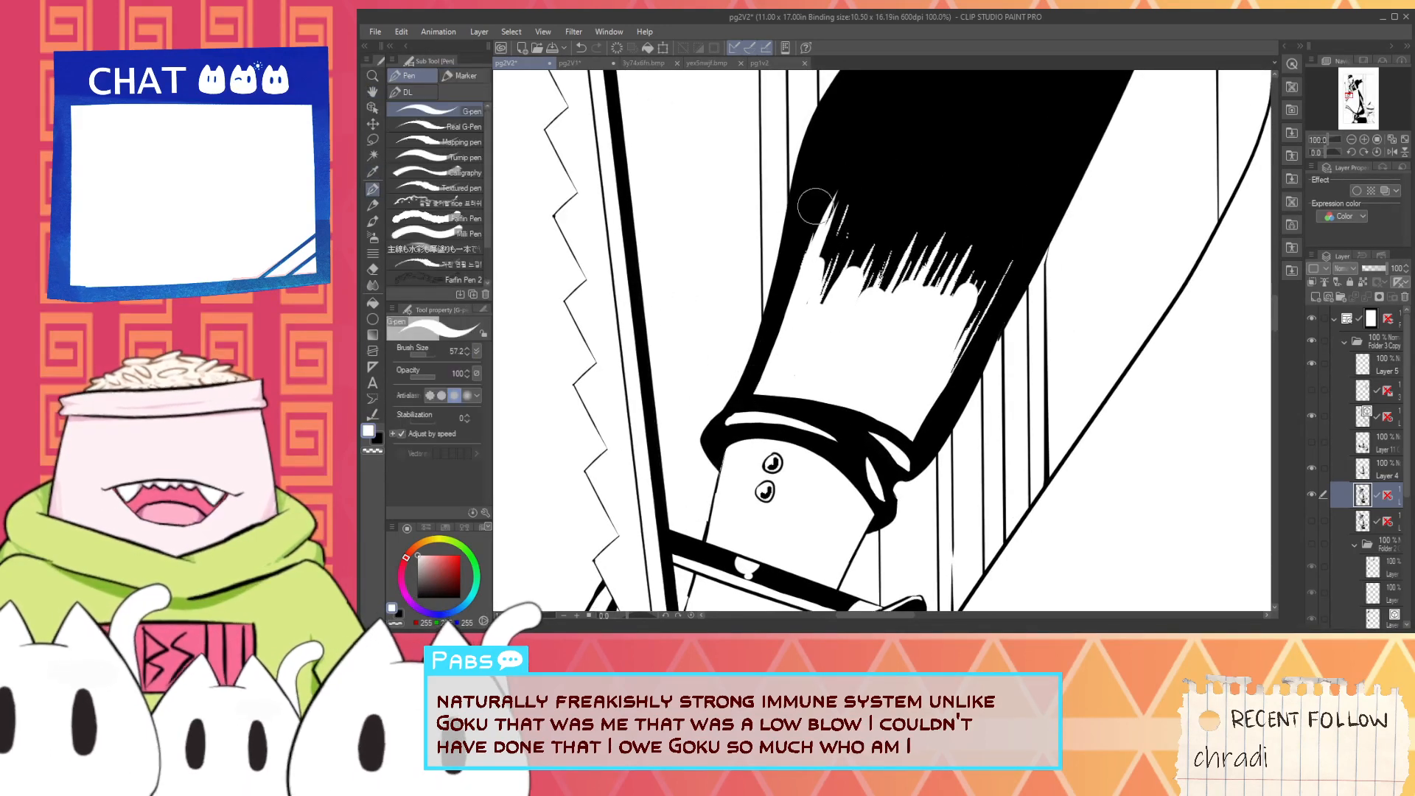
pyautogui.moveTo(768, 350)
pyautogui.mouseDown()
pyautogui.moveTo(813, 197)
pyautogui.moveTo(765, 371)
pyautogui.moveTo(797, 198)
pyautogui.mouseUp()
pyautogui.hotkey('ctrl', 'z')
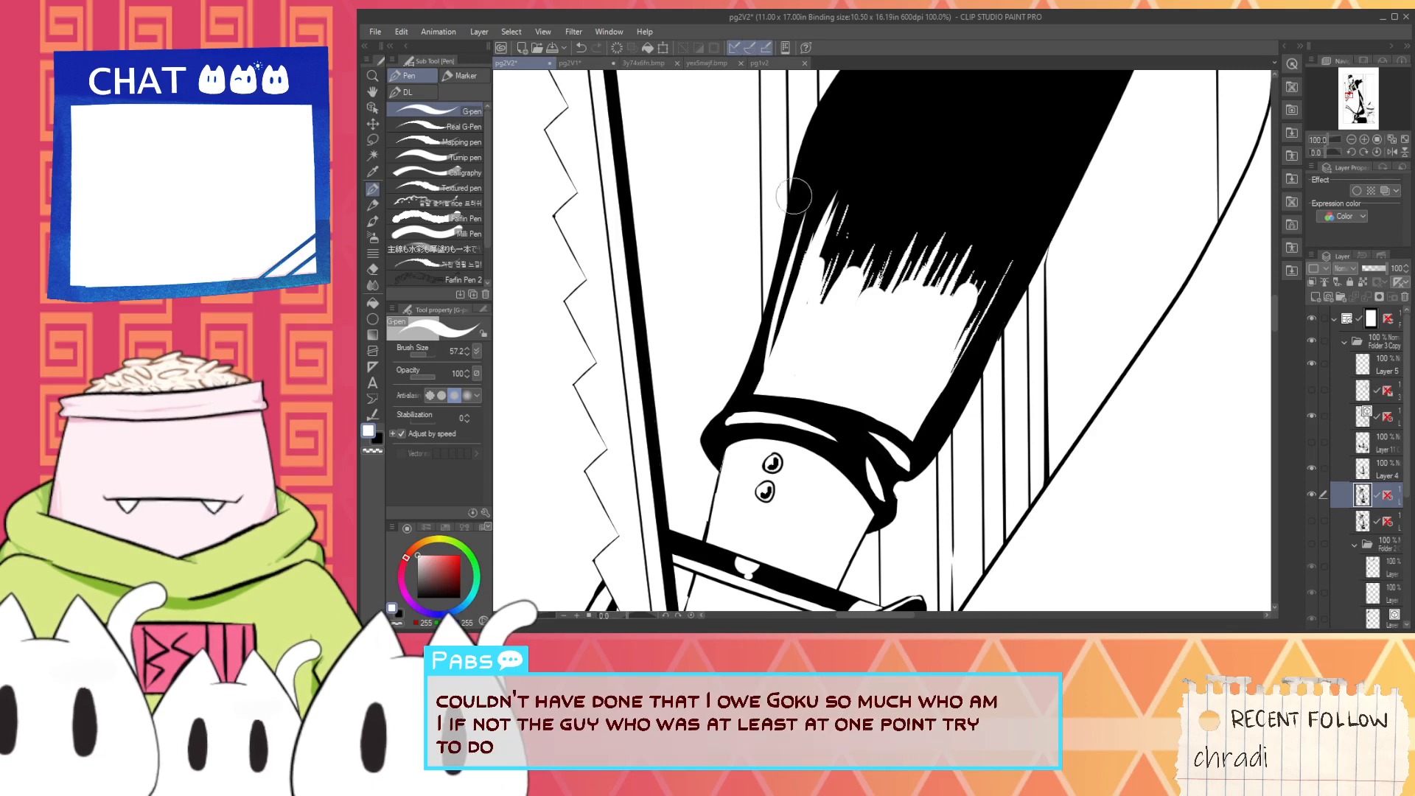
pyautogui.hotkey('ctrl', 'z')
pyautogui.moveTo(742, 401); pyautogui.dragTo(798, 208)
pyautogui.hotkey('ctrl', 'z')
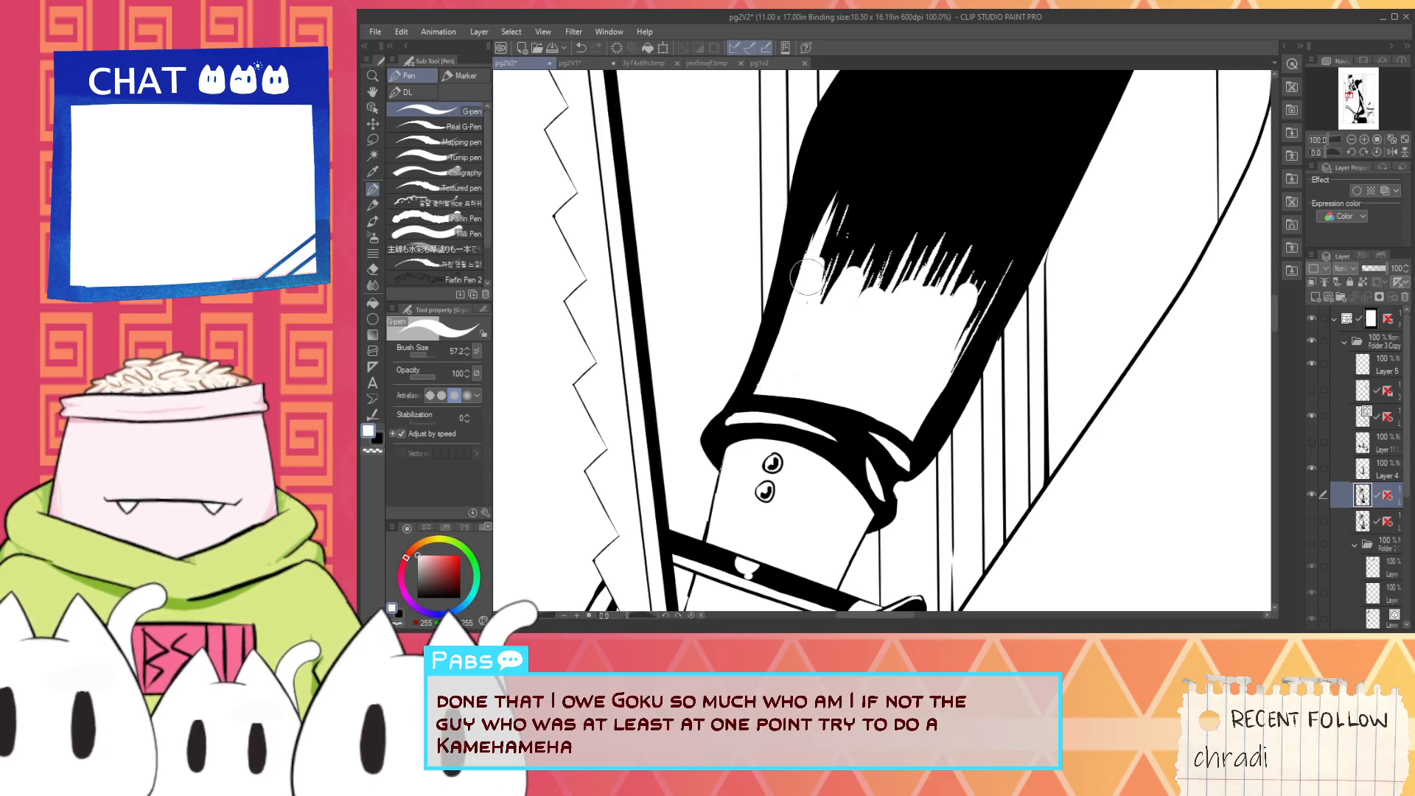
pyautogui.moveTo(779, 336); pyautogui.dragTo(812, 189)
pyautogui.hotkey('ctrl', 'z')
pyautogui.hotkey('ctrl', 'z')
pyautogui.moveTo(763, 383); pyautogui.dragTo(811, 221)
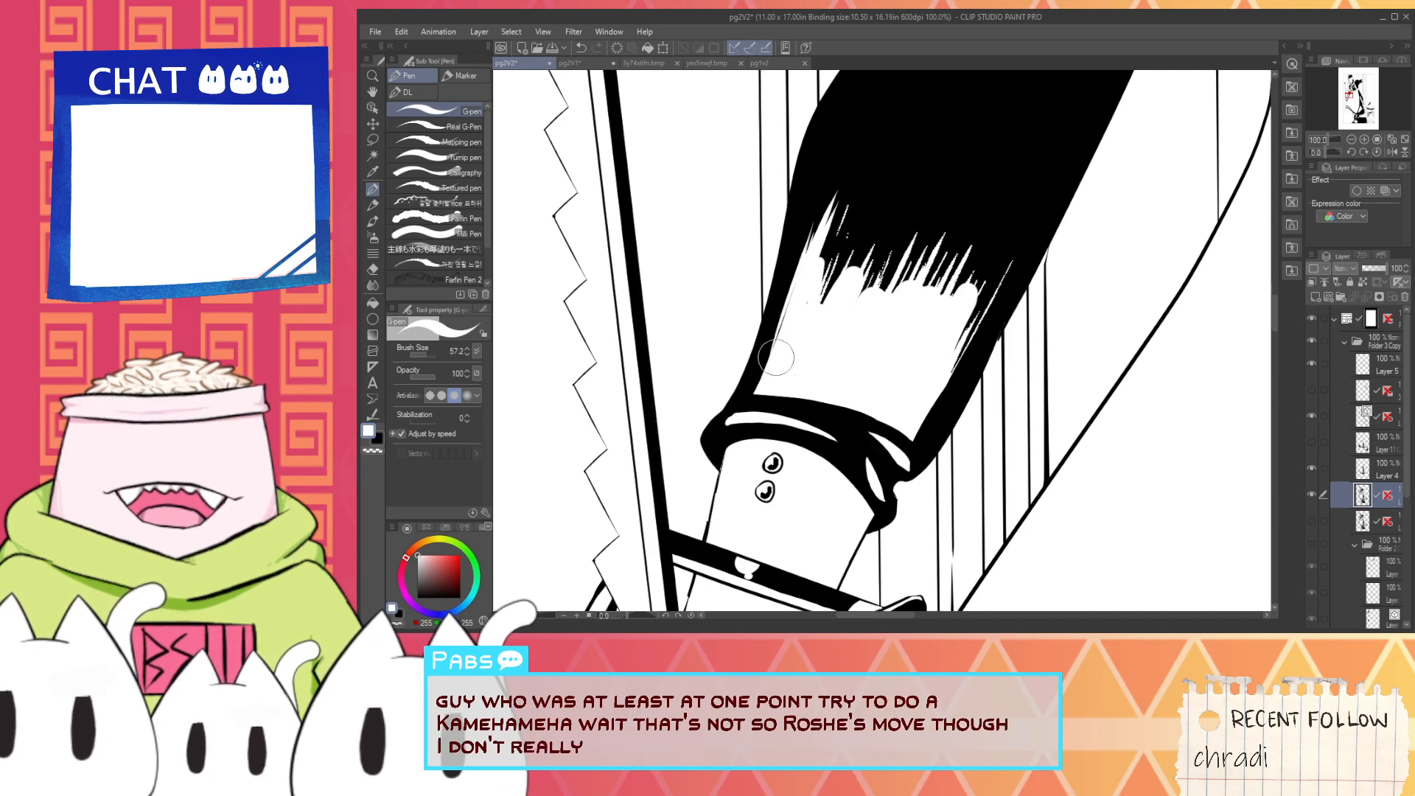
pyautogui.moveTo(768, 365); pyautogui.dragTo(814, 173)
pyautogui.hotkey('ctrl', 'z')
pyautogui.hotkey('ctrl', 'z')
pyautogui.hotkey('ctrl', 'z')
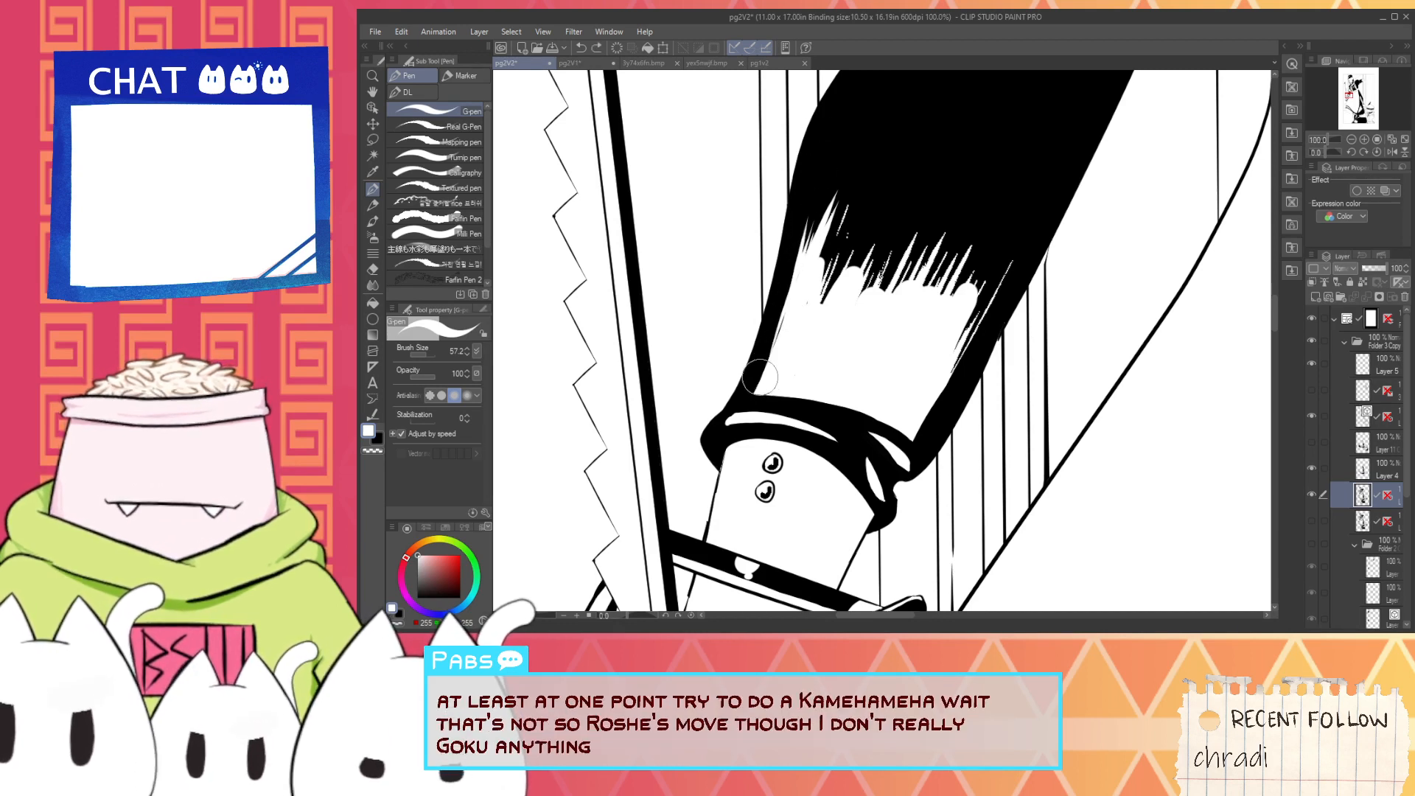
# - Touch up the sleeve's saw-side edge, resample black and hatch tapered strokes down from the black shading there
pyautogui.moveTo(757, 372)
pyautogui.mouseDown()
pyautogui.moveTo(814, 164)
pyautogui.moveTo(799, 300)
pyautogui.mouseUp()
pyautogui.keyDown('alt'); pyautogui.click(856, 181); pyautogui.keyUp('alt')
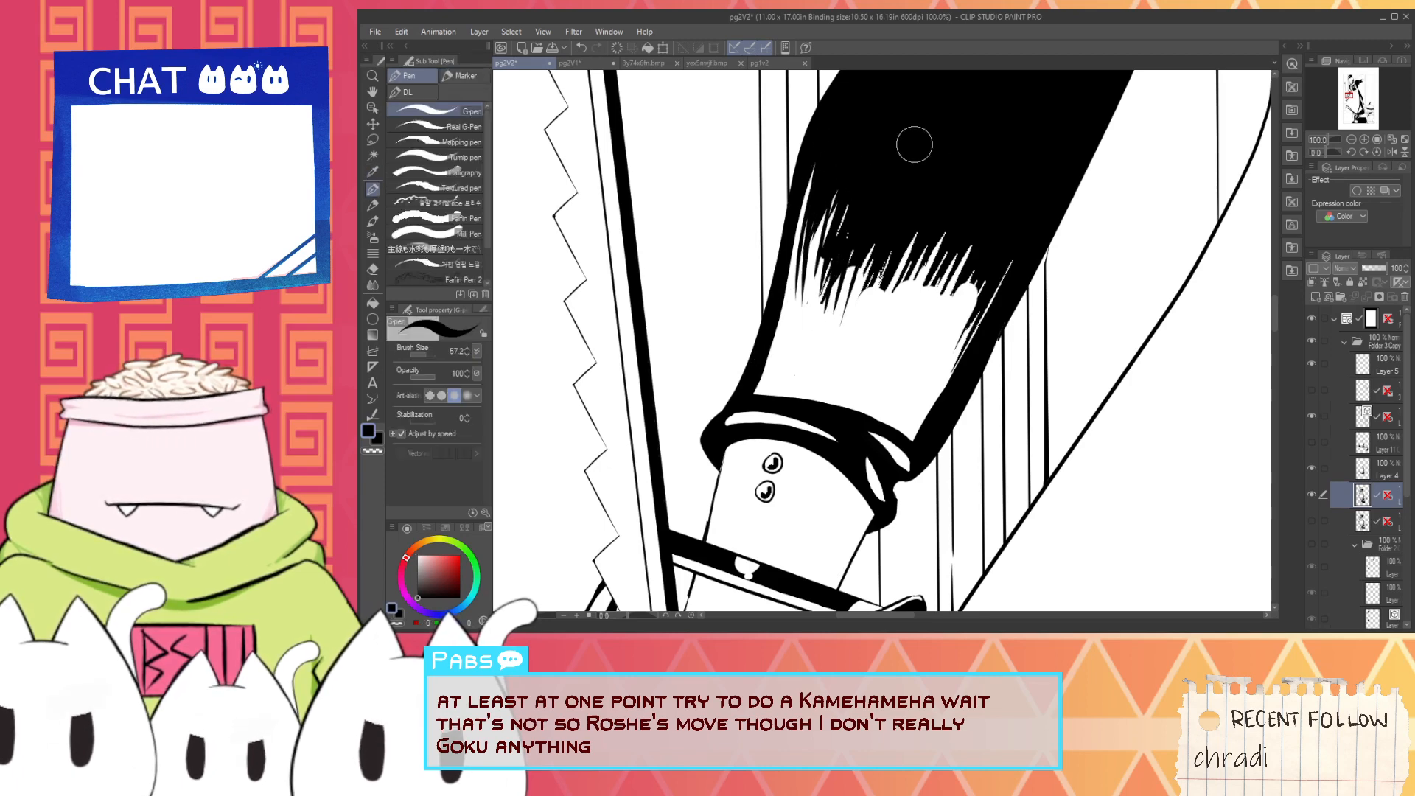
pyautogui.scroll(-1, 962, 391)
pyautogui.scroll(1, 966, 383)
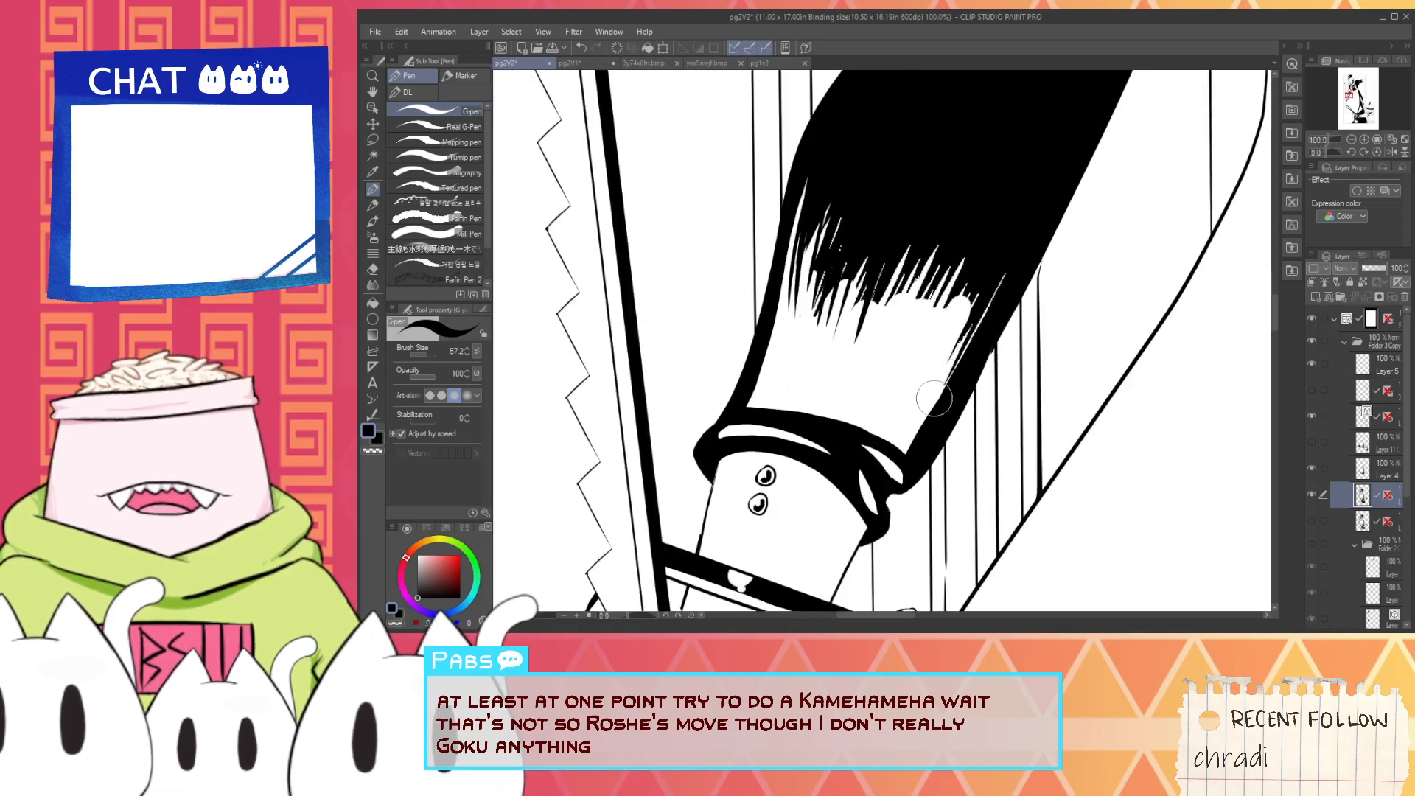
pyautogui.scroll(-1, 935, 401)
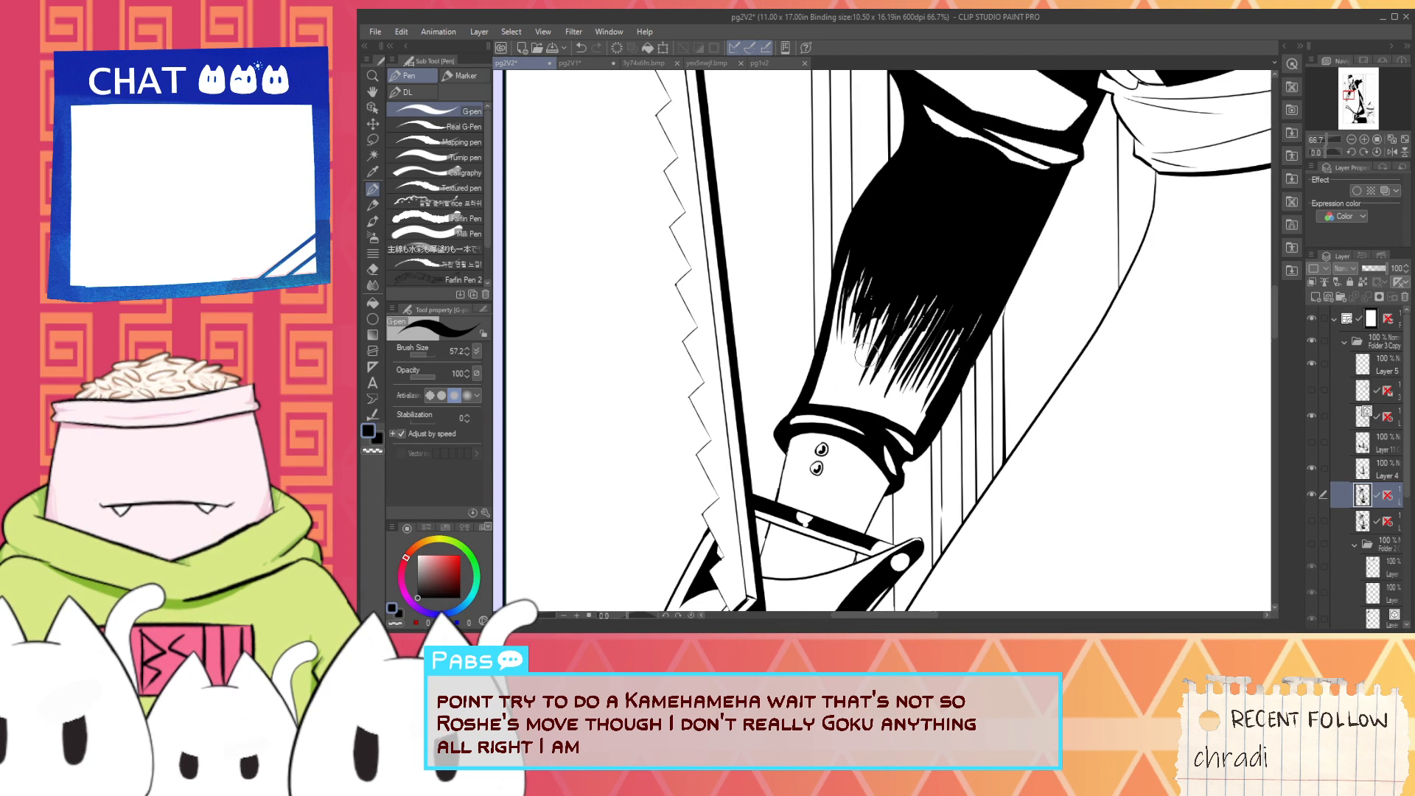
# - Rework the sleeve's shading edge with tapered black hatching strokes across its full width, undoing the overlong stroke toward the cuff
pyautogui.moveTo(875, 344)
pyautogui.mouseDown()
pyautogui.moveTo(887, 374)
pyautogui.moveTo(942, 347)
pyautogui.moveTo(936, 402)
pyautogui.mouseUp()
pyautogui.moveTo(861, 351); pyautogui.dragTo(852, 338)
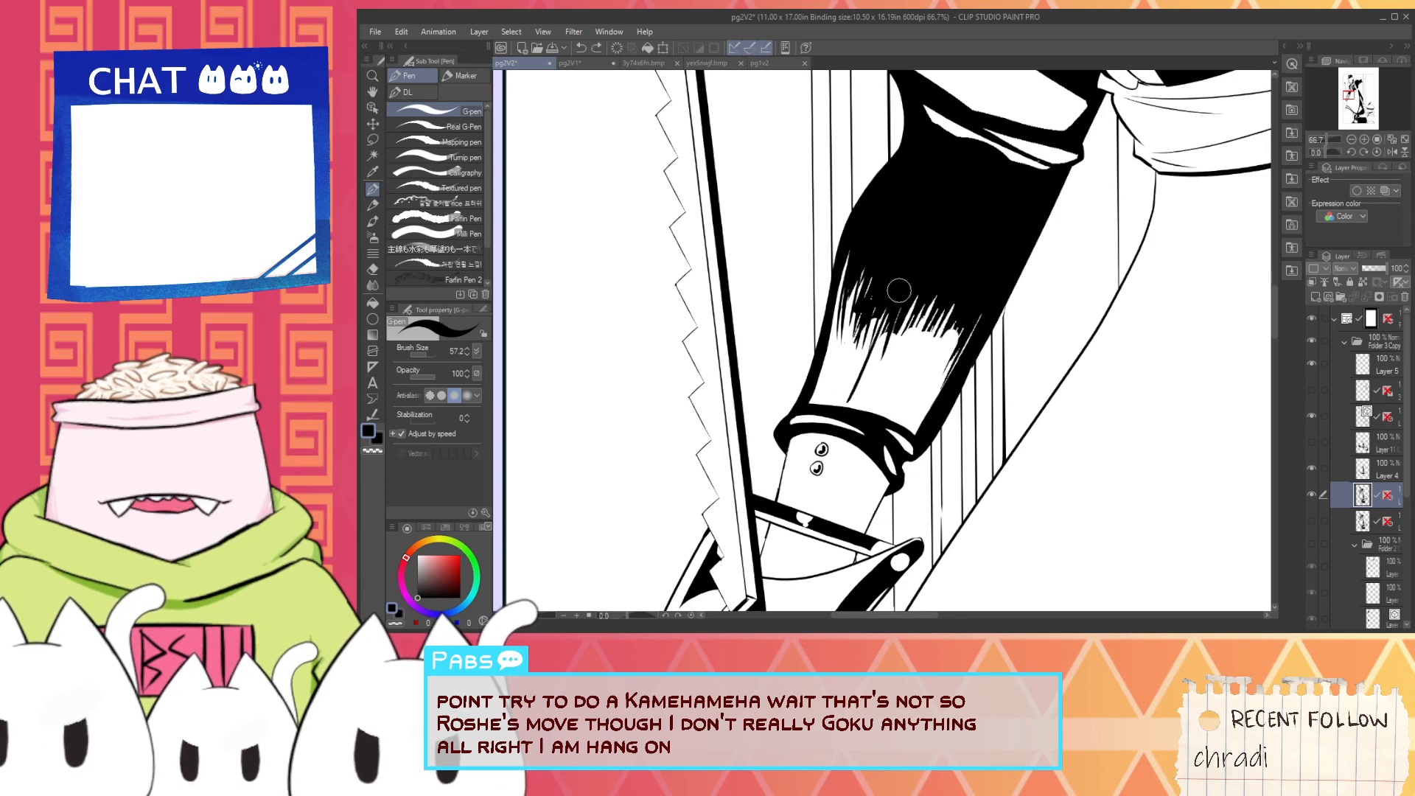
pyautogui.hotkey('ctrl', 'z')
pyautogui.moveTo(944, 263); pyautogui.dragTo(915, 345)
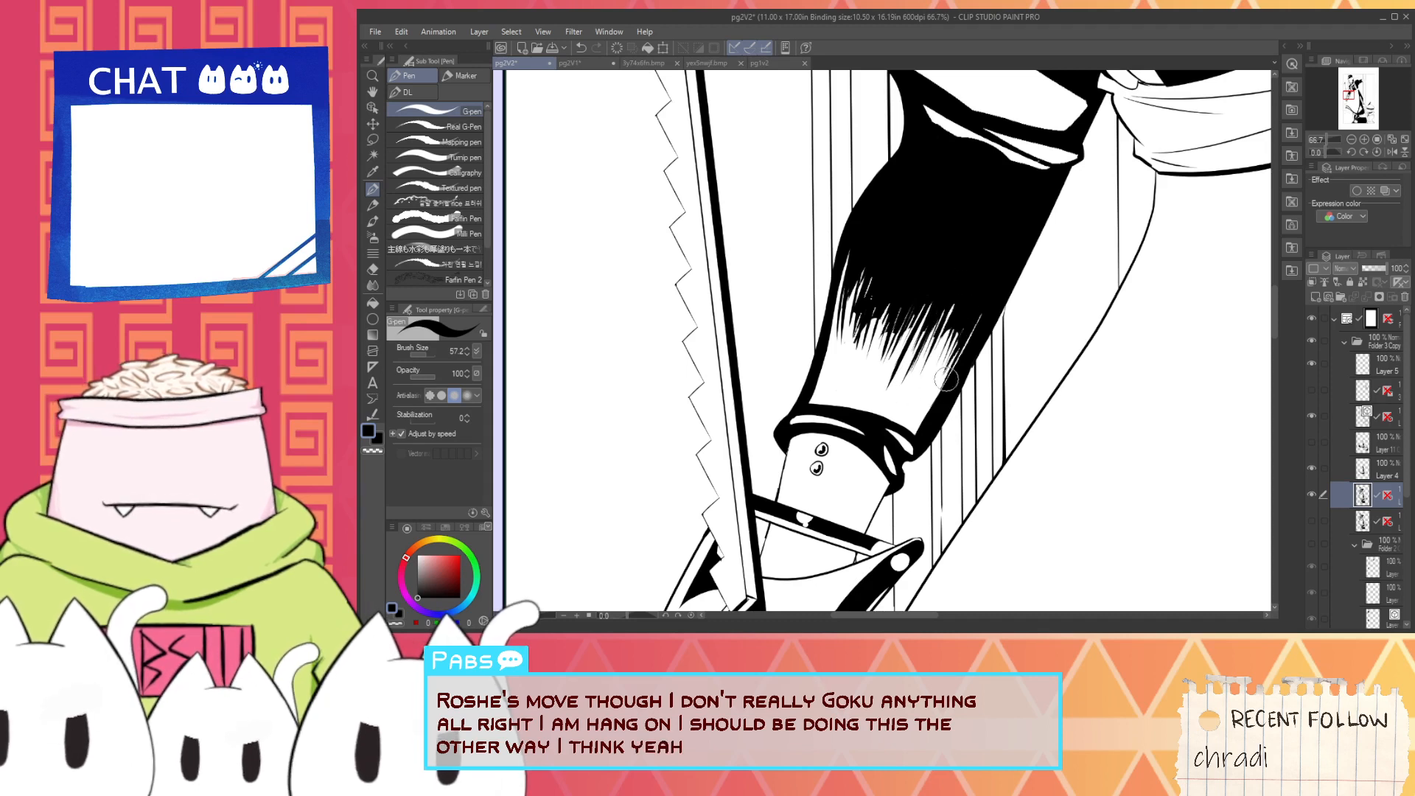
pyautogui.moveTo(971, 307); pyautogui.dragTo(933, 400)
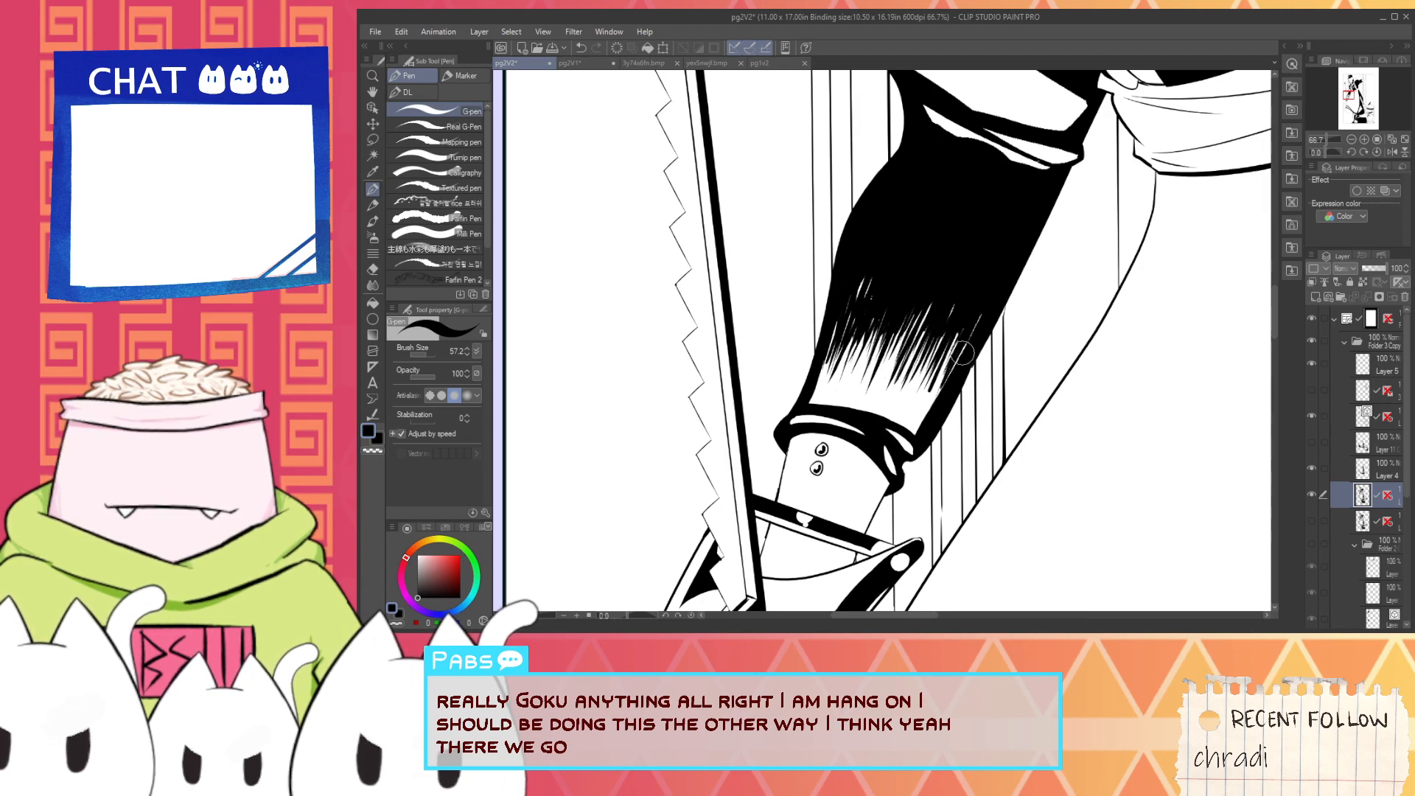
pyautogui.scroll(1, 962, 354)
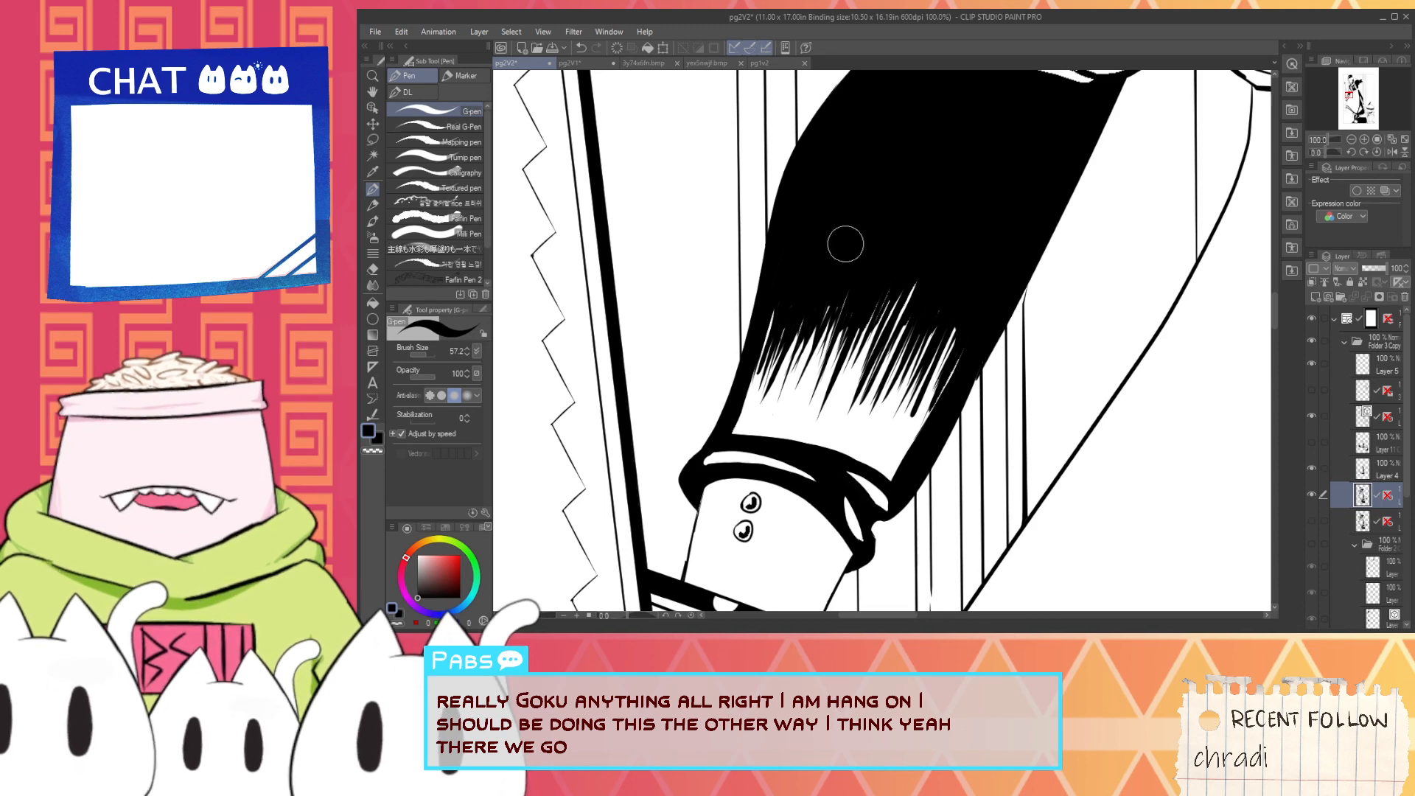
pyautogui.scroll(2, 833, 295)
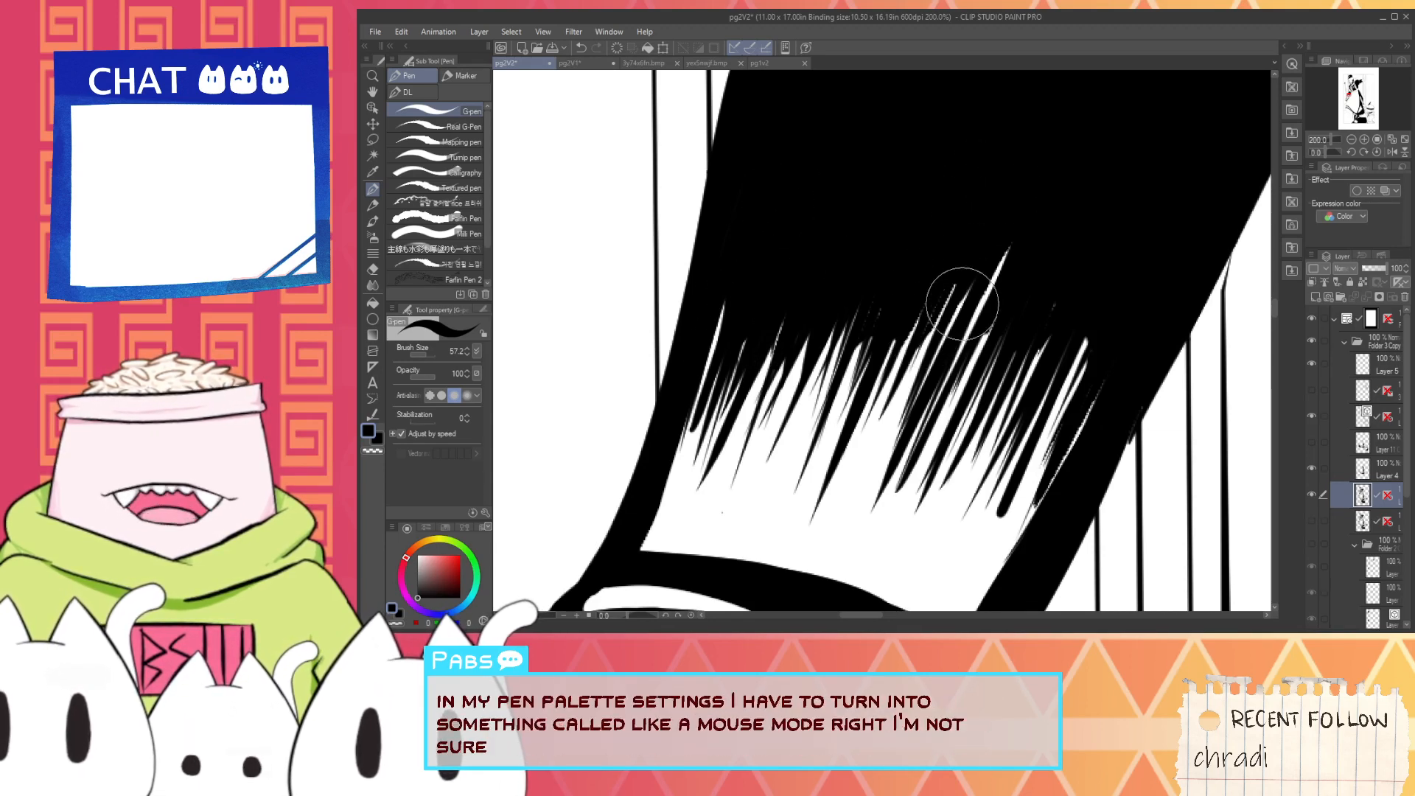
pyautogui.scroll(-4, 956, 338)
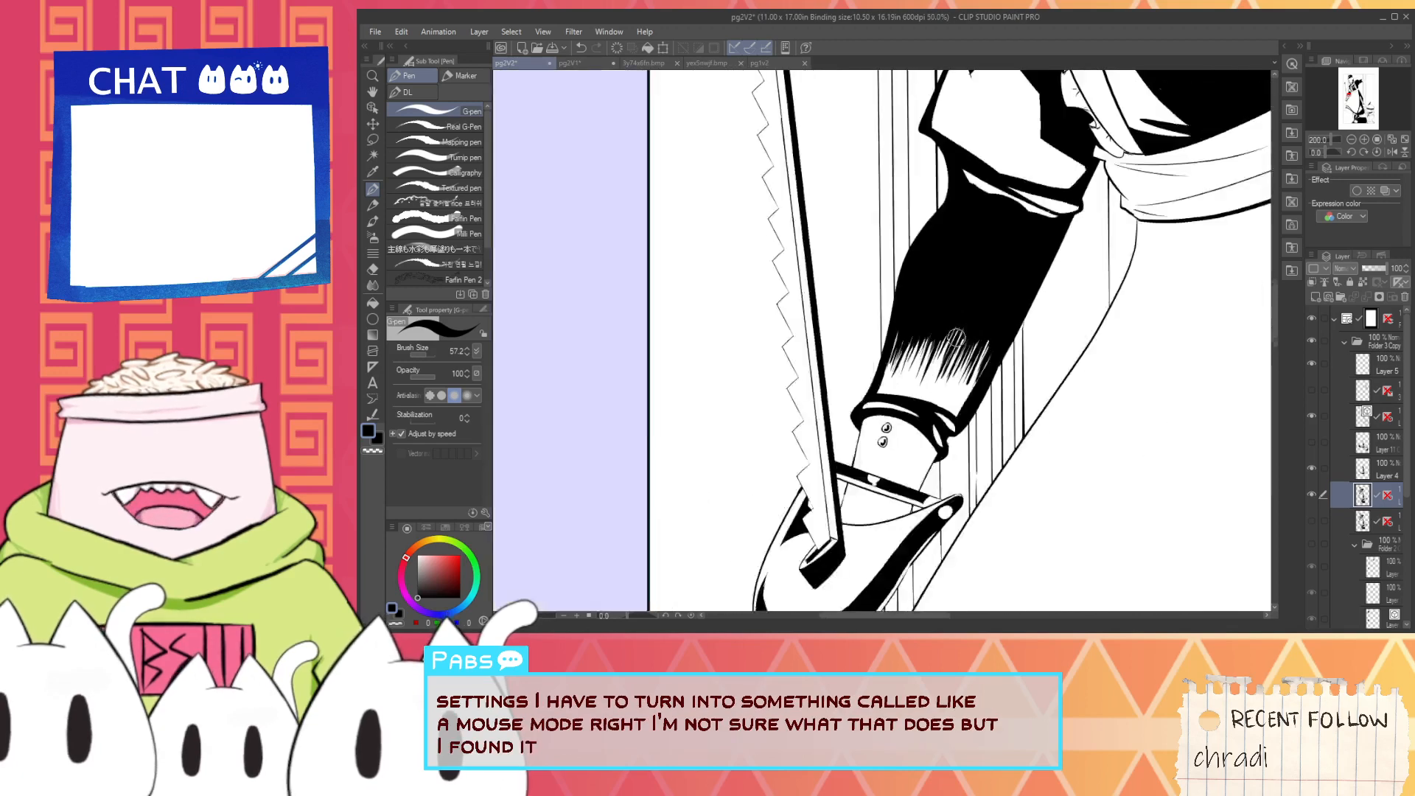
# - Smooth and widen the lower edge of the narrow white highlight at the elbow fold with white G-pen strokes
pyautogui.scroll(-6, 956, 338)
pyautogui.press('space')
pyautogui.moveTo(966, 331); pyautogui.dragTo(957, 335)
pyautogui.scroll(5, 957, 335)
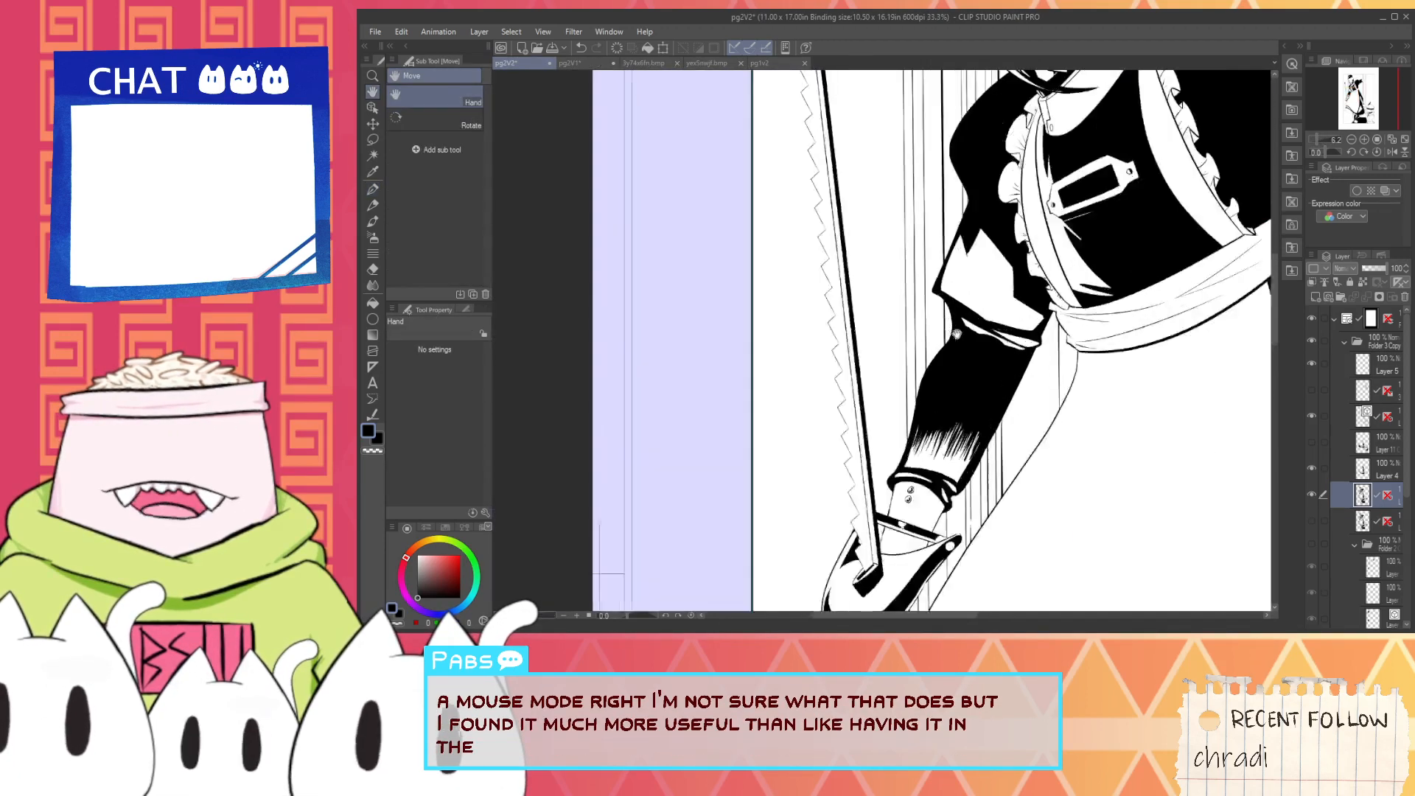
pyautogui.scroll(6, 956, 335)
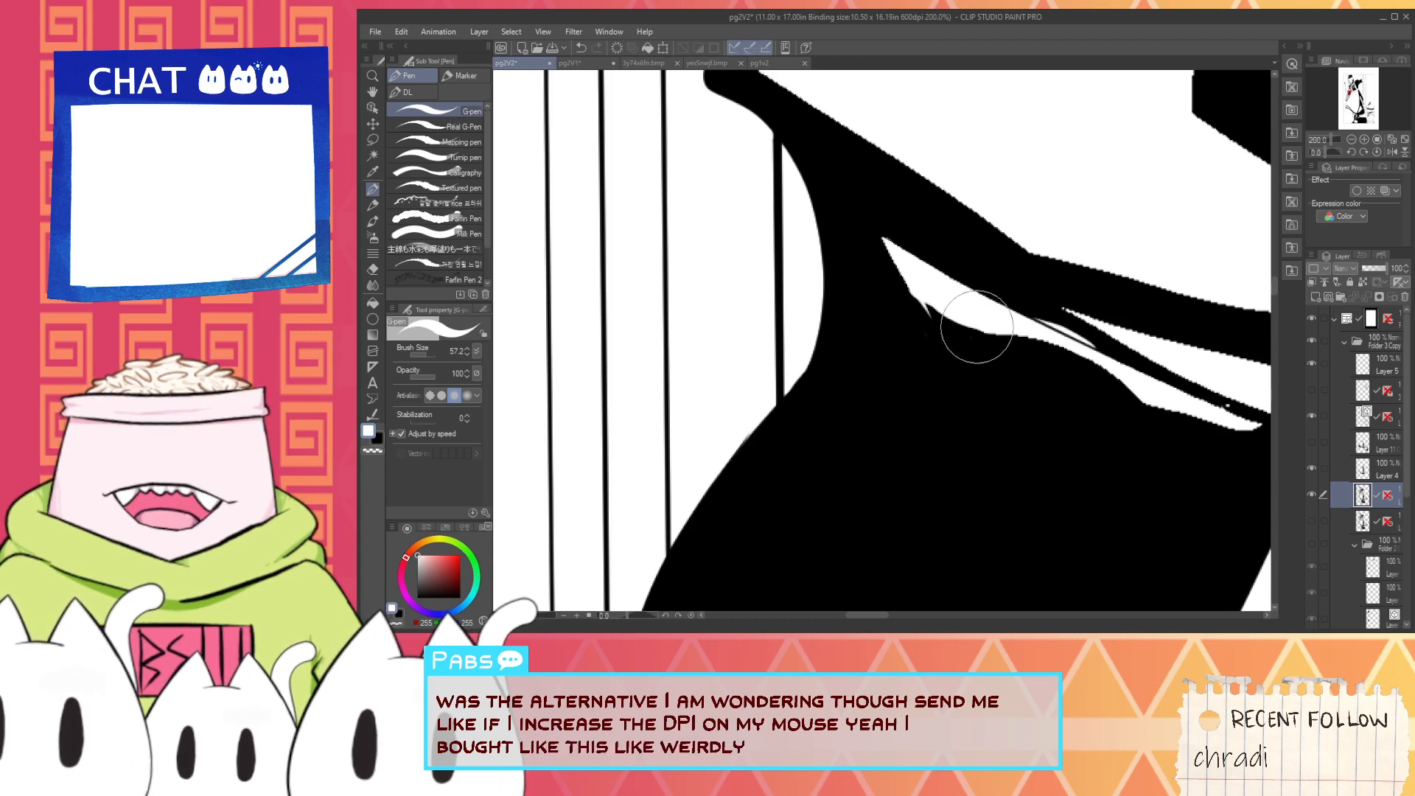
pyautogui.moveTo(1097, 371); pyautogui.dragTo(987, 325)
pyautogui.keyDown('alt'); pyautogui.click(1017, 353); pyautogui.keyUp('alt')
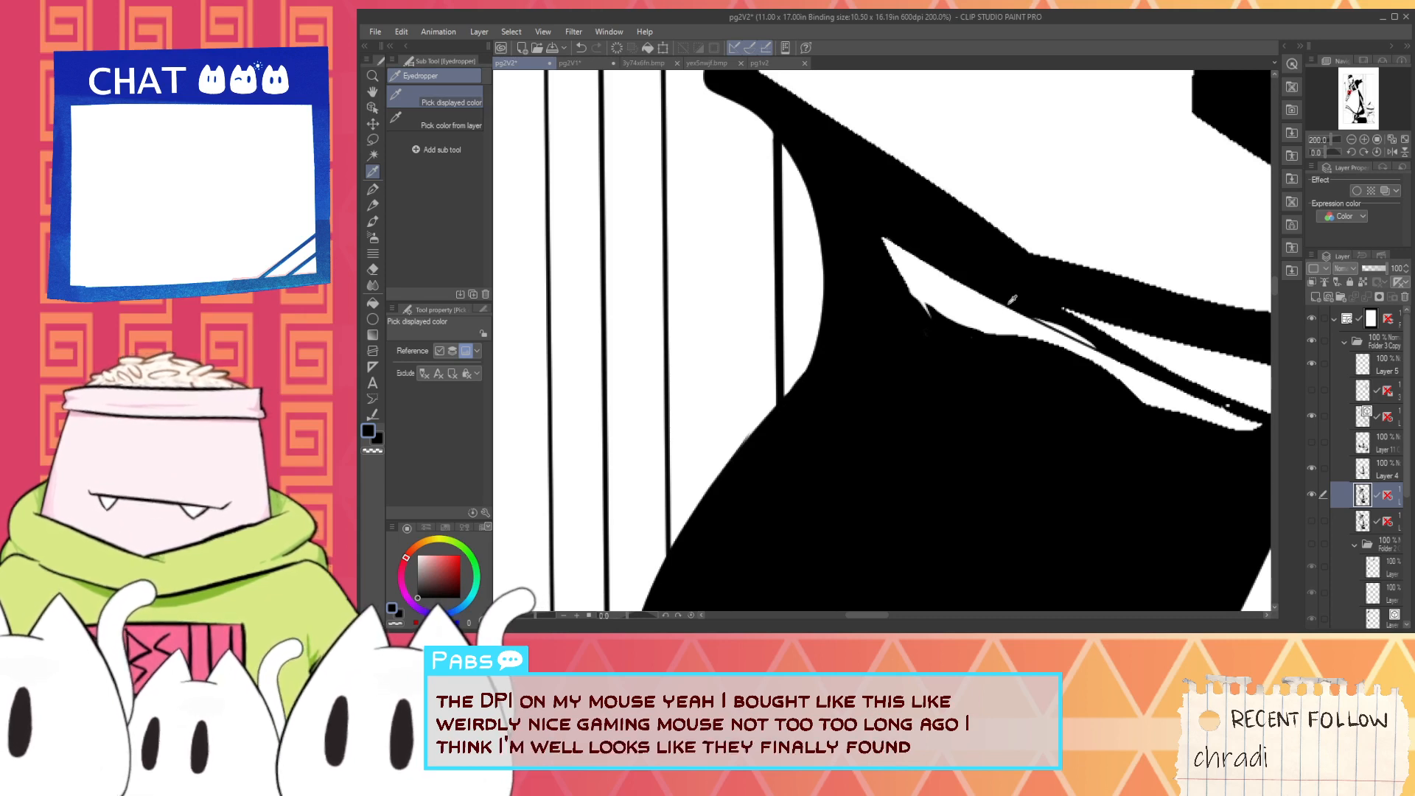
pyautogui.press('p')
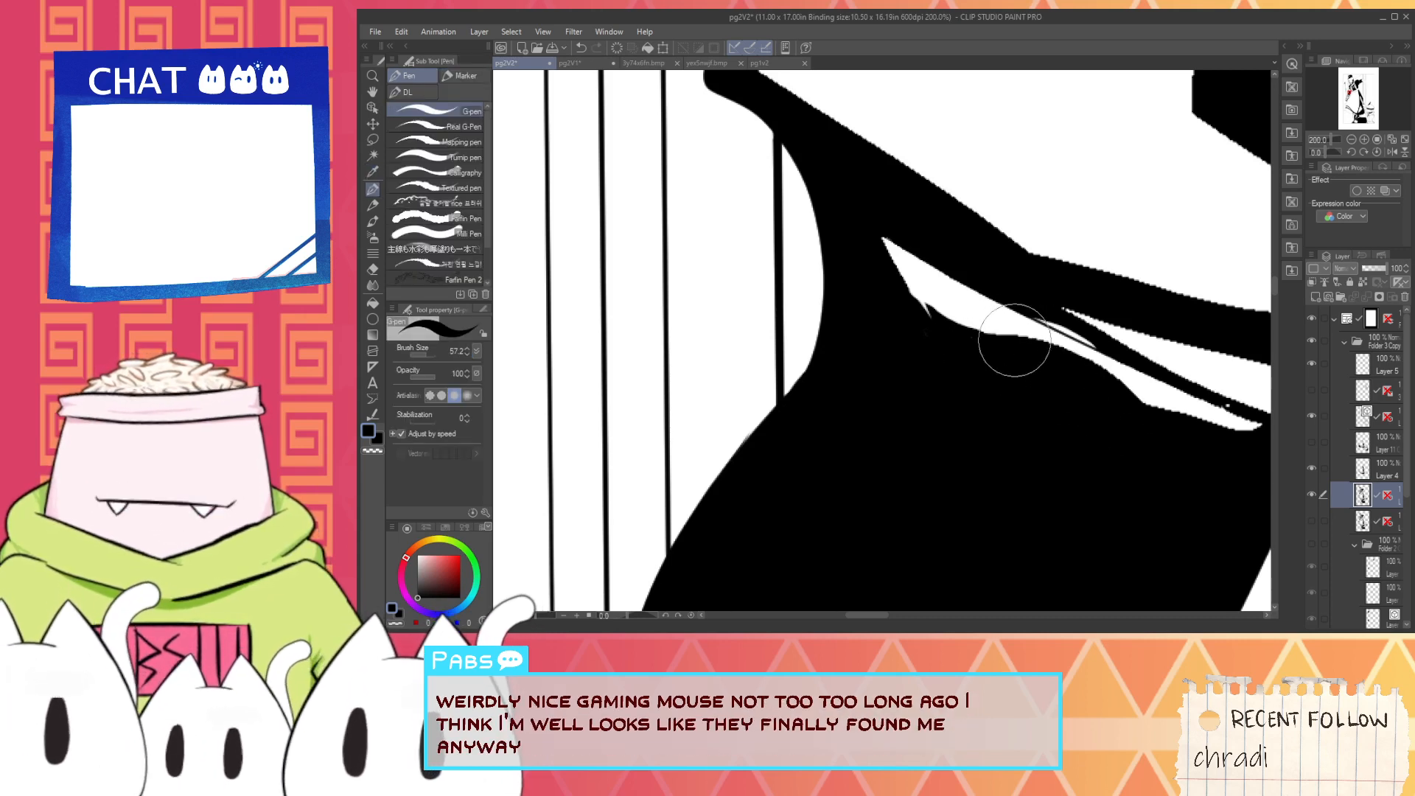
pyautogui.press('x')
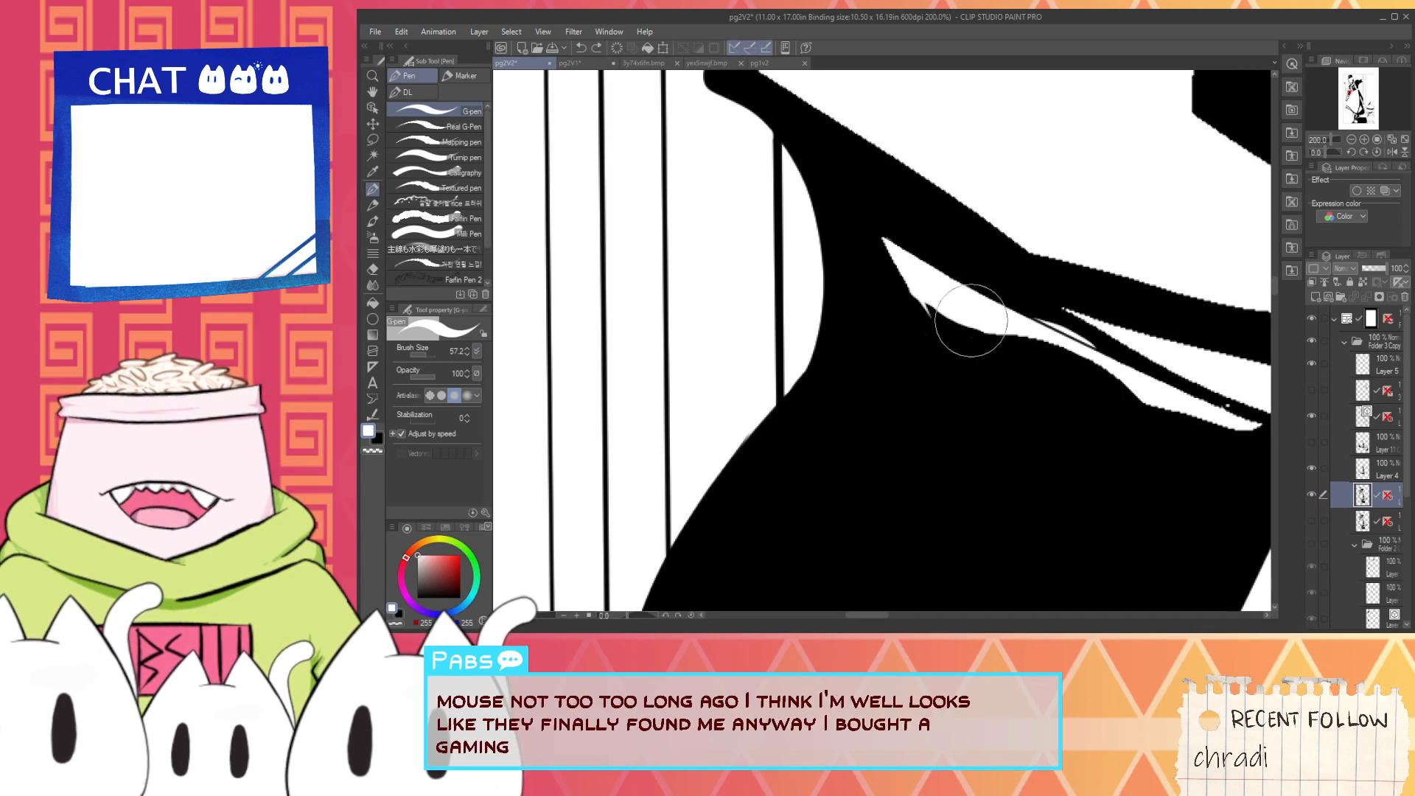
pyautogui.moveTo(971, 320); pyautogui.dragTo(1162, 399)
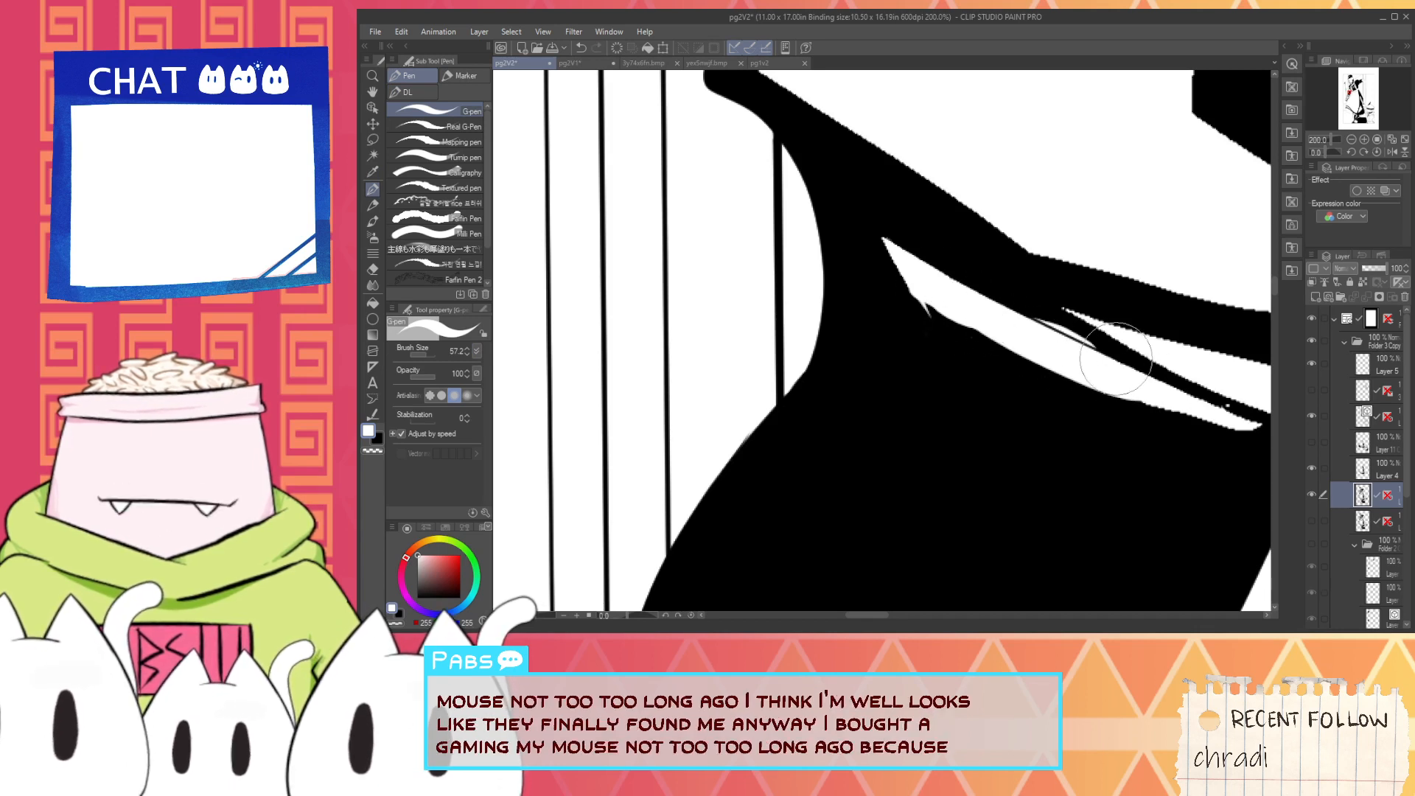
pyautogui.moveTo(950, 311)
pyautogui.mouseDown()
pyautogui.moveTo(1038, 347)
pyautogui.moveTo(943, 359)
pyautogui.mouseUp()
# - Sample black and clean up the notches and dividing line around the long, narrow white elbow highlight, undoing the stray strokes
pyautogui.press('space')
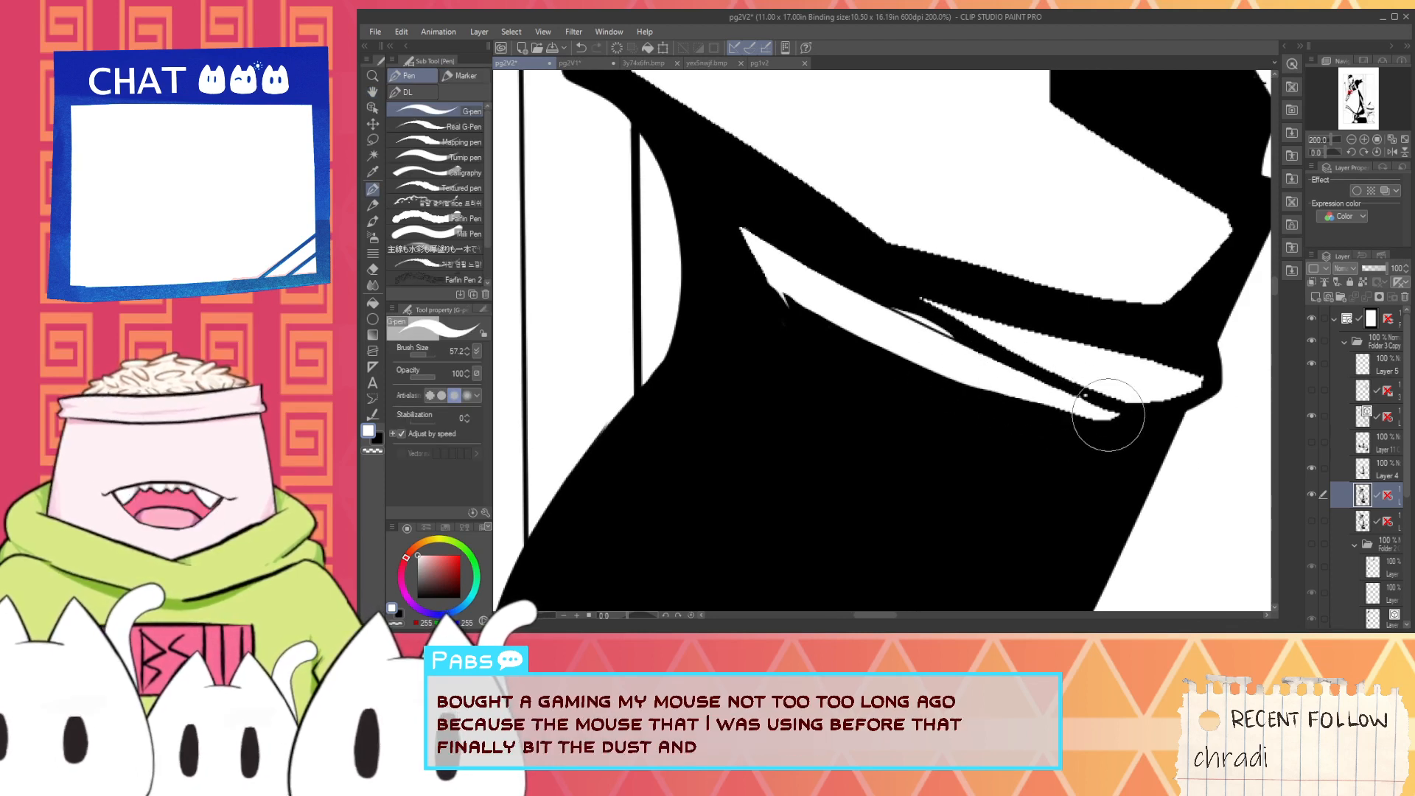
pyautogui.press('i')
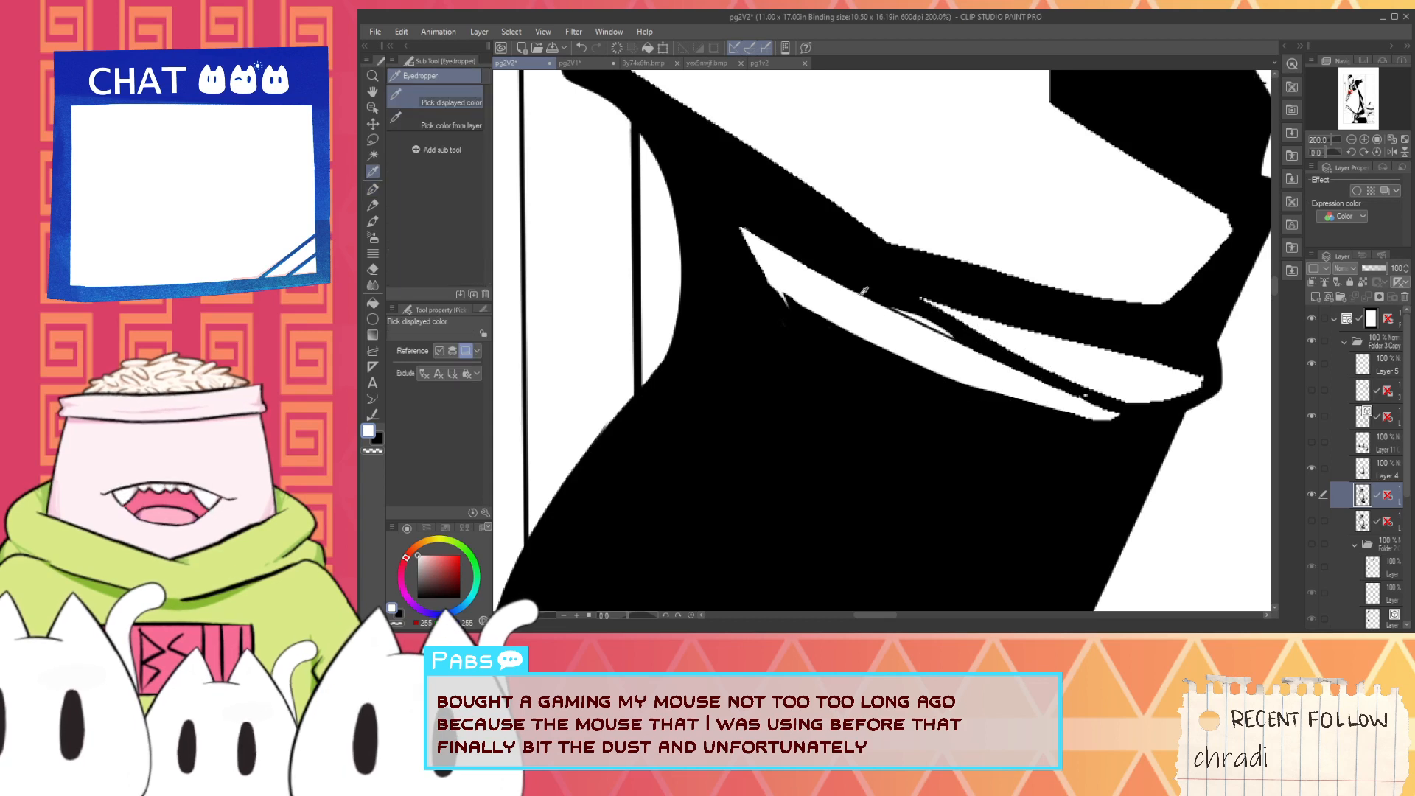
pyautogui.press('p')
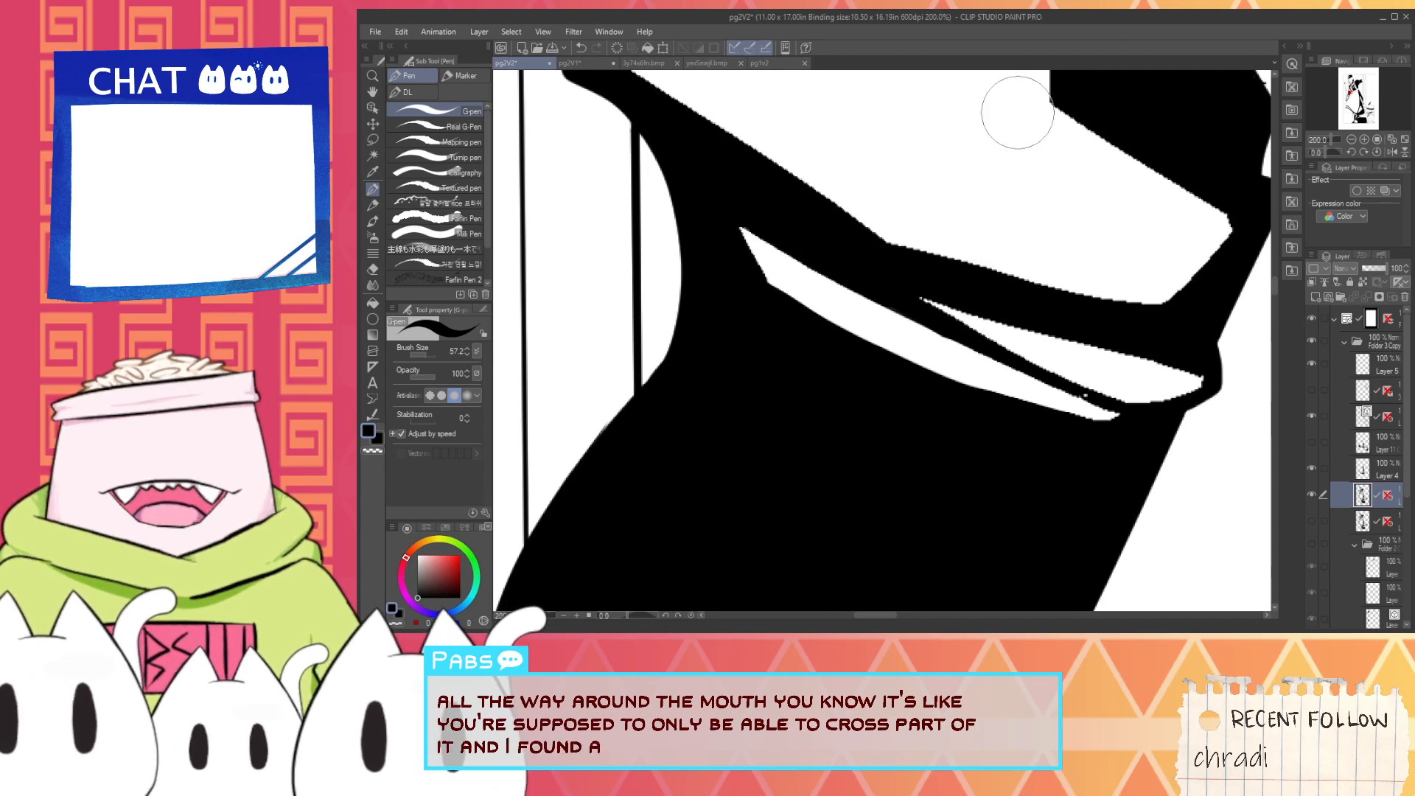
pyautogui.press('alt')
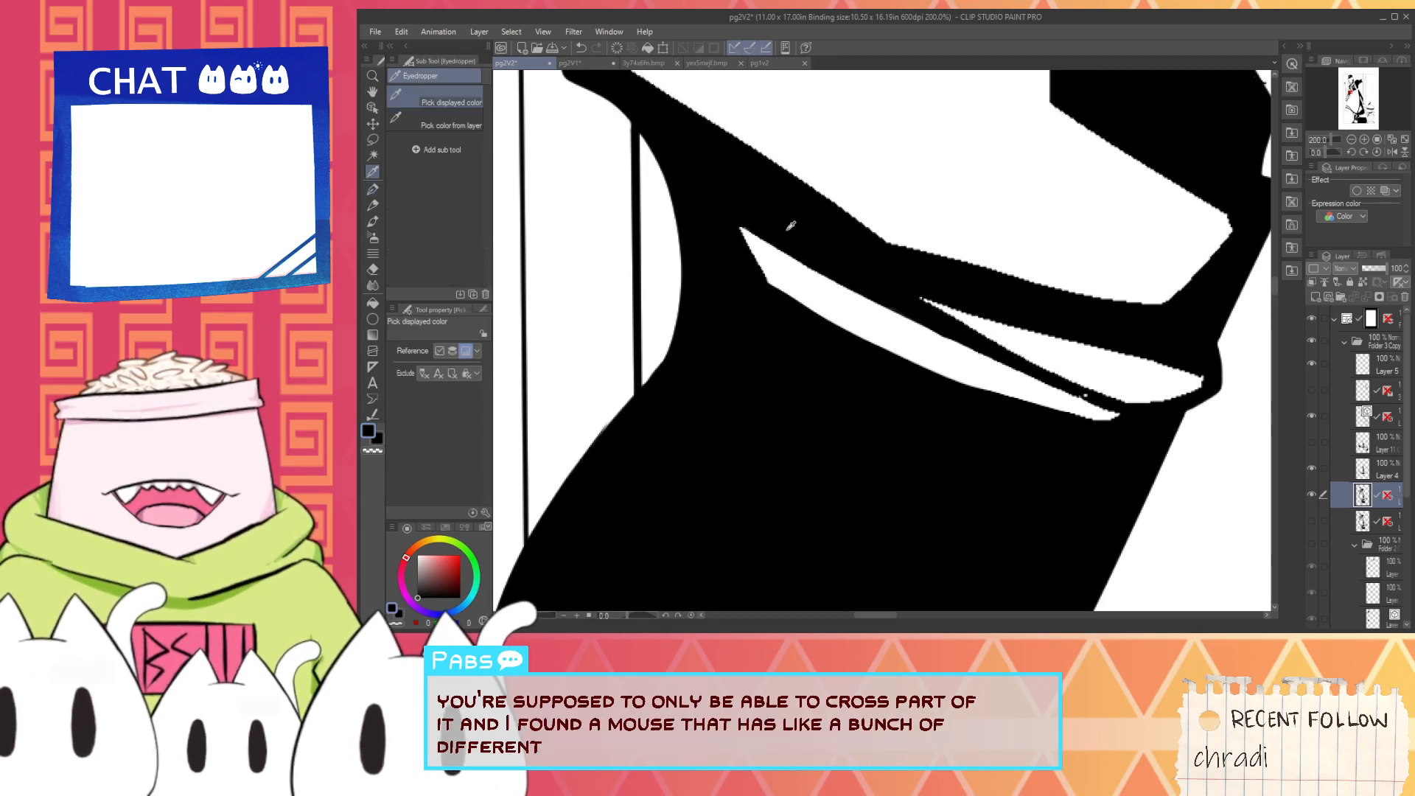
pyautogui.press('space')
pyautogui.moveTo(906, 368); pyautogui.dragTo(682, 388)
pyautogui.moveTo(652, 312)
pyautogui.mouseDown()
pyautogui.moveTo(822, 399)
pyautogui.moveTo(679, 310)
pyautogui.moveTo(887, 432)
pyautogui.mouseUp()
pyautogui.hotkey('ctrl', 'z')
pyautogui.hotkey('ctrl', 'z')
pyautogui.moveTo(663, 306); pyautogui.dragTo(815, 388)
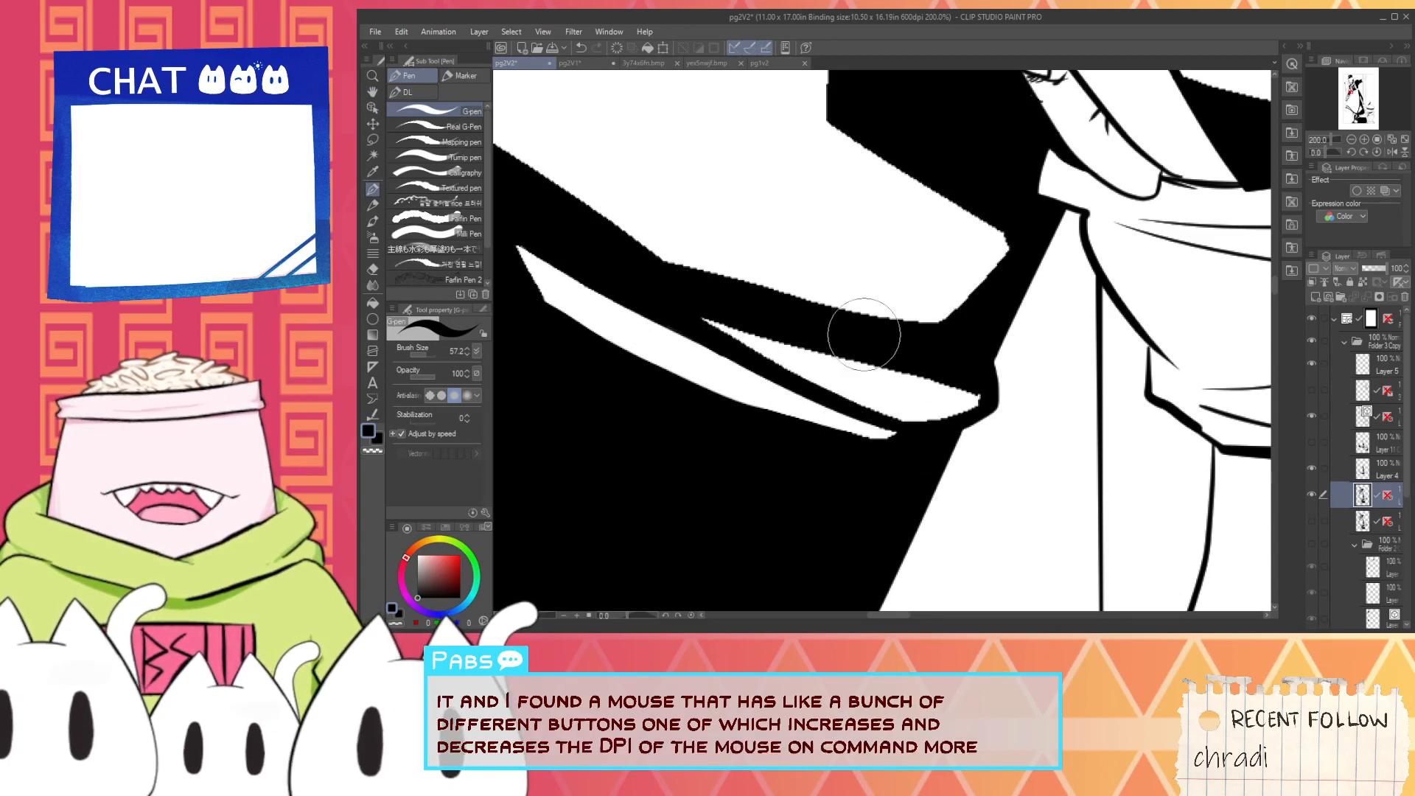
# - Redraw the upper edge of the shorter elbow highlight with smooth black strokes, undoing the uneven attempts
pyautogui.moveTo(706, 313)
pyautogui.mouseDown()
pyautogui.moveTo(913, 356)
pyautogui.moveTo(714, 312)
pyautogui.moveTo(945, 389)
pyautogui.mouseUp()
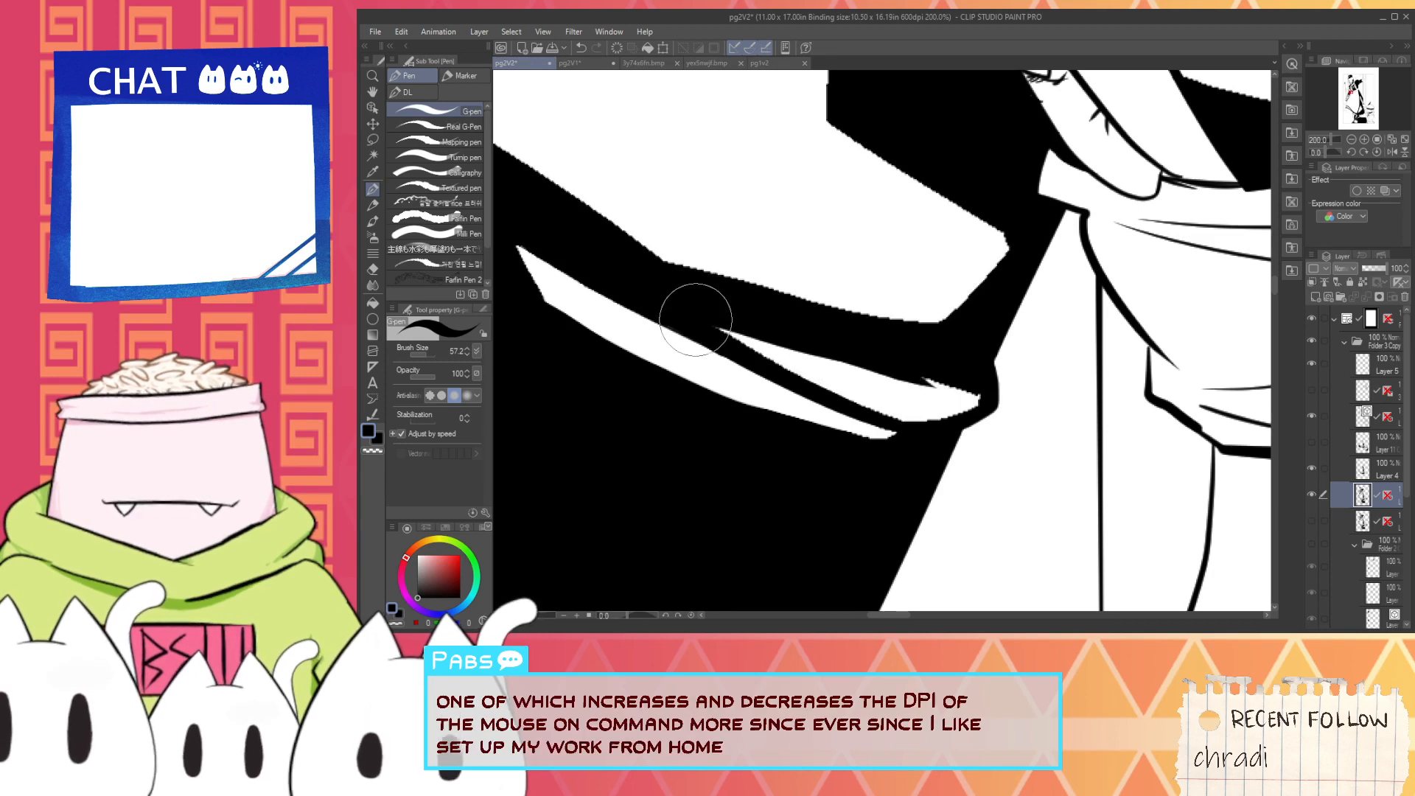
pyautogui.hotkey('ctrl', 'z')
pyautogui.moveTo(692, 313); pyautogui.dragTo(990, 371)
pyautogui.moveTo(714, 334); pyautogui.dragTo(945, 381)
pyautogui.hotkey('ctrl', 'z')
pyautogui.moveTo(787, 349); pyautogui.dragTo(914, 383)
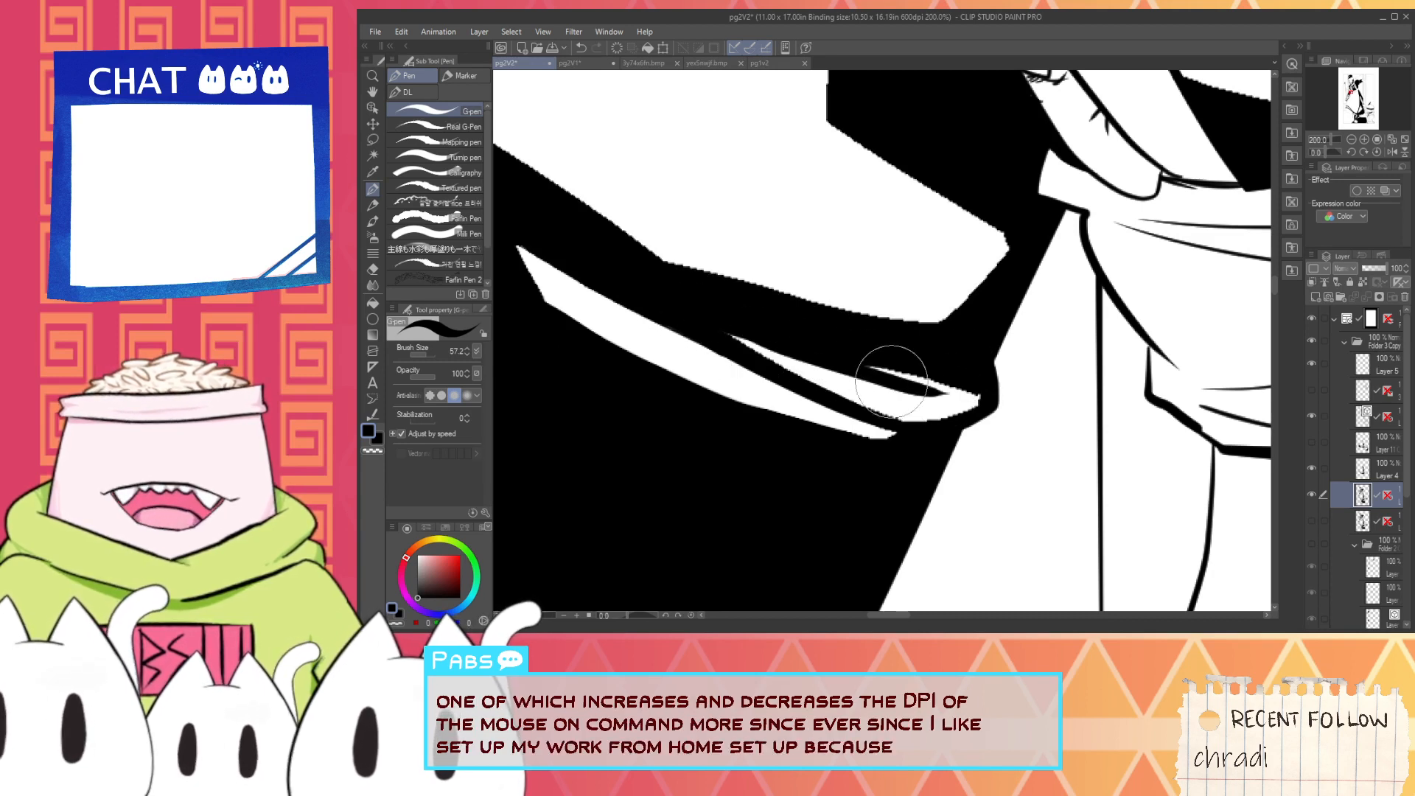
pyautogui.hotkey('ctrl', 'z')
pyautogui.moveTo(745, 331); pyautogui.dragTo(1002, 398)
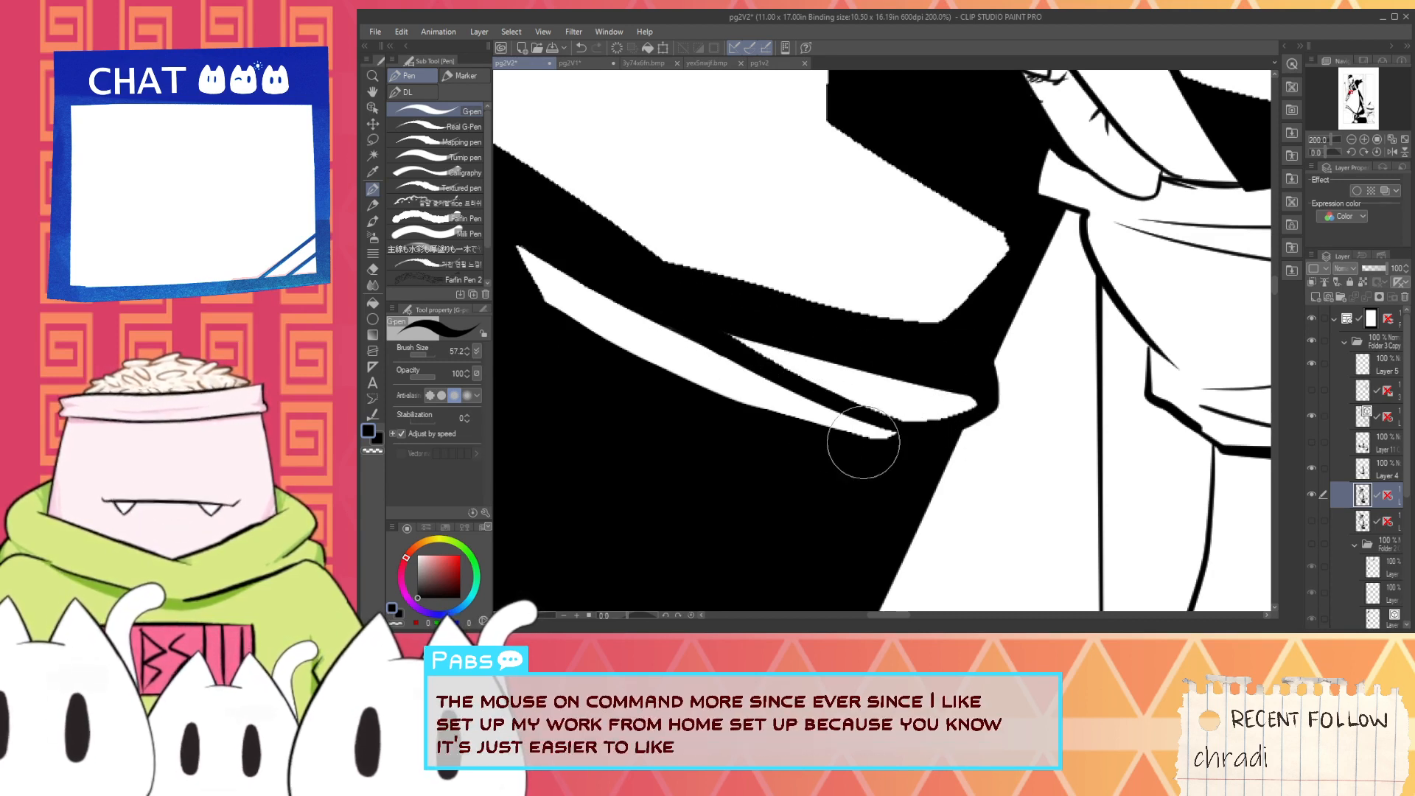
# - Refine the tapered black line separating the two elbow highlights, redoing the stroke at its outer end
pyautogui.moveTo(706, 329); pyautogui.dragTo(856, 407)
pyautogui.moveTo(746, 358); pyautogui.dragTo(918, 431)
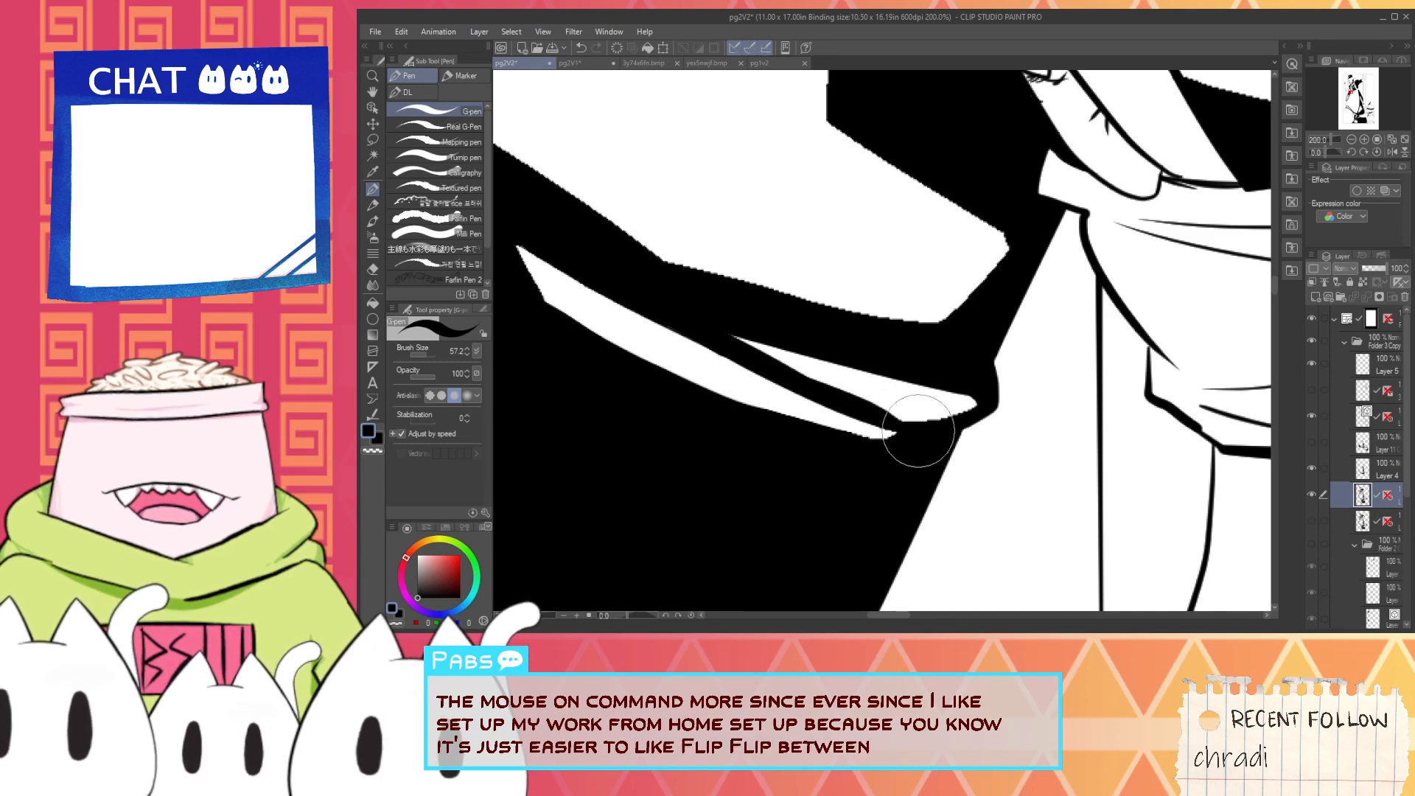
pyautogui.hotkey('ctrl', 'z')
pyautogui.moveTo(761, 372)
pyautogui.mouseDown()
pyautogui.moveTo(901, 427)
pyautogui.moveTo(979, 416)
pyautogui.mouseUp()
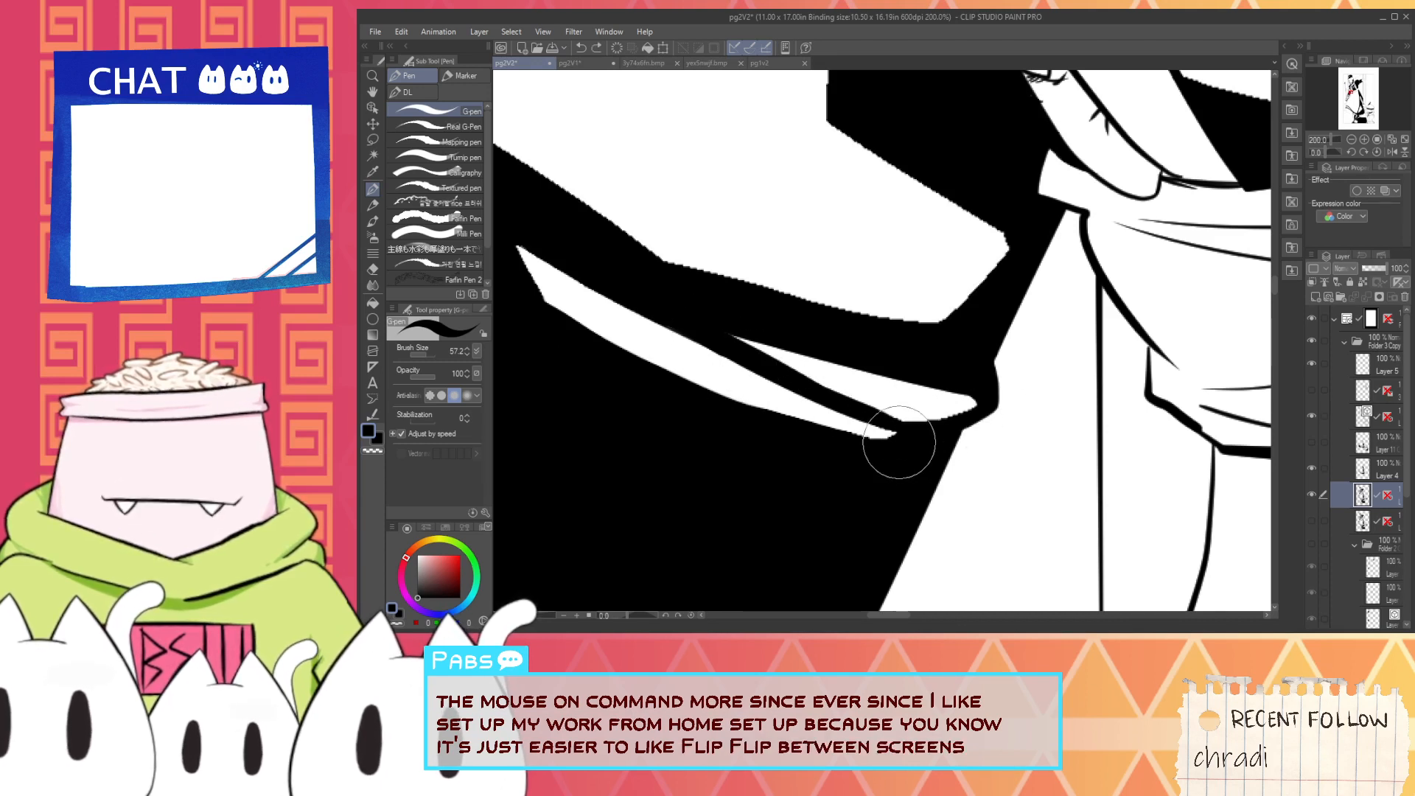
# - Smooth the lower edge and waist-side corner of the large white highlight above the elbow in black, undoing the misplaced strokes
pyautogui.scroll(-1, 637, 348)
pyautogui.press('space')
pyautogui.moveTo(516, 216)
pyautogui.mouseDown()
pyautogui.moveTo(610, 367)
pyautogui.moveTo(737, 458)
pyautogui.mouseUp()
pyautogui.scroll(1, 610, 366)
pyautogui.hotkey('ctrl', 'z')
pyautogui.moveTo(599, 357)
pyautogui.mouseDown()
pyautogui.moveTo(791, 481)
pyautogui.moveTo(1041, 536)
pyautogui.mouseUp()
pyautogui.hotkey('ctrl', 'z')
pyautogui.moveTo(772, 510); pyautogui.dragTo(962, 543)
pyautogui.moveTo(815, 512); pyautogui.dragTo(1027, 549)
pyautogui.press('space')
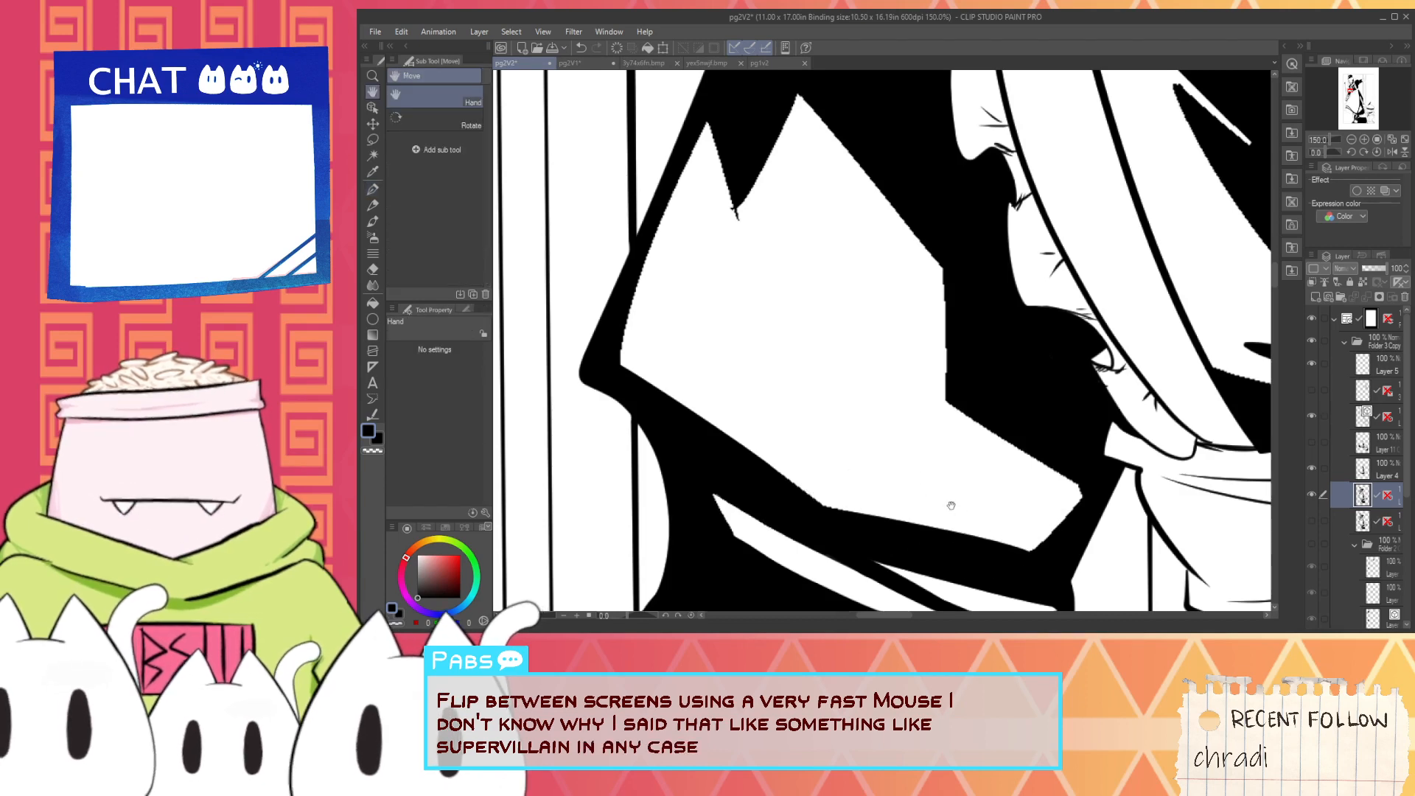
pyautogui.moveTo(951, 506); pyautogui.dragTo(849, 463)
pyautogui.moveTo(921, 526)
pyautogui.mouseDown()
pyautogui.moveTo(976, 428)
pyautogui.moveTo(977, 469)
pyautogui.mouseUp()
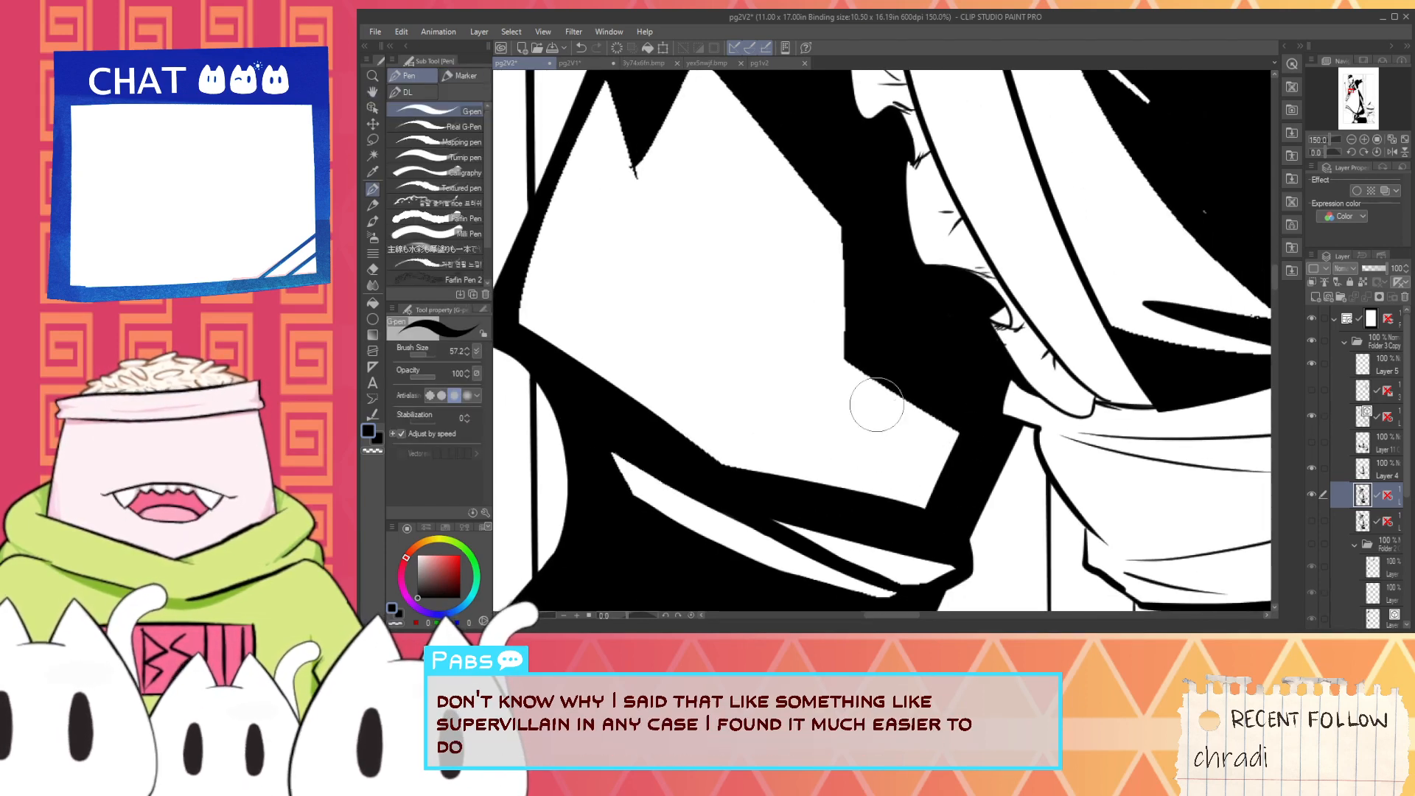
# - Thicken and smooth the black sleeve outline running up from the elbow tip along the large white highlight, redoing the overlong stroke
pyautogui.press('space')
pyautogui.moveTo(650, 293); pyautogui.dragTo(733, 446)
pyautogui.moveTo(594, 476); pyautogui.dragTo(696, 213)
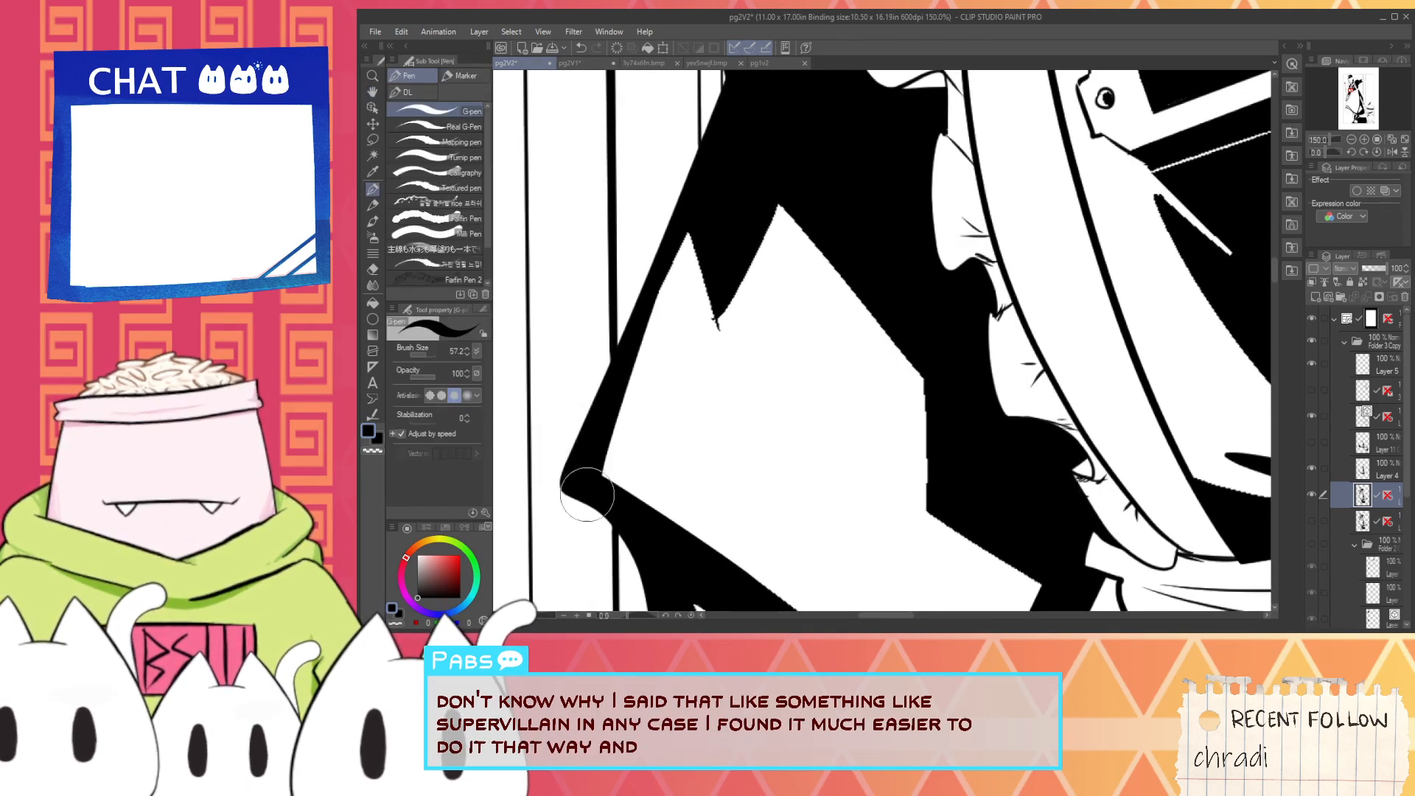
pyautogui.moveTo(588, 495); pyautogui.dragTo(718, 186)
pyautogui.hotkey('ctrl', 'z')
pyautogui.moveTo(591, 500); pyautogui.dragTo(697, 227)
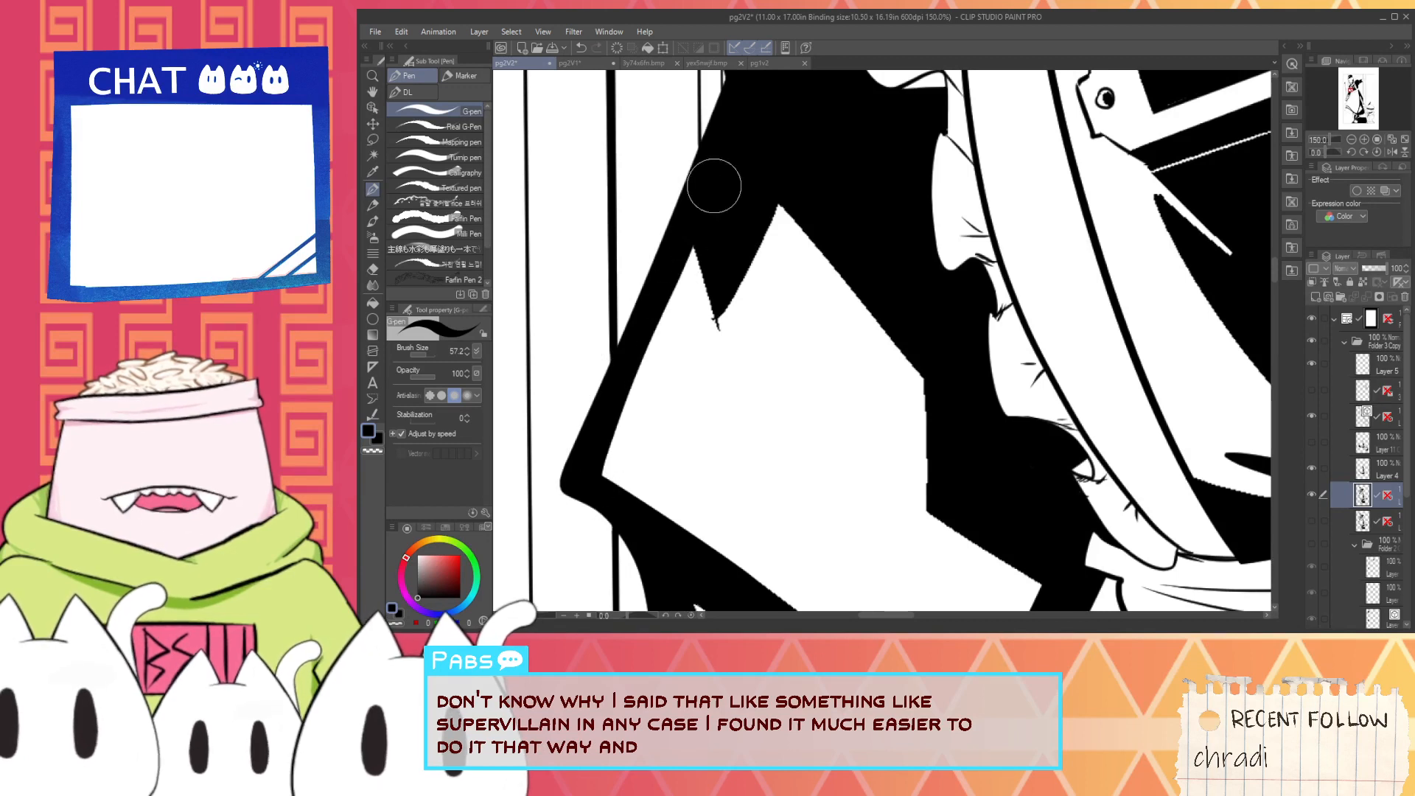
# - Reshape the black spike cutting into the large sleeve highlight using black and white strokes, and smooth the neighbouring peak's edges
pyautogui.moveTo(732, 322); pyautogui.dragTo(793, 158)
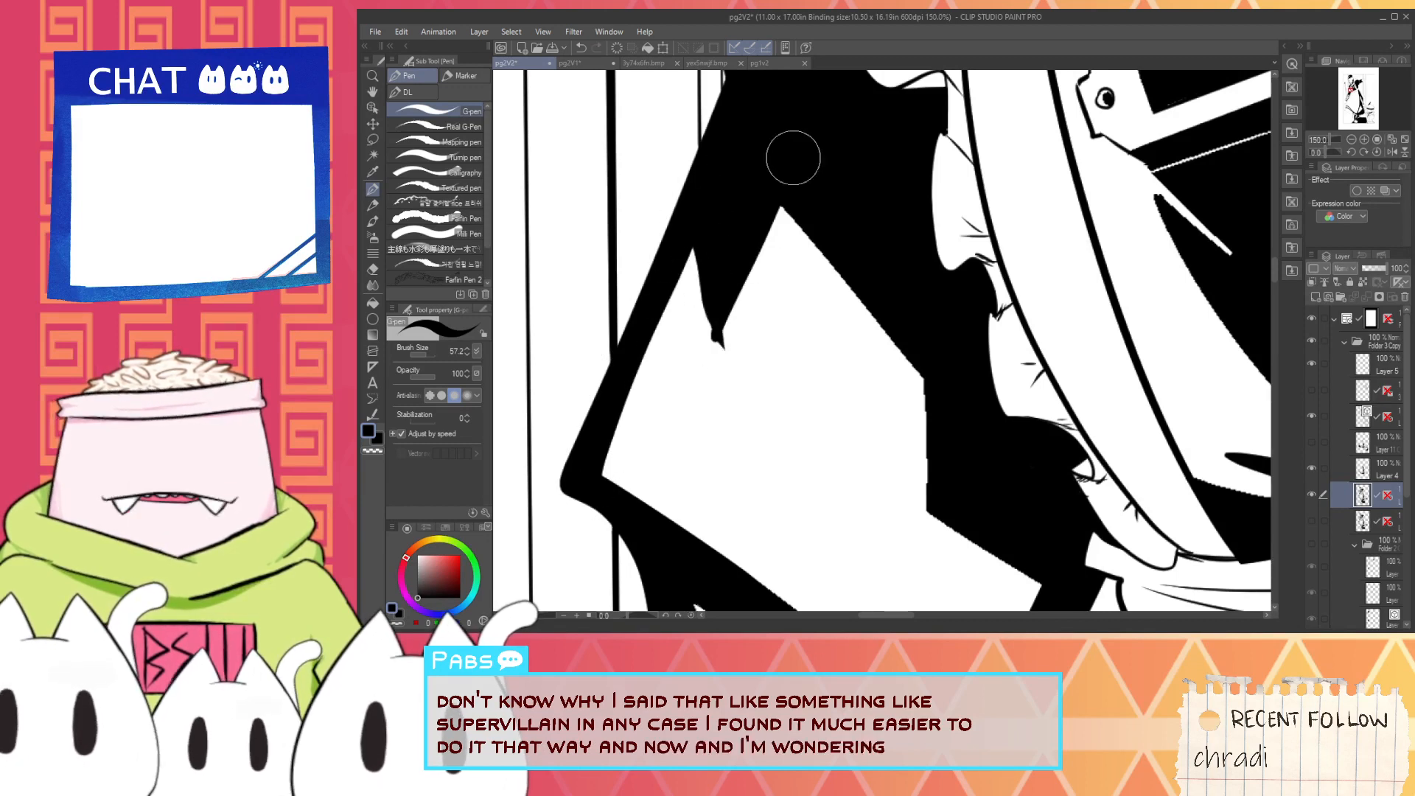
pyautogui.moveTo(688, 221); pyautogui.dragTo(716, 387)
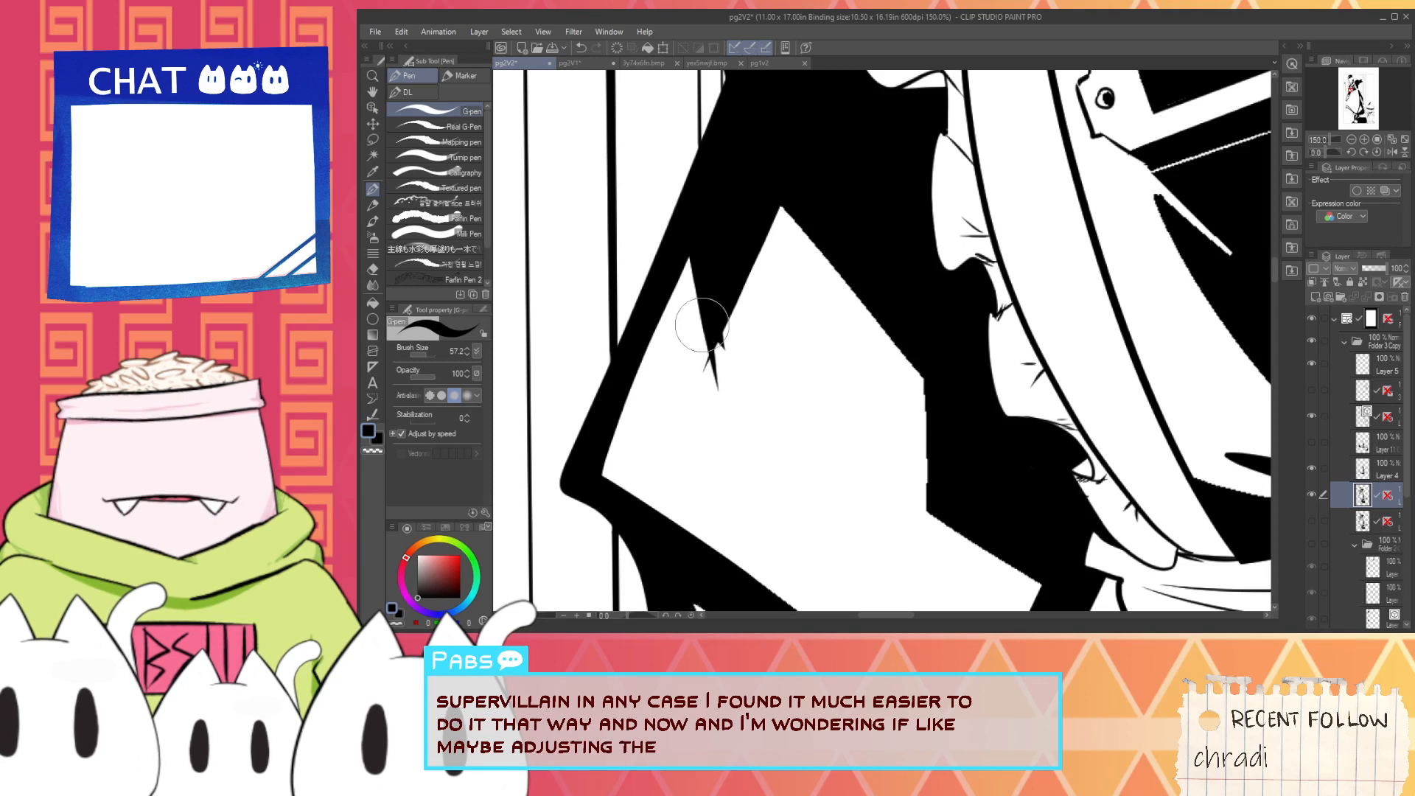
pyautogui.press('x')
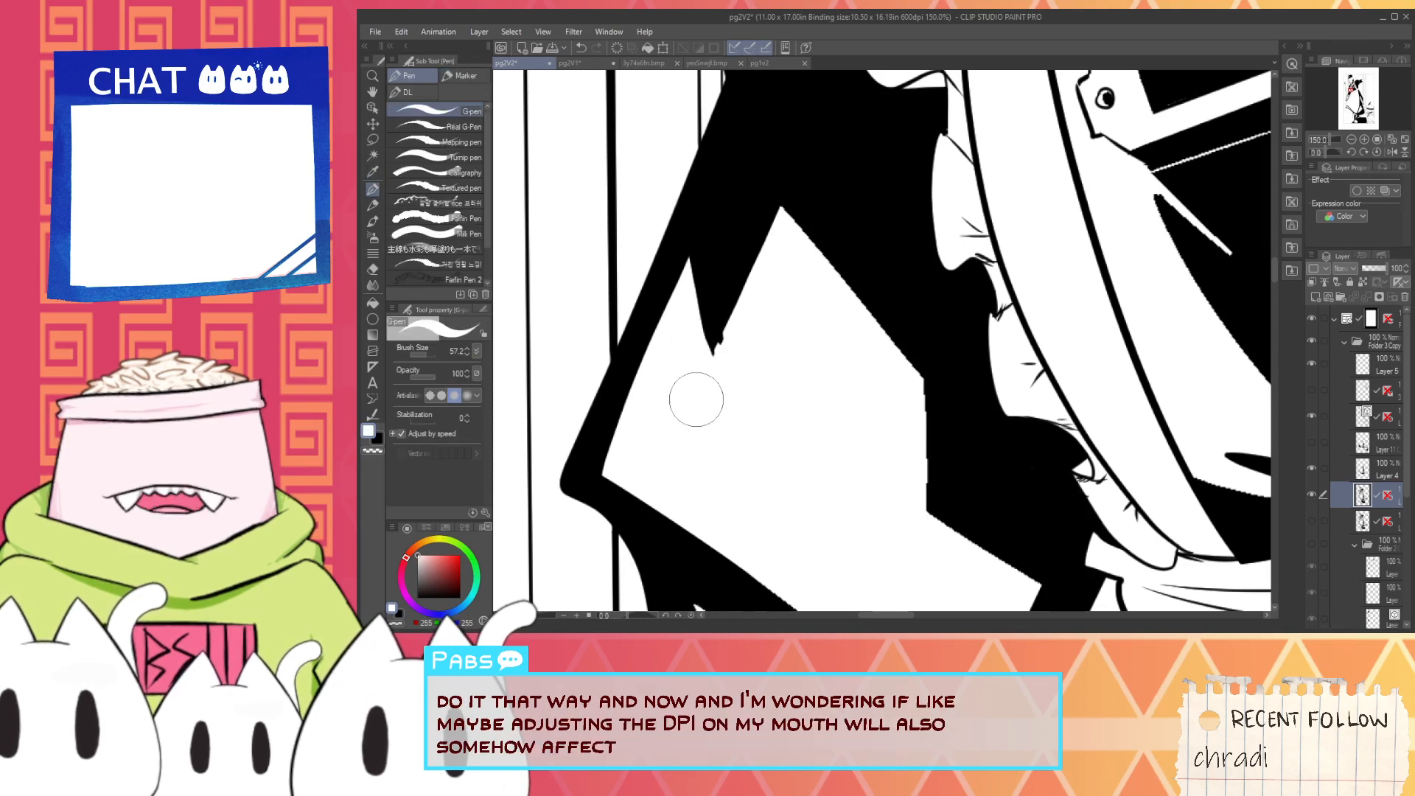
pyautogui.moveTo(713, 363); pyautogui.dragTo(772, 261)
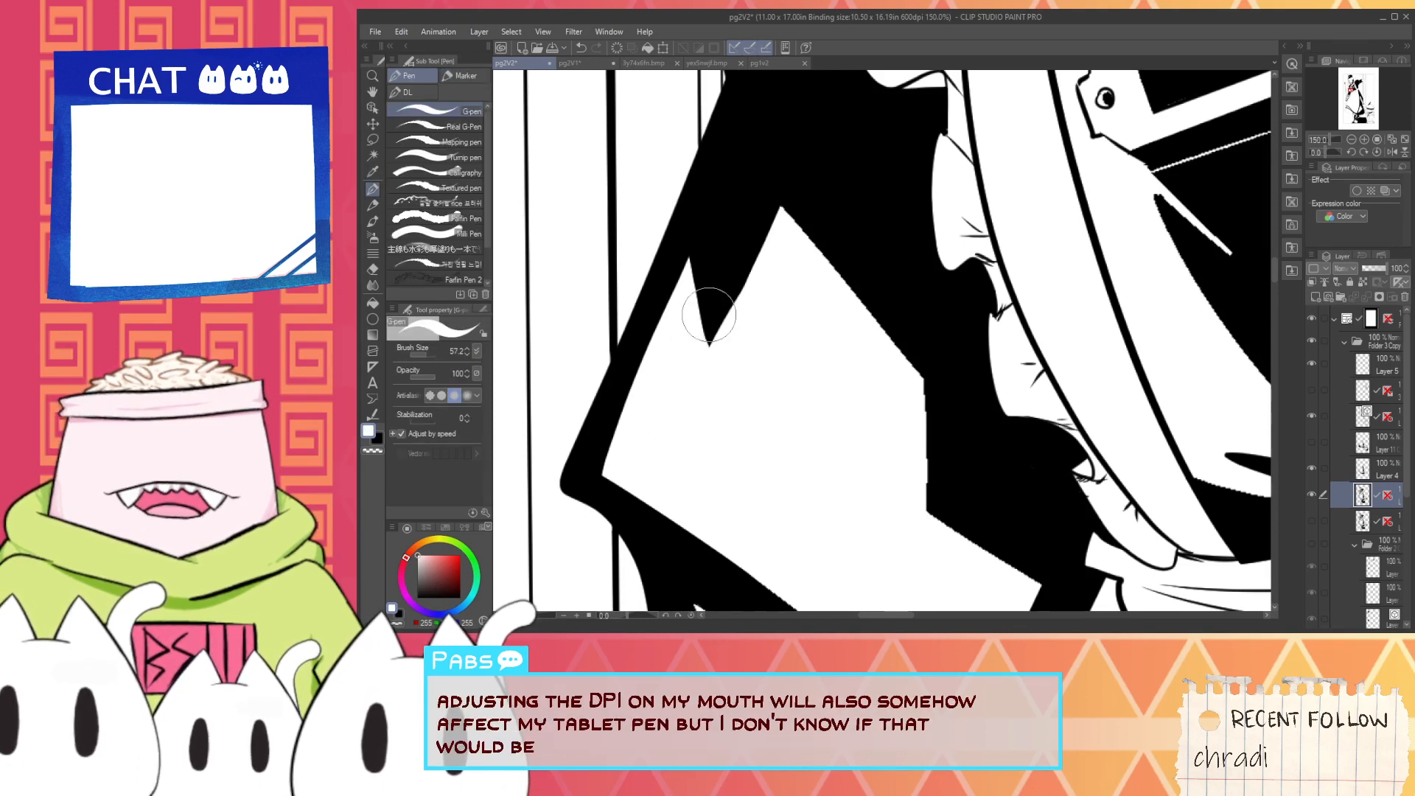
pyautogui.press('x')
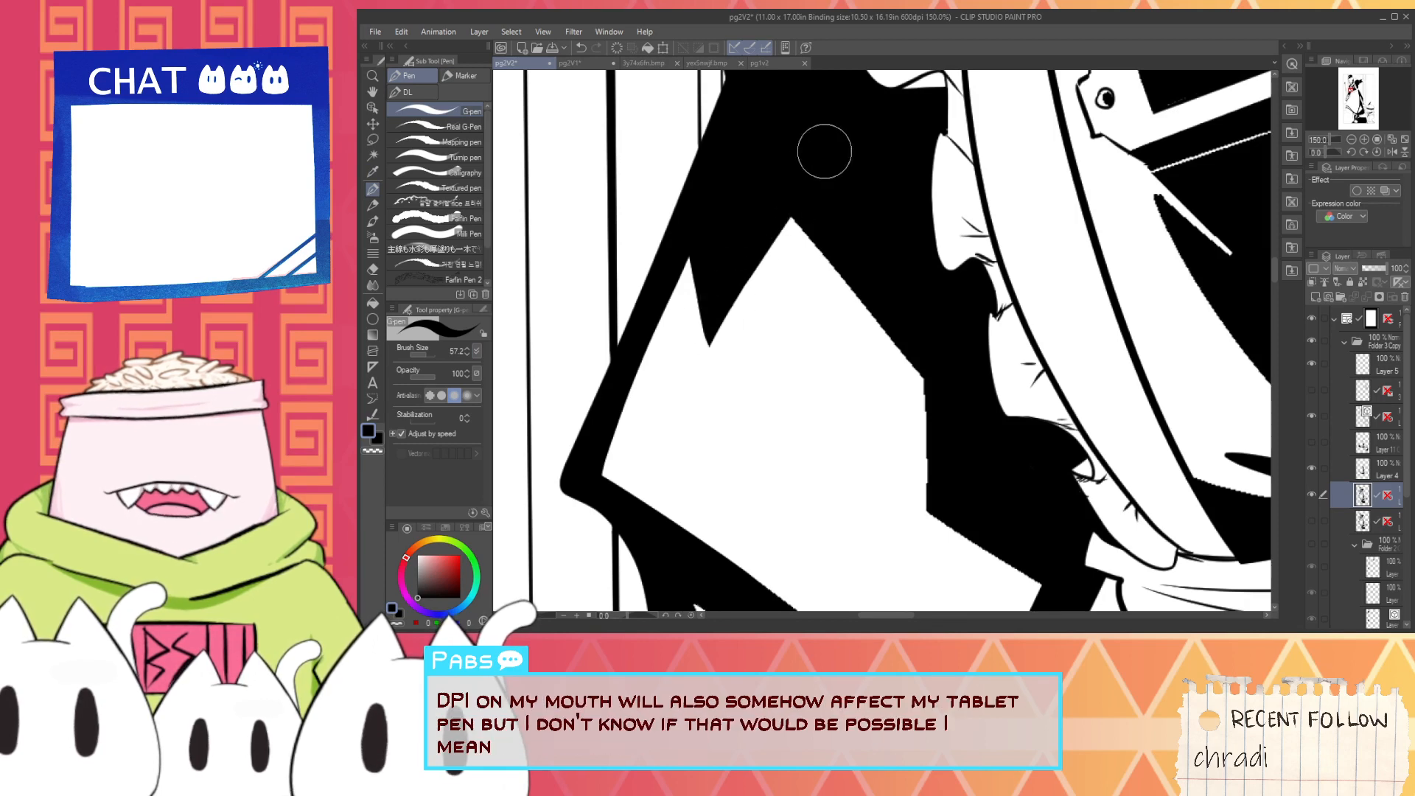
pyautogui.moveTo(758, 180); pyautogui.dragTo(968, 430)
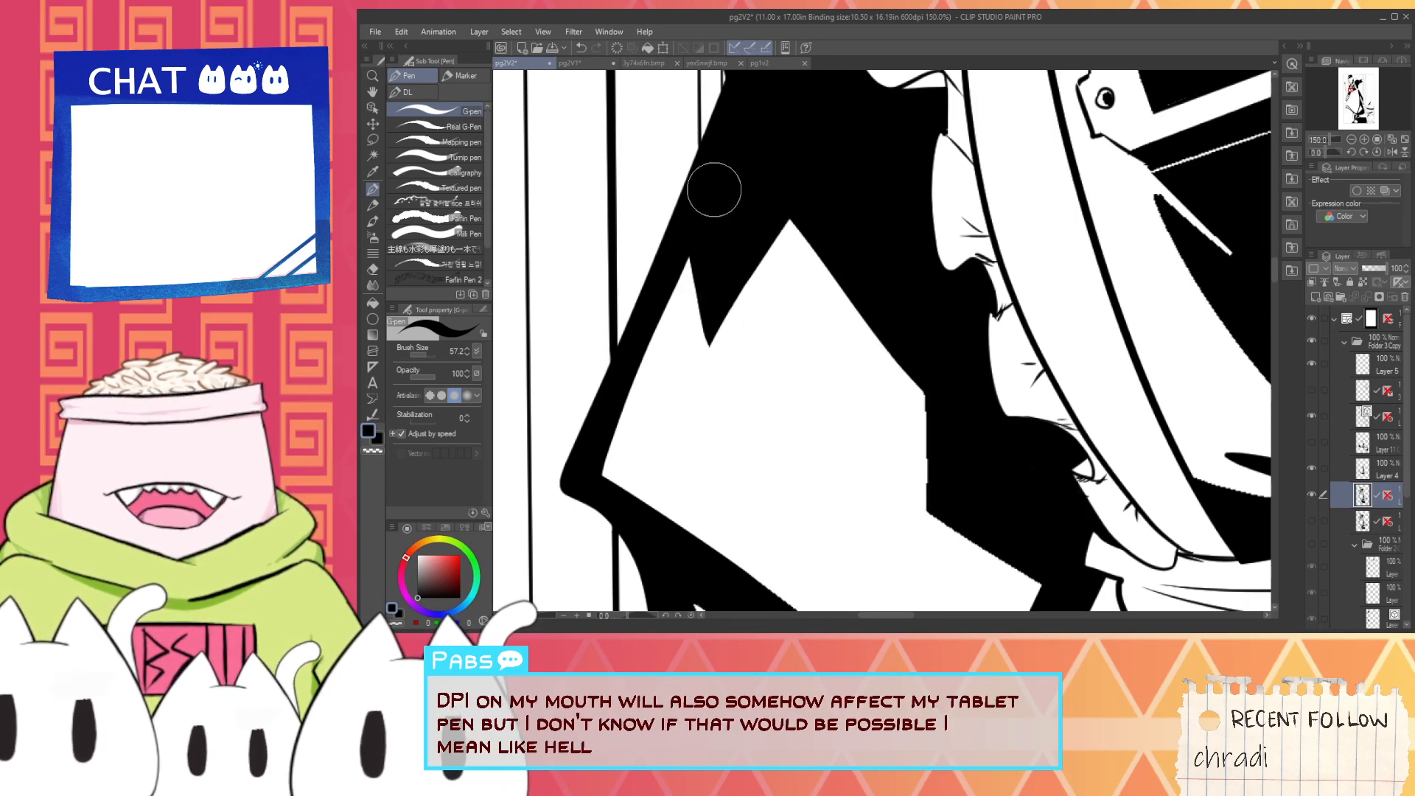
# - Rework the large sleeve highlight's apron-side edge and inner corner with black and white strokes, redoing the last white stroke
pyautogui.press('space')
pyautogui.moveTo(882, 365)
pyautogui.mouseDown()
pyautogui.moveTo(778, 314)
pyautogui.moveTo(709, 235)
pyautogui.moveTo(753, 414)
pyautogui.mouseUp()
pyautogui.moveTo(736, 360); pyautogui.dragTo(864, 461)
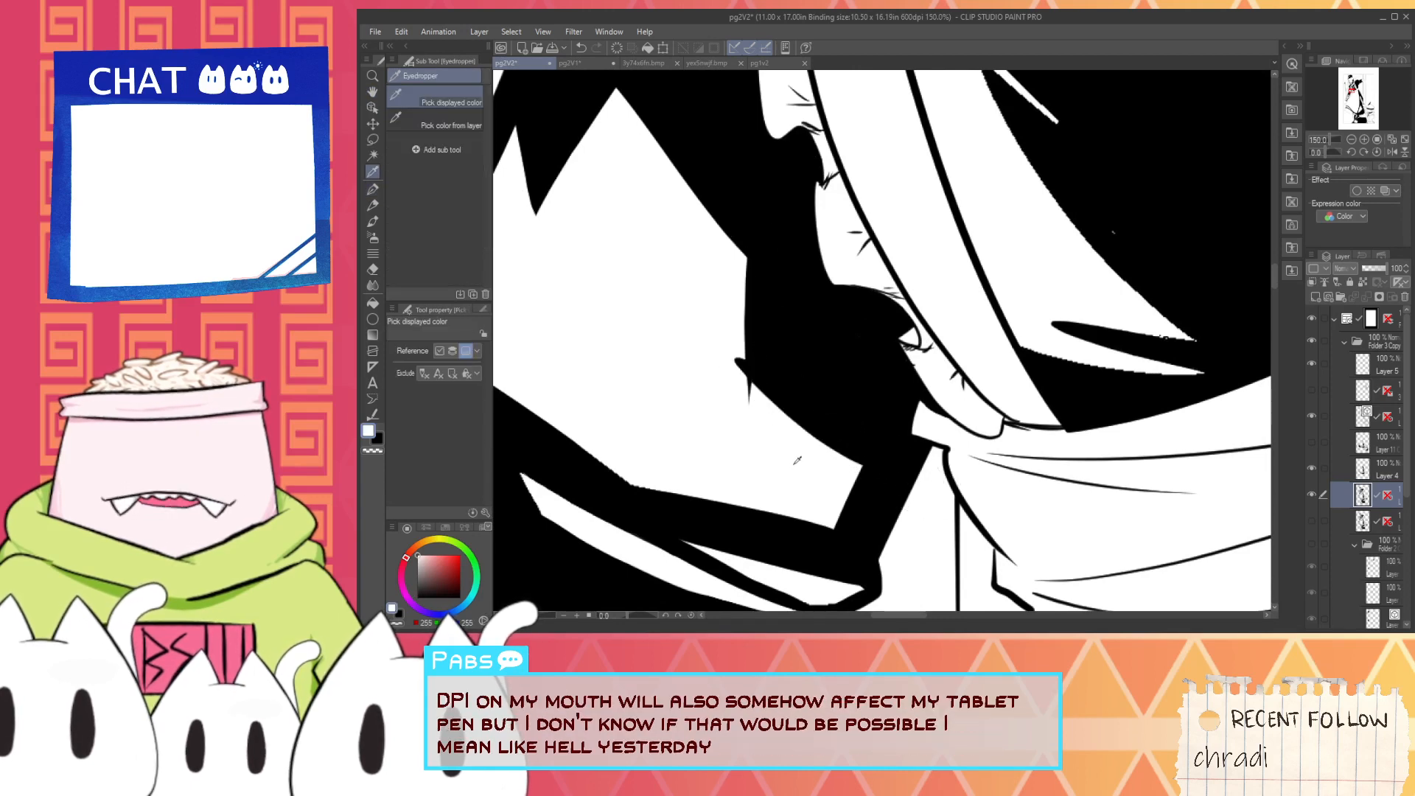
pyautogui.press('x')
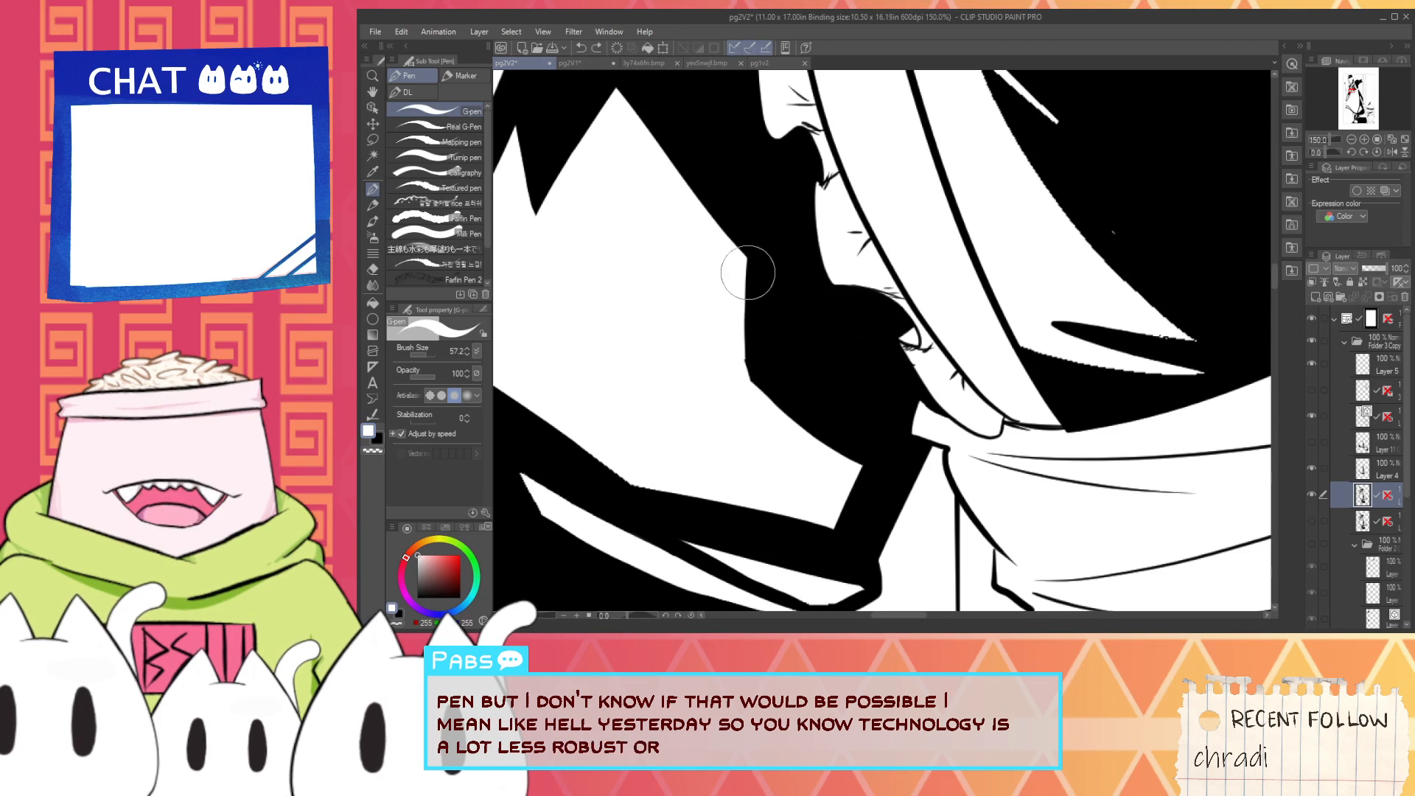
pyautogui.moveTo(748, 272); pyautogui.dragTo(754, 464)
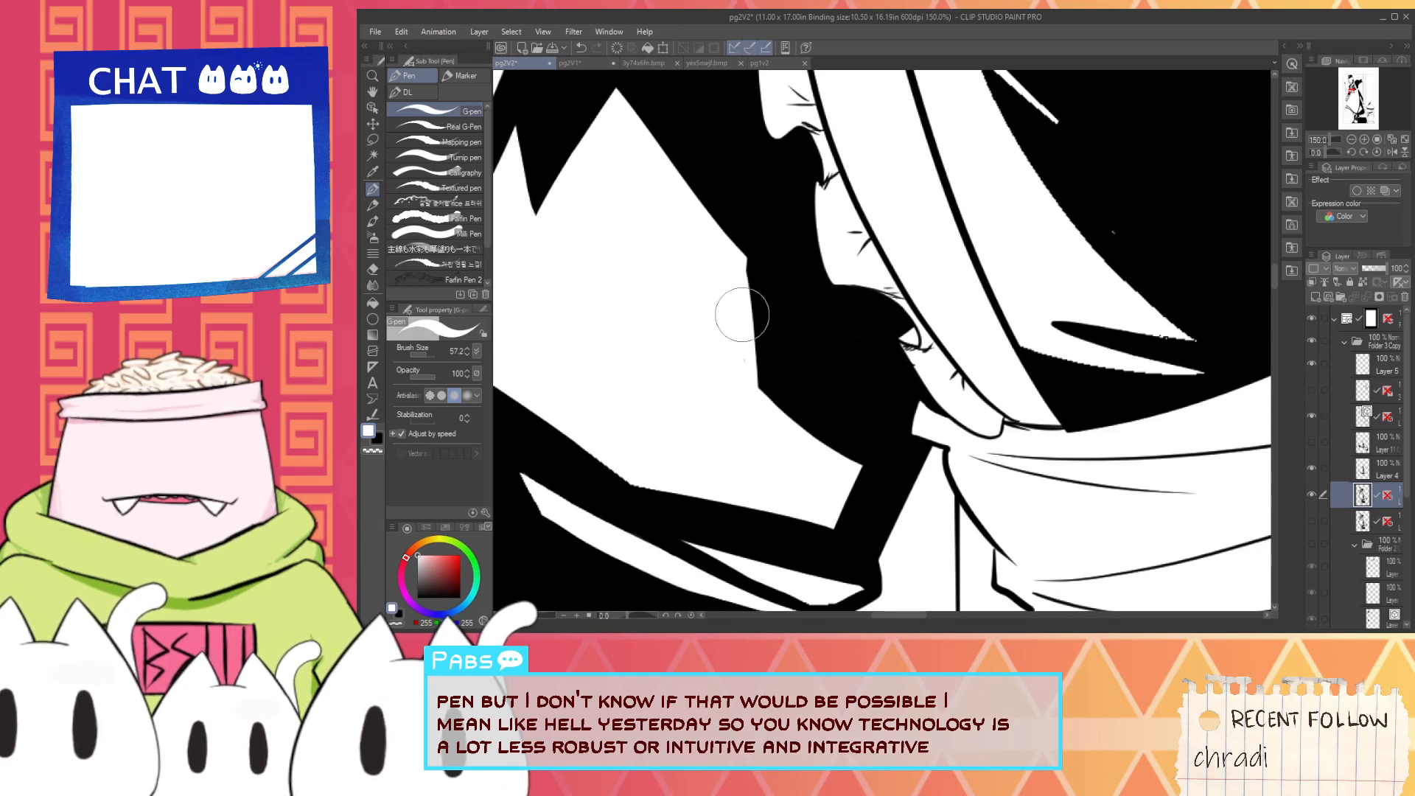
pyautogui.moveTo(741, 251); pyautogui.dragTo(767, 419)
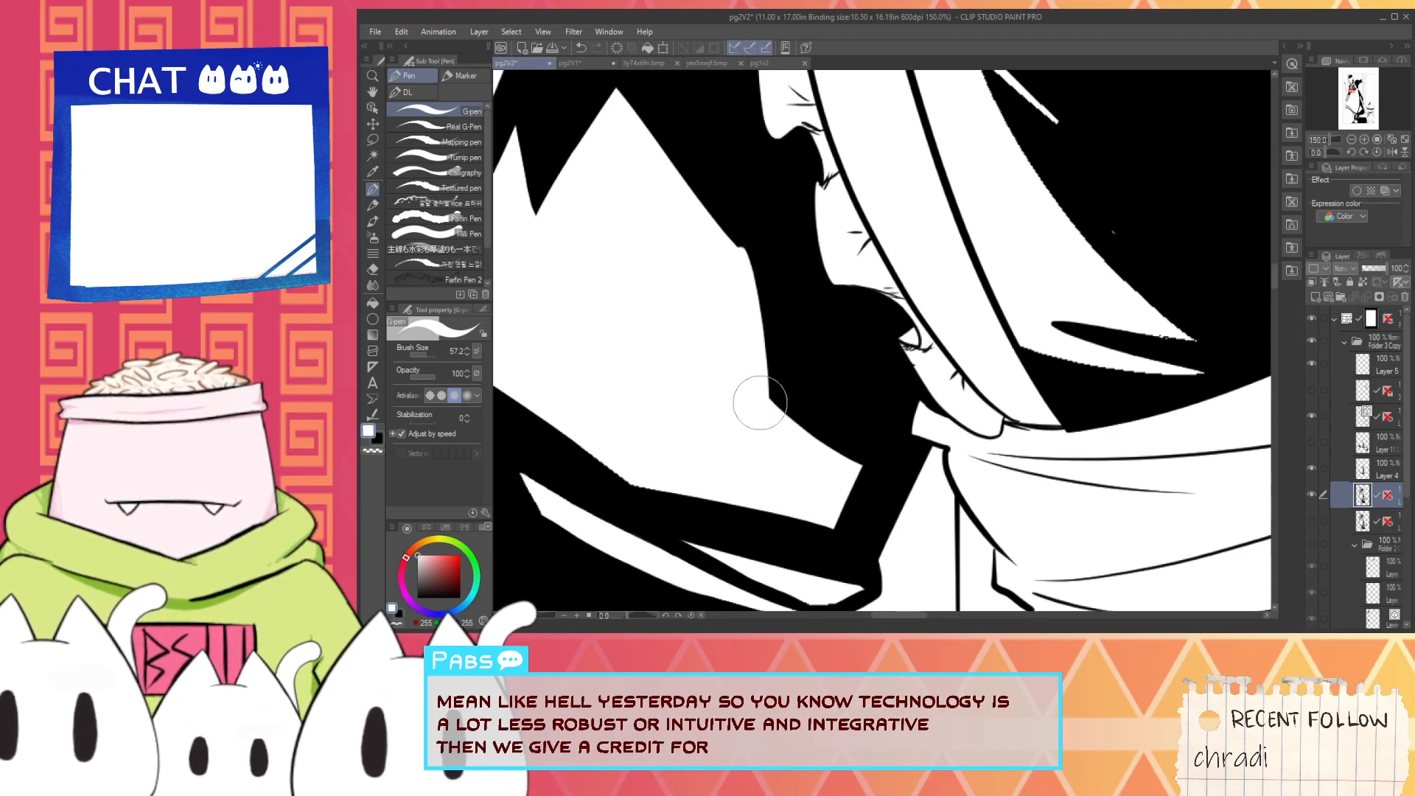
pyautogui.hotkey('ctrl', 'z')
pyautogui.moveTo(743, 259); pyautogui.dragTo(763, 426)
# - Sample black and soften the upper corner on the apron-side edge of the large sleeve highlight
pyautogui.scroll(-1, 750, 371)
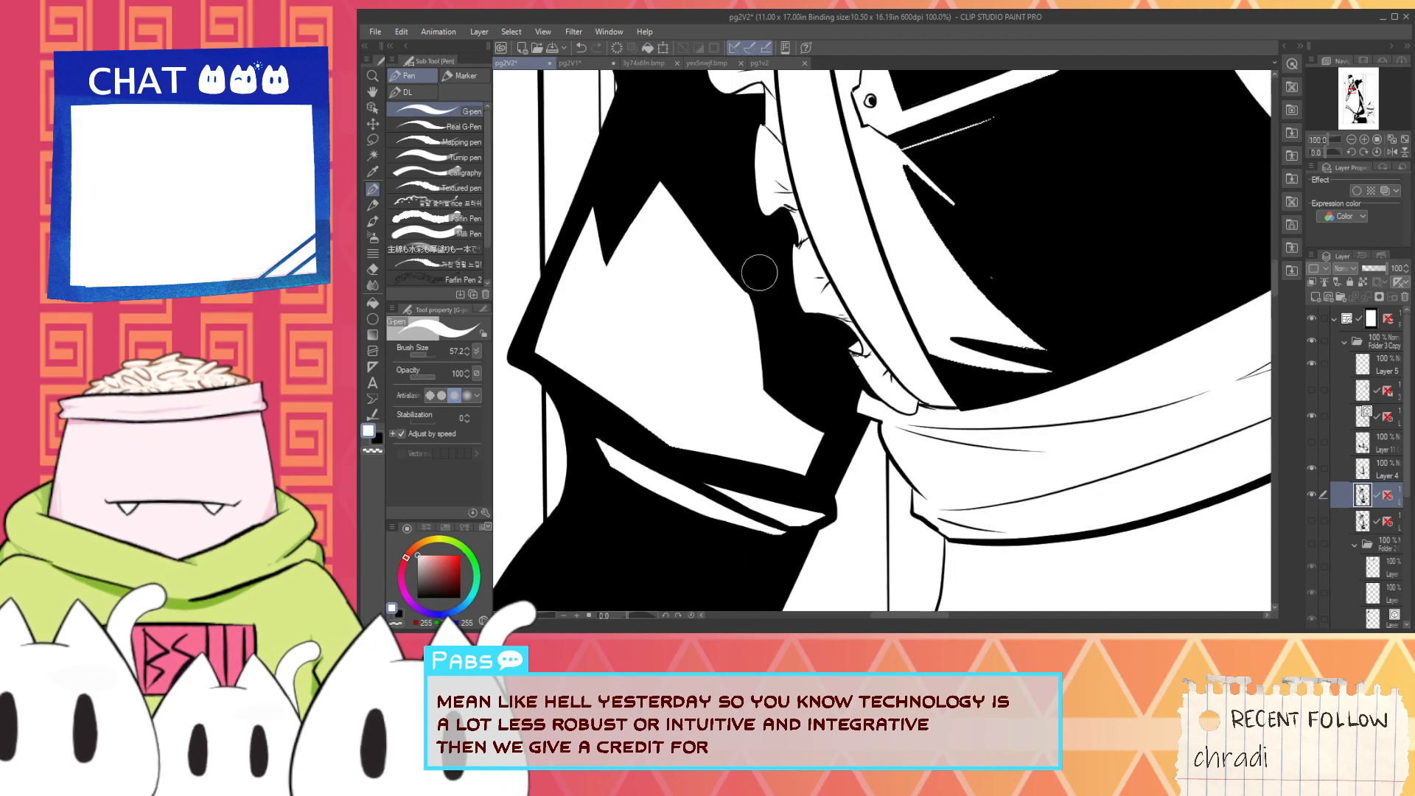
pyautogui.keyDown('alt'); pyautogui.click(757, 269); pyautogui.keyUp('alt')
pyautogui.scroll(1, 753, 261)
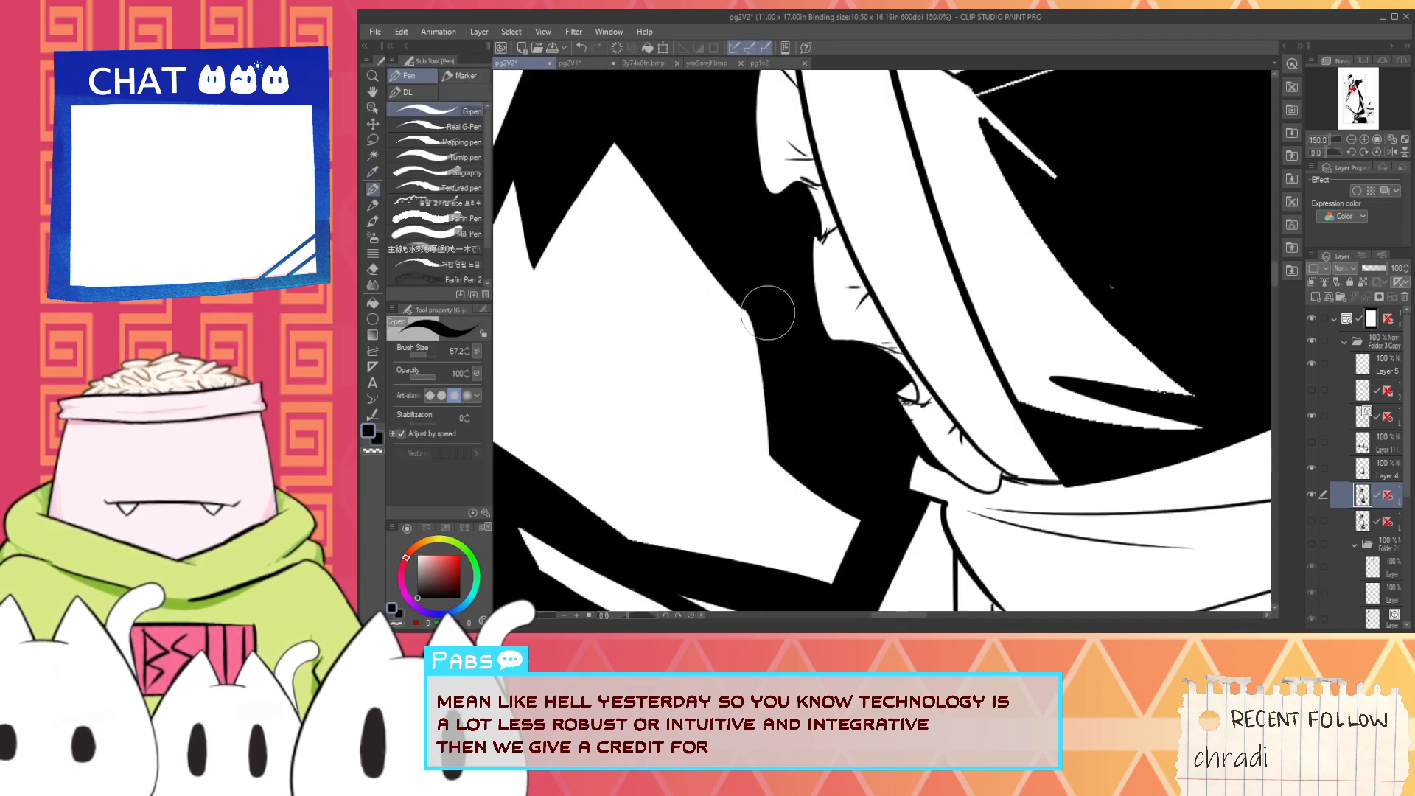
pyautogui.scroll(-2, 746, 288)
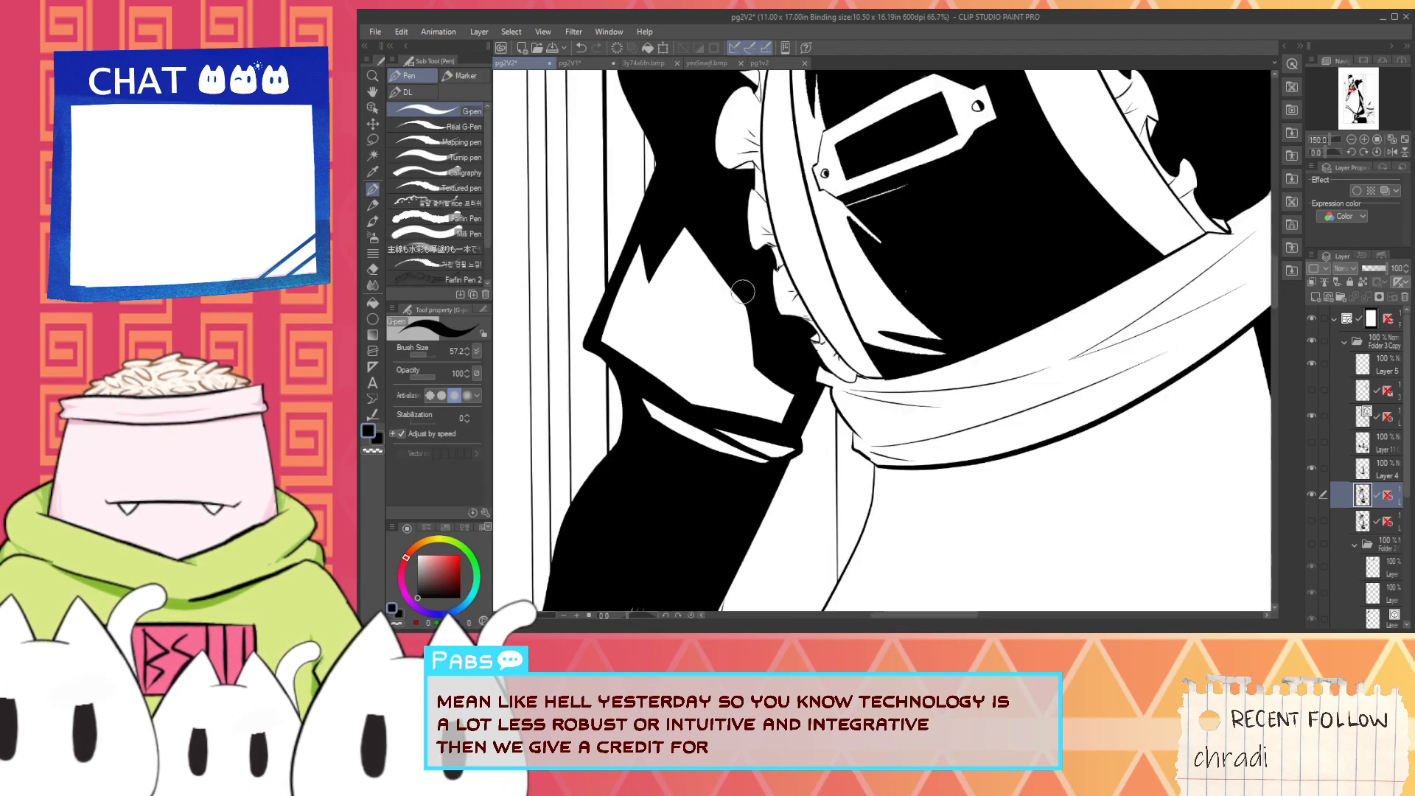
pyautogui.moveTo(703, 216); pyautogui.dragTo(762, 425)
pyautogui.scroll(-3, 745, 317)
pyautogui.scroll(5, 833, 376)
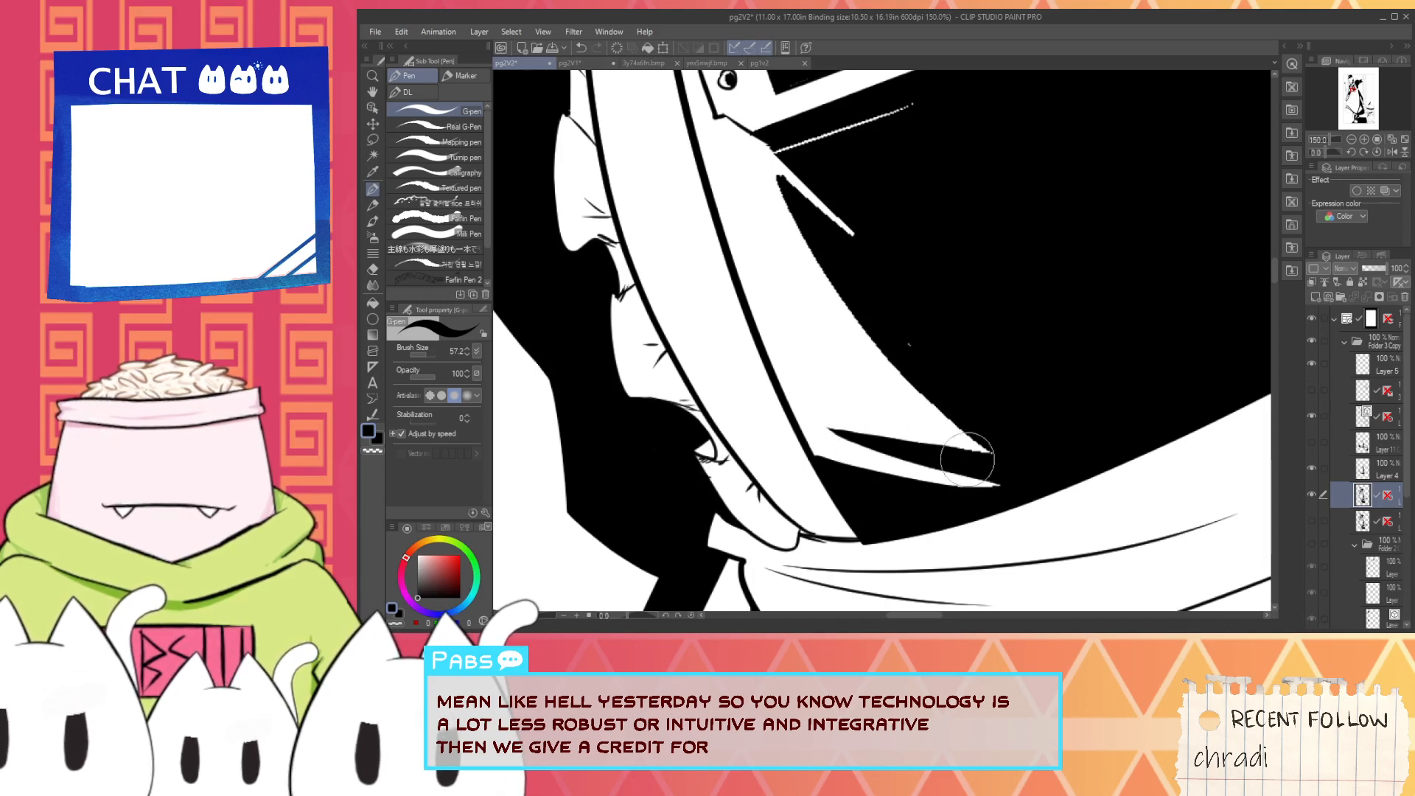
pyautogui.scroll(-1, 845, 428)
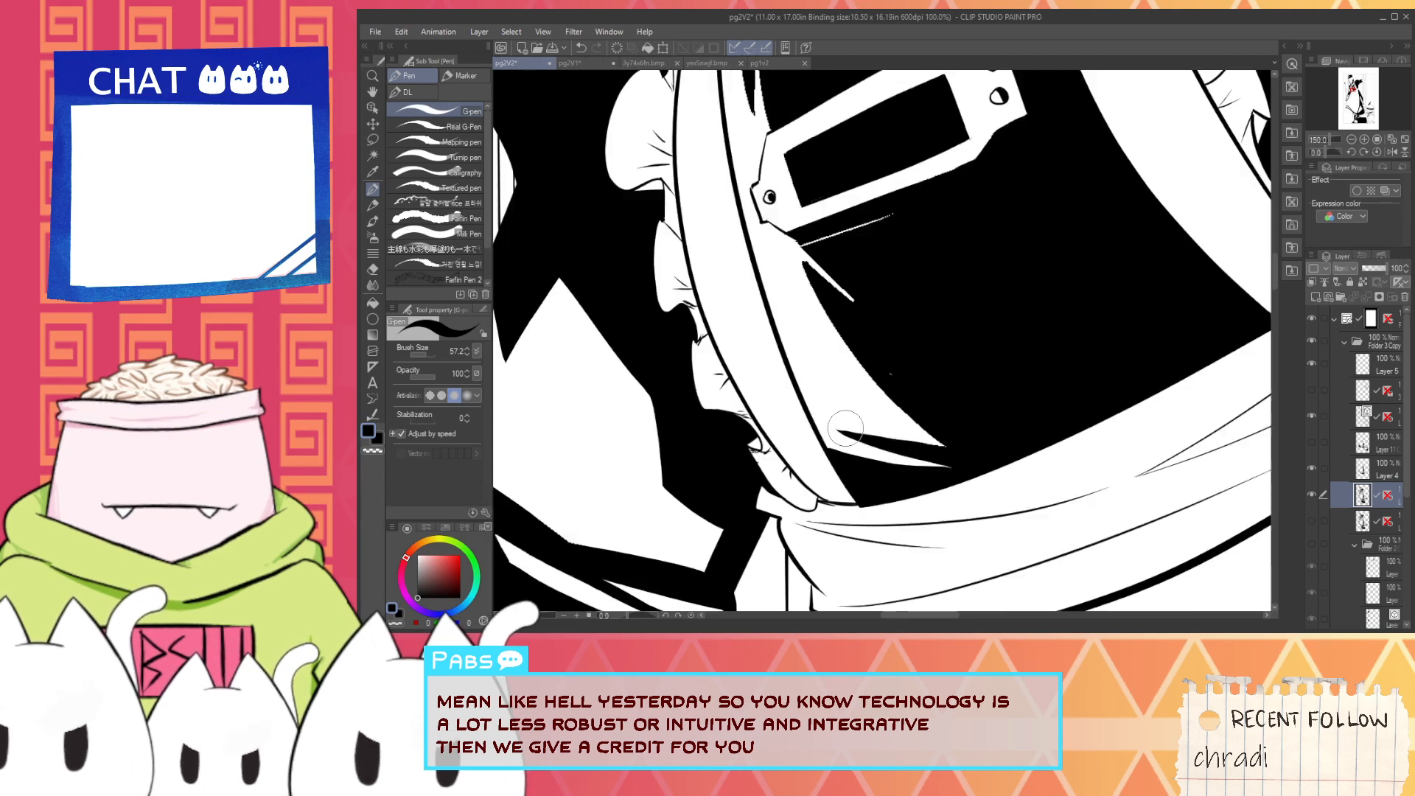
# - Smooth the jagged edge of the white torso highlight beside the apron strap with a long black stroke down to its lower tip
pyautogui.scroll(1, 806, 278)
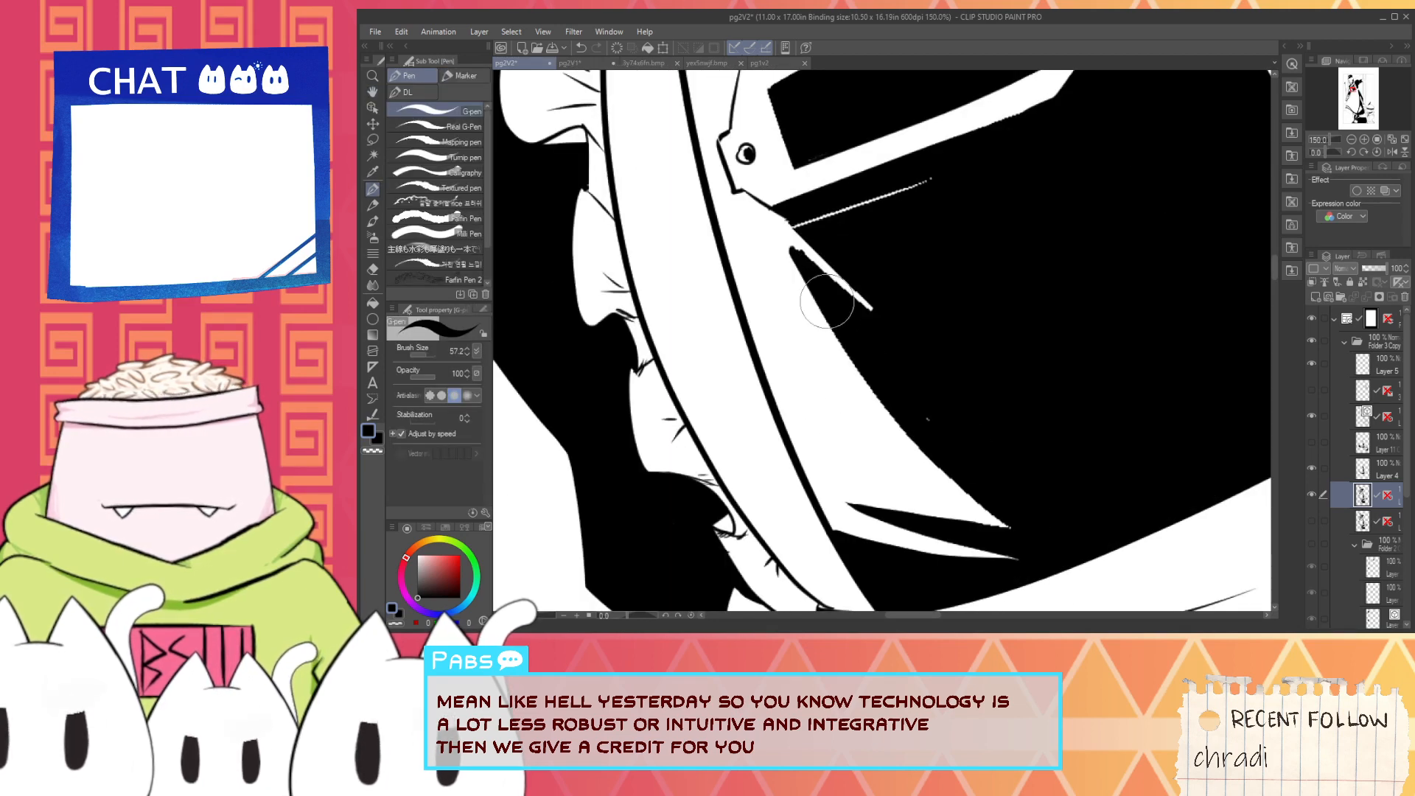
pyautogui.moveTo(798, 254)
pyautogui.mouseDown()
pyautogui.moveTo(820, 309)
pyautogui.moveTo(1041, 559)
pyautogui.mouseUp()
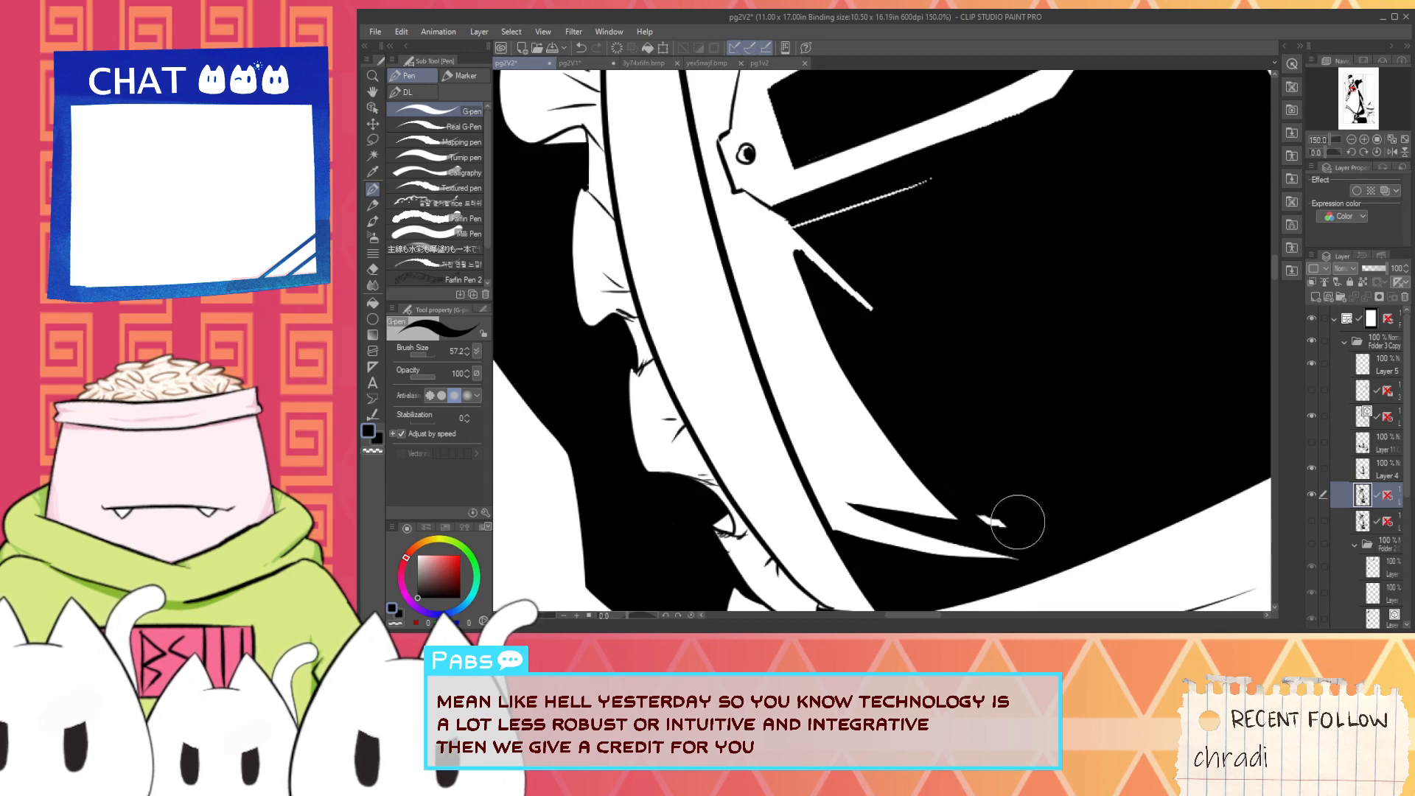
pyautogui.moveTo(905, 352); pyautogui.dragTo(929, 431)
# - Redraw the two white spikes below the chest name plate as tapered strokes, painting out the thin jagged line with black
pyautogui.keyDown('alt'); pyautogui.click(795, 320); pyautogui.keyUp('alt')
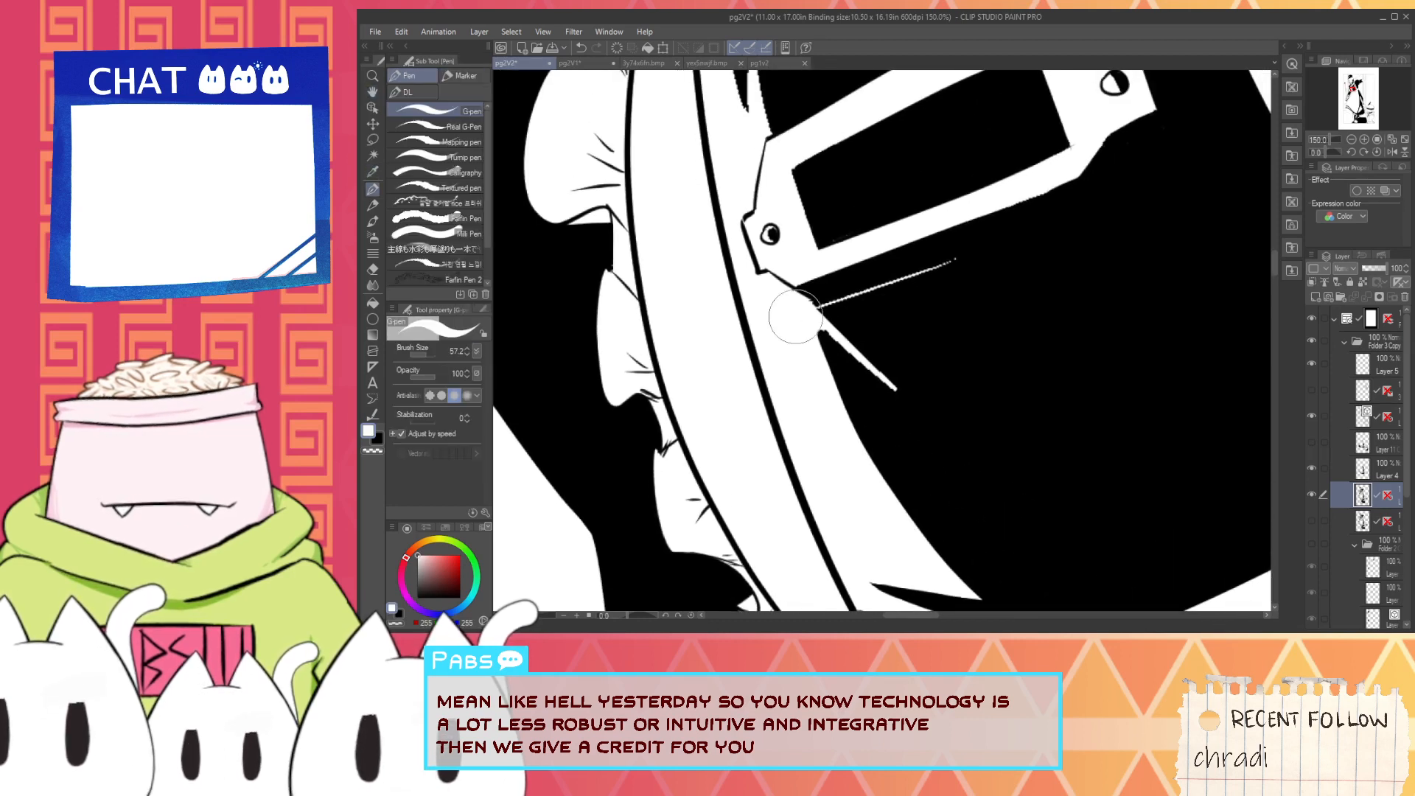
pyautogui.moveTo(786, 303)
pyautogui.mouseDown()
pyautogui.moveTo(925, 433)
pyautogui.moveTo(936, 423)
pyautogui.mouseUp()
pyautogui.hotkey('ctrl', 'z')
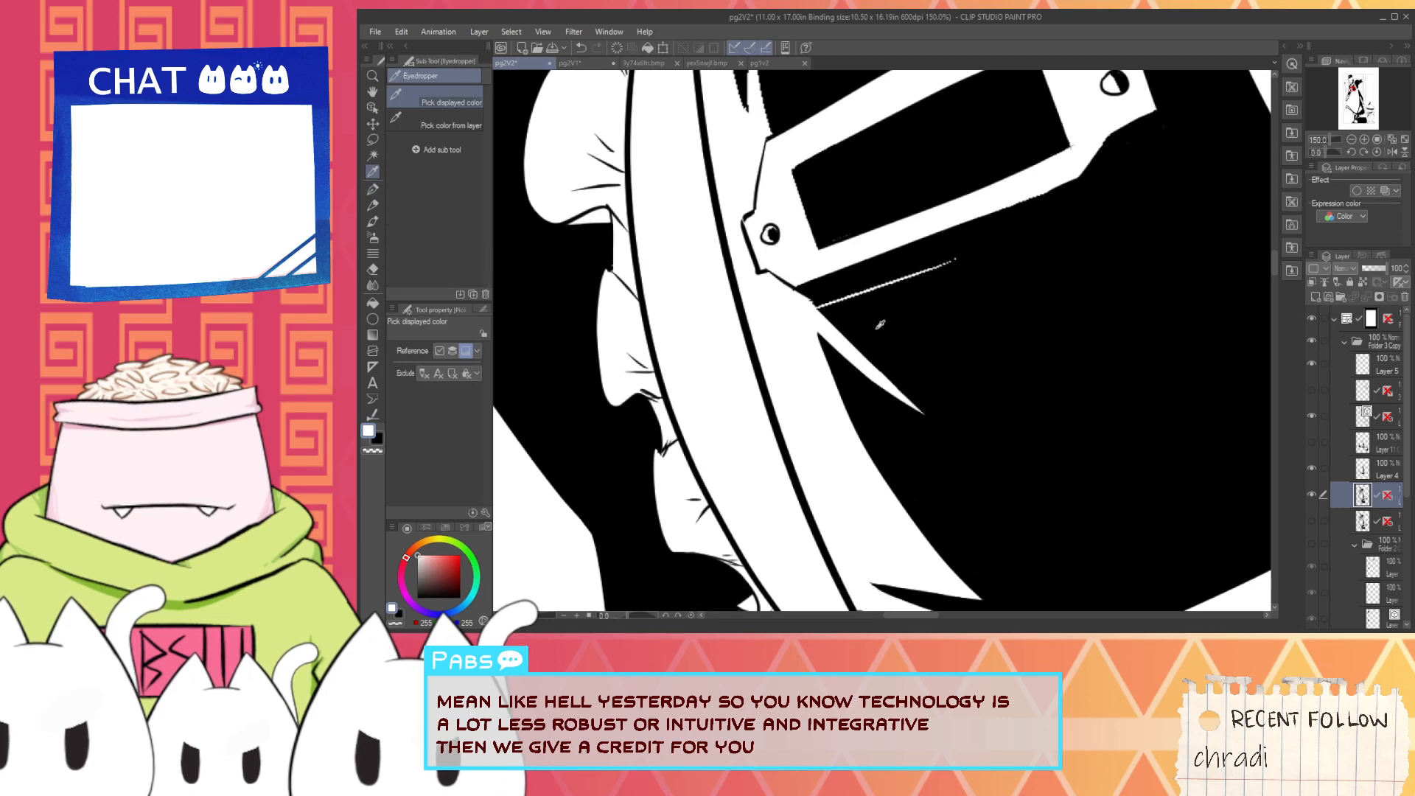
pyautogui.keyDown('alt'); pyautogui.click(832, 310); pyautogui.keyUp('alt')
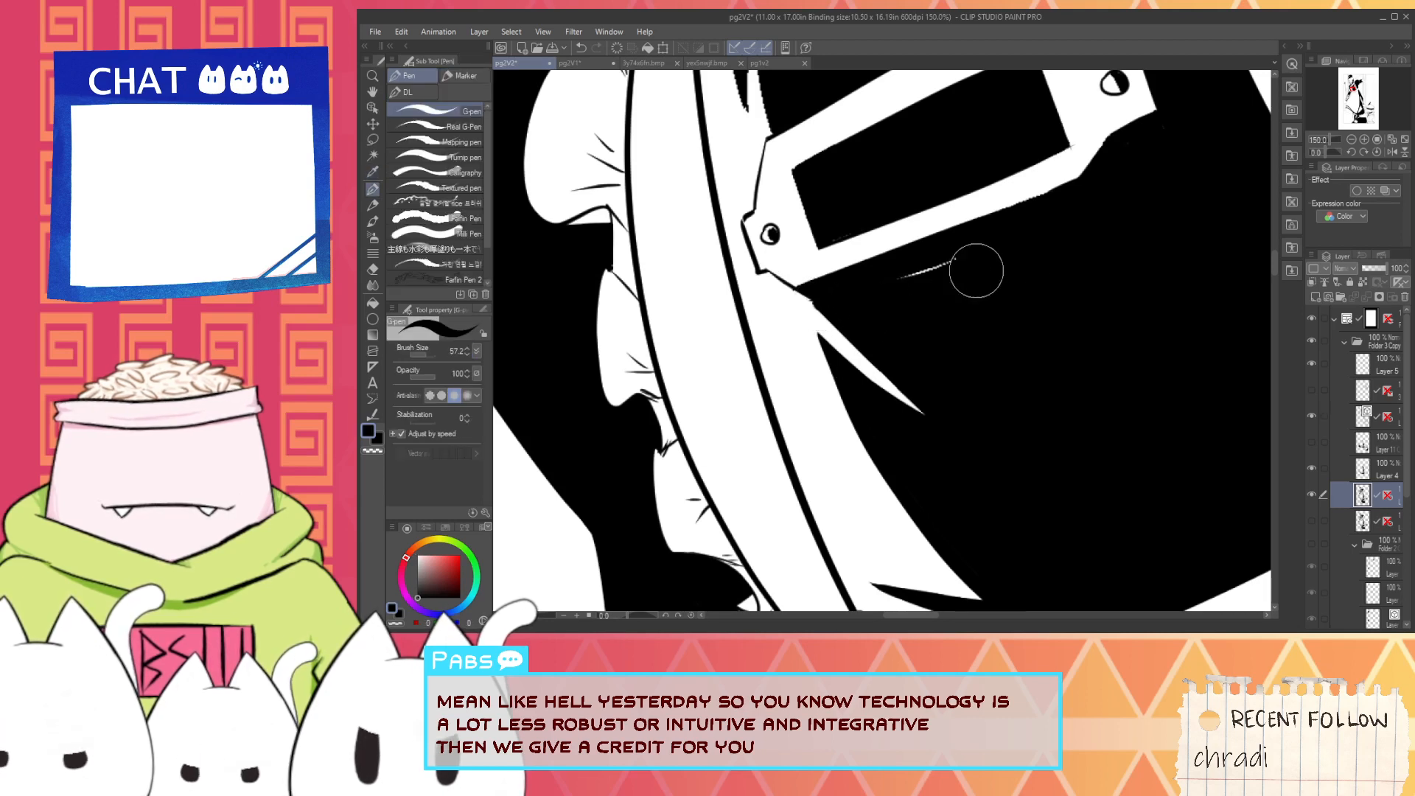
pyautogui.press('i')
pyautogui.press('p')
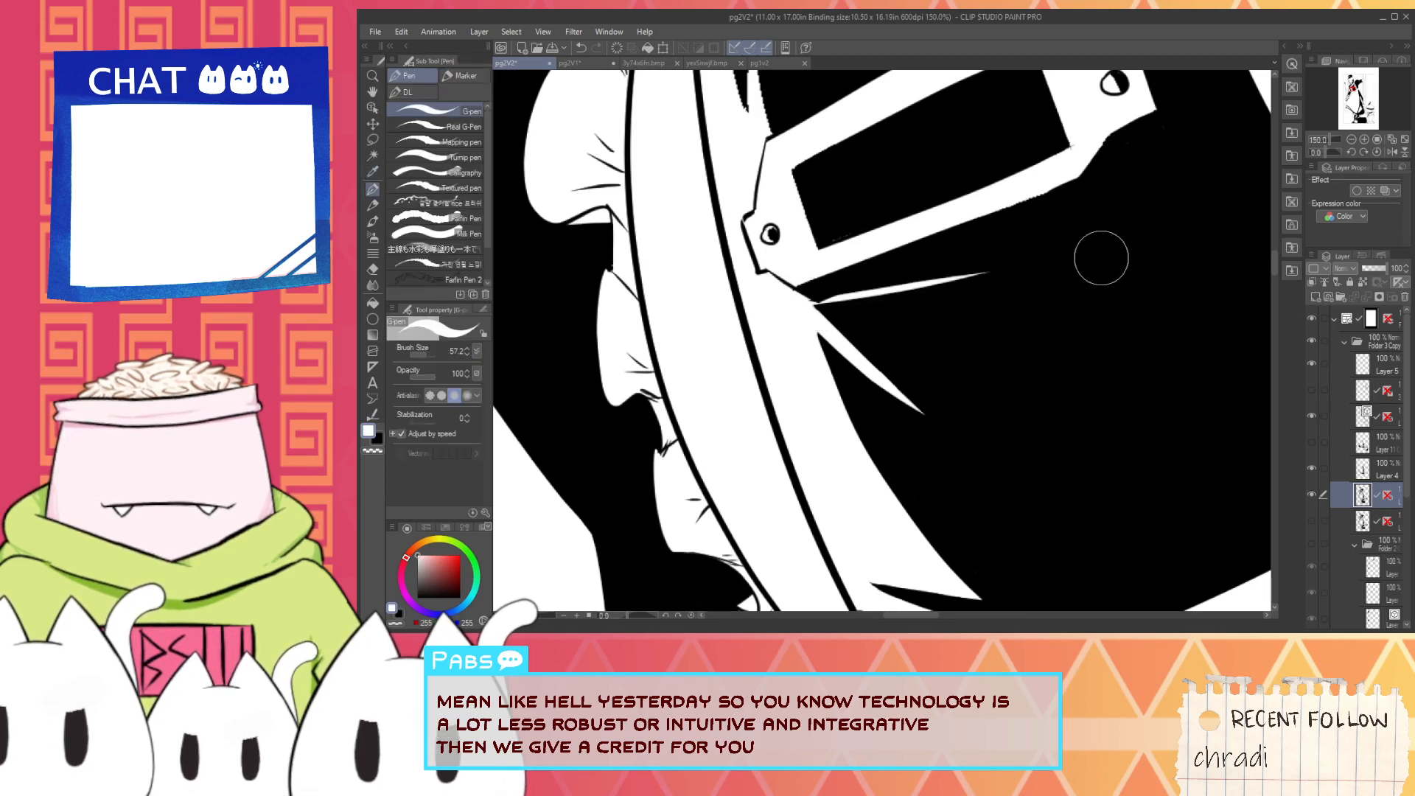
# - Add a thin white line inside the strap-side end of the name plate's black window, then sample black
pyautogui.moveTo(886, 295); pyautogui.dragTo(866, 440)
pyautogui.scroll(3, 784, 372)
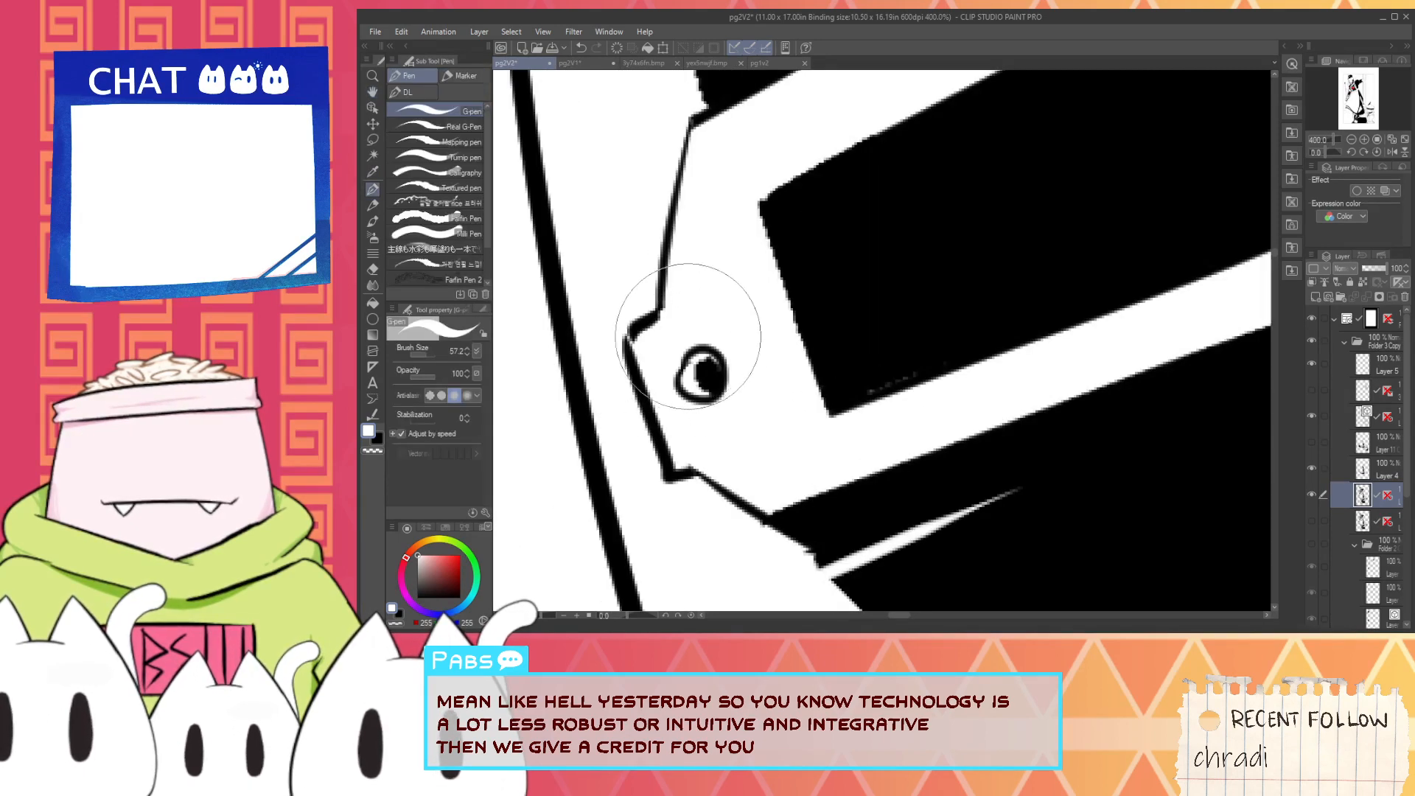
pyautogui.scroll(-3, 693, 309)
pyautogui.press('i')
pyautogui.click(794, 271)
pyautogui.press('p')
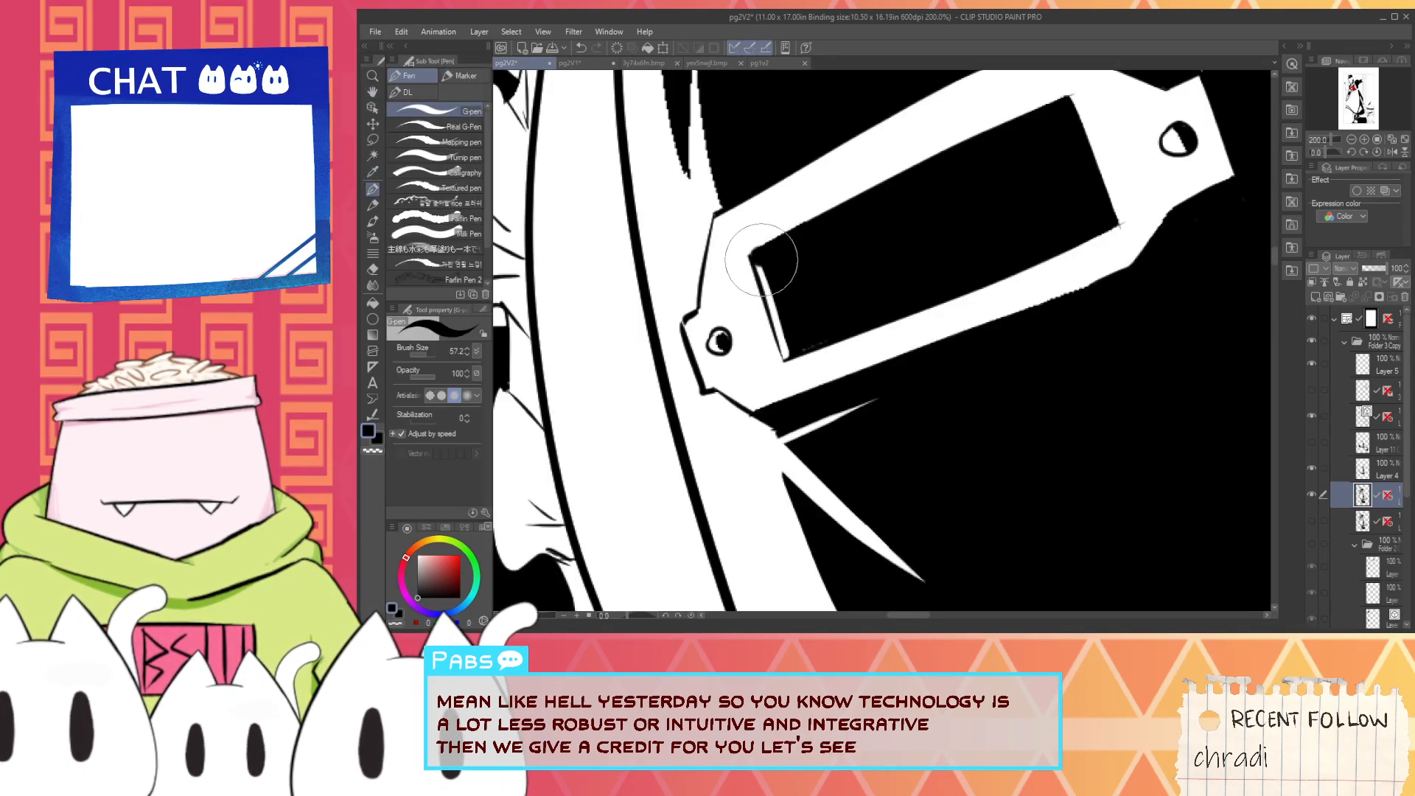
pyautogui.moveTo(778, 336); pyautogui.dragTo(757, 266)
pyautogui.moveTo(781, 346)
pyautogui.mouseDown()
pyautogui.moveTo(1112, 213)
pyautogui.moveTo(1067, 101)
pyautogui.moveTo(752, 256)
pyautogui.moveTo(732, 252)
pyautogui.moveTo(776, 360)
pyautogui.mouseUp()
pyautogui.press('i')
pyautogui.click(738, 284)
pyautogui.press('p')
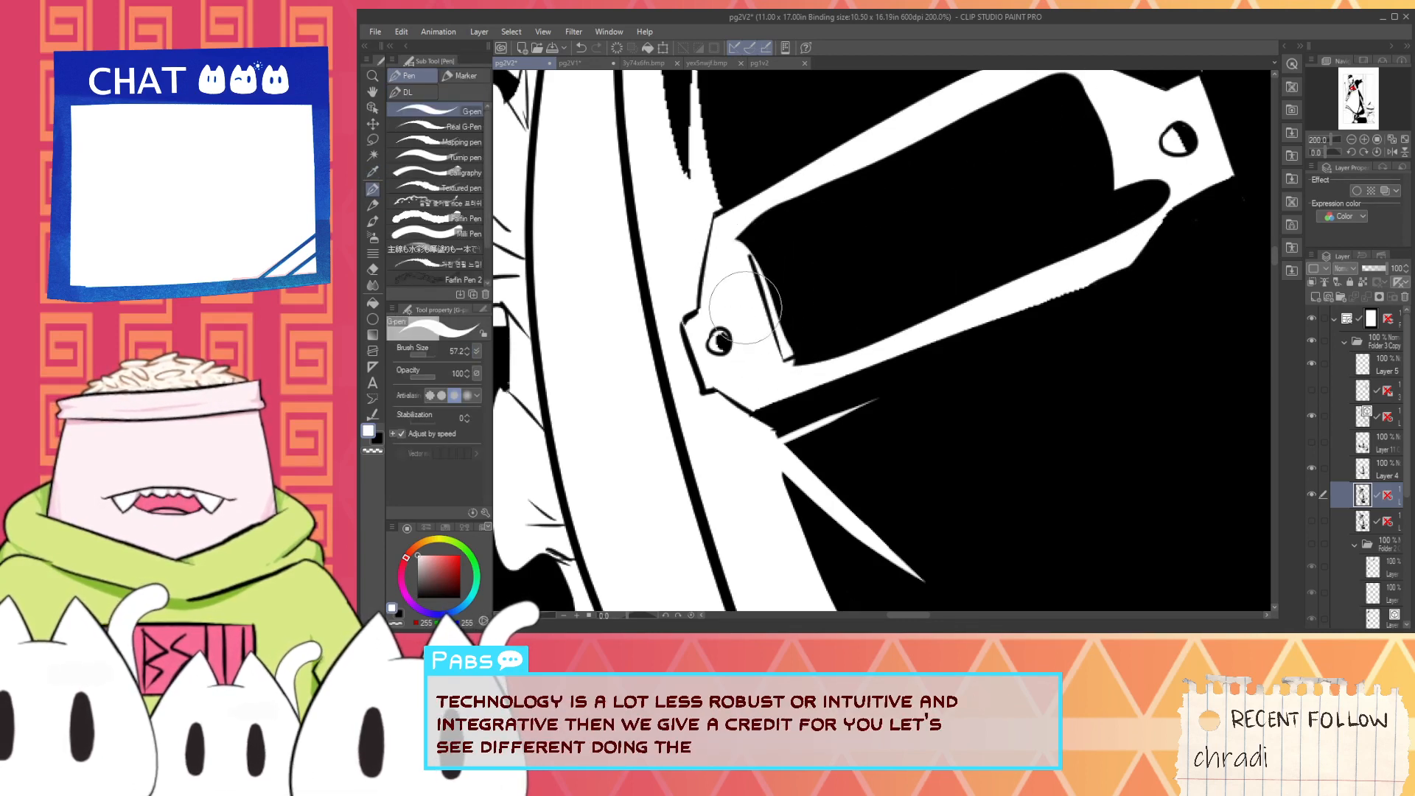
pyautogui.hotkey('ctrl', 'z')
pyautogui.hotkey('ctrl', 'z')
pyautogui.hotkey('ctrl', 'z')
pyautogui.hotkey('ctrl', 'z')
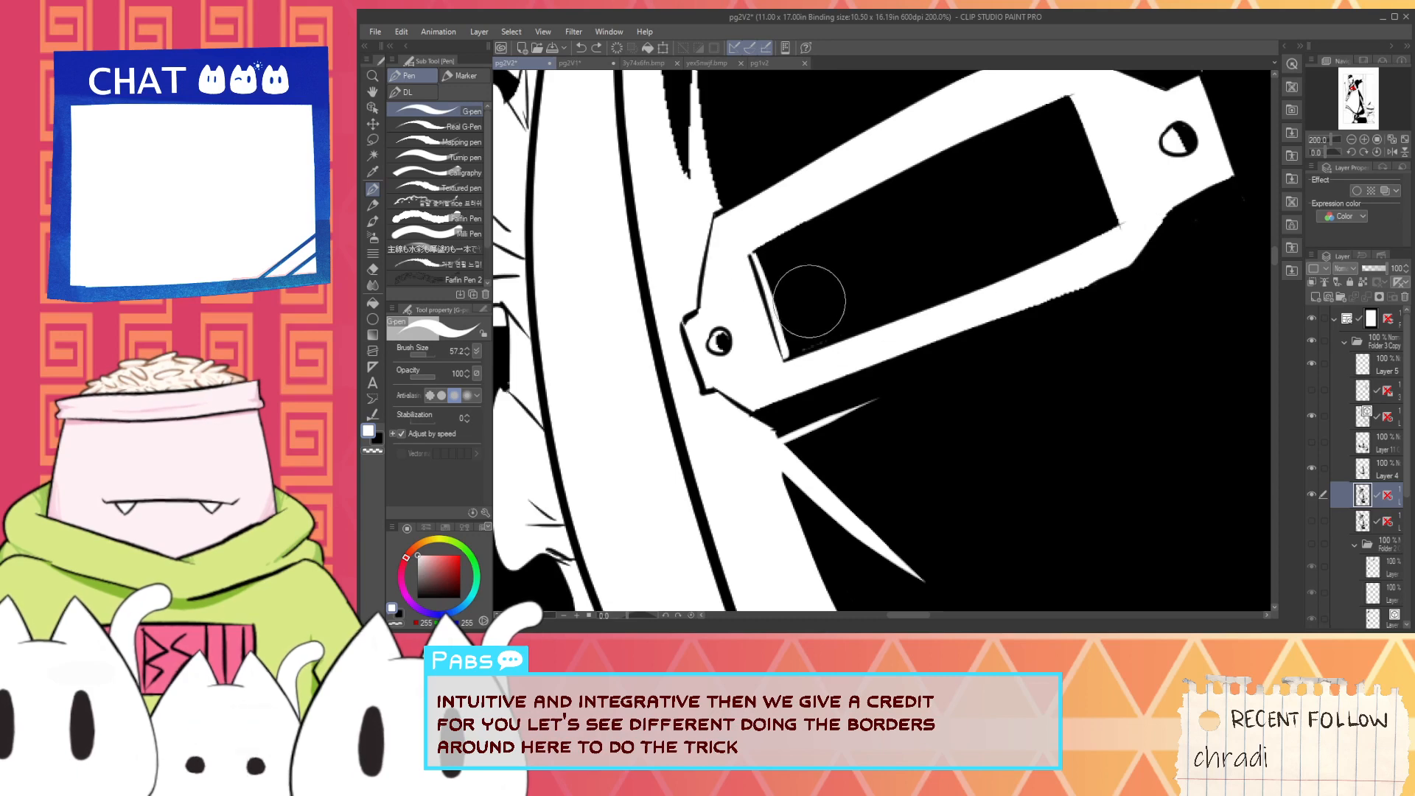
# - Clean the black at the lower end of the window's thin white line and undo the extra stroke along it
pyautogui.keyDown('alt'); pyautogui.click(822, 301); pyautogui.keyUp('alt')
pyautogui.scroll(2, 825, 300)
pyautogui.moveTo(760, 381)
pyautogui.mouseDown()
pyautogui.moveTo(858, 361)
pyautogui.moveTo(765, 401)
pyautogui.mouseUp()
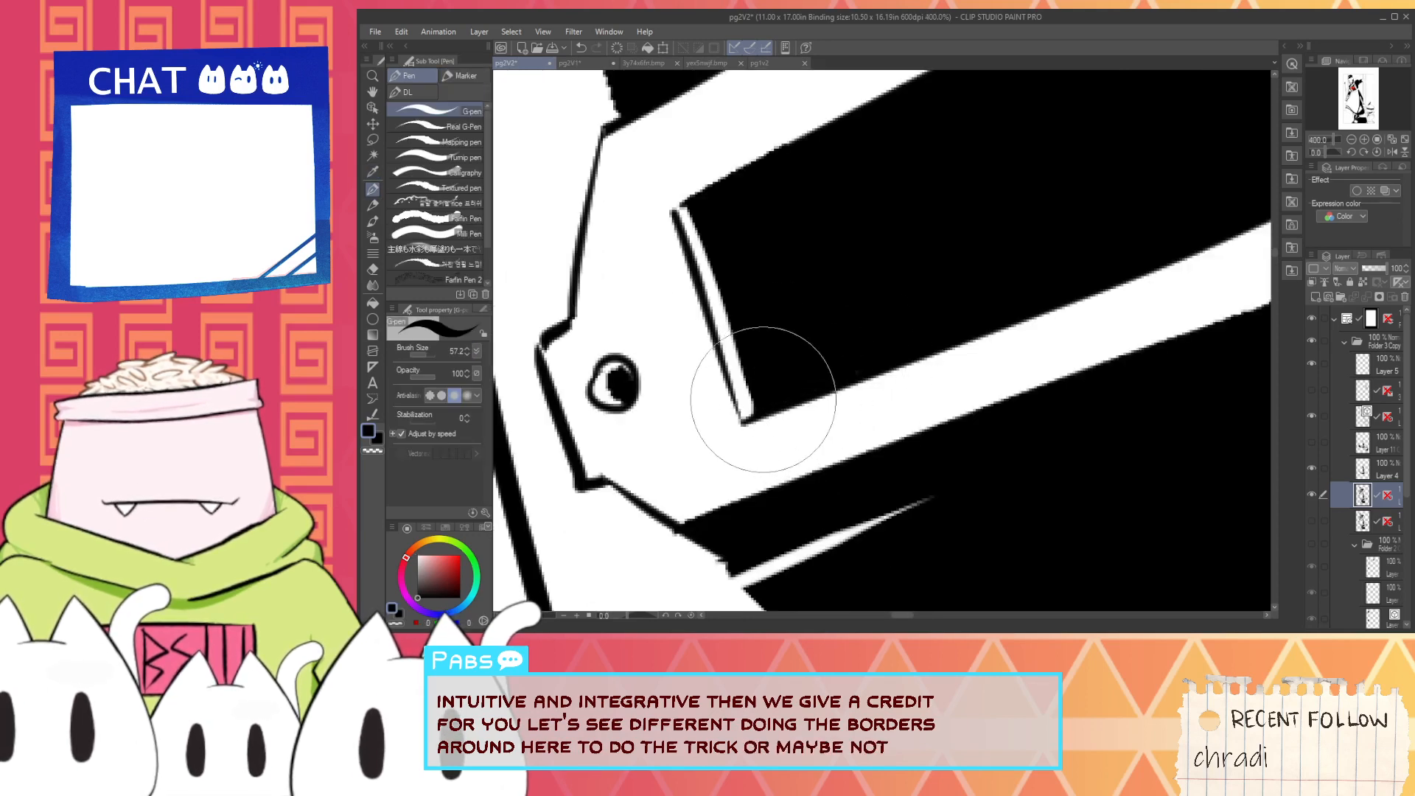
pyautogui.moveTo(686, 235); pyautogui.dragTo(687, 227)
pyautogui.hotkey('ctrl', 'z')
# - Paint the inside of the name plate's far rivet white, leaving only its black ring outline
pyautogui.scroll(-6, 804, 283)
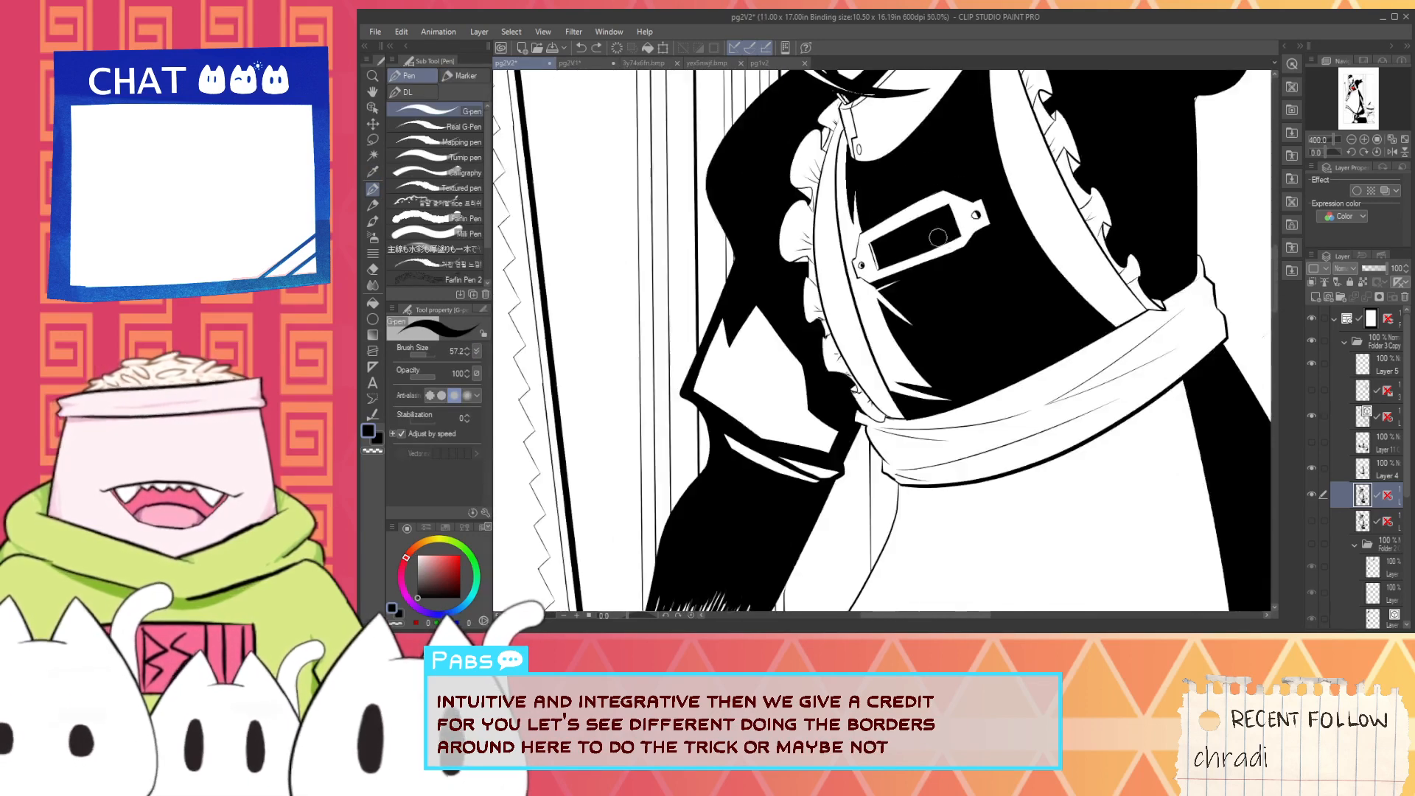
pyautogui.press('space')
pyautogui.moveTo(965, 228); pyautogui.dragTo(868, 359)
pyautogui.scroll(3, 869, 360)
pyautogui.scroll(1, 868, 359)
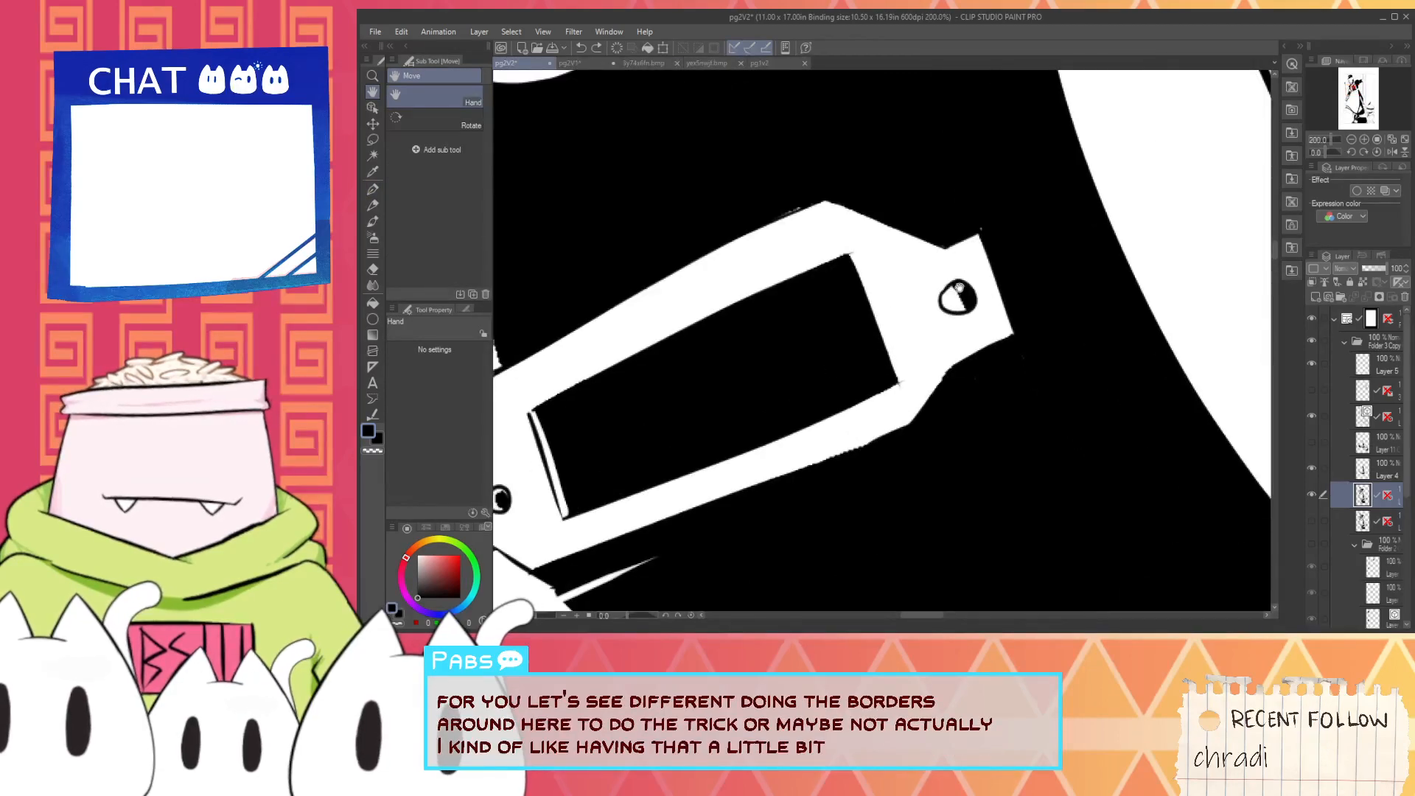
pyautogui.scroll(2, 958, 287)
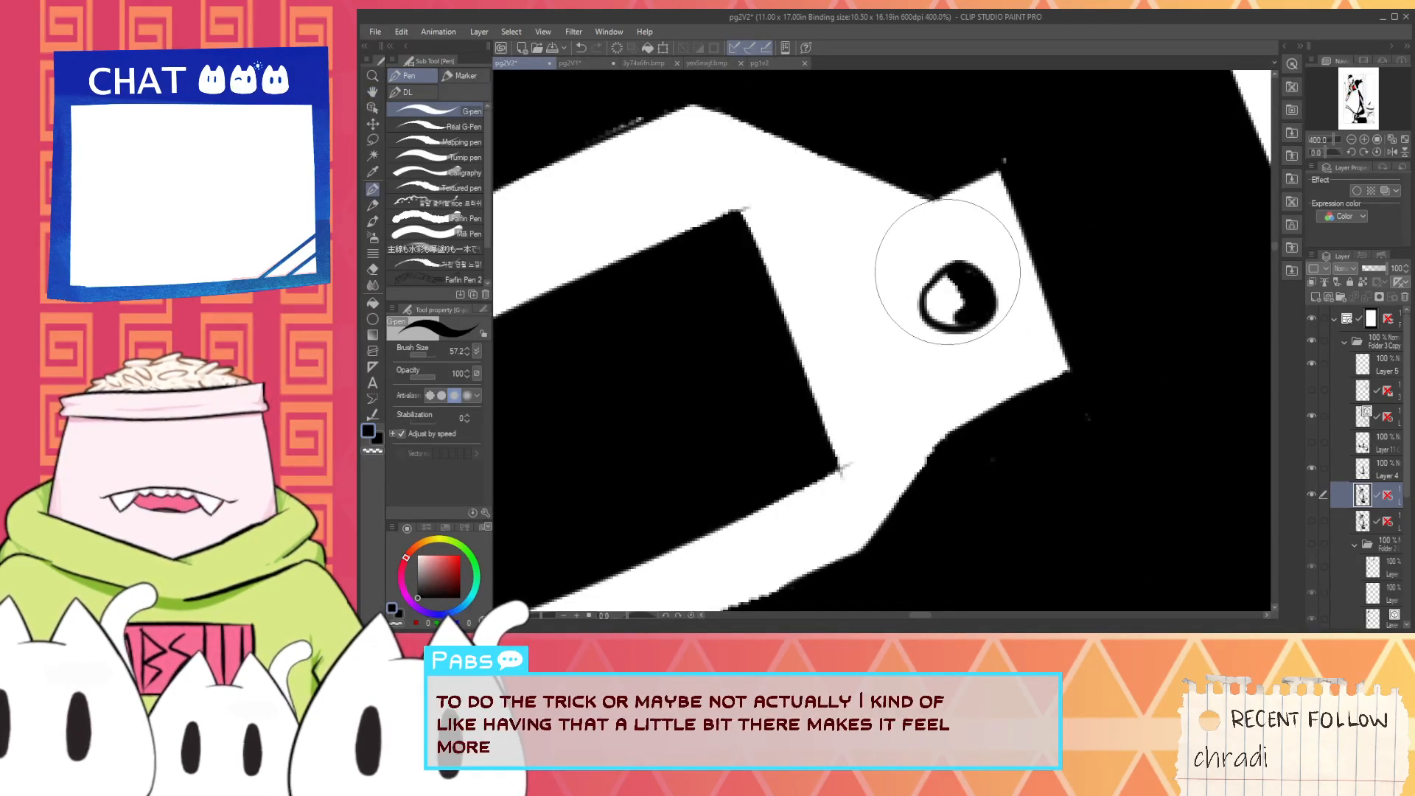
pyautogui.moveTo(964, 280)
pyautogui.mouseDown()
pyautogui.moveTo(958, 300)
pyautogui.moveTo(932, 278)
pyautogui.moveTo(953, 298)
pyautogui.mouseUp()
pyautogui.keyDown('alt'); pyautogui.click(925, 324); pyautogui.keyUp('alt')
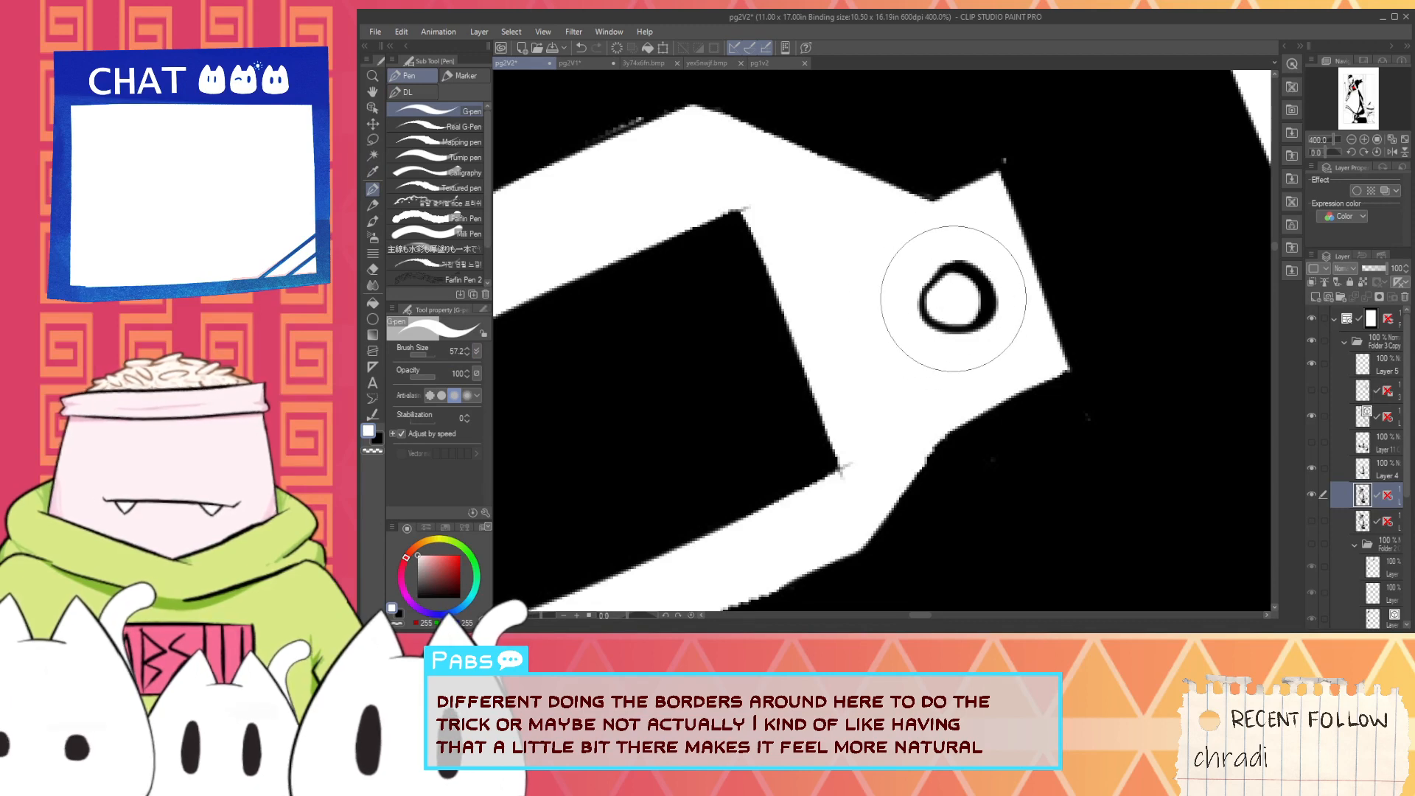
# - Sample black and smooth the jagged lower and upper outer edges of the name plate
pyautogui.scroll(-2, 962, 303)
pyautogui.keyDown('alt'); pyautogui.click(1031, 307); pyautogui.keyUp('alt')
pyautogui.scroll(1, 984, 318)
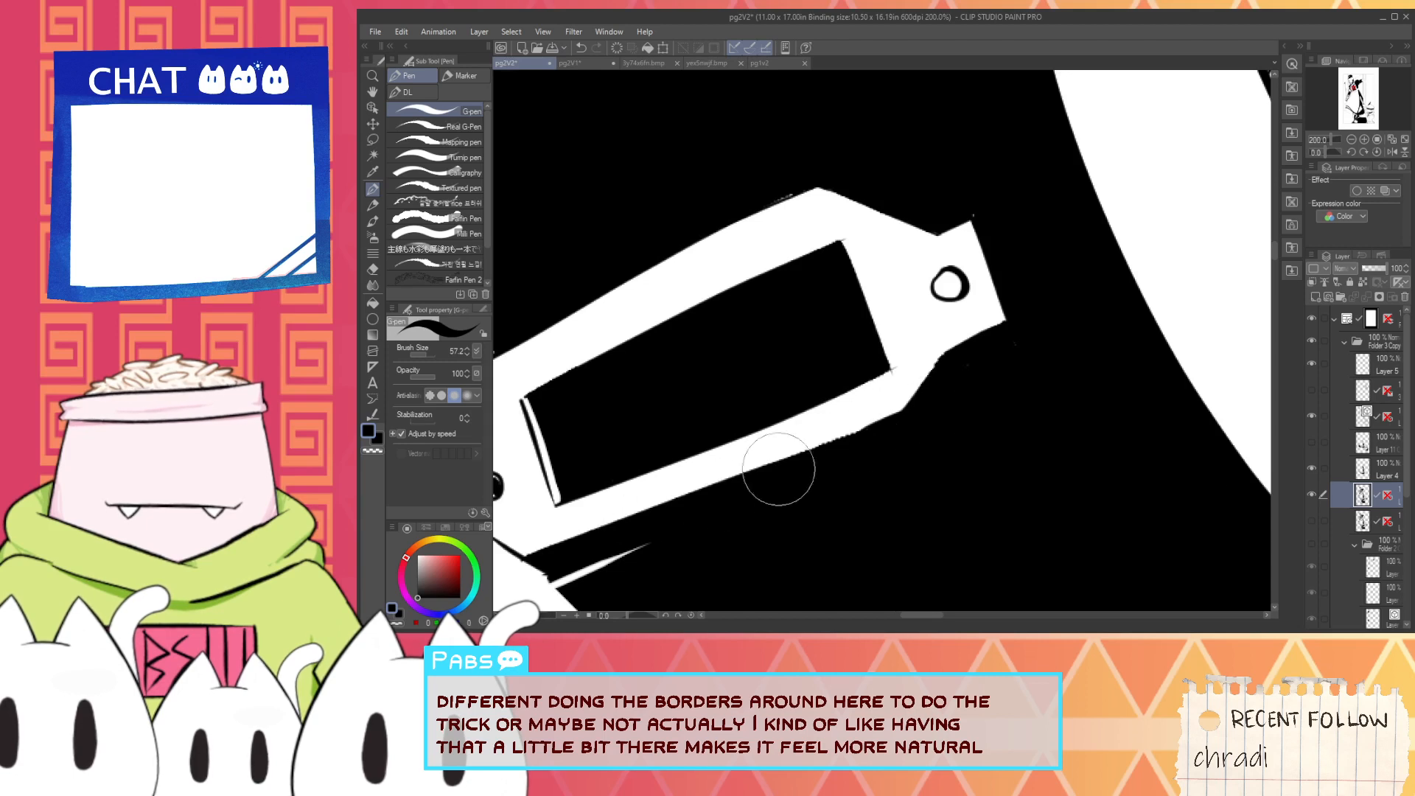
pyautogui.moveTo(951, 361); pyautogui.dragTo(890, 463)
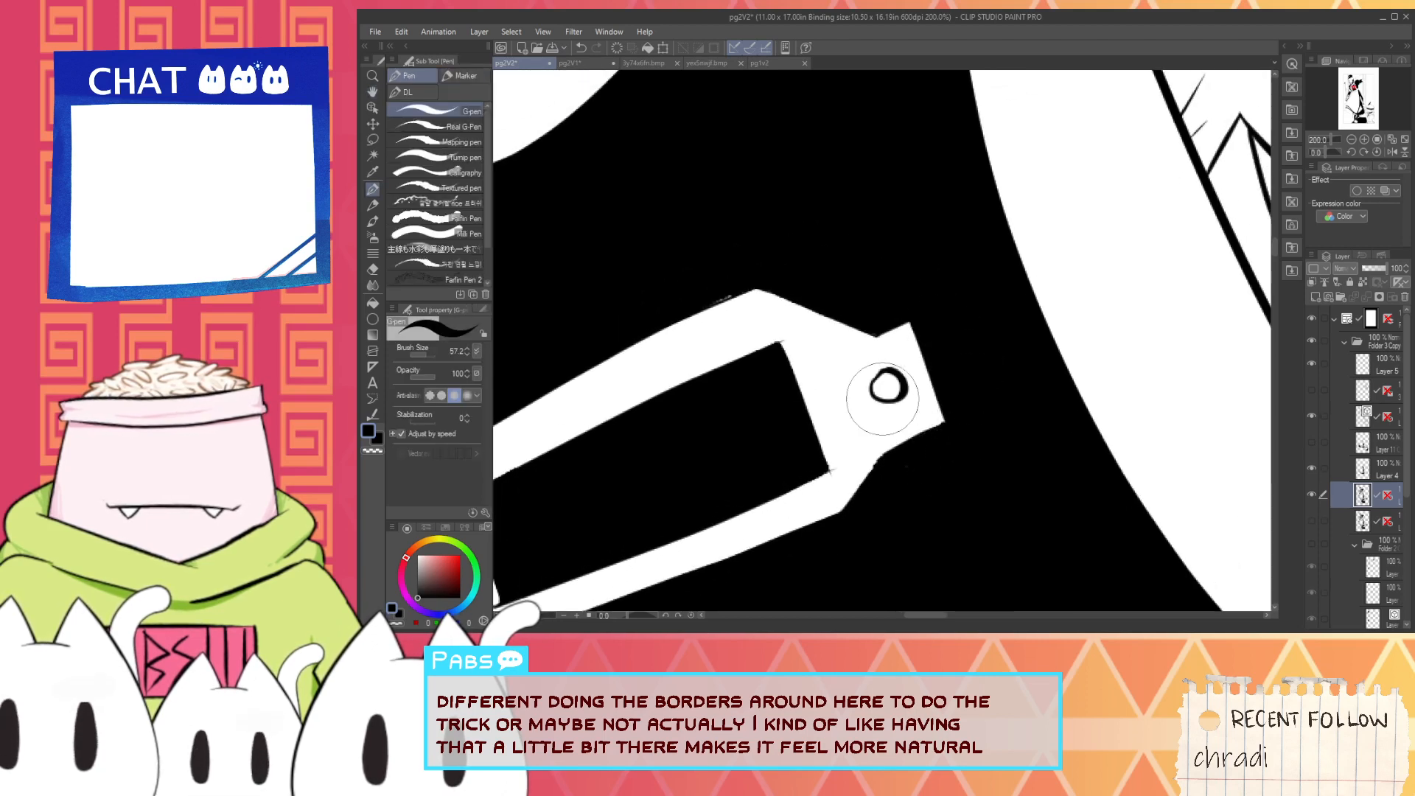
pyautogui.scroll(2, 630, 325)
pyautogui.moveTo(522, 379); pyautogui.dragTo(881, 234)
pyautogui.scroll(-3, 695, 333)
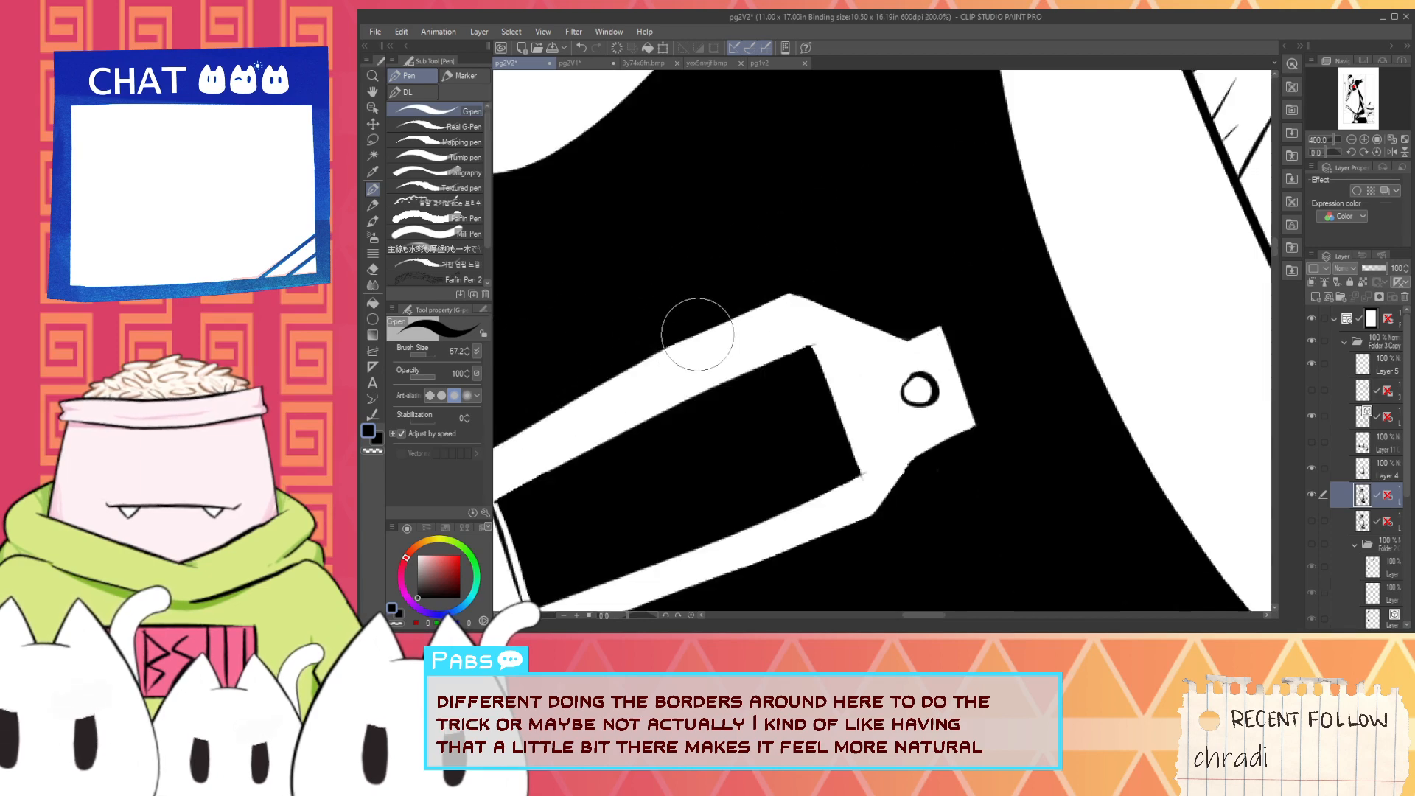
# - Clean up the black fill and white glint inside the name plate's strap-side rivet
pyautogui.moveTo(661, 350); pyautogui.dragTo(789, 399)
pyautogui.scroll(4, 711, 519)
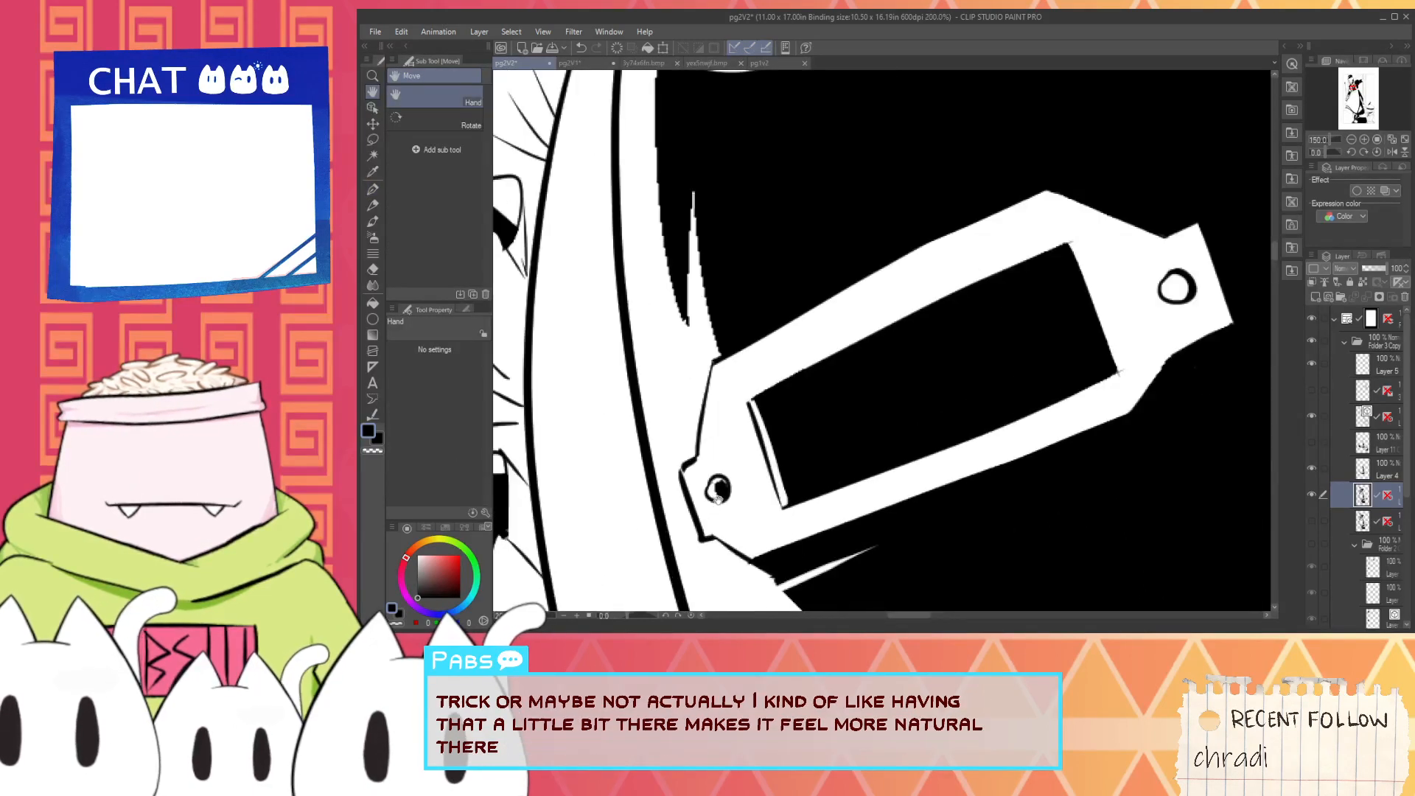
pyautogui.keyDown('alt'); pyautogui.click(755, 476); pyautogui.keyUp('alt')
pyautogui.moveTo(723, 467)
pyautogui.mouseDown()
pyautogui.moveTo(724, 492)
pyautogui.moveTo(732, 474)
pyautogui.mouseUp()
pyautogui.keyDown('alt'); pyautogui.click(899, 402); pyautogui.keyUp('alt')
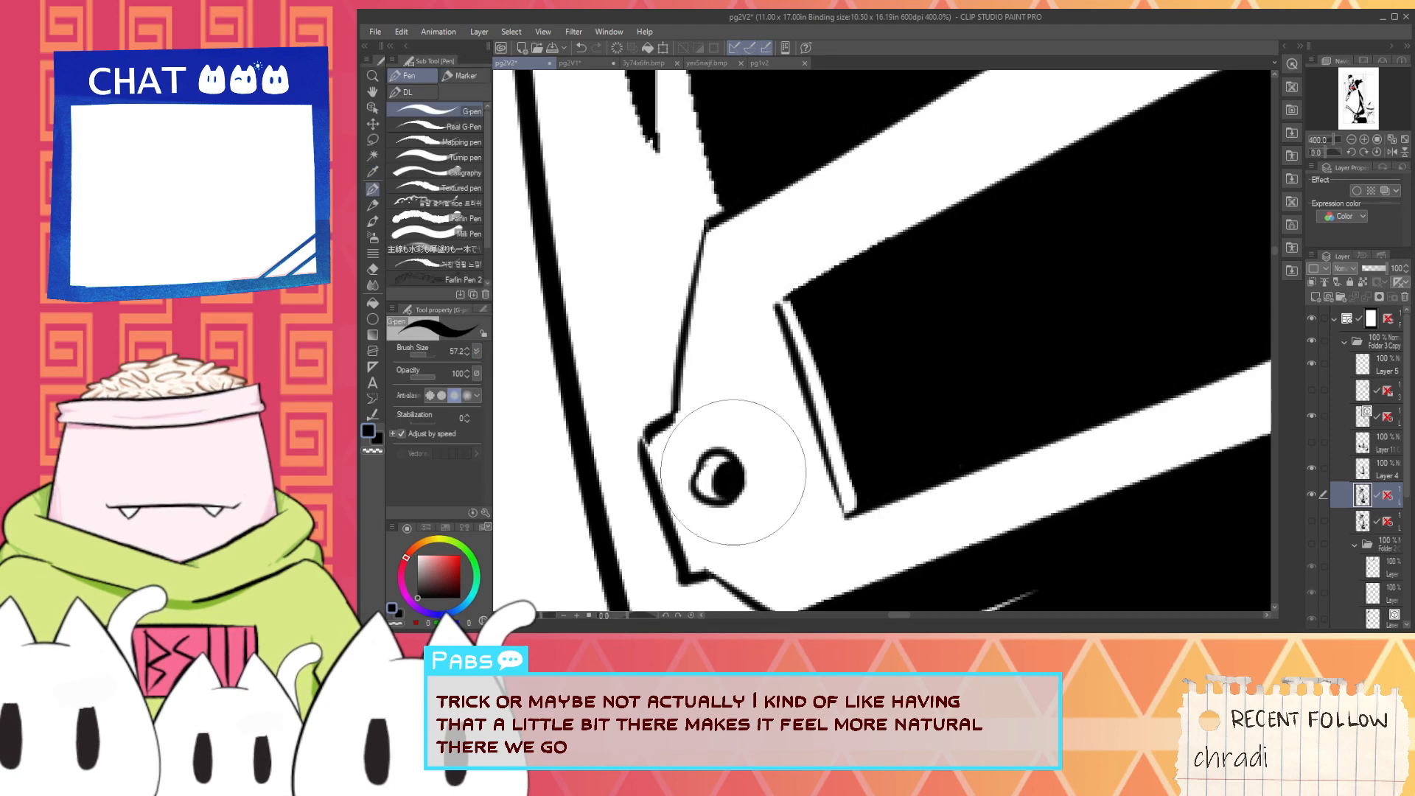
# - Redraw the white spike rising from the name plate's strap-side corner with a smooth tapered stroke, undoing the rejected attempts
pyautogui.scroll(-3, 726, 417)
pyautogui.keyDown('alt'); pyautogui.click(696, 358); pyautogui.keyUp('alt')
pyautogui.scroll(1, 699, 359)
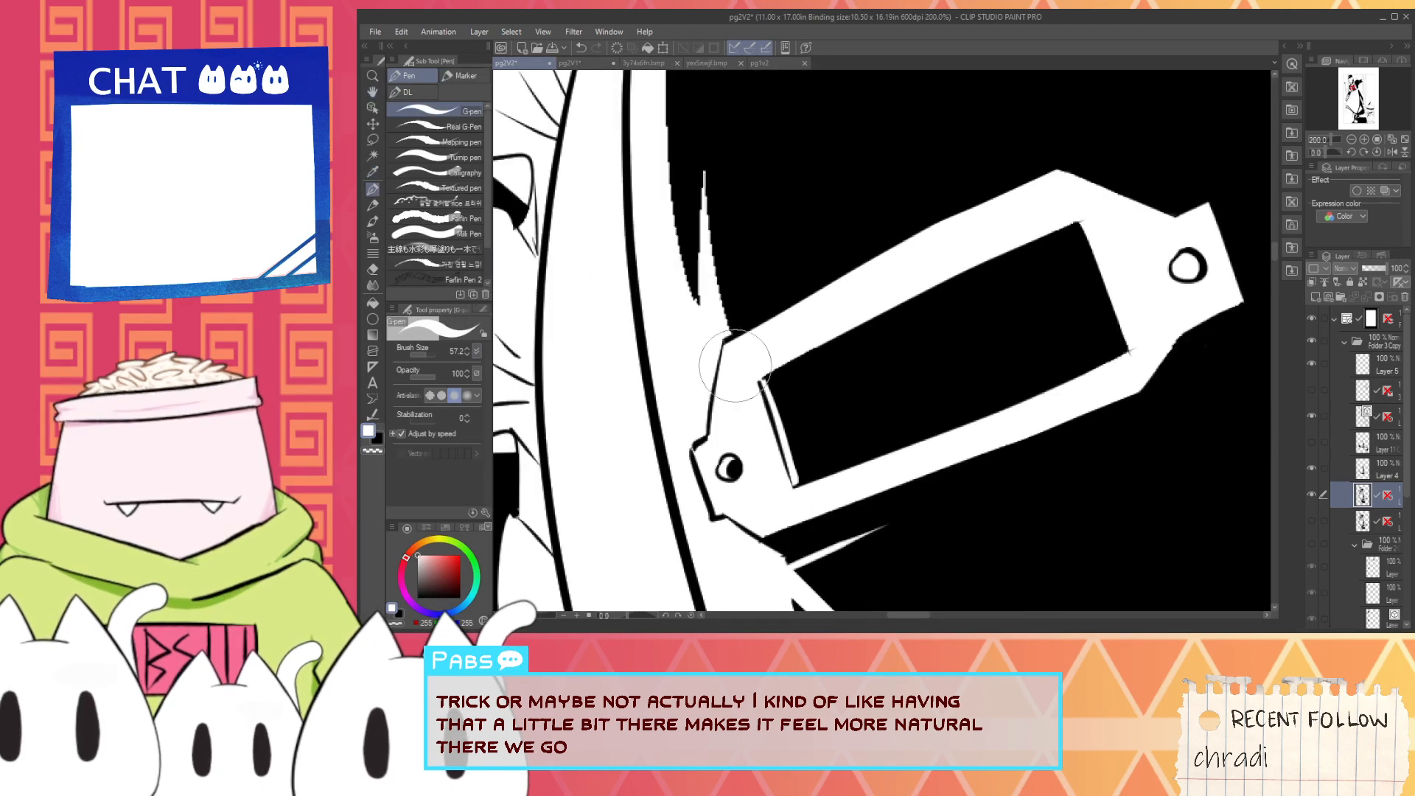
pyautogui.hotkey('ctrl', 'z')
pyautogui.moveTo(738, 374); pyautogui.dragTo(691, 113)
pyautogui.hotkey('ctrl', 'z')
pyautogui.moveTo(742, 358)
pyautogui.mouseDown()
pyautogui.moveTo(712, 275)
pyautogui.moveTo(720, 115)
pyautogui.mouseUp()
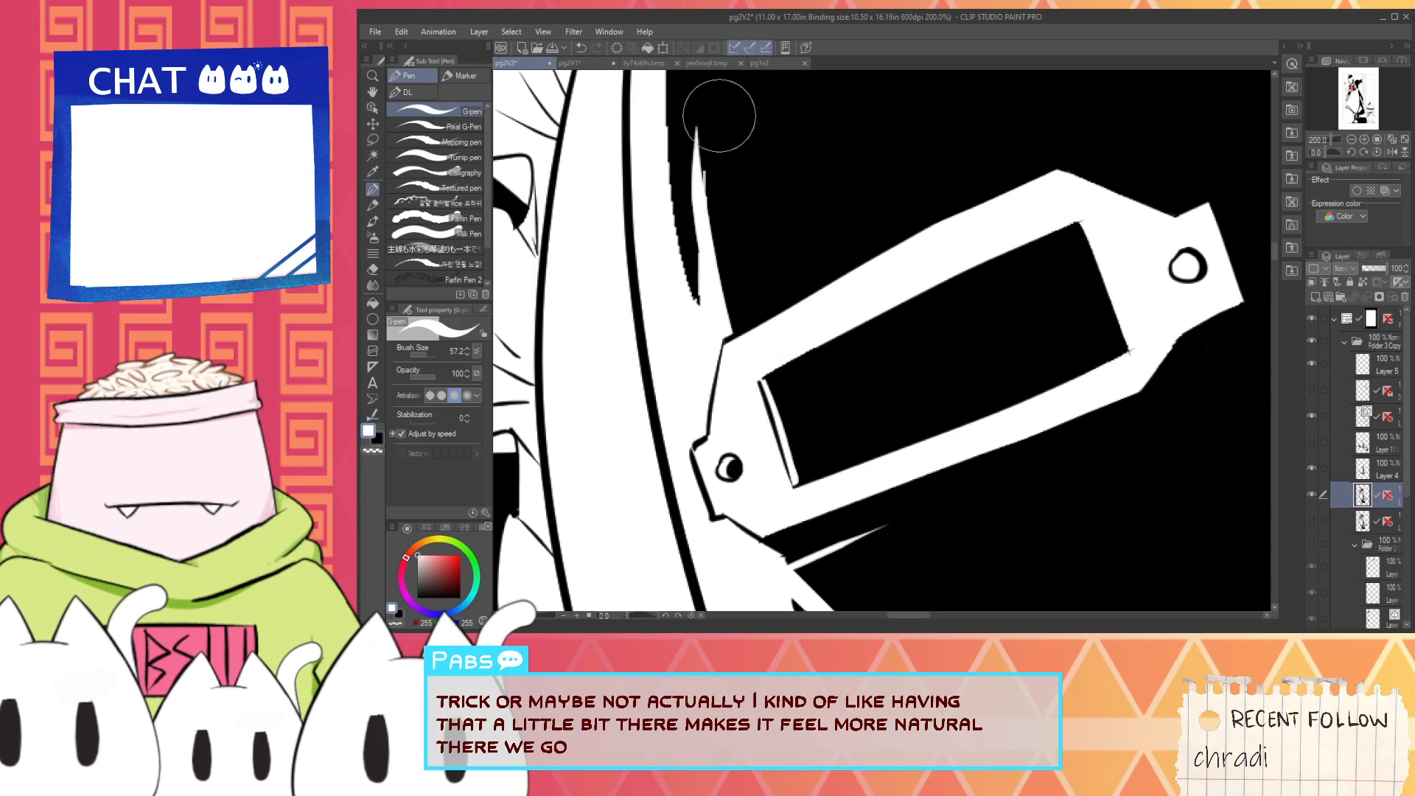
pyautogui.hotkey('ctrl', 'z')
pyautogui.moveTo(744, 373); pyautogui.dragTo(702, 133)
# - Sample black and smooth the black wedge between the apron strap and the white spike, undoing the overlong stroke
pyautogui.keyDown('alt'); pyautogui.click(763, 226); pyautogui.keyUp('alt')
pyautogui.moveTo(727, 244); pyautogui.dragTo(730, 399)
pyautogui.moveTo(677, 125); pyautogui.dragTo(674, 270)
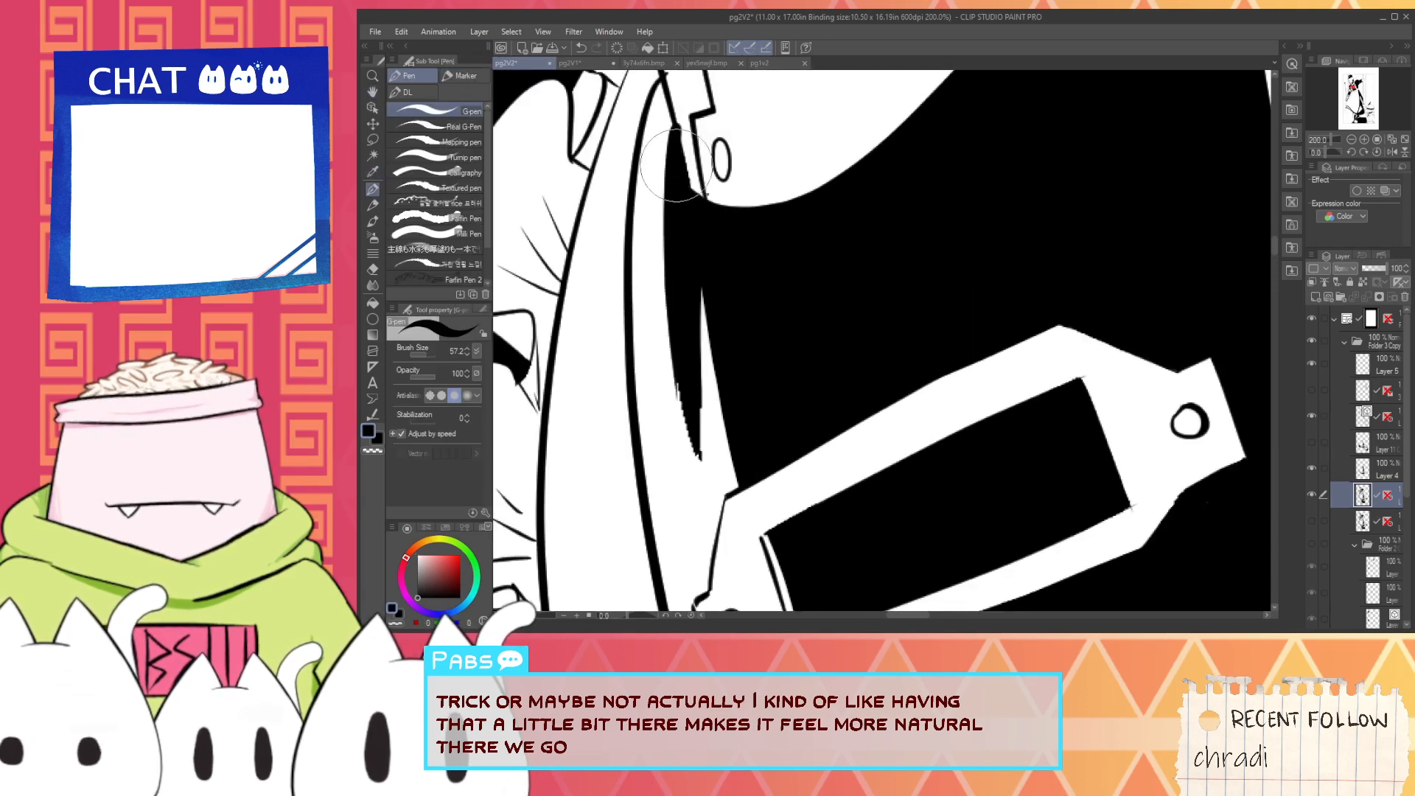
pyautogui.moveTo(677, 165); pyautogui.dragTo(695, 512)
pyautogui.hotkey('ctrl', 'z')
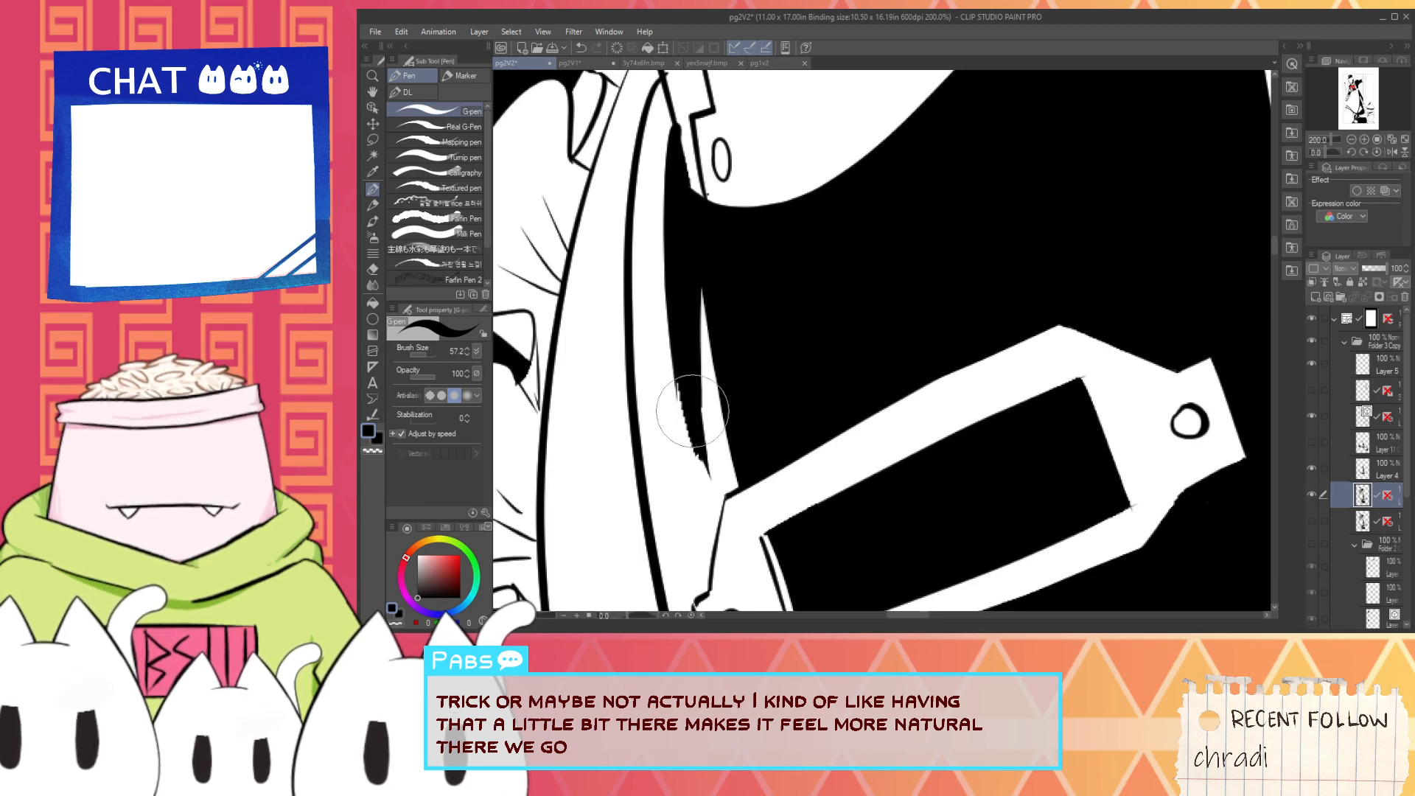
# - Sample white and rework the strap-facing edge of the white spike above the name plate, redoing the stroke once
pyautogui.keyDown('alt'); pyautogui.click(712, 552); pyautogui.keyUp('alt')
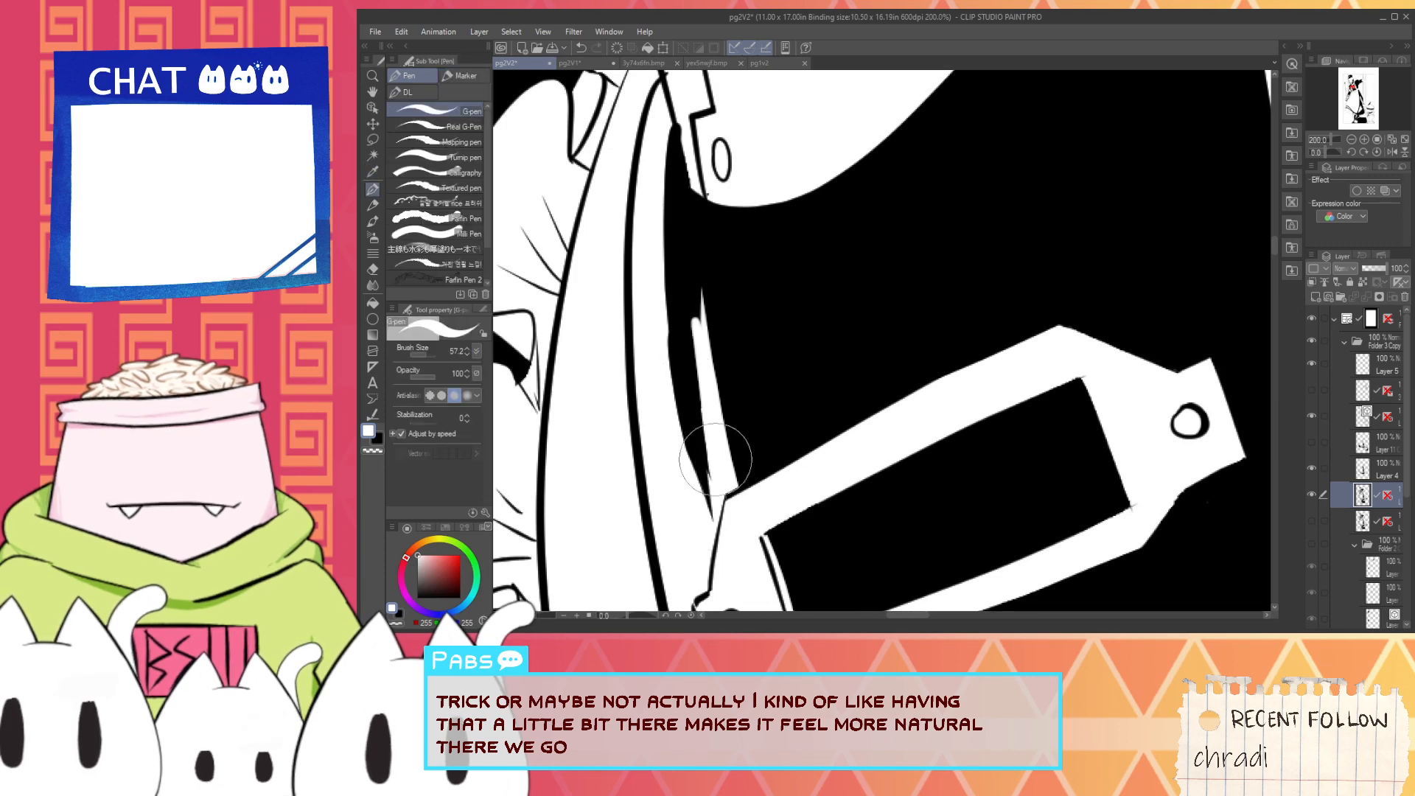
pyautogui.moveTo(700, 335); pyautogui.dragTo(726, 551)
pyautogui.hotkey('ctrl', 'z')
pyautogui.moveTo(702, 329); pyautogui.dragTo(728, 569)
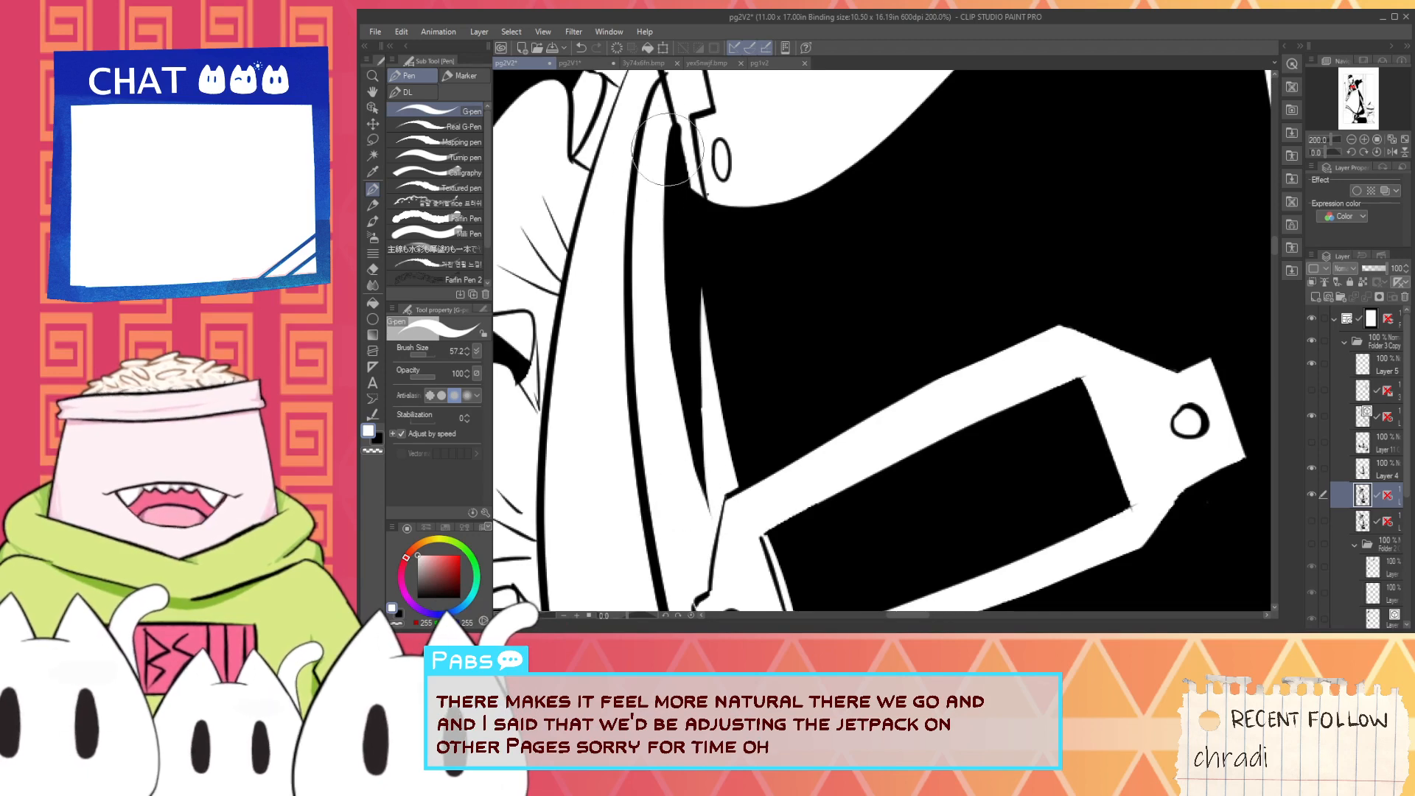
pyautogui.scroll(-2, 695, 134)
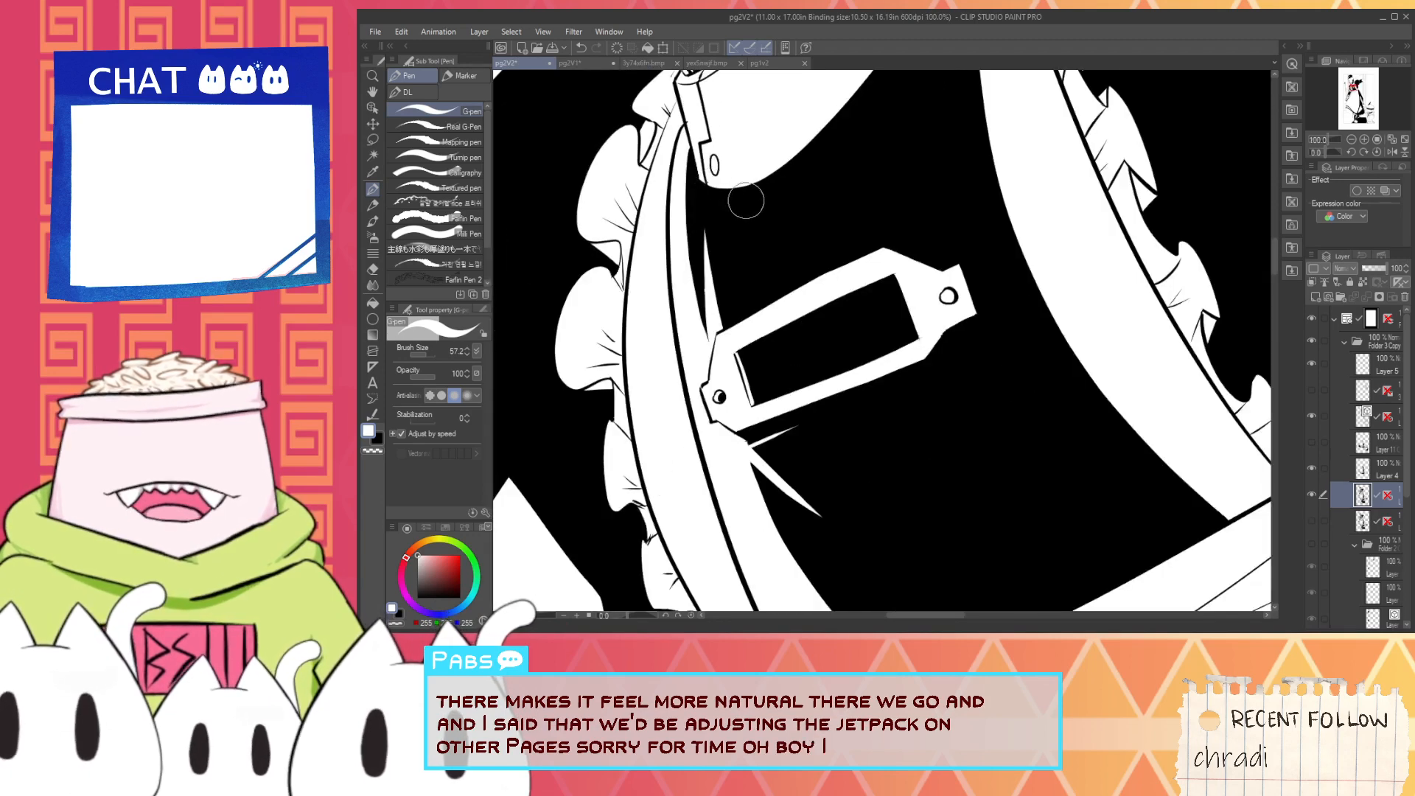
pyautogui.moveTo(748, 201); pyautogui.dragTo(756, 376)
pyautogui.scroll(1, 741, 369)
pyautogui.press('alt')
pyautogui.scroll(3, 714, 362)
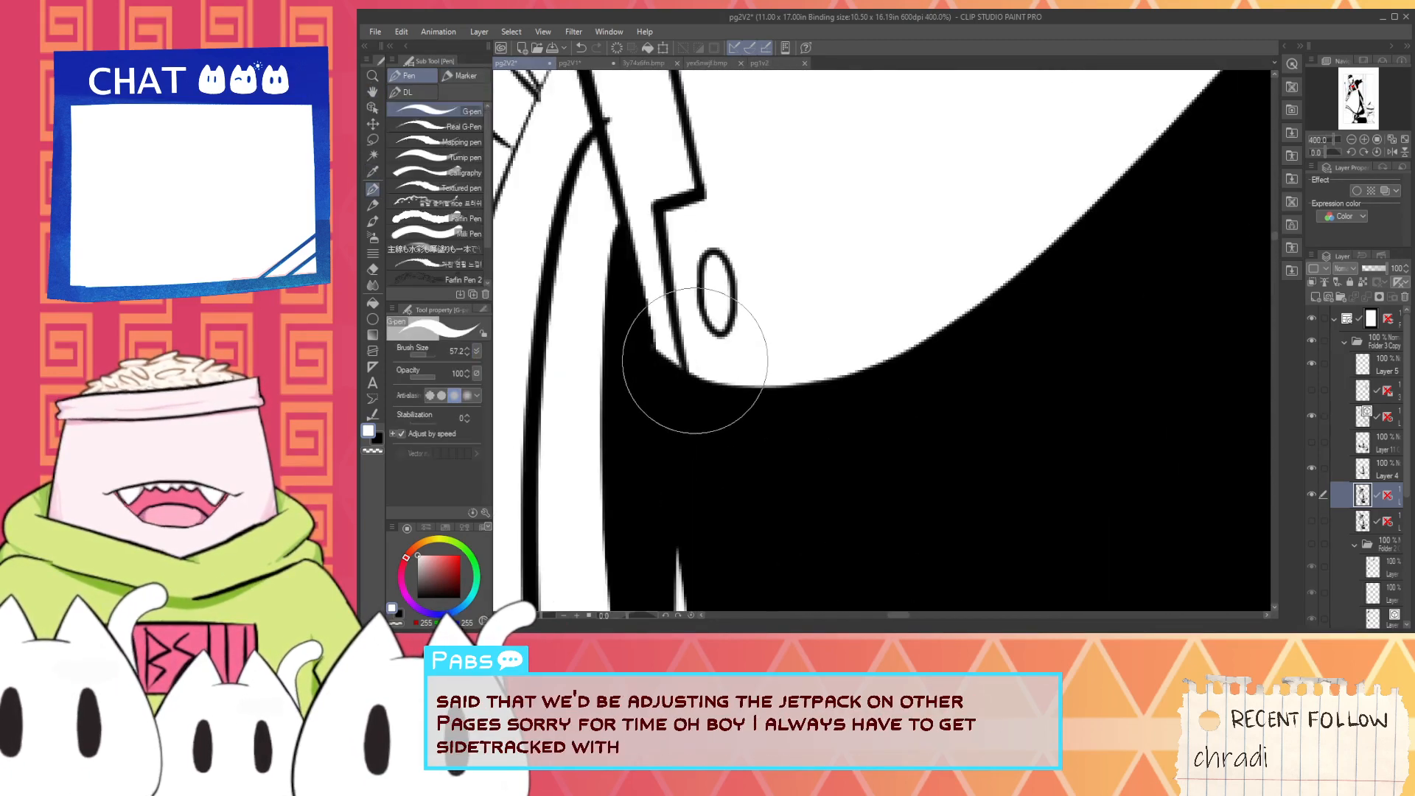
pyautogui.scroll(-4, 712, 367)
pyautogui.scroll(-3, 715, 367)
# - Sample black and taper the inner end of the thin white highlight on the raised arm's puffed shoulder
pyautogui.press('space')
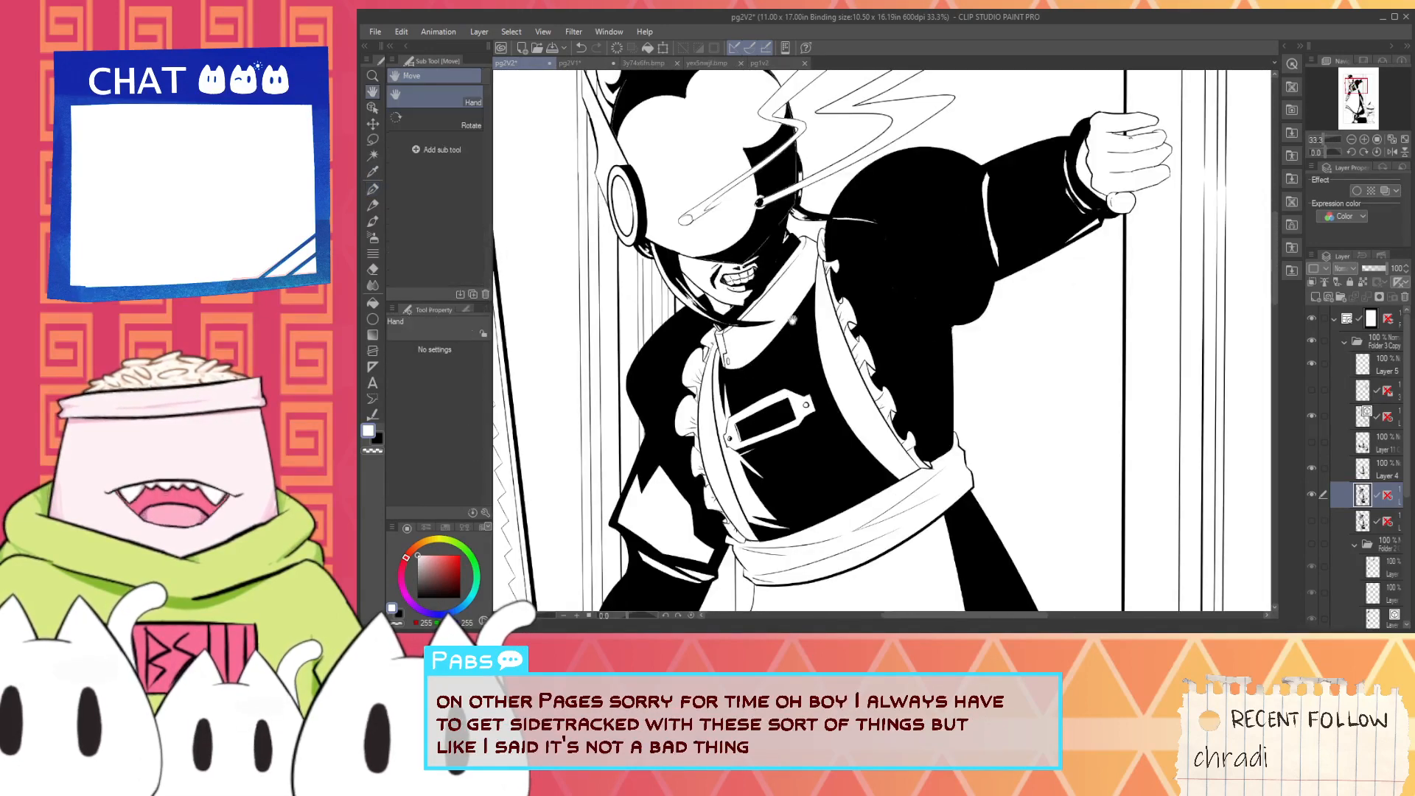
pyautogui.moveTo(996, 212); pyautogui.dragTo(917, 319)
pyautogui.scroll(3, 917, 319)
pyautogui.press('alt')
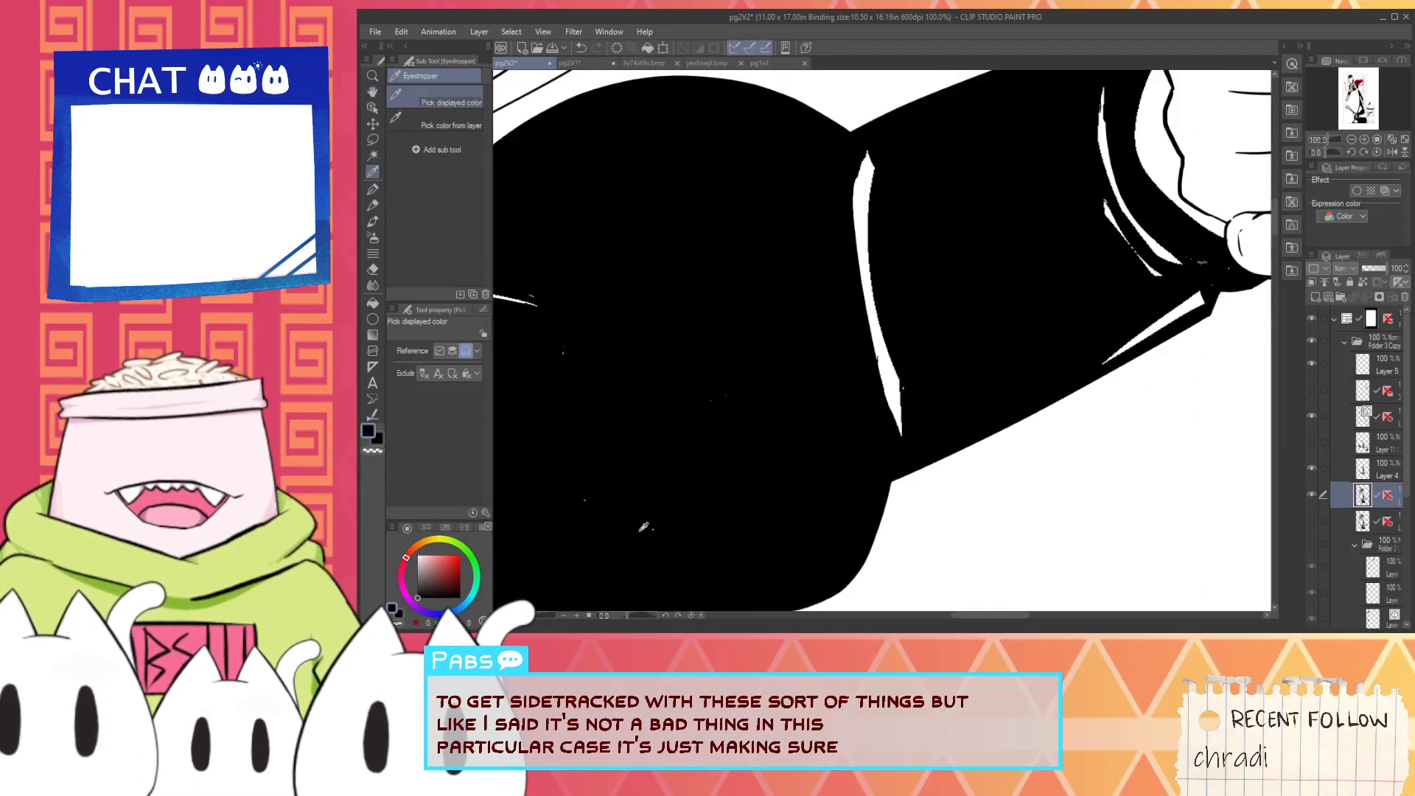
pyautogui.press('space')
pyautogui.moveTo(752, 391)
pyautogui.mouseDown()
pyautogui.moveTo(697, 402)
pyautogui.moveTo(890, 410)
pyautogui.mouseUp()
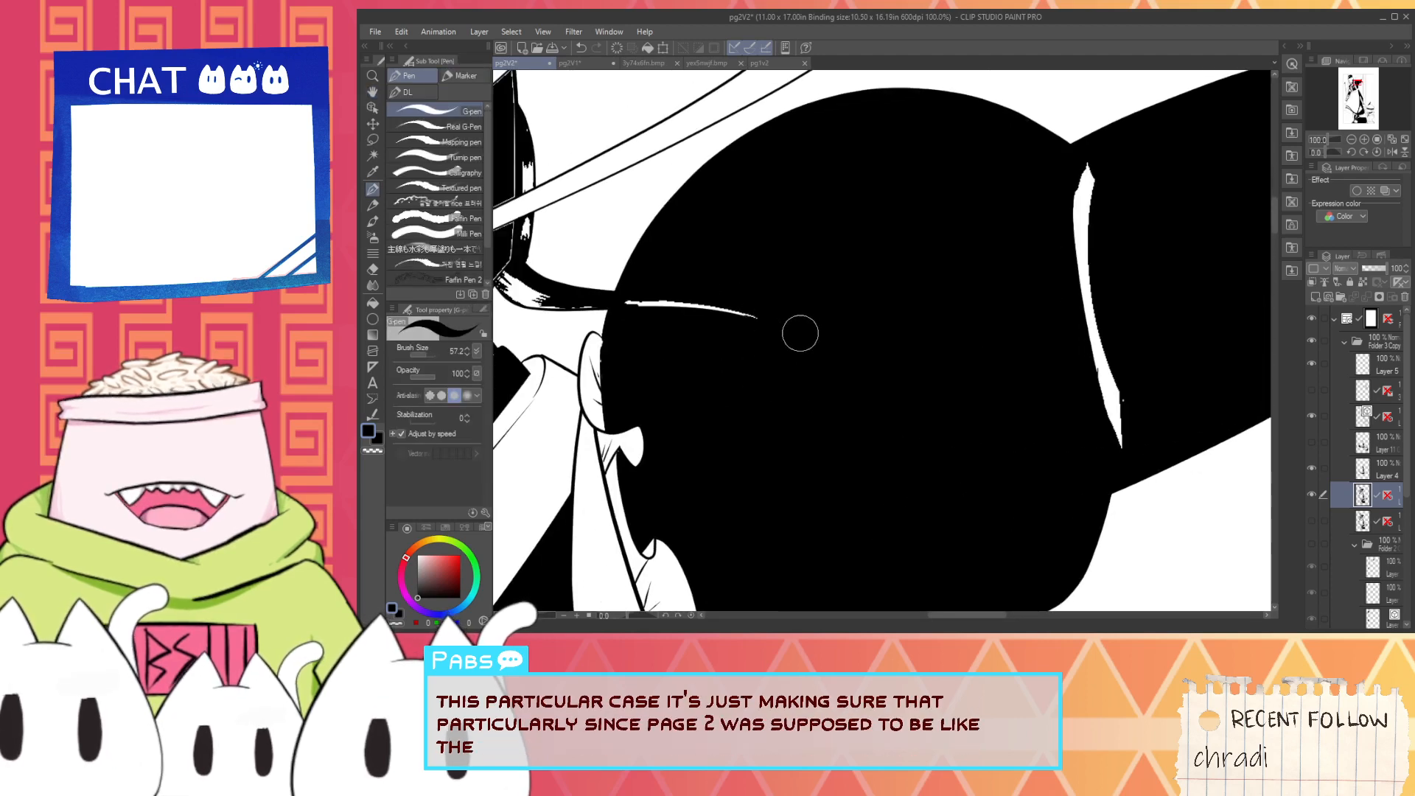
pyautogui.scroll(3, 632, 306)
pyautogui.moveTo(622, 293); pyautogui.dragTo(699, 296)
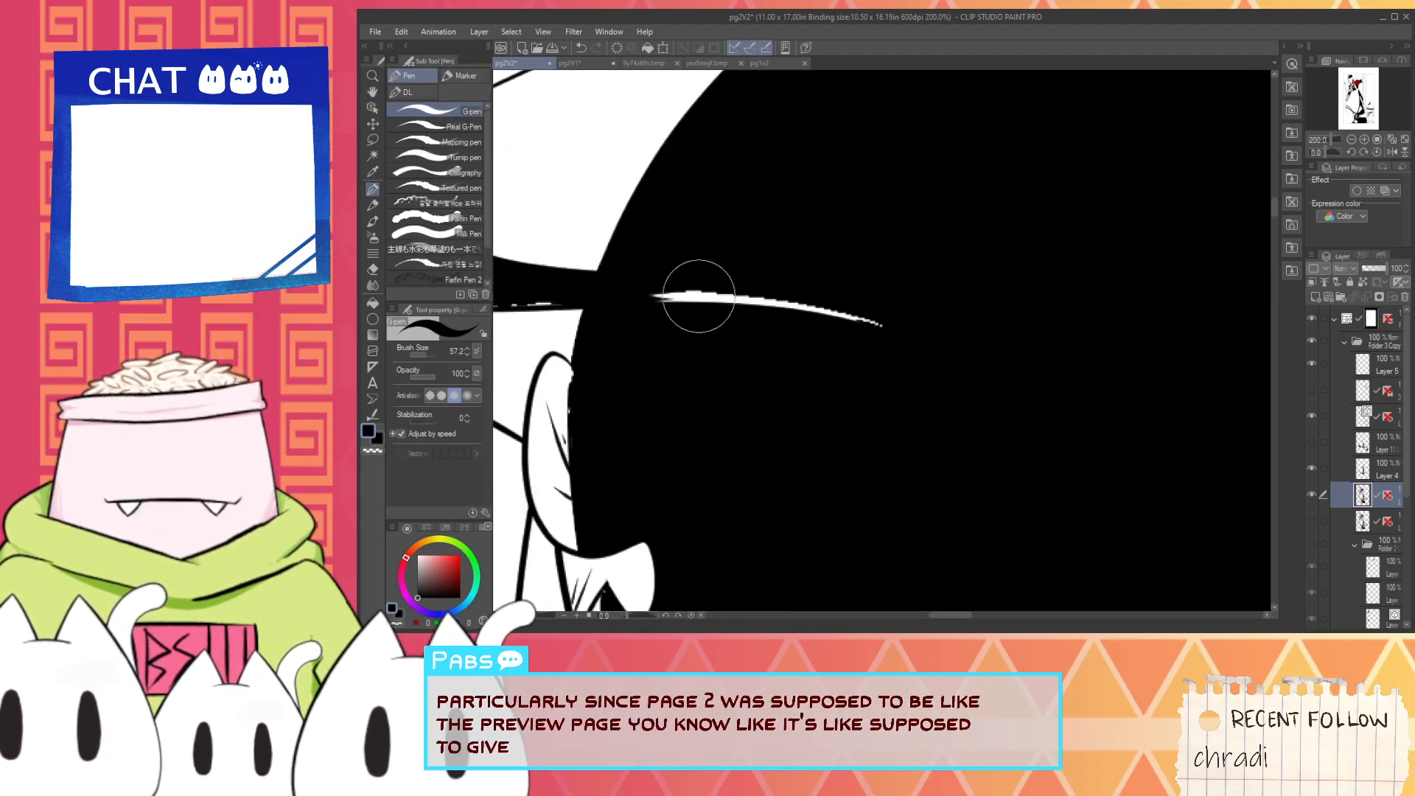
# - Fill the ragged highlight on the black band beneath the helmet with solid white, giving it a smooth upper edge
pyautogui.scroll(-1, 833, 328)
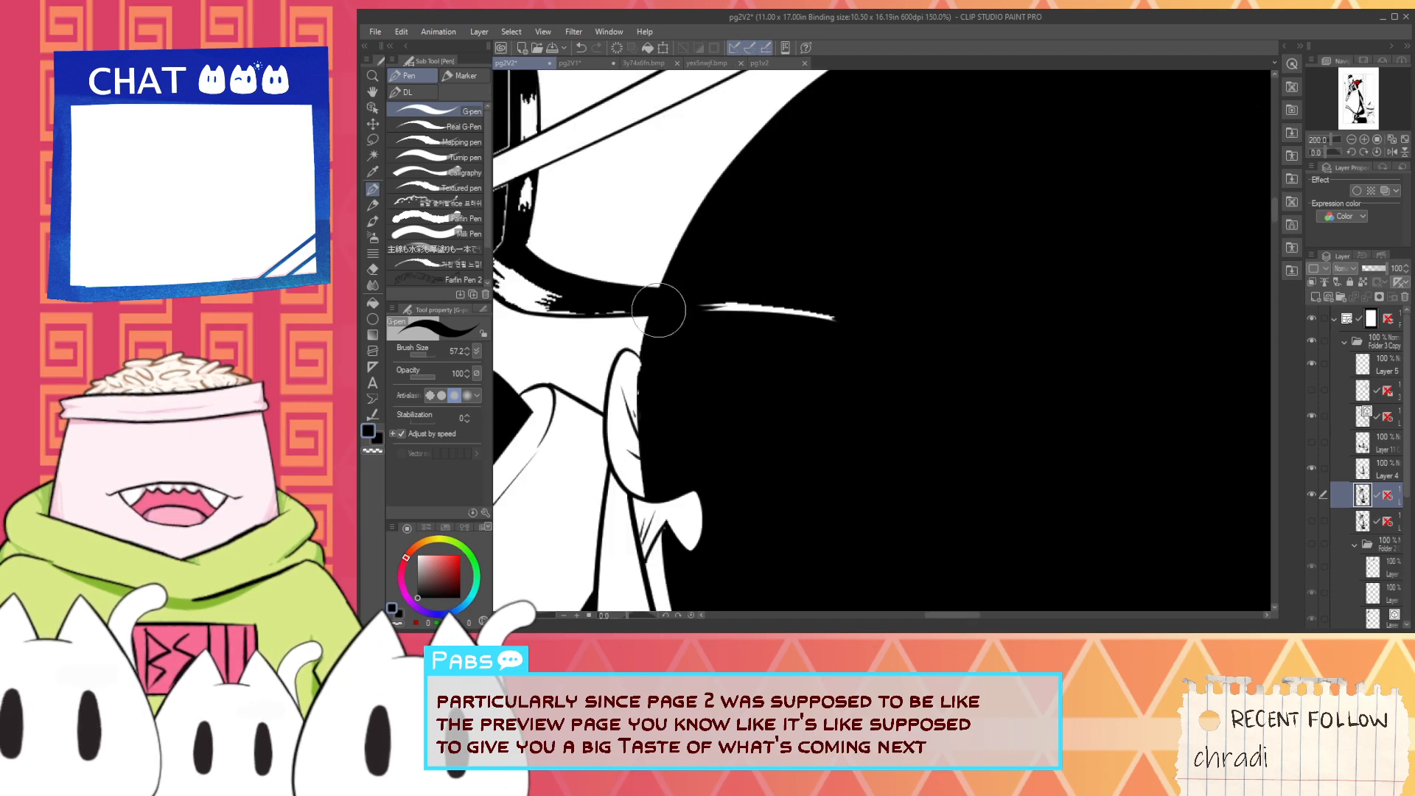
pyautogui.press('space')
pyautogui.moveTo(550, 303); pyautogui.dragTo(759, 366)
pyautogui.scroll(3, 759, 366)
pyautogui.press('x')
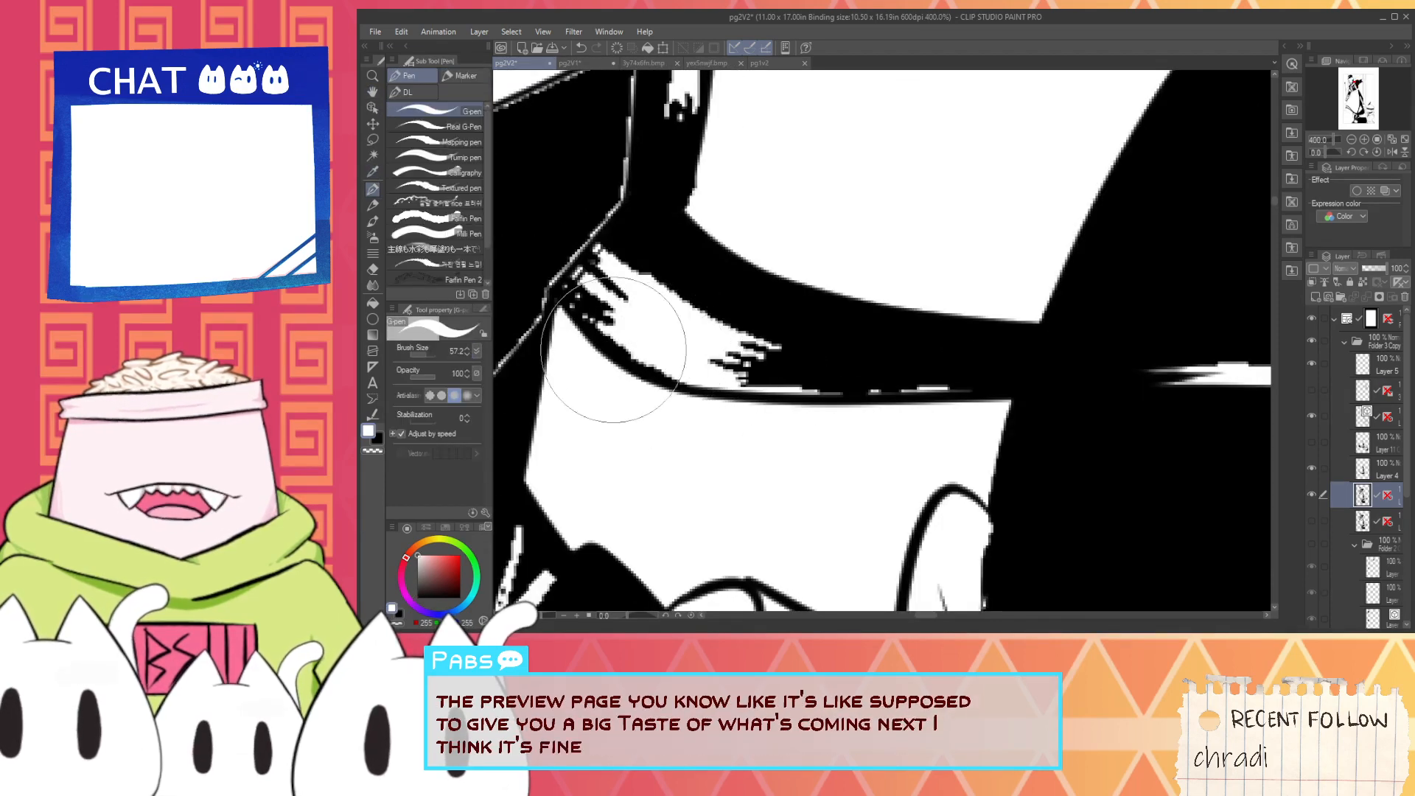
pyautogui.moveTo(626, 373)
pyautogui.mouseDown()
pyautogui.moveTo(600, 278)
pyautogui.moveTo(591, 284)
pyautogui.moveTo(630, 350)
pyautogui.moveTo(648, 307)
pyautogui.moveTo(702, 342)
pyautogui.moveTo(811, 357)
pyautogui.moveTo(606, 259)
pyautogui.moveTo(1005, 364)
pyautogui.moveTo(733, 347)
pyautogui.mouseUp()
pyautogui.press('i')
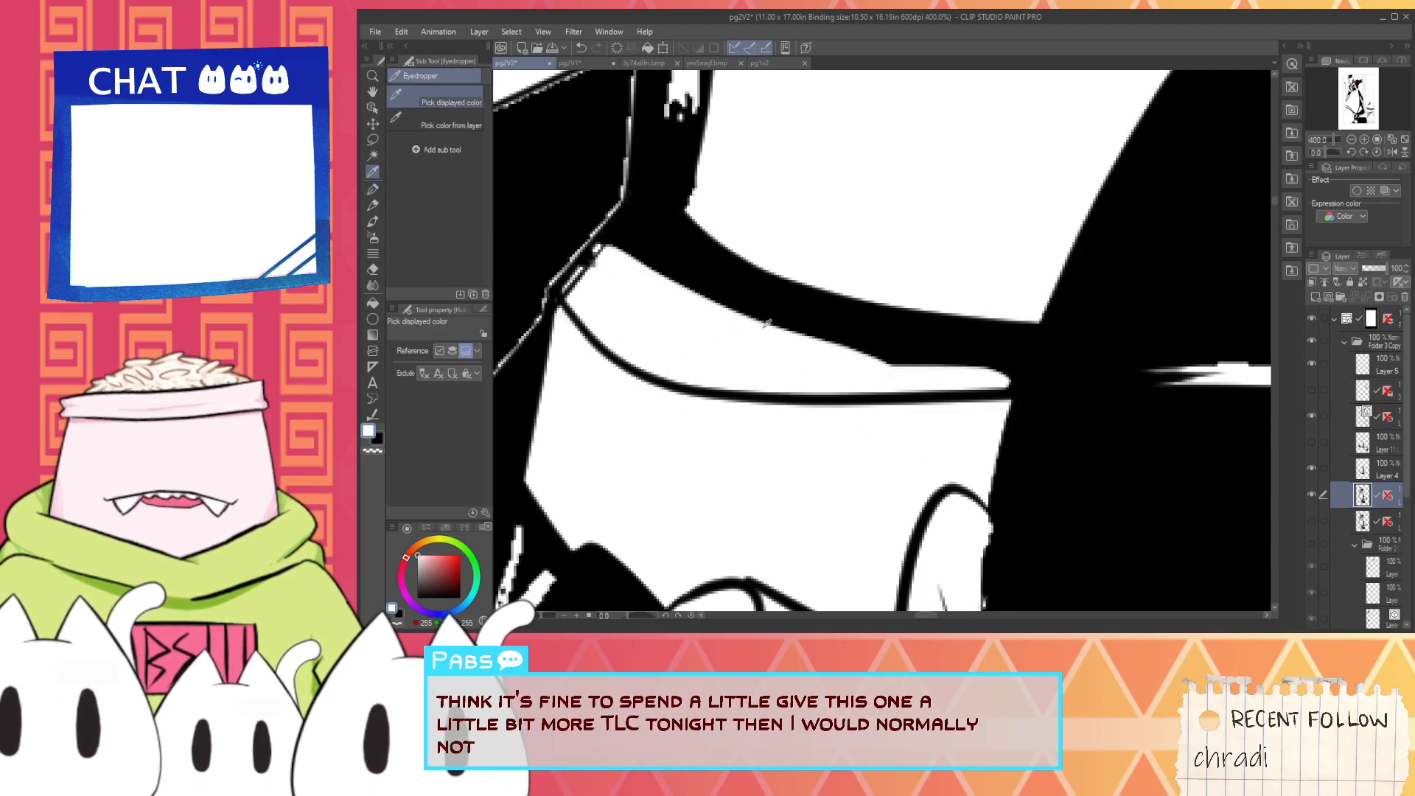
# - Paint black over the thin jagged white line beside the narrow white strip's torso end and add the first black strokes inside its corner
pyautogui.press('p')
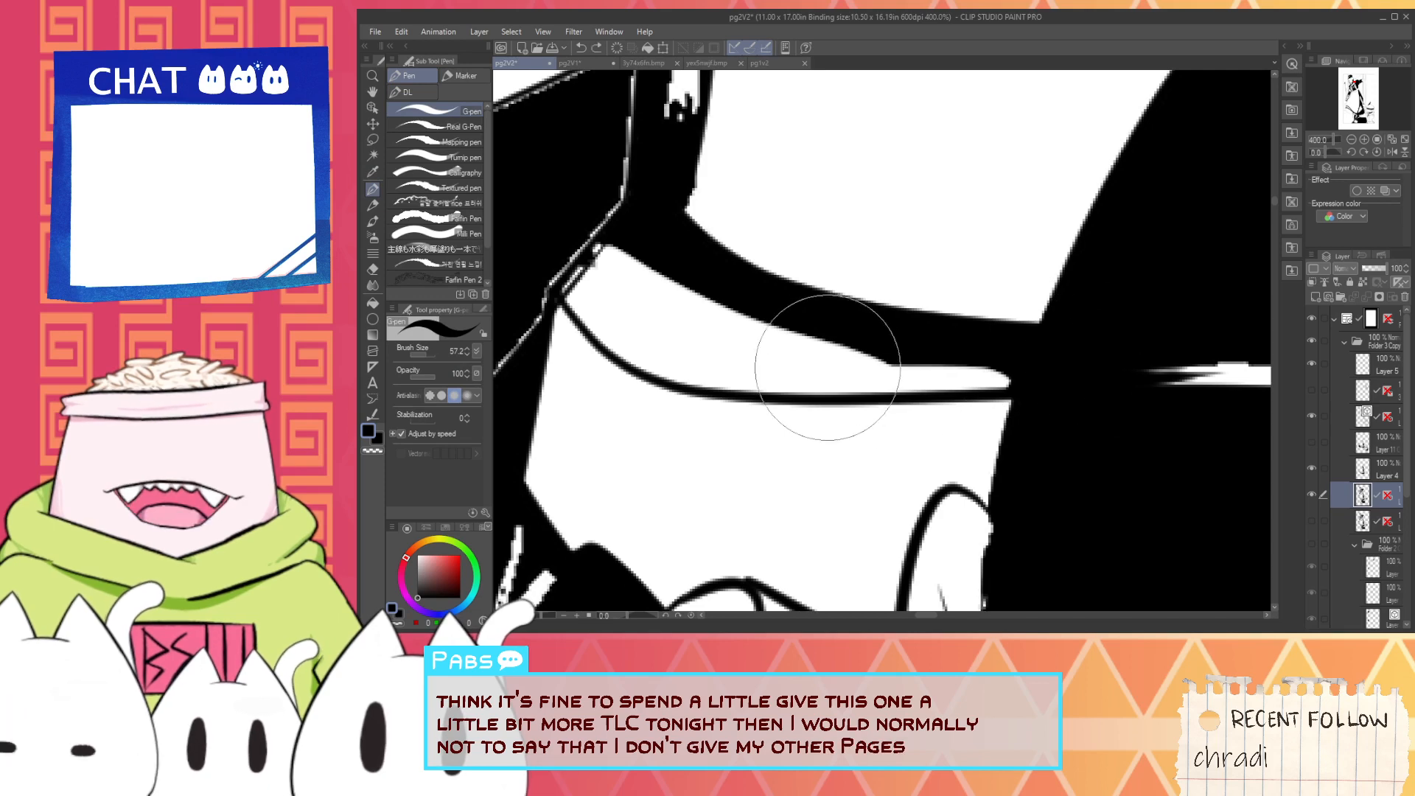
pyautogui.scroll(4, 735, 391)
pyautogui.scroll(-1, 734, 392)
pyautogui.scroll(1, 741, 382)
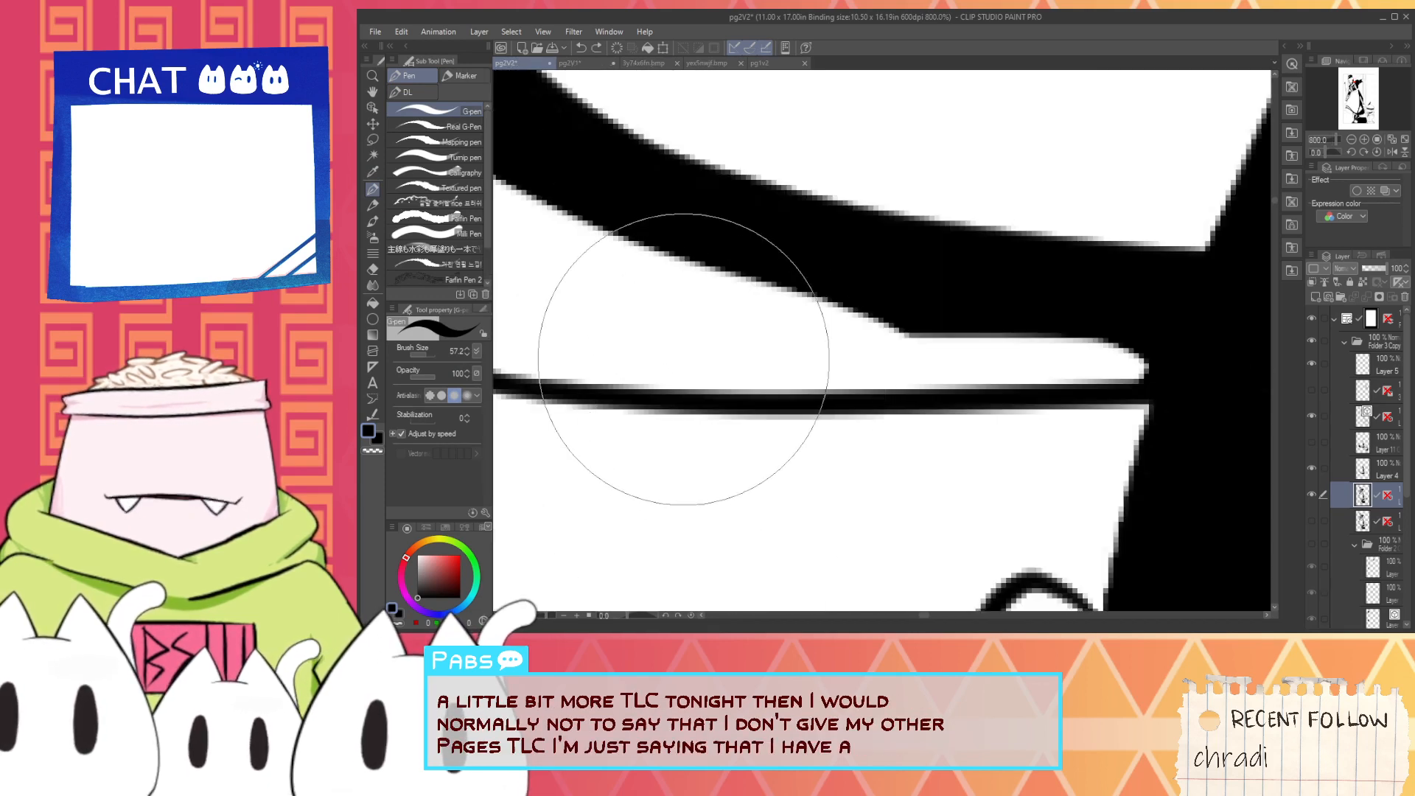
pyautogui.scroll(-1, 686, 361)
pyautogui.press('space')
pyautogui.moveTo(649, 286); pyautogui.dragTo(786, 282)
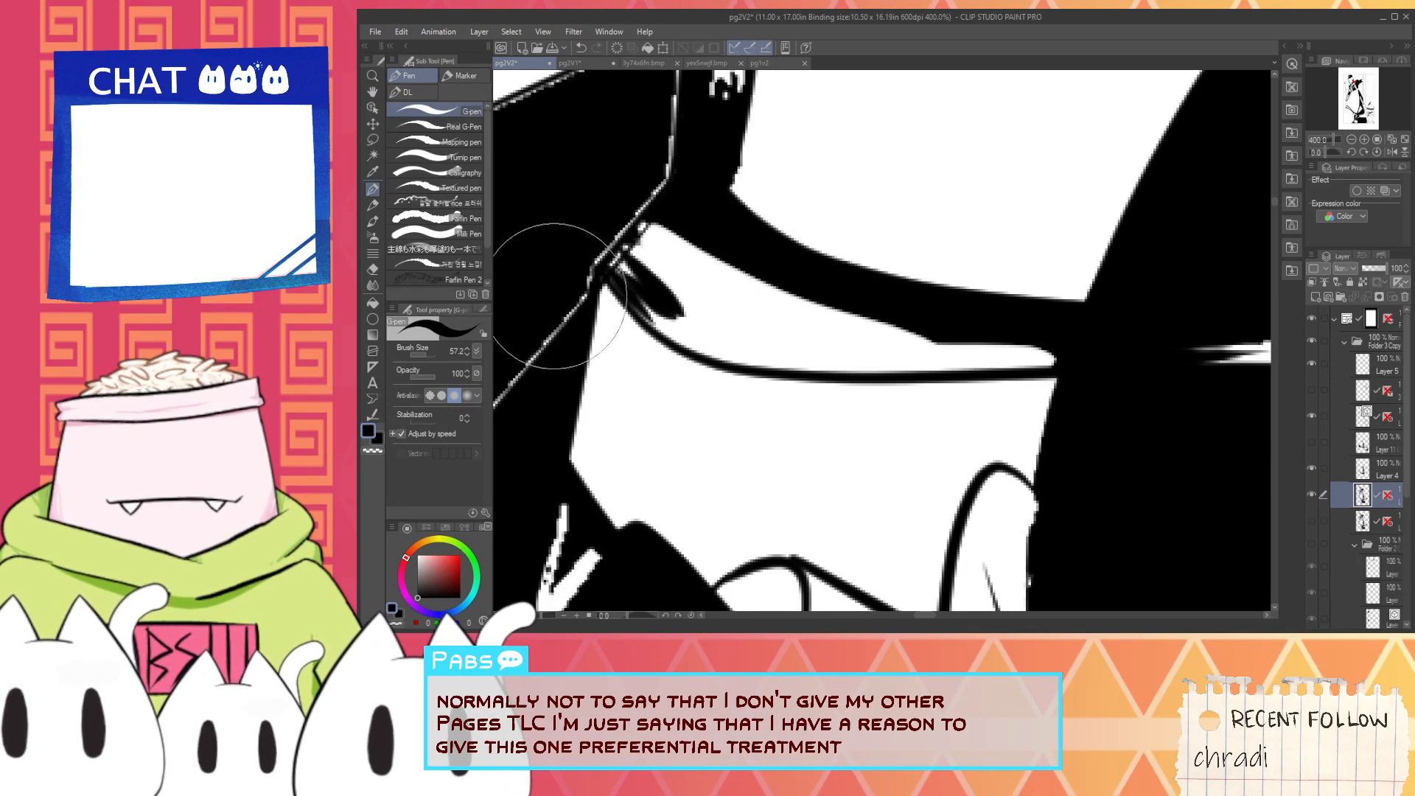
pyautogui.press('space')
pyautogui.scroll(-1, 689, 205)
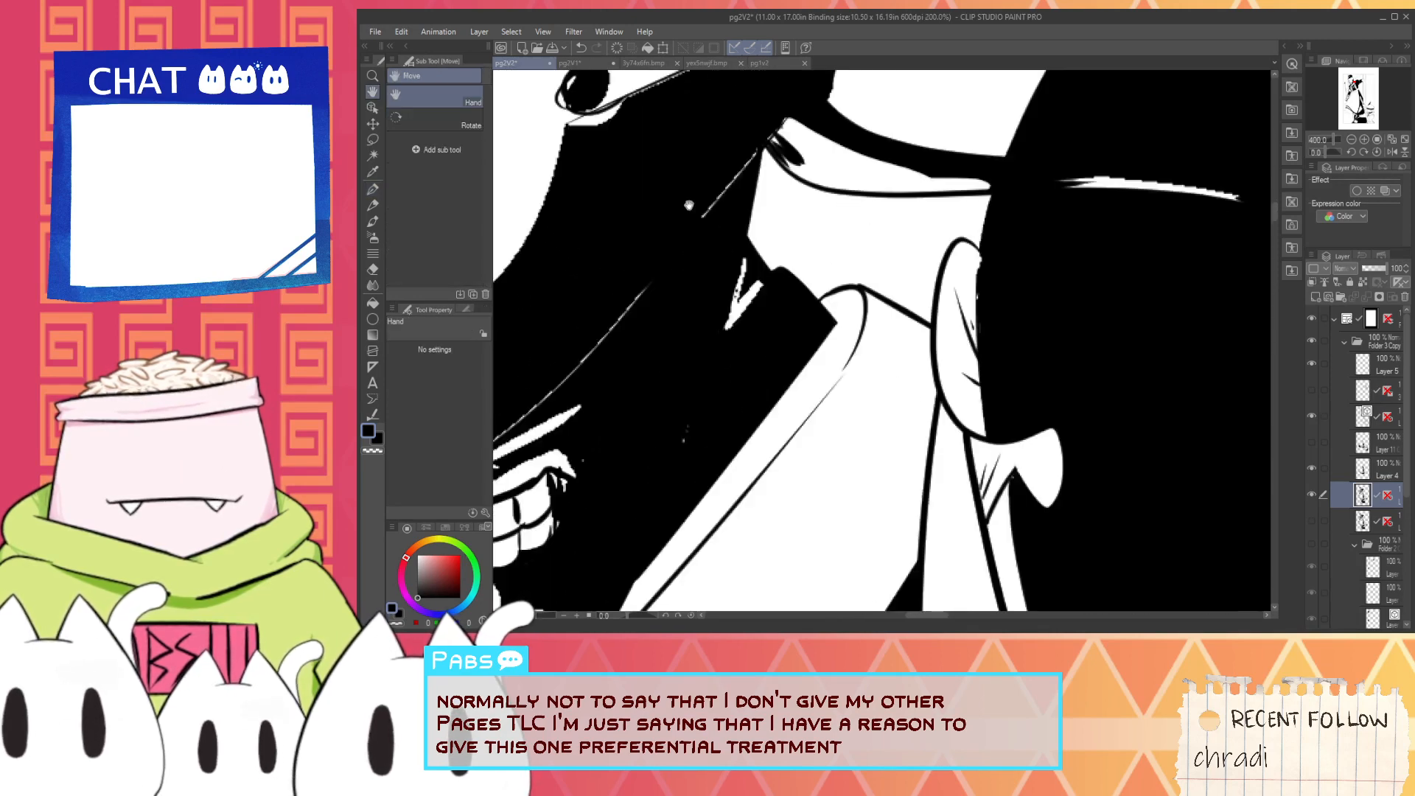
pyautogui.press('space')
pyautogui.scroll(1, 638, 312)
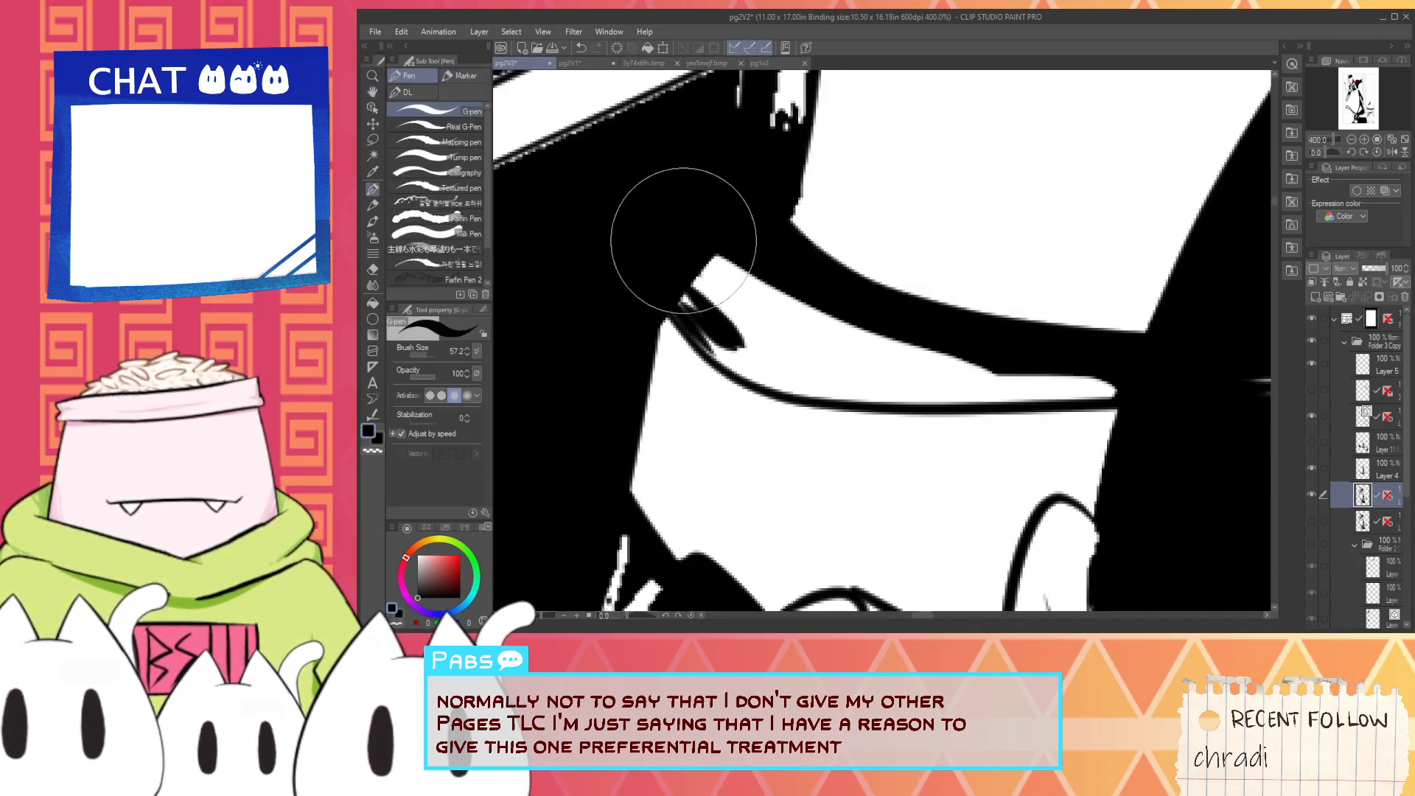
# - Feather black tapered strokes from the torso into the adjoining end of the narrow white strip
pyautogui.moveTo(679, 220); pyautogui.dragTo(740, 296)
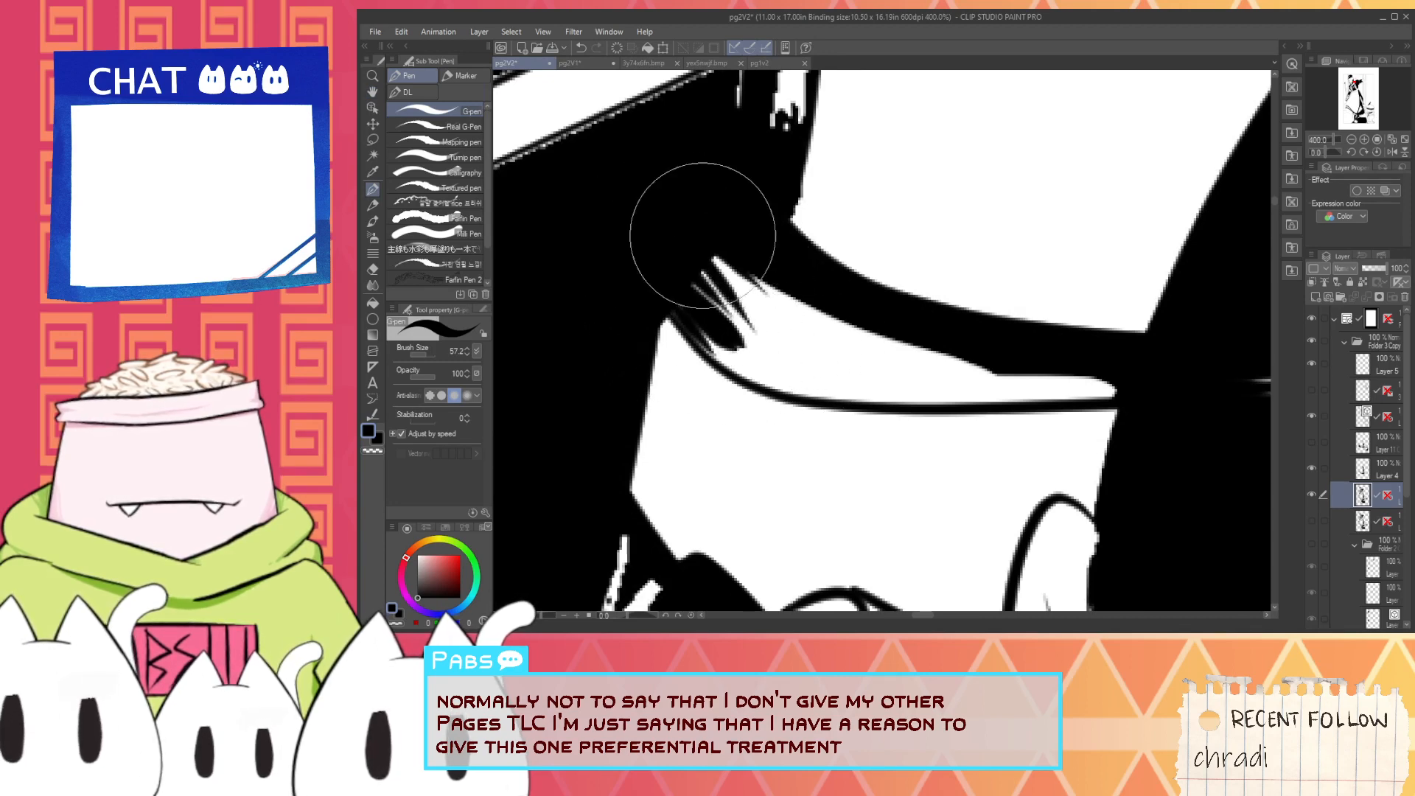
pyautogui.moveTo(662, 248); pyautogui.dragTo(757, 326)
pyautogui.moveTo(663, 208)
pyautogui.mouseDown()
pyautogui.moveTo(788, 304)
pyautogui.moveTo(762, 301)
pyautogui.mouseUp()
pyautogui.scroll(-2, 749, 266)
pyautogui.scroll(3, 807, 265)
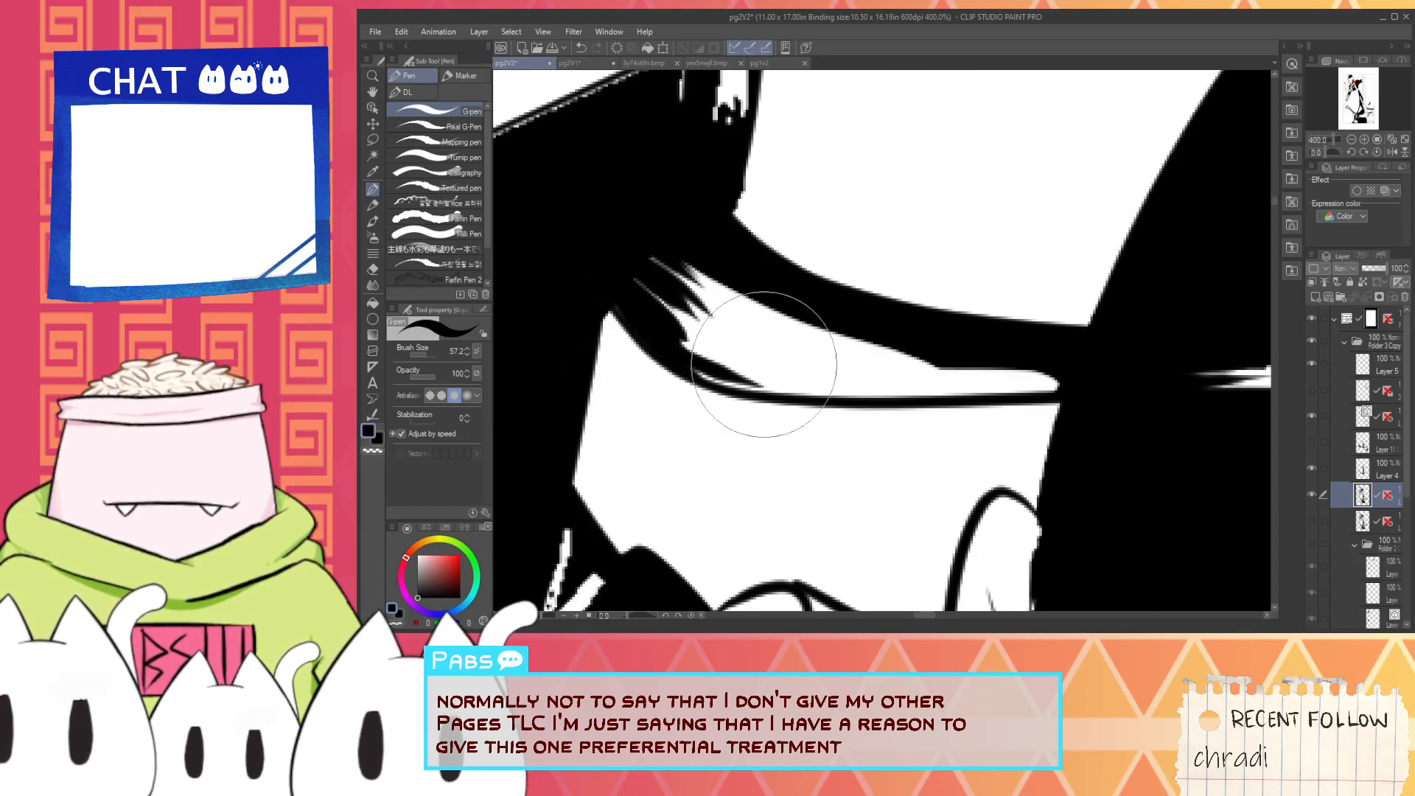
pyautogui.moveTo(646, 292); pyautogui.dragTo(713, 318)
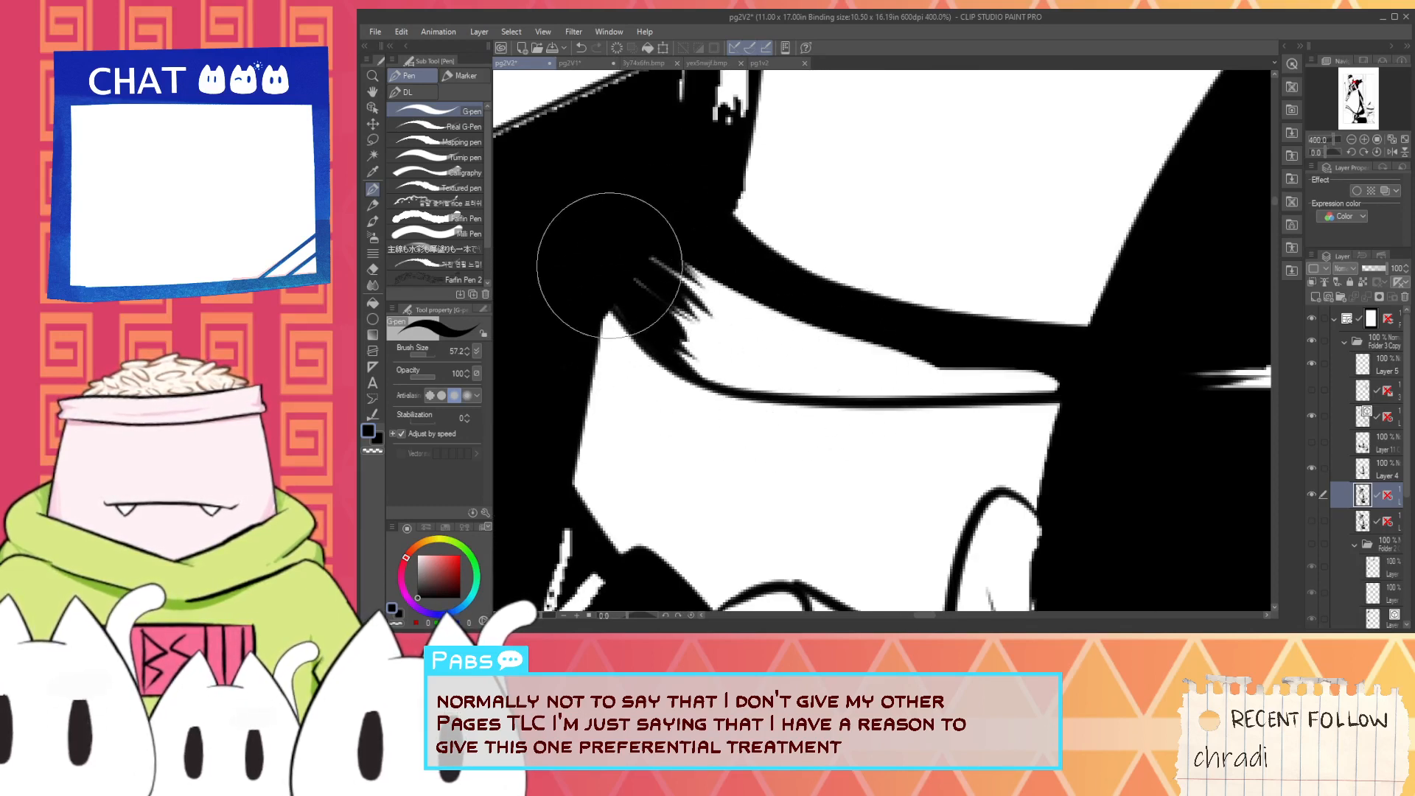
pyautogui.moveTo(609, 265); pyautogui.dragTo(723, 330)
pyautogui.moveTo(752, 379); pyautogui.dragTo(876, 383)
pyautogui.hotkey('ctrl', 'z')
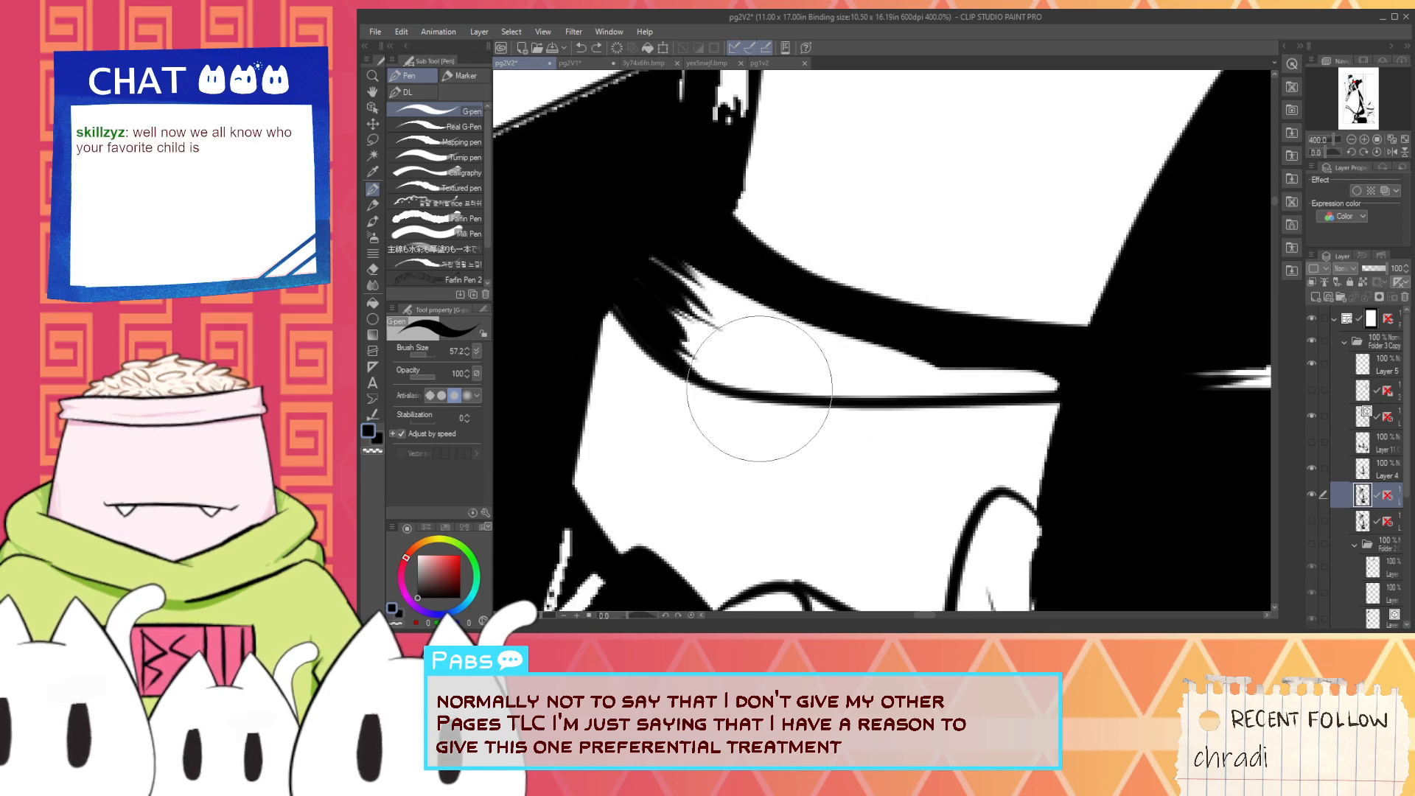
pyautogui.moveTo(742, 385)
pyautogui.mouseDown()
pyautogui.moveTo(860, 397)
pyautogui.moveTo(916, 374)
pyautogui.mouseUp()
pyautogui.hotkey('ctrl', 'z')
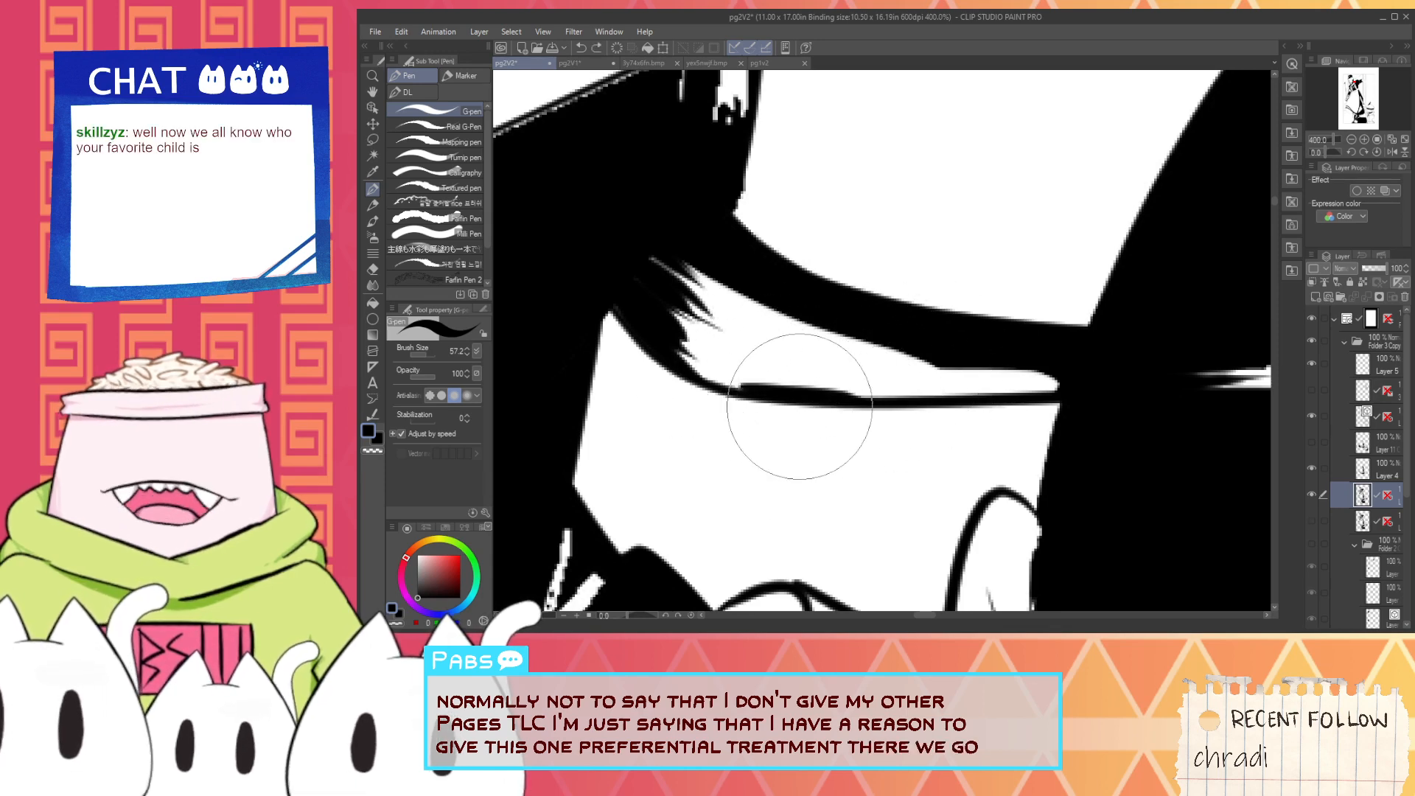
pyautogui.hotkey('ctrl', 'z')
# - Rotate the canvas and feather black spikes into the narrow white strip from its end at the large black dome
pyautogui.hotkey('ctrl', '-')
pyautogui.moveTo(627, 615); pyautogui.dragTo(642, 614)
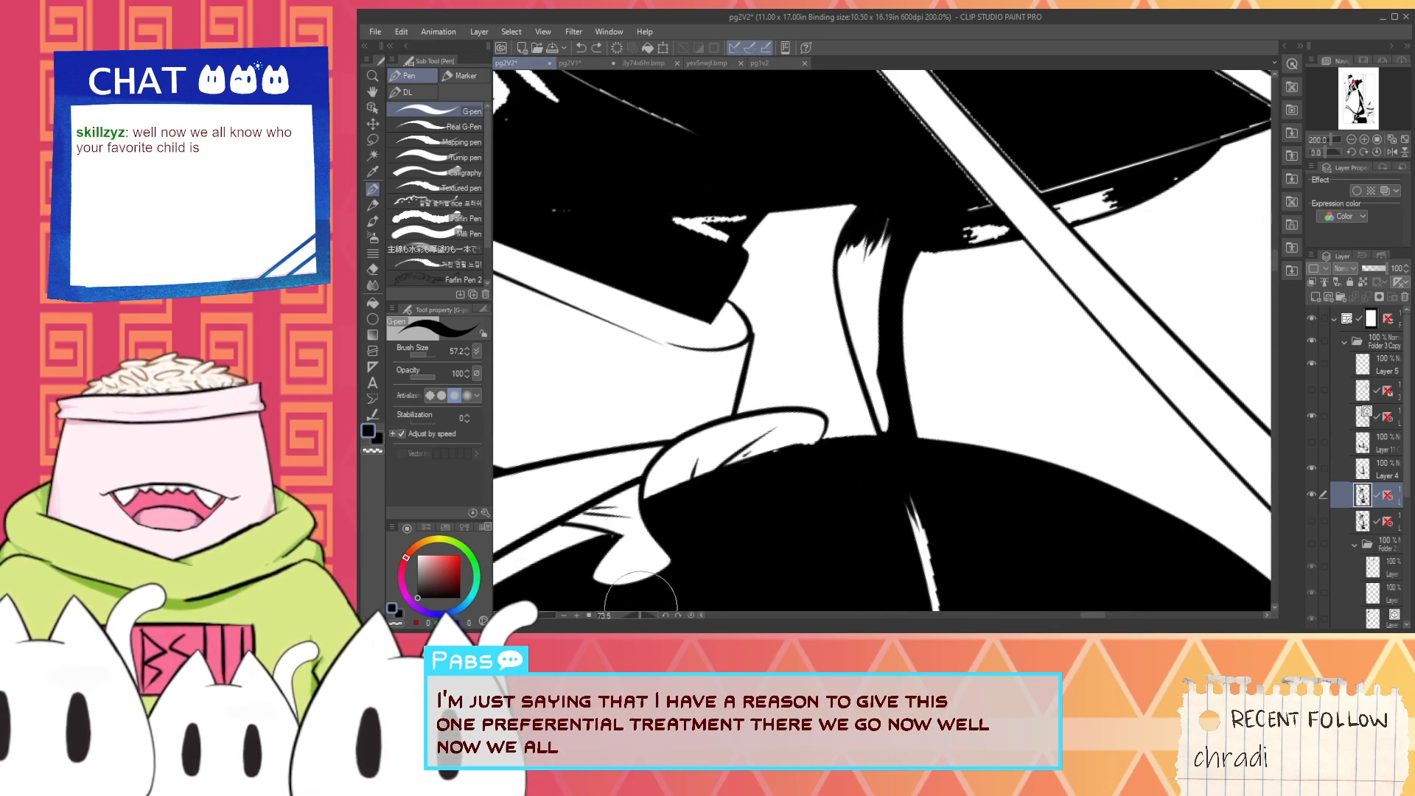
pyautogui.hotkey('ctrl', '+')
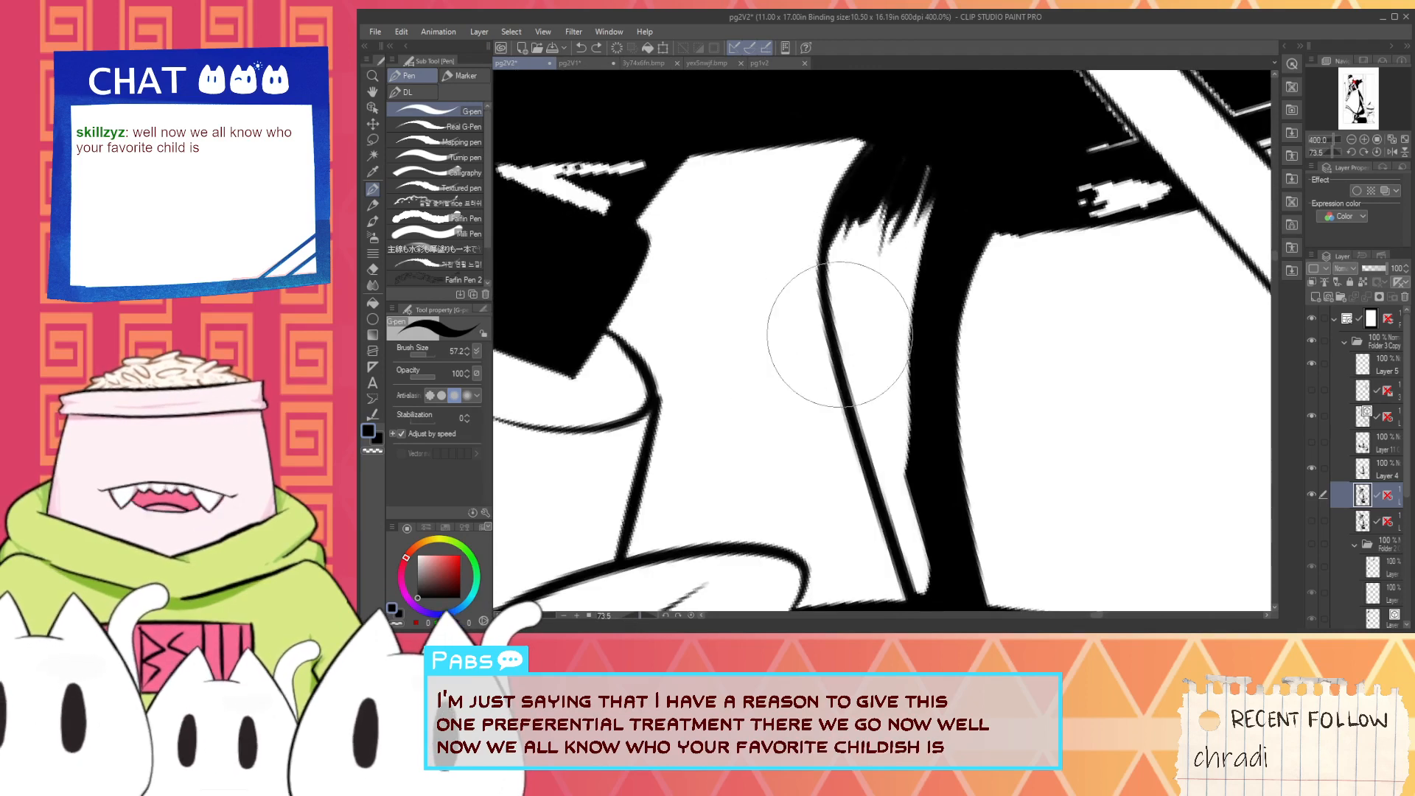
pyautogui.moveTo(912, 551); pyautogui.dragTo(835, 386)
pyautogui.moveTo(791, 244); pyautogui.dragTo(918, 564)
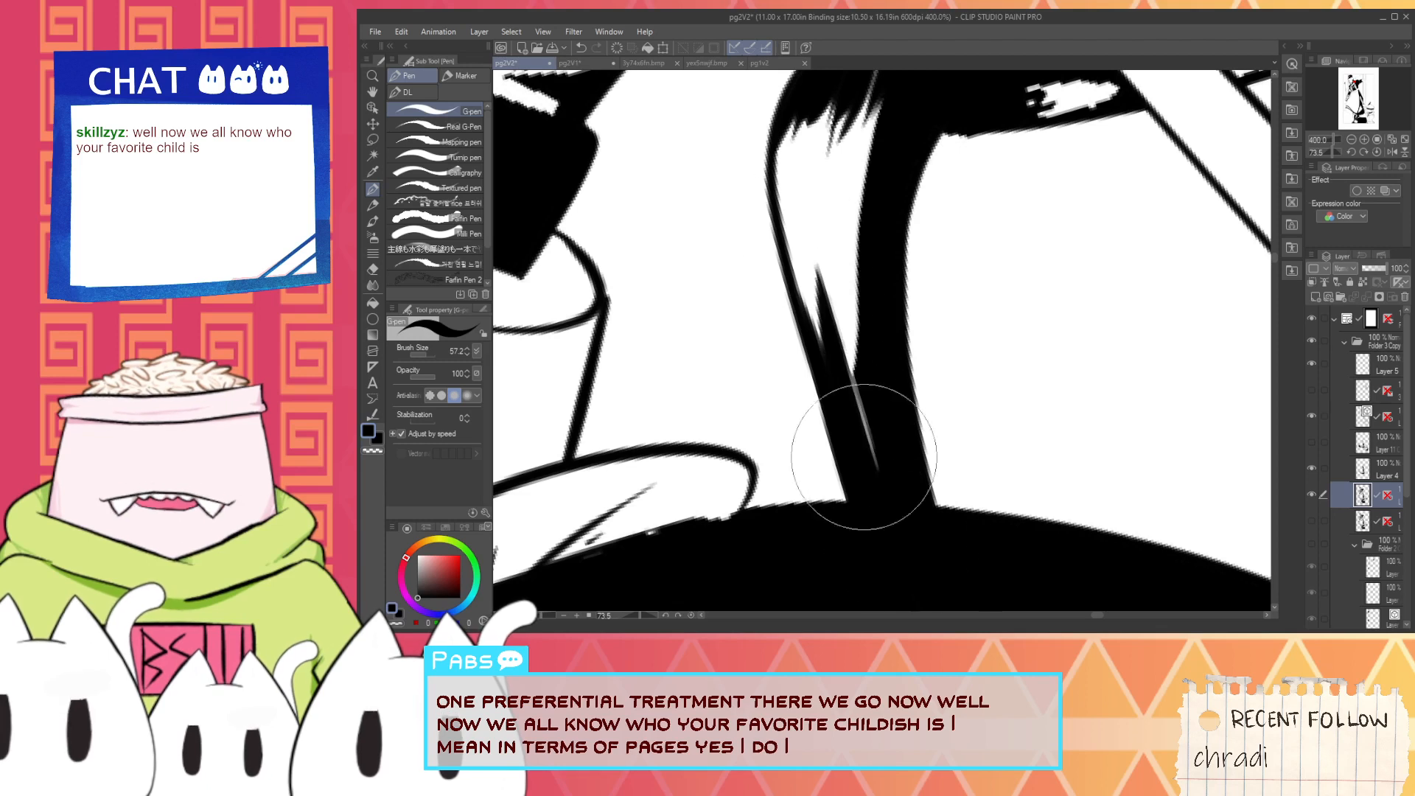
pyautogui.moveTo(856, 328); pyautogui.dragTo(909, 524)
pyautogui.moveTo(832, 270); pyautogui.dragTo(888, 462)
pyautogui.moveTo(847, 317); pyautogui.dragTo(897, 436)
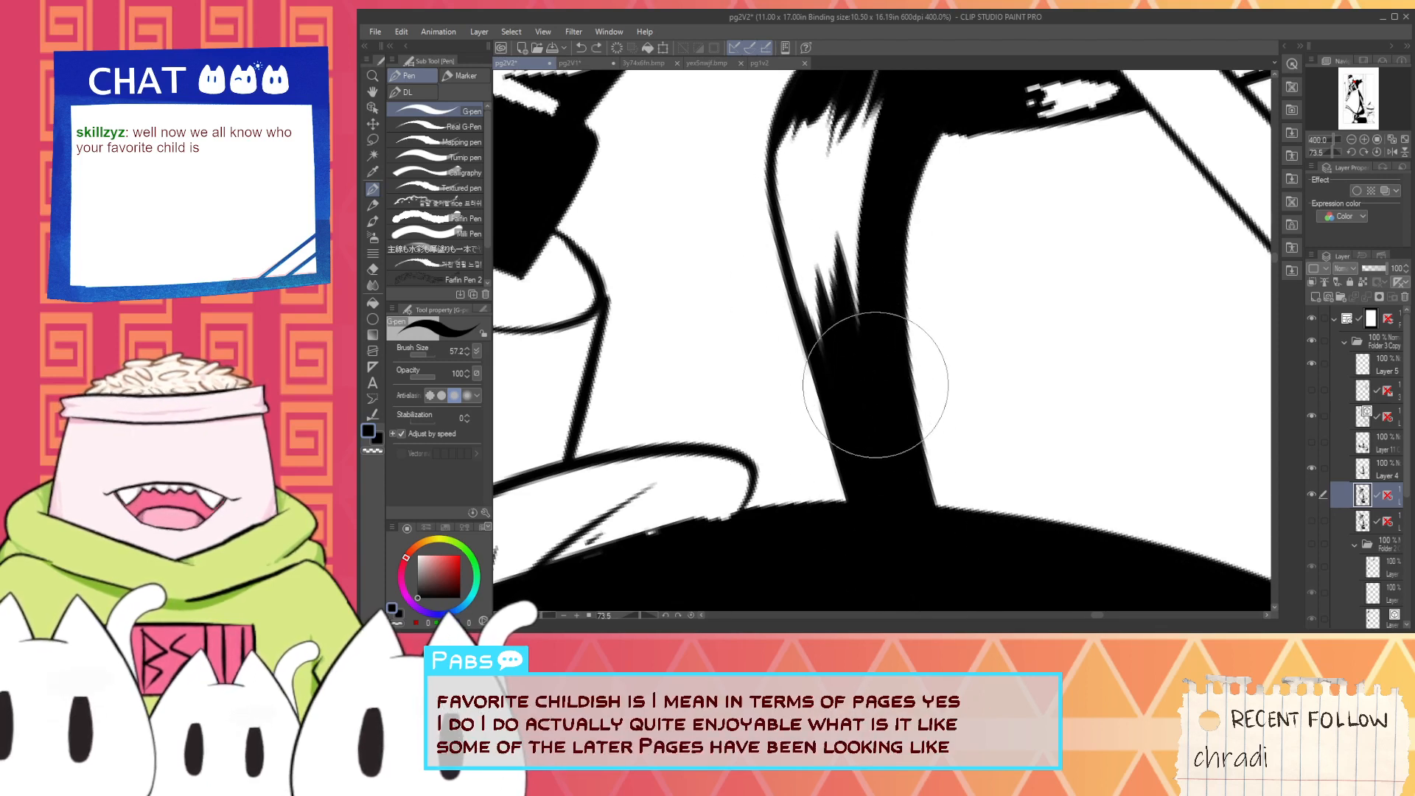
# - Sample white and redraw the ragged thin highlight on the black dome as a smooth, longer taper, undoing the misplaced strokes
pyautogui.scroll(-3, 876, 379)
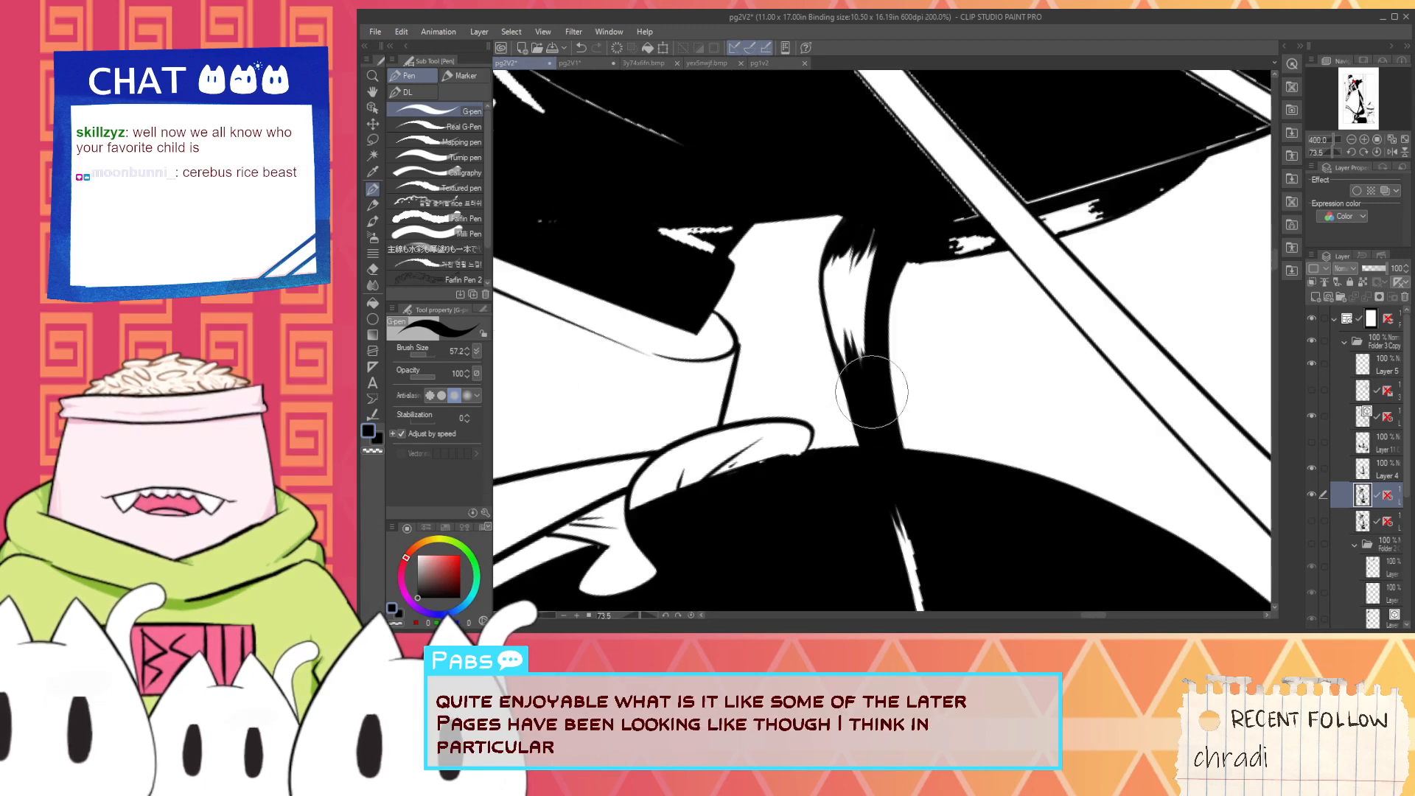
pyautogui.press('space')
pyautogui.moveTo(888, 504); pyautogui.dragTo(830, 379)
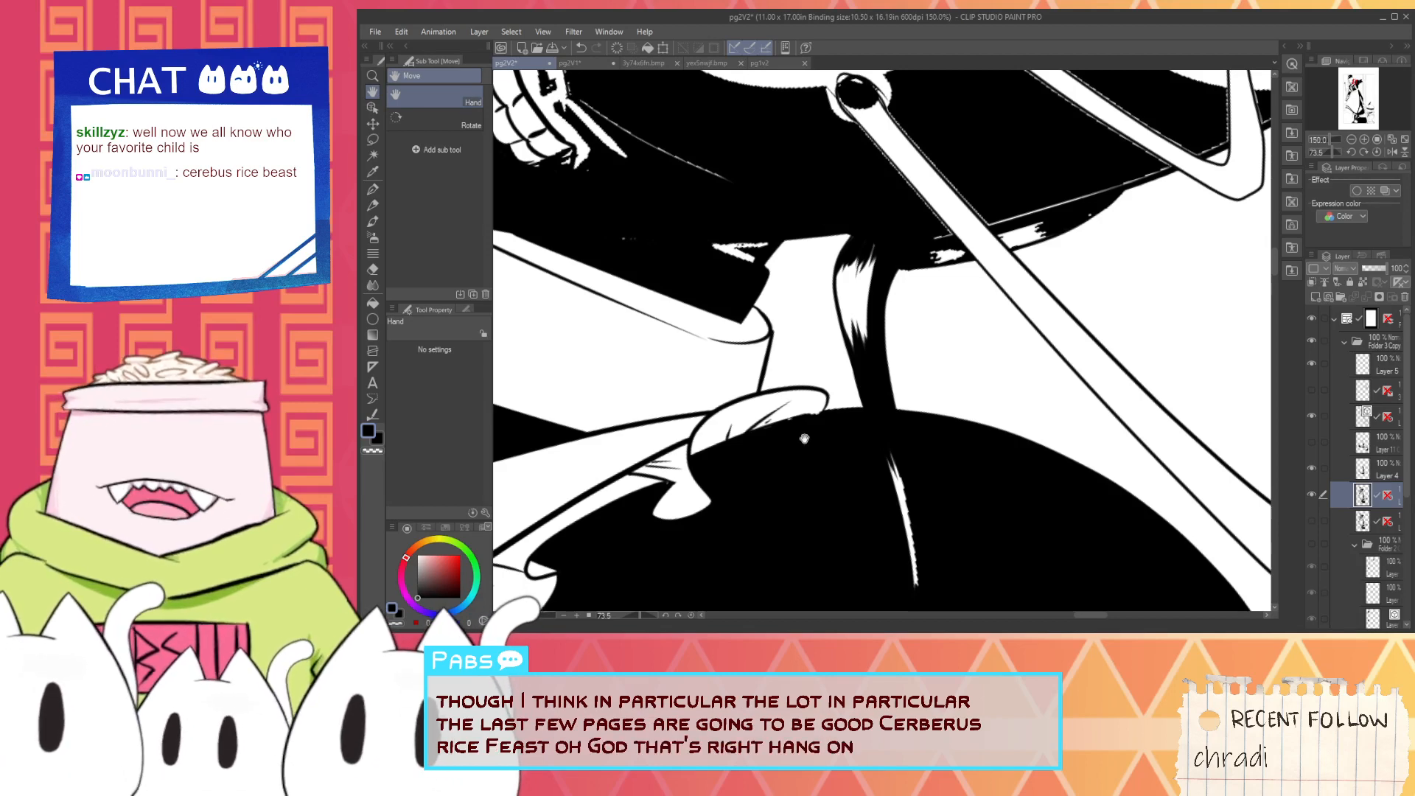
pyautogui.moveTo(810, 502); pyautogui.dragTo(755, 440)
pyautogui.scroll(1, 864, 472)
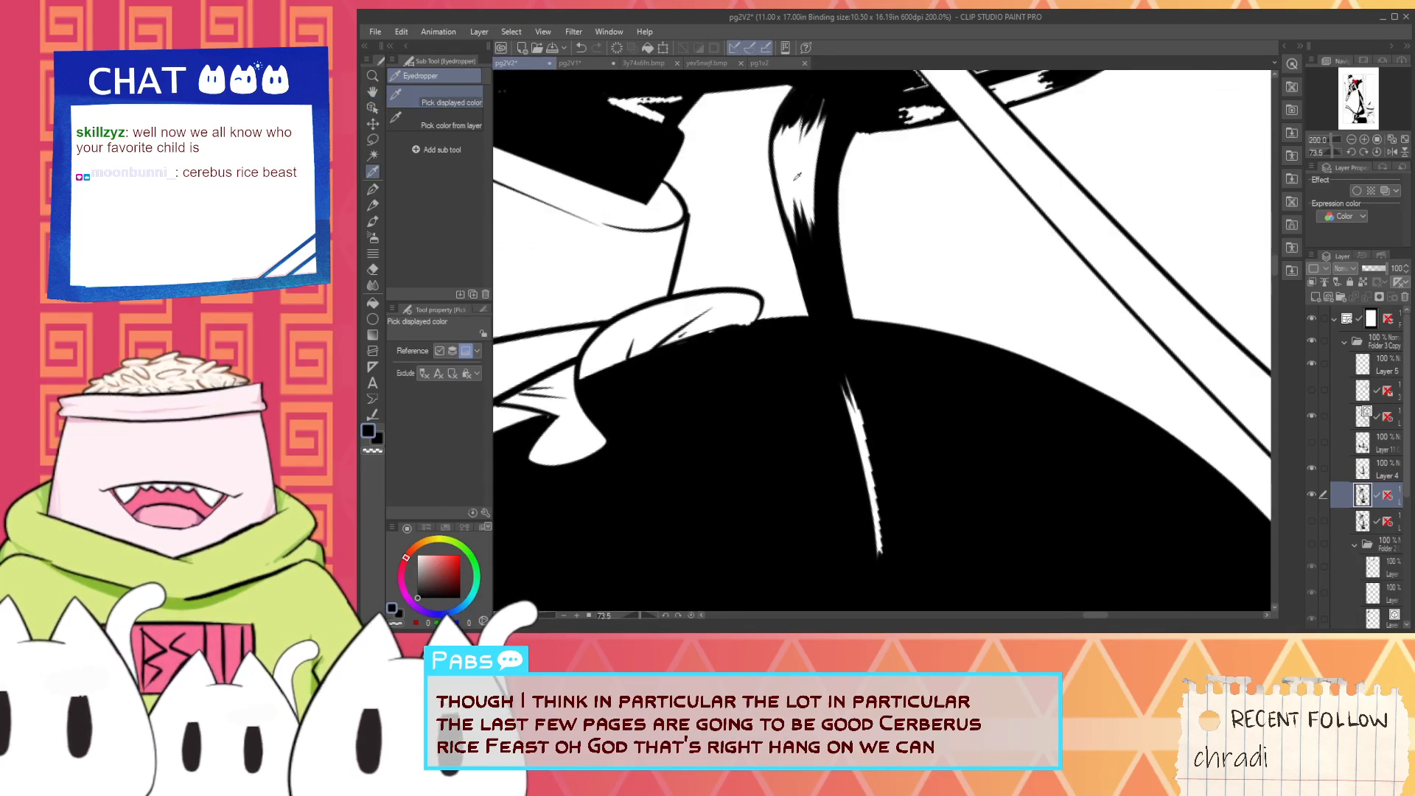
pyautogui.keyDown('alt'); pyautogui.click(865, 453); pyautogui.keyUp('alt')
pyautogui.moveTo(836, 342); pyautogui.dragTo(881, 568)
pyautogui.hotkey('ctrl', 'z')
pyautogui.moveTo(846, 373); pyautogui.dragTo(883, 577)
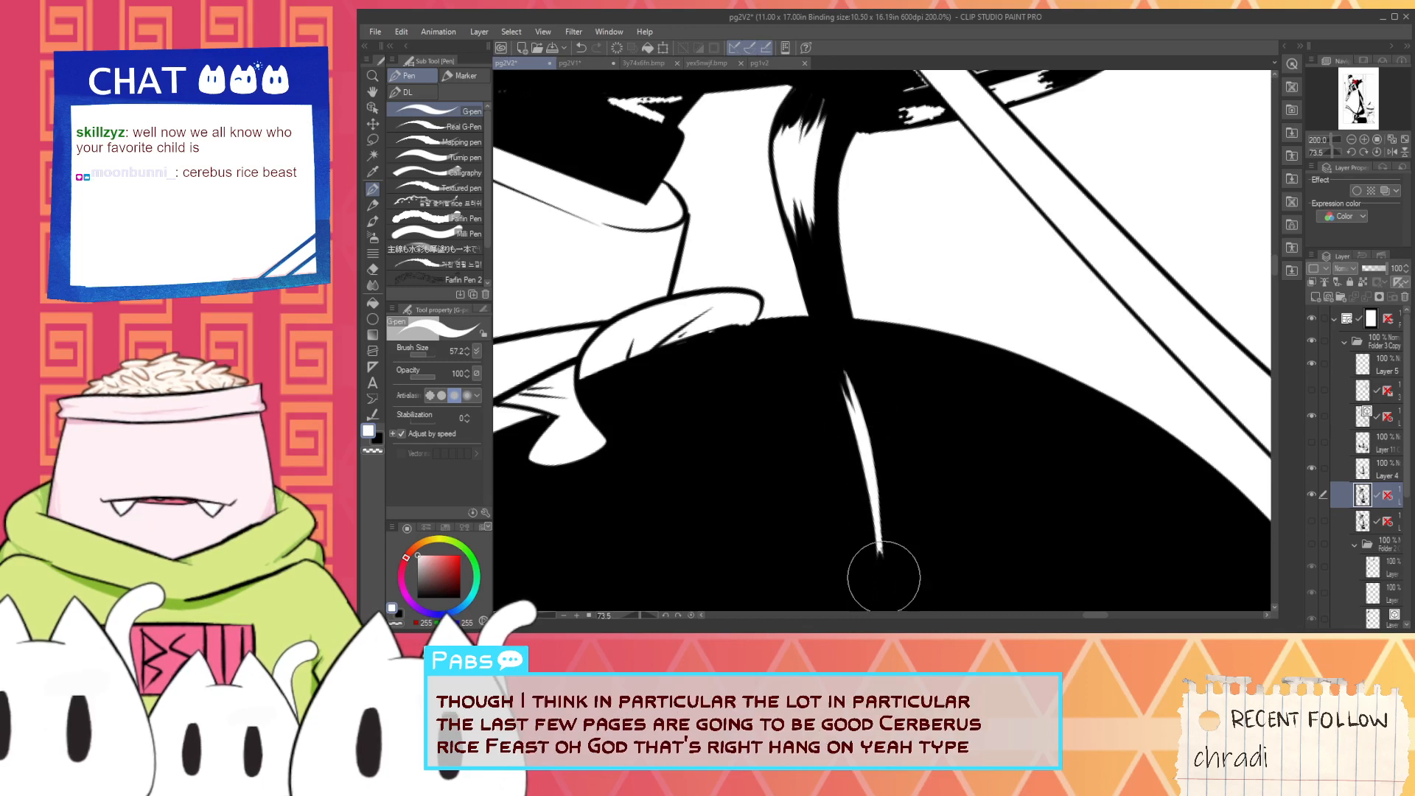
pyautogui.hotkey('ctrl', 'z')
pyautogui.moveTo(882, 518); pyautogui.dragTo(880, 588)
# - Try a second white strand beside the dome's highlight, covering it with black and splitting the highlight's upper tip
pyautogui.moveTo(878, 443); pyautogui.dragTo(886, 540)
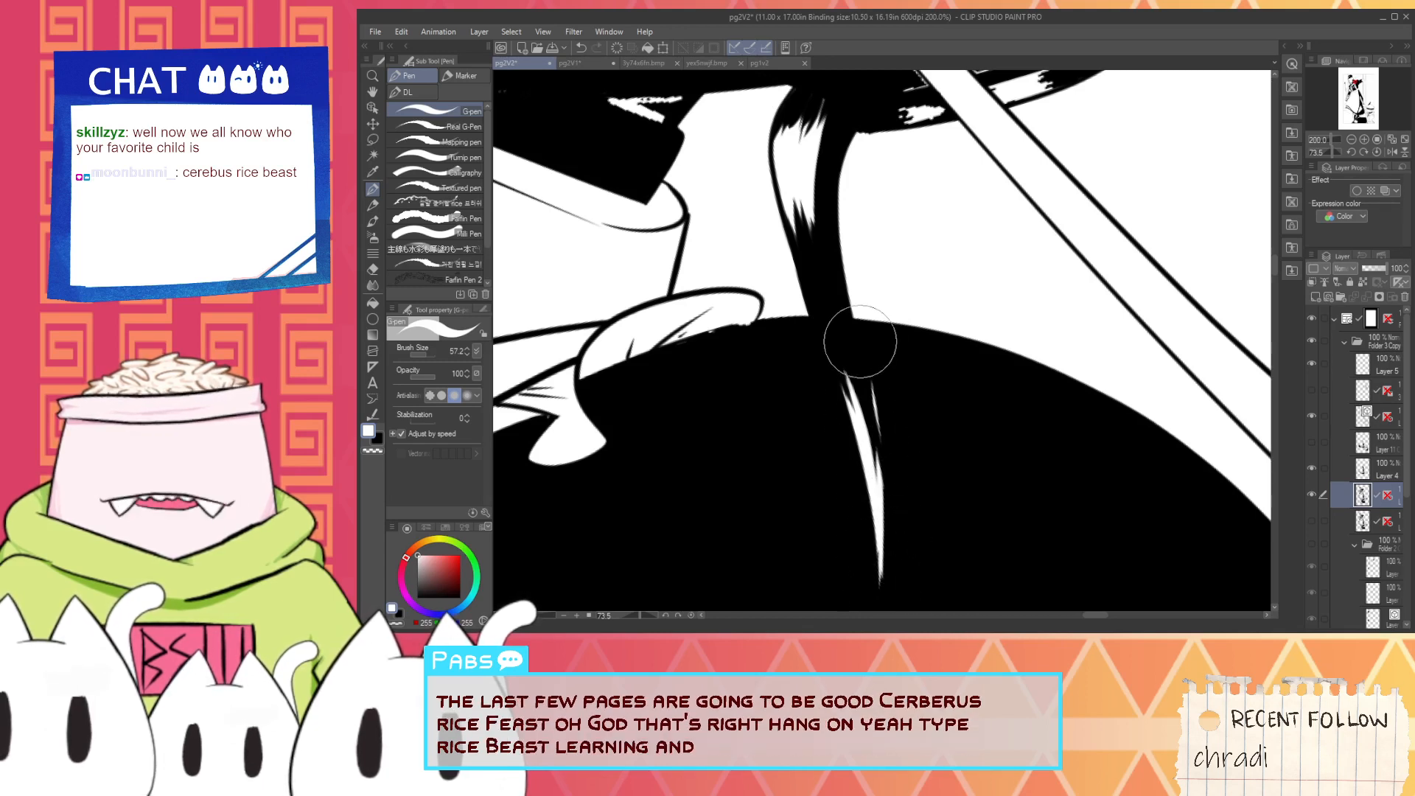
pyautogui.moveTo(872, 380); pyautogui.dragTo(888, 515)
pyautogui.moveTo(878, 462); pyautogui.dragTo(887, 508)
pyautogui.keyDown('alt'); pyautogui.click(942, 505); pyautogui.keyUp('alt')
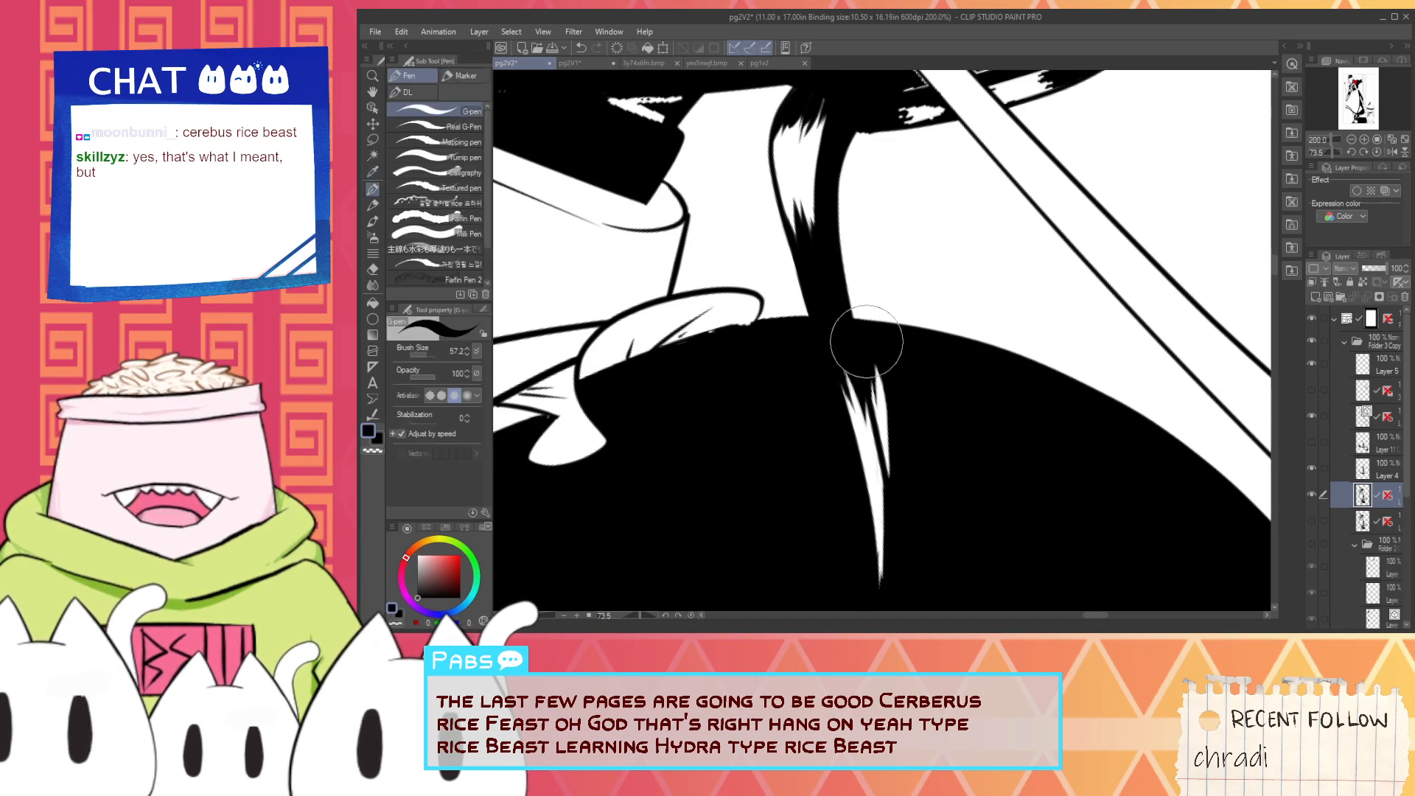
pyautogui.moveTo(868, 355); pyautogui.dragTo(903, 518)
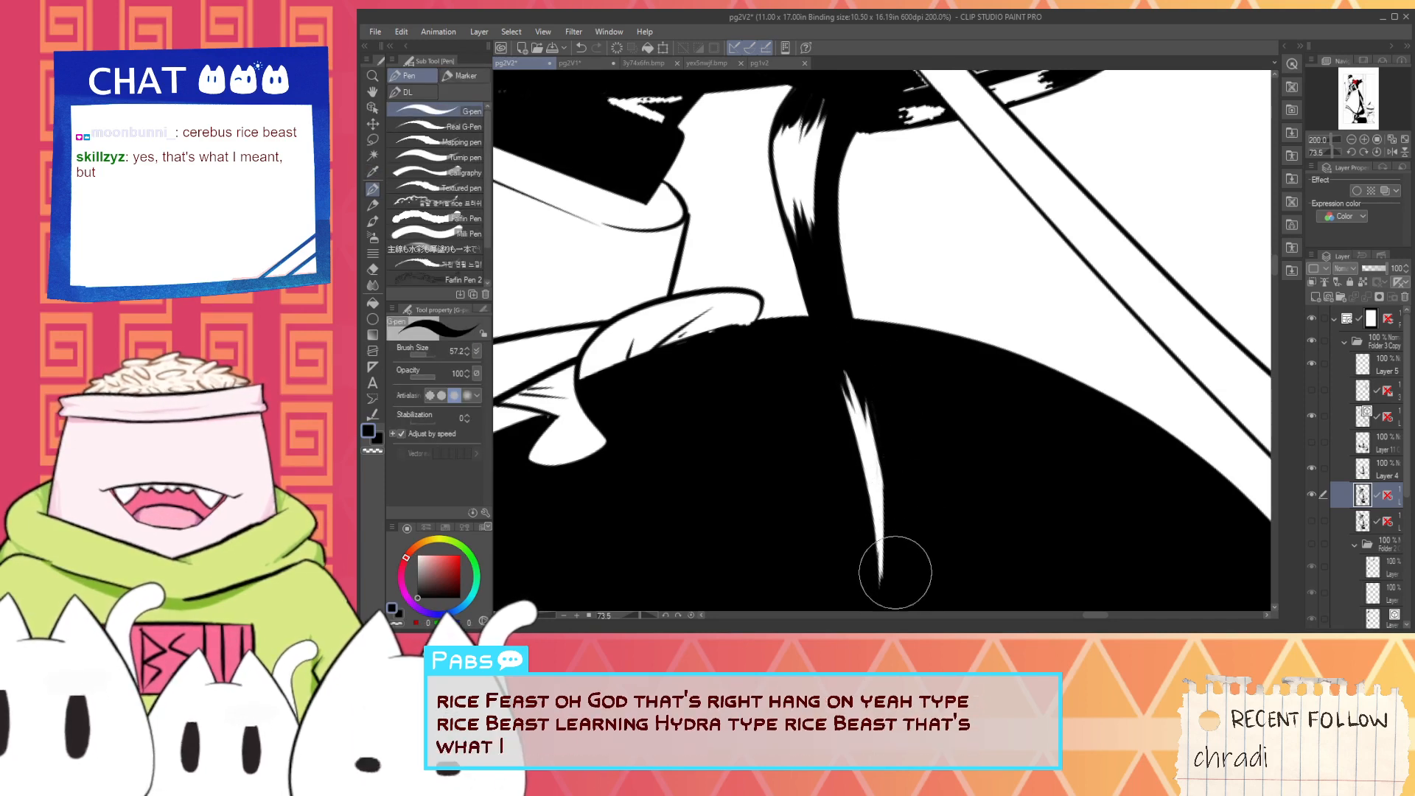
pyautogui.scroll(-1, 845, 455)
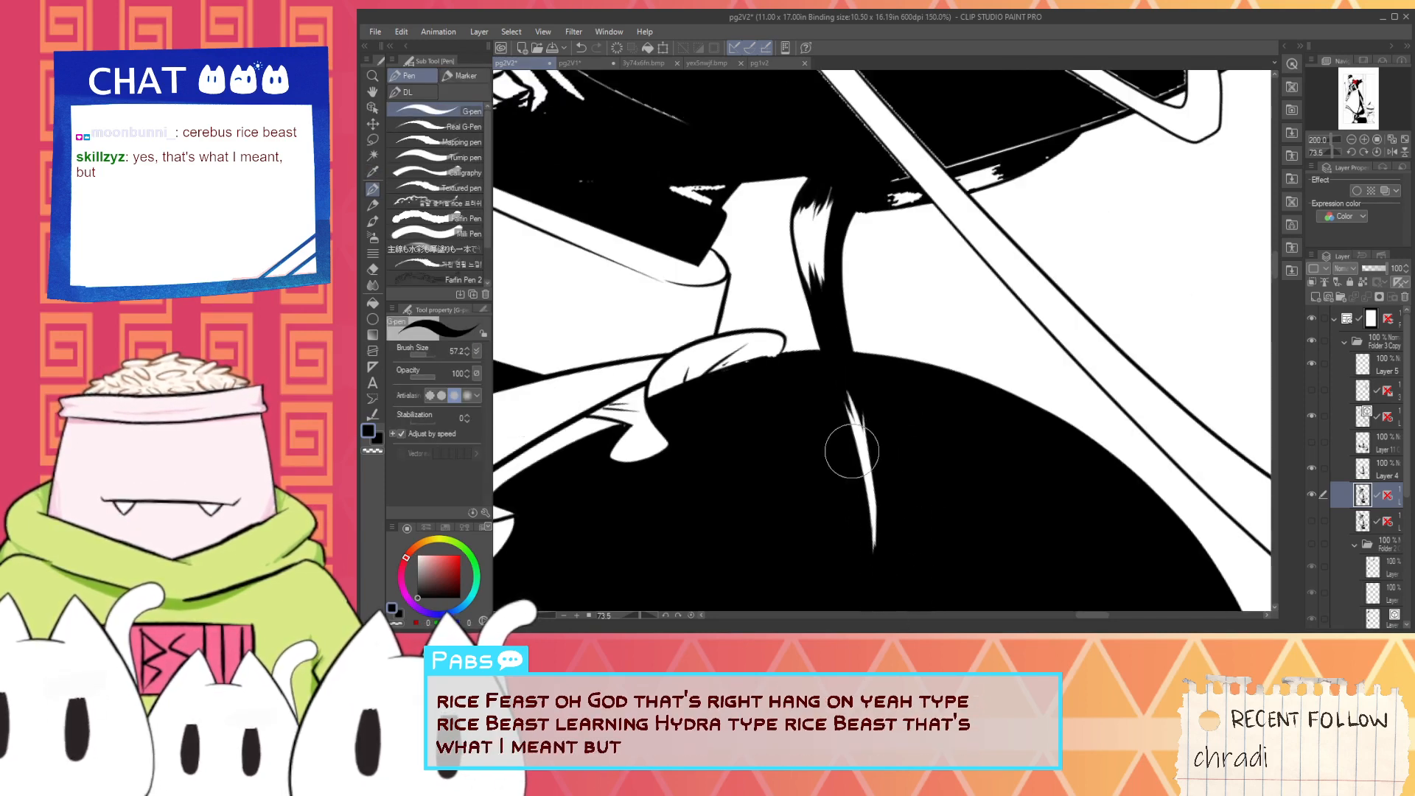
# - Smooth the black corner where the shaded strip meets the torso's edge, undoing the strokes made over the nearby white highlight
pyautogui.press('space')
pyautogui.moveTo(845, 432); pyautogui.dragTo(859, 506)
pyautogui.scroll(1, 795, 328)
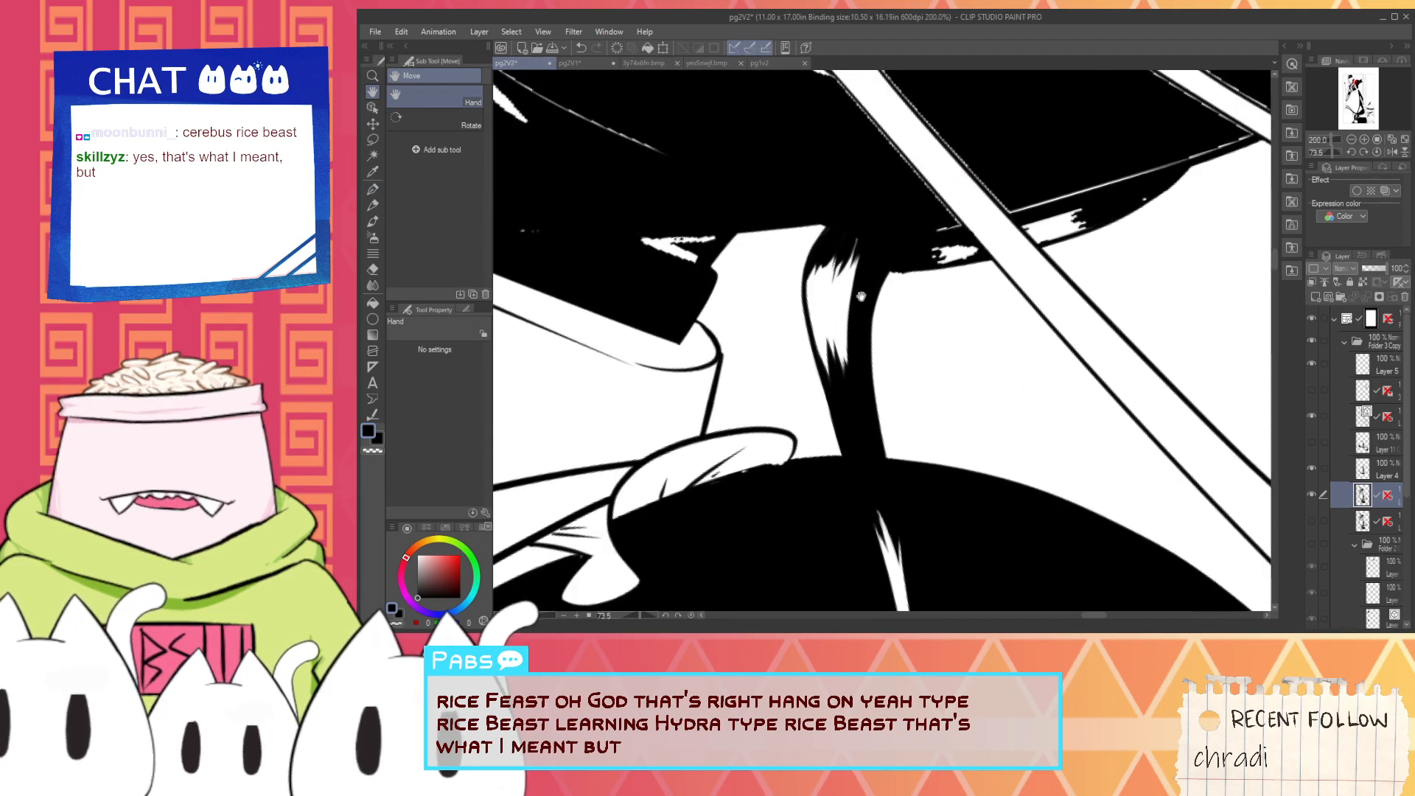
pyautogui.scroll(4, 861, 296)
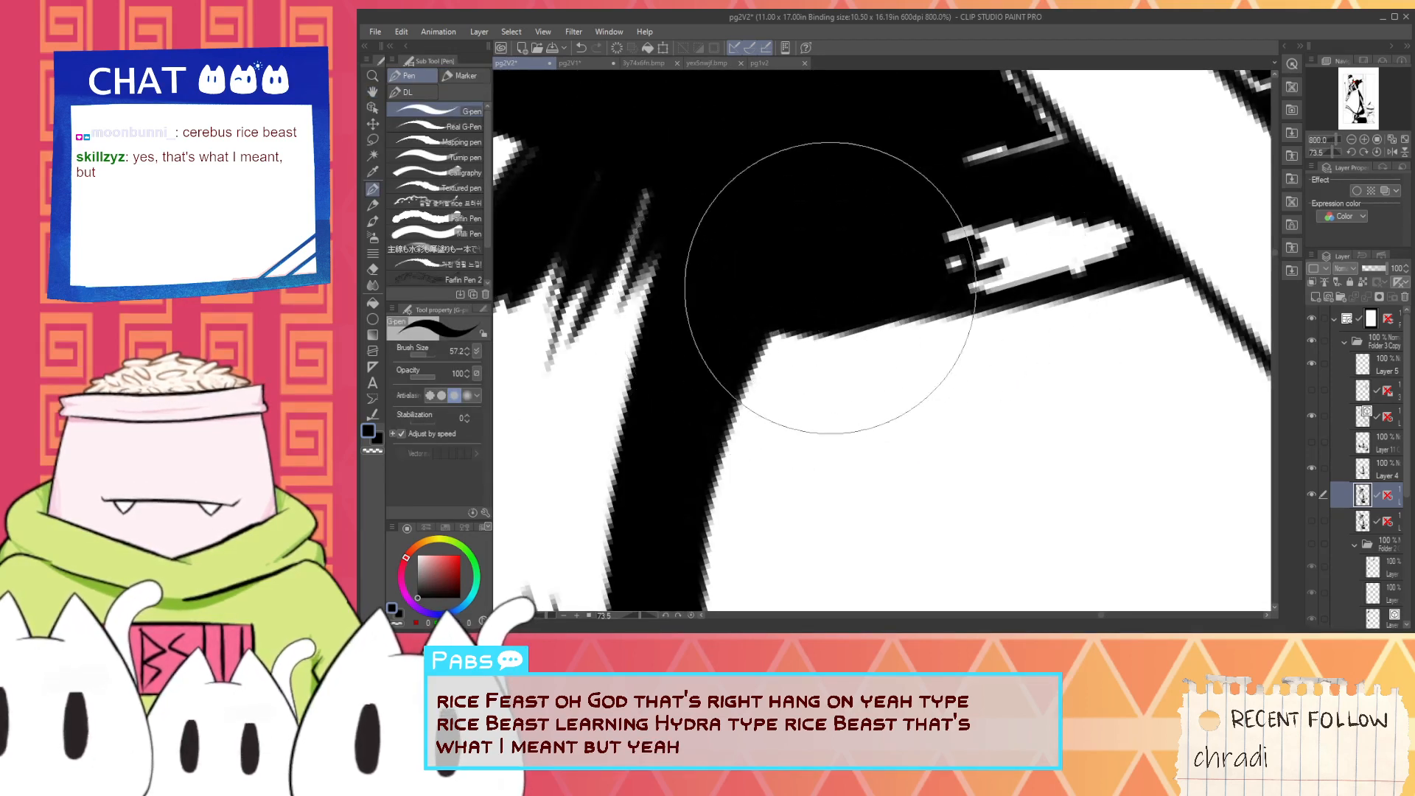
pyautogui.moveTo(830, 288); pyautogui.dragTo(1005, 272)
pyautogui.moveTo(891, 259); pyautogui.dragTo(1084, 237)
pyautogui.hotkey('ctrl', 'z')
pyautogui.hotkey('ctrl', 'z')
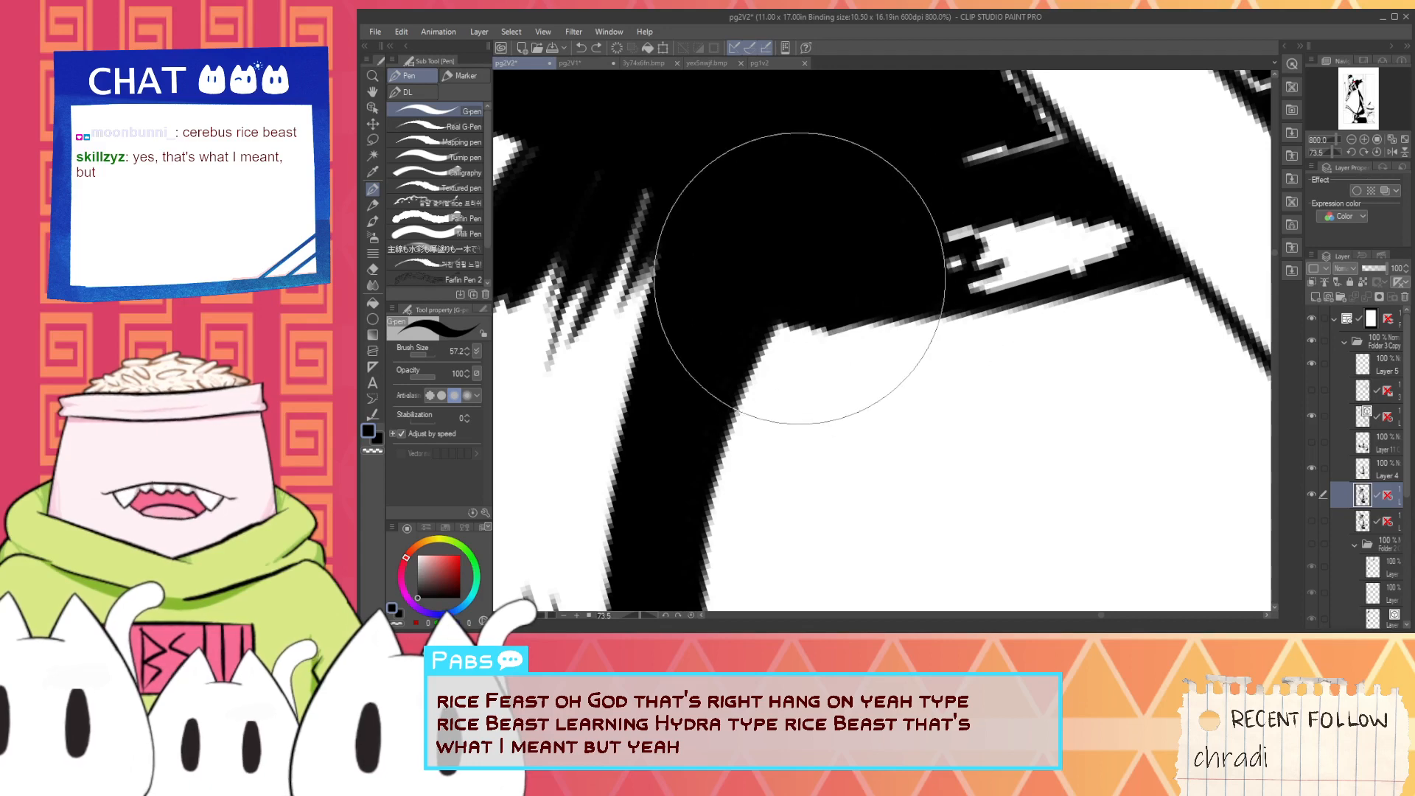
pyautogui.moveTo(800, 279)
pyautogui.mouseDown()
pyautogui.moveTo(1021, 232)
pyautogui.moveTo(973, 263)
pyautogui.moveTo(1118, 249)
pyautogui.moveTo(1076, 243)
pyautogui.moveTo(951, 177)
pyautogui.moveTo(1021, 170)
pyautogui.moveTo(998, 162)
pyautogui.moveTo(900, 375)
pyautogui.moveTo(850, 357)
pyautogui.mouseUp()
# - Switch to white and redraw both prongs of the ragged V-shaped highlight near the torso's edge, redoing the upper prong once
pyautogui.scroll(-4, 1010, 177)
pyautogui.press('space')
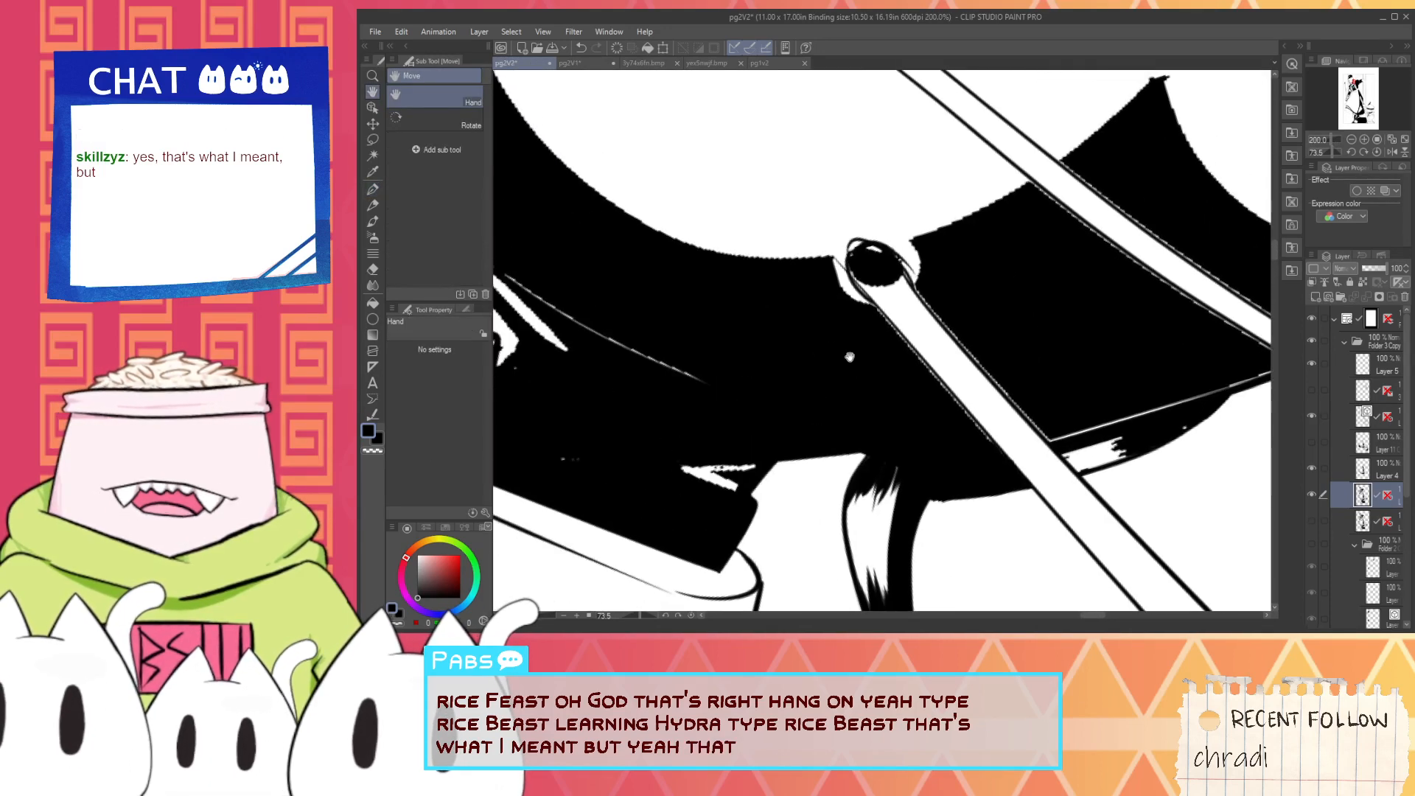
pyautogui.moveTo(787, 318); pyautogui.dragTo(1068, 341)
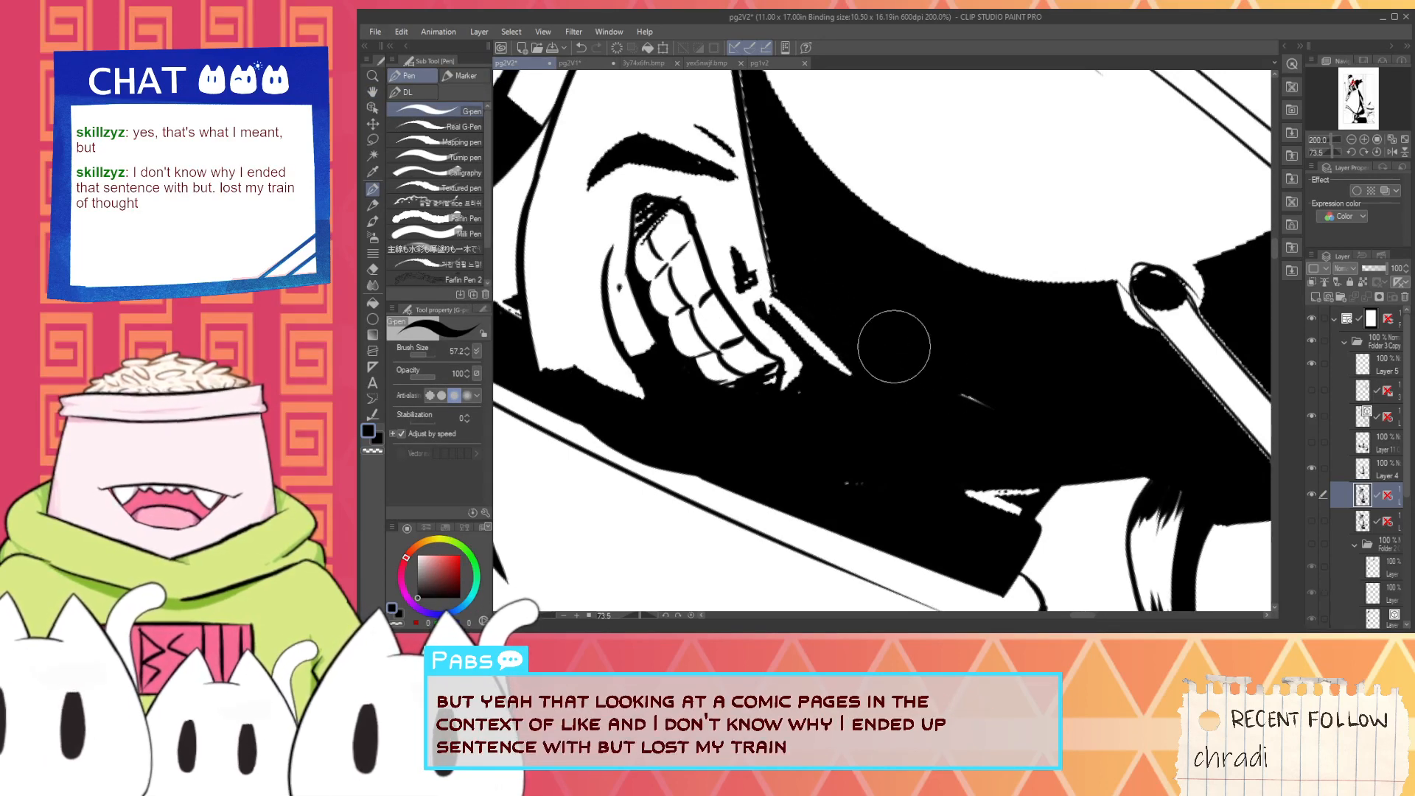
pyautogui.scroll(3, 964, 519)
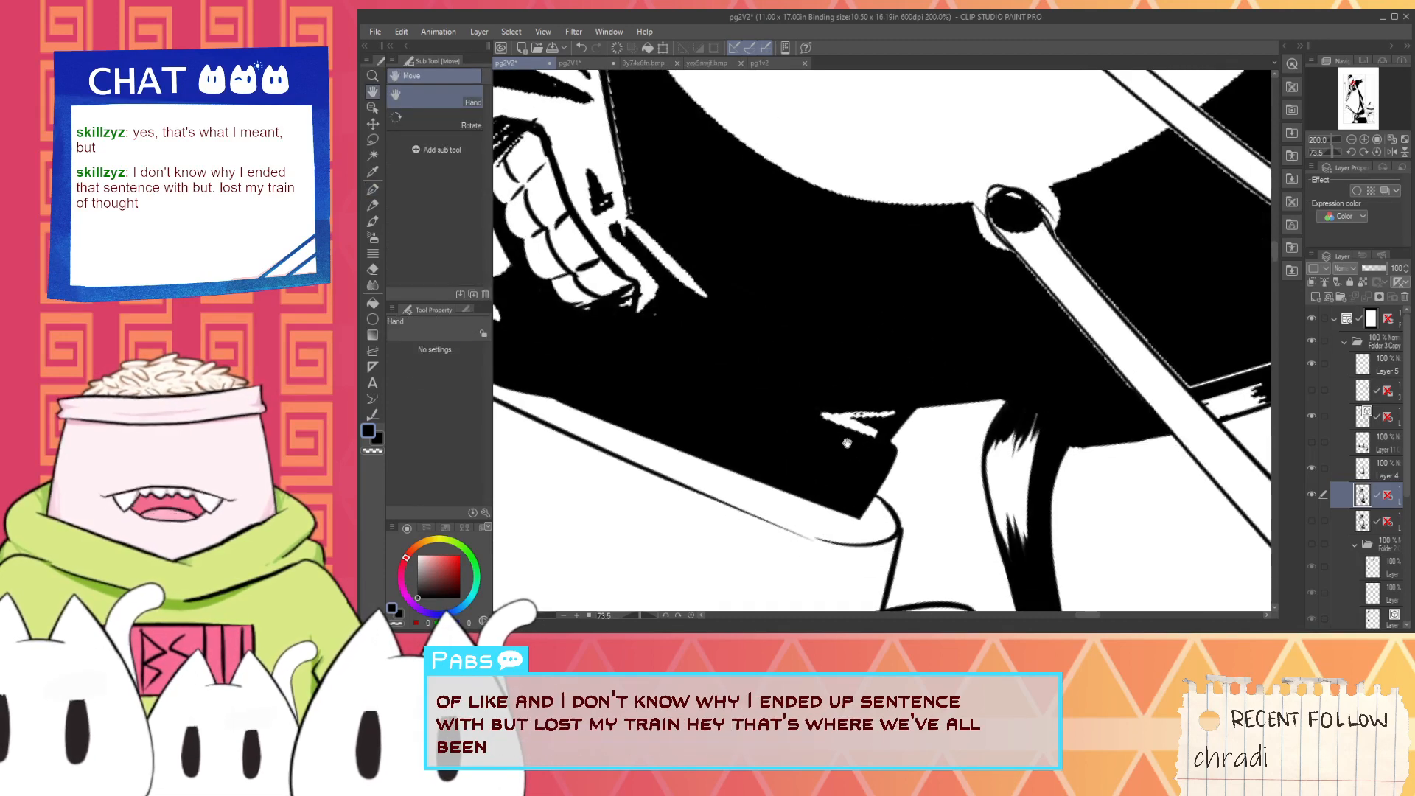
pyautogui.press('x')
pyautogui.moveTo(771, 398); pyautogui.dragTo(919, 444)
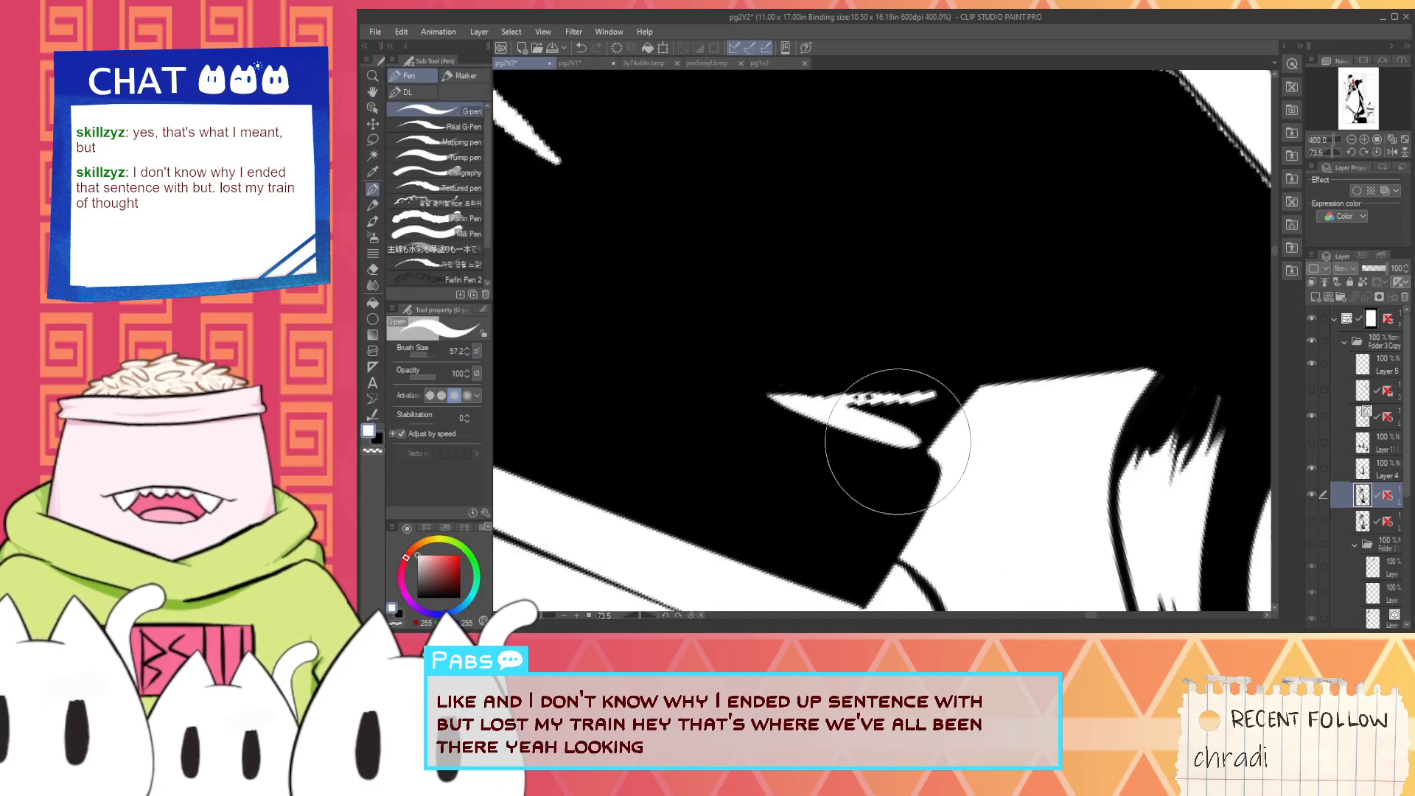
pyautogui.moveTo(822, 398); pyautogui.dragTo(958, 375)
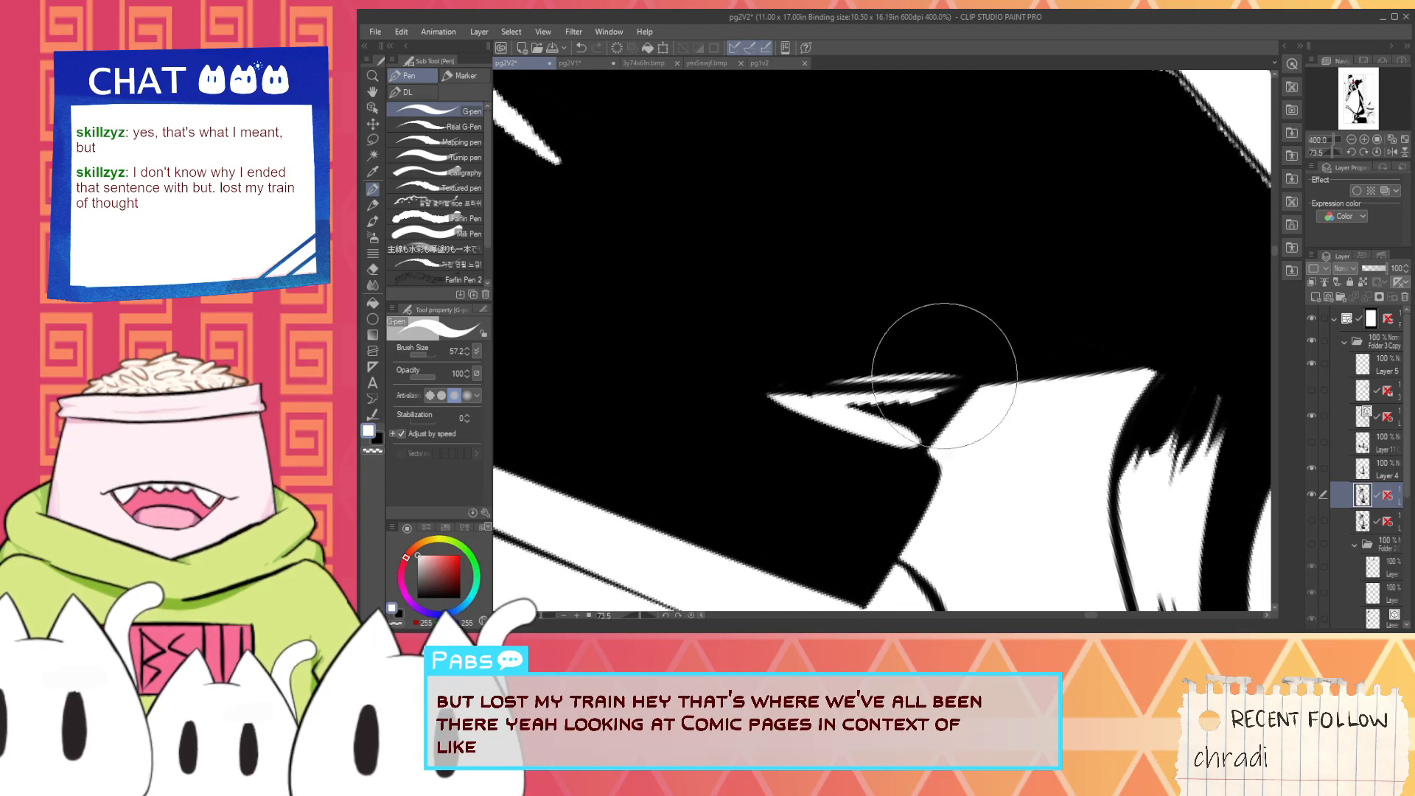
pyautogui.hotkey('ctrl', 'z')
pyautogui.moveTo(832, 402); pyautogui.dragTo(963, 376)
# - Switch to black and sharpen the V-shaped highlight's inner notch and prong tips, undoing the misplaced strokes
pyautogui.press('x')
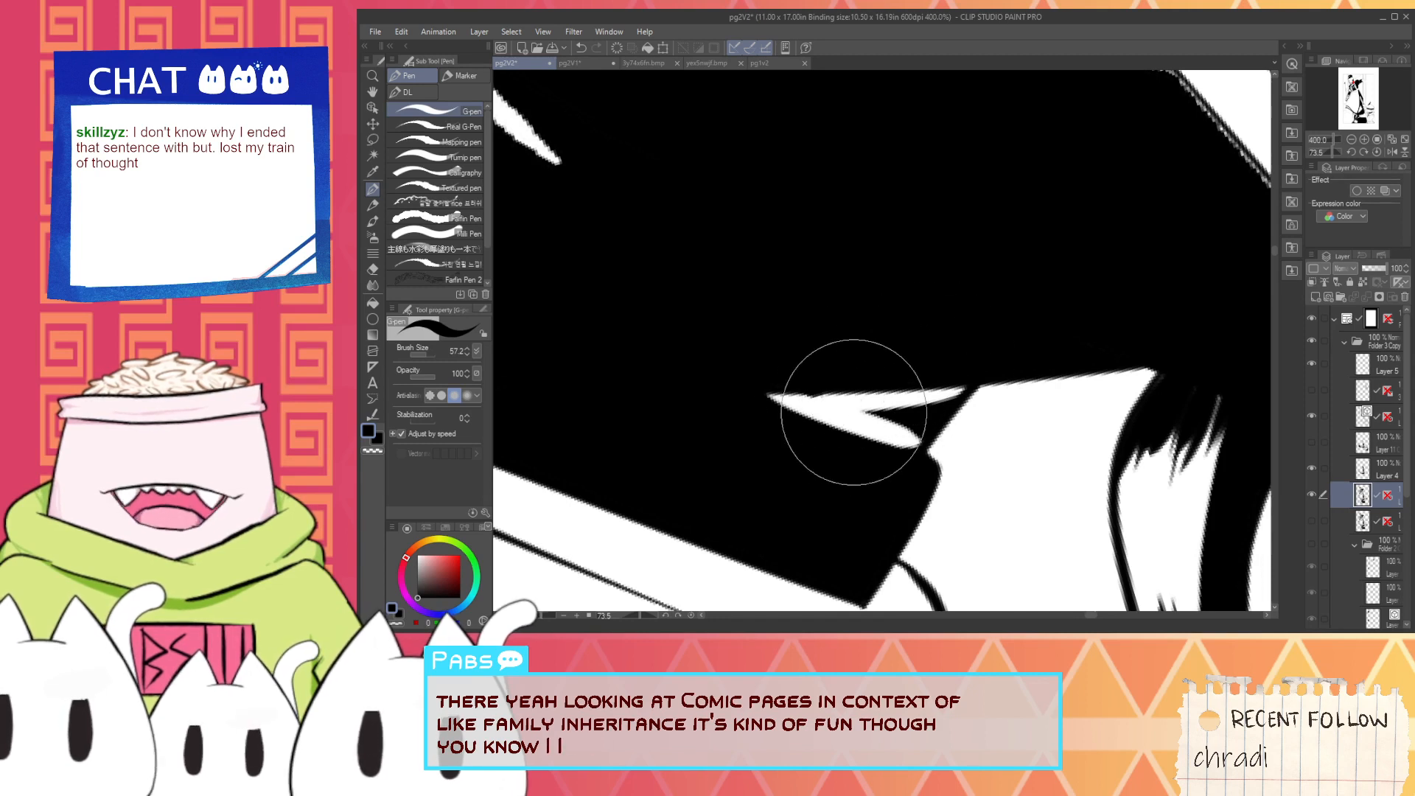
pyautogui.scroll(1, 883, 423)
pyautogui.moveTo(852, 411)
pyautogui.mouseDown()
pyautogui.moveTo(957, 462)
pyautogui.moveTo(913, 421)
pyautogui.moveTo(902, 434)
pyautogui.moveTo(923, 409)
pyautogui.moveTo(941, 445)
pyautogui.moveTo(909, 440)
pyautogui.moveTo(967, 441)
pyautogui.mouseUp()
pyautogui.hotkey('ctrl', 'z')
pyautogui.hotkey('ctrl', 'z')
pyautogui.hotkey('ctrl', 'z')
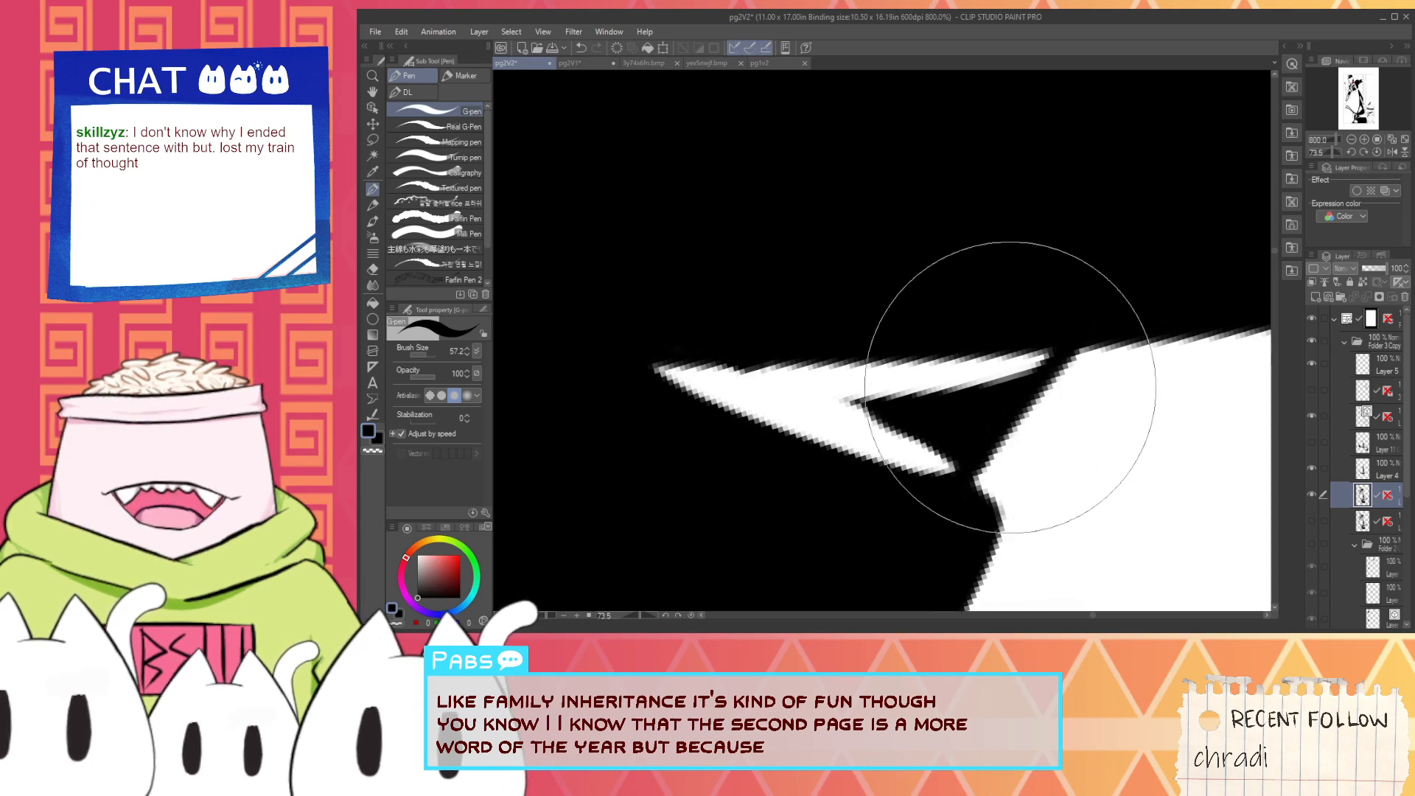
# - Sample white and smooth the bump on the V-shaped highlight's upper edge, restoring black as the drawing colour
pyautogui.scroll(-1, 968, 368)
pyautogui.scroll(1, 870, 372)
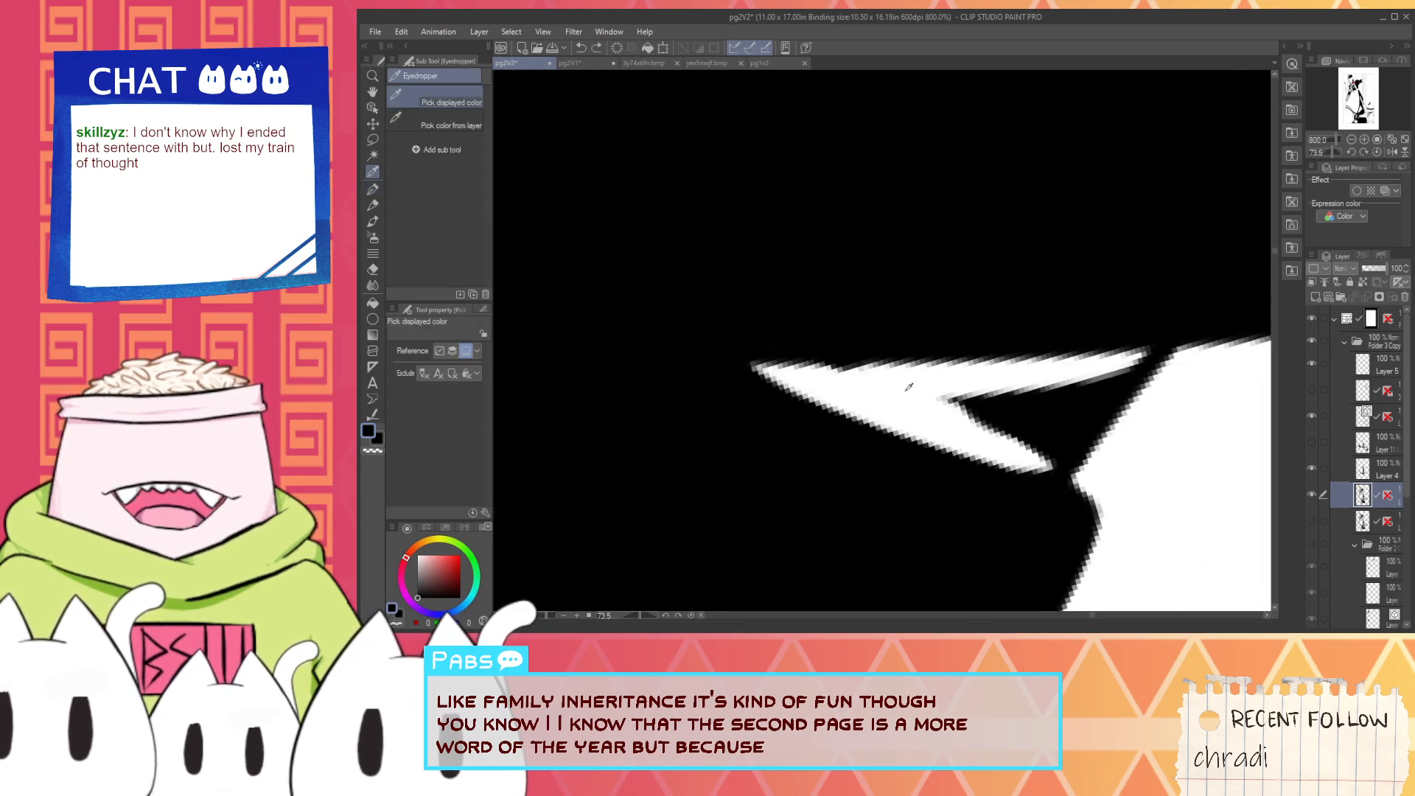
pyautogui.keyDown('alt'); pyautogui.click(910, 388); pyautogui.keyUp('alt')
pyautogui.moveTo(878, 380); pyautogui.dragTo(828, 380)
pyautogui.keyDown('alt'); pyautogui.click(1039, 429); pyautogui.keyUp('alt')
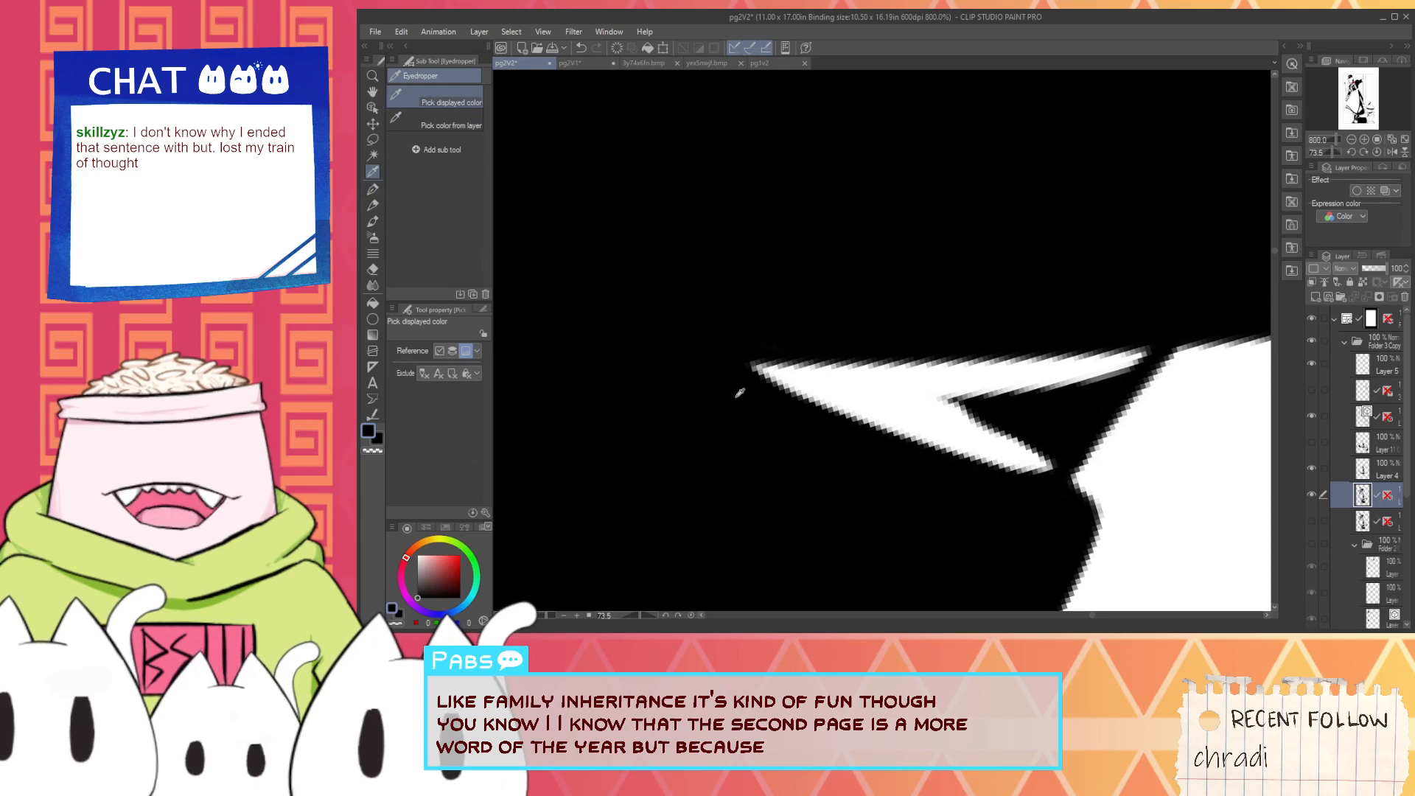
pyautogui.scroll(-3, 741, 381)
pyautogui.press('space')
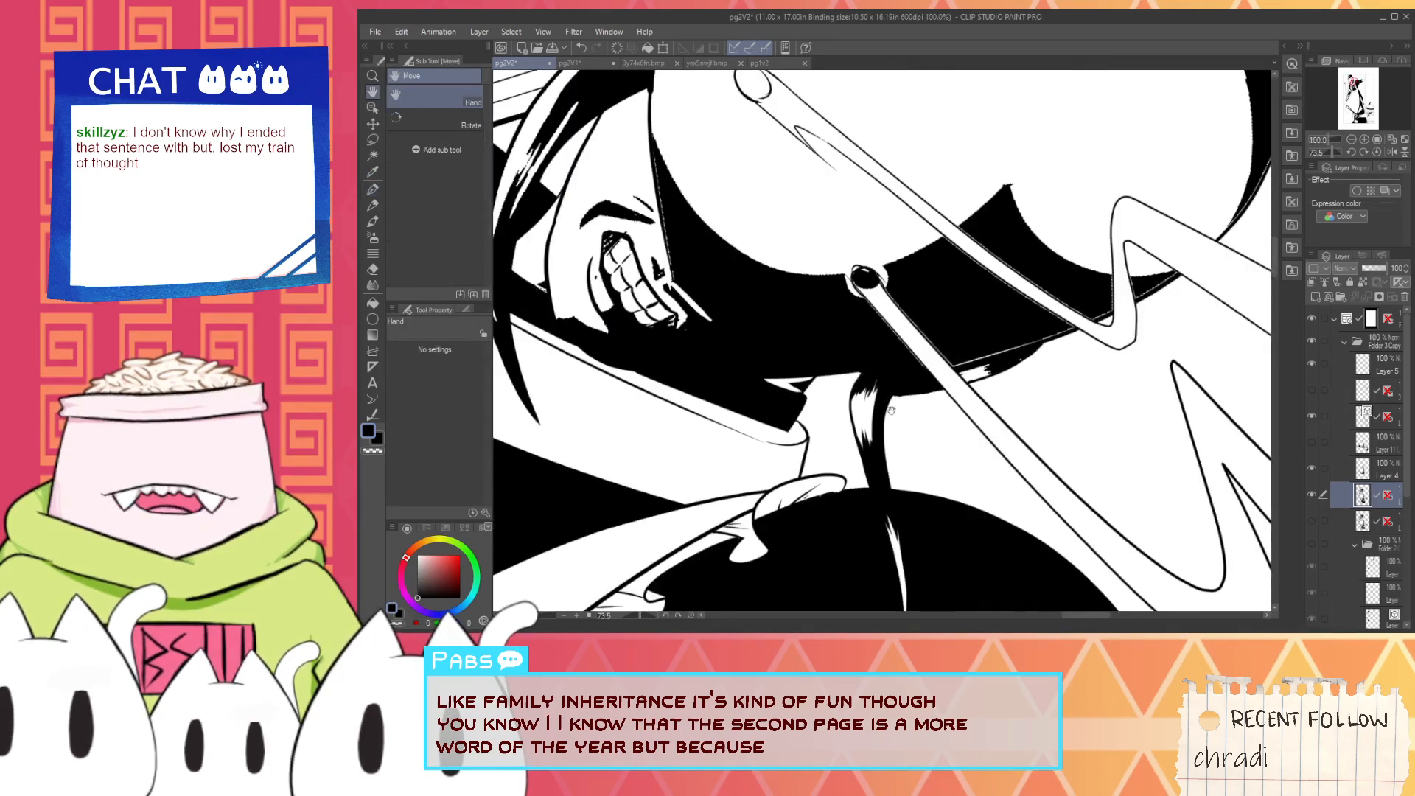
# - Ink the curved black crease beside the clenched teeth, undoing and redoing the stroke once
pyautogui.scroll(1, 892, 410)
pyautogui.moveTo(619, 417); pyautogui.dragTo(919, 433)
pyautogui.scroll(-1, 920, 434)
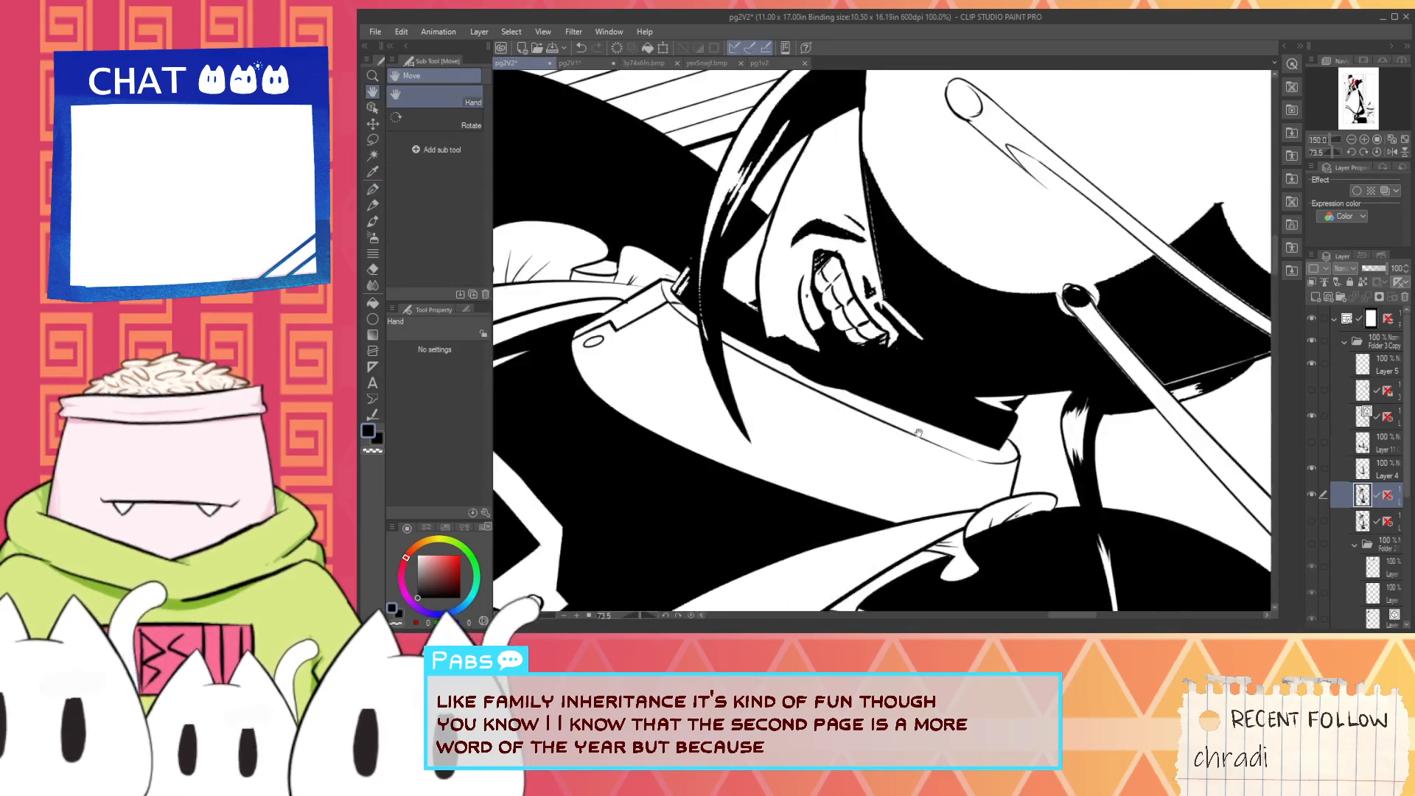
pyautogui.scroll(2, 919, 434)
pyautogui.press('alt')
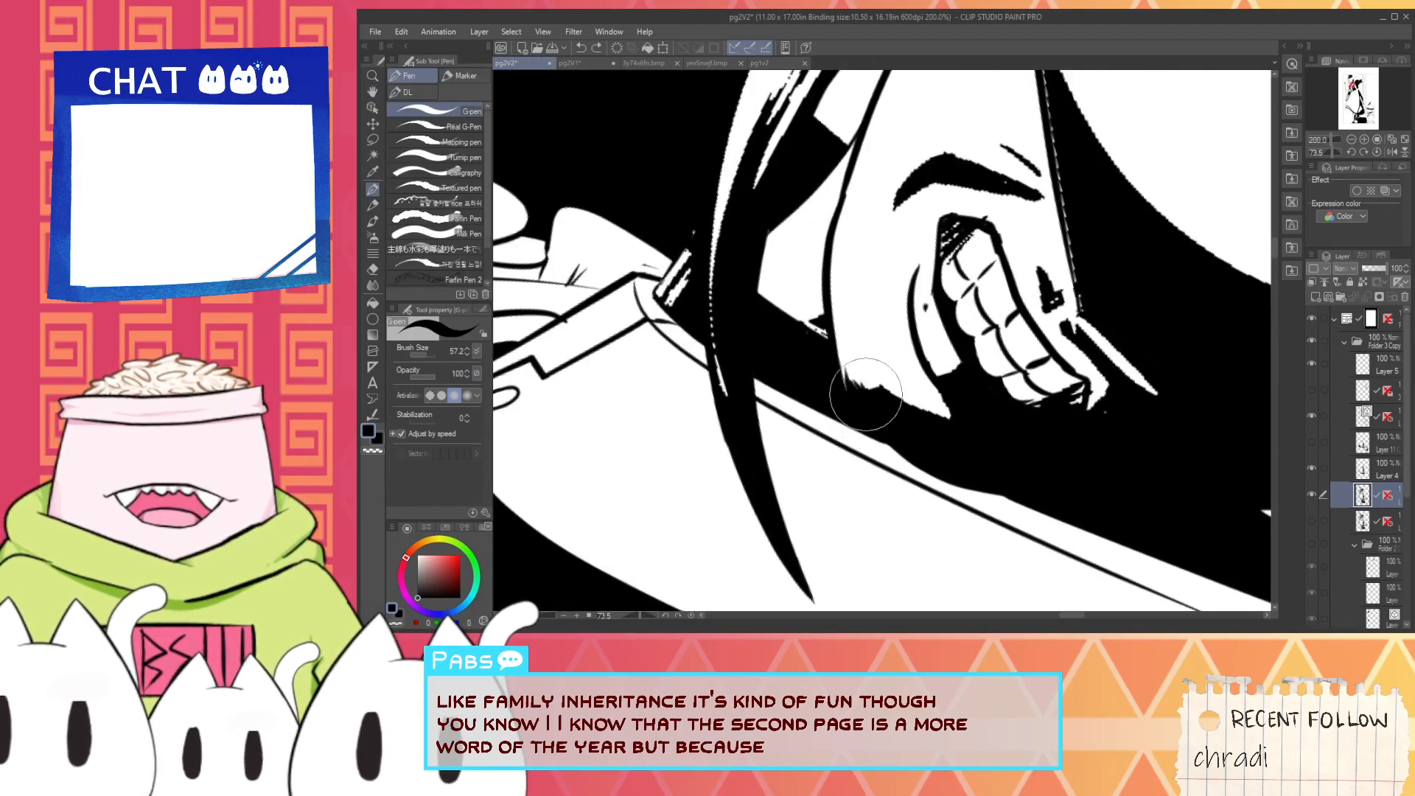
pyautogui.scroll(2, 871, 366)
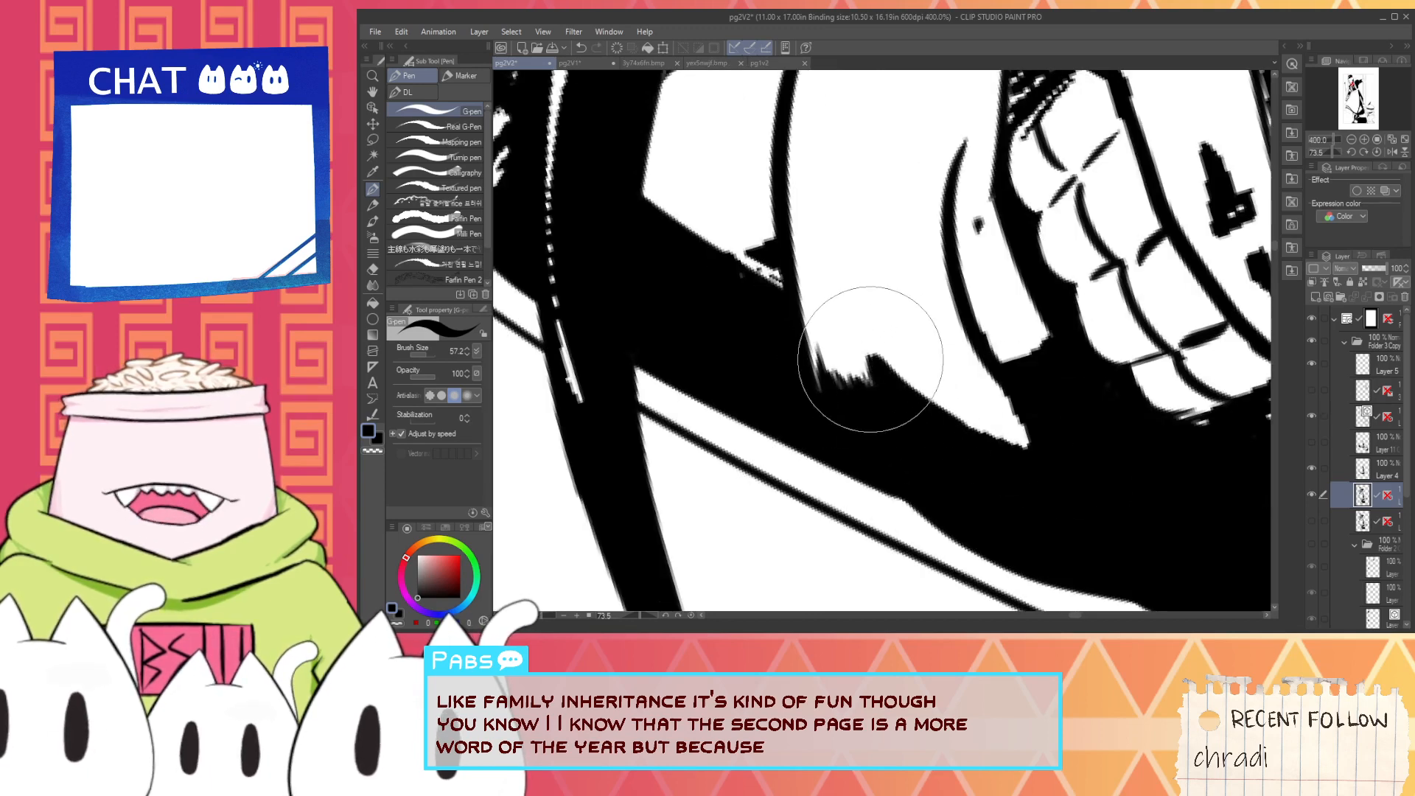
pyautogui.moveTo(870, 359)
pyautogui.mouseDown()
pyautogui.moveTo(1011, 404)
pyautogui.moveTo(1031, 429)
pyautogui.moveTo(897, 440)
pyautogui.mouseUp()
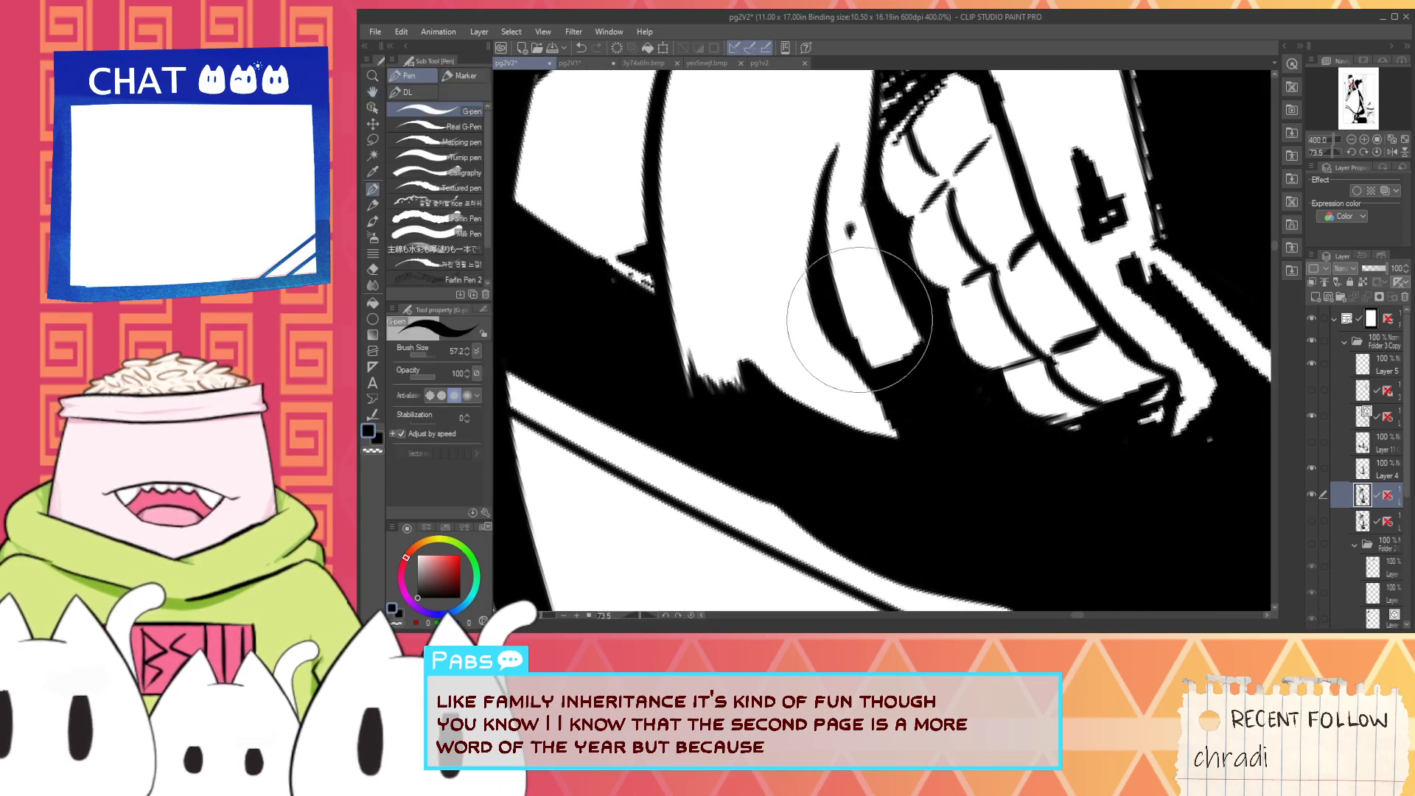
pyautogui.hotkey('ctrl', 'z')
pyautogui.moveTo(824, 218); pyautogui.dragTo(903, 407)
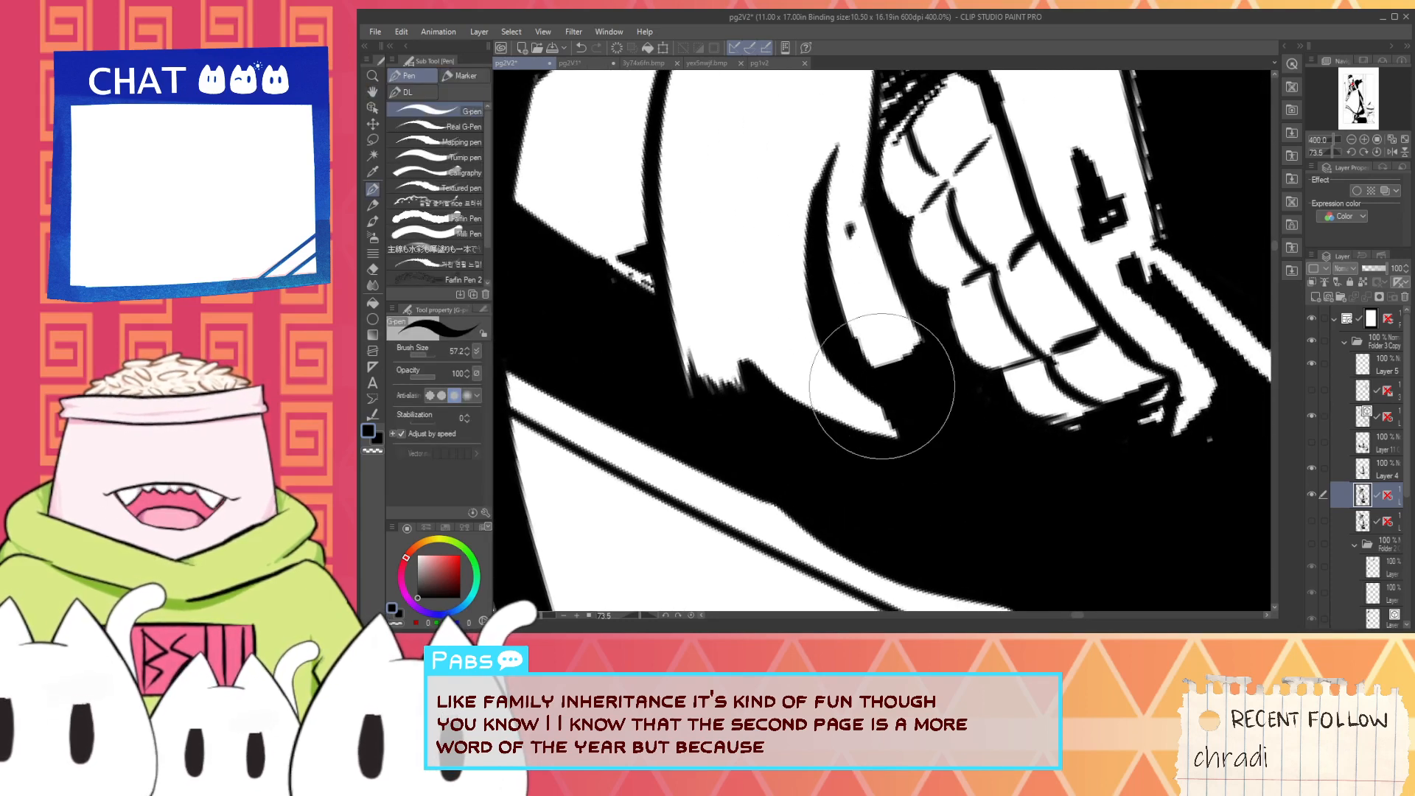
# - Sample white and extend the pointed tip of the white cheek shape below the crease, restoring black as the drawing colour
pyautogui.keyDown('alt'); pyautogui.click(816, 402); pyautogui.keyUp('alt')
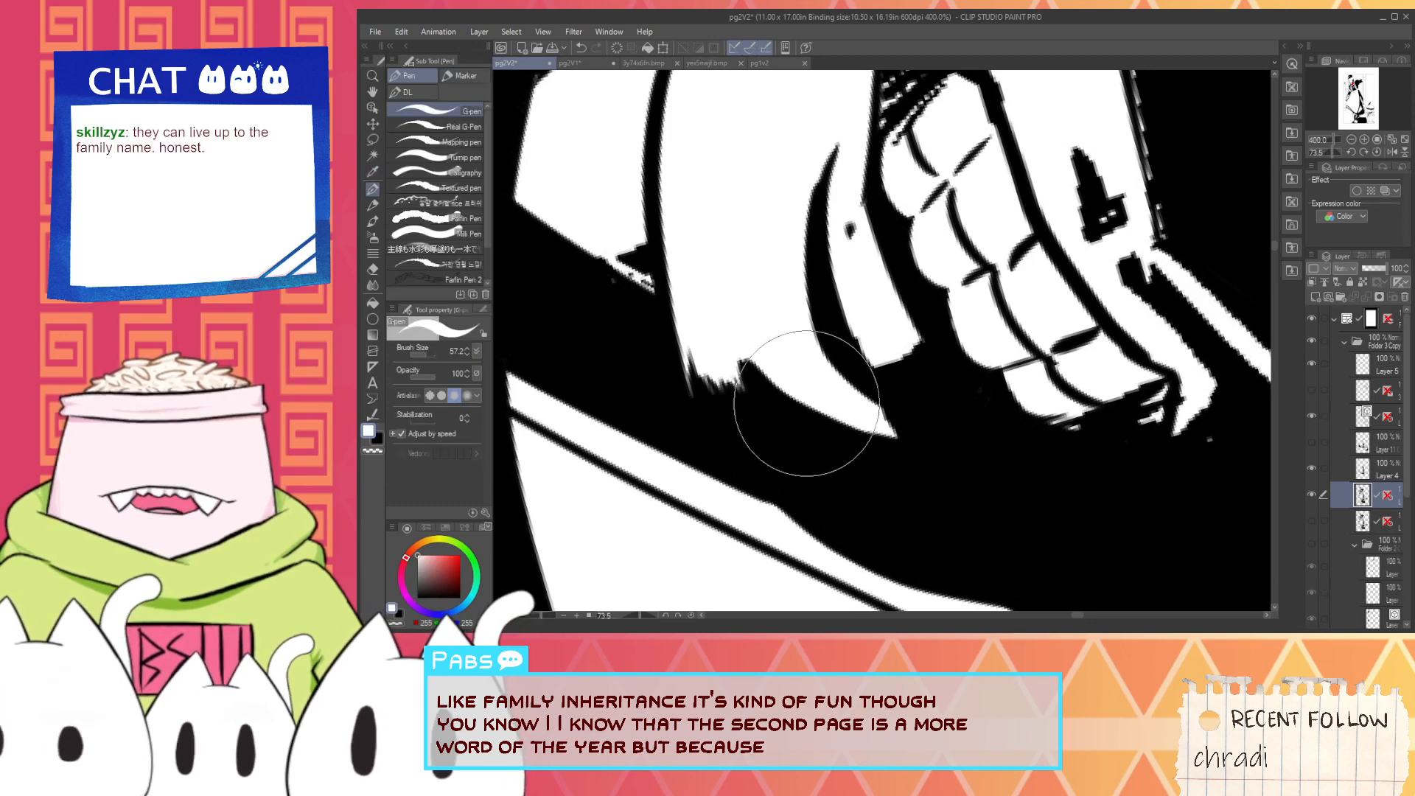
pyautogui.moveTo(878, 412); pyautogui.dragTo(925, 445)
pyautogui.scroll(2, 959, 449)
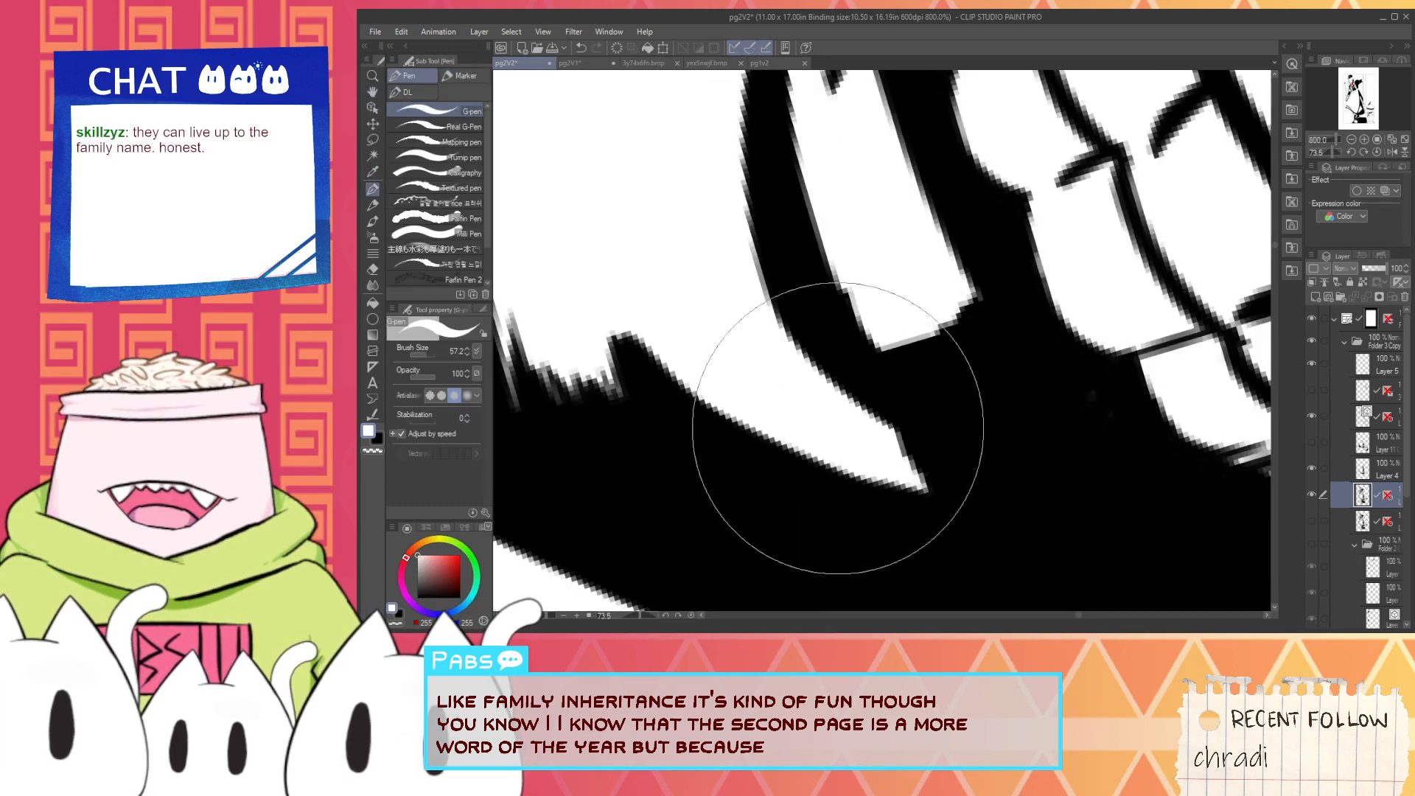
pyautogui.moveTo(837, 427); pyautogui.dragTo(972, 477)
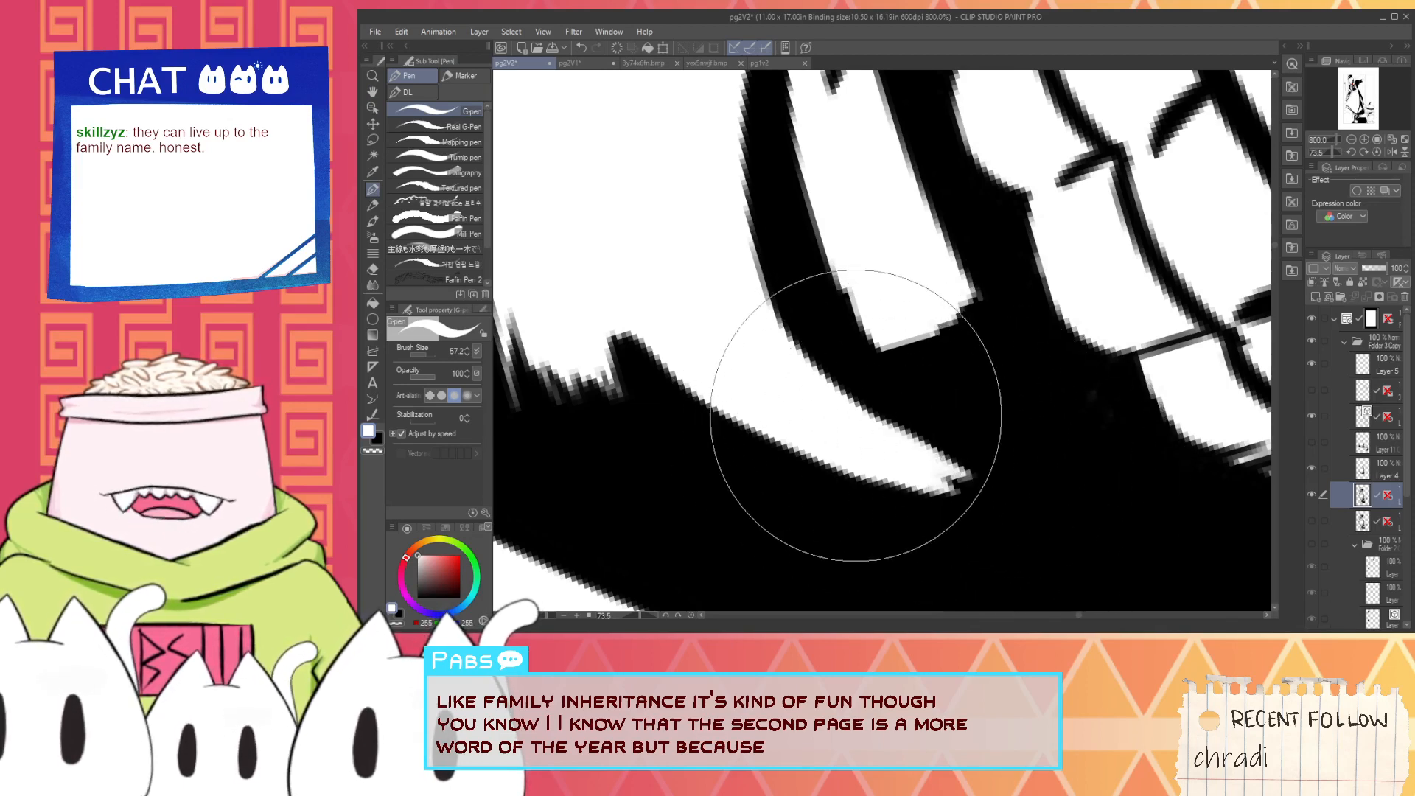
pyautogui.scroll(-3, 968, 439)
pyautogui.press('x')
pyautogui.scroll(3, 968, 440)
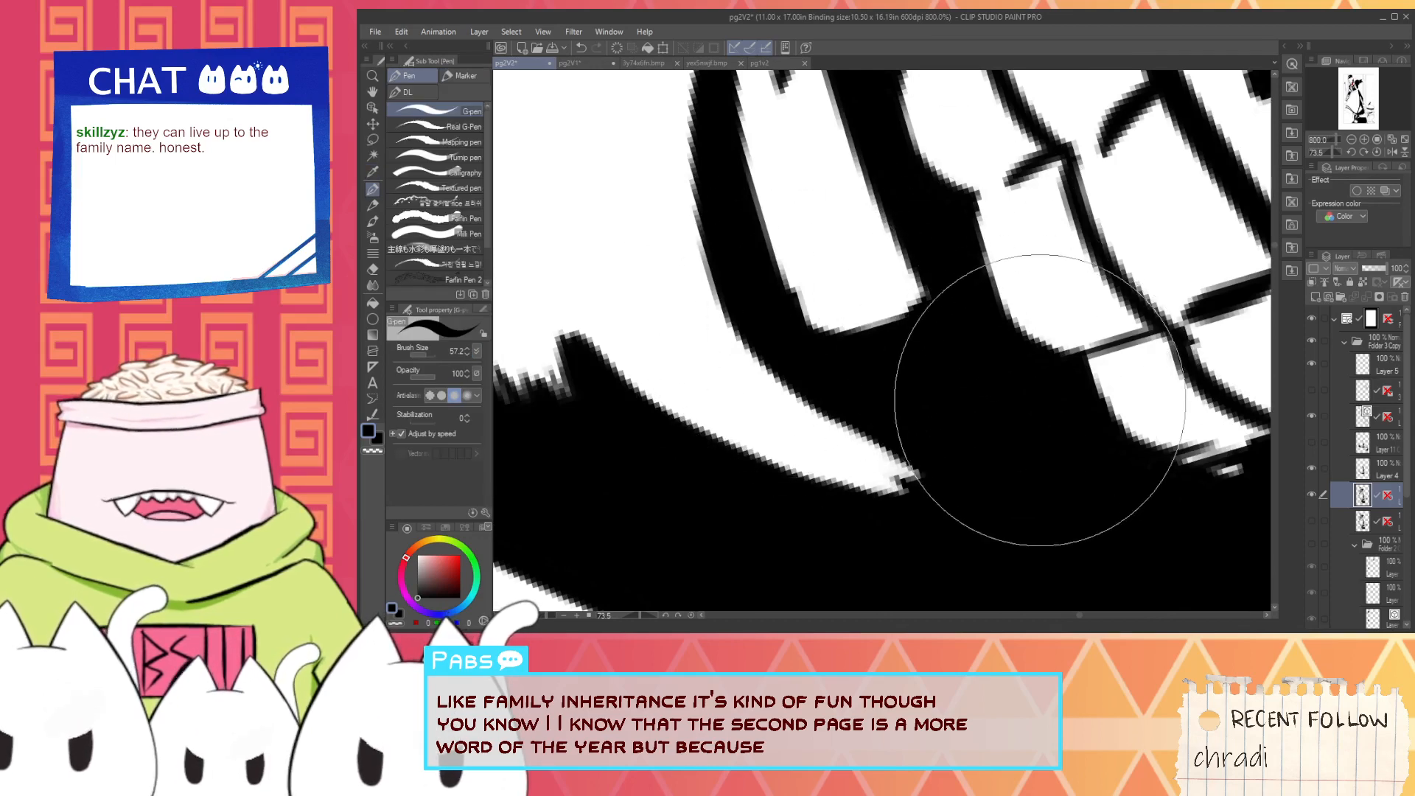
# - Fill the white specks in the black mouth corner above the teeth and smooth its outline with white and black strokes
pyautogui.scroll(-2, 1040, 433)
pyautogui.press('space')
pyautogui.moveTo(1012, 315); pyautogui.dragTo(973, 434)
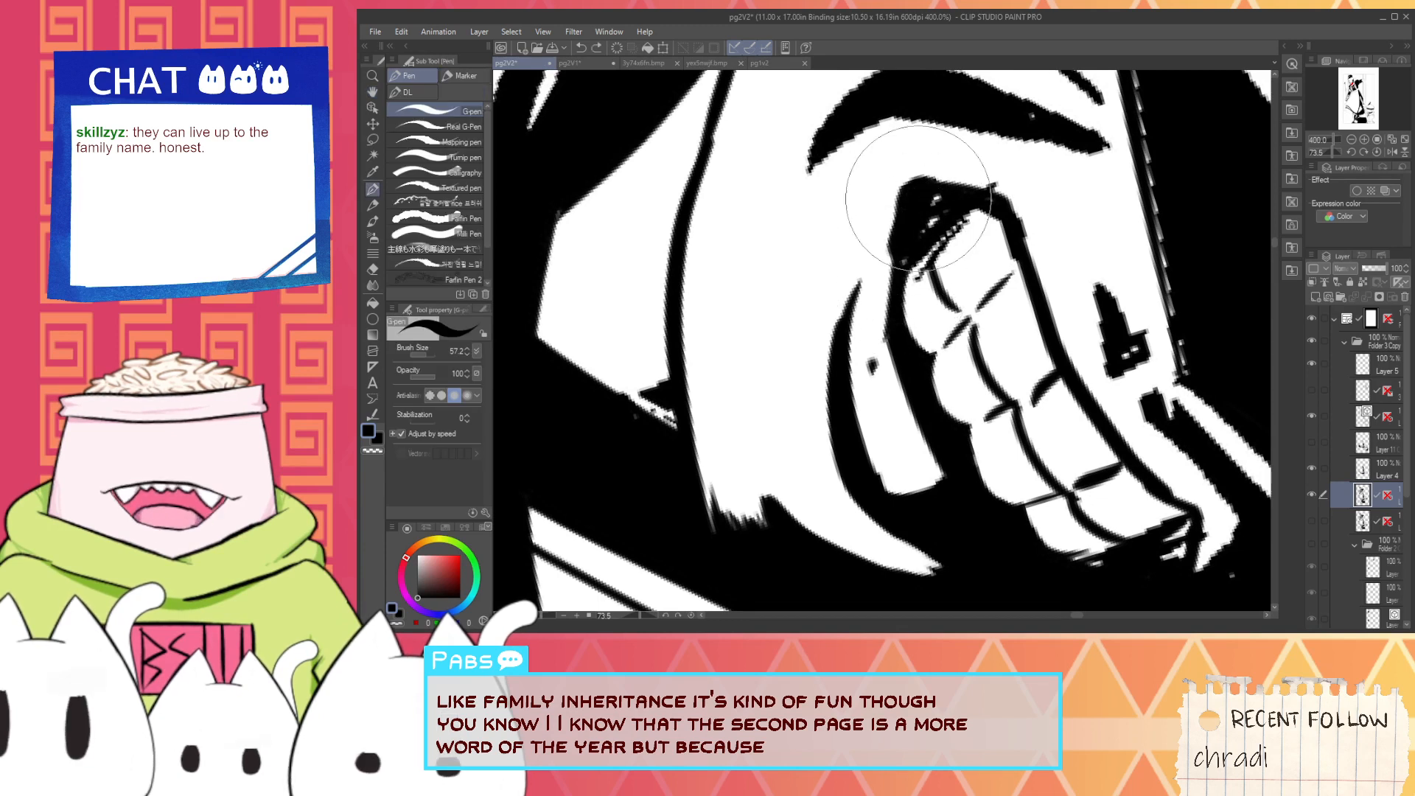
pyautogui.moveTo(916, 224)
pyautogui.mouseDown()
pyautogui.moveTo(912, 203)
pyautogui.moveTo(927, 196)
pyautogui.mouseUp()
pyautogui.press('i')
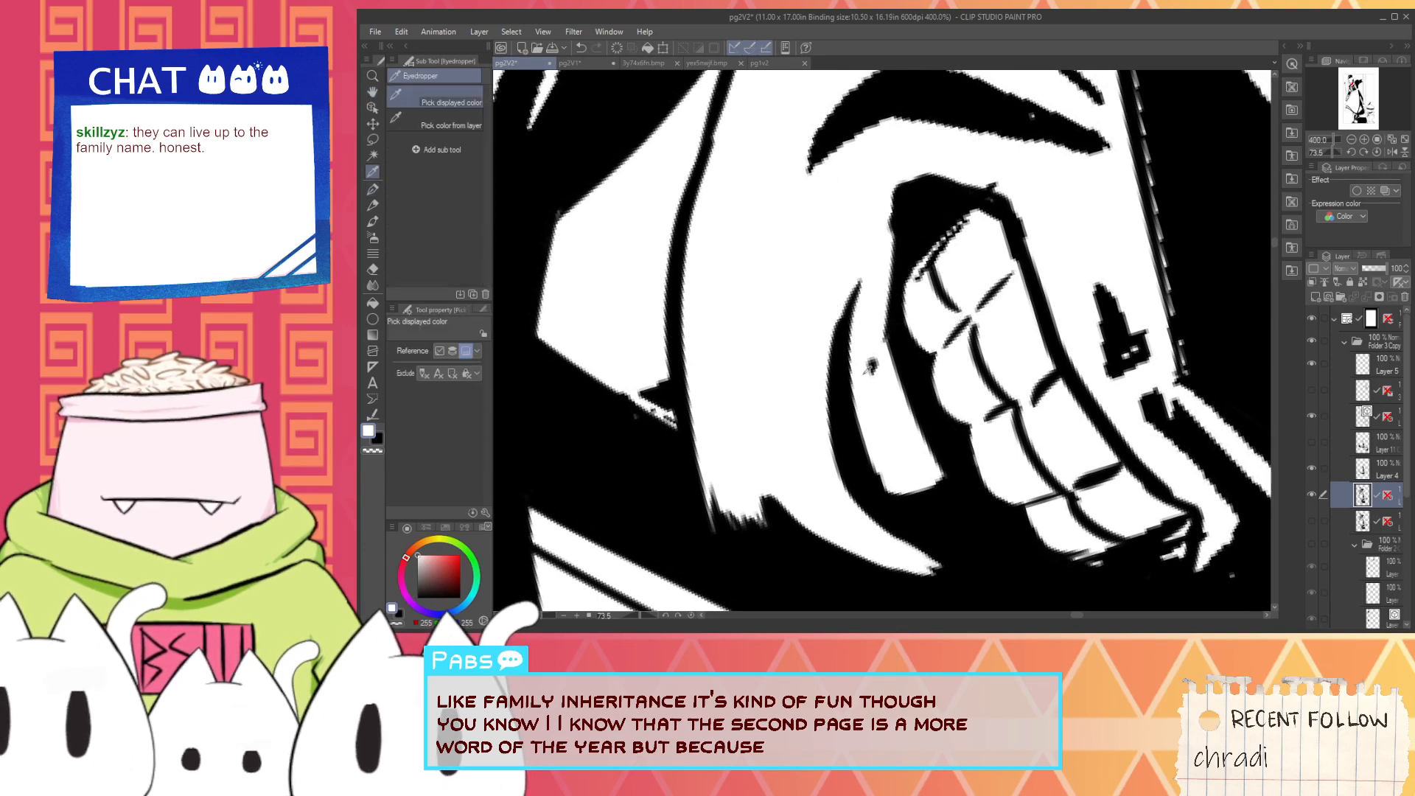
pyautogui.press('p')
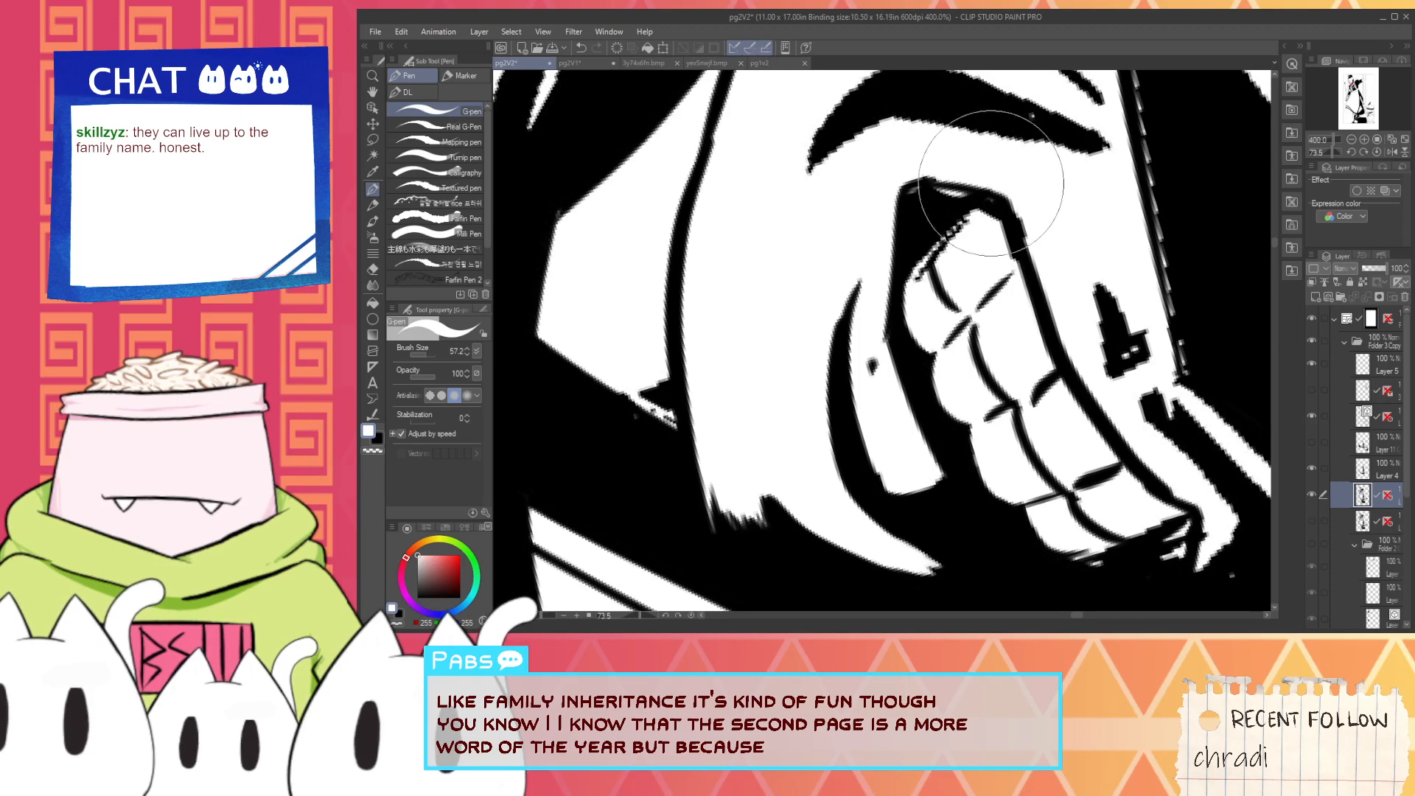
pyautogui.press('x')
pyautogui.scroll(2, 925, 203)
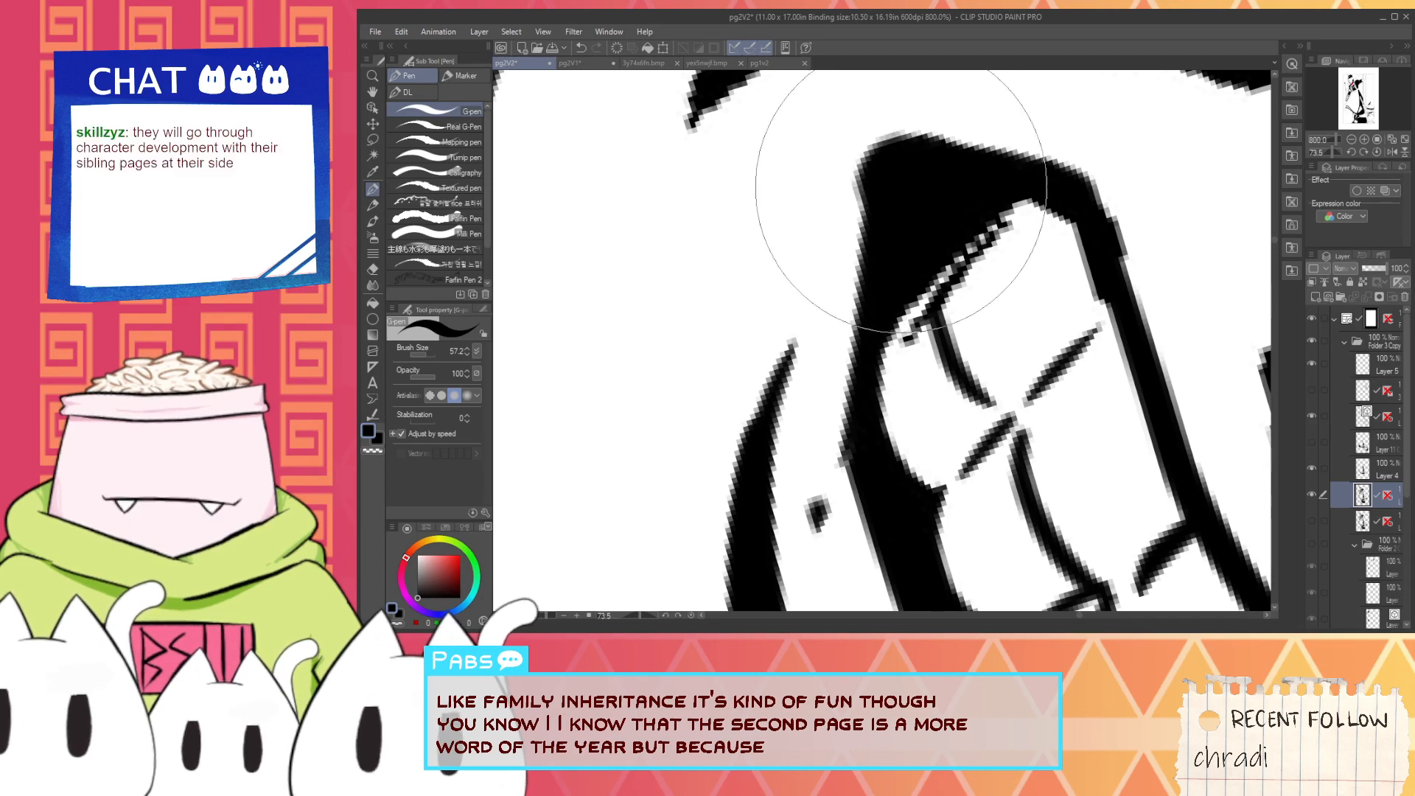
pyautogui.scroll(-4, 901, 187)
# - Paint out the jagged black mark beside the teeth in white and redraw it as a clean black teardrop
pyautogui.moveTo(966, 201)
pyautogui.mouseDown()
pyautogui.moveTo(881, 221)
pyautogui.moveTo(912, 269)
pyautogui.mouseUp()
pyautogui.scroll(2, 881, 221)
pyautogui.press('x')
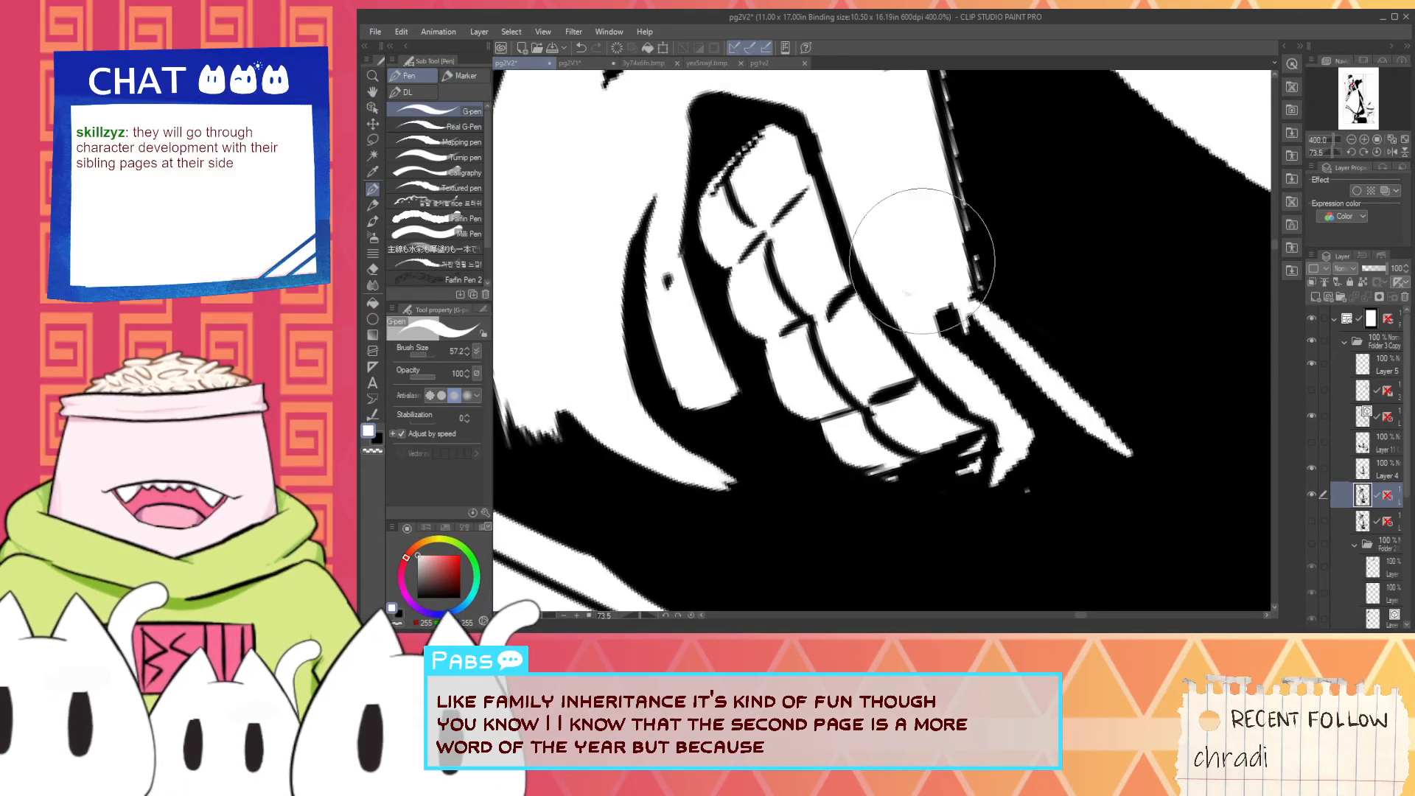
pyautogui.press('x')
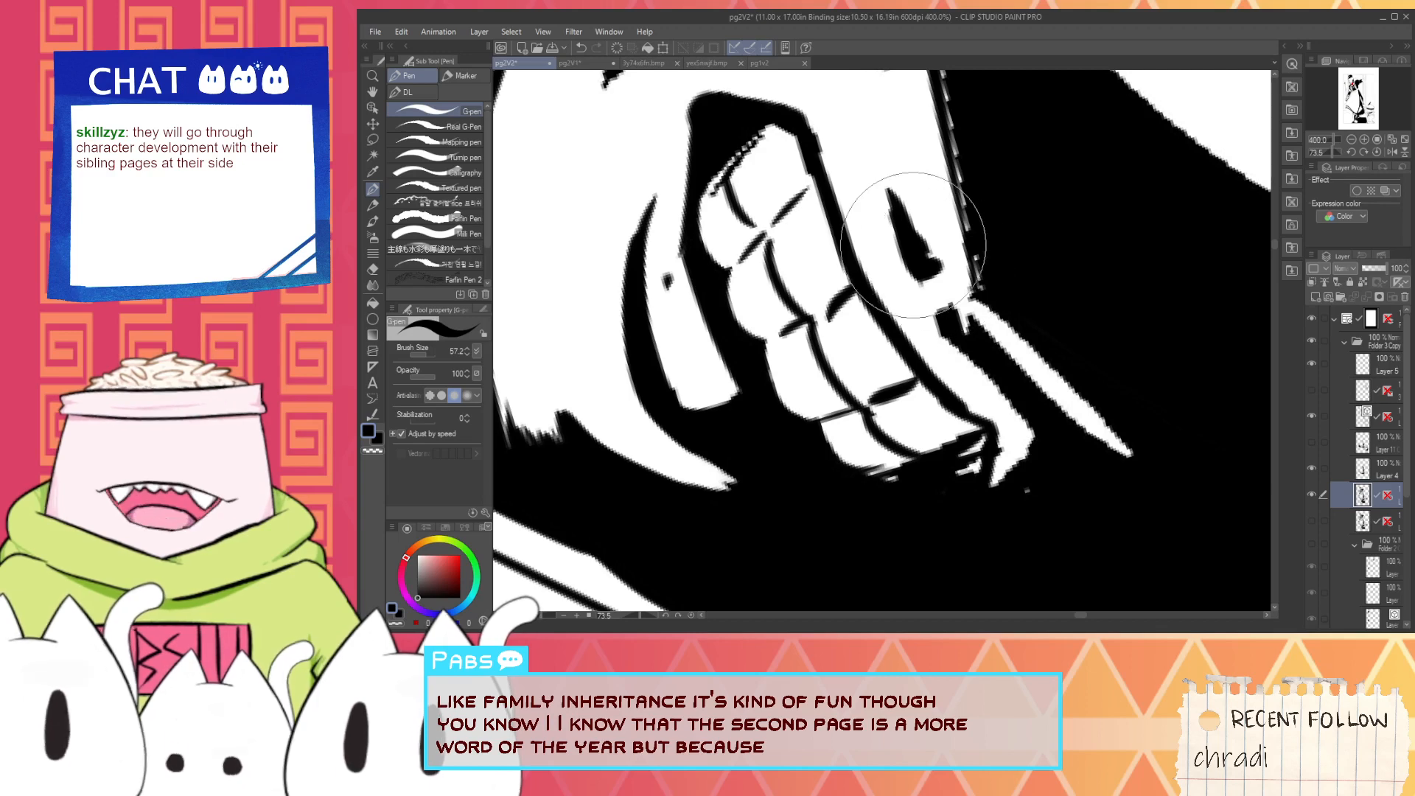
pyautogui.scroll(-4, 921, 251)
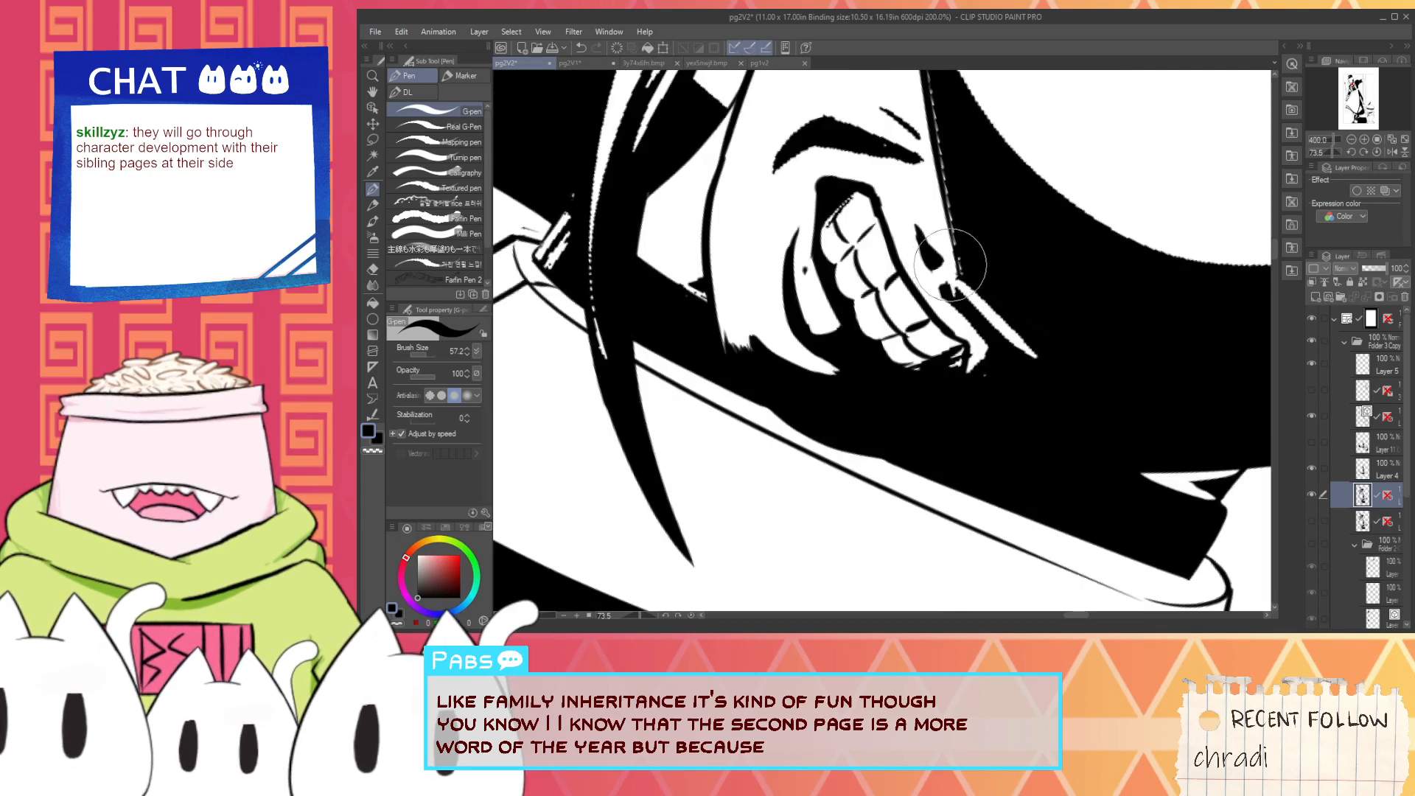
pyautogui.scroll(2, 959, 284)
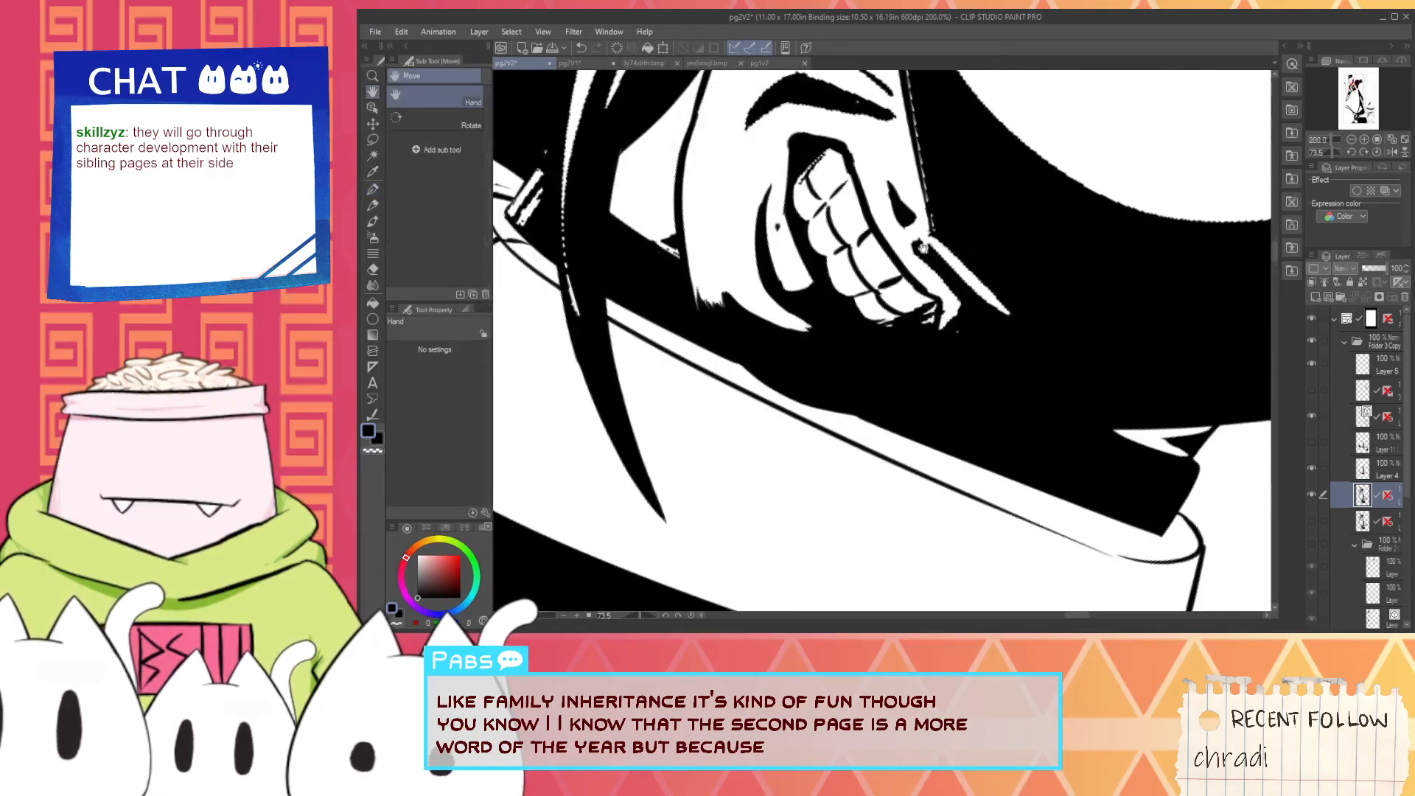
# - Trim the ragged white streak beside the mouth with black and redraw it in white as a straight tapered point, undoing the misplaced strokes
pyautogui.scroll(2, 957, 284)
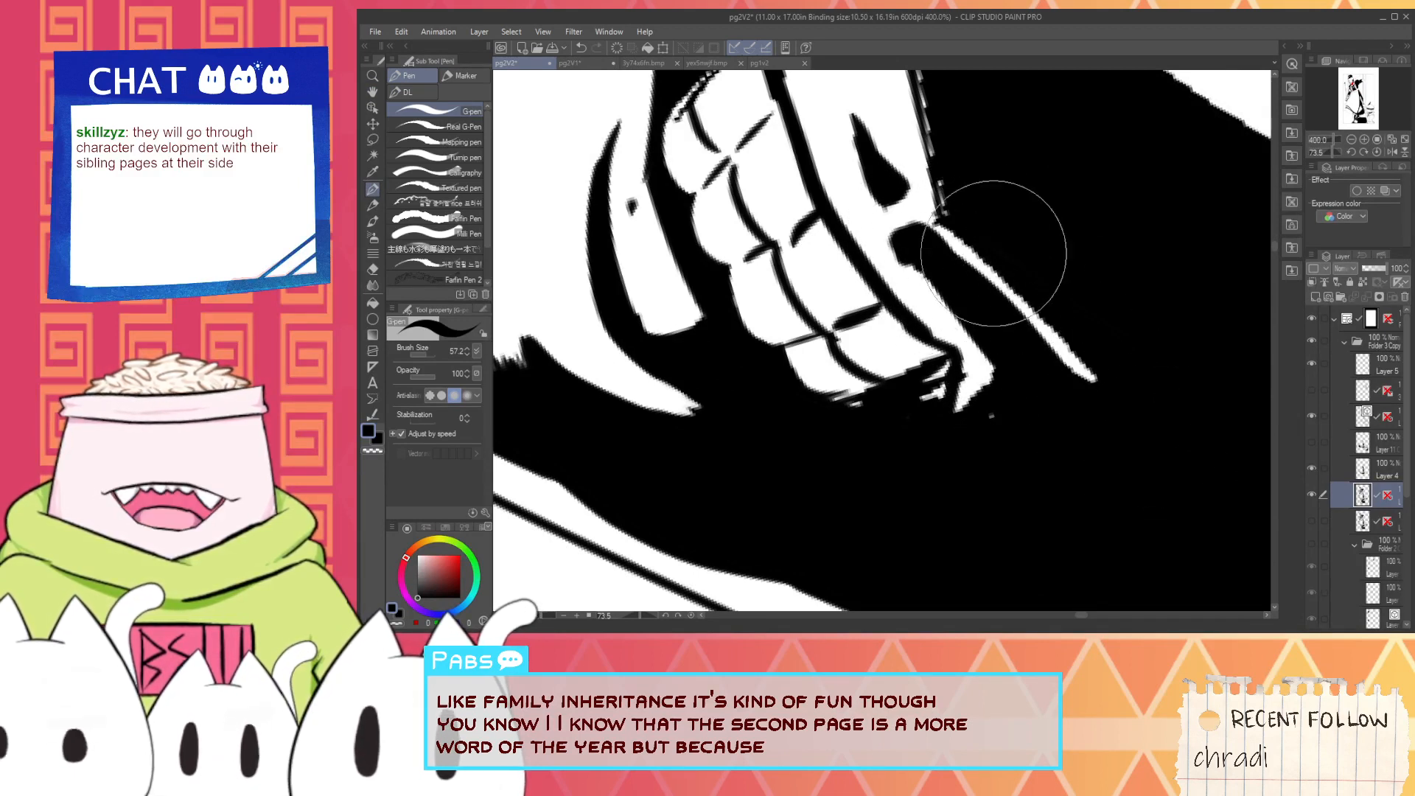
pyautogui.hotkey('ctrl', 'z')
pyautogui.press('i')
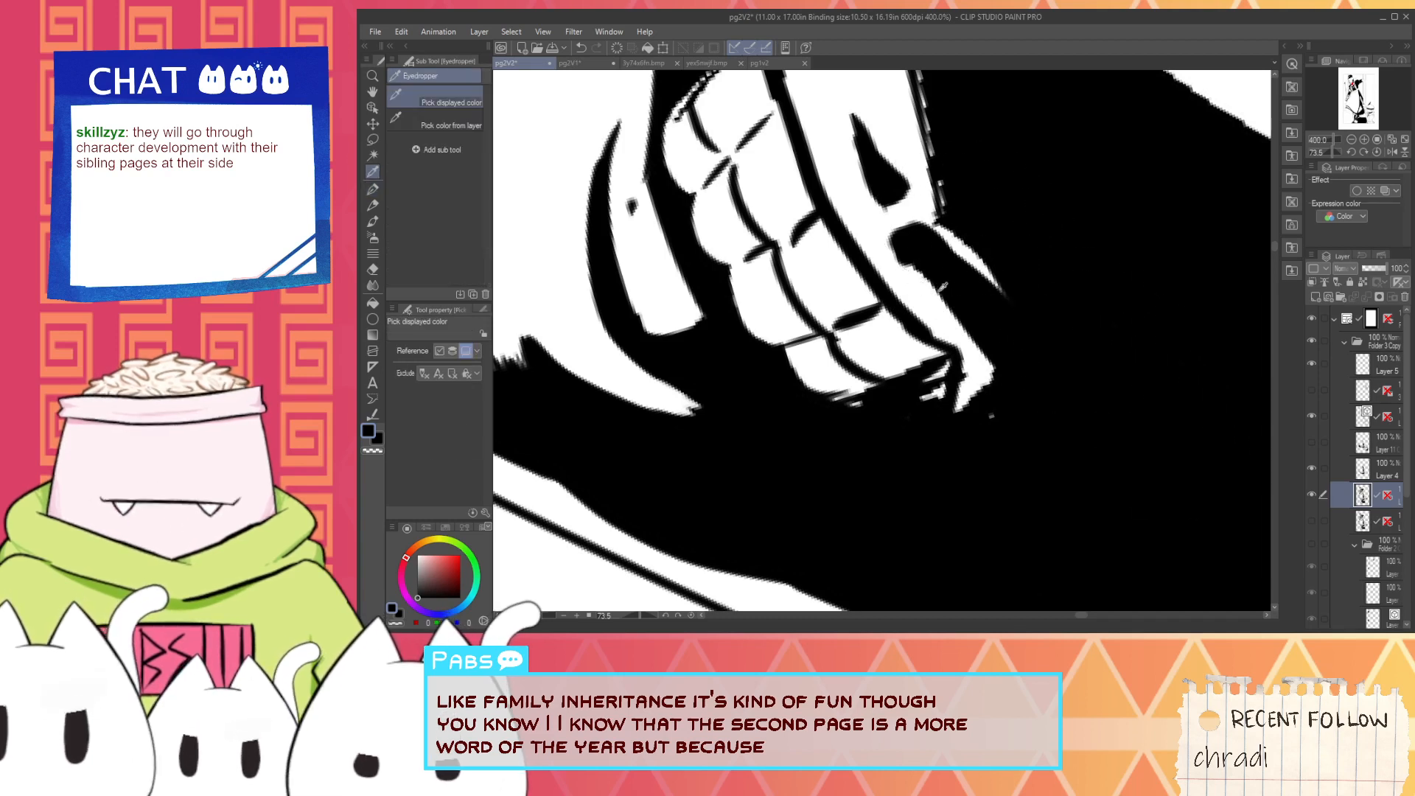
pyautogui.press('p')
pyautogui.moveTo(914, 242); pyautogui.dragTo(1078, 360)
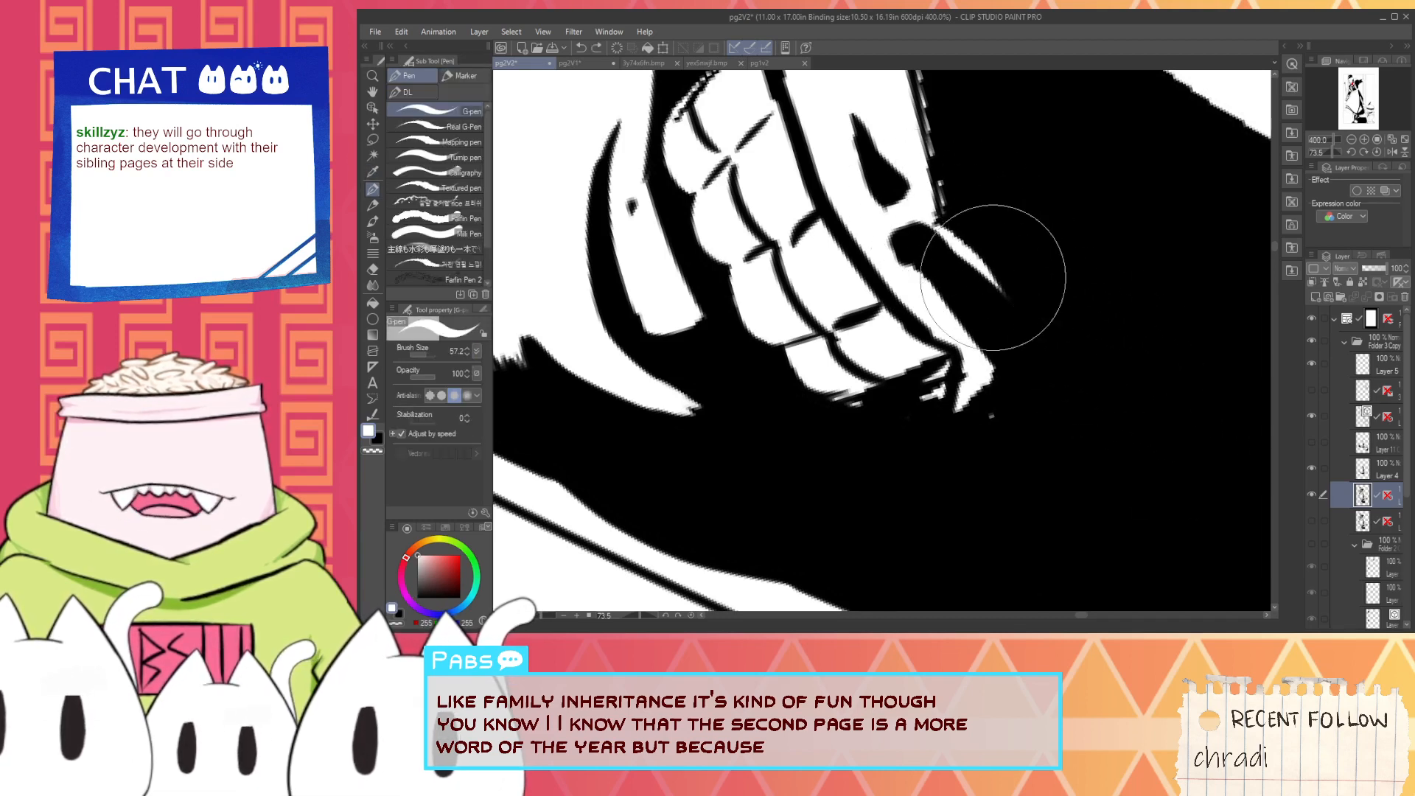
pyautogui.moveTo(993, 278); pyautogui.dragTo(1127, 393)
pyautogui.hotkey('ctrl', 'z')
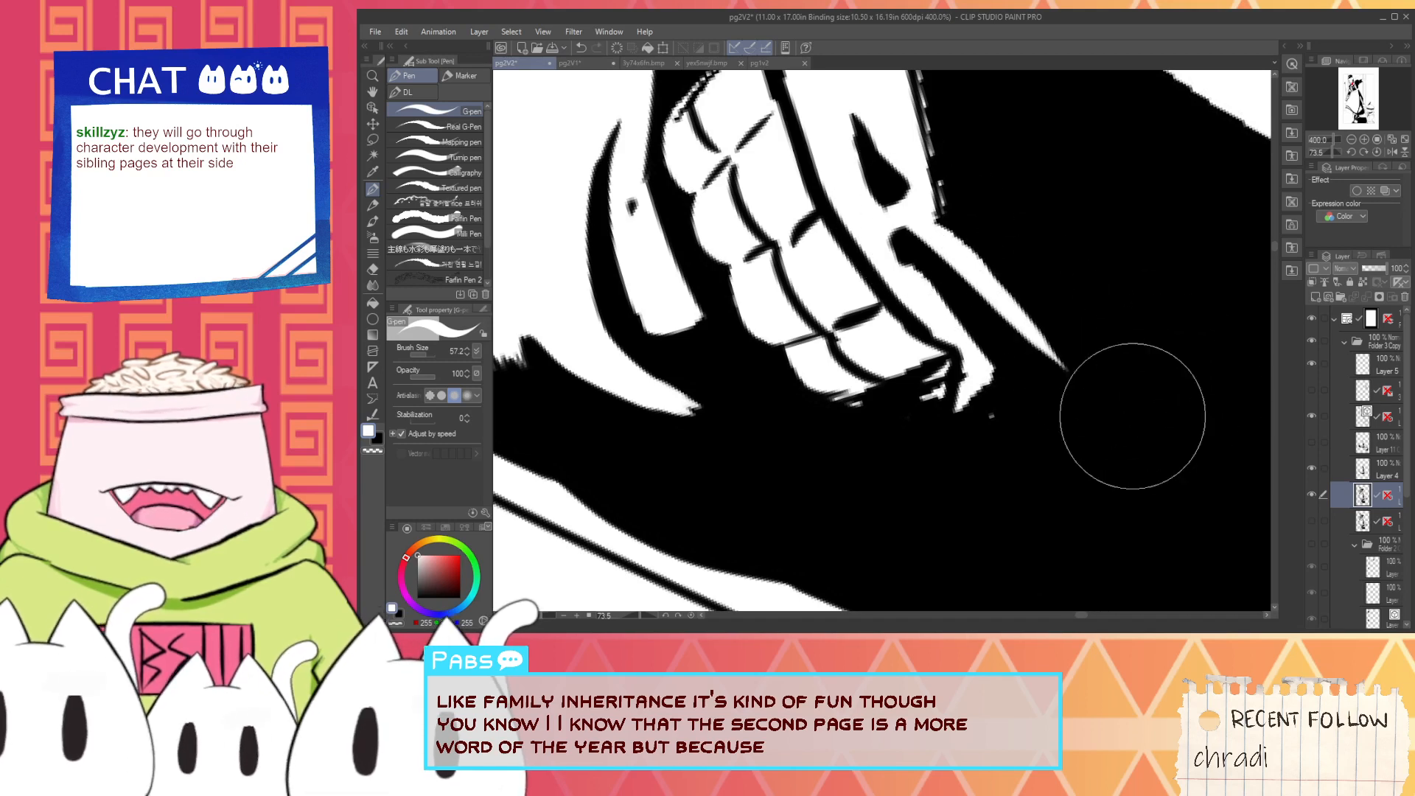
pyautogui.moveTo(948, 221); pyautogui.dragTo(1121, 387)
# - Sample black and smooth the jagged edge of the white fold between the teeth and the tapered streak
pyautogui.press('i')
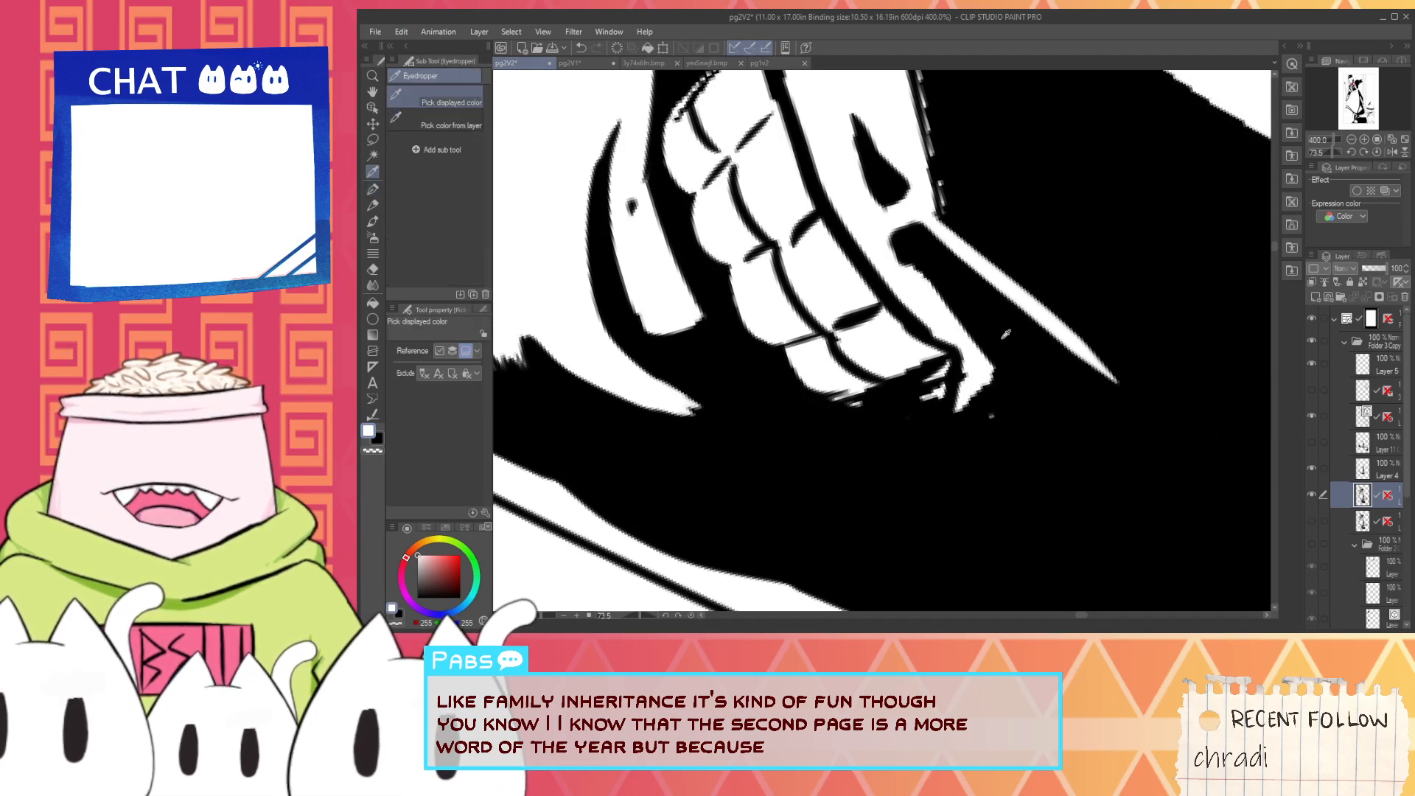
pyautogui.click(1006, 334)
pyautogui.press('p')
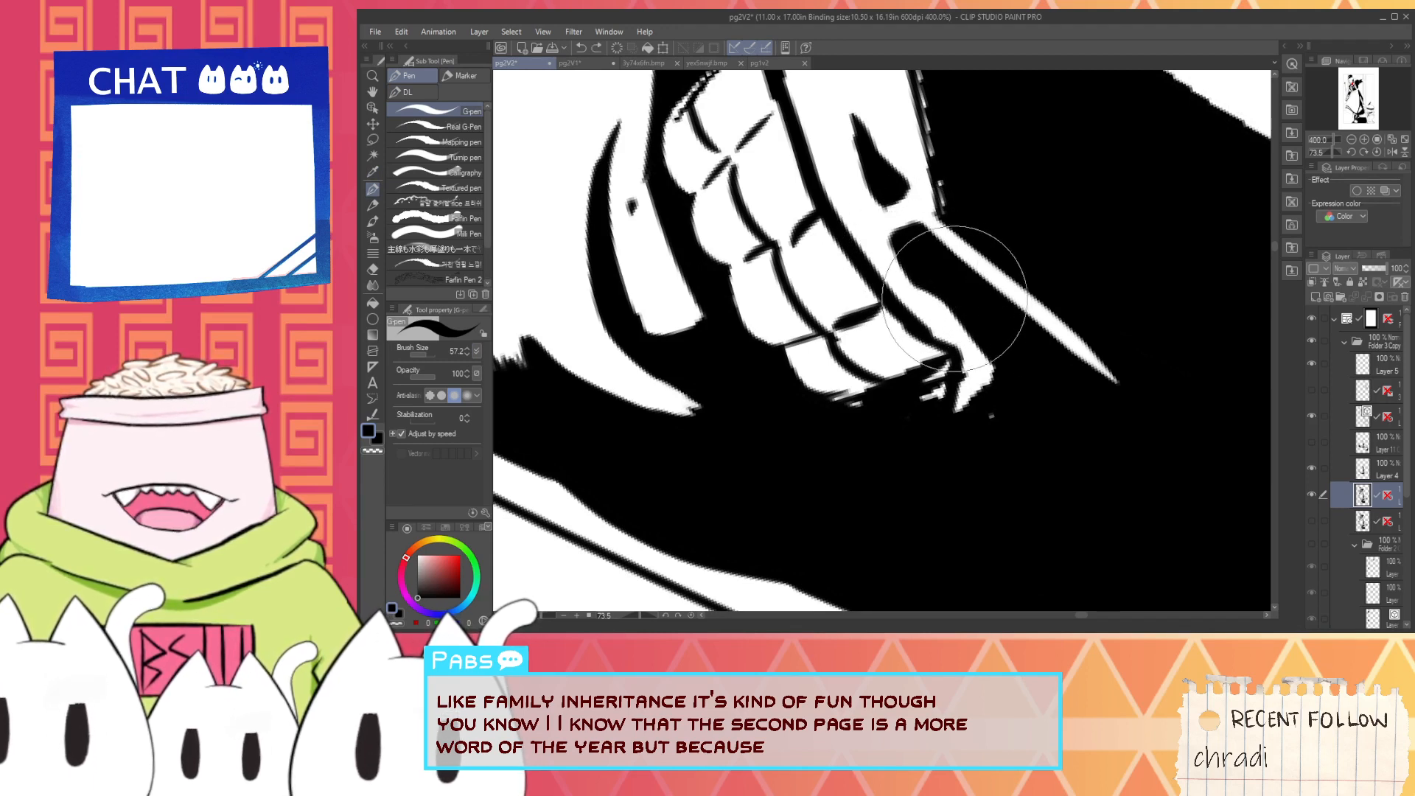
pyautogui.moveTo(951, 299)
pyautogui.mouseDown()
pyautogui.moveTo(999, 351)
pyautogui.moveTo(984, 429)
pyautogui.moveTo(965, 448)
pyautogui.mouseUp()
pyautogui.scroll(-4, 1128, 501)
pyautogui.scroll(2, 941, 413)
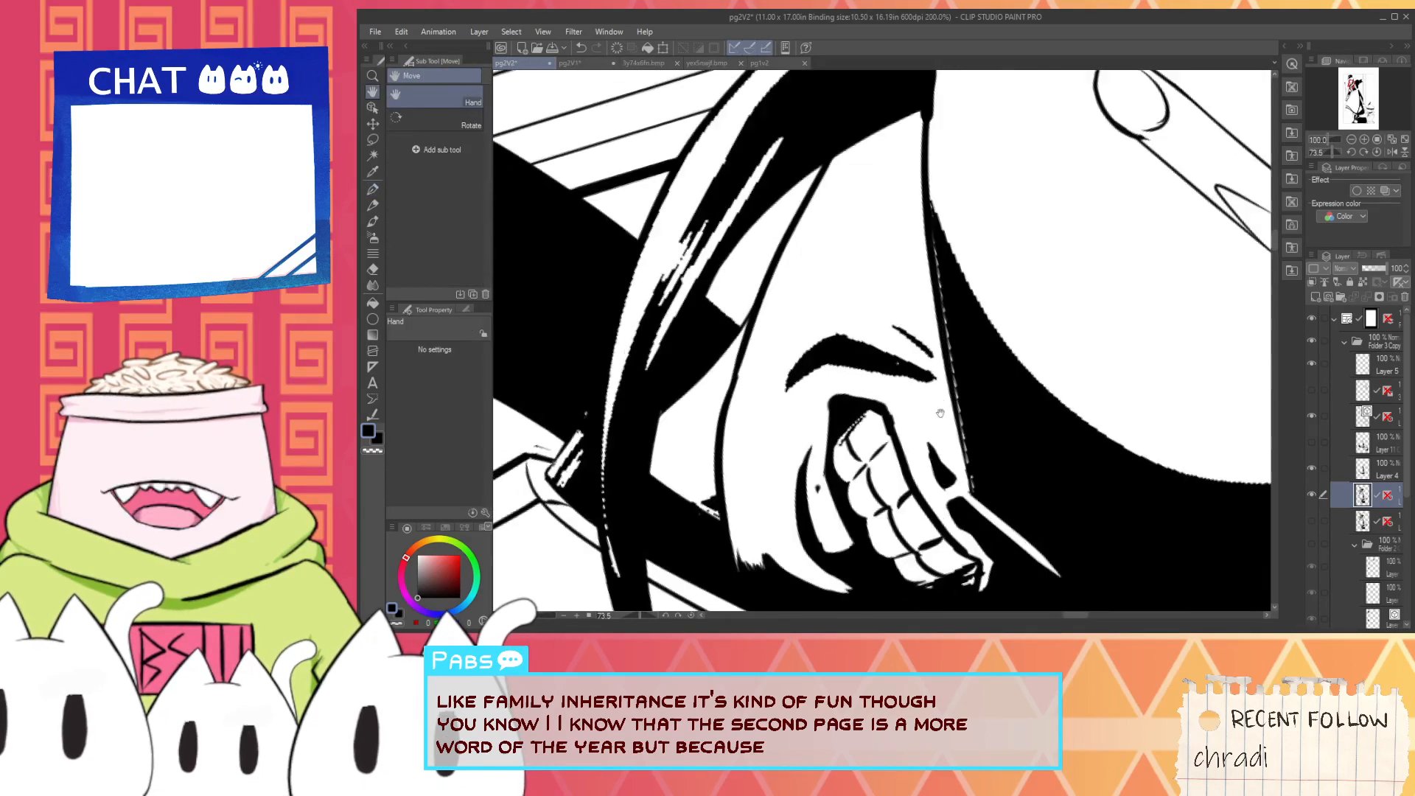
# - Fill the dashed white gap along the face's edge with black so it merges with the adjoining shadow
pyautogui.scroll(2, 941, 414)
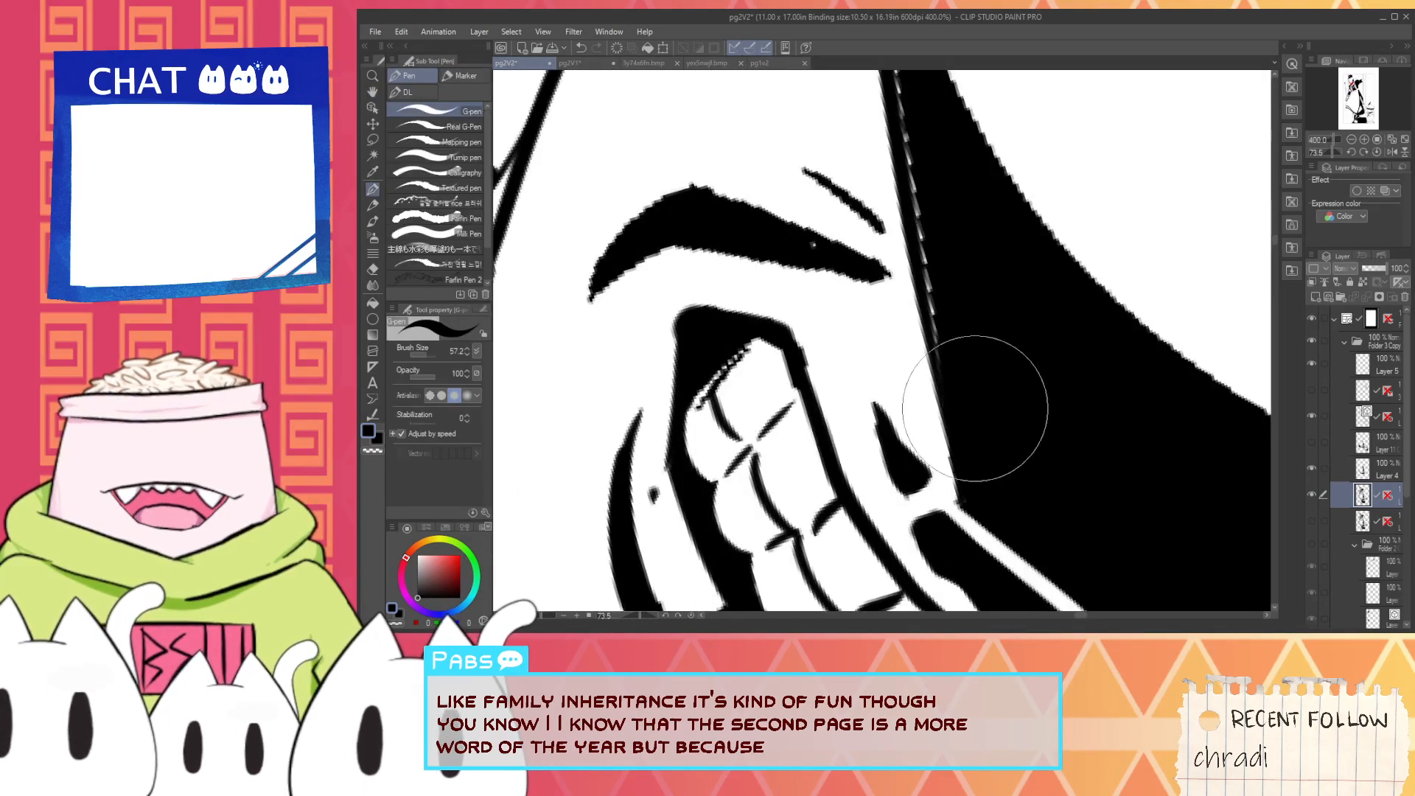
pyautogui.moveTo(942, 278)
pyautogui.mouseDown()
pyautogui.moveTo(932, 426)
pyautogui.moveTo(890, 209)
pyautogui.mouseUp()
pyautogui.moveTo(914, 364); pyautogui.dragTo(876, 147)
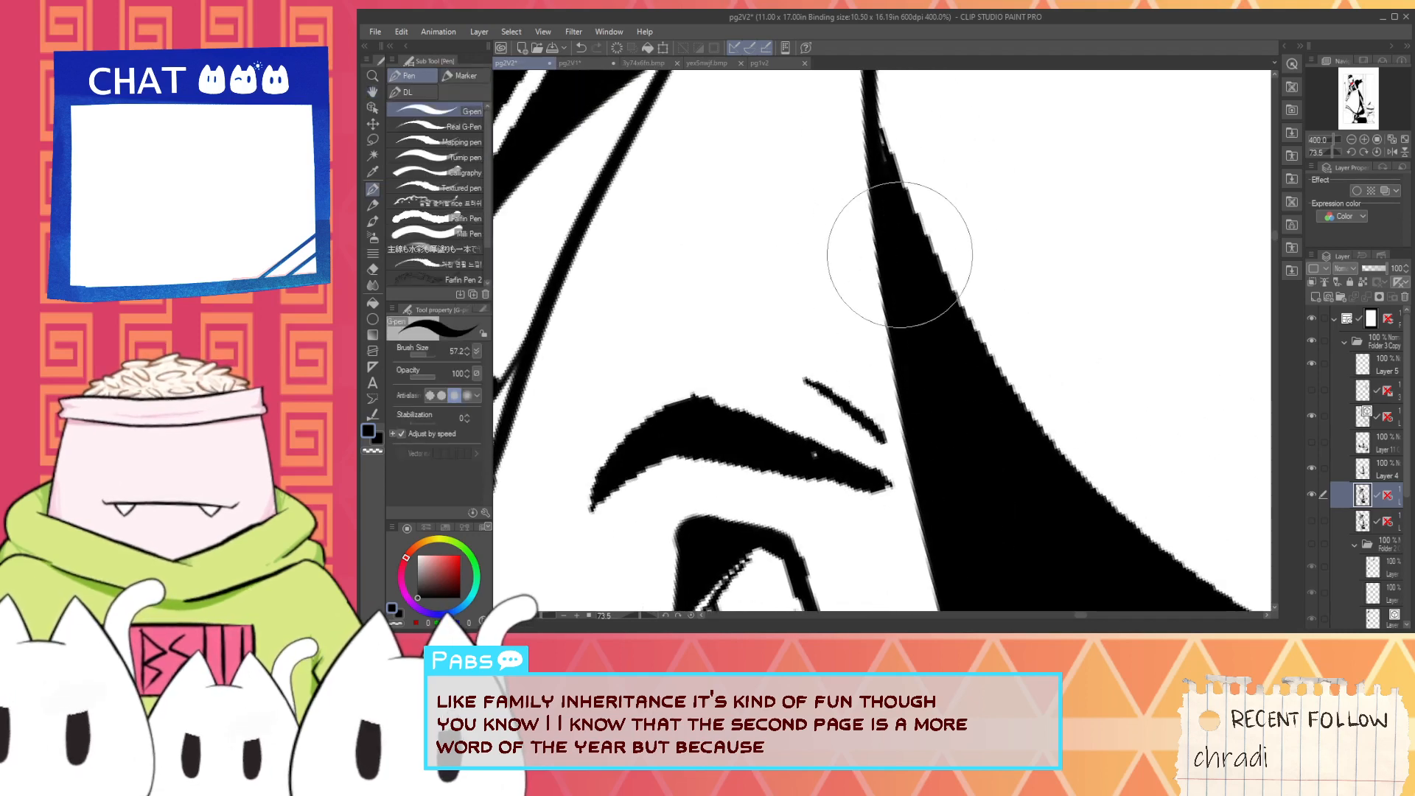
pyautogui.scroll(-1, 900, 254)
pyautogui.scroll(-2, 914, 390)
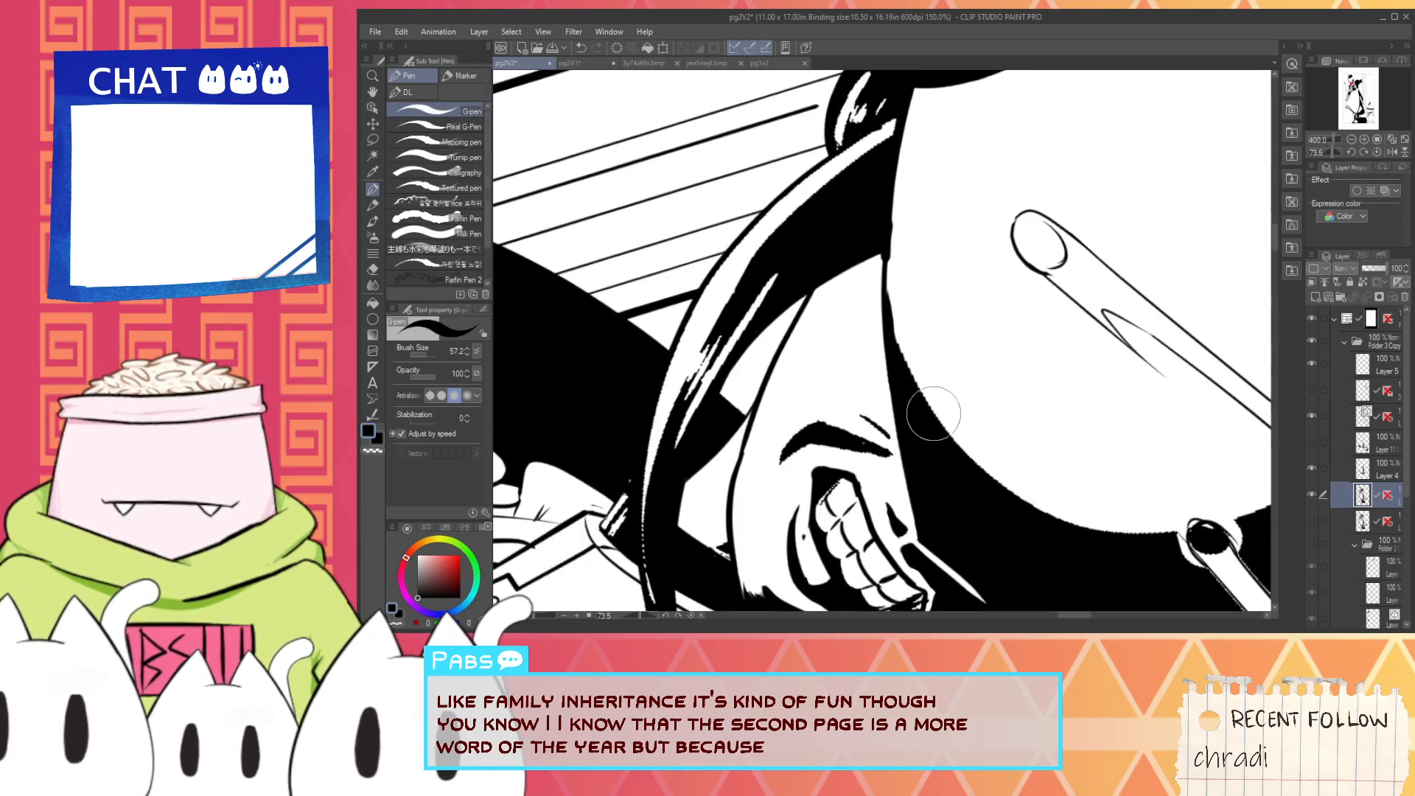
# - Switch to white and trim the shadow's curved edge where it narrows beside the face, undoing the misplaced strokes
pyautogui.scroll(2, 934, 414)
pyautogui.press('x')
pyautogui.scroll(1, 738, 253)
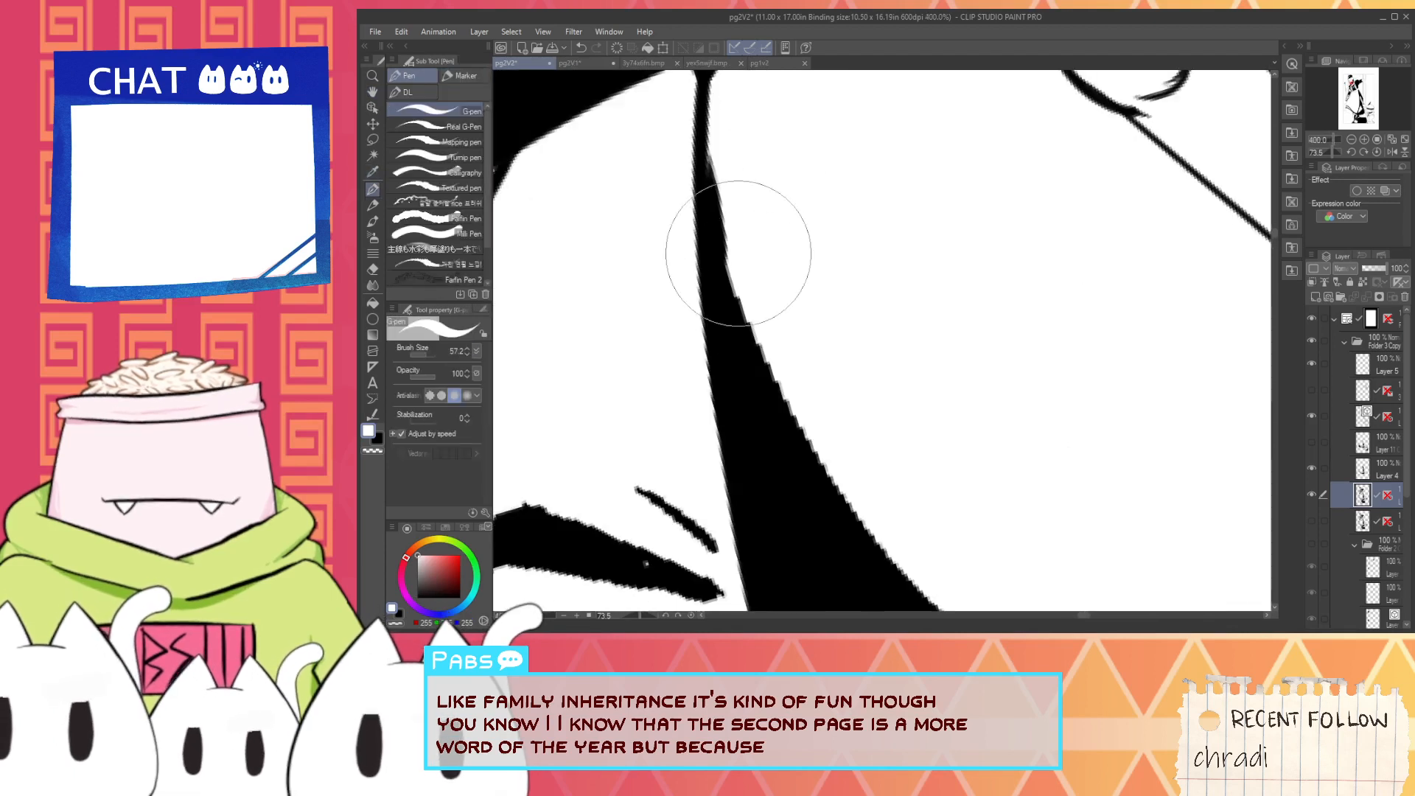
pyautogui.moveTo(727, 160); pyautogui.dragTo(858, 454)
pyautogui.hotkey('ctrl', 'z')
pyautogui.moveTo(727, 143); pyautogui.dragTo(894, 443)
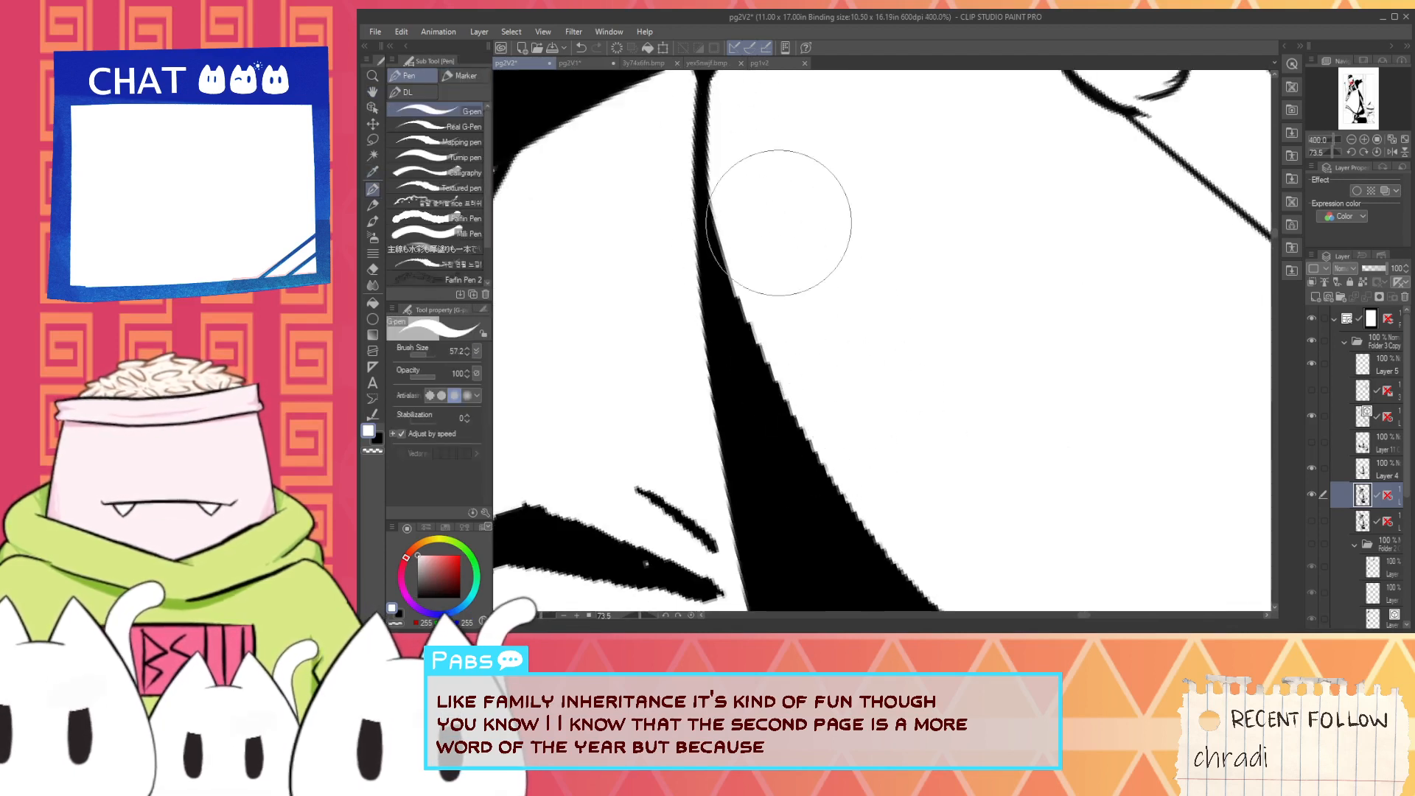
pyautogui.moveTo(752, 231)
pyautogui.mouseDown()
pyautogui.moveTo(735, 147)
pyautogui.moveTo(730, 200)
pyautogui.moveTo(725, 123)
pyautogui.moveTo(785, 374)
pyautogui.mouseUp()
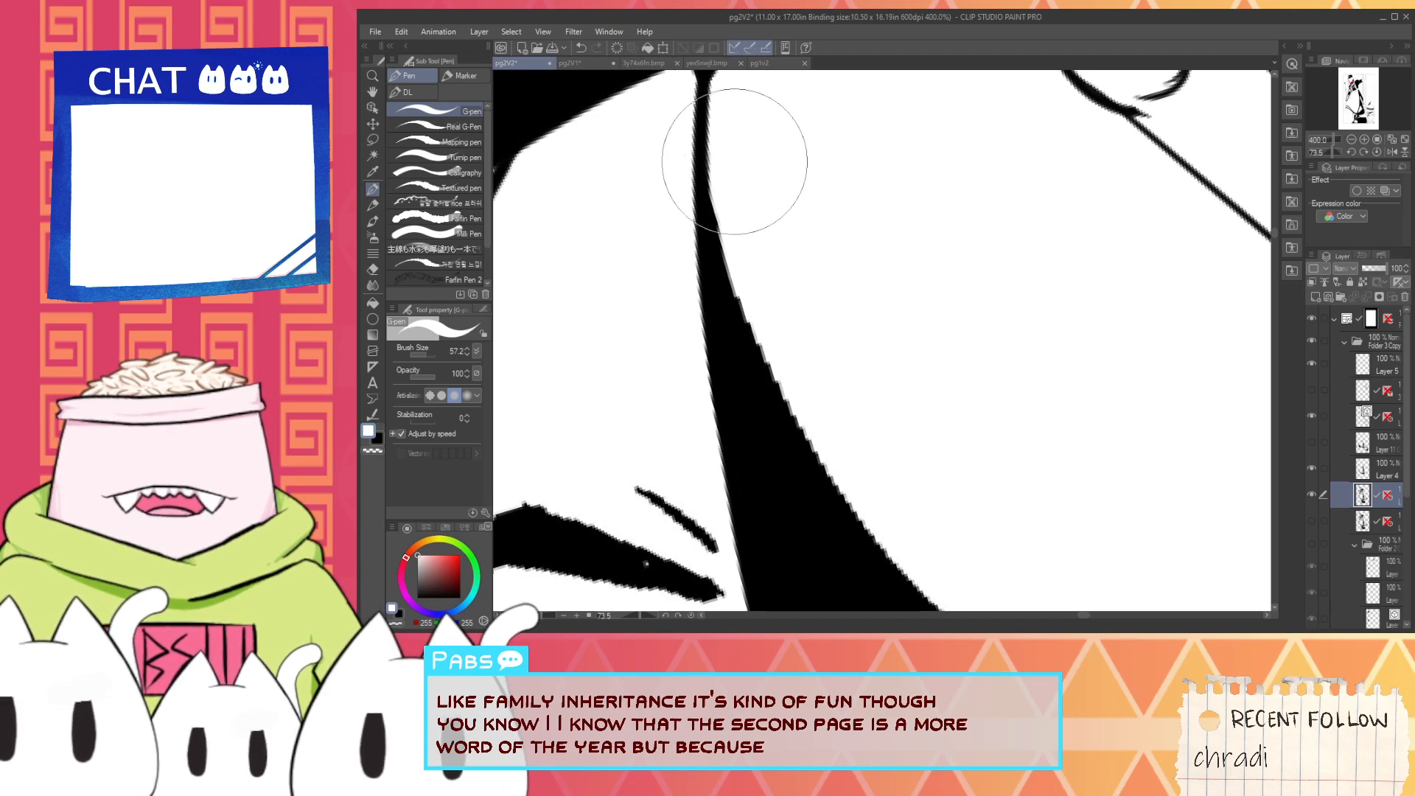
pyautogui.moveTo(735, 162); pyautogui.dragTo(809, 403)
pyautogui.hotkey('ctrl', 'z')
pyautogui.moveTo(758, 253)
pyautogui.mouseDown()
pyautogui.moveTo(772, 380)
pyautogui.moveTo(784, 341)
pyautogui.mouseUp()
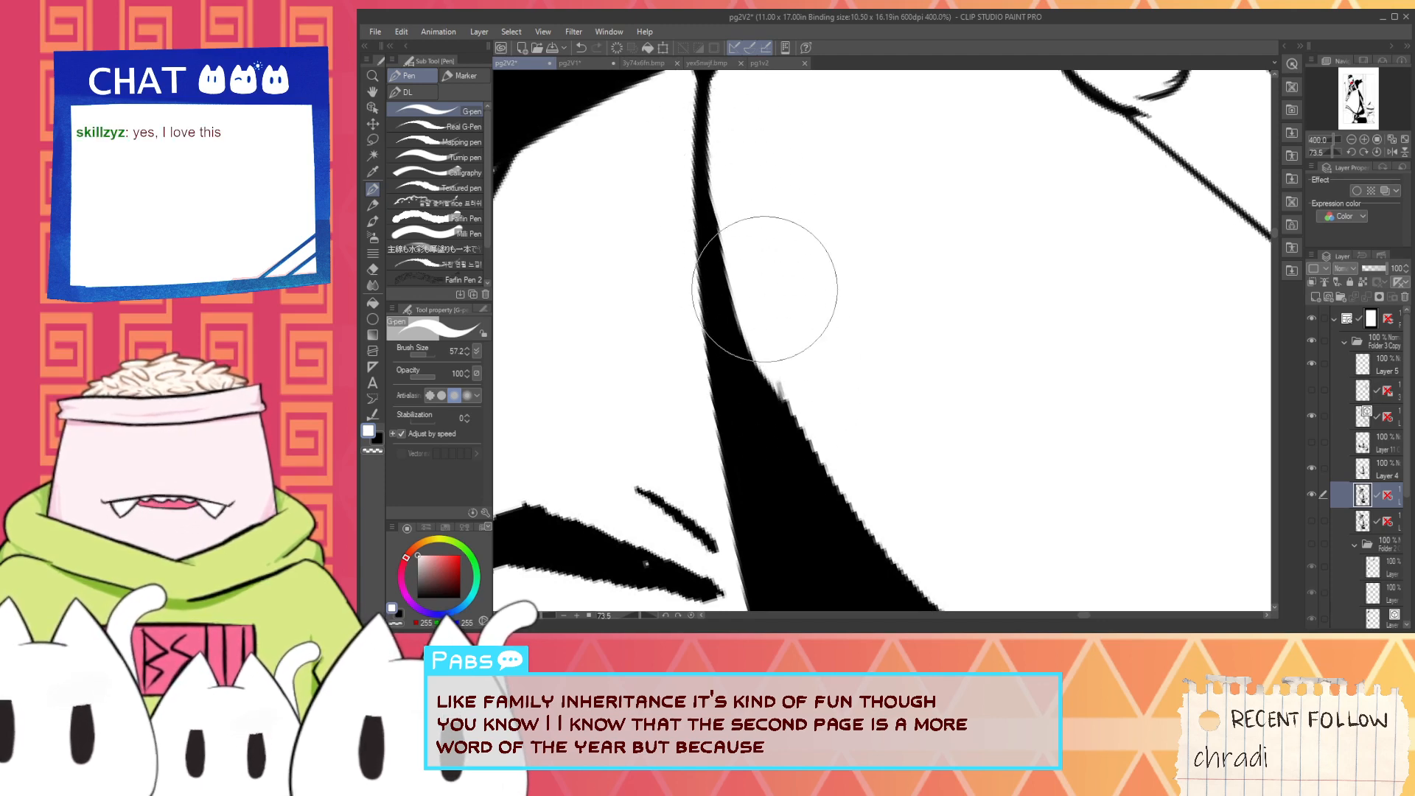
pyautogui.hotkey('ctrl', 'z')
# - Switch to black and thicken the shadow's narrow neck along the face's edge into a smooth taper, undoing the misplaced strokes
pyautogui.scroll(-3, 812, 413)
pyautogui.press('space')
pyautogui.moveTo(868, 474); pyautogui.dragTo(800, 436)
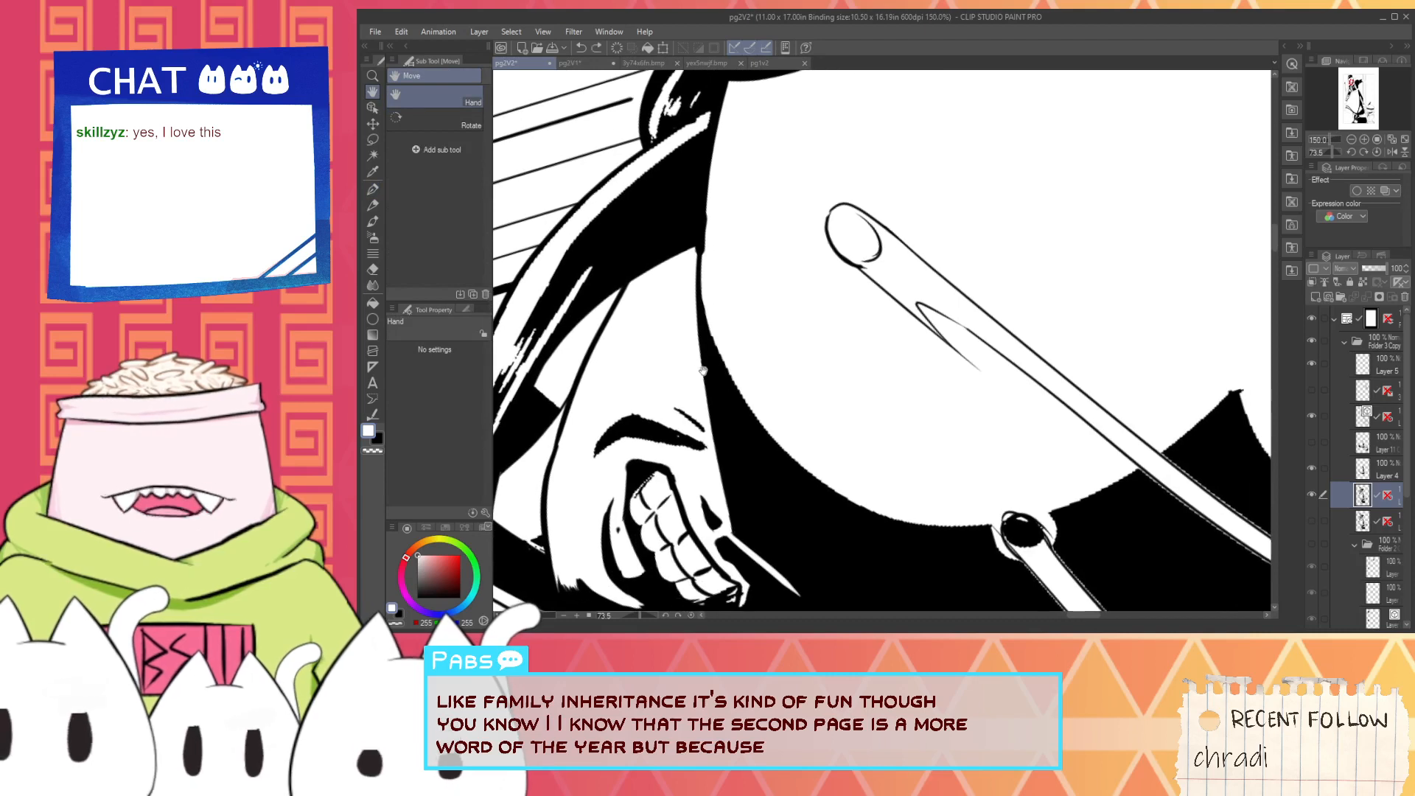
pyautogui.scroll(1, 704, 368)
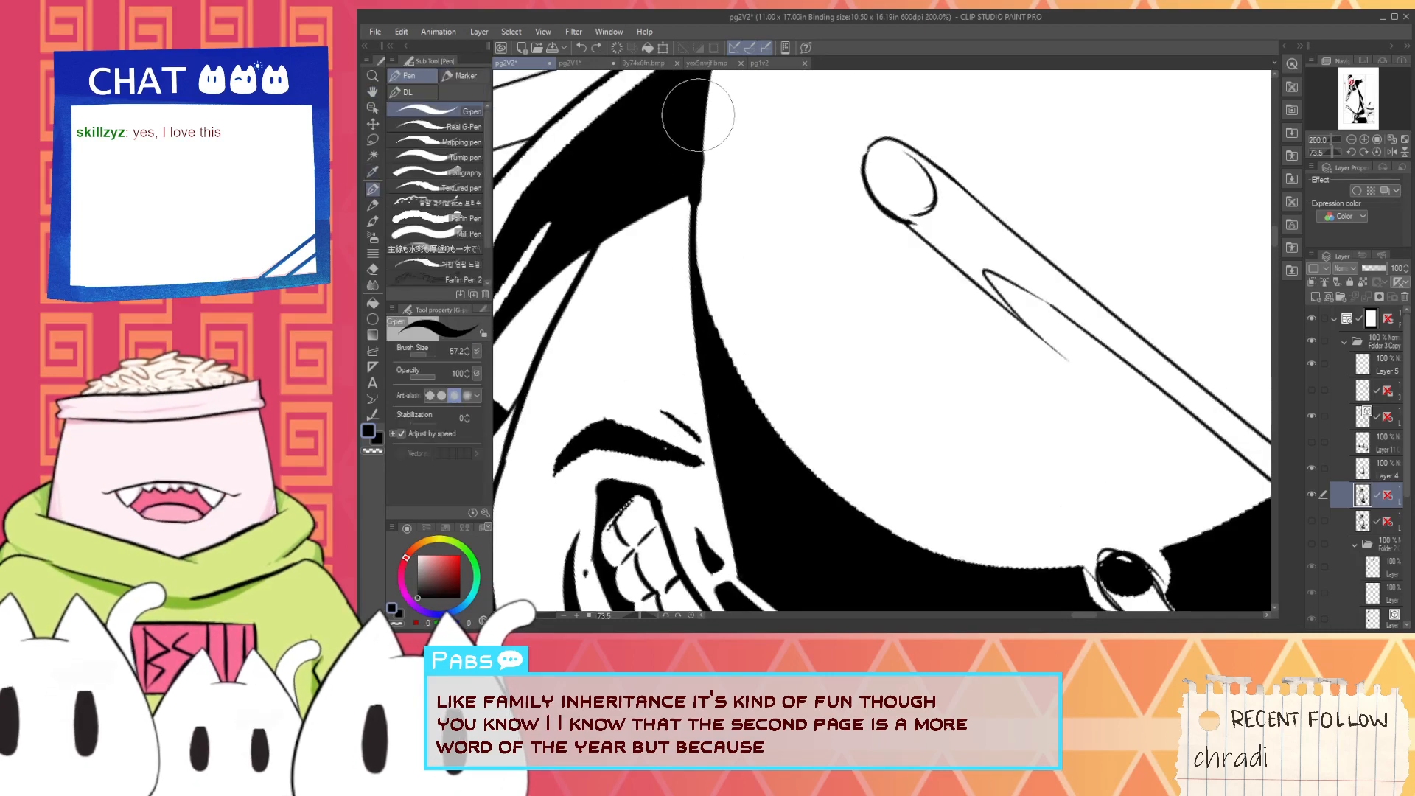
pyautogui.hotkey('ctrl', 'z')
pyautogui.moveTo(712, 195); pyautogui.dragTo(727, 318)
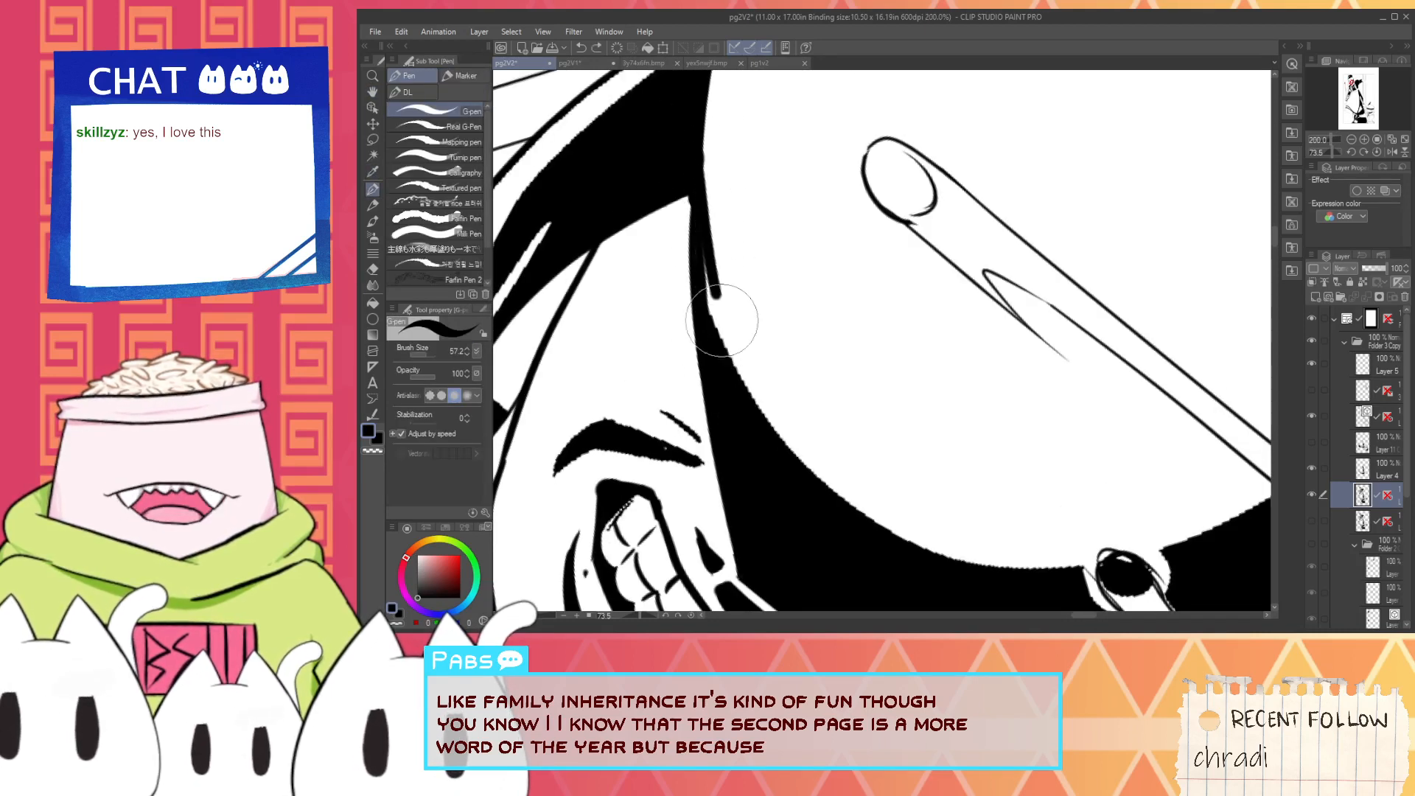
pyautogui.hotkey('ctrl', 'z')
pyautogui.moveTo(713, 156)
pyautogui.mouseDown()
pyautogui.moveTo(712, 272)
pyautogui.moveTo(737, 332)
pyautogui.mouseUp()
pyautogui.hotkey('ctrl', 'z')
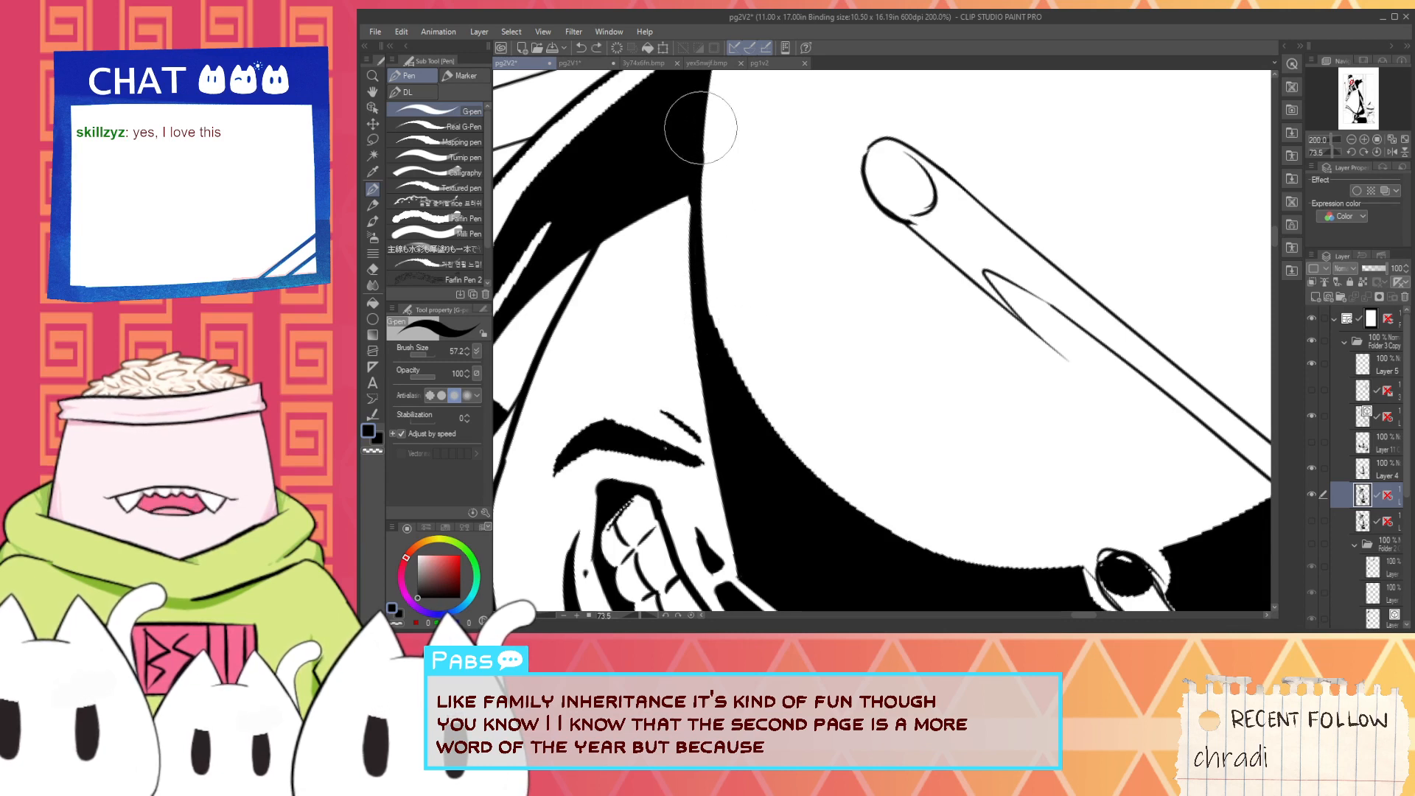
pyautogui.moveTo(702, 126); pyautogui.dragTo(726, 339)
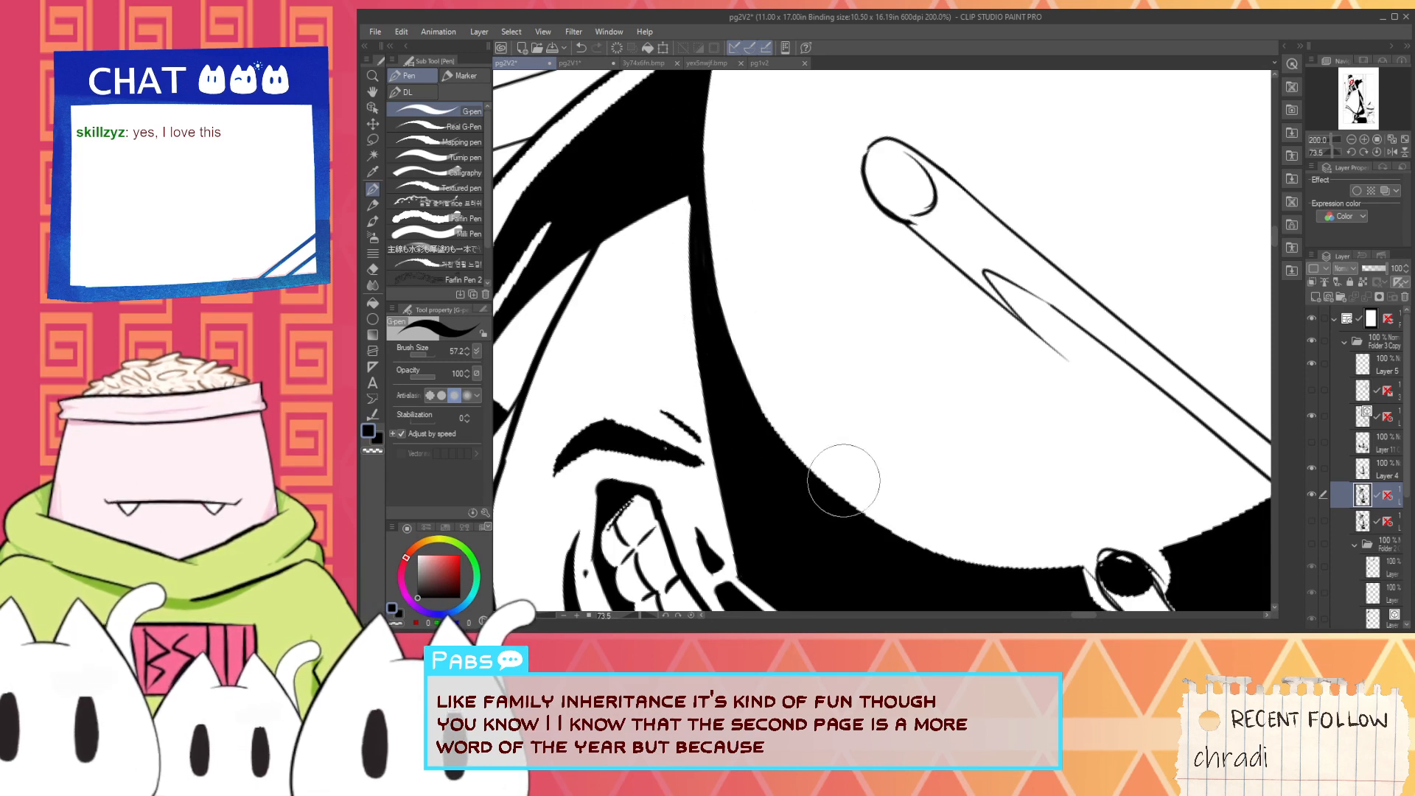
pyautogui.moveTo(740, 365)
pyautogui.mouseDown()
pyautogui.moveTo(877, 512)
pyautogui.moveTo(860, 484)
pyautogui.moveTo(840, 506)
pyautogui.moveTo(710, 397)
pyautogui.mouseUp()
pyautogui.hotkey('ctrl', 'z')
# - Smooth the shadow's jagged curved edge between the face and the rod's round tip in black, undoing the misplaced strokes
pyautogui.press('space')
pyautogui.moveTo(623, 292); pyautogui.dragTo(766, 421)
pyautogui.hotkey('ctrl', 'z')
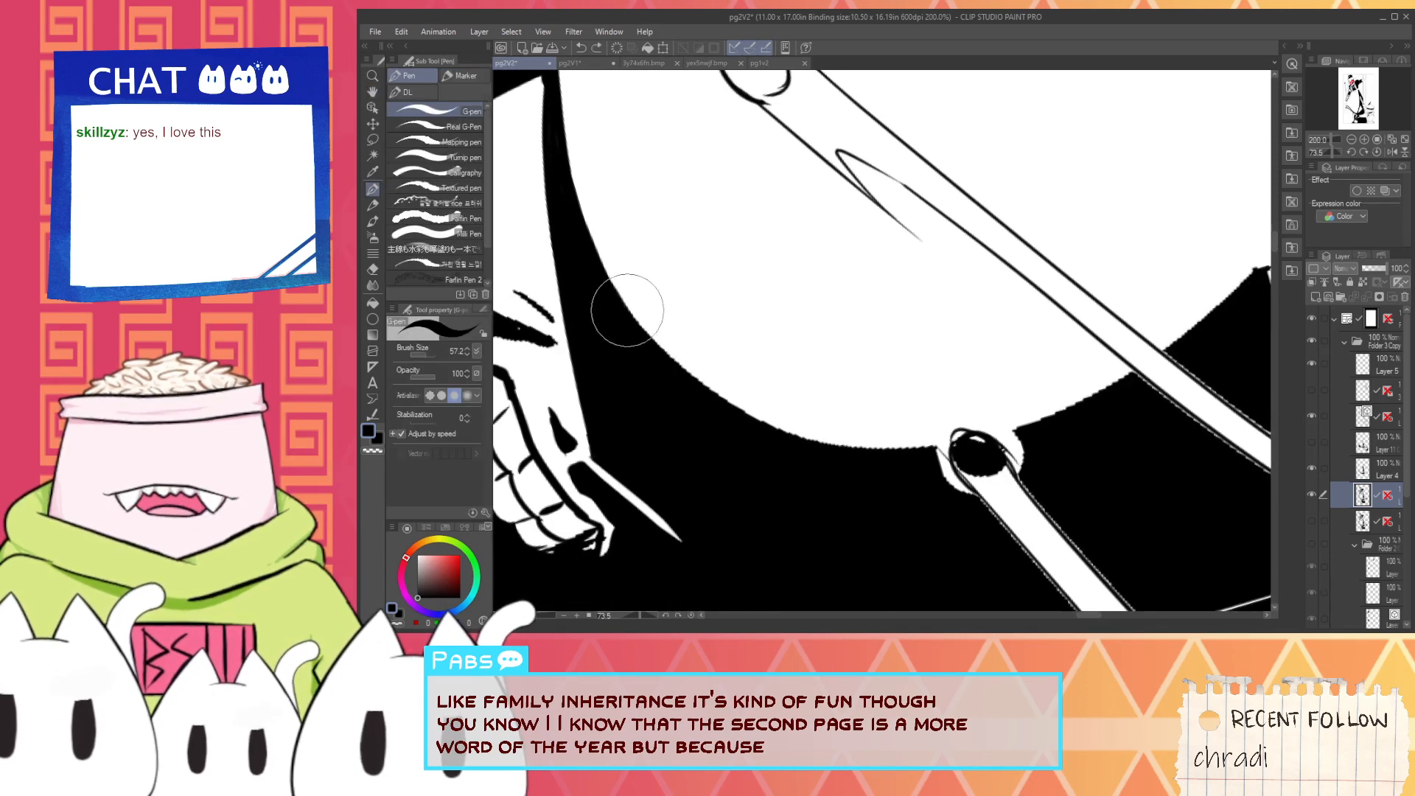
pyautogui.moveTo(628, 310)
pyautogui.mouseDown()
pyautogui.moveTo(700, 383)
pyautogui.moveTo(777, 401)
pyautogui.mouseUp()
pyautogui.hotkey('ctrl', 'z')
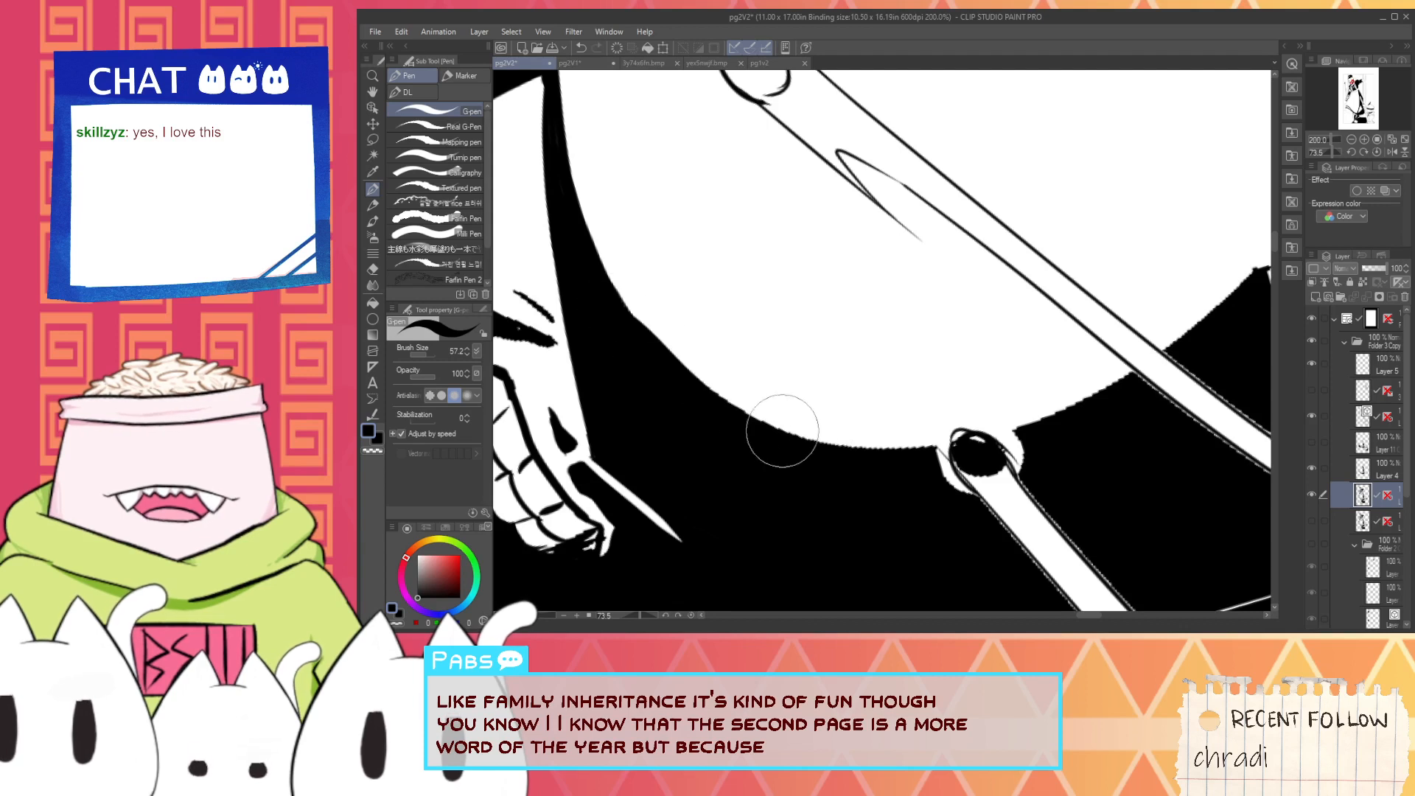
pyautogui.moveTo(619, 310); pyautogui.dragTo(746, 404)
pyautogui.hotkey('ctrl', 'z')
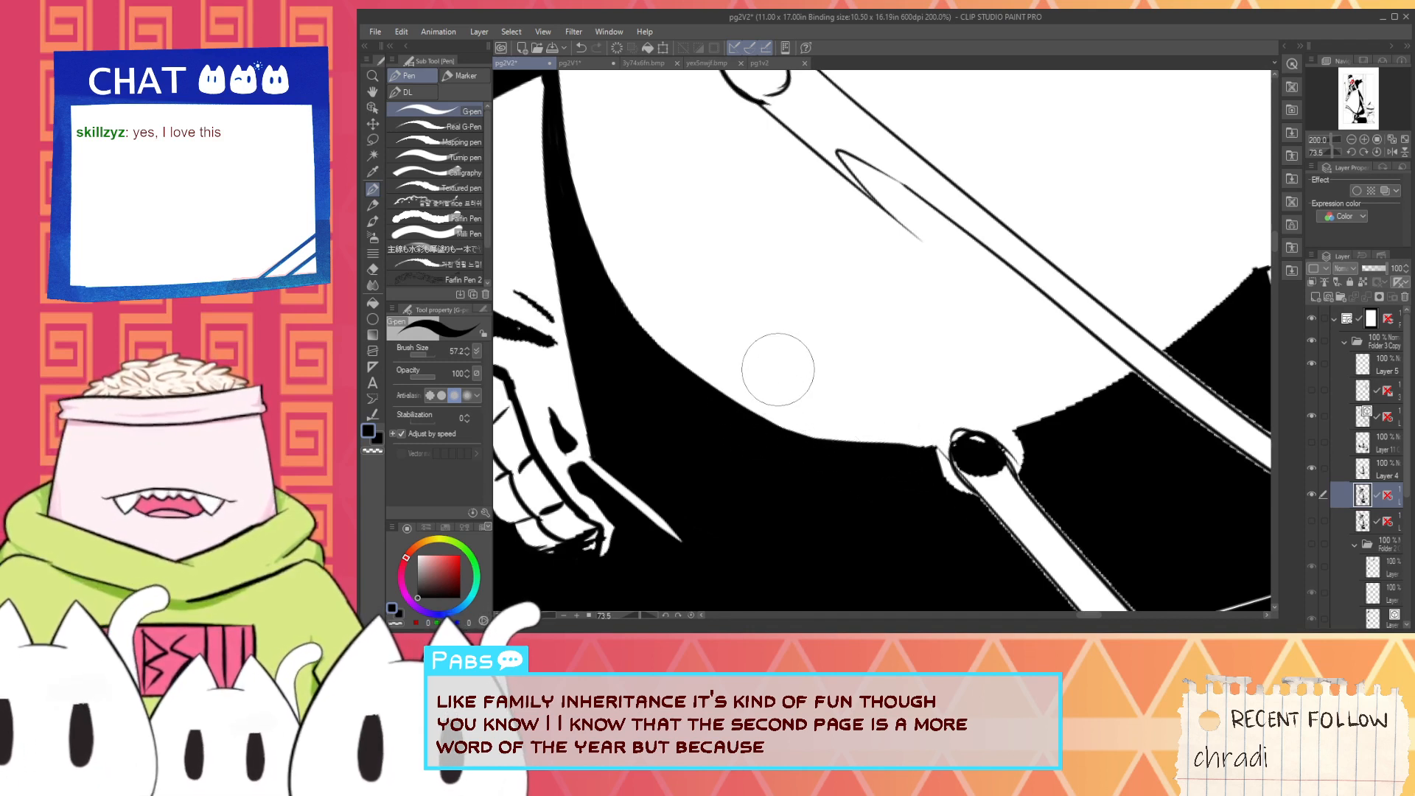
pyautogui.press('x')
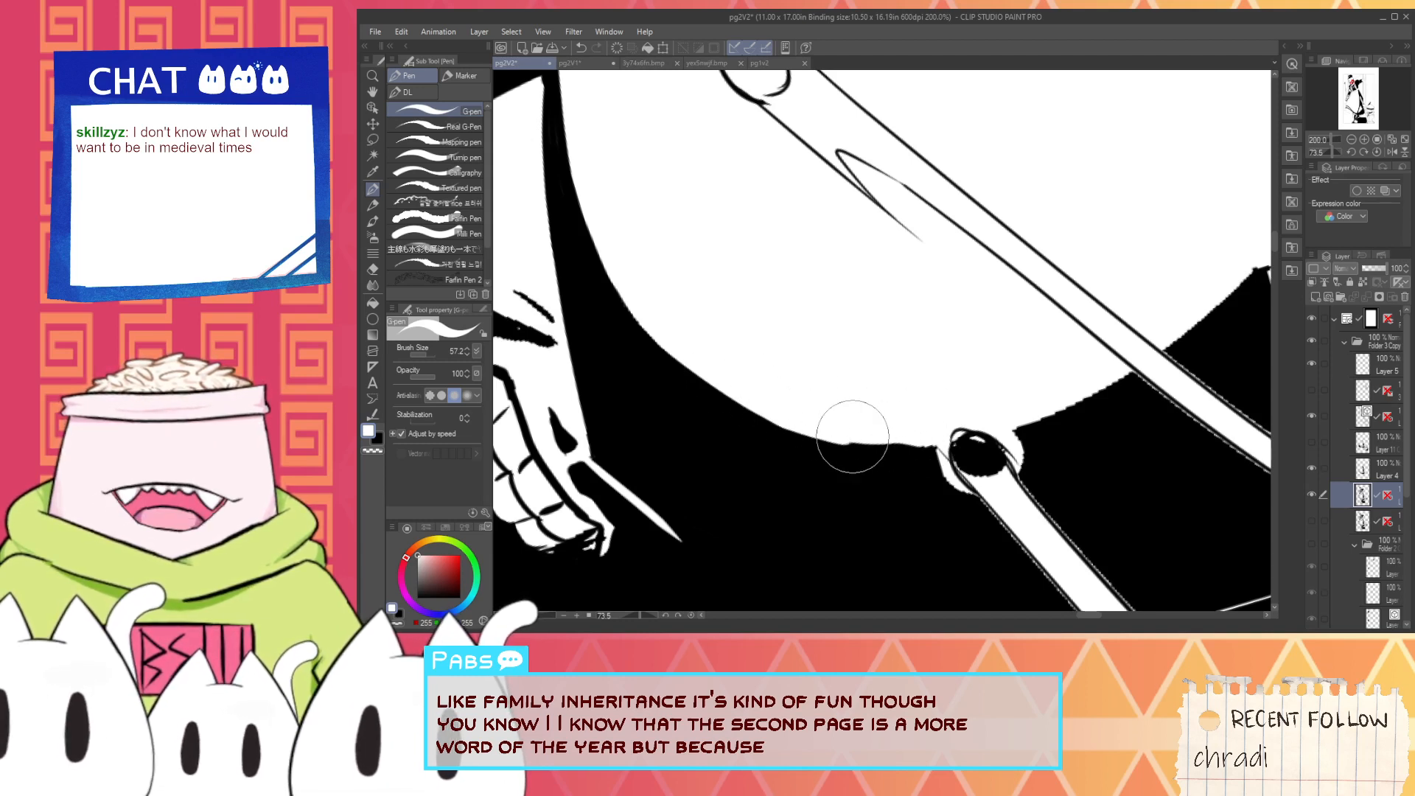
pyautogui.press('alt')
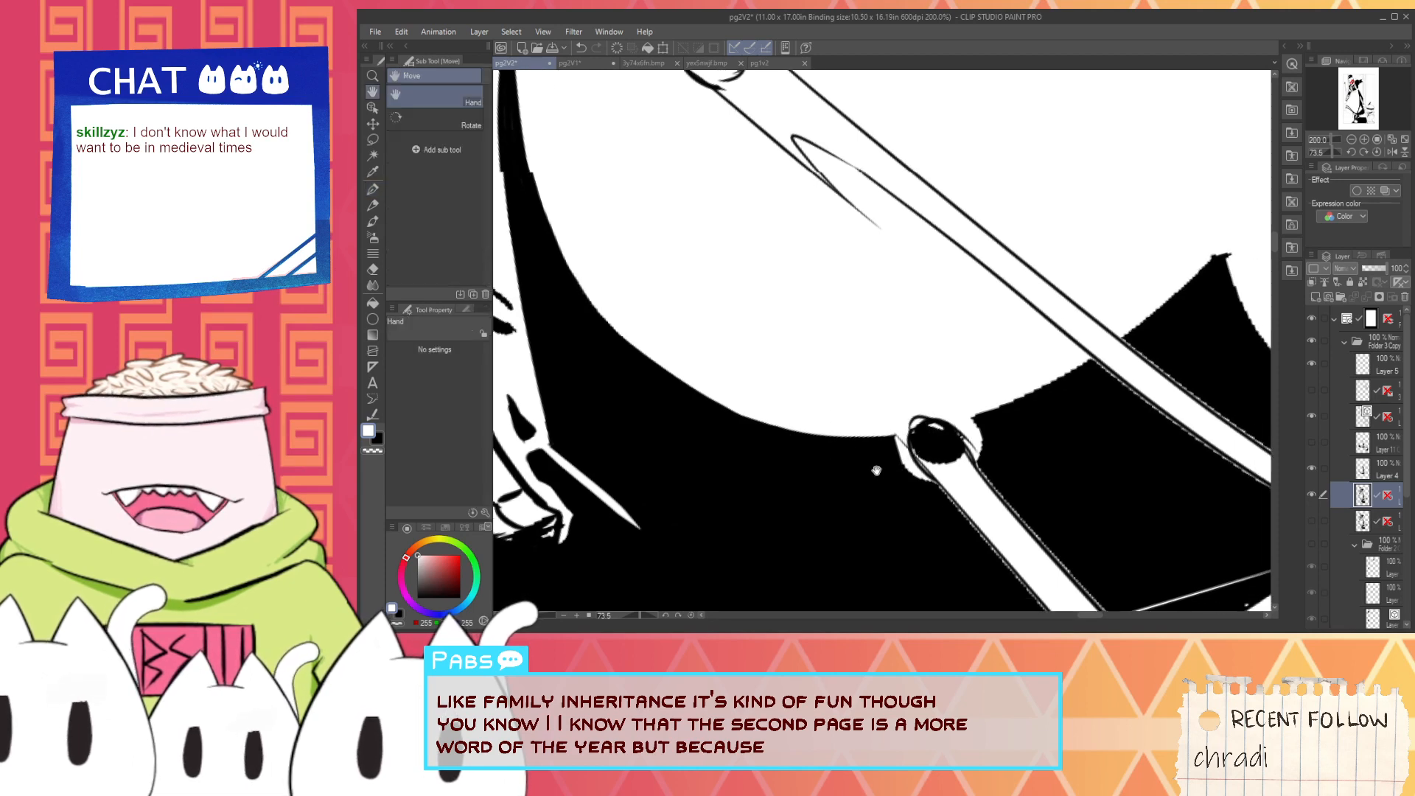
# - Fill the dashed white outline along the lower-left side of the round-tipped rod with black, trimming the white halo beside its tip
pyautogui.scroll(2, 877, 468)
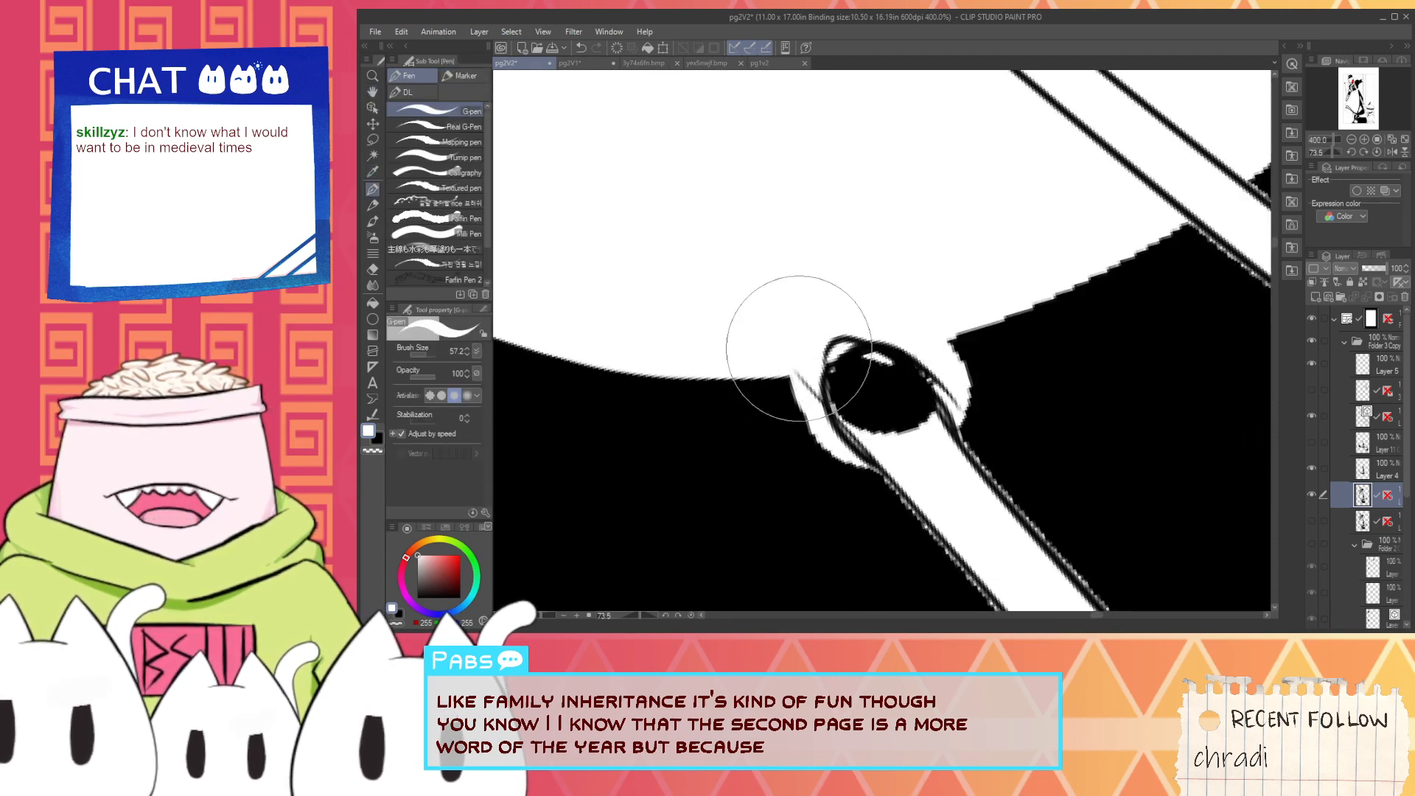
pyautogui.press('x')
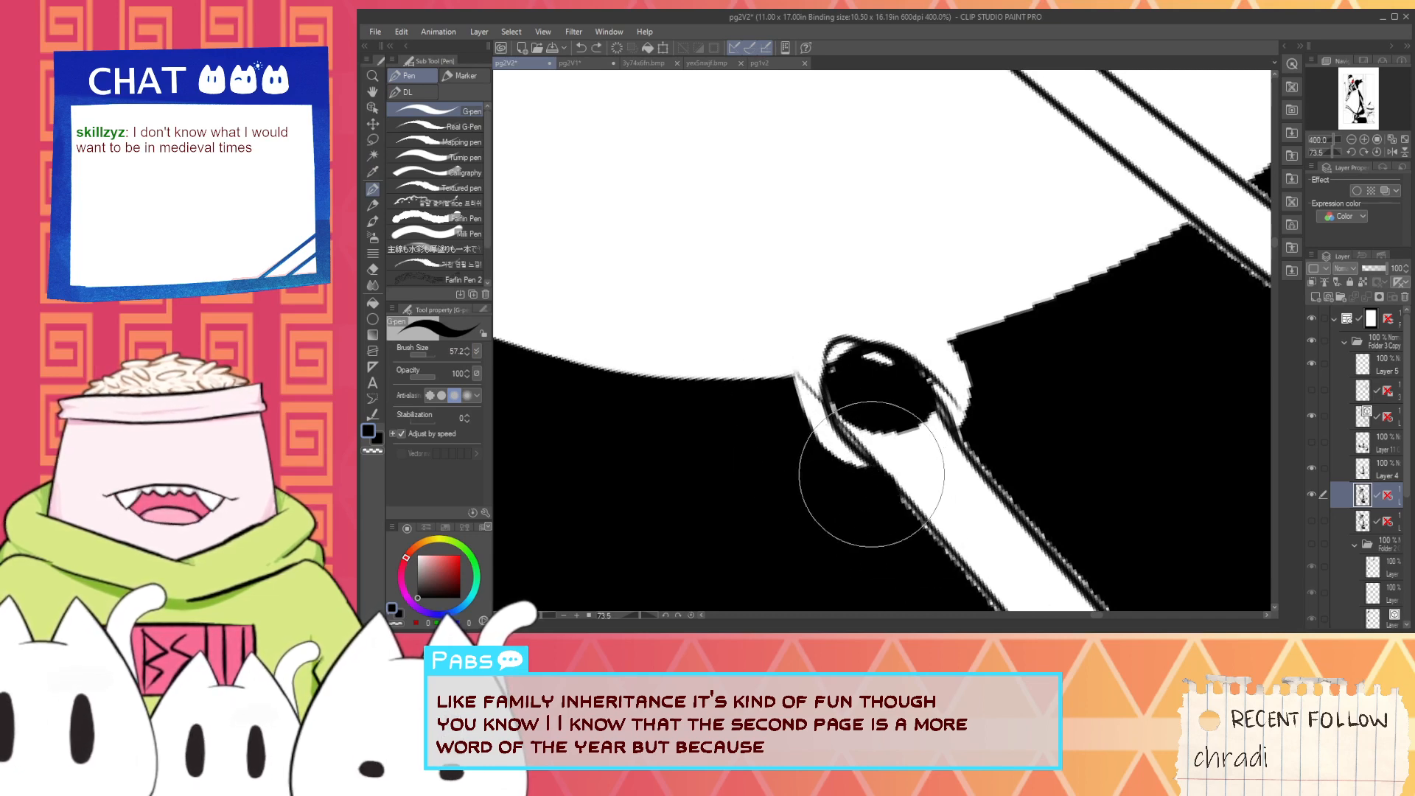
pyautogui.scroll(-3, 892, 495)
pyautogui.press('space')
pyautogui.moveTo(897, 514); pyautogui.dragTo(806, 436)
pyautogui.scroll(3, 806, 435)
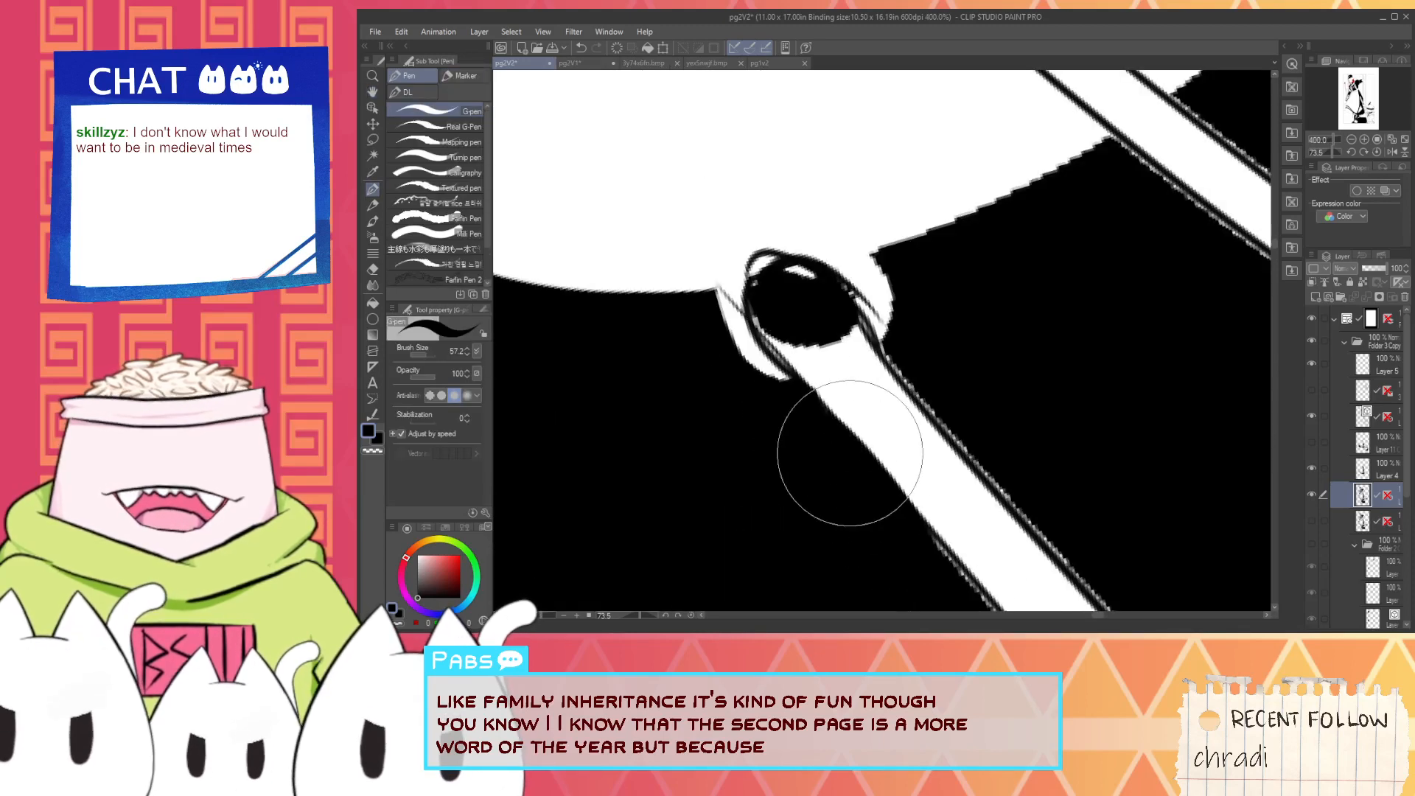
pyautogui.press('space')
pyautogui.moveTo(850, 453); pyautogui.dragTo(791, 331)
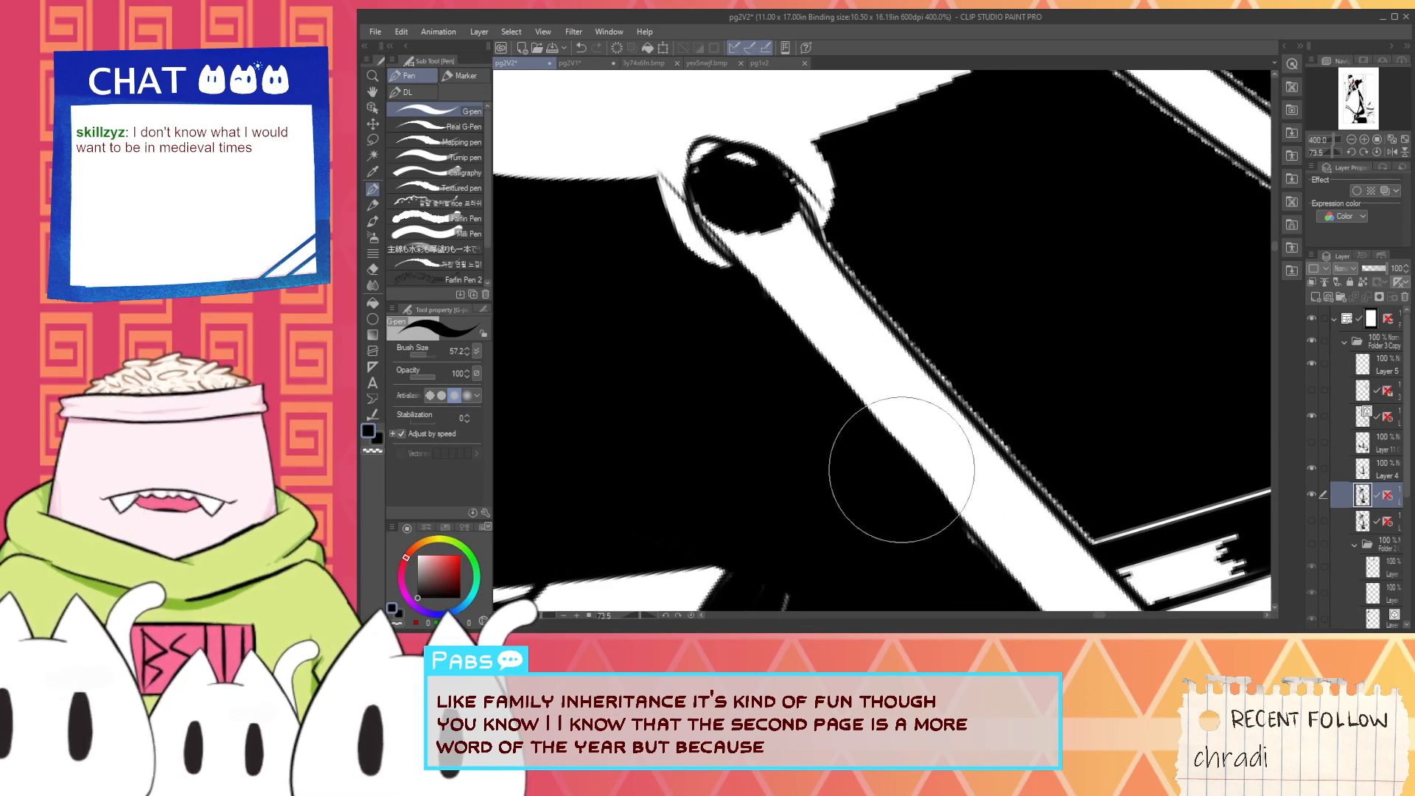
# - Reshape the white halo on the right of the round tip and blacken the rod's dashed right edge, undoing the misplaced strokes
pyautogui.scroll(-3, 927, 492)
pyautogui.press('space')
pyautogui.moveTo(815, 338); pyautogui.dragTo(798, 322)
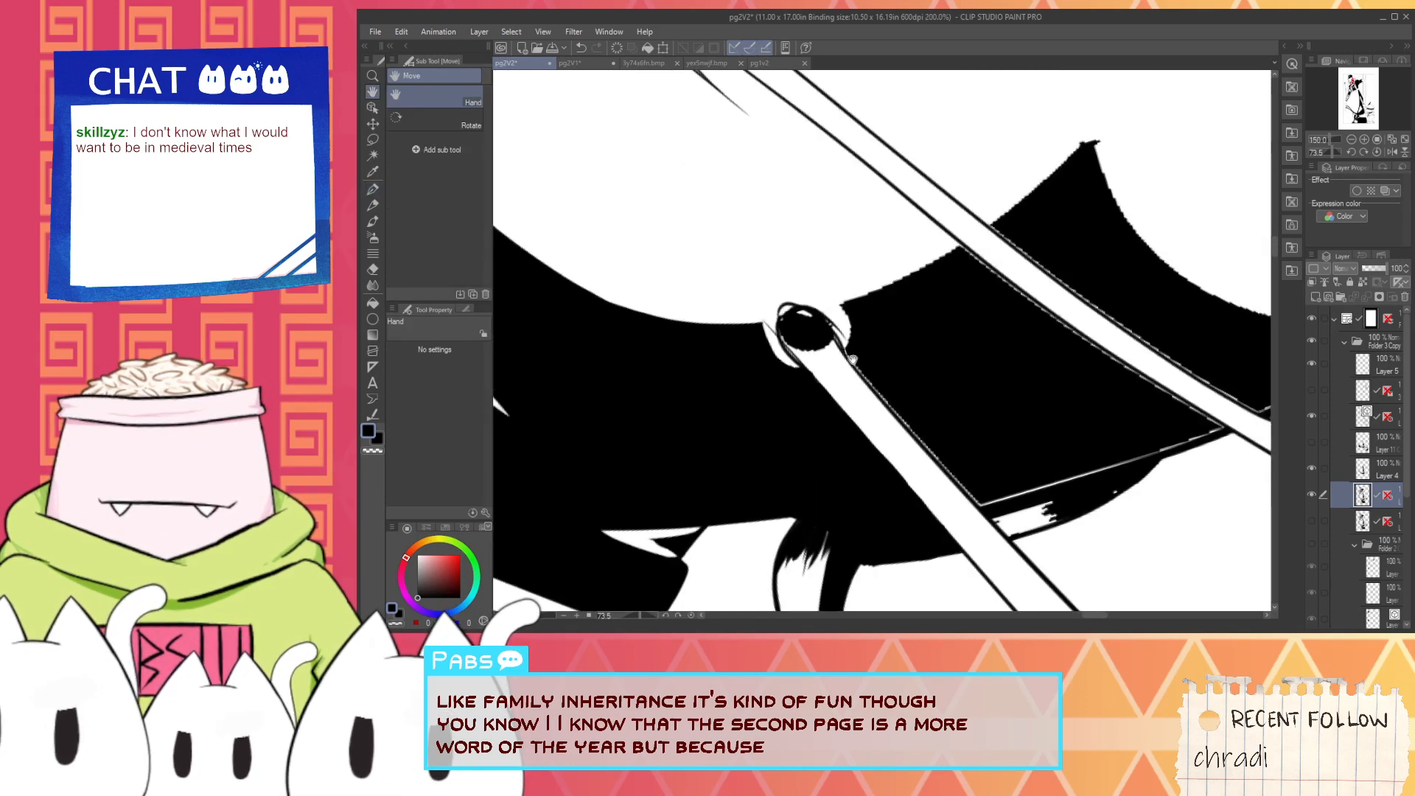
pyautogui.scroll(3, 798, 322)
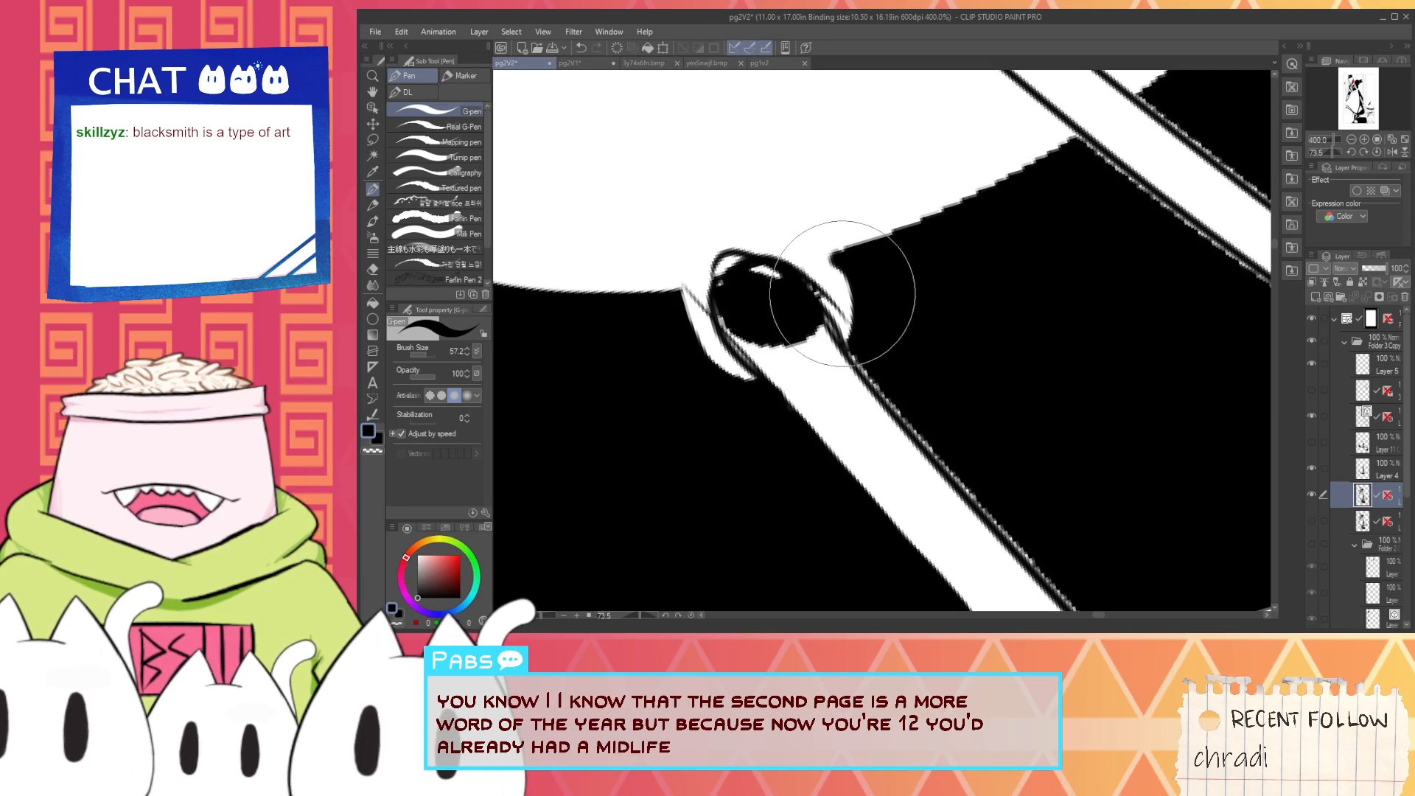
pyautogui.press('x')
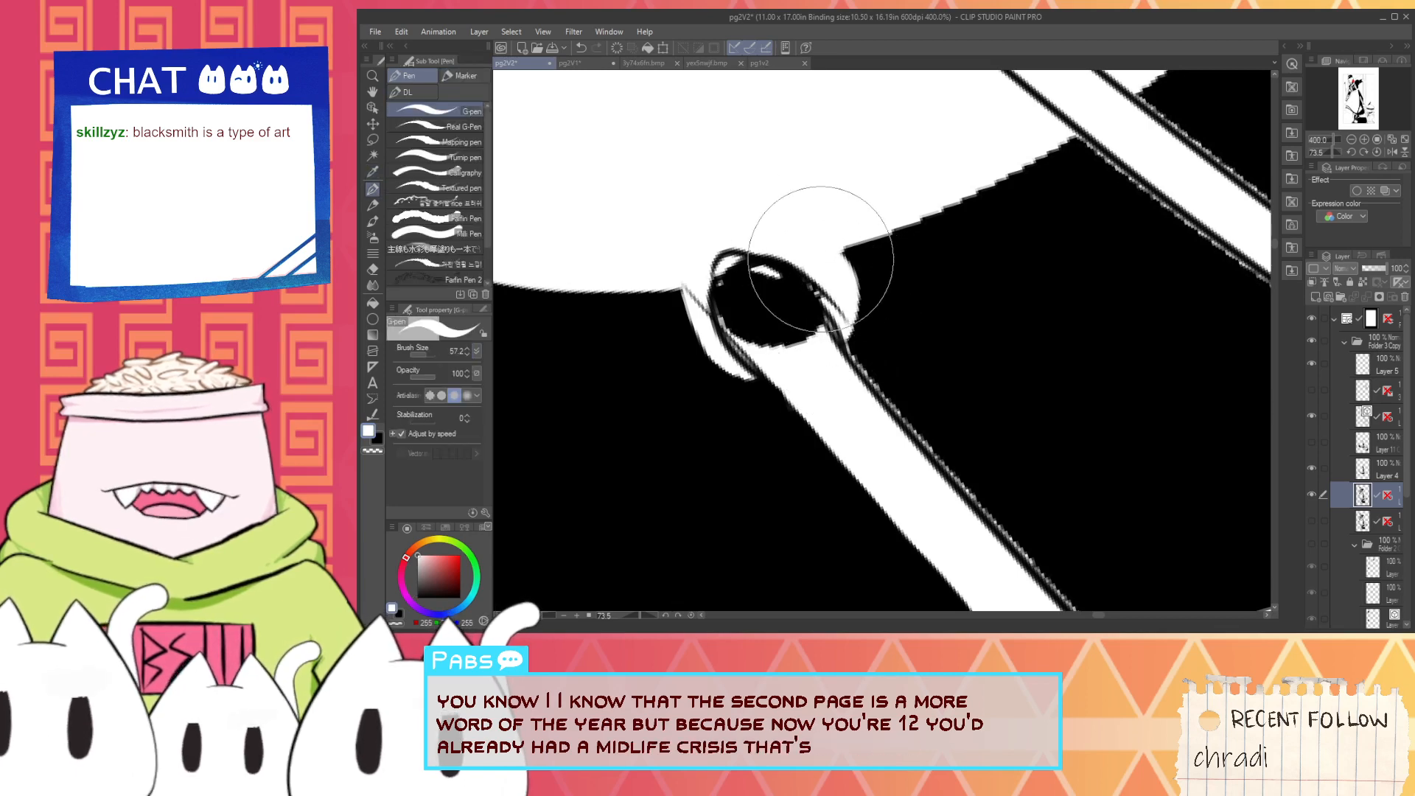
pyautogui.press('x')
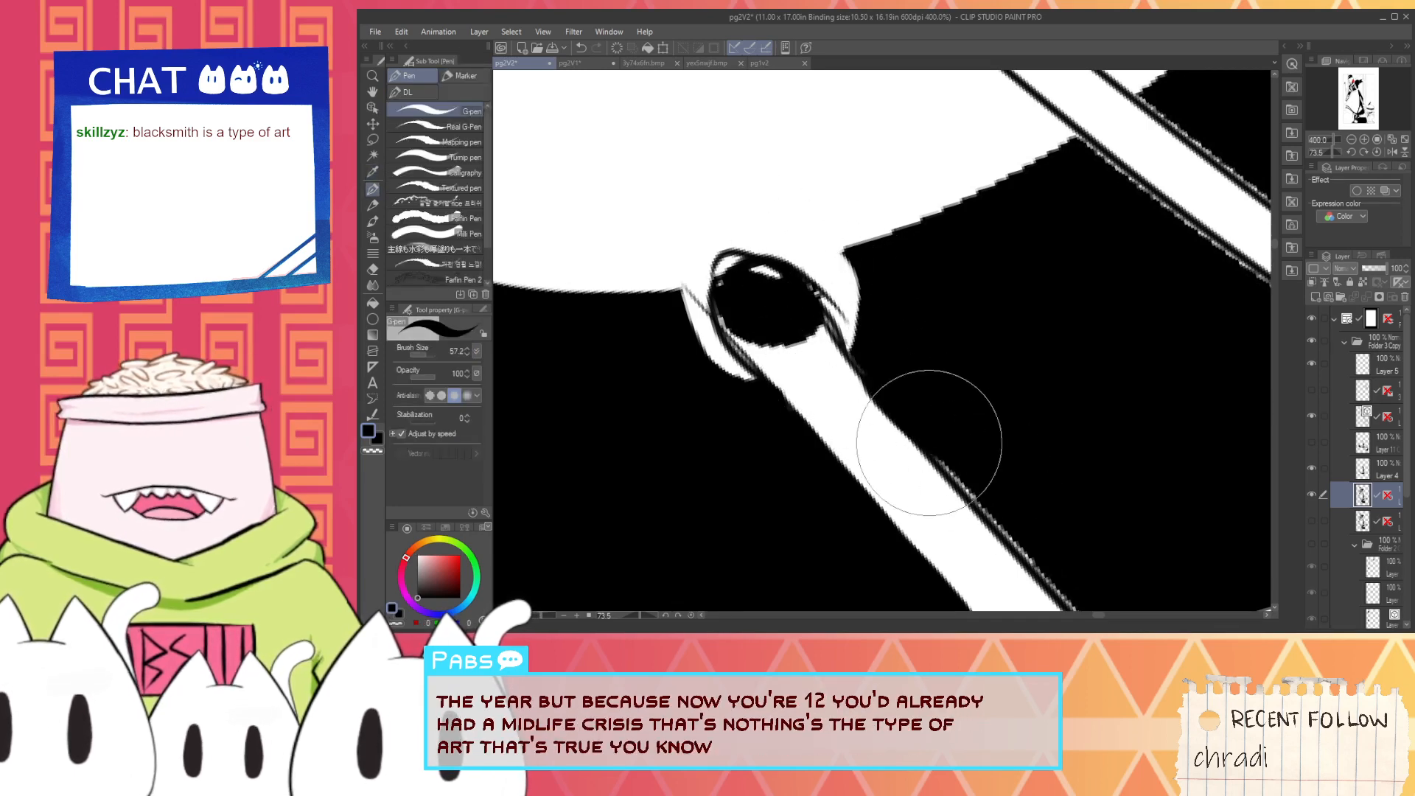
pyautogui.hotkey('ctrl', 'z')
pyautogui.moveTo(857, 370)
pyautogui.mouseDown()
pyautogui.moveTo(934, 449)
pyautogui.moveTo(891, 425)
pyautogui.moveTo(934, 438)
pyautogui.moveTo(949, 467)
pyautogui.mouseUp()
pyautogui.hotkey('ctrl', 'z')
pyautogui.hotkey('ctrl', 'z')
pyautogui.moveTo(1058, 525)
pyautogui.mouseDown()
pyautogui.moveTo(1017, 475)
pyautogui.moveTo(810, 311)
pyautogui.moveTo(799, 363)
pyautogui.moveTo(736, 283)
pyautogui.moveTo(901, 459)
pyautogui.moveTo(1152, 395)
pyautogui.mouseUp()
pyautogui.scroll(-6, 1147, 383)
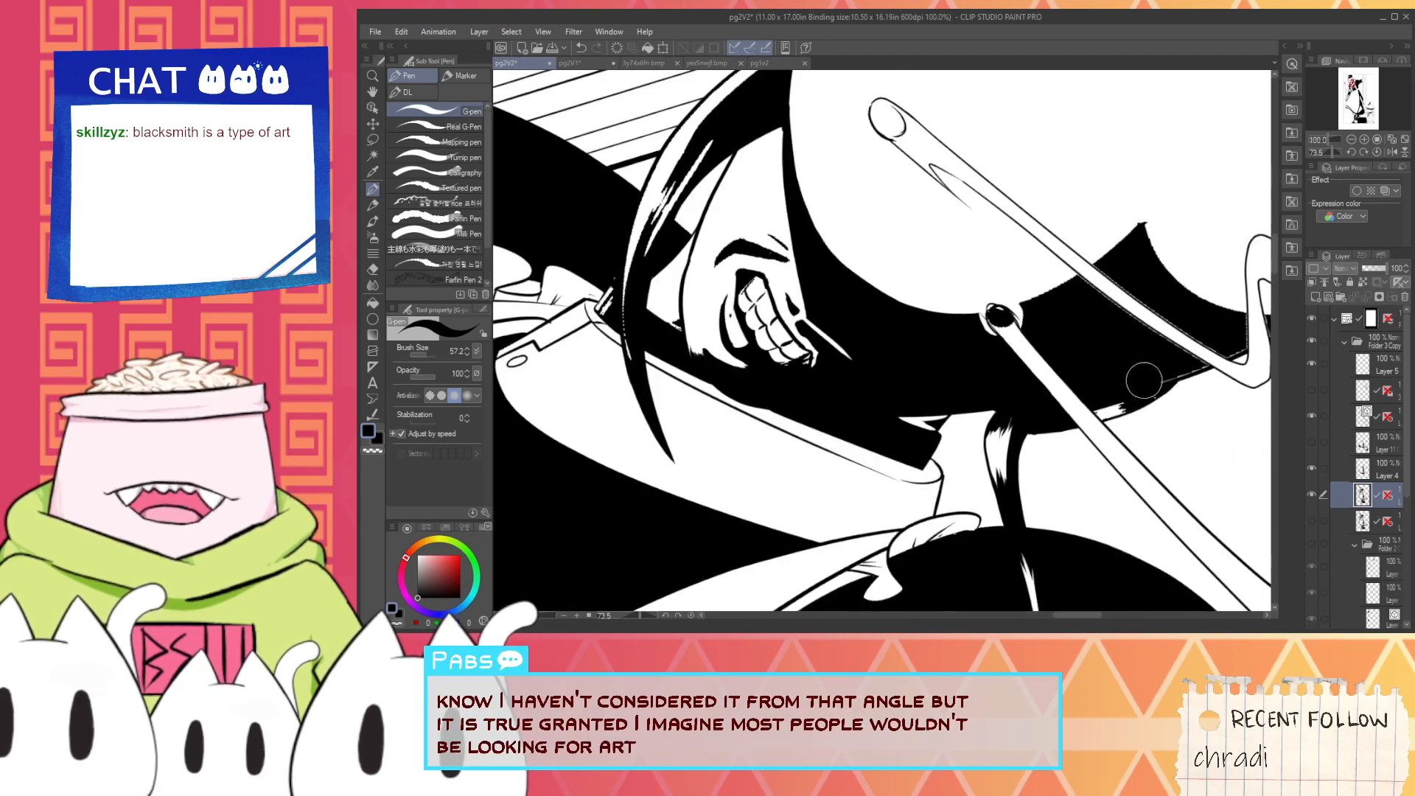
# - Extend the ragged highlight above the shadow's lower hem in white, and roughen its end beside the rod with black strokes
pyautogui.scroll(6, 957, 358)
pyautogui.press('x')
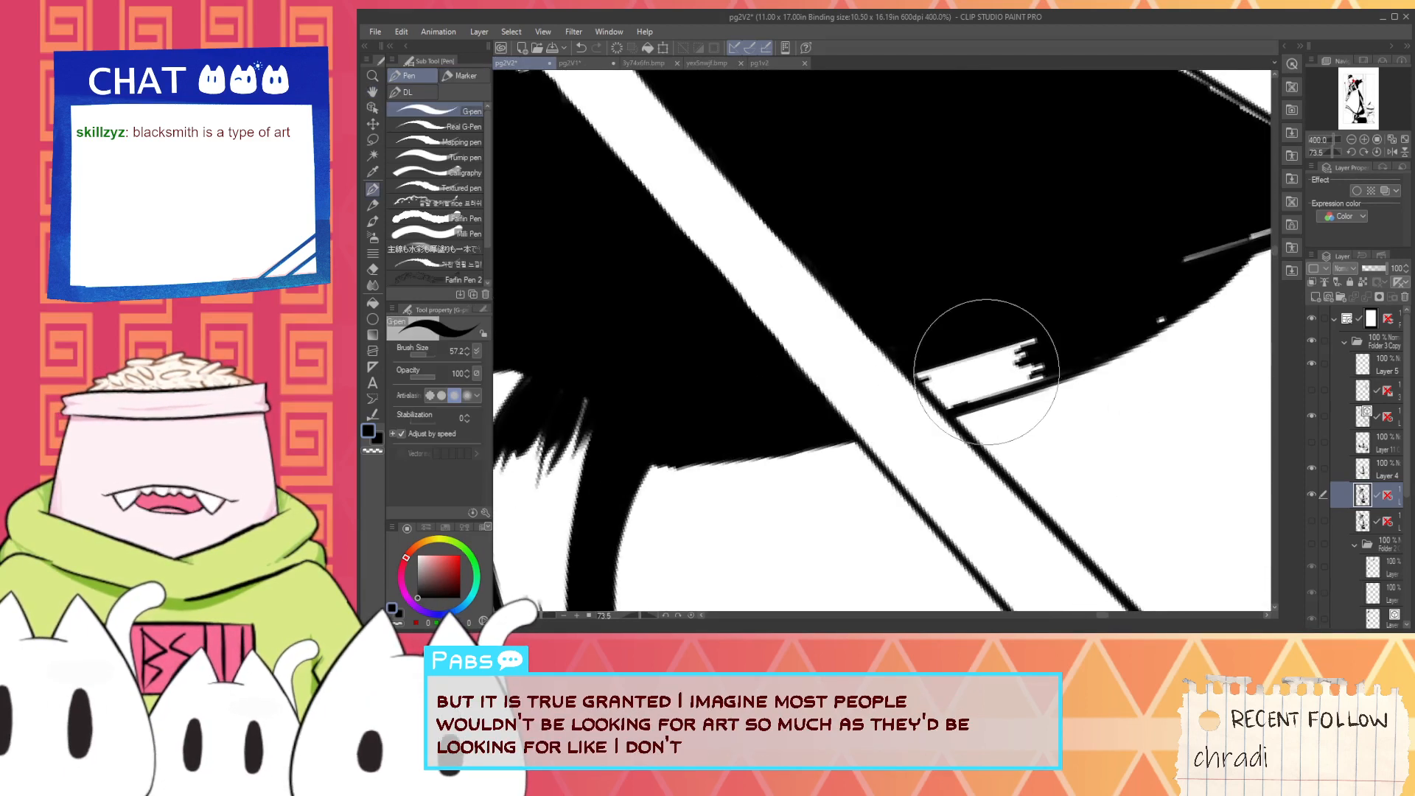
pyautogui.moveTo(990, 375)
pyautogui.mouseDown()
pyautogui.moveTo(1102, 339)
pyautogui.moveTo(1027, 374)
pyautogui.moveTo(1007, 380)
pyautogui.moveTo(1107, 337)
pyautogui.moveTo(1005, 377)
pyautogui.moveTo(1014, 349)
pyautogui.moveTo(1113, 315)
pyautogui.moveTo(1064, 369)
pyautogui.mouseUp()
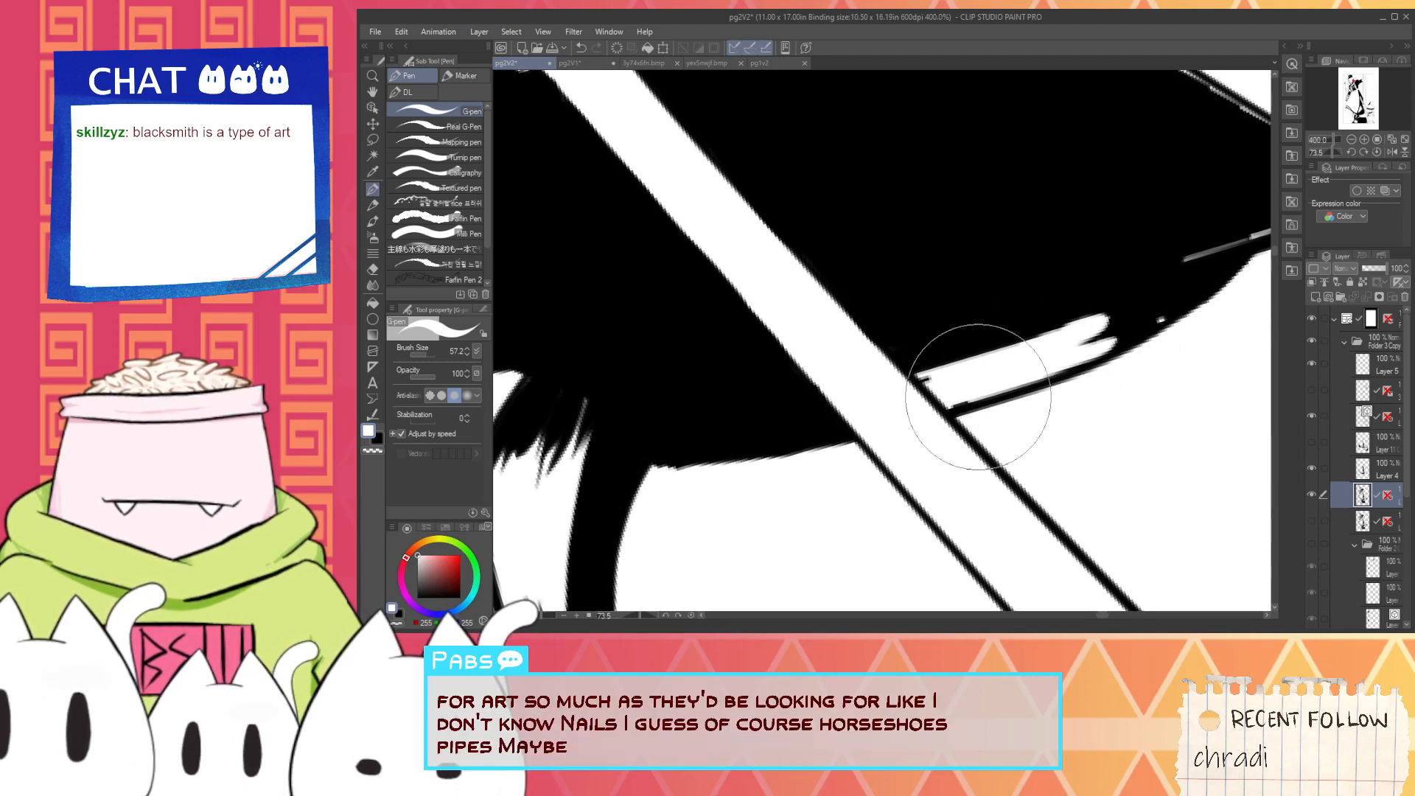
pyautogui.press('x')
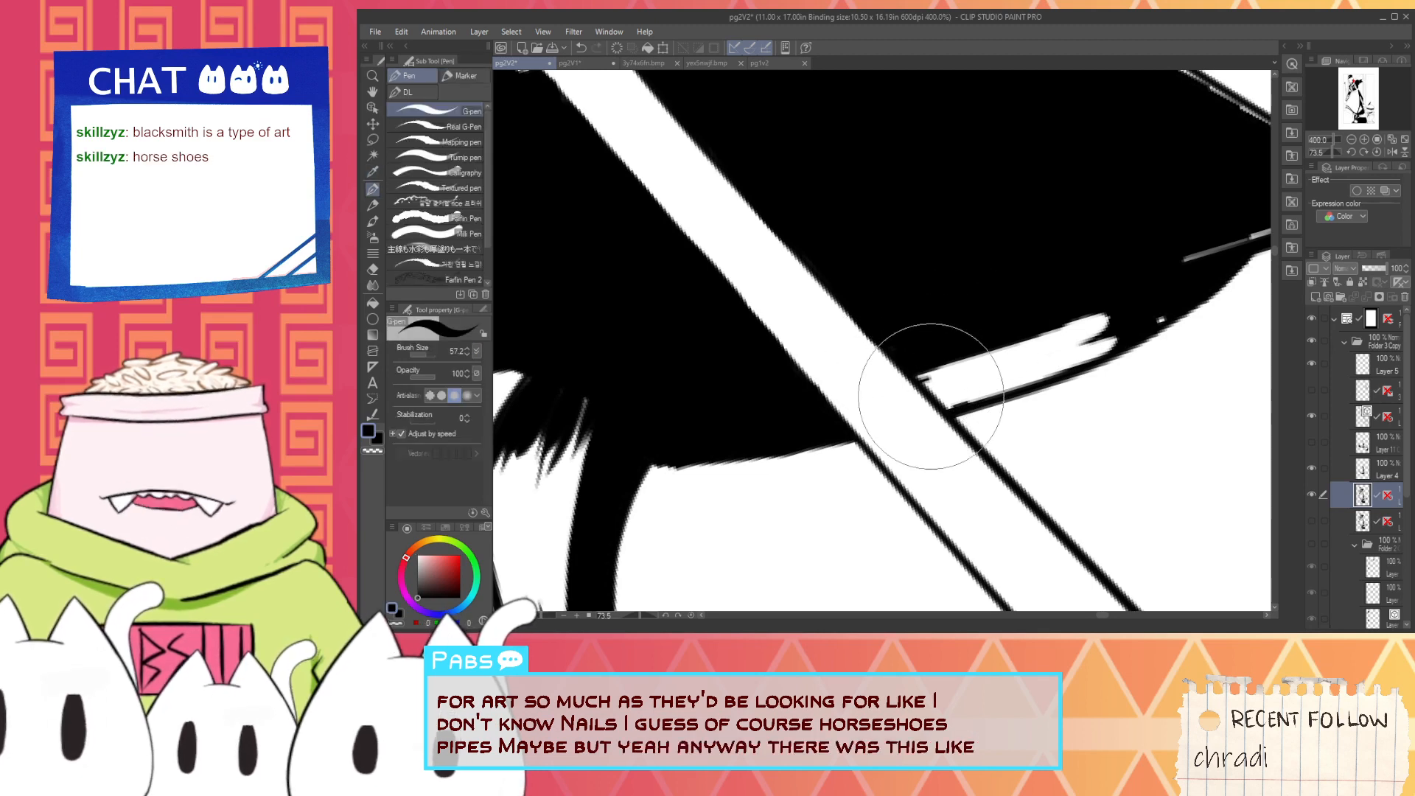
pyautogui.scroll(3, 930, 396)
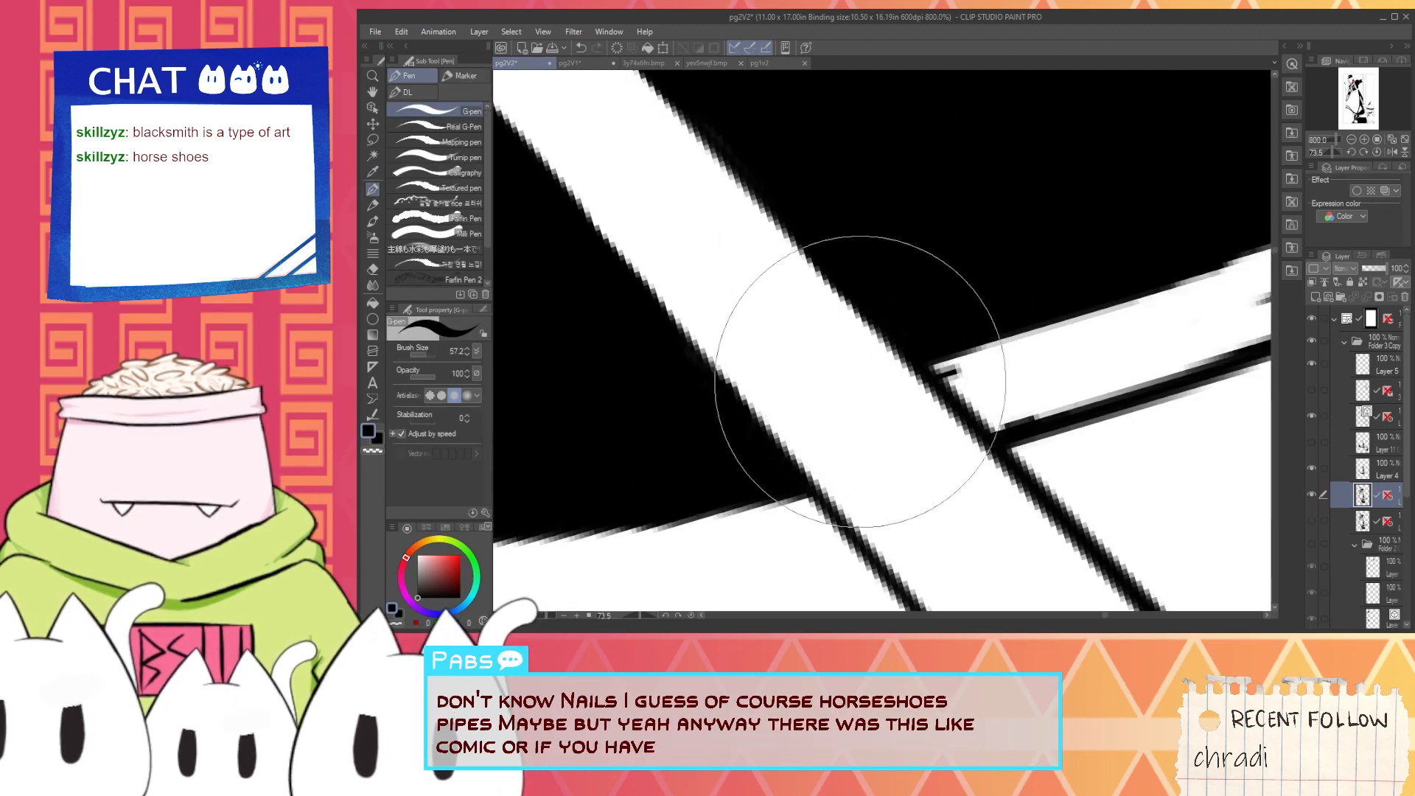
pyautogui.moveTo(925, 344)
pyautogui.mouseDown()
pyautogui.moveTo(1029, 441)
pyautogui.moveTo(940, 362)
pyautogui.moveTo(1010, 421)
pyautogui.moveTo(994, 420)
pyautogui.moveTo(1114, 416)
pyautogui.moveTo(1023, 413)
pyautogui.moveTo(1039, 390)
pyautogui.moveTo(1132, 355)
pyautogui.moveTo(1136, 333)
pyautogui.moveTo(1096, 322)
pyautogui.moveTo(1137, 295)
pyautogui.moveTo(988, 335)
pyautogui.moveTo(1002, 411)
pyautogui.mouseUp()
pyautogui.scroll(-3, 1071, 385)
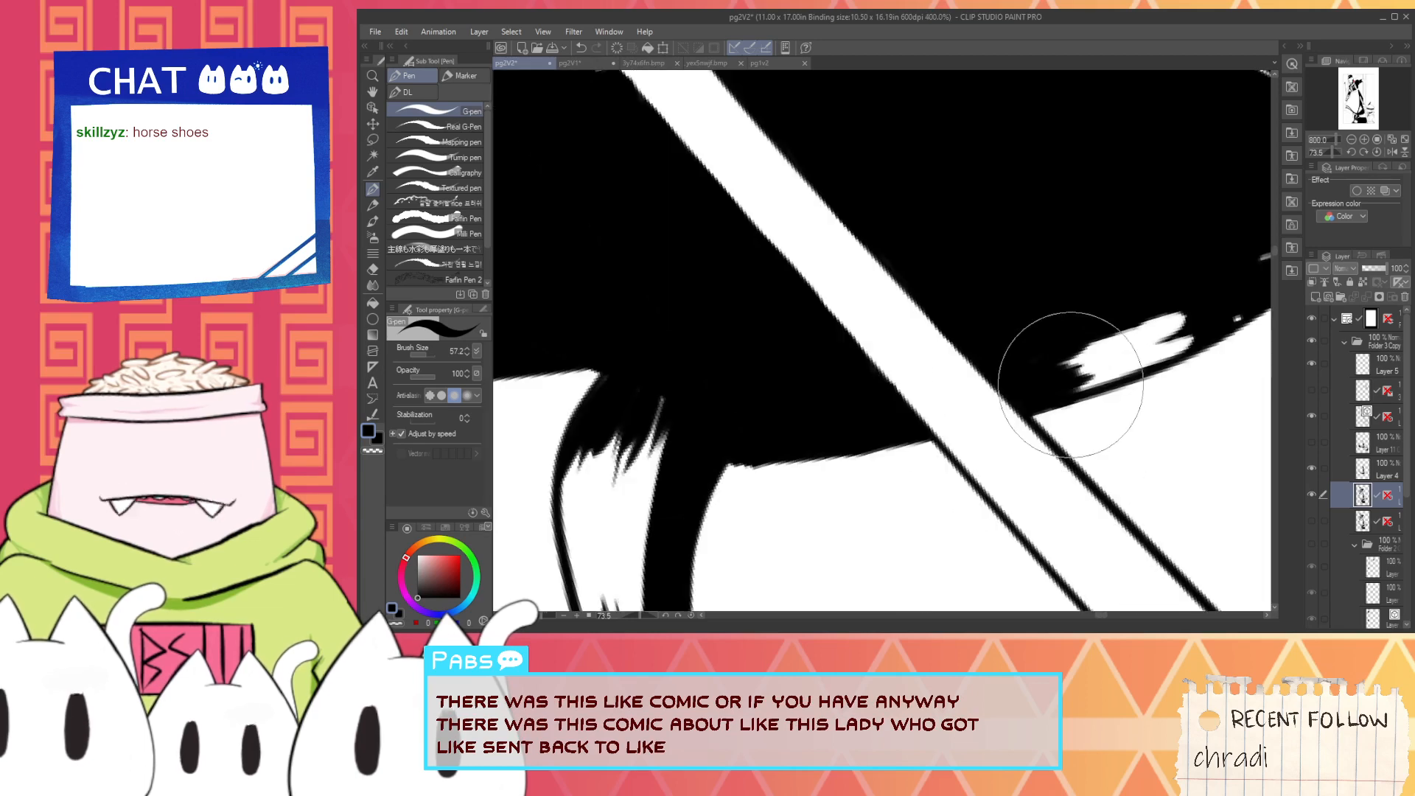
pyautogui.scroll(-2, 1070, 384)
pyautogui.scroll(4, 1146, 344)
# - Fill the white specks and thin line along the shadow's lower hem with black, from the highlight to the second rod
pyautogui.moveTo(1150, 355); pyautogui.dragTo(1209, 317)
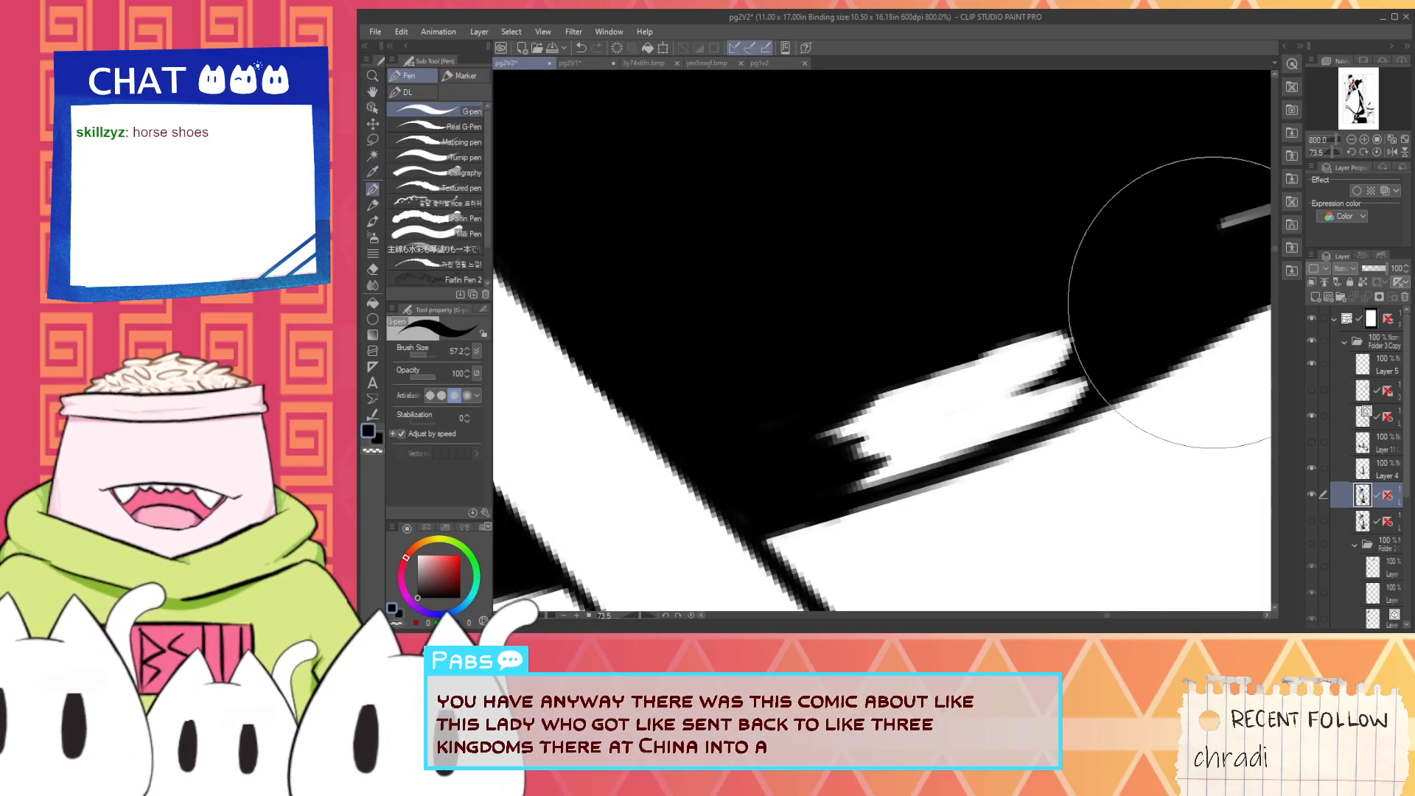
pyautogui.scroll(-2, 1051, 232)
pyautogui.press('space')
pyautogui.moveTo(1094, 214)
pyautogui.mouseDown()
pyautogui.moveTo(1140, 256)
pyautogui.moveTo(1025, 305)
pyautogui.moveTo(1198, 259)
pyautogui.mouseUp()
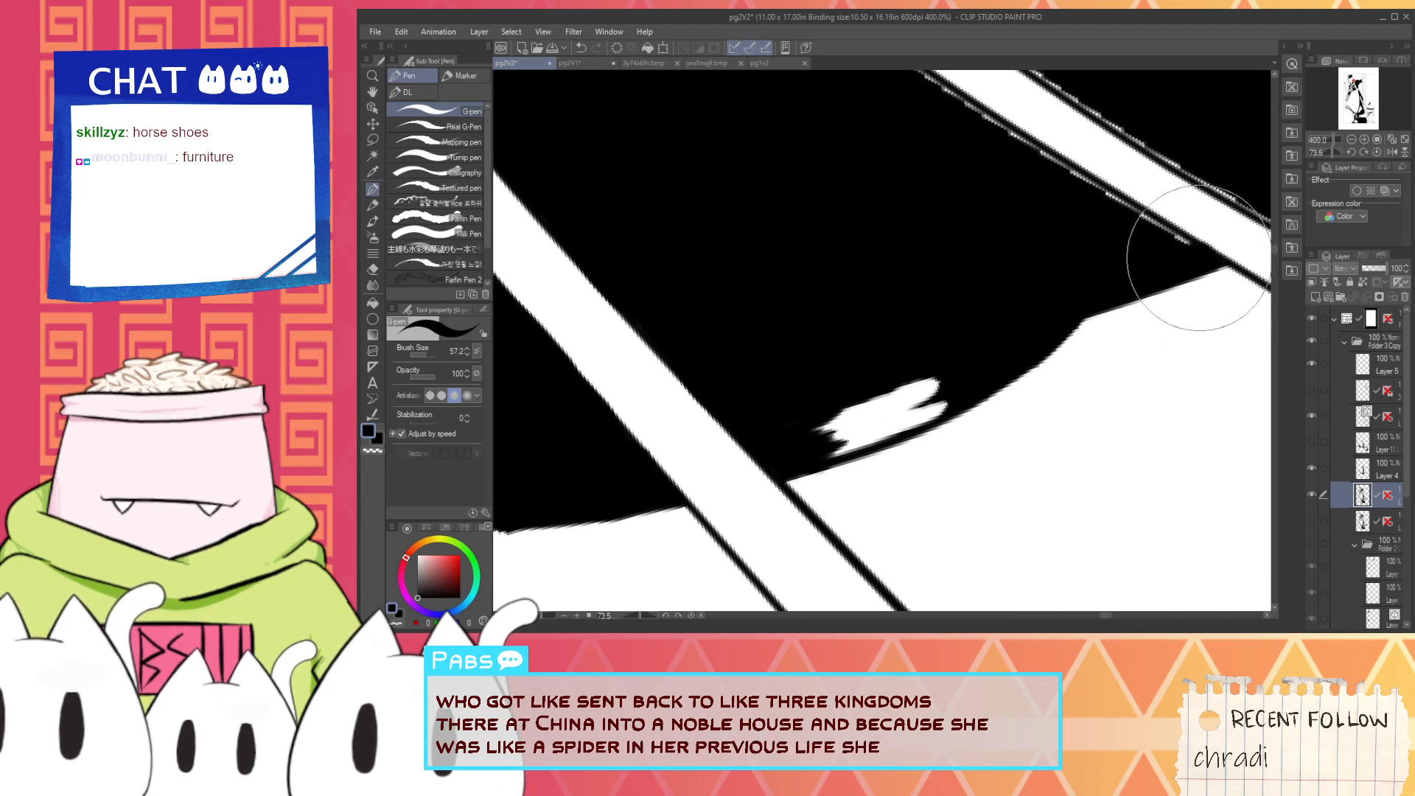
# - Switch to white and smooth the shadow's upper edge from the round tip to the pointed corner, undoing the misplaced strokes
pyautogui.scroll(-2, 1181, 251)
pyautogui.press('space')
pyautogui.moveTo(983, 252); pyautogui.dragTo(1000, 392)
pyautogui.scroll(2, 830, 258)
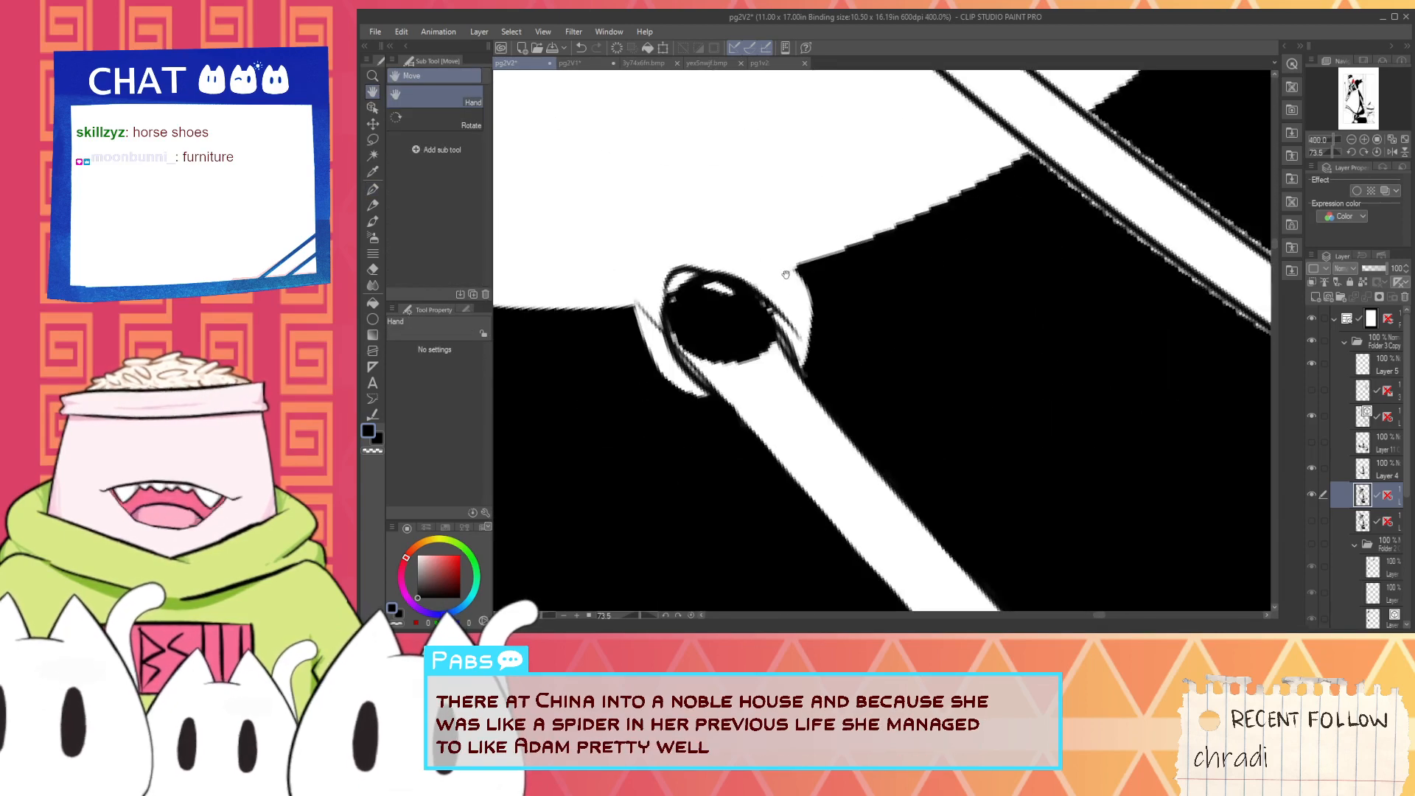
pyautogui.press('x')
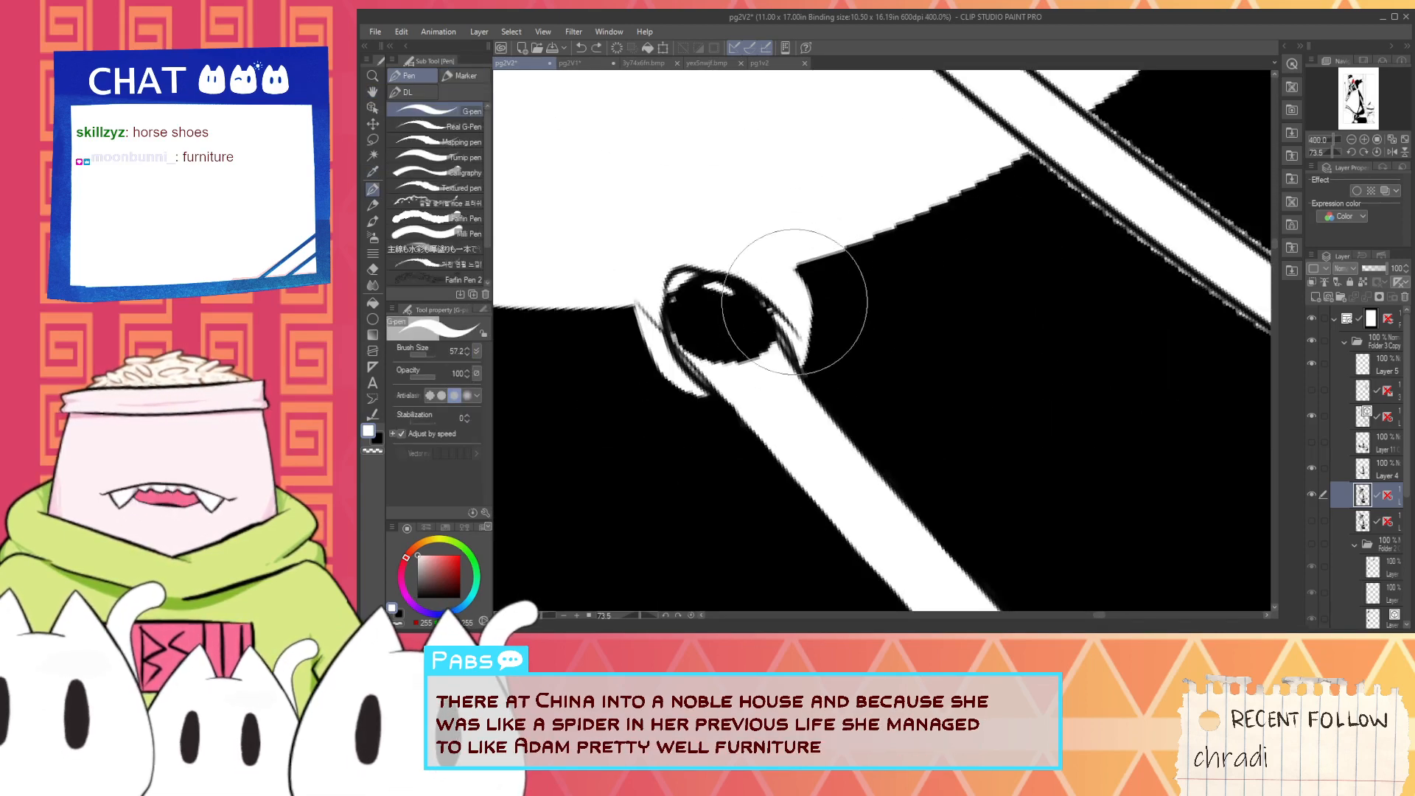
pyautogui.moveTo(768, 264)
pyautogui.mouseDown()
pyautogui.moveTo(949, 203)
pyautogui.moveTo(951, 175)
pyautogui.moveTo(871, 370)
pyautogui.mouseUp()
pyautogui.hotkey('ctrl', 'z')
pyautogui.scroll(-2, 992, 159)
pyautogui.press('space')
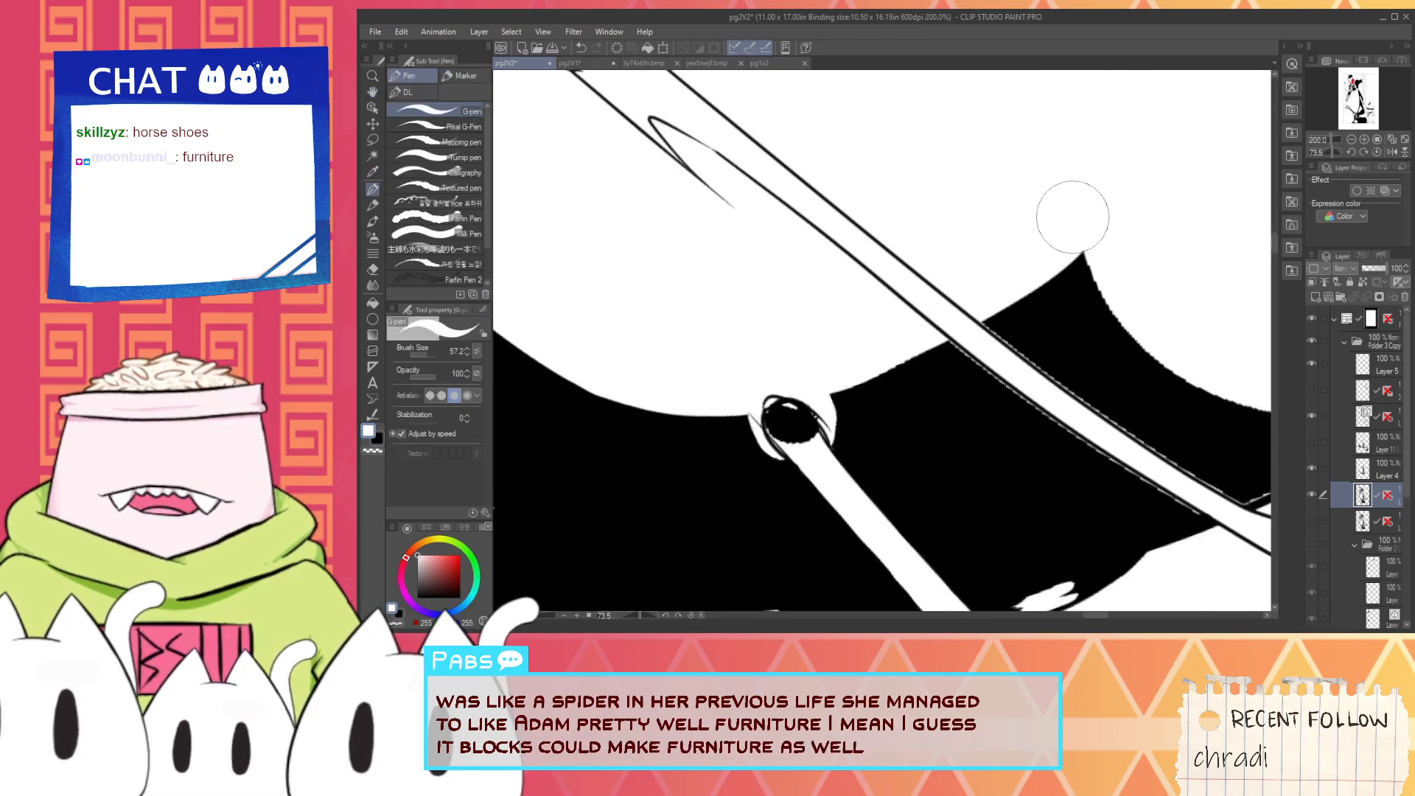
pyautogui.hotkey('ctrl', 'z')
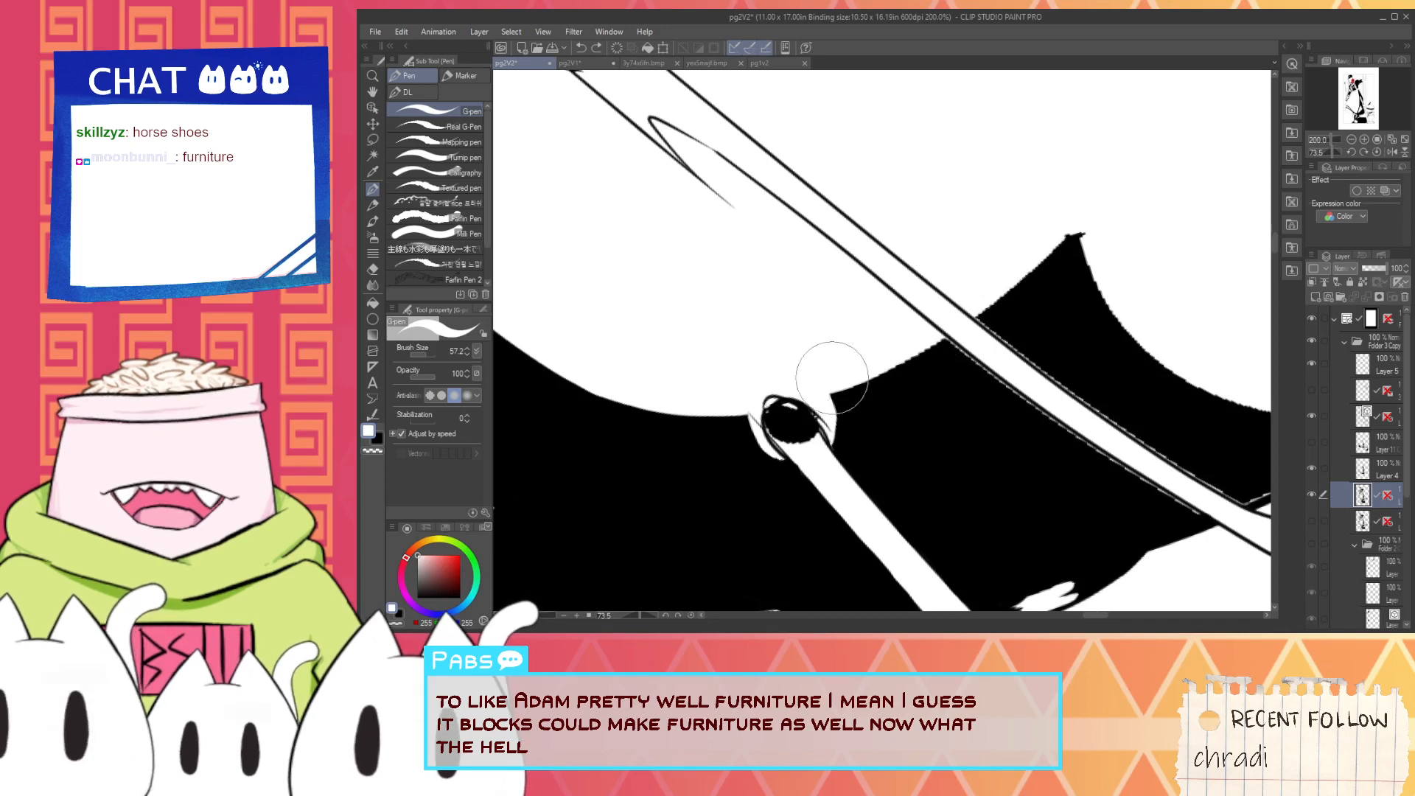
pyautogui.moveTo(803, 383); pyautogui.dragTo(1083, 221)
# - Trim the shadow's pointed corner to a clean tip in white and smooth its concave curve down to the bent rod
pyautogui.press('alt')
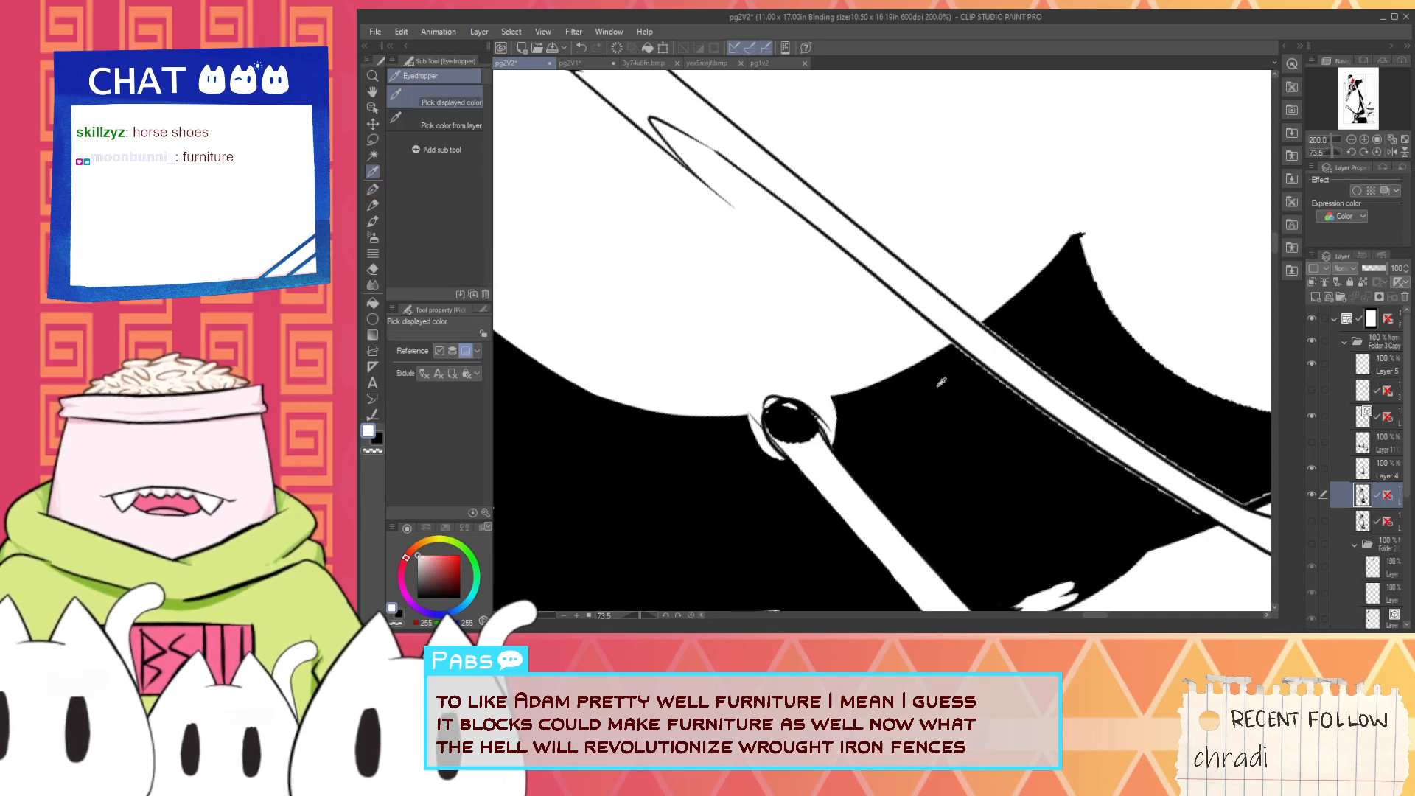
pyautogui.click(1123, 259)
pyautogui.press('space')
pyautogui.moveTo(1140, 272); pyautogui.dragTo(897, 366)
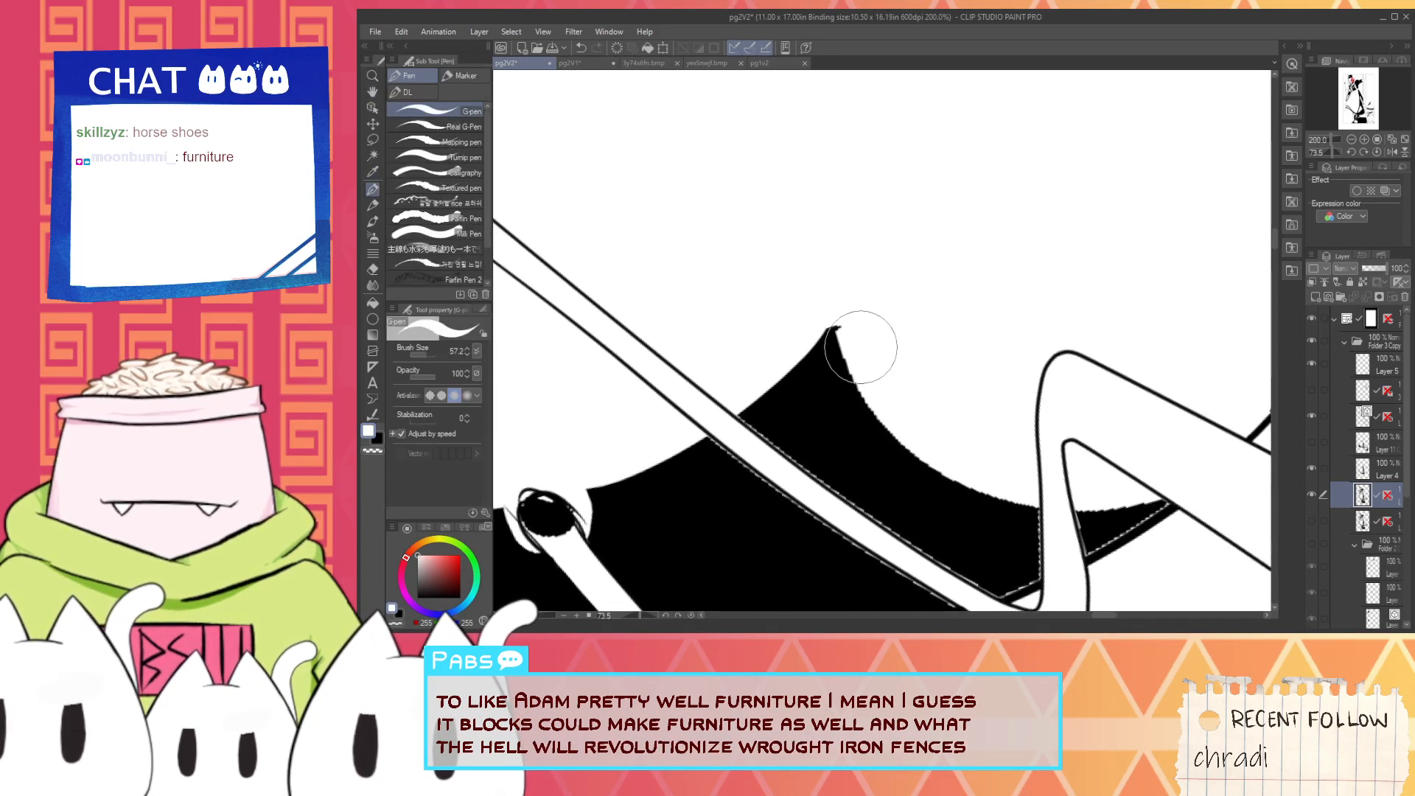
pyautogui.moveTo(830, 297); pyautogui.dragTo(855, 332)
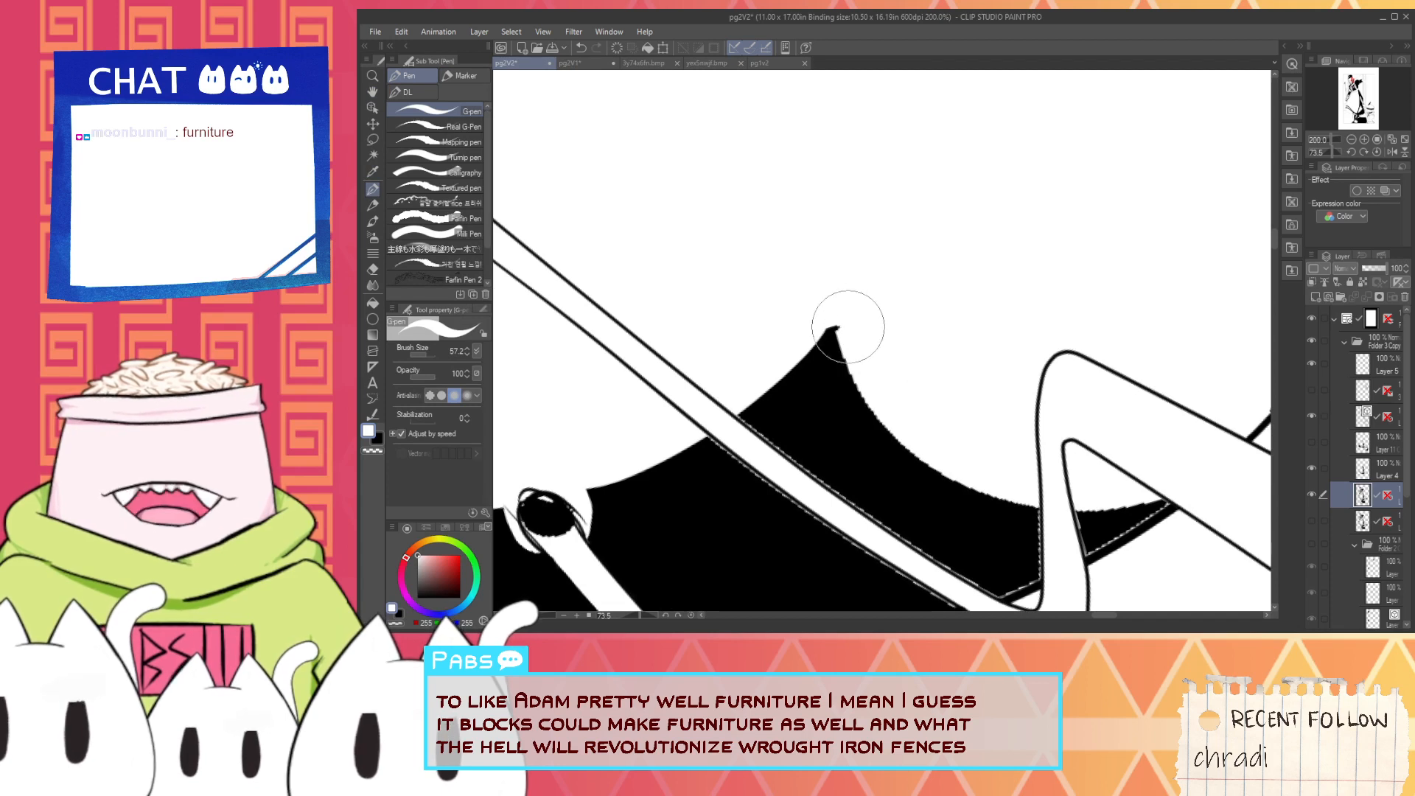
pyautogui.moveTo(867, 389); pyautogui.dragTo(903, 436)
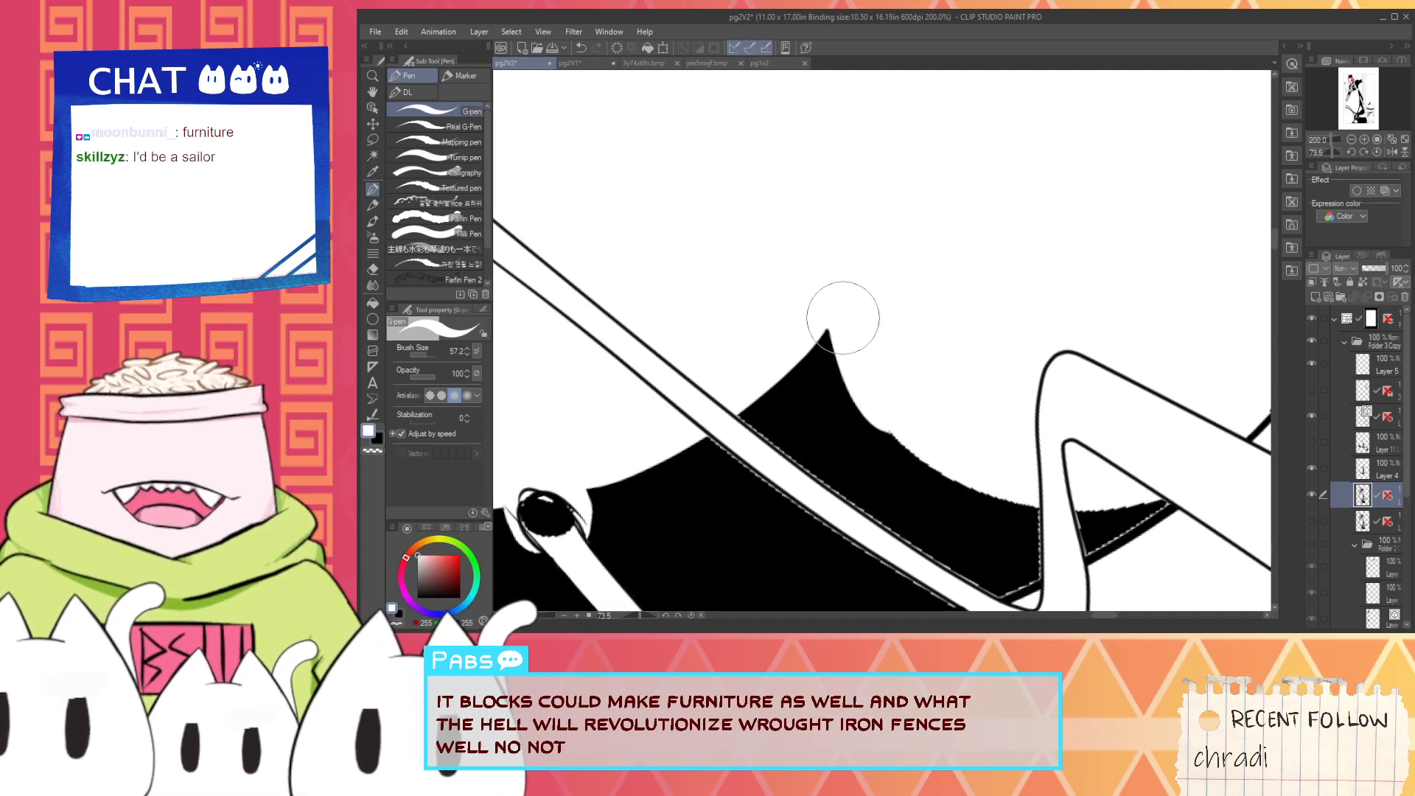
pyautogui.moveTo(871, 383)
pyautogui.mouseDown()
pyautogui.moveTo(951, 469)
pyautogui.moveTo(1137, 485)
pyautogui.moveTo(1171, 425)
pyautogui.mouseUp()
pyautogui.press('space')
pyautogui.moveTo(1024, 466); pyautogui.dragTo(922, 400)
pyautogui.press('space')
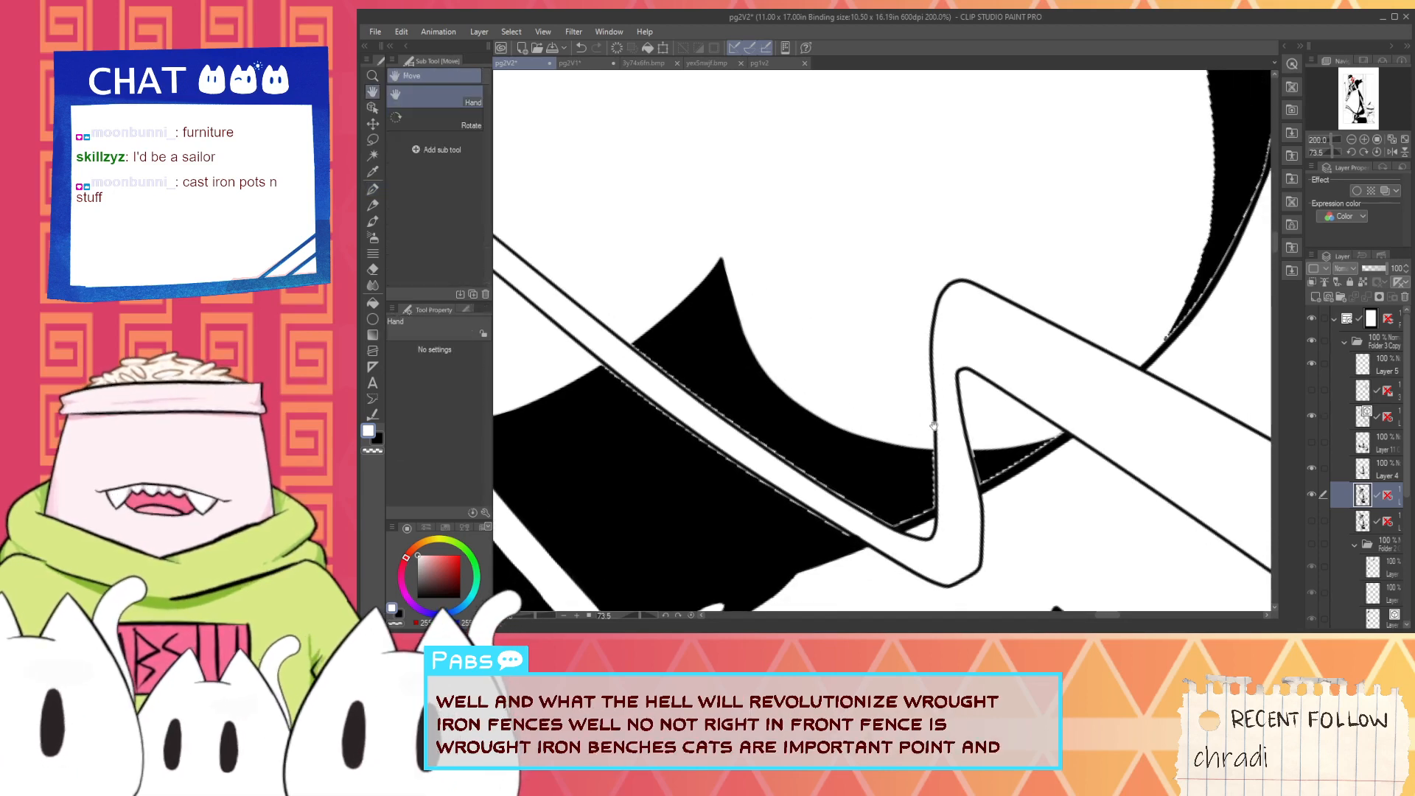
# - Fill the white specks along the lower edge of the diagonal rod inside the shadow with black
pyautogui.press('space')
pyautogui.scroll(-1, 1109, 347)
pyautogui.moveTo(1045, 286); pyautogui.dragTo(1019, 589)
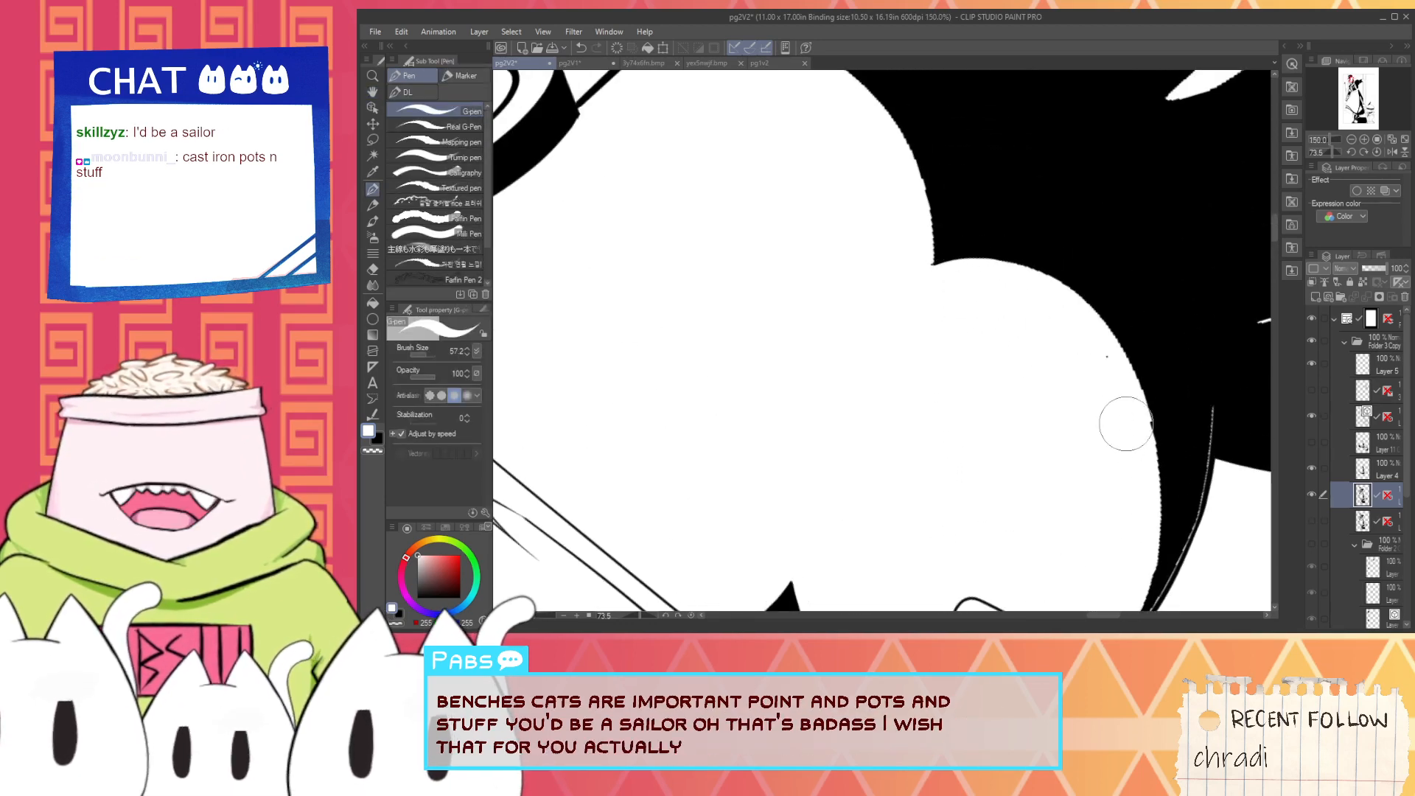
pyautogui.scroll(-1, 1111, 404)
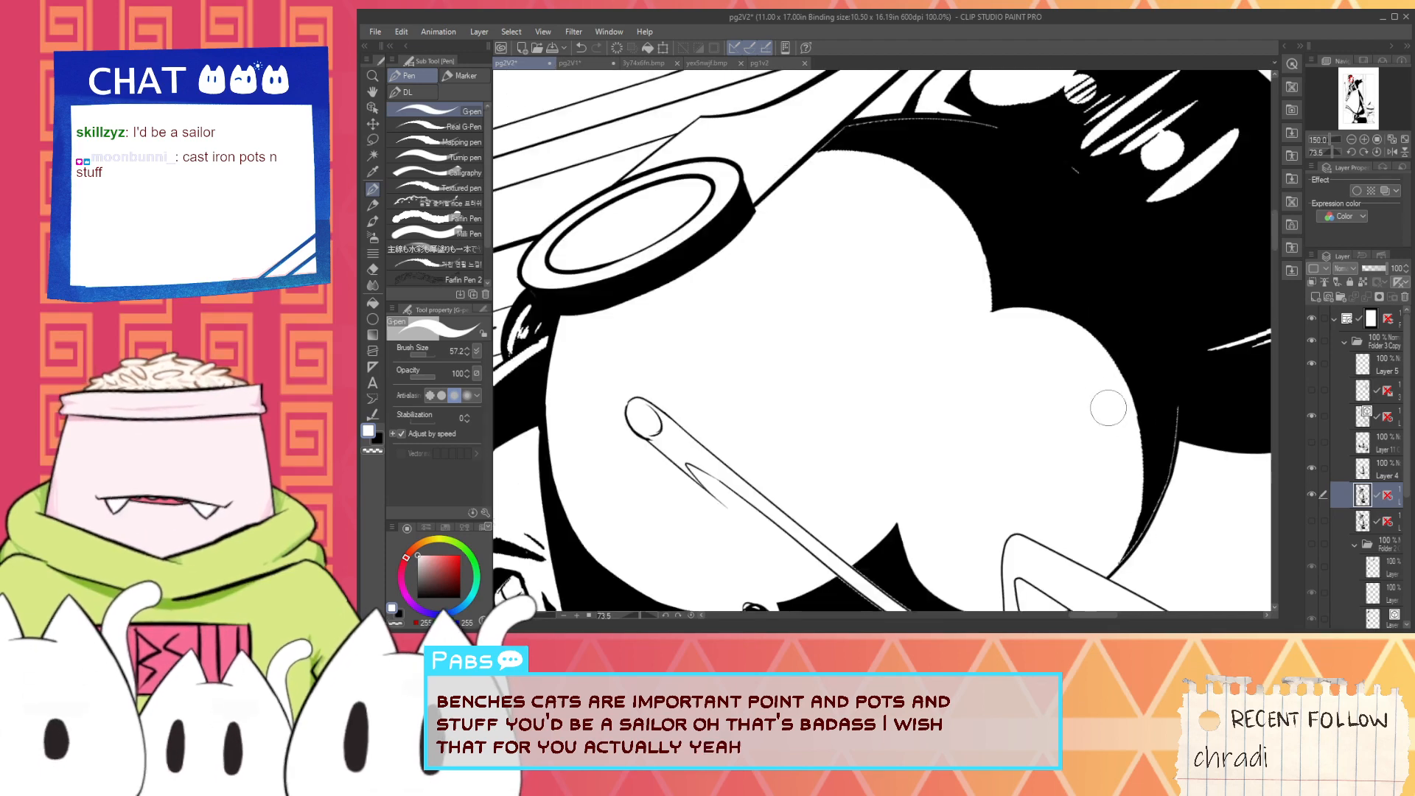
pyautogui.scroll(-1, 1060, 458)
pyautogui.press('space')
pyautogui.moveTo(1055, 461); pyautogui.dragTo(1074, 329)
pyautogui.scroll(2, 987, 435)
pyautogui.press('alt')
pyautogui.scroll(3, 958, 417)
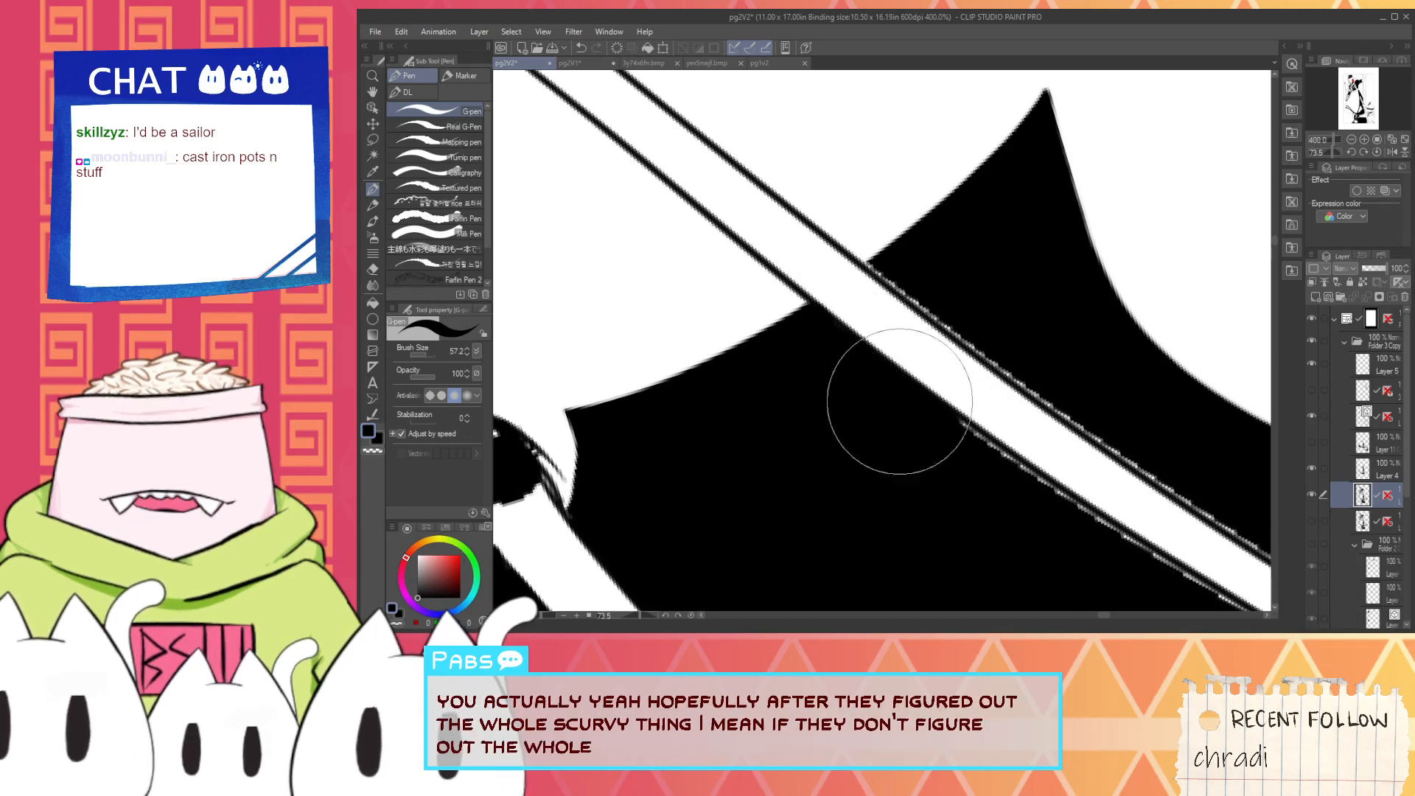
pyautogui.moveTo(970, 453)
pyautogui.mouseDown()
pyautogui.moveTo(932, 415)
pyautogui.moveTo(1046, 478)
pyautogui.moveTo(993, 489)
pyautogui.moveTo(847, 383)
pyautogui.mouseUp()
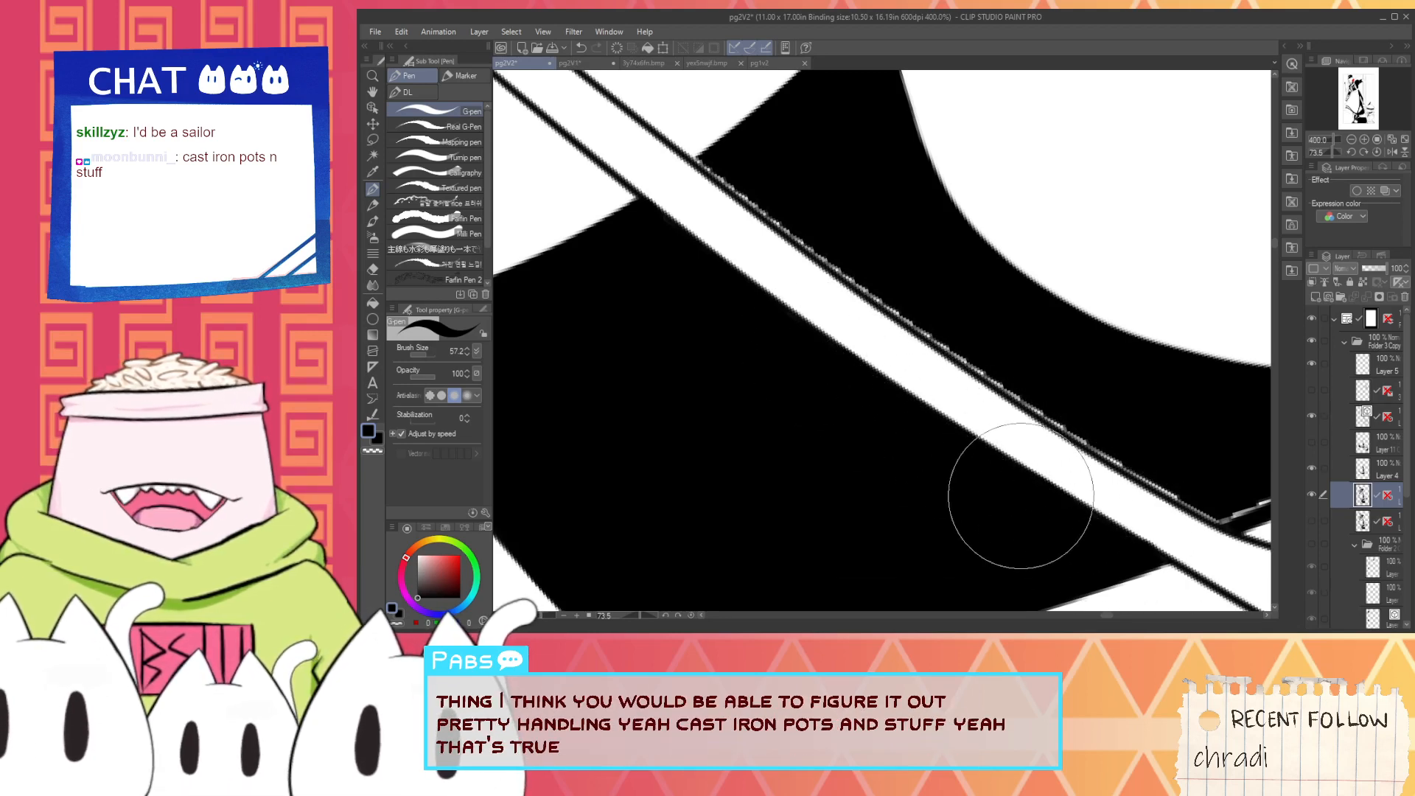
# - Fill the white specks along the diagonal rod's upper edge with black, starting where it enters the shadow, and undo misplaced strokes
pyautogui.scroll(-1, 891, 392)
pyautogui.moveTo(795, 284); pyautogui.dragTo(842, 354)
pyautogui.scroll(2, 844, 355)
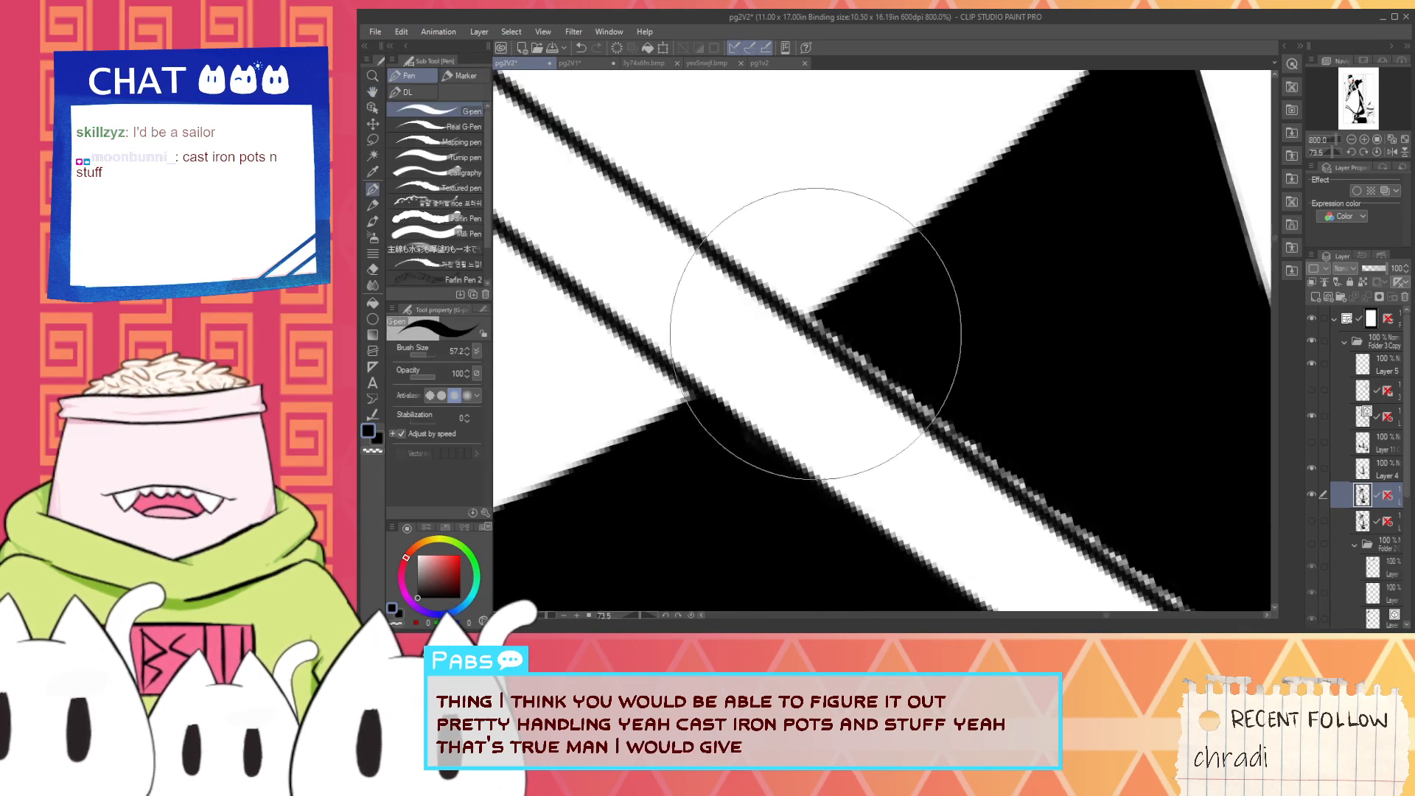
pyautogui.click(812, 332)
pyautogui.hotkey('ctrl', 'z')
pyautogui.click(824, 333)
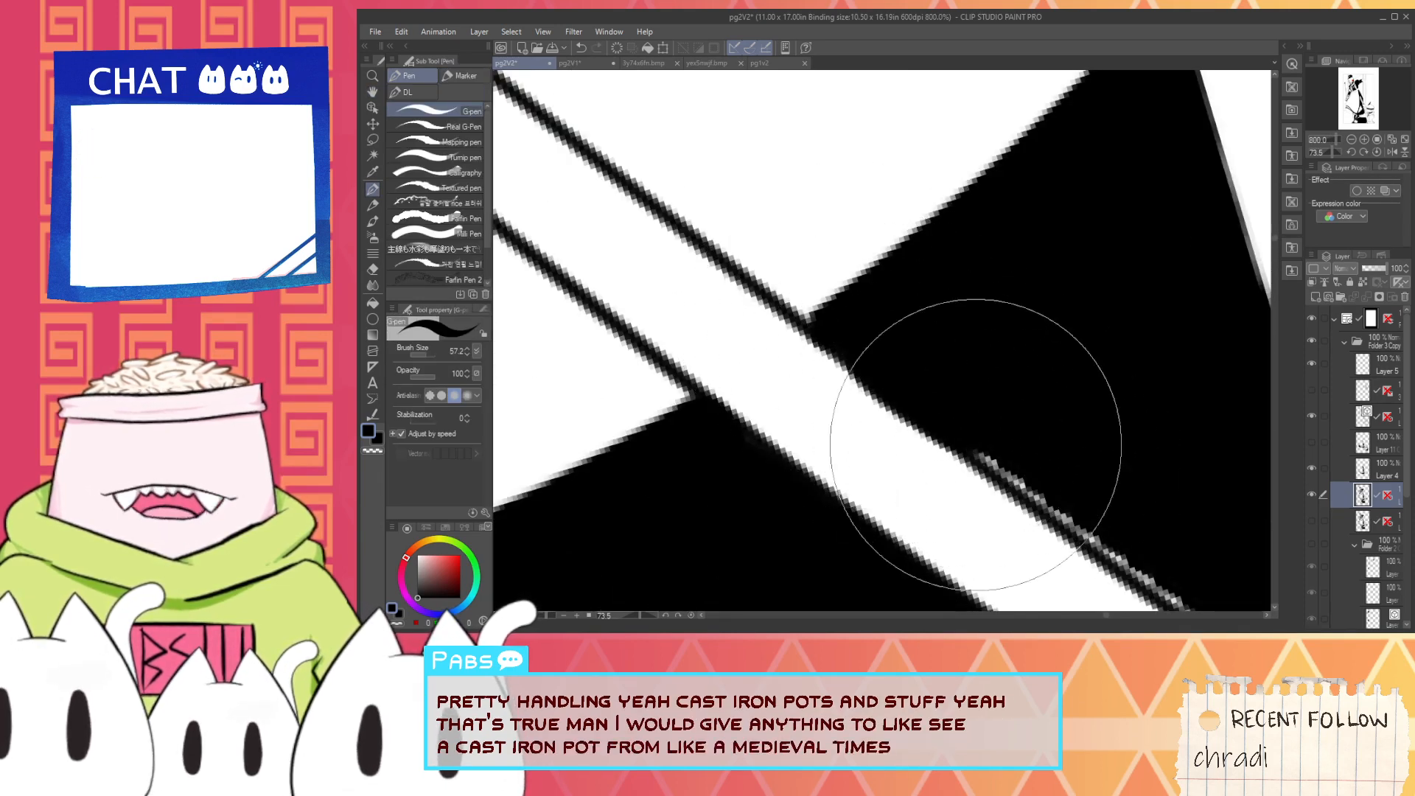
pyautogui.moveTo(976, 444)
pyautogui.mouseDown()
pyautogui.moveTo(1114, 556)
pyautogui.moveTo(892, 468)
pyautogui.moveTo(850, 417)
pyautogui.mouseUp()
pyautogui.hotkey('ctrl', 'z')
pyautogui.scroll(-2, 1078, 528)
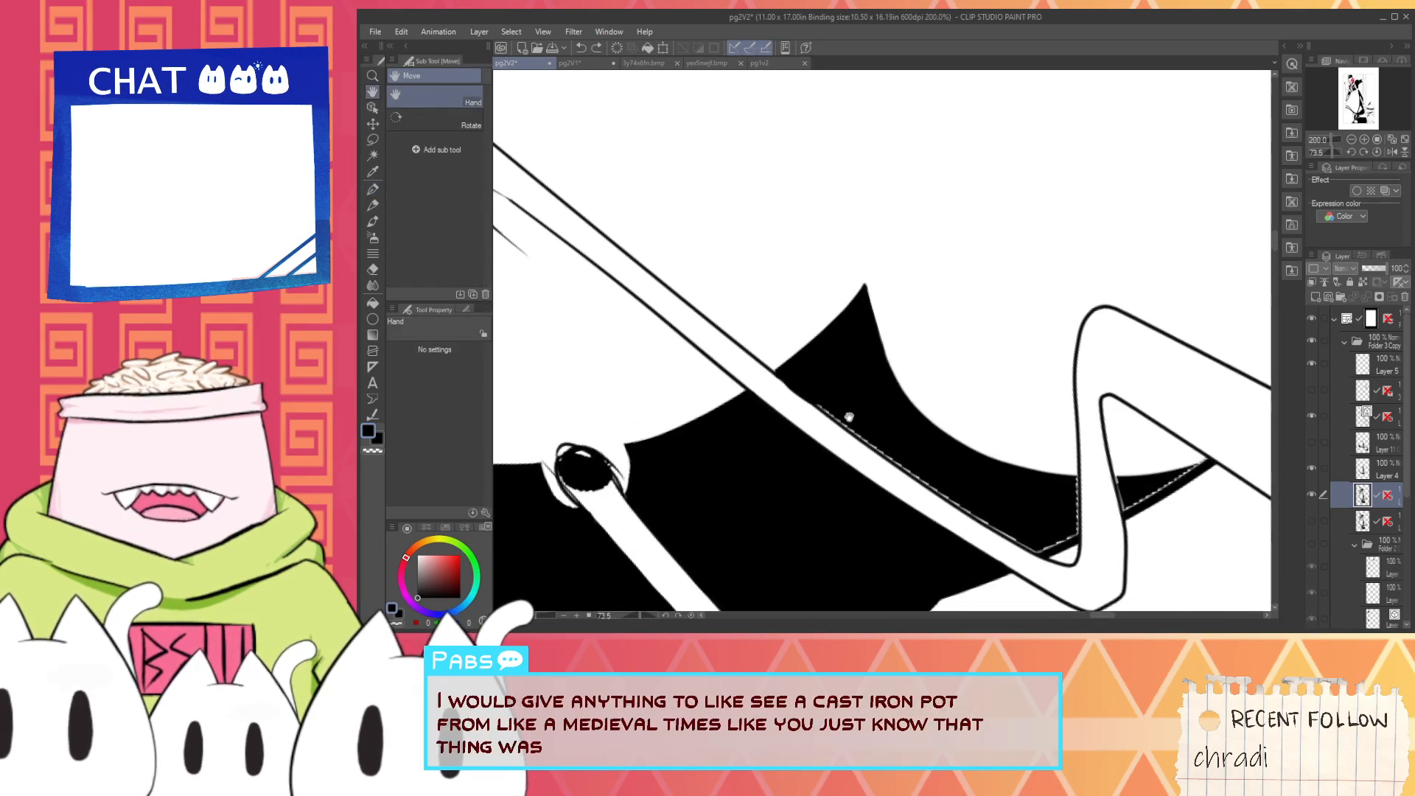
# - Continue the black fill down the rod's upper edge to its bend and up along the adjoining upright edge
pyautogui.scroll(2, 849, 417)
pyautogui.press('p')
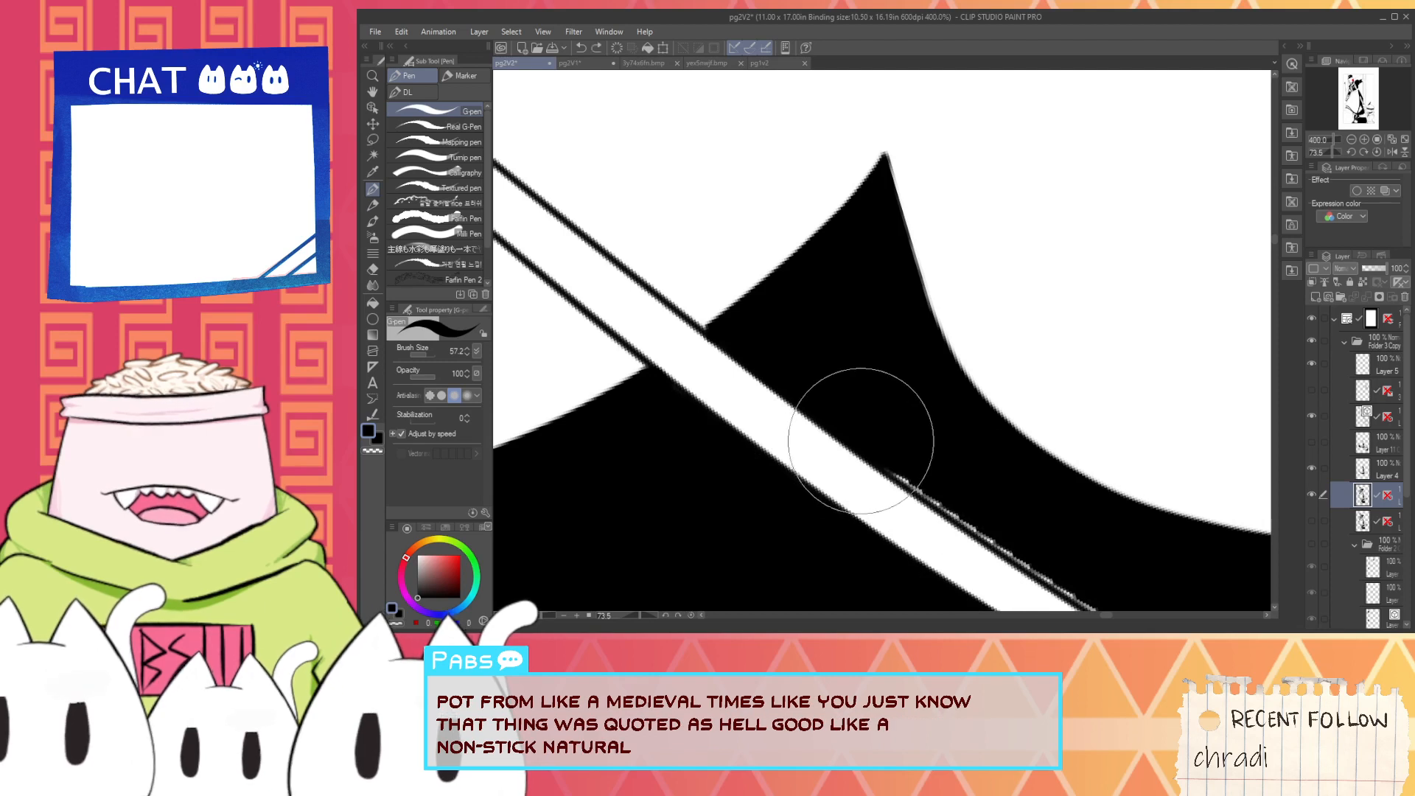
pyautogui.moveTo(987, 531); pyautogui.dragTo(806, 410)
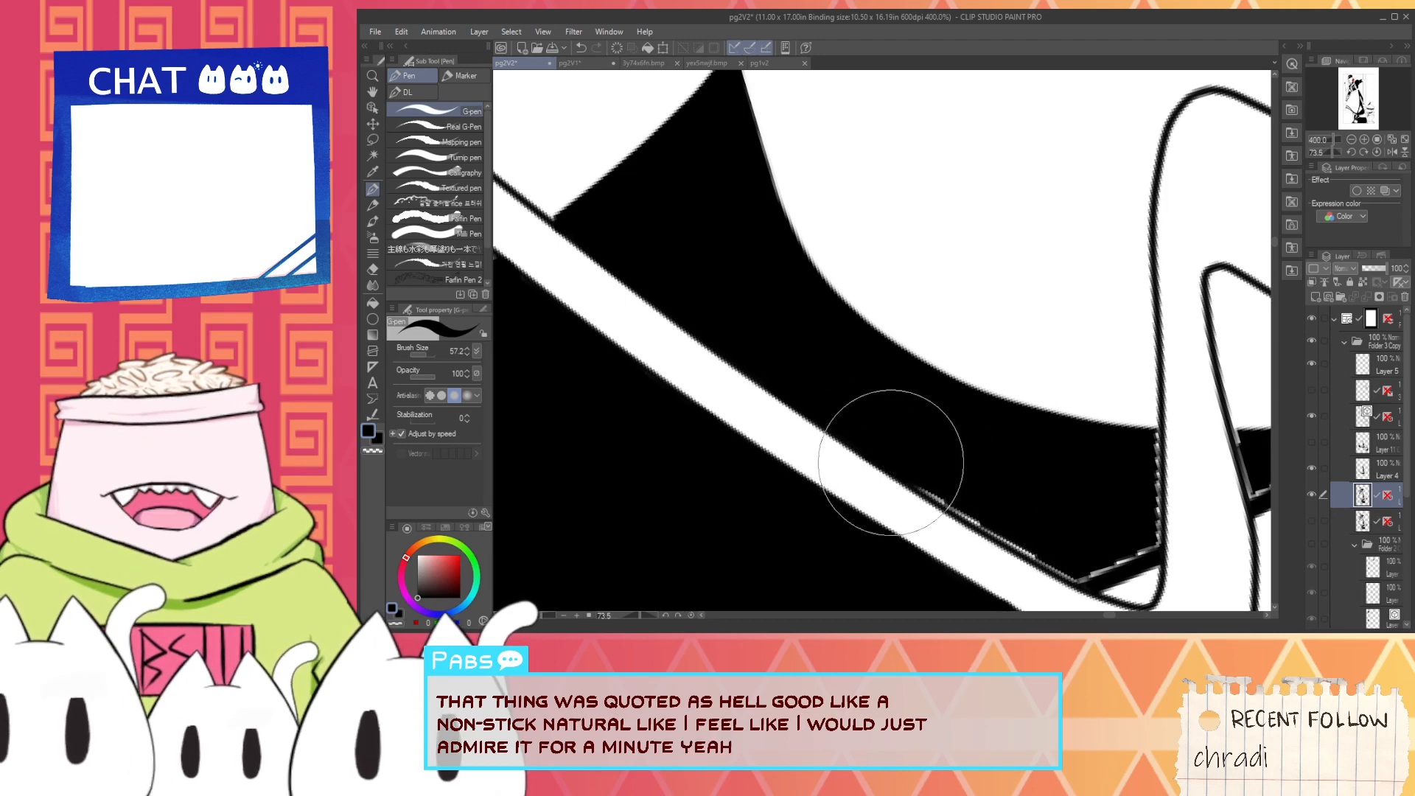
pyautogui.moveTo(979, 516)
pyautogui.mouseDown()
pyautogui.moveTo(1063, 568)
pyautogui.moveTo(907, 471)
pyautogui.moveTo(1011, 458)
pyautogui.mouseUp()
pyautogui.scroll(2, 909, 472)
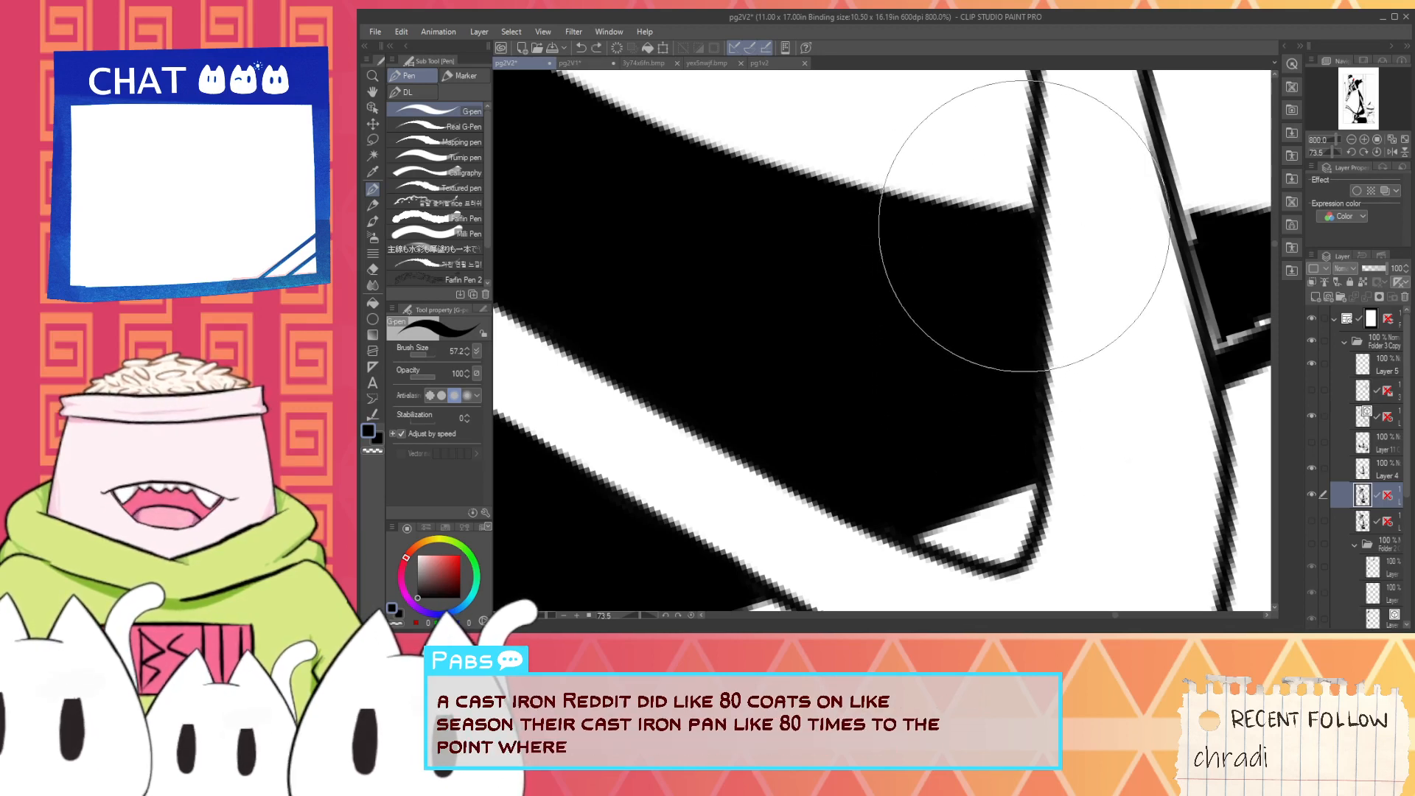
# - Fill the jagged white lines inside the small shadow wedge between the bent rod's arms with black
pyautogui.scroll(-4, 1034, 236)
pyautogui.press('space')
pyautogui.moveTo(1084, 264); pyautogui.dragTo(944, 346)
pyautogui.scroll(4, 944, 347)
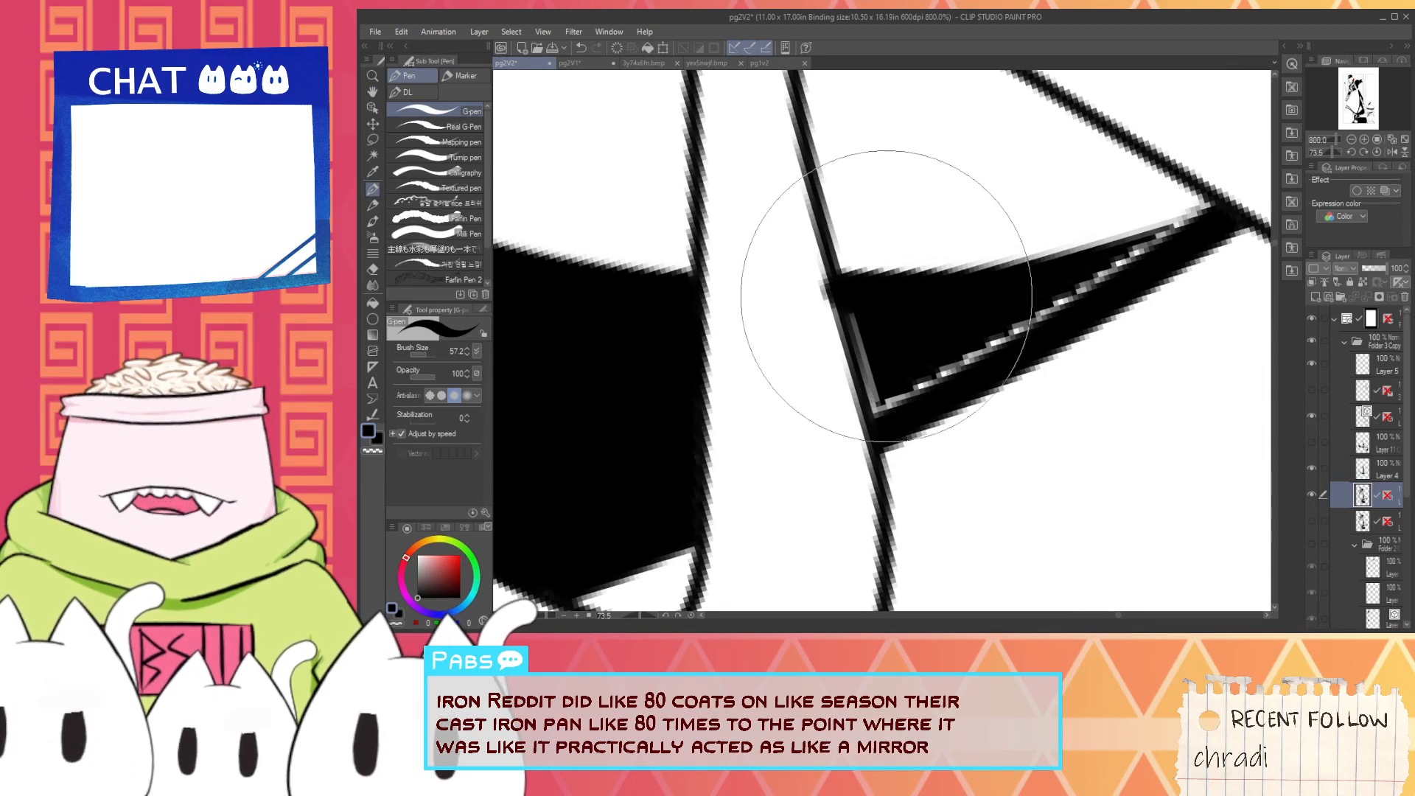
pyautogui.moveTo(870, 300)
pyautogui.mouseDown()
pyautogui.moveTo(1070, 304)
pyautogui.moveTo(912, 381)
pyautogui.moveTo(1184, 225)
pyautogui.mouseUp()
pyautogui.moveTo(1066, 302); pyautogui.dragTo(1175, 217)
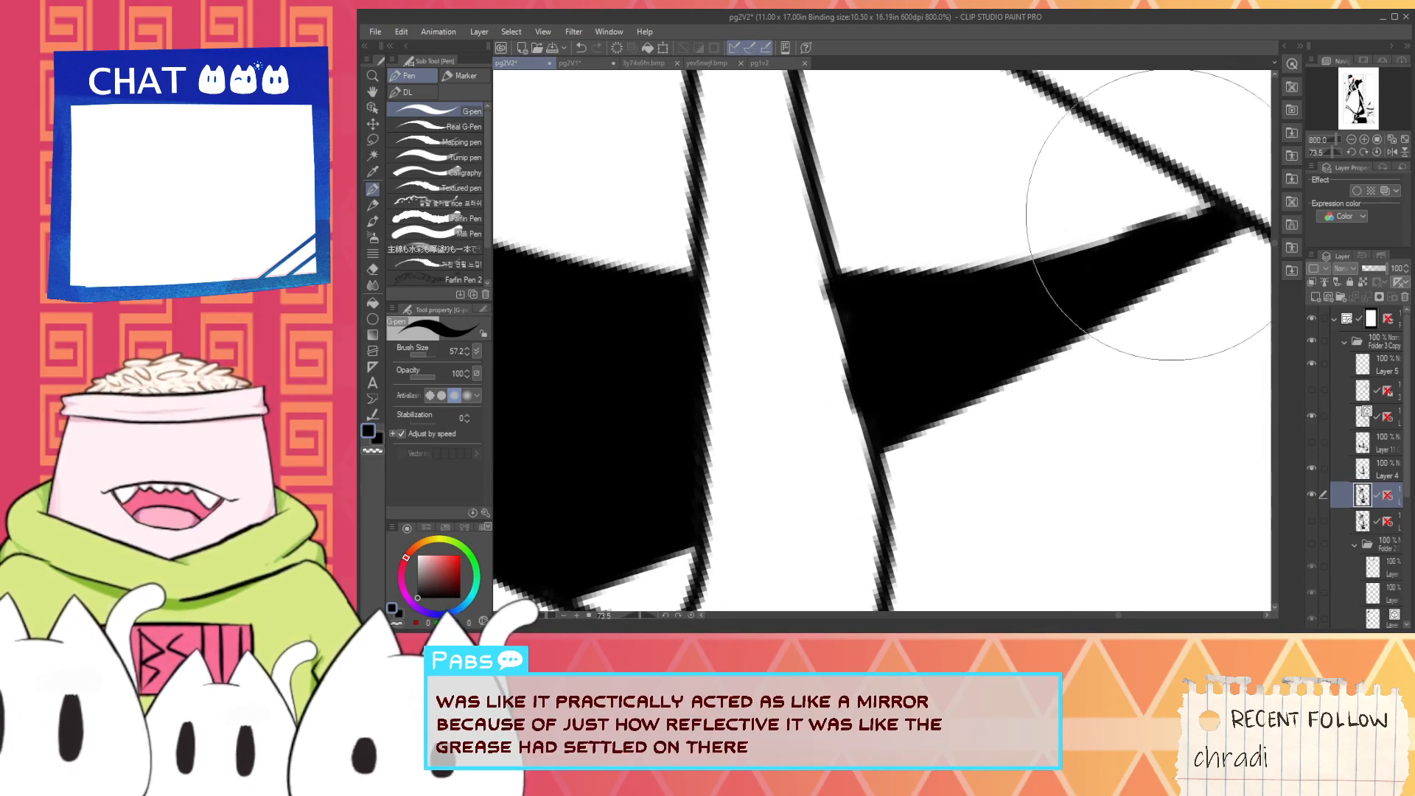
pyautogui.keyDown('alt'); pyautogui.click(784, 318); pyautogui.keyUp('alt')
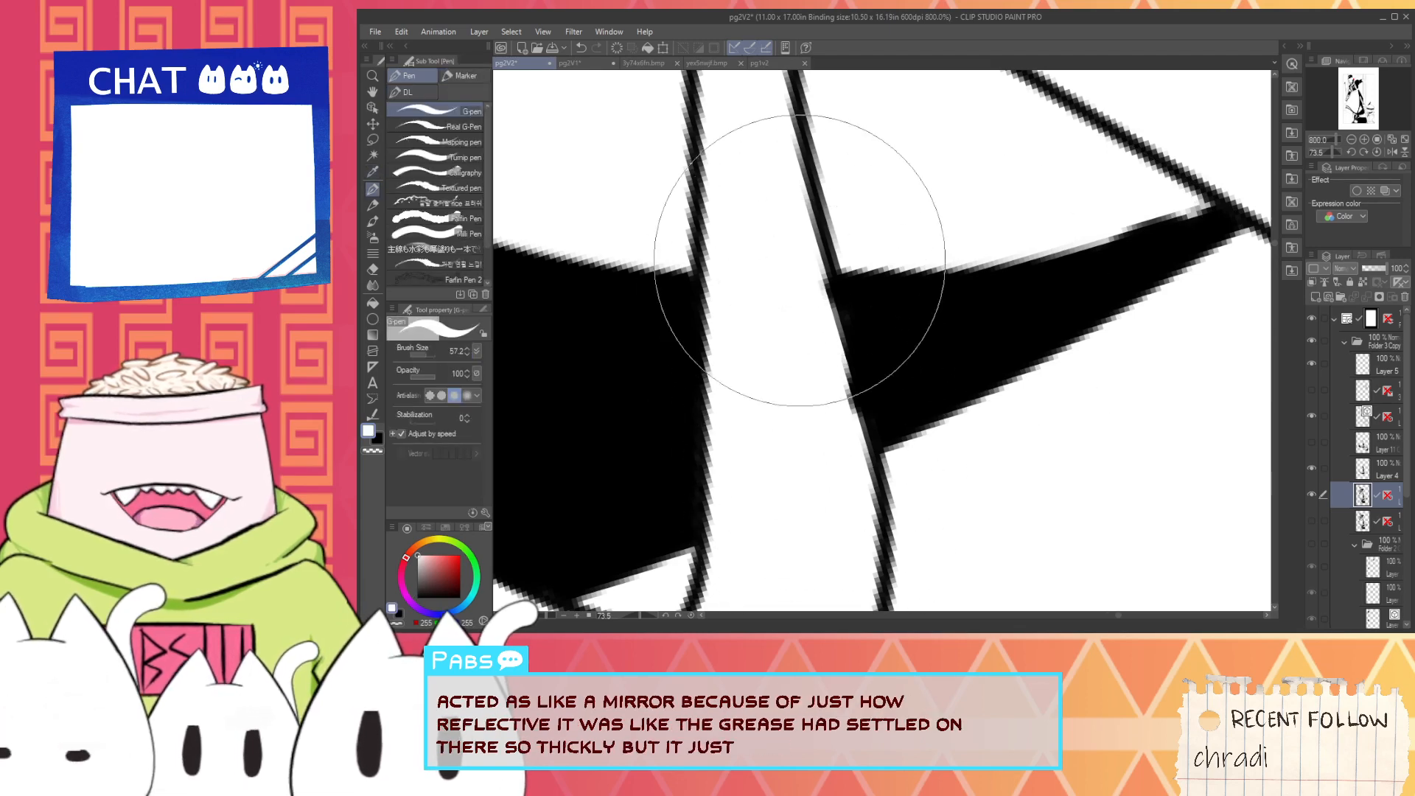
# - Black out the dashed white line in the hair lock where it crosses the collar beside the face
pyautogui.scroll(-5, 809, 350)
pyautogui.scroll(-2, 822, 391)
pyautogui.press('space')
pyautogui.moveTo(817, 285); pyautogui.dragTo(999, 343)
pyautogui.scroll(3, 807, 345)
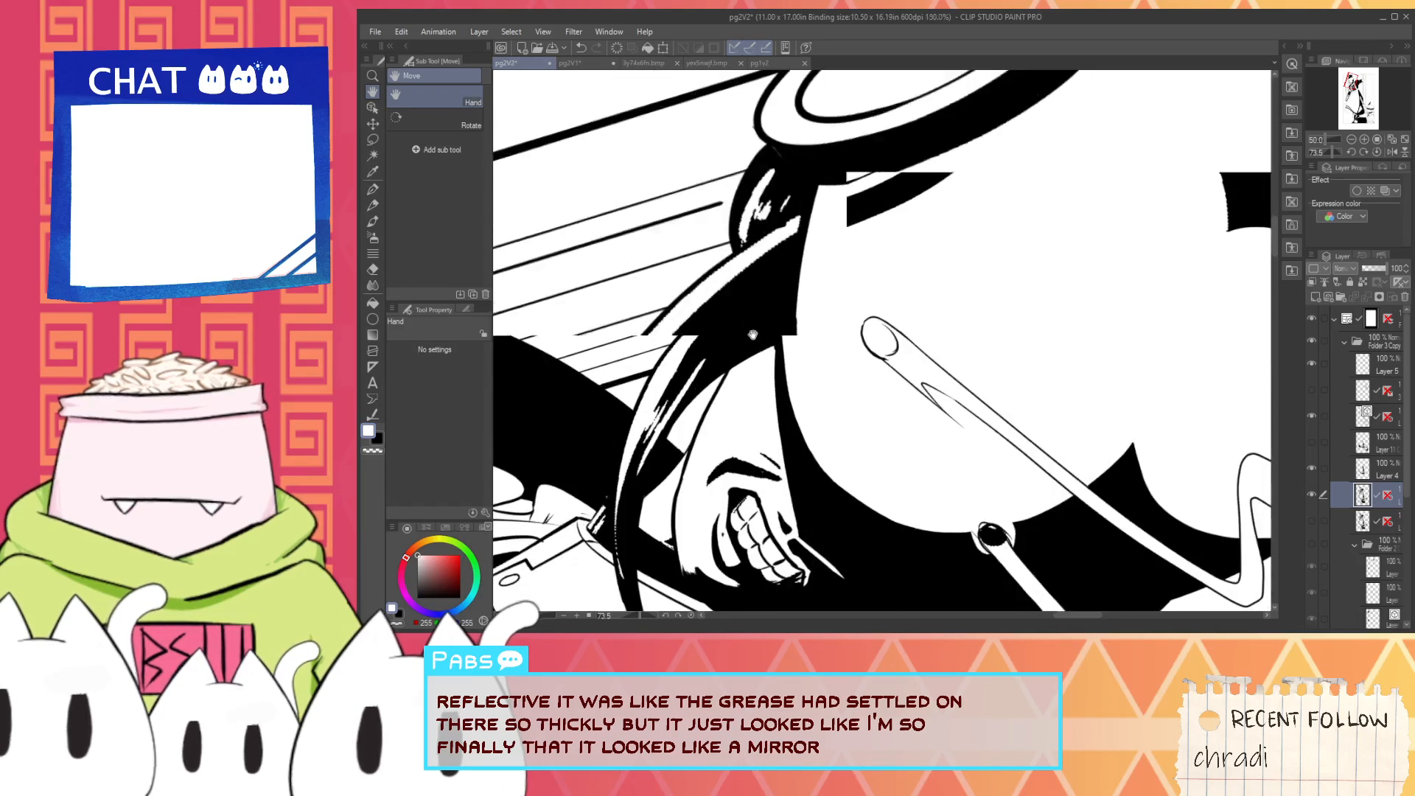
pyautogui.scroll(4, 741, 558)
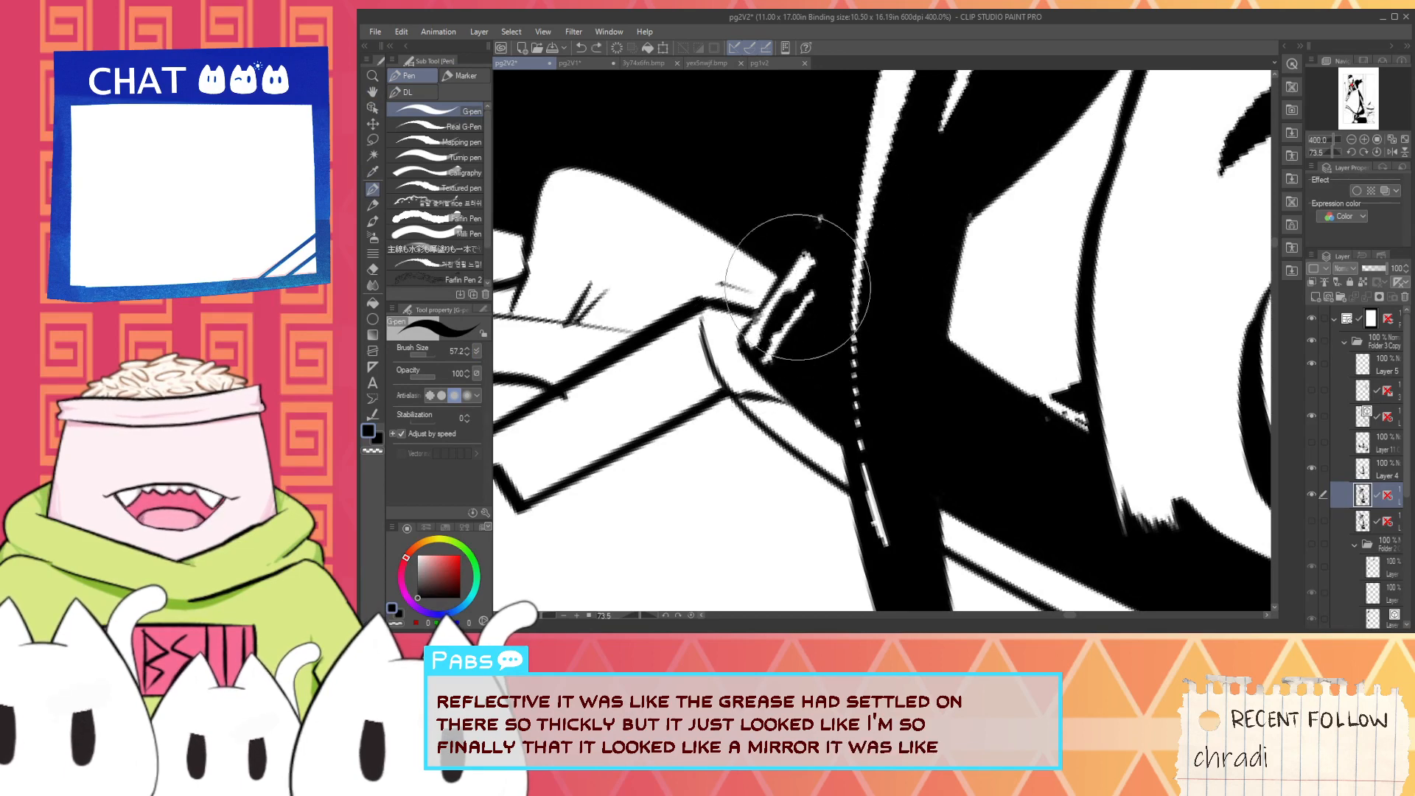
pyautogui.scroll(-5, 800, 243)
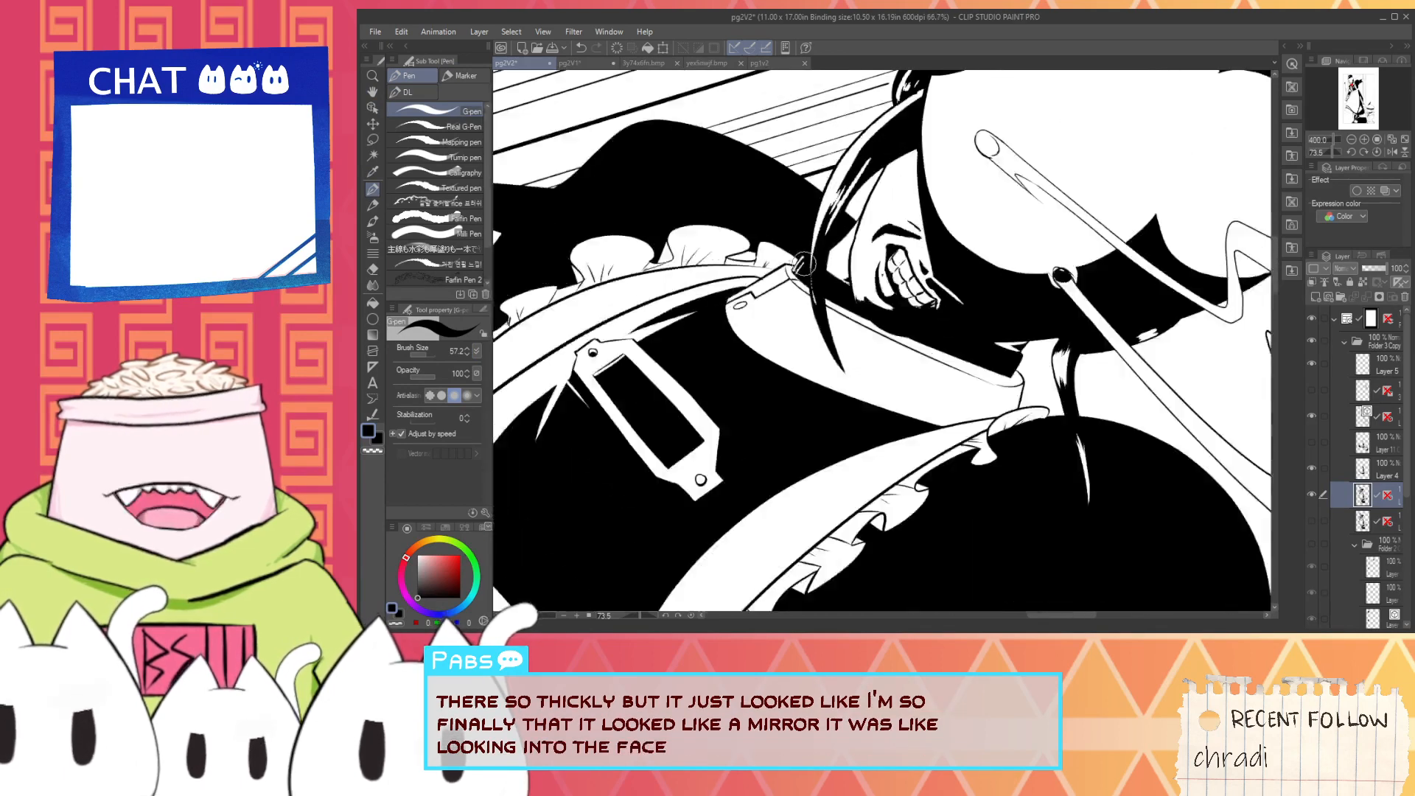
pyautogui.scroll(-1, 805, 264)
pyautogui.moveTo(806, 259); pyautogui.dragTo(804, 370)
pyautogui.scroll(4, 829, 437)
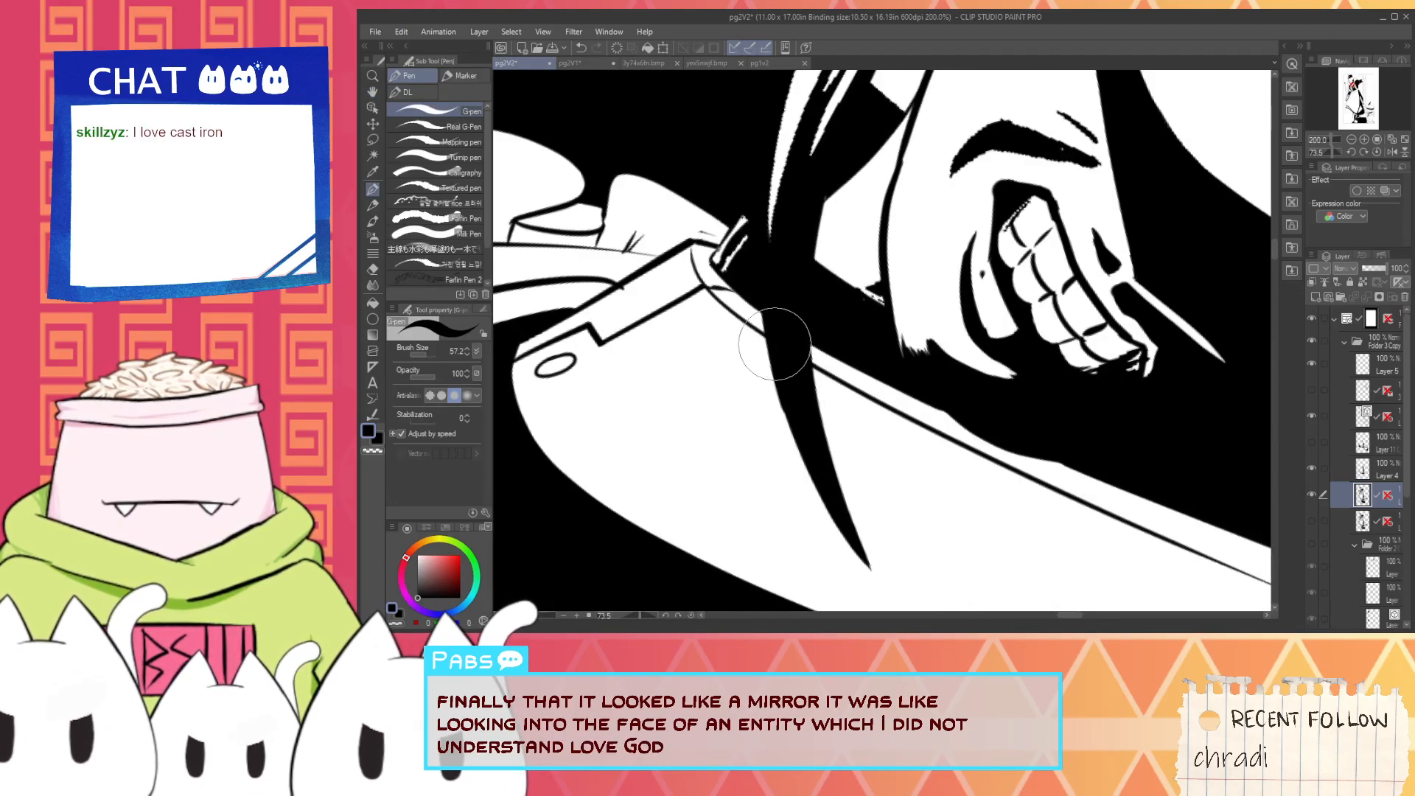
# - Thin the hair lock's highlights beside the face into narrow tapering strands with black strokes, undoing the misplaced one
pyautogui.moveTo(778, 289); pyautogui.dragTo(760, 442)
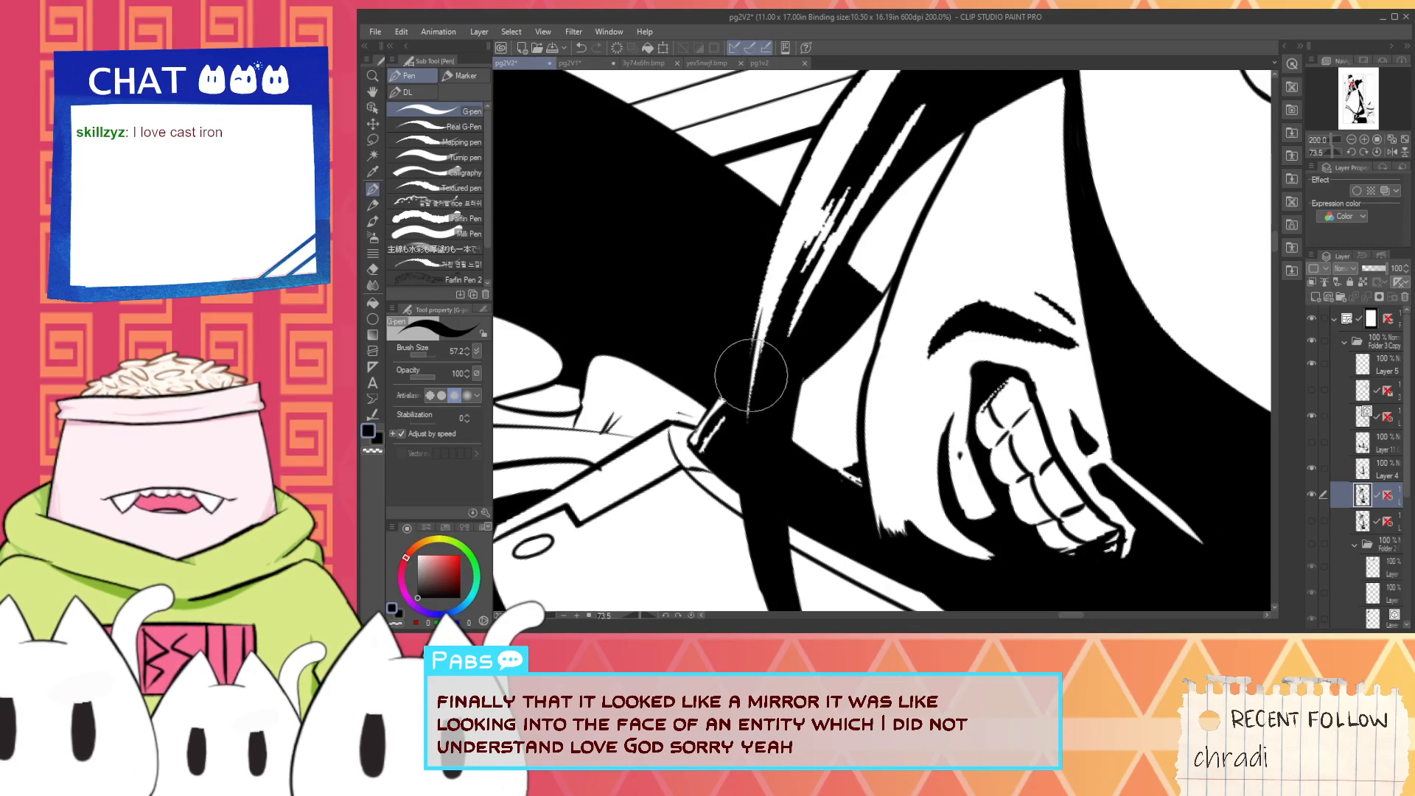
pyautogui.moveTo(765, 303); pyautogui.dragTo(735, 506)
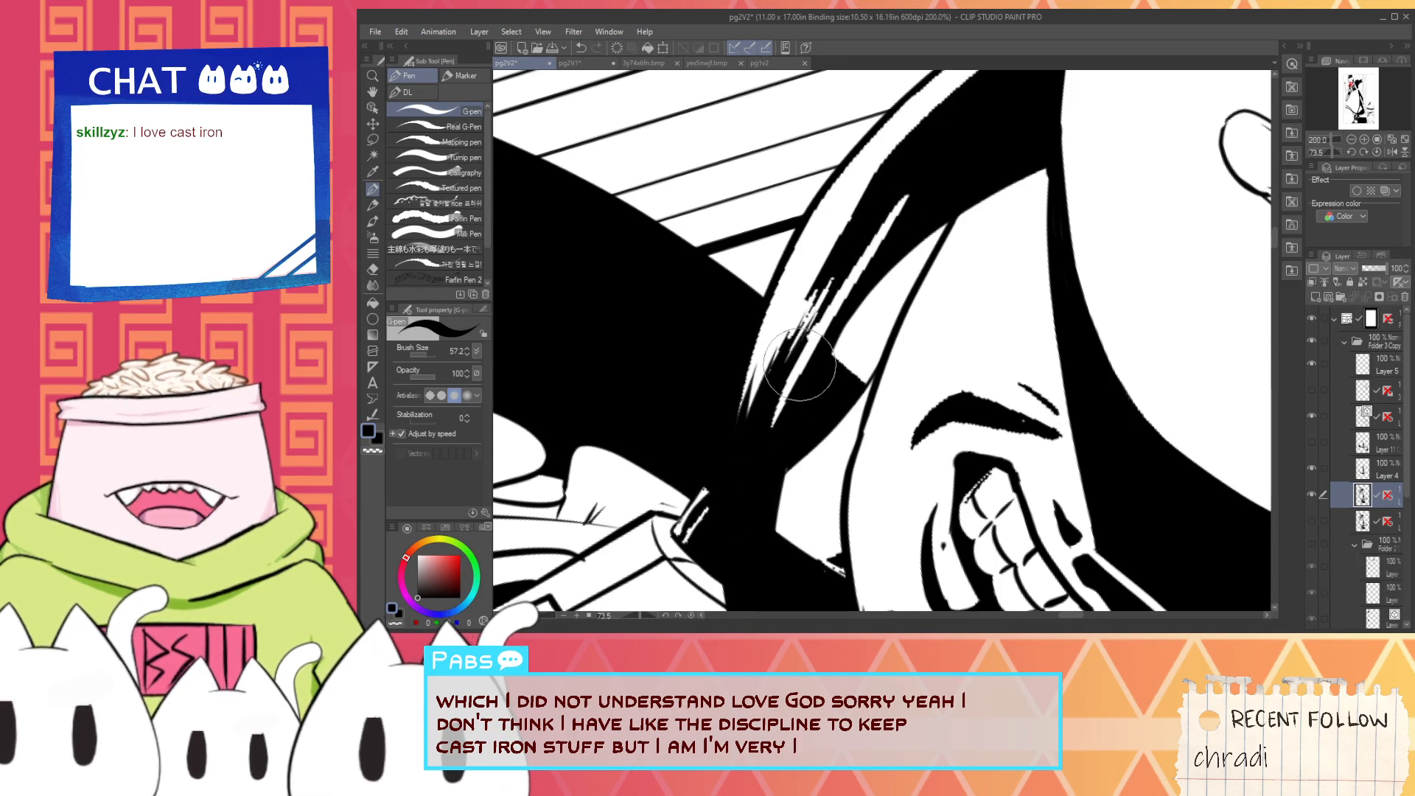
pyautogui.moveTo(841, 267)
pyautogui.mouseDown()
pyautogui.moveTo(757, 418)
pyautogui.moveTo(741, 479)
pyautogui.mouseUp()
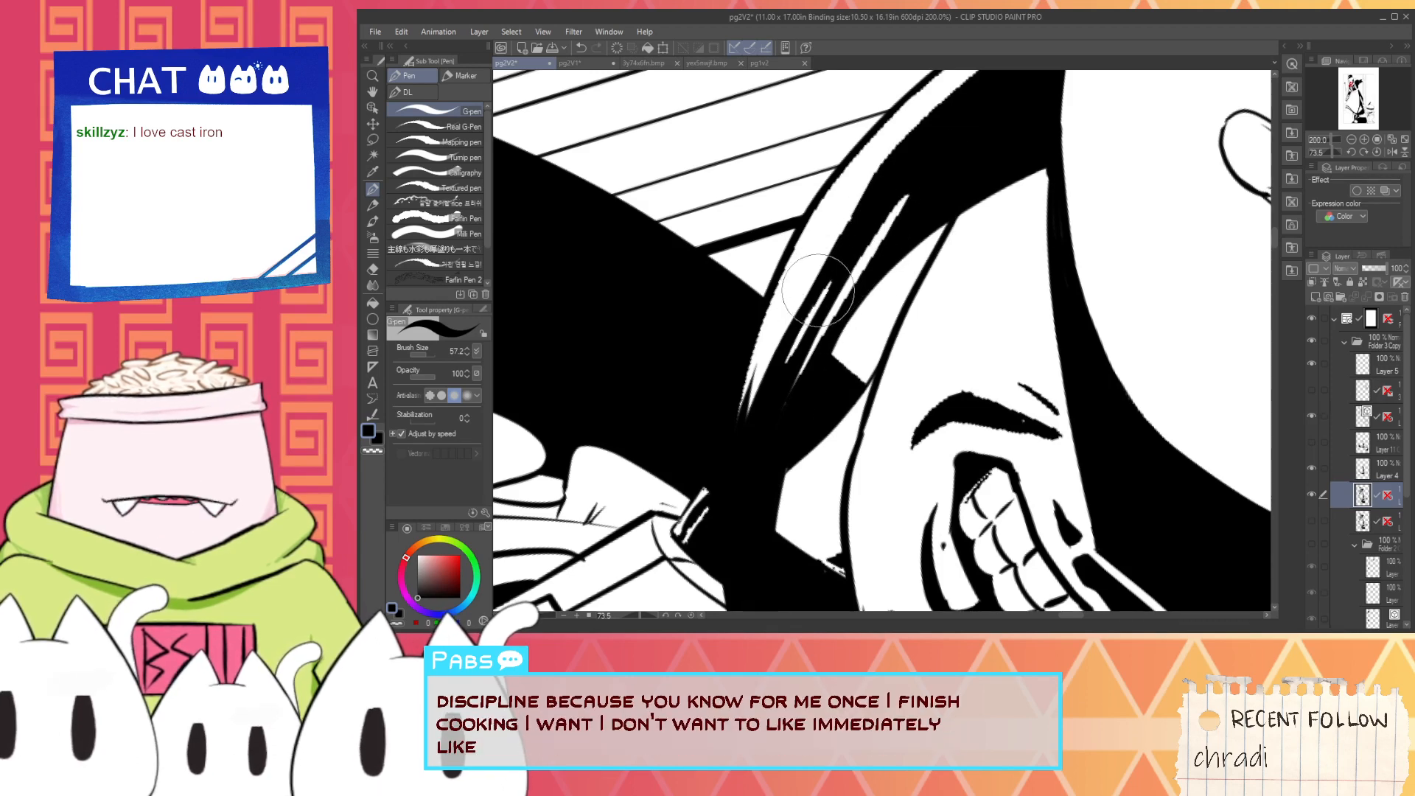
pyautogui.scroll(2, 786, 341)
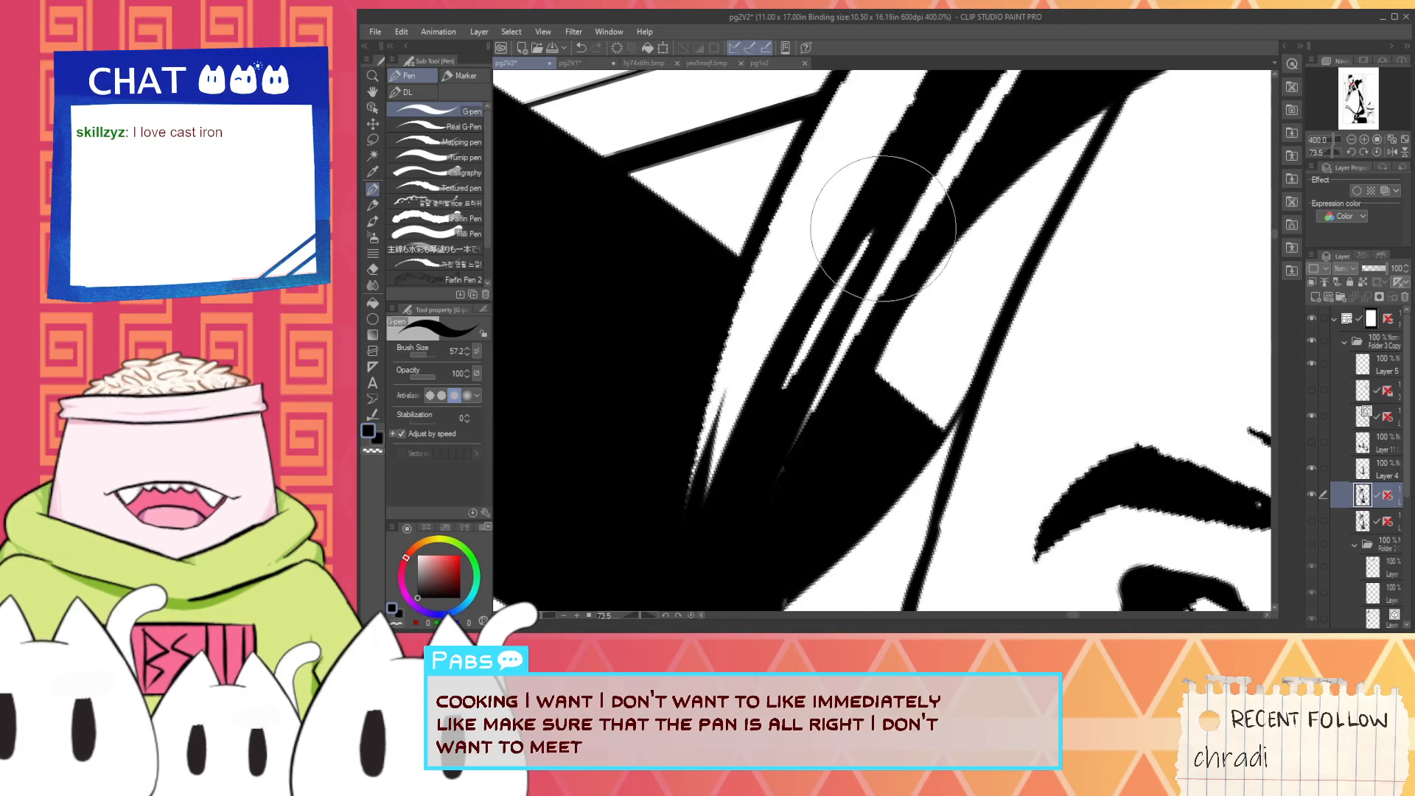
pyautogui.scroll(-2, 759, 469)
pyautogui.moveTo(814, 385); pyautogui.dragTo(829, 362)
pyautogui.hotkey('ctrl', 'z')
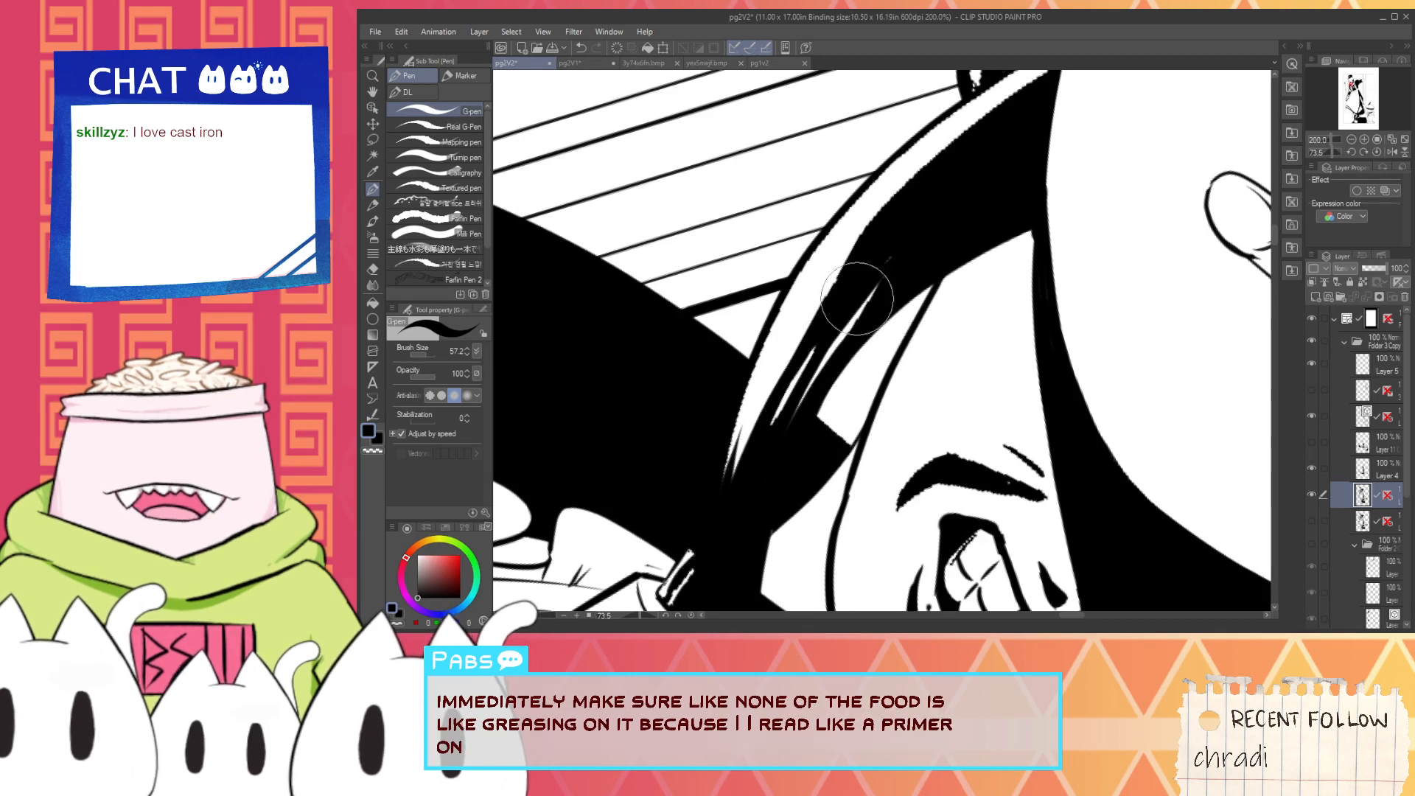
# - Smooth the inner edge of the hair lock's long curved highlight with black strokes, redoing the misplaced one
pyautogui.moveTo(739, 503)
pyautogui.mouseDown()
pyautogui.moveTo(884, 215)
pyautogui.moveTo(809, 347)
pyautogui.mouseUp()
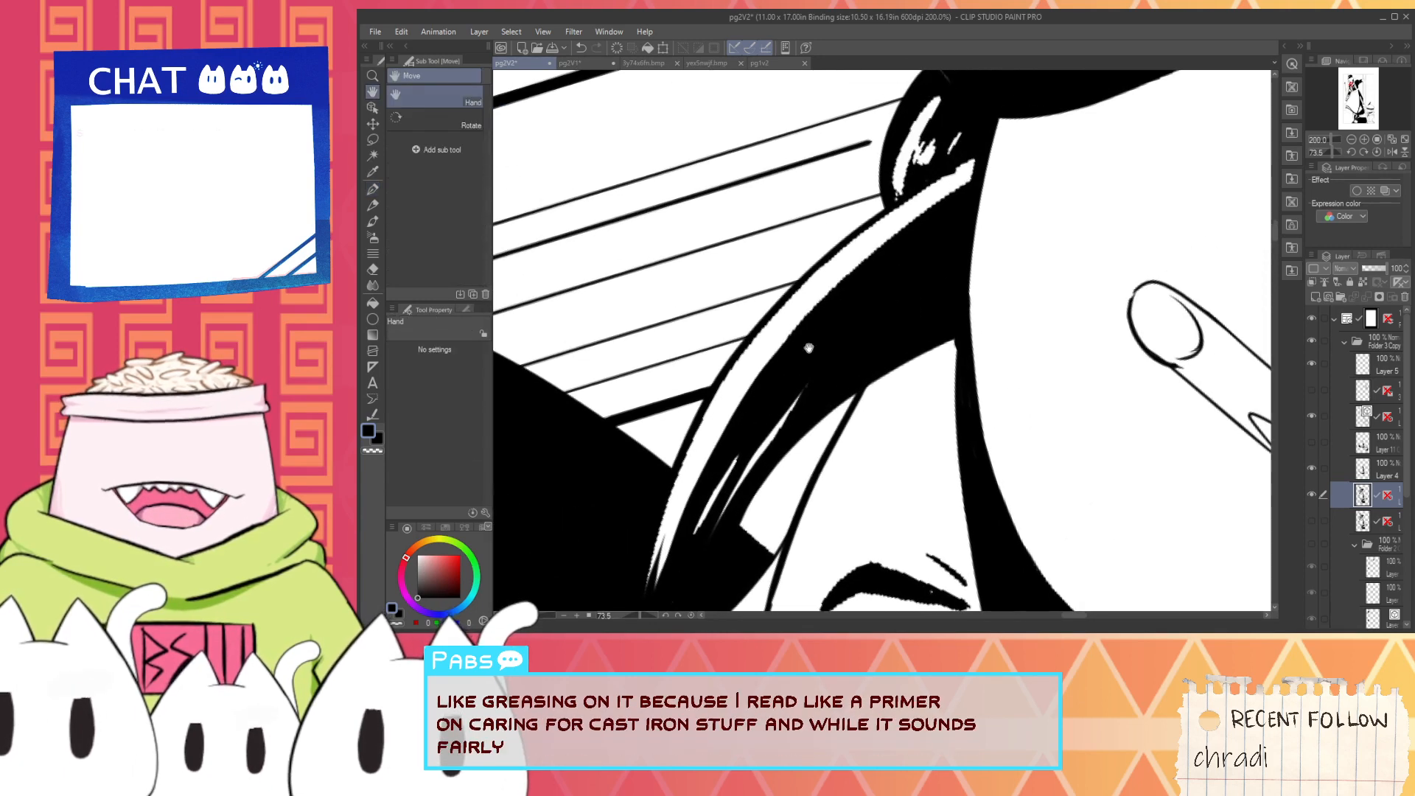
pyautogui.moveTo(762, 409); pyautogui.dragTo(962, 183)
pyautogui.hotkey('ctrl', 'z')
pyautogui.moveTo(771, 381); pyautogui.dragTo(993, 172)
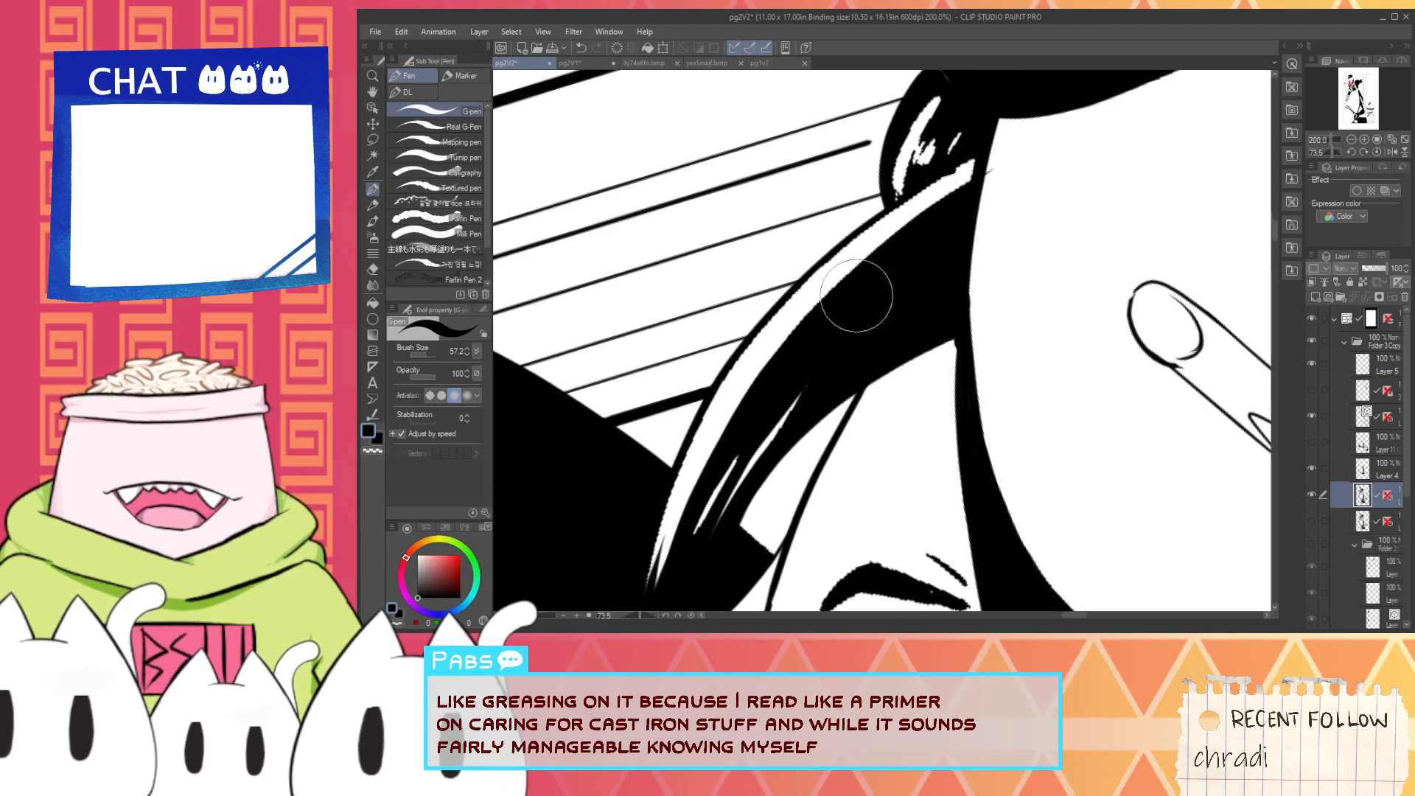
pyautogui.moveTo(800, 308); pyautogui.dragTo(788, 352)
# - Switch to white and clean up the long curved highlight of the hair lock up to its upper end
pyautogui.press('x')
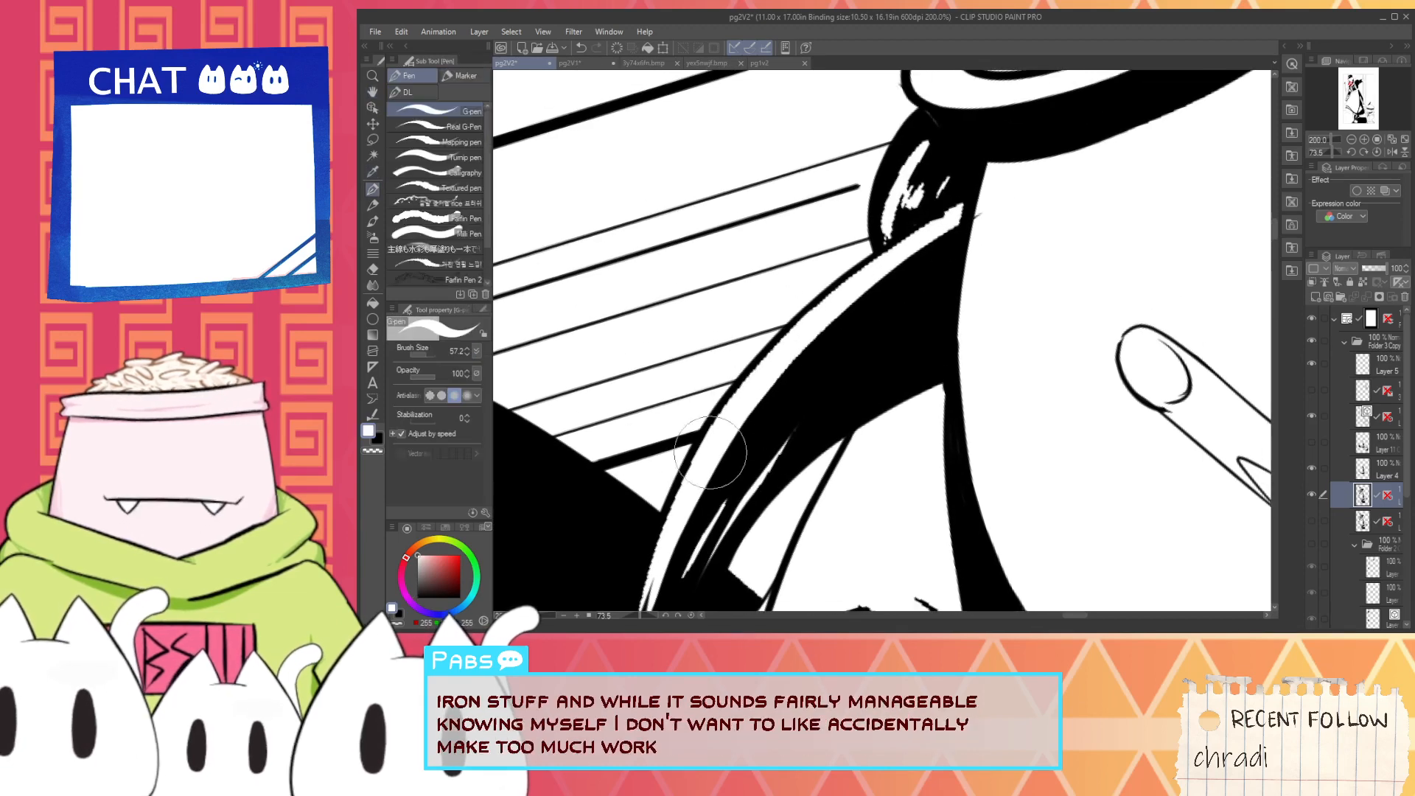
pyautogui.moveTo(731, 400); pyautogui.dragTo(652, 571)
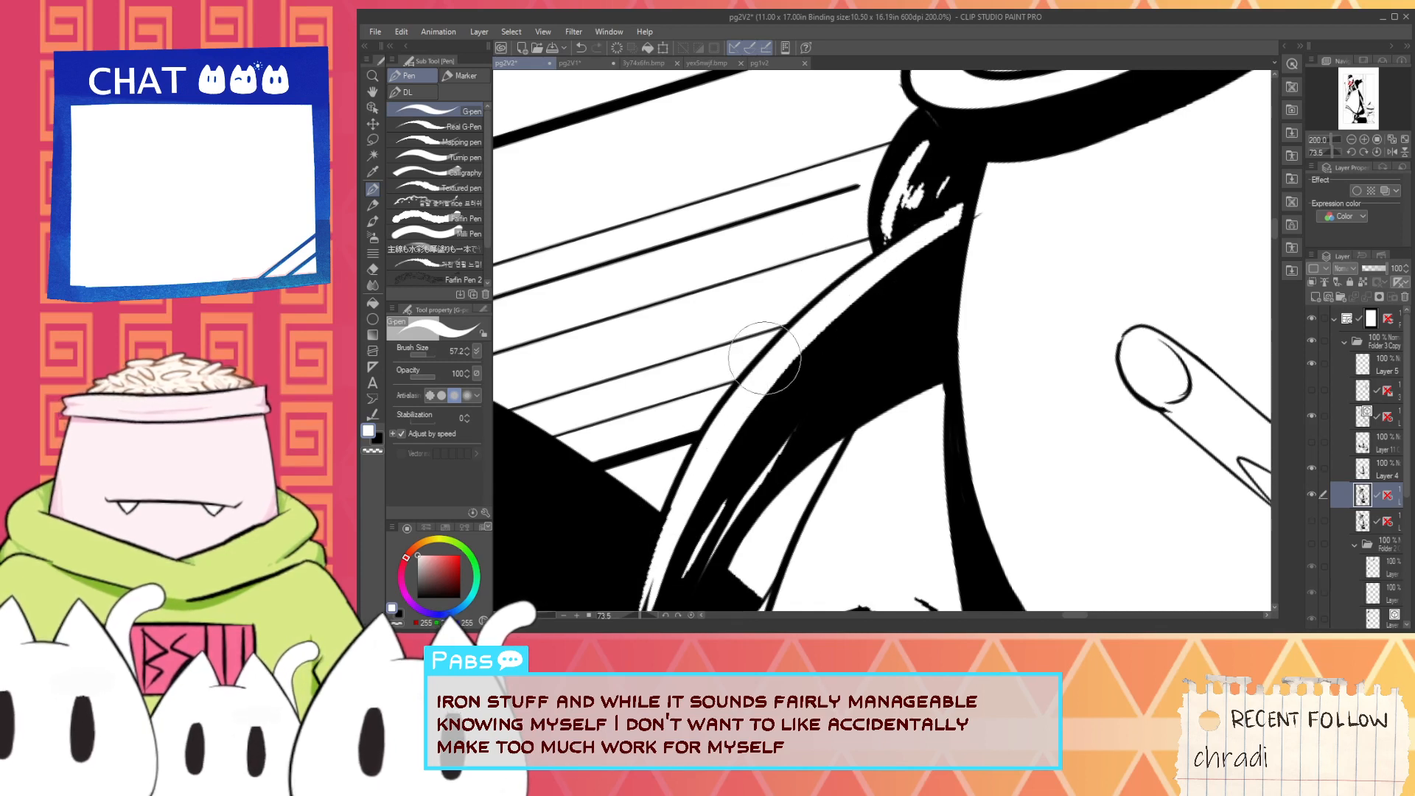
pyautogui.press('i')
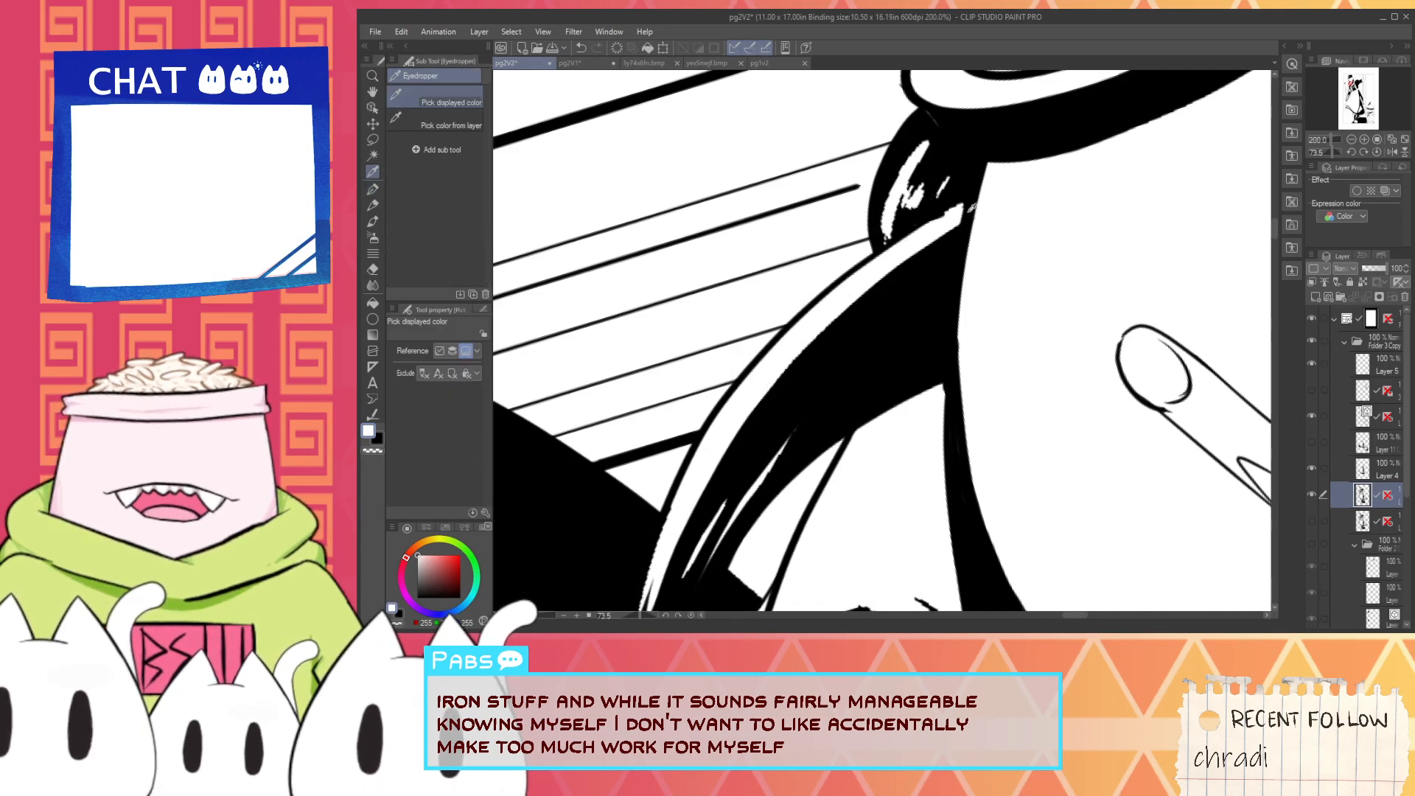
pyautogui.scroll(2, 913, 218)
pyautogui.moveTo(913, 218)
pyautogui.mouseDown()
pyautogui.moveTo(746, 355)
pyautogui.moveTo(749, 321)
pyautogui.moveTo(752, 412)
pyautogui.moveTo(800, 248)
pyautogui.moveTo(826, 247)
pyautogui.moveTo(753, 416)
pyautogui.moveTo(797, 295)
pyautogui.moveTo(782, 343)
pyautogui.moveTo(803, 304)
pyautogui.moveTo(801, 348)
pyautogui.moveTo(854, 274)
pyautogui.moveTo(840, 322)
pyautogui.moveTo(920, 331)
pyautogui.mouseUp()
# - Try to smooth the upper curve of the large round white shape below the dark hair with white strokes, and undo them
pyautogui.scroll(-6, 921, 308)
pyautogui.press('space')
pyautogui.scroll(5, 910, 339)
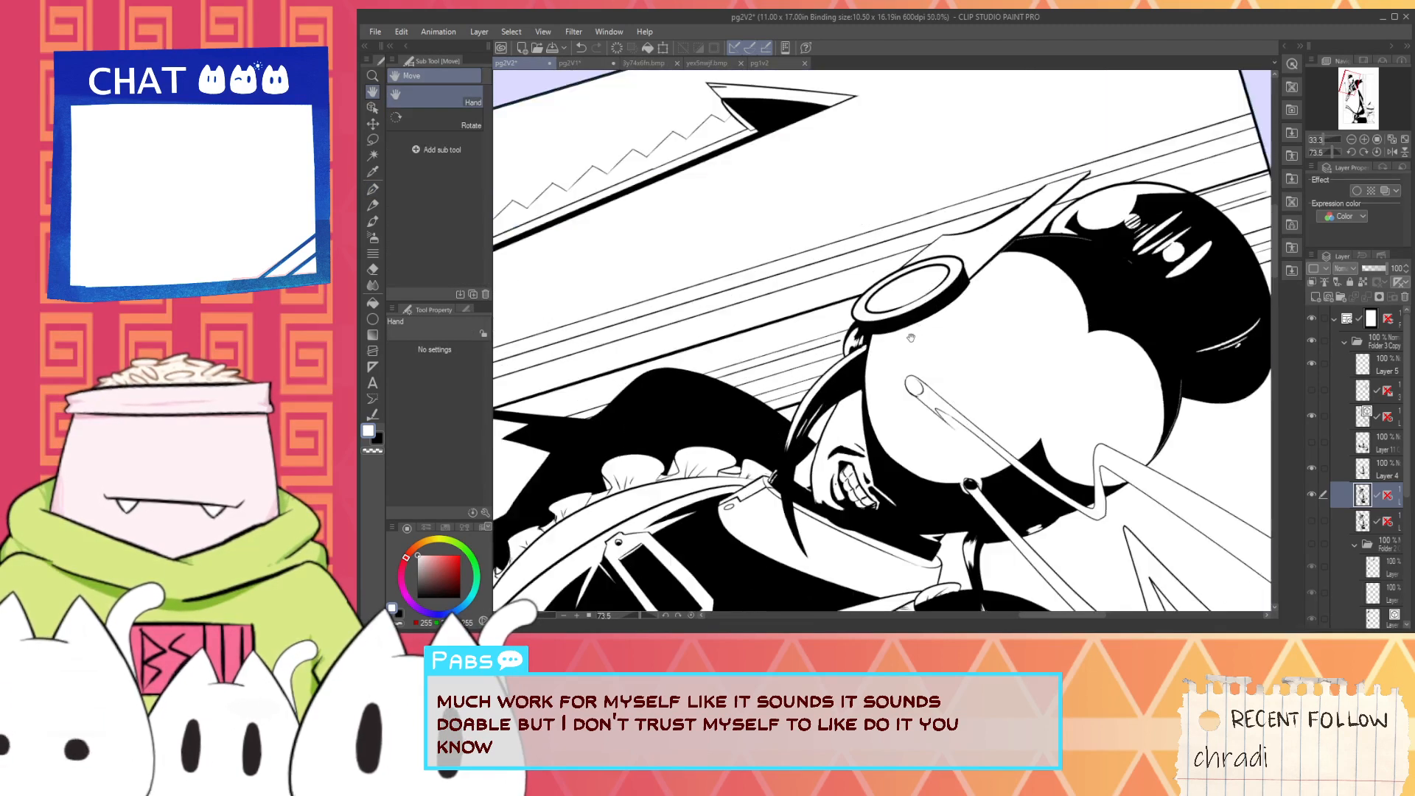
pyautogui.moveTo(911, 241); pyautogui.dragTo(933, 322)
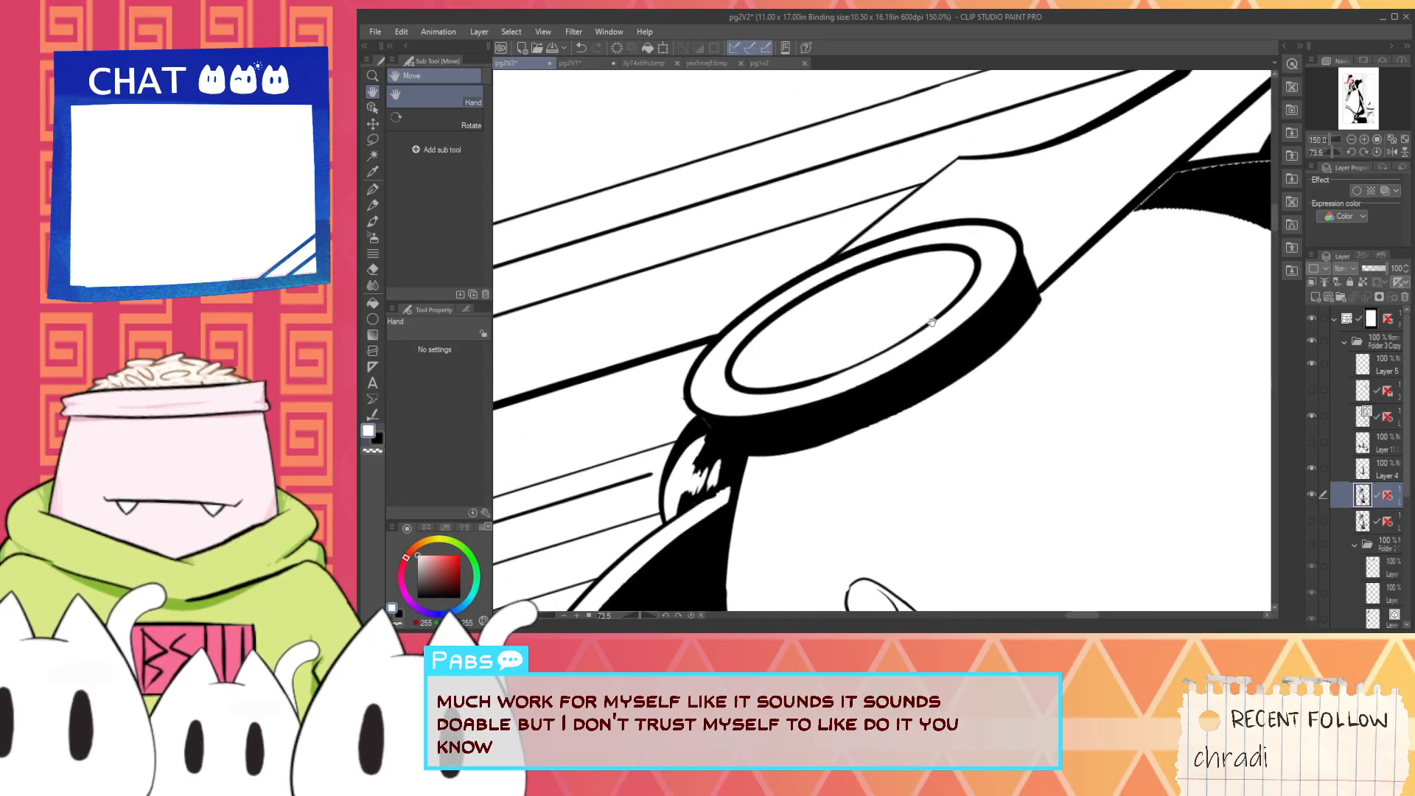
pyautogui.moveTo(1058, 312); pyautogui.dragTo(841, 411)
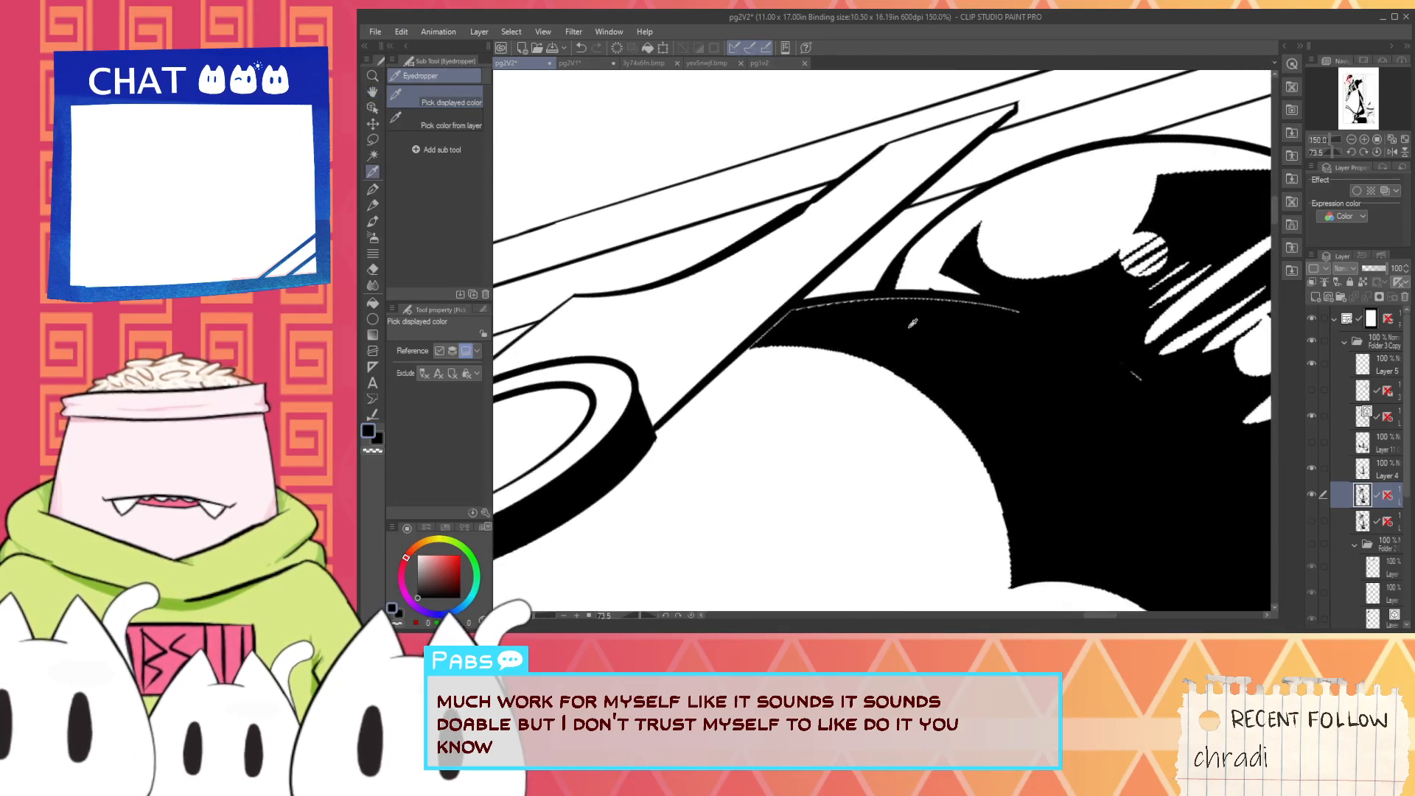
pyautogui.moveTo(799, 480); pyautogui.dragTo(765, 405)
pyautogui.keyDown('alt'); pyautogui.click(742, 370); pyautogui.keyUp('alt')
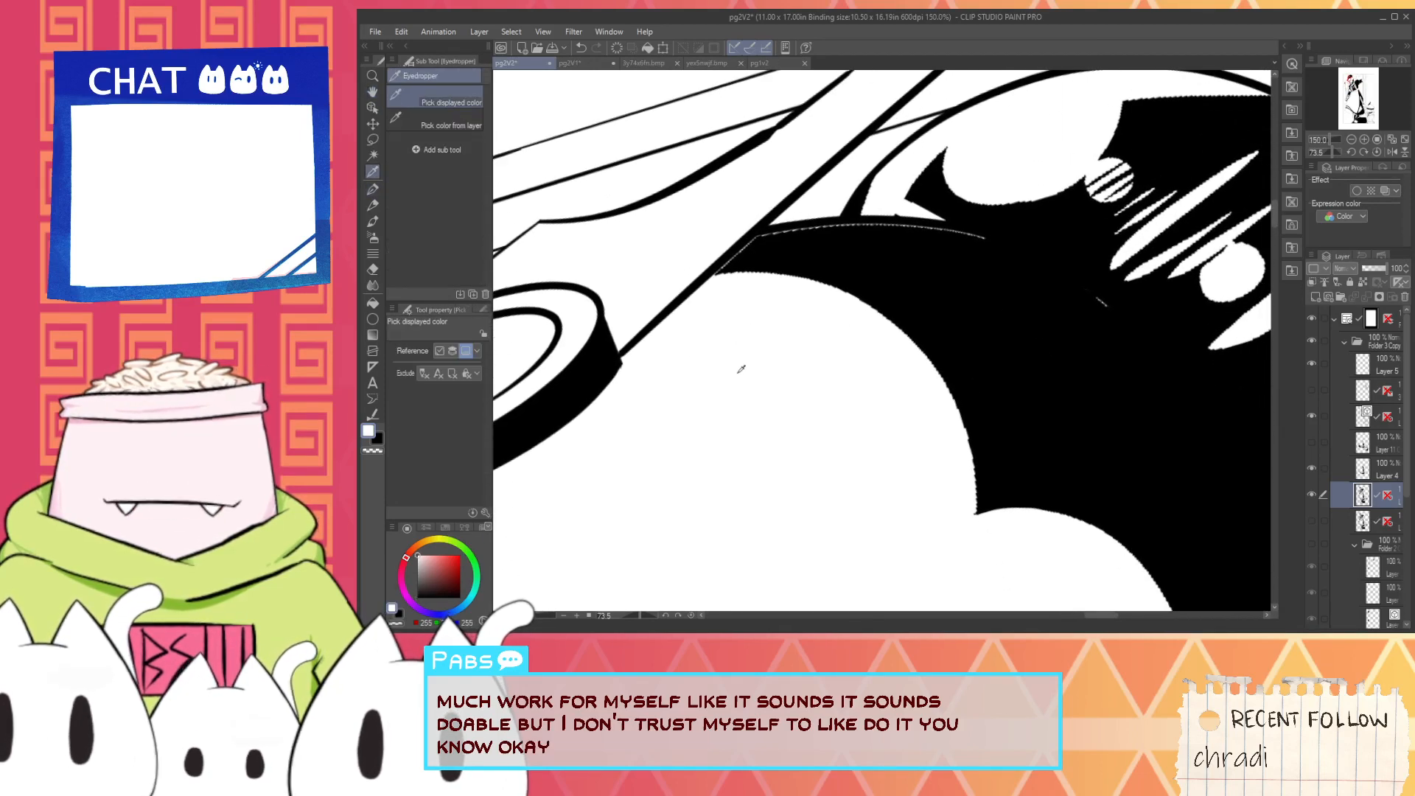
pyautogui.moveTo(711, 278); pyautogui.dragTo(932, 398)
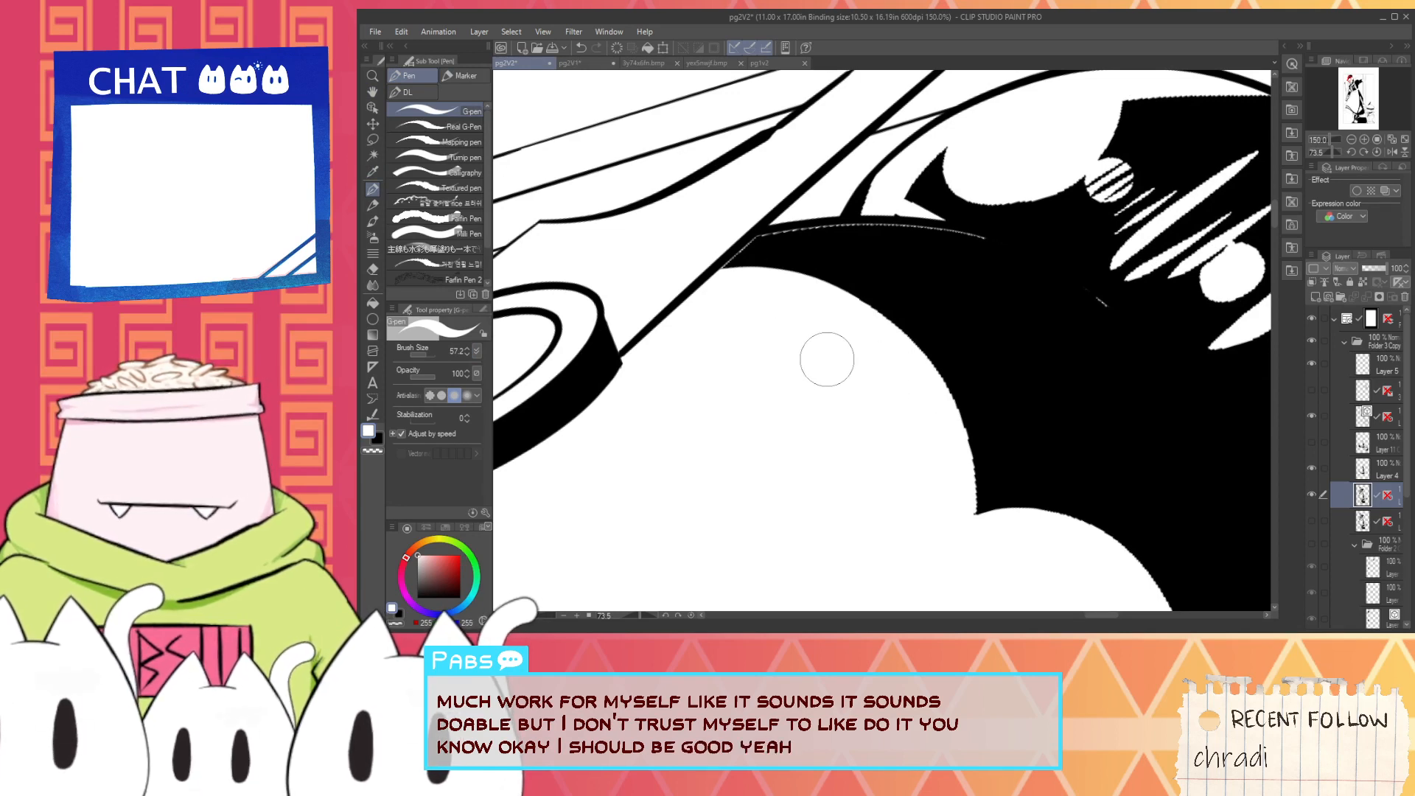
pyautogui.moveTo(840, 375); pyautogui.dragTo(799, 410)
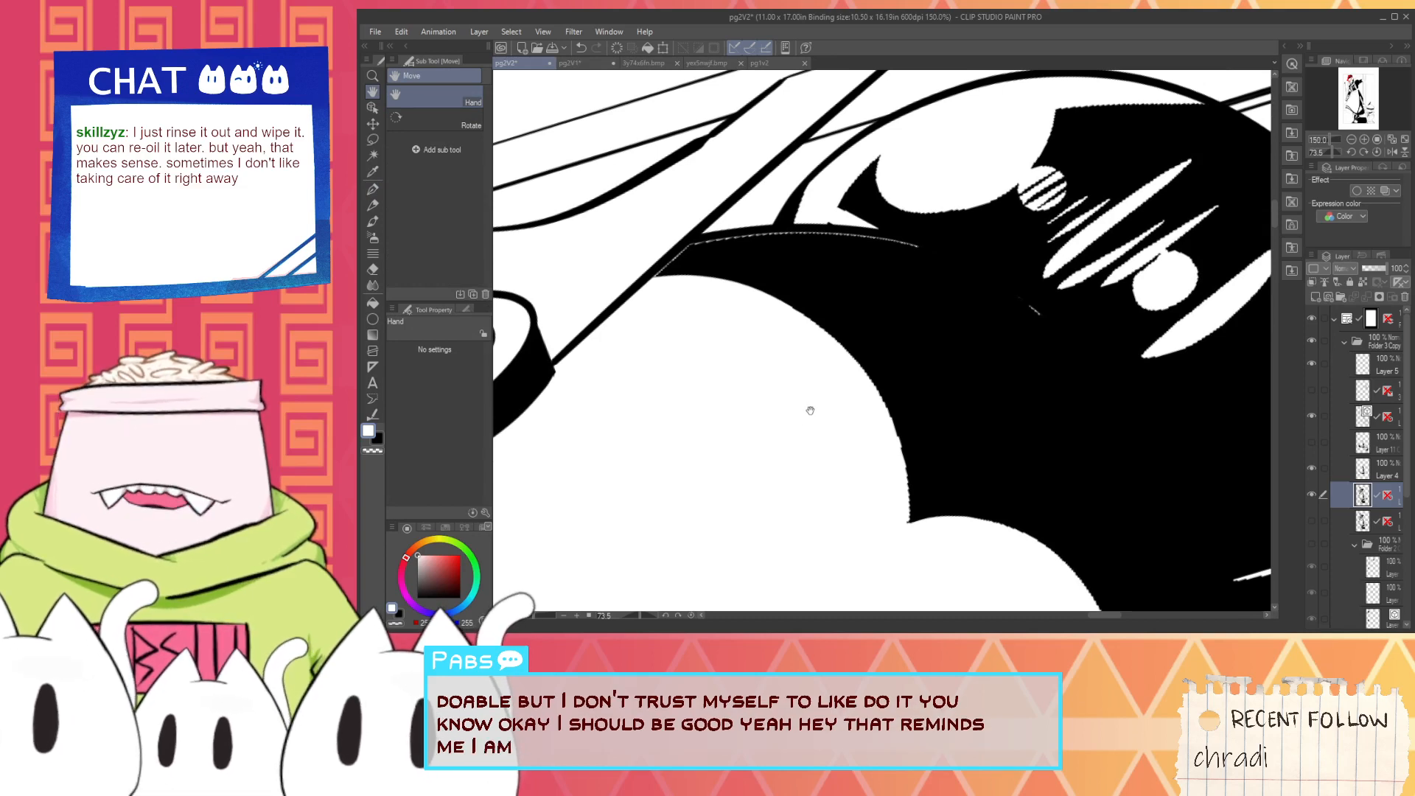
pyautogui.hotkey('ctrl', 'z')
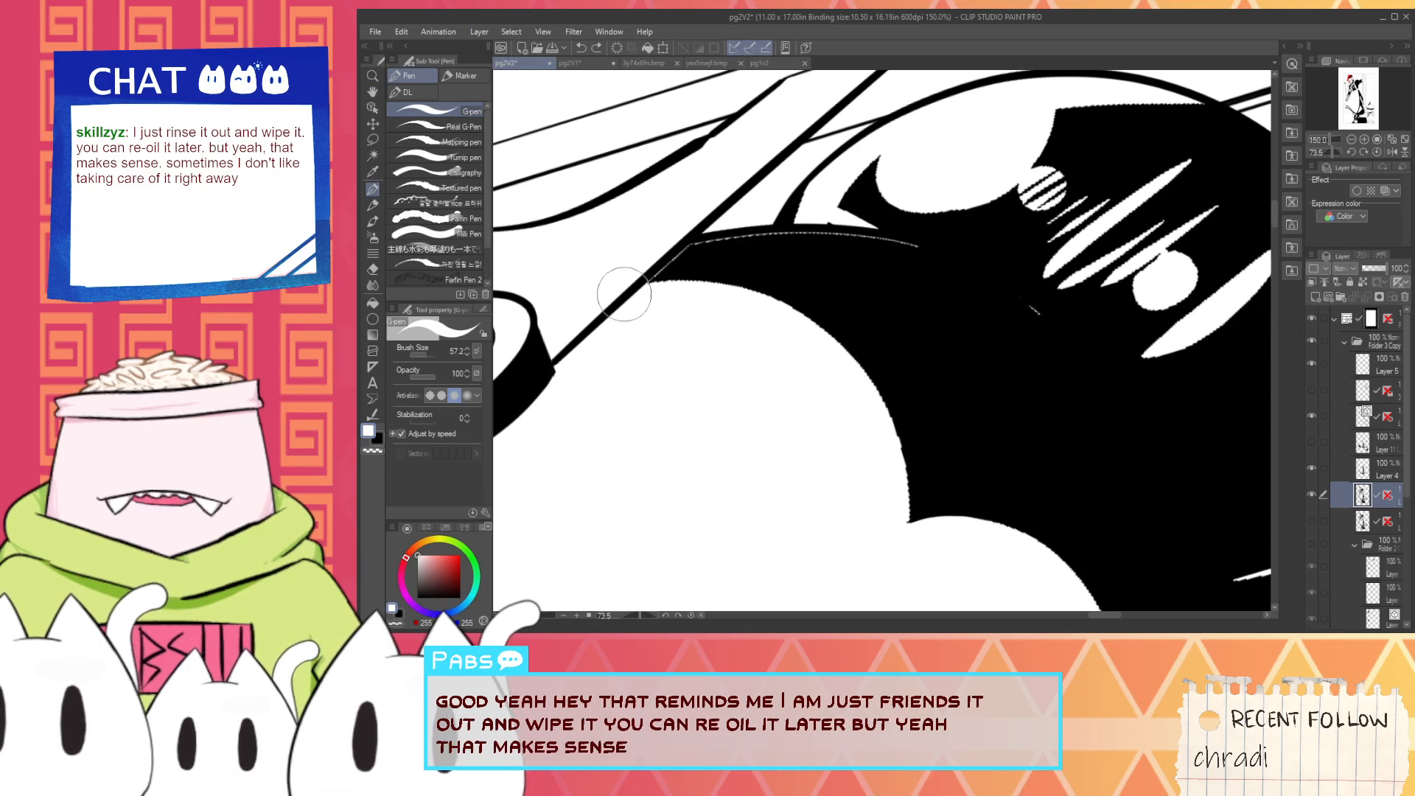
pyautogui.moveTo(626, 295); pyautogui.dragTo(808, 332)
pyautogui.hotkey('ctrl', 'z')
# - Smooth the right edge of the large round white shape below the dark hair with a white Milli Pen stroke at size 203.5
pyautogui.click(465, 234)
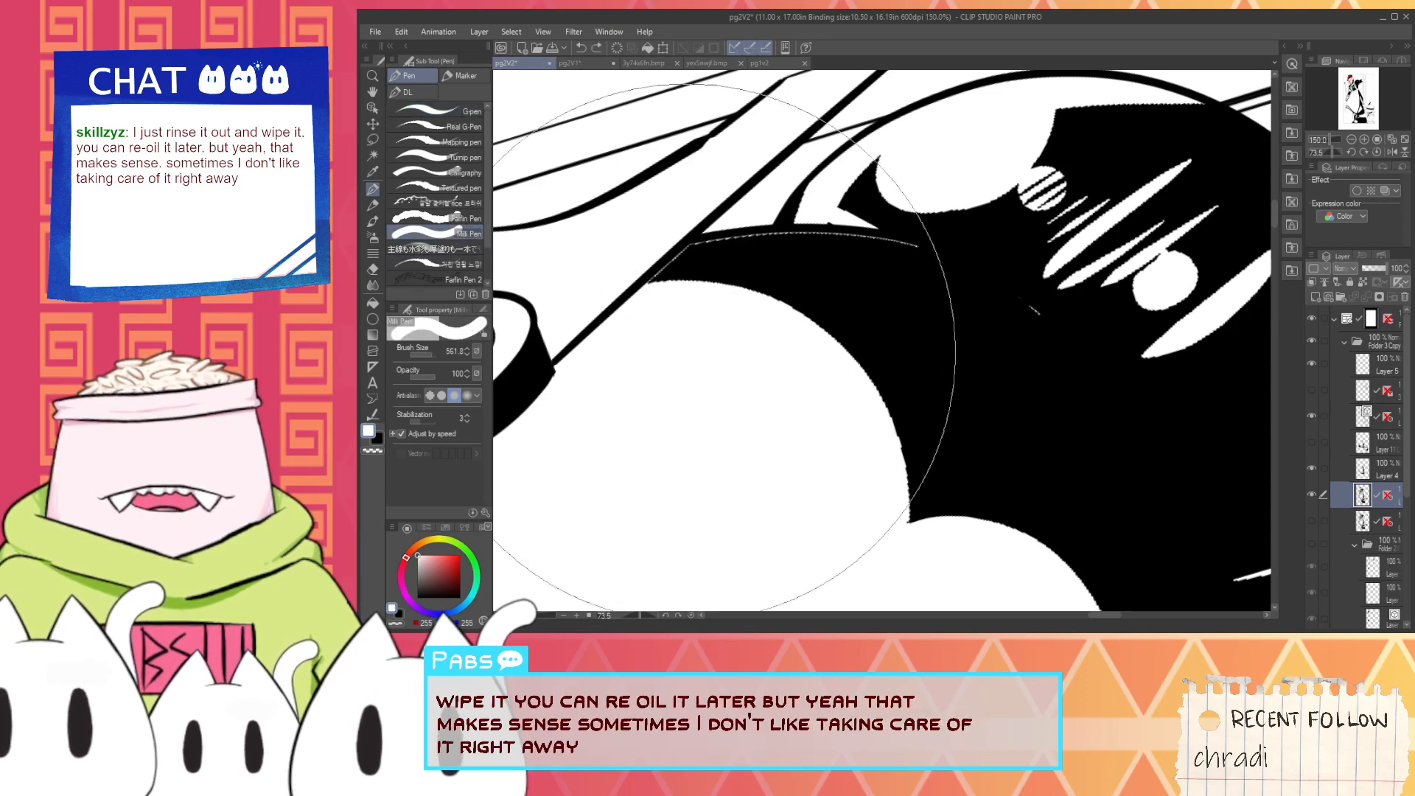
pyautogui.moveTo(432, 350); pyautogui.dragTo(427, 349)
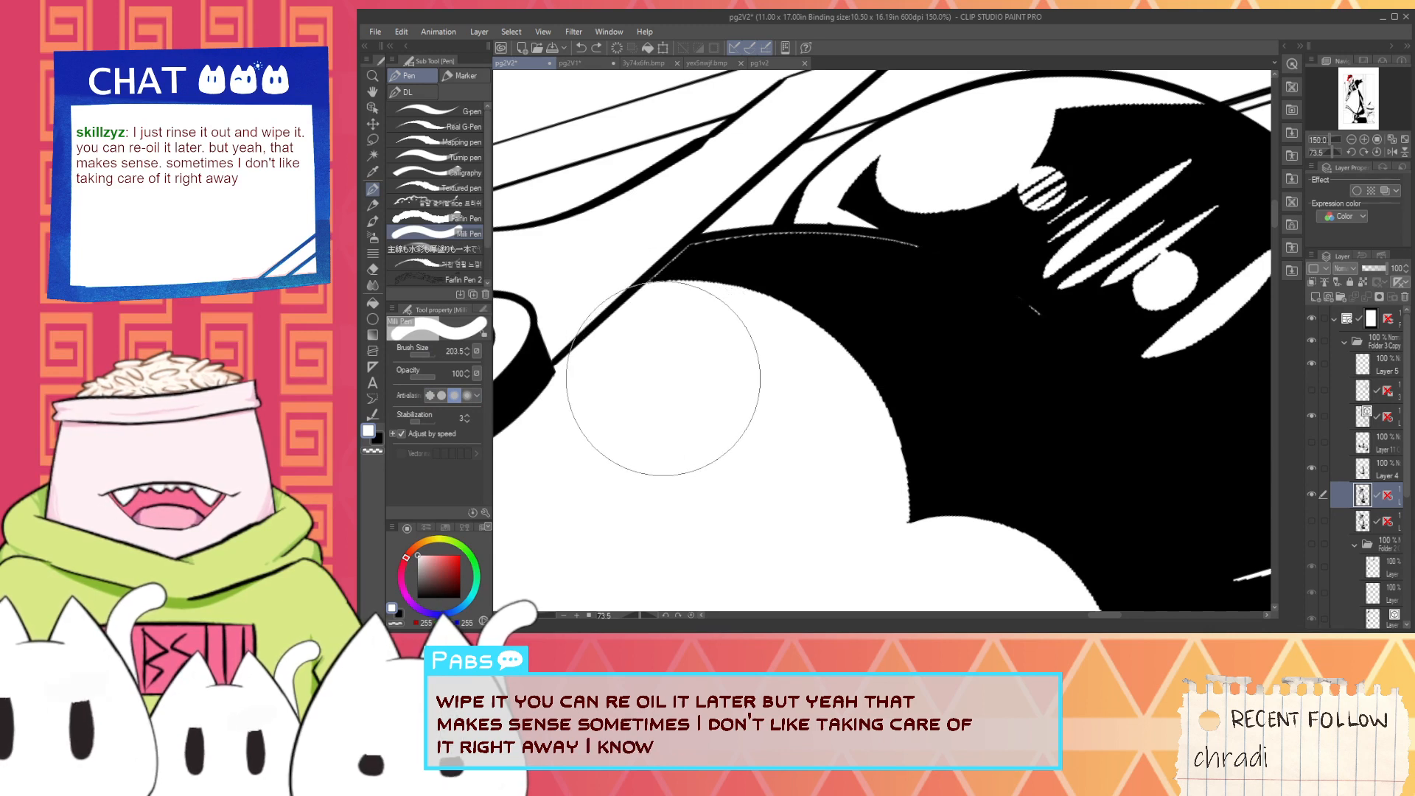
pyautogui.moveTo(663, 378)
pyautogui.mouseDown()
pyautogui.moveTo(766, 394)
pyautogui.moveTo(815, 437)
pyautogui.moveTo(840, 508)
pyautogui.mouseUp()
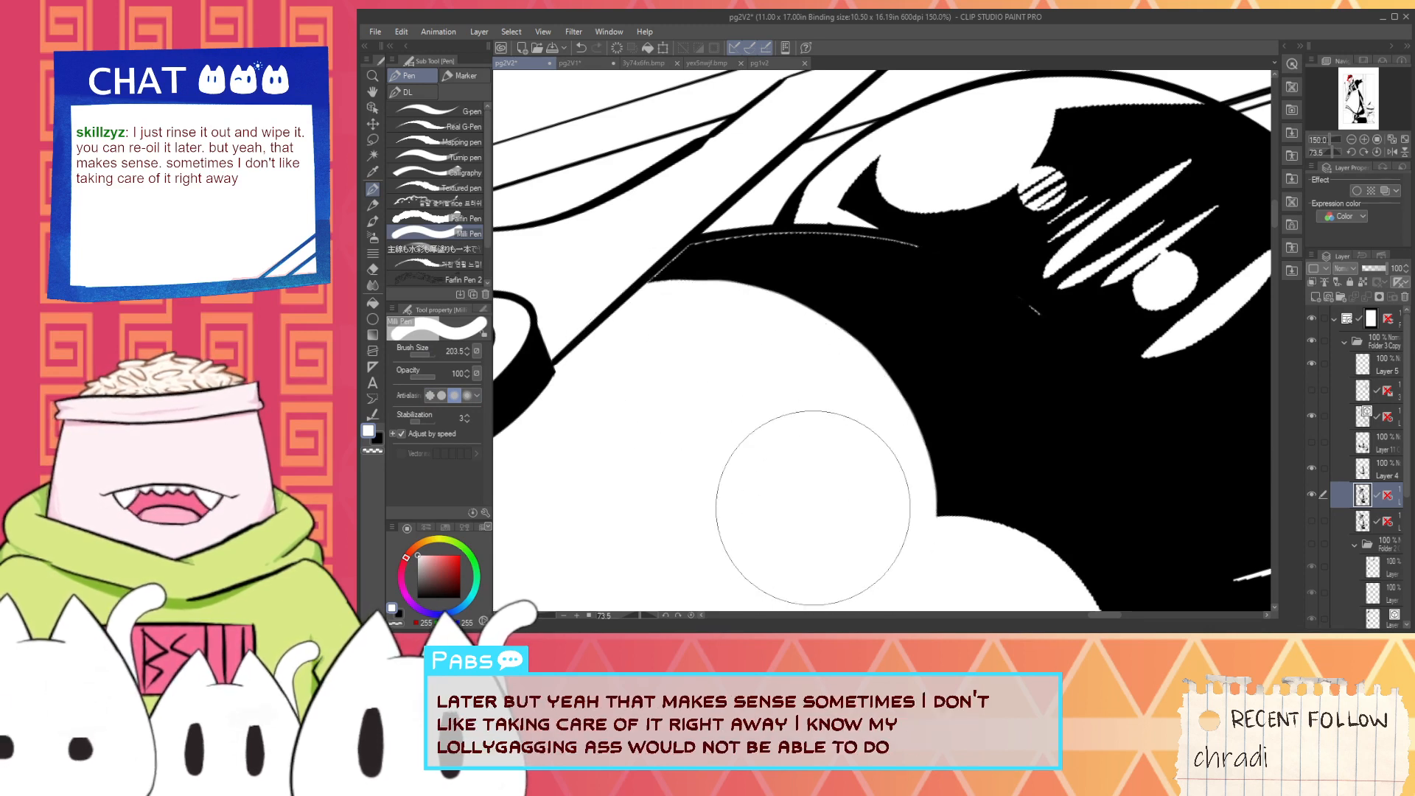
# - Sample black and cover the thin white line along the top of the dark hair with the G-pen
pyautogui.press('i')
pyautogui.click(762, 287)
pyautogui.press('p')
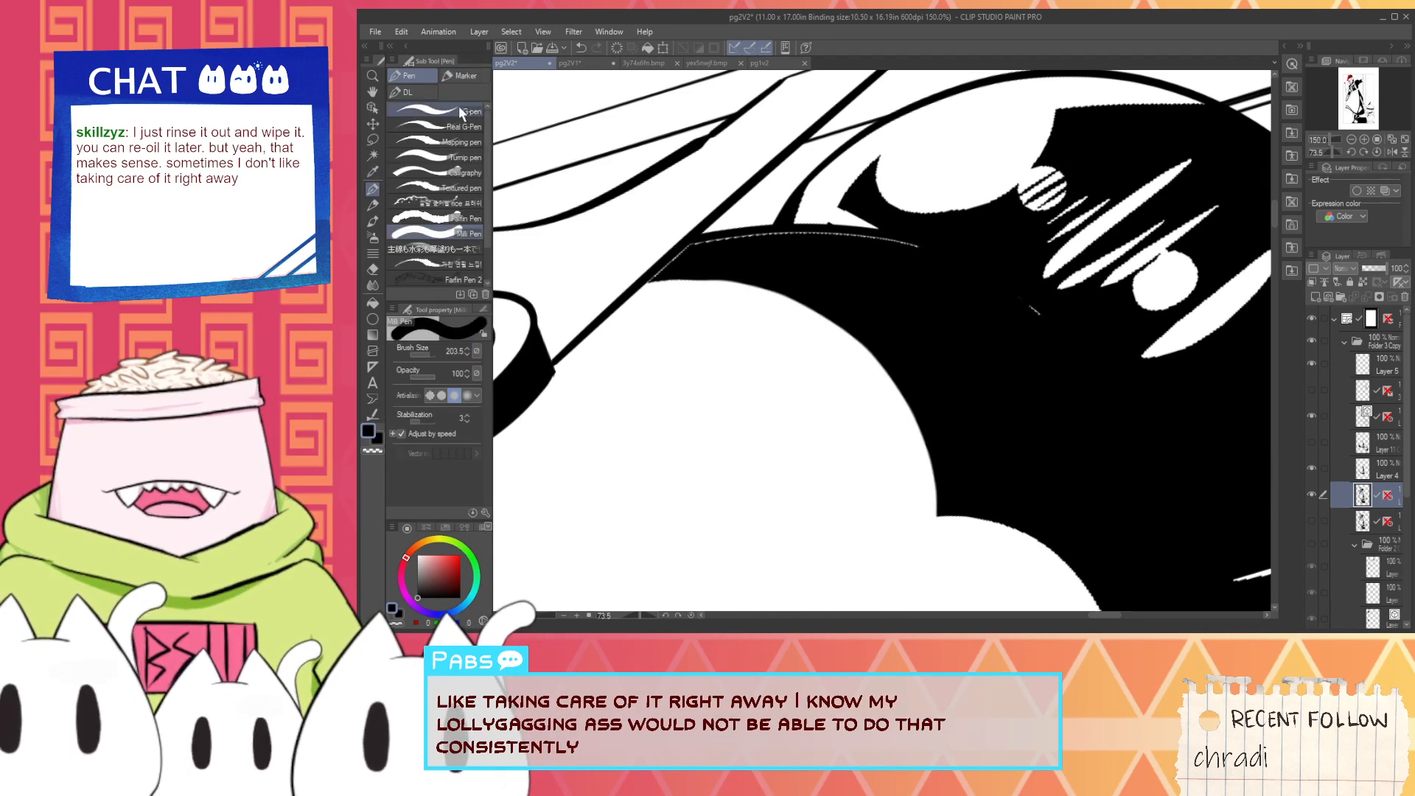
pyautogui.scroll(3, 664, 273)
pyautogui.moveTo(632, 315)
pyautogui.mouseDown()
pyautogui.moveTo(567, 361)
pyautogui.moveTo(717, 254)
pyautogui.moveTo(783, 251)
pyautogui.mouseUp()
pyautogui.scroll(-4, 783, 251)
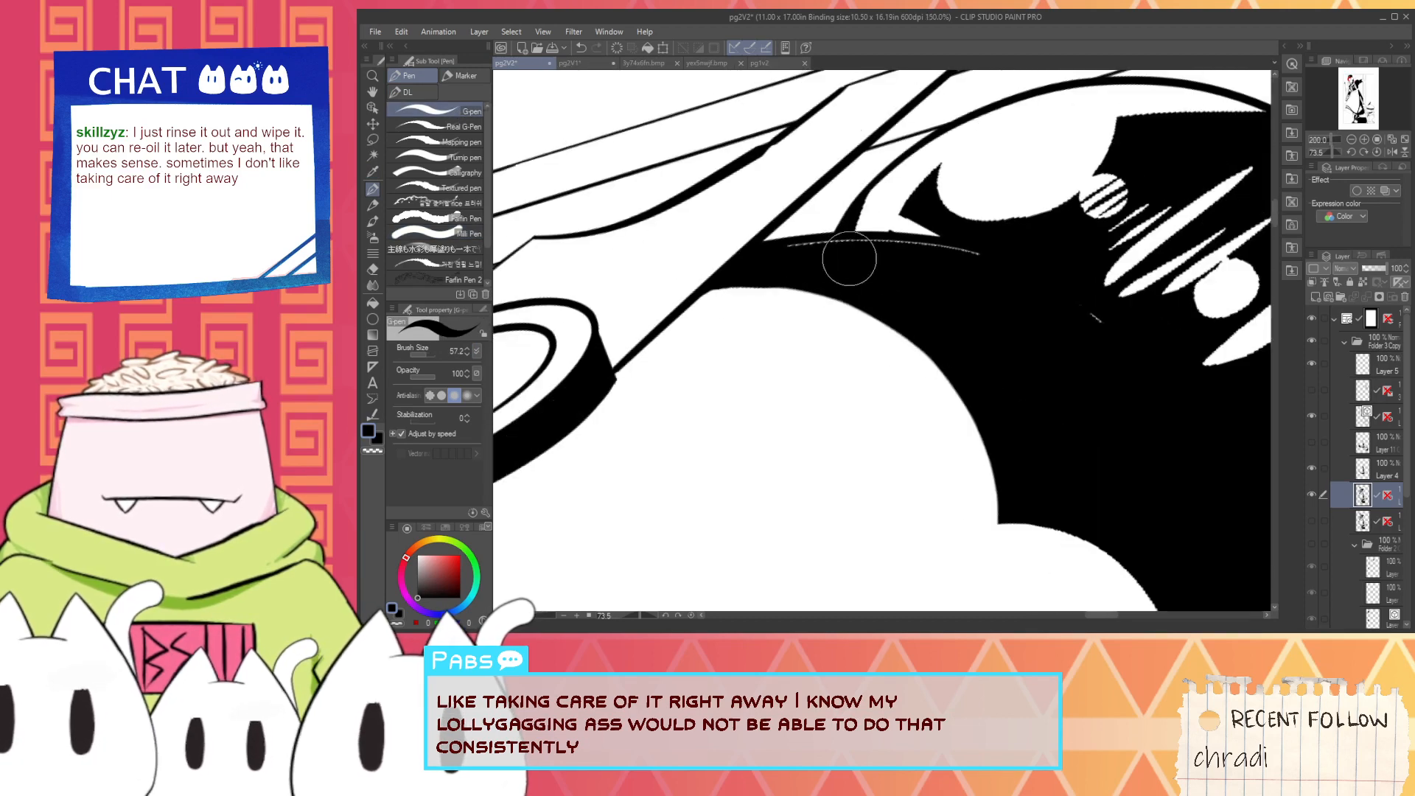
pyautogui.press('h')
pyautogui.moveTo(853, 278); pyautogui.dragTo(788, 373)
pyautogui.scroll(1, 724, 390)
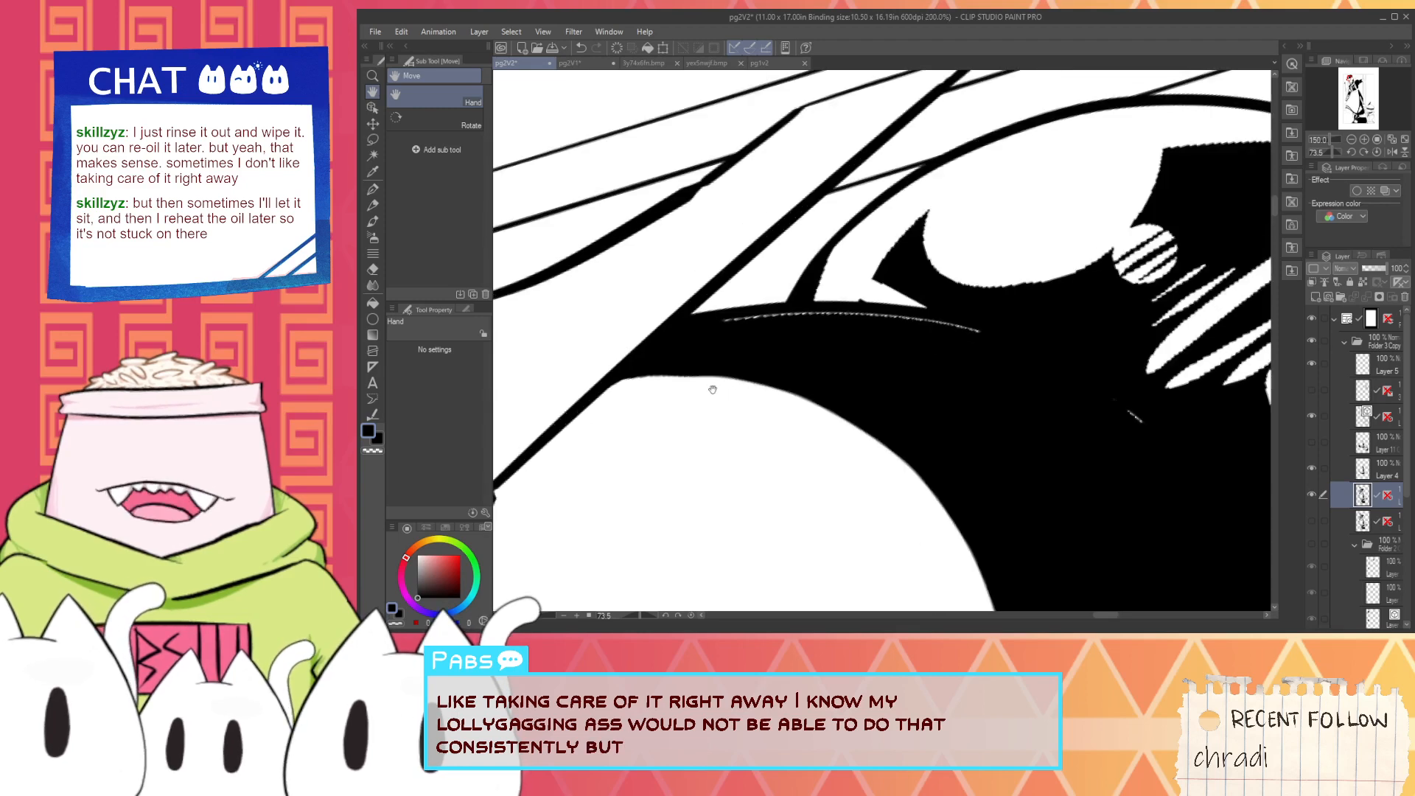
pyautogui.press('p')
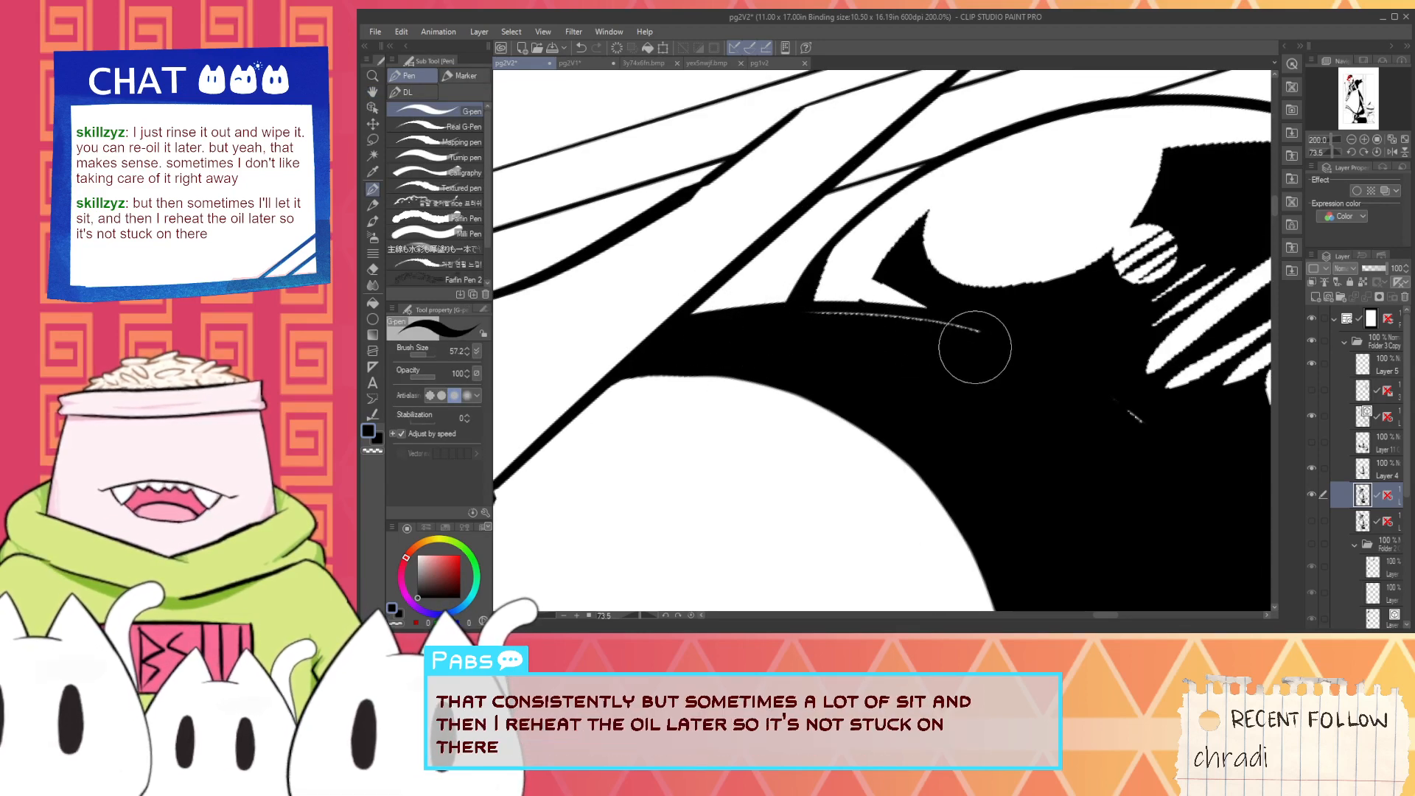
pyautogui.moveTo(822, 327)
pyautogui.mouseDown()
pyautogui.moveTo(908, 320)
pyautogui.moveTo(980, 331)
pyautogui.mouseUp()
# - Cover the small stray mark inside the dark hair and the thin white line along its tapering lower tip in black
pyautogui.press('space')
pyautogui.moveTo(991, 404); pyautogui.dragTo(774, 342)
pyautogui.moveTo(901, 335); pyautogui.dragTo(940, 376)
pyautogui.scroll(-3, 922, 352)
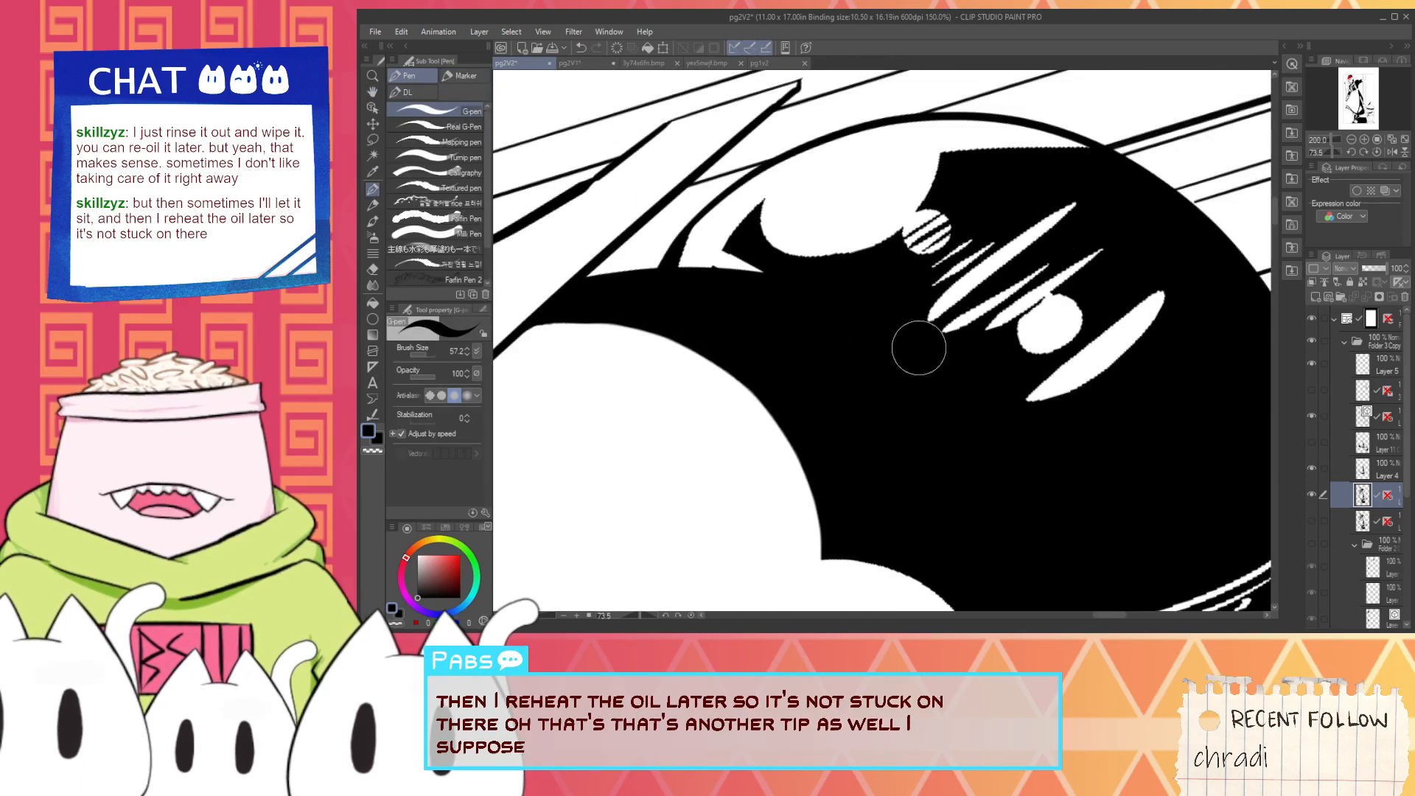
pyautogui.press('space')
pyautogui.moveTo(983, 443); pyautogui.dragTo(906, 330)
pyautogui.scroll(1, 906, 332)
pyautogui.moveTo(897, 461); pyautogui.dragTo(884, 329)
pyautogui.scroll(2, 869, 461)
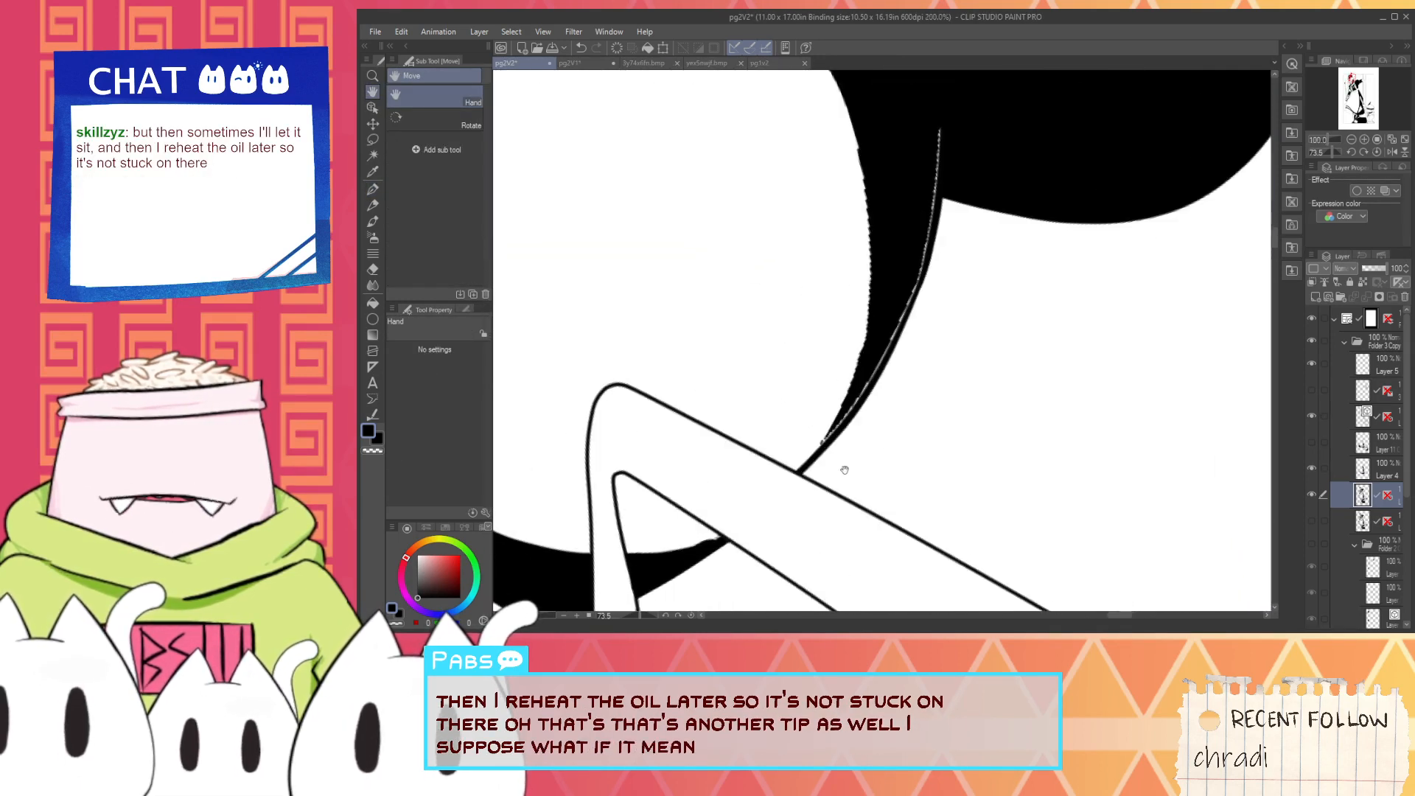
pyautogui.moveTo(795, 484)
pyautogui.mouseDown()
pyautogui.moveTo(828, 389)
pyautogui.moveTo(862, 383)
pyautogui.moveTo(922, 243)
pyautogui.moveTo(898, 304)
pyautogui.moveTo(908, 297)
pyautogui.moveTo(893, 333)
pyautogui.moveTo(944, 136)
pyautogui.moveTo(919, 383)
pyautogui.mouseUp()
pyautogui.scroll(-1, 931, 142)
pyautogui.press('space')
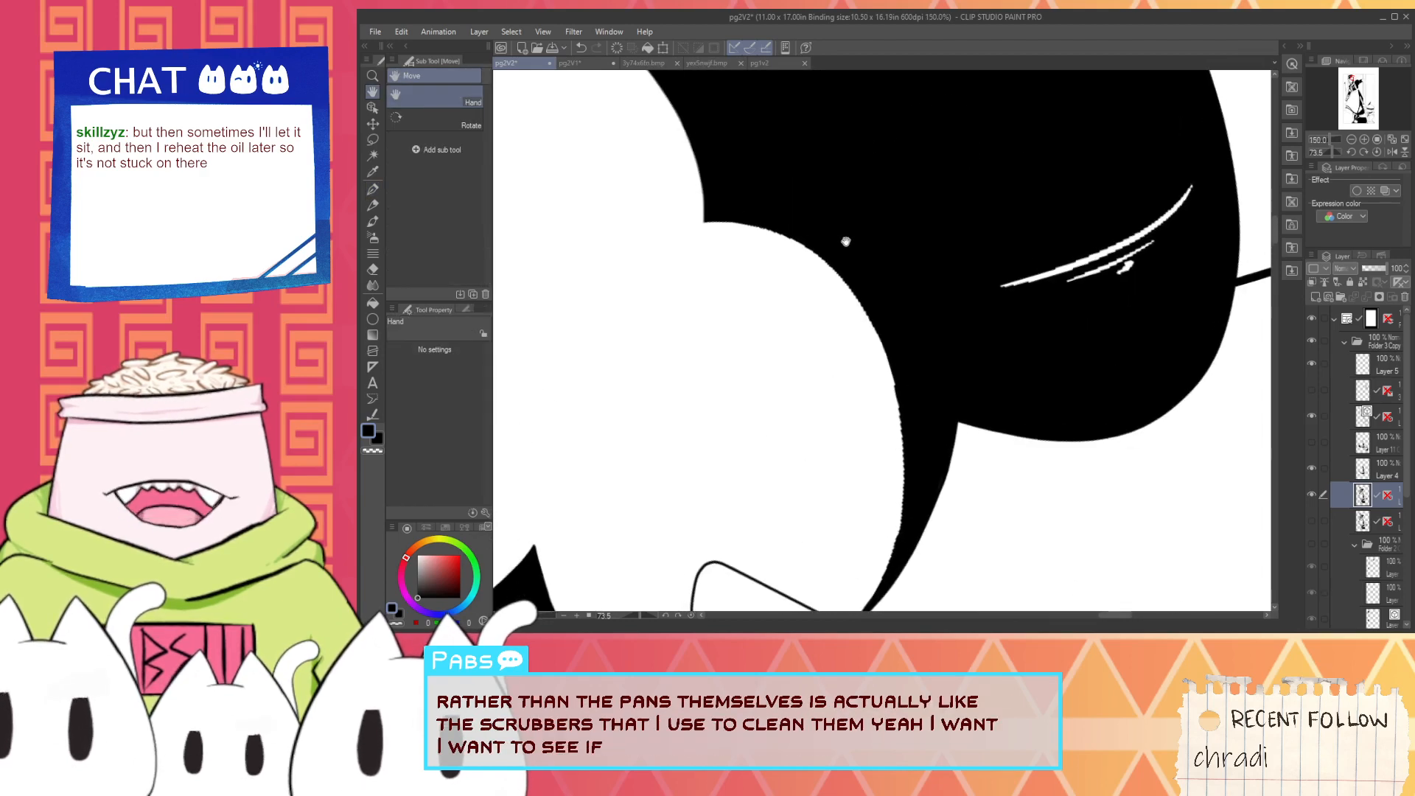
# - Clean up the upper and right edges of the lower round white shape with black and white strokes
pyautogui.moveTo(847, 241); pyautogui.dragTo(922, 319)
pyautogui.scroll(1, 869, 309)
pyautogui.moveTo(897, 392); pyautogui.dragTo(831, 292)
pyautogui.scroll(-1, 689, 221)
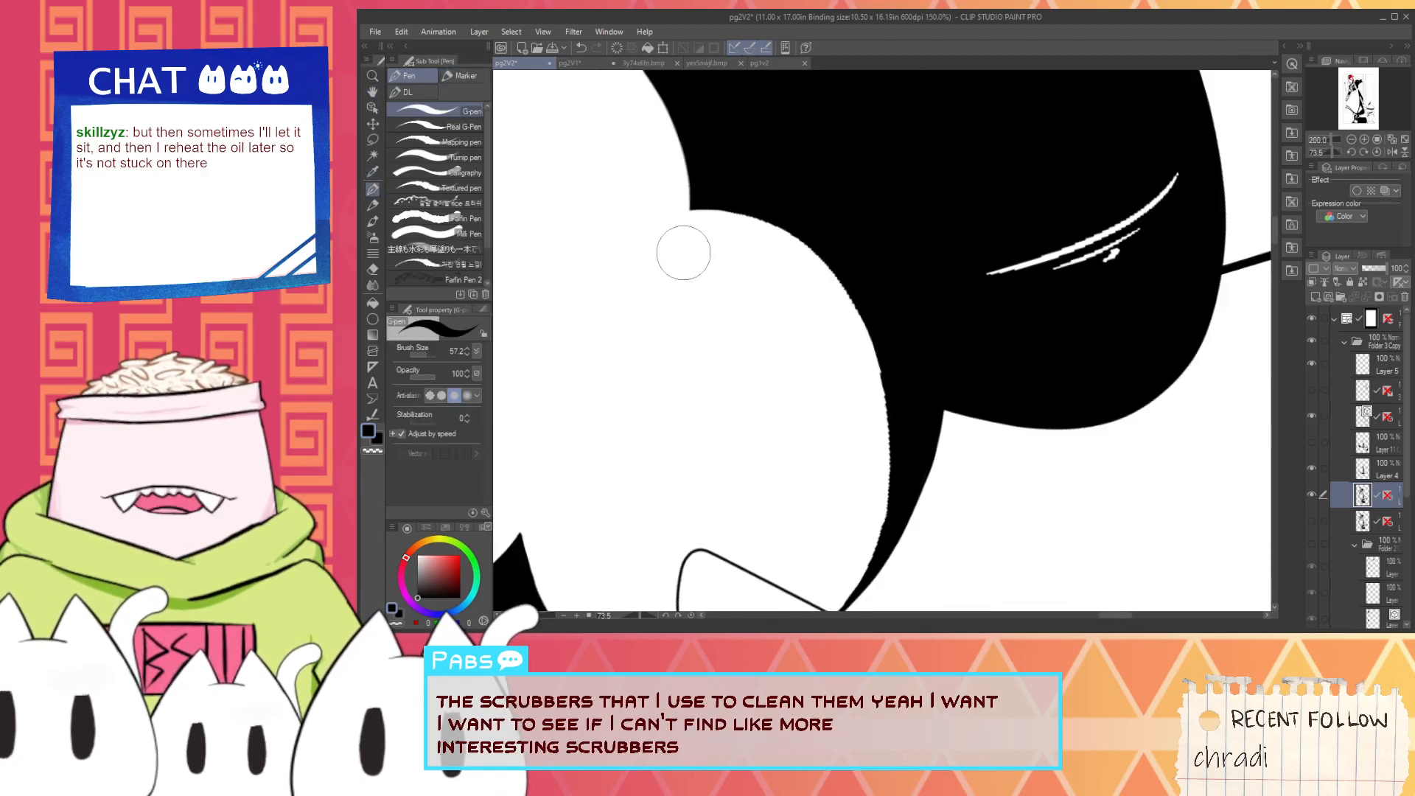
pyautogui.moveTo(667, 213)
pyautogui.mouseDown()
pyautogui.moveTo(741, 221)
pyautogui.moveTo(815, 272)
pyautogui.mouseUp()
pyautogui.press('x')
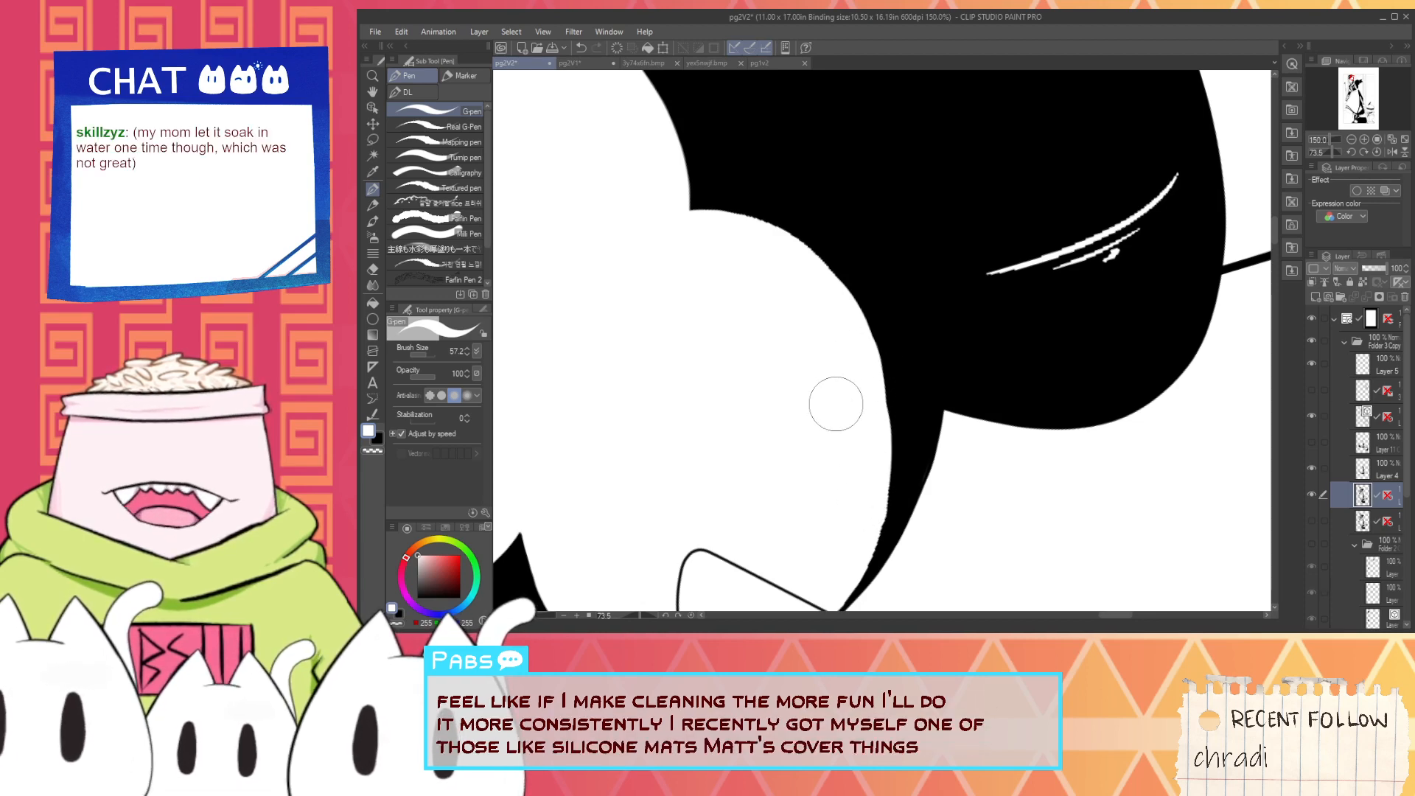
pyautogui.moveTo(836, 404); pyautogui.dragTo(798, 318)
pyautogui.scroll(1, 824, 367)
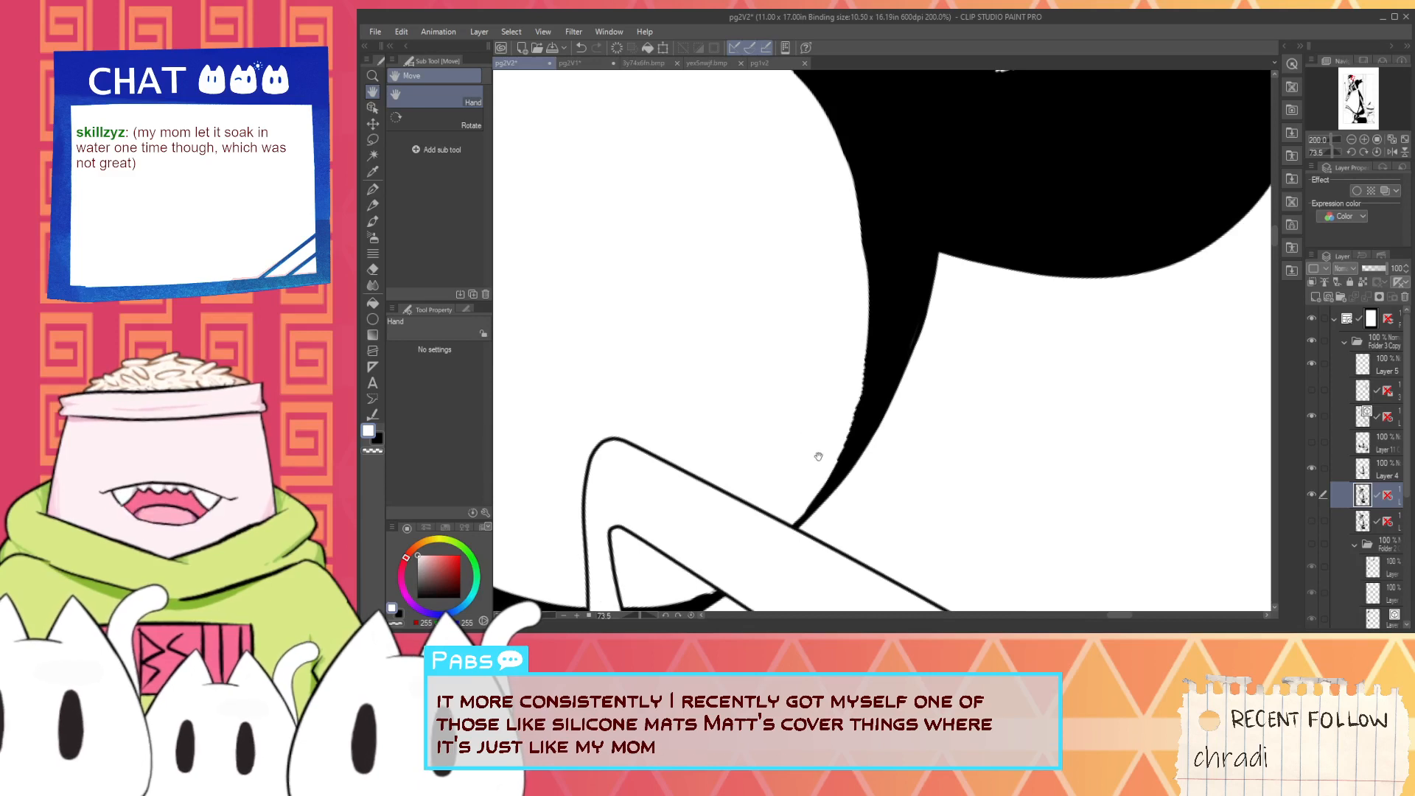
# - Smooth the jagged inner edge of the hair's tapering lower tip above the rod, redoing the misplaced black stroke
pyautogui.keyDown('alt'); pyautogui.click(867, 434); pyautogui.keyUp('alt')
pyautogui.moveTo(796, 522); pyautogui.dragTo(869, 366)
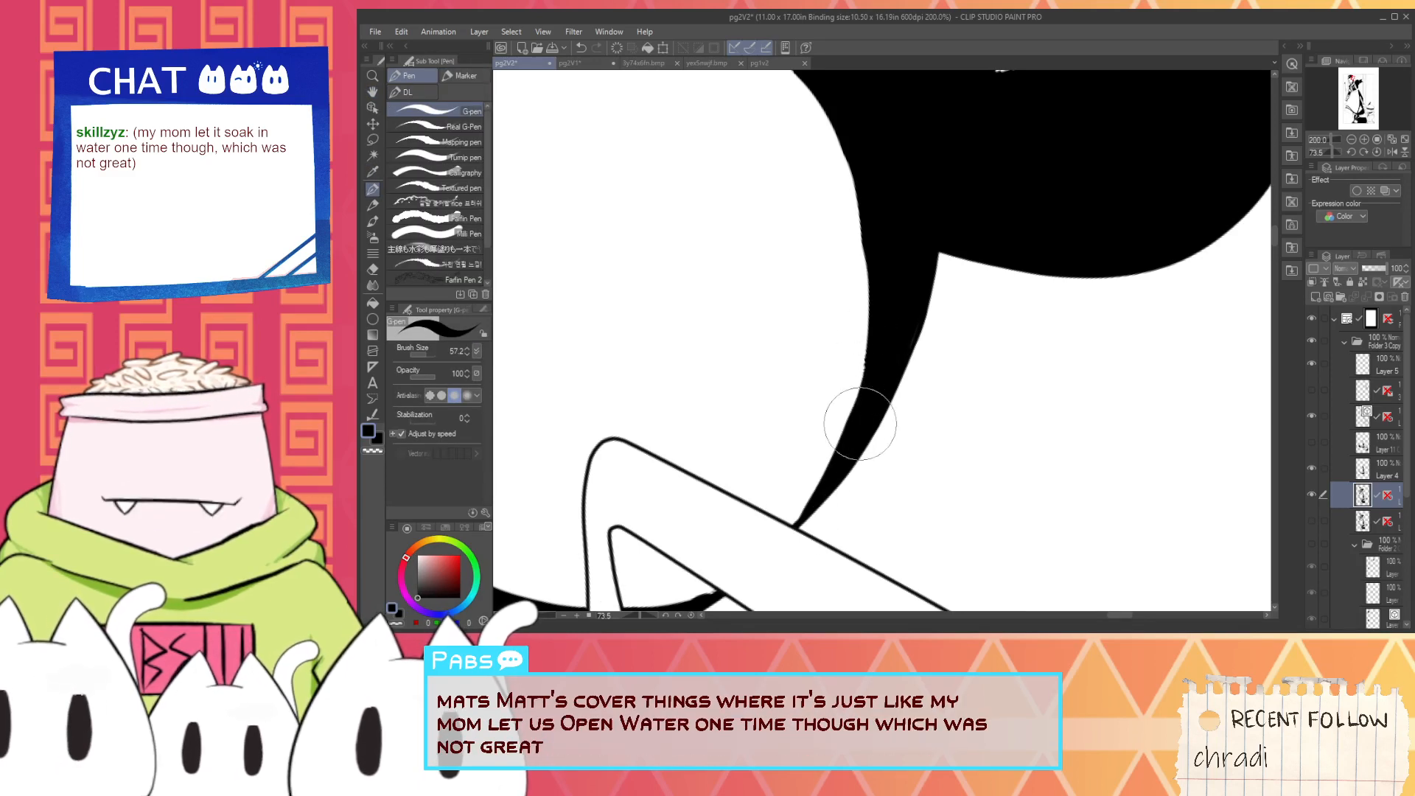
pyautogui.moveTo(853, 422); pyautogui.dragTo(865, 334)
pyautogui.hotkey('ctrl', 'z')
pyautogui.moveTo(847, 462)
pyautogui.mouseDown()
pyautogui.moveTo(868, 363)
pyautogui.moveTo(868, 334)
pyautogui.moveTo(865, 381)
pyautogui.moveTo(865, 236)
pyautogui.mouseUp()
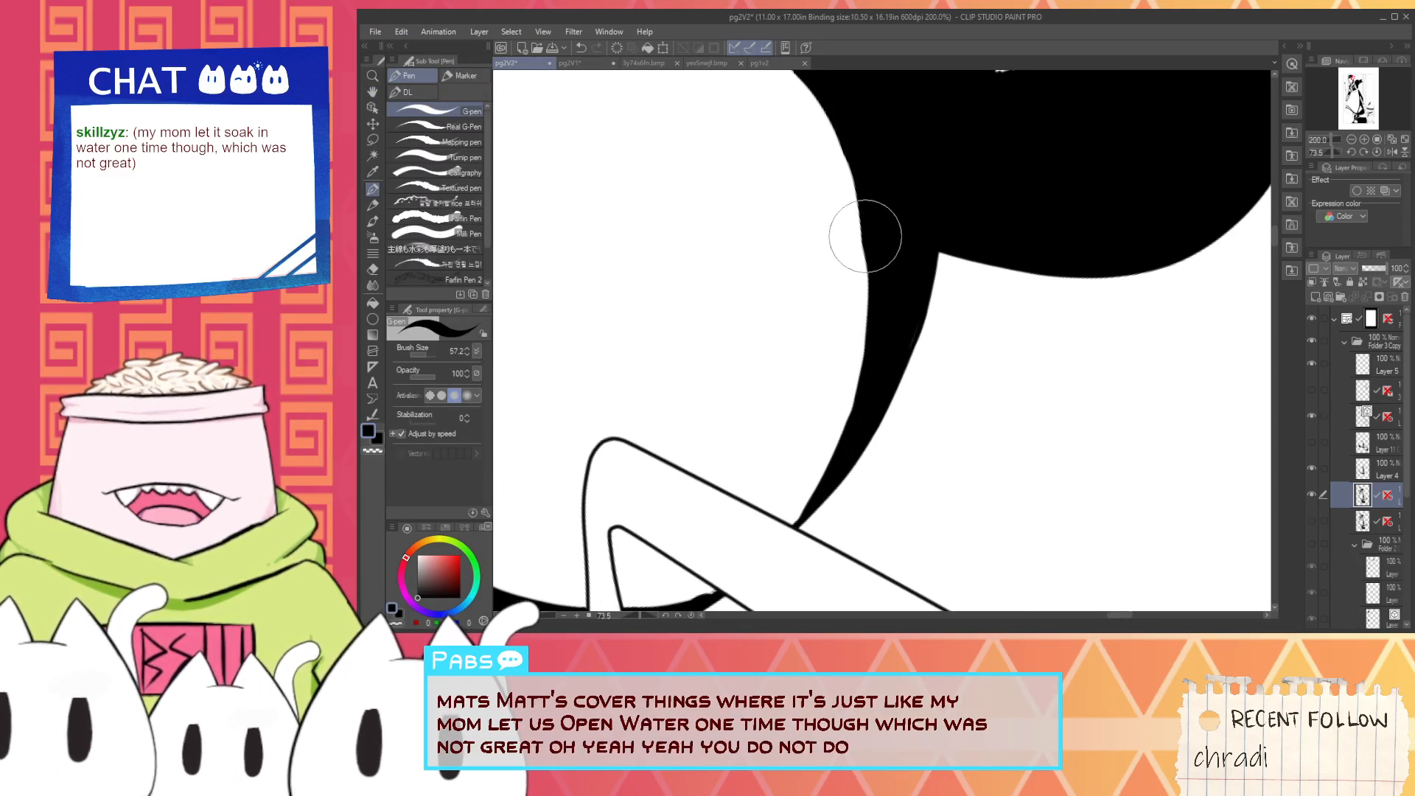
# - Paint over the thin curved white highlights in the lower part of the dark hair with black
pyautogui.scroll(-3, 870, 236)
pyautogui.moveTo(907, 161); pyautogui.dragTo(910, 267)
pyautogui.scroll(2, 916, 266)
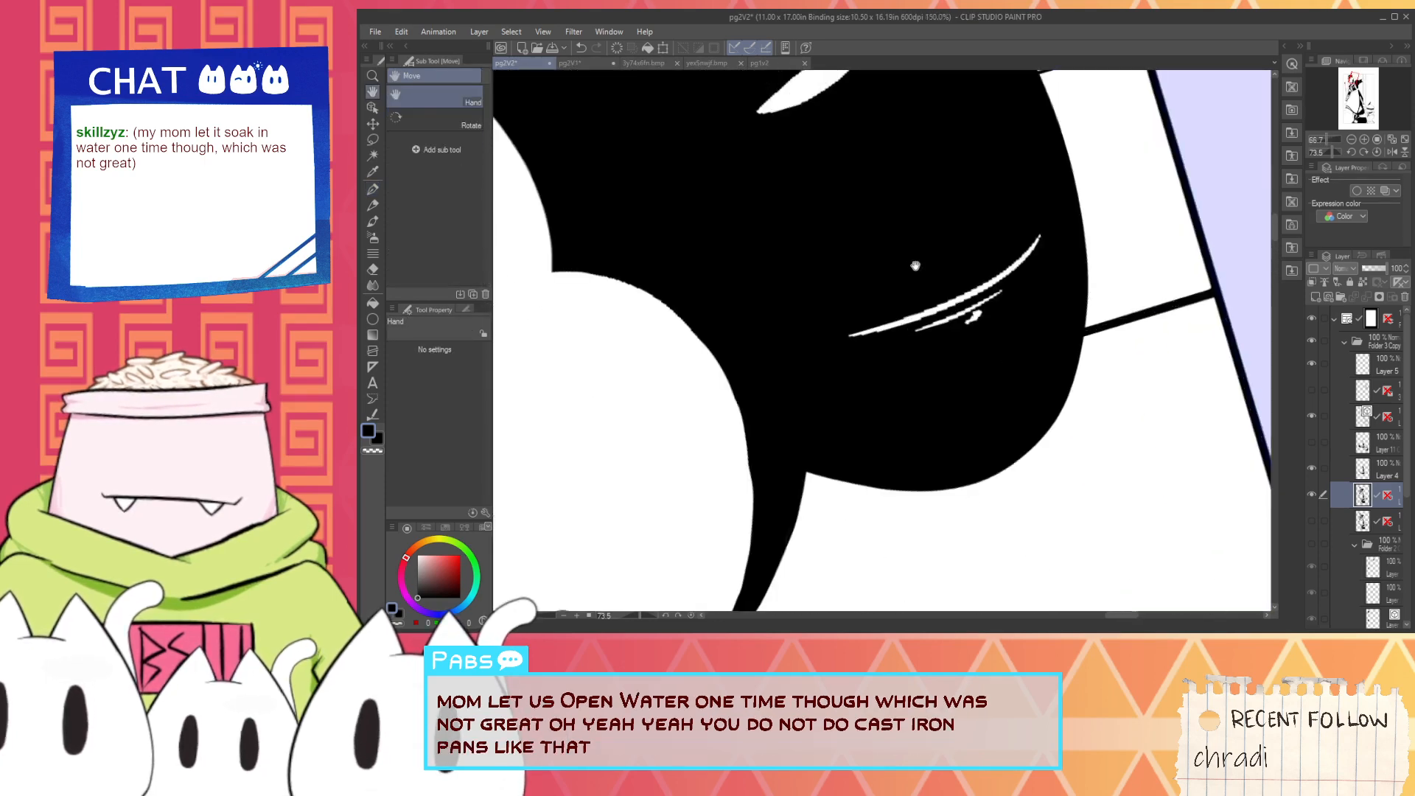
pyautogui.scroll(1, 916, 266)
pyautogui.moveTo(954, 316)
pyautogui.mouseDown()
pyautogui.moveTo(881, 376)
pyautogui.moveTo(1066, 219)
pyautogui.moveTo(878, 345)
pyautogui.mouseUp()
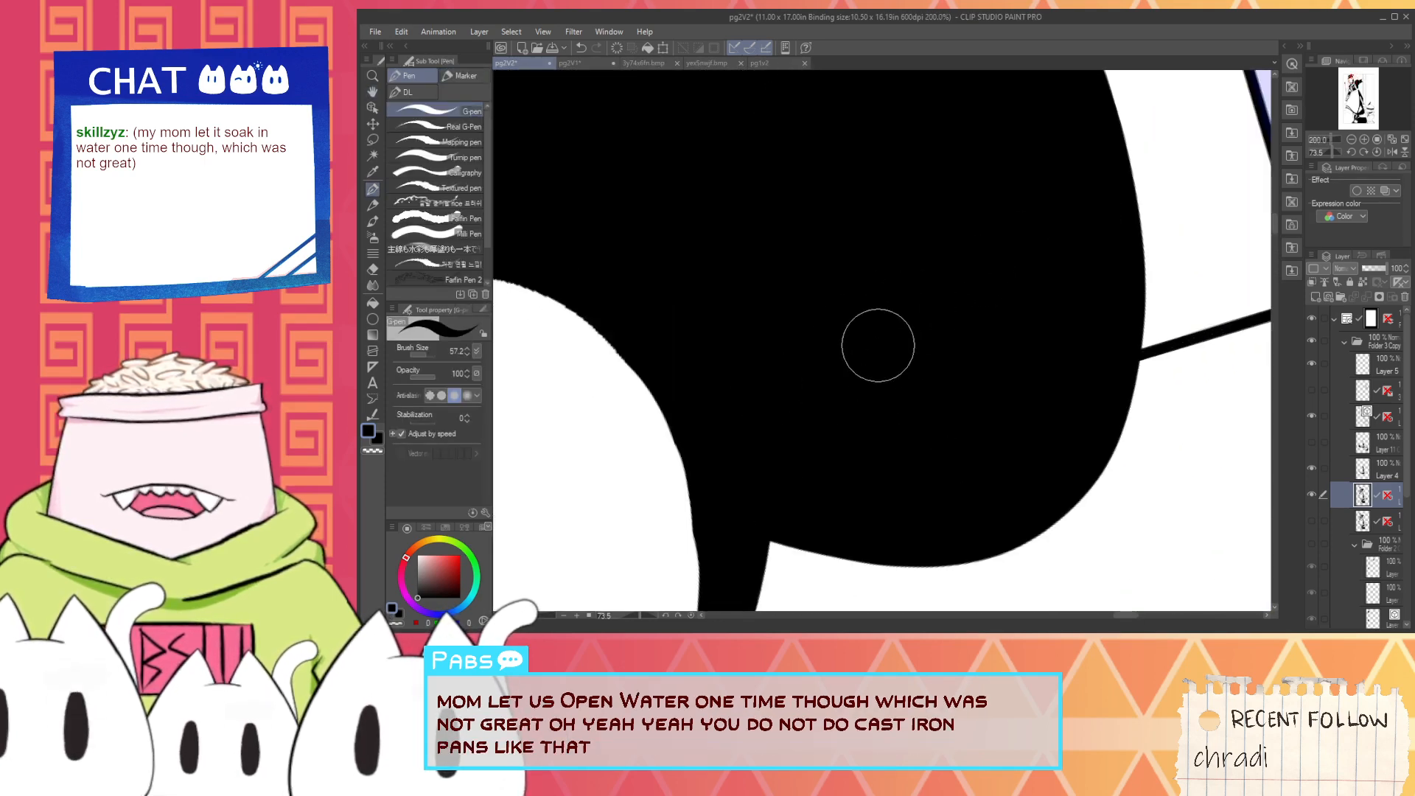
# - Smooth the upper curve of the lower round white shape with black strokes, undoing and redoing the misplaced ones
pyautogui.scroll(-3, 749, 471)
pyautogui.moveTo(720, 452); pyautogui.dragTo(853, 310)
pyautogui.scroll(2, 704, 283)
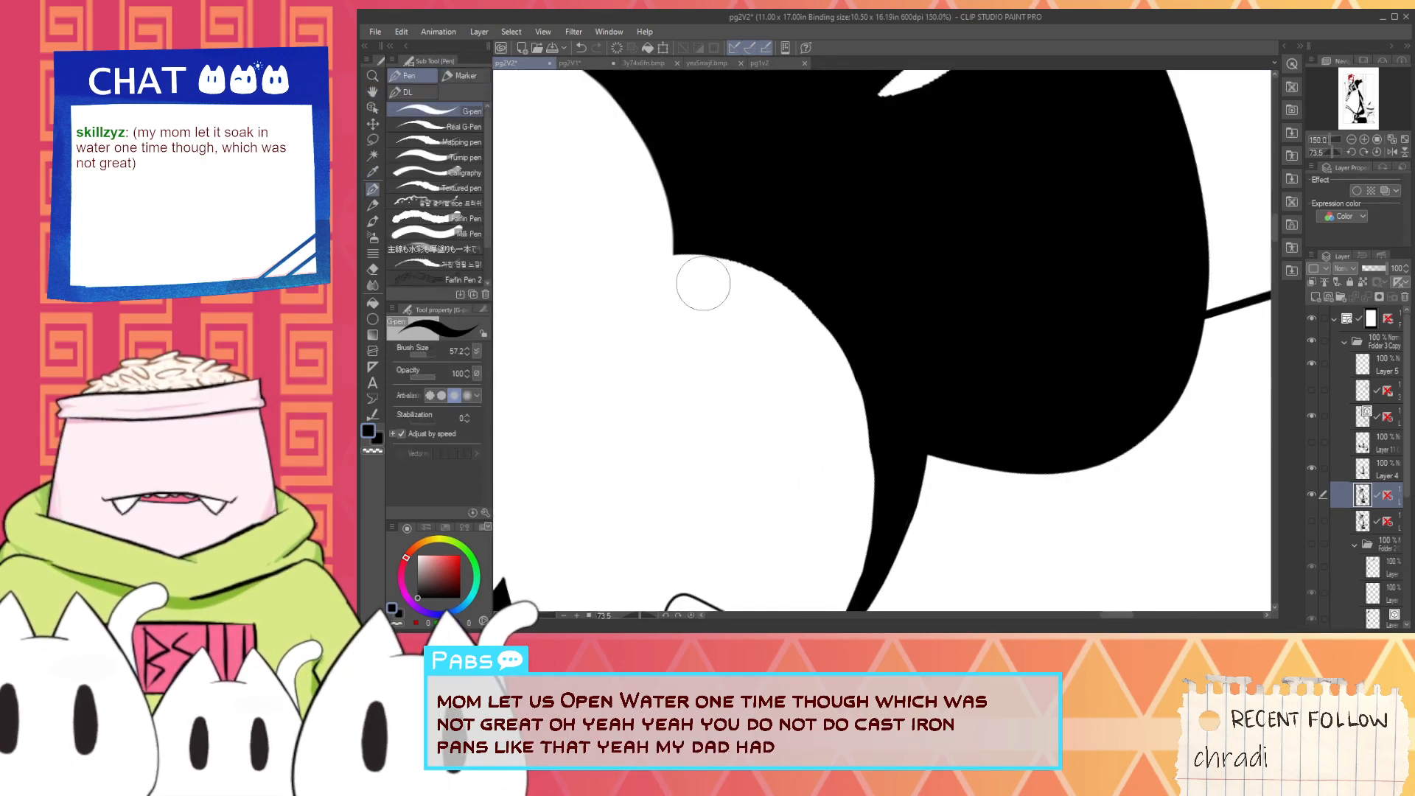
pyautogui.hotkey('ctrl', 'z')
pyautogui.moveTo(676, 259)
pyautogui.mouseDown()
pyautogui.moveTo(810, 314)
pyautogui.moveTo(790, 300)
pyautogui.mouseUp()
pyautogui.hotkey('ctrl', 'z')
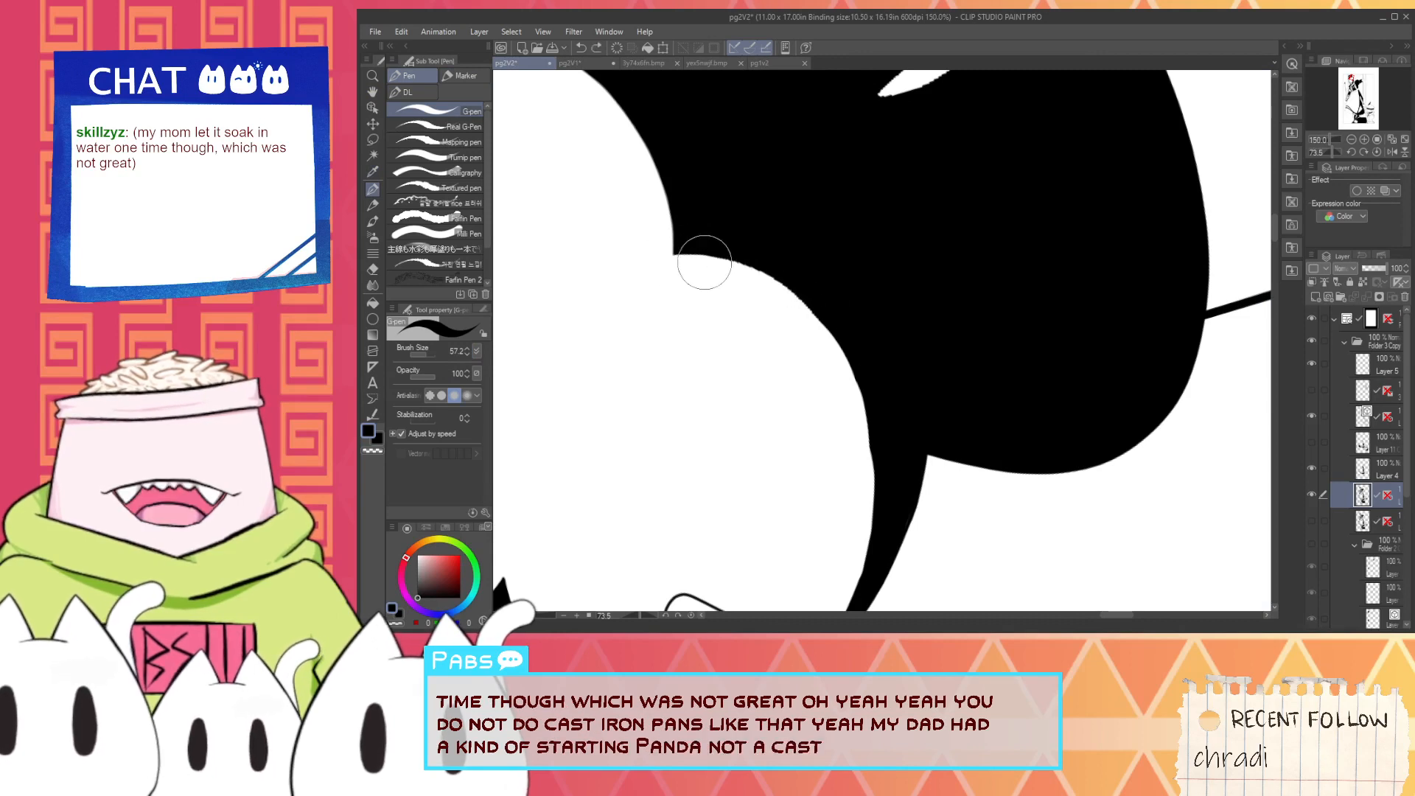
pyautogui.hotkey('ctrl', 'z')
pyautogui.moveTo(705, 257)
pyautogui.mouseDown()
pyautogui.moveTo(849, 343)
pyautogui.moveTo(694, 257)
pyautogui.moveTo(806, 307)
pyautogui.mouseUp()
pyautogui.hotkey('ctrl', 'z')
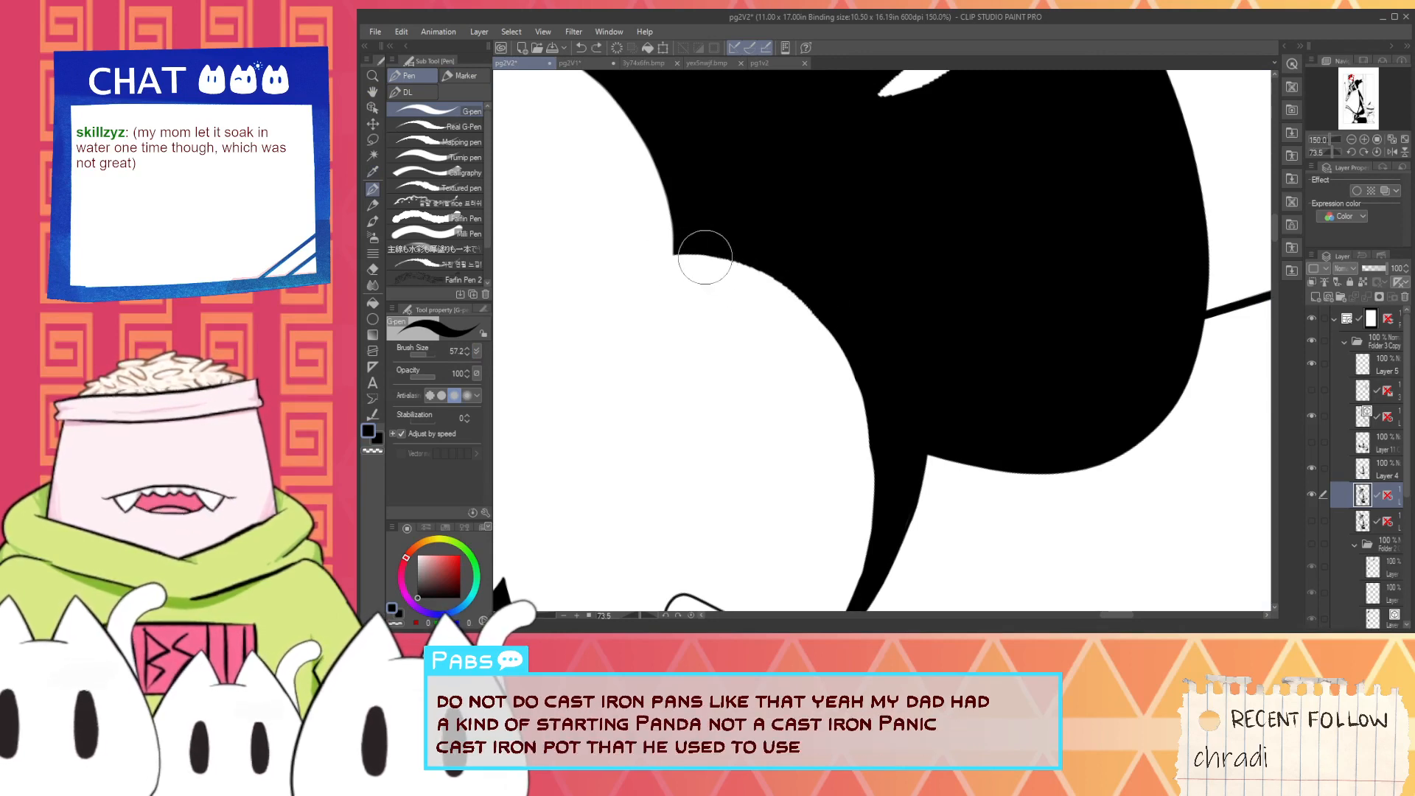
pyautogui.moveTo(705, 258)
pyautogui.mouseDown()
pyautogui.moveTo(796, 307)
pyautogui.moveTo(793, 291)
pyautogui.moveTo(834, 345)
pyautogui.moveTo(794, 292)
pyautogui.moveTo(850, 383)
pyautogui.mouseUp()
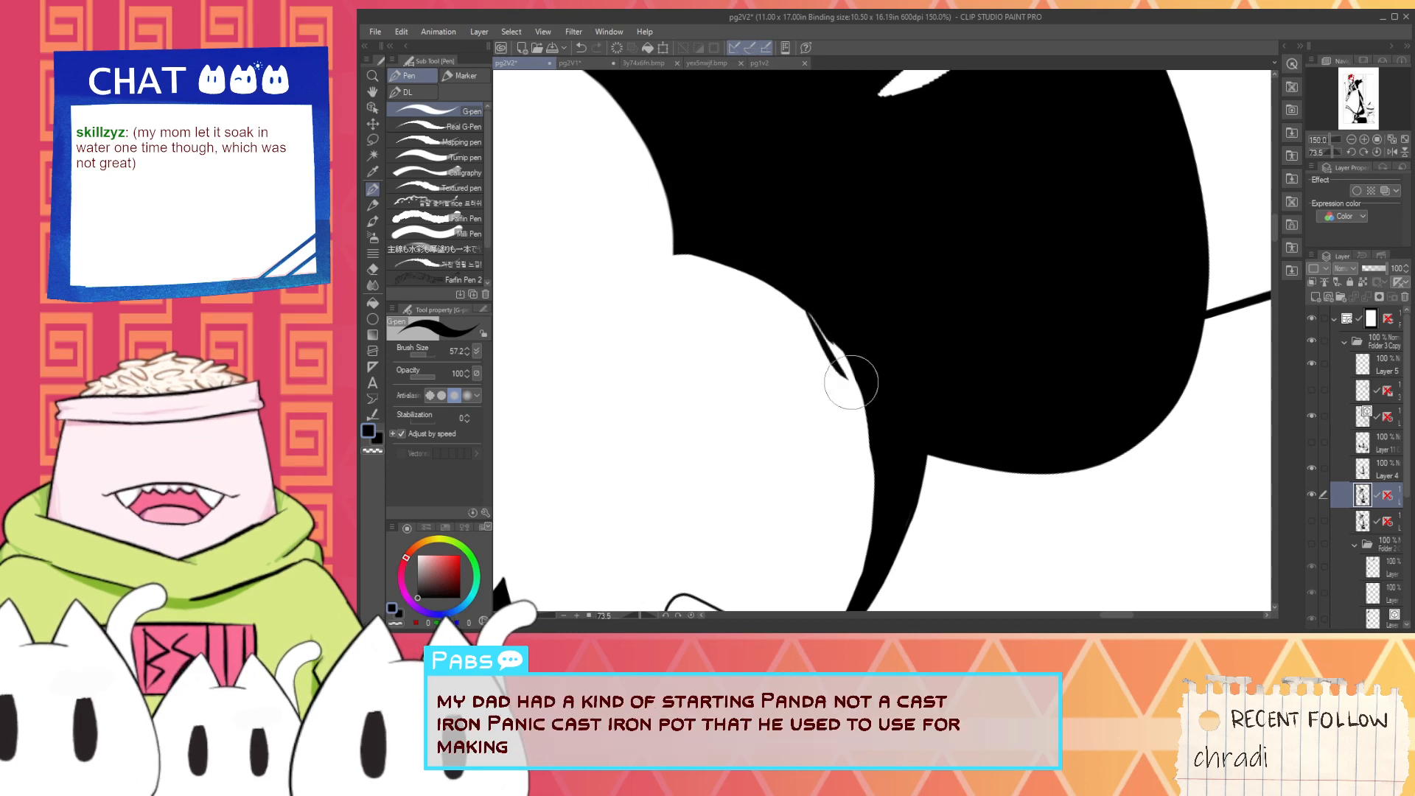
pyautogui.hotkey('ctrl', 'z')
pyautogui.moveTo(799, 302); pyautogui.dragTo(862, 366)
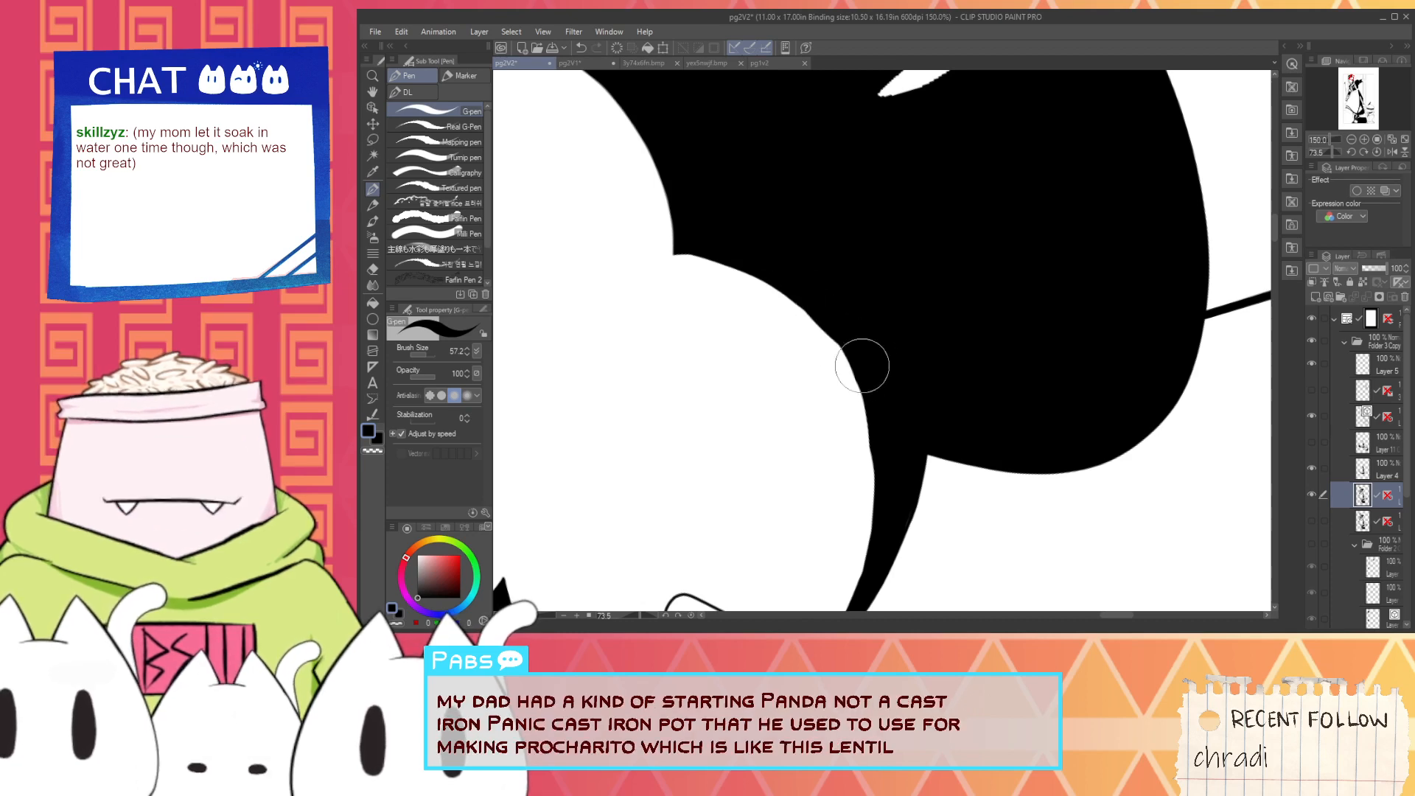
pyautogui.moveTo(800, 302); pyautogui.dragTo(848, 357)
# - Draw two thin tapering white highlights in the lower part of the dark hair, undoing the misplaced stroke
pyautogui.scroll(-1, 838, 340)
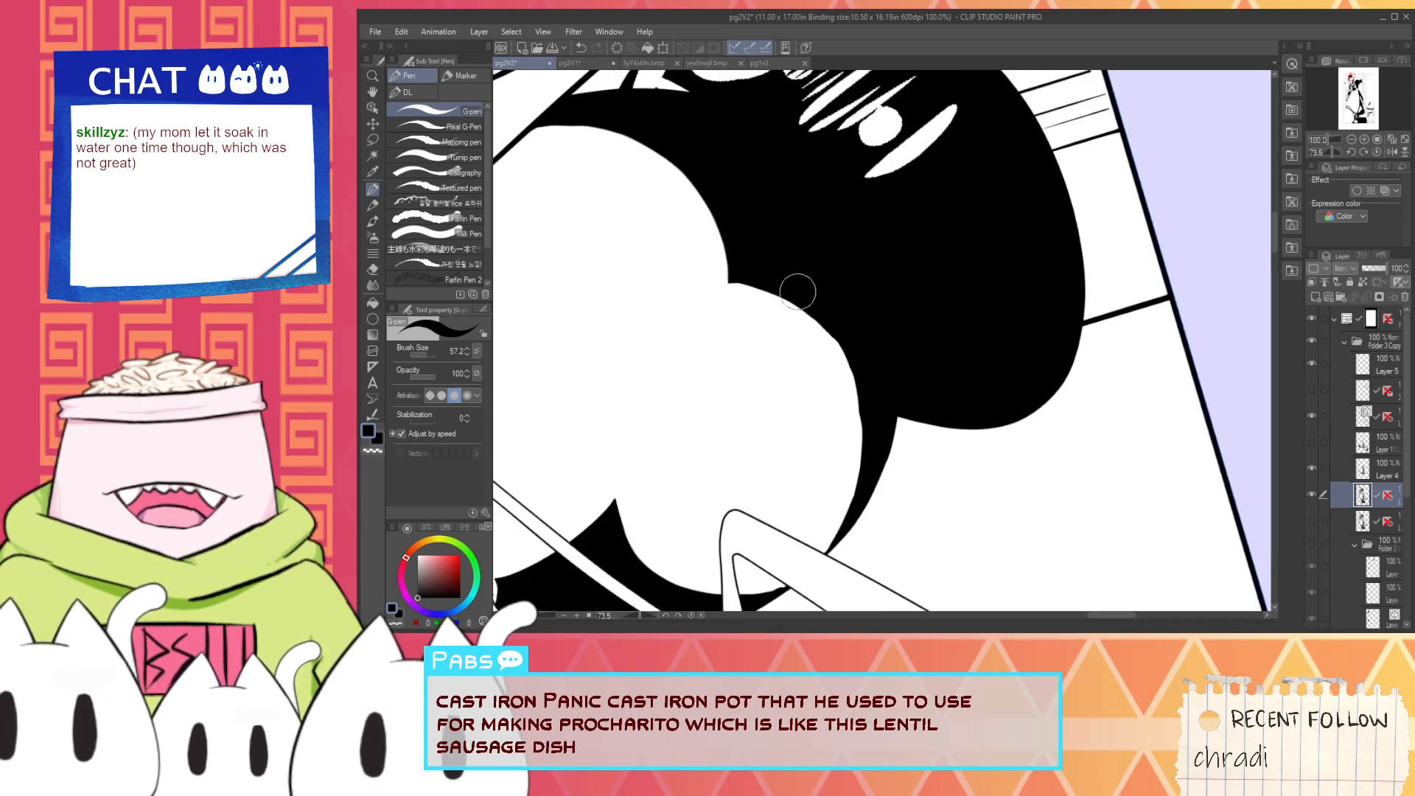
pyautogui.keyDown('alt'); pyautogui.click(791, 322); pyautogui.keyUp('alt')
pyautogui.scroll(1, 954, 281)
pyautogui.moveTo(926, 301); pyautogui.dragTo(1007, 283)
pyautogui.hotkey('ctrl', 'z')
pyautogui.moveTo(891, 319)
pyautogui.mouseDown()
pyautogui.moveTo(1080, 245)
pyautogui.moveTo(955, 318)
pyautogui.mouseUp()
pyautogui.moveTo(852, 185); pyautogui.dragTo(843, 348)
# - Sample black and trim the long white highlight below the round dot into a clean tapering shape
pyautogui.keyDown('alt'); pyautogui.click(853, 320); pyautogui.keyUp('alt')
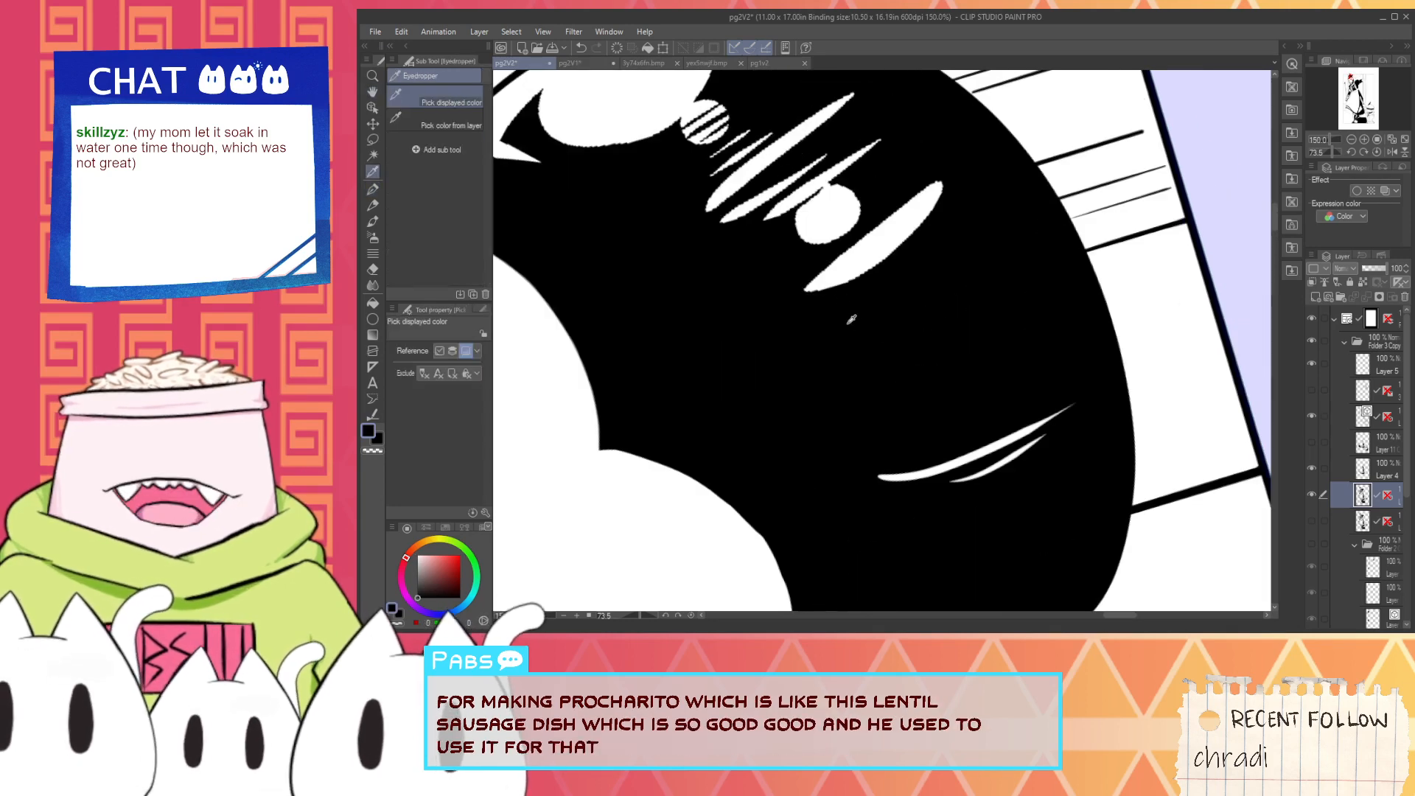
pyautogui.scroll(1, 833, 333)
pyautogui.moveTo(788, 276); pyautogui.dragTo(993, 135)
pyautogui.moveTo(758, 300); pyautogui.dragTo(989, 136)
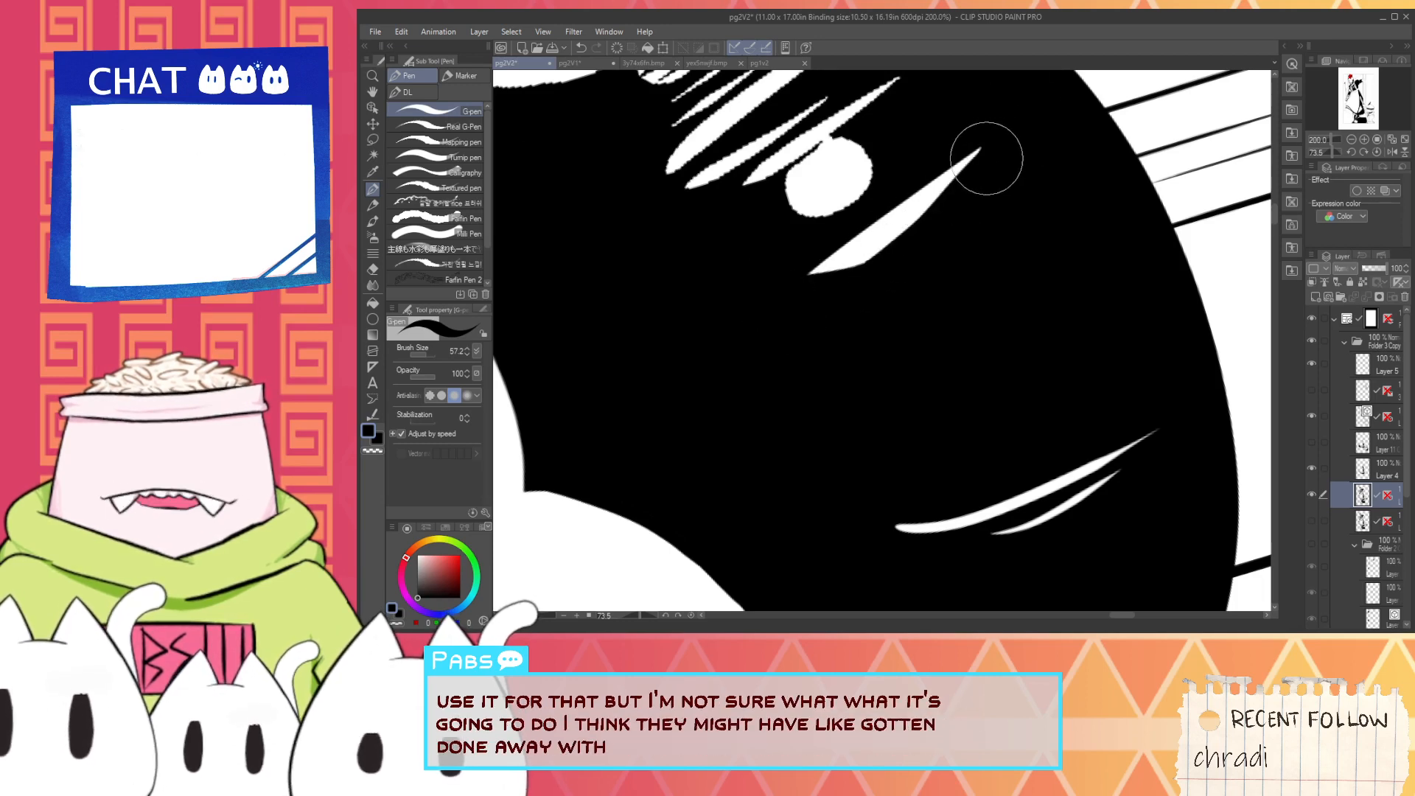
# - Replace the hair's jagged highlights and round dot with thin tapering white strokes, and turn the hatched circle solid white with a small dot beside it
pyautogui.press('space')
pyautogui.moveTo(891, 263); pyautogui.dragTo(877, 411)
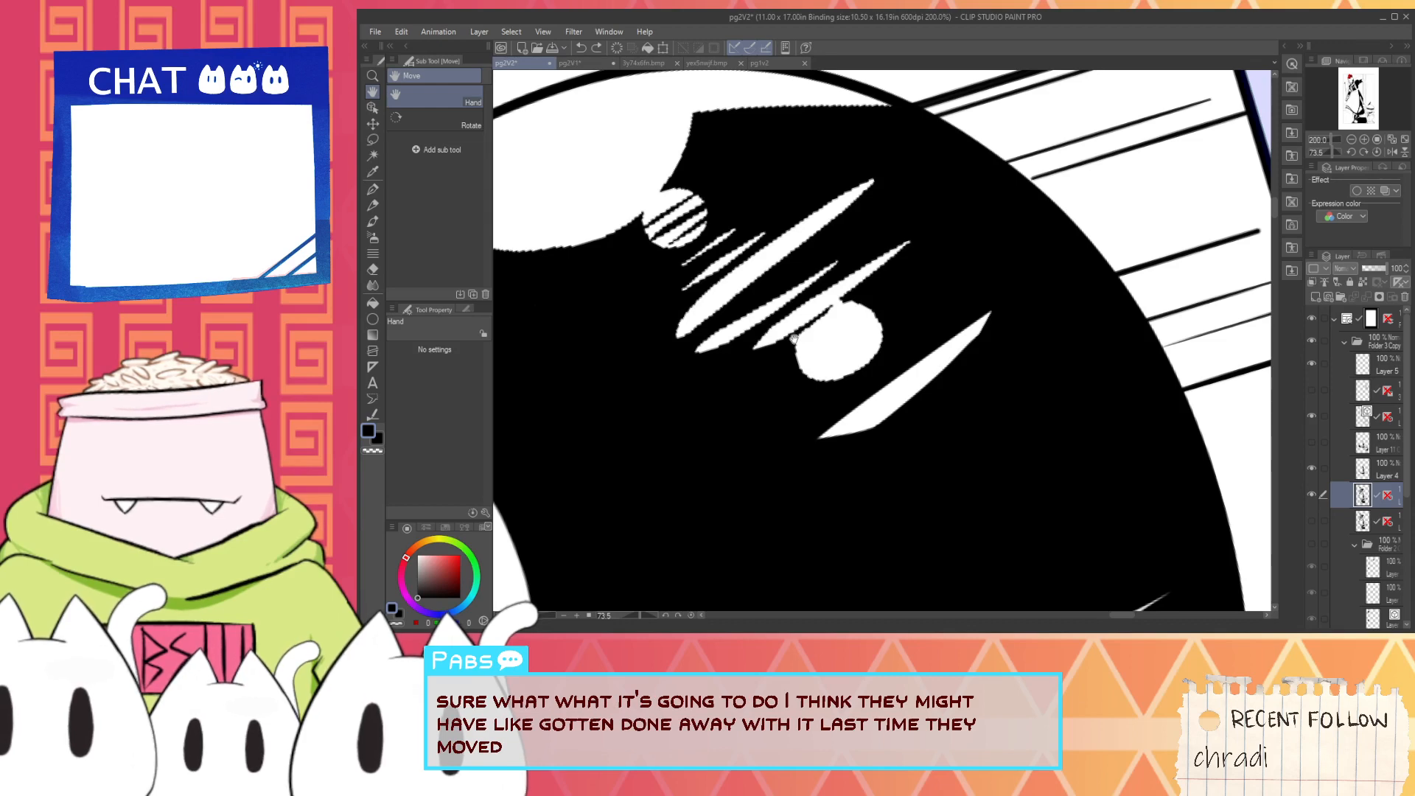
pyautogui.scroll(-1, 795, 339)
pyautogui.moveTo(811, 350)
pyautogui.mouseDown()
pyautogui.moveTo(875, 304)
pyautogui.moveTo(875, 285)
pyautogui.moveTo(680, 342)
pyautogui.moveTo(664, 300)
pyautogui.moveTo(689, 237)
pyautogui.moveTo(735, 284)
pyautogui.moveTo(834, 252)
pyautogui.mouseUp()
pyautogui.press('i')
pyautogui.click(666, 243)
pyautogui.press('p')
pyautogui.scroll(1, 666, 244)
pyautogui.moveTo(715, 374)
pyautogui.mouseDown()
pyautogui.moveTo(954, 212)
pyautogui.moveTo(913, 250)
pyautogui.mouseUp()
pyautogui.hotkey('ctrl', 'z')
# - Get ready to sample the white of the large highlight along the hair's upper edge with the Eyedropper
pyautogui.press('space')
pyautogui.moveTo(743, 342); pyautogui.dragTo(911, 399)
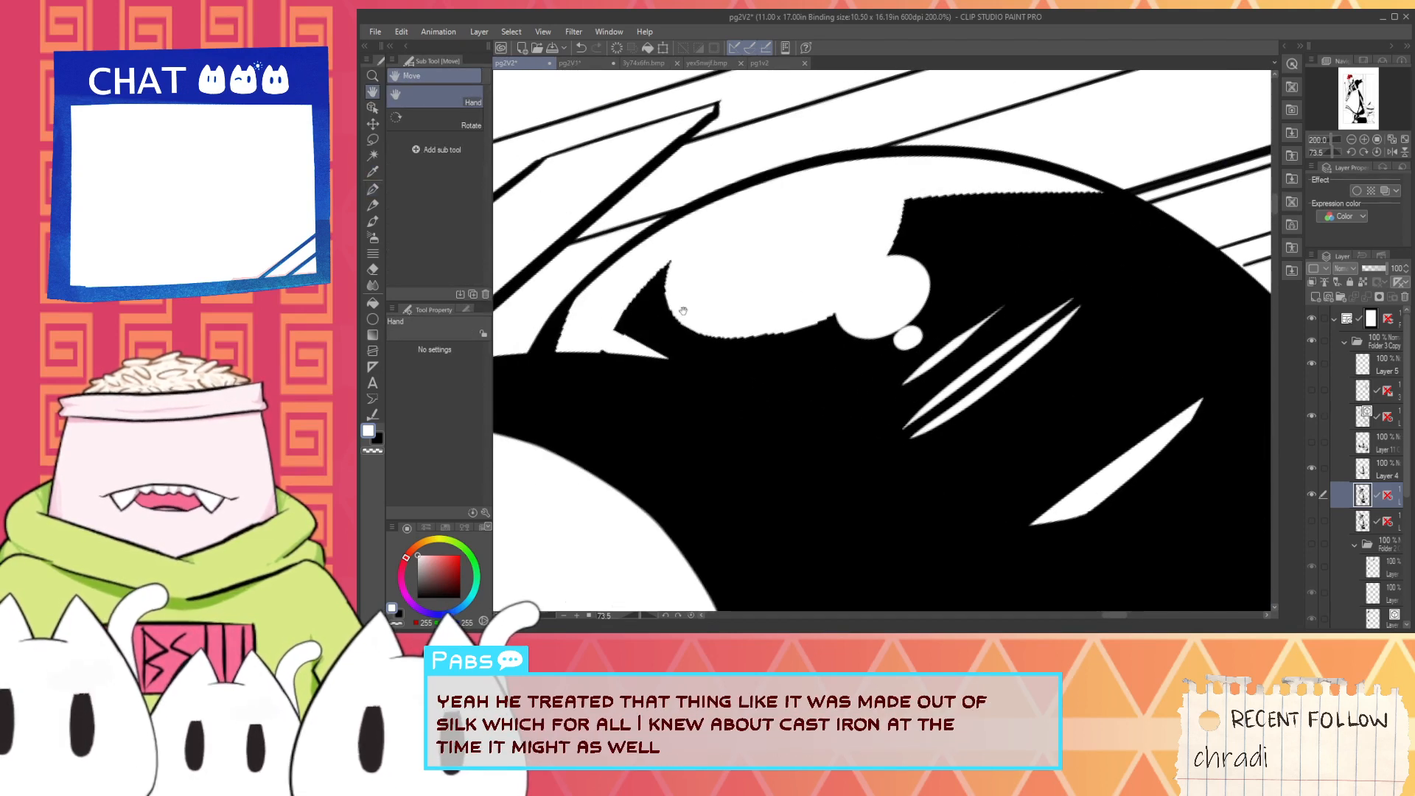
pyautogui.scroll(3, 695, 278)
pyautogui.press('i')
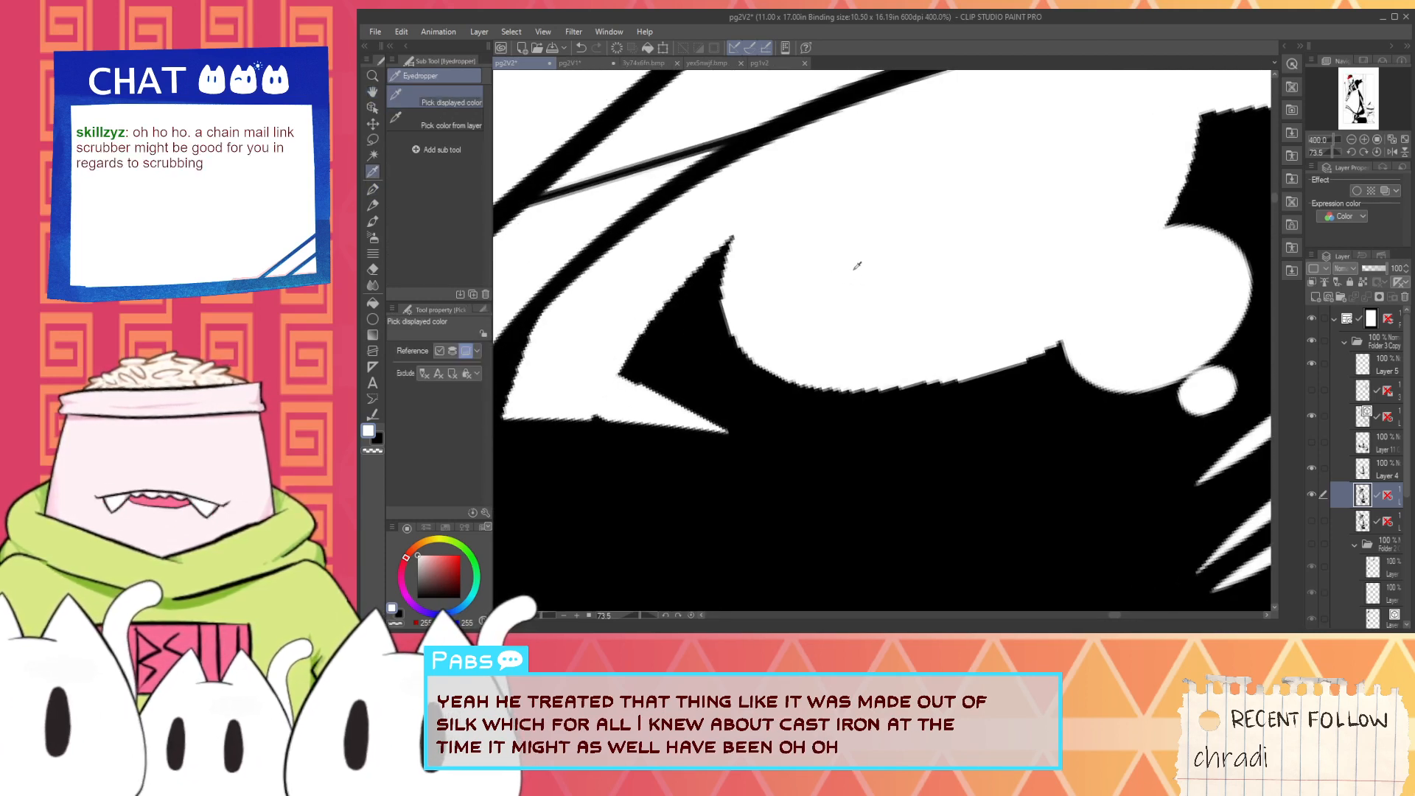
pyautogui.scroll(-3, 862, 255)
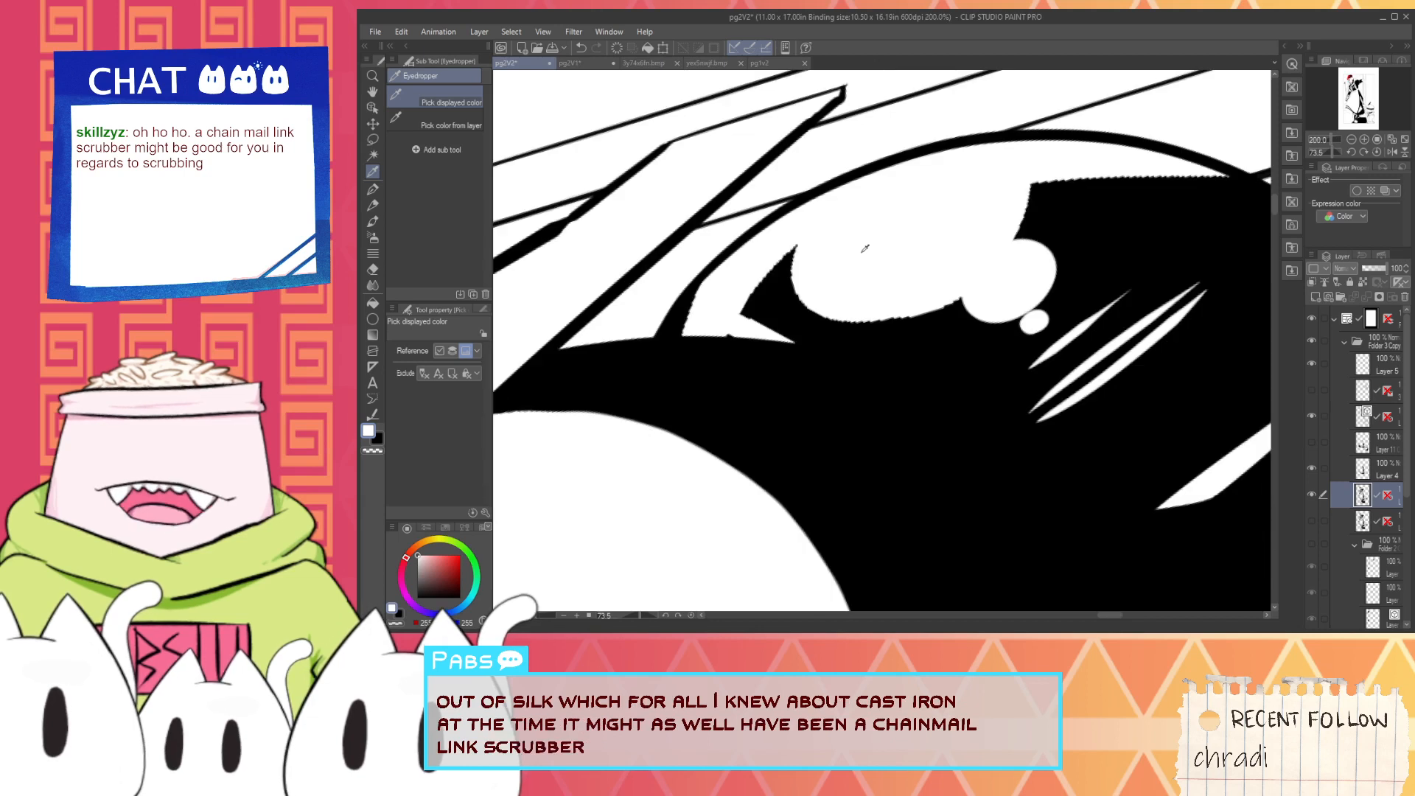
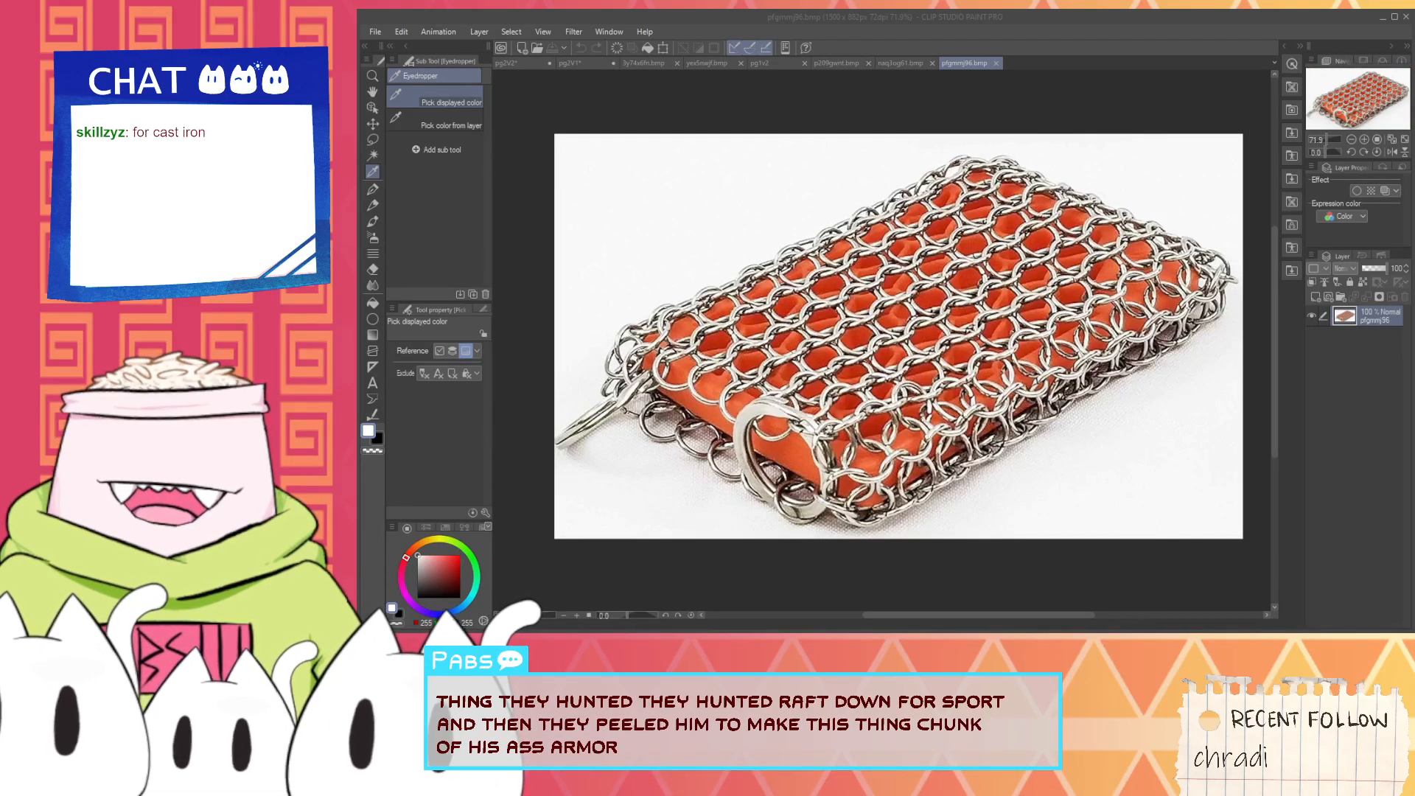
# - Close the three chainmail scrubber reference images and return to the pg2V2 comic page
pyautogui.click(898, 64)
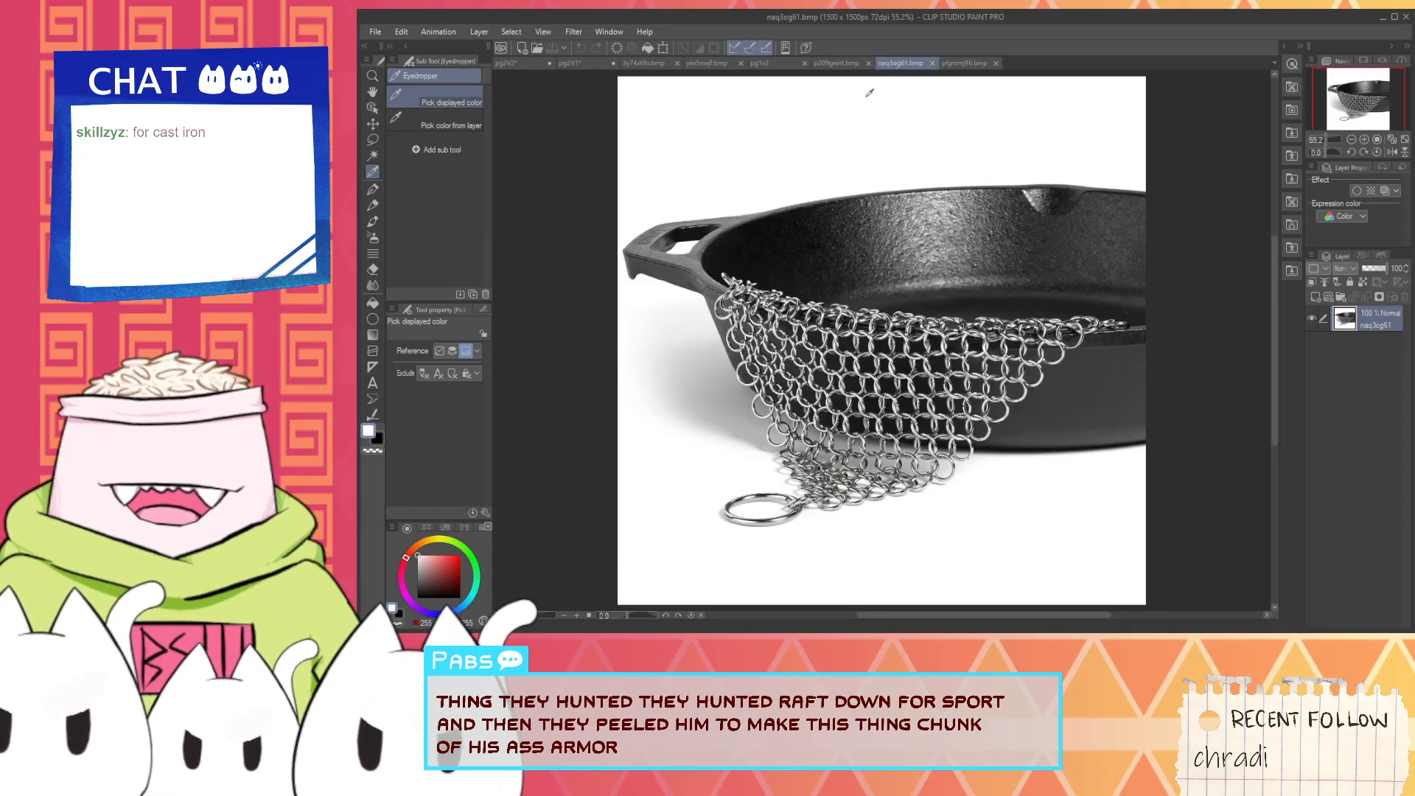
pyautogui.click(931, 63)
pyautogui.click(829, 64)
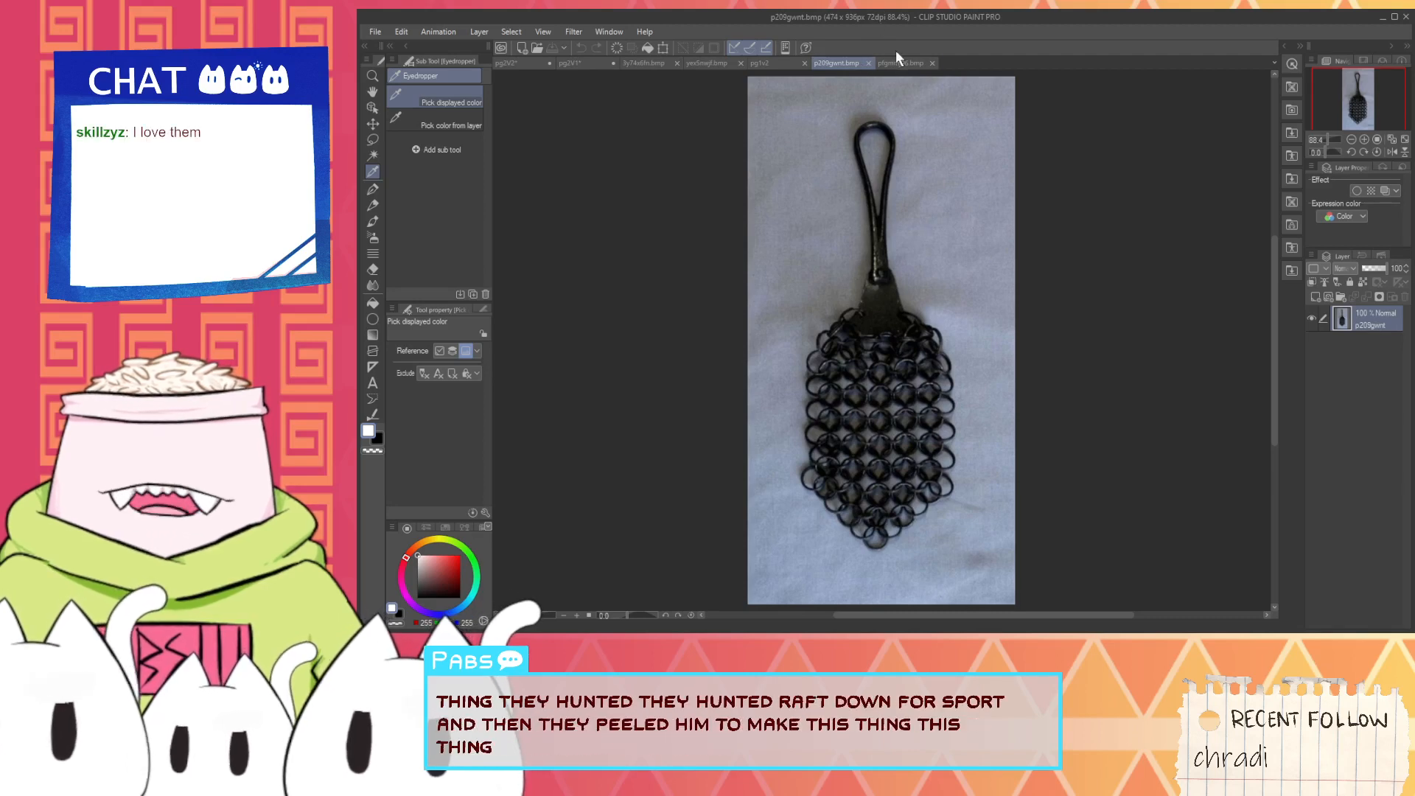
pyautogui.click(867, 64)
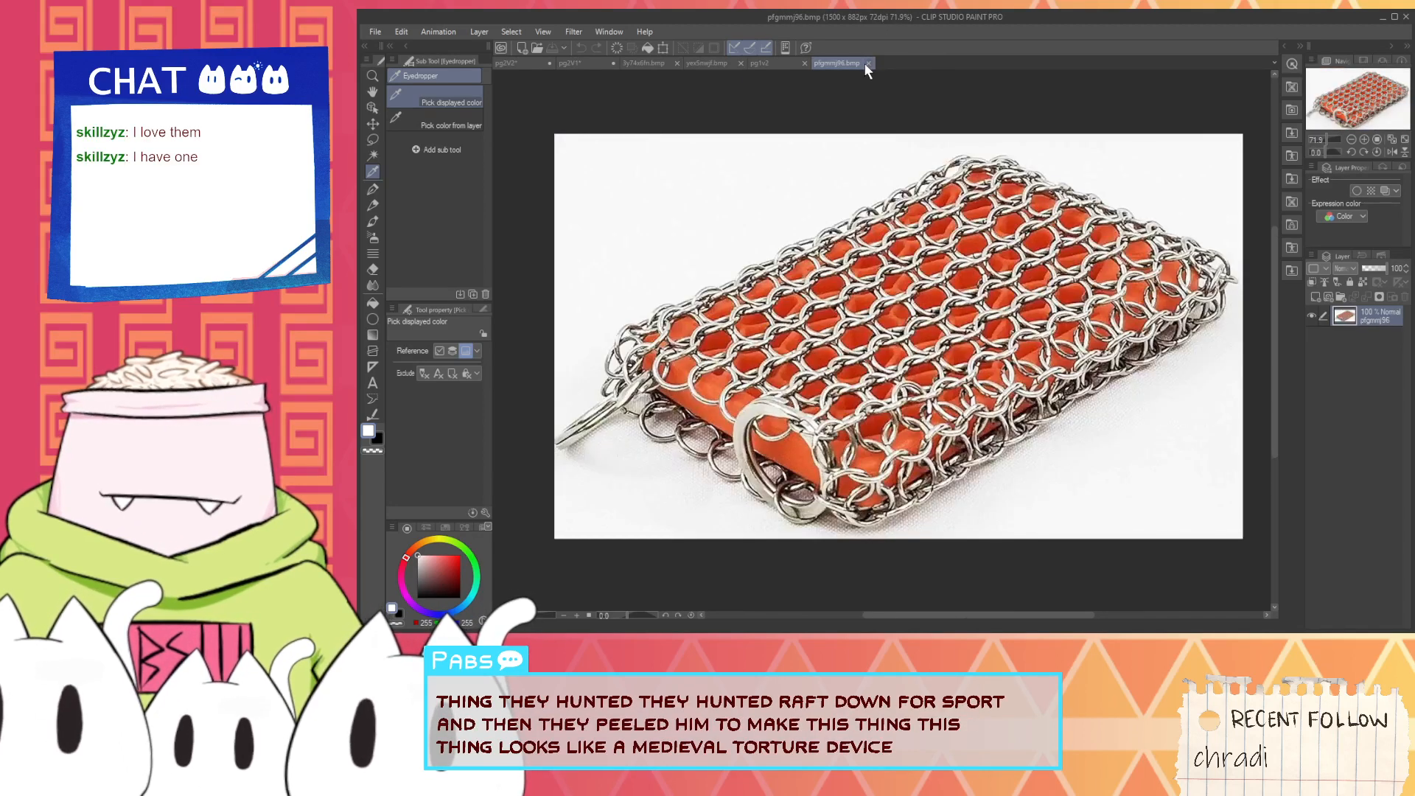
pyautogui.click(868, 63)
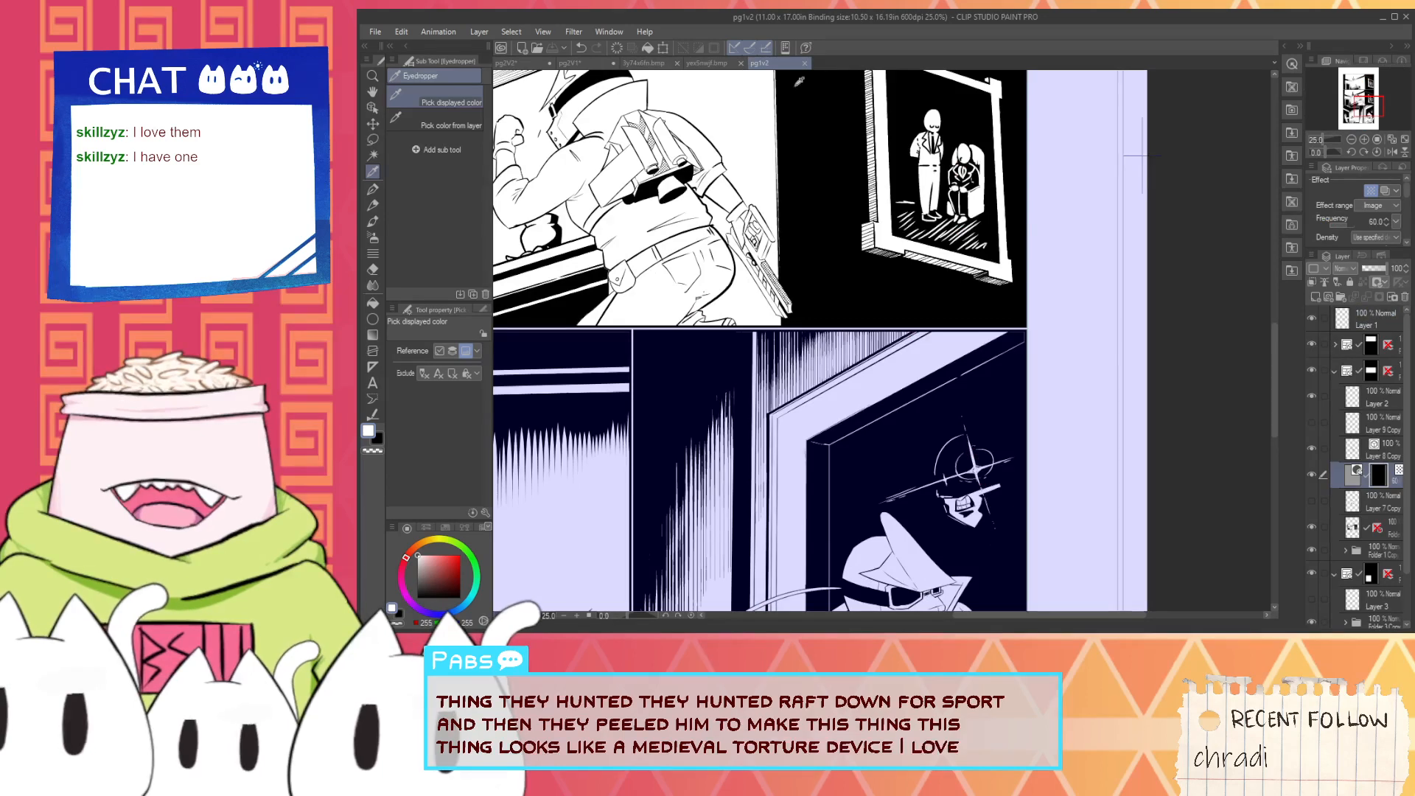
pyautogui.click(574, 64)
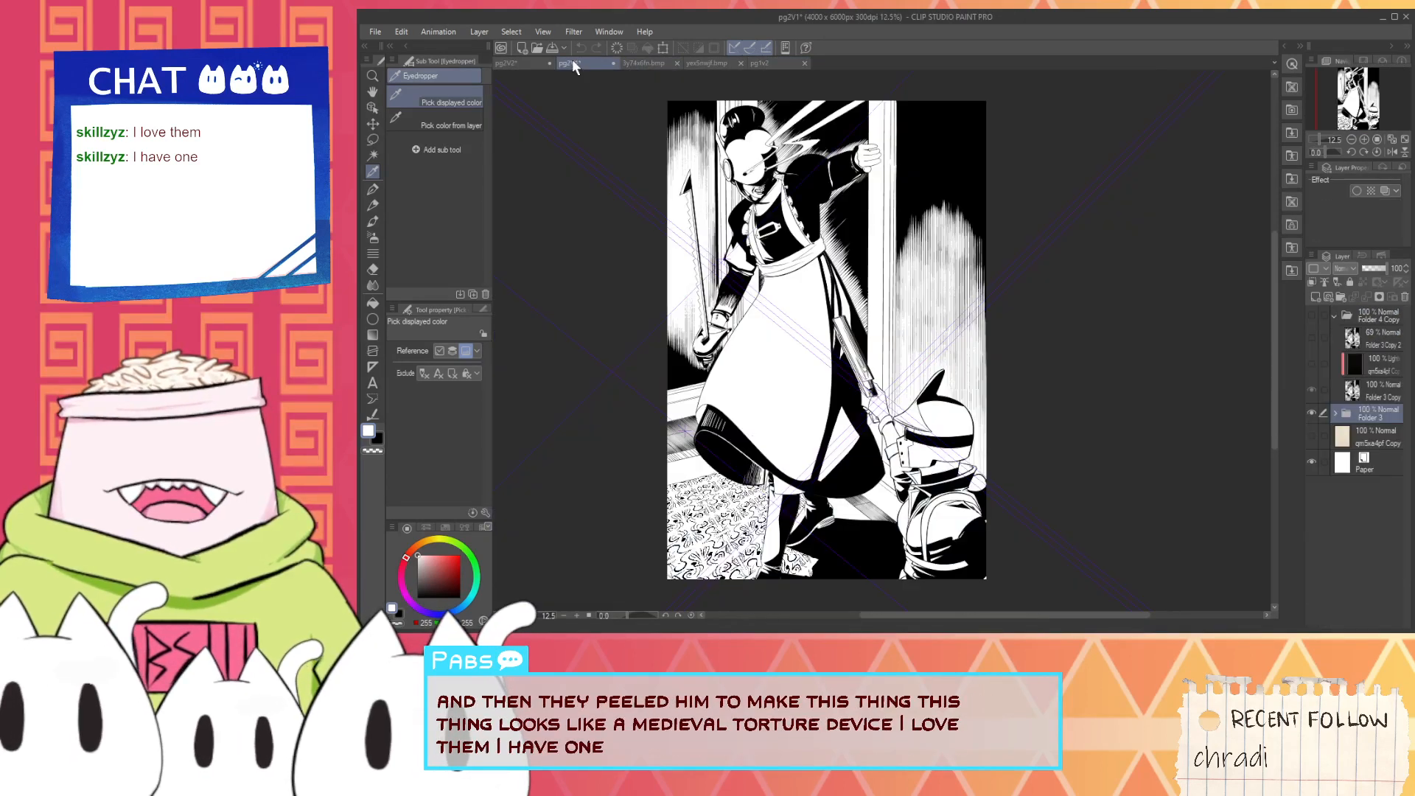
pyautogui.click(508, 64)
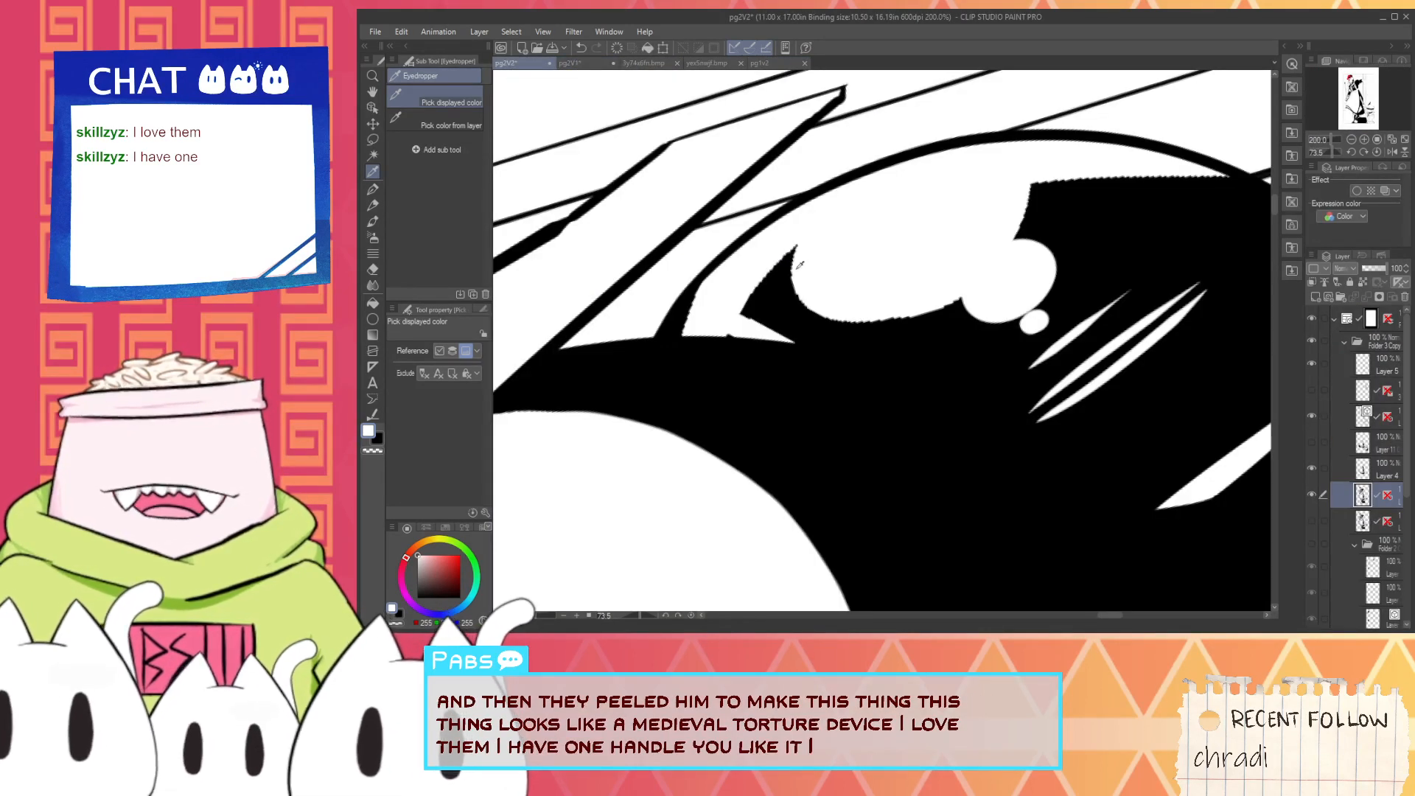
# - Ink tapered black strokes with the G-pen along the hair bun's curved outline and the narrow spike beside its white highlight
pyautogui.keyDown('alt'); pyautogui.click(669, 358); pyautogui.keyUp('alt')
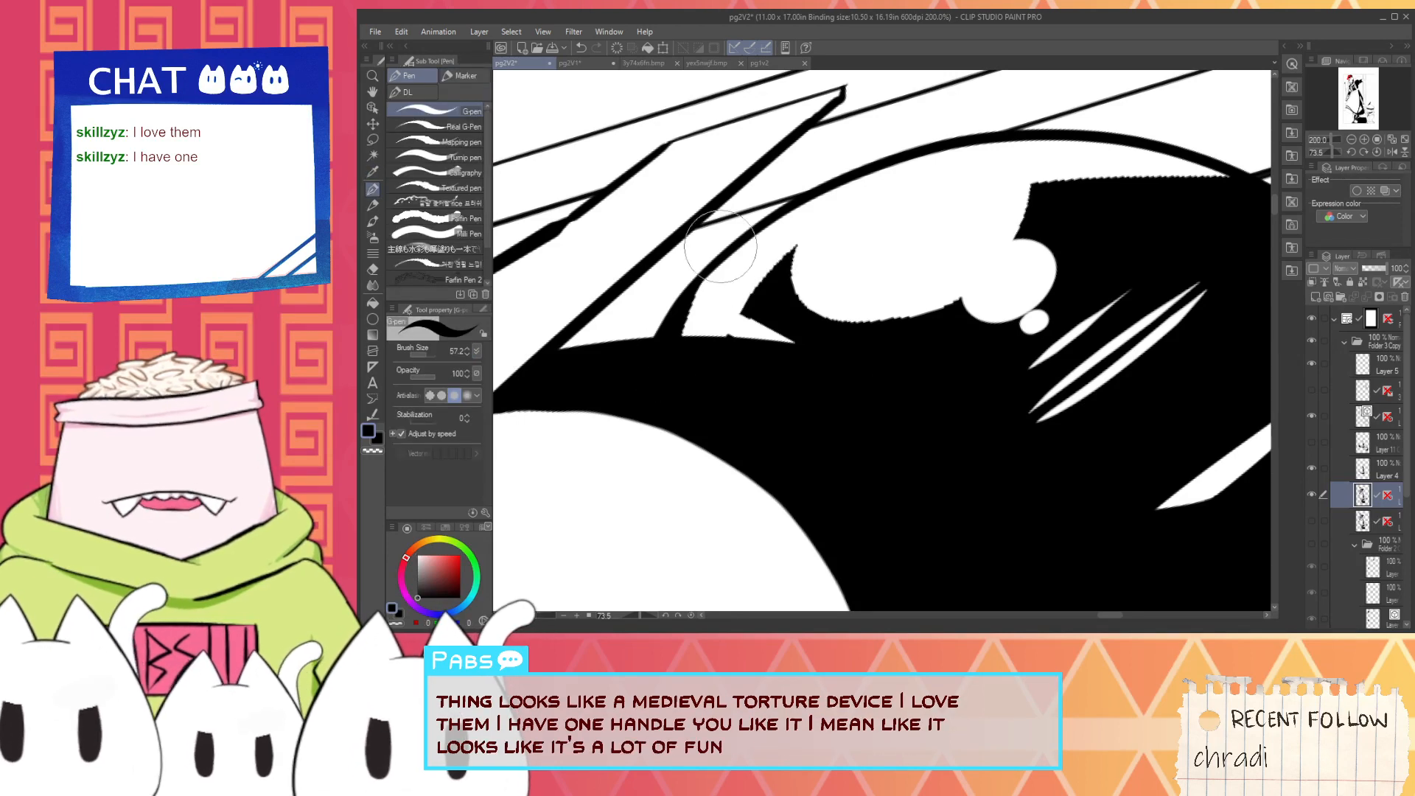
pyautogui.moveTo(679, 358); pyautogui.dragTo(753, 225)
pyautogui.keyDown('alt'); pyautogui.click(728, 356); pyautogui.keyUp('alt')
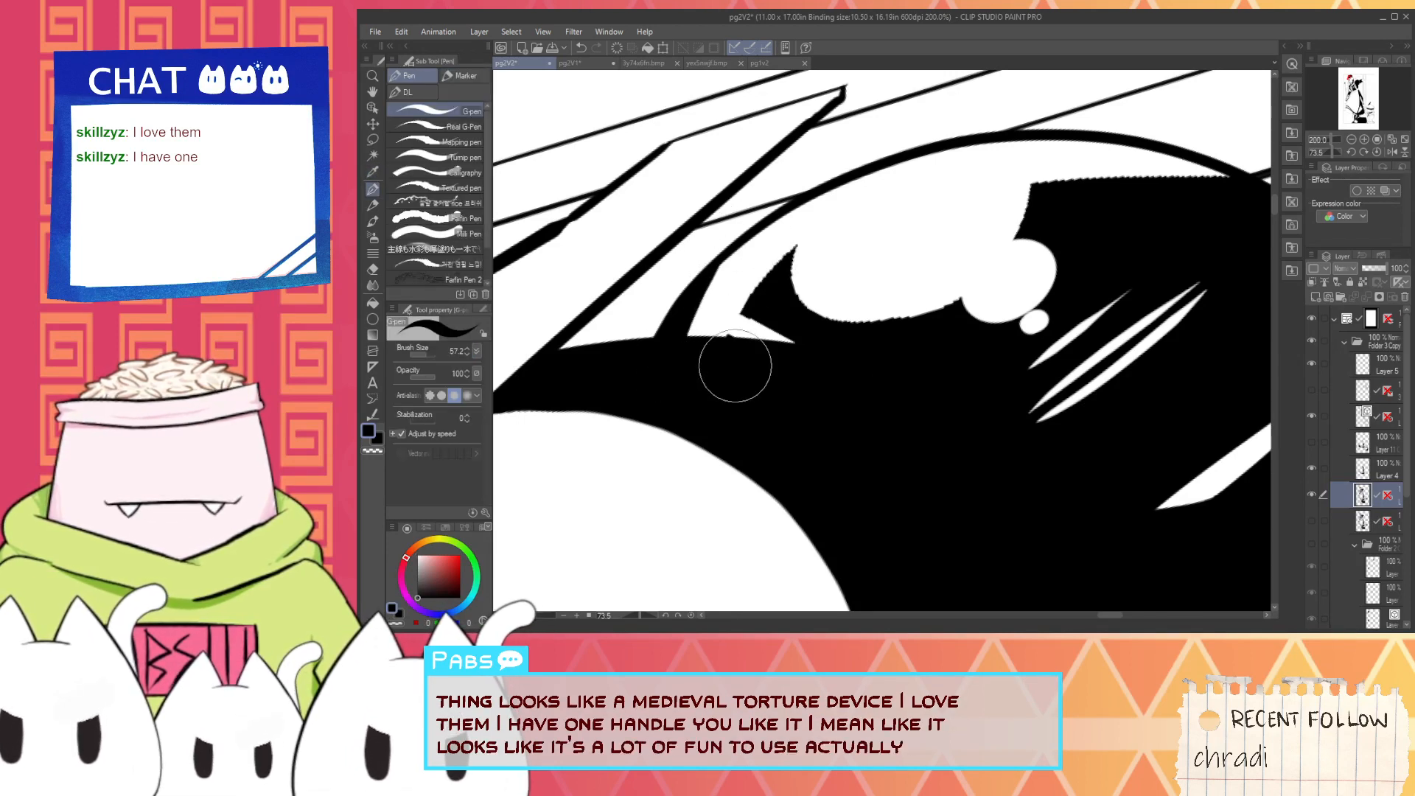
pyautogui.hotkey('ctrl', 'z')
pyautogui.moveTo(733, 370); pyautogui.dragTo(822, 216)
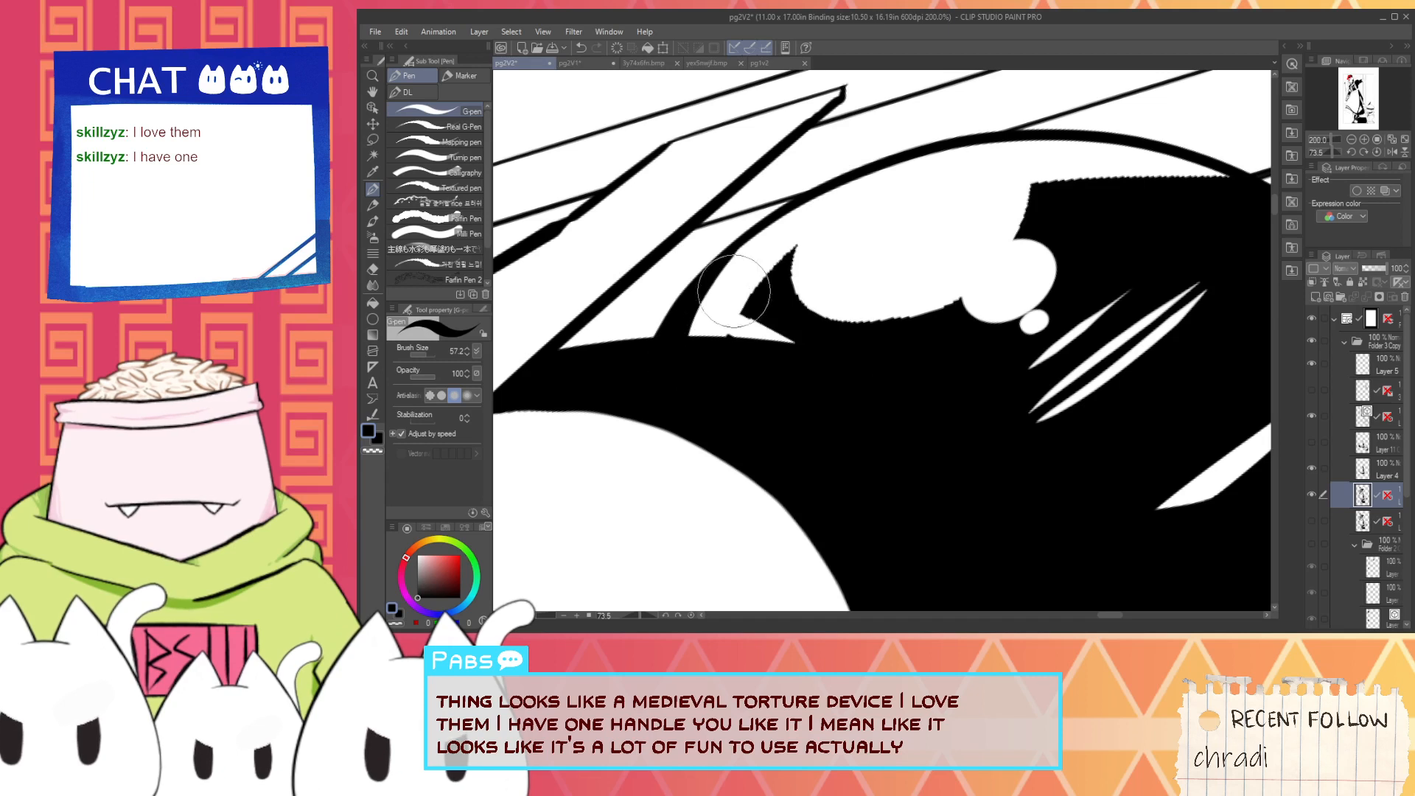
pyautogui.moveTo(732, 357); pyautogui.dragTo(800, 234)
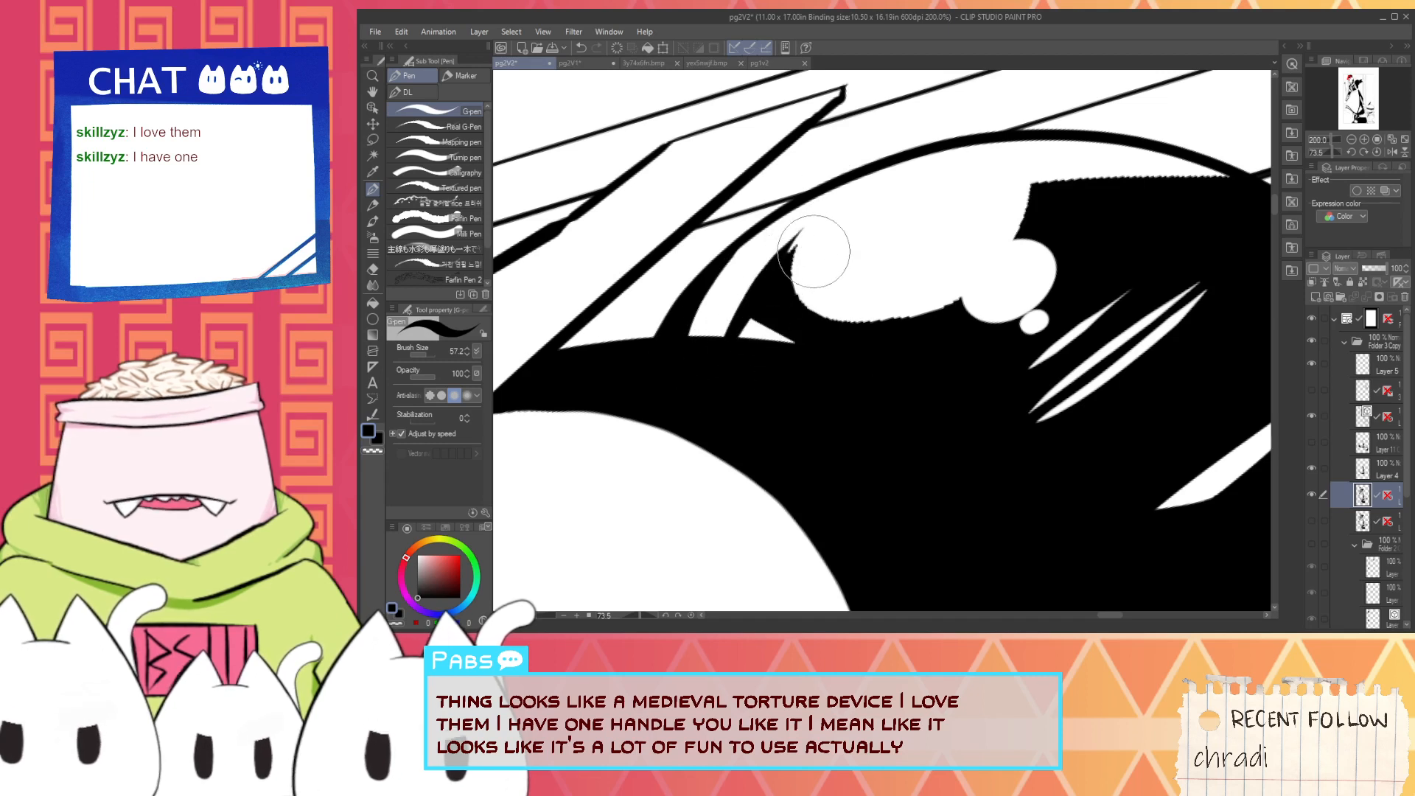
pyautogui.hotkey('ctrl', 'z')
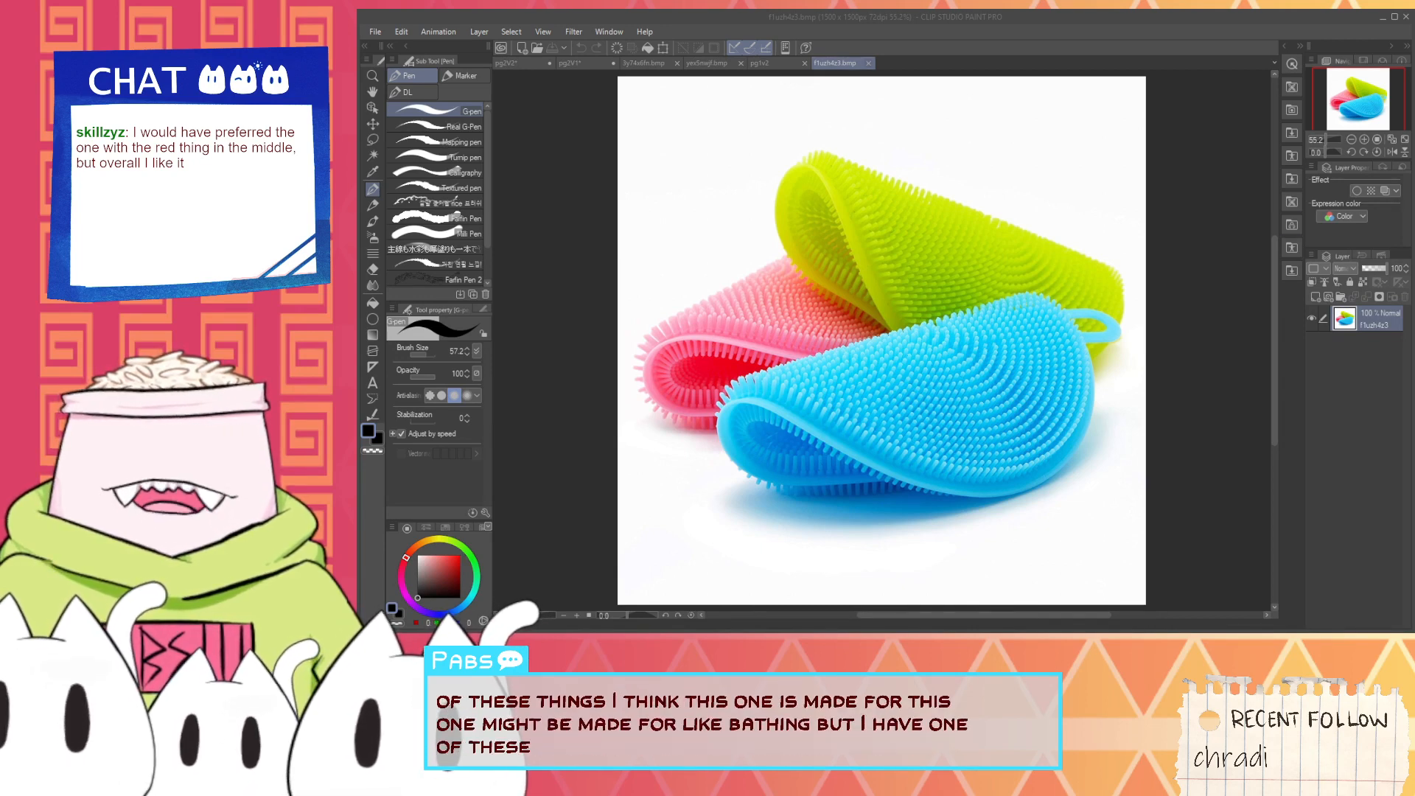
# - Close the coloured scrubber reference image and, on pg2V2, sharpen the black spike beside the hair bun's highlight
pyautogui.click(869, 64)
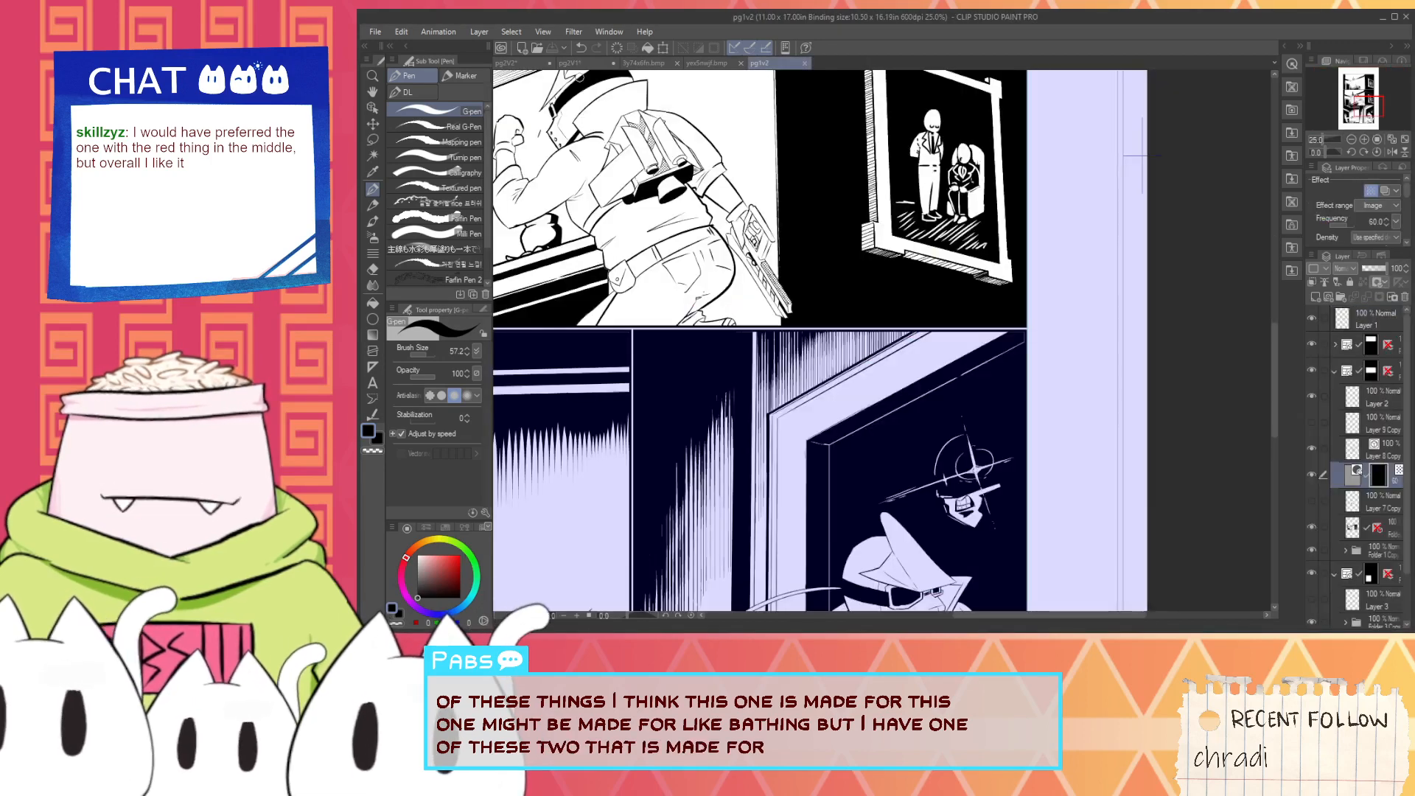
pyautogui.click(522, 63)
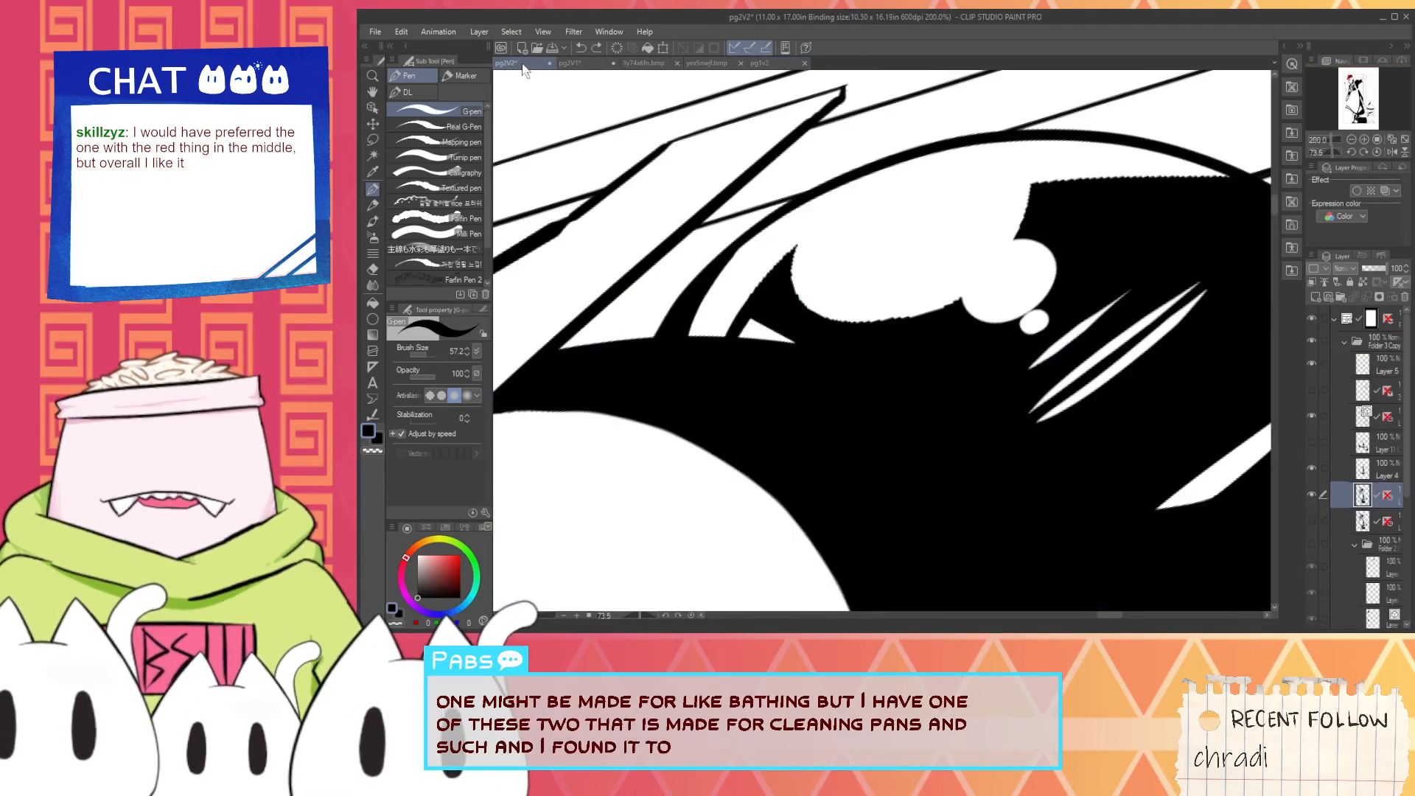
pyautogui.moveTo(732, 368); pyautogui.dragTo(806, 236)
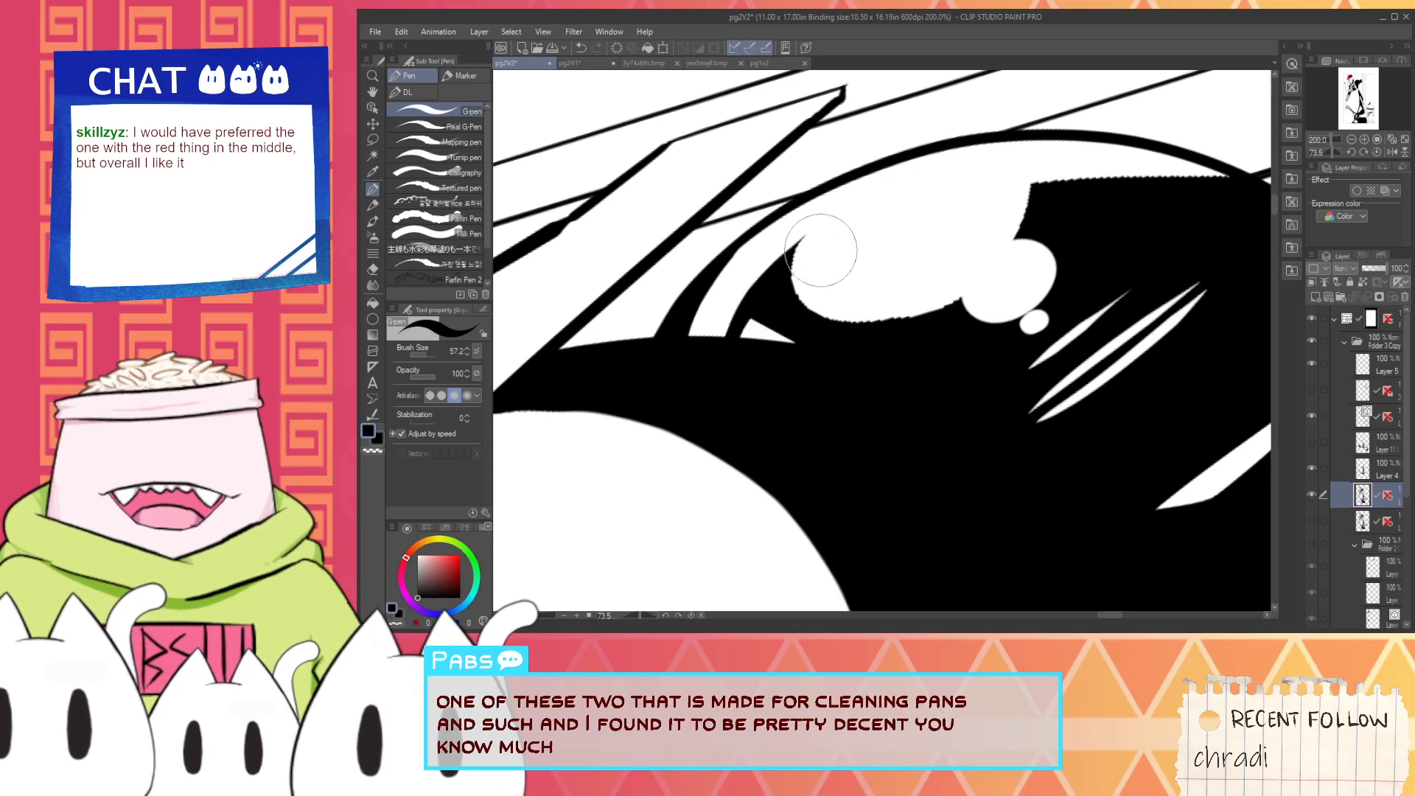
# - Round out the hair bun's large white highlight with white, and smooth its lower edge with black strokes
pyautogui.press('x')
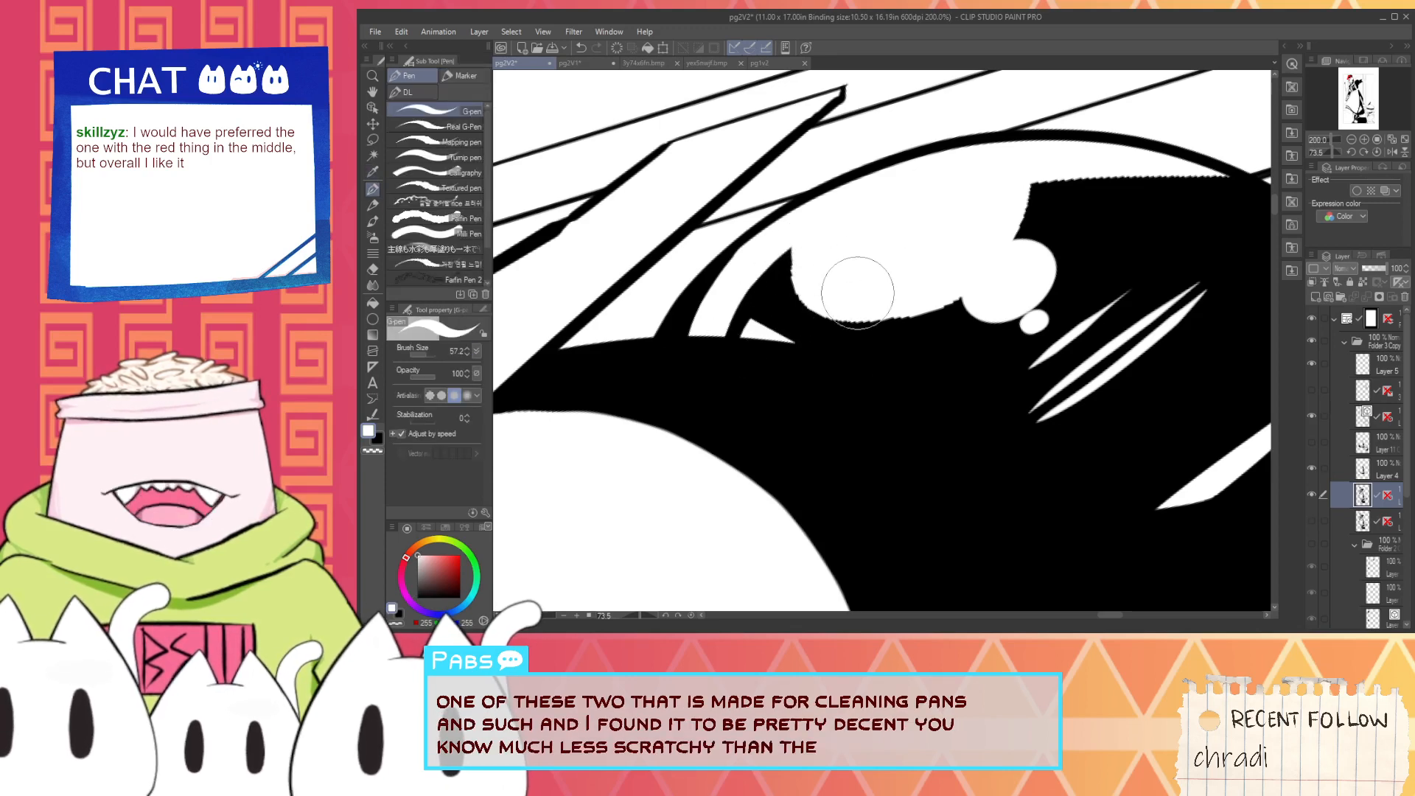
pyautogui.moveTo(858, 293)
pyautogui.mouseDown()
pyautogui.moveTo(926, 164)
pyautogui.moveTo(1000, 229)
pyautogui.moveTo(889, 311)
pyautogui.moveTo(819, 254)
pyautogui.moveTo(828, 214)
pyautogui.moveTo(900, 263)
pyautogui.mouseUp()
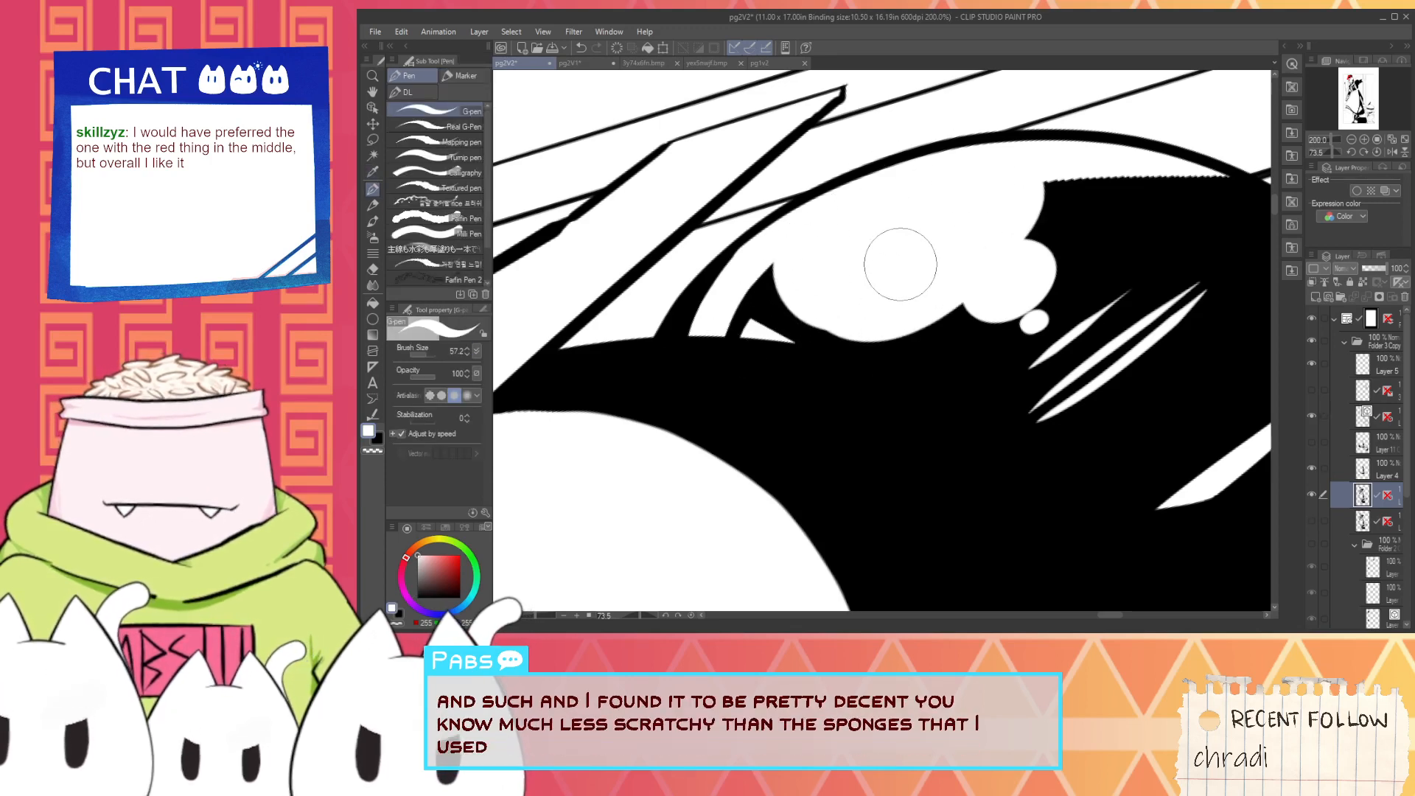
pyautogui.press('x')
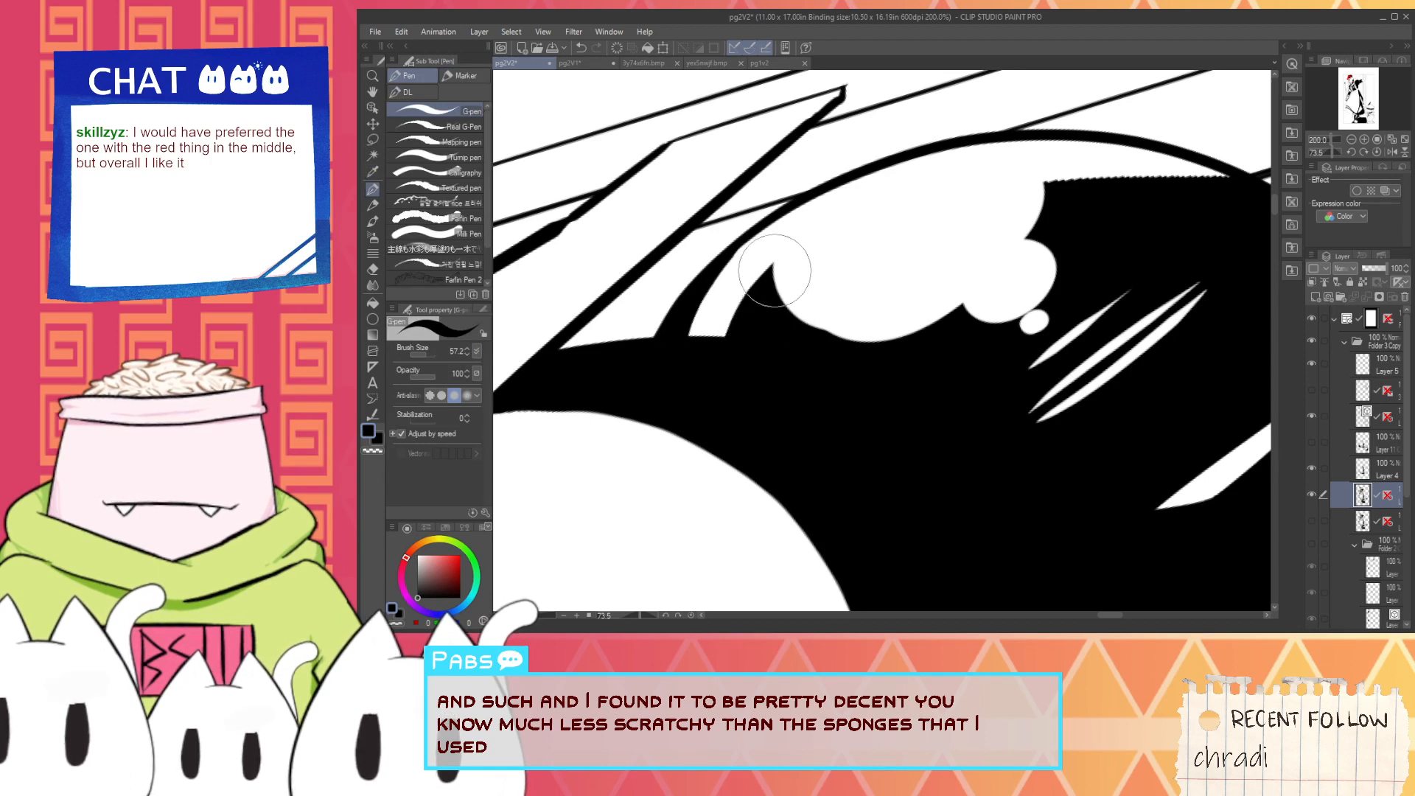
pyautogui.moveTo(775, 271); pyautogui.dragTo(903, 324)
pyautogui.hotkey('ctrl', 'z')
pyautogui.hotkey('ctrl', 'z')
pyautogui.moveTo(771, 264); pyautogui.dragTo(934, 301)
pyautogui.moveTo(795, 321); pyautogui.dragTo(951, 301)
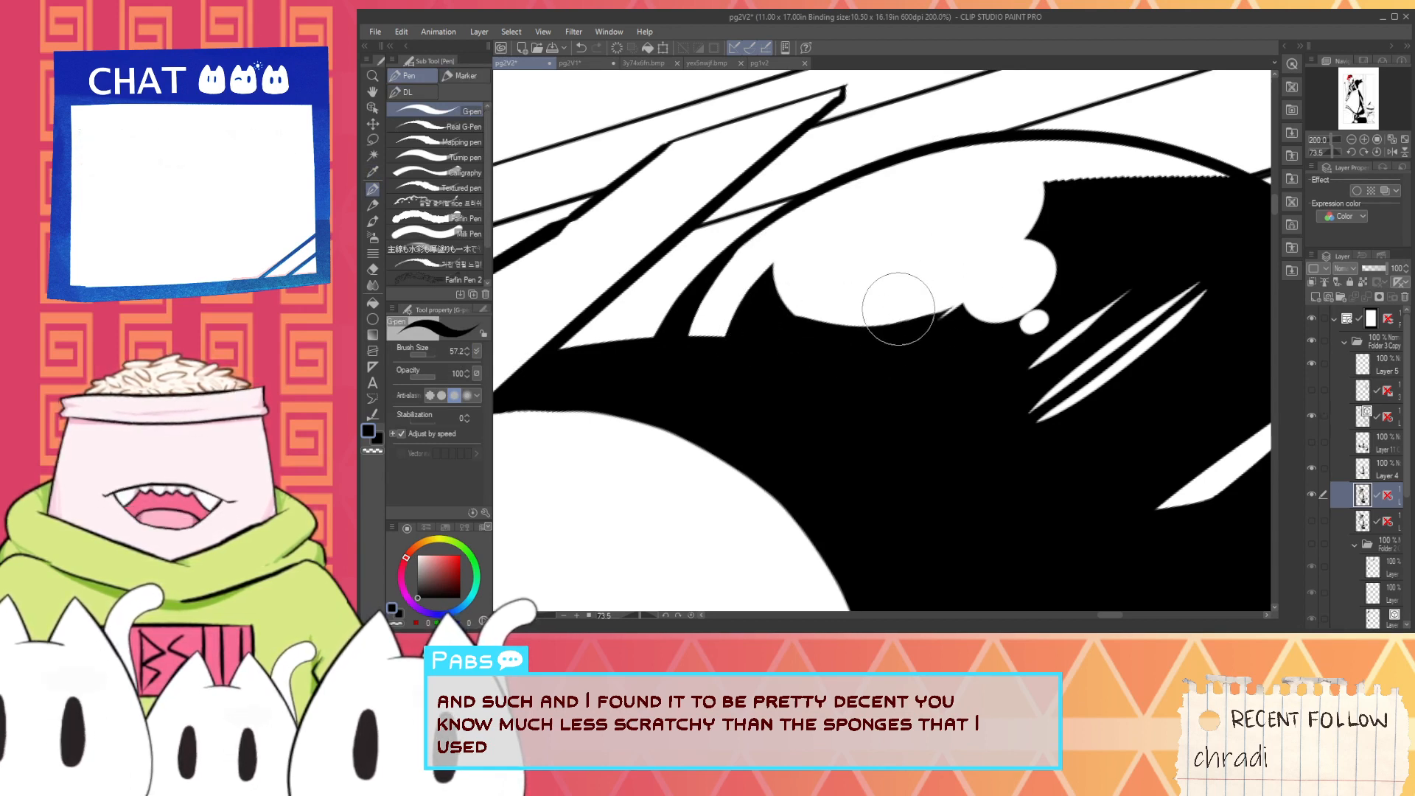
pyautogui.hotkey('ctrl', 'z')
pyautogui.hotkey('ctrl', 'z')
pyautogui.moveTo(786, 318); pyautogui.dragTo(919, 310)
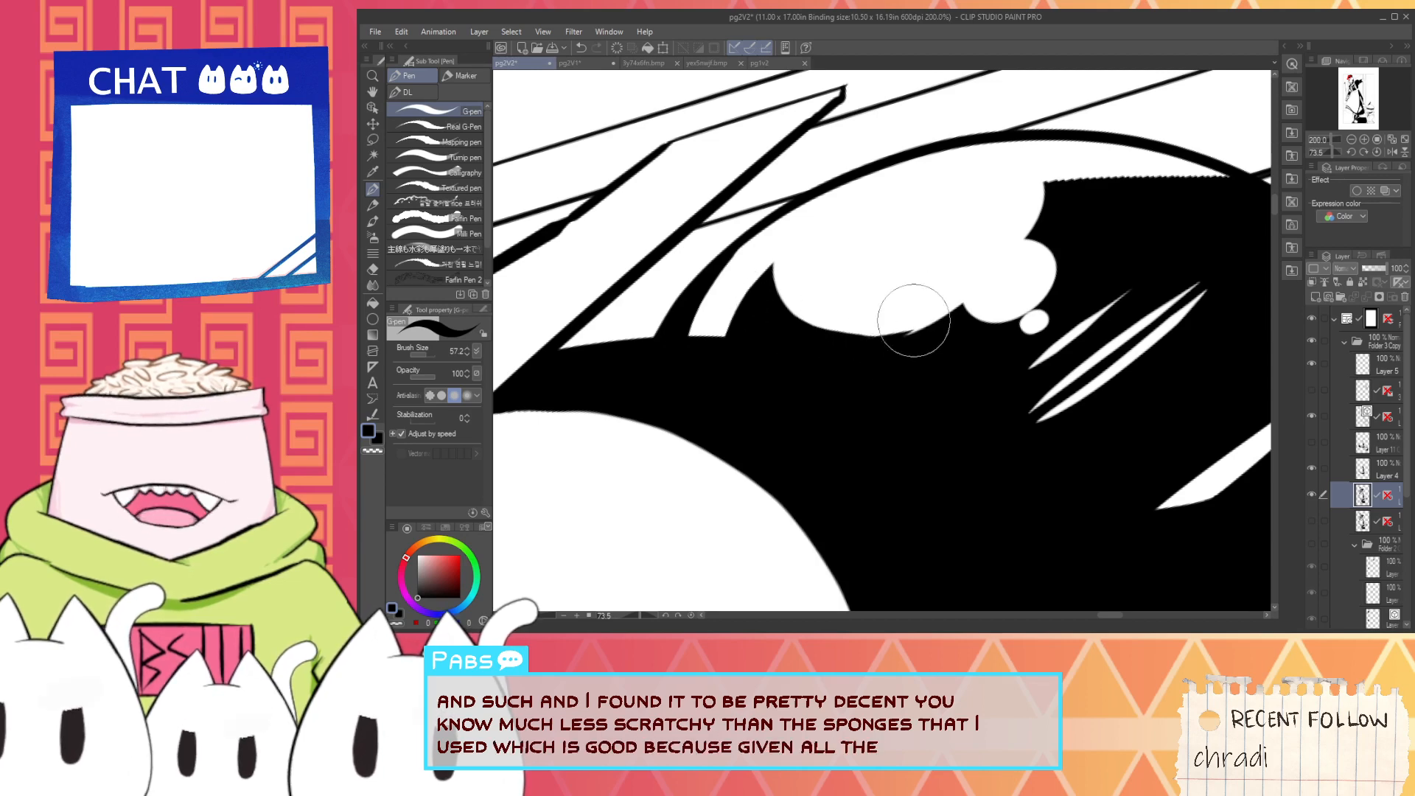
pyautogui.moveTo(825, 338); pyautogui.dragTo(942, 301)
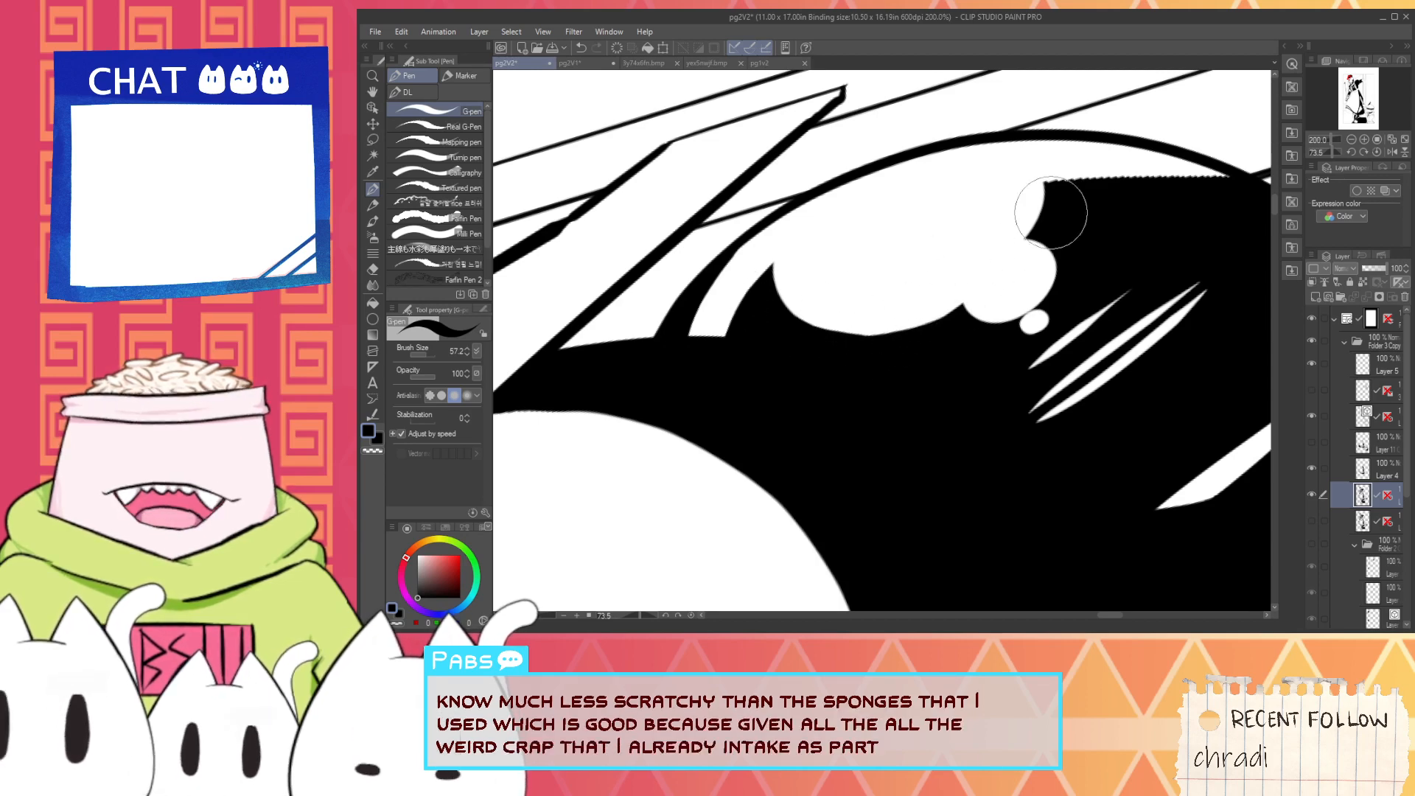
# - Cover the jagged upper edge of the hair bun's black fill with a smooth black curve running into the outline
pyautogui.scroll(2, 1053, 206)
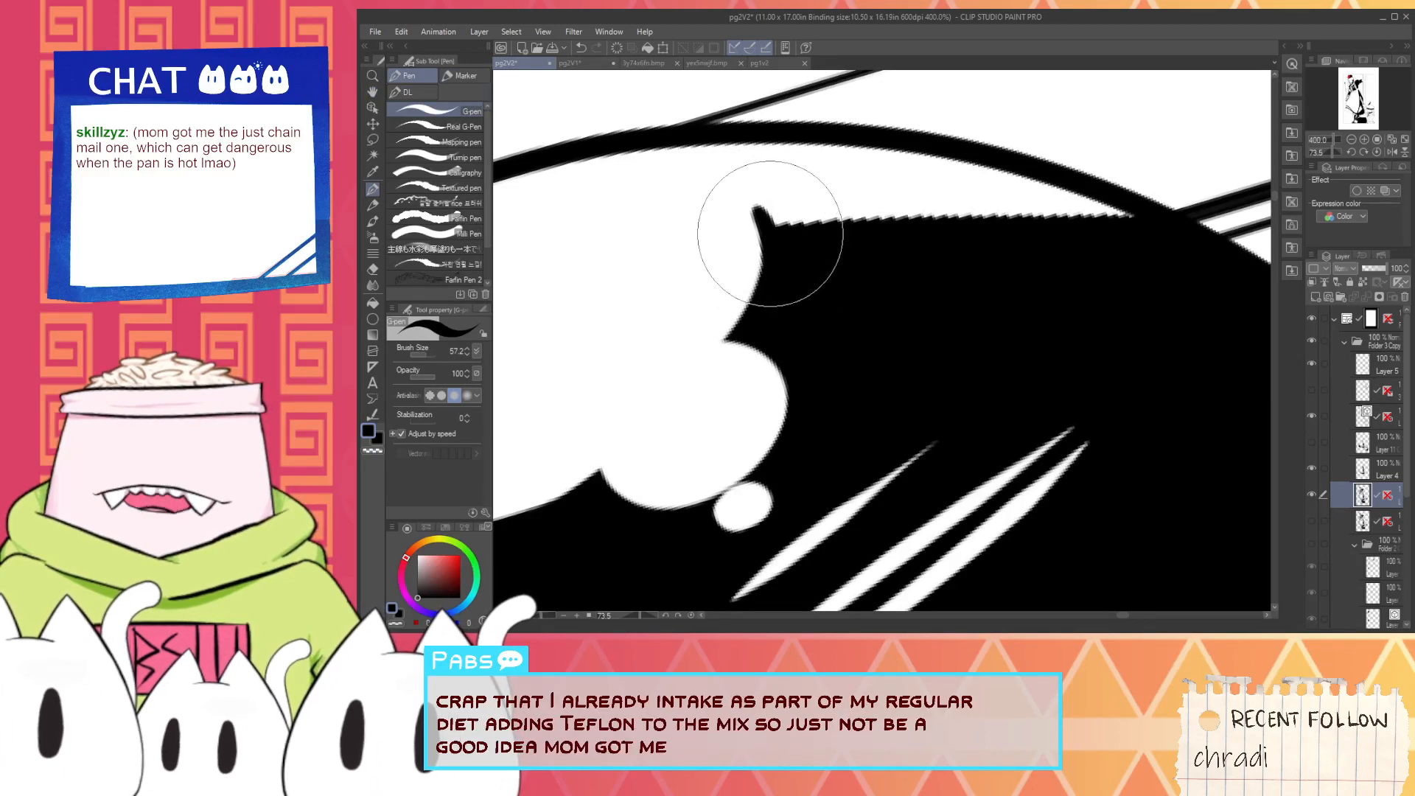
pyautogui.moveTo(788, 244)
pyautogui.mouseDown()
pyautogui.moveTo(828, 212)
pyautogui.moveTo(994, 201)
pyautogui.mouseUp()
pyautogui.hotkey('ctrl', 'z')
pyautogui.moveTo(745, 216); pyautogui.dragTo(892, 216)
pyautogui.hotkey('ctrl', 'z')
pyautogui.moveTo(758, 213)
pyautogui.mouseDown()
pyautogui.moveTo(964, 227)
pyautogui.moveTo(831, 245)
pyautogui.moveTo(812, 227)
pyautogui.moveTo(844, 207)
pyautogui.moveTo(956, 214)
pyautogui.mouseUp()
pyautogui.hotkey('ctrl', 'z')
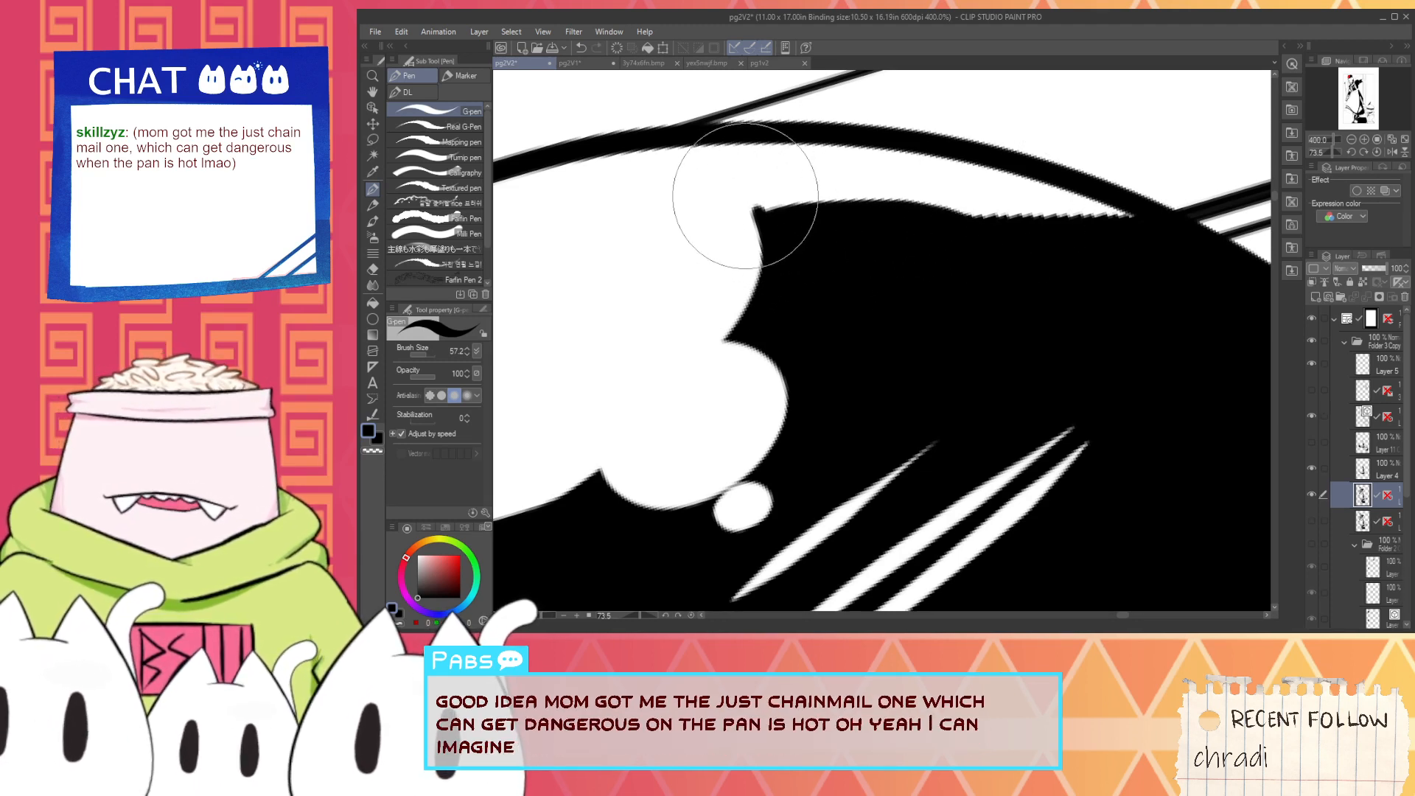
pyautogui.moveTo(755, 202)
pyautogui.mouseDown()
pyautogui.moveTo(989, 199)
pyautogui.moveTo(1008, 210)
pyautogui.moveTo(822, 211)
pyautogui.moveTo(1099, 234)
pyautogui.mouseUp()
pyautogui.hotkey('ctrl', 'z')
pyautogui.moveTo(838, 221); pyautogui.dragTo(1157, 228)
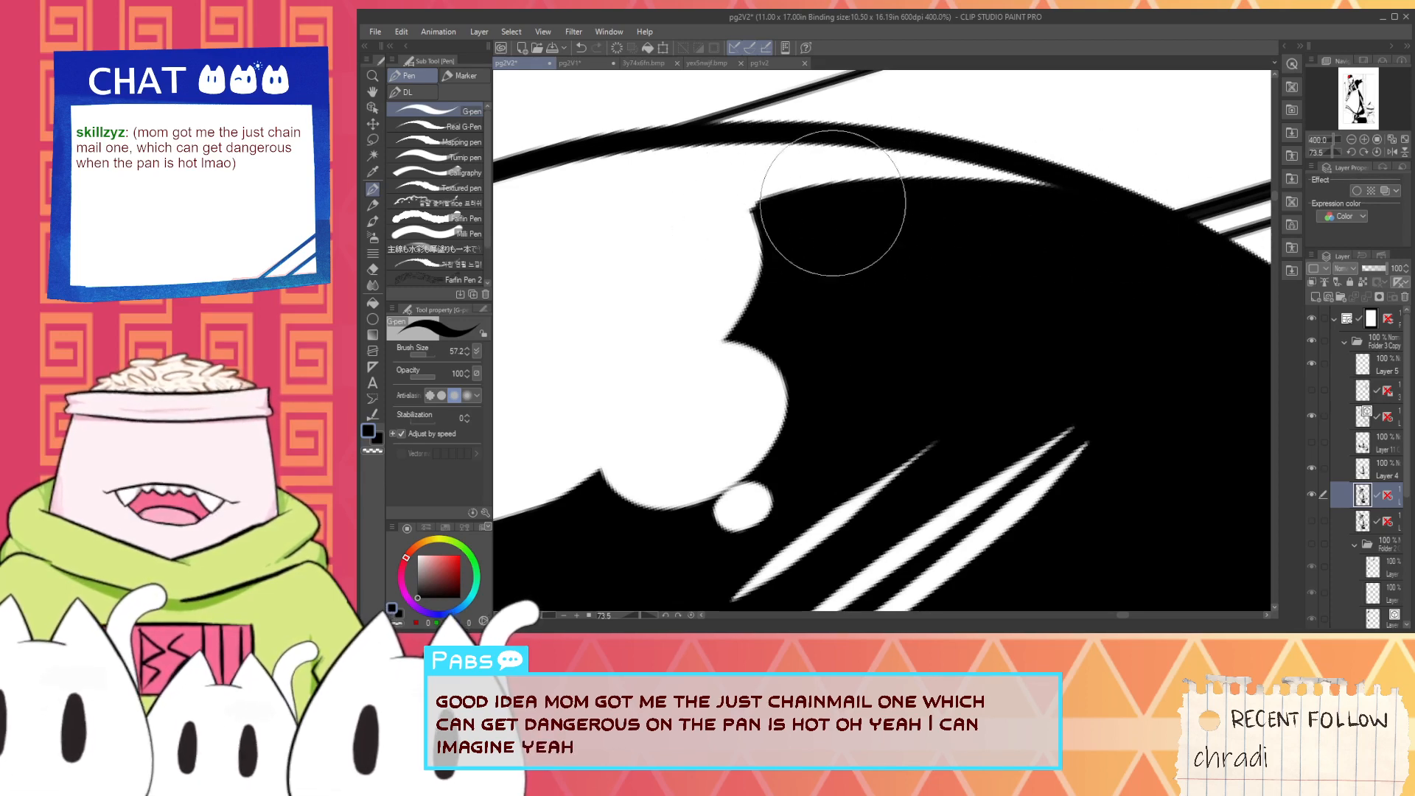
# - Paint a smooth white curve along the lower edge of the long highlight at the top of the black sleeve
pyautogui.scroll(-3, 776, 208)
pyautogui.scroll(-6, 777, 208)
pyautogui.press('space')
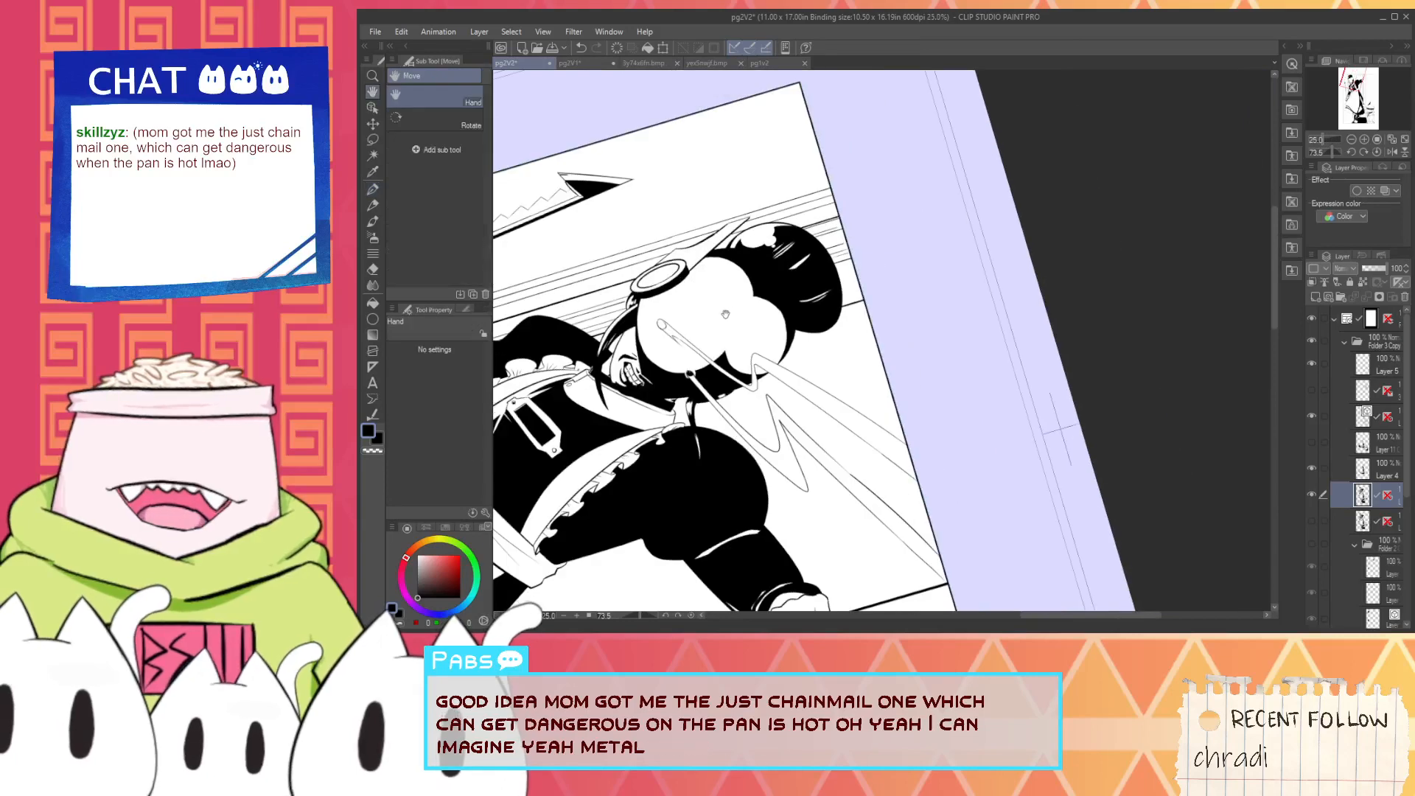
pyautogui.moveTo(697, 306); pyautogui.dragTo(837, 270)
pyautogui.scroll(-2, 837, 270)
pyautogui.scroll(8, 838, 272)
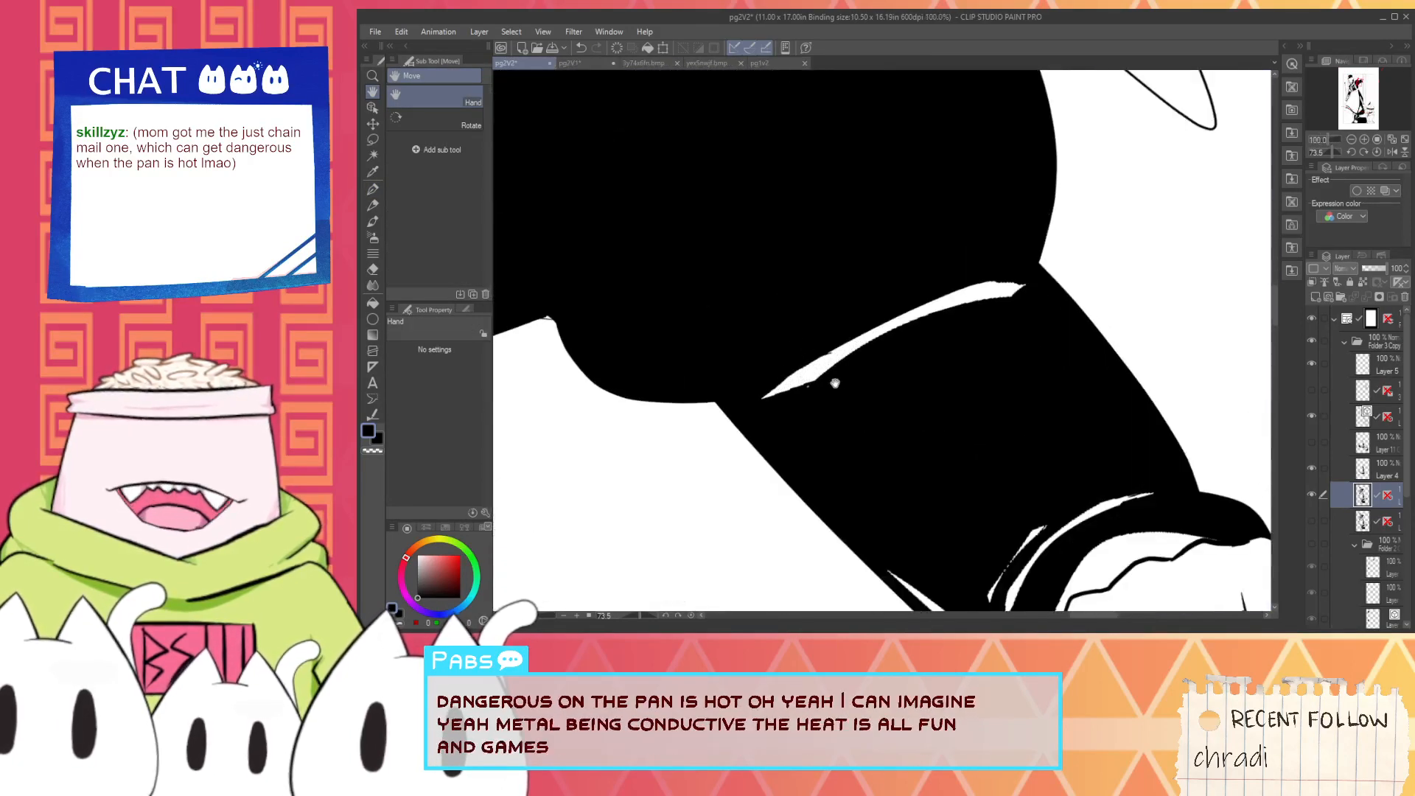
pyautogui.press('alt')
pyautogui.scroll(1, 806, 396)
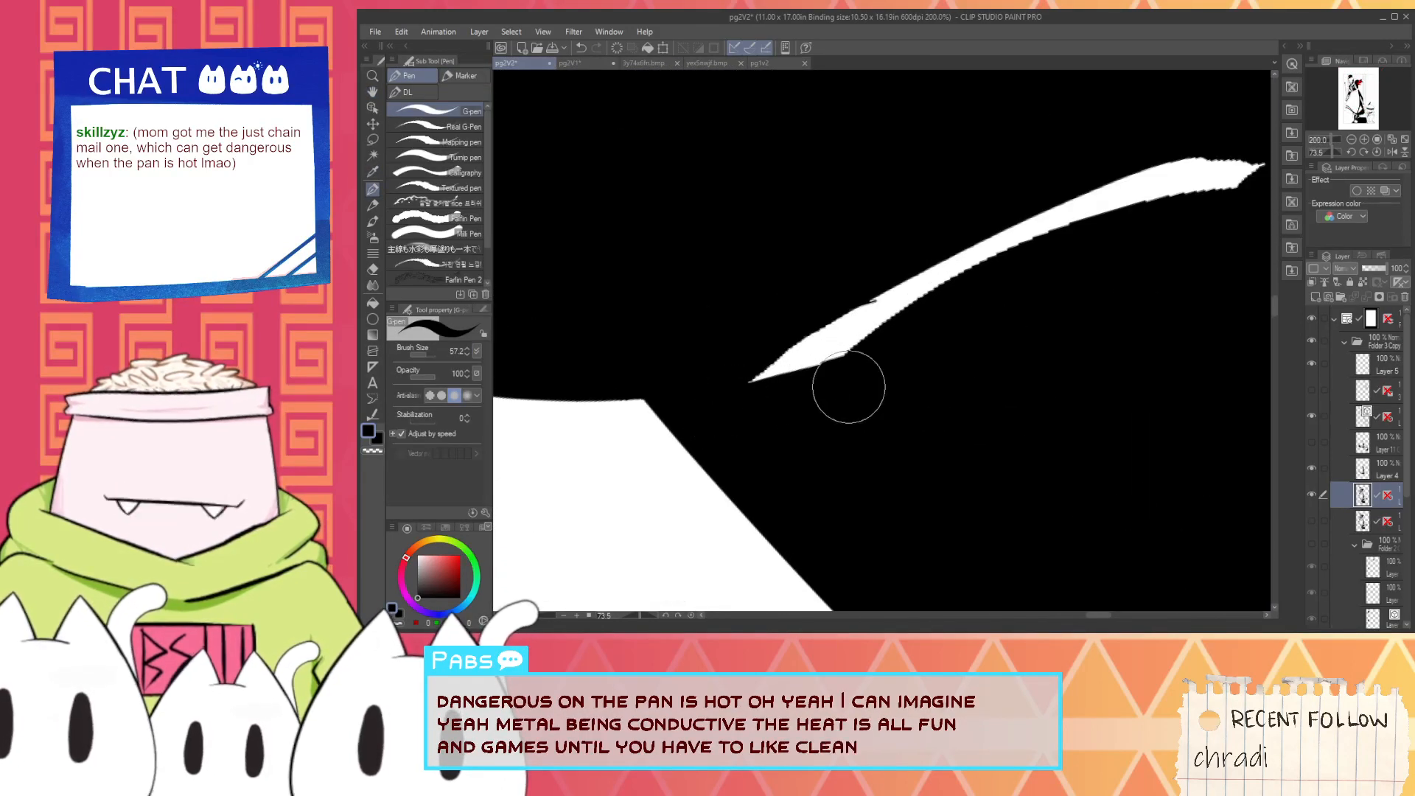
pyautogui.press('space')
pyautogui.moveTo(711, 362)
pyautogui.mouseDown()
pyautogui.moveTo(595, 414)
pyautogui.moveTo(1074, 216)
pyautogui.mouseUp()
pyautogui.keyDown('alt'); pyautogui.click(653, 425); pyautogui.keyUp('alt')
pyautogui.hotkey('ctrl', 'z')
pyautogui.moveTo(649, 424)
pyautogui.mouseDown()
pyautogui.moveTo(921, 263)
pyautogui.moveTo(984, 253)
pyautogui.mouseUp()
pyautogui.hotkey('ctrl', 'z')
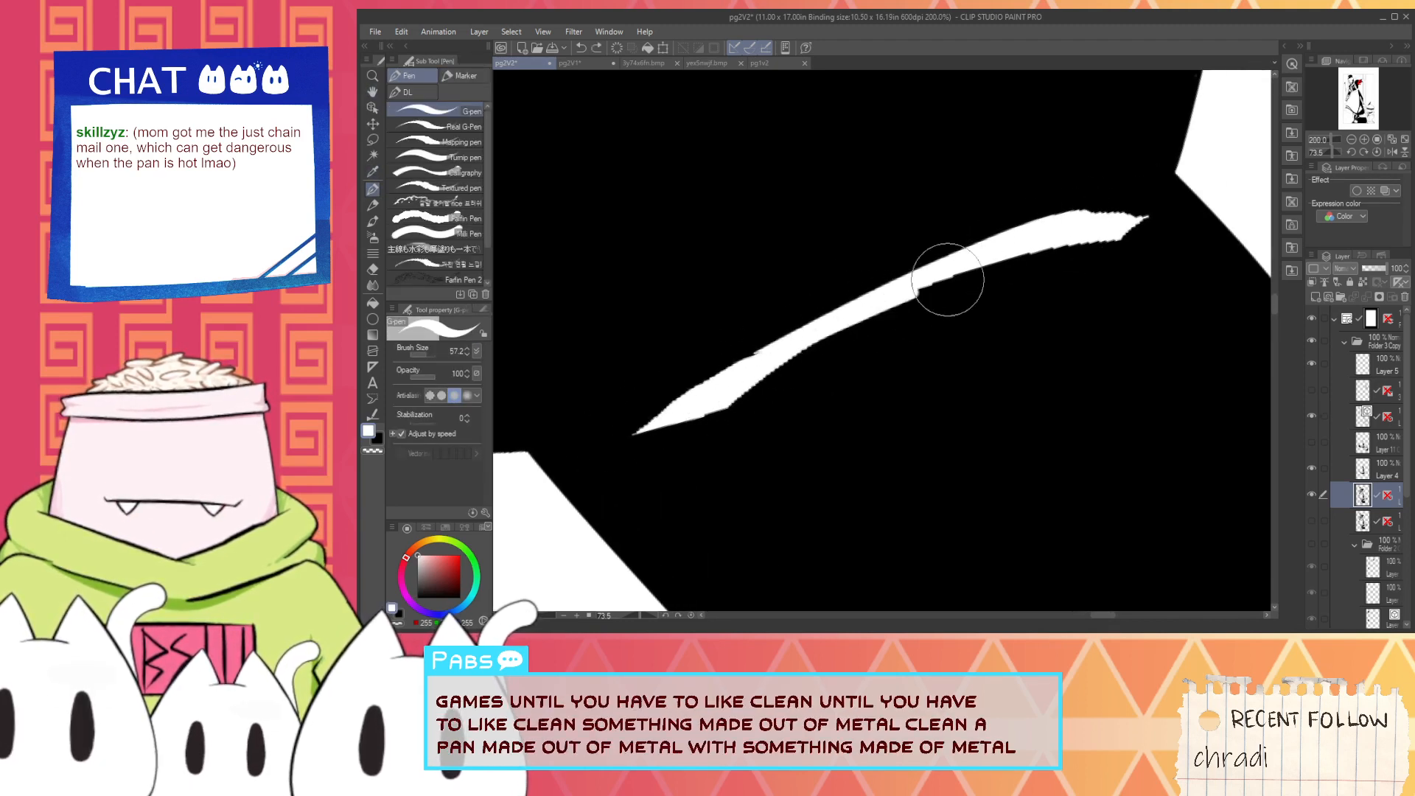
pyautogui.moveTo(948, 280); pyautogui.dragTo(990, 269)
pyautogui.hotkey('ctrl', 'z')
pyautogui.moveTo(706, 423)
pyautogui.mouseDown()
pyautogui.moveTo(984, 274)
pyautogui.moveTo(706, 437)
pyautogui.moveTo(1042, 278)
pyautogui.mouseUp()
pyautogui.hotkey('ctrl', 'z')
pyautogui.hotkey('ctrl', 'z')
pyautogui.moveTo(692, 457)
pyautogui.mouseDown()
pyautogui.moveTo(923, 292)
pyautogui.moveTo(1175, 300)
pyautogui.mouseUp()
pyautogui.hotkey('ctrl', 'z')
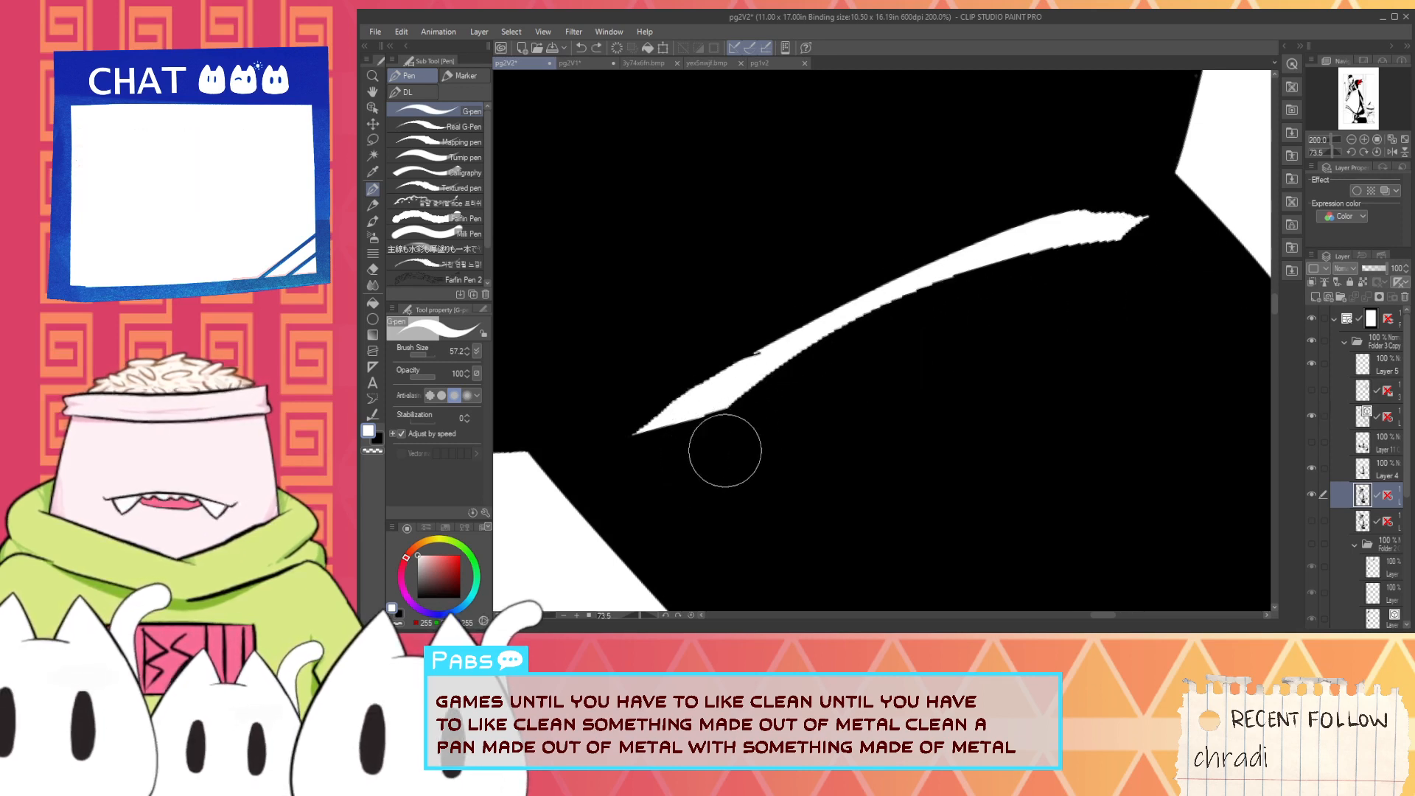
pyautogui.moveTo(724, 450)
pyautogui.mouseDown()
pyautogui.moveTo(787, 351)
pyautogui.moveTo(1251, 256)
pyautogui.mouseUp()
pyautogui.hotkey('ctrl', 'z')
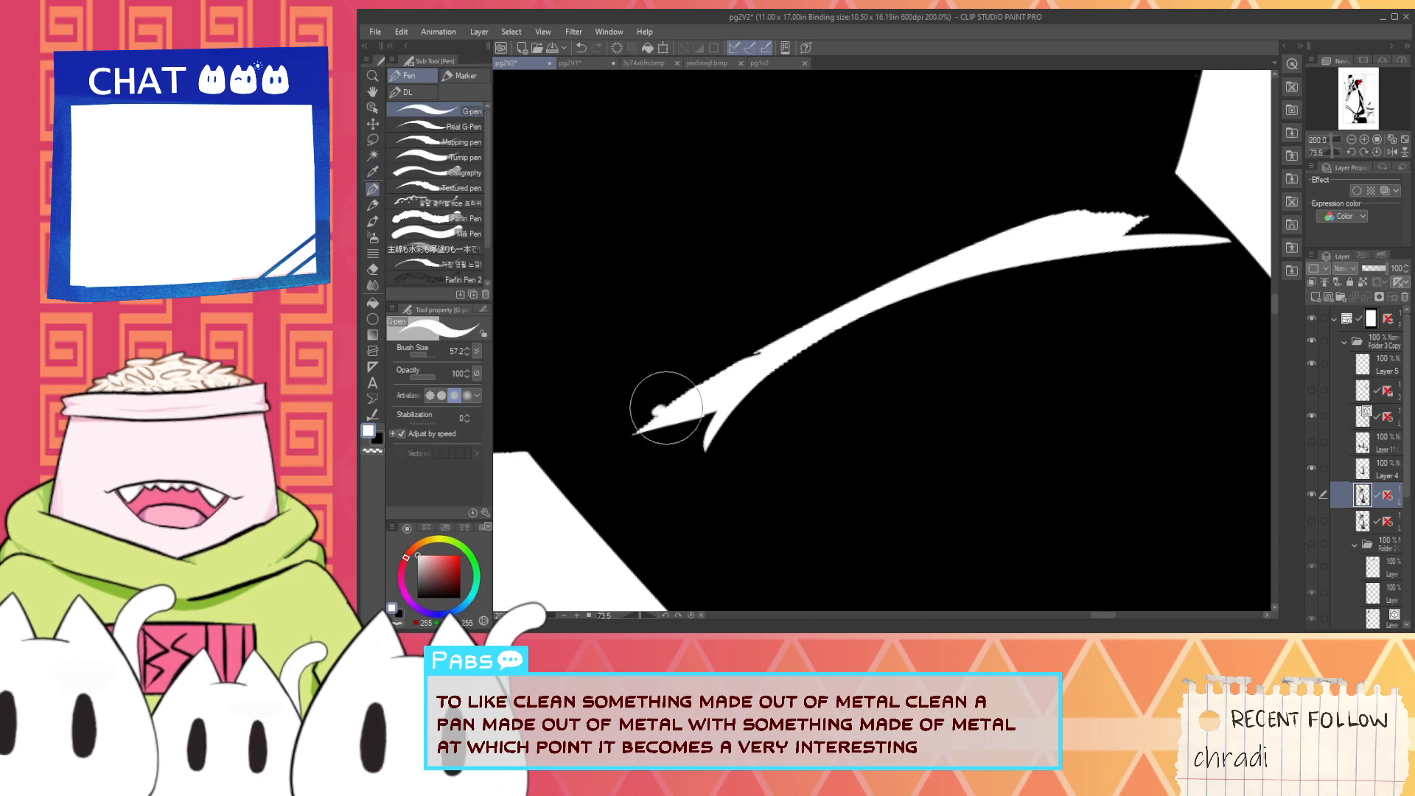
# - Trim the lower tapered end of the sleeve highlight to a clean point with black strokes
pyautogui.scroll(2, 632, 439)
pyautogui.keyDown('alt'); pyautogui.click(623, 438); pyautogui.keyUp('alt')
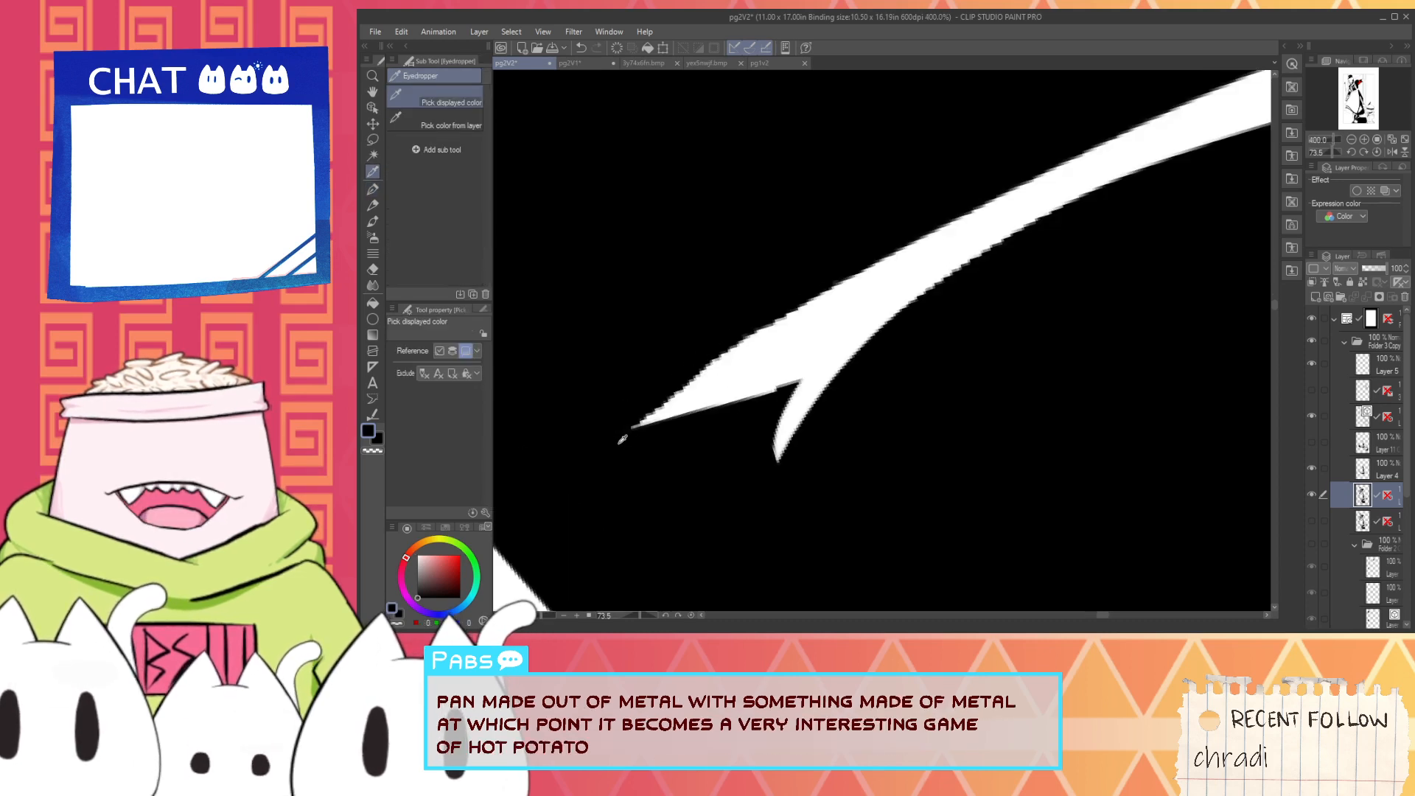
pyautogui.moveTo(627, 440); pyautogui.dragTo(1018, 312)
pyautogui.hotkey('ctrl', 'z')
pyautogui.moveTo(598, 469); pyautogui.dragTo(1060, 319)
pyautogui.moveTo(811, 413); pyautogui.dragTo(783, 451)
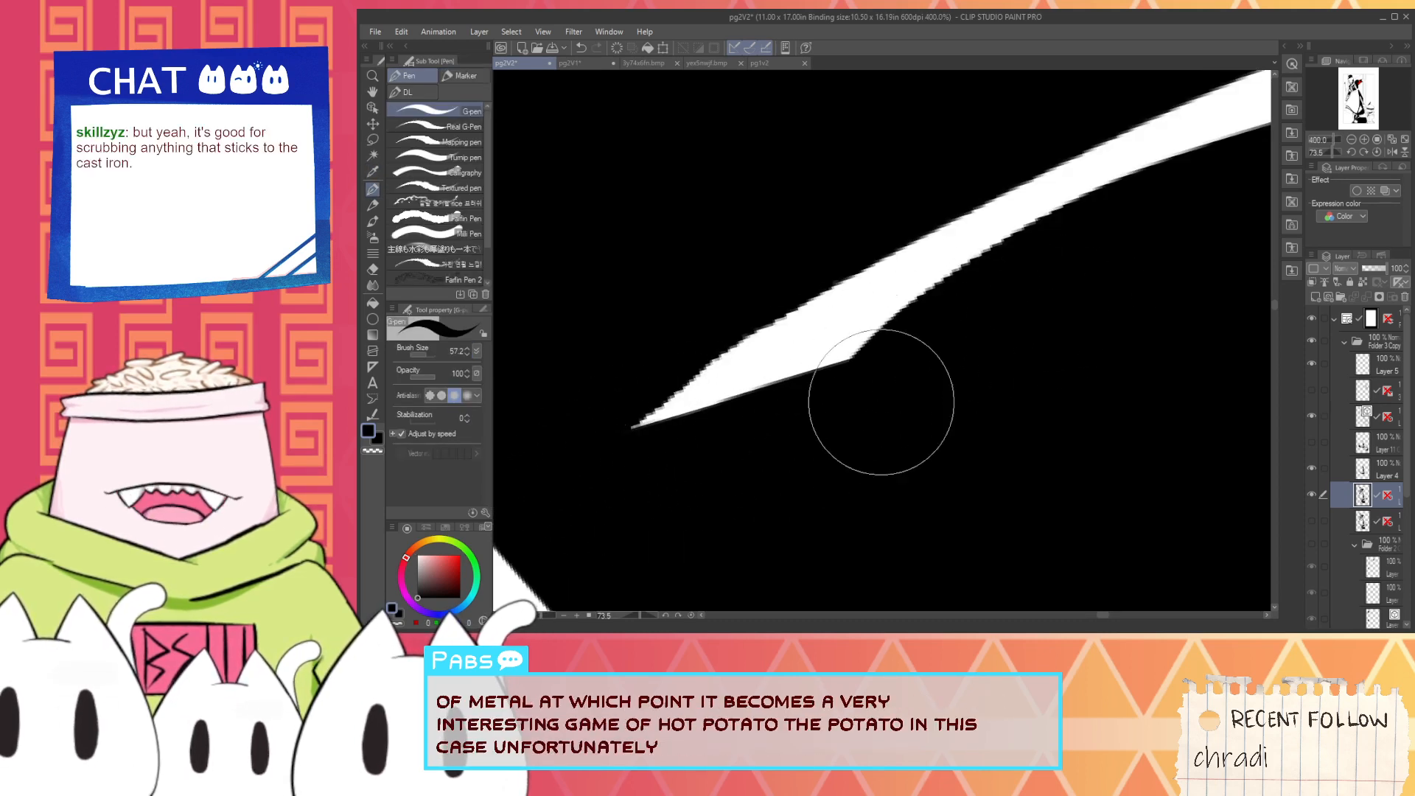
# - Reshape the other end of the sleeve highlight, trimming the excess with black and refining its upper edge with white
pyautogui.scroll(-2, 837, 431)
pyautogui.moveTo(963, 364); pyautogui.dragTo(644, 471)
pyautogui.scroll(2, 947, 328)
pyautogui.moveTo(940, 325)
pyautogui.mouseDown()
pyautogui.moveTo(875, 382)
pyautogui.moveTo(973, 314)
pyautogui.moveTo(999, 341)
pyautogui.moveTo(995, 381)
pyautogui.moveTo(1054, 369)
pyautogui.mouseUp()
pyautogui.press('x')
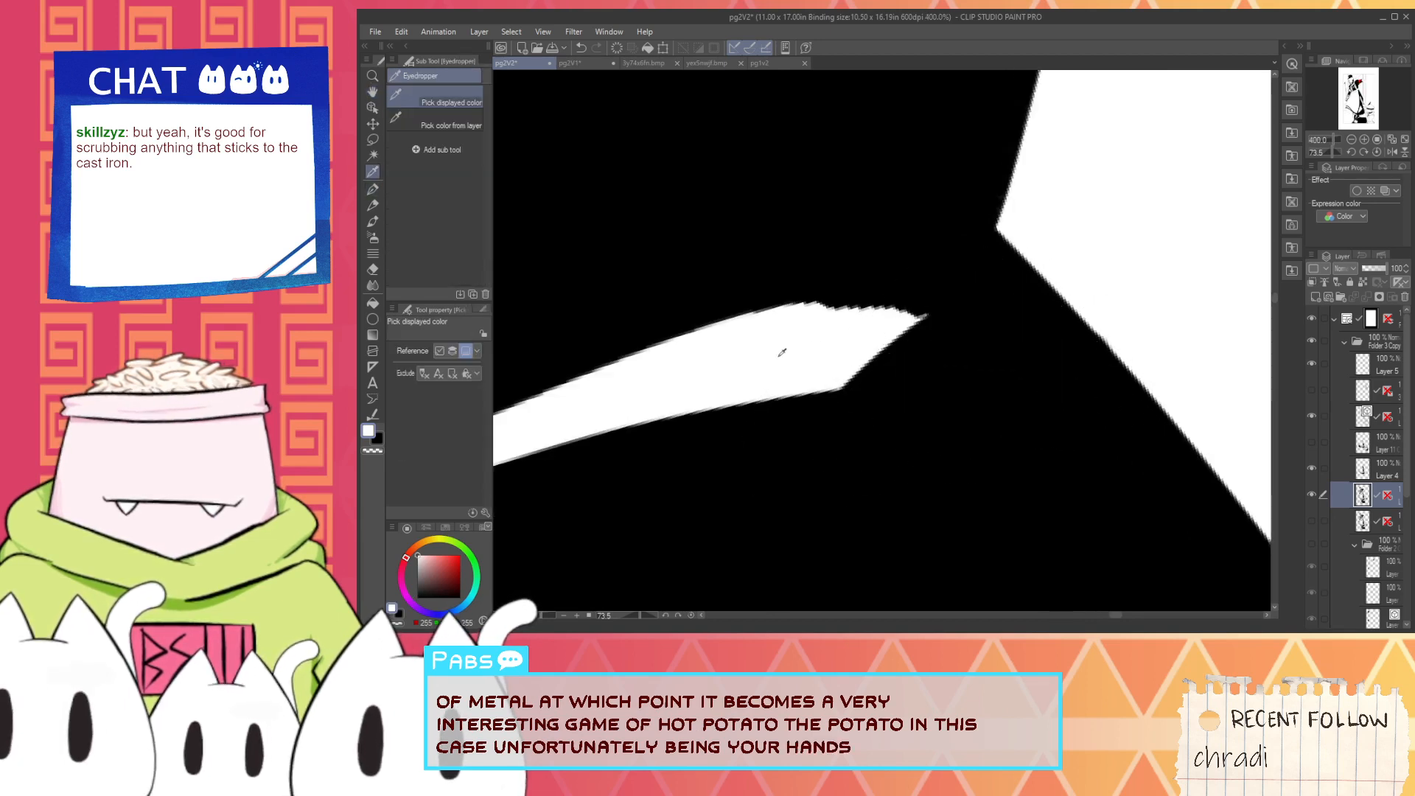
pyautogui.moveTo(752, 319)
pyautogui.mouseDown()
pyautogui.moveTo(882, 306)
pyautogui.moveTo(862, 345)
pyautogui.moveTo(924, 291)
pyautogui.moveTo(996, 300)
pyautogui.mouseUp()
pyautogui.press('x')
pyautogui.scroll(-7, 980, 273)
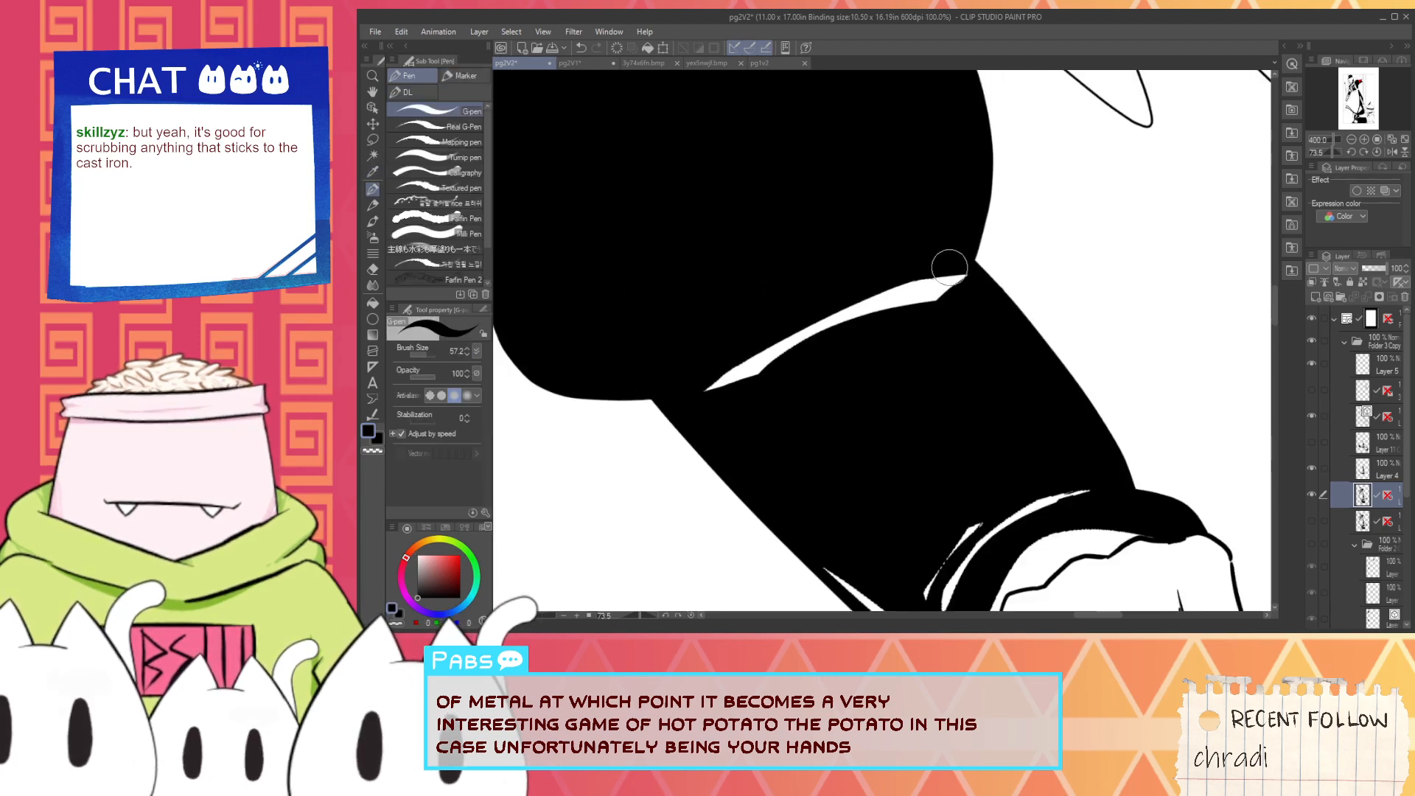
# - Cover the jagged white highlight along the sleeve's lower edge near the cuff with black strokes
pyautogui.press('alt')
pyautogui.scroll(4, 846, 392)
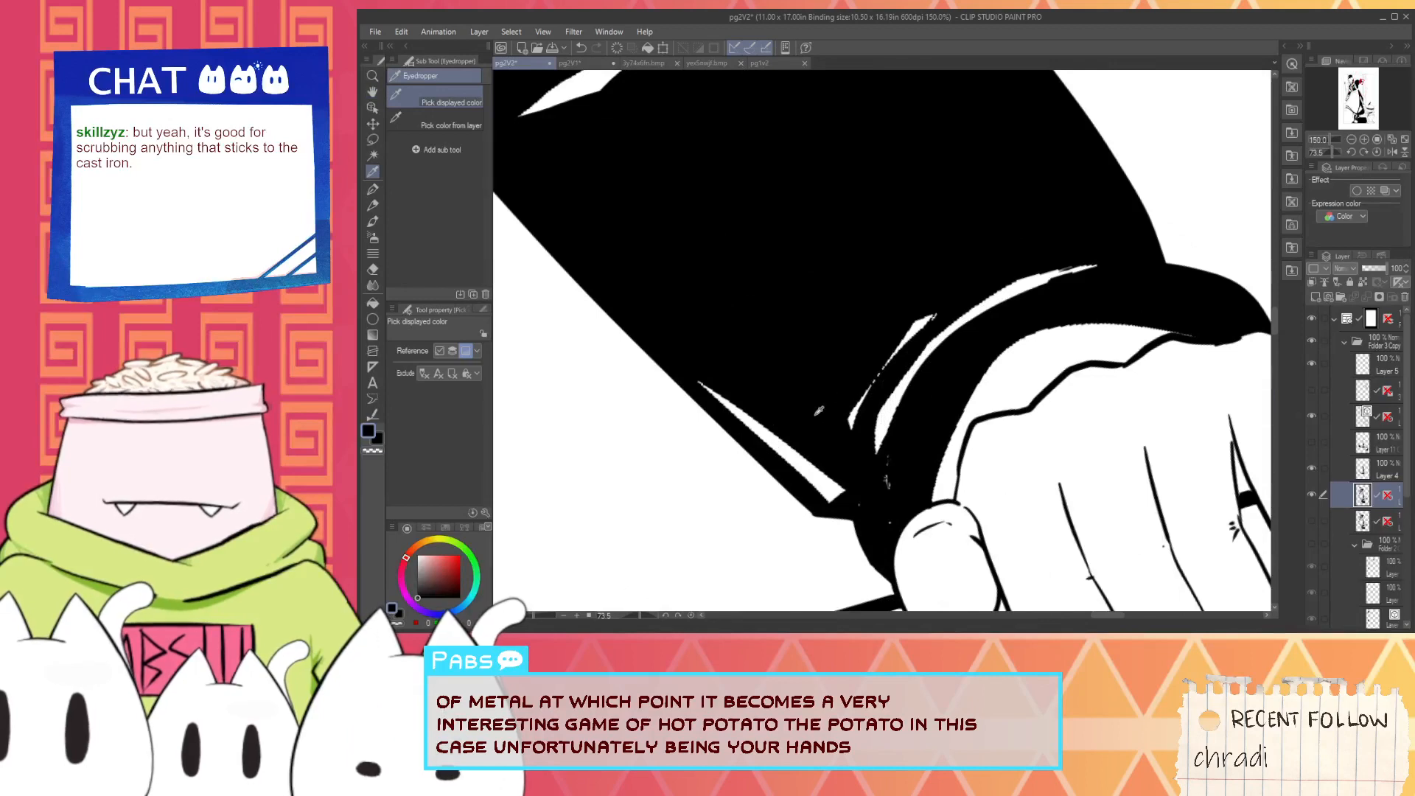
pyautogui.moveTo(673, 369); pyautogui.dragTo(828, 452)
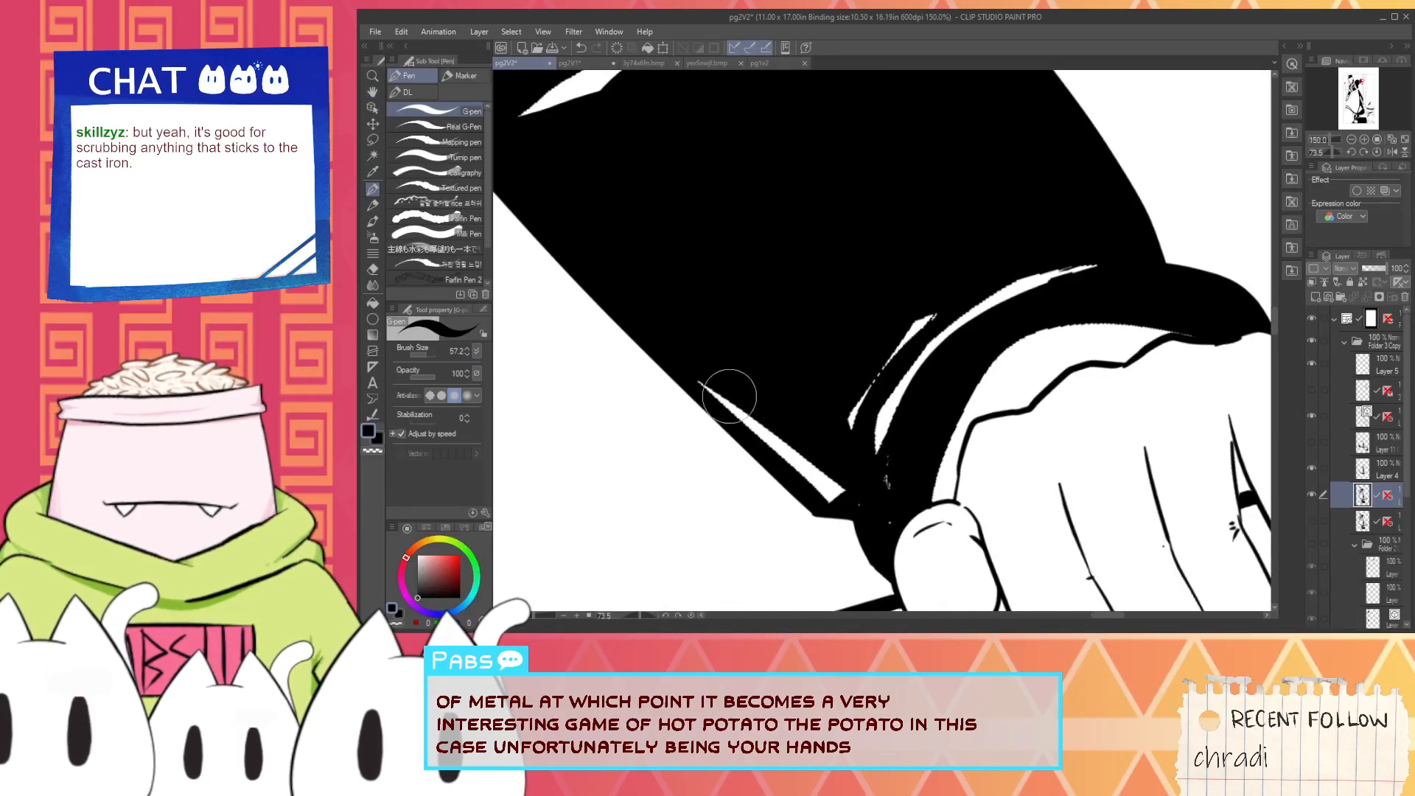
pyautogui.moveTo(730, 396); pyautogui.dragTo(848, 485)
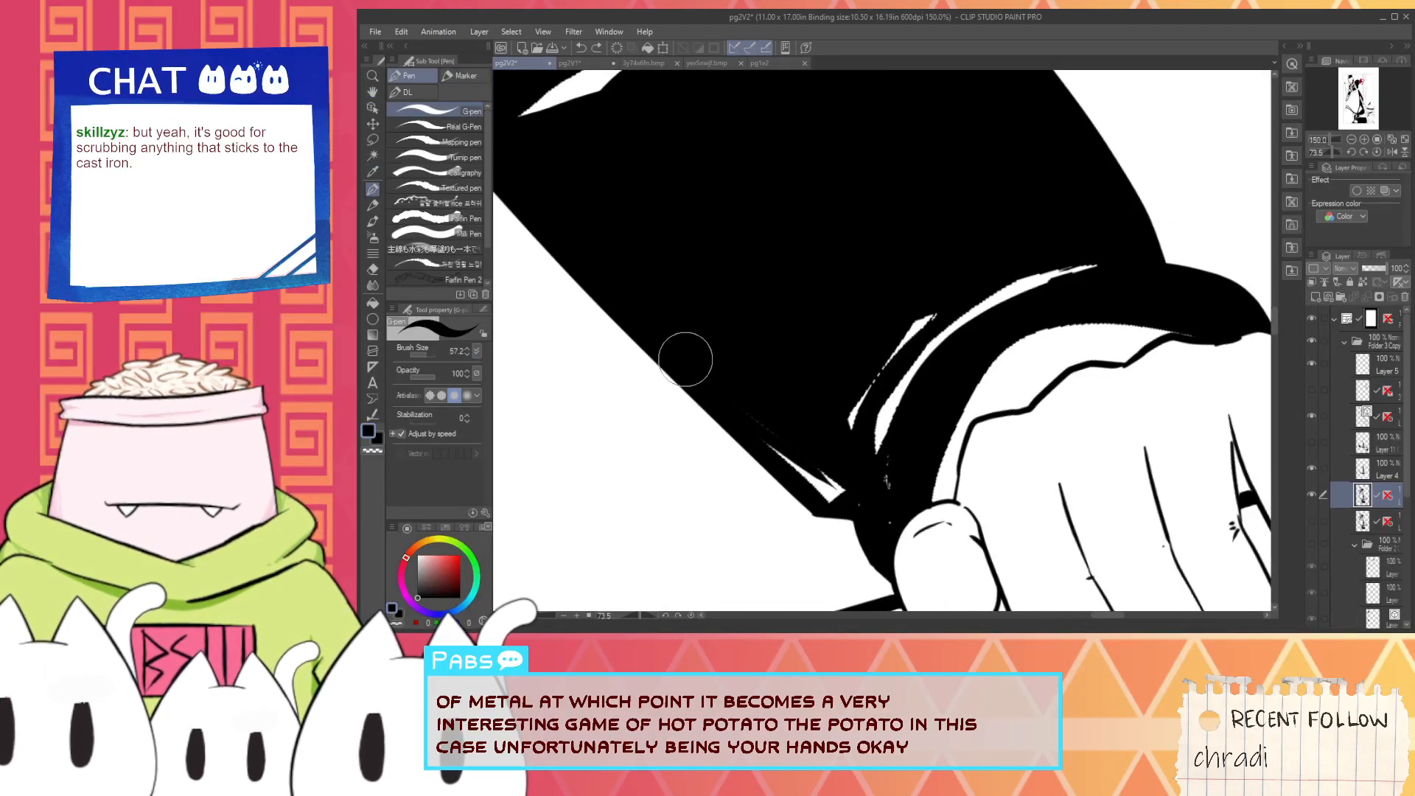
pyautogui.hotkey('ctrl', 'z')
pyautogui.moveTo(689, 366)
pyautogui.mouseDown()
pyautogui.moveTo(865, 500)
pyautogui.moveTo(788, 441)
pyautogui.moveTo(746, 431)
pyautogui.moveTo(816, 502)
pyautogui.moveTo(753, 431)
pyautogui.moveTo(844, 504)
pyautogui.mouseUp()
pyautogui.scroll(1, 744, 435)
# - Repaint the highlight along the sleeve's lower edge in white as a clean wedge tapering away from the cuff
pyautogui.press('i')
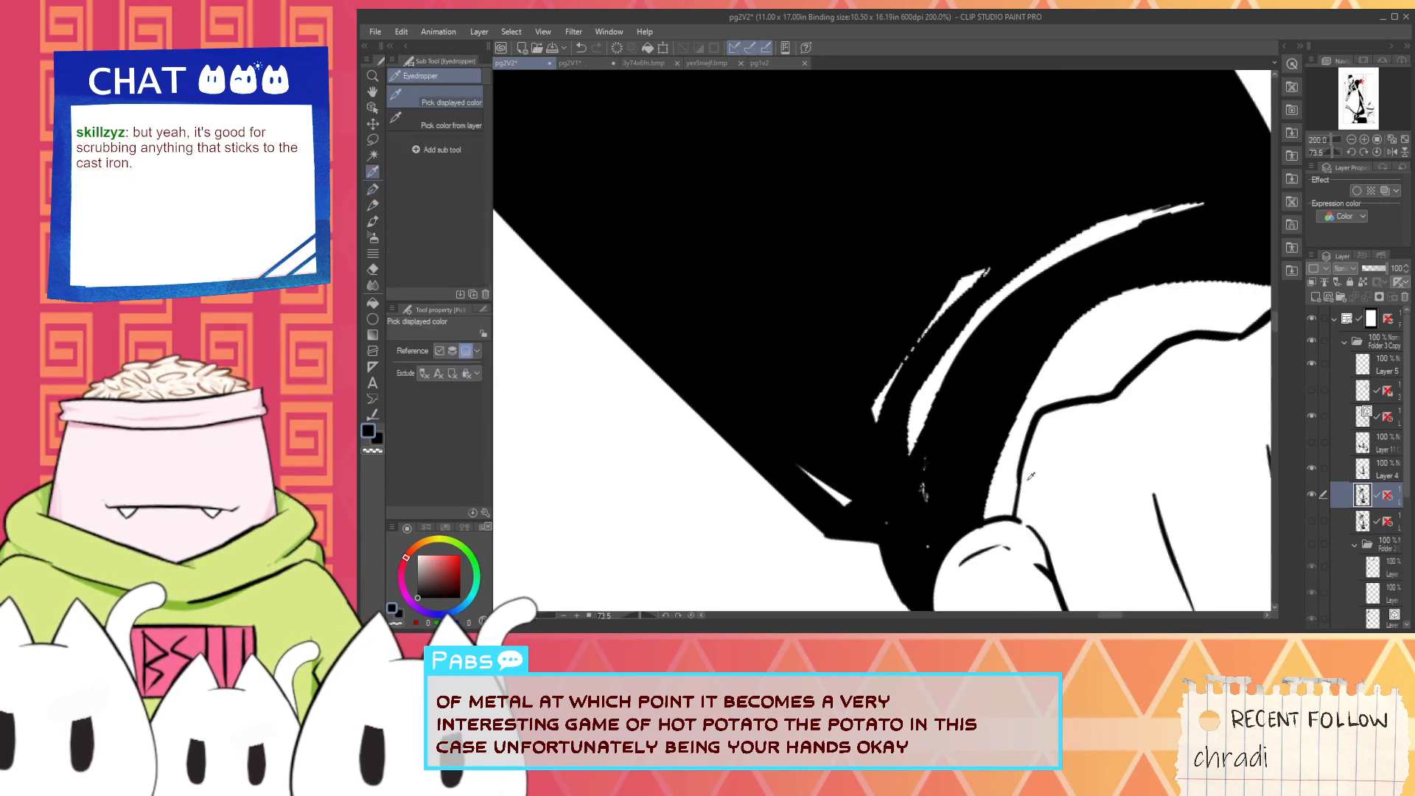
pyautogui.press('p')
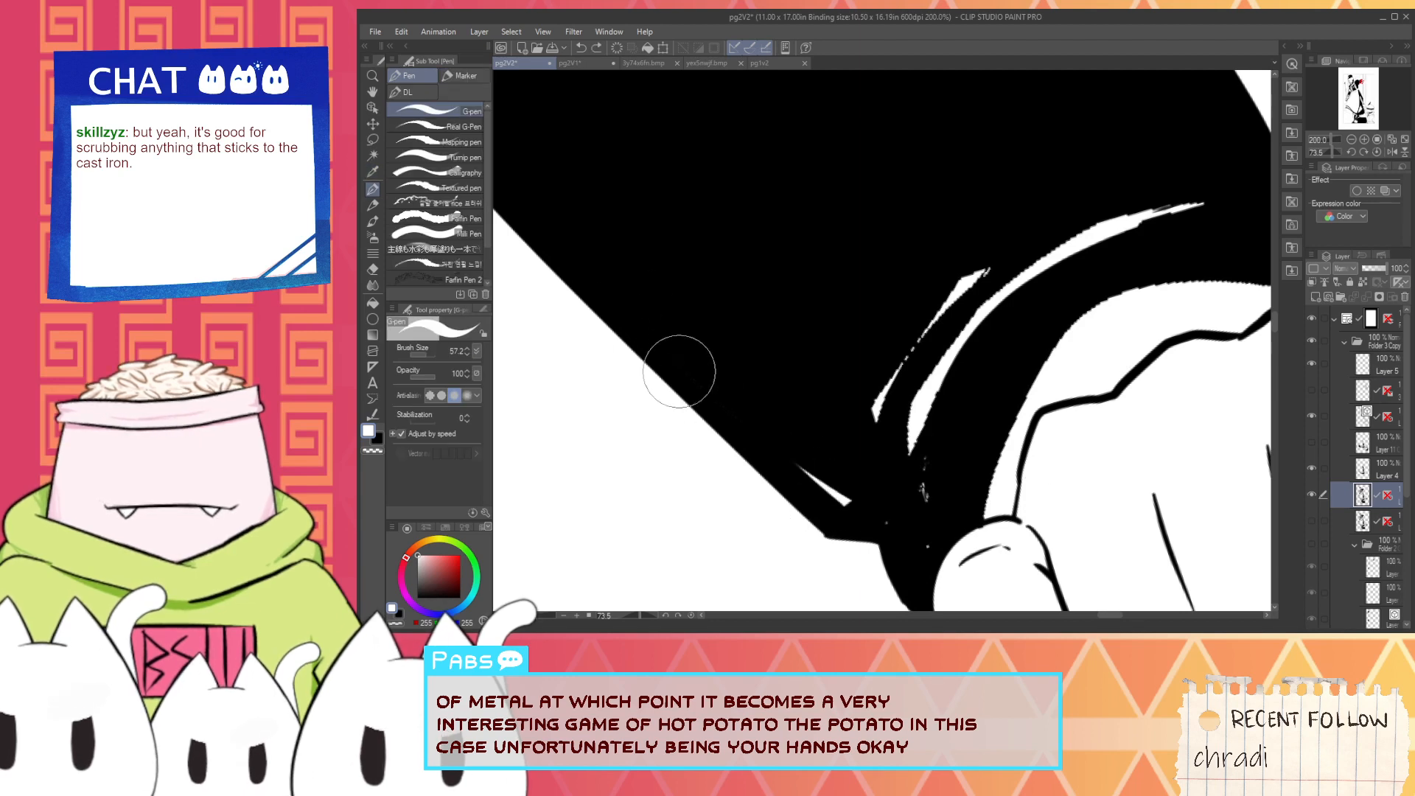
pyautogui.moveTo(647, 328)
pyautogui.mouseDown()
pyautogui.moveTo(848, 501)
pyautogui.moveTo(686, 393)
pyautogui.moveTo(841, 480)
pyautogui.mouseUp()
pyautogui.hotkey('ctrl', 'z')
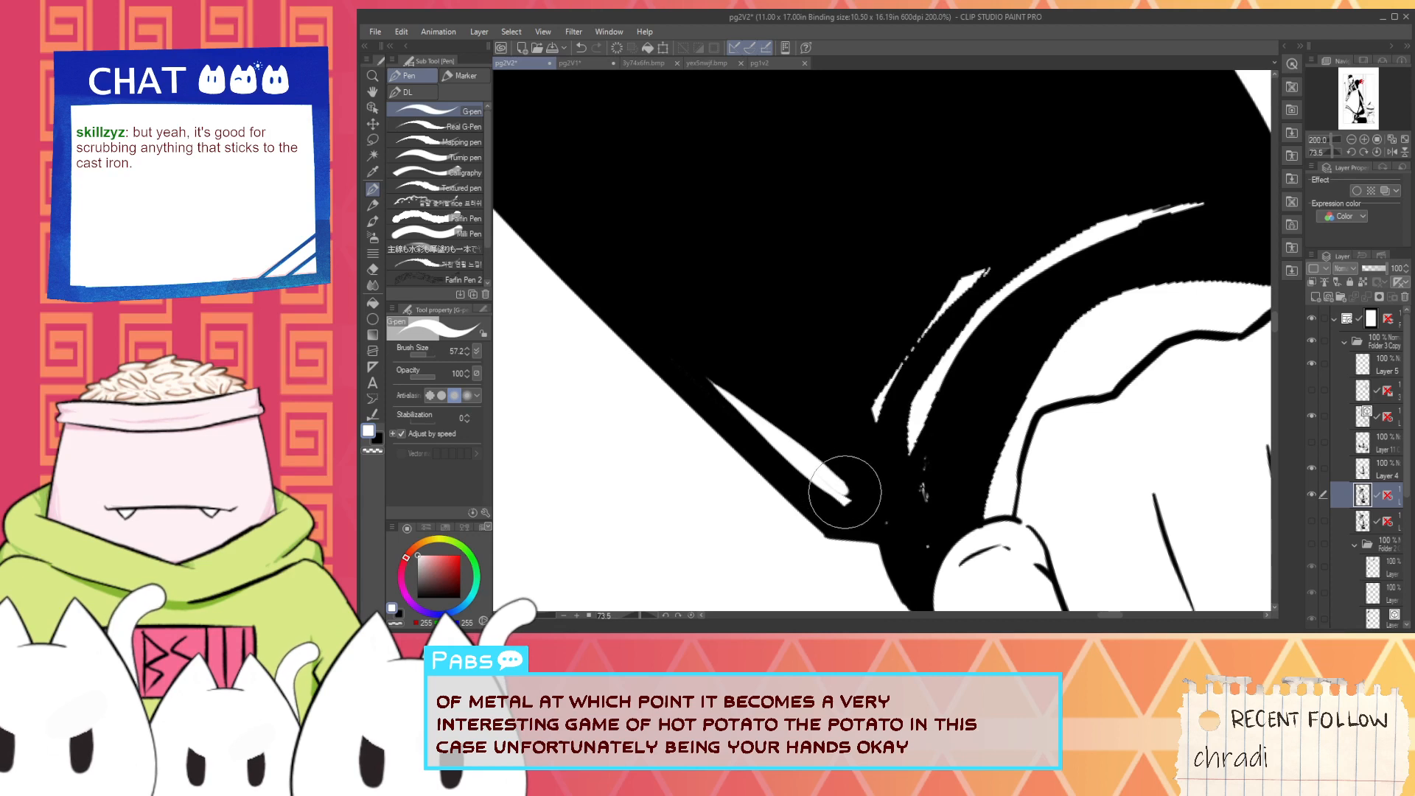
pyautogui.moveTo(851, 499)
pyautogui.mouseDown()
pyautogui.moveTo(626, 301)
pyautogui.moveTo(863, 447)
pyautogui.mouseUp()
pyautogui.keyDown('alt'); pyautogui.click(685, 283); pyautogui.keyUp('alt')
pyautogui.hotkey('ctrl', 'z')
pyautogui.moveTo(619, 289); pyautogui.dragTo(834, 446)
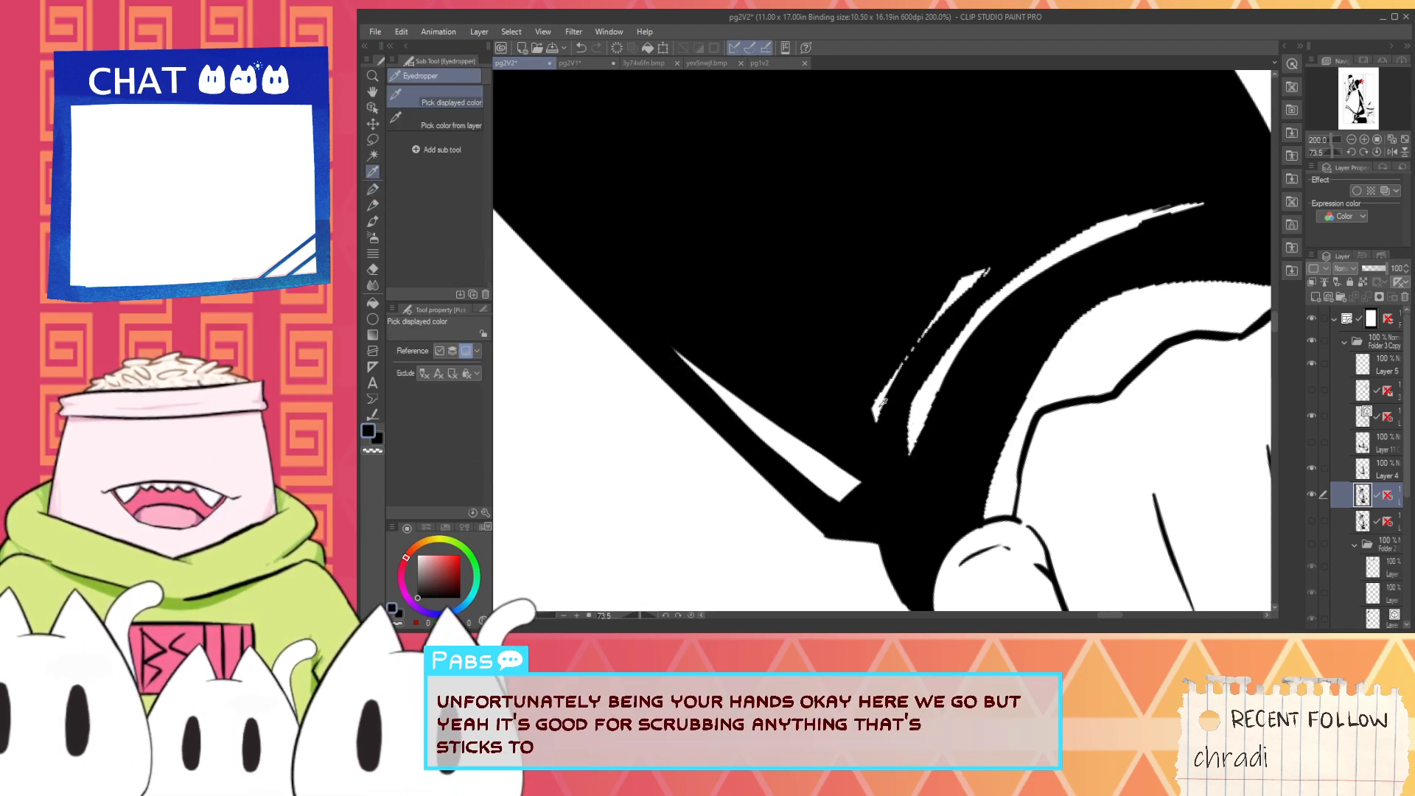
# - Paint over the ragged short highlight beside the cuff with one broad tapered white stroke
pyautogui.press('x')
pyautogui.moveTo(859, 431); pyautogui.dragTo(1028, 198)
pyautogui.keyDown('alt'); pyautogui.click(872, 269); pyautogui.keyUp('alt')
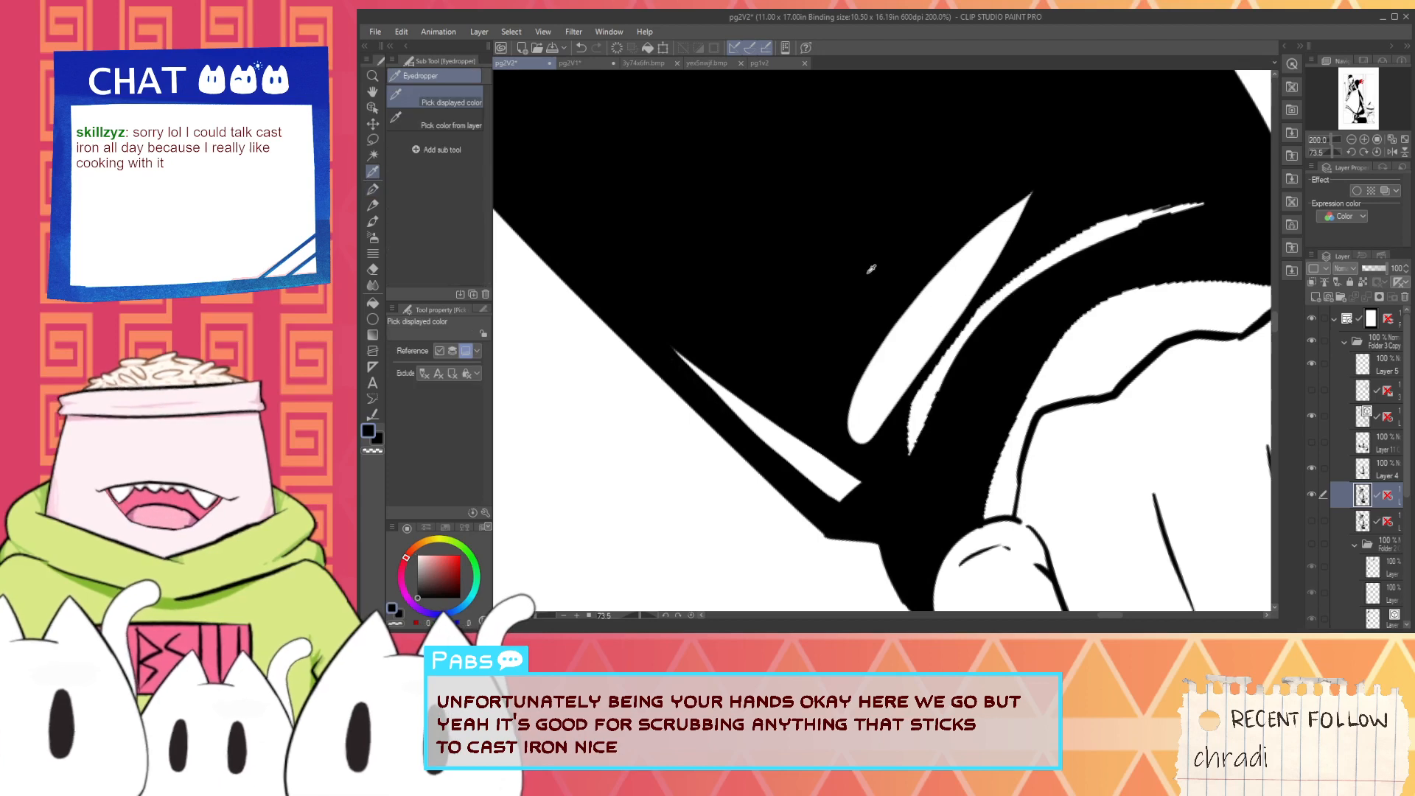
pyautogui.scroll(2, 916, 349)
pyautogui.scroll(-2, 863, 390)
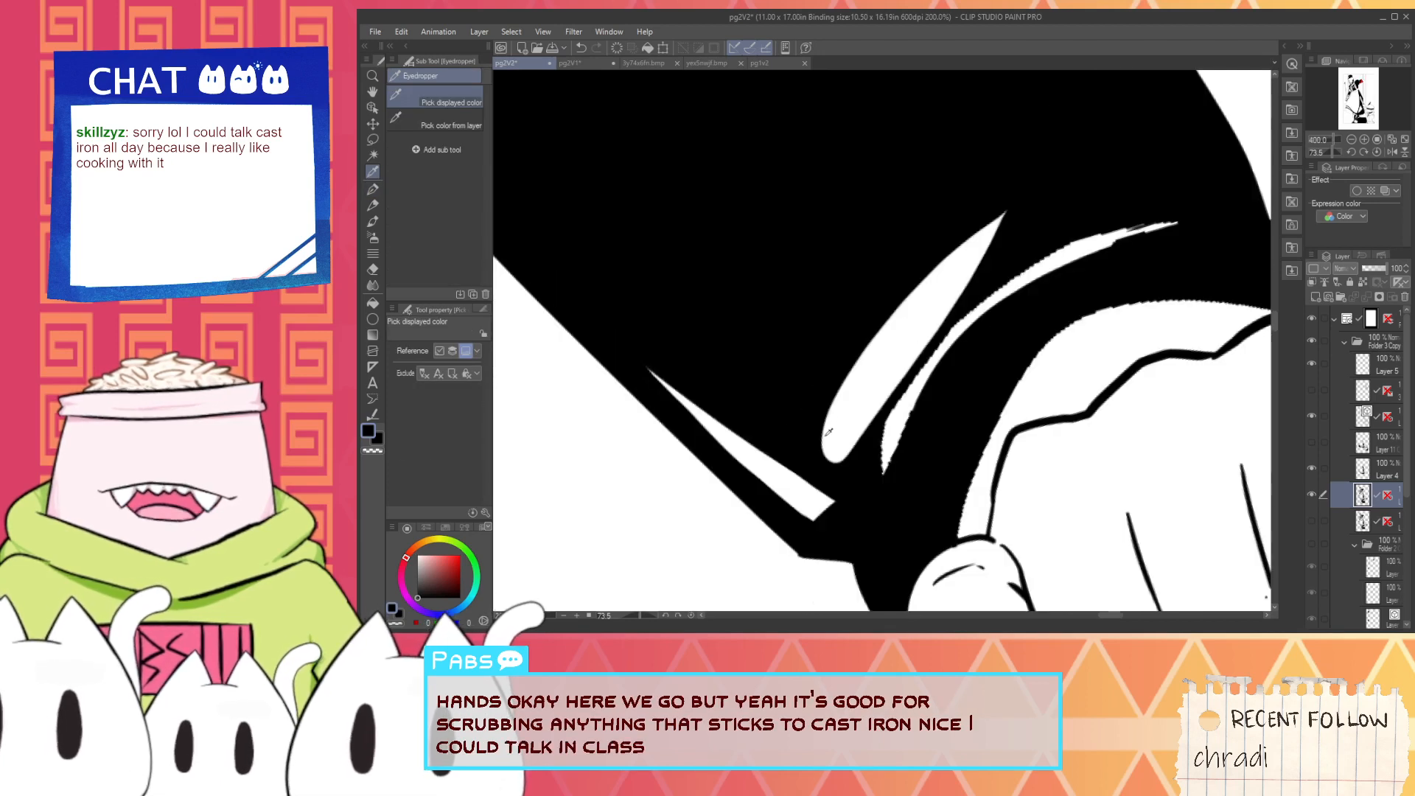
# - Trim the short highlight's sides and ends with black strokes into a narrow angular sliver
pyautogui.hotkey('ctrl', 'z')
pyautogui.moveTo(834, 470)
pyautogui.mouseDown()
pyautogui.moveTo(831, 371)
pyautogui.moveTo(850, 342)
pyautogui.moveTo(829, 368)
pyautogui.moveTo(946, 238)
pyautogui.mouseUp()
pyautogui.hotkey('ctrl', 'z')
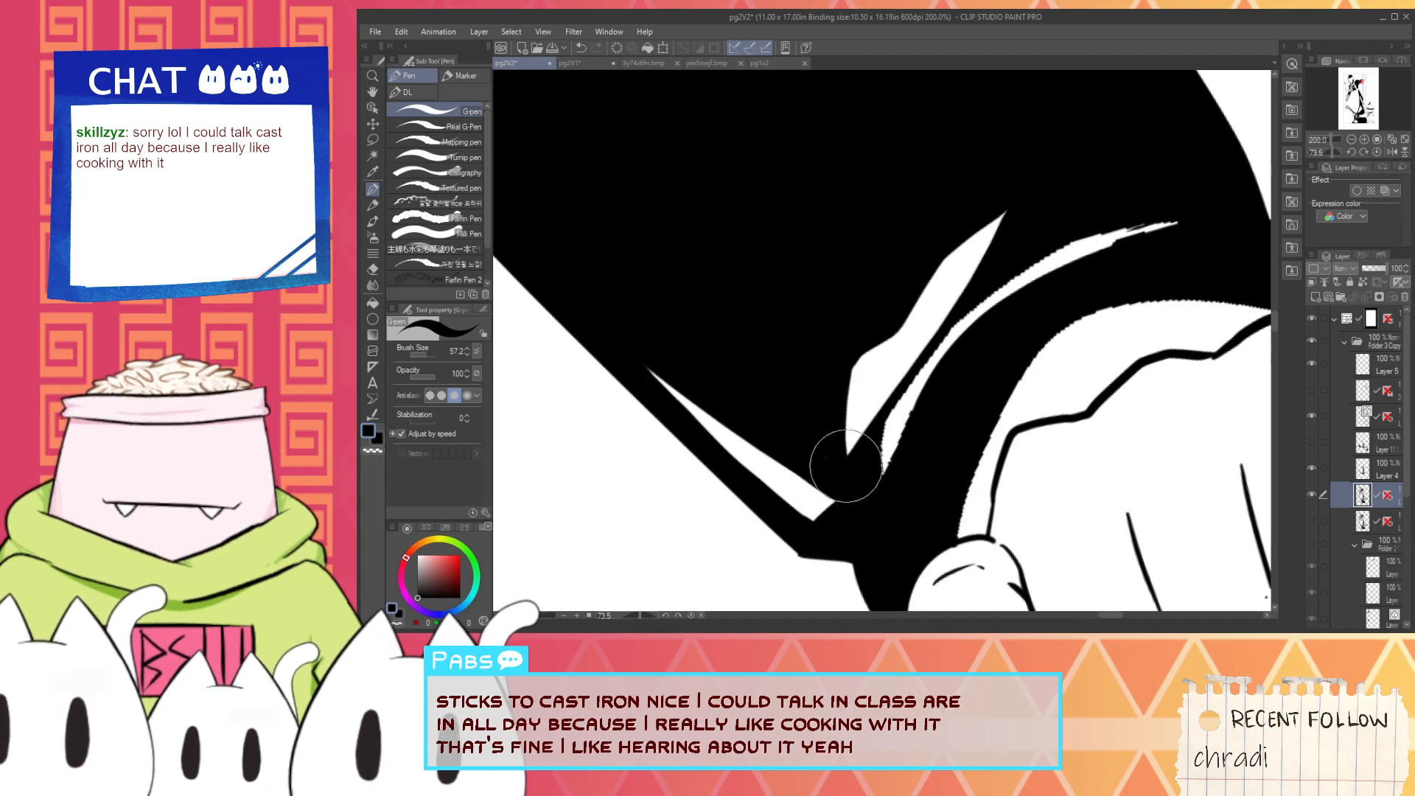
pyautogui.moveTo(850, 461); pyautogui.dragTo(987, 269)
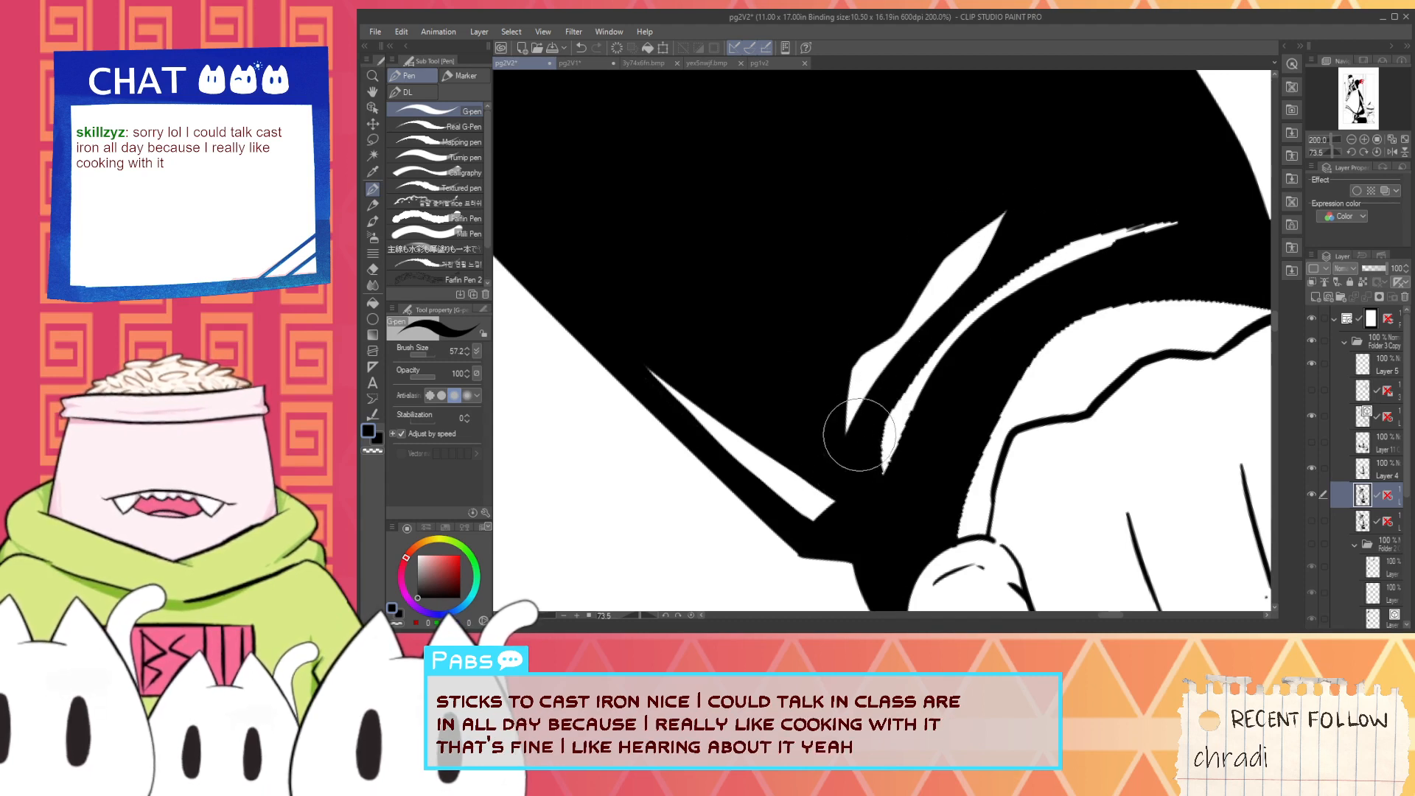
pyautogui.moveTo(914, 271)
pyautogui.mouseDown()
pyautogui.moveTo(1036, 234)
pyautogui.moveTo(941, 247)
pyautogui.moveTo(1042, 207)
pyautogui.moveTo(924, 250)
pyautogui.moveTo(1018, 238)
pyautogui.moveTo(936, 251)
pyautogui.mouseUp()
pyautogui.press('alt')
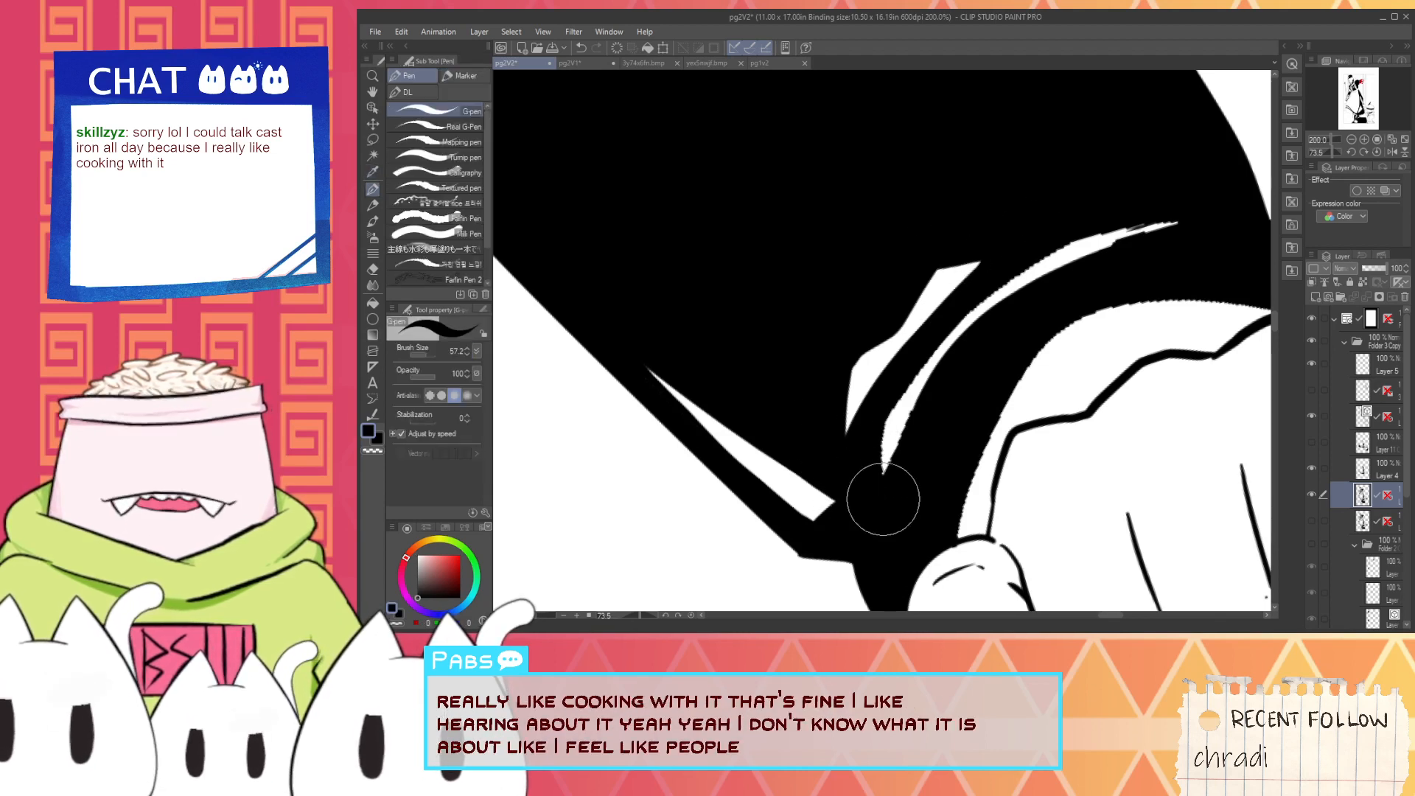
# - Cover the jagged long curved highlight along the cuff completely with black
pyautogui.moveTo(875, 502); pyautogui.dragTo(1061, 274)
pyautogui.moveTo(906, 445)
pyautogui.mouseDown()
pyautogui.moveTo(1112, 242)
pyautogui.moveTo(901, 436)
pyautogui.moveTo(928, 392)
pyautogui.mouseUp()
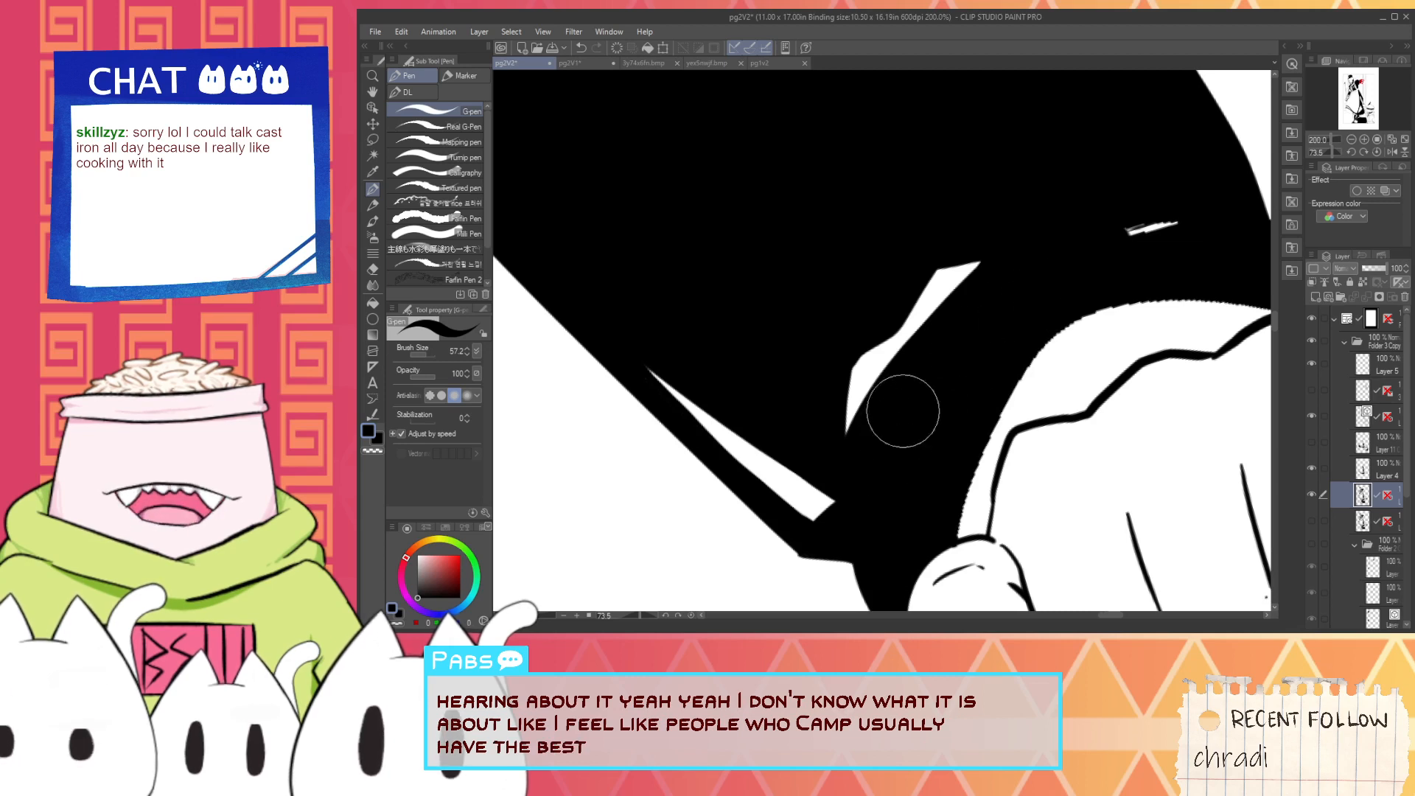
pyautogui.moveTo(1159, 215); pyautogui.dragTo(1158, 233)
# - Repaint the long highlight along the cuff with thick curved white strokes that follow the cuff's shape
pyautogui.press('alt')
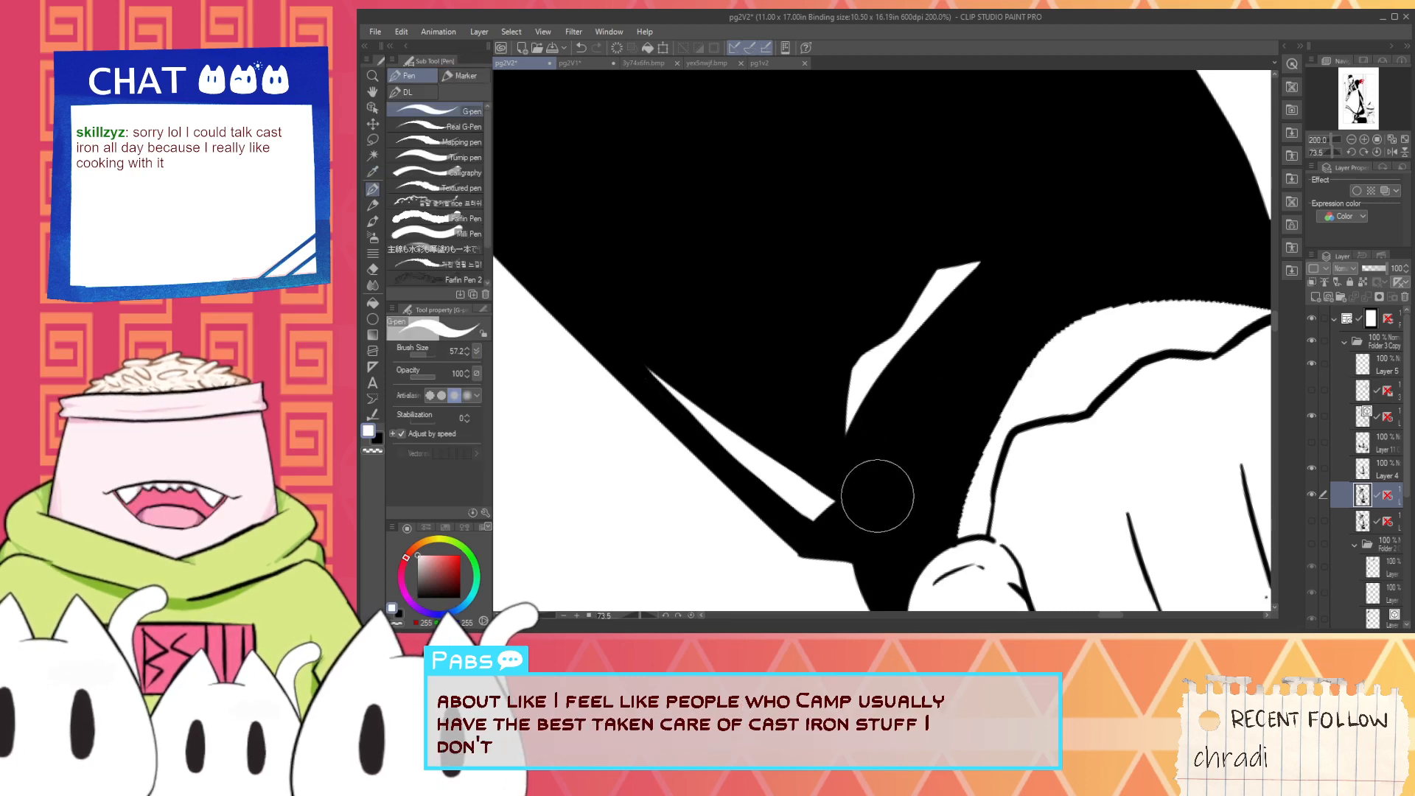
pyautogui.moveTo(875, 496); pyautogui.dragTo(926, 353)
pyautogui.hotkey('ctrl', 'z')
pyautogui.moveTo(871, 494); pyautogui.dragTo(970, 312)
pyautogui.moveTo(887, 449)
pyautogui.mouseDown()
pyautogui.moveTo(1133, 221)
pyautogui.moveTo(931, 365)
pyautogui.moveTo(1105, 227)
pyautogui.mouseUp()
pyautogui.hotkey('ctrl', 'z')
pyautogui.moveTo(946, 362); pyautogui.dragTo(1168, 235)
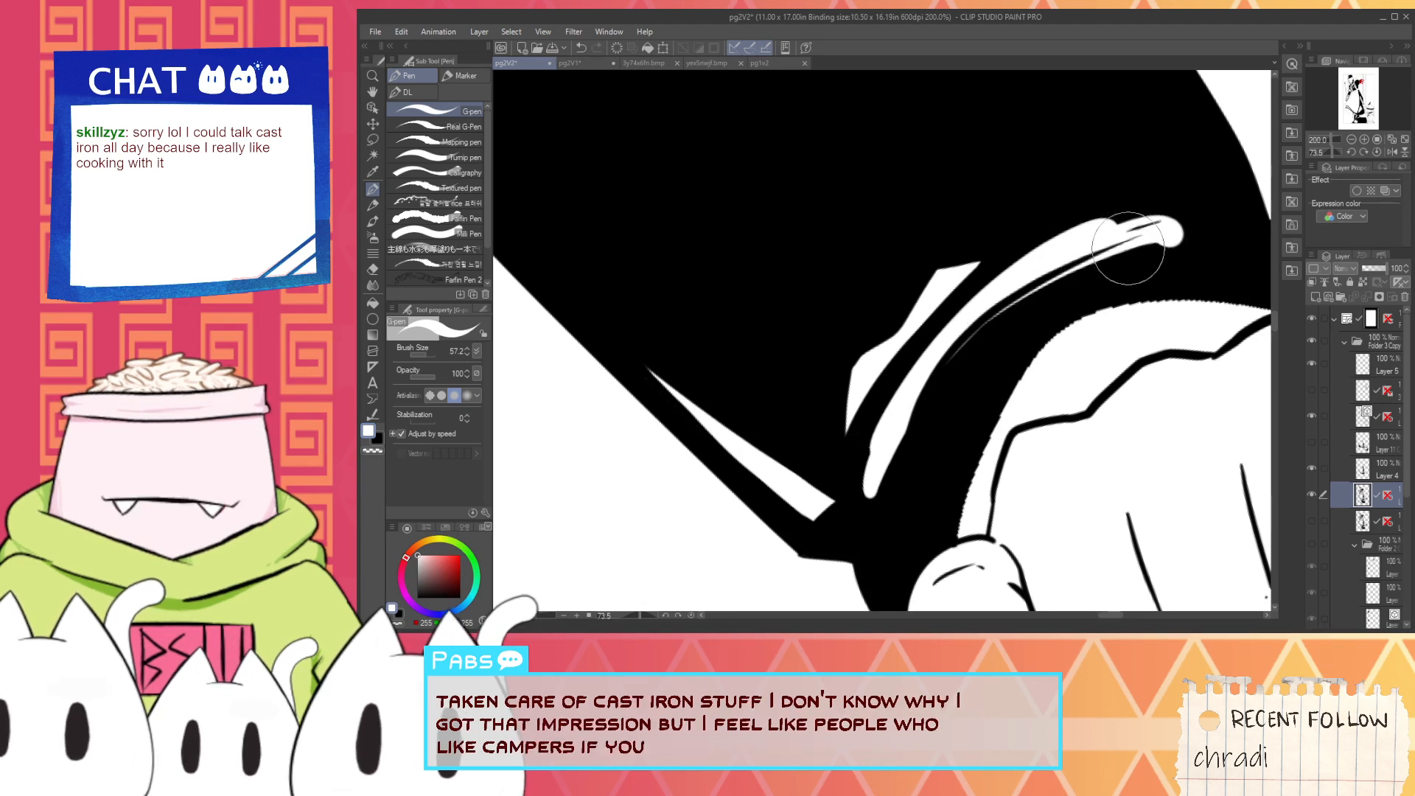
# - Smooth the underside of the long cuff highlight with black, tapering its upper end
pyautogui.keyDown('alt'); pyautogui.click(948, 398); pyautogui.keyUp('alt')
pyautogui.moveTo(983, 332); pyautogui.dragTo(1128, 253)
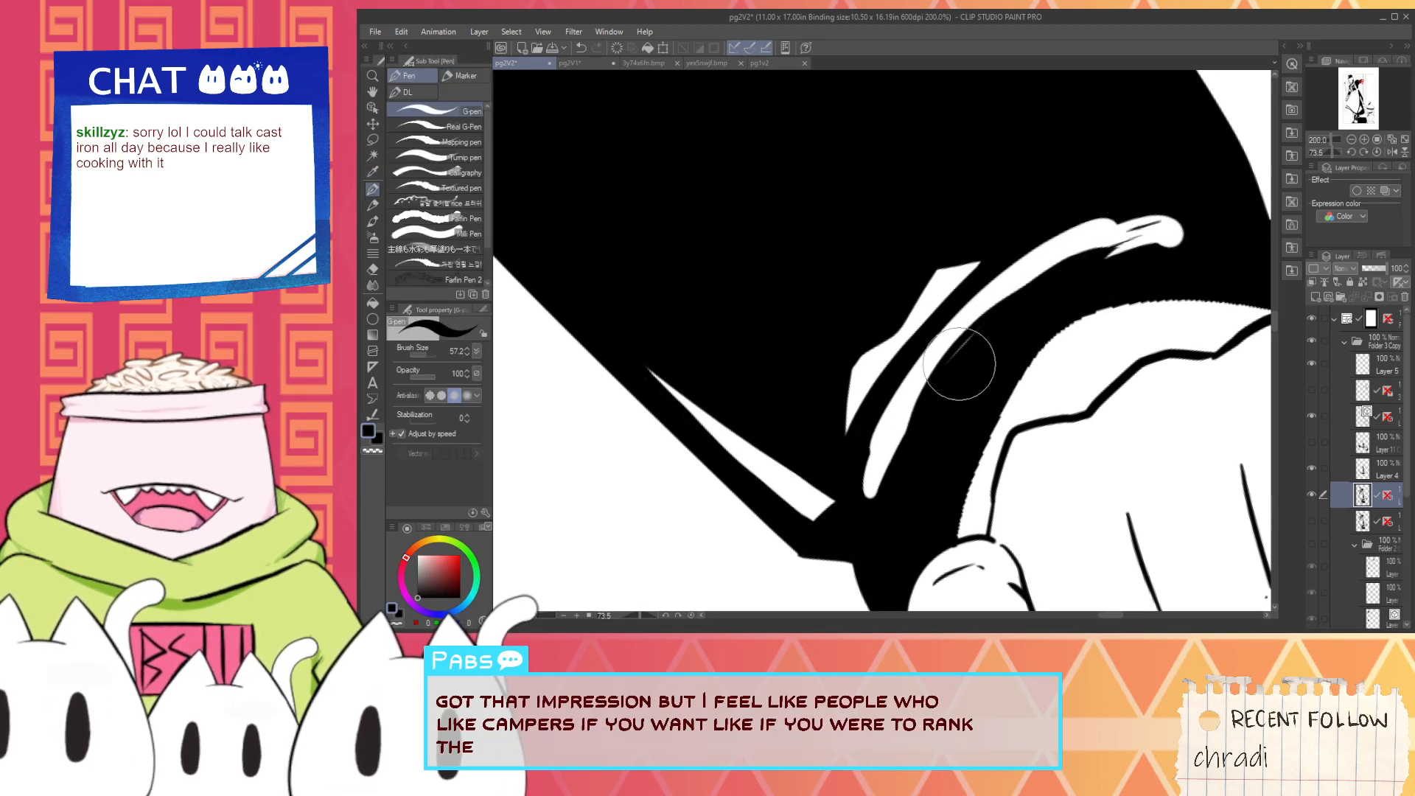
pyautogui.hotkey('ctrl', 'z')
pyautogui.moveTo(960, 363)
pyautogui.mouseDown()
pyautogui.moveTo(1084, 271)
pyautogui.moveTo(1071, 294)
pyautogui.moveTo(1174, 246)
pyautogui.mouseUp()
pyautogui.moveTo(1082, 273); pyautogui.dragTo(1200, 225)
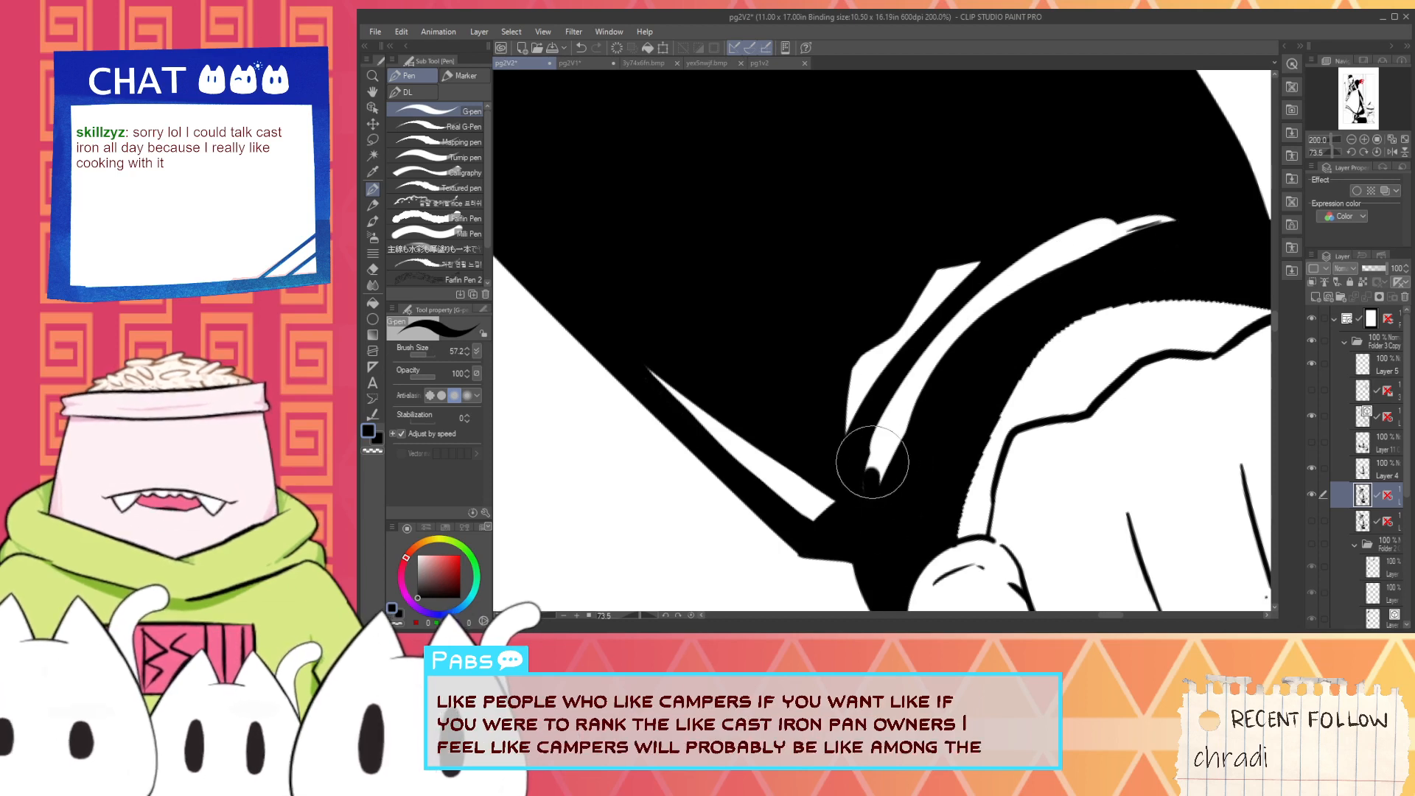
# - Trim the lower end of the long cuff highlight to a sharp point with black strokes
pyautogui.moveTo(873, 485); pyautogui.dragTo(881, 410)
pyautogui.hotkey('ctrl', 'z')
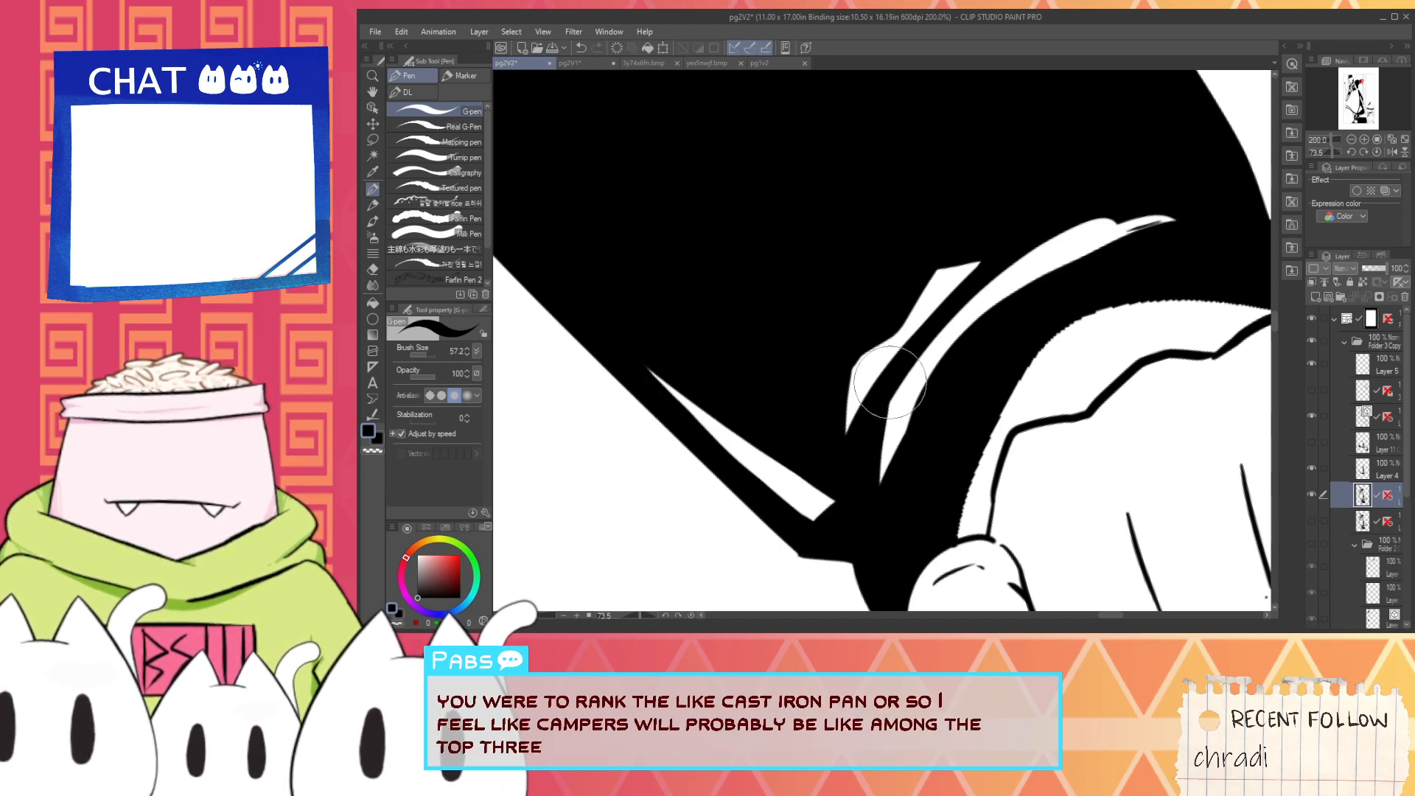
pyautogui.moveTo(864, 504); pyautogui.dragTo(913, 345)
pyautogui.hotkey('ctrl', 'z')
pyautogui.moveTo(868, 506)
pyautogui.mouseDown()
pyautogui.moveTo(922, 356)
pyautogui.moveTo(1018, 262)
pyautogui.moveTo(1188, 215)
pyautogui.mouseUp()
pyautogui.hotkey('ctrl', 'z')
# - Cut back the upper edge of the long cuff highlight with black, narrowing its upper end into a fine point
pyautogui.moveTo(1020, 230); pyautogui.dragTo(1153, 205)
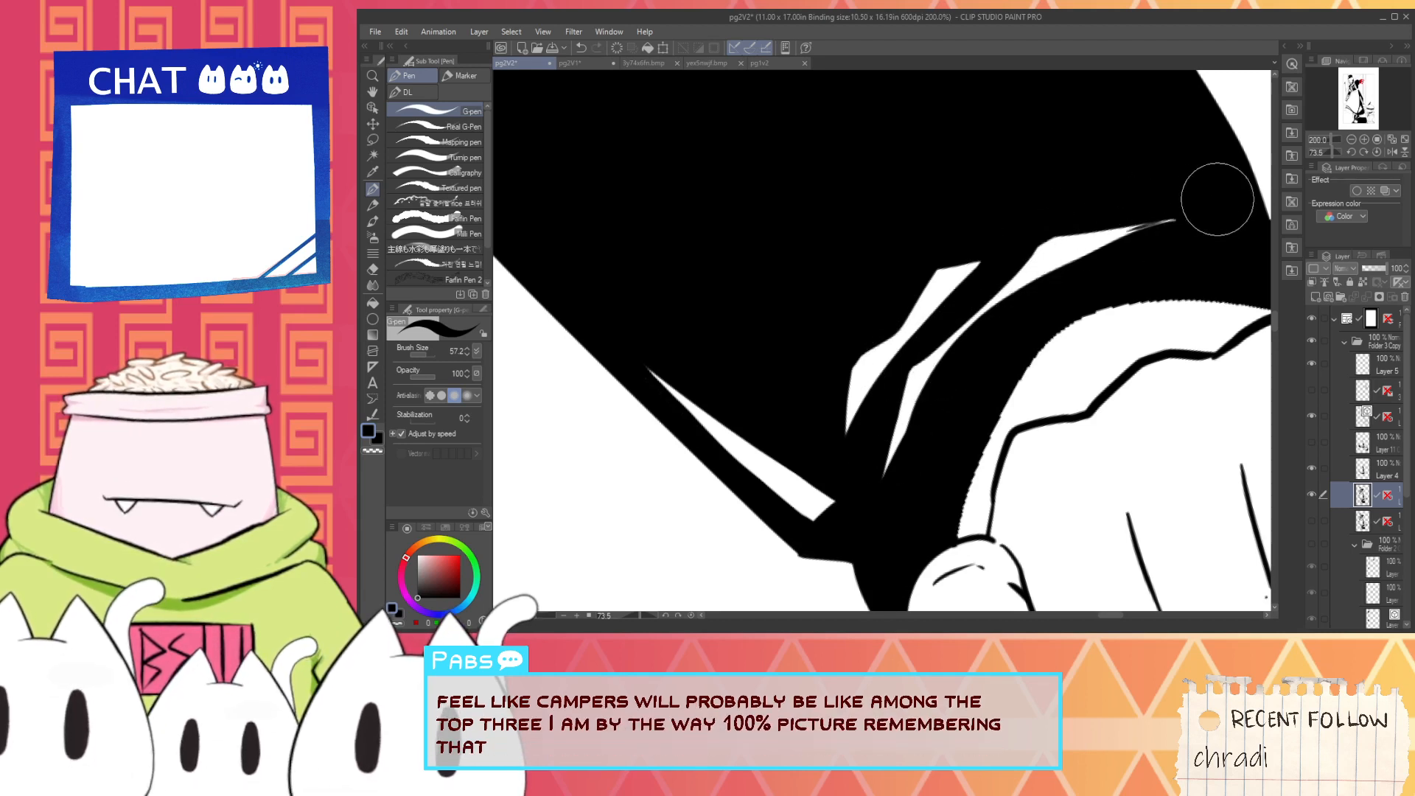
pyautogui.moveTo(1005, 242); pyautogui.dragTo(1135, 213)
pyautogui.hotkey('ctrl', 'z')
pyautogui.moveTo(1011, 247); pyautogui.dragTo(1150, 208)
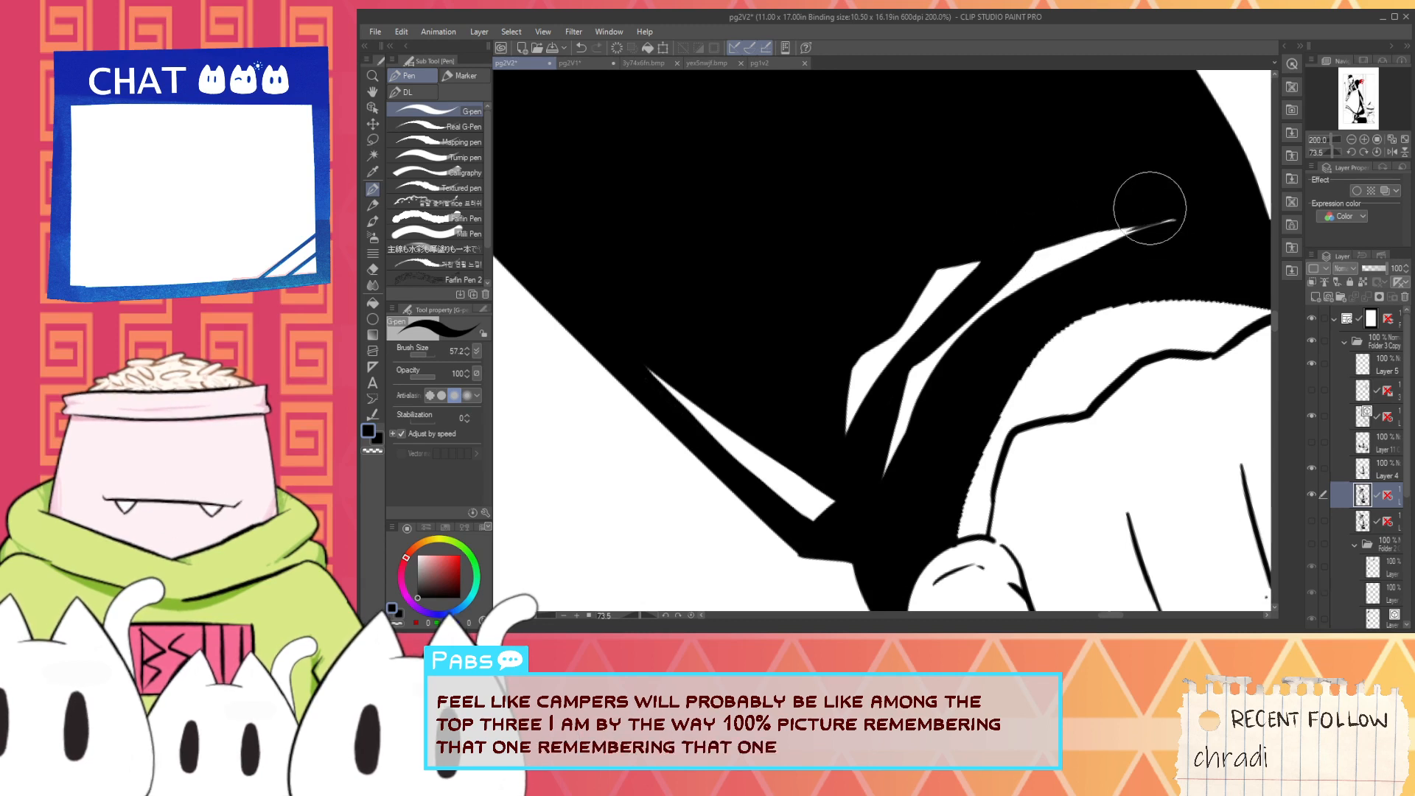
pyautogui.moveTo(1015, 256); pyautogui.dragTo(1187, 209)
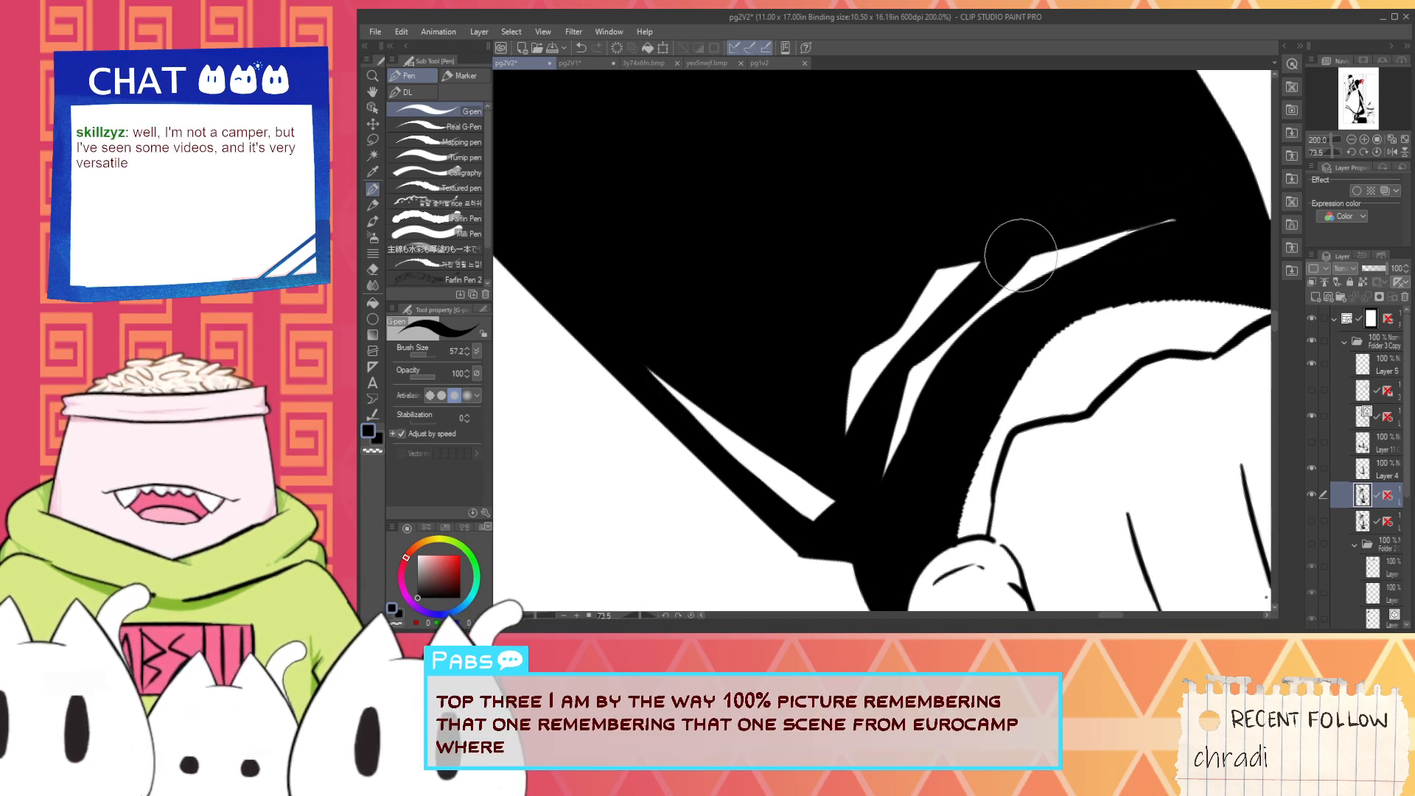
pyautogui.moveTo(1106, 252); pyautogui.dragTo(1163, 224)
# - Smooth the jagged inner edge of the cuff opening around the hand with white strokes, from the thumb to the knuckles
pyautogui.scroll(-2, 1047, 289)
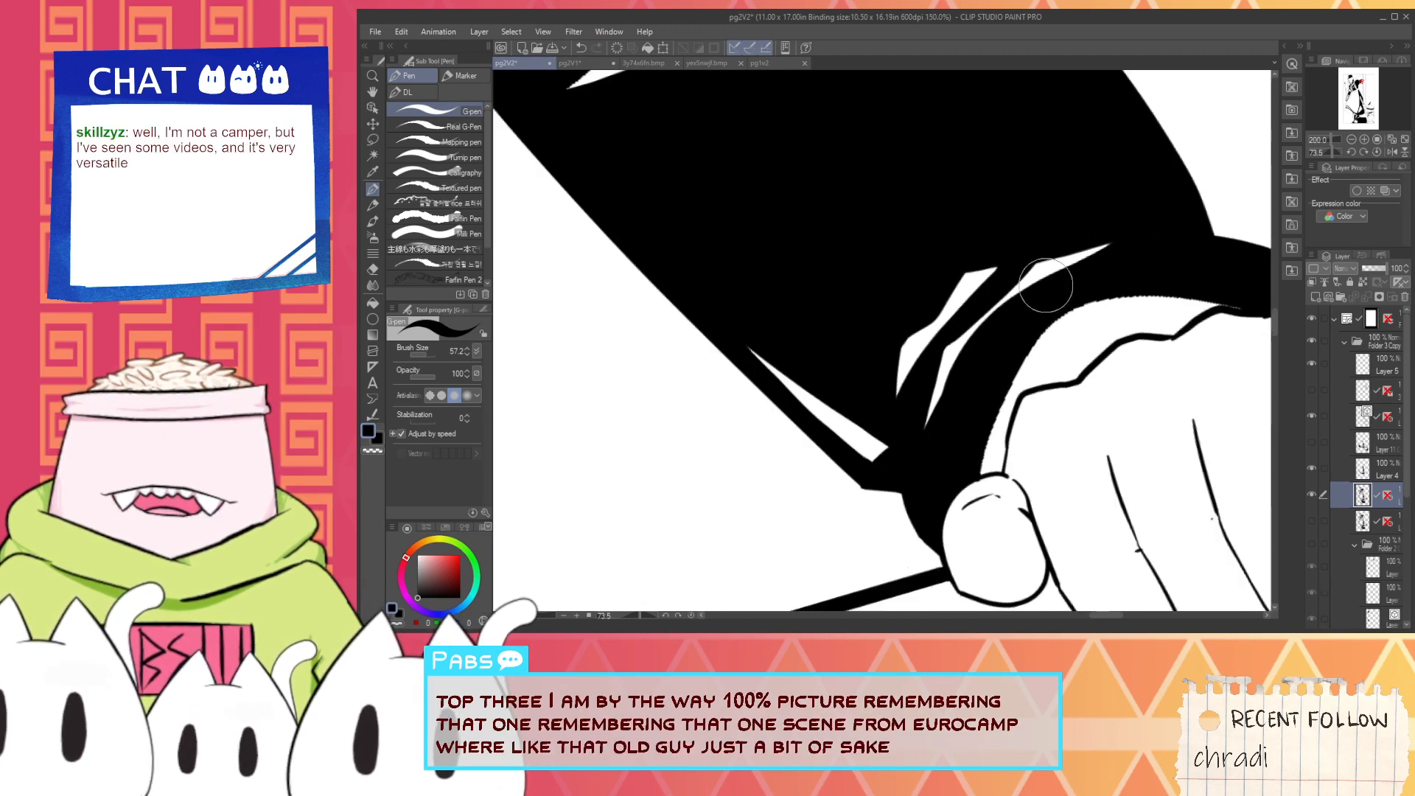
pyautogui.press('space')
pyautogui.moveTo(992, 345); pyautogui.dragTo(829, 435)
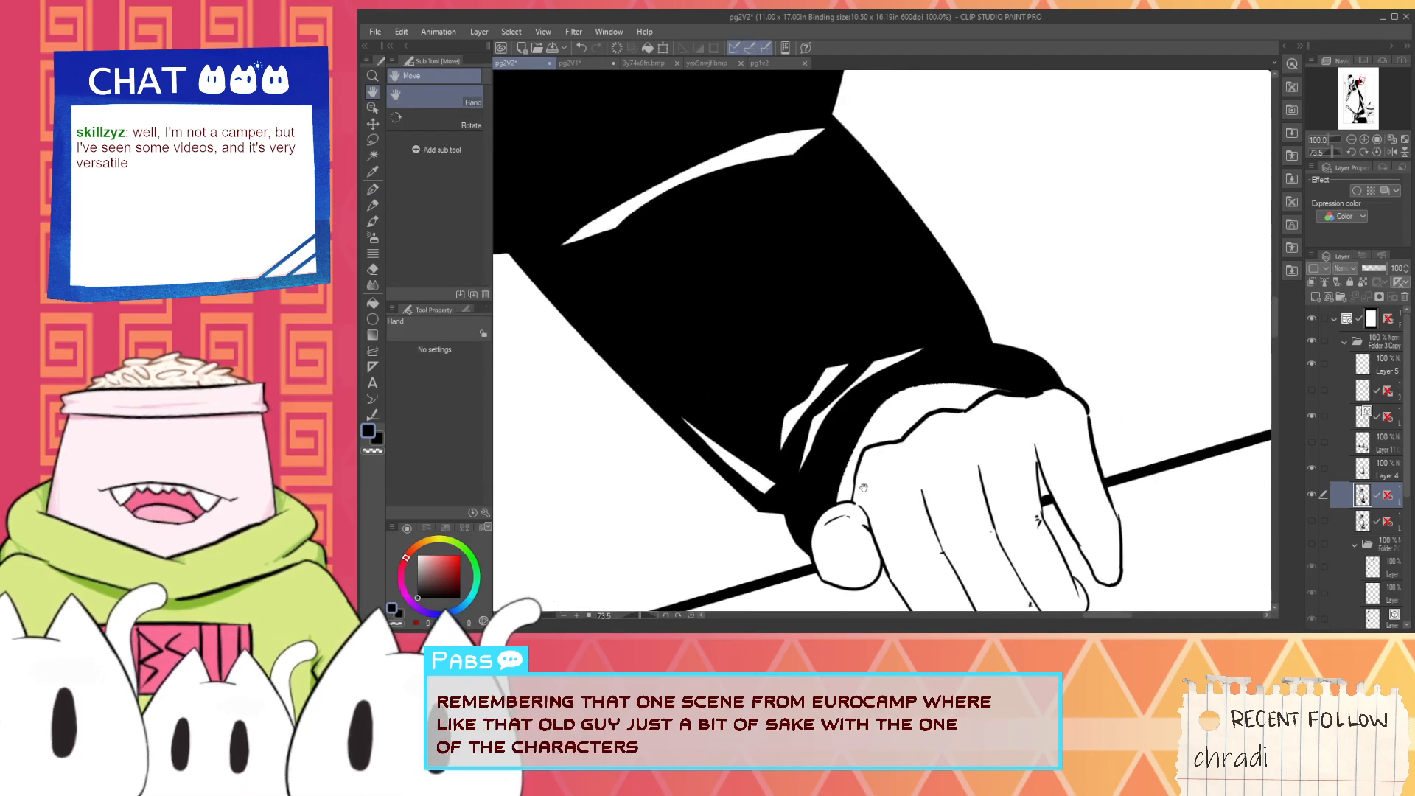
pyautogui.moveTo(864, 488); pyautogui.dragTo(837, 441)
pyautogui.scroll(4, 801, 446)
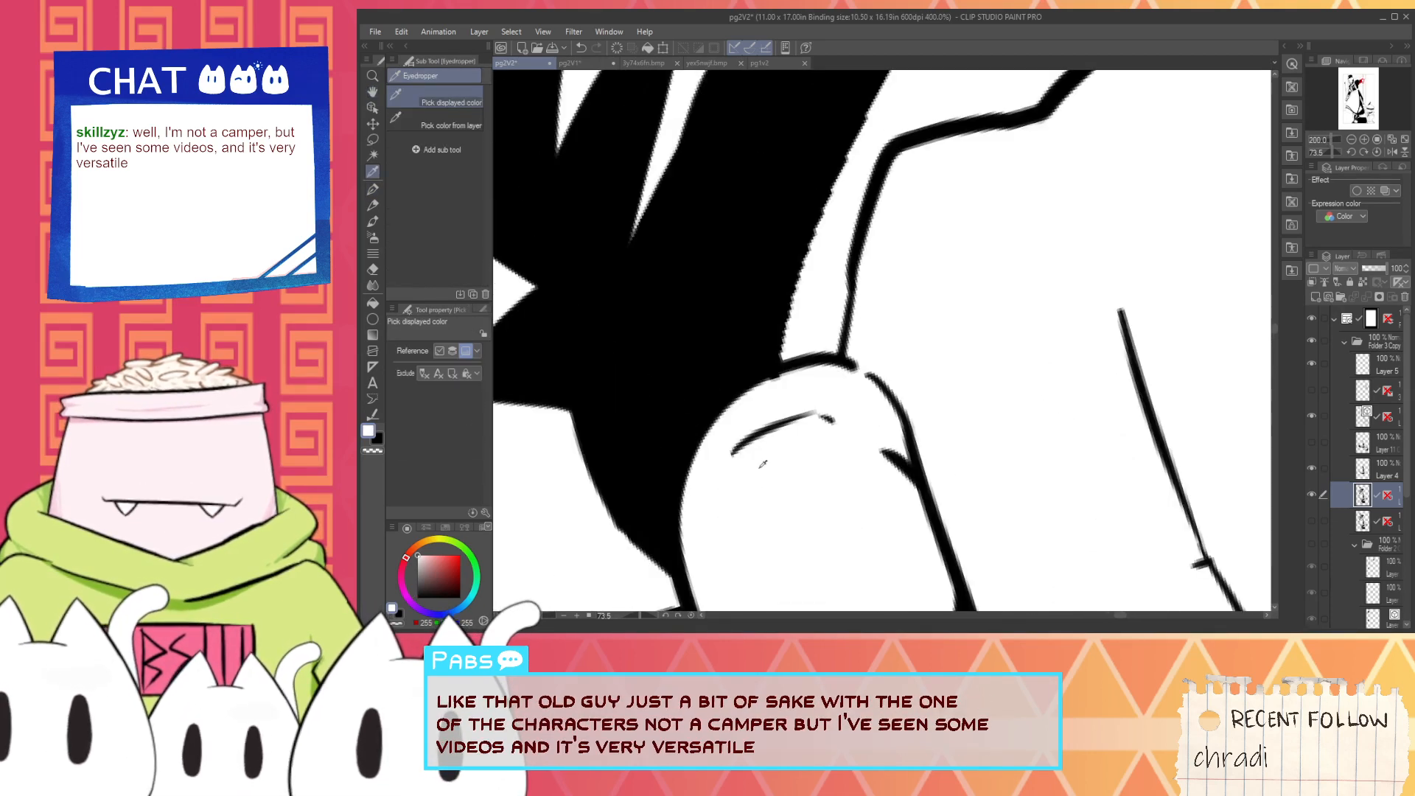
pyautogui.scroll(-2, 810, 368)
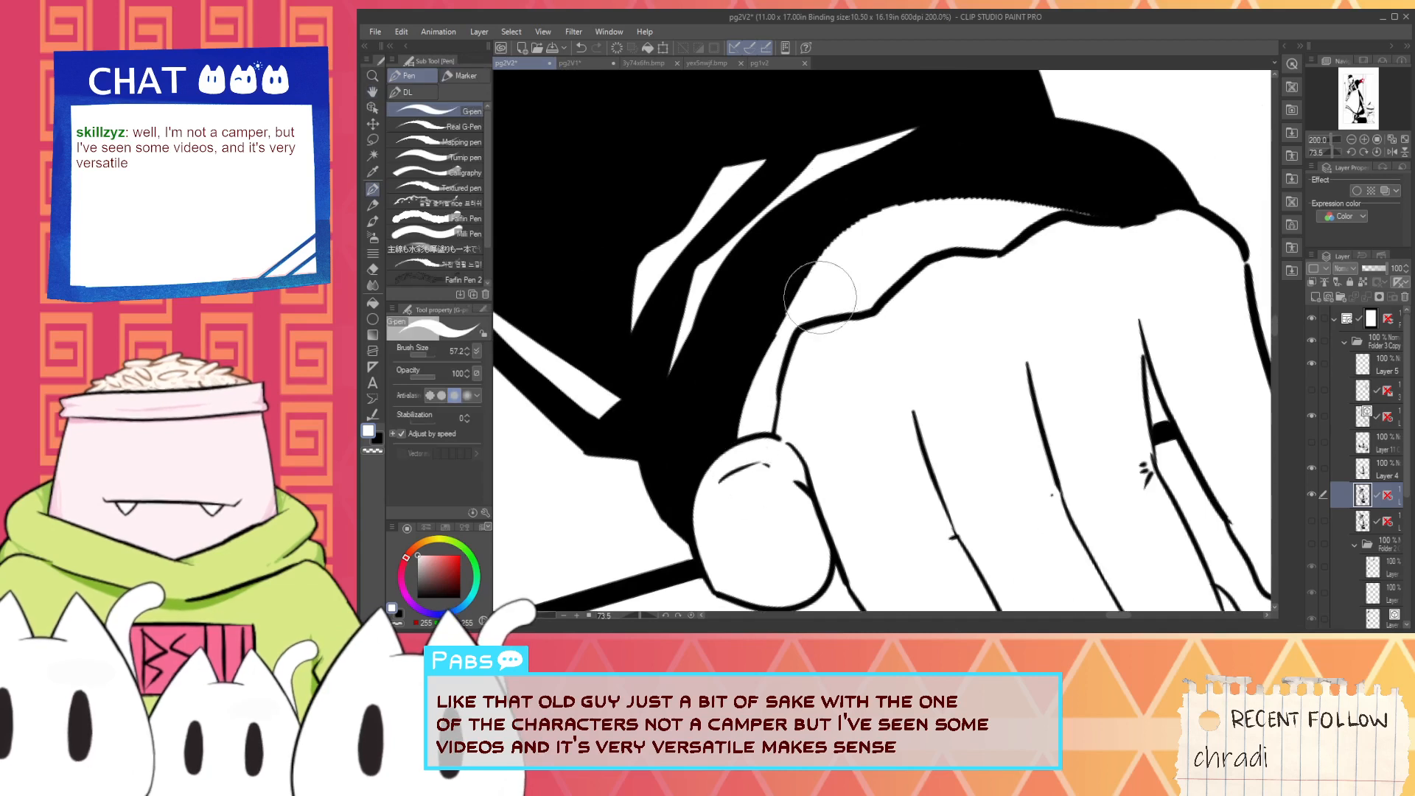
pyautogui.moveTo(741, 464); pyautogui.dragTo(859, 223)
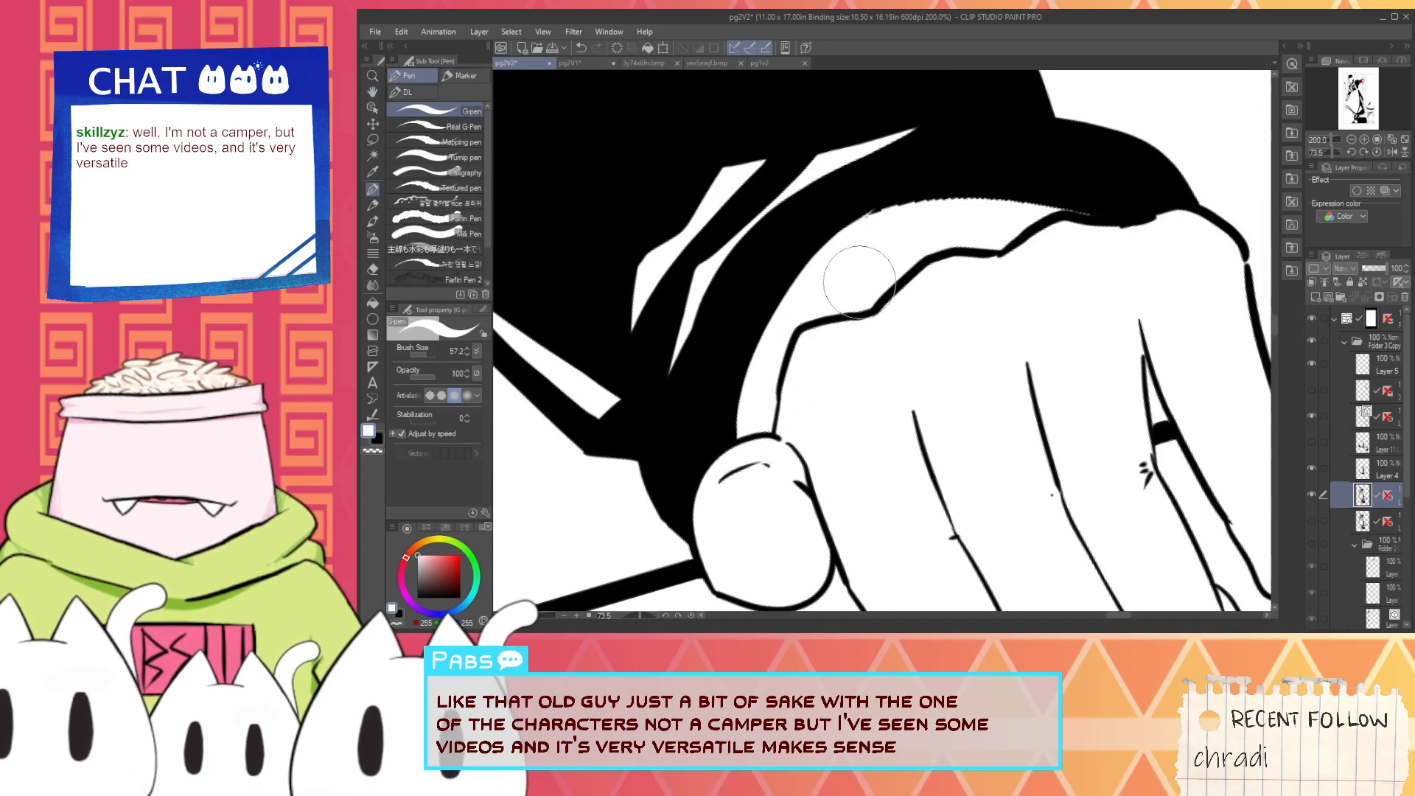
pyautogui.moveTo(802, 312)
pyautogui.mouseDown()
pyautogui.moveTo(1067, 199)
pyautogui.moveTo(1109, 218)
pyautogui.mouseUp()
pyautogui.moveTo(1007, 199); pyautogui.dragTo(1141, 216)
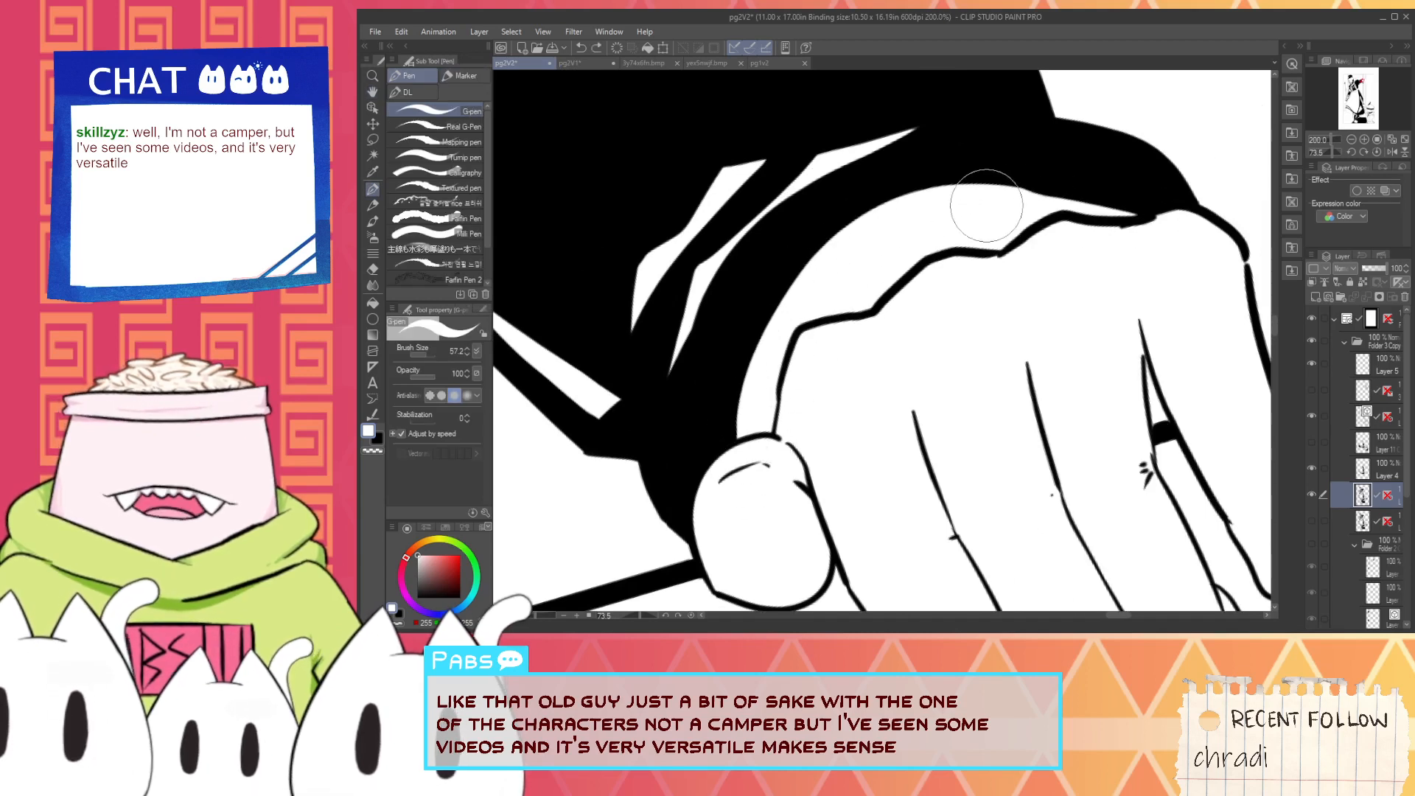
# - Try a thin white highlight stroke across the black hair at the base of the bun
pyautogui.scroll(-15, 1027, 211)
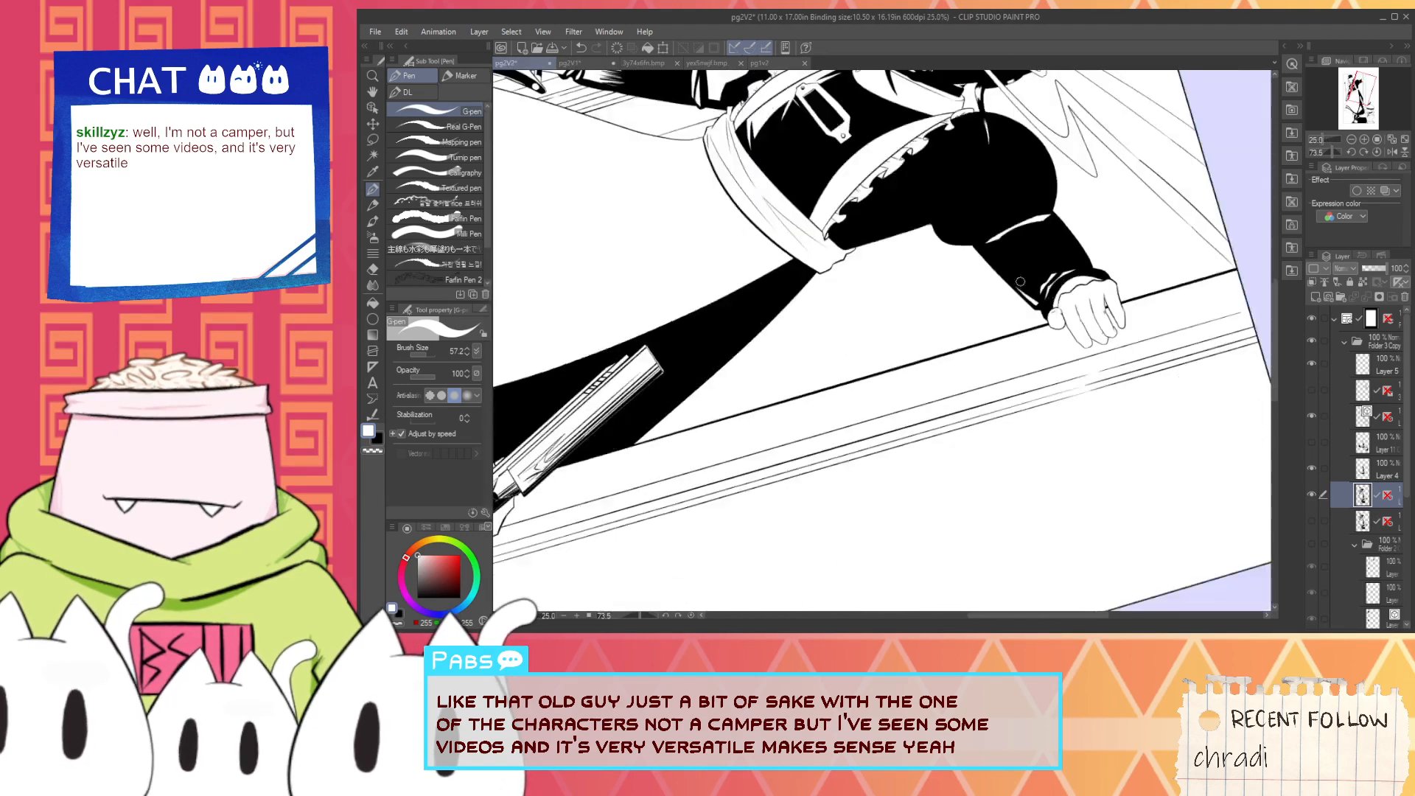
pyautogui.scroll(8, 923, 269)
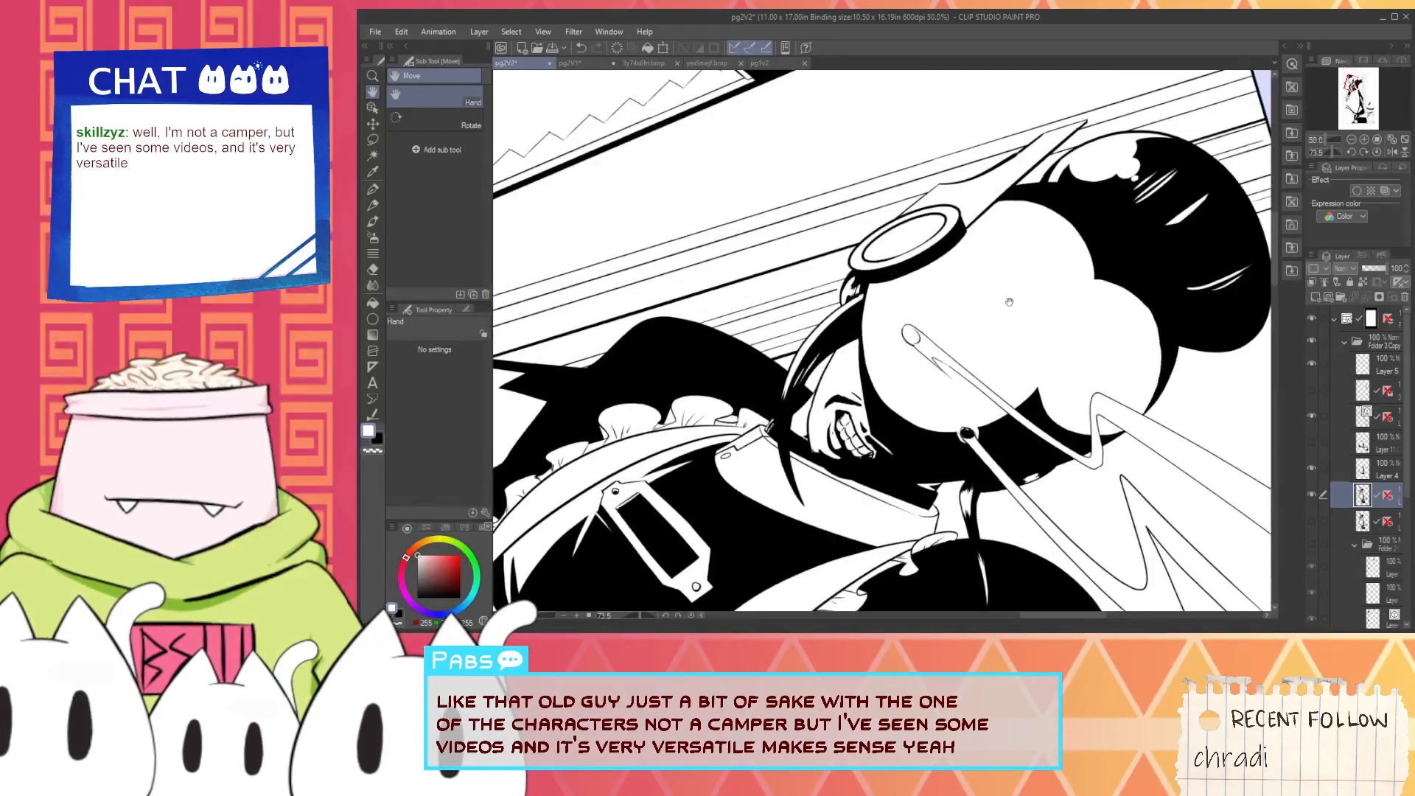
pyautogui.scroll(2, 983, 264)
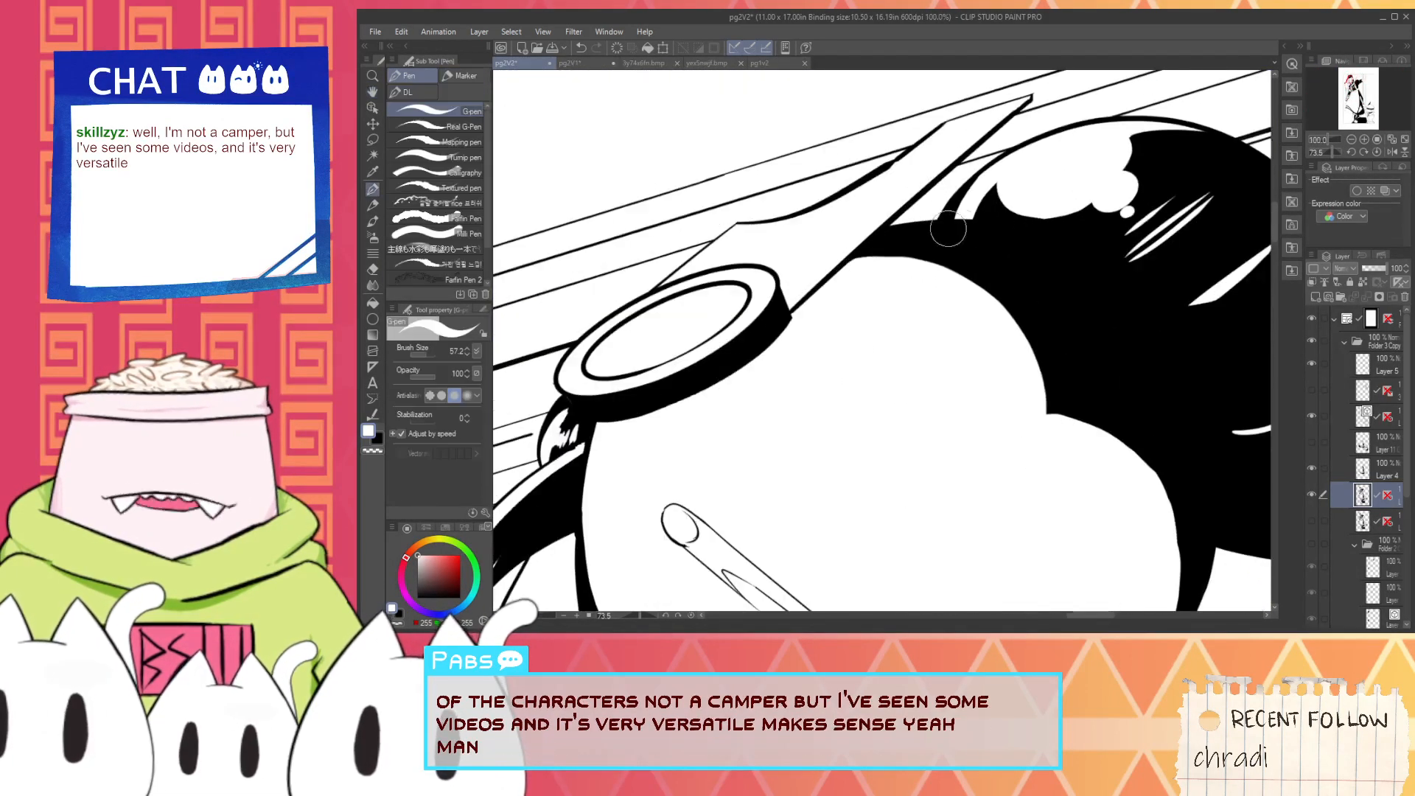
pyautogui.moveTo(931, 233); pyautogui.dragTo(1109, 253)
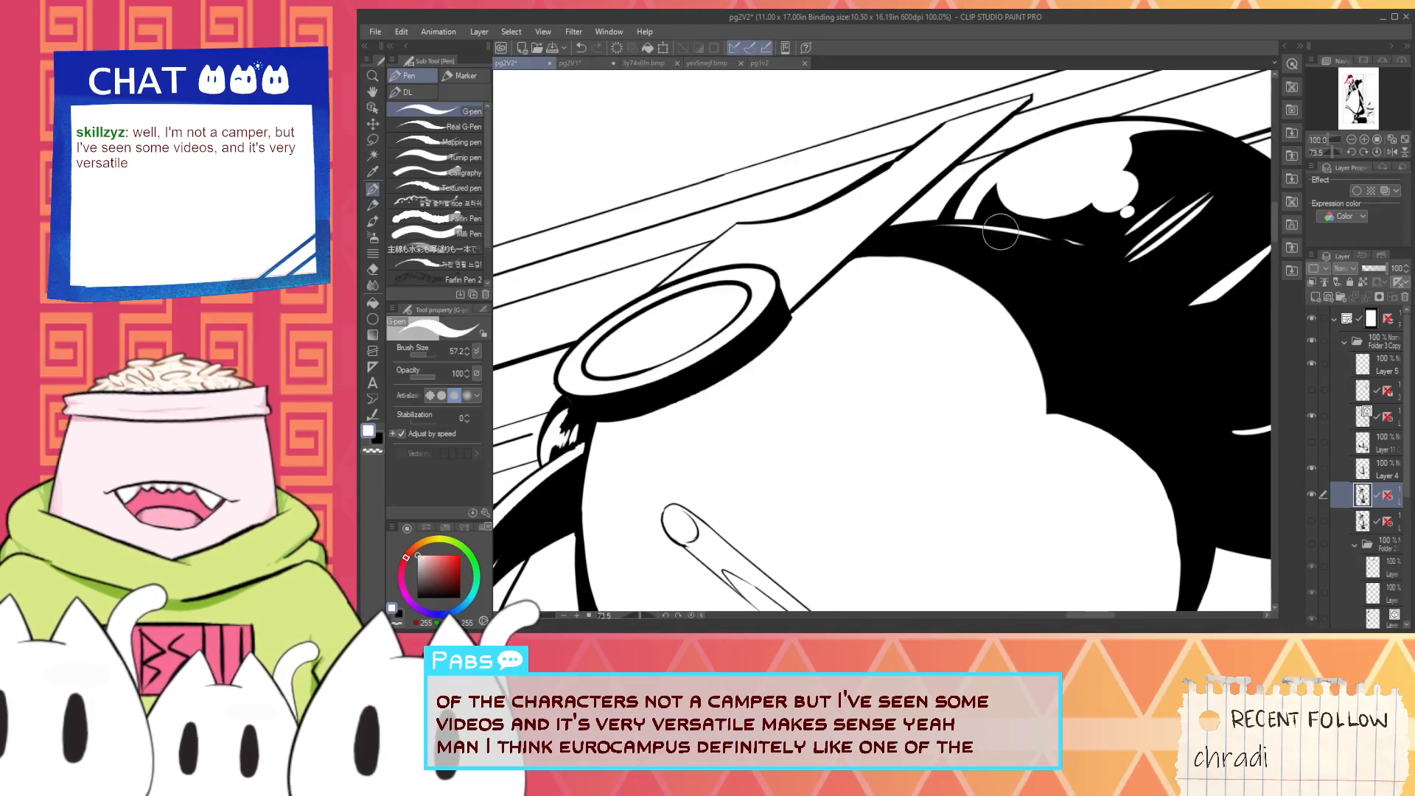
pyautogui.hotkey('ctrl', 'z')
# - Split the small white strand beside the large highlight at the hair bun's base into thin slivers with black strokes
pyautogui.scroll(-4, 961, 229)
pyautogui.moveTo(943, 264)
pyautogui.mouseDown()
pyautogui.moveTo(963, 288)
pyautogui.moveTo(898, 352)
pyautogui.mouseUp()
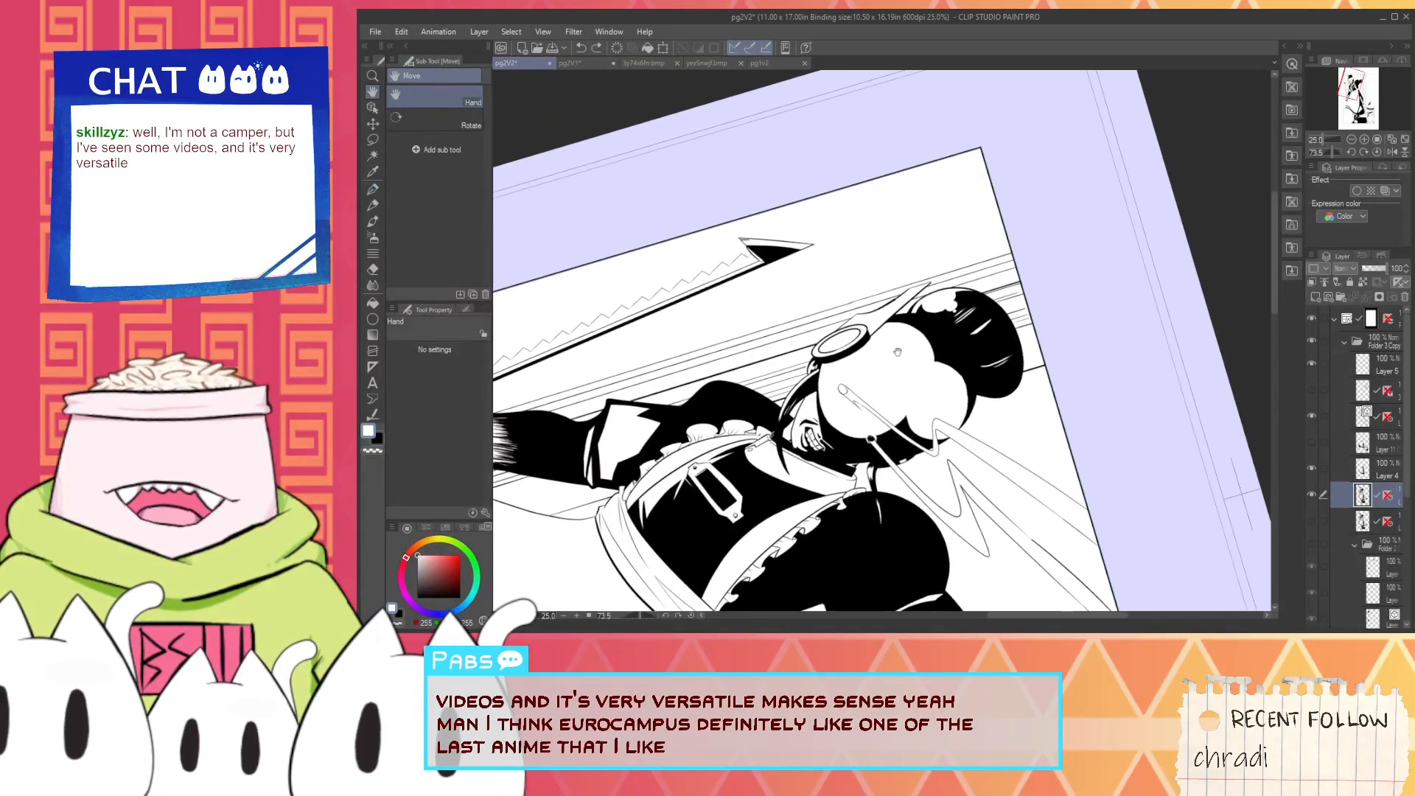
pyautogui.scroll(4, 898, 353)
pyautogui.press('x')
pyautogui.scroll(1, 741, 315)
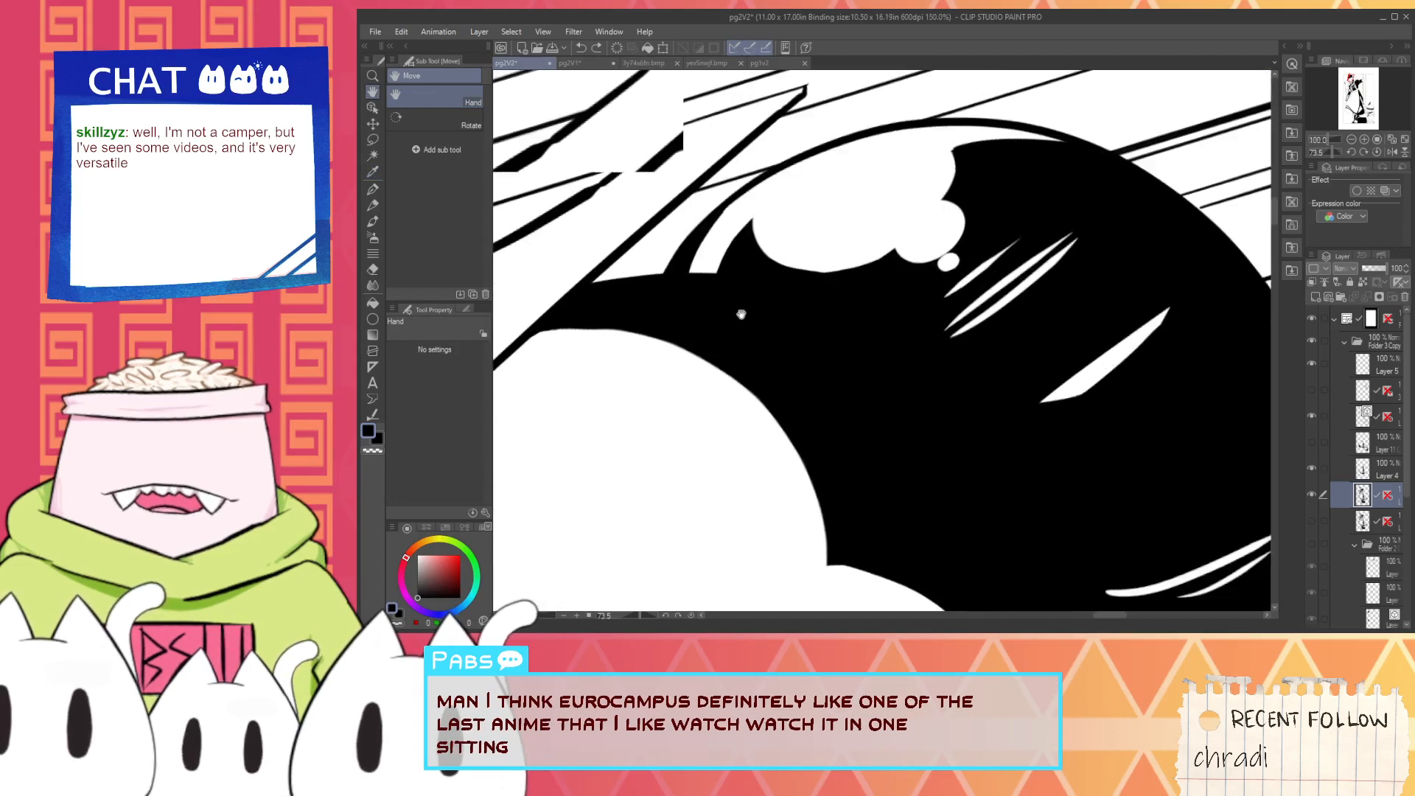
pyautogui.scroll(1, 742, 315)
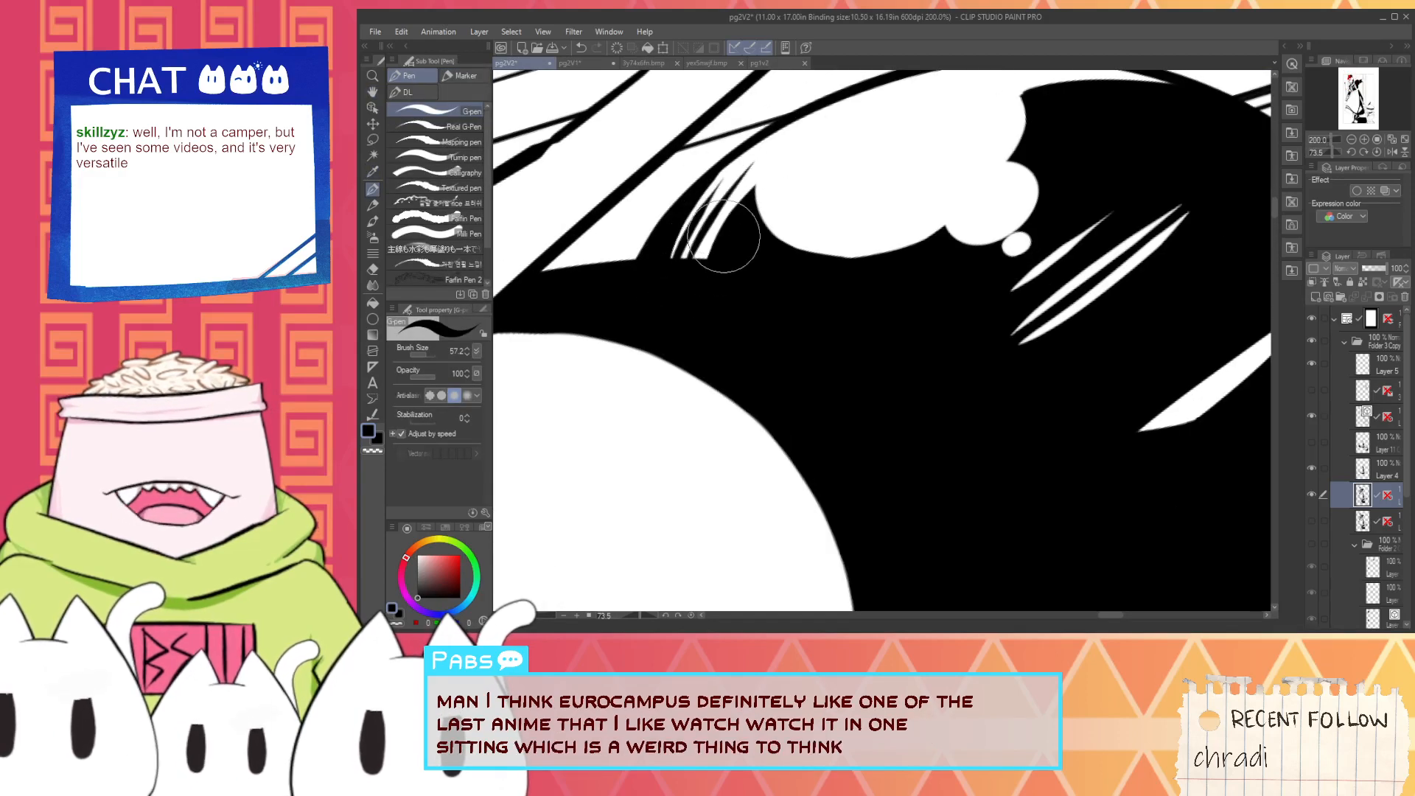
pyautogui.moveTo(803, 139)
pyautogui.mouseDown()
pyautogui.moveTo(695, 262)
pyautogui.moveTo(763, 176)
pyautogui.mouseUp()
pyautogui.hotkey('ctrl', 'z')
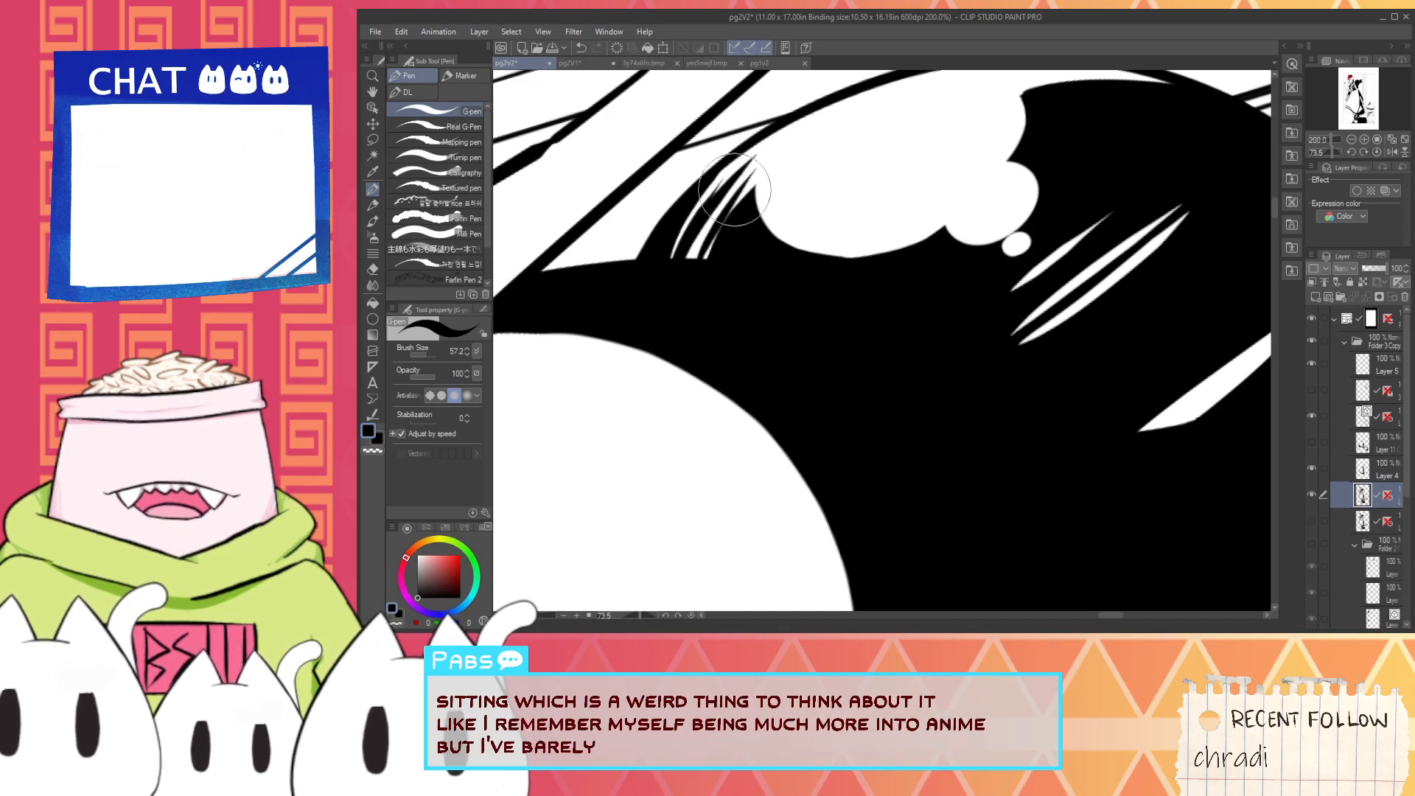
pyautogui.hotkey('ctrl', 'z')
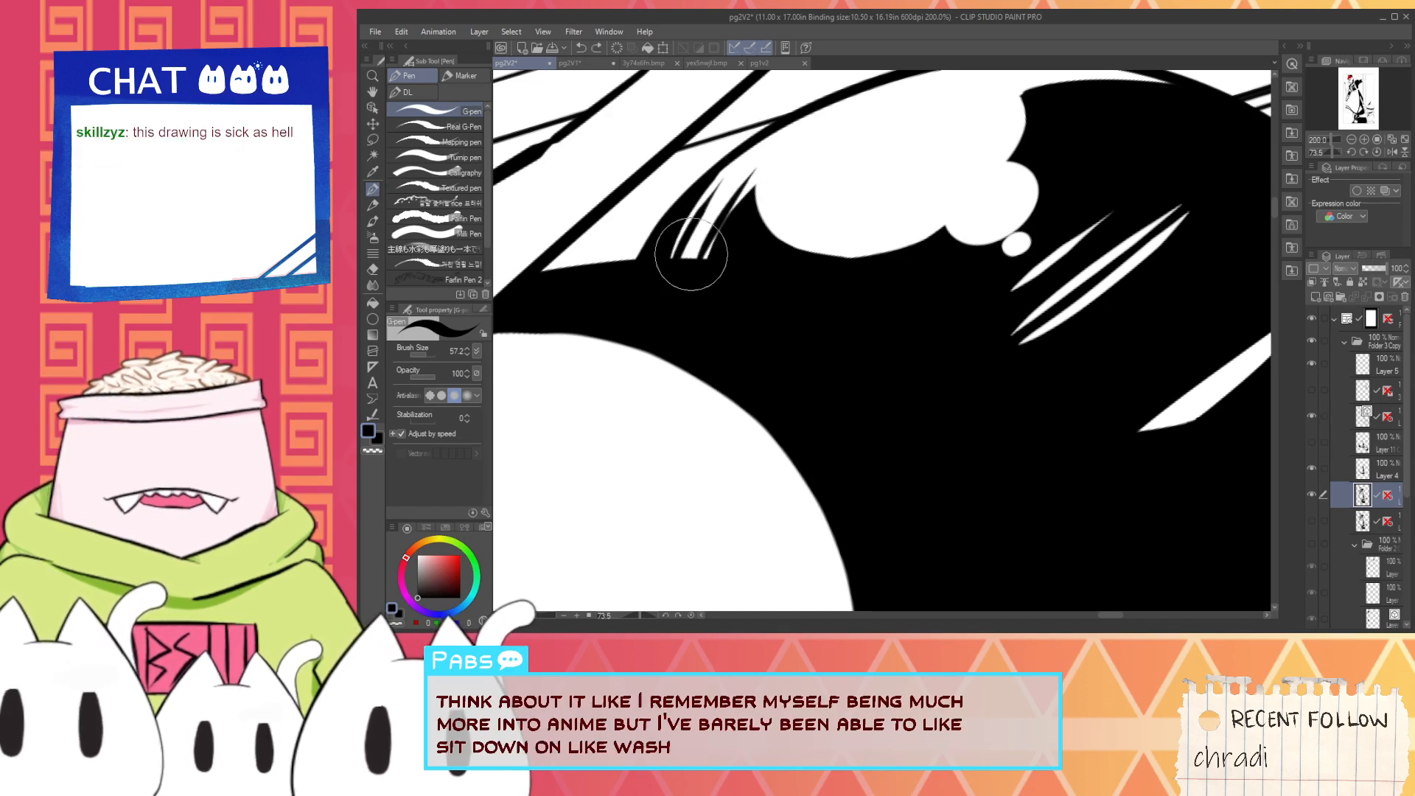
# - Reset the canvas rotation and look over the whole page, checking the figure's upper body and the hand-held gun
pyautogui.scroll(-5, 748, 267)
pyautogui.scroll(-1, 748, 267)
pyautogui.moveTo(748, 267); pyautogui.dragTo(1032, 136)
pyautogui.scroll(-2, 958, 442)
pyautogui.click(691, 616)
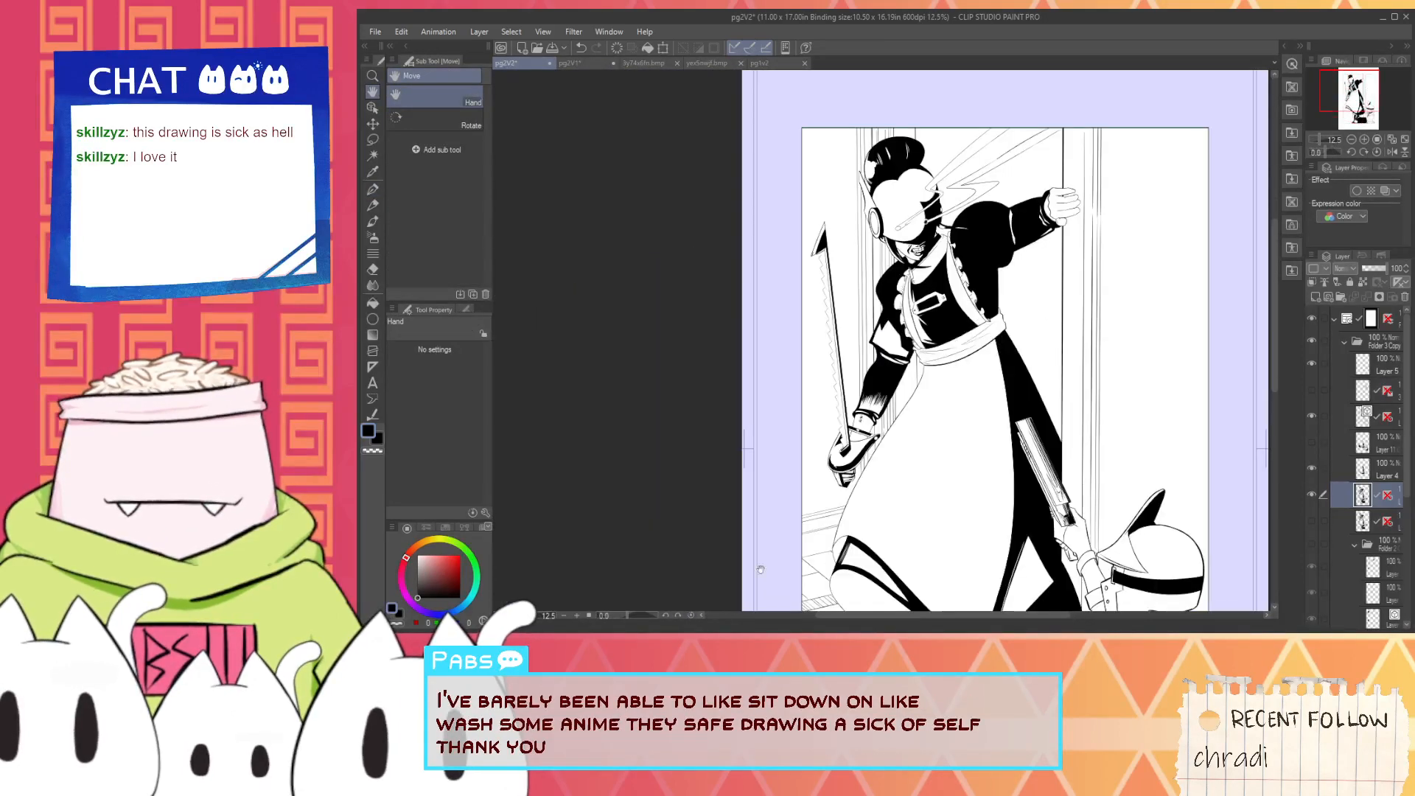
pyautogui.moveTo(925, 522); pyautogui.dragTo(833, 354)
pyautogui.scroll(2, 986, 193)
pyautogui.moveTo(987, 193); pyautogui.dragTo(973, 207)
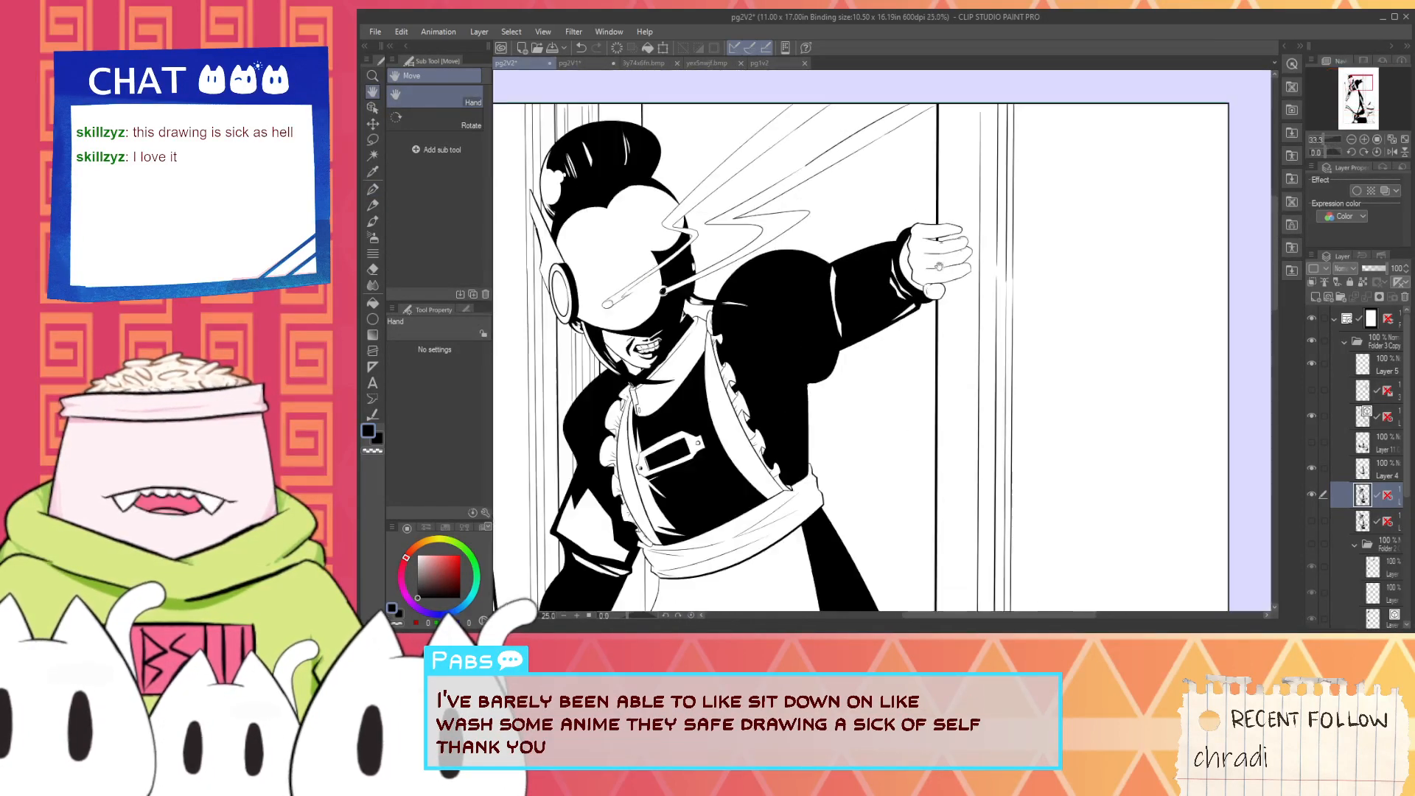
pyautogui.scroll(-2, 970, 283)
pyautogui.moveTo(928, 592); pyautogui.dragTo(873, 328)
pyautogui.scroll(5, 873, 328)
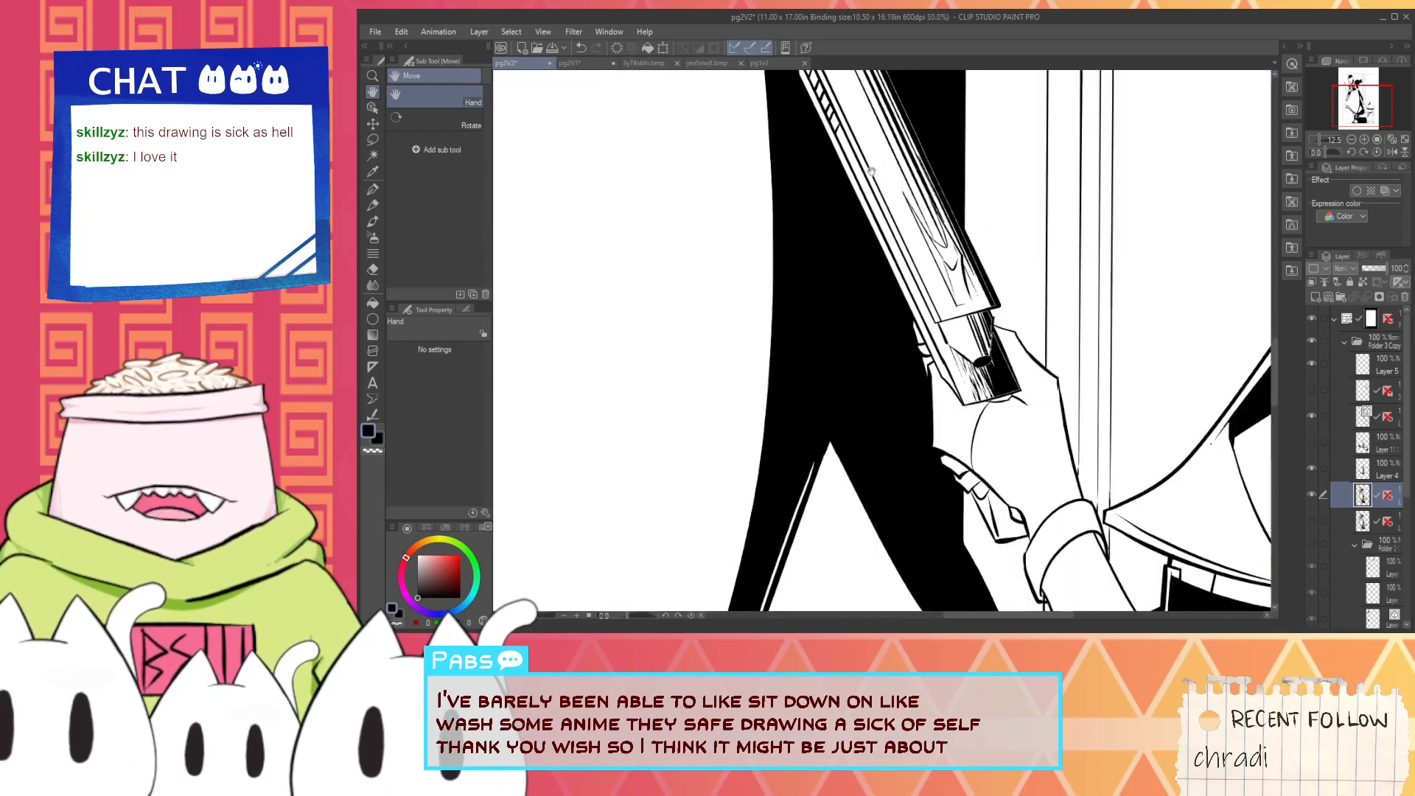
pyautogui.scroll(2, 1024, 448)
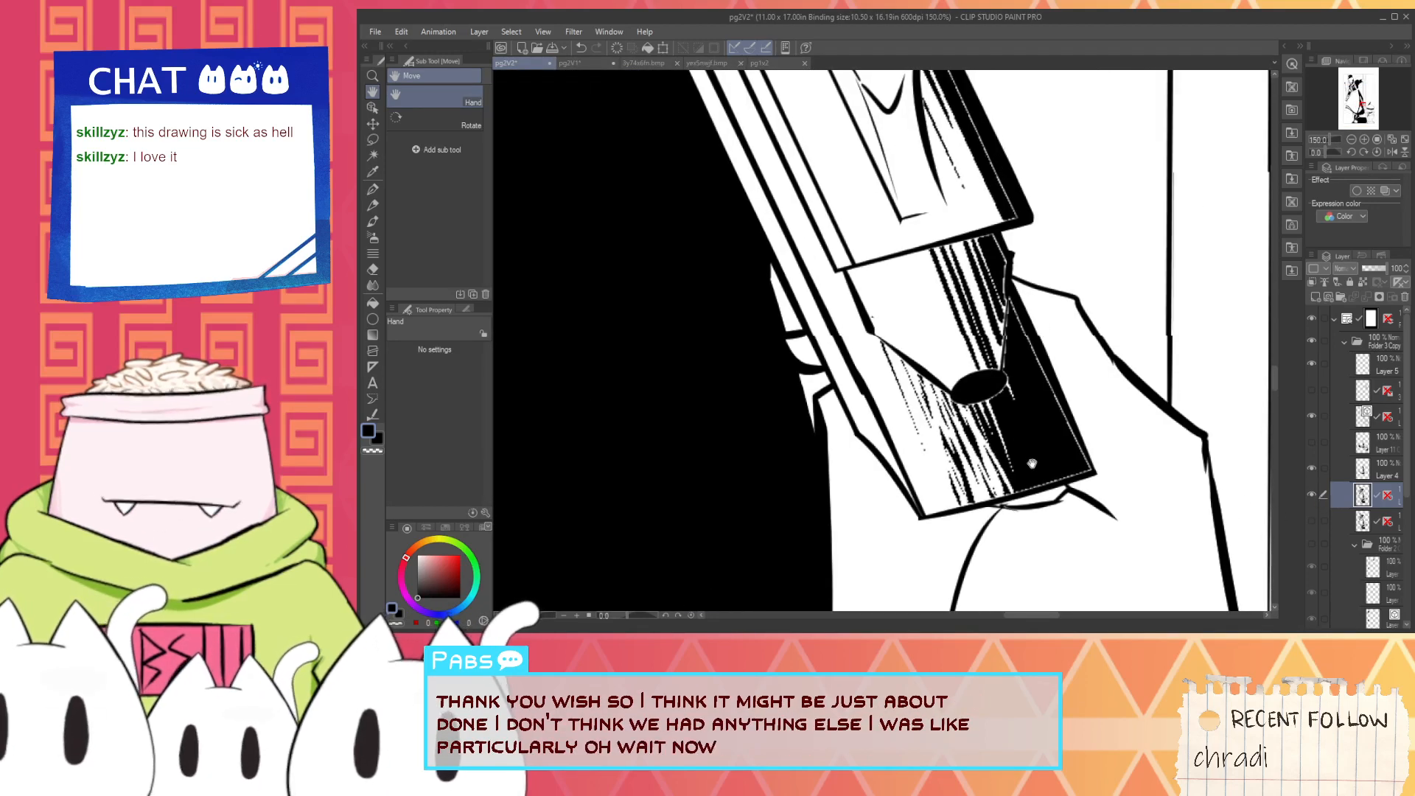
# - Erase the rough pixelated hatching around and below the black oval on the gun section by the hand
pyautogui.moveTo(1032, 469); pyautogui.dragTo(892, 468)
pyautogui.press('i')
pyautogui.scroll(1, 898, 475)
pyautogui.press('p')
pyautogui.scroll(1, 885, 472)
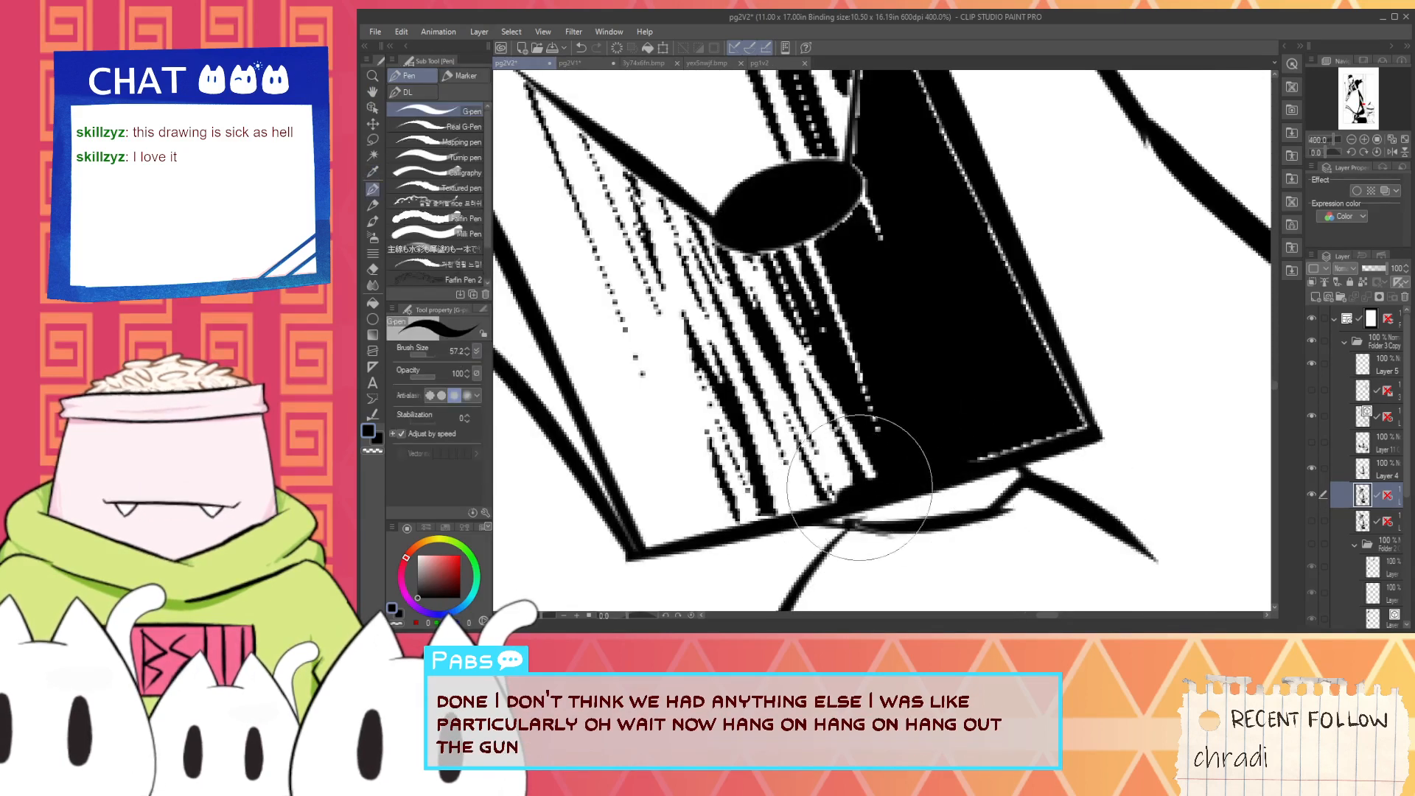
pyautogui.scroll(-2, 914, 442)
pyautogui.press('e')
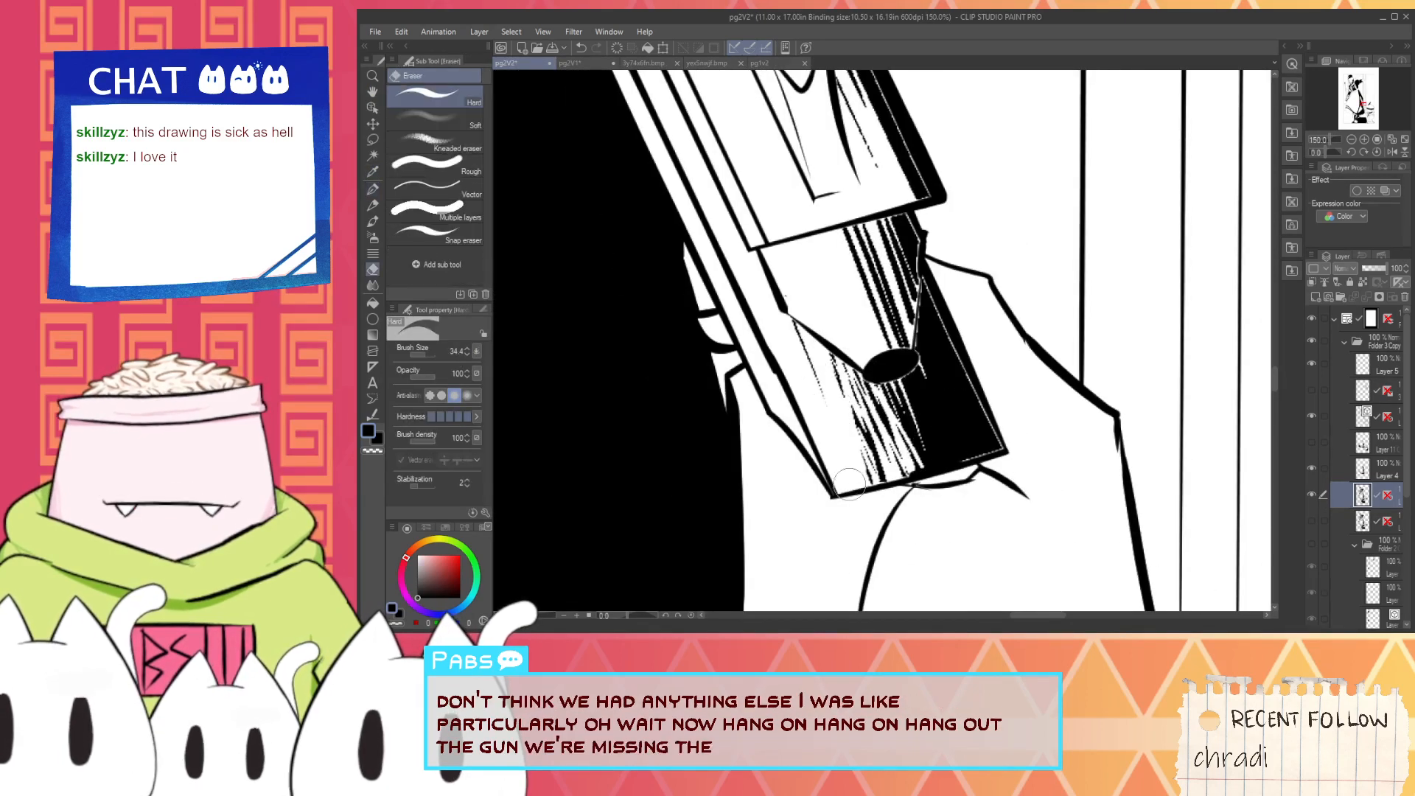
pyautogui.moveTo(808, 332)
pyautogui.mouseDown()
pyautogui.moveTo(862, 449)
pyautogui.moveTo(901, 487)
pyautogui.moveTo(908, 472)
pyautogui.mouseUp()
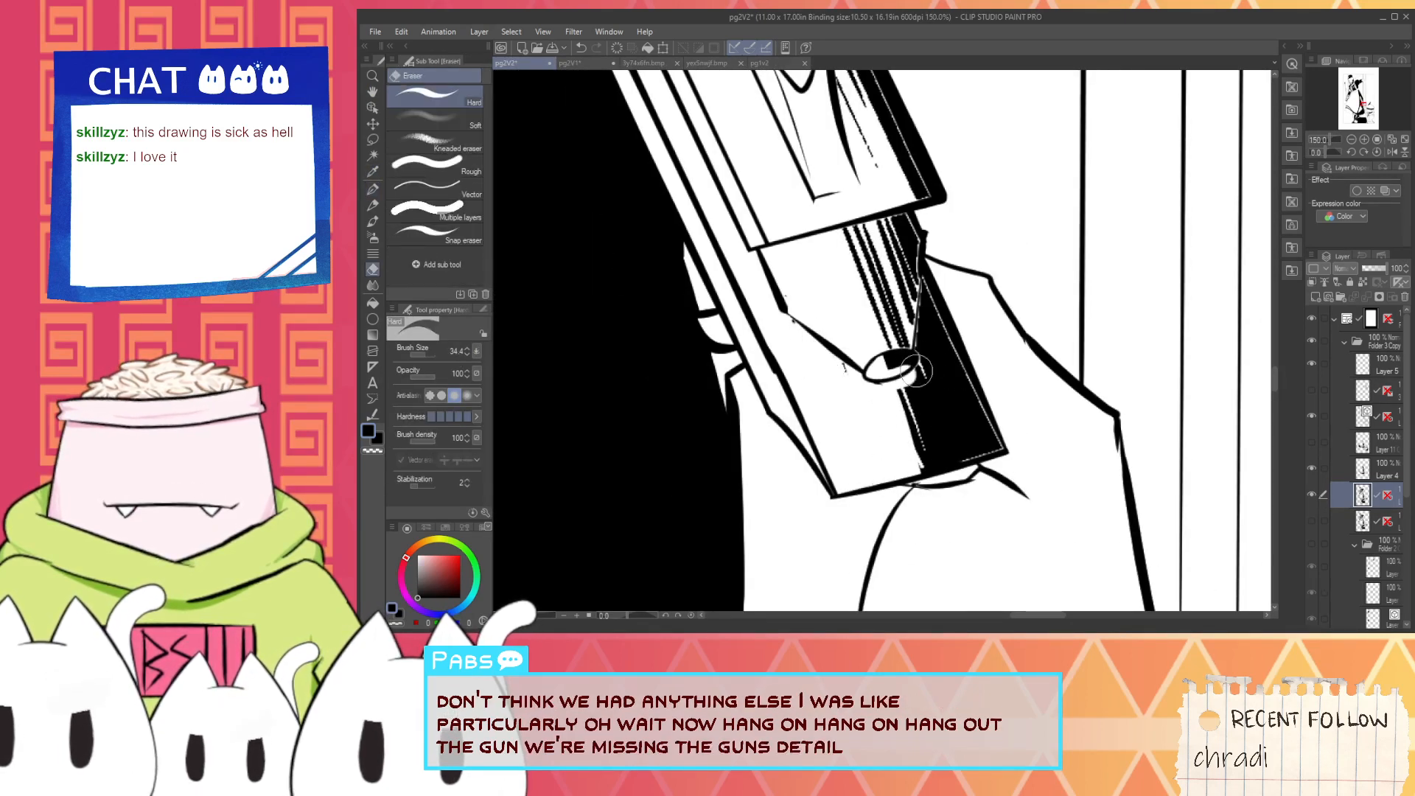
pyautogui.moveTo(917, 371); pyautogui.dragTo(896, 366)
# - Fill the emptied oval on the gun with solid black
pyautogui.press('w')
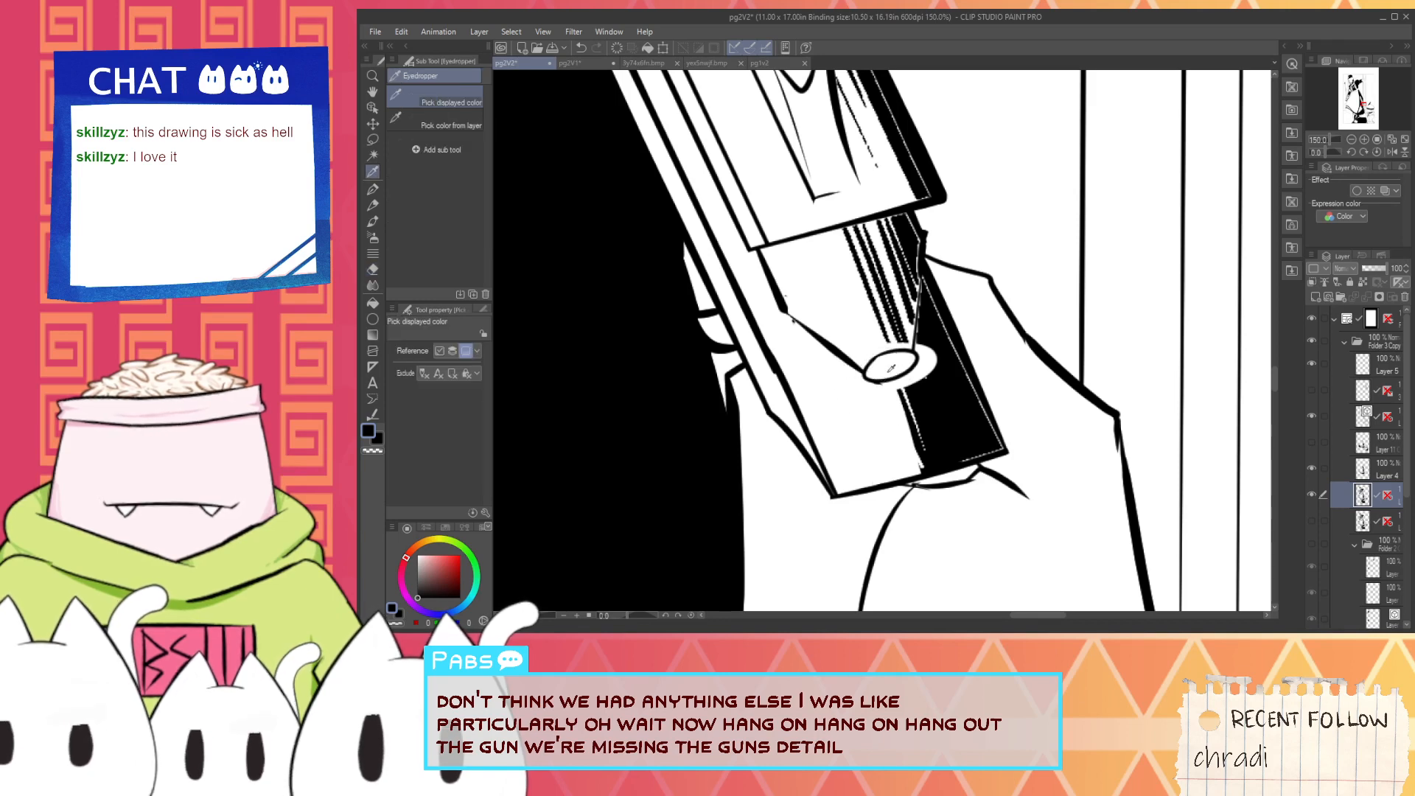
pyautogui.press('g')
pyautogui.click(893, 368)
pyautogui.scroll(1, 901, 375)
# - Draw tapered black hatching strokes below the oval and close the white gap between the oval and the gun's shaded side
pyautogui.press('p')
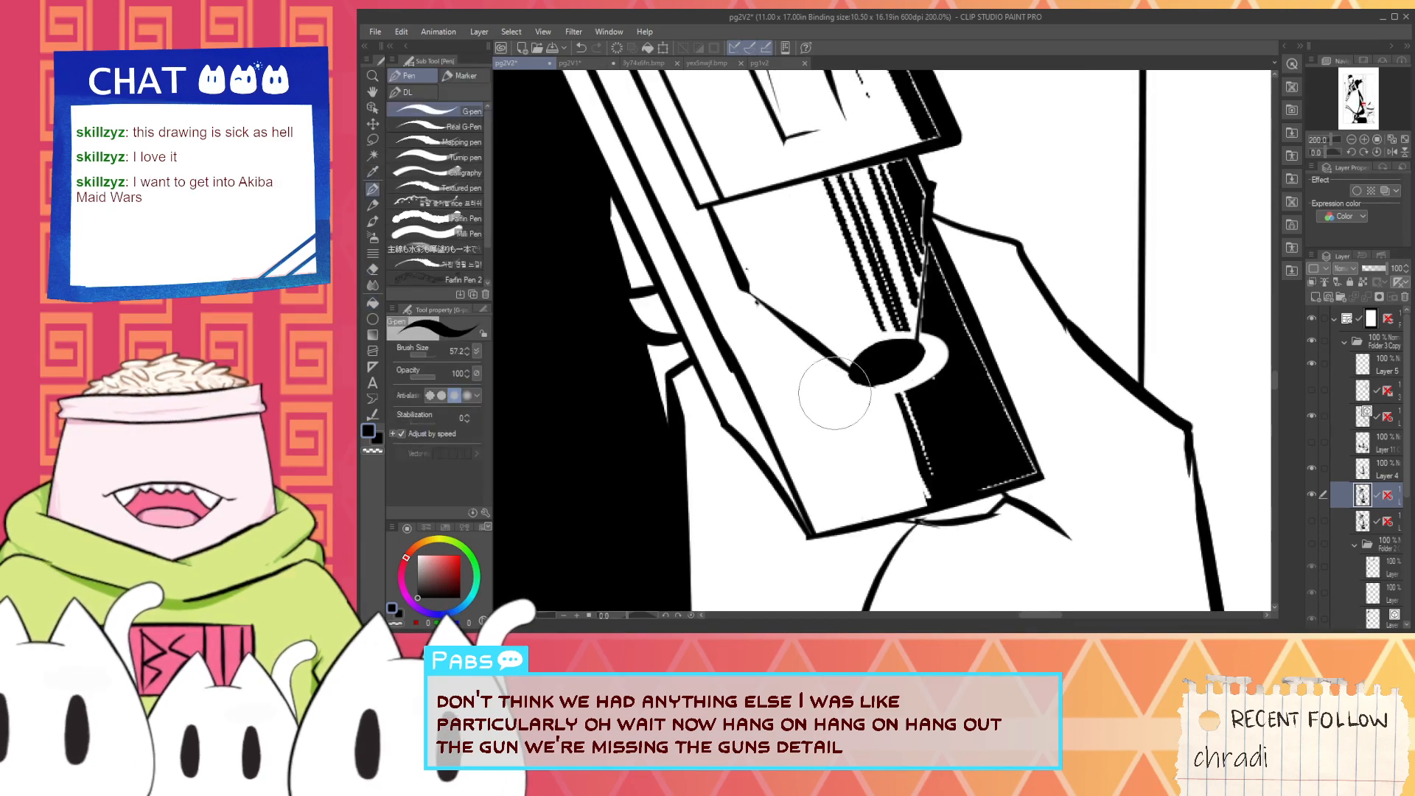
pyautogui.moveTo(825, 358); pyautogui.dragTo(860, 476)
pyautogui.moveTo(852, 380)
pyautogui.mouseDown()
pyautogui.moveTo(880, 481)
pyautogui.moveTo(902, 503)
pyautogui.moveTo(903, 482)
pyautogui.mouseUp()
pyautogui.moveTo(887, 389)
pyautogui.mouseDown()
pyautogui.moveTo(918, 522)
pyautogui.moveTo(904, 459)
pyautogui.moveTo(926, 492)
pyautogui.moveTo(925, 472)
pyautogui.mouseUp()
pyautogui.press('alt')
pyautogui.keyDown('alt'); pyautogui.click(914, 384); pyautogui.keyUp('alt')
pyautogui.moveTo(925, 335); pyautogui.dragTo(918, 380)
pyautogui.hotkey('ctrl', 'z')
pyautogui.press('alt')
pyautogui.keyDown('alt'); pyautogui.click(951, 421); pyautogui.keyUp('alt')
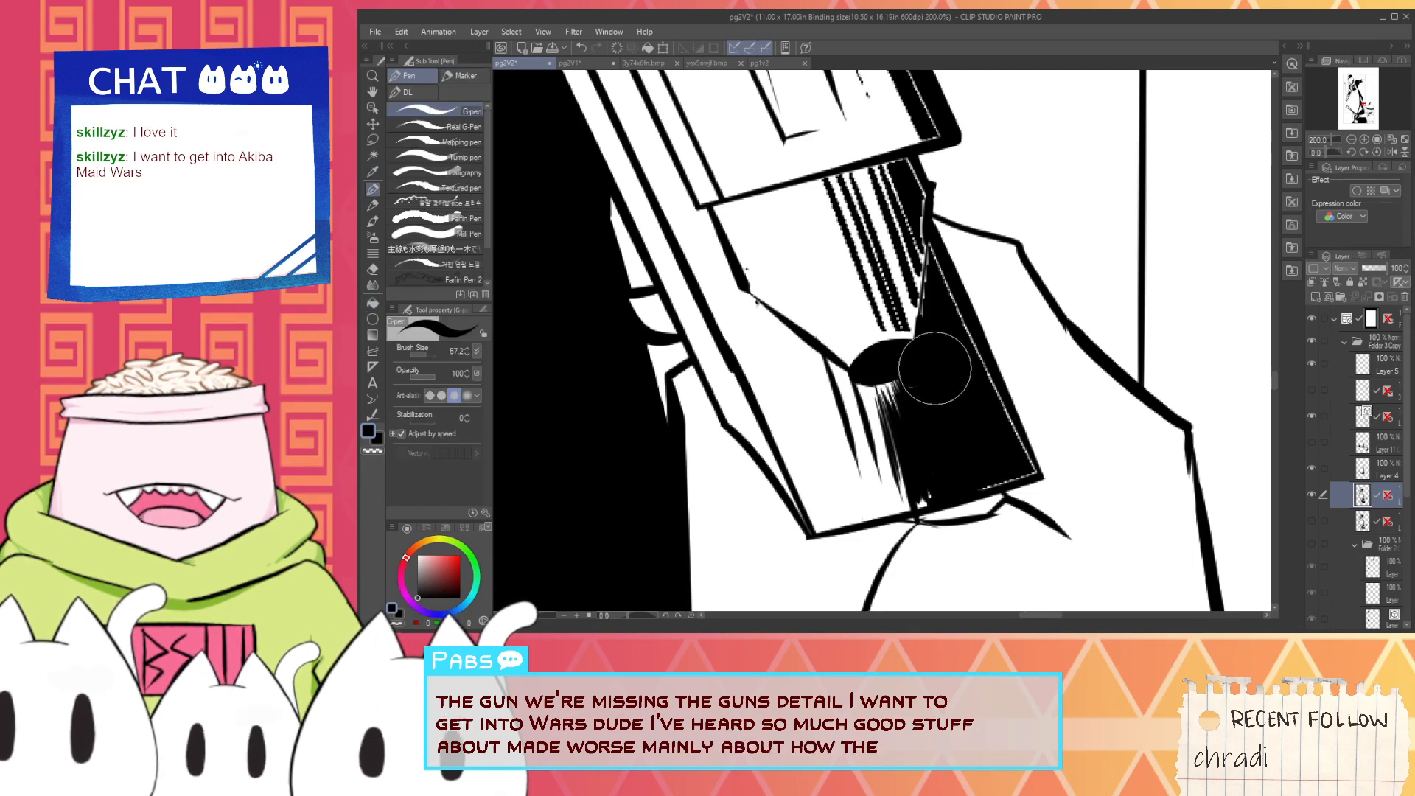
# - Cover the white slivers along the gun's shaded side and fill the gap beneath its lower edge with black
pyautogui.moveTo(937, 238); pyautogui.dragTo(922, 334)
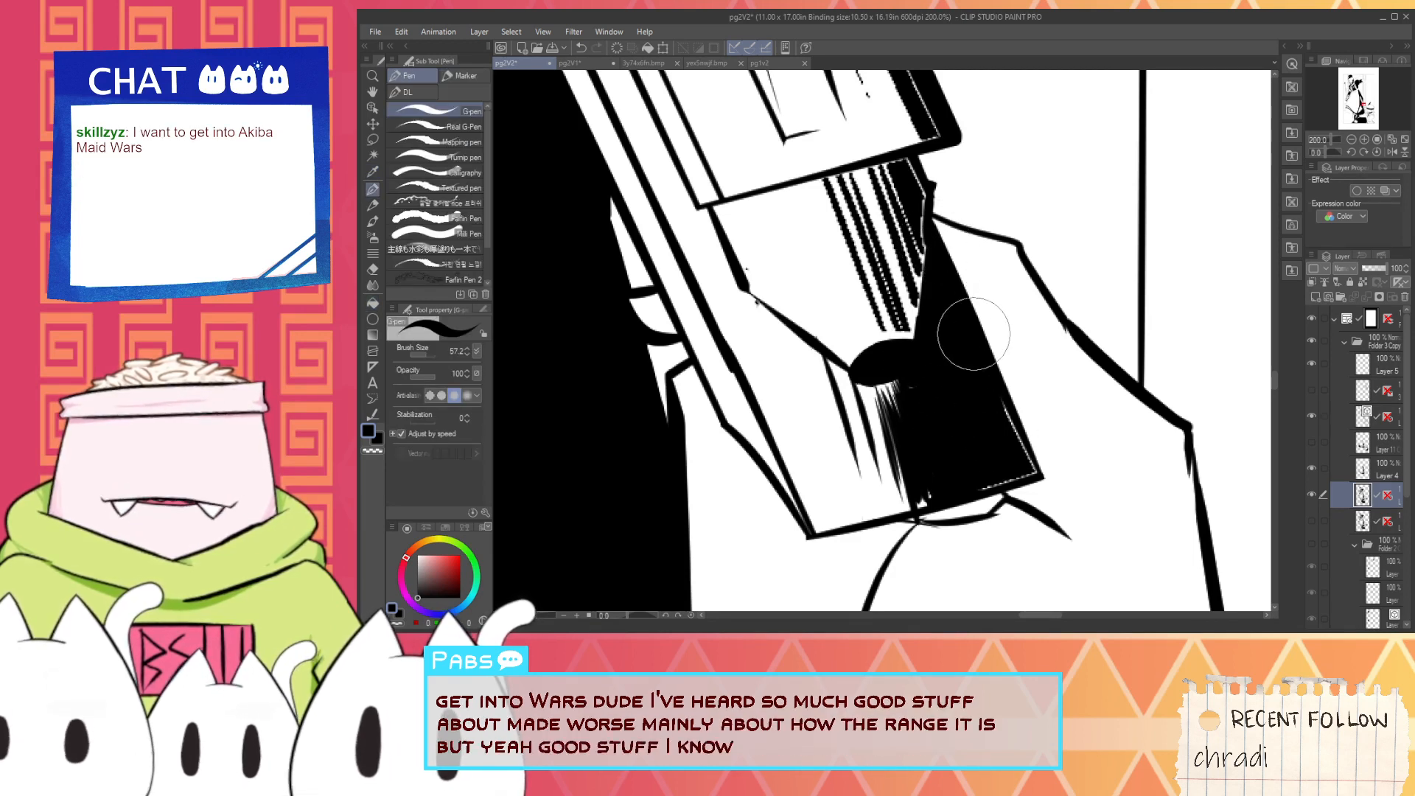
pyautogui.moveTo(1018, 451)
pyautogui.mouseDown()
pyautogui.moveTo(948, 464)
pyautogui.moveTo(979, 477)
pyautogui.mouseUp()
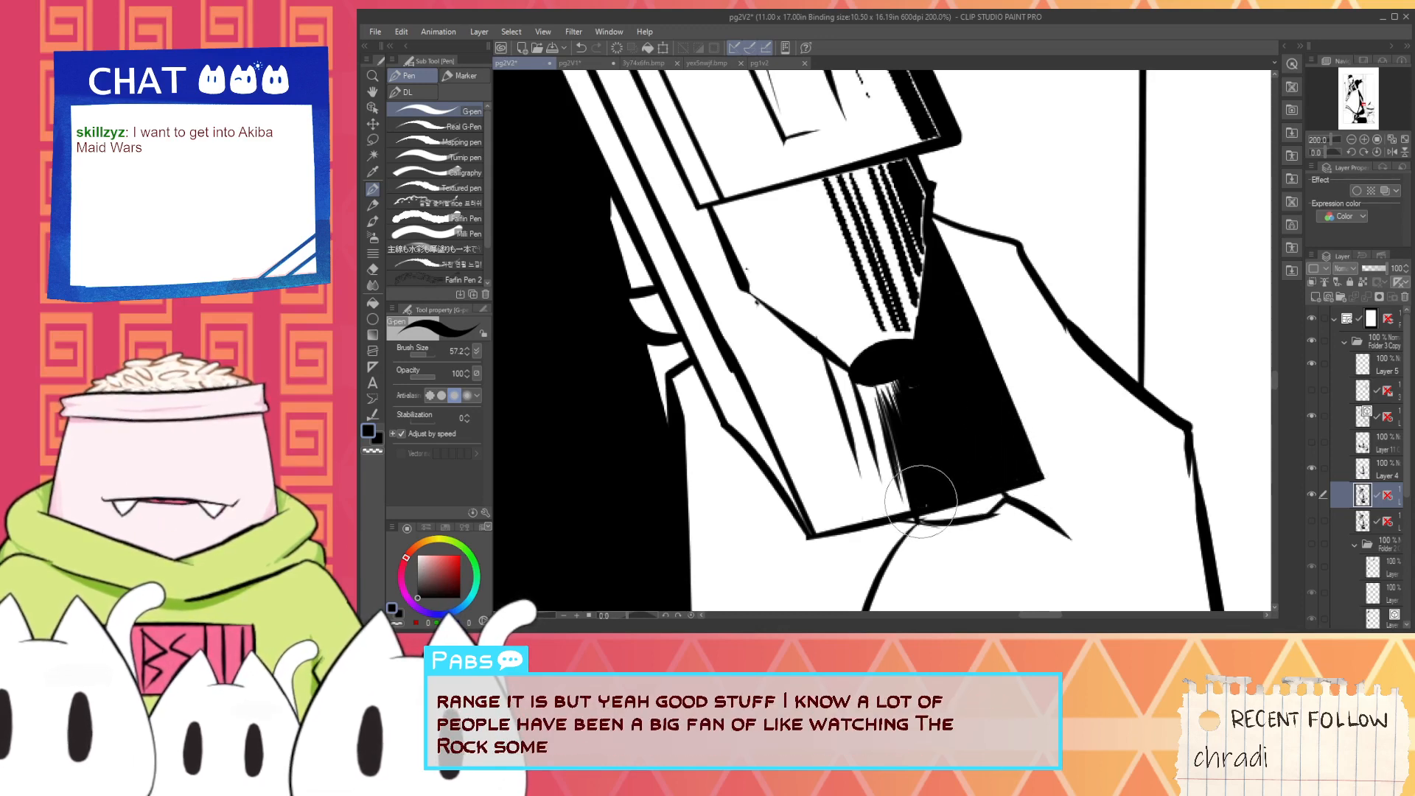
pyautogui.press('e')
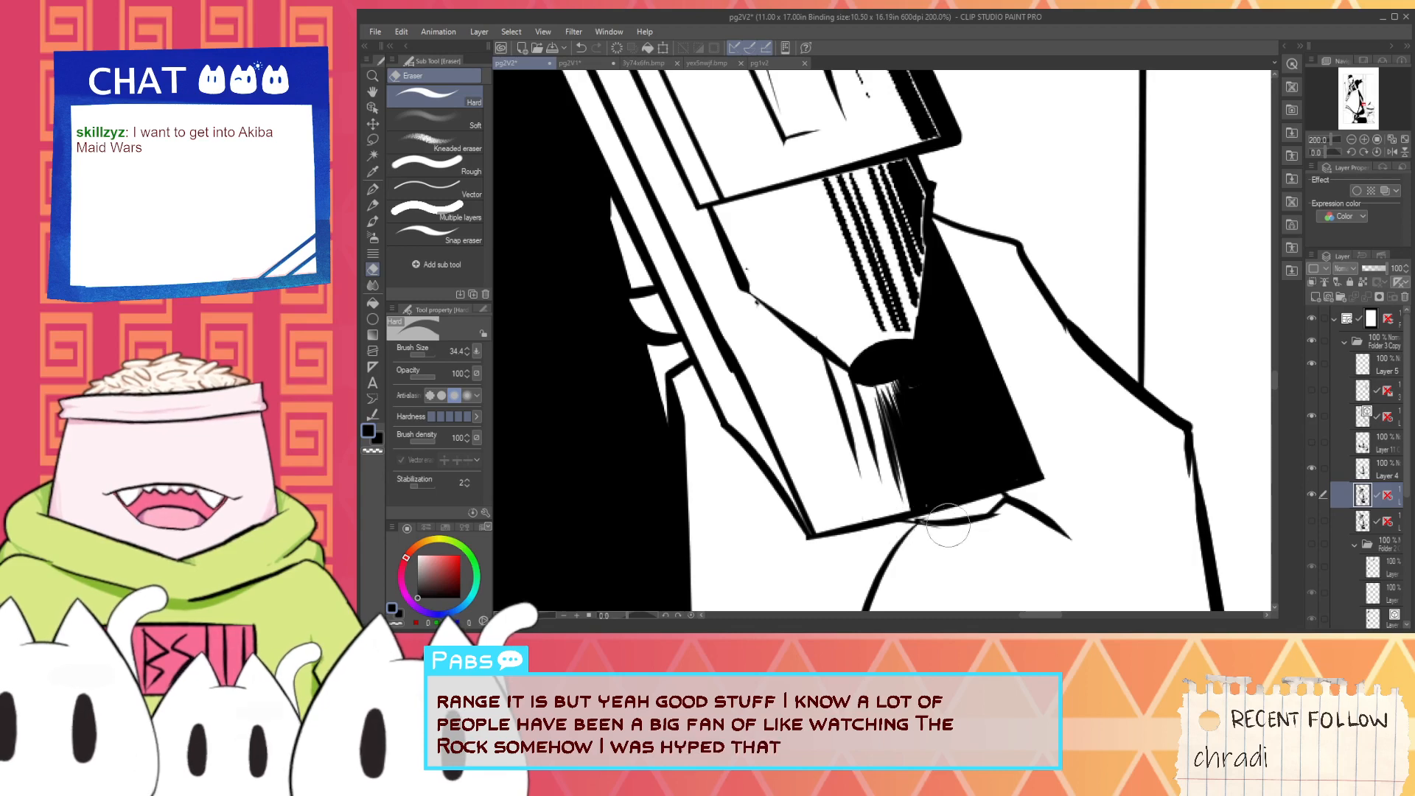
pyautogui.press('g')
pyautogui.click(966, 509)
pyautogui.press('p')
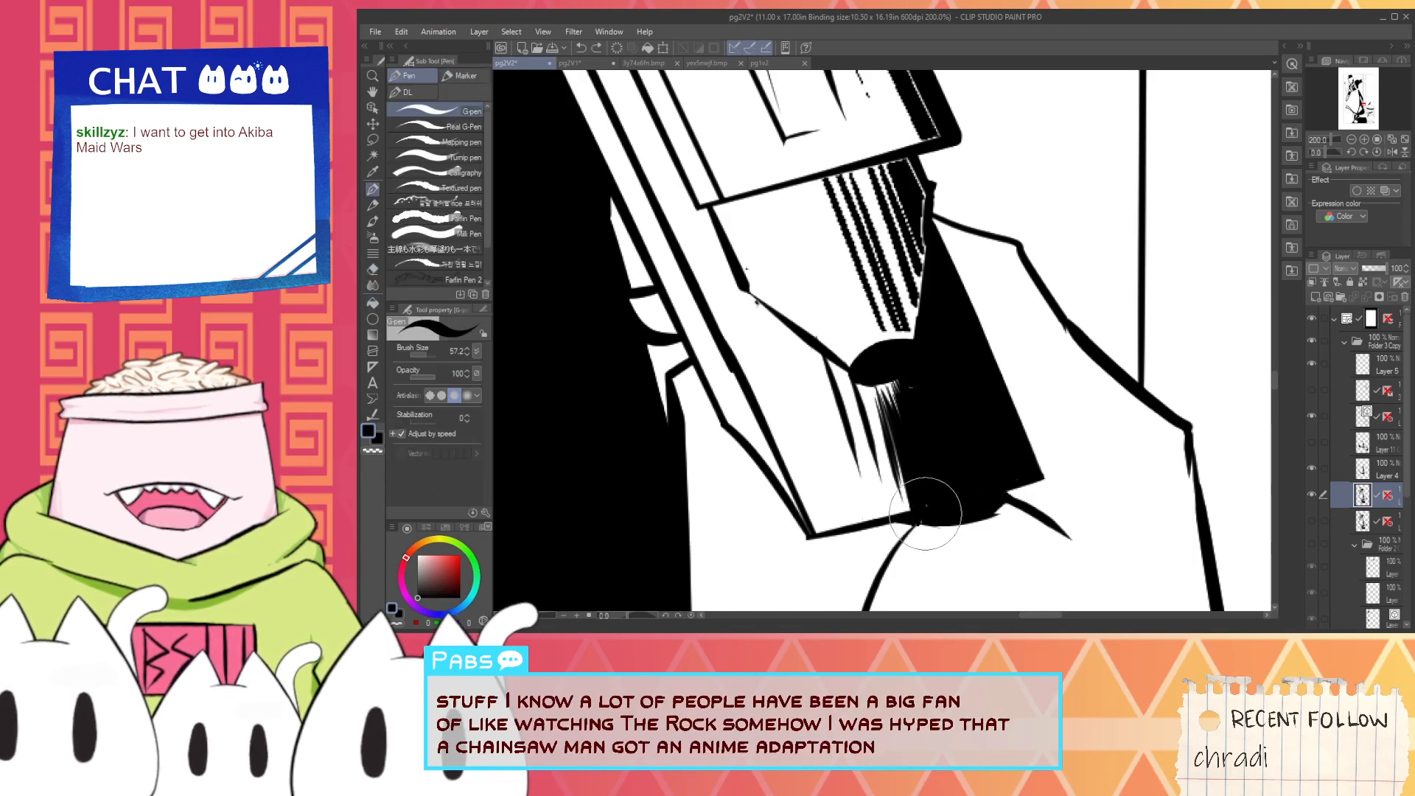
# - Erase the pixelated hatching lines on the gun section above the black oval
pyautogui.press('e')
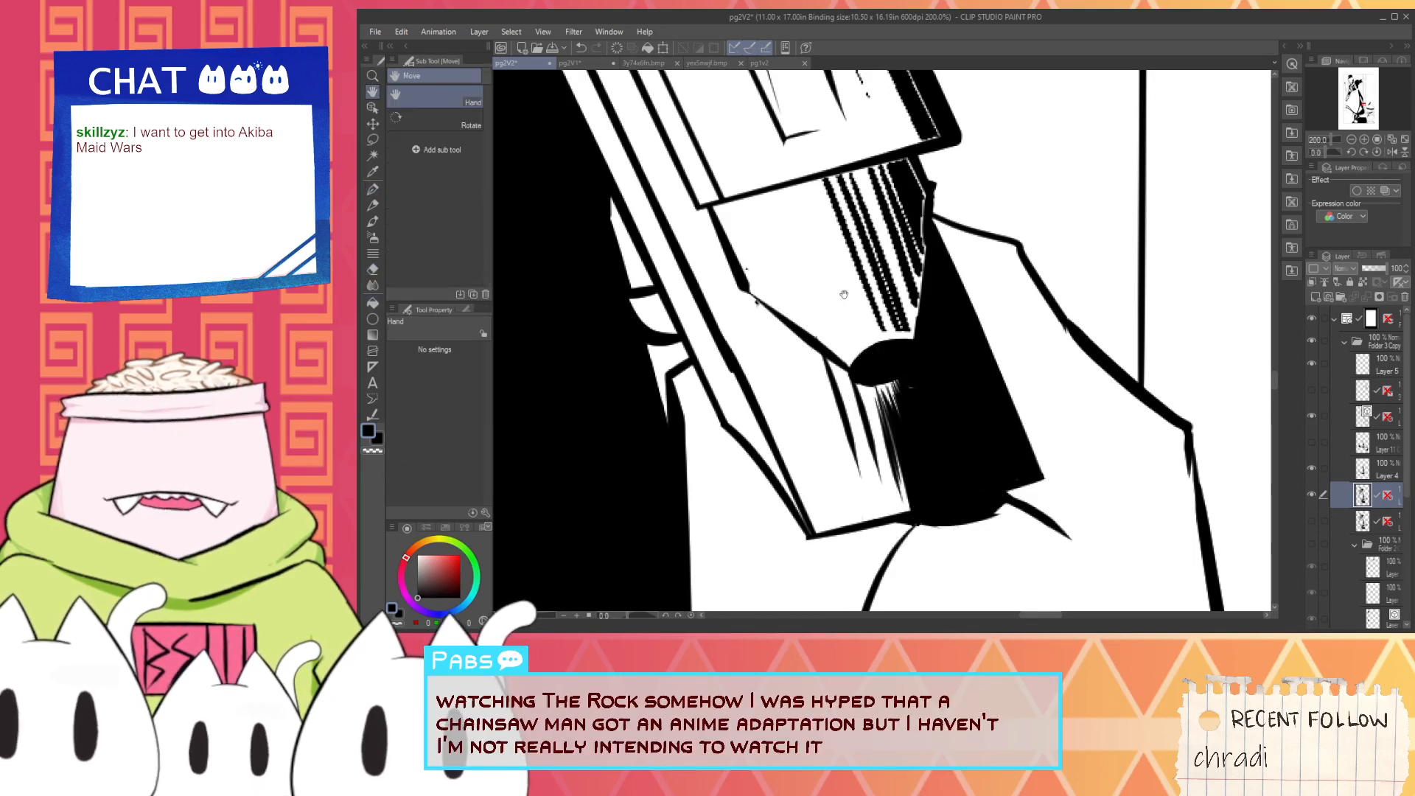
pyautogui.moveTo(867, 303); pyautogui.dragTo(847, 387)
pyautogui.moveTo(816, 303)
pyautogui.mouseDown()
pyautogui.moveTo(807, 267)
pyautogui.moveTo(865, 421)
pyautogui.moveTo(856, 252)
pyautogui.moveTo(890, 370)
pyautogui.moveTo(884, 407)
pyautogui.moveTo(895, 349)
pyautogui.moveTo(793, 285)
pyautogui.mouseUp()
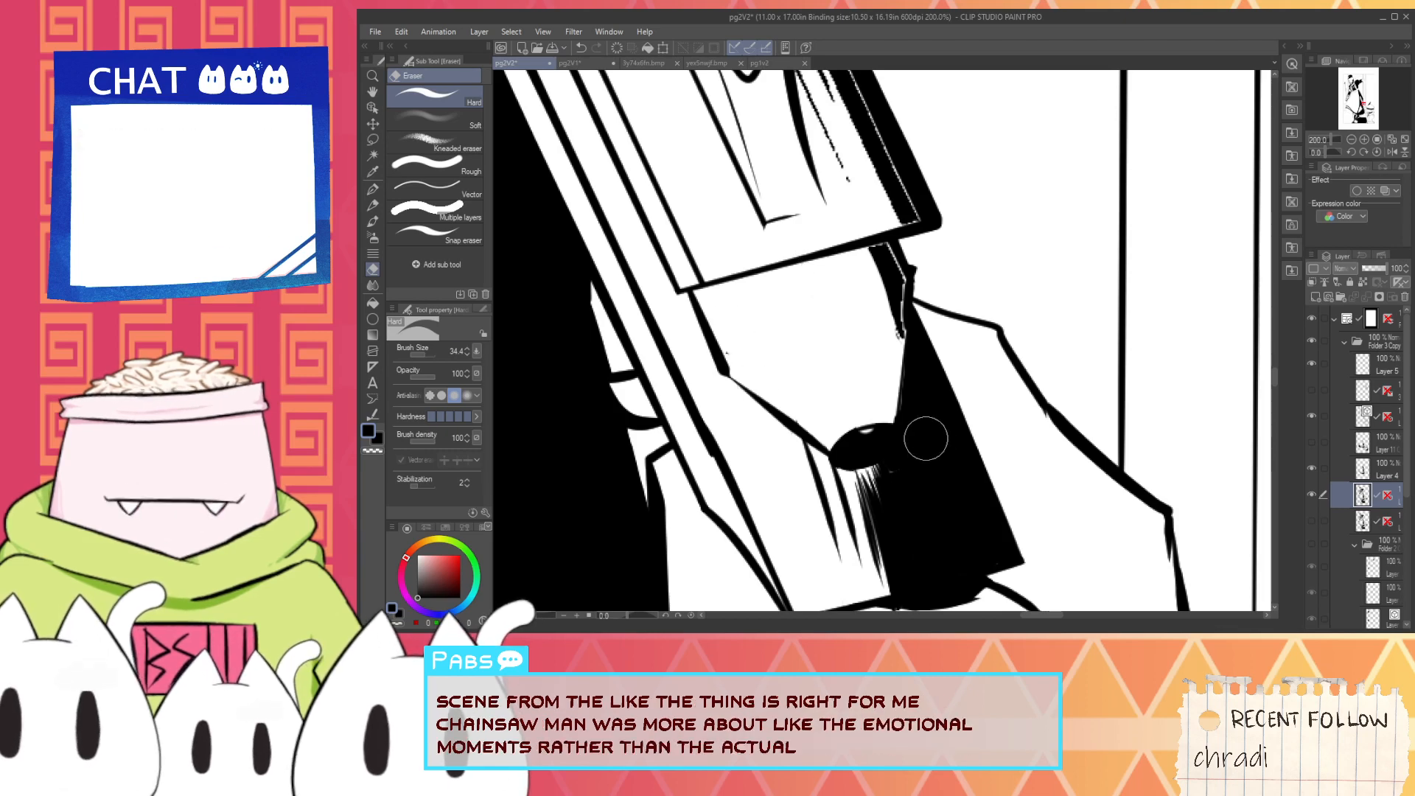
# - Rework the hatching beneath the oval with finer tapered black strokes, undoing the stray ones
pyautogui.press('p')
pyautogui.scroll(2, 901, 399)
pyautogui.hotkey('ctrl', 'z')
pyautogui.moveTo(895, 406)
pyautogui.mouseDown()
pyautogui.moveTo(853, 416)
pyautogui.moveTo(930, 423)
pyautogui.moveTo(914, 417)
pyautogui.moveTo(936, 490)
pyautogui.moveTo(916, 562)
pyautogui.moveTo(894, 568)
pyautogui.moveTo(880, 483)
pyautogui.moveTo(895, 544)
pyautogui.mouseUp()
pyautogui.scroll(-2, 913, 416)
pyautogui.hotkey('ctrl', 'z')
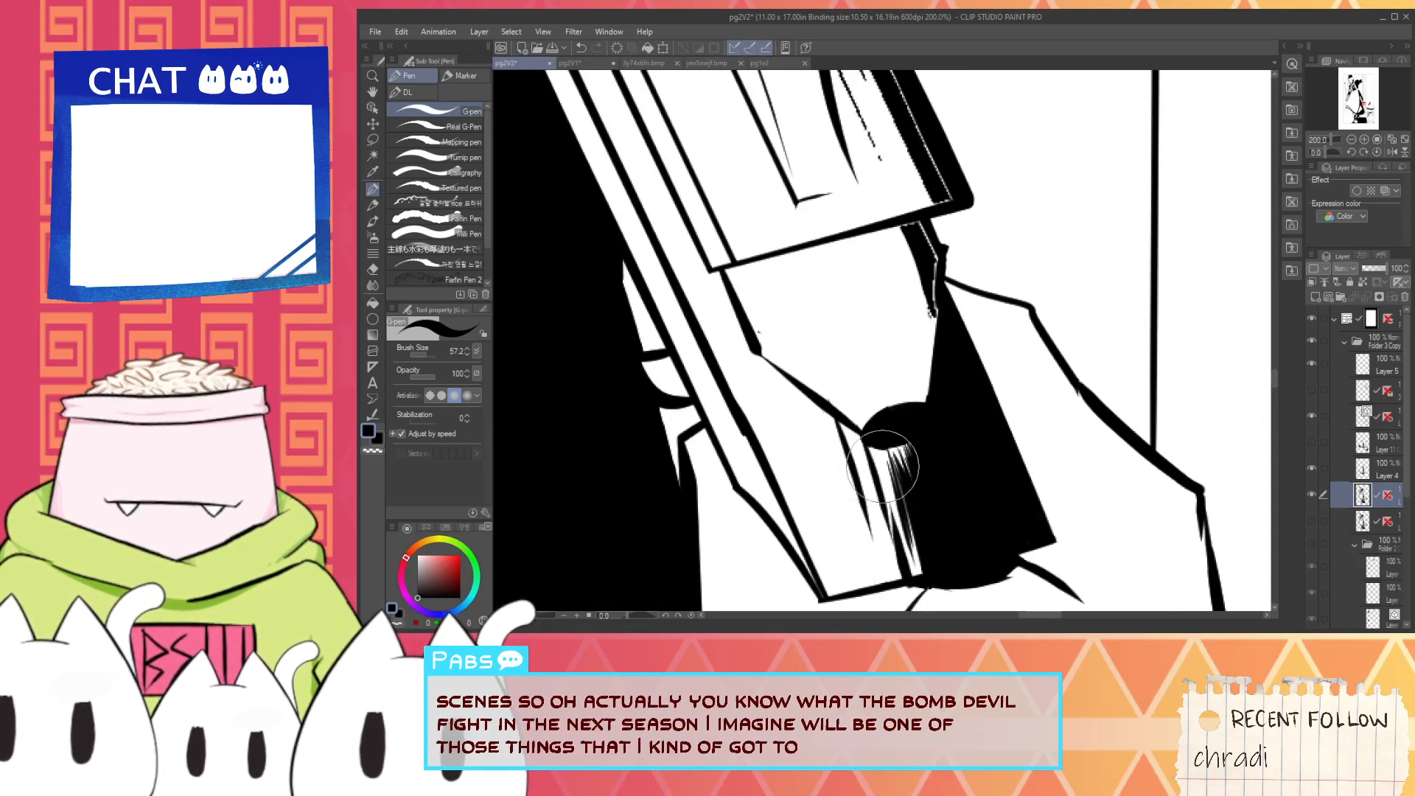
pyautogui.moveTo(897, 472); pyautogui.dragTo(911, 574)
pyautogui.hotkey('ctrl', 'z')
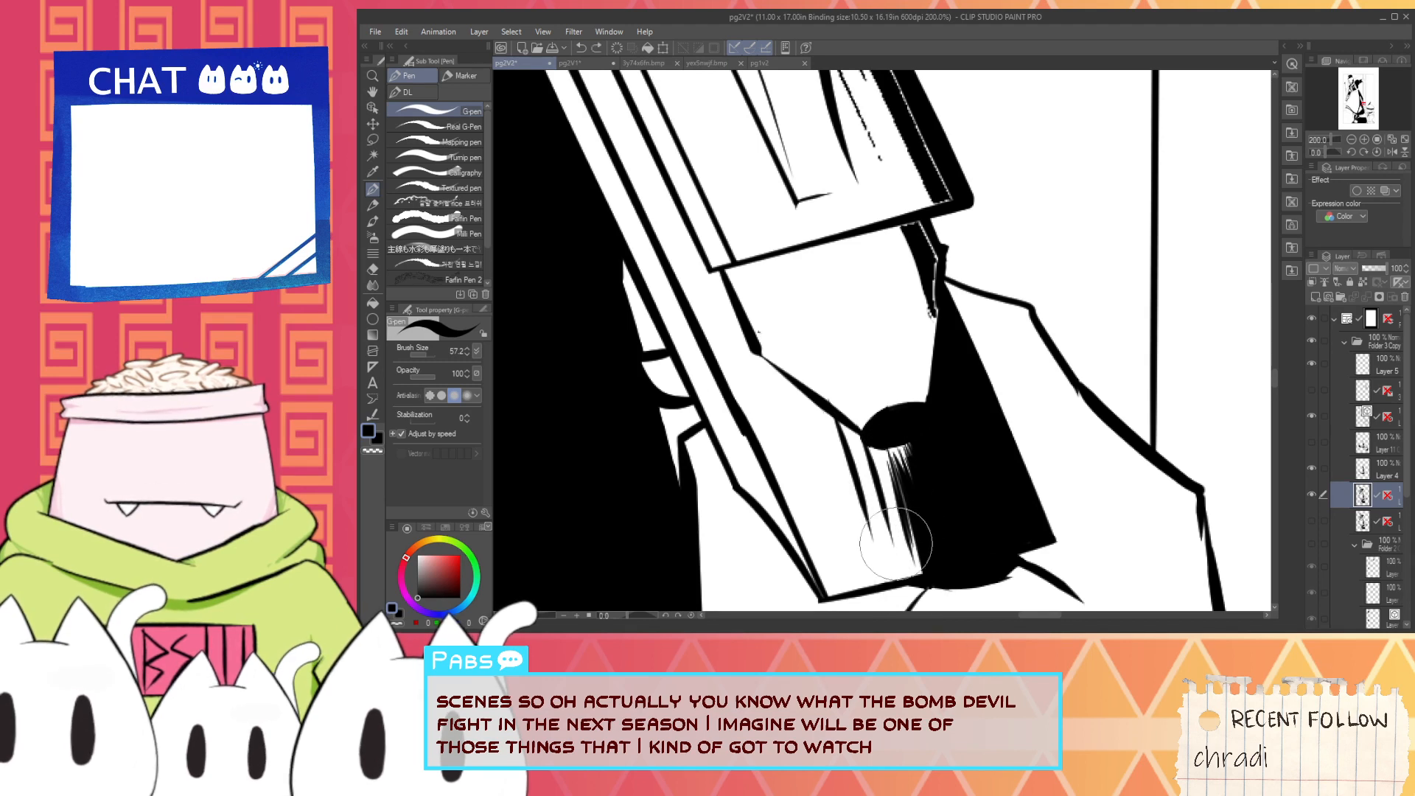
pyautogui.moveTo(879, 487); pyautogui.dragTo(914, 566)
pyautogui.moveTo(881, 492); pyautogui.dragTo(911, 575)
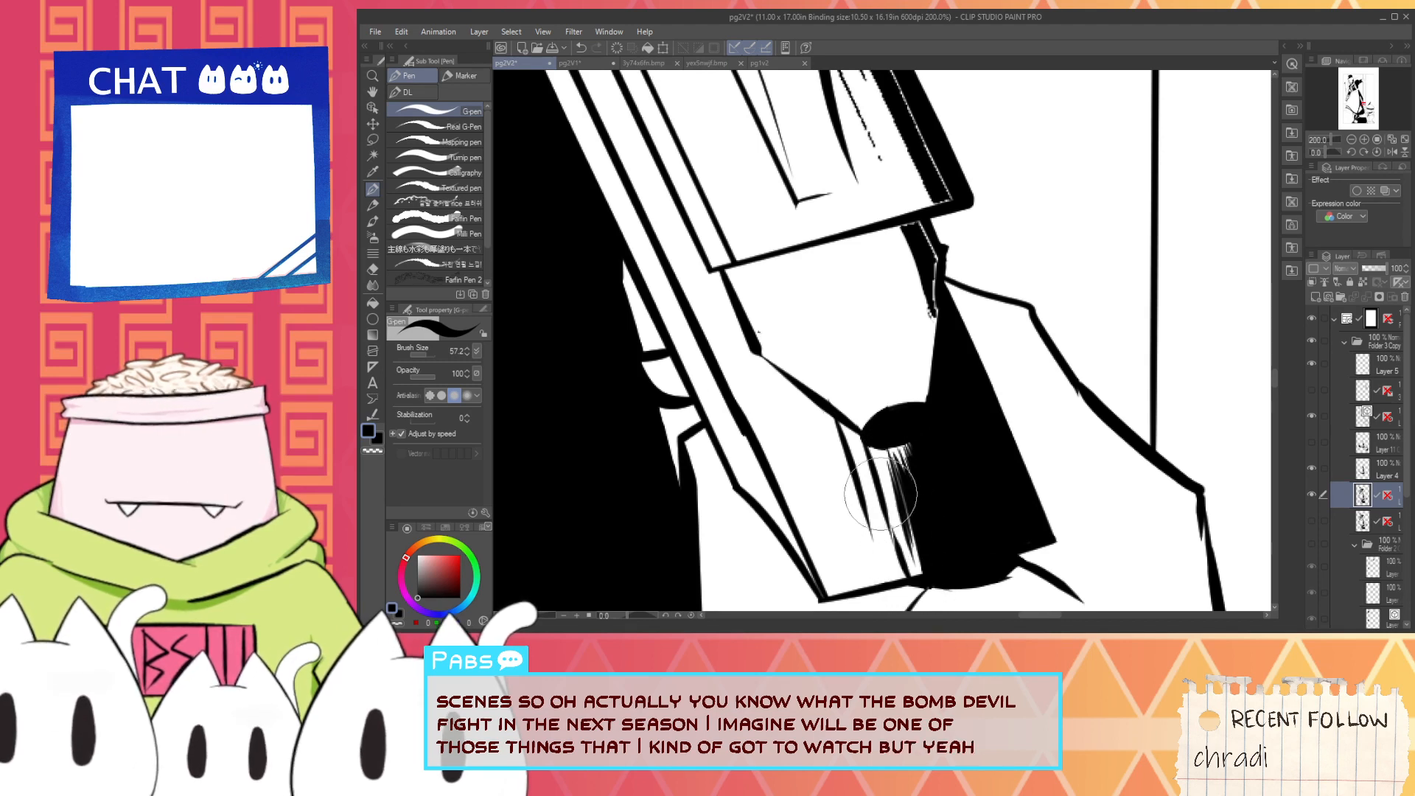
pyautogui.moveTo(861, 447); pyautogui.dragTo(901, 574)
pyautogui.moveTo(868, 472)
pyautogui.mouseDown()
pyautogui.moveTo(895, 574)
pyautogui.moveTo(869, 474)
pyautogui.mouseUp()
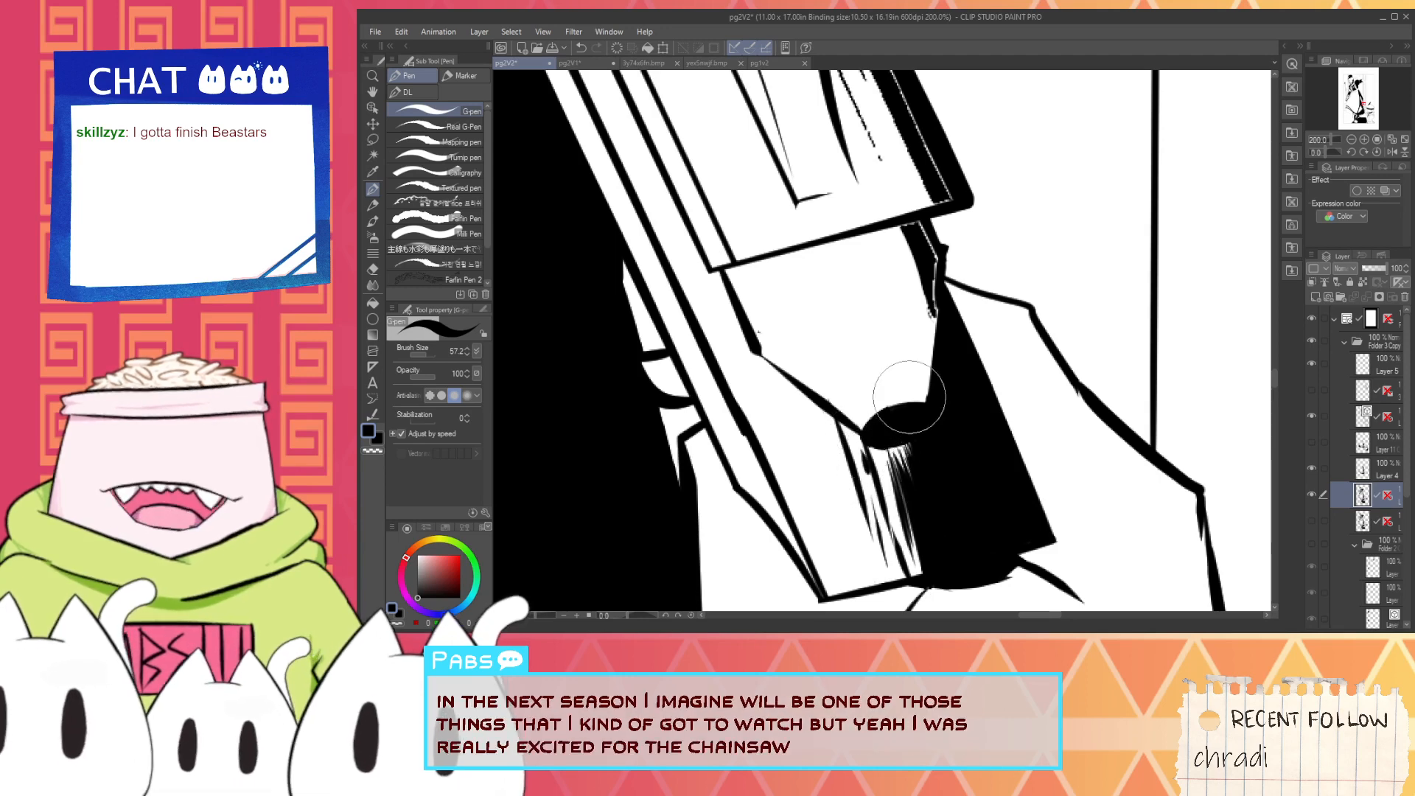
# - Smooth the ragged inner edge of the black shadow running down to the oval
pyautogui.press('space')
pyautogui.moveTo(922, 229); pyautogui.dragTo(959, 413)
pyautogui.moveTo(940, 361); pyautogui.dragTo(959, 460)
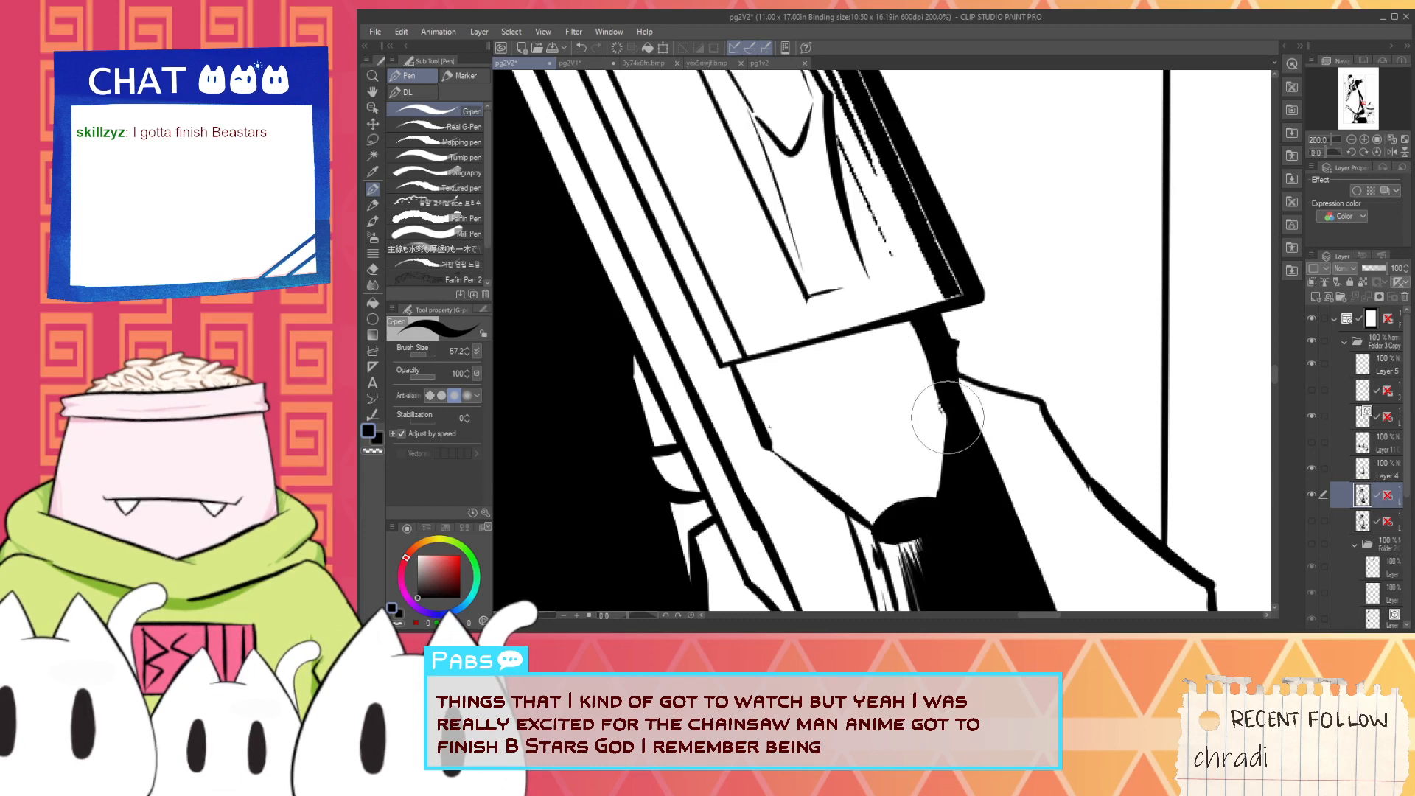
pyautogui.moveTo(949, 398); pyautogui.dragTo(929, 522)
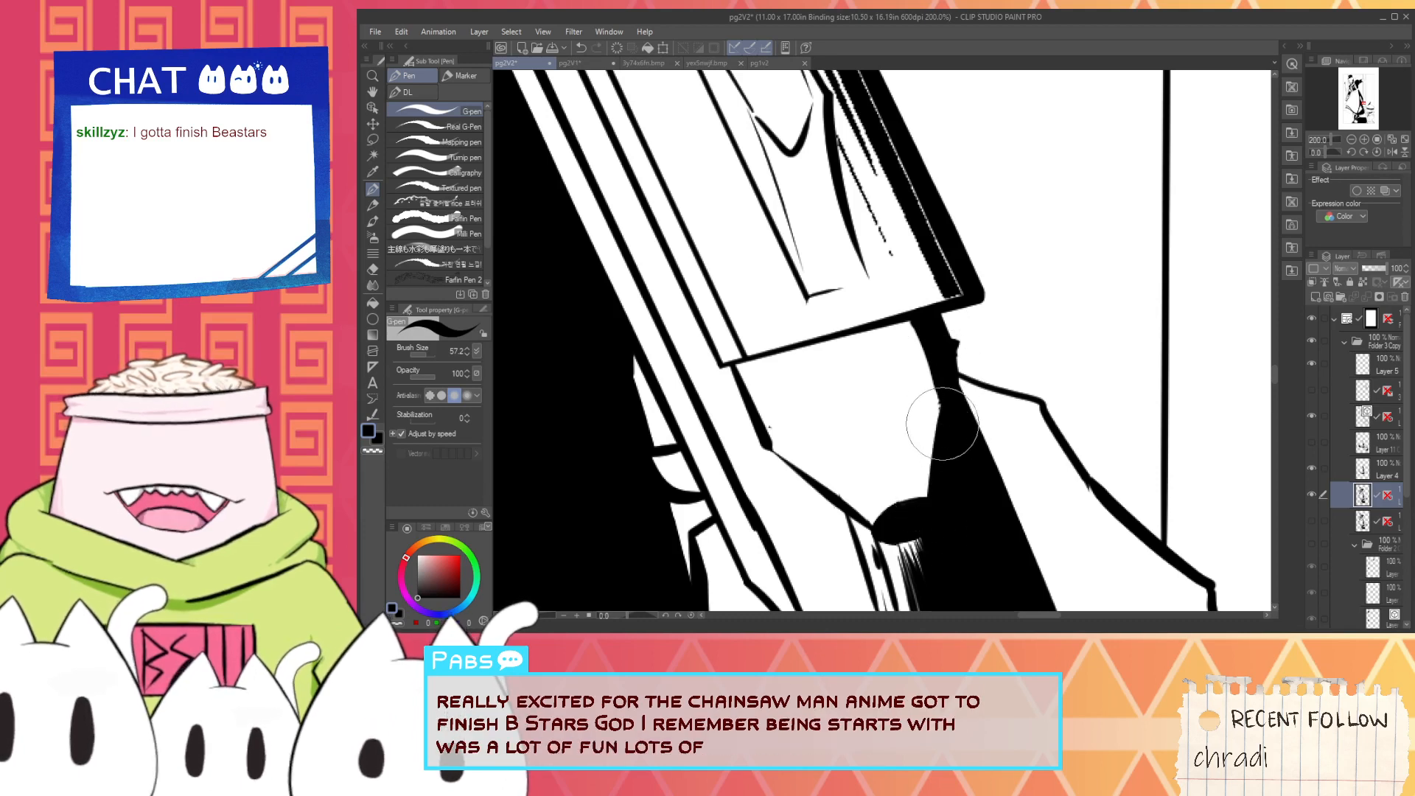
pyautogui.moveTo(942, 378); pyautogui.dragTo(933, 483)
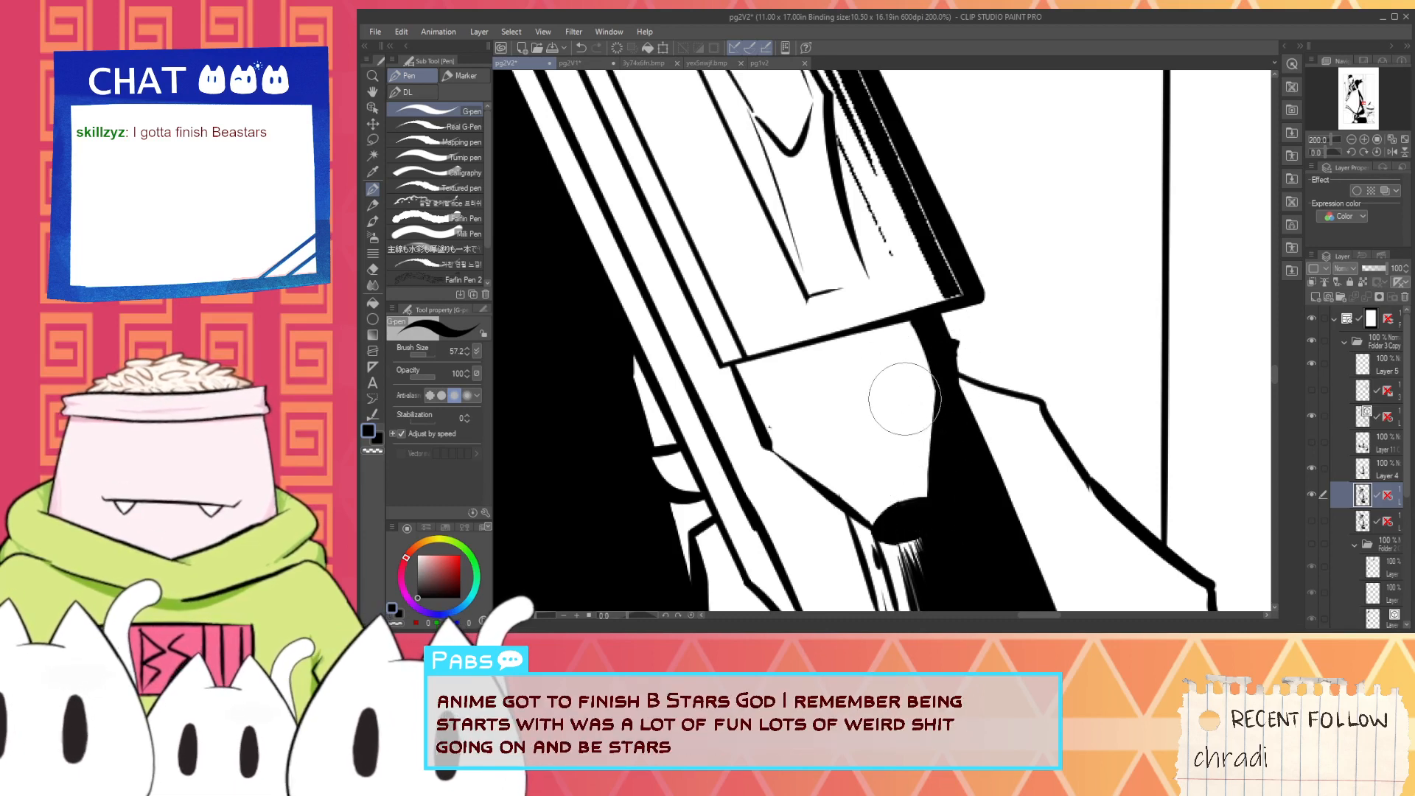
# - Draw tapered black hatching strokes beside the shadow, running down from the end of the gun's wooden part
pyautogui.moveTo(901, 317)
pyautogui.mouseDown()
pyautogui.moveTo(949, 429)
pyautogui.moveTo(906, 321)
pyautogui.moveTo(933, 402)
pyautogui.mouseUp()
pyautogui.hotkey('ctrl', 'z')
pyautogui.hotkey('ctrl', 'z')
pyautogui.moveTo(908, 324); pyautogui.dragTo(941, 413)
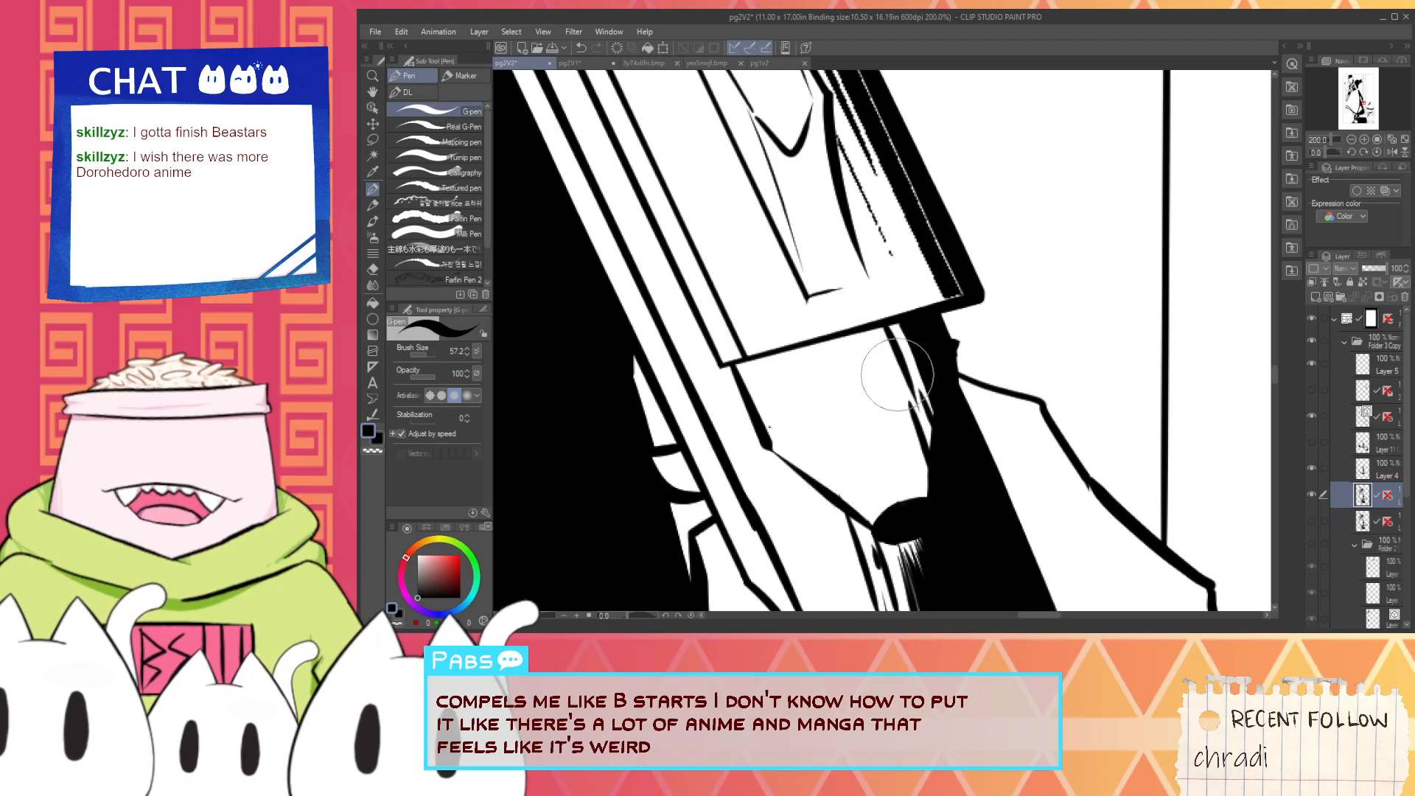
# - Erase the dotted stray line beside the wood grain and cover the white sliver at the lower end of the black edge
pyautogui.press('space')
pyautogui.moveTo(805, 356); pyautogui.dragTo(792, 390)
pyautogui.scroll(-1, 799, 378)
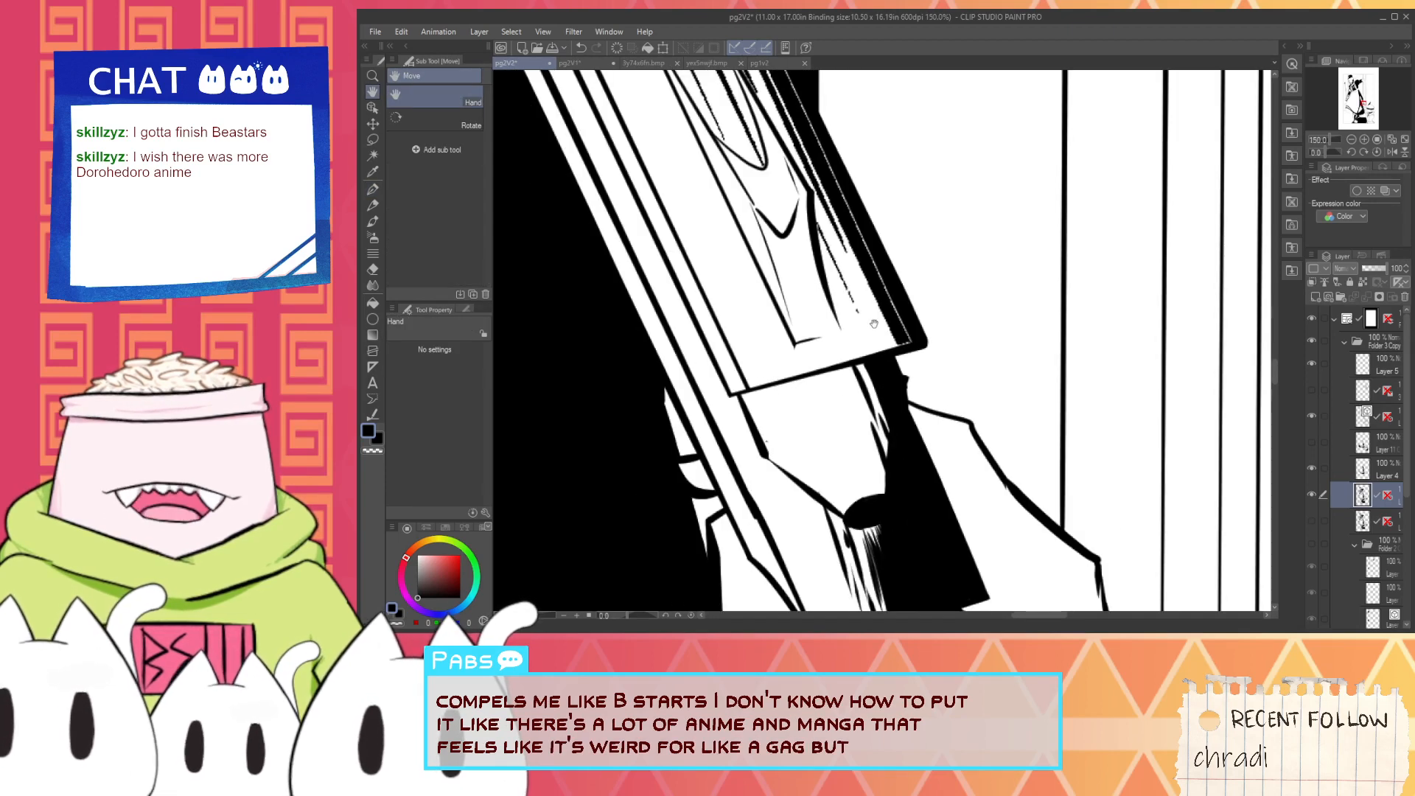
pyautogui.moveTo(881, 305); pyautogui.dragTo(868, 398)
pyautogui.press('e')
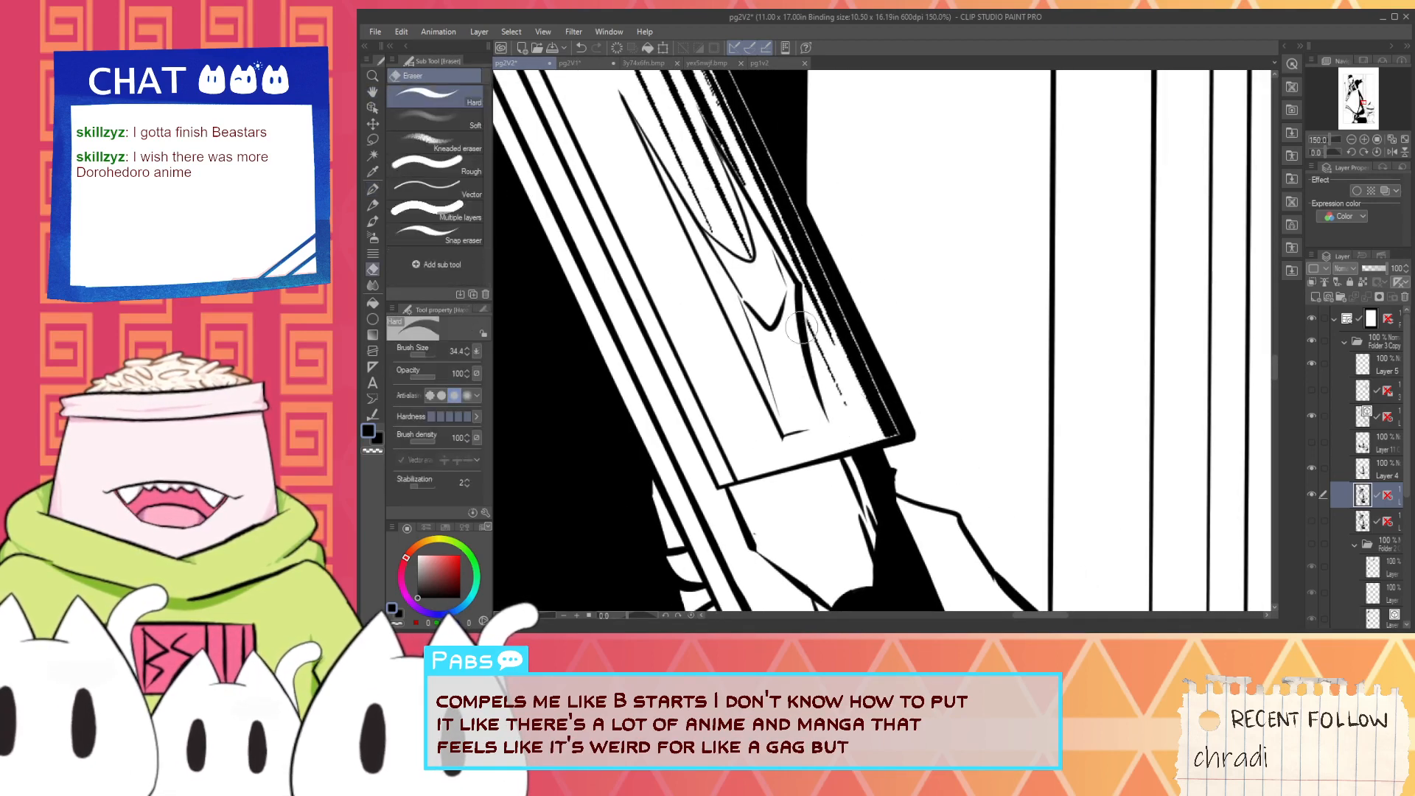
pyautogui.press('p')
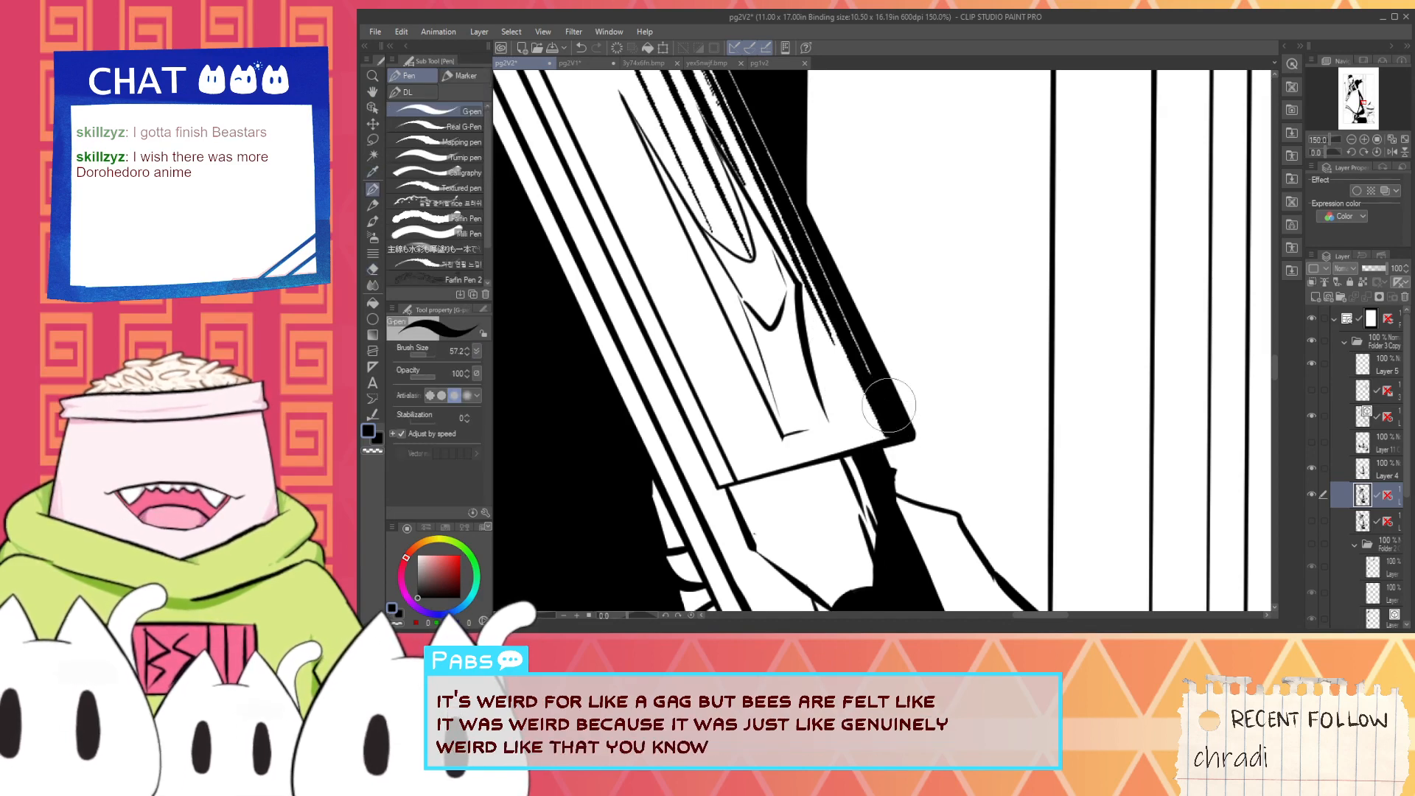
# - Paint out in white the fine black hatching above the wood grain on the gun's long wooden part
pyautogui.press('space')
pyautogui.moveTo(749, 161); pyautogui.dragTo(775, 317)
pyautogui.scroll(-1, 769, 324)
pyautogui.moveTo(677, 271); pyautogui.dragTo(747, 356)
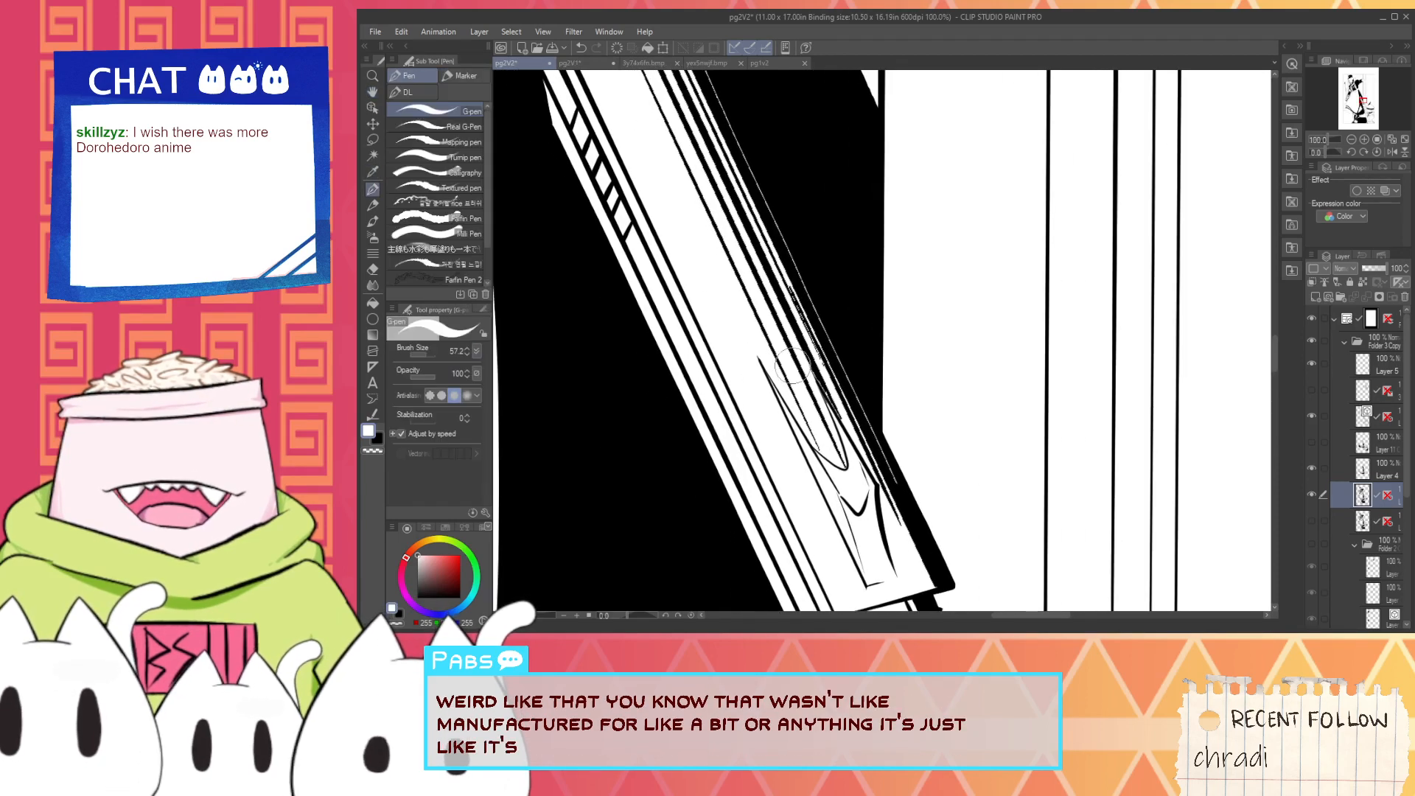
pyautogui.moveTo(728, 257); pyautogui.dragTo(814, 445)
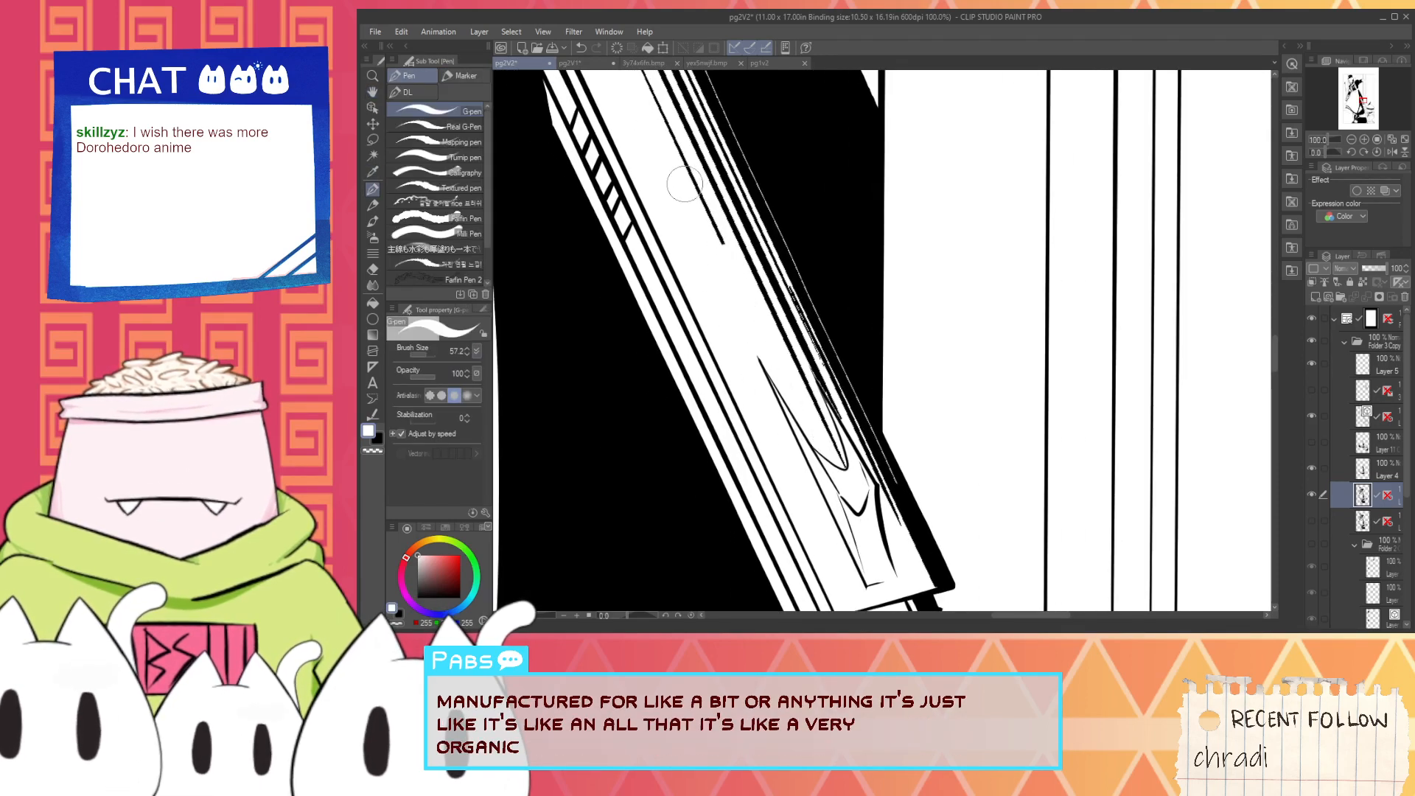
pyautogui.press('space')
pyautogui.moveTo(697, 222); pyautogui.dragTo(755, 370)
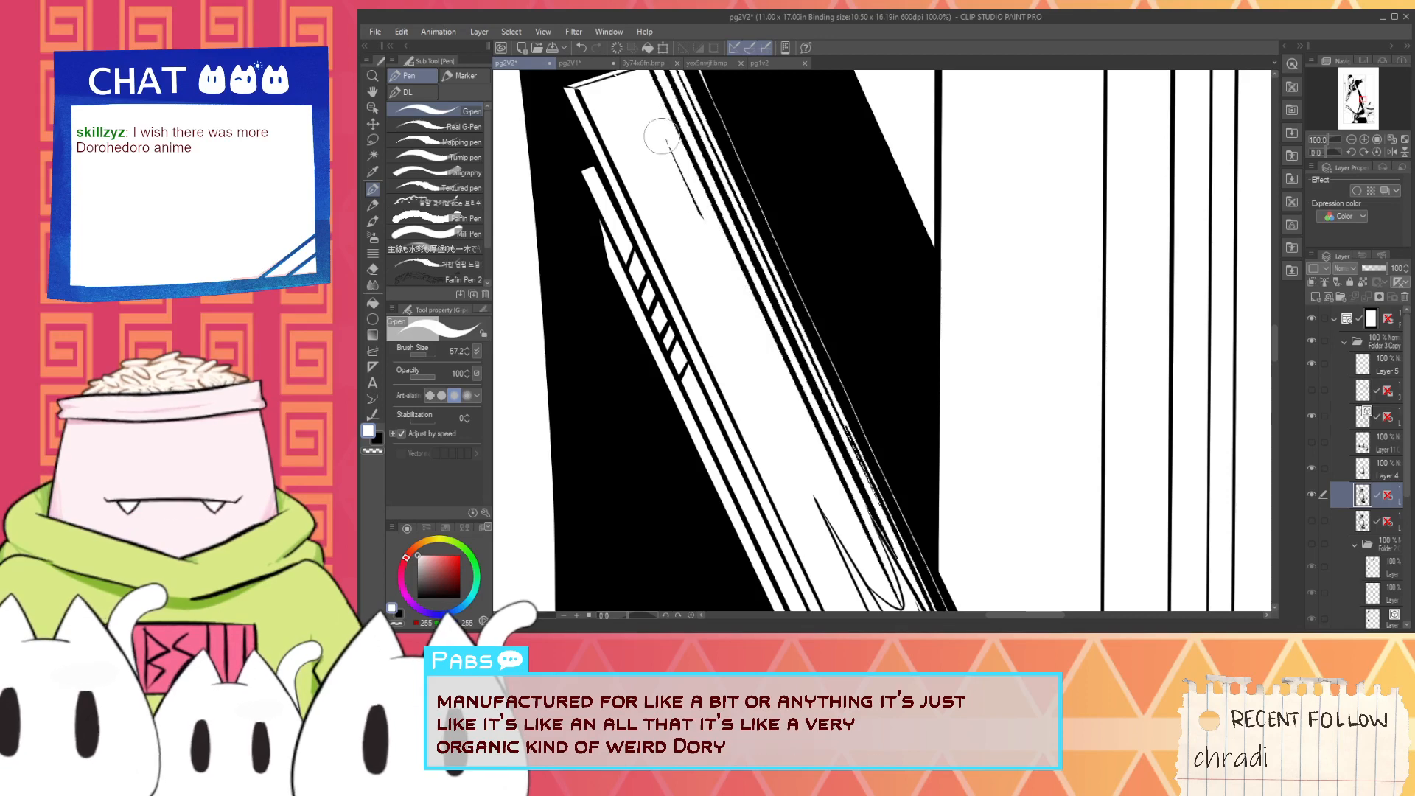
# - Paint over the parallel black shading lines at the upper end of the gun's long part with white
pyautogui.moveTo(657, 136); pyautogui.dragTo(696, 212)
pyautogui.scroll(-1, 694, 199)
pyautogui.scroll(1, 662, 125)
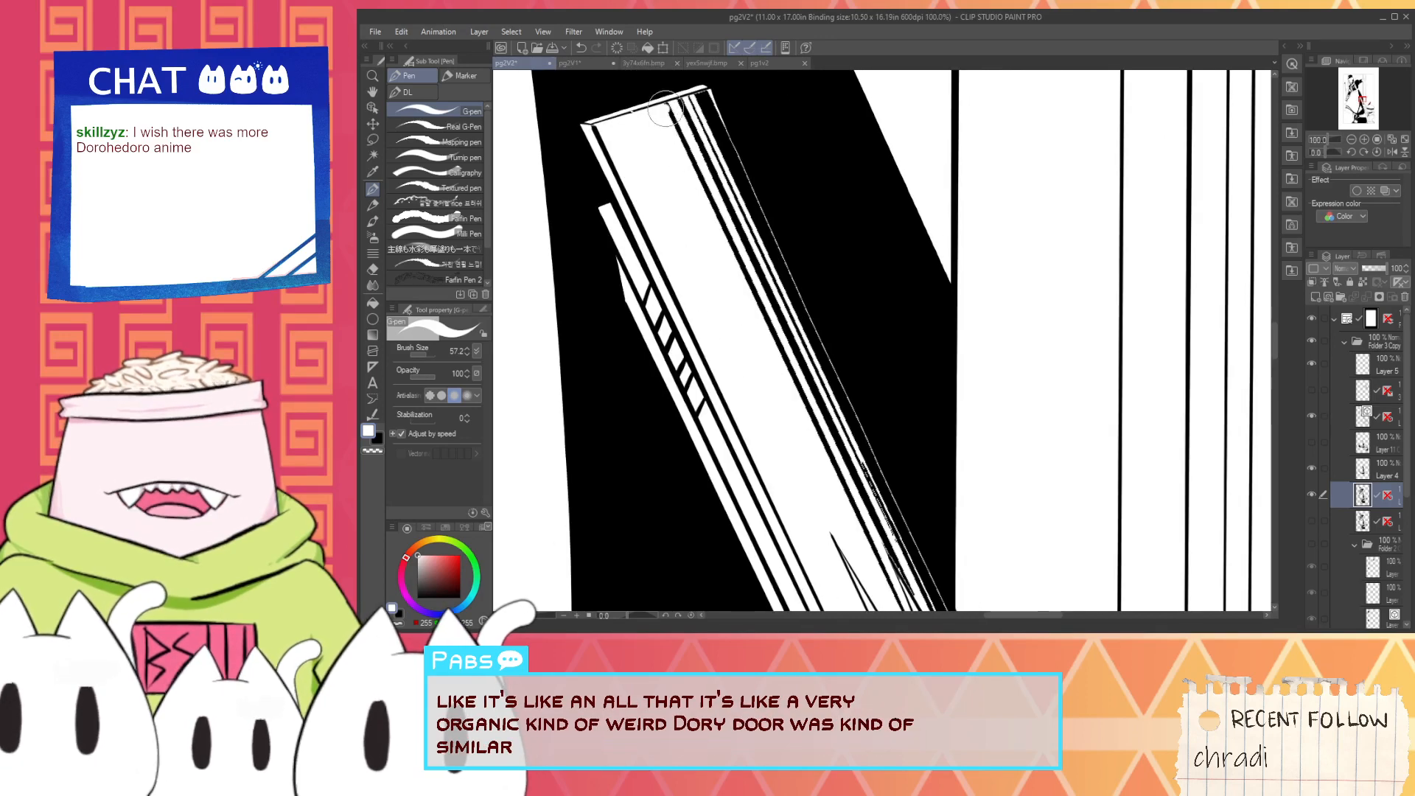
pyautogui.moveTo(676, 108); pyautogui.dragTo(738, 270)
pyautogui.moveTo(719, 191); pyautogui.dragTo(789, 379)
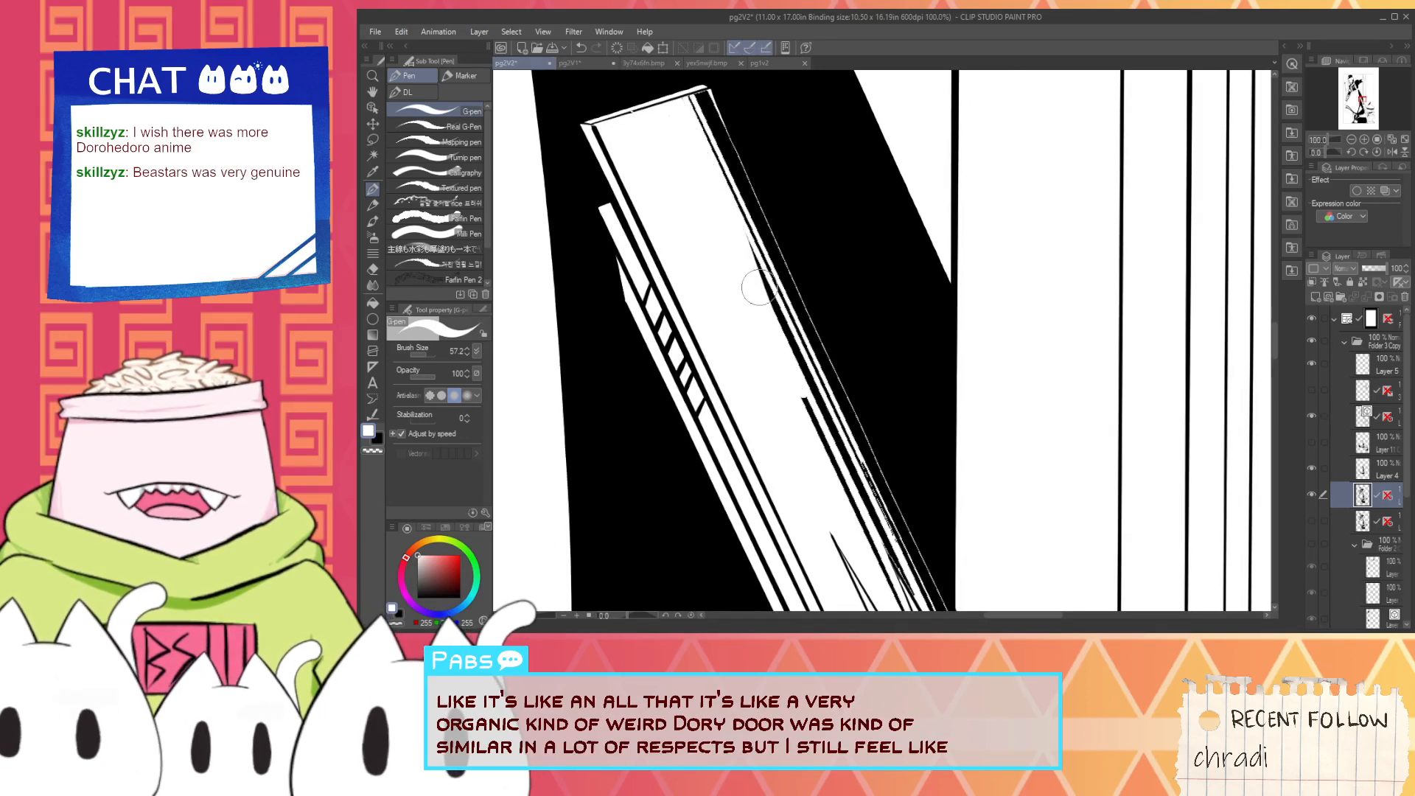
pyautogui.moveTo(746, 247)
pyautogui.mouseDown()
pyautogui.moveTo(828, 440)
pyautogui.moveTo(689, 321)
pyautogui.moveTo(746, 373)
pyautogui.moveTo(774, 435)
pyautogui.mouseUp()
# - Remove the remaining black streaks between the upper end and the wood grain with white strokes
pyautogui.press('space')
pyautogui.moveTo(686, 268); pyautogui.dragTo(778, 433)
pyautogui.moveTo(752, 378); pyautogui.dragTo(710, 272)
pyautogui.moveTo(747, 326); pyautogui.dragTo(688, 233)
pyautogui.scroll(-1, 696, 261)
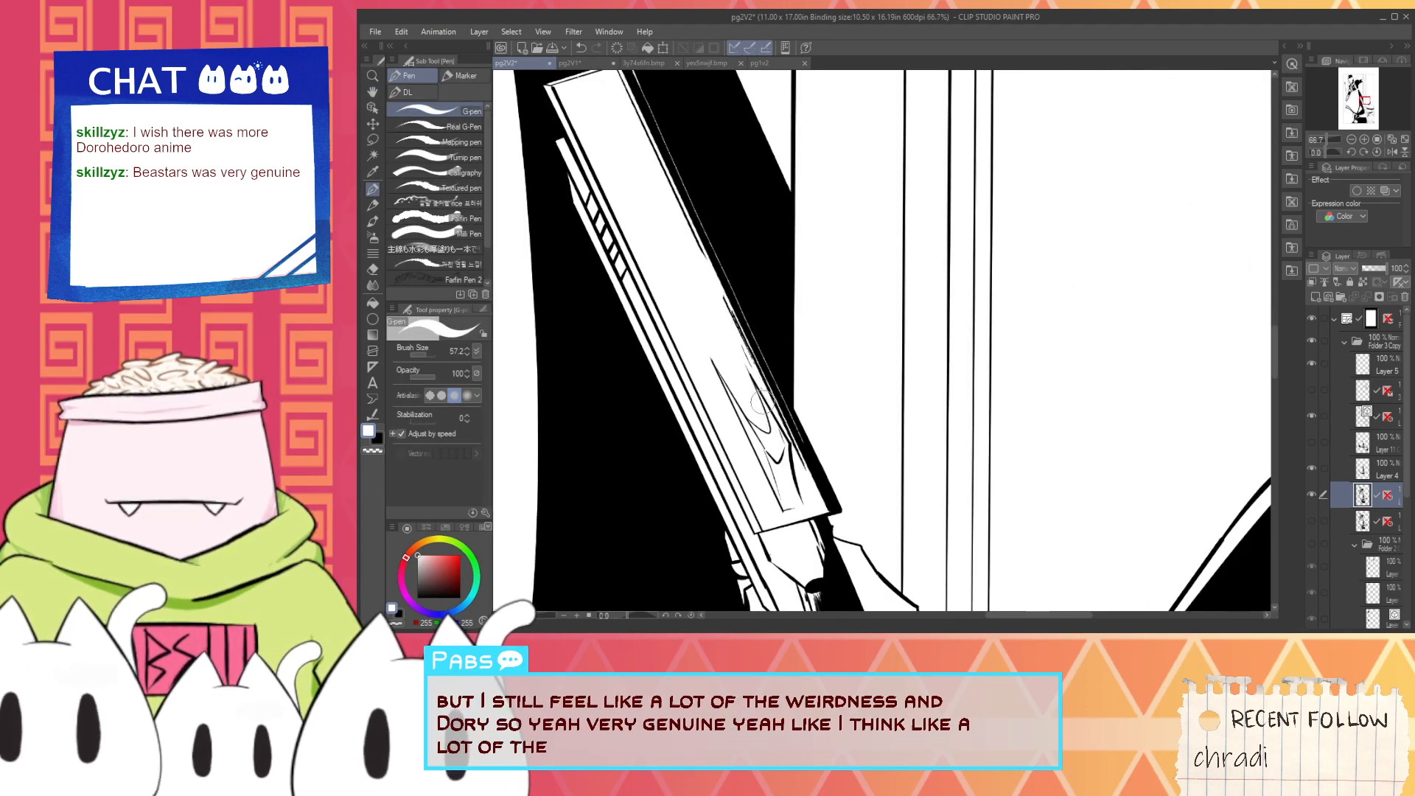
pyautogui.scroll(1, 762, 402)
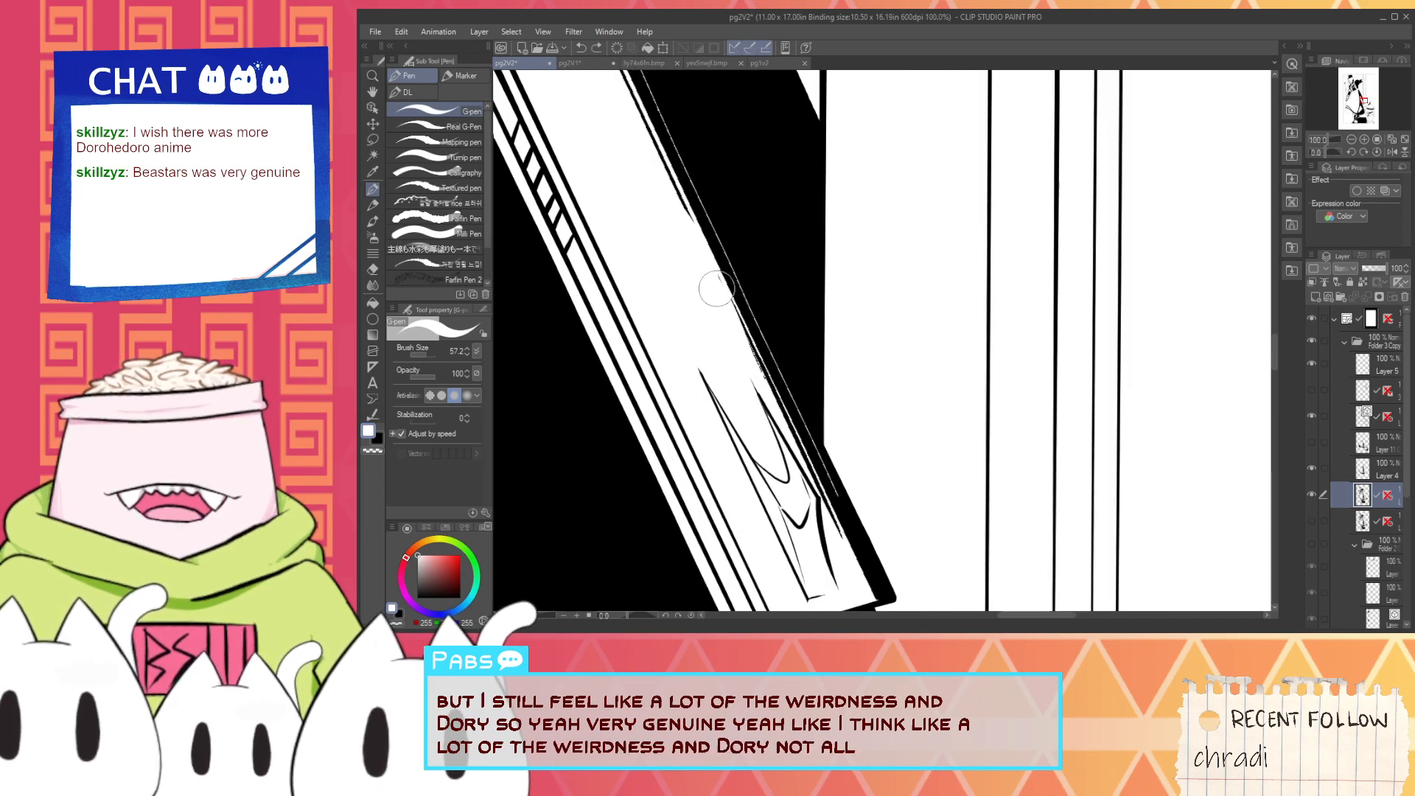
pyautogui.moveTo(717, 288); pyautogui.dragTo(750, 363)
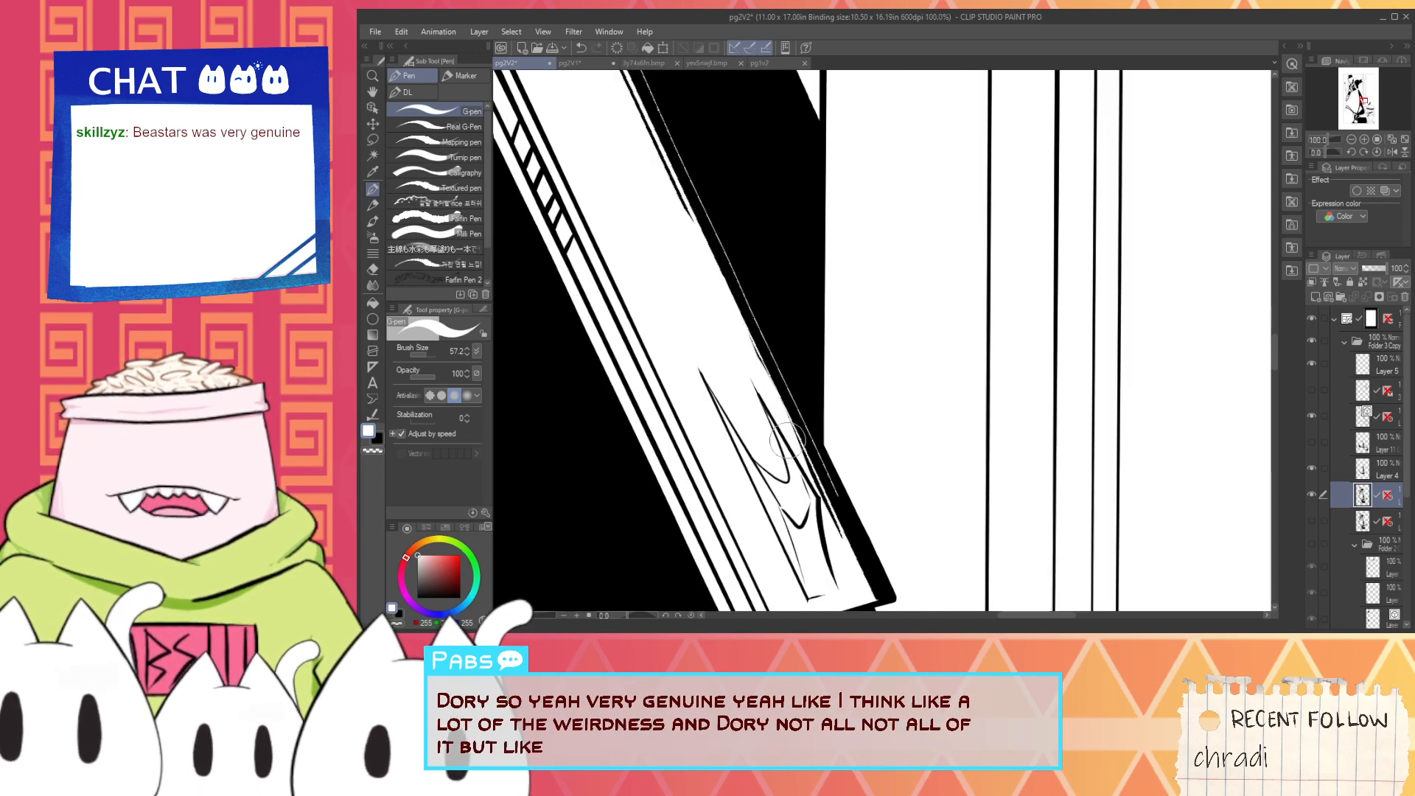
# - Cover the thin white sliver along the gun's black outer edge with black, from the wood grain upward
pyautogui.press('i')
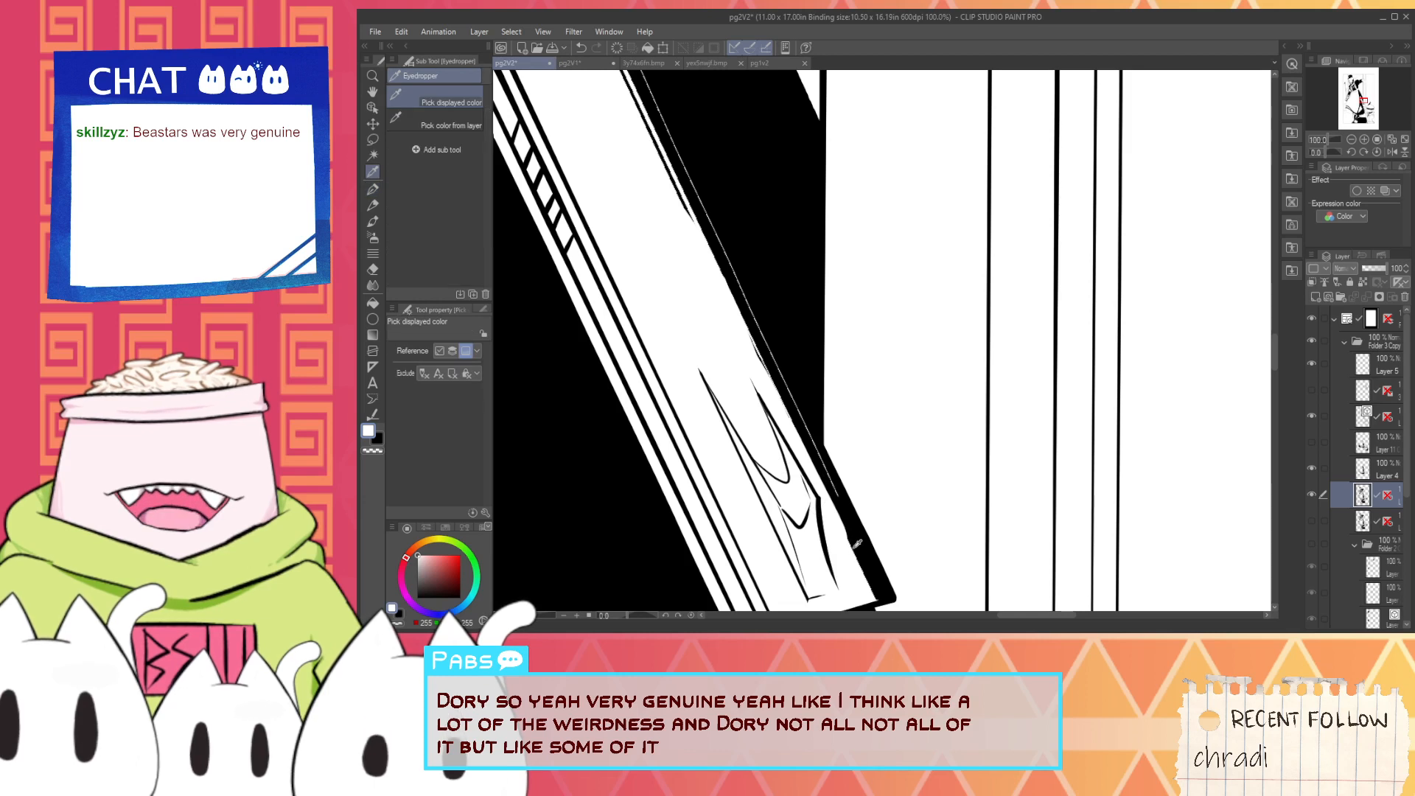
pyautogui.press('p')
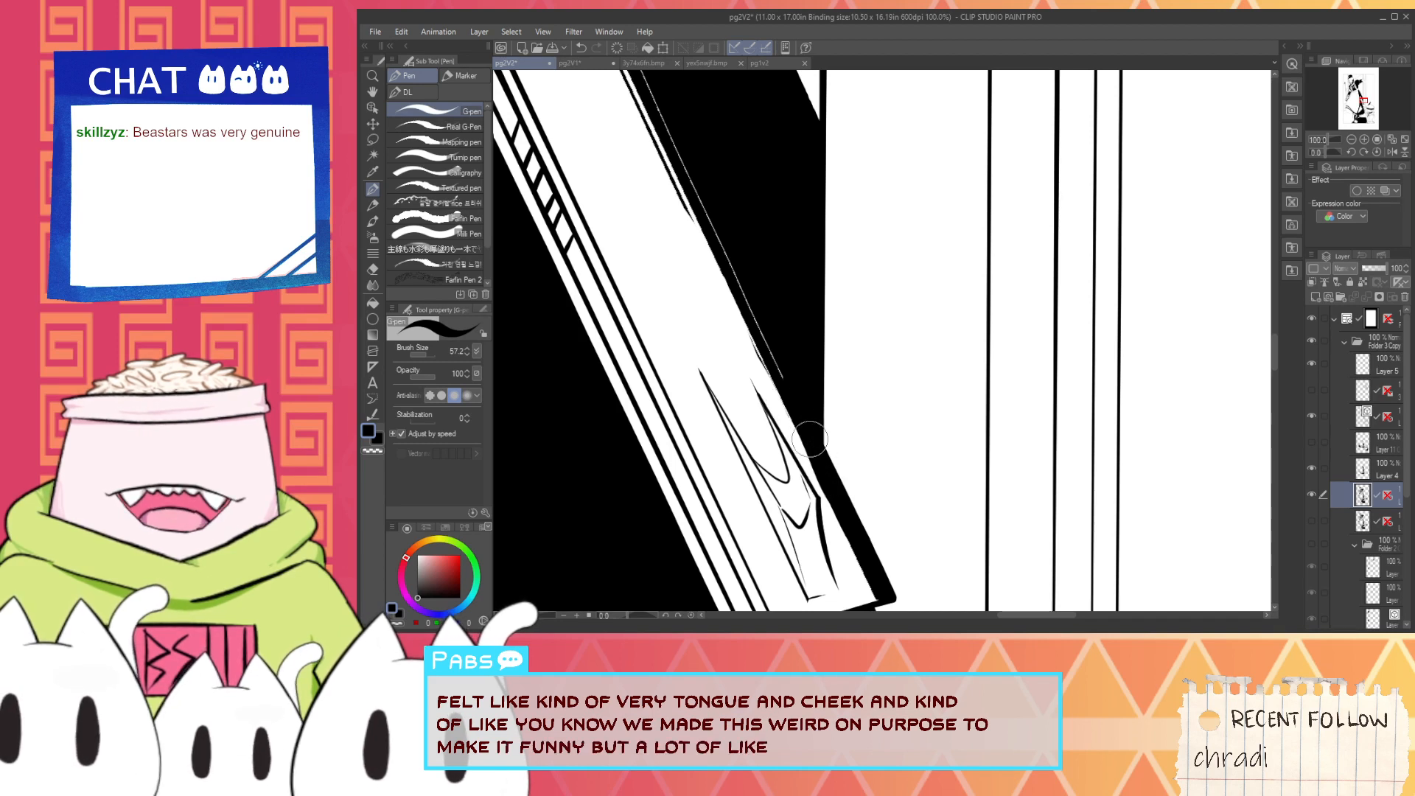
pyautogui.moveTo(822, 457); pyautogui.dragTo(828, 475)
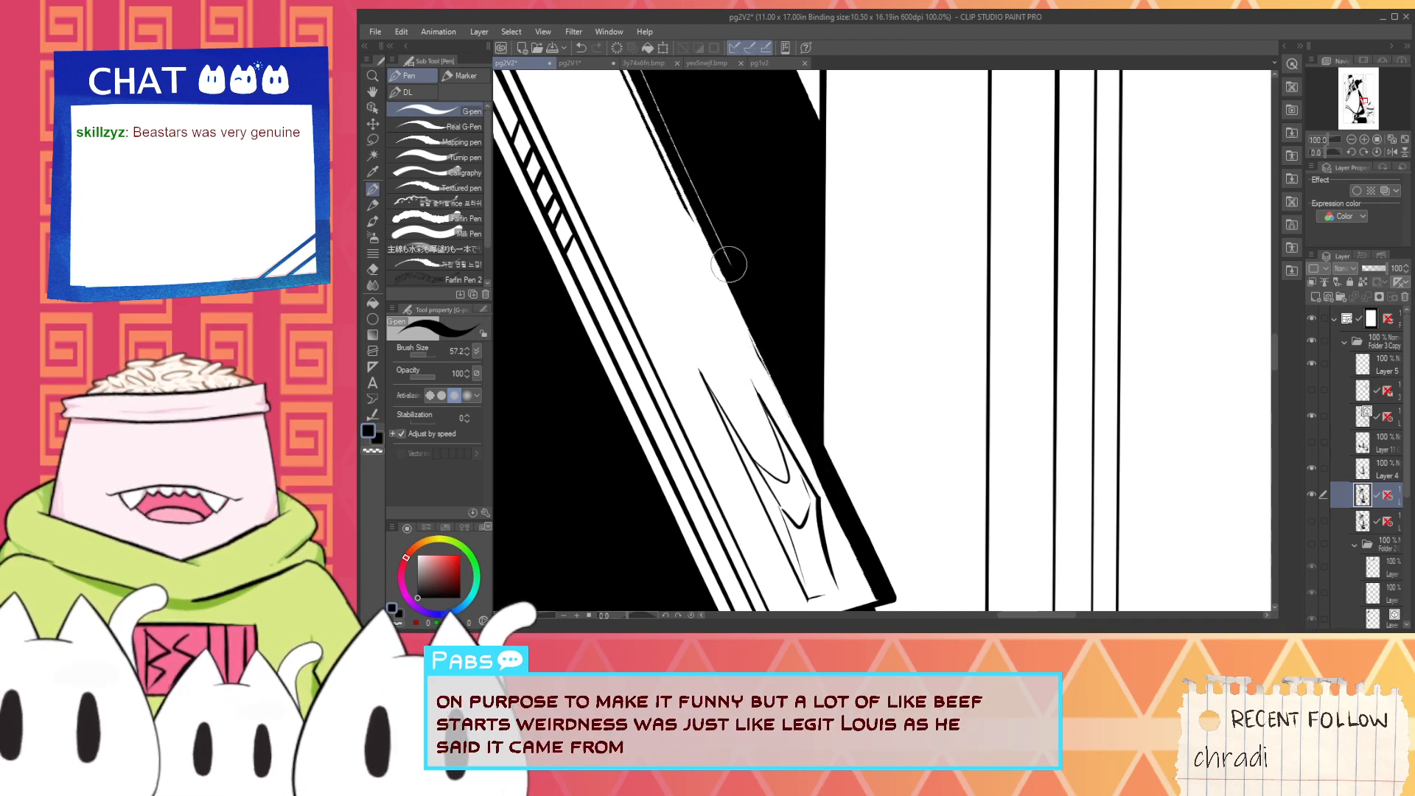
pyautogui.moveTo(731, 286); pyautogui.dragTo(790, 463)
pyautogui.moveTo(634, 140); pyautogui.dragTo(783, 457)
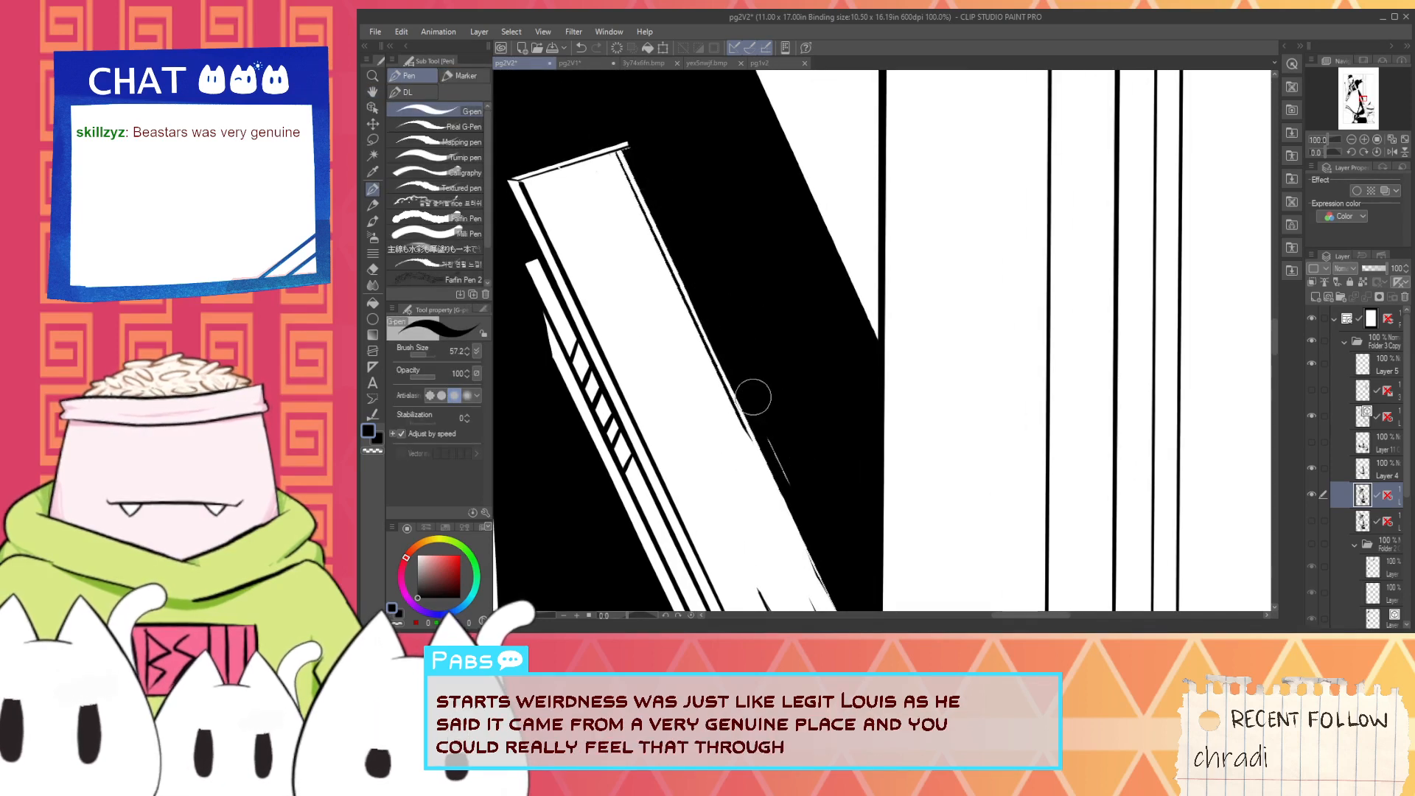
# - Touch up the black around the outer corner of the gun's upper end, undoing the stray stroke
pyautogui.scroll(1, 627, 150)
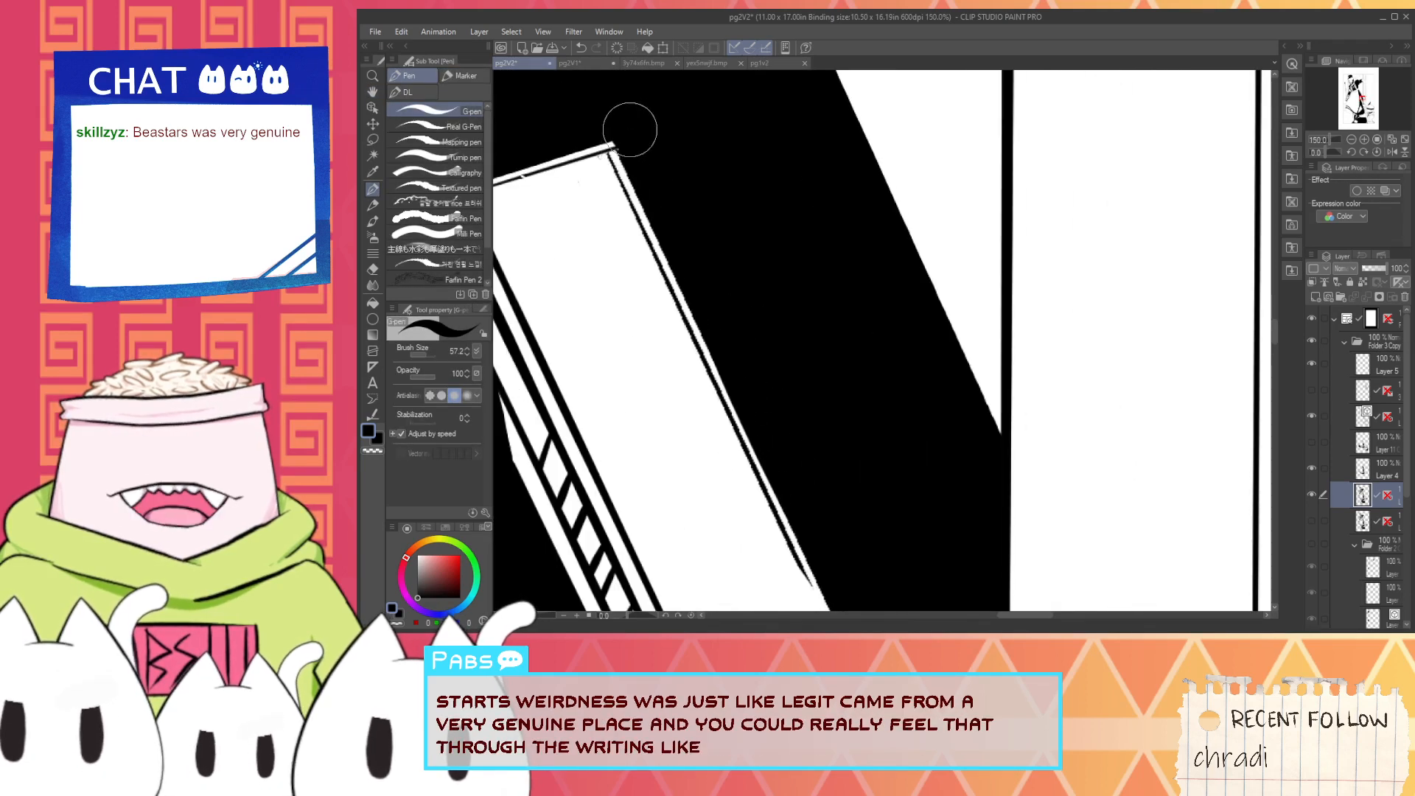
pyautogui.moveTo(608, 141); pyautogui.dragTo(708, 208)
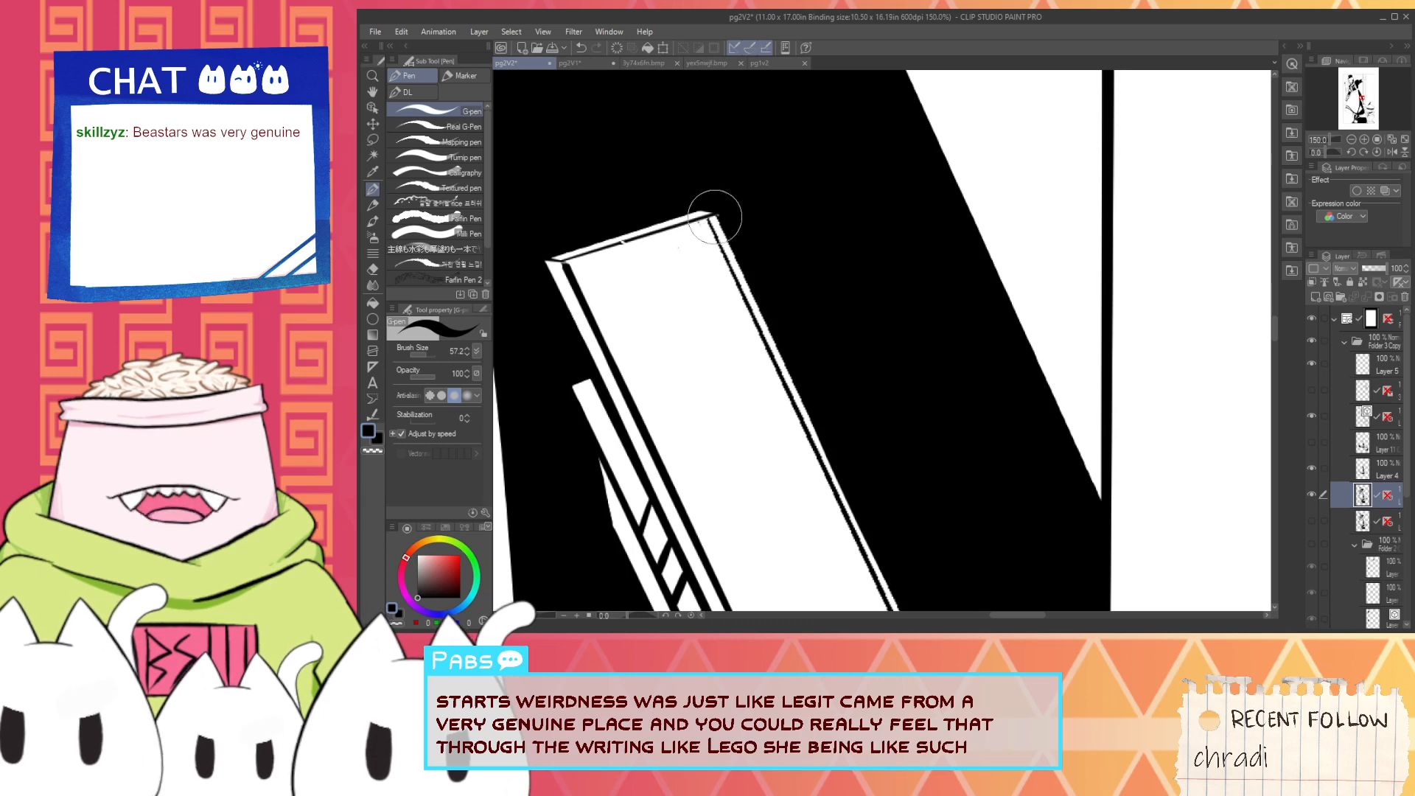
pyautogui.hotkey('ctrl', 'z')
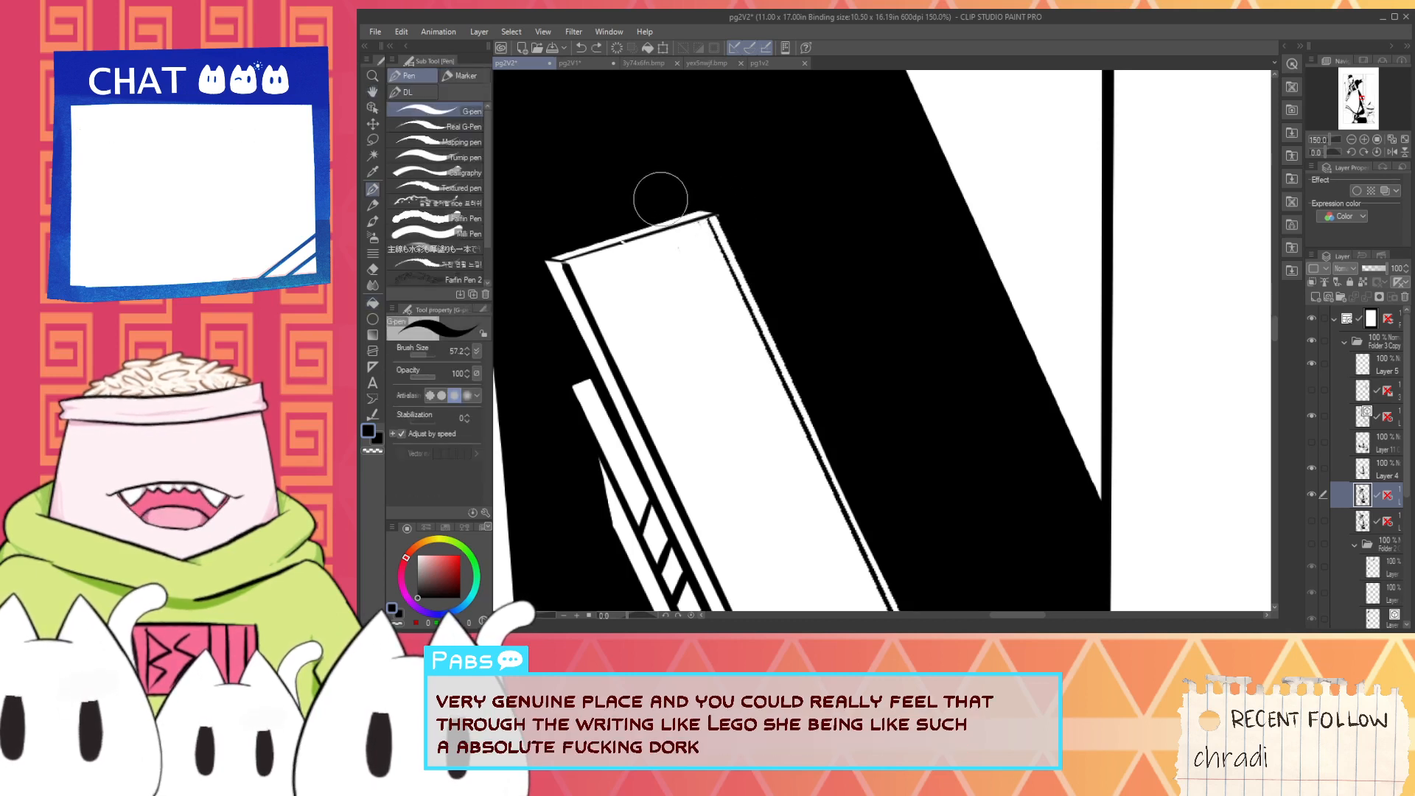
pyautogui.moveTo(705, 196); pyautogui.dragTo(734, 202)
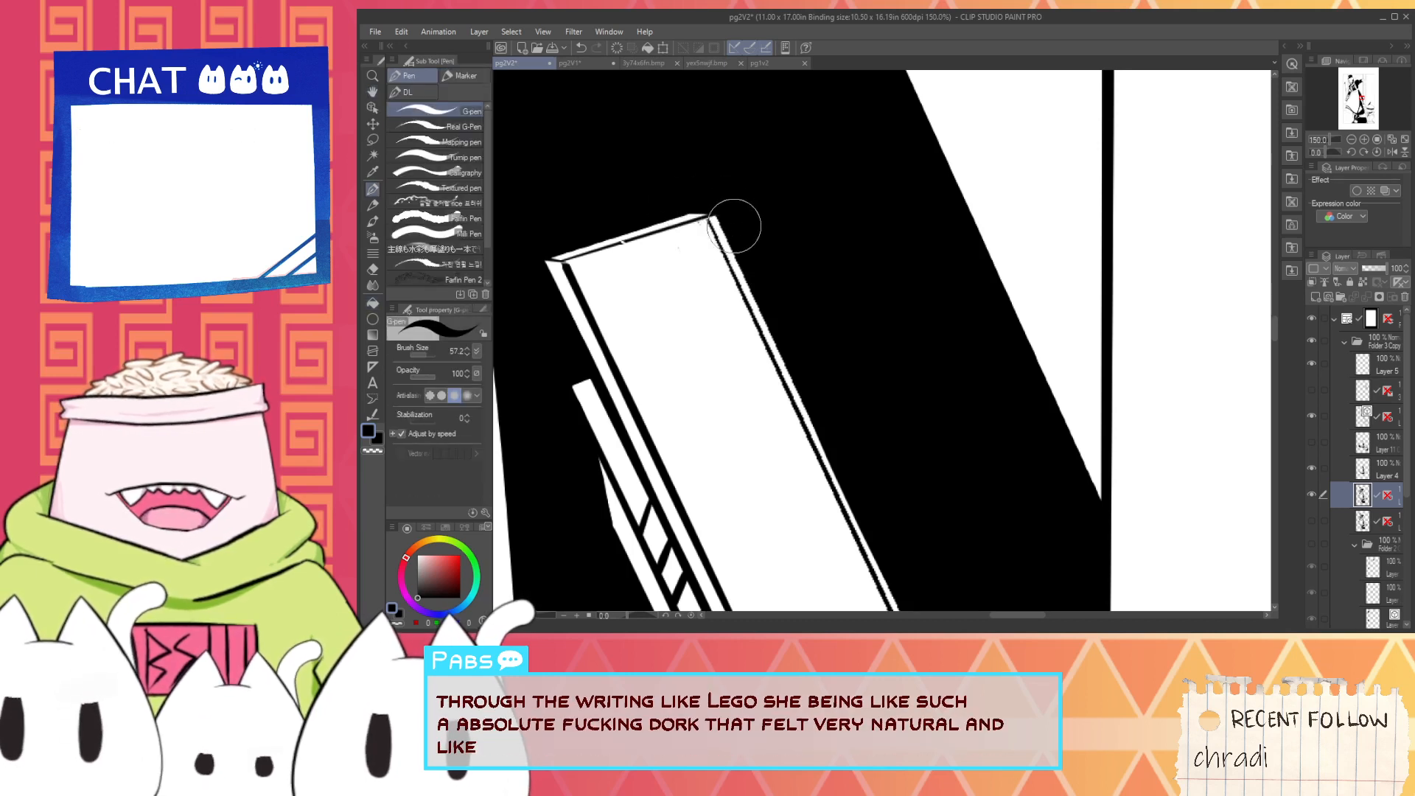
# - Paint out in white the thin black inner line along the gun's shadowed edge, up to its end corner
pyautogui.scroll(-1, 733, 217)
pyautogui.moveTo(764, 478); pyautogui.dragTo(632, 219)
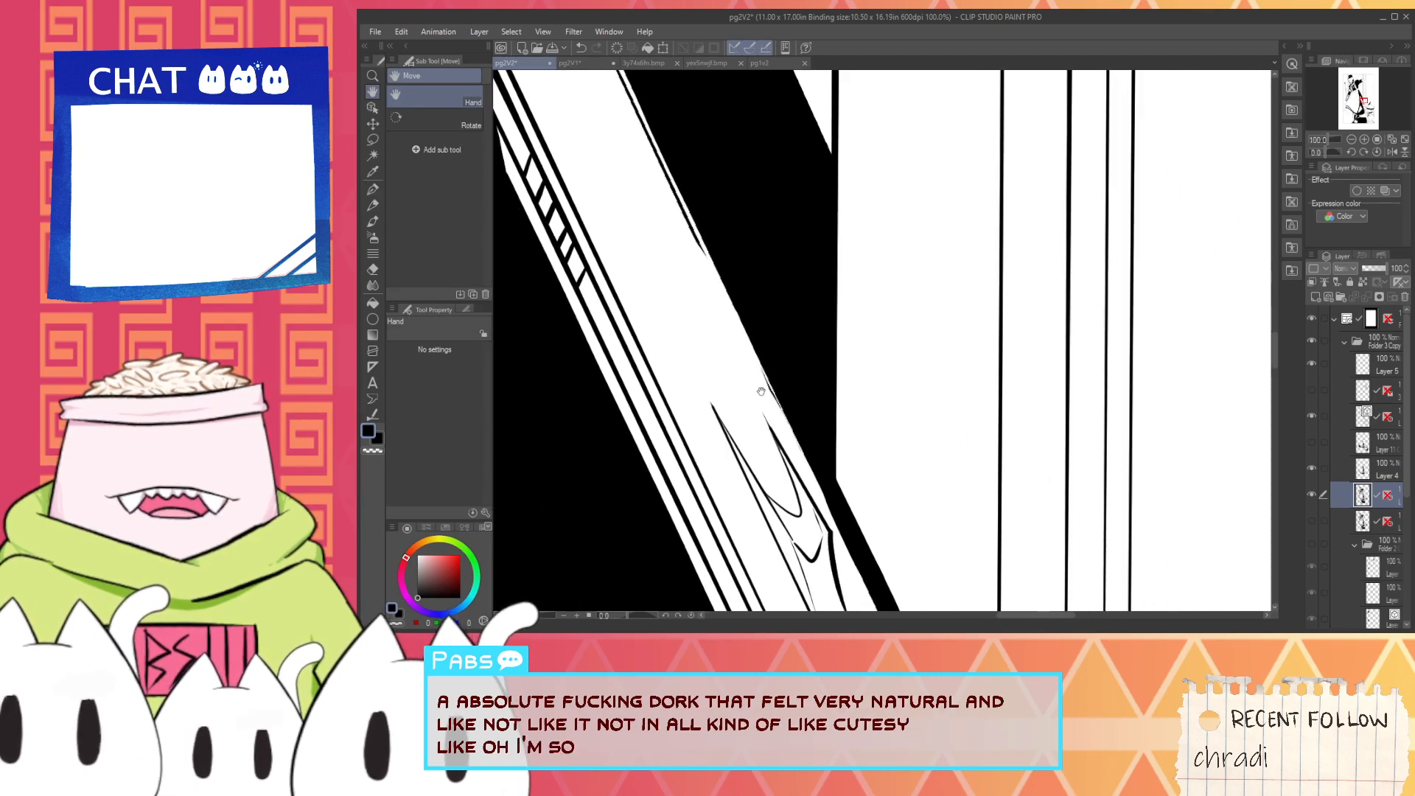
pyautogui.scroll(-2, 765, 396)
pyautogui.moveTo(691, 260); pyautogui.dragTo(694, 273)
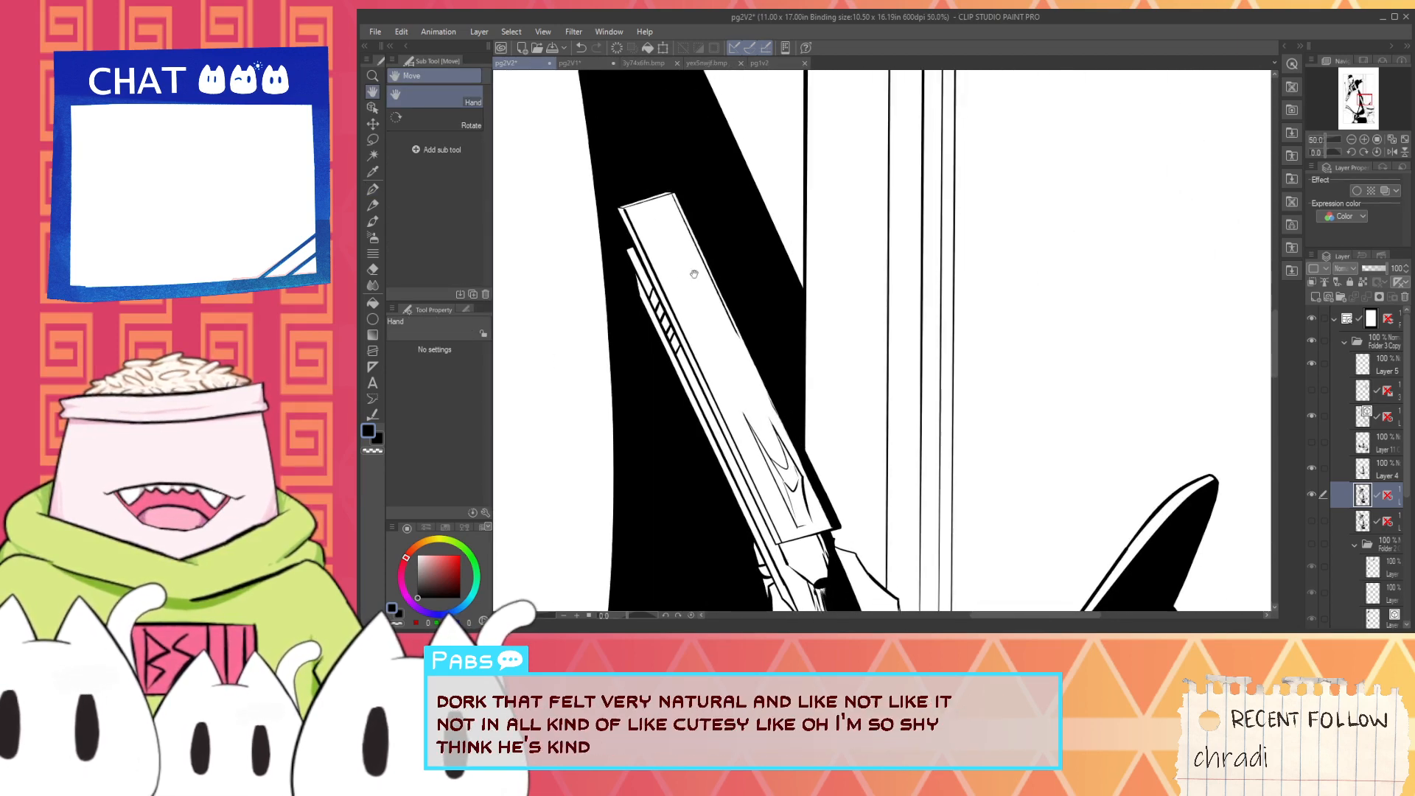
pyautogui.keyDown('alt'); pyautogui.click(709, 293); pyautogui.keyUp('alt')
pyautogui.scroll(1, 720, 305)
pyautogui.moveTo(798, 446); pyautogui.dragTo(746, 333)
pyautogui.hotkey('ctrl', 'z')
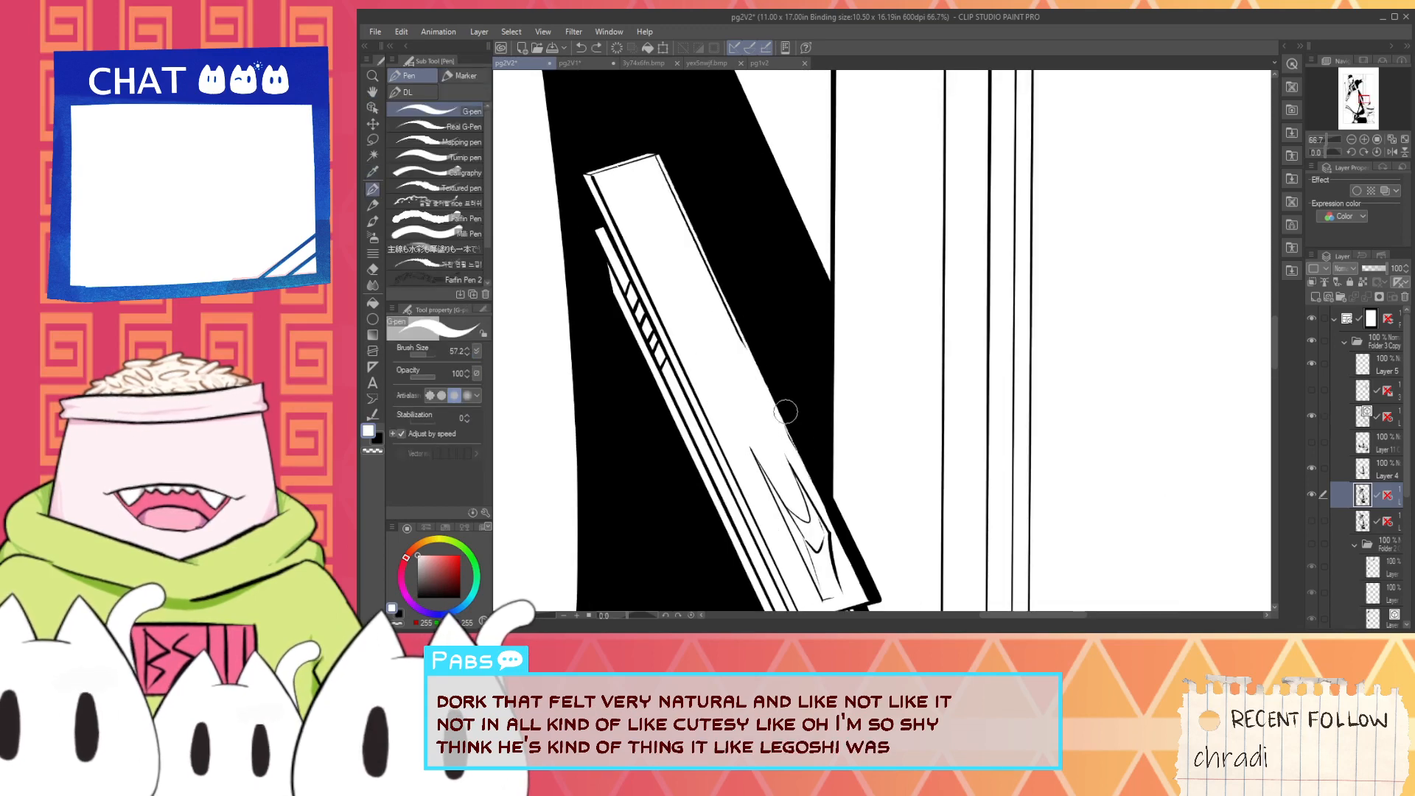
pyautogui.press('h')
pyautogui.moveTo(632, 350); pyautogui.dragTo(661, 467)
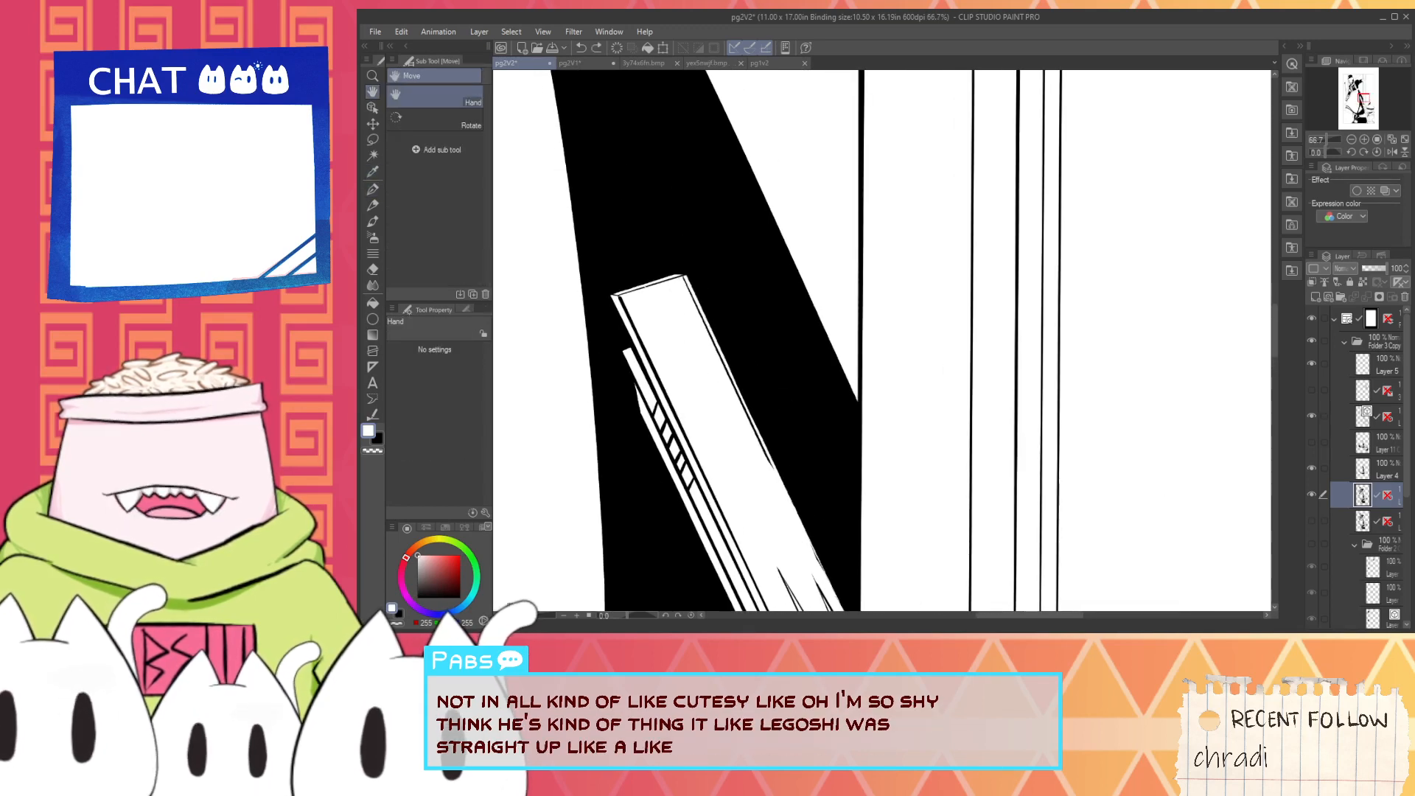
pyautogui.moveTo(532, 614); pyautogui.dragTo(536, 614)
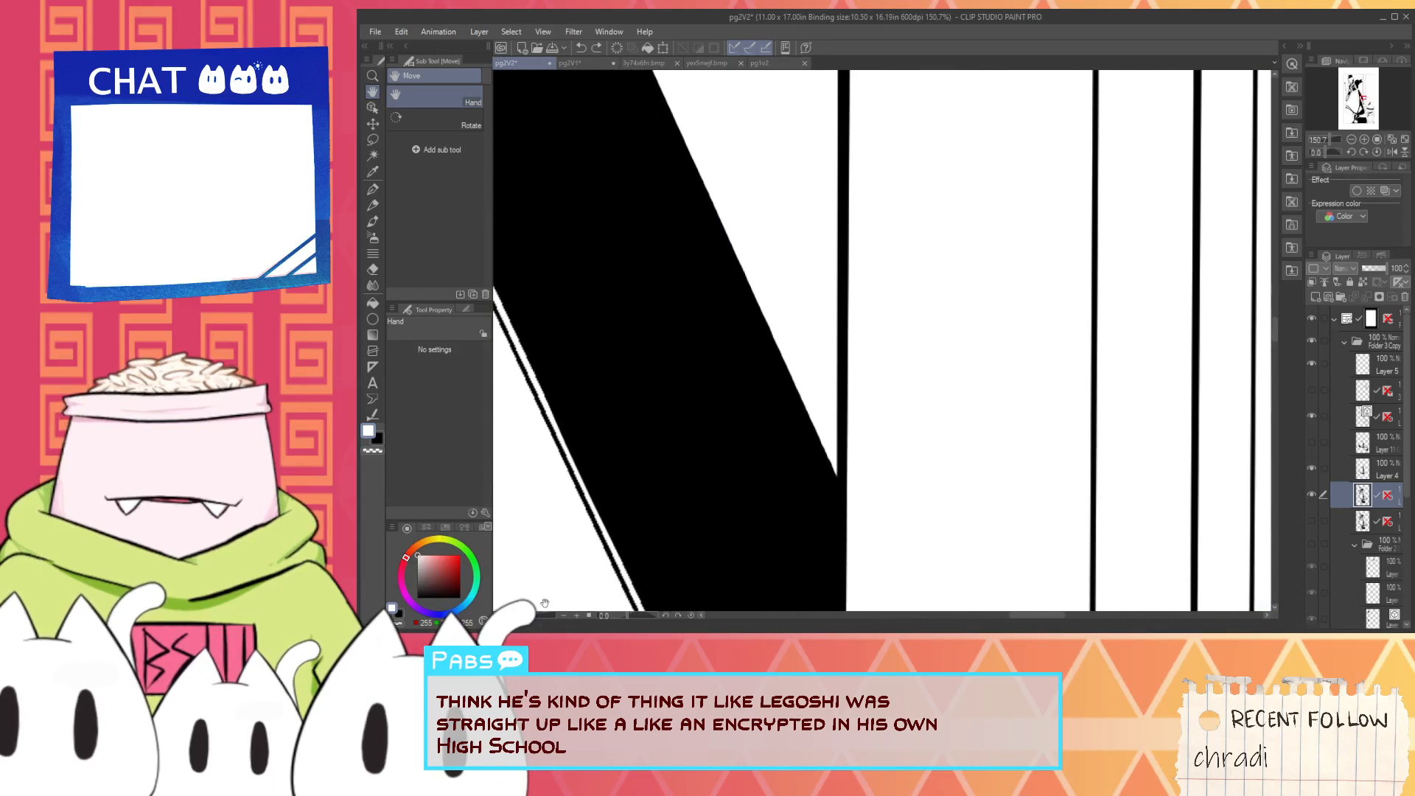
pyautogui.scroll(-2, 625, 551)
pyautogui.moveTo(638, 538); pyautogui.dragTo(728, 398)
pyautogui.scroll(1, 729, 421)
pyautogui.press('p')
pyautogui.moveTo(723, 455)
pyautogui.mouseDown()
pyautogui.moveTo(670, 382)
pyautogui.moveTo(693, 408)
pyautogui.moveTo(638, 282)
pyautogui.moveTo(663, 359)
pyautogui.mouseUp()
pyautogui.hotkey('ctrl', 'z')
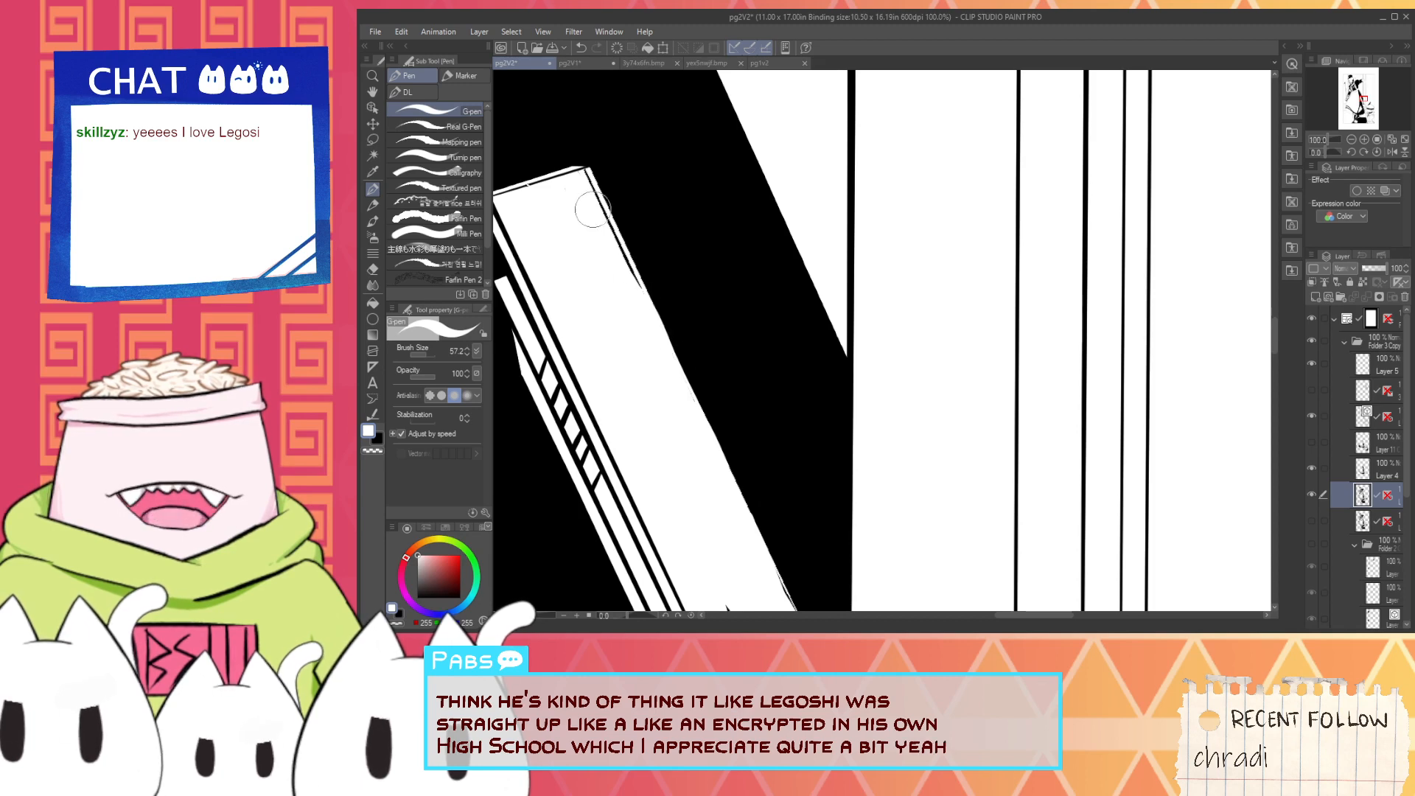
pyautogui.moveTo(635, 287); pyautogui.dragTo(584, 174)
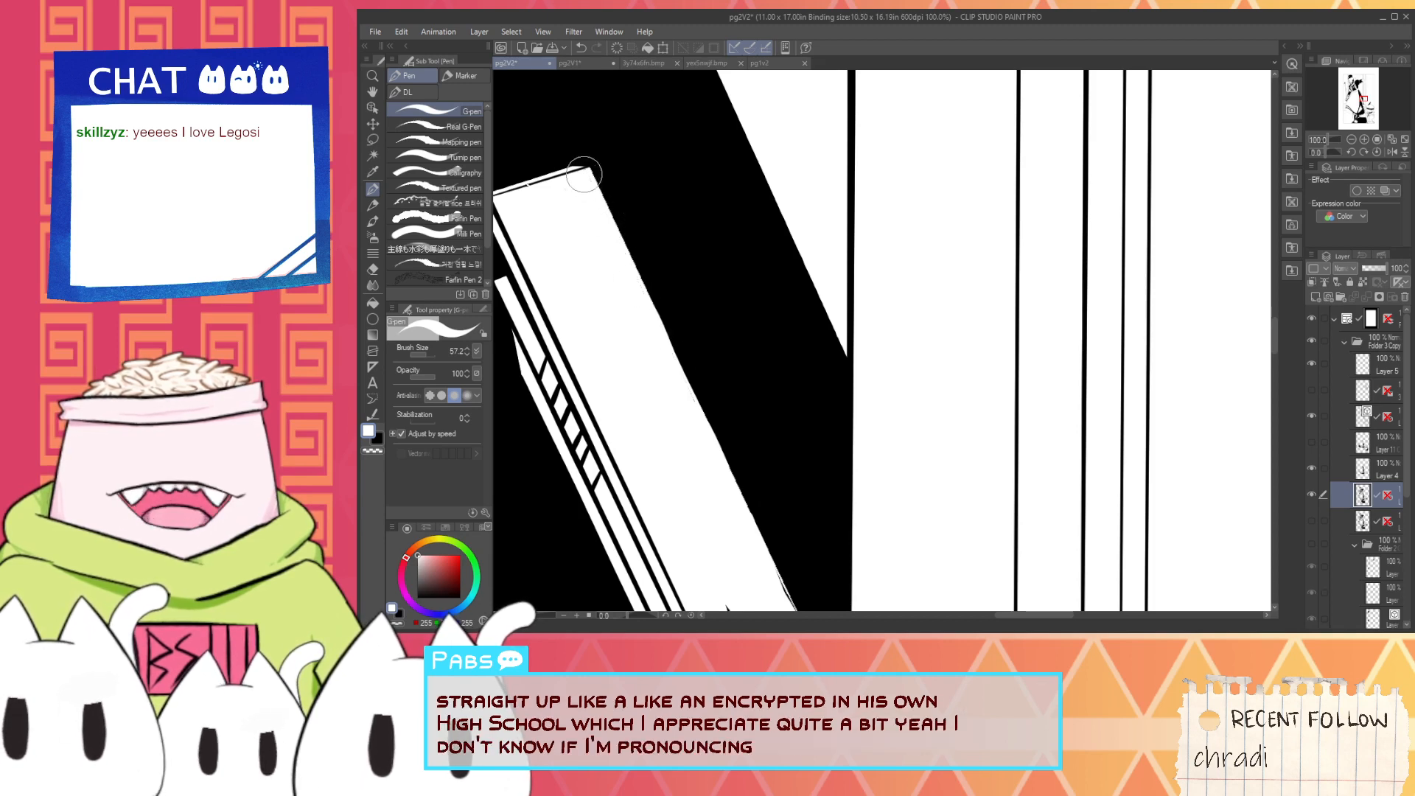
# - Make the hidden layer folder with the black background and floor pattern visible across the whole page
pyautogui.scroll(-3, 583, 280)
pyautogui.press('space')
pyautogui.moveTo(638, 470); pyautogui.dragTo(672, 398)
pyautogui.scroll(-5, 672, 398)
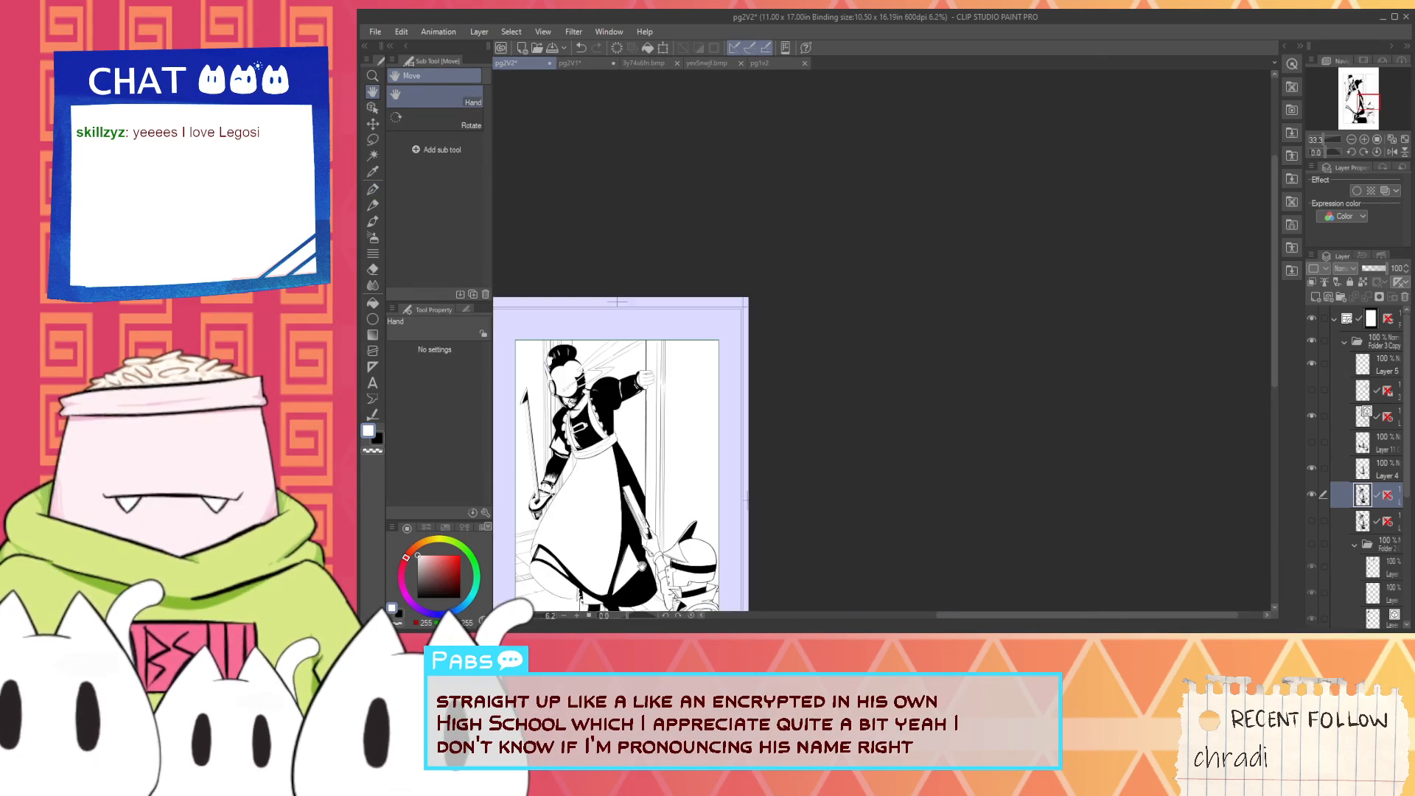
pyautogui.moveTo(671, 471); pyautogui.dragTo(737, 427)
pyautogui.scroll(4, 709, 462)
pyautogui.scroll(-4, 681, 470)
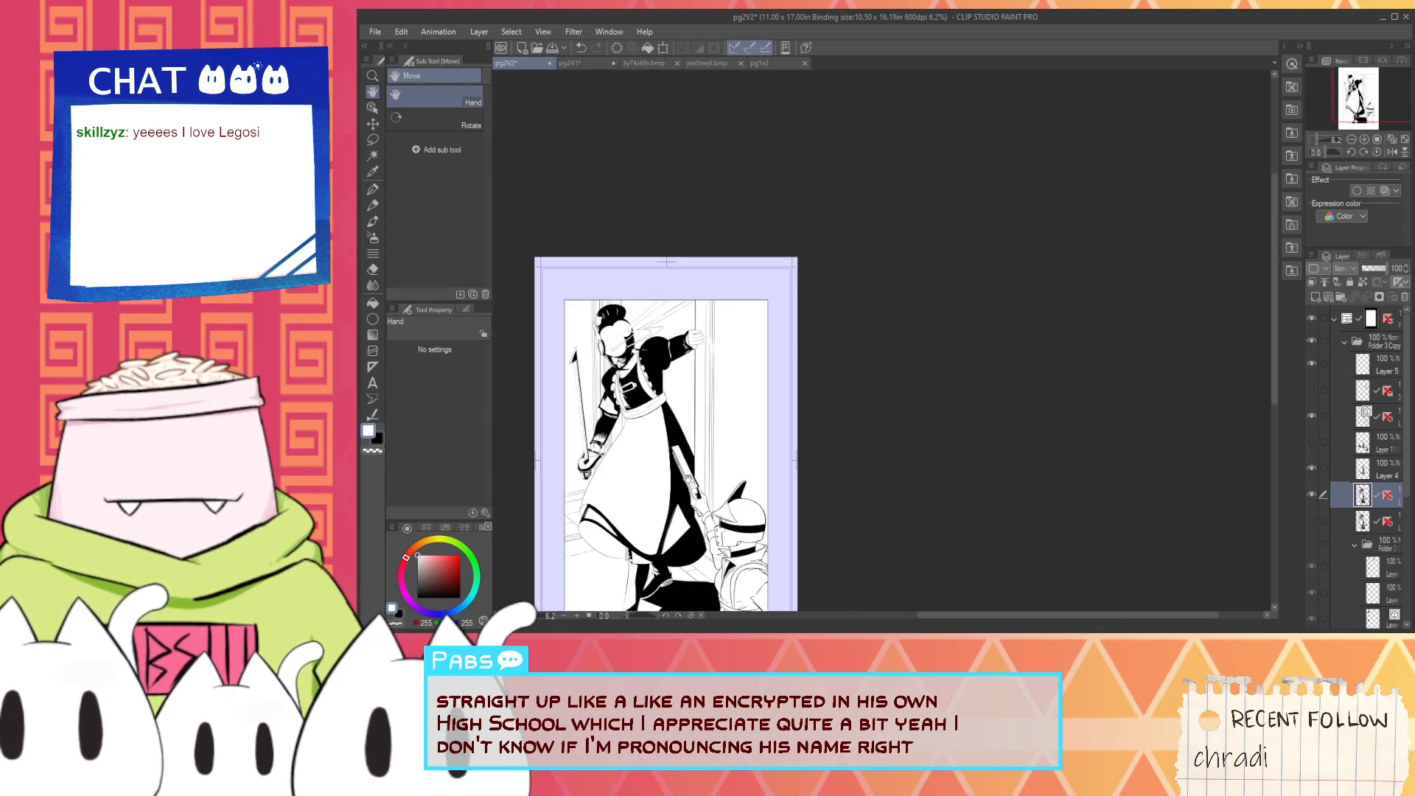
pyautogui.moveTo(681, 471); pyautogui.dragTo(775, 344)
pyautogui.click(1311, 544)
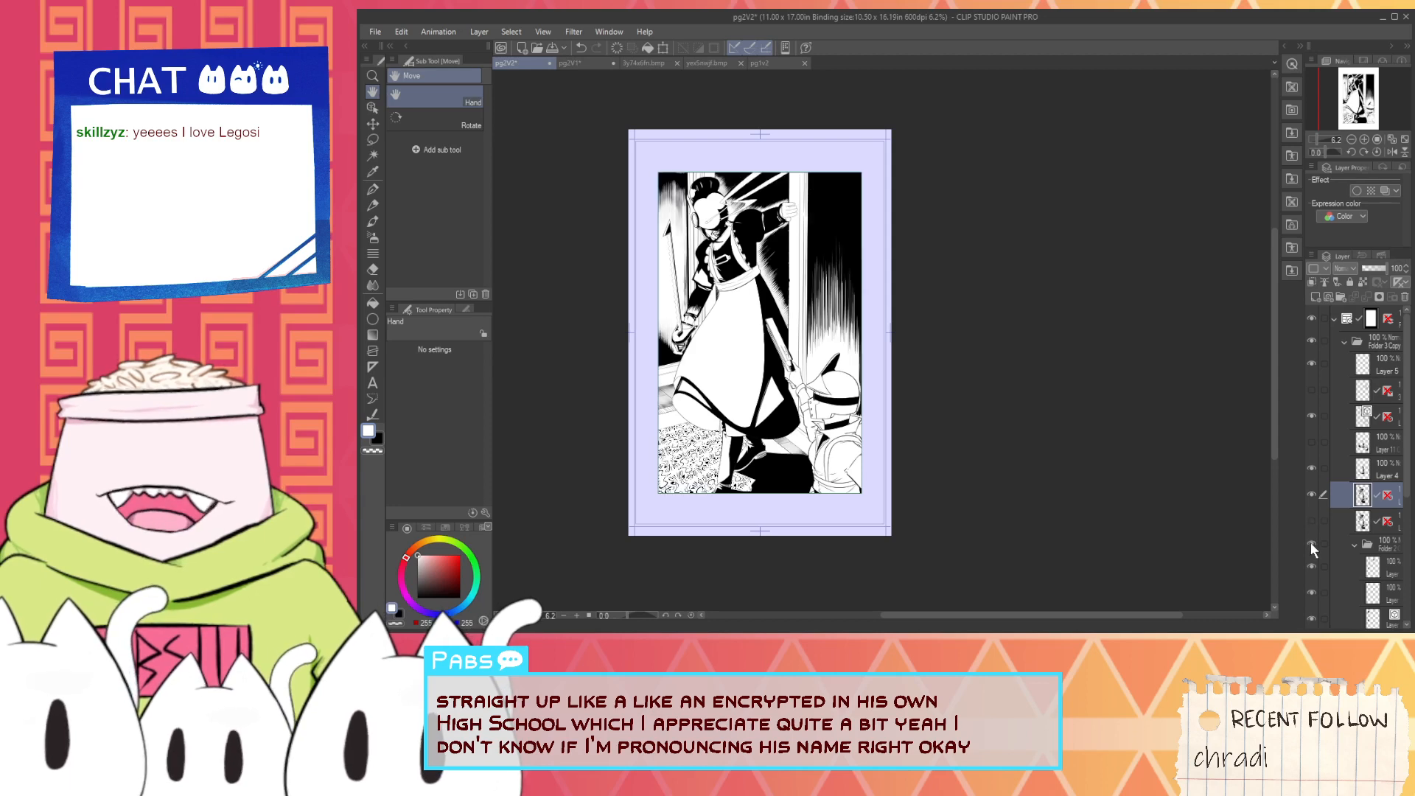
# - Examine the whole page with its background, from the masked character down to the helmeted figure with the gun
pyautogui.moveTo(897, 444); pyautogui.dragTo(978, 511)
pyautogui.scroll(2, 855, 424)
pyautogui.moveTo(820, 382); pyautogui.dragTo(836, 429)
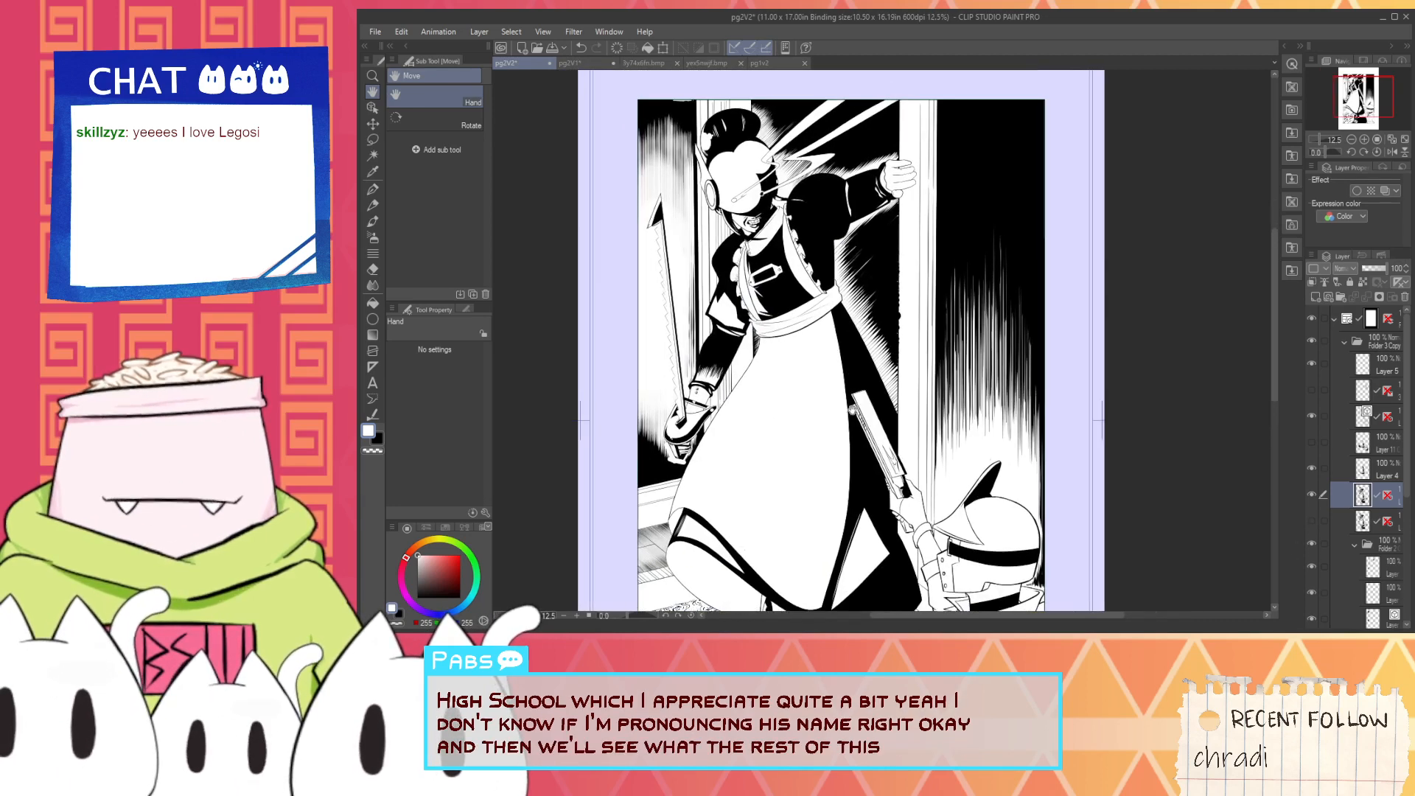
pyautogui.moveTo(996, 608)
pyautogui.mouseDown()
pyautogui.moveTo(998, 483)
pyautogui.moveTo(974, 615)
pyautogui.mouseUp()
pyautogui.scroll(2, 974, 621)
pyautogui.scroll(-4, 973, 621)
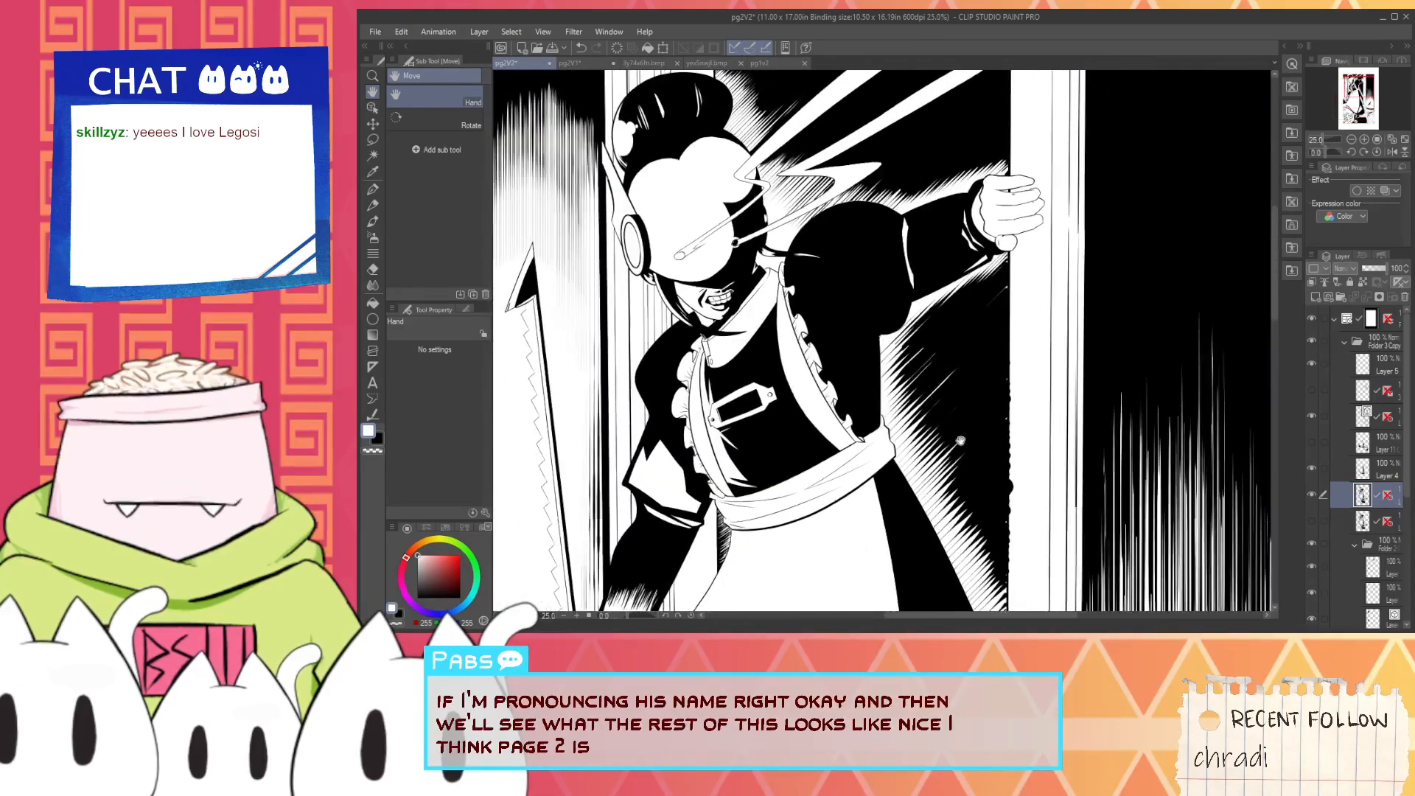
pyautogui.scroll(5, 992, 478)
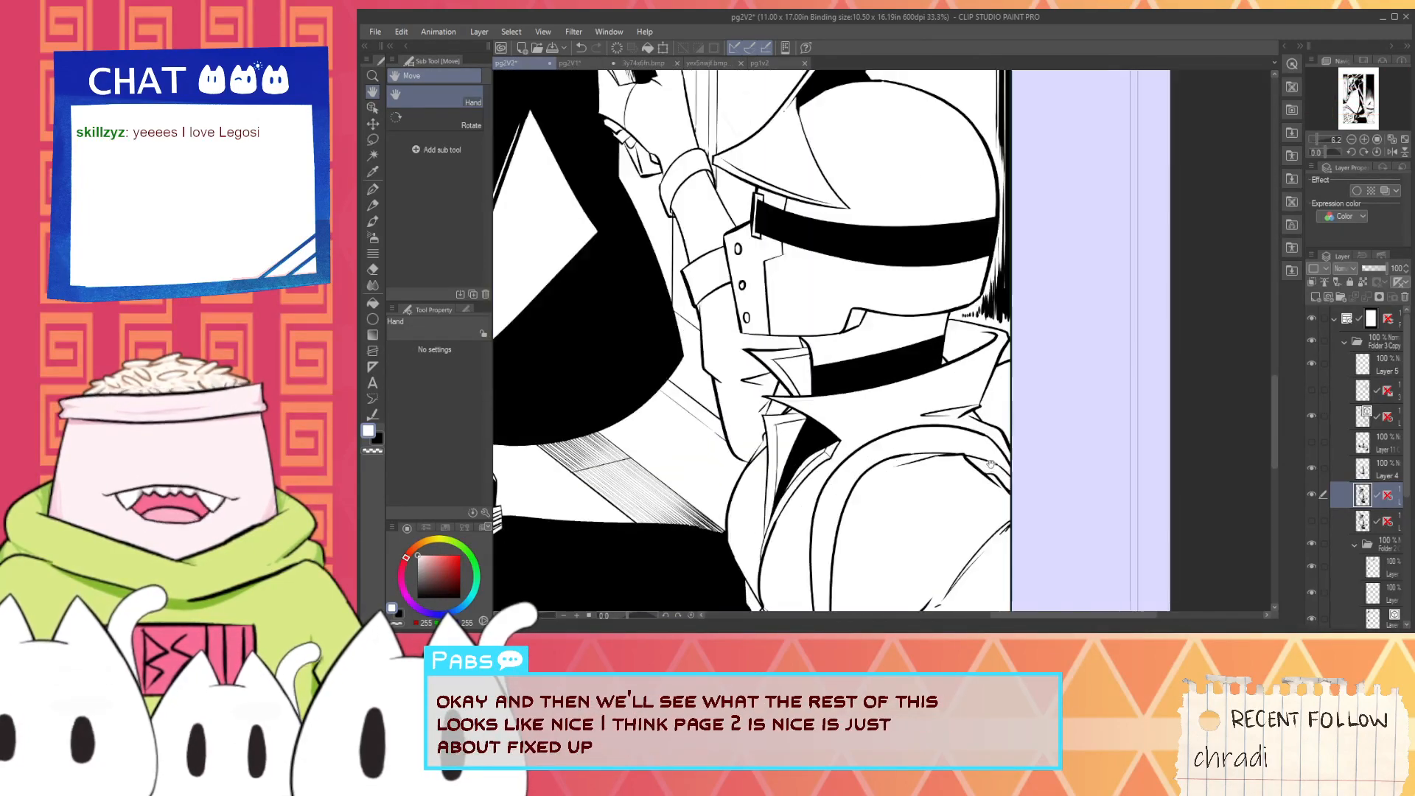
pyautogui.scroll(-3, 1001, 409)
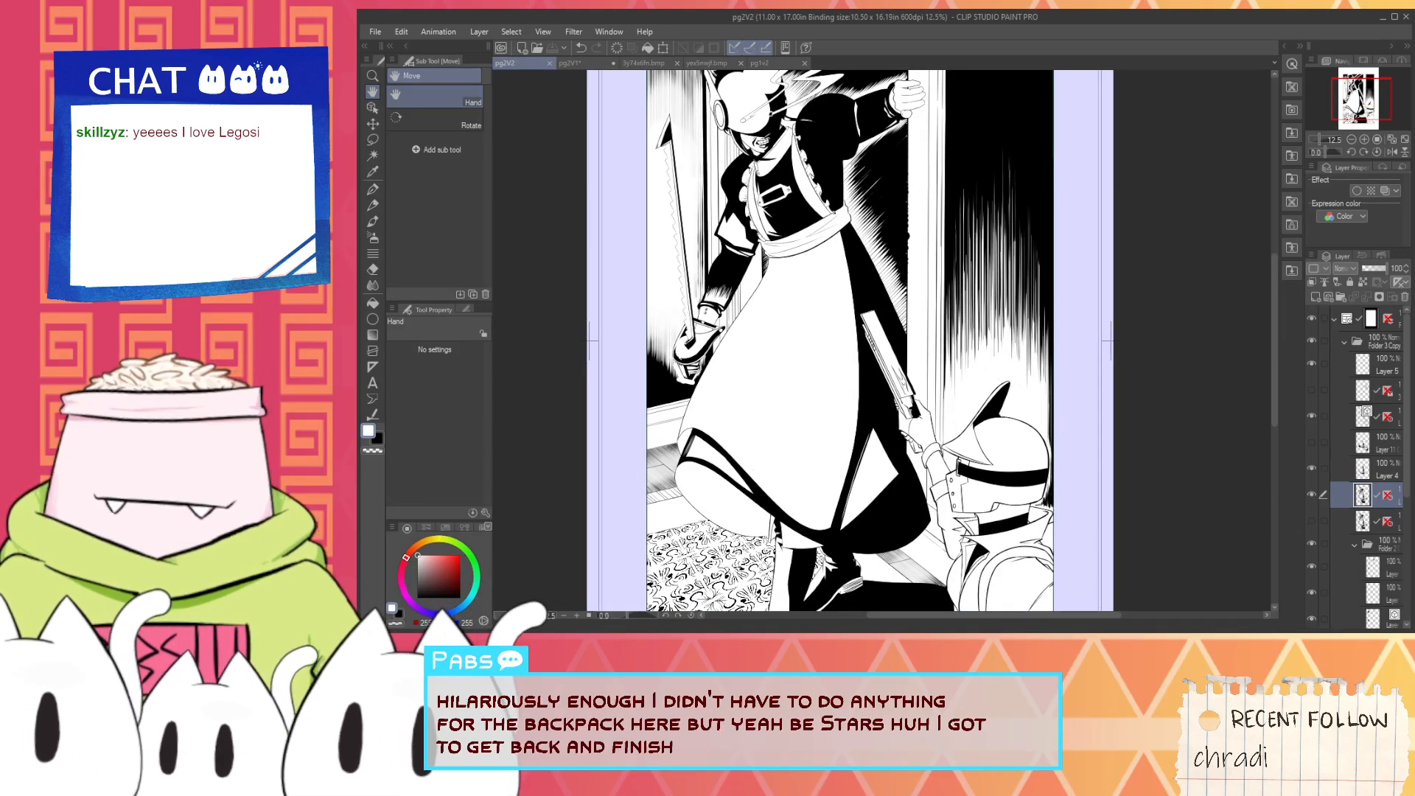
pyautogui.scroll(3, 996, 344)
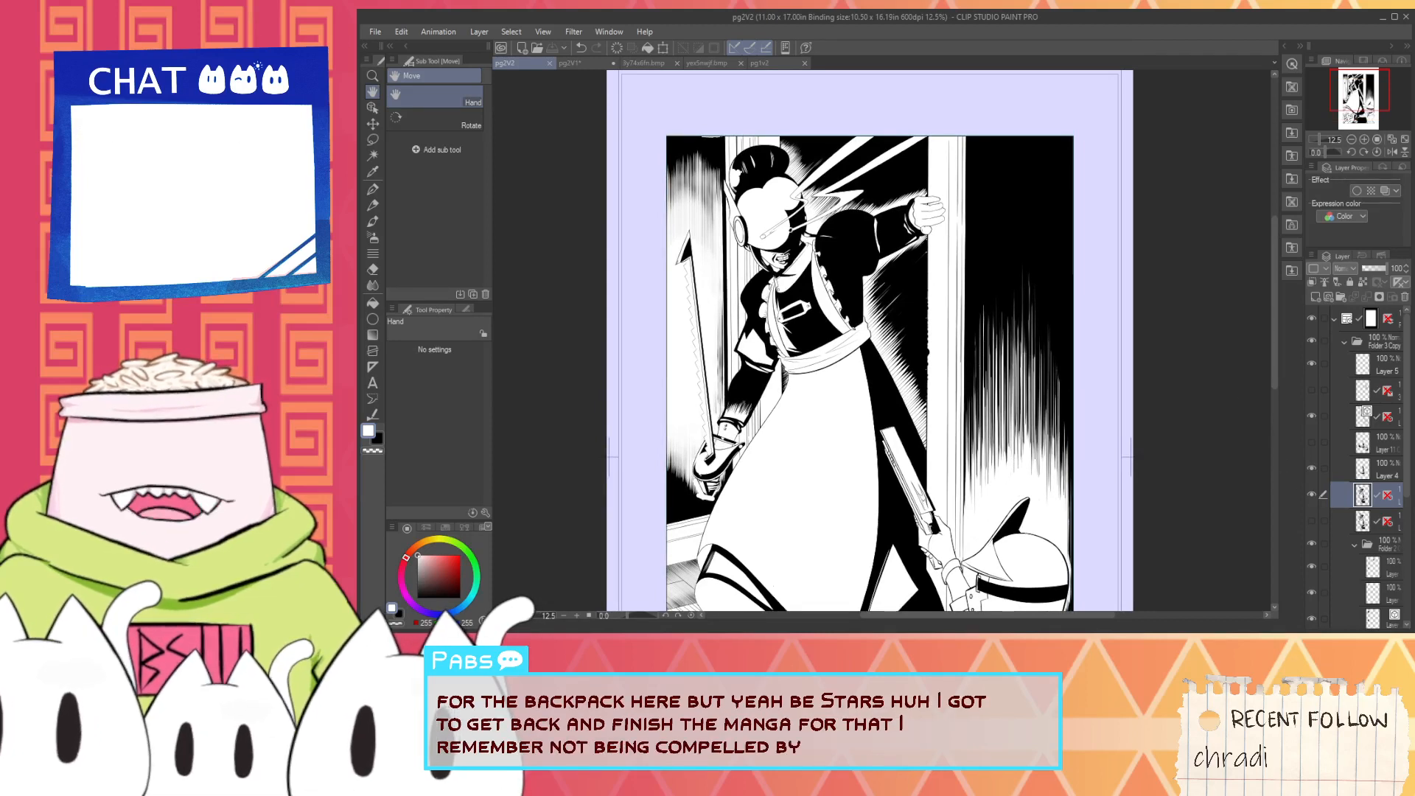
# - Paint over the faint, tallest streak tips of the black background beside the doorframe in black with the G-pen, on the streaks' layer
pyautogui.scroll(-3, 1356, 479)
pyautogui.click(1349, 579)
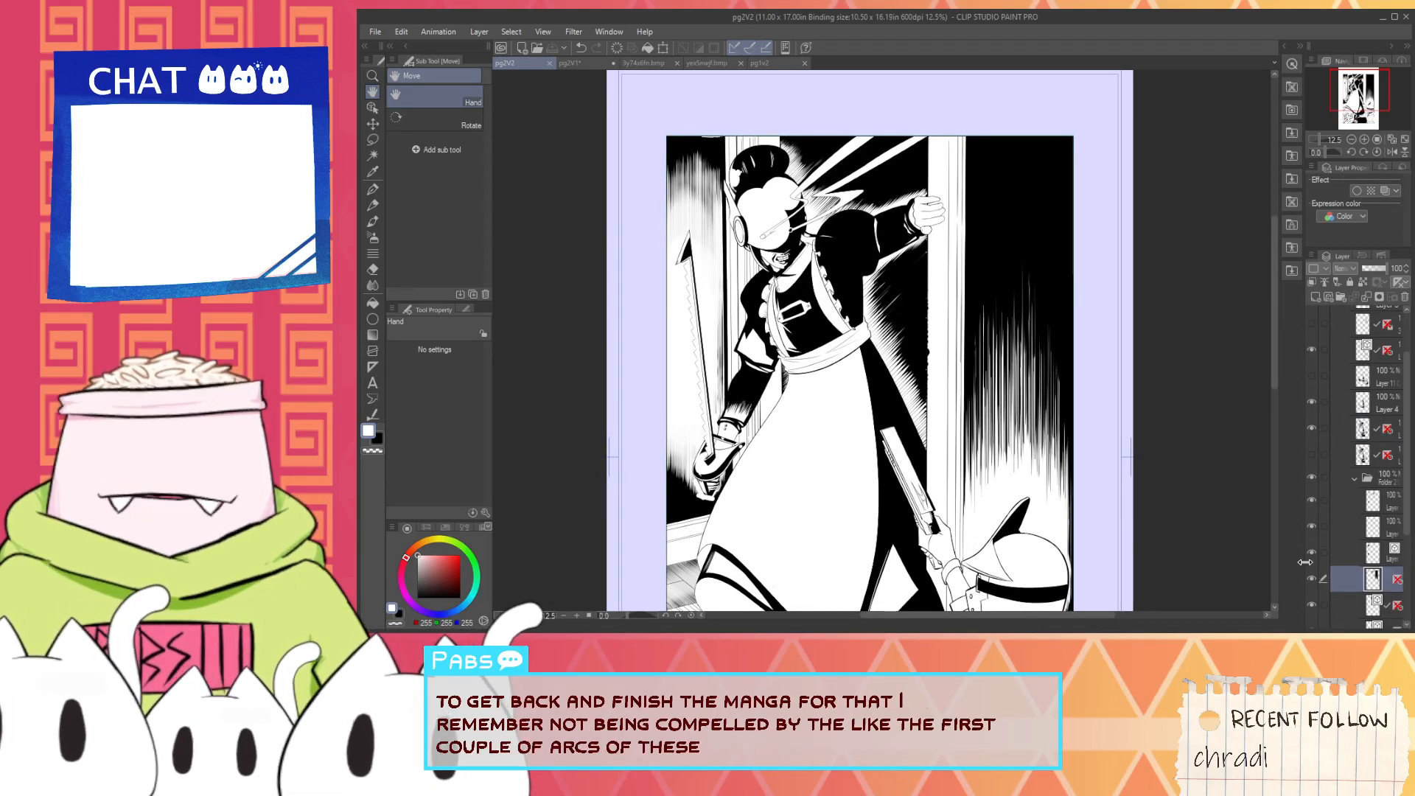
pyautogui.press('i')
pyautogui.click(1001, 248)
pyautogui.scroll(3, 1028, 284)
pyautogui.press('p')
pyautogui.moveTo(1018, 240); pyautogui.dragTo(1038, 388)
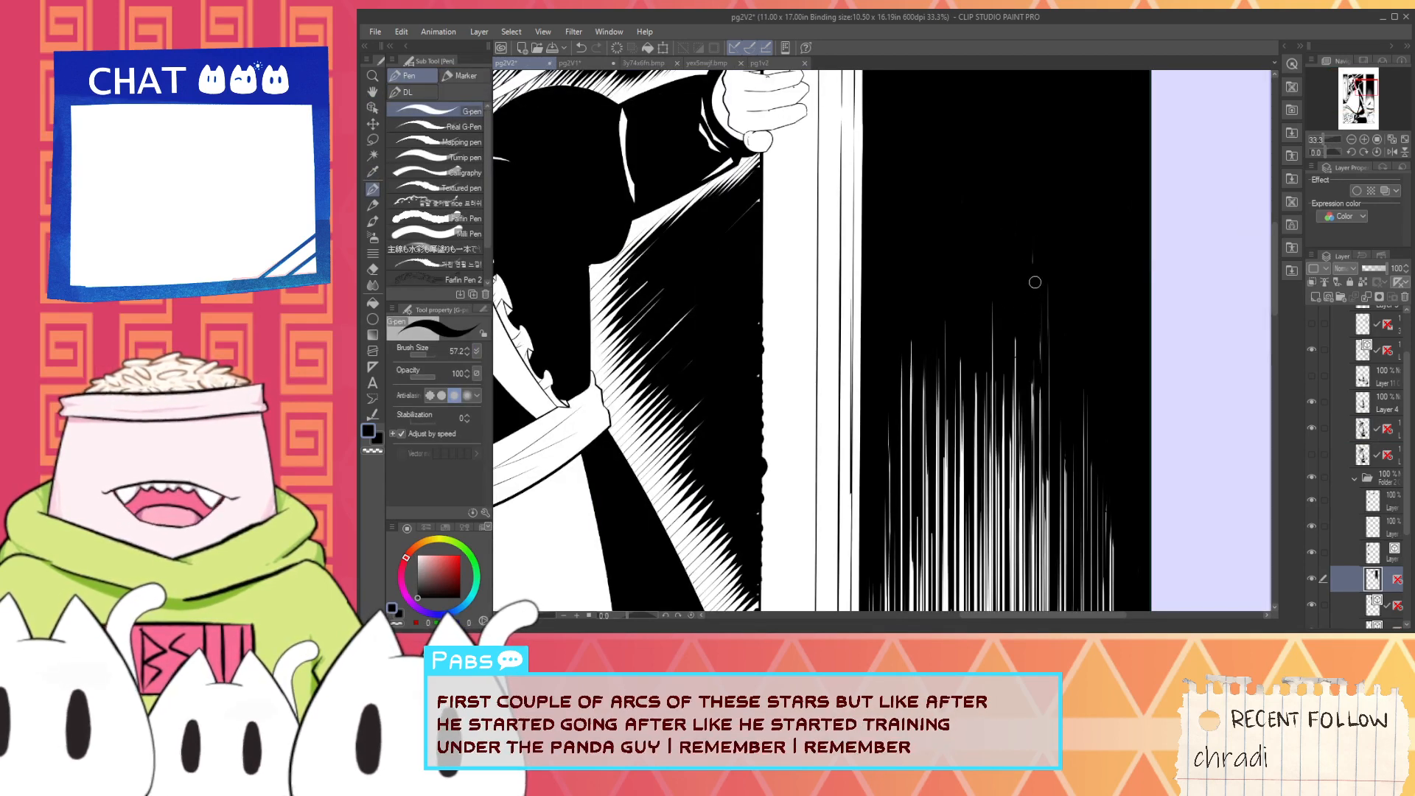
pyautogui.moveTo(1036, 283); pyautogui.dragTo(1034, 223)
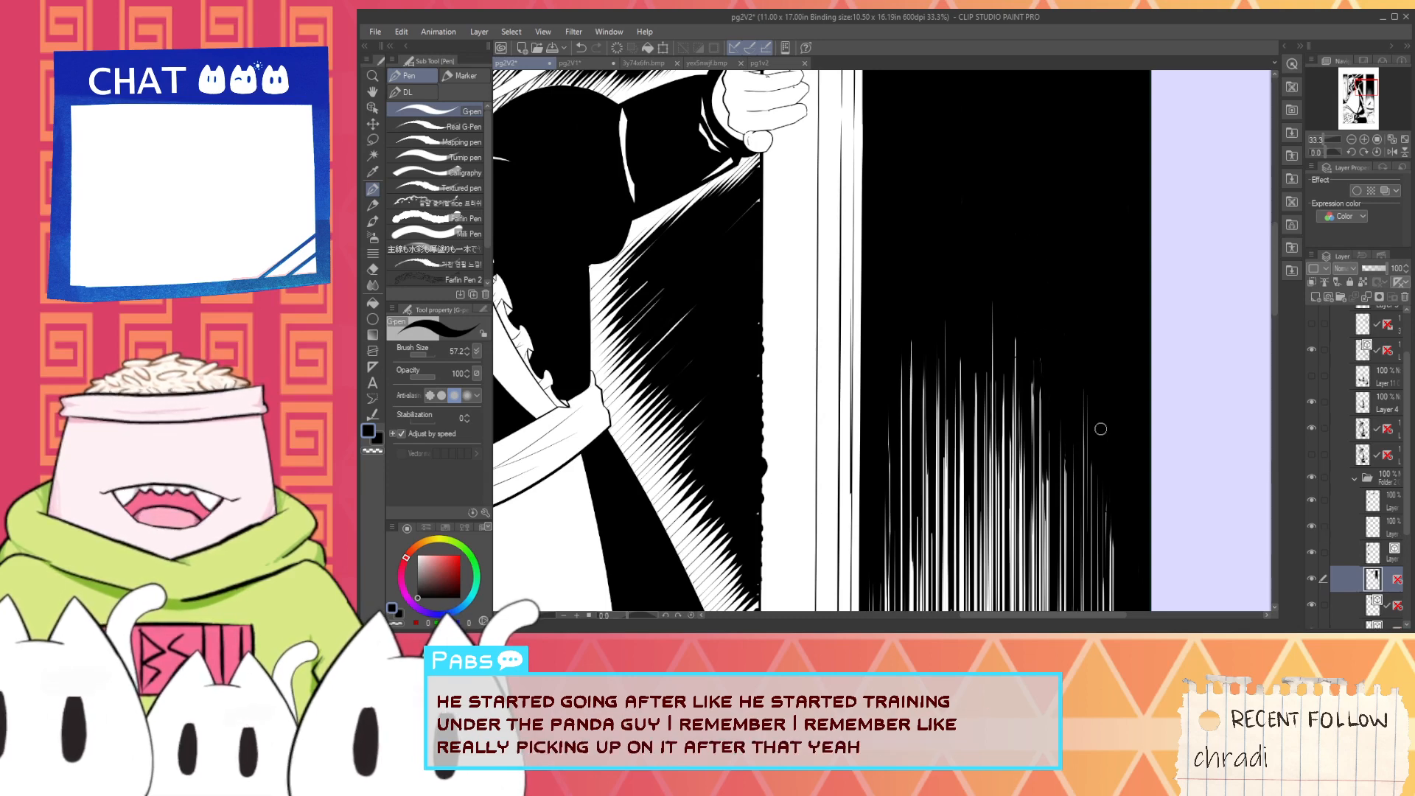
pyautogui.press('space')
pyautogui.moveTo(1088, 445); pyautogui.dragTo(1065, 405)
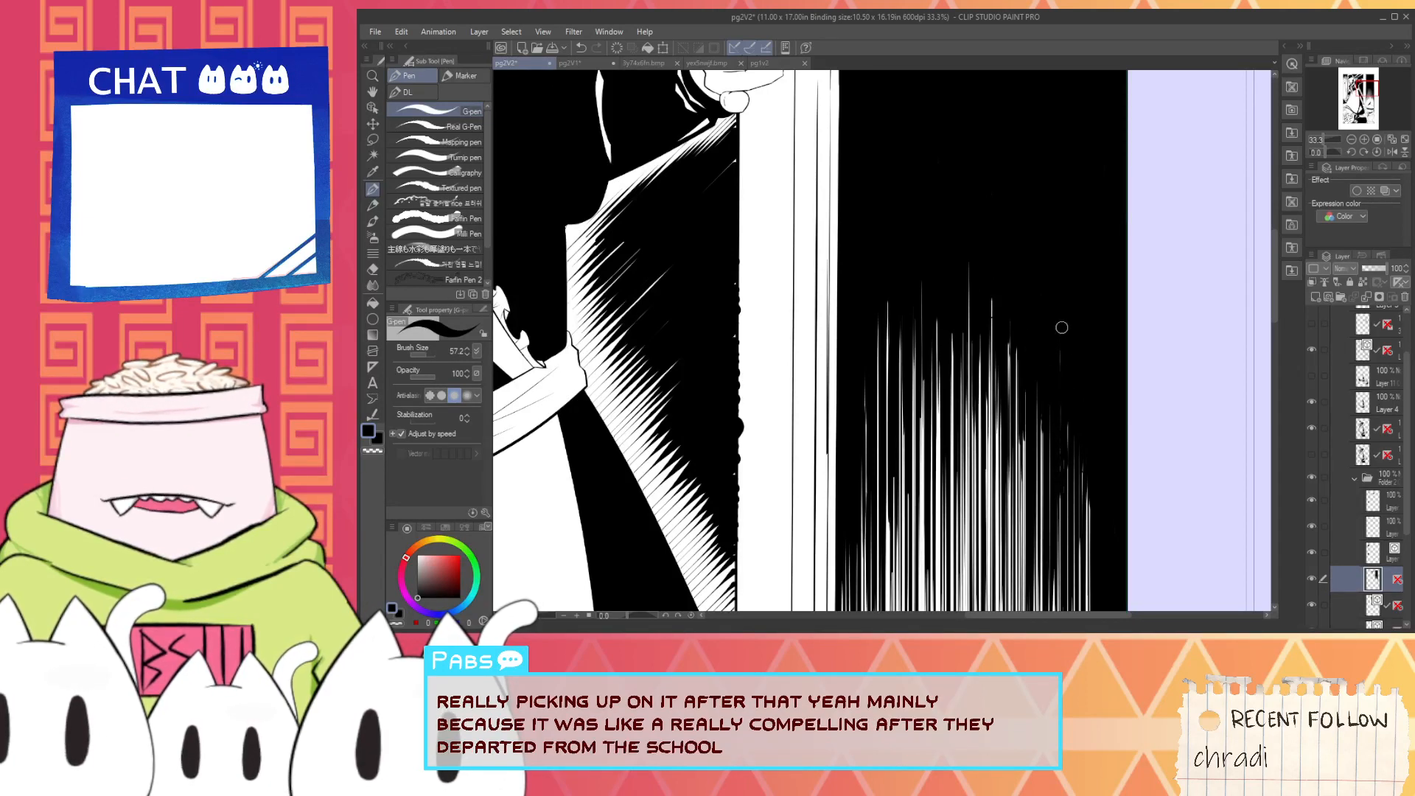
pyautogui.scroll(-5, 1055, 428)
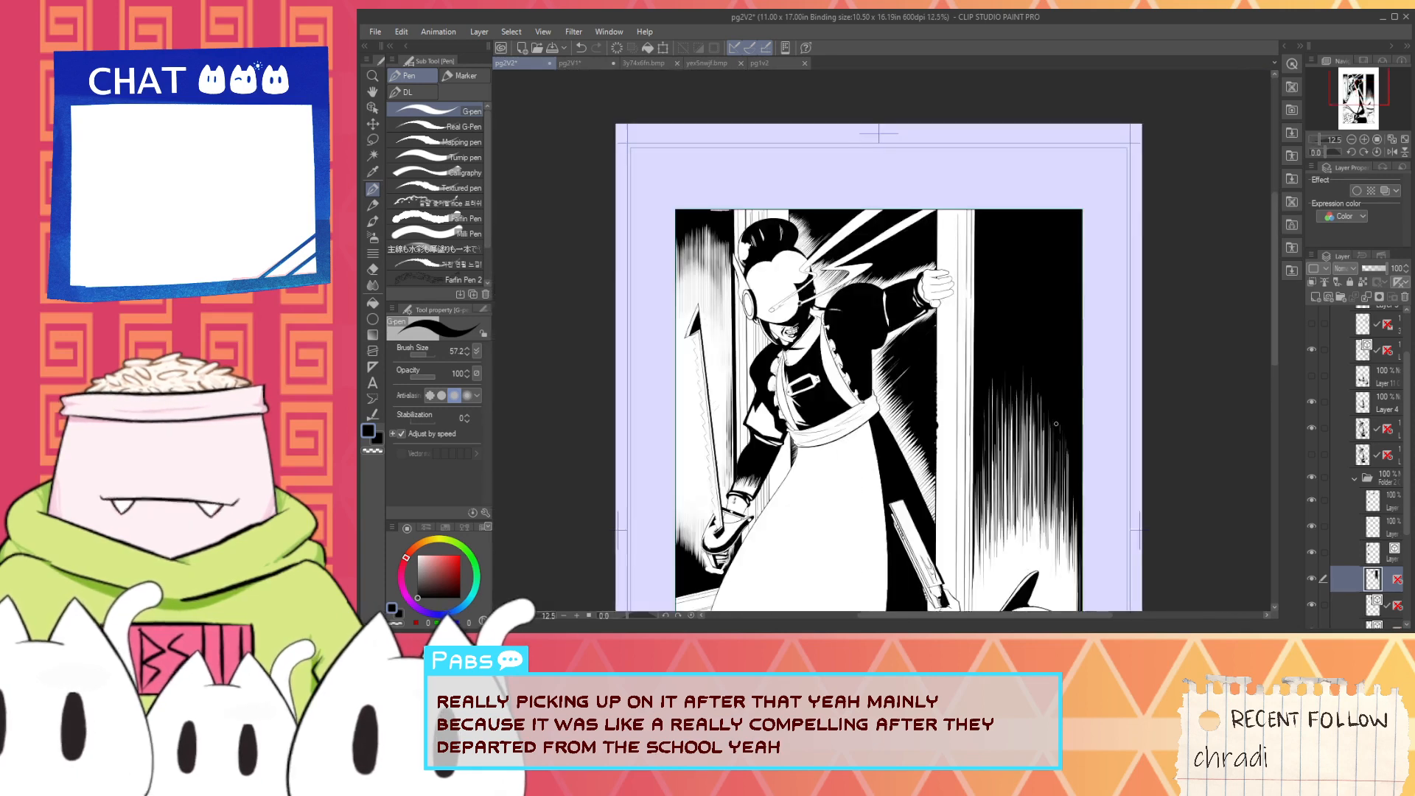
# - Check the whole page once more, save pg2V2 and close it
pyautogui.press('space')
pyautogui.moveTo(1045, 492); pyautogui.dragTo(966, 456)
pyautogui.scroll(2, 930, 289)
pyautogui.scroll(2, 918, 288)
pyautogui.scroll(-2, 952, 342)
pyautogui.scroll(-2, 967, 413)
pyautogui.scroll(2, 945, 466)
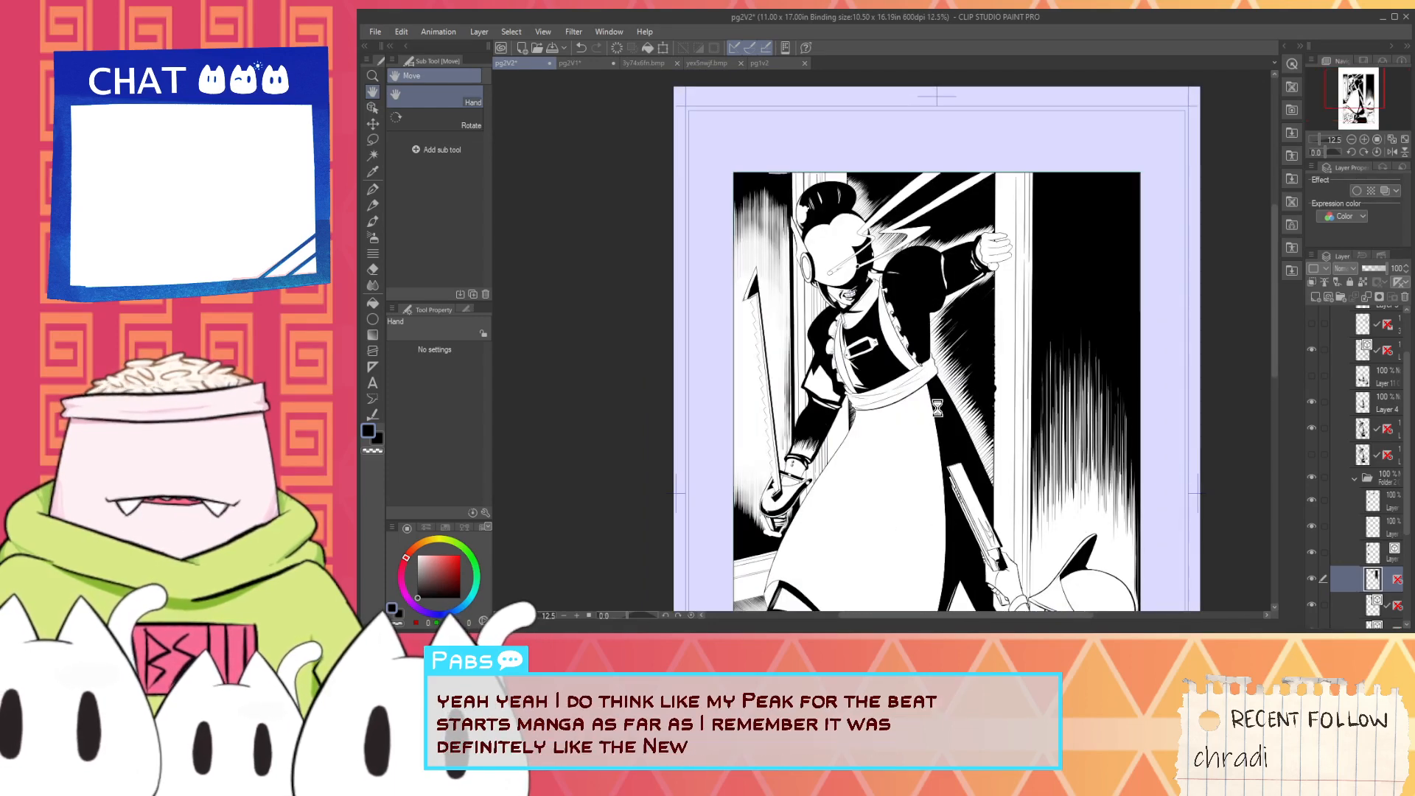
pyautogui.hotkey('ctrl', 's')
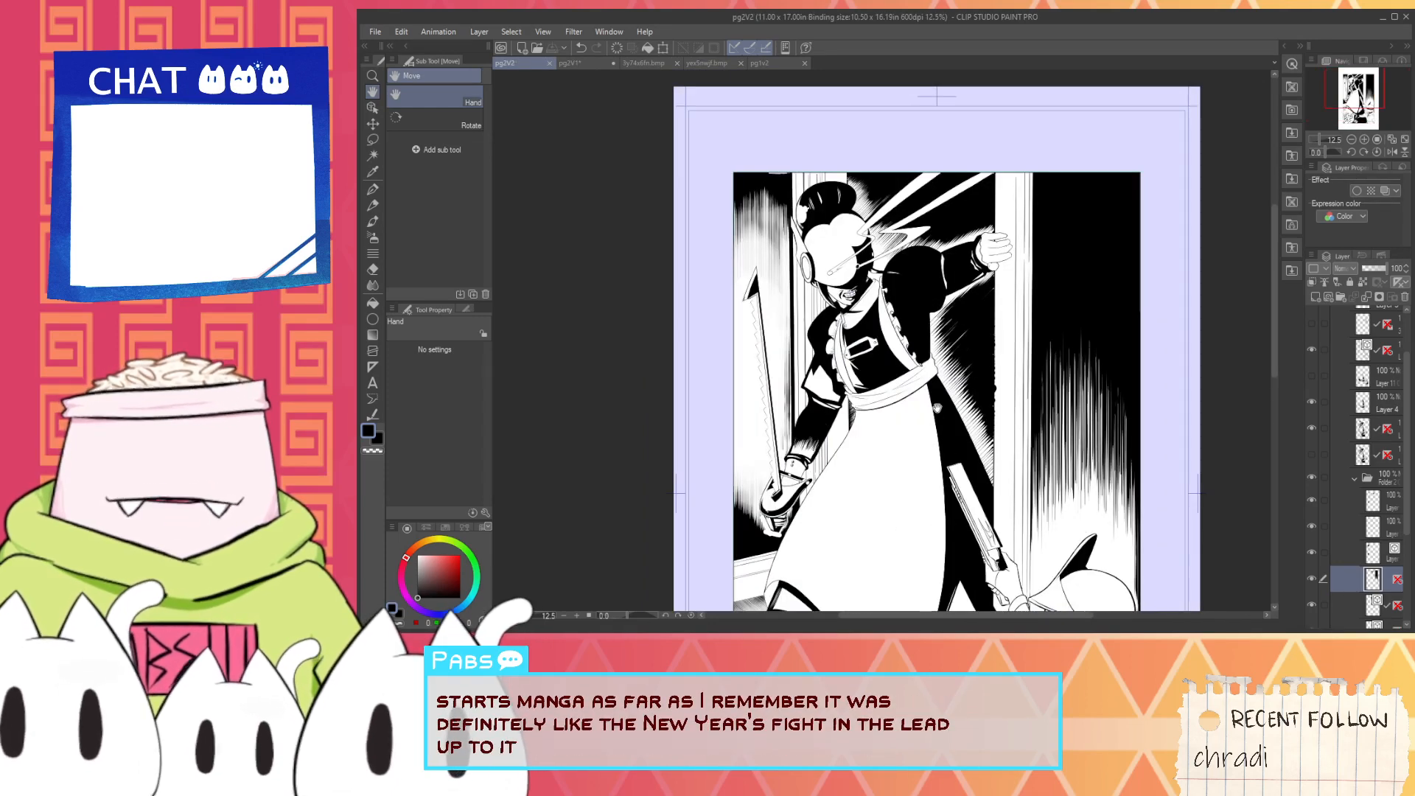
pyautogui.click(549, 63)
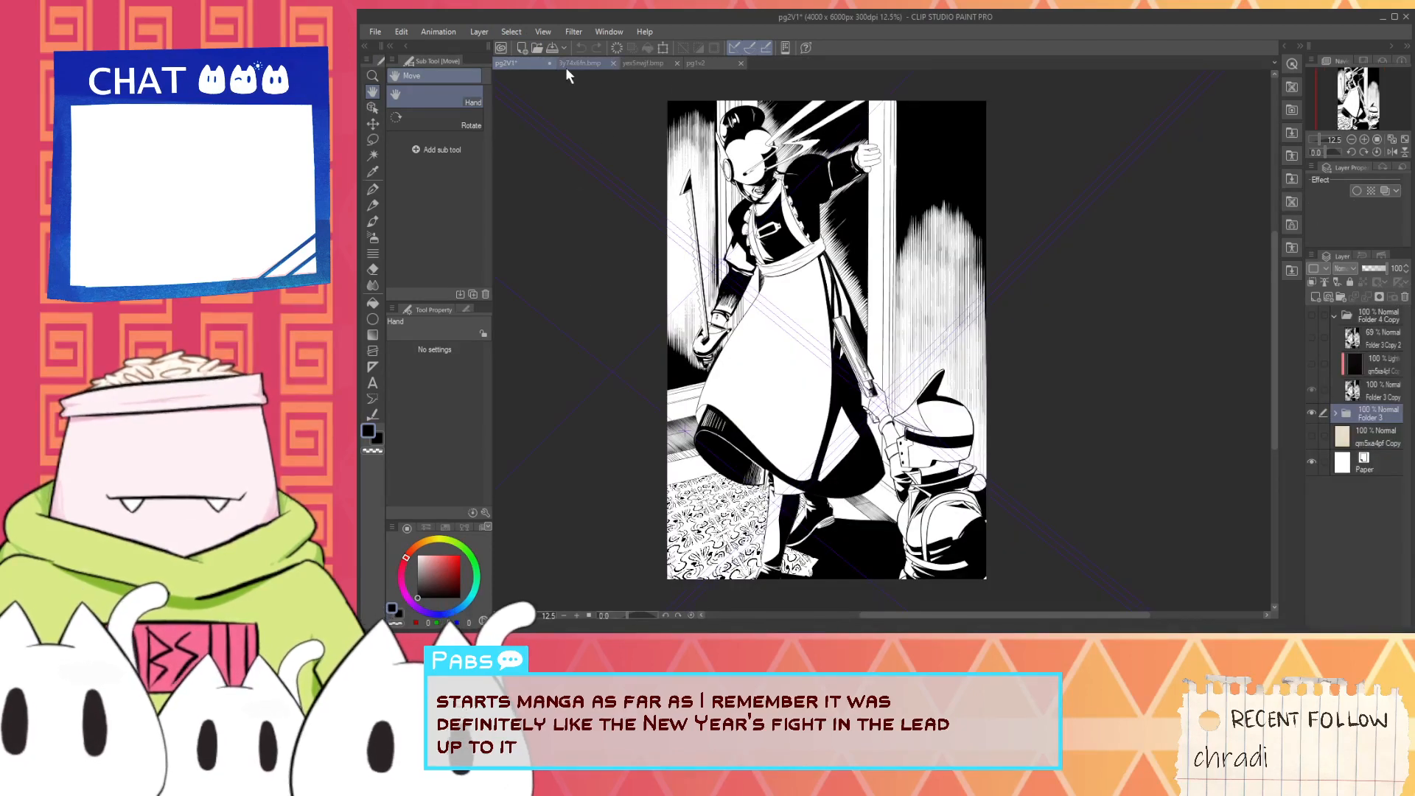
# - Save and close the older page version pg2V1, and close the two open reference images
pyautogui.hotkey('ctrl', 's')
pyautogui.click(550, 62)
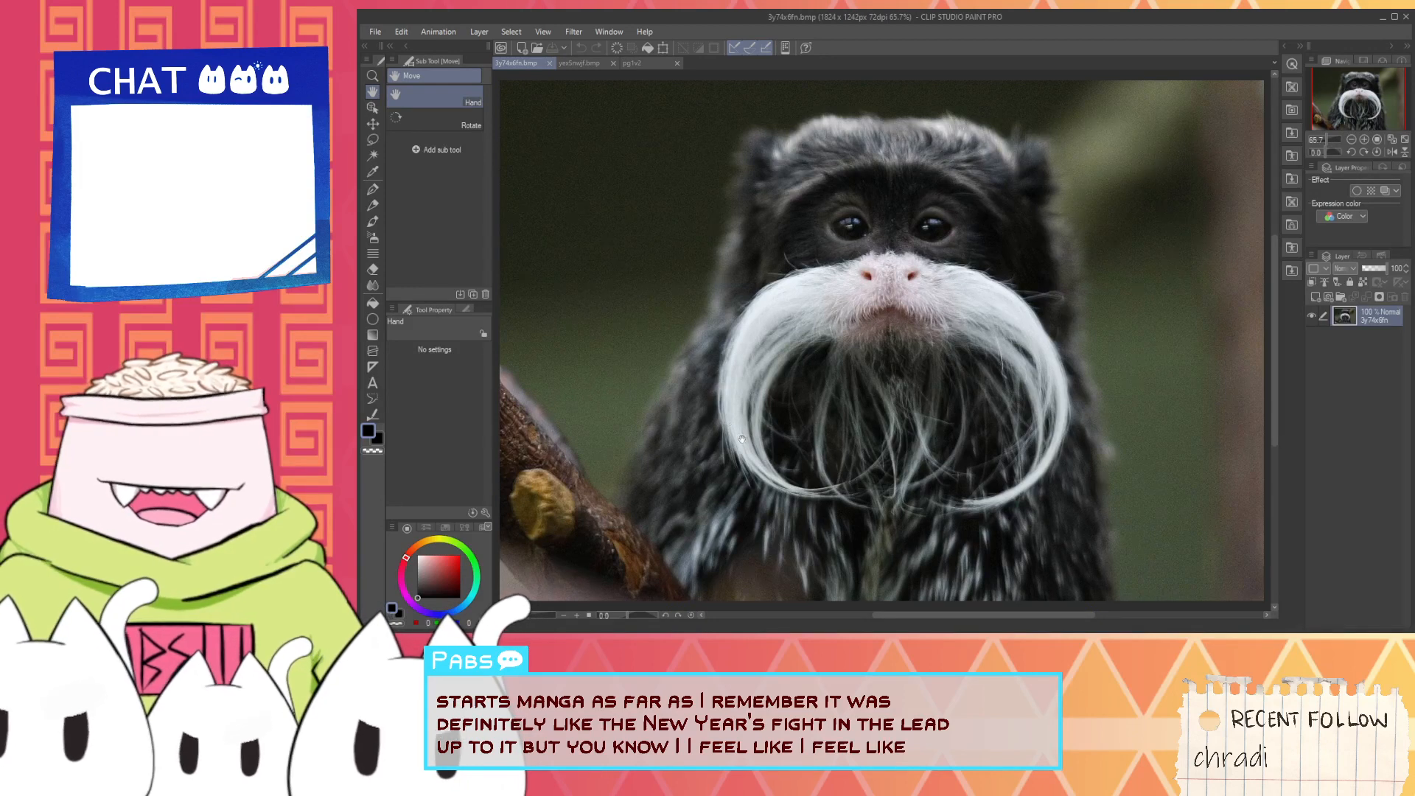
pyautogui.scroll(-1, 966, 465)
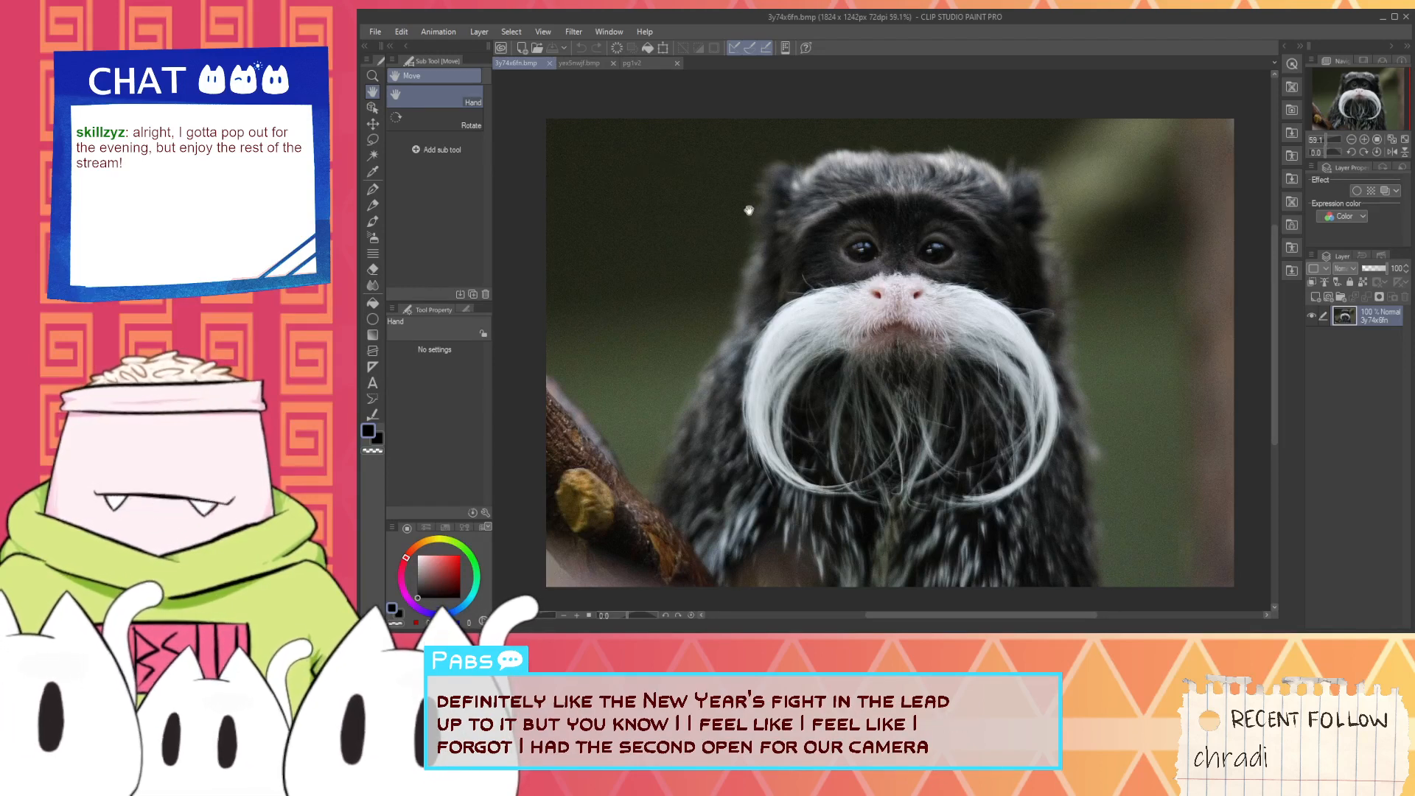
pyautogui.click(549, 64)
pyautogui.click(550, 64)
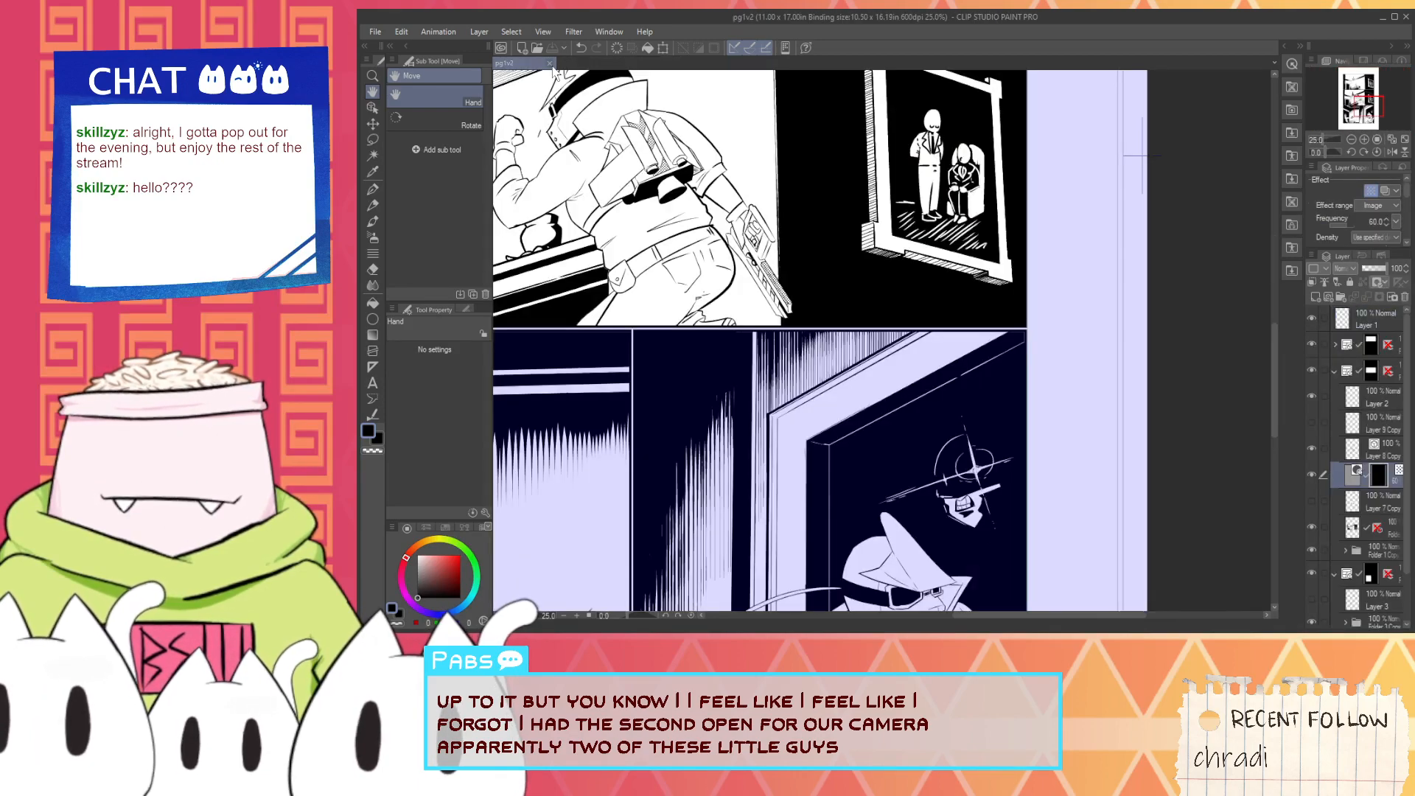
# - Look over the lower panels of page pg1v2 and close the page
pyautogui.scroll(-2, 852, 299)
pyautogui.moveTo(852, 299); pyautogui.dragTo(881, 265)
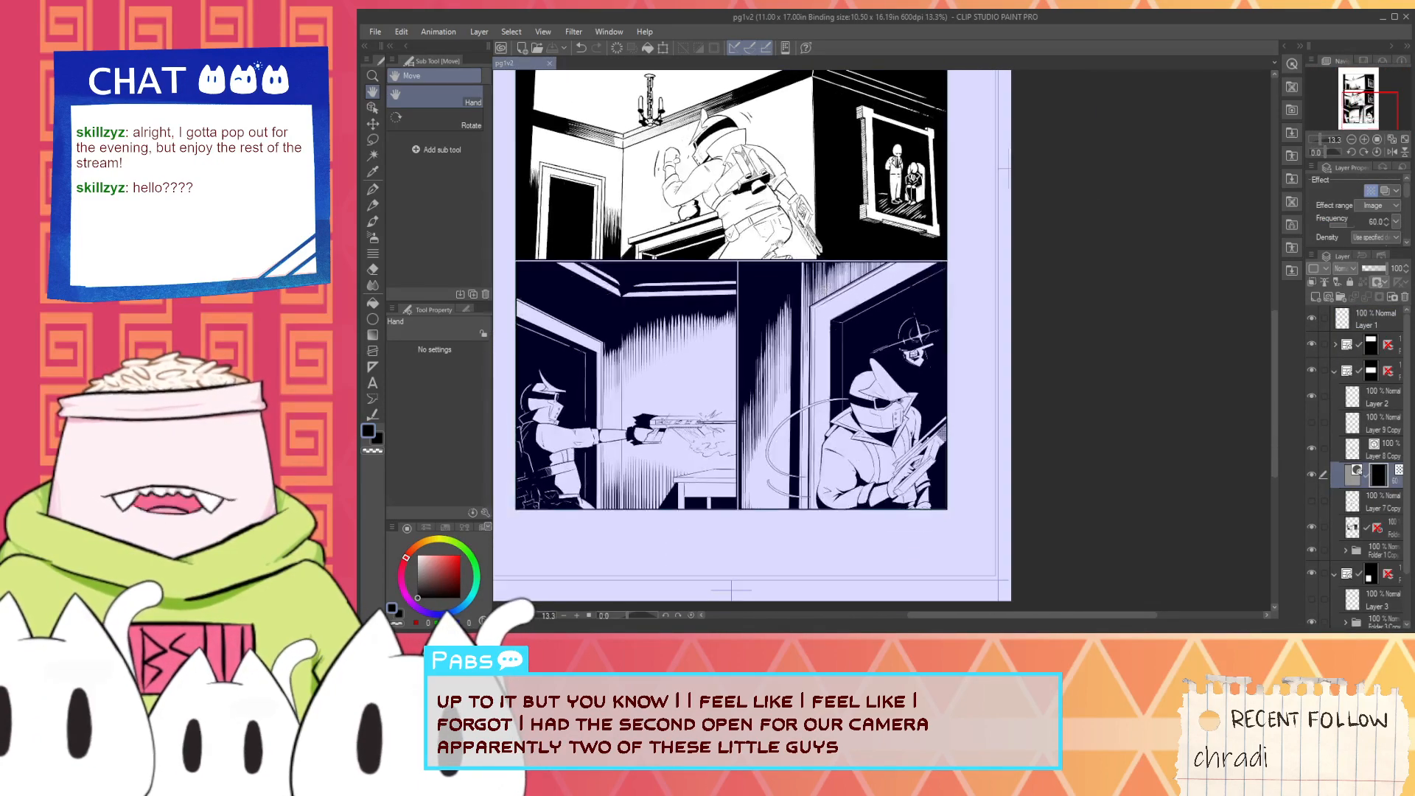
pyautogui.click(550, 64)
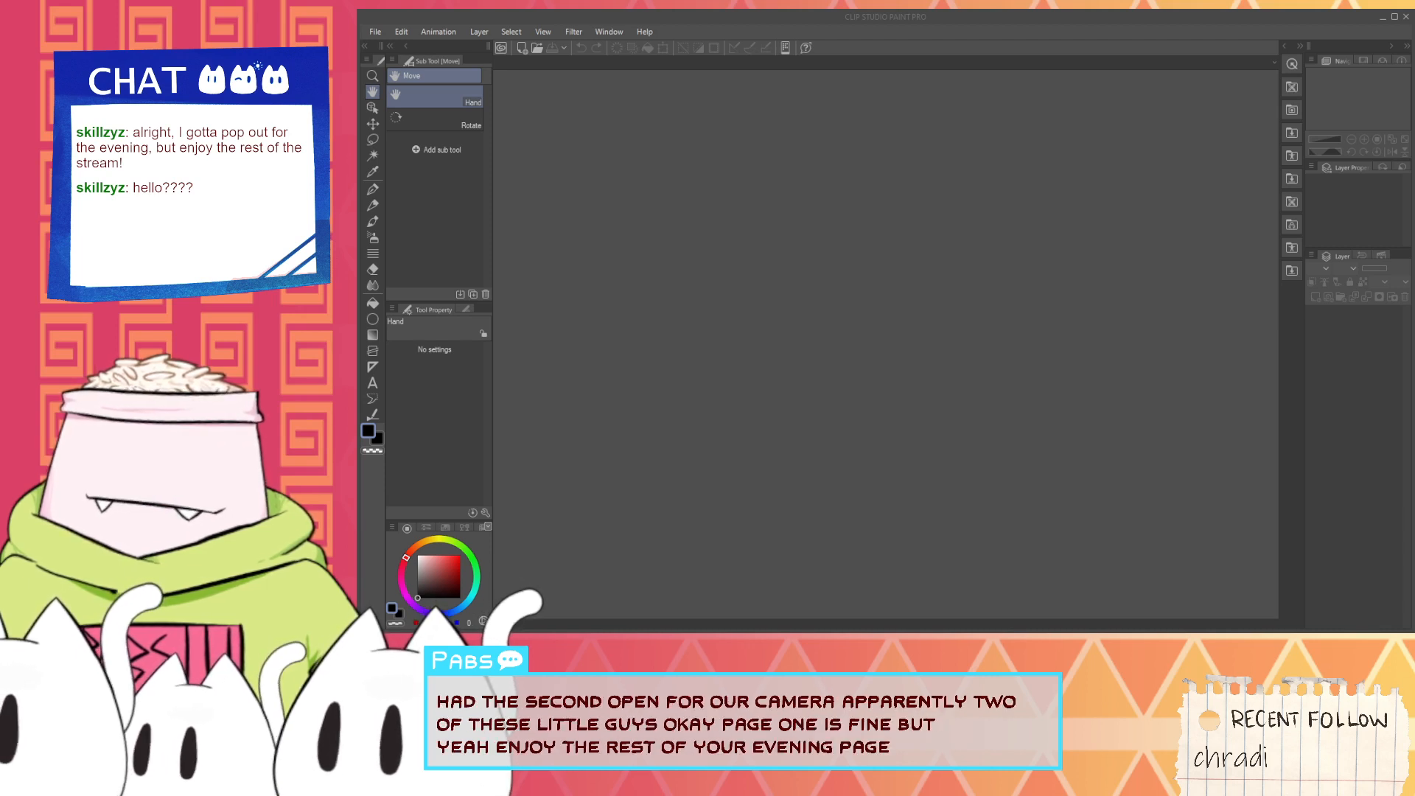
# - Open page pg3V2 and hide its texture layer set to the Lighten blending mode
pyautogui.doubleClick(879, 146)
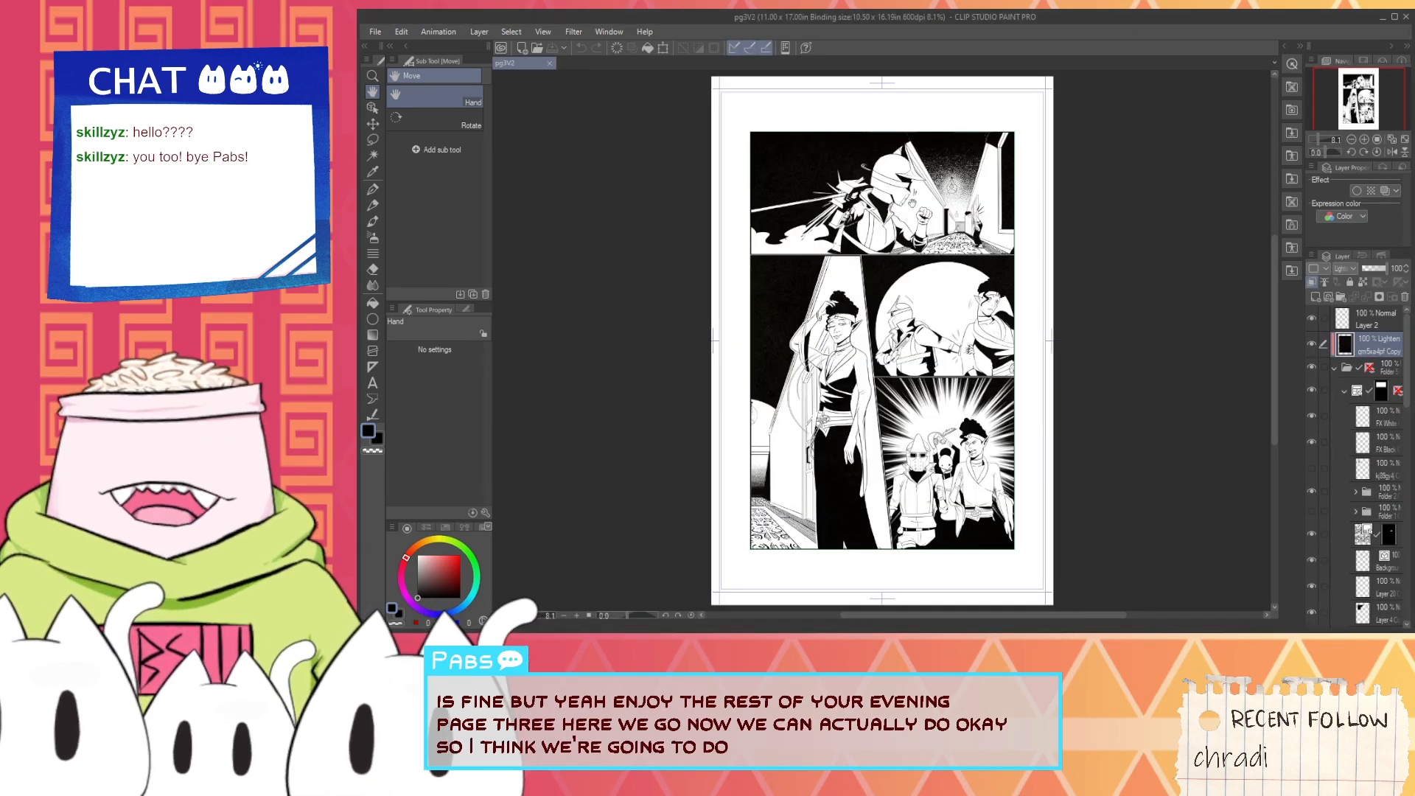
pyautogui.scroll(4, 913, 204)
pyautogui.moveTo(953, 301); pyautogui.dragTo(985, 376)
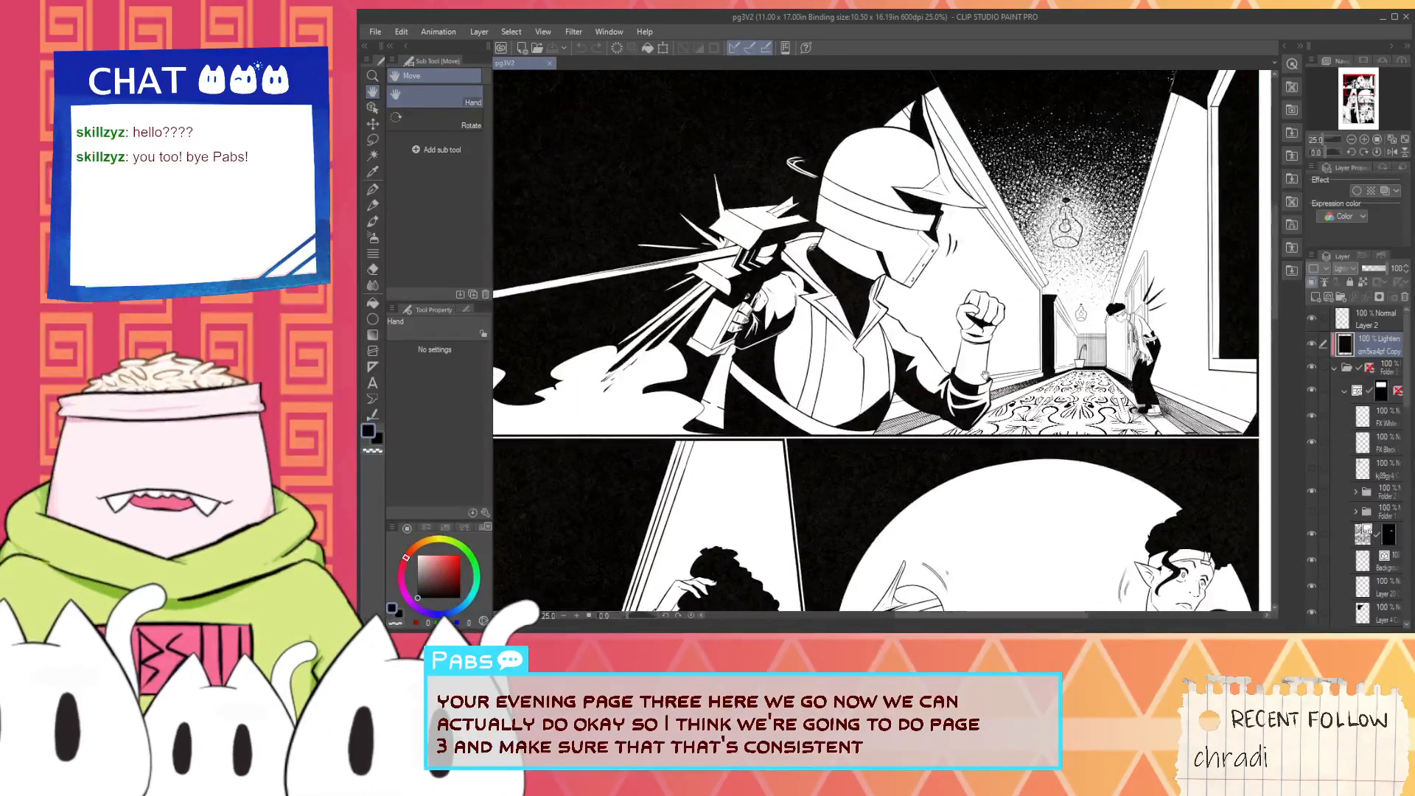
pyautogui.click(1311, 345)
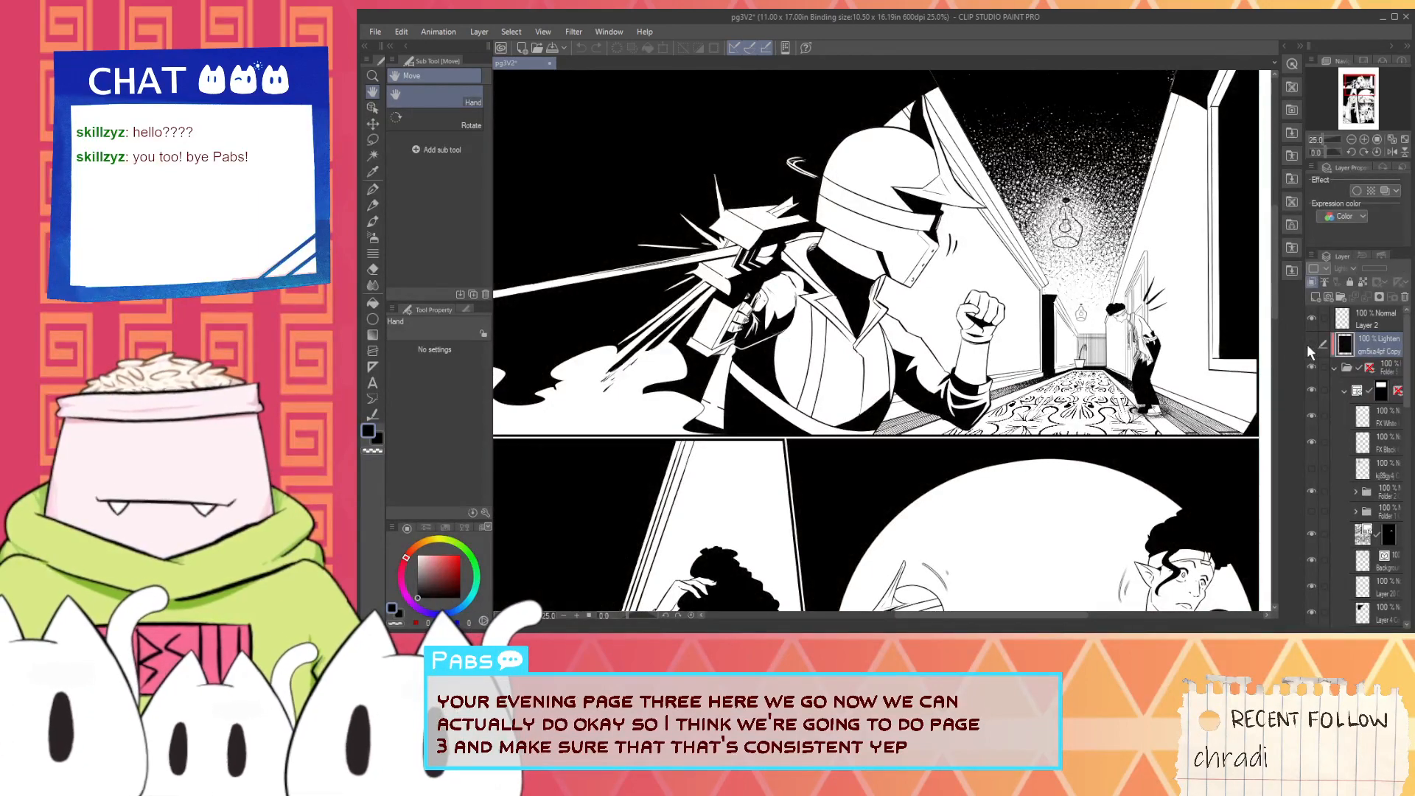
# - Examine page 3's panels for consistency, from the lower panels back to the helmeted figure in the first panel
pyautogui.scroll(-2, 983, 434)
pyautogui.moveTo(866, 566); pyautogui.dragTo(774, 301)
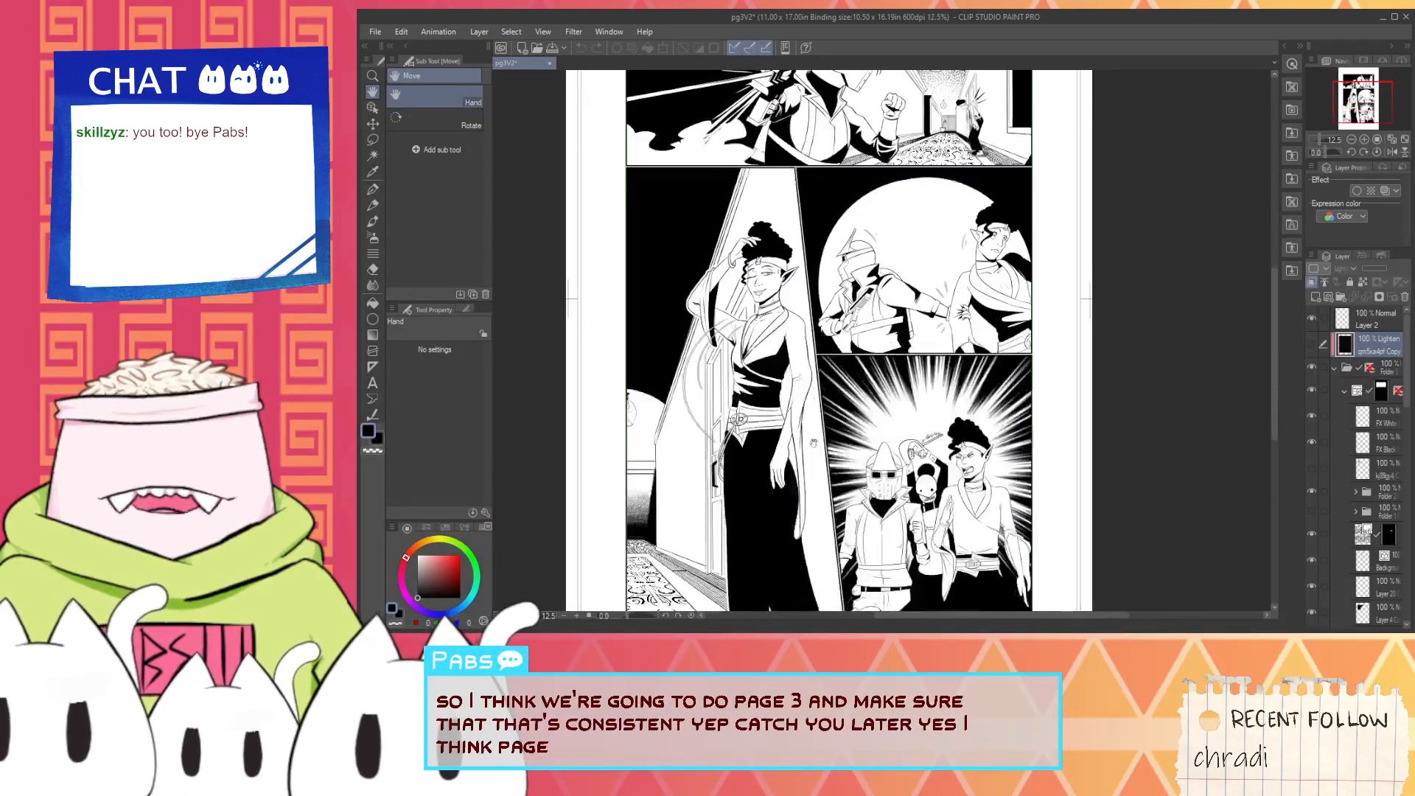
pyautogui.moveTo(744, 588); pyautogui.dragTo(774, 473)
pyautogui.scroll(2, 776, 471)
pyautogui.scroll(-2, 802, 418)
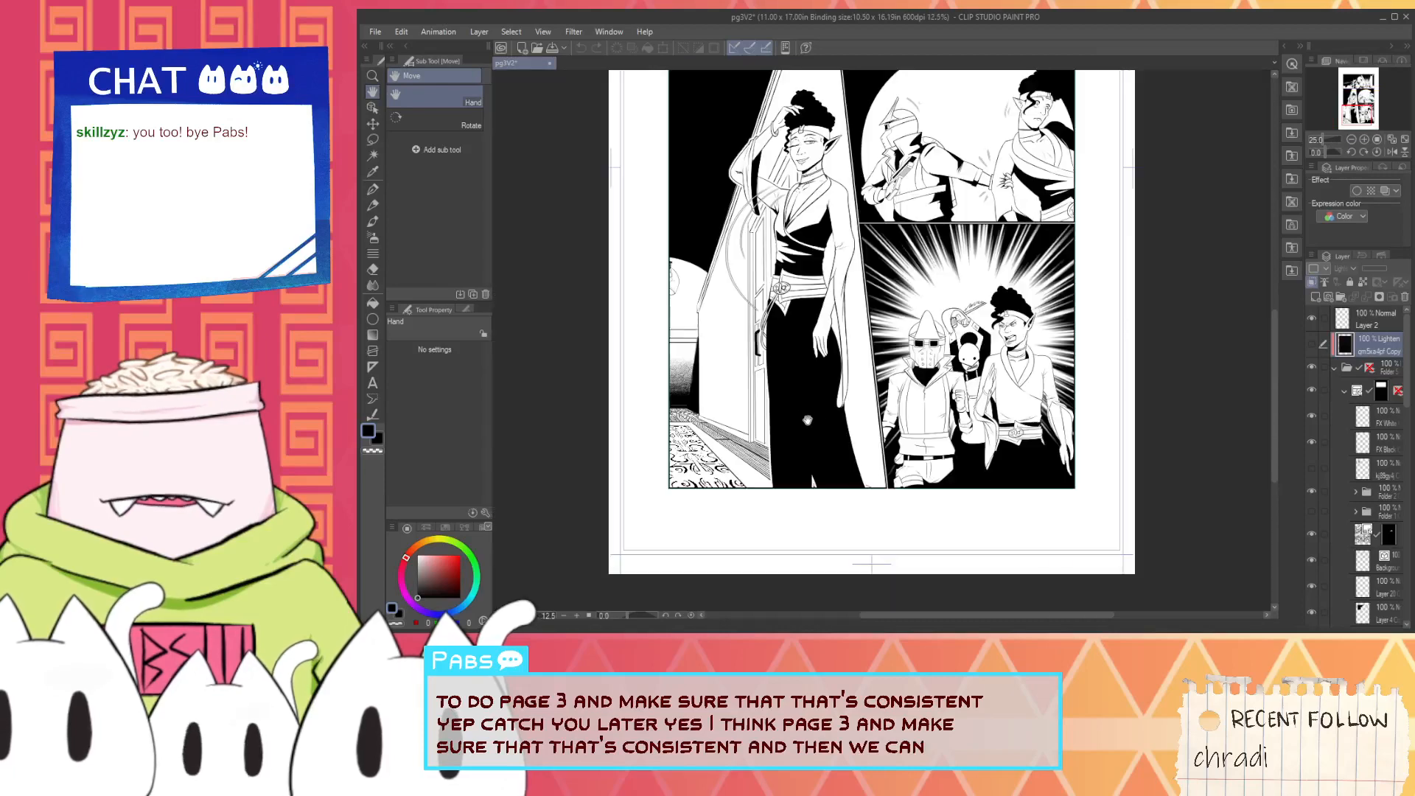
pyautogui.moveTo(840, 295); pyautogui.dragTo(838, 547)
pyautogui.scroll(2, 907, 229)
pyautogui.scroll(1, 724, 115)
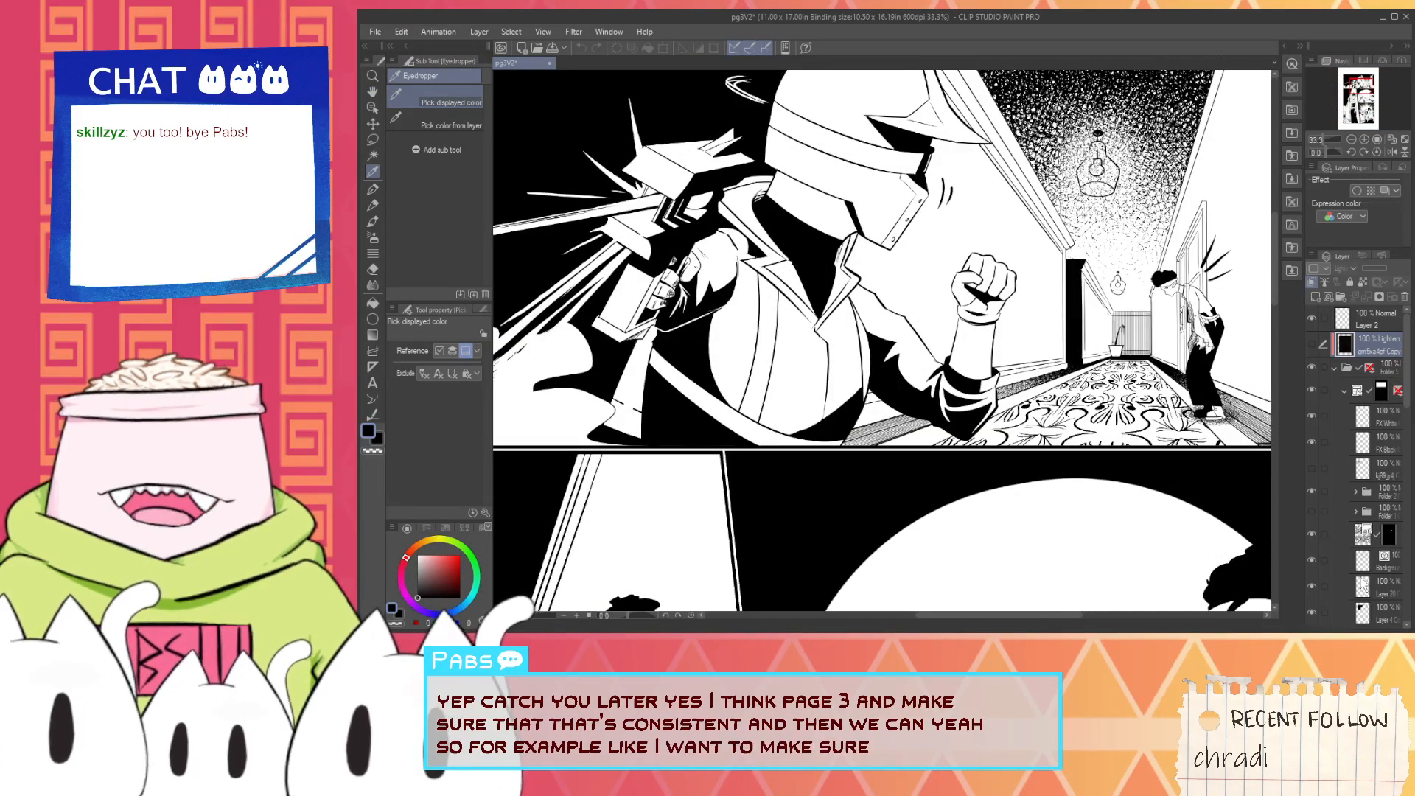
# - Fill the headband on the figure's helmet in the first panel with black, on the character layer inside the folder
pyautogui.click(1369, 426)
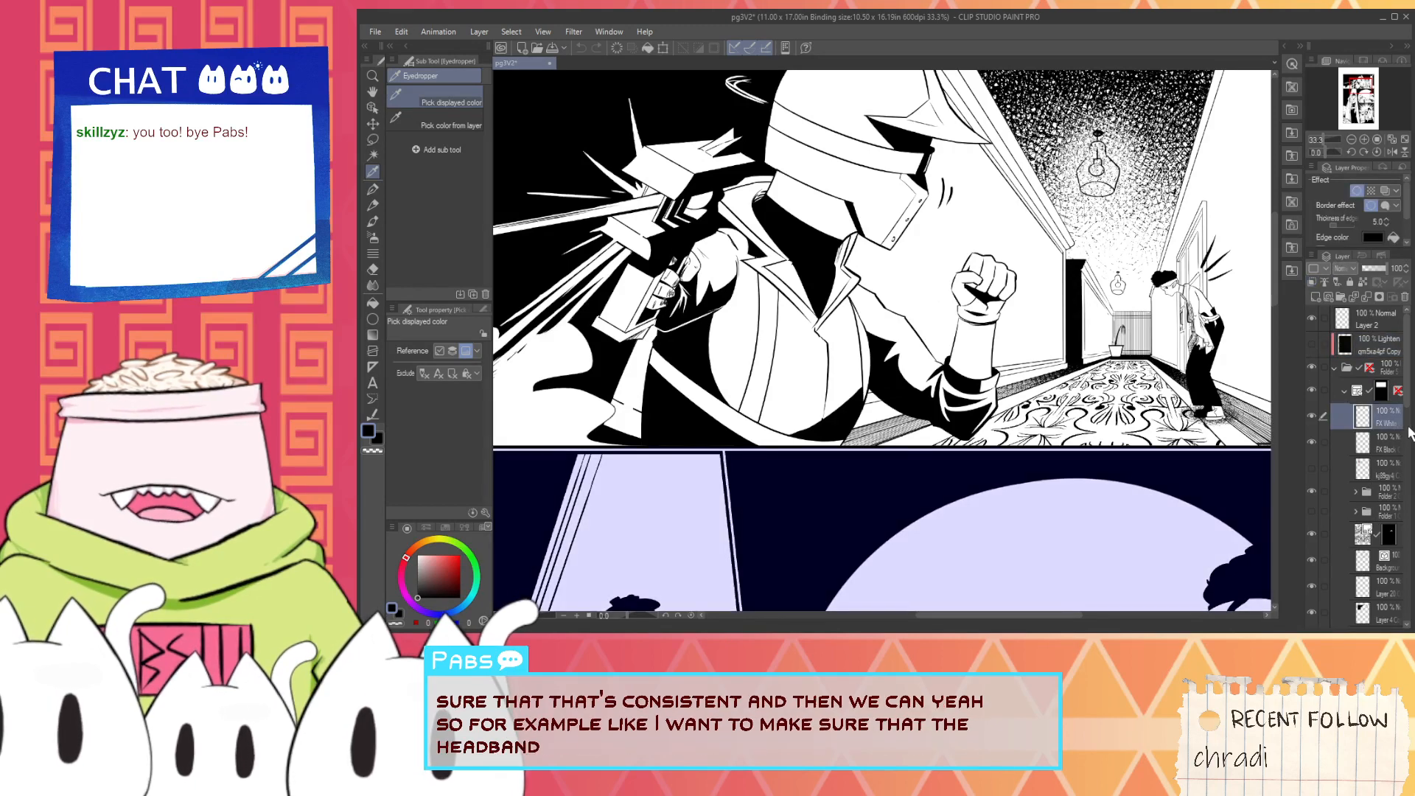
pyautogui.scroll(-4, 1375, 450)
pyautogui.click(1379, 440)
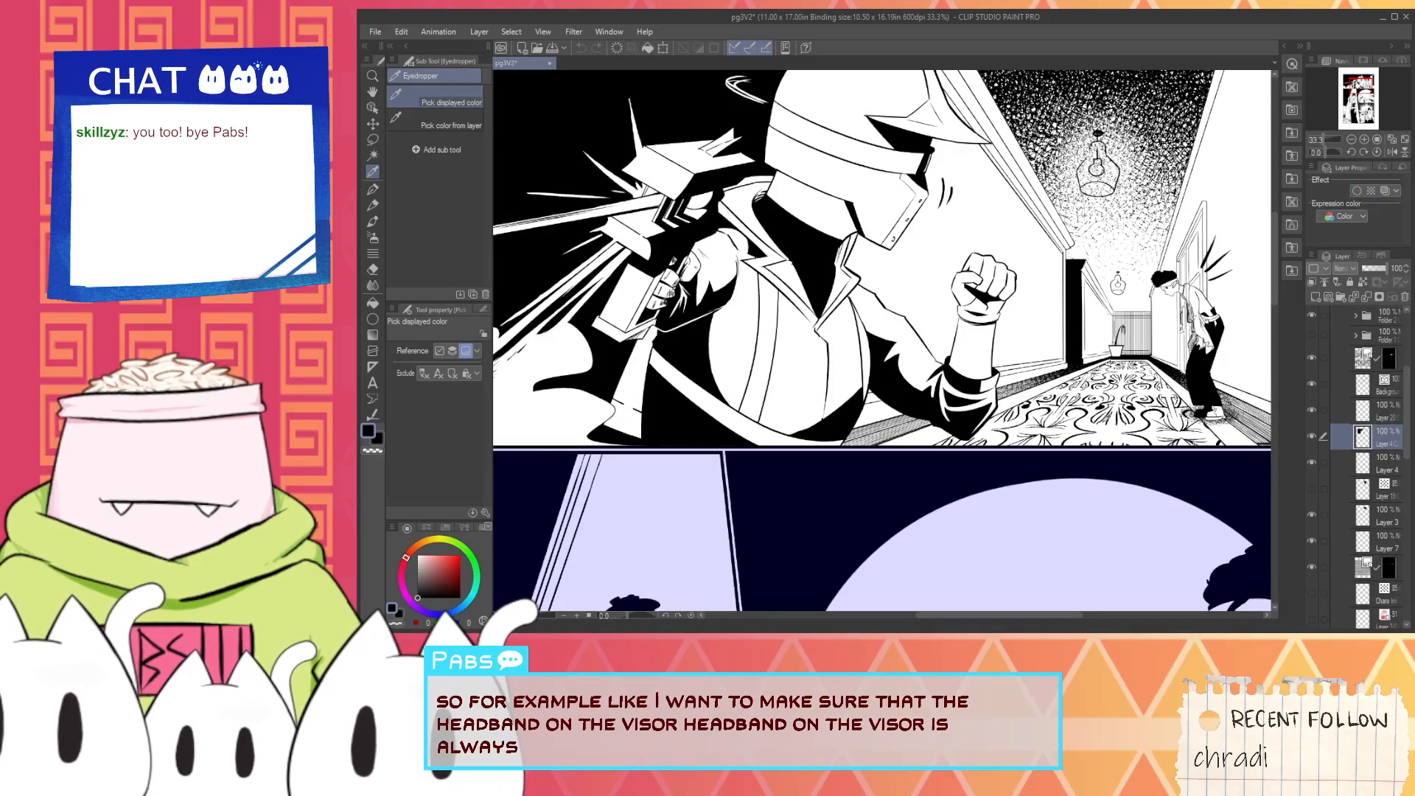
pyautogui.scroll(3, 880, 319)
pyautogui.press('g')
pyautogui.scroll(3, 877, 329)
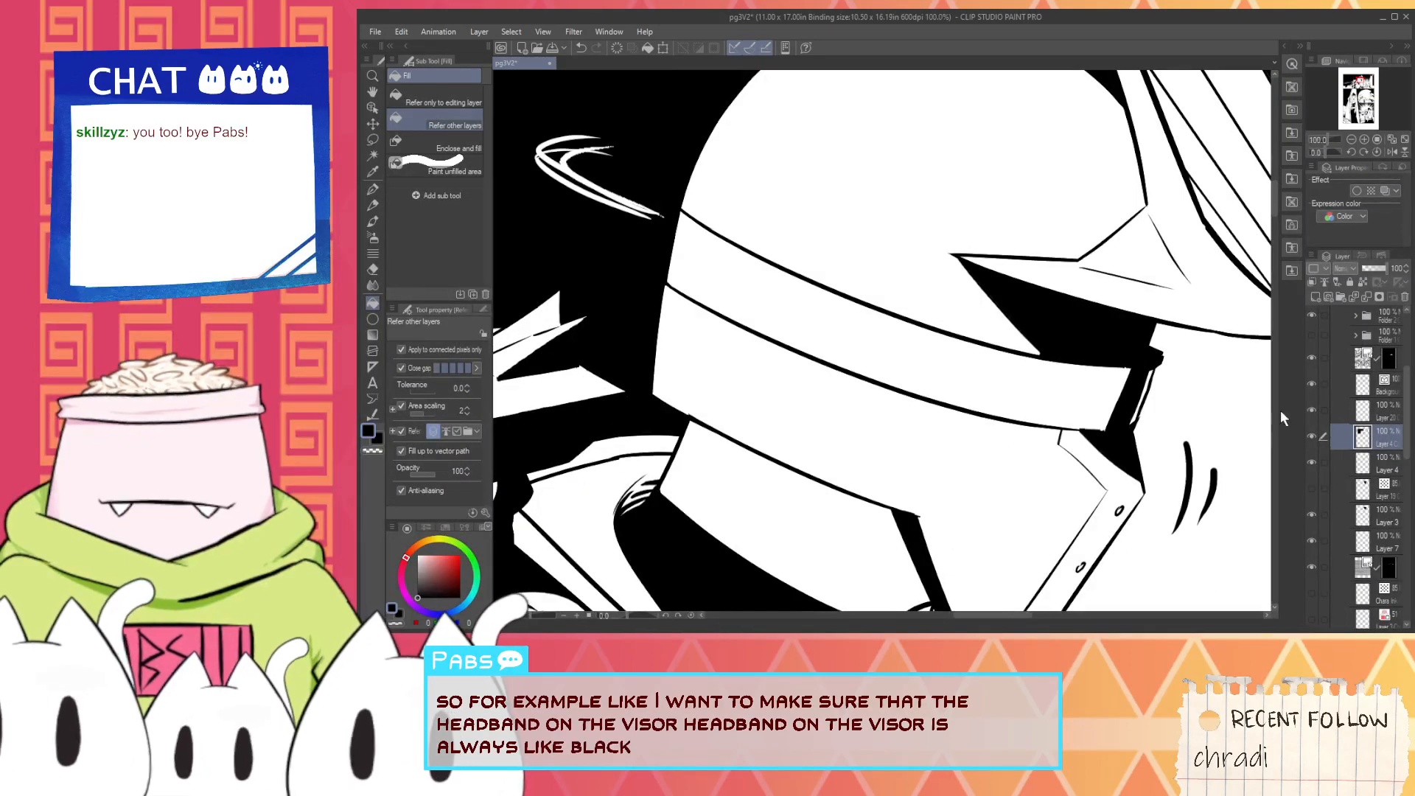
pyautogui.click(1342, 409)
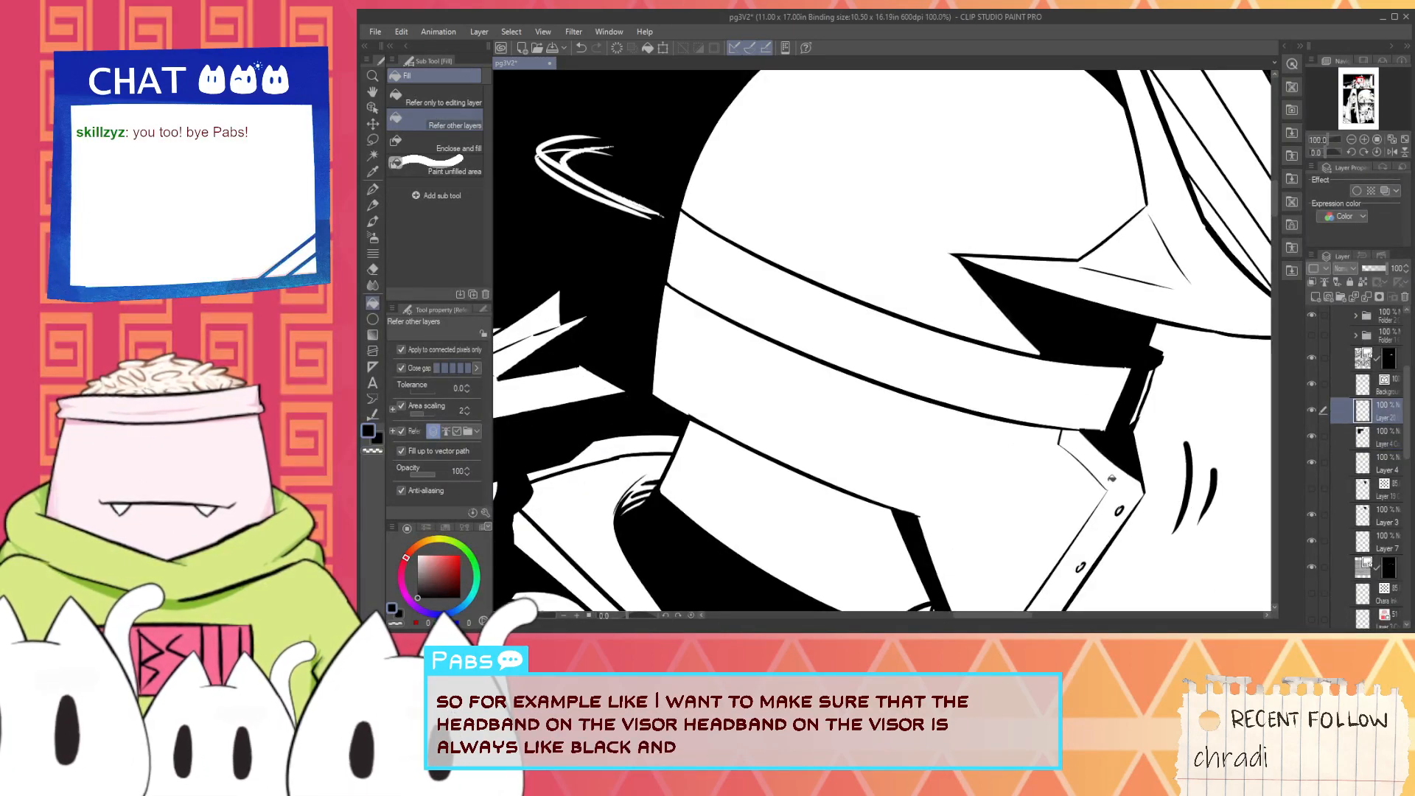
pyautogui.click(1354, 510)
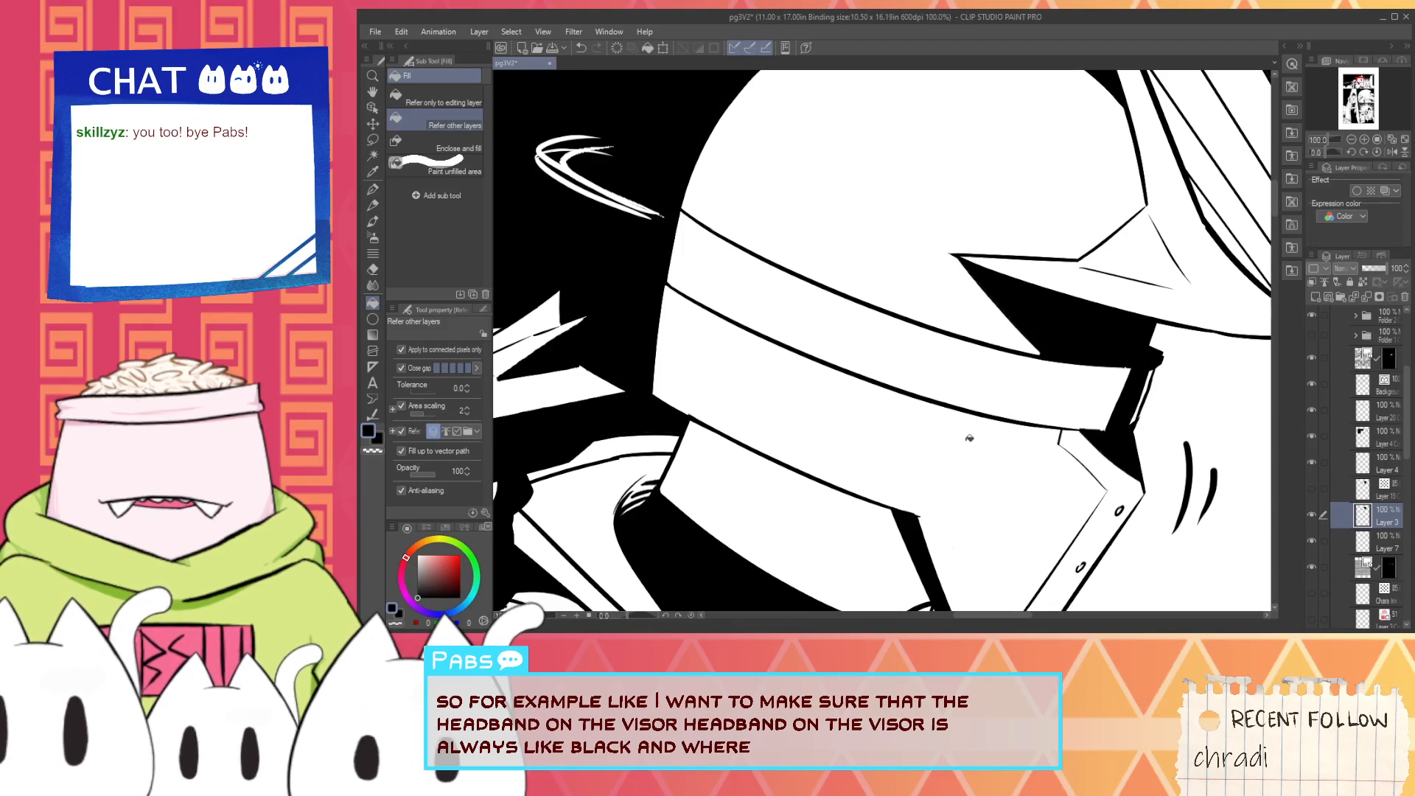
pyautogui.scroll(-1, 1087, 398)
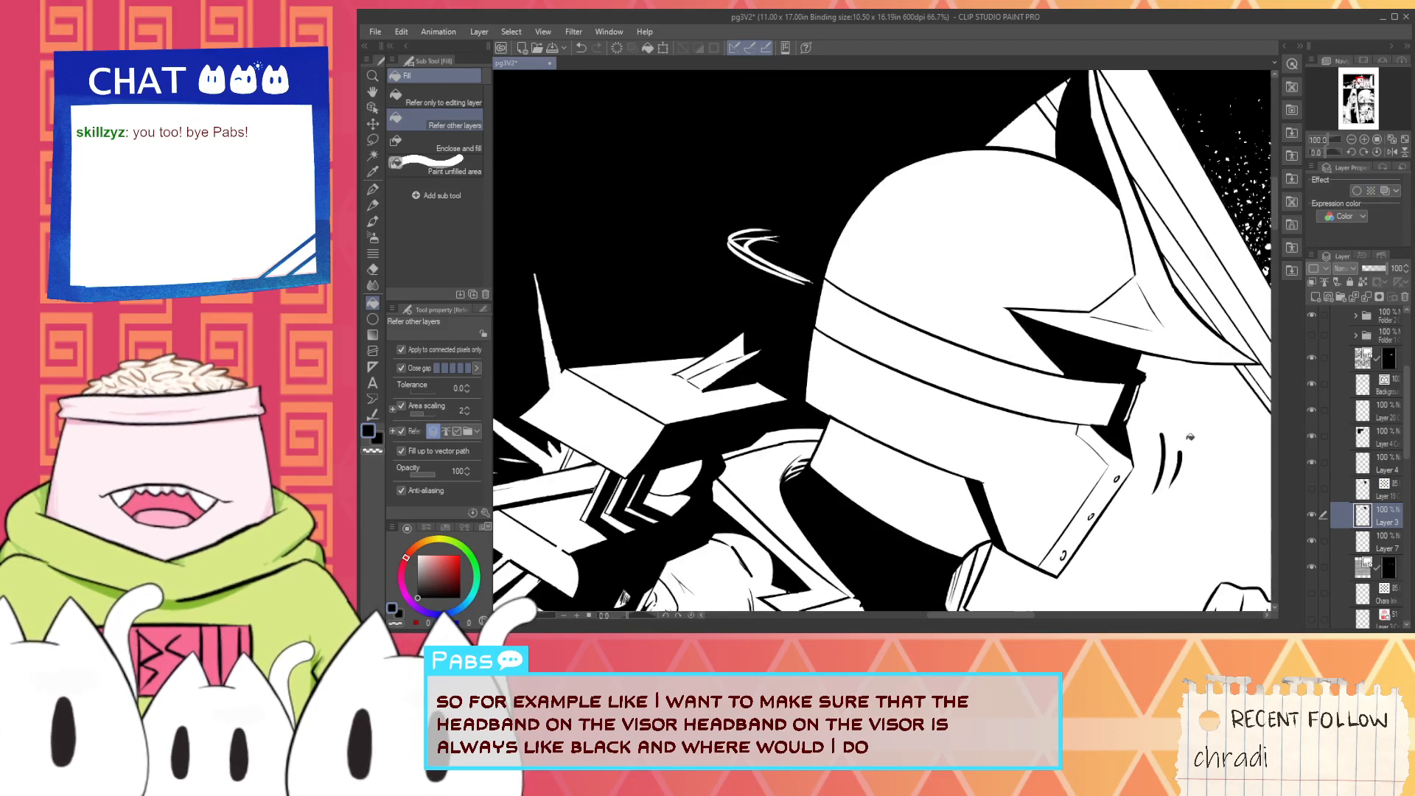
pyautogui.click(1355, 316)
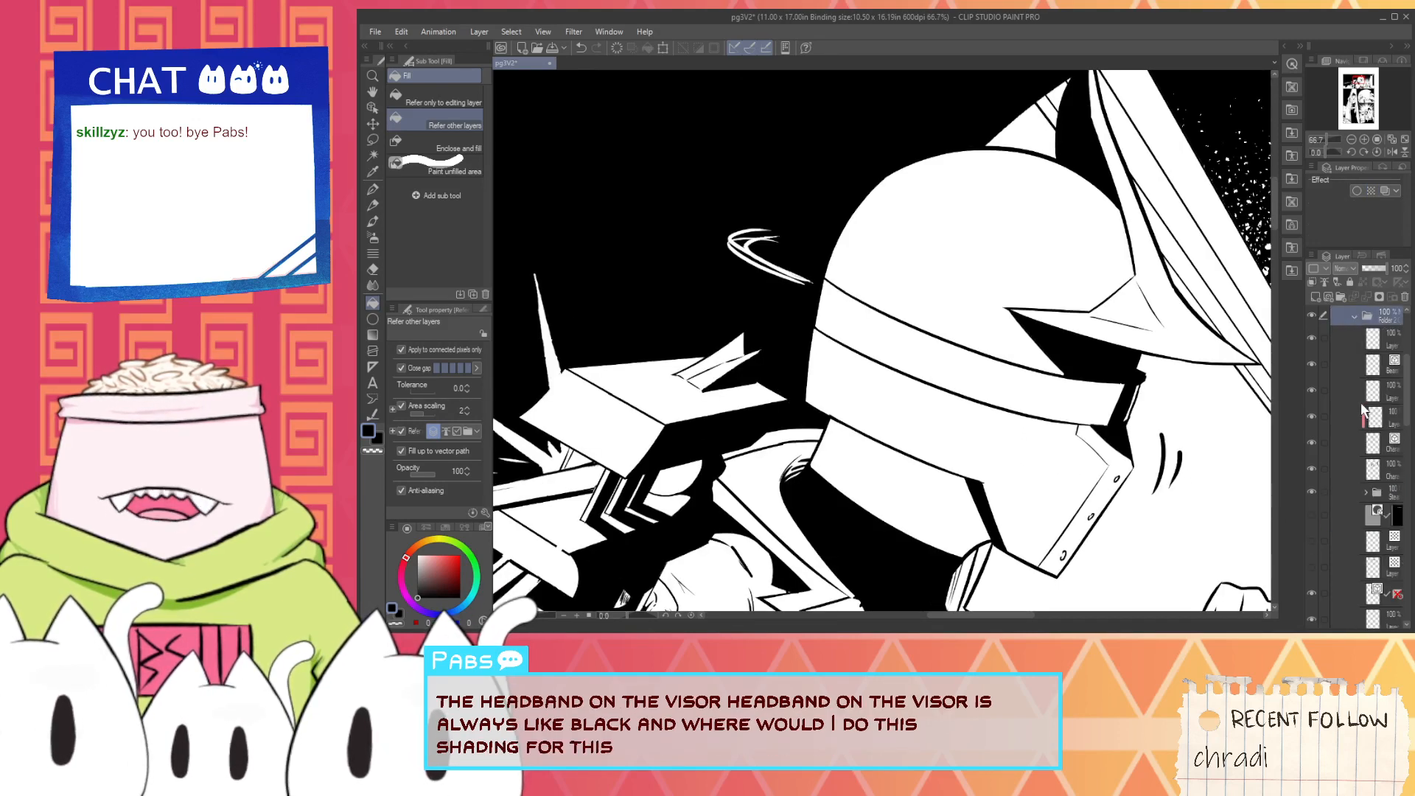
pyautogui.click(1373, 469)
pyautogui.click(1005, 378)
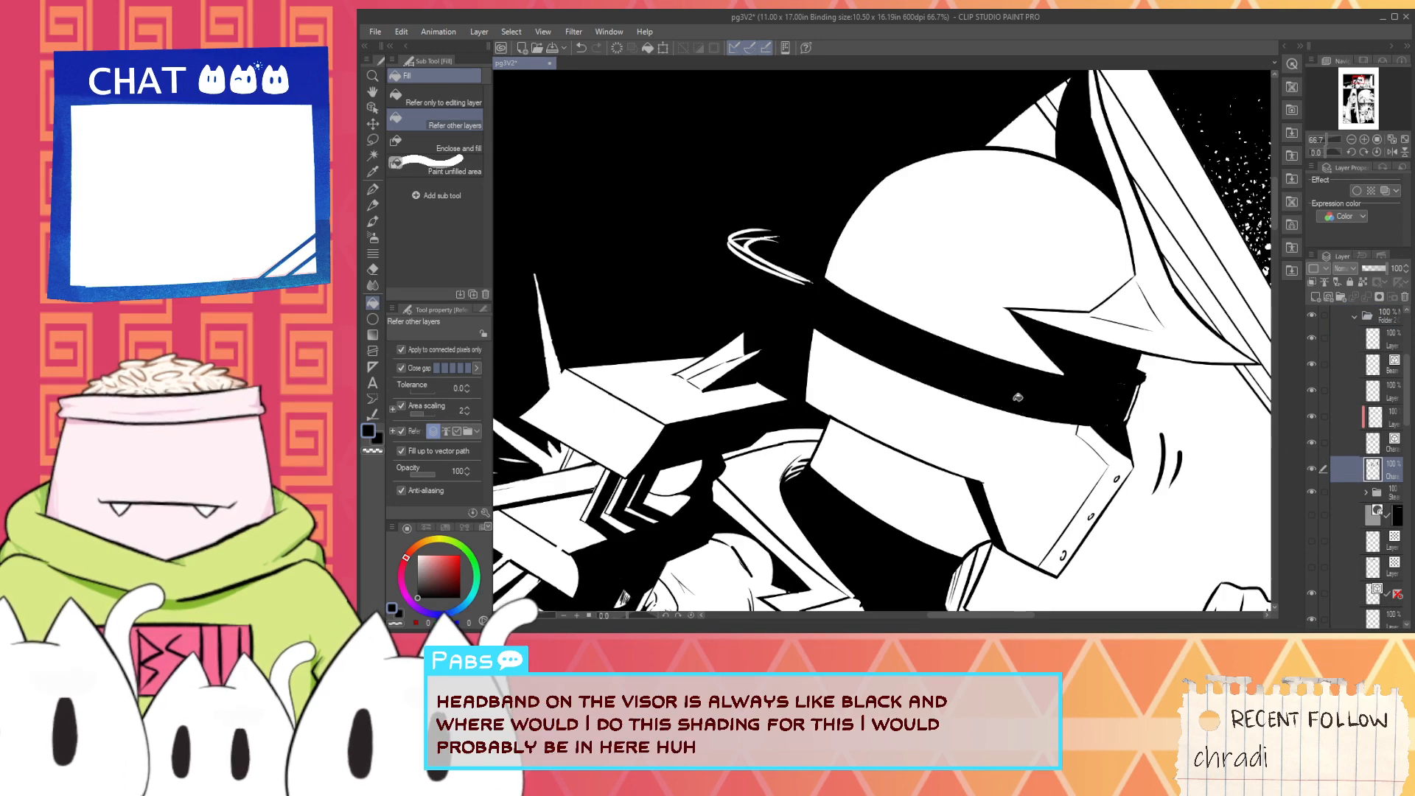
# - Touch up the black of the helmet's headband near the visor's front end with the pen
pyautogui.scroll(-2, 1018, 396)
pyautogui.scroll(2, 1066, 403)
pyautogui.press('p')
pyautogui.scroll(1, 1064, 414)
pyautogui.moveTo(1061, 415); pyautogui.dragTo(1077, 355)
pyautogui.scroll(-1, 1074, 364)
pyautogui.scroll(-5, 1069, 366)
pyautogui.press('space')
pyautogui.moveTo(1045, 419); pyautogui.dragTo(928, 354)
pyautogui.moveTo(877, 450); pyautogui.dragTo(972, 335)
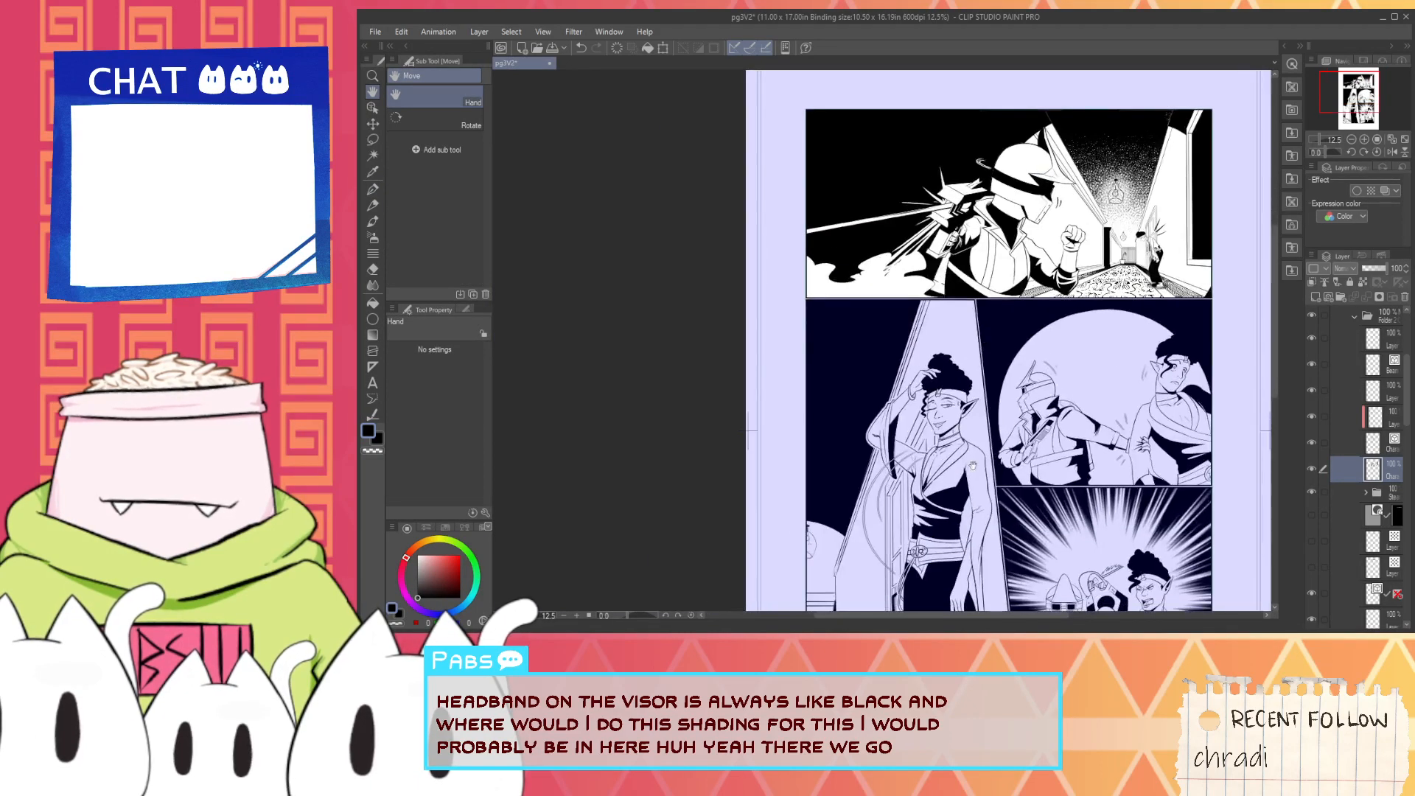
# - Add a new layer above the character layers and touch up the lower end of the tapered shape below the gun in white
pyautogui.moveTo(1093, 330); pyautogui.dragTo(1038, 441)
pyautogui.scroll(2, 888, 365)
pyautogui.scroll(3, 880, 387)
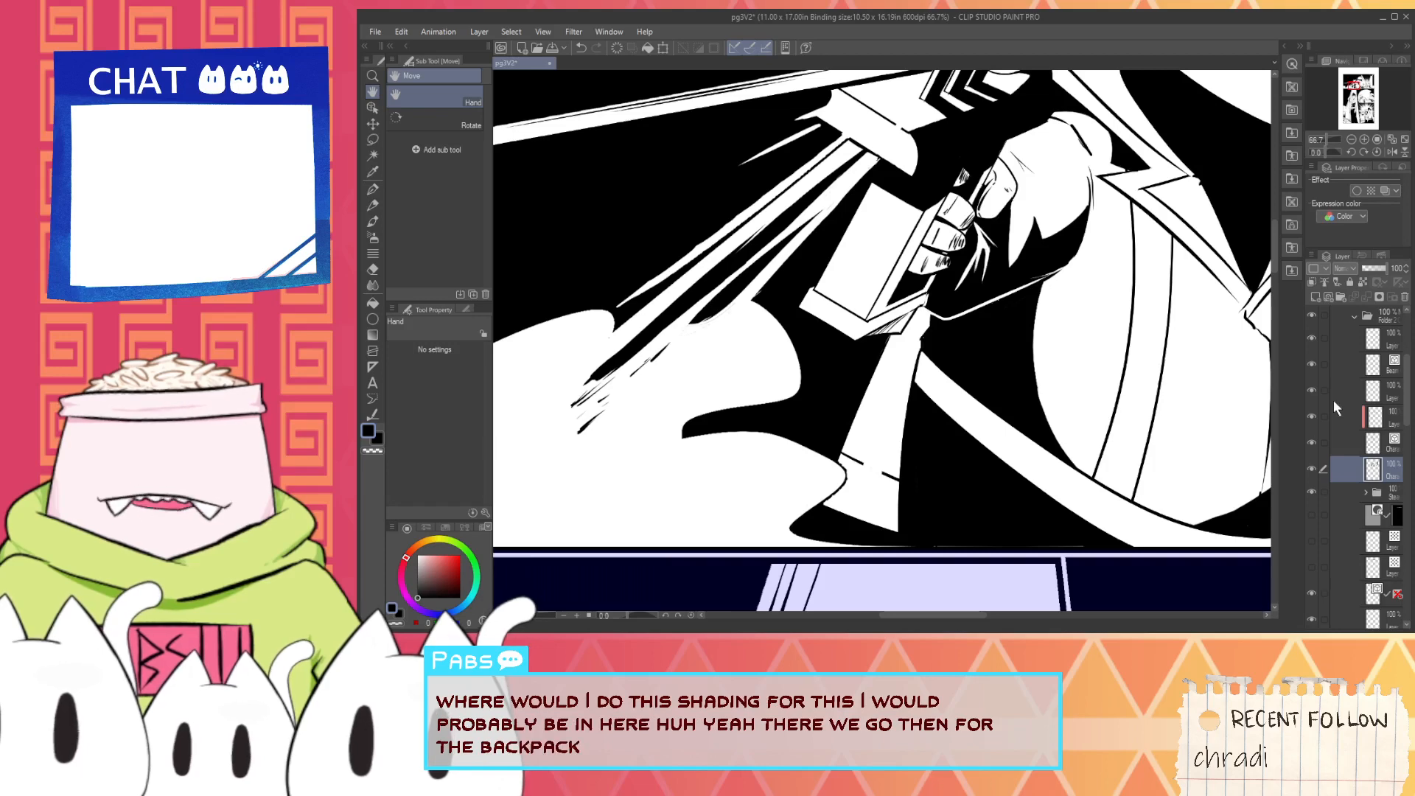
pyautogui.click(1373, 344)
pyautogui.click(1316, 298)
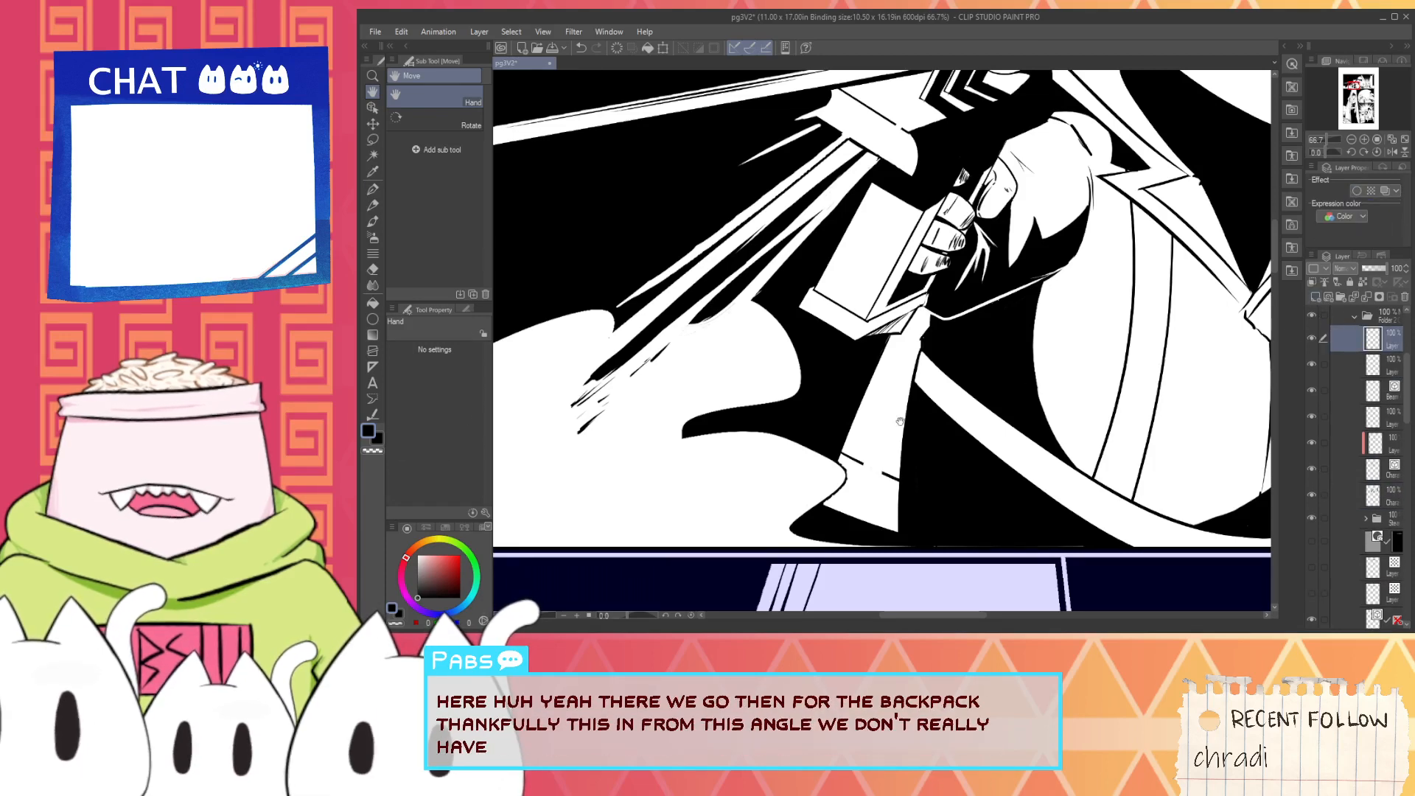
pyautogui.press('i')
pyautogui.click(876, 430)
pyautogui.scroll(1, 877, 430)
pyautogui.press('p')
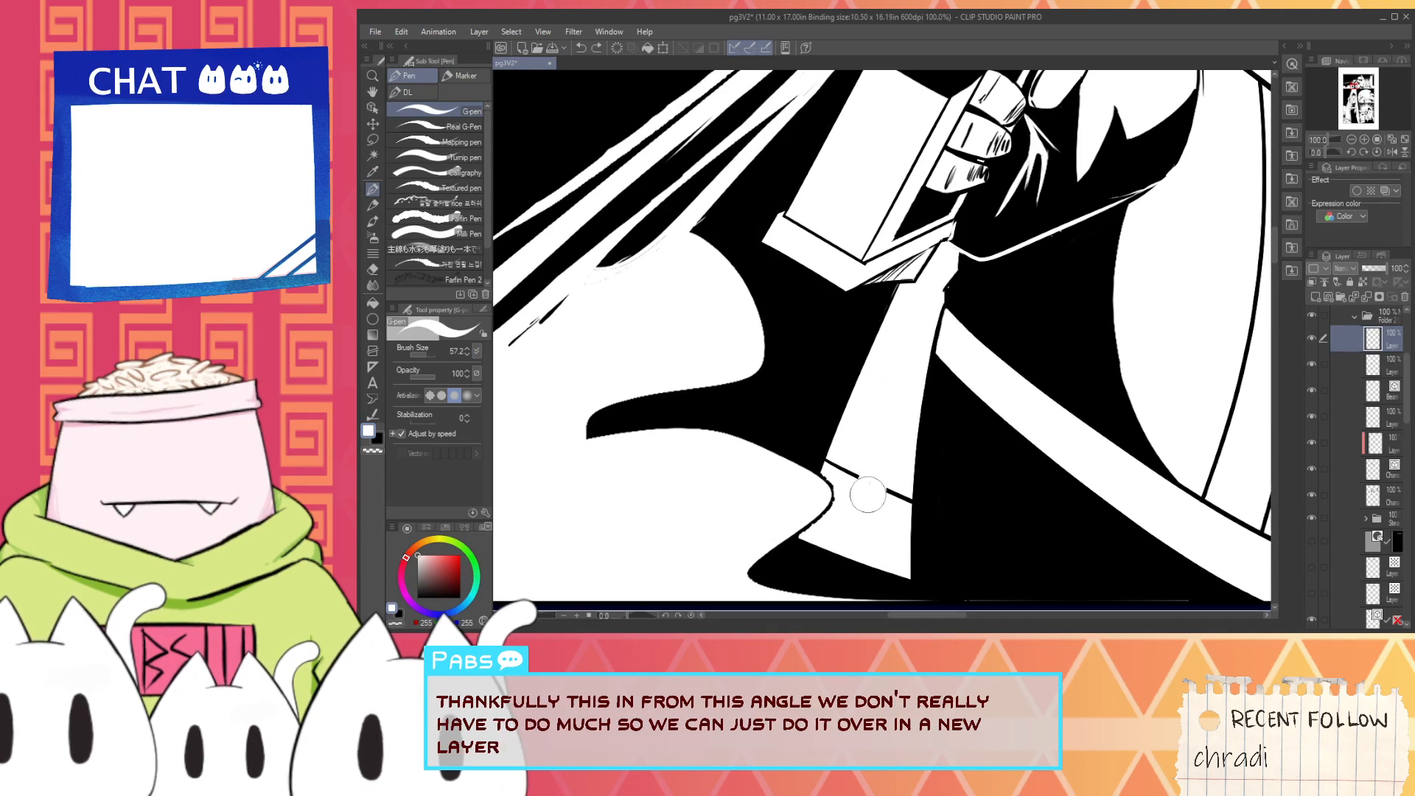
pyautogui.press('i')
pyautogui.scroll(2, 798, 549)
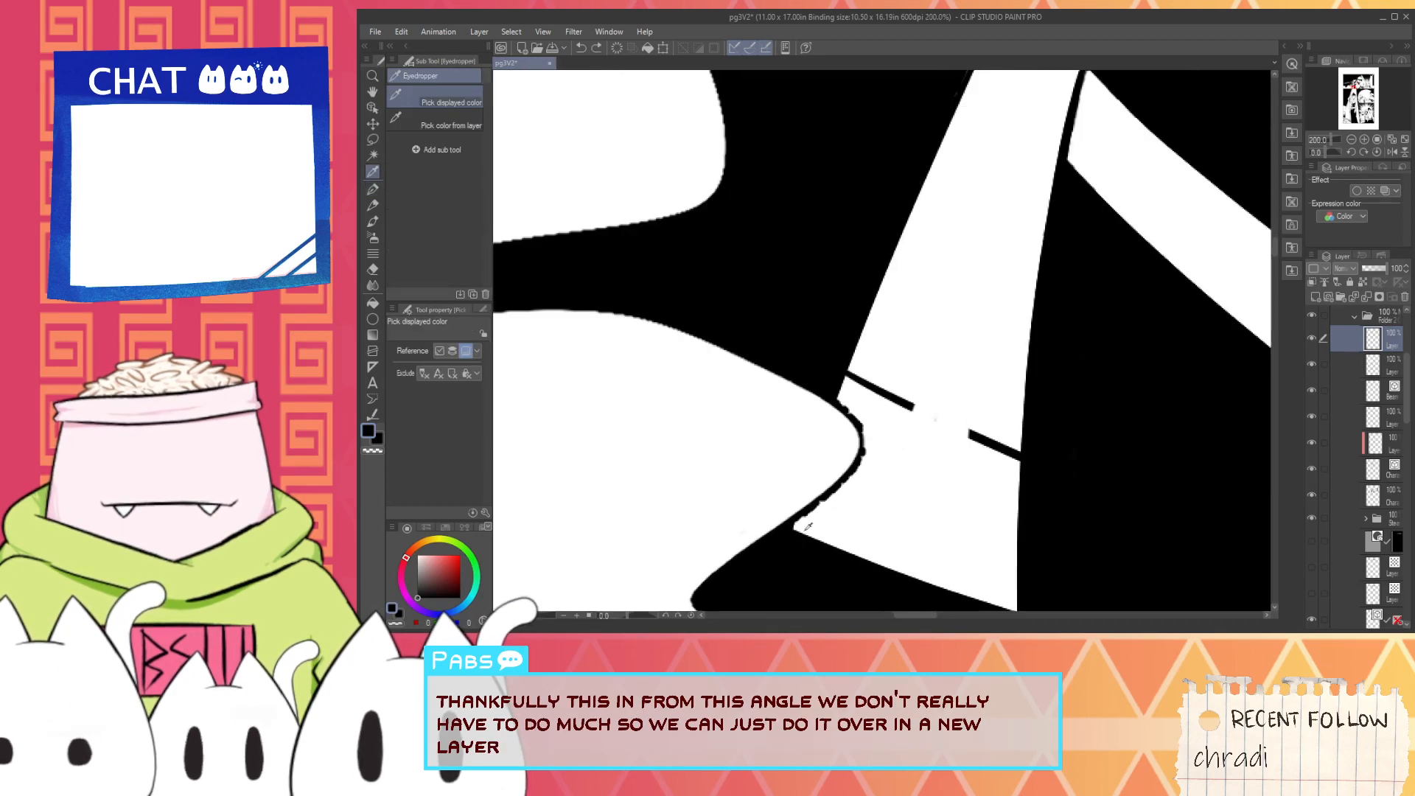
# - Paint a thicker black outline between the smoke's rounded tip and the tapered shape, undoing the unwanted strokes
pyautogui.press('p')
pyautogui.moveTo(802, 529)
pyautogui.mouseDown()
pyautogui.moveTo(860, 432)
pyautogui.moveTo(843, 434)
pyautogui.moveTo(786, 525)
pyautogui.moveTo(825, 404)
pyautogui.moveTo(831, 436)
pyautogui.moveTo(784, 516)
pyautogui.moveTo(824, 402)
pyautogui.mouseUp()
pyautogui.hotkey('ctrl', 'z')
pyautogui.hotkey('ctrl', 'z')
pyautogui.hotkey('ctrl', 'z')
# - Trim the outline around the smoke's tip with white, undoing the stray stroke, and redraw its curve in black
pyautogui.hotkey('ctrl', 'z')
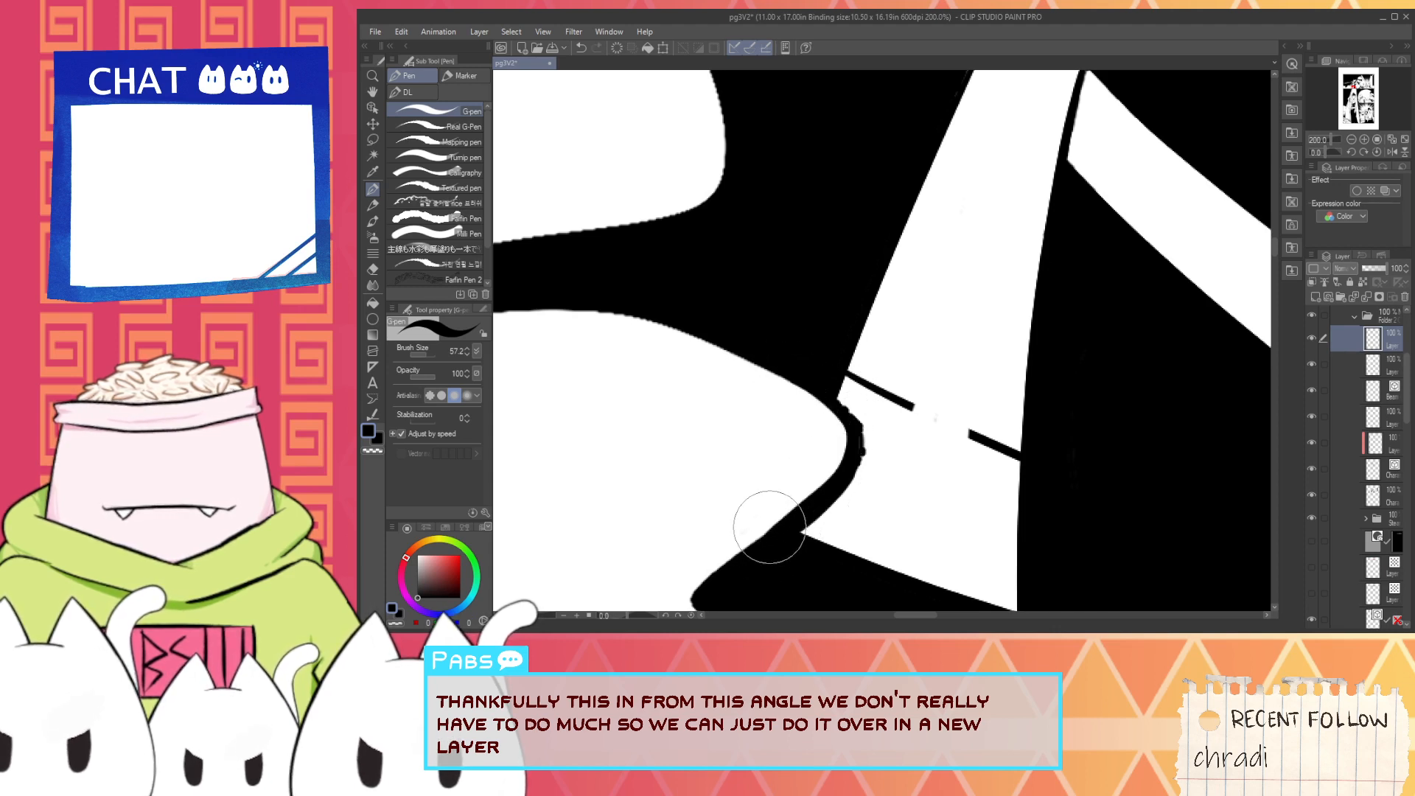
pyautogui.press('x')
pyautogui.moveTo(879, 446); pyautogui.dragTo(802, 527)
pyautogui.hotkey('ctrl', 'z')
pyautogui.moveTo(853, 403)
pyautogui.mouseDown()
pyautogui.moveTo(870, 471)
pyautogui.moveTo(858, 413)
pyautogui.moveTo(864, 451)
pyautogui.moveTo(836, 517)
pyautogui.moveTo(797, 527)
pyautogui.moveTo(837, 478)
pyautogui.moveTo(794, 534)
pyautogui.moveTo(872, 410)
pyautogui.moveTo(849, 473)
pyautogui.mouseUp()
pyautogui.press('alt')
pyautogui.keyDown('alt'); pyautogui.click(817, 390); pyautogui.keyUp('alt')
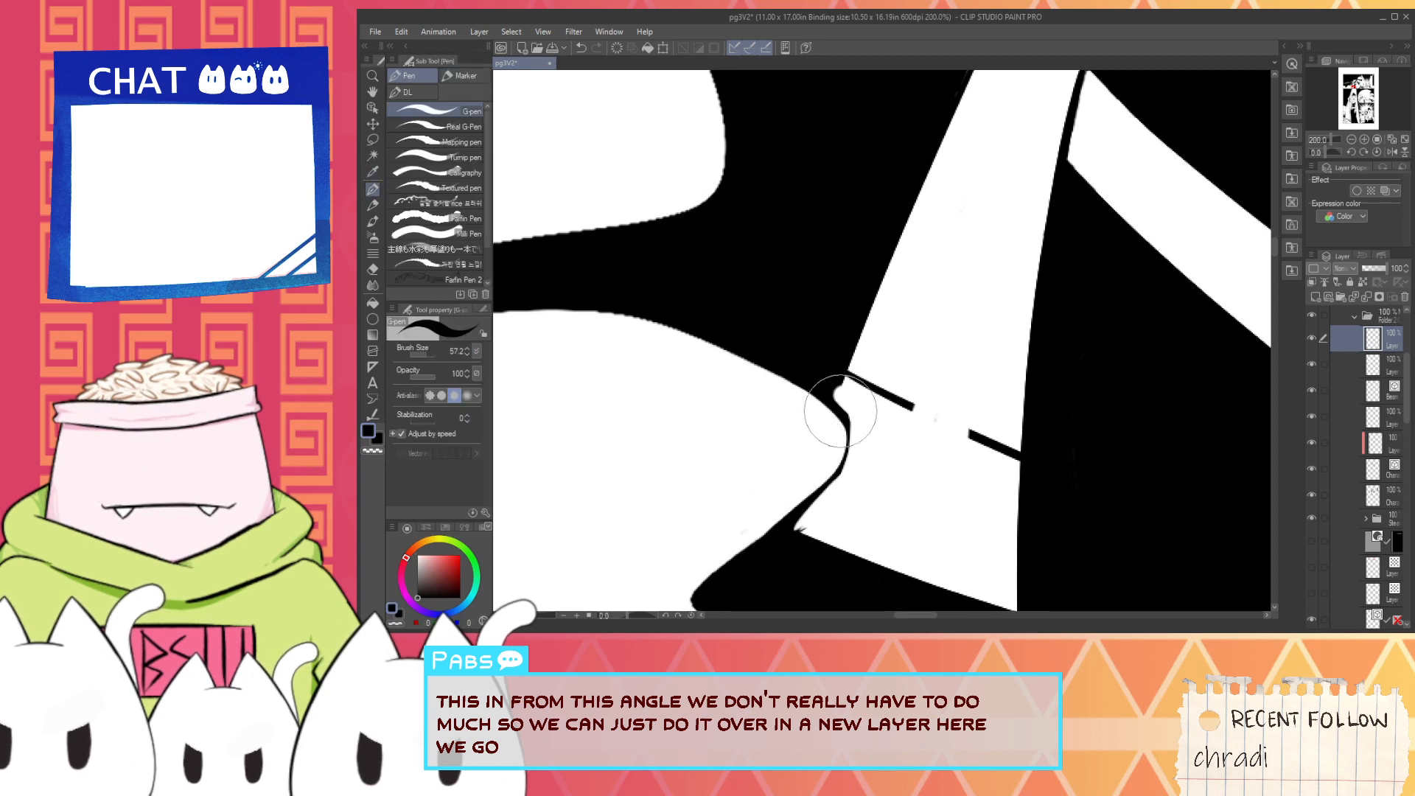
pyautogui.moveTo(826, 404)
pyautogui.mouseDown()
pyautogui.moveTo(840, 449)
pyautogui.moveTo(803, 504)
pyautogui.mouseUp()
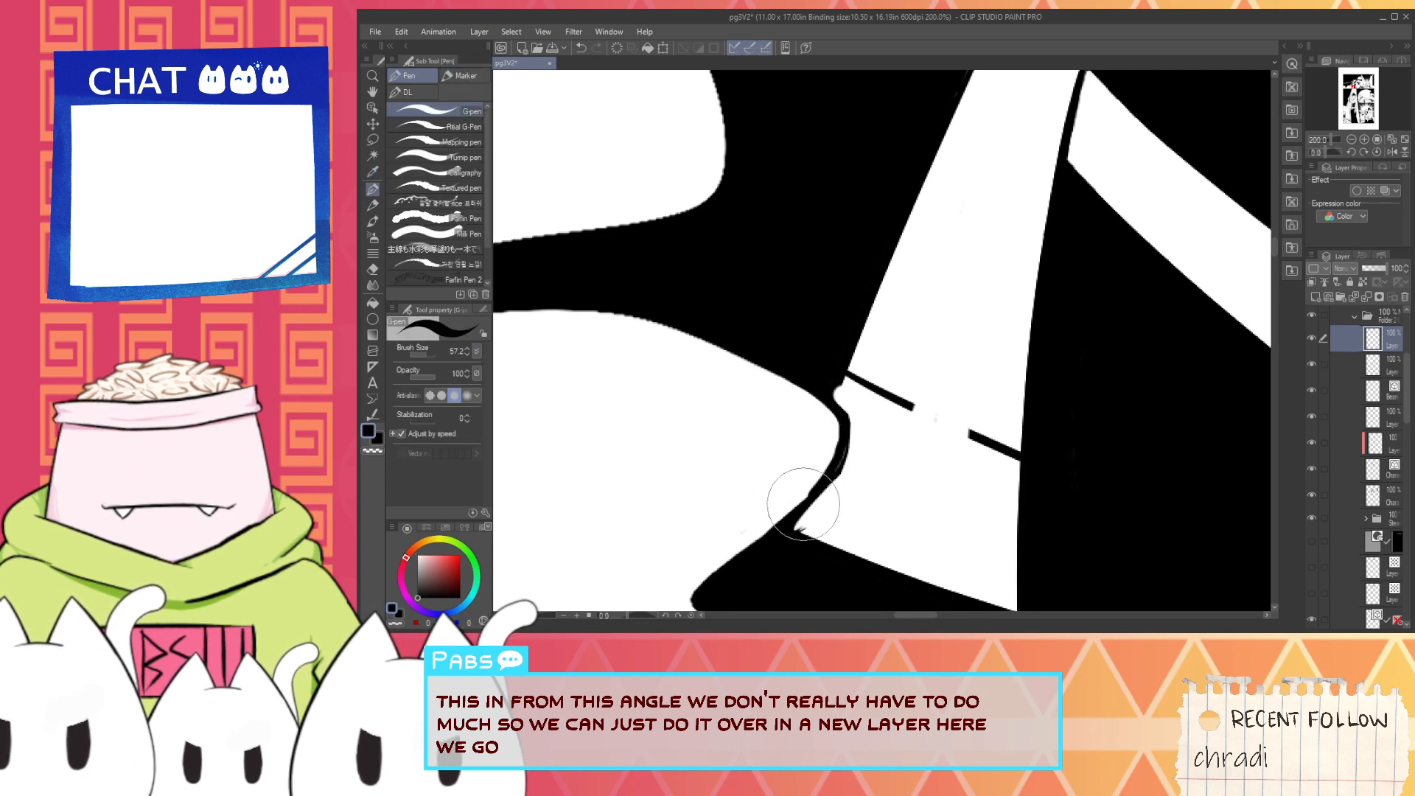
# - Redraw the black curve around the smoke's rounded tip and touch up the tapered shape's edge above it in white
pyautogui.hotkey('ctrl', 'z')
pyautogui.moveTo(833, 411)
pyautogui.mouseDown()
pyautogui.moveTo(845, 455)
pyautogui.moveTo(767, 553)
pyautogui.mouseUp()
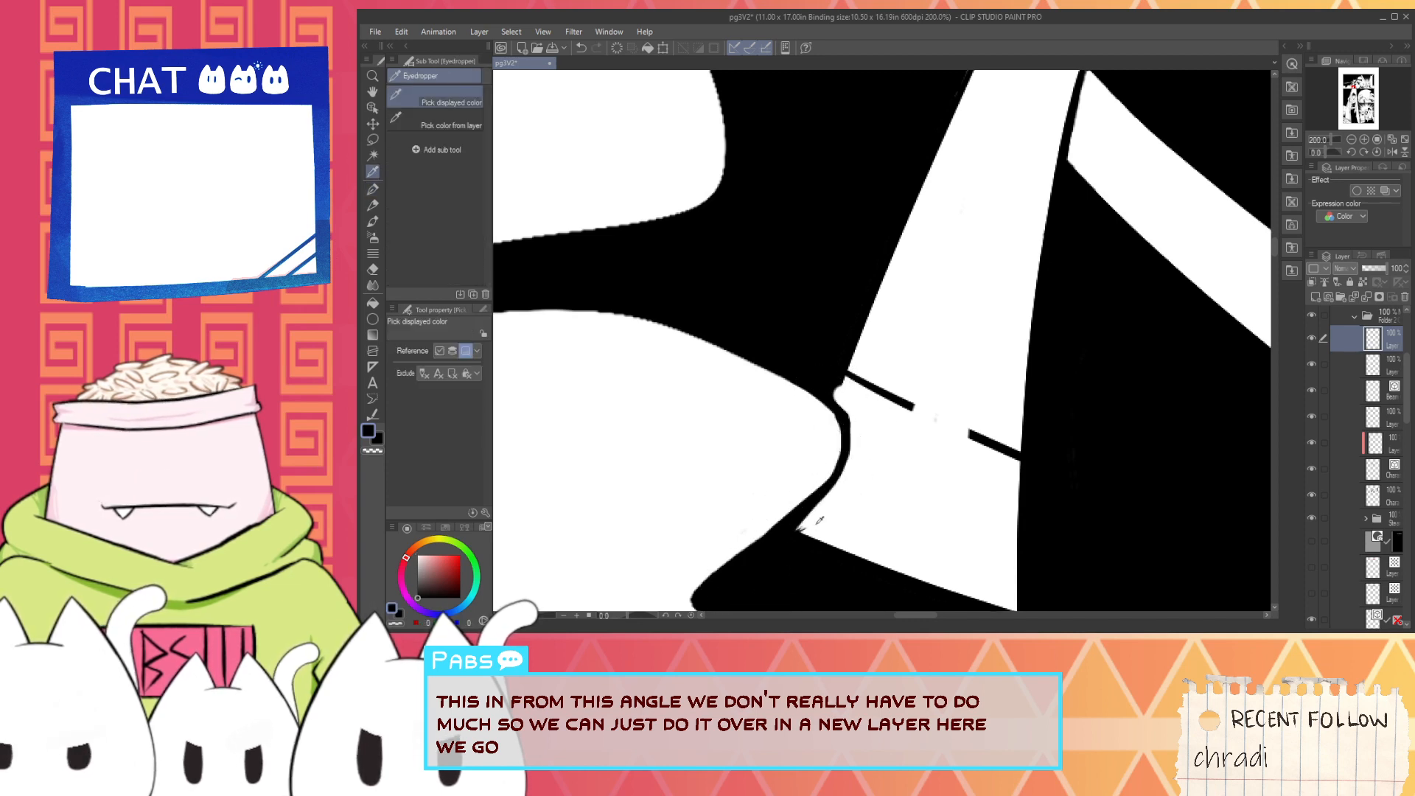
pyautogui.press('x')
pyautogui.scroll(2, 800, 538)
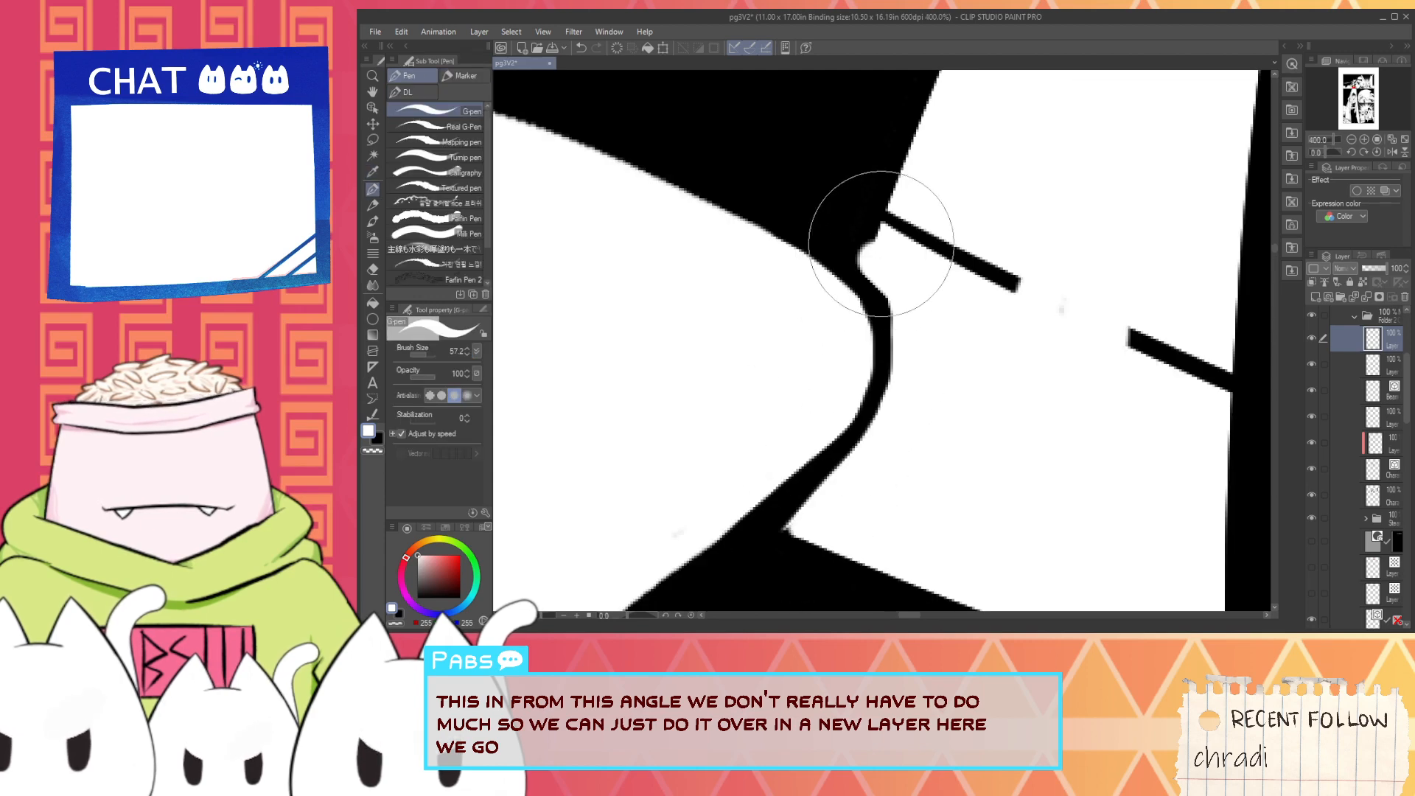
pyautogui.moveTo(870, 255); pyautogui.dragTo(915, 179)
pyautogui.scroll(-3, 893, 253)
pyautogui.press('space')
pyautogui.scroll(-1, 928, 227)
pyautogui.moveTo(928, 228); pyautogui.dragTo(867, 472)
pyautogui.keyDown('alt'); pyautogui.click(932, 515); pyautogui.keyUp('alt')
pyautogui.moveTo(842, 551)
pyautogui.mouseDown()
pyautogui.moveTo(860, 556)
pyautogui.moveTo(904, 435)
pyautogui.mouseUp()
pyautogui.hotkey('ctrl', 'z')
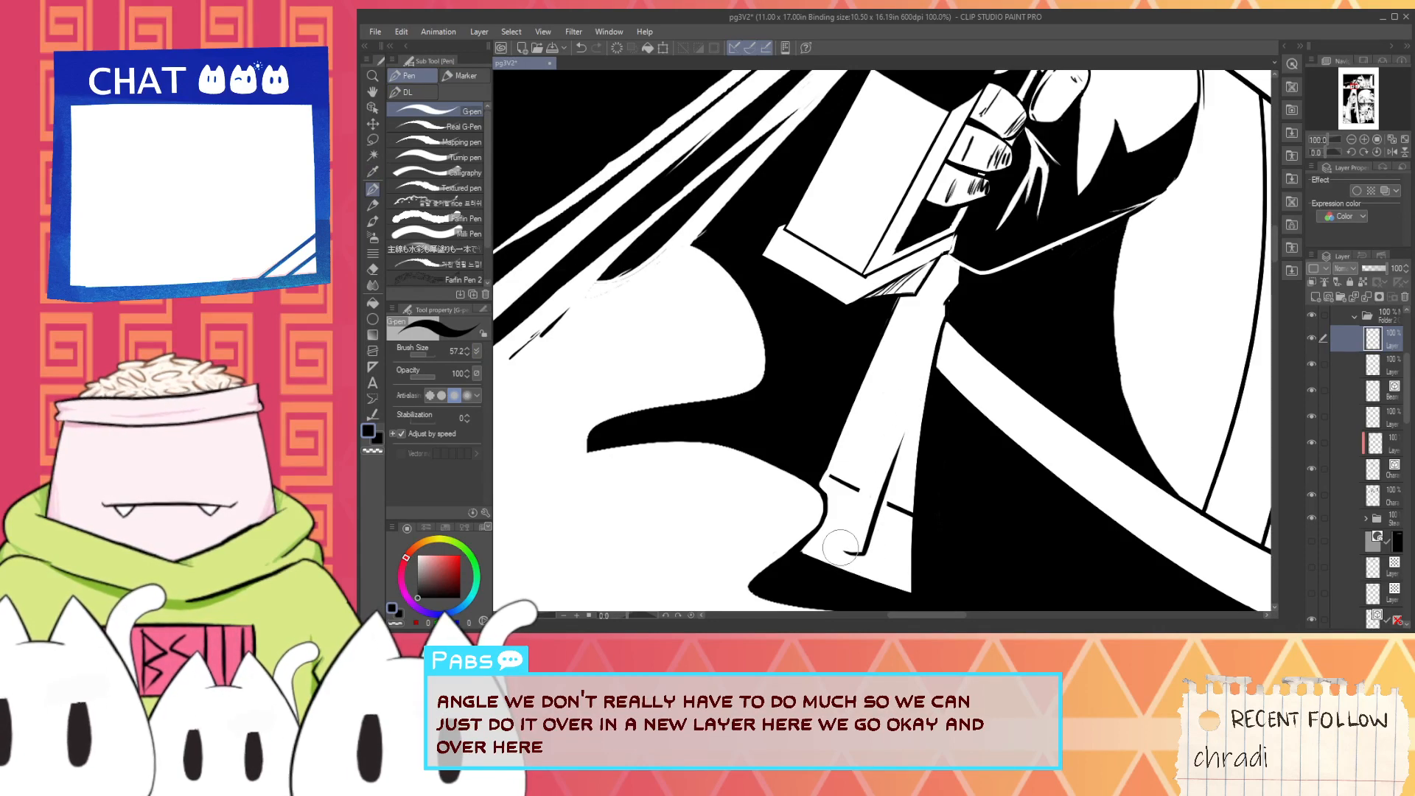
pyautogui.press('i')
pyautogui.moveTo(845, 552); pyautogui.dragTo(830, 463)
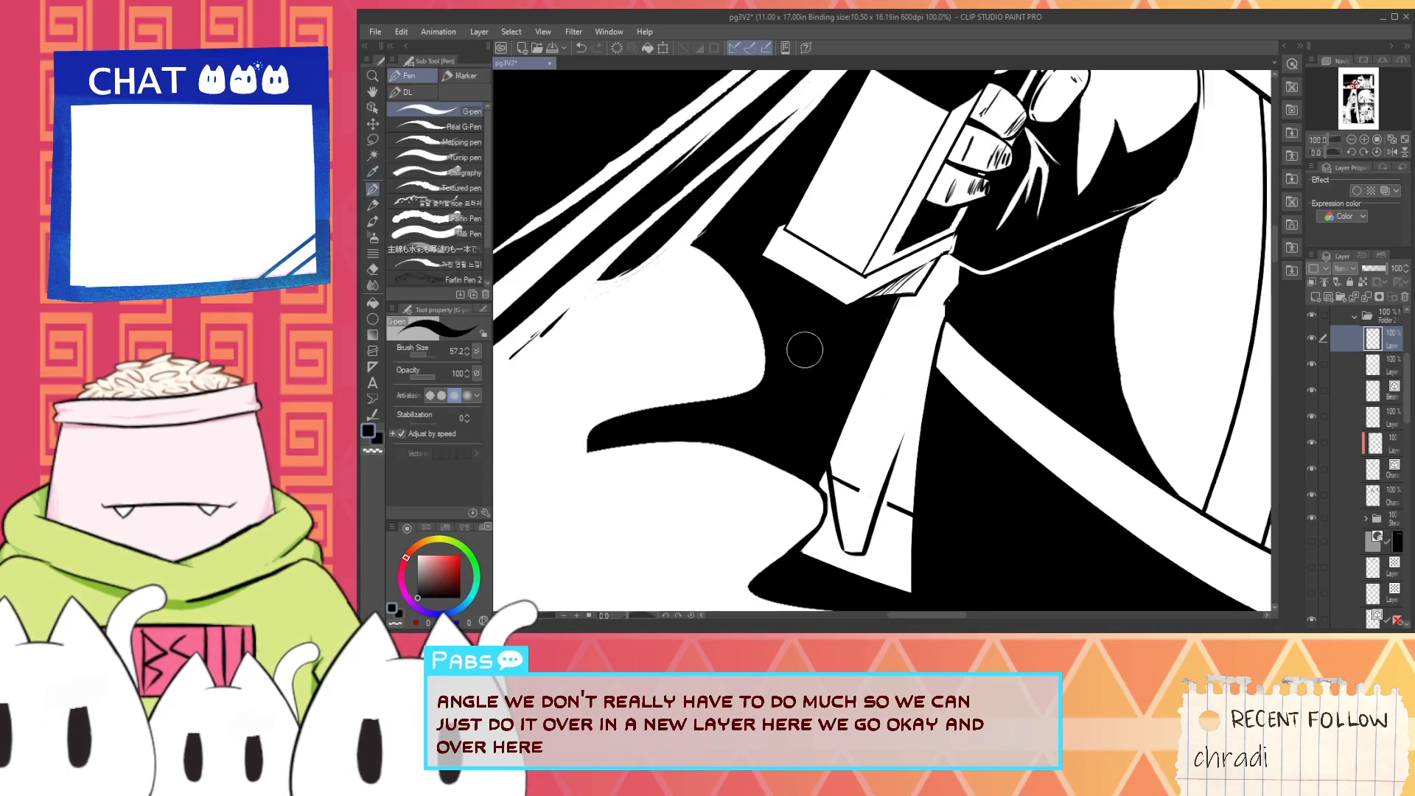
pyautogui.press('alt')
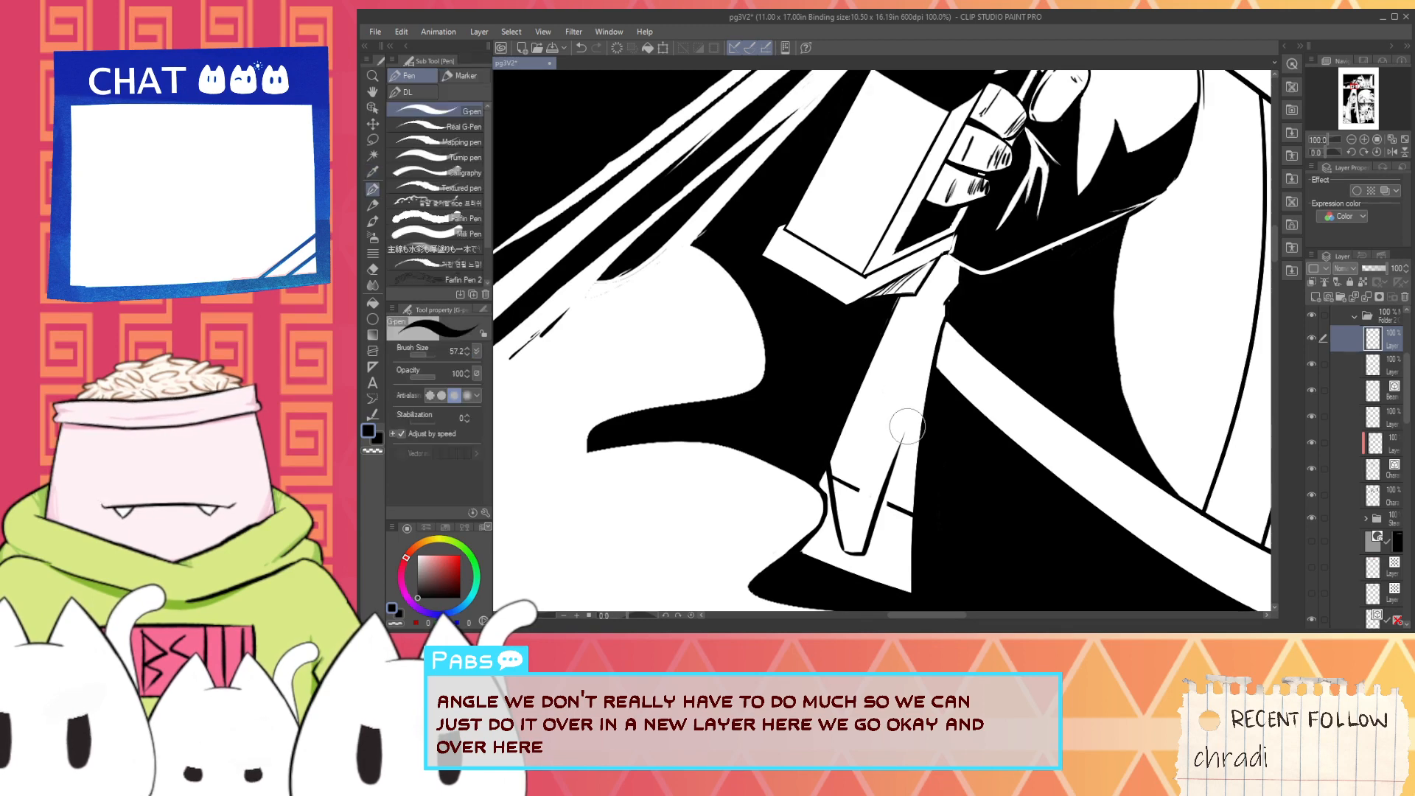
pyautogui.hotkey('ctrl', 'z')
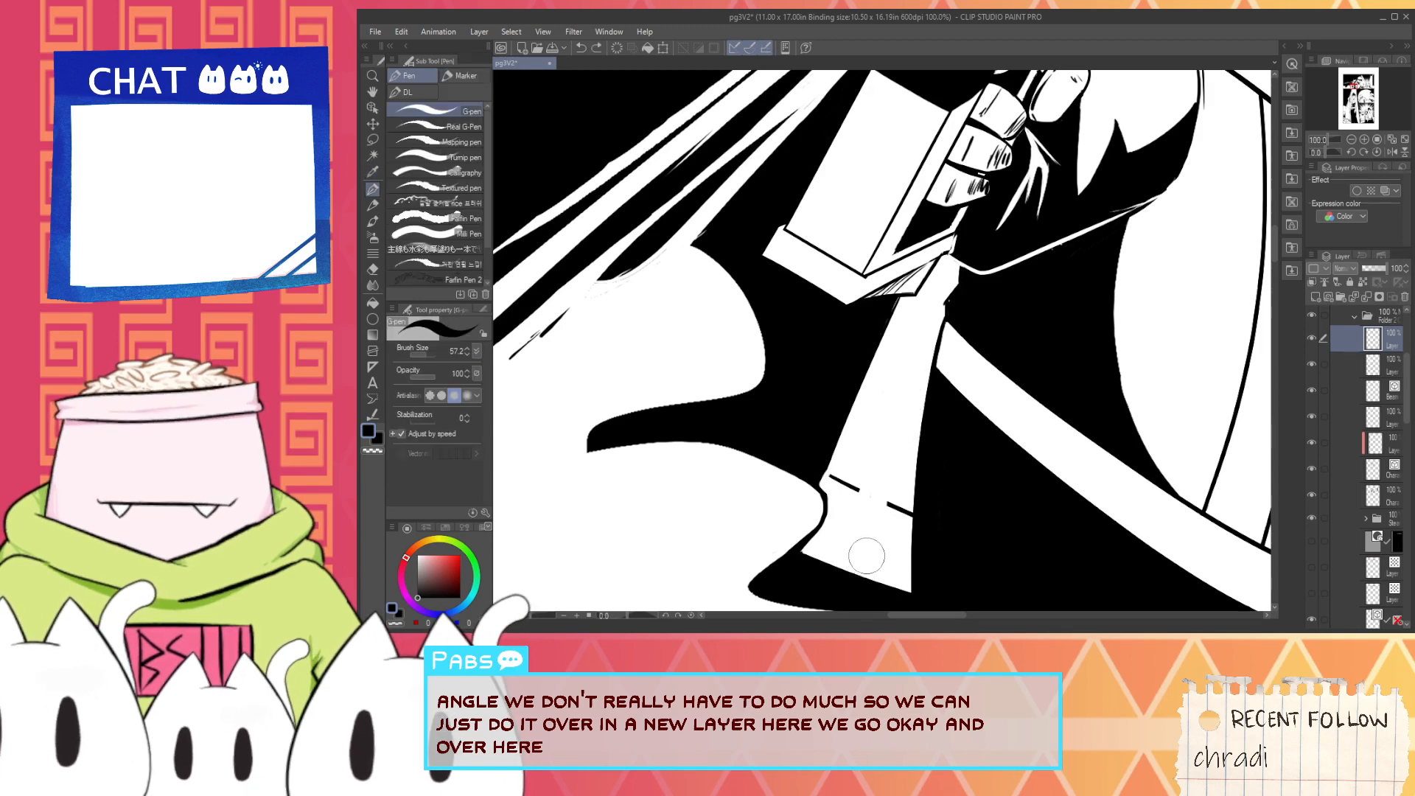
# - Examine the yellow jetpack reference sketches in their own document, then return to the pg3V2 page
pyautogui.scroll(-1, 781, 420)
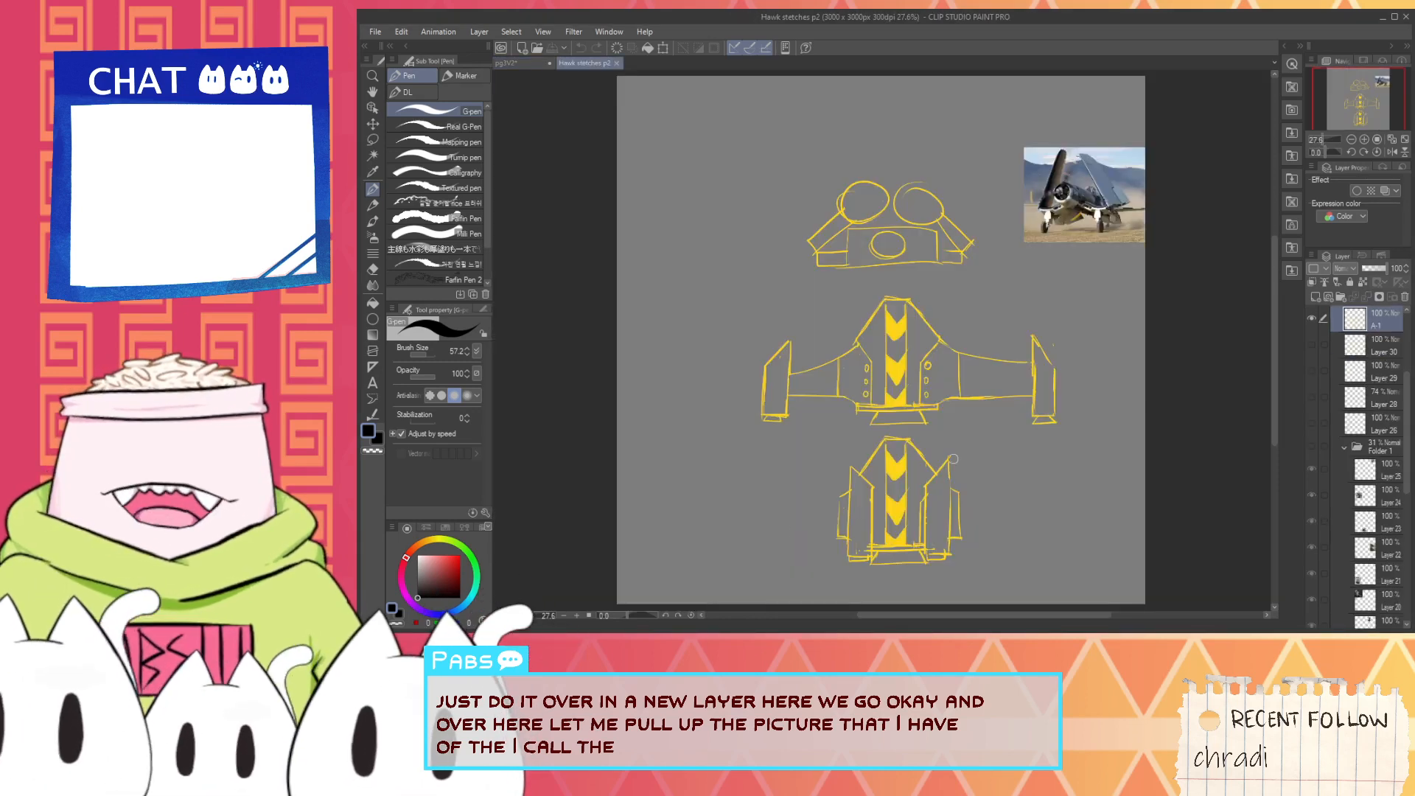
pyautogui.scroll(1, 924, 493)
pyautogui.scroll(1, 932, 493)
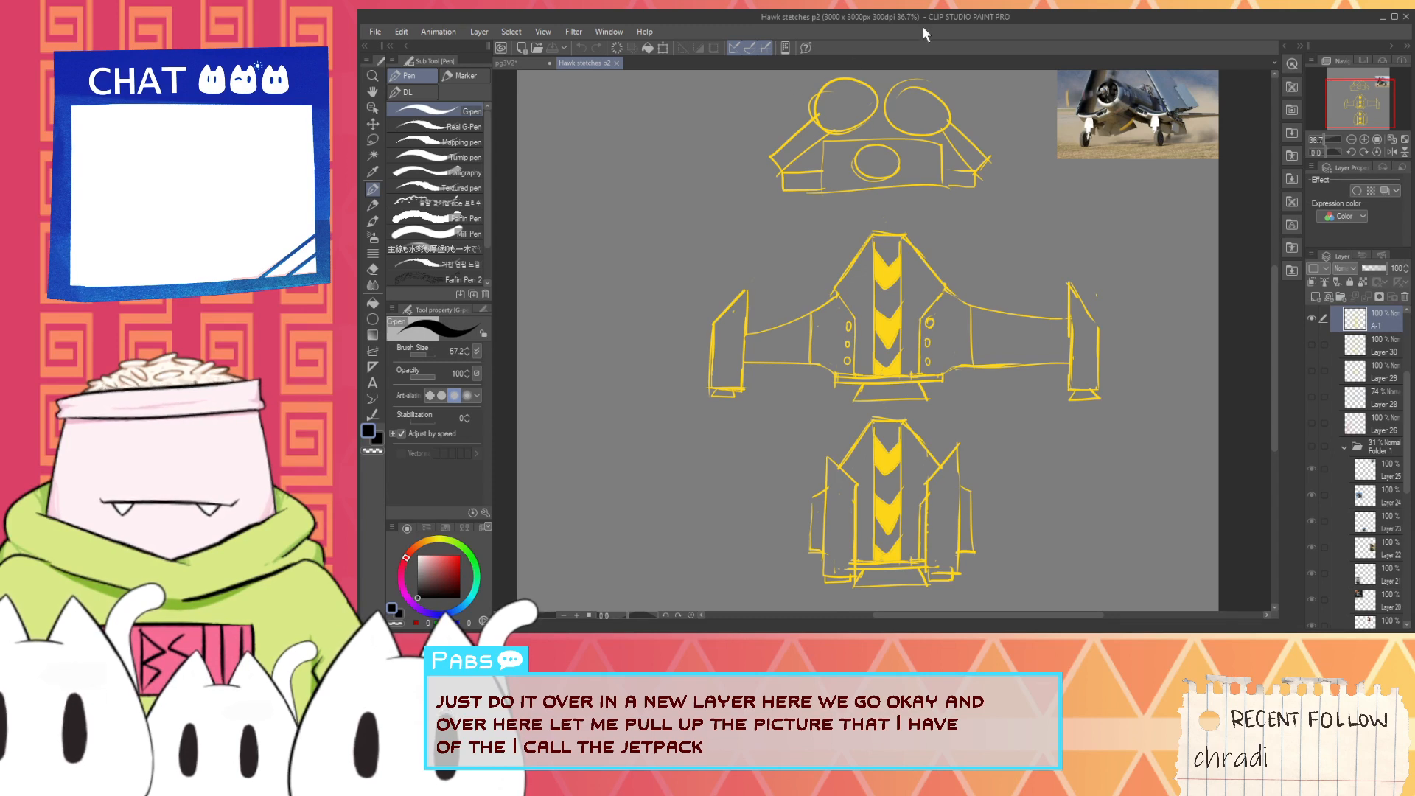
pyautogui.hotkey('alt', 'Tab')
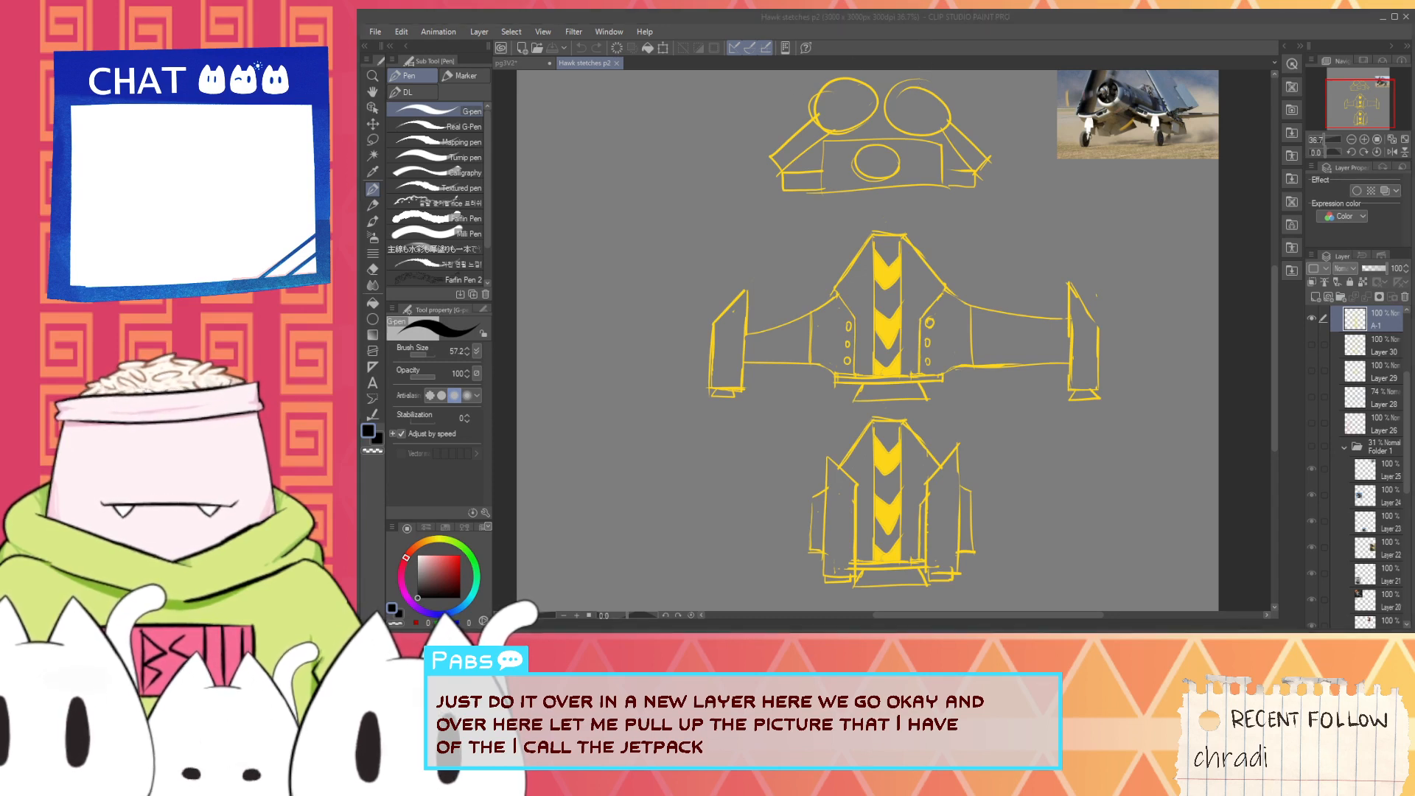
pyautogui.hotkey('alt', 'Tab')
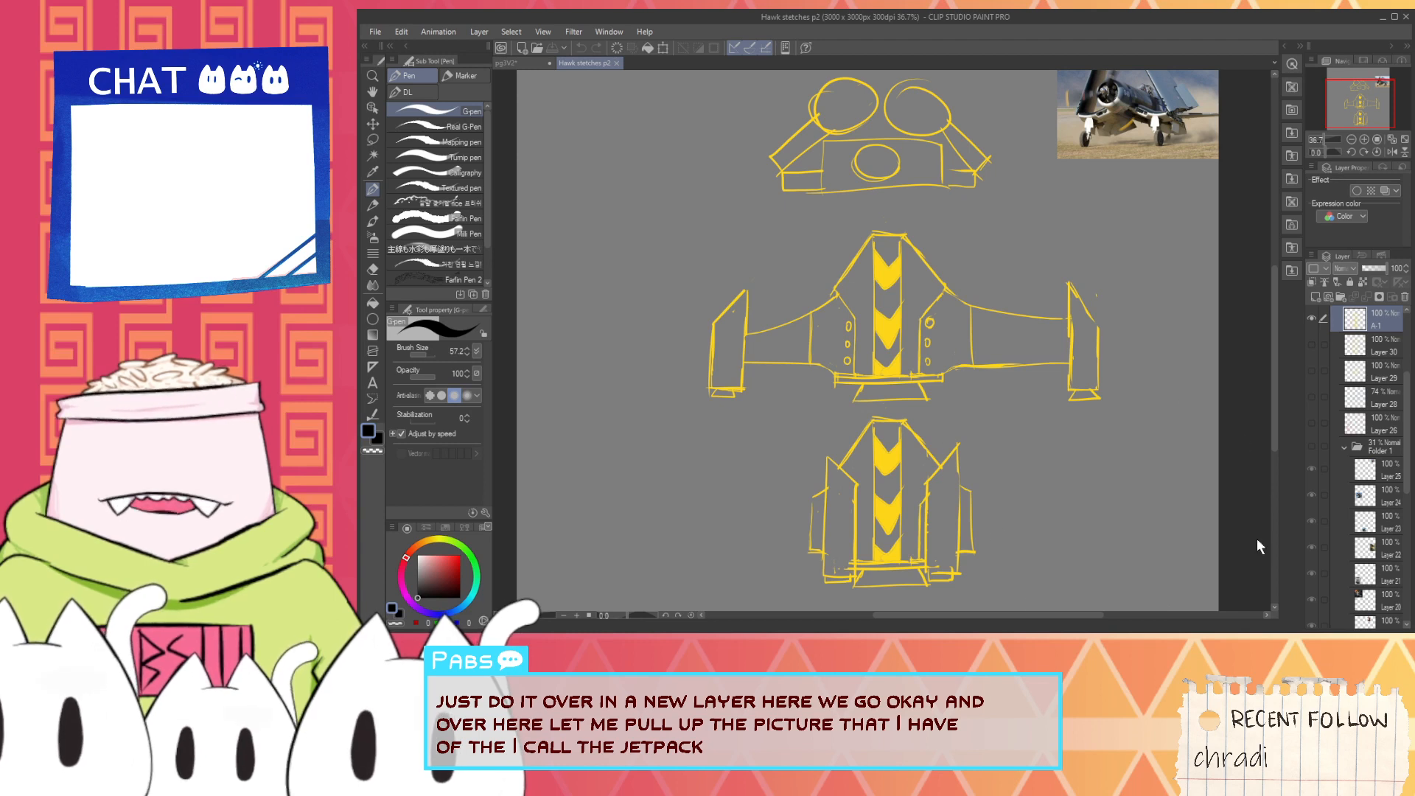
pyautogui.hotkey('alt', 'Tab')
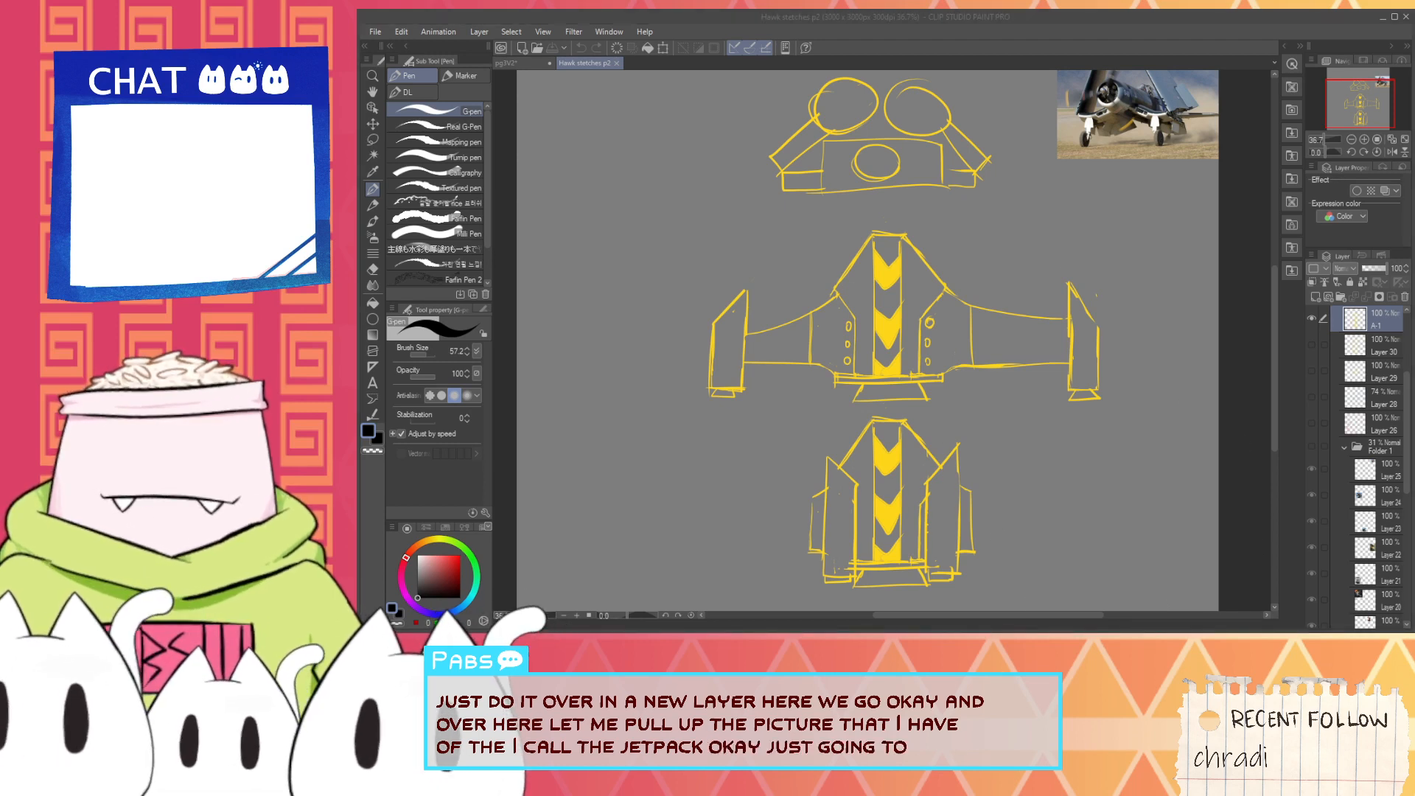
pyautogui.hotkey('alt', 'Tab')
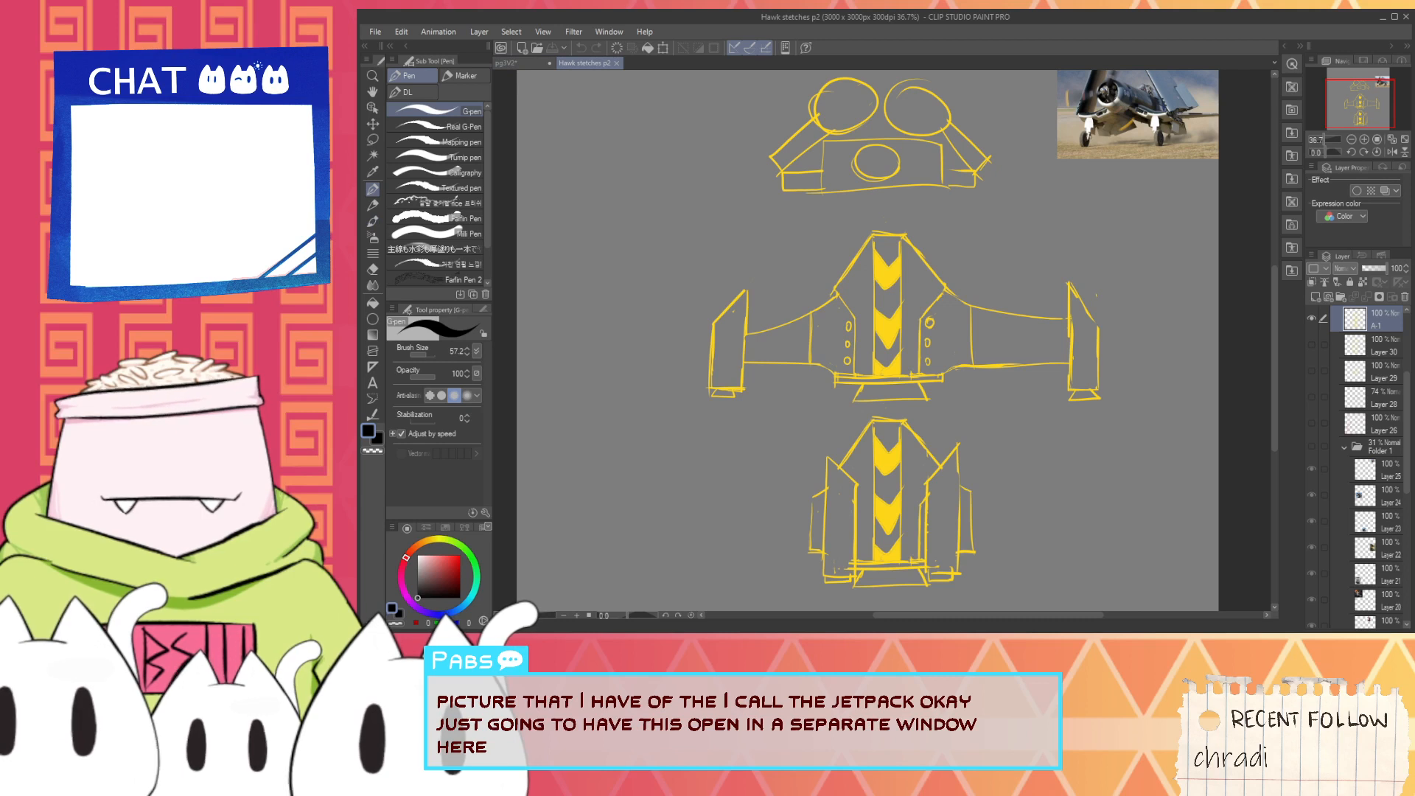
pyautogui.hotkey('alt', 'Tab')
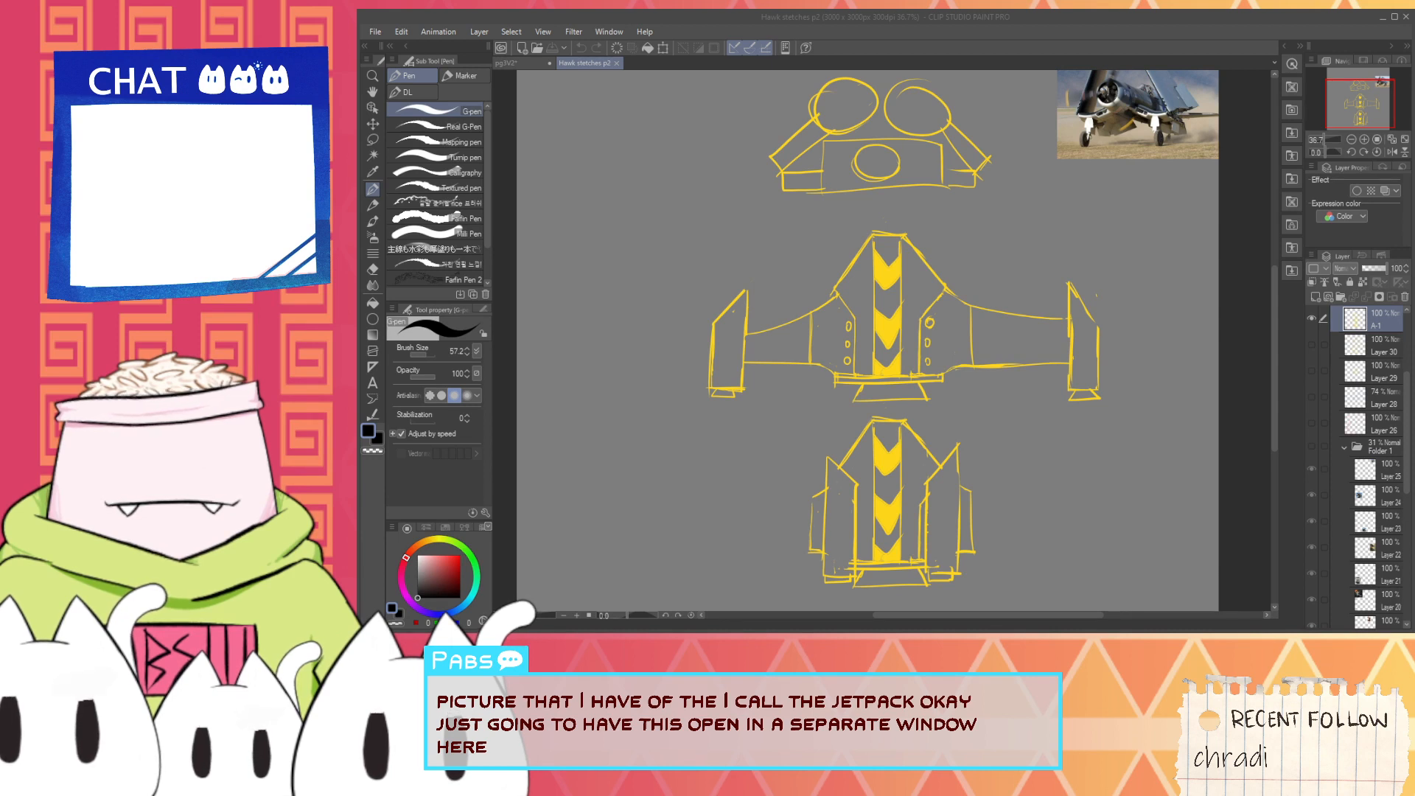
pyautogui.click(753, 30)
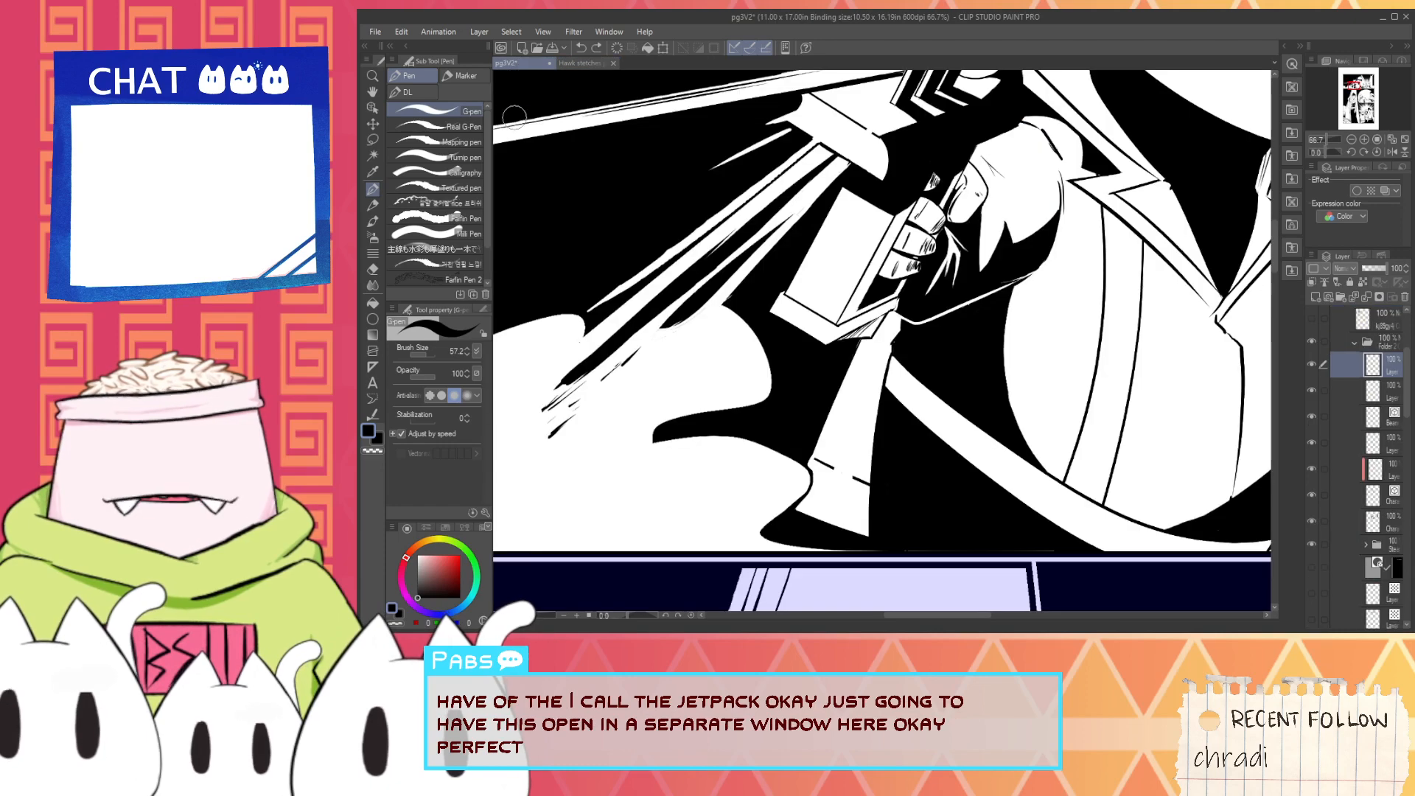
pyautogui.click(518, 62)
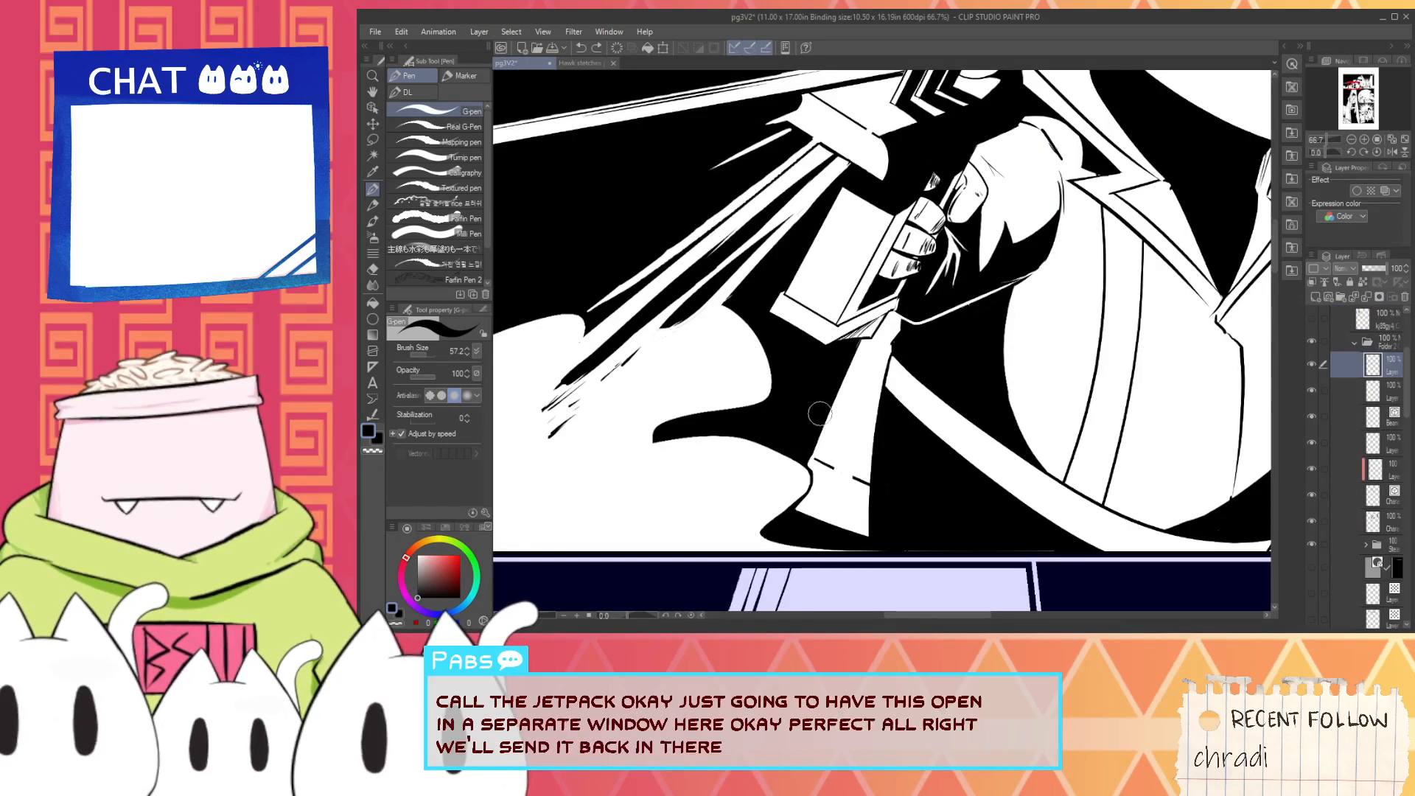
# - Join the two dashes across the tapered shape into one black line and ink an angular panel edge just above it
pyautogui.scroll(2, 811, 487)
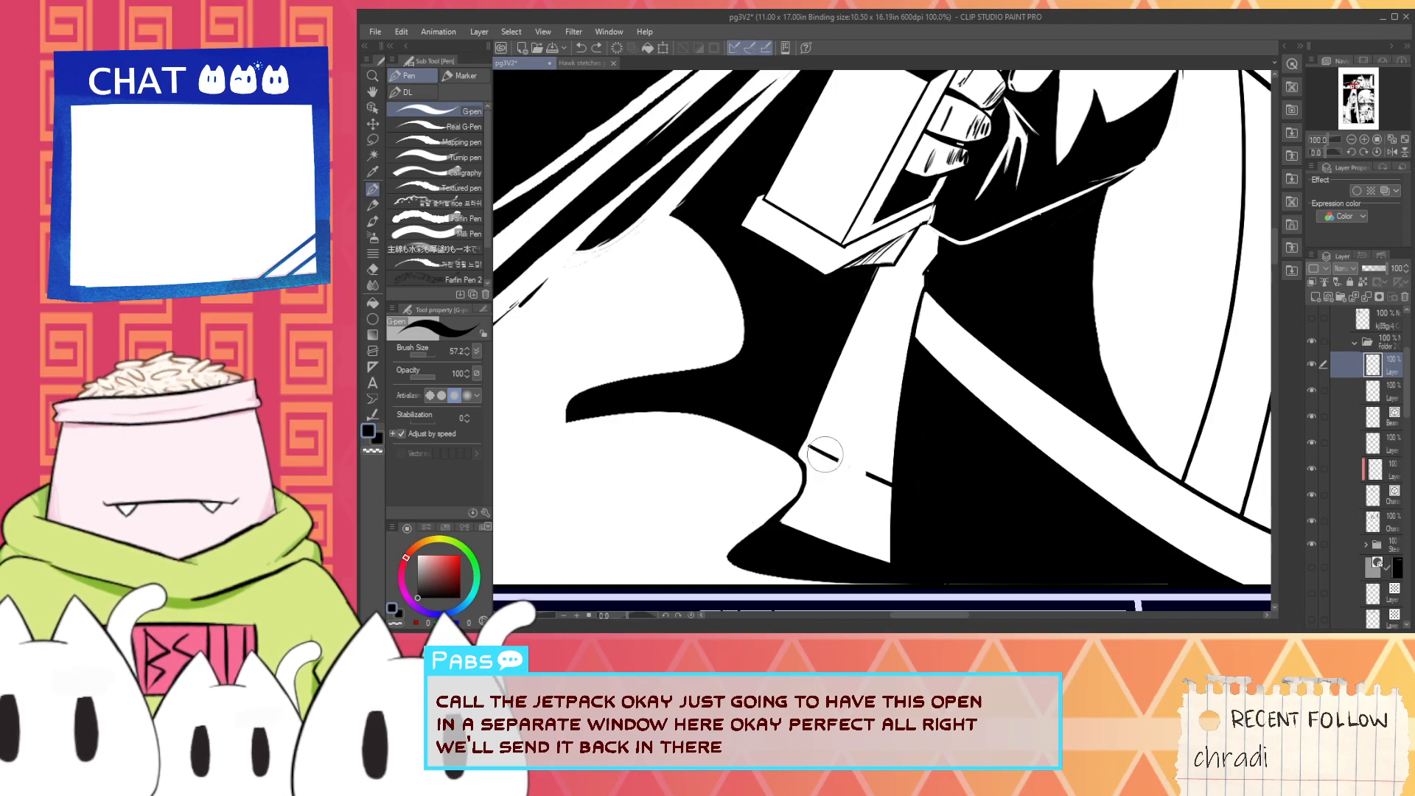
pyautogui.moveTo(820, 452); pyautogui.dragTo(874, 477)
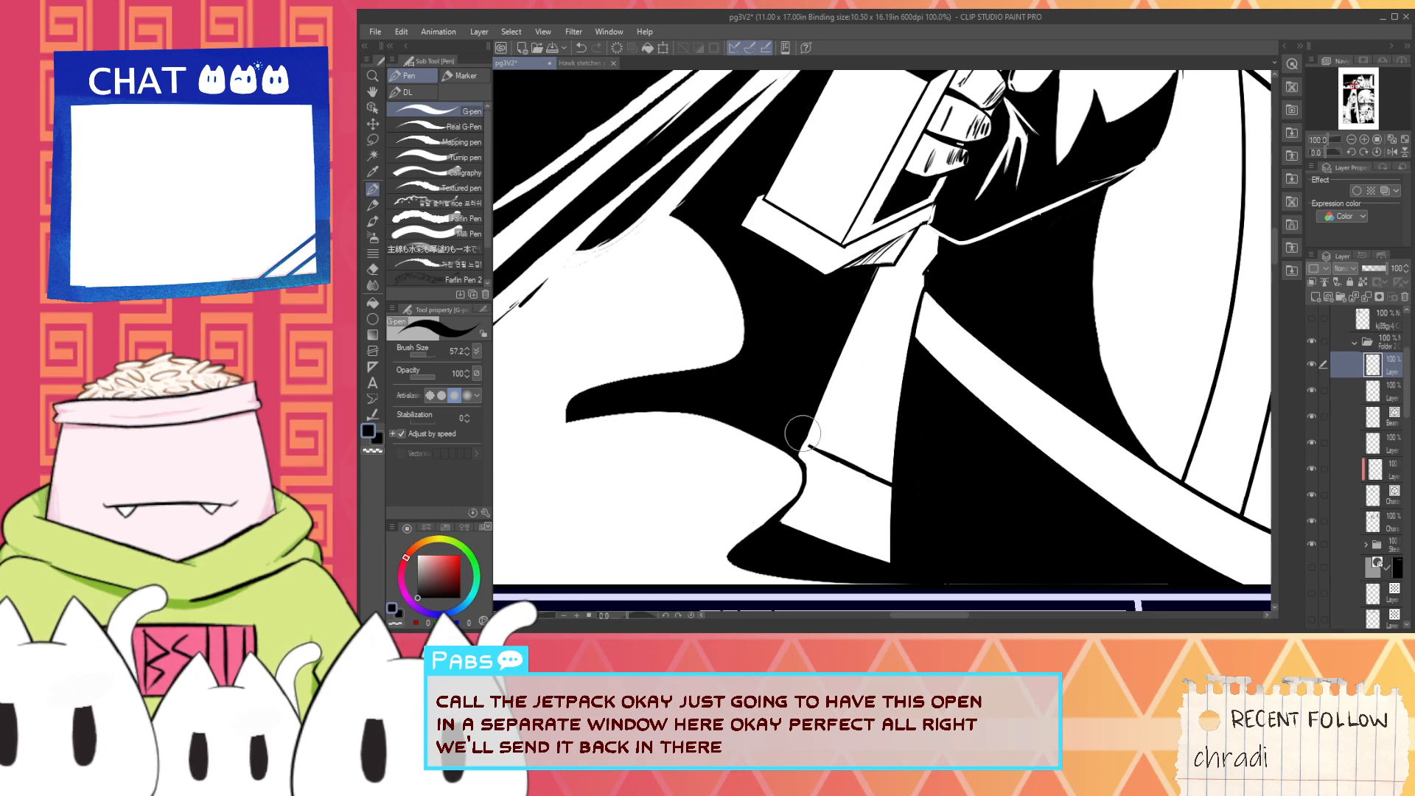
pyautogui.scroll(-1, 816, 417)
pyautogui.press('space')
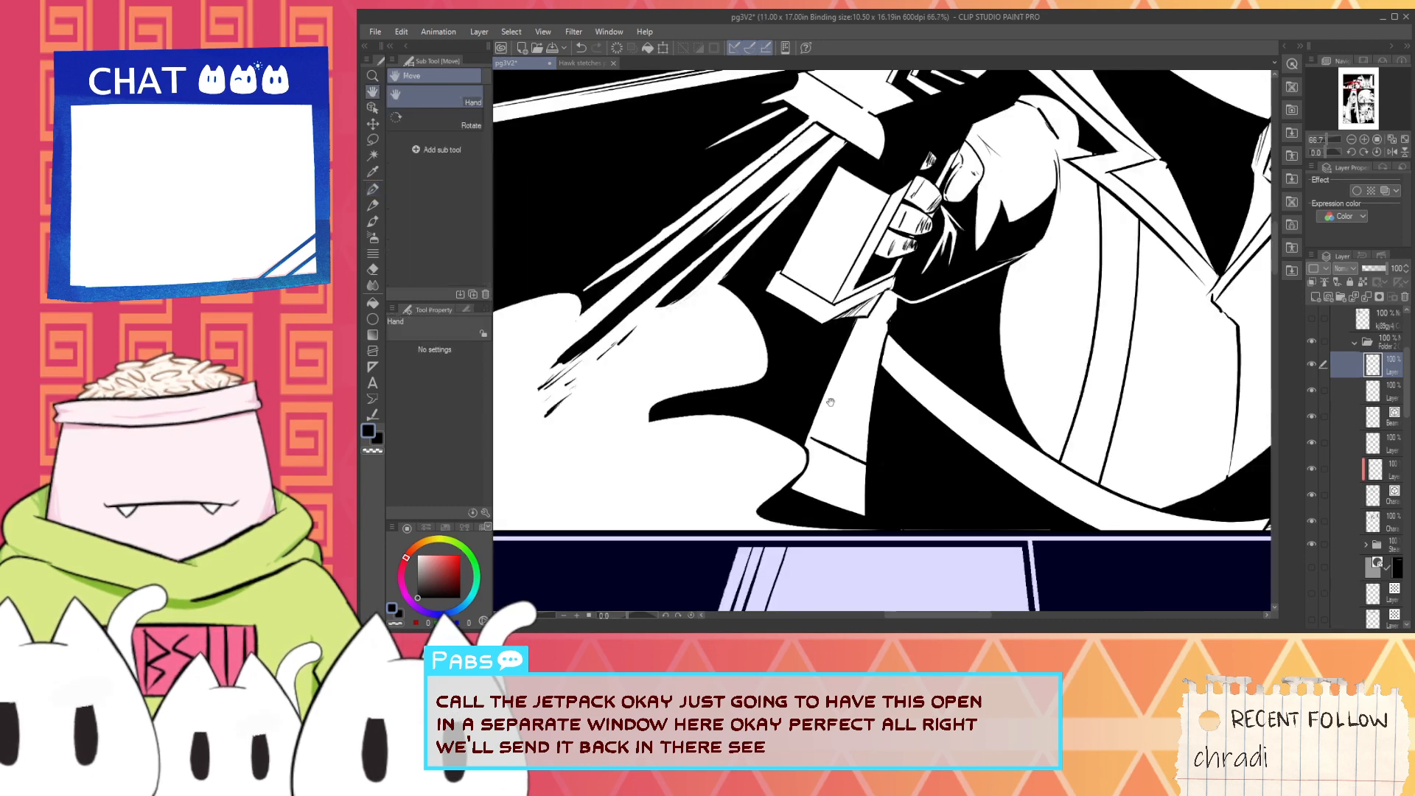
pyautogui.moveTo(831, 403); pyautogui.dragTo(871, 471)
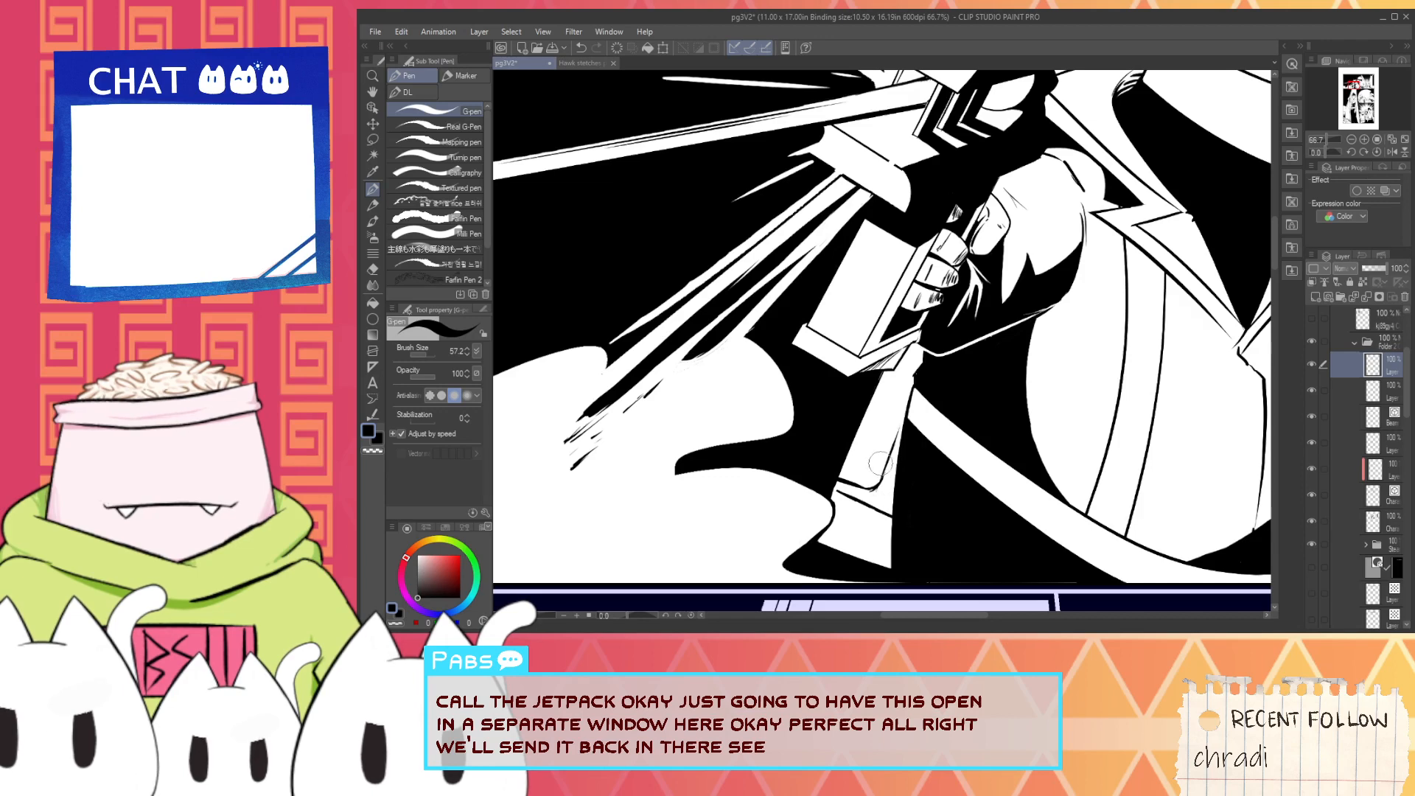
pyautogui.moveTo(878, 489); pyautogui.dragTo(901, 413)
pyautogui.keyDown('alt'); pyautogui.click(848, 468); pyautogui.keyUp('alt')
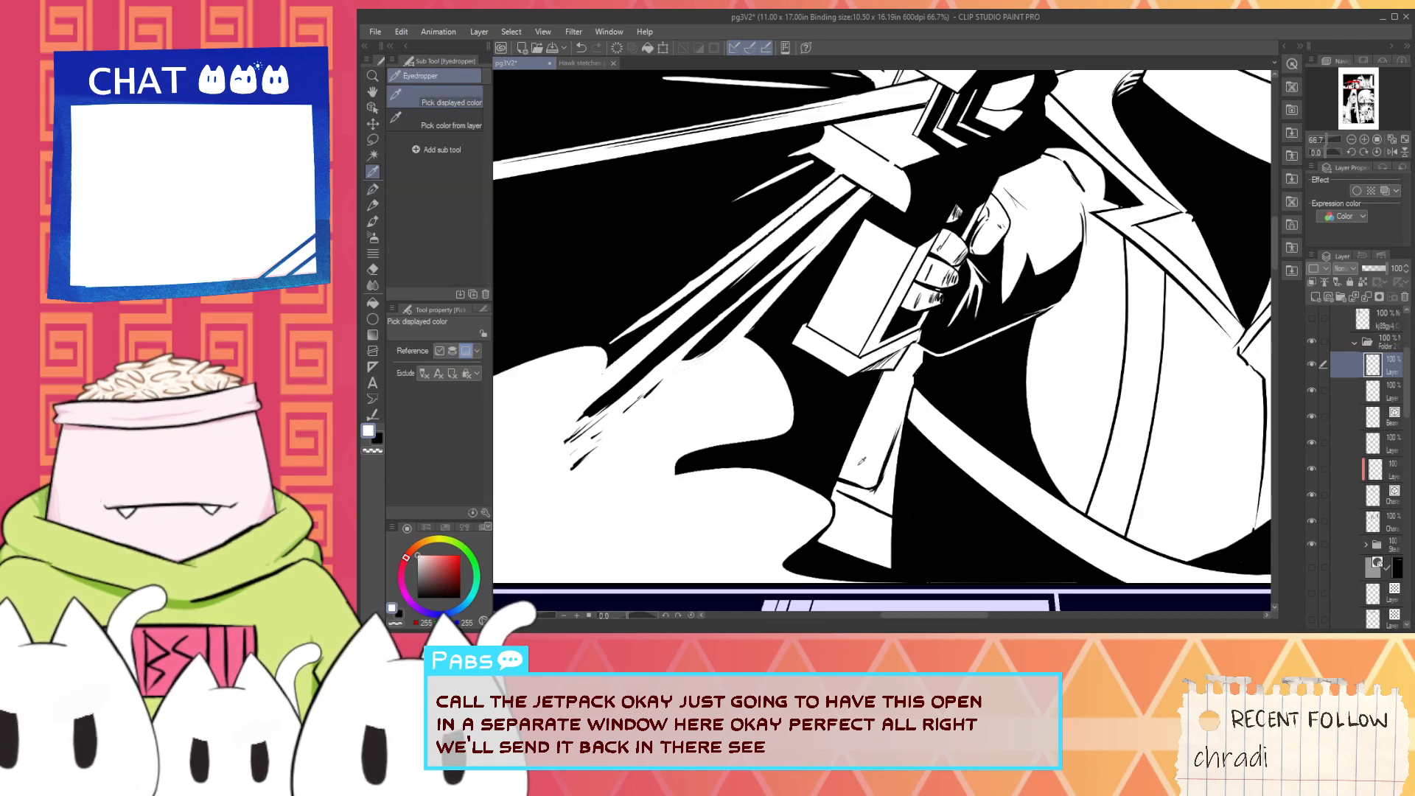
# - Widen the tapered shape toward the smoke with a white outline and fill its new angled section in white
pyautogui.scroll(1, 845, 472)
pyautogui.moveTo(793, 463); pyautogui.dragTo(839, 473)
pyautogui.hotkey('ctrl', 'z')
pyautogui.moveTo(778, 457); pyautogui.dragTo(845, 479)
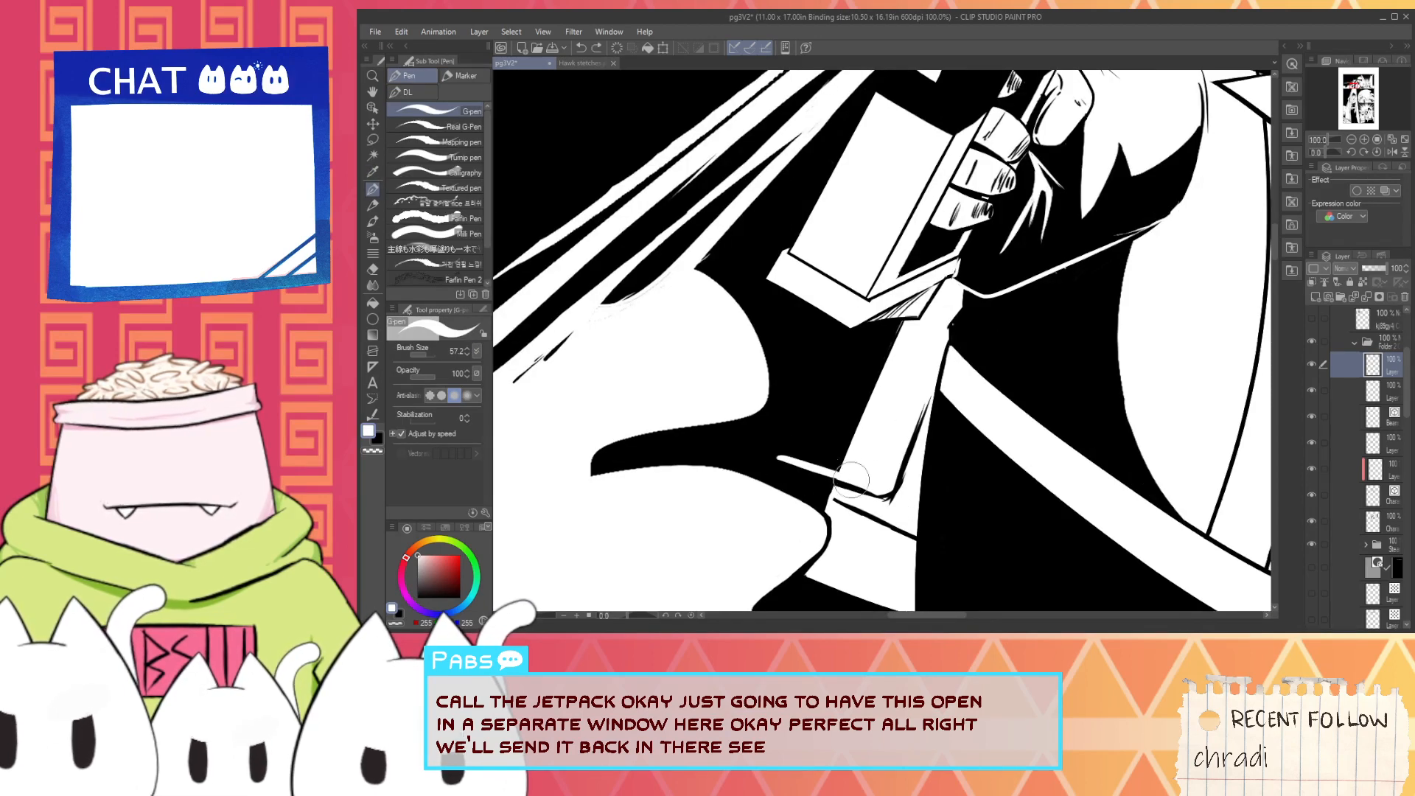
pyautogui.moveTo(790, 440); pyautogui.dragTo(817, 368)
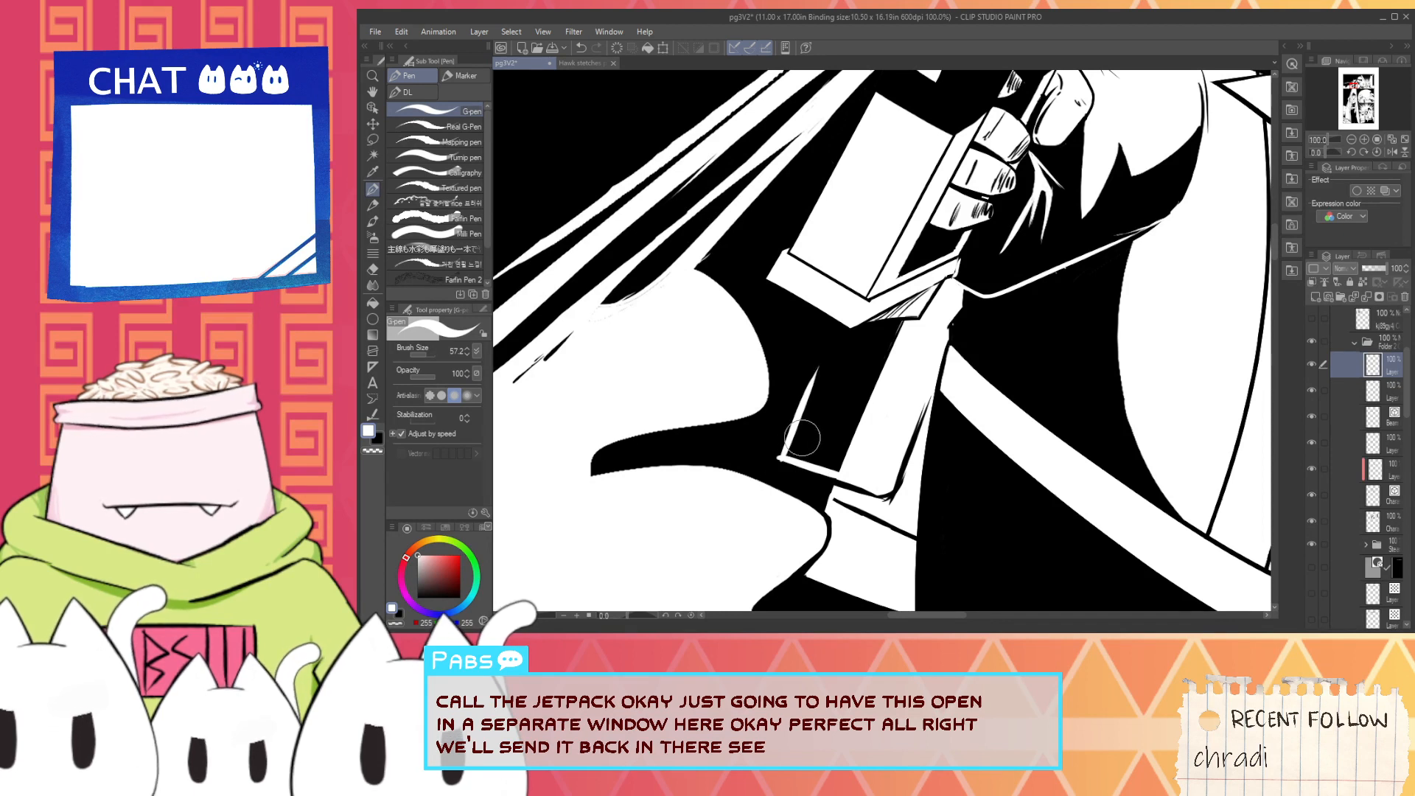
pyautogui.moveTo(801, 455); pyautogui.dragTo(861, 338)
pyautogui.moveTo(802, 459)
pyautogui.mouseDown()
pyautogui.moveTo(842, 370)
pyautogui.moveTo(887, 345)
pyautogui.moveTo(824, 441)
pyautogui.mouseUp()
pyautogui.moveTo(846, 392); pyautogui.dragTo(839, 458)
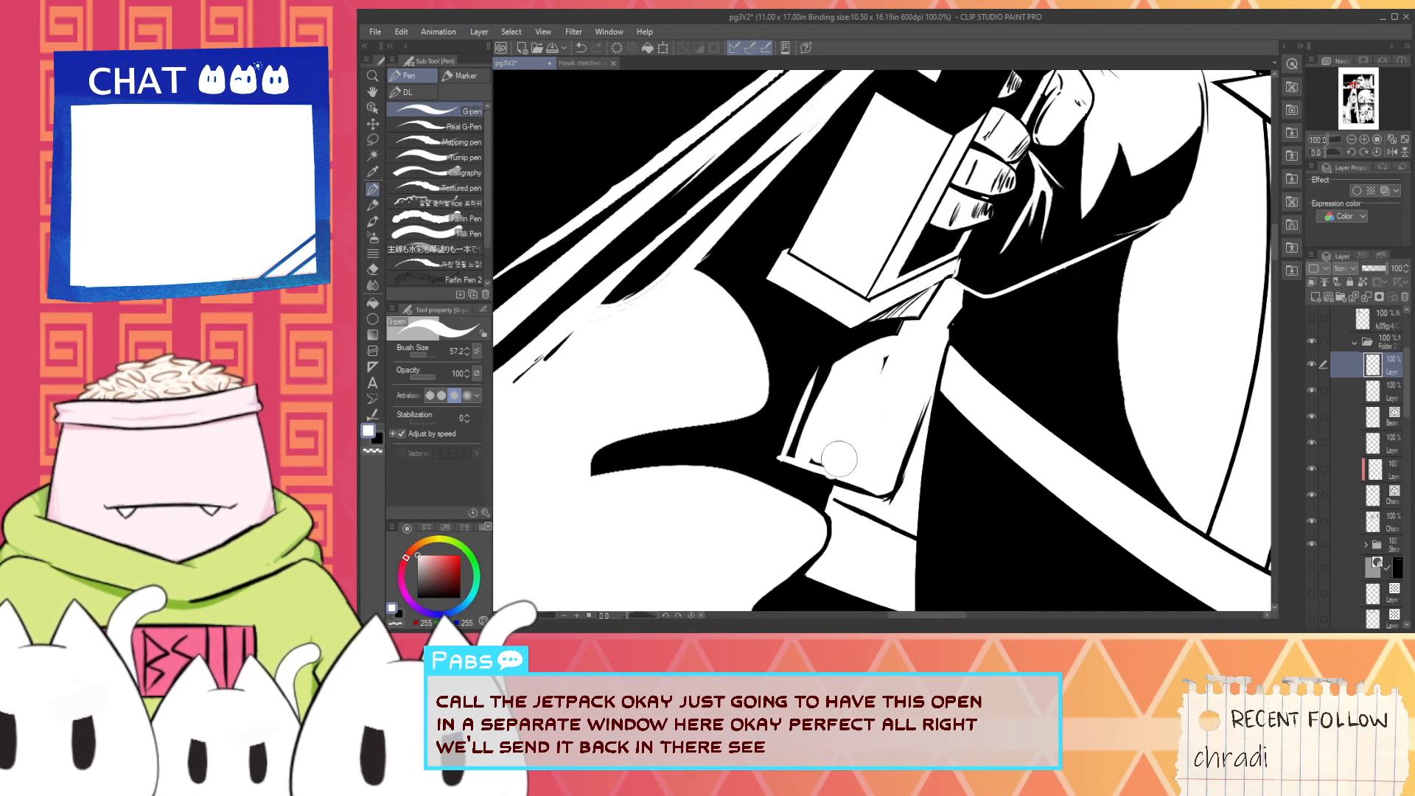
# - Trim the lower corner of the widened section in black and cover the leftover black fleck inside it with white
pyautogui.scroll(2, 812, 459)
pyautogui.press('x')
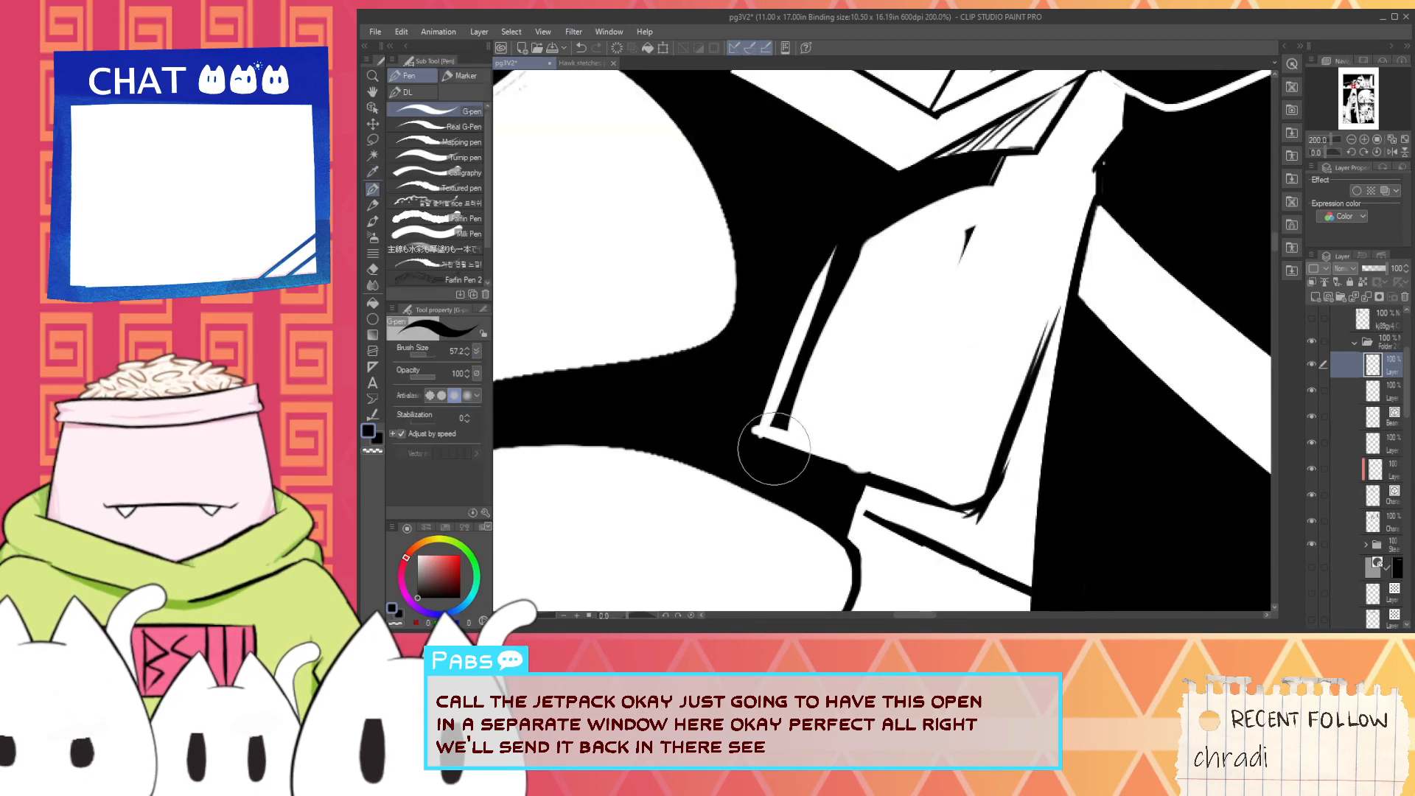
pyautogui.press('i')
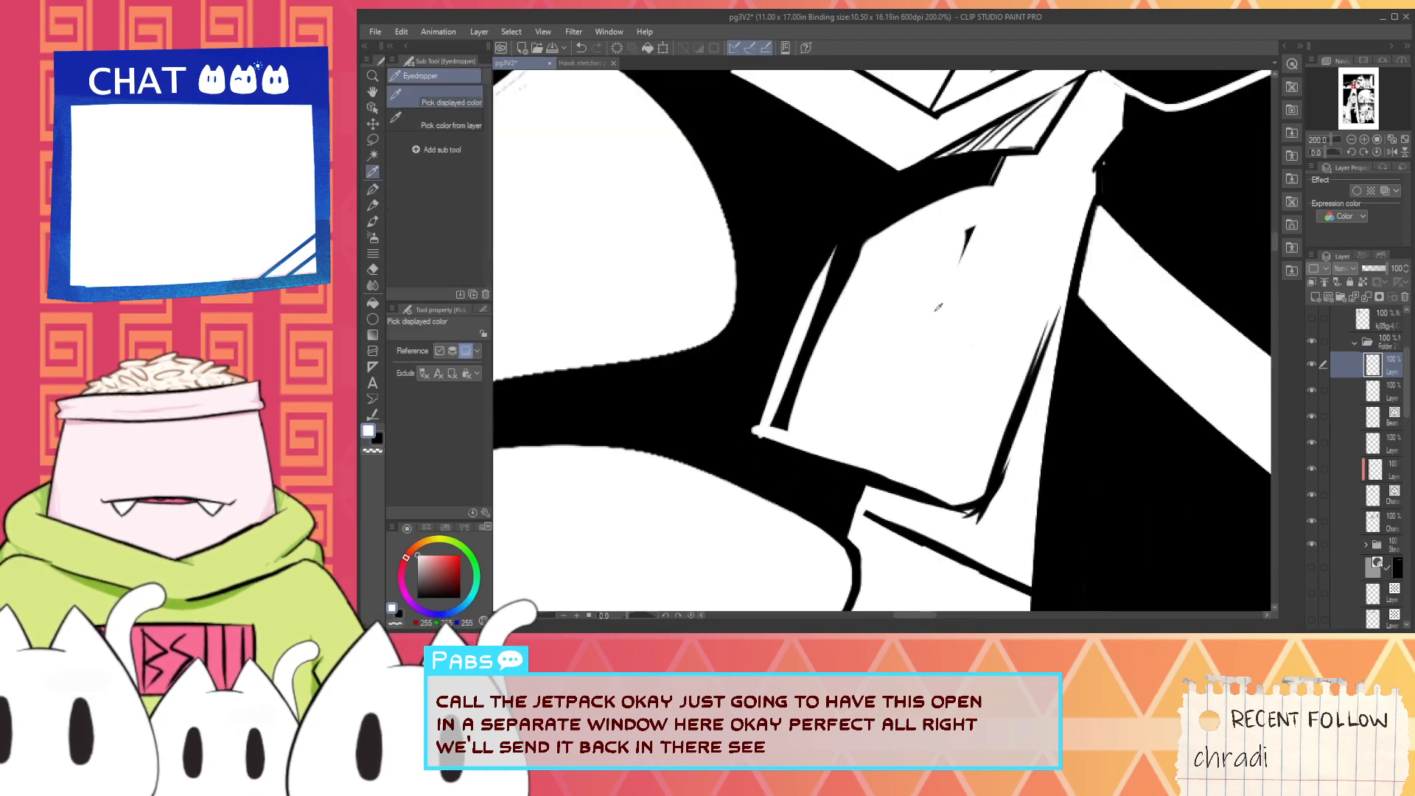
pyautogui.press('p')
pyautogui.scroll(-1, 928, 271)
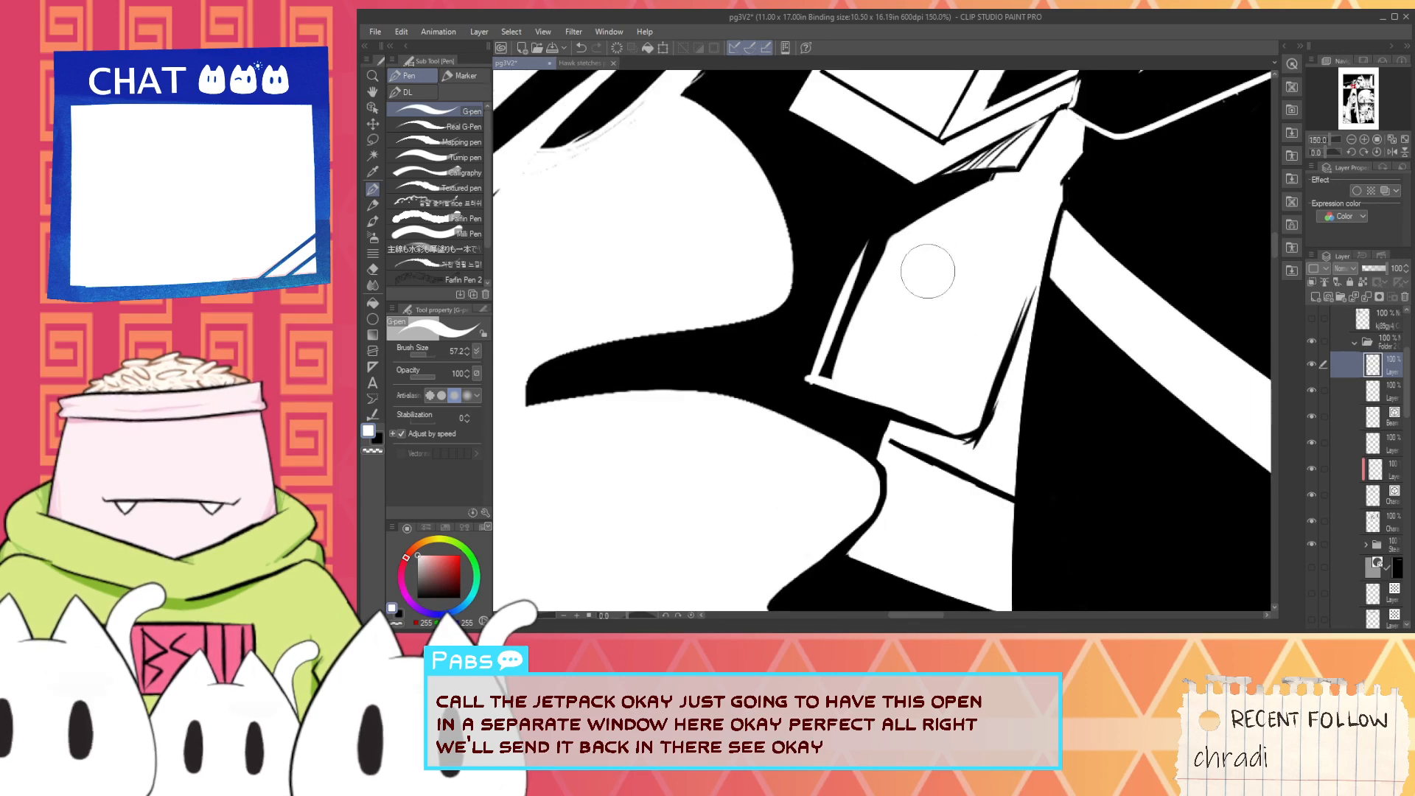
# - Refine the widened section's upper edge and thin its outer white strip in black, undoing the extra white stroke
pyautogui.scroll(-1, 928, 271)
pyautogui.press('space')
pyautogui.moveTo(925, 275); pyautogui.dragTo(875, 368)
pyautogui.scroll(1, 874, 354)
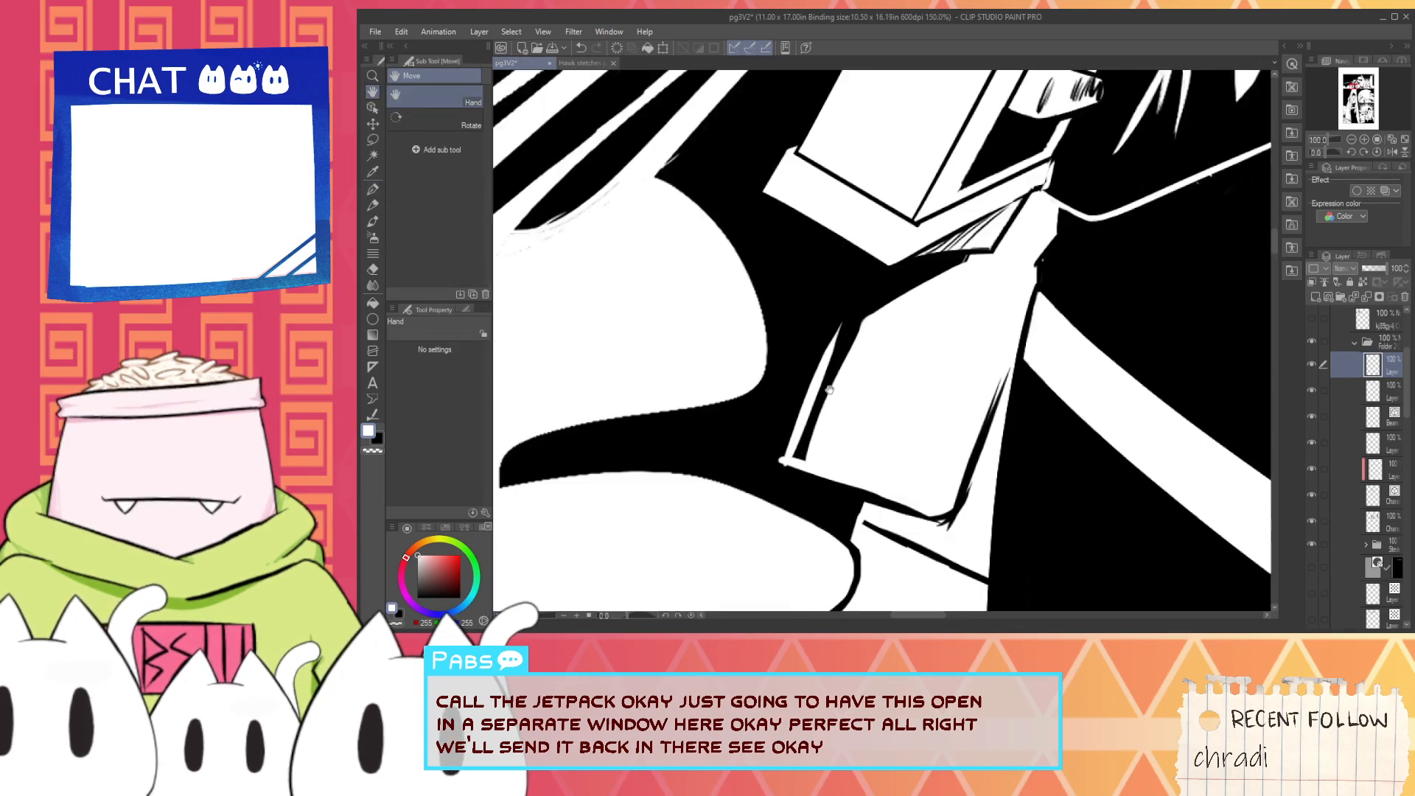
pyautogui.scroll(1, 890, 301)
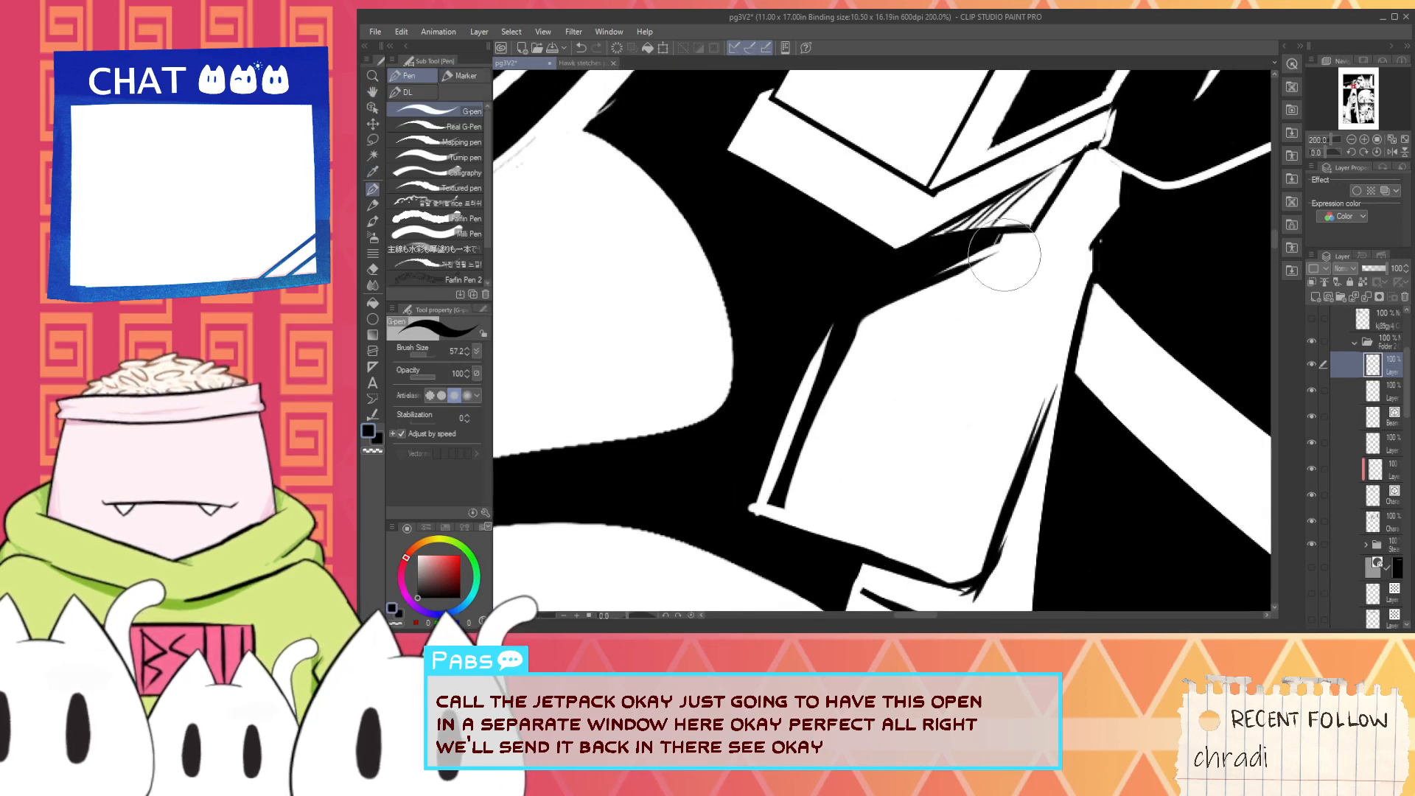
pyautogui.moveTo(849, 318); pyautogui.dragTo(1031, 228)
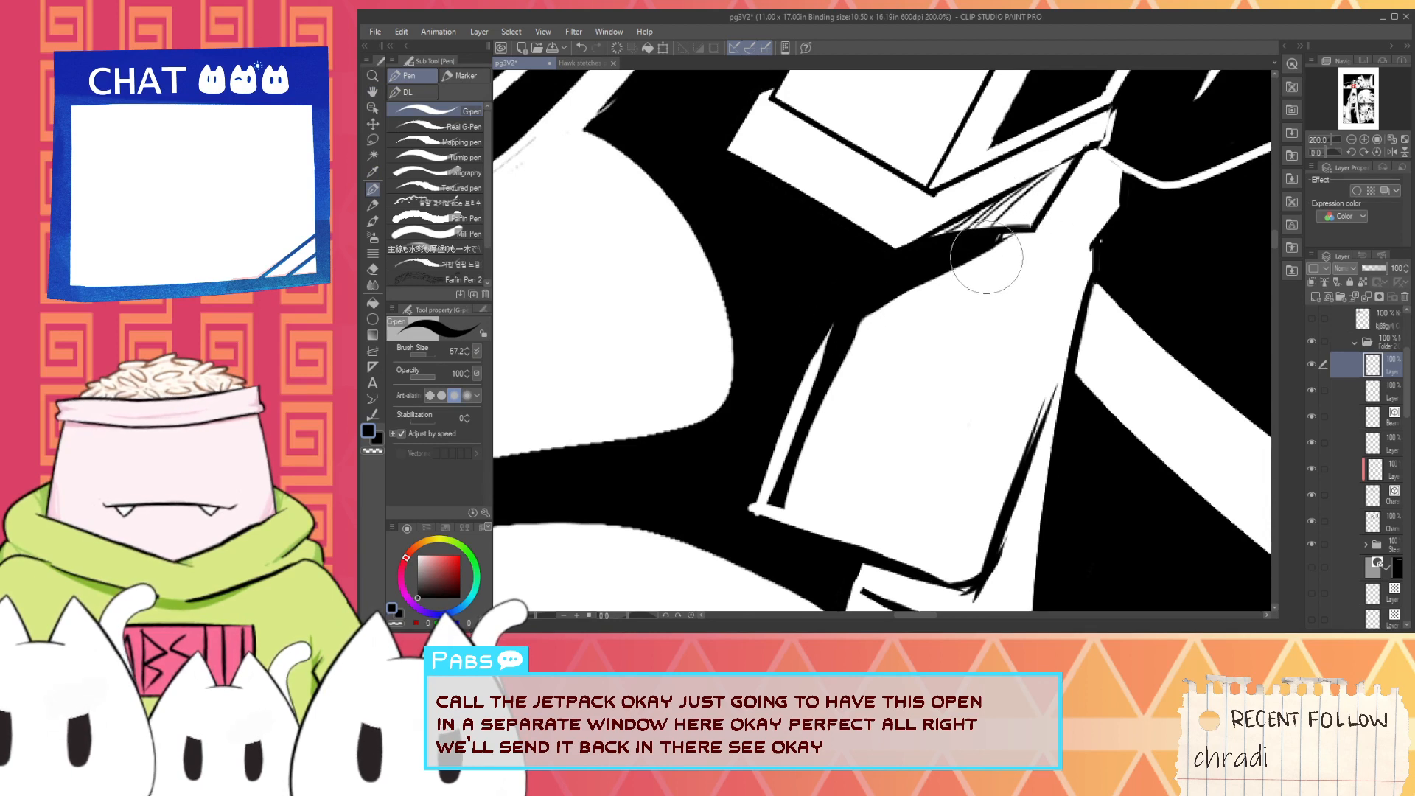
pyautogui.moveTo(868, 303)
pyautogui.mouseDown()
pyautogui.moveTo(749, 527)
pyautogui.moveTo(758, 478)
pyautogui.moveTo(753, 530)
pyautogui.mouseUp()
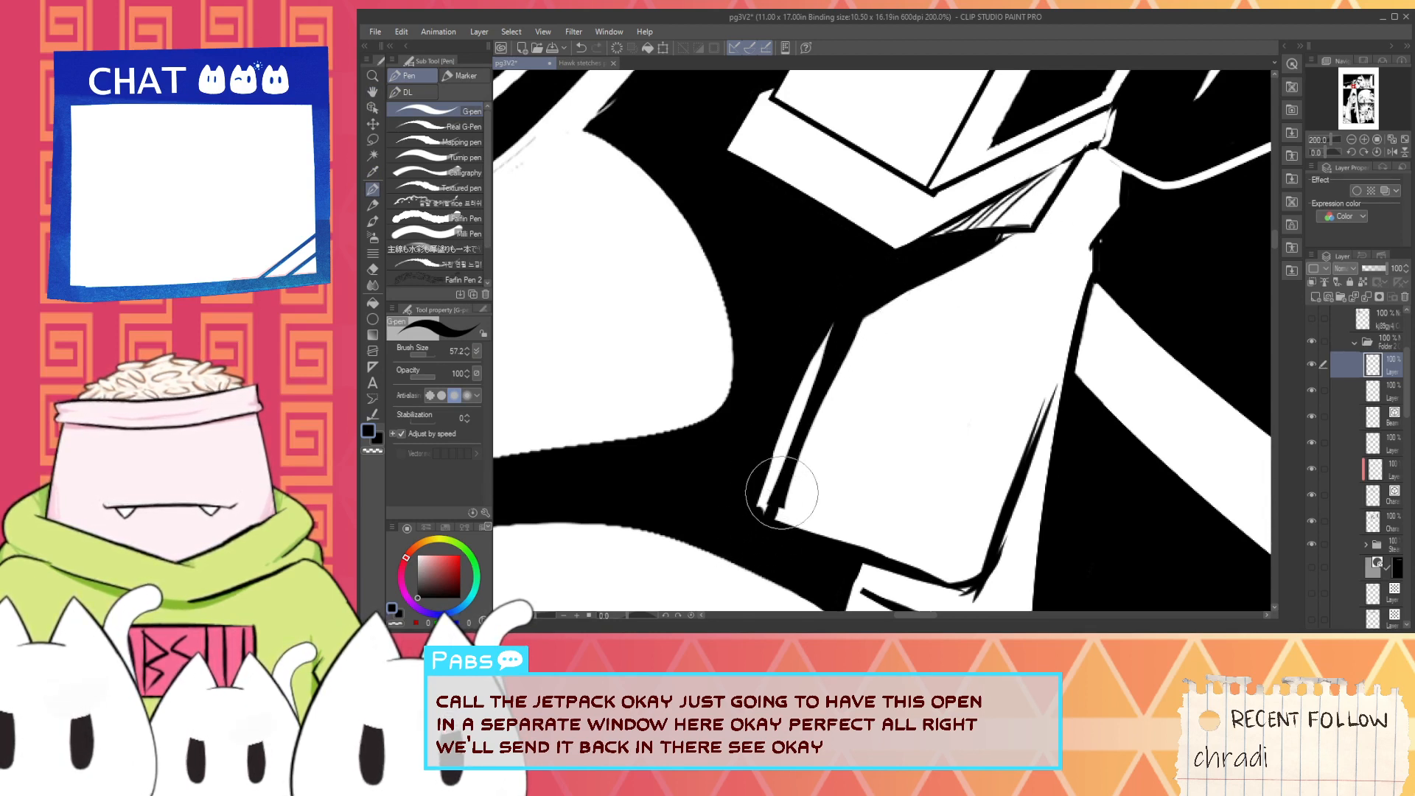
pyautogui.press('x')
pyautogui.moveTo(834, 314)
pyautogui.mouseDown()
pyautogui.moveTo(982, 234)
pyautogui.moveTo(946, 255)
pyautogui.mouseUp()
pyautogui.hotkey('ctrl', 'z')
# - Bring the third panel with the helmeted figure into view and collapse the layer folder used for the previous panel's touch-ups
pyautogui.scroll(-2, 953, 260)
pyautogui.scroll(-4, 956, 262)
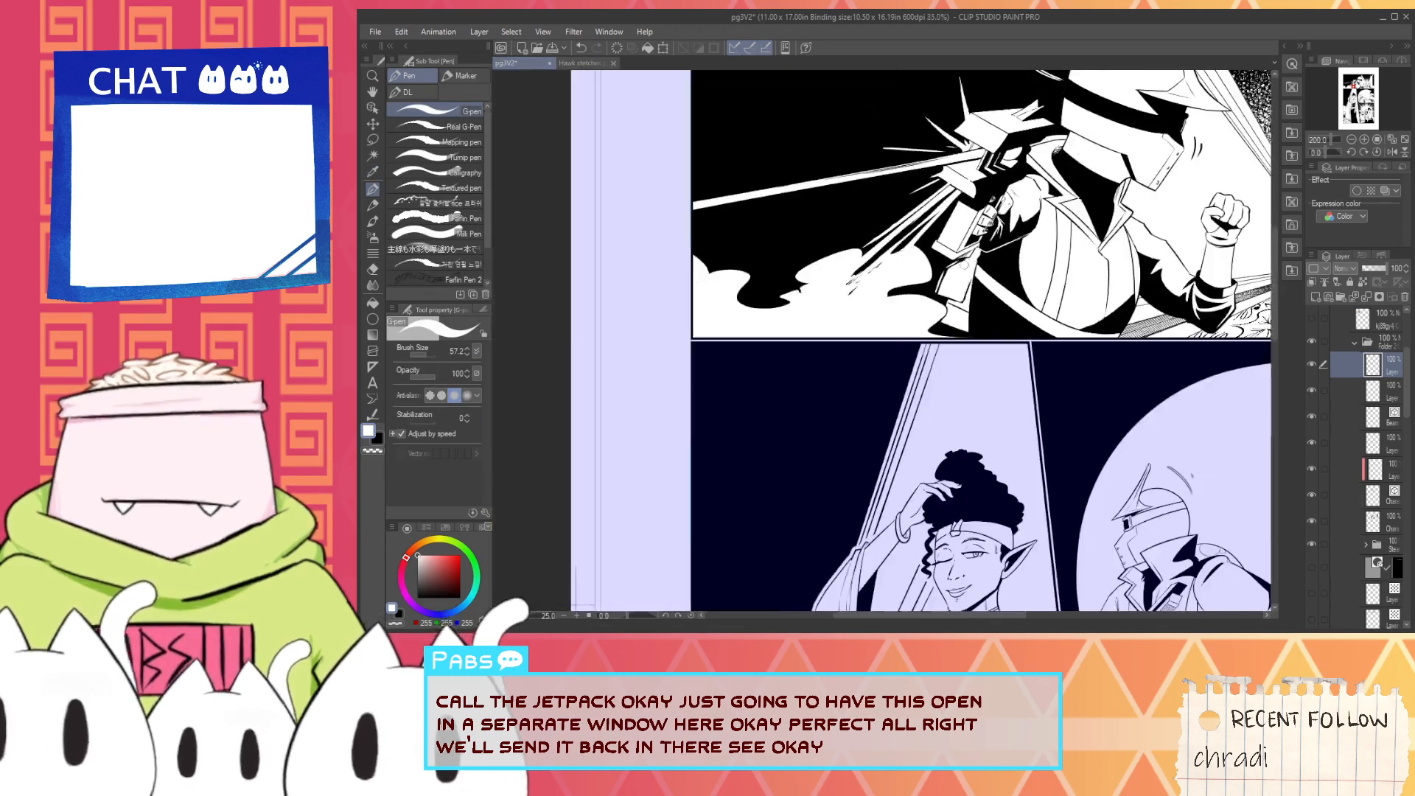
pyautogui.press('space')
pyautogui.moveTo(995, 296); pyautogui.dragTo(930, 387)
pyautogui.scroll(2, 931, 387)
pyautogui.scroll(-2, 886, 348)
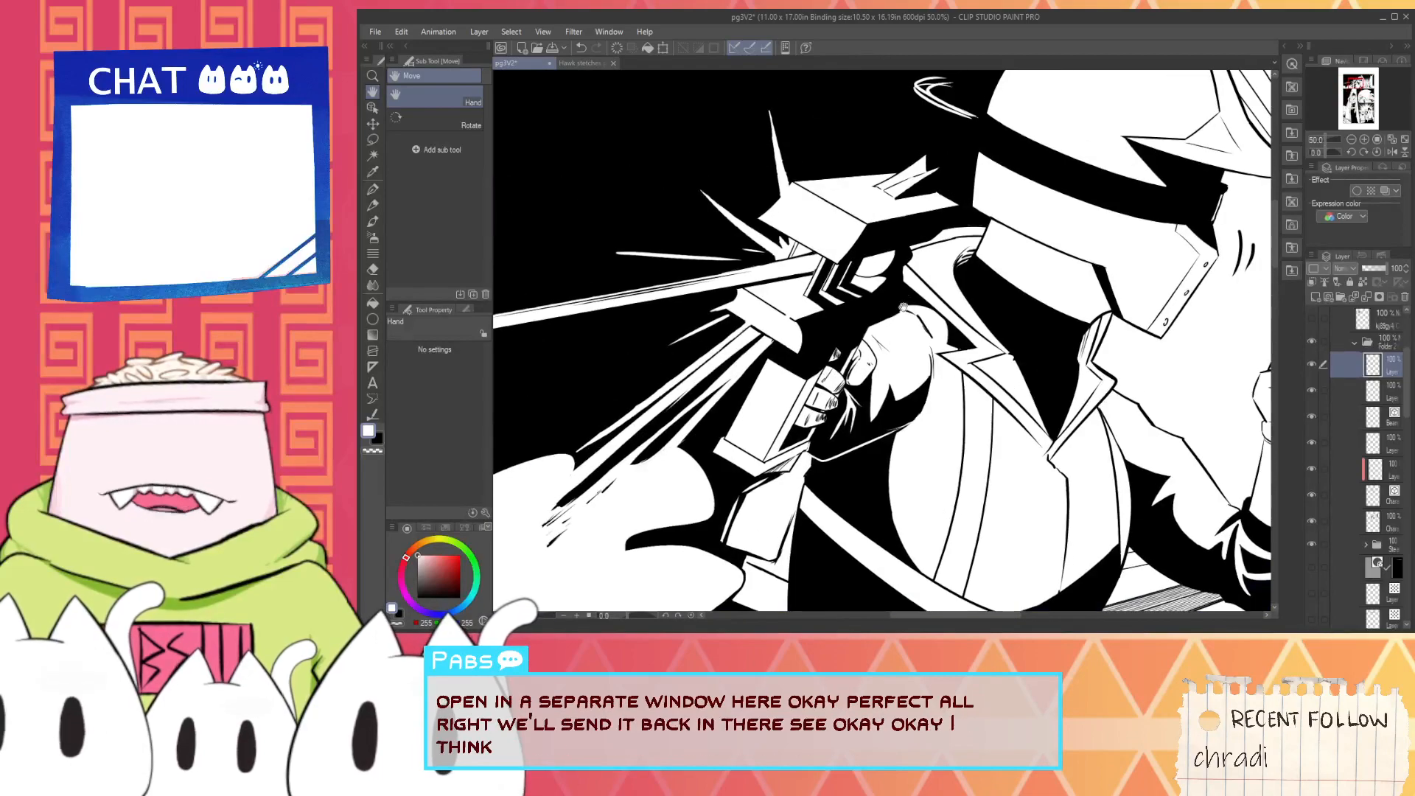
pyautogui.scroll(-2, 887, 348)
pyautogui.scroll(4, 1061, 487)
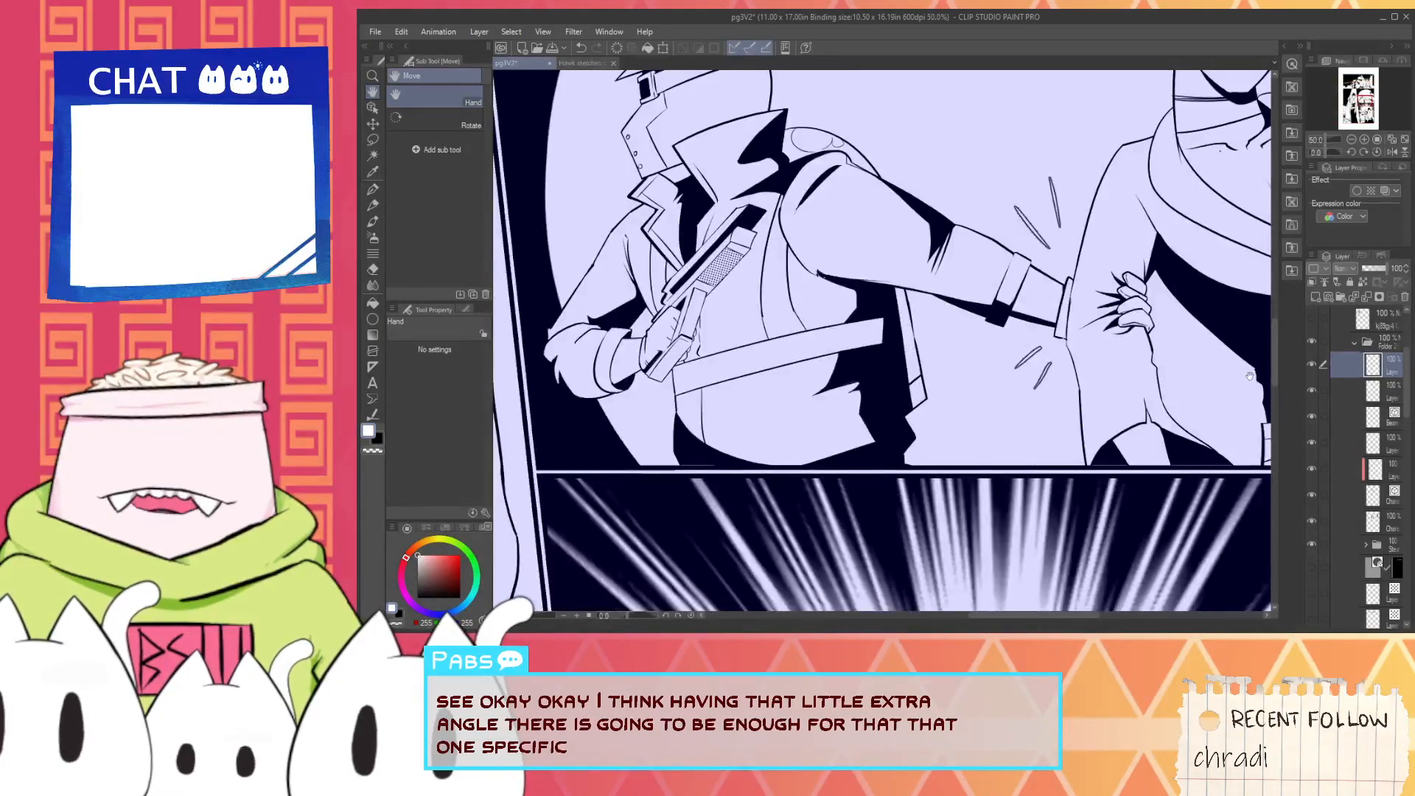
pyautogui.scroll(-4, 1223, 449)
pyautogui.scroll(3, 1096, 403)
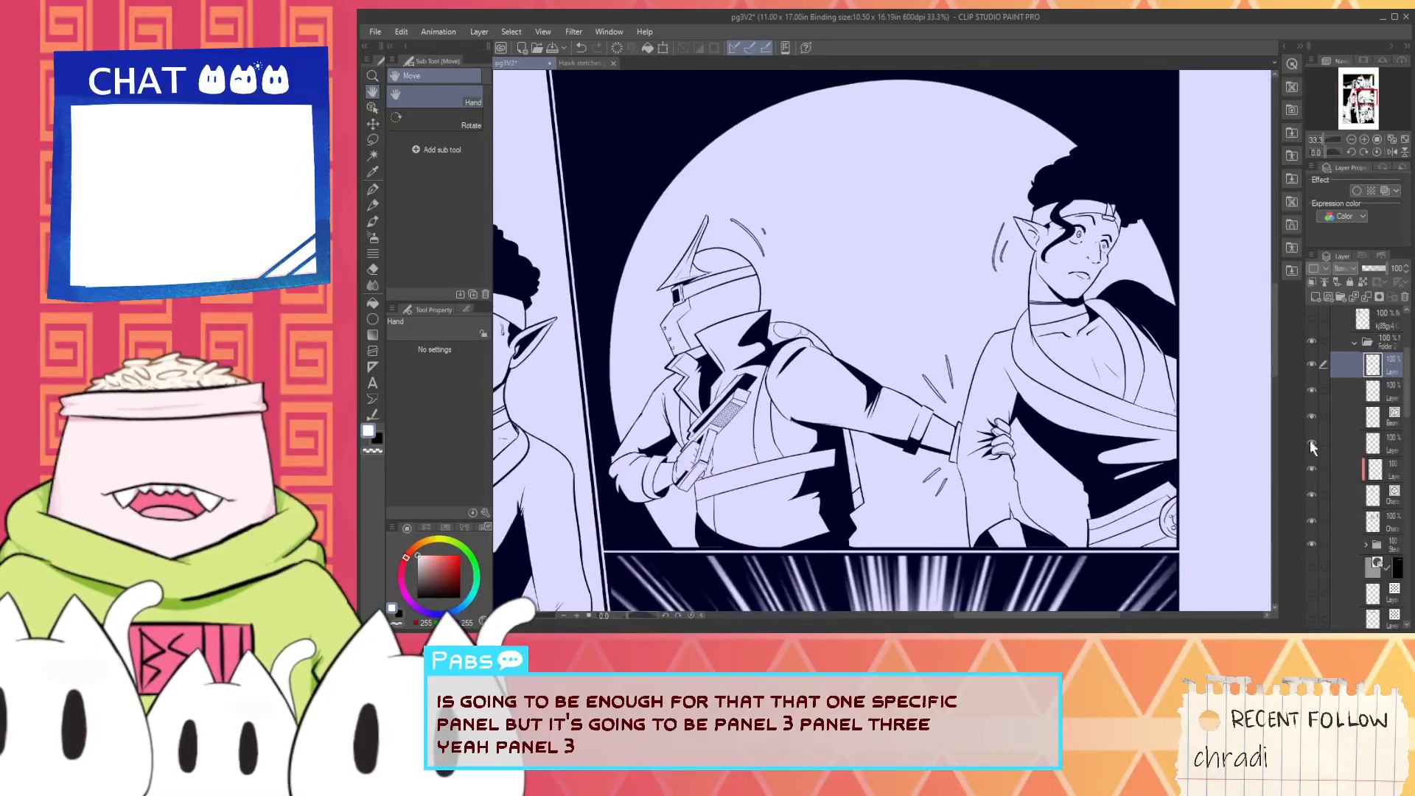
pyautogui.click(1355, 344)
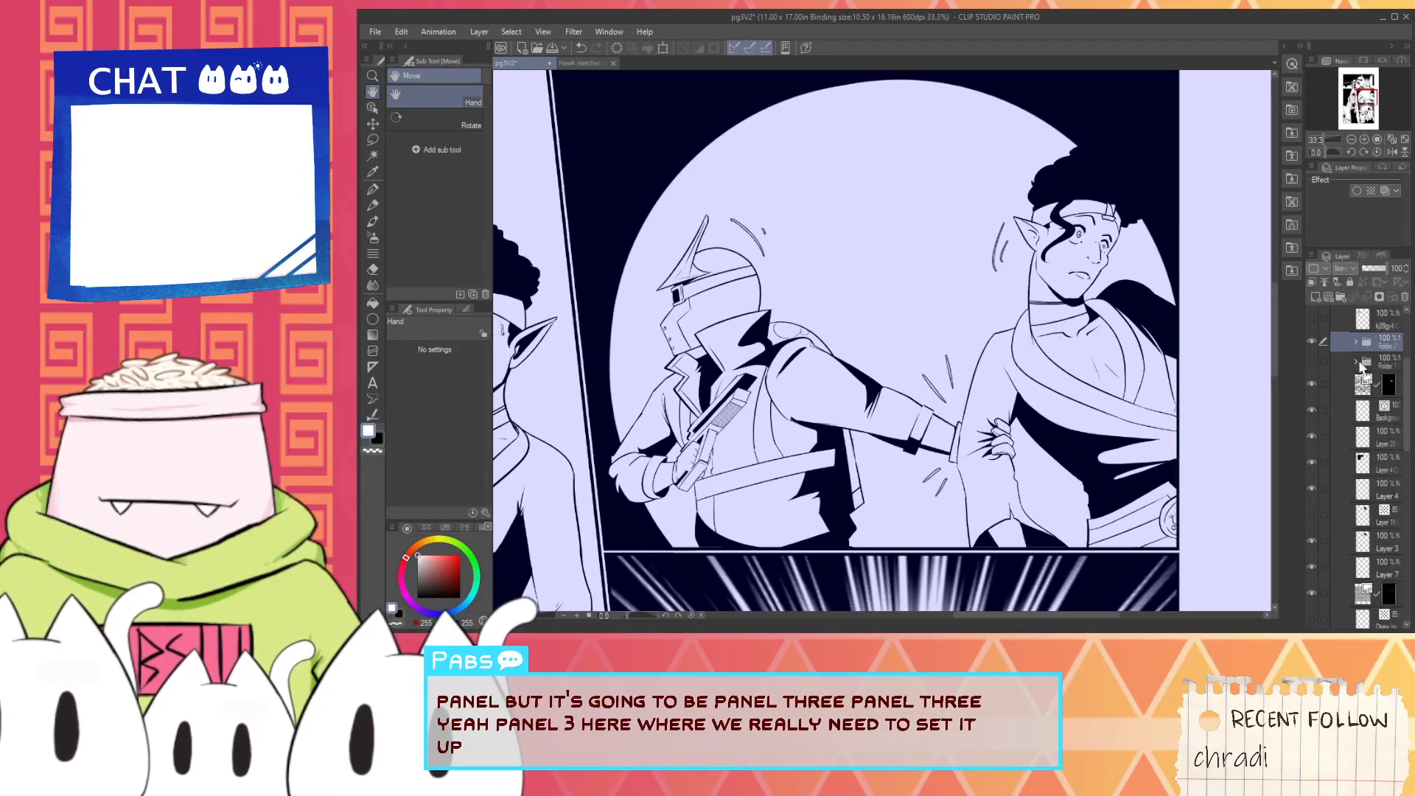
# - Expand the third panel's frame folder, select the fill layer beneath its line art, and get black ready for the Fill tool
pyautogui.click(1342, 410)
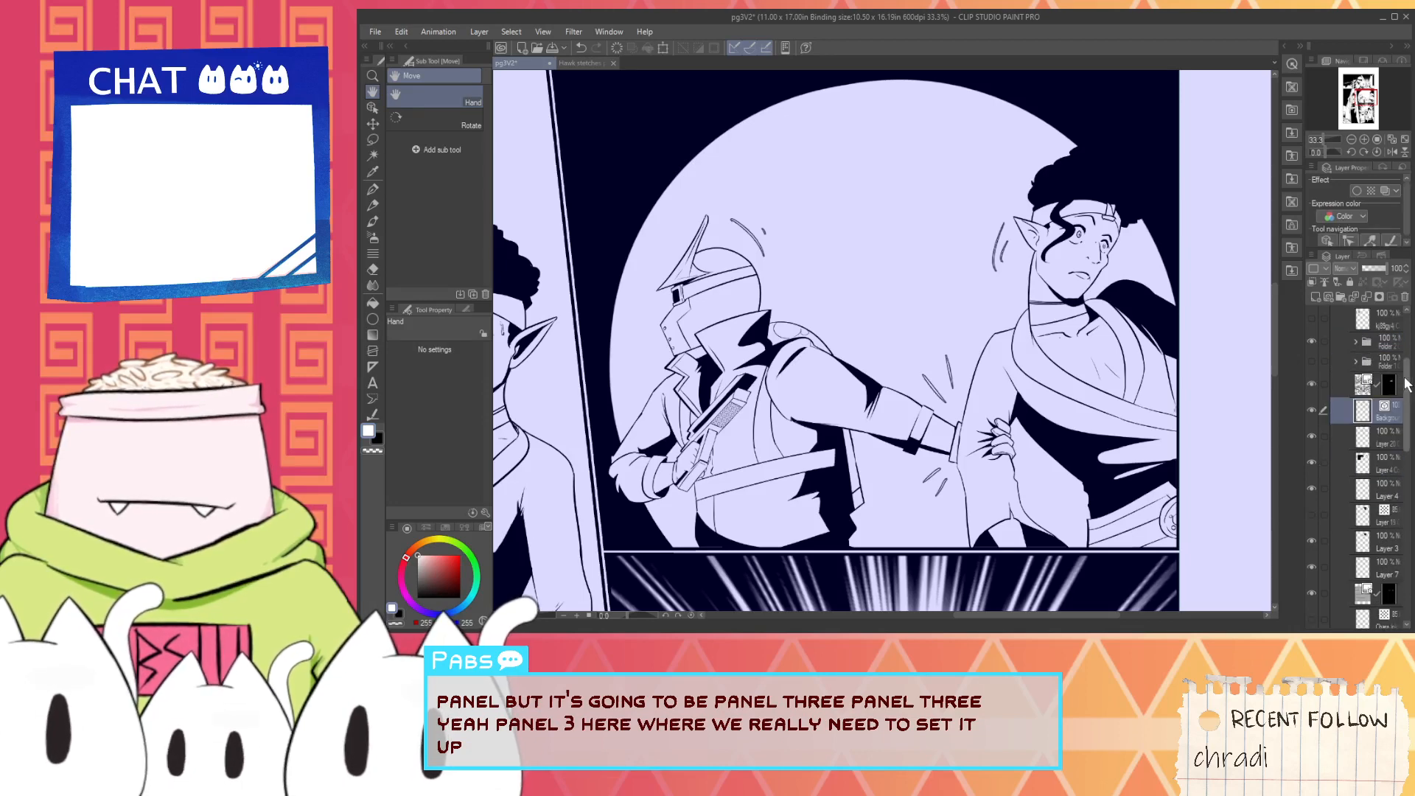
pyautogui.moveTo(1406, 379); pyautogui.dragTo(1405, 340)
pyautogui.click(1347, 366)
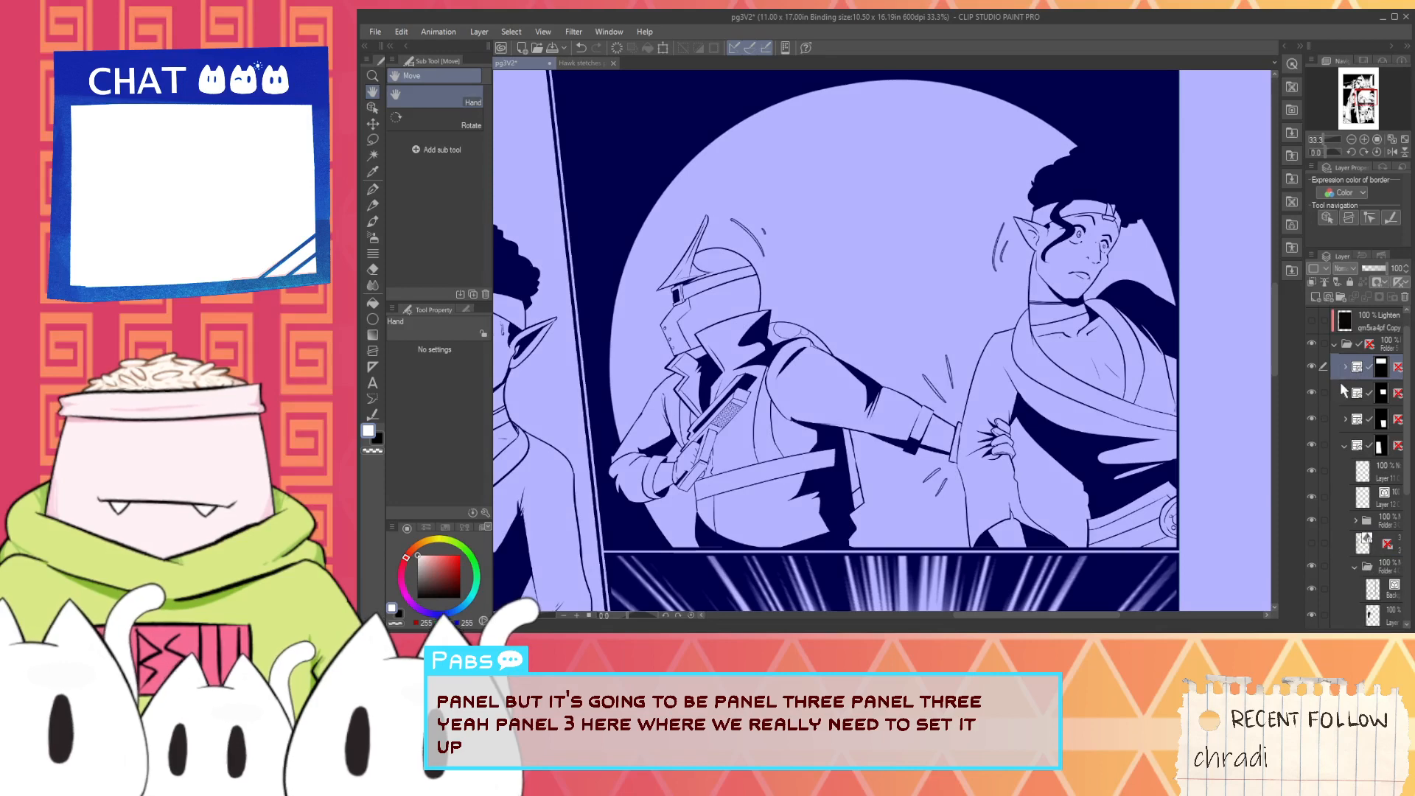
pyautogui.click(1336, 344)
pyautogui.click(1336, 367)
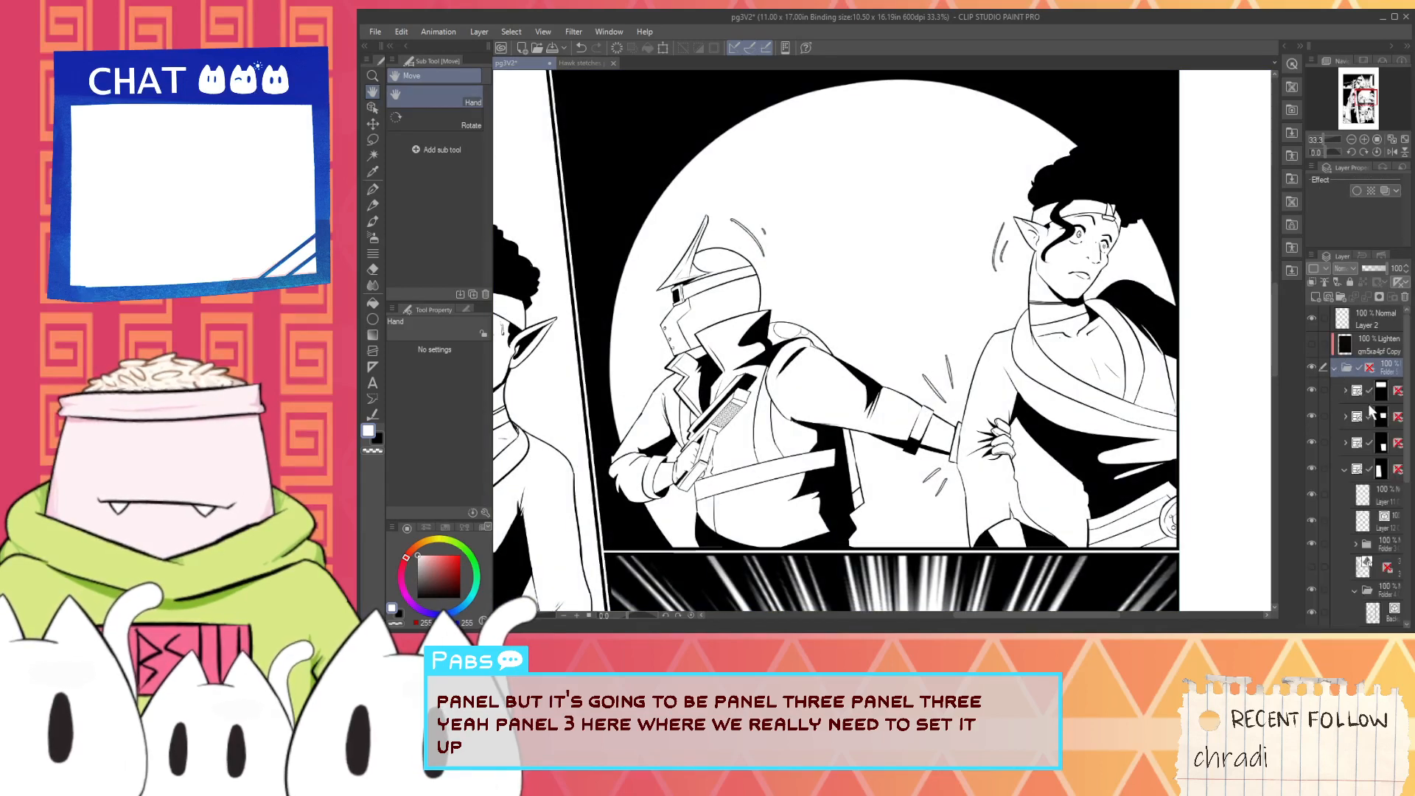
pyautogui.click(1337, 417)
pyautogui.click(1342, 414)
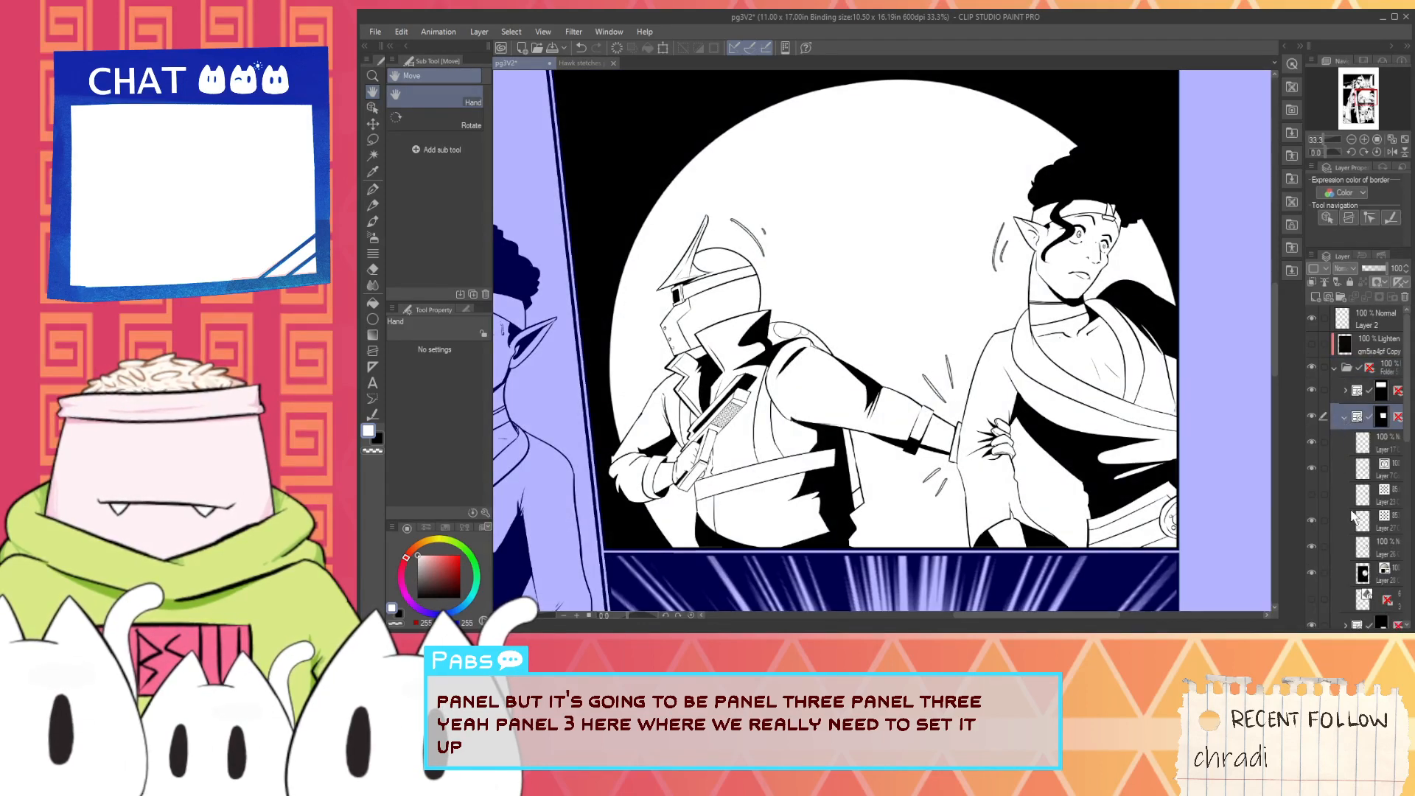
pyautogui.click(1334, 574)
pyautogui.click(1342, 522)
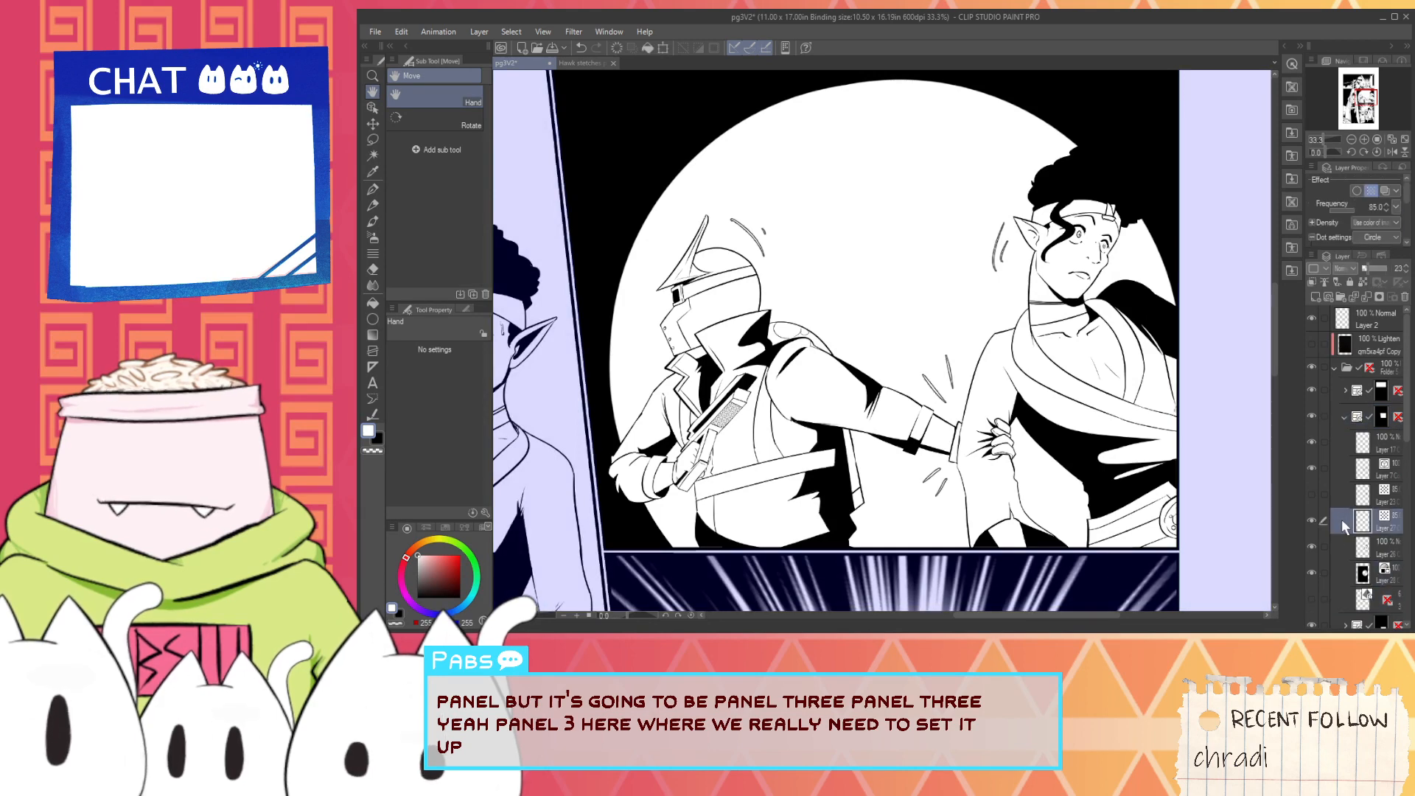
pyautogui.click(1338, 546)
pyautogui.press('i')
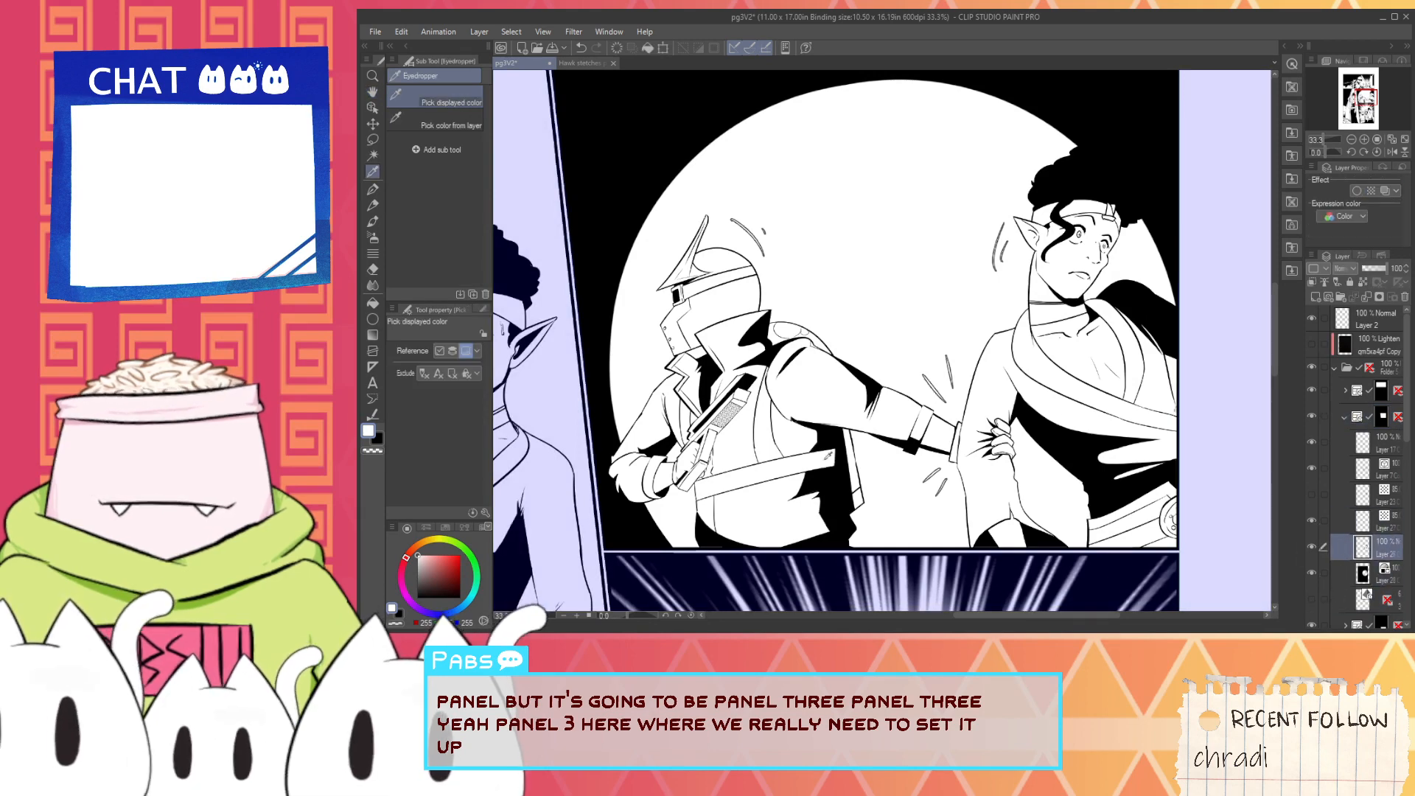
pyautogui.press('g')
# - Try black fills on the helmet's eye band and the area below it, undoing the trial fills
pyautogui.scroll(3, 698, 287)
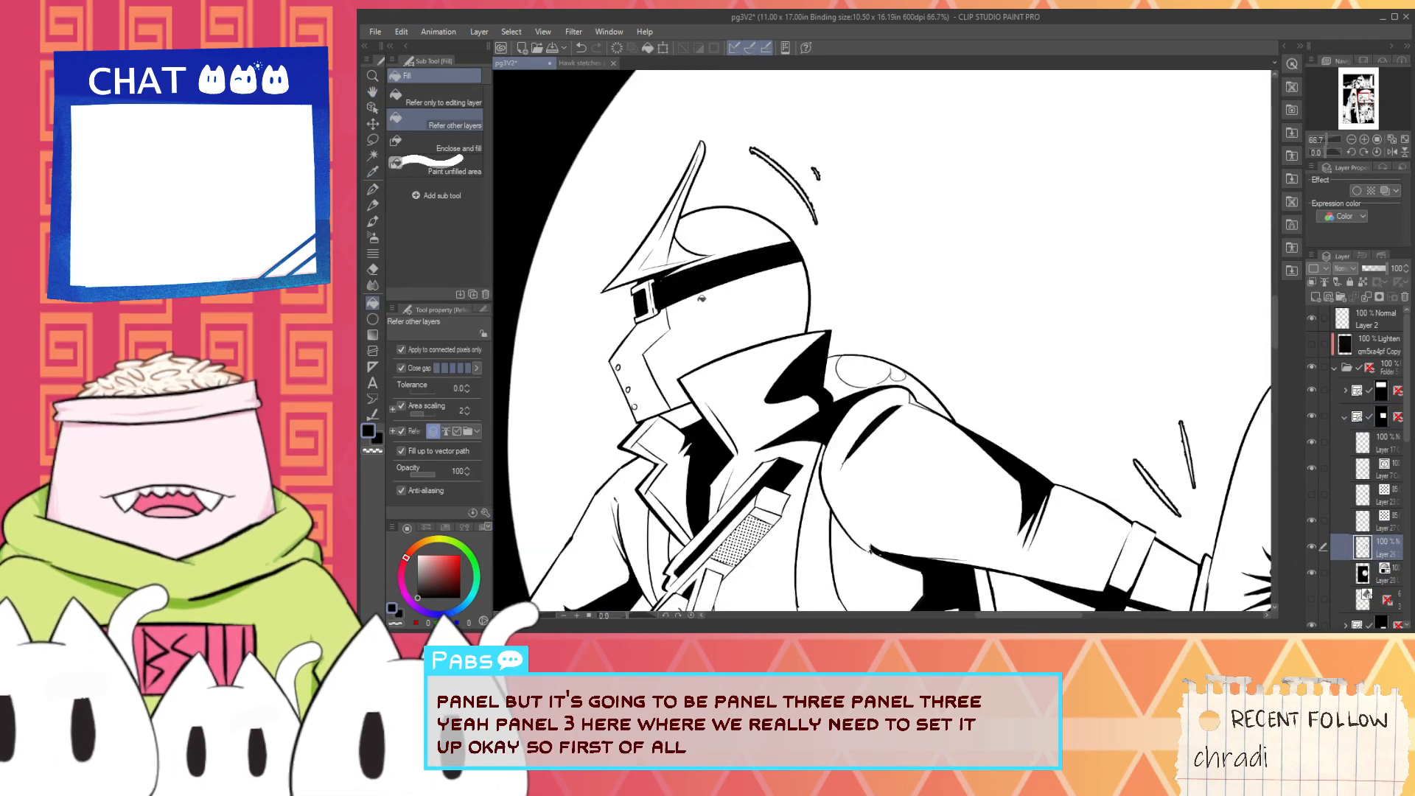
pyautogui.scroll(1, 603, 343)
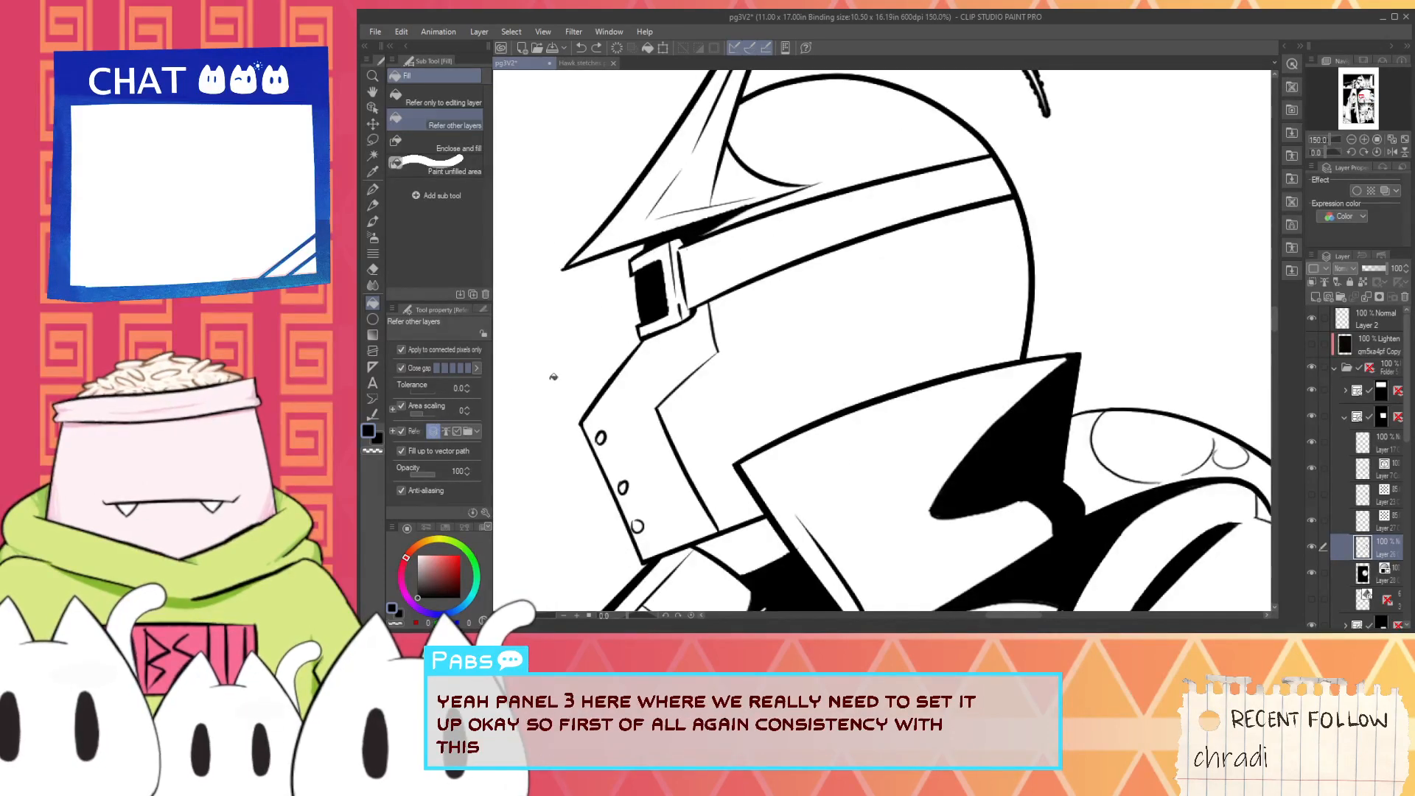
pyautogui.click(784, 284)
pyautogui.hotkey('ctrl', 'z')
pyautogui.click(766, 253)
pyautogui.click(790, 303)
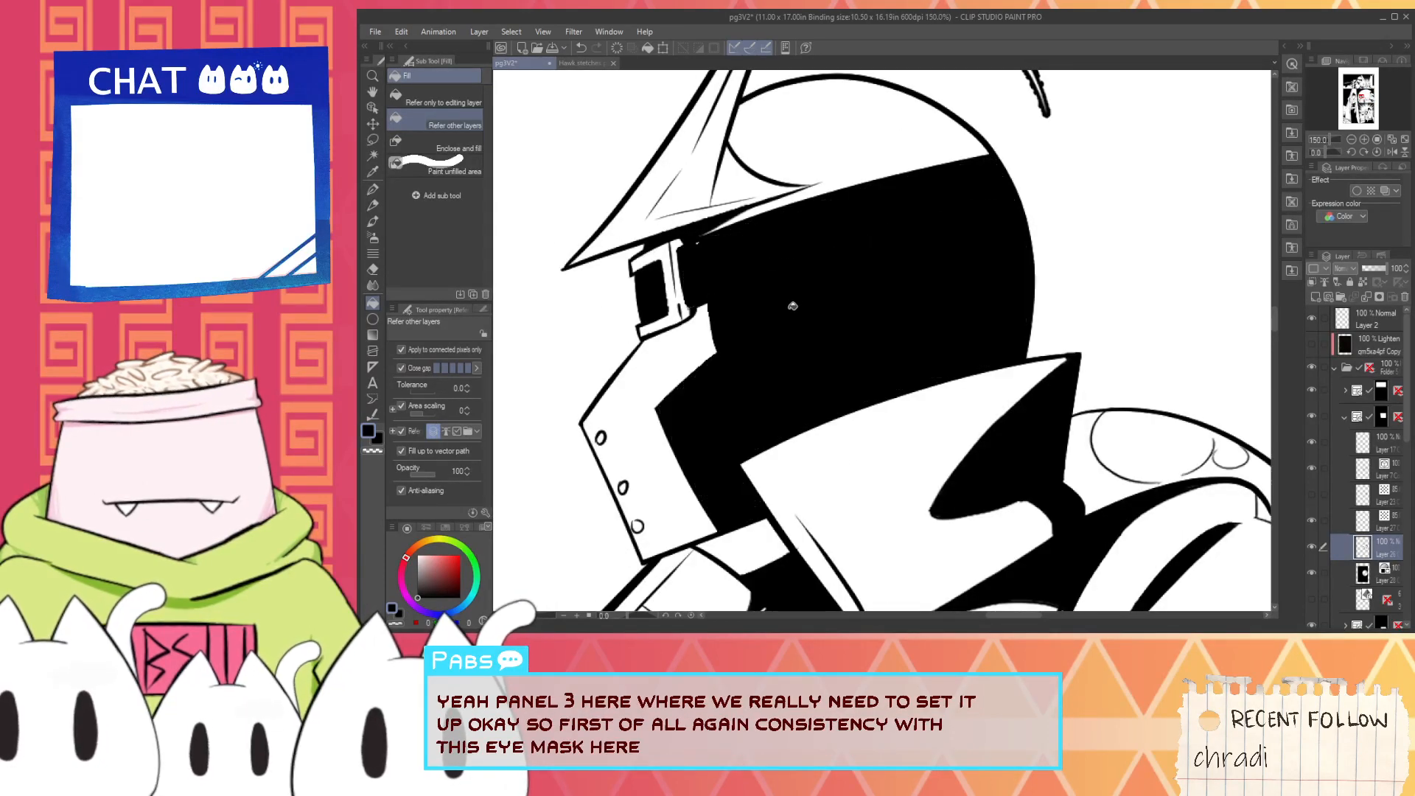
pyautogui.hotkey('ctrl', 'z')
pyautogui.click(814, 323)
pyautogui.scroll(-4, 815, 325)
pyautogui.hotkey('ctrl', 'z')
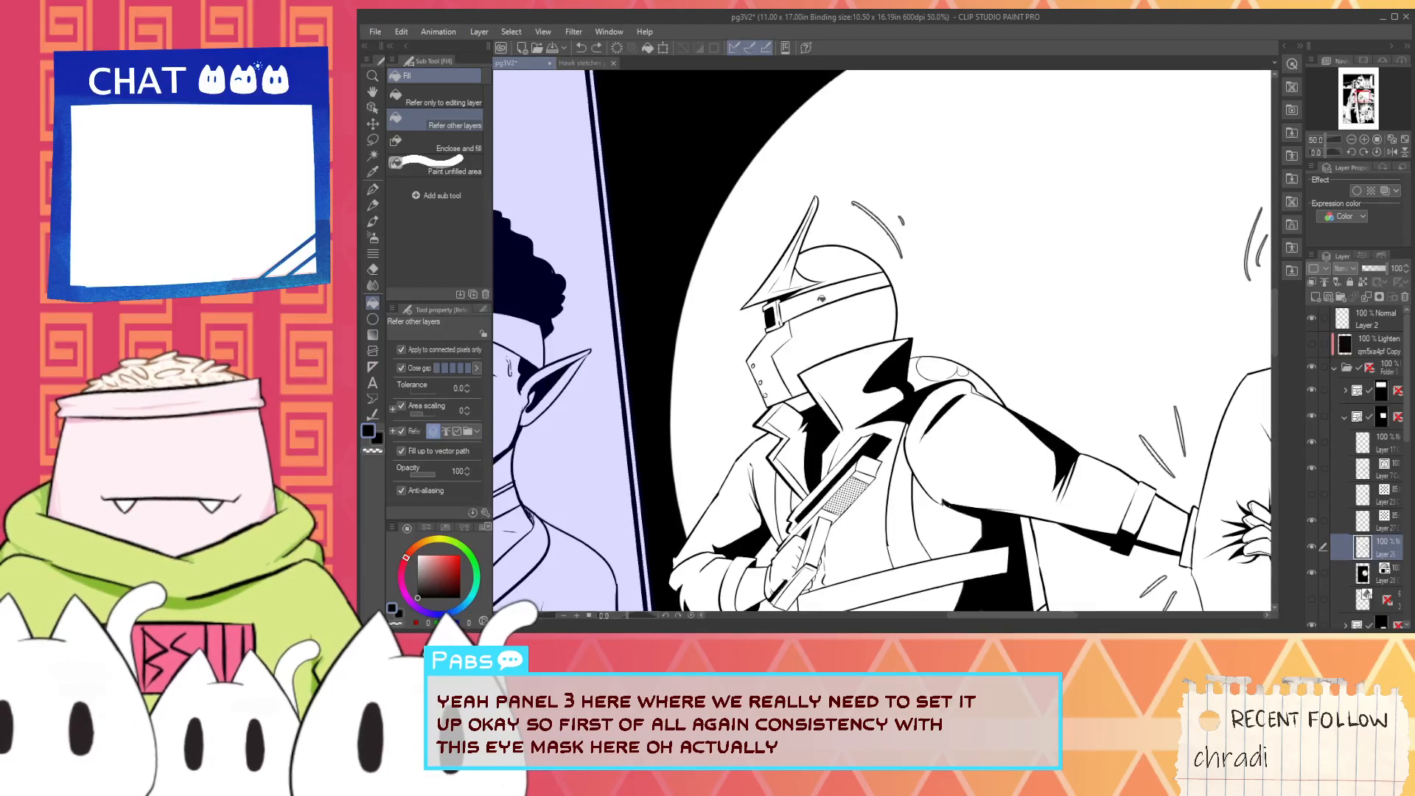
# - Fill only the eye band of the third panel's helmet in black and check it against the whole panel
pyautogui.click(820, 302)
pyautogui.scroll(-2, 799, 334)
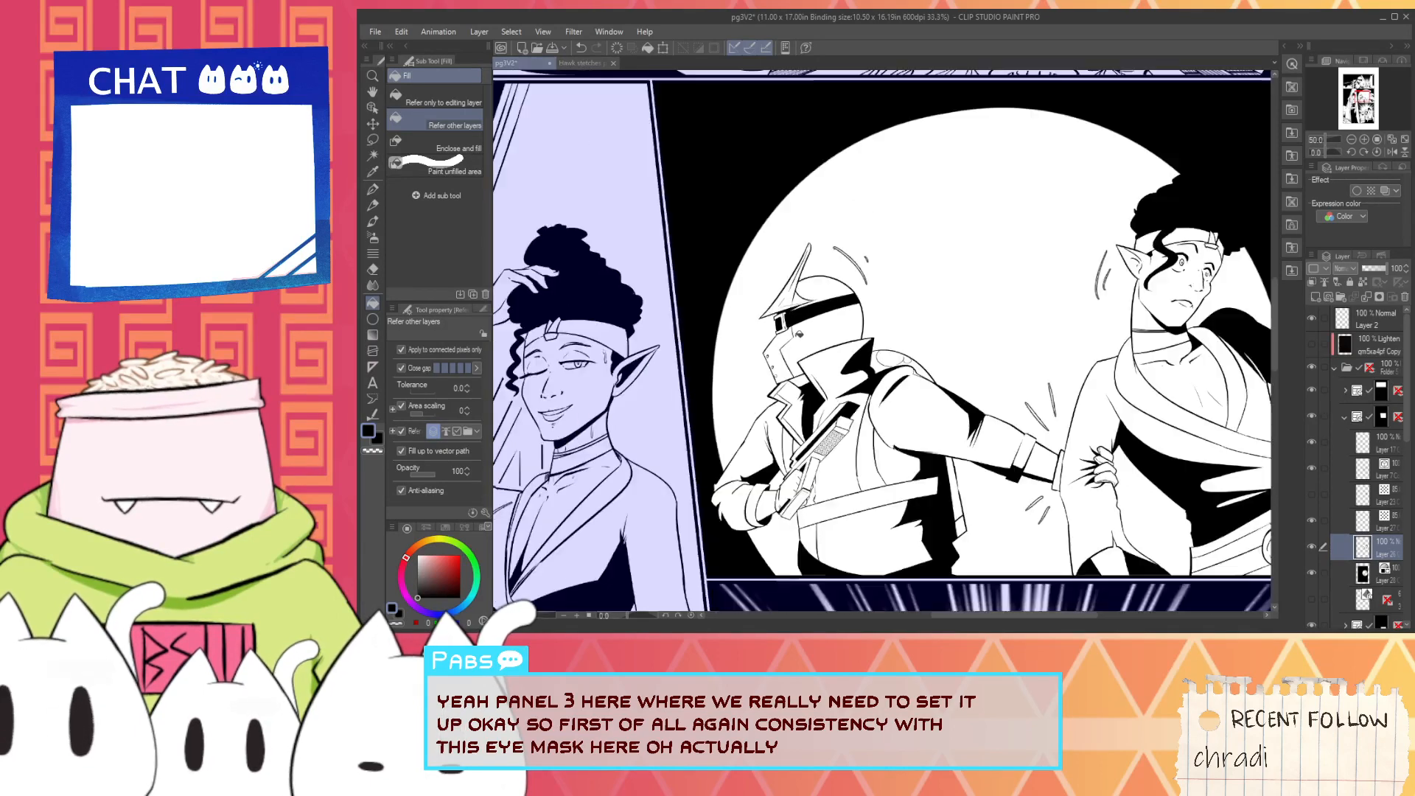
pyautogui.moveTo(799, 334); pyautogui.dragTo(850, 411)
pyautogui.scroll(-2, 855, 431)
pyautogui.scroll(5, 739, 283)
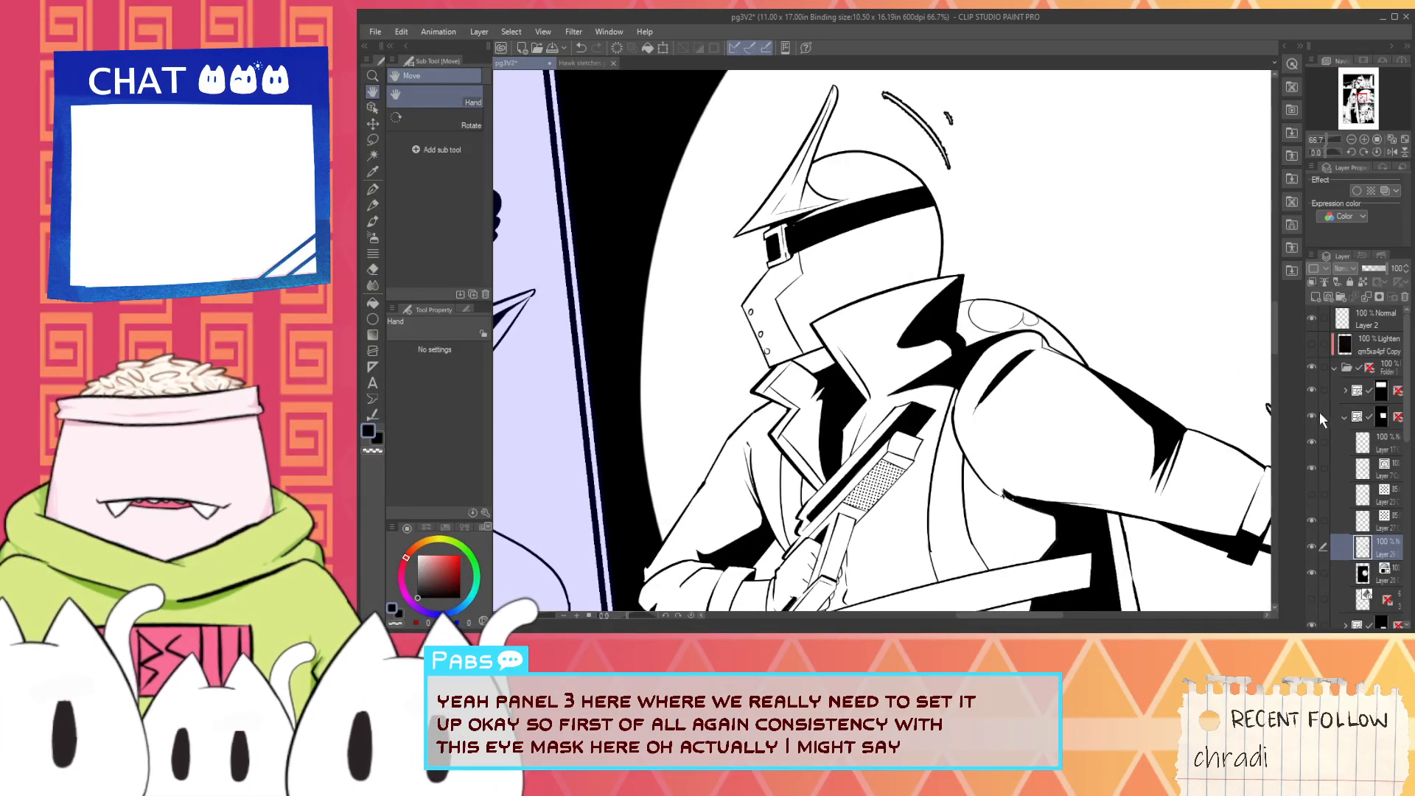
# - Select the helmet's snout lines on the vector line-art layer and rotate them so the front edge stands closer to vertical
pyautogui.click(1312, 468)
pyautogui.click(1312, 468)
pyautogui.click(1377, 470)
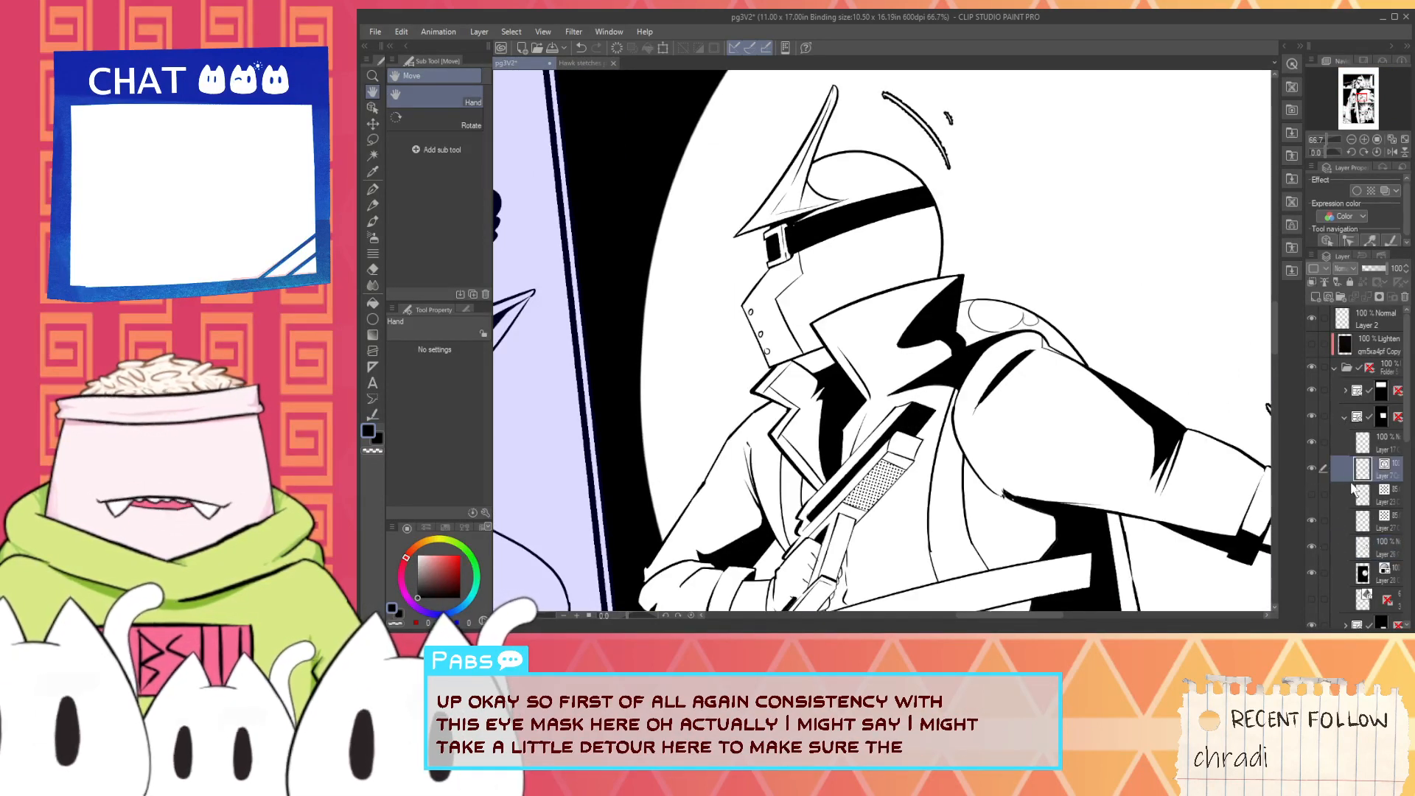
pyautogui.click(374, 109)
pyautogui.scroll(1, 817, 352)
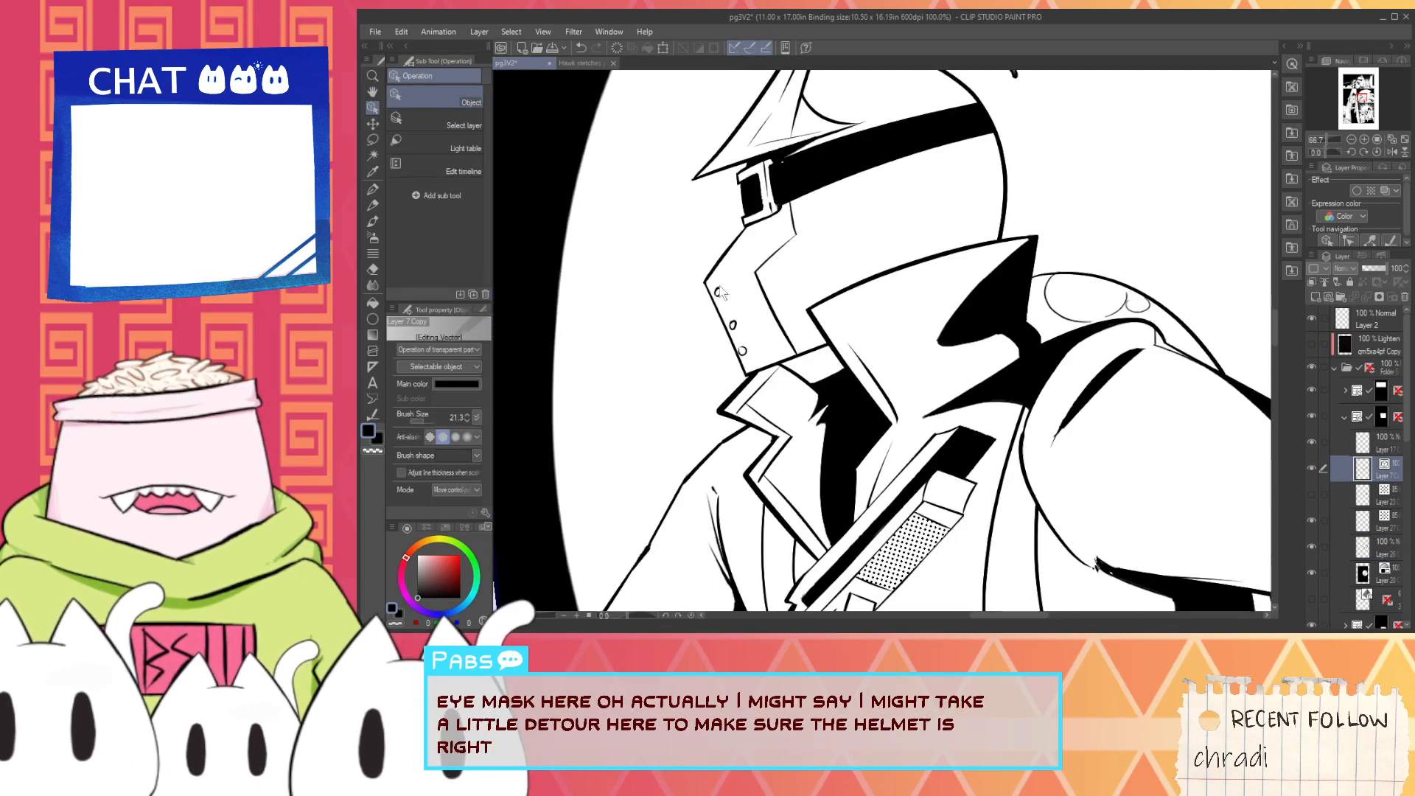
pyautogui.press('space')
pyautogui.moveTo(667, 230); pyautogui.dragTo(687, 265)
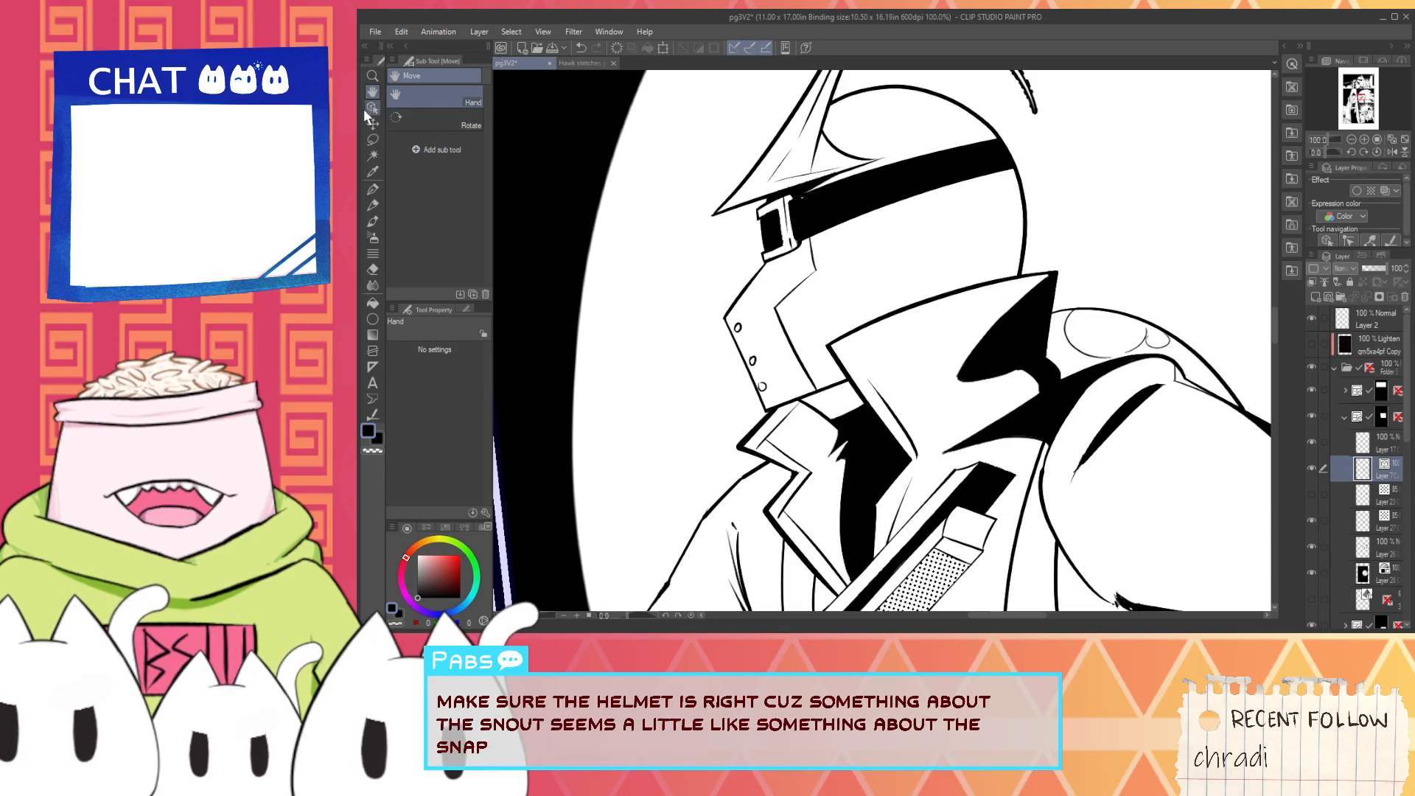
pyautogui.moveTo(693, 290); pyautogui.dragTo(765, 400)
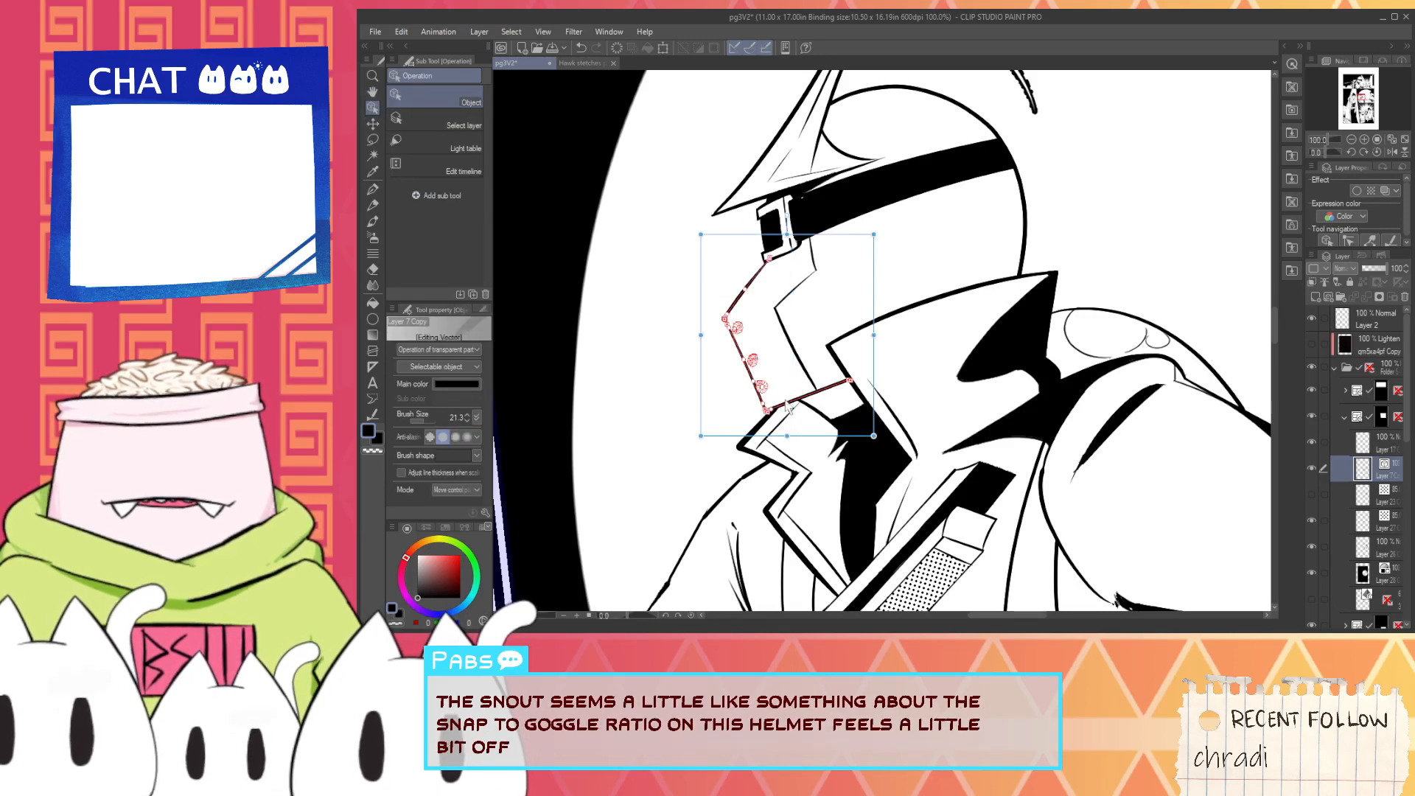
pyautogui.moveTo(877, 377)
pyautogui.mouseDown()
pyautogui.moveTo(889, 351)
pyautogui.moveTo(877, 371)
pyautogui.mouseUp()
# - Extend the snout's lower edge to the raised collar with the G-pen and trim the overshoot with the vector eraser
pyautogui.press('i')
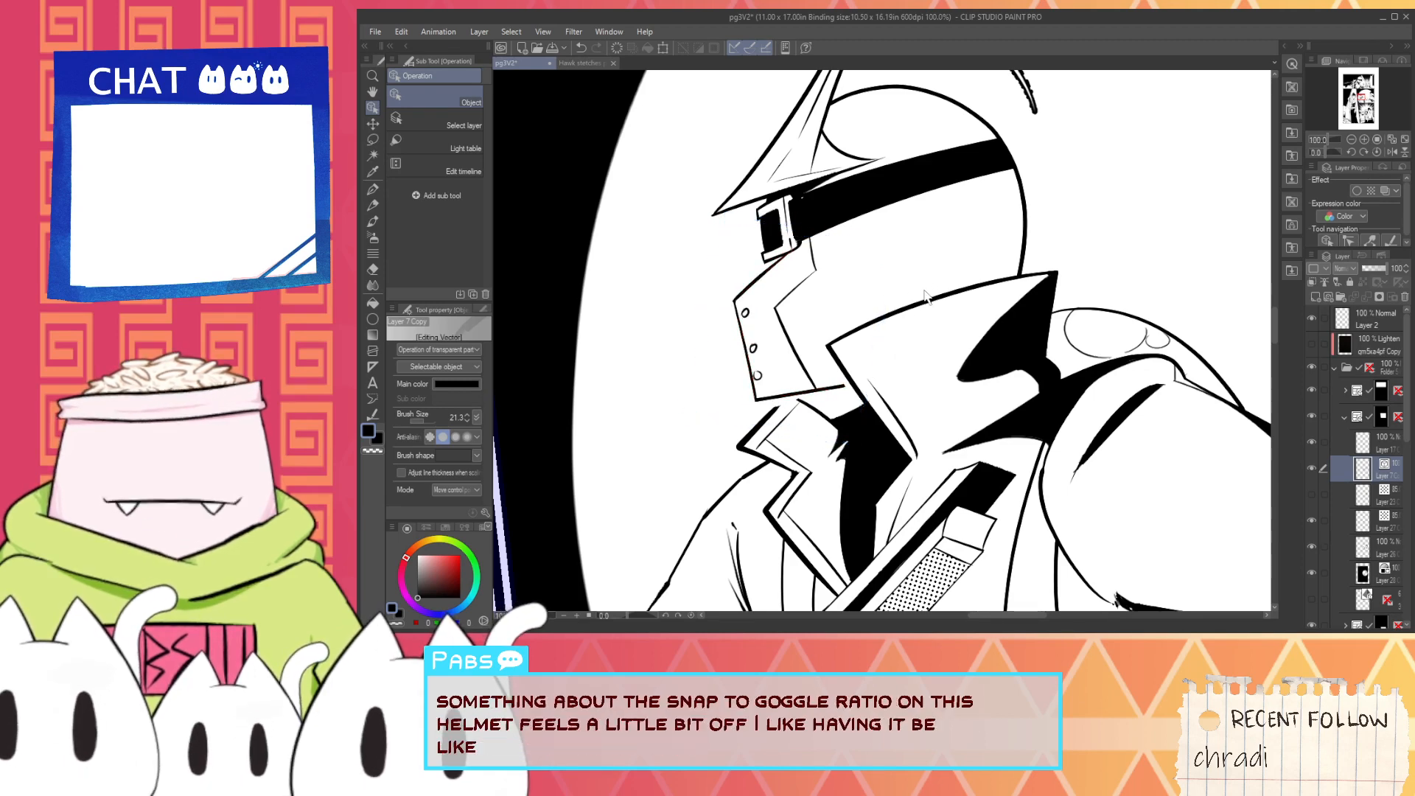
pyautogui.press('p')
pyautogui.scroll(2, 797, 388)
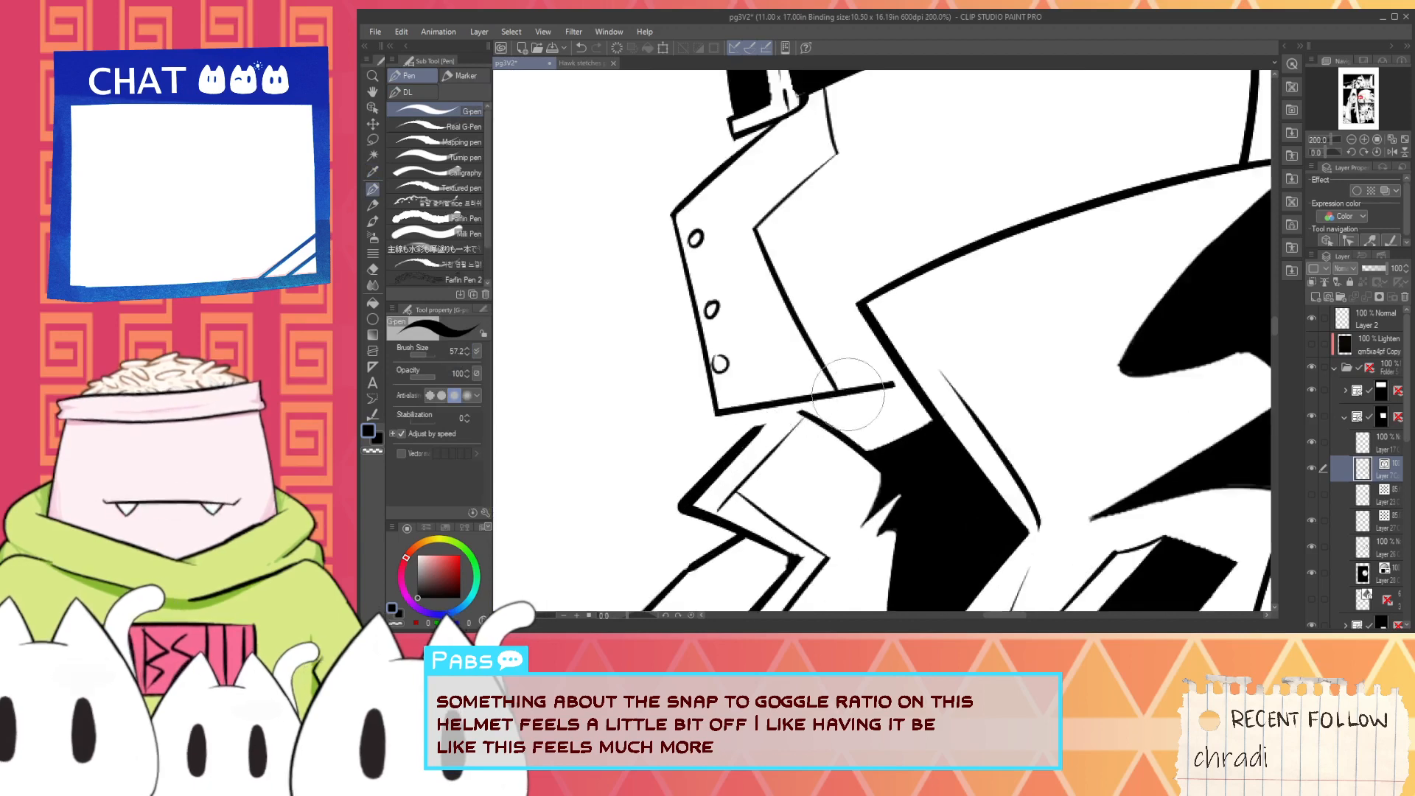
pyautogui.moveTo(847, 392); pyautogui.dragTo(952, 376)
pyautogui.press('e')
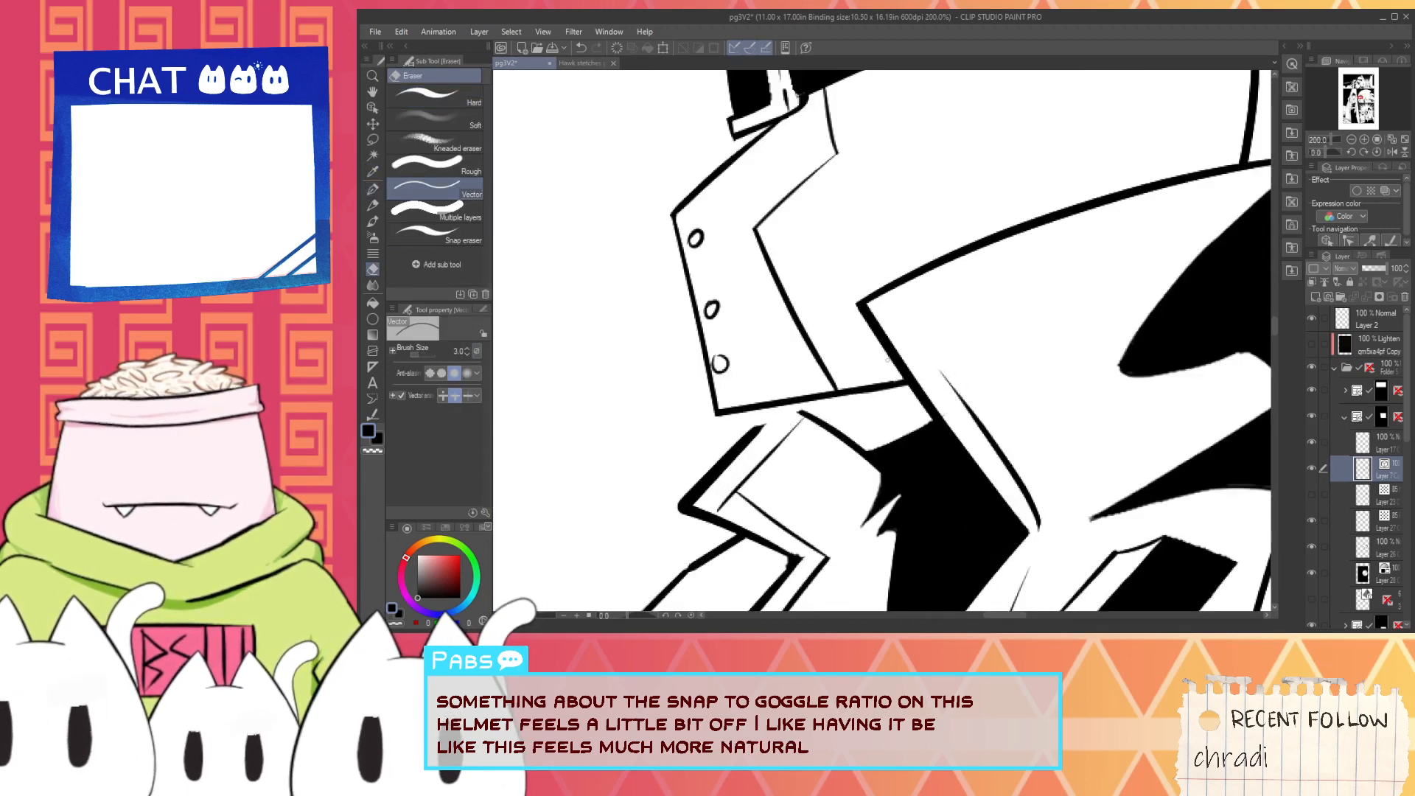
pyautogui.press('space')
pyautogui.moveTo(783, 297)
pyautogui.mouseDown()
pyautogui.moveTo(780, 483)
pyautogui.moveTo(708, 252)
pyautogui.mouseUp()
# - Extend the front lapel's outer edge up to the snout with the G-pen and trim the excess line
pyautogui.press('p')
pyautogui.scroll(2, 774, 427)
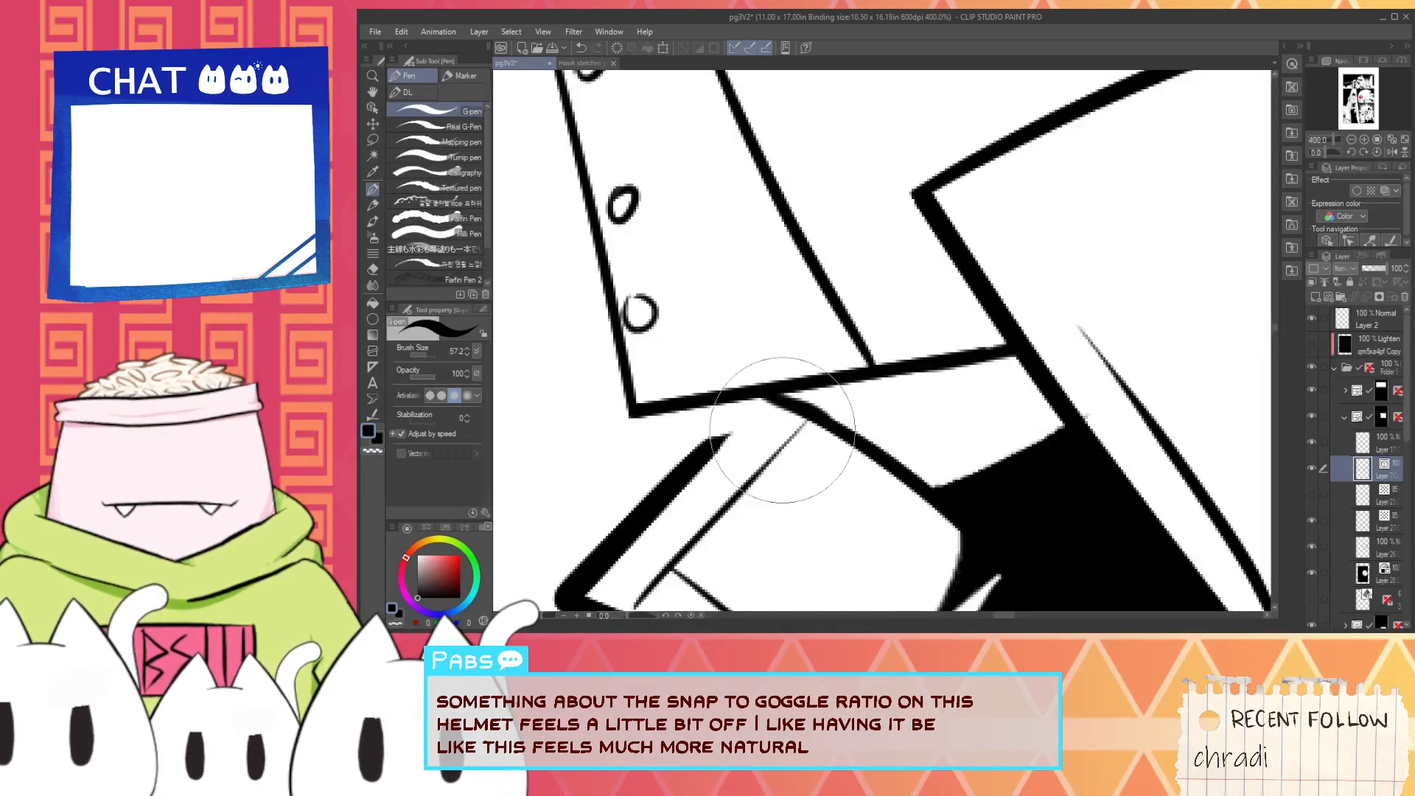
pyautogui.hotkey('ctrl', 'z')
pyautogui.moveTo(692, 475)
pyautogui.mouseDown()
pyautogui.moveTo(820, 323)
pyautogui.moveTo(794, 365)
pyautogui.mouseUp()
pyautogui.press('e')
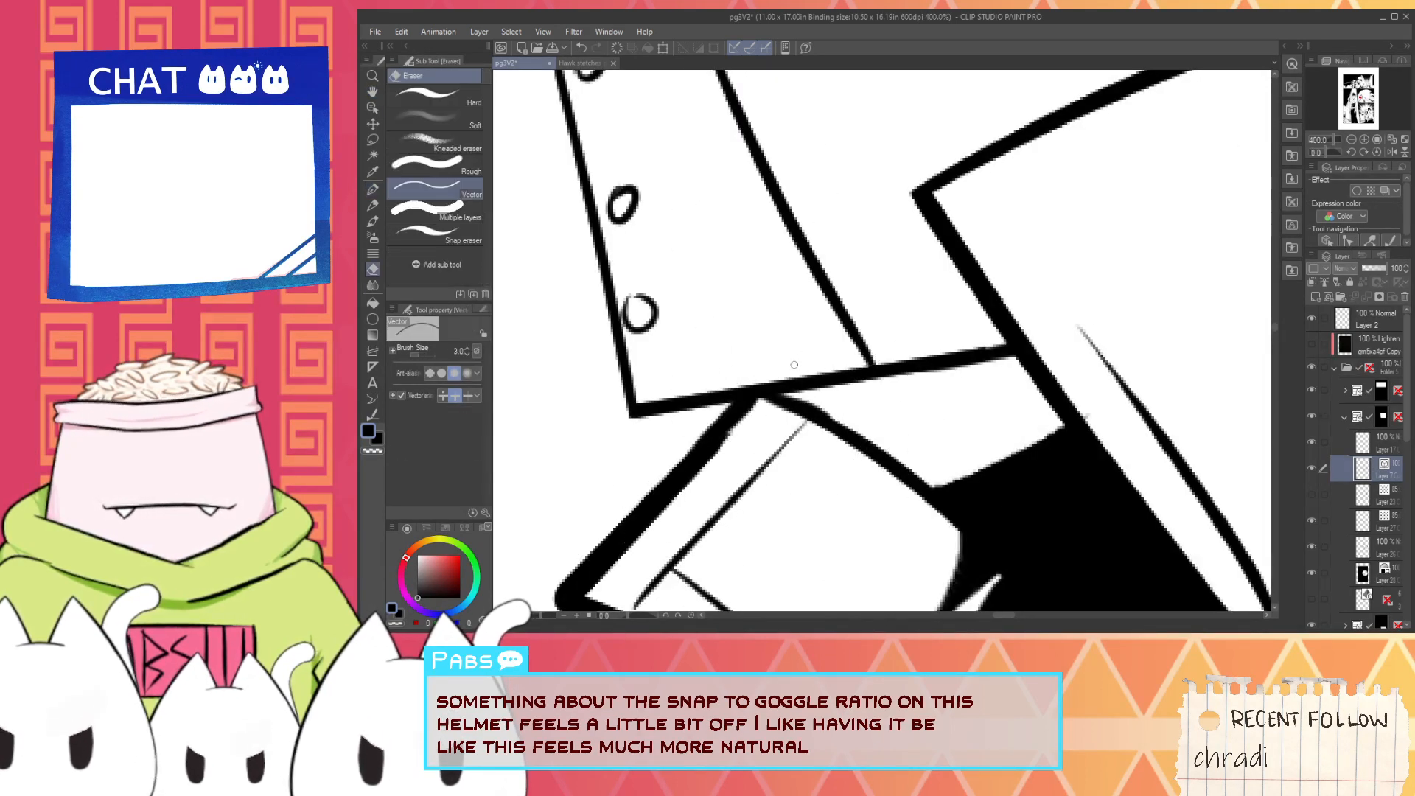
pyautogui.scroll(-7, 794, 365)
# - Clean up the eye band's edge beside the goggle on the fill layer with white and black G-pen touch-ups
pyautogui.press('space')
pyautogui.click(1386, 494)
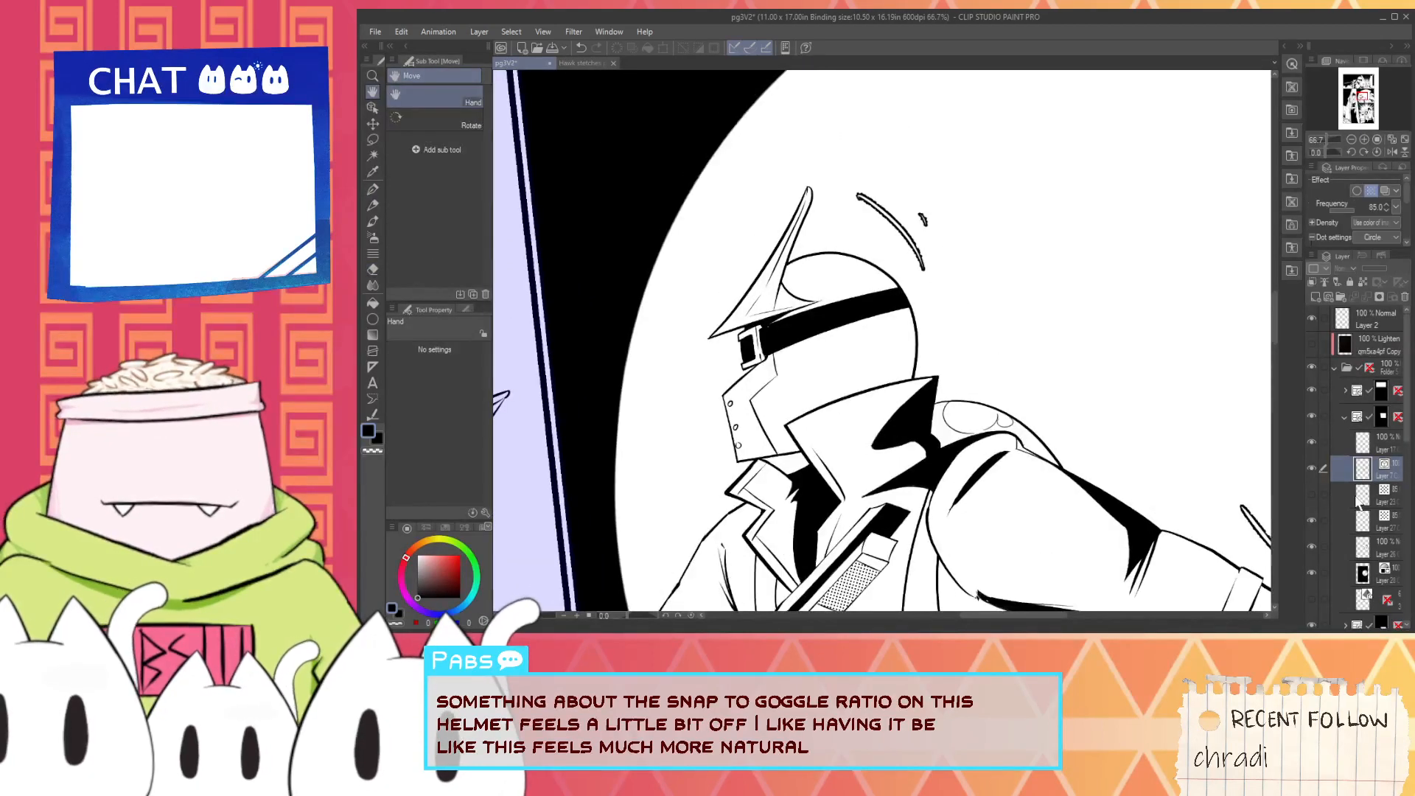
pyautogui.click(1357, 547)
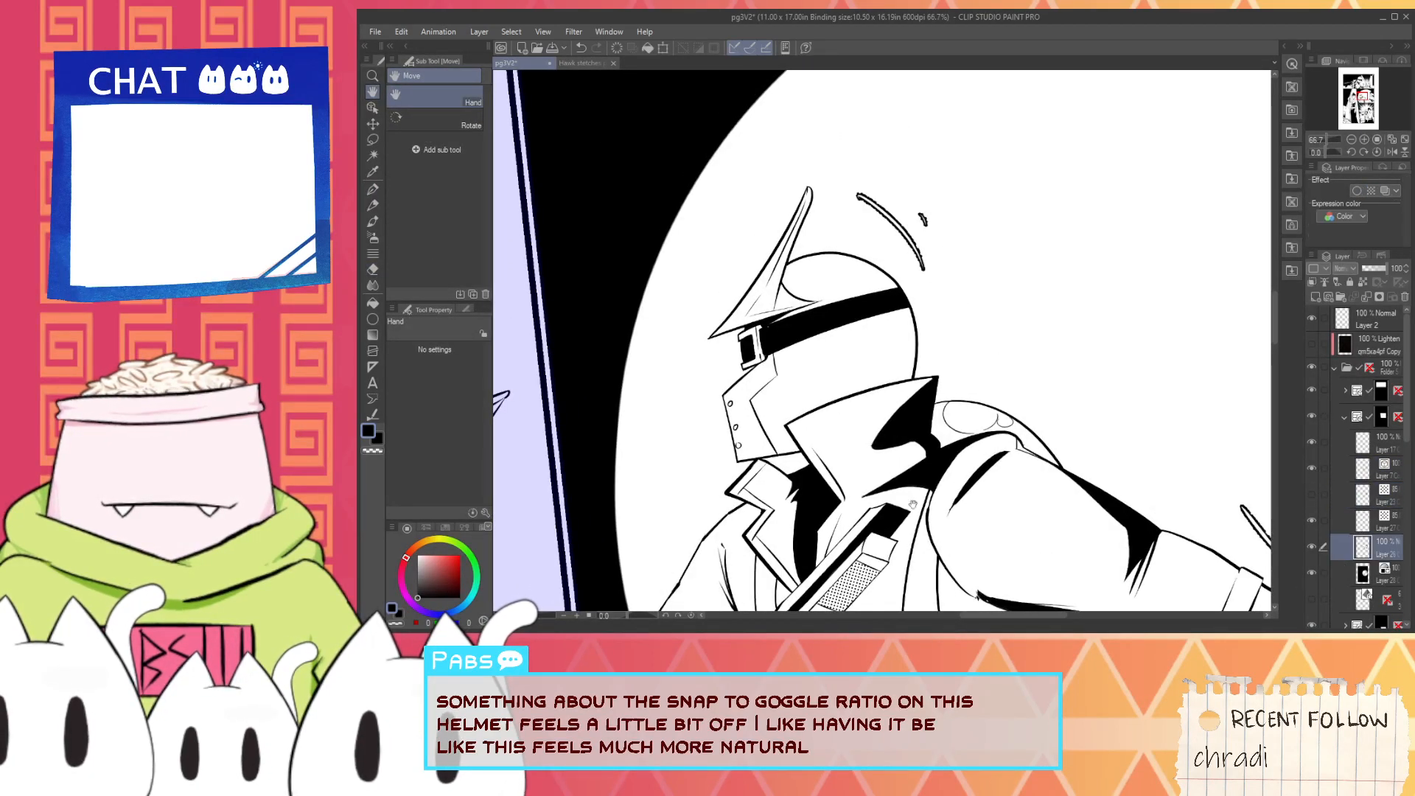
pyautogui.scroll(7, 760, 346)
pyautogui.press('p')
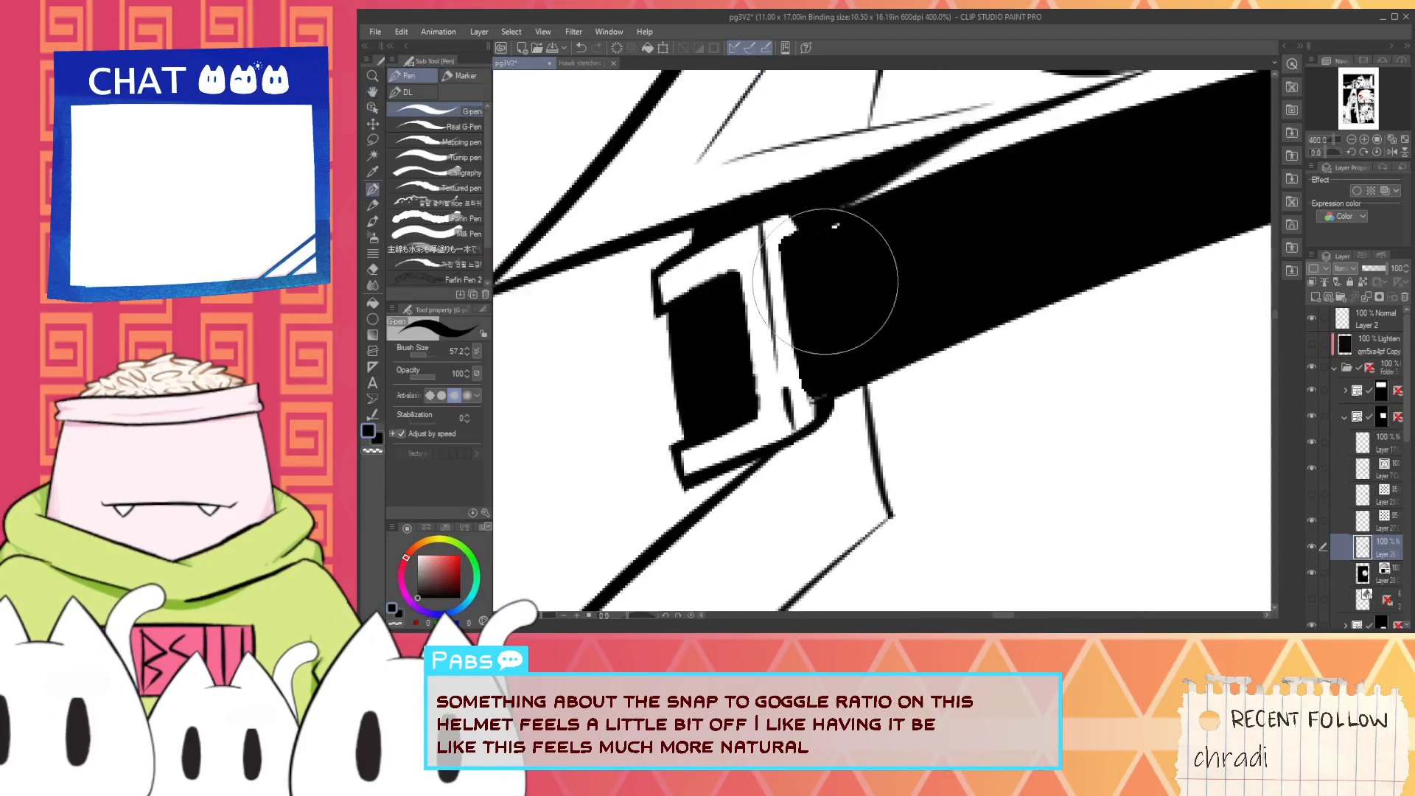
pyautogui.press('x')
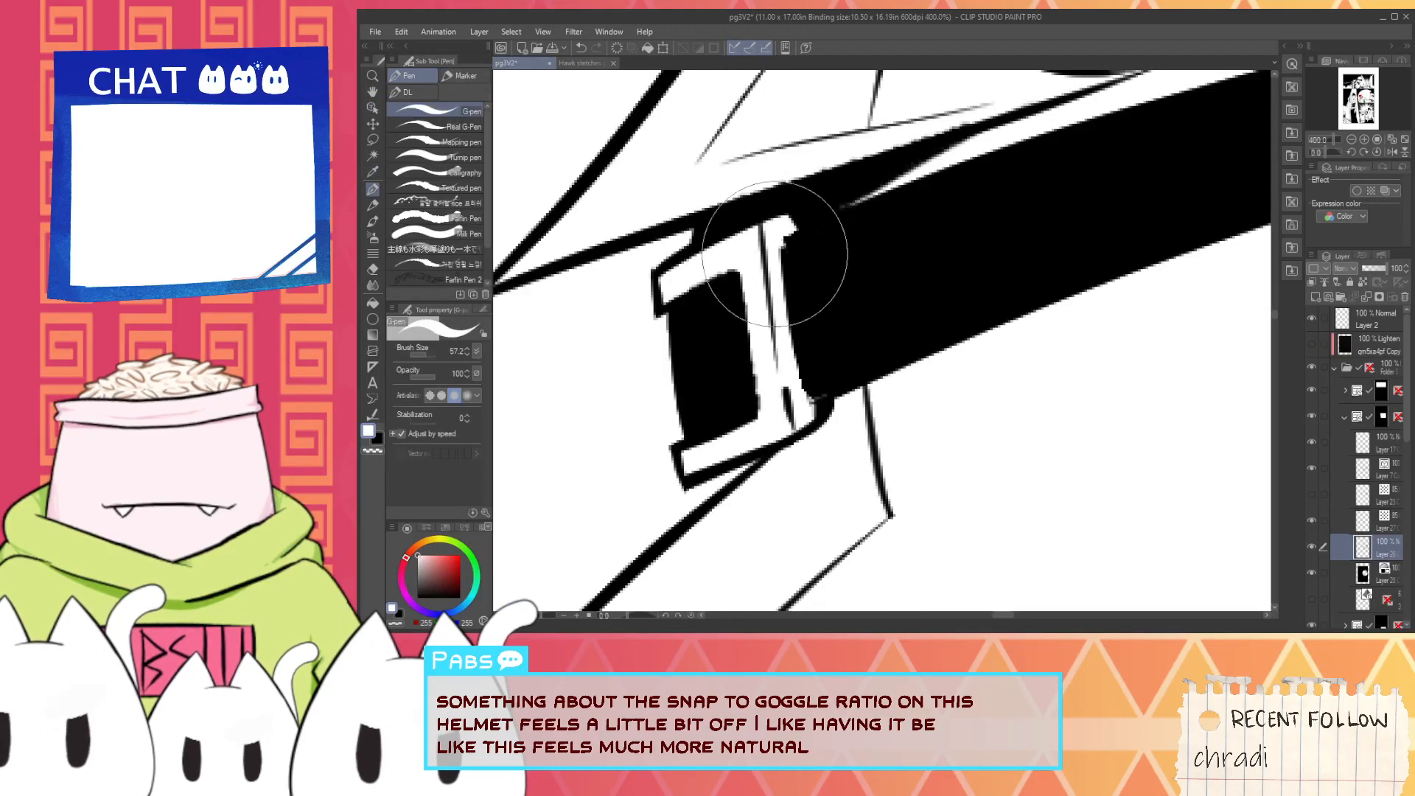
pyautogui.press('x')
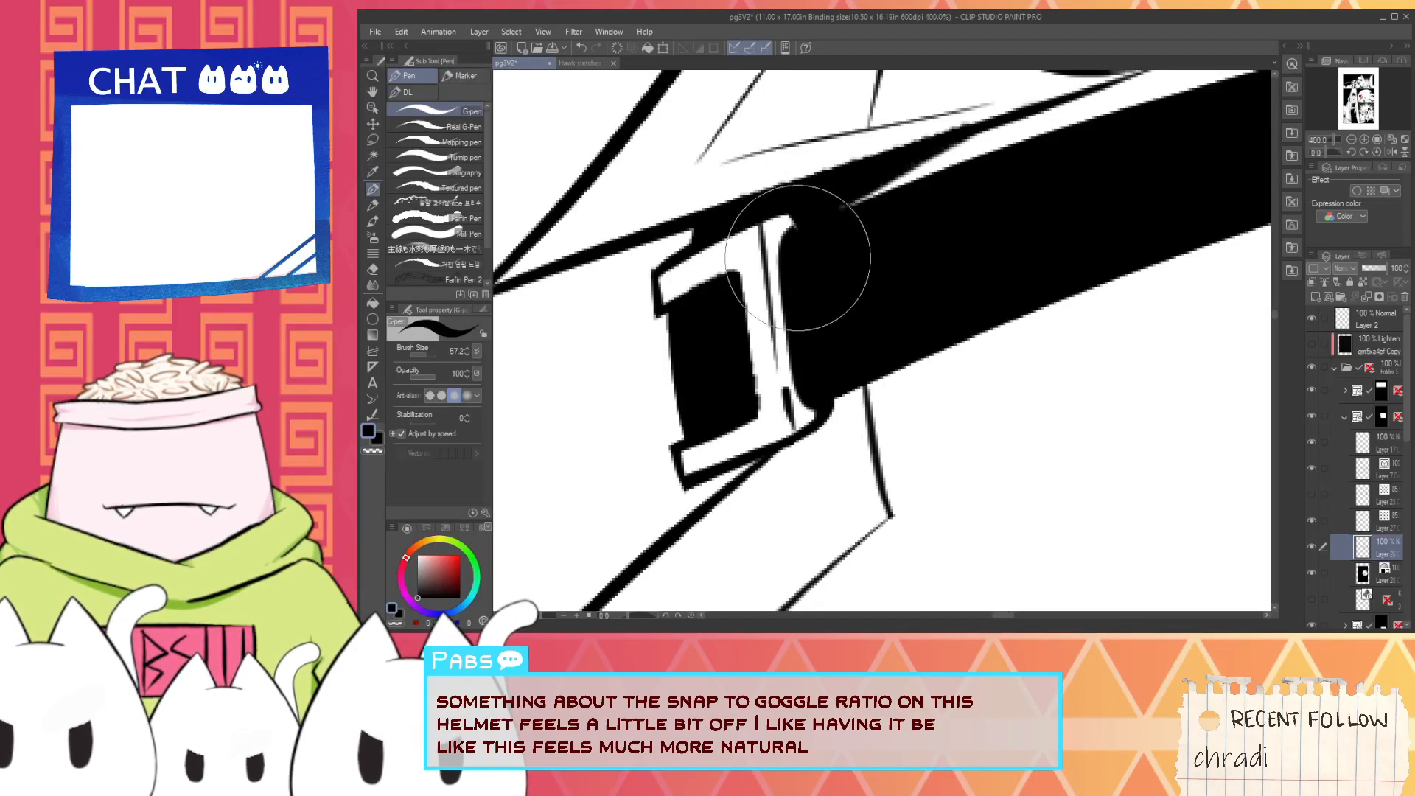
pyautogui.scroll(-6, 822, 343)
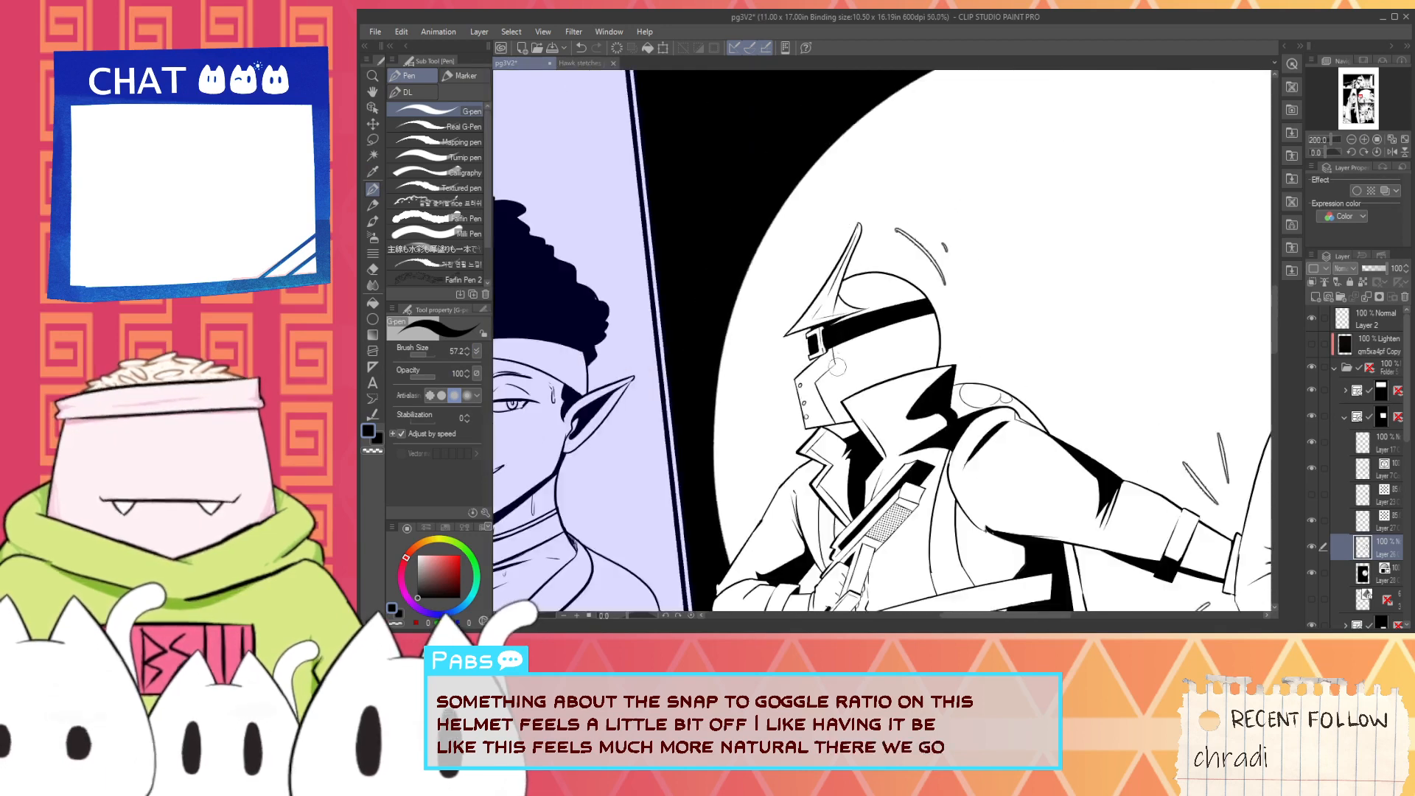
# - Rotate the collar's inner curve below the snout on the vector line-art layer and erase the part crossing into the snout
pyautogui.moveTo(830, 464); pyautogui.dragTo(821, 384)
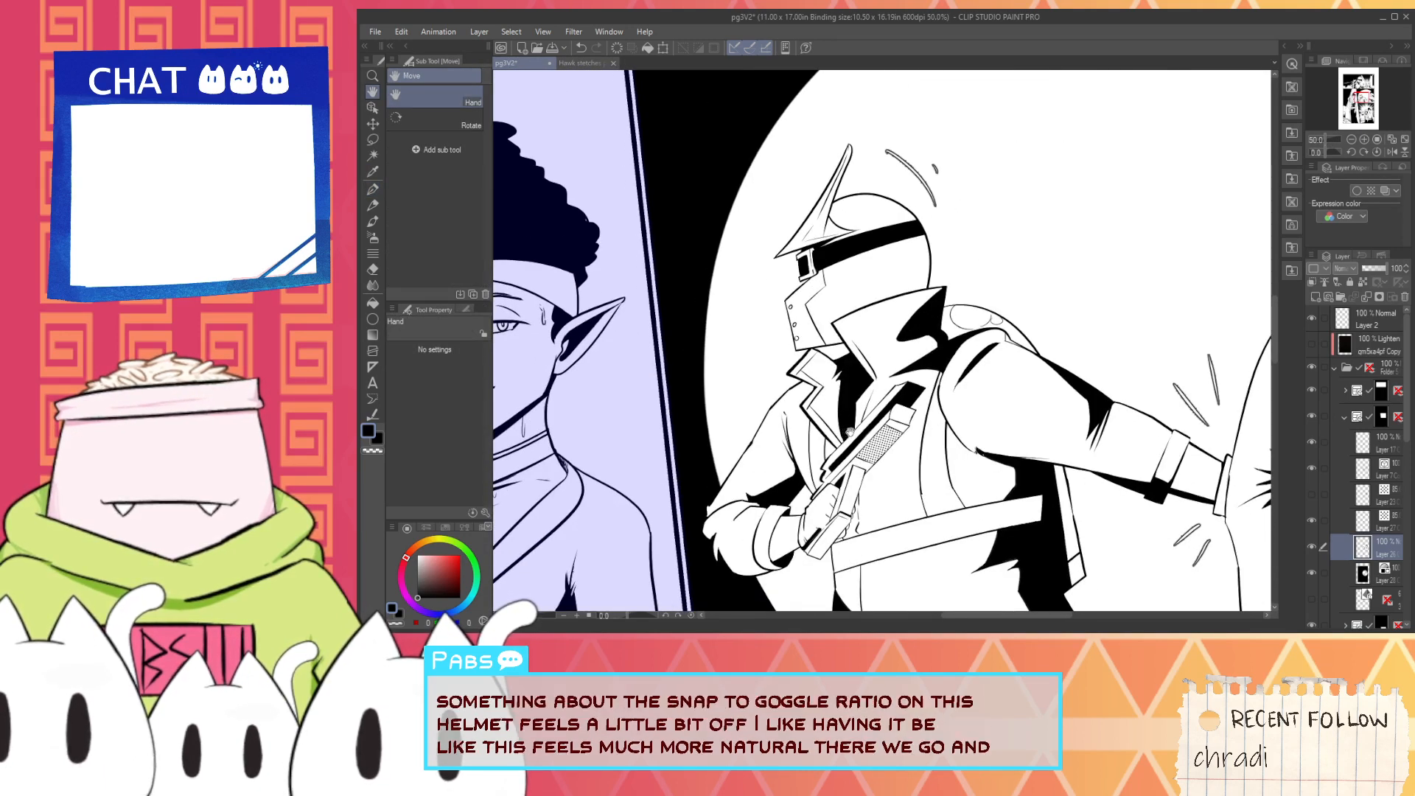
pyautogui.scroll(1, 827, 384)
pyautogui.scroll(3, 826, 384)
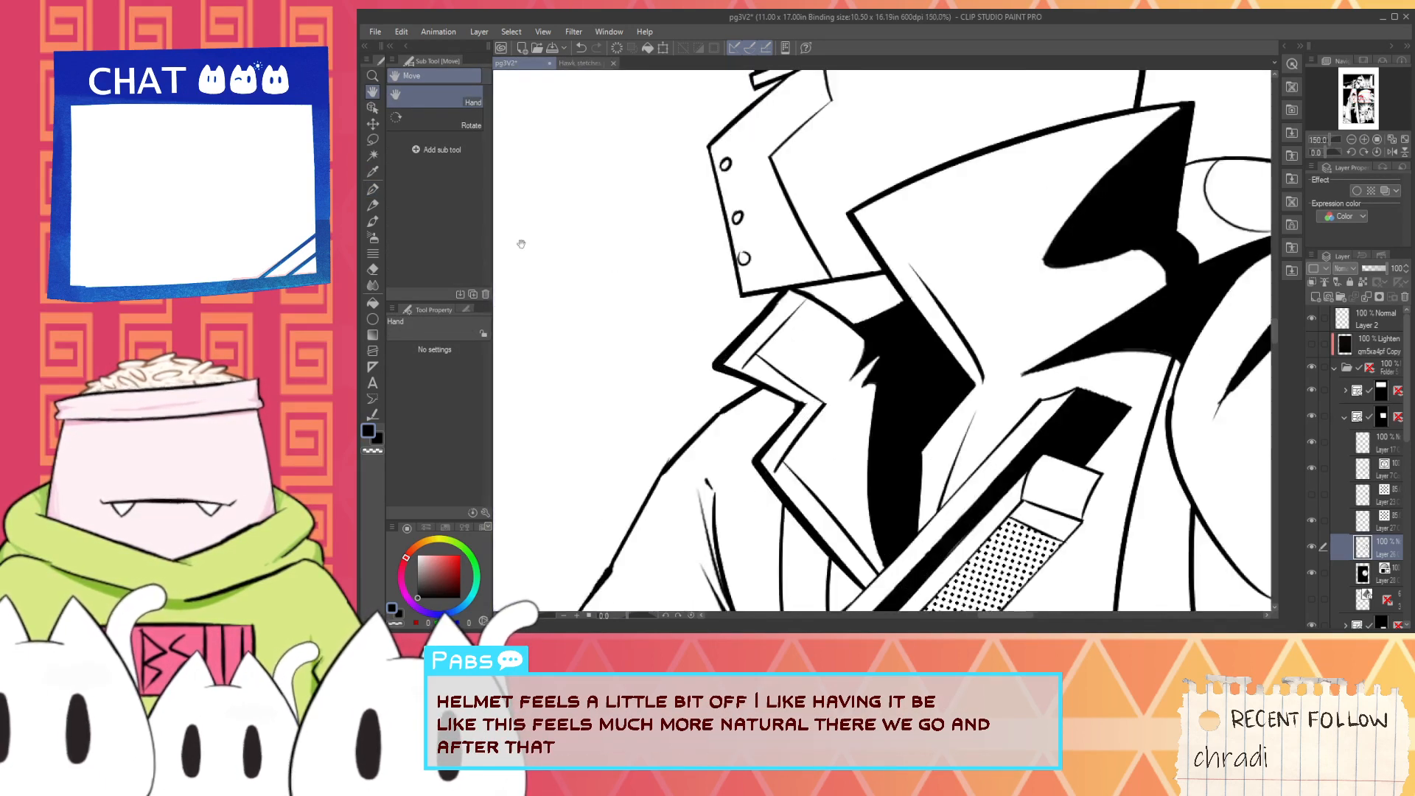
pyautogui.click(372, 109)
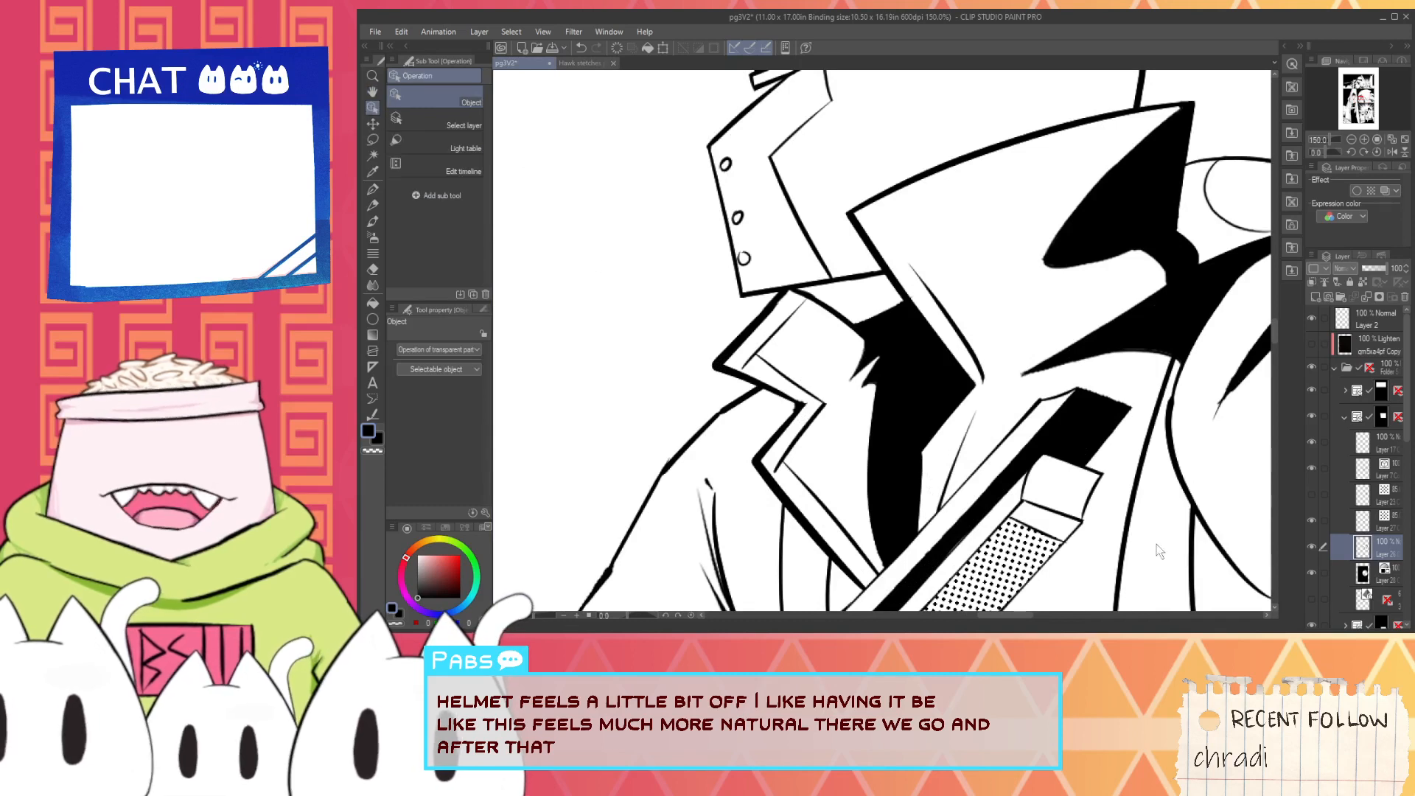
pyautogui.click(1361, 474)
pyautogui.click(796, 295)
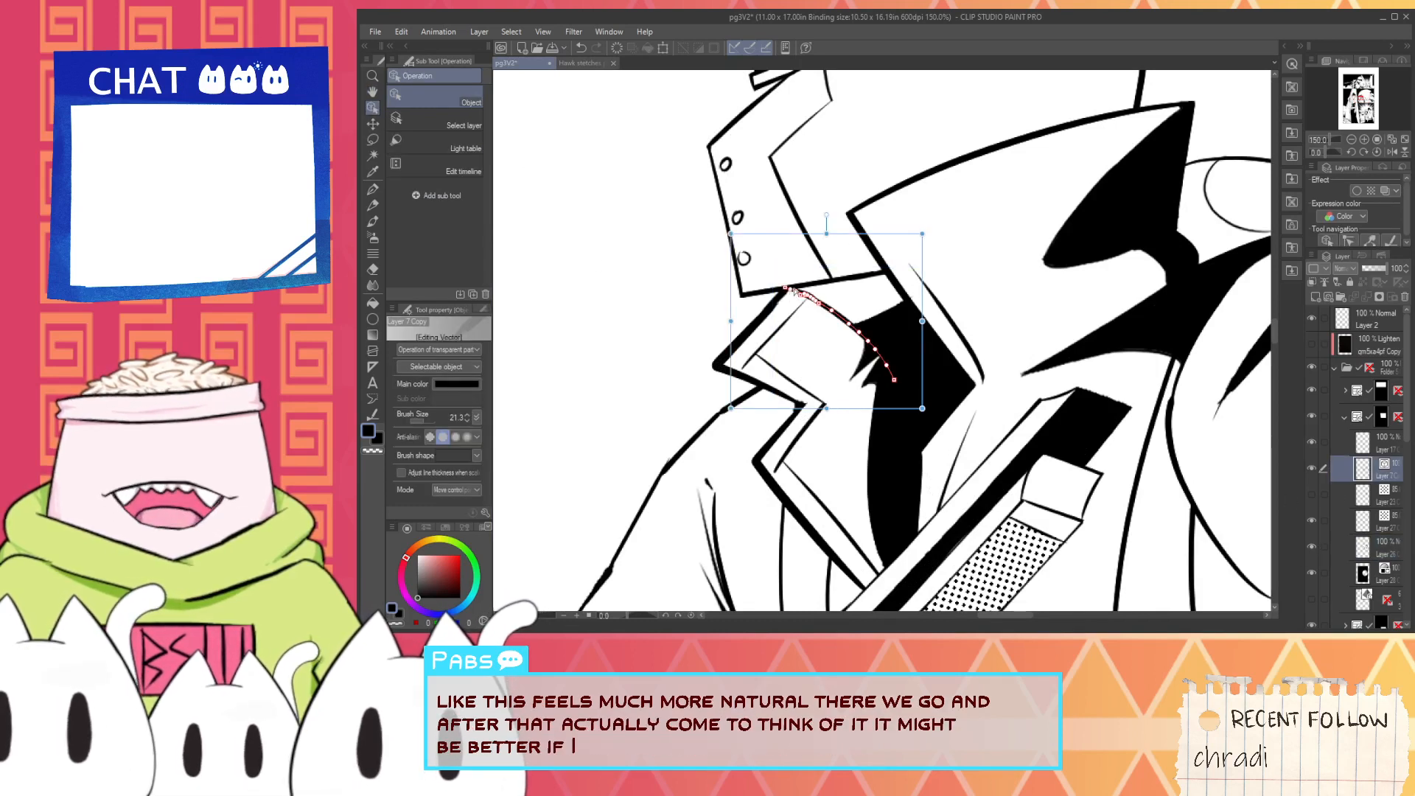
pyautogui.moveTo(802, 229)
pyautogui.mouseDown()
pyautogui.moveTo(895, 244)
pyautogui.moveTo(875, 235)
pyautogui.mouseUp()
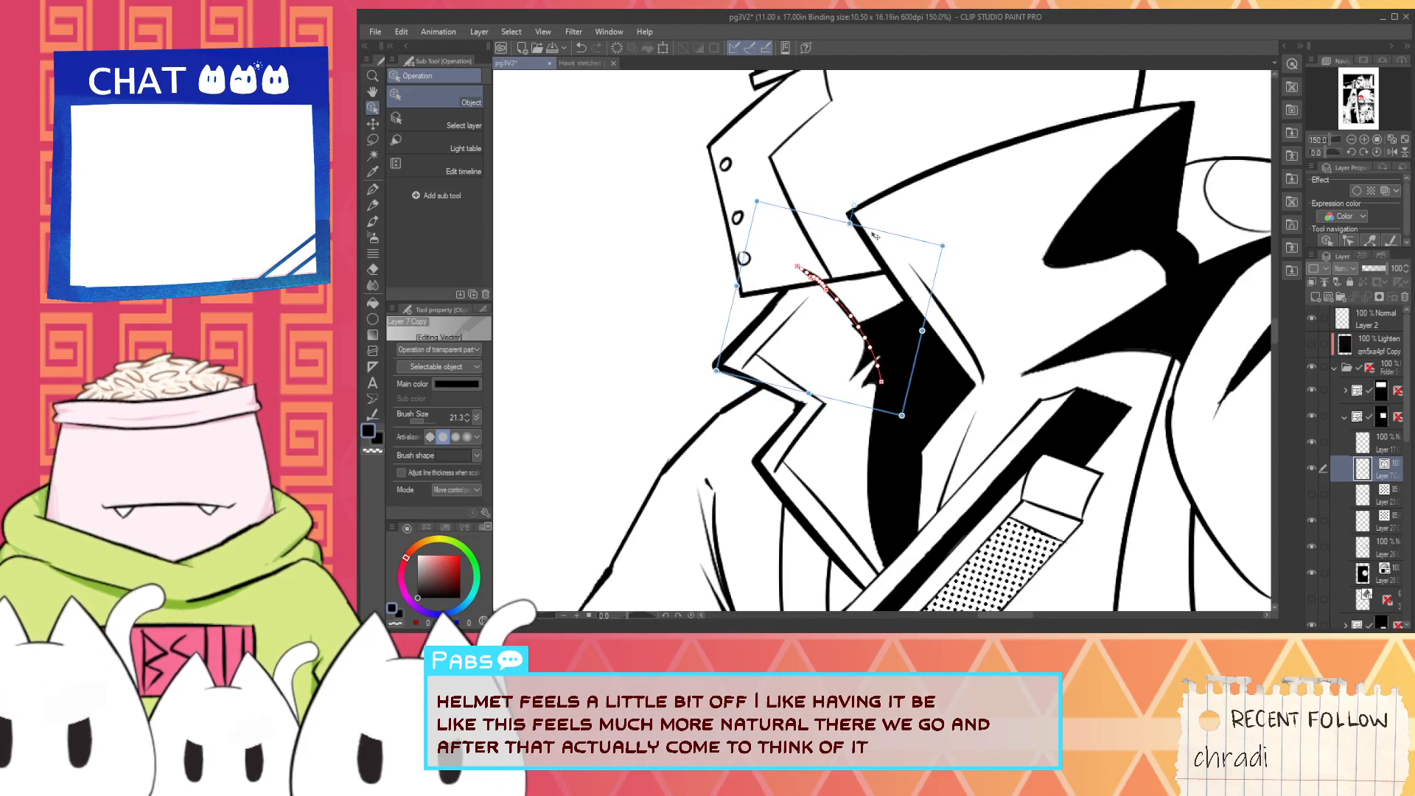
pyautogui.press('e')
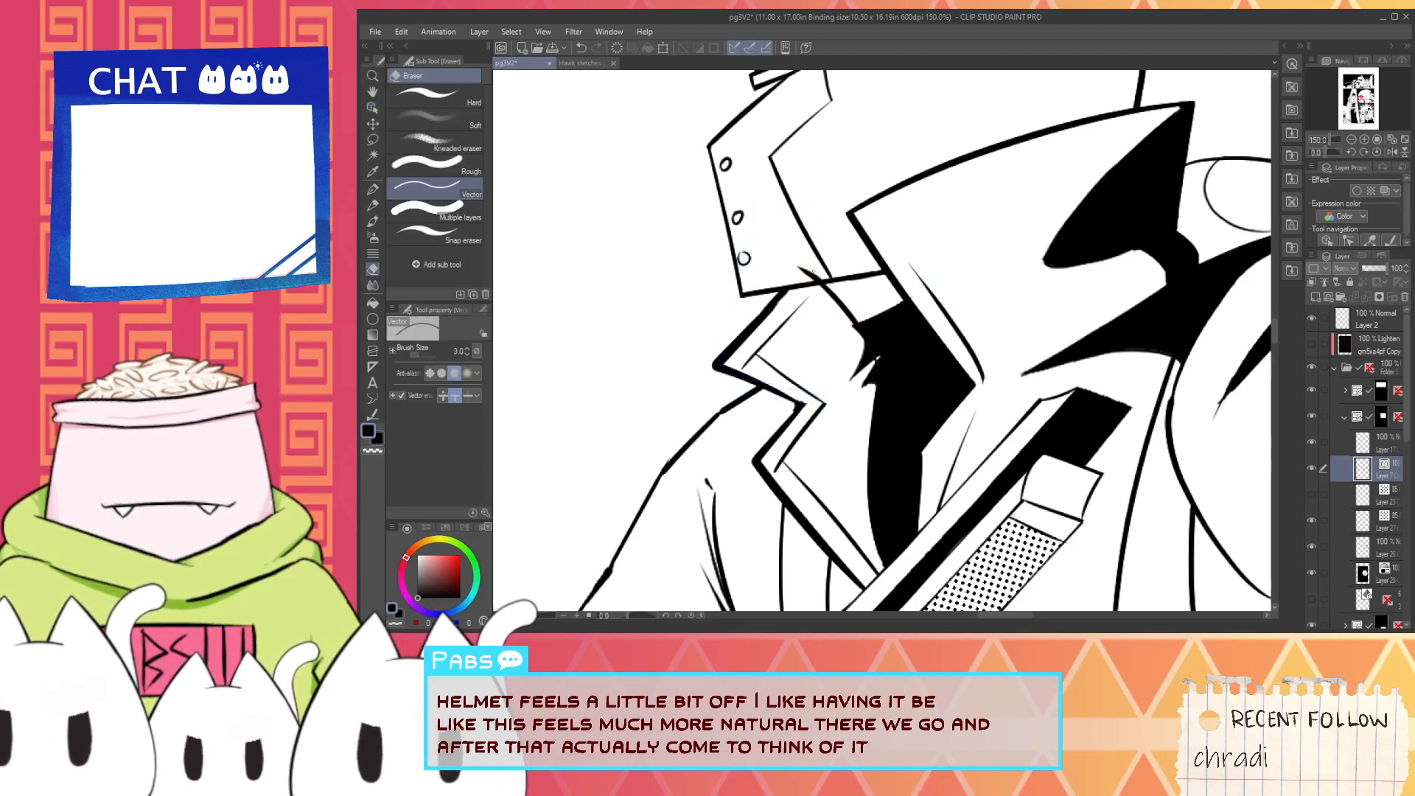
pyautogui.scroll(1, 839, 314)
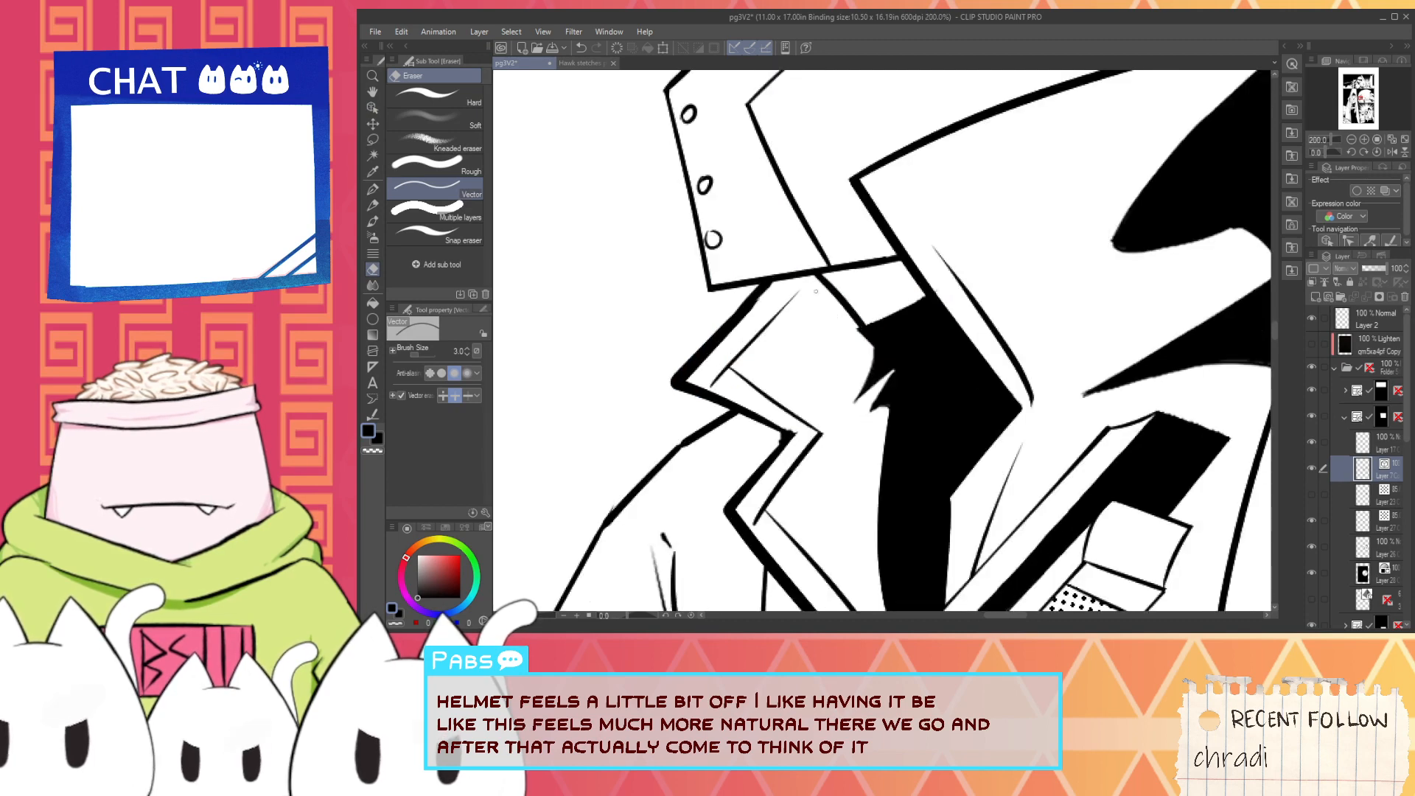
pyautogui.scroll(-2, 917, 368)
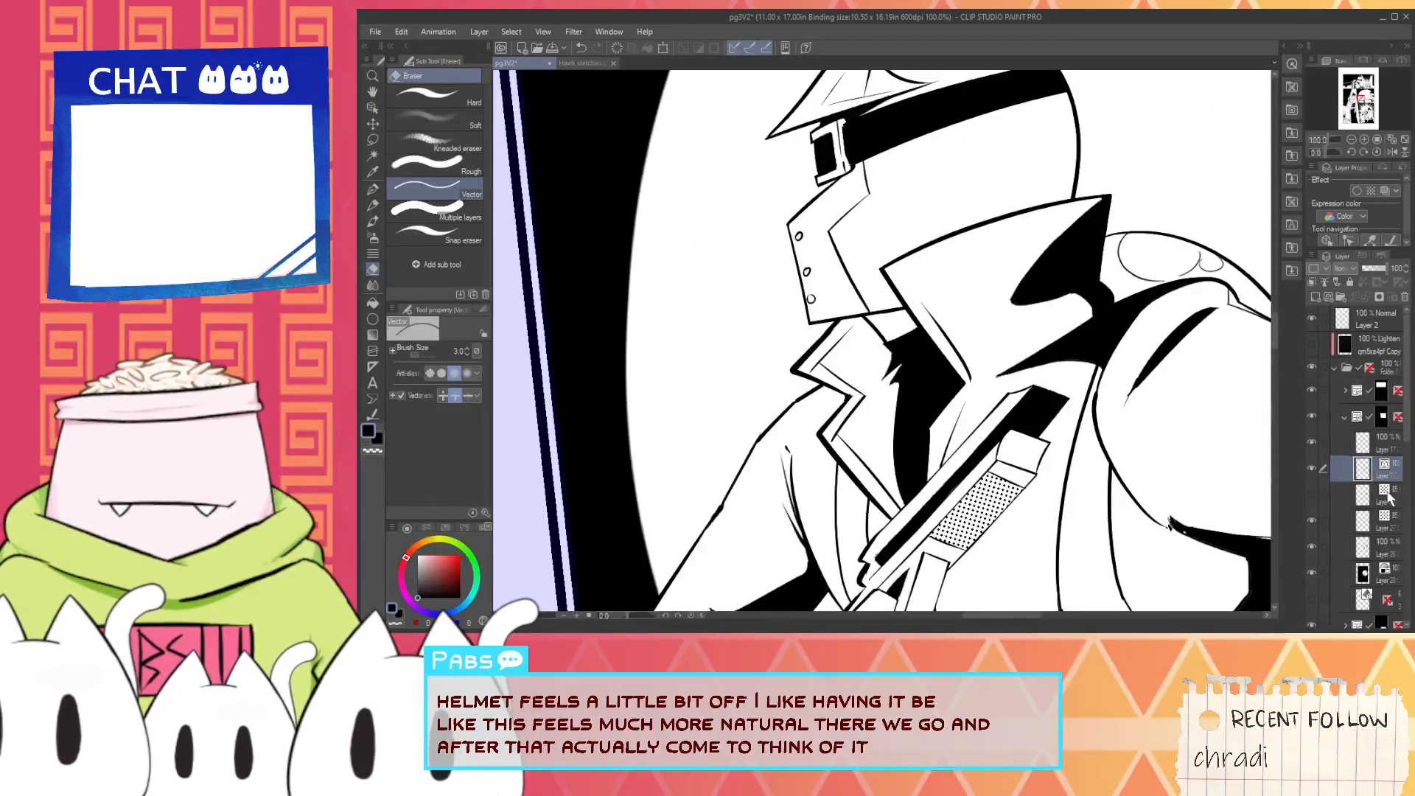
# - Trim the spiky edge of the neck shadow below the snout with a white G-pen stroke on the fill layer
pyautogui.click(1389, 554)
pyautogui.press('i')
pyautogui.scroll(2, 1046, 435)
pyautogui.click(737, 369)
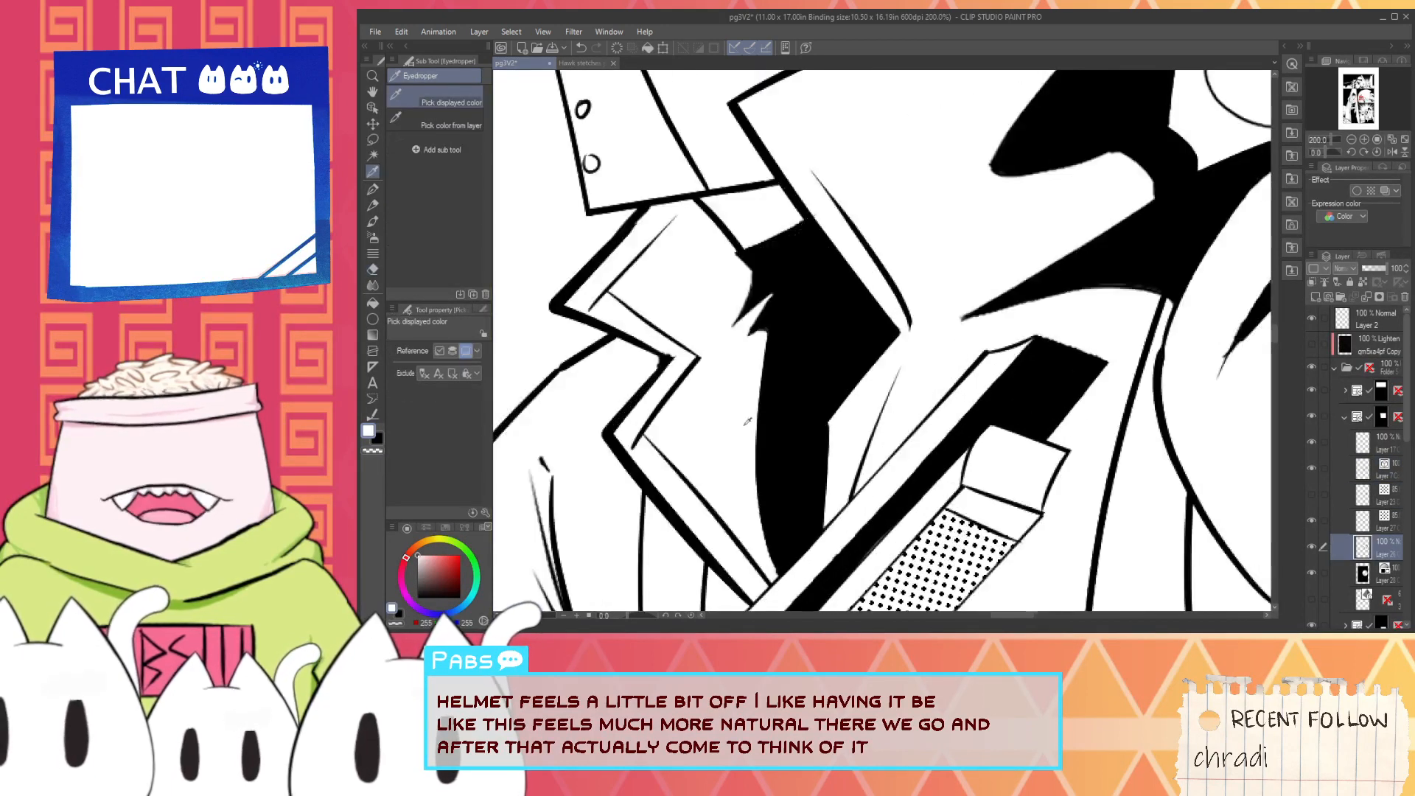
pyautogui.press('p')
pyautogui.moveTo(724, 238); pyautogui.dragTo(777, 300)
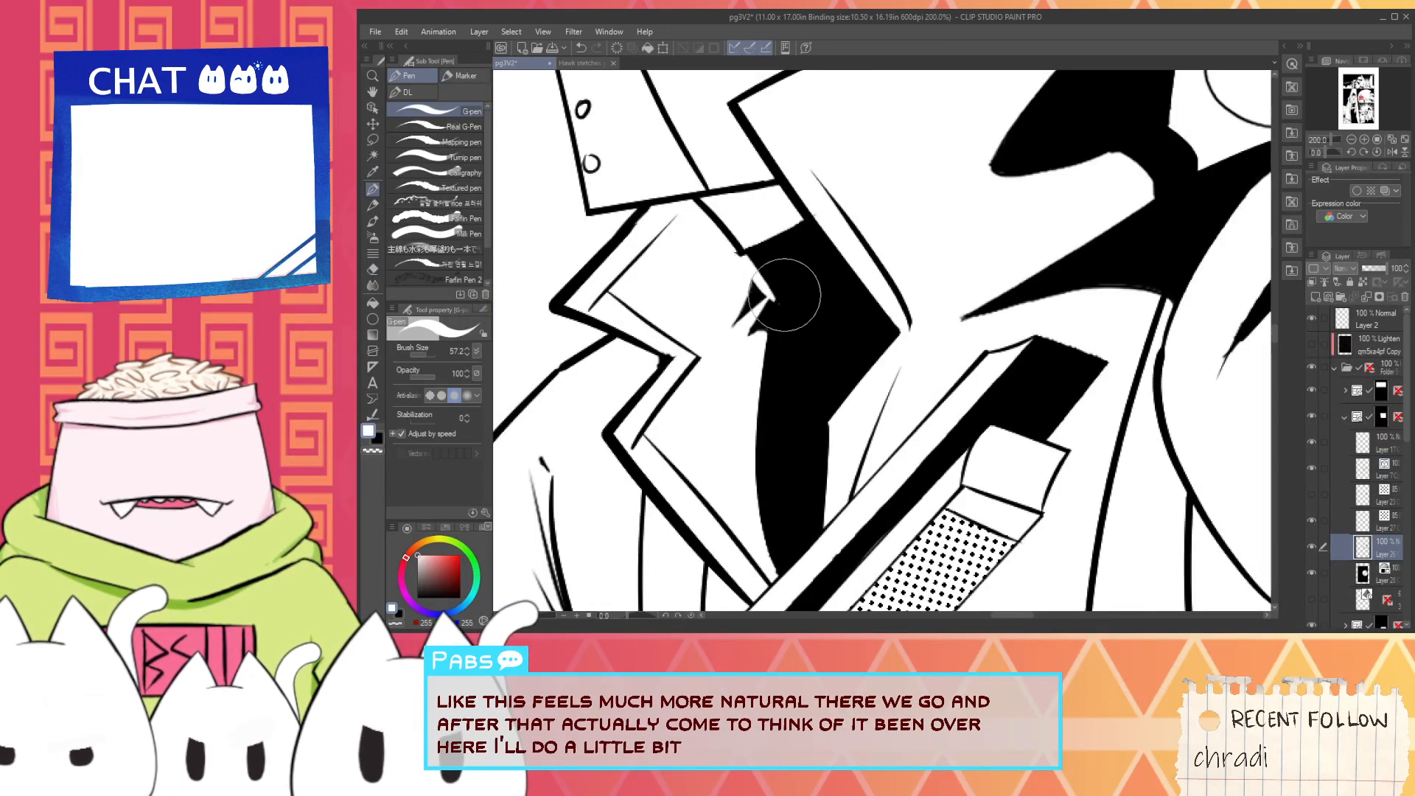
pyautogui.hotkey('ctrl', 'z')
pyautogui.moveTo(724, 246); pyautogui.dragTo(774, 297)
pyautogui.hotkey('ctrl', 'z')
pyautogui.moveTo(724, 239); pyautogui.dragTo(734, 251)
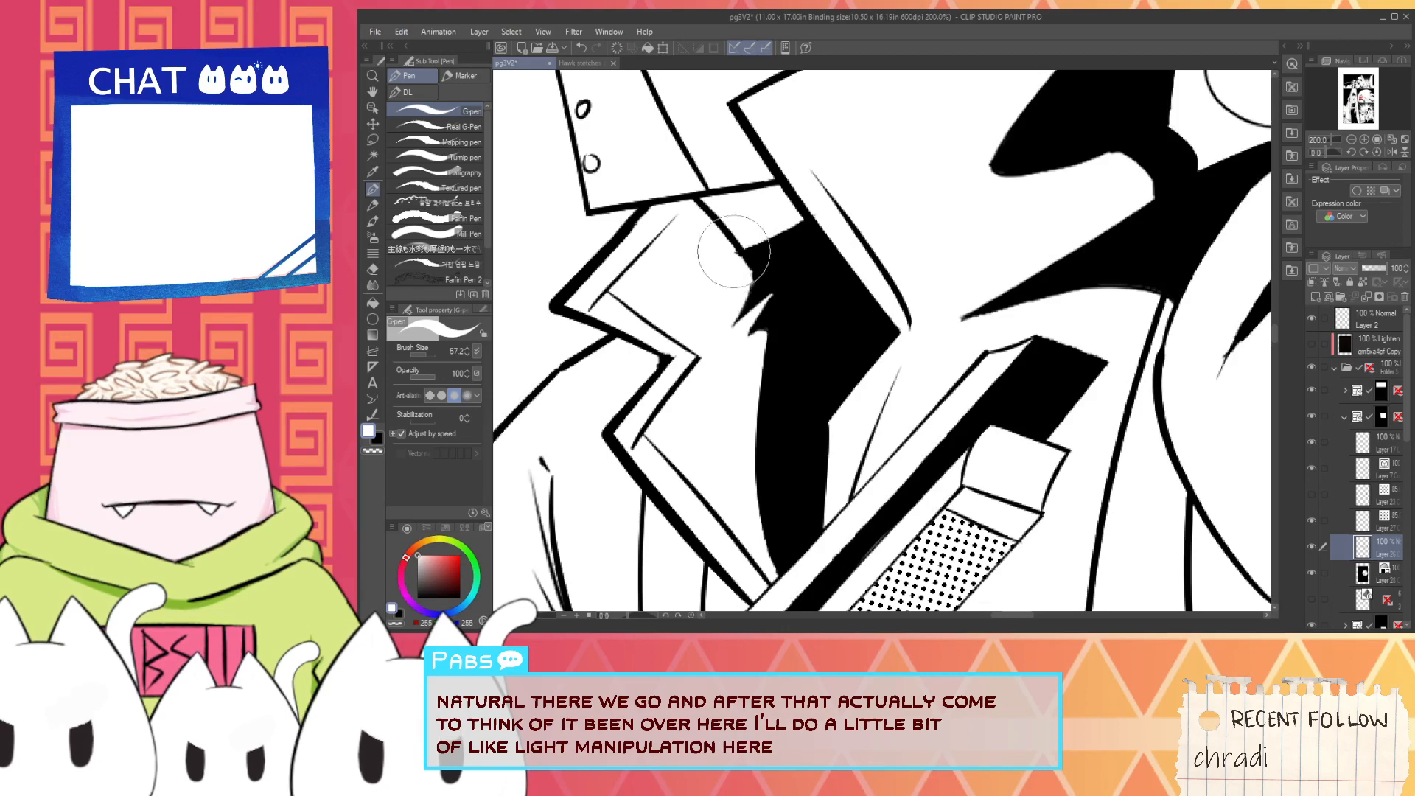
pyautogui.scroll(-4, 807, 340)
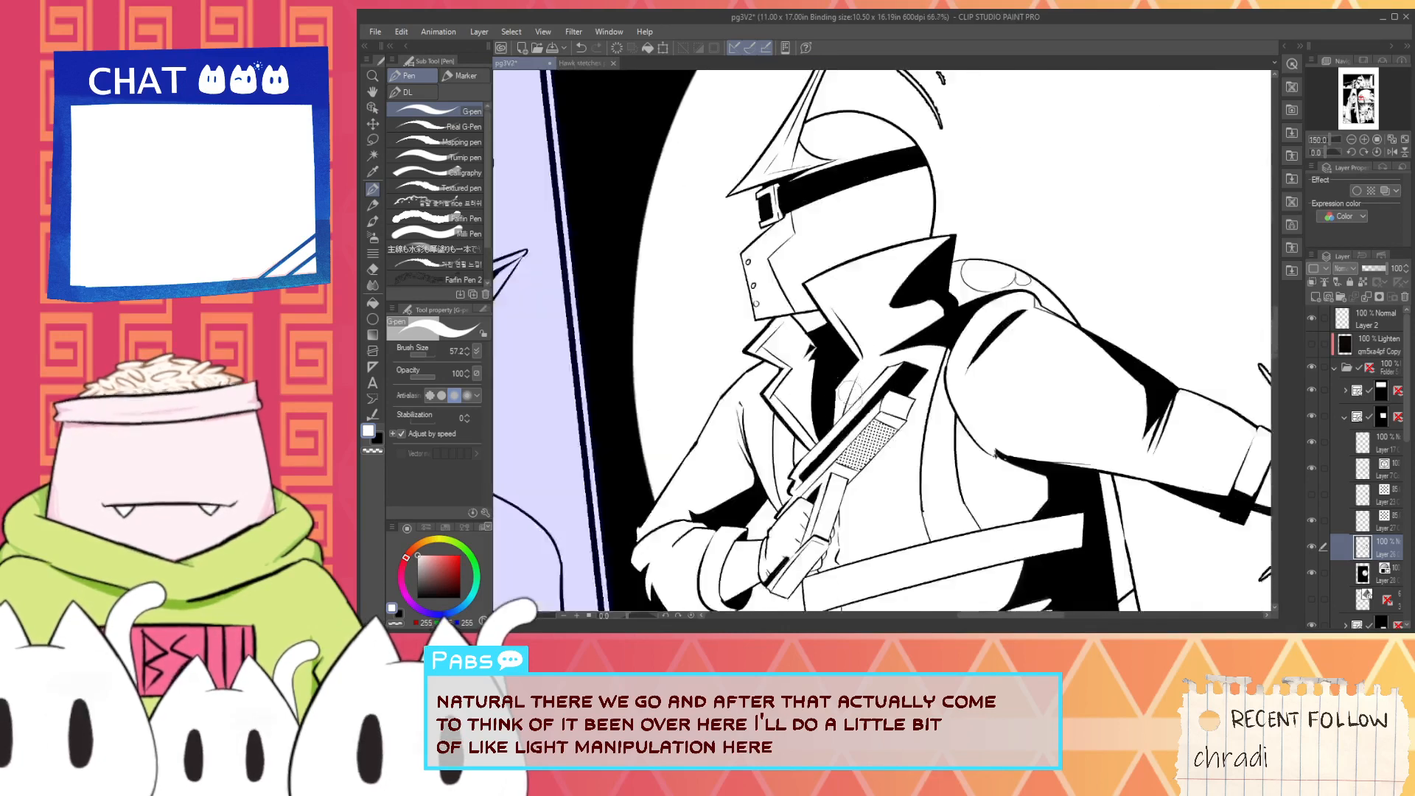
# - Carve a white notch down the neck shadow's edge with the G-pen to separate the neck from the collar
pyautogui.press('i')
pyautogui.scroll(3, 838, 387)
pyautogui.press('p')
pyautogui.scroll(3, 838, 385)
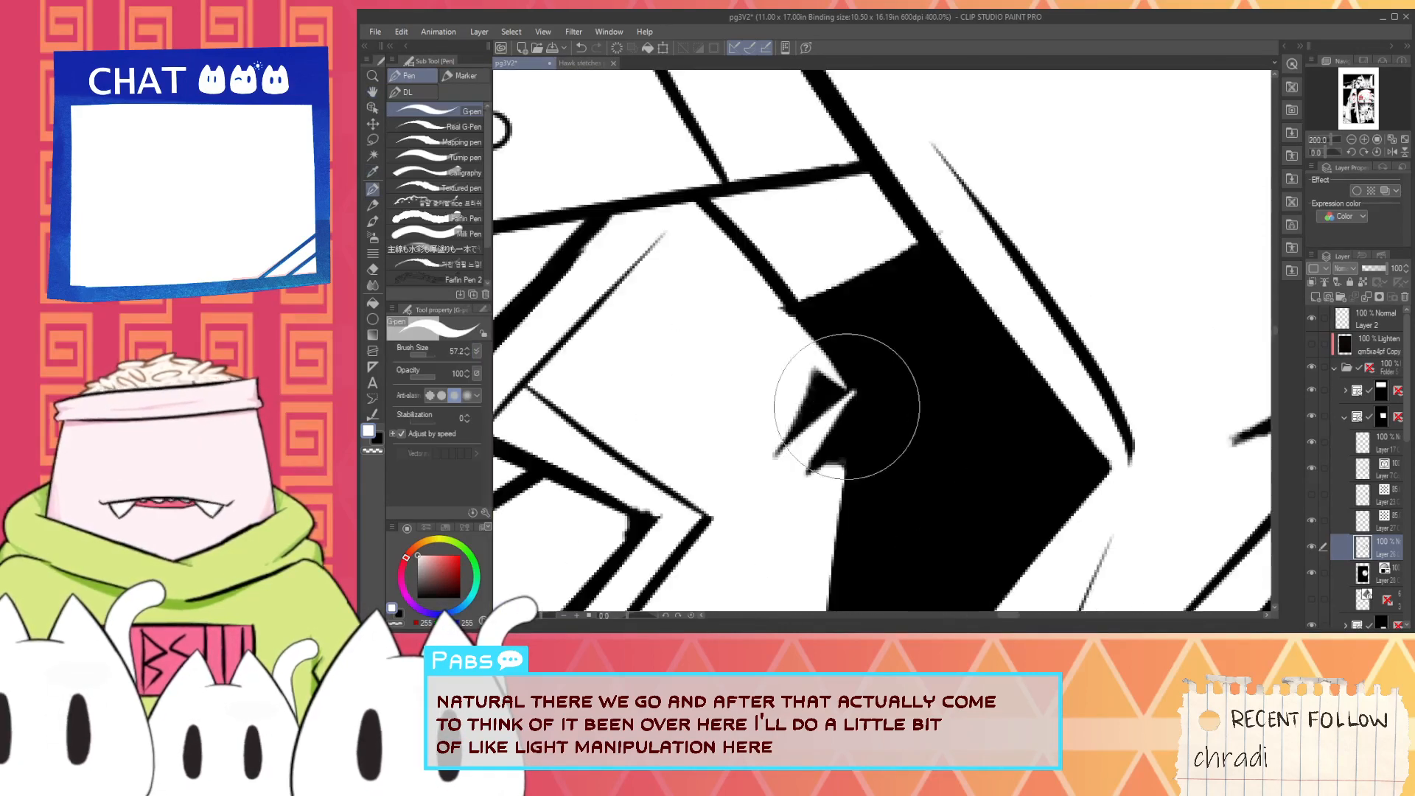
pyautogui.moveTo(851, 401); pyautogui.dragTo(850, 484)
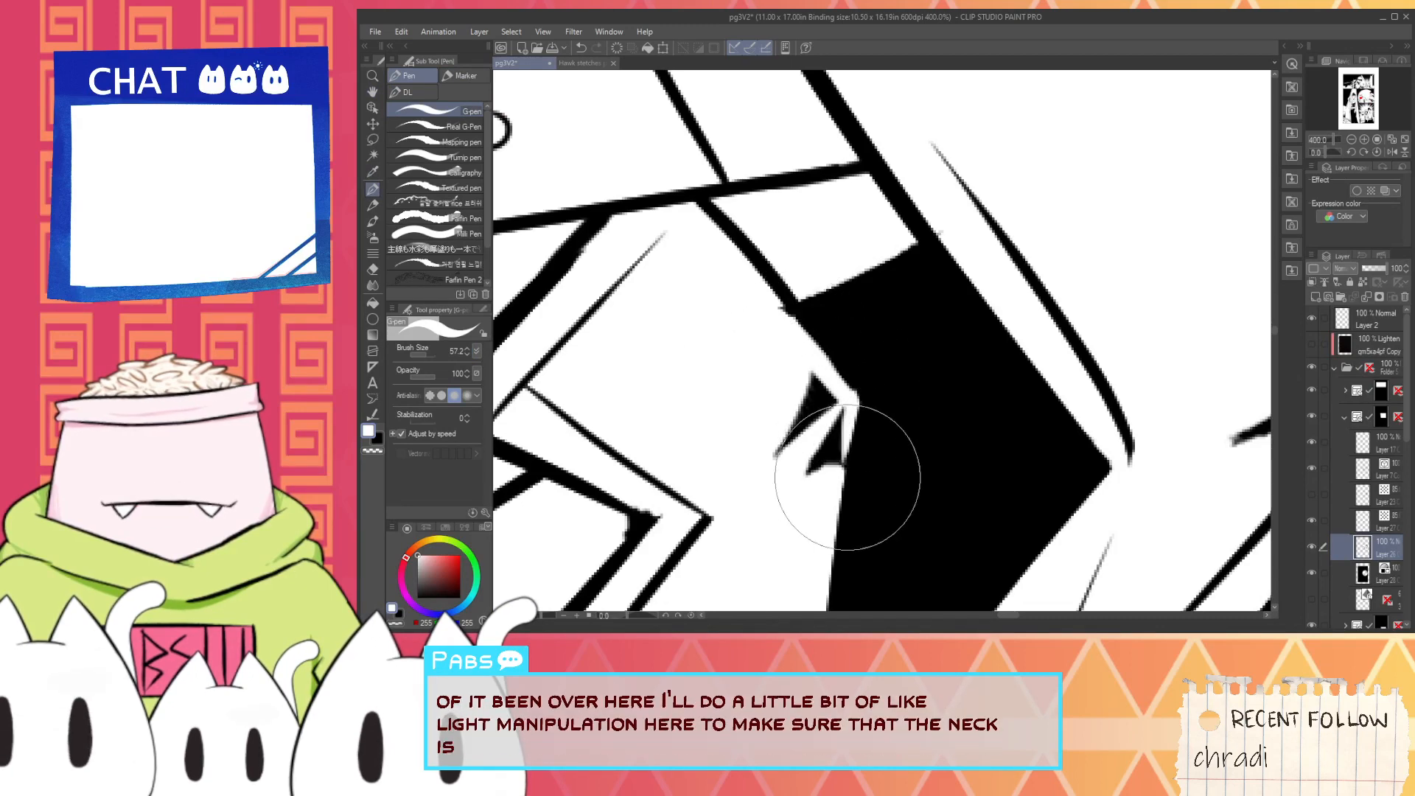
pyautogui.keyDown('alt'); pyautogui.click(908, 437); pyautogui.keyUp('alt')
# - Add tapered black hatch strokes beside the neck shadow with the G-pen at brush size 26.7
pyautogui.moveTo(792, 343); pyautogui.dragTo(739, 420)
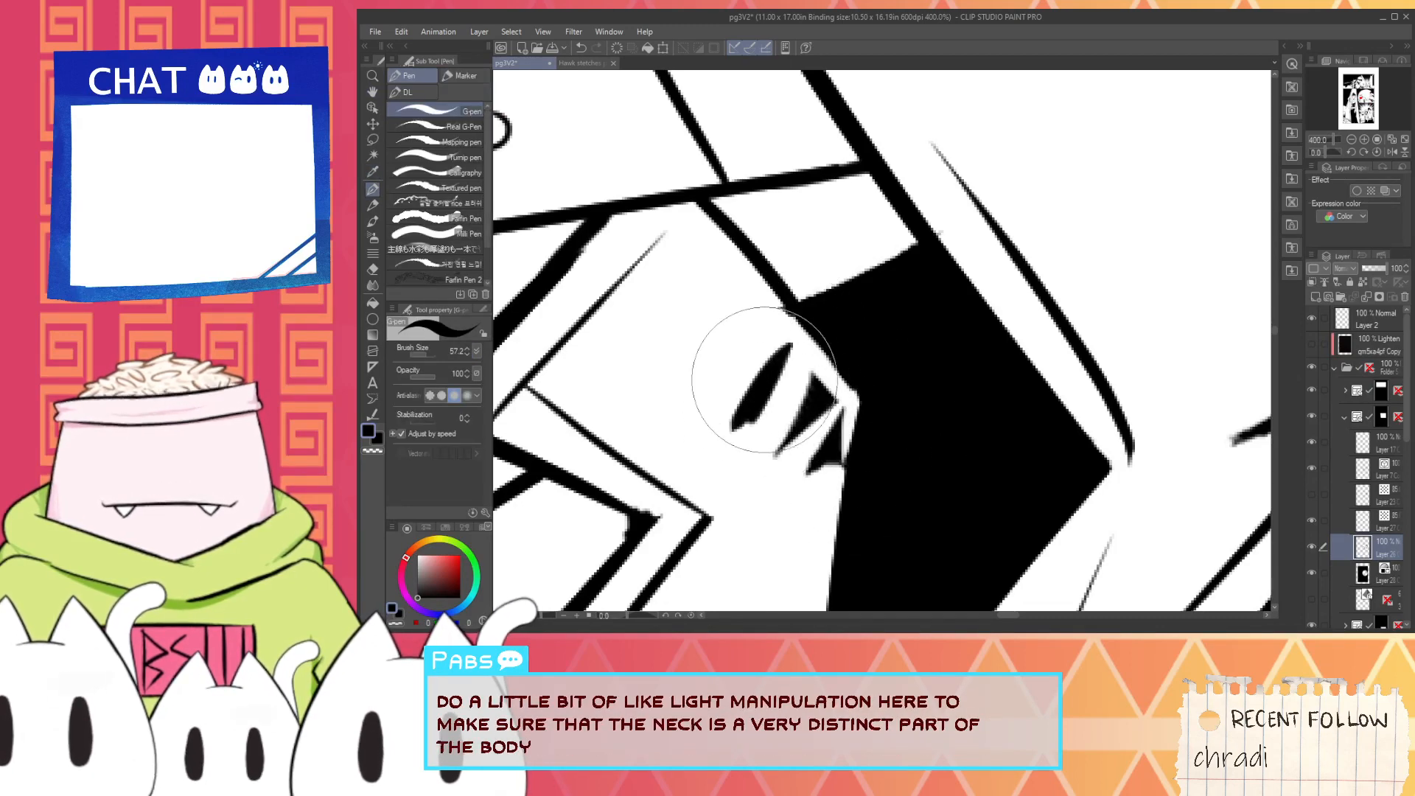
pyautogui.moveTo(766, 309); pyautogui.dragTo(712, 414)
pyautogui.press('h')
pyautogui.scroll(-7, 760, 331)
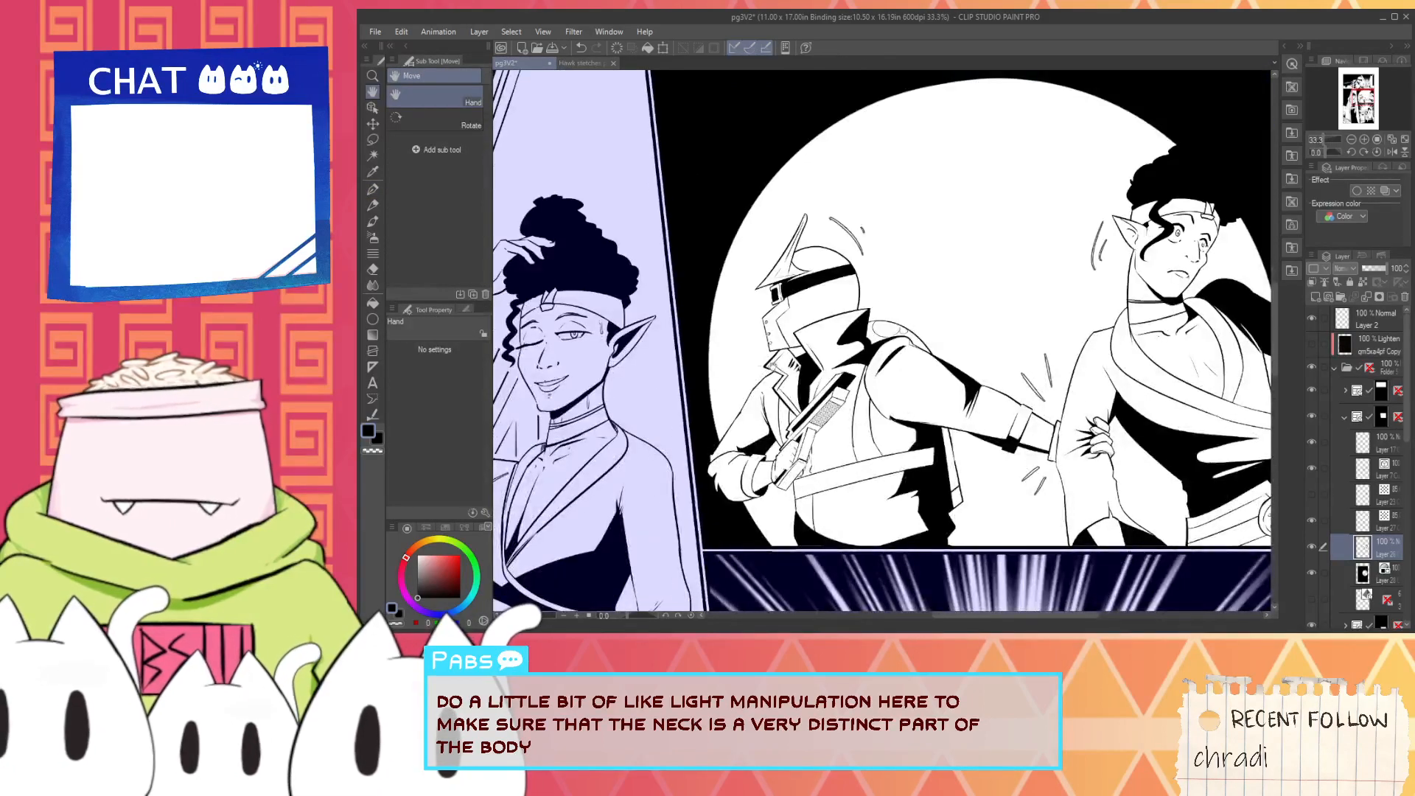
pyautogui.scroll(7, 756, 393)
pyautogui.press('p')
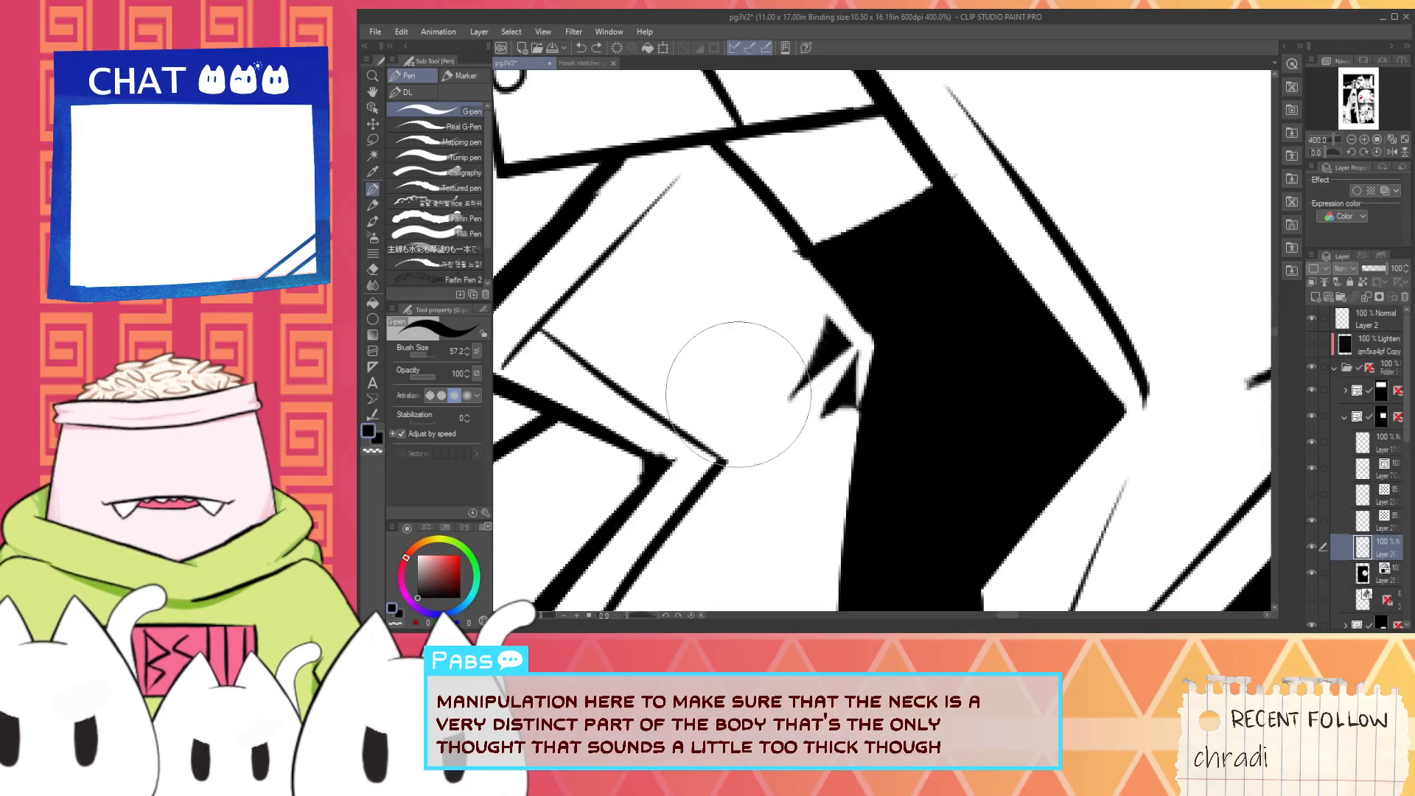
pyautogui.click(421, 356)
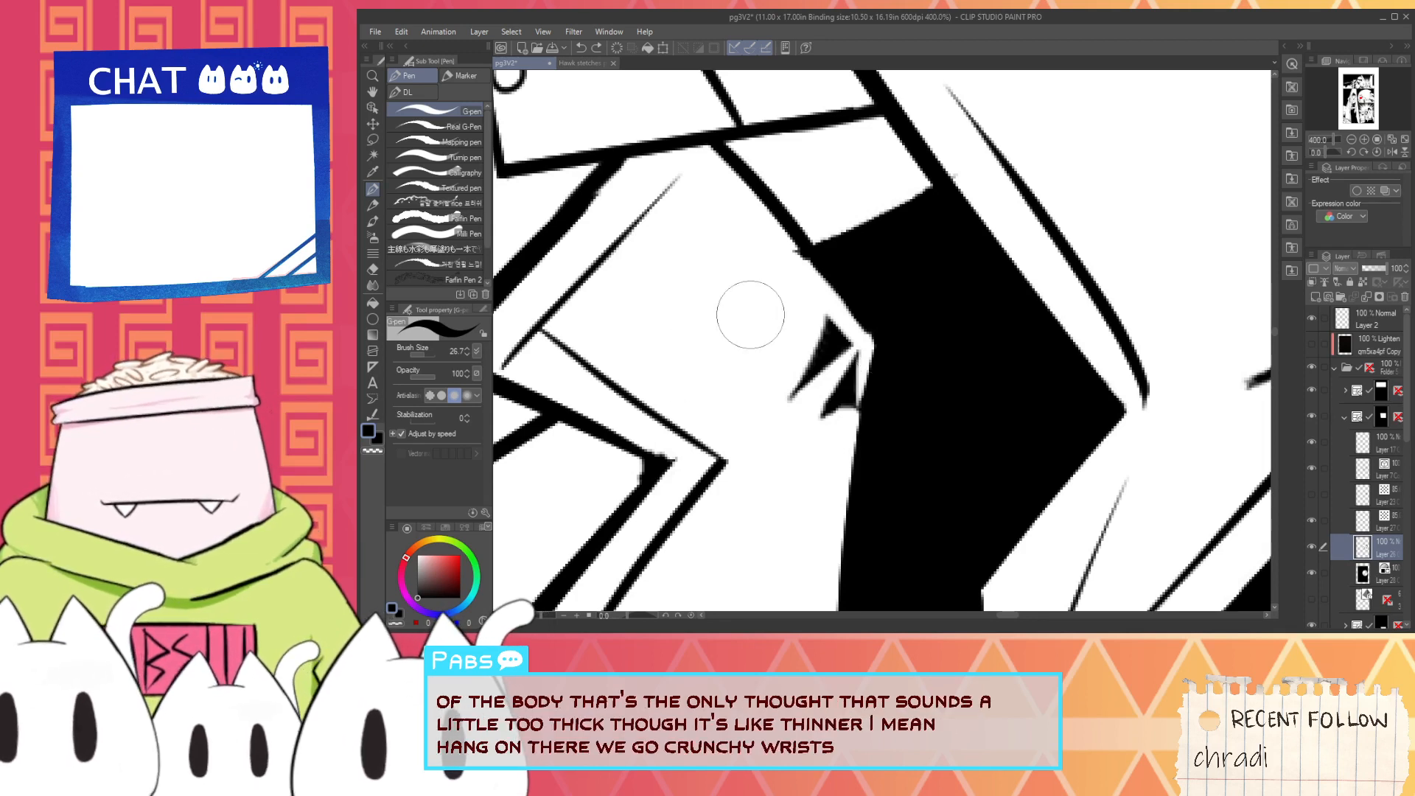
pyautogui.moveTo(817, 286); pyautogui.dragTo(763, 383)
pyautogui.moveTo(778, 310)
pyautogui.mouseDown()
pyautogui.moveTo(708, 379)
pyautogui.moveTo(733, 288)
pyautogui.mouseUp()
pyautogui.scroll(-3, 697, 357)
pyautogui.scroll(-5, 649, 362)
pyautogui.press('space')
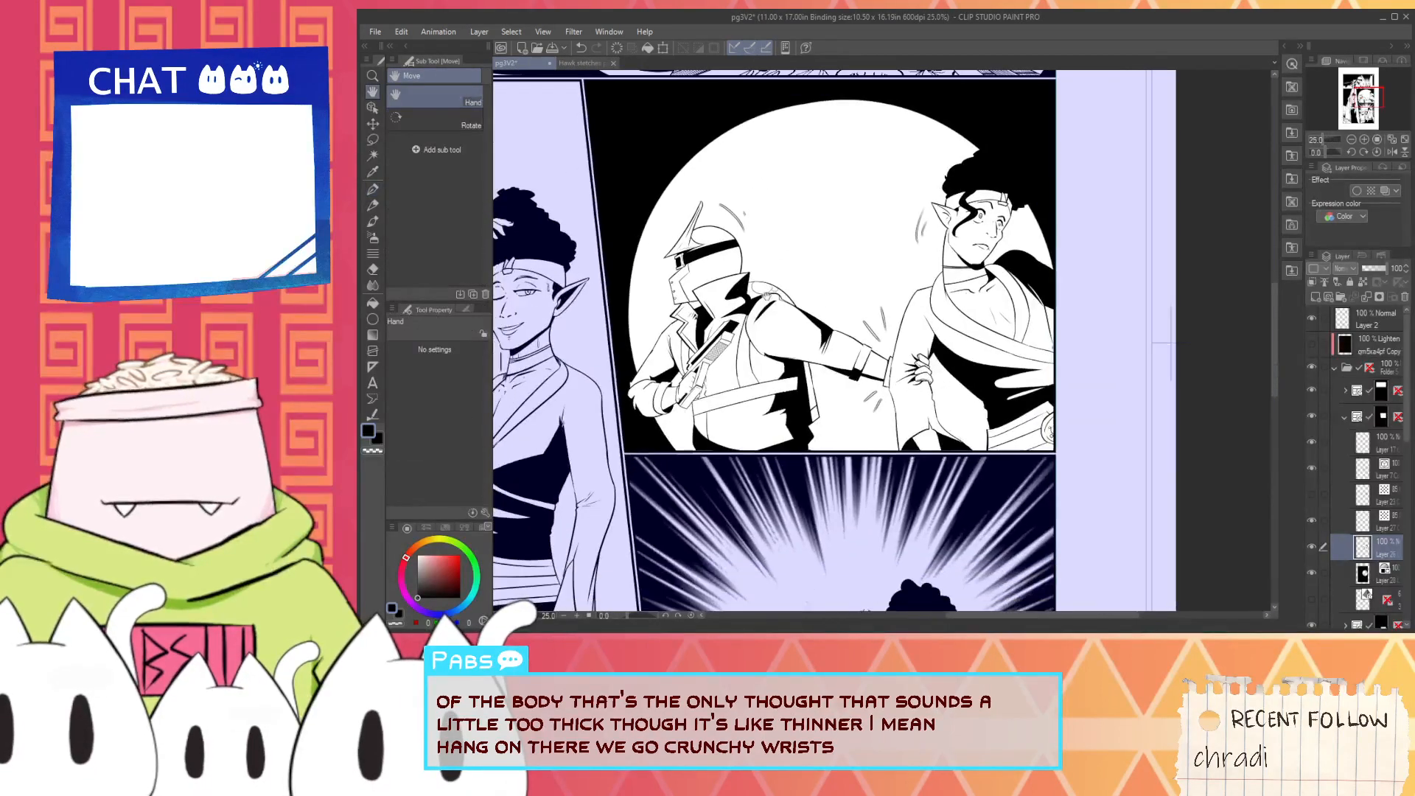
# - Delete the jetpack's rounded outline behind the shoulder from the vector line-art layer
pyautogui.scroll(2, 733, 288)
pyautogui.click(373, 107)
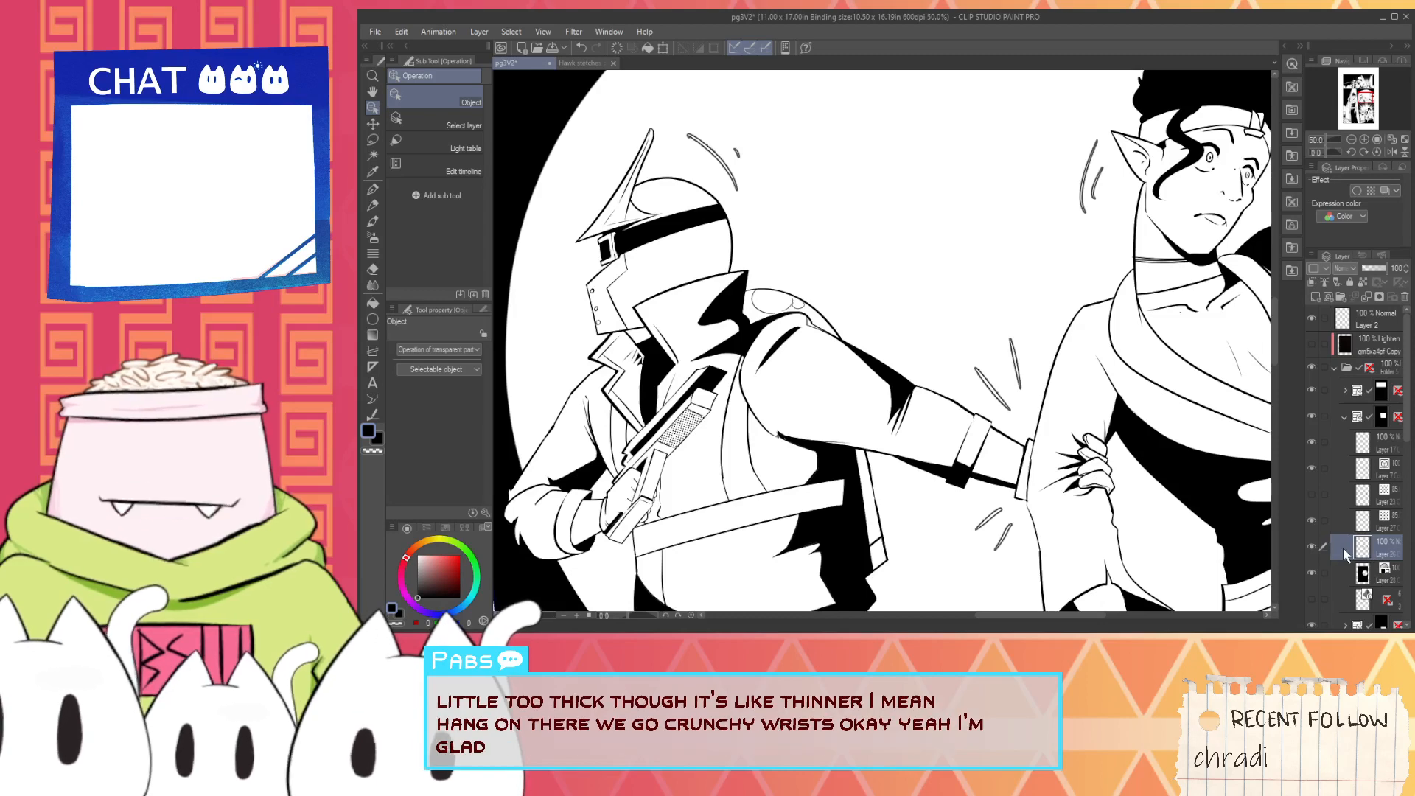
pyautogui.click(1347, 464)
pyautogui.scroll(1, 788, 243)
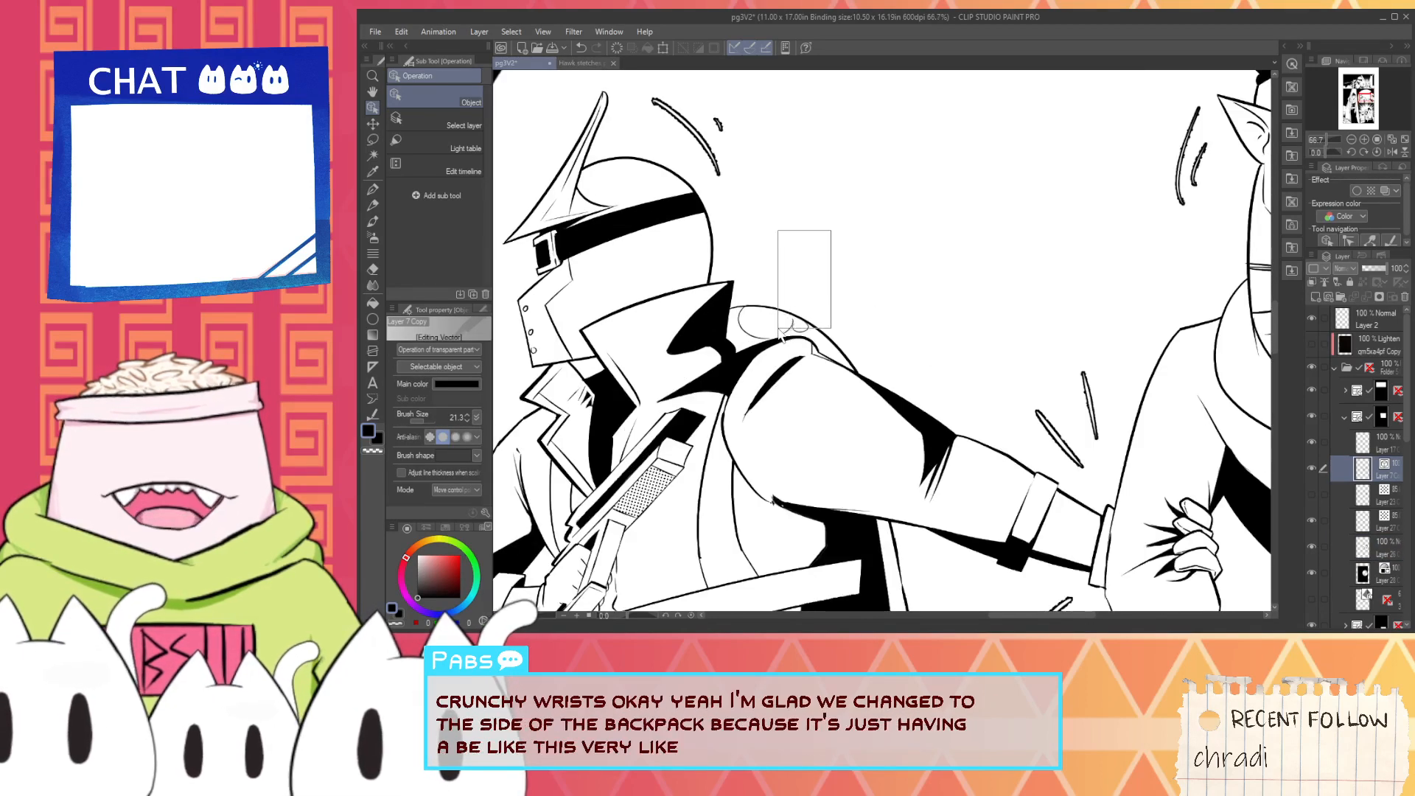
pyautogui.moveTo(783, 336); pyautogui.dragTo(779, 296)
pyautogui.press('Delete')
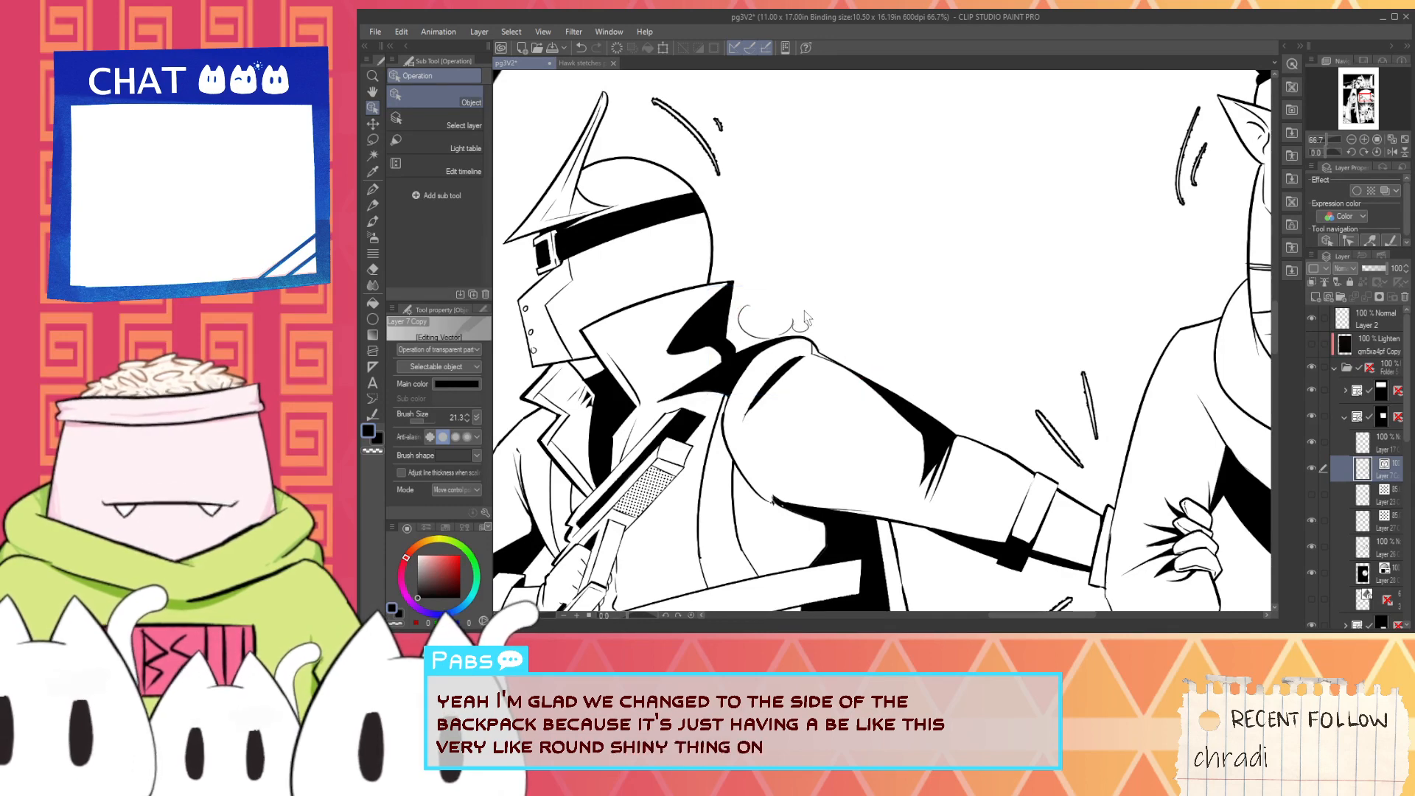
pyautogui.click(782, 338)
pyautogui.click(897, 345)
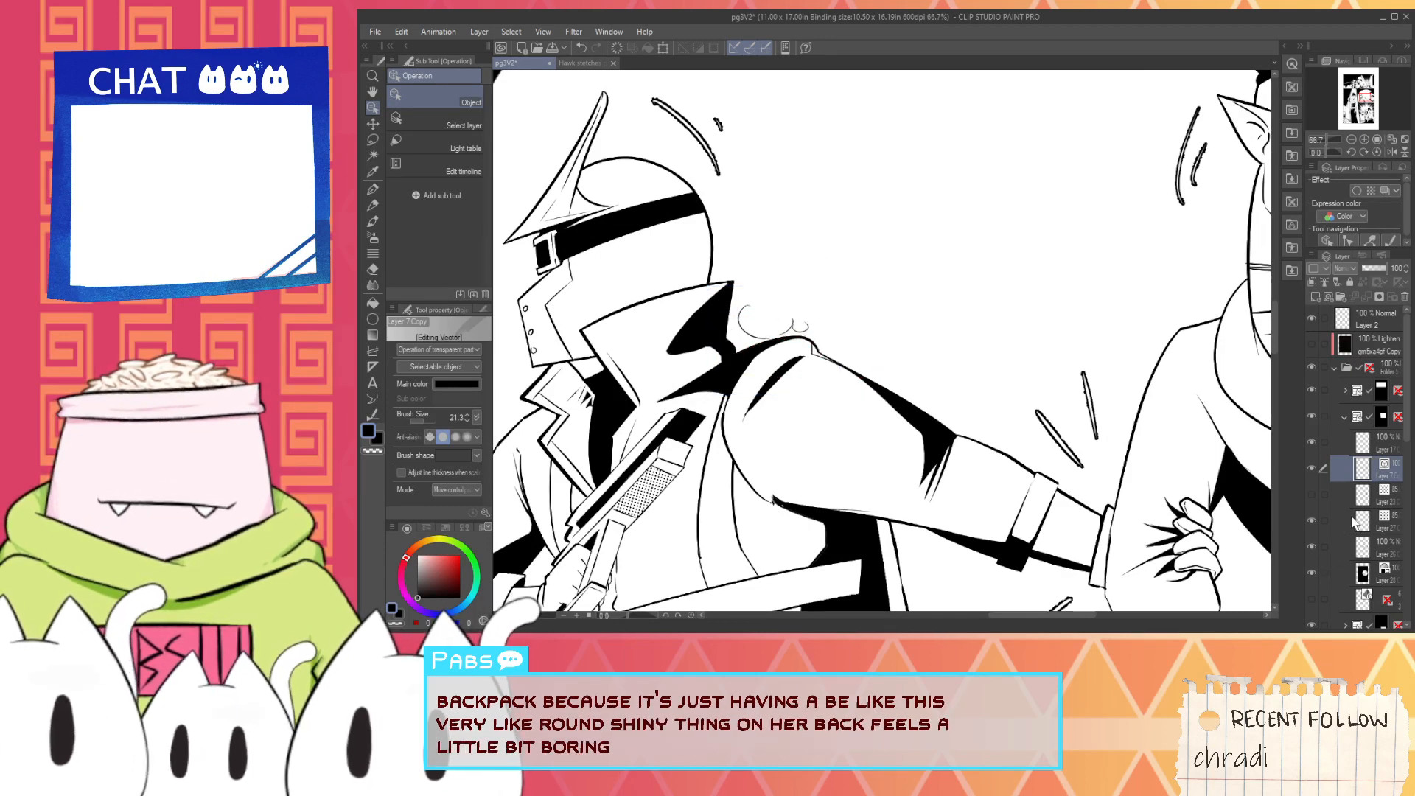
# - Erase the leftover highlight curves above the shoulder on the fill layer with the Hard eraser
pyautogui.click(1342, 551)
pyautogui.press('e')
pyautogui.scroll(1, 671, 298)
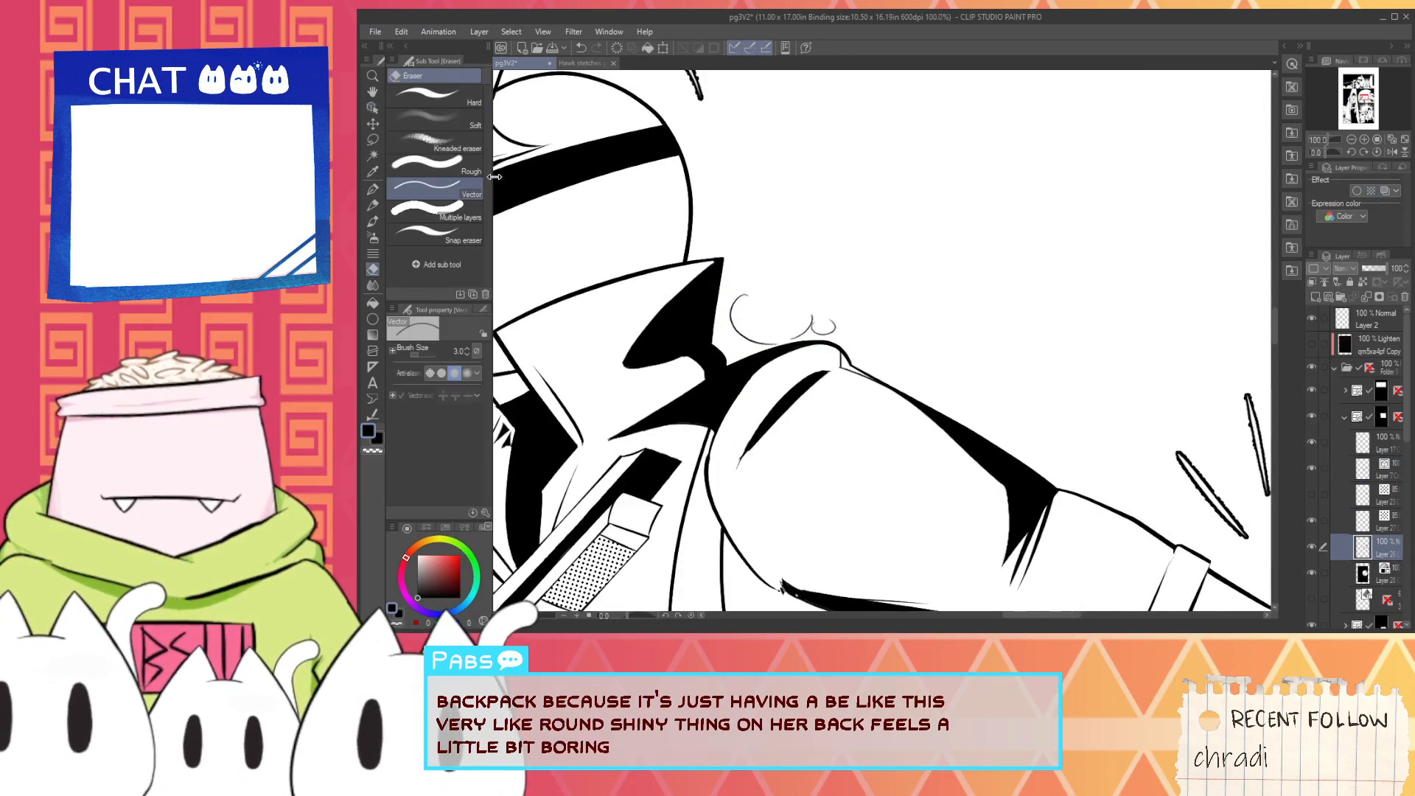
pyautogui.click(435, 94)
pyautogui.scroll(1, 733, 325)
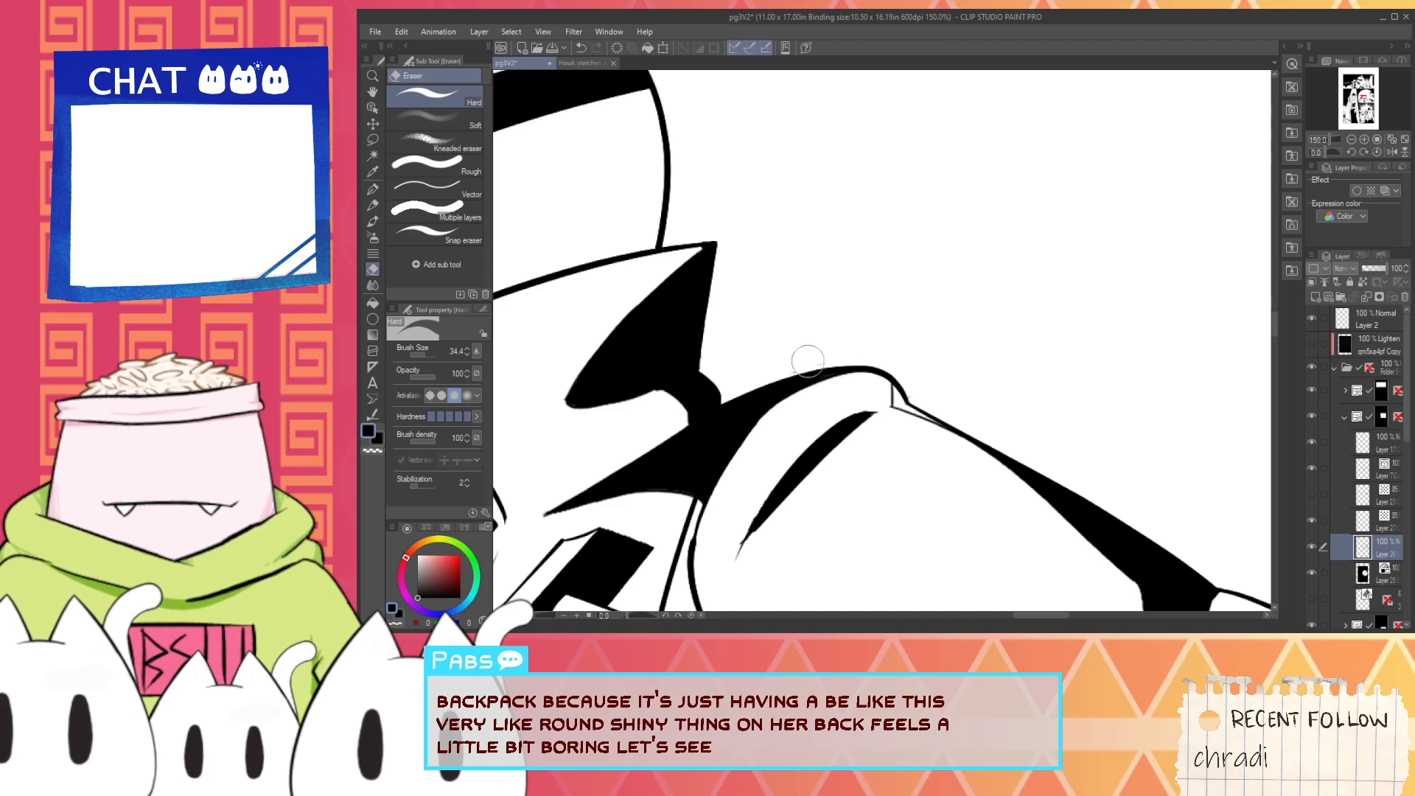
pyautogui.scroll(-2, 813, 355)
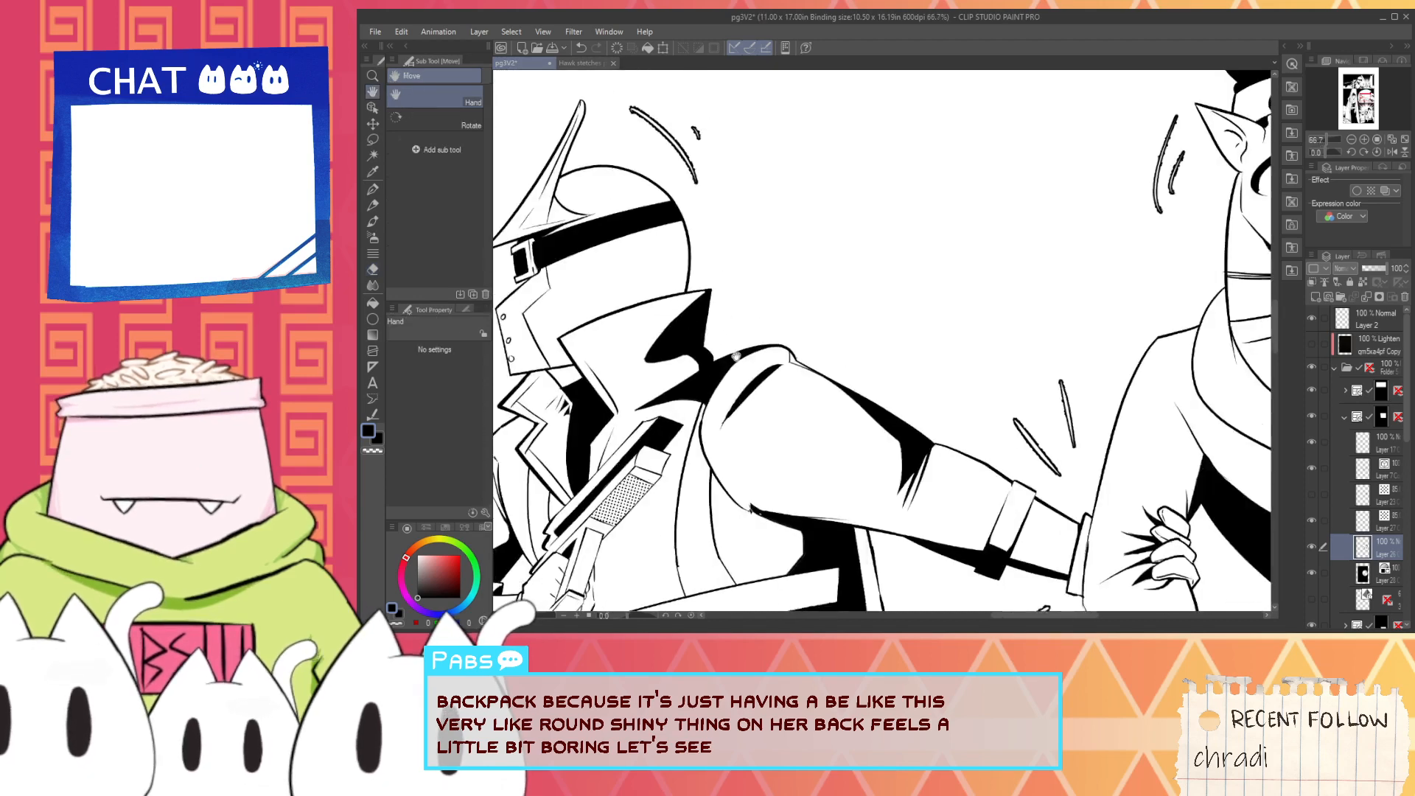
# - Ink an angular jetpack corner between the collar and shoulder on the vector layer and trim its overshoot with the Vector eraser
pyautogui.press('i')
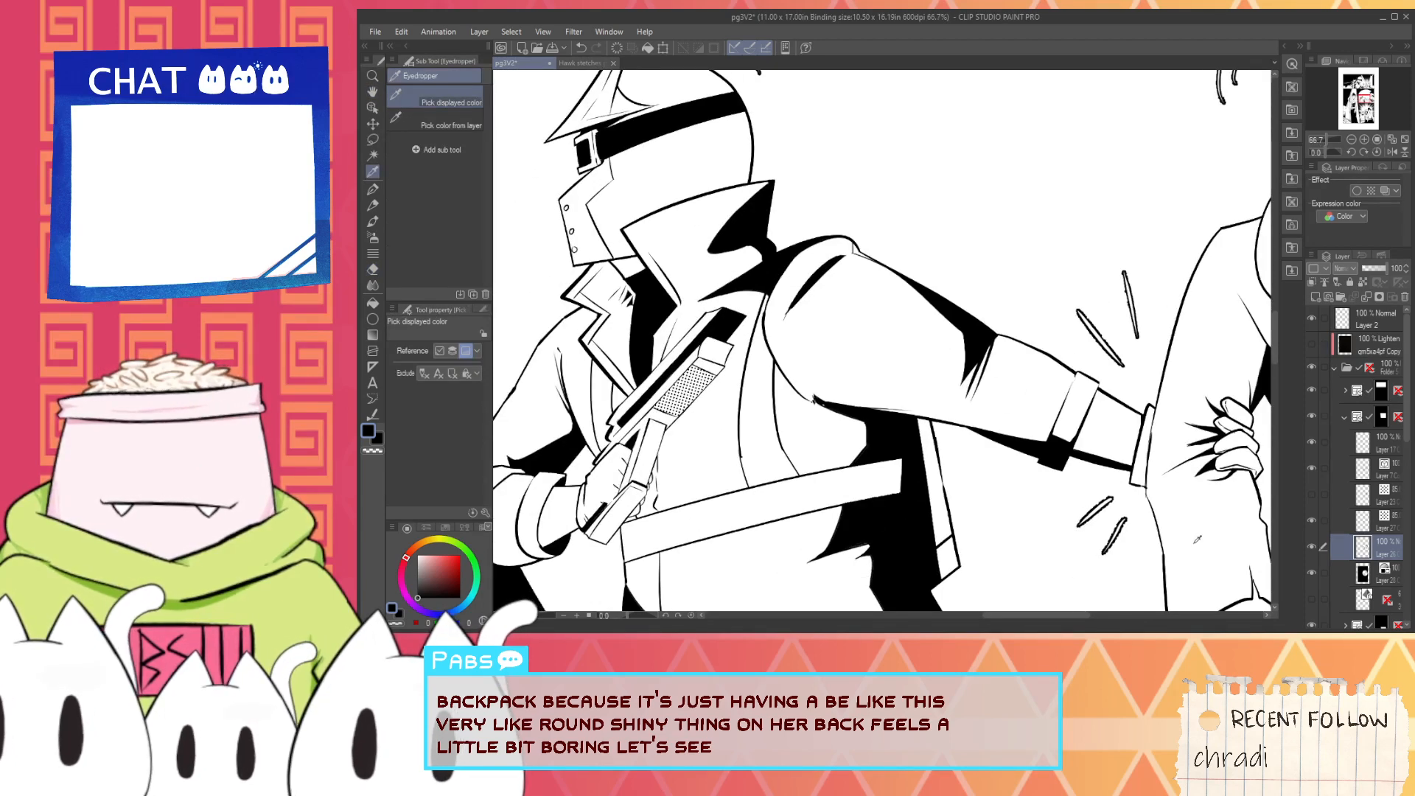
pyautogui.click(1397, 472)
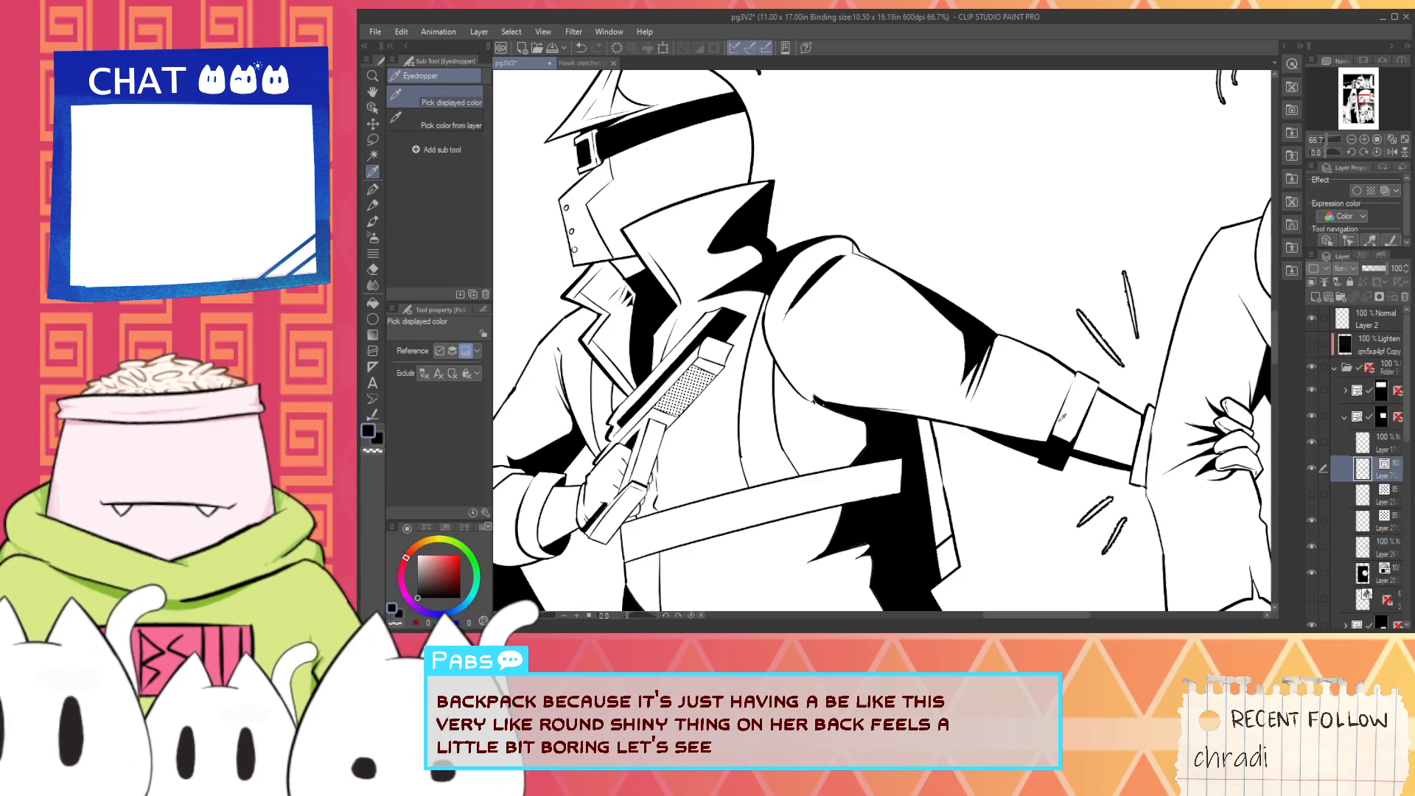
pyautogui.scroll(3, 796, 162)
pyautogui.press('p')
pyautogui.scroll(2, 769, 263)
pyautogui.moveTo(748, 267); pyautogui.dragTo(824, 273)
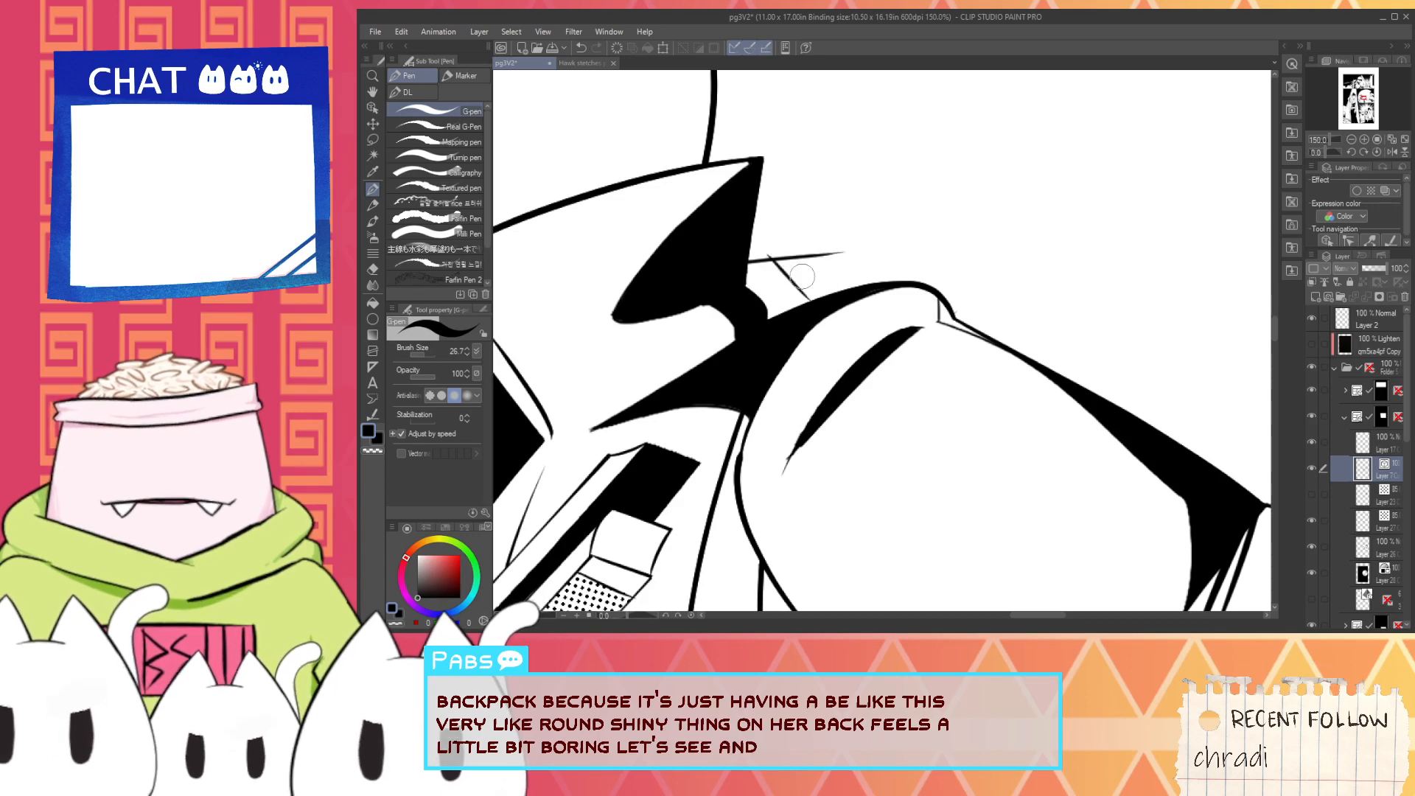
pyautogui.press('e')
pyautogui.scroll(1, 782, 254)
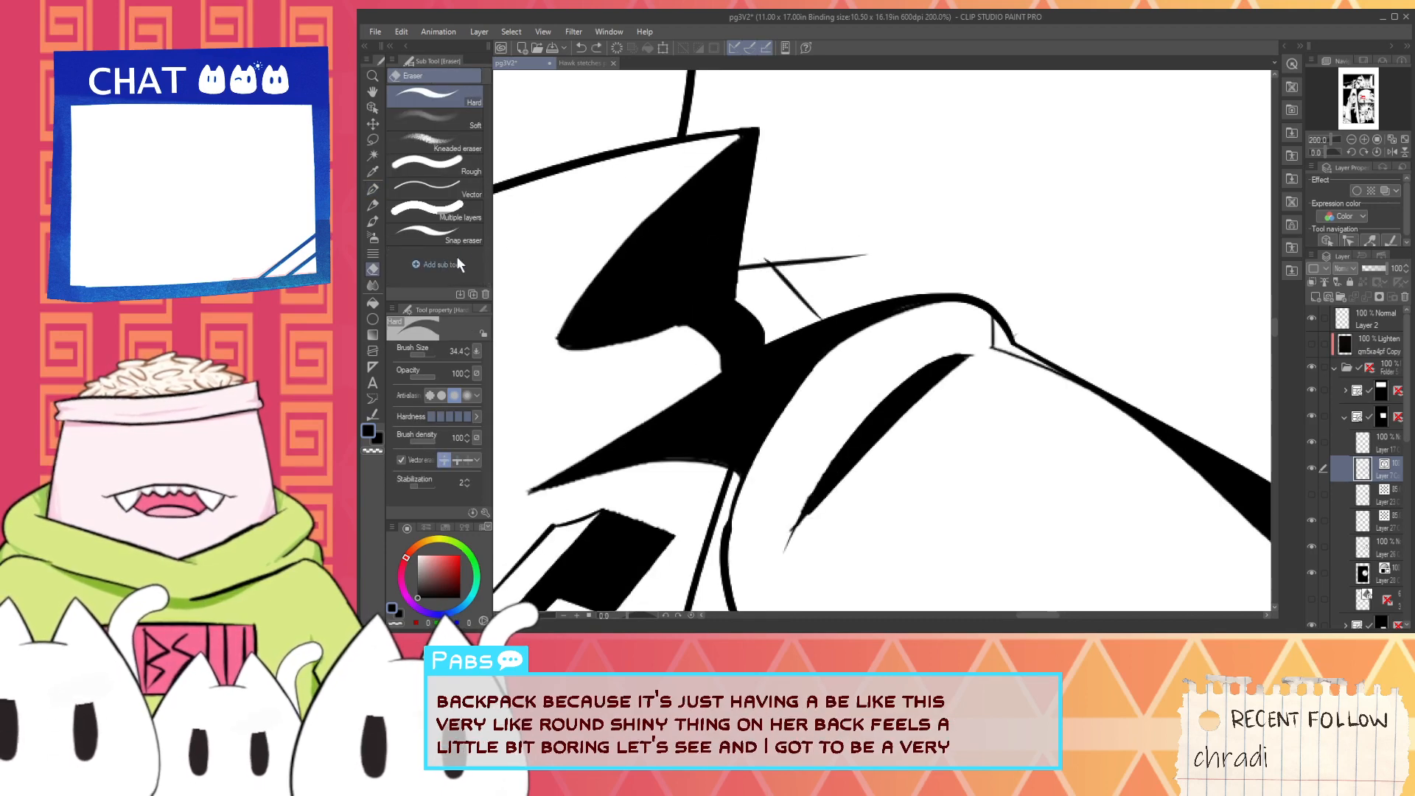
pyautogui.click(446, 193)
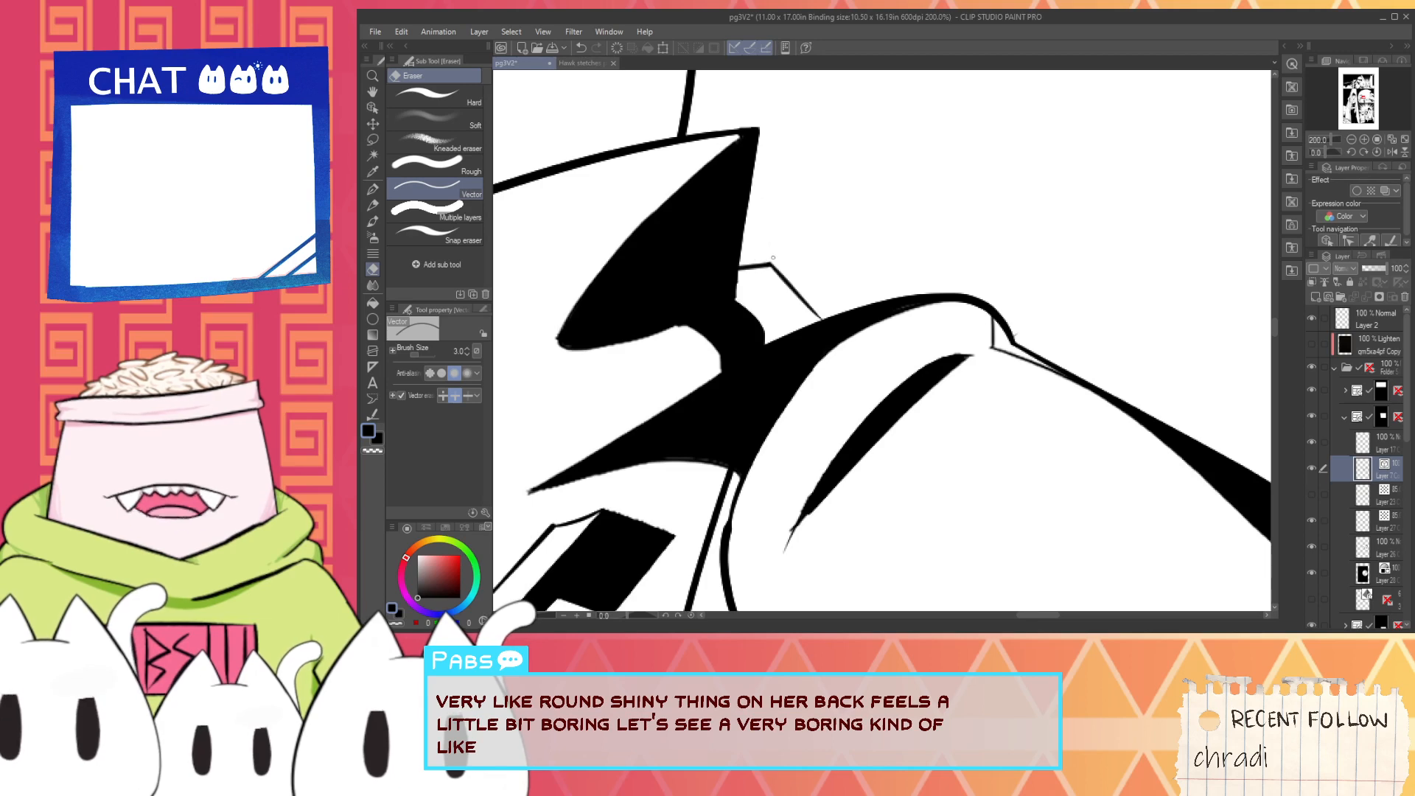
pyautogui.scroll(-3, 841, 299)
# - Select the jetpack's lower outline segments below the outstretched arm and shift them inward to make the pack flatter
pyautogui.moveTo(1006, 510); pyautogui.dragTo(944, 370)
pyautogui.scroll(1, 996, 473)
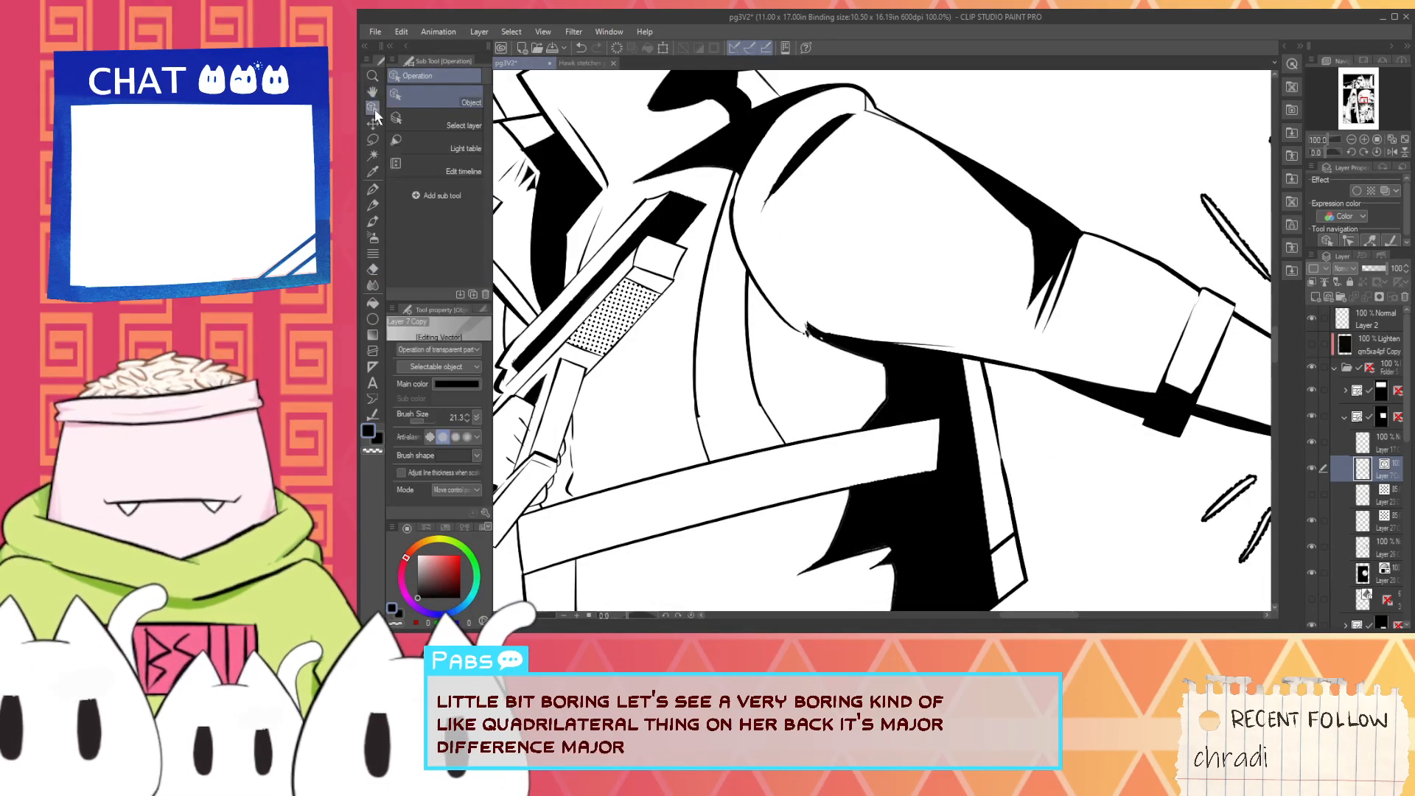
pyautogui.click(979, 529)
pyautogui.scroll(-1, 979, 529)
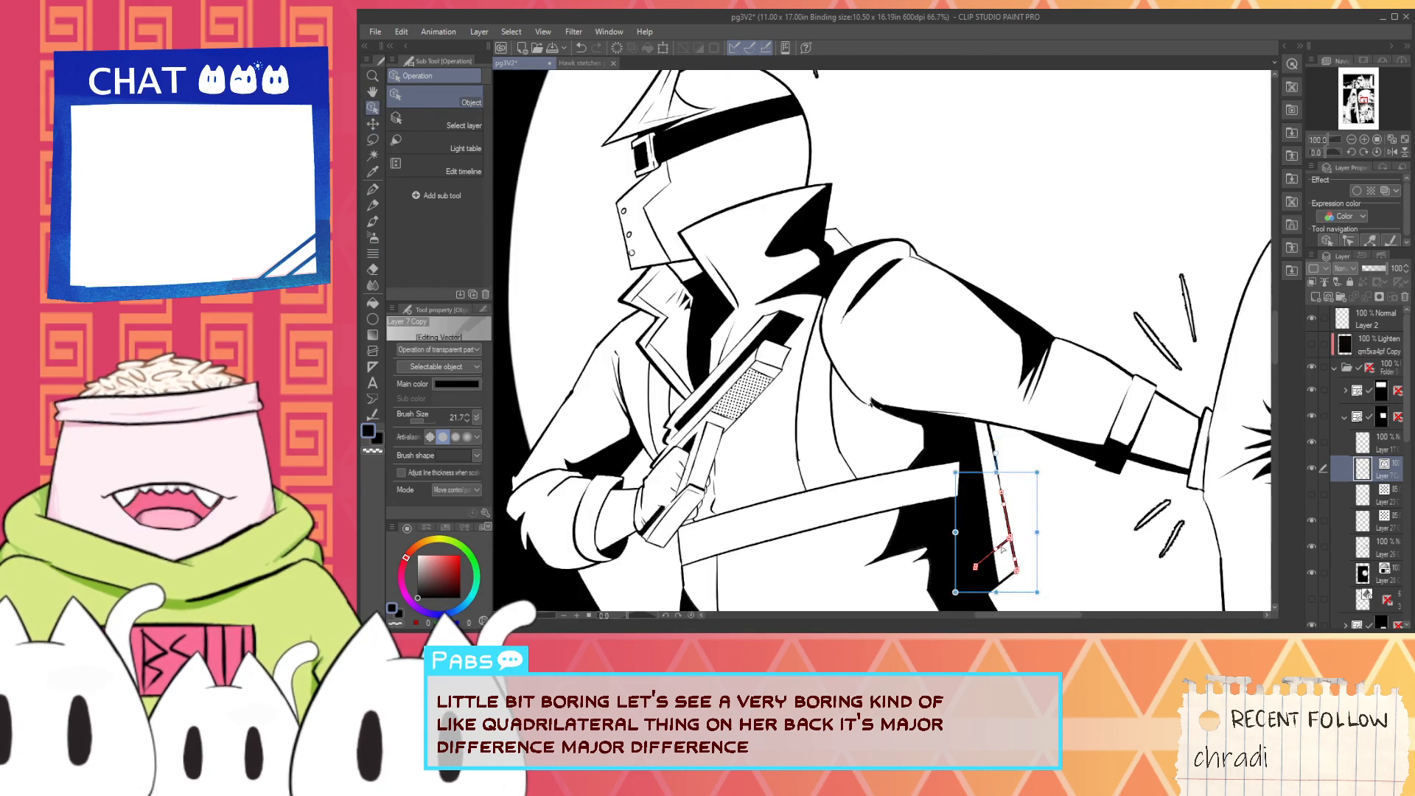
pyautogui.keyDown('shift'); pyautogui.click(995, 570); pyautogui.keyUp('shift')
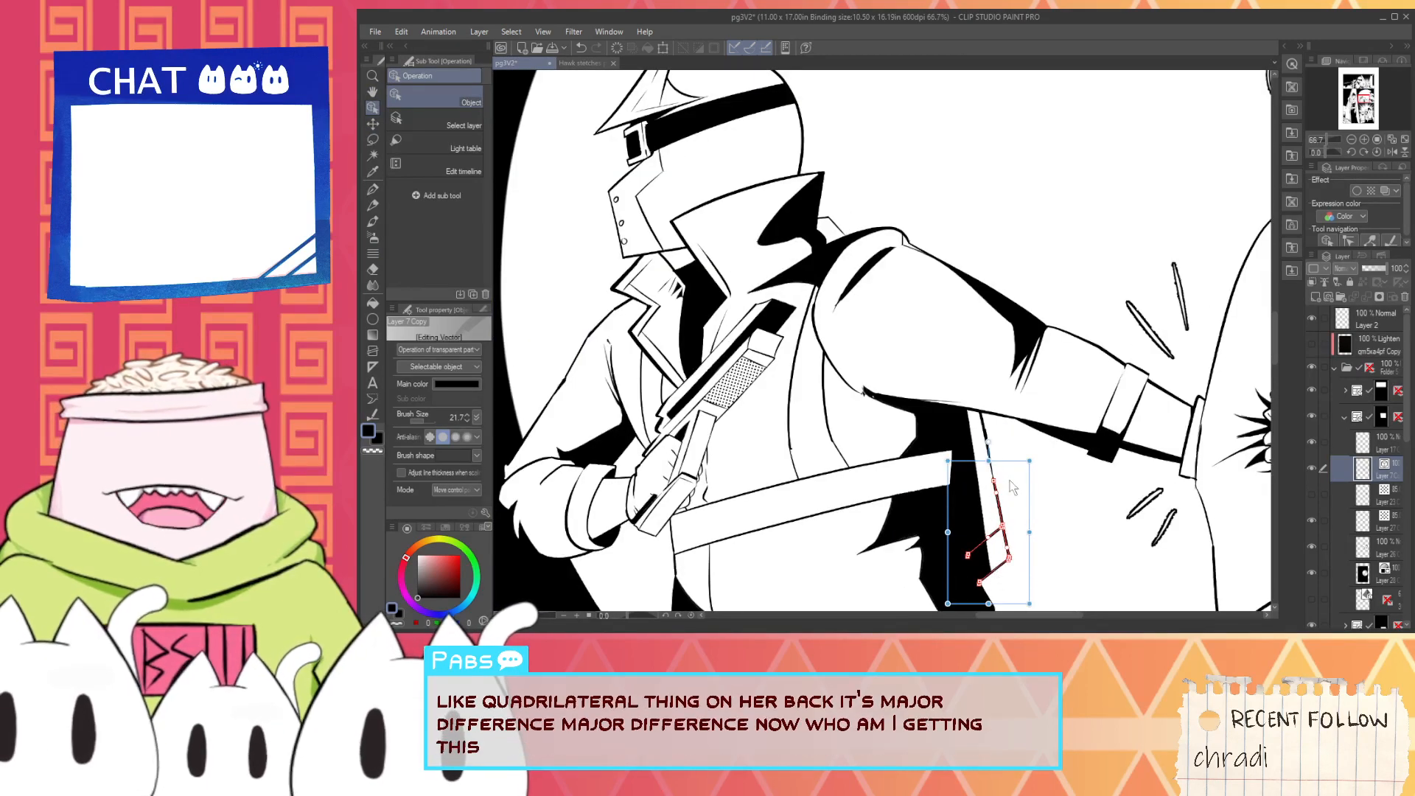
pyautogui.keyDown('shift'); pyautogui.click(988, 443); pyautogui.keyUp('shift')
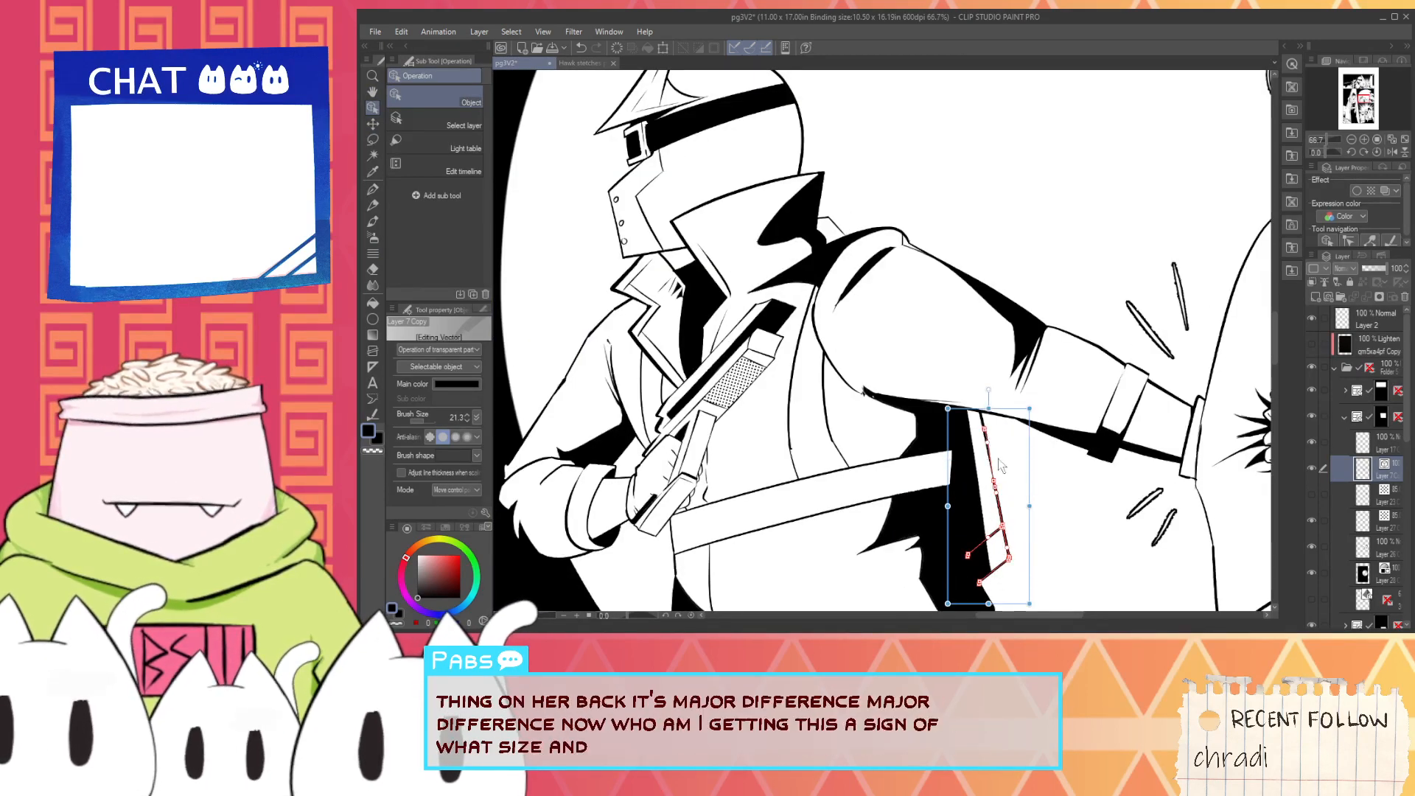
pyautogui.moveTo(1061, 548); pyautogui.dragTo(979, 442)
pyautogui.click(1064, 553)
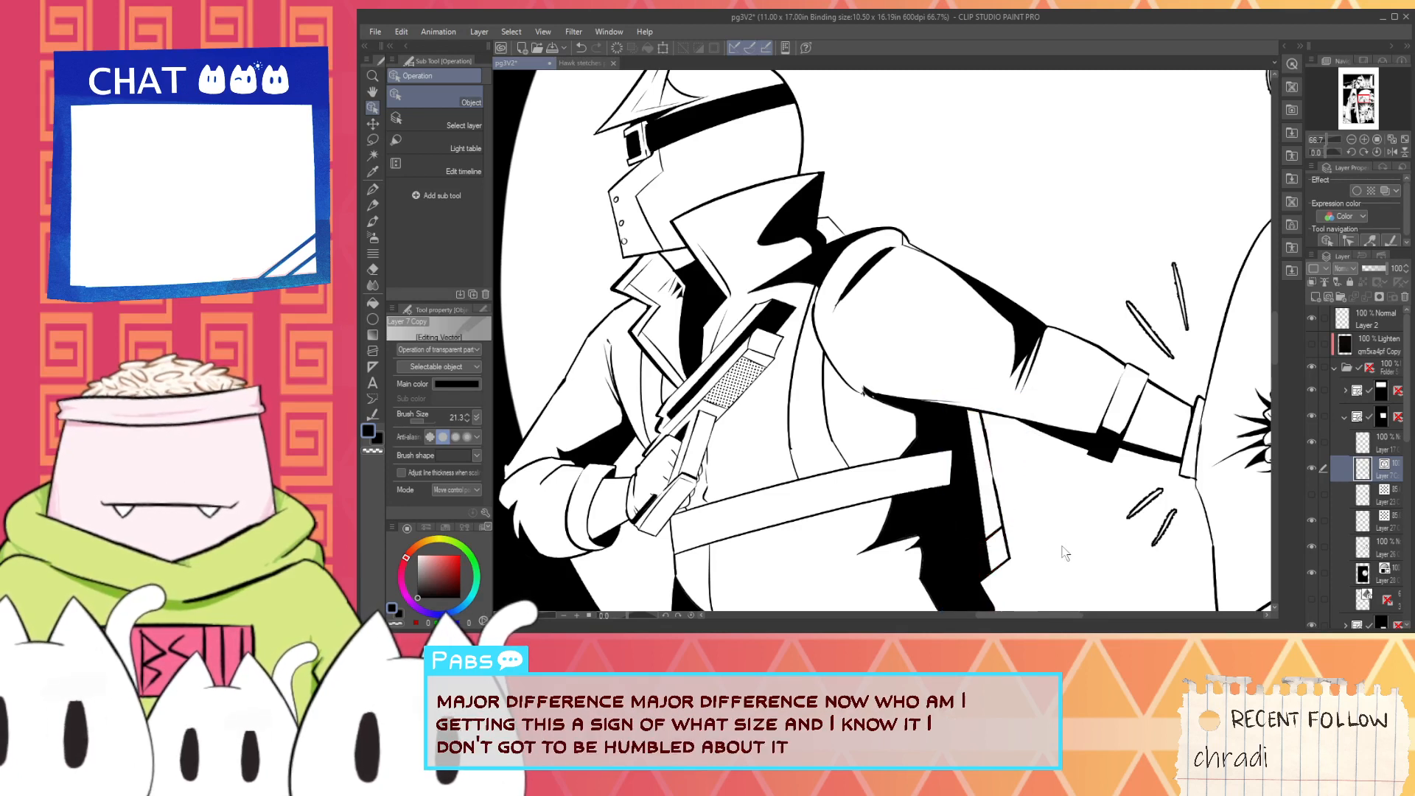
pyautogui.moveTo(1000, 540); pyautogui.dragTo(997, 523)
pyautogui.keyDown('shift'); pyautogui.click(981, 436); pyautogui.keyUp('shift')
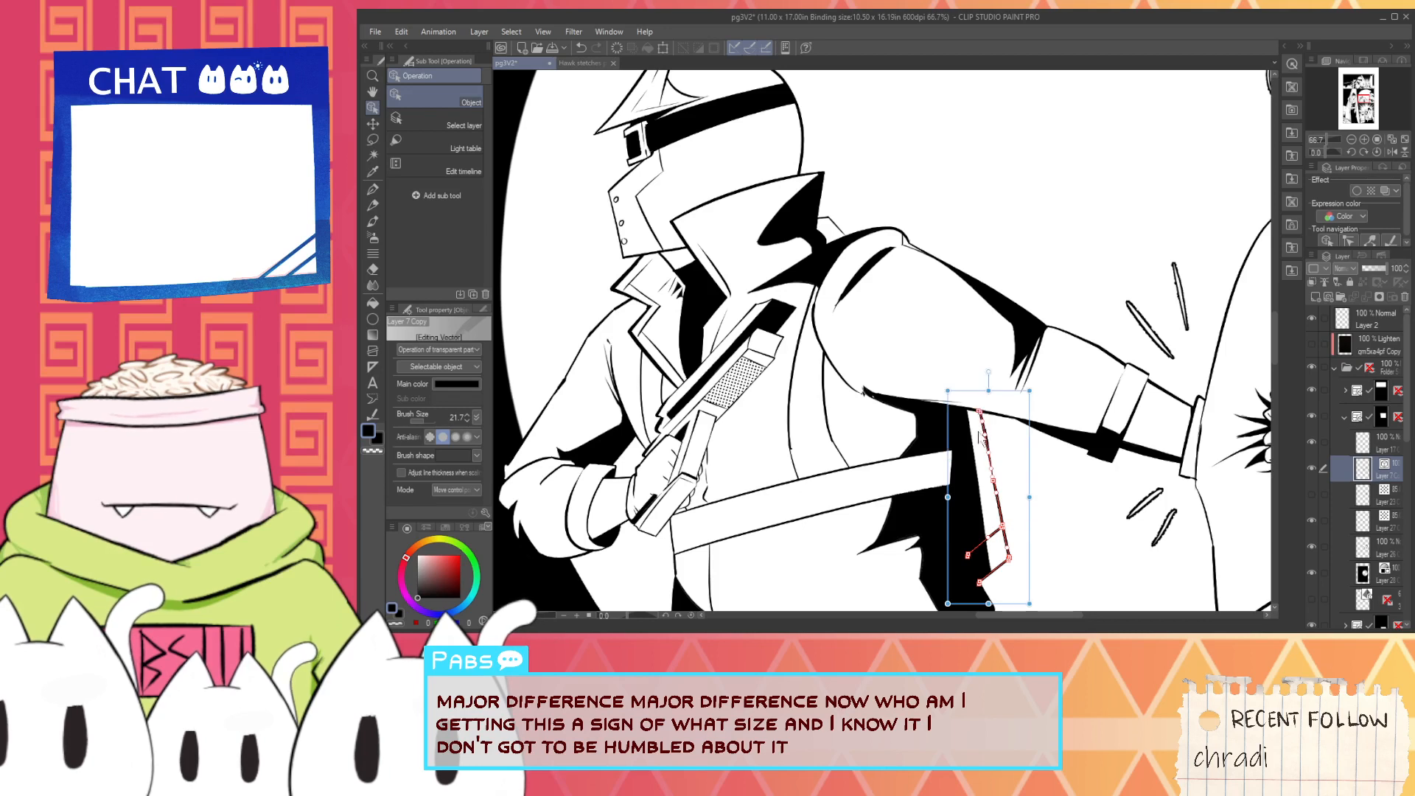
pyautogui.moveTo(984, 463)
pyautogui.mouseDown()
pyautogui.moveTo(1032, 520)
pyautogui.moveTo(1017, 526)
pyautogui.mouseUp()
pyautogui.click(1044, 543)
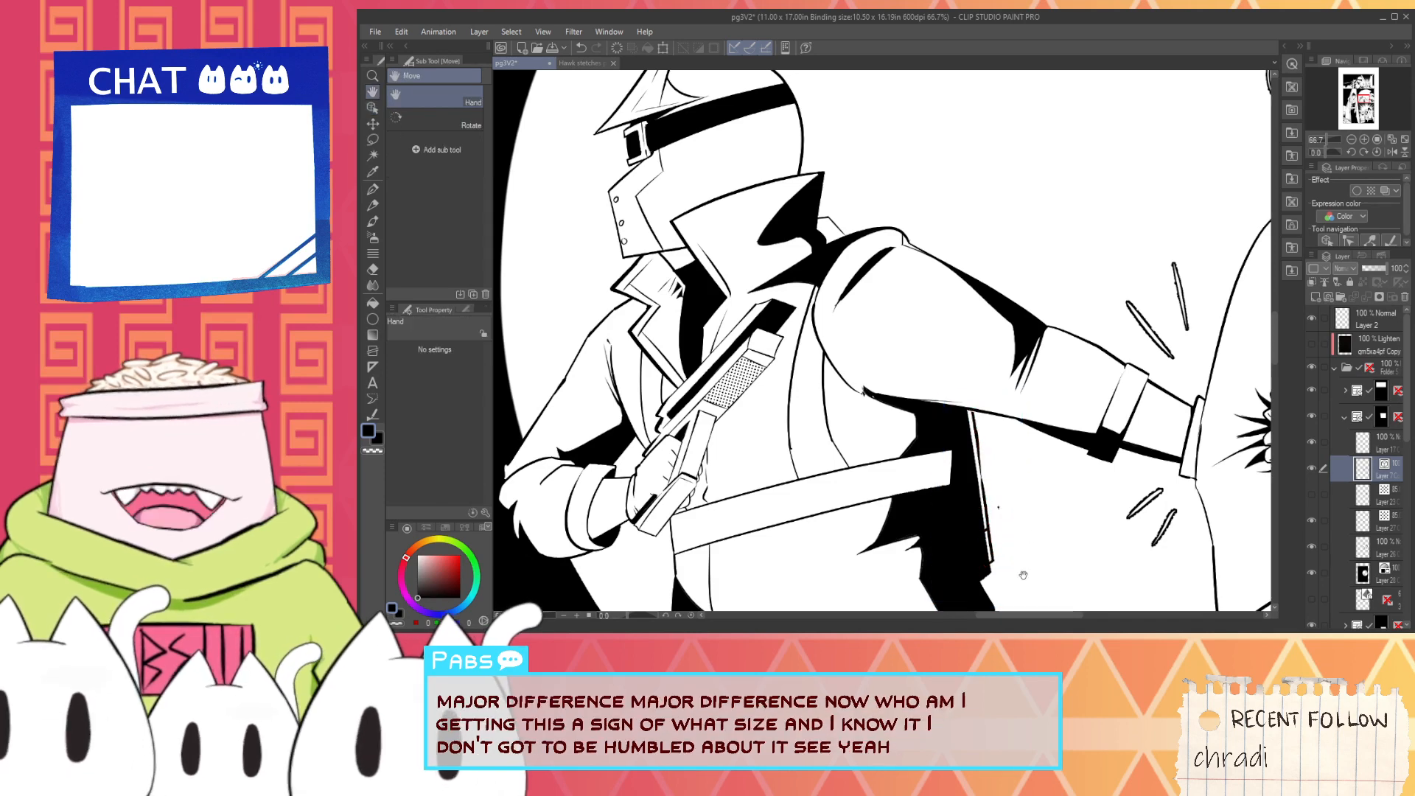
# - Lower the opacity of the figure's black fill layer to 41% so the line art below the arm shows through
pyautogui.moveTo(1024, 574); pyautogui.dragTo(970, 532)
pyautogui.scroll(1, 951, 542)
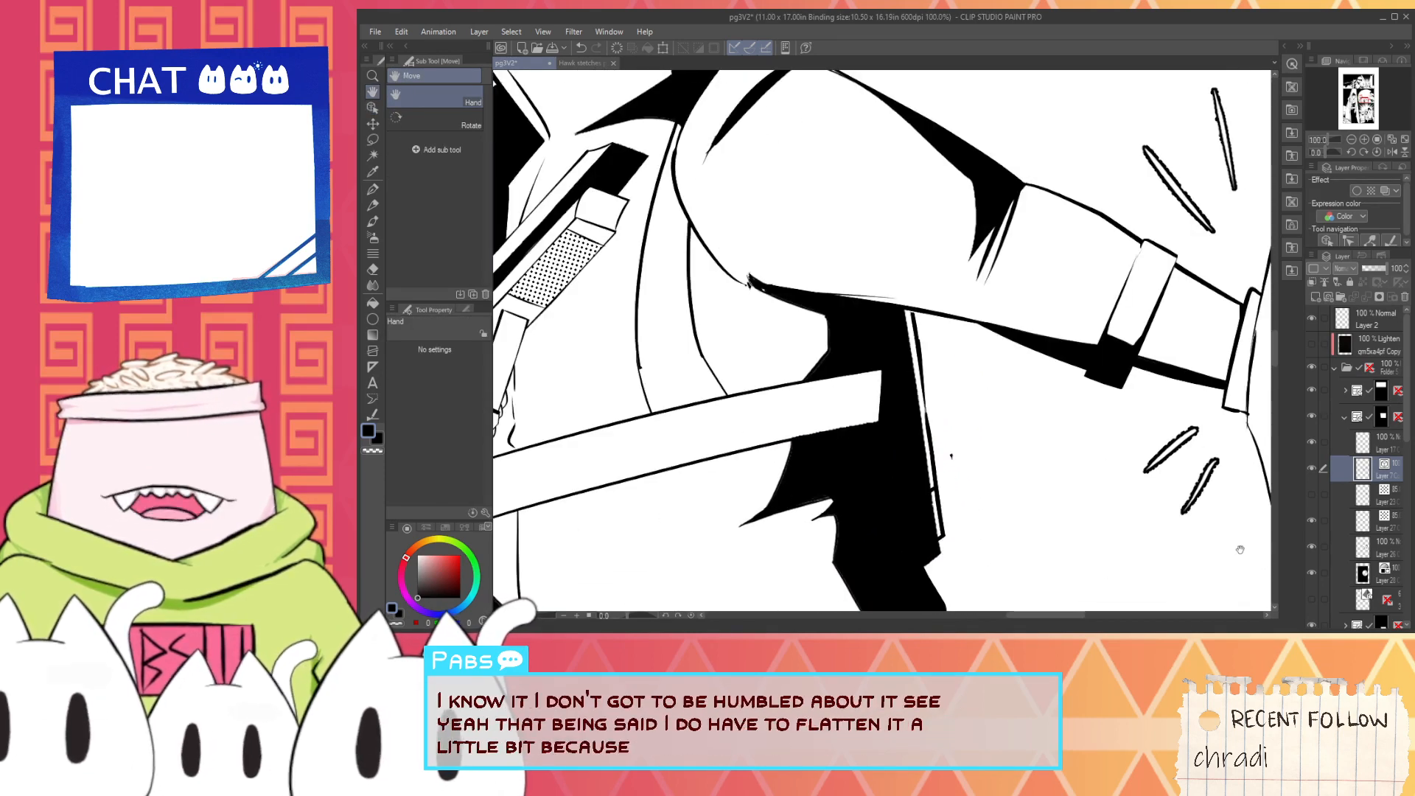
pyautogui.scroll(-1, 945, 551)
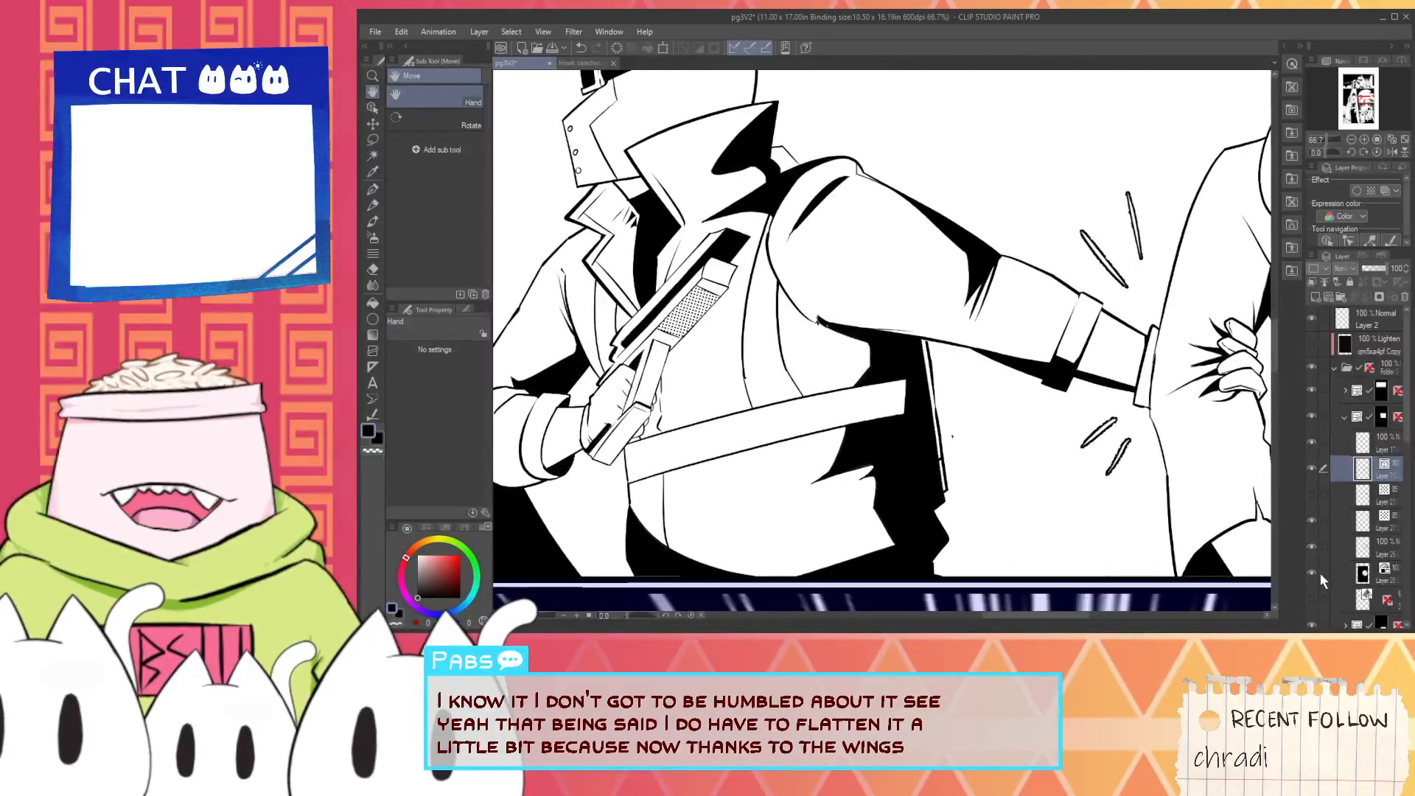
pyautogui.click(1362, 550)
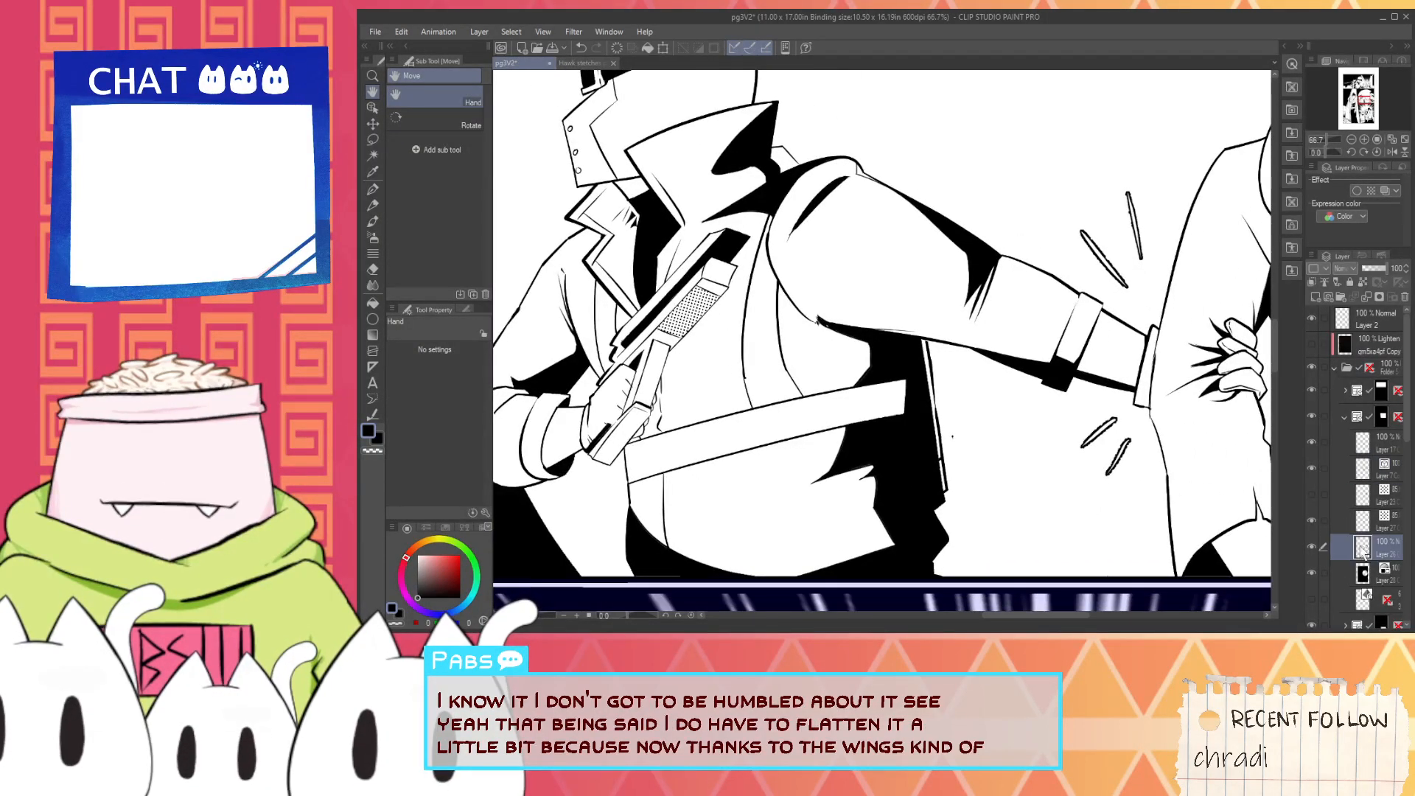
pyautogui.click(1373, 271)
pyautogui.scroll(4, 802, 512)
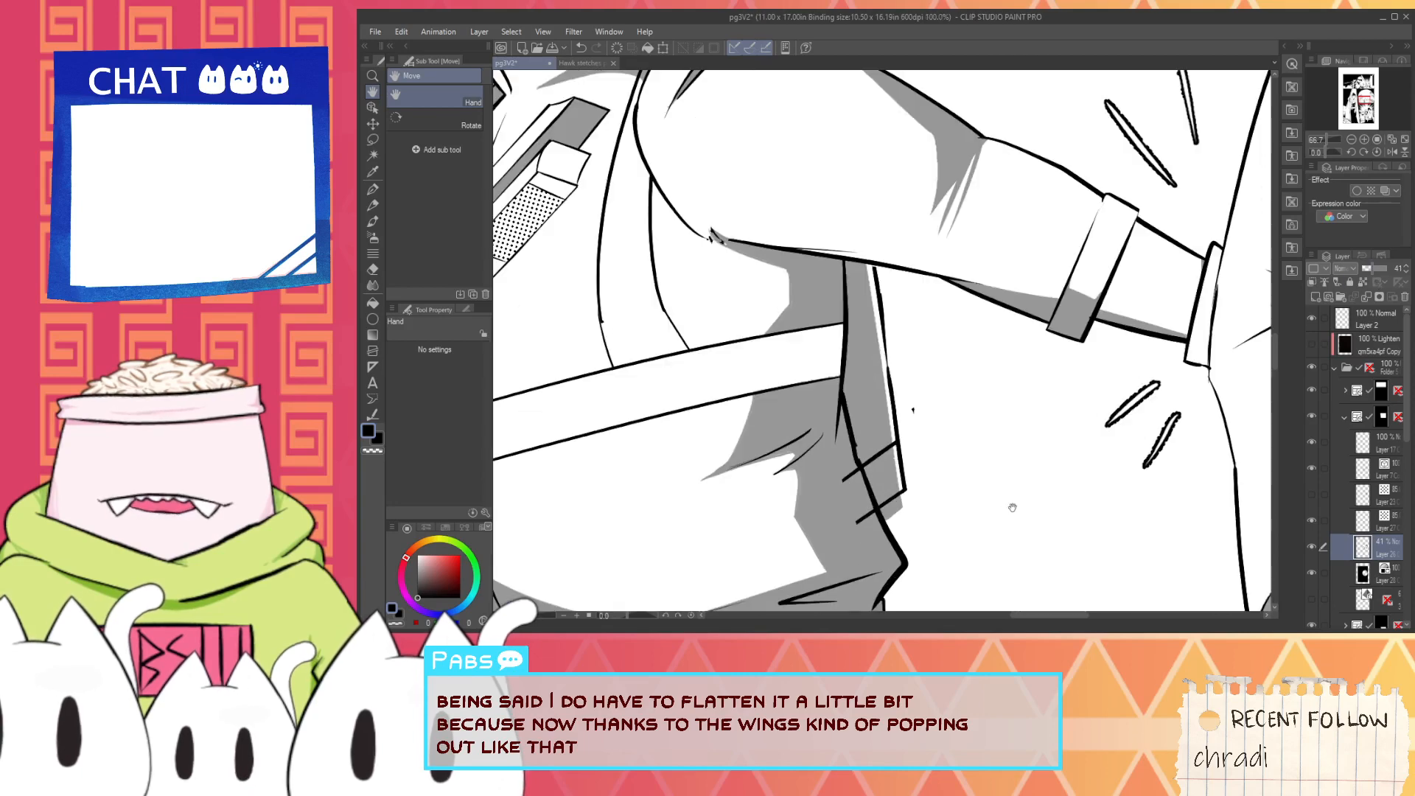
# - Erase a strip of the fill along the jetpack's outer edge below the arm with the Hard eraser, down past its lower corner
pyautogui.press('e')
pyautogui.scroll(3, 802, 512)
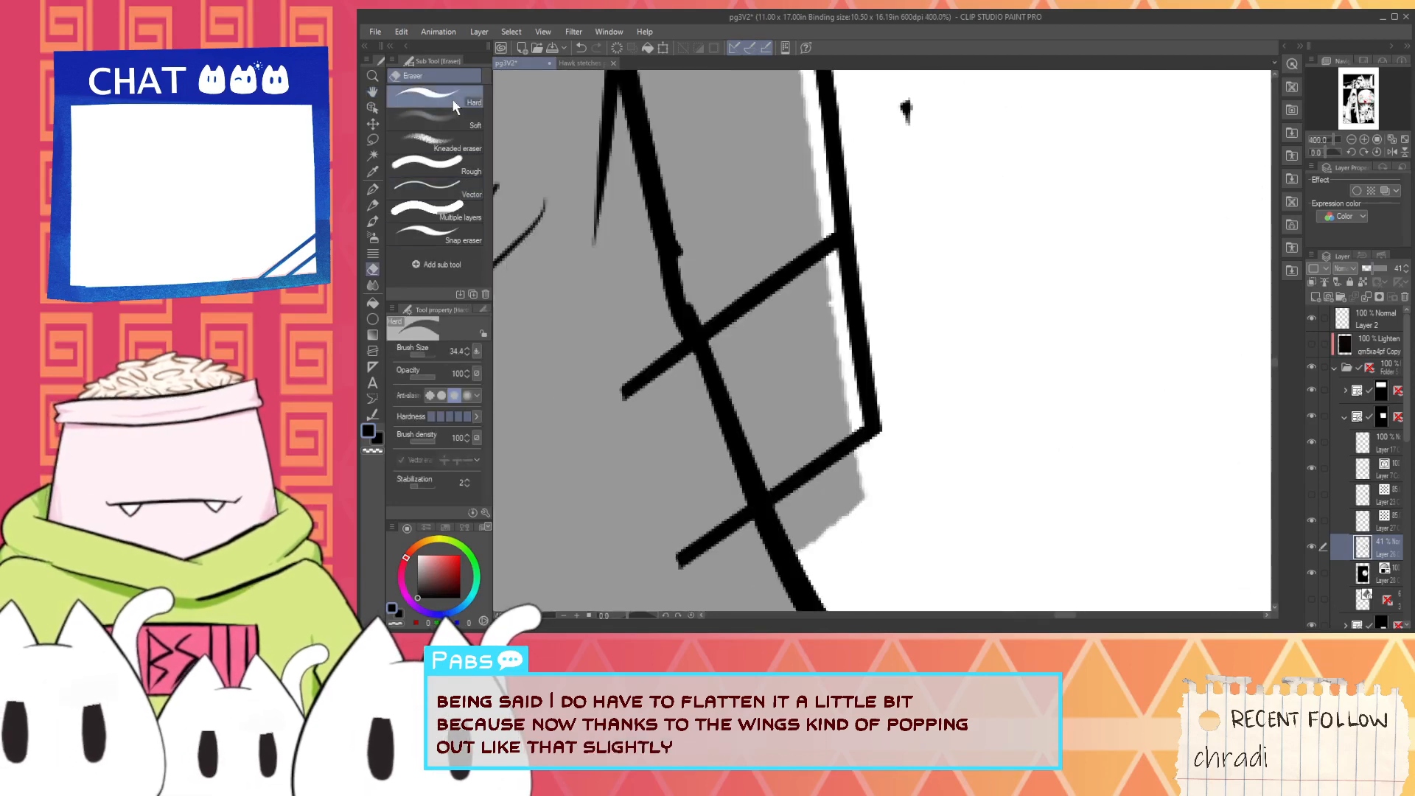
pyautogui.moveTo(856, 537)
pyautogui.mouseDown()
pyautogui.moveTo(797, 539)
pyautogui.moveTo(816, 497)
pyautogui.mouseUp()
pyautogui.scroll(-4, 853, 395)
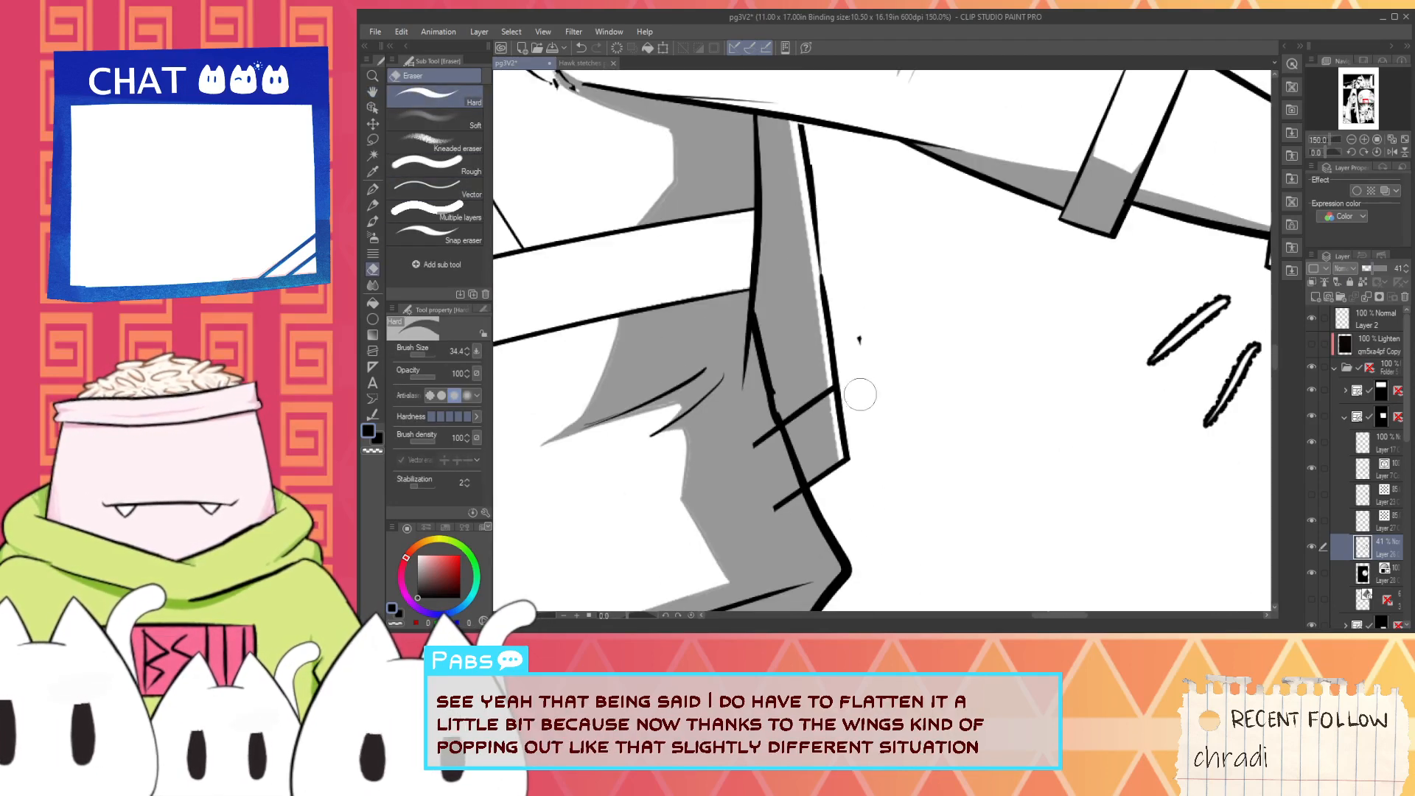
pyautogui.moveTo(825, 283); pyautogui.dragTo(865, 417)
pyautogui.hotkey('ctrl', 'z')
pyautogui.moveTo(840, 315); pyautogui.dragTo(862, 524)
pyautogui.hotkey('ctrl', 'z')
pyautogui.moveTo(841, 325); pyautogui.dragTo(884, 583)
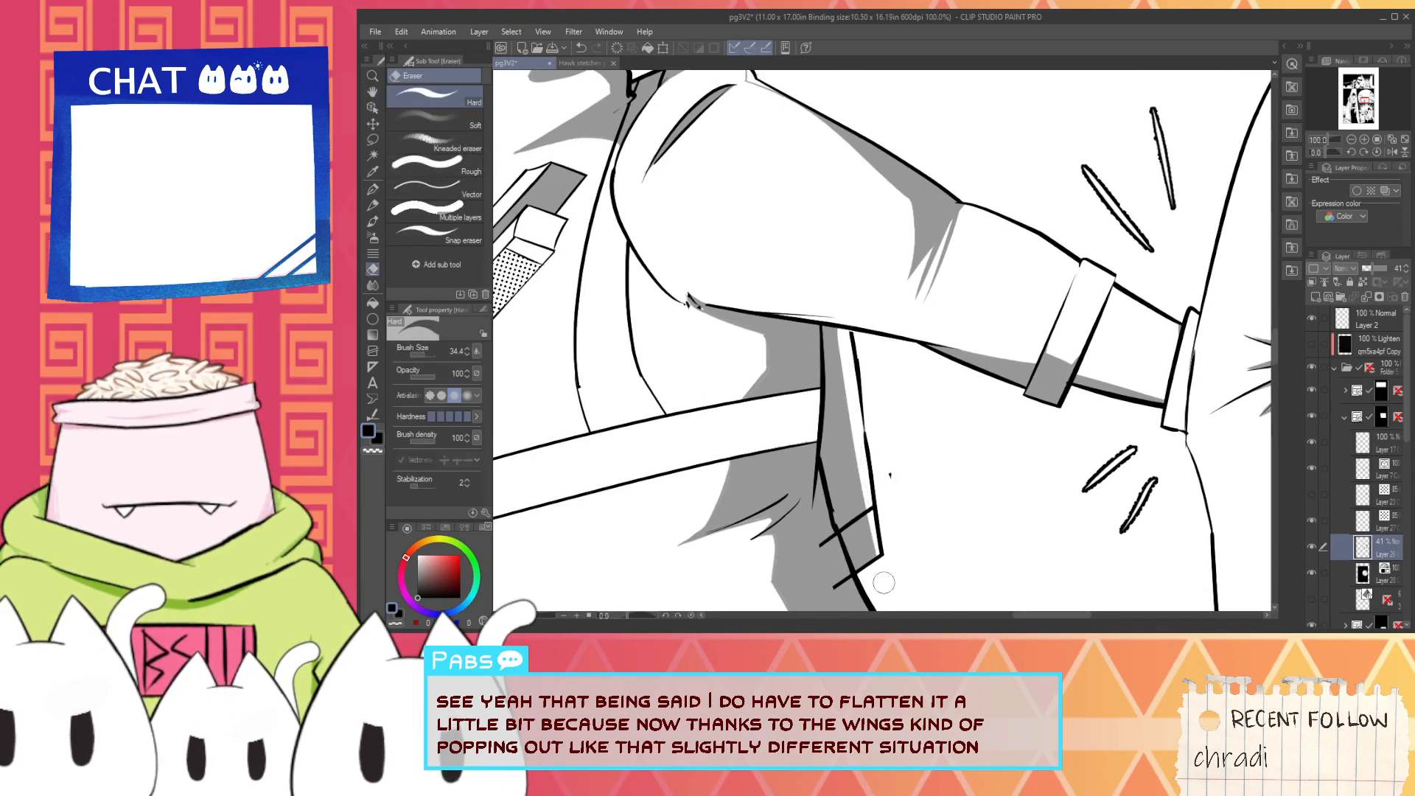
pyautogui.moveTo(842, 338); pyautogui.dragTo(869, 564)
pyautogui.hotkey('ctrl', 'z')
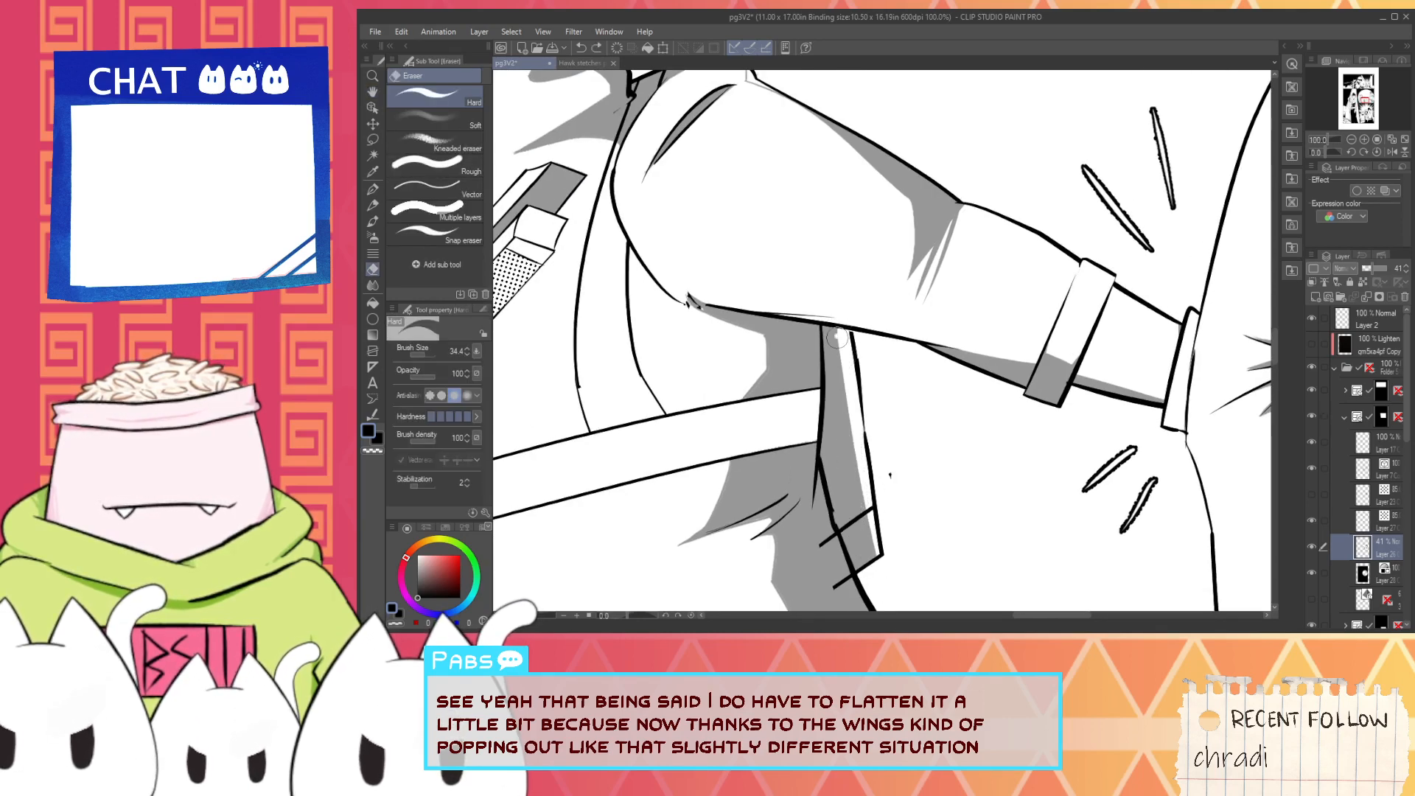
pyautogui.moveTo(838, 337); pyautogui.dragTo(879, 594)
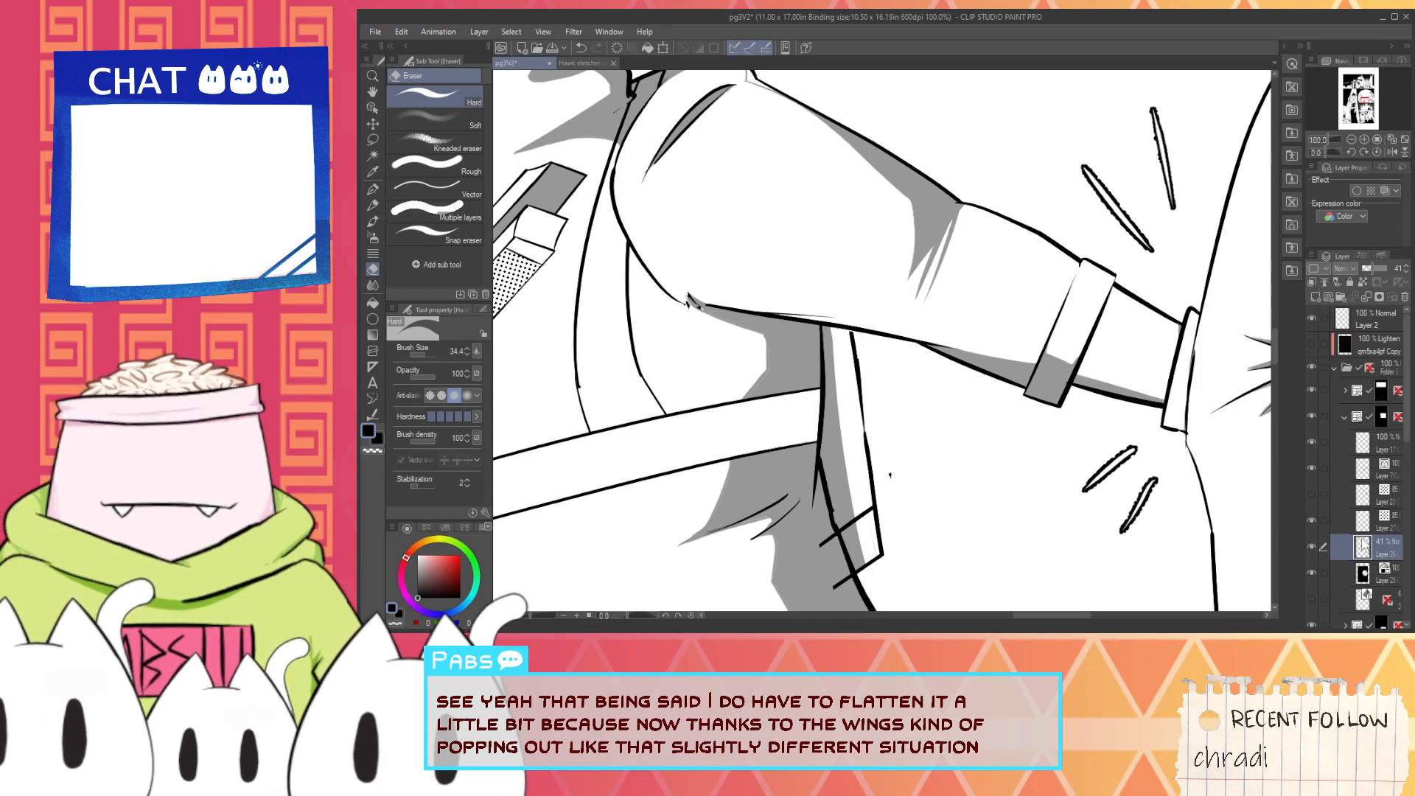
# - Ink an angular wing outline below the outstretched arm on the vector line-art layer with the G-pen
pyautogui.click(1344, 472)
pyautogui.press('i')
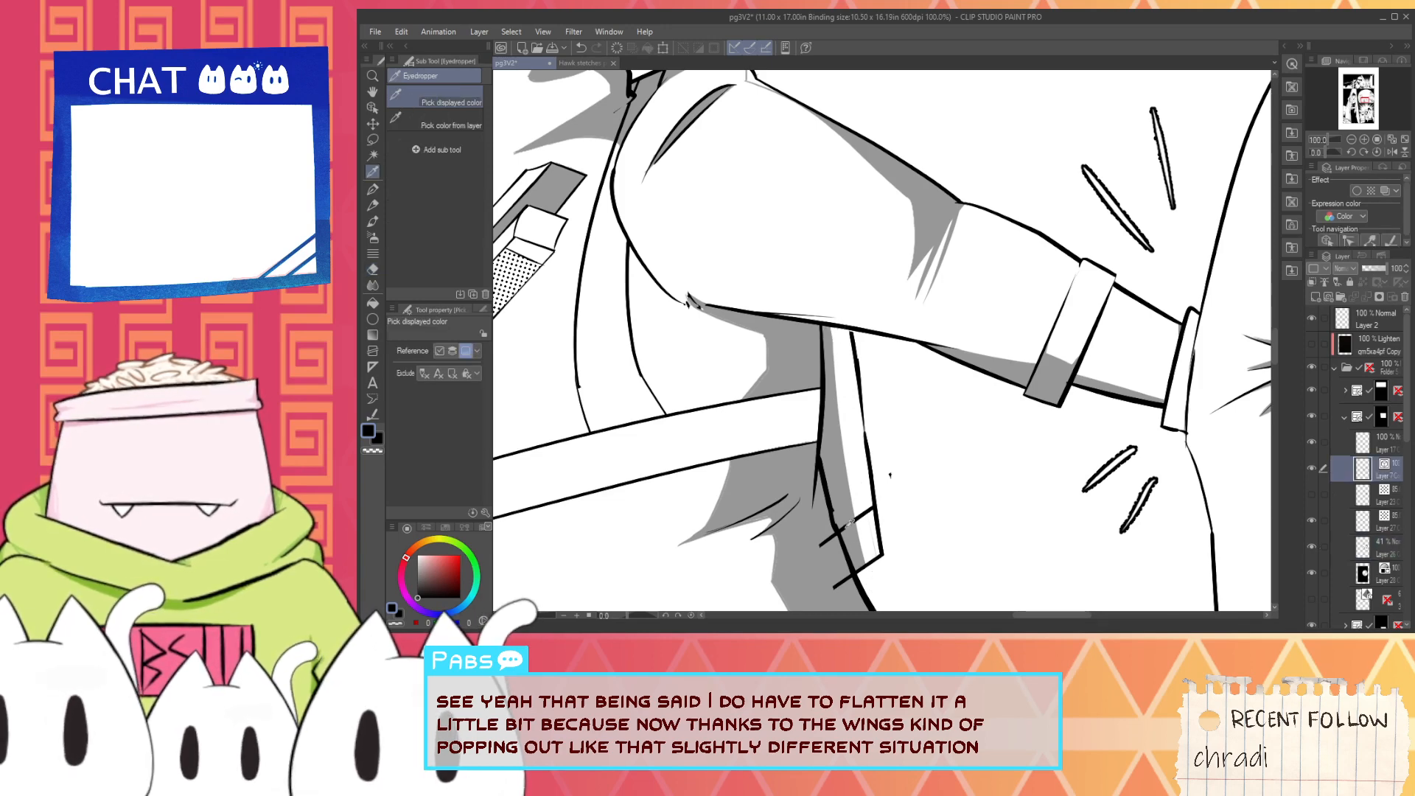
pyautogui.press('p')
pyautogui.scroll(1, 848, 516)
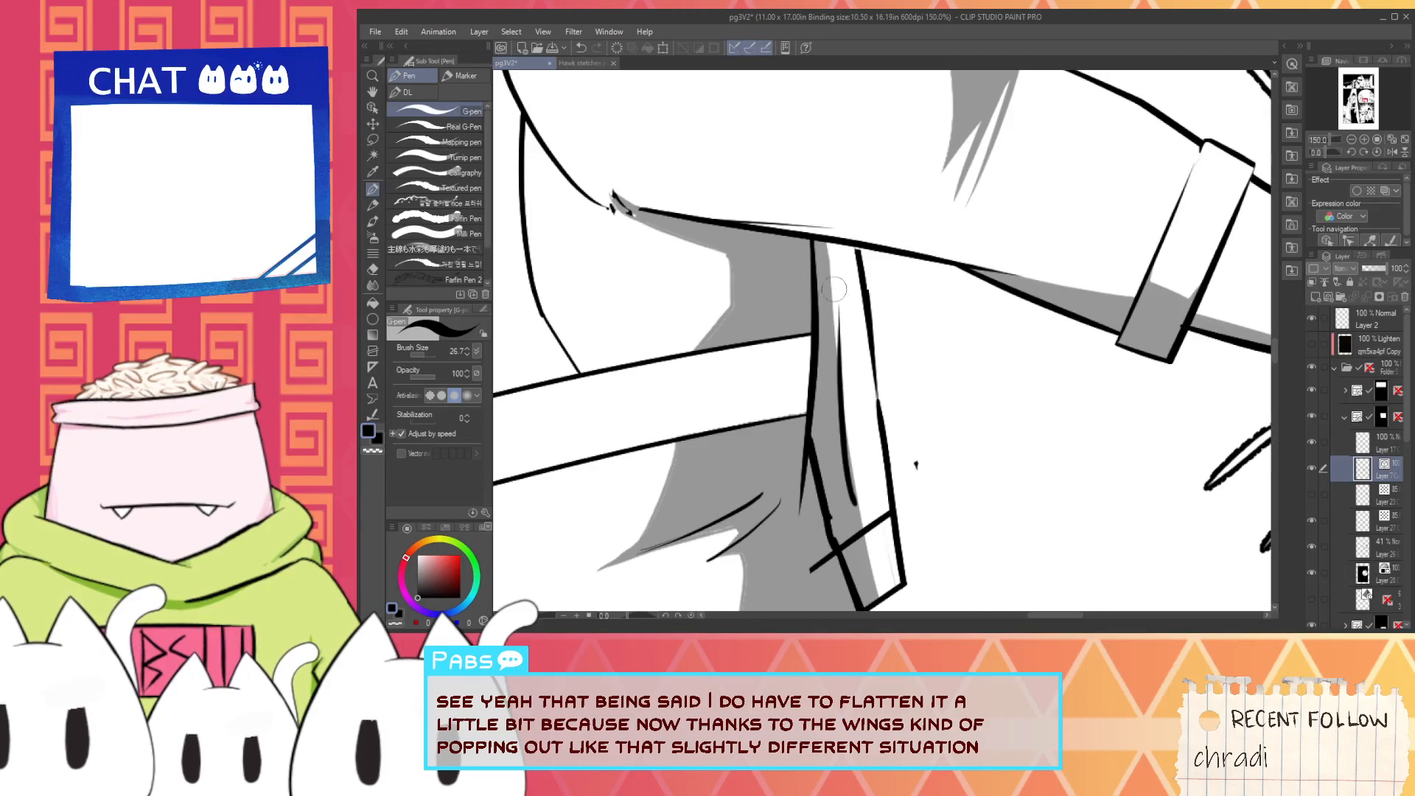
pyautogui.moveTo(848, 503); pyautogui.dragTo(996, 529)
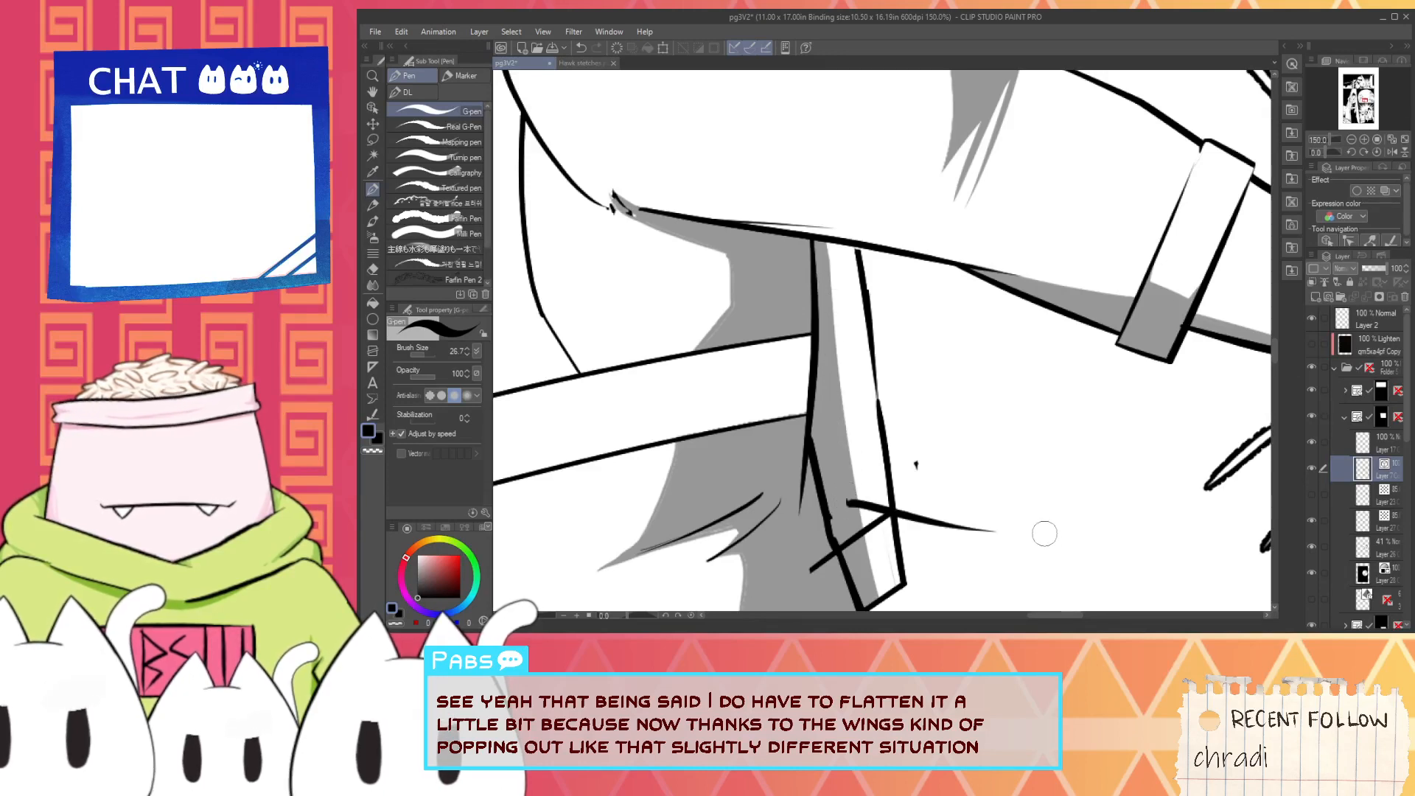
pyautogui.hotkey('ctrl', 'z')
pyautogui.moveTo(848, 495)
pyautogui.mouseDown()
pyautogui.moveTo(1031, 554)
pyautogui.moveTo(1021, 385)
pyautogui.mouseUp()
pyautogui.hotkey('ctrl', 'z')
pyautogui.moveTo(1001, 547)
pyautogui.mouseDown()
pyautogui.moveTo(1055, 523)
pyautogui.moveTo(1010, 293)
pyautogui.moveTo(1039, 540)
pyautogui.mouseUp()
pyautogui.hotkey('ctrl', 'z')
# - Trim the overshooting line ends at the wing outline's lower corners with the Vector eraser
pyautogui.press('e')
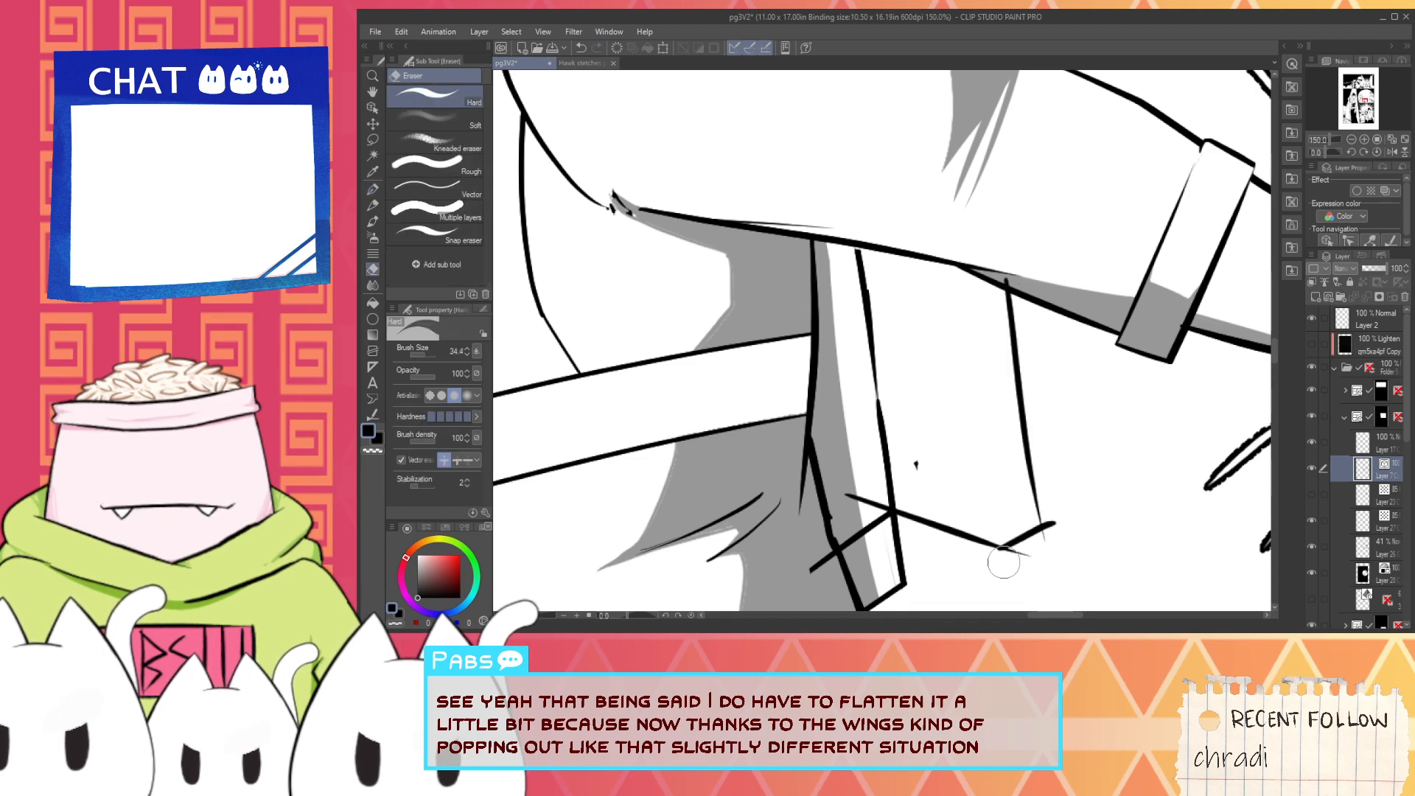
pyautogui.click(435, 188)
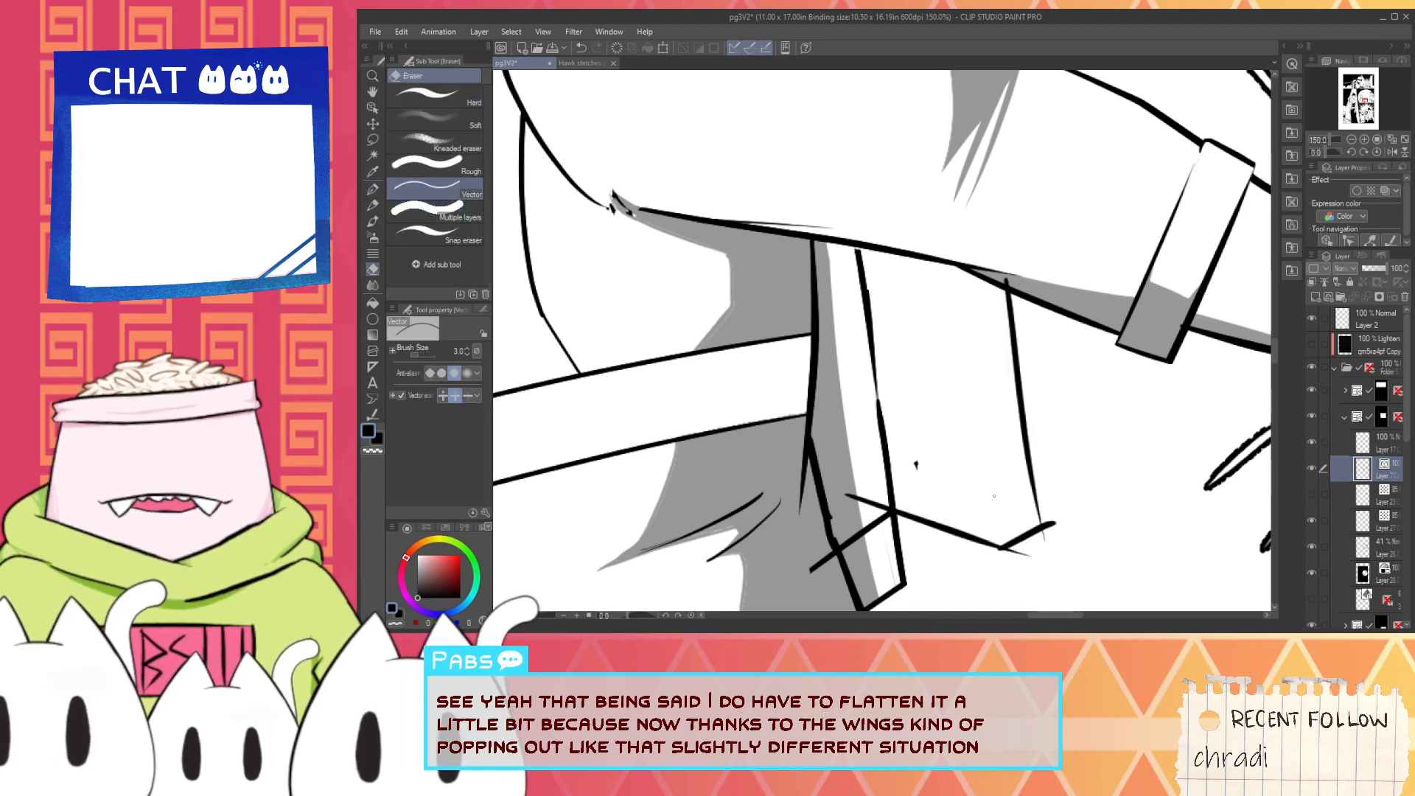
pyautogui.scroll(1, 1003, 562)
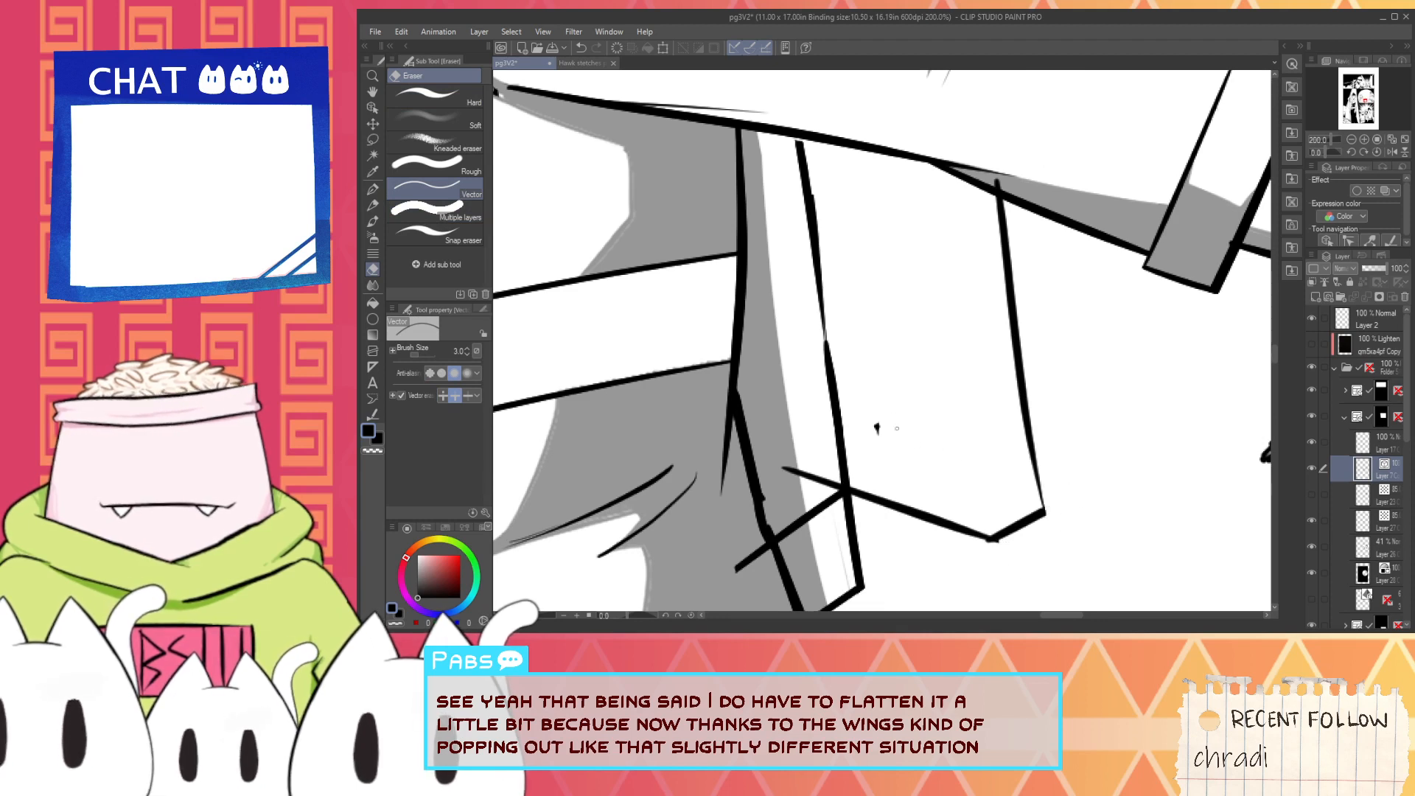
# - Select the new wing strokes, make them smaller and lower, and extend the outer side line up to the arm
pyautogui.click(373, 109)
pyautogui.moveTo(1175, 581)
pyautogui.mouseDown()
pyautogui.moveTo(1113, 571)
pyautogui.moveTo(896, 457)
pyautogui.mouseUp()
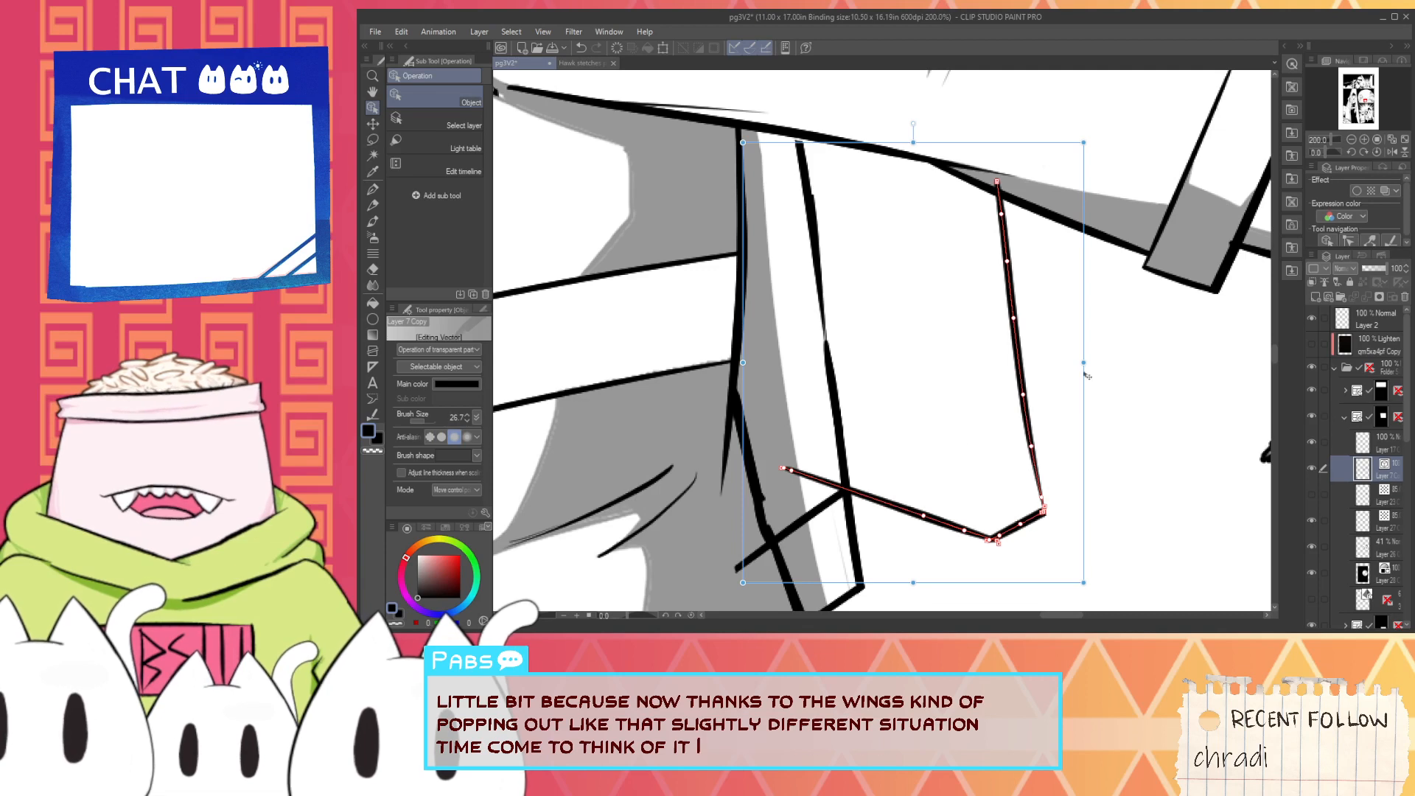
pyautogui.moveTo(1084, 362)
pyautogui.mouseDown()
pyautogui.moveTo(1037, 376)
pyautogui.moveTo(1037, 363)
pyautogui.moveTo(1019, 403)
pyautogui.moveTo(1042, 440)
pyautogui.mouseUp()
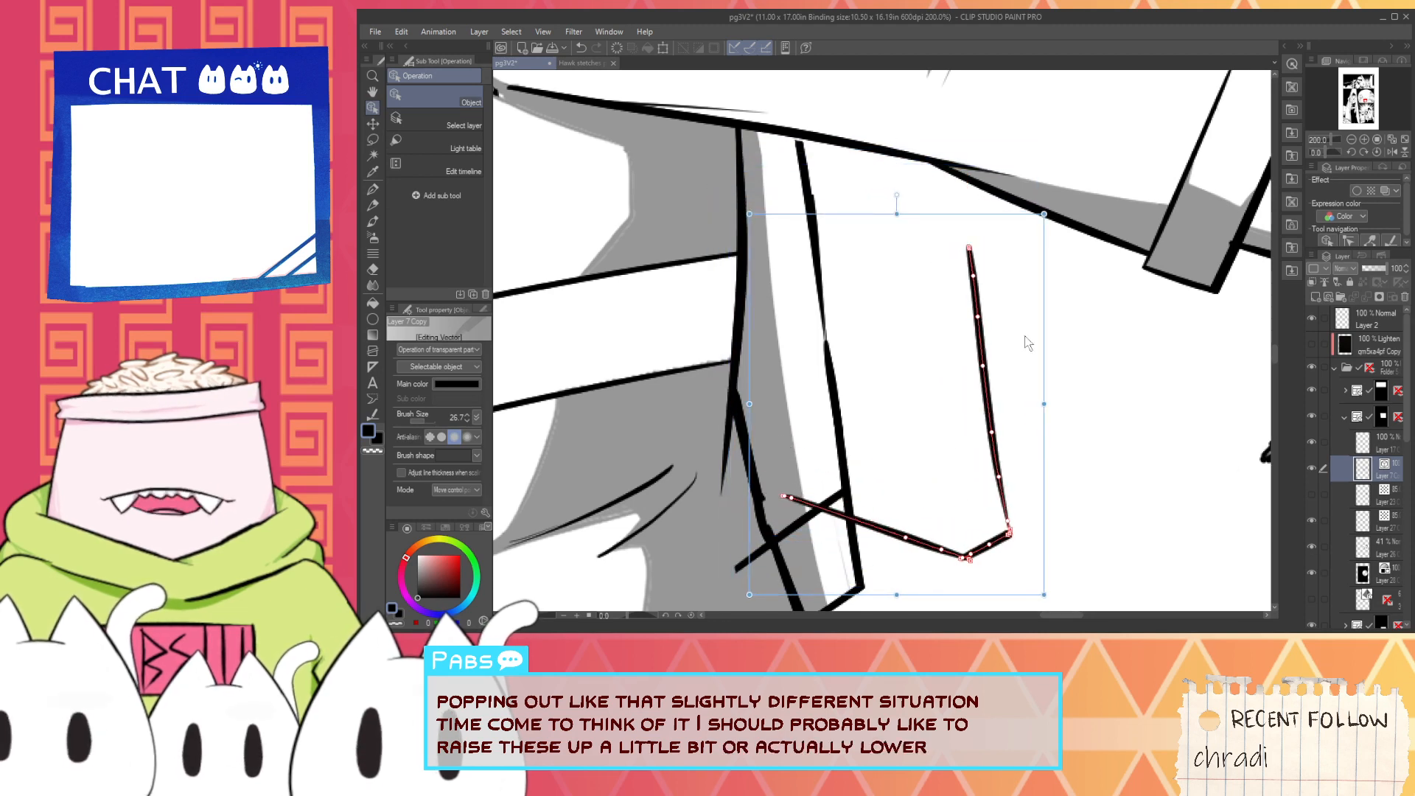
pyautogui.press('p')
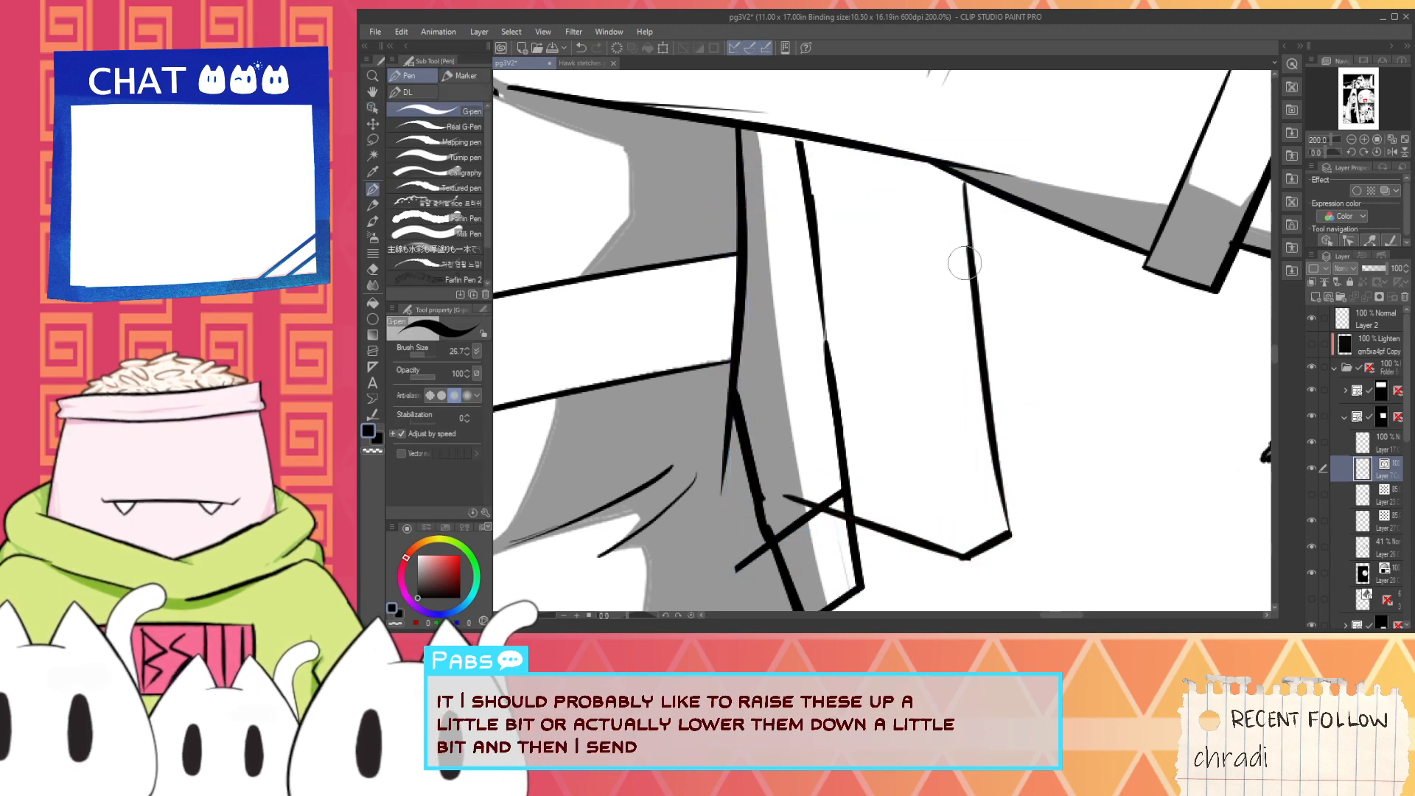
# - Erase the old jetpack outline above the wing's lower edge with the Vector eraser
pyautogui.press('e')
pyautogui.click(848, 472)
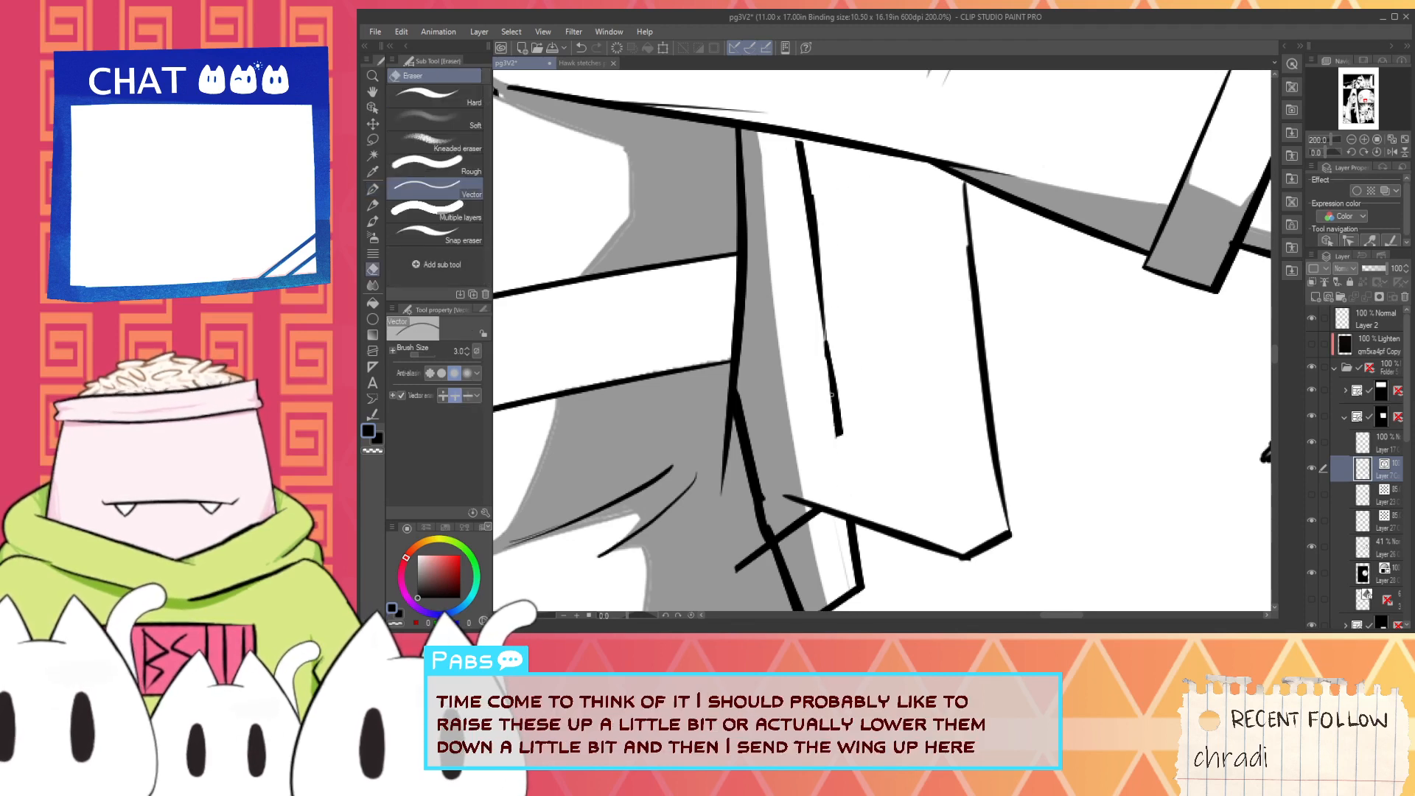
pyautogui.moveTo(826, 355)
pyautogui.mouseDown()
pyautogui.moveTo(836, 400)
pyautogui.moveTo(812, 261)
pyautogui.mouseUp()
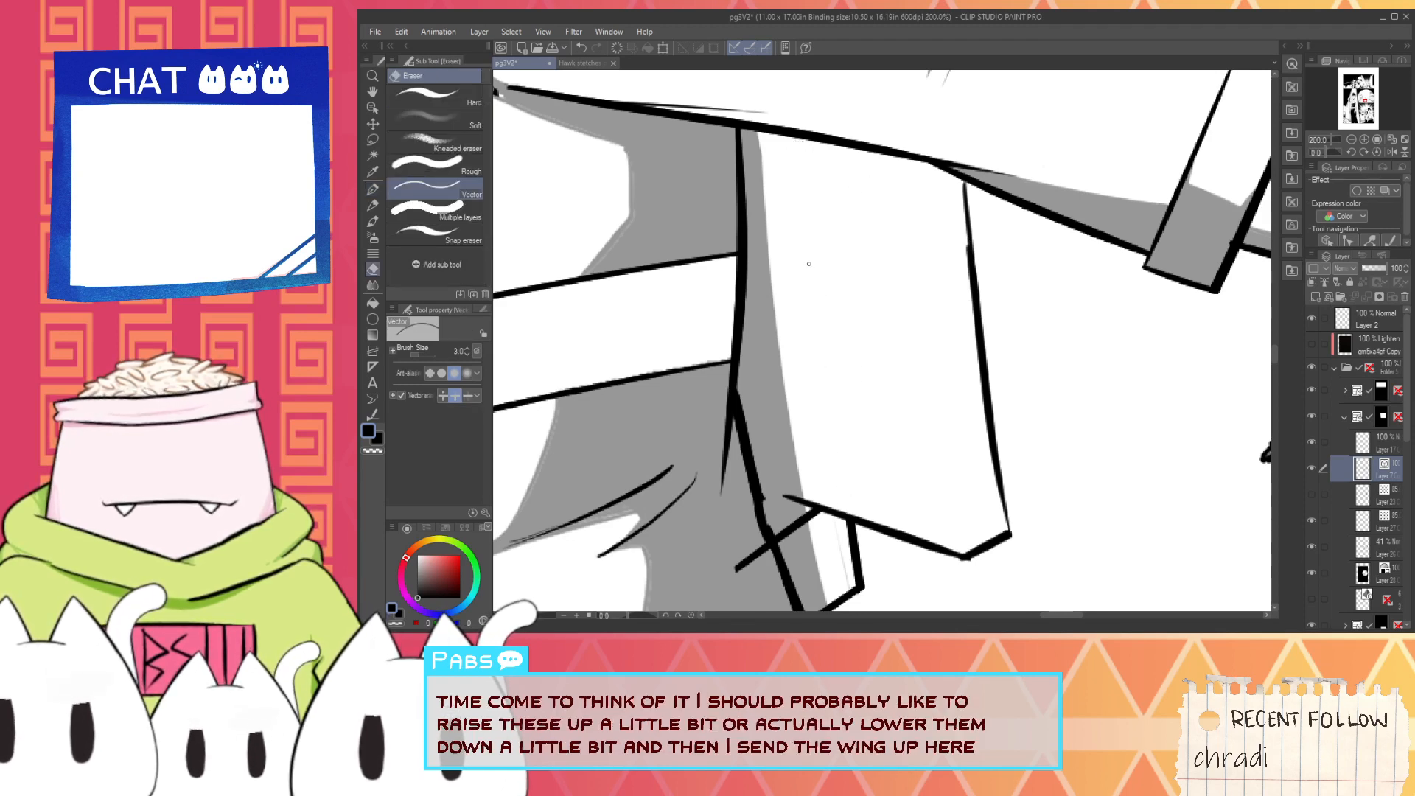
# - Ink the wing's curved upper edge and the inner side line that gives it thickness with the G-pen
pyautogui.press('p')
pyautogui.moveTo(789, 498); pyautogui.dragTo(735, 207)
pyautogui.hotkey('ctrl', 'z')
pyautogui.moveTo(787, 488); pyautogui.dragTo(746, 336)
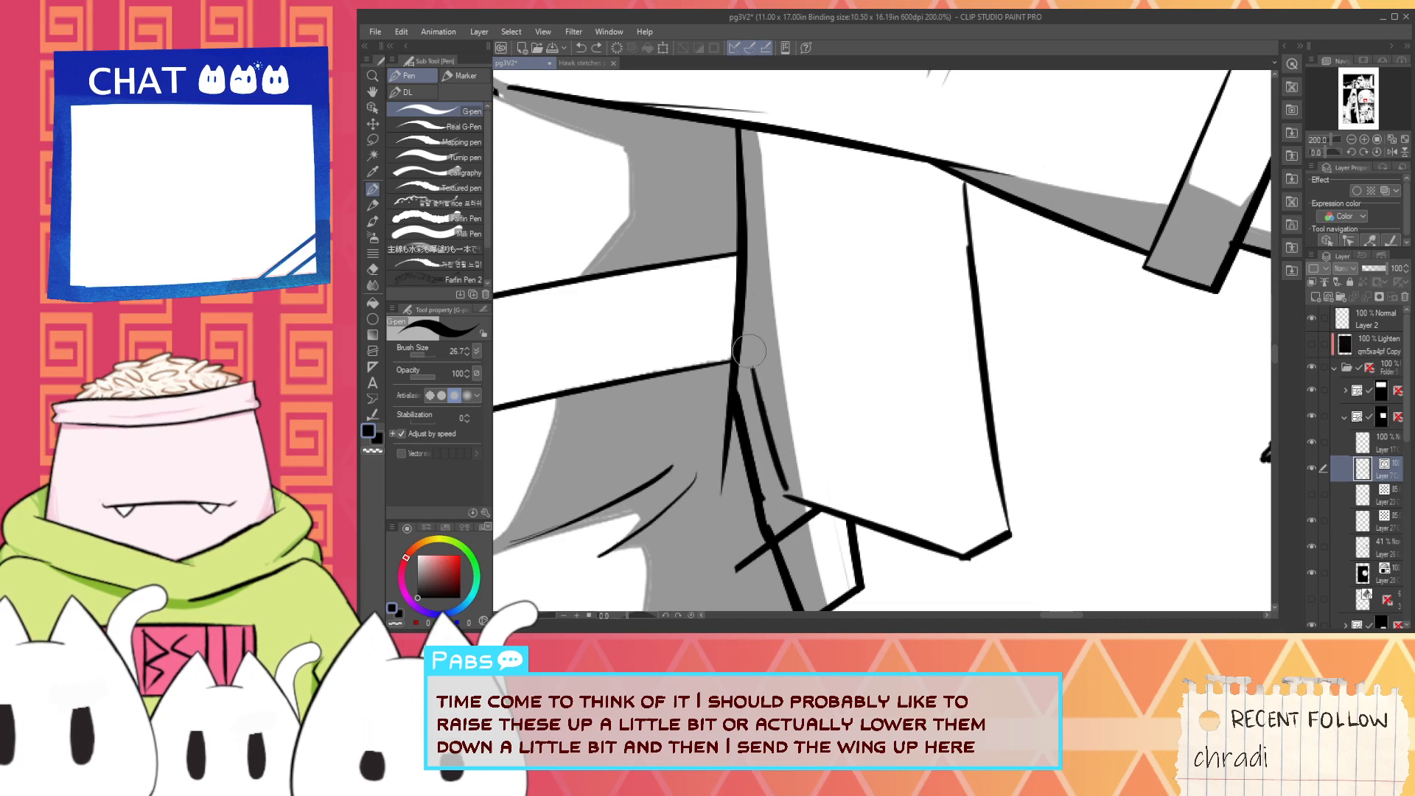
pyautogui.hotkey('ctrl', 'z')
pyautogui.moveTo(779, 140)
pyautogui.mouseDown()
pyautogui.moveTo(959, 234)
pyautogui.moveTo(953, 221)
pyautogui.moveTo(973, 523)
pyautogui.moveTo(962, 537)
pyautogui.moveTo(917, 357)
pyautogui.moveTo(934, 249)
pyautogui.mouseUp()
pyautogui.hotkey('ctrl', 'z')
pyautogui.hotkey('ctrl', 'z')
pyautogui.moveTo(919, 336)
pyautogui.mouseDown()
pyautogui.moveTo(915, 265)
pyautogui.moveTo(951, 239)
pyautogui.mouseUp()
pyautogui.scroll(-2, 822, 347)
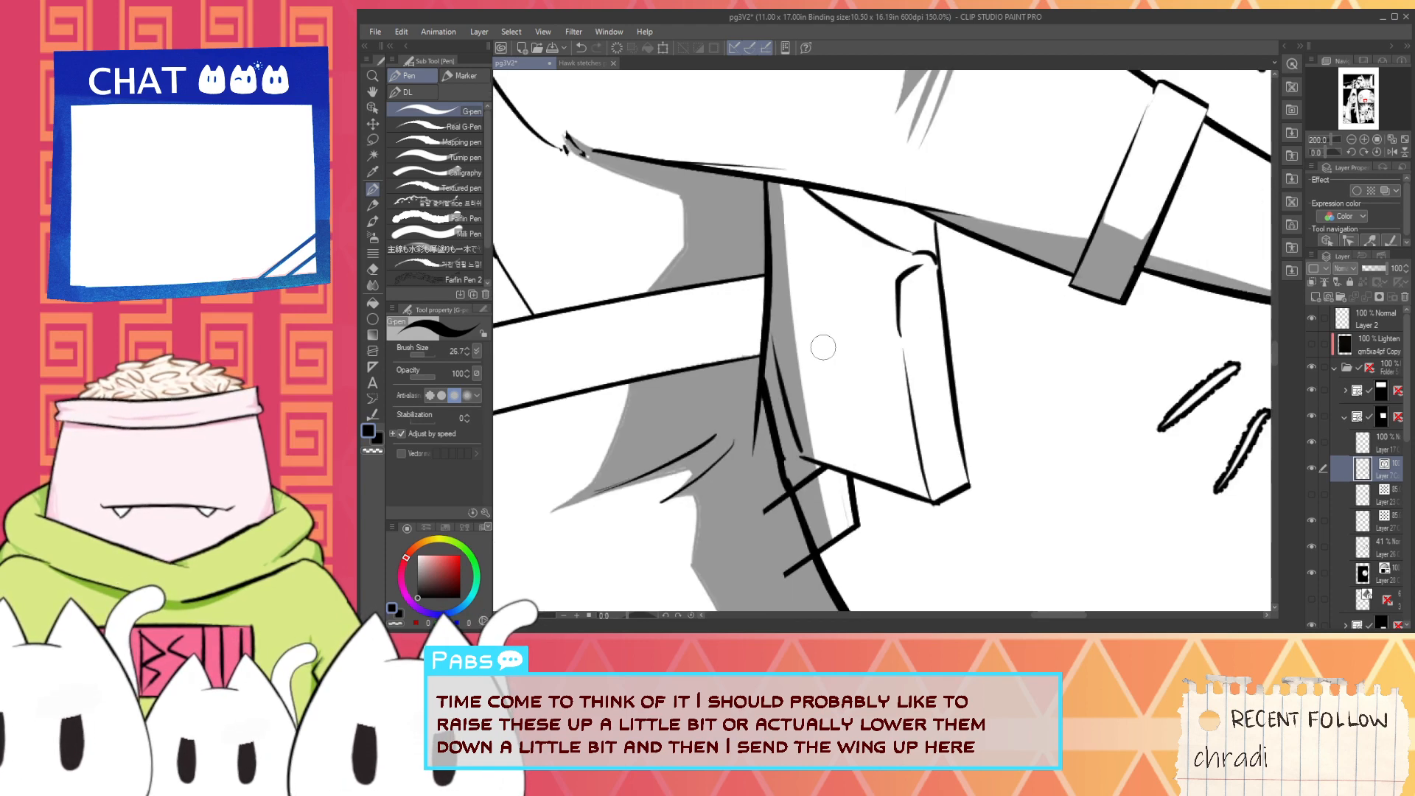
# - Trim the jetpack's lower lines where they cross into the body outline with the Vector eraser
pyautogui.scroll(2, 796, 458)
pyautogui.press('e')
pyautogui.moveTo(778, 434); pyautogui.dragTo(797, 532)
pyautogui.press('p')
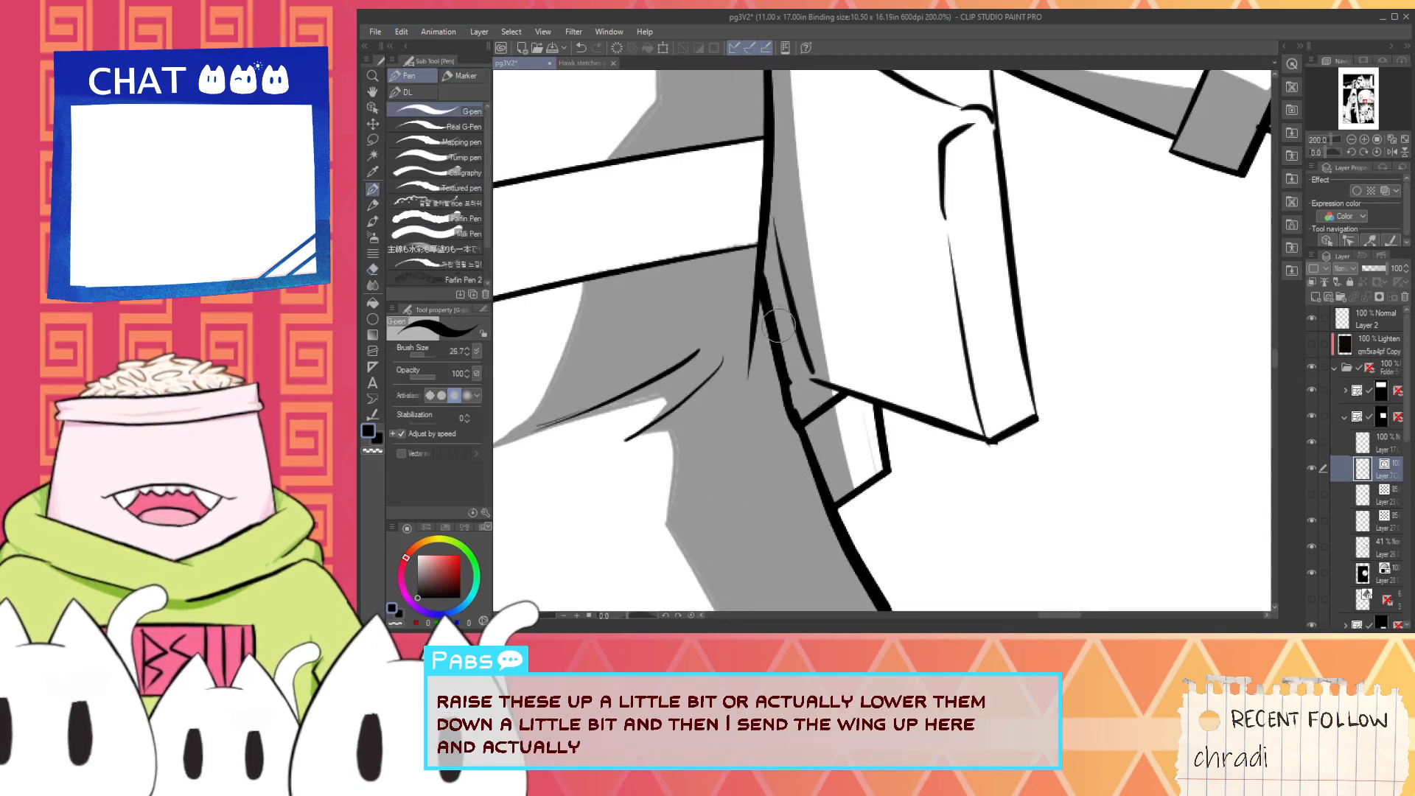
# - Ink a rounded control panel shape between the waist and the wing, with a curved lower edge, using the G-pen
pyautogui.moveTo(765, 238)
pyautogui.mouseDown()
pyautogui.moveTo(803, 237)
pyautogui.moveTo(844, 309)
pyautogui.mouseUp()
pyautogui.hotkey('ctrl', 'z')
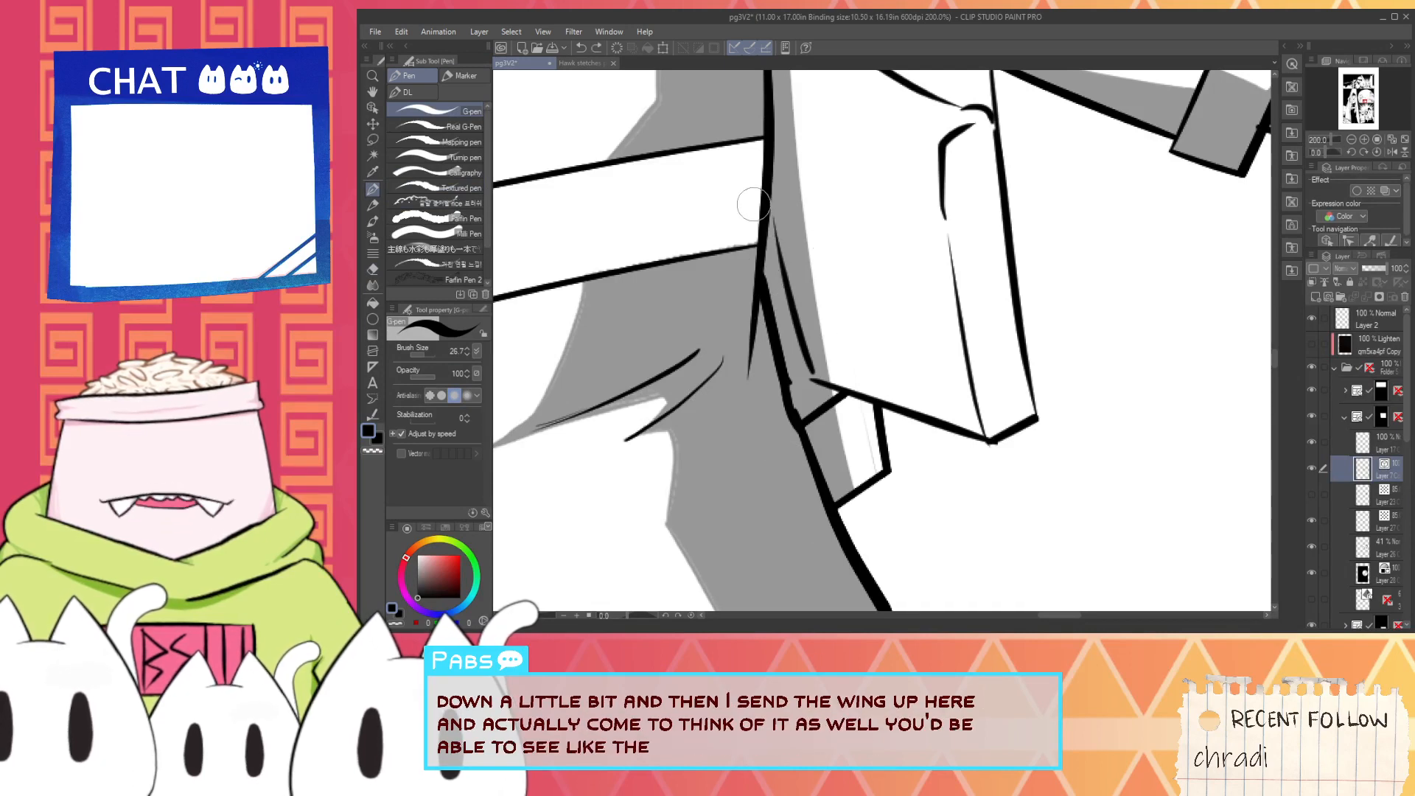
pyautogui.moveTo(767, 204)
pyautogui.mouseDown()
pyautogui.moveTo(820, 204)
pyautogui.moveTo(858, 409)
pyautogui.mouseUp()
pyautogui.hotkey('ctrl', 'z')
pyautogui.moveTo(771, 209)
pyautogui.mouseDown()
pyautogui.moveTo(845, 279)
pyautogui.moveTo(857, 407)
pyautogui.mouseUp()
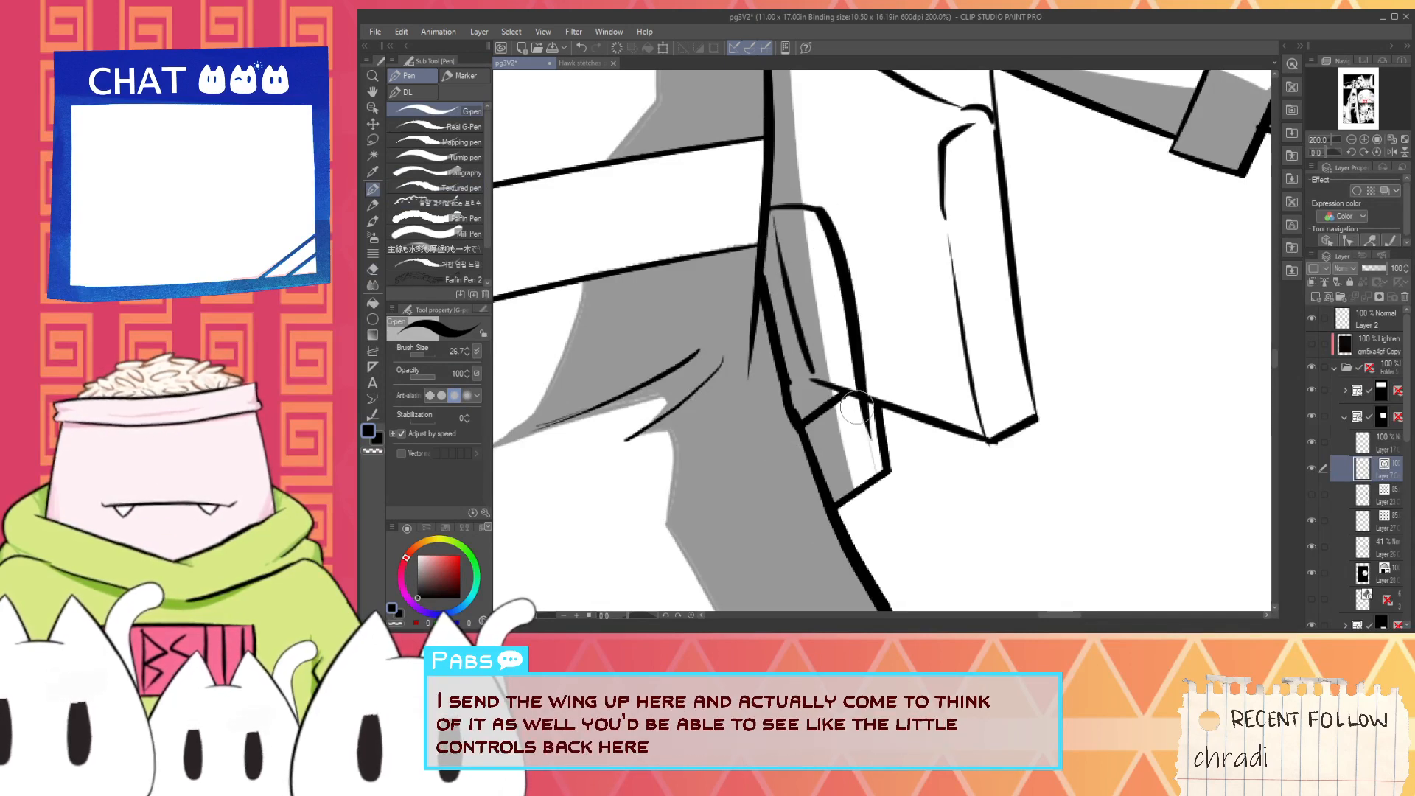
pyautogui.moveTo(818, 475); pyautogui.dragTo(874, 441)
pyautogui.hotkey('ctrl', 'z')
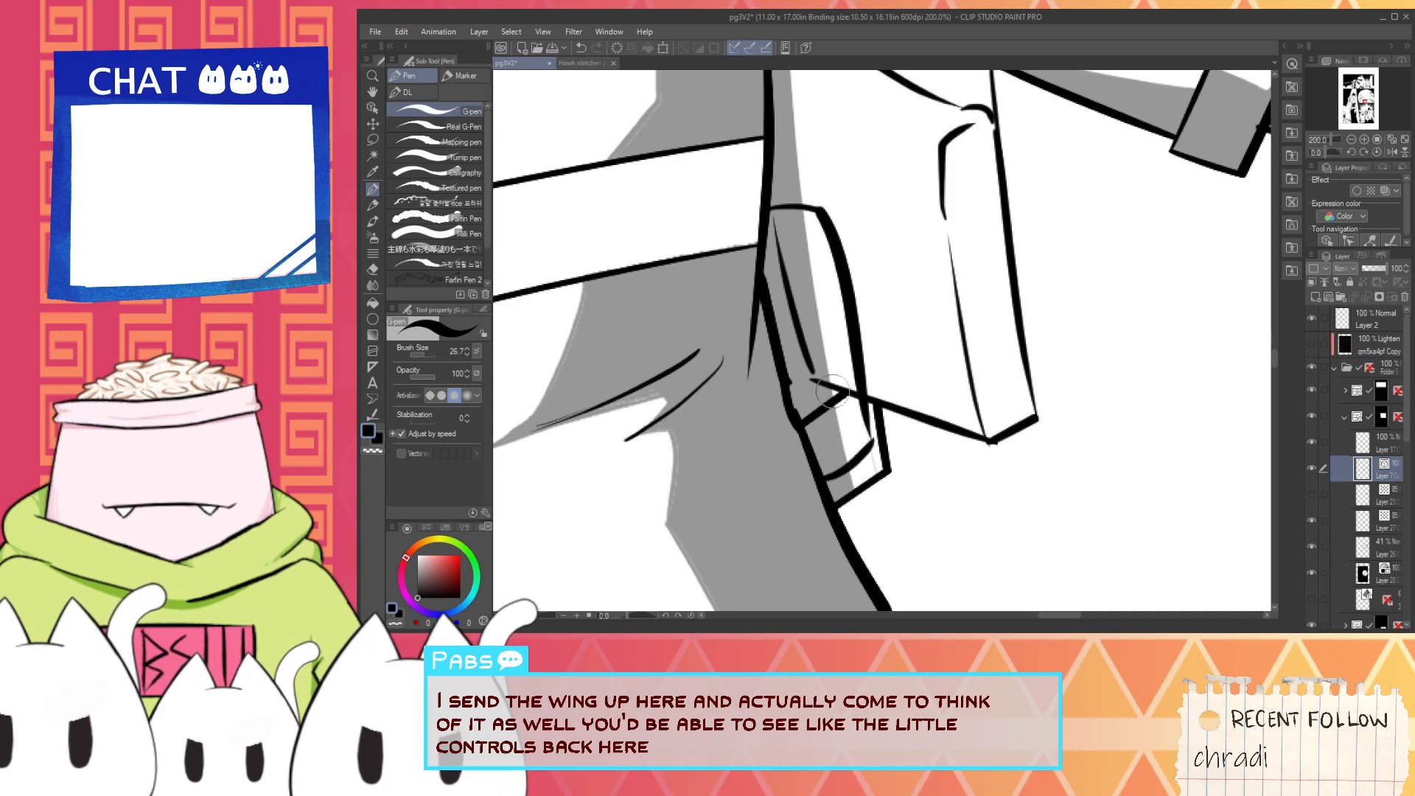
# - Erase the wing and jetpack line segments that overlap the rounded control panel with the Vector eraser
pyautogui.press('e')
pyautogui.click(832, 395)
pyautogui.click(805, 364)
pyautogui.scroll(2, 796, 274)
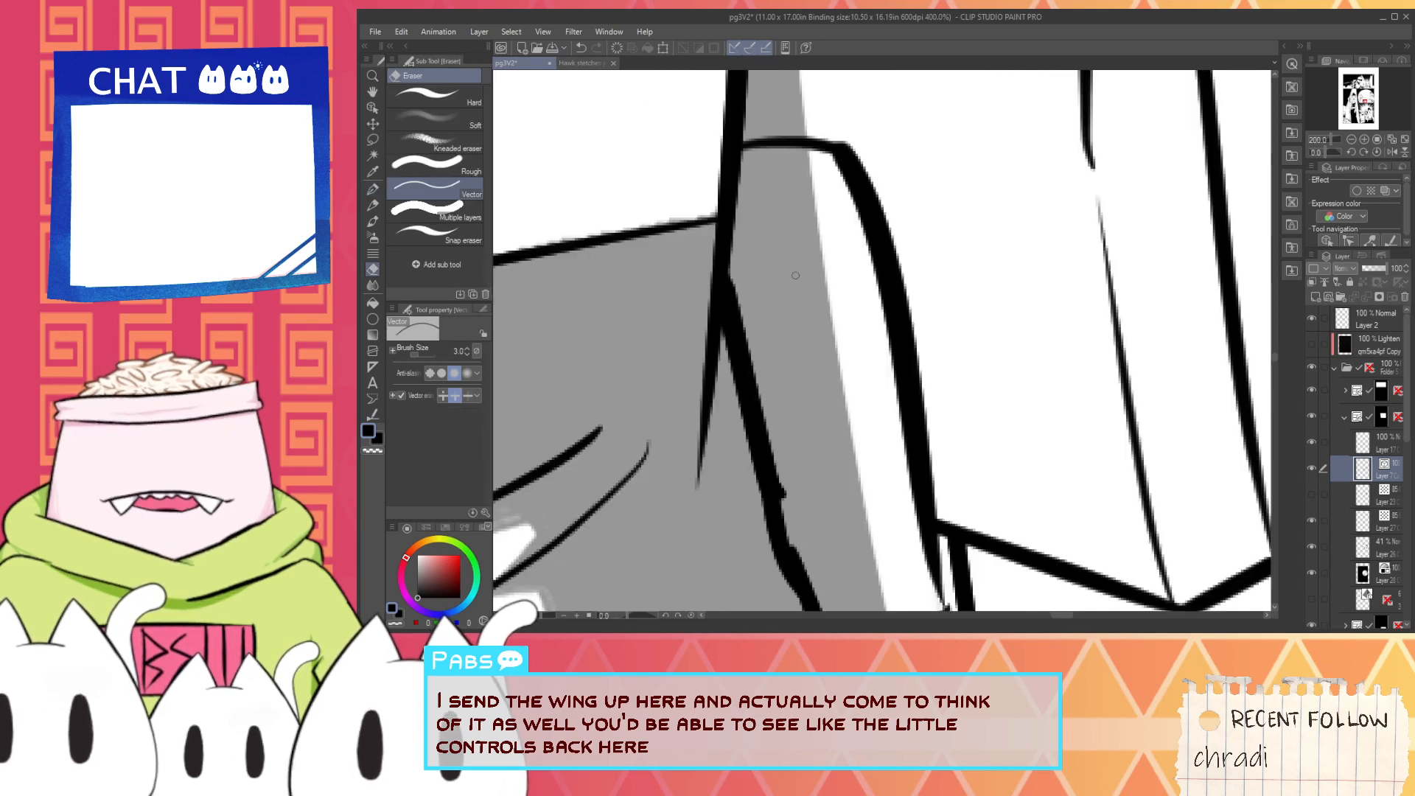
pyautogui.press('p')
pyautogui.moveTo(727, 273)
pyautogui.mouseDown()
pyautogui.moveTo(816, 200)
pyautogui.moveTo(792, 284)
pyautogui.mouseUp()
pyautogui.hotkey('ctrl', 'z')
pyautogui.hotkey('ctrl', 'z')
pyautogui.scroll(-2, 789, 294)
pyautogui.scroll(-1, 790, 294)
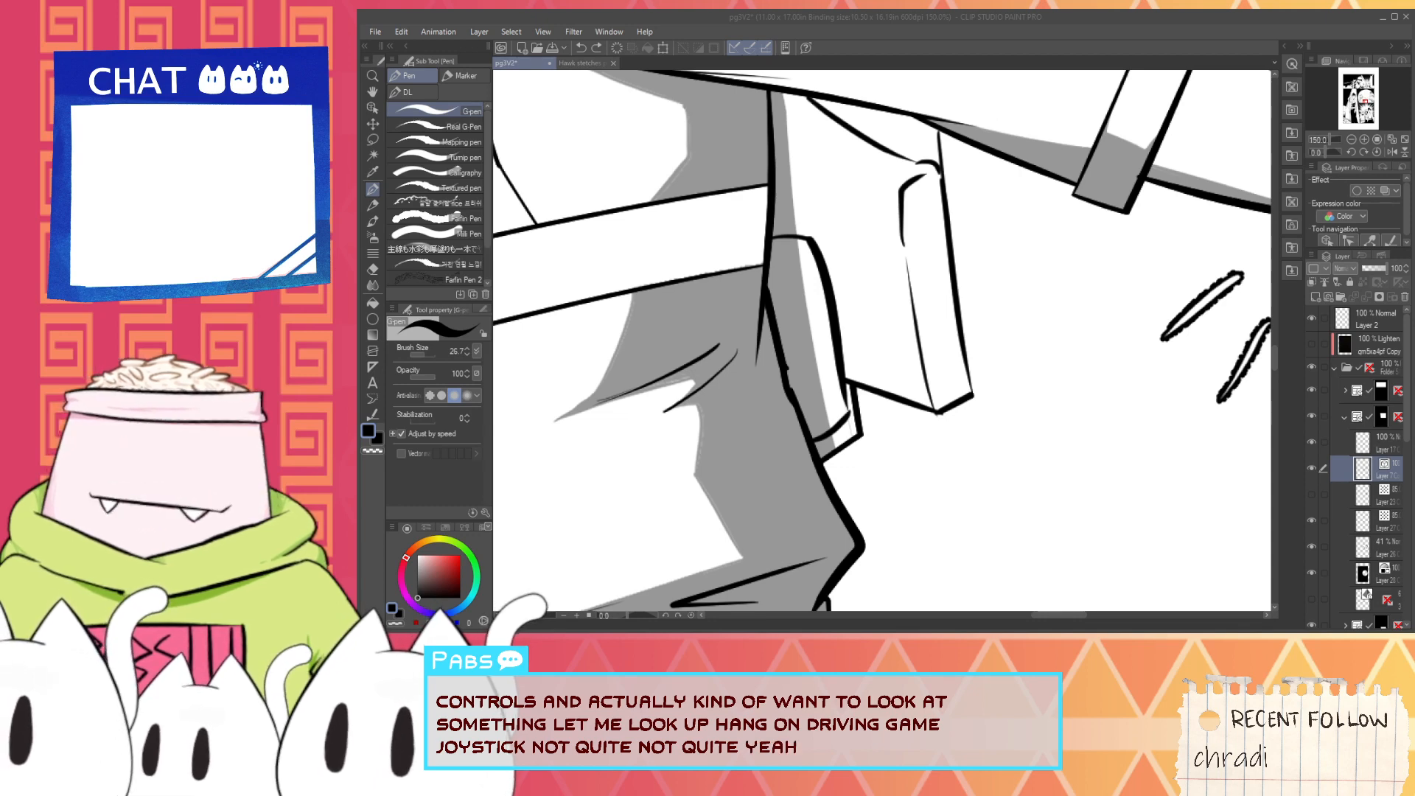
pyautogui.scroll(4, 894, 320)
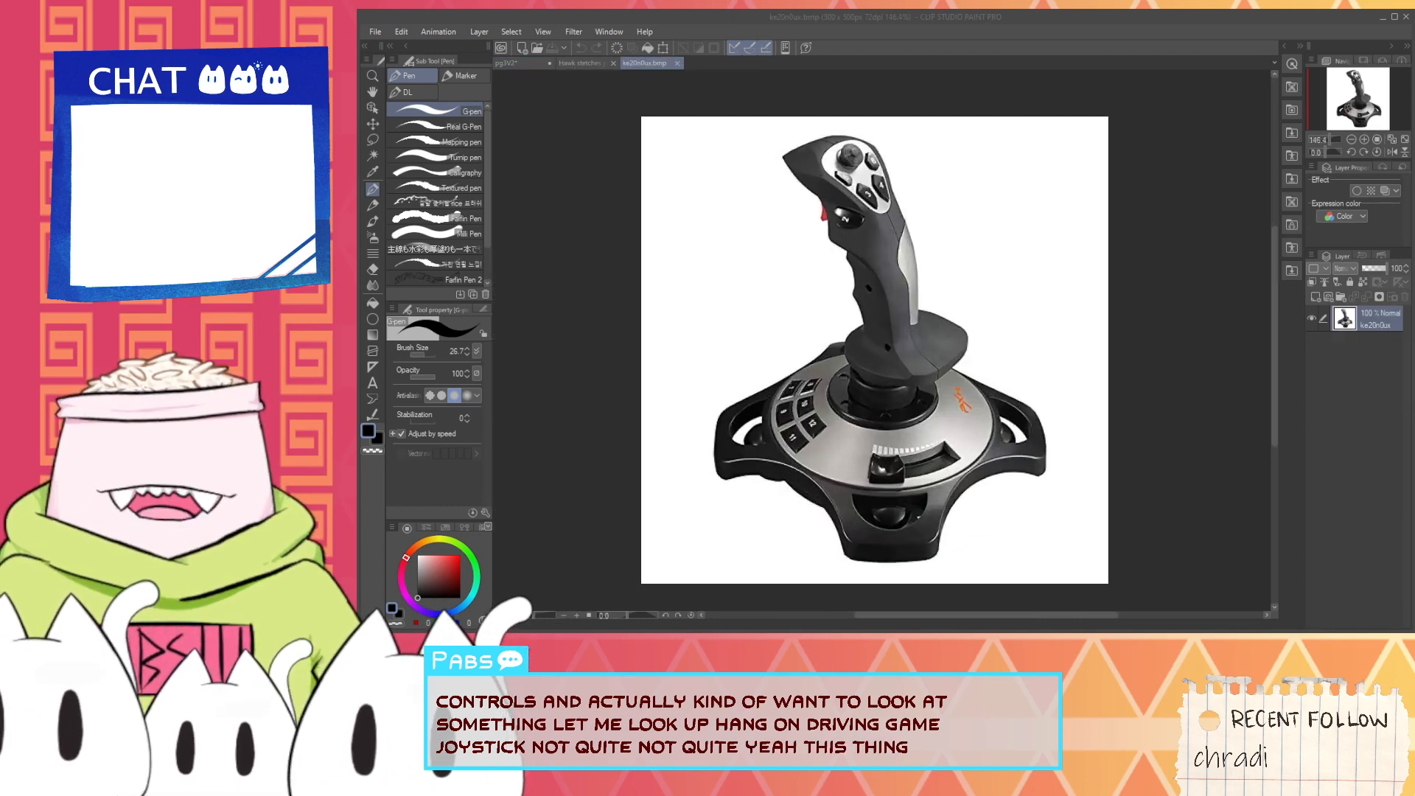
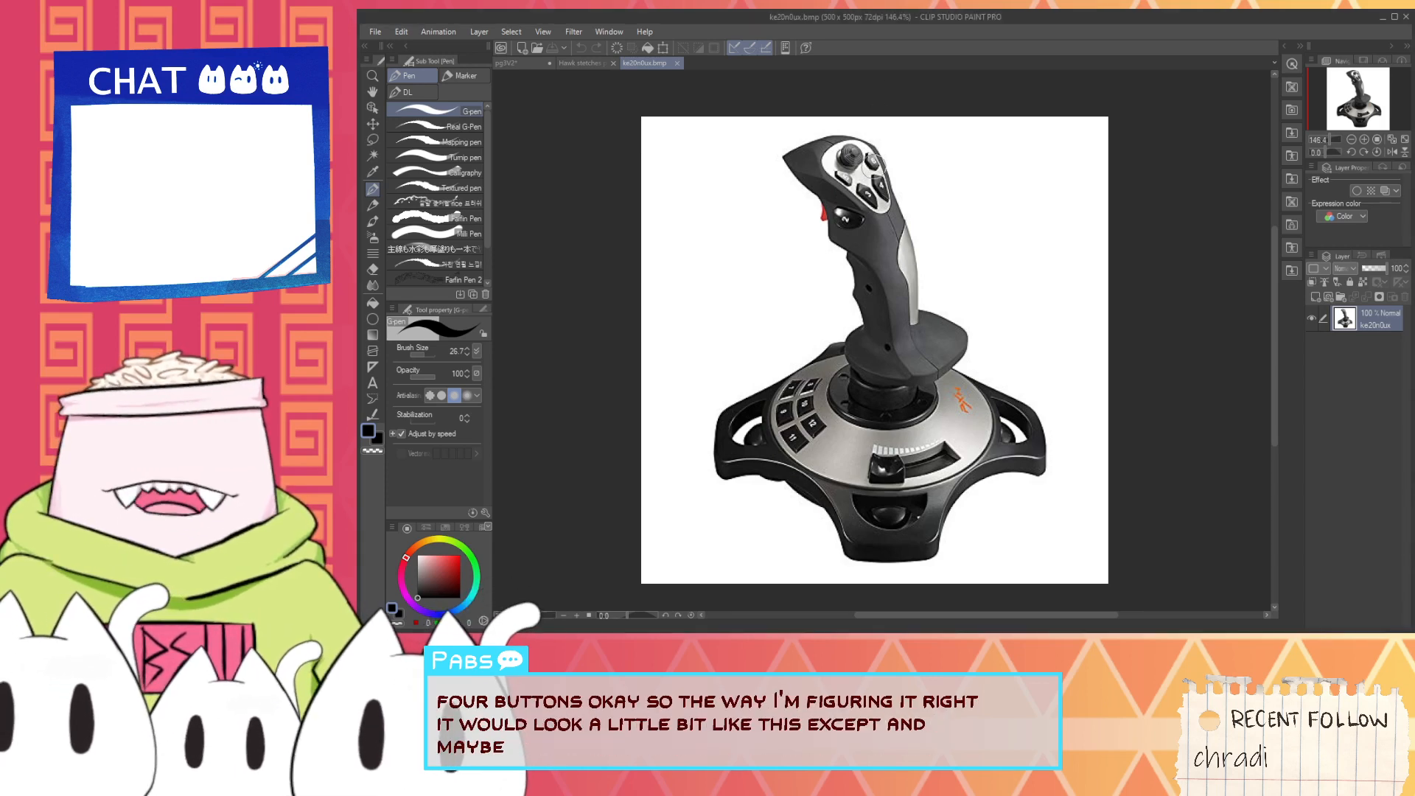
# - Mark a spot for an extra button on the upper grip of the joystick reference with a black G-pen dot
pyautogui.scroll(5, 875, 169)
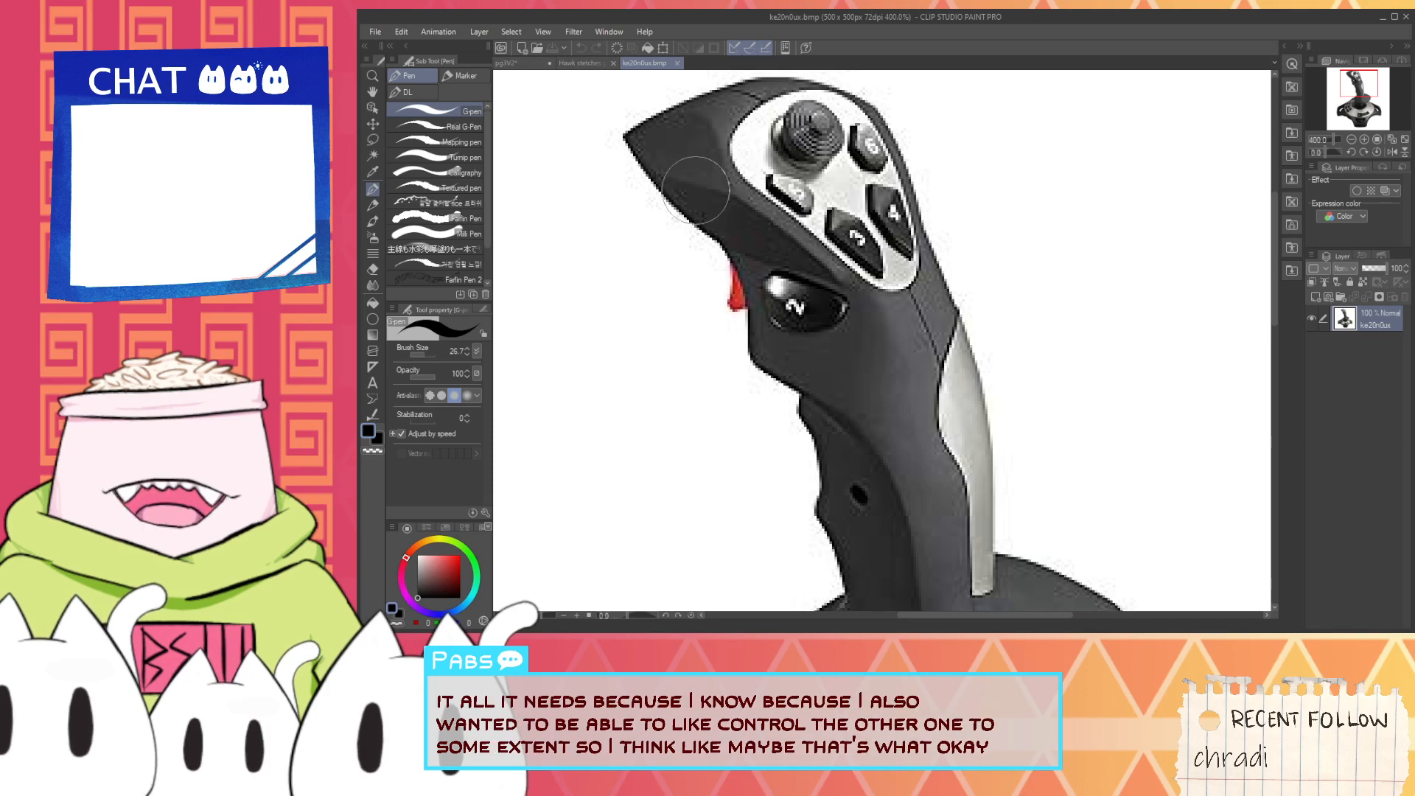
pyautogui.click(766, 193)
pyautogui.moveTo(765, 193); pyautogui.dragTo(762, 187)
pyautogui.hotkey('ctrl', 'z')
pyautogui.click(755, 192)
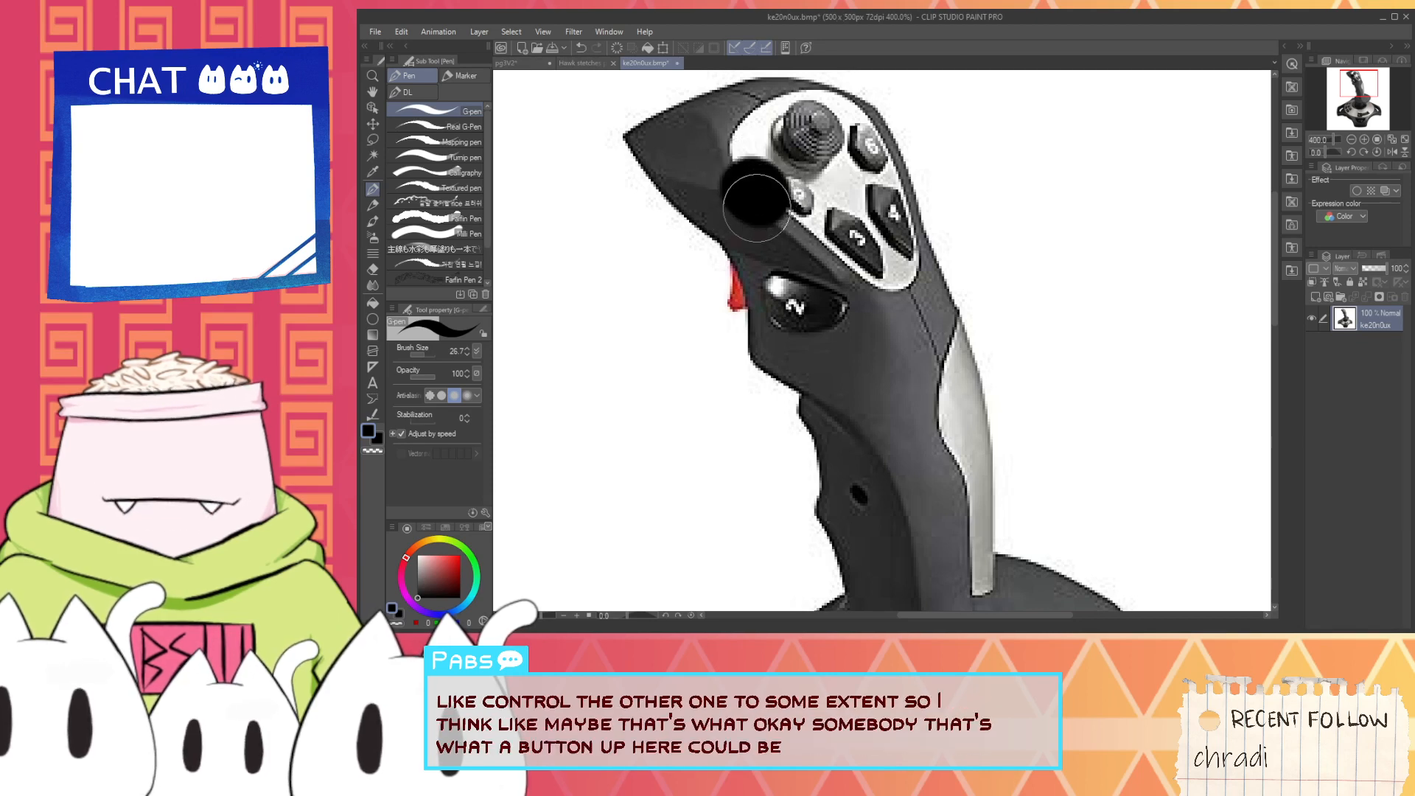
# - Return to the pg3V2 page and clean the bump on the control panel's inner line with the Vector eraser
pyautogui.click(533, 63)
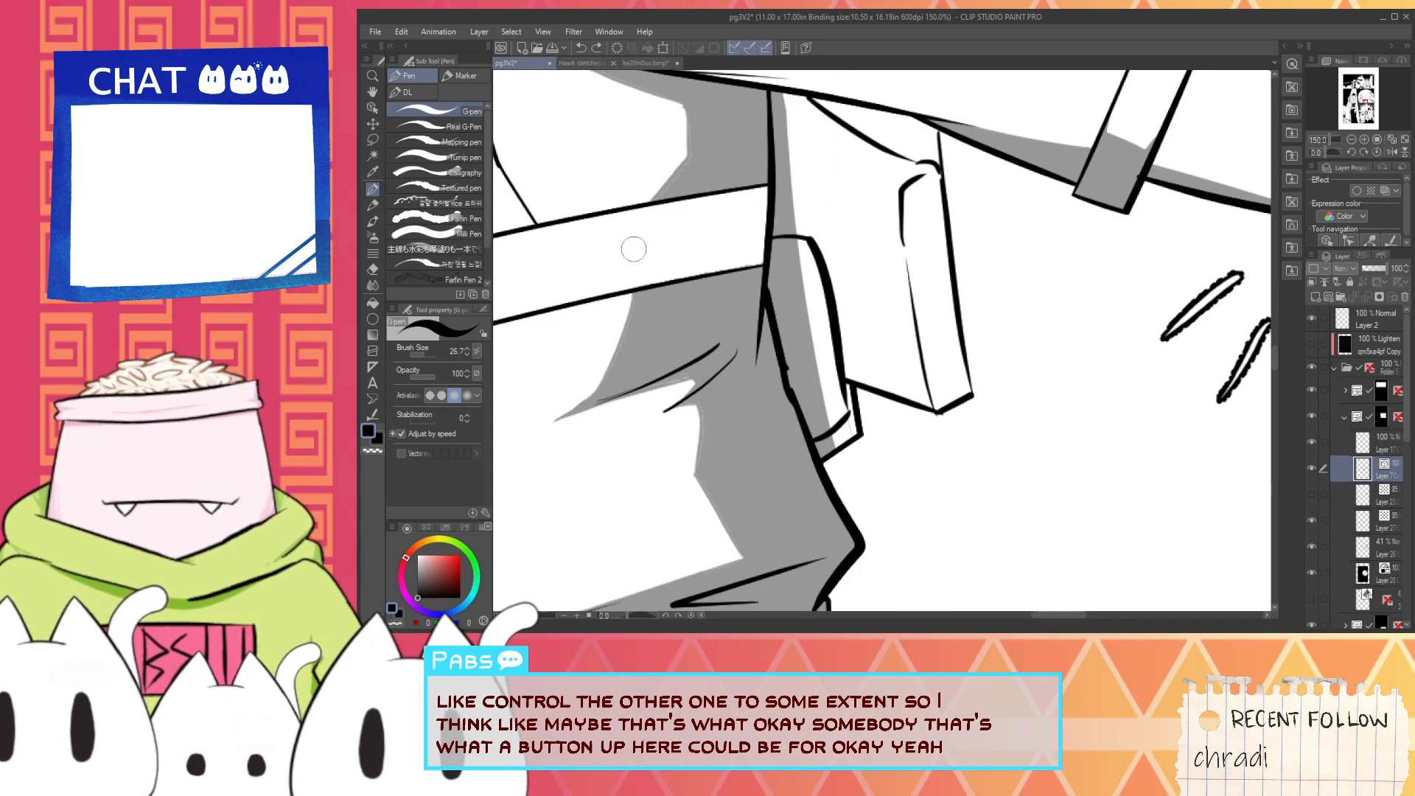
pyautogui.press('h')
pyautogui.press('e')
pyautogui.scroll(1, 795, 317)
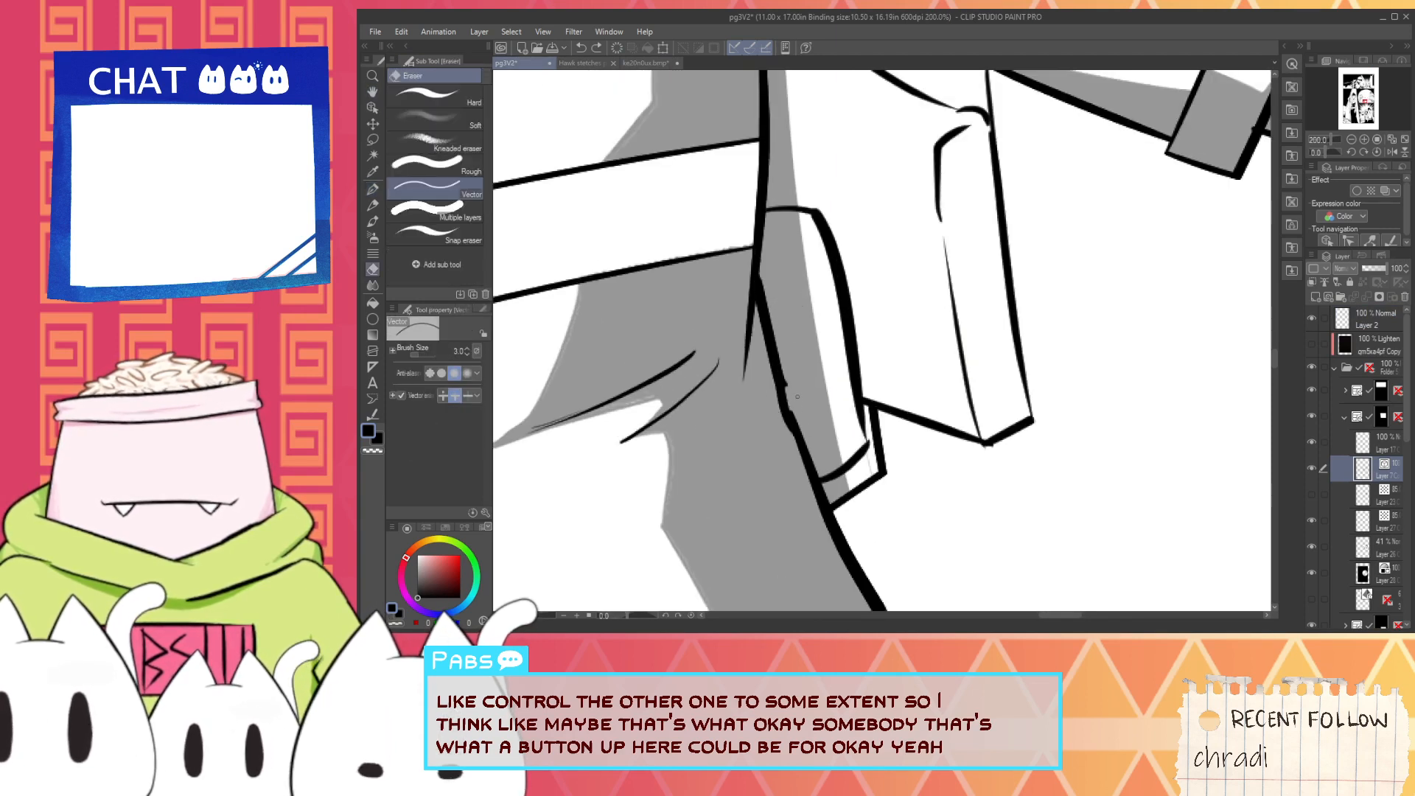
pyautogui.press('p')
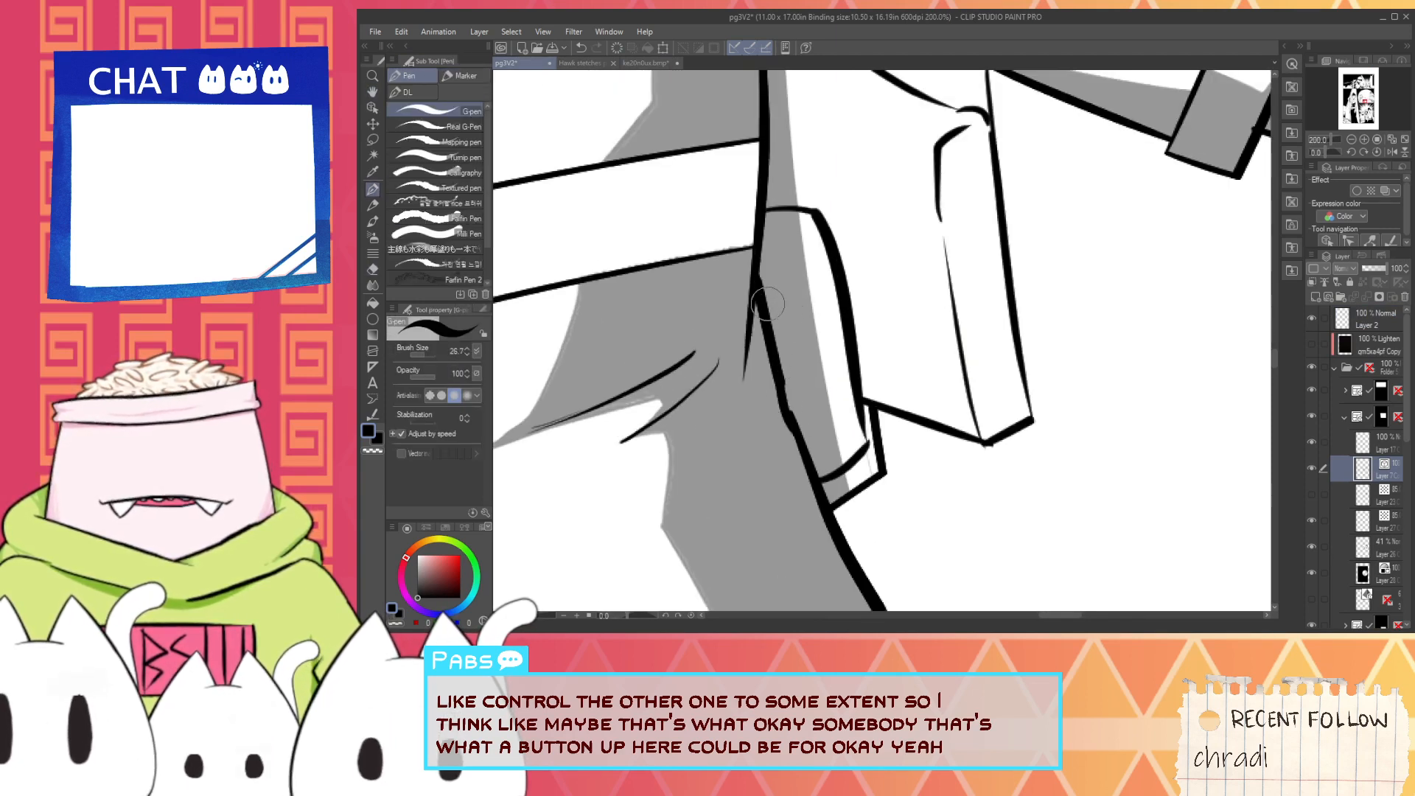
pyautogui.moveTo(793, 321)
pyautogui.mouseDown()
pyautogui.moveTo(808, 386)
pyautogui.moveTo(808, 317)
pyautogui.mouseUp()
pyautogui.hotkey('ctrl', 'z')
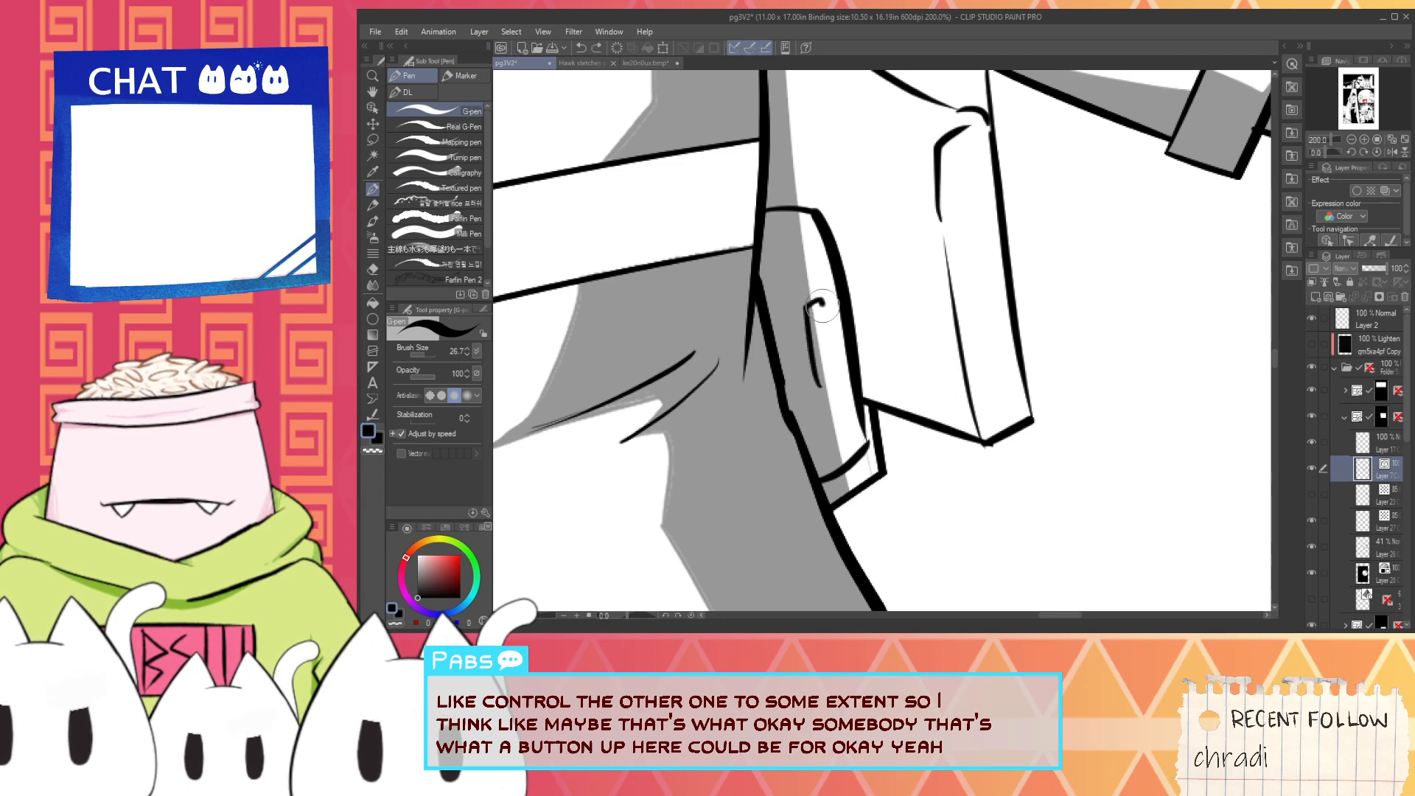
pyautogui.hotkey('ctrl', 'z')
pyautogui.moveTo(815, 401); pyautogui.dragTo(802, 319)
pyautogui.hotkey('ctrl', 'z')
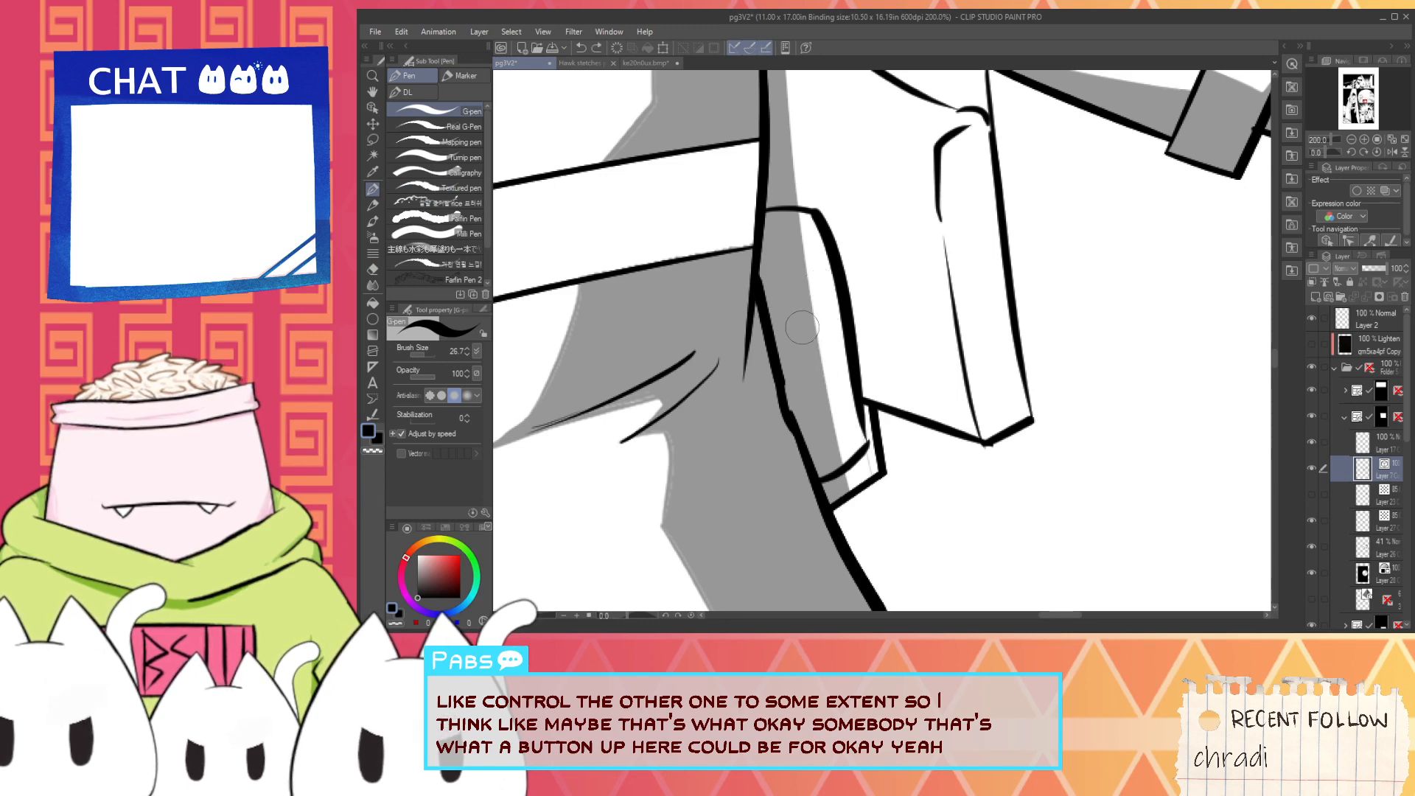
pyautogui.hotkey('ctrl', 'z')
# - Ink an outward curve at the top of the control panel and a small rounded detail beneath its lower edge
pyautogui.moveTo(810, 214)
pyautogui.mouseDown()
pyautogui.moveTo(840, 242)
pyautogui.moveTo(851, 300)
pyautogui.moveTo(862, 250)
pyautogui.mouseUp()
pyautogui.hotkey('ctrl', 'z')
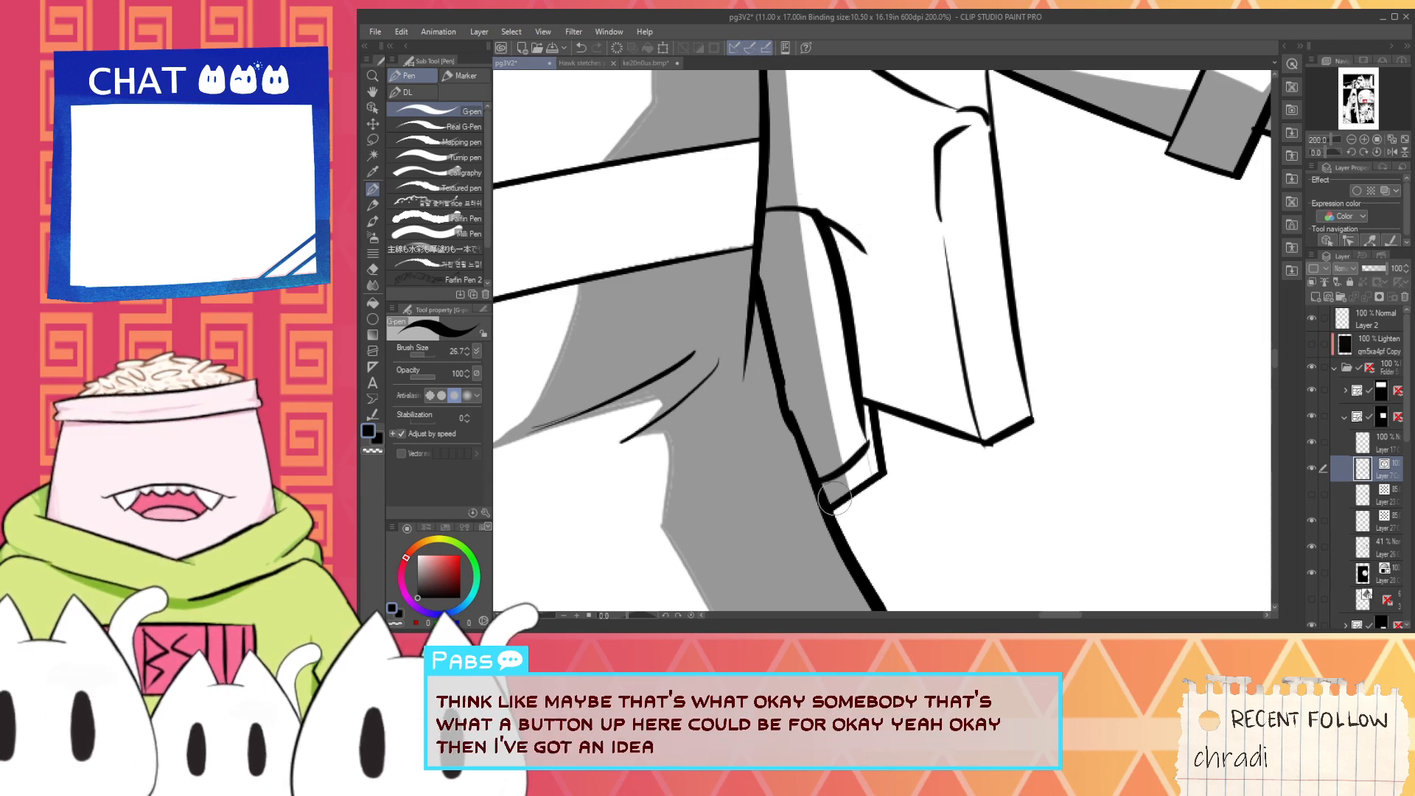
pyautogui.scroll(2, 832, 498)
pyautogui.moveTo(839, 544); pyautogui.dragTo(850, 438)
pyautogui.hotkey('ctrl', 'z')
pyautogui.moveTo(814, 493); pyautogui.dragTo(853, 435)
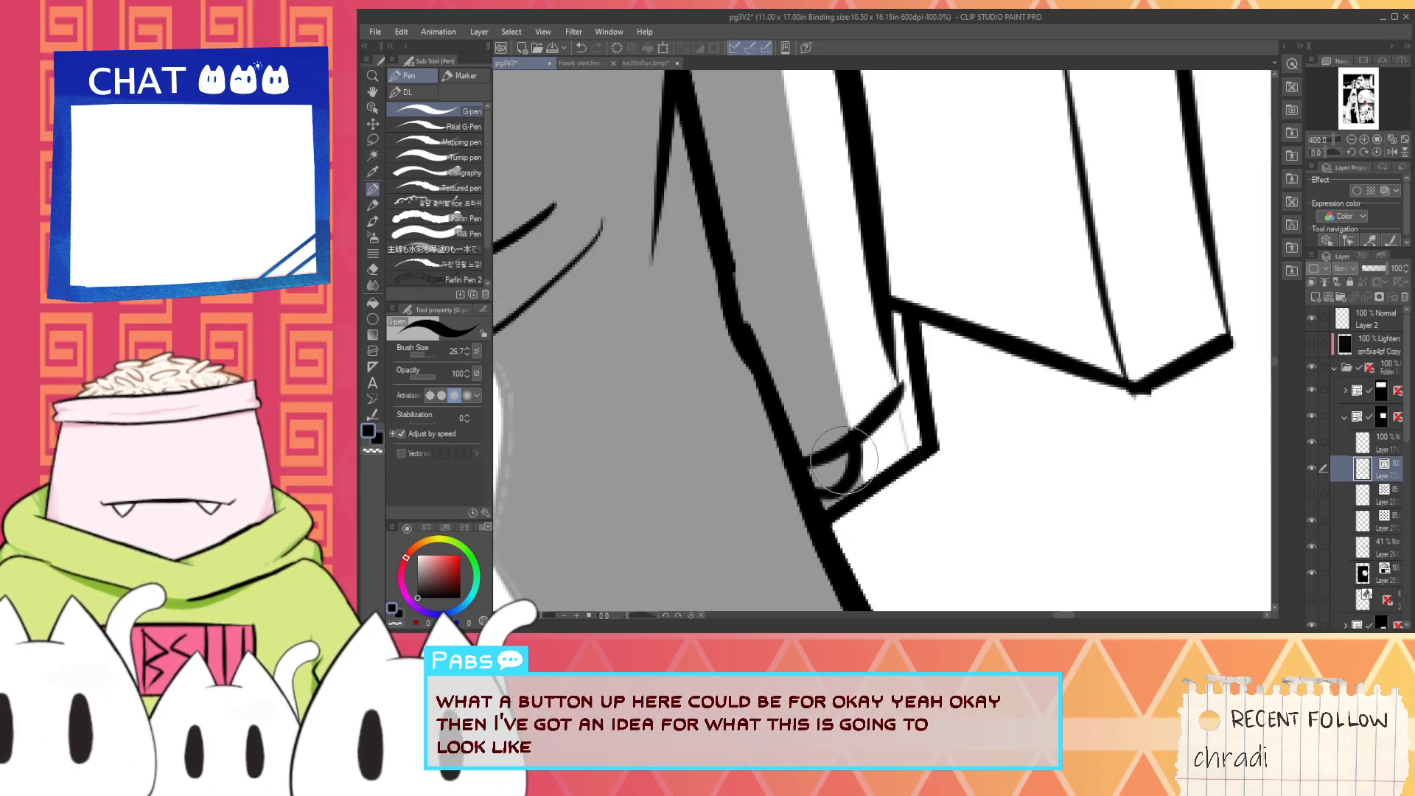
# - Ink the angled underside of the control grip's head and trim the old outline around it with the Vector eraser
pyautogui.press('e')
pyautogui.moveTo(814, 301); pyautogui.dragTo(775, 511)
pyautogui.press('p')
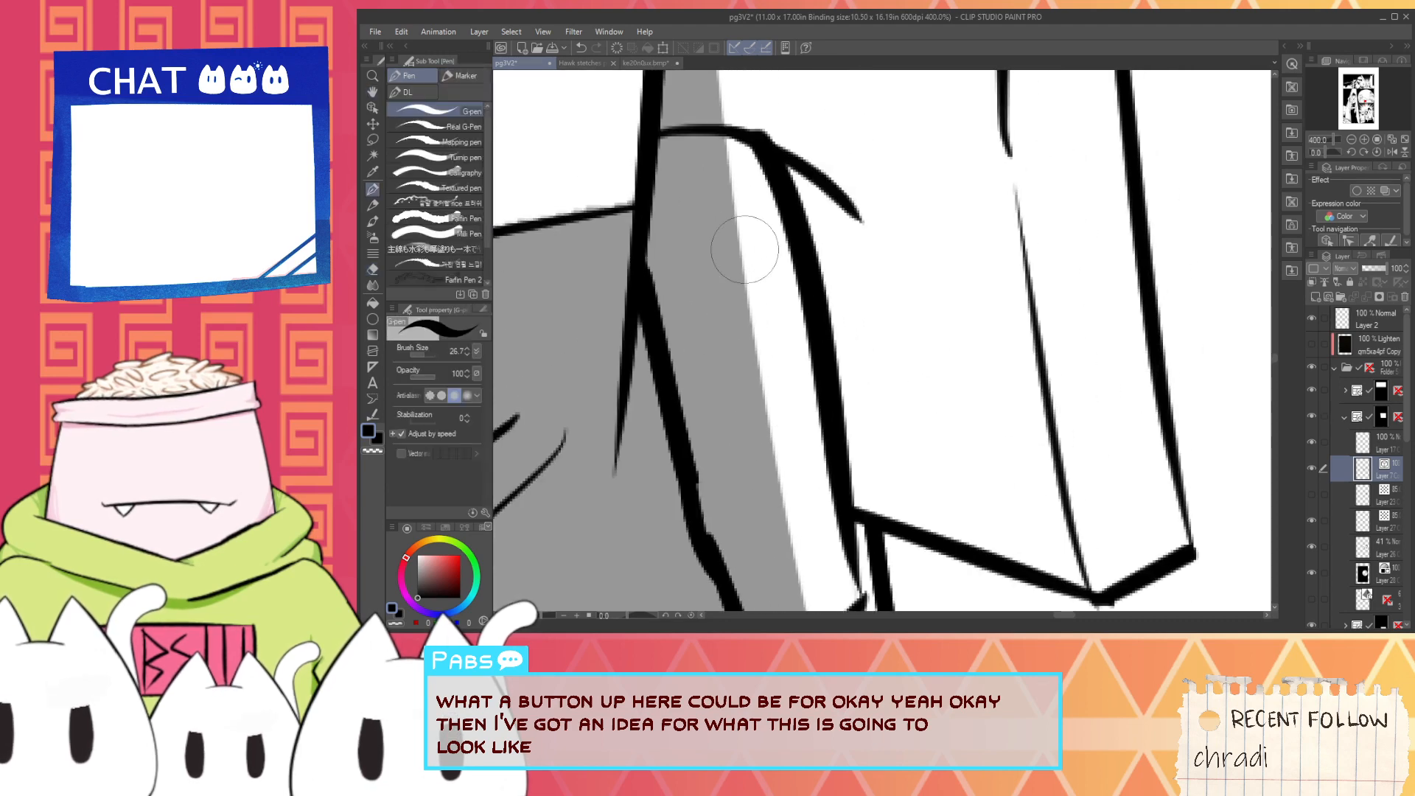
pyautogui.moveTo(859, 213); pyautogui.dragTo(795, 348)
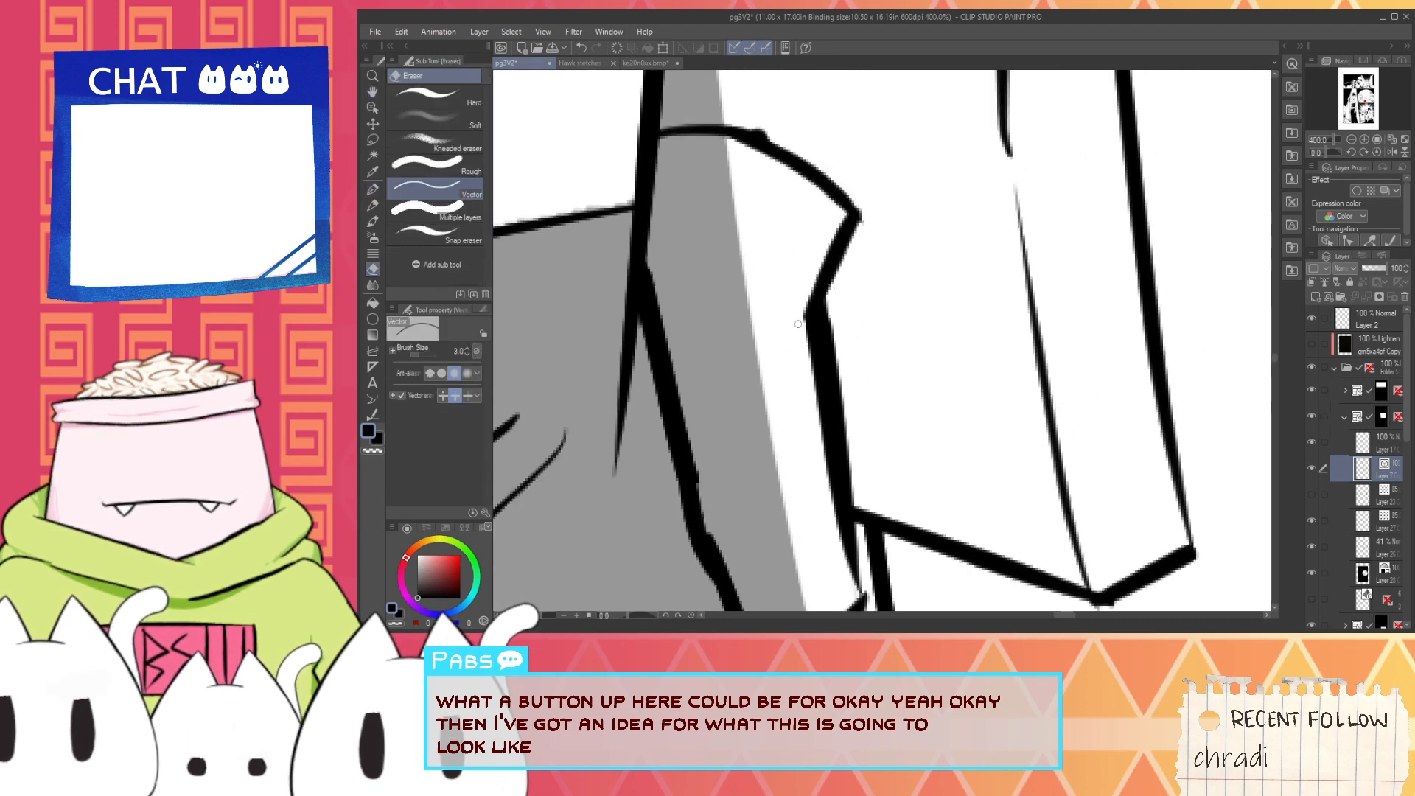
pyautogui.press('p')
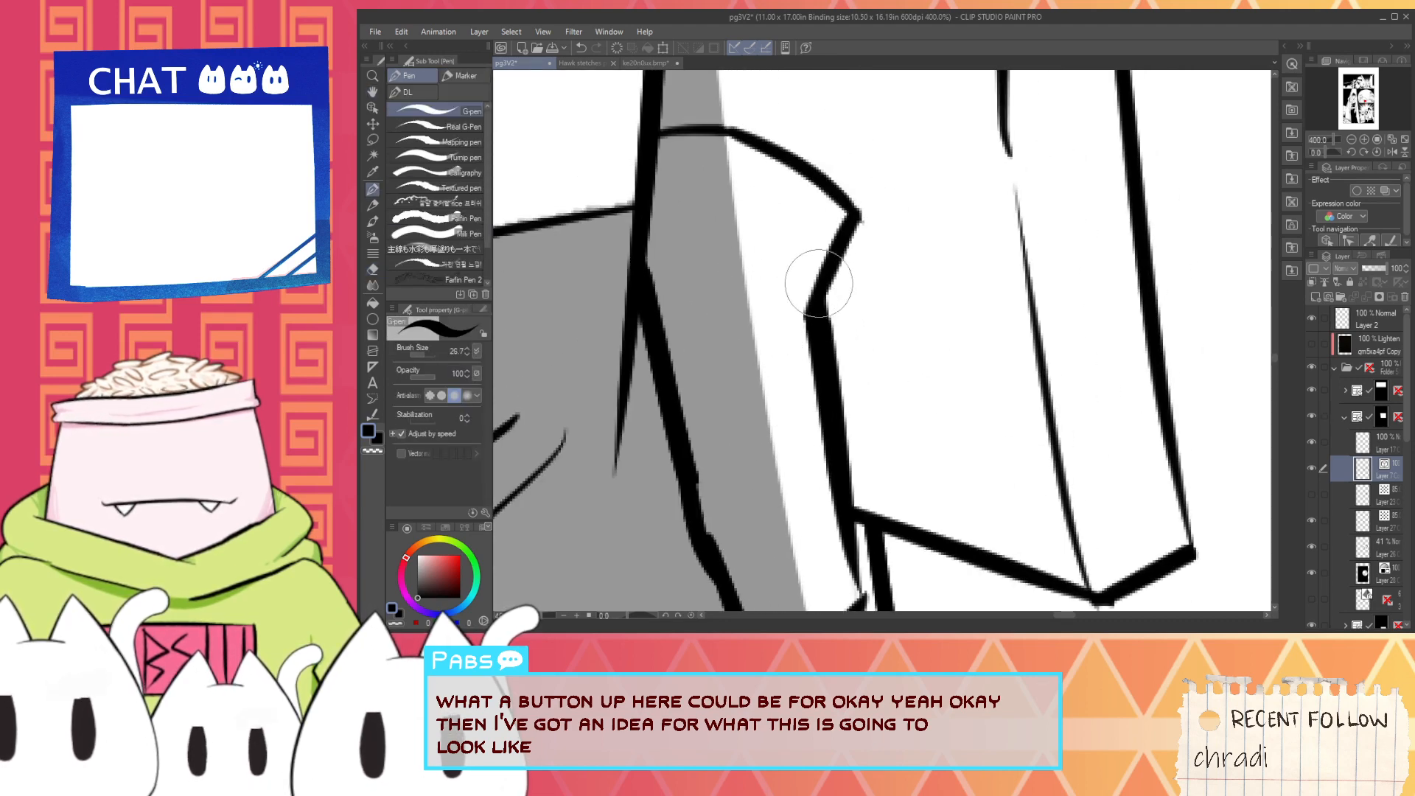
# - Ink a pointed trigger below the grip's head, erase the outline crossing it and add an inner contour line
pyautogui.moveTo(757, 292)
pyautogui.mouseDown()
pyautogui.moveTo(752, 373)
pyautogui.moveTo(872, 370)
pyautogui.moveTo(828, 246)
pyautogui.mouseUp()
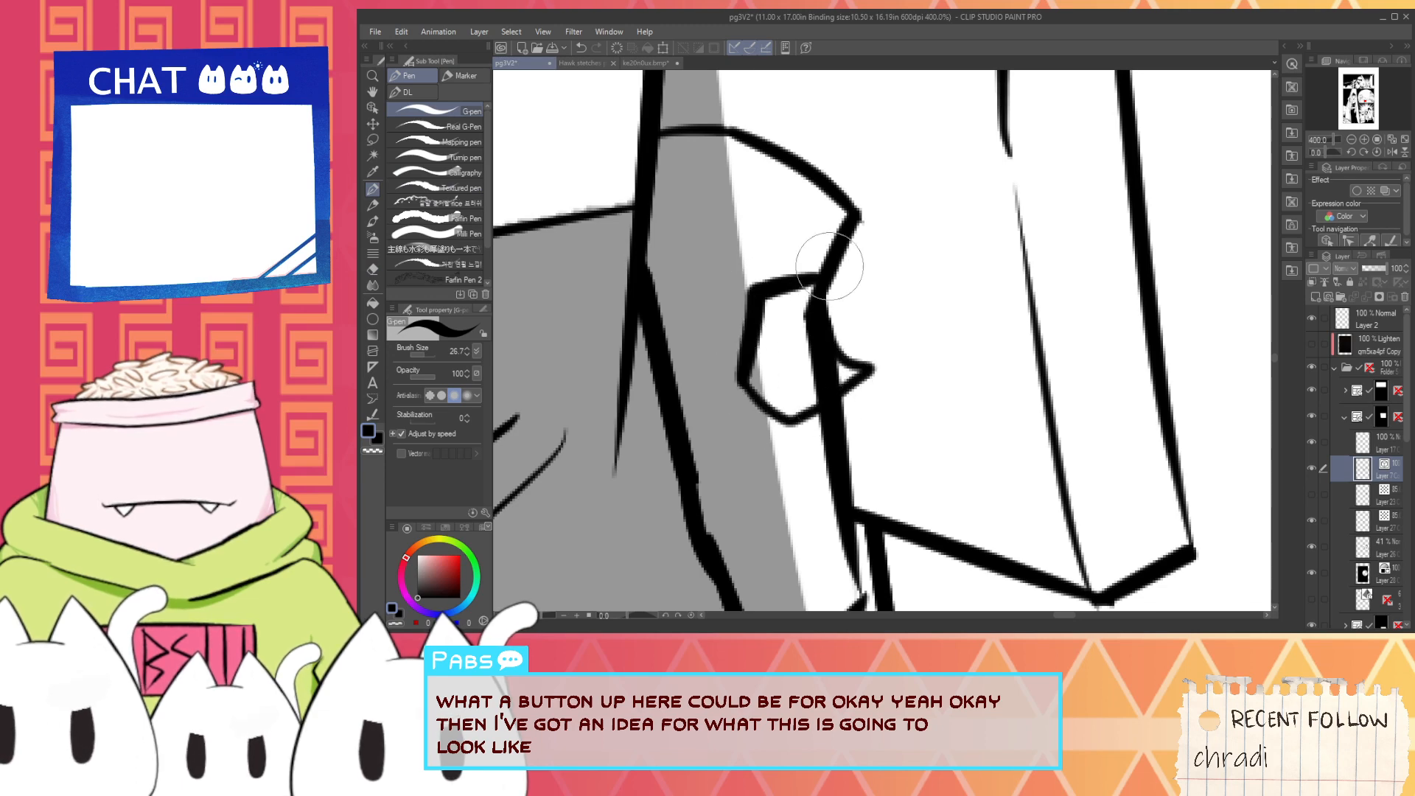
pyautogui.press('e')
pyautogui.press('p')
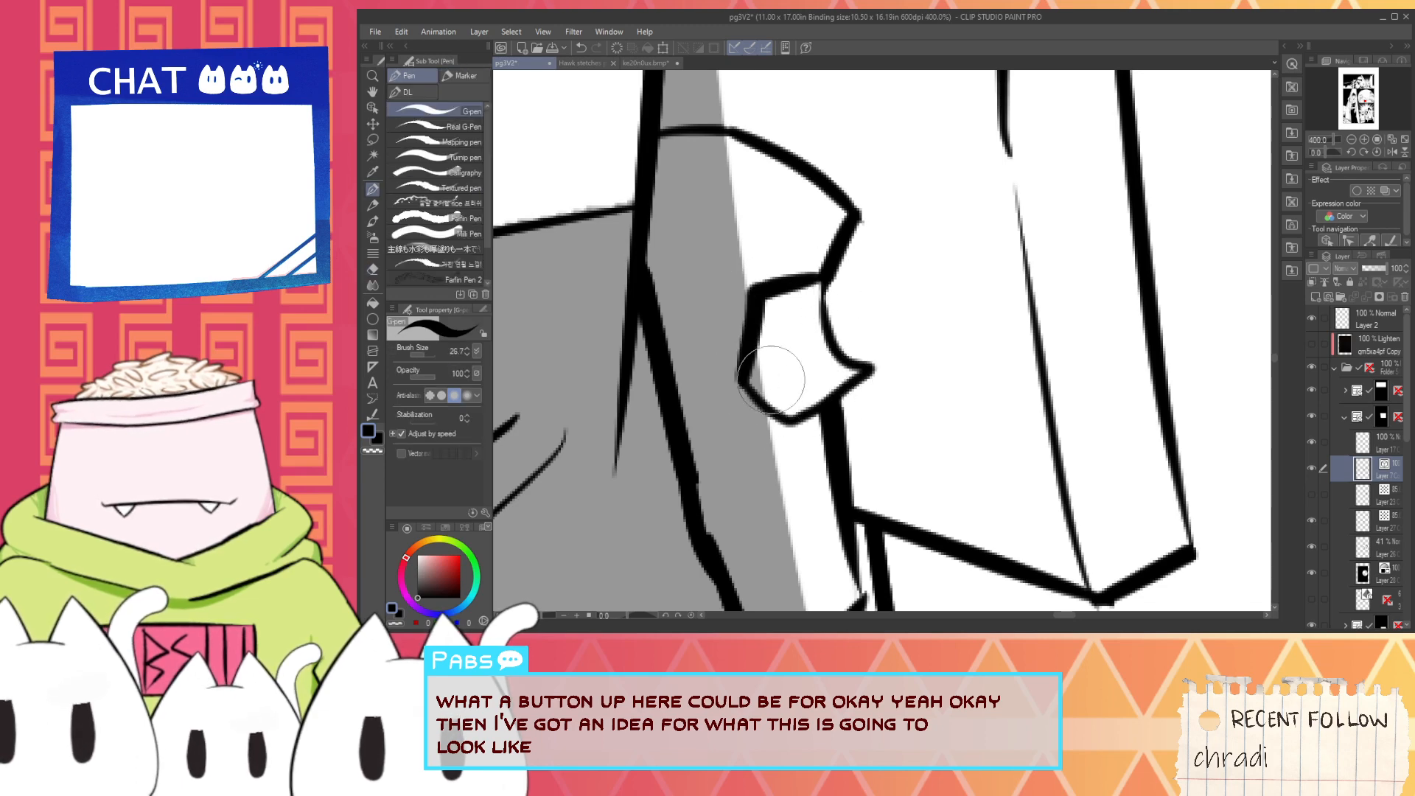
pyautogui.moveTo(801, 408)
pyautogui.mouseDown()
pyautogui.moveTo(772, 303)
pyautogui.moveTo(799, 341)
pyautogui.mouseUp()
pyautogui.scroll(-2, 741, 317)
pyautogui.press('space')
pyautogui.scroll(2, 797, 343)
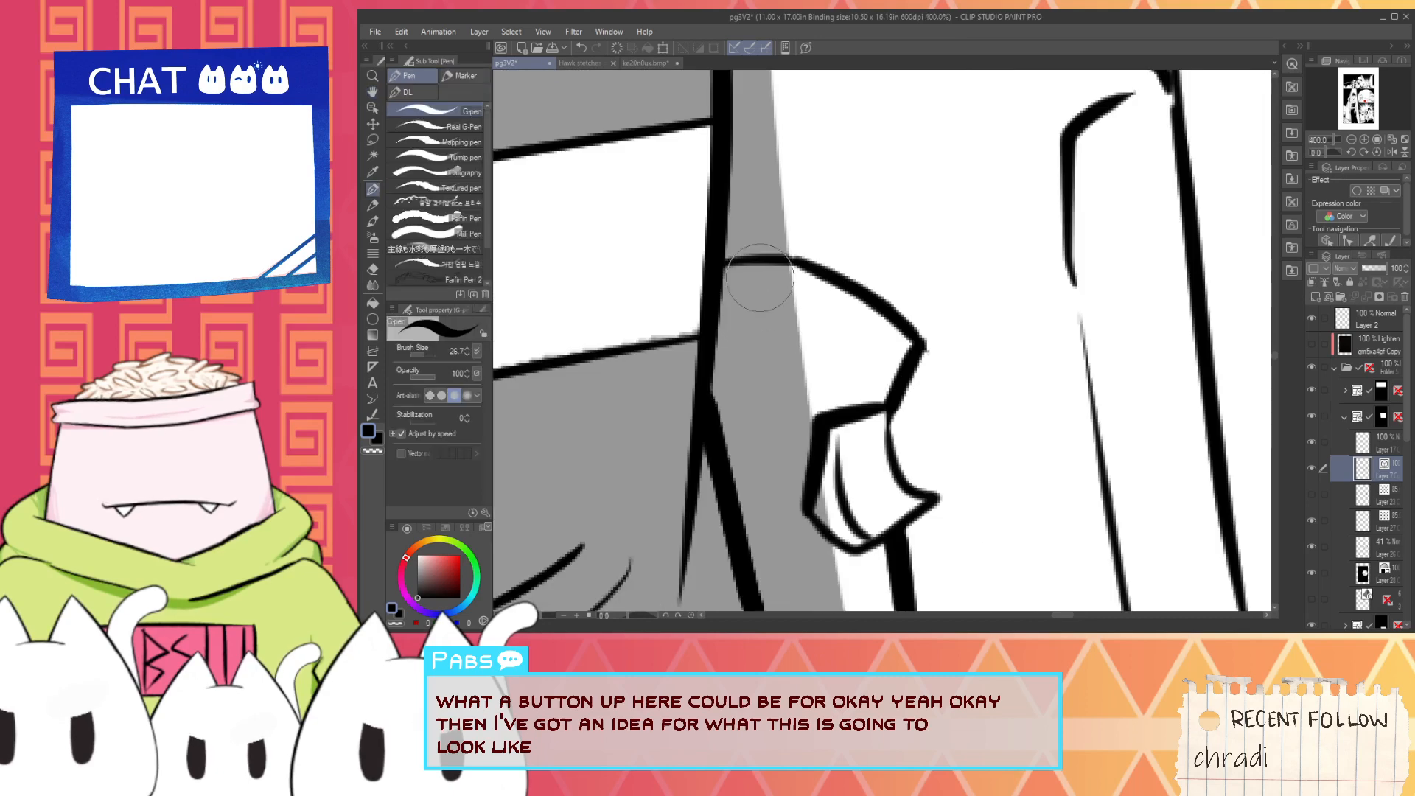
# - Ink a rounded thumb button on top of the control grip and erase the outline segment overlapping it
pyautogui.moveTo(746, 254)
pyautogui.mouseDown()
pyautogui.moveTo(766, 286)
pyautogui.moveTo(799, 295)
pyautogui.moveTo(822, 269)
pyautogui.mouseUp()
pyautogui.press('e')
pyautogui.press('p')
pyautogui.press('space')
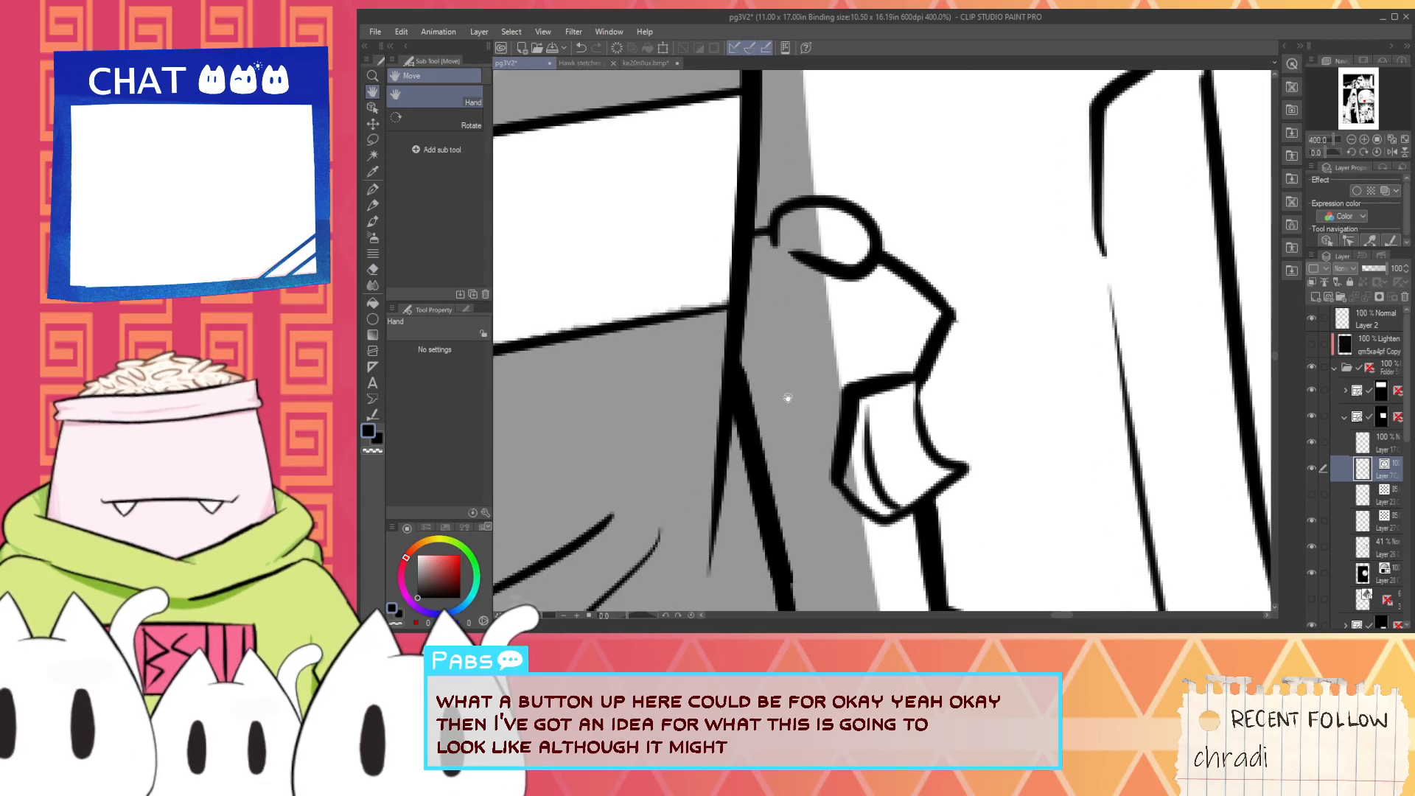
# - Ink a small rectangular button on the control grip between the rounded thumb button and the trigger
pyautogui.moveTo(815, 504); pyautogui.dragTo(839, 430)
pyautogui.scroll(-6, 840, 430)
pyautogui.press('space')
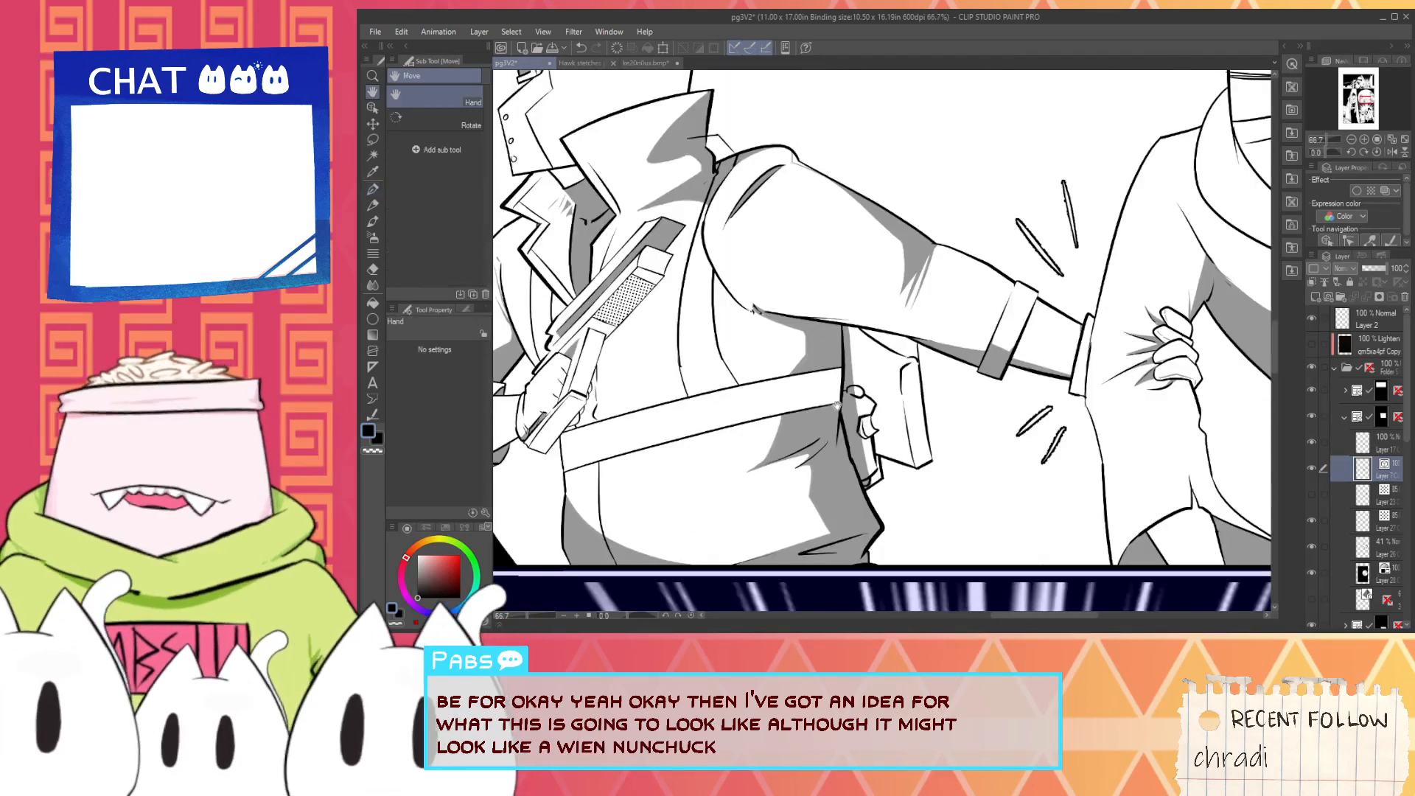
pyautogui.scroll(3, 864, 386)
pyautogui.scroll(3, 888, 427)
pyautogui.moveTo(938, 427)
pyautogui.mouseDown()
pyautogui.moveTo(873, 432)
pyautogui.moveTo(878, 383)
pyautogui.moveTo(948, 382)
pyautogui.moveTo(937, 419)
pyautogui.mouseUp()
pyautogui.scroll(-3, 916, 416)
pyautogui.press('space')
pyautogui.moveTo(927, 481); pyautogui.dragTo(883, 411)
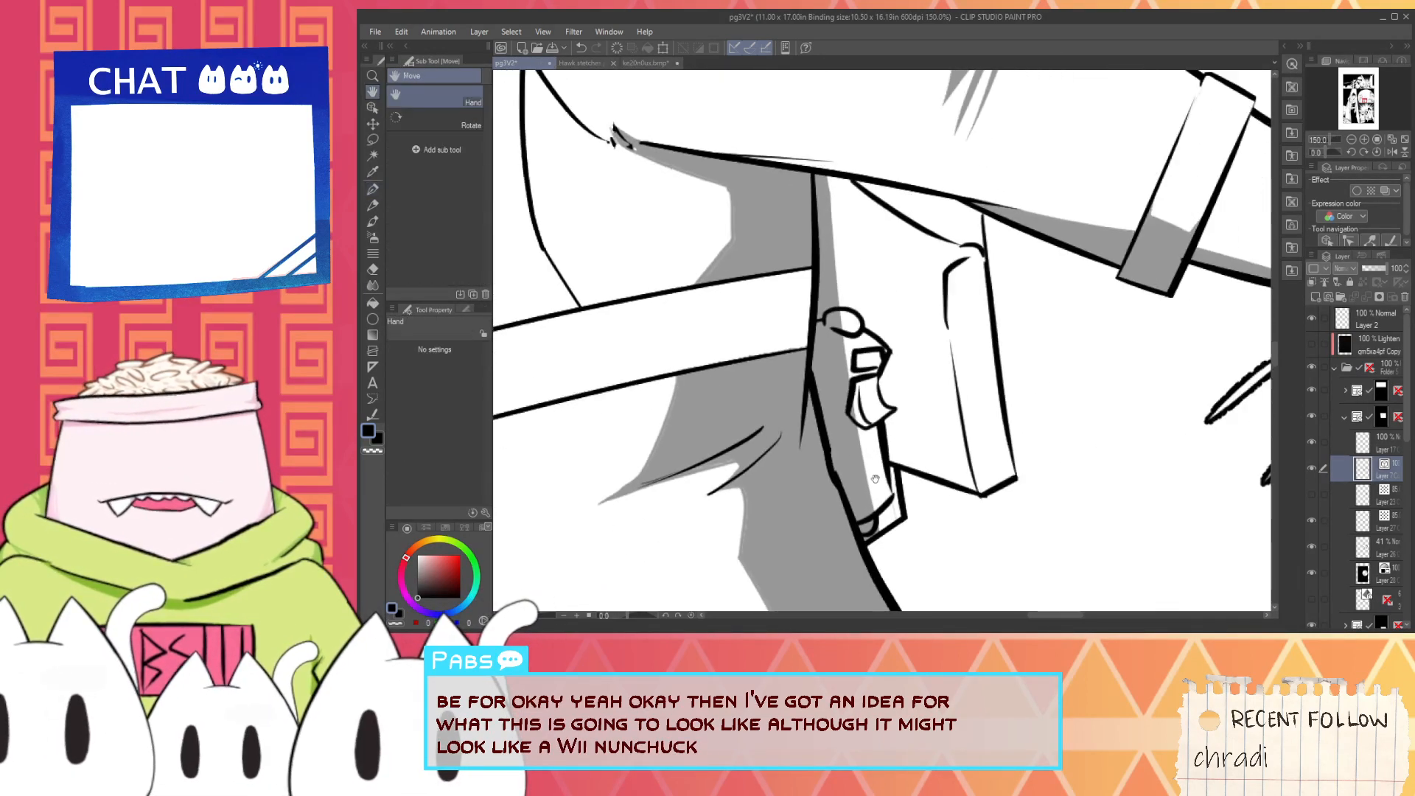
pyautogui.scroll(3, 847, 481)
pyautogui.scroll(-7, 731, 382)
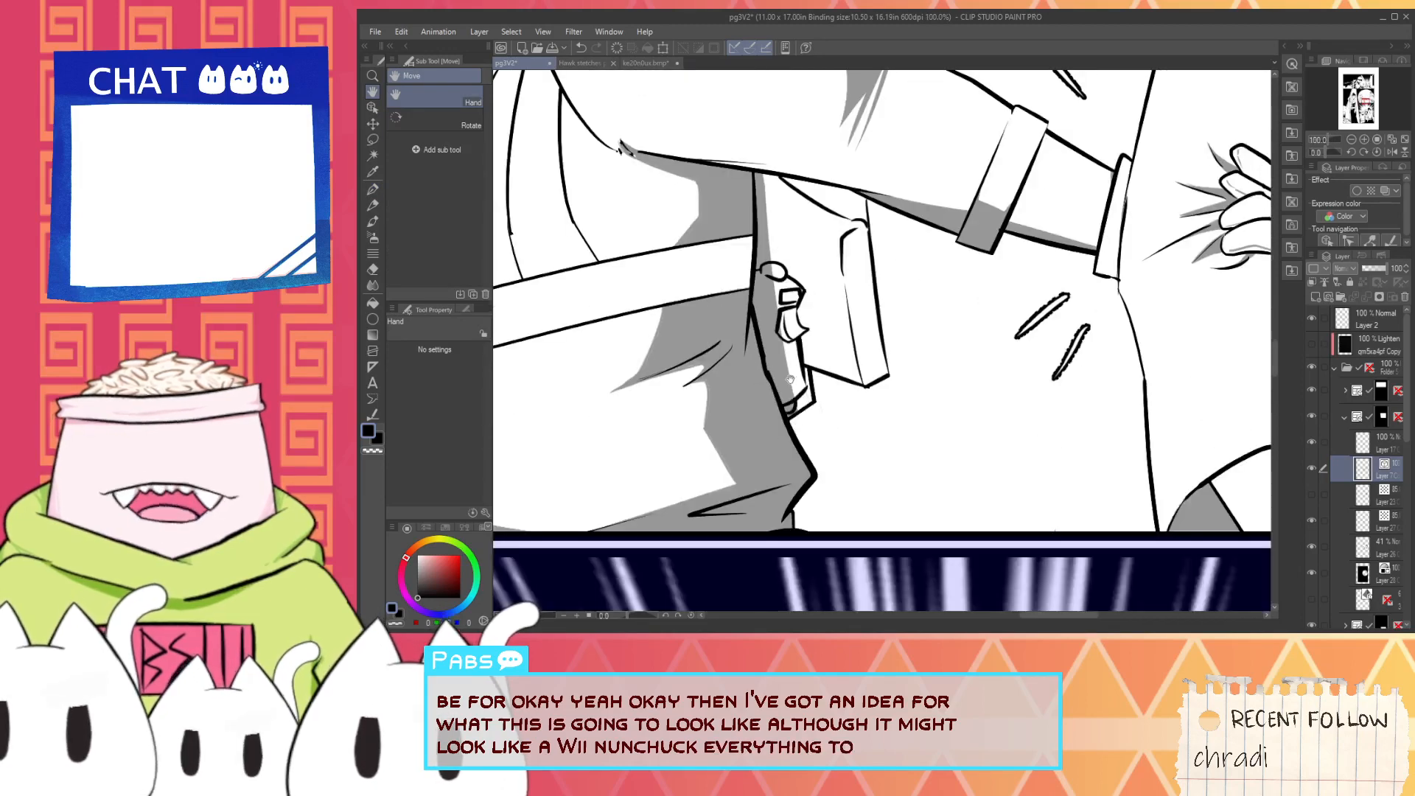
pyautogui.scroll(1, 727, 228)
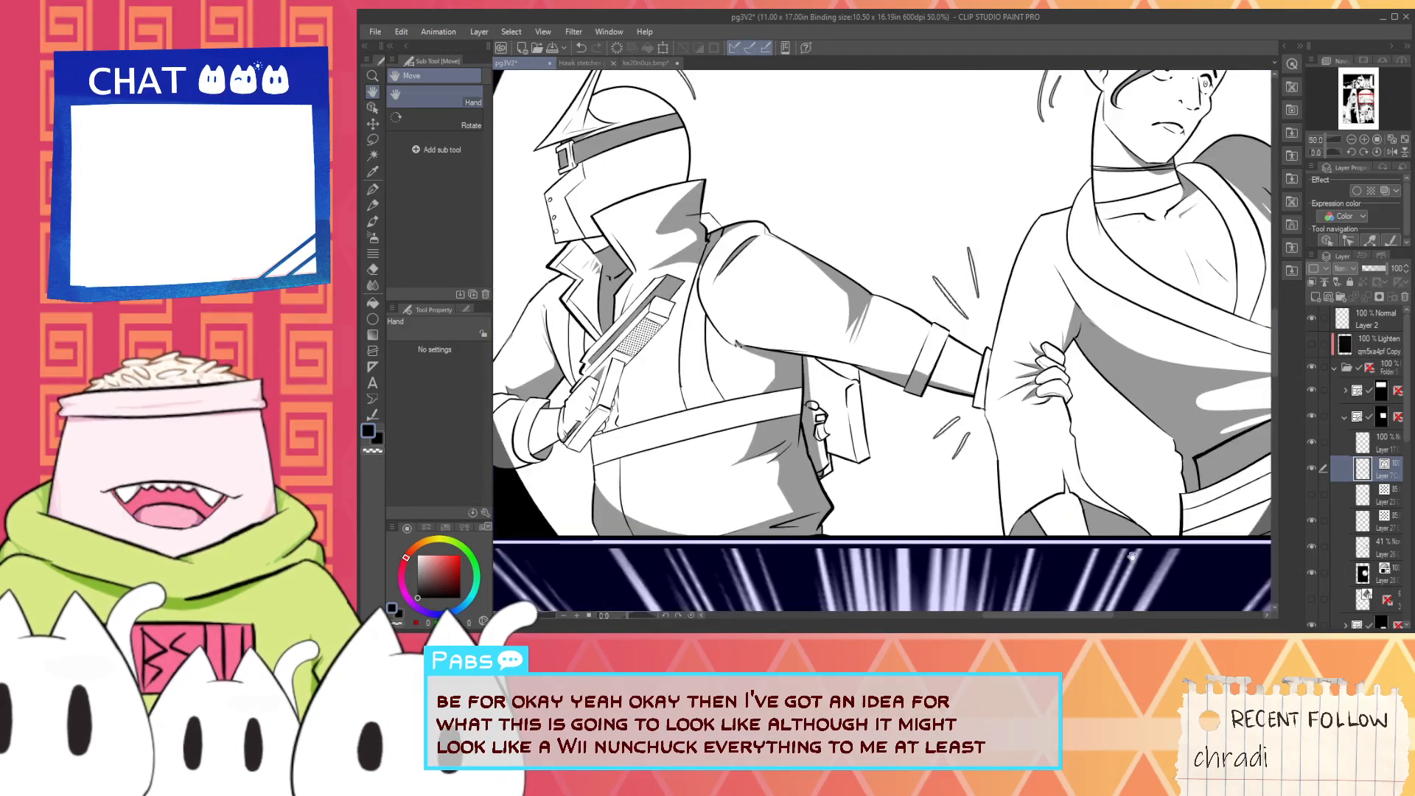
# - On the 41% shading layer, clear grey from the thumb button with the Hard eraser and shade its lower edge with the G-pen
pyautogui.click(1343, 547)
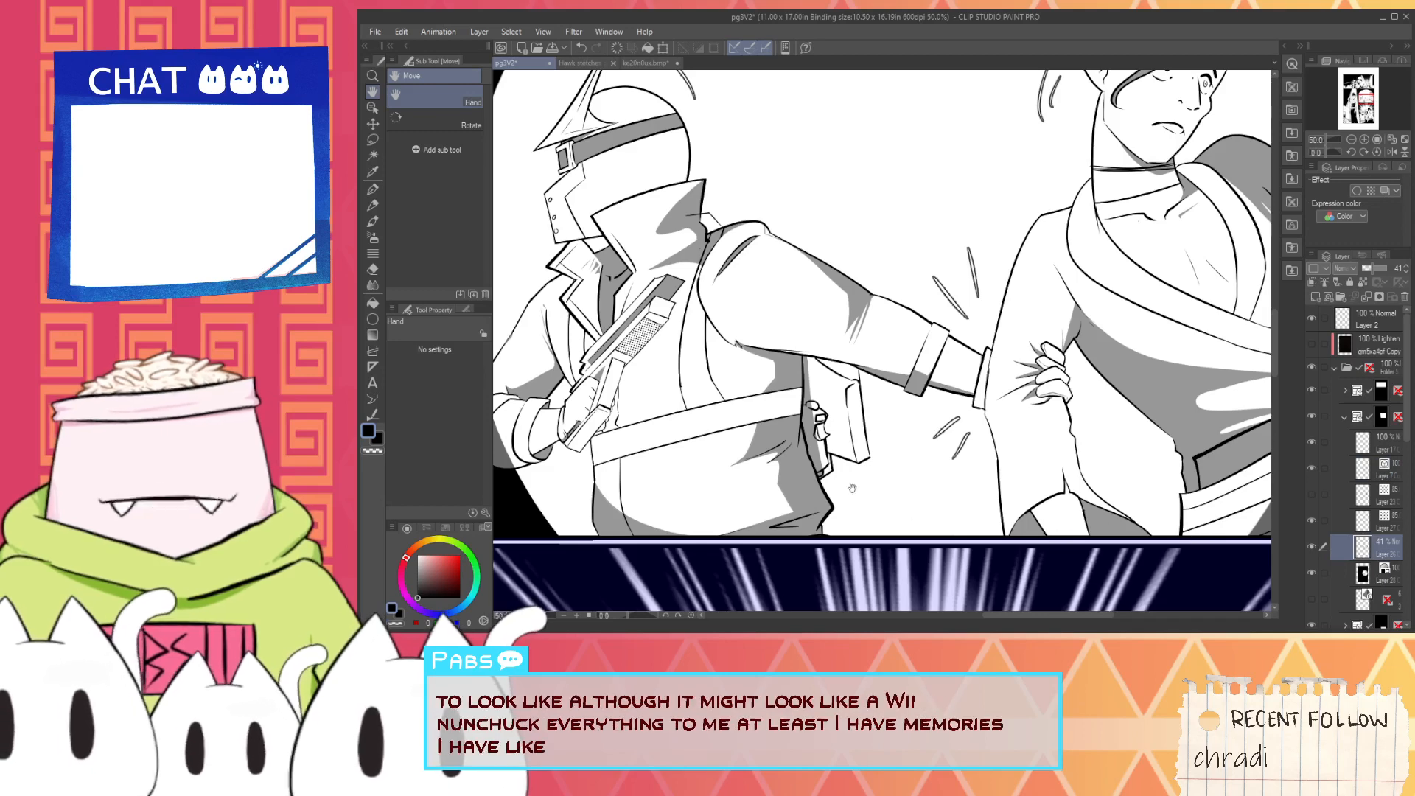
pyautogui.scroll(3, 855, 427)
pyautogui.scroll(3, 854, 427)
pyautogui.press('e')
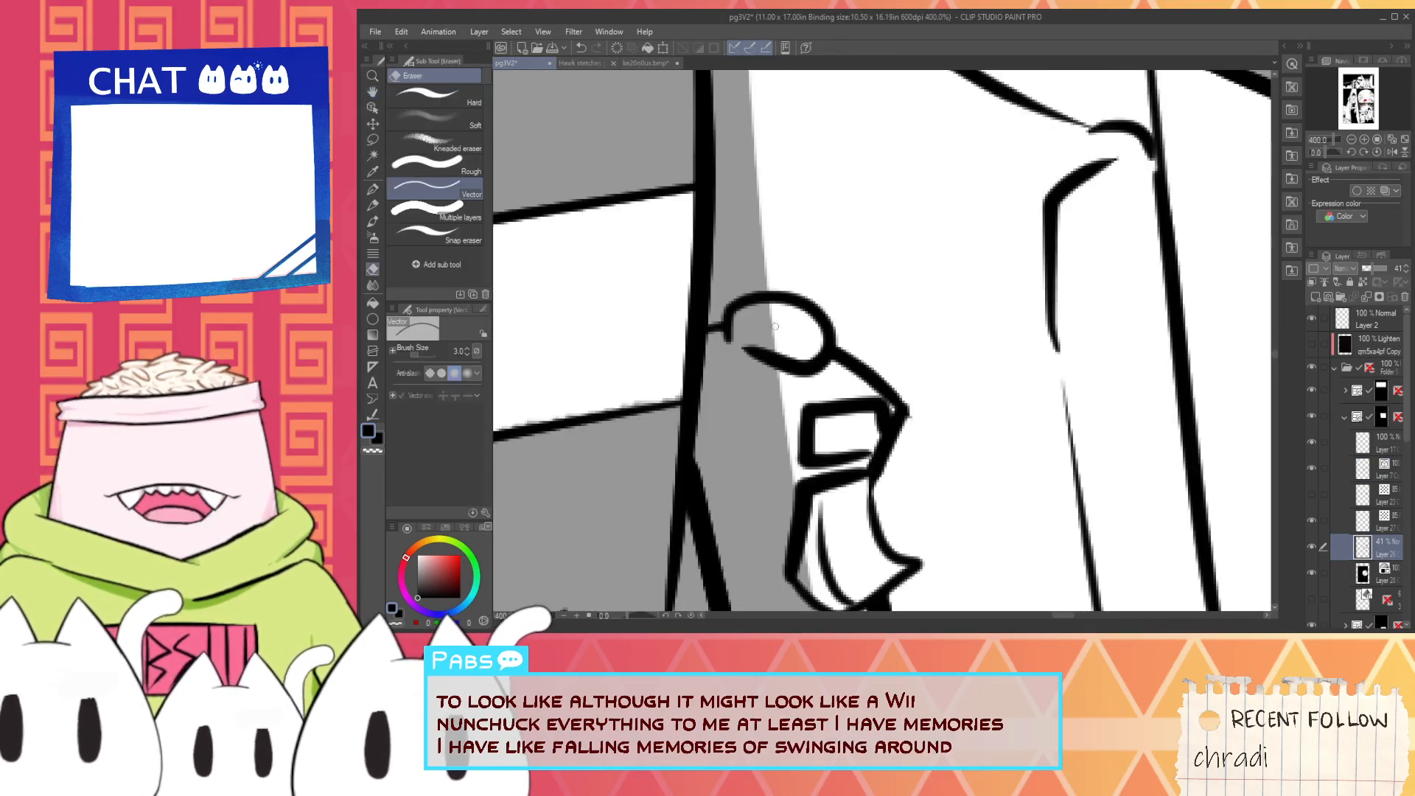
pyautogui.click(440, 103)
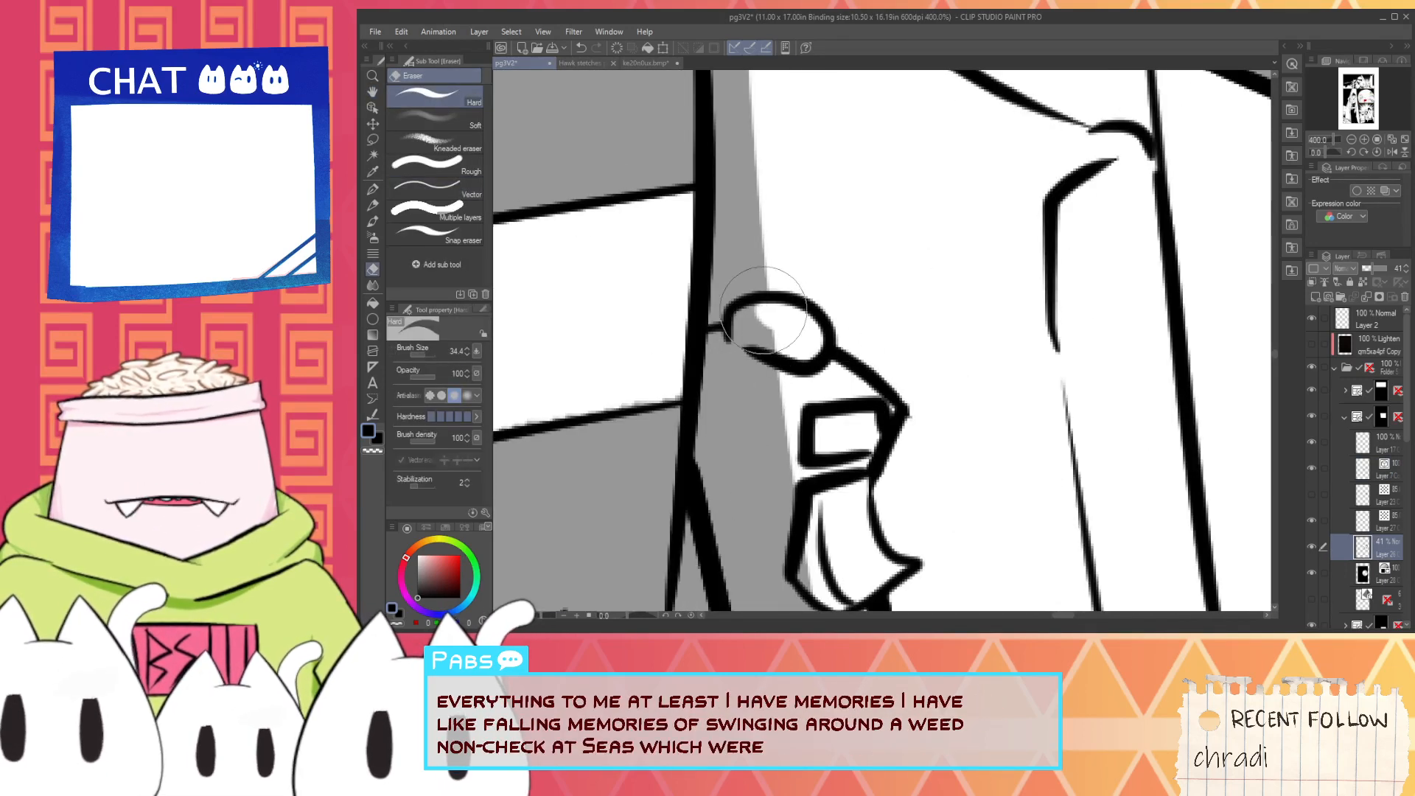
pyautogui.press('p')
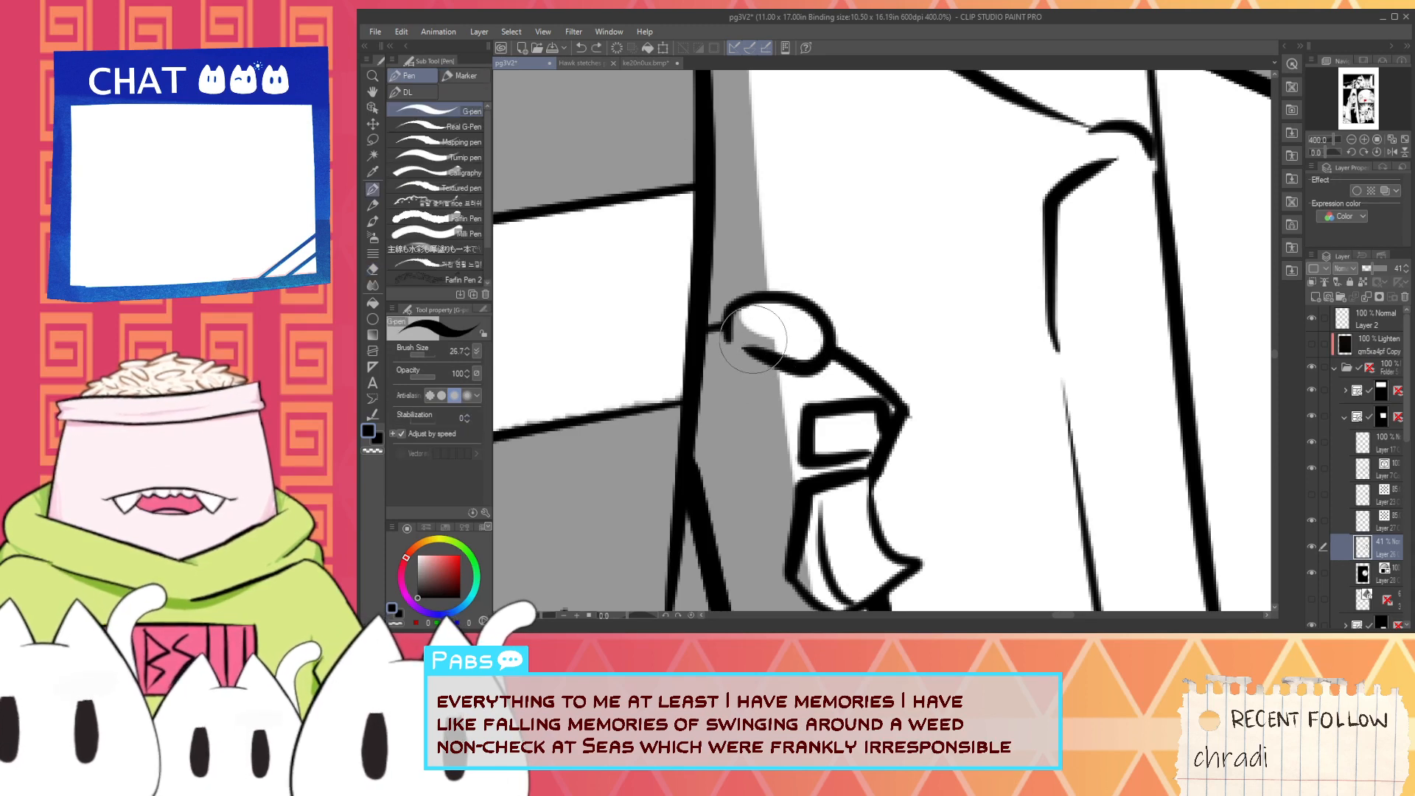
pyautogui.moveTo(765, 334); pyautogui.dragTo(822, 339)
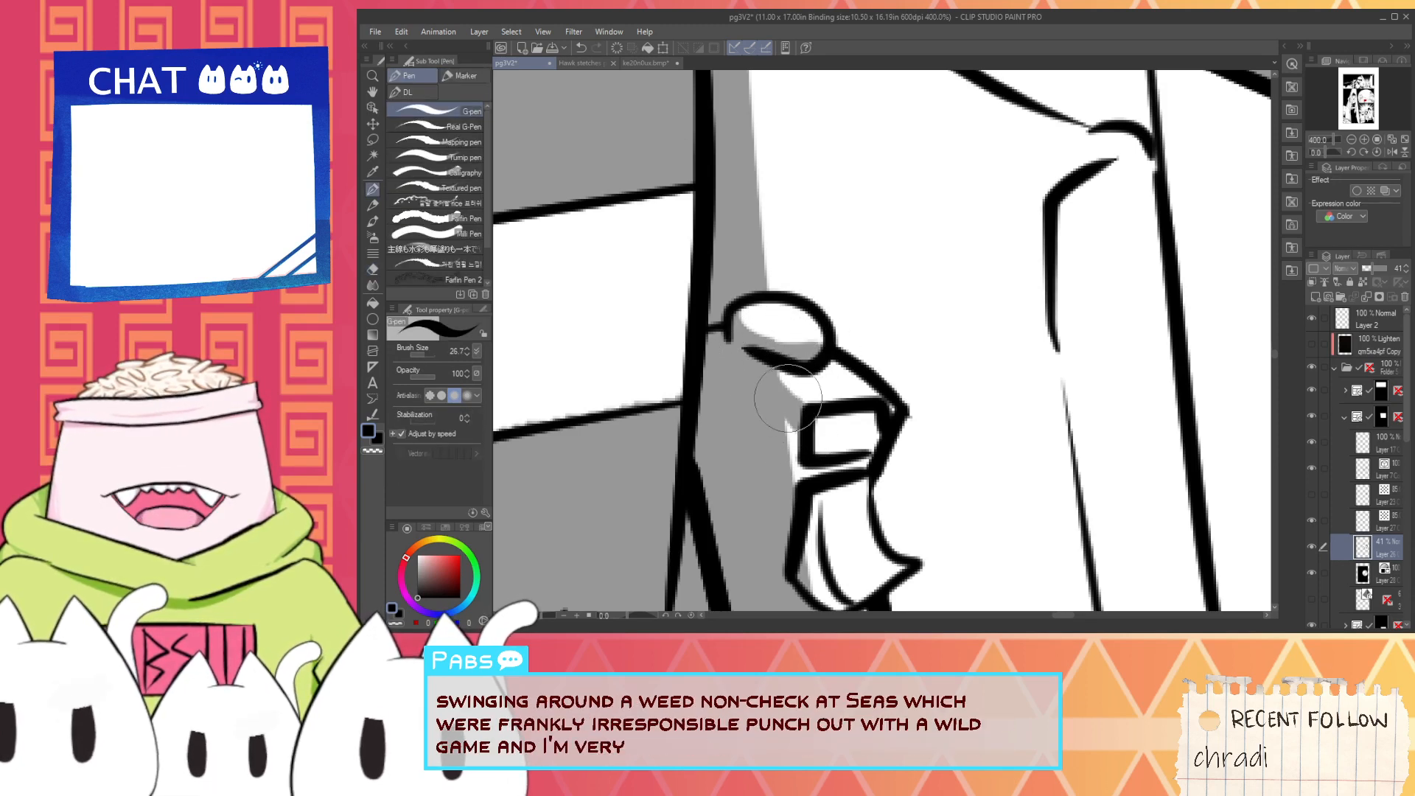
# - Shade the trigger's inner side and the control grip's body in grey with the G-pen
pyautogui.moveTo(790, 472)
pyautogui.mouseDown()
pyautogui.moveTo(824, 477)
pyautogui.moveTo(829, 324)
pyautogui.mouseUp()
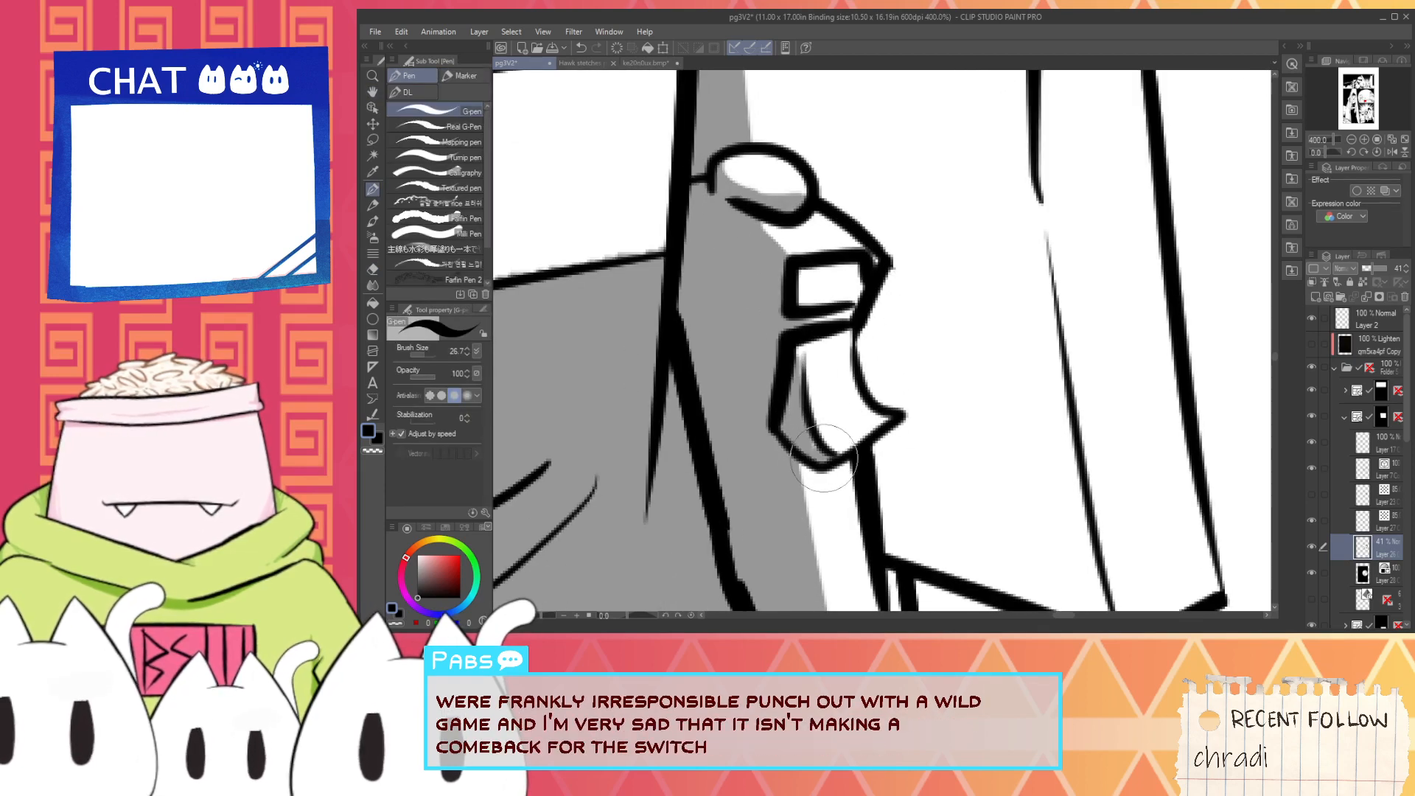
pyautogui.moveTo(810, 487)
pyautogui.mouseDown()
pyautogui.moveTo(758, 276)
pyautogui.moveTo(797, 467)
pyautogui.mouseUp()
pyautogui.hotkey('ctrl', 'z')
pyautogui.moveTo(765, 267)
pyautogui.mouseDown()
pyautogui.moveTo(822, 527)
pyautogui.moveTo(748, 252)
pyautogui.moveTo(784, 456)
pyautogui.moveTo(770, 271)
pyautogui.moveTo(801, 400)
pyautogui.moveTo(774, 264)
pyautogui.moveTo(799, 466)
pyautogui.moveTo(787, 280)
pyautogui.moveTo(806, 410)
pyautogui.mouseUp()
pyautogui.hotkey('ctrl', 'z')
pyautogui.hotkey('ctrl', 'z')
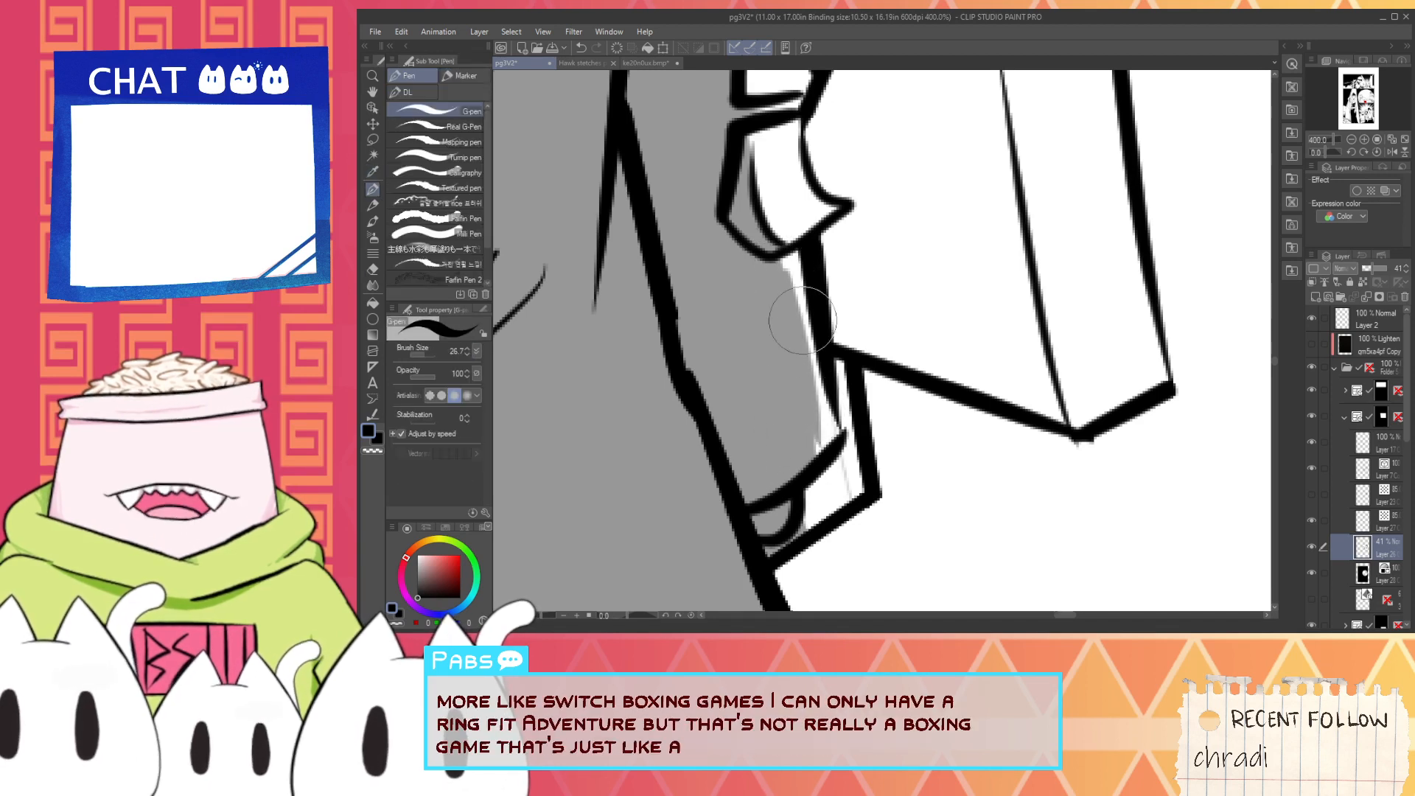
# - Trim the shading along the grip's outer edge and inside the small bottom detail with the Hard eraser
pyautogui.press('e')
pyautogui.moveTo(799, 269); pyautogui.dragTo(805, 359)
pyautogui.moveTo(820, 446); pyautogui.dragTo(774, 278)
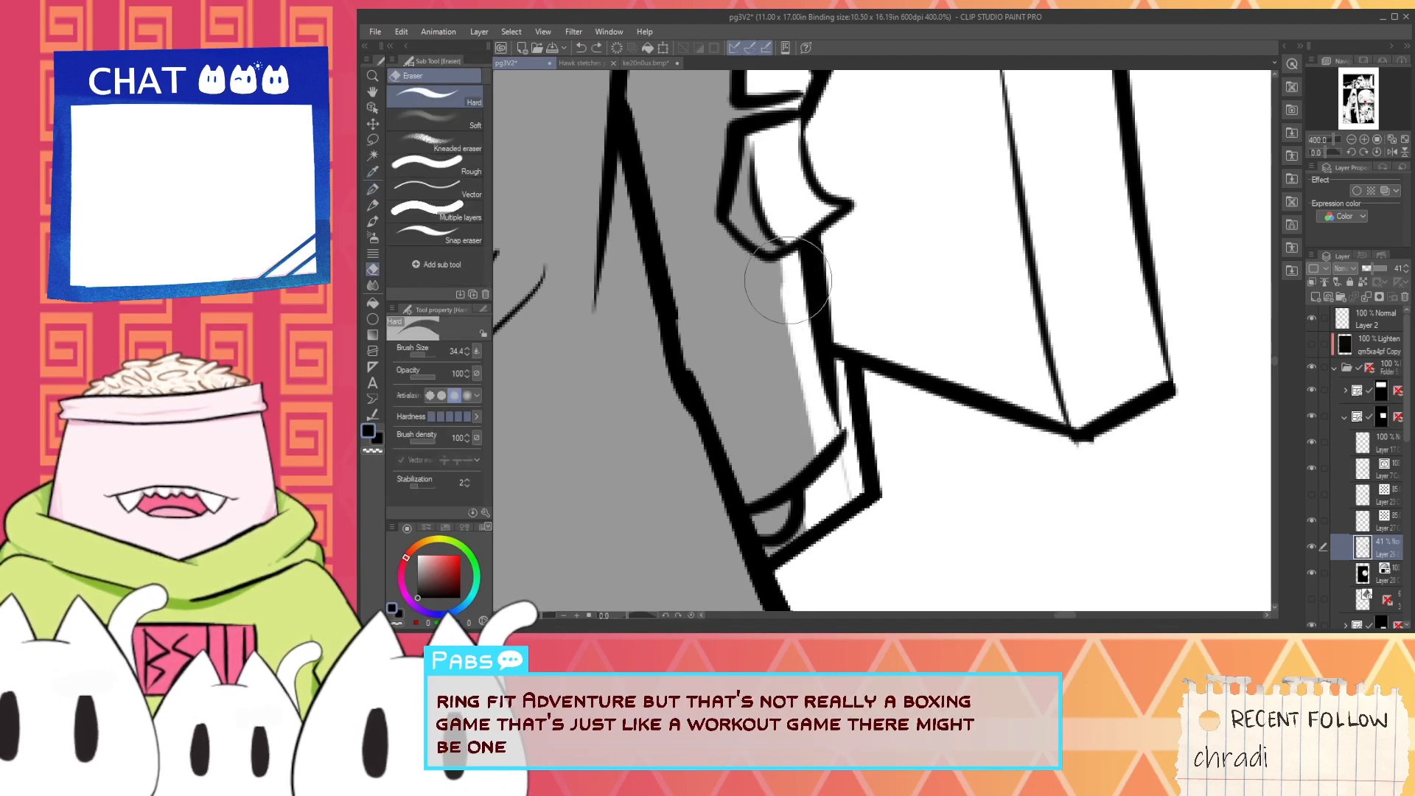
pyautogui.moveTo(811, 325); pyautogui.dragTo(841, 405)
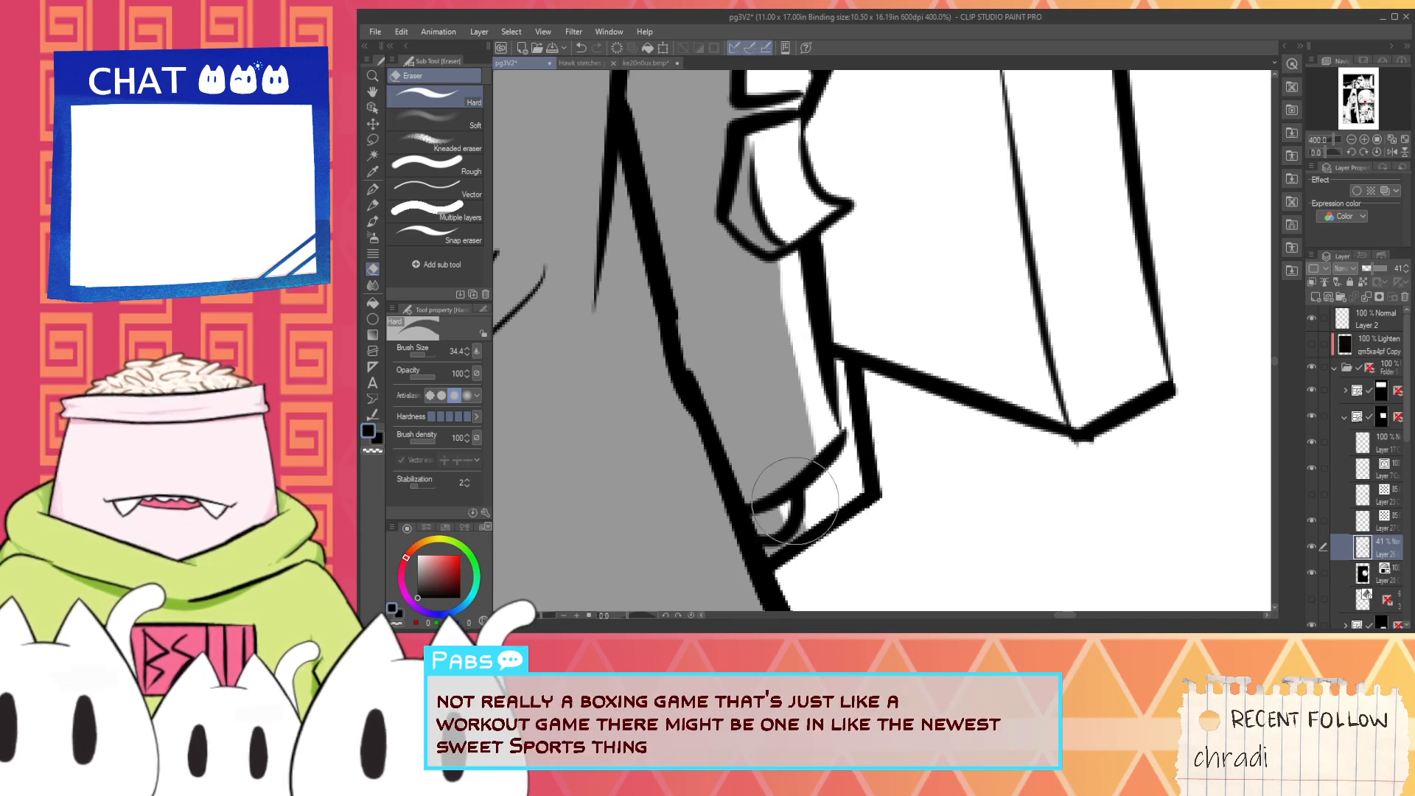
# - Erase a small highlight into the grip's shading beside the trigger with the Hard eraser
pyautogui.scroll(-5, 790, 499)
pyautogui.scroll(3, 768, 450)
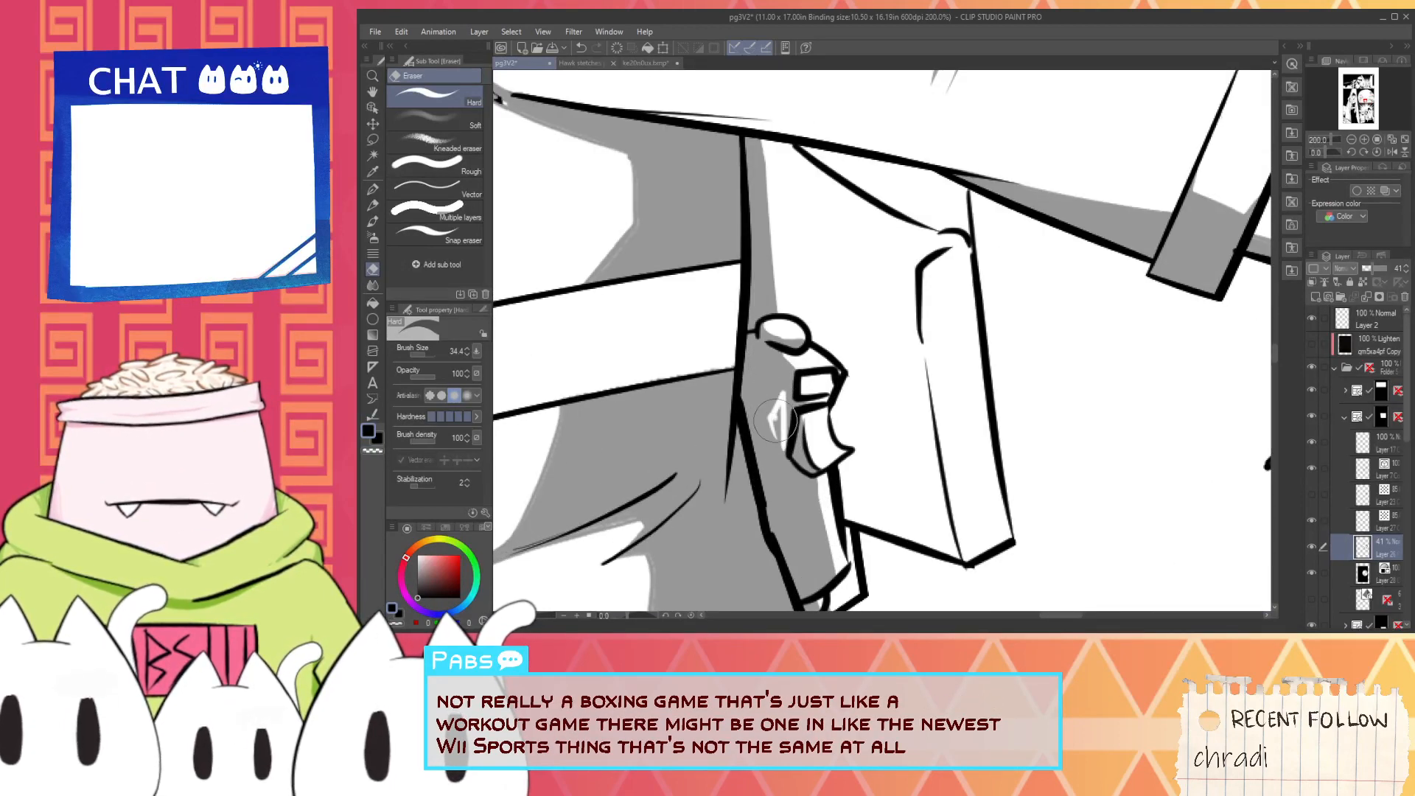
pyautogui.scroll(-4, 818, 441)
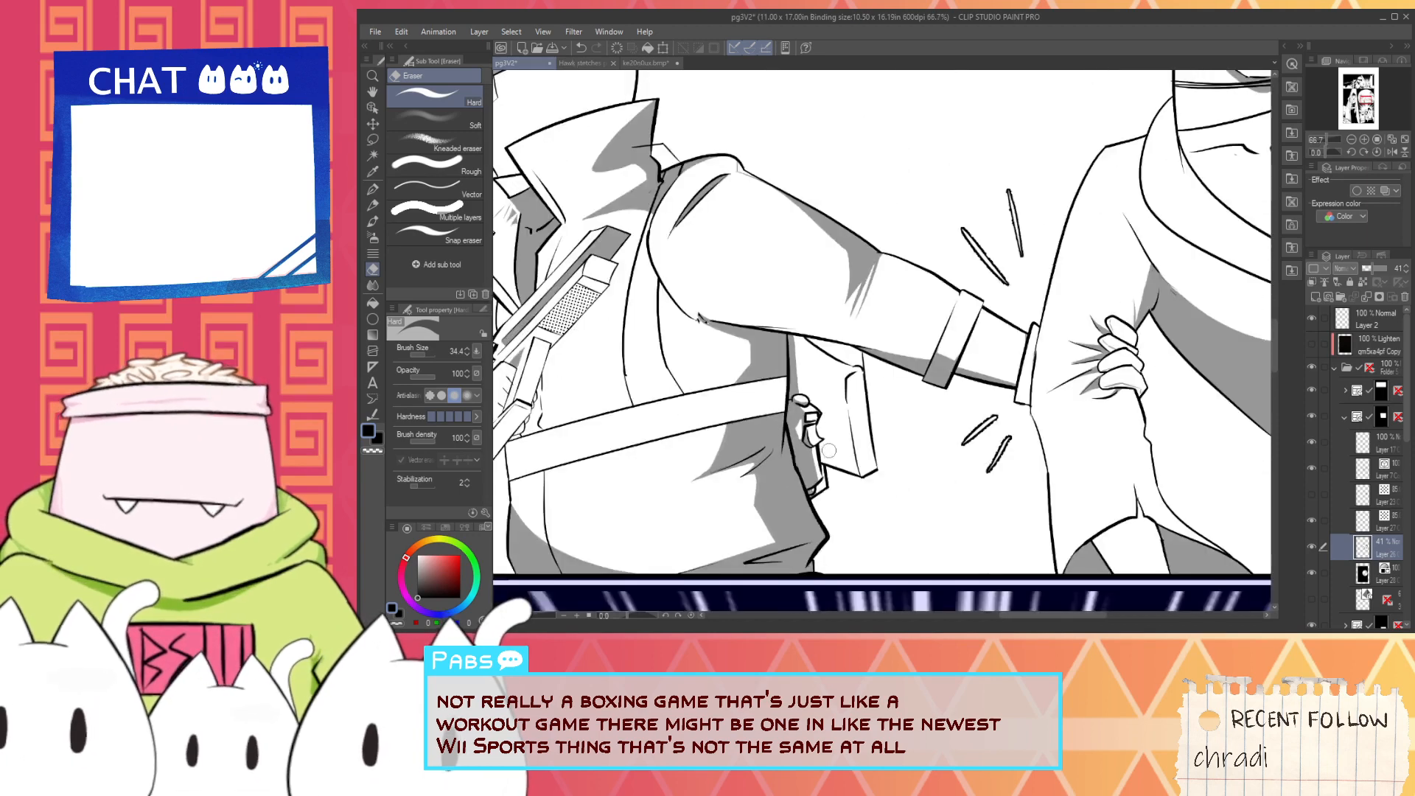
pyautogui.press('space')
pyautogui.moveTo(954, 481); pyautogui.dragTo(1009, 492)
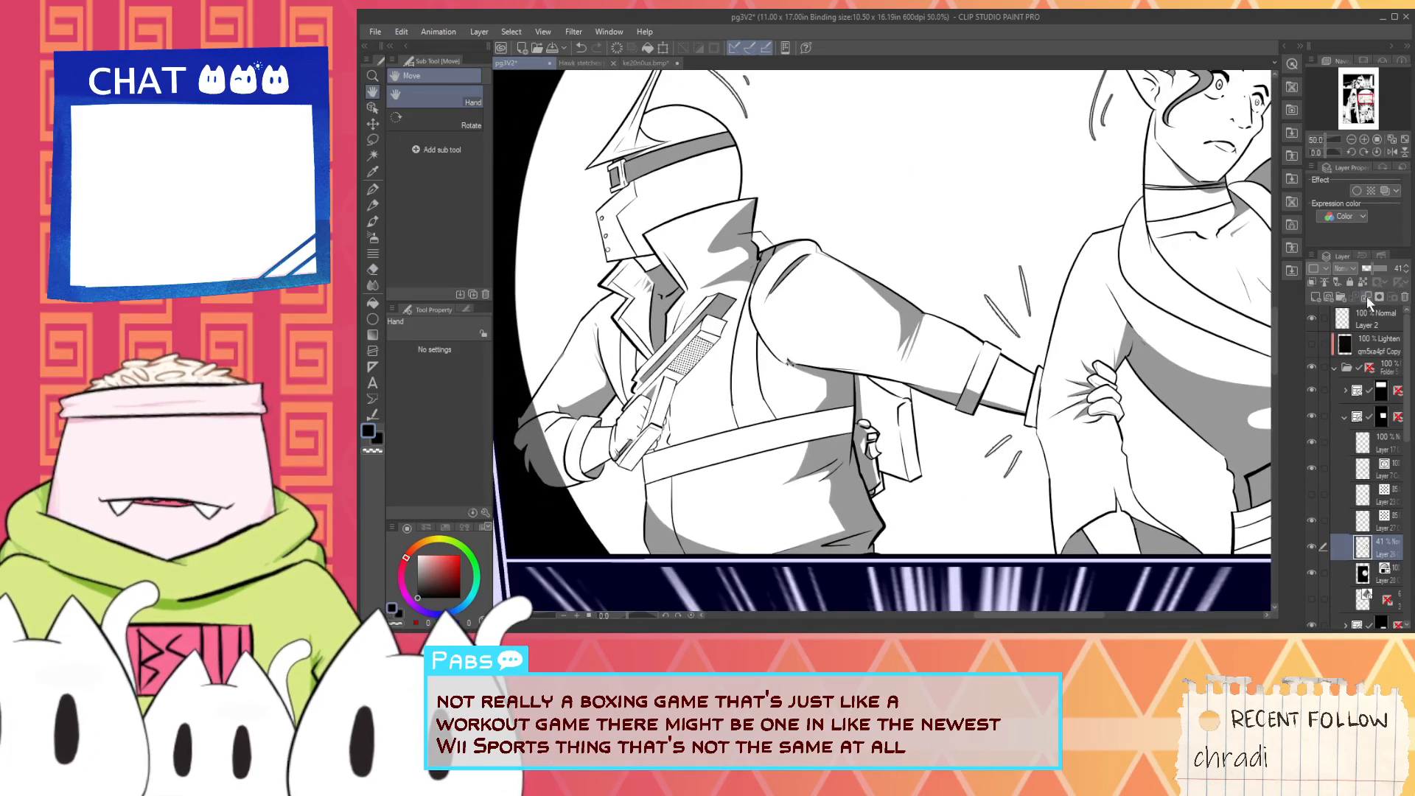
# - Raise the shading layer's opacity to 100% so the shadows become solid black
pyautogui.moveTo(1373, 270); pyautogui.dragTo(1395, 270)
pyautogui.scroll(-2, 977, 391)
pyautogui.scroll(1, 921, 424)
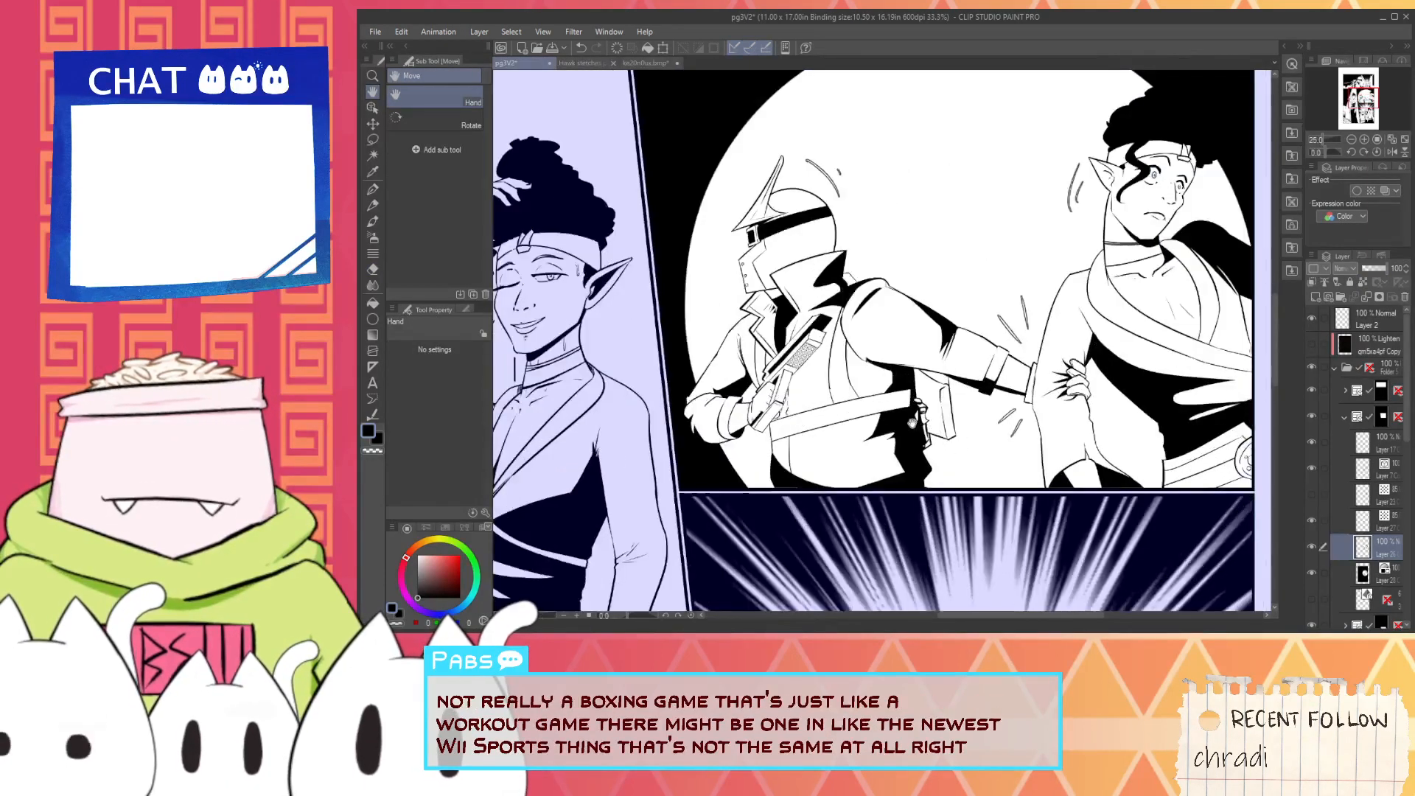
pyautogui.scroll(5, 912, 422)
# - Fill the thin white gaps along the black leg shadow's edge beneath the belt with the G-pen
pyautogui.press('p')
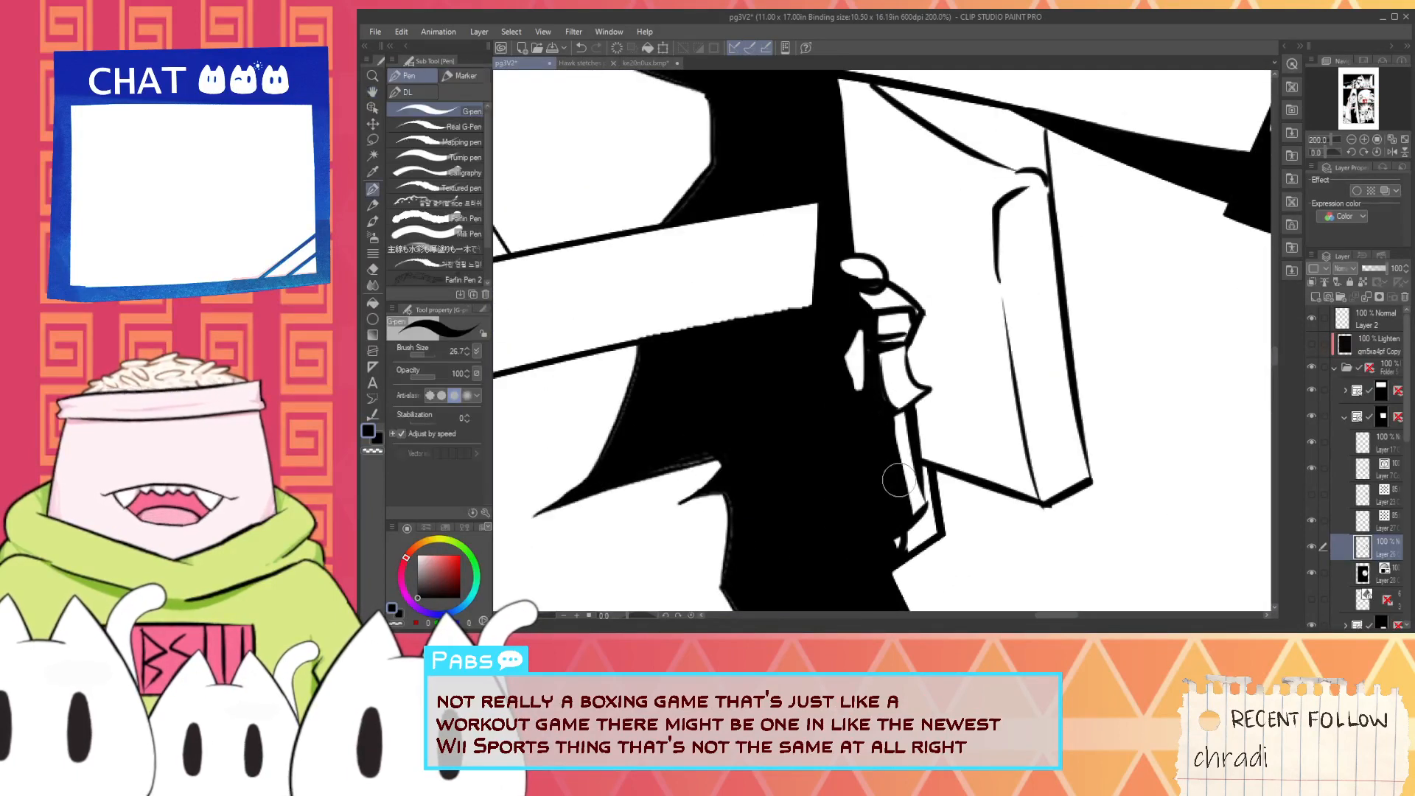
pyautogui.press('i')
pyautogui.scroll(2, 856, 282)
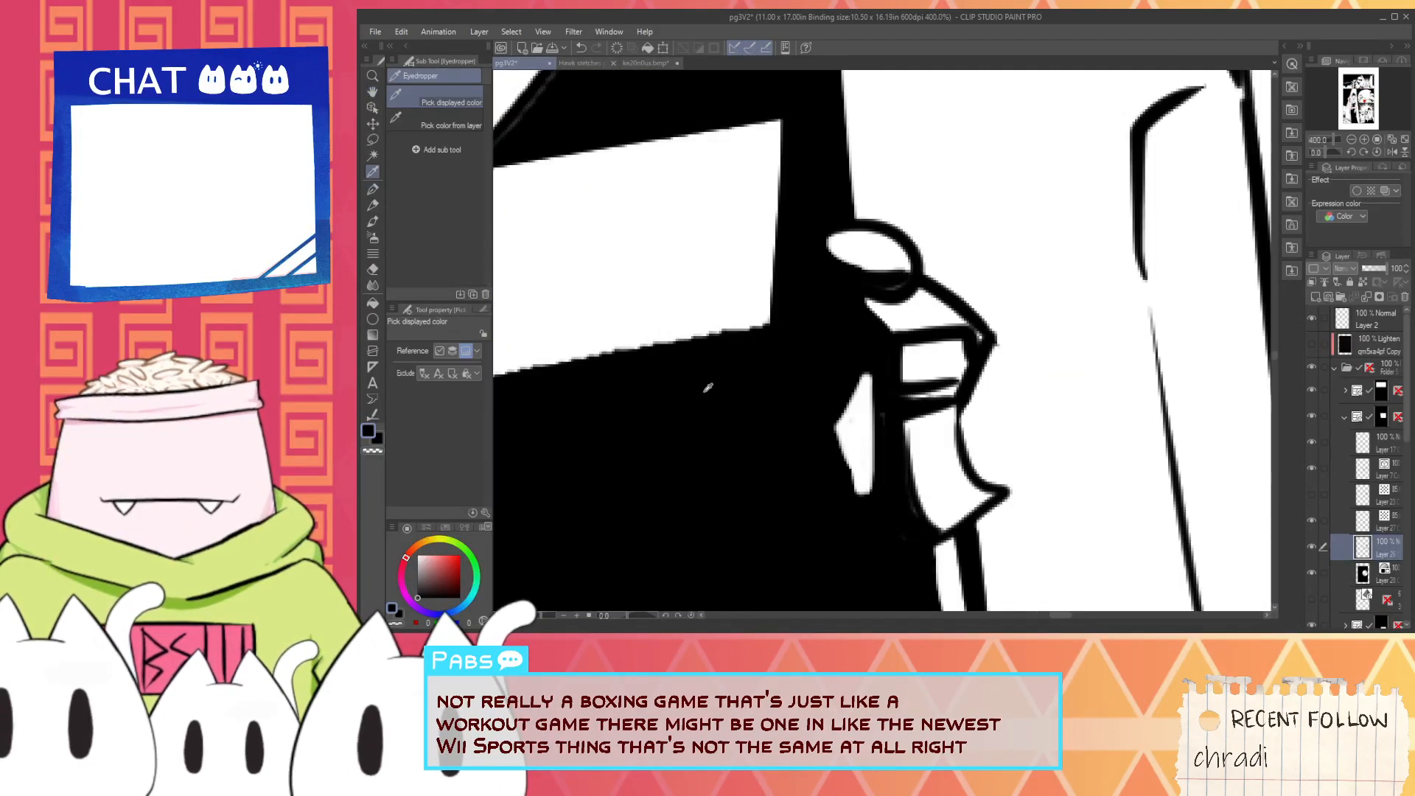
pyautogui.scroll(-2, 708, 387)
pyautogui.press('p')
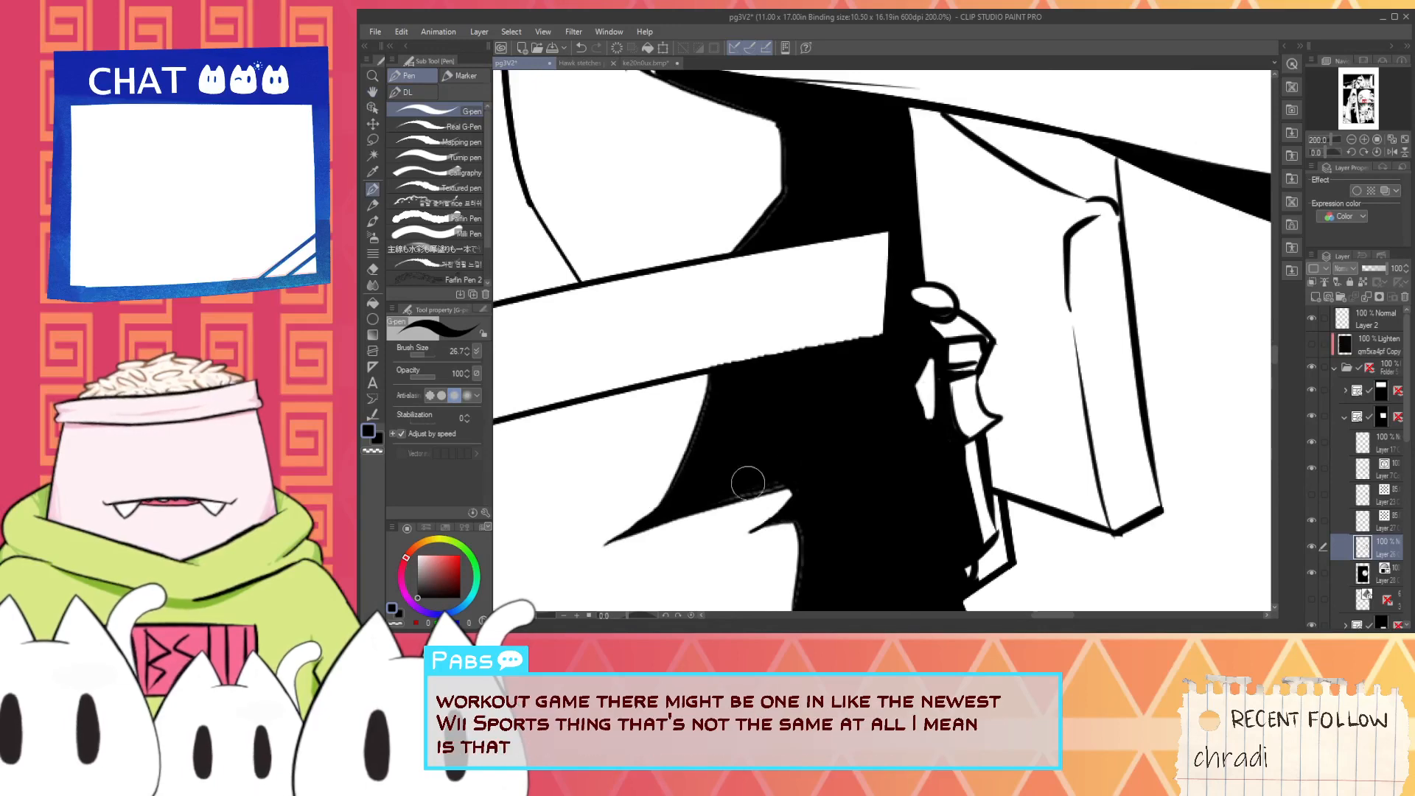
pyautogui.press('space')
pyautogui.moveTo(713, 501)
pyautogui.mouseDown()
pyautogui.moveTo(812, 497)
pyautogui.moveTo(807, 528)
pyautogui.moveTo(784, 410)
pyautogui.mouseUp()
pyautogui.scroll(4, 775, 390)
pyautogui.moveTo(752, 331); pyautogui.dragTo(807, 561)
pyautogui.scroll(-4, 808, 560)
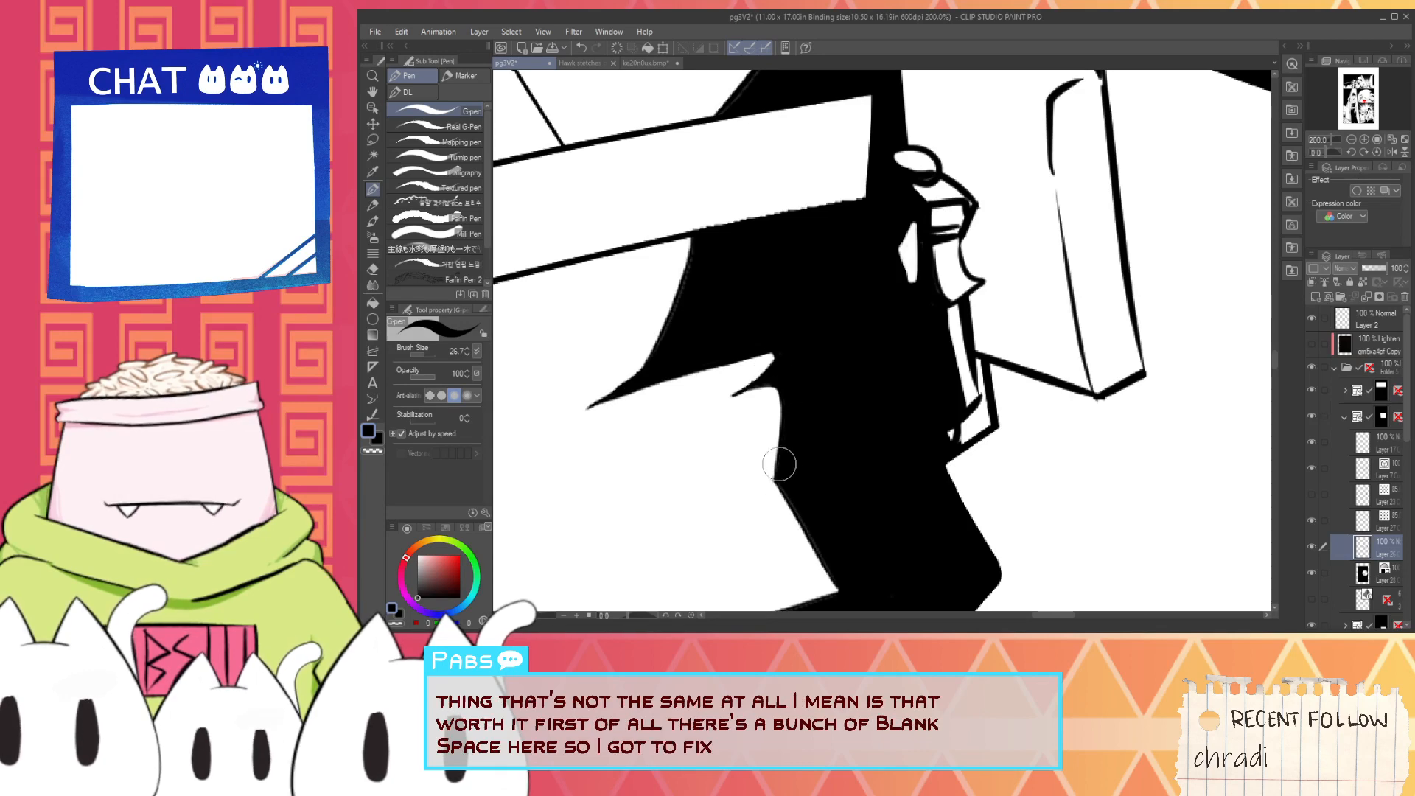
# - Touch up the leg shadow's inner edge and its lower corner near the panel border in solid black
pyautogui.press('space')
pyautogui.scroll(-1, 779, 464)
pyautogui.moveTo(780, 465); pyautogui.dragTo(927, 247)
pyautogui.scroll(1, 746, 443)
pyautogui.moveTo(801, 405)
pyautogui.mouseDown()
pyautogui.moveTo(1068, 295)
pyautogui.moveTo(899, 312)
pyautogui.mouseUp()
pyautogui.scroll(-1, 916, 342)
pyautogui.hotkey('ctrl', 'z')
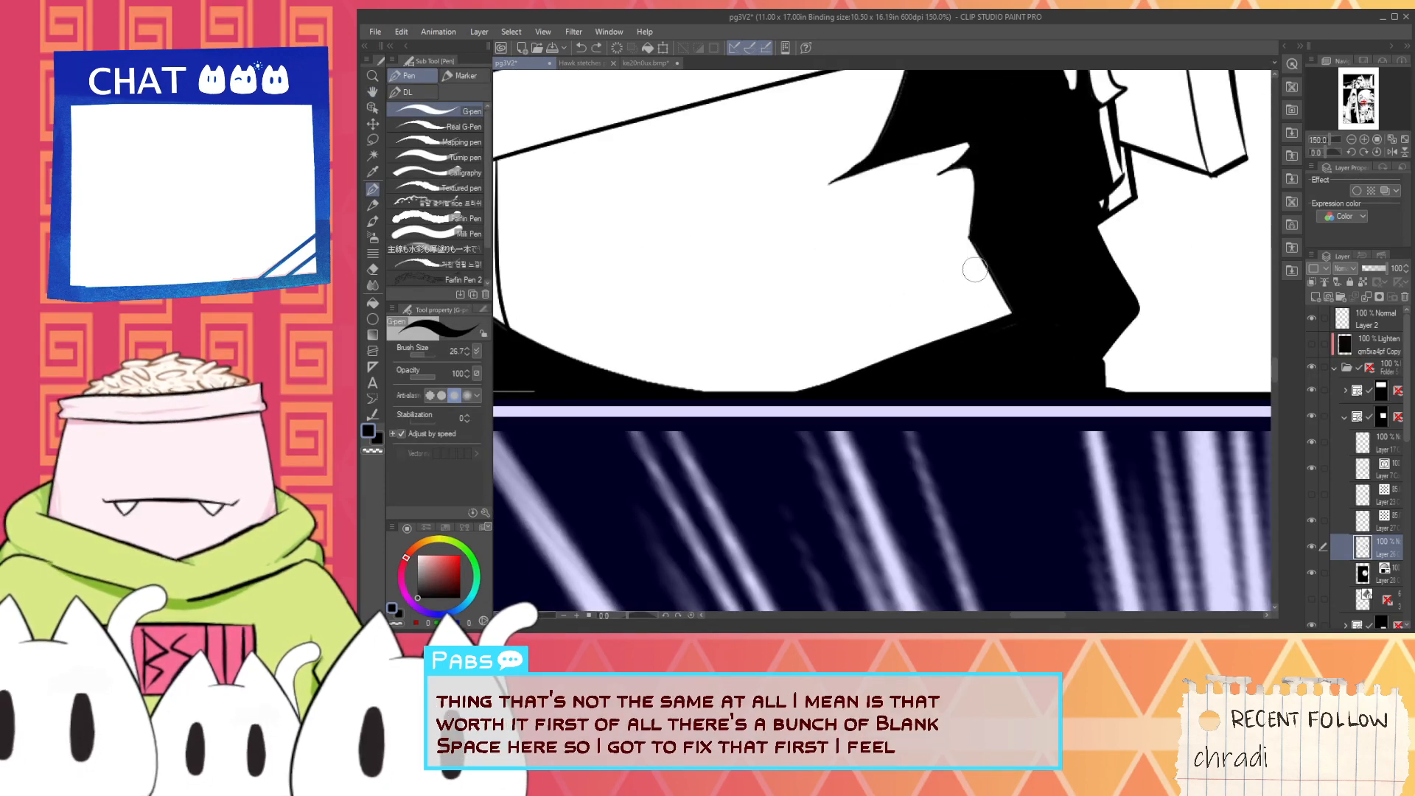
pyautogui.scroll(1, 987, 237)
pyautogui.scroll(2, 986, 237)
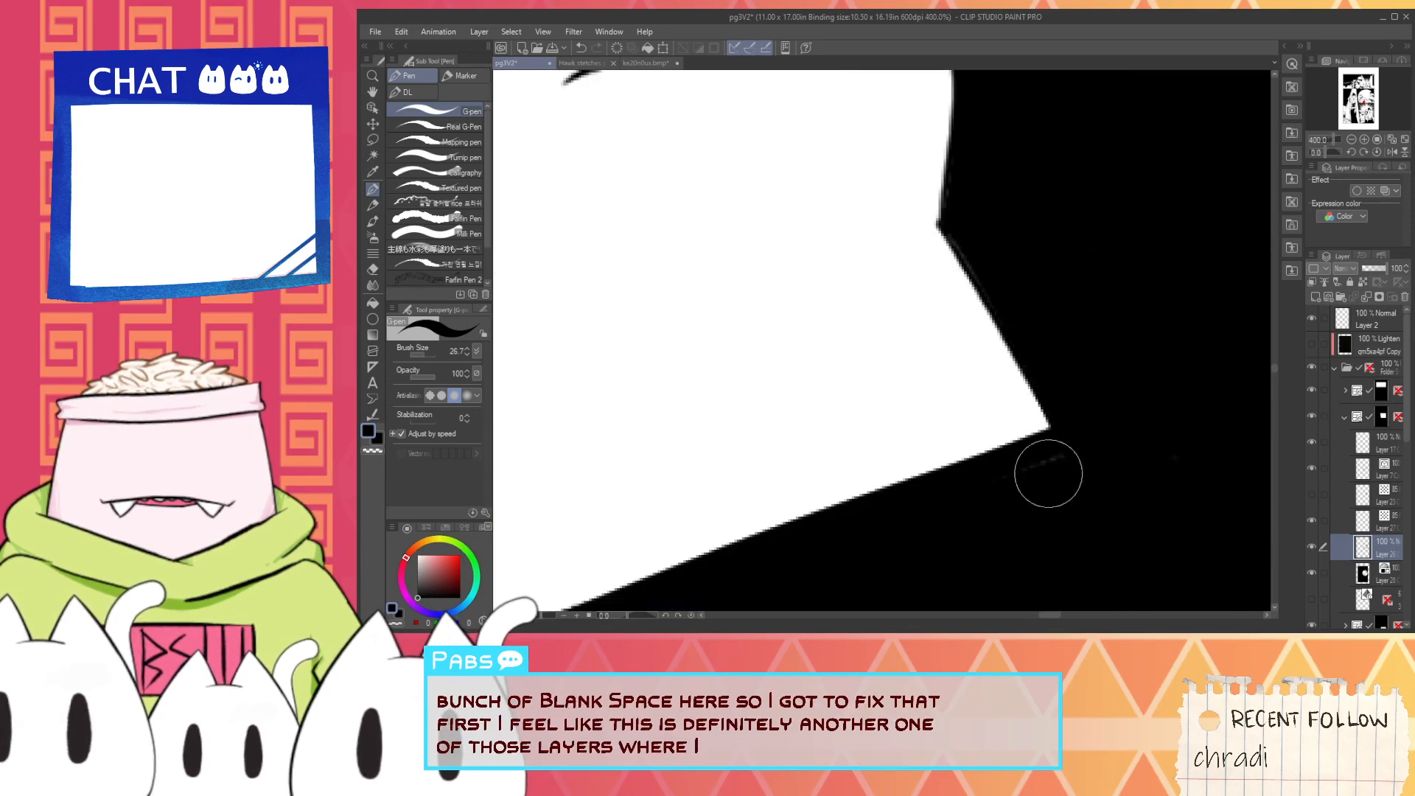
pyautogui.scroll(-2, 1130, 478)
pyautogui.scroll(-1, 810, 354)
pyautogui.press('space')
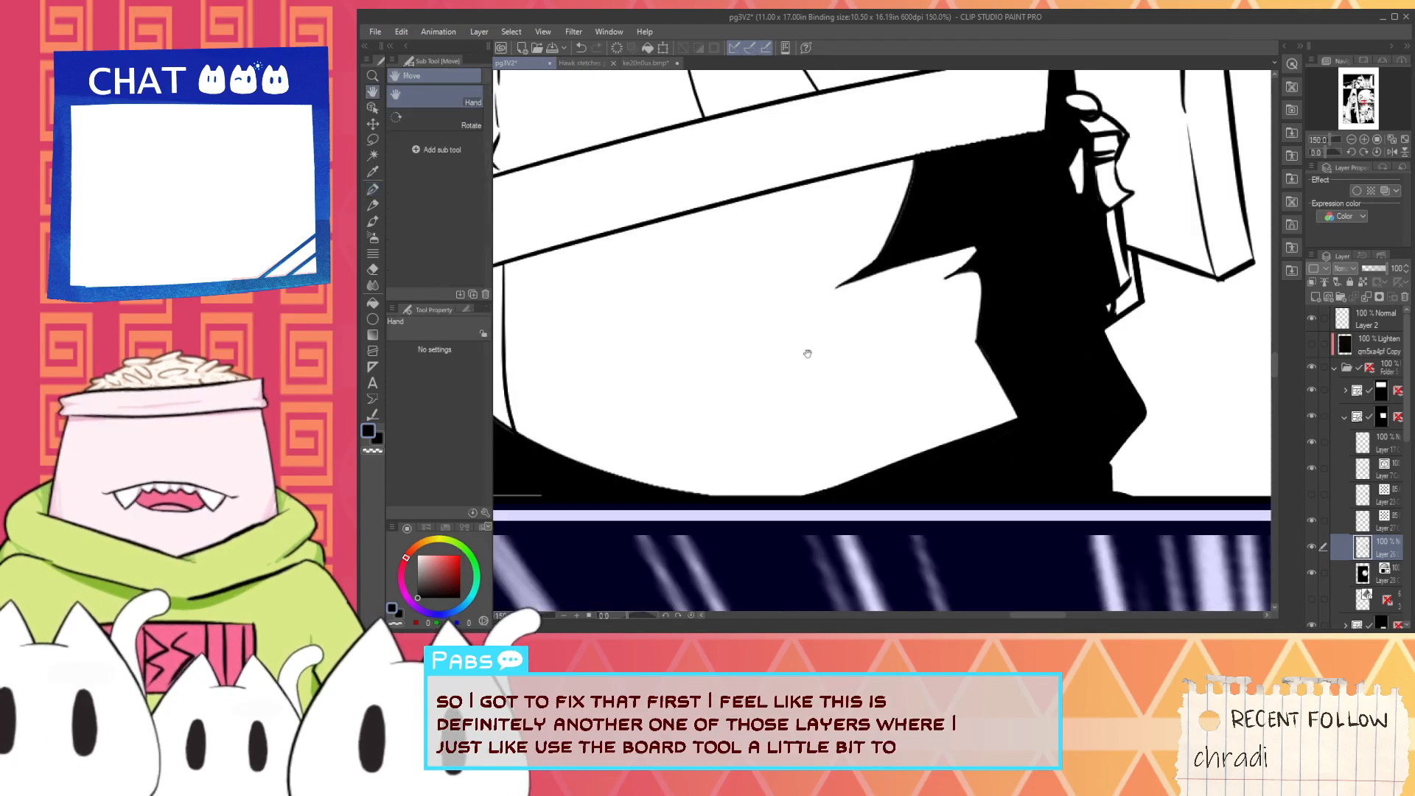
# - Ink over the gaps along the curved edge of the pointed shadow directly under the belt
pyautogui.scroll(3, 879, 226)
pyautogui.moveTo(878, 226); pyautogui.dragTo(881, 343)
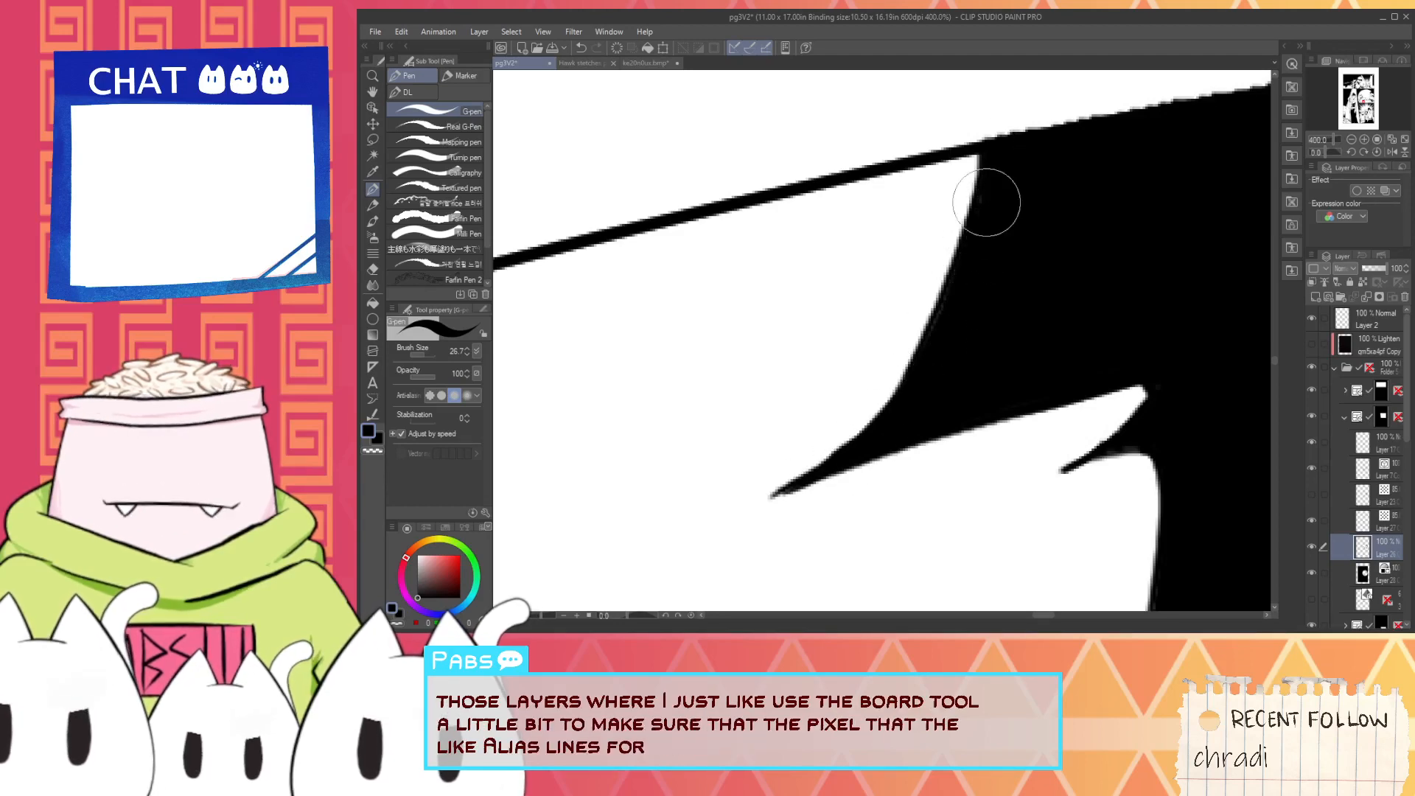
pyautogui.scroll(-2, 973, 261)
pyautogui.scroll(-2, 973, 260)
# - Cover the thin line inside the coat's black shadow at the panel's bottom and fill the gaps along its curved upper edge
pyautogui.press('space')
pyautogui.moveTo(714, 399); pyautogui.dragTo(774, 436)
pyautogui.scroll(2, 774, 435)
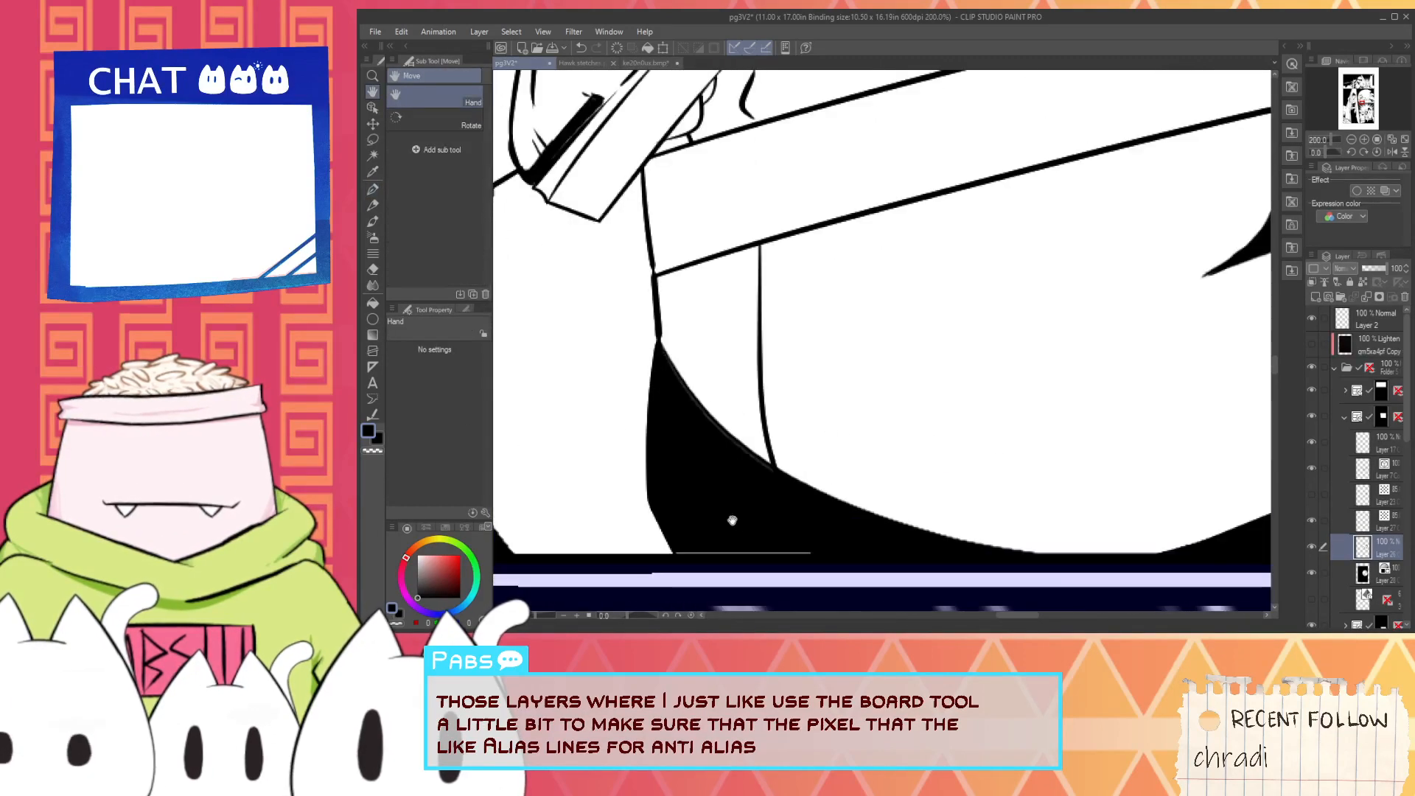
pyautogui.scroll(2, 686, 550)
pyautogui.moveTo(679, 553); pyautogui.dragTo(938, 557)
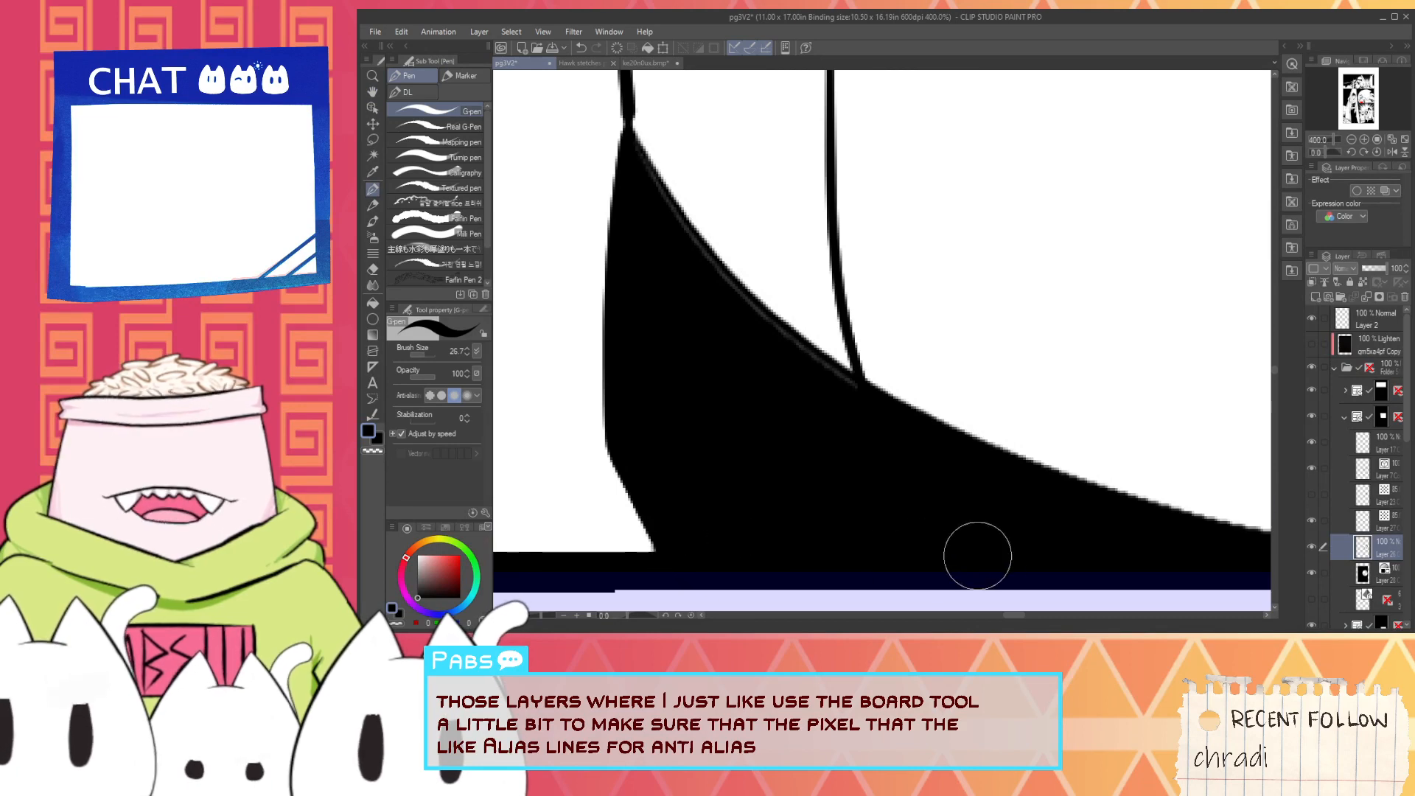
pyautogui.scroll(-2, 739, 336)
pyautogui.press('space')
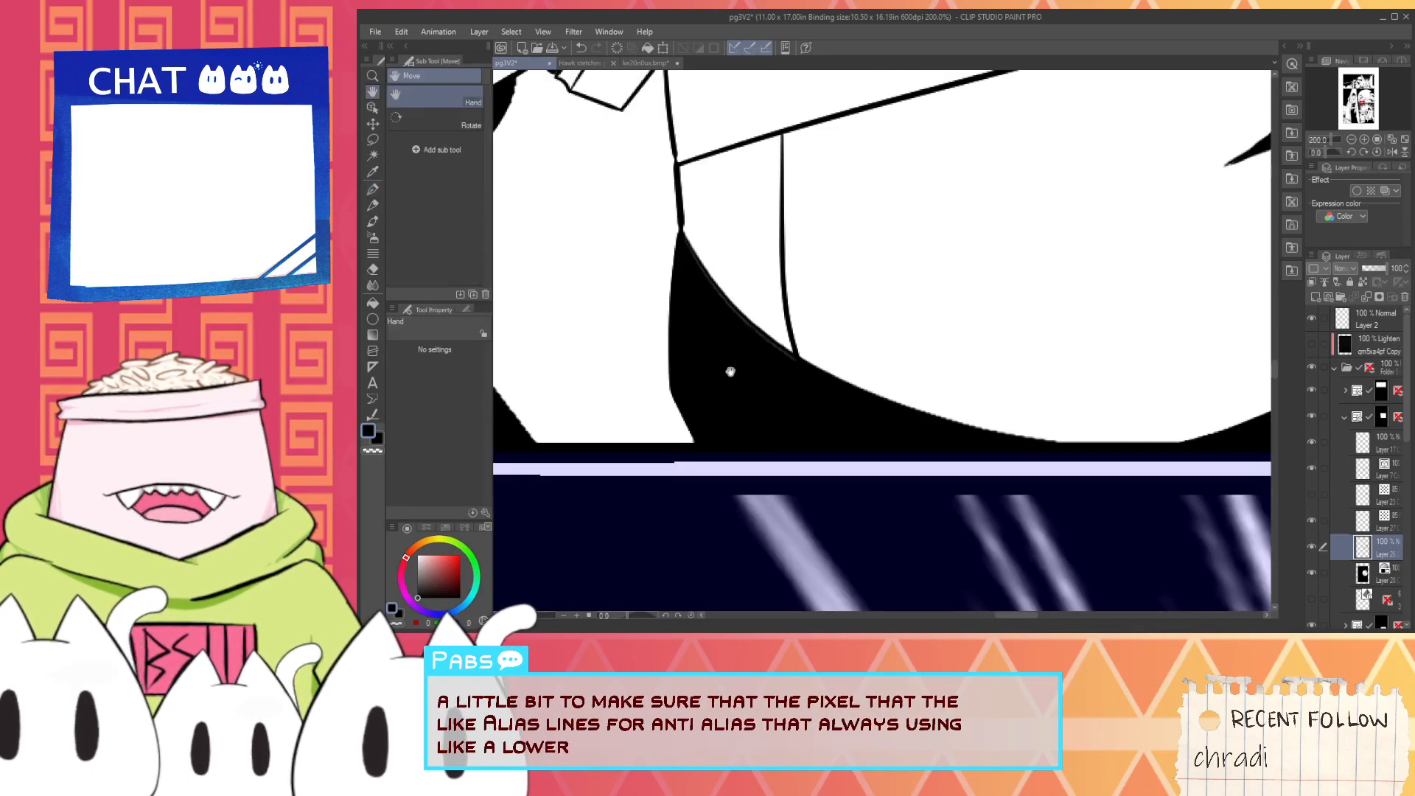
pyautogui.scroll(2, 730, 371)
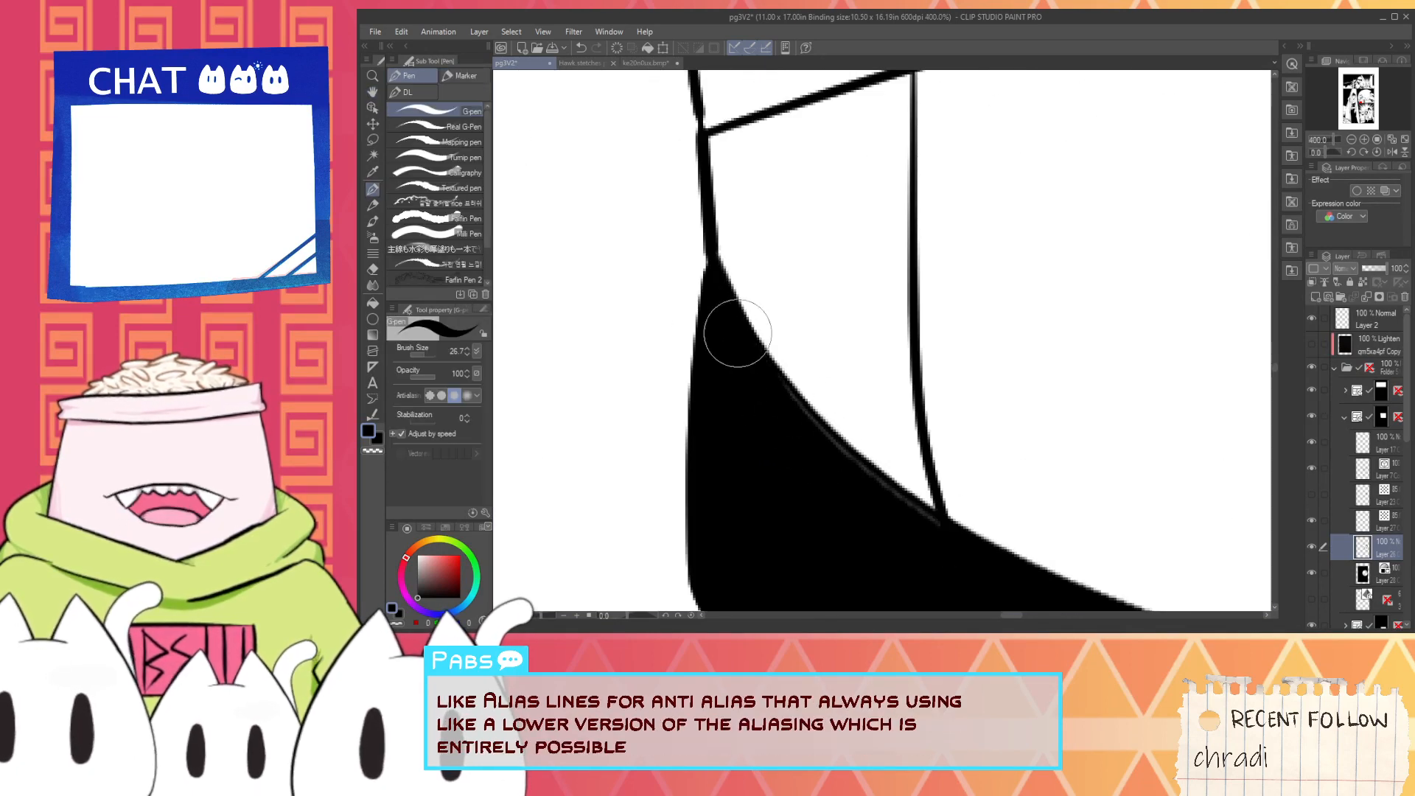
pyautogui.scroll(-6, 837, 421)
# - Add tapered crease strokes to the underarm shadow beneath the sleeve and fill the gaps along its lower edge
pyautogui.press('space')
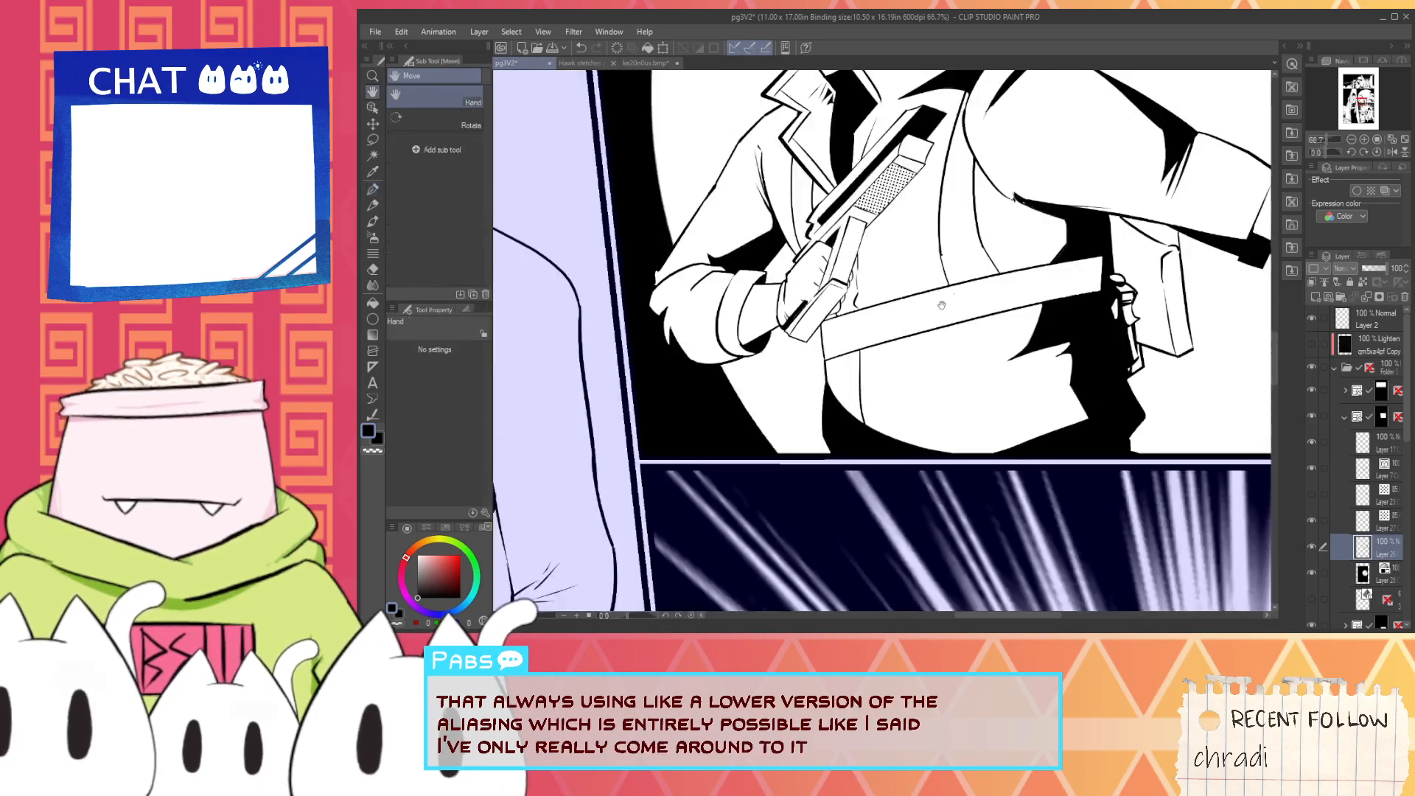
pyautogui.scroll(6, 942, 304)
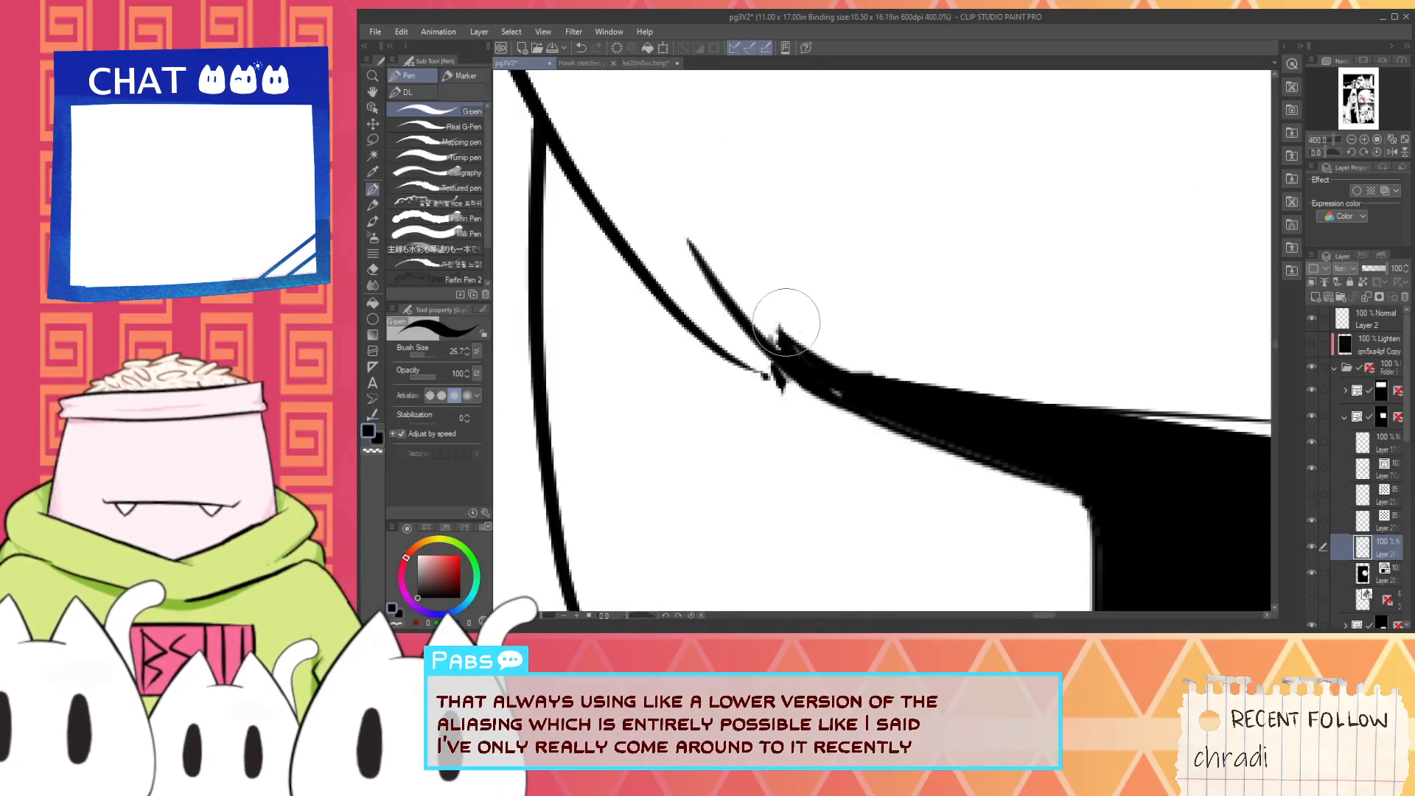
pyautogui.moveTo(691, 294); pyautogui.dragTo(839, 399)
pyautogui.moveTo(693, 310); pyautogui.dragTo(880, 419)
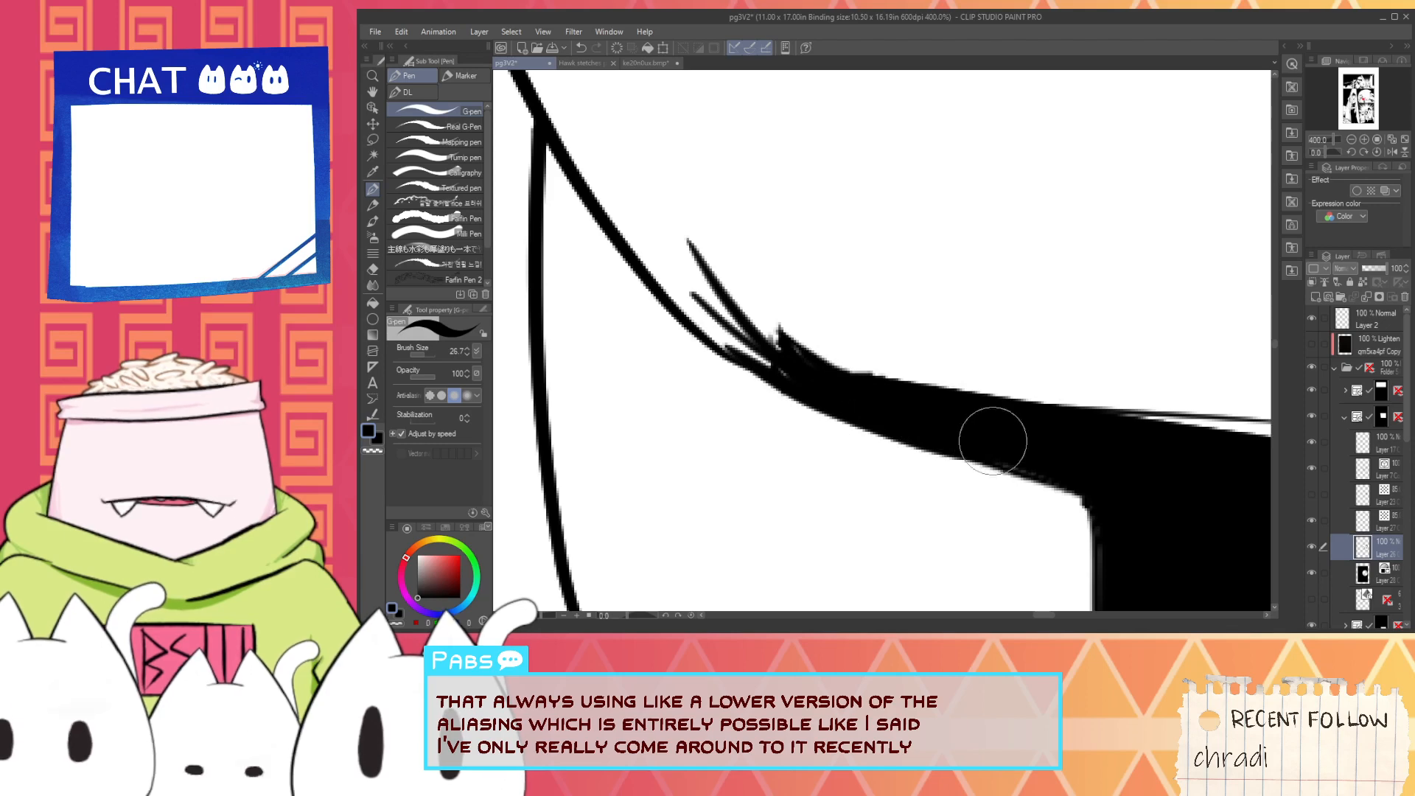
pyautogui.scroll(-4, 982, 521)
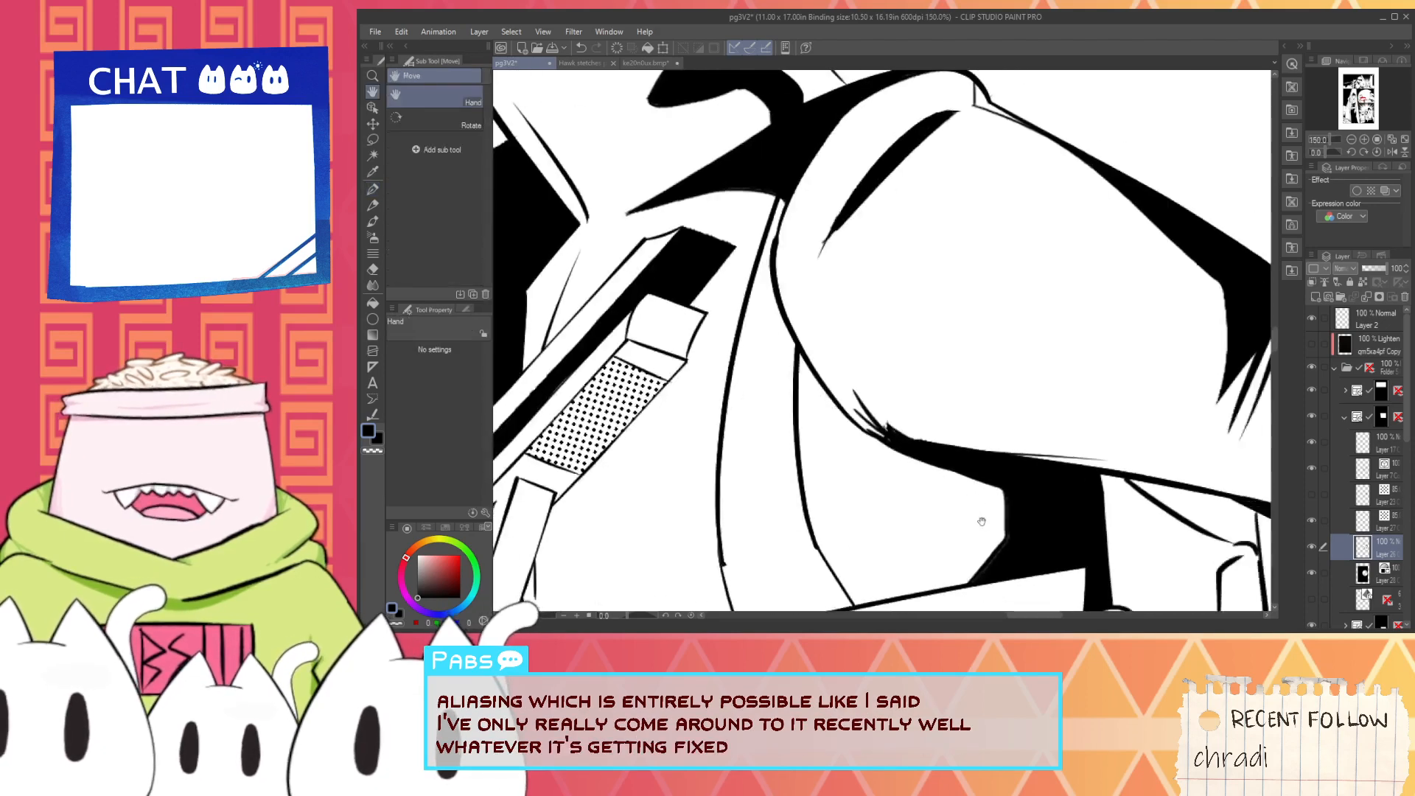
# - Fill the gap along the vertical edge of the torso shadow between the sleeve and the belt
pyautogui.scroll(4, 982, 521)
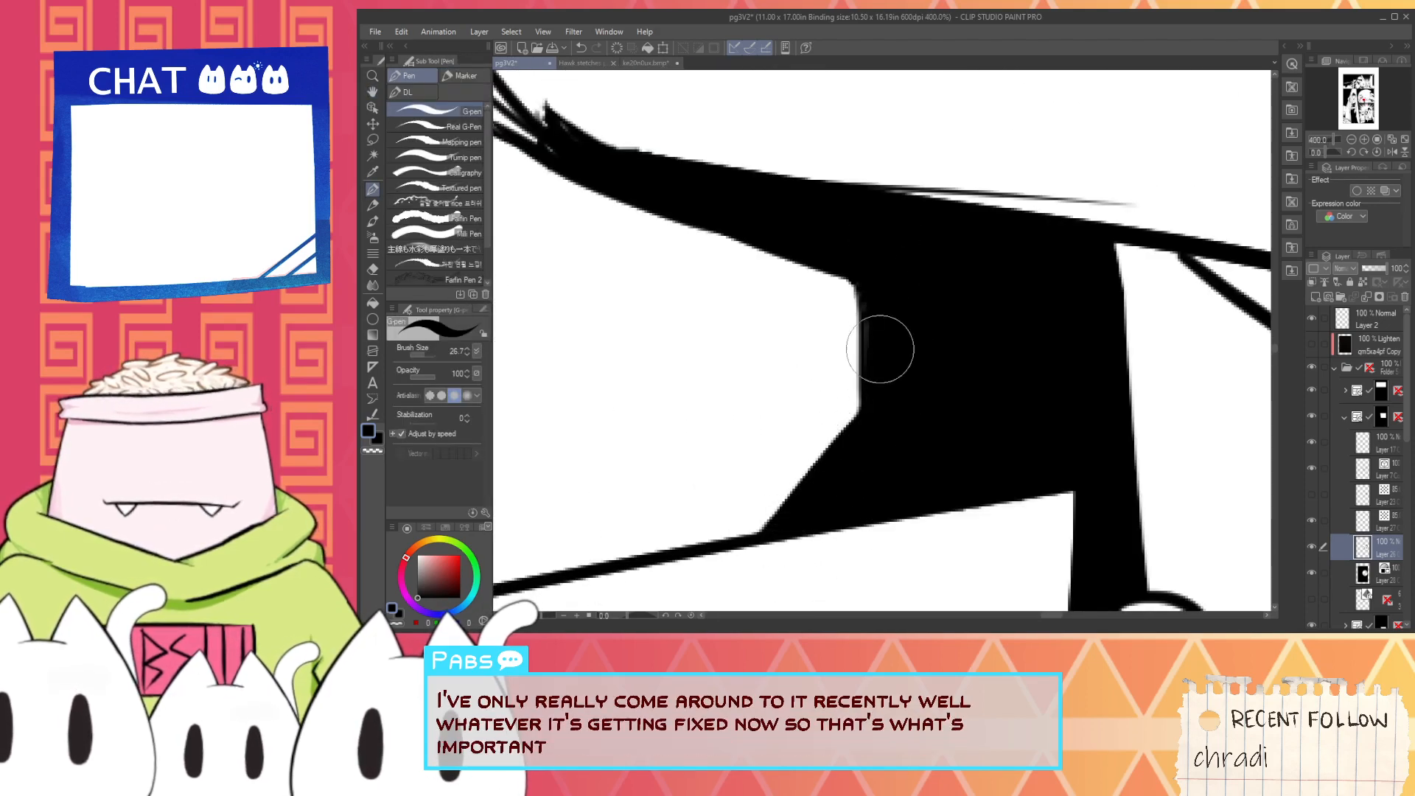
pyautogui.moveTo(868, 307); pyautogui.dragTo(858, 389)
pyautogui.scroll(-3, 857, 388)
pyautogui.moveTo(873, 449); pyautogui.dragTo(836, 396)
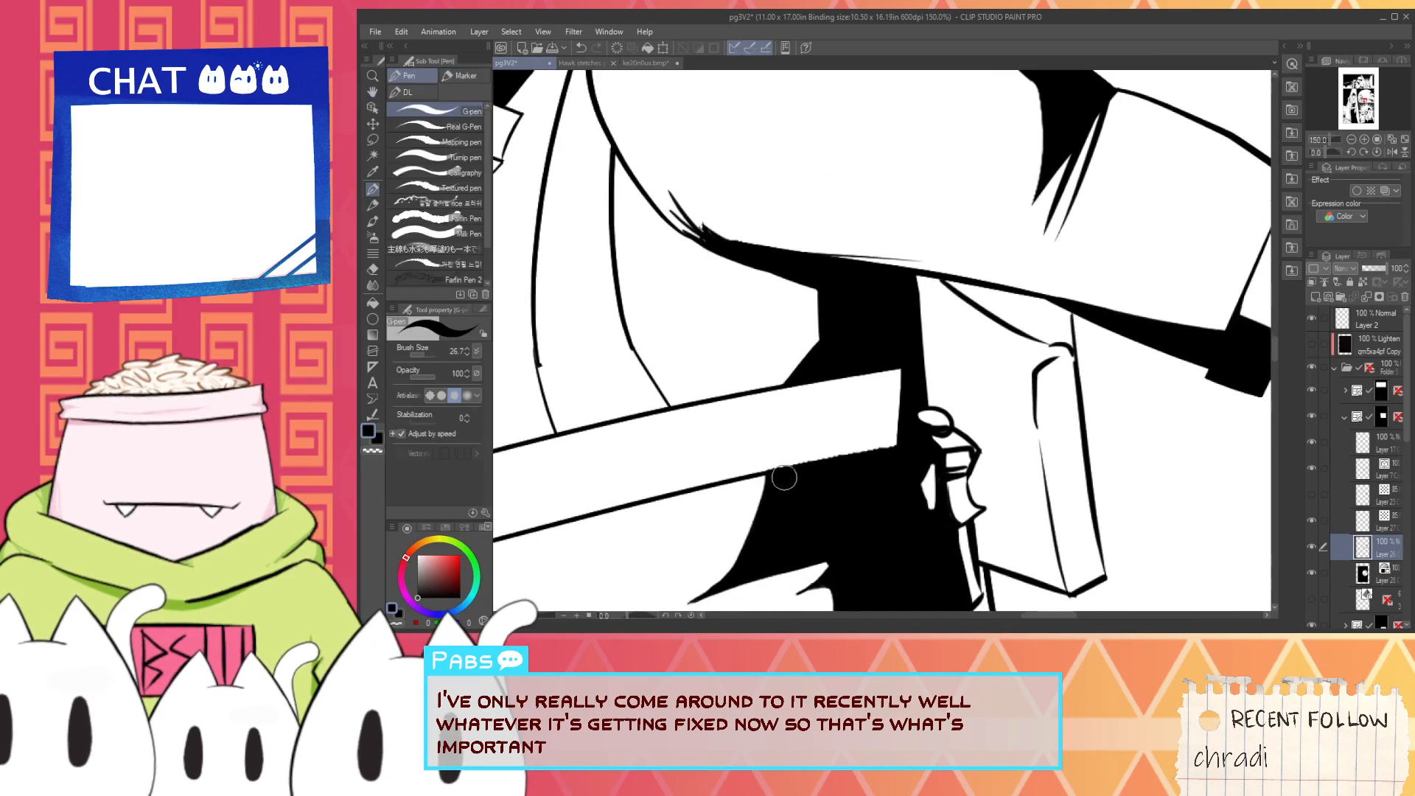
# - Curve the belt's lower edge near the control grip and draw vertical hatching lines across the belt's end
pyautogui.scroll(3, 784, 479)
pyautogui.moveTo(726, 448); pyautogui.dragTo(1043, 376)
pyautogui.hotkey('ctrl', 'z')
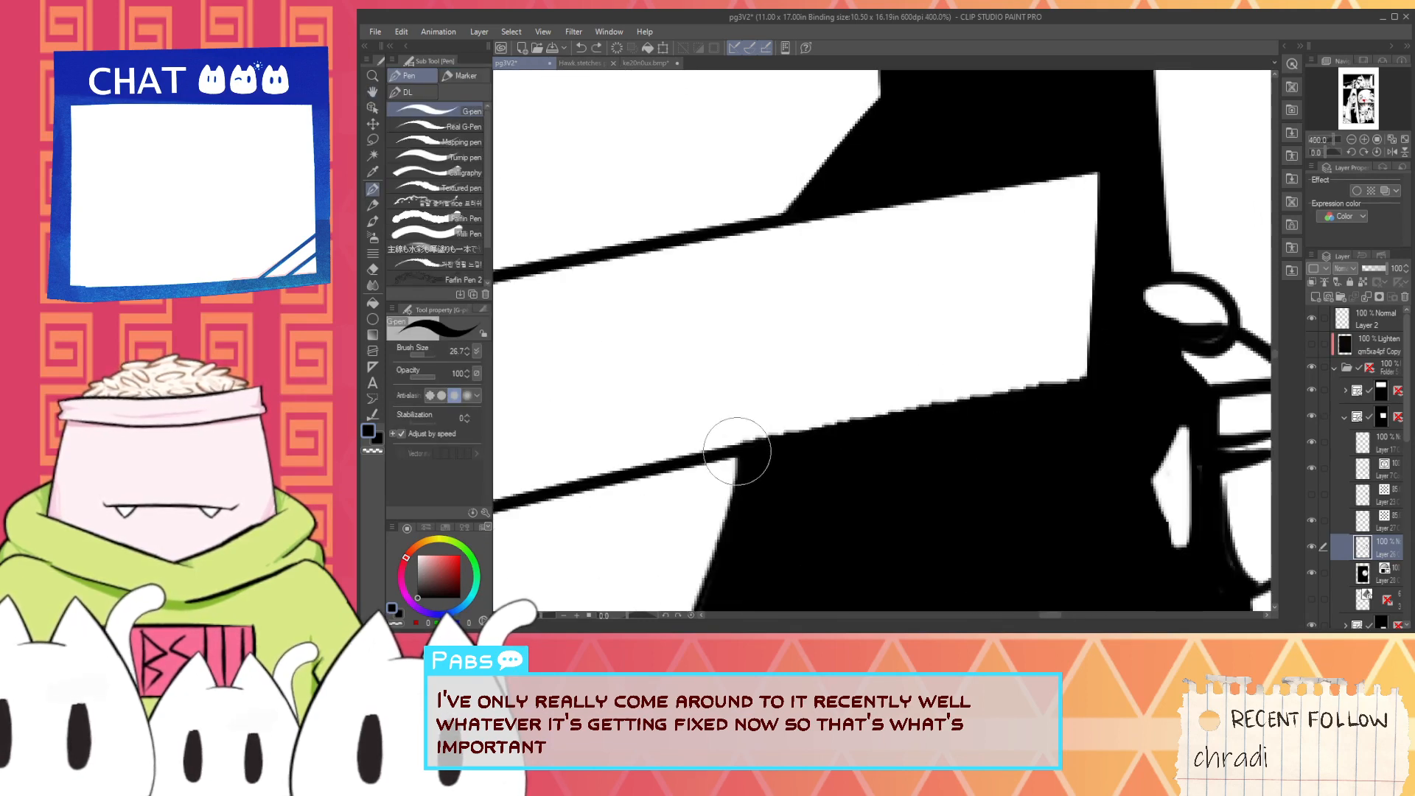
pyautogui.moveTo(737, 451); pyautogui.dragTo(1061, 364)
pyautogui.moveTo(847, 202)
pyautogui.mouseDown()
pyautogui.moveTo(854, 431)
pyautogui.moveTo(876, 449)
pyautogui.mouseUp()
pyautogui.moveTo(905, 213); pyautogui.dragTo(921, 450)
pyautogui.moveTo(945, 189); pyautogui.dragTo(963, 456)
pyautogui.moveTo(982, 182); pyautogui.dragTo(994, 472)
# - Fill the belt's end beyond the hatching with black and ink over the leftover gaps around it
pyautogui.press('g')
pyautogui.click(1020, 278)
pyautogui.scroll(-5, 1020, 279)
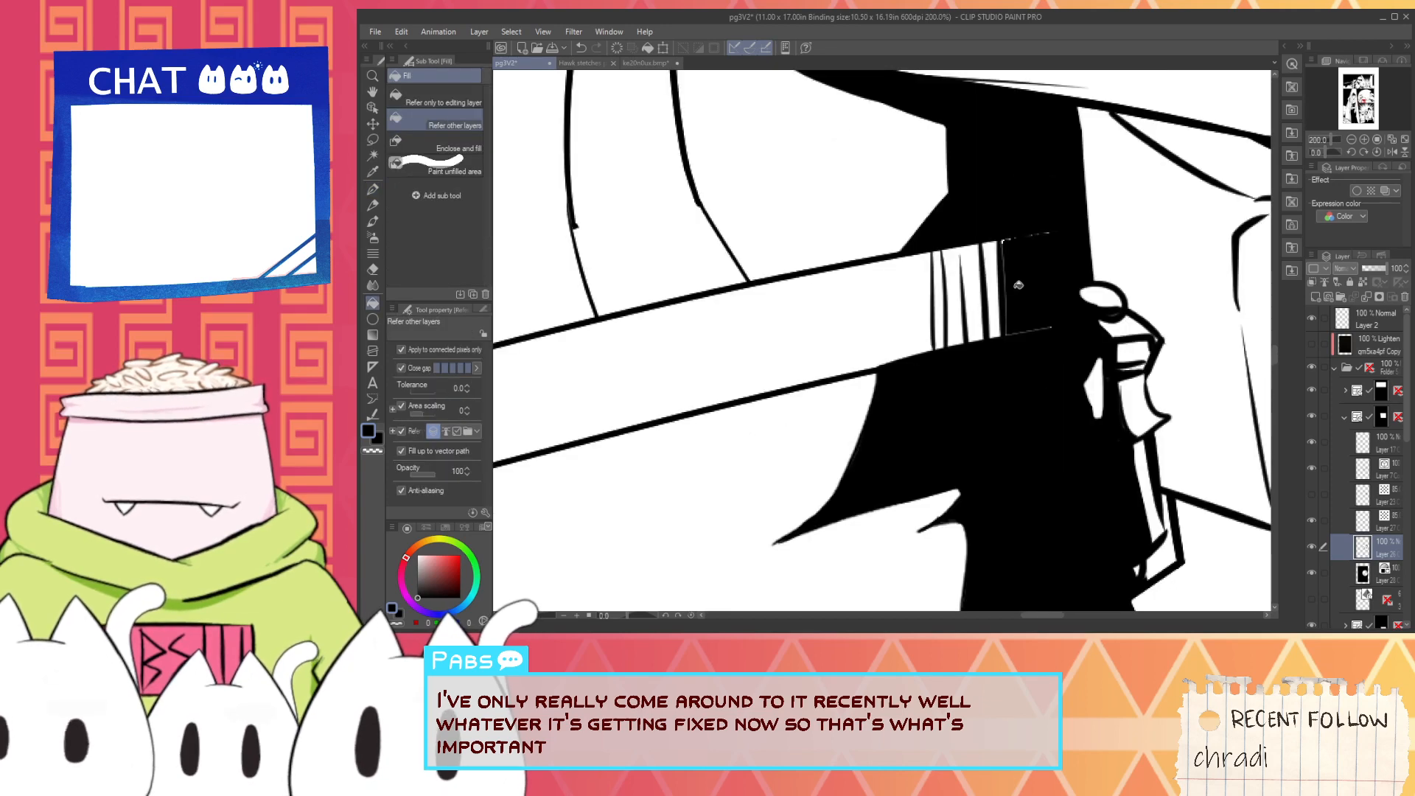
pyautogui.moveTo(1021, 274); pyautogui.dragTo(964, 328)
pyautogui.scroll(1, 967, 316)
pyautogui.press('p')
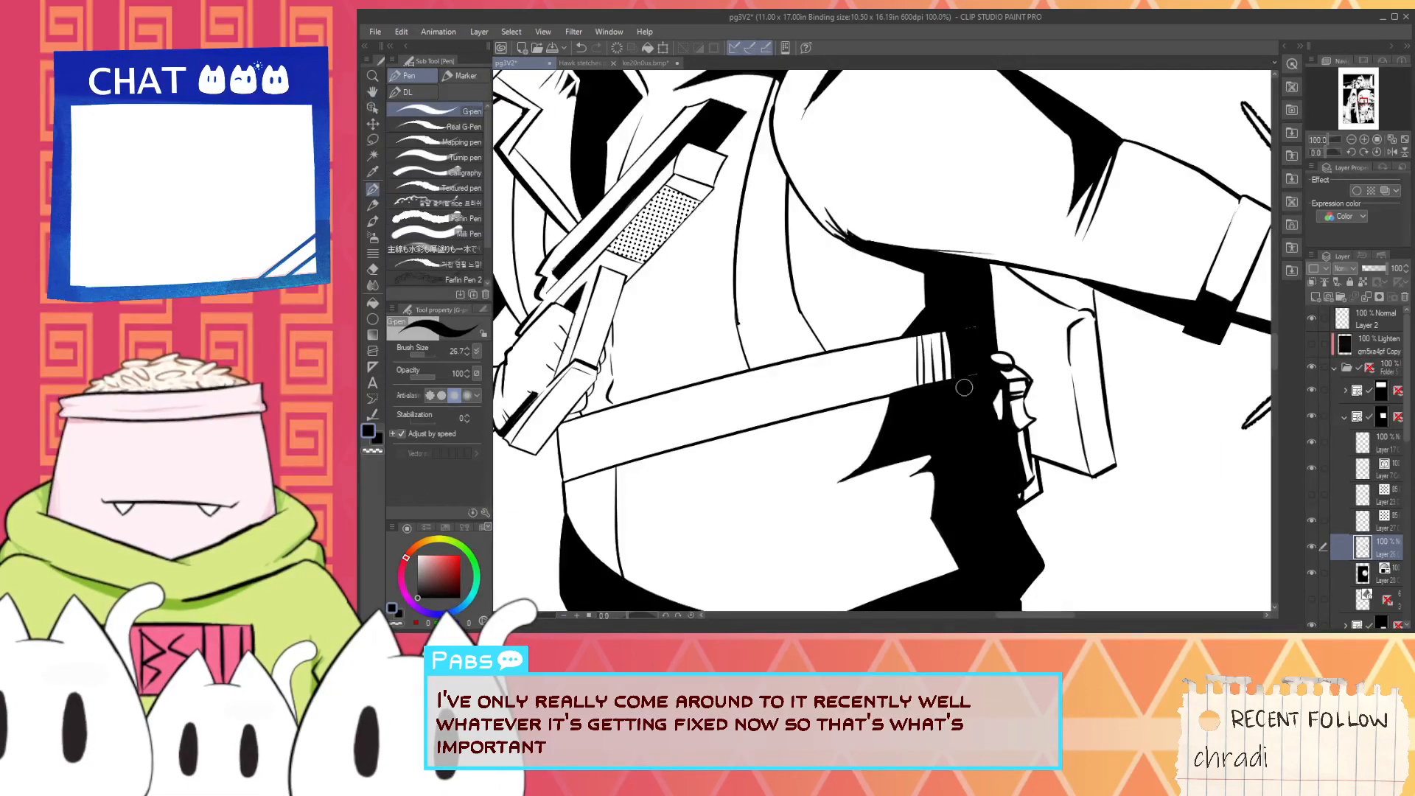
pyautogui.scroll(2, 999, 363)
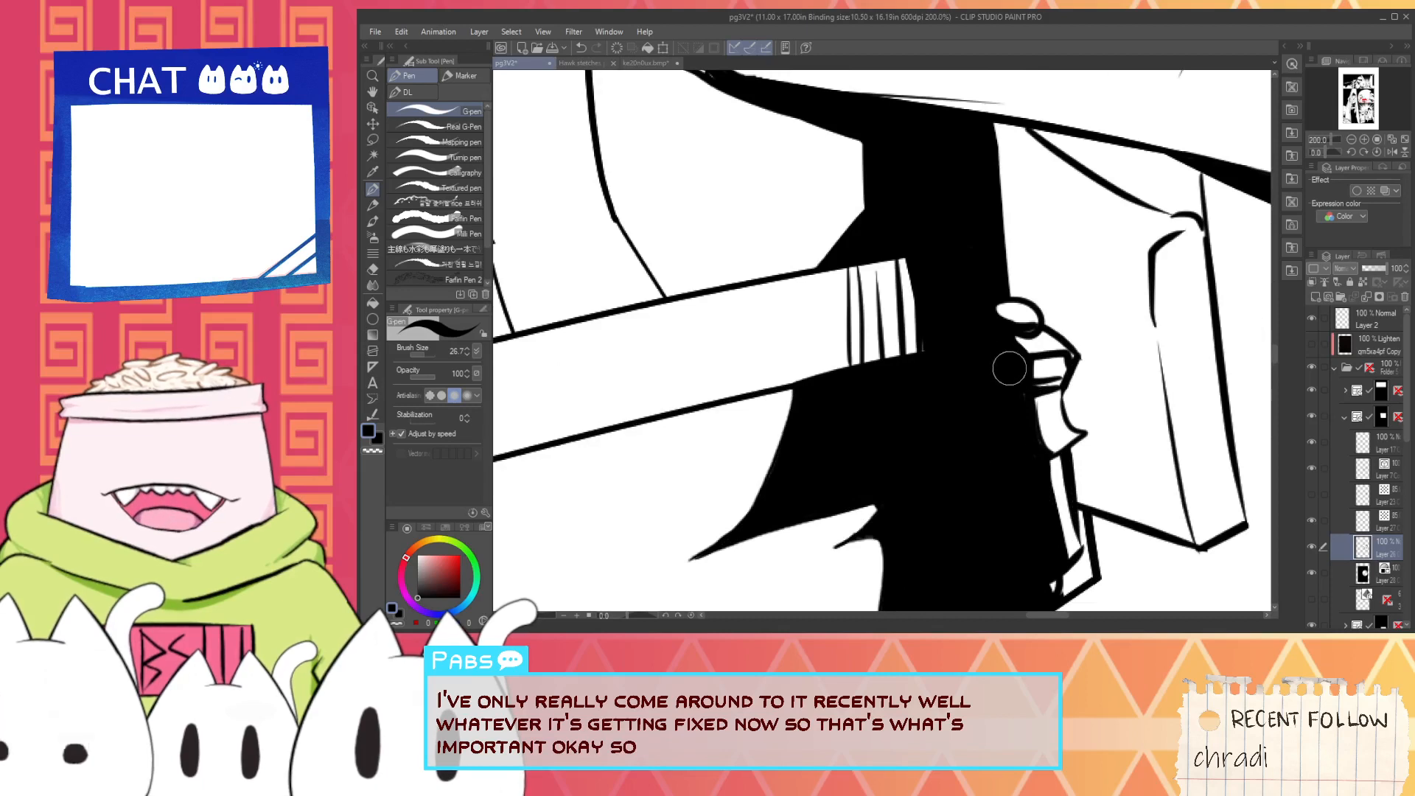
pyautogui.scroll(2, 1036, 382)
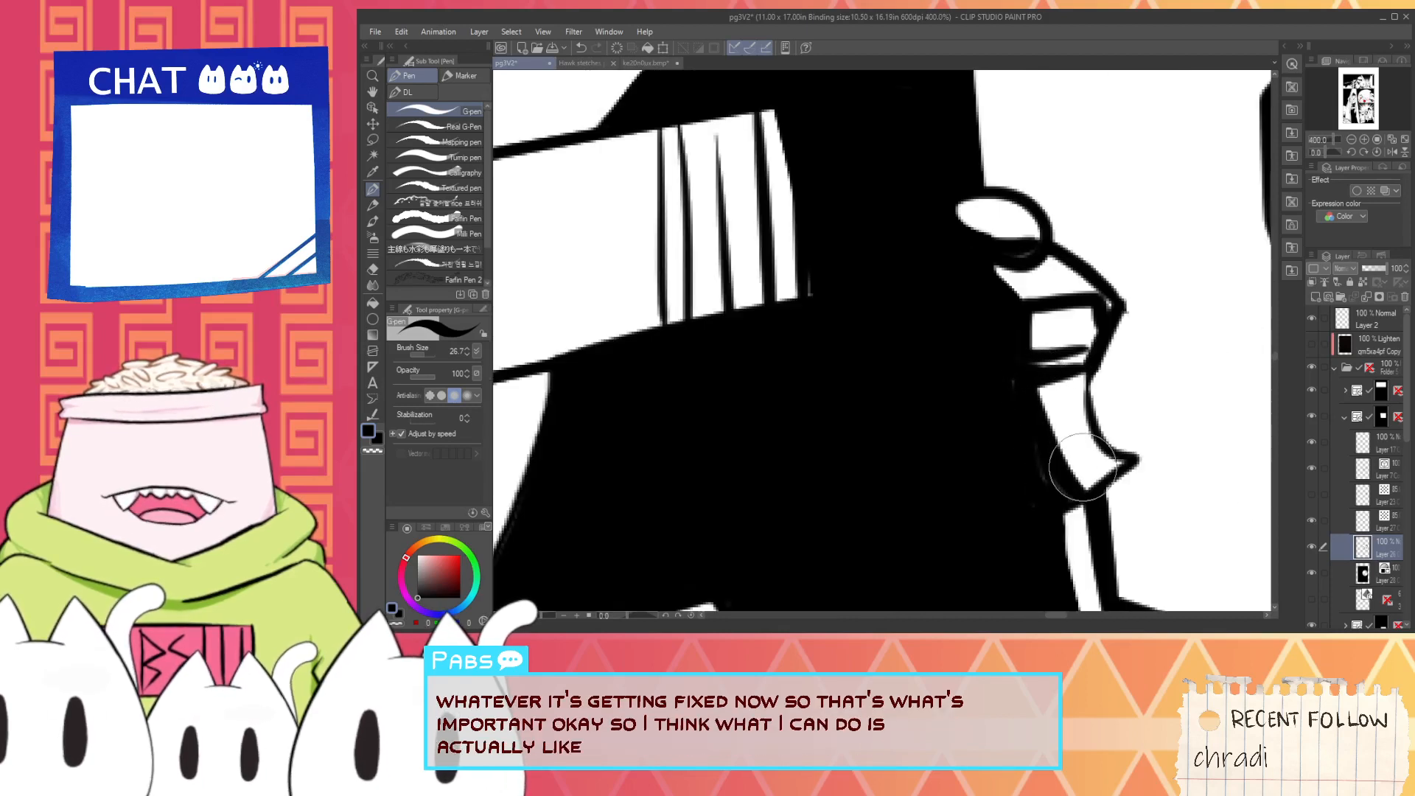
# - Deepen the joystick's black shadows over its body, trigger and thumb button, and make the belt's hatching denser
pyautogui.moveTo(1040, 391); pyautogui.dragTo(1097, 479)
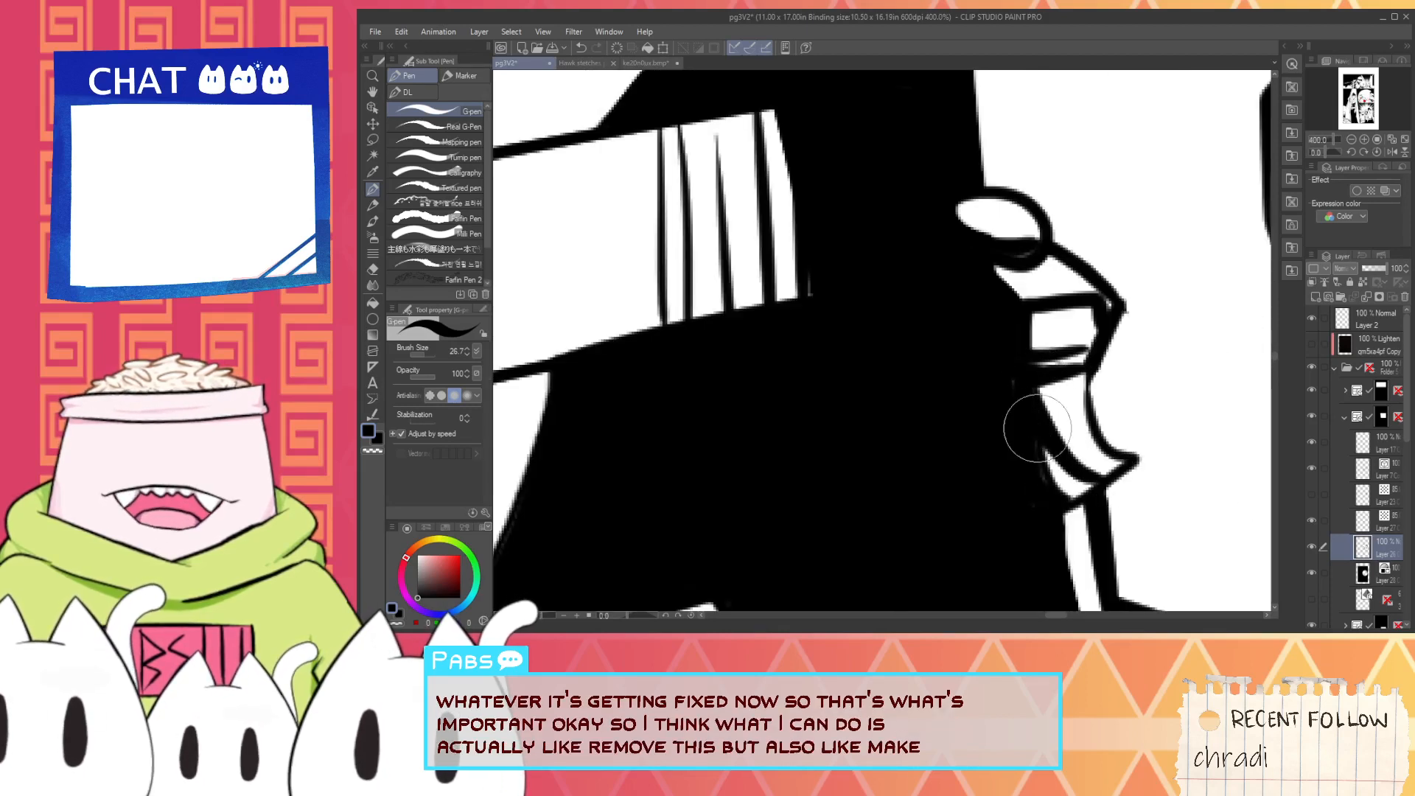
pyautogui.moveTo(1036, 430); pyautogui.dragTo(1064, 478)
pyautogui.moveTo(1020, 359)
pyautogui.mouseDown()
pyautogui.moveTo(1058, 353)
pyautogui.moveTo(1021, 372)
pyautogui.moveTo(1065, 360)
pyautogui.moveTo(1038, 340)
pyautogui.mouseUp()
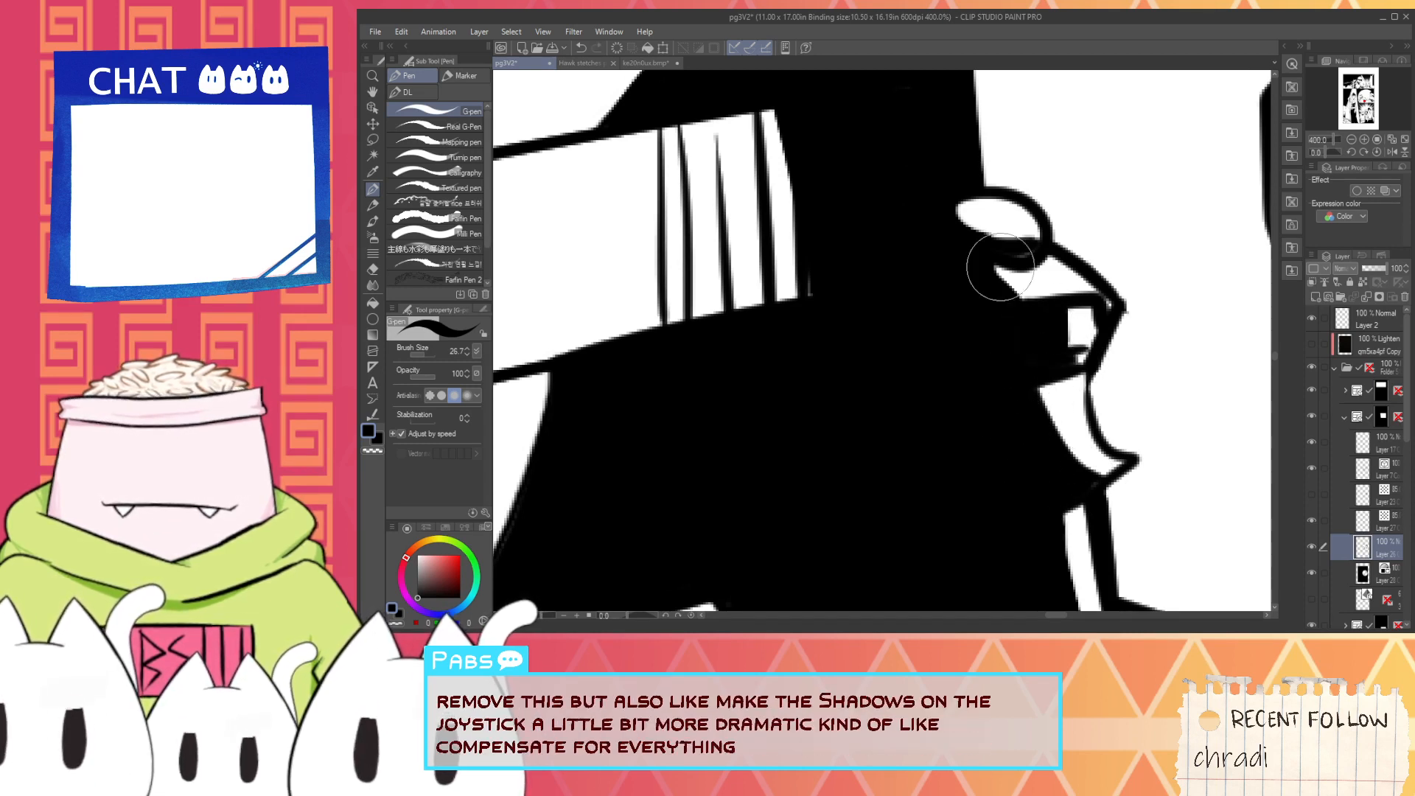
pyautogui.moveTo(1000, 267); pyautogui.dragTo(1033, 270)
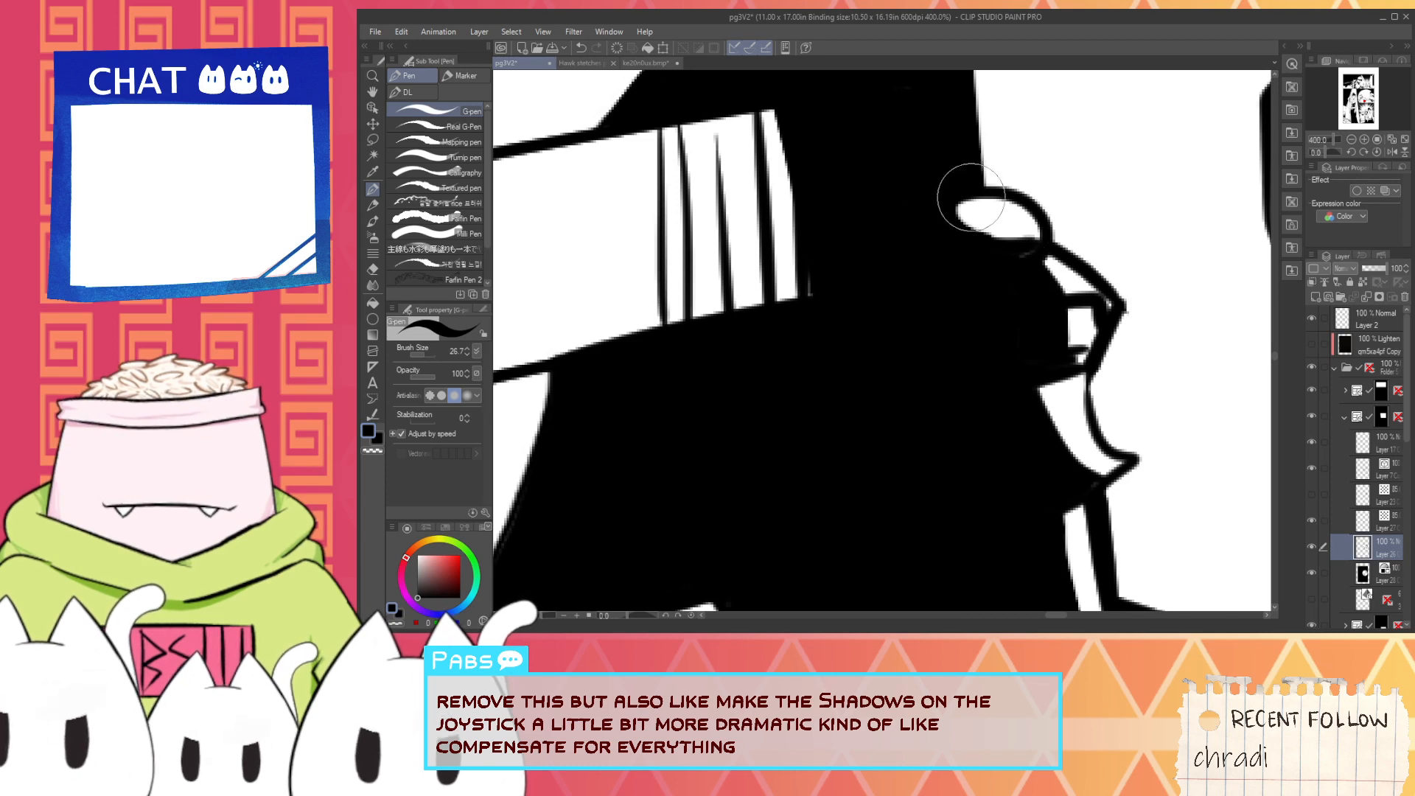
pyautogui.moveTo(971, 197)
pyautogui.mouseDown()
pyautogui.moveTo(1007, 252)
pyautogui.moveTo(986, 223)
pyautogui.mouseUp()
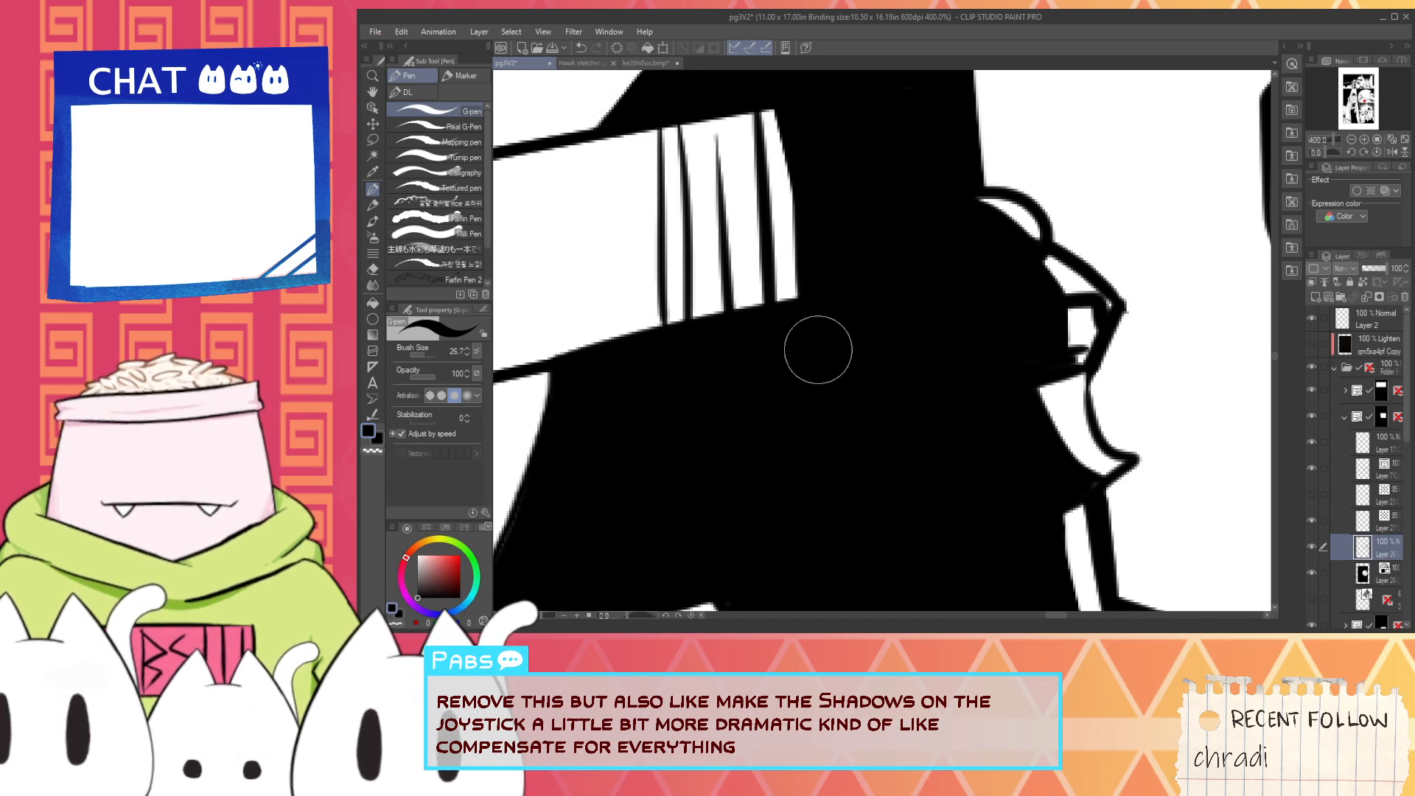
pyautogui.scroll(-2, 819, 350)
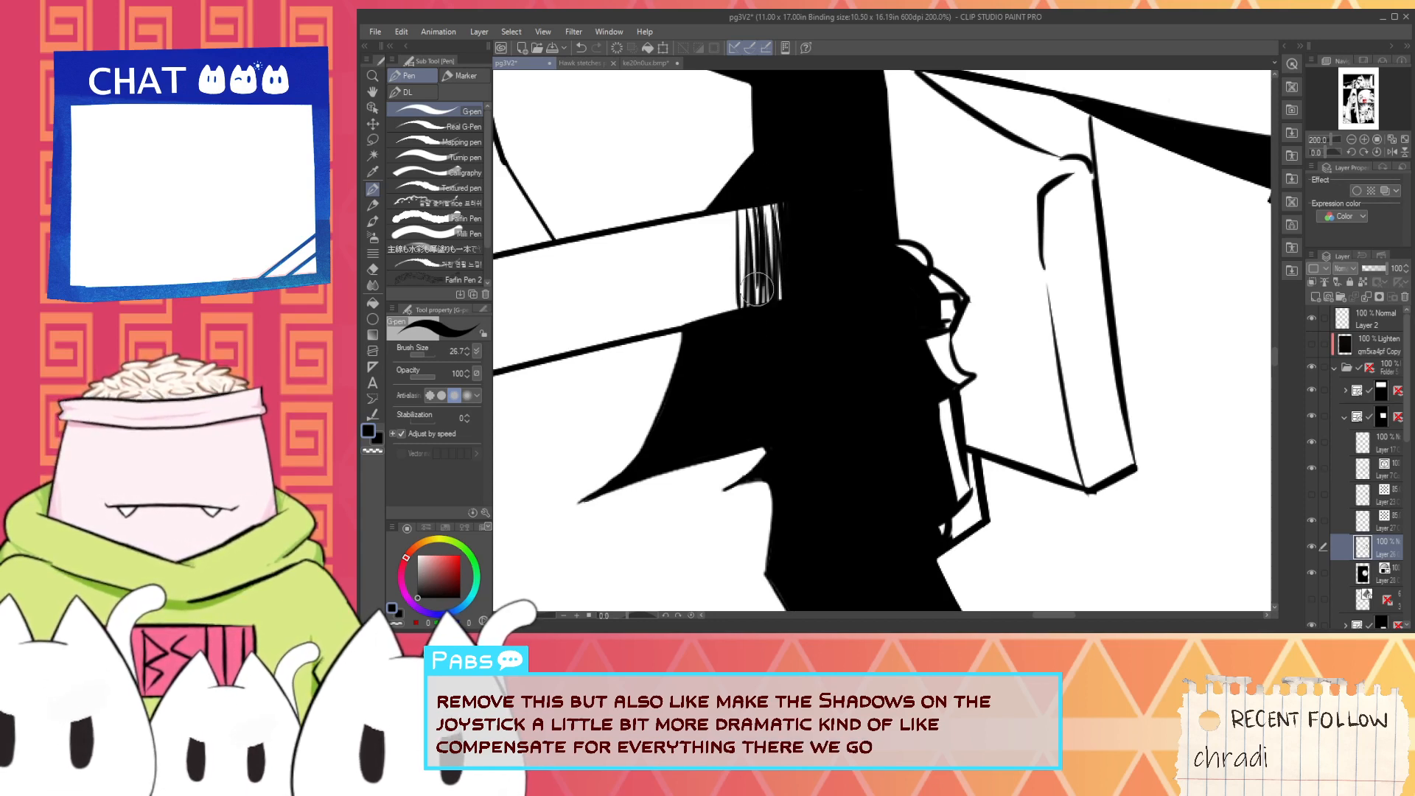
# - Narrow the highlight on the joystick's lower stem with black and fill the small detail at its bottom
pyautogui.scroll(2, 853, 339)
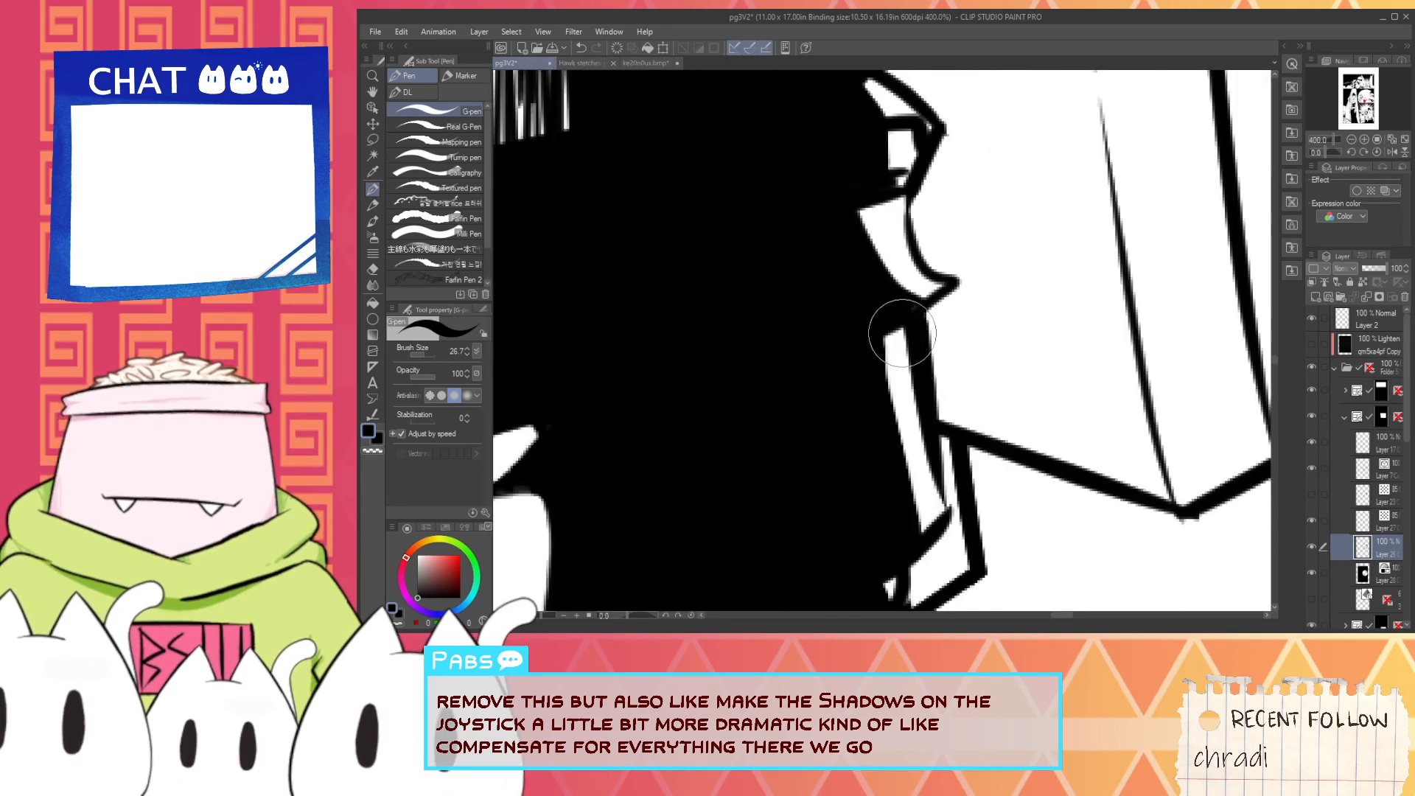
pyautogui.moveTo(900, 309); pyautogui.dragTo(905, 460)
pyautogui.hotkey('ctrl', 'z')
pyautogui.moveTo(886, 337)
pyautogui.mouseDown()
pyautogui.moveTo(915, 493)
pyautogui.moveTo(881, 370)
pyautogui.moveTo(910, 493)
pyautogui.mouseUp()
pyautogui.hotkey('ctrl', 'z')
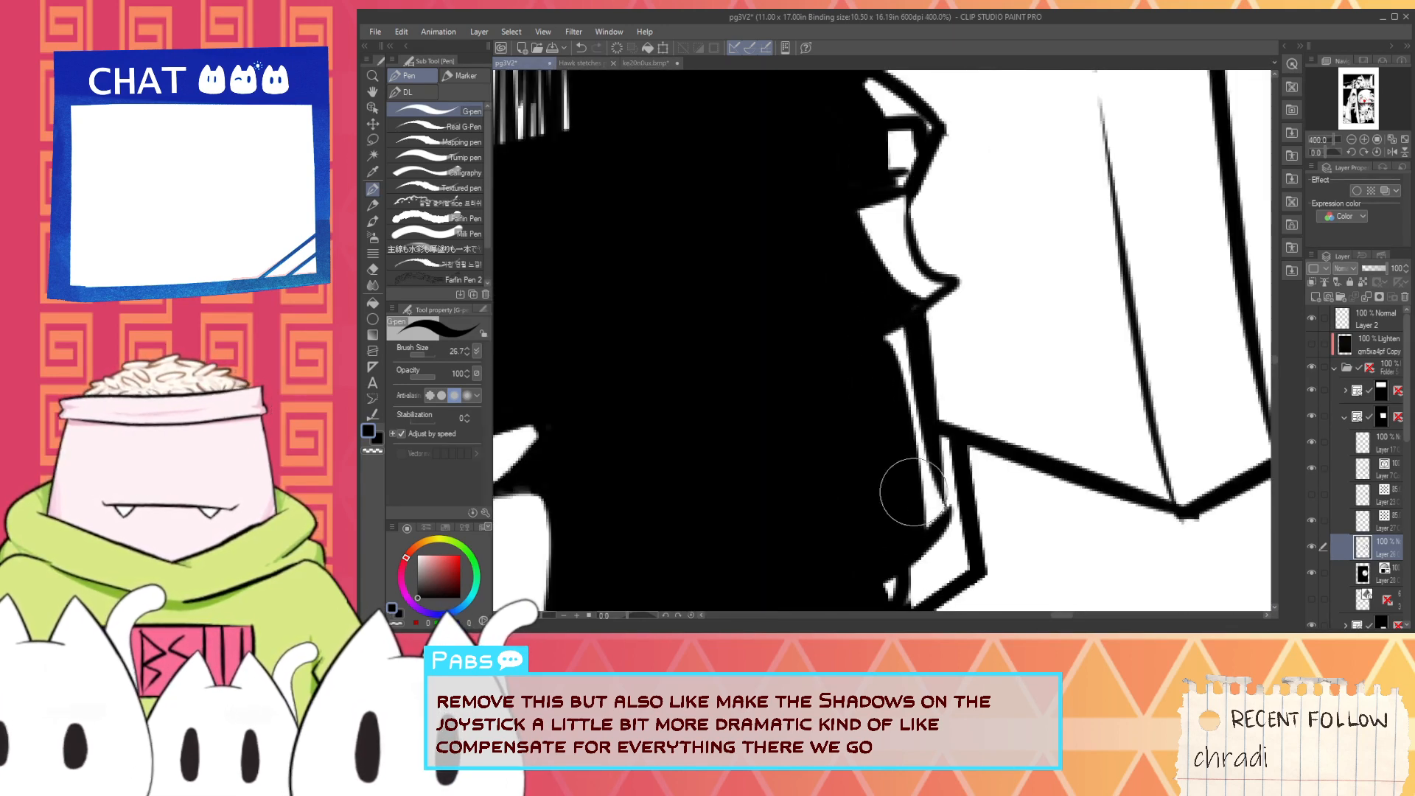
pyautogui.press('g')
pyautogui.click(926, 573)
pyautogui.moveTo(912, 594)
pyautogui.mouseDown()
pyautogui.moveTo(910, 395)
pyautogui.moveTo(941, 363)
pyautogui.moveTo(912, 452)
pyautogui.mouseUp()
pyautogui.press('p')
pyautogui.scroll(-5, 962, 348)
pyautogui.scroll(2, 967, 355)
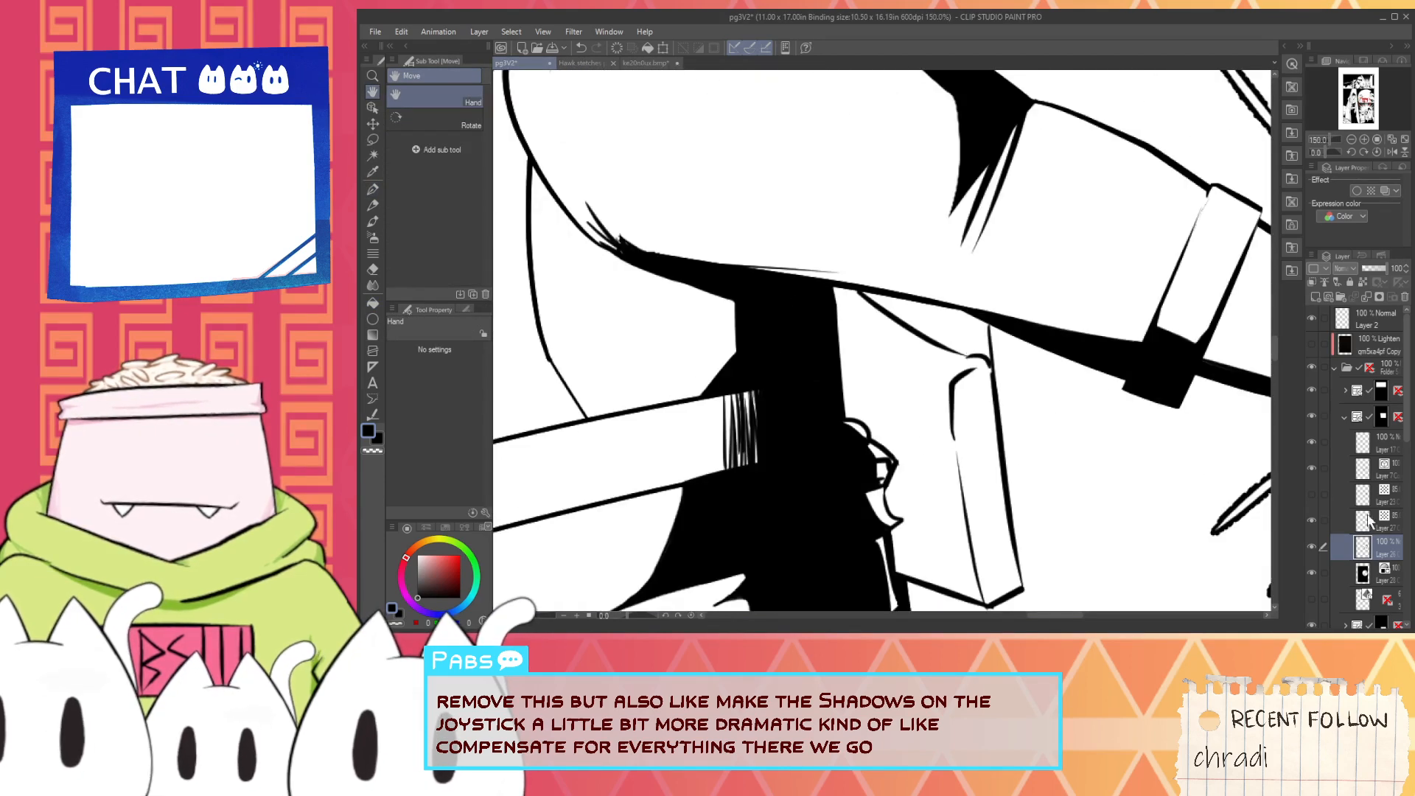
# - Remove the short stray line above the hip pouch and ink a fold line from beneath the sleeve to the pouch's upper corner
pyautogui.click(1364, 469)
pyautogui.press('e')
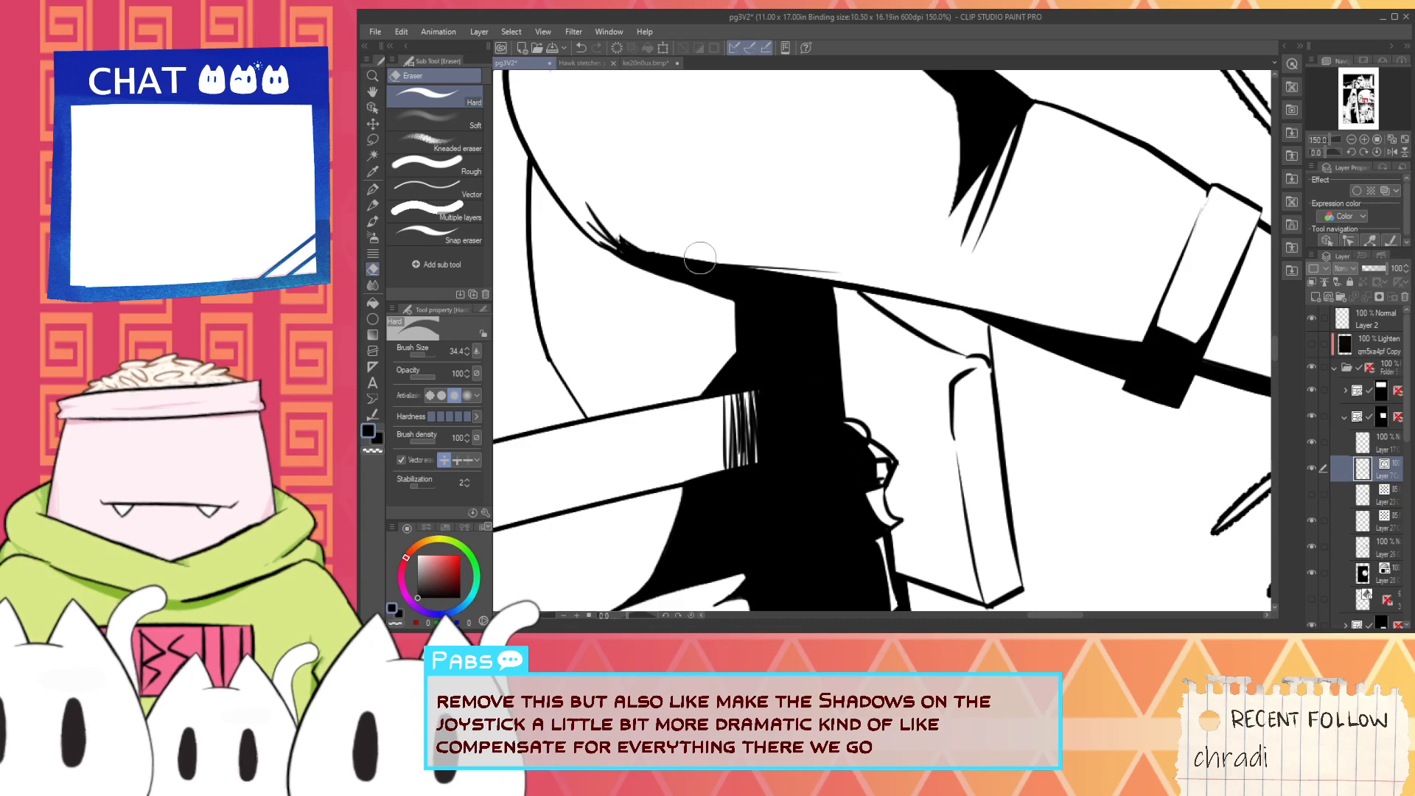
pyautogui.click(465, 197)
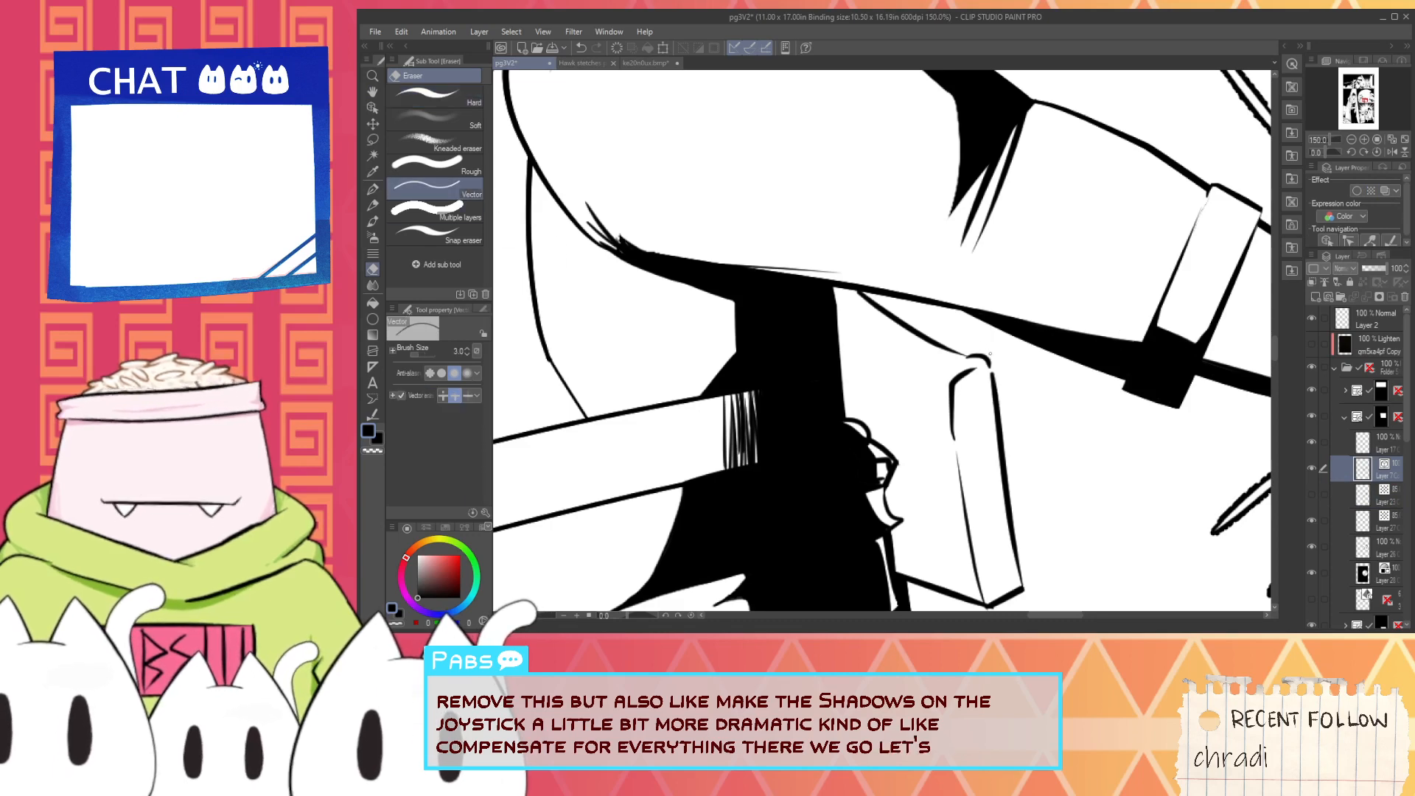
pyautogui.scroll(-2, 990, 354)
pyautogui.press('p')
pyautogui.scroll(2, 895, 383)
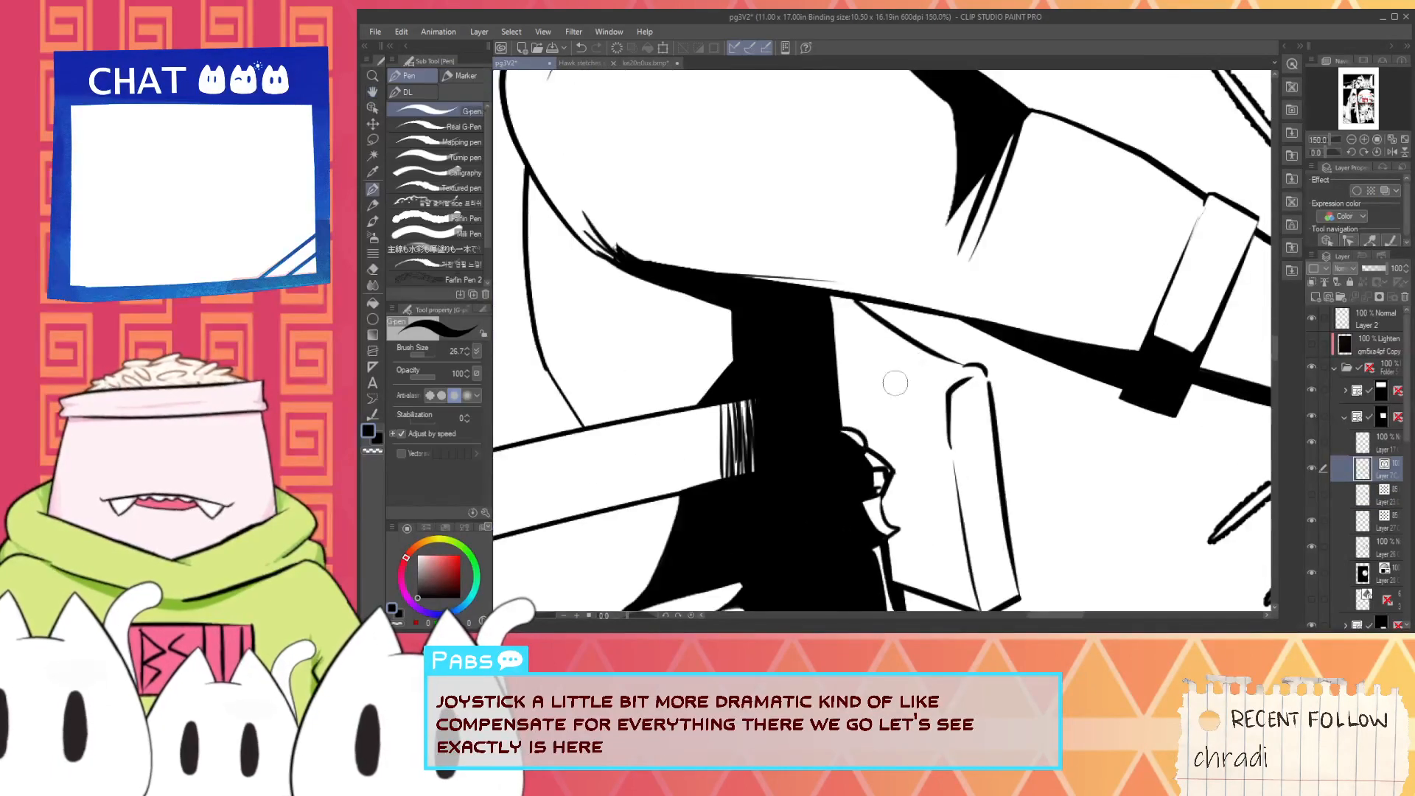
pyautogui.scroll(1, 927, 328)
pyautogui.scroll(-2, 874, 301)
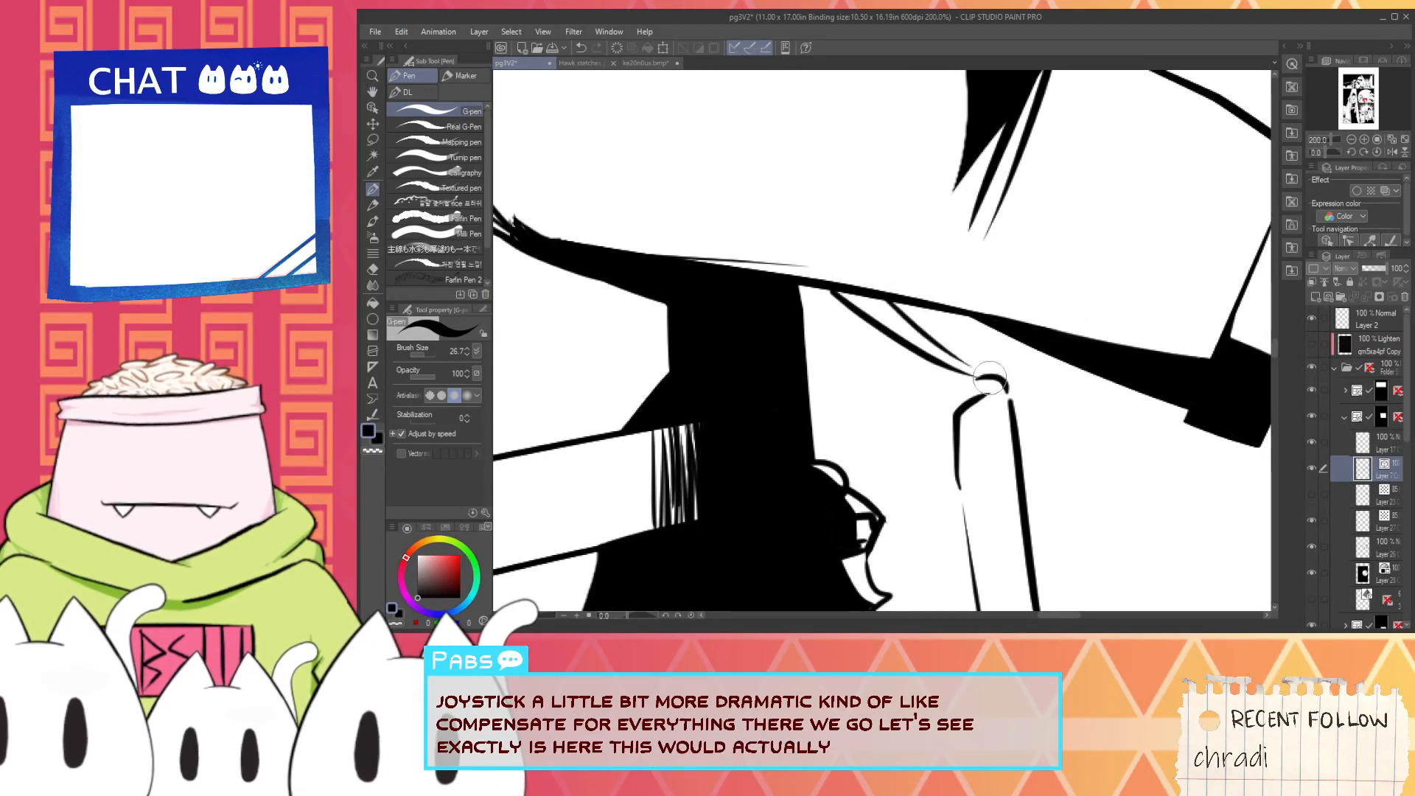
pyautogui.scroll(-1, 979, 366)
# - Add a new raster layer at the top of the last panel's layer folder, above the helmeted character's line art
pyautogui.moveTo(843, 259); pyautogui.dragTo(856, 313)
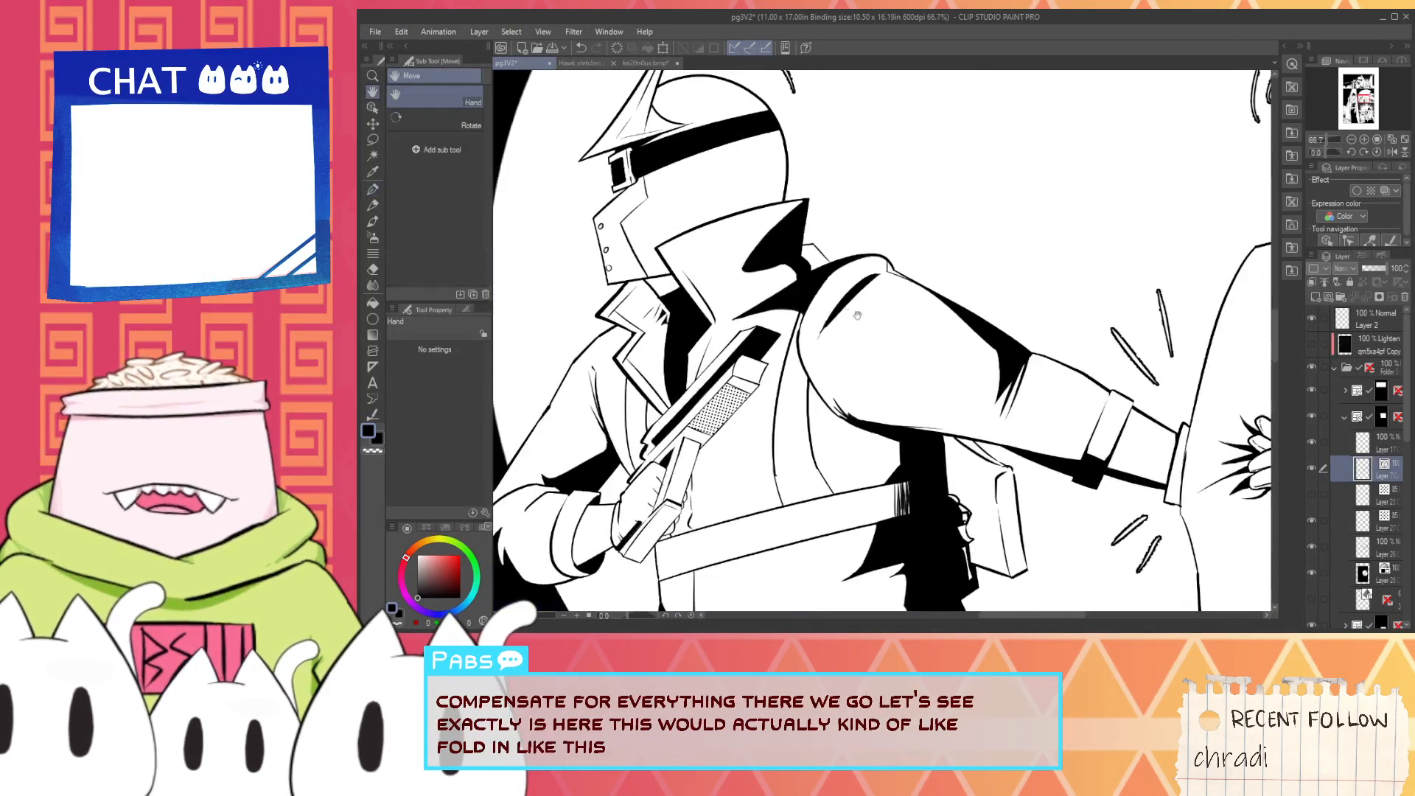
pyautogui.scroll(2, 803, 246)
pyautogui.scroll(-5, 824, 268)
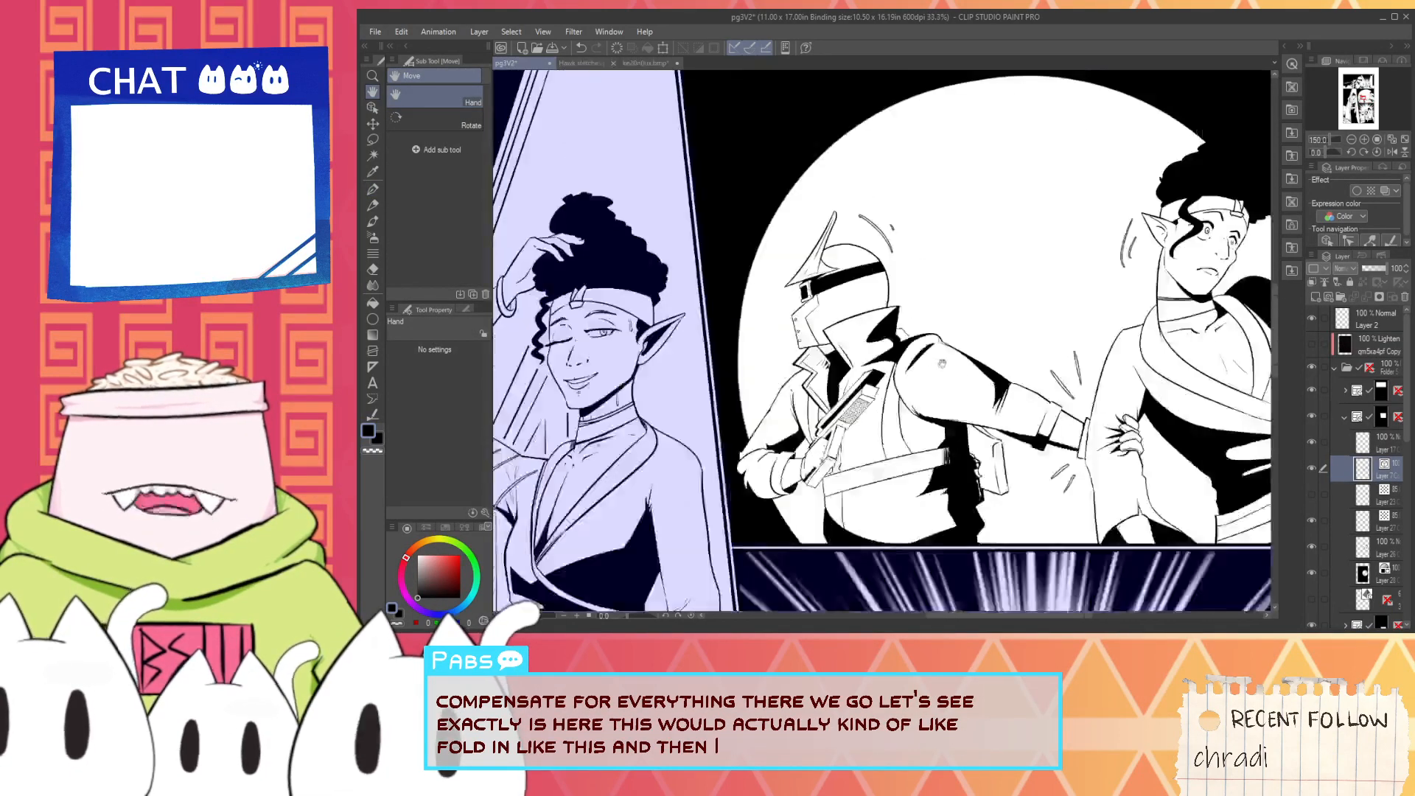
pyautogui.moveTo(943, 476); pyautogui.dragTo(957, 233)
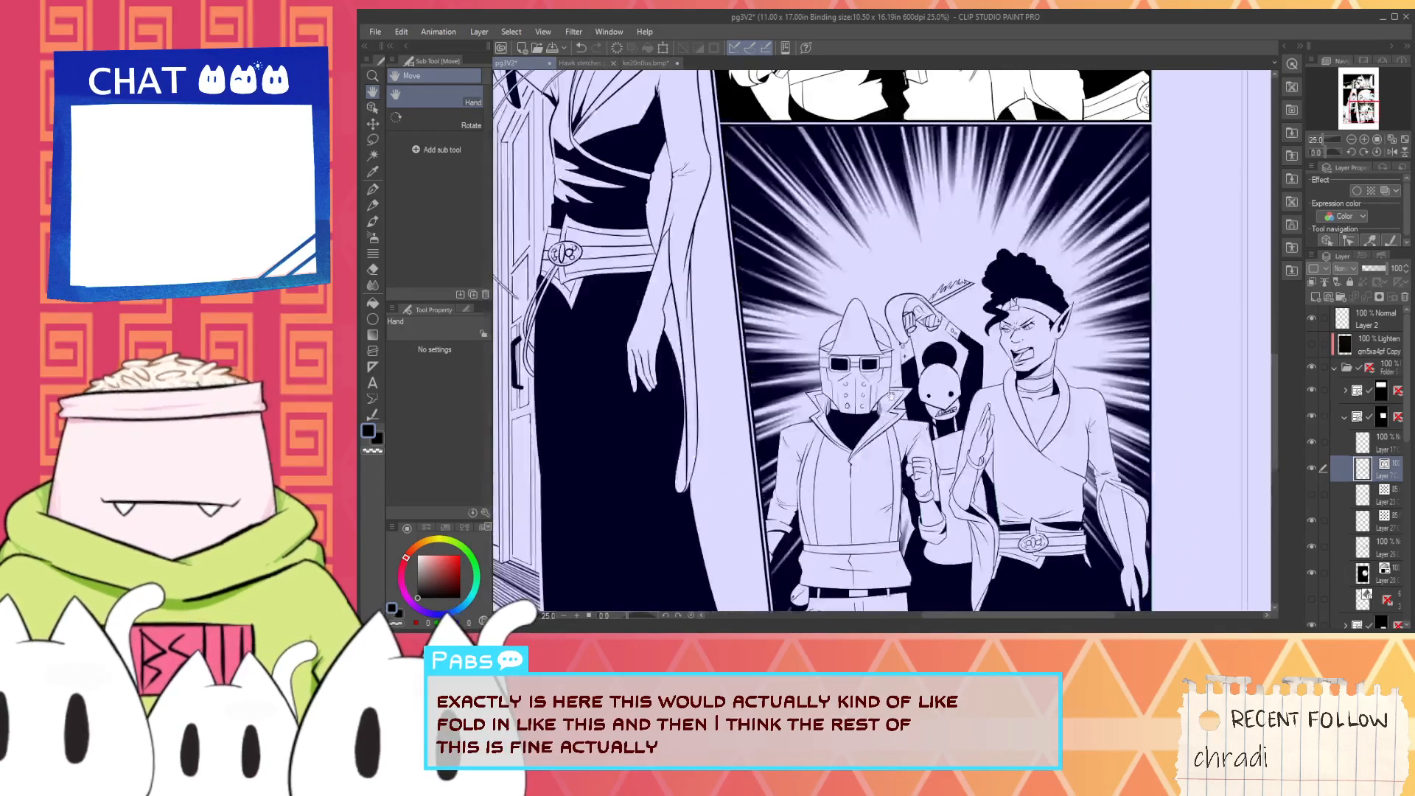
pyautogui.moveTo(871, 469); pyautogui.dragTo(878, 399)
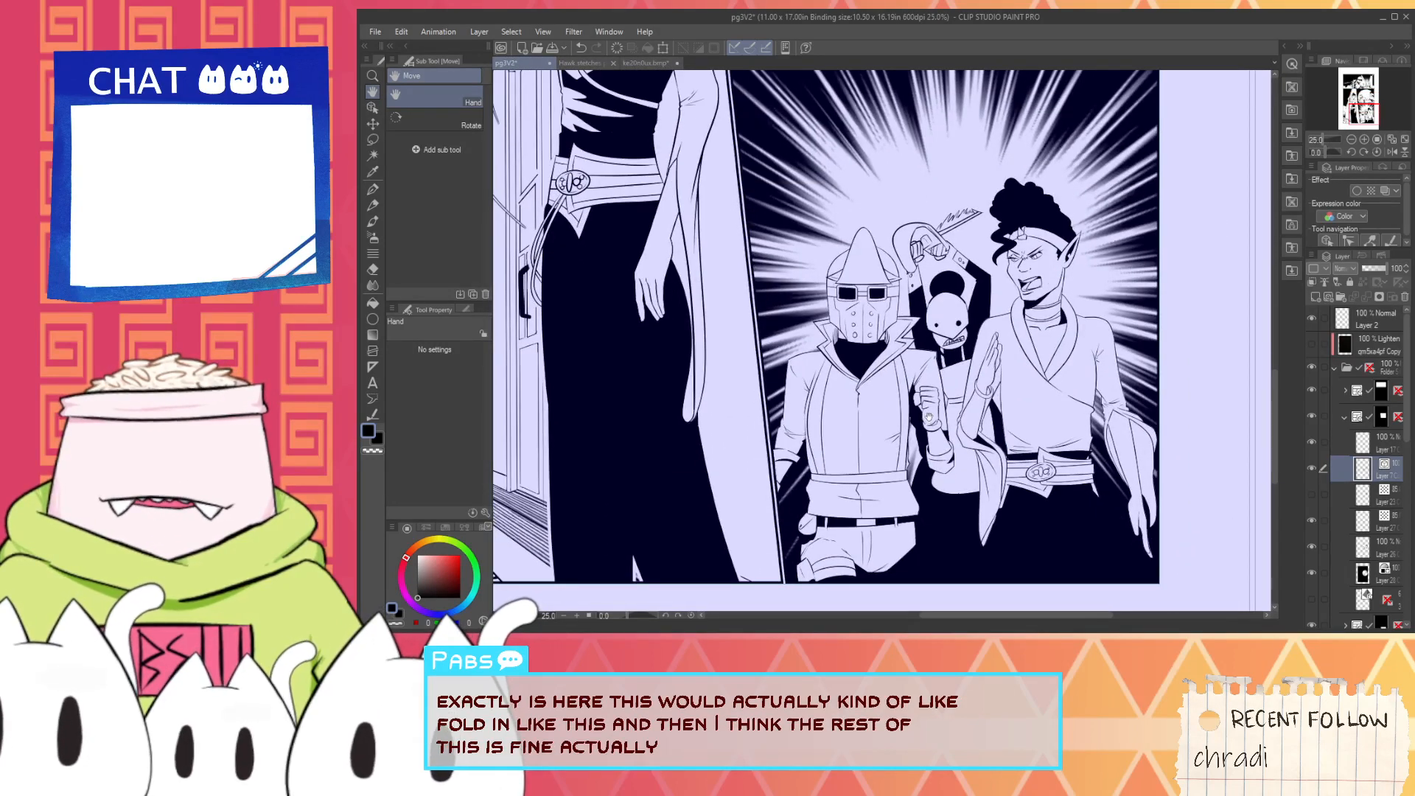
pyautogui.scroll(3, 928, 417)
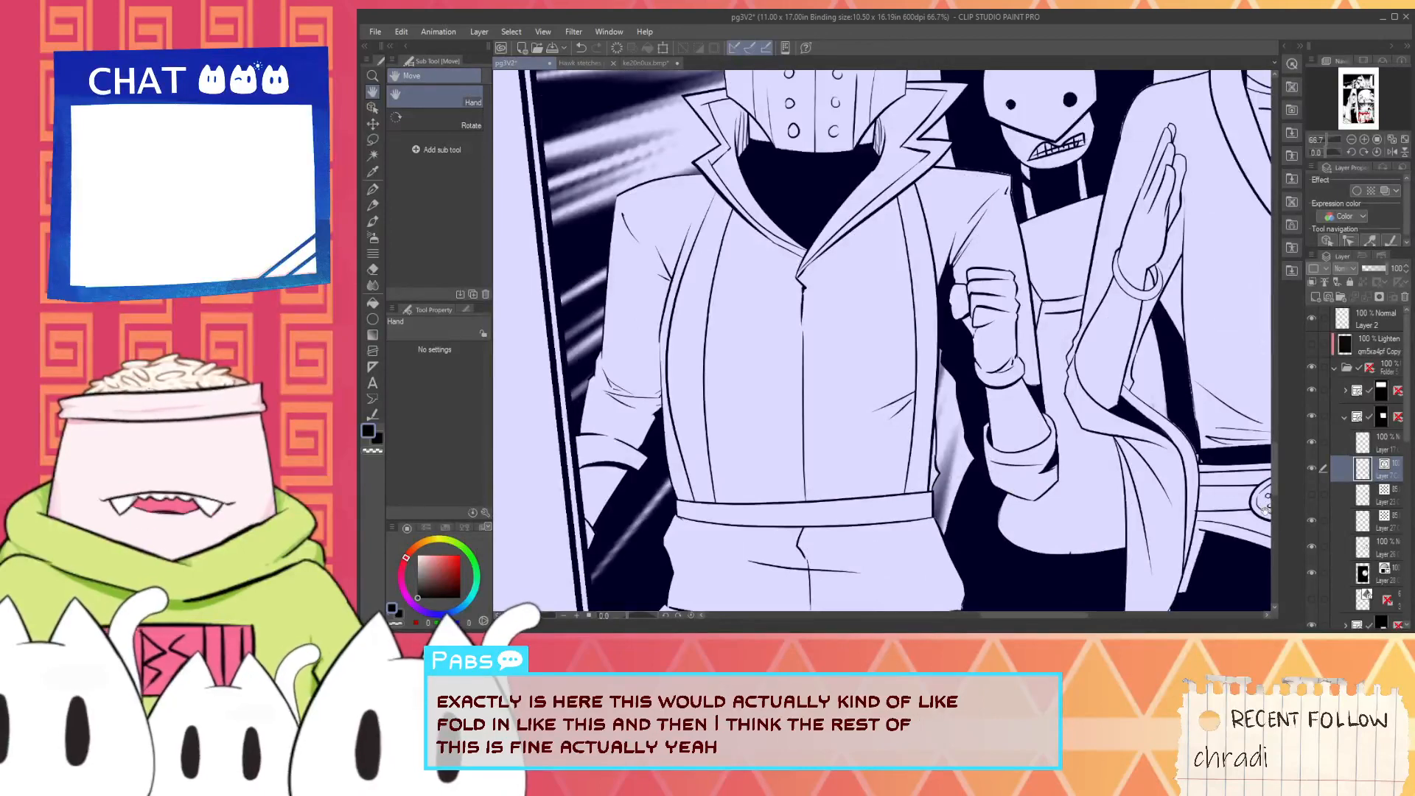
pyautogui.click(1344, 418)
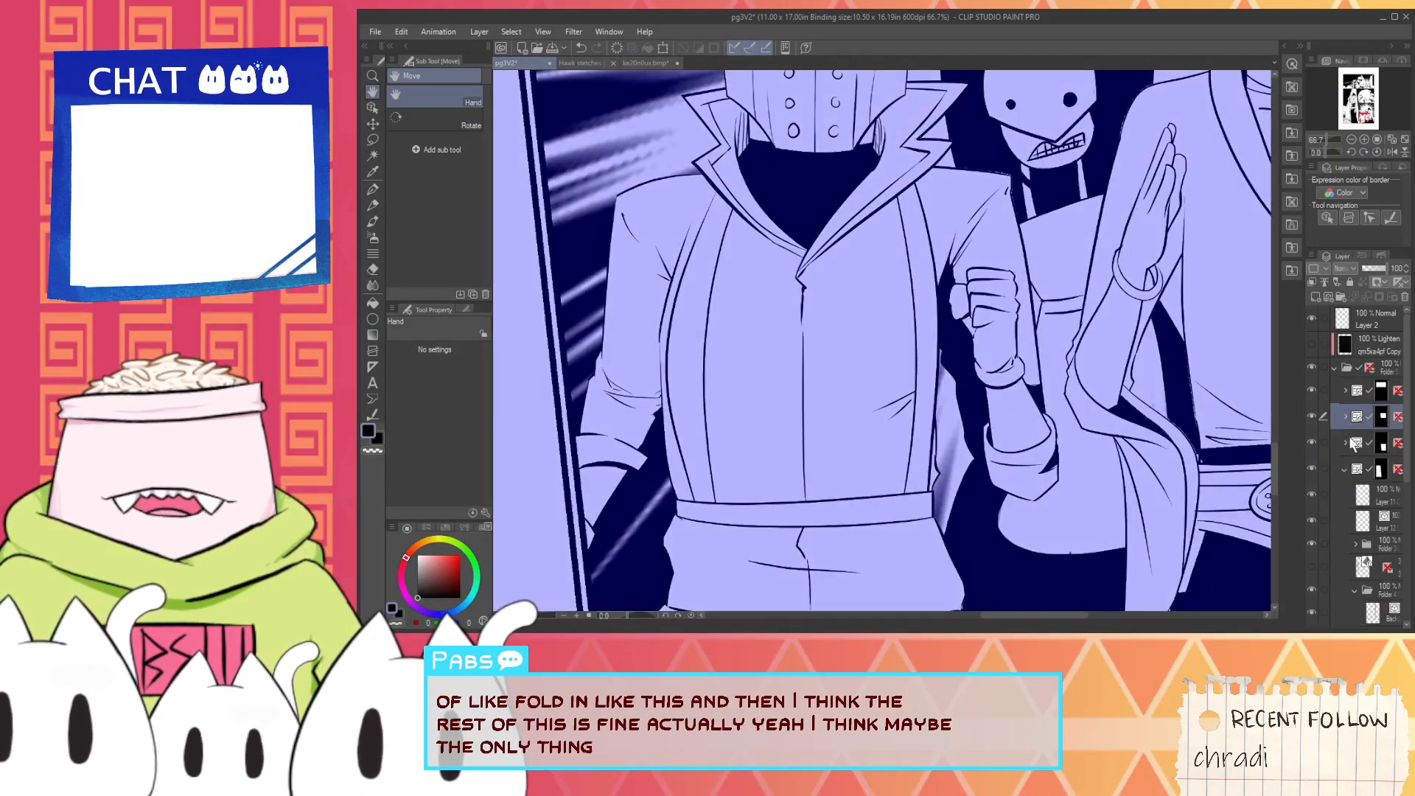
pyautogui.click(1355, 502)
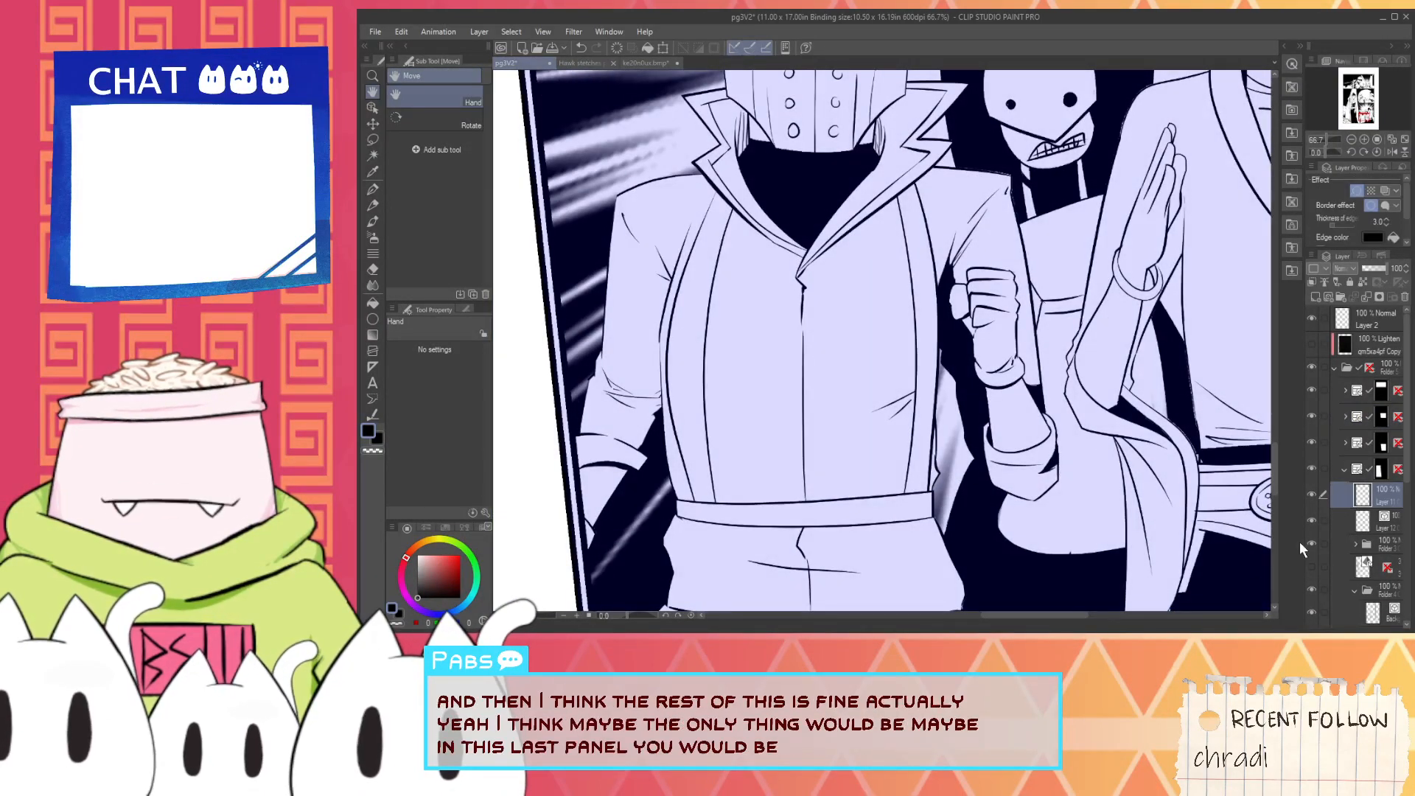
pyautogui.click(1344, 470)
pyautogui.click(1347, 491)
pyautogui.click(1346, 443)
pyautogui.click(1358, 487)
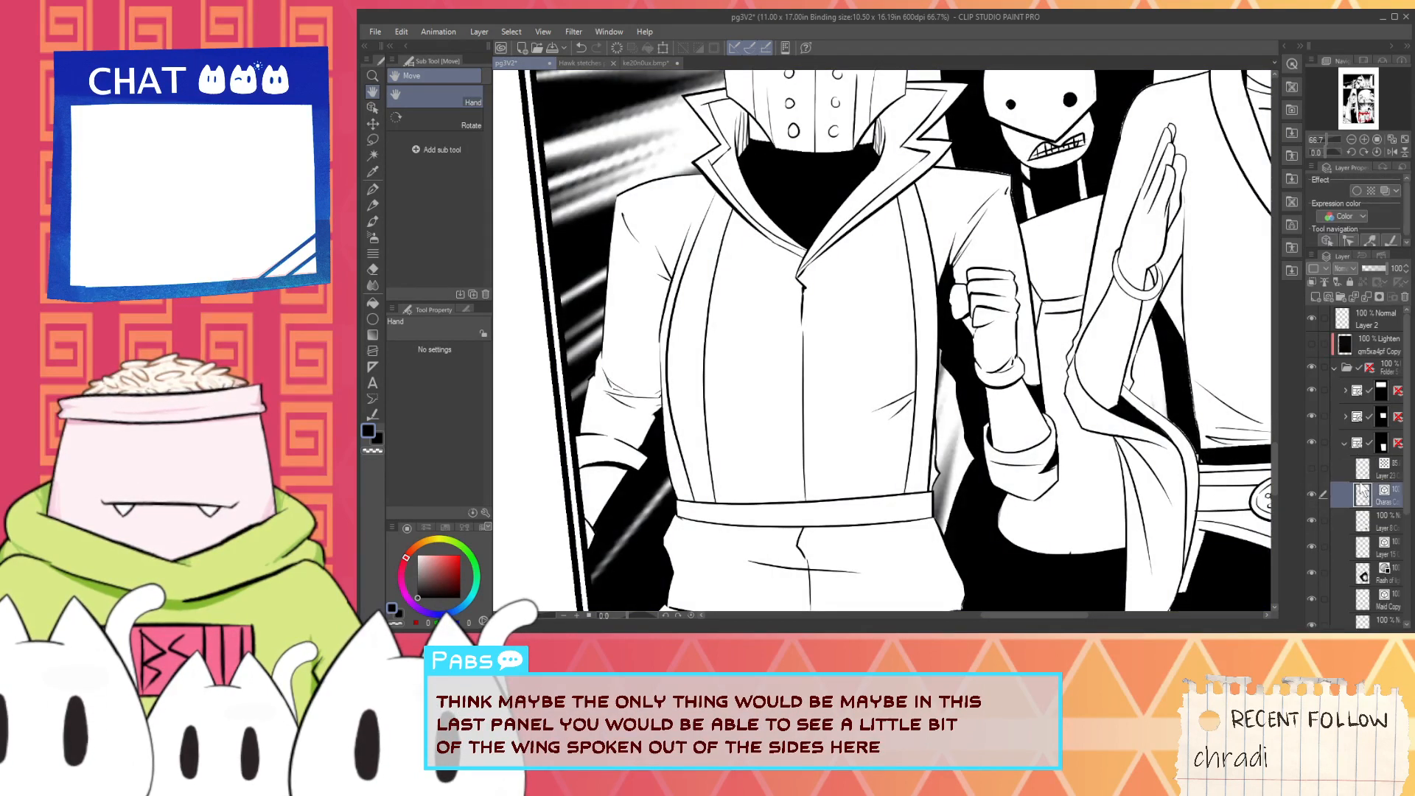
pyautogui.click(1357, 475)
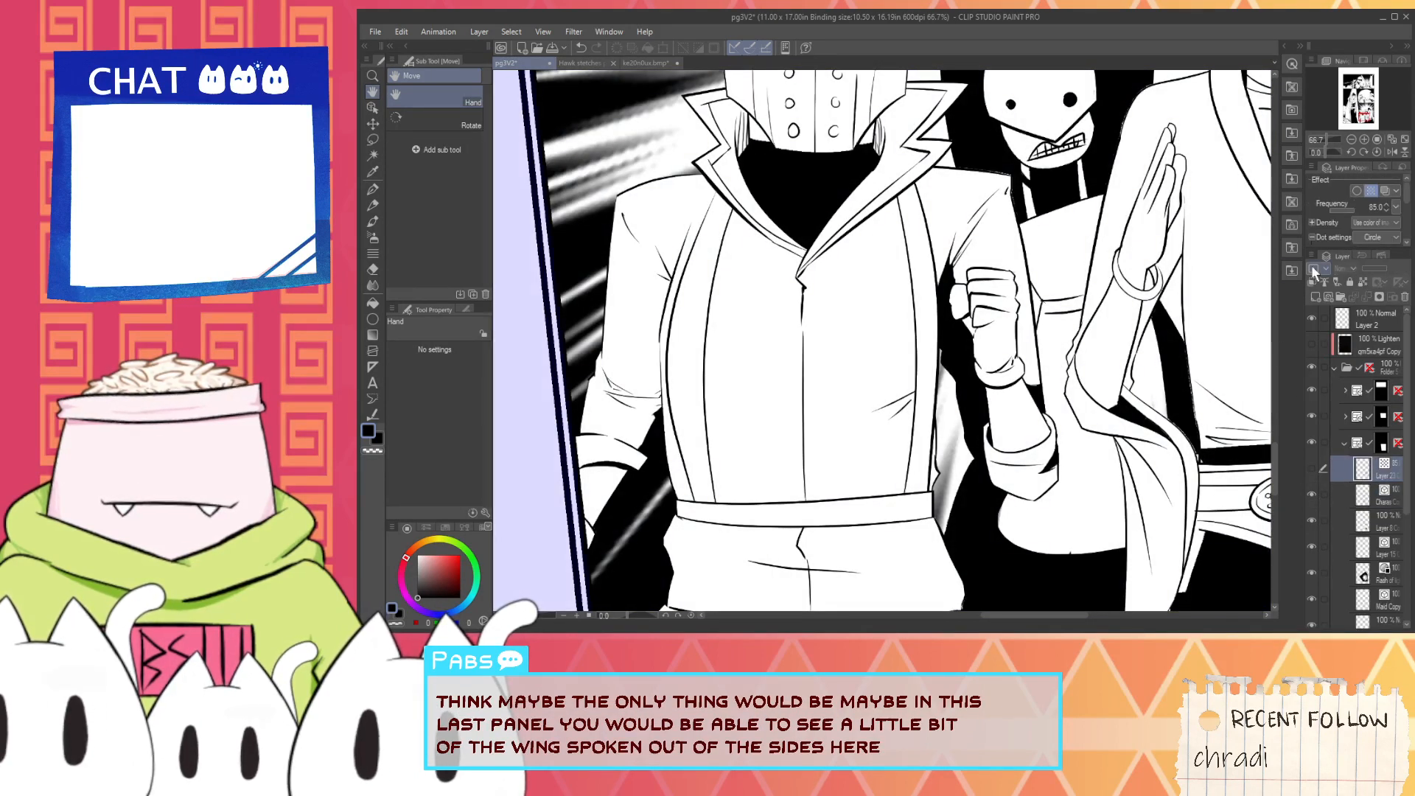
pyautogui.click(1314, 295)
# - Try to outline a jetpack wing piece beside the helmeted character's waist, just above the belt
pyautogui.press('i')
pyautogui.scroll(1, 917, 543)
pyautogui.click(937, 511)
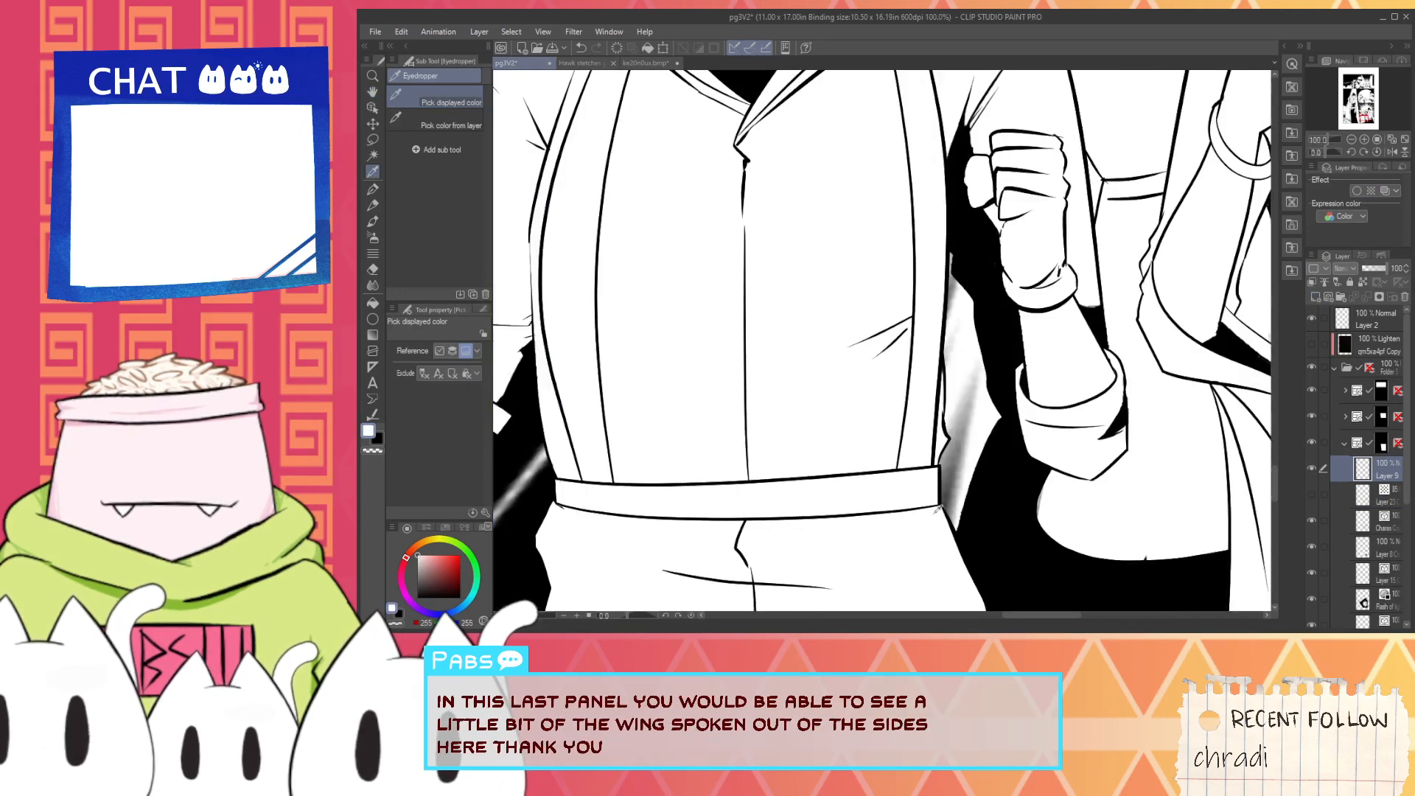
pyautogui.scroll(1, 943, 500)
pyautogui.press('p')
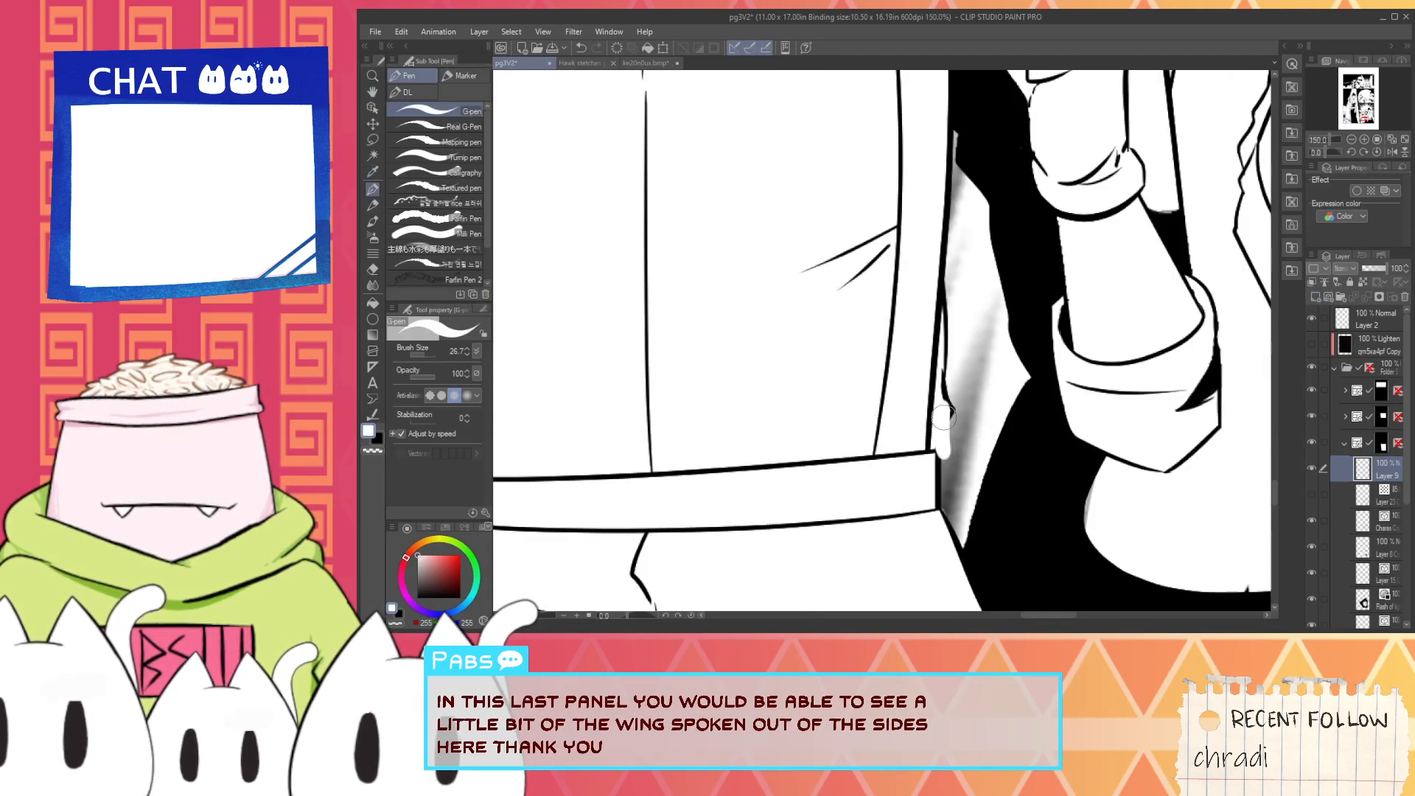
pyautogui.press('i')
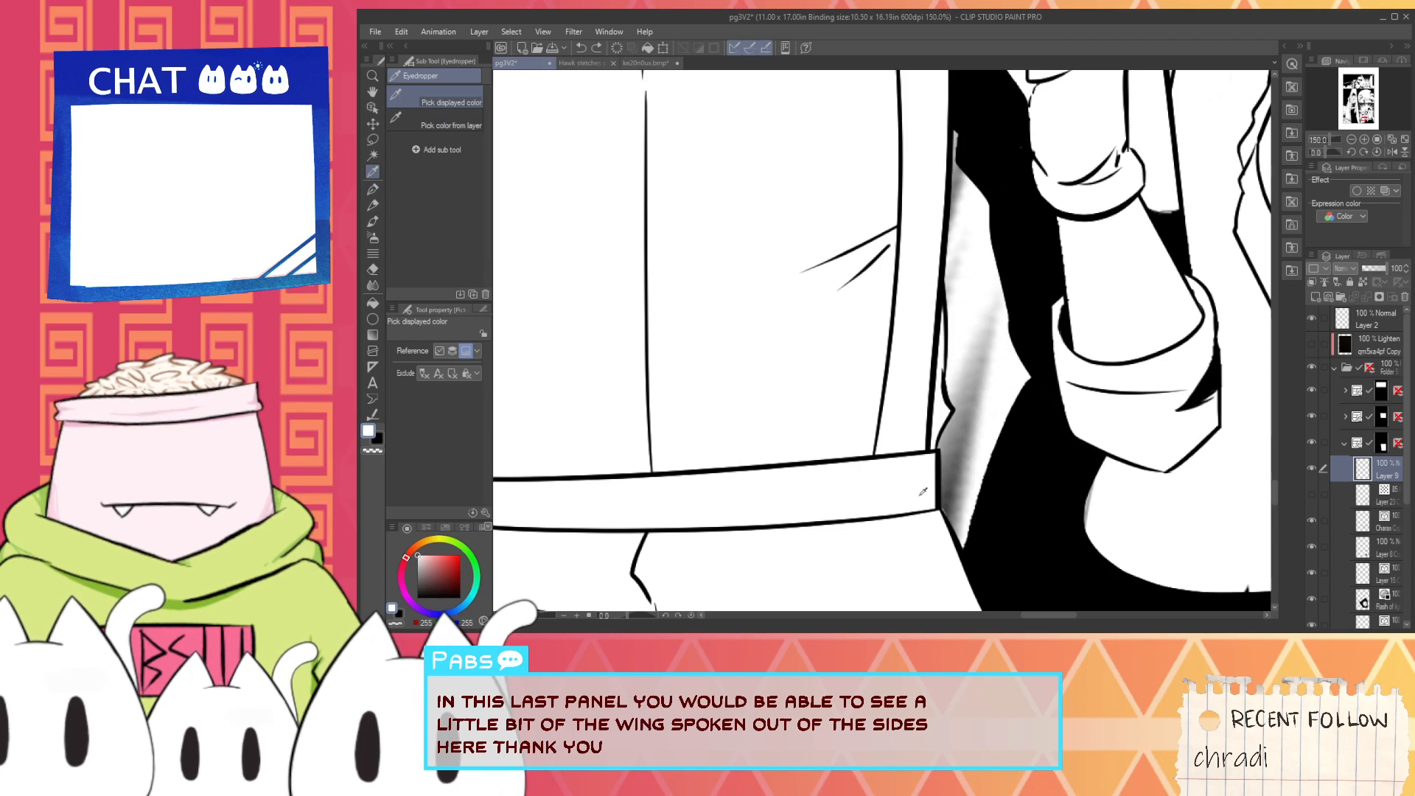
pyautogui.press('p')
pyautogui.hotkey('ctrl', 'z')
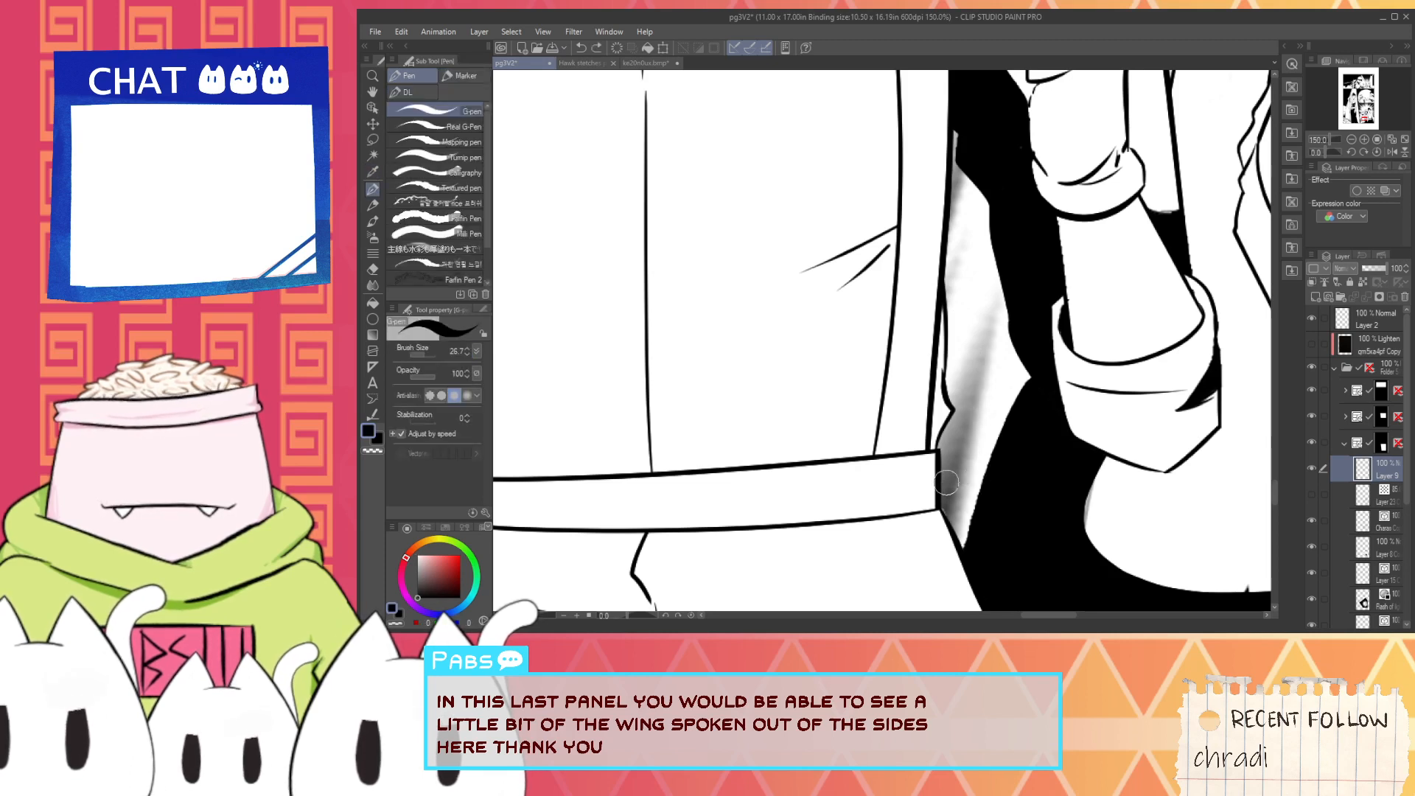
pyautogui.hotkey('ctrl', 'z')
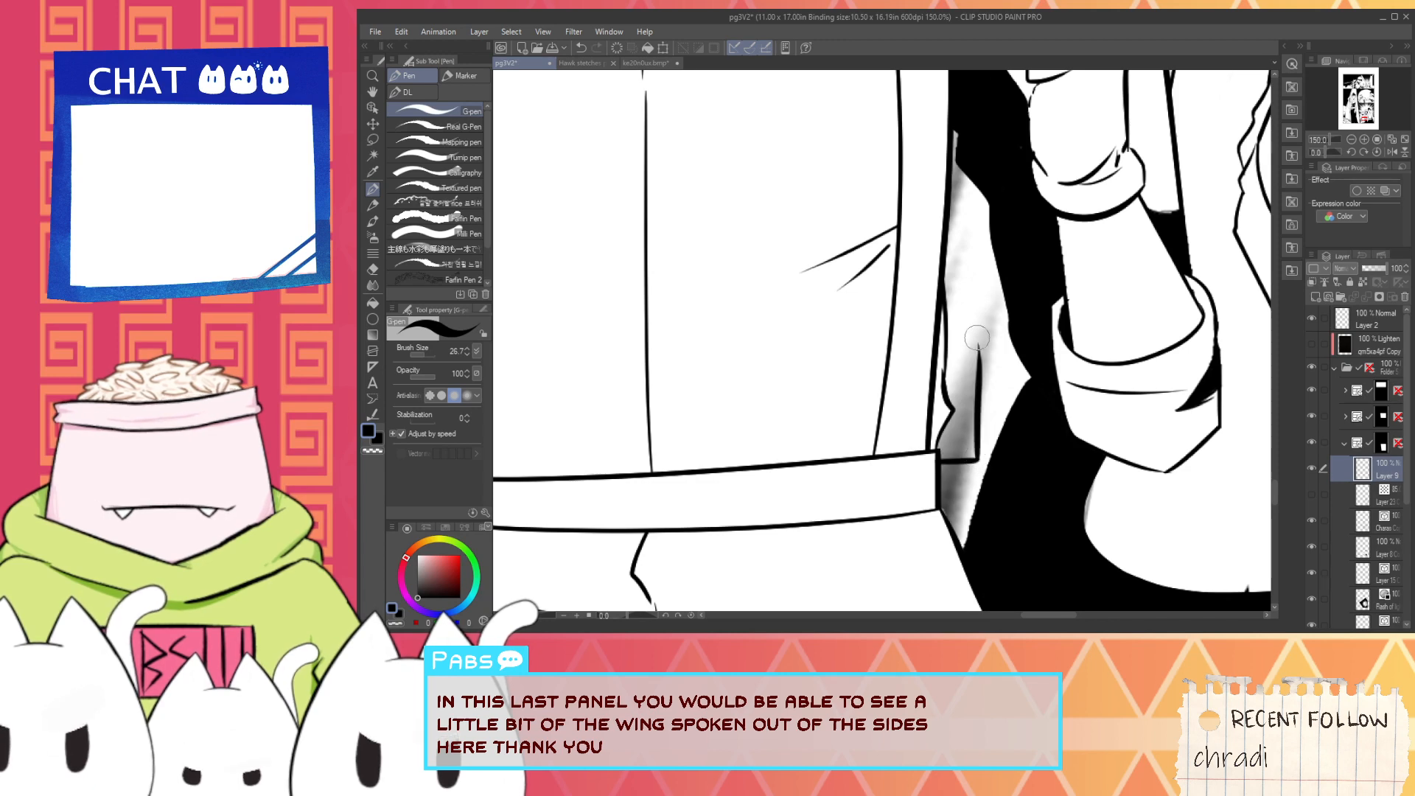
pyautogui.hotkey('ctrl', 'z')
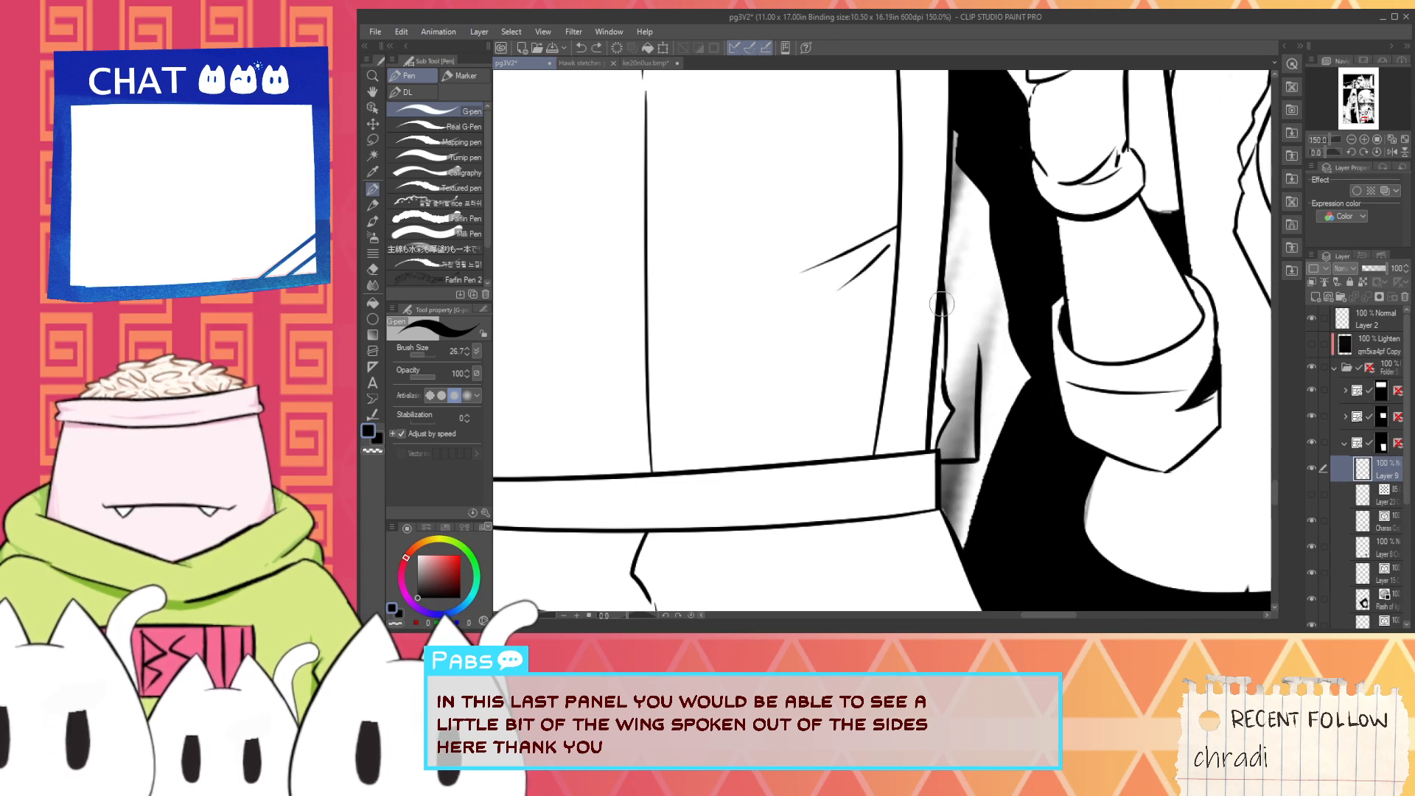
# - Try to draw the wing piece higher up between the torso and raised arm and fill it with black
pyautogui.scroll(-1, 927, 308)
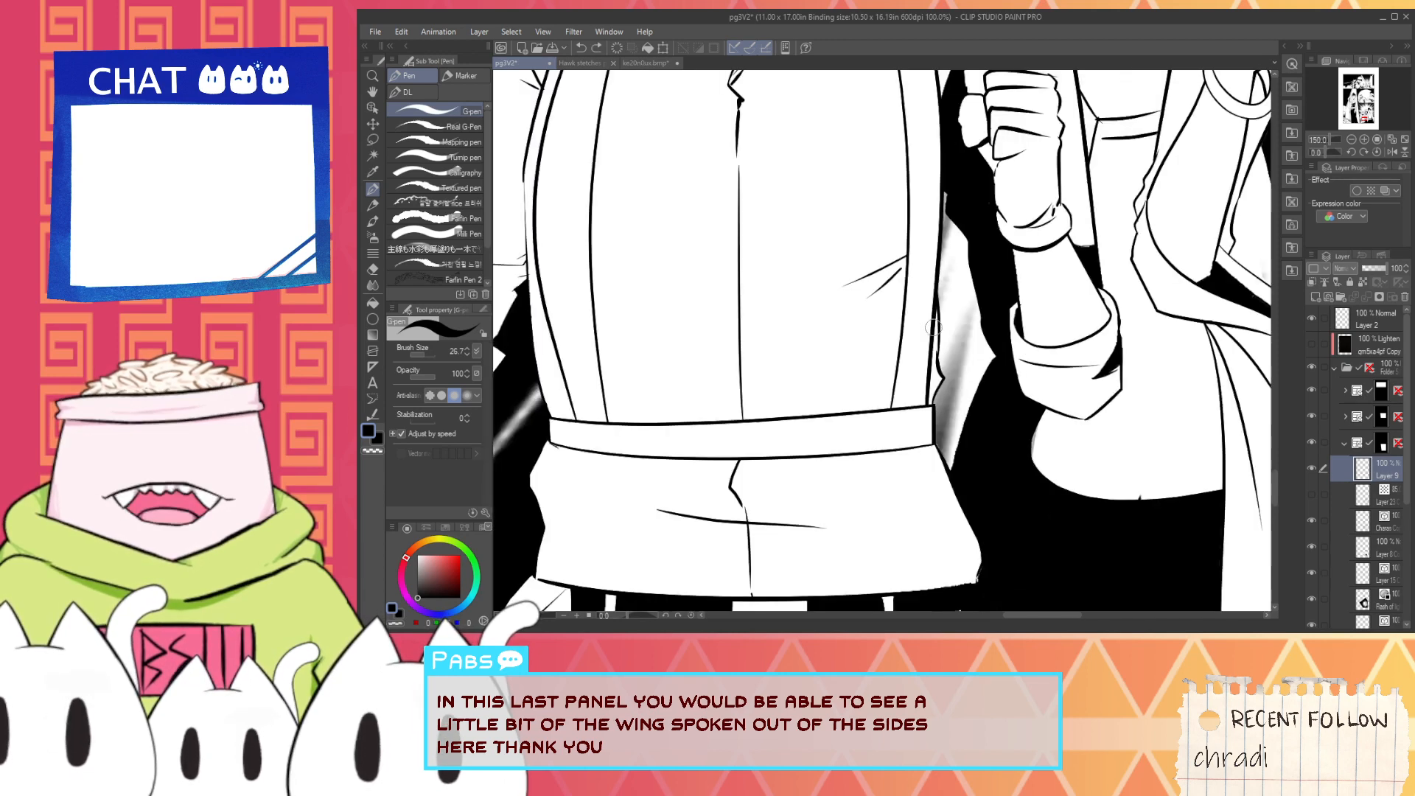
pyautogui.moveTo(929, 328); pyautogui.dragTo(926, 464)
pyautogui.scroll(2, 926, 454)
pyautogui.moveTo(932, 406)
pyautogui.mouseDown()
pyautogui.moveTo(977, 404)
pyautogui.moveTo(955, 407)
pyautogui.moveTo(973, 407)
pyautogui.moveTo(976, 327)
pyautogui.mouseUp()
pyautogui.hotkey('ctrl', 'z')
pyautogui.hotkey('ctrl', 'z')
pyautogui.moveTo(940, 409); pyautogui.dragTo(986, 408)
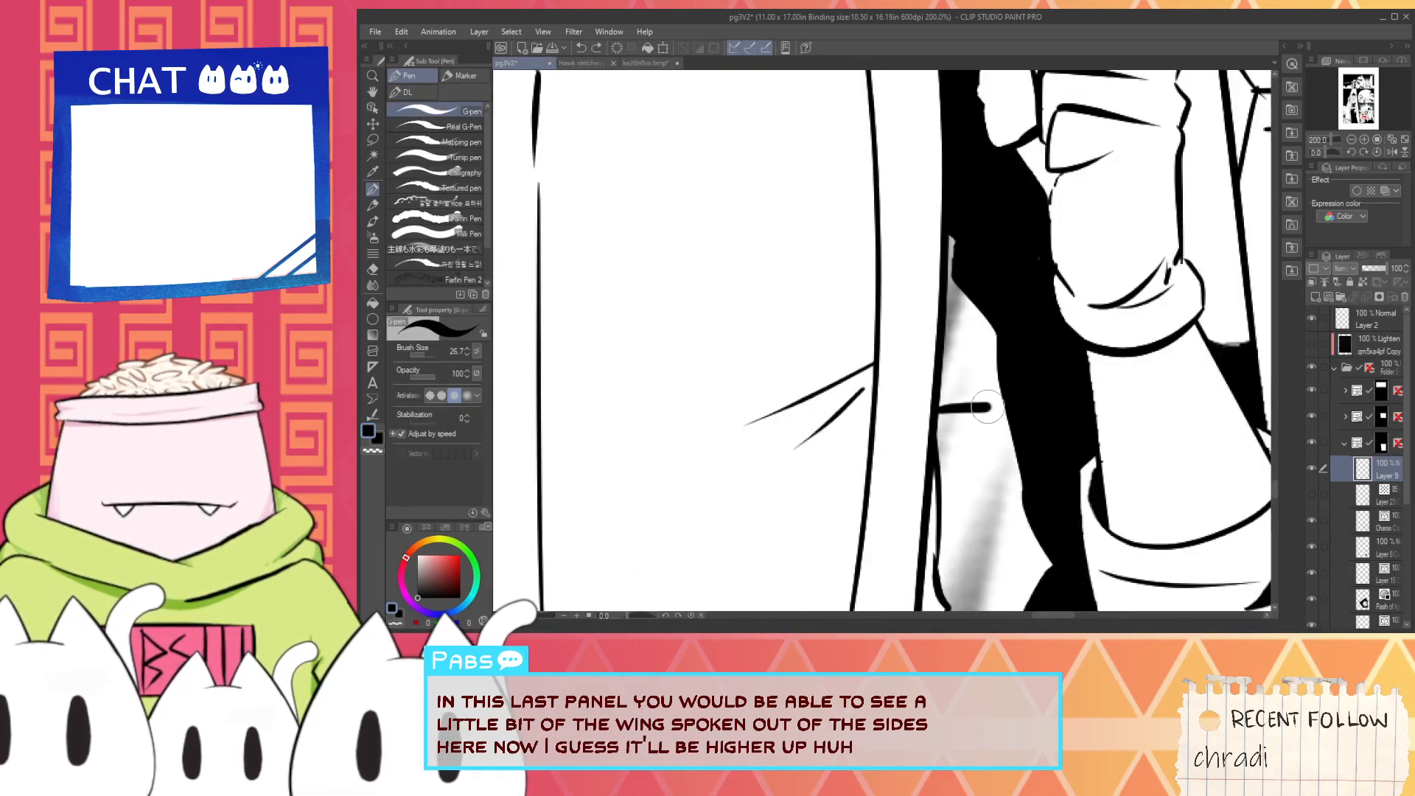
pyautogui.scroll(-2, 979, 330)
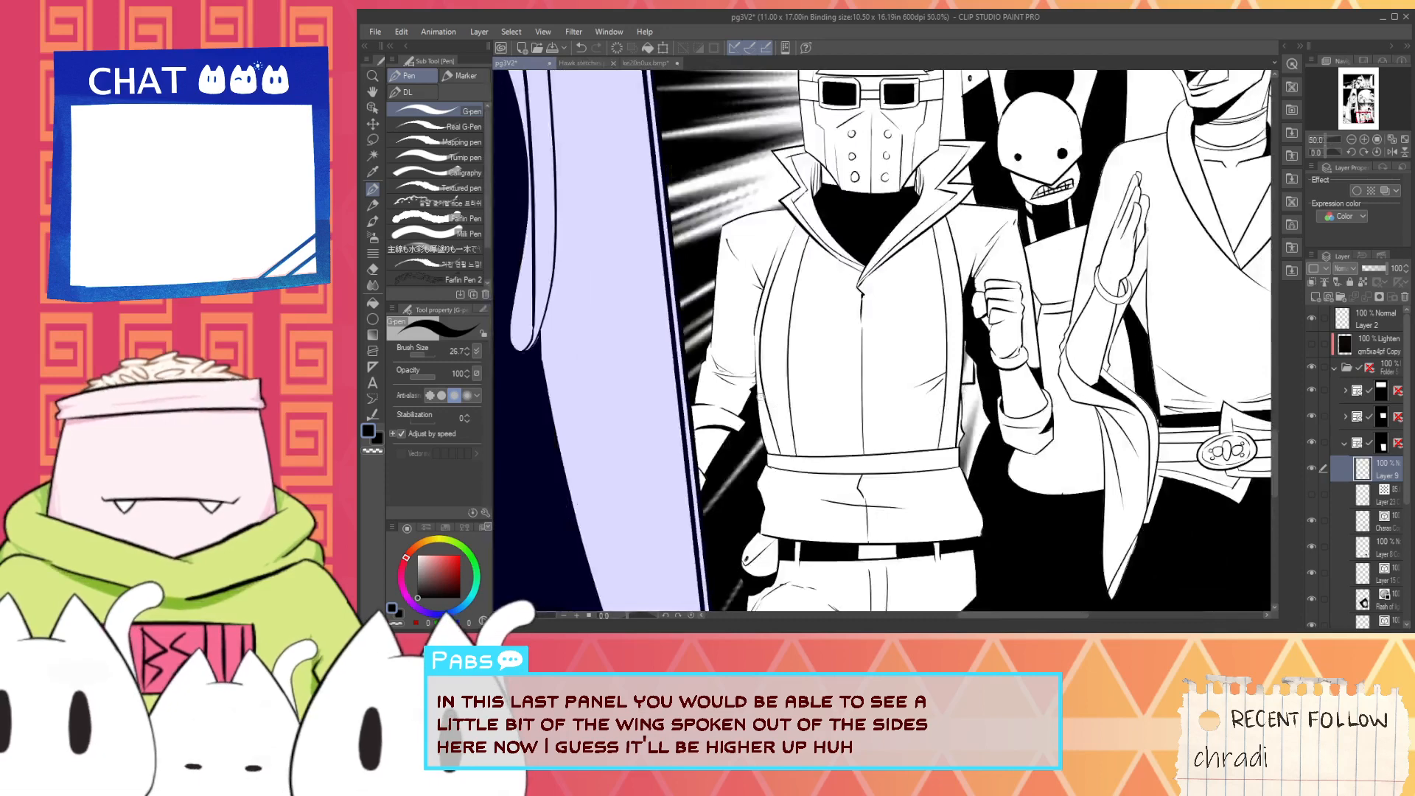
pyautogui.scroll(1, 755, 402)
pyautogui.scroll(2, 1064, 344)
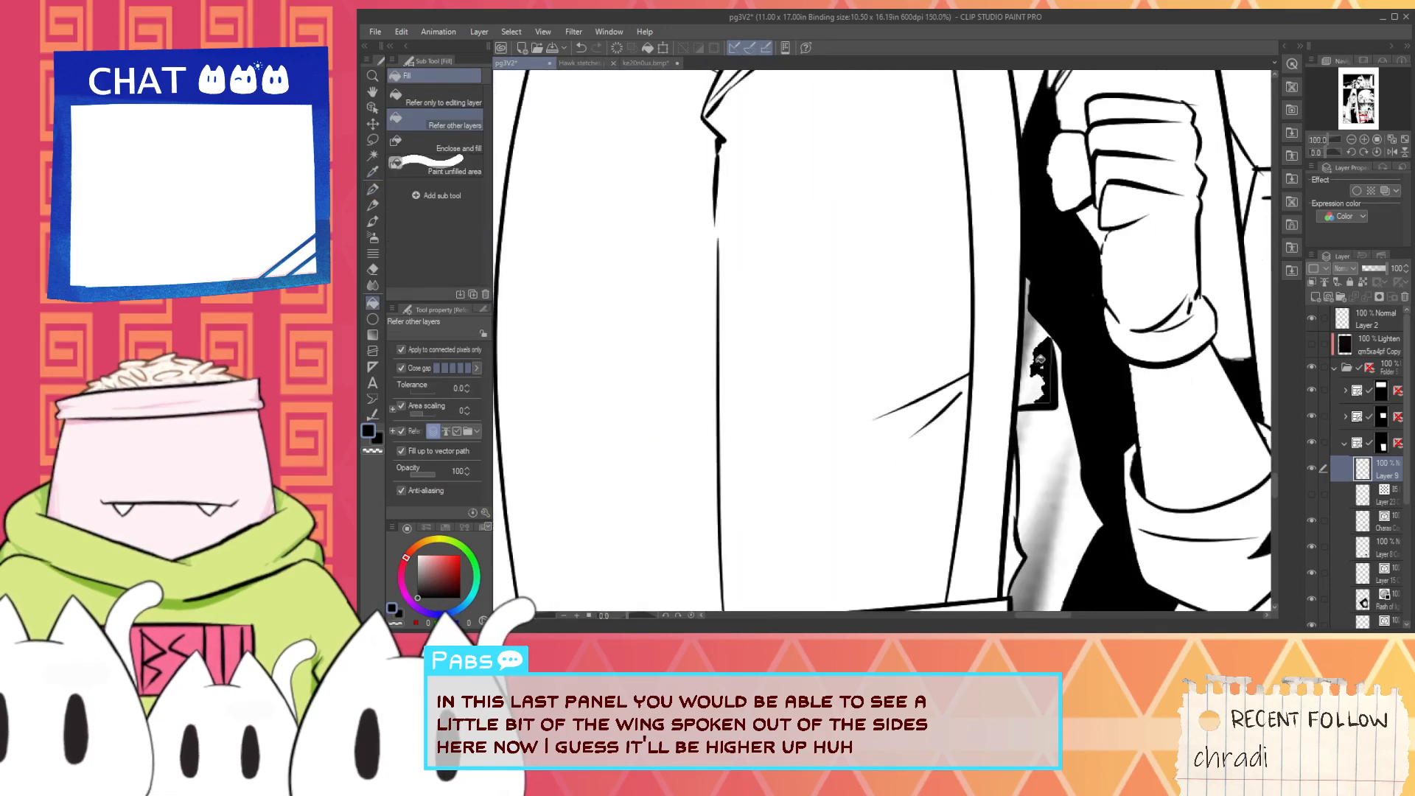
pyautogui.moveTo(1030, 356)
pyautogui.mouseDown()
pyautogui.moveTo(1047, 307)
pyautogui.moveTo(1050, 398)
pyautogui.moveTo(1025, 401)
pyautogui.moveTo(1030, 361)
pyautogui.mouseUp()
pyautogui.press('h')
pyautogui.scroll(-5, 1031, 364)
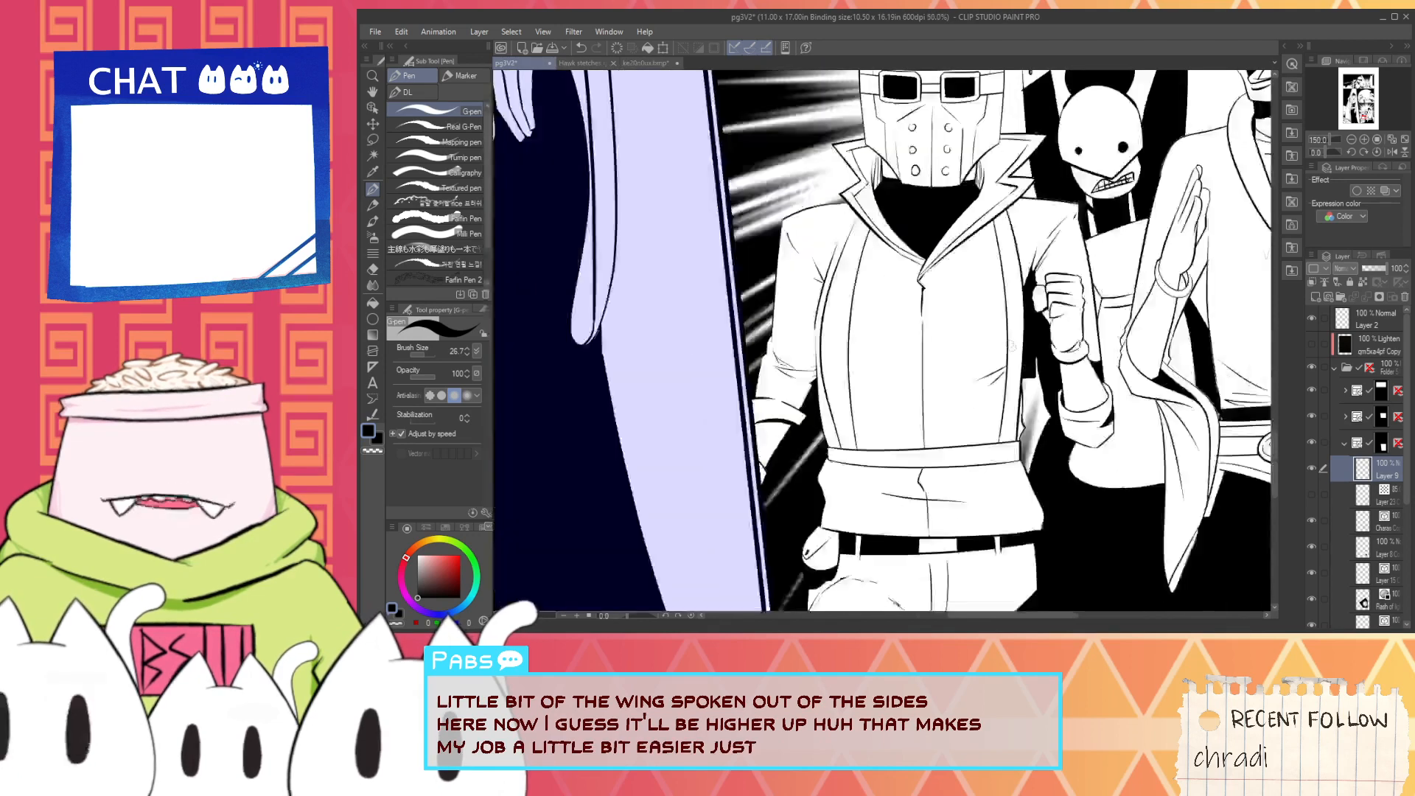
pyautogui.hotkey('ctrl', 'e')
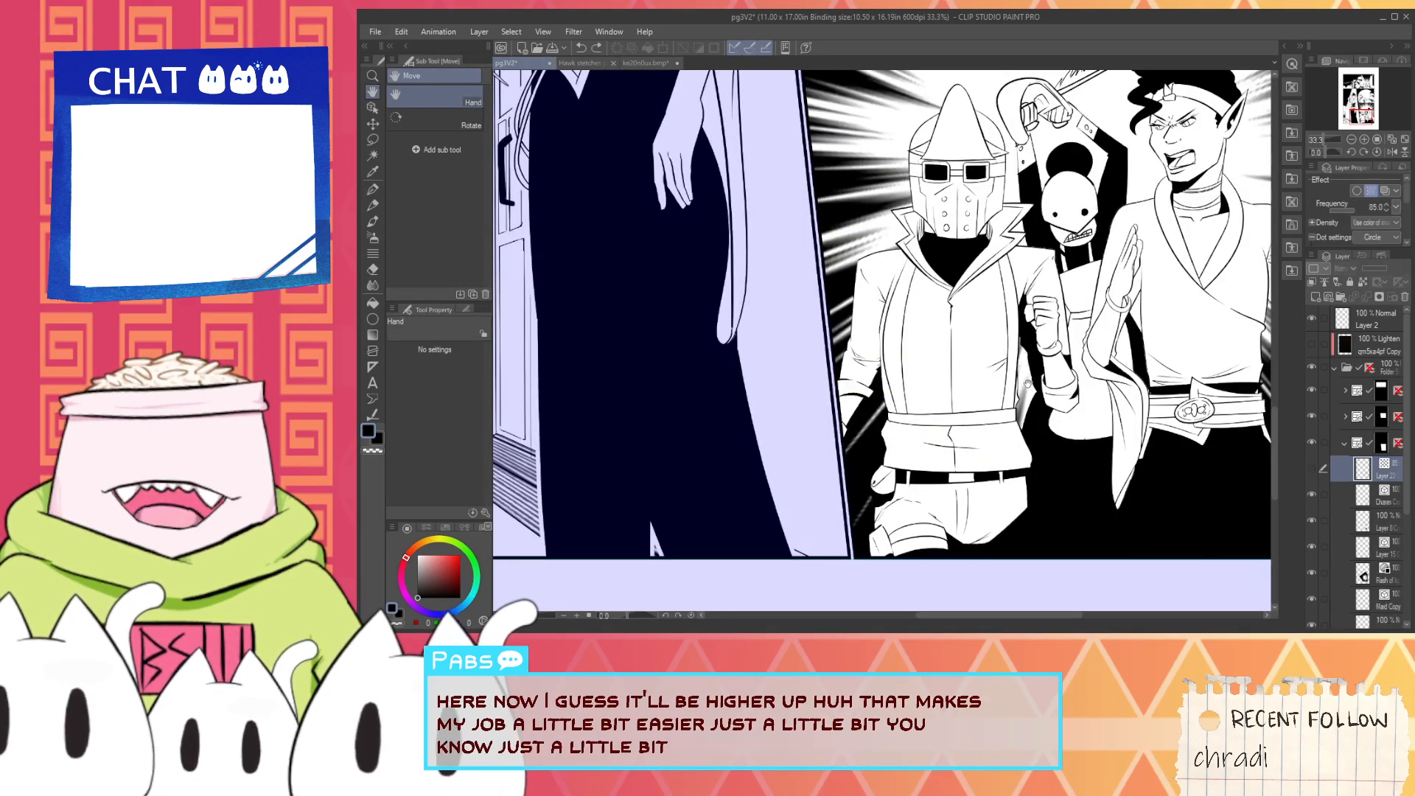
pyautogui.scroll(1, 1028, 383)
pyautogui.hotkey('ctrl', 'z')
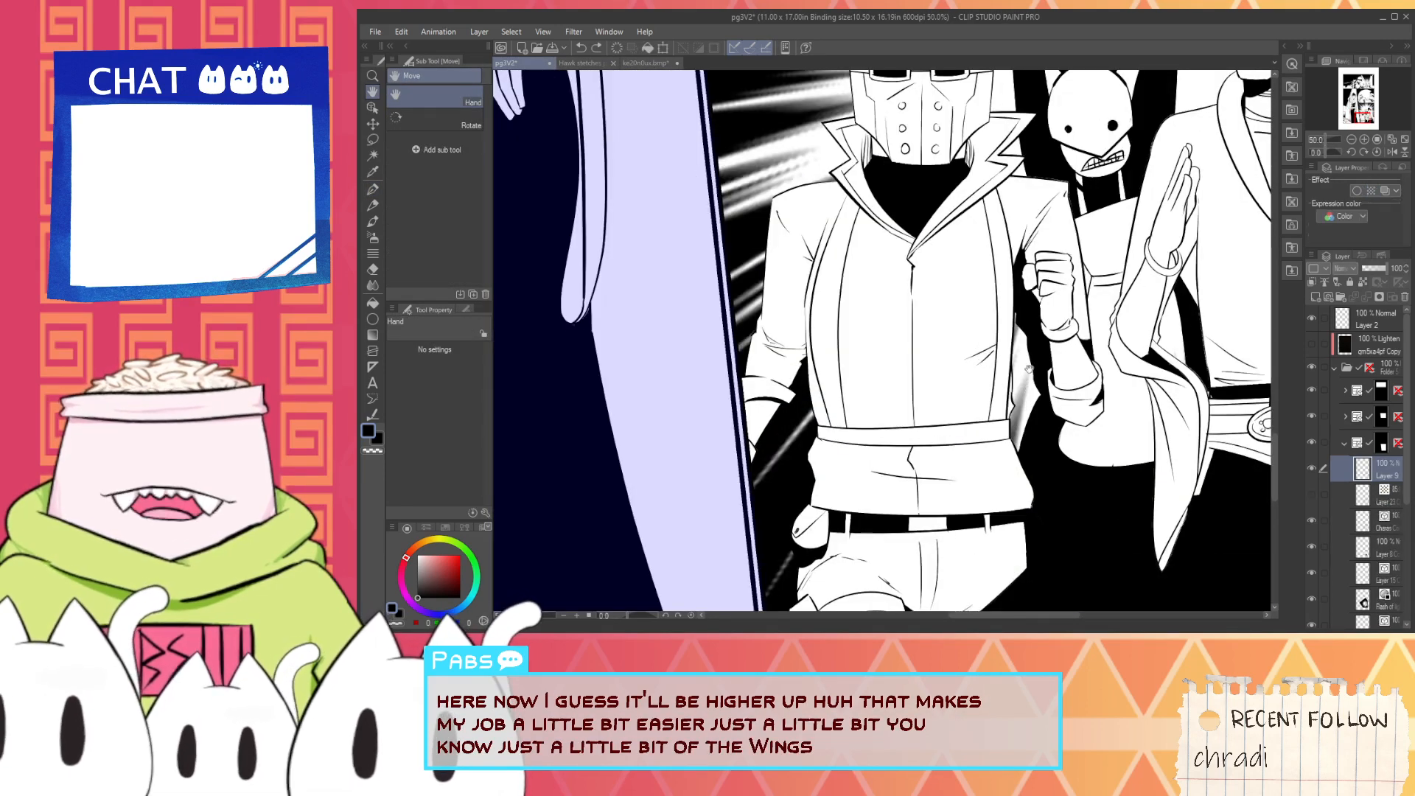
pyautogui.scroll(2, 1026, 358)
pyautogui.press('p')
pyautogui.scroll(1, 1001, 393)
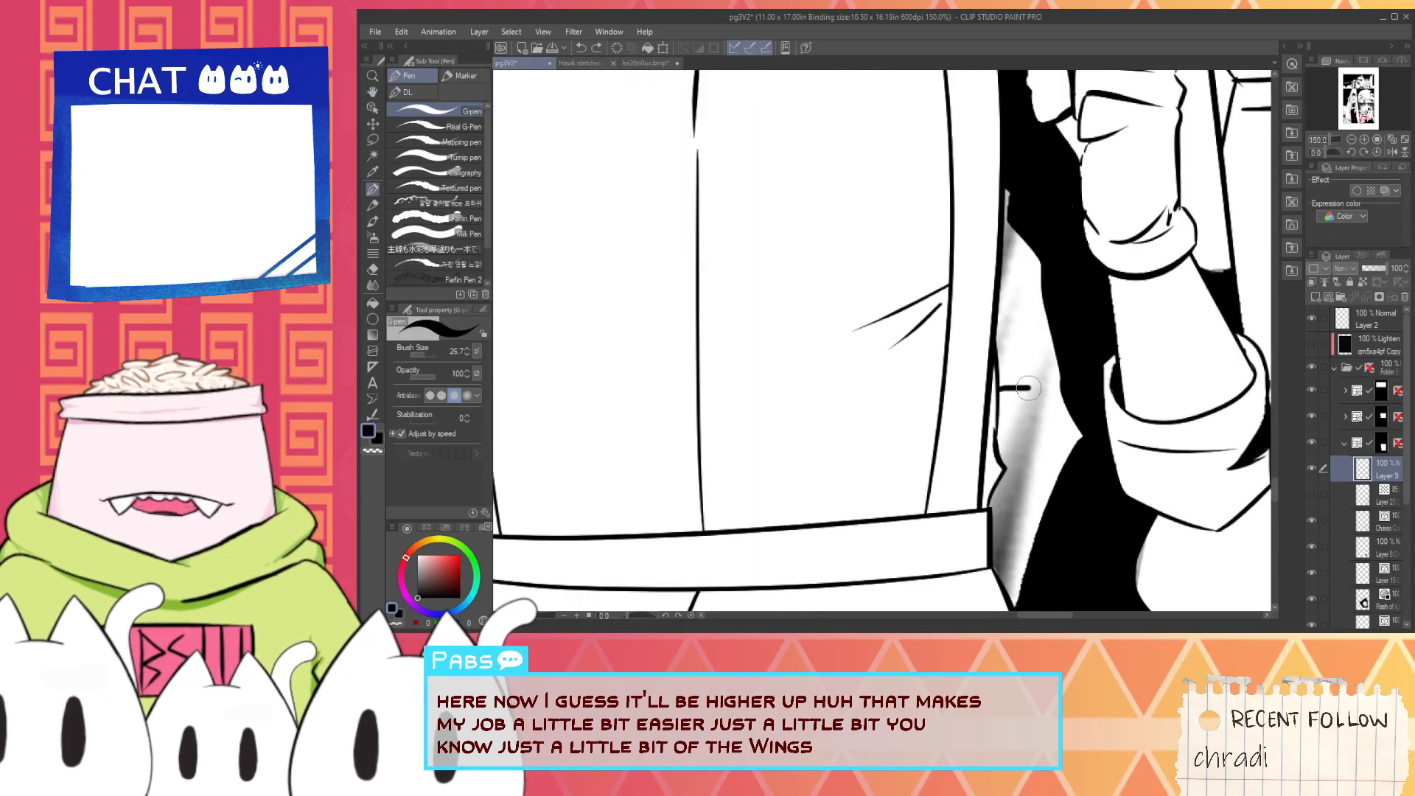
pyautogui.hotkey('ctrl', 'z')
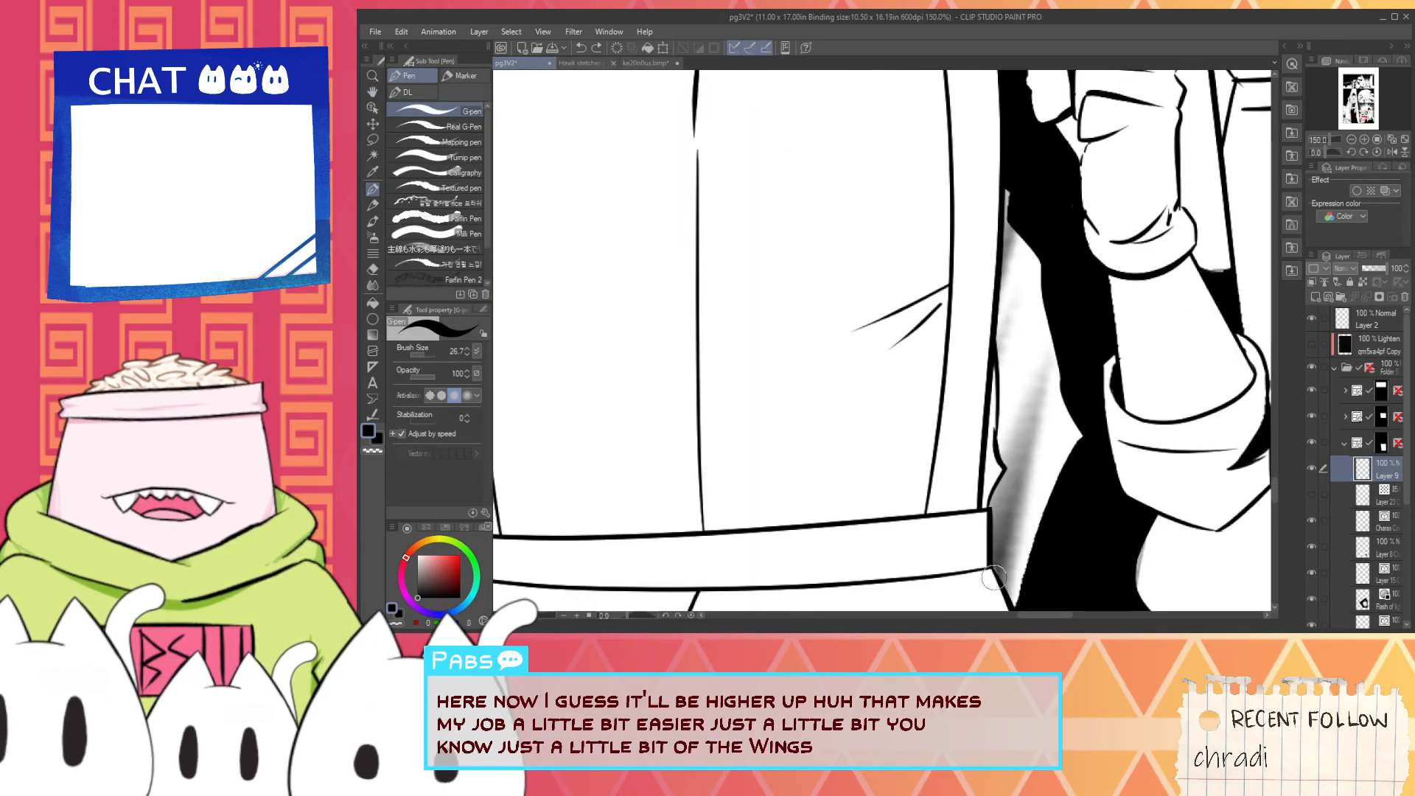
# - Outline the wing piece between the helmeted character's torso and raised arm, with a narrow shape at the belt's end
pyautogui.scroll(-3, 984, 569)
pyautogui.moveTo(984, 570); pyautogui.dragTo(985, 415)
pyautogui.scroll(2, 982, 415)
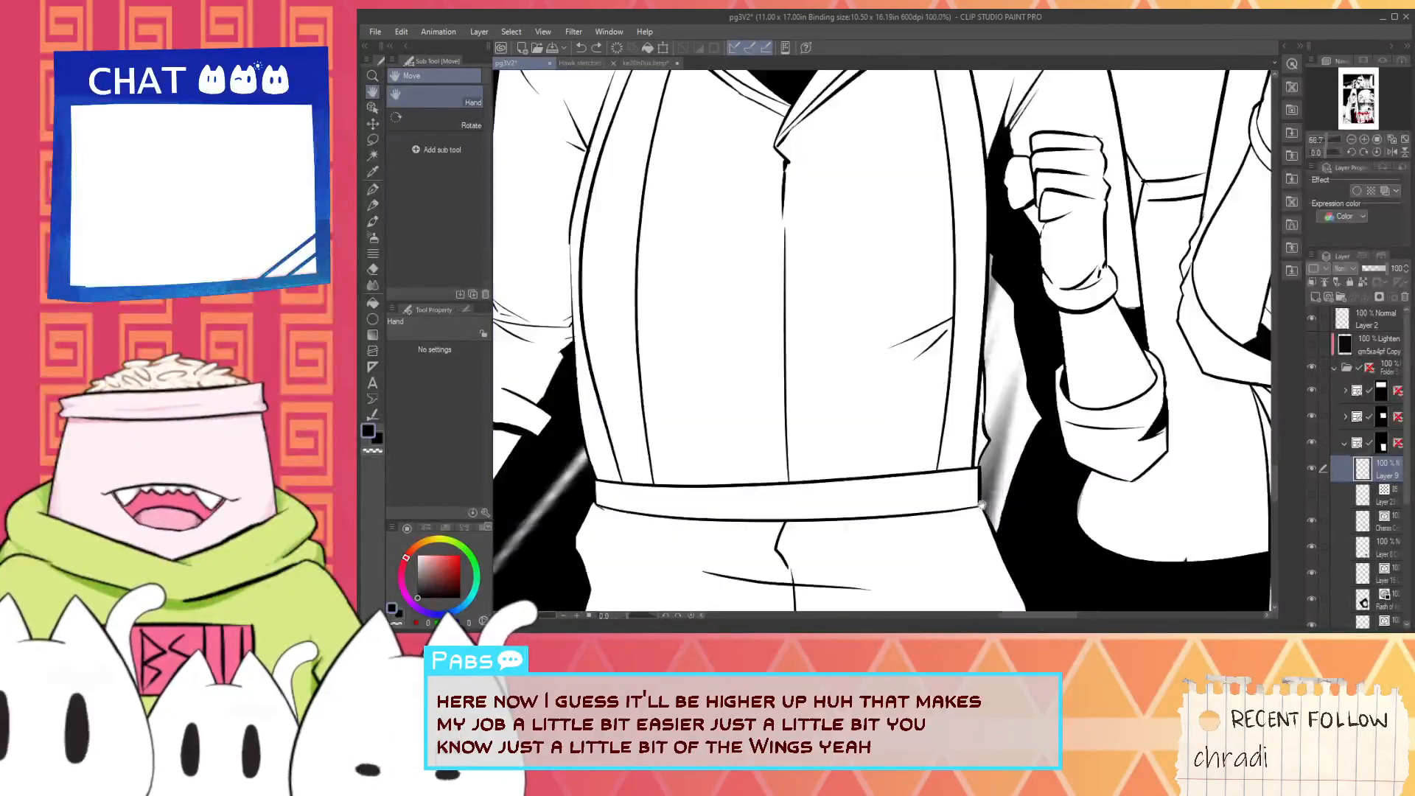
pyautogui.press('p')
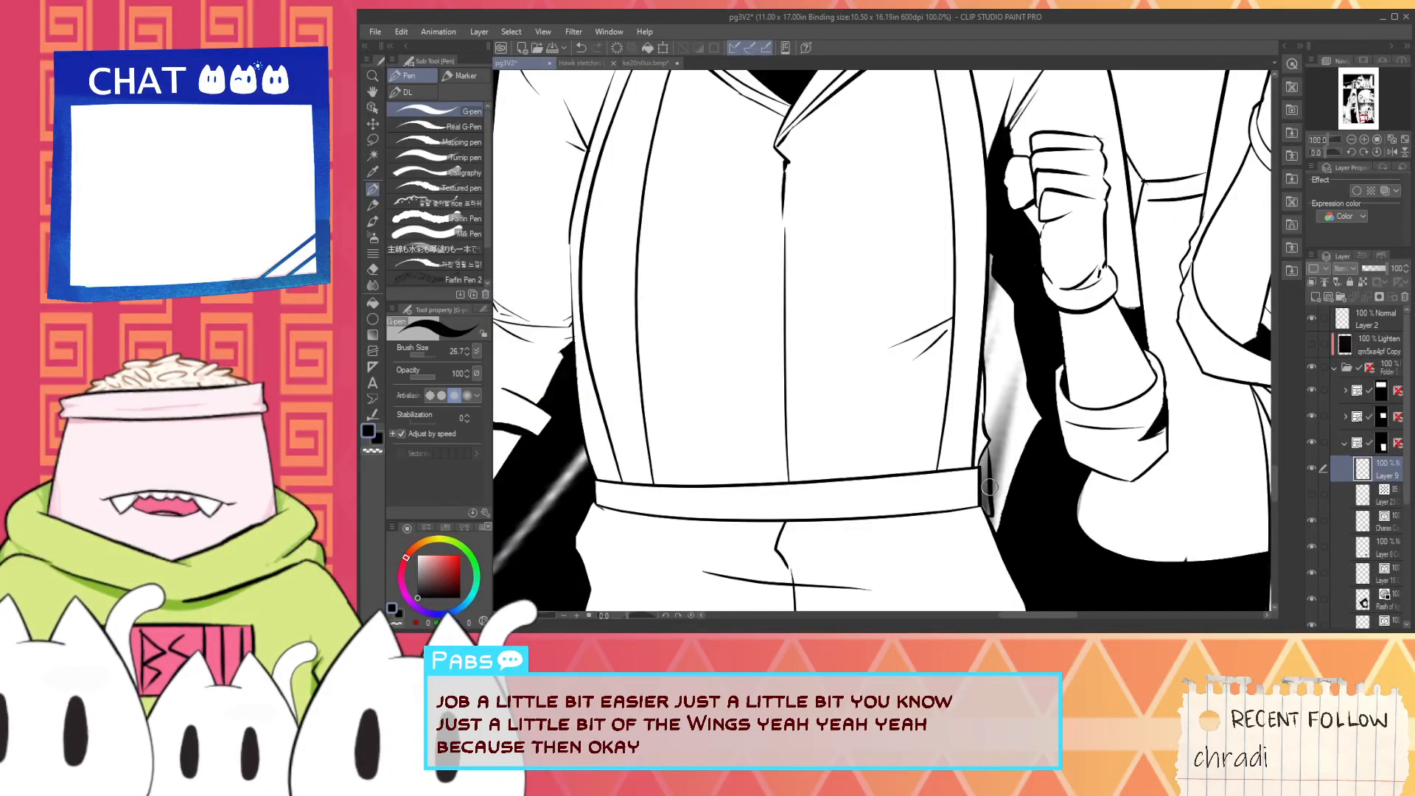
pyautogui.moveTo(1018, 456); pyautogui.dragTo(1016, 395)
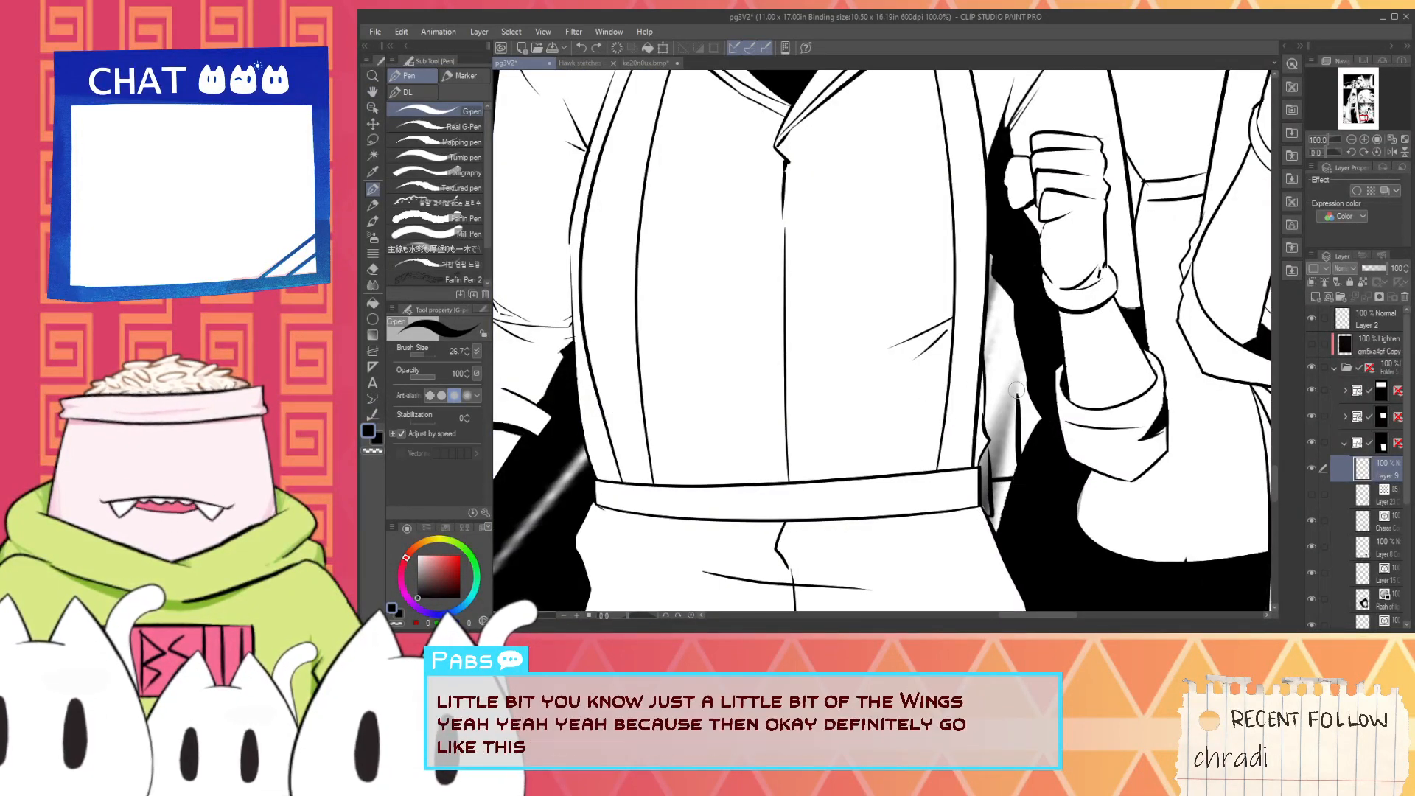
pyautogui.hotkey('ctrl', 'z')
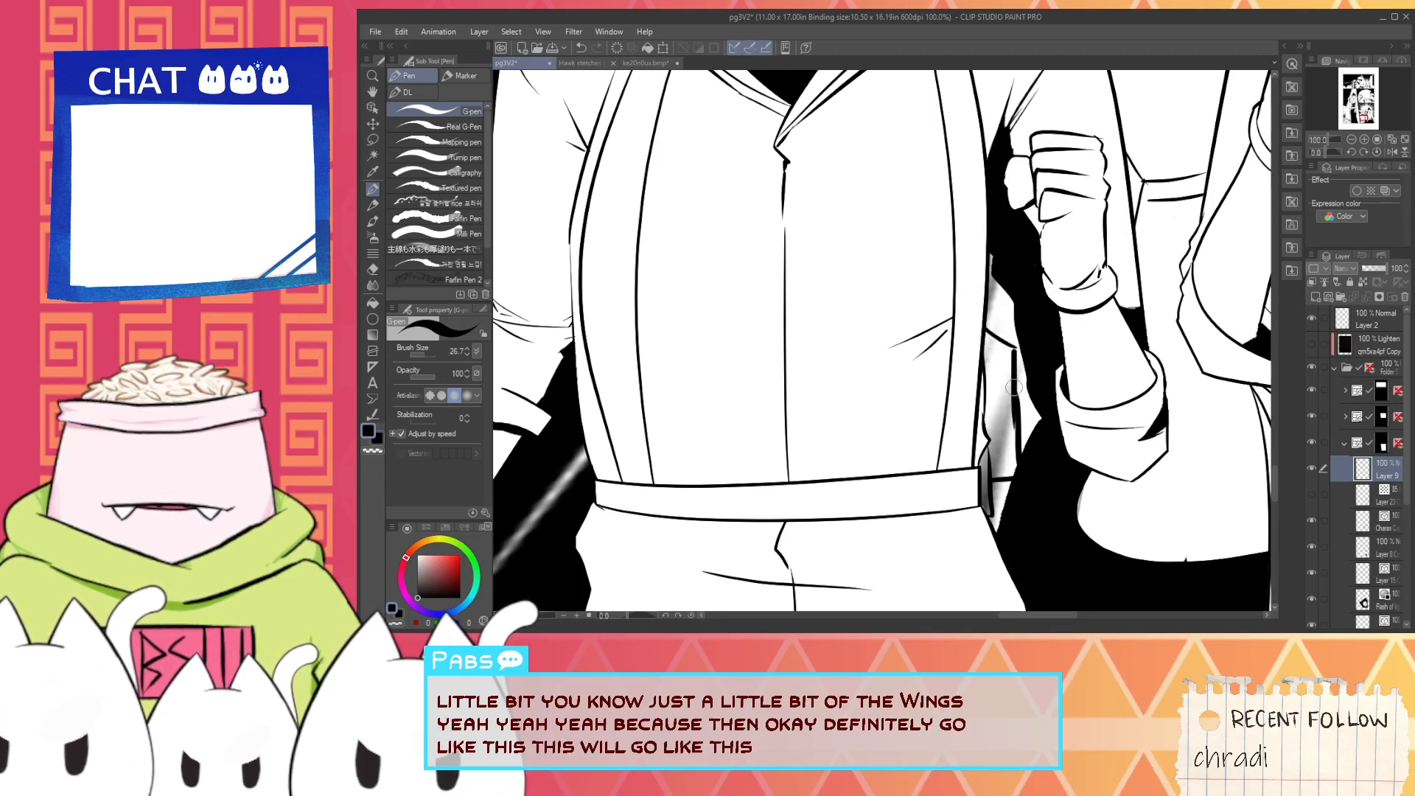
# - Fill the outlined wing piece between the helmeted character's torso and raised arm with solid black using the G-pen
pyautogui.press('g')
pyautogui.press('p')
pyautogui.scroll(1, 992, 373)
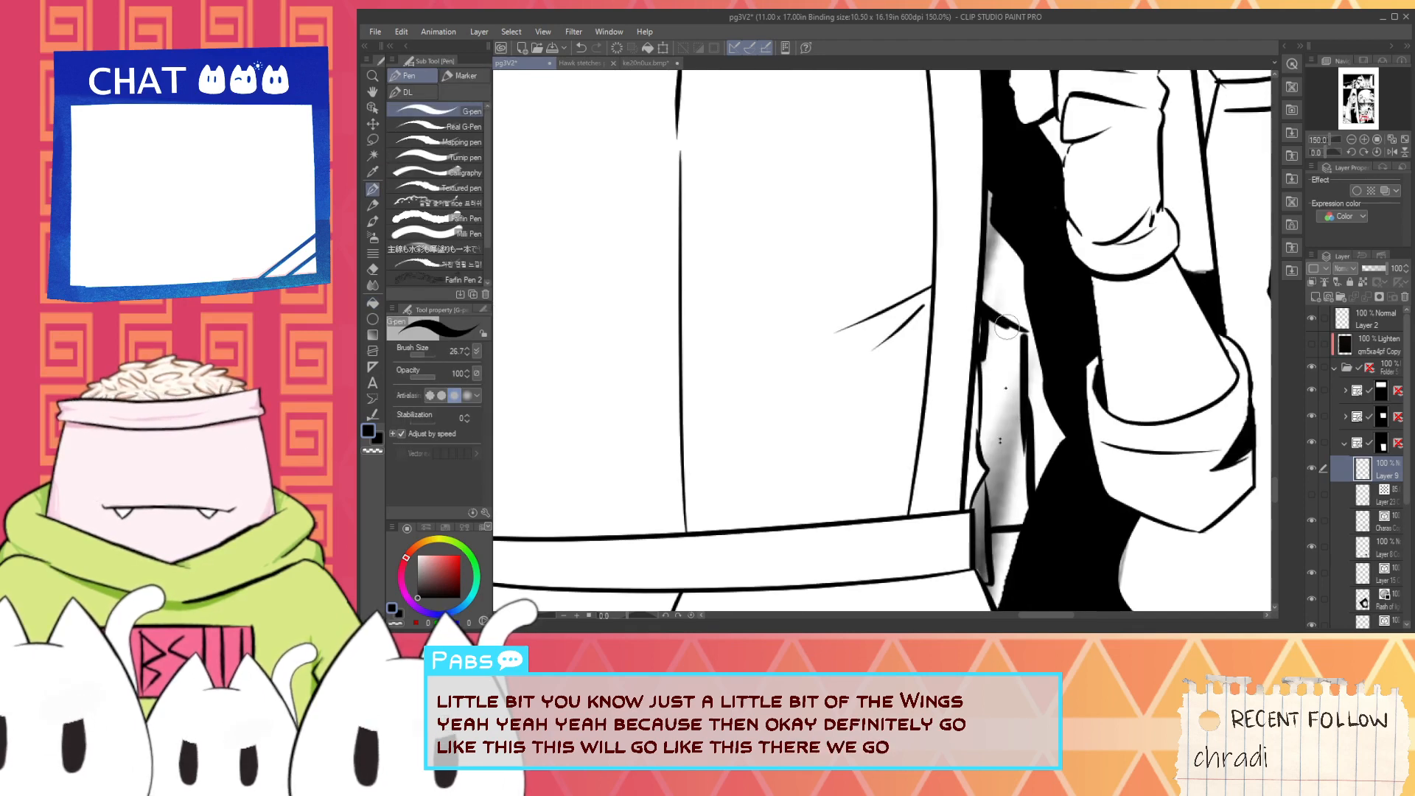
pyautogui.moveTo(1021, 340); pyautogui.dragTo(1015, 465)
pyautogui.moveTo(980, 325)
pyautogui.mouseDown()
pyautogui.moveTo(1026, 341)
pyautogui.moveTo(1008, 465)
pyautogui.moveTo(988, 380)
pyautogui.moveTo(1006, 363)
pyautogui.mouseUp()
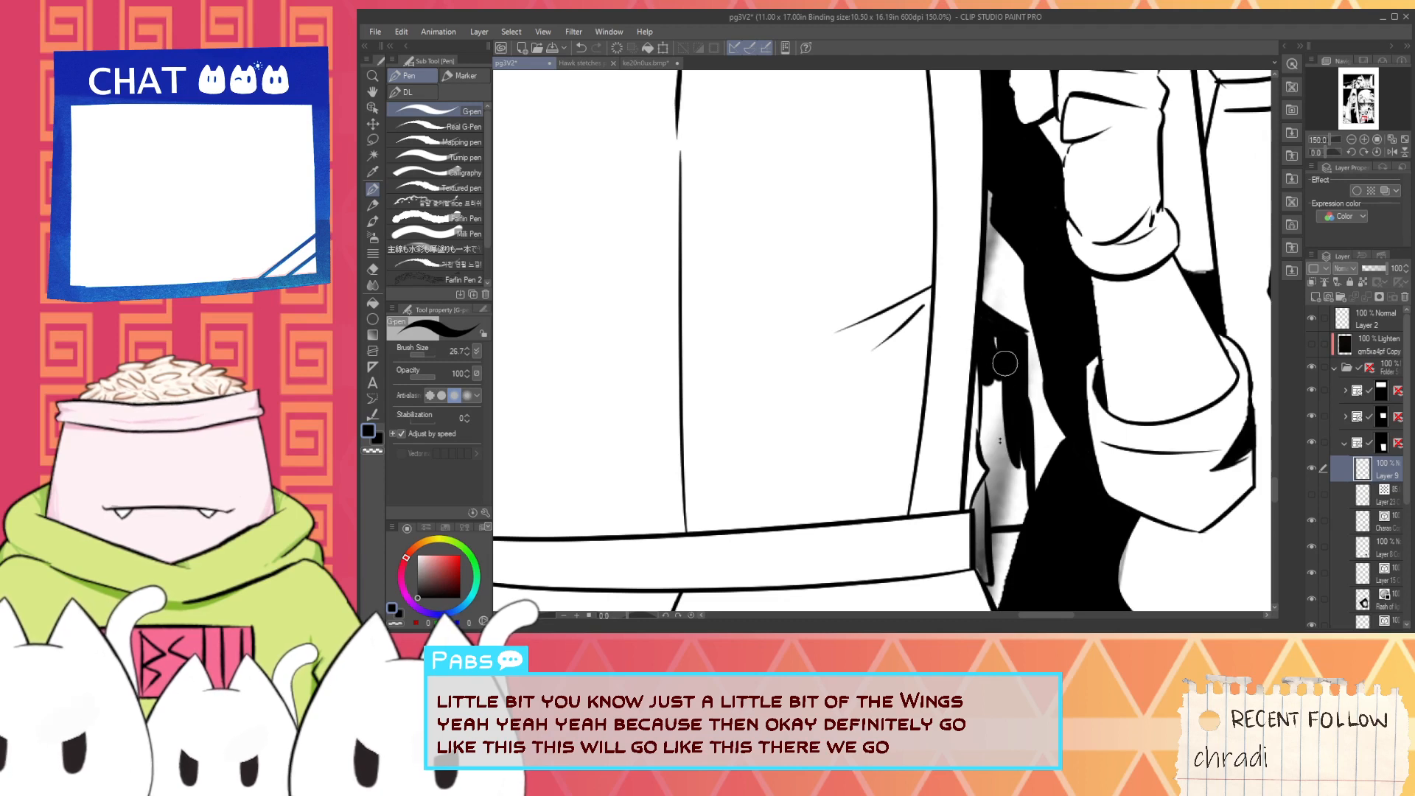
pyautogui.moveTo(1010, 415); pyautogui.dragTo(1011, 448)
pyautogui.moveTo(1011, 369)
pyautogui.mouseDown()
pyautogui.moveTo(1000, 441)
pyautogui.moveTo(985, 361)
pyautogui.moveTo(990, 451)
pyautogui.mouseUp()
pyautogui.moveTo(991, 395); pyautogui.dragTo(1003, 453)
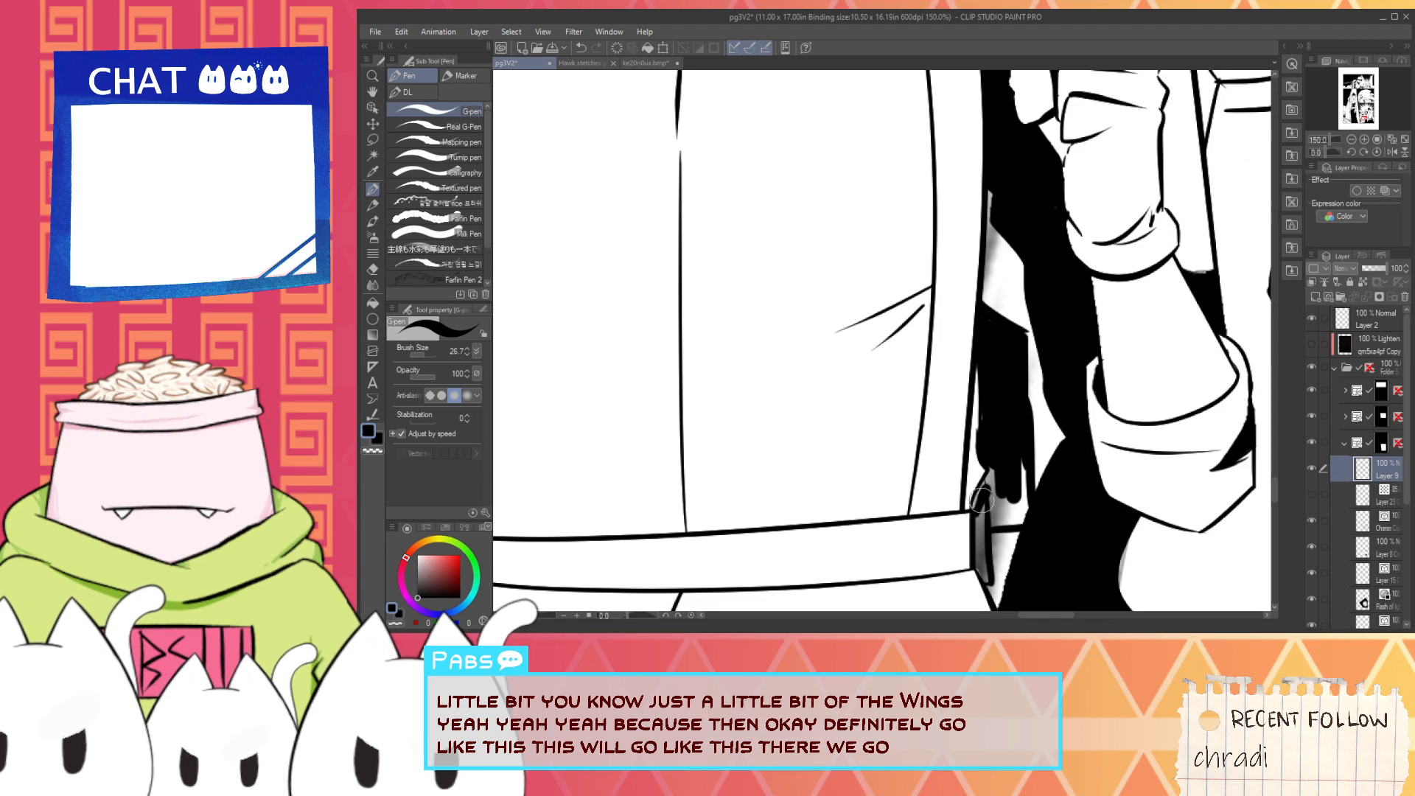
pyautogui.moveTo(999, 469); pyautogui.dragTo(995, 525)
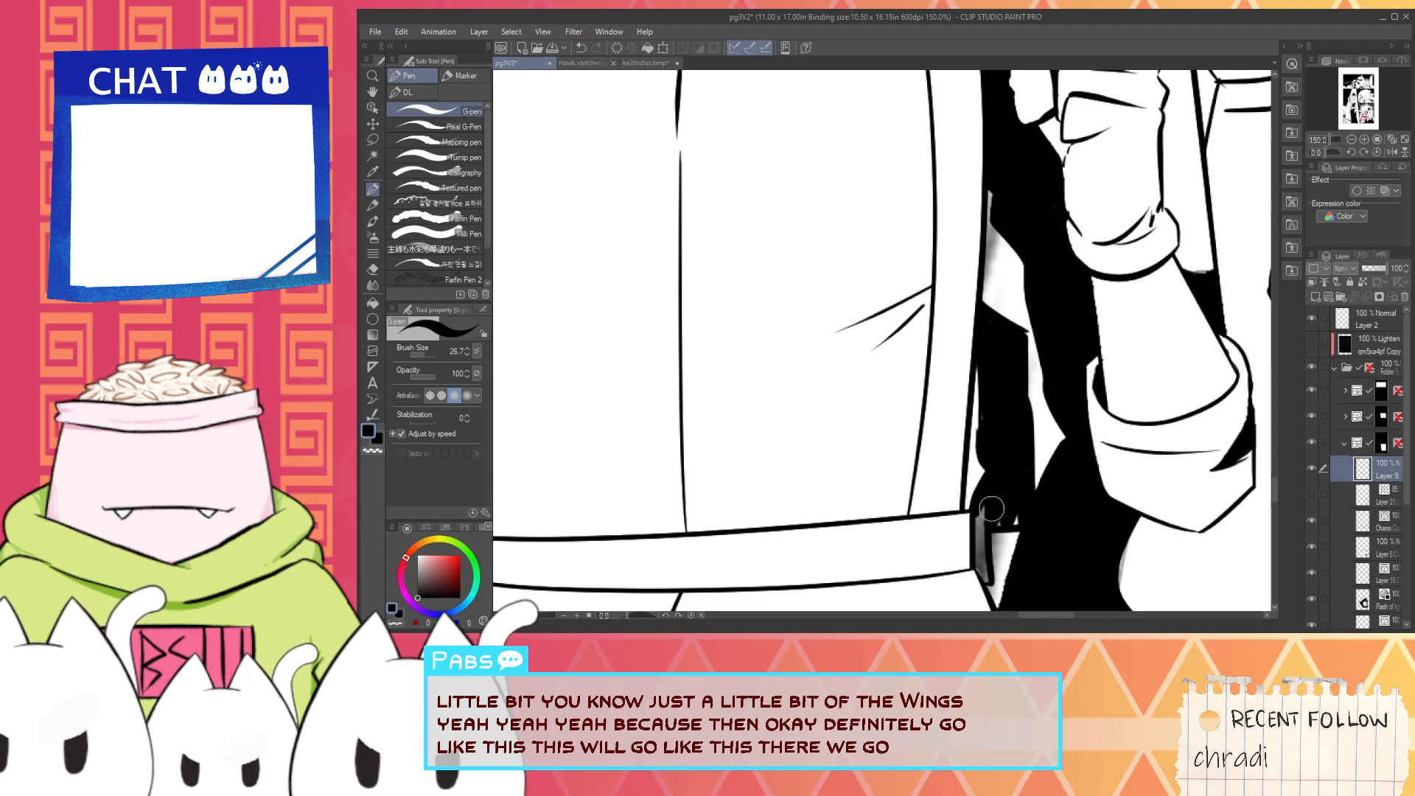
# - Blacken the narrow shape at the end of the helmeted character's waistband so it merges with the wing piece
pyautogui.scroll(-4, 1020, 517)
pyautogui.press('space')
pyautogui.scroll(4, 942, 441)
pyautogui.moveTo(1017, 524)
pyautogui.mouseDown()
pyautogui.moveTo(893, 474)
pyautogui.moveTo(912, 506)
pyautogui.moveTo(902, 337)
pyautogui.moveTo(952, 362)
pyautogui.mouseUp()
pyautogui.scroll(5, 942, 440)
pyautogui.scroll(-5, 947, 369)
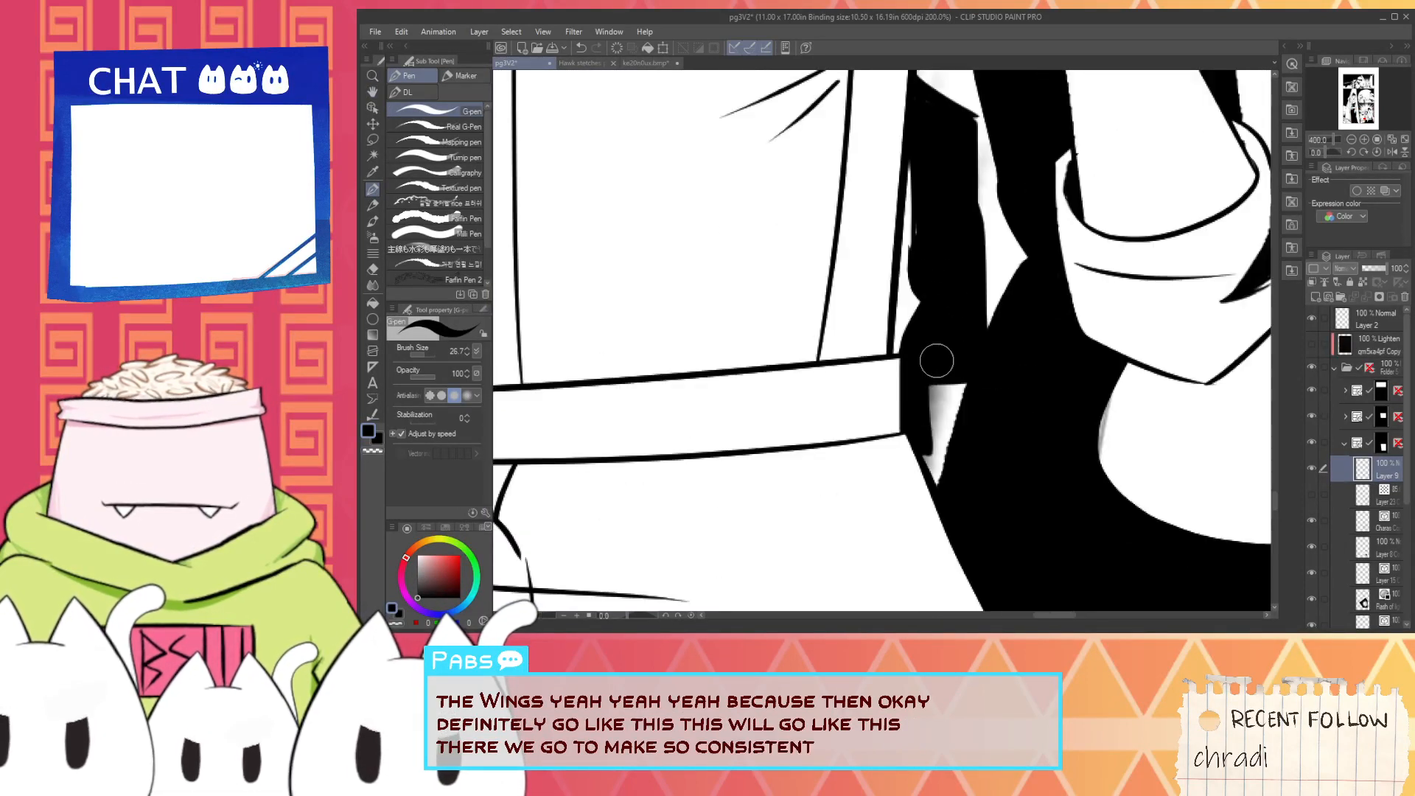
pyautogui.scroll(5, 929, 316)
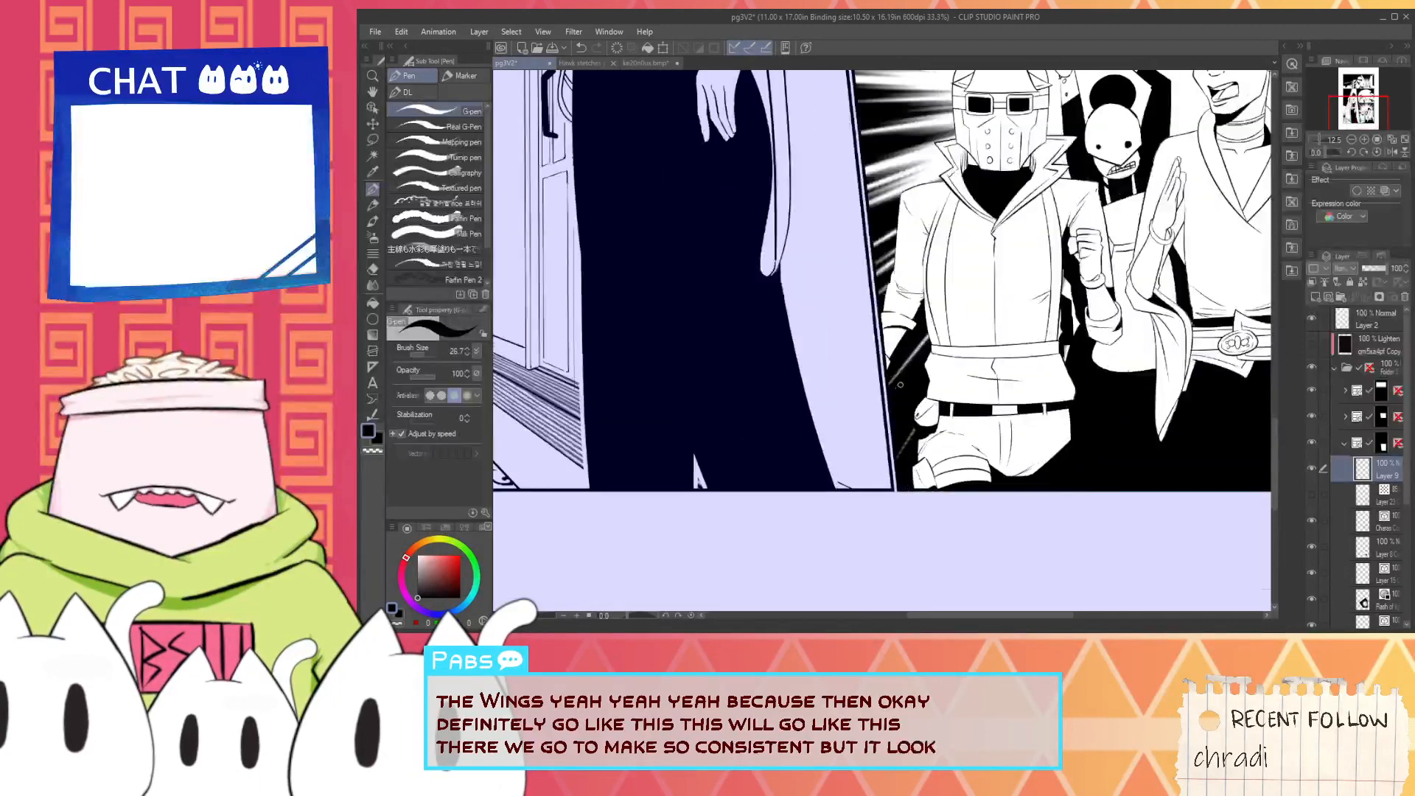
# - Paint a white edge along the outer side of the black wing piece, down to its lower corner
pyautogui.moveTo(942, 309); pyautogui.dragTo(927, 300)
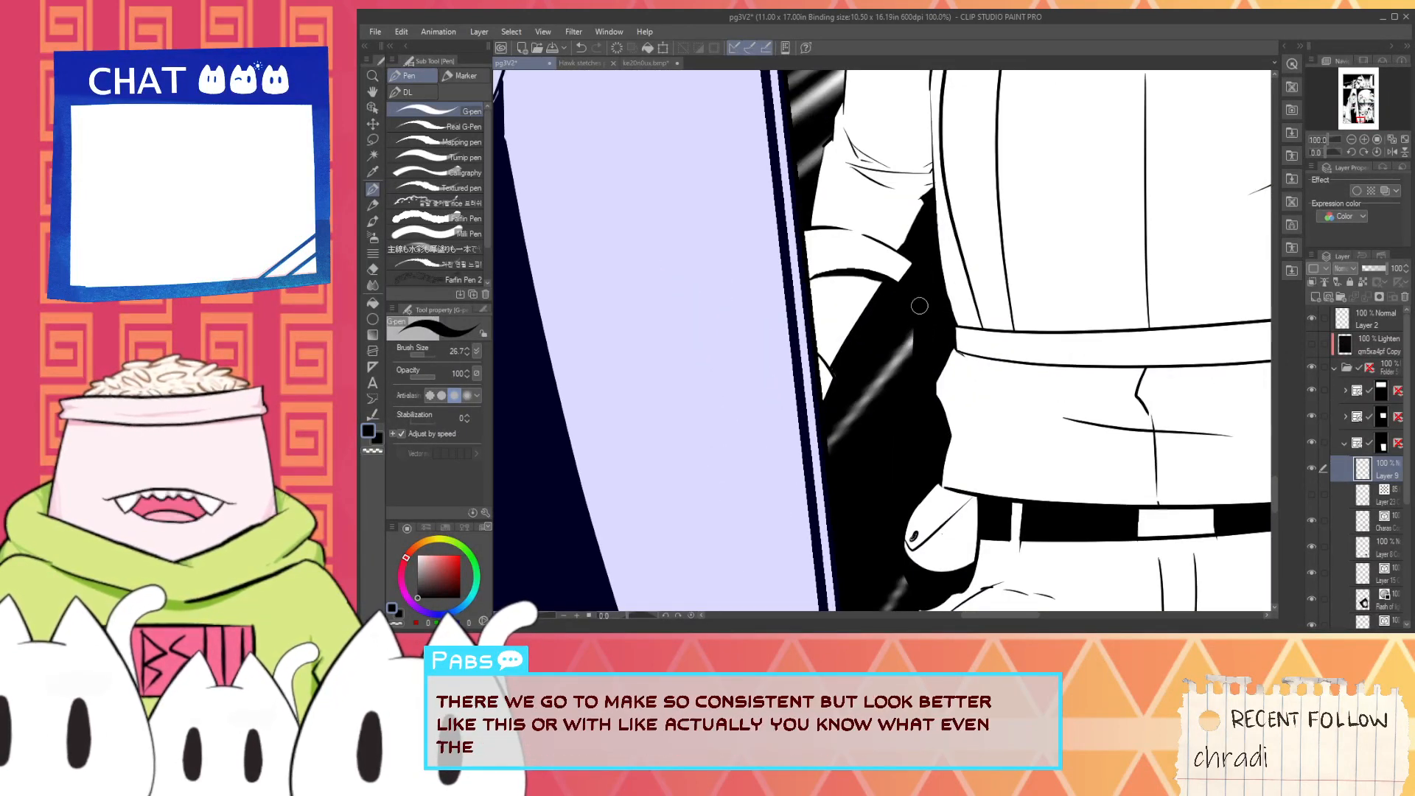
pyautogui.scroll(-4, 939, 344)
pyautogui.moveTo(1097, 377); pyautogui.dragTo(1011, 428)
pyautogui.scroll(4, 1011, 424)
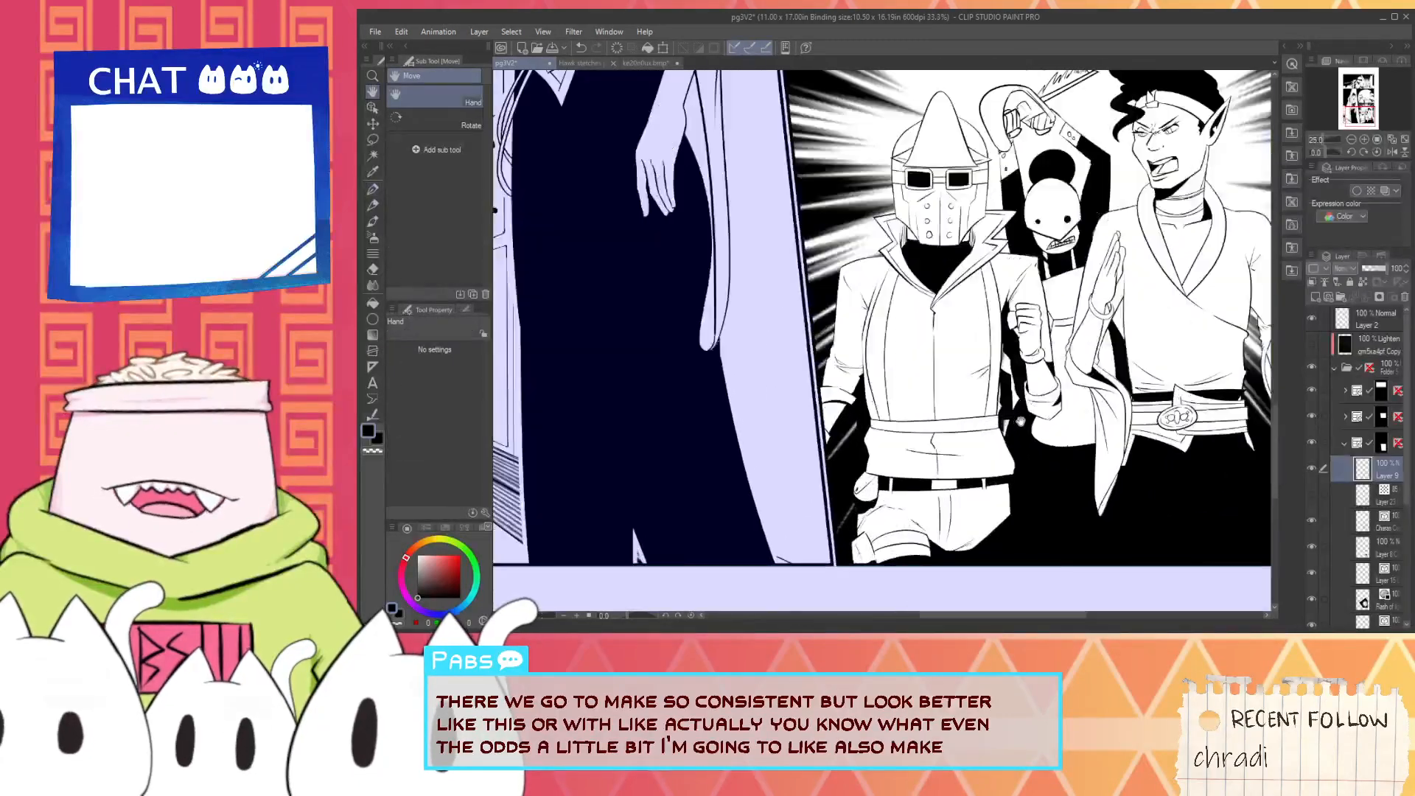
pyautogui.keyDown('alt'); pyautogui.click(1032, 378); pyautogui.keyUp('alt')
pyautogui.scroll(1, 1032, 377)
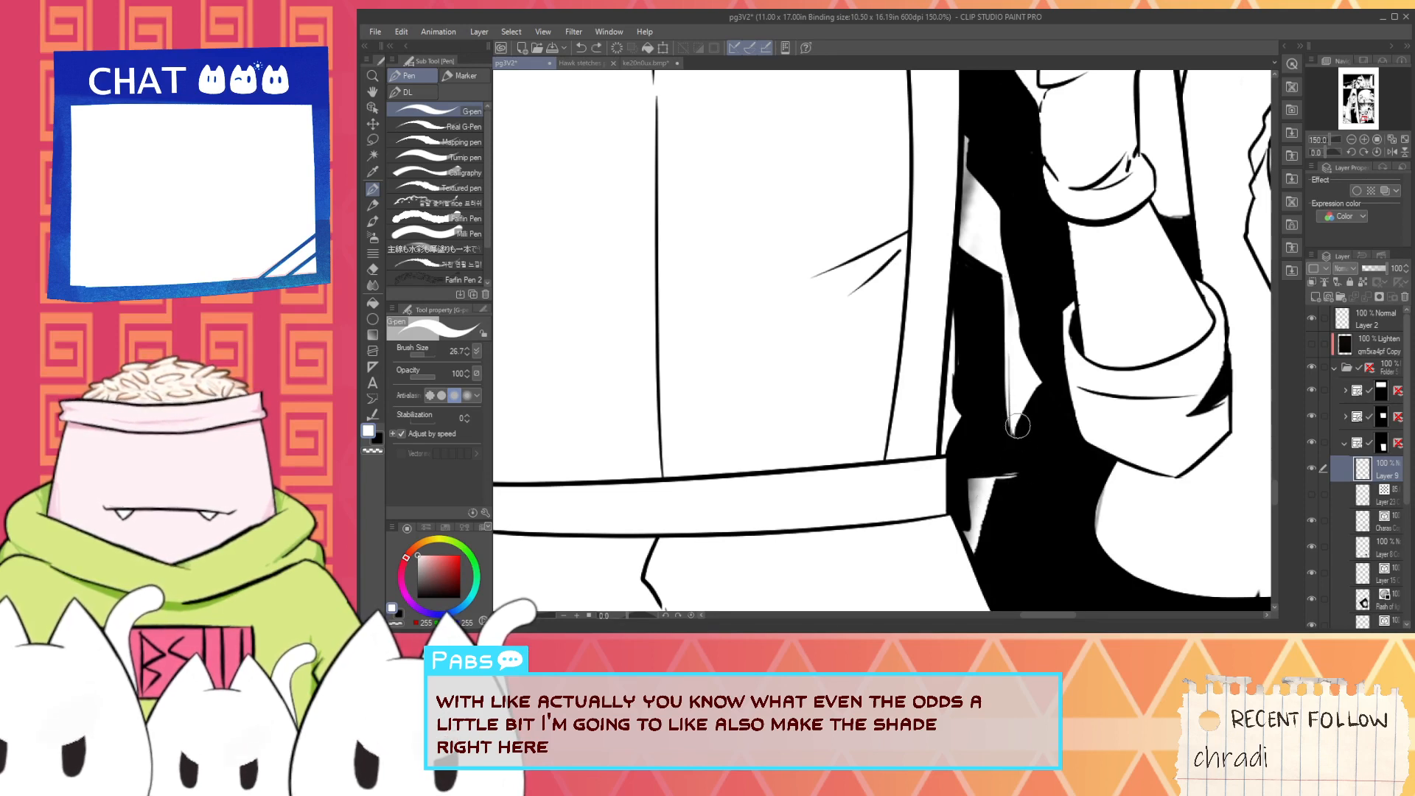
pyautogui.scroll(-4, 1014, 433)
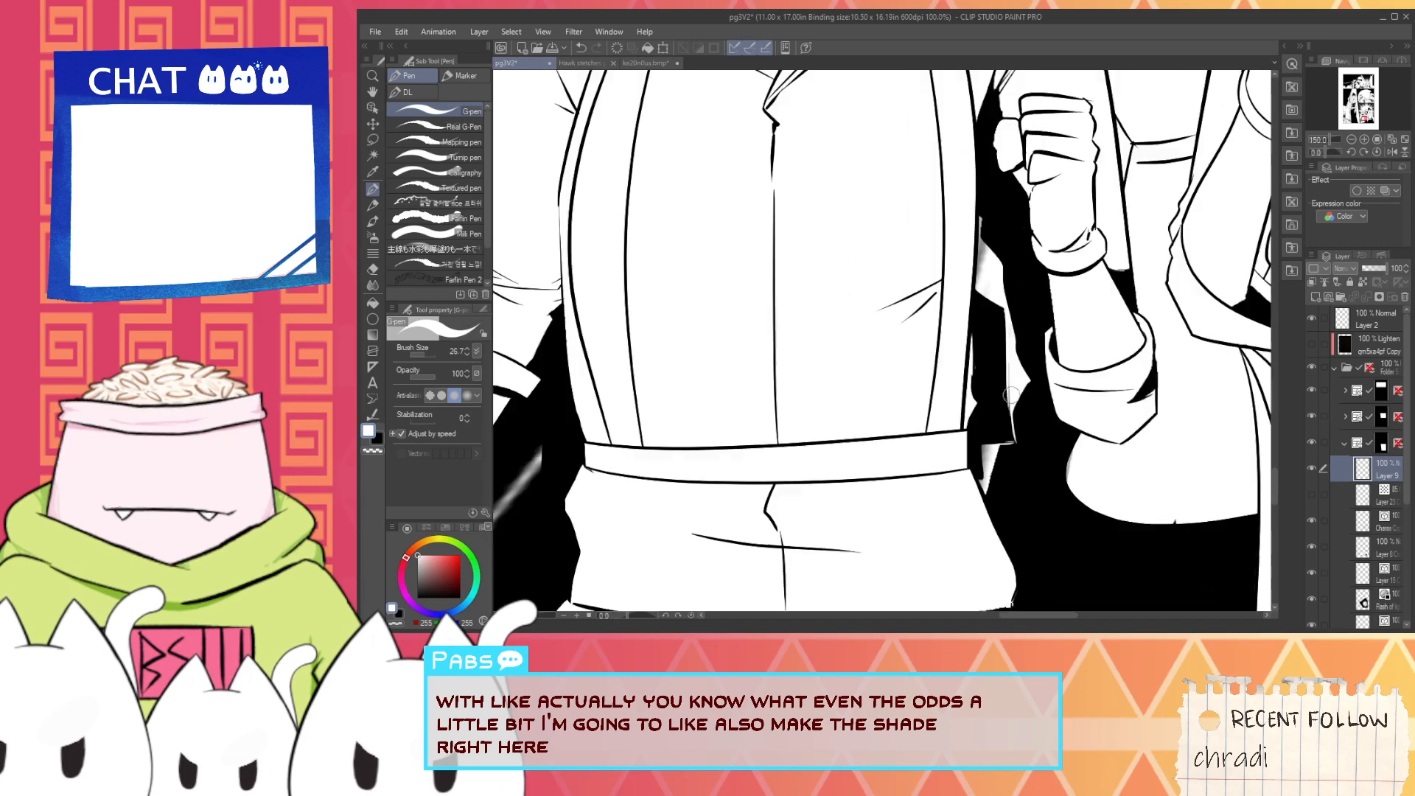
pyautogui.press('space')
pyautogui.scroll(5, 1034, 417)
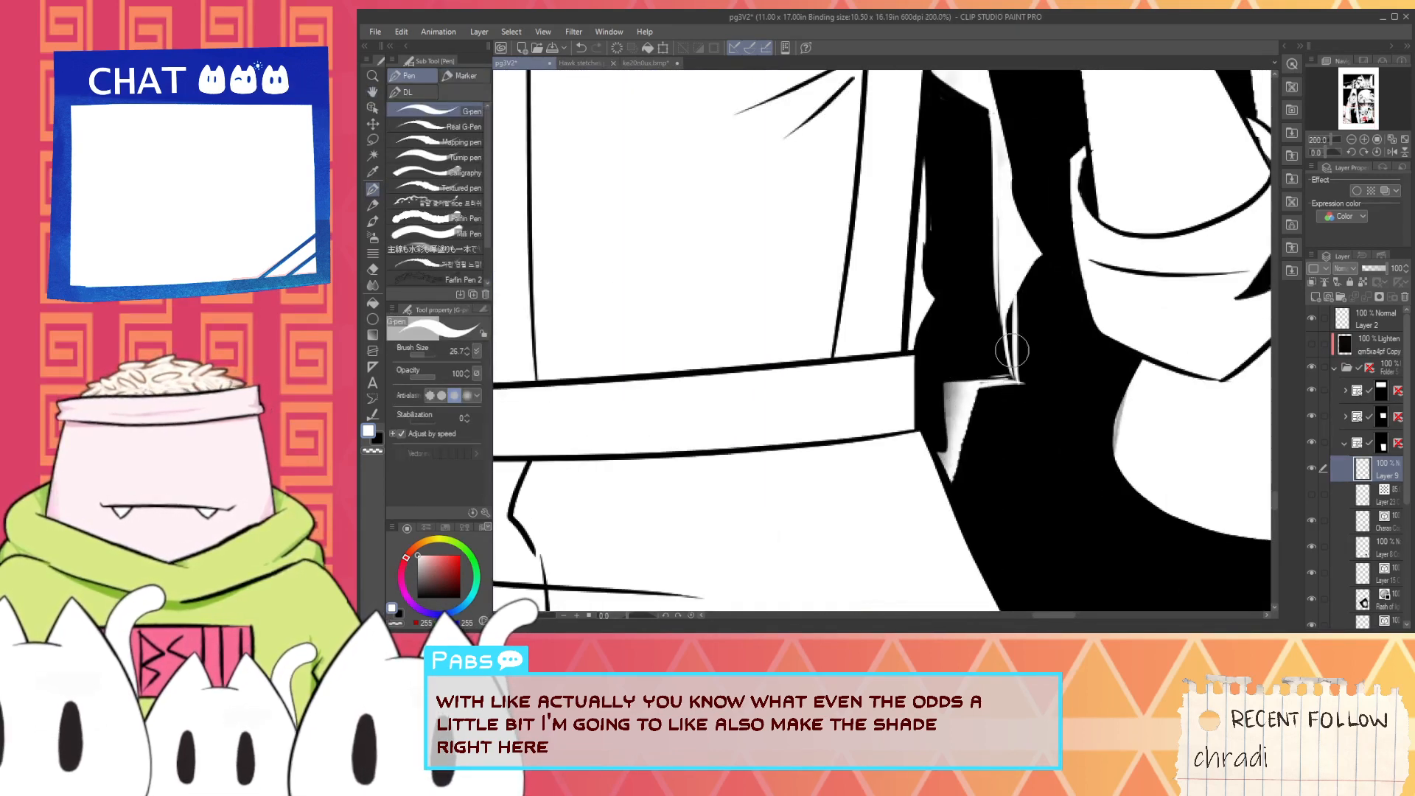
pyautogui.moveTo(1011, 351); pyautogui.dragTo(1011, 260)
pyautogui.scroll(-8, 1031, 361)
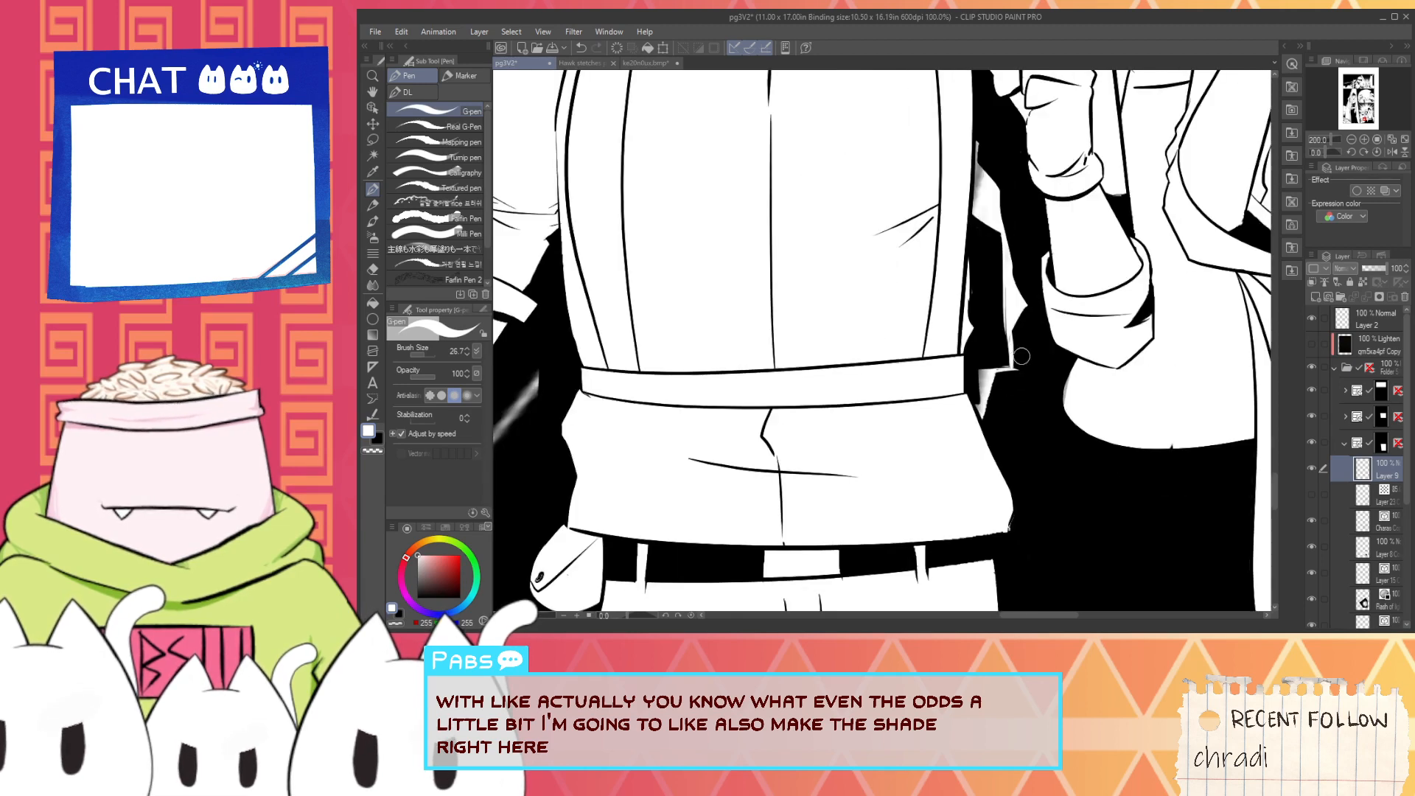
# - Touch up the wing piece's upper tip beside the torso with black and save the page
pyautogui.press('space')
pyautogui.moveTo(1039, 367); pyautogui.dragTo(1027, 427)
pyautogui.scroll(7, 1027, 427)
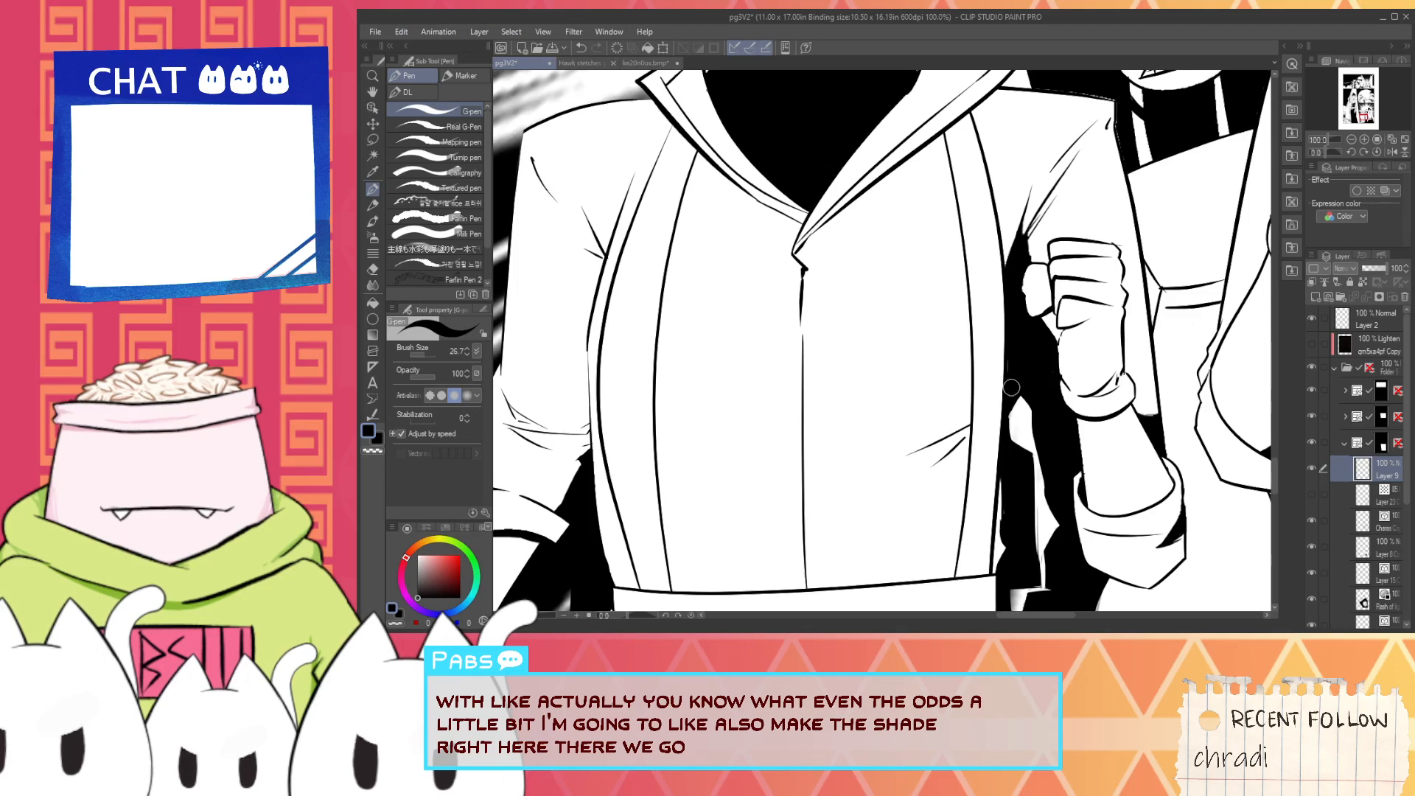
pyautogui.scroll(-4, 1010, 370)
pyautogui.press('space')
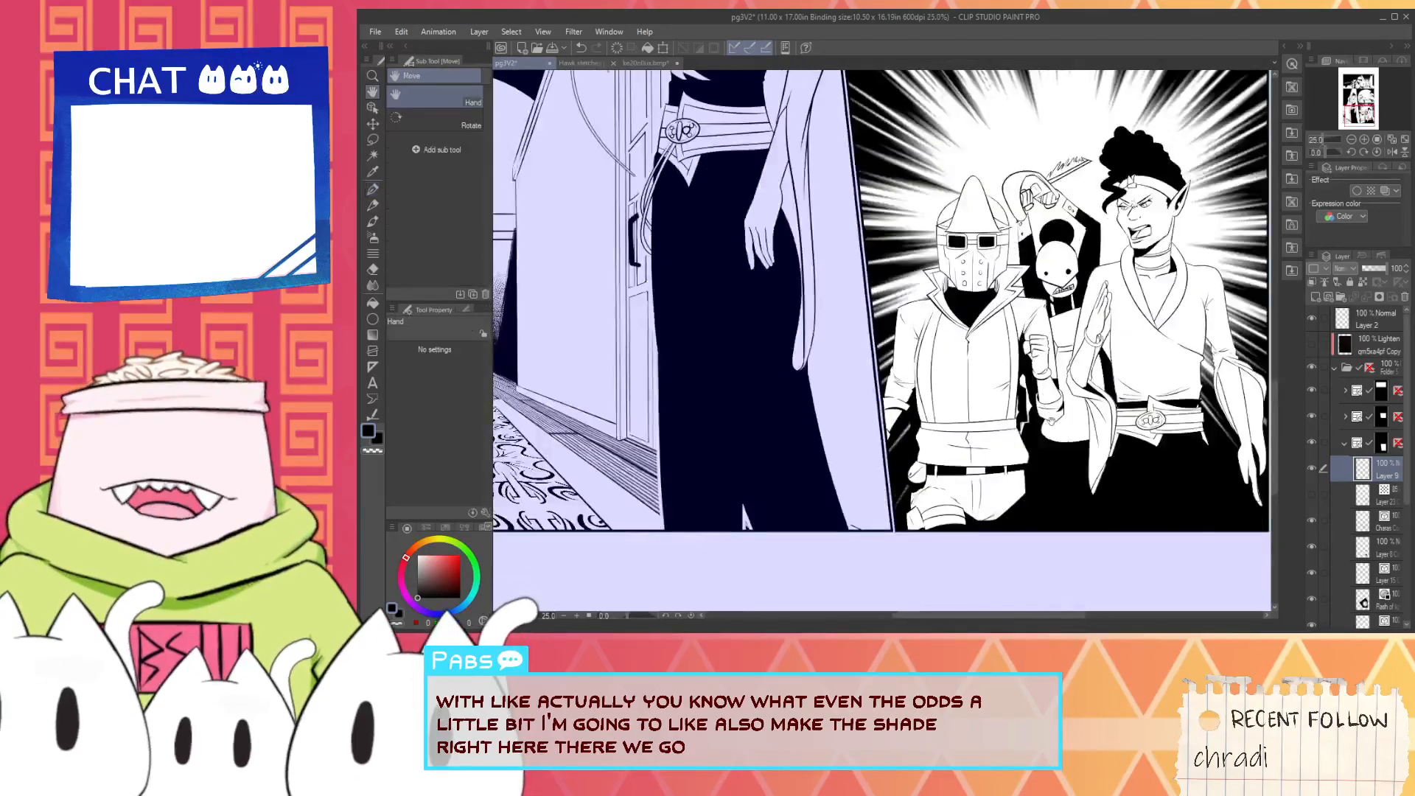
pyautogui.moveTo(1012, 419); pyautogui.dragTo(961, 449)
pyautogui.scroll(2, 960, 449)
pyautogui.scroll(2, 958, 412)
pyautogui.moveTo(957, 328)
pyautogui.mouseDown()
pyautogui.moveTo(955, 400)
pyautogui.moveTo(958, 331)
pyautogui.mouseUp()
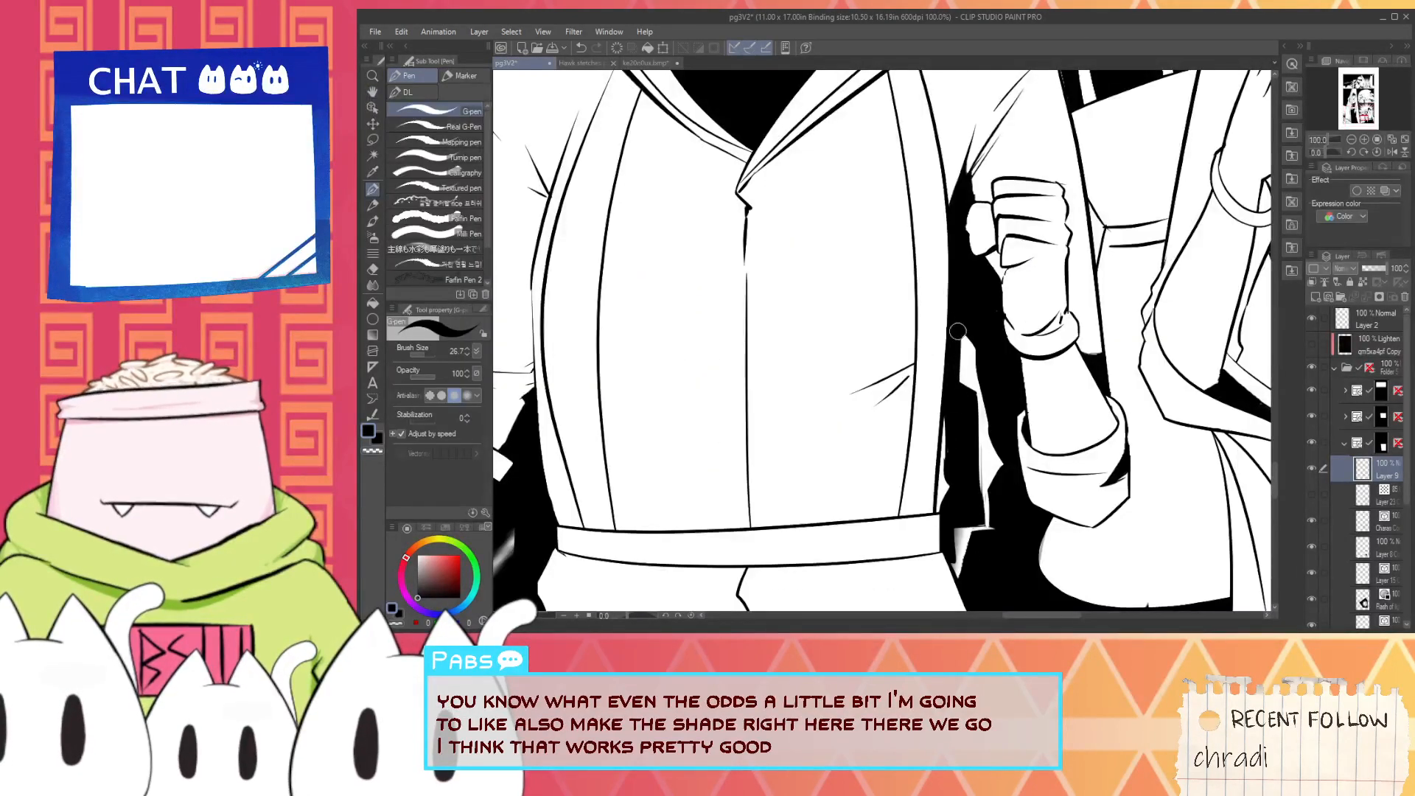
pyautogui.scroll(-6, 955, 315)
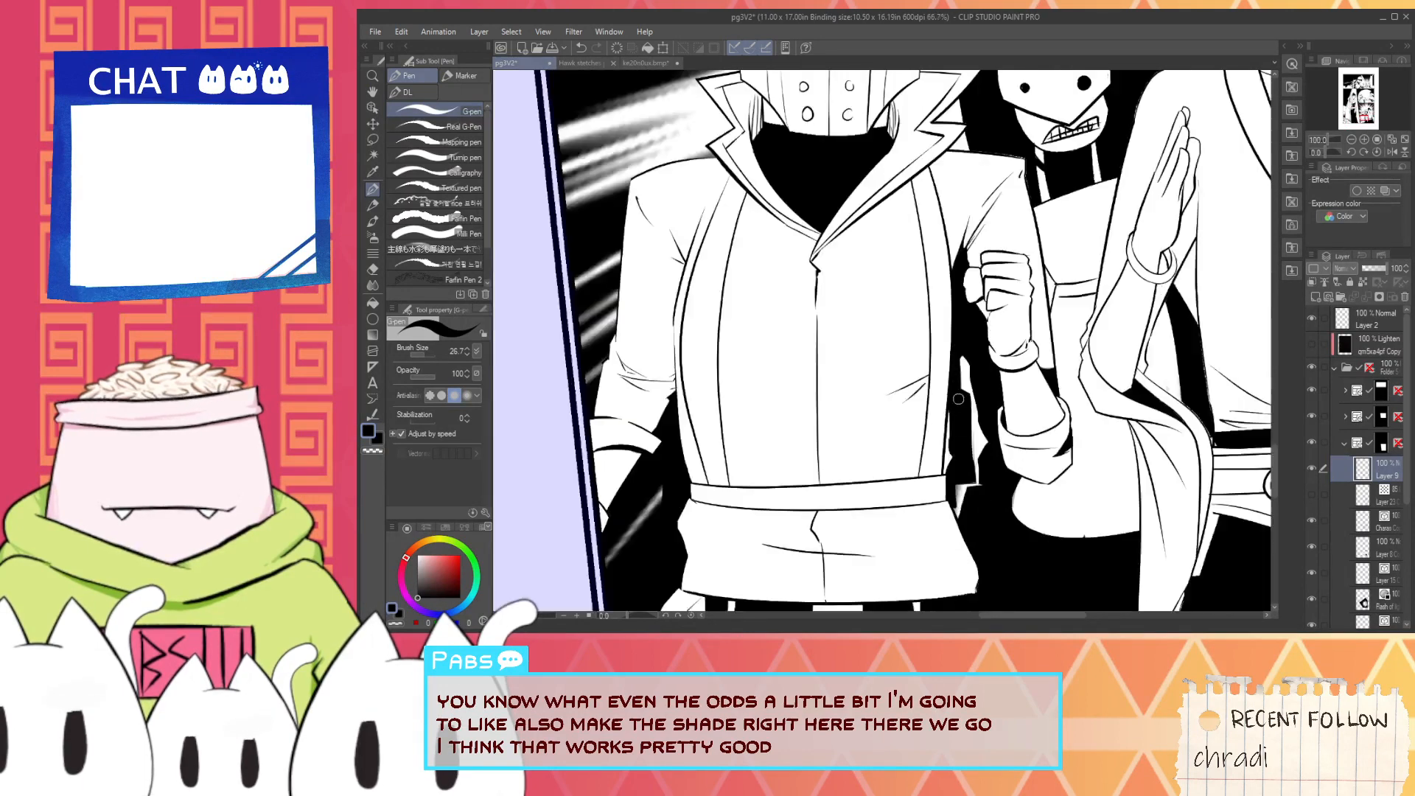
pyautogui.press('space')
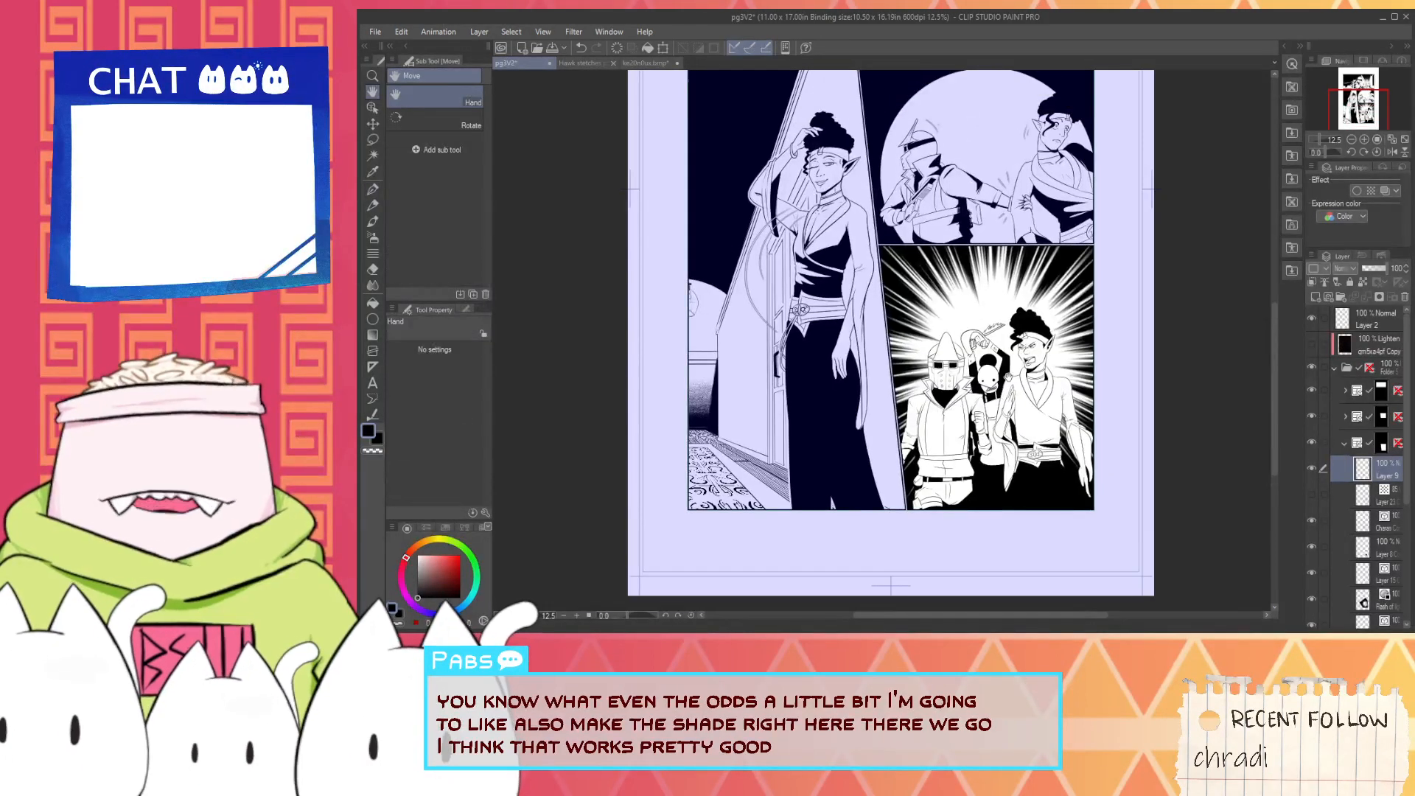
pyautogui.scroll(7, 1009, 378)
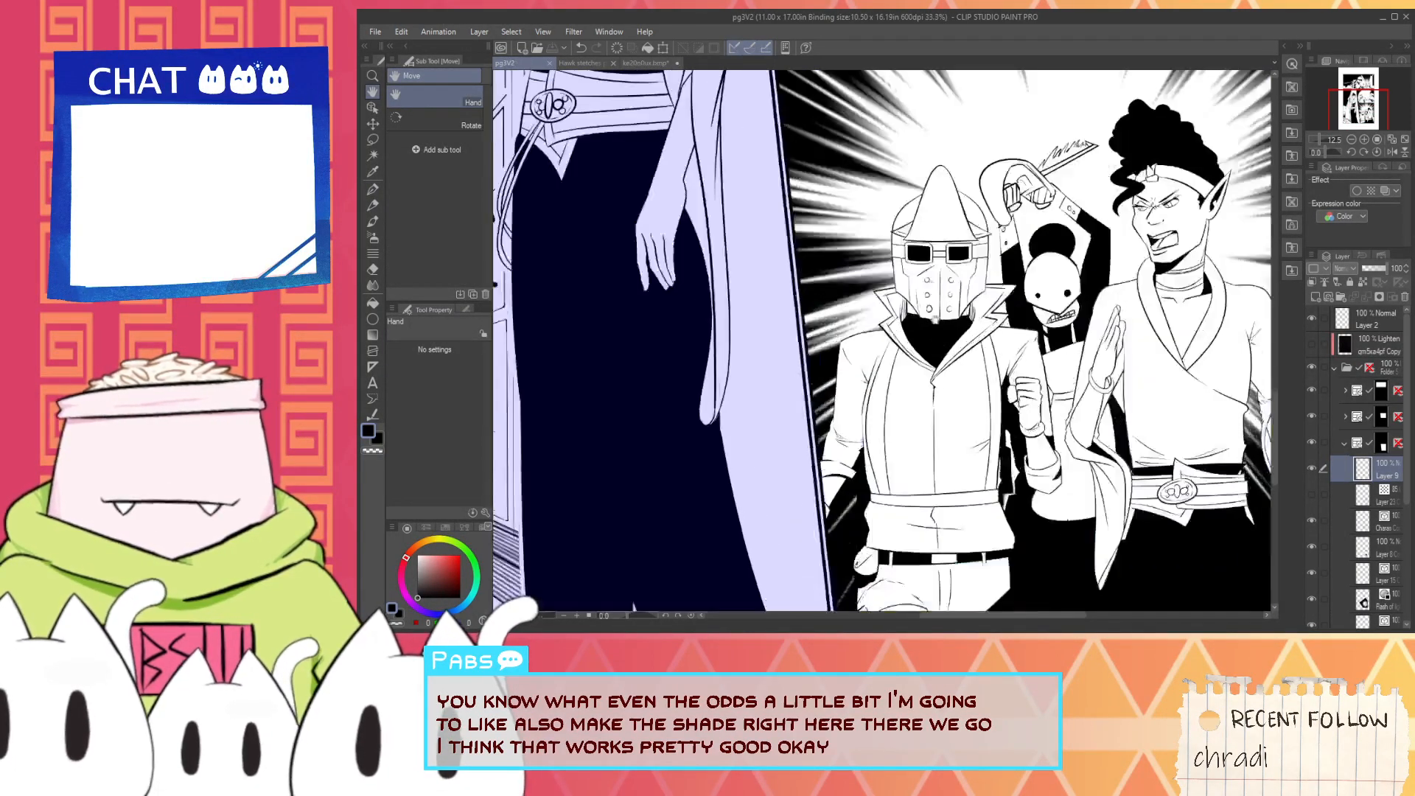
# - Fill the leftover gap in the helmeted character's goggle lens with black
pyautogui.press('g')
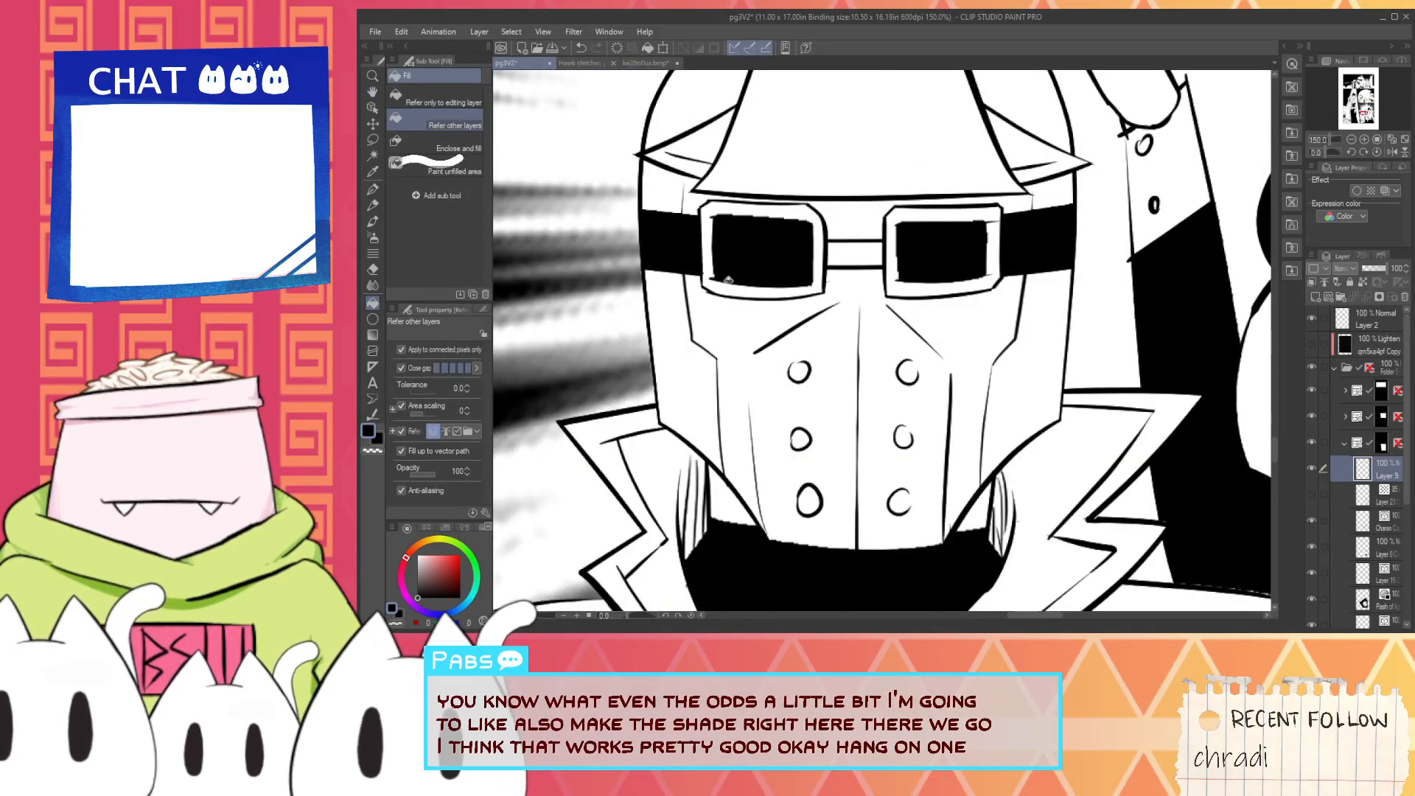
pyautogui.scroll(-10, 1012, 241)
pyautogui.press('space')
pyautogui.scroll(3, 781, 340)
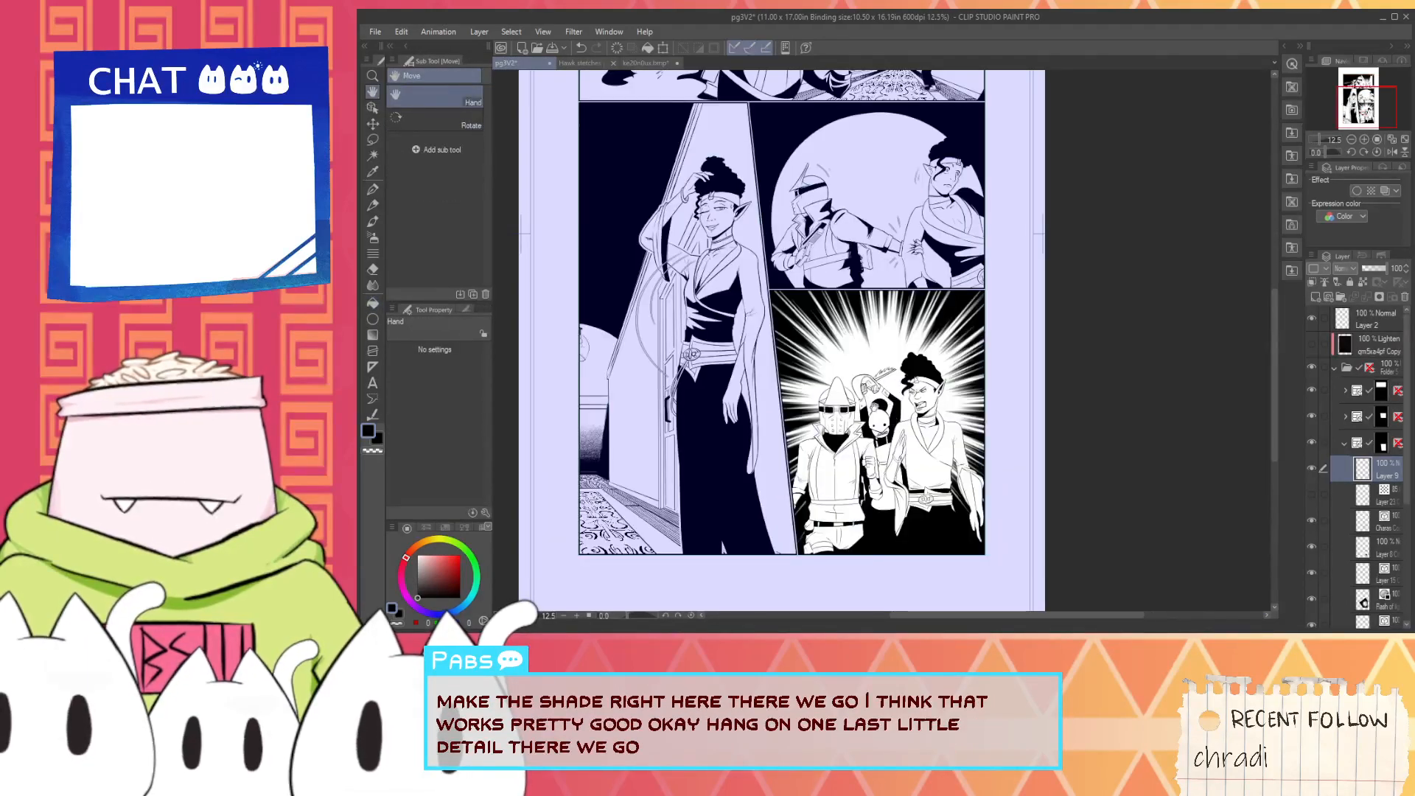
# - Save and close page pg3V2, and open page pg4
pyautogui.press('i')
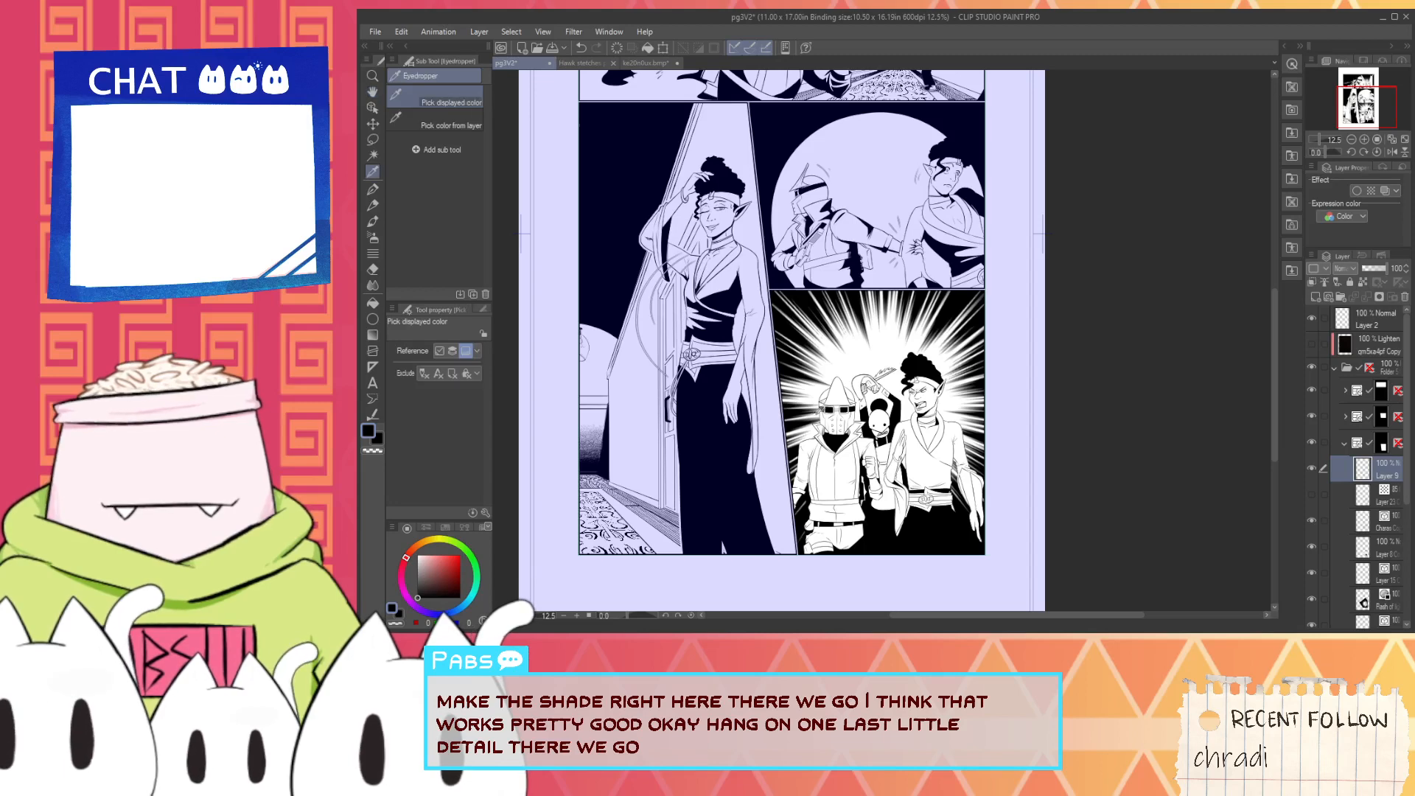
pyautogui.scroll(-4, 855, 376)
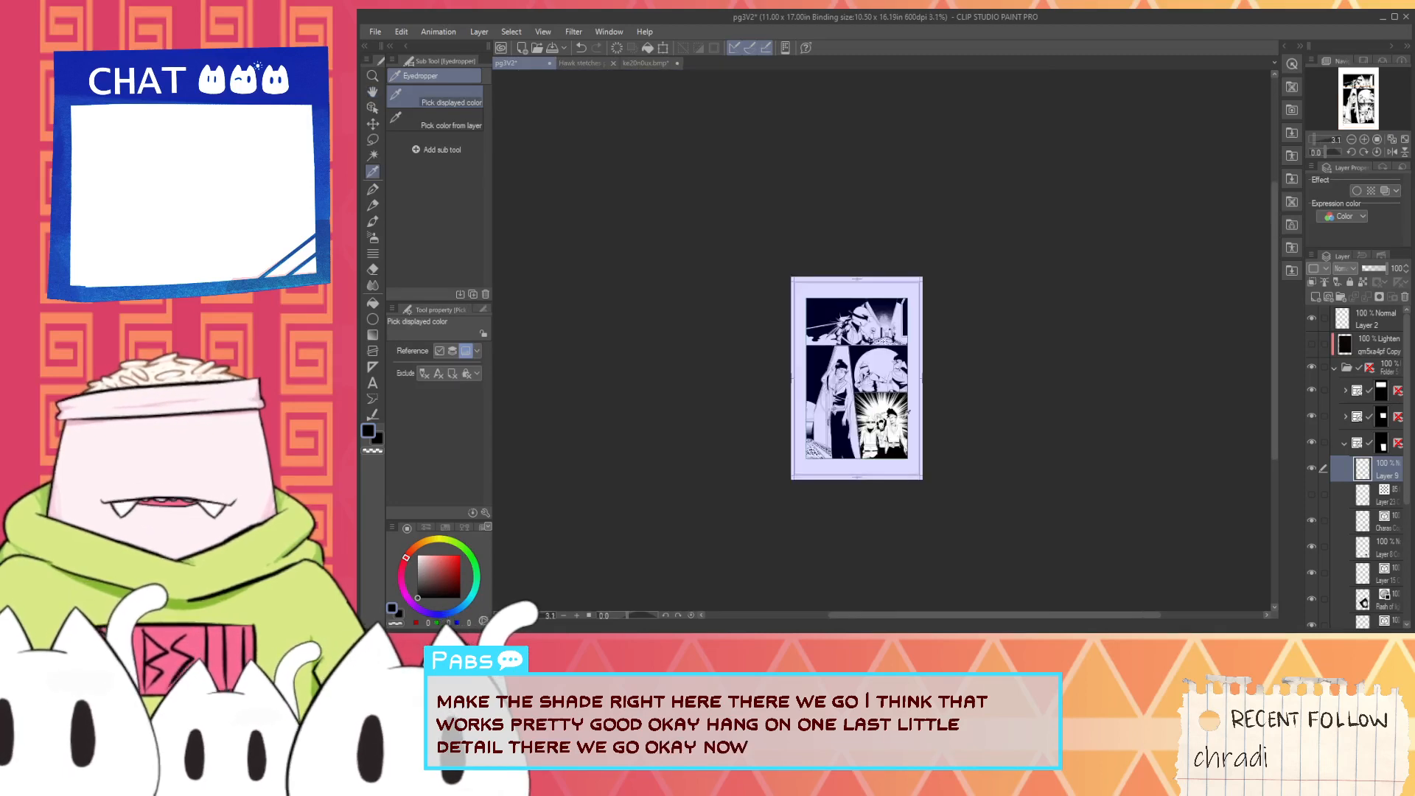
pyautogui.hotkey('ctrl', 's')
pyautogui.click(549, 63)
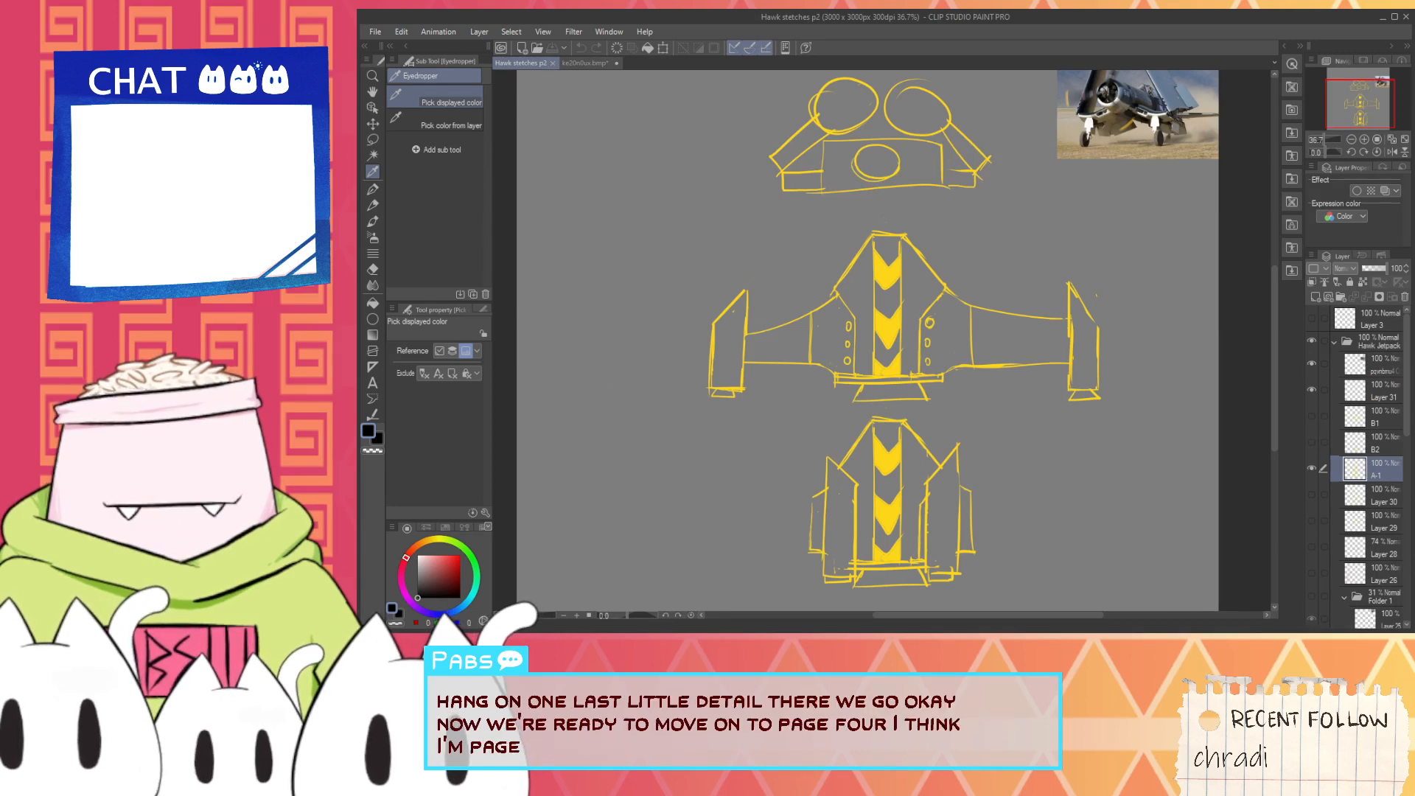
pyautogui.hotkey('alt', 'Tab')
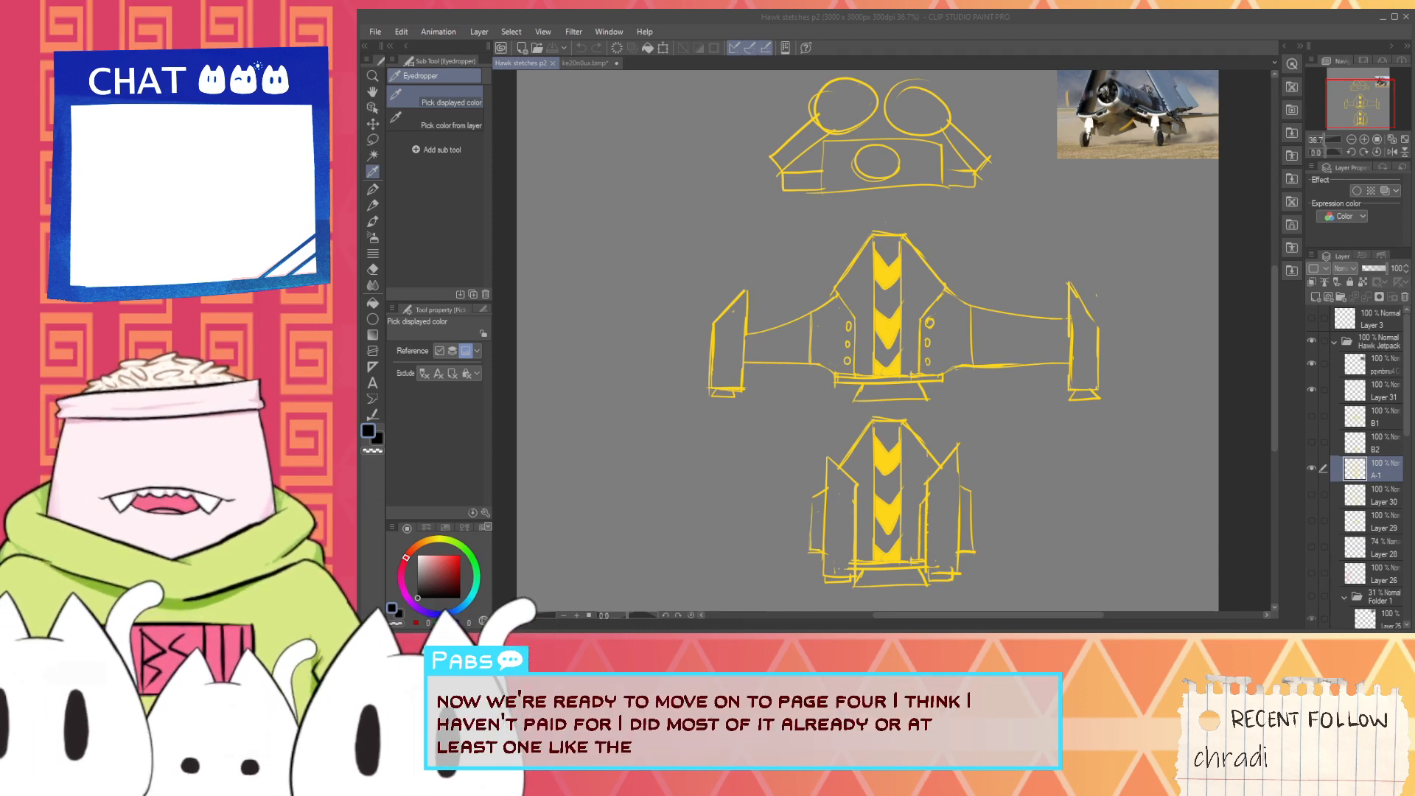
pyautogui.click(1012, 37)
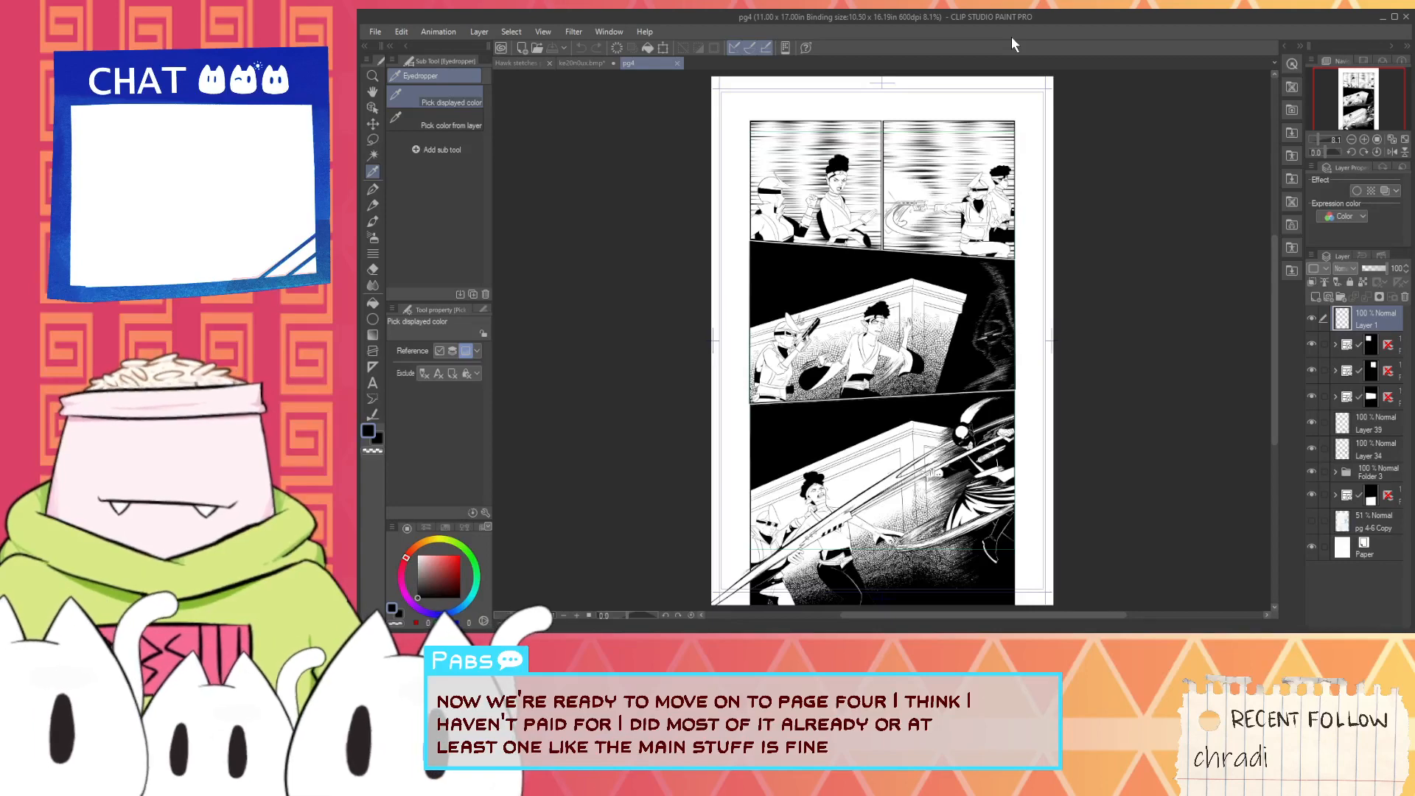
# - Add a new raster layer at the top of the first panel's layer folder on pg4
pyautogui.scroll(5, 898, 183)
pyautogui.scroll(-1, 899, 192)
pyautogui.press('space')
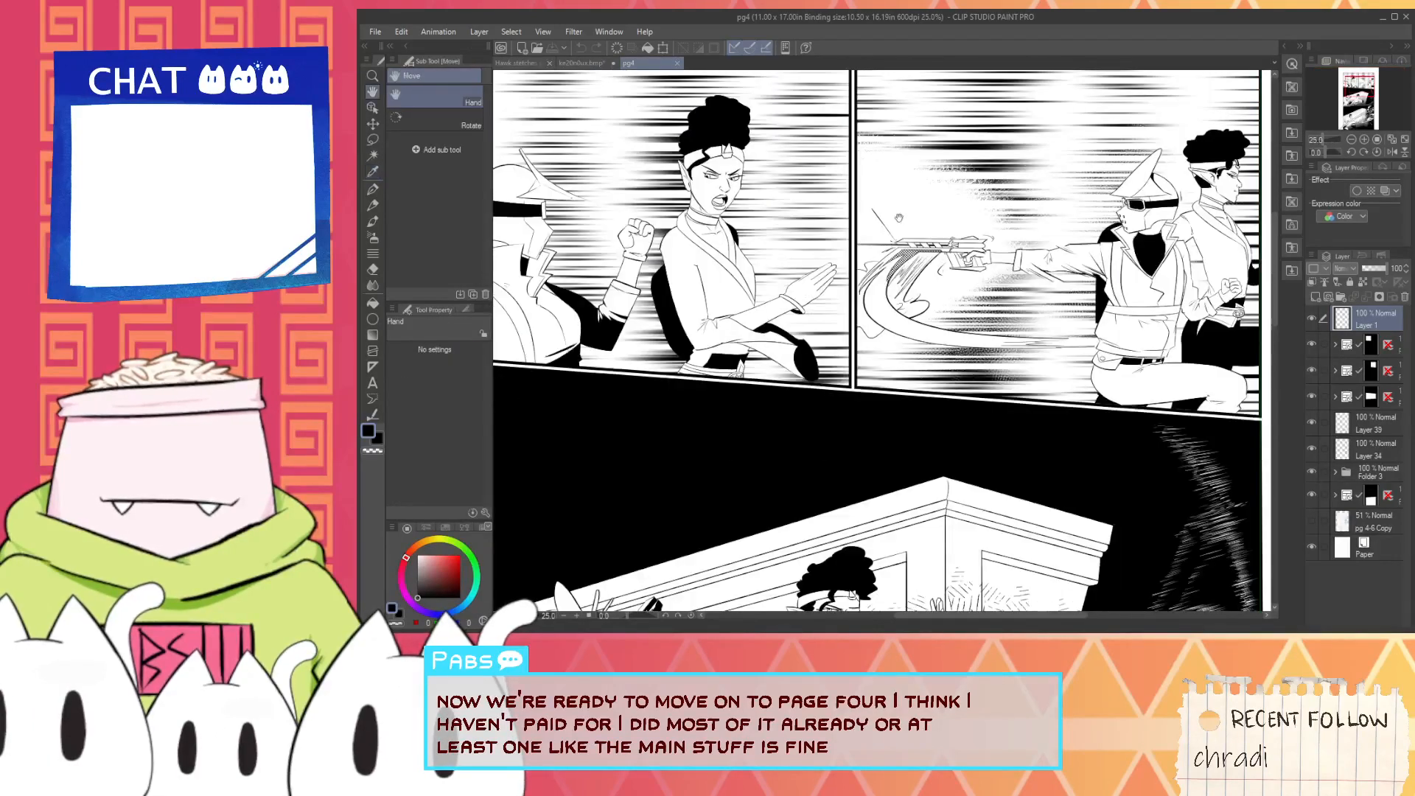
pyautogui.moveTo(898, 218); pyautogui.dragTo(1131, 318)
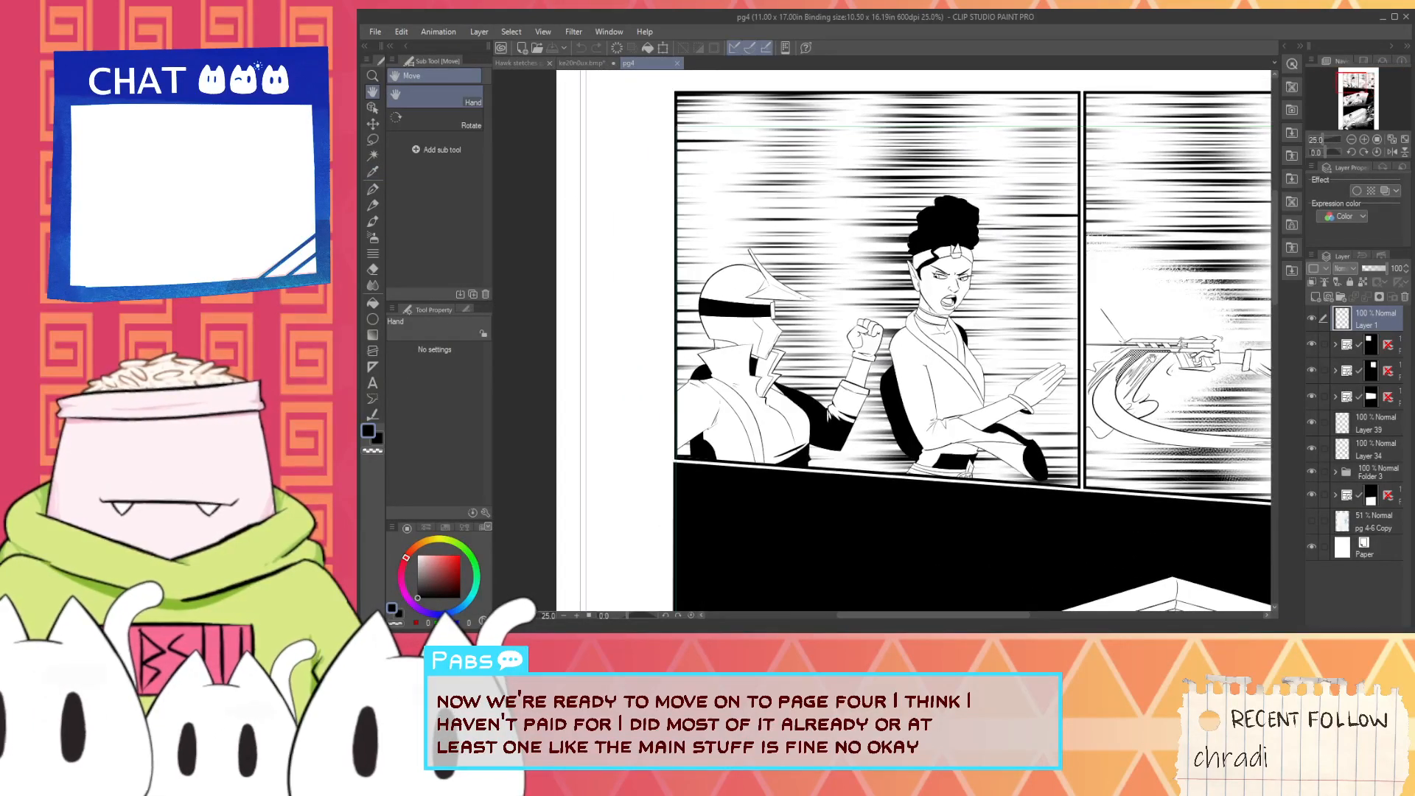
pyautogui.click(1343, 347)
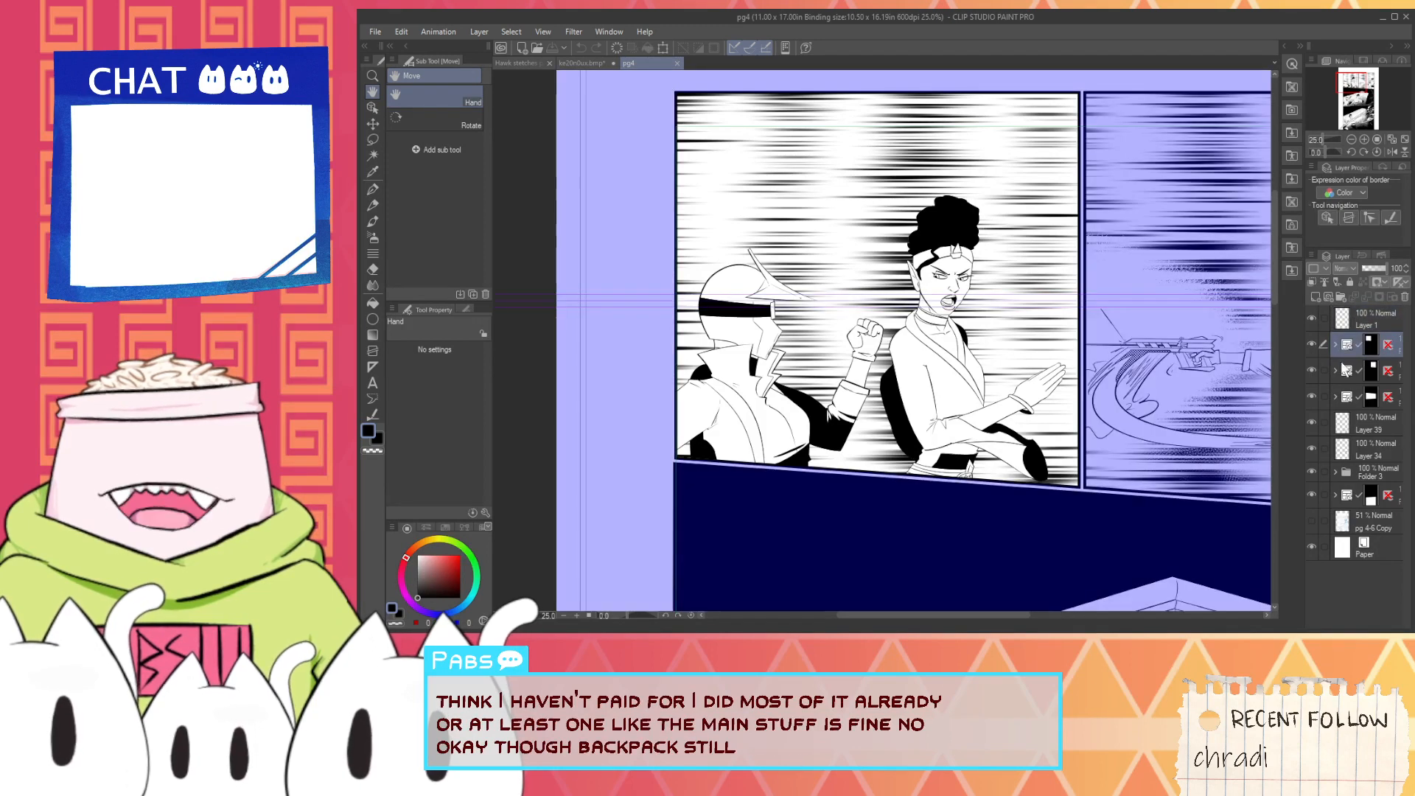
pyautogui.click(1335, 344)
pyautogui.click(1315, 297)
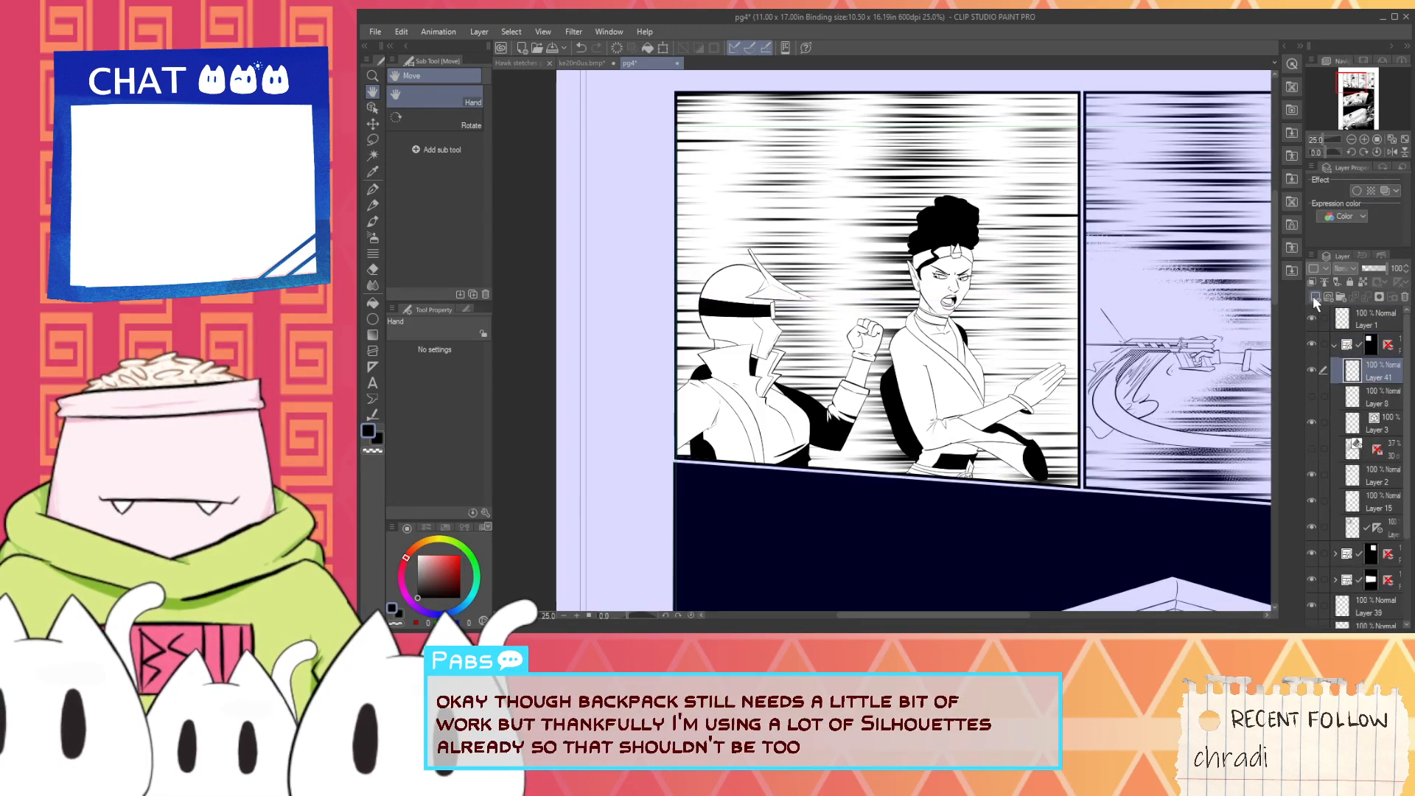
# - Outline an angular jetpack shape behind the helmeted character's shoulder in the first panel and fill it with black
pyautogui.scroll(3, 804, 389)
pyautogui.scroll(6, 726, 411)
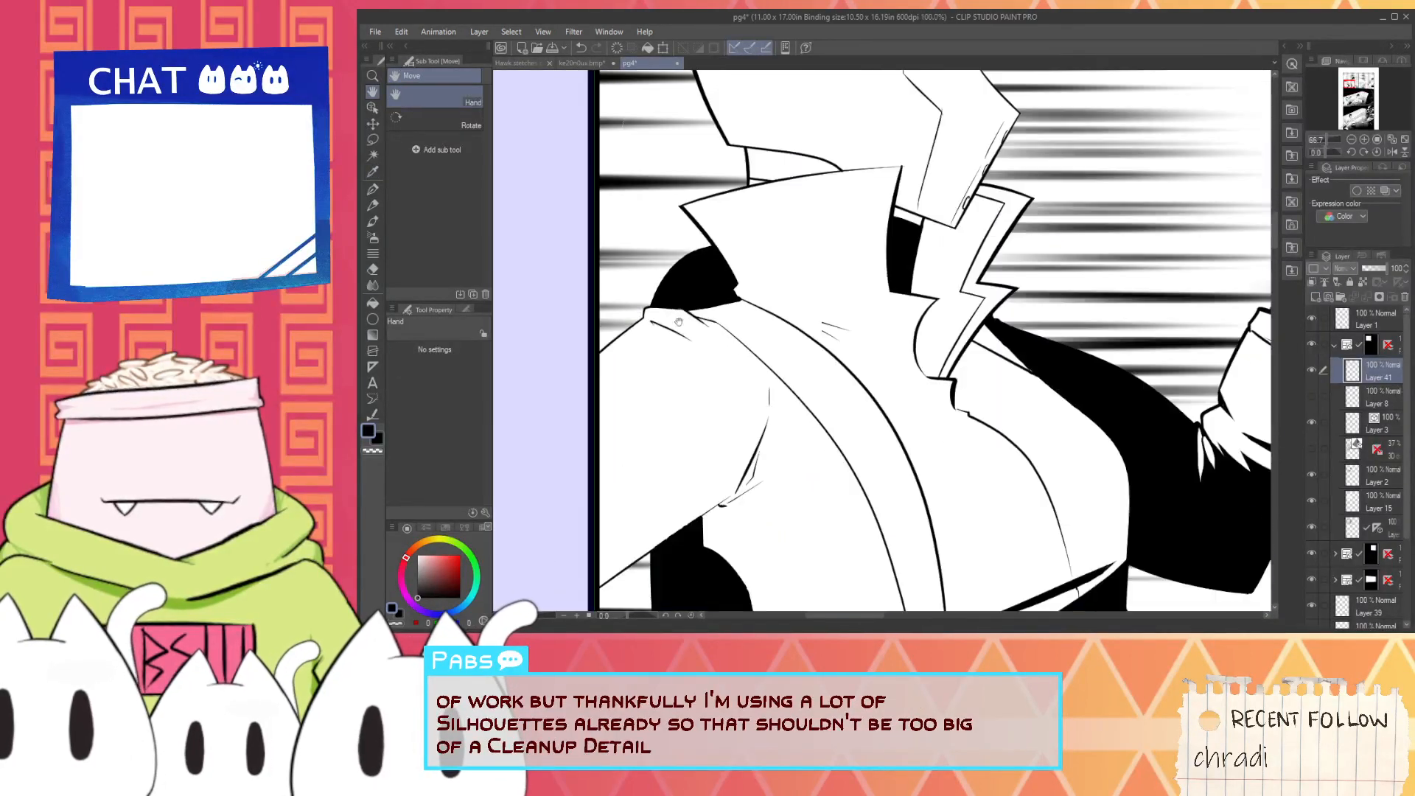
pyautogui.press('p')
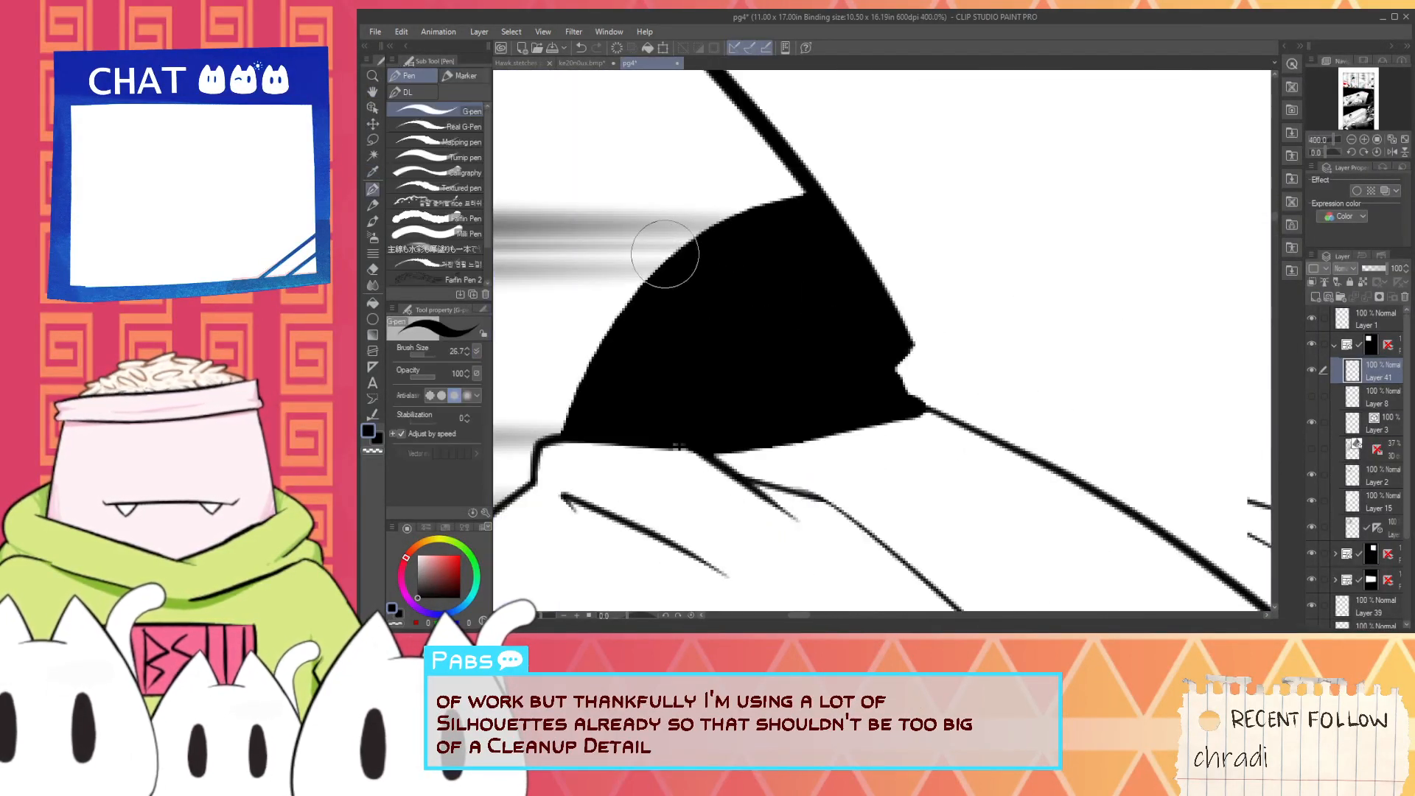
pyautogui.scroll(-2, 560, 409)
pyautogui.scroll(2, 560, 409)
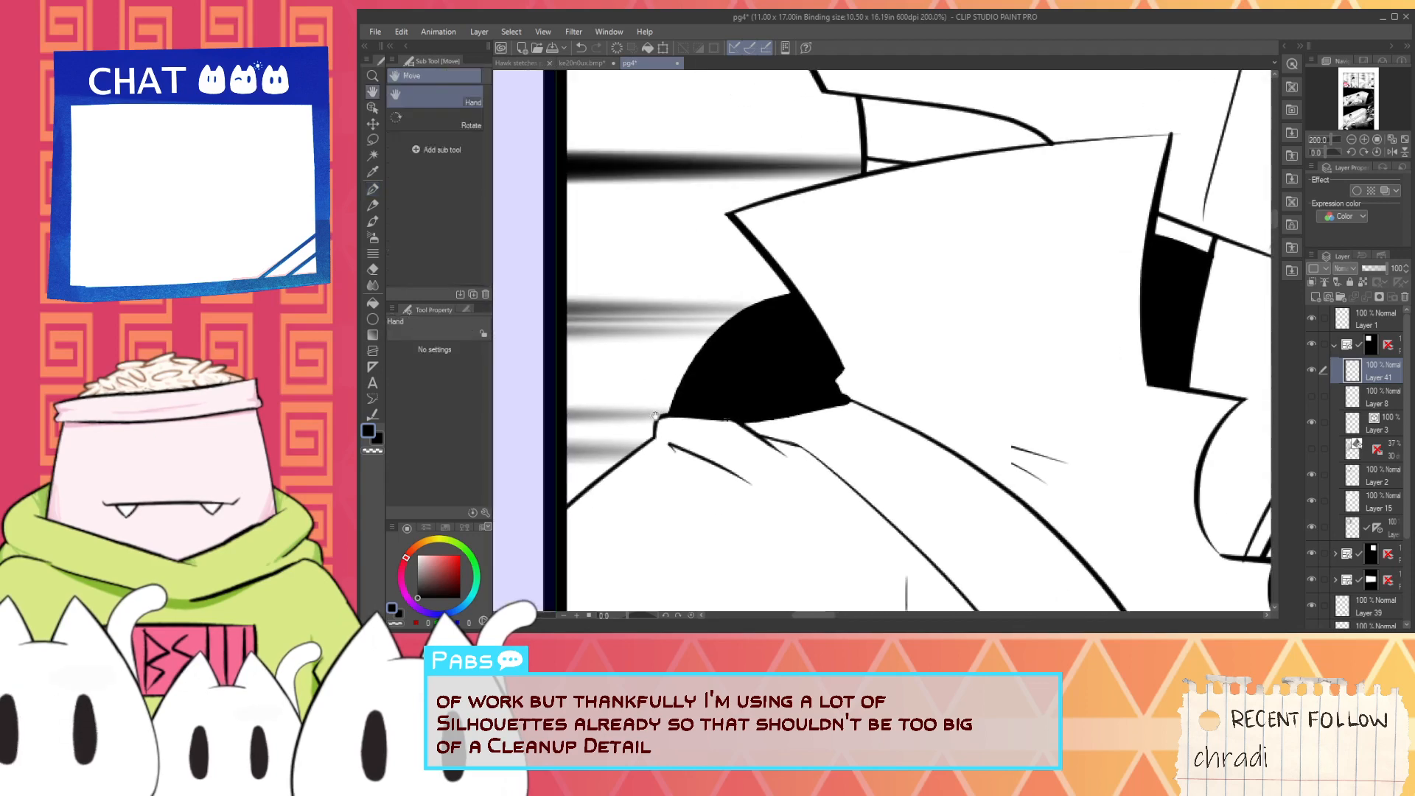
pyautogui.moveTo(601, 461)
pyautogui.mouseDown()
pyautogui.moveTo(700, 254)
pyautogui.moveTo(752, 243)
pyautogui.mouseUp()
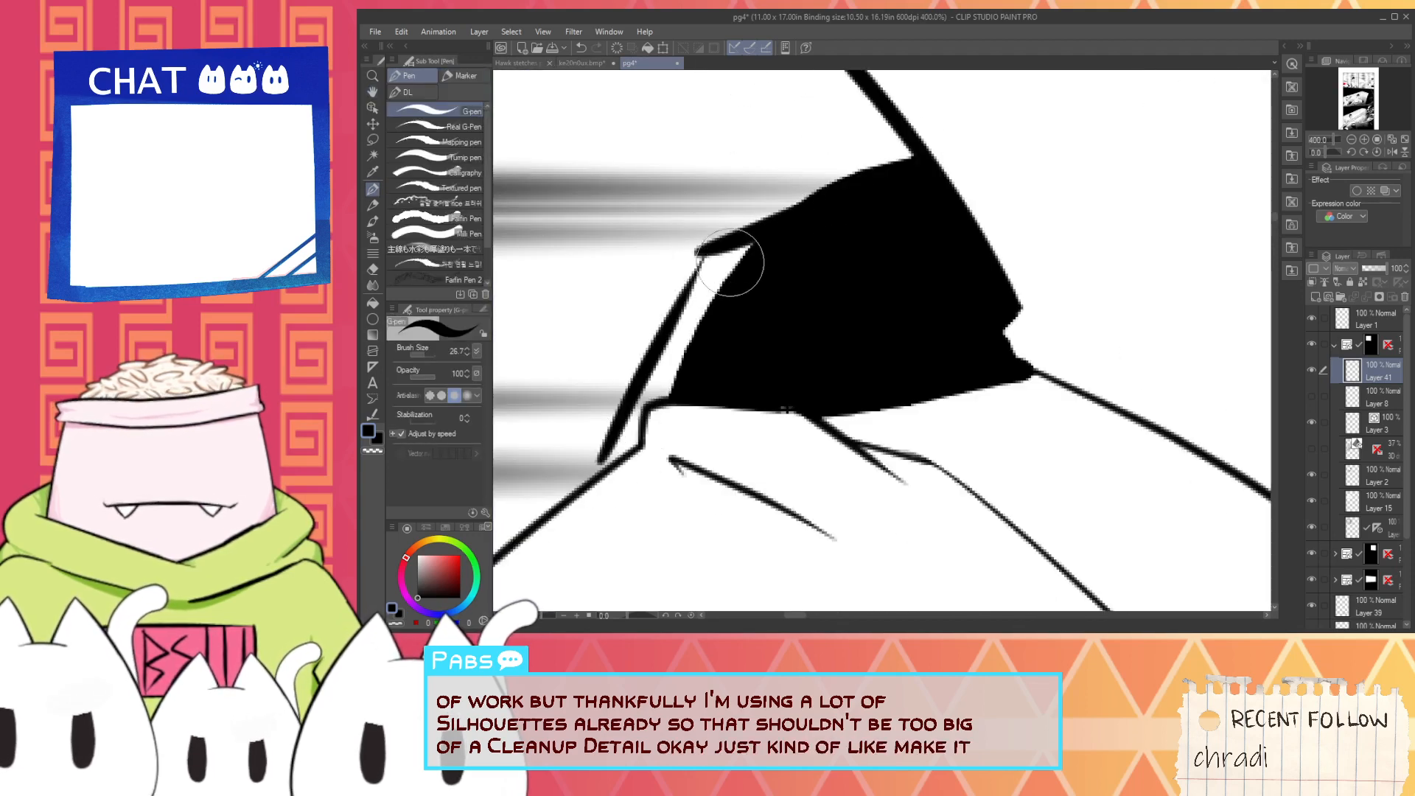
pyautogui.press('g')
pyautogui.click(675, 341)
# - Fill the gap inside the jetpack's outer edge with black and trim its upper edge straight with white in the first panel
pyautogui.press('p')
pyautogui.moveTo(612, 461)
pyautogui.mouseDown()
pyautogui.moveTo(654, 379)
pyautogui.moveTo(665, 391)
pyautogui.moveTo(657, 369)
pyautogui.moveTo(710, 275)
pyautogui.moveTo(708, 240)
pyautogui.moveTo(632, 380)
pyautogui.moveTo(695, 278)
pyautogui.moveTo(812, 214)
pyautogui.moveTo(783, 231)
pyautogui.mouseUp()
pyautogui.press('i')
pyautogui.press('p')
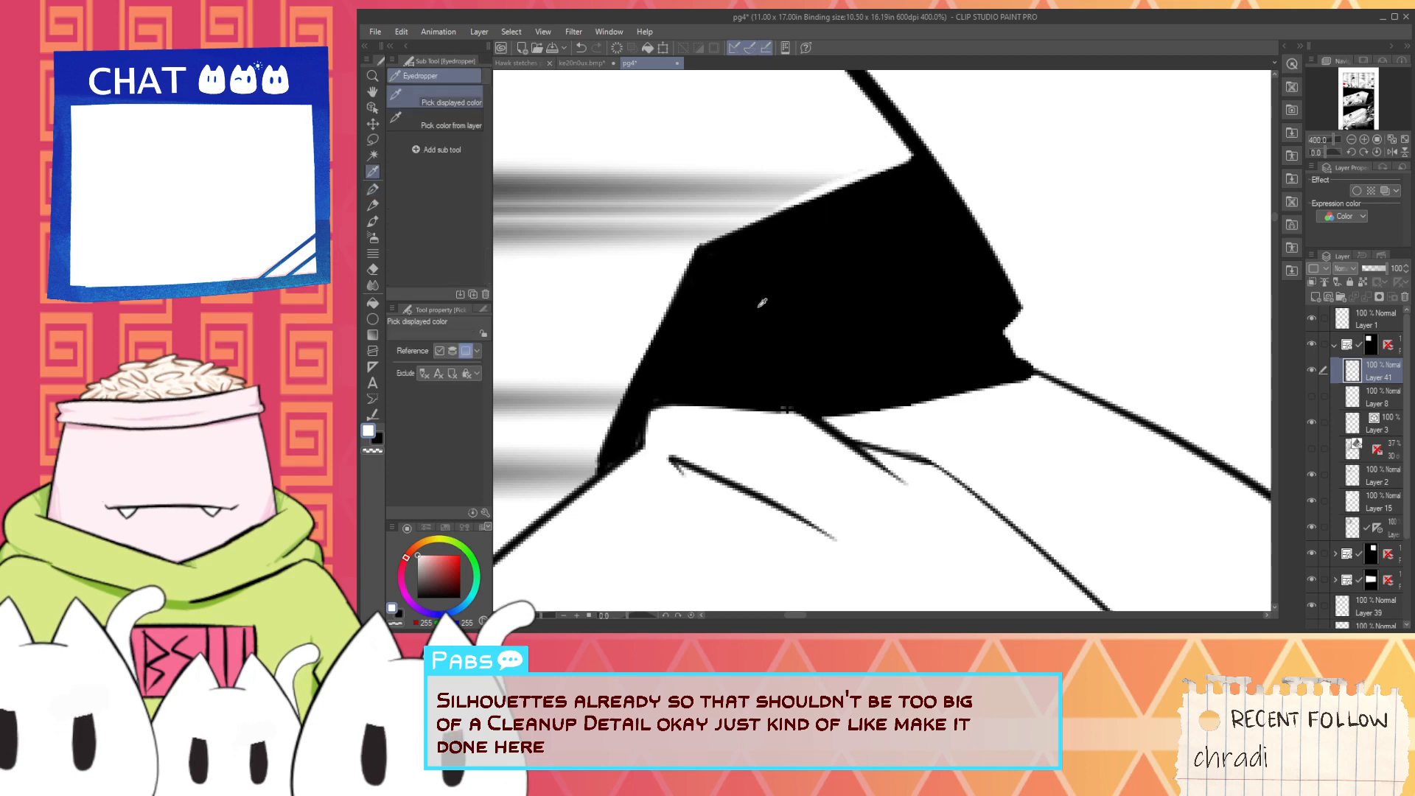
pyautogui.press('x')
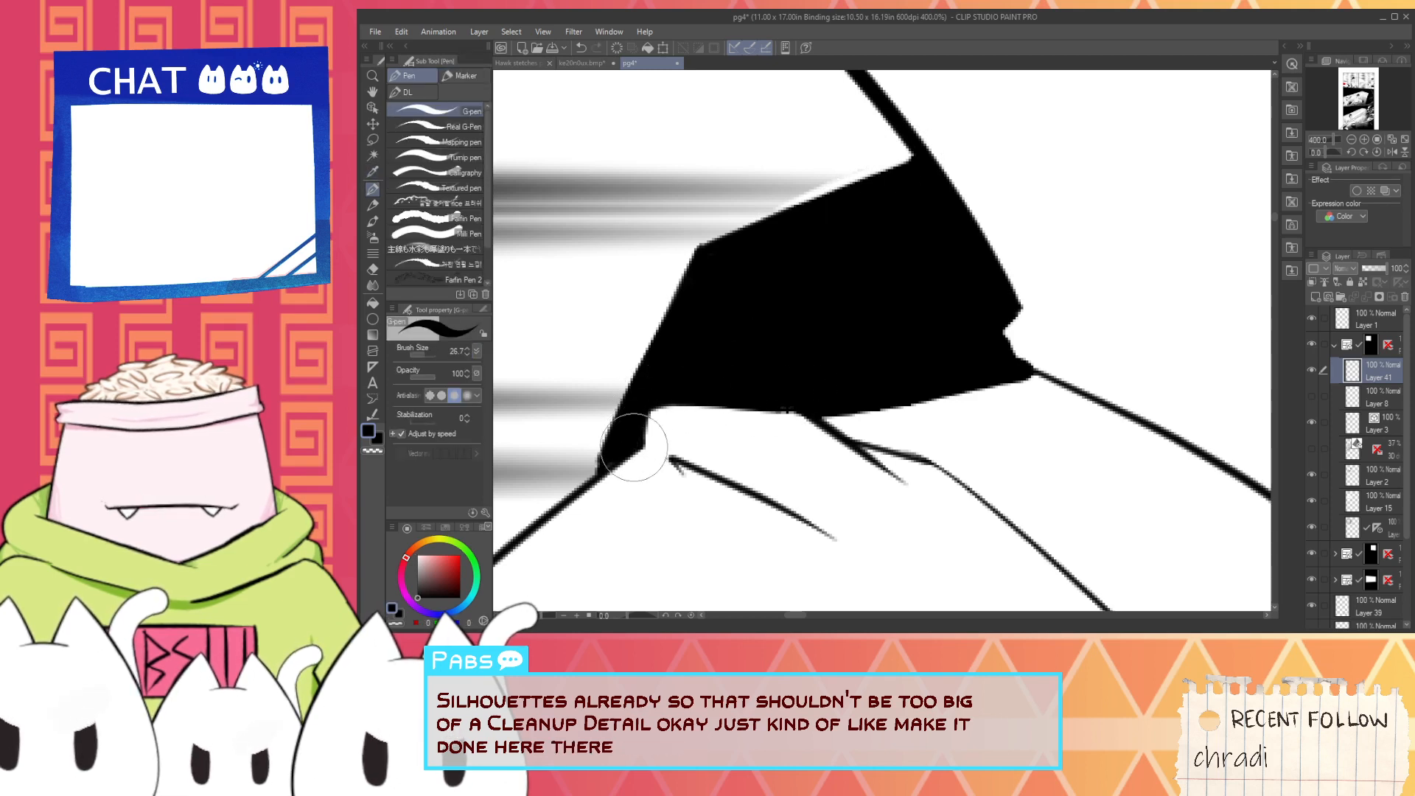
pyautogui.moveTo(584, 488); pyautogui.dragTo(623, 410)
pyautogui.scroll(-3, 627, 454)
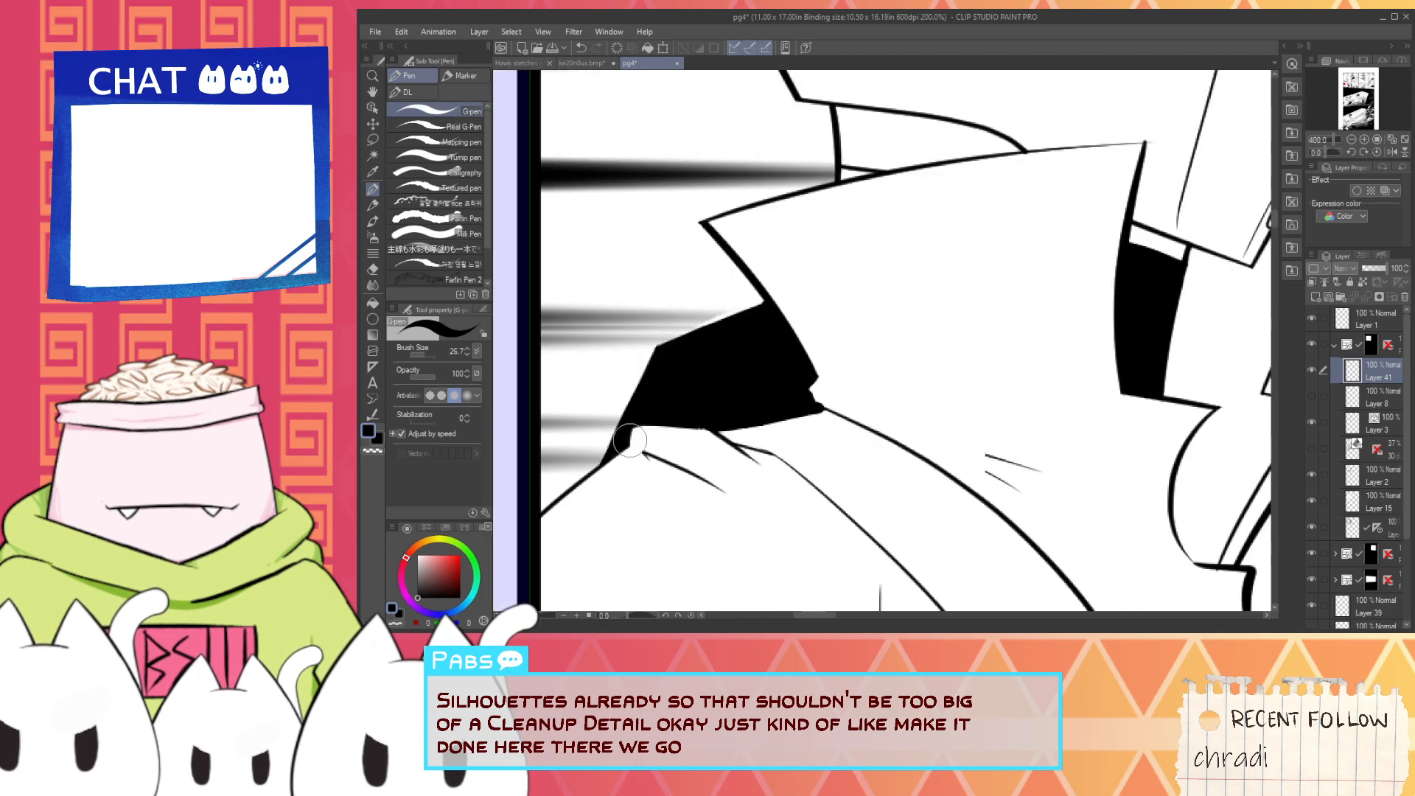
# - Ink a small black wing jutting out below the helmeted character's near arm and separate it with a thin white line
pyautogui.press('space')
pyautogui.scroll(3, 612, 458)
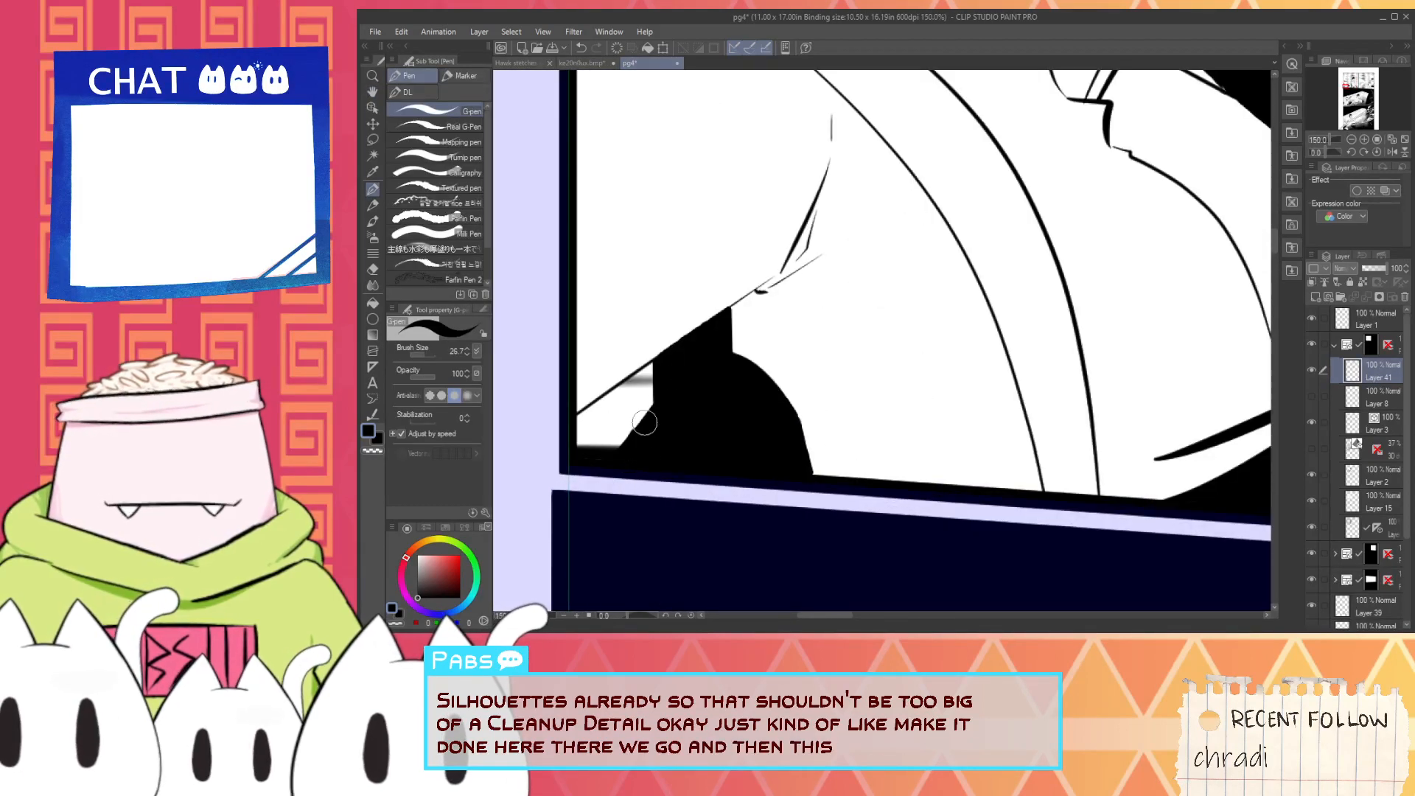
pyautogui.scroll(-2, 642, 449)
pyautogui.scroll(1, 656, 443)
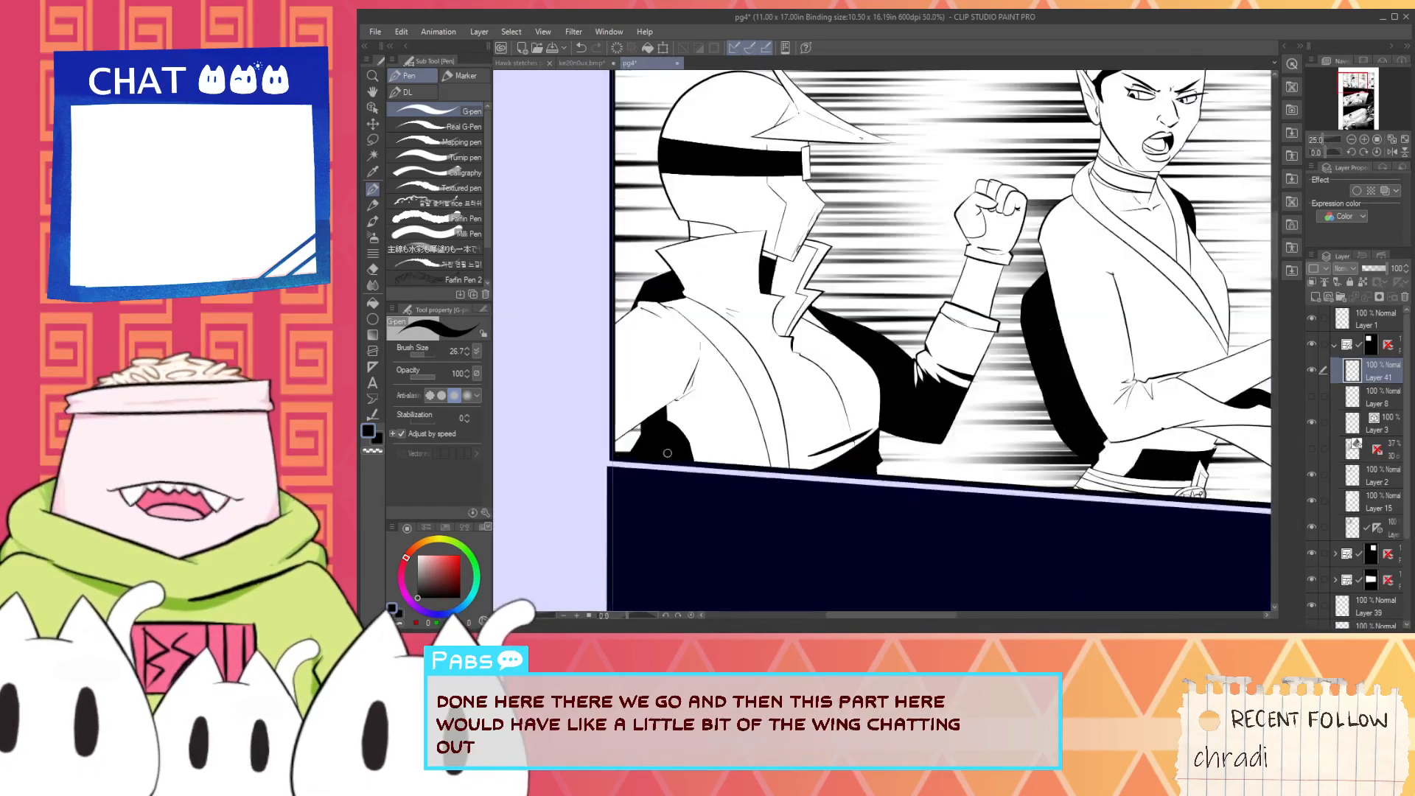
pyautogui.keyDown('alt'); pyautogui.click(706, 388); pyautogui.keyUp('alt')
pyautogui.scroll(1, 643, 436)
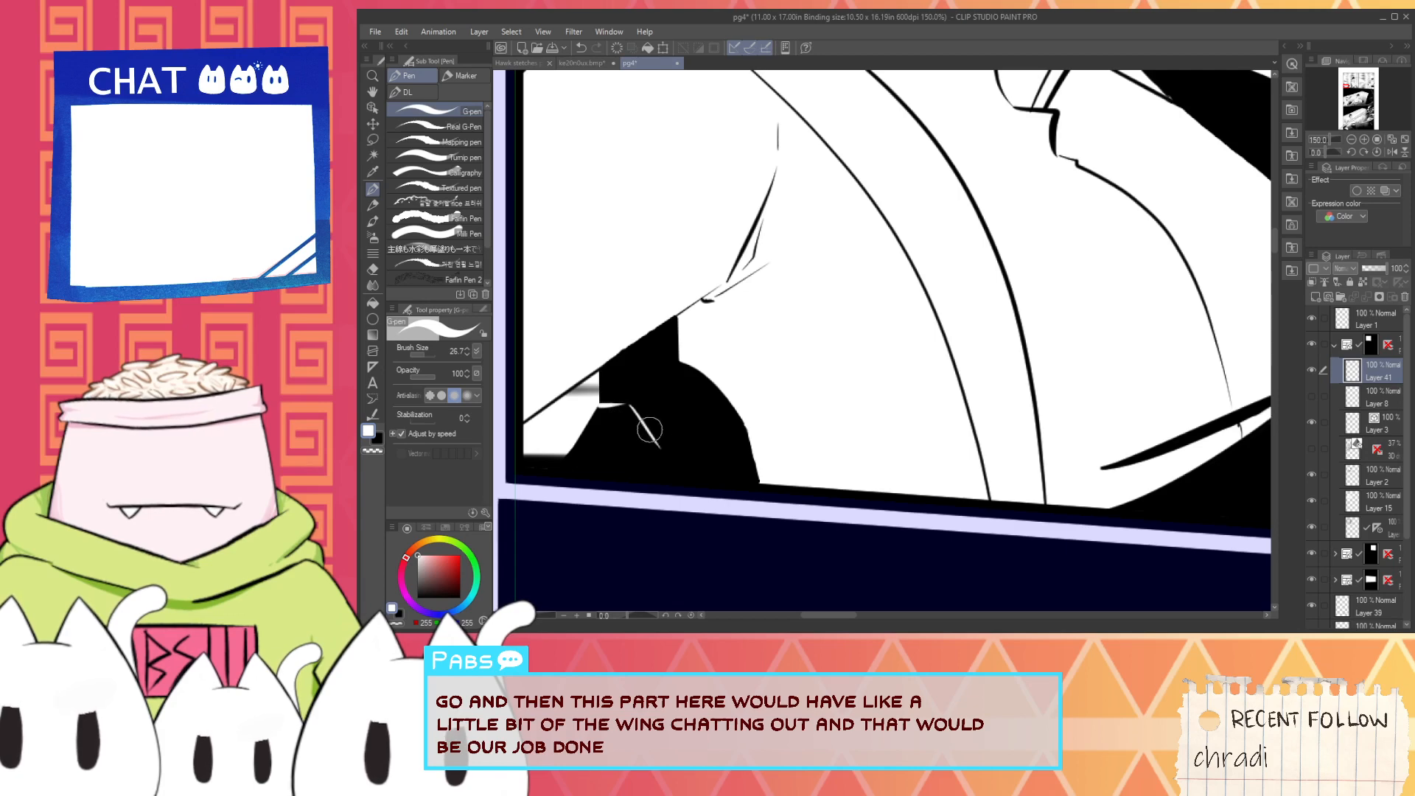
pyautogui.scroll(-5, 672, 475)
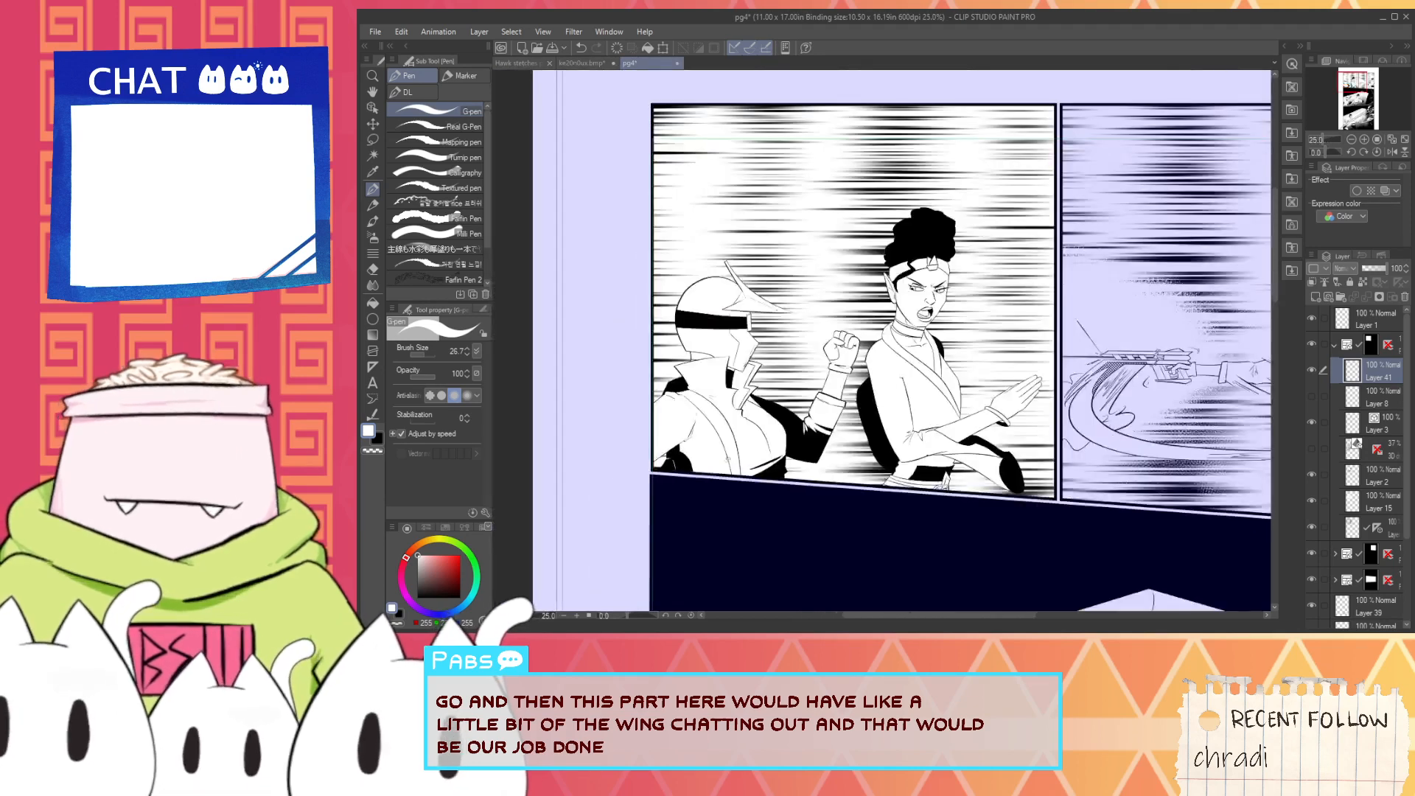
pyautogui.scroll(4, 675, 430)
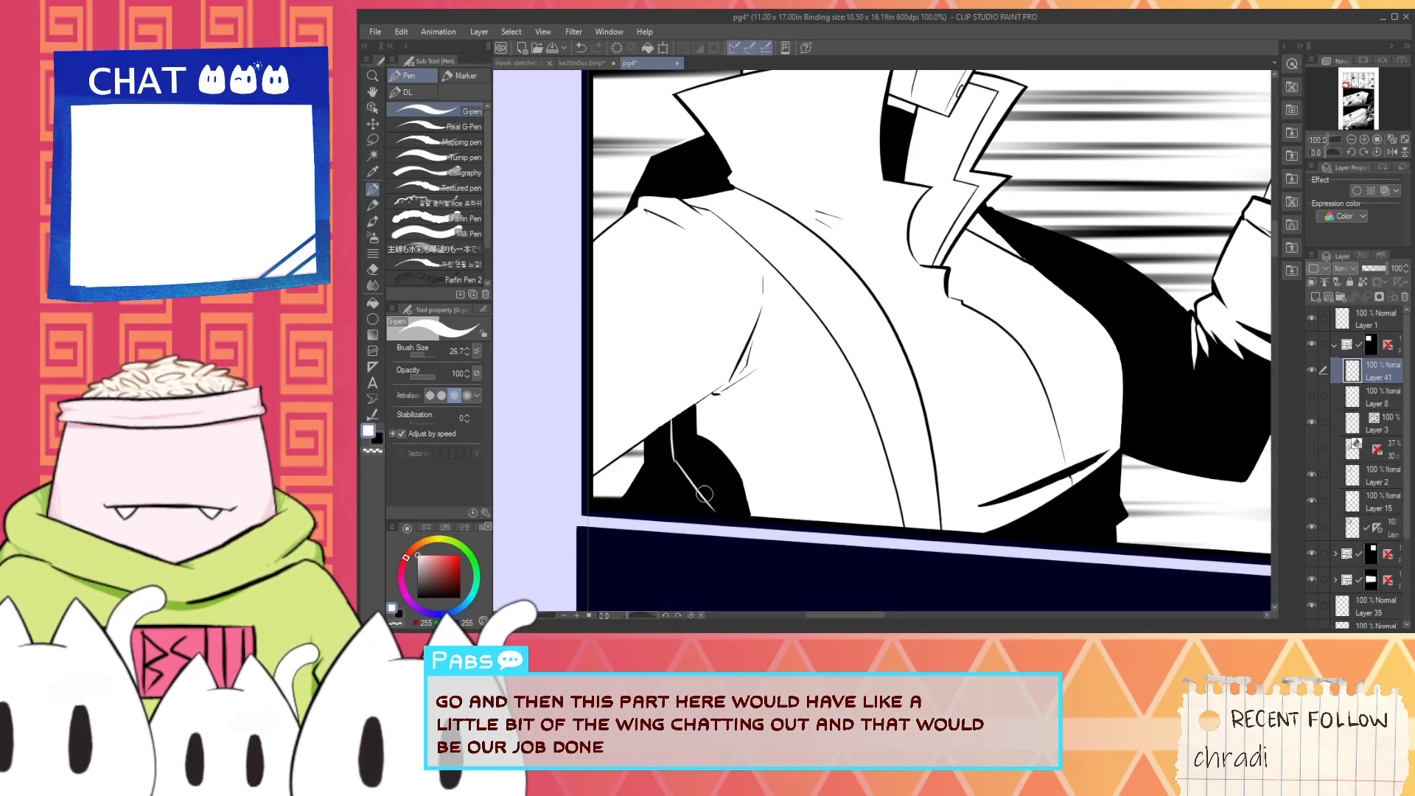
# - Draw thin white accent strokes into the black silhouette at the helmeted character's far shoulder in the first panel
pyautogui.scroll(-3, 710, 502)
pyautogui.scroll(5, 714, 393)
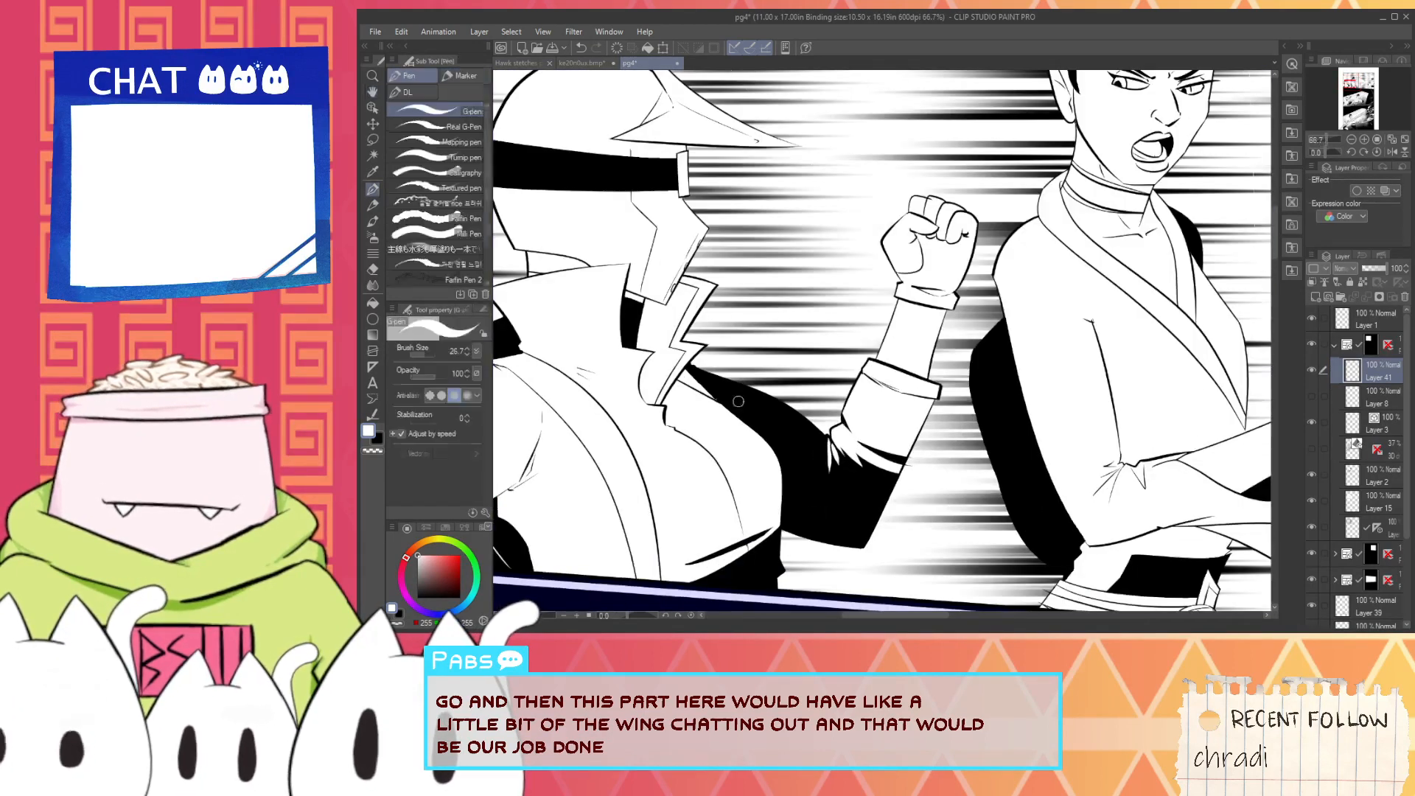
pyautogui.scroll(-5, 707, 392)
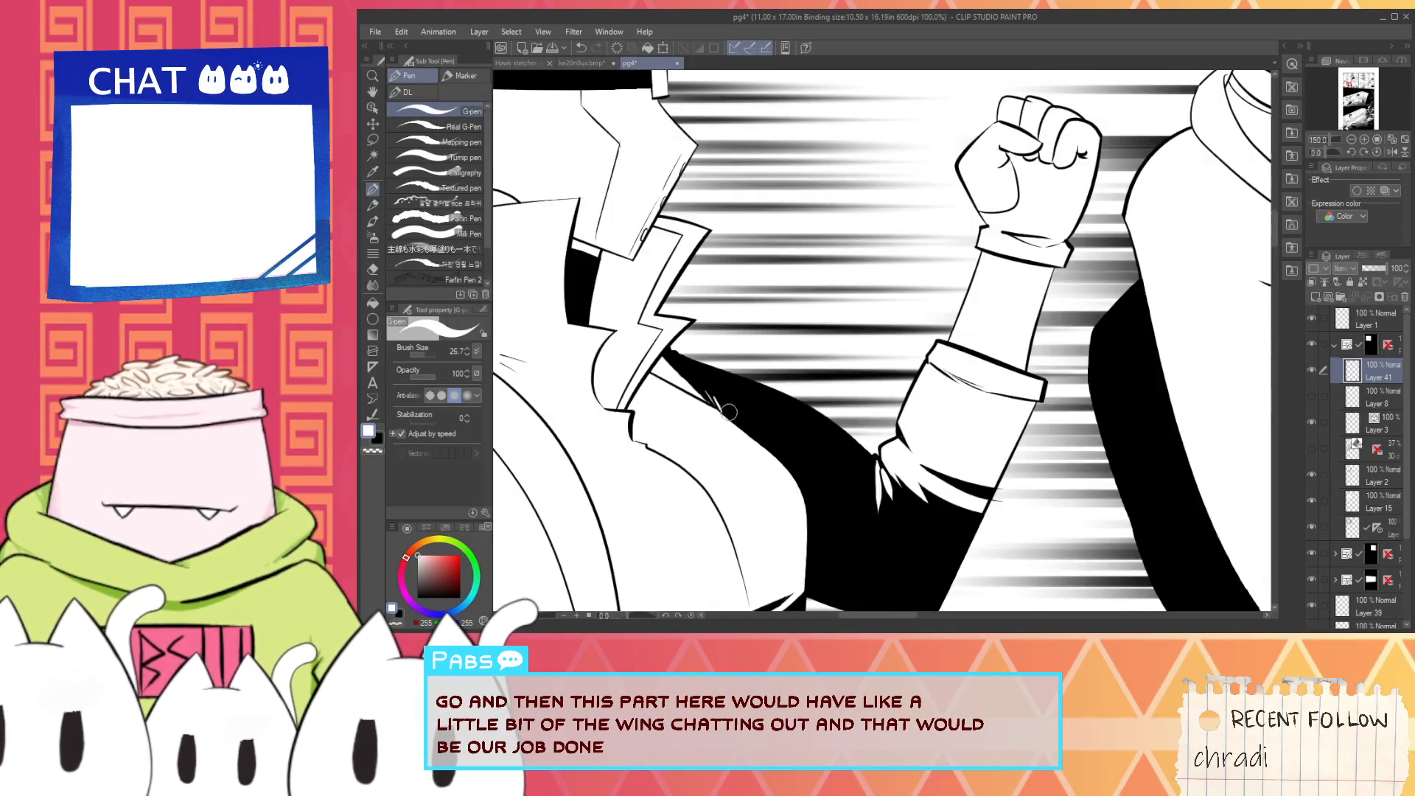
pyautogui.moveTo(681, 506); pyautogui.dragTo(646, 507)
# - Thicken the white dividing line across the black wing silhouette below the near arm
pyautogui.scroll(5, 646, 506)
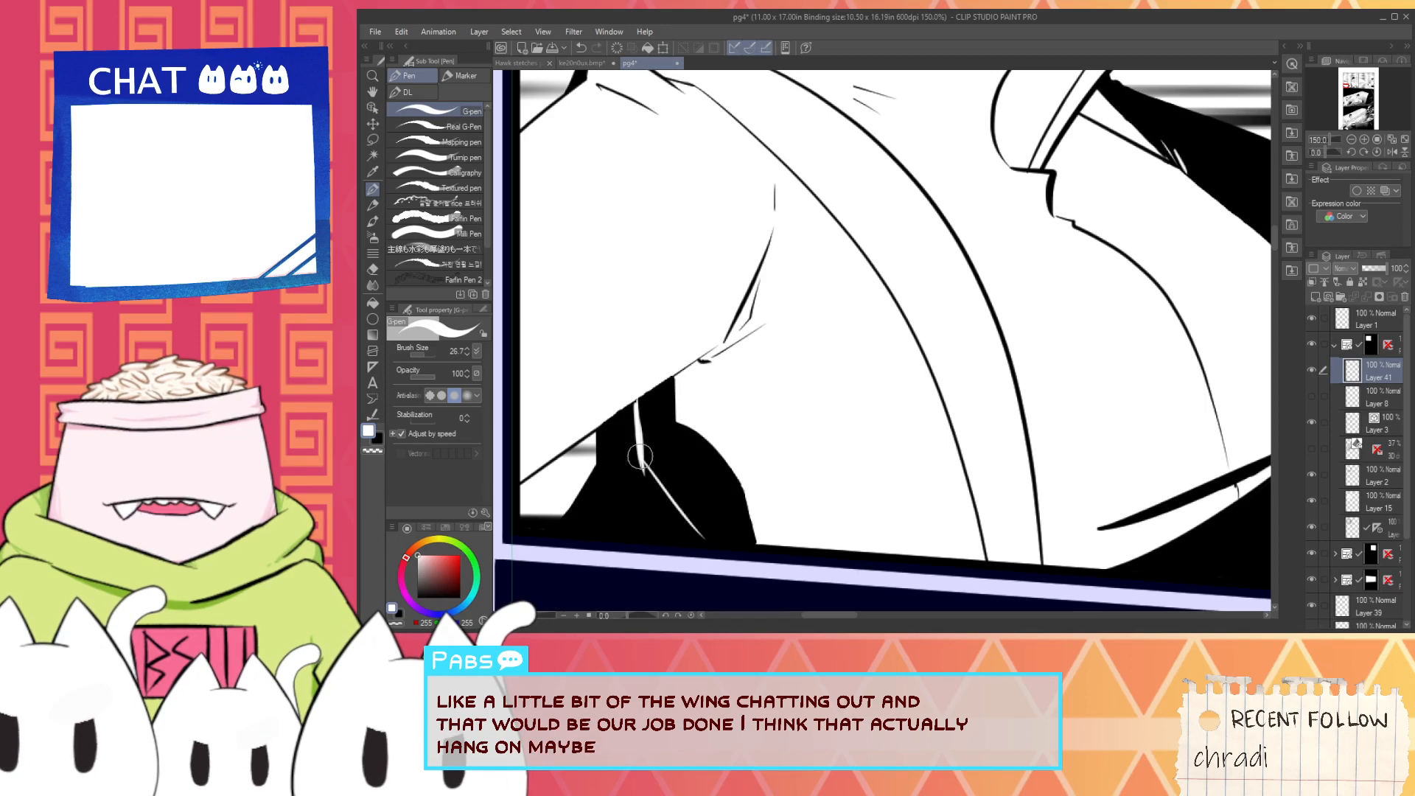
pyautogui.moveTo(644, 464); pyautogui.dragTo(703, 536)
pyautogui.hotkey('ctrl', 'z')
pyautogui.moveTo(644, 465); pyautogui.dragTo(704, 539)
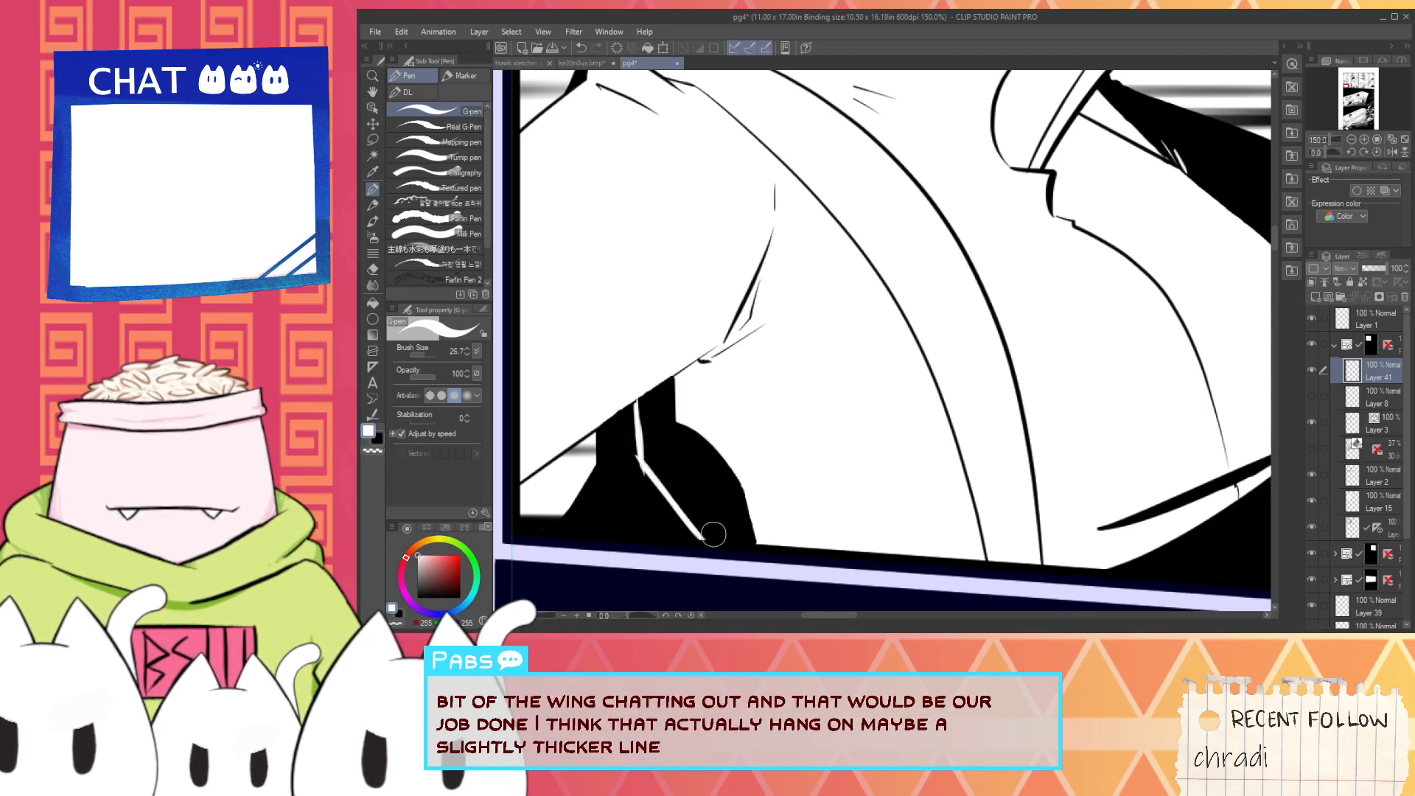
# - Try to thicken the arm's lower contour above the wing with a black stroke
pyautogui.press('x')
pyautogui.scroll(3, 588, 437)
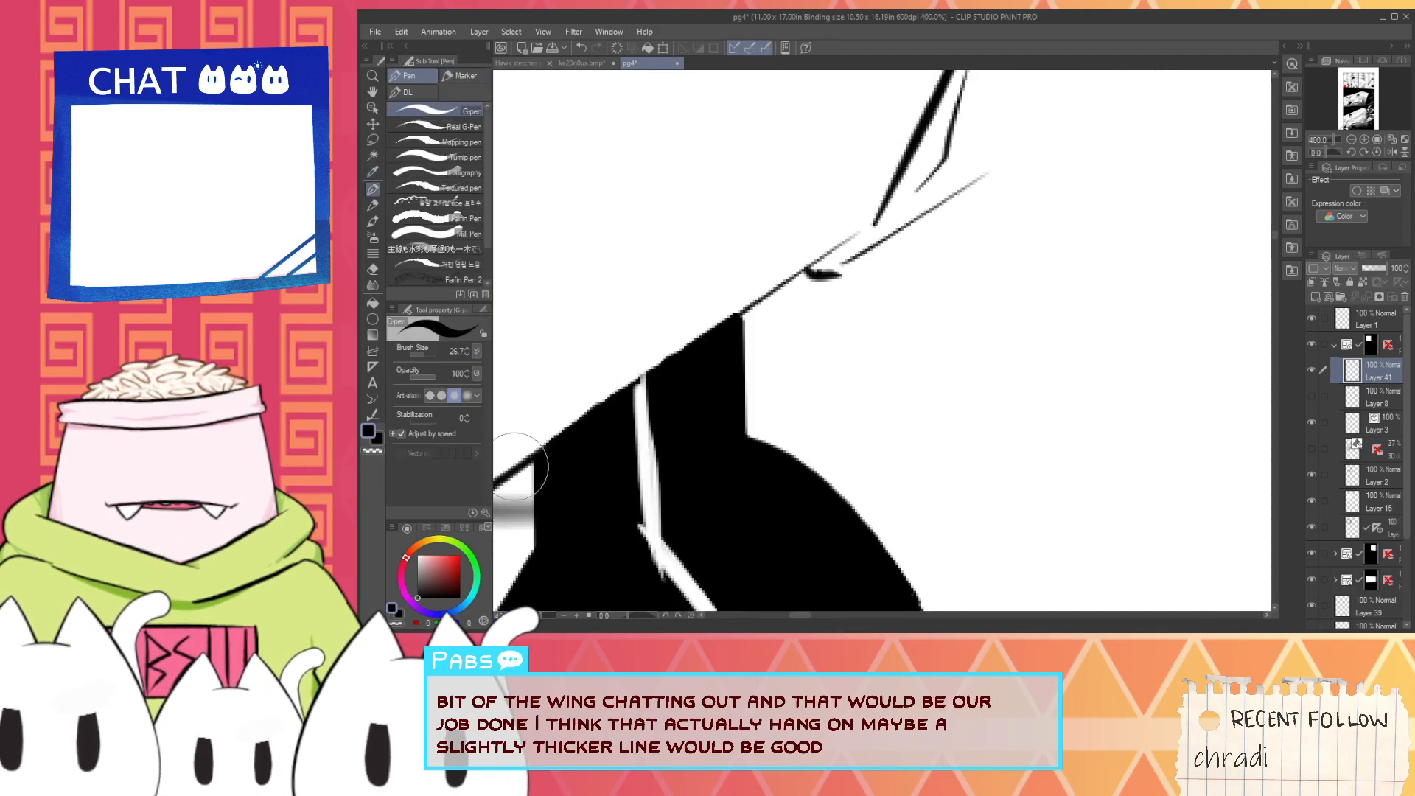
pyautogui.moveTo(525, 468); pyautogui.dragTo(726, 315)
pyautogui.hotkey('ctrl', 'z')
pyautogui.moveTo(530, 462); pyautogui.dragTo(809, 260)
pyautogui.hotkey('ctrl', 'z')
pyautogui.scroll(-4, 791, 247)
pyautogui.scroll(2, 746, 314)
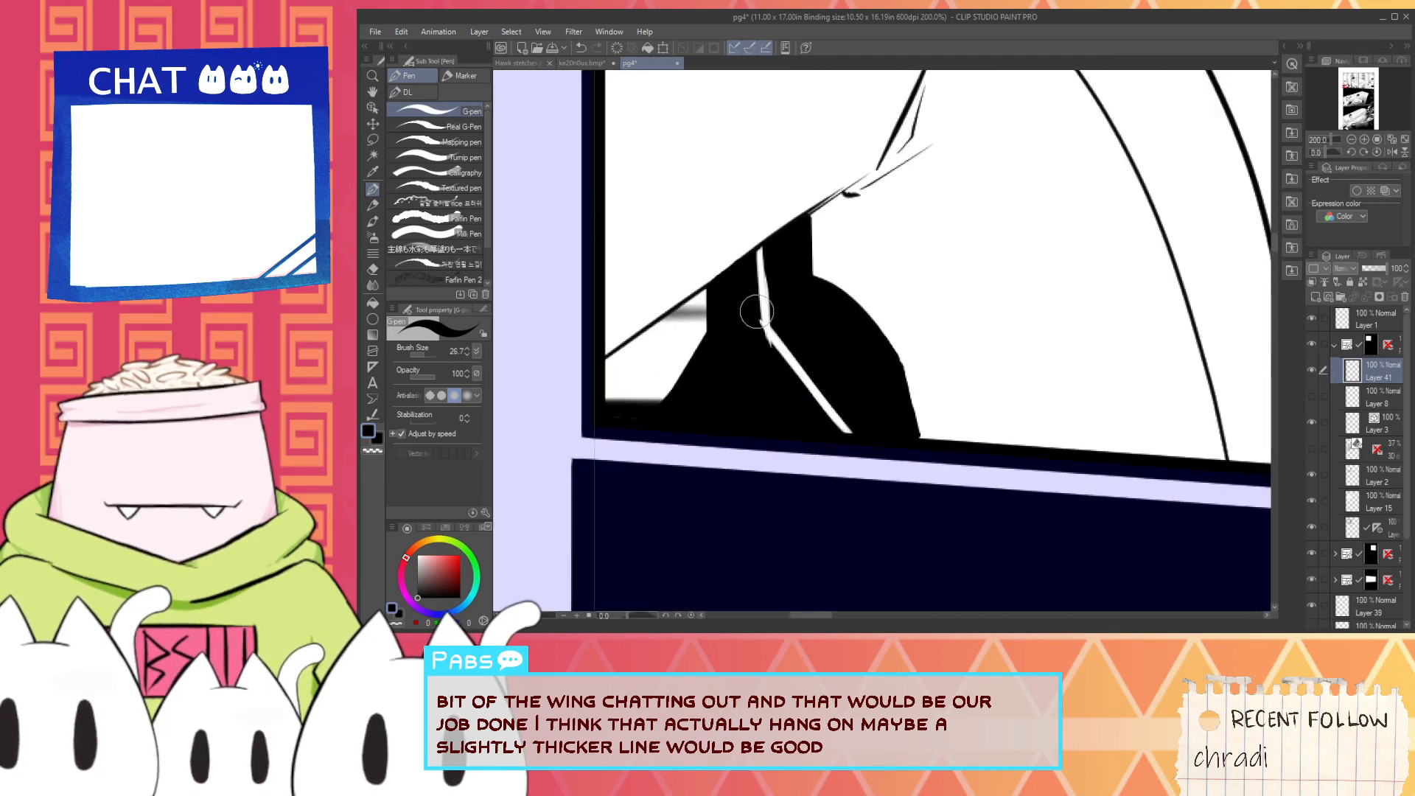
pyautogui.scroll(-4, 774, 347)
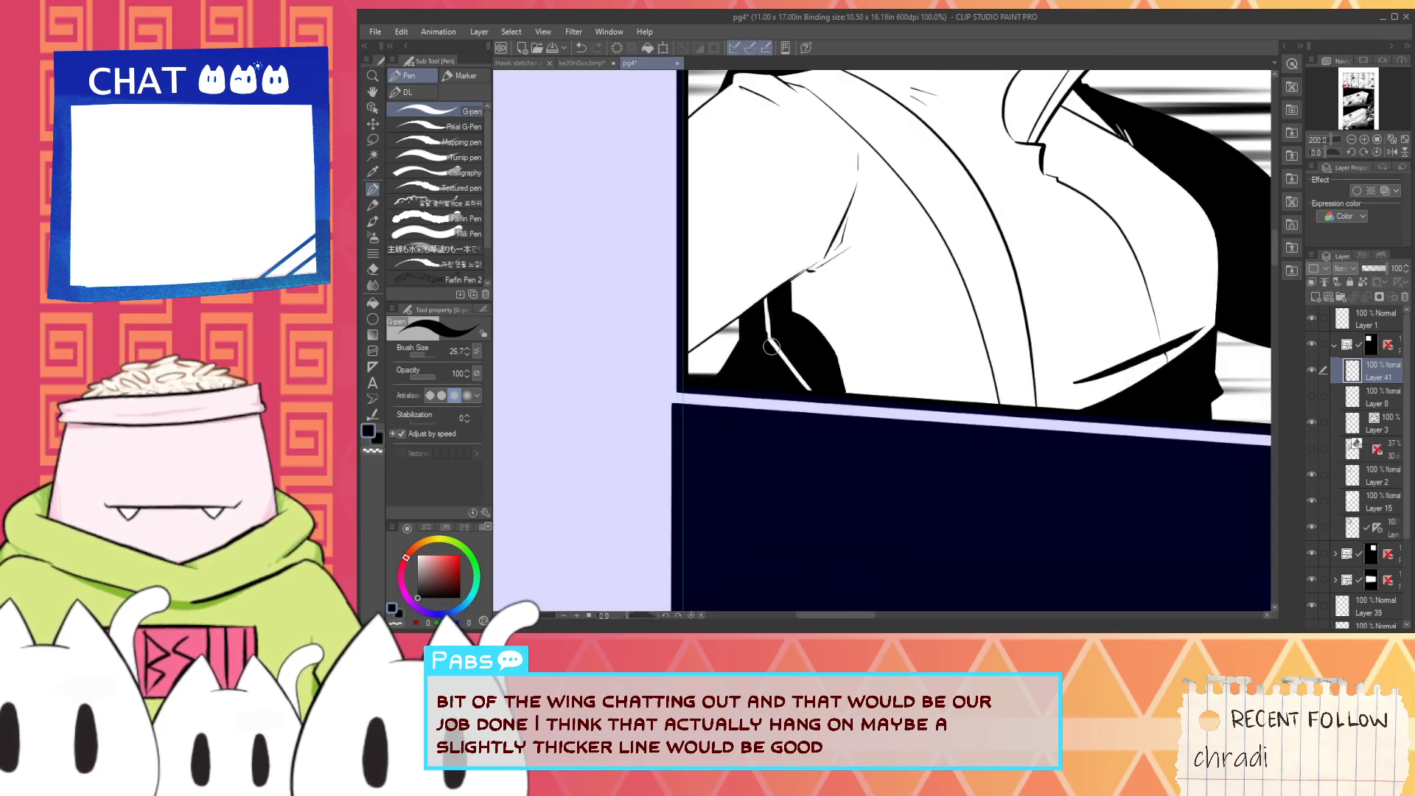
# - Collapse the first panel's layer folder, expand the second panel's folder, and add a new raster layer at its top
pyautogui.press('space')
pyautogui.moveTo(853, 227); pyautogui.dragTo(700, 463)
pyautogui.scroll(-1, 749, 369)
pyautogui.moveTo(892, 502); pyautogui.dragTo(580, 425)
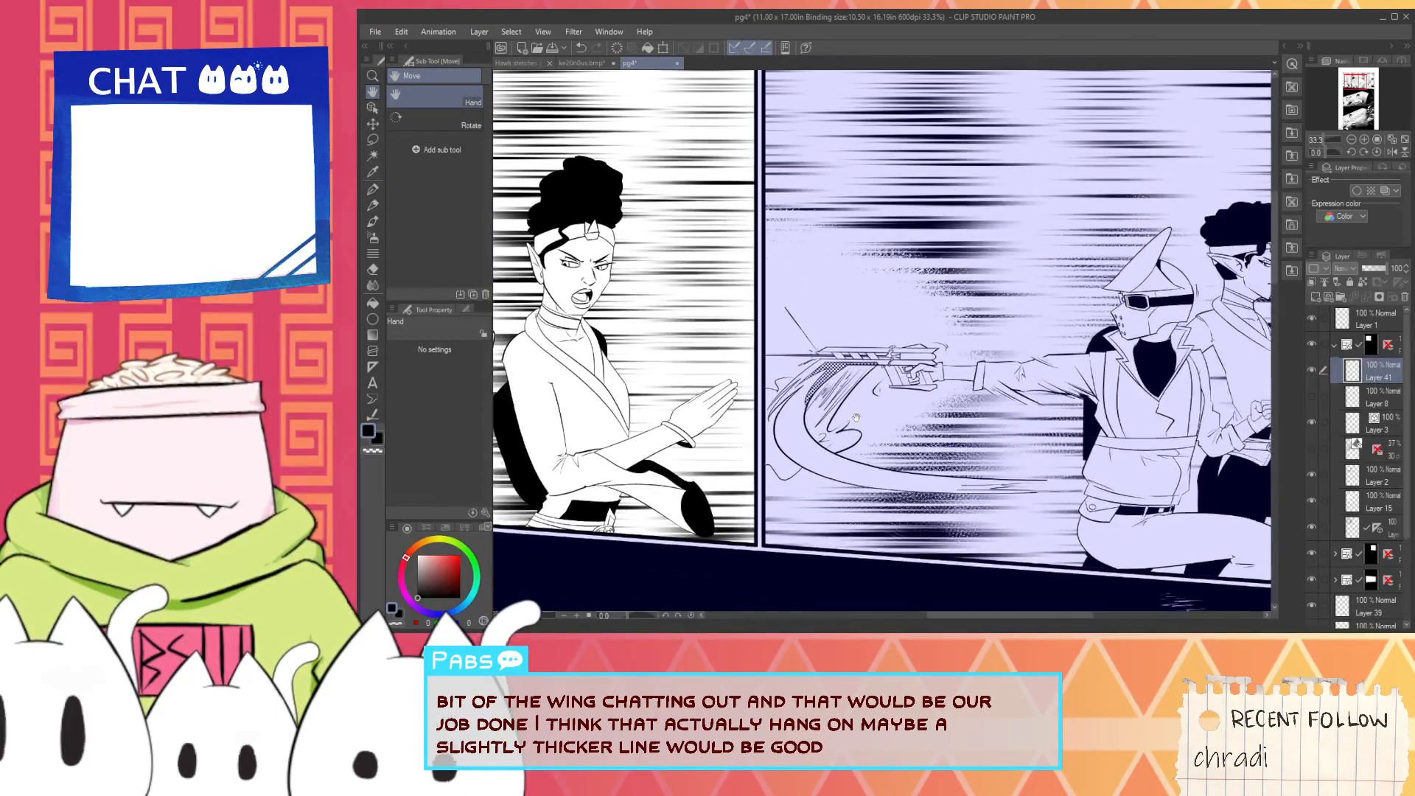
pyautogui.moveTo(1168, 444); pyautogui.dragTo(973, 441)
pyautogui.click(1335, 344)
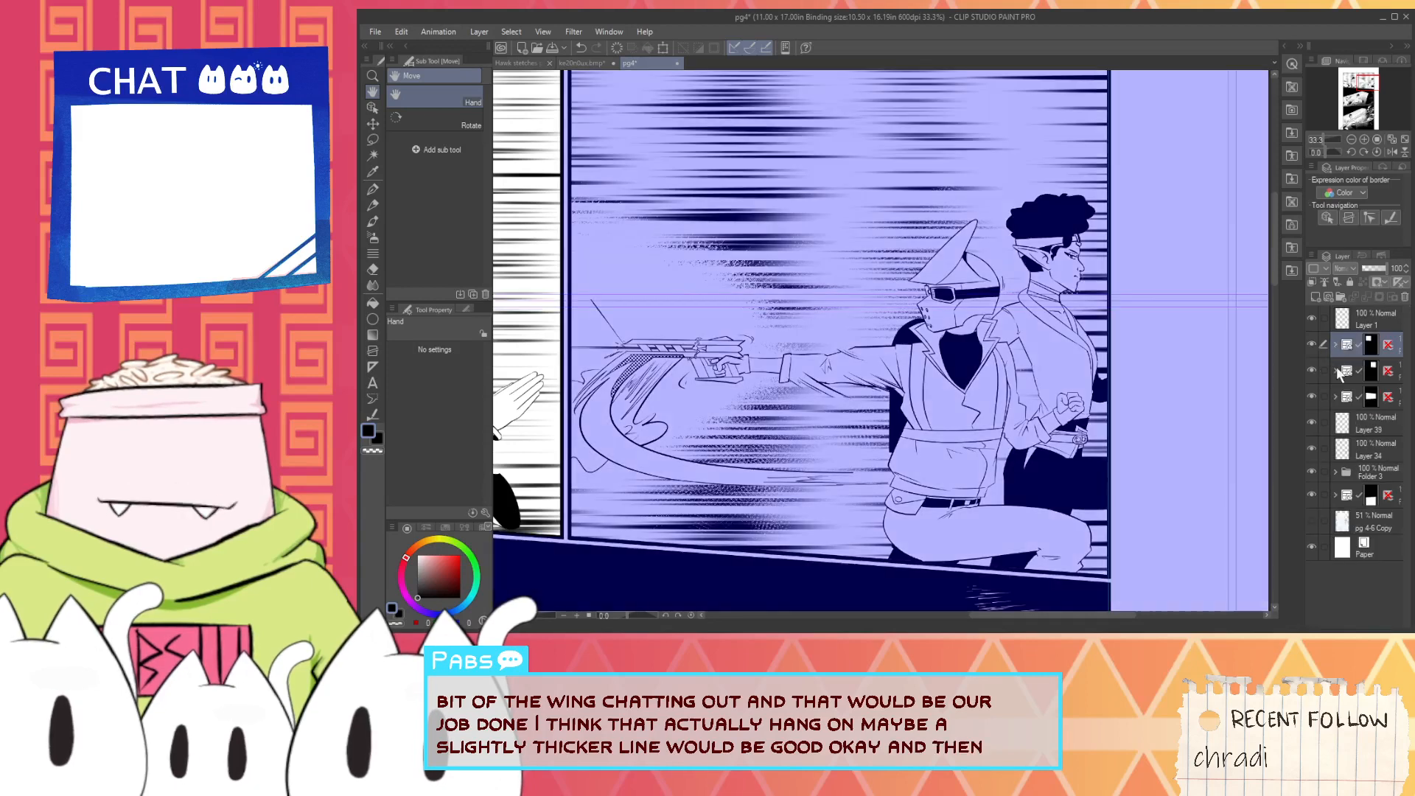
pyautogui.click(1335, 371)
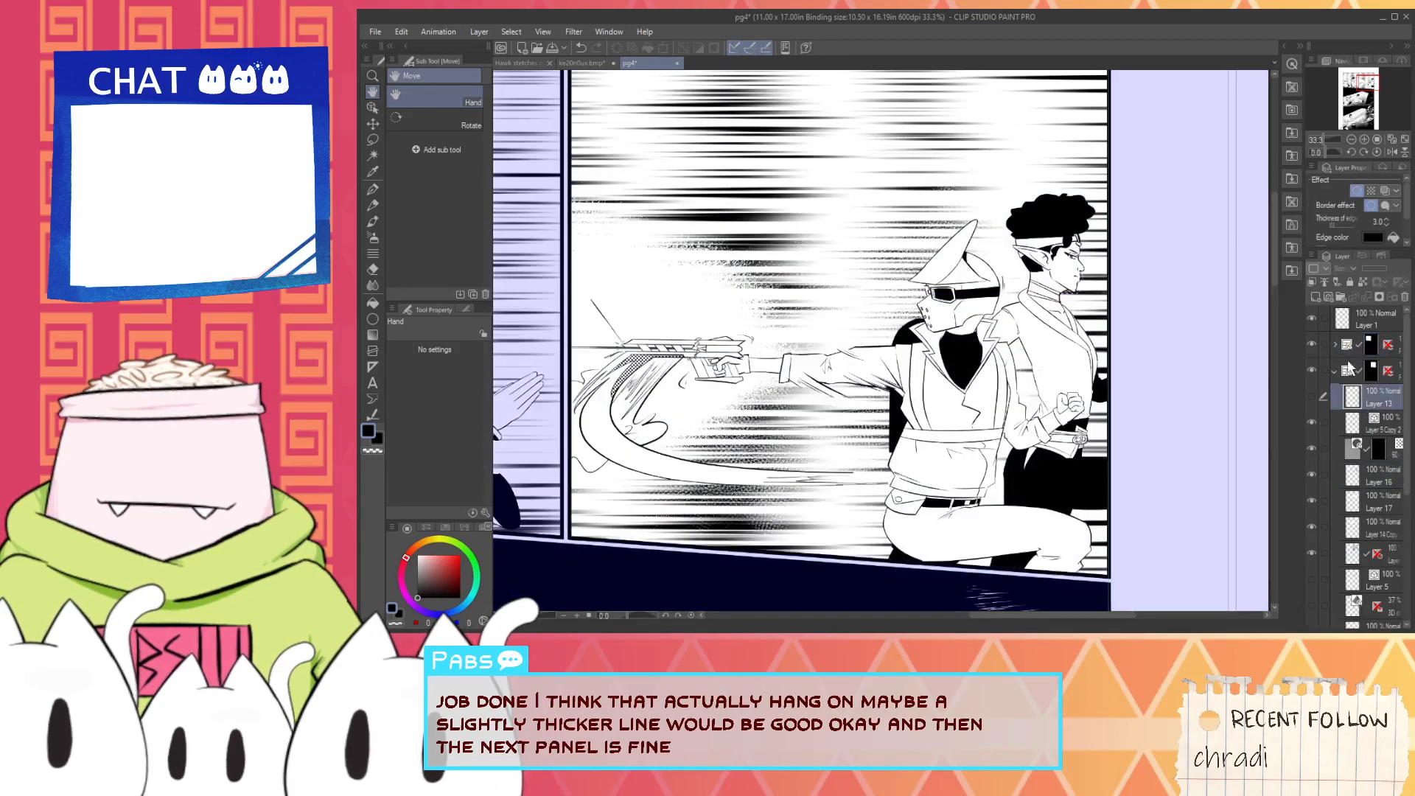
pyautogui.click(1314, 296)
# - Outline an angular jetpack wing in black below the helmeted character's outstretched arm in the second panel
pyautogui.press('p')
pyautogui.scroll(6, 840, 430)
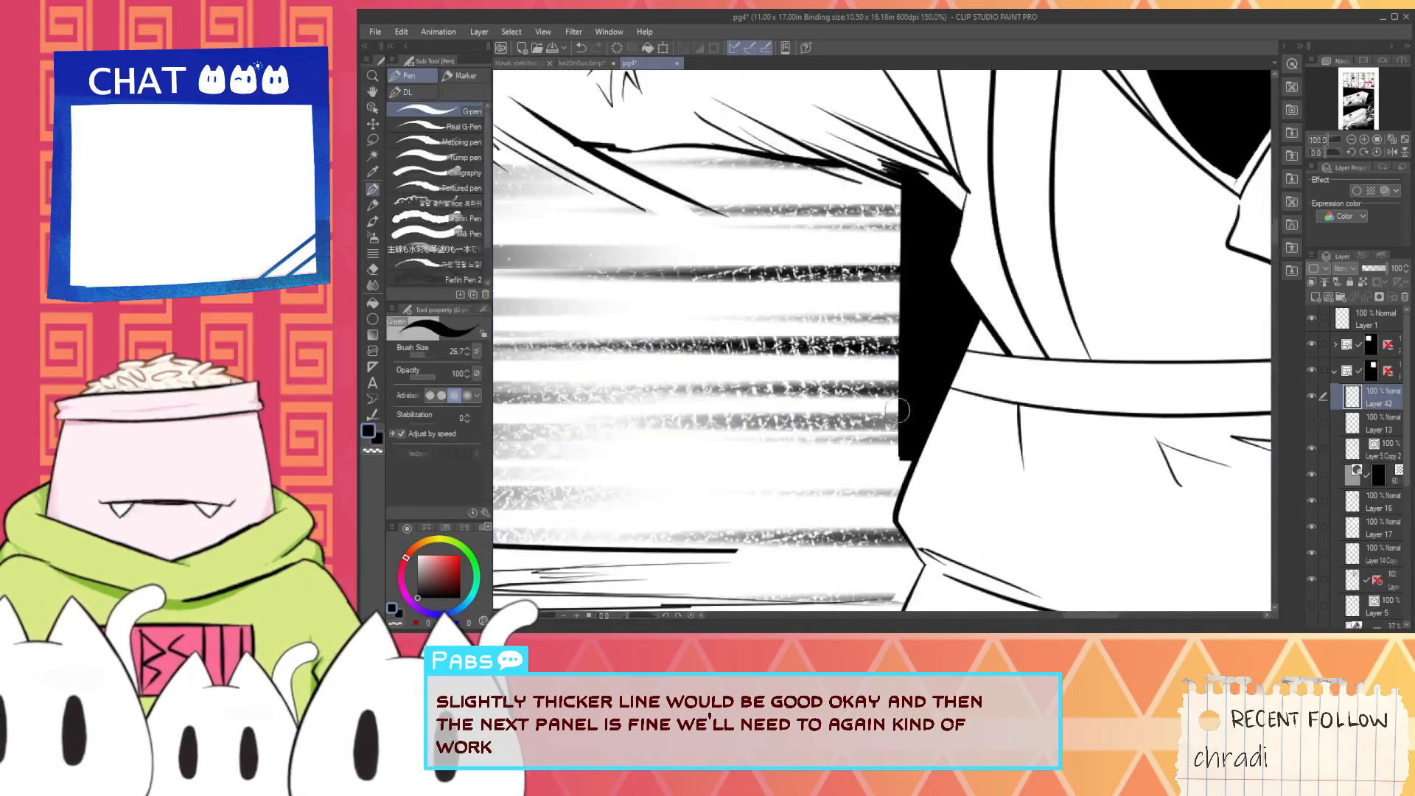
pyautogui.hotkey('ctrl', 'z')
pyautogui.moveTo(907, 438)
pyautogui.mouseDown()
pyautogui.moveTo(782, 413)
pyautogui.moveTo(823, 403)
pyautogui.moveTo(806, 411)
pyautogui.moveTo(901, 445)
pyautogui.mouseUp()
pyautogui.hotkey('ctrl', 'z')
pyautogui.hotkey('ctrl', 'z')
pyautogui.moveTo(805, 423); pyautogui.dragTo(894, 437)
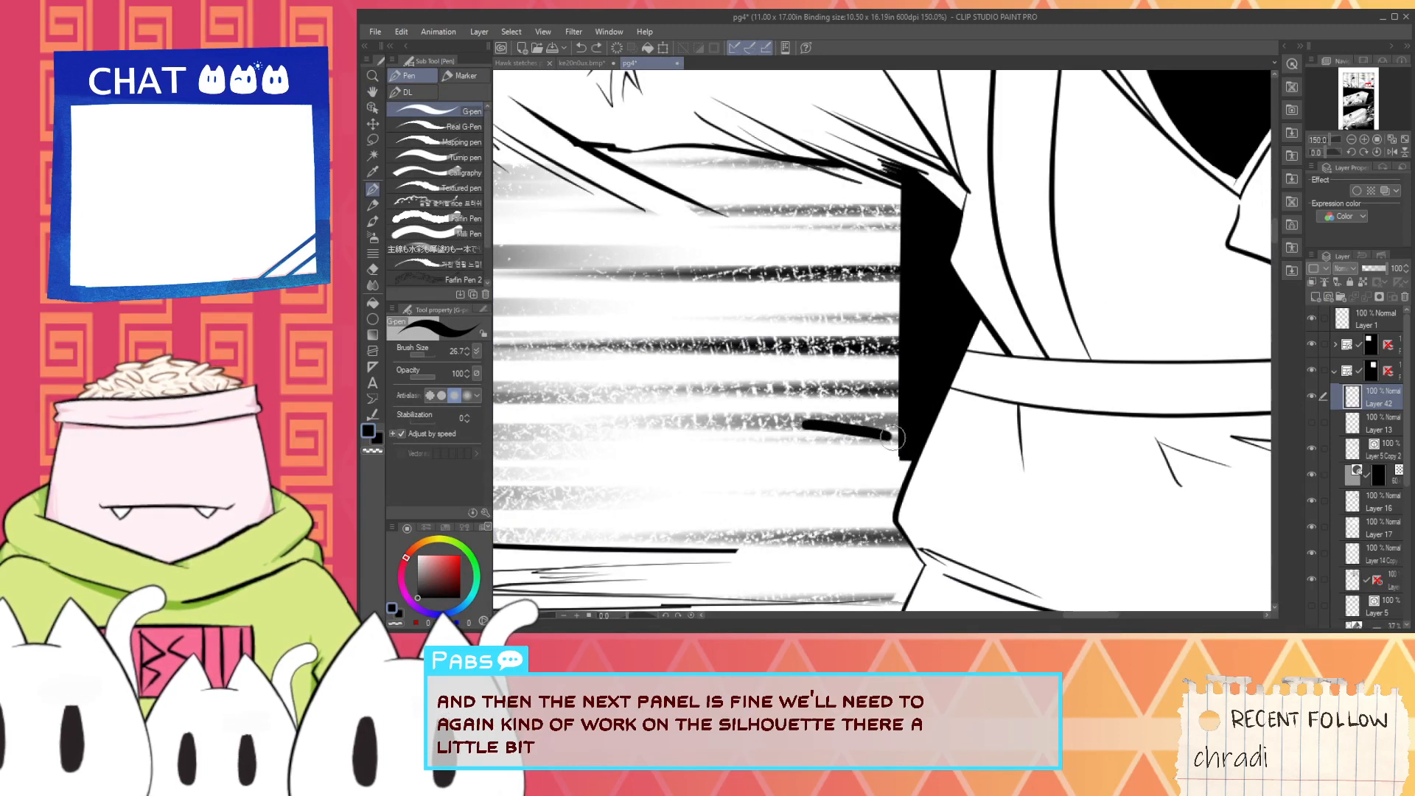
pyautogui.hotkey('ctrl', 'z')
pyautogui.moveTo(782, 415); pyautogui.dragTo(909, 438)
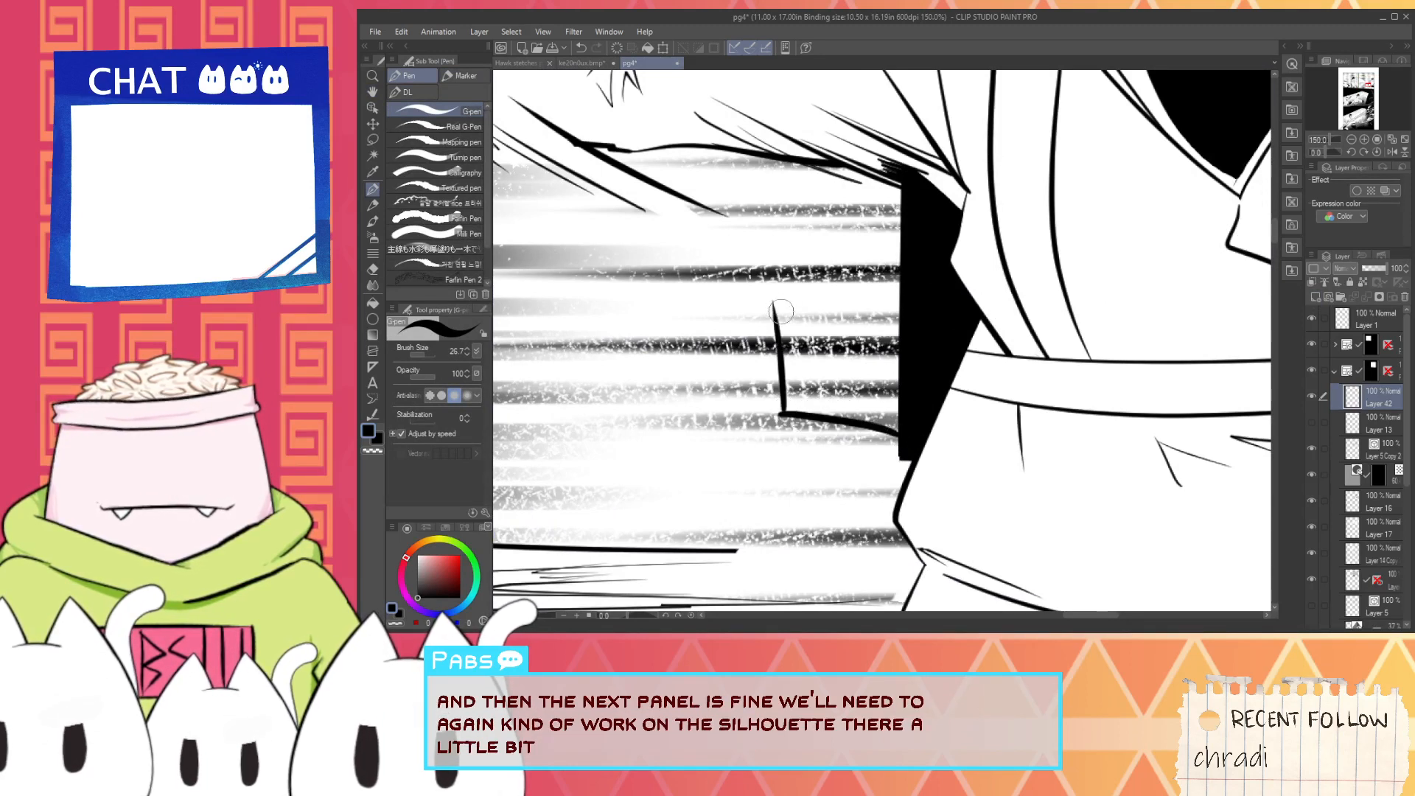
pyautogui.hotkey('ctrl', 'z')
pyautogui.moveTo(777, 315); pyautogui.dragTo(904, 249)
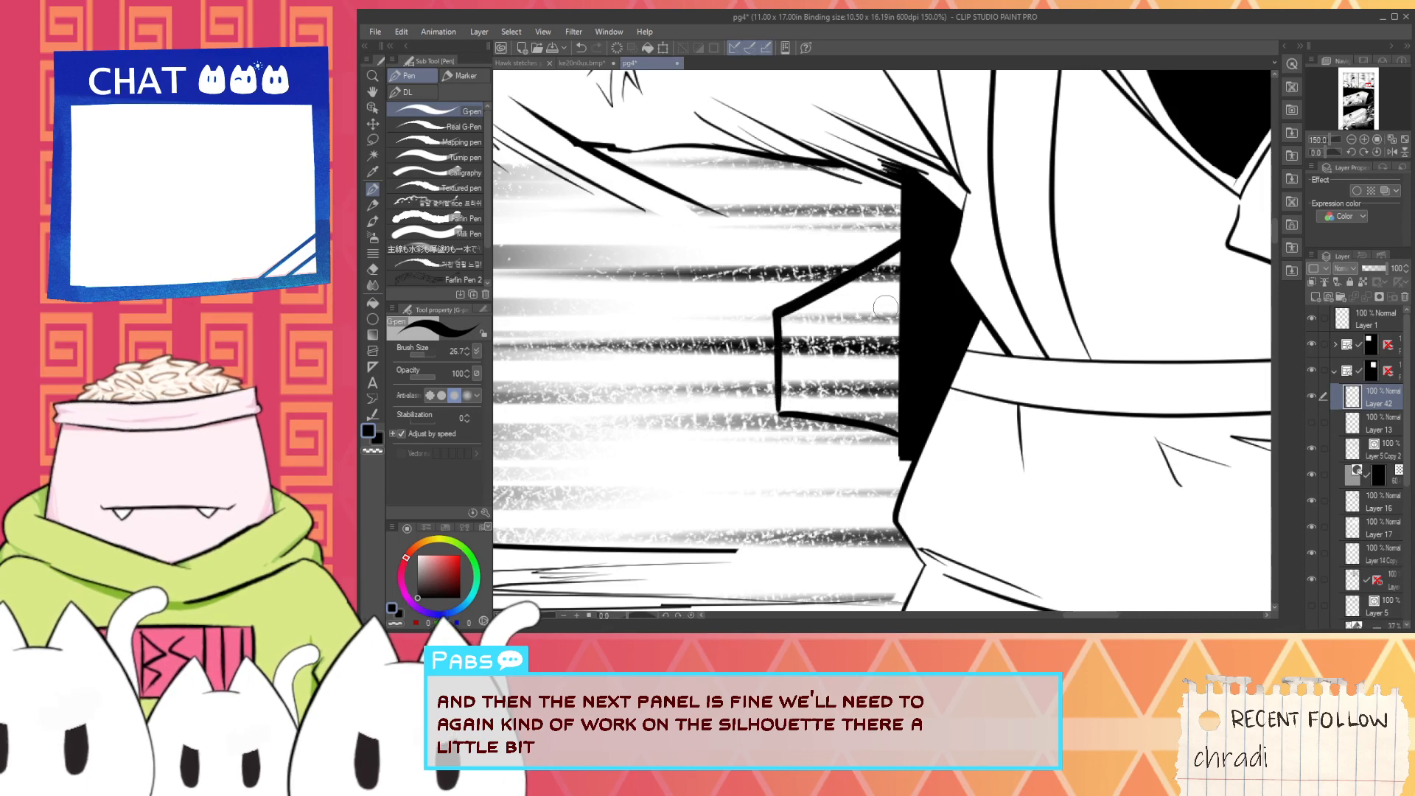
# - Fill the angular wing outline below the outstretched arm with solid black
pyautogui.scroll(4, 885, 307)
pyautogui.moveTo(640, 322)
pyautogui.mouseDown()
pyautogui.moveTo(976, 147)
pyautogui.moveTo(925, 537)
pyautogui.mouseUp()
pyautogui.moveTo(658, 337); pyautogui.dragTo(906, 273)
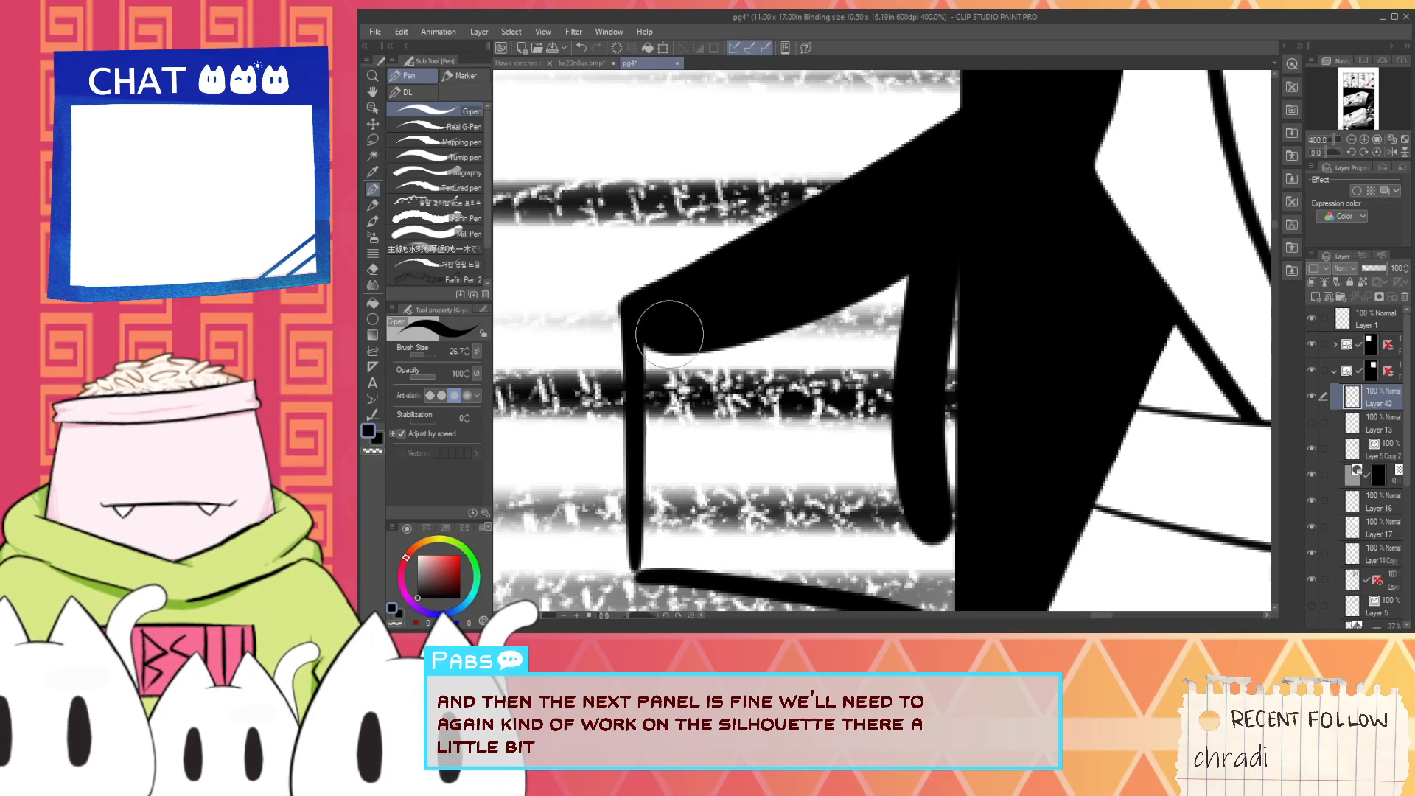
pyautogui.moveTo(666, 320)
pyautogui.mouseDown()
pyautogui.moveTo(670, 543)
pyautogui.moveTo(653, 558)
pyautogui.mouseUp()
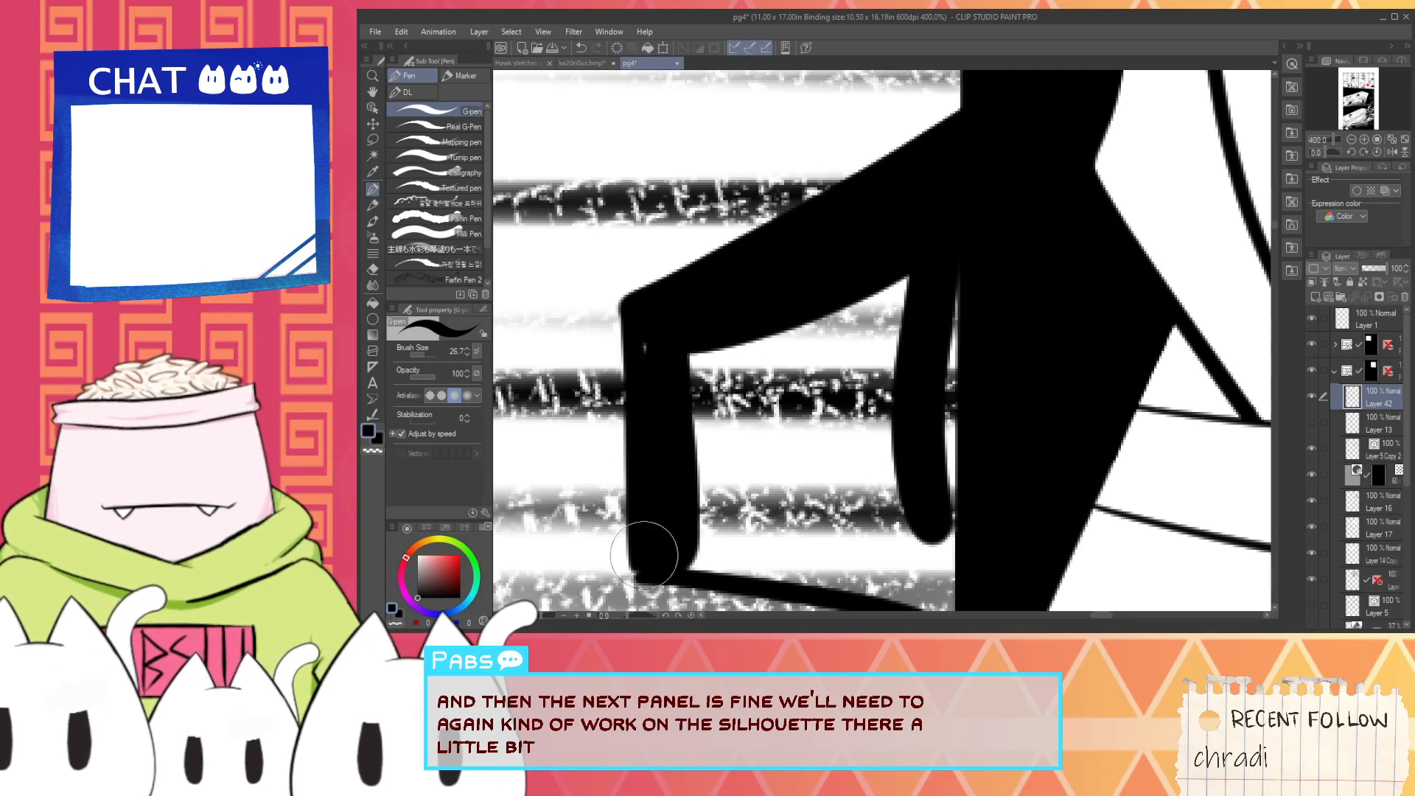
pyautogui.scroll(-3, 648, 338)
pyautogui.moveTo(664, 454); pyautogui.dragTo(838, 480)
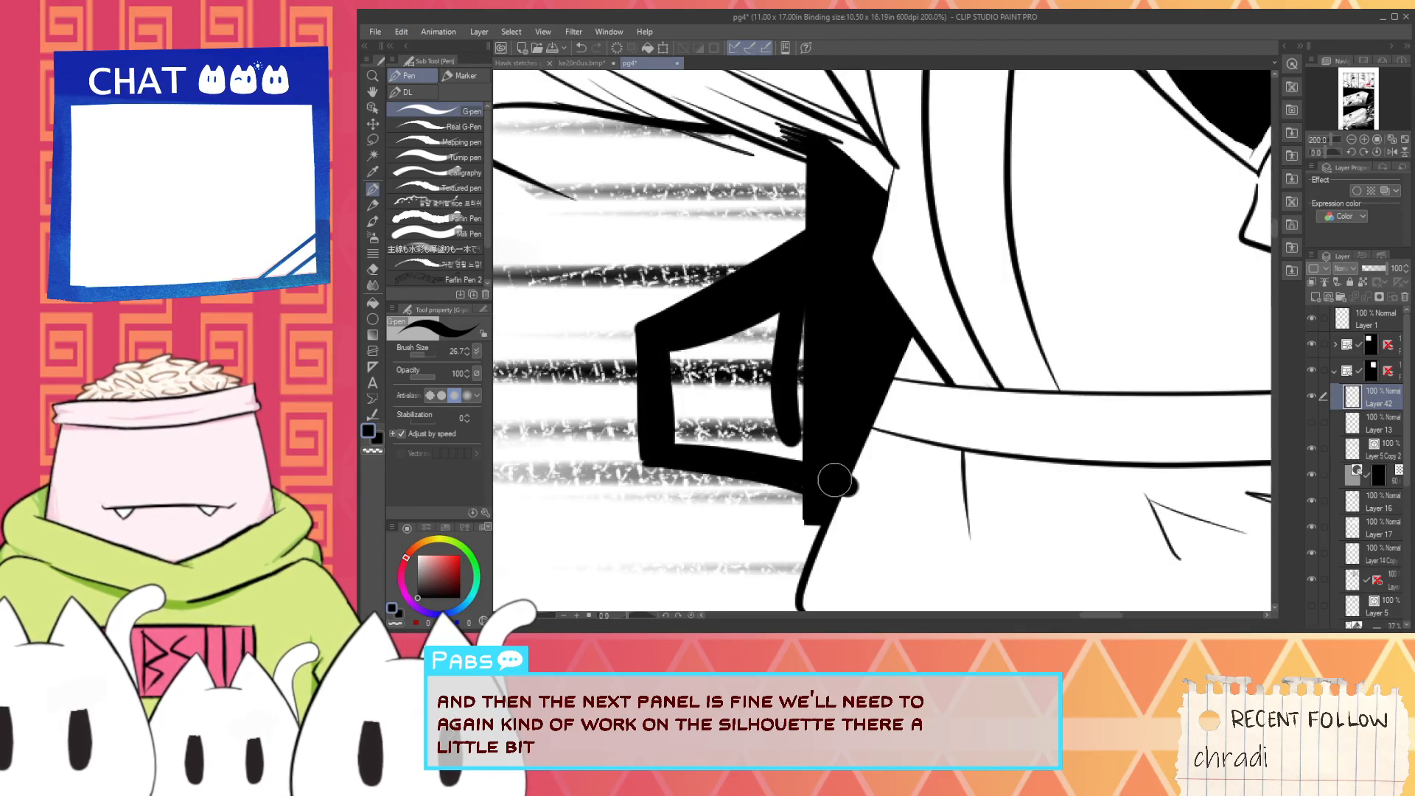
pyautogui.hotkey('ctrl', 'z')
pyautogui.moveTo(665, 454)
pyautogui.mouseDown()
pyautogui.moveTo(802, 477)
pyautogui.moveTo(806, 274)
pyautogui.moveTo(789, 447)
pyautogui.moveTo(765, 411)
pyautogui.mouseUp()
pyautogui.moveTo(668, 362)
pyautogui.mouseDown()
pyautogui.moveTo(790, 325)
pyautogui.moveTo(674, 378)
pyautogui.moveTo(665, 357)
pyautogui.moveTo(672, 444)
pyautogui.moveTo(680, 378)
pyautogui.moveTo(679, 451)
pyautogui.moveTo(745, 454)
pyautogui.moveTo(703, 398)
pyautogui.mouseUp()
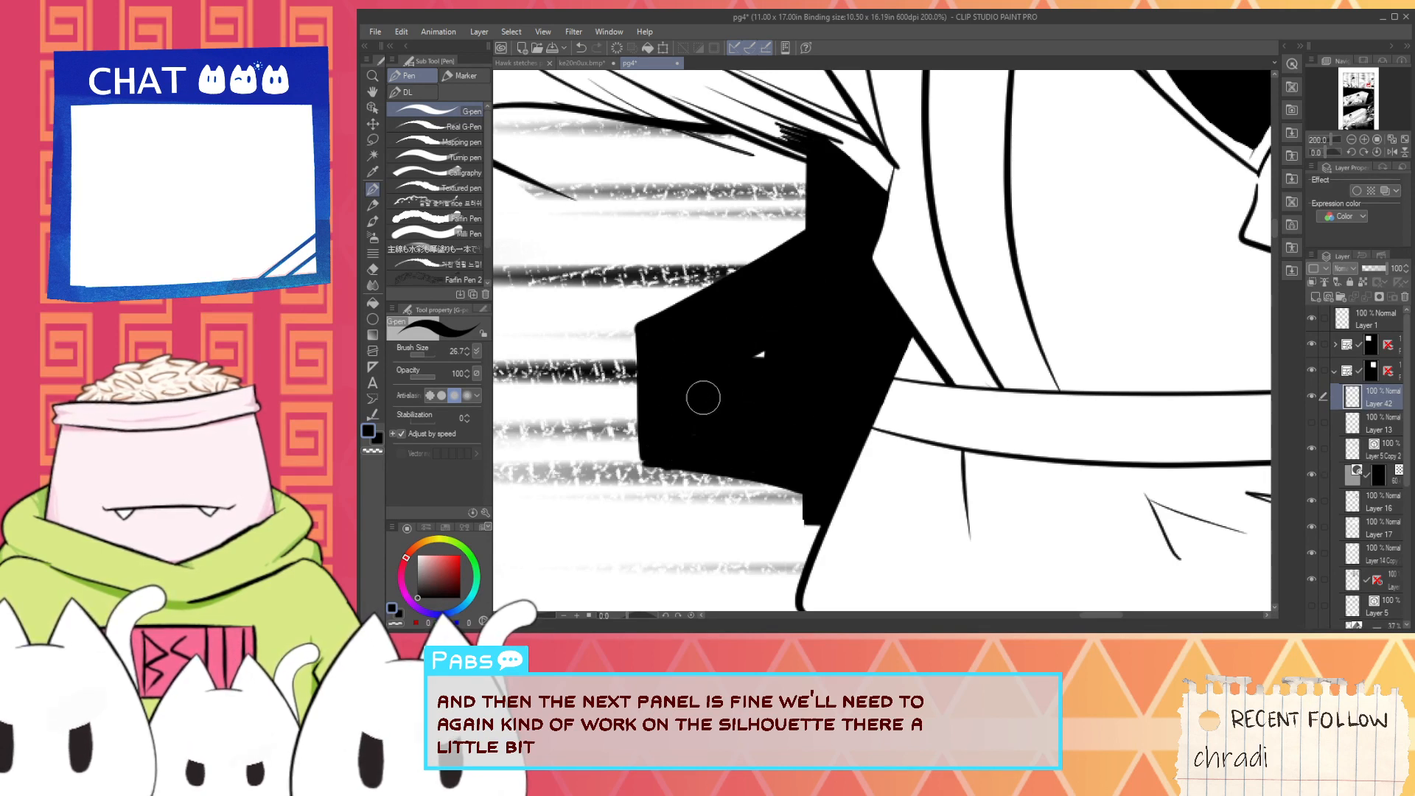
# - Extend the black silhouette diagonally up to the underside of the outstretched arm and fill the corner at the armpit
pyautogui.press('space')
pyautogui.scroll(-3, 758, 347)
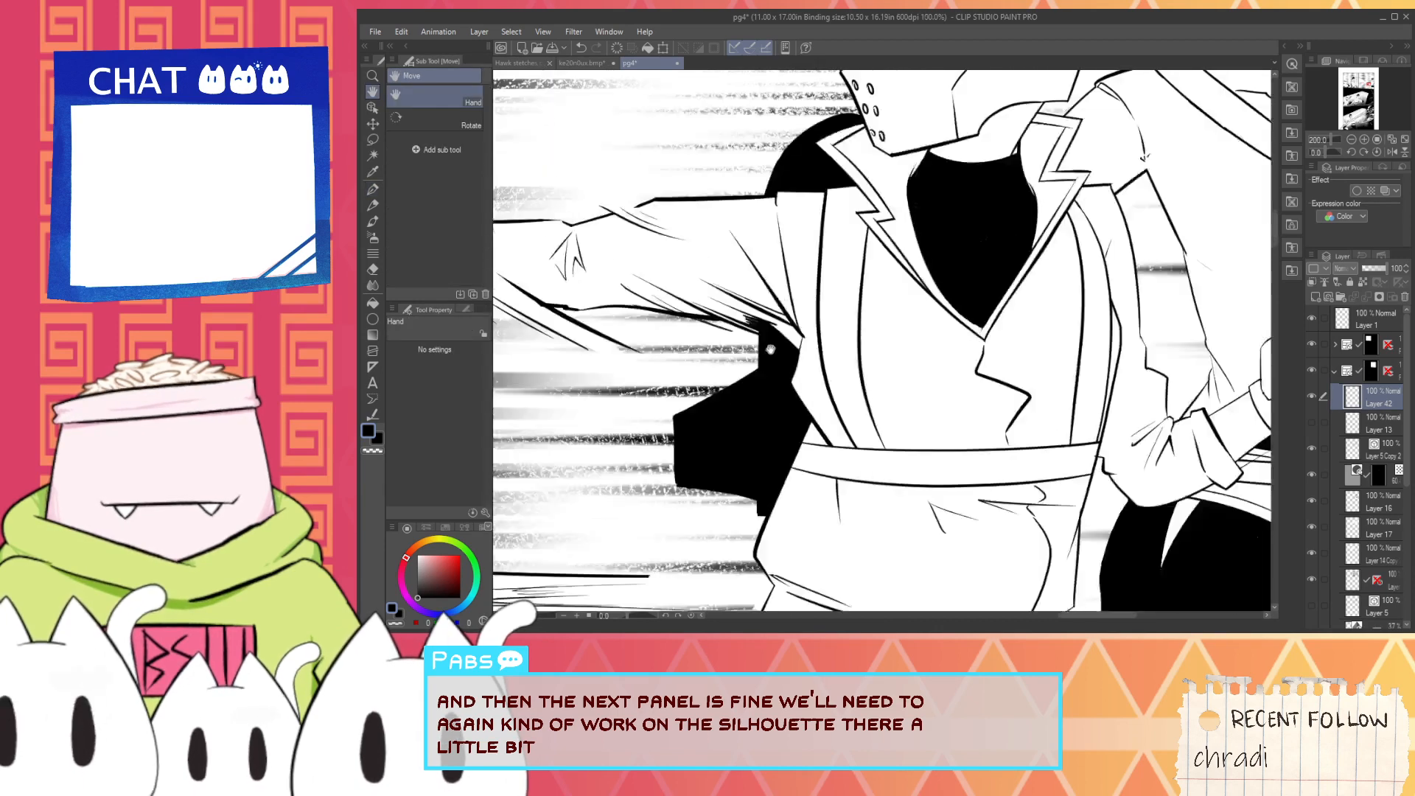
pyautogui.moveTo(768, 329); pyautogui.dragTo(759, 400)
pyautogui.scroll(2, 759, 401)
pyautogui.moveTo(745, 454); pyautogui.dragTo(704, 404)
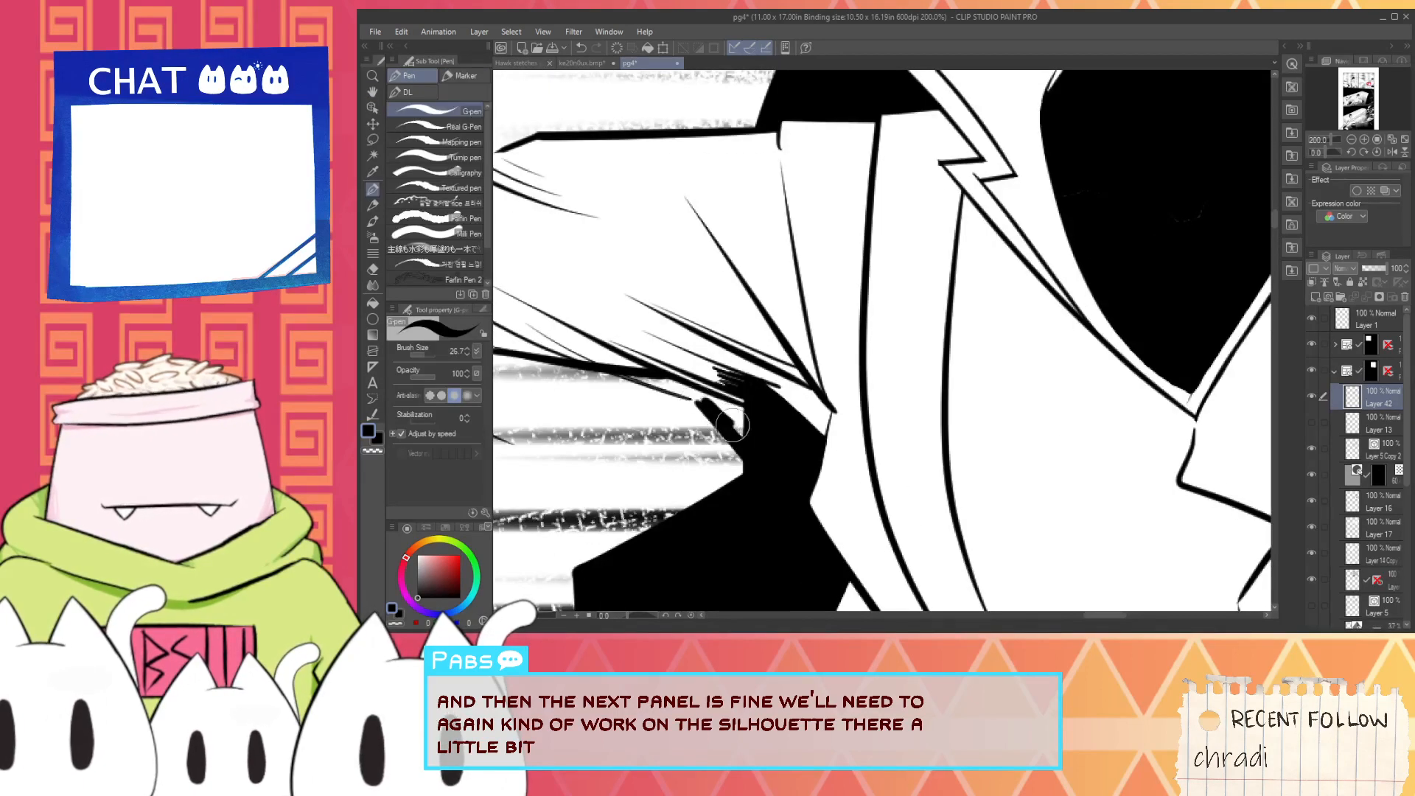
pyautogui.scroll(4, 710, 398)
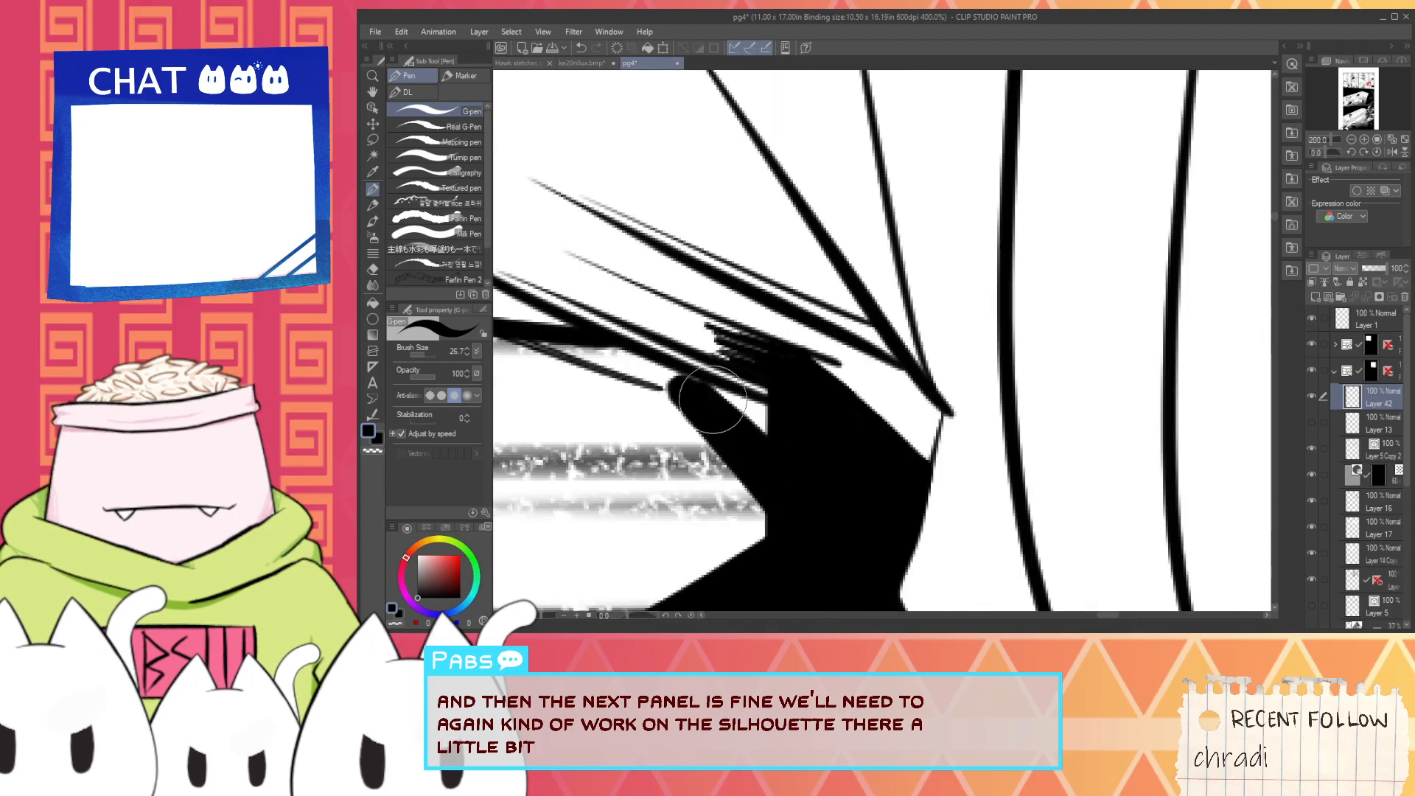
pyautogui.moveTo(648, 395)
pyautogui.mouseDown()
pyautogui.moveTo(673, 373)
pyautogui.moveTo(701, 386)
pyautogui.moveTo(878, 511)
pyautogui.mouseUp()
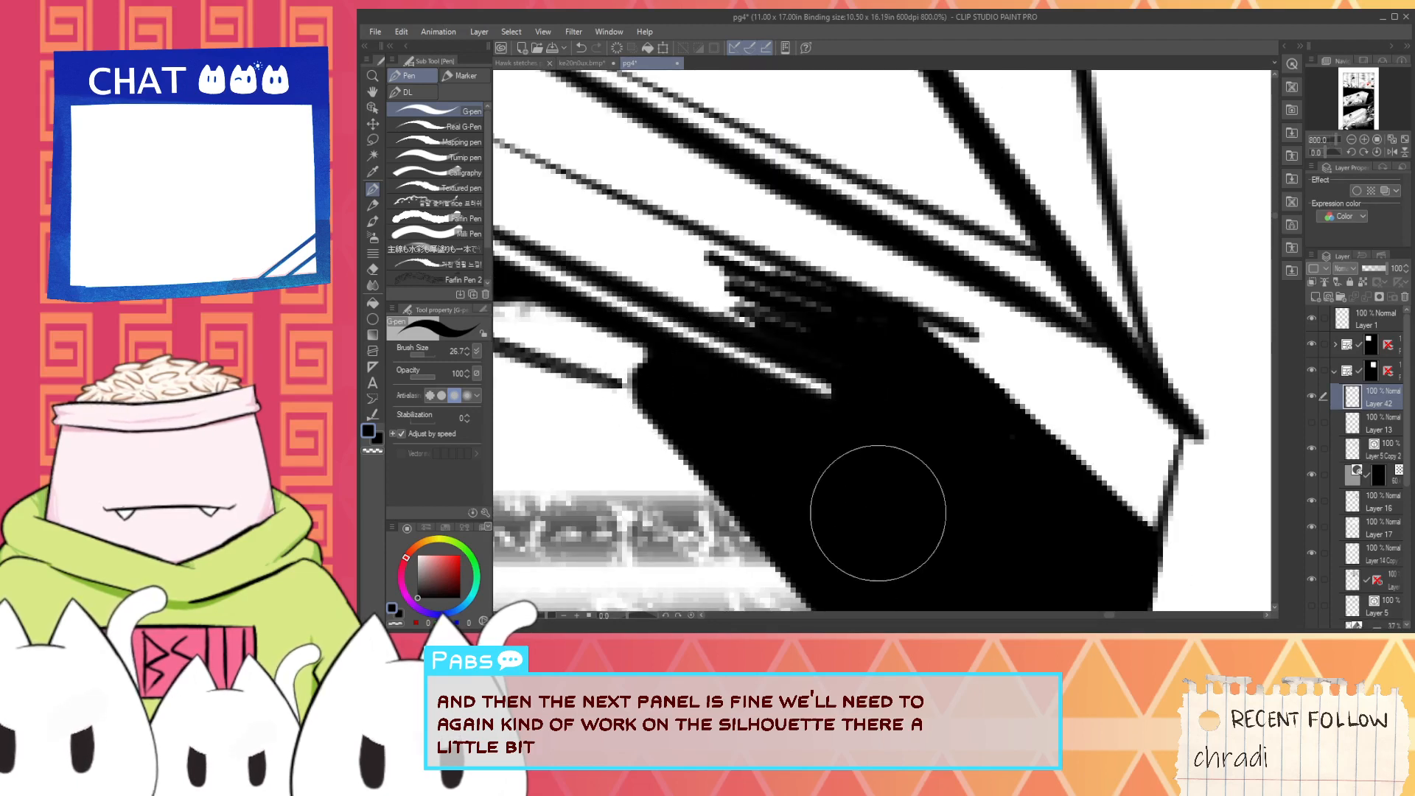
pyautogui.scroll(-2, 820, 469)
pyautogui.scroll(2, 719, 408)
pyautogui.moveTo(743, 398); pyautogui.dragTo(729, 436)
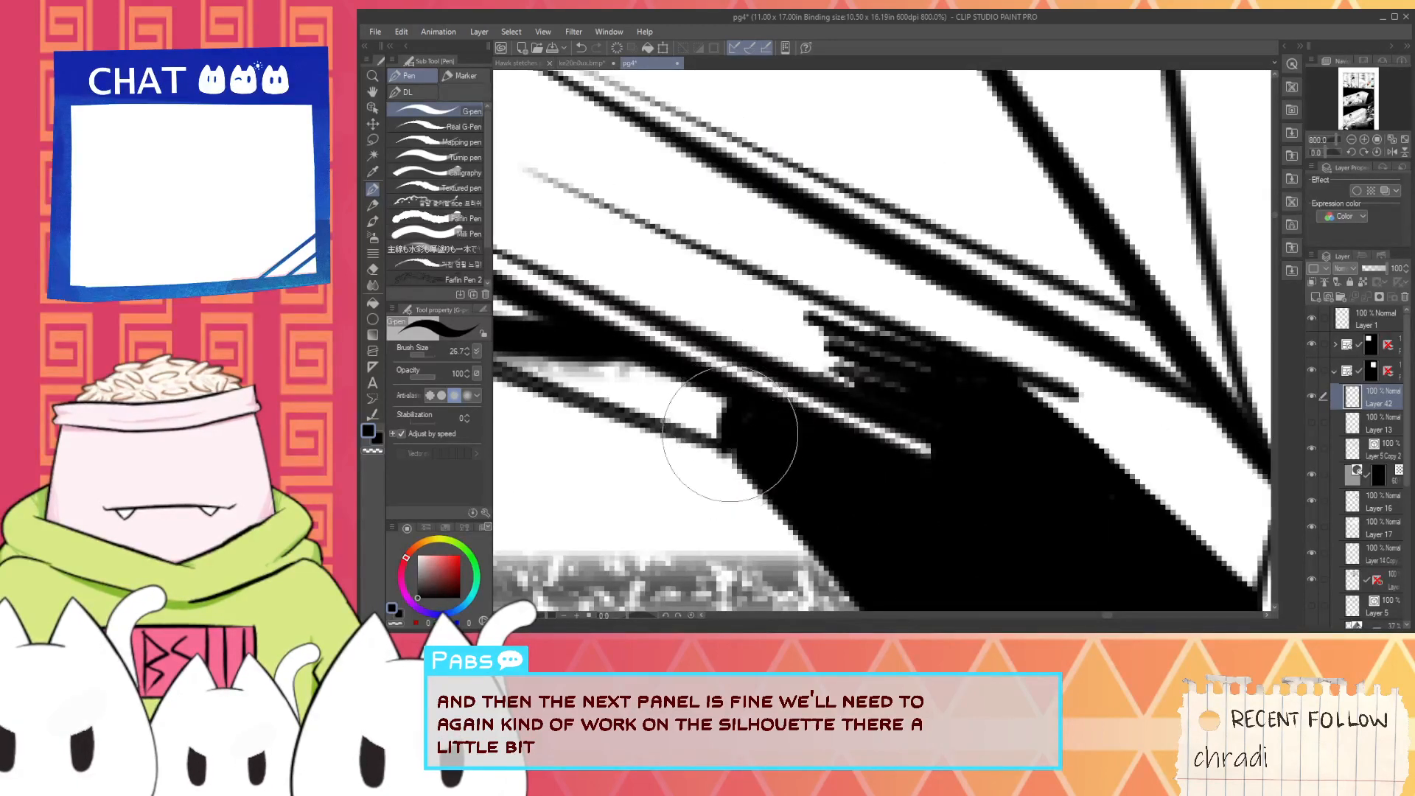
pyautogui.scroll(-4, 759, 431)
# - Cut the rounded jetpack silhouette behind the collar into an angular shape with white strokes along its top and outer edge
pyautogui.press('space')
pyautogui.scroll(-1, 767, 353)
pyautogui.moveTo(767, 353); pyautogui.dragTo(683, 488)
pyautogui.scroll(2, 753, 294)
pyautogui.keyDown('alt'); pyautogui.click(745, 240); pyautogui.keyUp('alt')
pyautogui.scroll(2, 738, 253)
pyautogui.moveTo(811, 244); pyautogui.dragTo(926, 232)
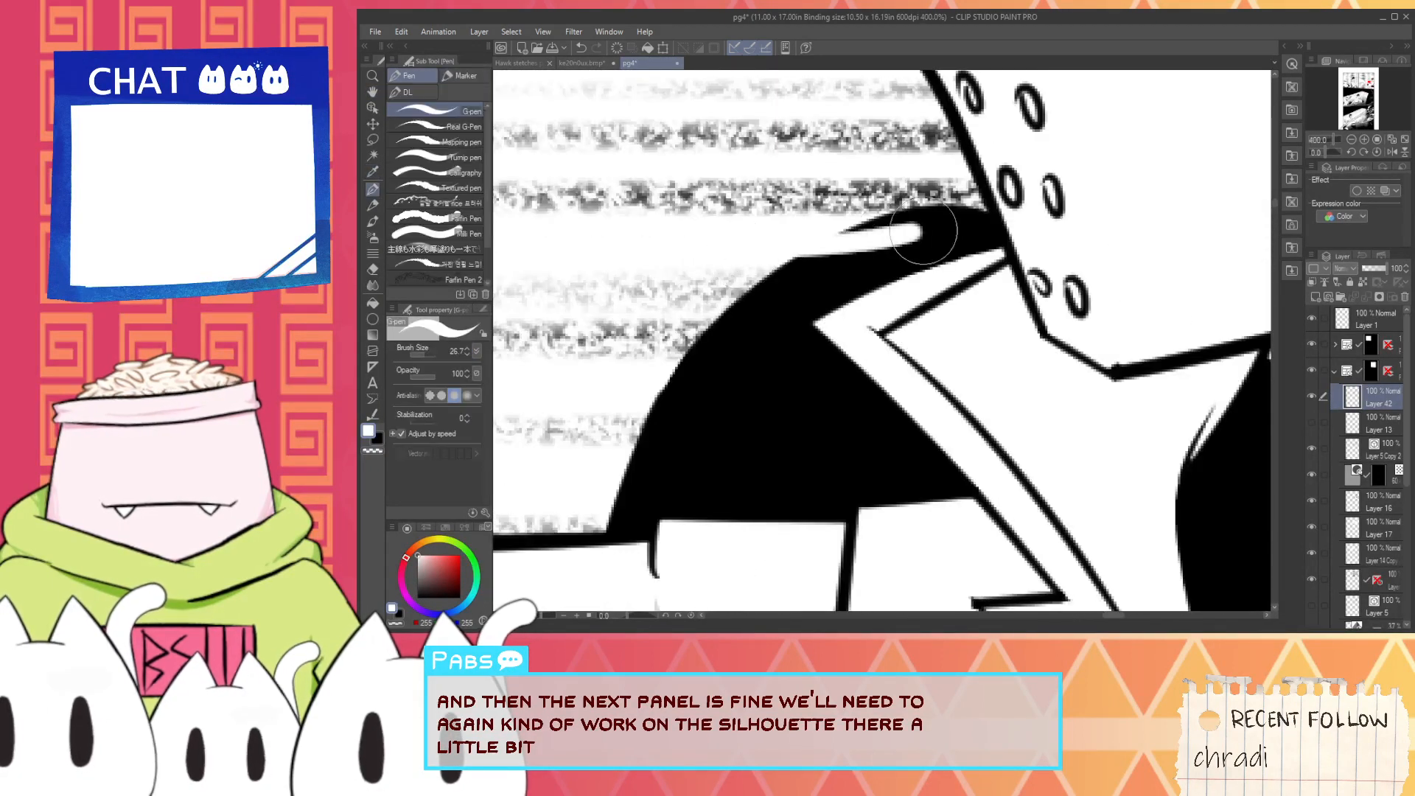
pyautogui.hotkey('ctrl', 'z')
pyautogui.moveTo(792, 243)
pyautogui.mouseDown()
pyautogui.moveTo(951, 221)
pyautogui.moveTo(884, 221)
pyautogui.moveTo(982, 222)
pyautogui.mouseUp()
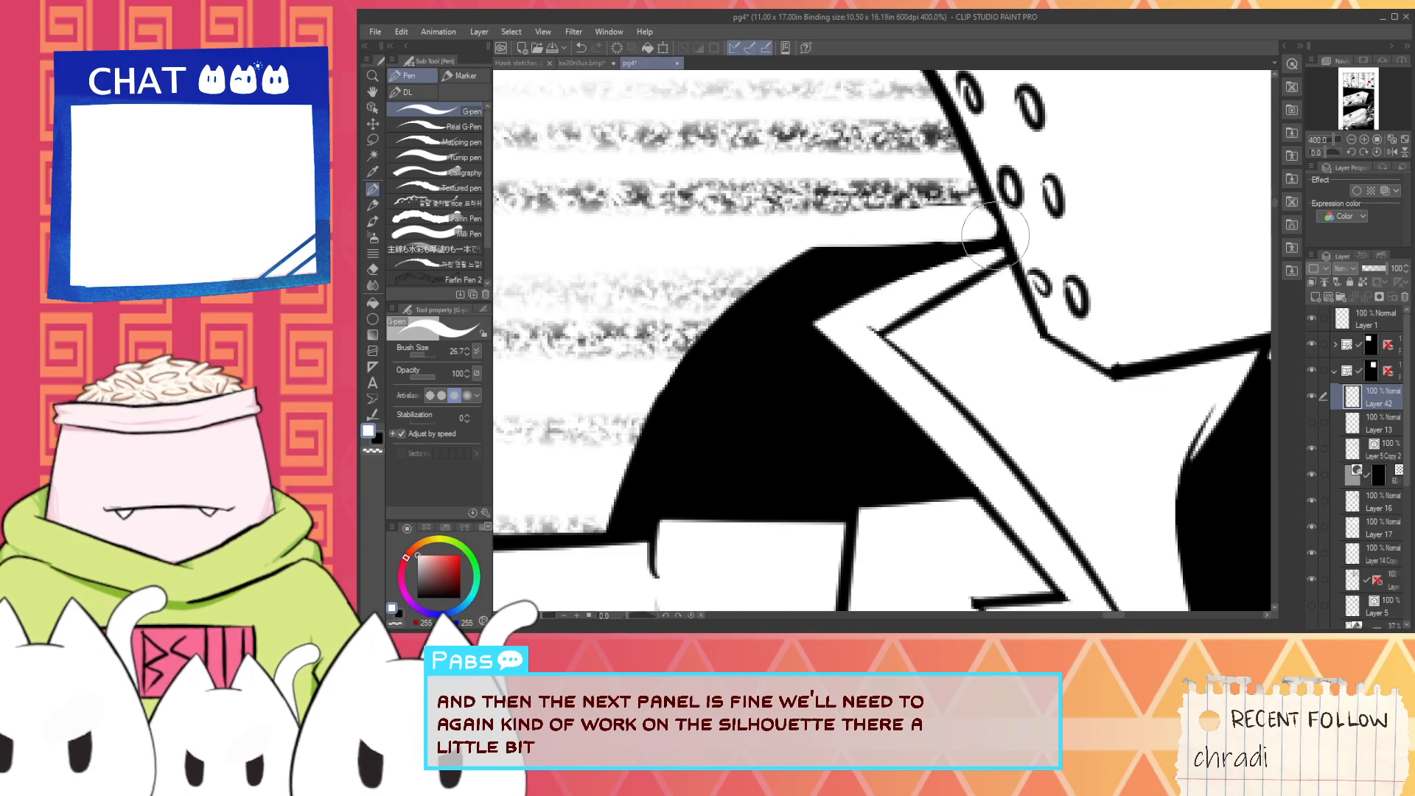
pyautogui.moveTo(594, 516); pyautogui.dragTo(833, 201)
pyautogui.hotkey('ctrl', 'z')
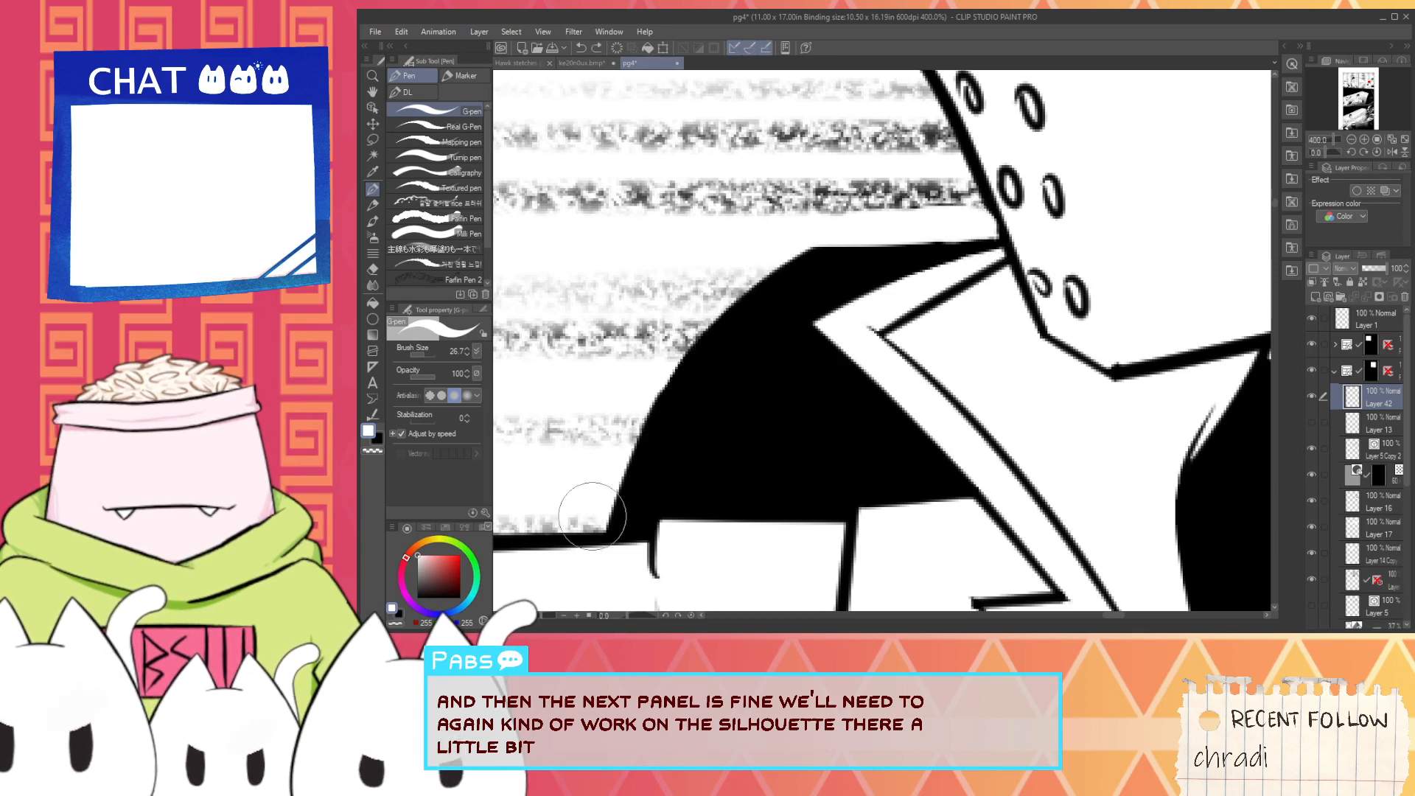
pyautogui.moveTo(586, 525); pyautogui.dragTo(839, 228)
pyautogui.keyDown('alt'); pyautogui.click(735, 433); pyautogui.keyUp('alt')
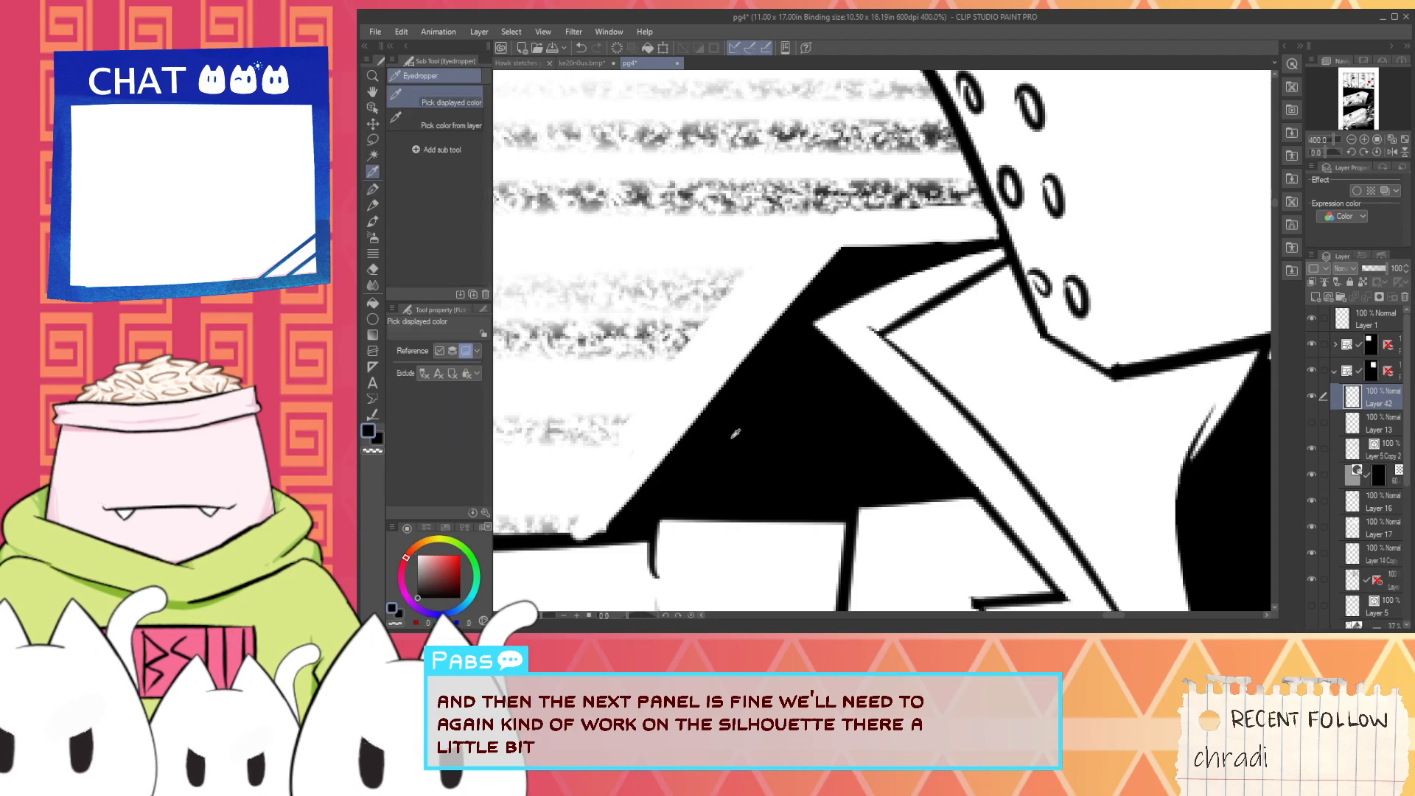
# - Touch up the outer diagonal edge of the jetpack silhouette behind the collar with the background's light colour
pyautogui.scroll(-8, 648, 560)
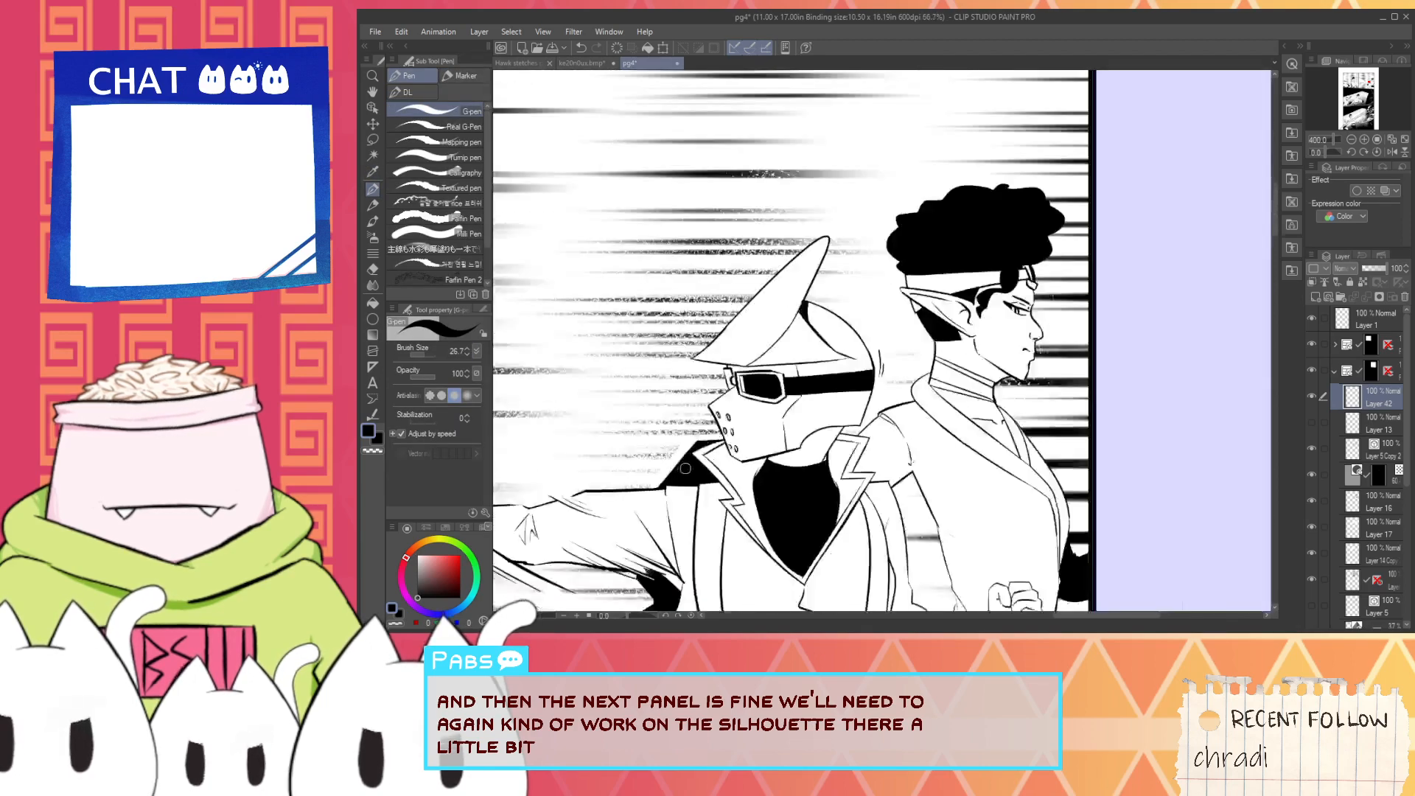
pyautogui.scroll(8, 710, 387)
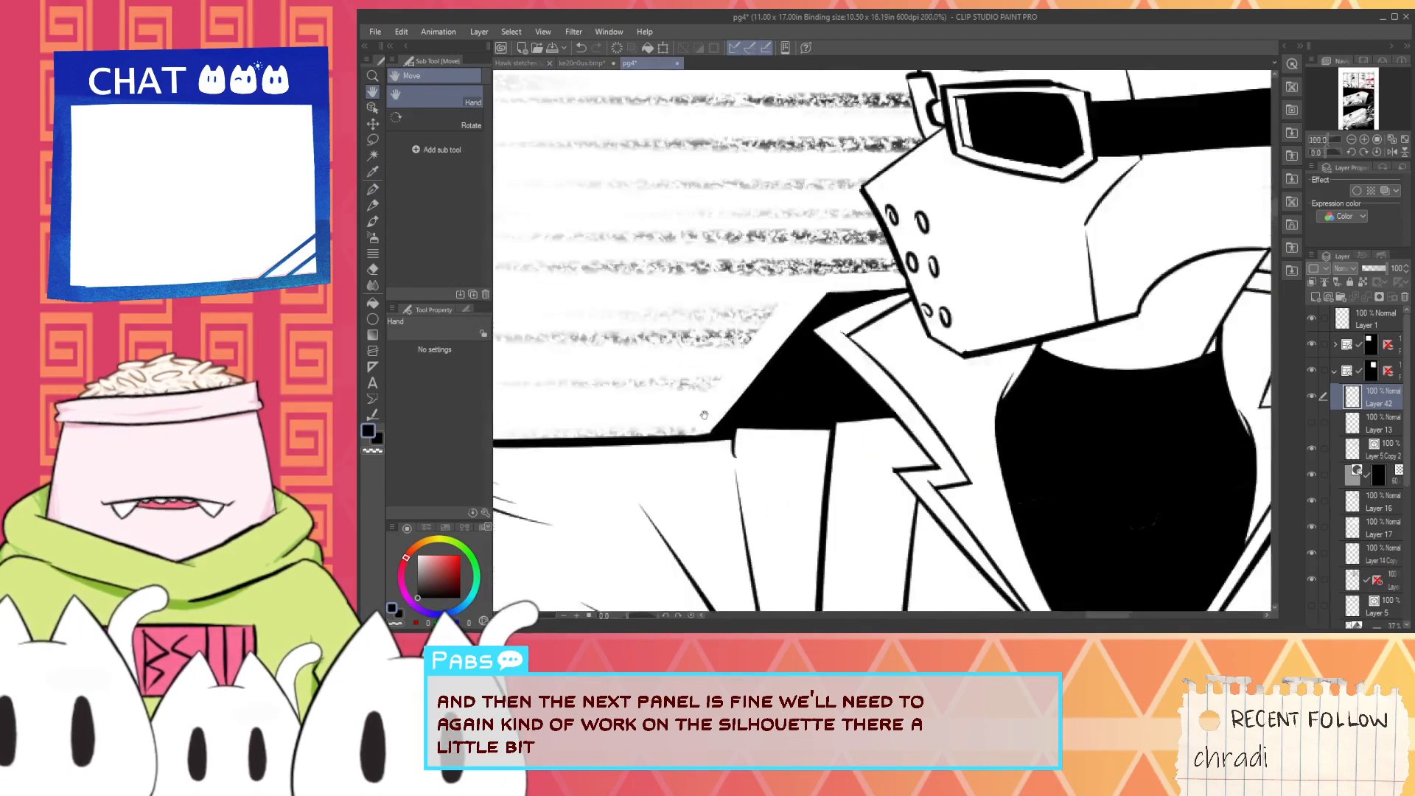
pyautogui.keyDown('alt'); pyautogui.click(704, 382); pyautogui.keyUp('alt')
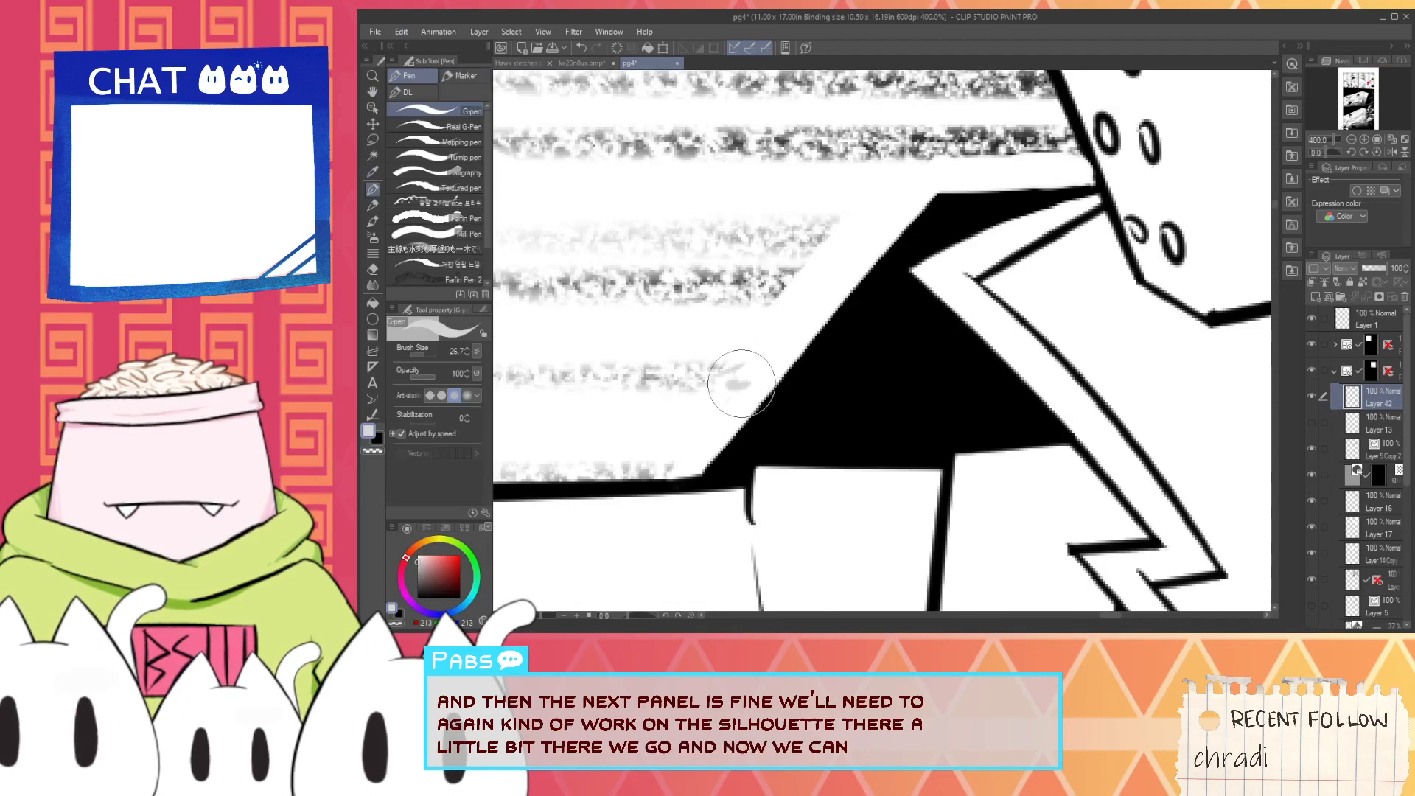
pyautogui.moveTo(739, 380); pyautogui.dragTo(740, 380)
pyautogui.keyDown('alt'); pyautogui.click(789, 389); pyautogui.keyUp('alt')
pyautogui.scroll(-3, 748, 383)
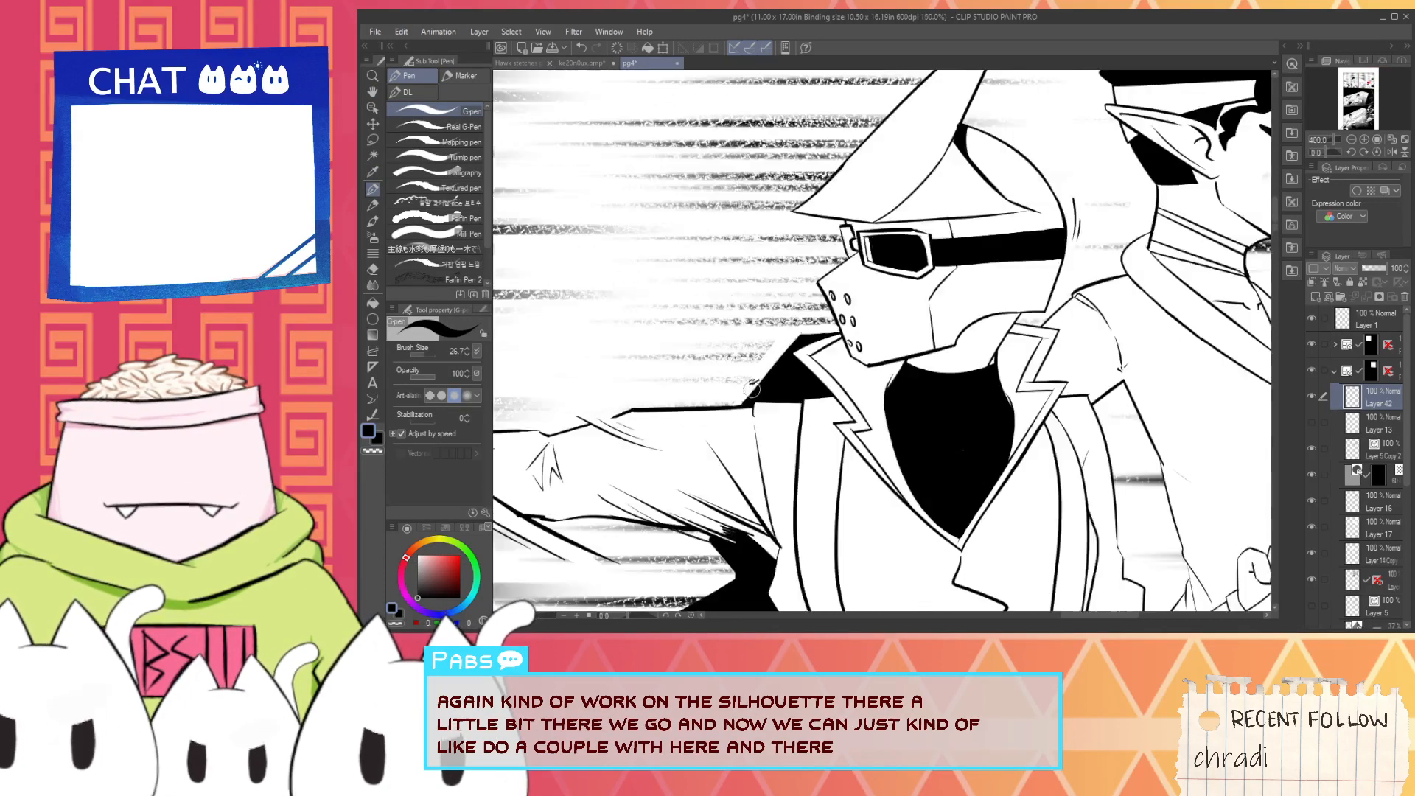
# - Outline a larger angular jetpack contour in black from the shoulder up and across to the helmet
pyautogui.scroll(2, 747, 396)
pyautogui.scroll(1, 733, 418)
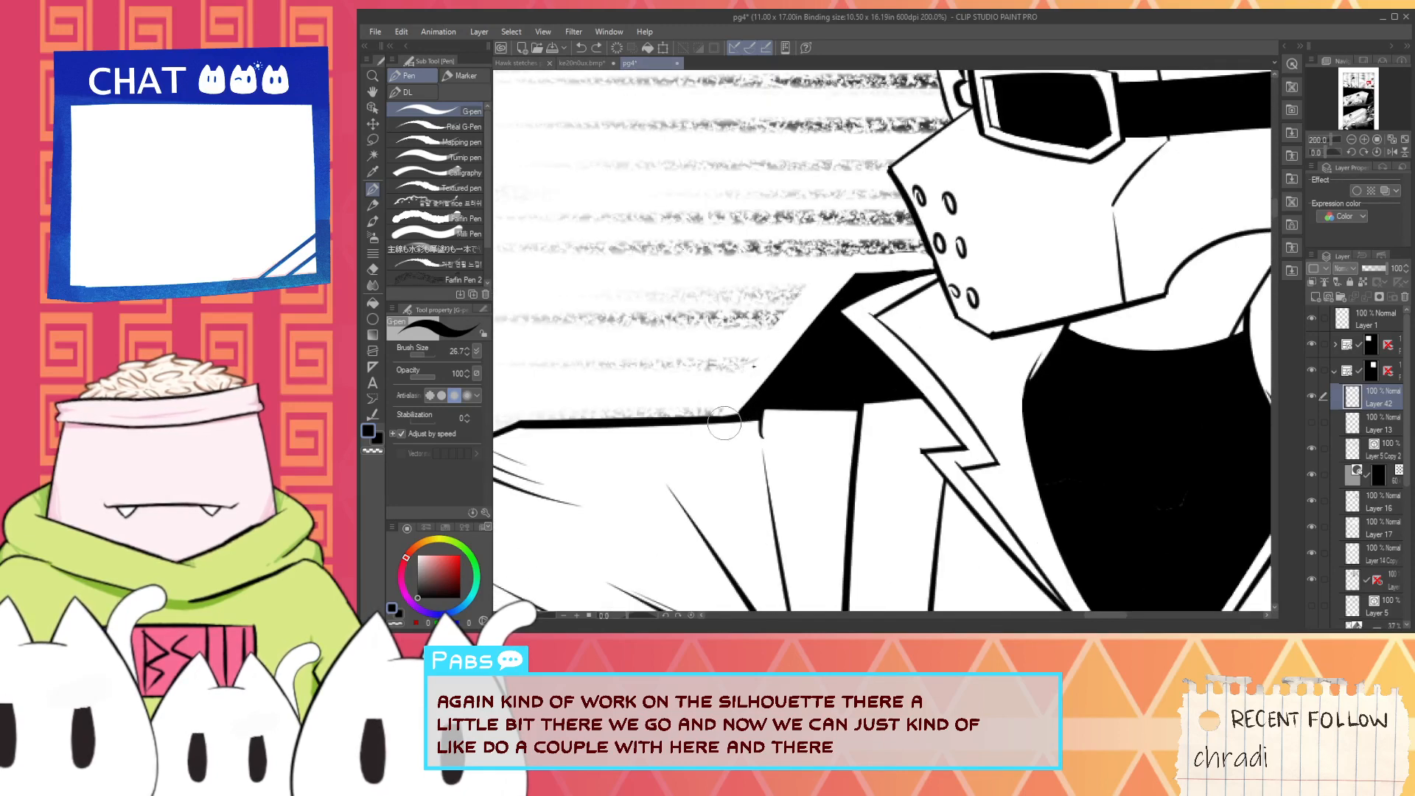
pyautogui.hotkey('ctrl', 'z')
pyautogui.moveTo(726, 417)
pyautogui.mouseDown()
pyautogui.moveTo(859, 246)
pyautogui.moveTo(728, 405)
pyautogui.moveTo(842, 248)
pyautogui.moveTo(932, 254)
pyautogui.mouseUp()
pyautogui.hotkey('ctrl', 'z')
pyautogui.scroll(2, 934, 255)
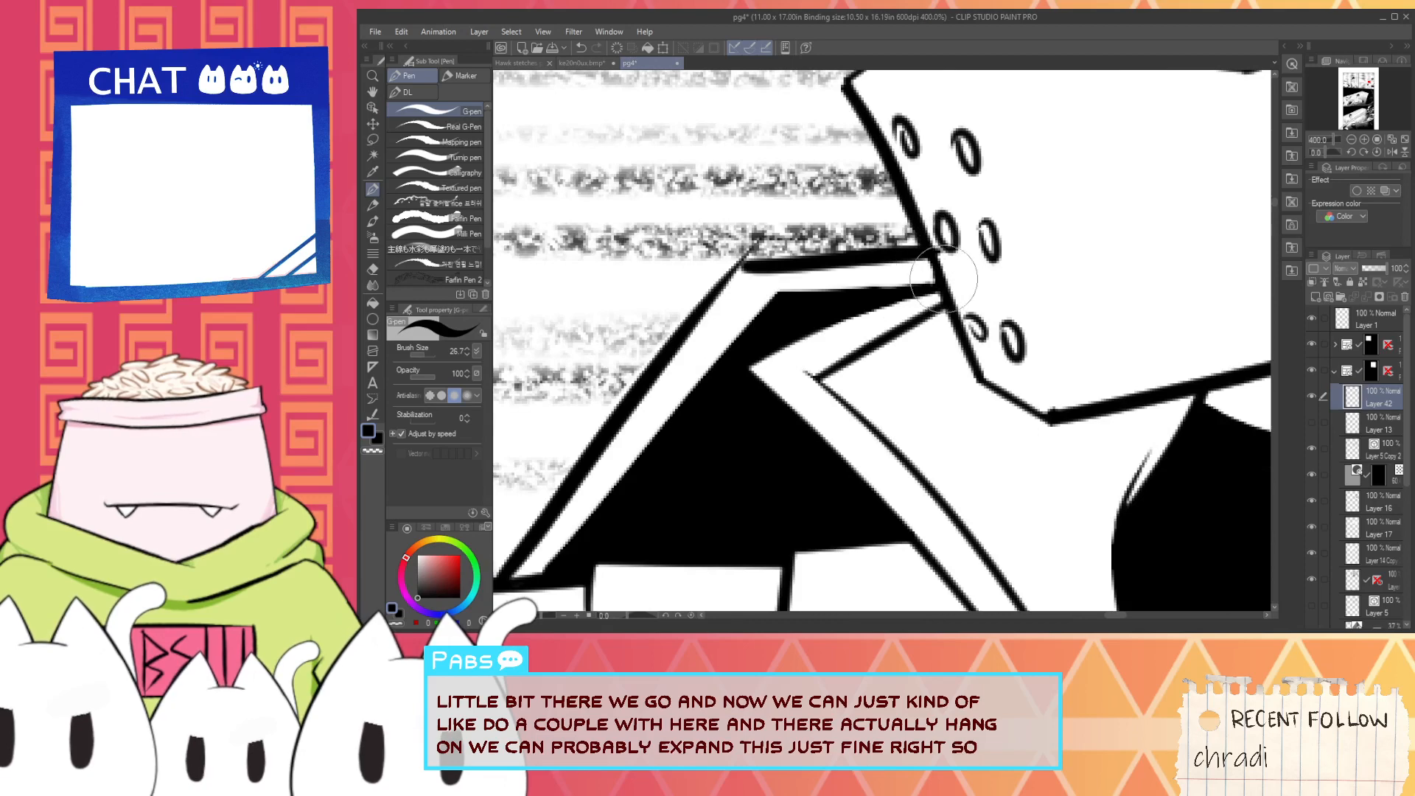
# - Fill the gap between the new jetpack contour and the existing silhouette with solid black
pyautogui.press('g')
pyautogui.click(881, 271)
pyautogui.click(735, 312)
pyautogui.scroll(-2, 735, 312)
pyautogui.click(642, 426)
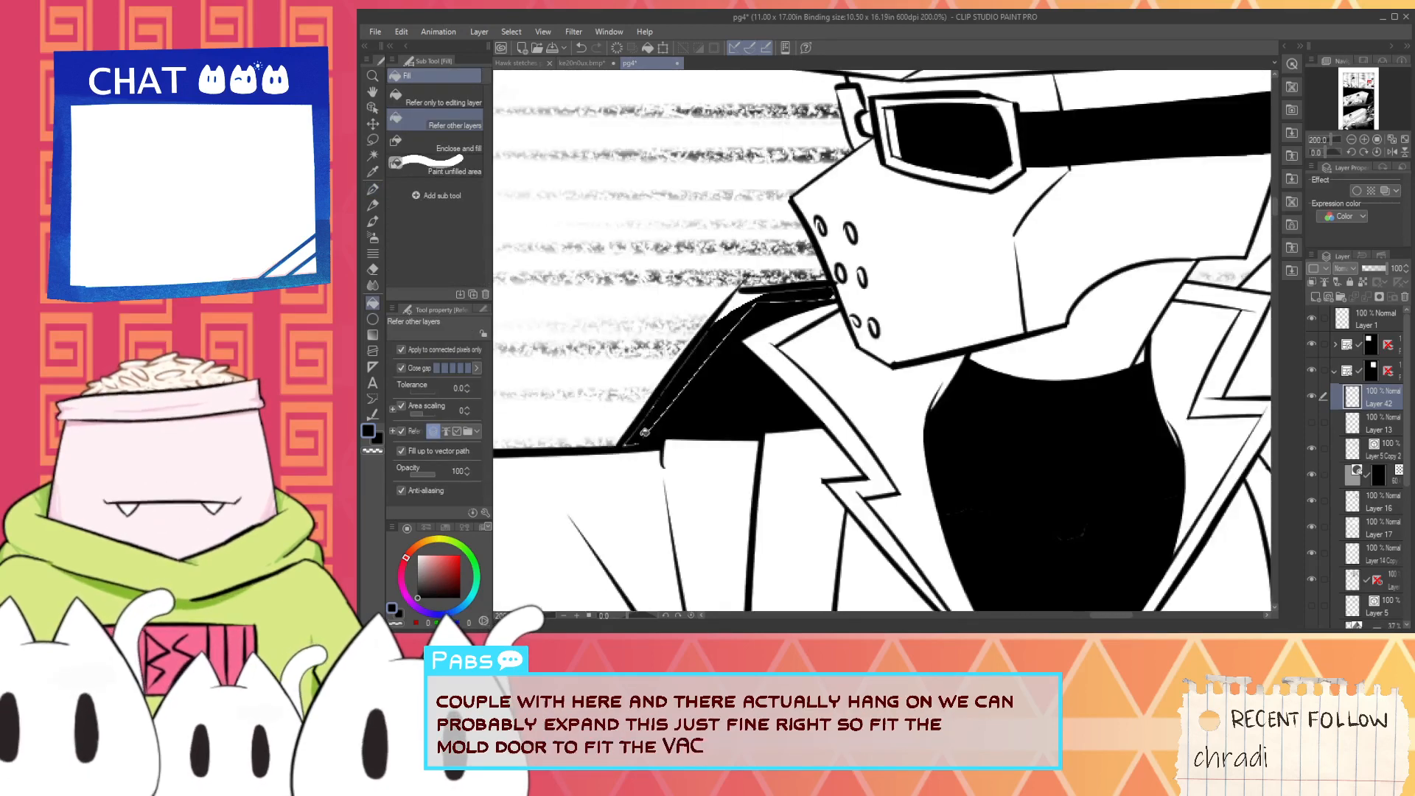
# - Paint over the thin white slivers left inside the filled jetpack silhouette behind the collar with the black G-pen
pyautogui.scroll(4, 737, 297)
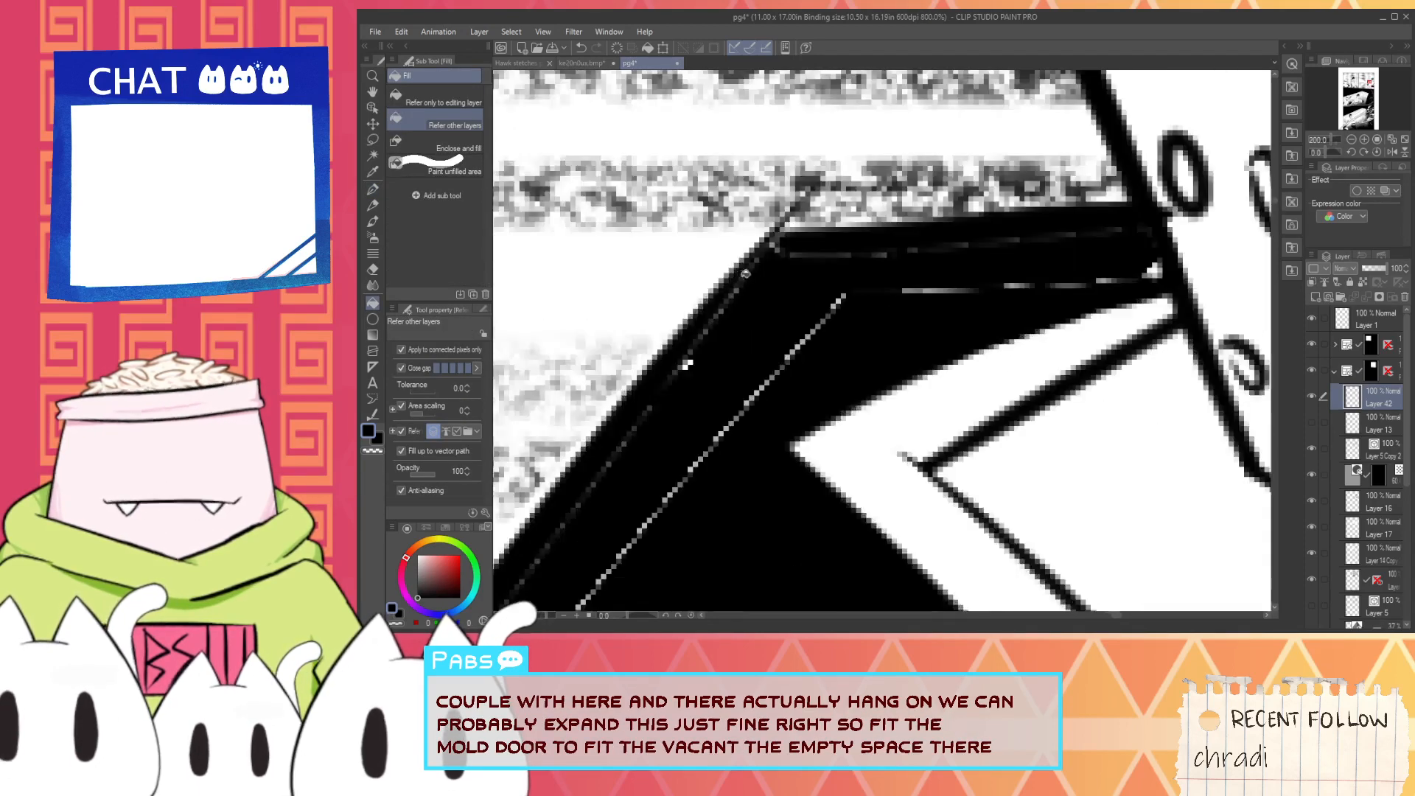
pyautogui.press('e')
pyautogui.scroll(-4, 787, 209)
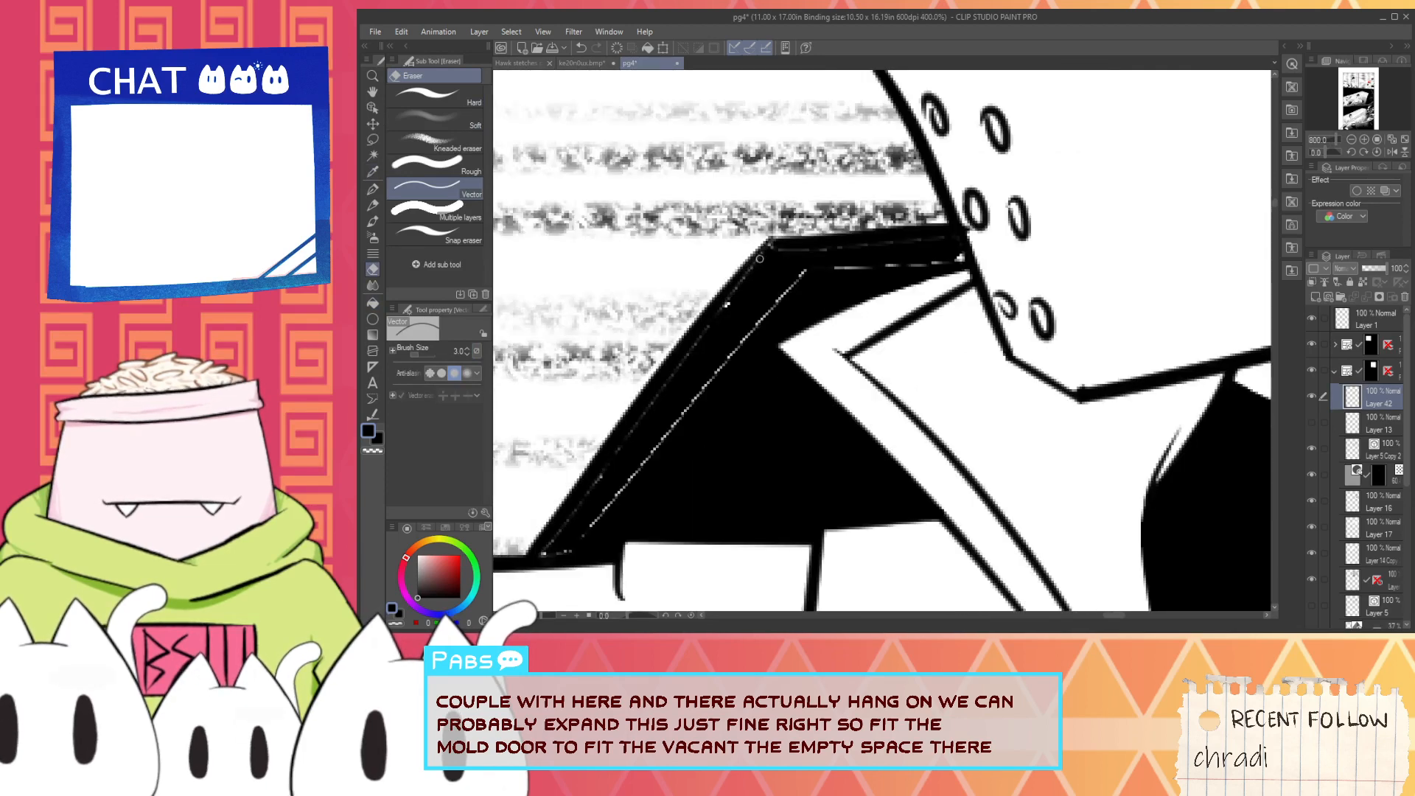
pyautogui.scroll(4, 715, 388)
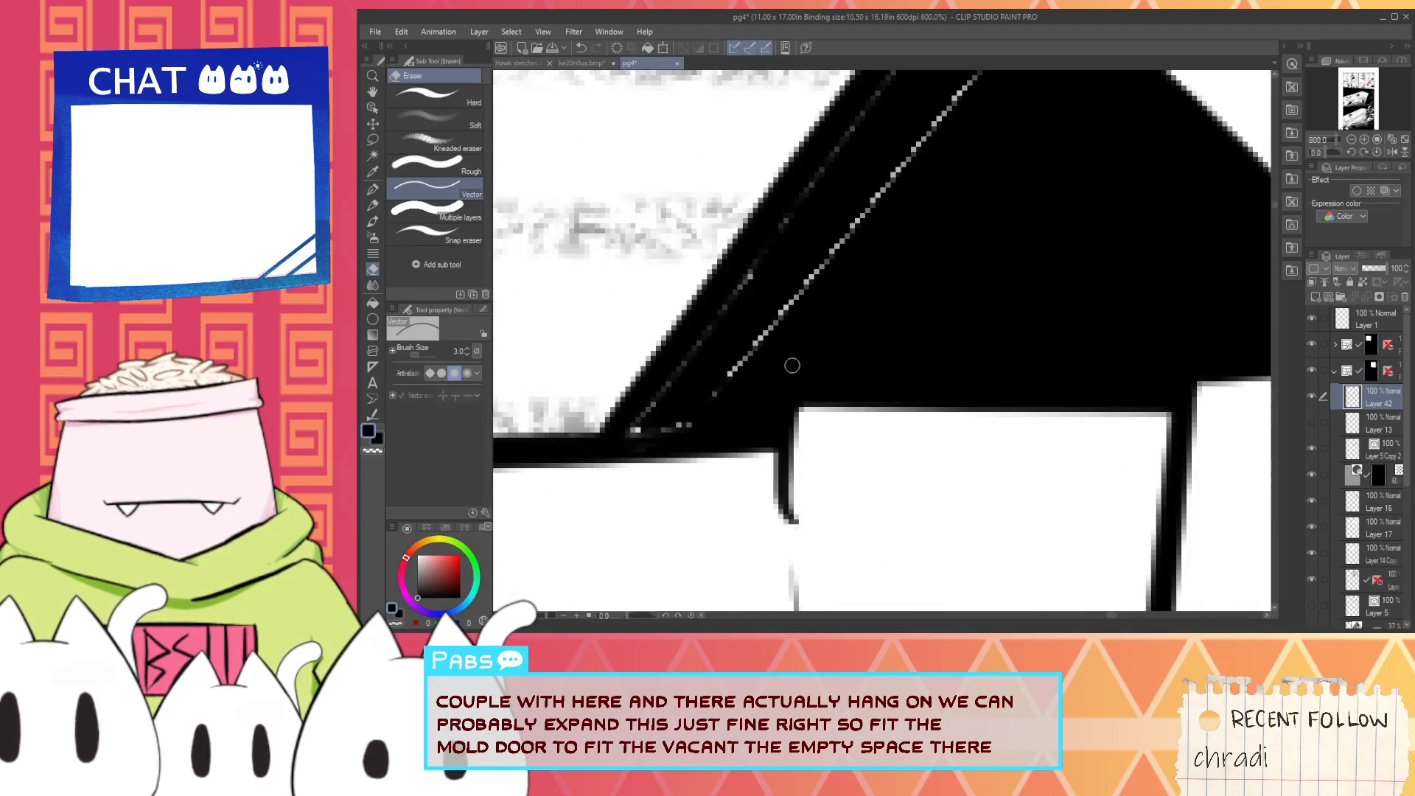
pyautogui.press('p')
pyautogui.scroll(-2, 678, 408)
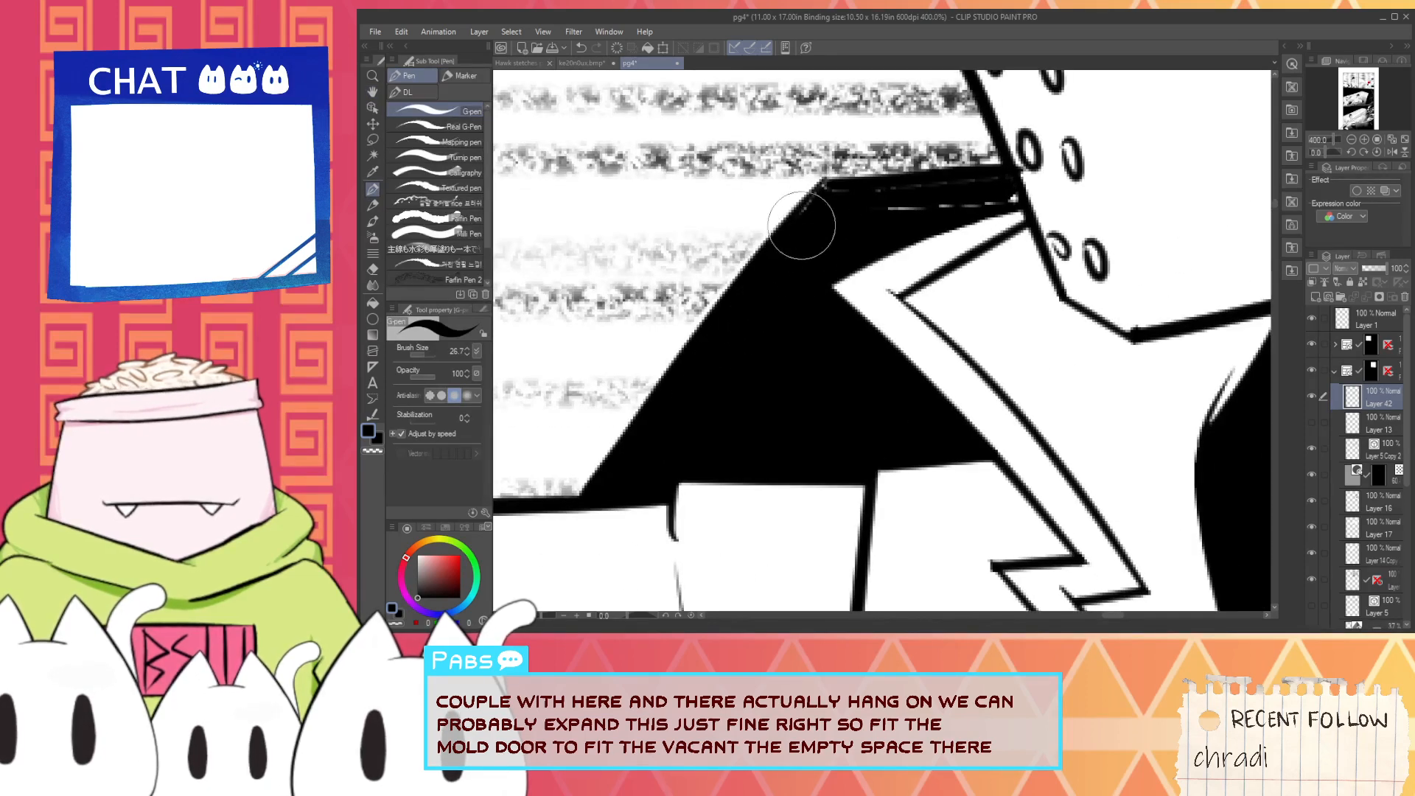
pyautogui.moveTo(802, 225)
pyautogui.mouseDown()
pyautogui.moveTo(1015, 198)
pyautogui.moveTo(820, 200)
pyautogui.moveTo(798, 225)
pyautogui.mouseUp()
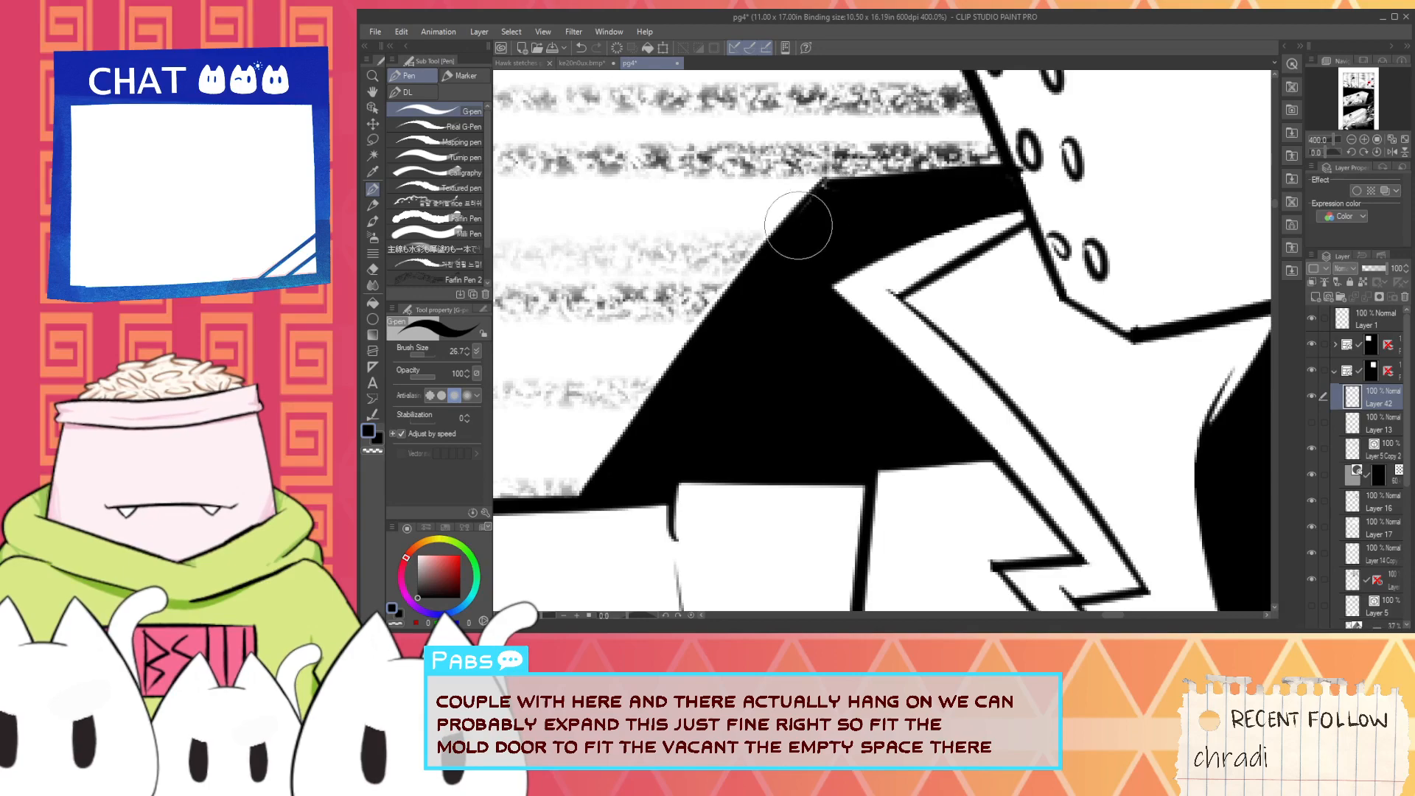
pyautogui.scroll(-8, 821, 197)
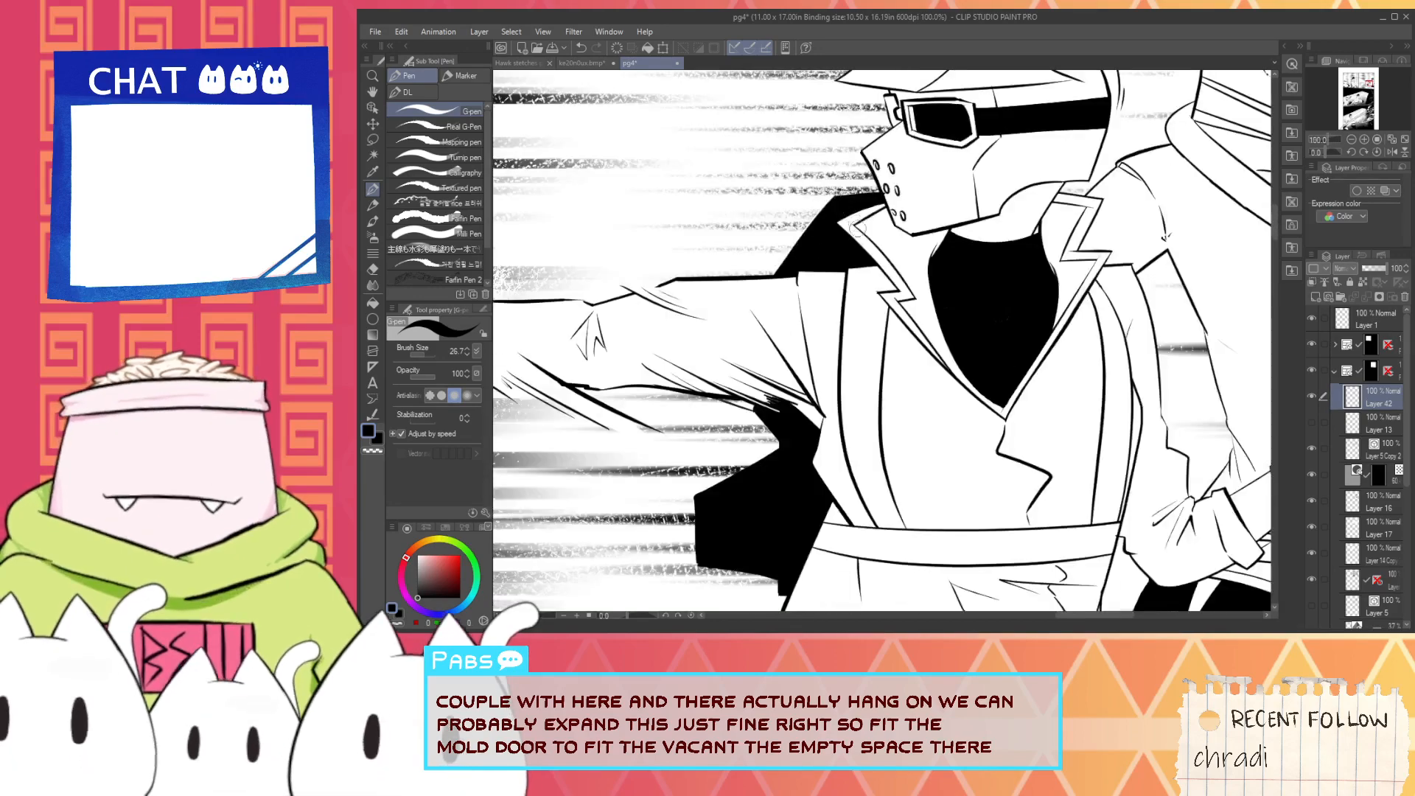
# - Examine the bulk and shape of the reworked jetpack silhouette within the second panel
pyautogui.press('space')
pyautogui.moveTo(888, 306); pyautogui.dragTo(888, 398)
pyautogui.scroll(3, 889, 398)
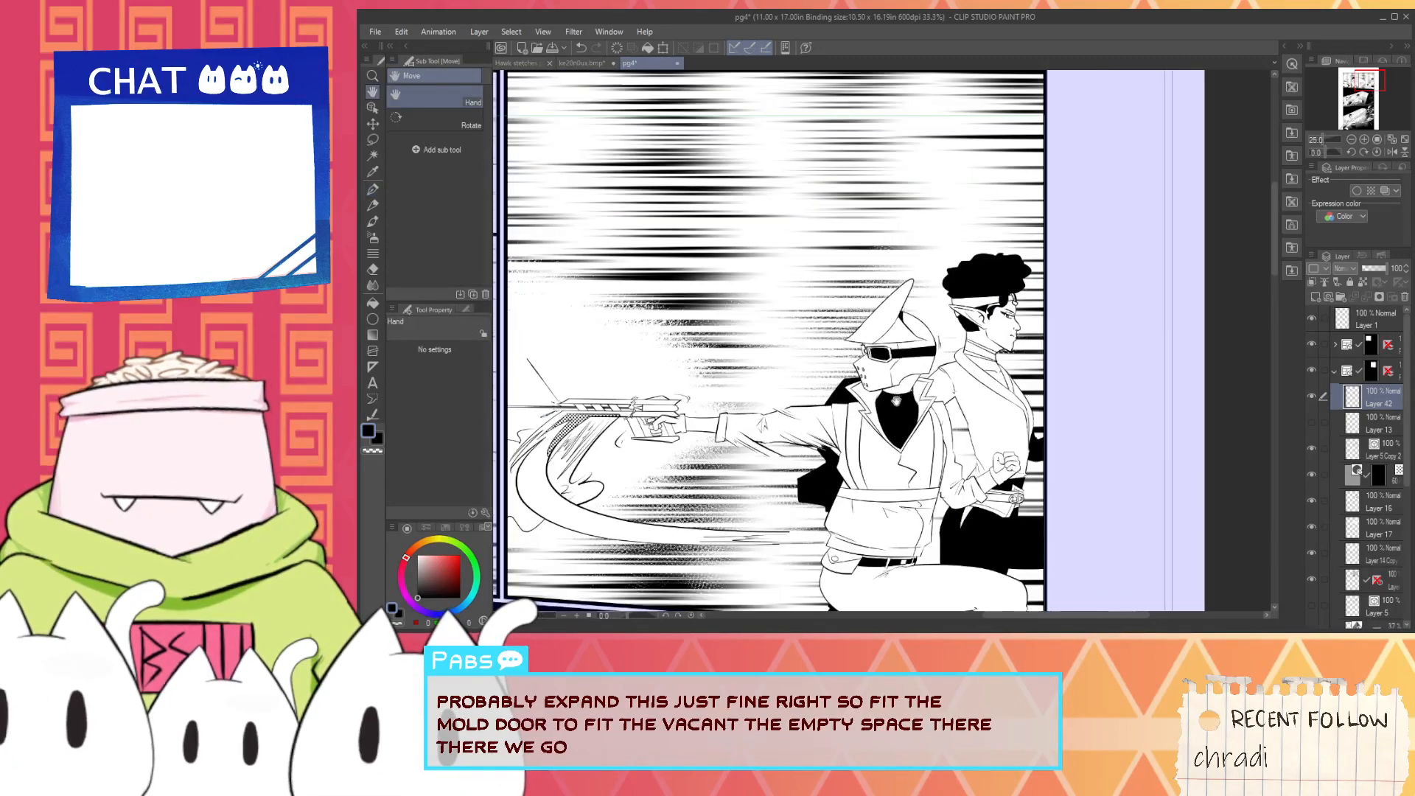
pyautogui.moveTo(761, 557); pyautogui.dragTo(844, 428)
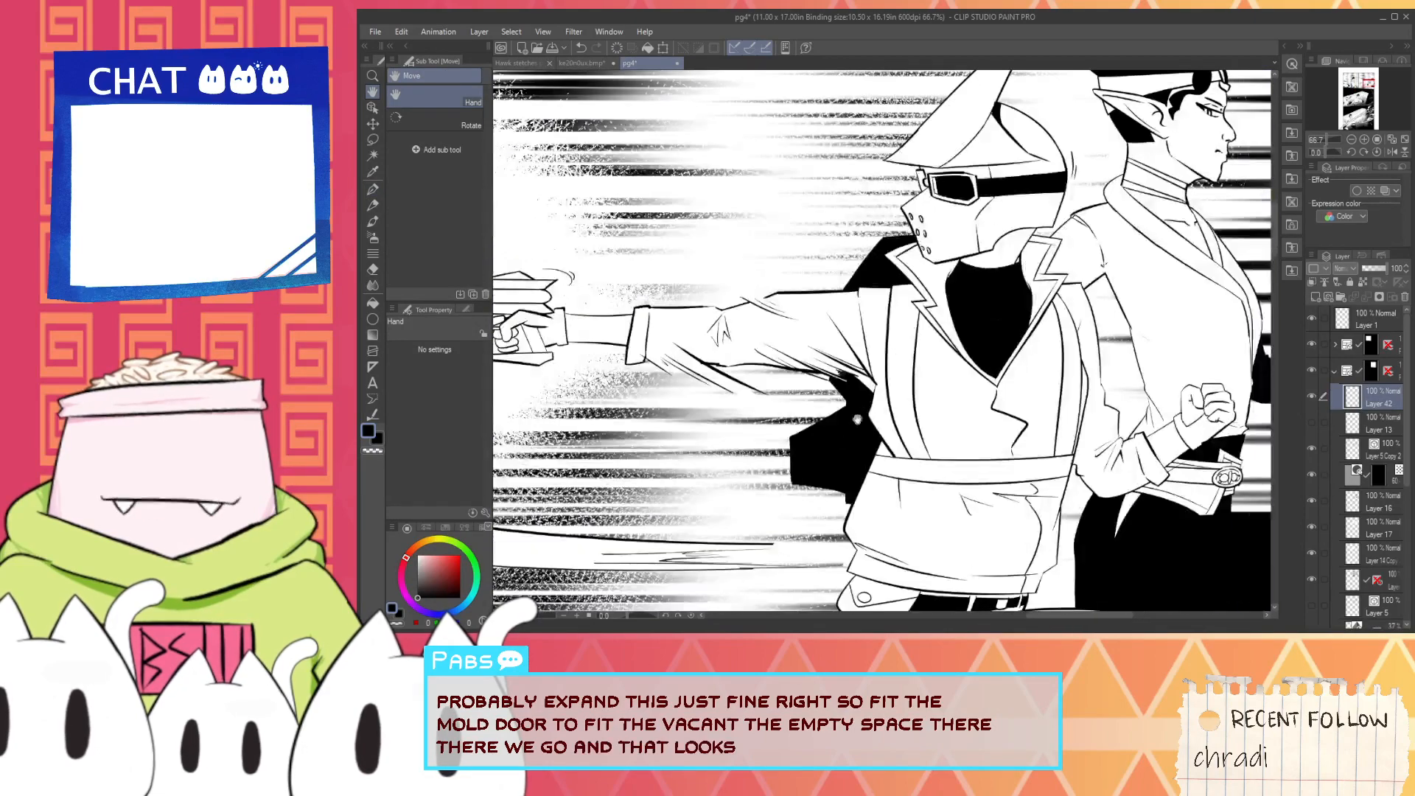
pyautogui.scroll(3, 864, 447)
pyautogui.scroll(-4, 865, 447)
pyautogui.scroll(4, 859, 444)
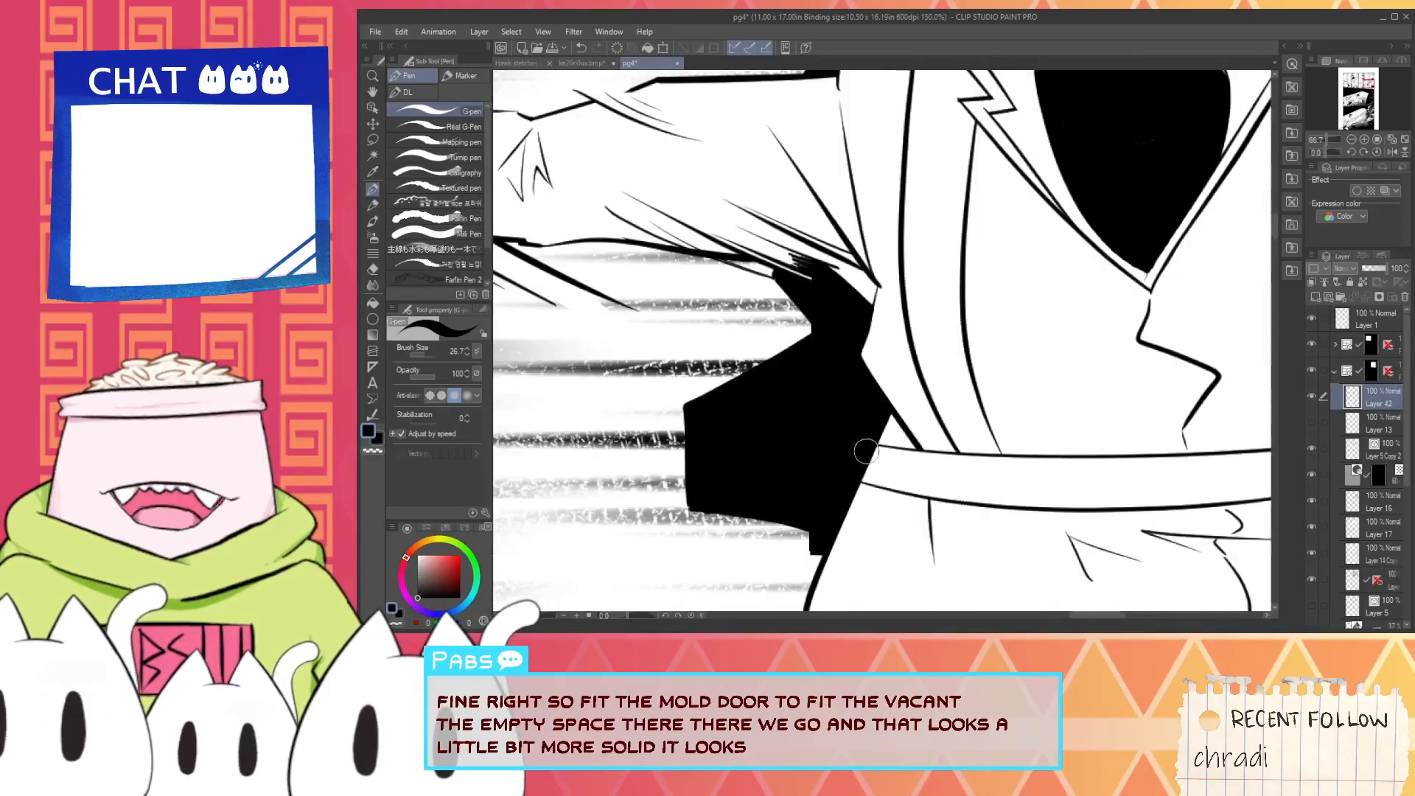
pyautogui.keyDown('alt'); pyautogui.click(897, 467); pyautogui.keyUp('alt')
pyautogui.scroll(-3, 887, 453)
pyautogui.press('space')
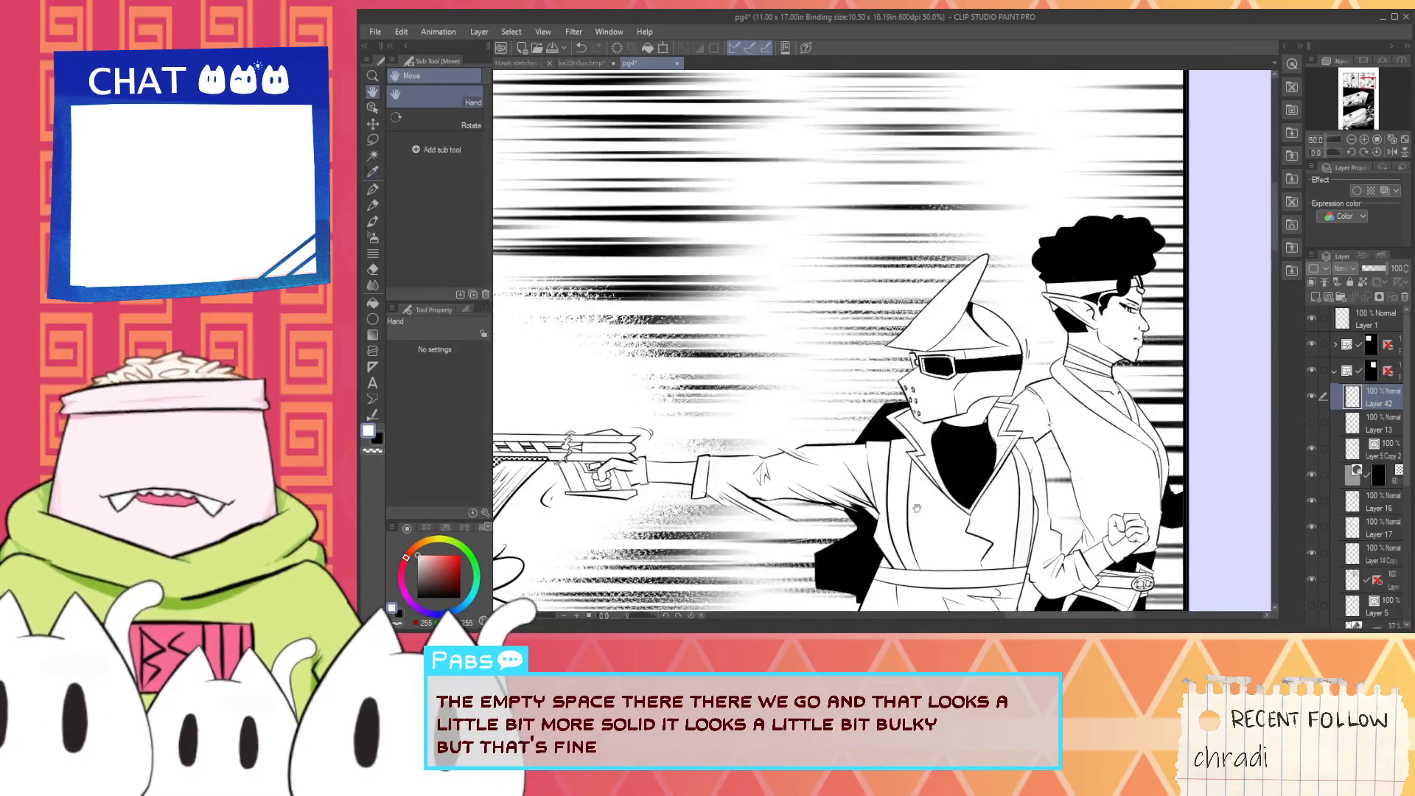
pyautogui.scroll(2, 935, 411)
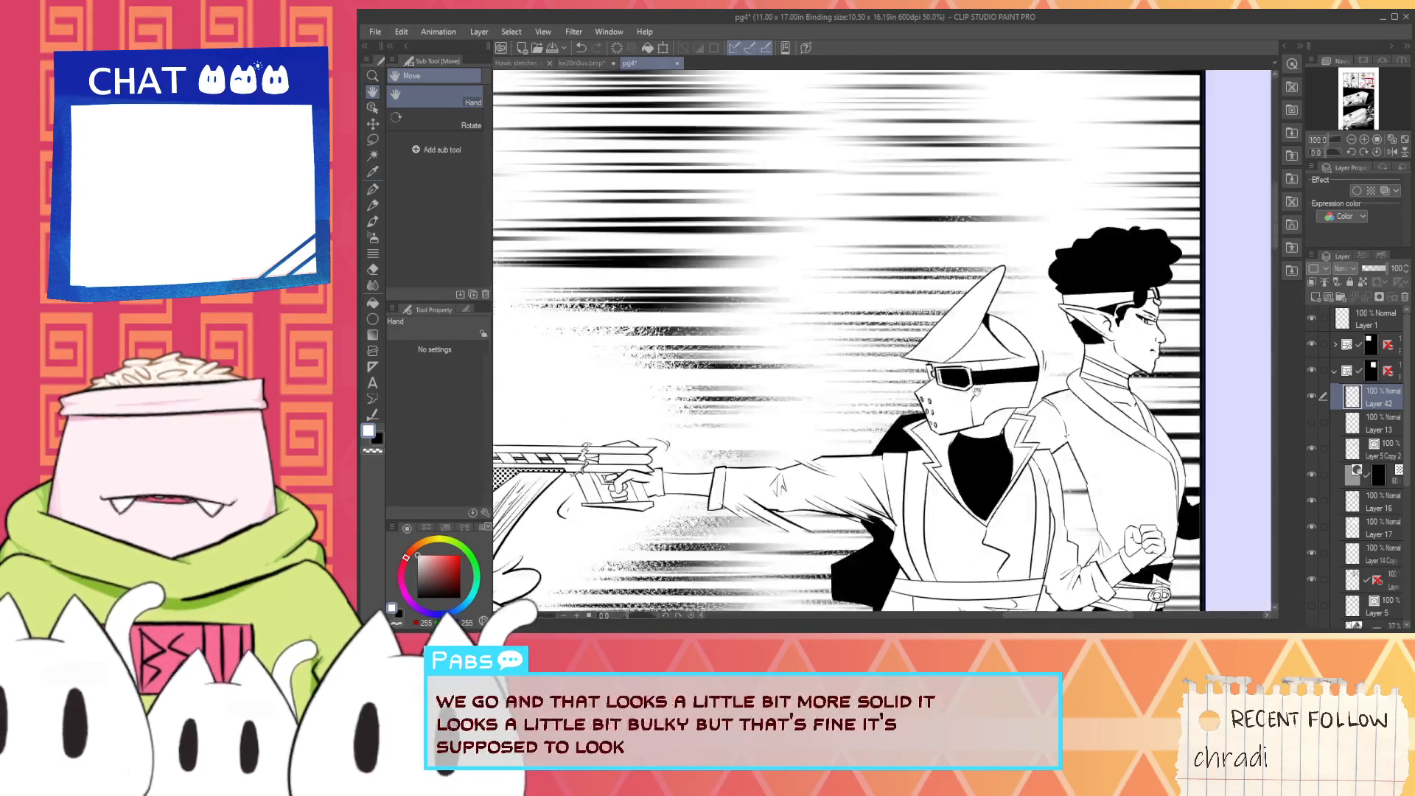
# - Clean up the black ink at the joint where the helmet's pointed fin meets the dome
pyautogui.scroll(6, 1000, 322)
pyautogui.keyDown('alt'); pyautogui.click(938, 319); pyautogui.keyUp('alt')
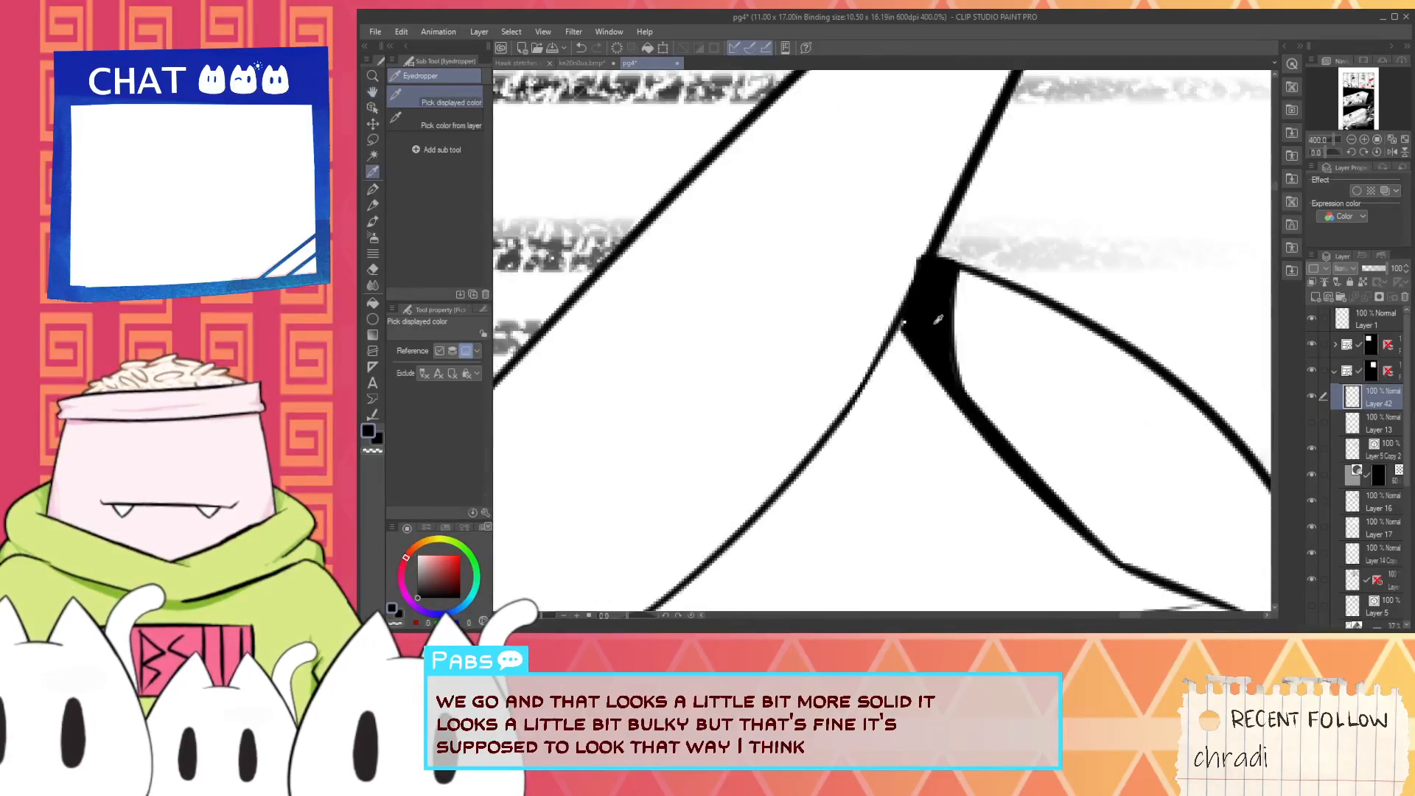
pyautogui.keyDown('alt'); pyautogui.click(874, 315); pyautogui.keyUp('alt')
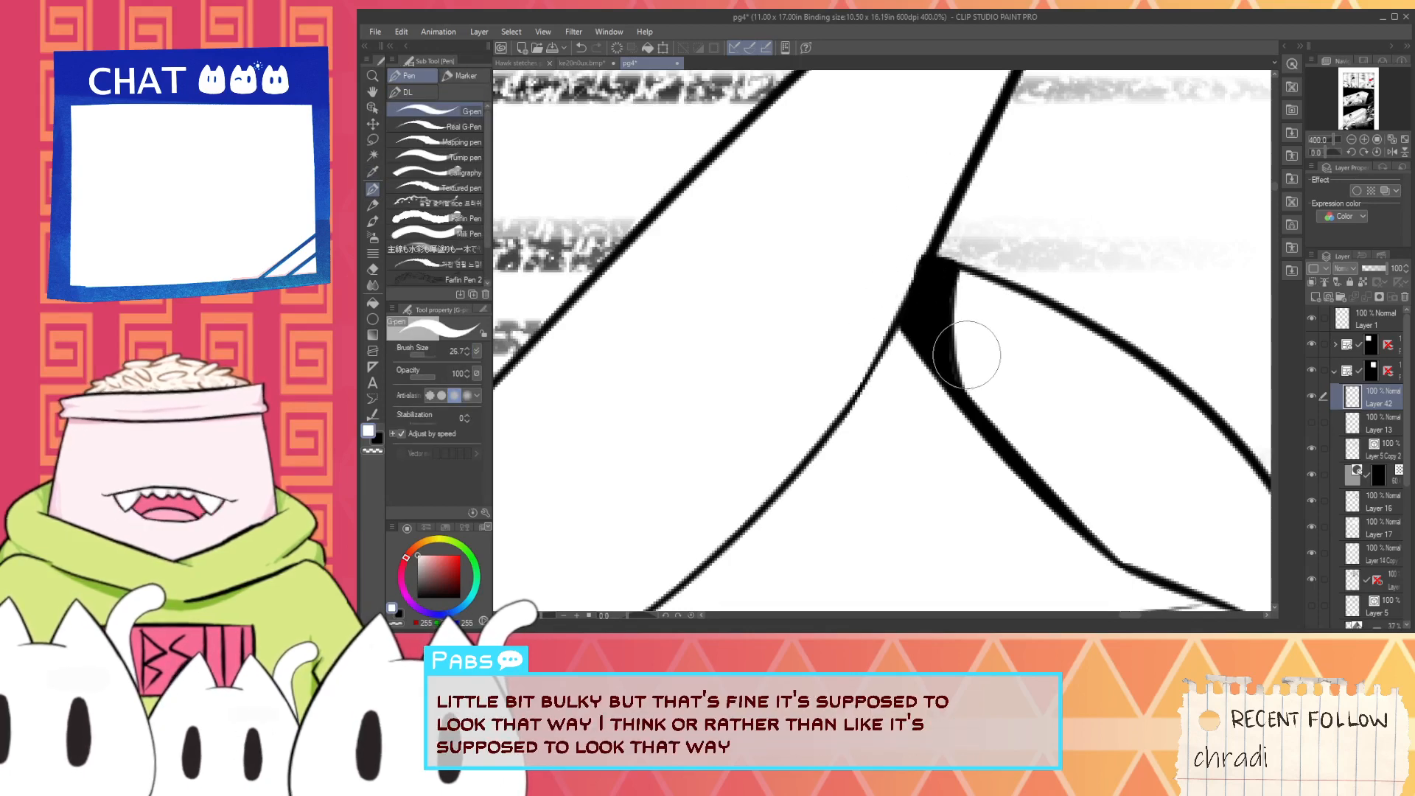
pyautogui.scroll(-7, 964, 354)
pyautogui.scroll(-3, 952, 398)
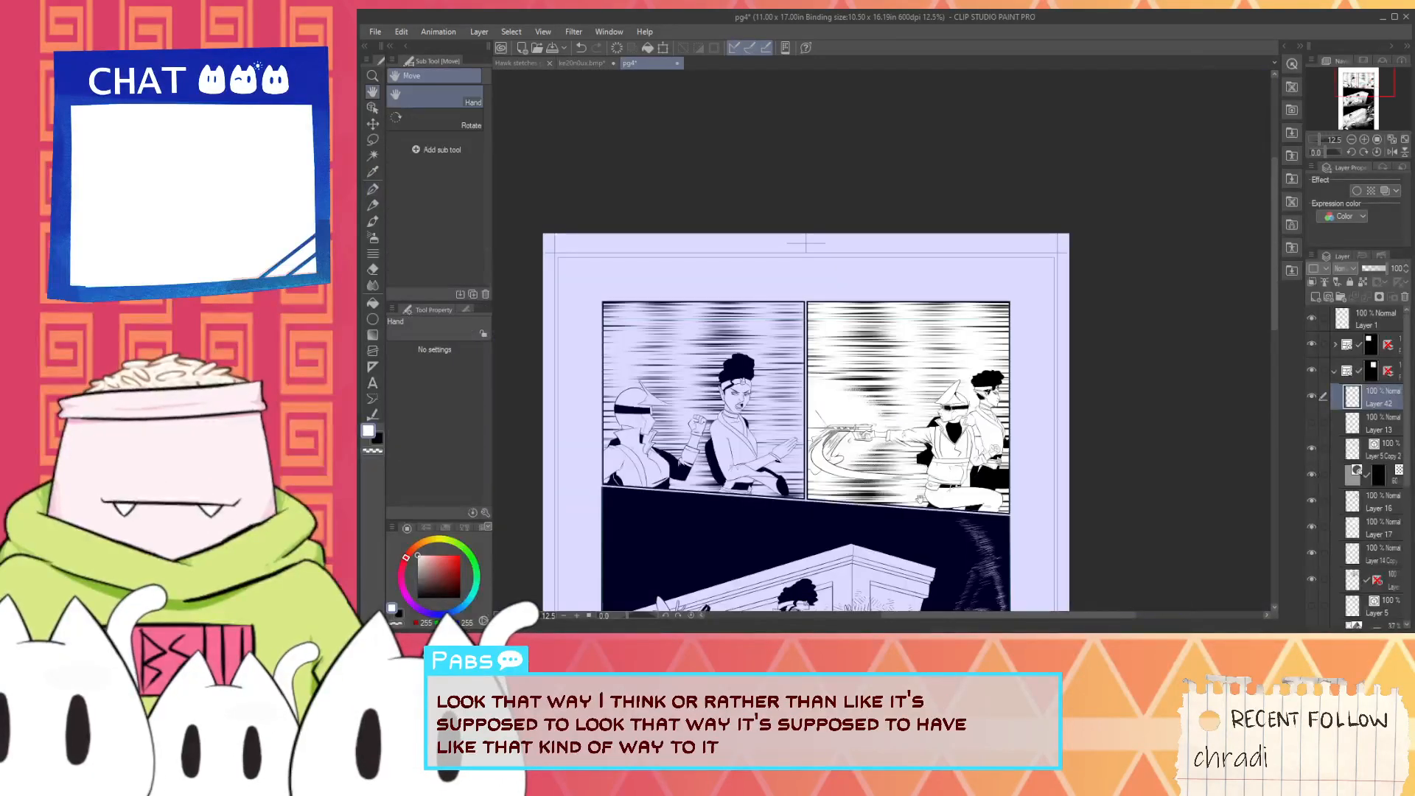
# - Select Layer 38 in the third panel's folder and ready a black G-pen at the helmeted character's back
pyautogui.moveTo(916, 526); pyautogui.dragTo(973, 418)
pyautogui.click(1337, 373)
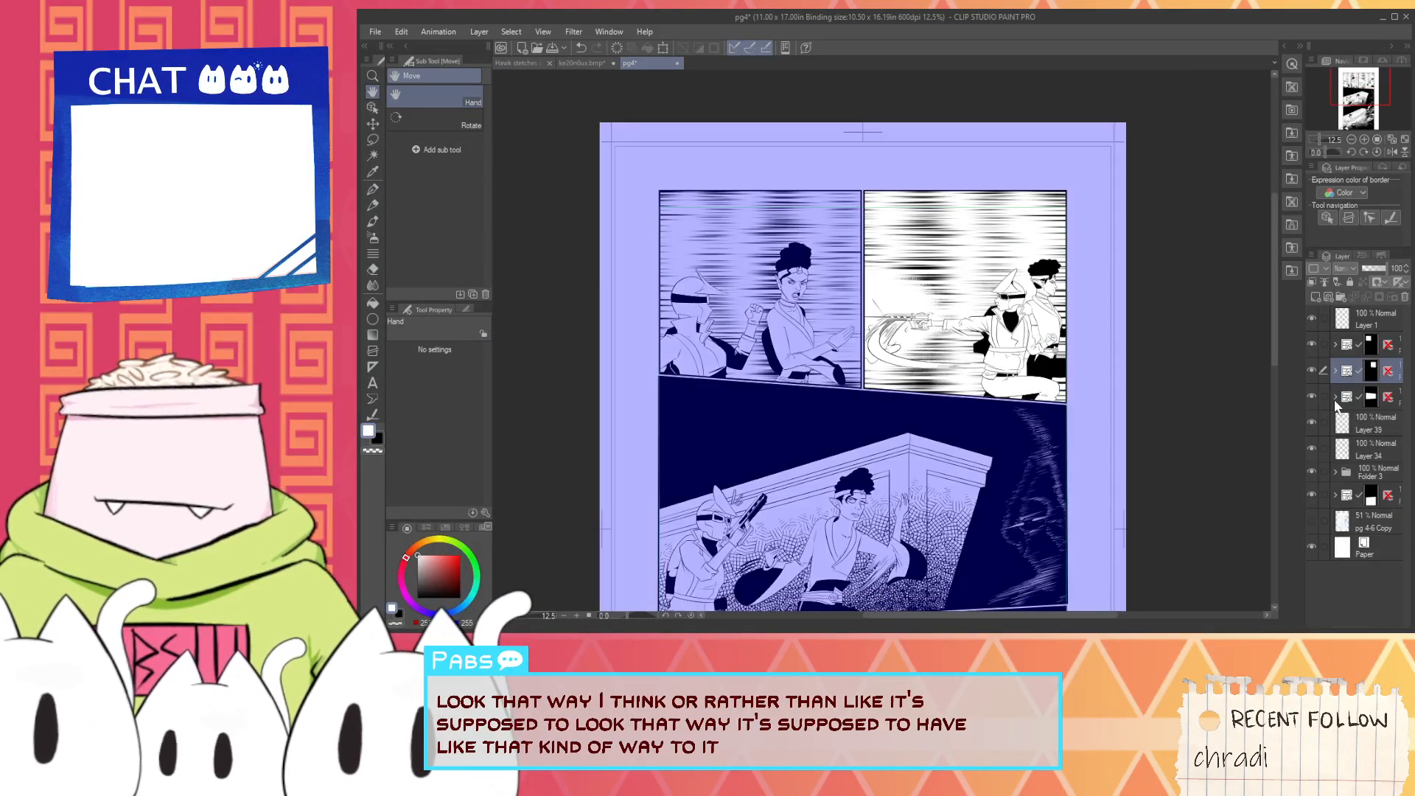
pyautogui.click(1354, 428)
pyautogui.moveTo(679, 562); pyautogui.dragTo(784, 264)
pyautogui.scroll(3, 785, 264)
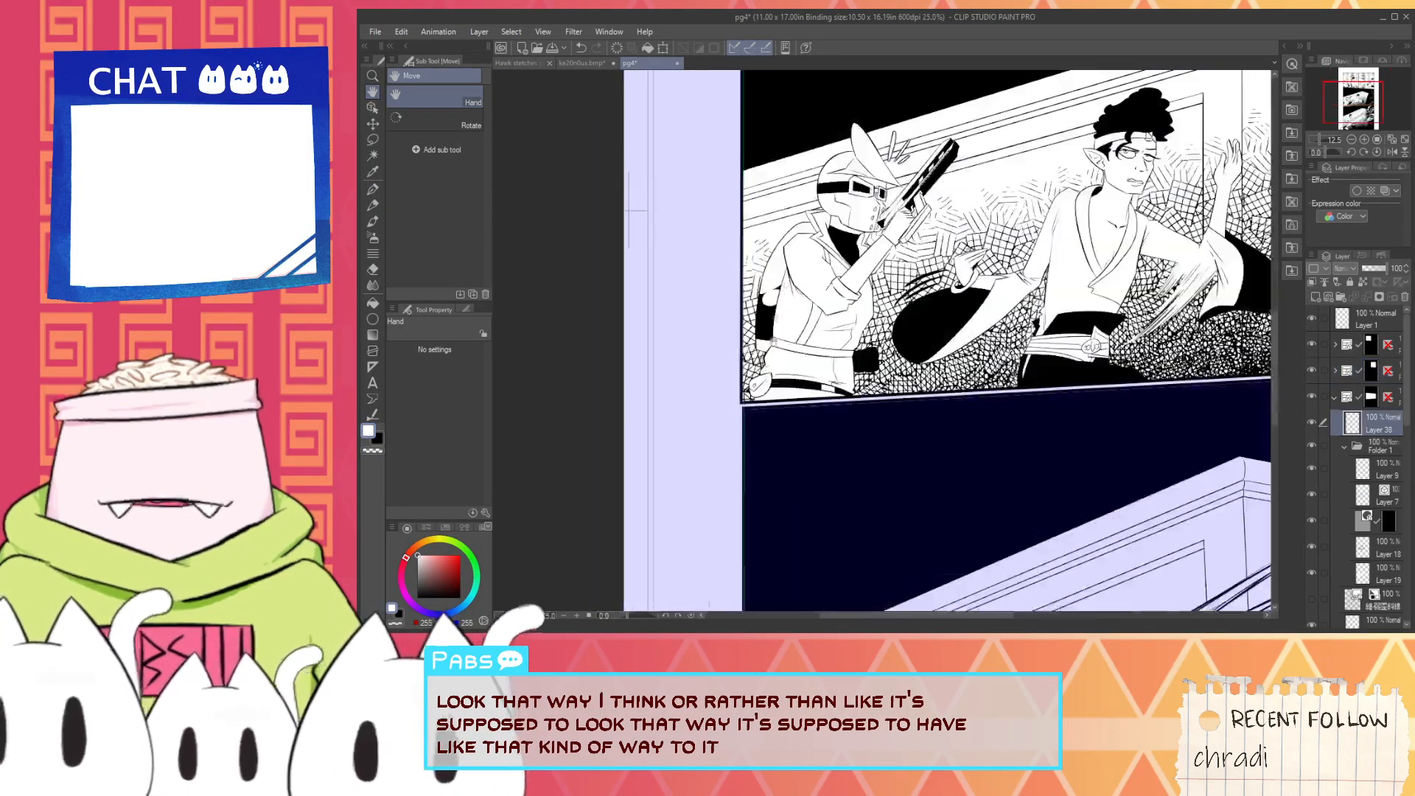
pyautogui.moveTo(892, 345); pyautogui.dragTo(953, 445)
pyautogui.scroll(3, 947, 459)
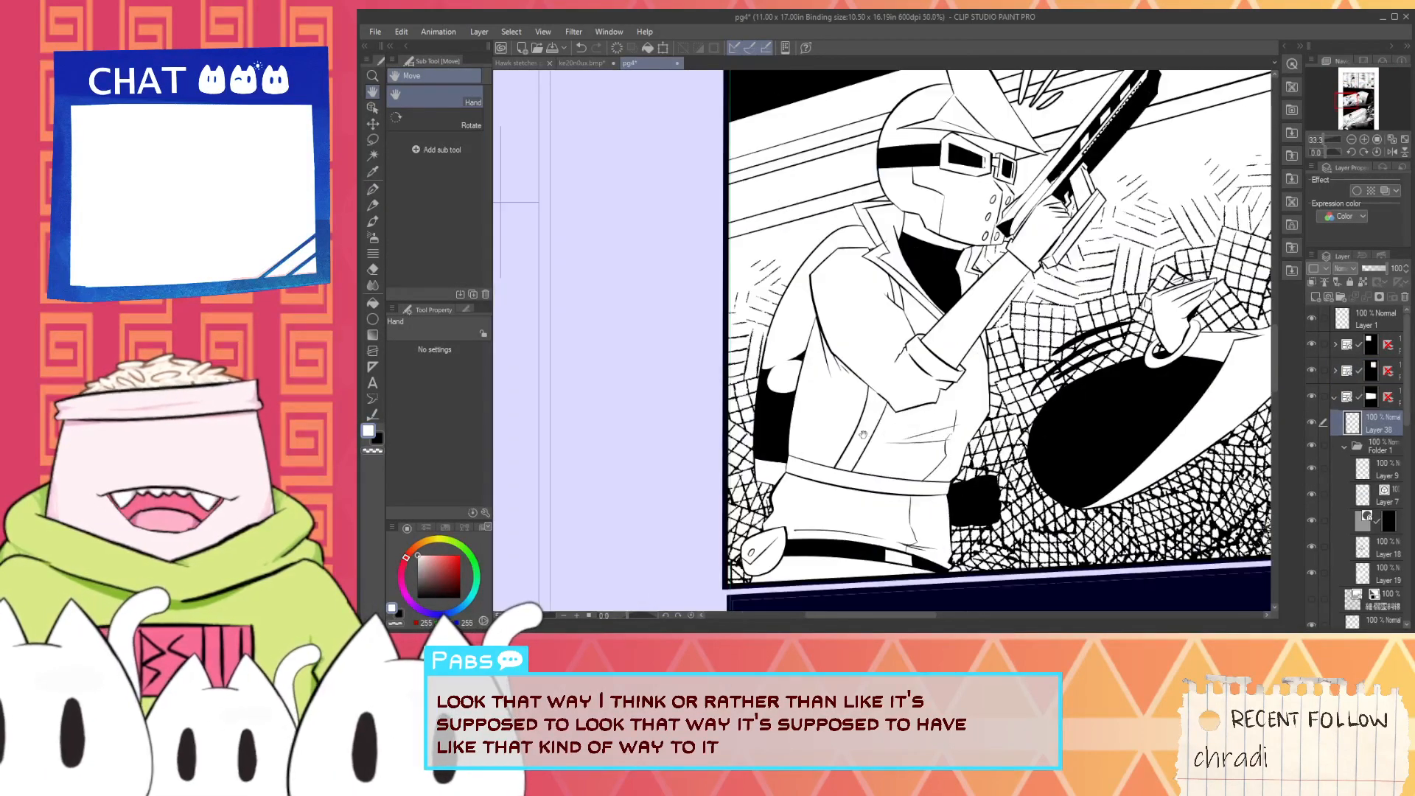
pyautogui.press('i')
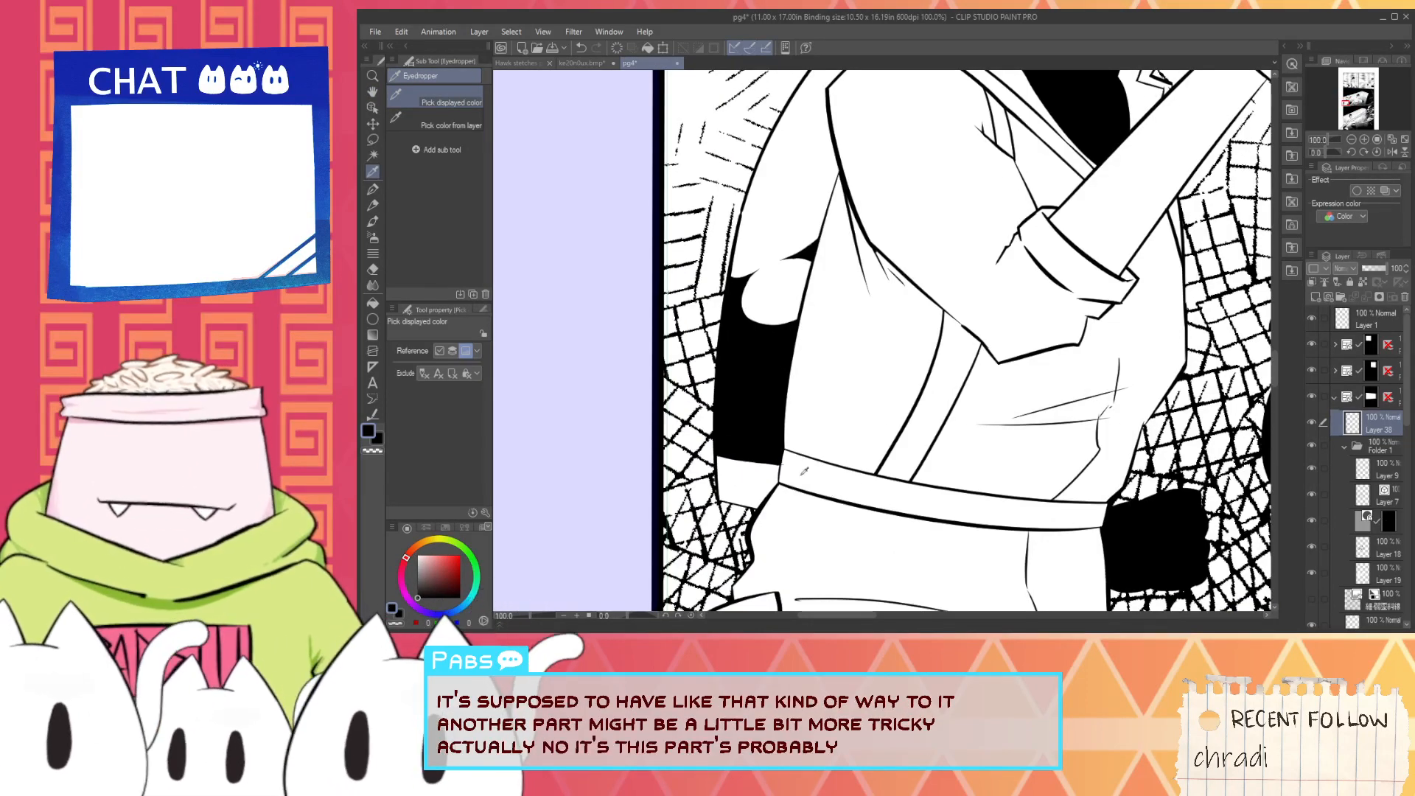
pyautogui.press('p')
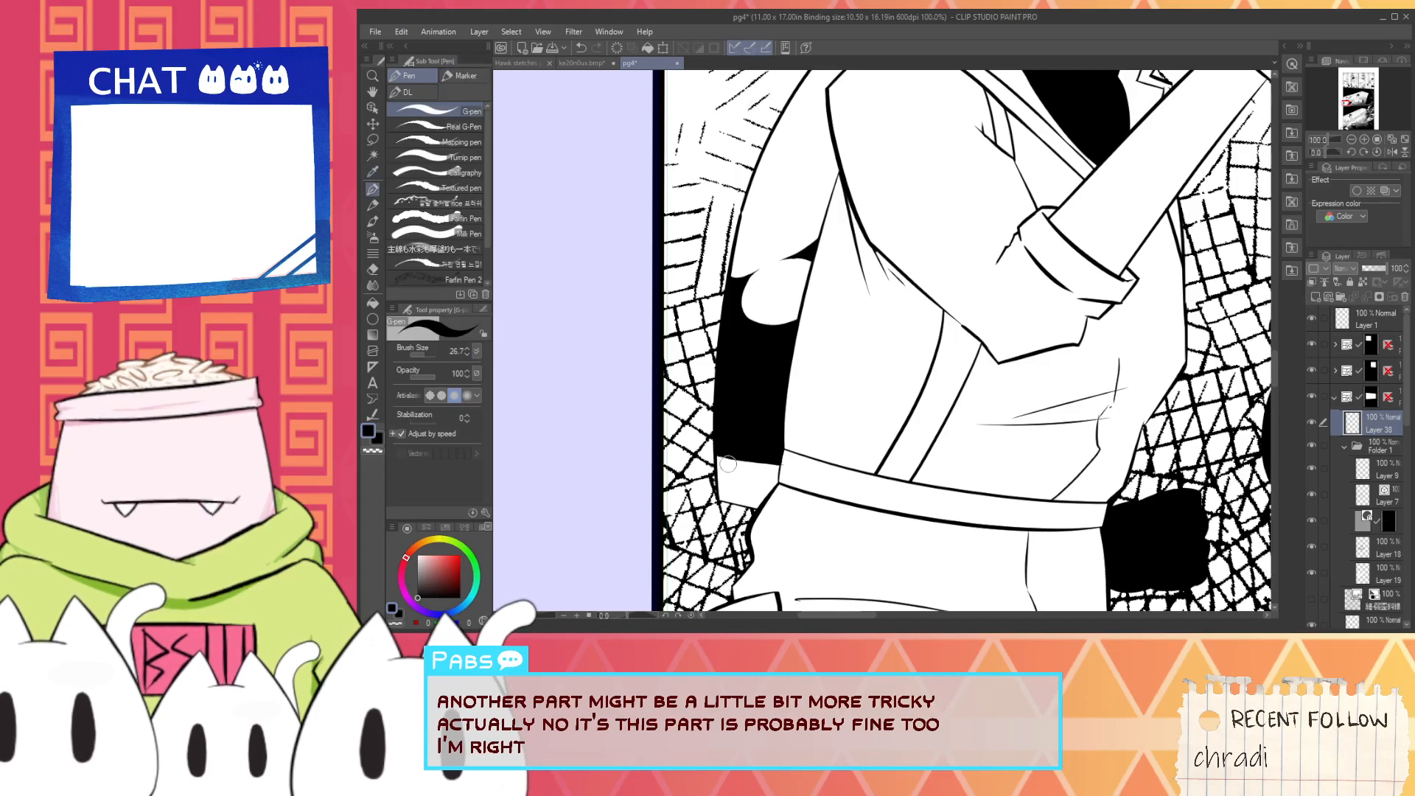
pyautogui.scroll(2, 720, 462)
pyautogui.moveTo(717, 475); pyautogui.dragTo(851, 497)
pyautogui.hotkey('ctrl', 'z')
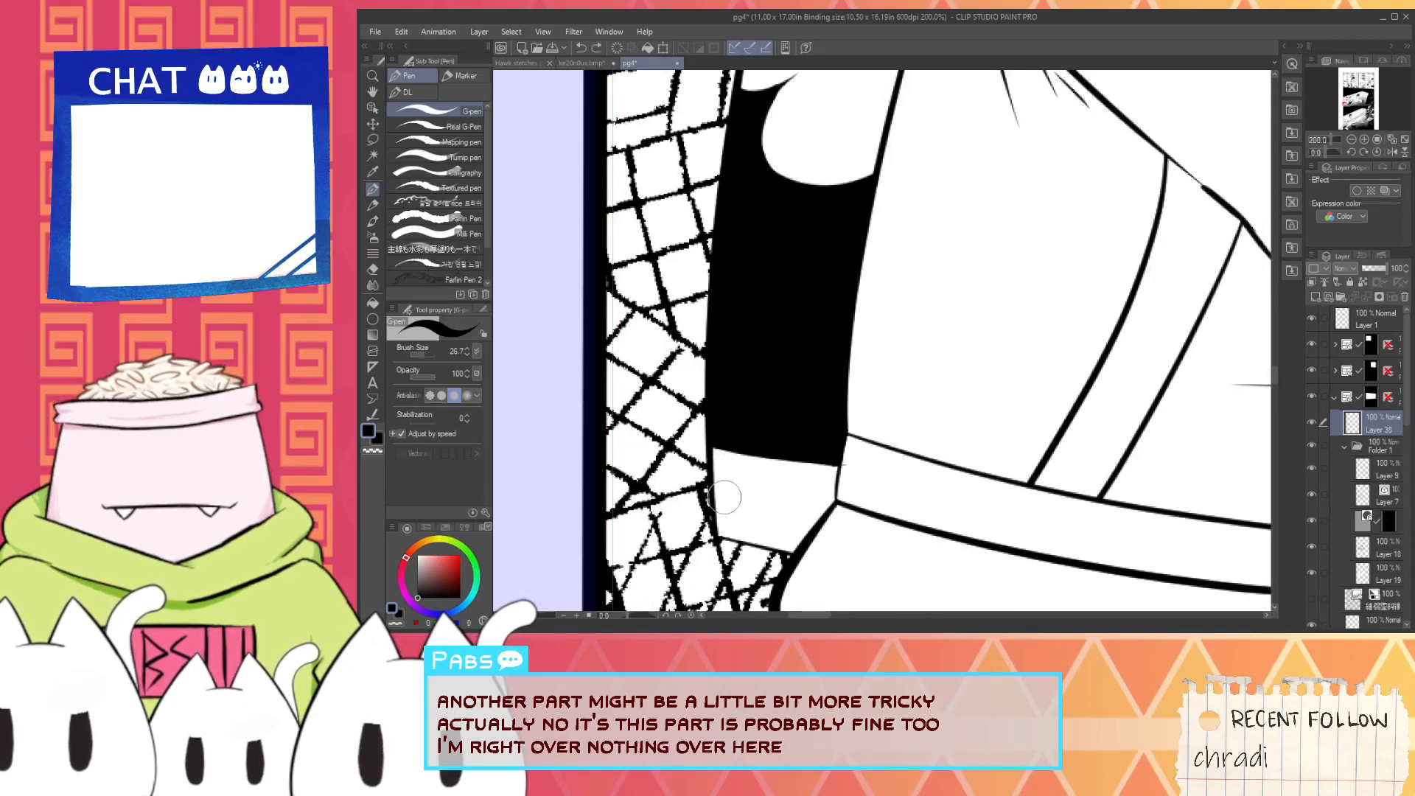
pyautogui.moveTo(721, 500); pyautogui.dragTo(831, 529)
pyautogui.hotkey('ctrl', 'z')
pyautogui.press('g')
pyautogui.click(797, 509)
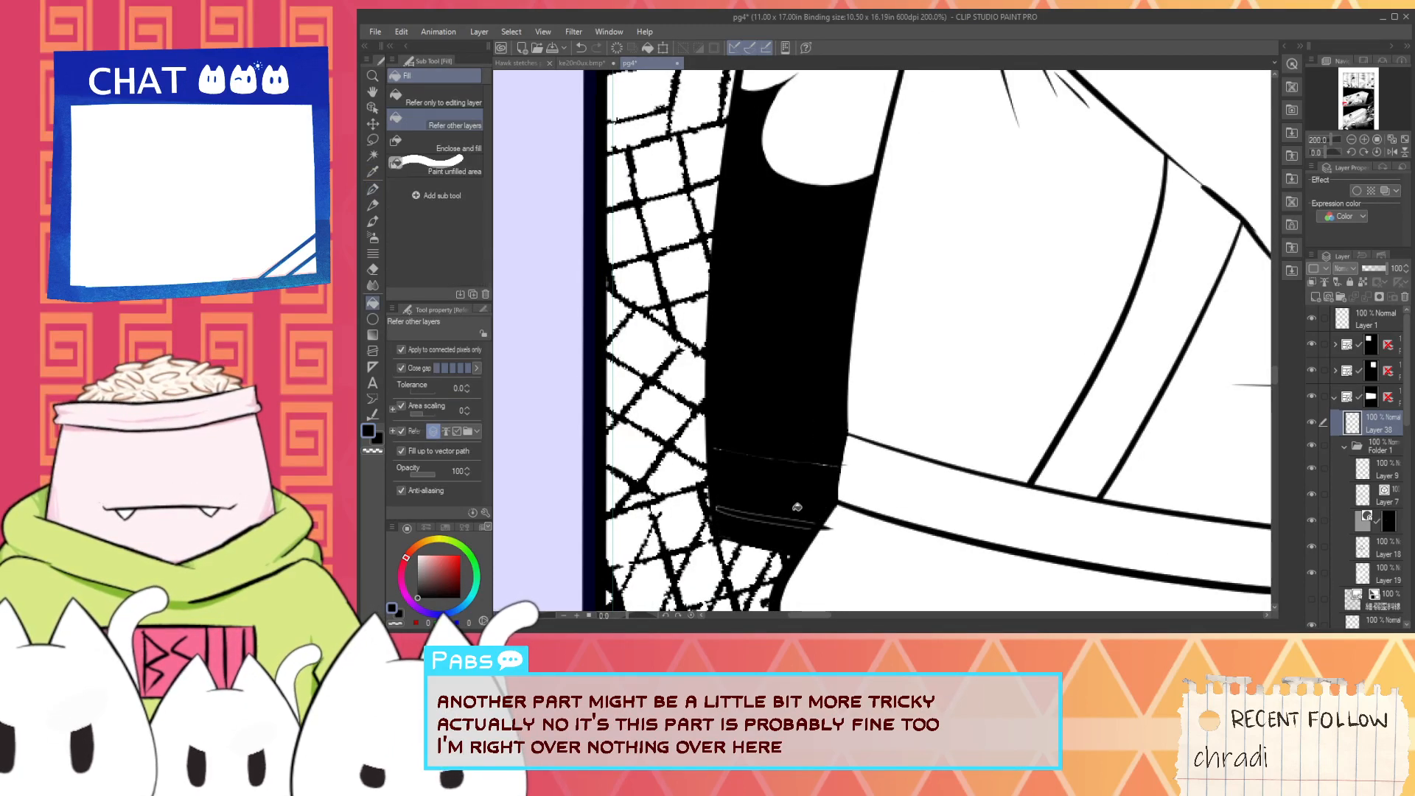
pyautogui.hotkey('ctrl', 'z')
pyautogui.hotkey('ctrl', 'z')
# - Draw a slanted lower edge beneath the jetpack silhouette near the belt and fill the area above it with black
pyautogui.press('p')
pyautogui.scroll(2, 720, 512)
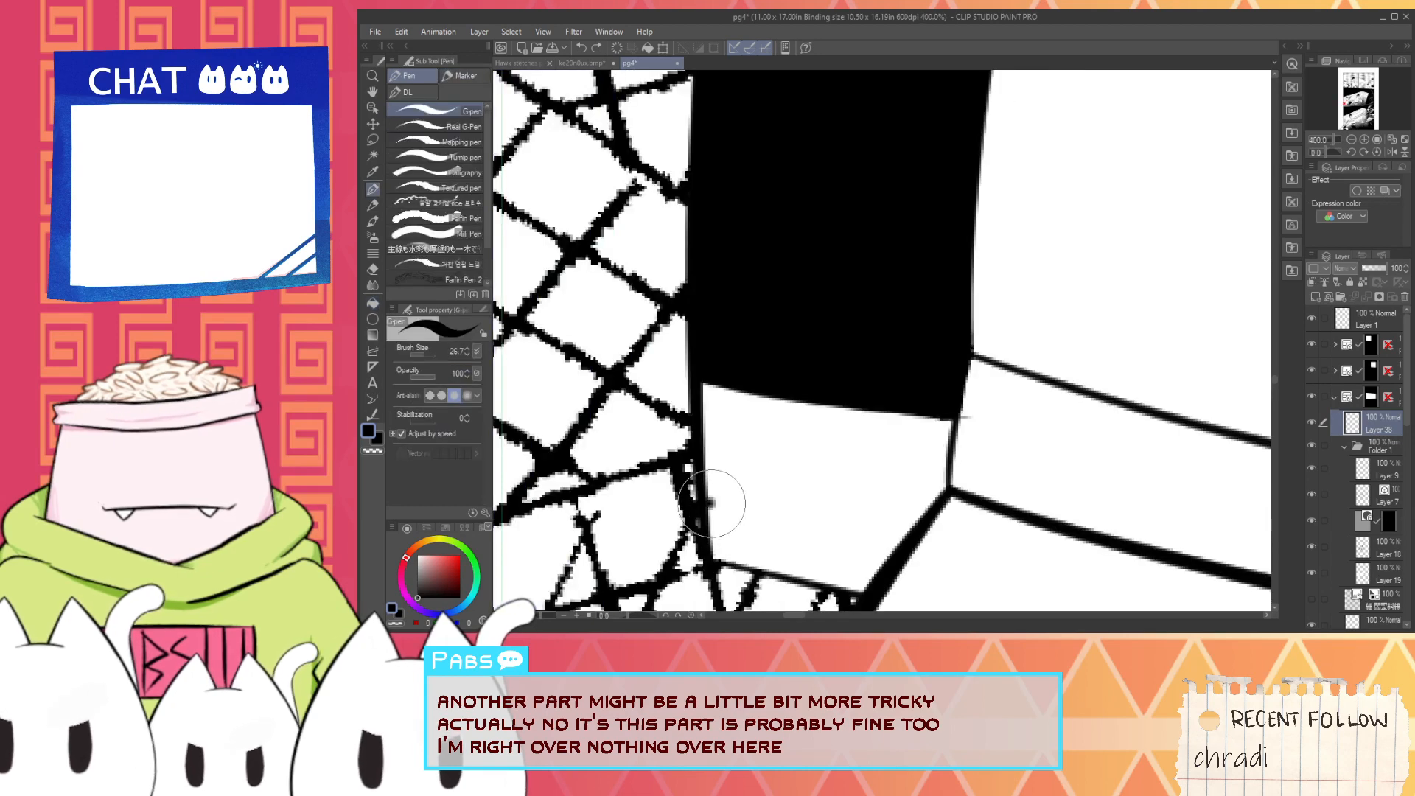
pyautogui.moveTo(712, 504)
pyautogui.mouseDown()
pyautogui.moveTo(837, 527)
pyautogui.moveTo(787, 529)
pyautogui.moveTo(877, 550)
pyautogui.mouseUp()
pyautogui.hotkey('ctrl', 'z')
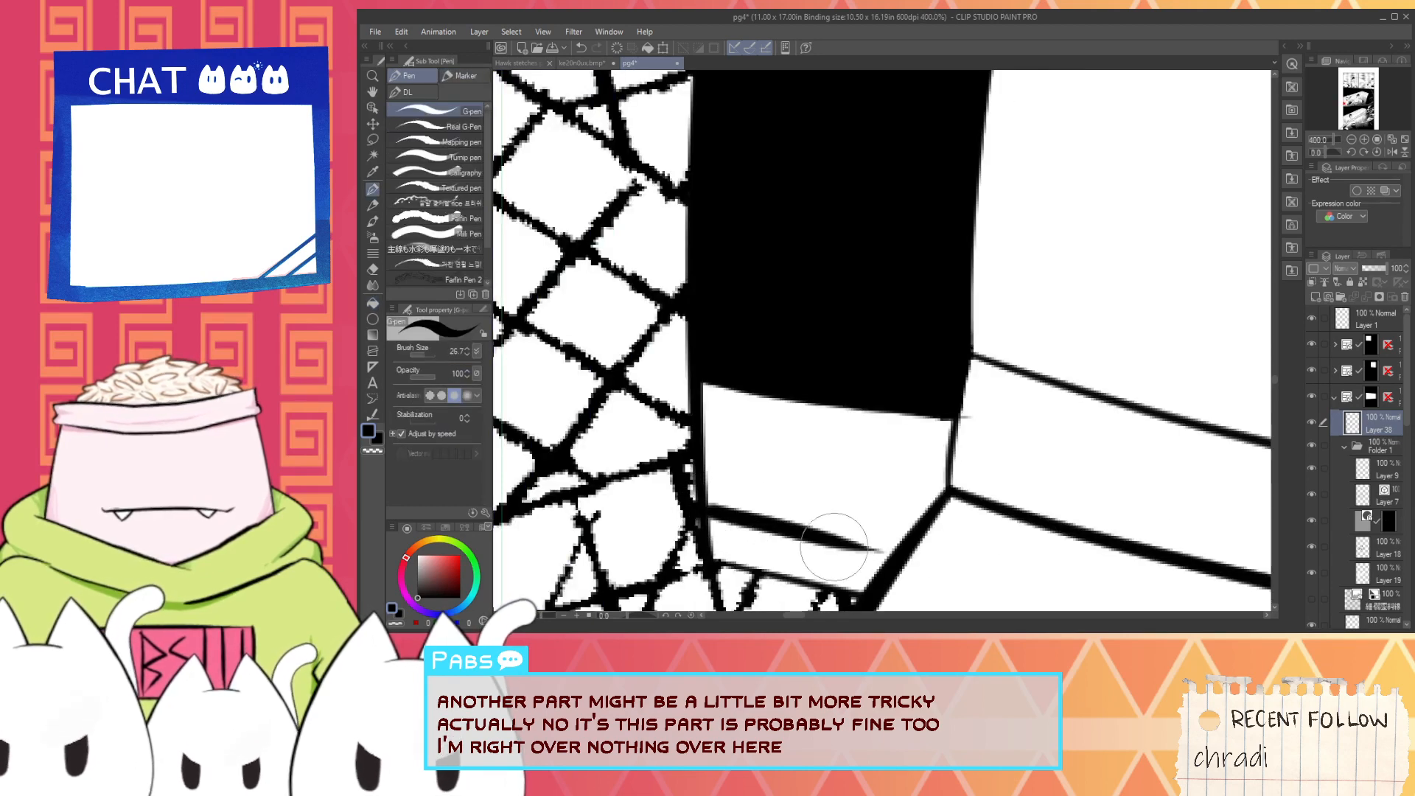
pyautogui.press('g')
pyautogui.click(847, 506)
# - Paint over the white seams in the extended jetpack silhouette and trim the stray ink at the belt edge with white
pyautogui.press('p')
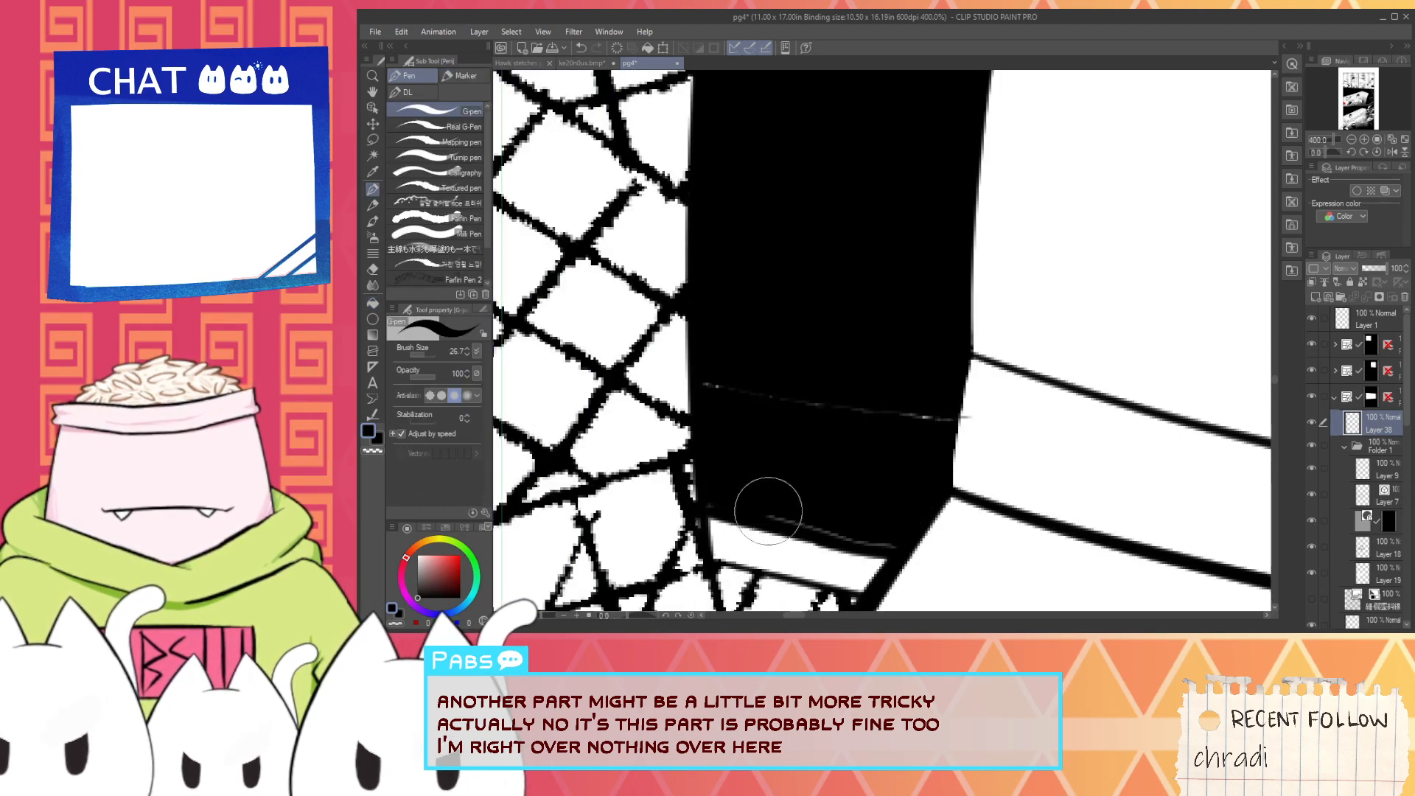
pyautogui.moveTo(764, 510); pyautogui.dragTo(885, 544)
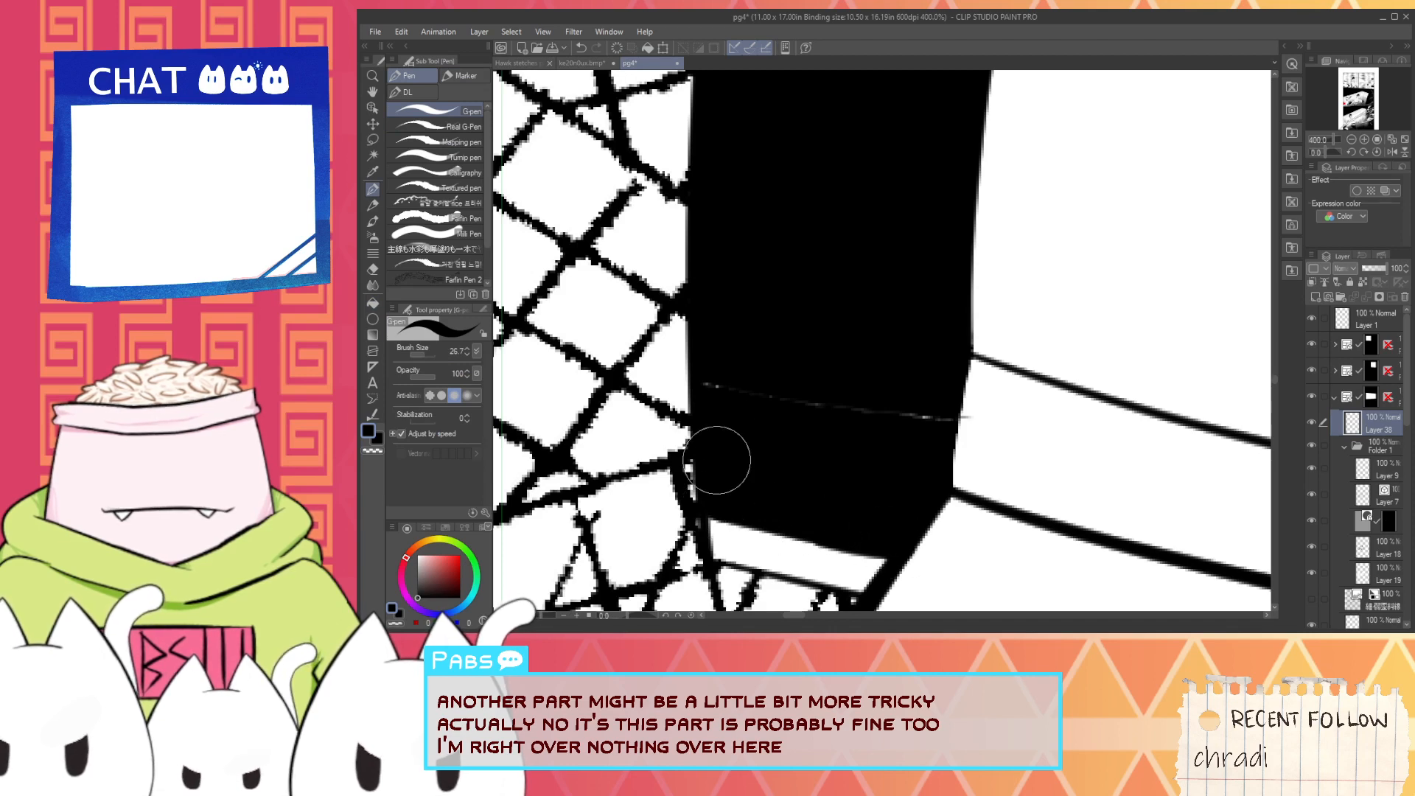
pyautogui.moveTo(718, 385); pyautogui.dragTo(900, 401)
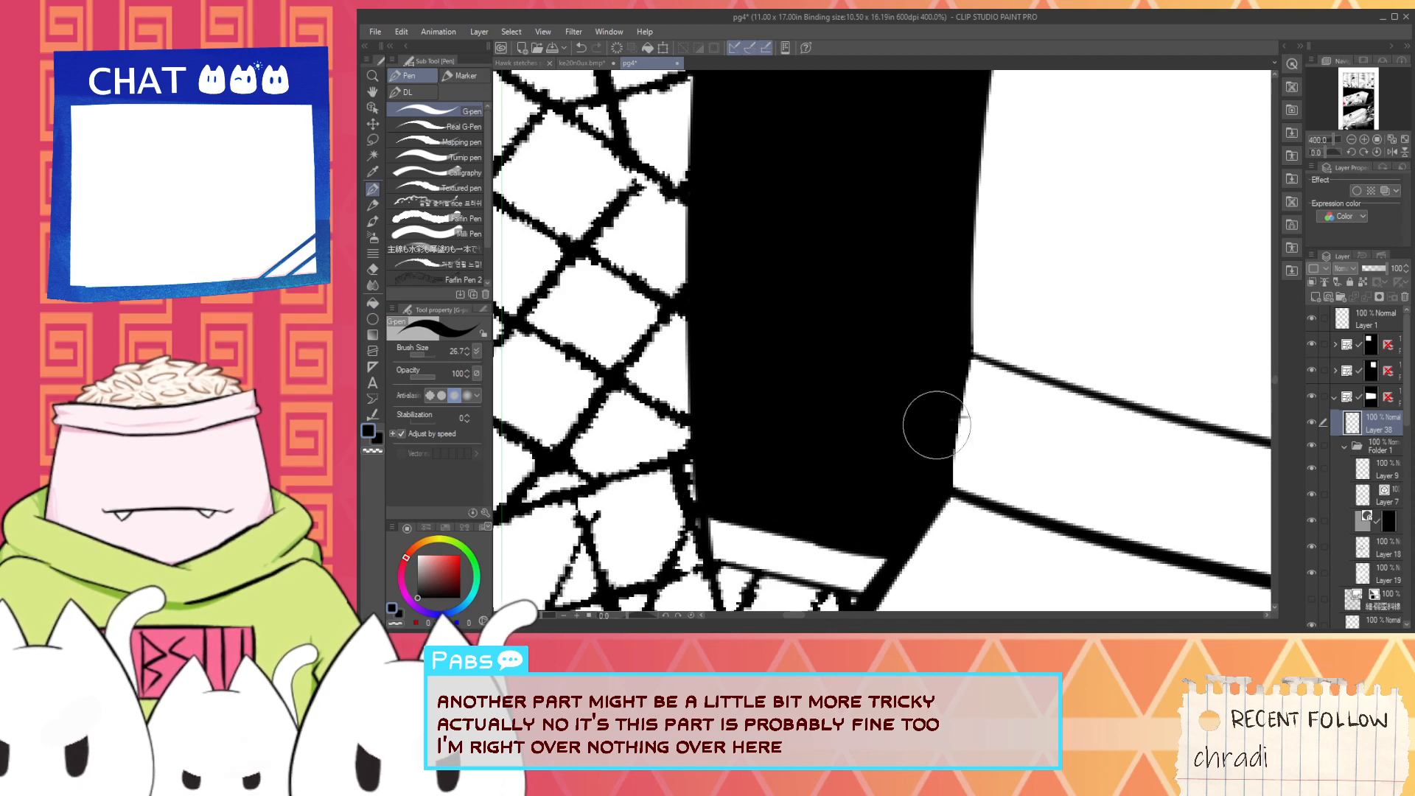
pyautogui.press('x')
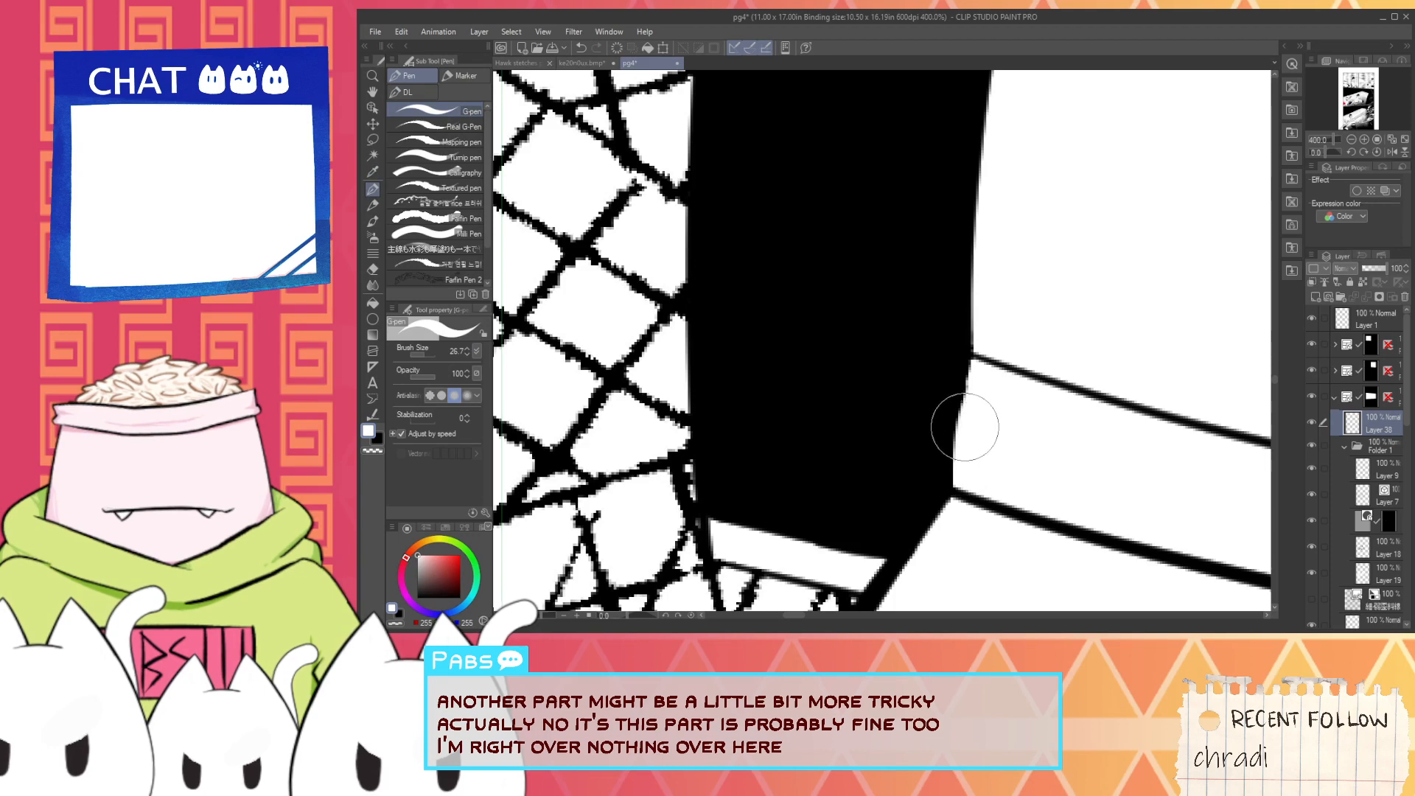
# - Extend the jetpack silhouette's outer side with a black outline and fill the white gaps inside it
pyautogui.scroll(-3, 966, 403)
pyautogui.press('i')
pyautogui.moveTo(901, 413)
pyautogui.mouseDown()
pyautogui.moveTo(847, 507)
pyautogui.moveTo(783, 365)
pyautogui.moveTo(796, 479)
pyautogui.moveTo(825, 329)
pyautogui.moveTo(808, 463)
pyautogui.mouseUp()
pyautogui.click(877, 473)
pyautogui.scroll(1, 878, 474)
pyautogui.press('p')
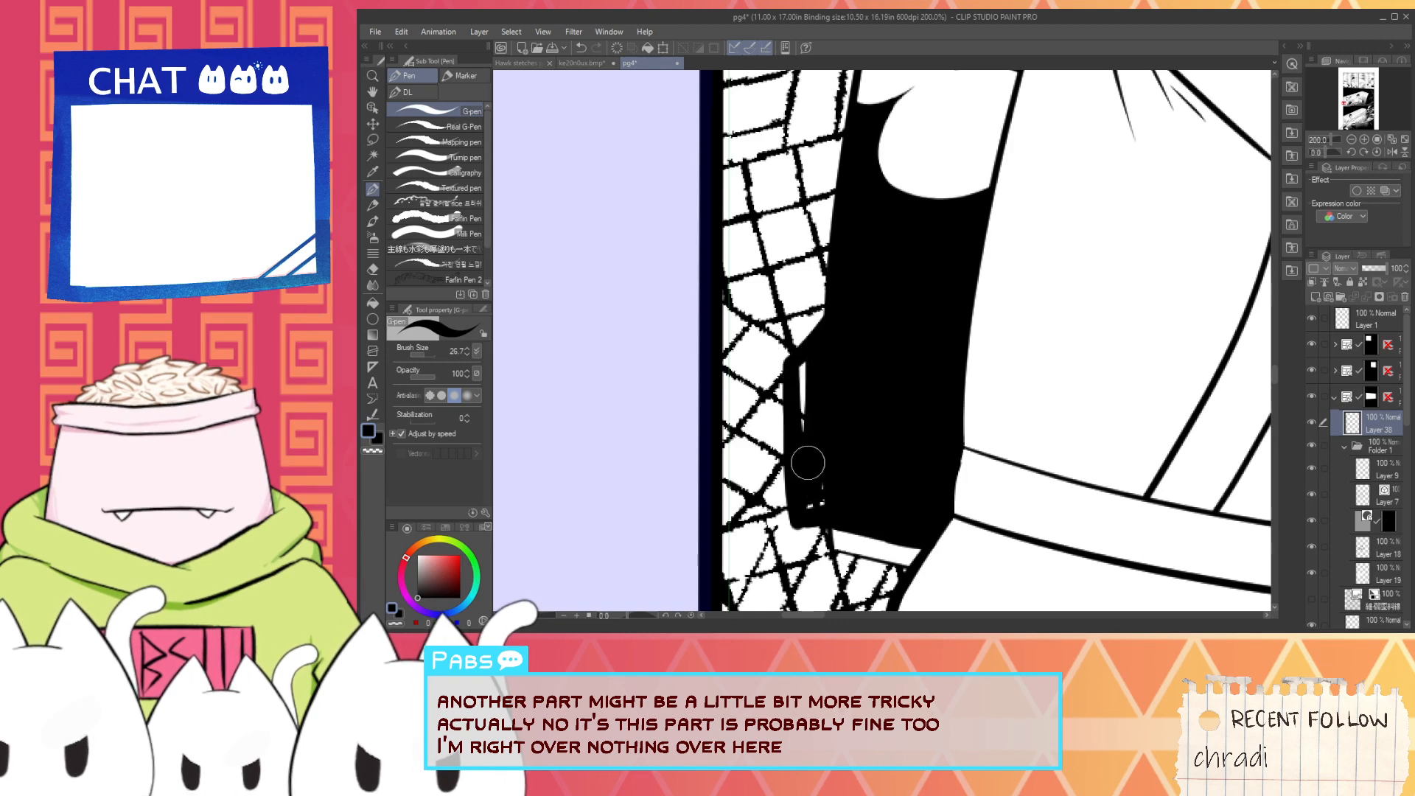
pyautogui.moveTo(817, 522)
pyautogui.mouseDown()
pyautogui.moveTo(773, 406)
pyautogui.moveTo(800, 328)
pyautogui.moveTo(795, 489)
pyautogui.moveTo(771, 414)
pyautogui.moveTo(752, 509)
pyautogui.moveTo(867, 210)
pyautogui.mouseUp()
# - Try to ink a long black edge from the silhouette's outer corner up along the character's back
pyautogui.scroll(-1, 808, 418)
pyautogui.press('space')
pyautogui.hotkey('ctrl', 'z')
pyautogui.press('space')
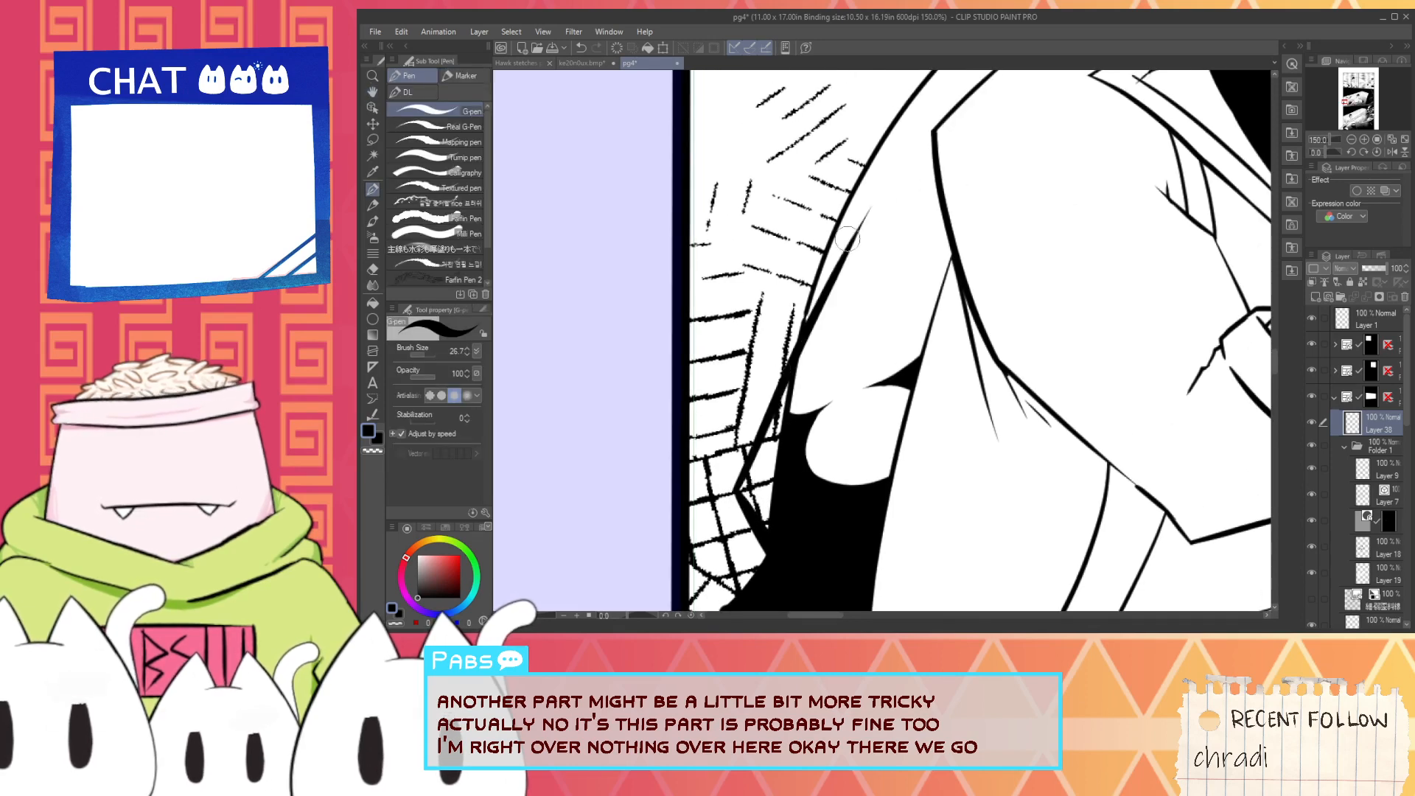
pyautogui.hotkey('ctrl', 'z')
pyautogui.moveTo(732, 492); pyautogui.dragTo(923, 203)
pyautogui.hotkey('ctrl', '-')
pyautogui.hotkey('ctrl', '-')
pyautogui.hotkey('ctrl', '-')
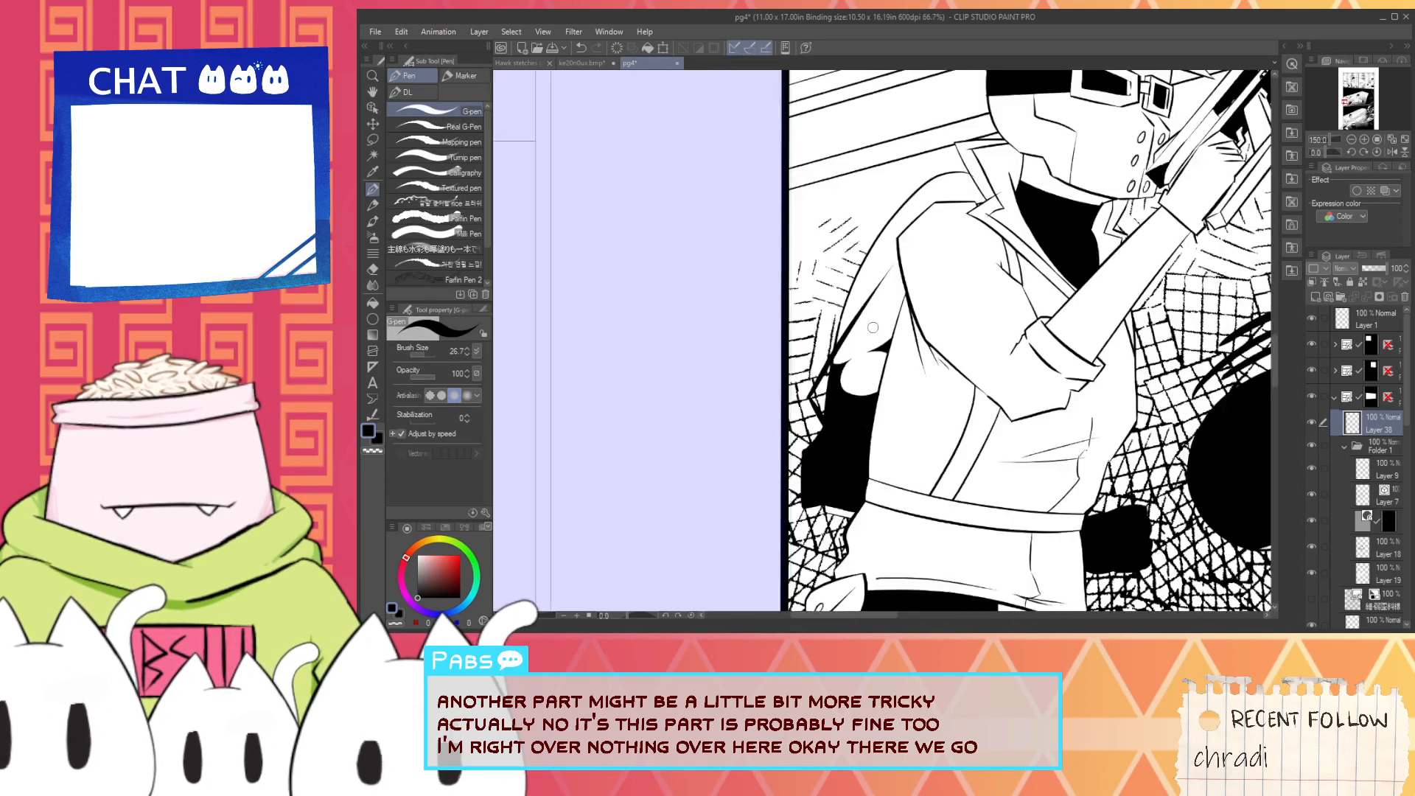
pyautogui.press('space')
pyautogui.moveTo(883, 329); pyautogui.dragTo(853, 412)
pyautogui.scroll(4, 811, 495)
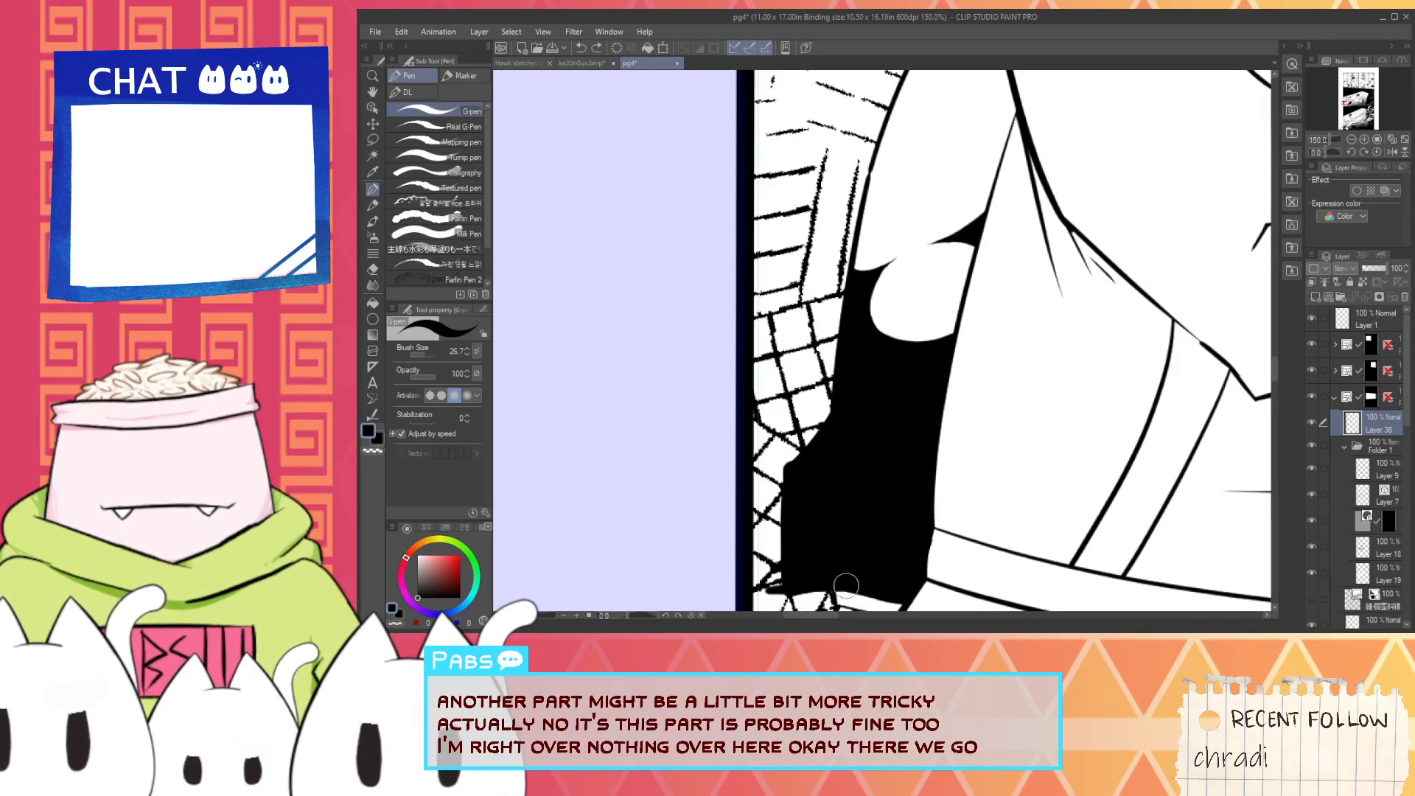
# - Widen the jetpack silhouette outward in black with a slanted upper edge and a pointed tip rising beside the character's back
pyautogui.moveTo(777, 592); pyautogui.dragTo(771, 484)
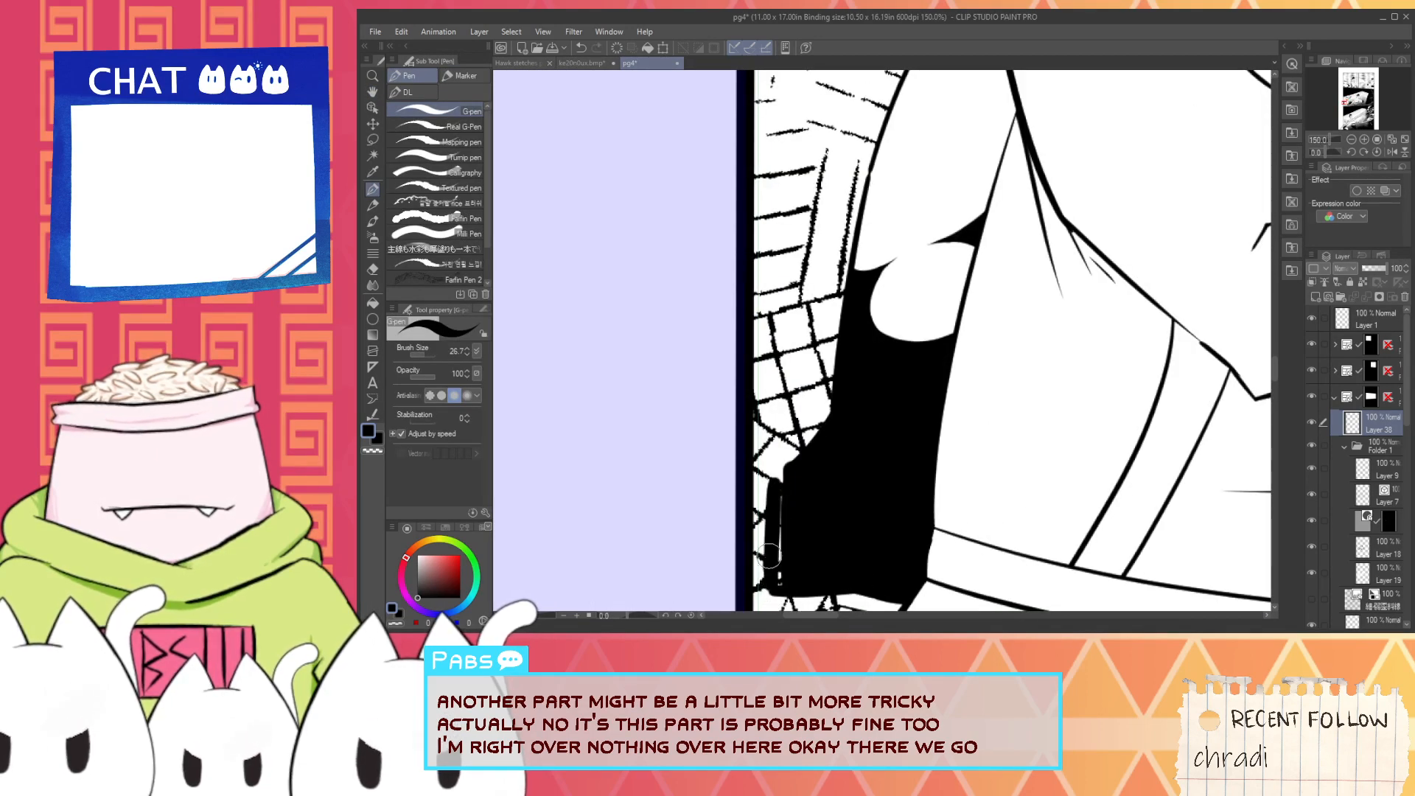
pyautogui.hotkey('ctrl', 'z')
pyautogui.moveTo(779, 590); pyautogui.dragTo(779, 400)
pyautogui.hotkey('ctrl', 'z')
pyautogui.moveTo(782, 582)
pyautogui.mouseDown()
pyautogui.moveTo(779, 400)
pyautogui.moveTo(796, 477)
pyautogui.moveTo(784, 402)
pyautogui.moveTo(844, 324)
pyautogui.mouseUp()
pyautogui.hotkey('ctrl', 'z')
pyautogui.hotkey('ctrl', 'z')
pyautogui.moveTo(783, 398); pyautogui.dragTo(867, 276)
pyautogui.hotkey('ctrl', 'z')
pyautogui.moveTo(783, 386)
pyautogui.mouseDown()
pyautogui.moveTo(848, 306)
pyautogui.moveTo(830, 344)
pyautogui.moveTo(904, 181)
pyautogui.moveTo(793, 443)
pyautogui.moveTo(789, 376)
pyautogui.moveTo(839, 337)
pyautogui.moveTo(827, 458)
pyautogui.moveTo(752, 504)
pyautogui.moveTo(827, 406)
pyautogui.mouseUp()
pyautogui.hotkey('ctrl', 'z')
pyautogui.keyDown('alt'); pyautogui.click(771, 466); pyautogui.keyUp('alt')
pyautogui.hotkey('ctrl', 'z')
pyautogui.hotkey('ctrl', 'z')
pyautogui.press('e')
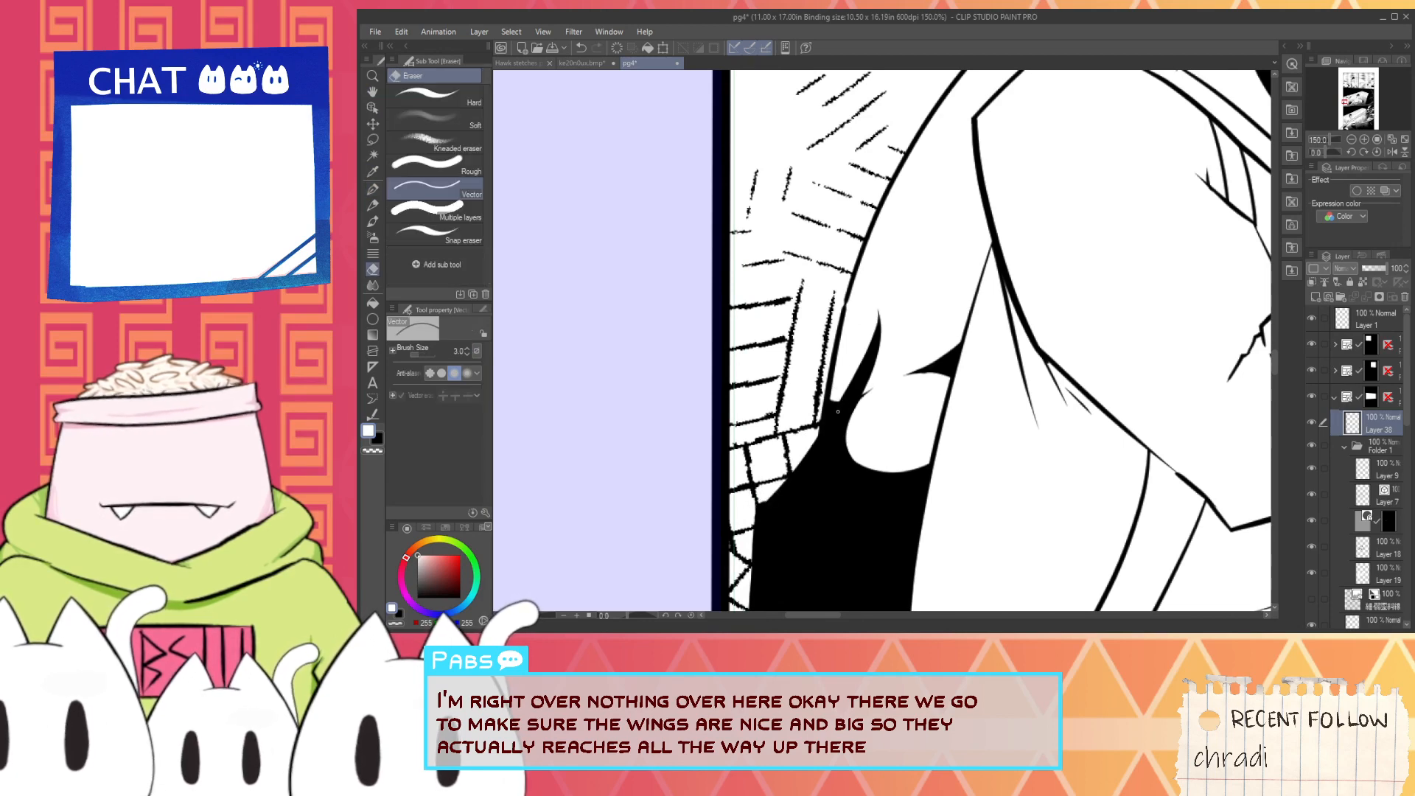
pyautogui.keyDown('alt'); pyautogui.click(840, 415); pyautogui.keyUp('alt')
# - Ink a short angled notch line joining the silhouette's pointed tip to the curved outline behind the arm
pyautogui.press('p')
pyautogui.hotkey('ctrl', '-')
pyautogui.hotkey('ctrl', '-')
pyautogui.hotkey('ctrl', '+')
pyautogui.moveTo(846, 423); pyautogui.dragTo(805, 481)
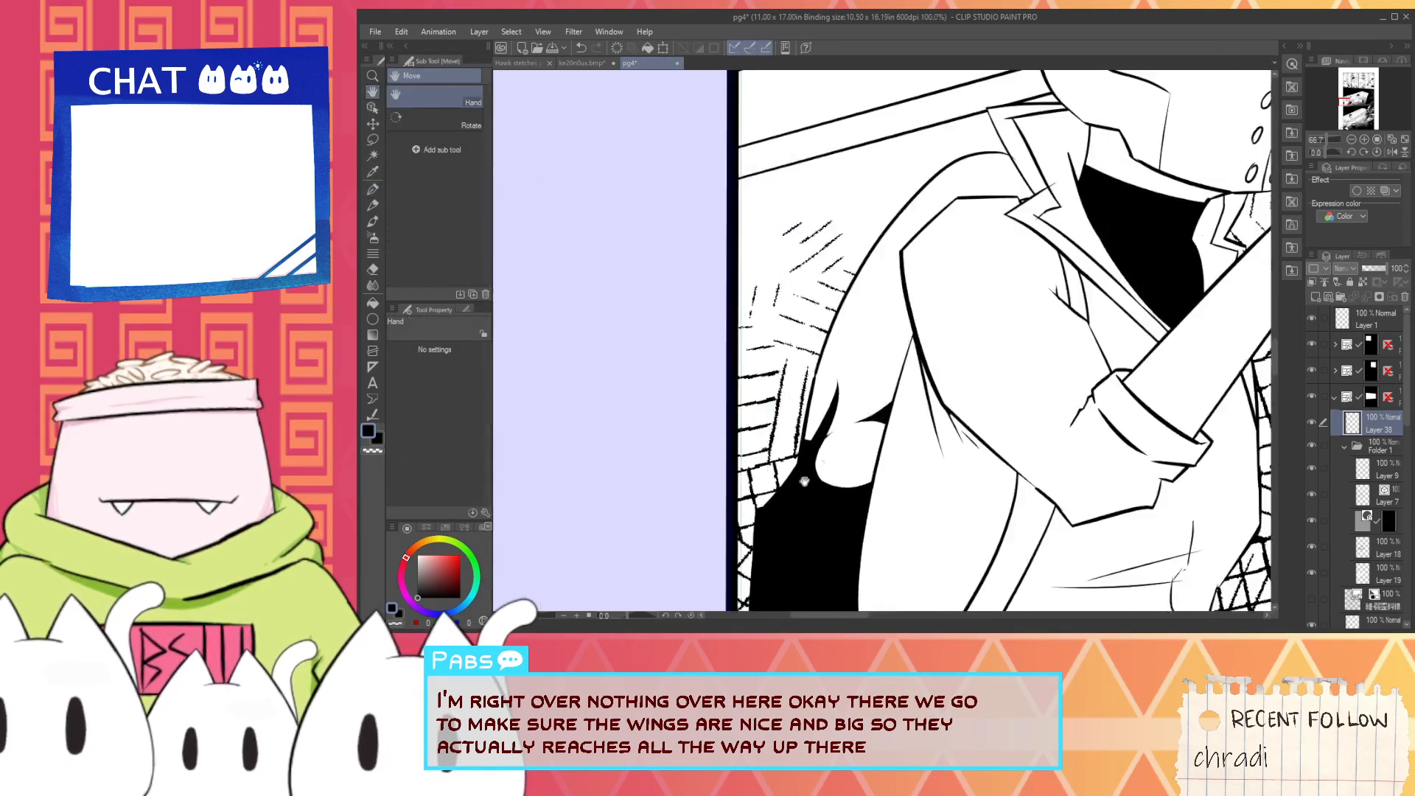
pyautogui.scroll(1, 805, 482)
pyautogui.moveTo(874, 317); pyautogui.dragTo(848, 425)
pyautogui.moveTo(849, 487); pyautogui.dragTo(831, 420)
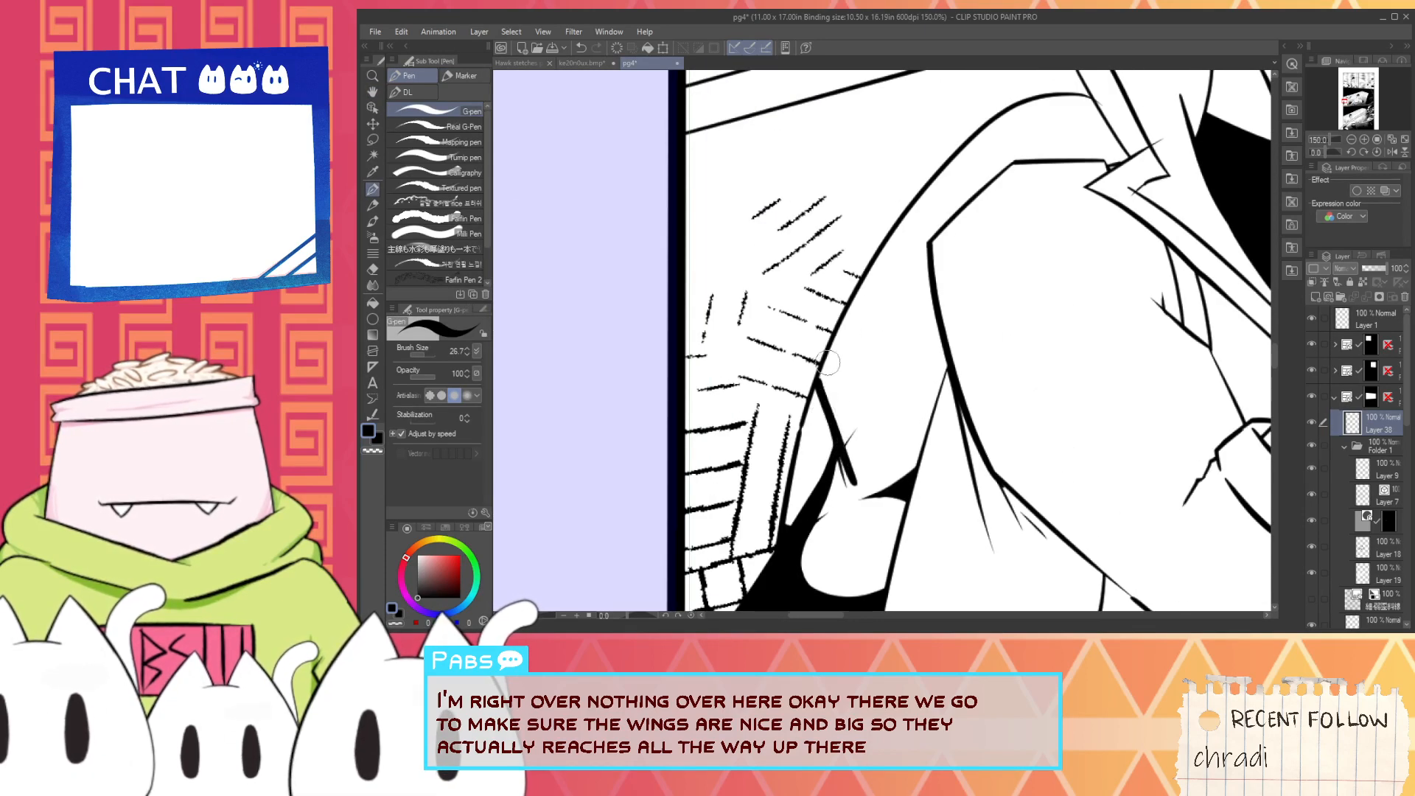
pyautogui.hotkey('ctrl', 'z')
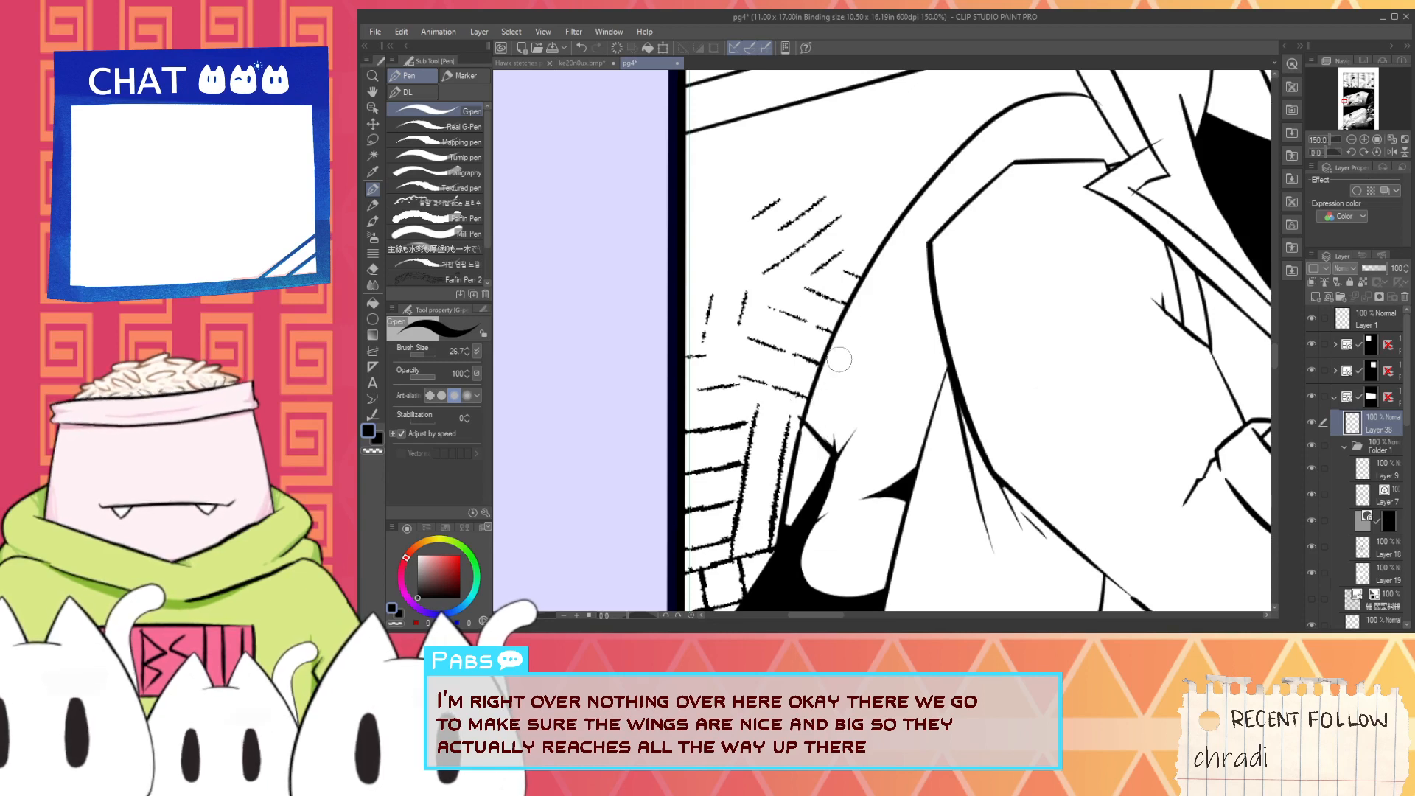
# - Thicken the curved back outline above the notch and ink a straight horizontal edge from its top to the collar
pyautogui.moveTo(799, 424); pyautogui.dragTo(940, 158)
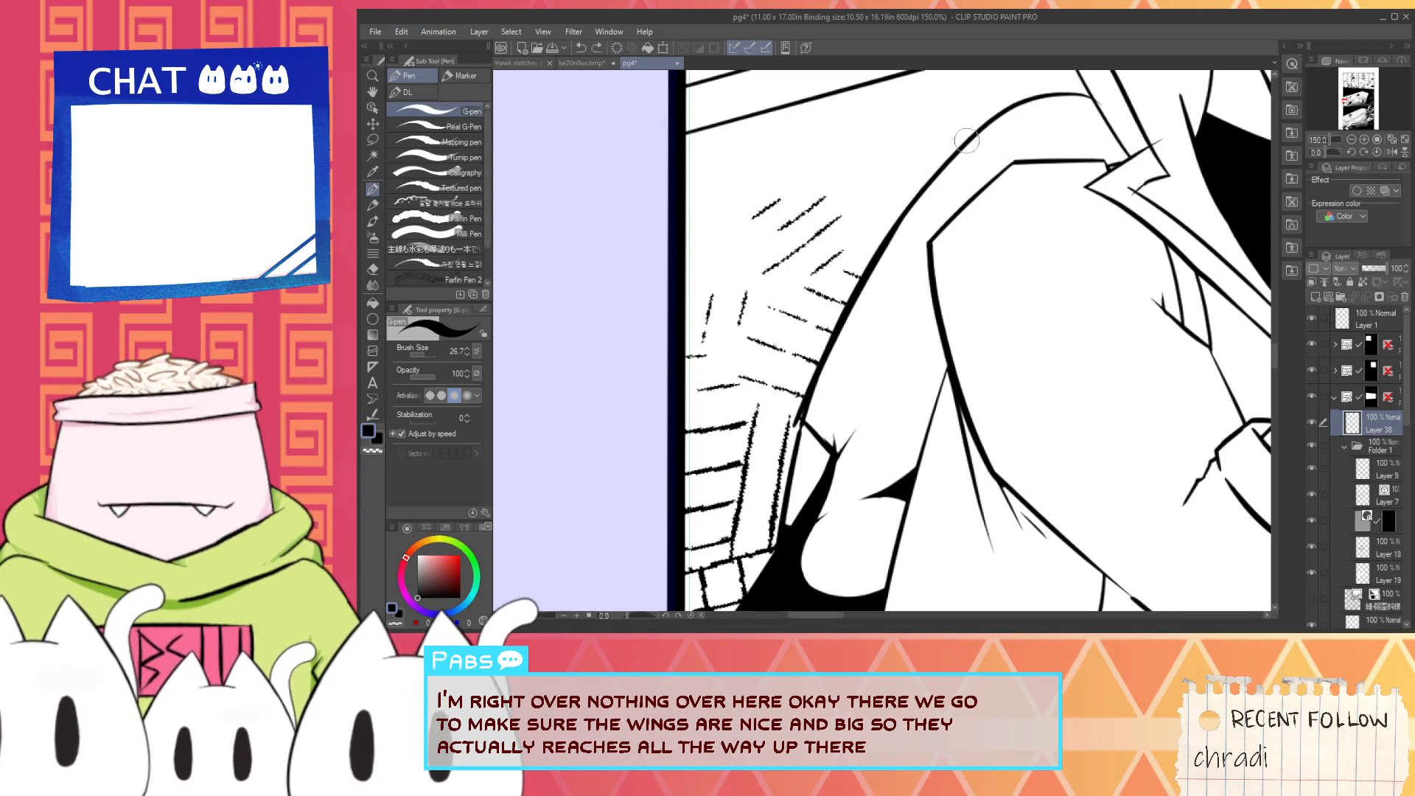
pyautogui.moveTo(972, 128); pyautogui.dragTo(1058, 128)
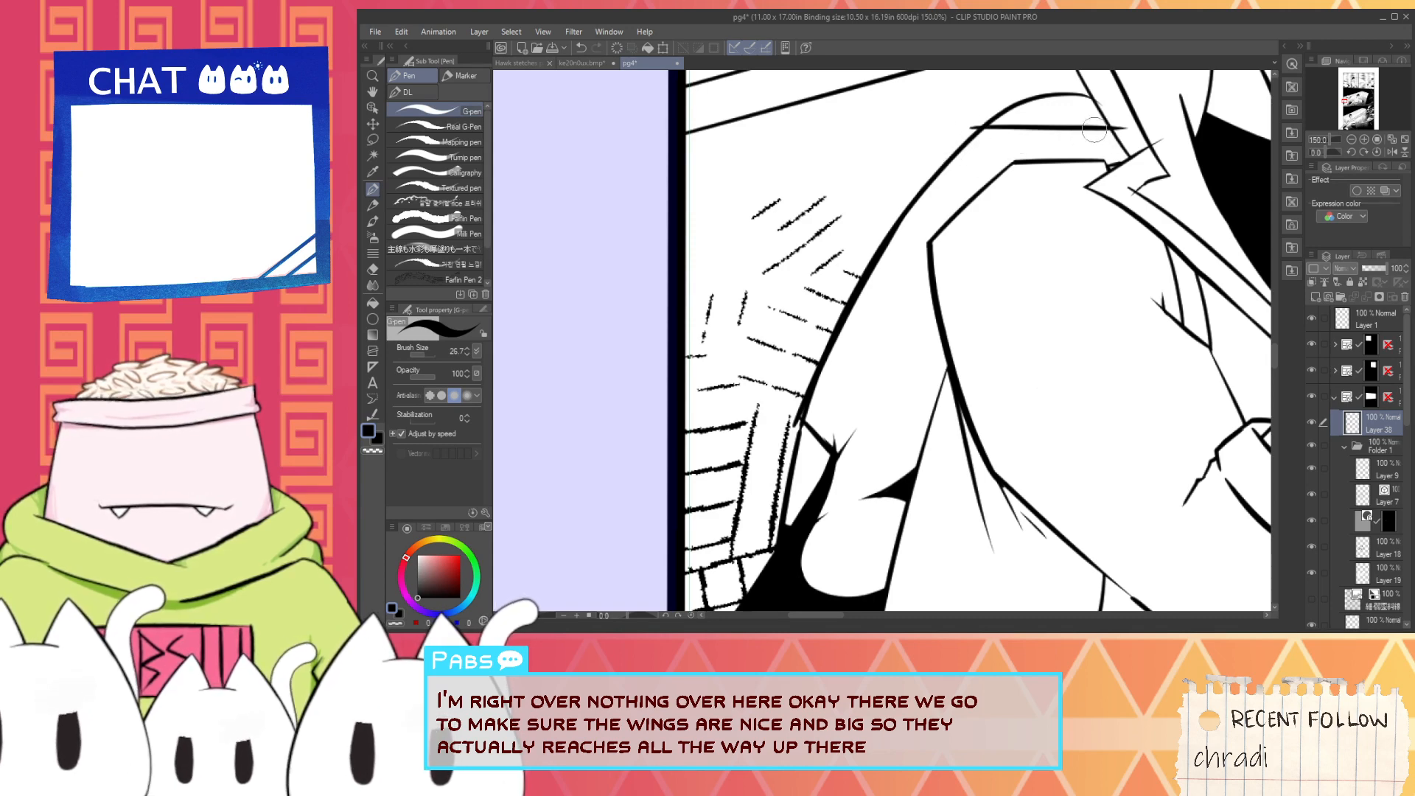
# - Paint out the old outline below the notch and the stray spikes at the silhouette's tip with white, adding a thin black stroke beside it
pyautogui.scroll(-2, 920, 274)
pyautogui.press('space')
pyautogui.scroll(2, 890, 386)
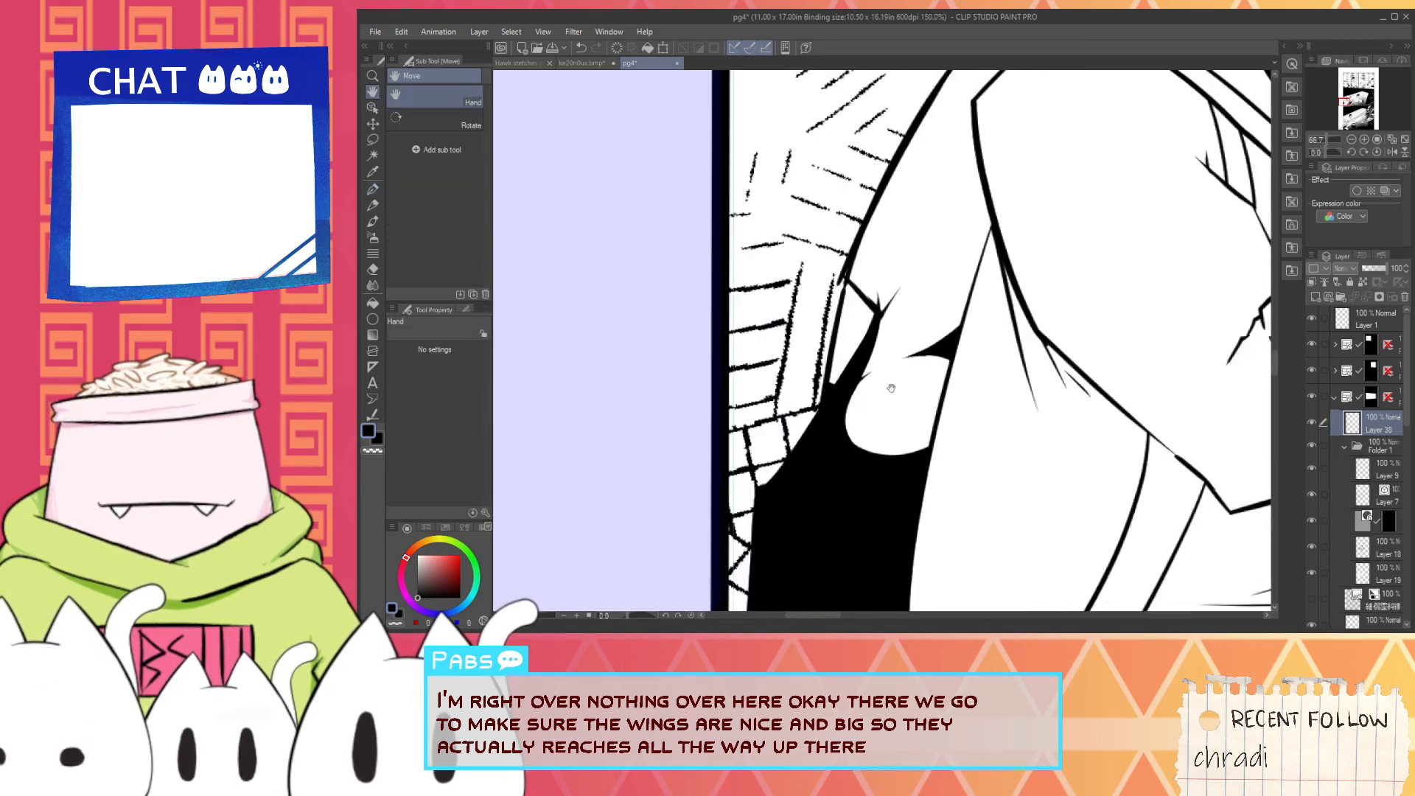
pyautogui.scroll(1, 825, 382)
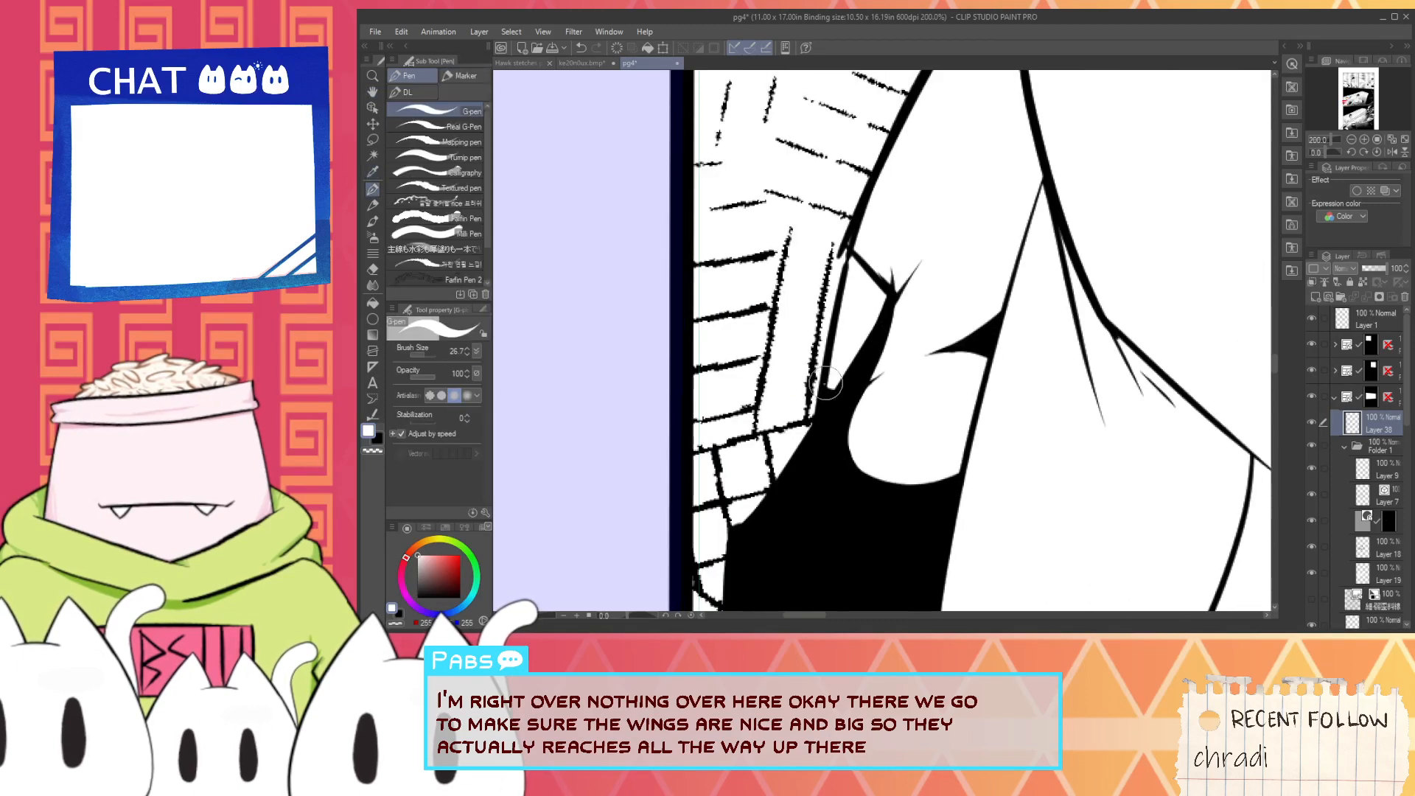
pyautogui.moveTo(820, 404); pyautogui.dragTo(843, 293)
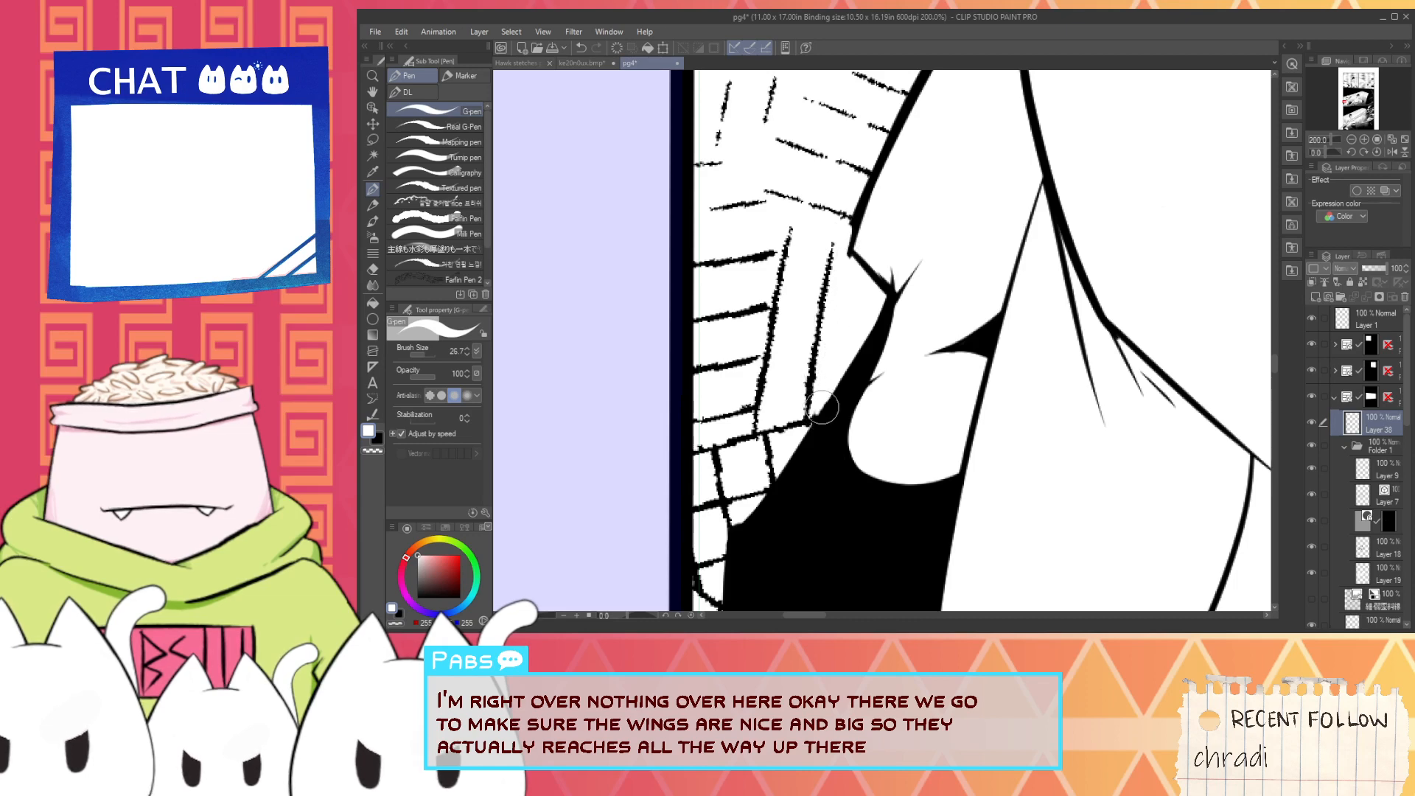
pyautogui.press('space')
pyautogui.moveTo(850, 256); pyautogui.dragTo(833, 345)
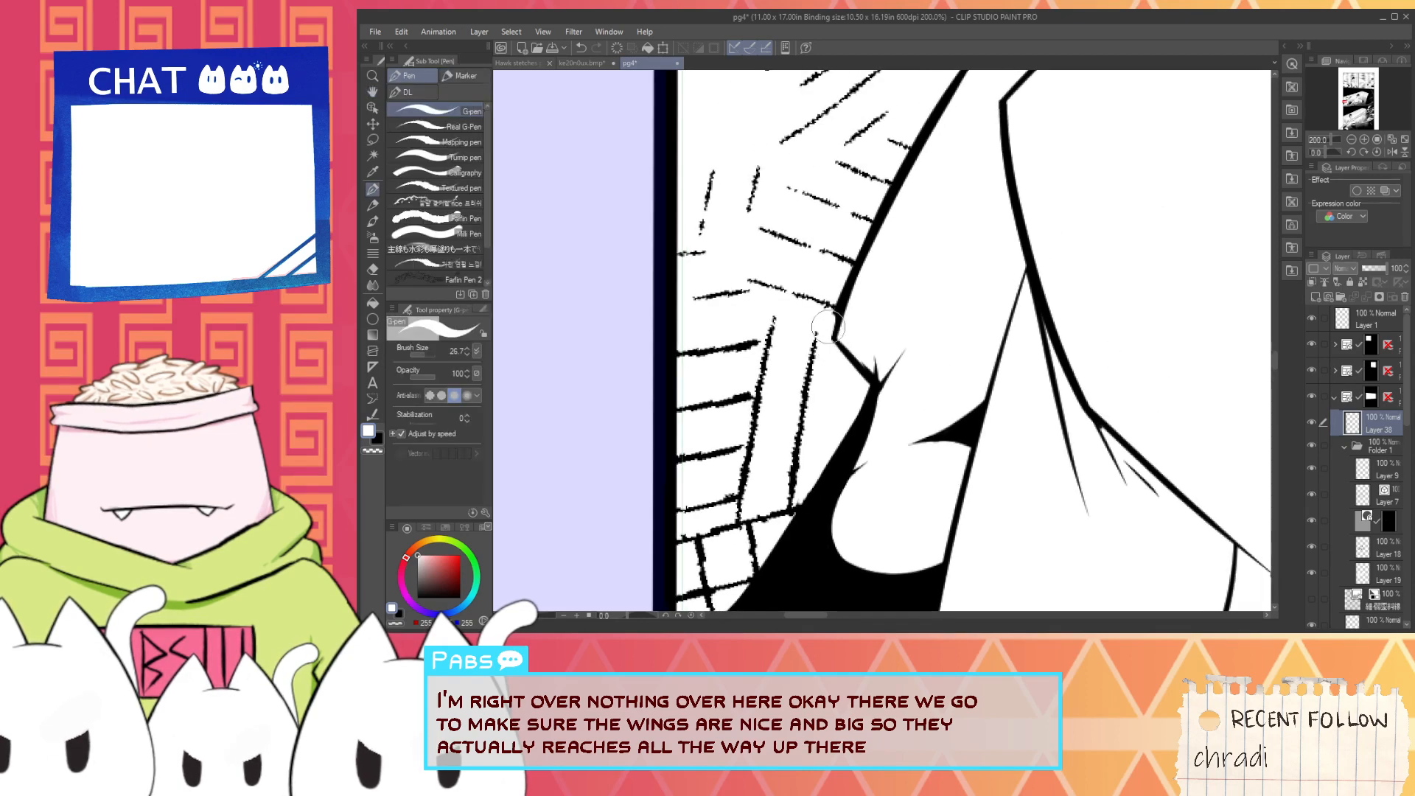
pyautogui.press('x')
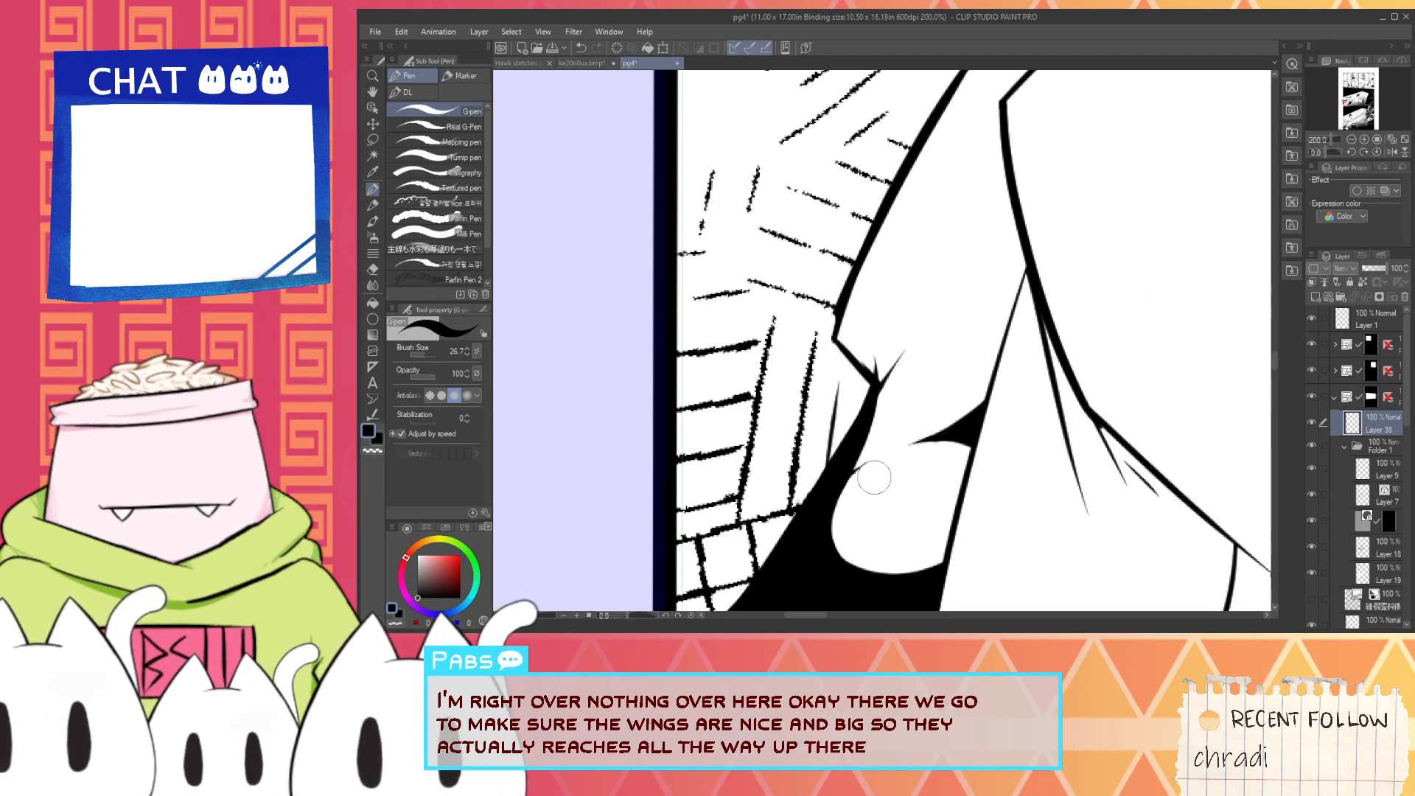
pyautogui.press('x')
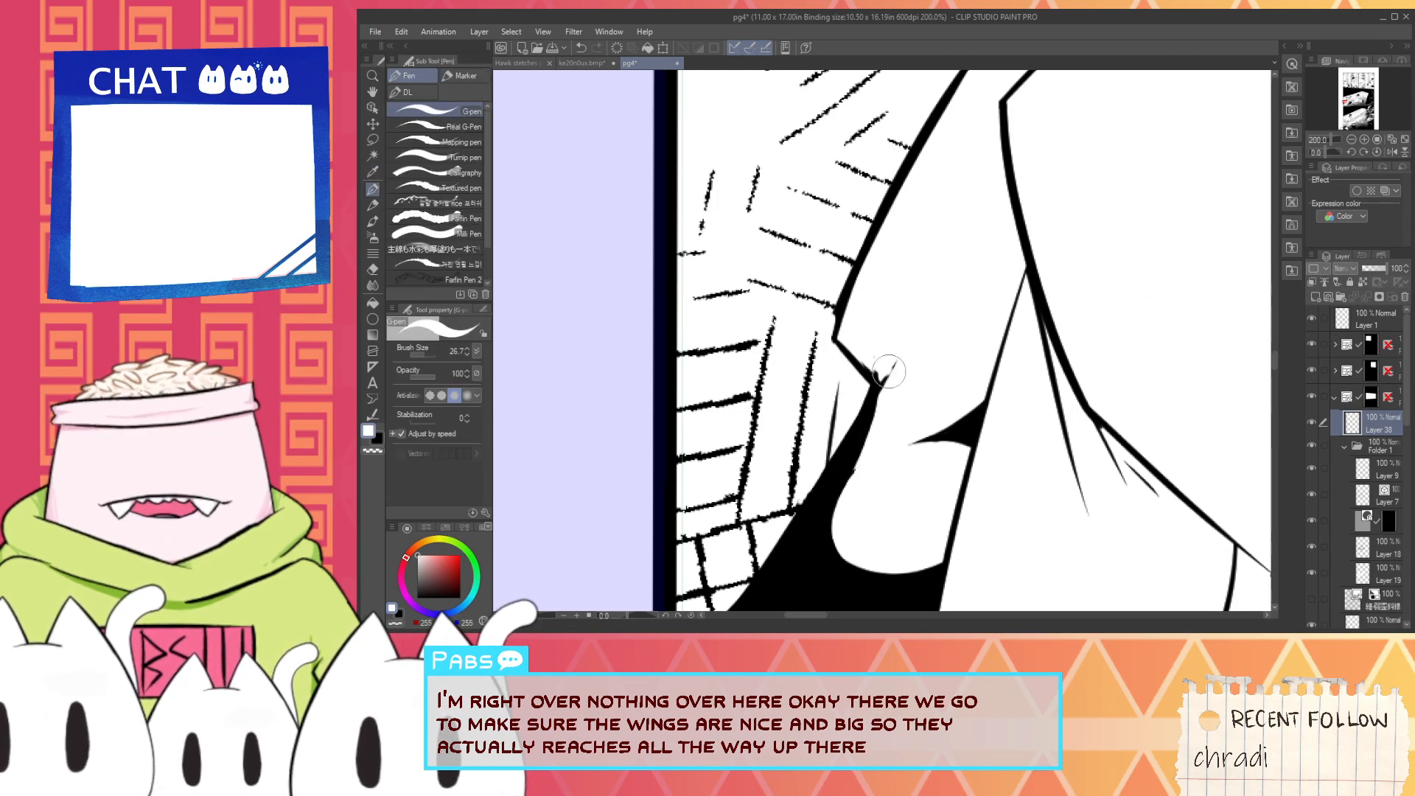
# - Paint out the rounded shoulder outline above the new flat edge and trim the overshooting line ends around the collar with white
pyautogui.scroll(-2, 903, 393)
pyautogui.press('space')
pyautogui.moveTo(1017, 221); pyautogui.dragTo(763, 508)
pyautogui.scroll(4, 891, 317)
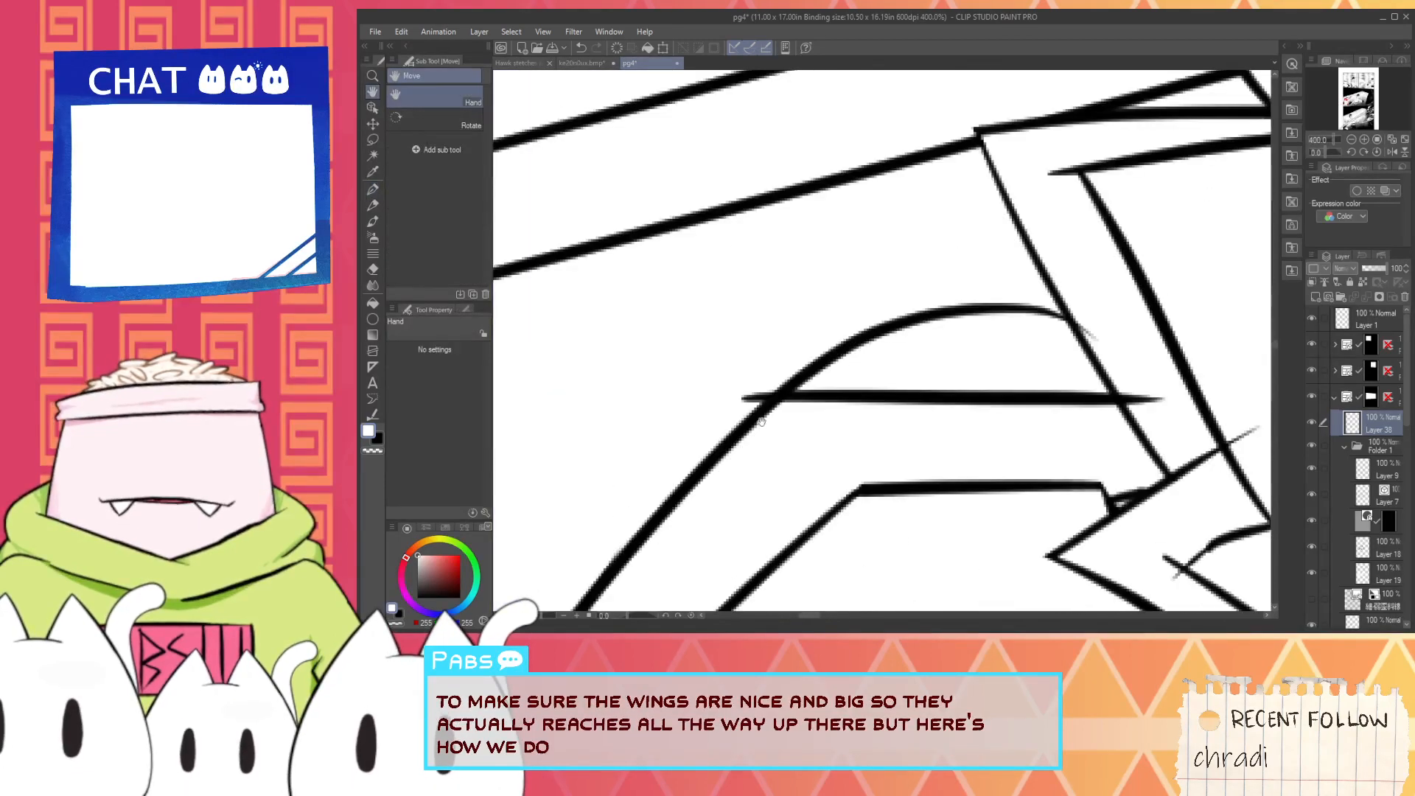
pyautogui.press('e')
pyautogui.moveTo(765, 376)
pyautogui.mouseDown()
pyautogui.moveTo(752, 397)
pyautogui.moveTo(869, 373)
pyautogui.mouseUp()
pyautogui.press('p')
pyautogui.moveTo(741, 374)
pyautogui.mouseDown()
pyautogui.moveTo(840, 356)
pyautogui.moveTo(883, 318)
pyautogui.moveTo(1038, 325)
pyautogui.mouseUp()
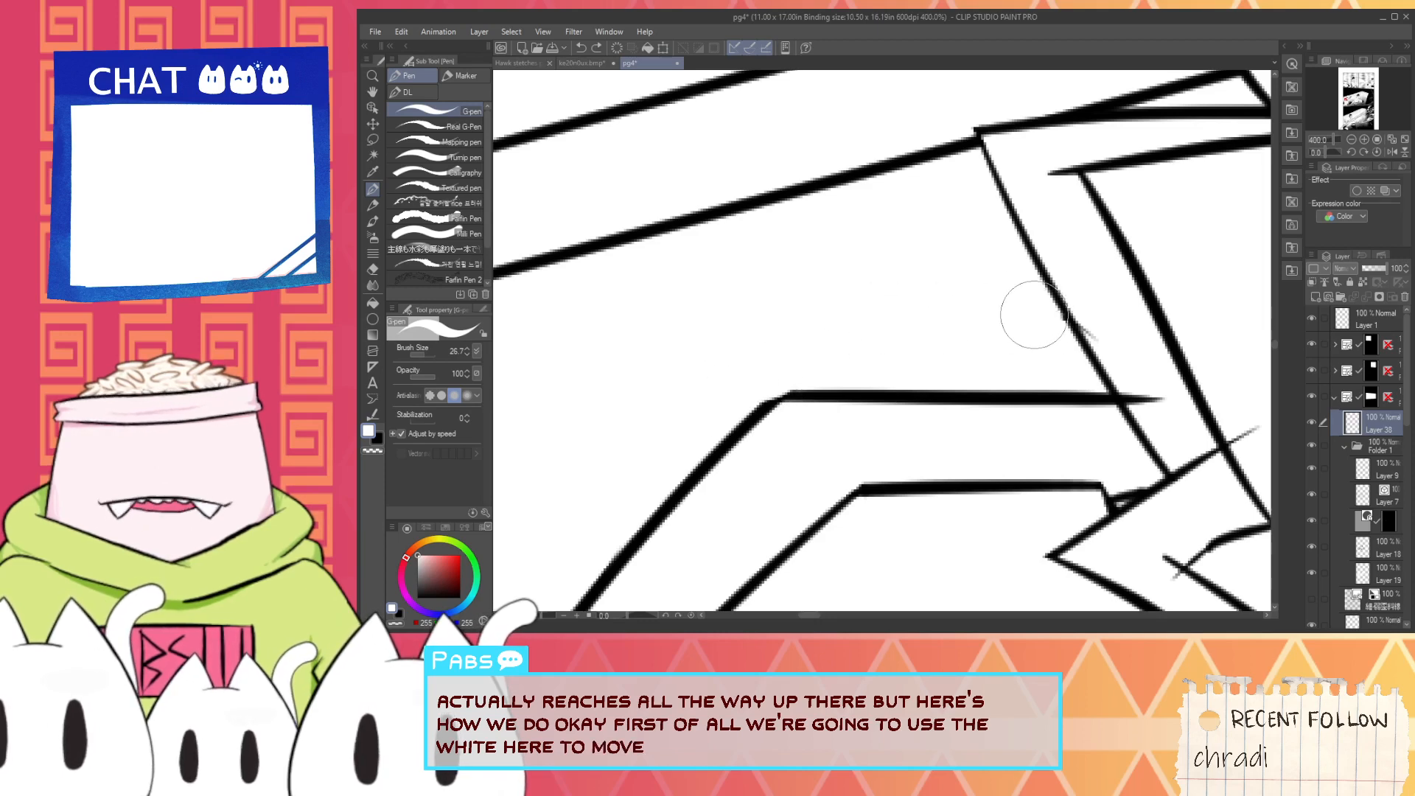
pyautogui.scroll(2, 1113, 348)
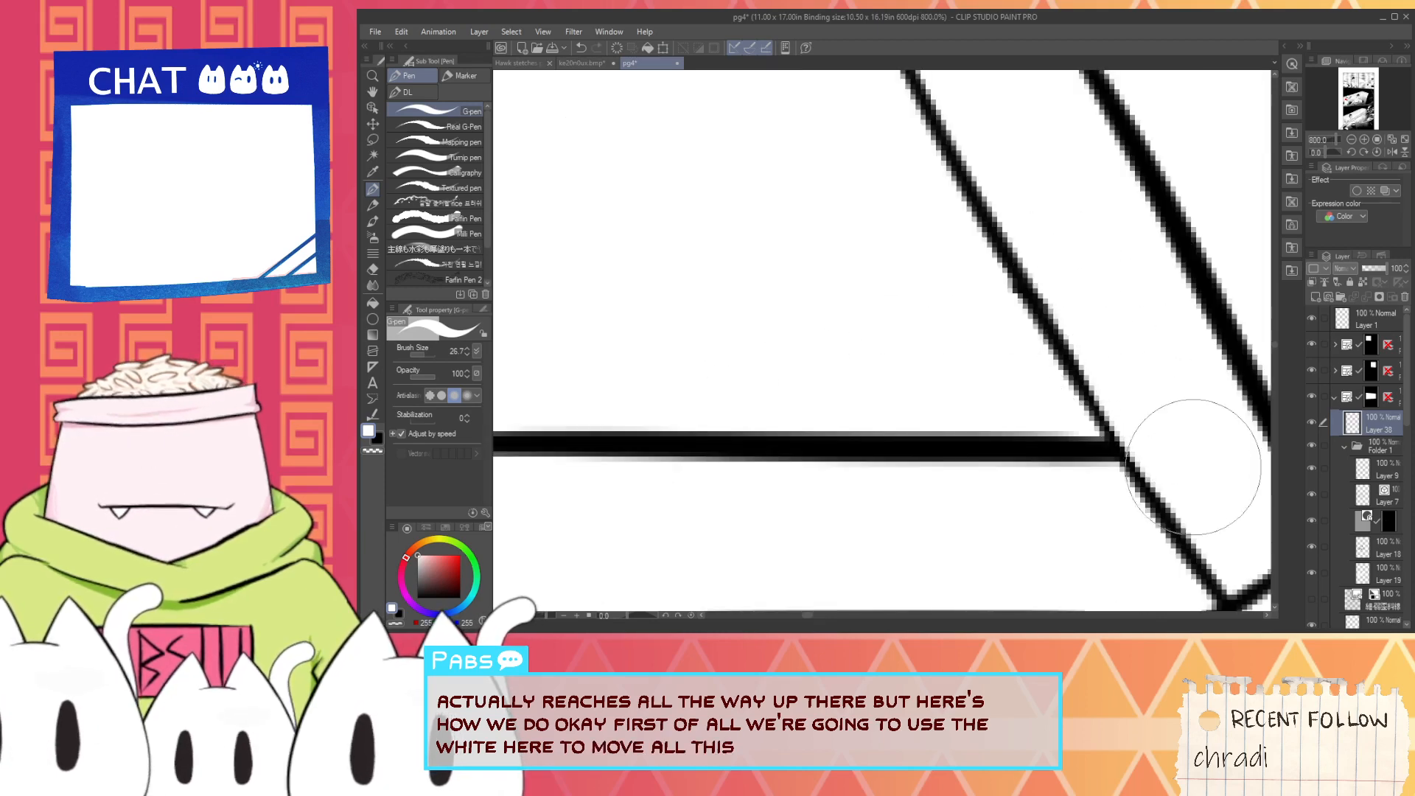
pyautogui.scroll(-4, 1099, 359)
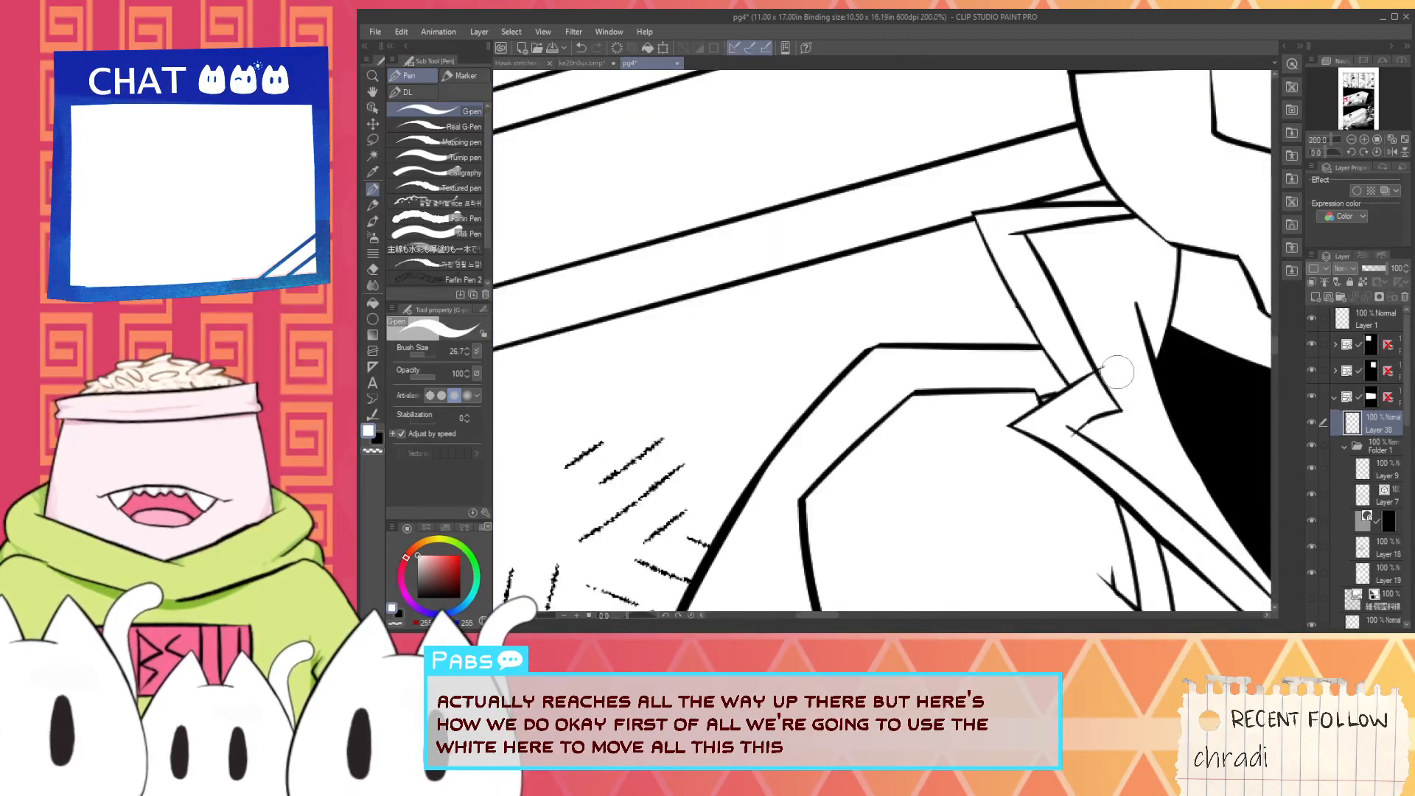
pyautogui.scroll(2, 1104, 359)
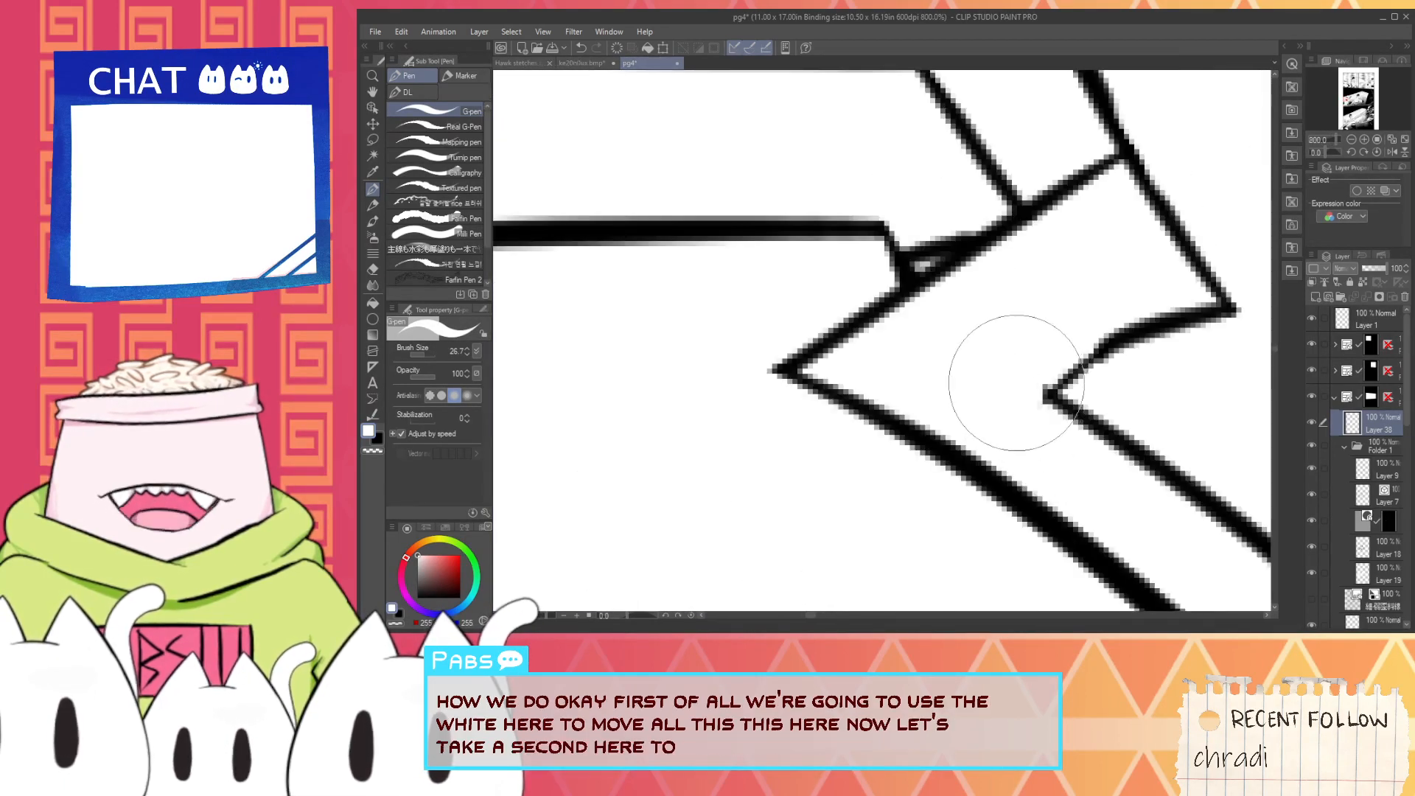
# - Paint out the black wedge and leftover marks above the white rounded cutout behind the arm
pyautogui.scroll(-2, 1049, 374)
pyautogui.scroll(-4, 1049, 375)
pyautogui.press('space')
pyautogui.moveTo(1112, 467); pyautogui.dragTo(971, 344)
pyautogui.scroll(5, 971, 344)
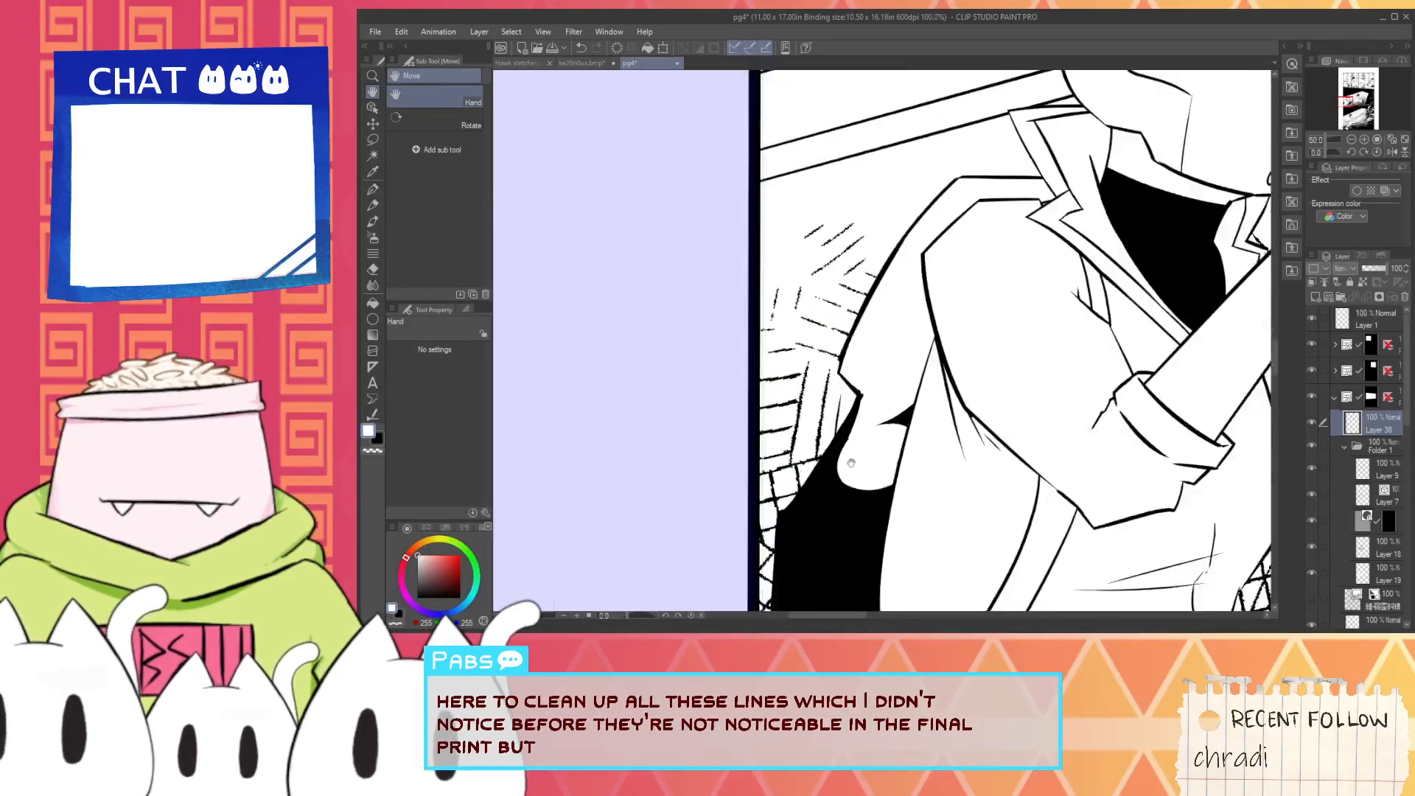
pyautogui.keyDown('alt'); pyautogui.click(835, 520); pyautogui.keyUp('alt')
pyautogui.keyDown('alt'); pyautogui.click(889, 431); pyautogui.keyUp('alt')
pyautogui.moveTo(888, 430); pyautogui.dragTo(914, 373)
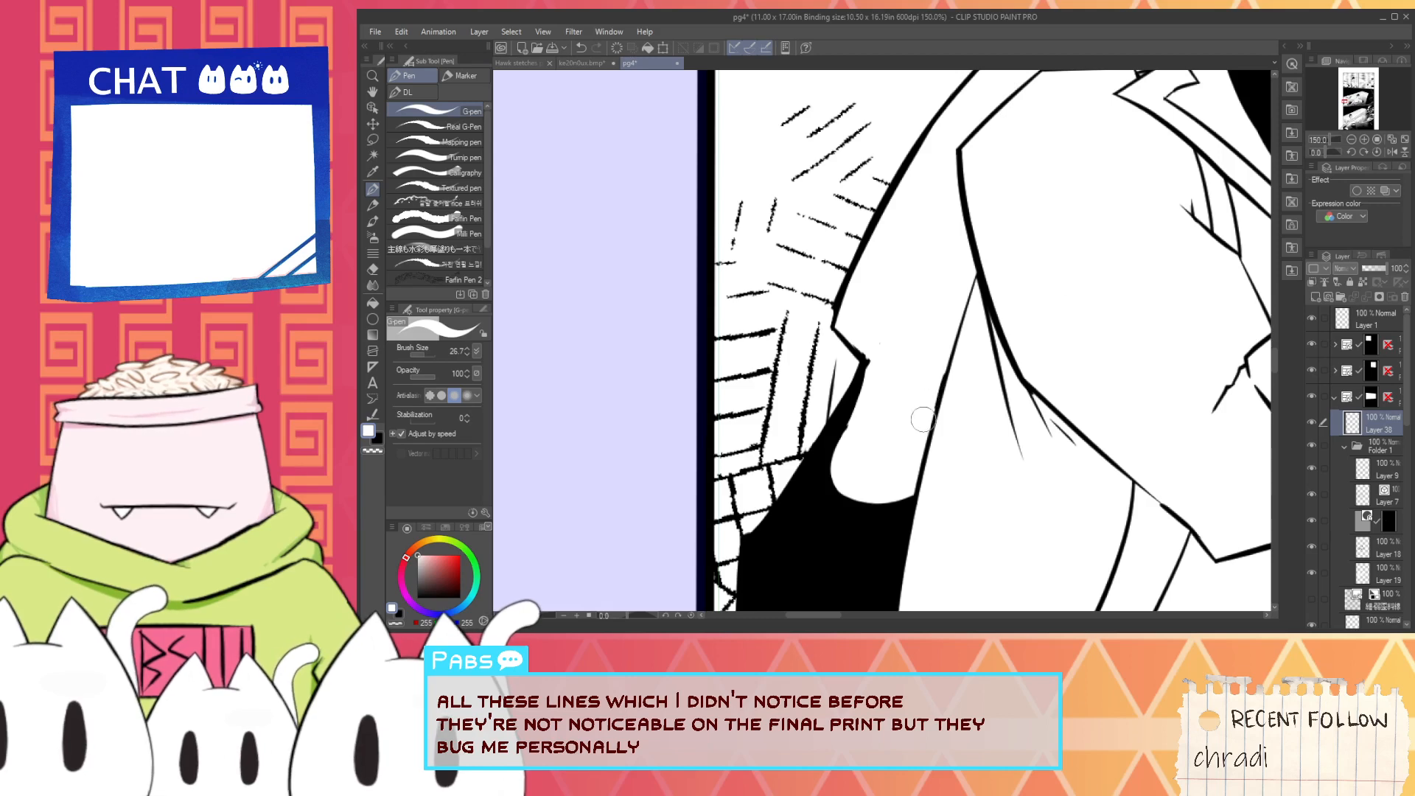
# - Extend the notch line inward in black and ink short tapered strokes rising from the white rounded cutout
pyautogui.scroll(1, 881, 383)
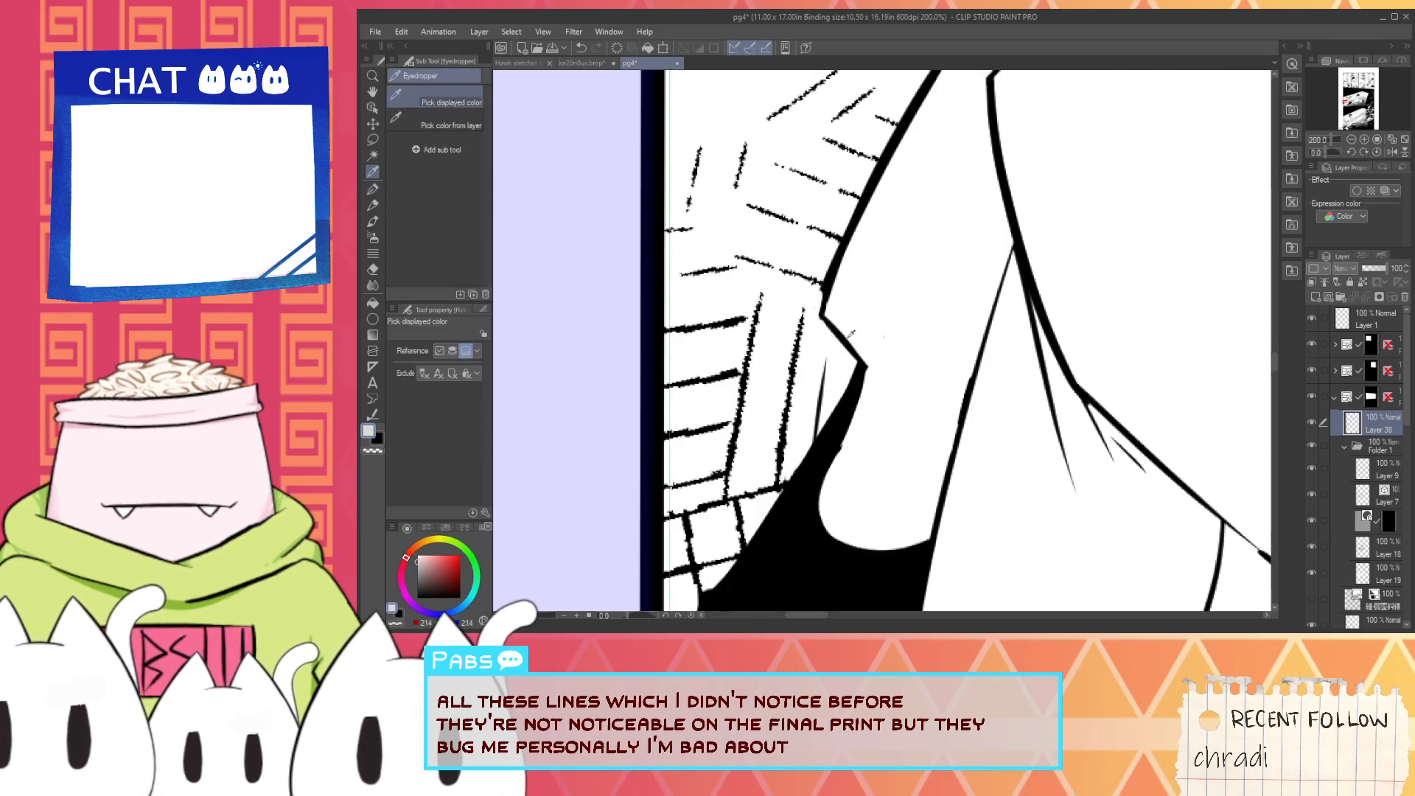
pyautogui.keyDown('alt'); pyautogui.click(845, 422); pyautogui.keyUp('alt')
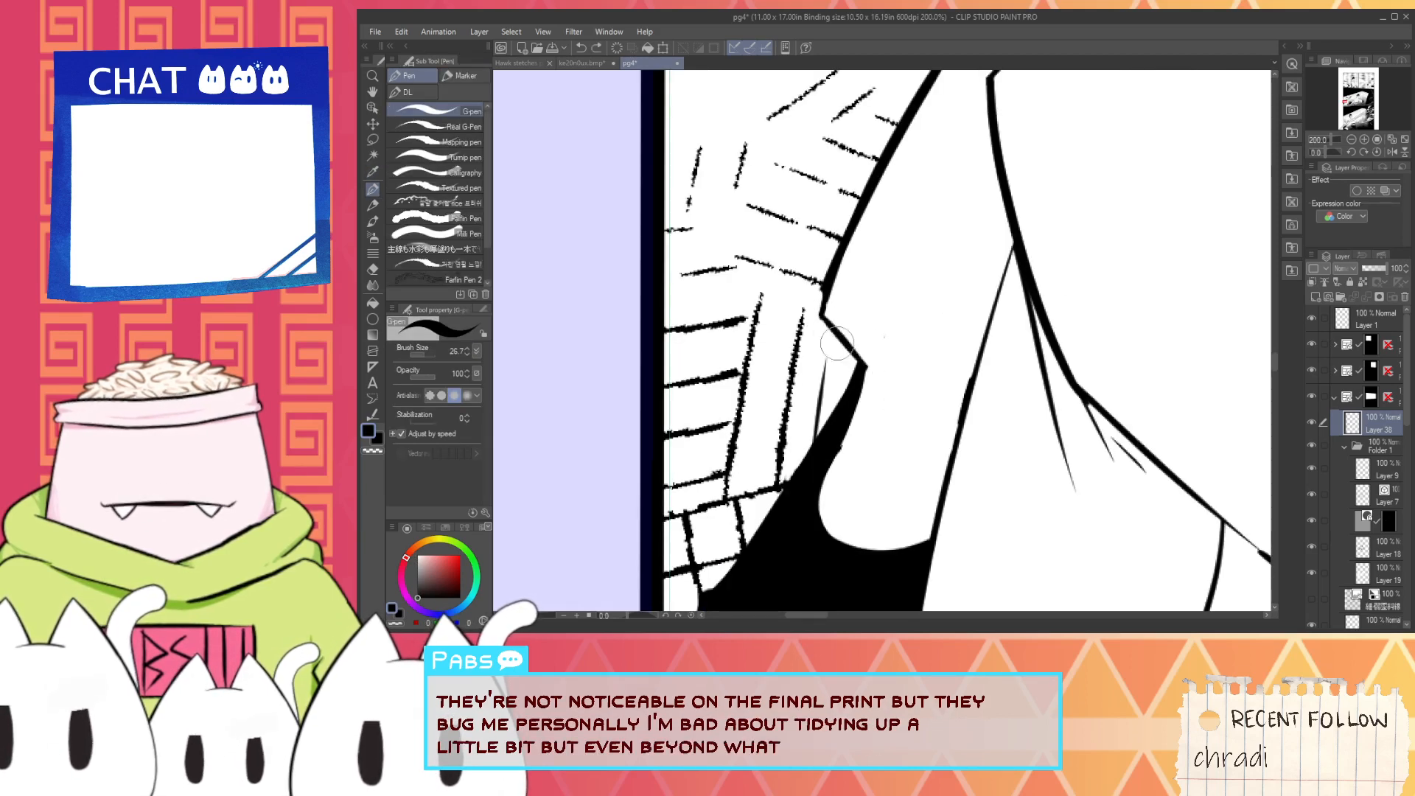
pyautogui.moveTo(937, 448); pyautogui.dragTo(892, 544)
pyautogui.hotkey('ctrl', 'z')
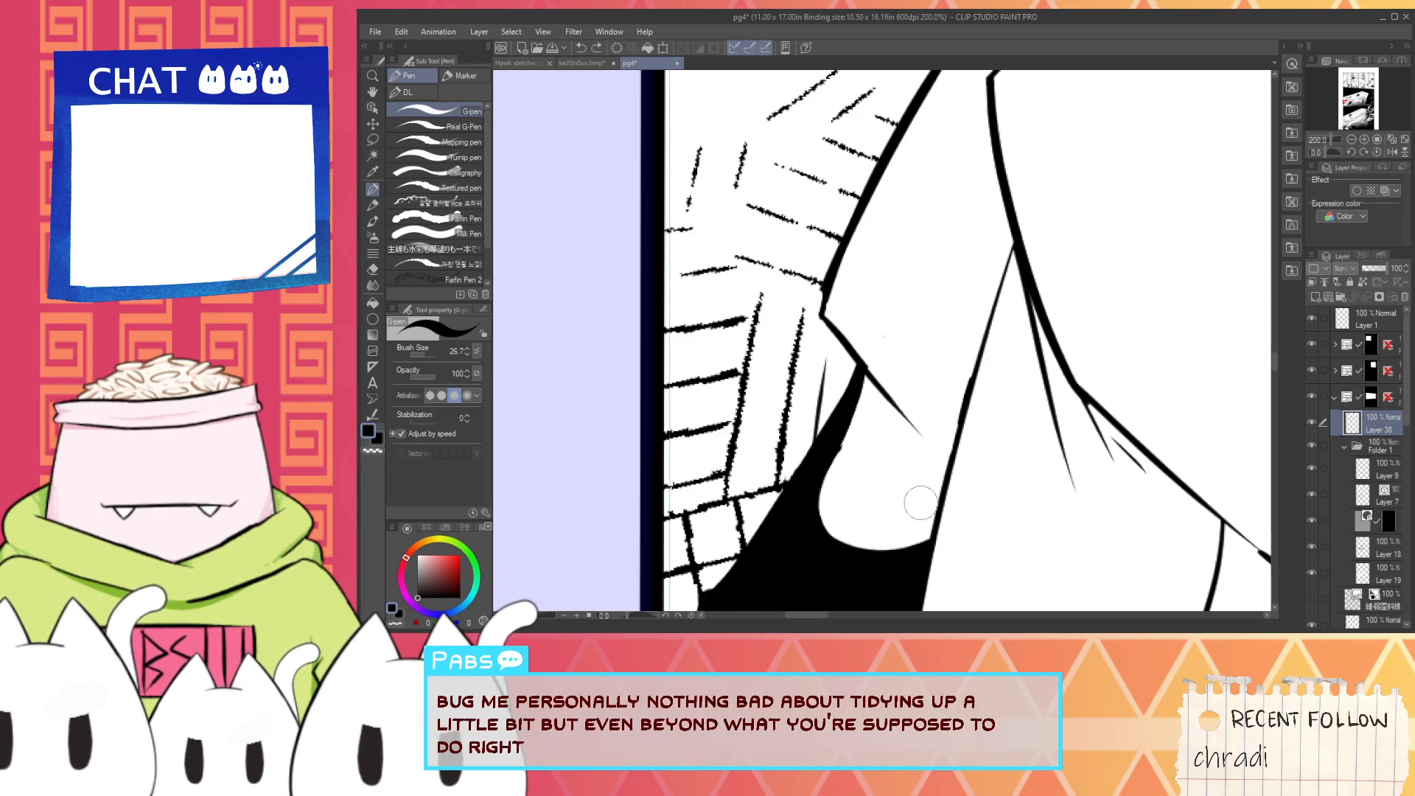
pyautogui.hotkey('ctrl', 'z')
pyautogui.moveTo(933, 444)
pyautogui.mouseDown()
pyautogui.moveTo(892, 548)
pyautogui.moveTo(880, 478)
pyautogui.mouseUp()
# - Trim the jetpack silhouette's lower edge near the belt into a cleaner slant with the Hard eraser
pyautogui.scroll(-3, 833, 511)
pyautogui.moveTo(815, 532); pyautogui.dragTo(862, 417)
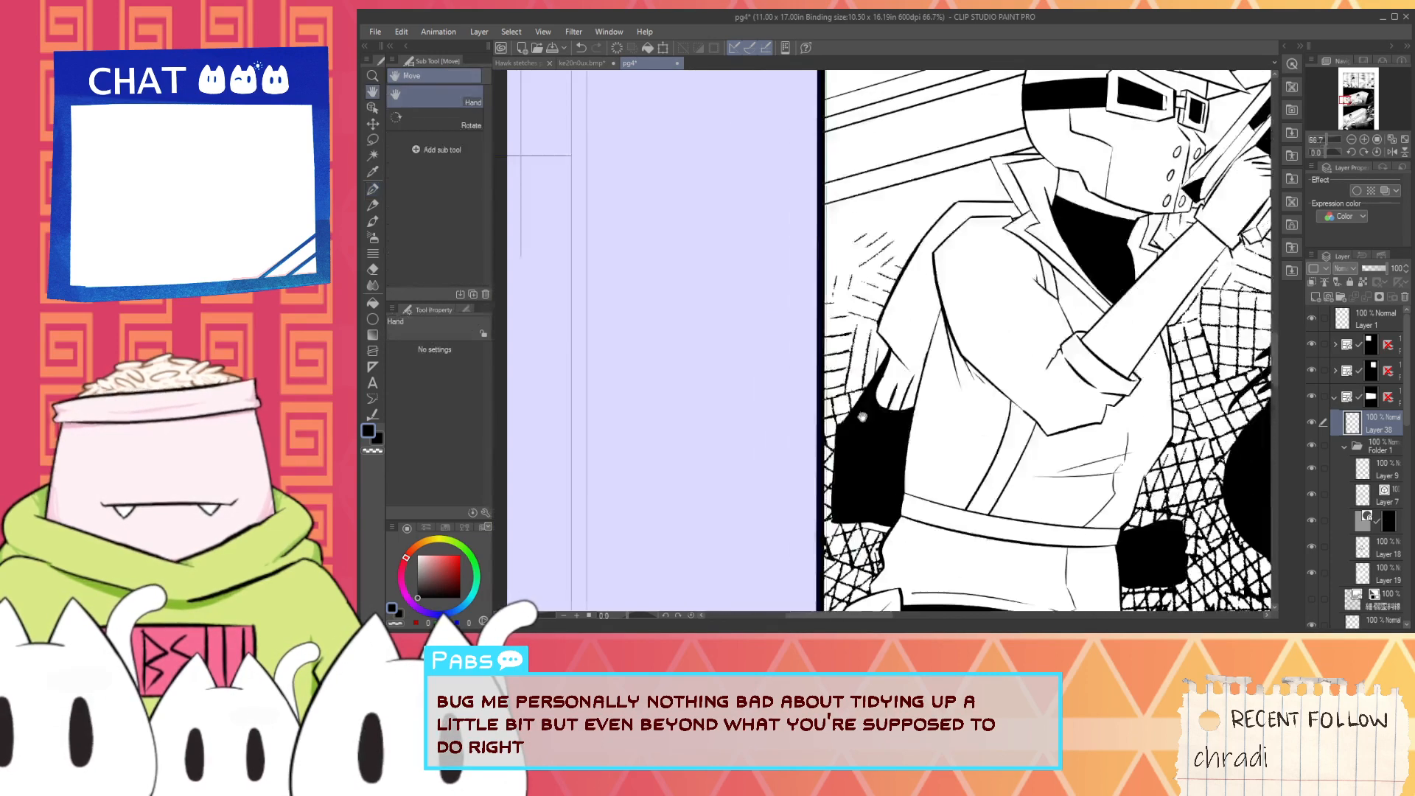
pyautogui.scroll(3, 857, 521)
pyautogui.press('e')
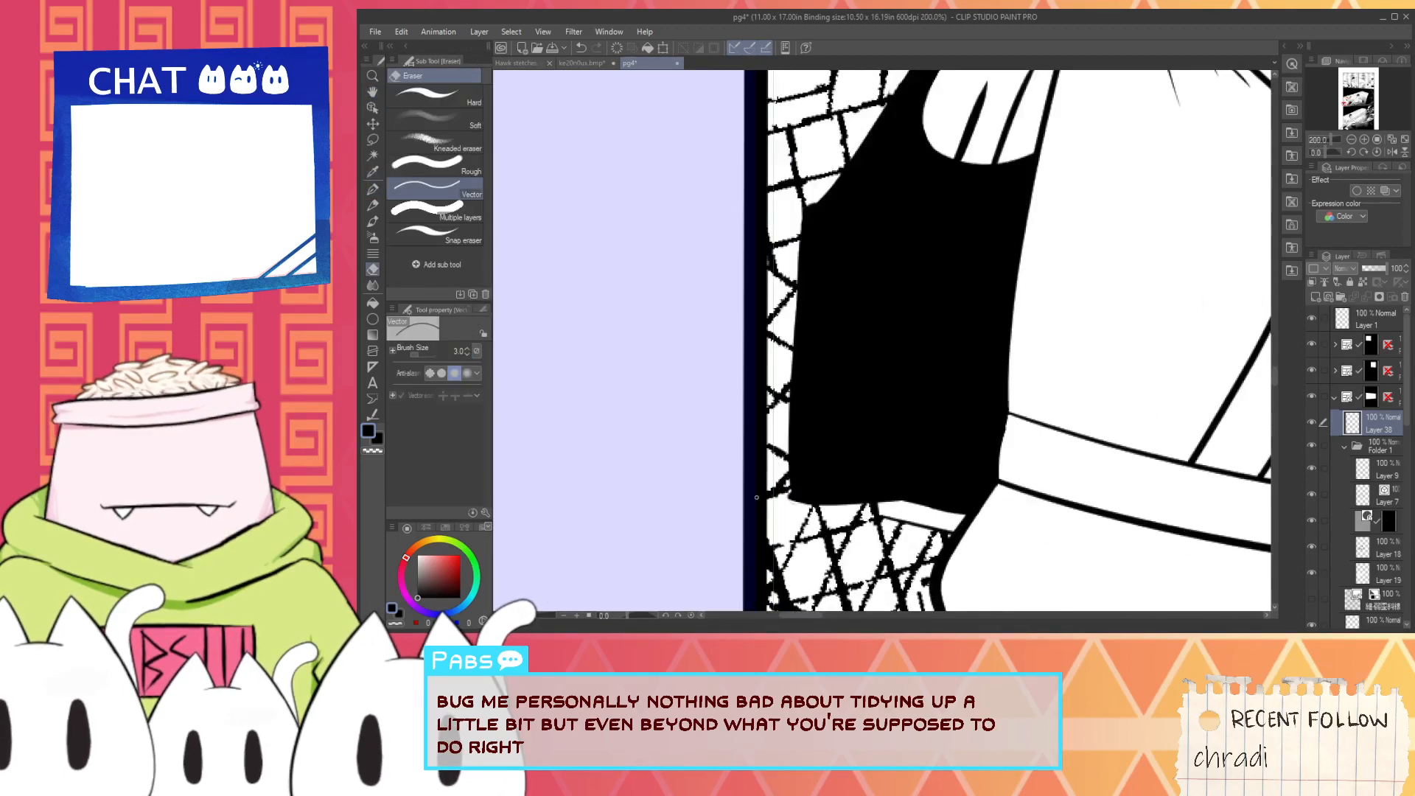
pyautogui.click(453, 99)
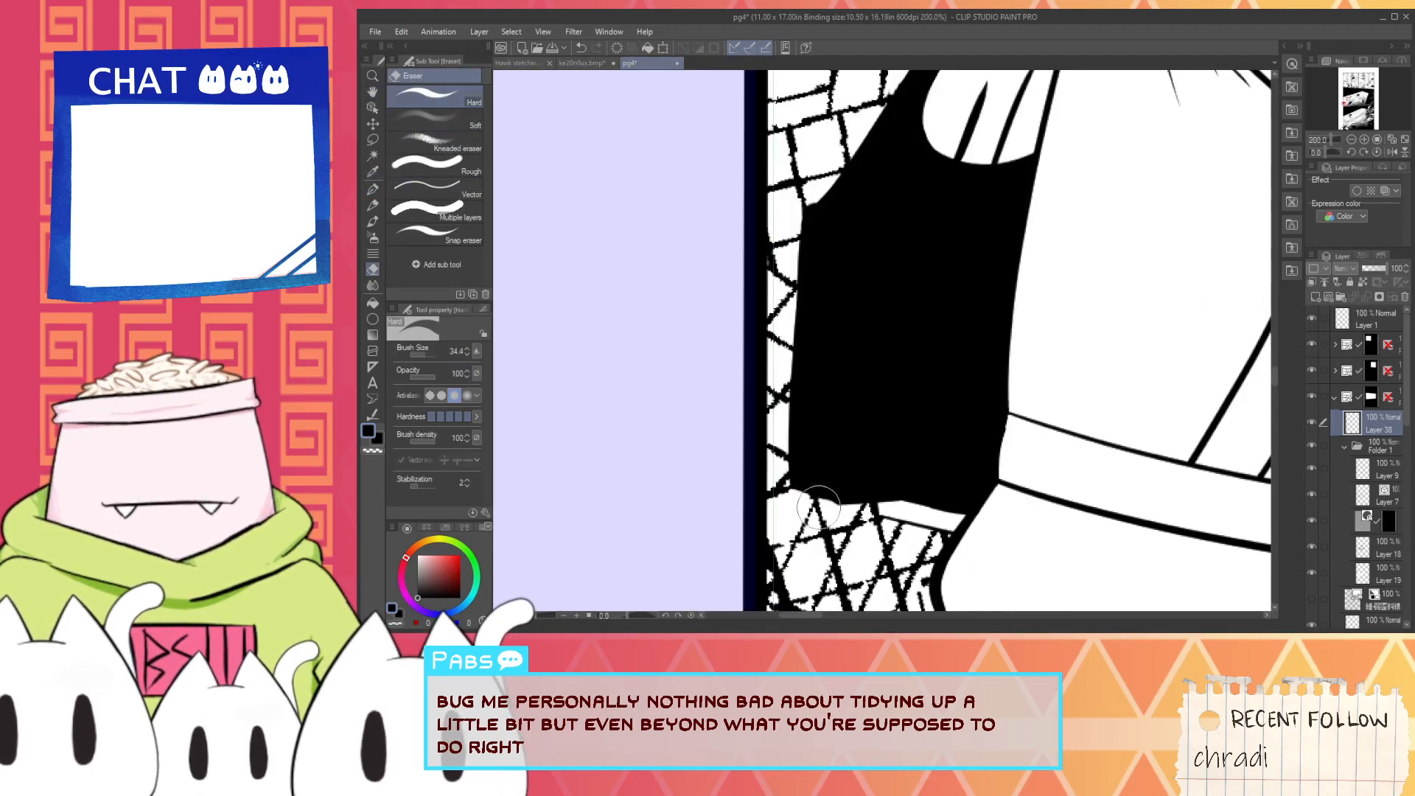
pyautogui.moveTo(811, 505)
pyautogui.mouseDown()
pyautogui.moveTo(750, 492)
pyautogui.moveTo(897, 522)
pyautogui.moveTo(822, 507)
pyautogui.moveTo(870, 505)
pyautogui.mouseUp()
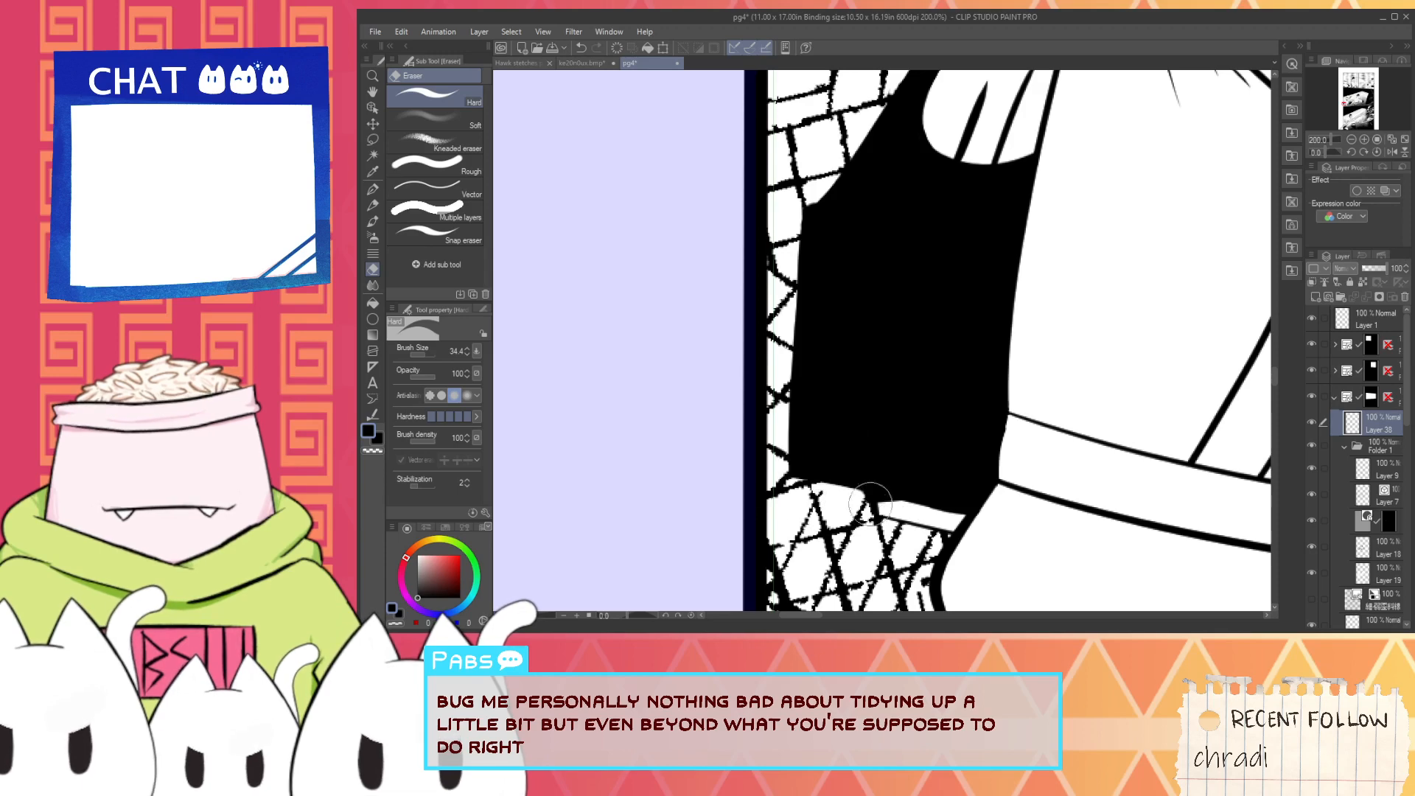
# - Erase into the jetpack silhouette's upper corner and re-ink it with the G-pen as a concave curve rising to the notch line
pyautogui.press('space')
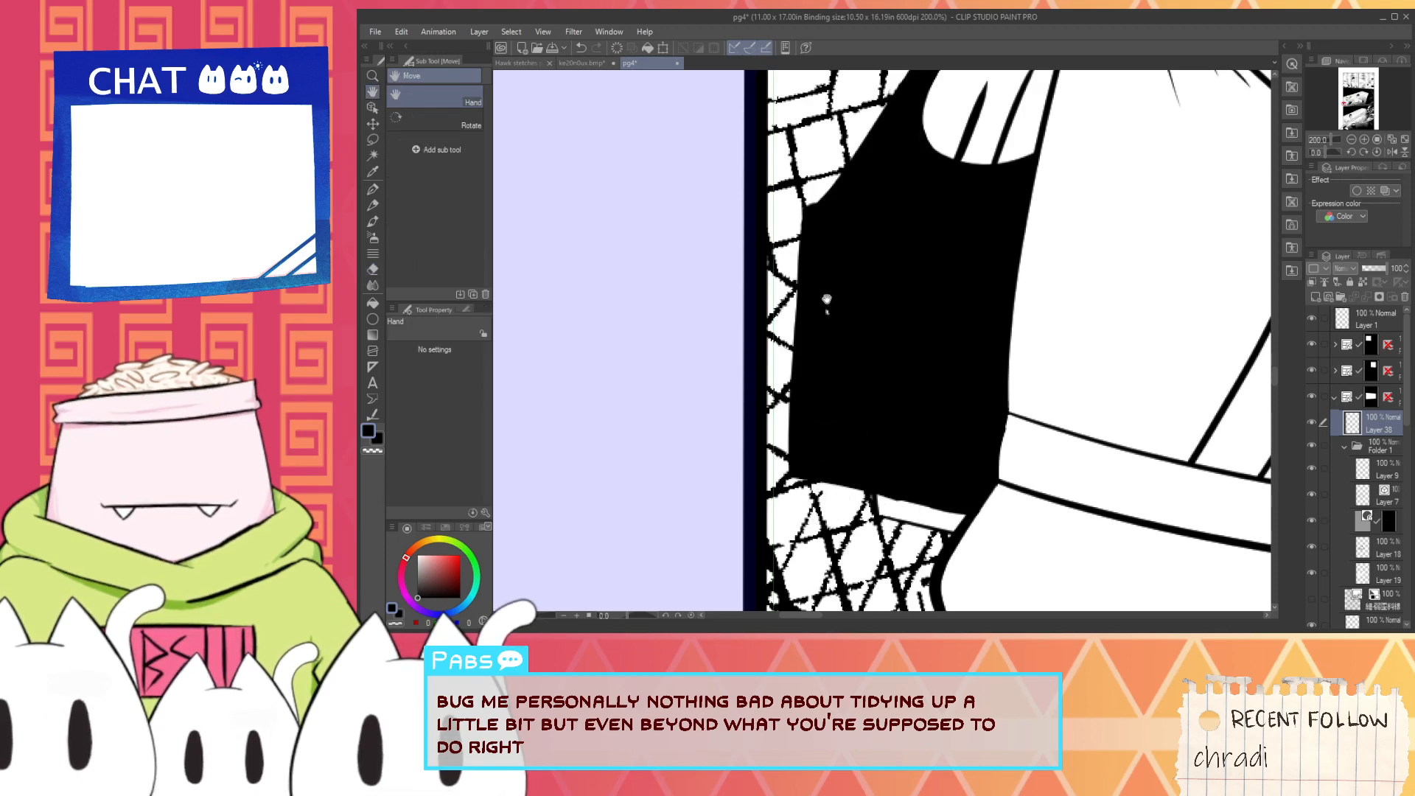
pyautogui.moveTo(850, 281); pyautogui.dragTo(798, 525)
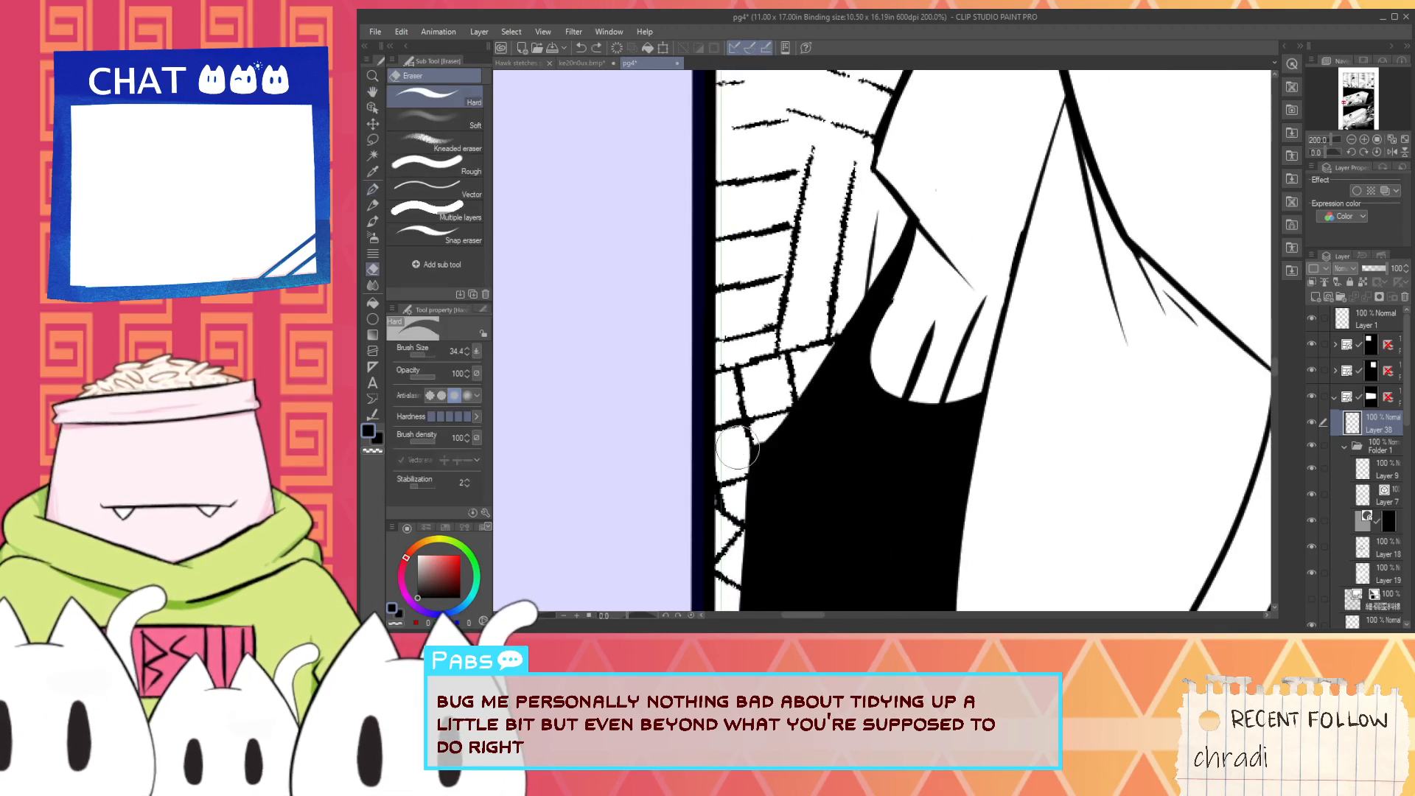
pyautogui.moveTo(807, 393)
pyautogui.mouseDown()
pyautogui.moveTo(894, 269)
pyautogui.moveTo(834, 349)
pyautogui.moveTo(846, 317)
pyautogui.mouseUp()
pyautogui.press('i')
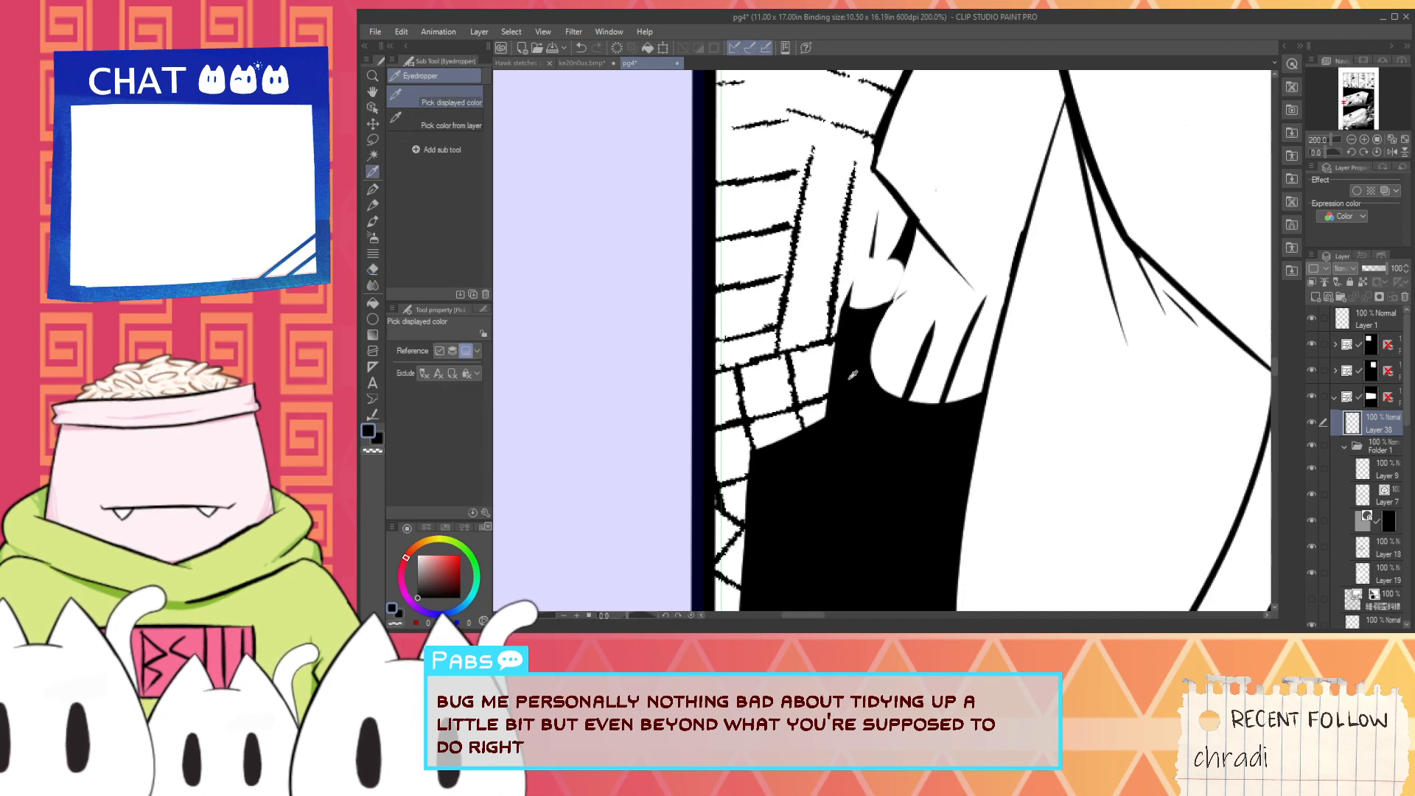
pyautogui.press('p')
pyautogui.hotkey('ctrl', 'z')
pyautogui.moveTo(760, 456); pyautogui.dragTo(873, 329)
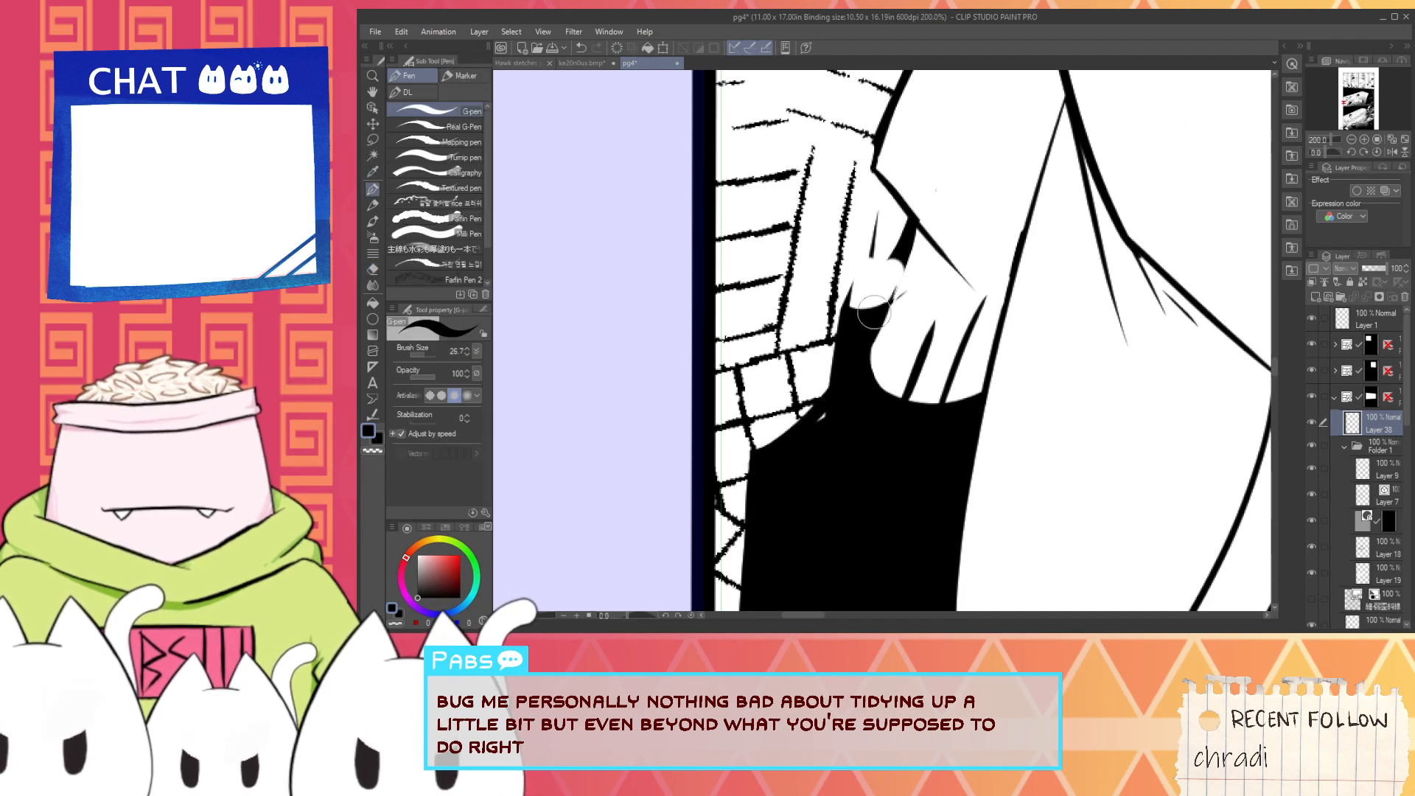
pyautogui.hotkey('ctrl', 'z')
pyautogui.moveTo(755, 451); pyautogui.dragTo(901, 266)
pyautogui.moveTo(799, 430); pyautogui.dragTo(832, 404)
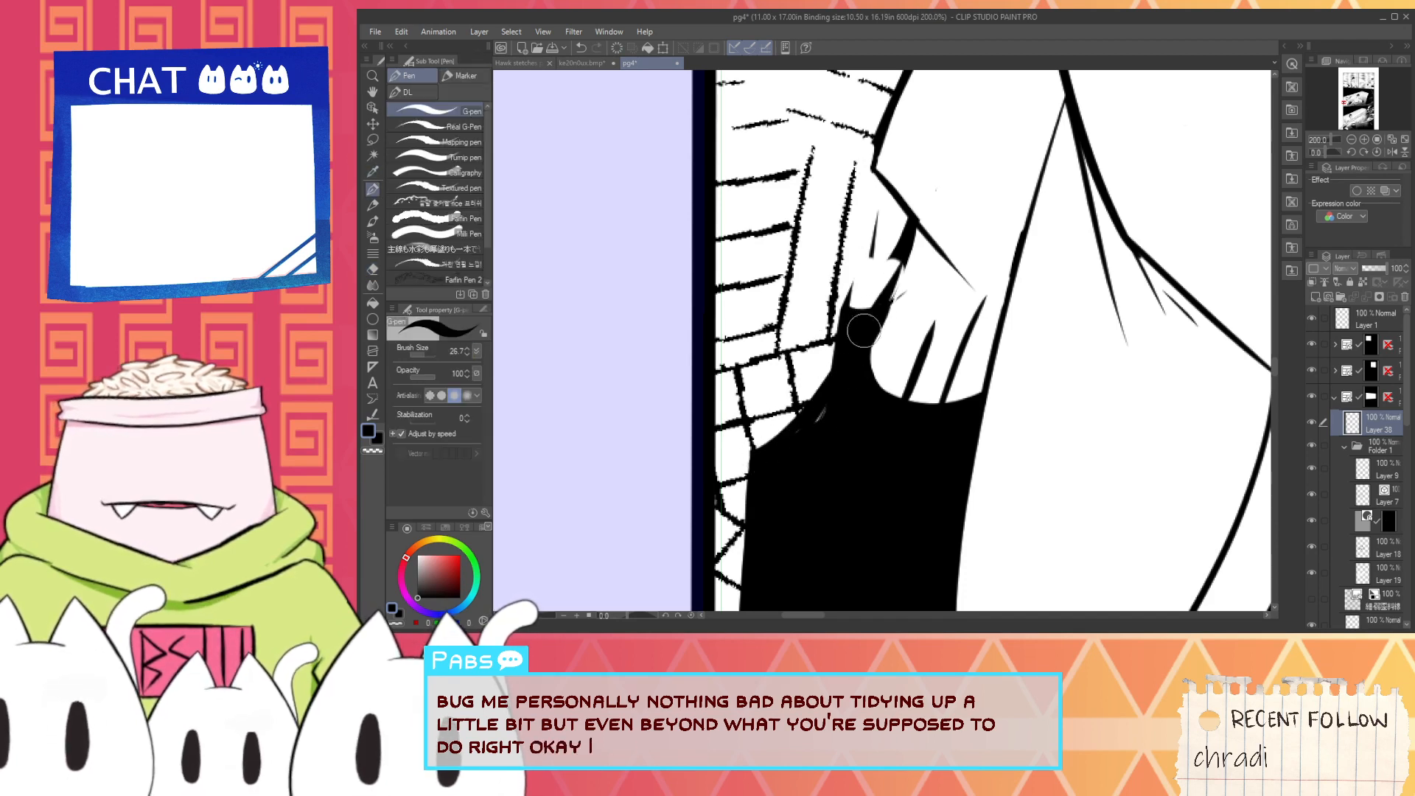
pyautogui.moveTo(873, 332); pyautogui.dragTo(899, 258)
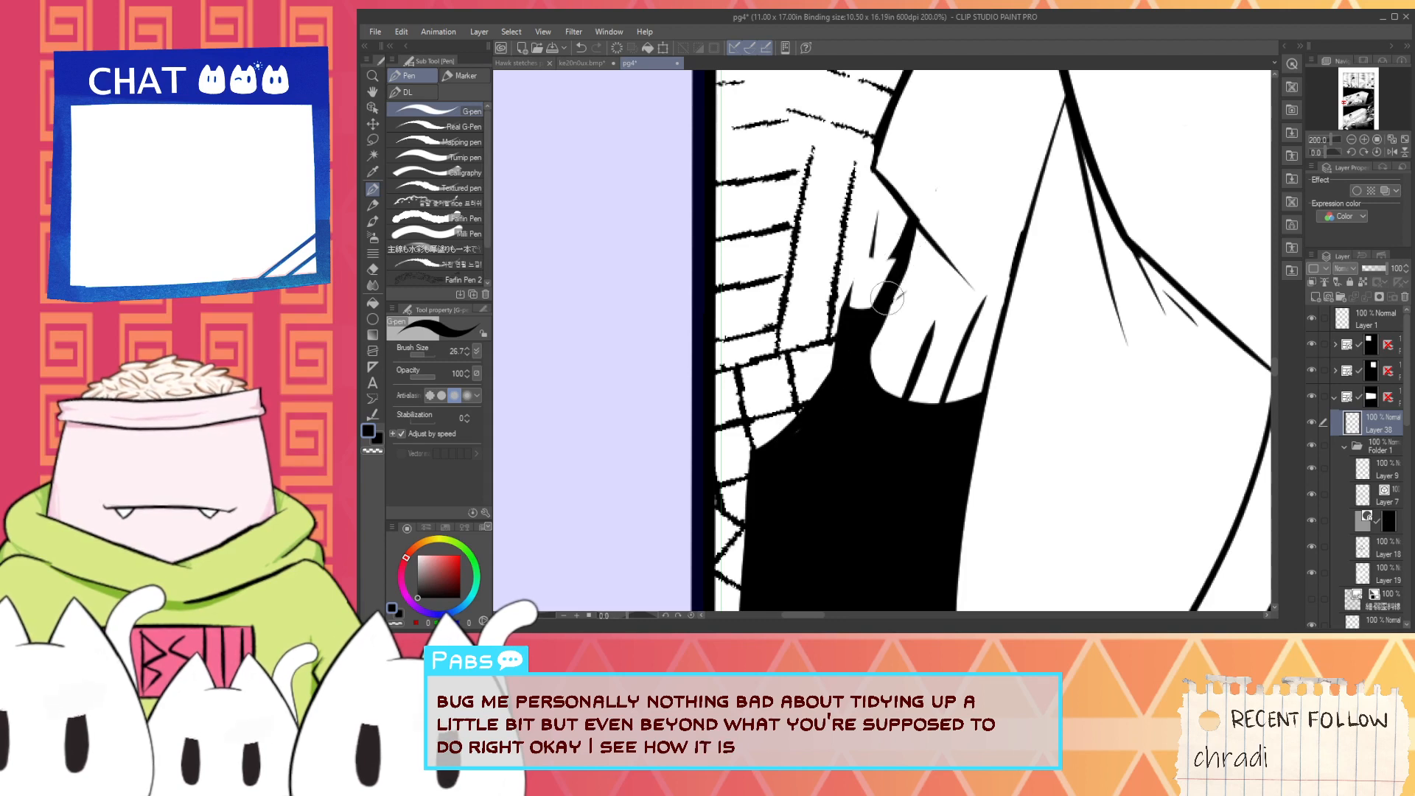
# - Ink a rounded black arch over the white cutout and trim the stray ink outside the curved edge with white
pyautogui.hotkey('ctrl', 'z')
pyautogui.moveTo(920, 322); pyautogui.dragTo(920, 366)
pyautogui.press('x')
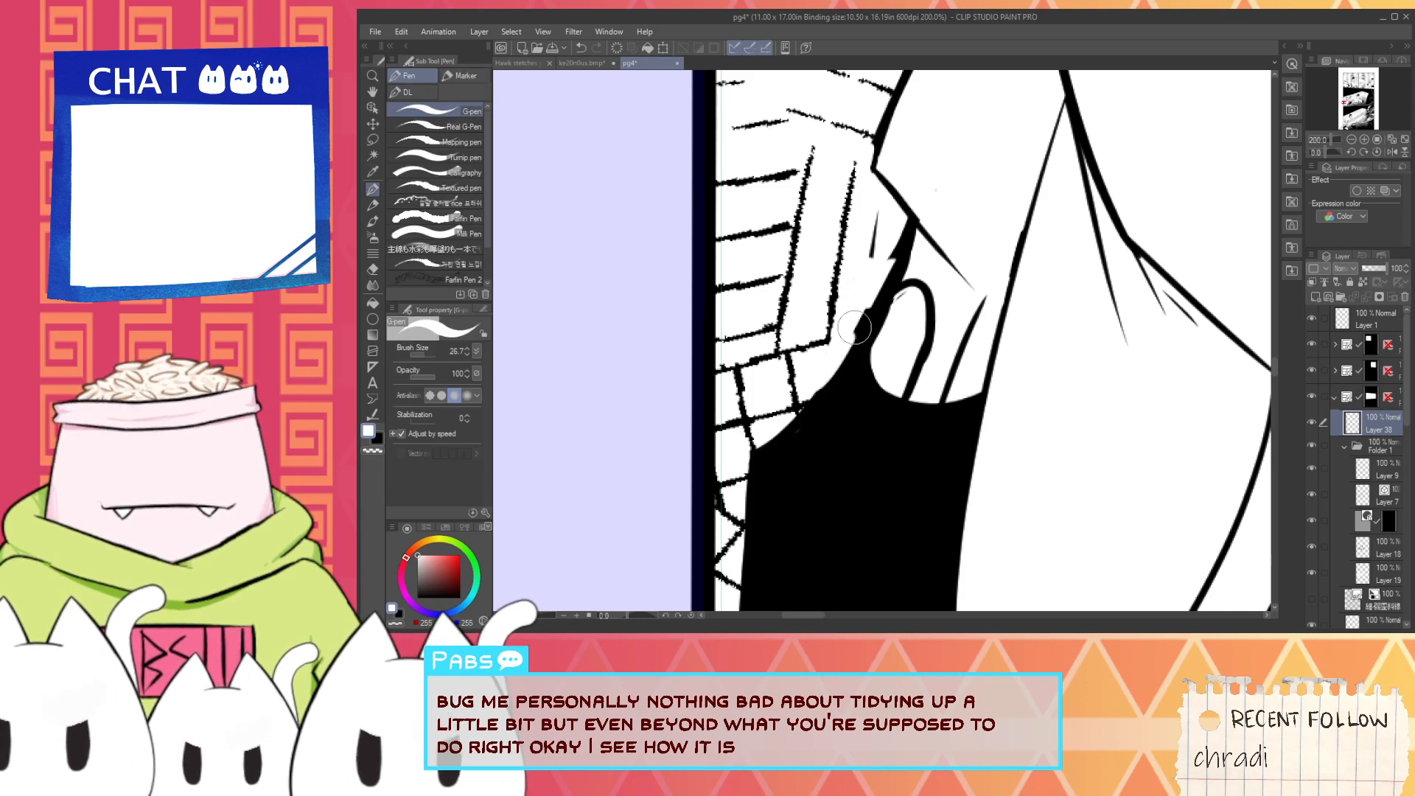
pyautogui.moveTo(855, 328); pyautogui.dragTo(879, 270)
pyautogui.hotkey('ctrl', 'z')
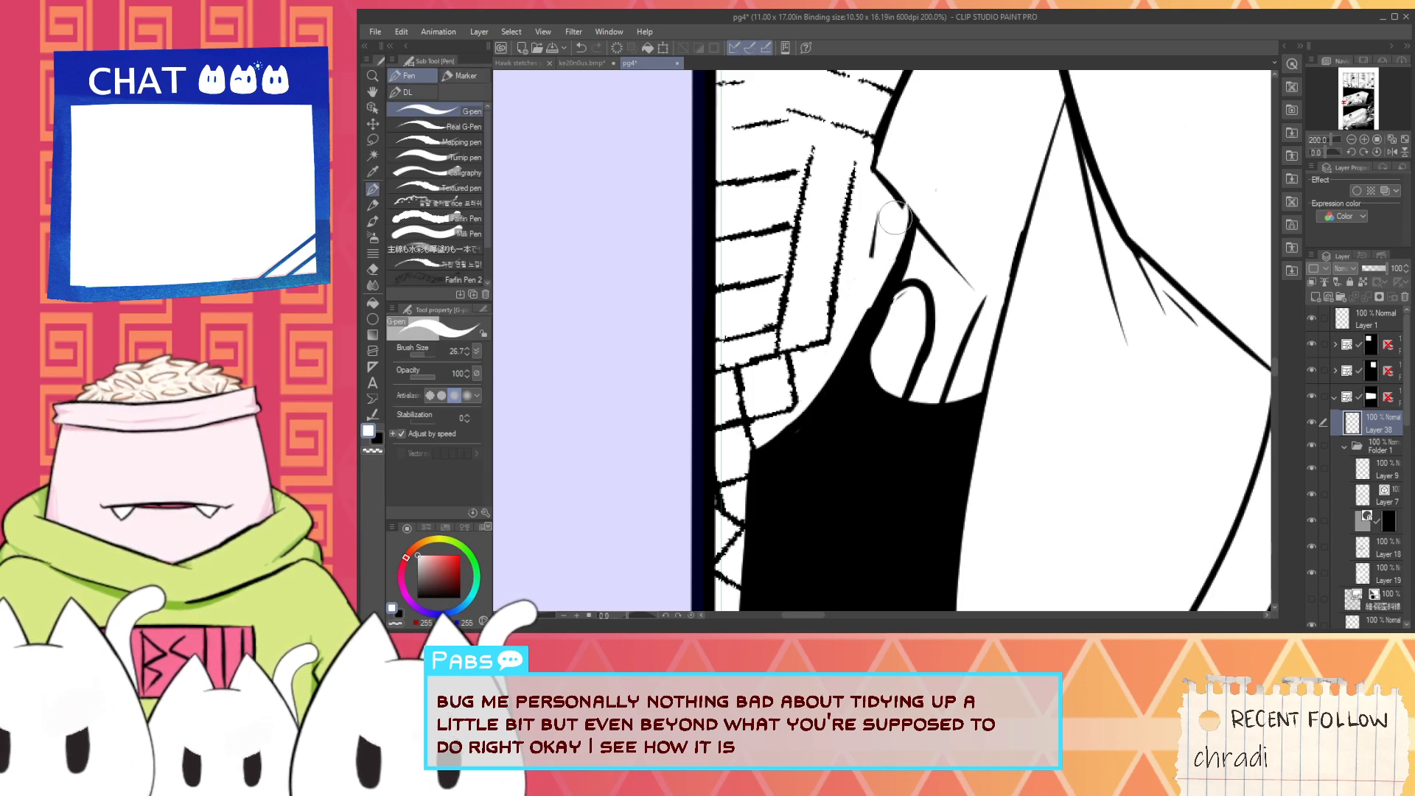
# - Paint a white diagonal band from the cutout down along the silhouette's slanted outer edge, leaving a thin black outline
pyautogui.scroll(3, 880, 219)
pyautogui.press('x')
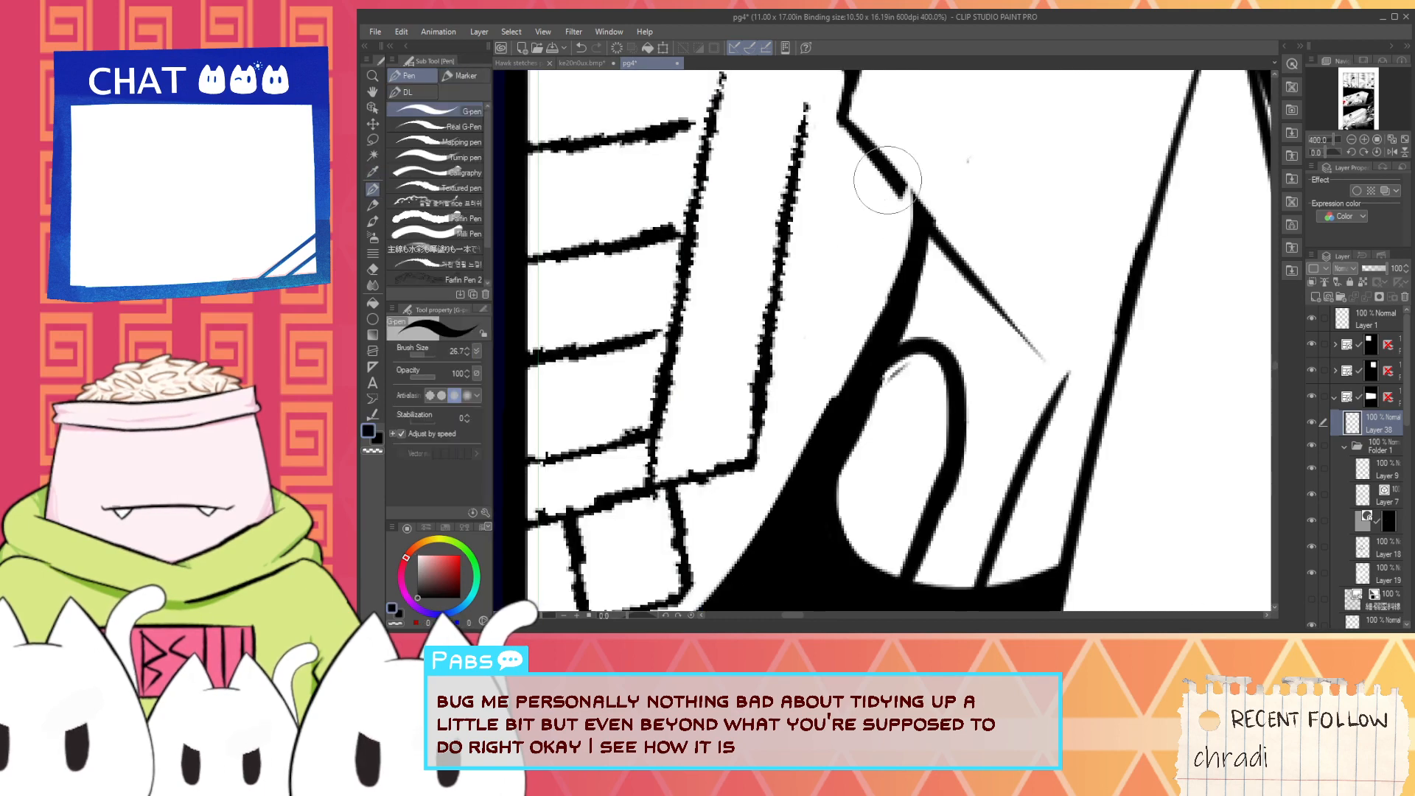
pyautogui.scroll(-3, 992, 310)
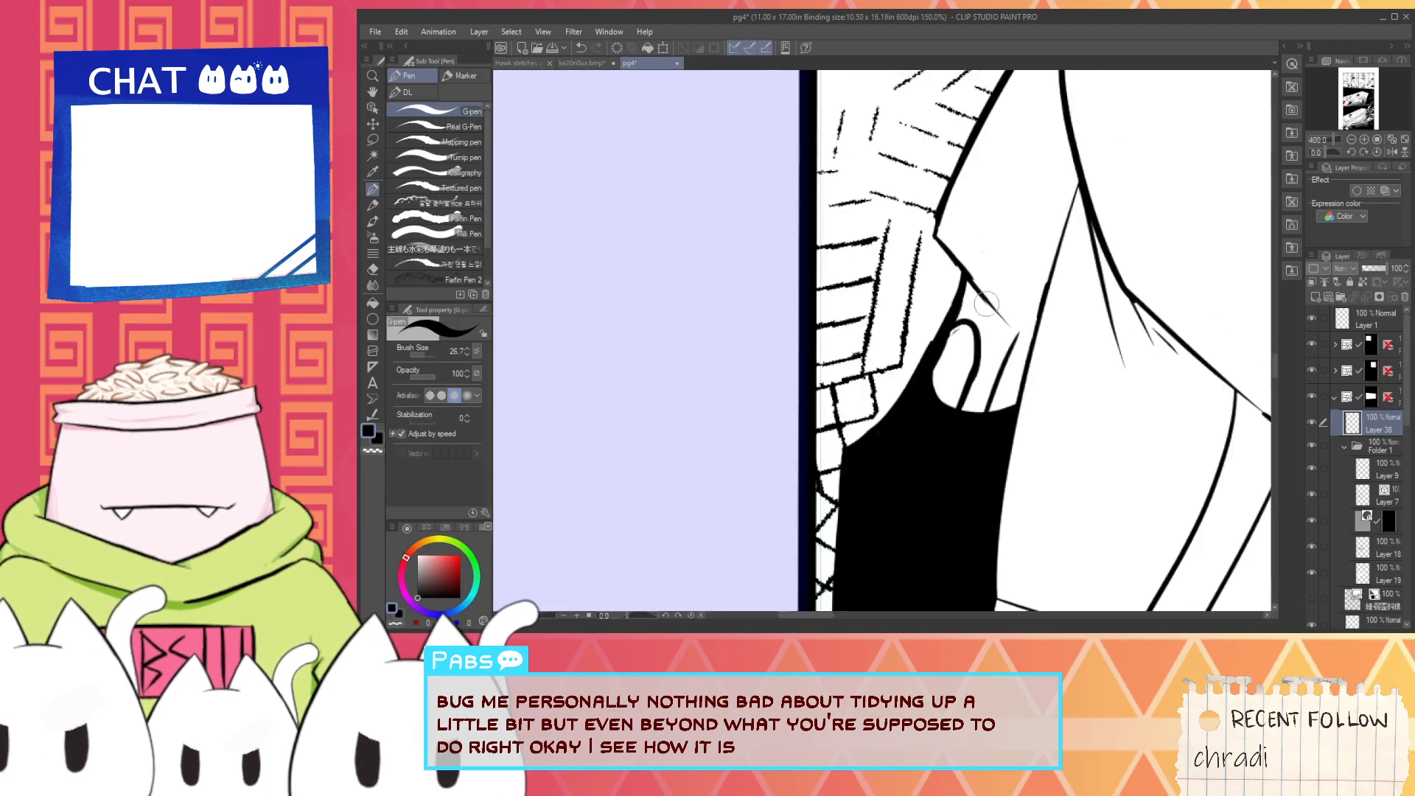
pyautogui.scroll(3, 903, 417)
pyautogui.press('x')
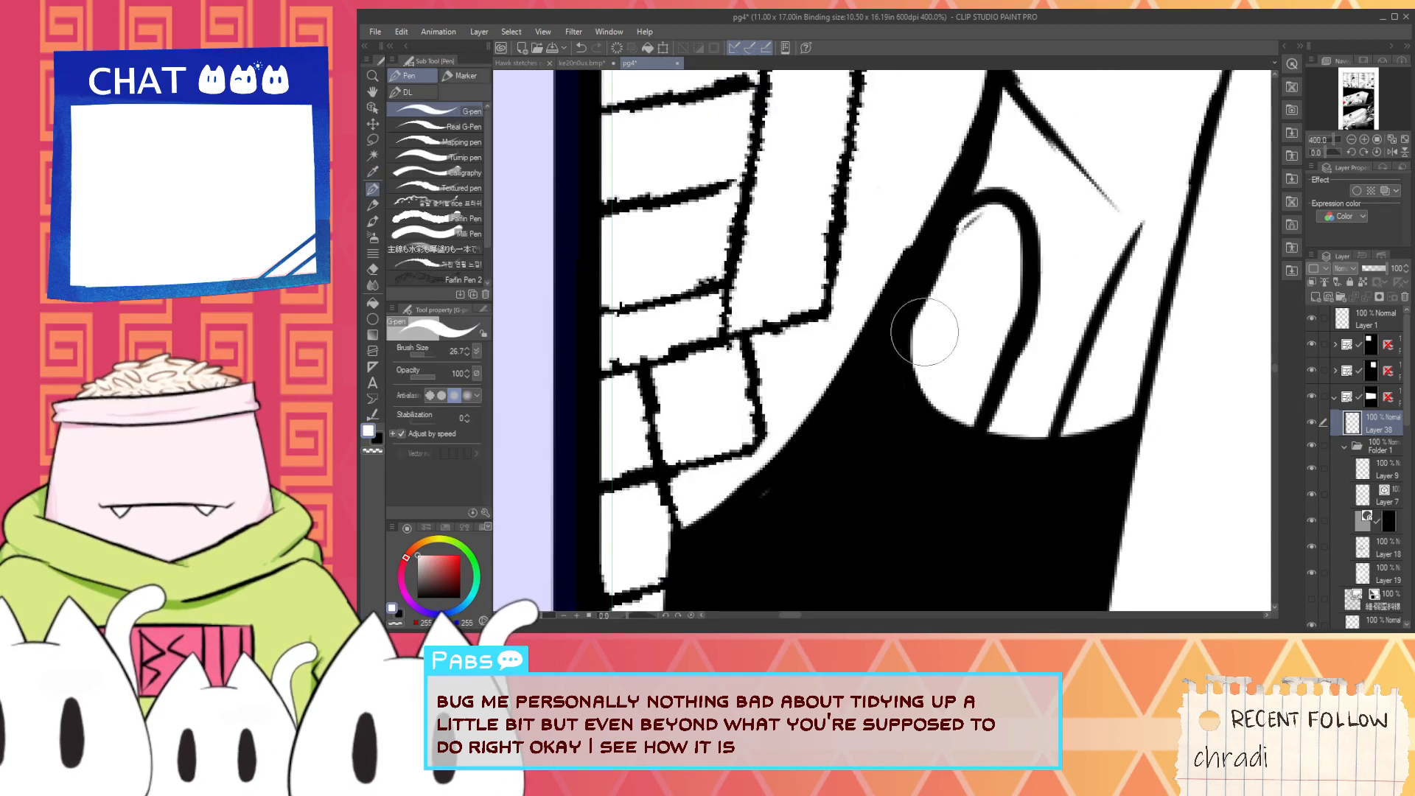
pyautogui.moveTo(925, 316)
pyautogui.mouseDown()
pyautogui.moveTo(970, 239)
pyautogui.moveTo(747, 560)
pyautogui.mouseUp()
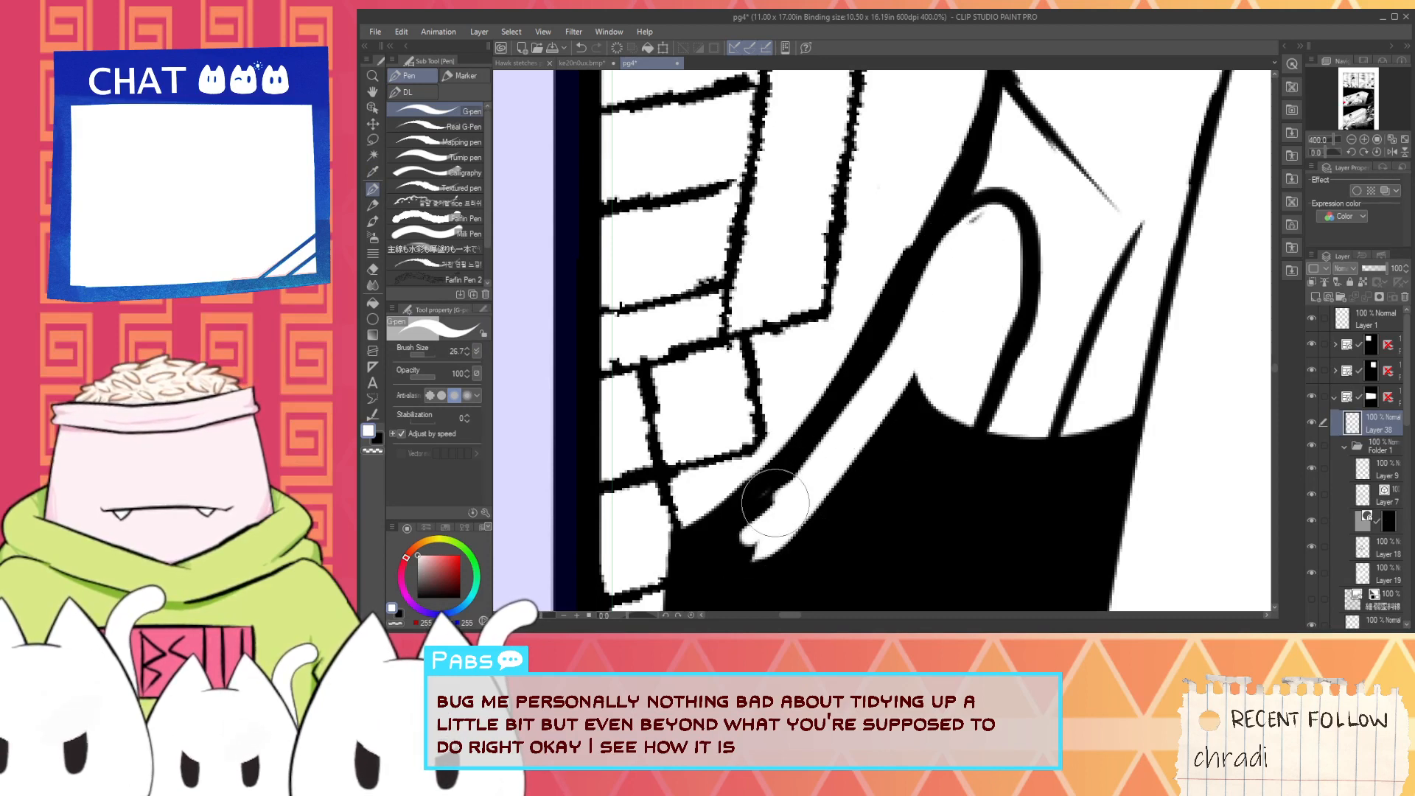
pyautogui.moveTo(778, 502)
pyautogui.mouseDown()
pyautogui.moveTo(704, 553)
pyautogui.moveTo(711, 564)
pyautogui.moveTo(893, 395)
pyautogui.mouseUp()
pyautogui.moveTo(714, 552)
pyautogui.mouseDown()
pyautogui.moveTo(873, 379)
pyautogui.moveTo(711, 549)
pyautogui.moveTo(936, 239)
pyautogui.mouseUp()
pyautogui.moveTo(752, 579)
pyautogui.mouseDown()
pyautogui.moveTo(793, 544)
pyautogui.moveTo(913, 361)
pyautogui.mouseUp()
pyautogui.moveTo(746, 555); pyautogui.dragTo(919, 369)
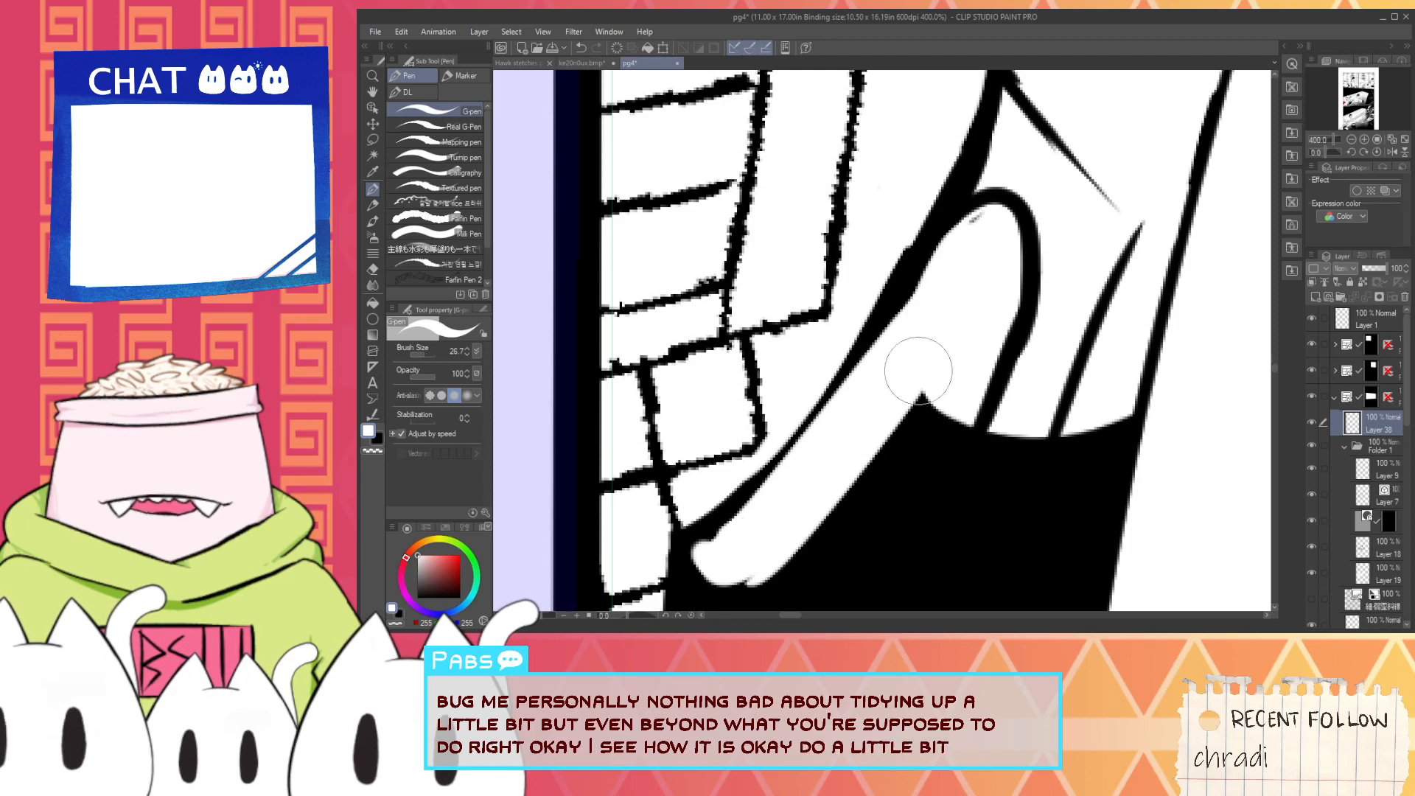
# - Ink a black edge from the silhouette's peak up to the arch and fill the enclosed area with black
pyautogui.scroll(-3, 905, 372)
pyautogui.keyDown('alt'); pyautogui.click(893, 431); pyautogui.keyUp('alt')
pyautogui.scroll(3, 926, 372)
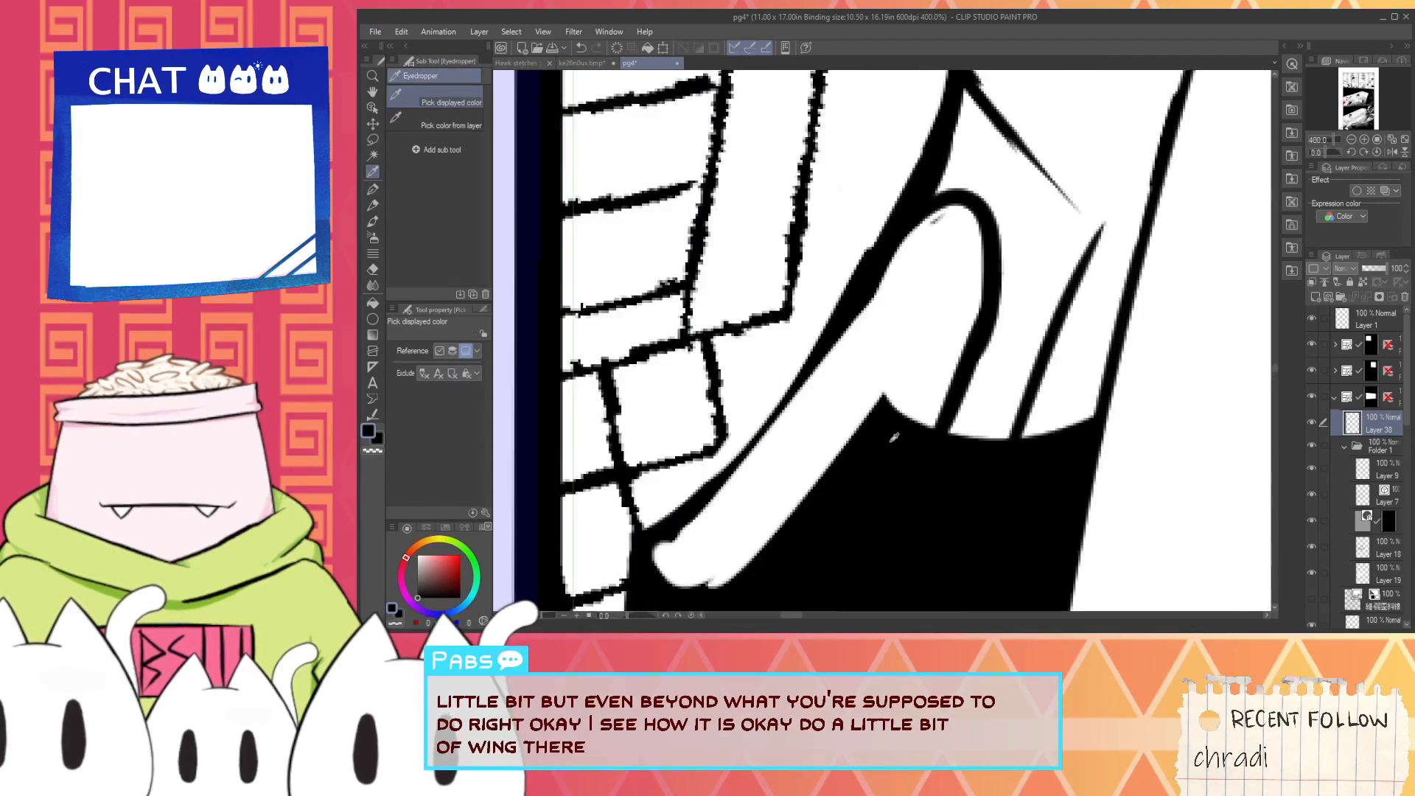
pyautogui.moveTo(893, 398); pyautogui.dragTo(976, 313)
pyautogui.press('g')
pyautogui.click(929, 388)
pyautogui.press('p')
pyautogui.moveTo(902, 413)
pyautogui.mouseDown()
pyautogui.moveTo(938, 364)
pyautogui.moveTo(930, 416)
pyautogui.moveTo(953, 349)
pyautogui.mouseUp()
# - Smooth the white band's lower edge and rounded end with black strokes
pyautogui.scroll(-3, 937, 384)
pyautogui.moveTo(964, 413); pyautogui.dragTo(933, 451)
pyautogui.scroll(1, 934, 450)
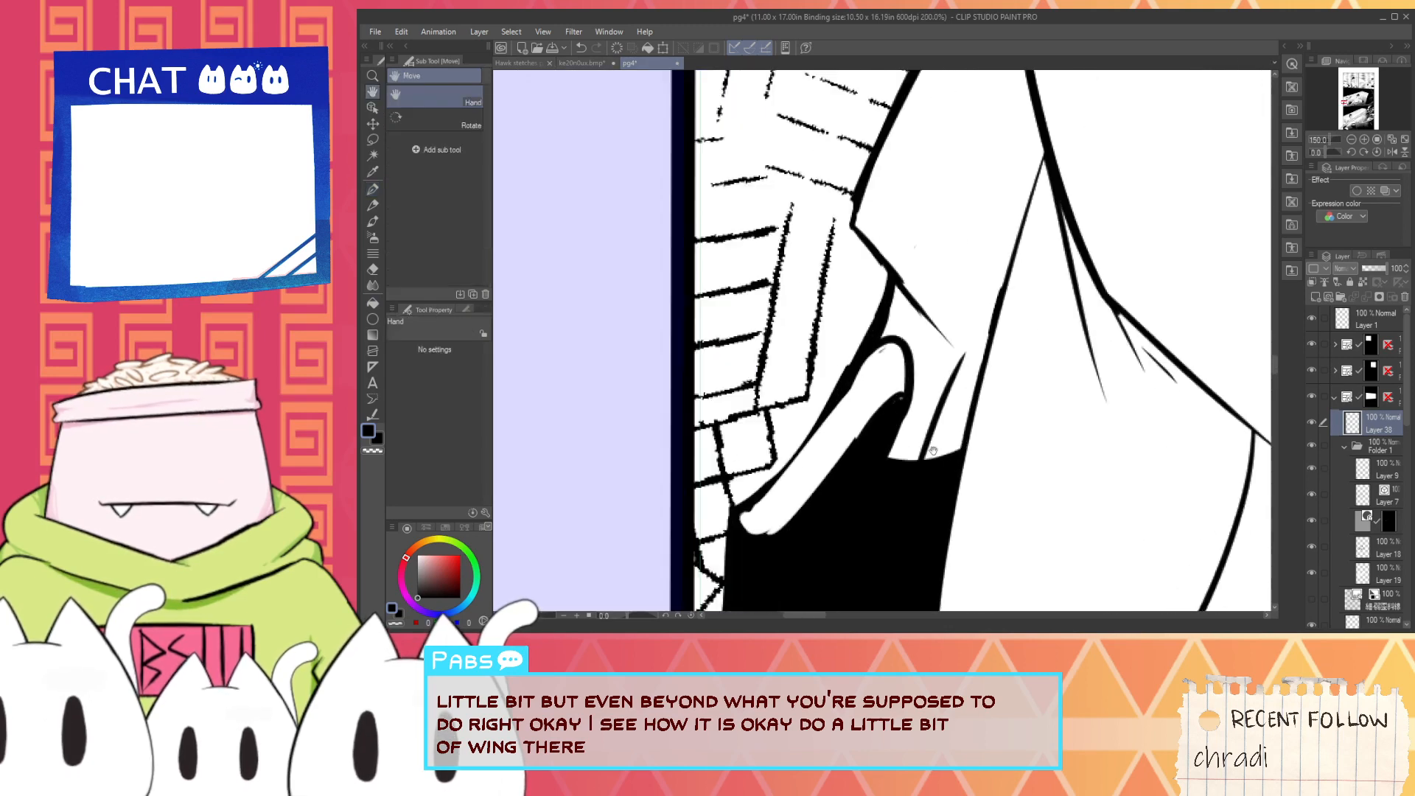
pyautogui.scroll(2, 761, 564)
pyautogui.moveTo(771, 510); pyautogui.dragTo(888, 421)
pyautogui.moveTo(920, 368); pyautogui.dragTo(1037, 234)
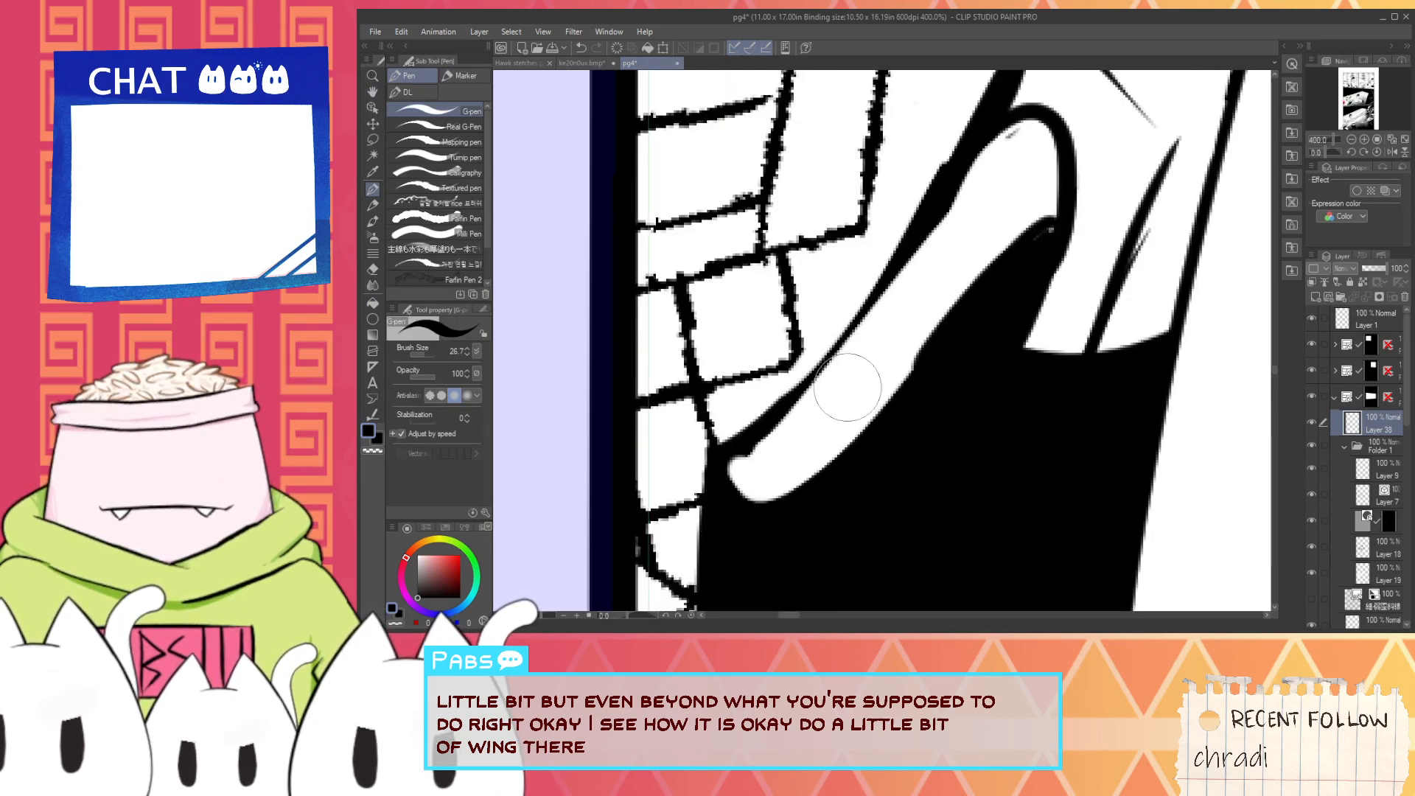
# - Ink a straighter outer line beside the white band and a second black line along the band's outer side
pyautogui.moveTo(719, 446)
pyautogui.mouseDown()
pyautogui.moveTo(888, 253)
pyautogui.moveTo(964, 135)
pyautogui.mouseUp()
pyautogui.hotkey('ctrl', 'z')
pyautogui.scroll(-3, 796, 378)
pyautogui.moveTo(862, 308); pyautogui.dragTo(830, 388)
pyautogui.scroll(3, 830, 388)
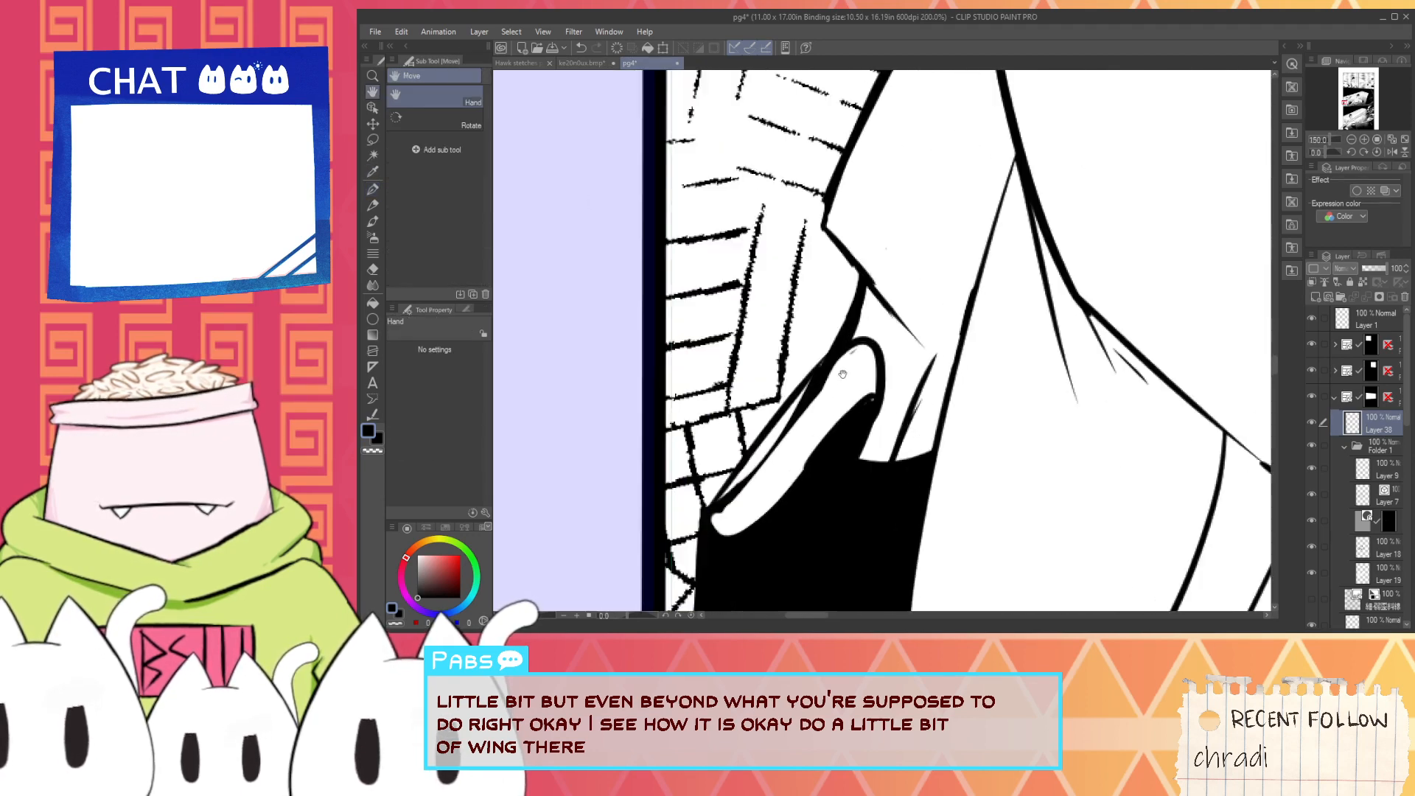
pyautogui.keyDown('alt'); pyautogui.click(727, 479); pyautogui.keyUp('alt')
pyautogui.moveTo(755, 448); pyautogui.dragTo(794, 393)
pyautogui.moveTo(743, 483); pyautogui.dragTo(807, 368)
pyautogui.moveTo(761, 451)
pyautogui.mouseDown()
pyautogui.moveTo(815, 359)
pyautogui.moveTo(840, 350)
pyautogui.mouseUp()
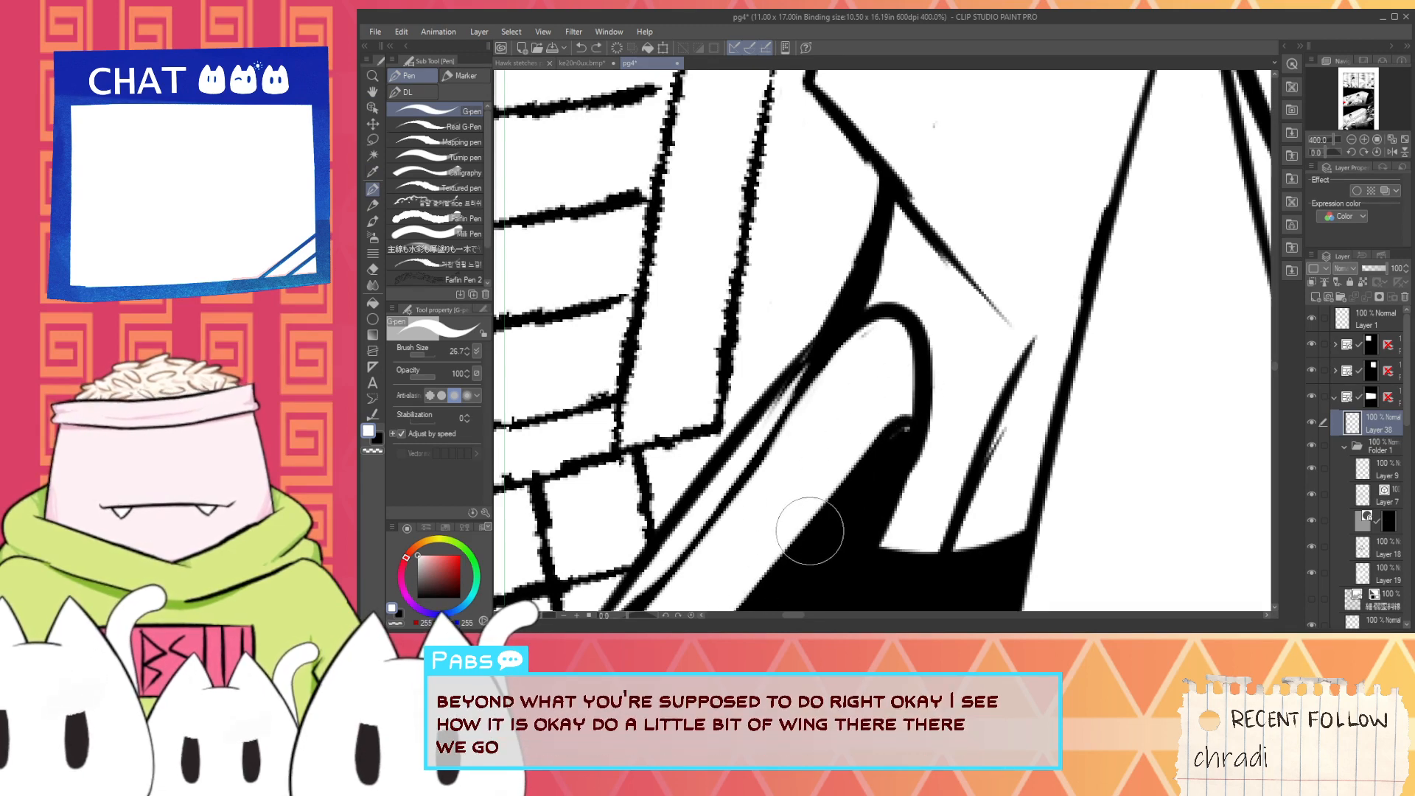
# - Clean the black tip where the silhouette meets the arch with white so the band's inner end tapers smoothly
pyautogui.keyDown('alt'); pyautogui.click(903, 422); pyautogui.keyUp('alt')
pyautogui.moveTo(903, 426)
pyautogui.mouseDown()
pyautogui.moveTo(878, 468)
pyautogui.moveTo(885, 439)
pyautogui.moveTo(926, 423)
pyautogui.moveTo(904, 500)
pyautogui.mouseUp()
pyautogui.press('x')
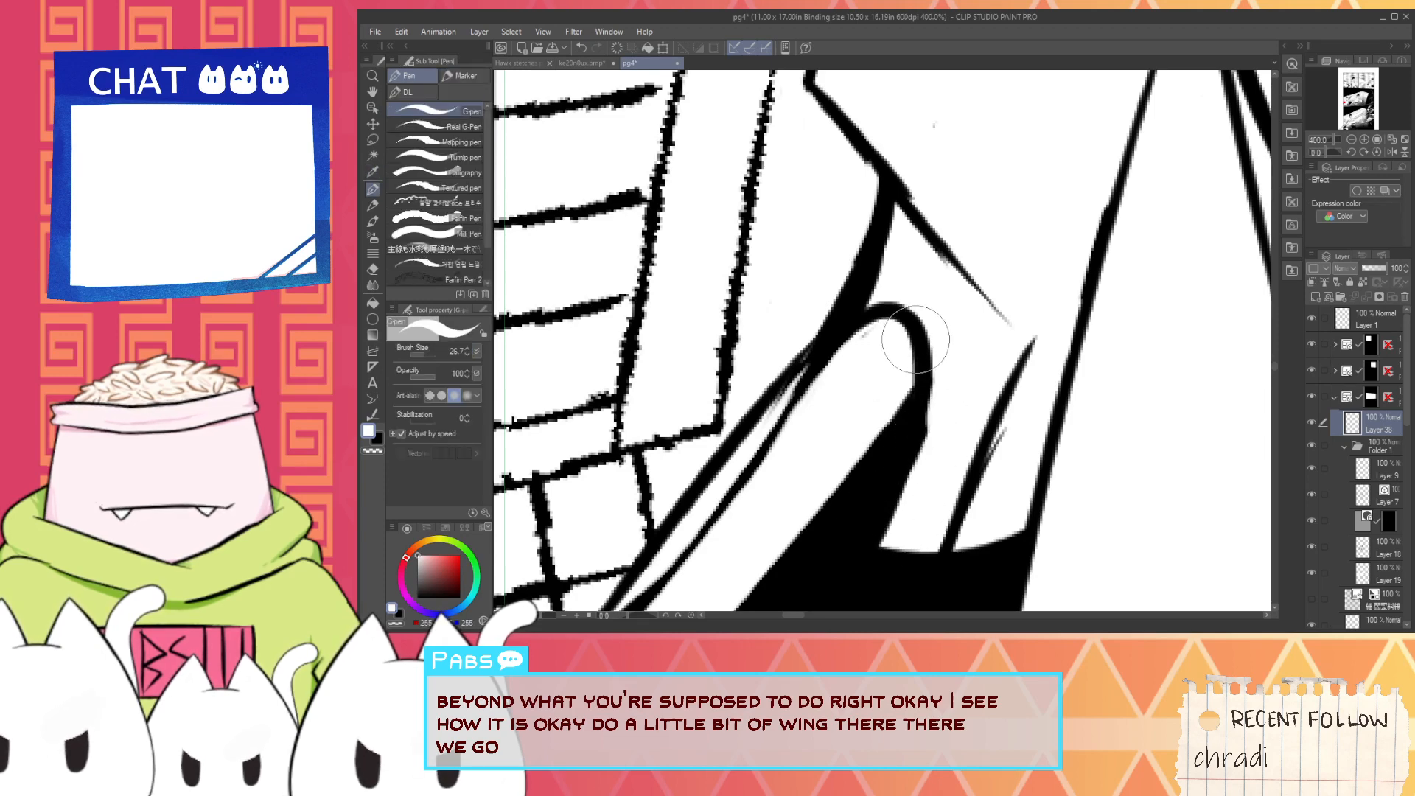
# - Fill the gap between the outer lines with black and cover the remaining white specks with the G-pen
pyautogui.scroll(-3, 924, 347)
pyautogui.press('space')
pyautogui.moveTo(924, 351); pyautogui.dragTo(908, 401)
pyautogui.scroll(1, 806, 472)
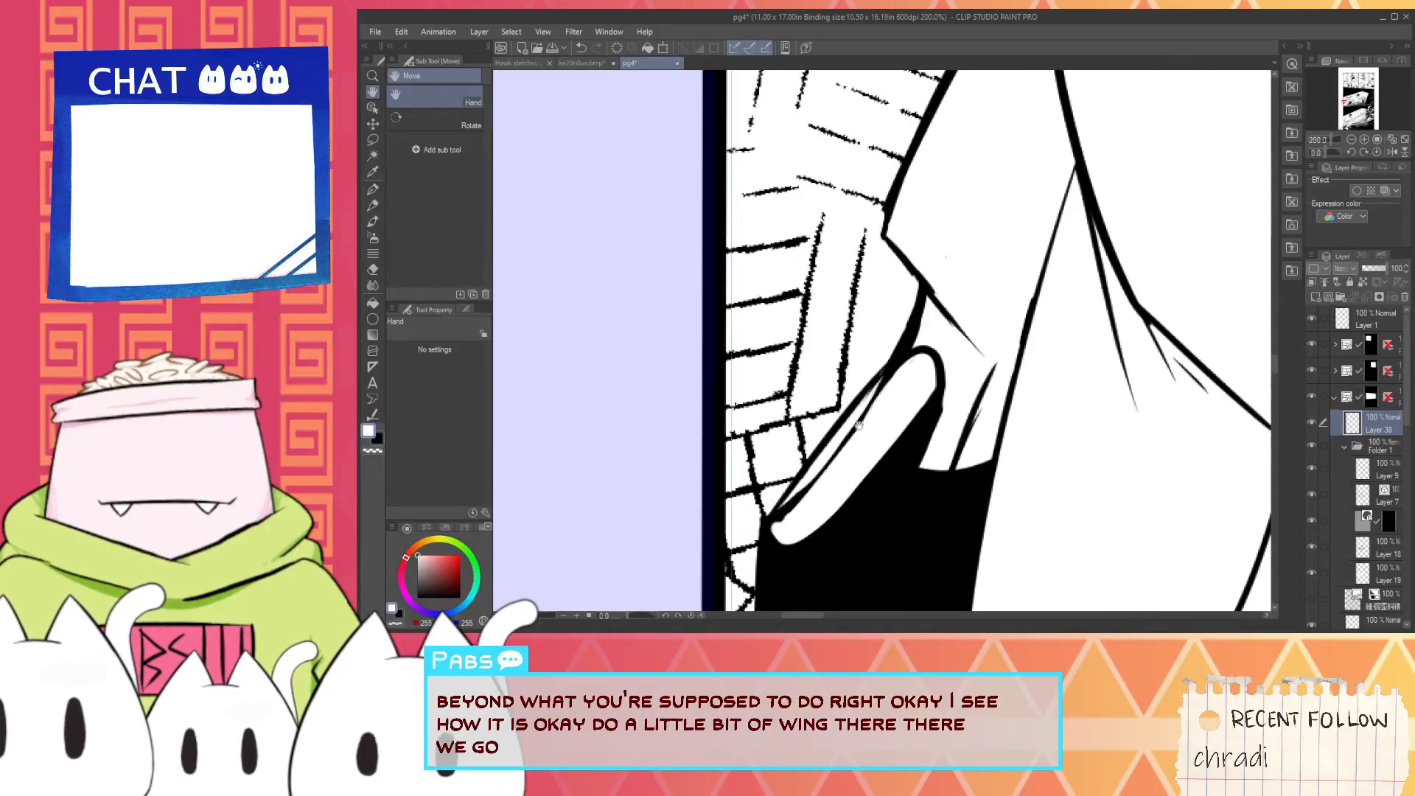
pyautogui.press('x')
pyautogui.press('g')
pyautogui.scroll(2, 836, 446)
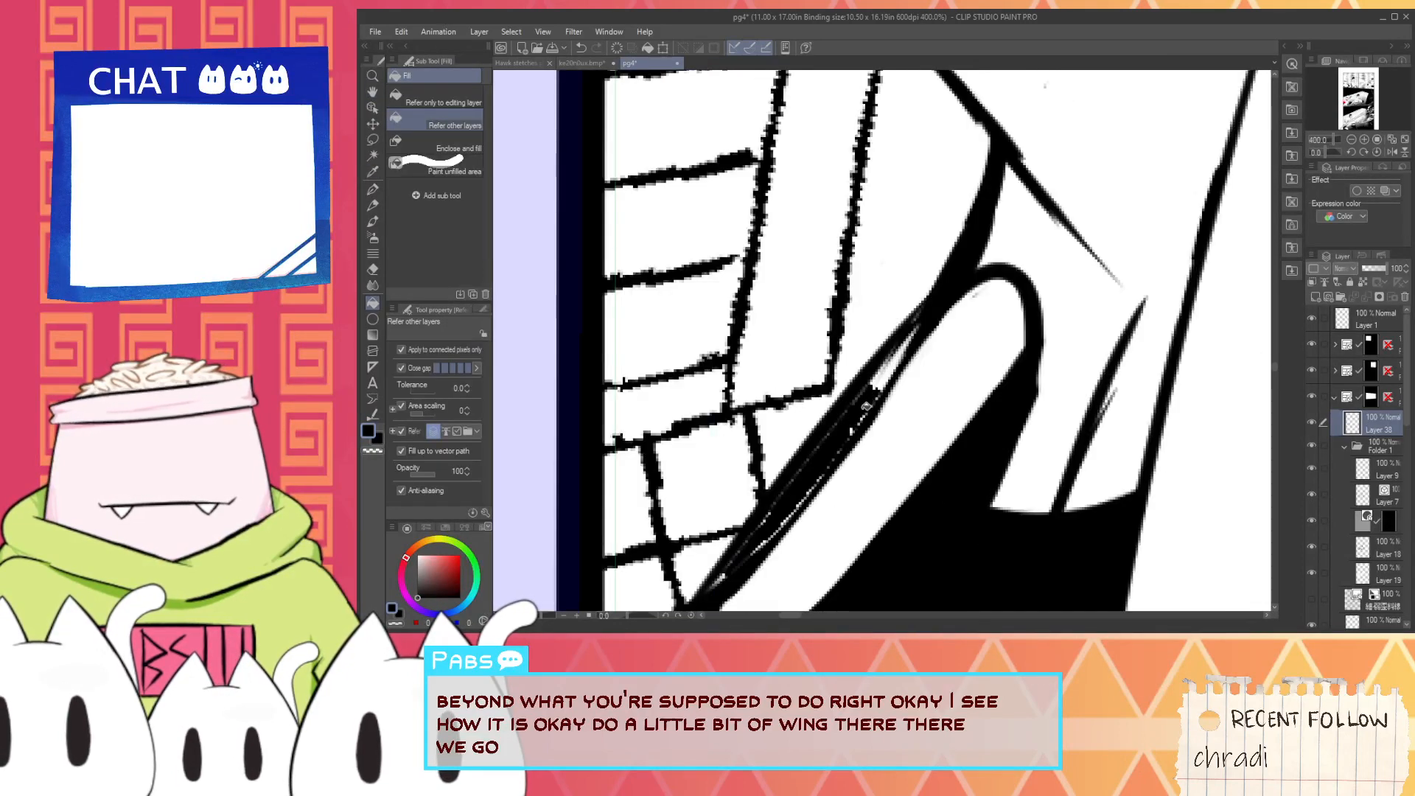
pyautogui.scroll(-1, 877, 388)
pyautogui.press('p')
pyautogui.scroll(2, 784, 509)
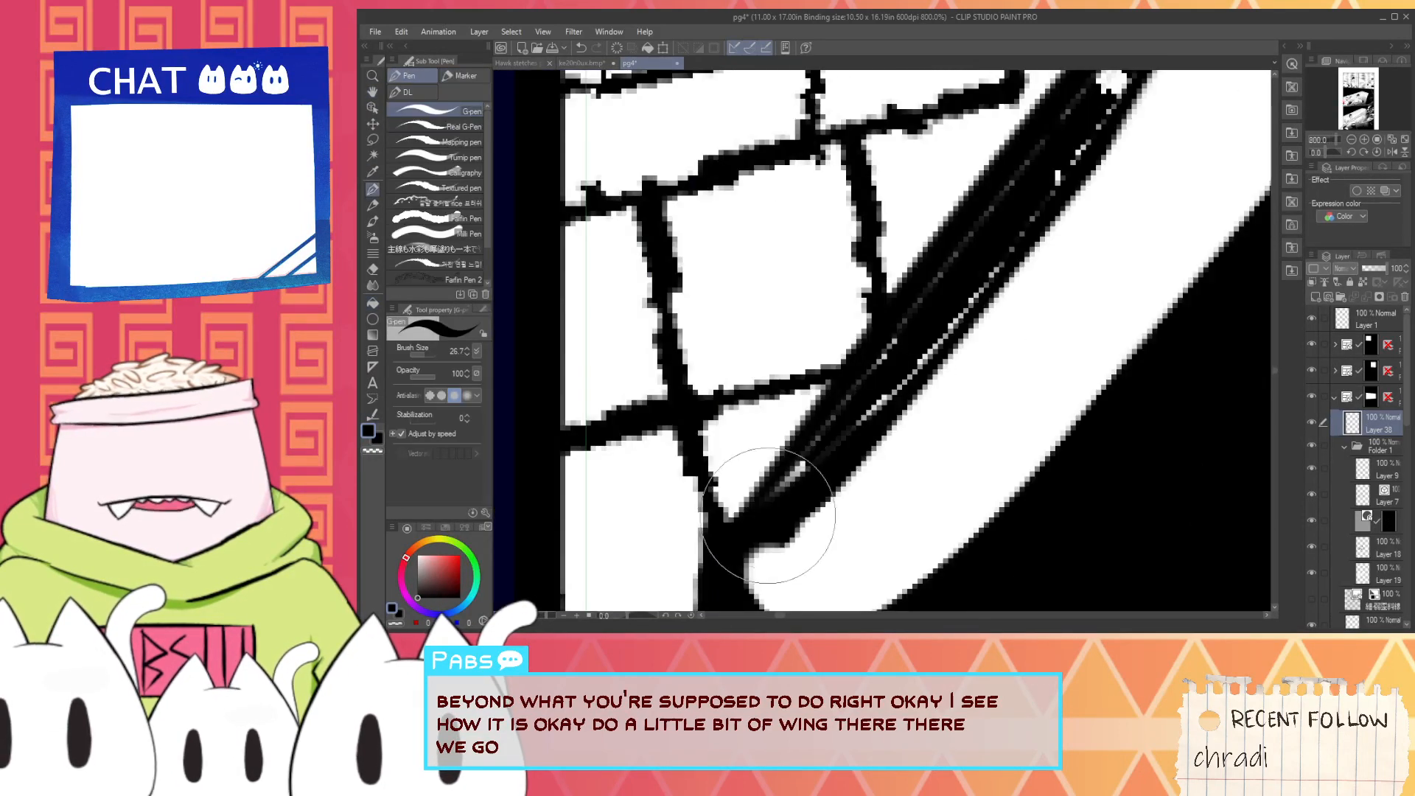
pyautogui.moveTo(768, 515); pyautogui.dragTo(1048, 177)
pyautogui.scroll(-1, 863, 409)
pyautogui.moveTo(964, 303)
pyautogui.mouseDown()
pyautogui.moveTo(862, 437)
pyautogui.moveTo(916, 305)
pyautogui.mouseUp()
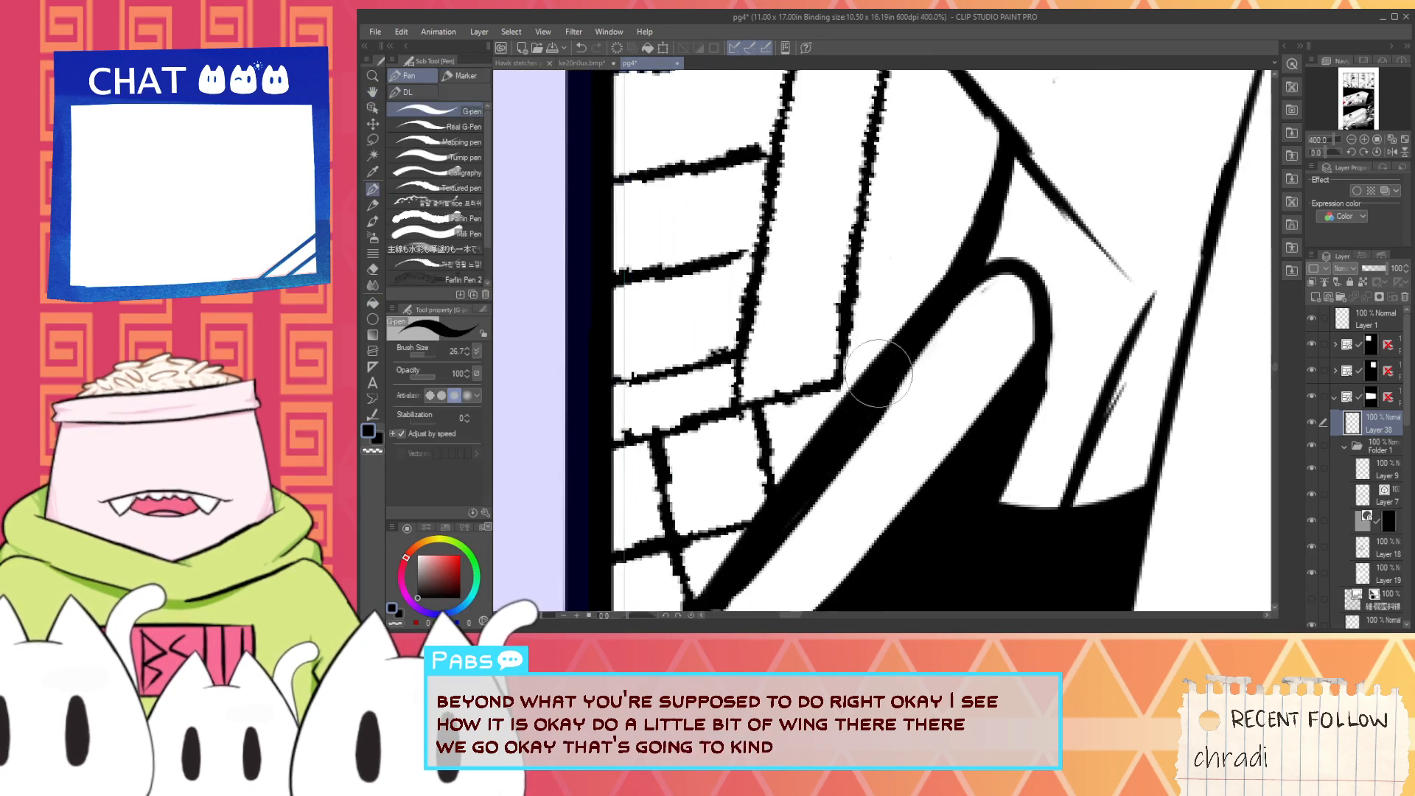
# - Reshape the white band into an even, rounded bar with white strokes and touch up its black outer edge
pyautogui.moveTo(764, 579); pyautogui.dragTo(827, 487)
pyautogui.press('alt')
pyautogui.keyDown('alt'); pyautogui.click(827, 487); pyautogui.keyUp('alt')
pyautogui.moveTo(763, 542); pyautogui.dragTo(931, 332)
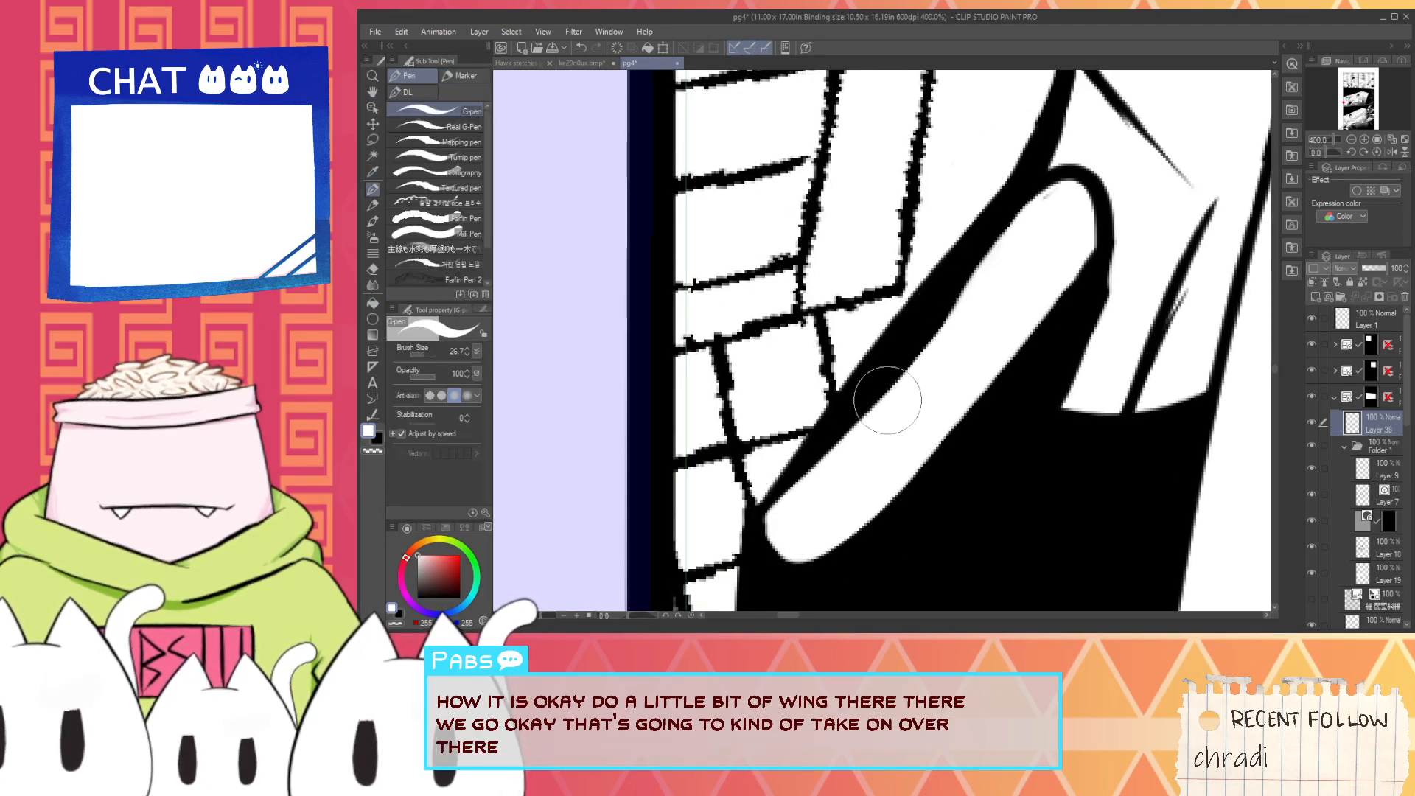
pyautogui.scroll(-3, 997, 282)
pyautogui.moveTo(998, 284); pyautogui.dragTo(888, 428)
pyautogui.scroll(3, 888, 429)
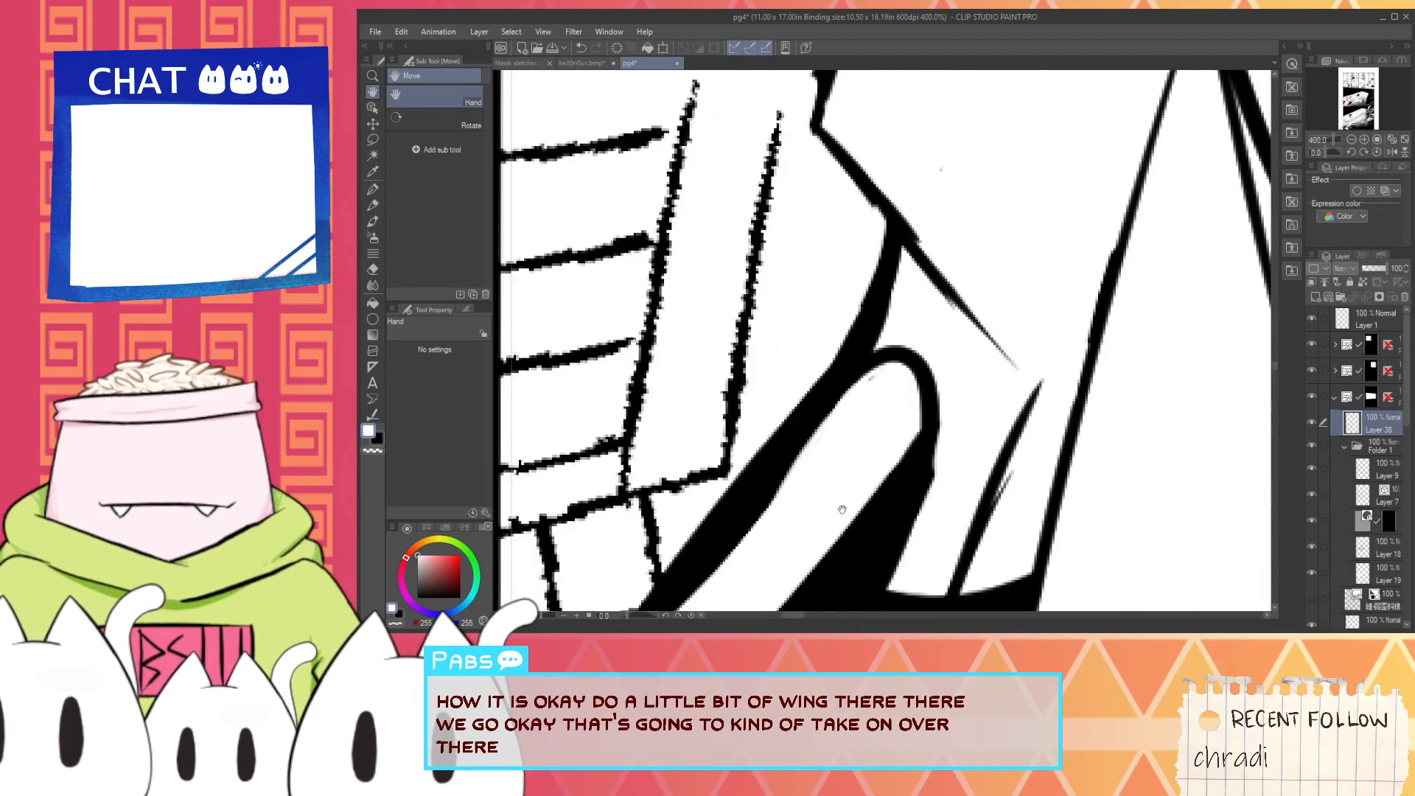
pyautogui.moveTo(833, 519); pyautogui.dragTo(902, 364)
pyautogui.press('p')
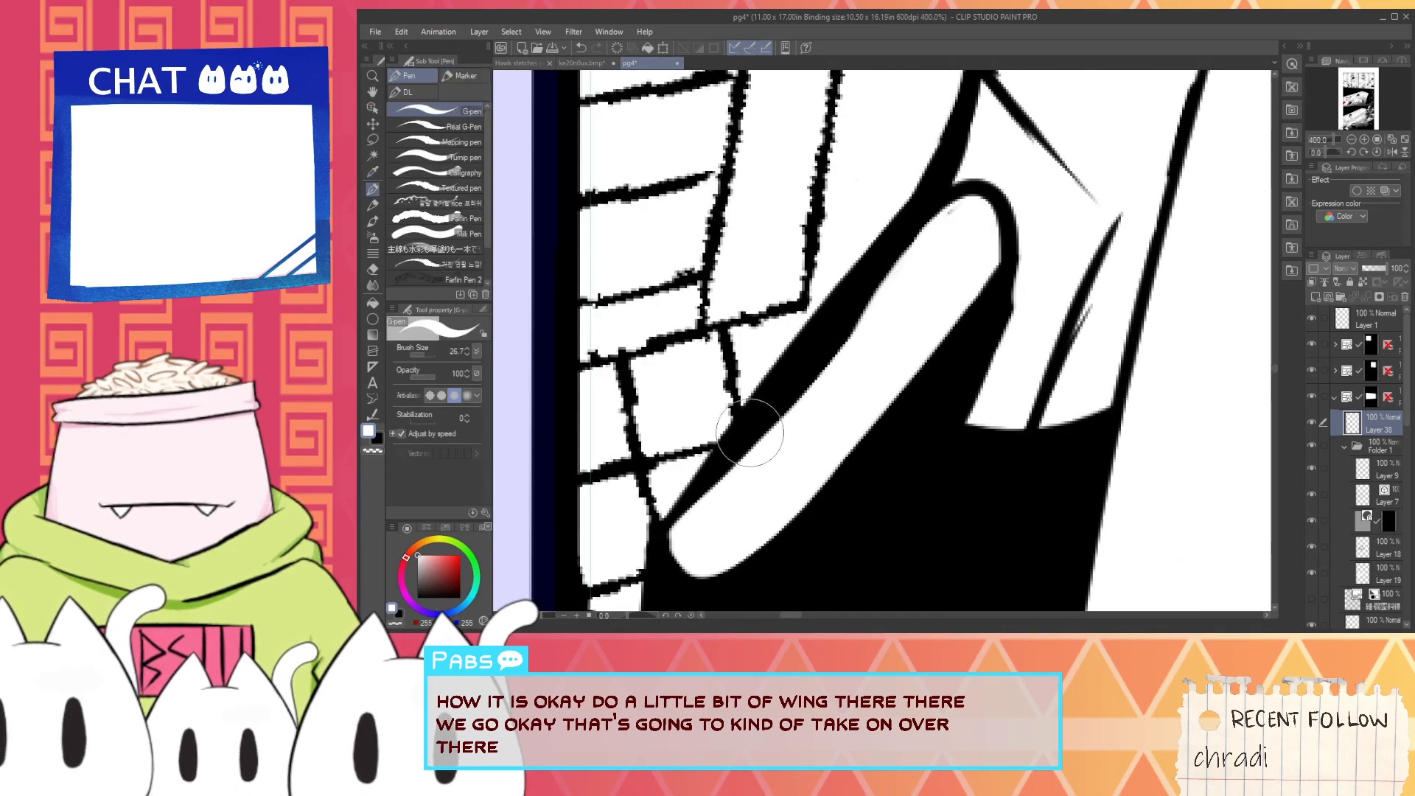
pyautogui.press('x')
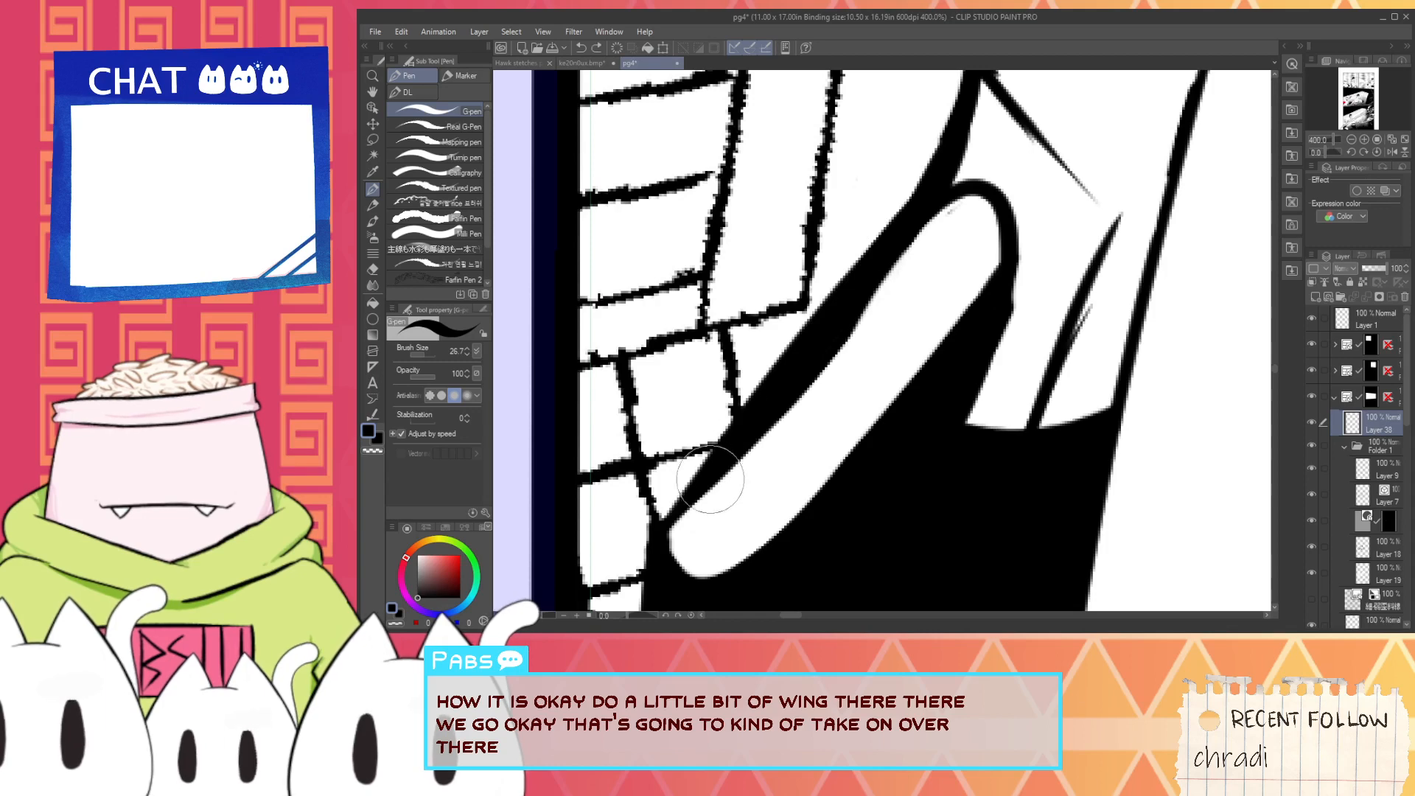
pyautogui.moveTo(851, 326); pyautogui.dragTo(940, 200)
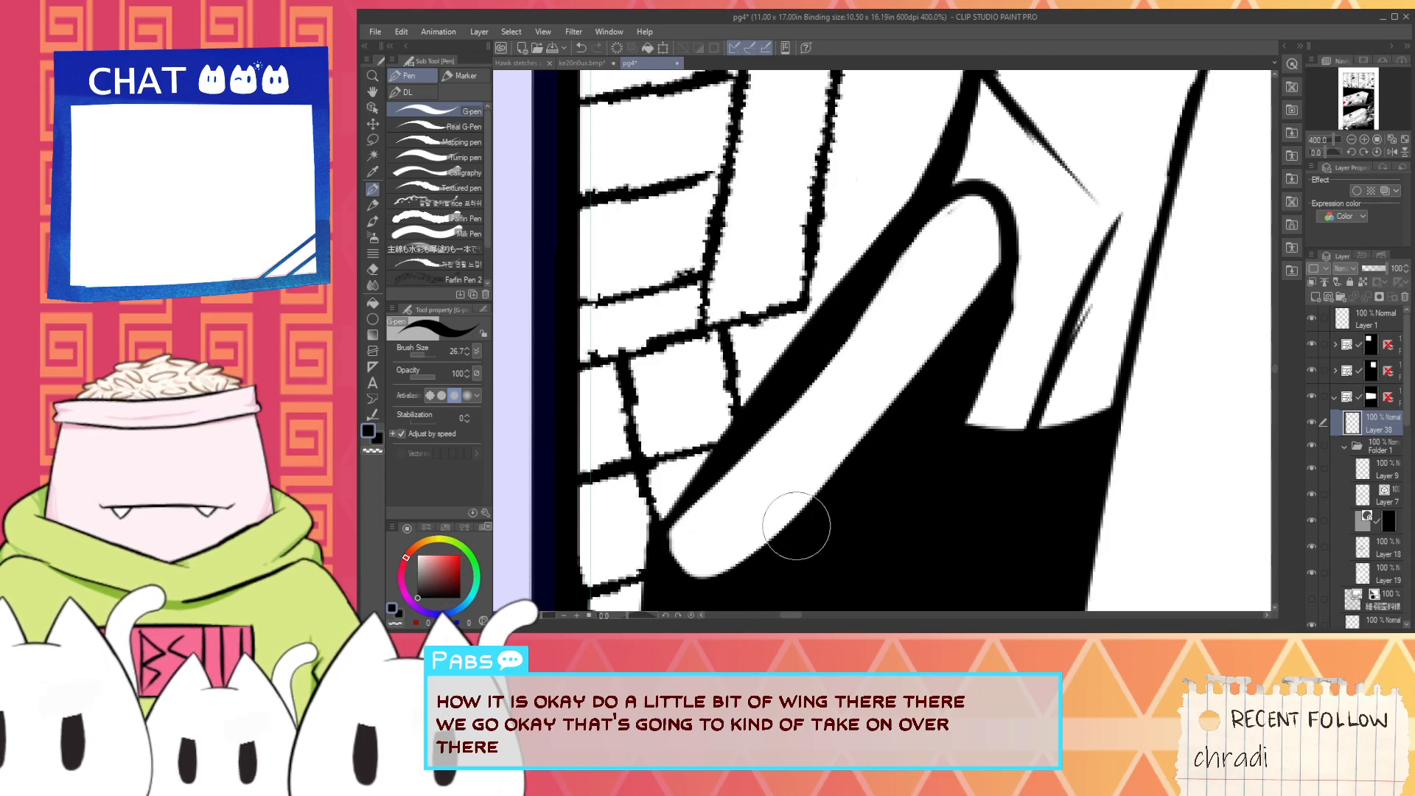
# - Thicken the notch line and extend it to meet the tapered stroke beside the arch, undoing unsatisfactory attempts
pyautogui.scroll(-3, 966, 398)
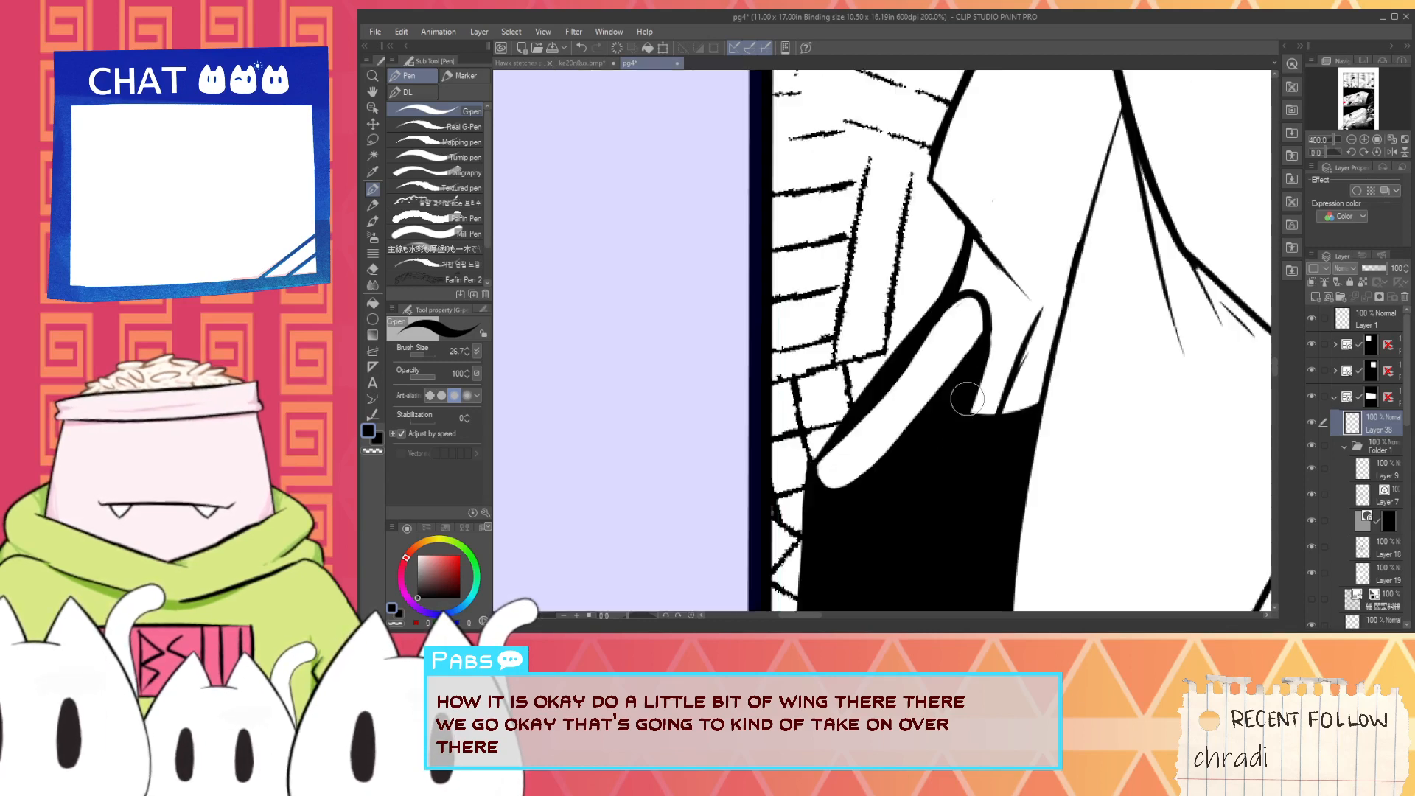
pyautogui.press('h')
pyautogui.moveTo(1017, 339); pyautogui.dragTo(951, 465)
pyautogui.scroll(3, 959, 461)
pyautogui.press('p')
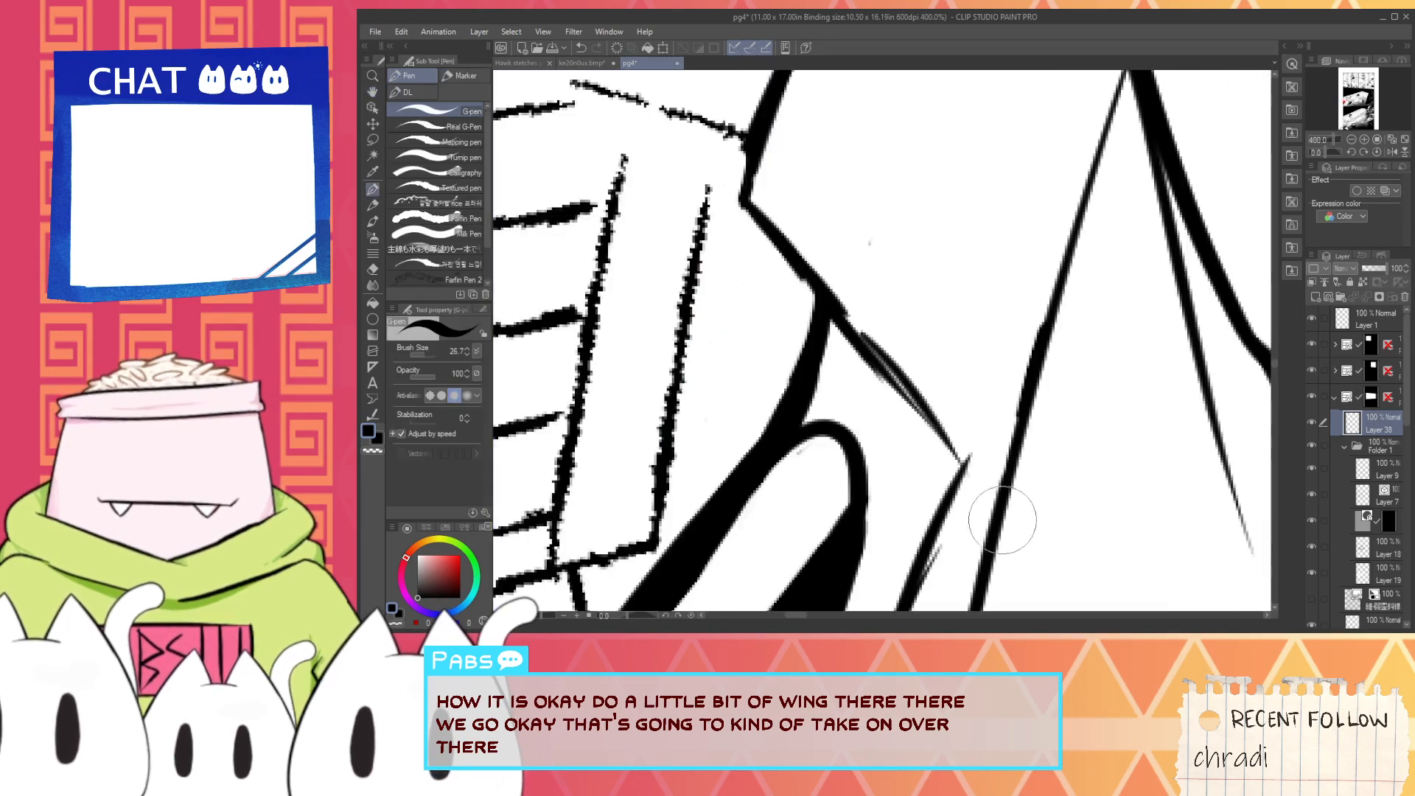
pyautogui.hotkey('ctrl', 'z')
pyautogui.moveTo(835, 306)
pyautogui.mouseDown()
pyautogui.moveTo(1025, 500)
pyautogui.moveTo(1014, 487)
pyautogui.mouseUp()
pyautogui.hotkey('ctrl', 'z')
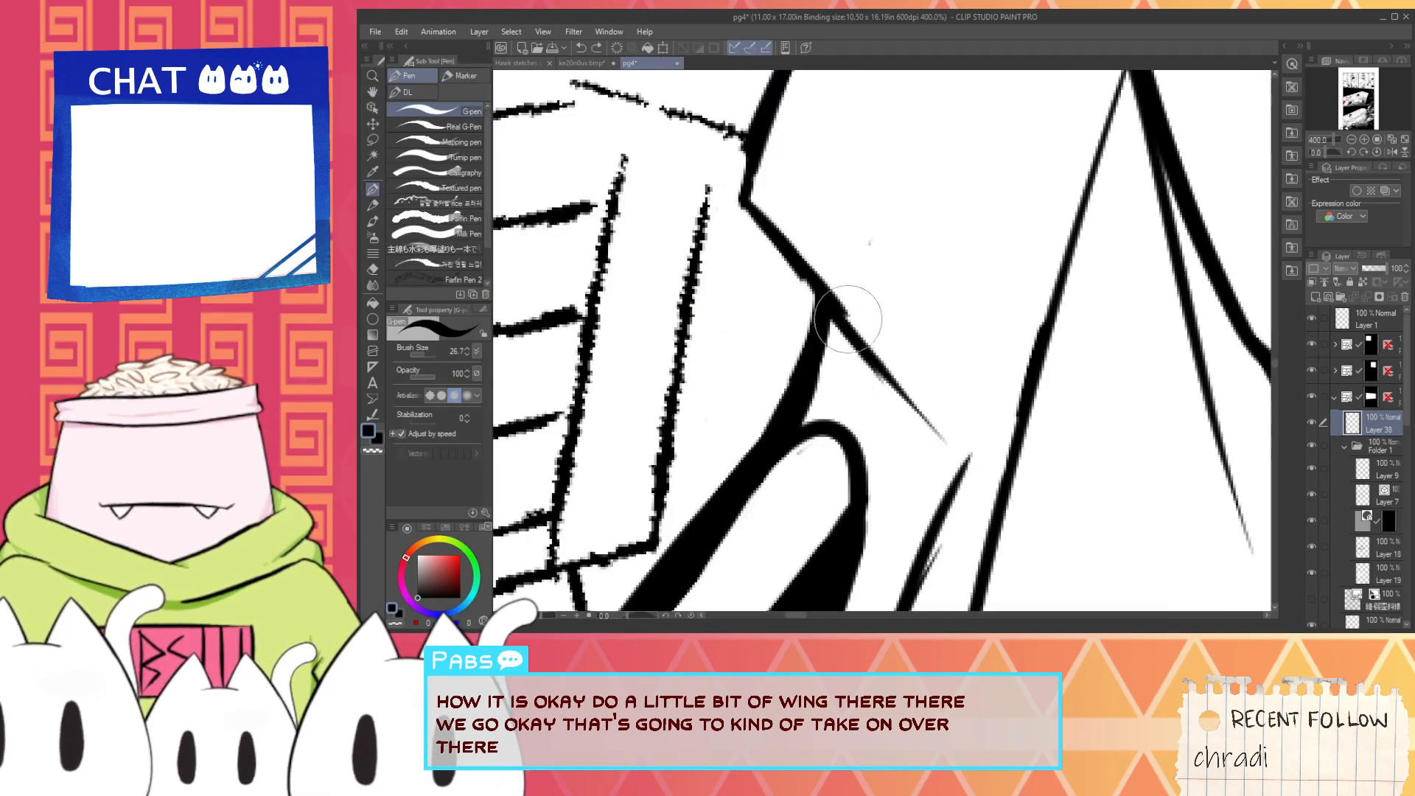
pyautogui.moveTo(830, 298); pyautogui.dragTo(968, 468)
pyautogui.scroll(-2, 911, 383)
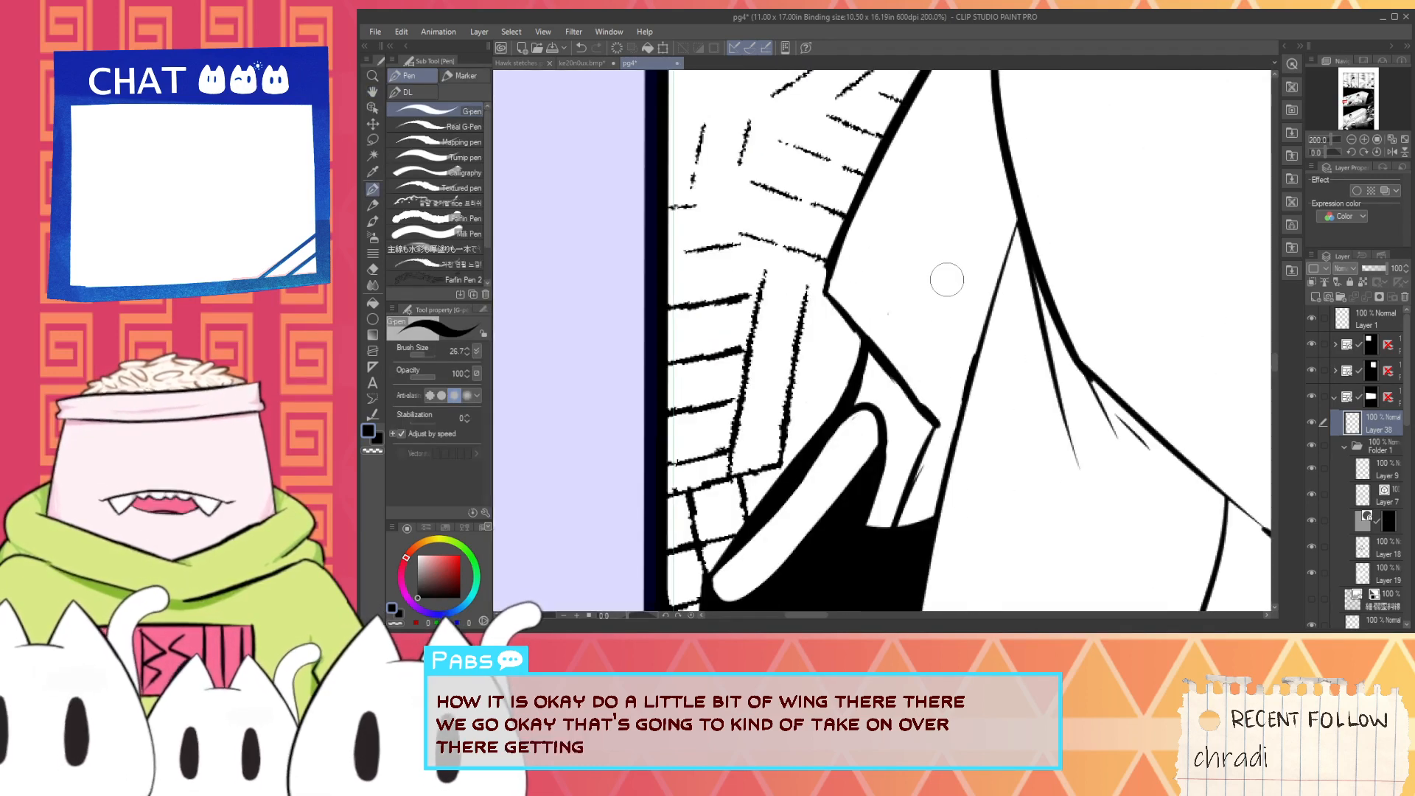
# - Ink a tapered line rising from the notch inside the back outline, redoing the stroke until it runs parallel
pyautogui.press('h')
pyautogui.moveTo(929, 249); pyautogui.dragTo(854, 443)
pyautogui.press('p')
pyautogui.moveTo(793, 560); pyautogui.dragTo(896, 359)
pyautogui.hotkey('ctrl', 'z')
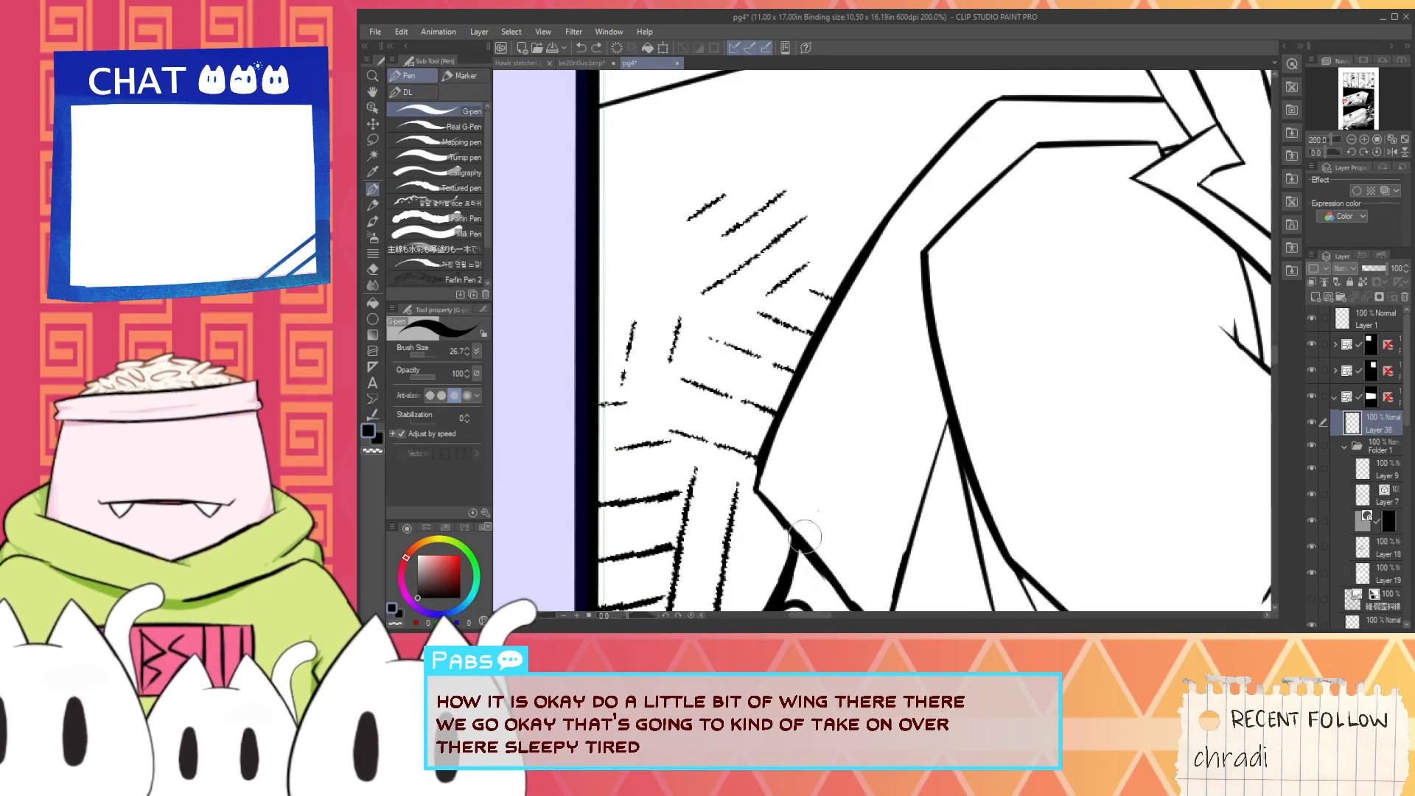
pyautogui.moveTo(794, 552); pyautogui.dragTo(887, 371)
pyautogui.hotkey('ctrl', 'z')
pyautogui.moveTo(781, 527); pyautogui.dragTo(921, 295)
pyautogui.hotkey('ctrl', 'z')
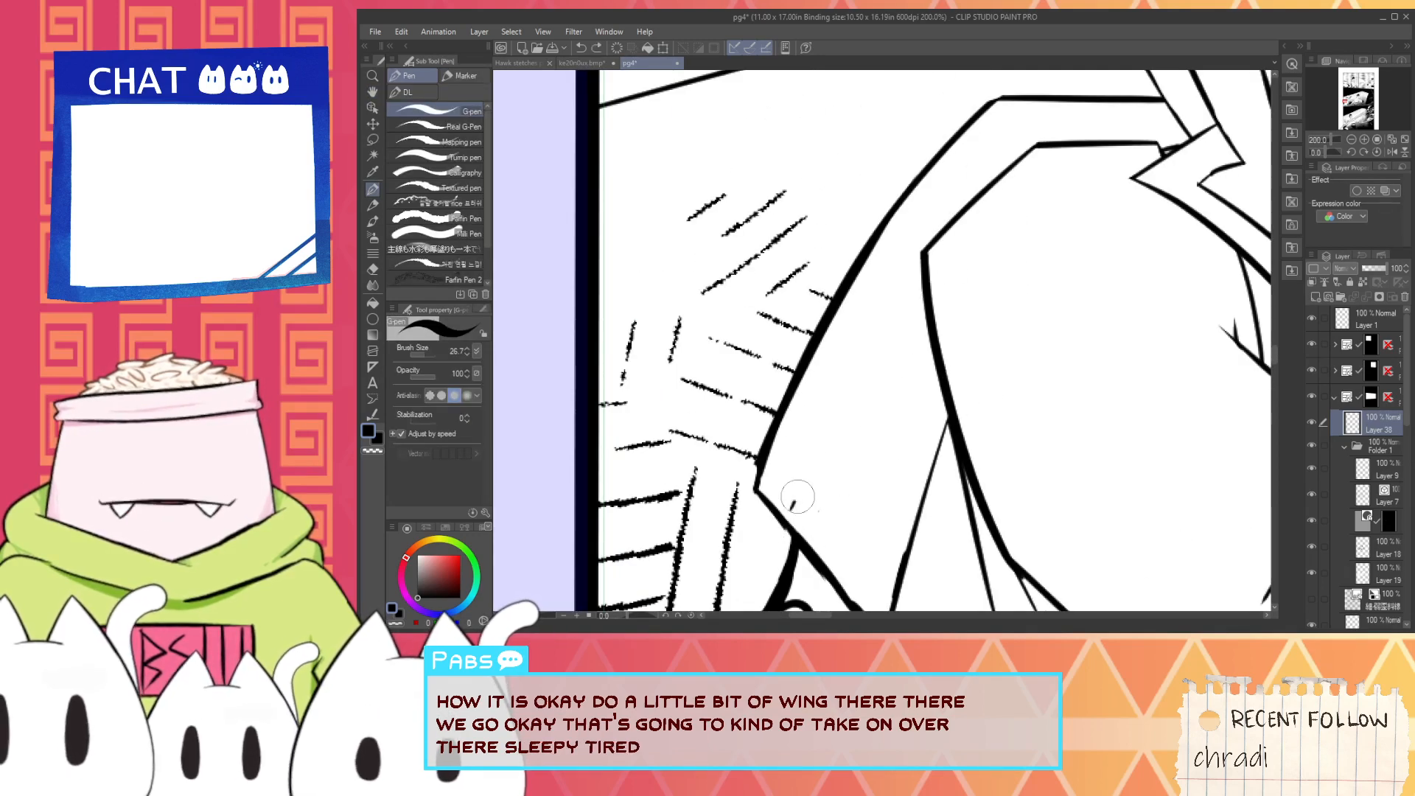
pyautogui.moveTo(787, 514); pyautogui.dragTo(903, 307)
pyautogui.hotkey('ctrl', 'z')
pyautogui.moveTo(776, 521)
pyautogui.mouseDown()
pyautogui.moveTo(904, 302)
pyautogui.moveTo(823, 425)
pyautogui.mouseUp()
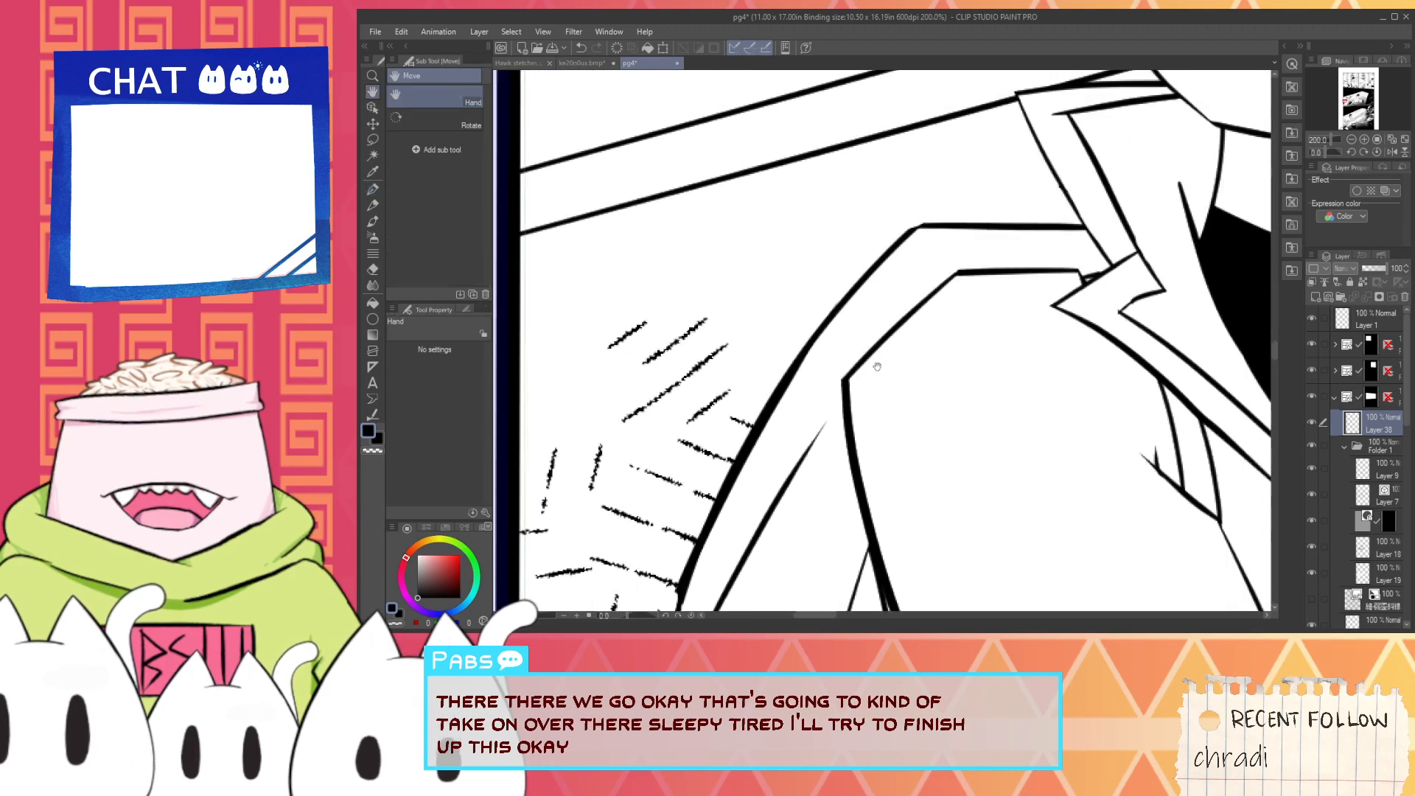
# - Ink a tapered line rising from the shoulder corner inside the back outline and bridge the gap below that corner
pyautogui.moveTo(848, 378); pyautogui.dragTo(953, 246)
pyautogui.moveTo(905, 318); pyautogui.dragTo(922, 292)
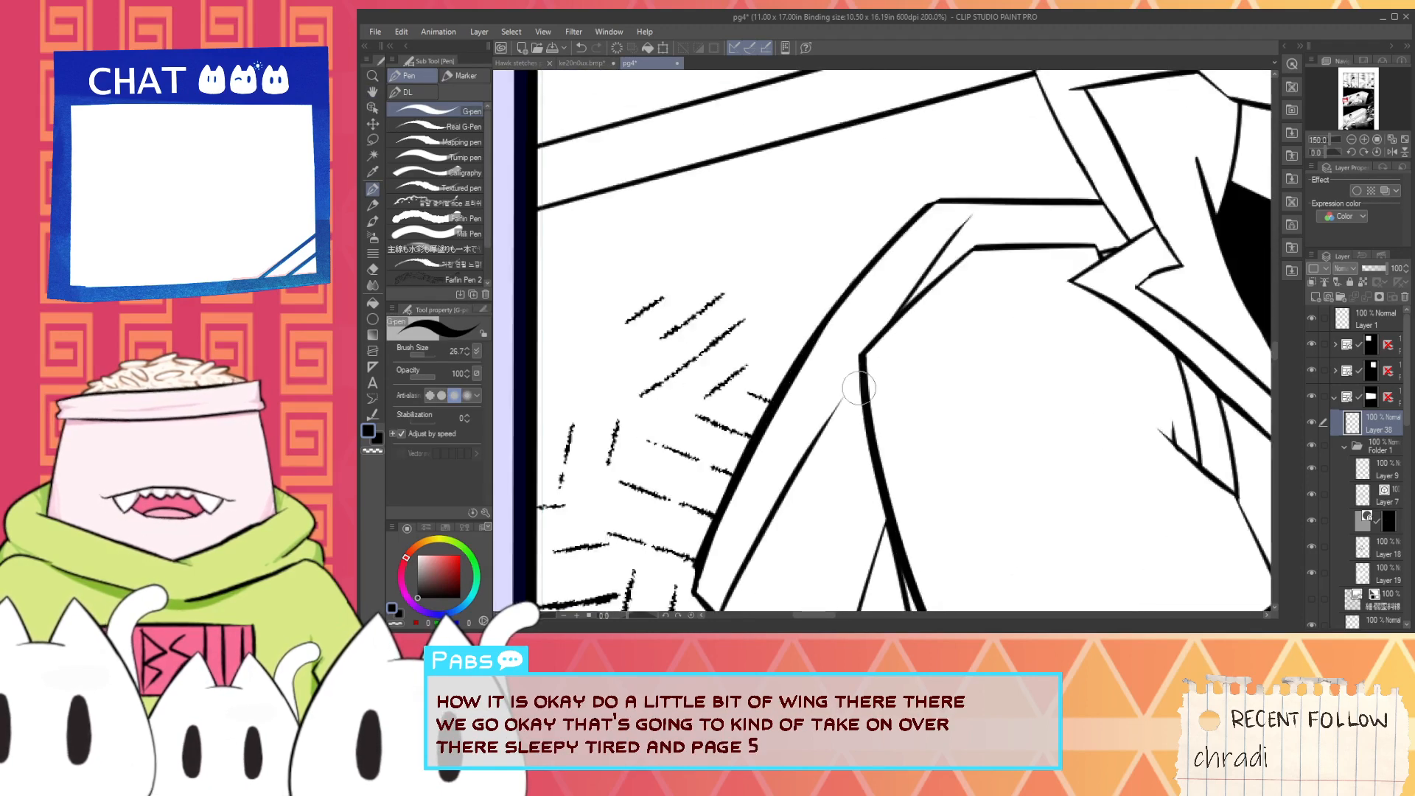
pyautogui.moveTo(853, 384); pyautogui.dragTo(858, 373)
pyautogui.scroll(-4, 811, 502)
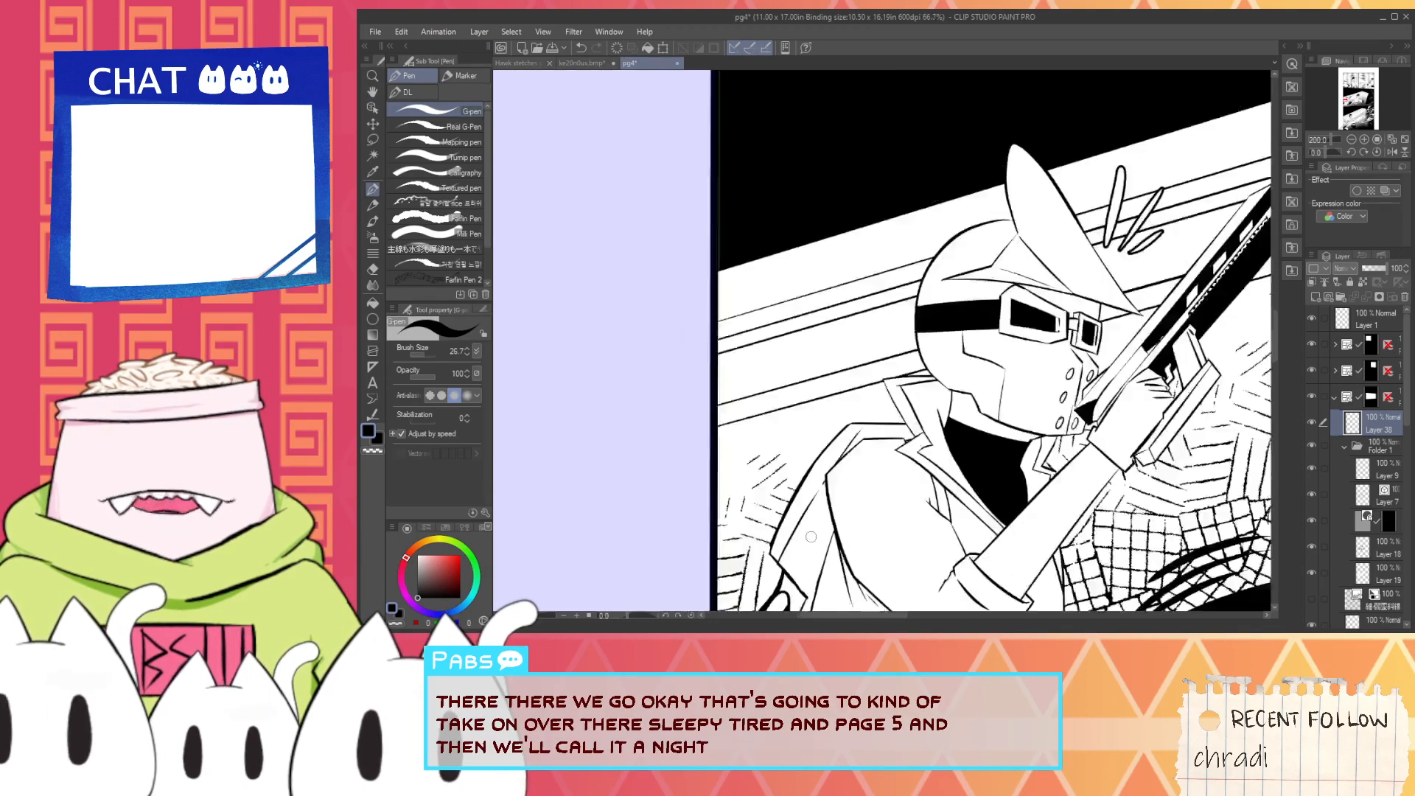
# - Fill the area between the inner back line and the sleeve with black, down to the notch
pyautogui.press('g')
pyautogui.scroll(3, 826, 501)
pyautogui.press('p')
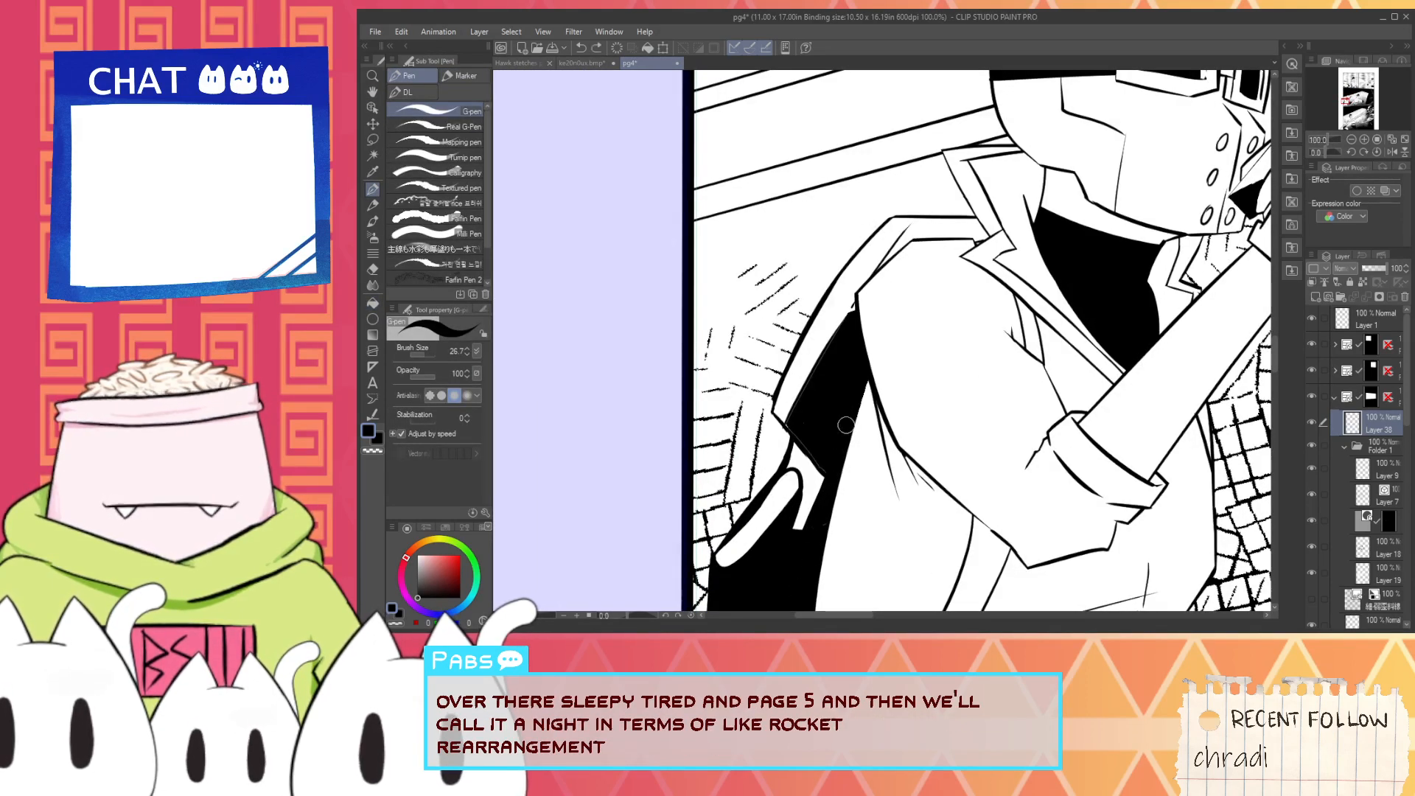
pyautogui.scroll(2, 825, 448)
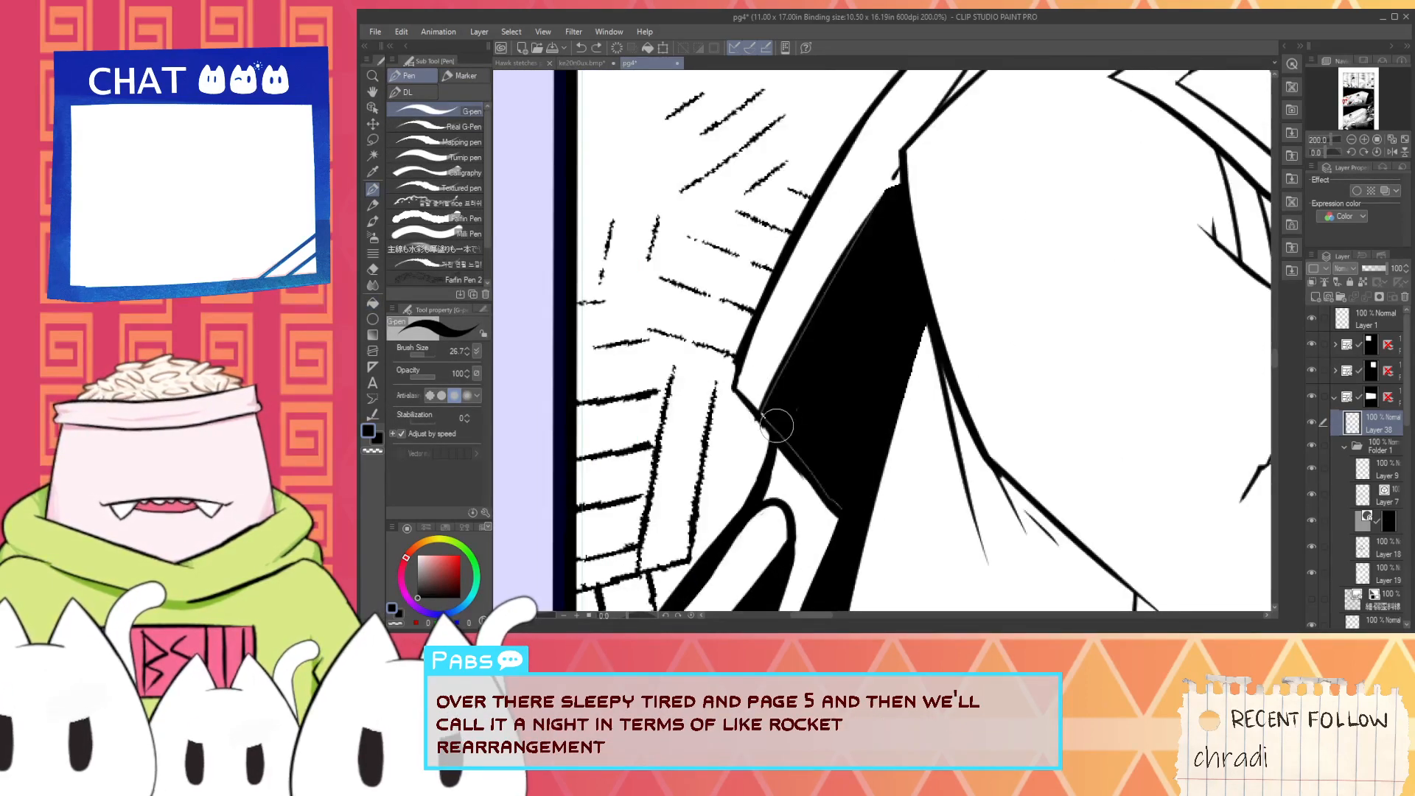
pyautogui.scroll(-6, 854, 528)
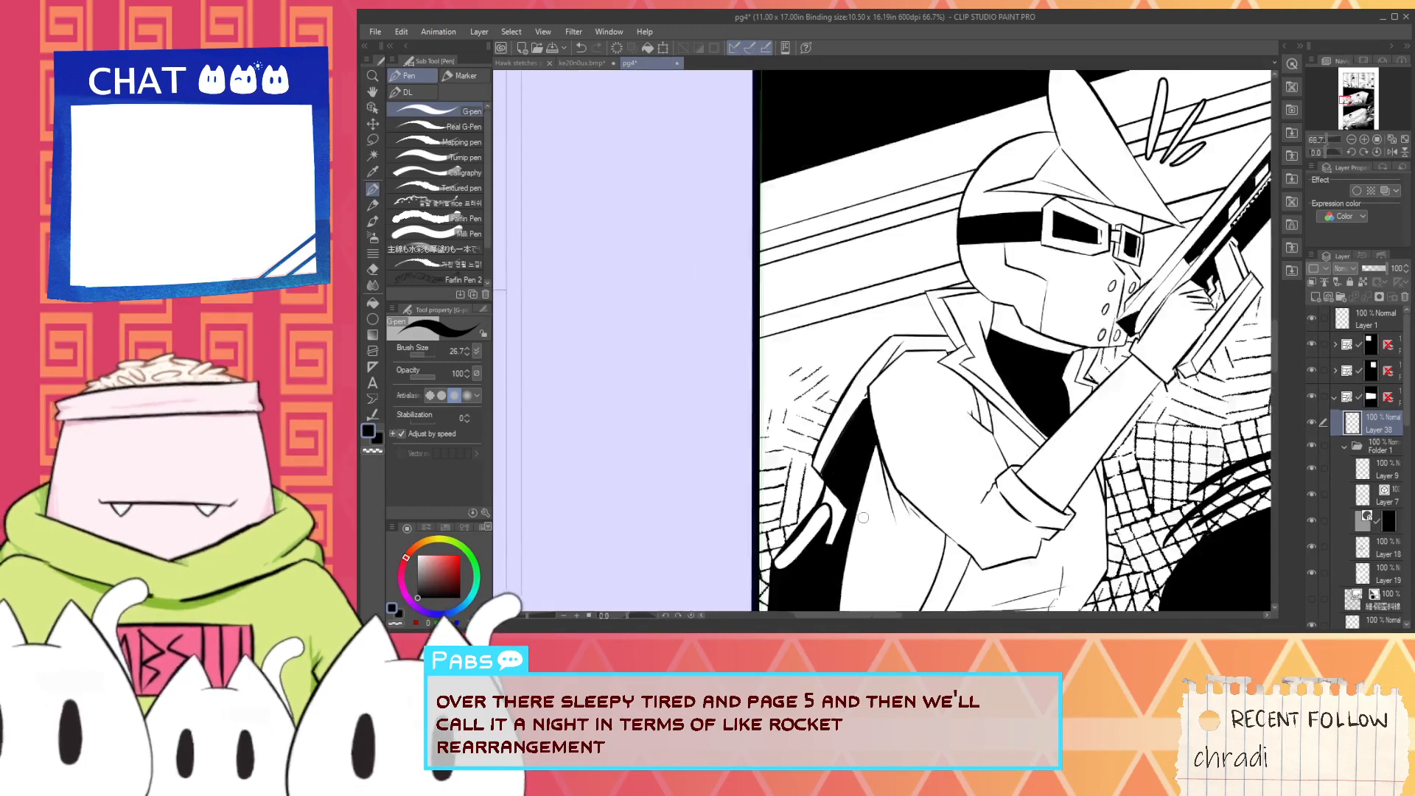
# - Widen the small white shape beside the rounded bar into a squared-off strip using white G-pen strokes
pyautogui.scroll(4, 852, 545)
pyautogui.press('x')
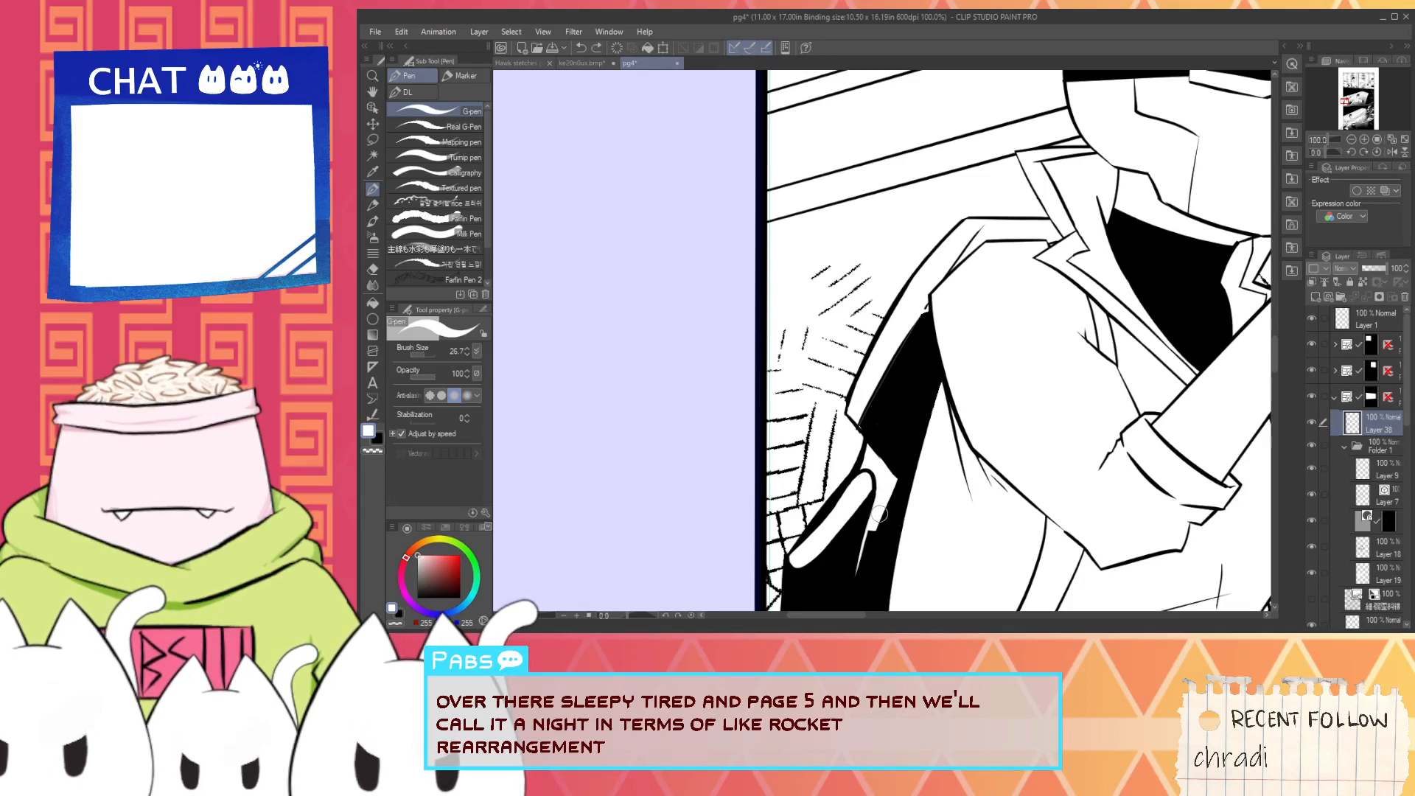
pyautogui.scroll(2, 877, 520)
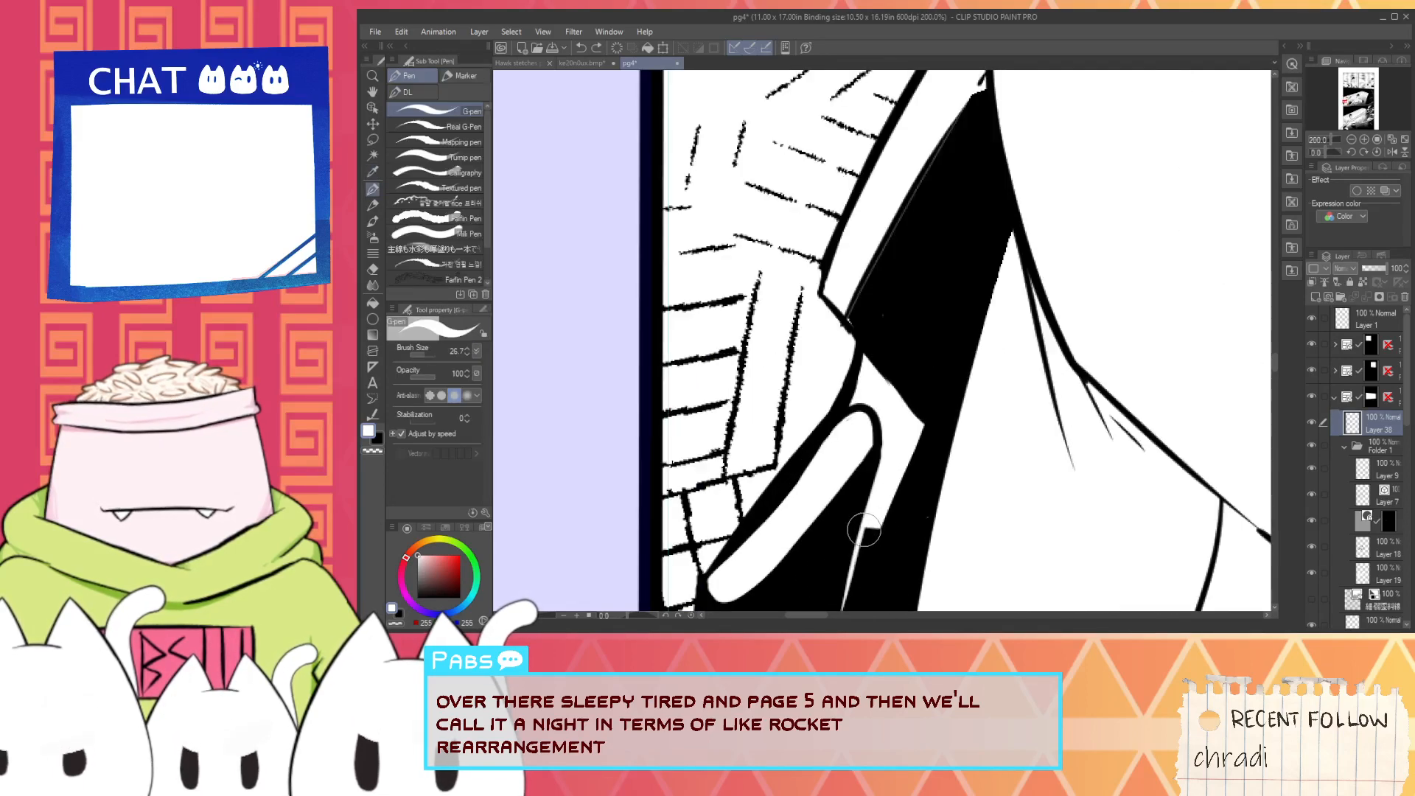
pyautogui.moveTo(882, 531); pyautogui.dragTo(908, 449)
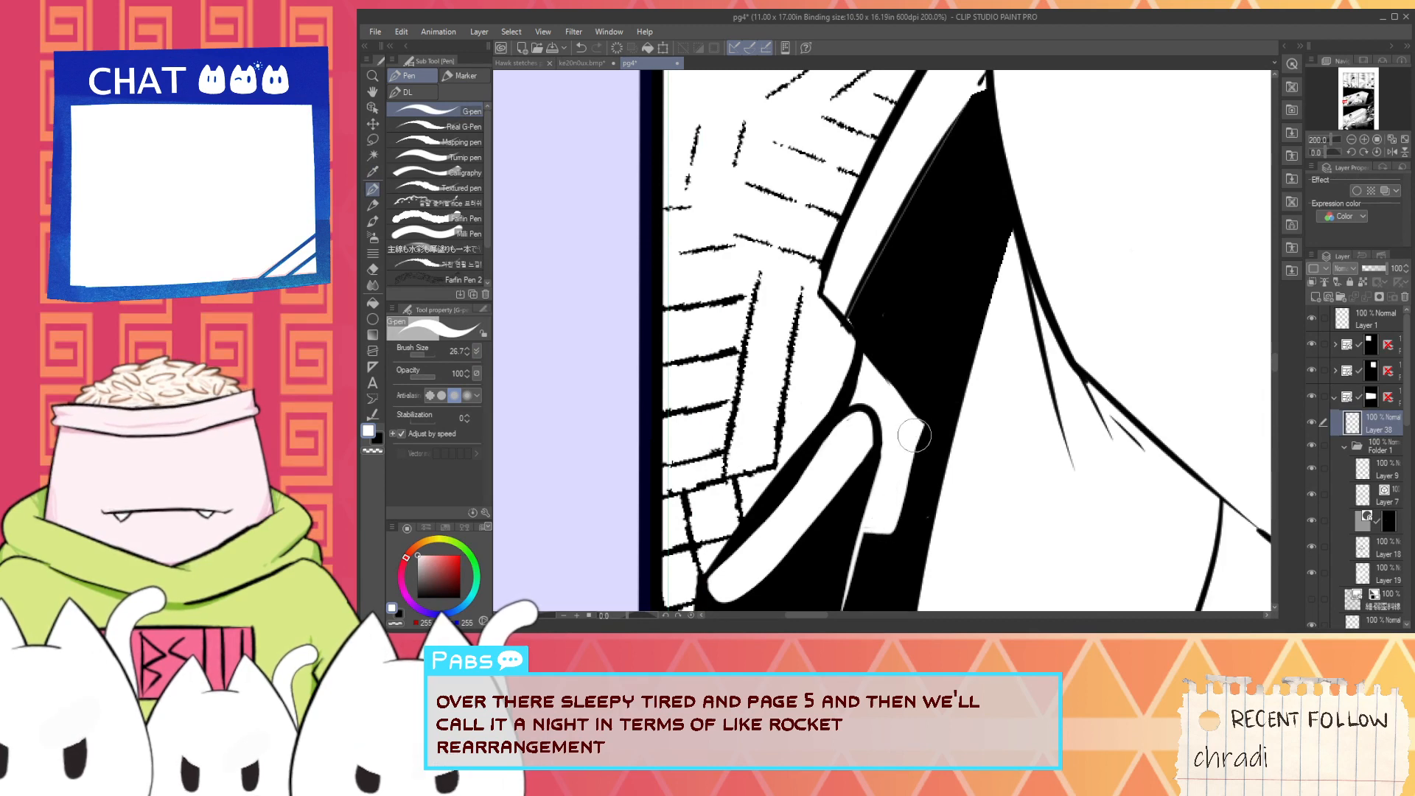
# - Trim the outer edge of the white strip with black strokes and cover the hairline along the black back area
pyautogui.press('x')
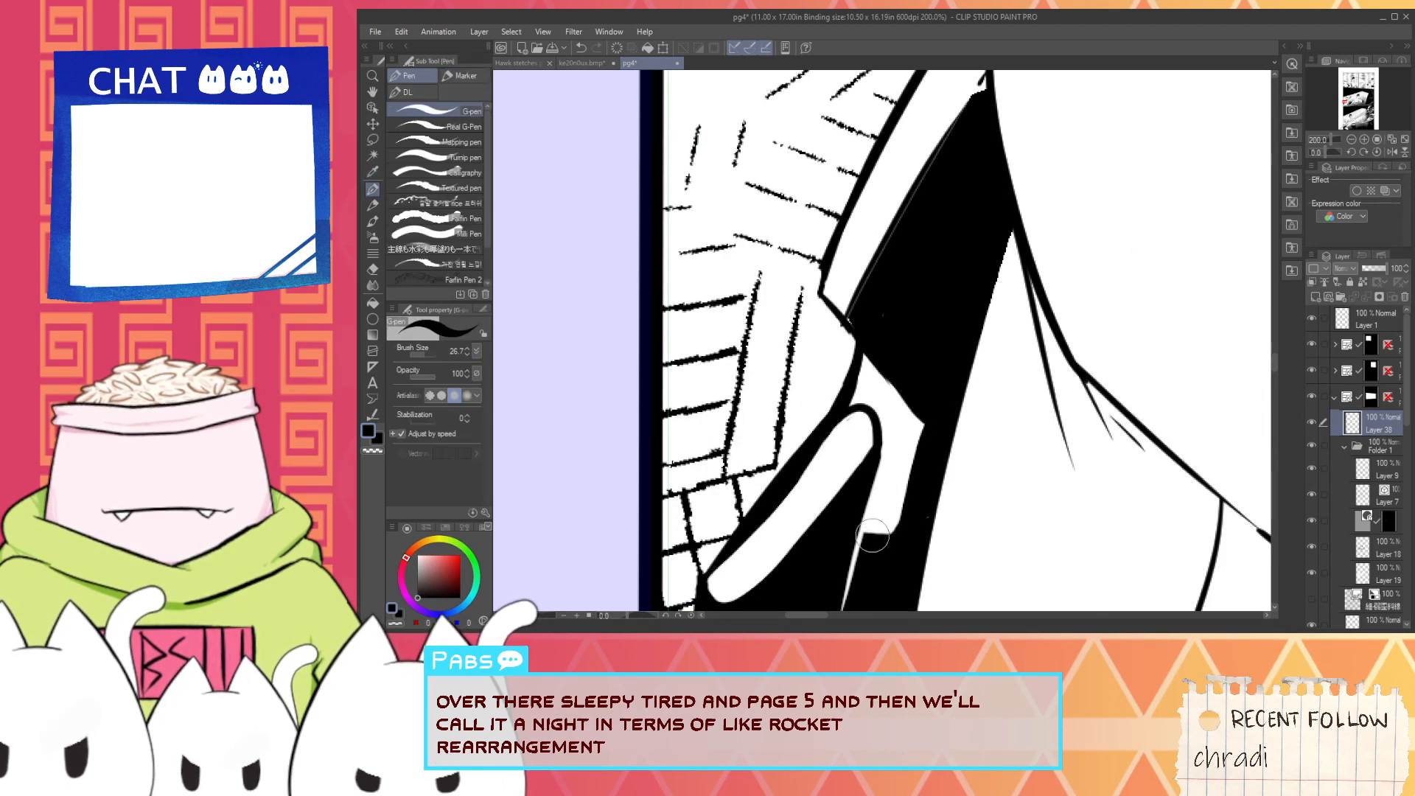
pyautogui.moveTo(903, 527); pyautogui.dragTo(921, 420)
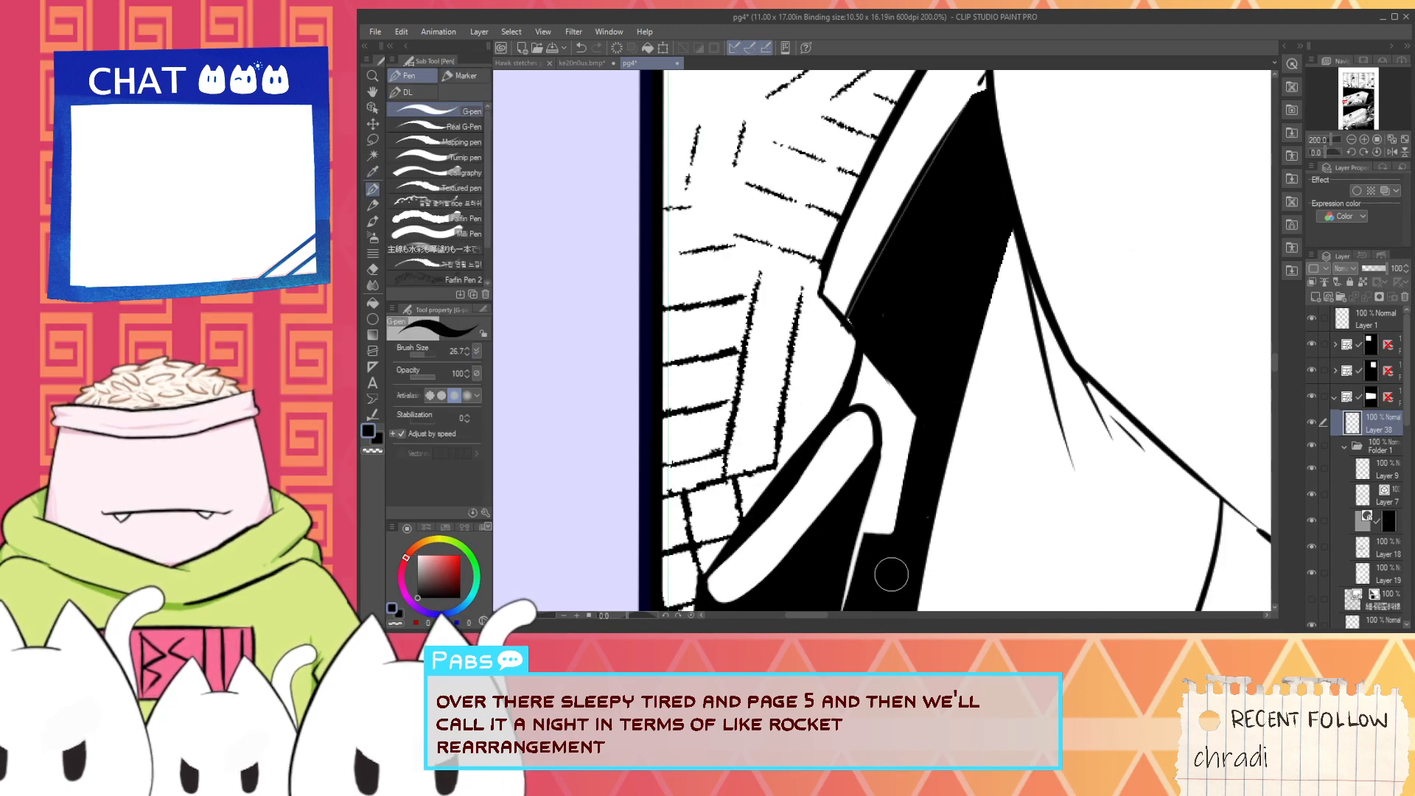
pyautogui.moveTo(891, 575); pyautogui.dragTo(929, 382)
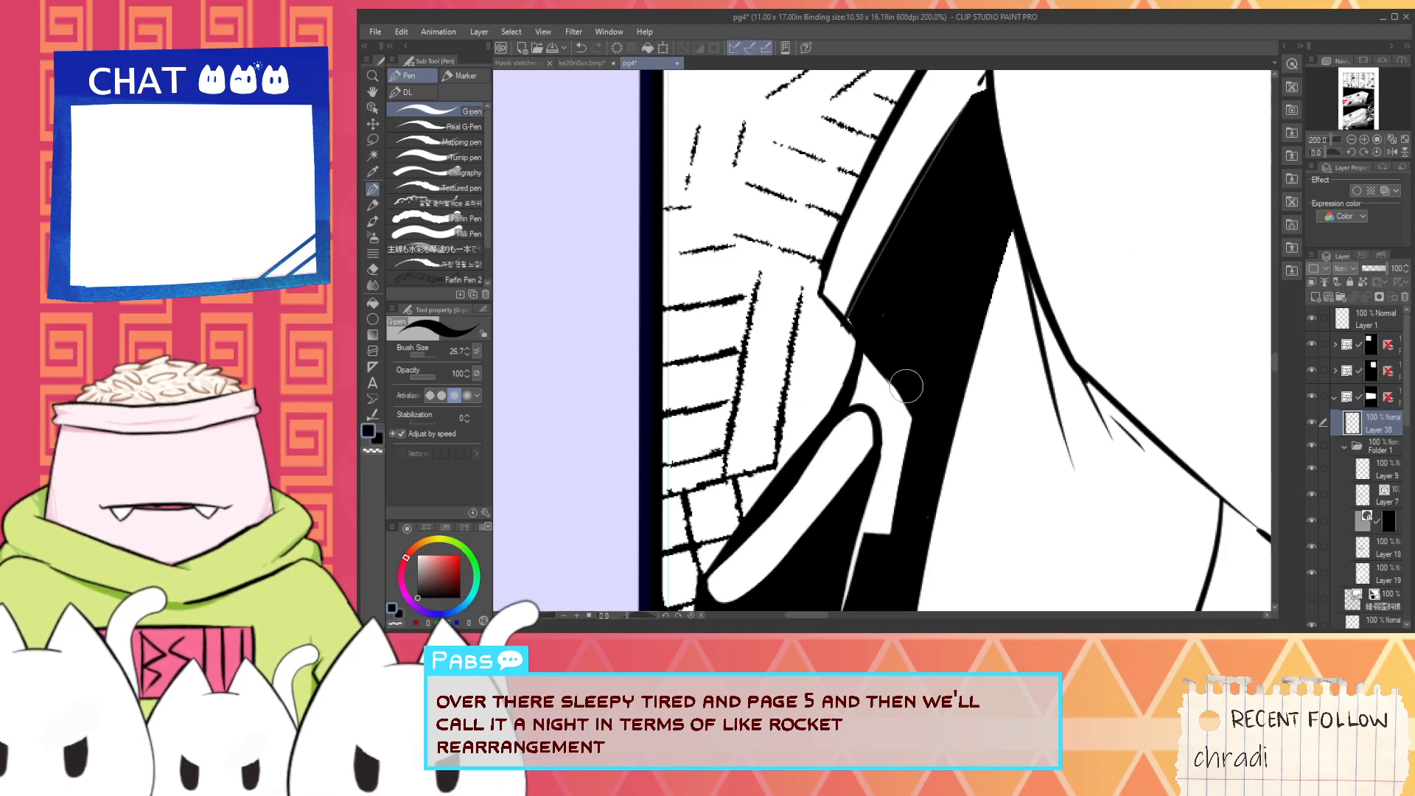
pyautogui.keyDown('alt'); pyautogui.click(898, 306); pyautogui.keyUp('alt')
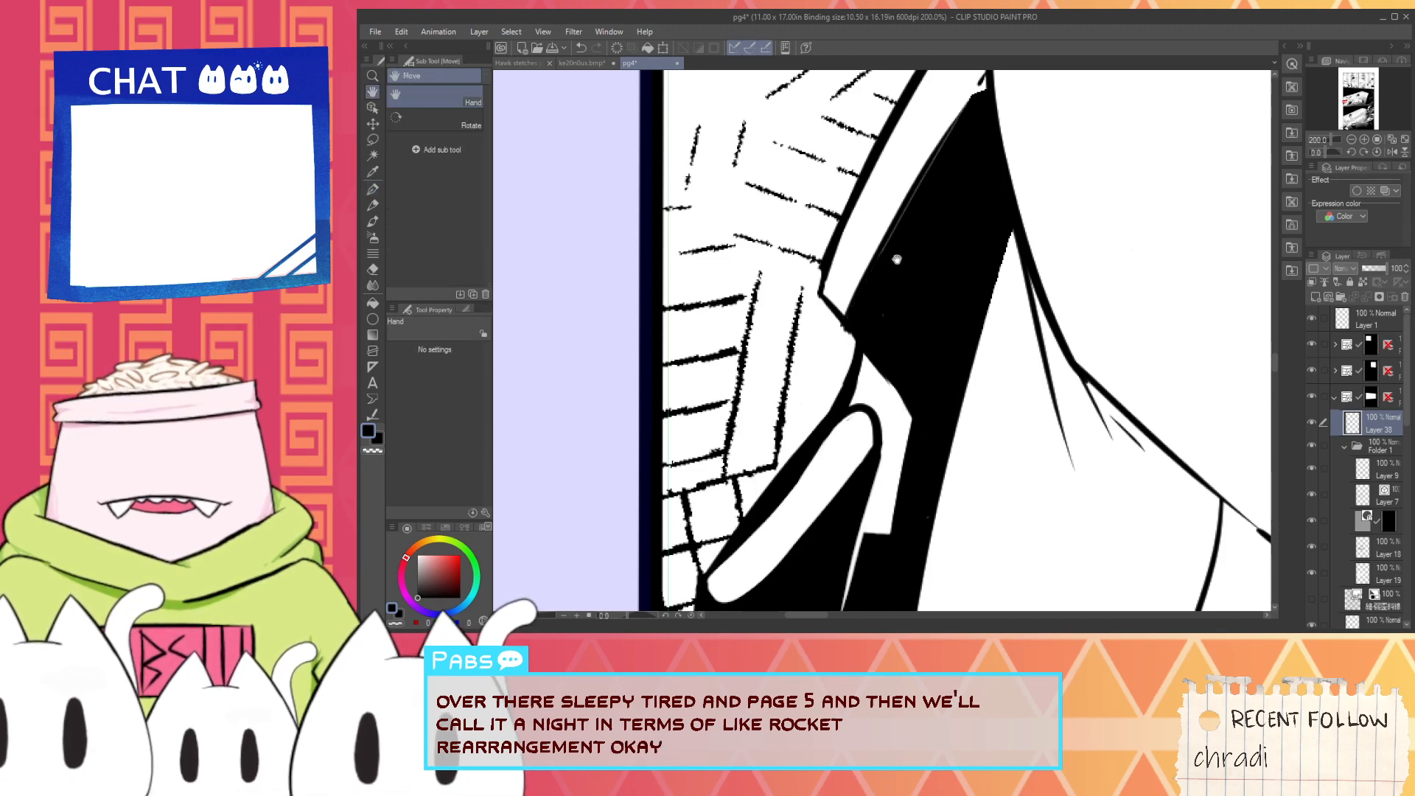
pyautogui.moveTo(898, 261); pyautogui.dragTo(824, 413)
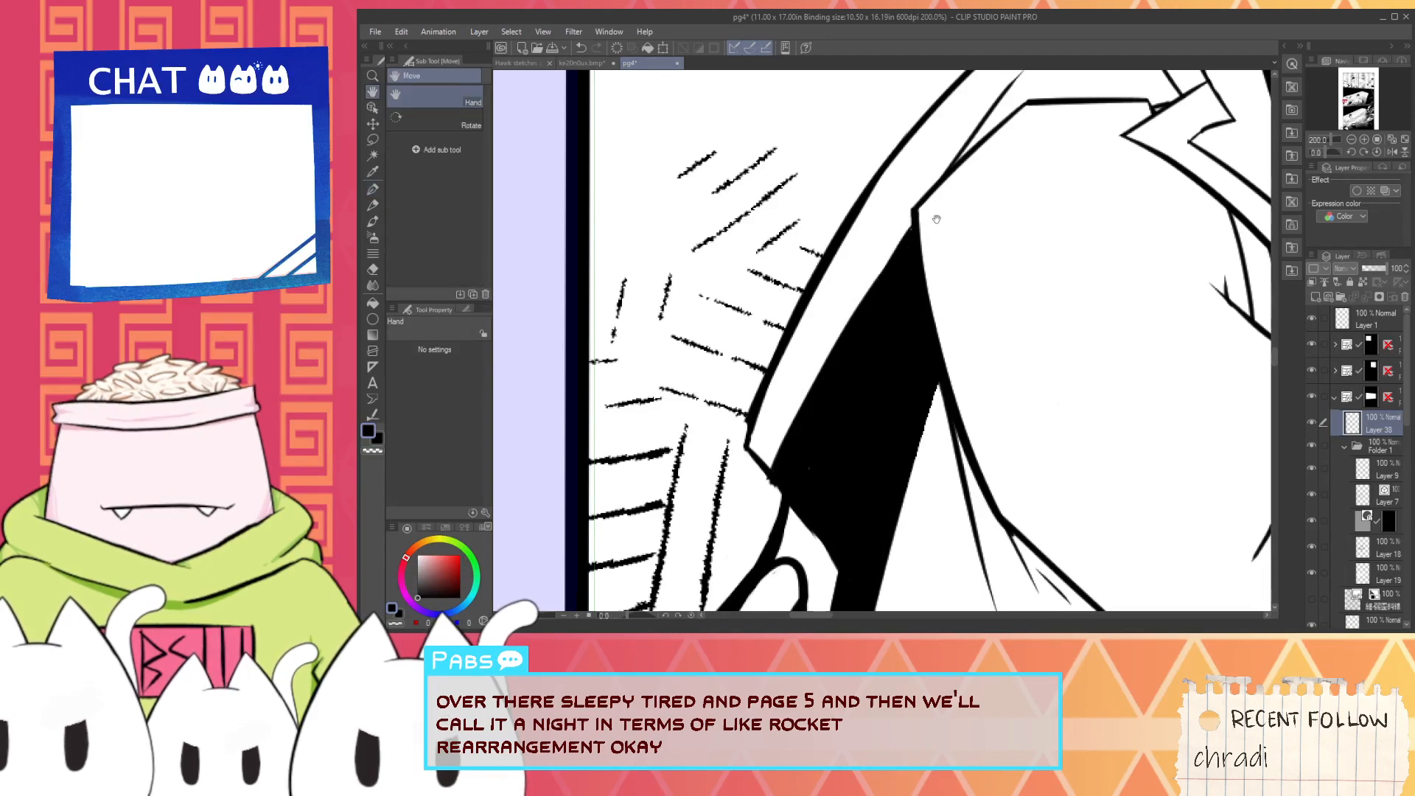
# - Extend the tapered line above the shoulder up to the top back outline, redoing the stroke once
pyautogui.moveTo(1025, 96); pyautogui.dragTo(865, 316)
pyautogui.scroll(3, 864, 303)
pyautogui.moveTo(782, 380); pyautogui.dragTo(922, 215)
pyautogui.hotkey('ctrl', 'z')
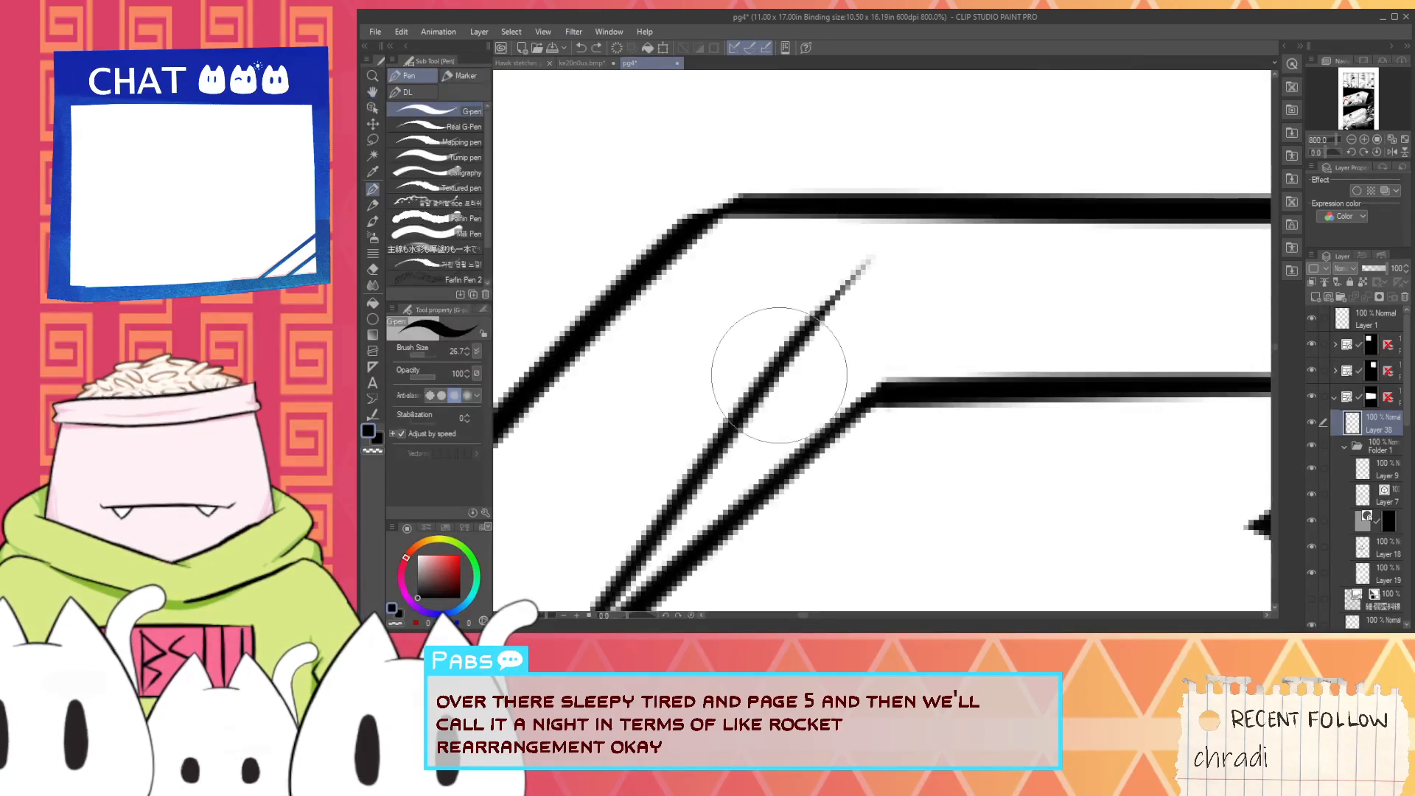
pyautogui.moveTo(774, 363); pyautogui.dragTo(896, 228)
# - Fill the area between the extended line, top outline and shoulder with black and ink over the leftover white gaps
pyautogui.press('g')
pyautogui.click(865, 318)
pyautogui.scroll(-3, 850, 343)
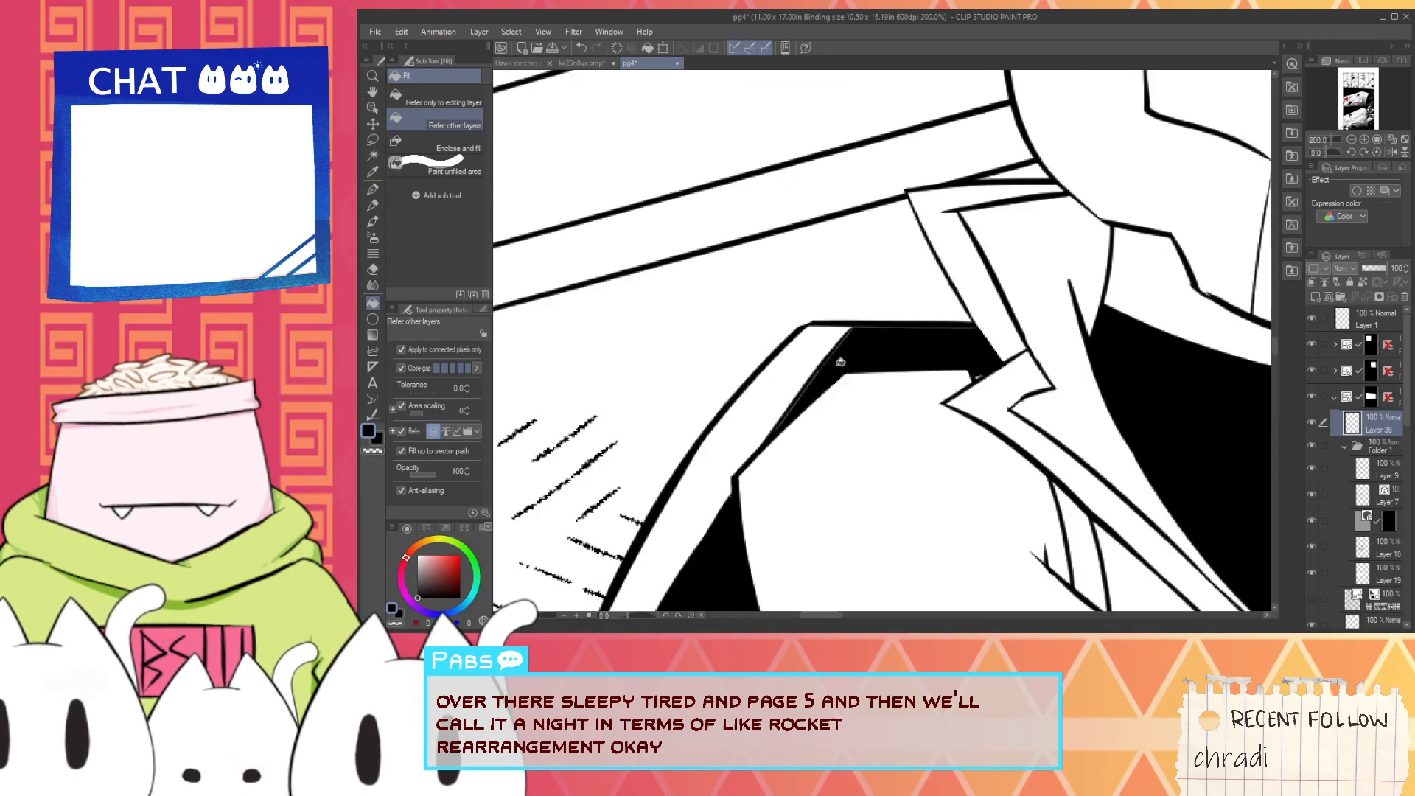
pyautogui.moveTo(844, 354); pyautogui.dragTo(877, 316)
pyautogui.press('p')
pyautogui.scroll(3, 818, 384)
pyautogui.moveTo(800, 377)
pyautogui.mouseDown()
pyautogui.moveTo(975, 163)
pyautogui.moveTo(789, 424)
pyautogui.moveTo(889, 272)
pyautogui.moveTo(1028, 207)
pyautogui.mouseUp()
pyautogui.scroll(-5, 1030, 208)
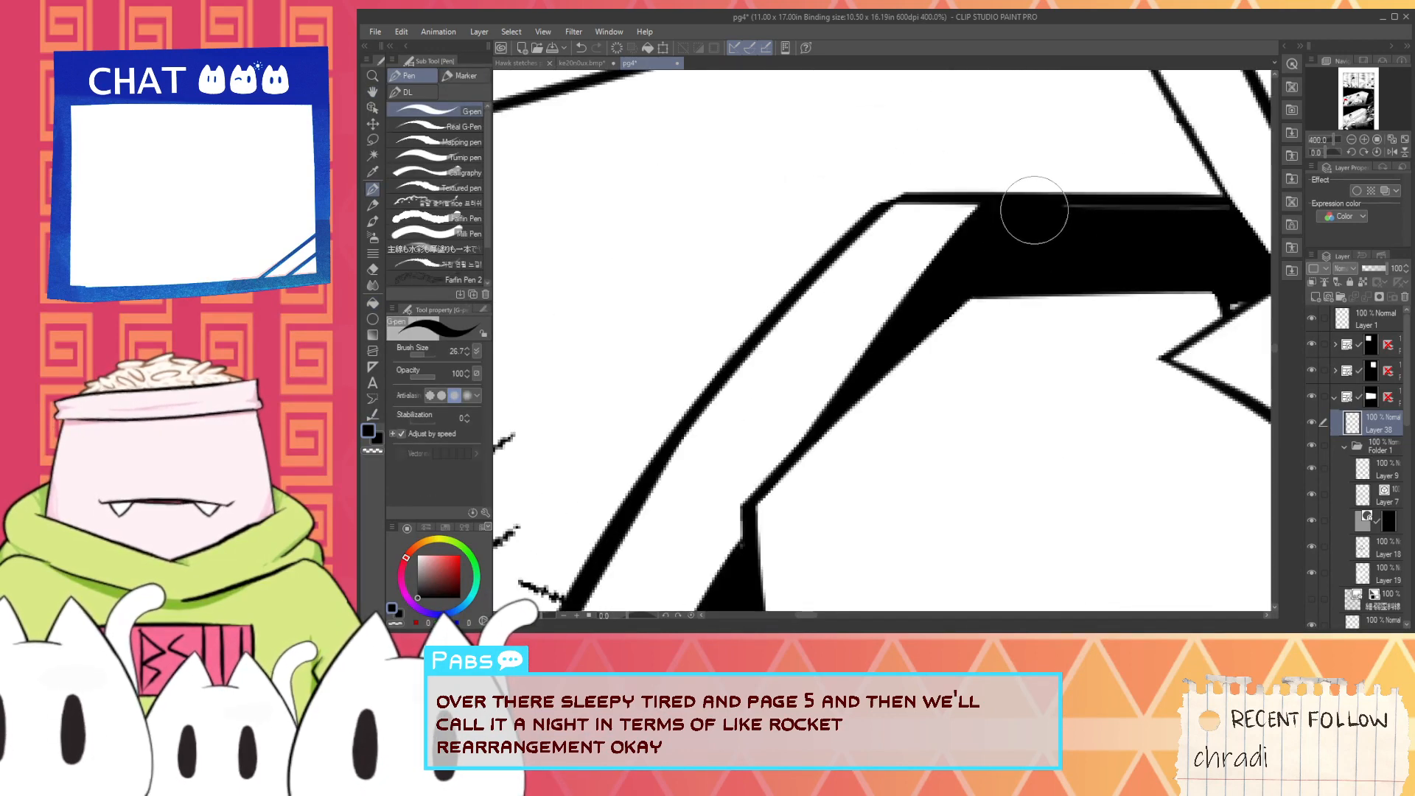
pyautogui.scroll(2, 1179, 223)
pyautogui.scroll(-6, 1178, 223)
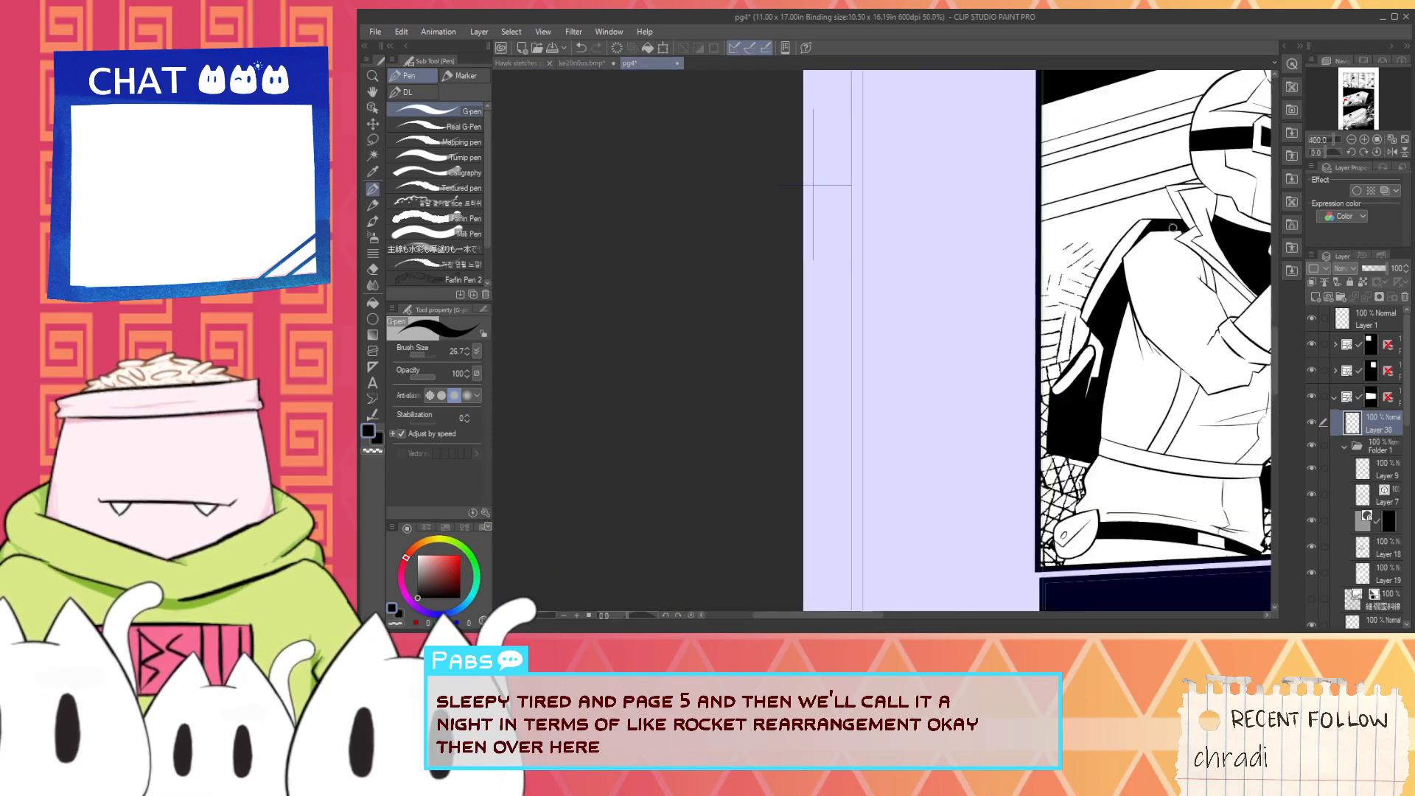
# - Clear the crosshatching along the white bar's outer edge with a white G-pen stroke, redoing it once
pyautogui.moveTo(1183, 367); pyautogui.dragTo(903, 477)
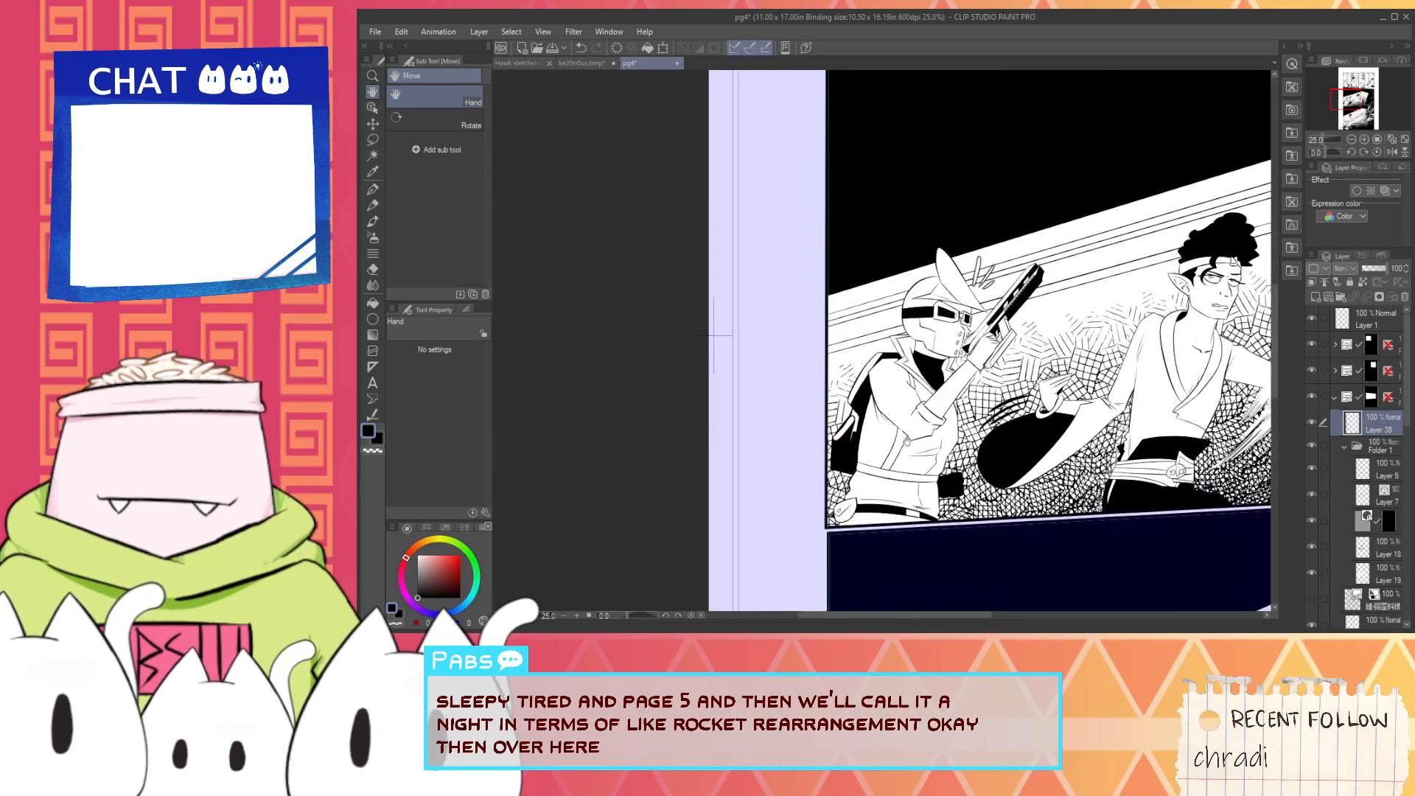
pyautogui.scroll(6, 848, 446)
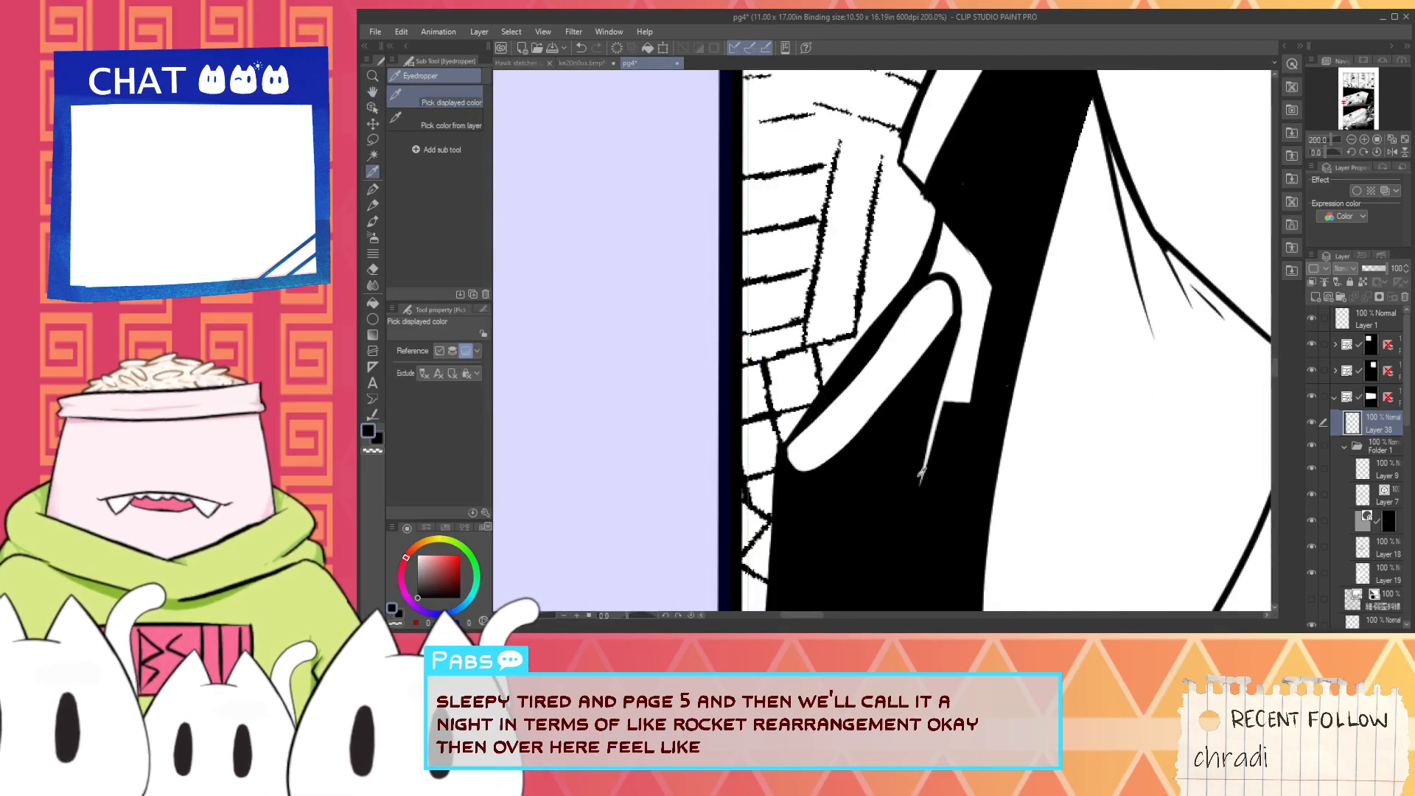
pyautogui.click(836, 415)
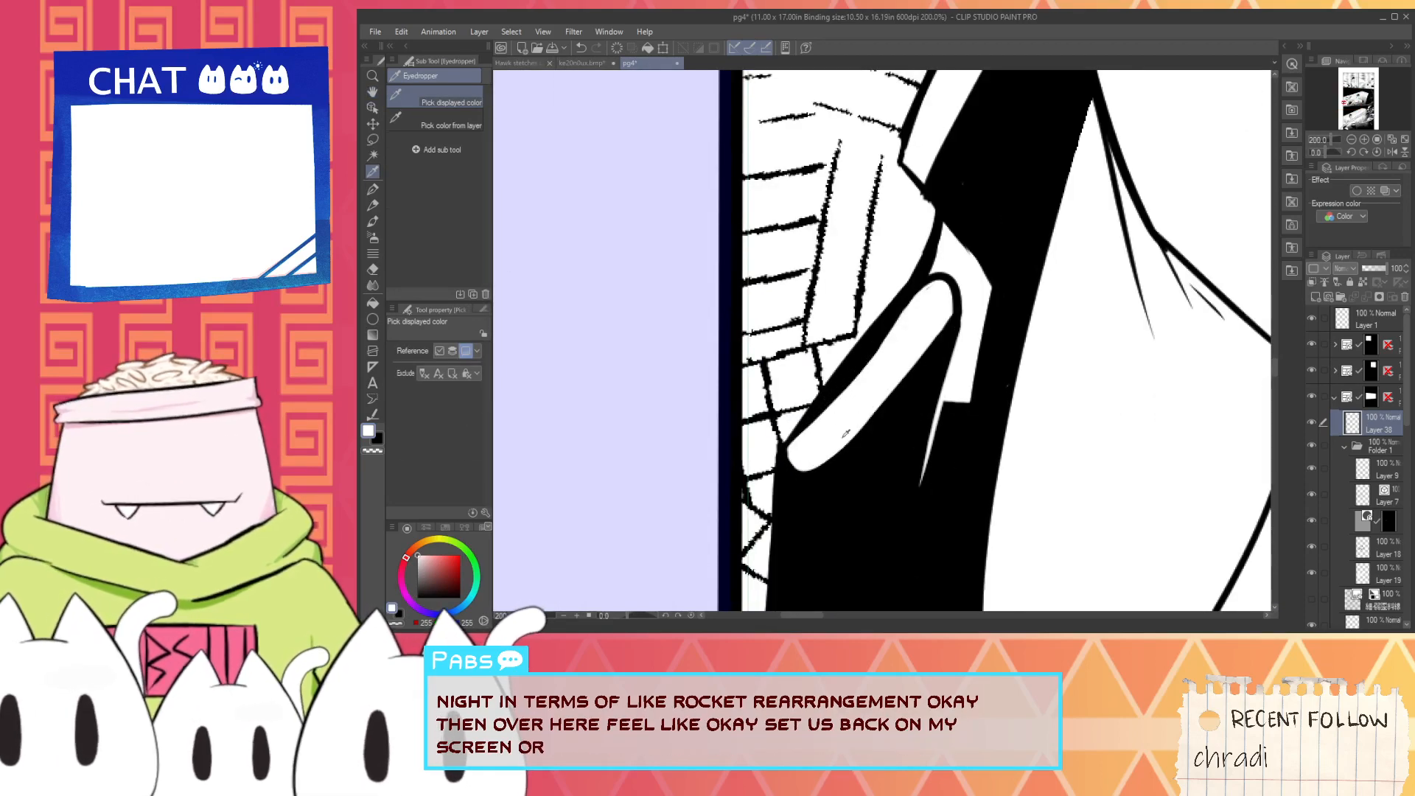
pyautogui.press('p')
pyautogui.scroll(2, 846, 434)
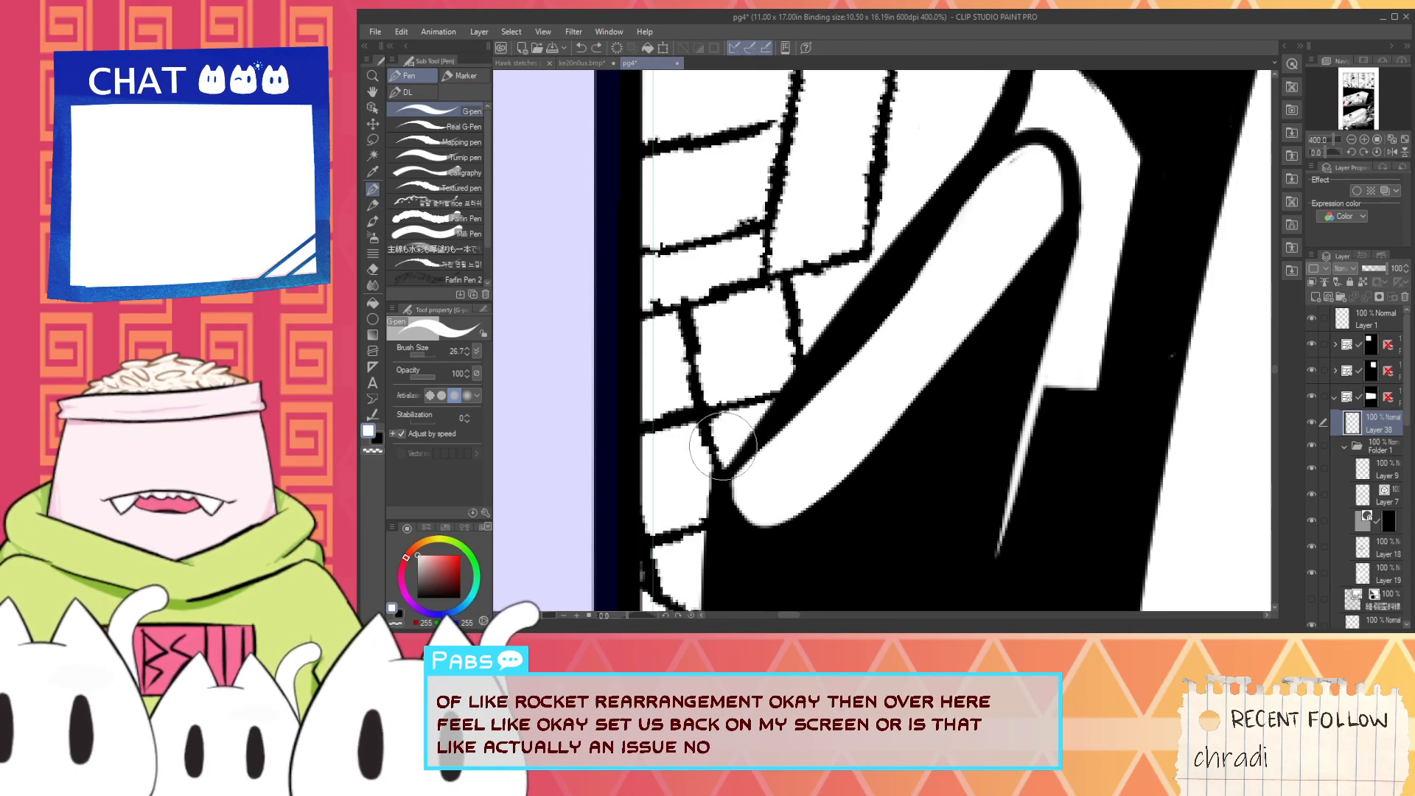
pyautogui.moveTo(724, 446); pyautogui.dragTo(964, 139)
pyautogui.hotkey('ctrl', 'z')
pyautogui.moveTo(739, 435); pyautogui.dragTo(976, 117)
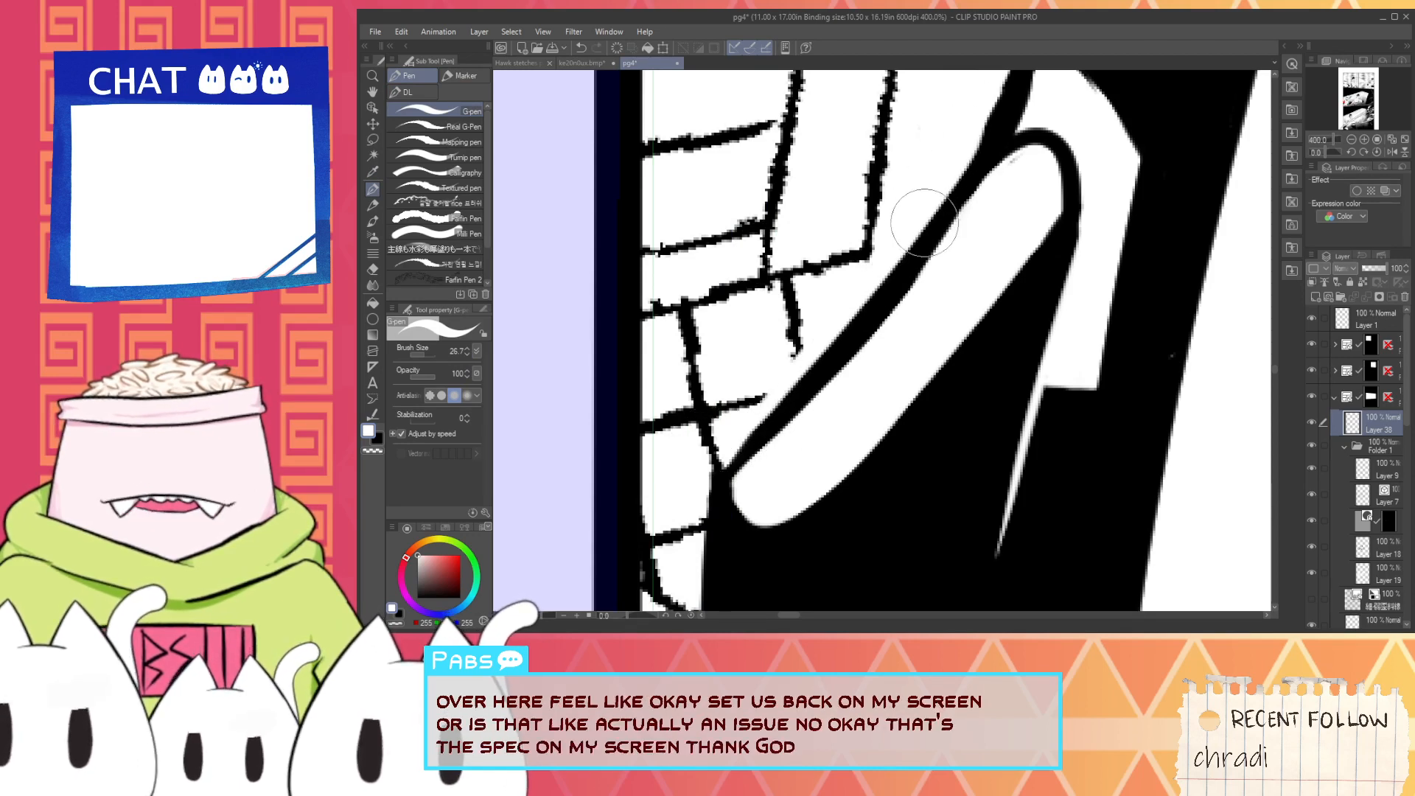
# - Touch up the lower tip of the white bar with the black G-pen
pyautogui.scroll(-8, 926, 250)
pyautogui.press('space')
pyautogui.moveTo(945, 367); pyautogui.dragTo(771, 370)
pyautogui.scroll(1, 771, 370)
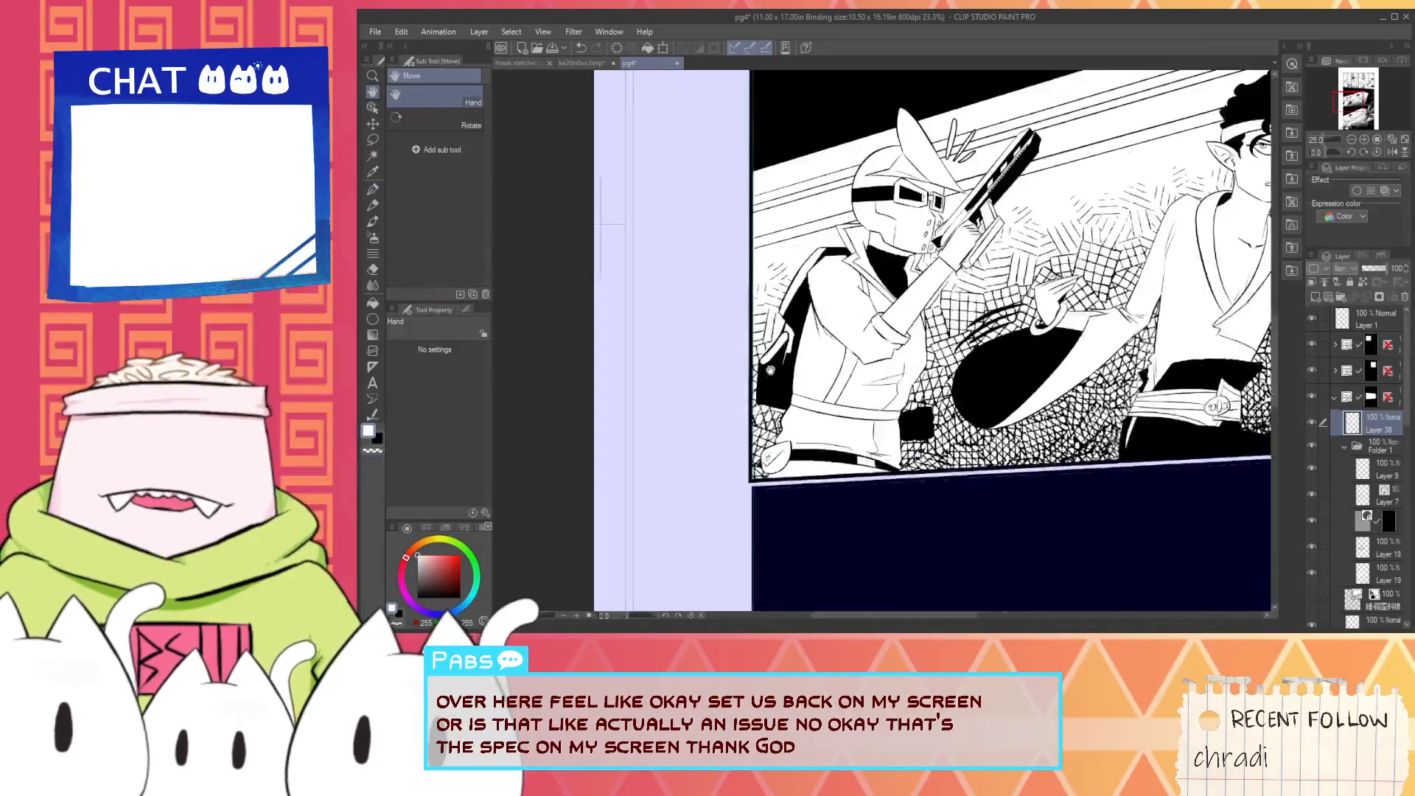
pyautogui.scroll(7, 770, 370)
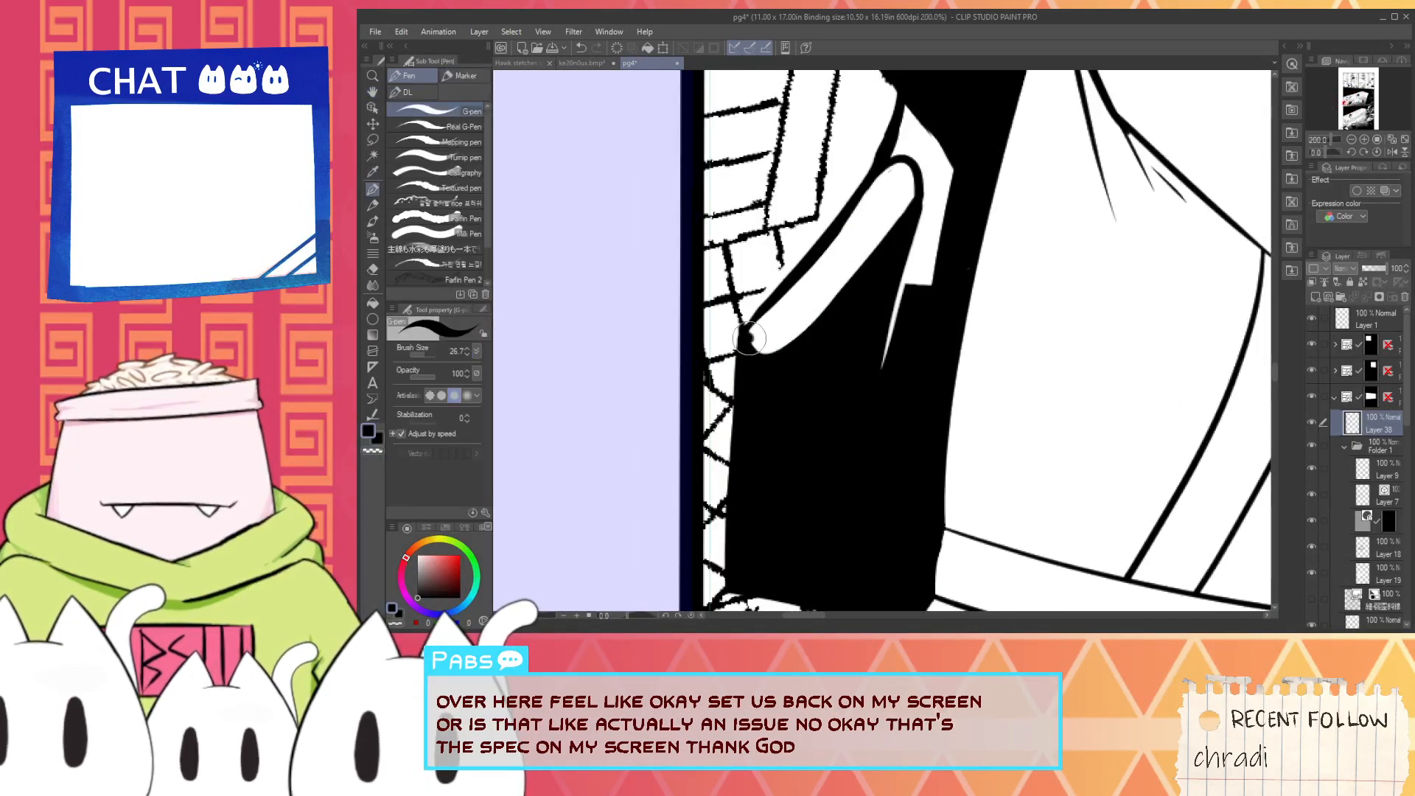
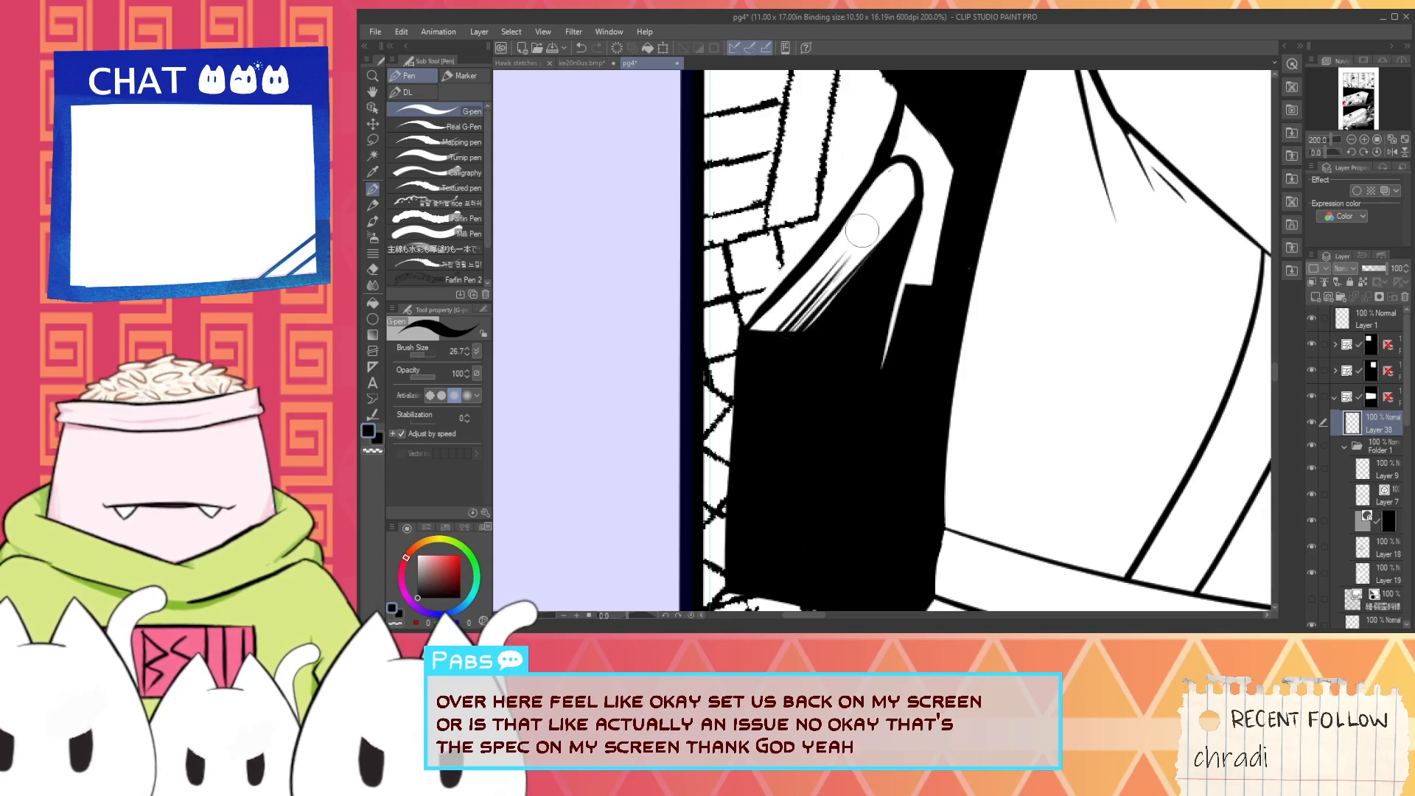
# - Review the reworked jetpack and the surrounding inking on the helmeted character at panel scale
pyautogui.scroll(-5, 833, 284)
pyautogui.press('space')
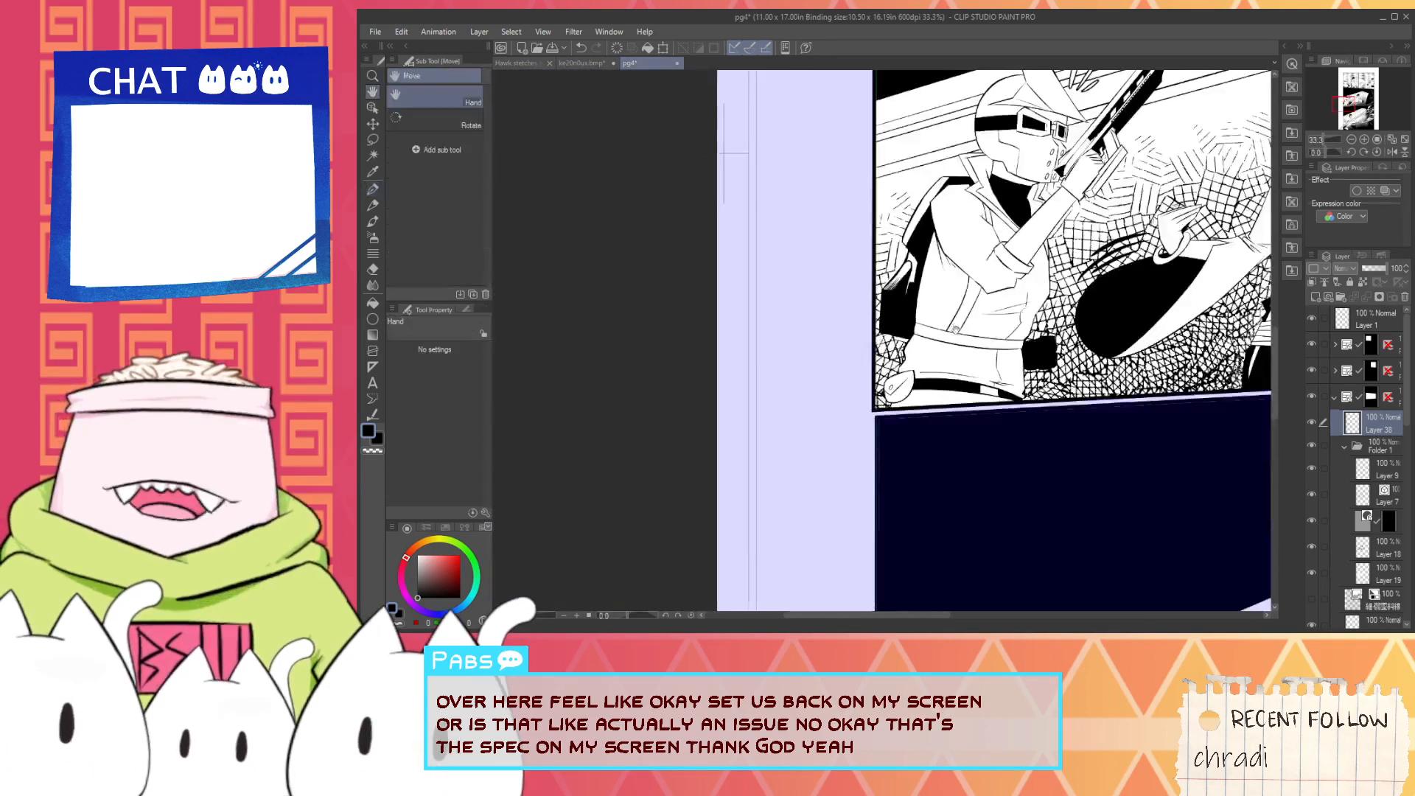
pyautogui.moveTo(919, 263); pyautogui.dragTo(833, 422)
pyautogui.scroll(2, 833, 422)
pyautogui.scroll(1, 833, 422)
pyautogui.moveTo(828, 336); pyautogui.dragTo(815, 401)
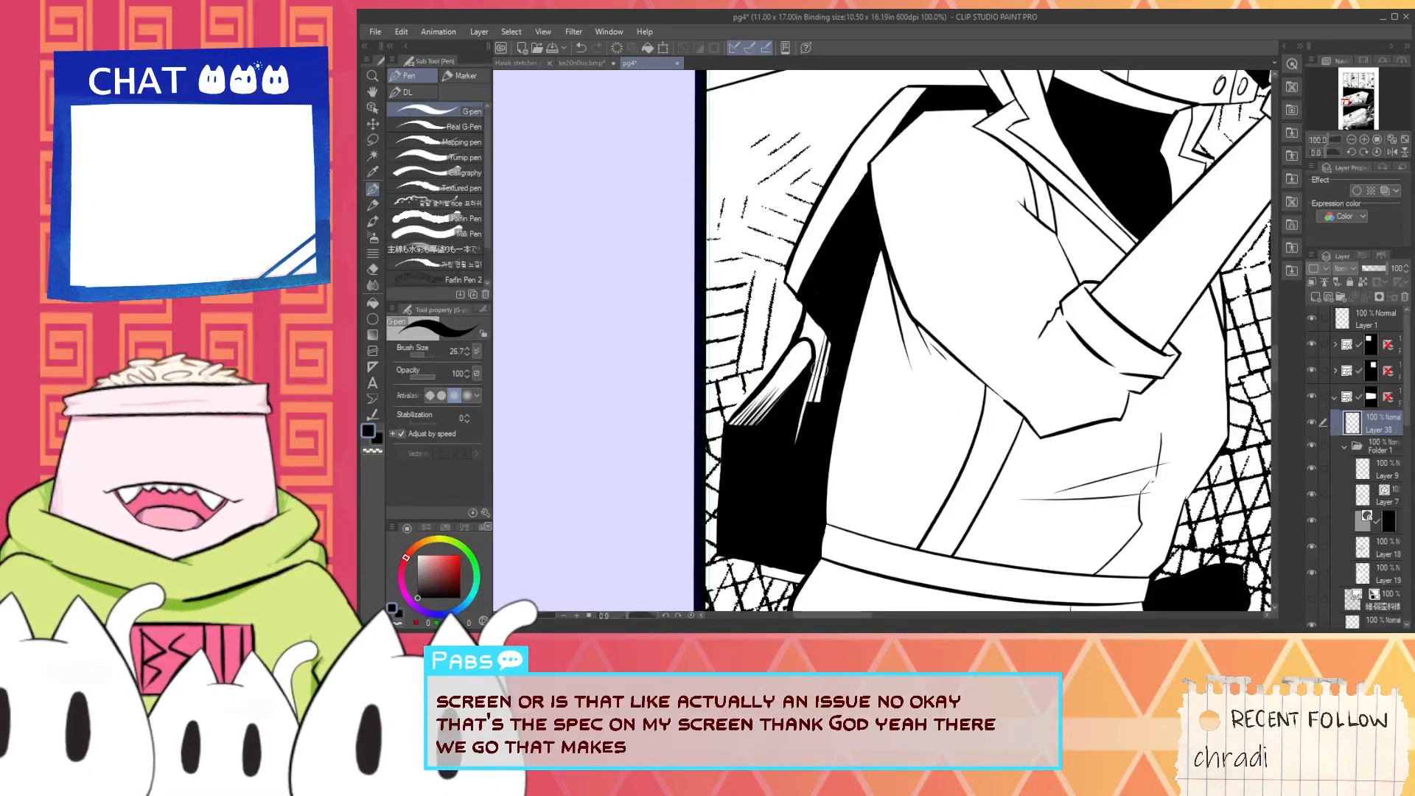
pyautogui.scroll(-6, 838, 349)
pyautogui.scroll(6, 803, 398)
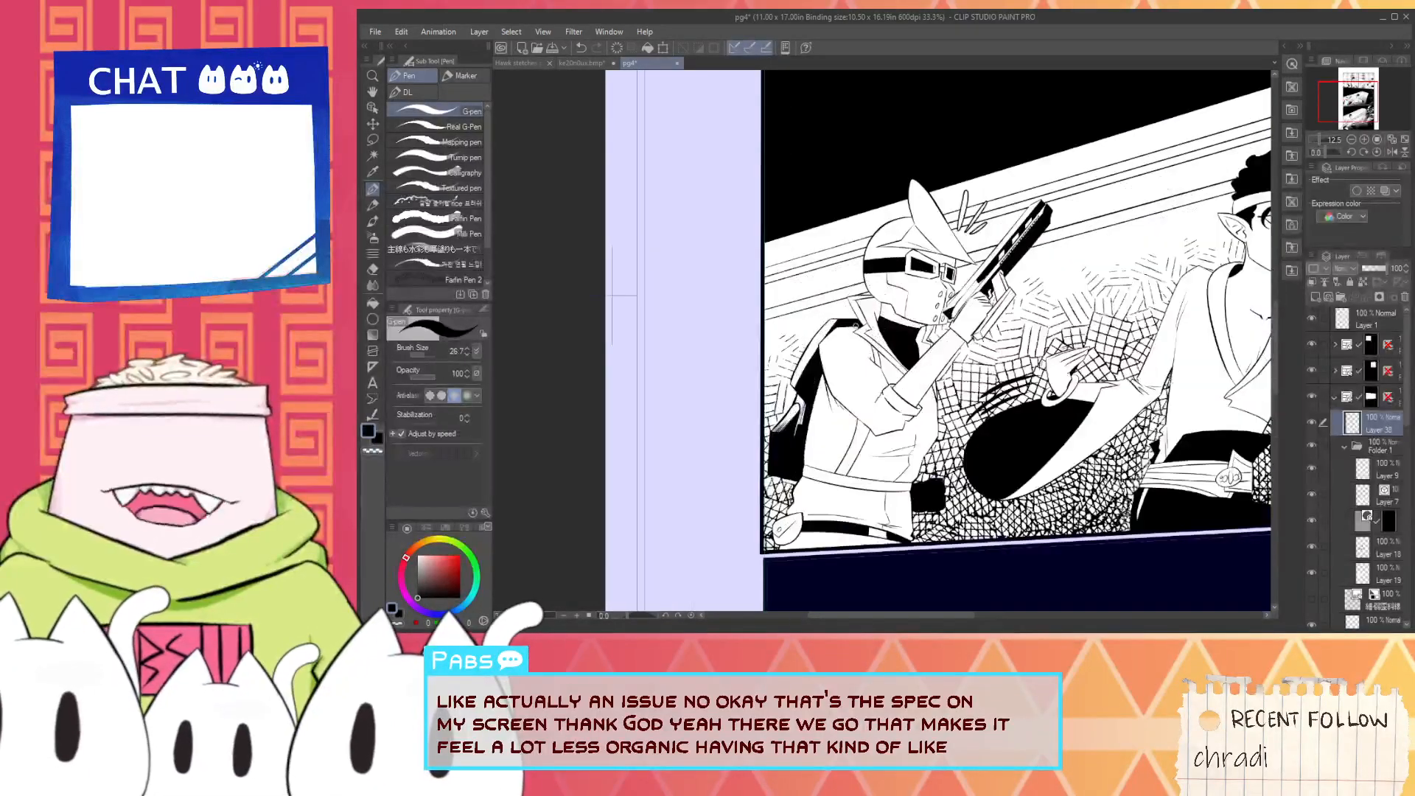
# - Paint over the upper curve of the helmeted character's back outline with a white G-pen stroke
pyautogui.scroll(2, 801, 408)
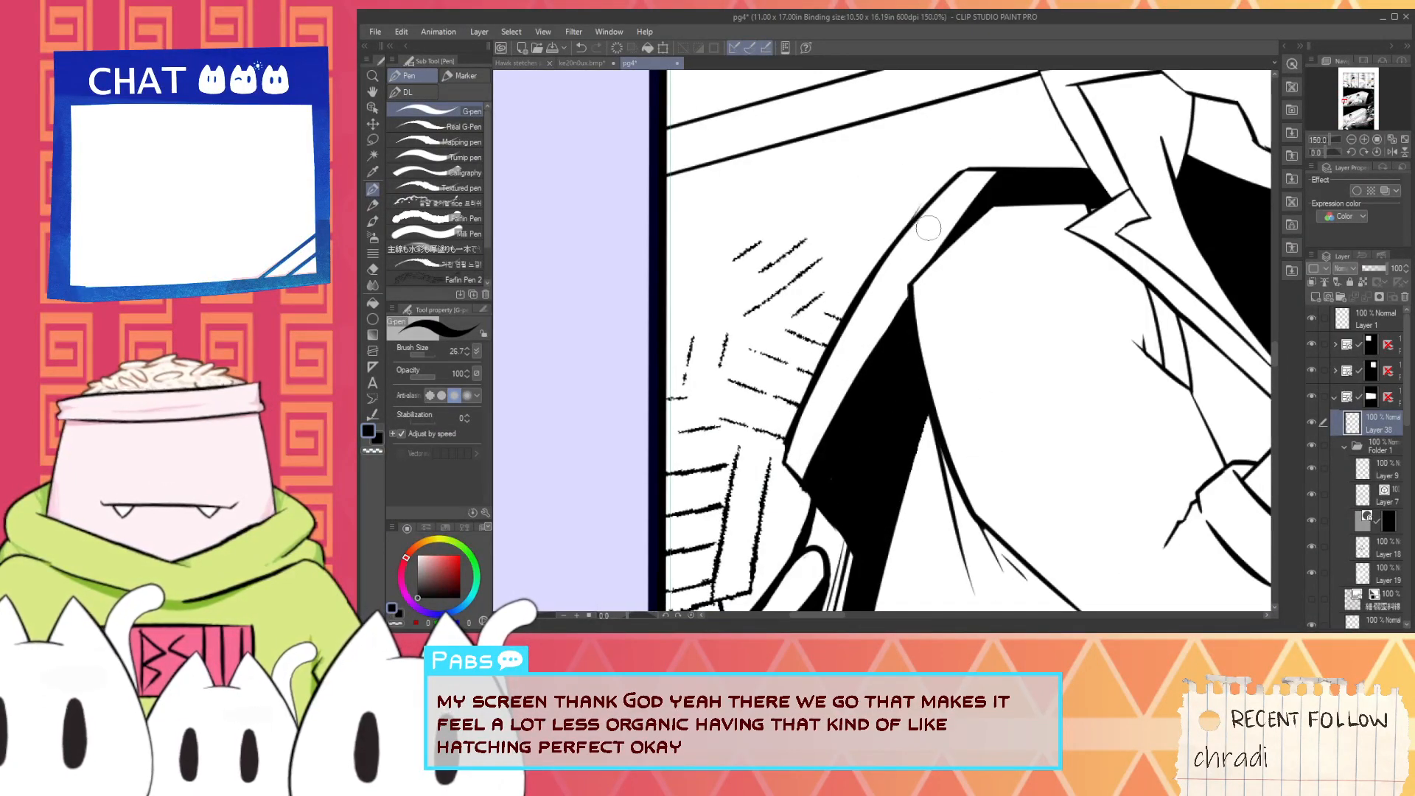
pyautogui.press('x')
pyautogui.moveTo(893, 251); pyautogui.dragTo(958, 177)
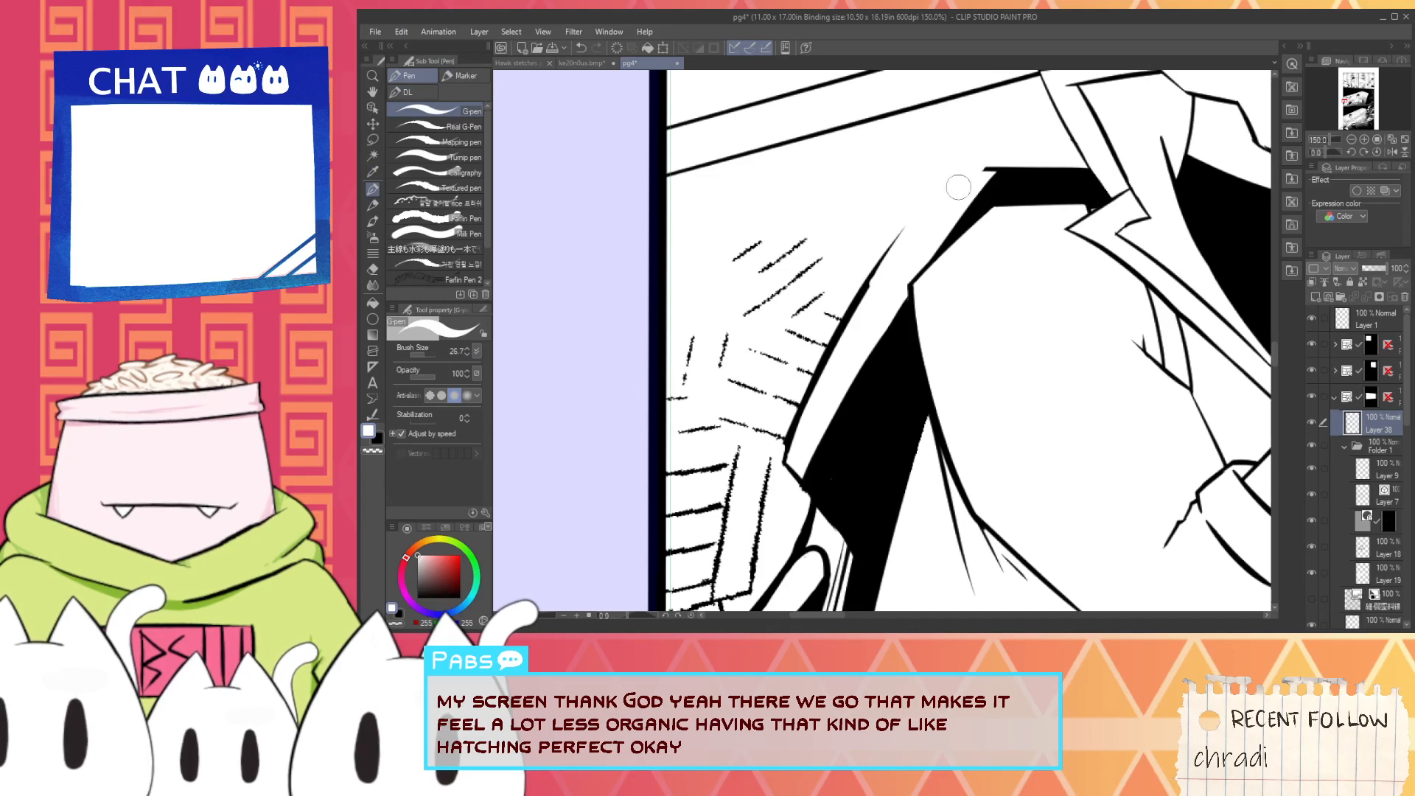
# - Sample the line's black and redraw the upper back outline up to the top corner with the G-pen, undoing the surplus strokes
pyautogui.press('i')
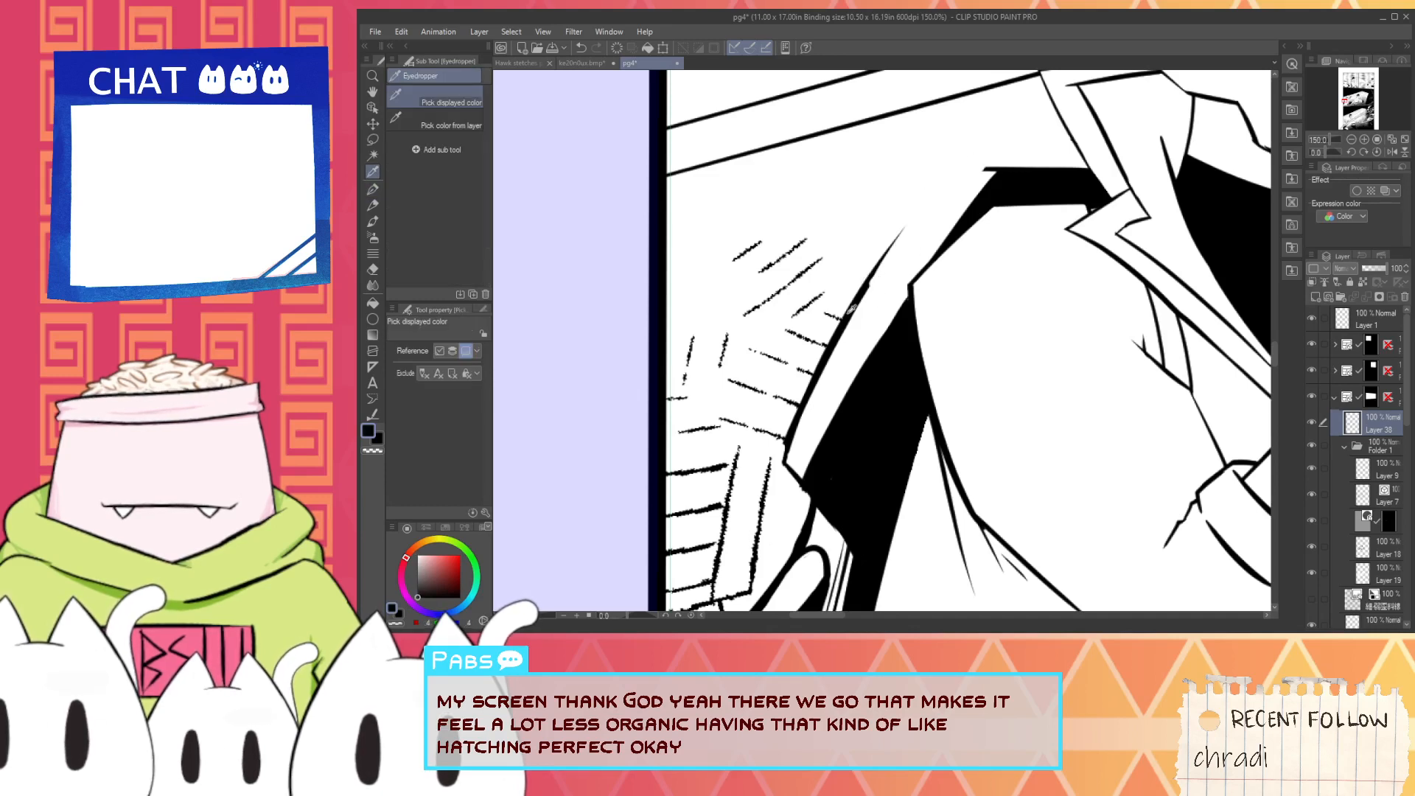
pyautogui.click(851, 309)
pyautogui.press('p')
pyautogui.moveTo(831, 353); pyautogui.dragTo(932, 193)
pyautogui.moveTo(877, 278)
pyautogui.mouseDown()
pyautogui.moveTo(938, 183)
pyautogui.moveTo(995, 174)
pyautogui.mouseUp()
pyautogui.moveTo(958, 174); pyautogui.dragTo(1011, 173)
pyautogui.hotkey('ctrl', 'z')
pyautogui.hotkey('ctrl', 'z')
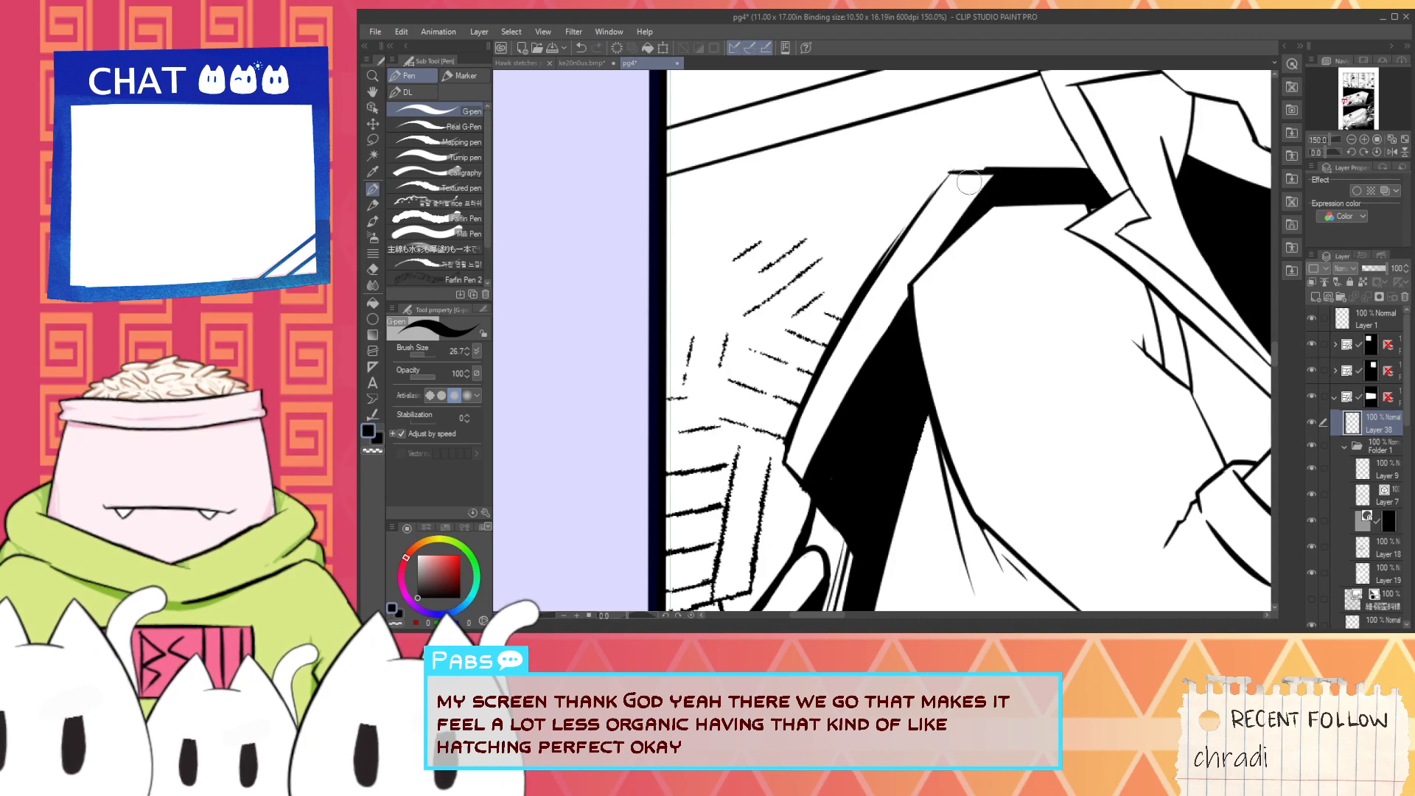
# - Look over the lower panels, select Layer 1, collapse the panel's layer folder and save pg4
pyautogui.scroll(-5, 973, 225)
pyautogui.press('space')
pyautogui.moveTo(1060, 361); pyautogui.dragTo(846, 207)
pyautogui.scroll(-2, 899, 418)
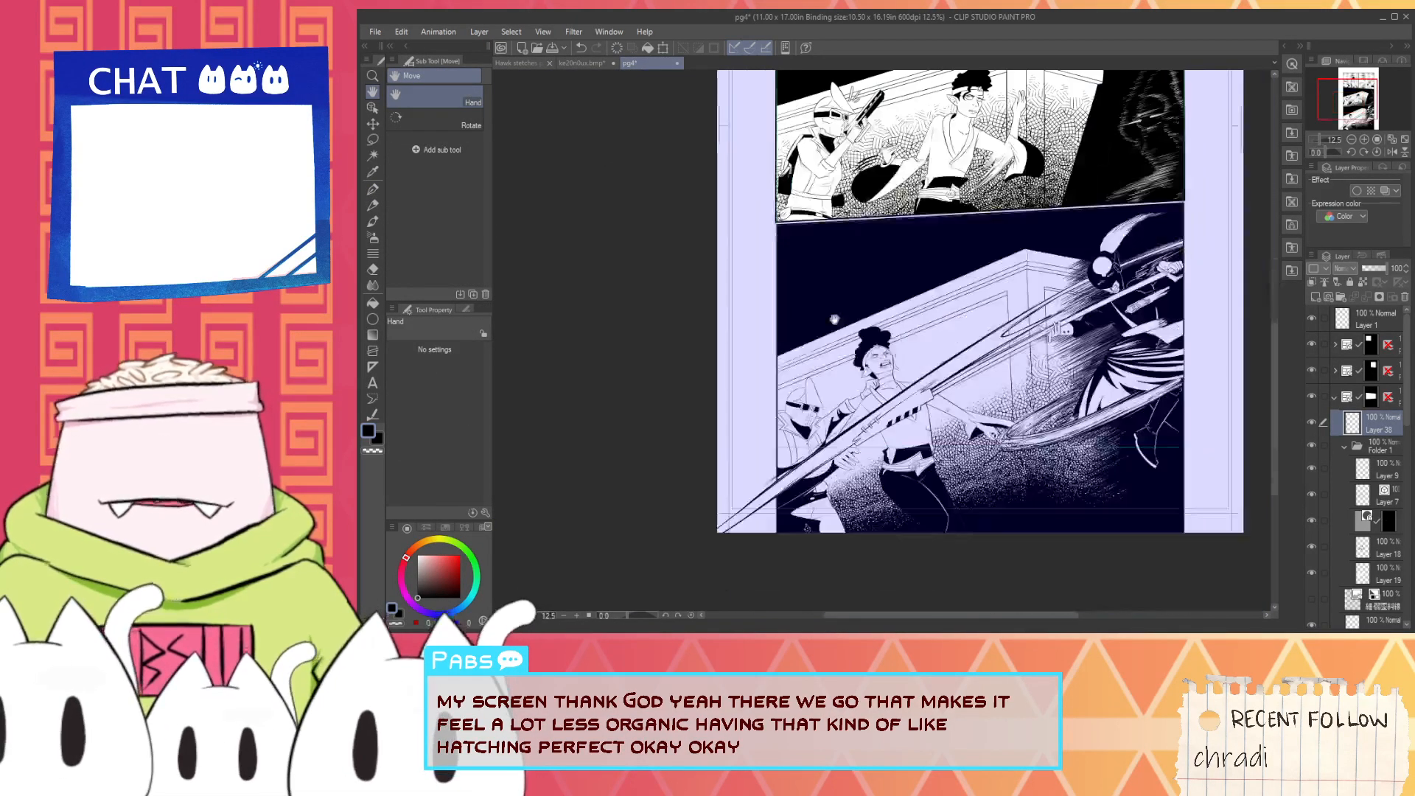
pyautogui.scroll(3, 804, 455)
pyautogui.scroll(-3, 785, 407)
pyautogui.moveTo(868, 373); pyautogui.dragTo(834, 518)
pyautogui.click(1375, 319)
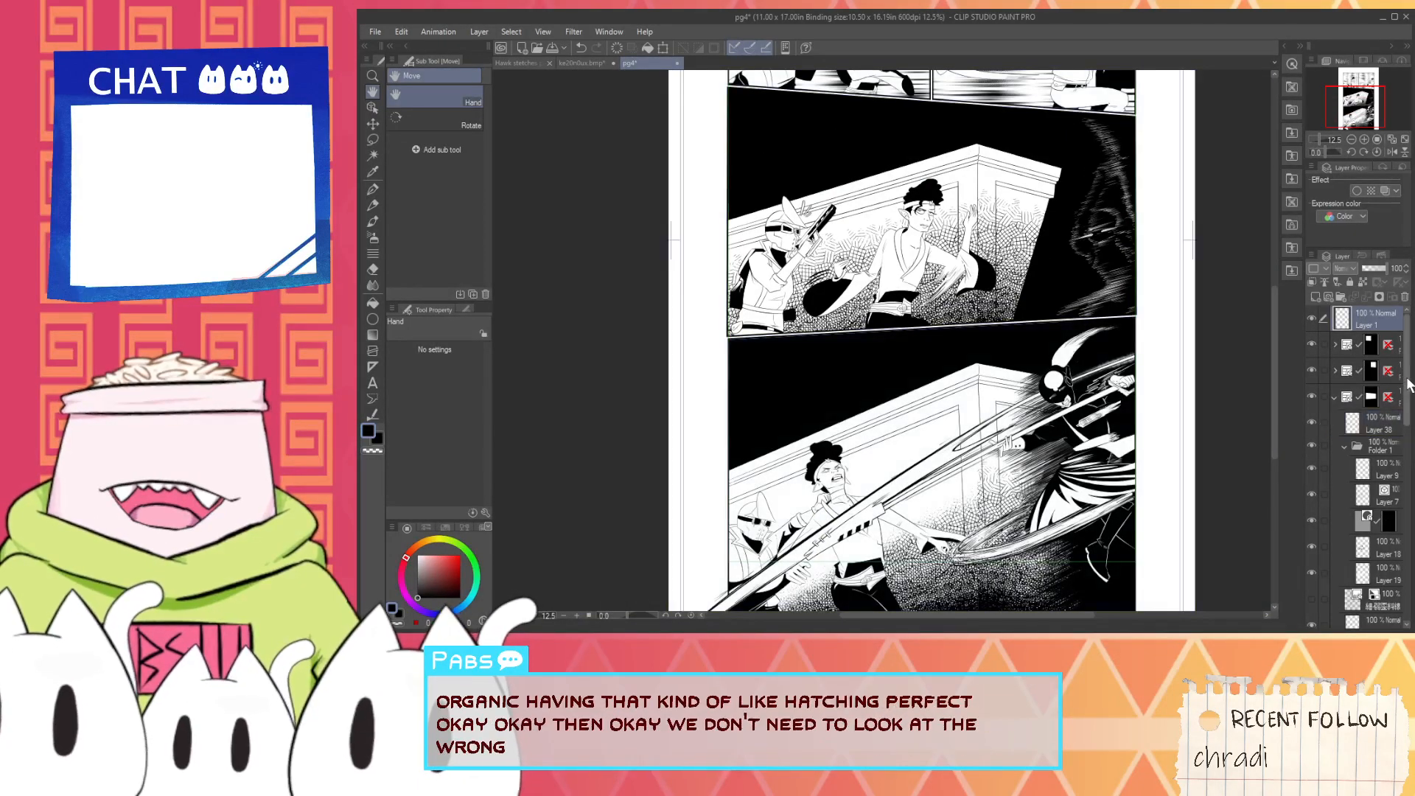
pyautogui.click(1335, 398)
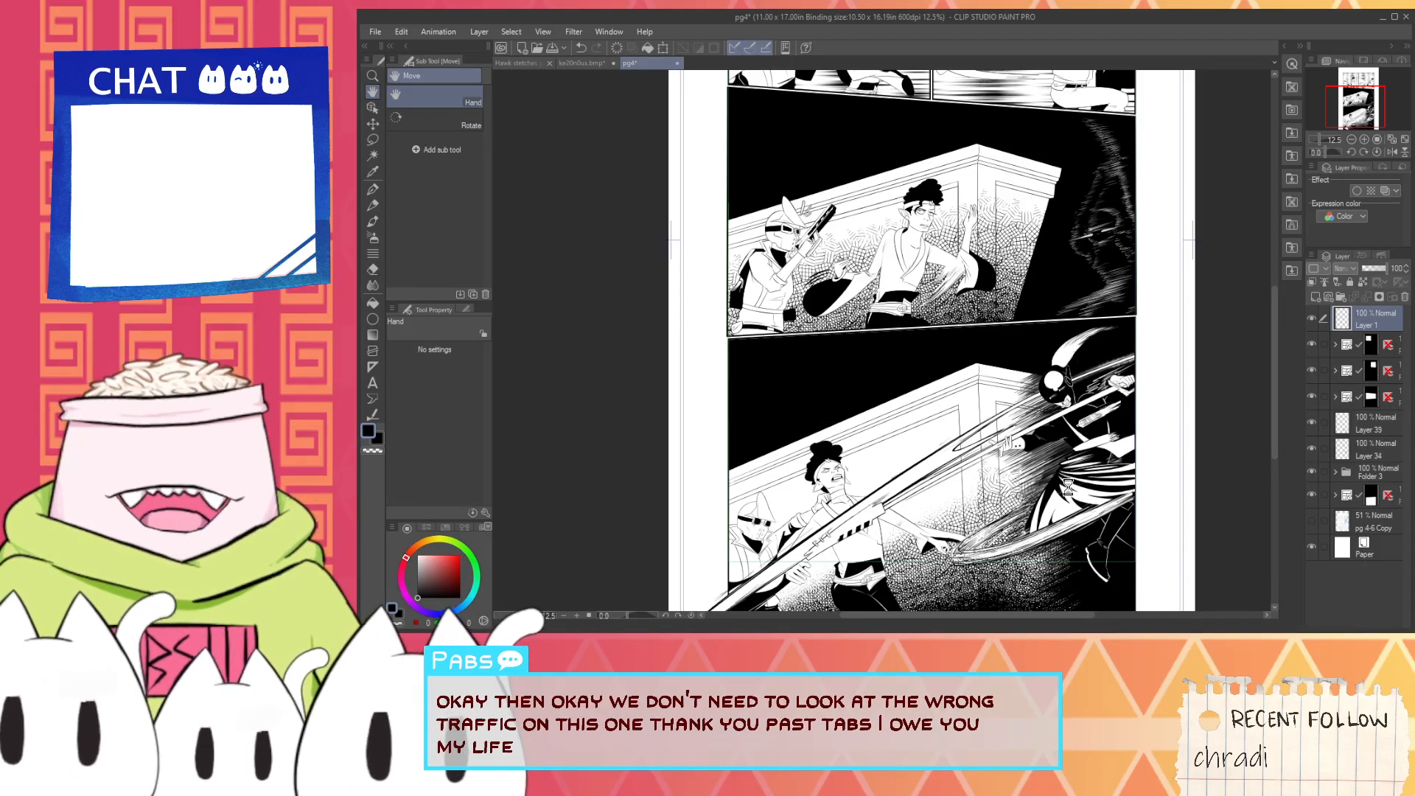
pyautogui.hotkey('ctrl', 's')
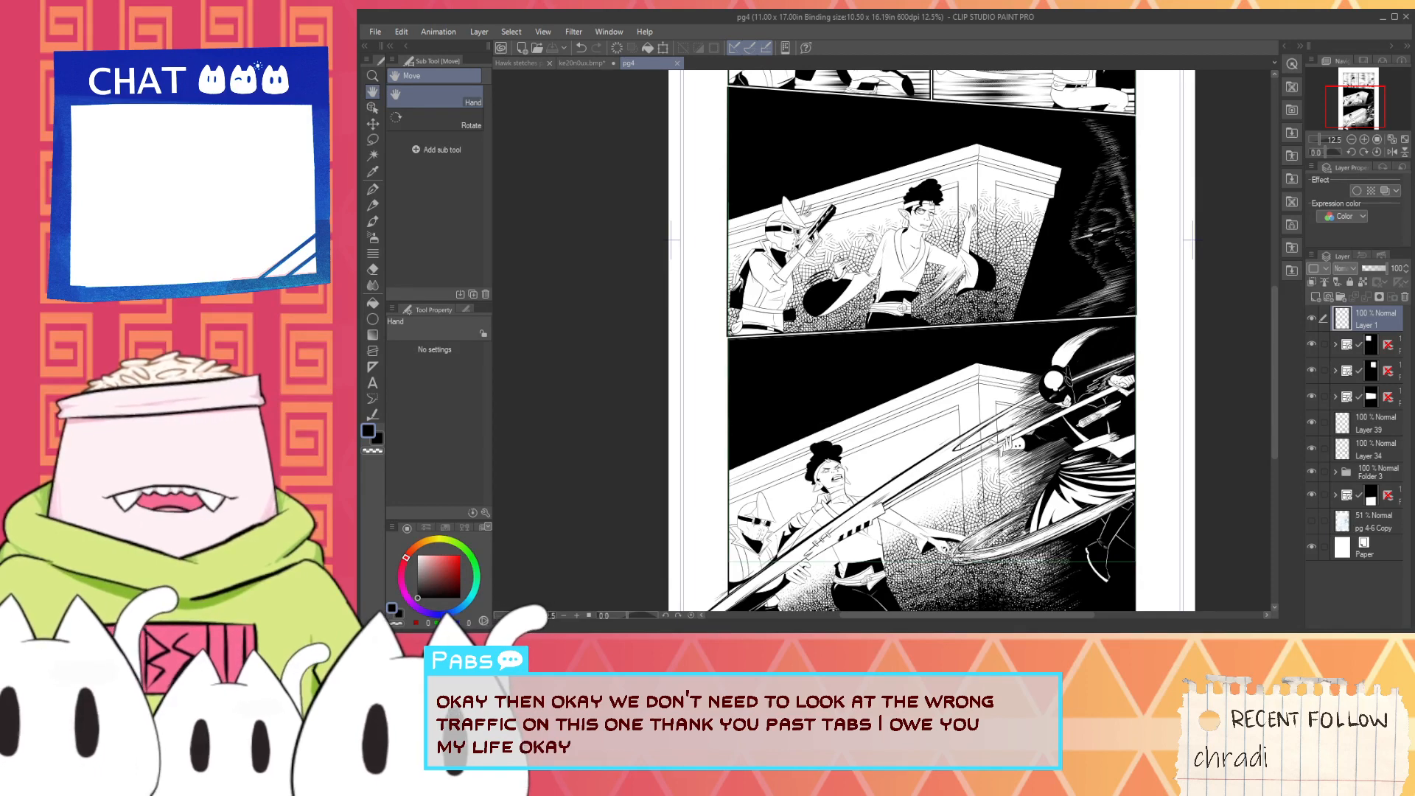
# - Close pg4 and the joystick reference image
pyautogui.click(677, 64)
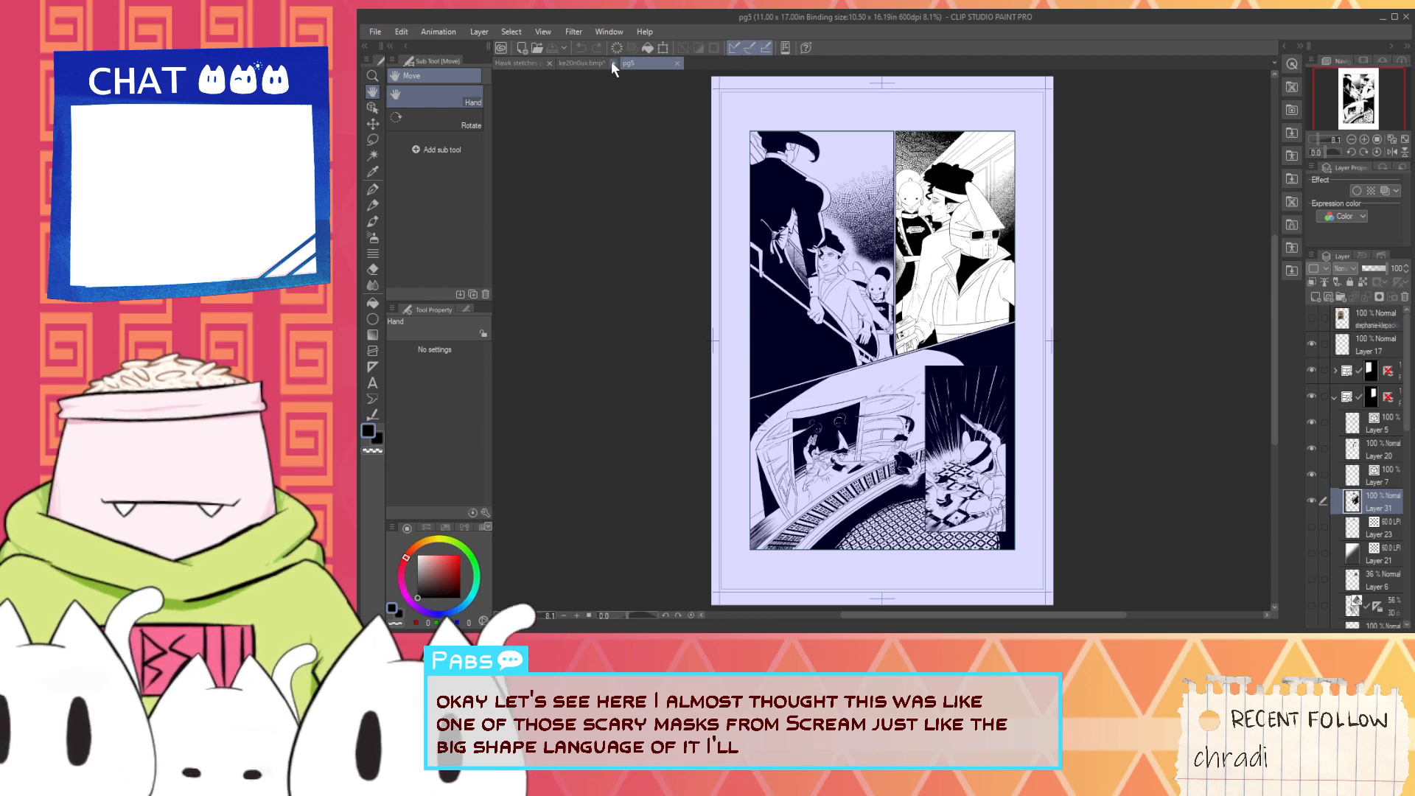
pyautogui.click(612, 62)
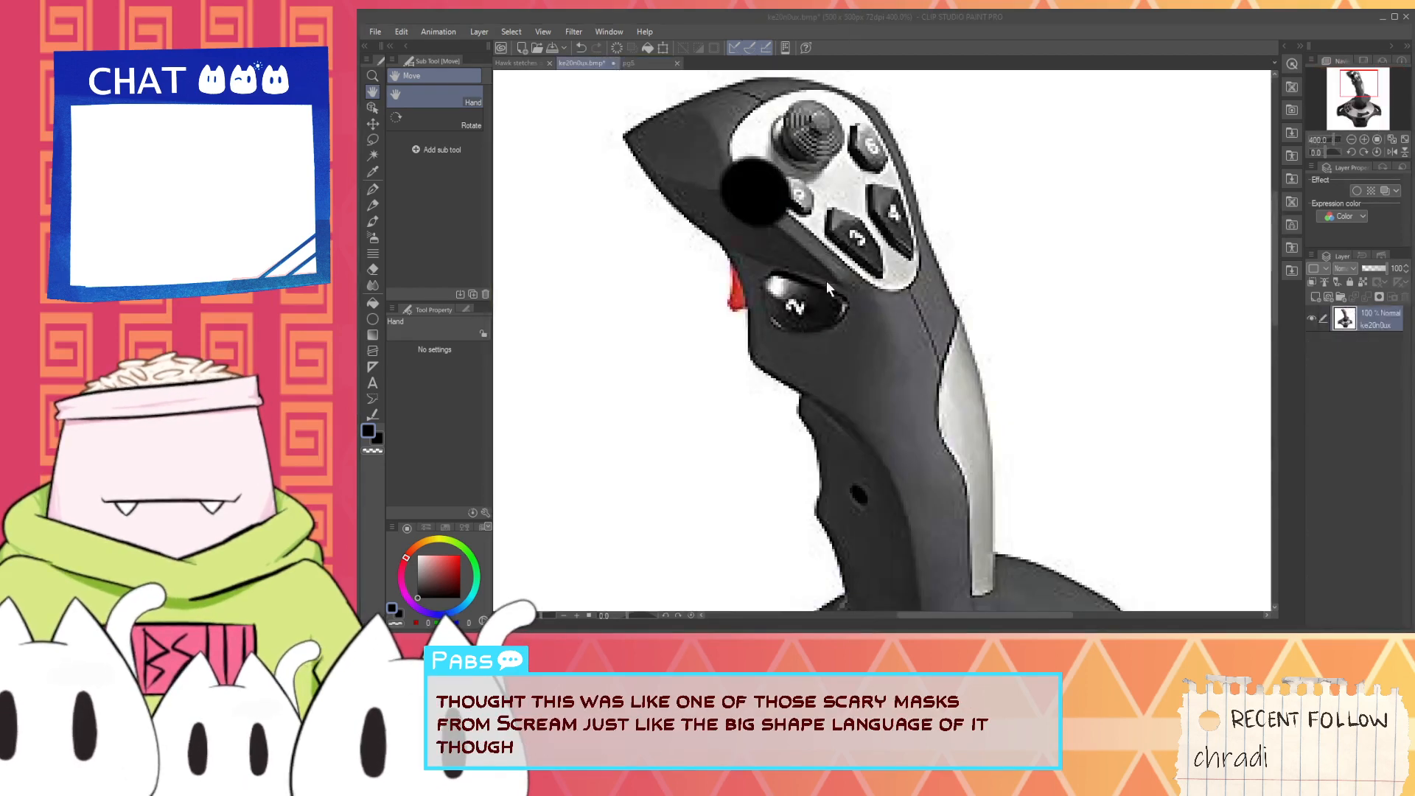
pyautogui.click(808, 250)
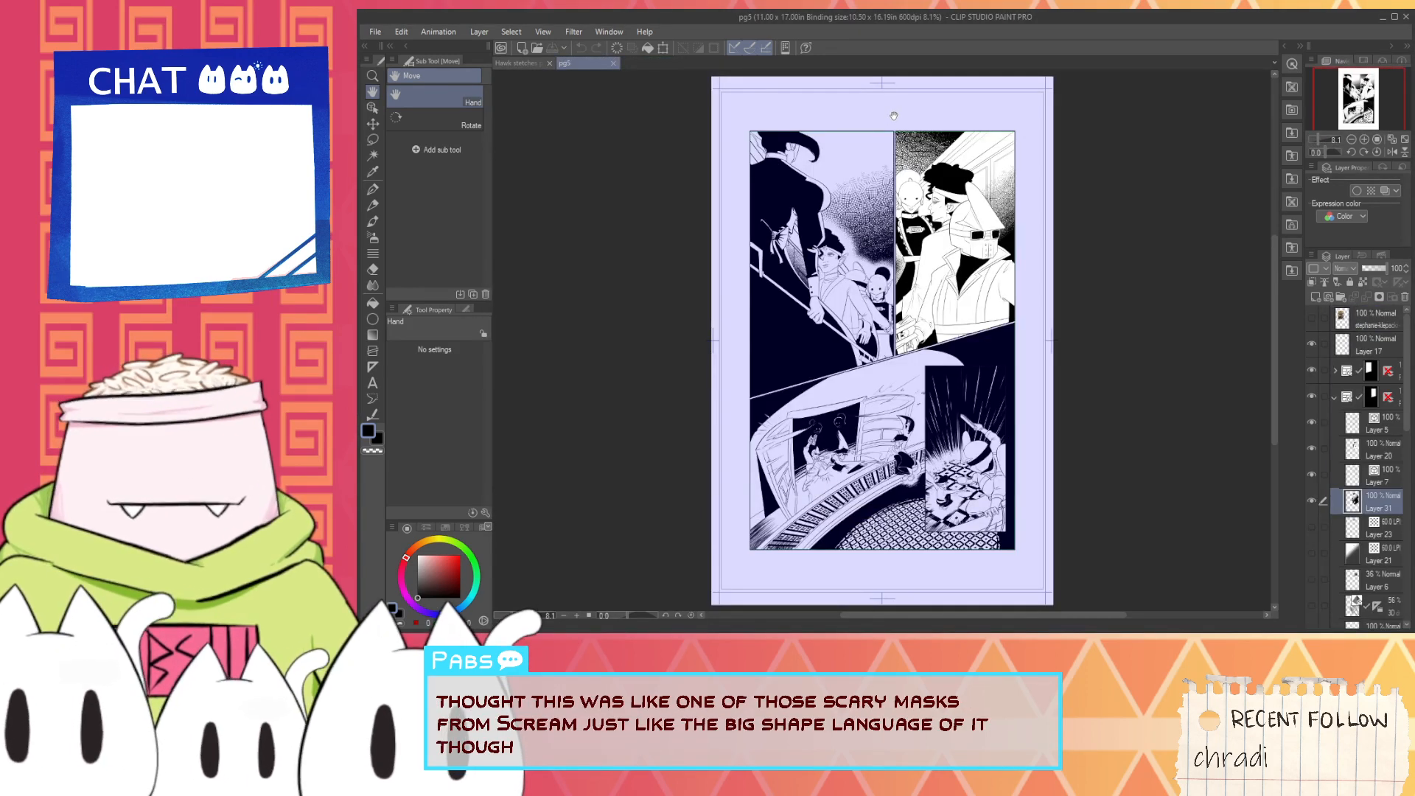
# - Examine the upper panels of pg5 for inking on the helmeted character that needs matching
pyautogui.scroll(2, 1029, 219)
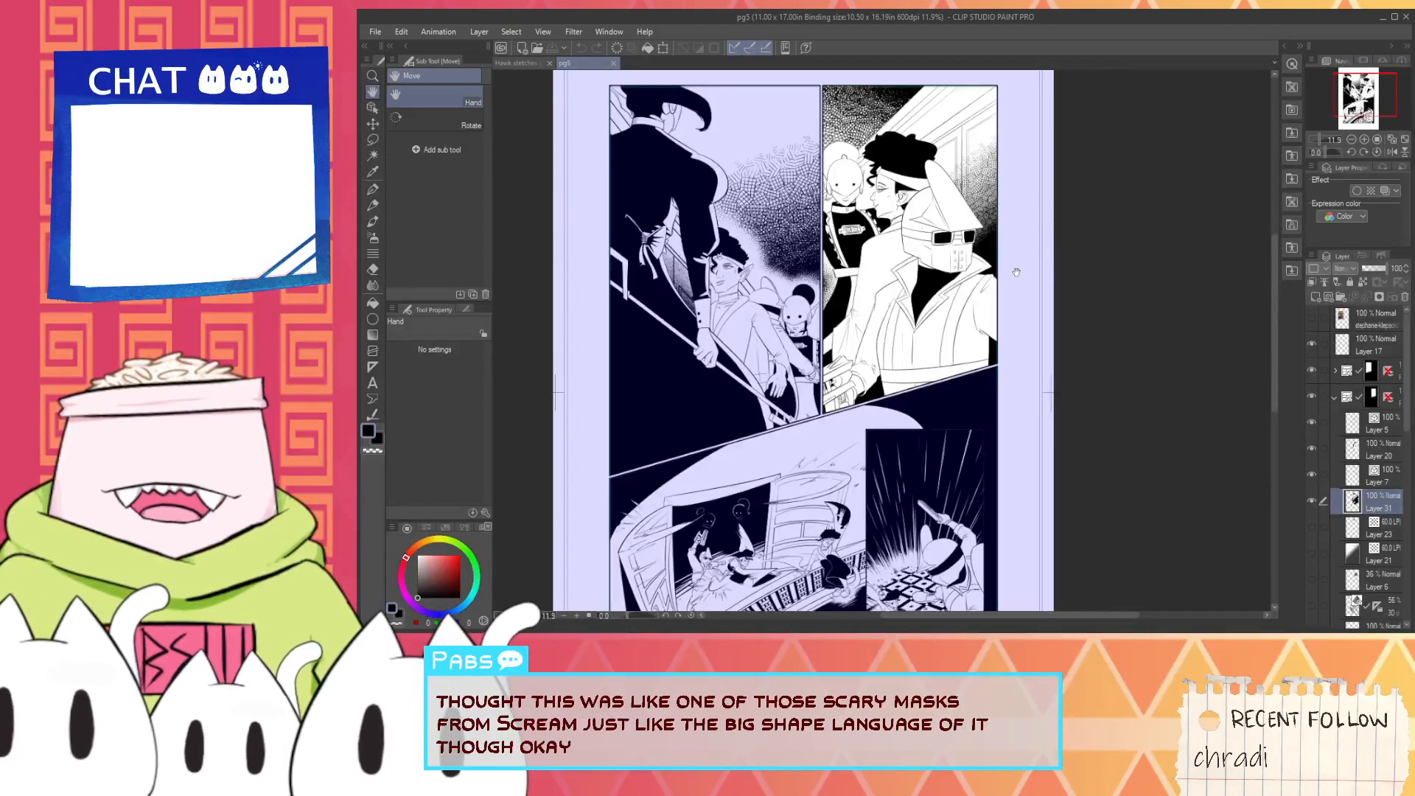
pyautogui.press('i')
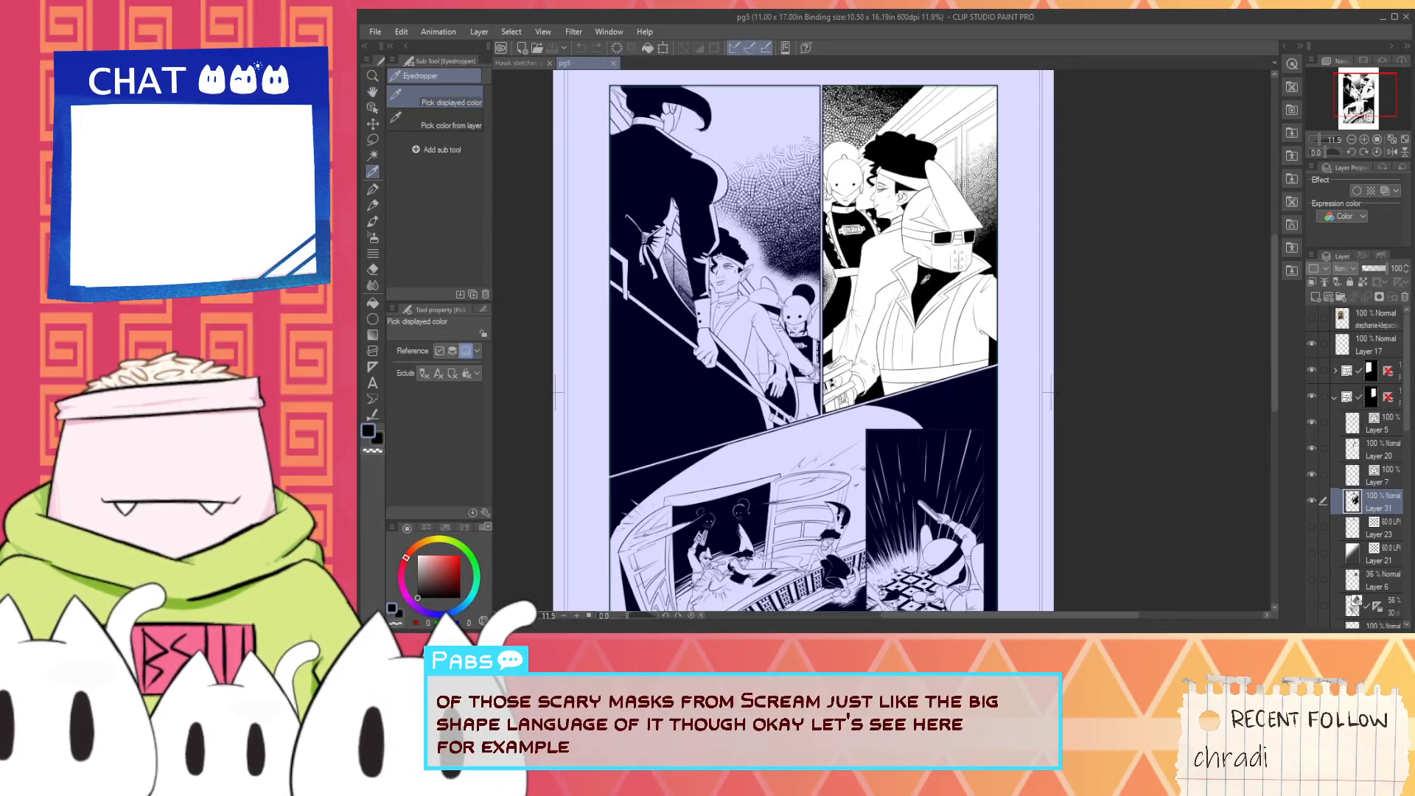
pyautogui.scroll(1, 926, 284)
pyautogui.scroll(3, 749, 375)
pyautogui.scroll(-3, 749, 375)
pyautogui.press('space')
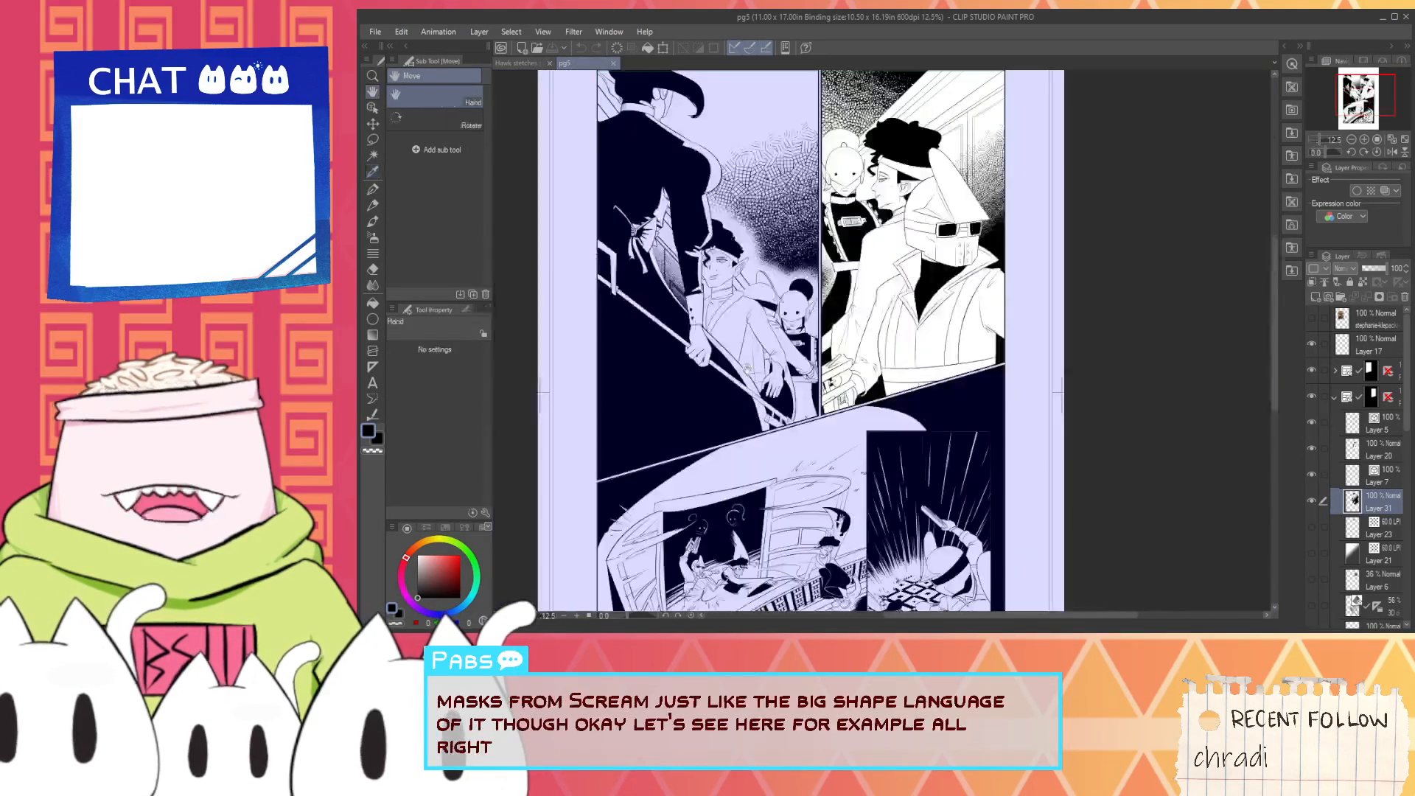
pyautogui.scroll(2, 751, 371)
pyautogui.moveTo(768, 347); pyautogui.dragTo(659, 522)
# - Fill all segments of the helmet's goggle strap with black on Layer 20 of pg5's second panel
pyautogui.press('g')
pyautogui.scroll(2, 1009, 274)
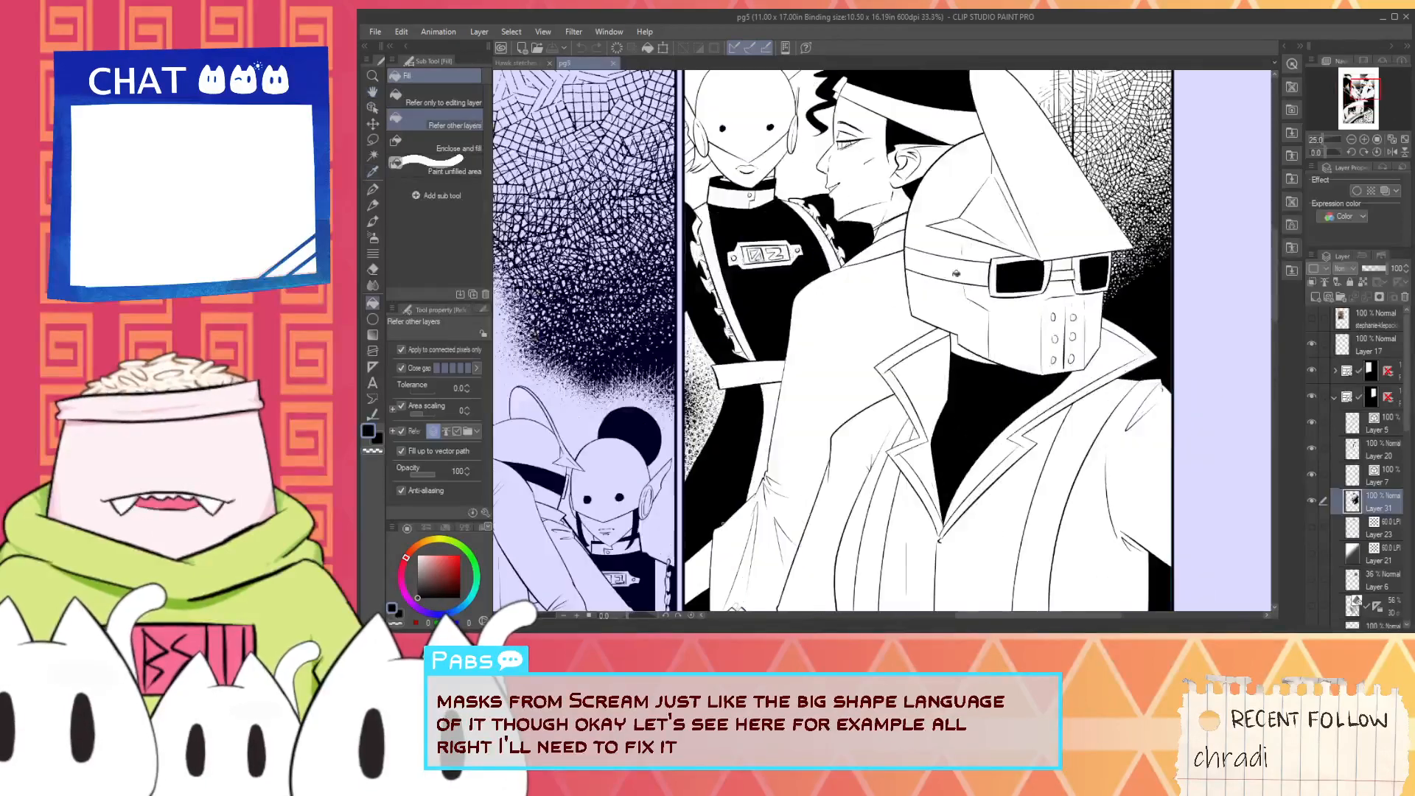
pyautogui.click(1009, 273)
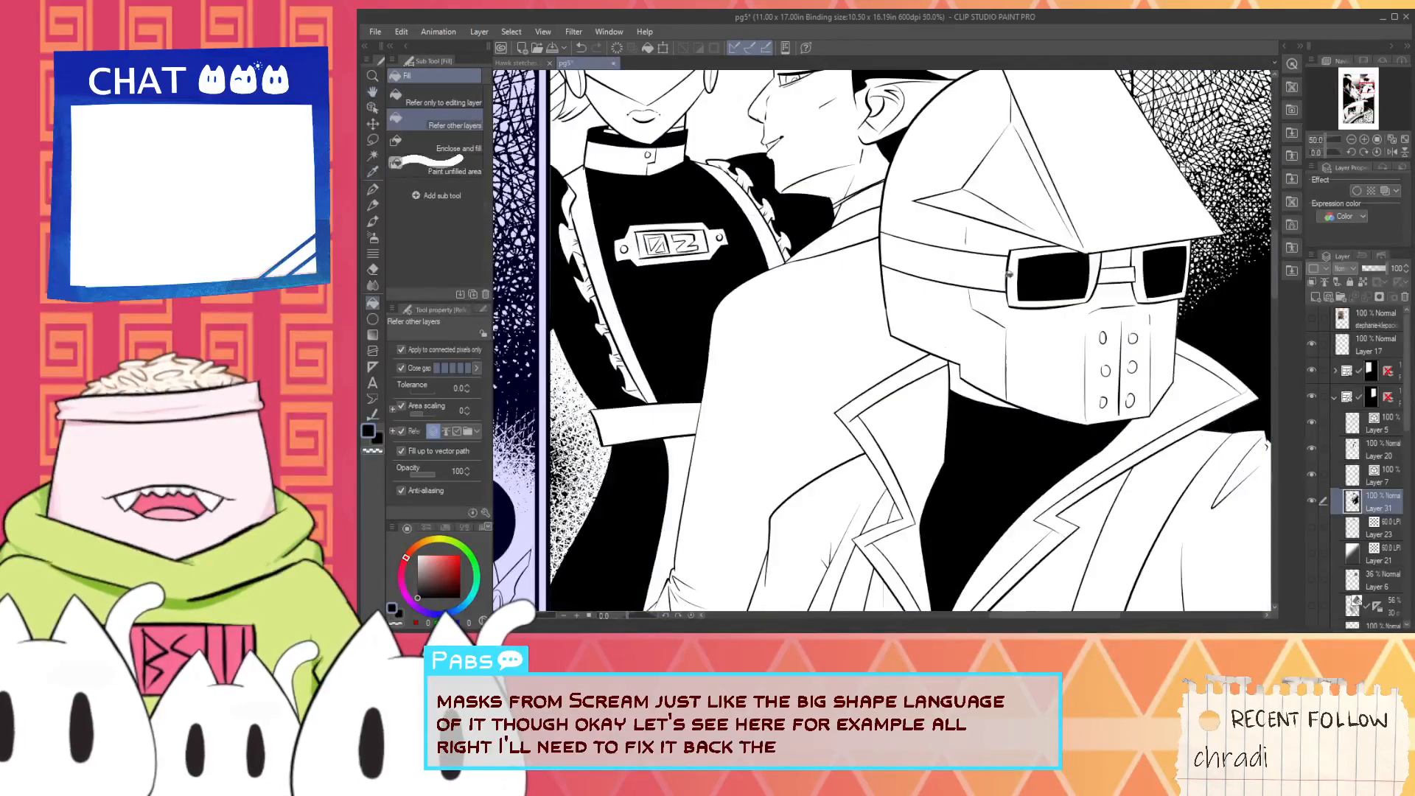
pyautogui.click(1335, 396)
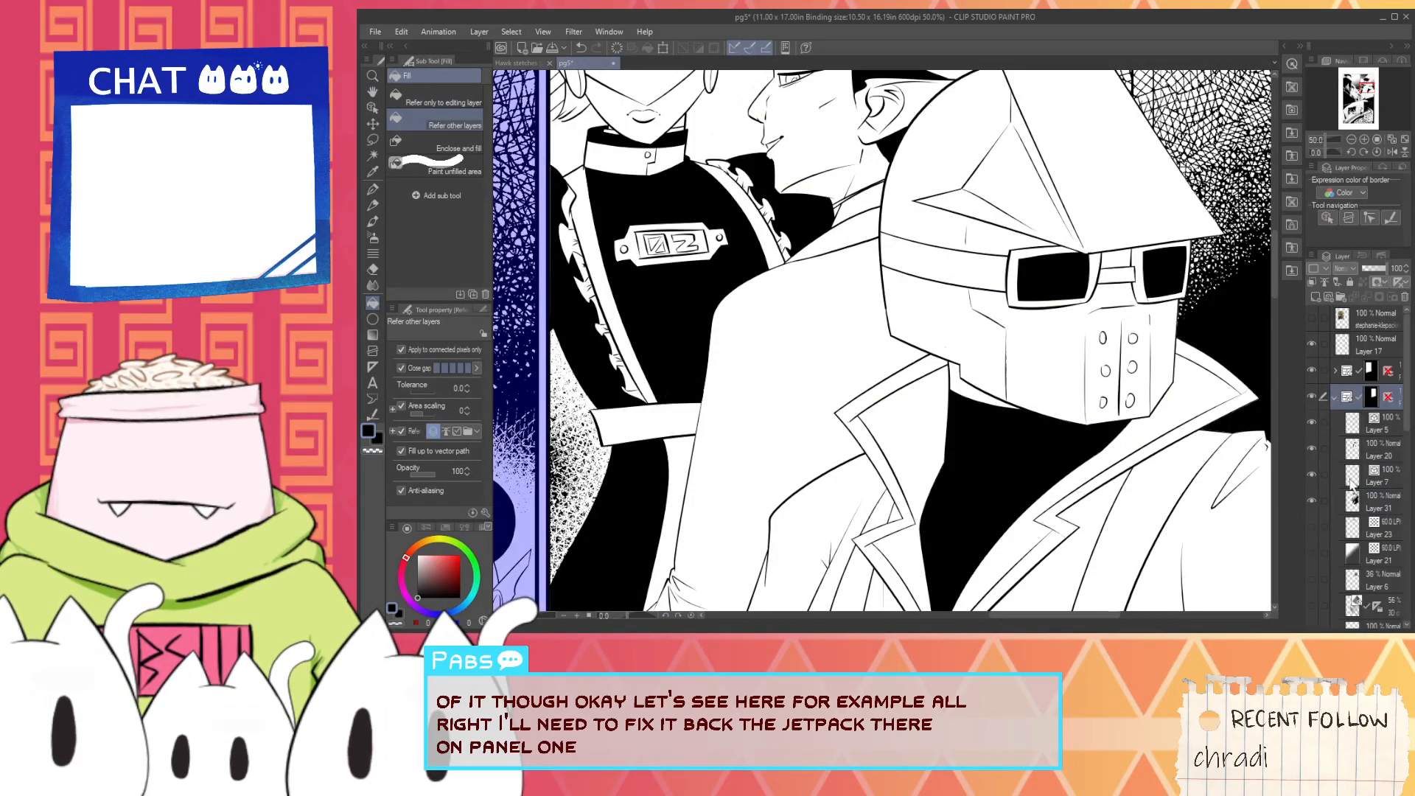
pyautogui.click(1351, 504)
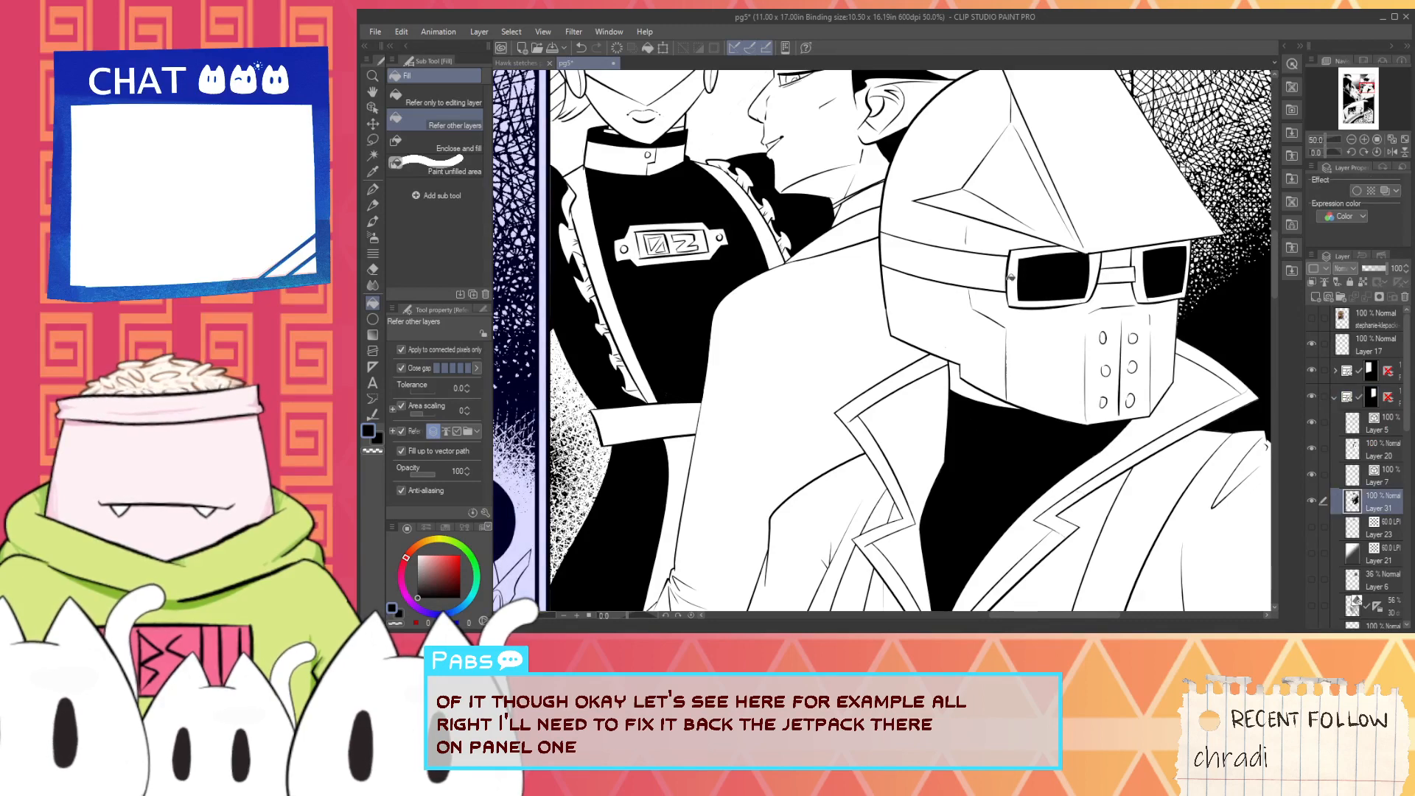
pyautogui.click(1353, 448)
pyautogui.click(984, 267)
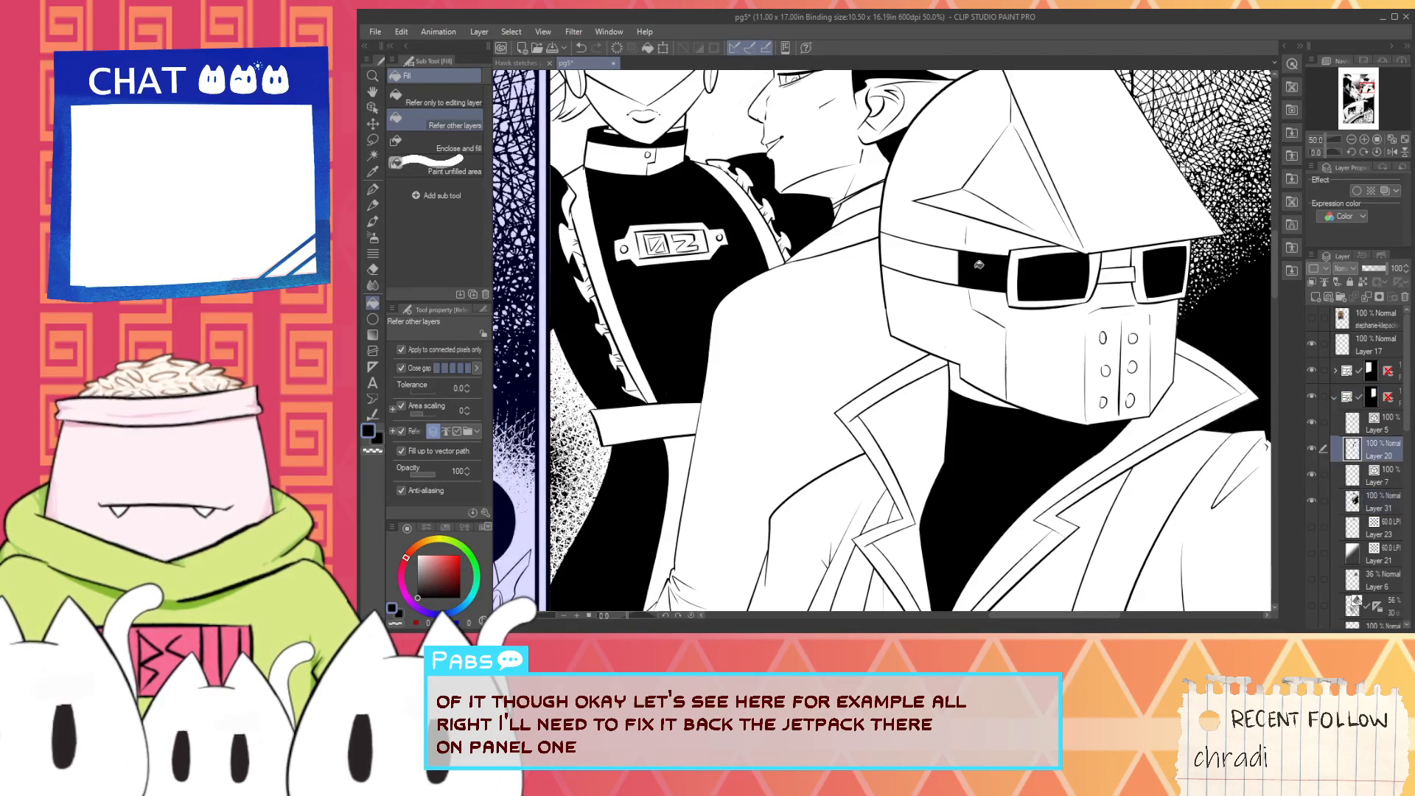
pyautogui.click(938, 263)
pyautogui.scroll(3, 916, 255)
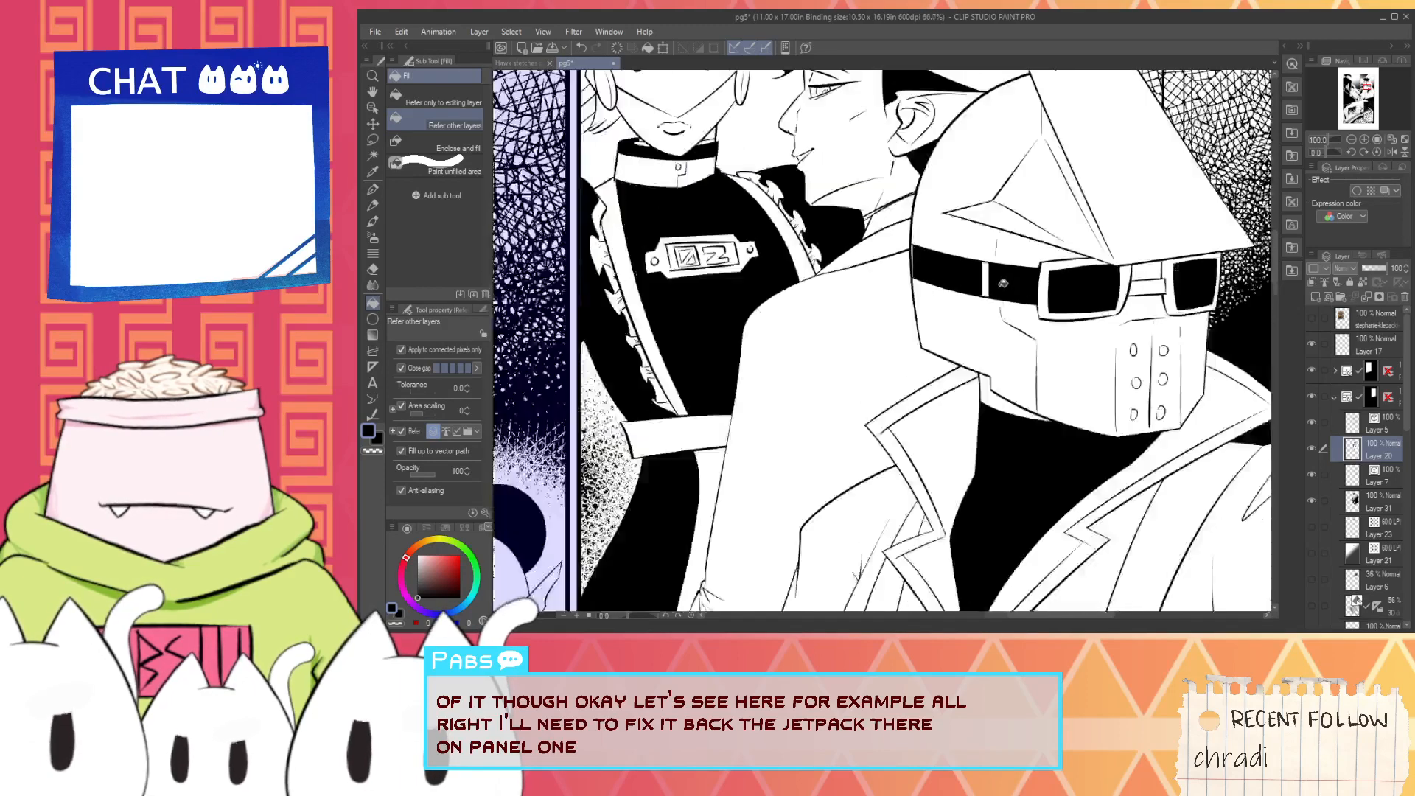
pyautogui.scroll(-3, 963, 279)
pyautogui.scroll(2, 1023, 290)
pyautogui.scroll(3, 1157, 289)
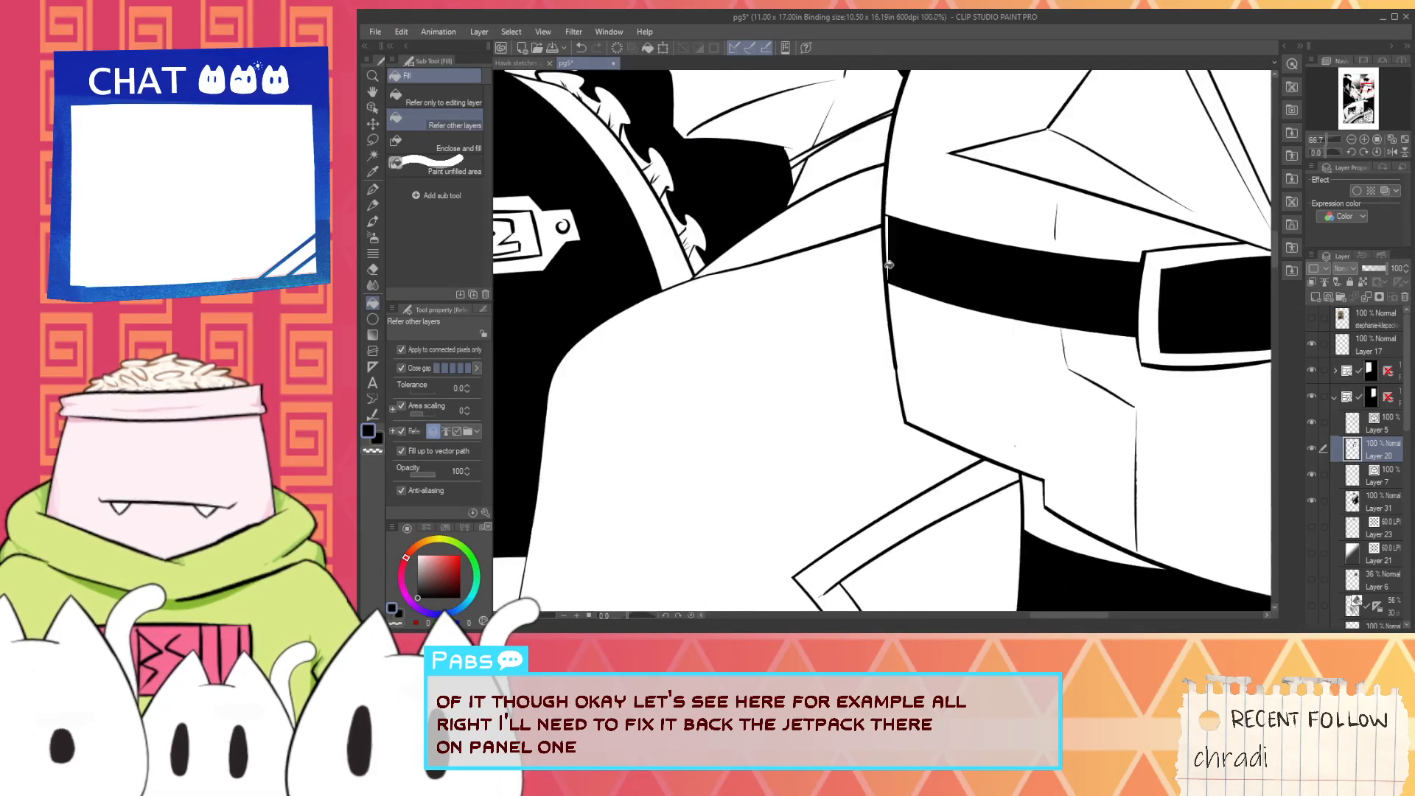
# - Collapse the second panel's layer folder, expand the first panel's folder and select Layer 3, toggling its visibility to check its lines
pyautogui.scroll(-7, 893, 231)
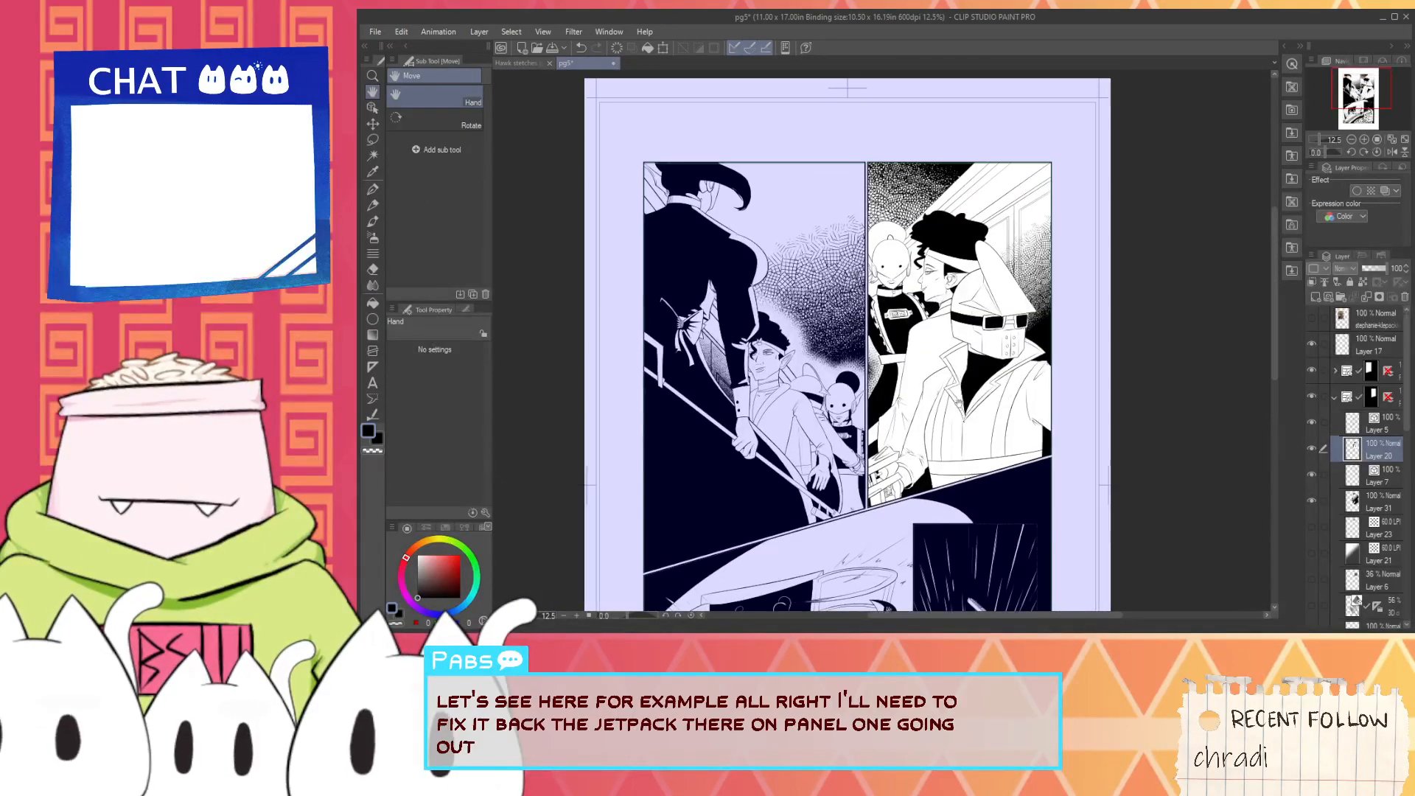
pyautogui.scroll(3, 875, 356)
pyautogui.moveTo(876, 356); pyautogui.dragTo(931, 341)
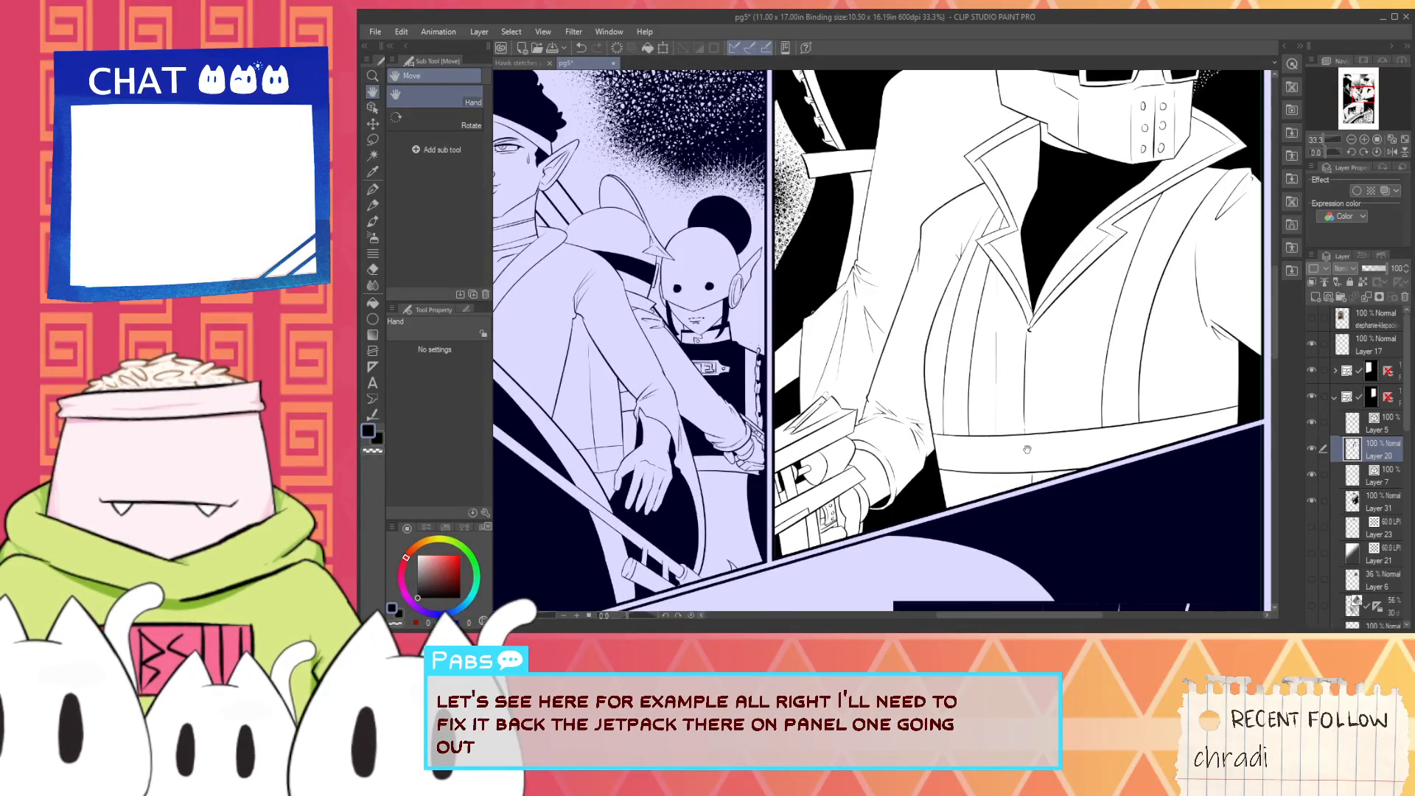
pyautogui.scroll(-3, 1027, 448)
pyautogui.click(1335, 396)
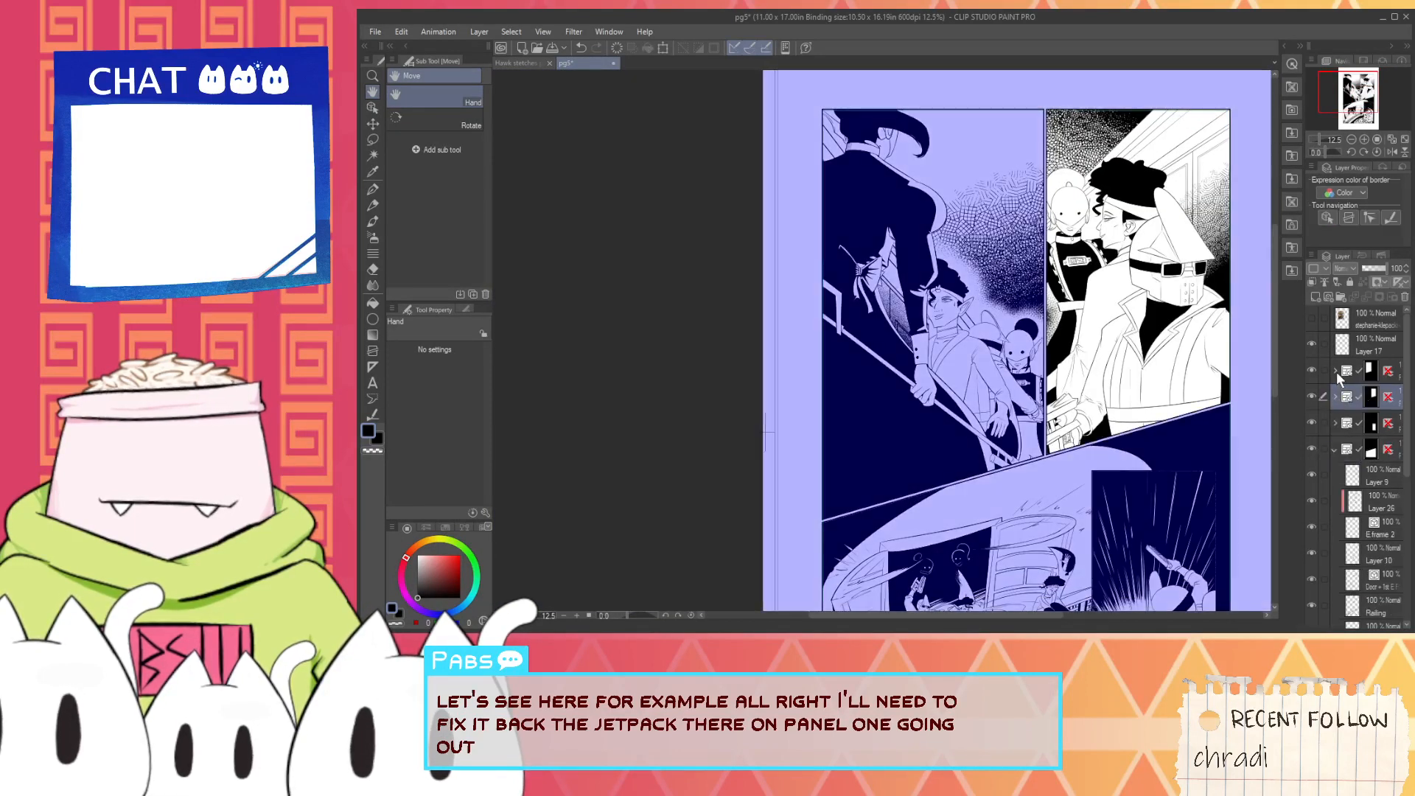
pyautogui.click(1335, 371)
pyautogui.click(1353, 501)
pyautogui.scroll(3, 989, 413)
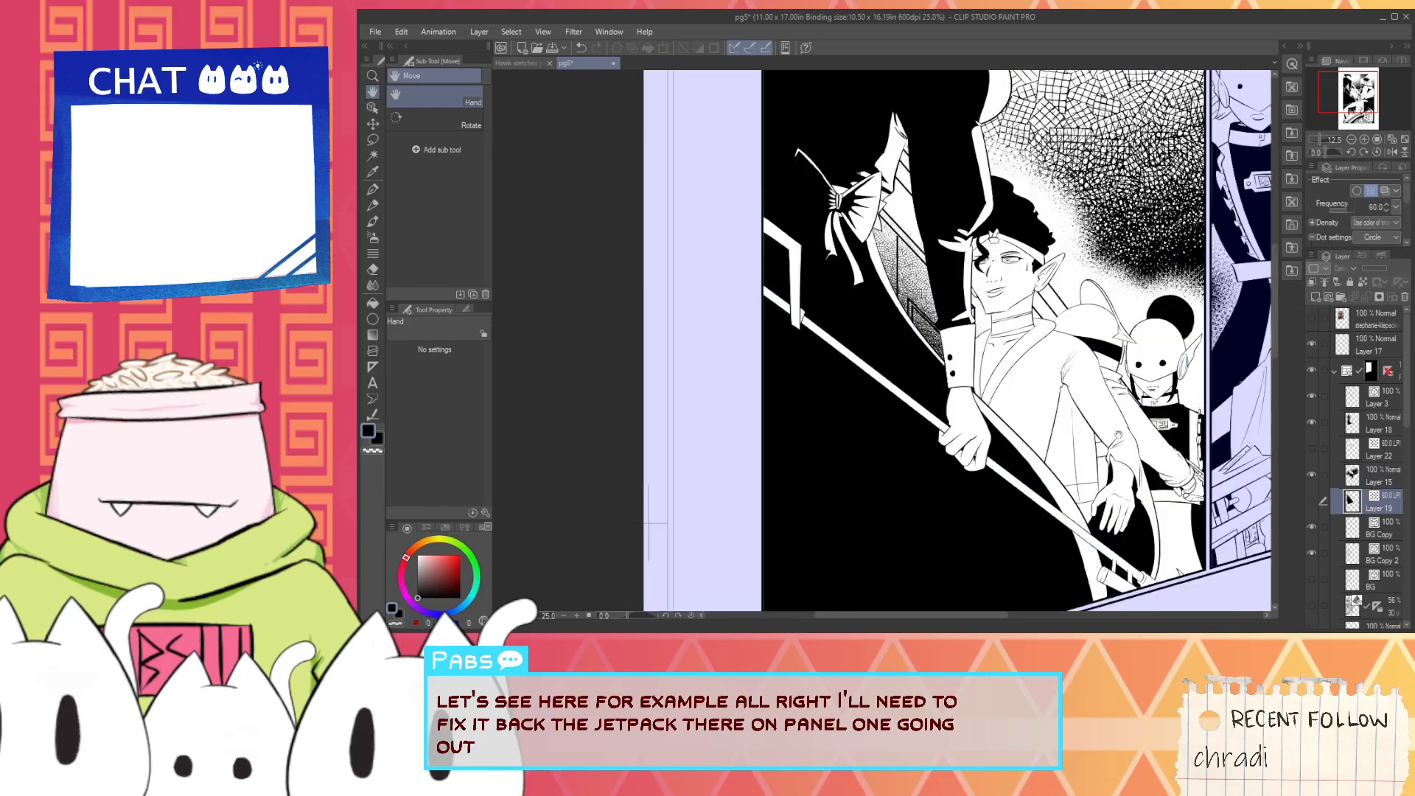
pyautogui.click(1352, 397)
pyautogui.click(1311, 397)
pyautogui.click(1312, 397)
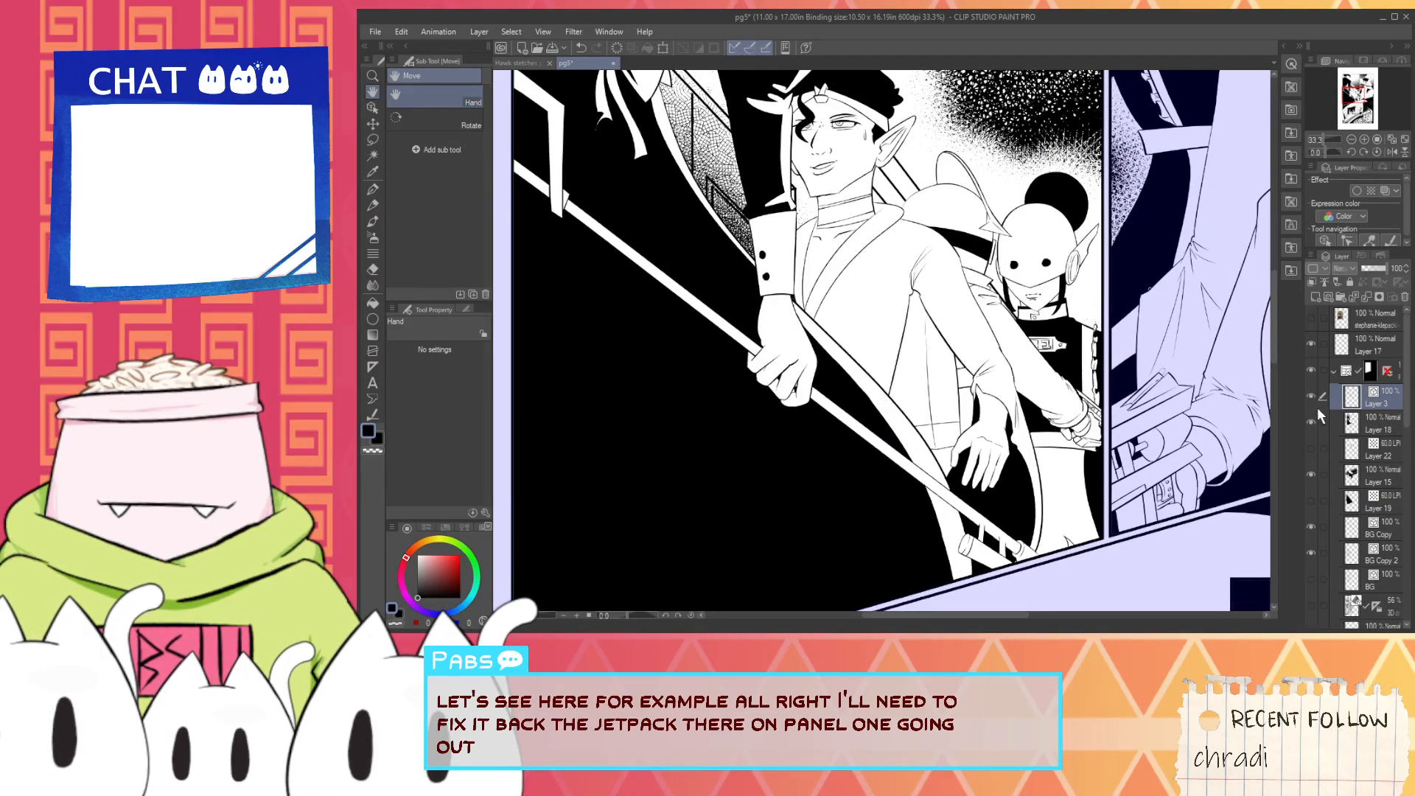
# - Delete the horizontal waist line and the vertical fold line on the jacket above the hanging hand as vector lines on Layer 3
pyautogui.scroll(2, 1013, 434)
pyautogui.moveTo(762, 402); pyautogui.dragTo(811, 435)
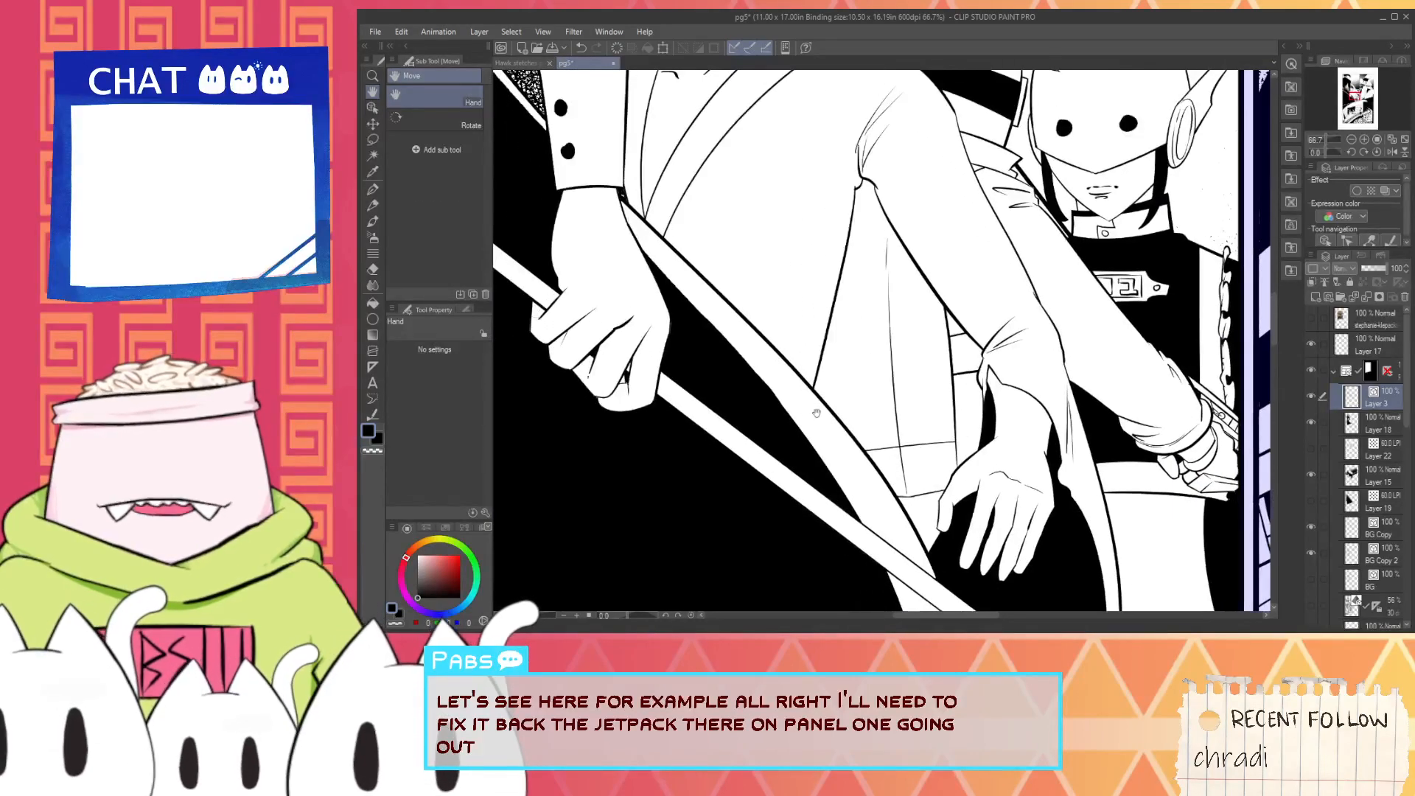
pyautogui.press('o')
pyautogui.click(906, 432)
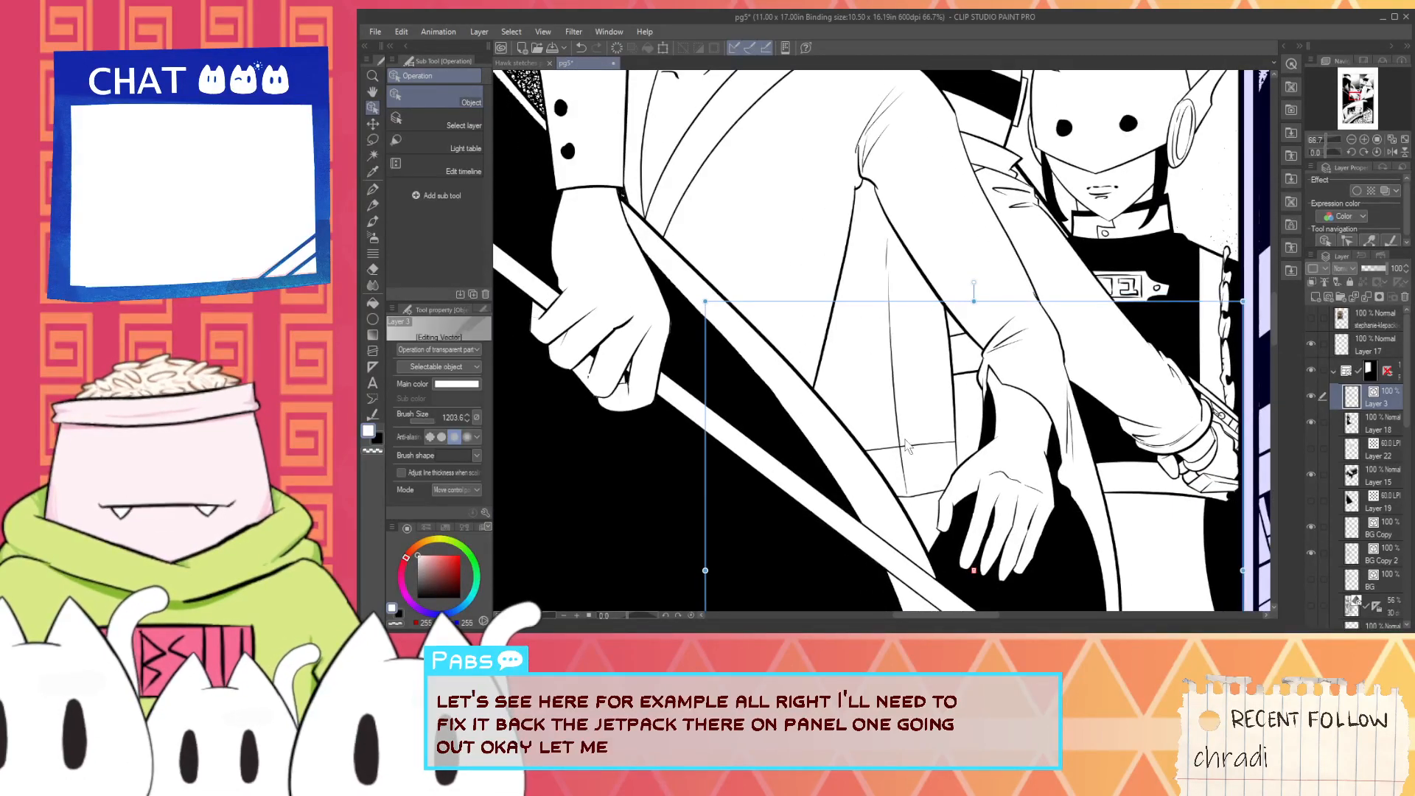
pyautogui.click(1030, 393)
pyautogui.click(912, 443)
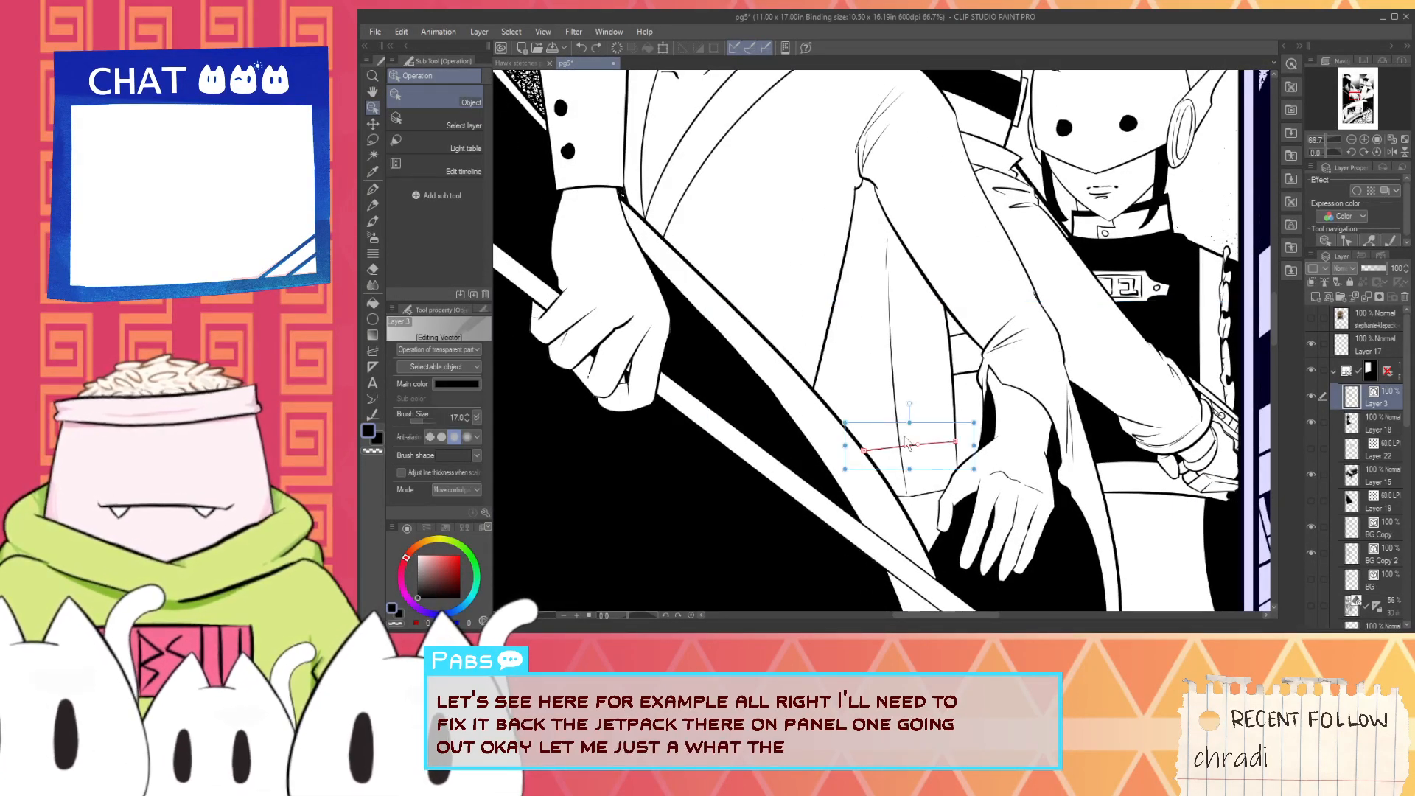
pyautogui.keyDown('shift'); pyautogui.click(897, 406); pyautogui.keyUp('shift')
pyautogui.press('Delete')
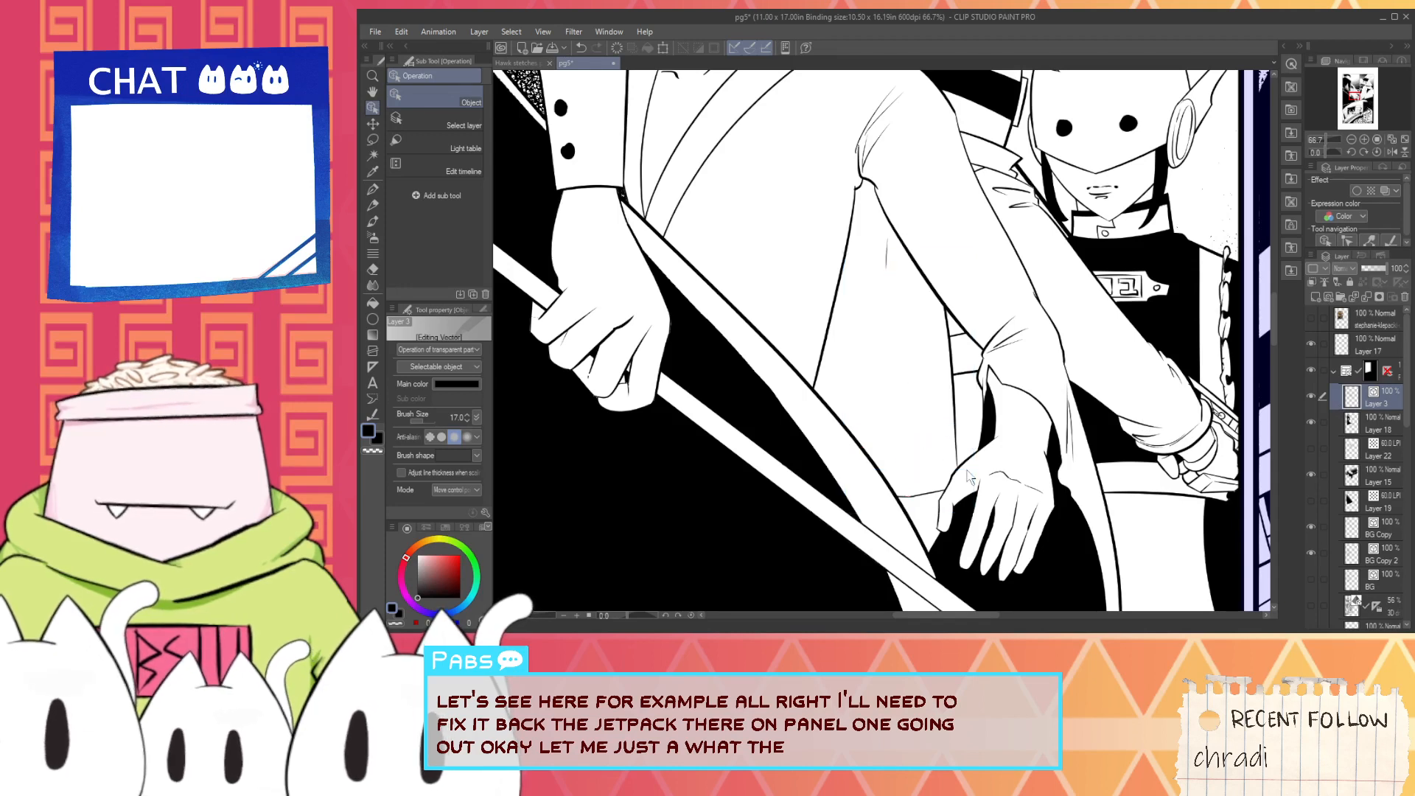
# - Try to ink a new waist line above the hanging hand on Layer 3 with the G-pen at size 12.5
pyautogui.press('p')
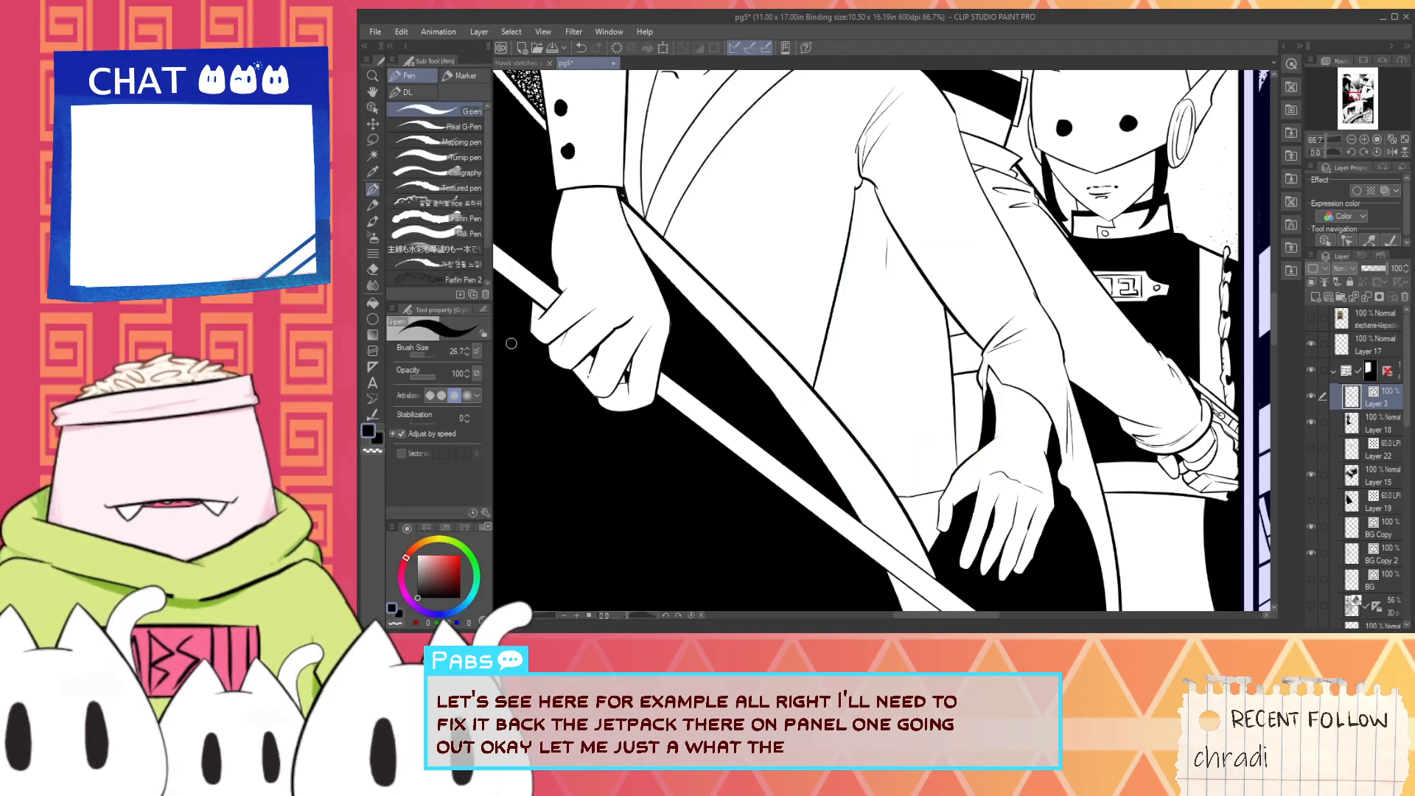
pyautogui.click(422, 357)
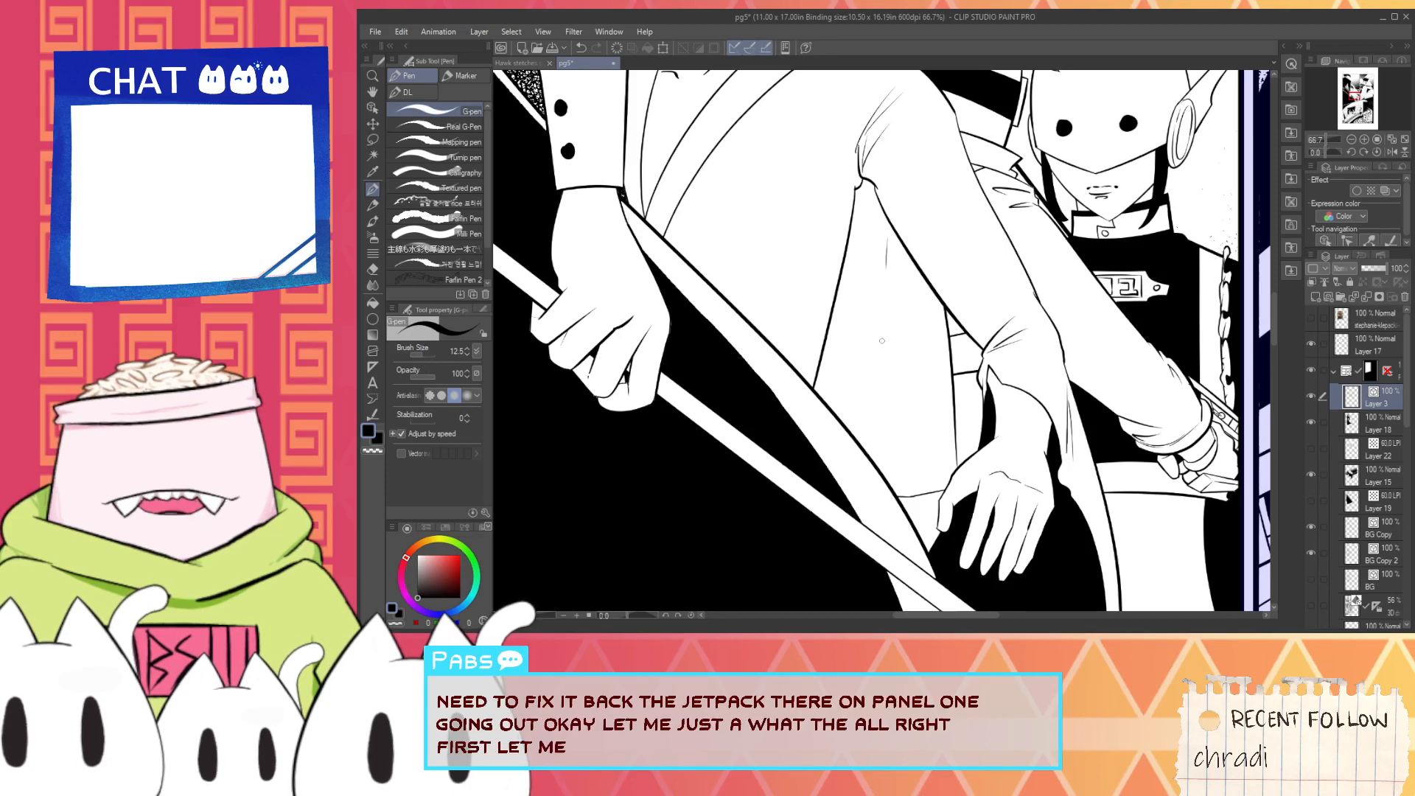
pyautogui.scroll(5, 893, 491)
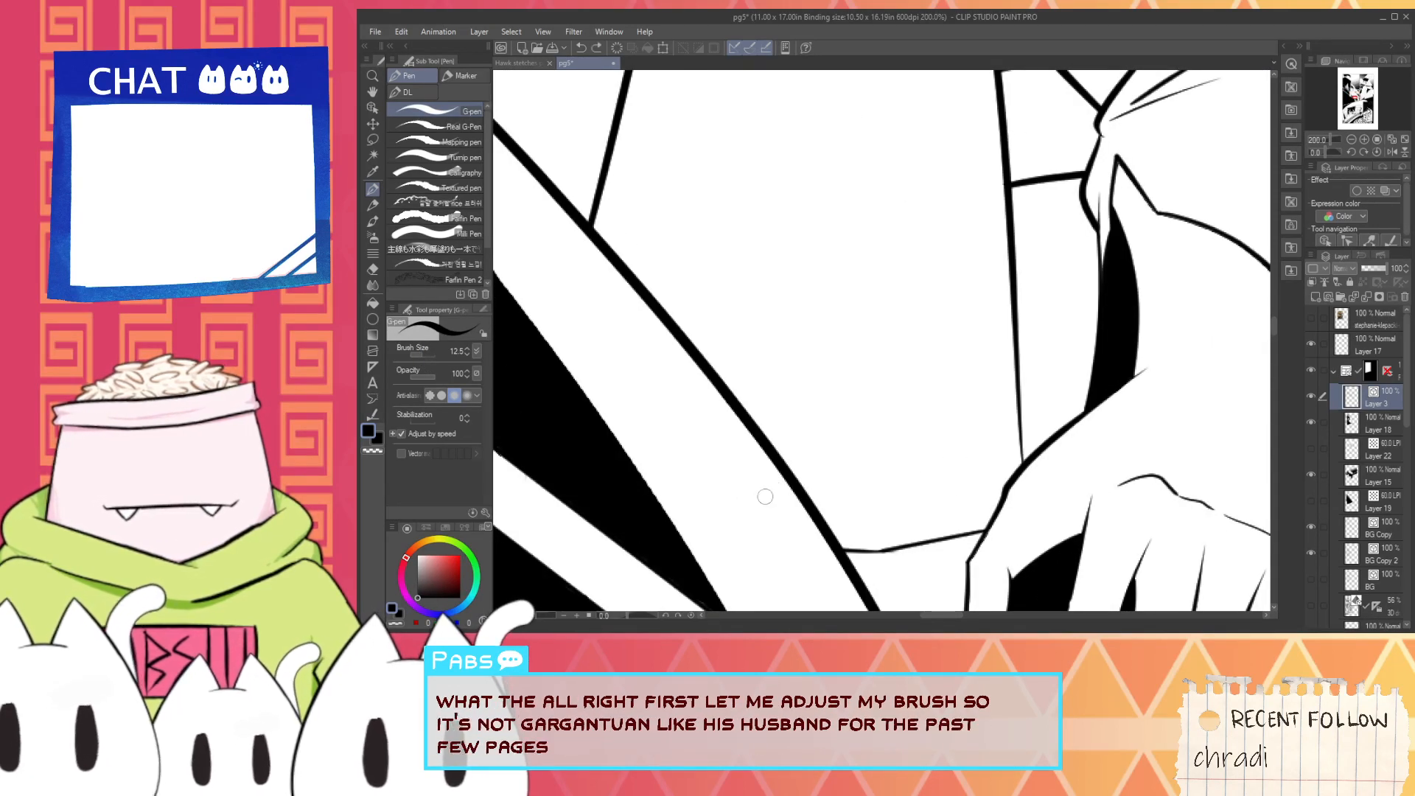
pyautogui.moveTo(699, 445)
pyautogui.mouseDown()
pyautogui.moveTo(928, 479)
pyautogui.moveTo(867, 487)
pyautogui.moveTo(1033, 452)
pyautogui.mouseUp()
pyautogui.hotkey('ctrl', 'z')
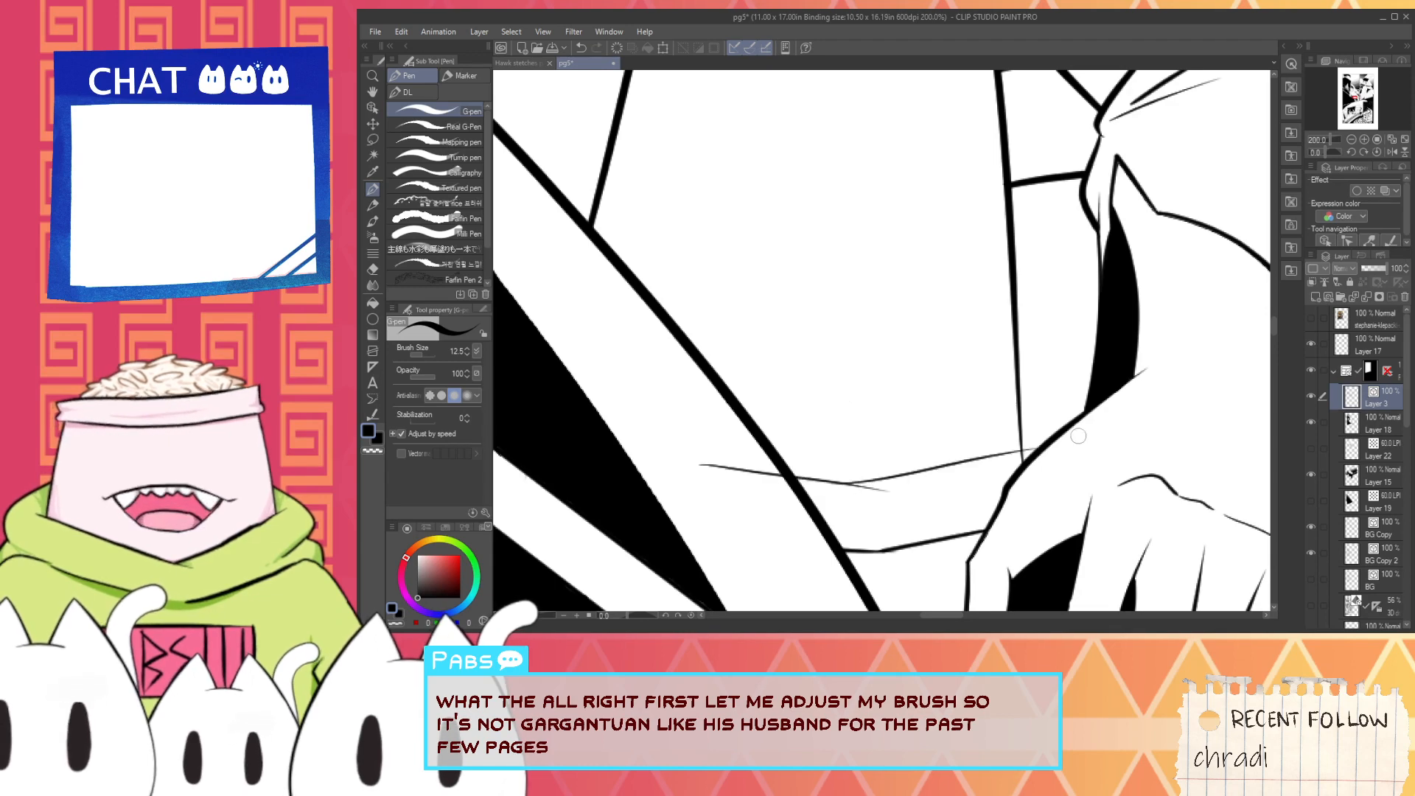
pyautogui.hotkey('ctrl', 'z')
pyautogui.hotkey('ctrl', 'z')
pyautogui.moveTo(832, 497)
pyautogui.mouseDown()
pyautogui.moveTo(1086, 437)
pyautogui.moveTo(859, 486)
pyautogui.moveTo(1034, 474)
pyautogui.moveTo(895, 499)
pyautogui.moveTo(1045, 474)
pyautogui.moveTo(889, 485)
pyautogui.moveTo(1000, 442)
pyautogui.moveTo(1002, 478)
pyautogui.moveTo(855, 493)
pyautogui.moveTo(1056, 461)
pyautogui.mouseUp()
pyautogui.hotkey('ctrl', 'z')
pyautogui.hotkey('ctrl', 'z')
pyautogui.hotkey('ctrl', 'z')
pyautogui.hotkey('ctrl', 'z')
pyautogui.hotkey('ctrl', 'z')
pyautogui.hotkey('ctrl', 'z')
pyautogui.hotkey('ctrl', 'z')
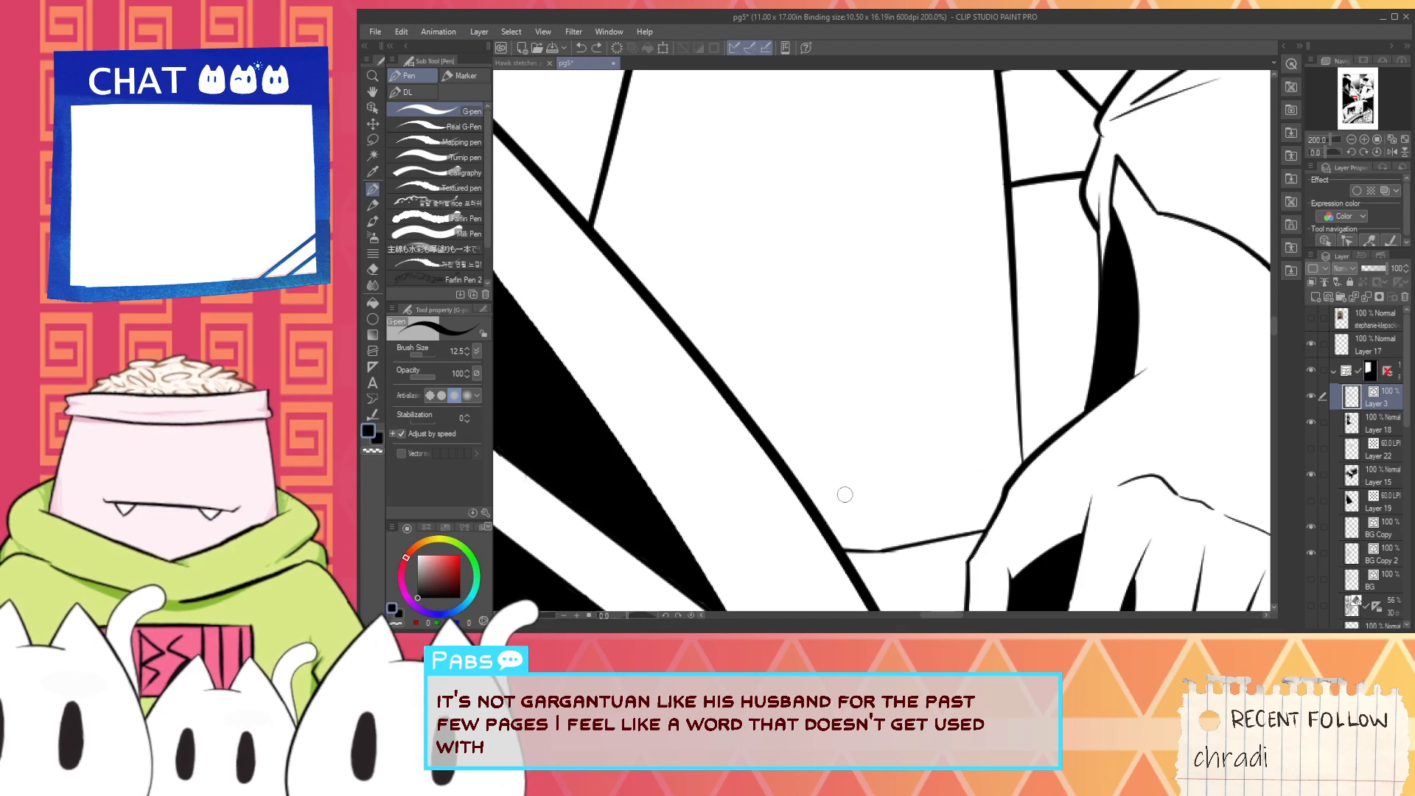
pyautogui.moveTo(841, 493); pyautogui.dragTo(1062, 450)
pyautogui.hotkey('ctrl', 'z')
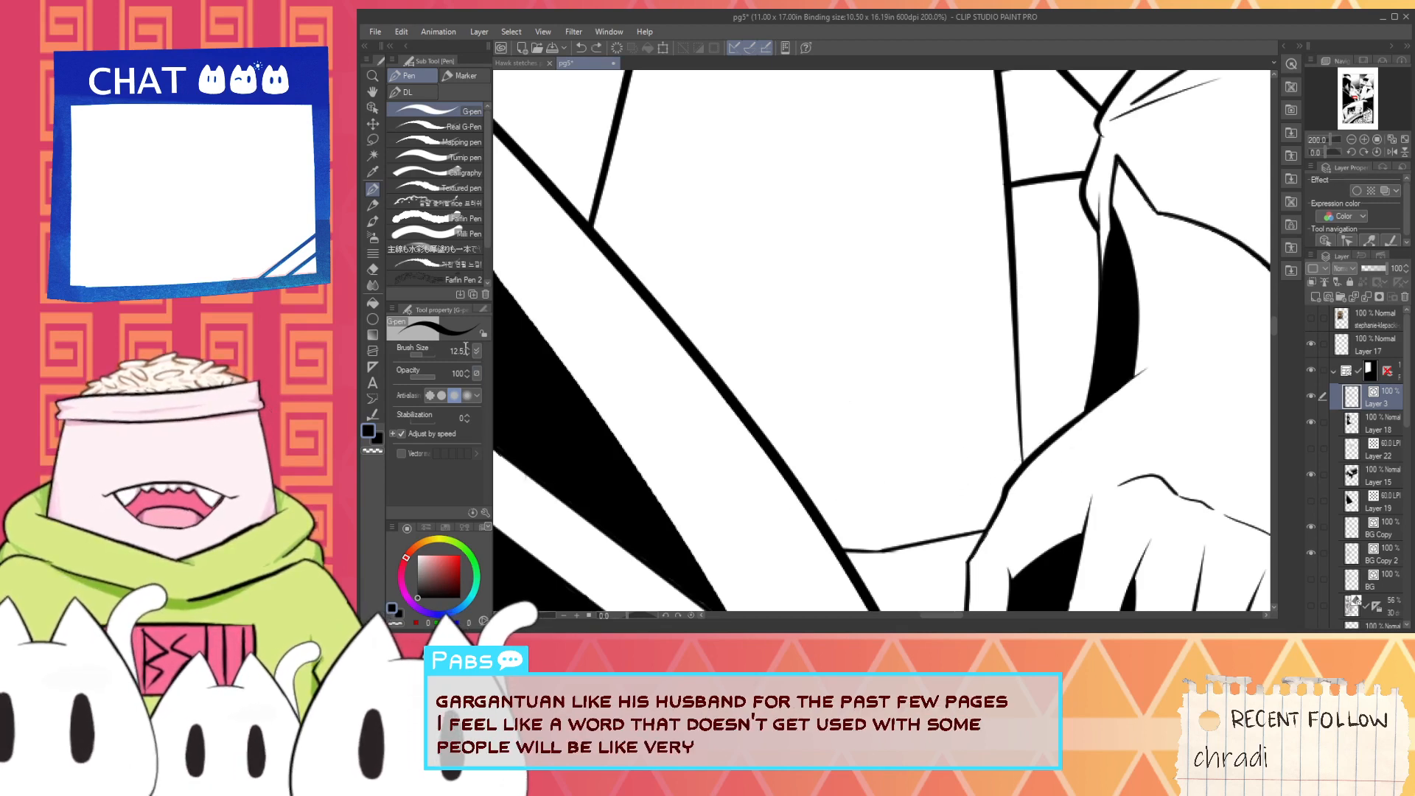
# - Ink a slanted waist line above the hanging hand with the G-pen at size 20 and trim its overshoot with the vector eraser
pyautogui.click(467, 348)
pyautogui.click(468, 348)
pyautogui.click(467, 348)
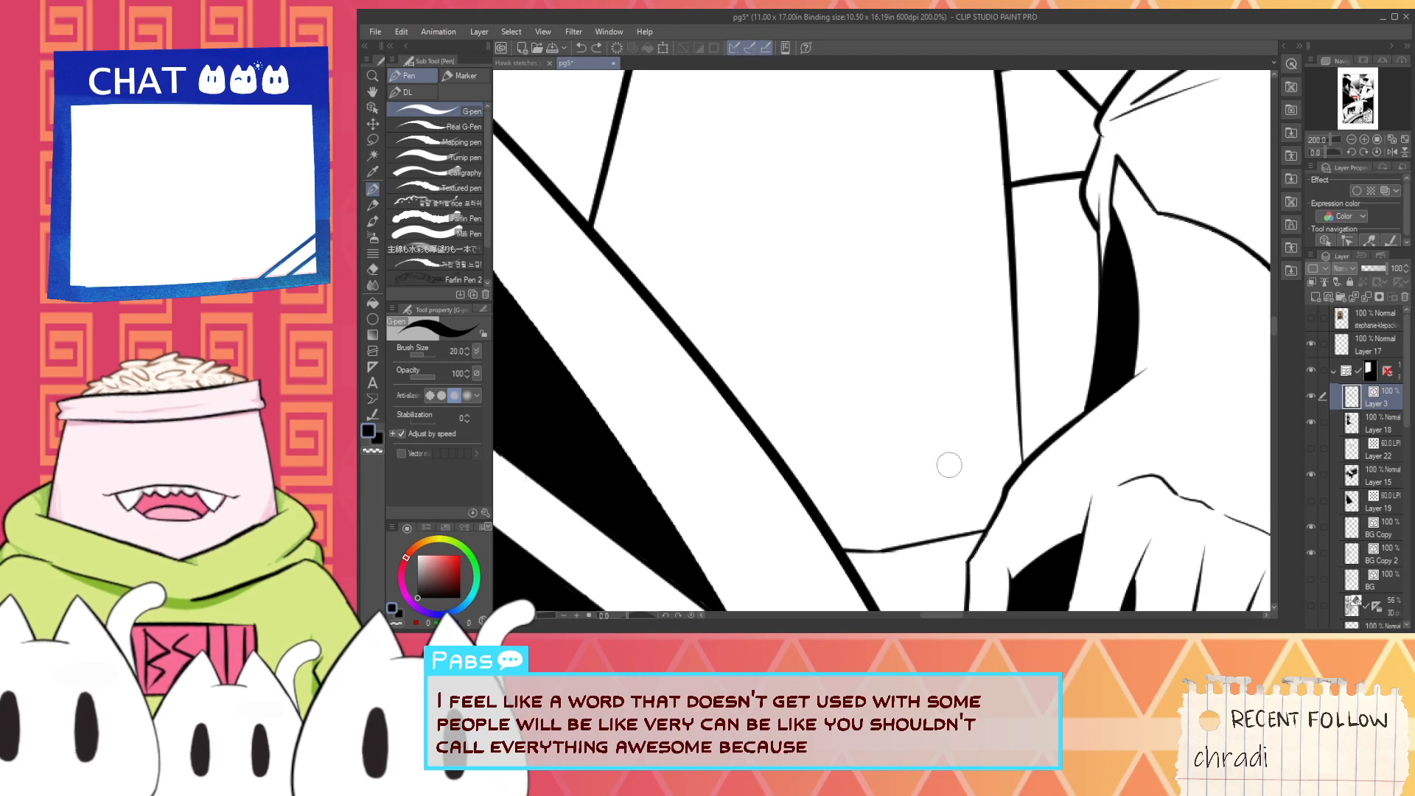
pyautogui.moveTo(818, 471); pyautogui.dragTo(1082, 433)
pyautogui.hotkey('ctrl', 'z')
pyautogui.moveTo(829, 476); pyautogui.dragTo(1084, 431)
pyautogui.press('e')
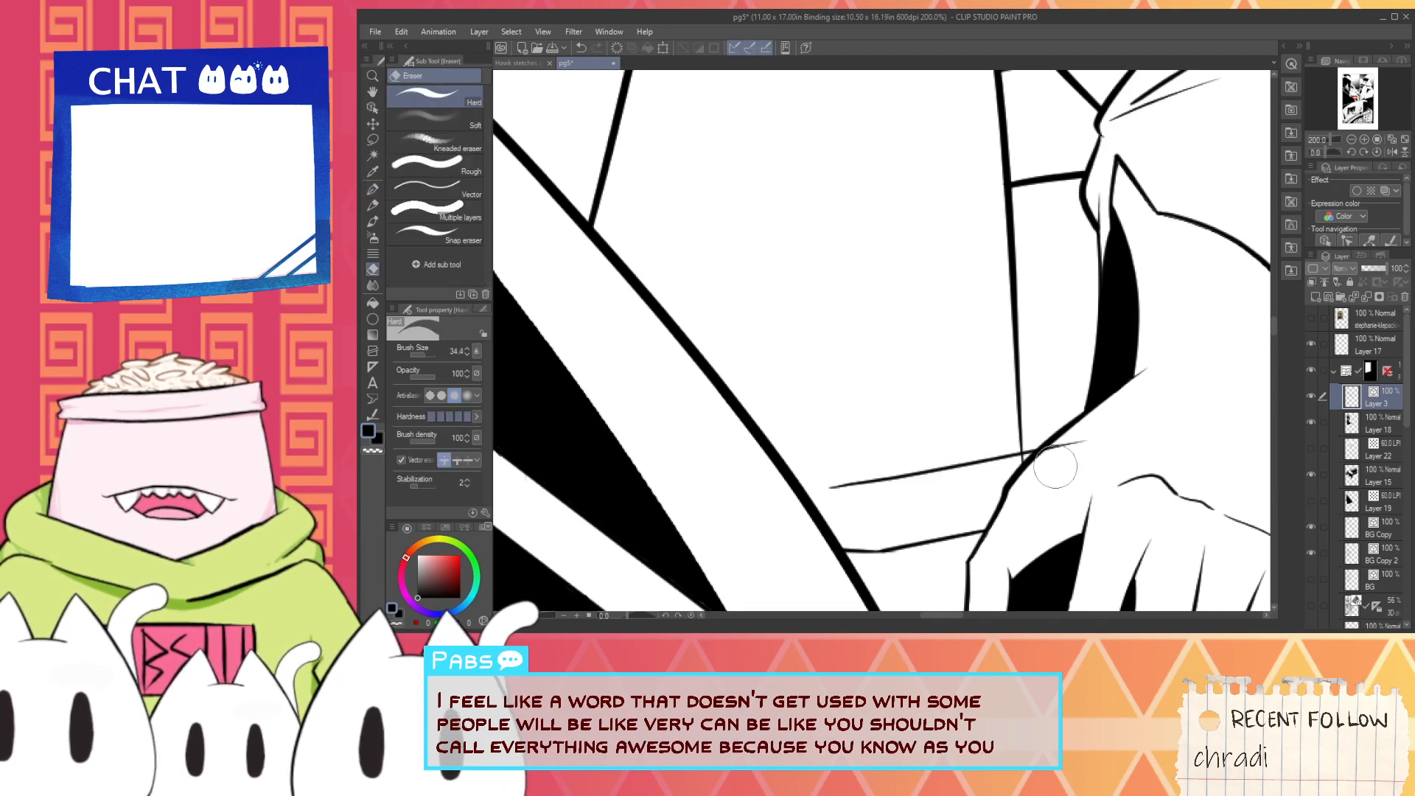
pyautogui.scroll(2, 1061, 450)
pyautogui.click(435, 188)
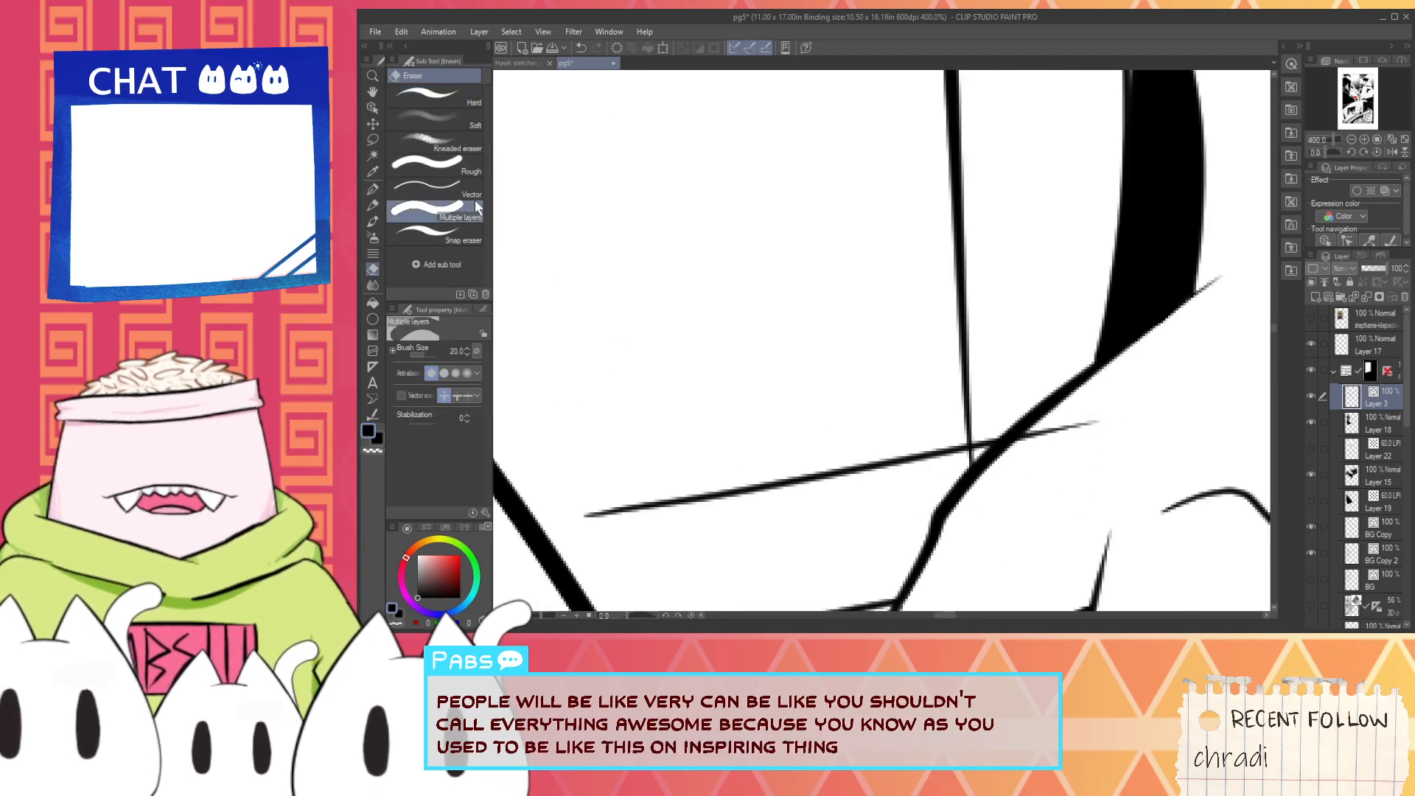
pyautogui.moveTo(1044, 453); pyautogui.dragTo(1068, 416)
pyautogui.moveTo(987, 431); pyautogui.dragTo(990, 451)
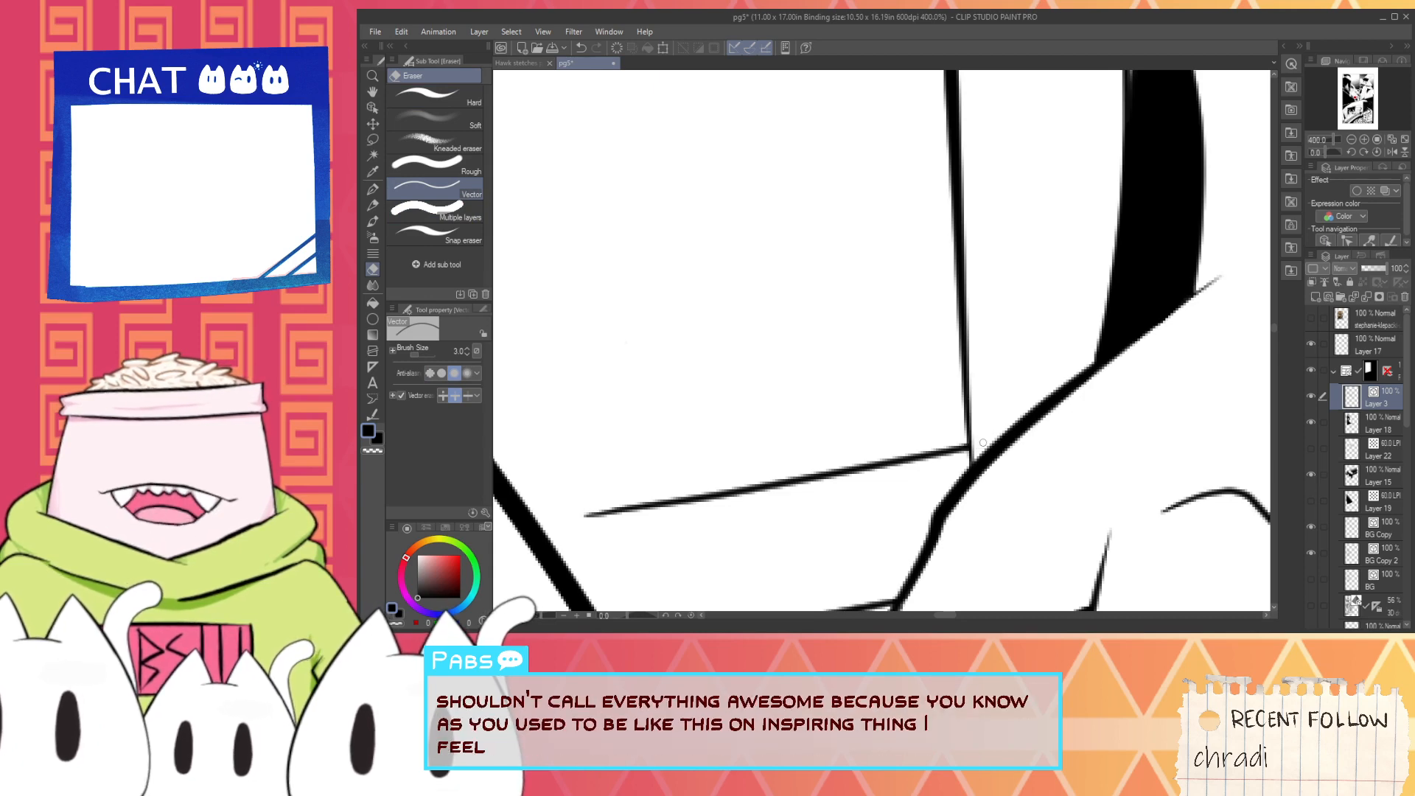
# - Extend the waist line to the diagonal coat edge and add a short vertical mark on the band below it
pyautogui.press('space')
pyautogui.moveTo(735, 519); pyautogui.dragTo(871, 487)
pyautogui.press('p')
pyautogui.moveTo(595, 452)
pyautogui.mouseDown()
pyautogui.moveTo(832, 467)
pyautogui.moveTo(685, 484)
pyautogui.moveTo(816, 508)
pyautogui.moveTo(825, 479)
pyautogui.moveTo(843, 476)
pyautogui.moveTo(762, 492)
pyautogui.moveTo(618, 472)
pyautogui.mouseUp()
pyautogui.hotkey('ctrl', 'z')
pyautogui.hotkey('ctrl', 'z')
pyautogui.press('e')
pyautogui.press('space')
pyautogui.moveTo(771, 511)
pyautogui.mouseDown()
pyautogui.moveTo(721, 413)
pyautogui.moveTo(768, 504)
pyautogui.mouseUp()
pyautogui.press('p')
pyautogui.scroll(-2, 766, 492)
pyautogui.scroll(-2, 767, 489)
pyautogui.press('space')
pyautogui.moveTo(821, 456); pyautogui.dragTo(839, 529)
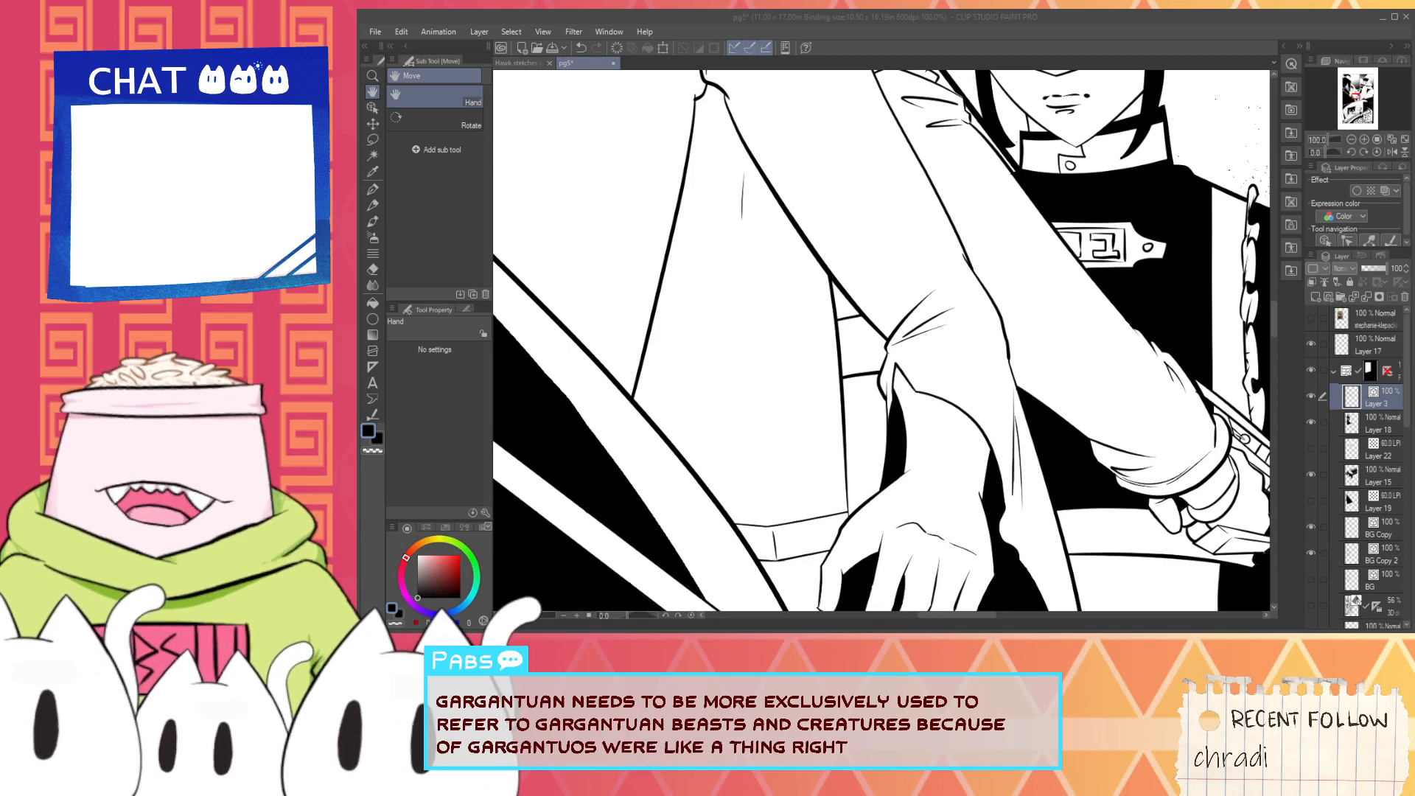
pyautogui.click(1042, 18)
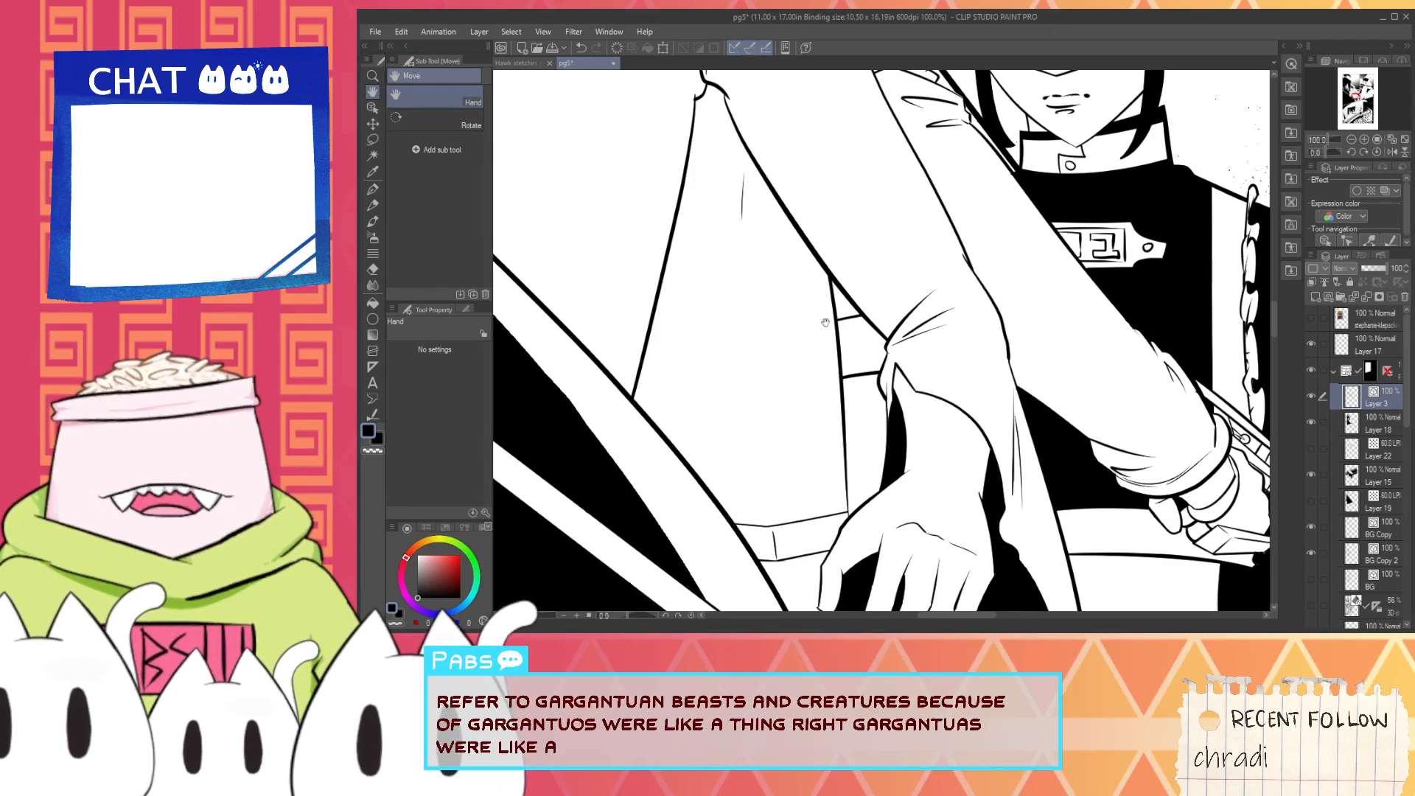
# - Ink a vertical line rising from the waistband and a diagonal from its upper end to the sleeve, trimming the diagonal's overshoots
pyautogui.scroll(-1, 774, 406)
pyautogui.moveTo(730, 344); pyautogui.dragTo(763, 434)
pyautogui.scroll(1, 763, 433)
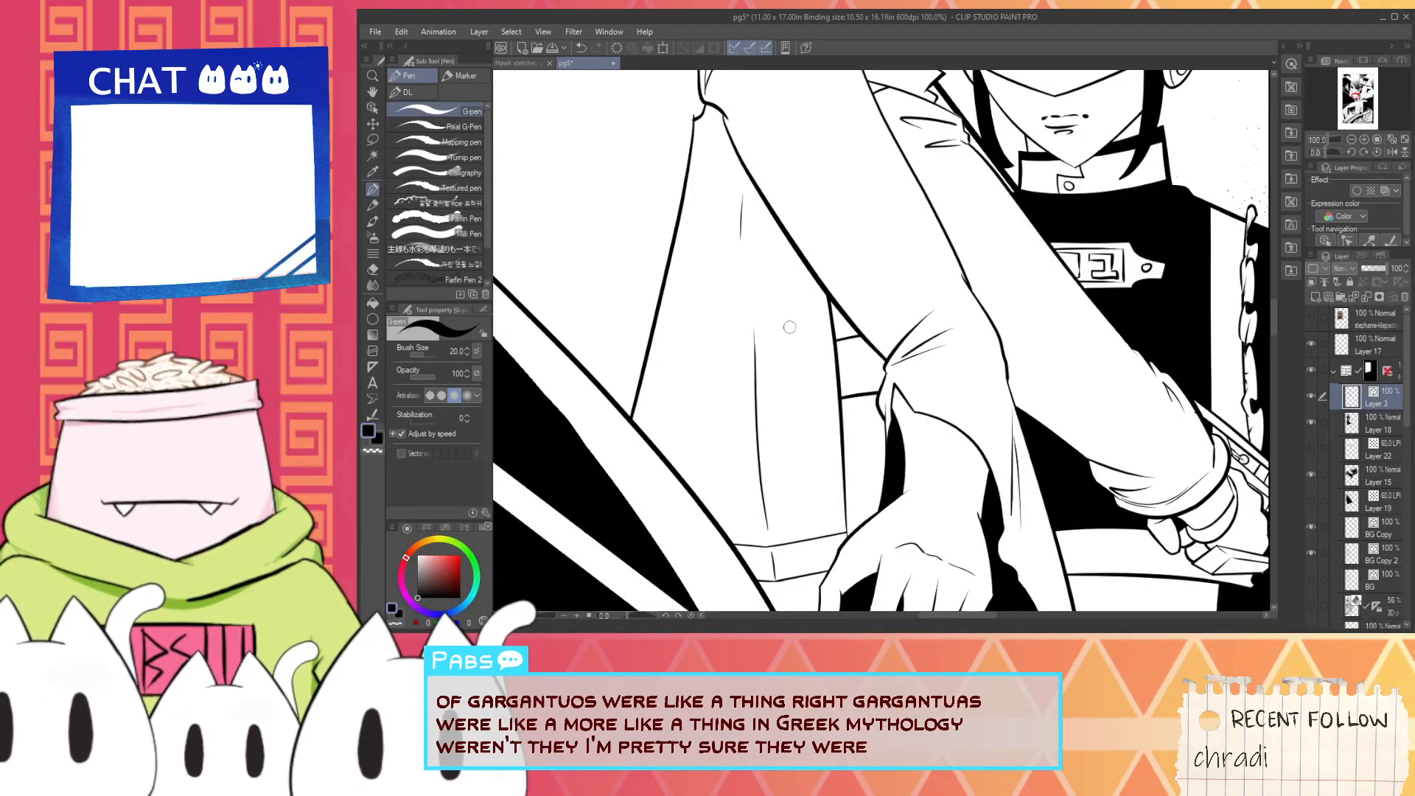
pyautogui.hotkey('ctrl', 'z')
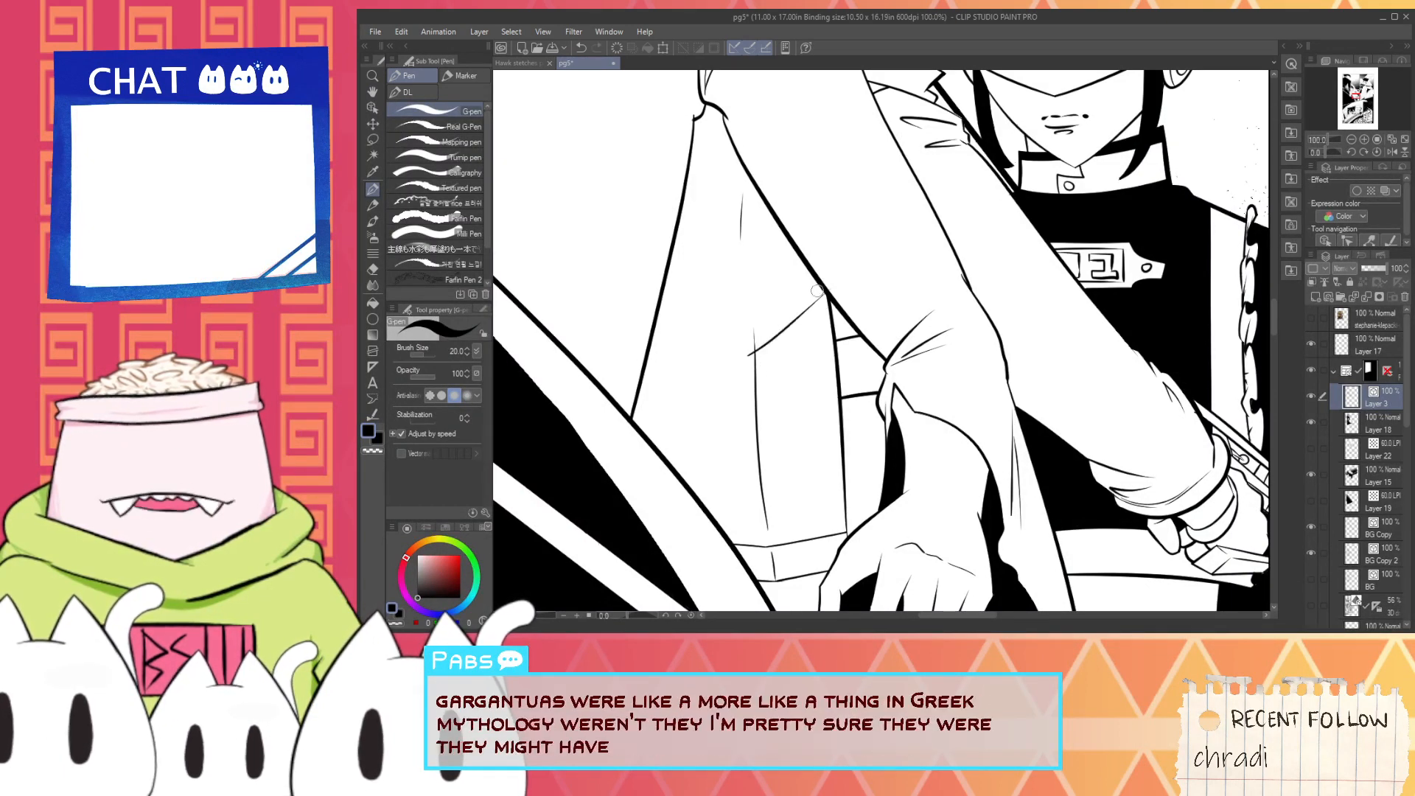
pyautogui.moveTo(746, 342); pyautogui.dragTo(861, 255)
pyautogui.scroll(1, 859, 284)
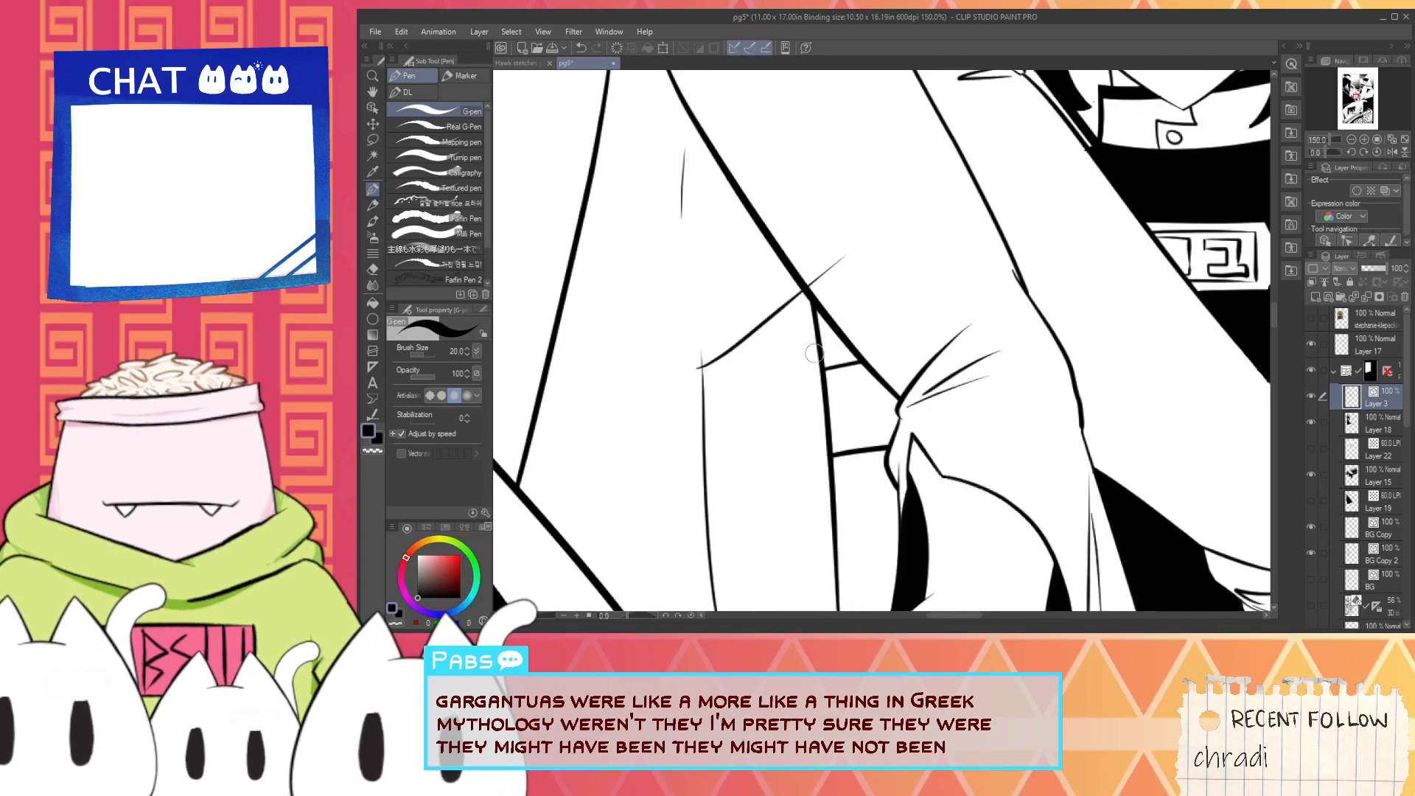
pyautogui.hotkey('ctrl', 'z')
pyautogui.moveTo(675, 395); pyautogui.dragTo(861, 240)
pyautogui.press('e')
pyautogui.click(829, 267)
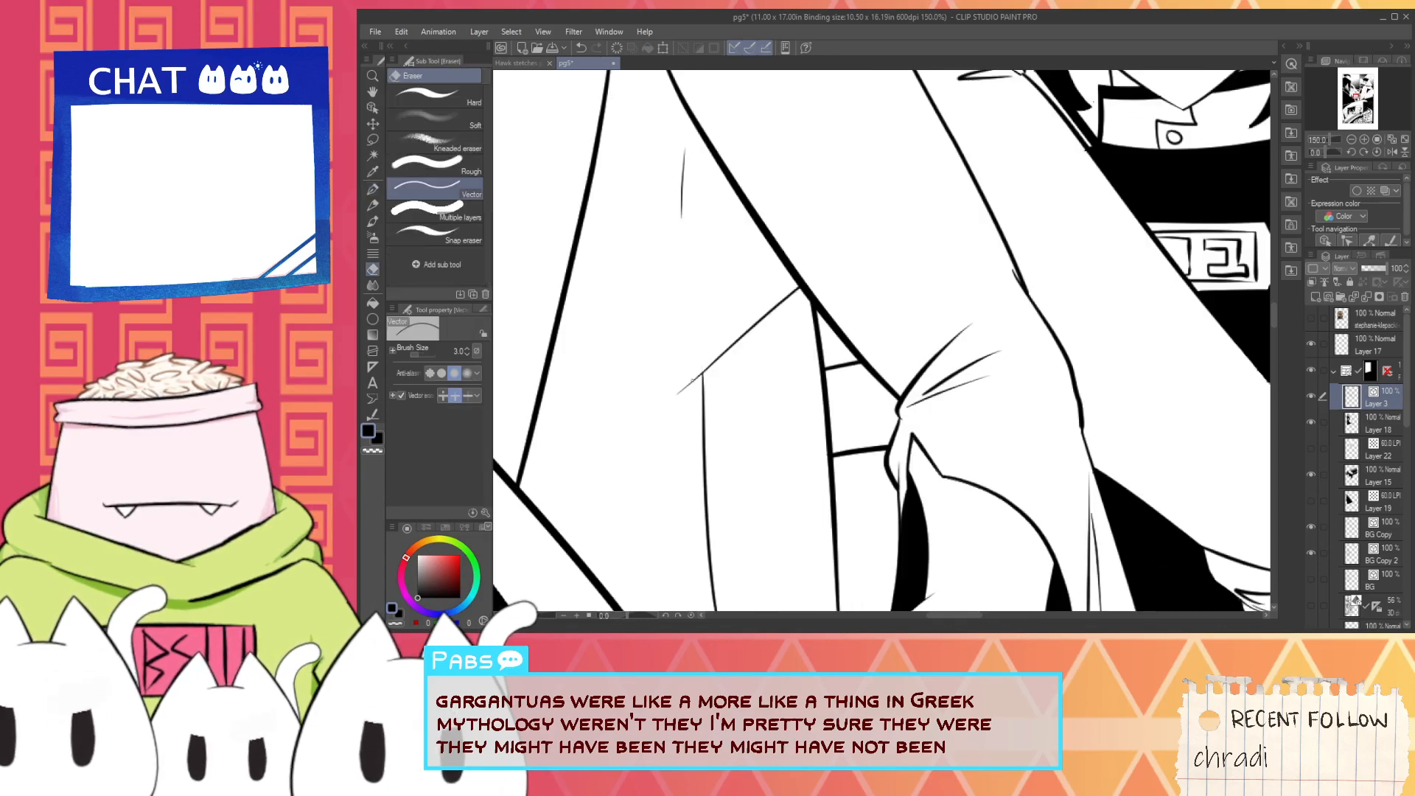
pyautogui.click(692, 380)
# - Delete the leftover short vertical fold line on the upper torso with the vector eraser
pyautogui.press('space')
pyautogui.moveTo(692, 285); pyautogui.dragTo(721, 409)
pyautogui.click(712, 314)
pyautogui.scroll(-2, 710, 321)
# - Ink a long curved line along the torso from its side outline down to the diagonal coat edge, trimming the excess ends
pyautogui.press('space')
pyautogui.moveTo(716, 353); pyautogui.dragTo(723, 413)
pyautogui.press('p')
pyautogui.scroll(1, 696, 539)
pyautogui.moveTo(684, 579); pyautogui.dragTo(680, 264)
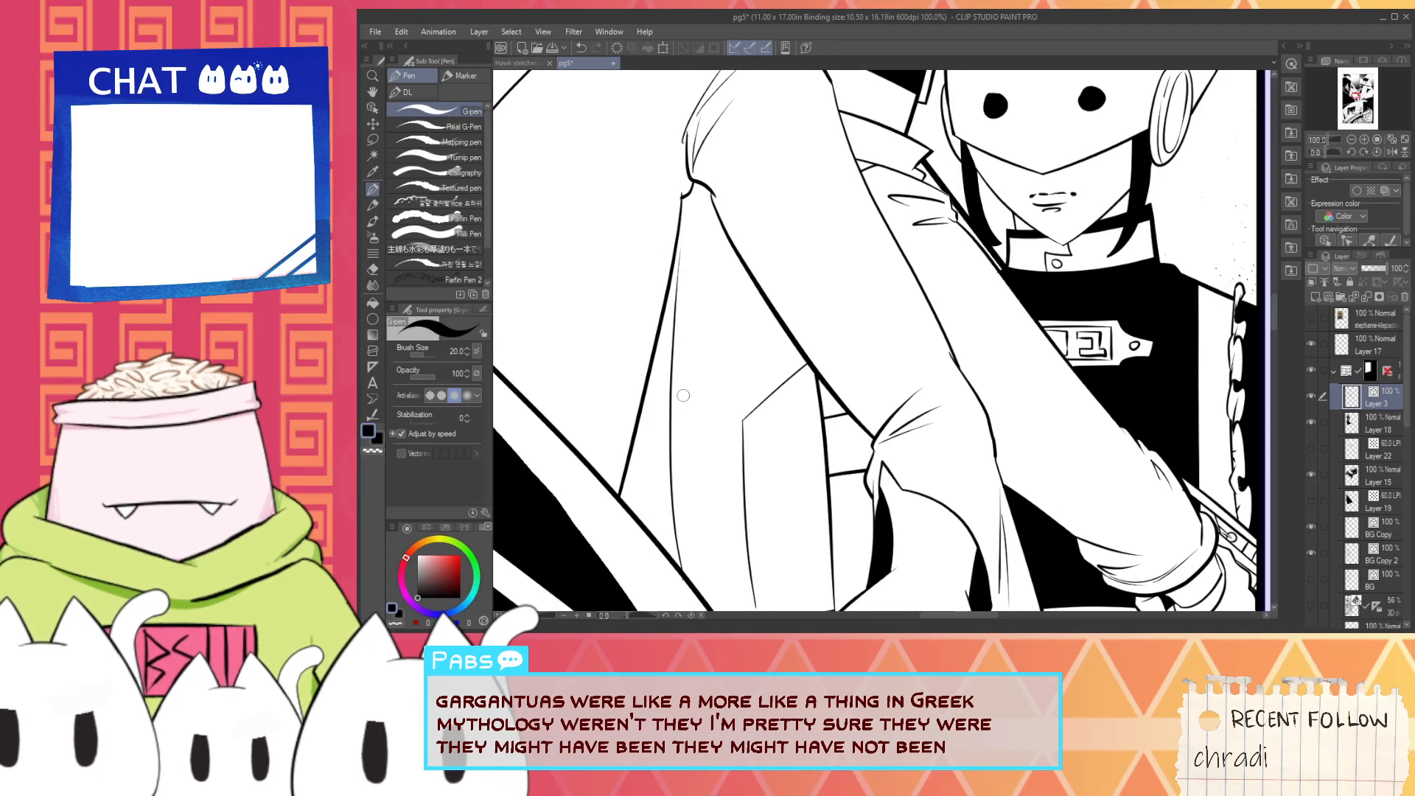
pyautogui.hotkey('ctrl', 'z')
pyautogui.moveTo(688, 591); pyautogui.dragTo(699, 183)
pyautogui.hotkey('ctrl', 'z')
pyautogui.moveTo(678, 591); pyautogui.dragTo(657, 250)
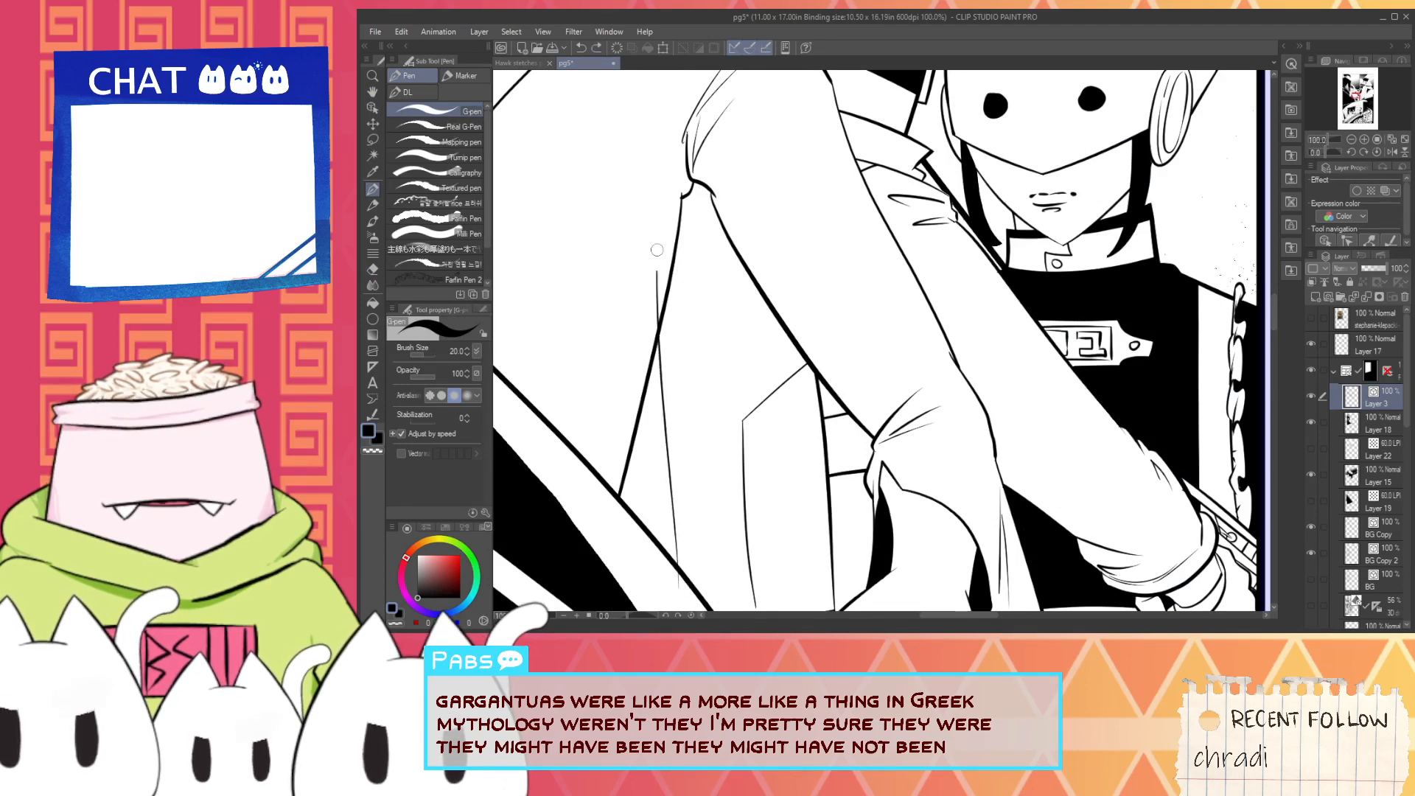
pyautogui.hotkey('ctrl', 'z')
pyautogui.moveTo(682, 605)
pyautogui.mouseDown()
pyautogui.moveTo(658, 251)
pyautogui.moveTo(695, 465)
pyautogui.mouseUp()
pyautogui.press('e')
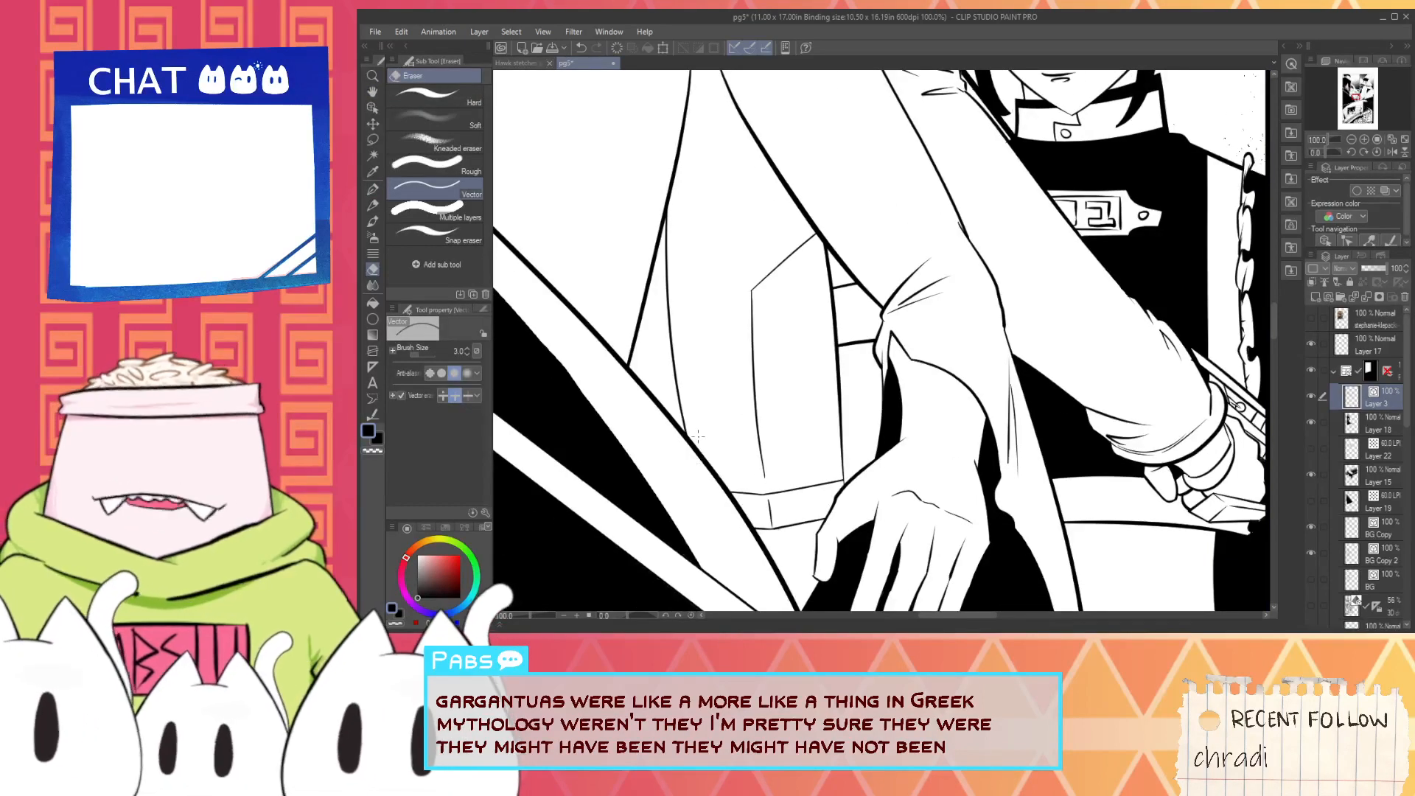
pyautogui.hotkey('alt', 'Tab')
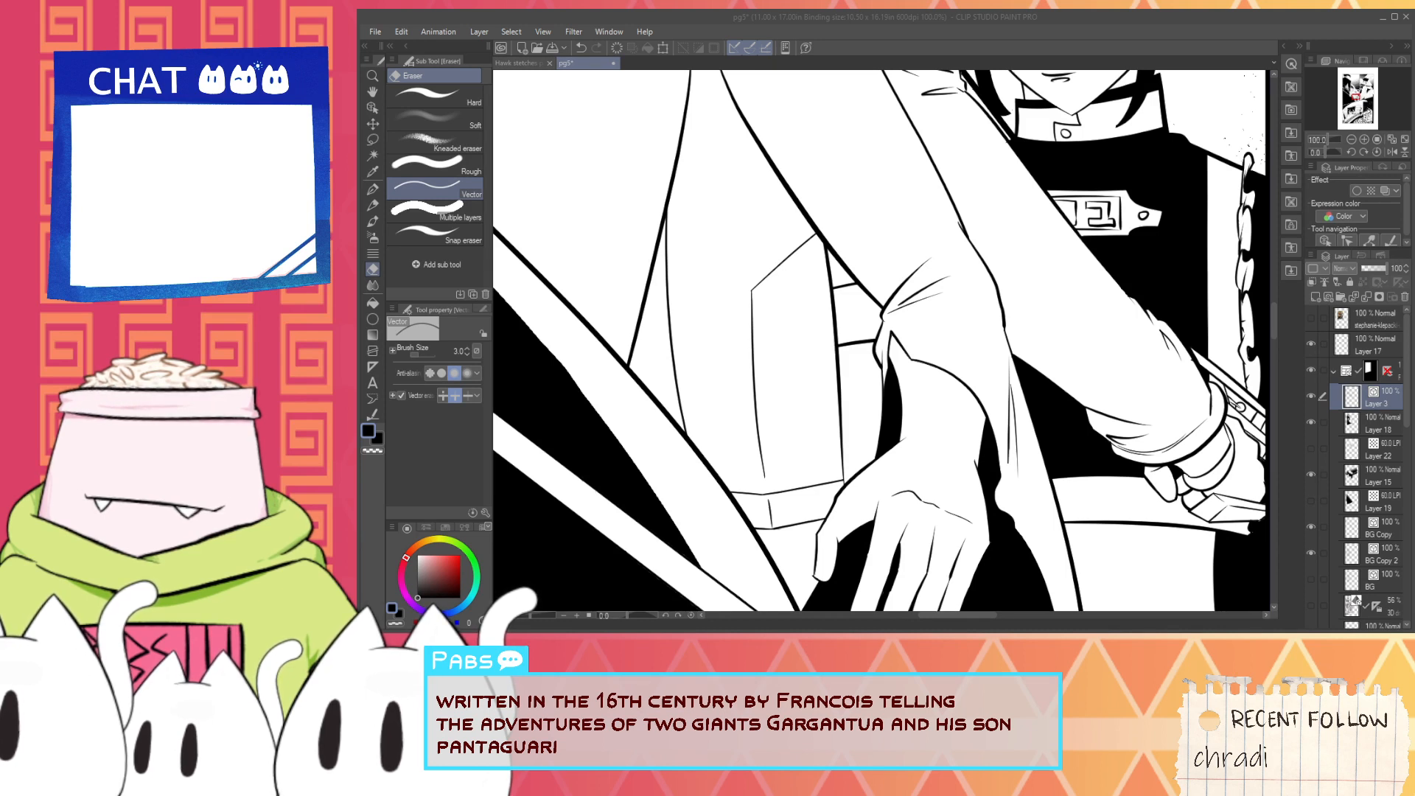
pyautogui.click(1012, 31)
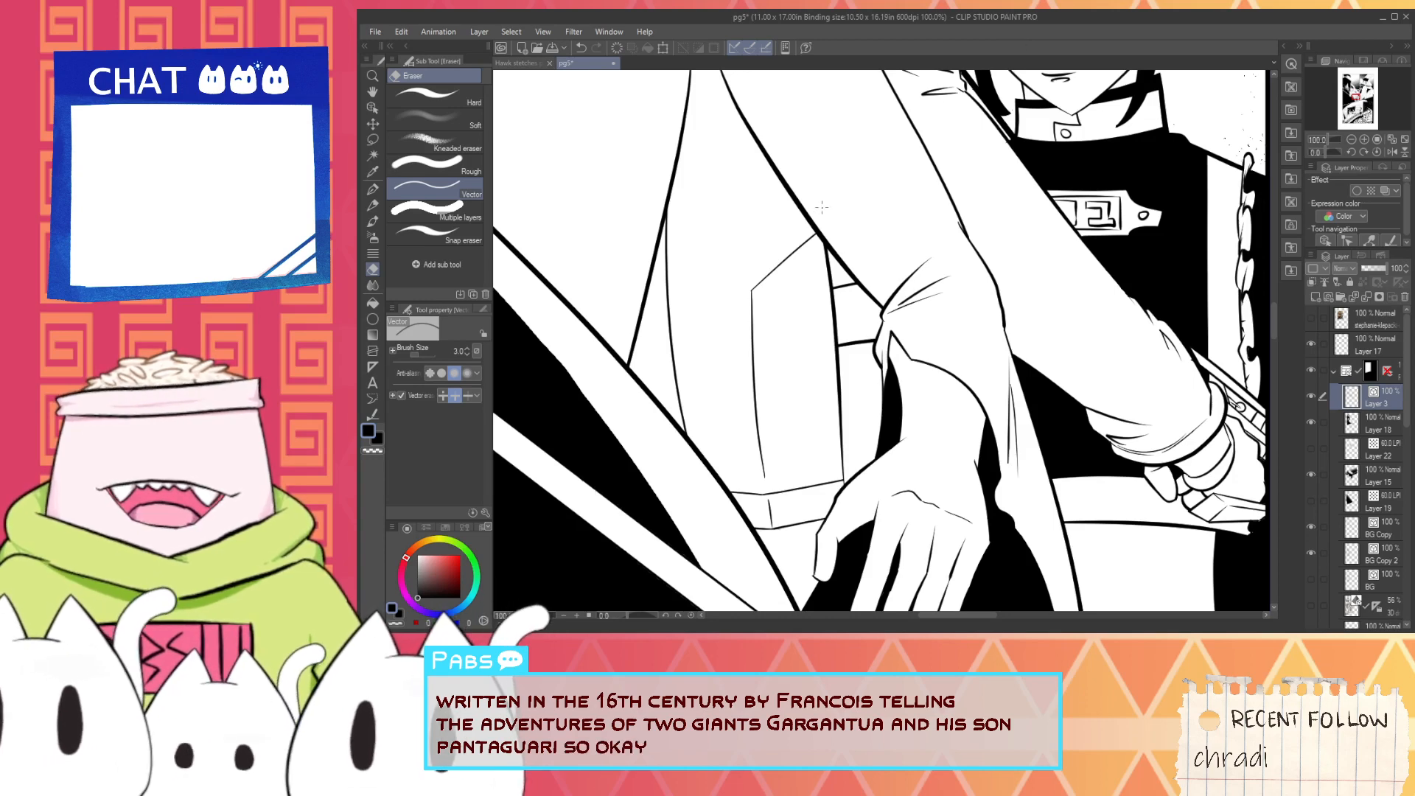
# - Ink a near-horizontal edge from the vertical line's upper corner and a short diagonal to the sleeve, then erase the excess outline above it
pyautogui.scroll(1, 812, 227)
pyautogui.press('p')
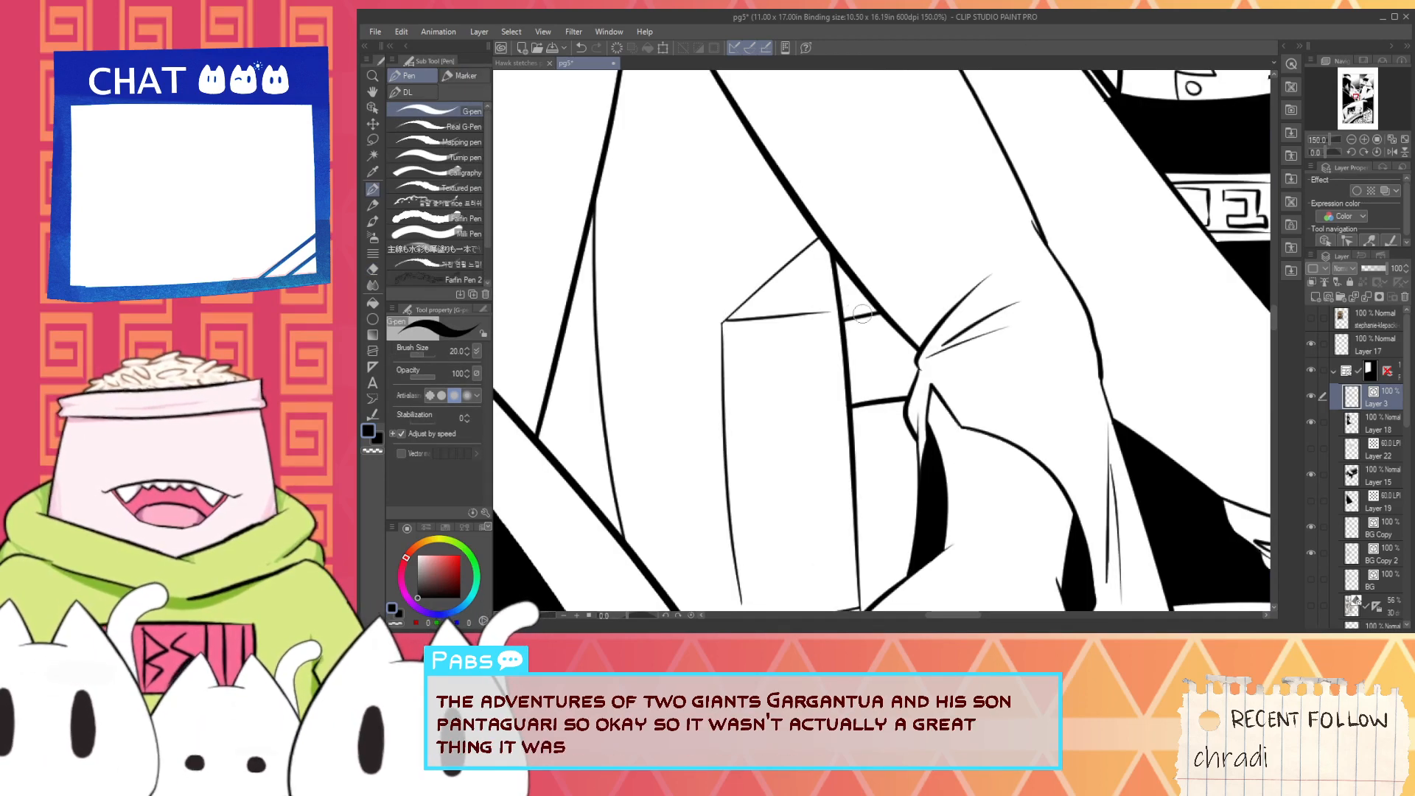
pyautogui.moveTo(722, 323); pyautogui.dragTo(823, 317)
pyautogui.moveTo(837, 319)
pyautogui.mouseDown()
pyautogui.moveTo(864, 265)
pyautogui.moveTo(916, 244)
pyautogui.moveTo(879, 274)
pyautogui.moveTo(911, 243)
pyautogui.moveTo(894, 274)
pyautogui.moveTo(821, 289)
pyautogui.mouseUp()
pyautogui.hotkey('ctrl', 'z')
pyautogui.hotkey('ctrl', 'z')
pyautogui.hotkey('ctrl', 'z')
pyautogui.press('e')
pyautogui.scroll(1, 853, 276)
pyautogui.scroll(-1, 827, 317)
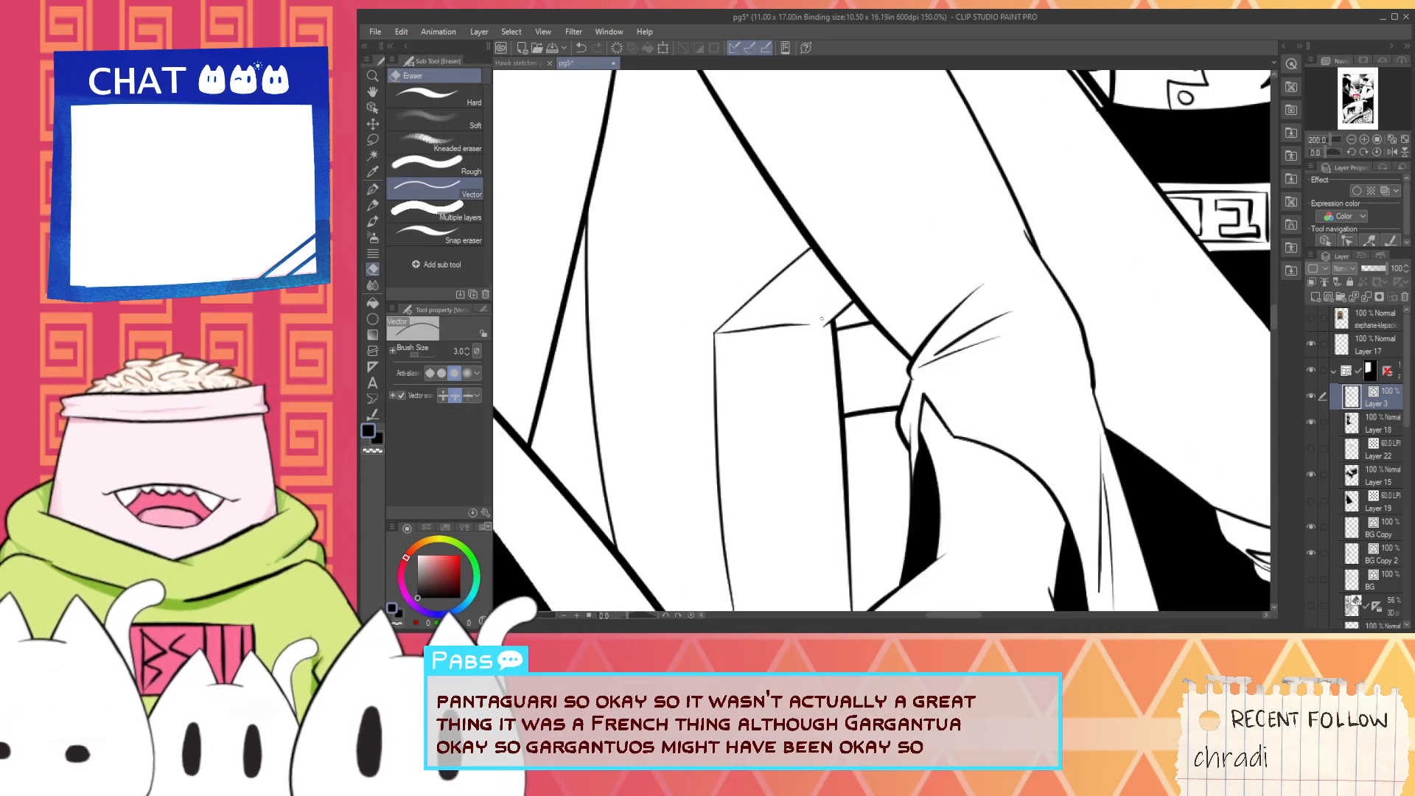
# - Ink two parallel diagonal lines across the narrow gap between the torso's side outline, the coat edge and the long curved line
pyautogui.scroll(-2, 825, 324)
pyautogui.press('space')
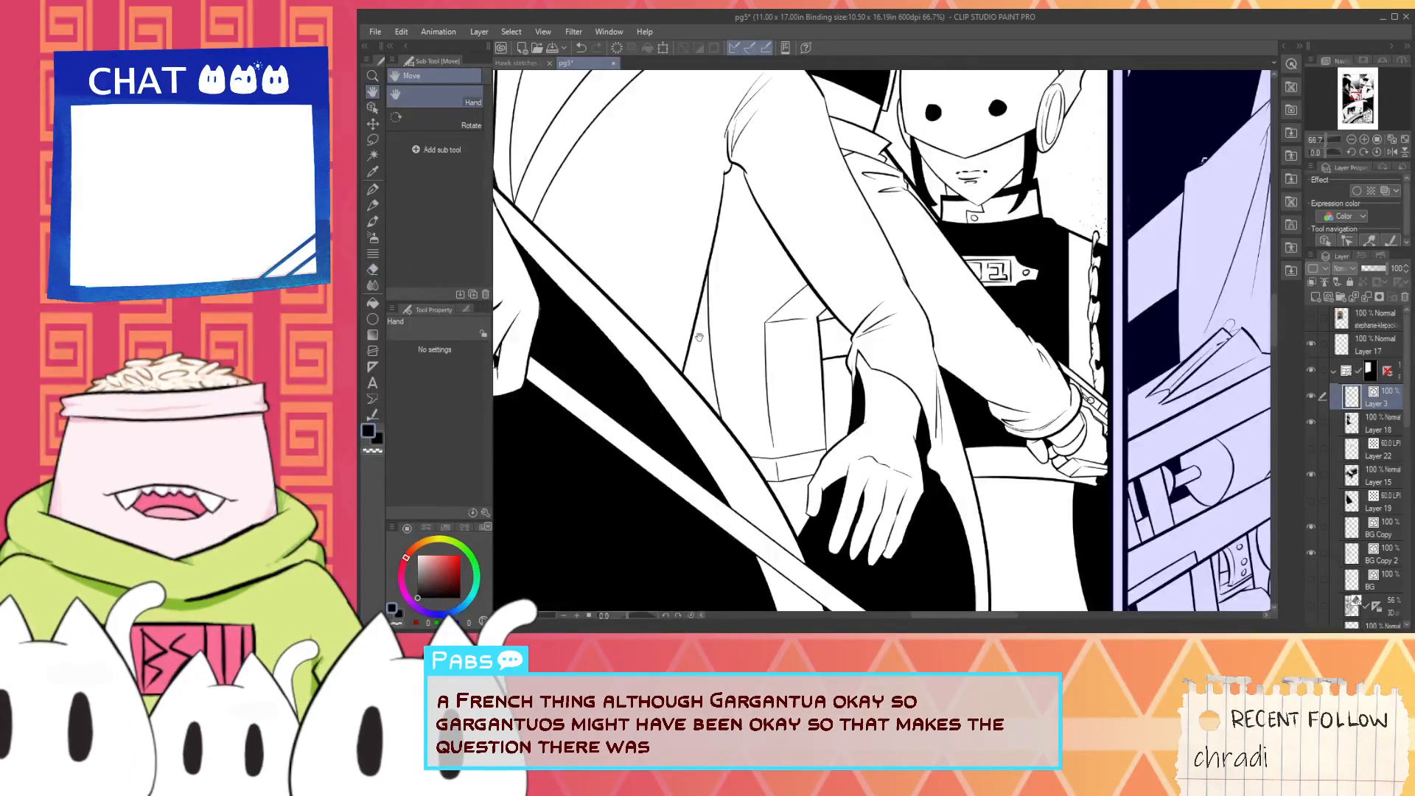
pyautogui.press('p')
pyautogui.scroll(1, 700, 346)
pyautogui.scroll(2, 693, 380)
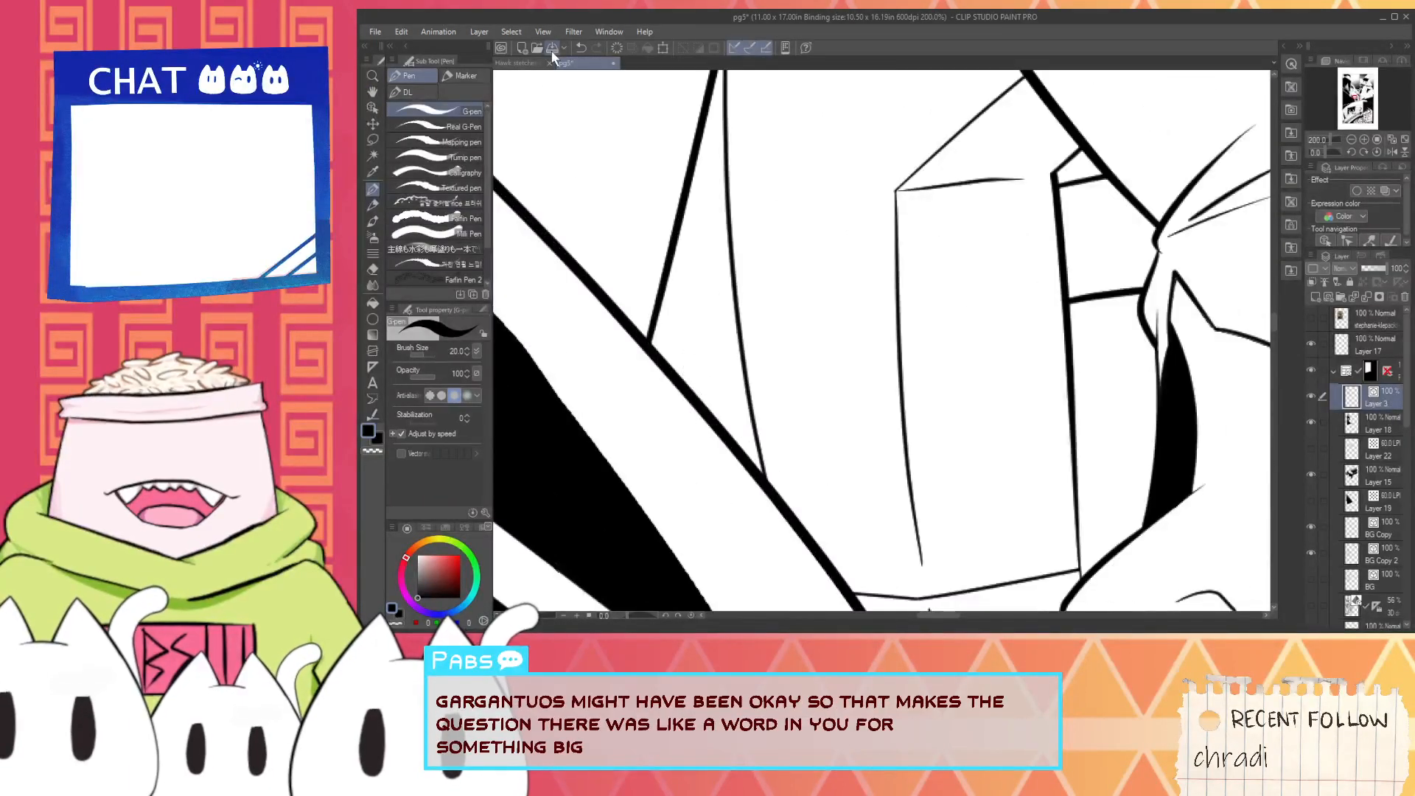
pyautogui.moveTo(712, 456); pyautogui.dragTo(798, 349)
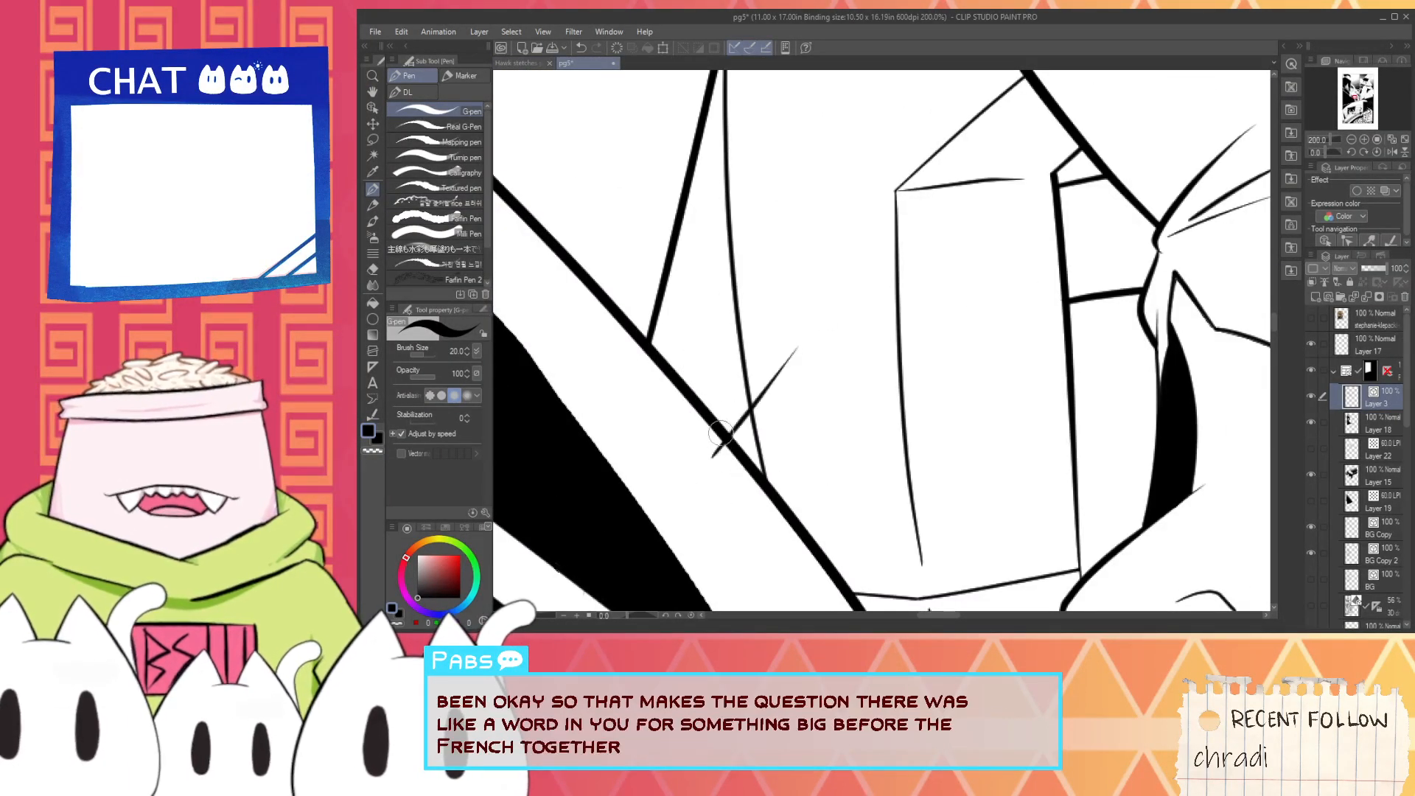
pyautogui.moveTo(660, 313); pyautogui.dragTo(802, 135)
pyautogui.hotkey('ctrl', 'z')
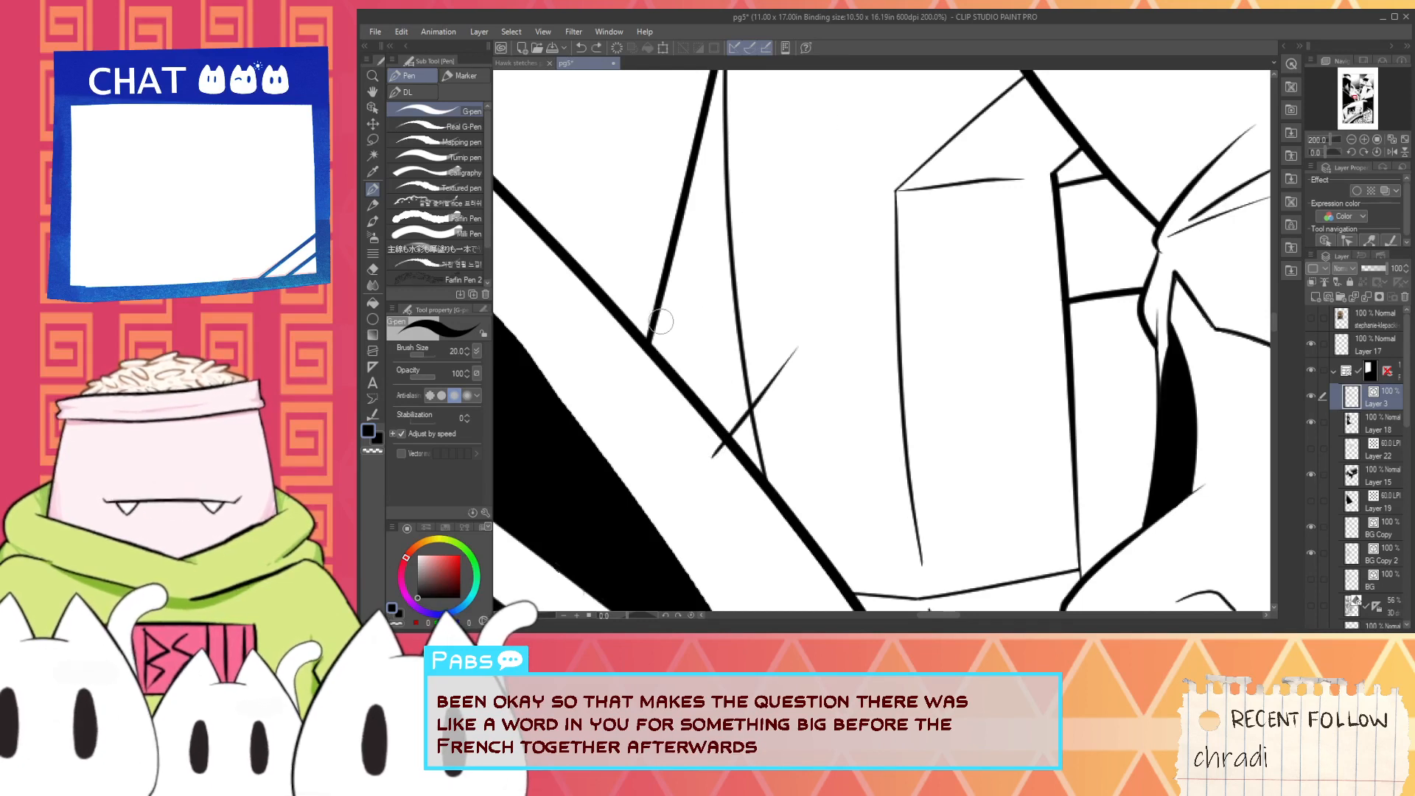
pyautogui.moveTo(661, 320); pyautogui.dragTo(801, 153)
# - Trim the new diagonals with the vector eraser so they end at the long curved line and the neighbouring outlines
pyautogui.press('e')
pyautogui.scroll(2, 663, 299)
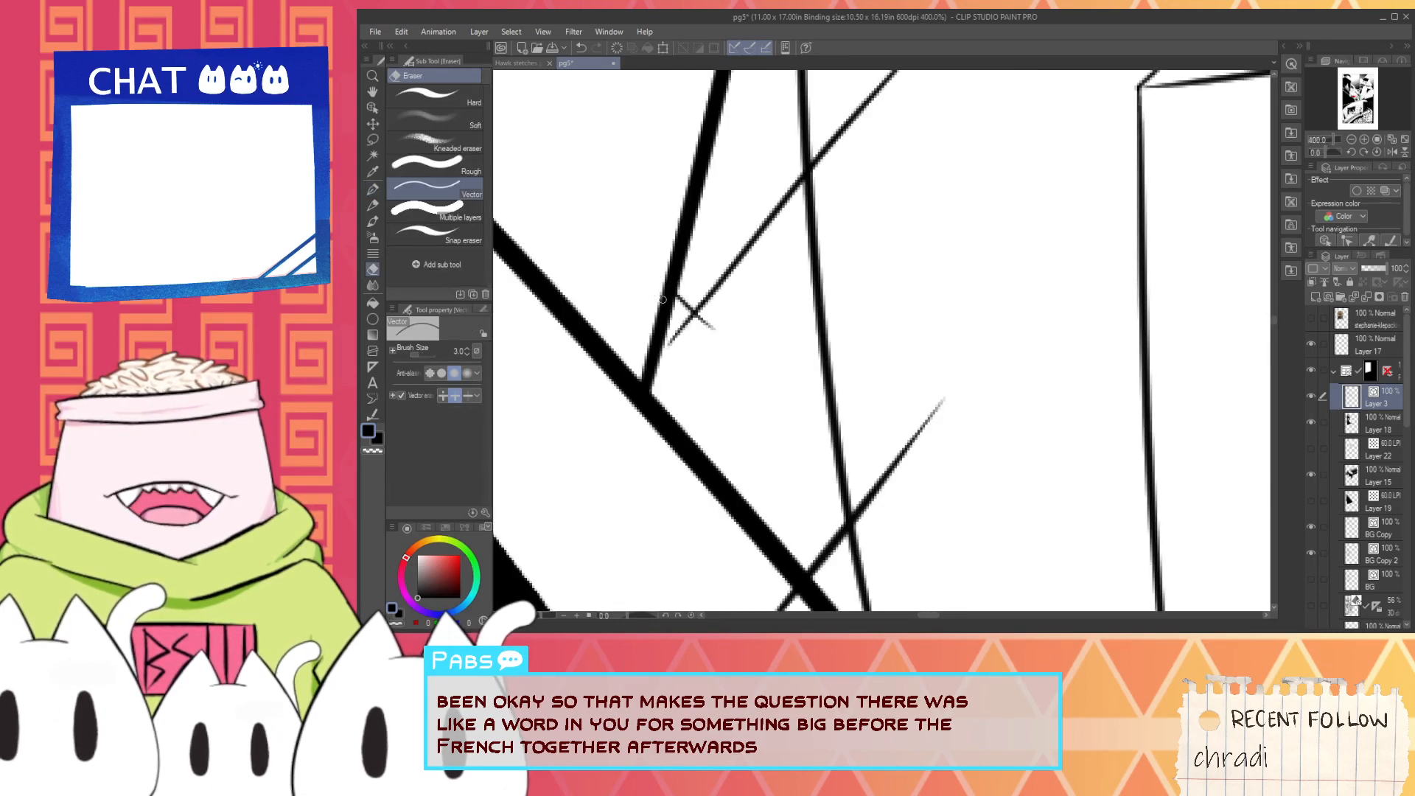
pyautogui.click(693, 322)
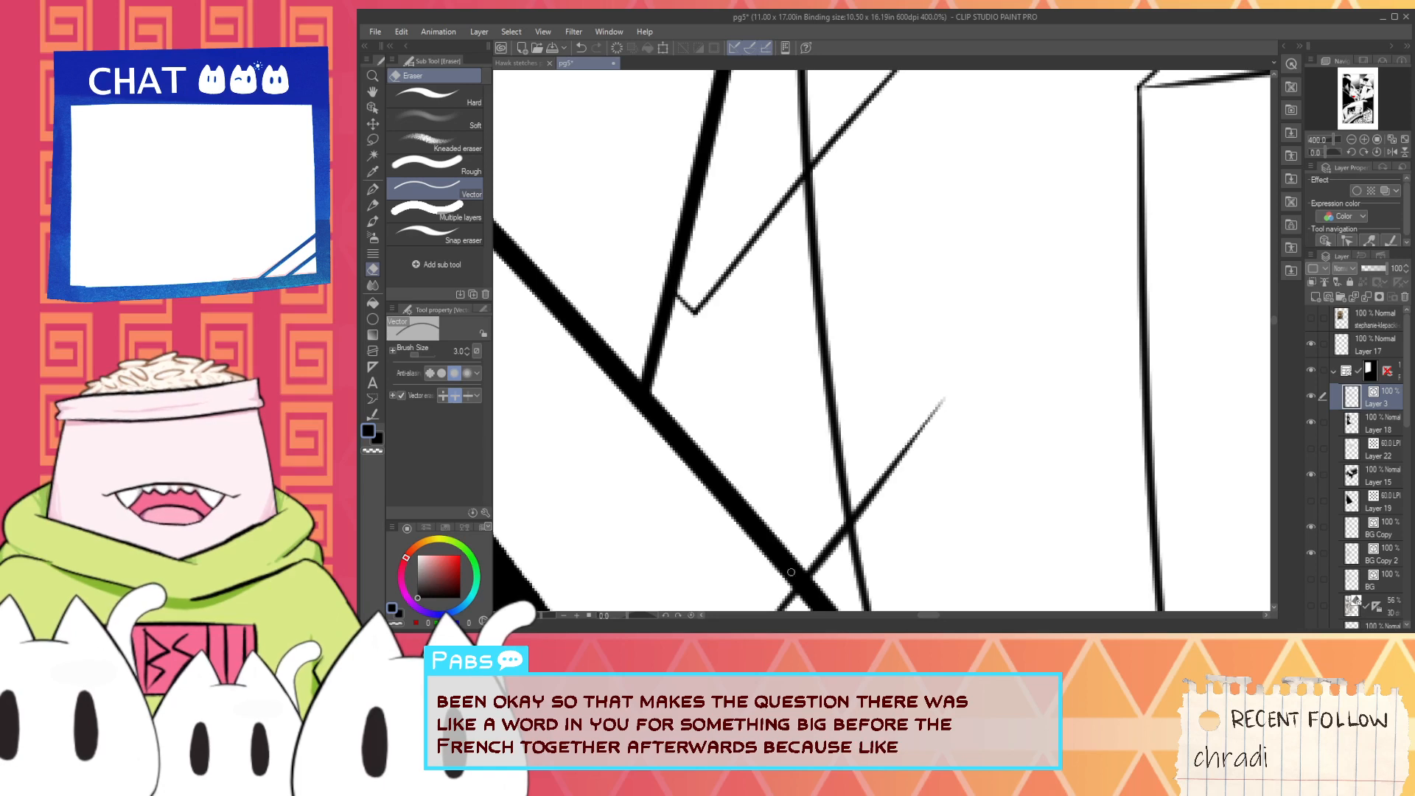
pyautogui.moveTo(901, 483); pyautogui.dragTo(881, 443)
pyautogui.moveTo(842, 275); pyautogui.dragTo(803, 489)
pyautogui.moveTo(819, 369); pyautogui.dragTo(796, 324)
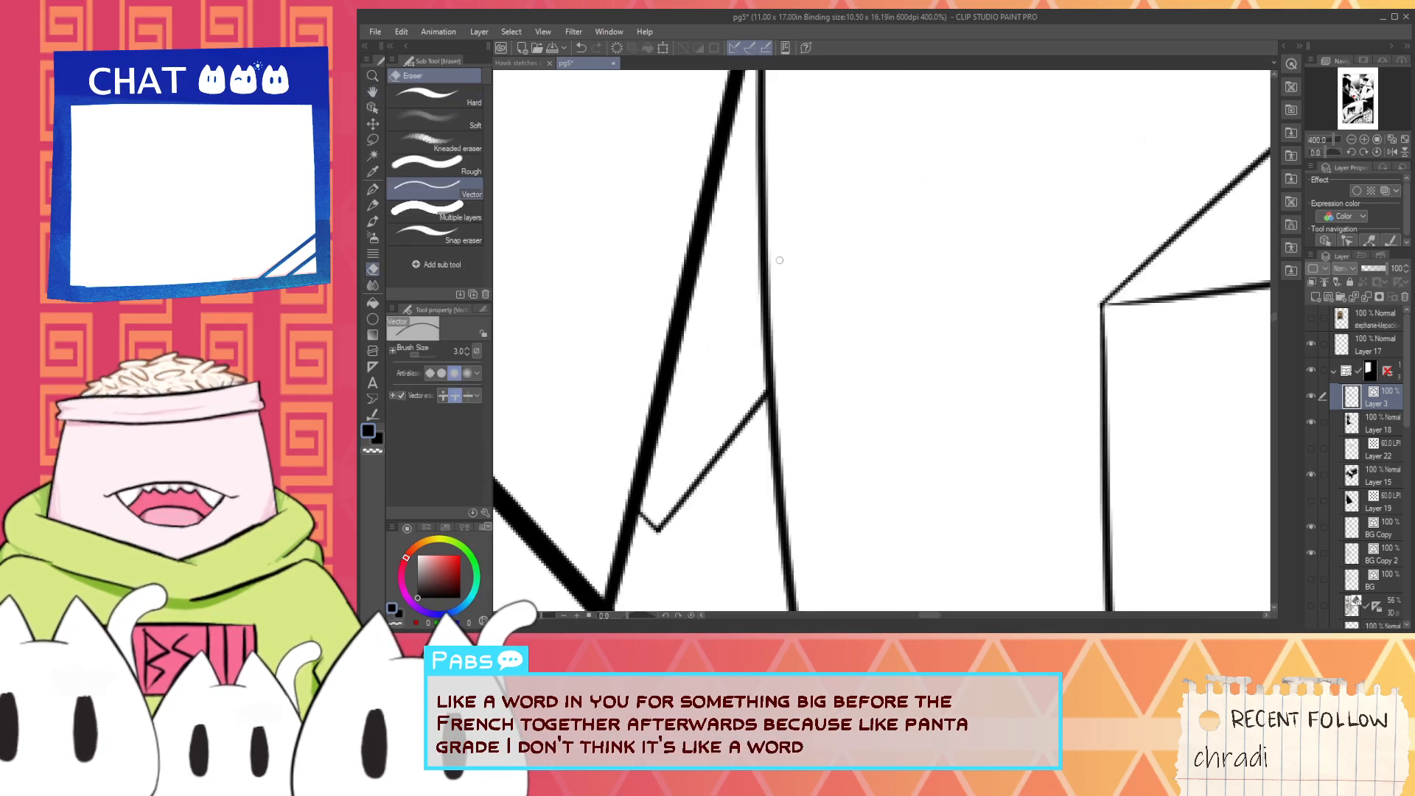
pyautogui.moveTo(735, 217); pyautogui.dragTo(721, 477)
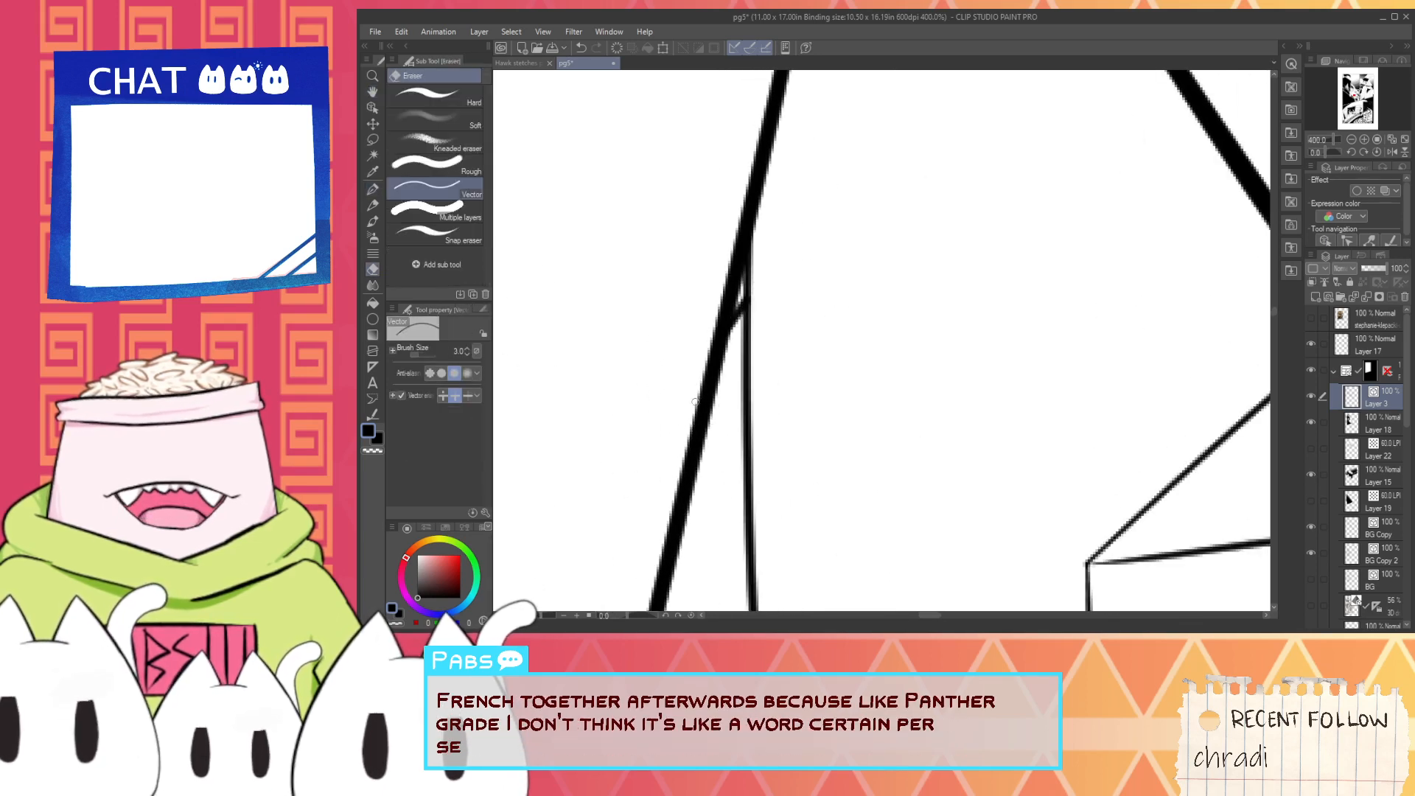
pyautogui.scroll(-3, 709, 353)
pyautogui.scroll(-1, 709, 354)
pyautogui.moveTo(762, 345); pyautogui.dragTo(704, 229)
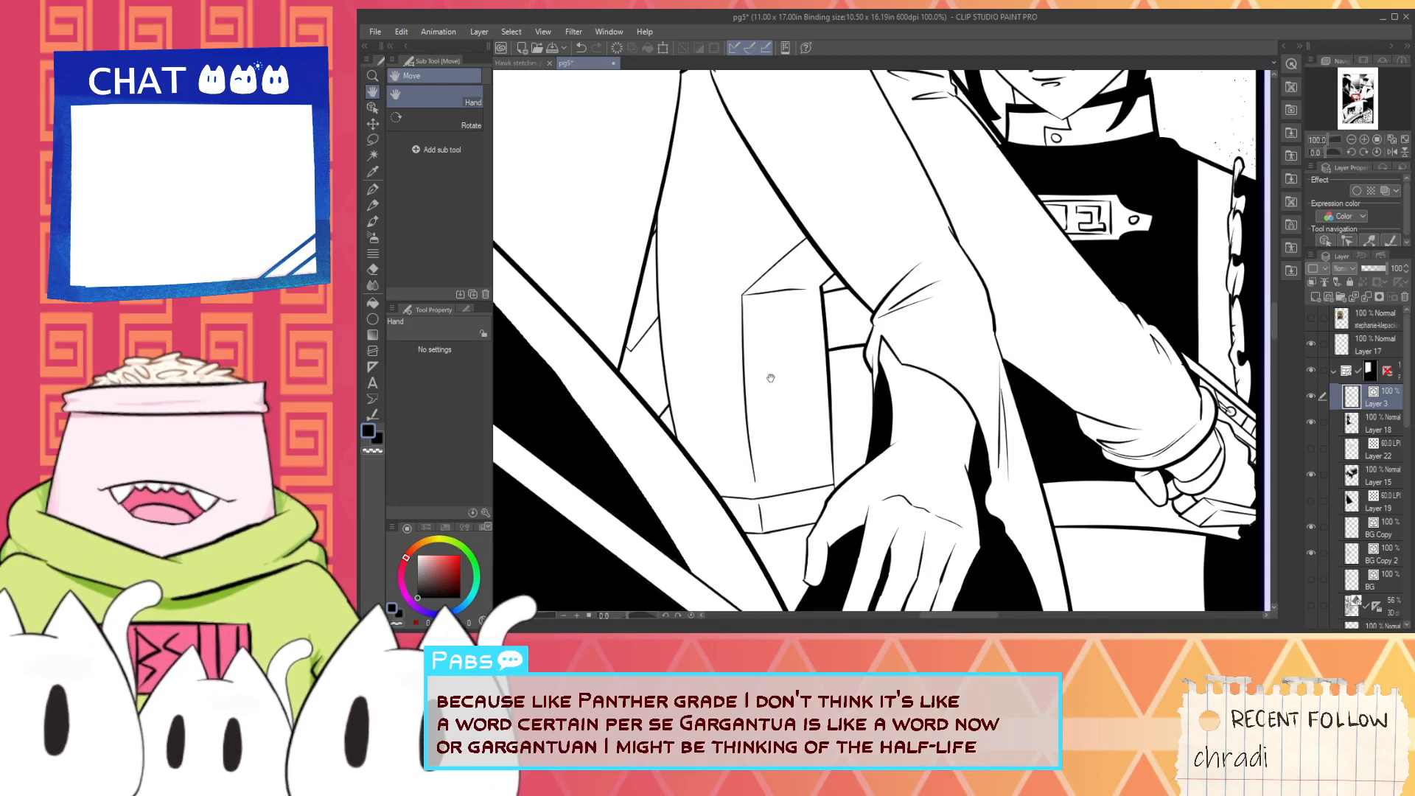
# - Ink a second vertical line inside the jacket's front panel, from its near-horizontal upper edge down toward the waistband
pyautogui.moveTo(770, 378); pyautogui.dragTo(730, 314)
pyautogui.scroll(1, 730, 314)
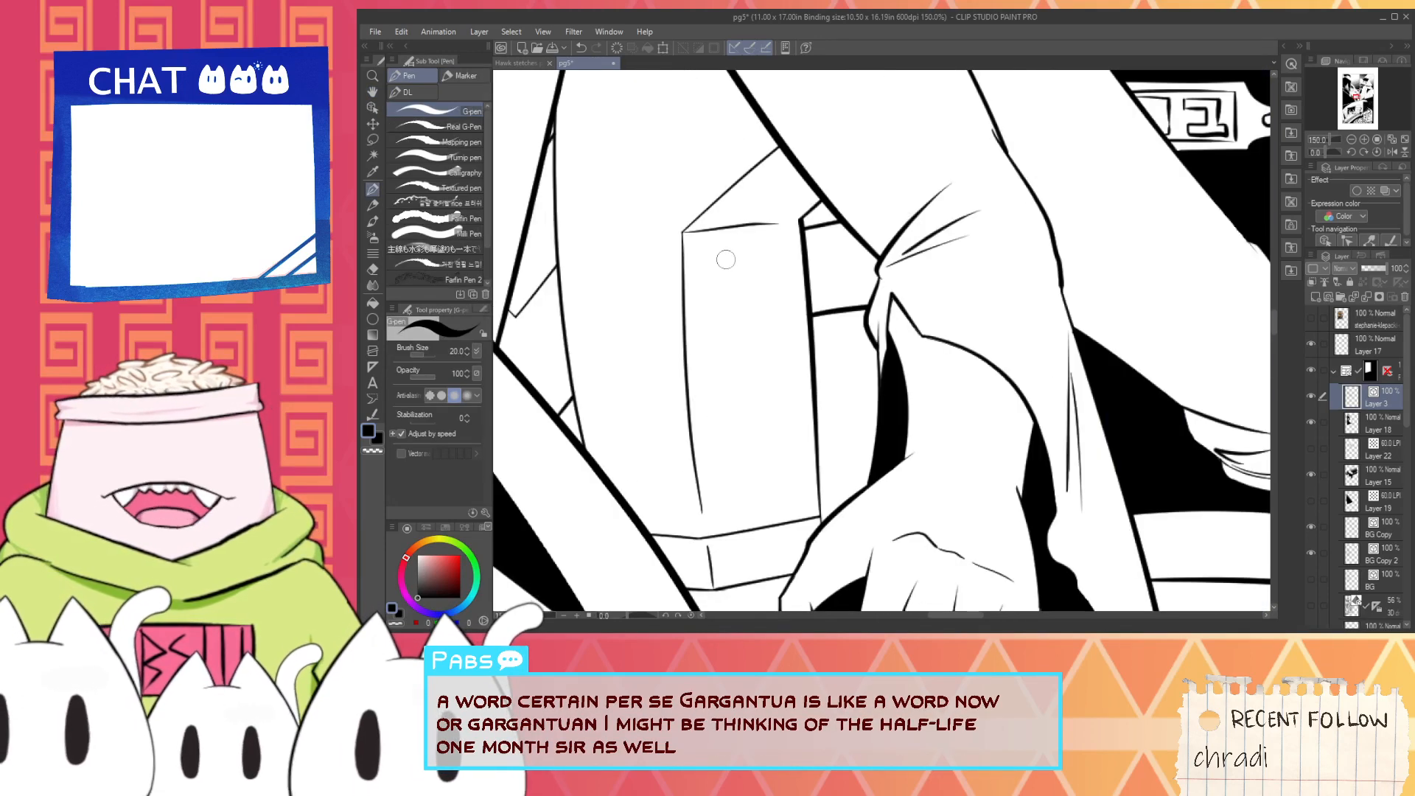
pyautogui.moveTo(725, 236)
pyautogui.mouseDown()
pyautogui.moveTo(751, 537)
pyautogui.moveTo(714, 306)
pyautogui.mouseUp()
pyautogui.hotkey('ctrl', 'z')
pyautogui.hotkey('ctrl', 'z')
pyautogui.moveTo(741, 501)
pyautogui.mouseDown()
pyautogui.moveTo(720, 268)
pyautogui.moveTo(740, 509)
pyautogui.moveTo(717, 254)
pyautogui.mouseUp()
pyautogui.hotkey('ctrl', 'z')
pyautogui.hotkey('ctrl', 'z')
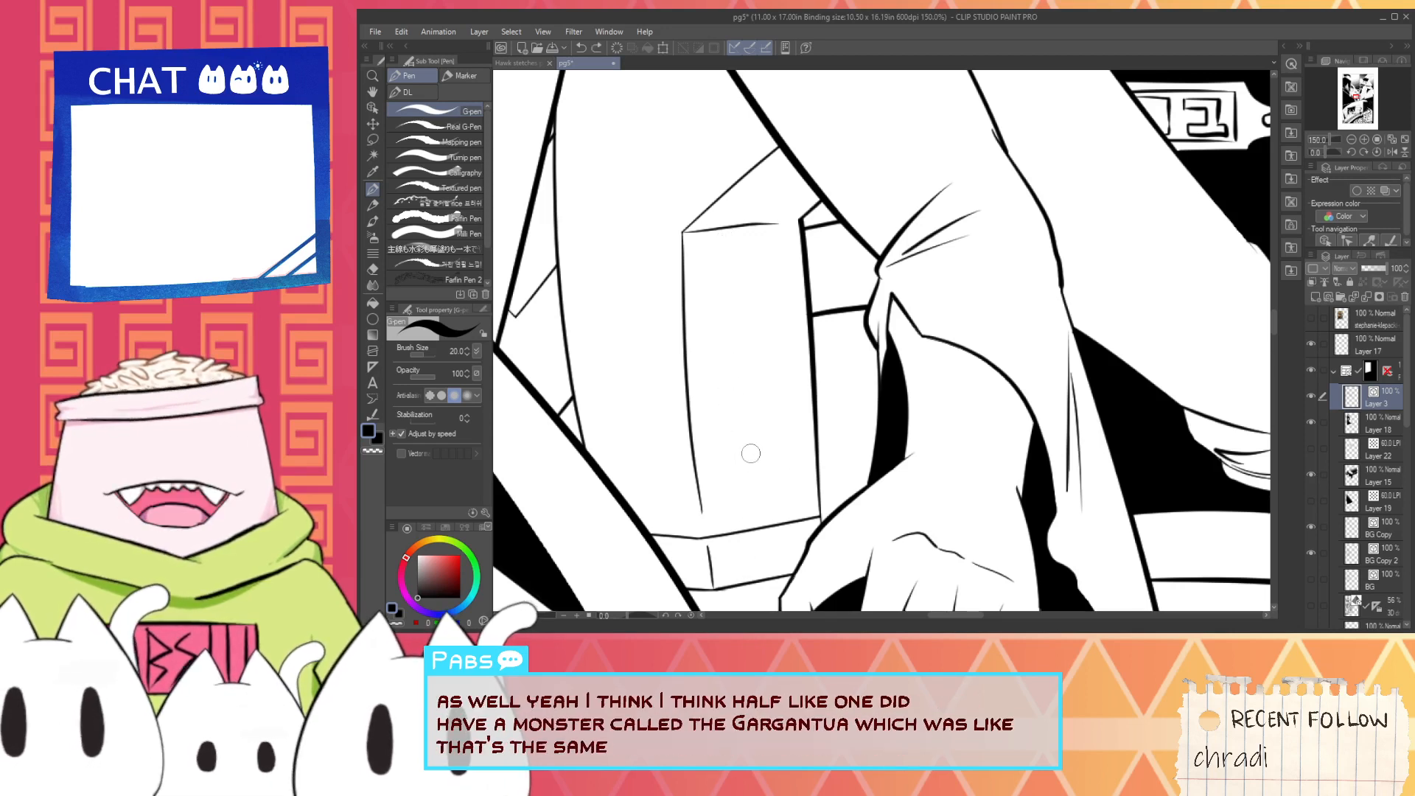
pyautogui.moveTo(743, 501)
pyautogui.mouseDown()
pyautogui.moveTo(718, 257)
pyautogui.moveTo(778, 191)
pyautogui.mouseUp()
pyautogui.hotkey('ctrl', 'z')
pyautogui.hotkey('ctrl', 'z')
pyautogui.moveTo(720, 251)
pyautogui.mouseDown()
pyautogui.moveTo(769, 193)
pyautogui.moveTo(737, 431)
pyautogui.mouseUp()
pyautogui.hotkey('ctrl', 'z')
pyautogui.hotkey('ctrl', 'z')
pyautogui.moveTo(724, 225); pyautogui.dragTo(750, 487)
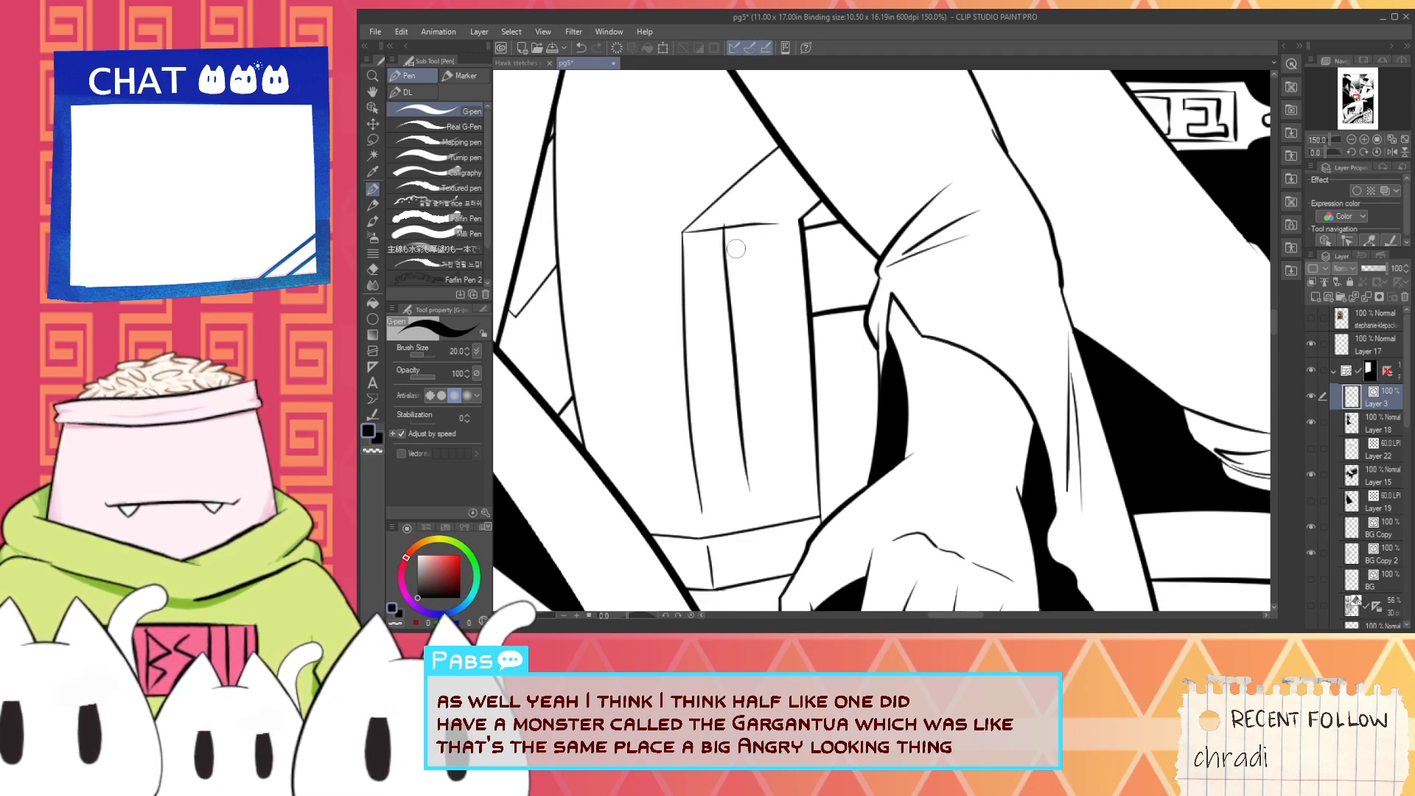
# - Ink a short diagonal from the inner vertical line's upper end to the sleeve and a near-horizontal lower edge across to the hand
pyautogui.moveTo(726, 223); pyautogui.dragTo(787, 161)
pyautogui.hotkey('ctrl', 'z')
pyautogui.moveTo(724, 224); pyautogui.dragTo(790, 164)
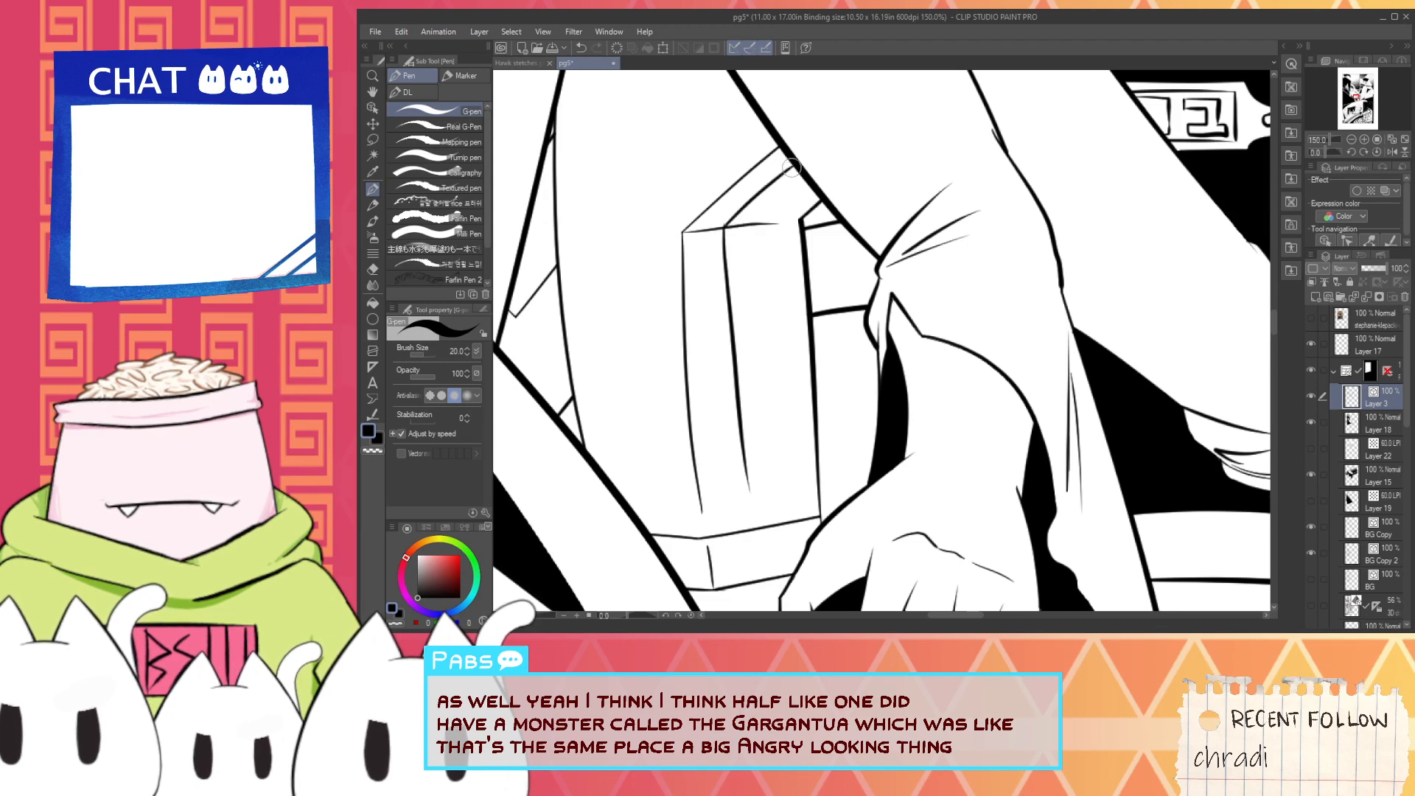
pyautogui.hotkey('ctrl', 'z')
pyautogui.moveTo(741, 495); pyautogui.dragTo(874, 481)
pyautogui.hotkey('ctrl', 'z')
pyautogui.moveTo(746, 485); pyautogui.dragTo(868, 467)
# - Erase the old vertical outline inside the front panel and the overshooting line ends at its upper corner with the vector eraser
pyautogui.press('e')
pyautogui.scroll(1, 759, 475)
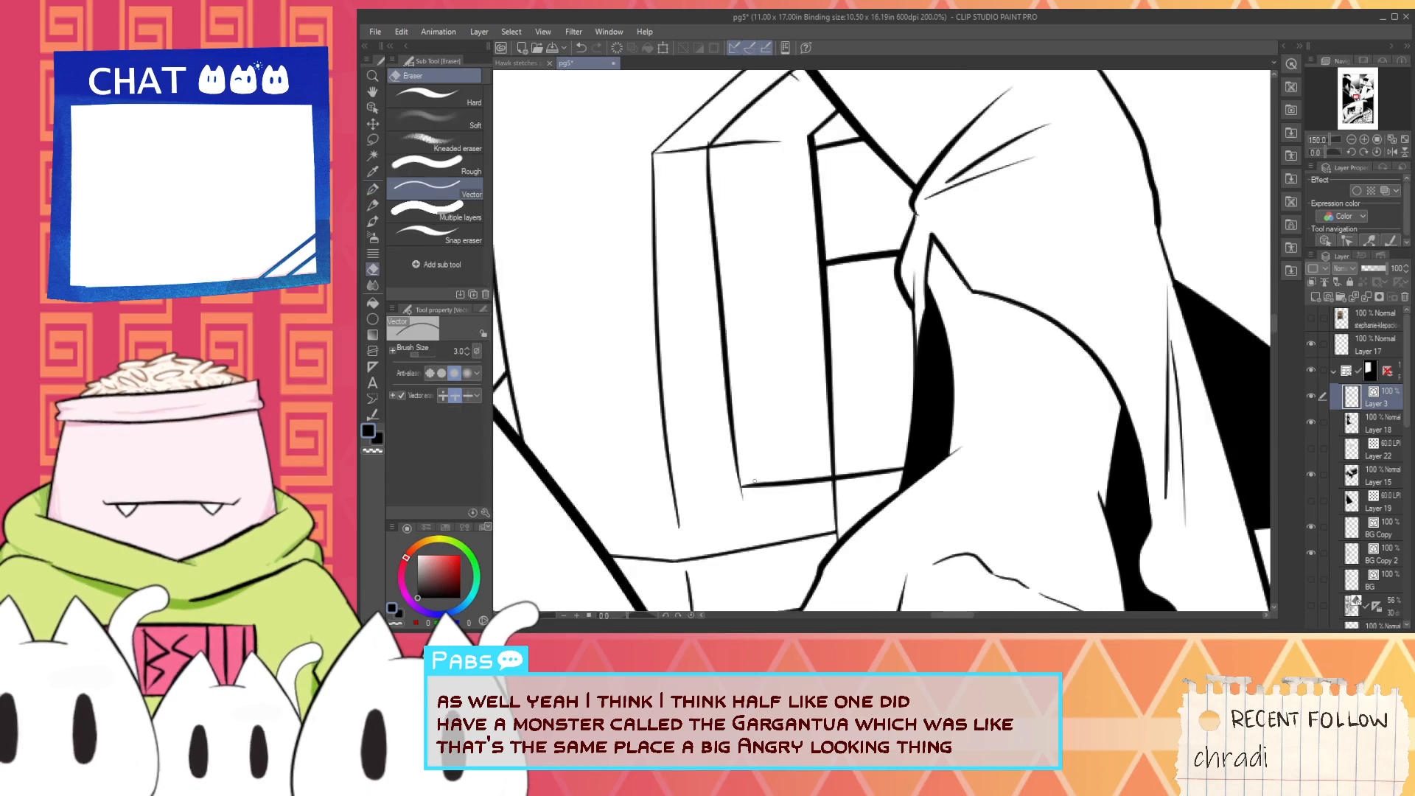
pyautogui.moveTo(824, 294)
pyautogui.mouseDown()
pyautogui.moveTo(816, 383)
pyautogui.moveTo(802, 309)
pyautogui.moveTo(845, 360)
pyautogui.mouseUp()
pyautogui.moveTo(830, 404); pyautogui.dragTo(806, 404)
pyautogui.click(802, 231)
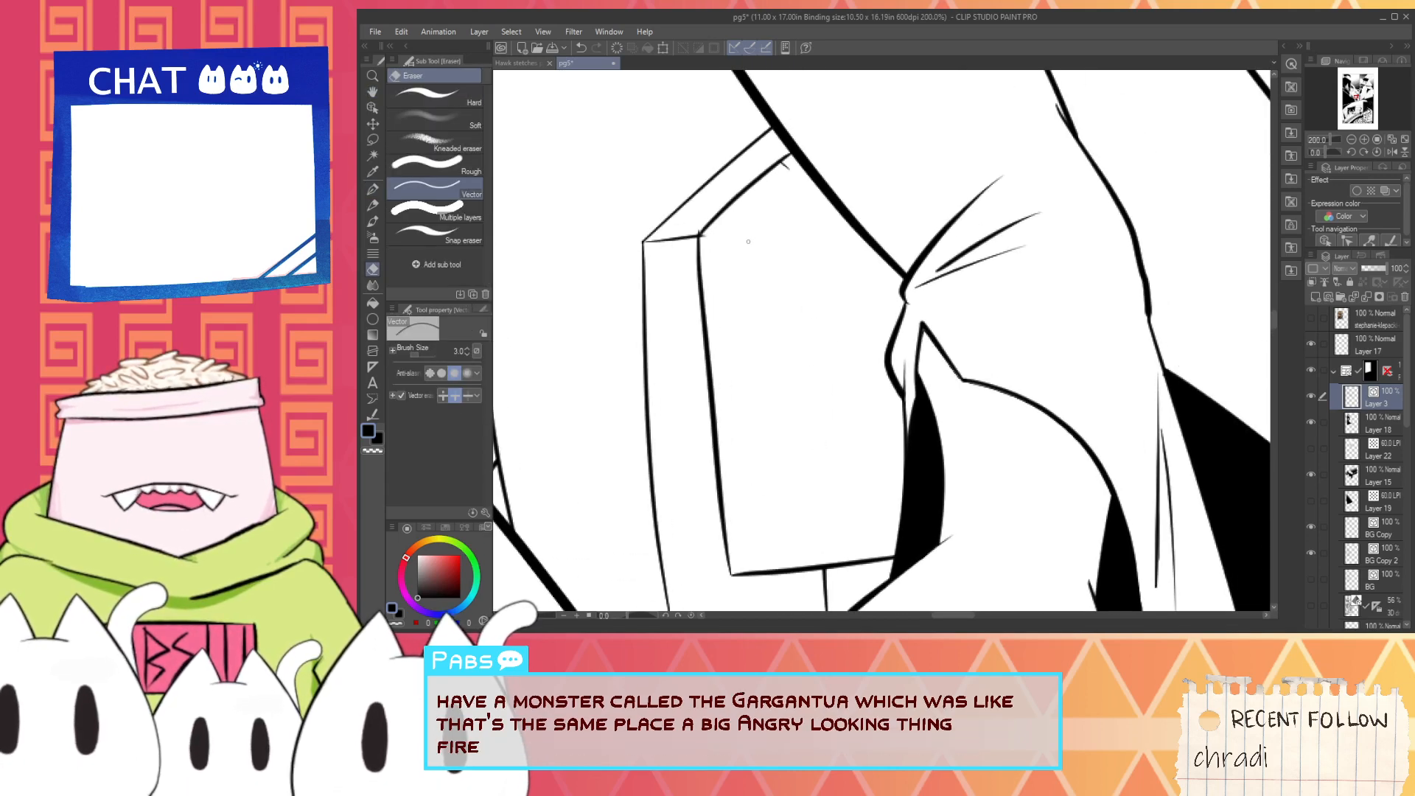
pyautogui.scroll(2, 717, 234)
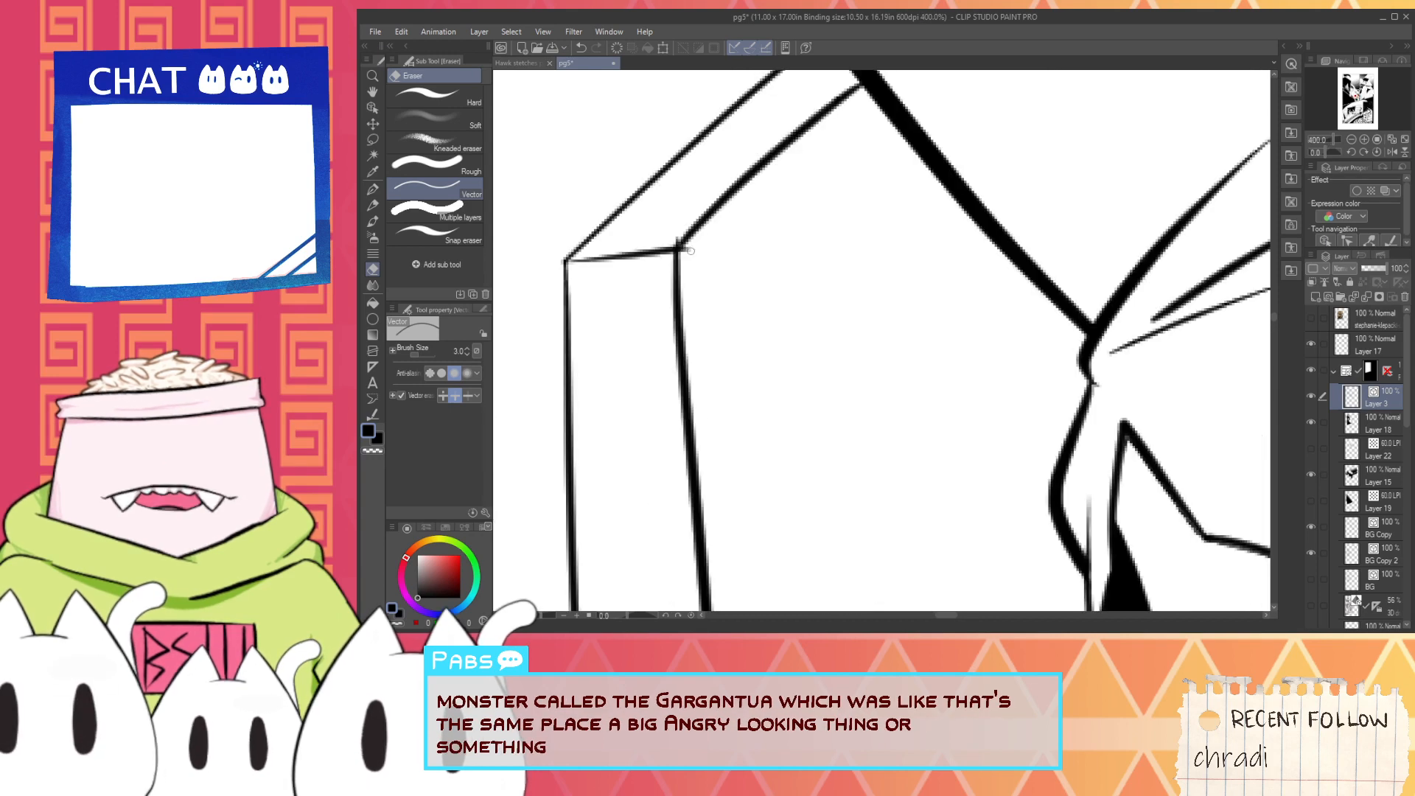
pyautogui.scroll(-4, 697, 248)
# - Ink three small oval buttons in a vertical row beside the front panel's inner vertical line
pyautogui.press('p')
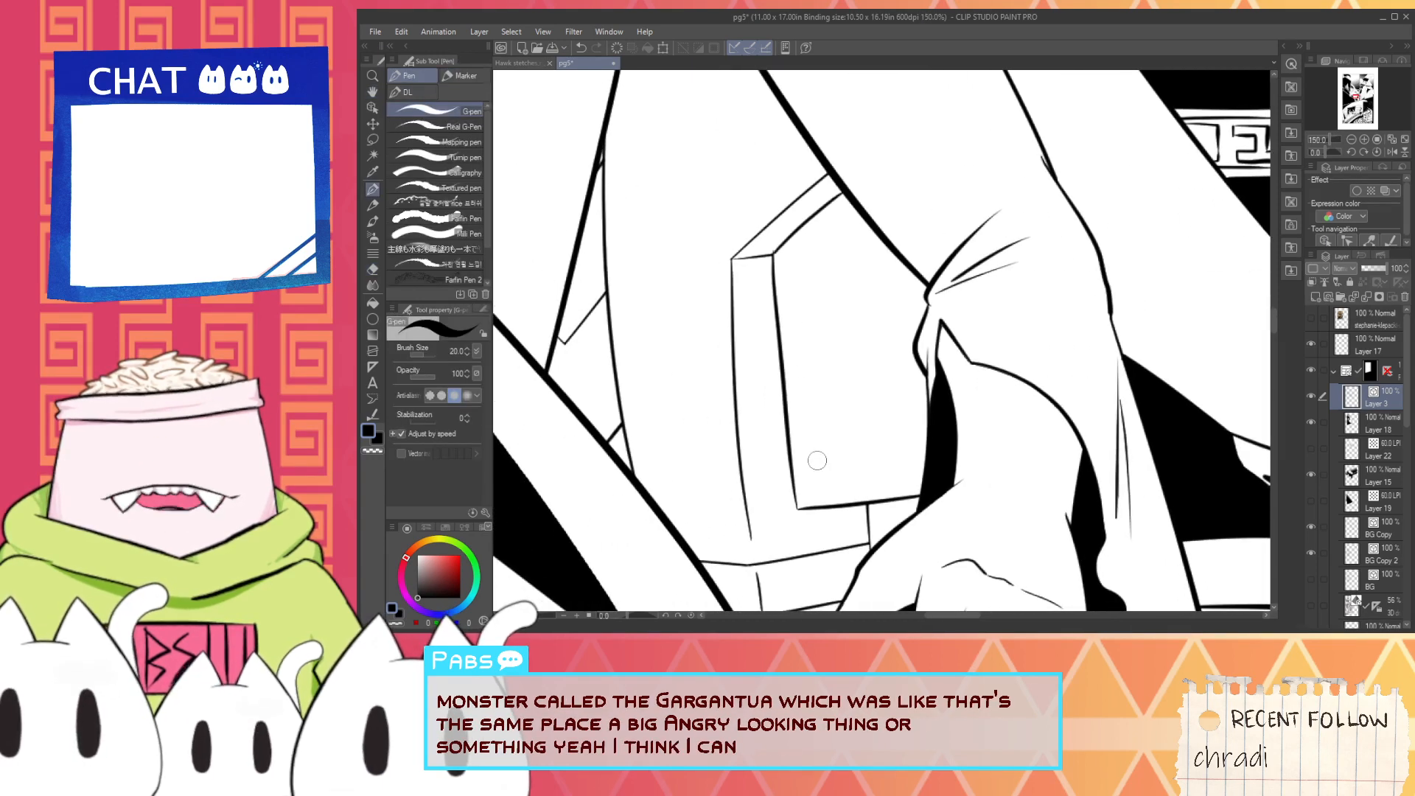
pyautogui.hotkey('ctrl', 'z')
pyautogui.moveTo(808, 470); pyautogui.dragTo(811, 463)
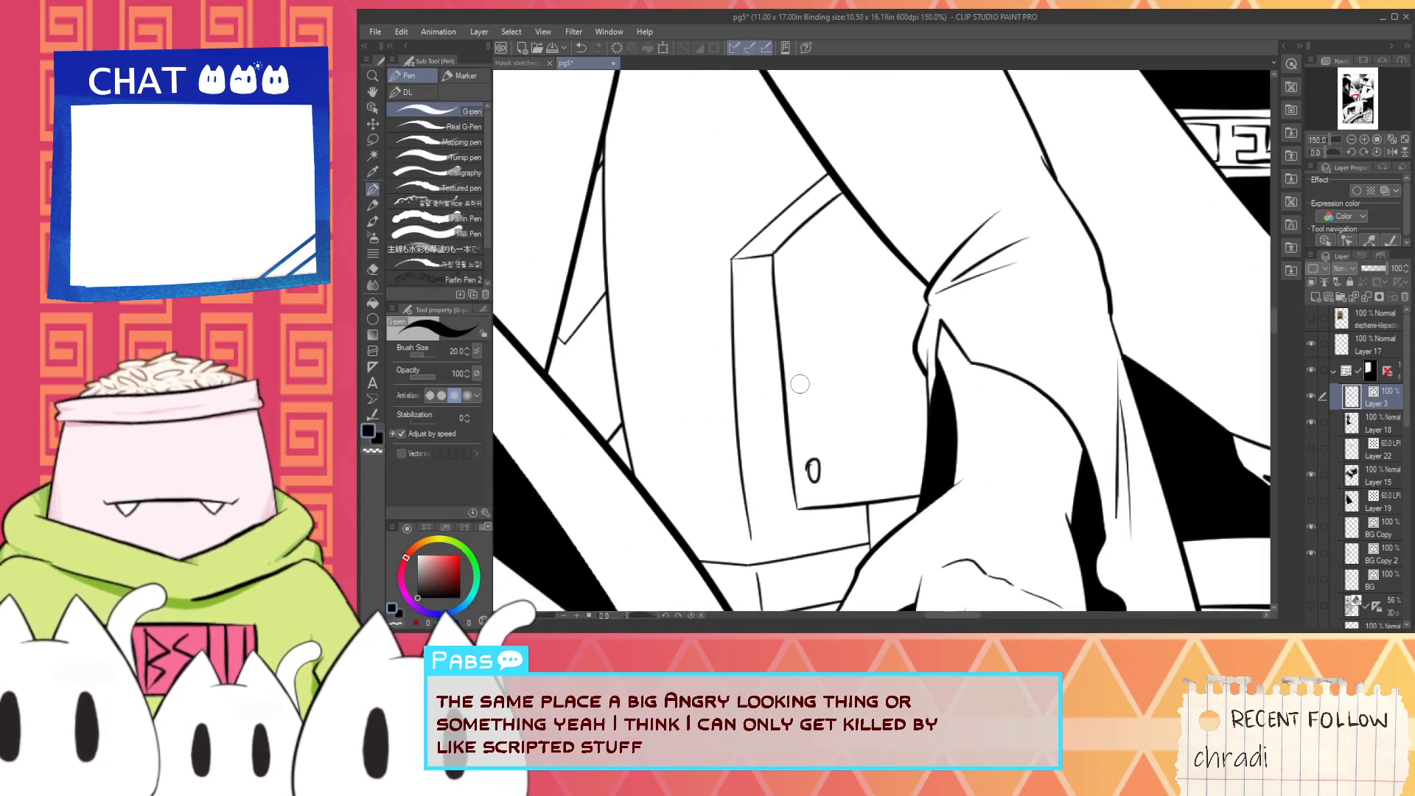
pyautogui.hotkey('ctrl', 'z')
pyautogui.moveTo(811, 377); pyautogui.dragTo(809, 375)
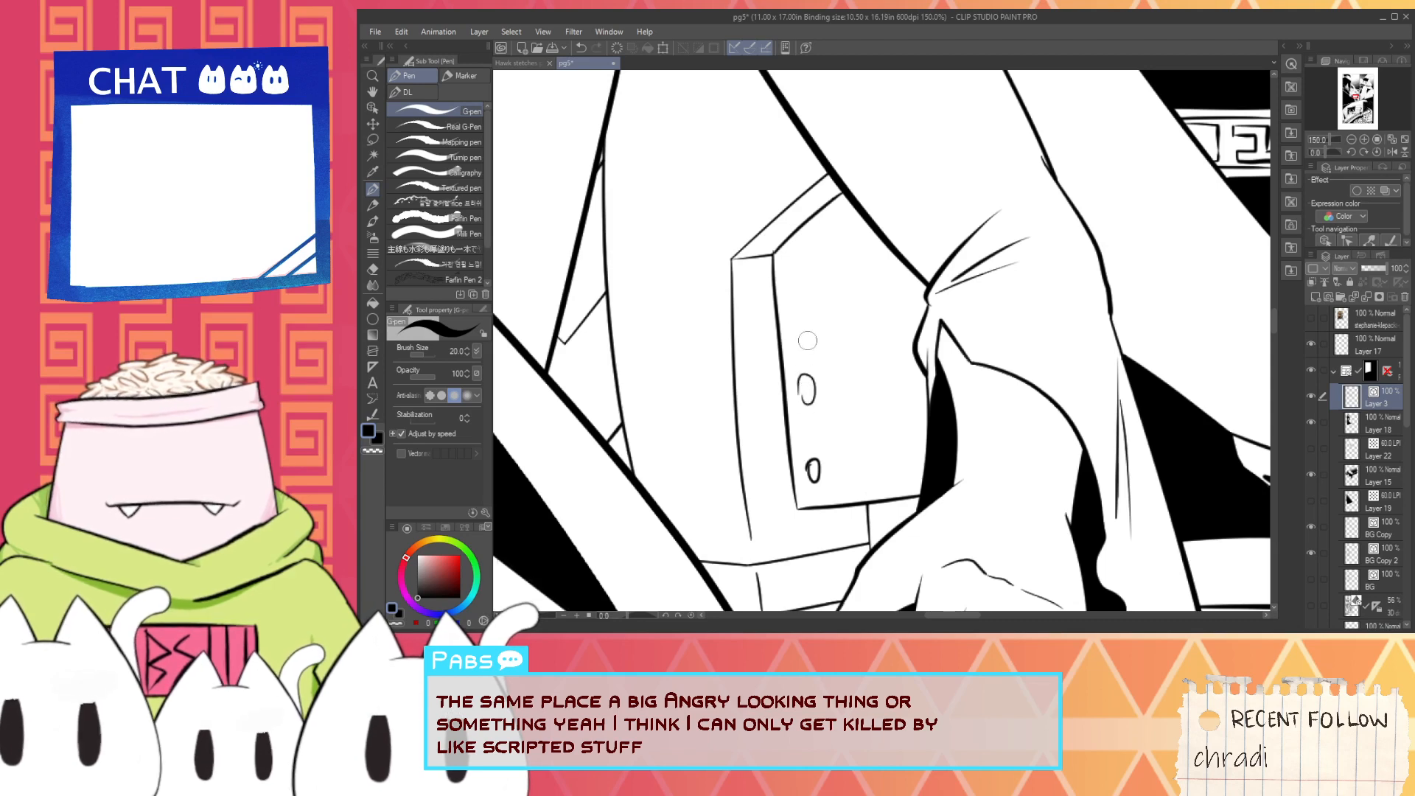
pyautogui.scroll(-4, 803, 291)
pyautogui.moveTo(794, 291); pyautogui.dragTo(831, 376)
# - Try a curved shadow edge on Layer 18, rising from the coat edge to the sleeve across the gap beside the buttoned panel
pyautogui.press('space')
pyautogui.scroll(2, 832, 398)
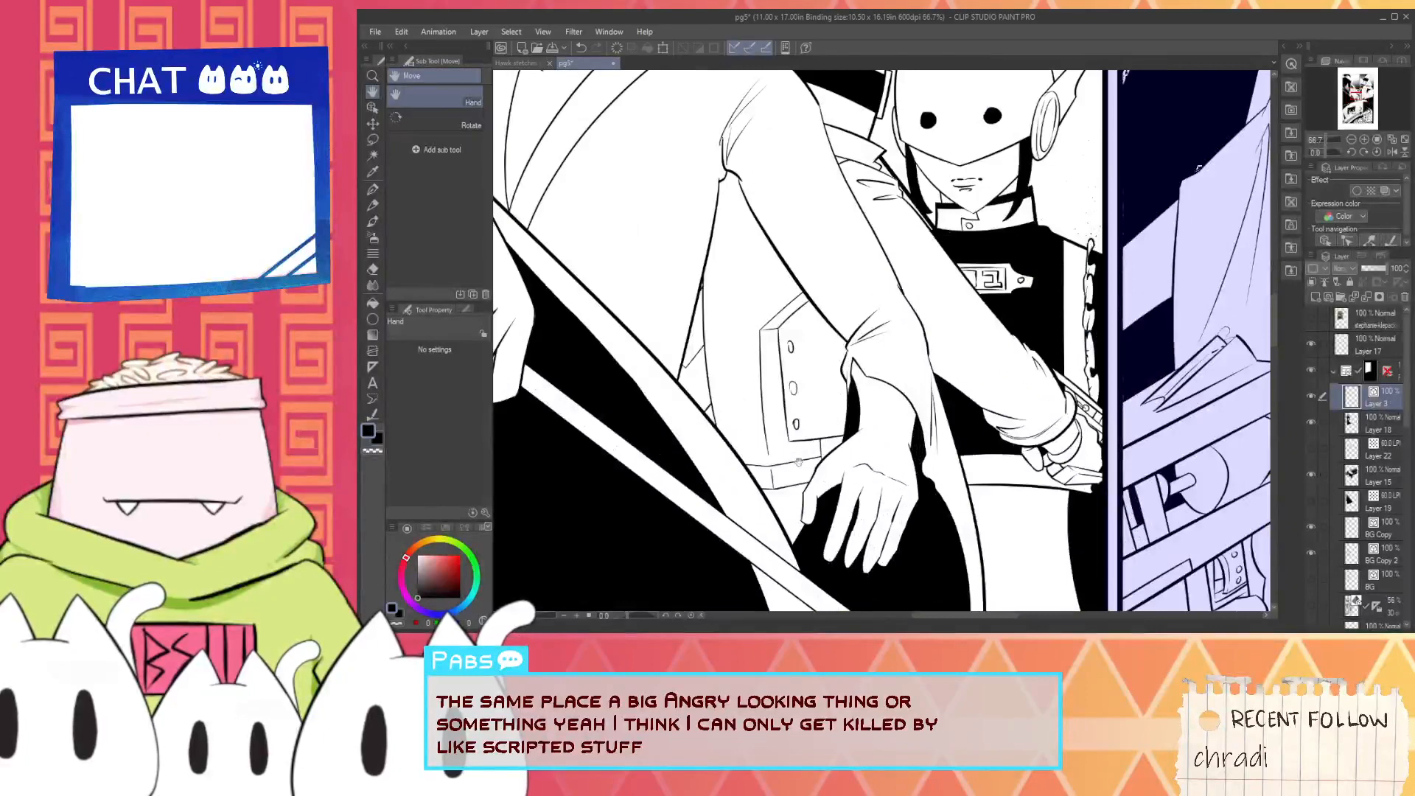
pyautogui.scroll(-4, 802, 457)
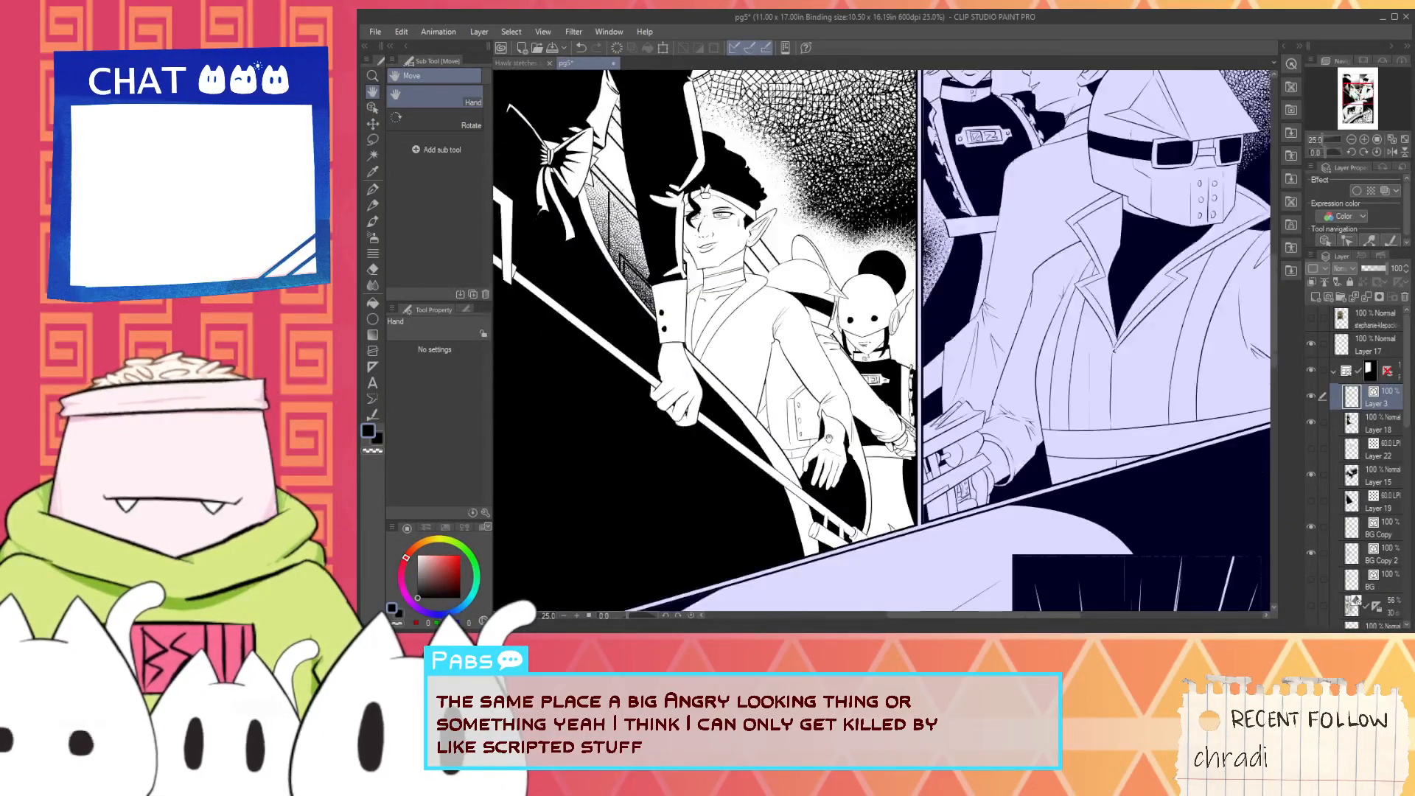
pyautogui.scroll(3, 831, 469)
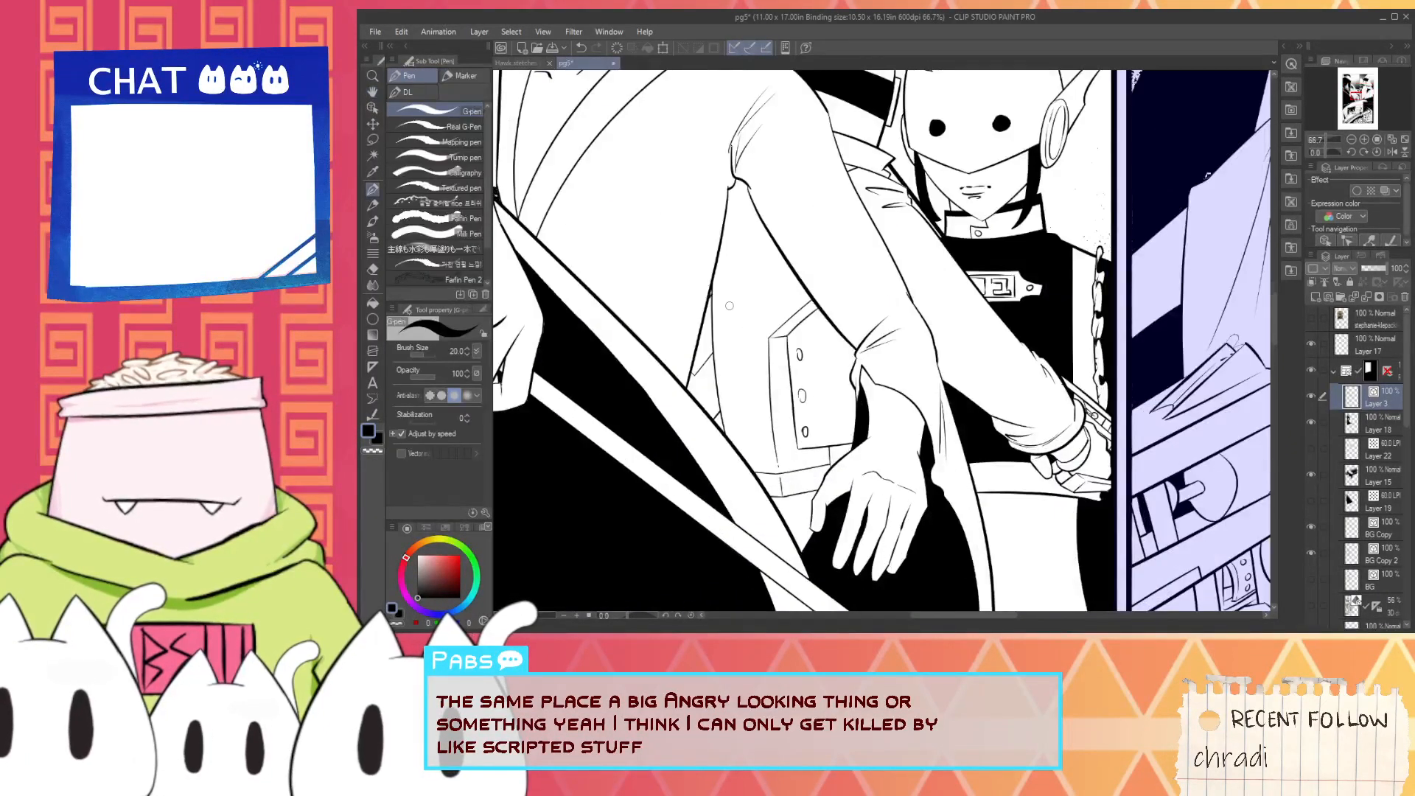
pyautogui.scroll(-1, 736, 284)
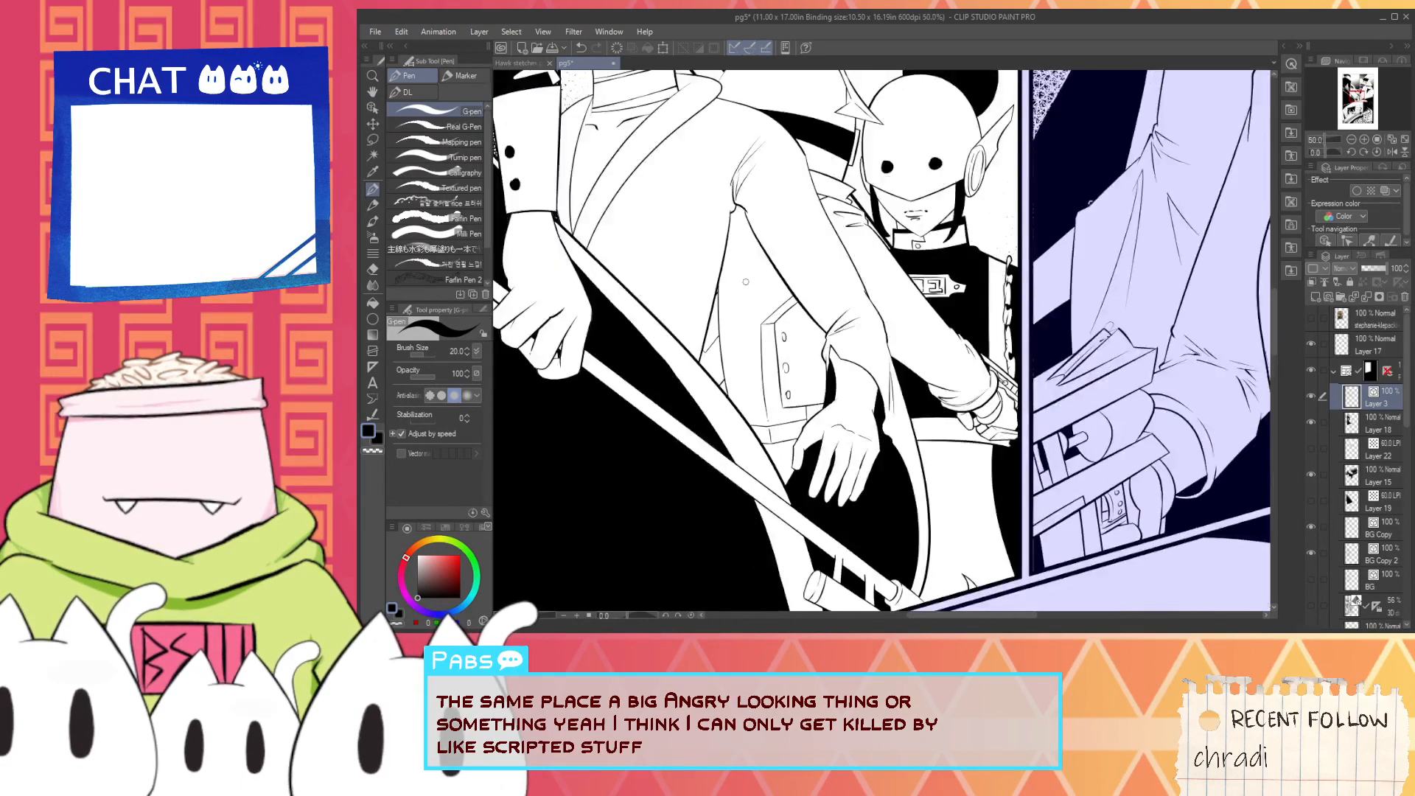
pyautogui.moveTo(775, 301); pyautogui.dragTo(799, 348)
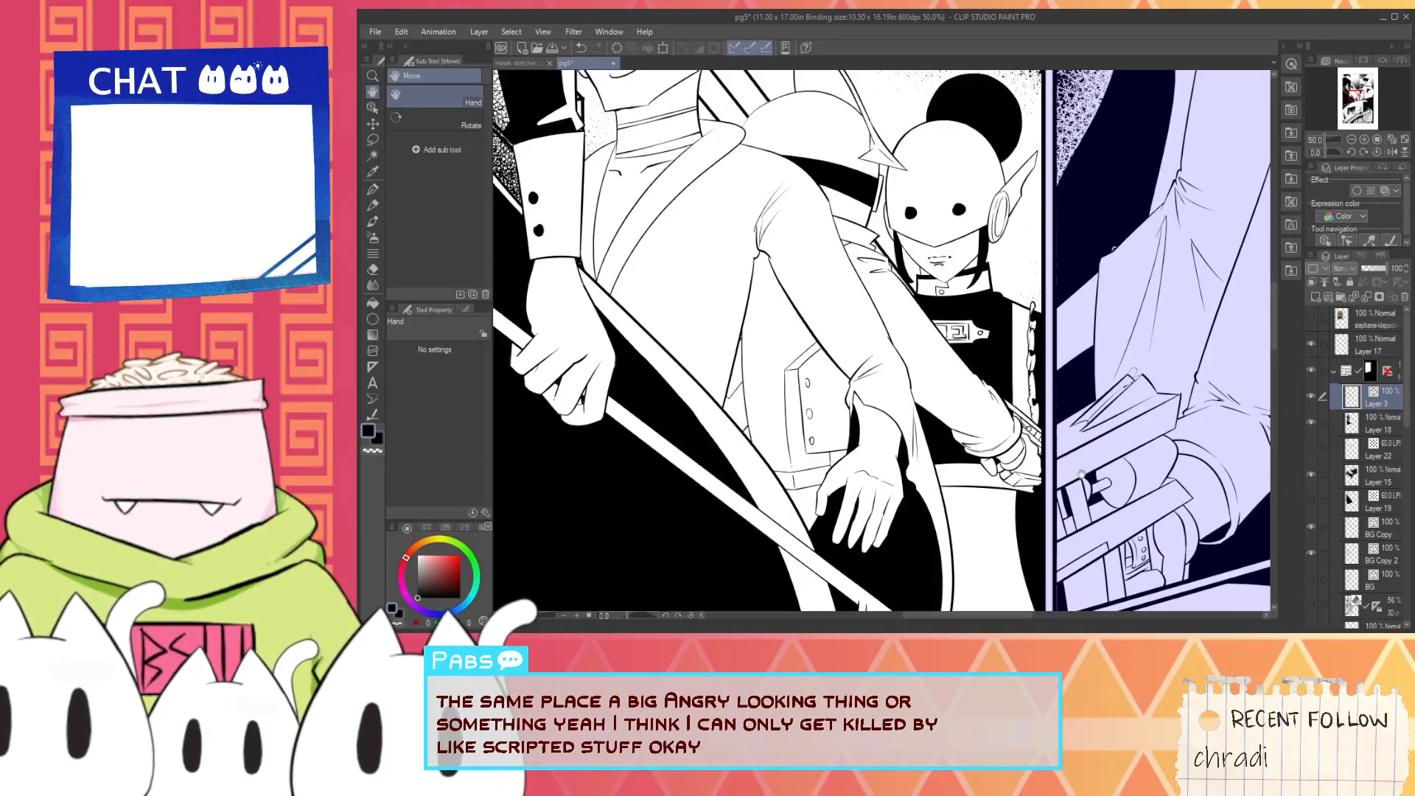
pyautogui.click(1373, 433)
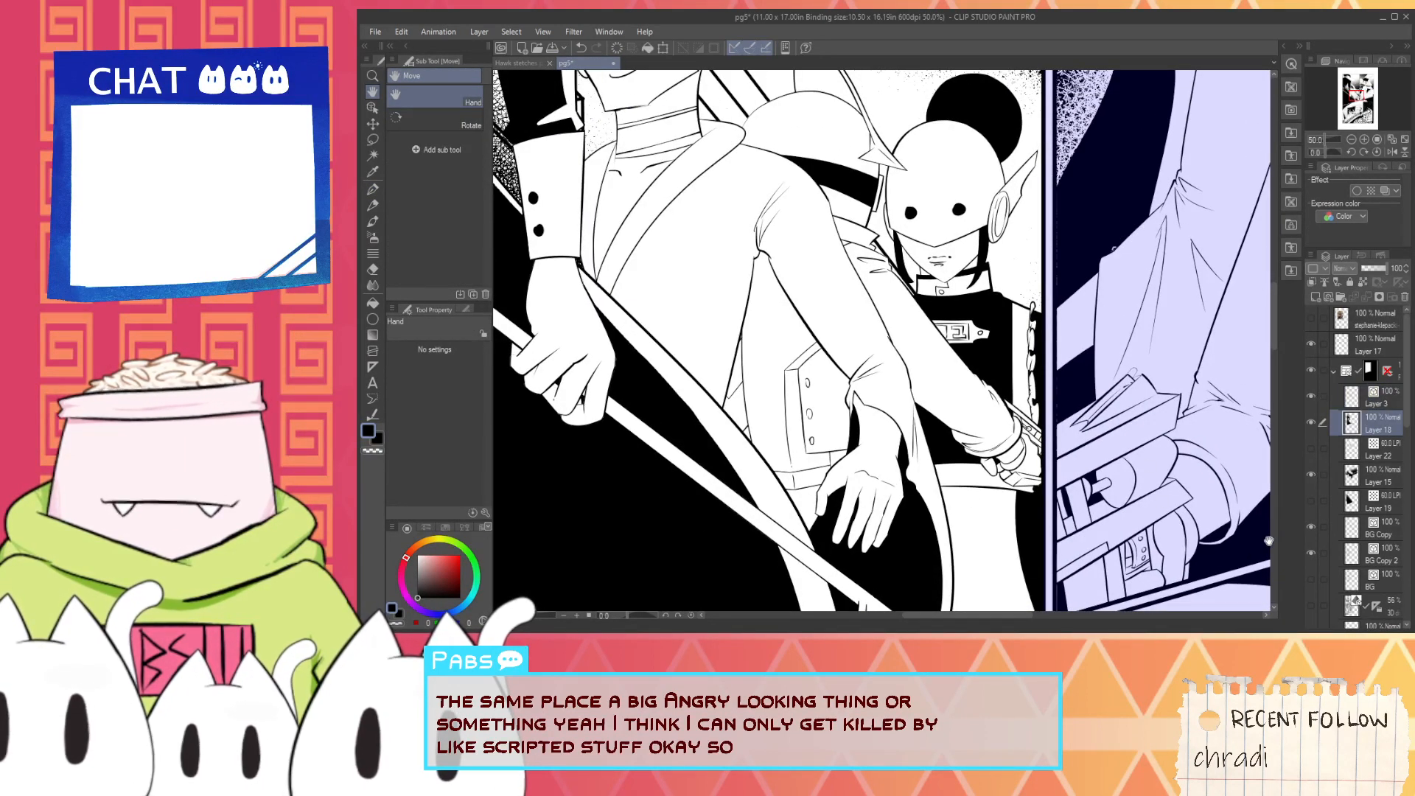
pyautogui.scroll(2, 740, 469)
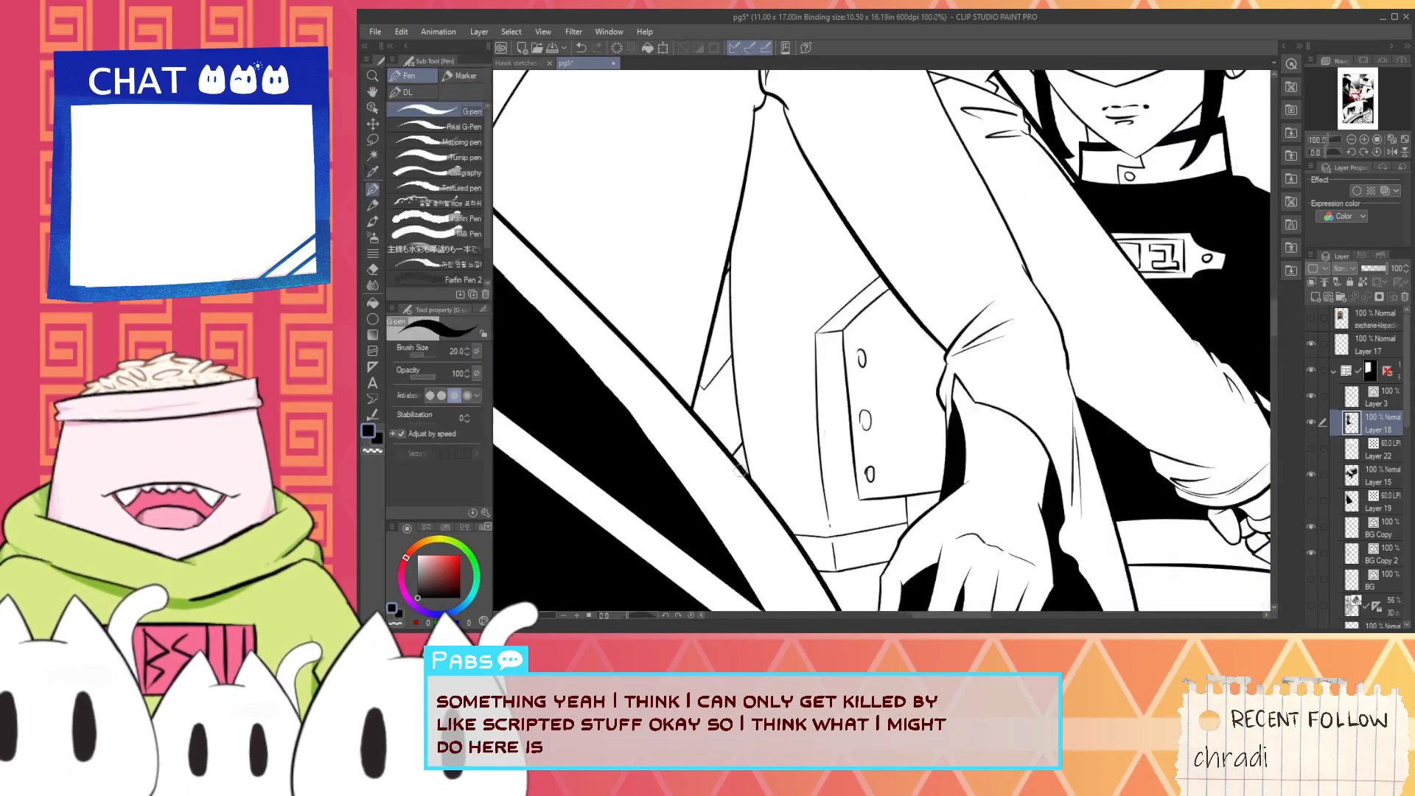
pyautogui.moveTo(767, 504)
pyautogui.mouseDown()
pyautogui.moveTo(758, 457)
pyautogui.moveTo(875, 288)
pyautogui.mouseUp()
pyautogui.hotkey('ctrl', 'z')
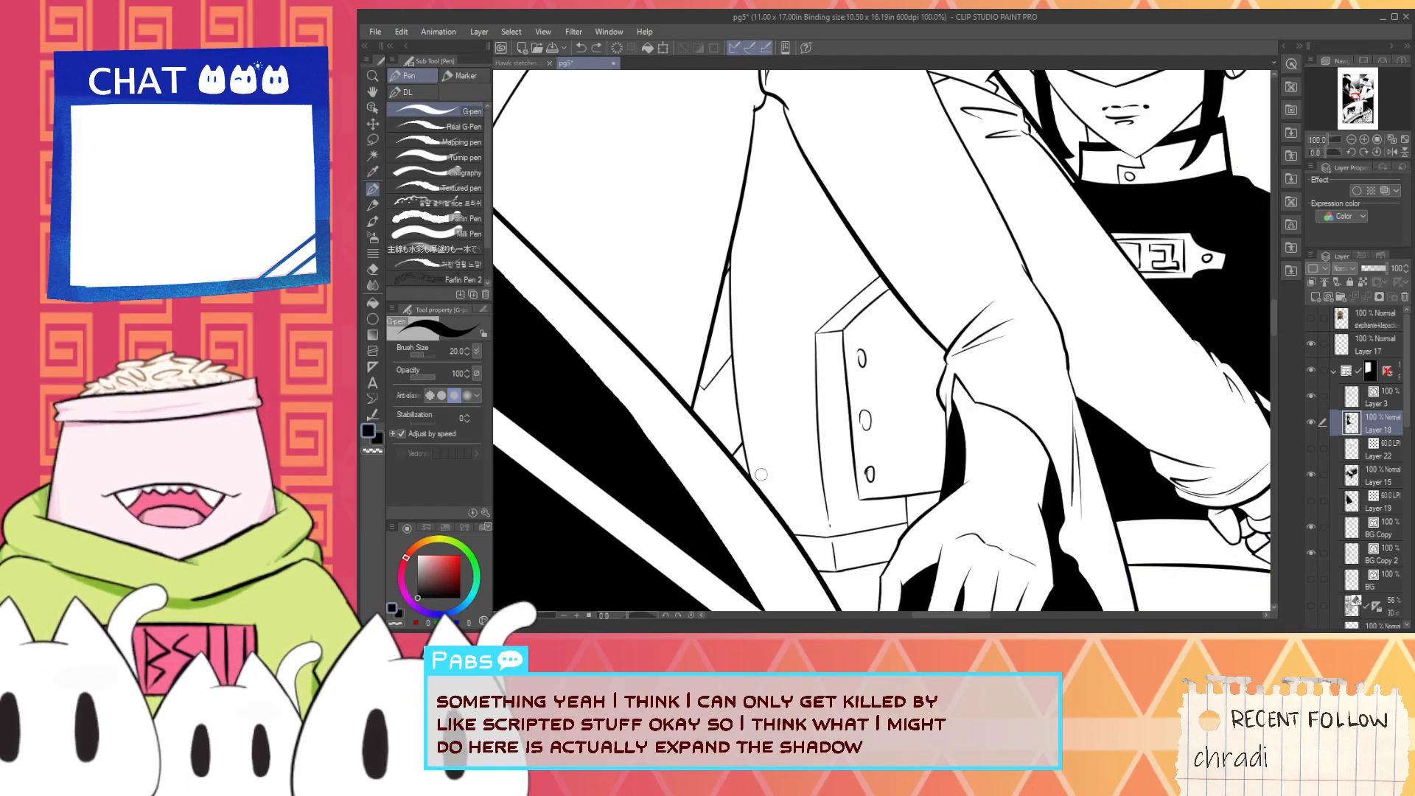
pyautogui.moveTo(763, 488); pyautogui.dragTo(864, 301)
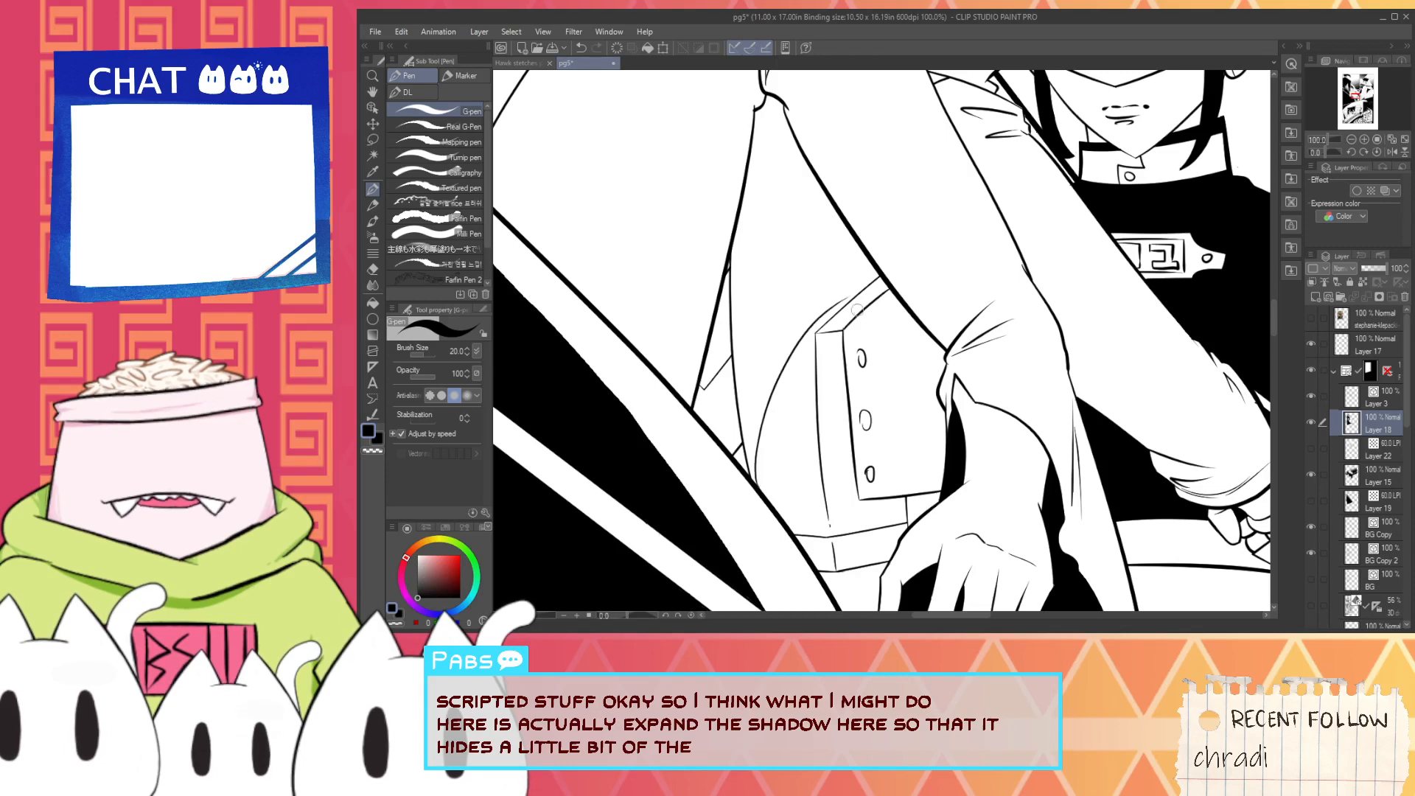
pyautogui.hotkey('ctrl', 'z')
# - Try a sagging shadow edge across the gap from the torso's side outline to the sleeve, above the buttoned panel
pyautogui.moveTo(730, 286); pyautogui.dragTo(852, 283)
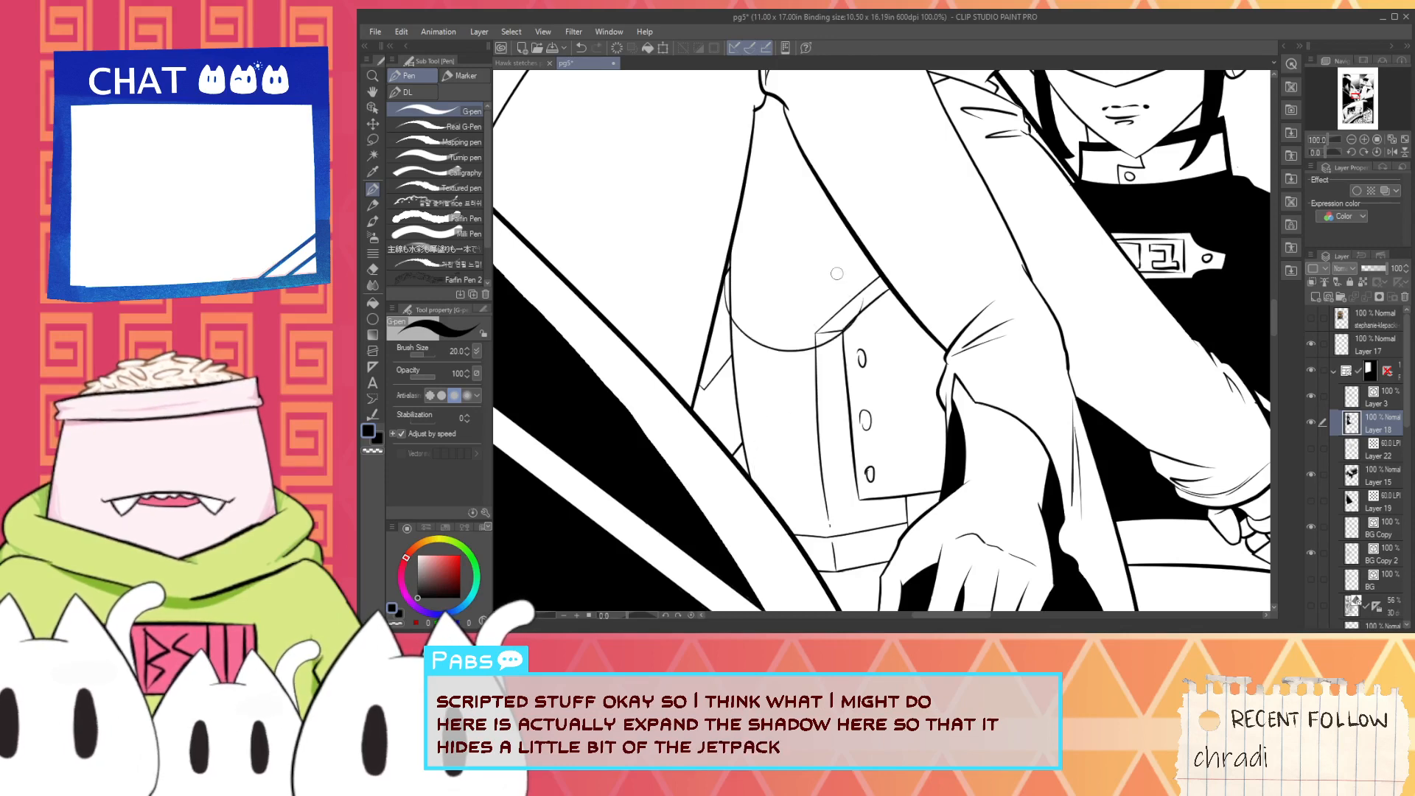
pyautogui.hotkey('ctrl', 'z')
pyautogui.moveTo(728, 284); pyautogui.dragTo(850, 283)
pyautogui.hotkey('ctrl', 'z')
pyautogui.moveTo(730, 258); pyautogui.dragTo(845, 270)
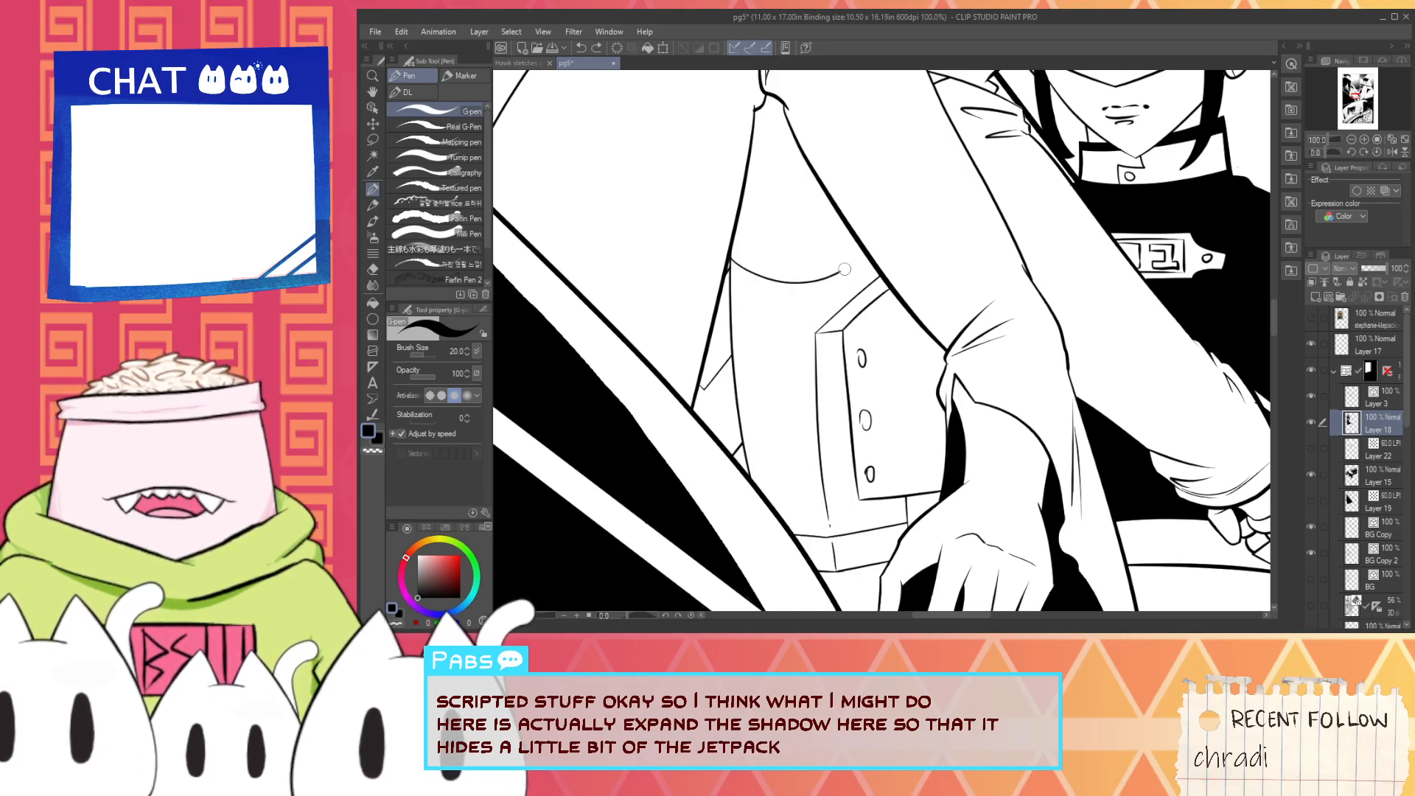
pyautogui.scroll(-5, 831, 268)
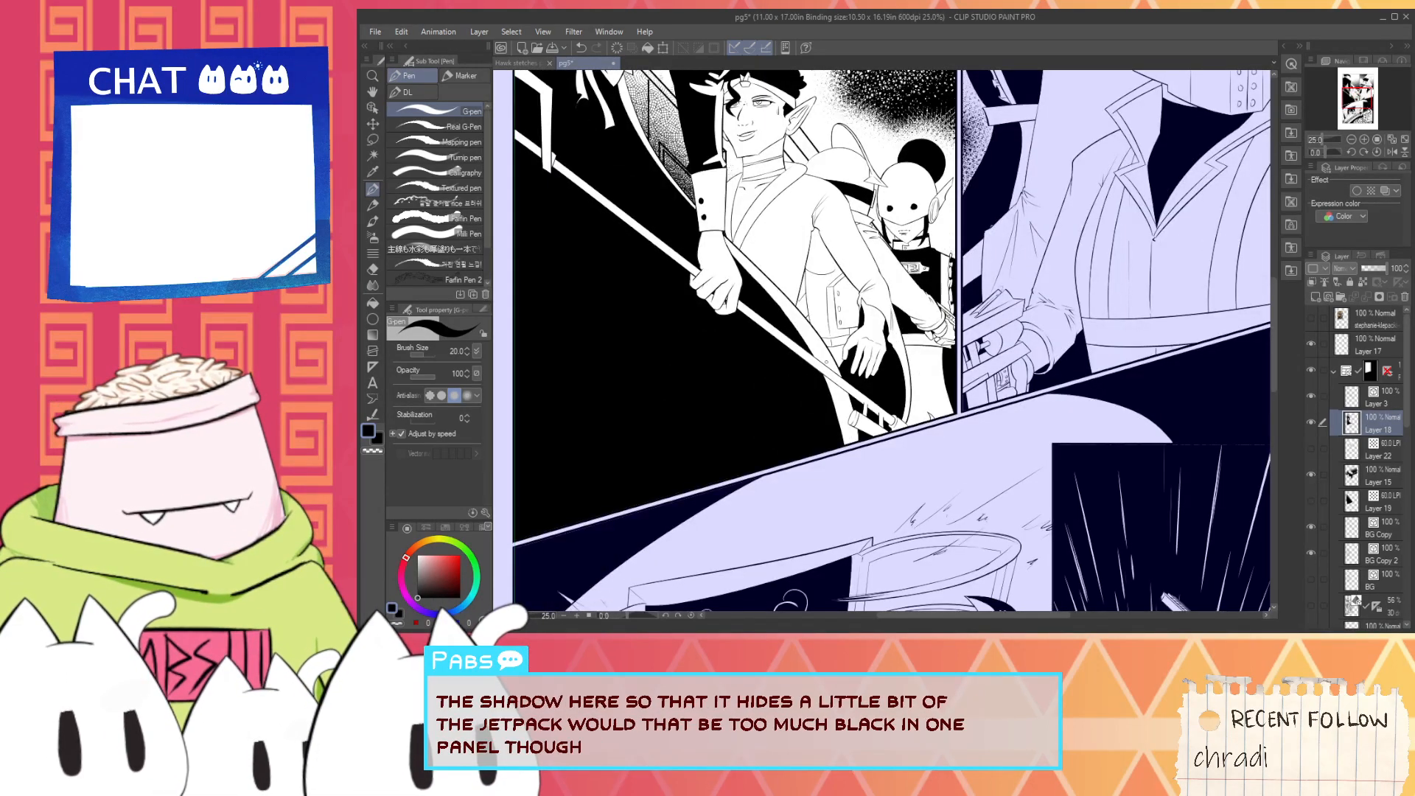
pyautogui.press('space')
pyautogui.moveTo(828, 363); pyautogui.dragTo(807, 451)
pyautogui.scroll(3, 801, 416)
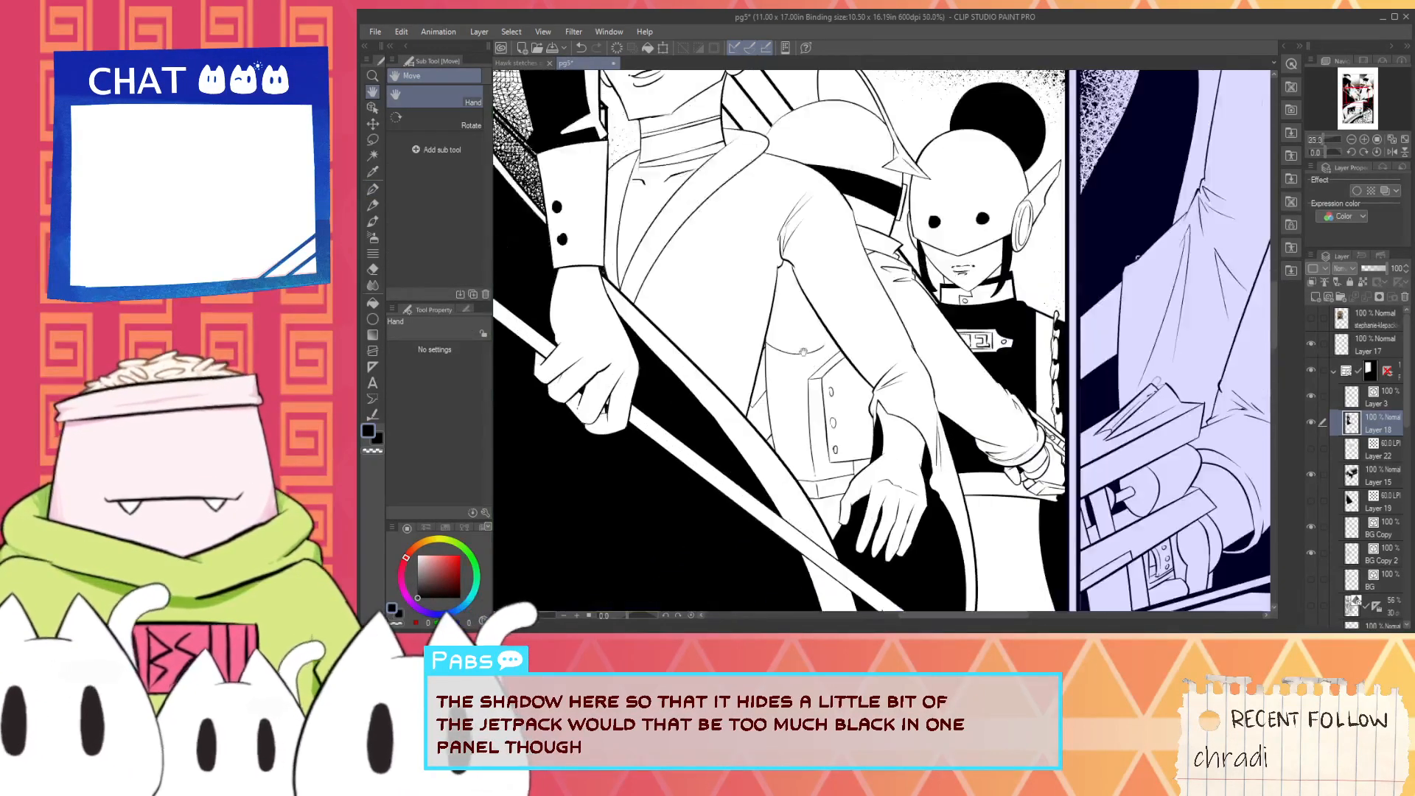
# - Fill the jacket areas below the curved shadow edge with black, including the buttoned panel, the waistband and the small side gaps
pyautogui.press('g')
pyautogui.click(787, 381)
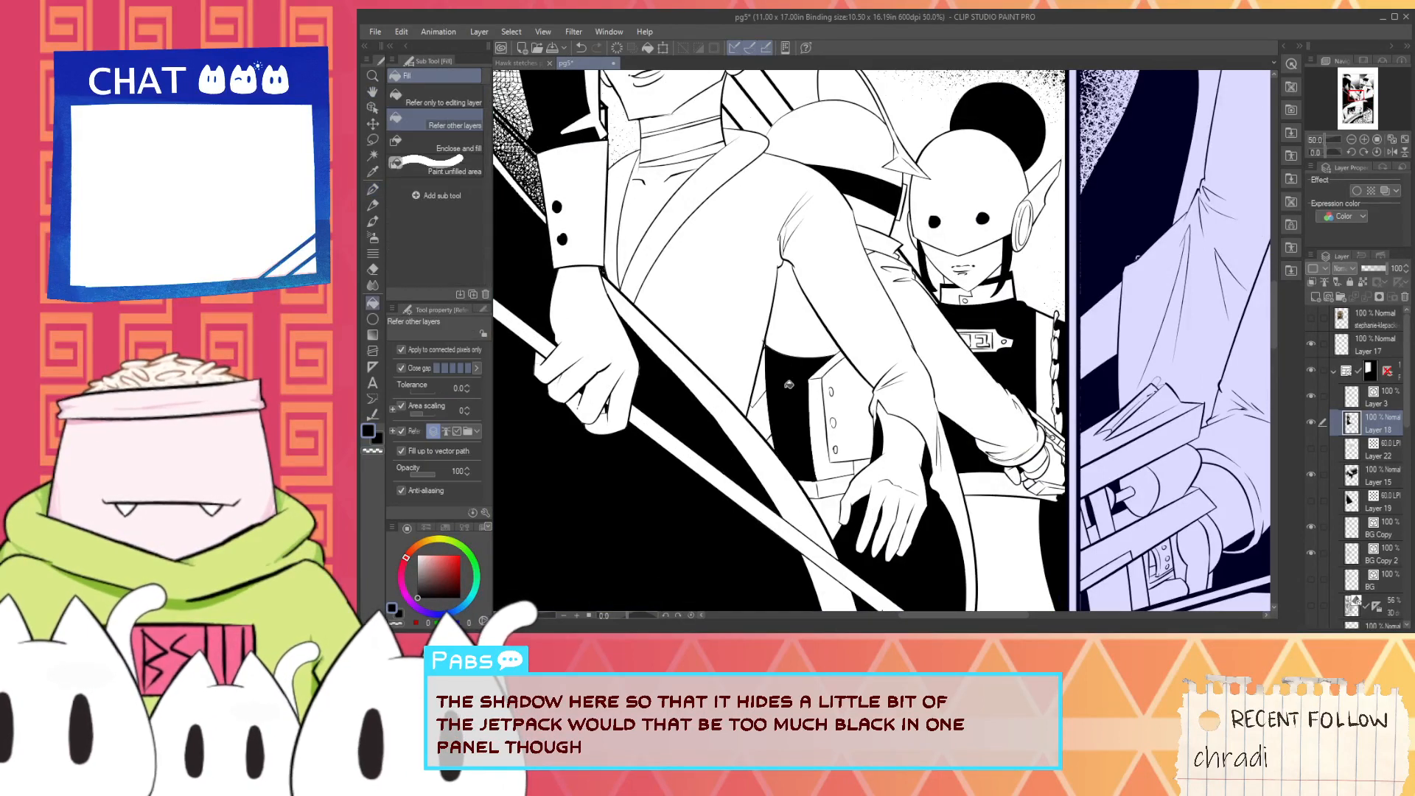
pyautogui.click(825, 374)
pyautogui.click(841, 471)
pyautogui.click(830, 508)
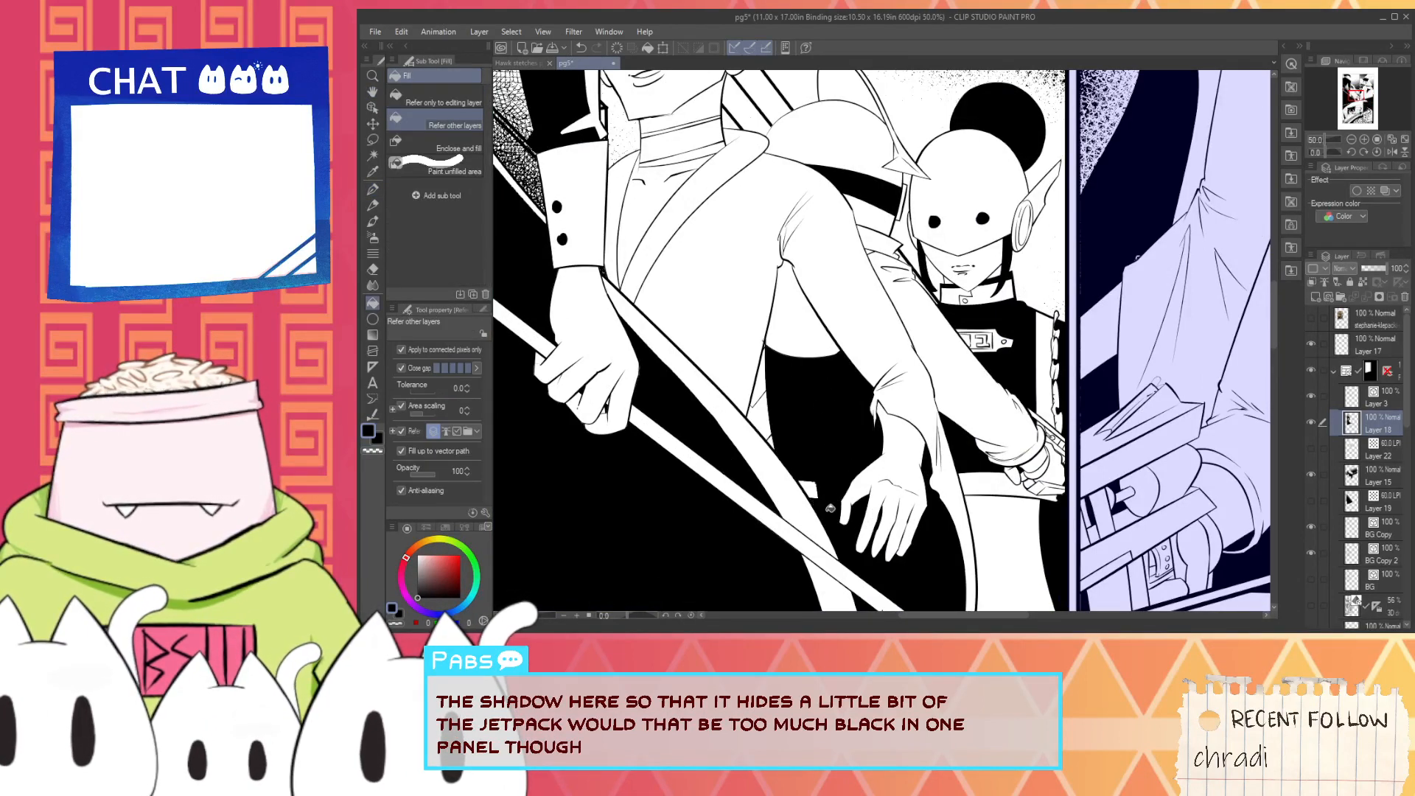
pyautogui.click(771, 422)
pyautogui.click(766, 385)
pyautogui.scroll(-2, 783, 428)
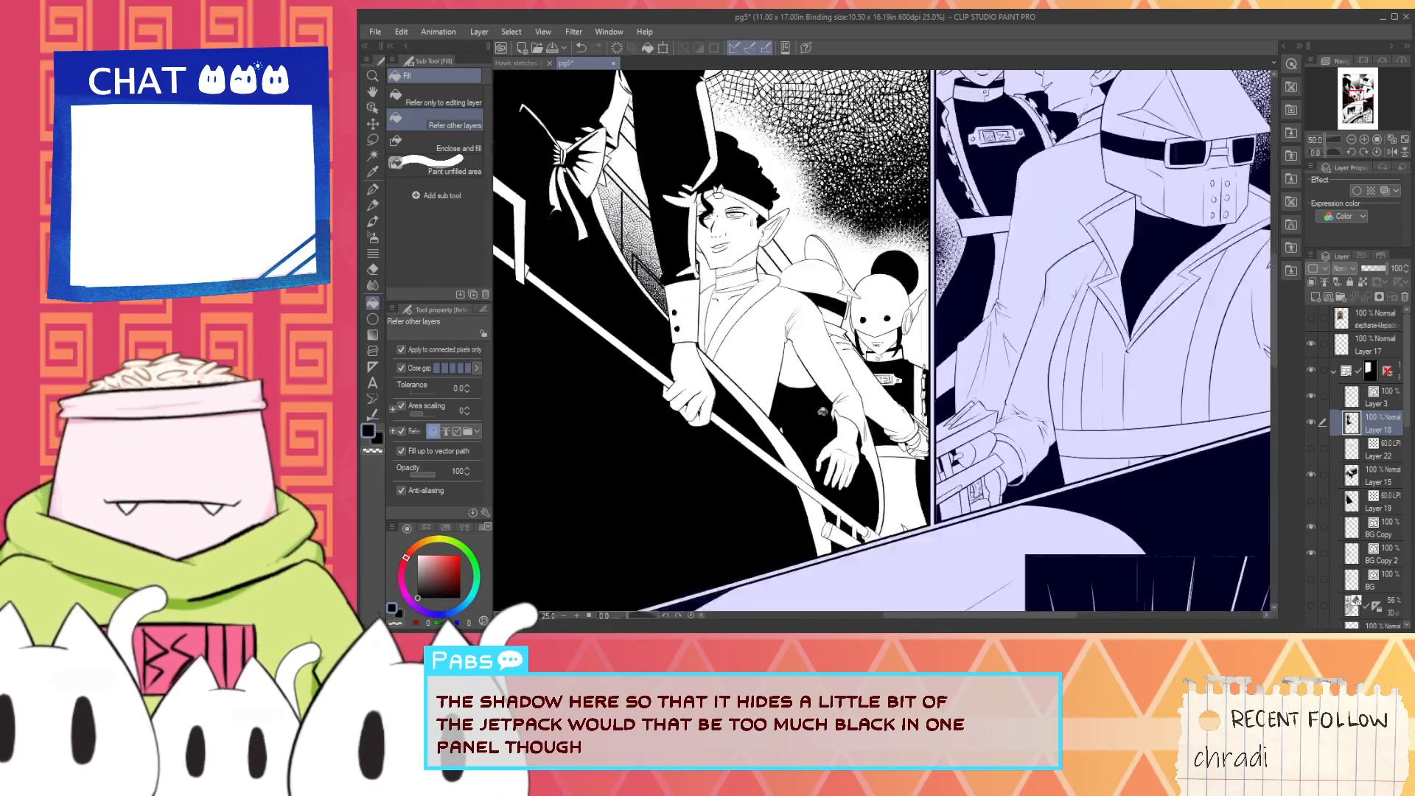
# - Undo the black shadow fills and the curved shadow edge over the jacket
pyautogui.hotkey('ctrl', 'z')
pyautogui.hotkey('ctrl', 'z')
pyautogui.hotkey('ctrl', 'z')
pyautogui.hotkey('ctrl', 'z')
pyautogui.hotkey('ctrl', 'z')
pyautogui.hotkey('ctrl', 'z')
pyautogui.hotkey('ctrl', 'z')
pyautogui.scroll(2, 792, 432)
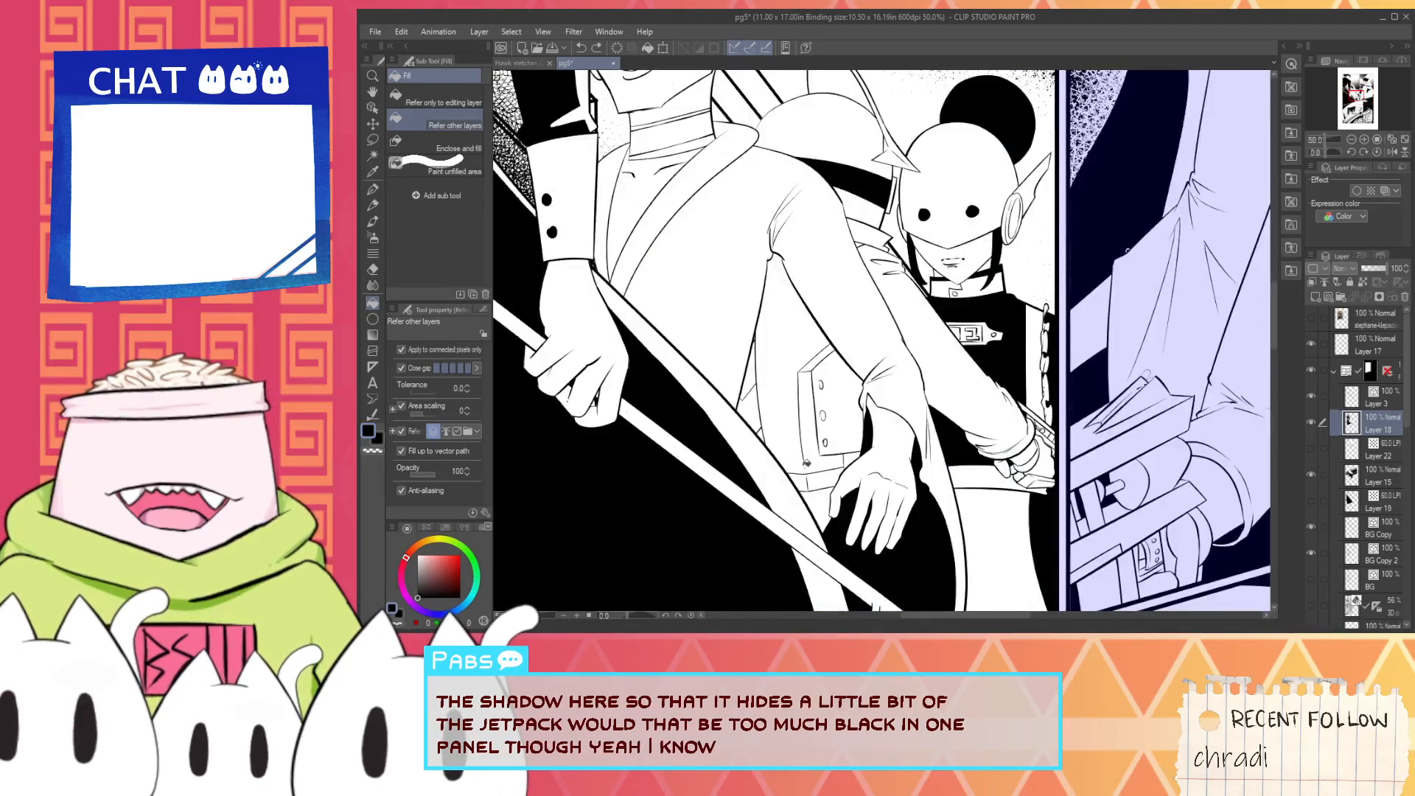
pyautogui.scroll(1, 807, 463)
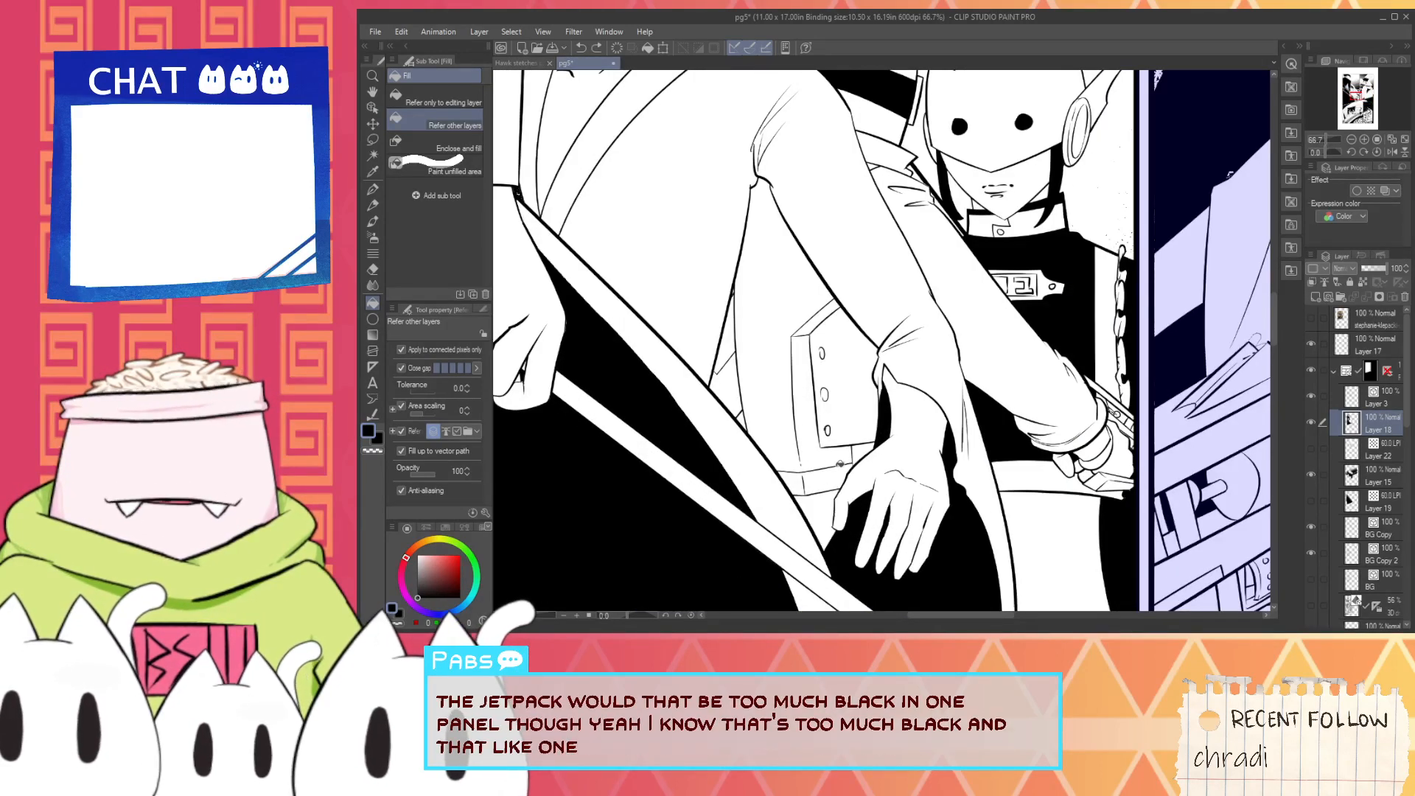
# - Ink two short near-horizontal lines on Layer 3 below the waistband, between the coat's diagonal edge and the thumb
pyautogui.scroll(-3, 841, 465)
pyautogui.scroll(4, 830, 490)
pyautogui.press('p')
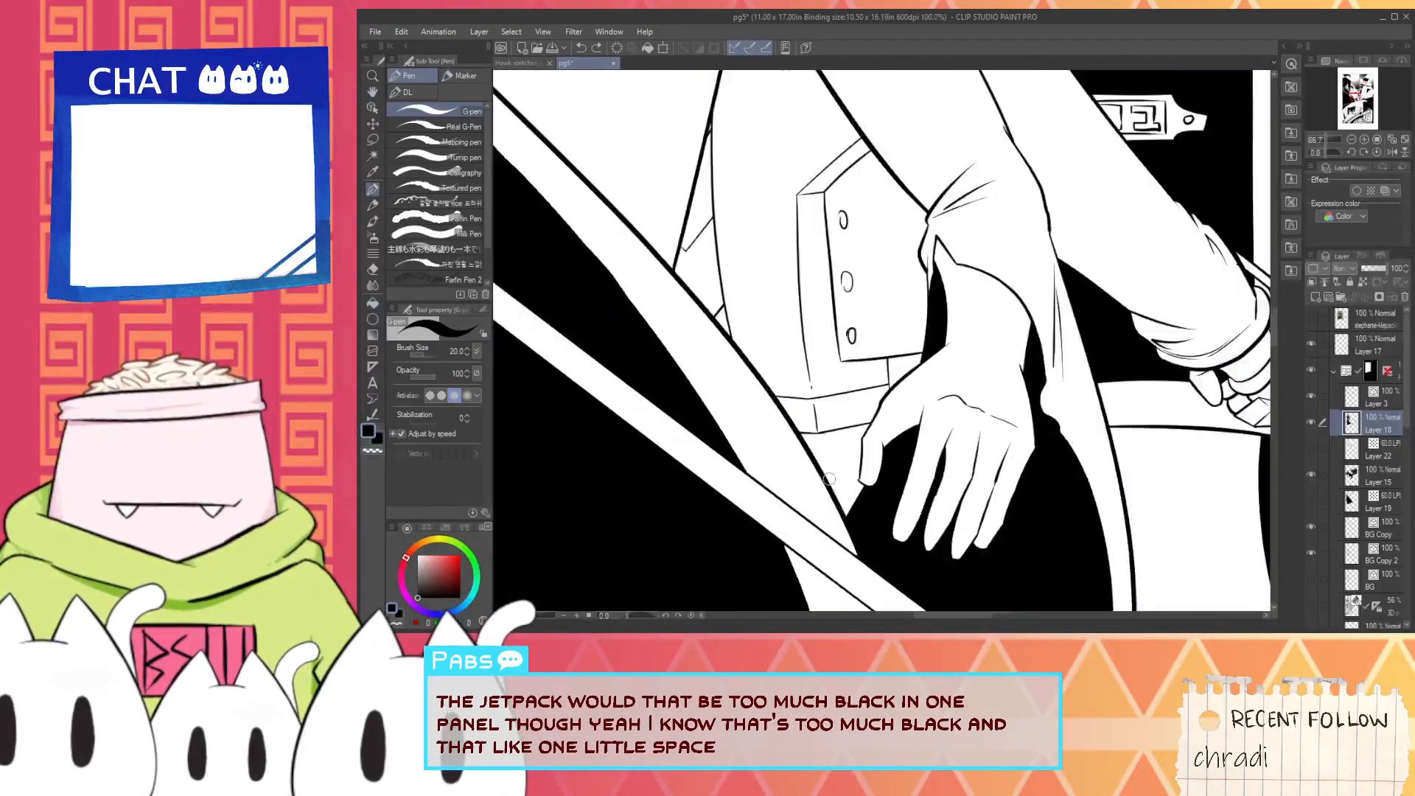
pyautogui.scroll(1, 828, 479)
pyautogui.click(1312, 396)
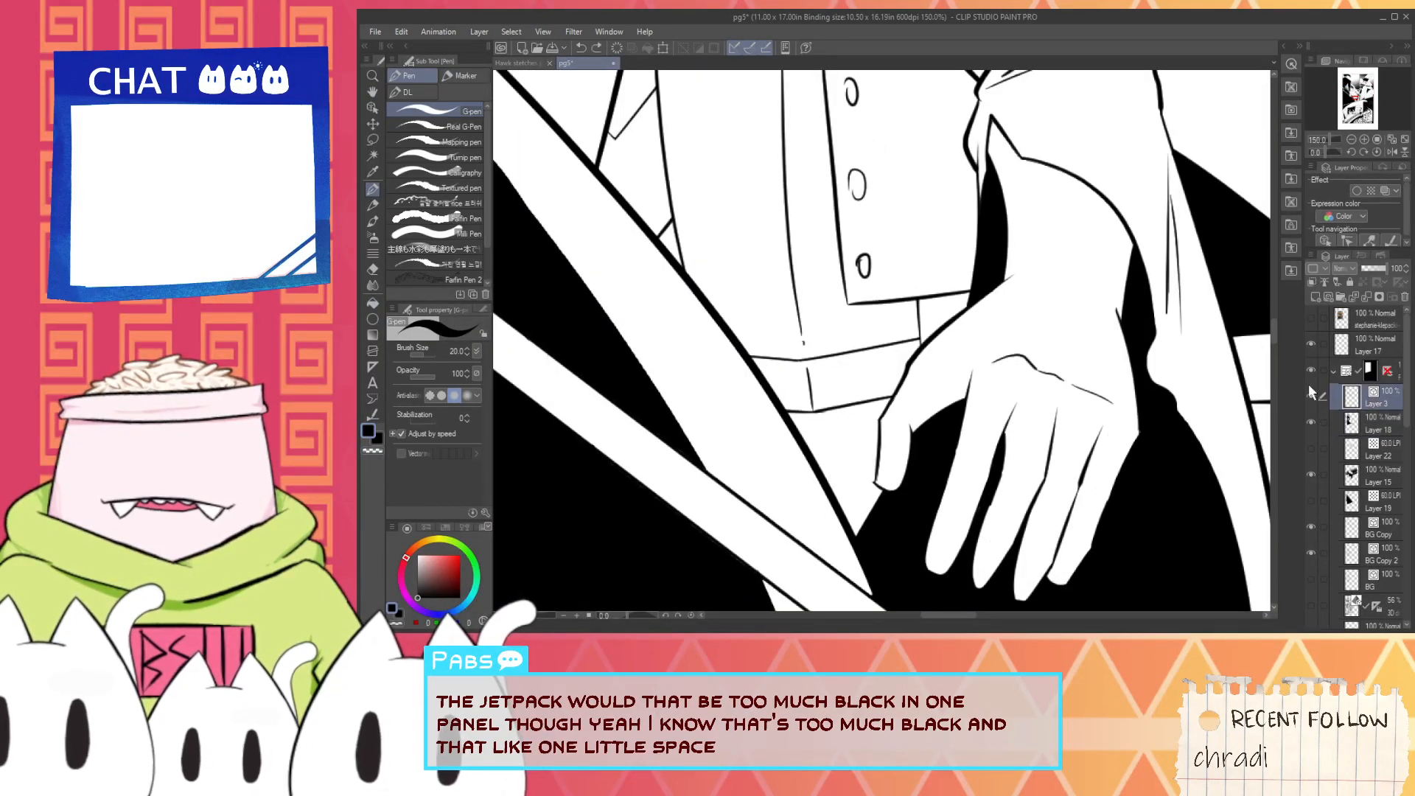
pyautogui.scroll(1, 864, 450)
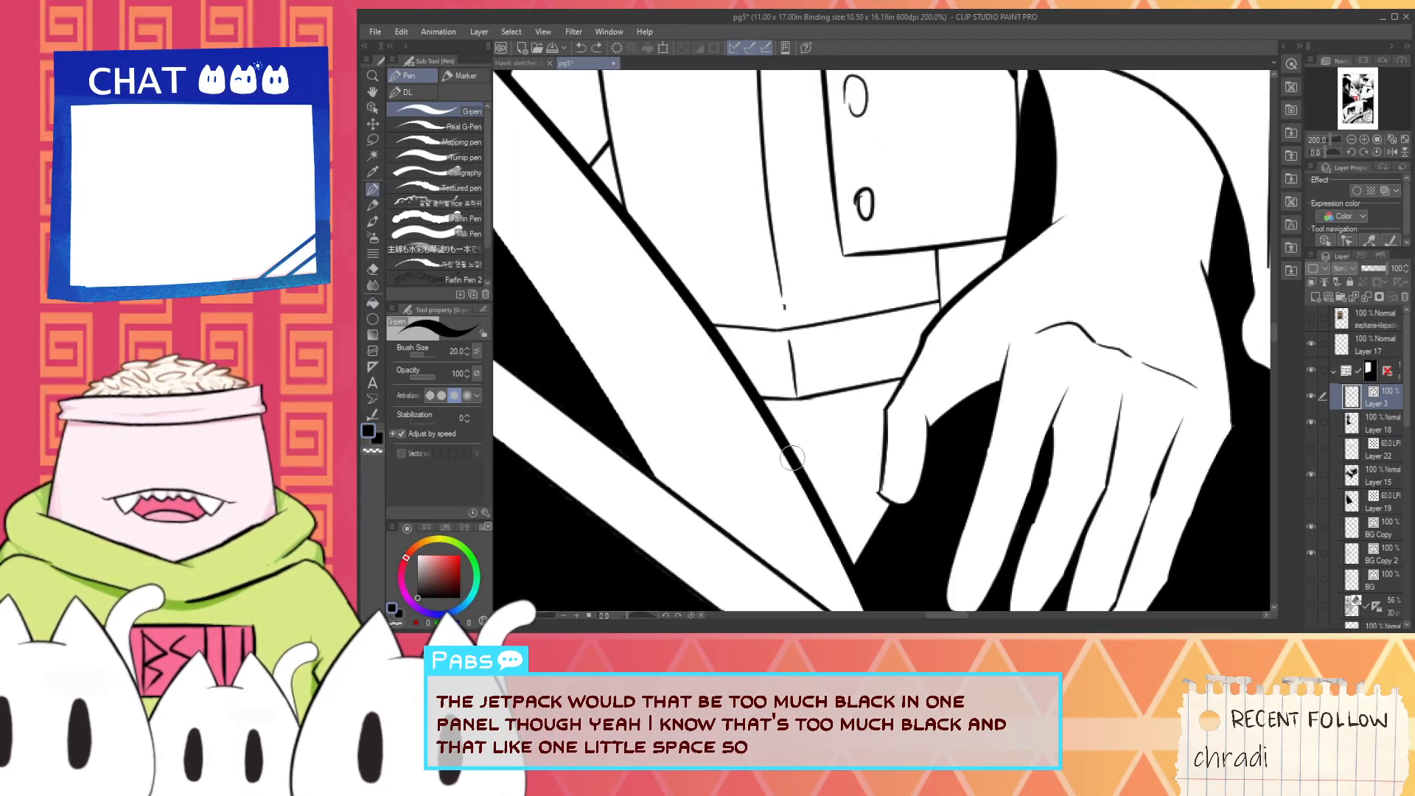
pyautogui.moveTo(805, 464); pyautogui.dragTo(877, 453)
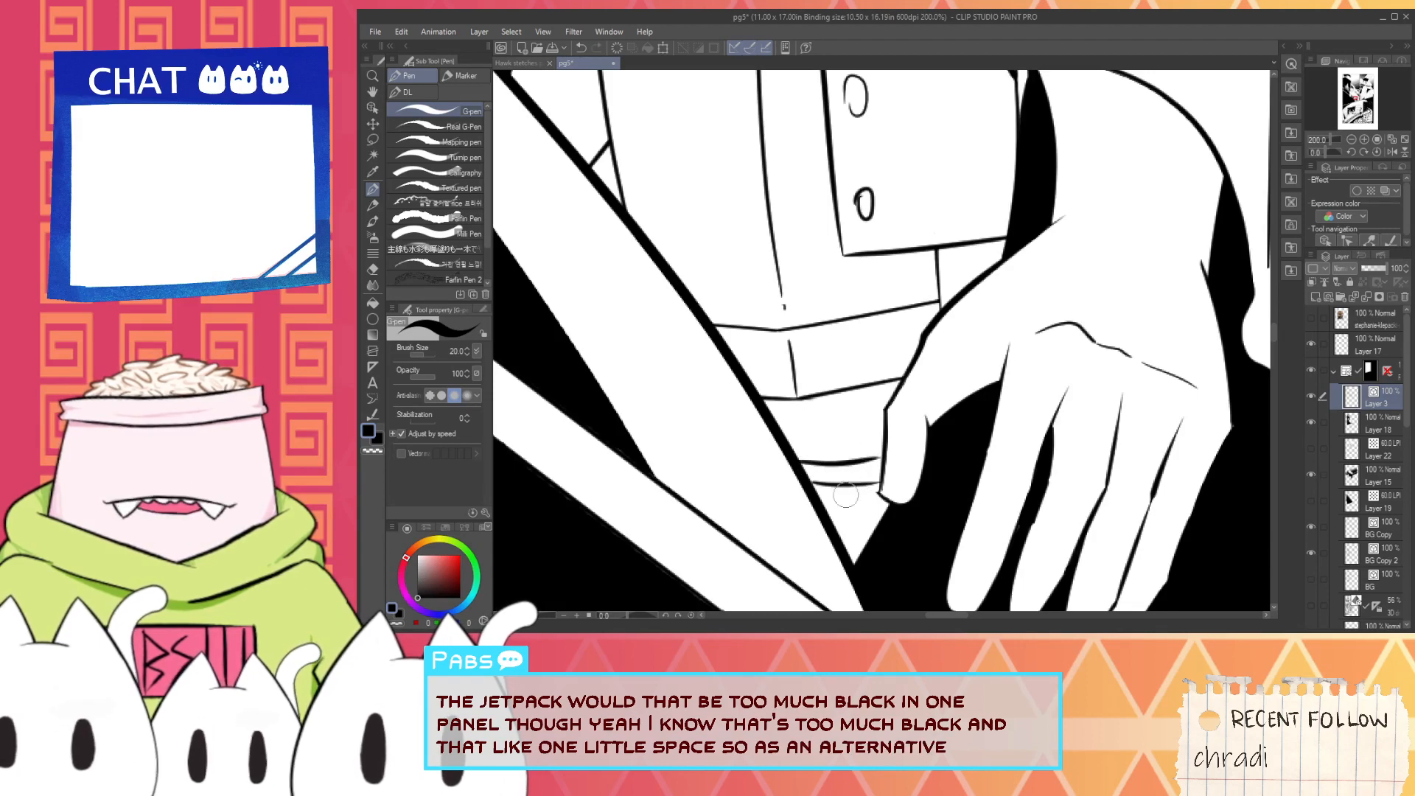
# - Try a long vertical line down the gap between the torso's side outline and the buttoned panel
pyautogui.scroll(-5, 848, 491)
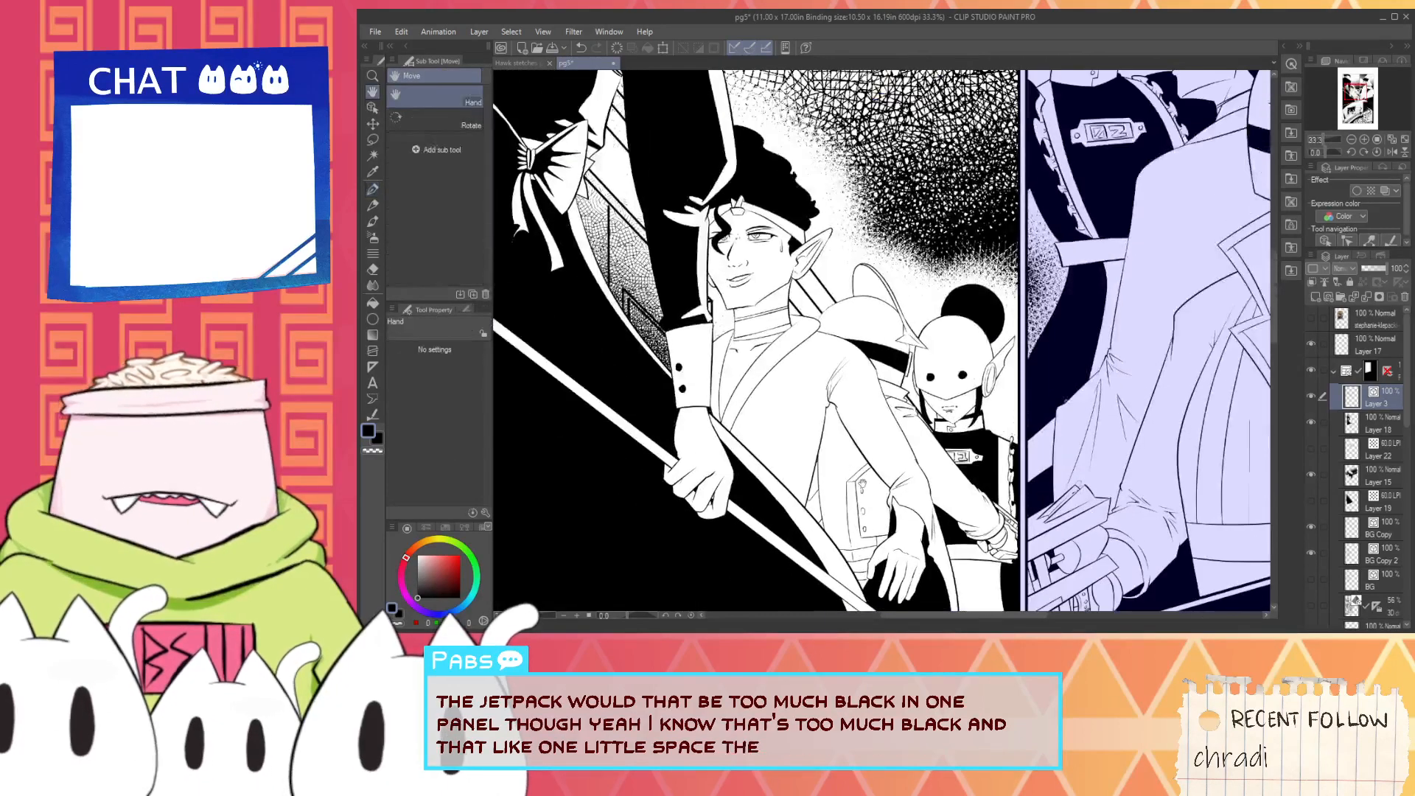
pyautogui.scroll(3, 861, 484)
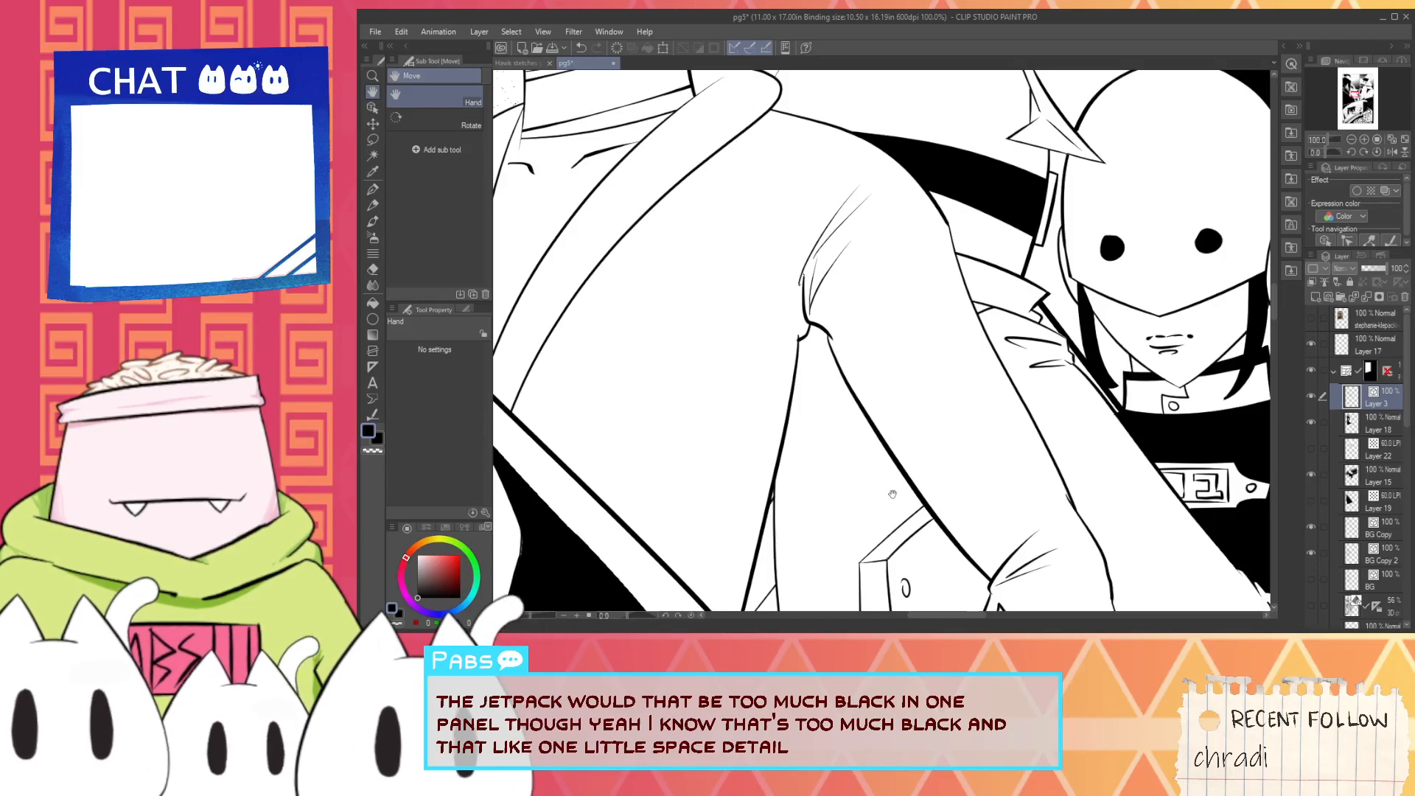
pyautogui.scroll(-1, 877, 517)
pyautogui.moveTo(867, 510); pyautogui.dragTo(859, 403)
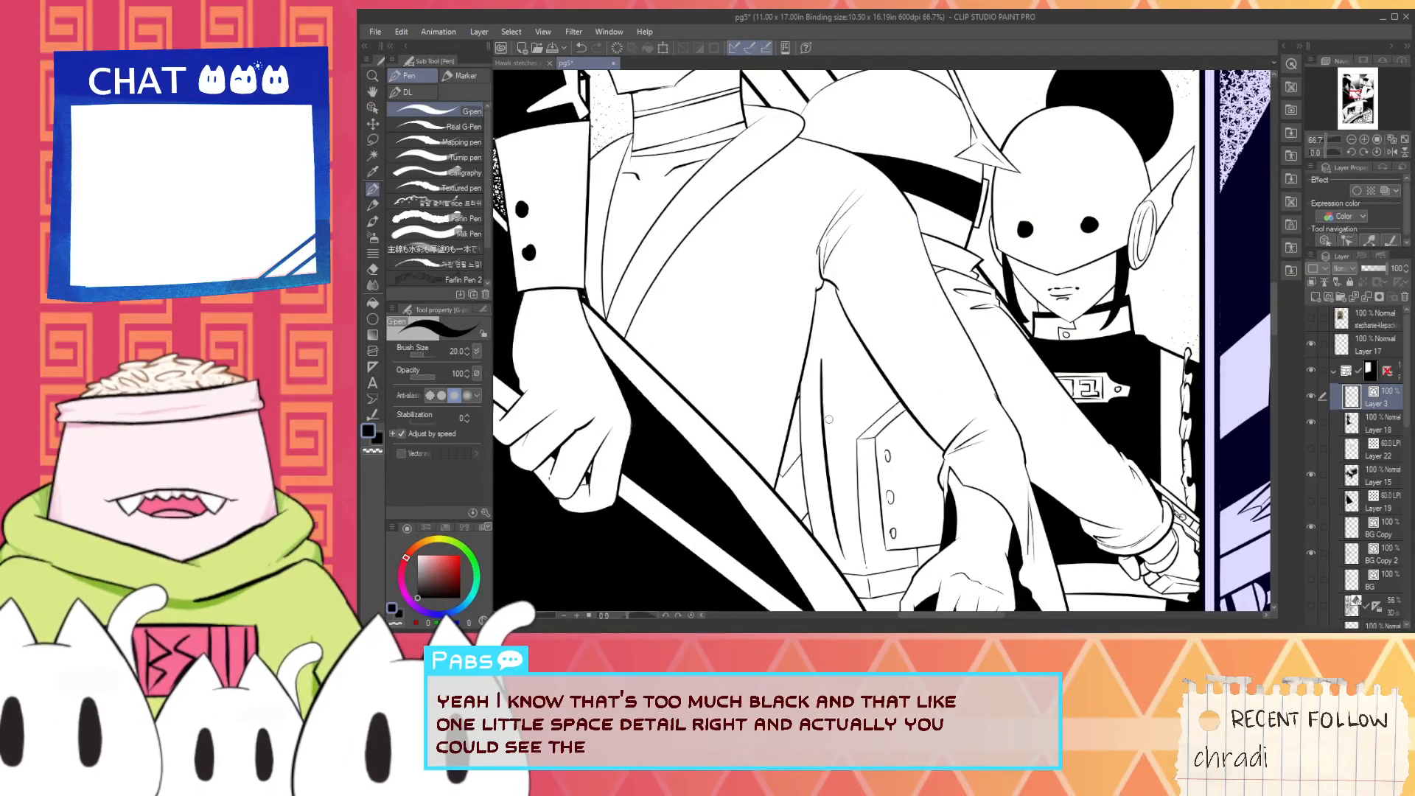
pyautogui.hotkey('ctrl', 'z')
pyautogui.moveTo(814, 378)
pyautogui.mouseDown()
pyautogui.moveTo(830, 546)
pyautogui.moveTo(816, 479)
pyautogui.moveTo(836, 547)
pyautogui.mouseUp()
pyautogui.hotkey('ctrl', 'z')
# - Ink the thruster's left side as a long vertical line down the jacket, with a slanted top edge running up to the arm
pyautogui.hotkey('ctrl', 'z')
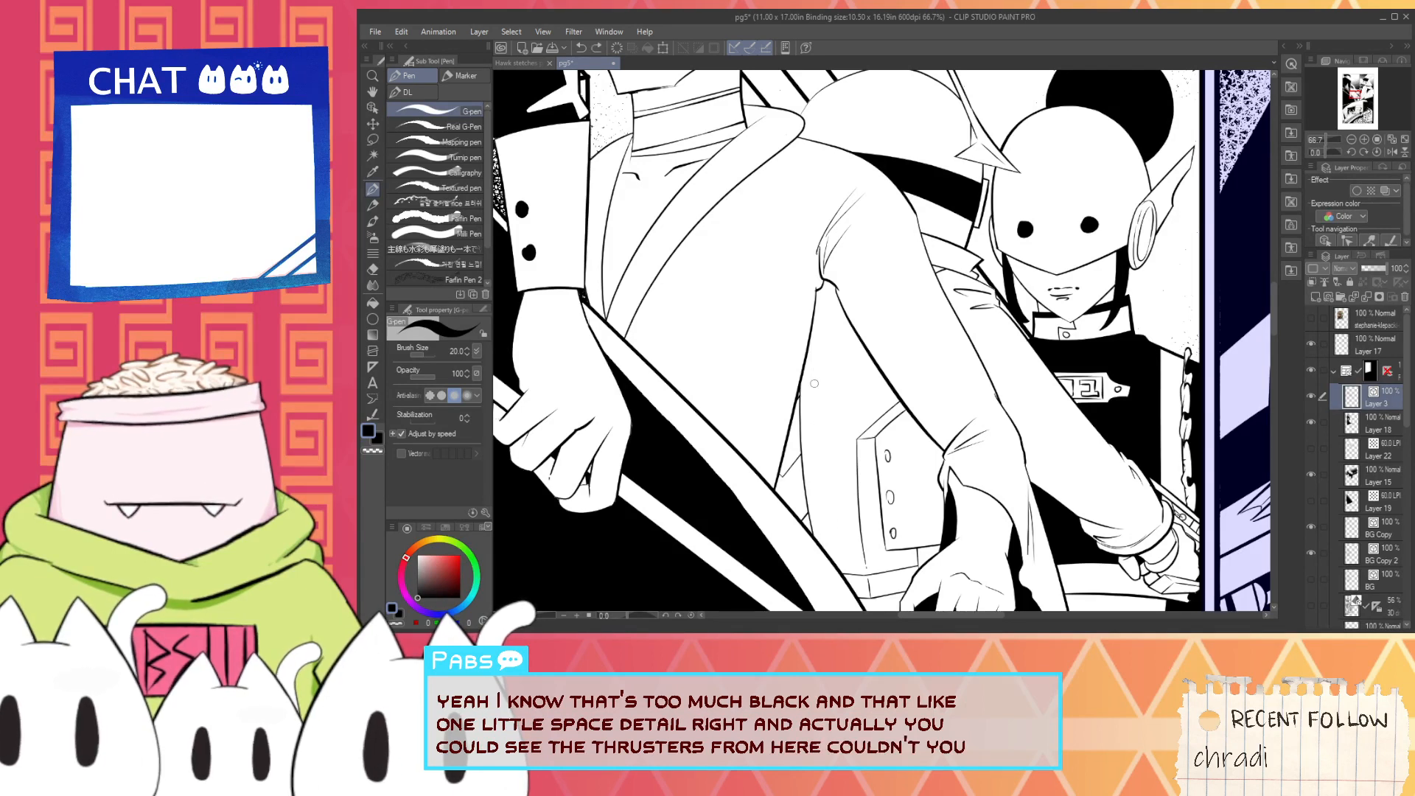
pyautogui.moveTo(815, 361); pyautogui.dragTo(835, 552)
pyautogui.hotkey('ctrl', 'z')
pyautogui.moveTo(811, 397)
pyautogui.mouseDown()
pyautogui.moveTo(877, 319)
pyautogui.moveTo(900, 527)
pyautogui.mouseUp()
pyautogui.hotkey('ctrl', 'z')
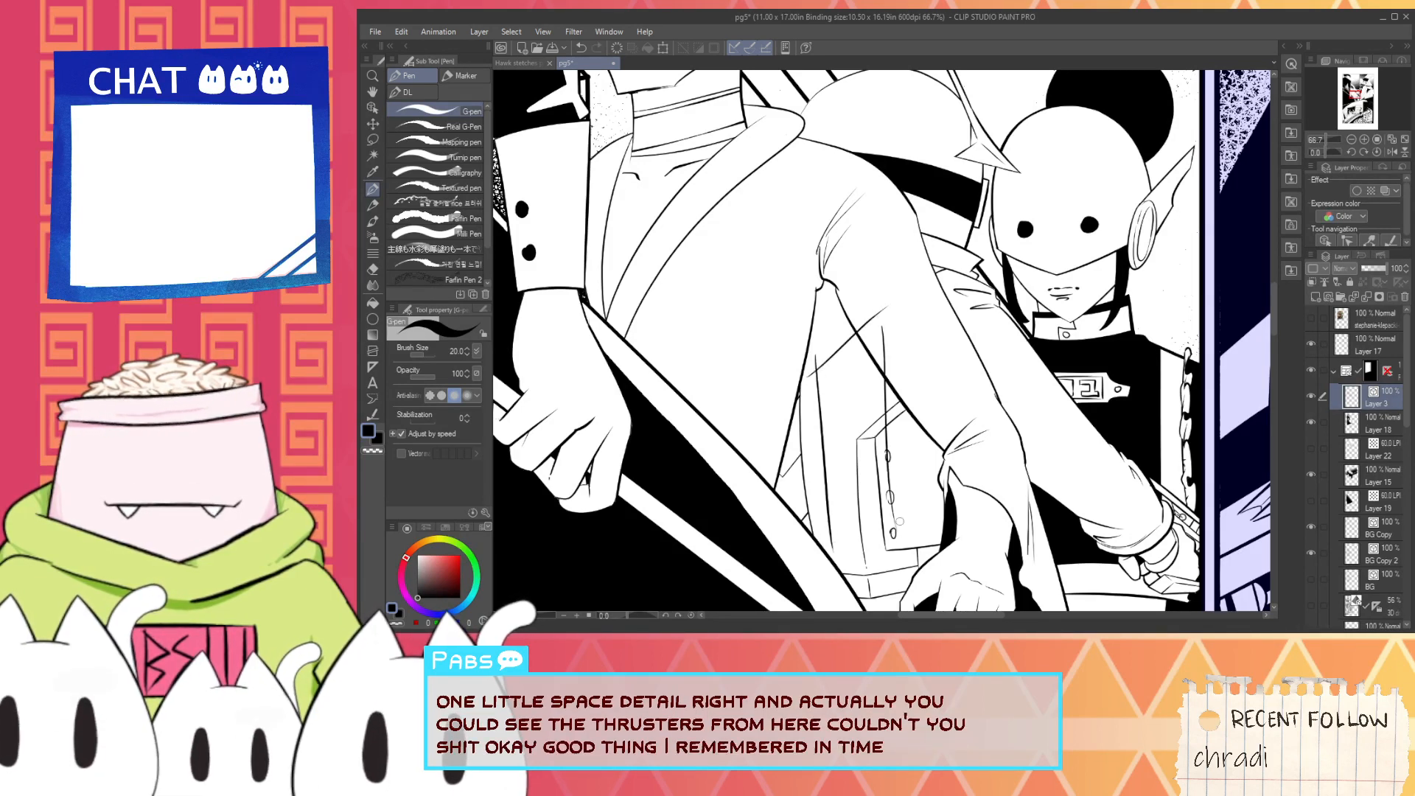
pyautogui.hotkey('ctrl', 'z')
pyautogui.moveTo(878, 337)
pyautogui.mouseDown()
pyautogui.moveTo(901, 525)
pyautogui.moveTo(886, 365)
pyautogui.moveTo(891, 554)
pyautogui.mouseUp()
pyautogui.hotkey('ctrl', 'z')
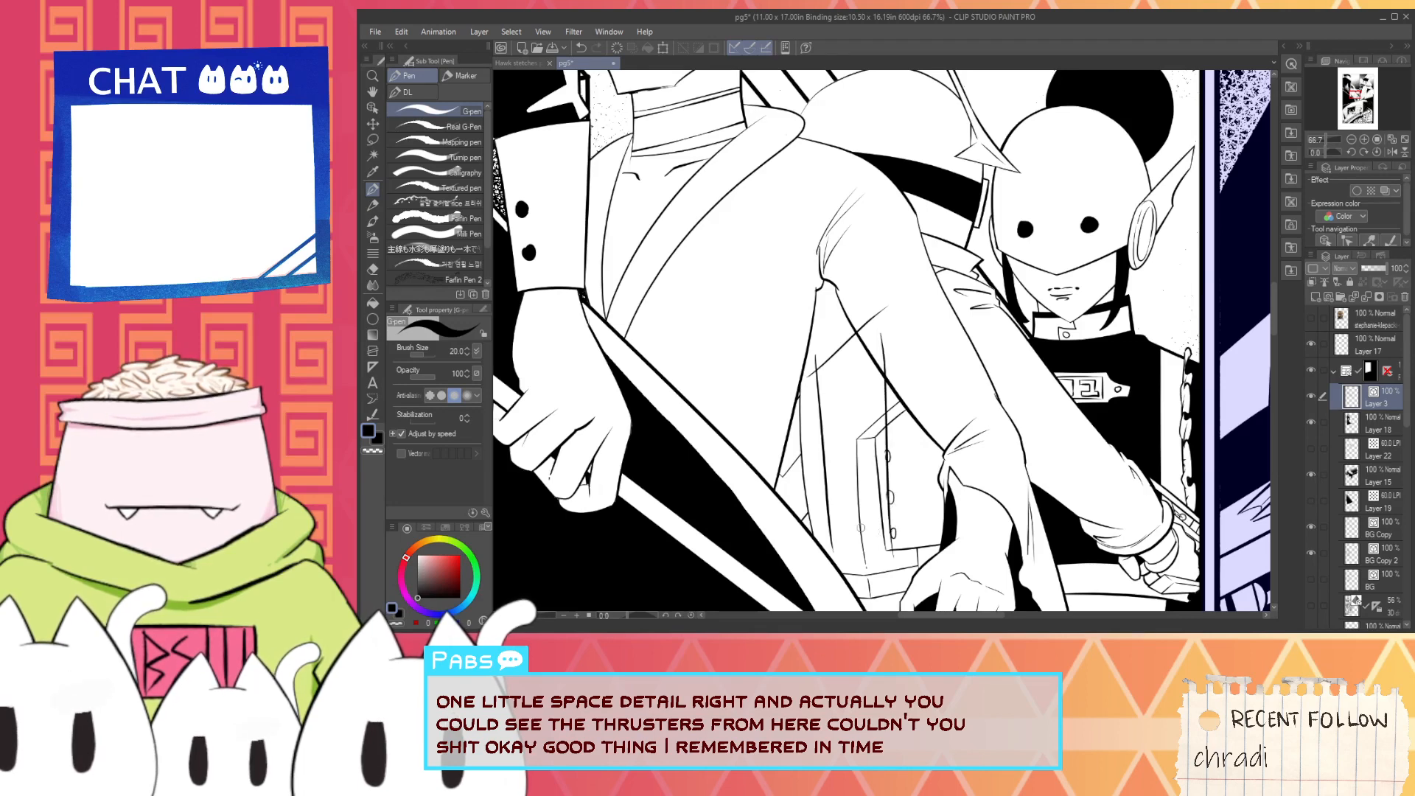
pyautogui.hotkey('ctrl', 'z')
pyautogui.moveTo(889, 336)
pyautogui.mouseDown()
pyautogui.moveTo(889, 486)
pyautogui.moveTo(861, 376)
pyautogui.mouseUp()
pyautogui.press('space')
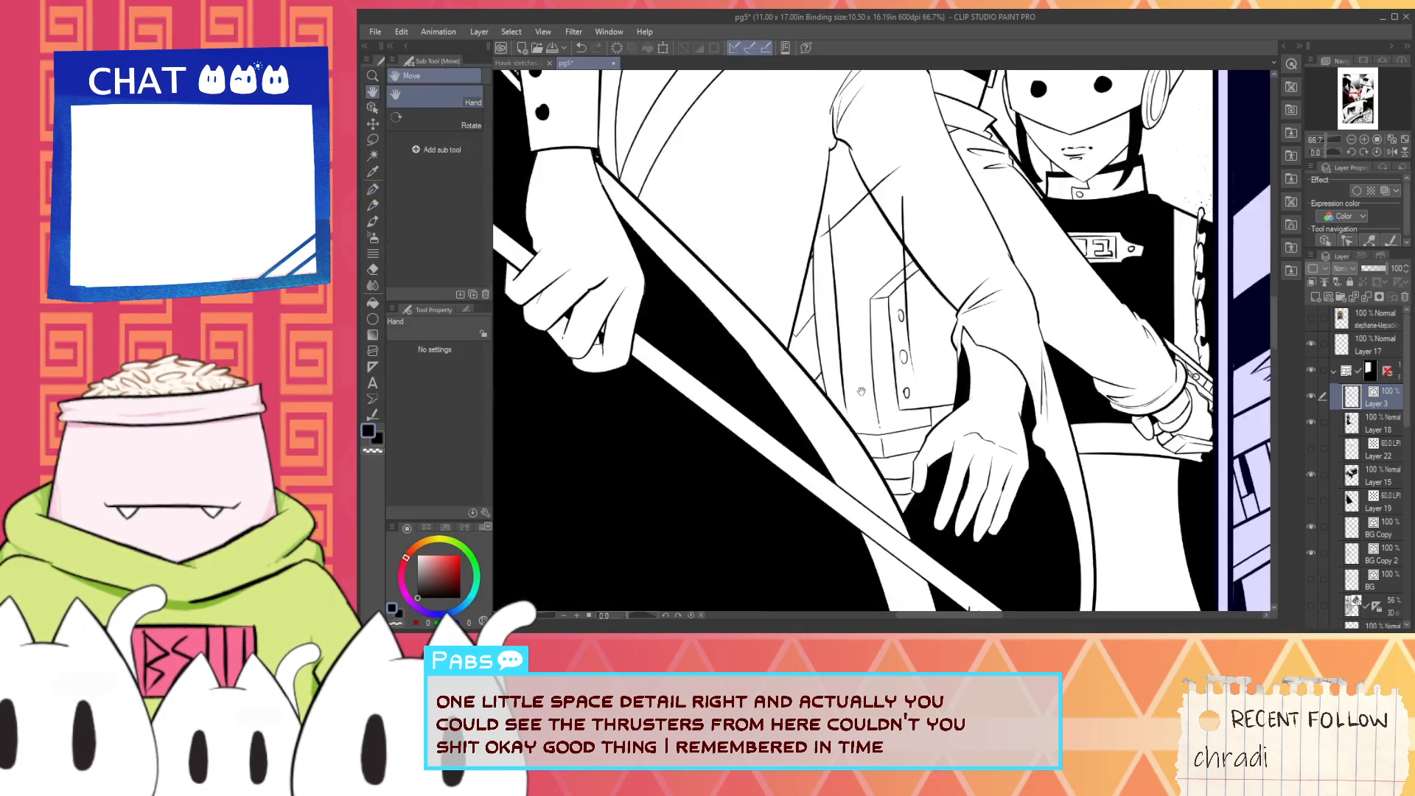
# - Ink the thruster's right side as a long vertical line over the buttoned panel
pyautogui.scroll(1, 861, 377)
pyautogui.hotkey('ctrl', 'z')
pyautogui.moveTo(914, 174)
pyautogui.mouseDown()
pyautogui.moveTo(946, 402)
pyautogui.moveTo(922, 306)
pyautogui.moveTo(932, 396)
pyautogui.mouseUp()
pyautogui.hotkey('ctrl', 'z')
pyautogui.hotkey('ctrl', 'z')
pyautogui.moveTo(910, 125); pyautogui.dragTo(946, 404)
# - Ink a near-horizontal bottom edge joining the thruster's two long sides across the buttoned panel
pyautogui.hotkey('ctrl', 'z')
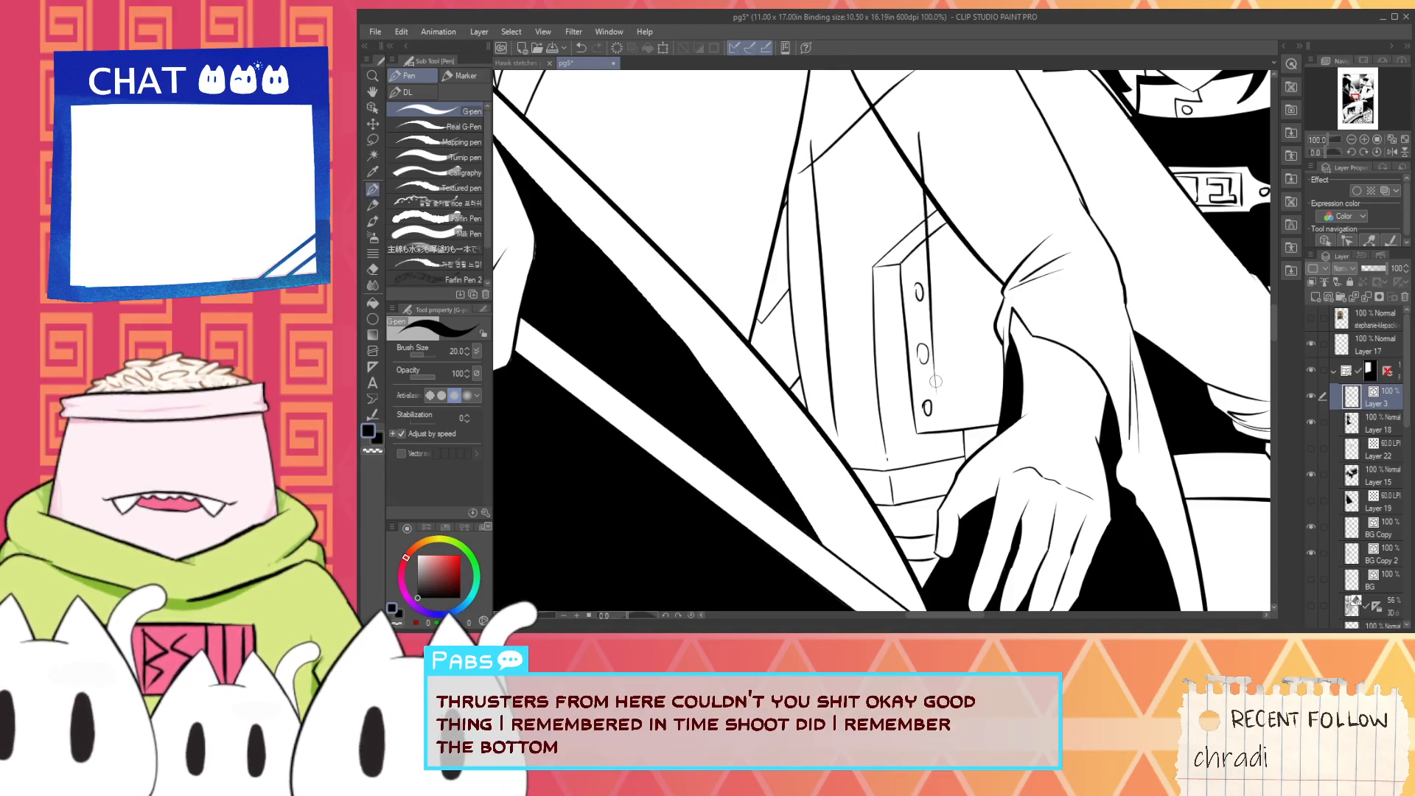
pyautogui.scroll(2, 840, 435)
pyautogui.moveTo(811, 373); pyautogui.dragTo(1061, 366)
pyautogui.hotkey('ctrl', 'z')
pyautogui.moveTo(811, 338)
pyautogui.mouseDown()
pyautogui.moveTo(1061, 325)
pyautogui.moveTo(1069, 344)
pyautogui.mouseUp()
pyautogui.hotkey('ctrl', 'z')
pyautogui.press('e')
pyautogui.moveTo(839, 382)
pyautogui.mouseDown()
pyautogui.moveTo(823, 385)
pyautogui.moveTo(935, 347)
pyautogui.moveTo(1052, 345)
pyautogui.mouseUp()
pyautogui.hotkey('ctrl', 'z')
pyautogui.hotkey('ctrl', 'z')
# - Trim the overshooting line ends at both lower corners of the thruster with the Vector eraser
pyautogui.press('p')
pyautogui.press('e')
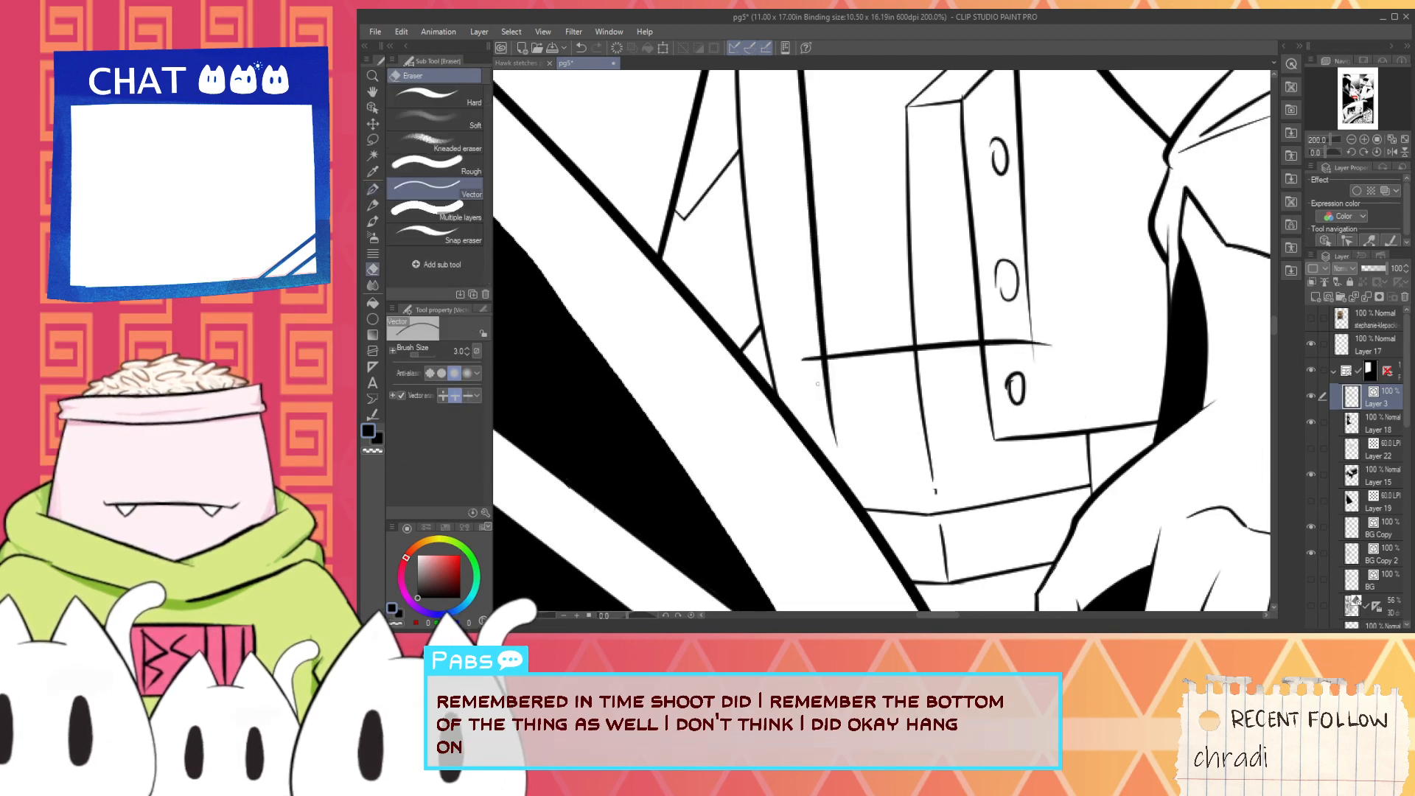
pyautogui.moveTo(833, 384); pyautogui.dragTo(811, 354)
pyautogui.moveTo(1043, 353)
pyautogui.mouseDown()
pyautogui.moveTo(1027, 336)
pyautogui.moveTo(1030, 355)
pyautogui.mouseUp()
pyautogui.hotkey('ctrl', 'z')
pyautogui.press('p')
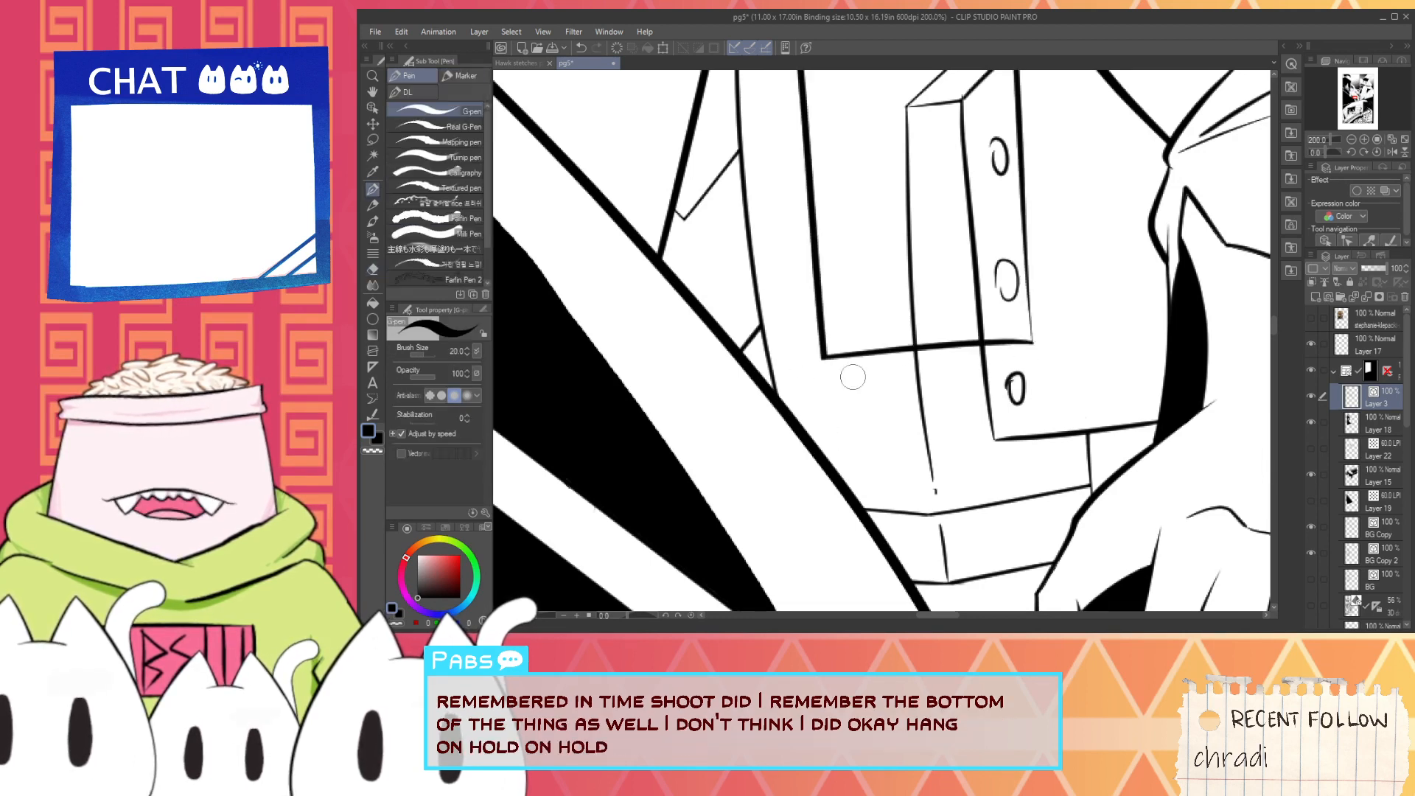
# - Ink a flared nozzle below the thruster's bottom edge and erase the jacket lines, button part and overshoots crossing it
pyautogui.moveTo(858, 330)
pyautogui.mouseDown()
pyautogui.moveTo(825, 406)
pyautogui.moveTo(1041, 386)
pyautogui.mouseUp()
pyautogui.moveTo(1001, 319); pyautogui.dragTo(1041, 387)
pyautogui.press('e')
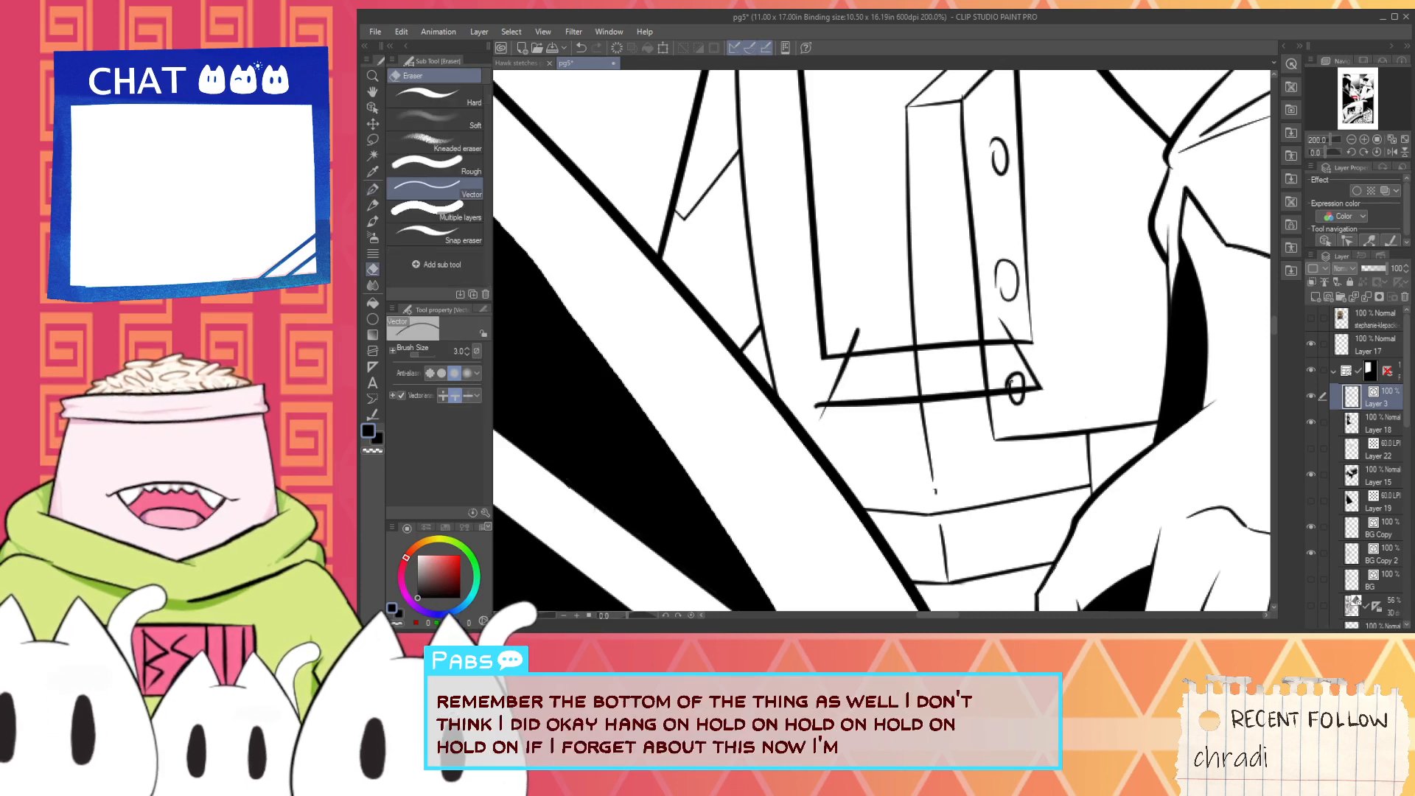
pyautogui.click(1016, 382)
pyautogui.moveTo(928, 369); pyautogui.dragTo(897, 380)
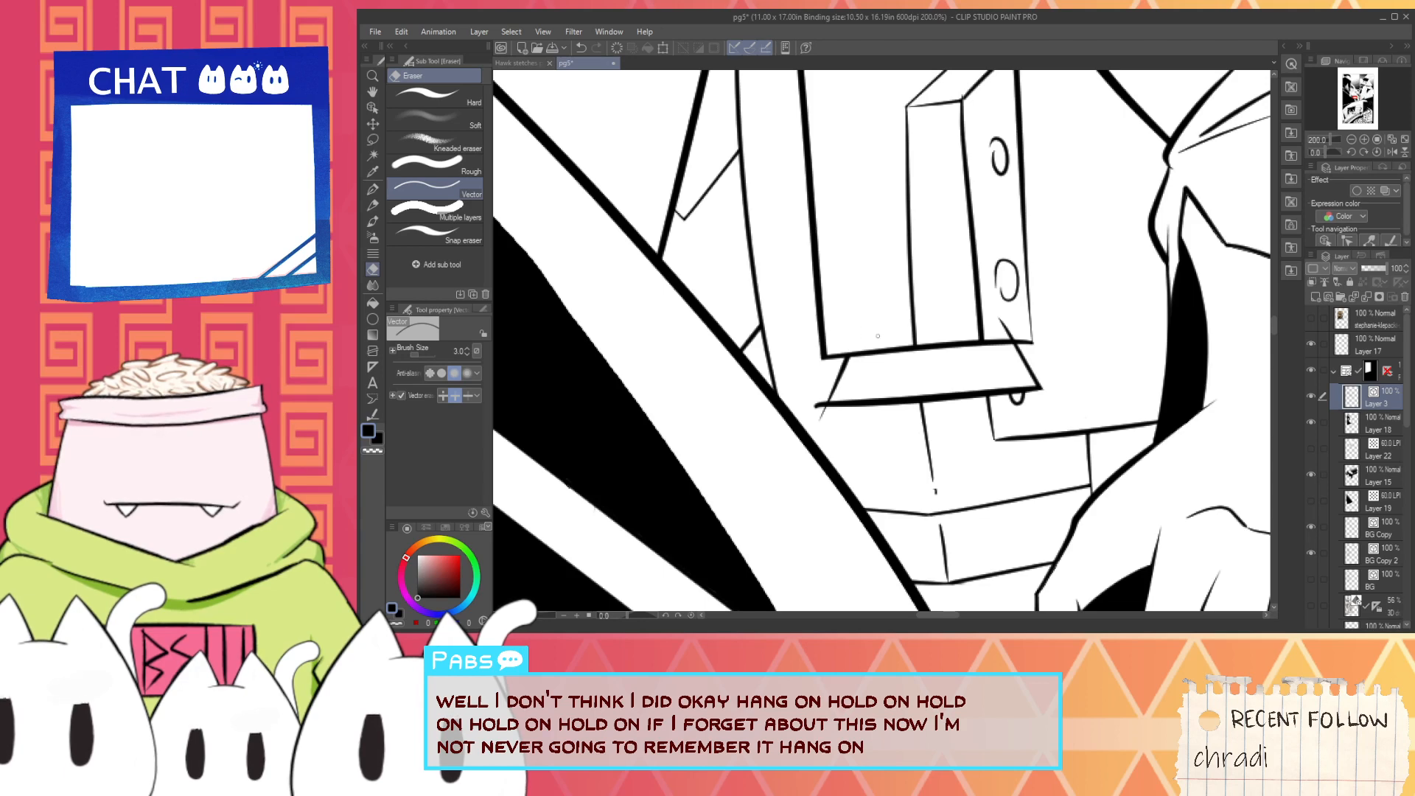
pyautogui.moveTo(1002, 330); pyautogui.dragTo(1012, 325)
pyautogui.moveTo(986, 303)
pyautogui.mouseDown()
pyautogui.moveTo(971, 299)
pyautogui.moveTo(951, 396)
pyautogui.mouseUp()
pyautogui.scroll(-1, 973, 297)
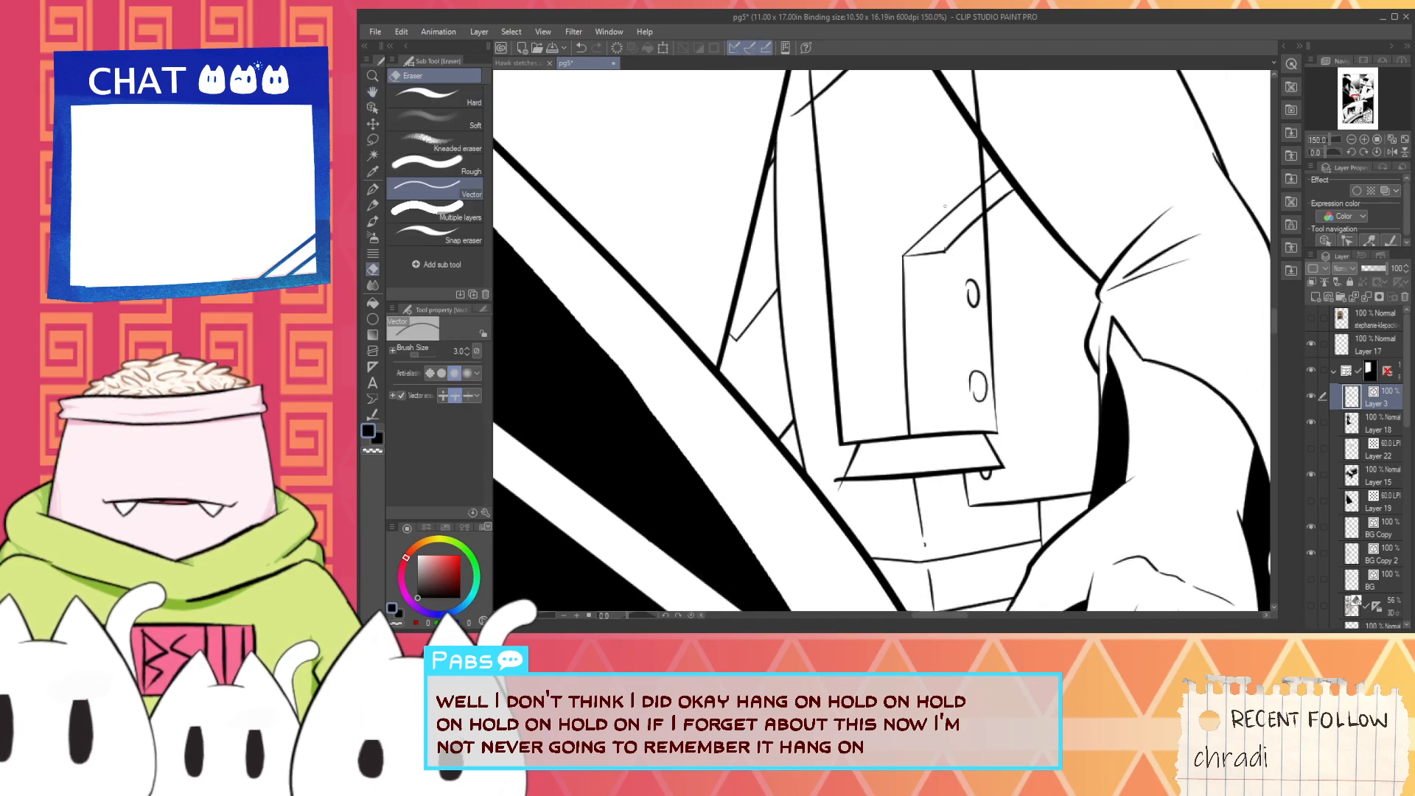
# - Erase the buttoned panel's upper lines inside the thruster and the overshooting ends around its slanted top edge
pyautogui.moveTo(931, 222)
pyautogui.mouseDown()
pyautogui.moveTo(960, 242)
pyautogui.moveTo(917, 416)
pyautogui.mouseUp()
pyautogui.click(945, 252)
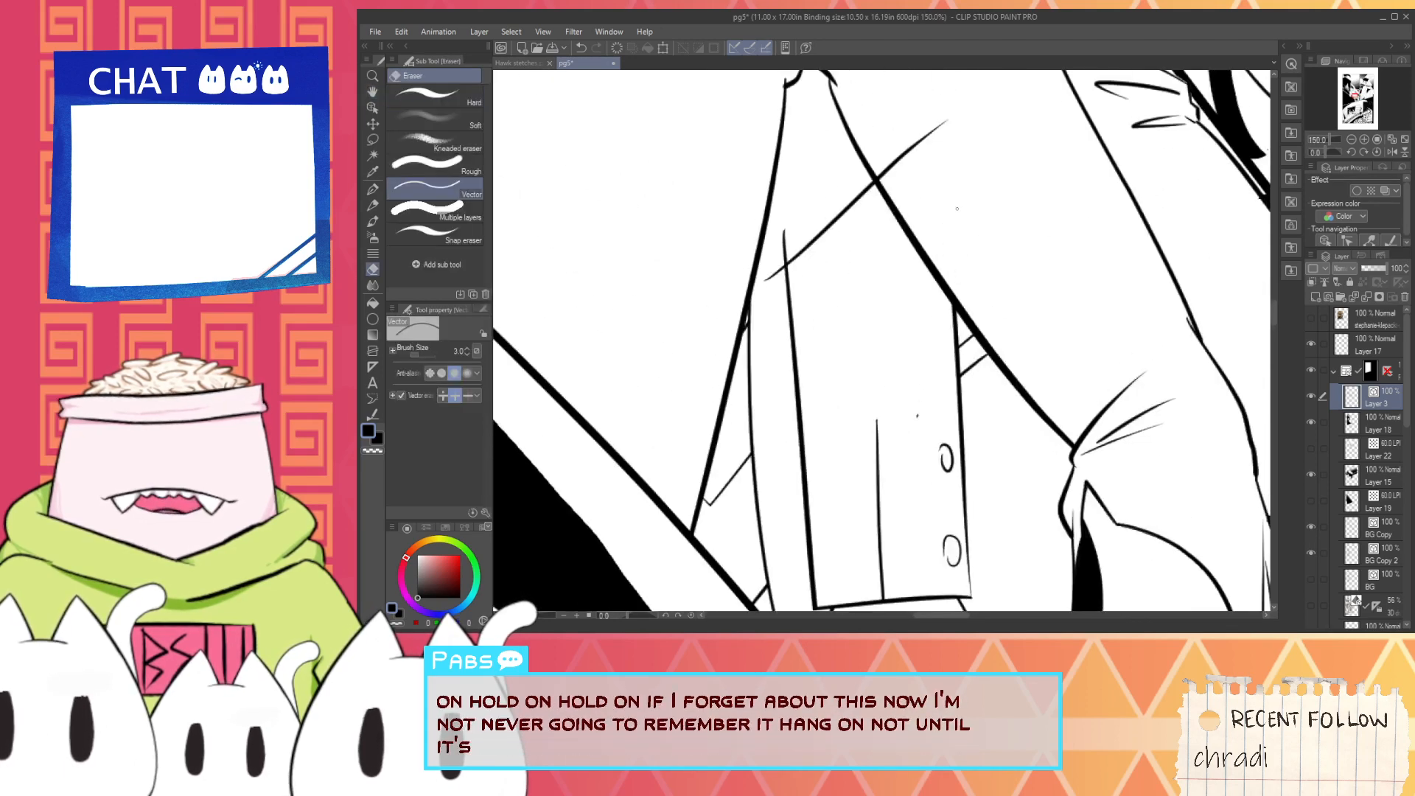
pyautogui.click(905, 153)
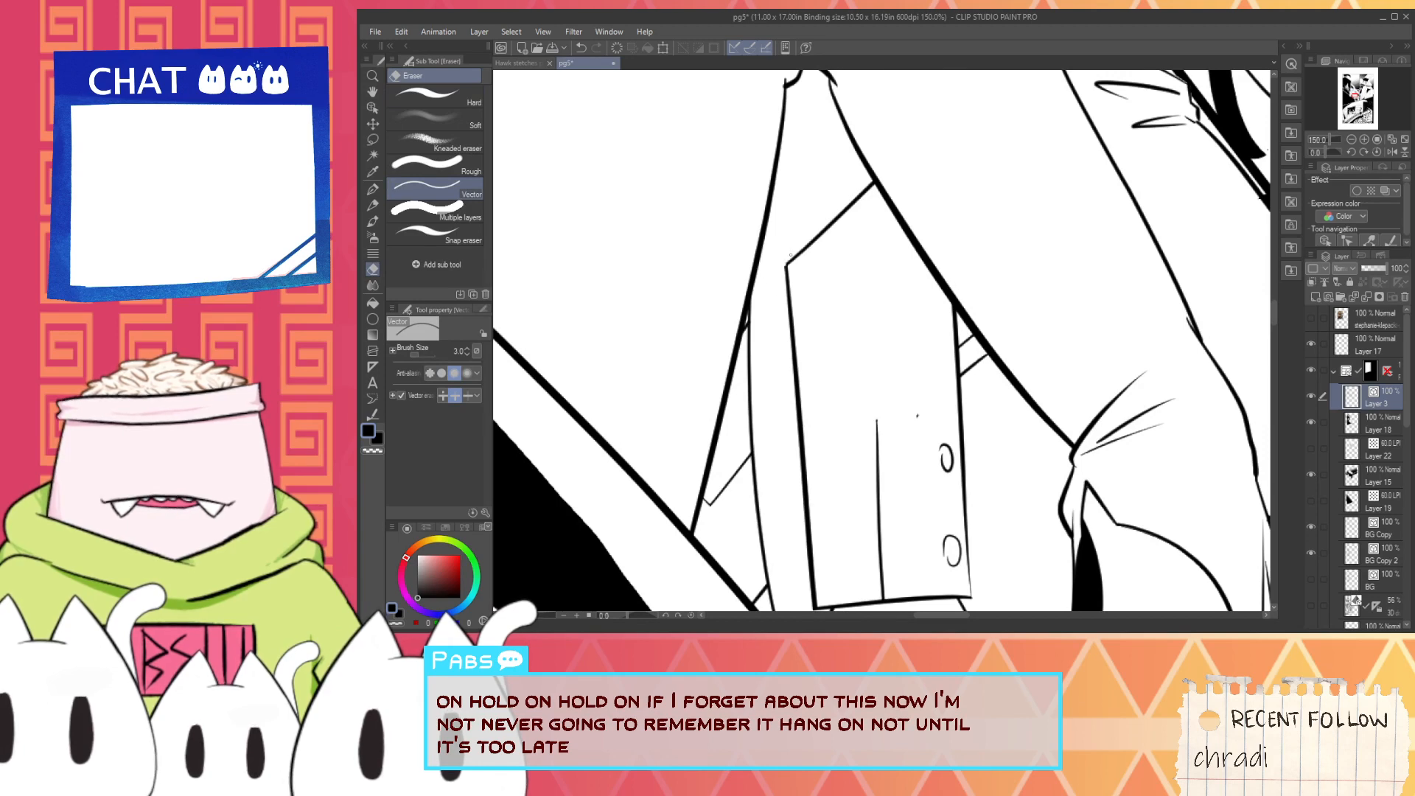
pyautogui.scroll(-1, 848, 375)
pyautogui.scroll(2, 824, 550)
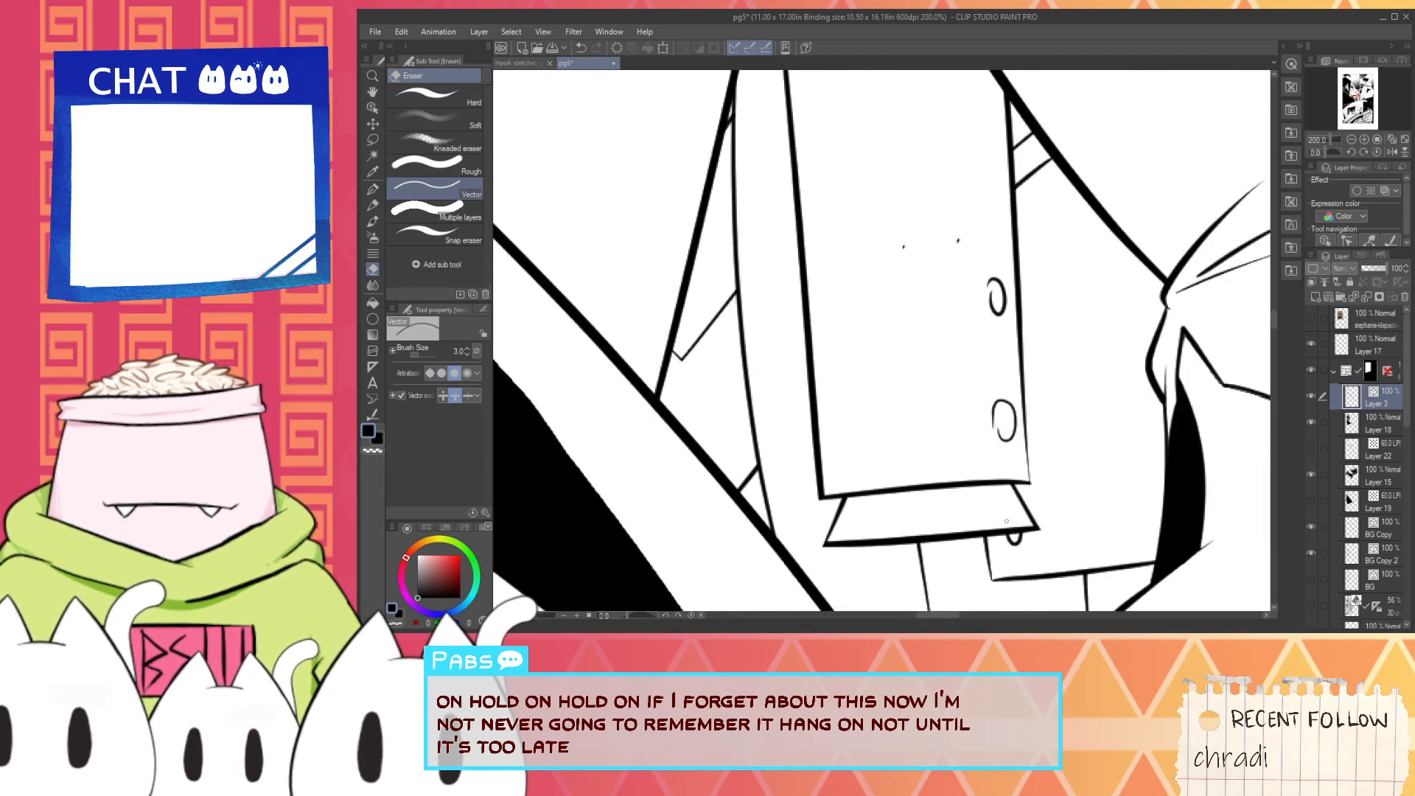
# - Check the characters' thruster details on pages pg3V2 and pg4, closing both files when done
pyautogui.scroll(-2, 1009, 498)
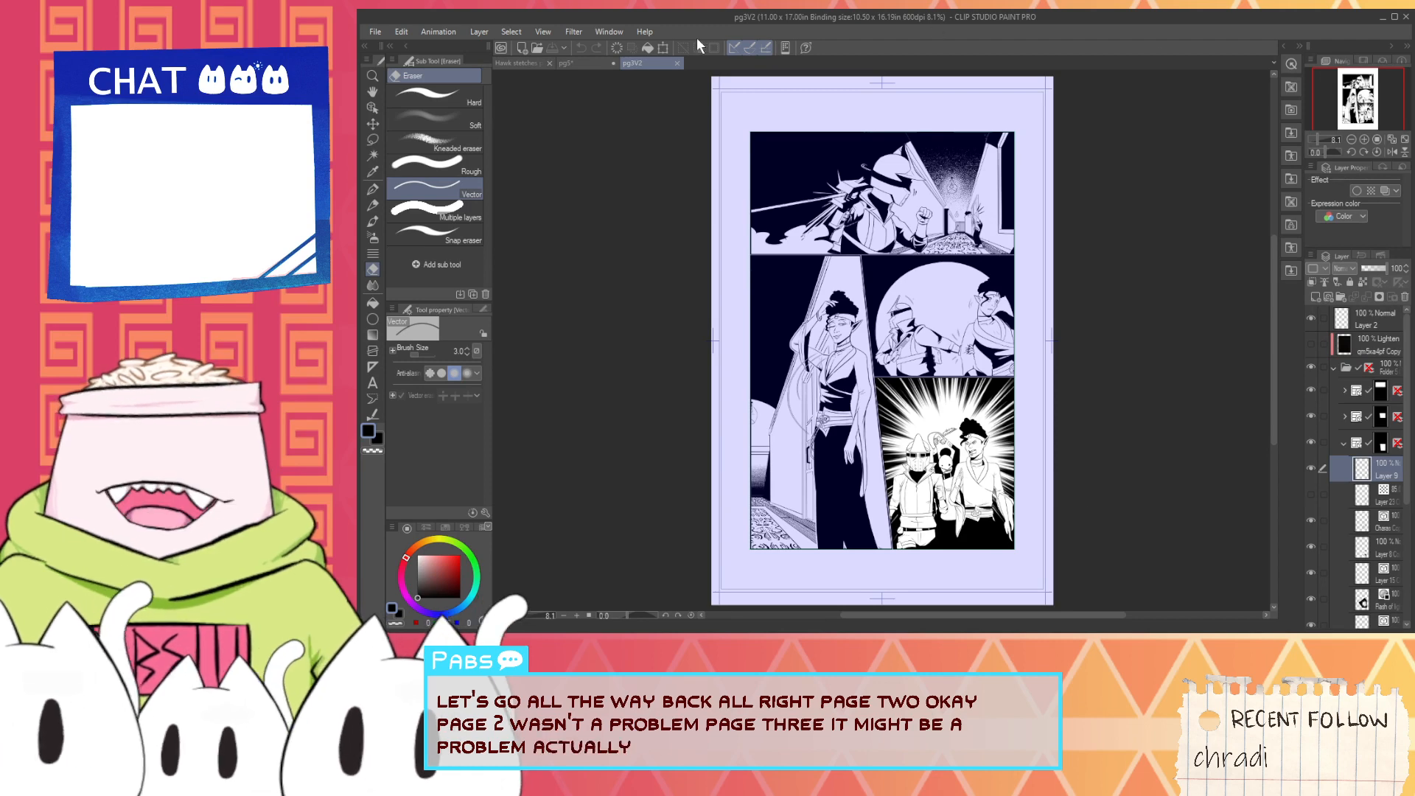
pyautogui.click(677, 64)
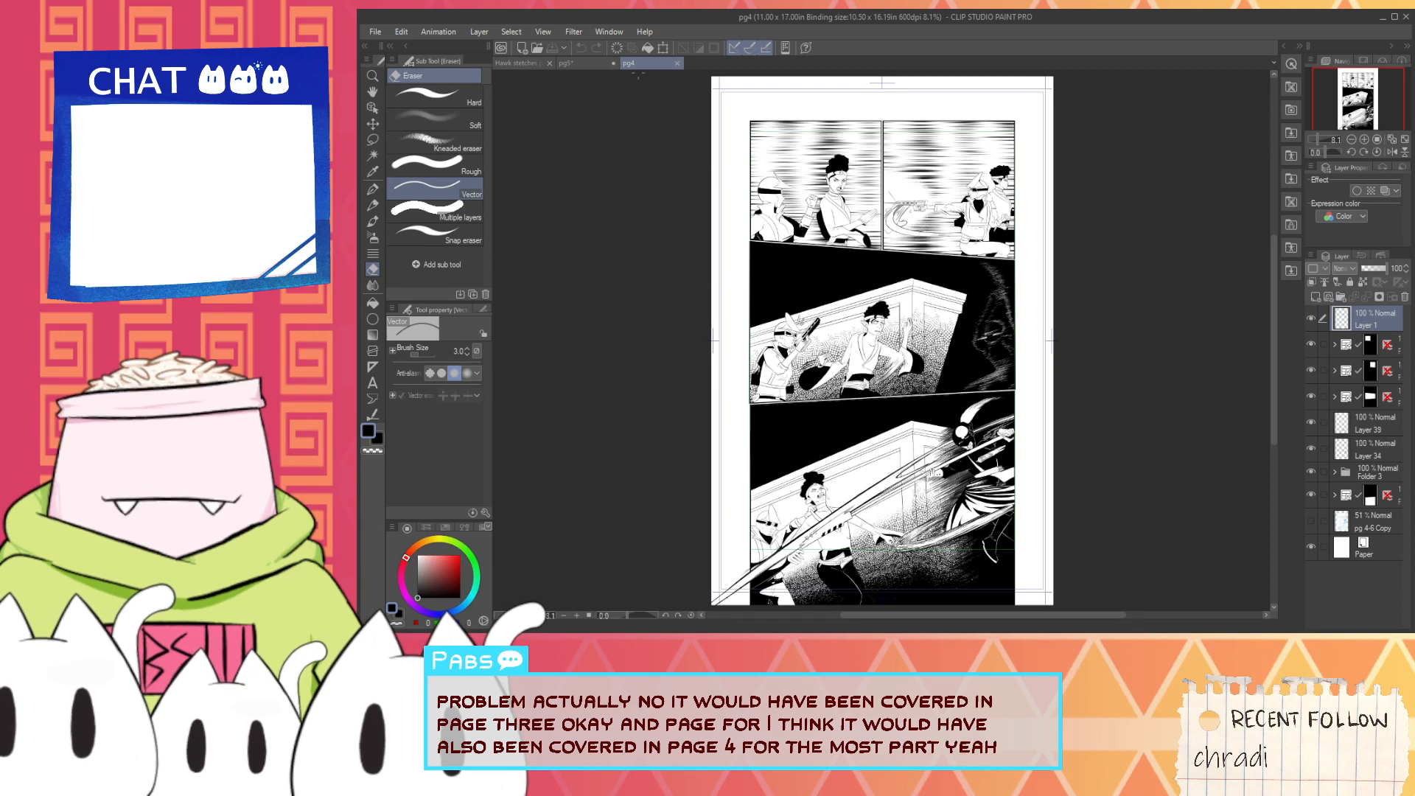
pyautogui.click(677, 63)
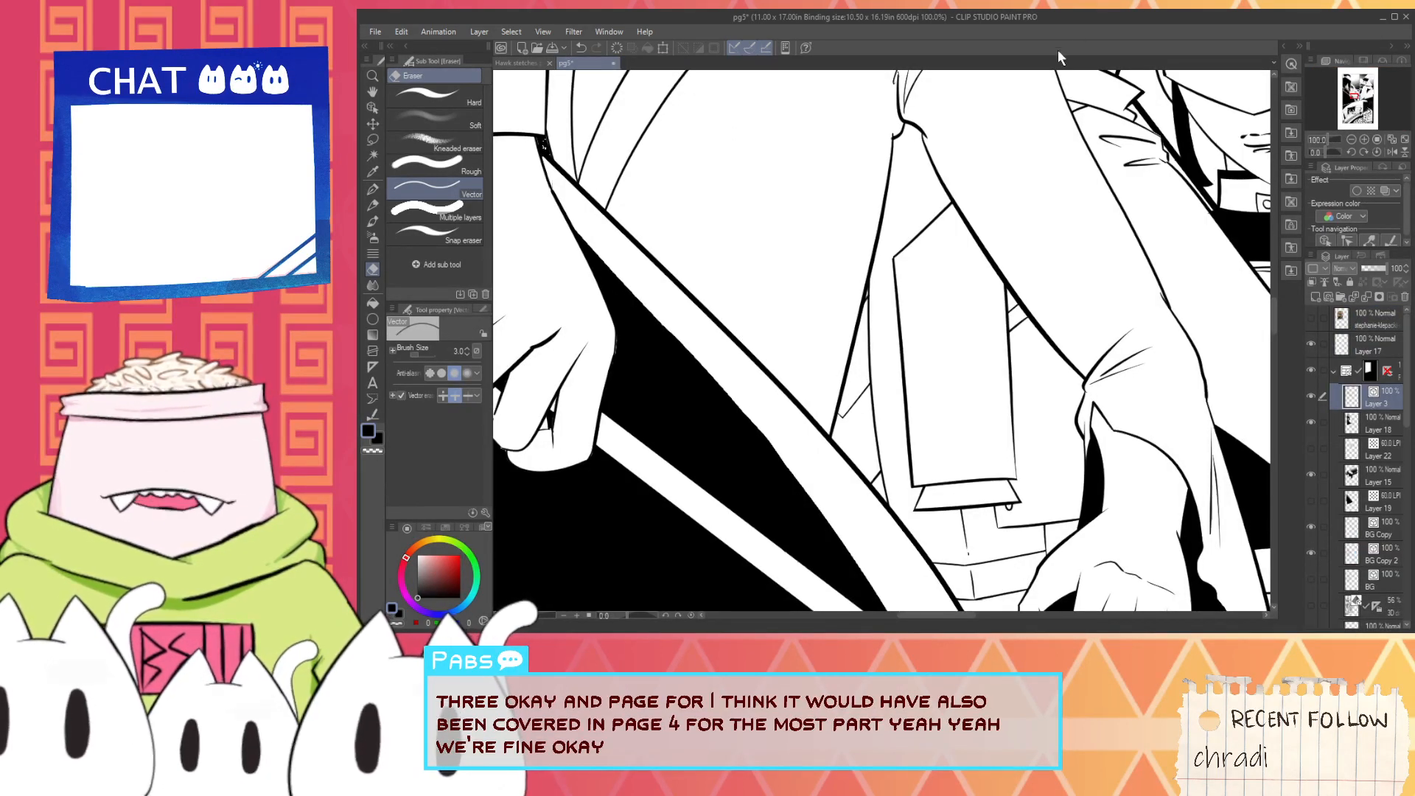
# - Redraw the lowest curved line of the waistband between the coat's diagonal edge and the thumb
pyautogui.hotkey('ctrl', '-')
pyautogui.press('i')
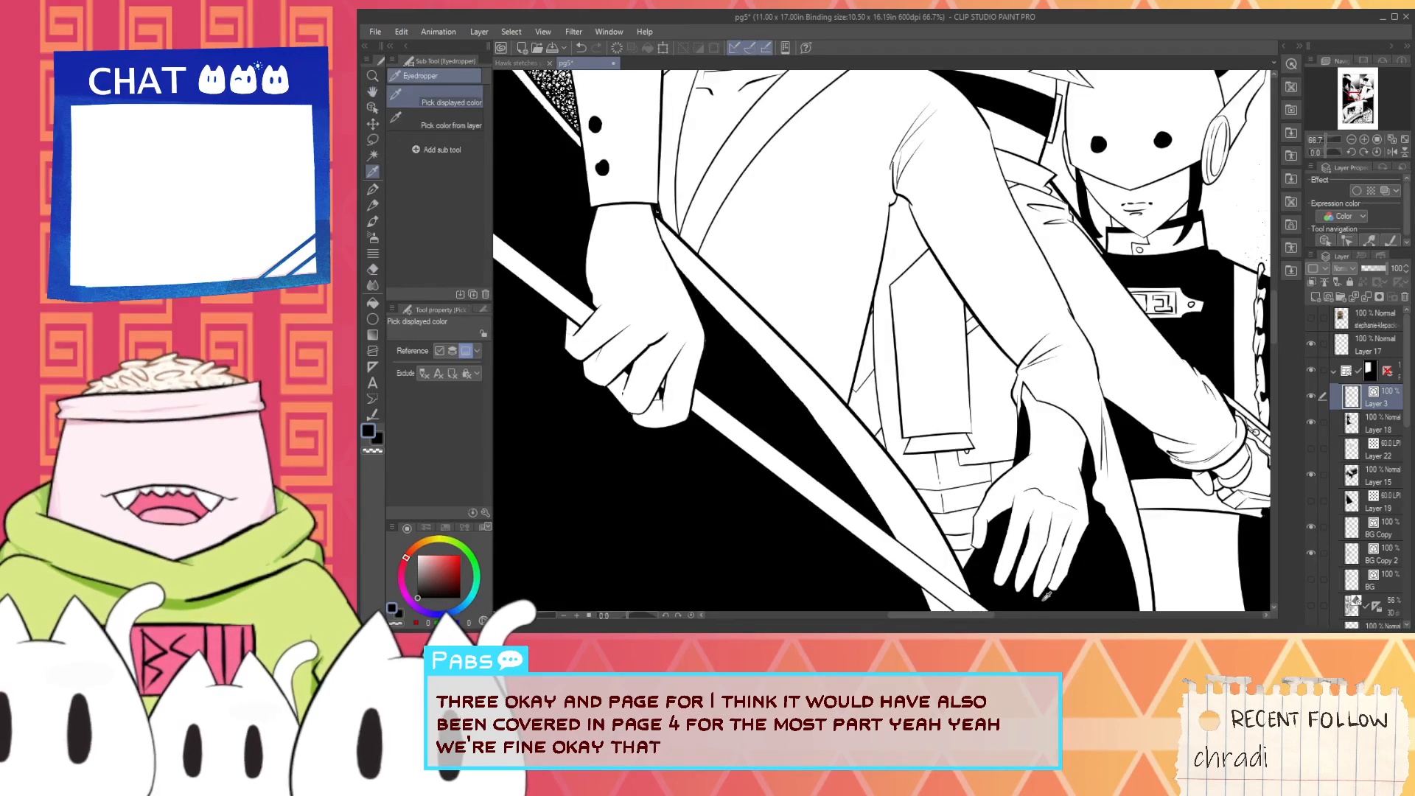
pyautogui.press('p')
pyautogui.scroll(4, 901, 450)
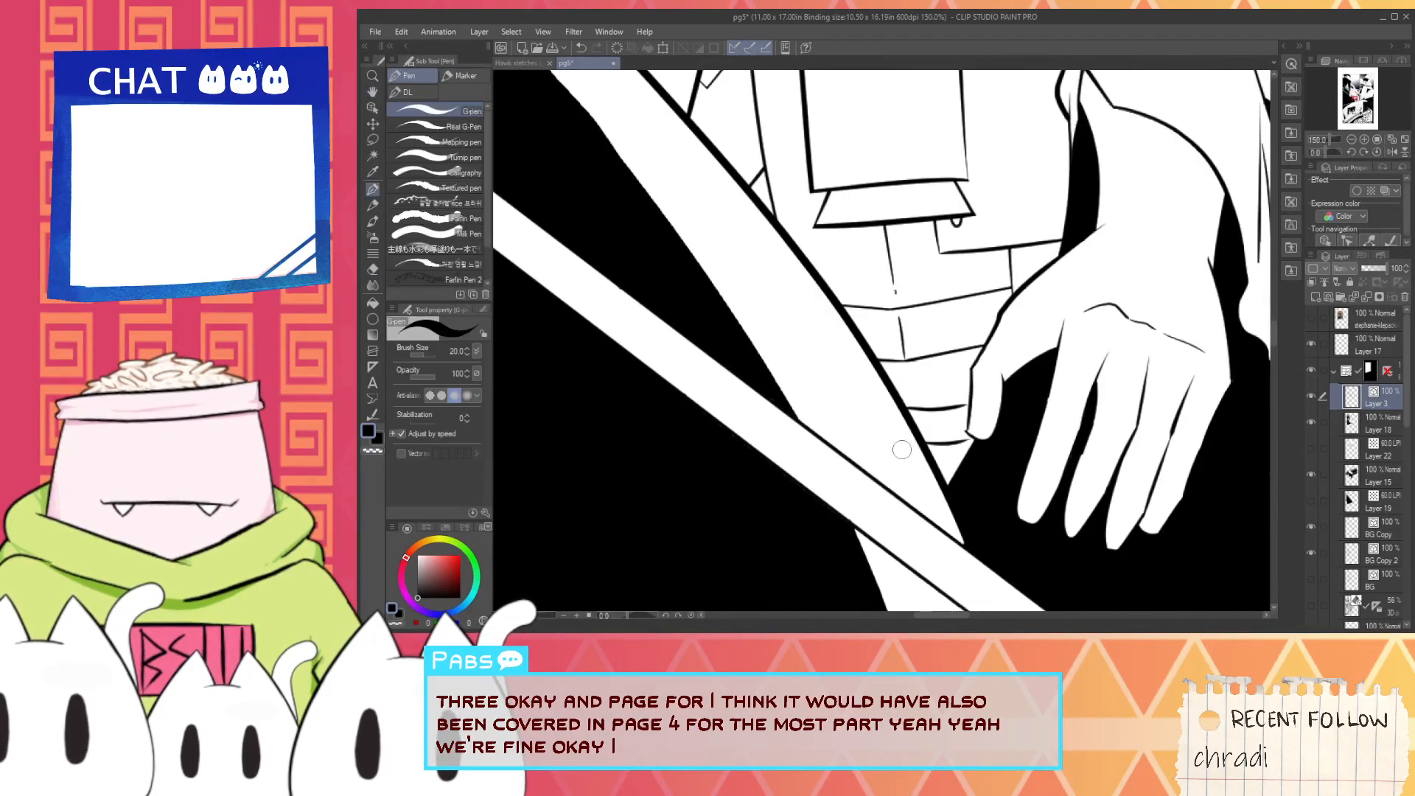
pyautogui.hotkey('ctrl', 'z')
pyautogui.moveTo(912, 436)
pyautogui.mouseDown()
pyautogui.moveTo(950, 426)
pyautogui.moveTo(921, 362)
pyautogui.mouseUp()
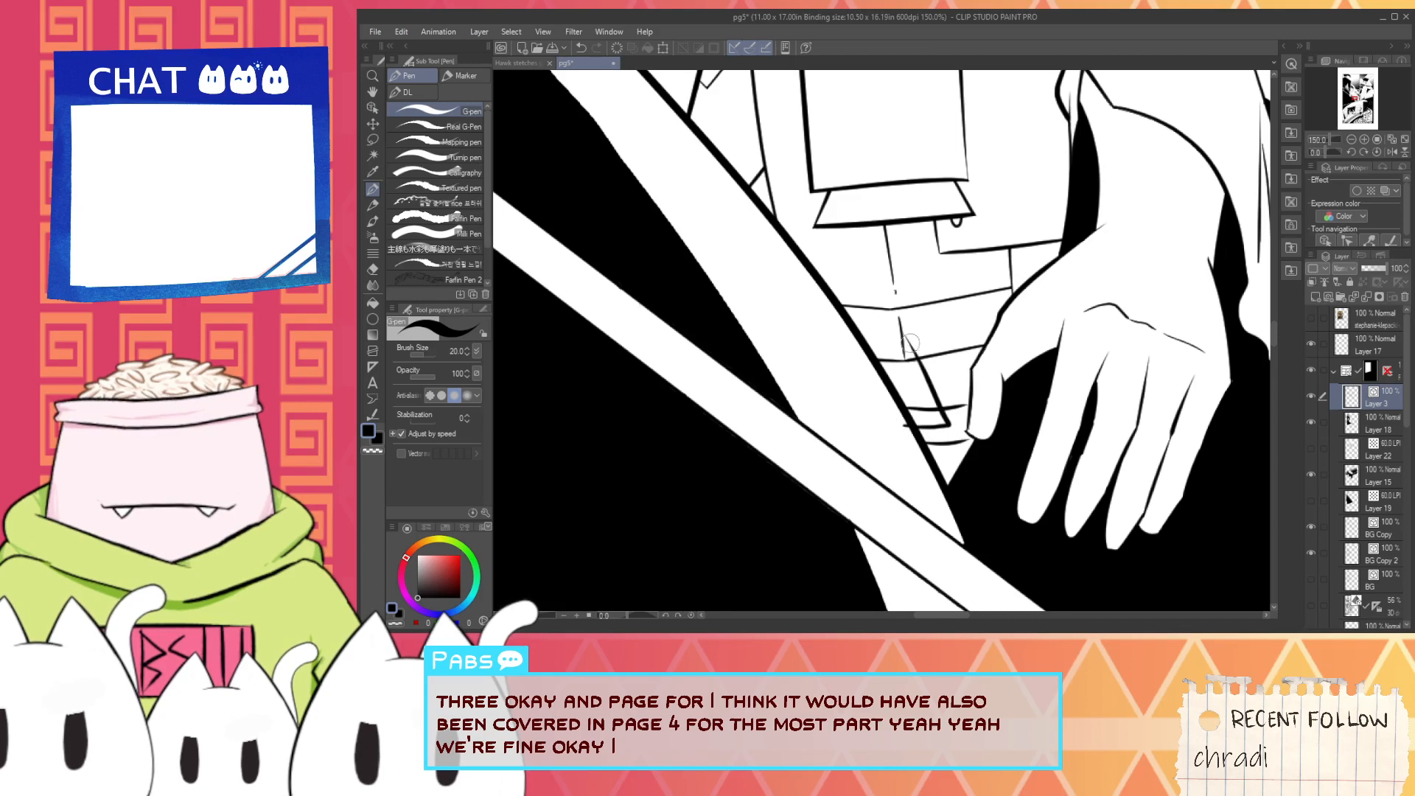
pyautogui.press('e')
pyautogui.hotkey('ctrl', 'z')
pyautogui.press('p')
pyautogui.moveTo(896, 424); pyautogui.dragTo(963, 413)
pyautogui.hotkey('ctrl', 'z')
# - Ink a short slanted line between the lower waistband lines beside the thumb and trim the overshooting ends nearby
pyautogui.moveTo(943, 348)
pyautogui.mouseDown()
pyautogui.moveTo(970, 403)
pyautogui.moveTo(970, 389)
pyautogui.mouseUp()
pyautogui.hotkey('ctrl', 'z')
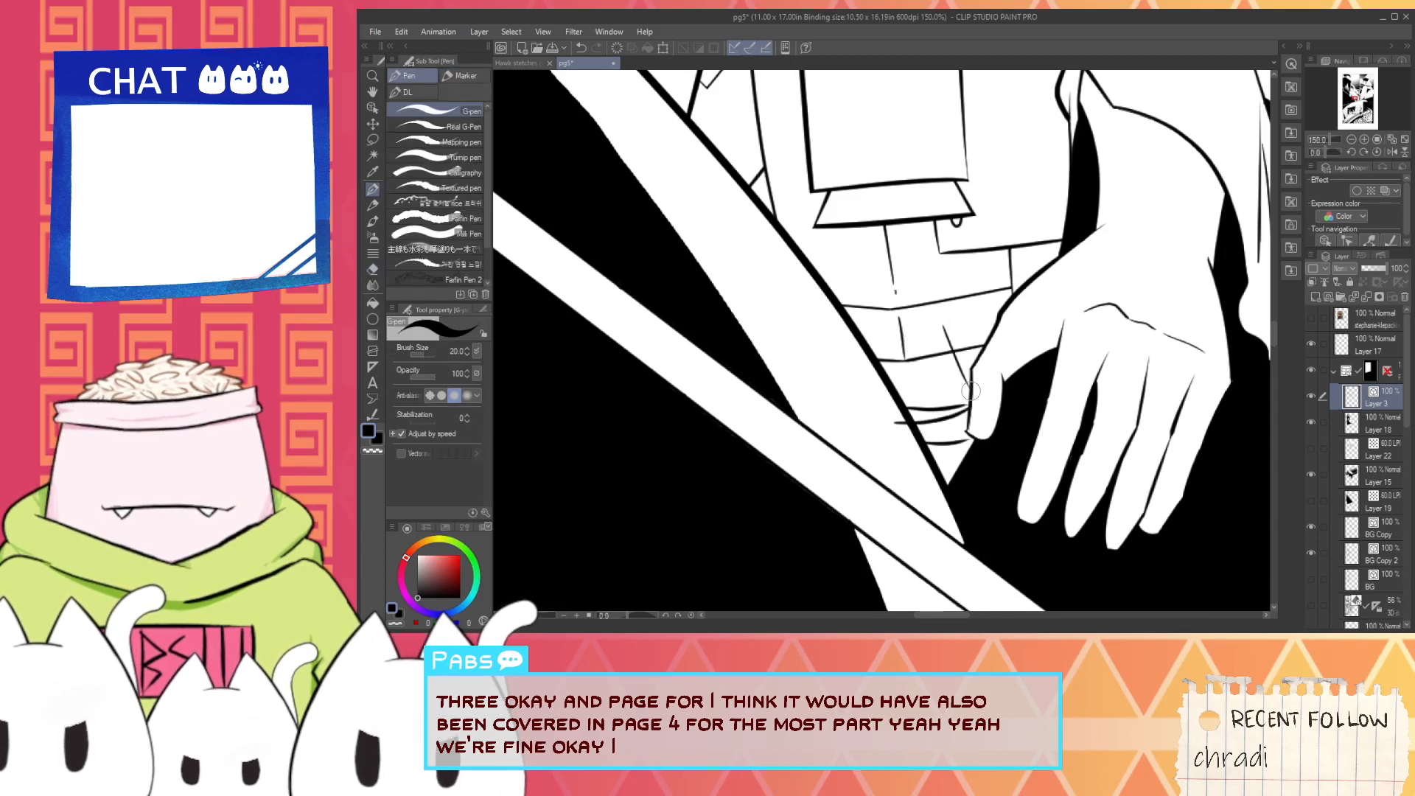
pyautogui.press('e')
pyautogui.moveTo(901, 417); pyautogui.dragTo(922, 410)
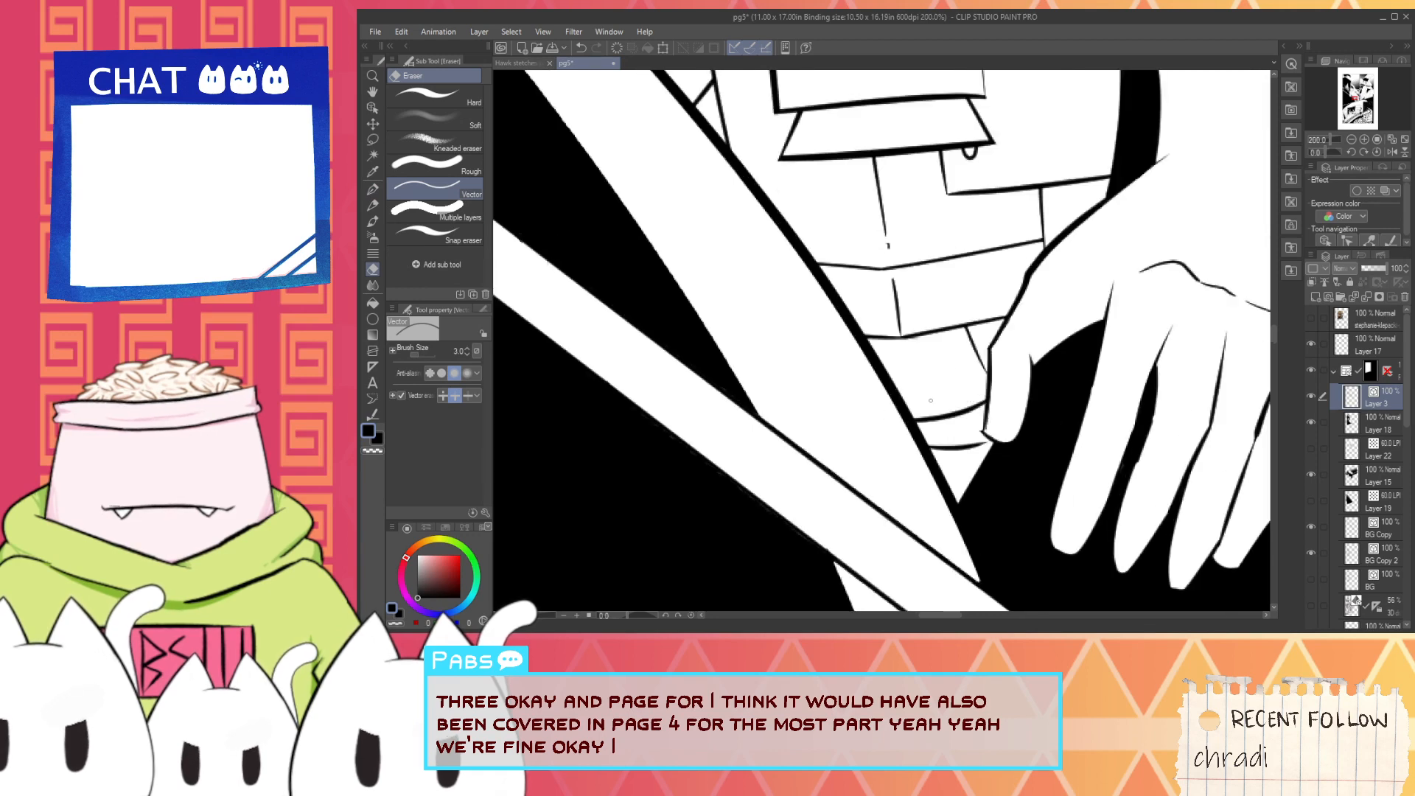
# - Try a near-horizontal jacket line from the thruster's lower right corner toward the sleeve cuff
pyautogui.scroll(-3, 940, 346)
pyautogui.moveTo(957, 287)
pyautogui.mouseDown()
pyautogui.moveTo(887, 377)
pyautogui.moveTo(983, 392)
pyautogui.mouseUp()
pyautogui.scroll(-1, 914, 259)
pyautogui.scroll(4, 929, 302)
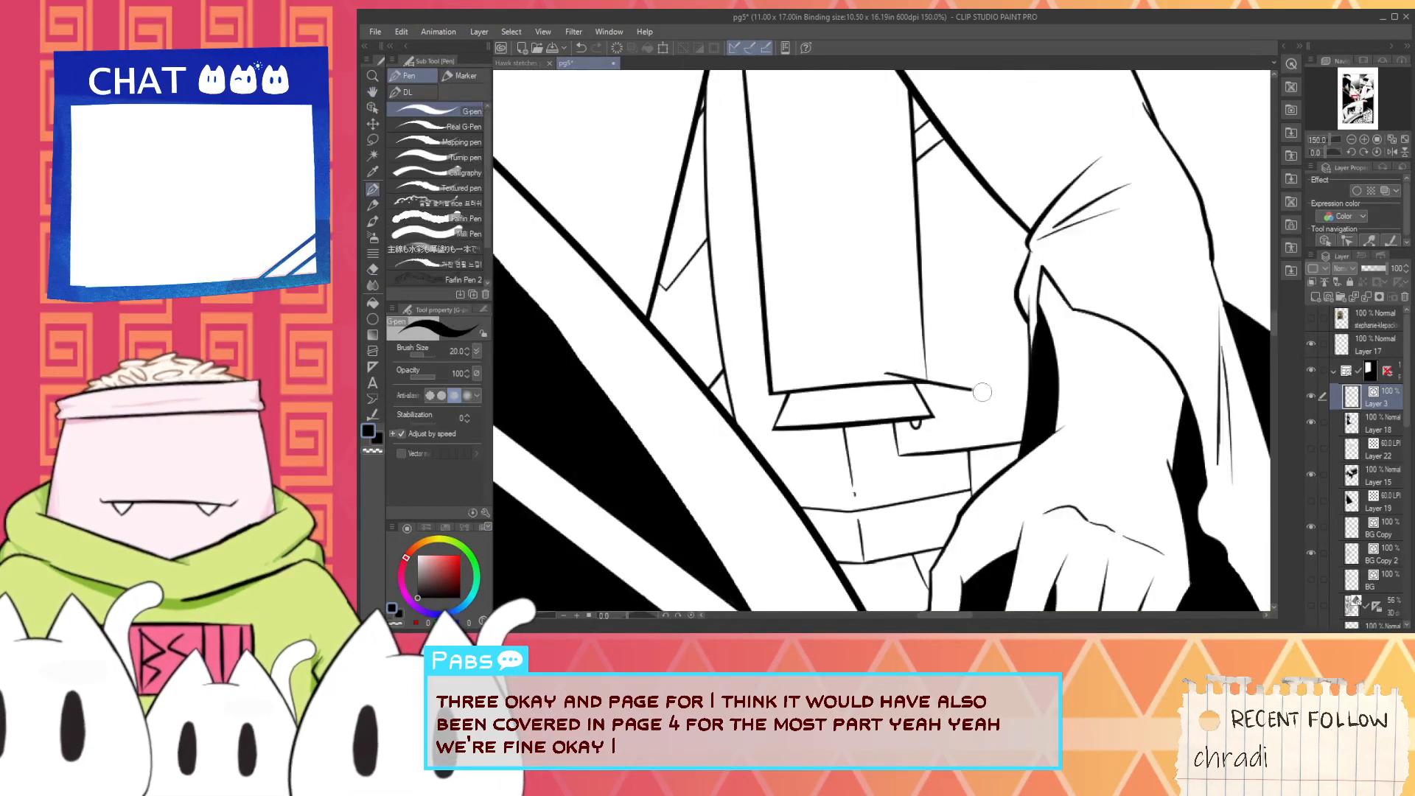
pyautogui.hotkey('ctrl', 'z')
pyautogui.moveTo(896, 367); pyautogui.dragTo(1029, 395)
pyautogui.moveTo(851, 212); pyautogui.dragTo(922, 366)
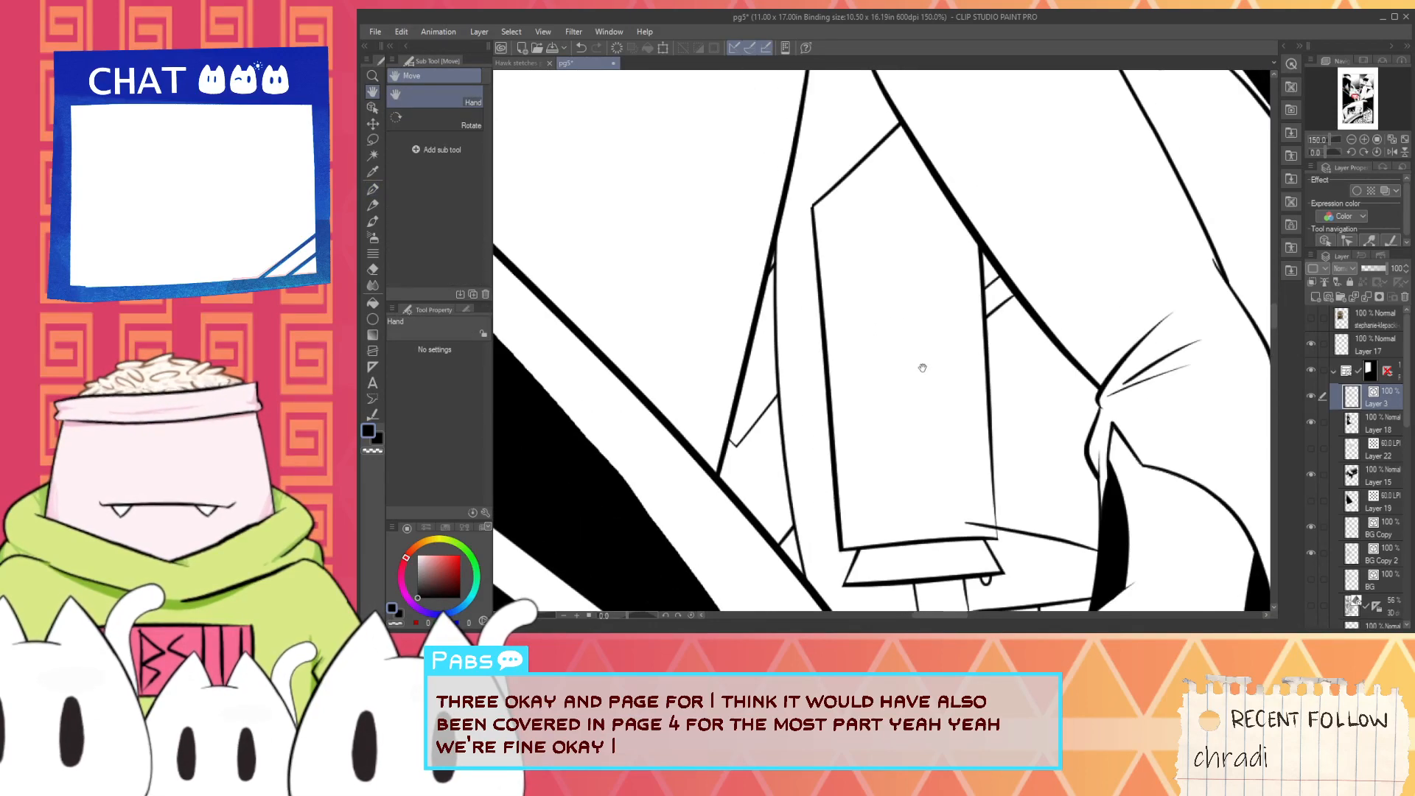
pyautogui.moveTo(940, 507); pyautogui.dragTo(914, 363)
pyautogui.hotkey('ctrl', 'z')
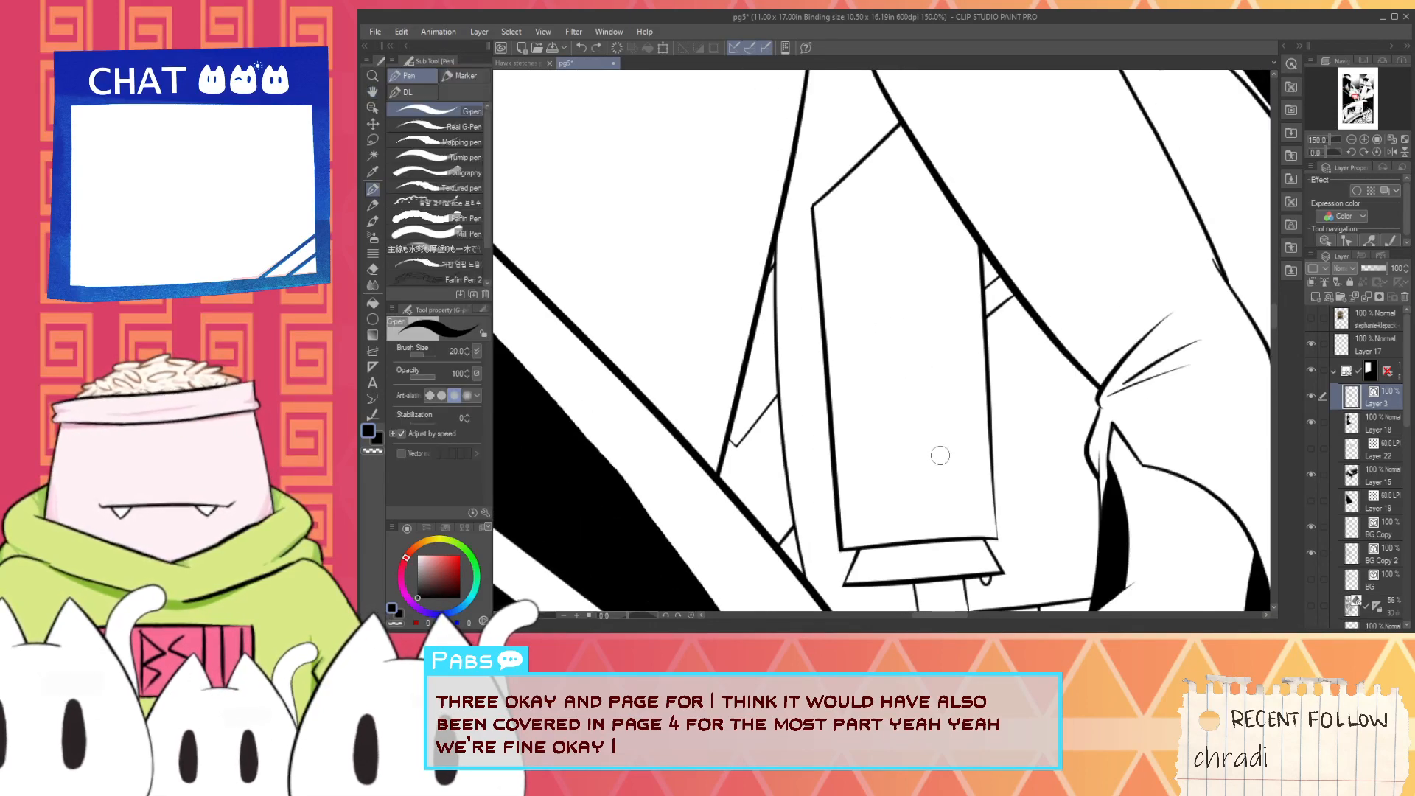
pyautogui.scroll(-1, 940, 457)
pyautogui.scroll(1, 962, 504)
pyautogui.moveTo(916, 497); pyautogui.dragTo(1061, 514)
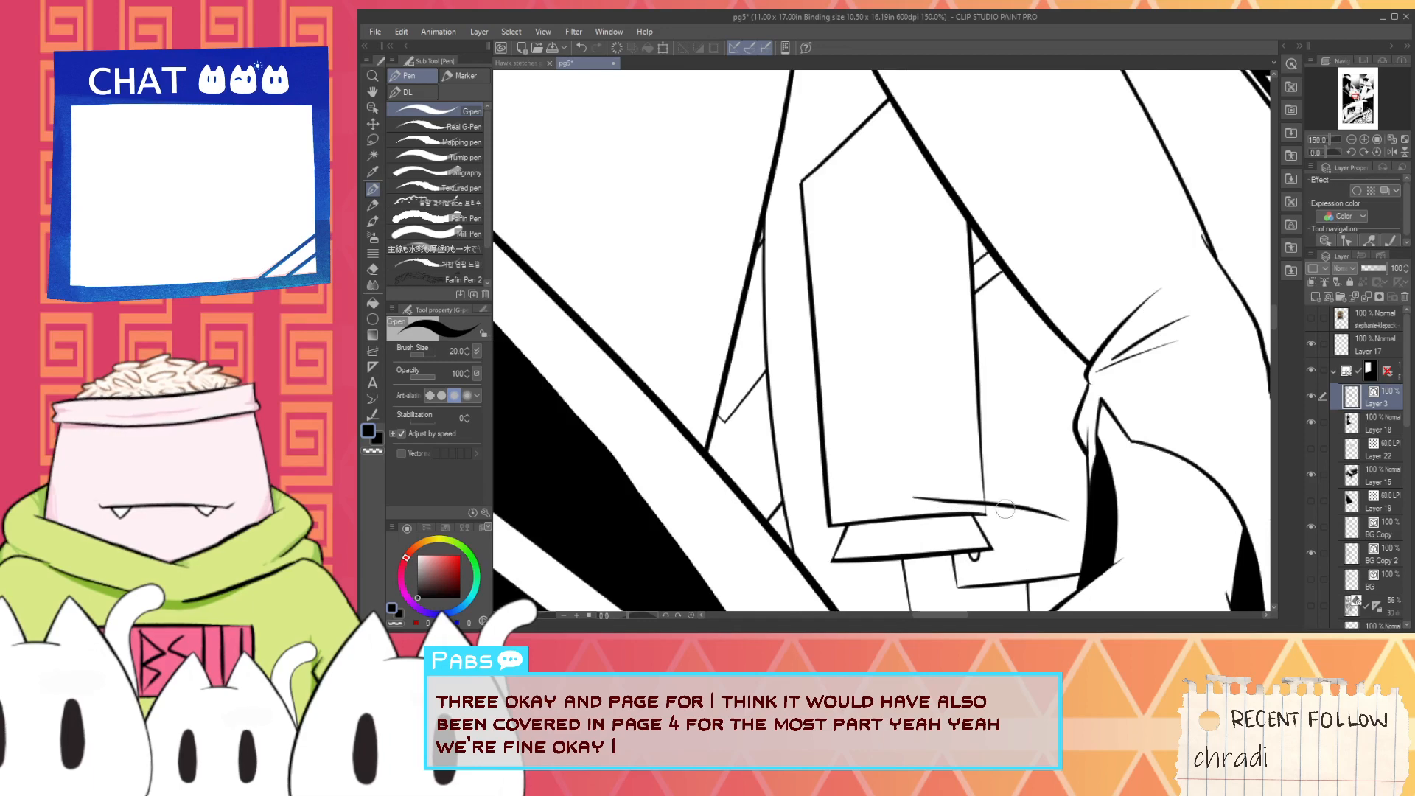
pyautogui.hotkey('ctrl', 'z')
pyautogui.moveTo(935, 495); pyautogui.dragTo(1089, 540)
pyautogui.hotkey('ctrl', 'z')
pyautogui.scroll(-1, 880, 458)
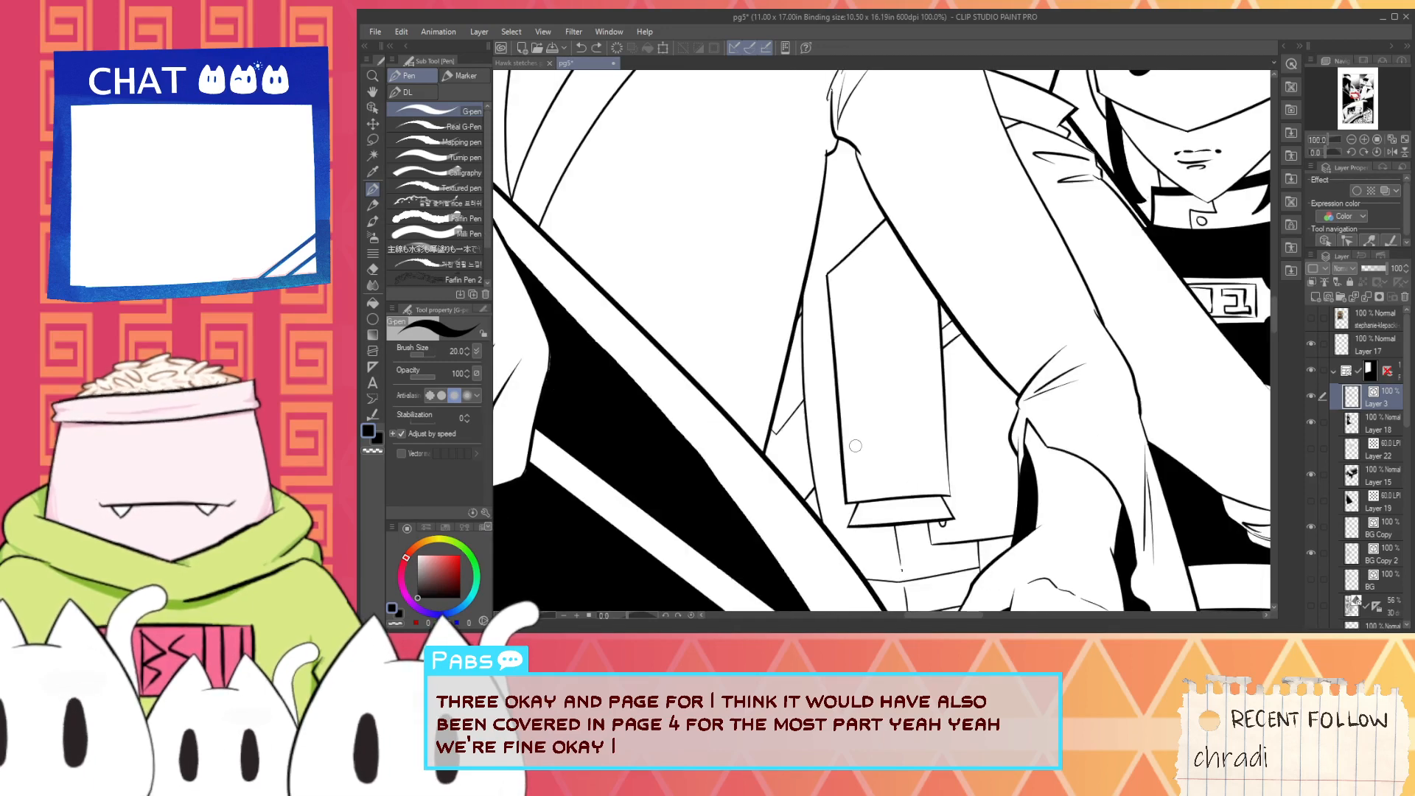
# - Select the thruster's side, bottom and nozzle lines as vector objects and move them lower over the waistband
pyautogui.press('o')
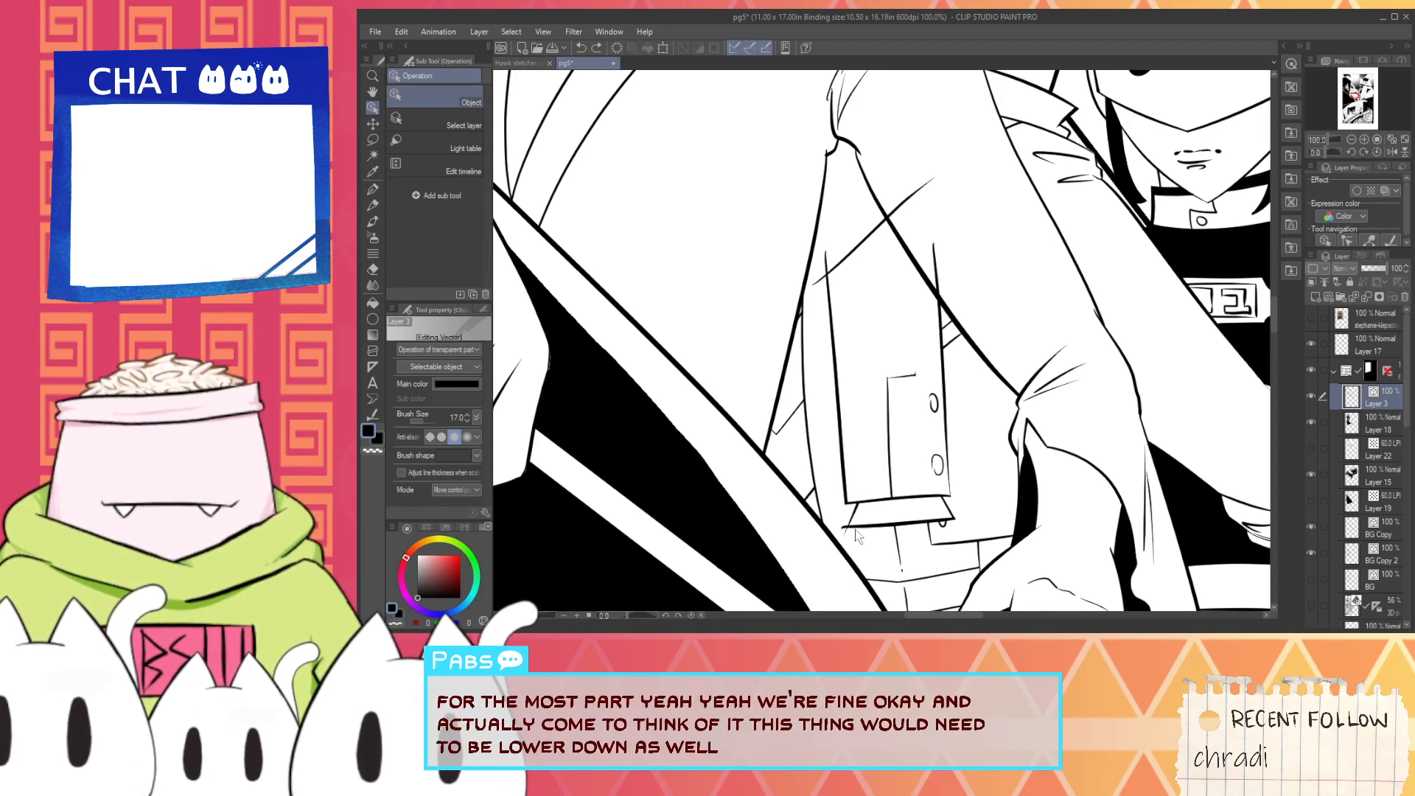
pyautogui.click(848, 505)
pyautogui.keyDown('shift'); pyautogui.click(877, 524); pyautogui.keyUp('shift')
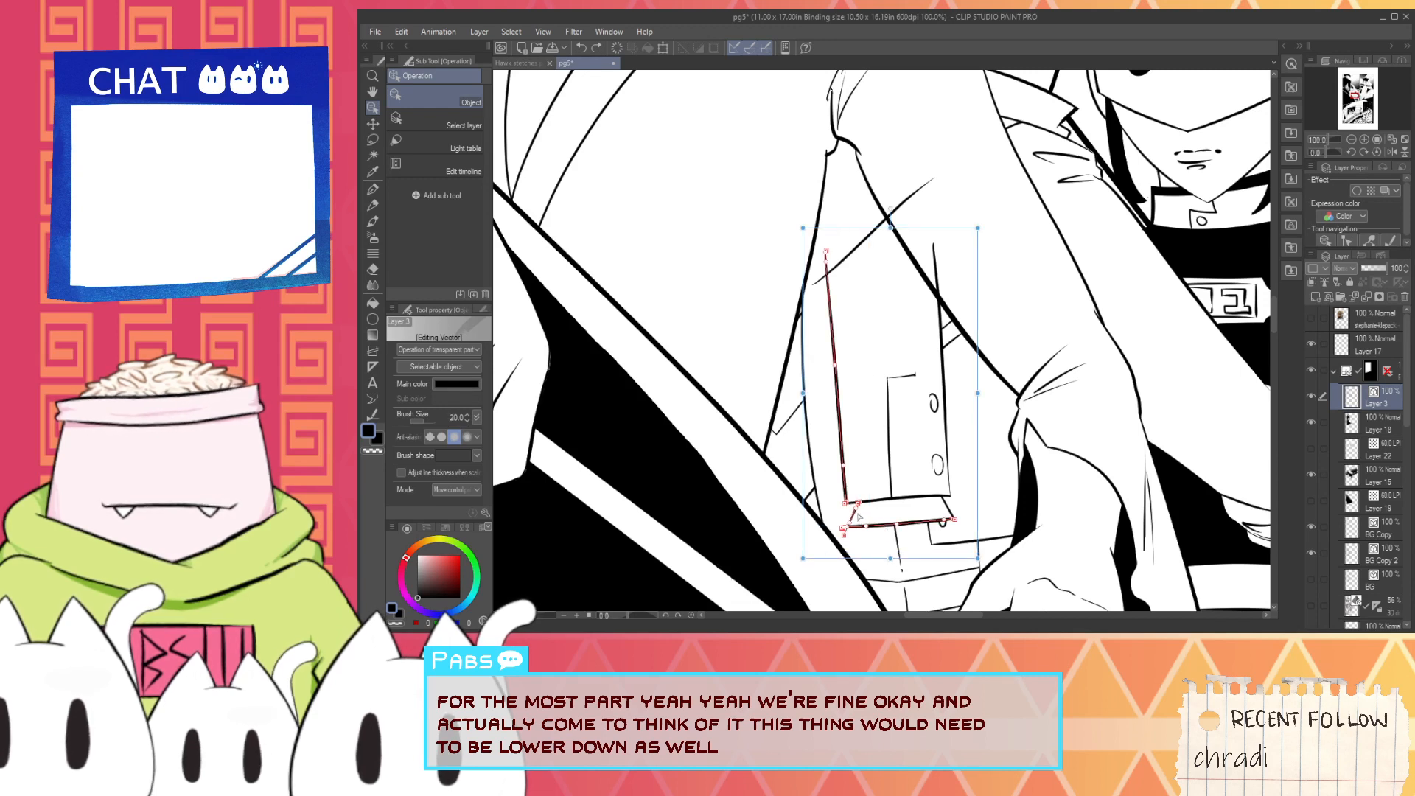
pyautogui.keyDown('shift'); pyautogui.click(948, 452); pyautogui.keyUp('shift')
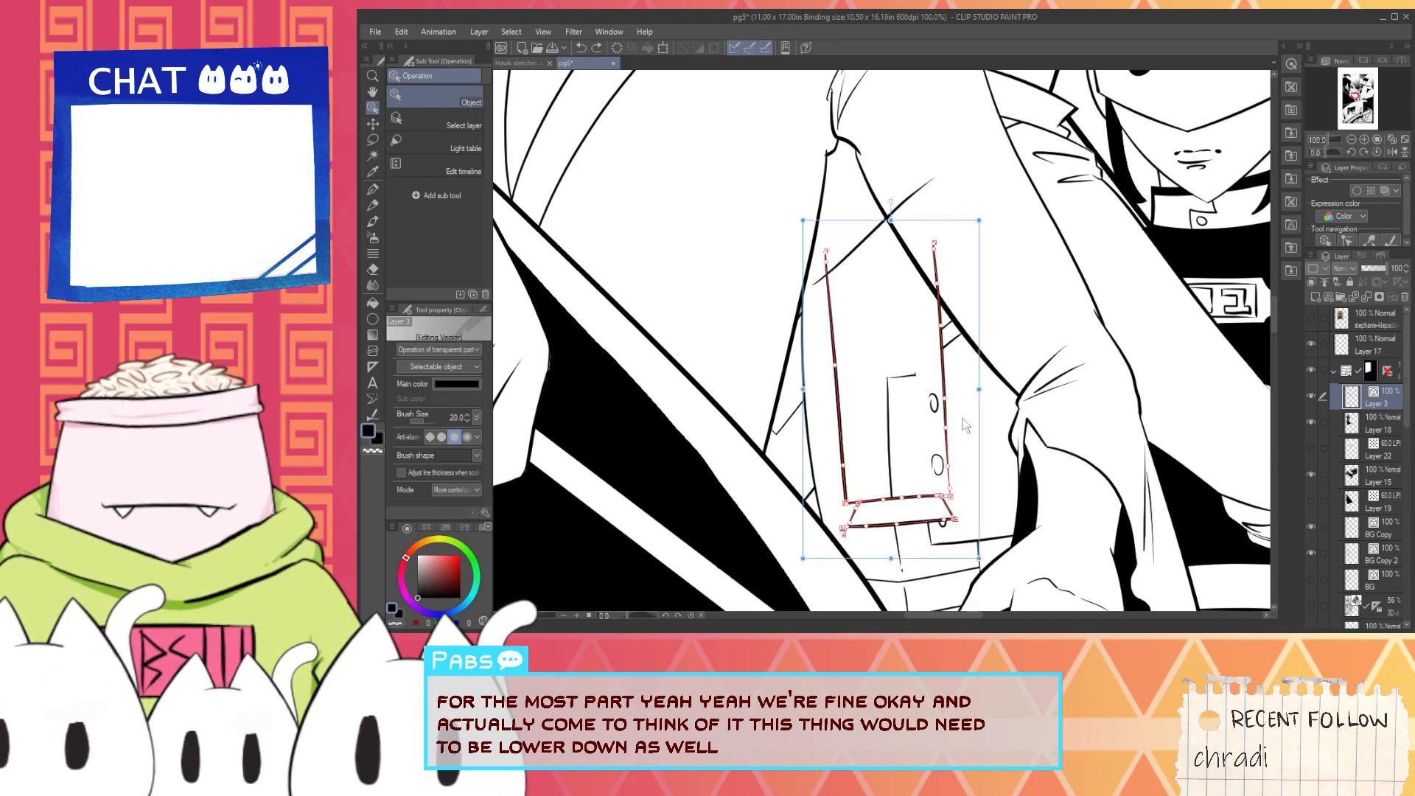
pyautogui.moveTo(985, 443)
pyautogui.mouseDown()
pyautogui.moveTo(989, 504)
pyautogui.moveTo(973, 458)
pyautogui.mouseUp()
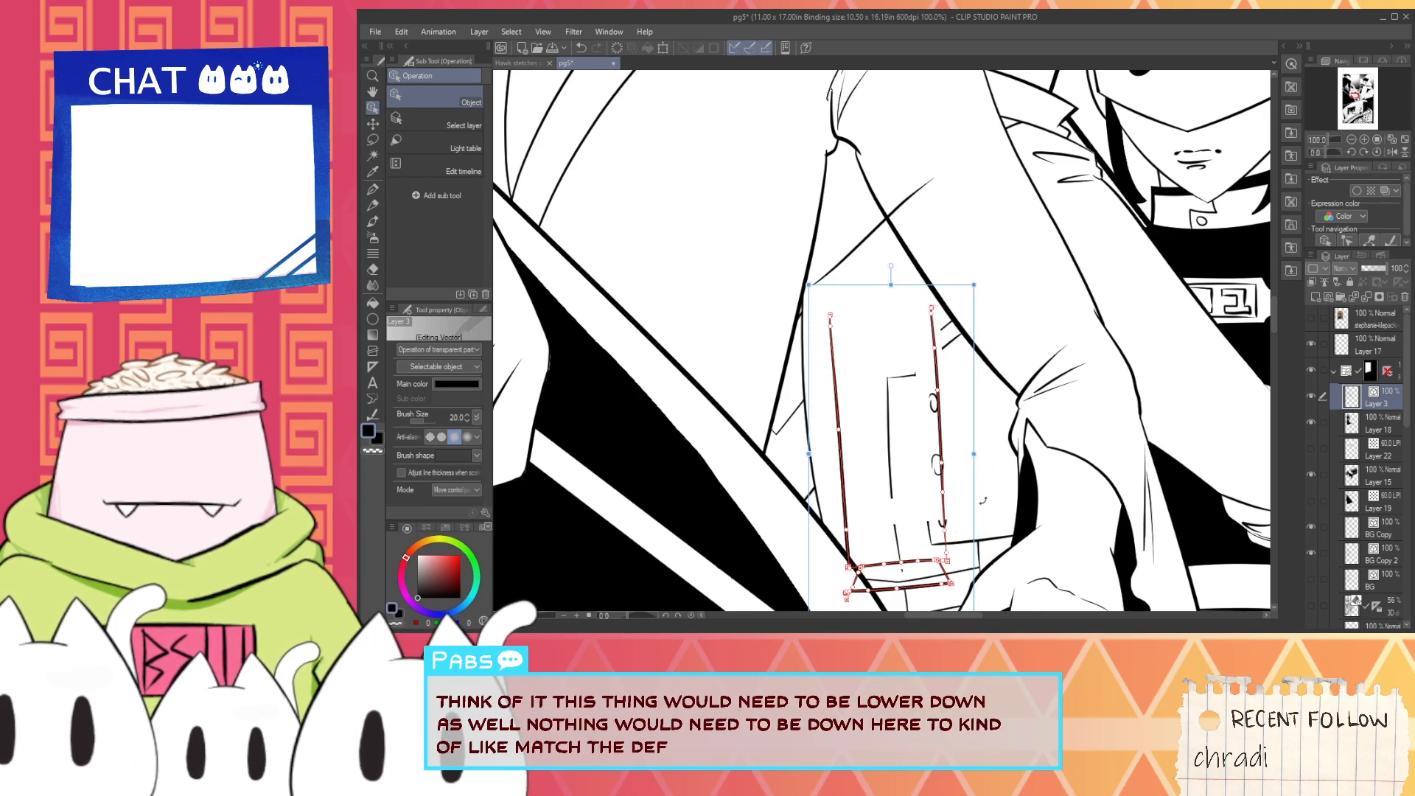
# - Move the slanted top edge down onto the lowered thruster, then trim the overshooting ends where its lines meet the arm
pyautogui.click(847, 255)
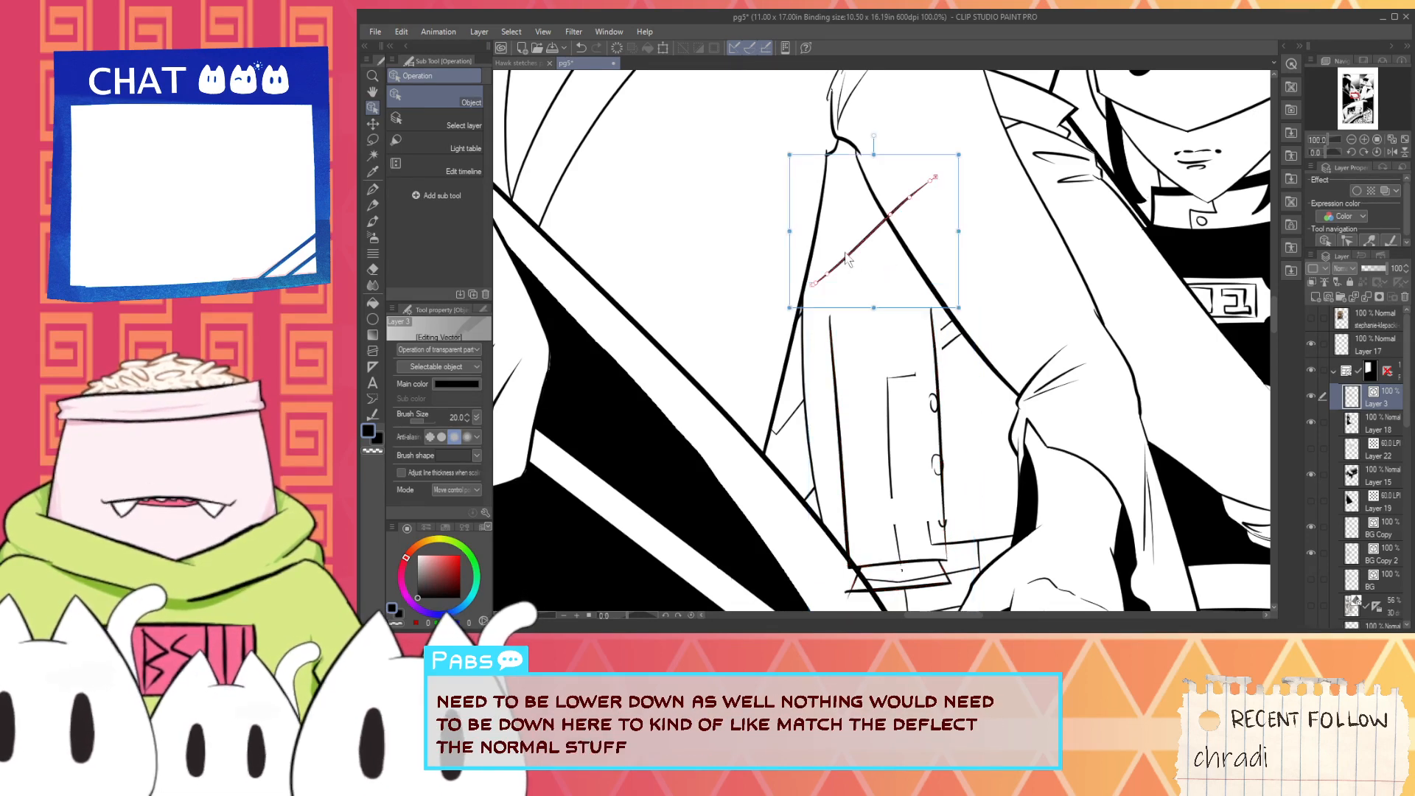
pyautogui.moveTo(847, 255); pyautogui.dragTo(852, 310)
pyautogui.press('p')
pyautogui.scroll(1, 932, 301)
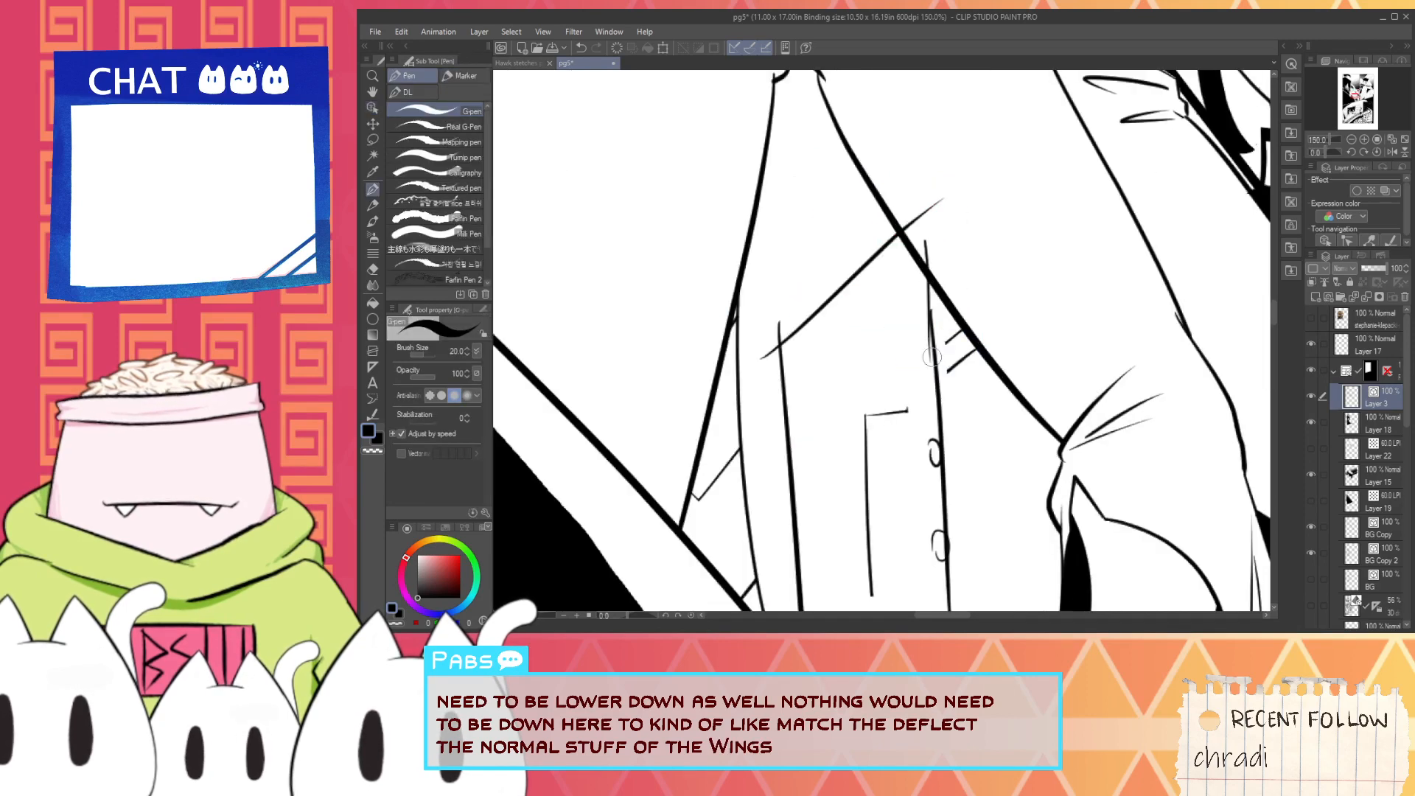
pyautogui.hotkey('ctrl', 'z')
pyautogui.press('e')
pyautogui.click(910, 211)
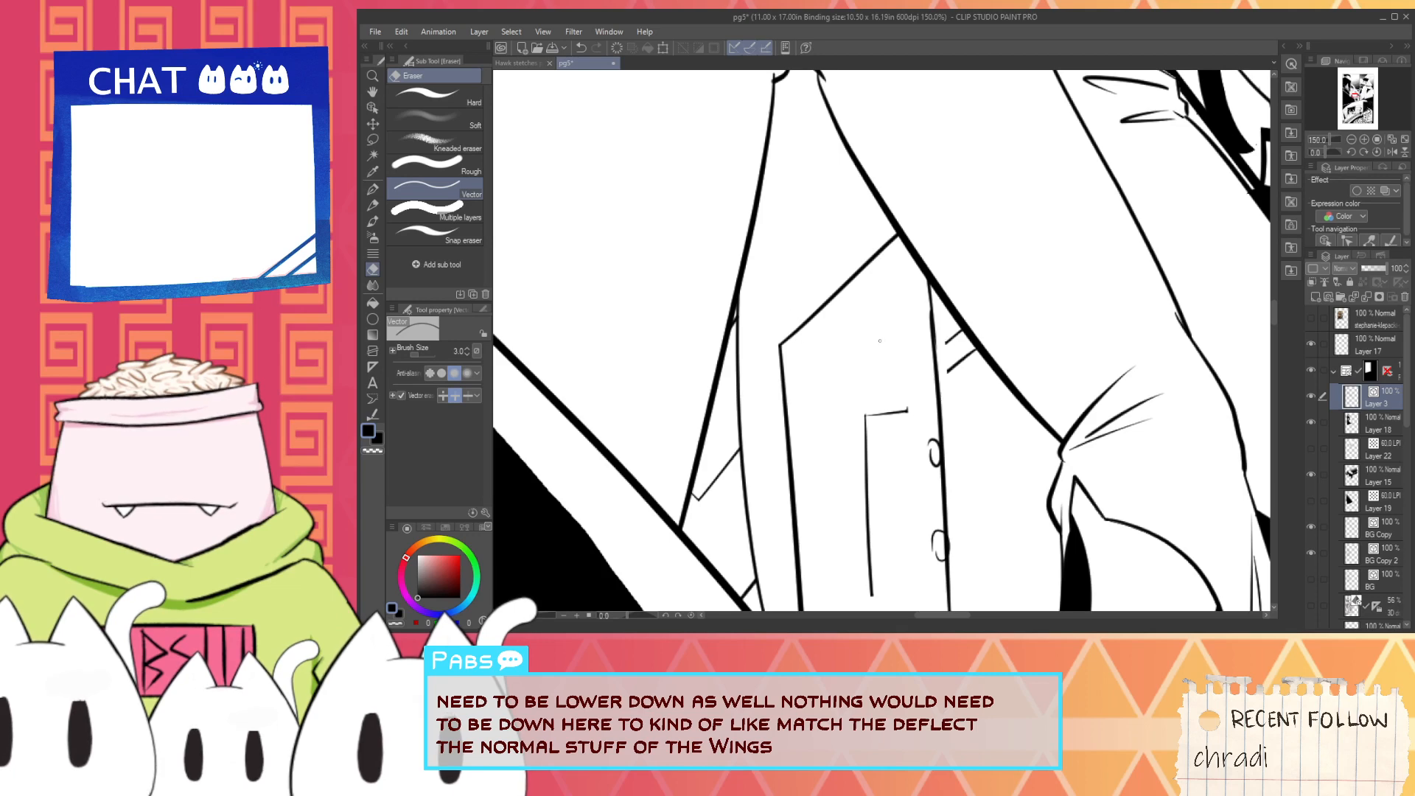
# - Redraw the lower short slanted line between the thruster's right side and the arm, with its end trimmed at the thruster
pyautogui.scroll(1, 819, 313)
pyautogui.moveTo(942, 362)
pyautogui.mouseDown()
pyautogui.moveTo(819, 313)
pyautogui.moveTo(911, 239)
pyautogui.mouseUp()
pyautogui.scroll(2, 814, 339)
pyautogui.press('p')
pyautogui.hotkey('ctrl', 'z')
pyautogui.moveTo(792, 343); pyautogui.dragTo(907, 244)
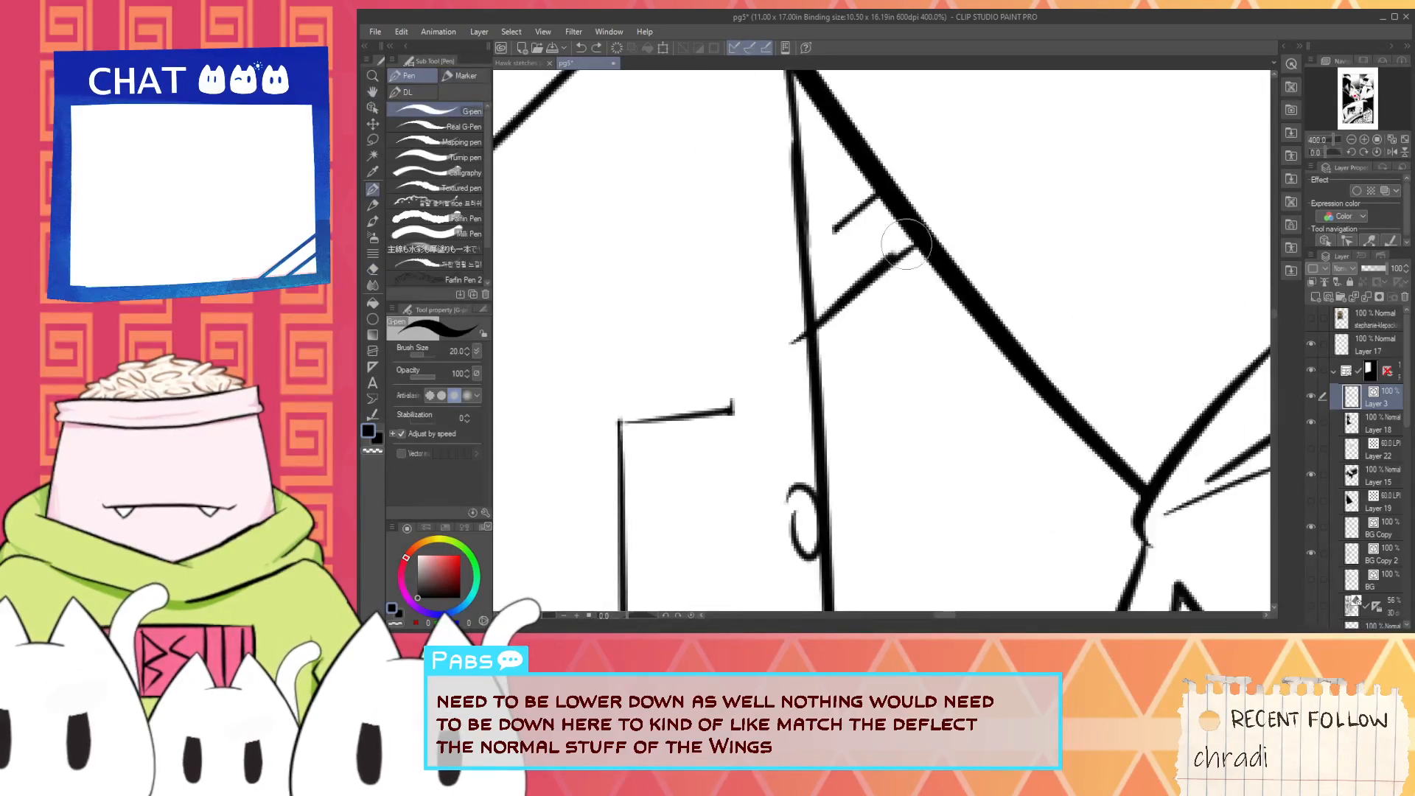
pyautogui.hotkey('ctrl', 'z')
pyautogui.moveTo(774, 363); pyautogui.dragTo(922, 238)
pyautogui.press('e')
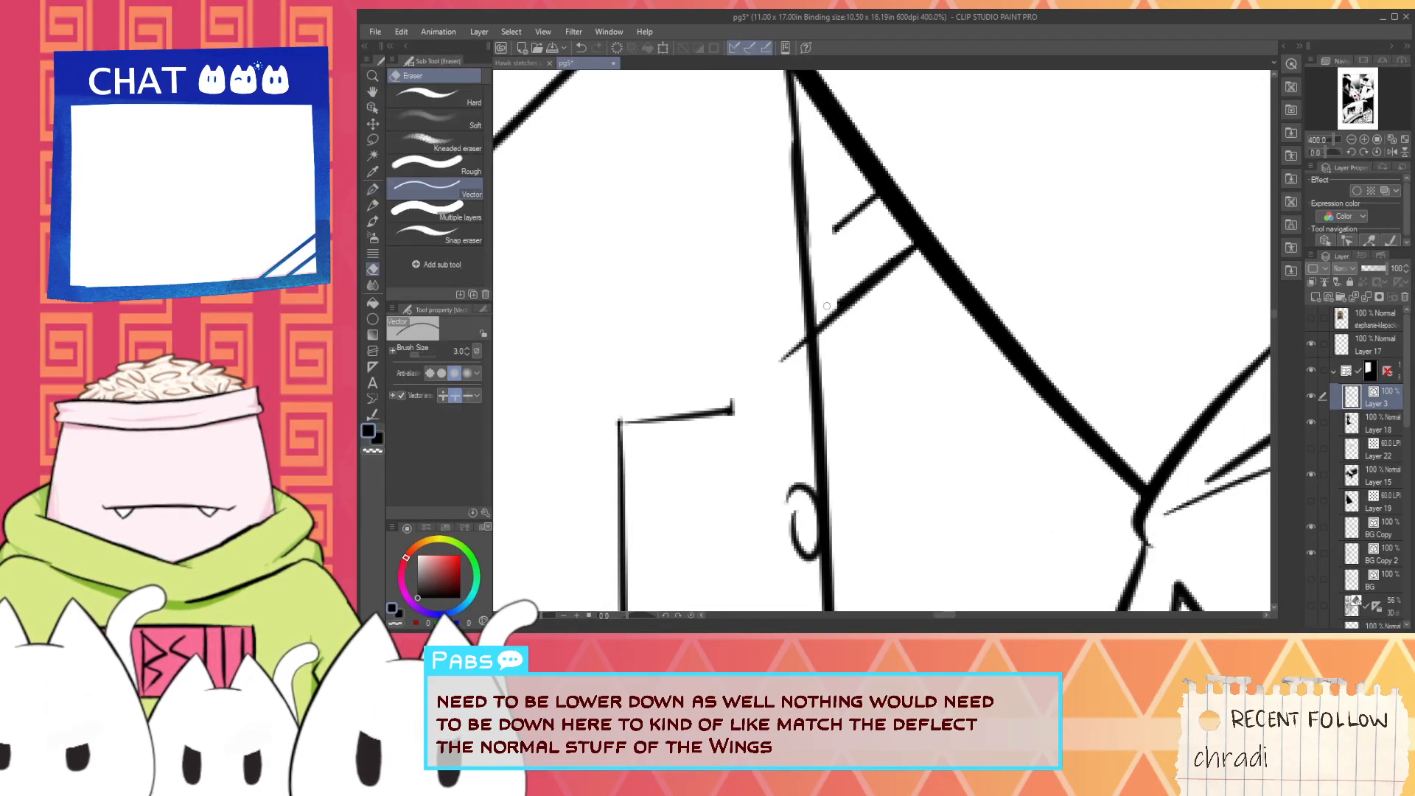
pyautogui.moveTo(811, 339)
pyautogui.mouseDown()
pyautogui.moveTo(814, 281)
pyautogui.moveTo(798, 356)
pyautogui.mouseUp()
pyautogui.hotkey('ctrl', 'z')
# - Extend the upper short slanted line from the arm's edge to the thruster's right side
pyautogui.press('p')
pyautogui.moveTo(787, 289); pyautogui.dragTo(877, 197)
pyautogui.hotkey('ctrl', 'z')
pyautogui.moveTo(793, 264); pyautogui.dragTo(856, 212)
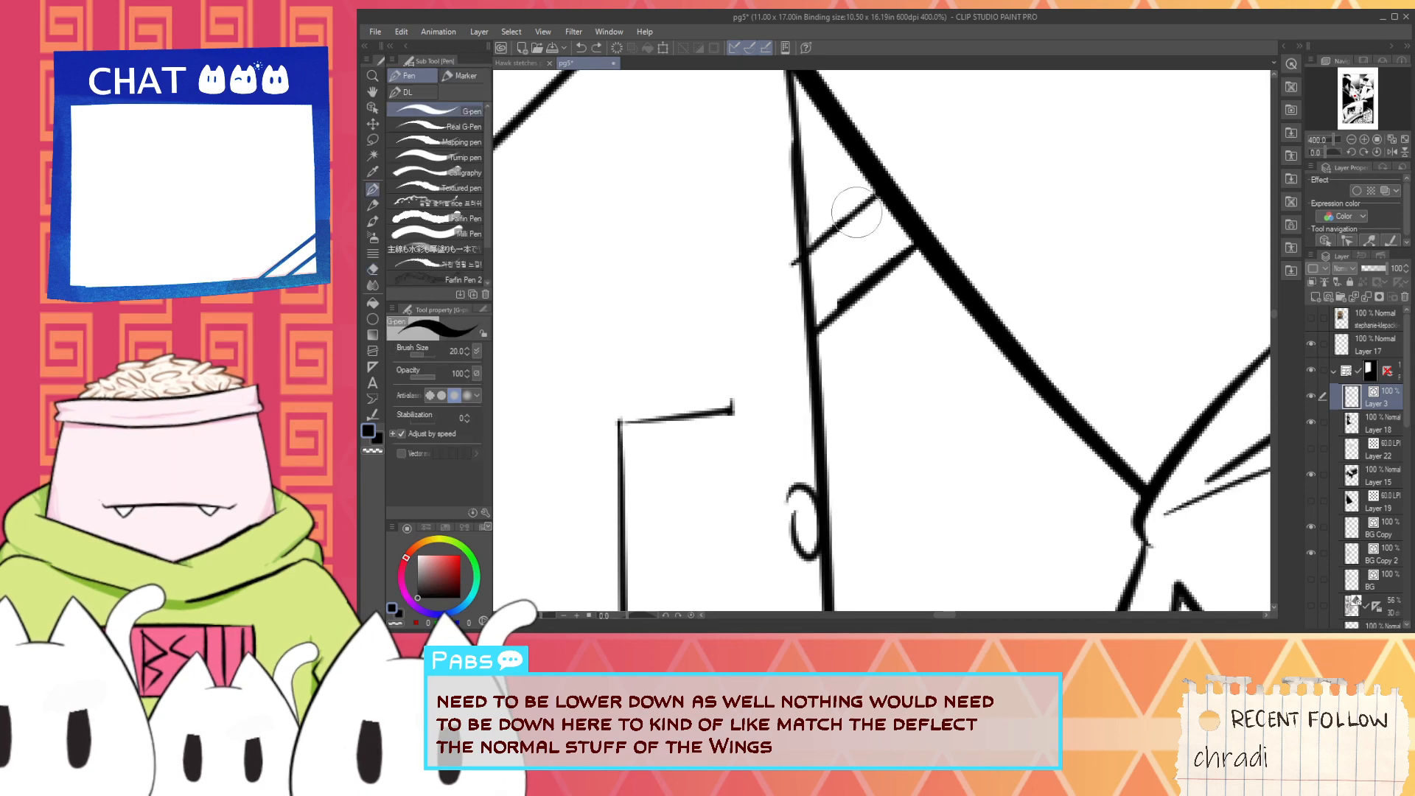
# - Erase the short vertical line and the leftover slanted line crossing the thruster's bottom edge and nozzle
pyautogui.press('h')
pyautogui.scroll(-5, 797, 357)
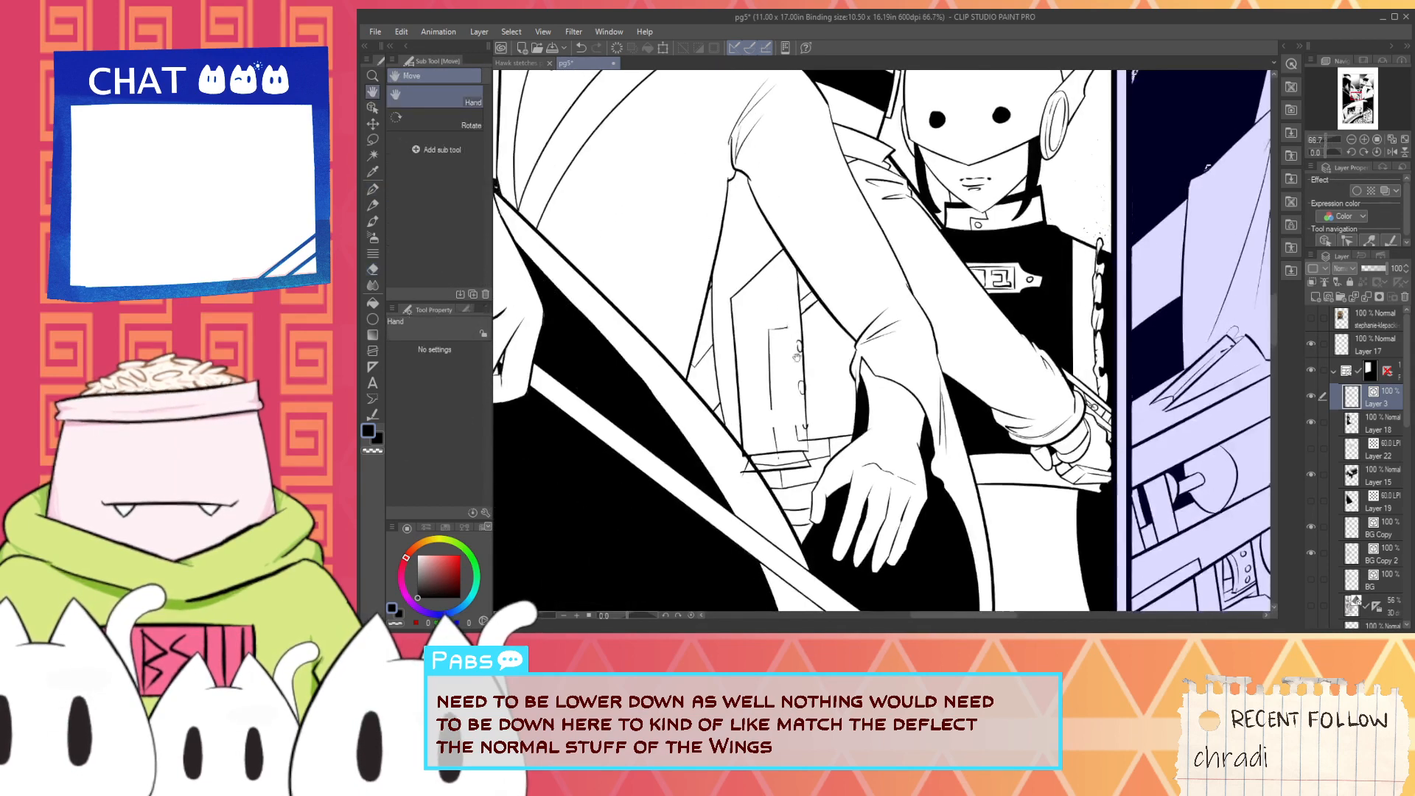
pyautogui.scroll(4, 797, 357)
pyautogui.press('e')
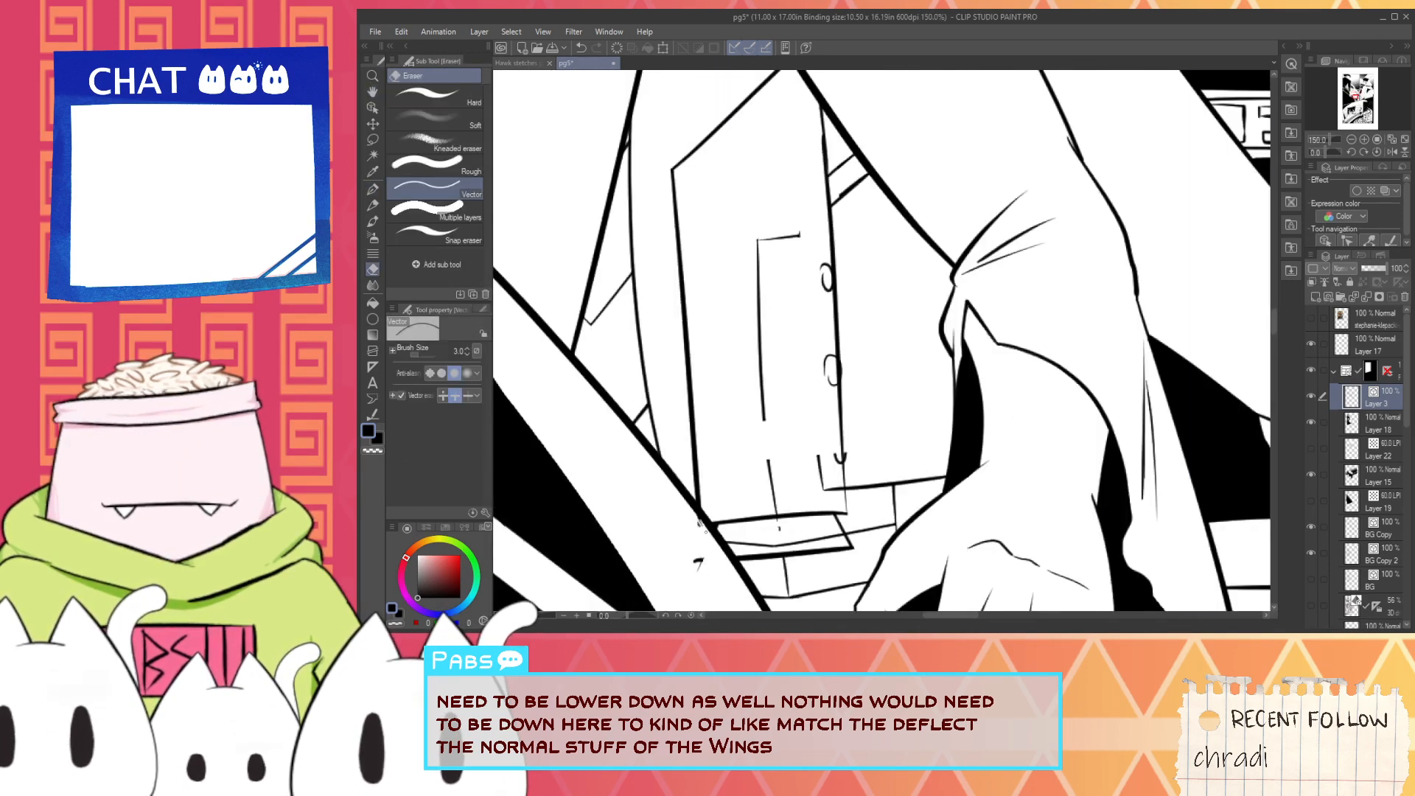
pyautogui.scroll(5, 699, 563)
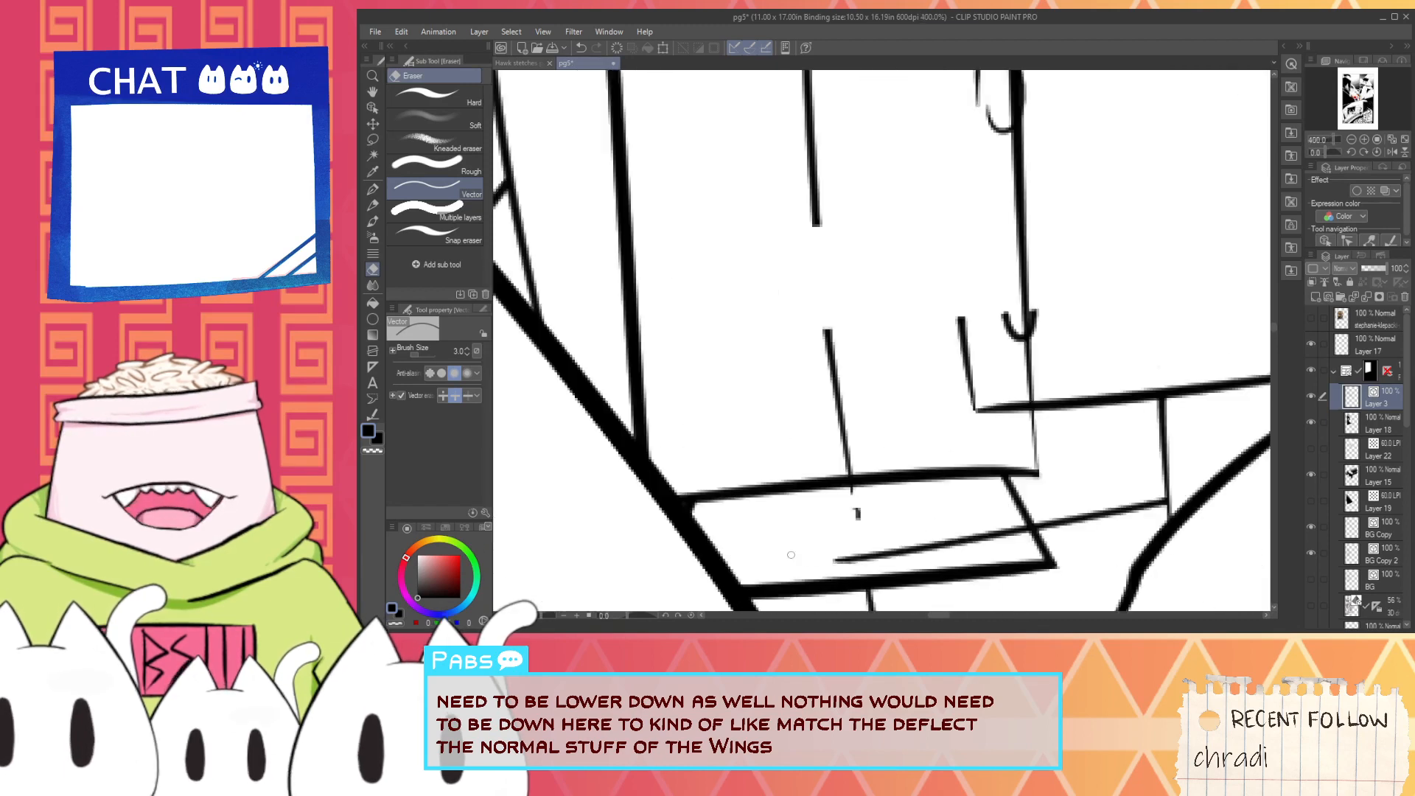
pyautogui.click(839, 418)
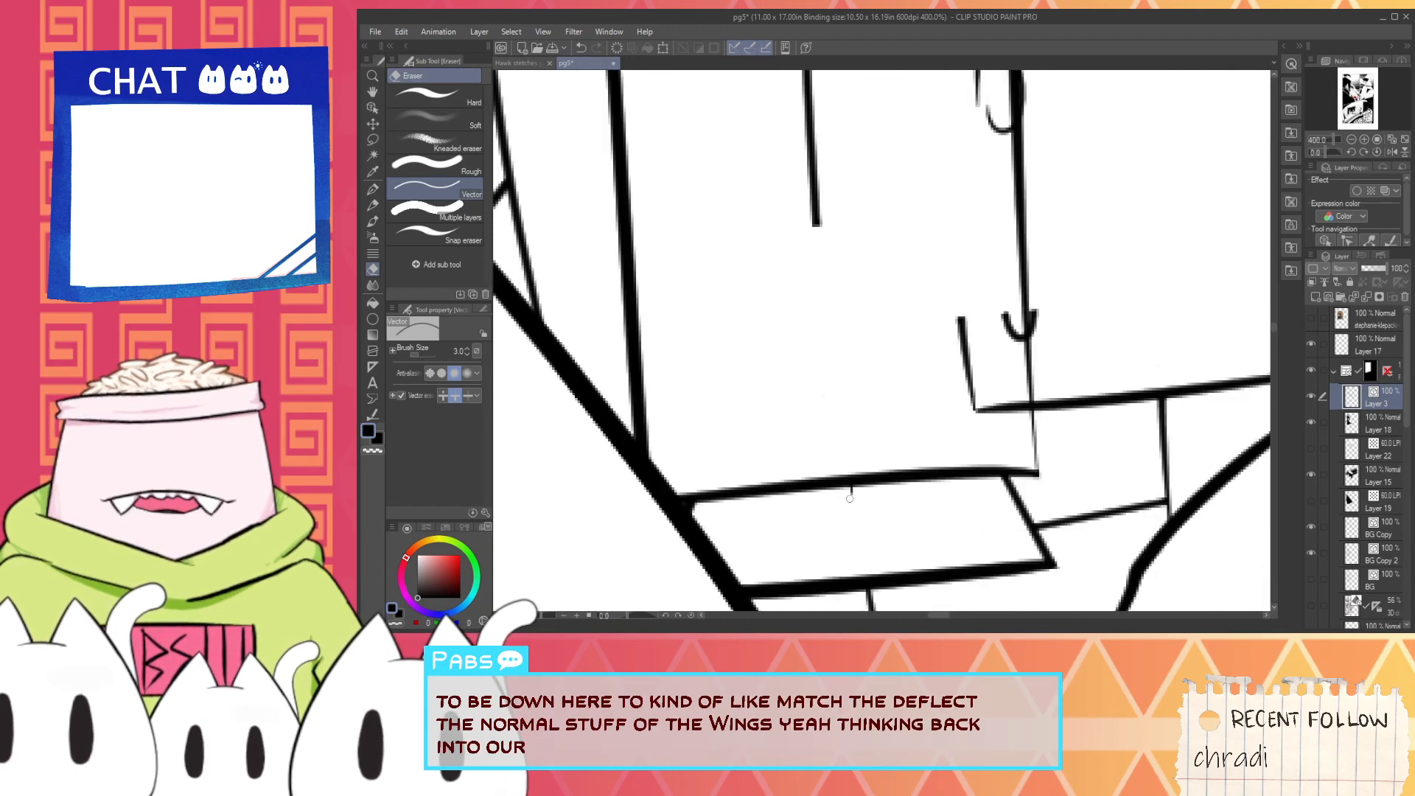
pyautogui.scroll(-3, 1004, 374)
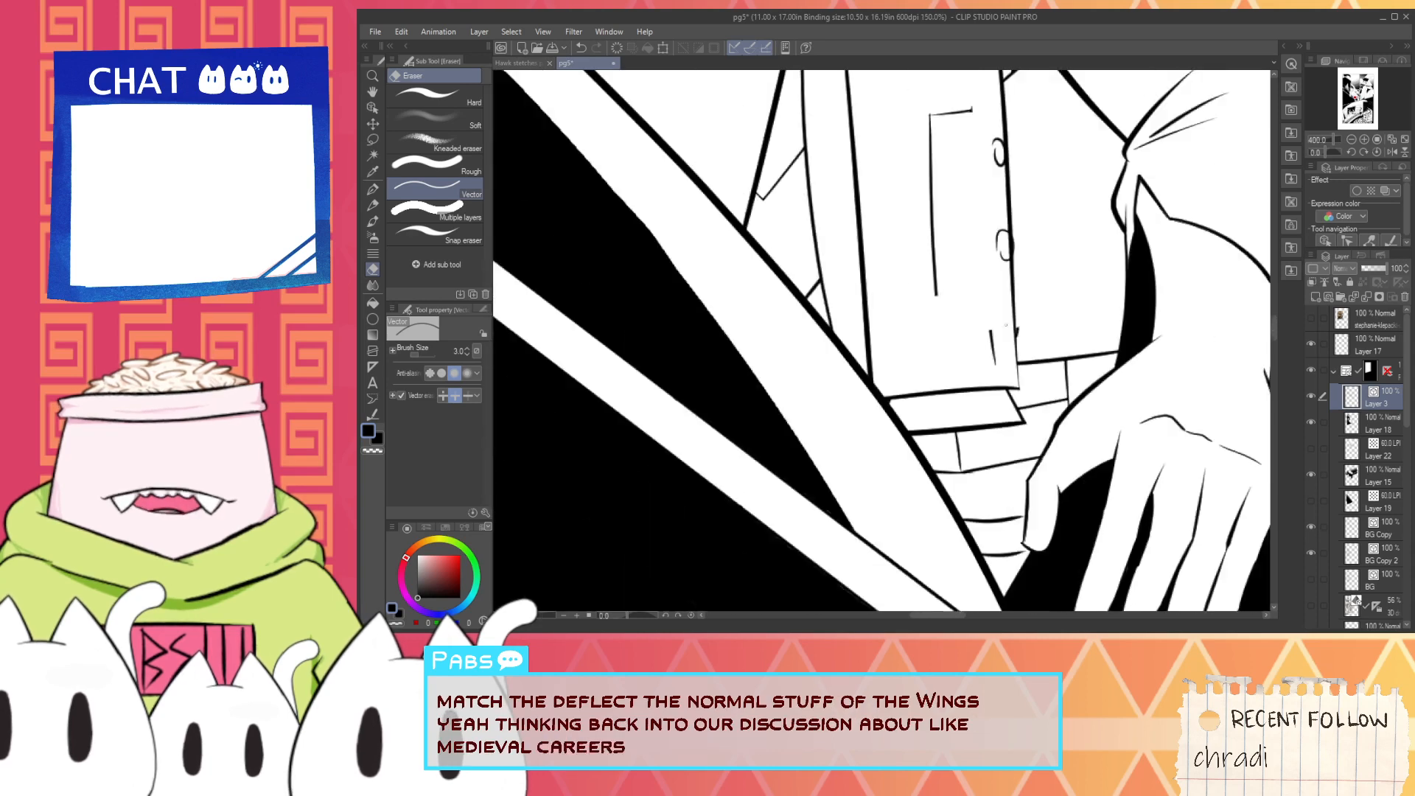
# - Delete the inner vertical line and the short horizontal line at its upper end from the thruster as vector objects
pyautogui.press('space')
pyautogui.moveTo(960, 218); pyautogui.dragTo(887, 373)
pyautogui.scroll(-1, 904, 317)
pyautogui.moveTo(912, 281); pyautogui.dragTo(875, 294)
pyautogui.scroll(1, 875, 295)
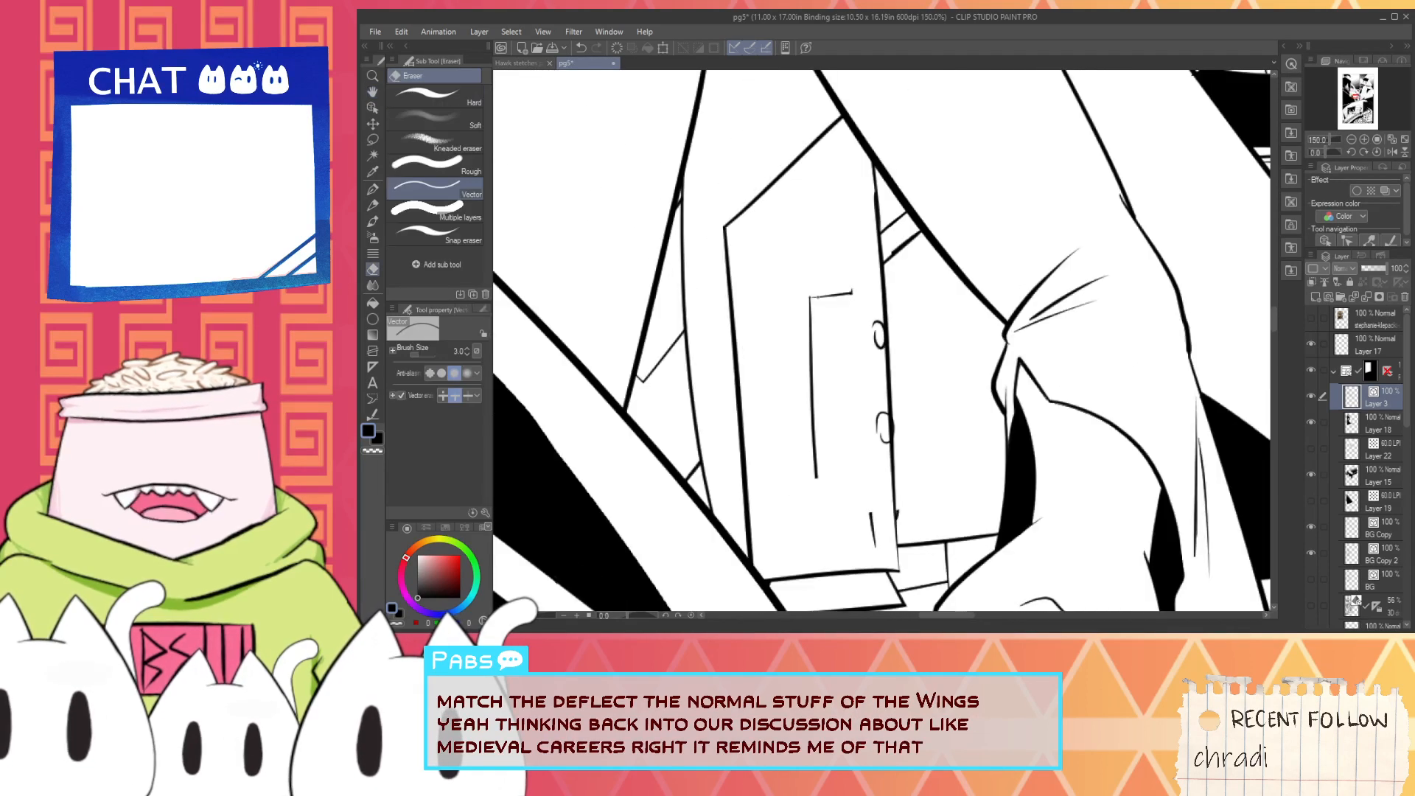
pyautogui.click(372, 107)
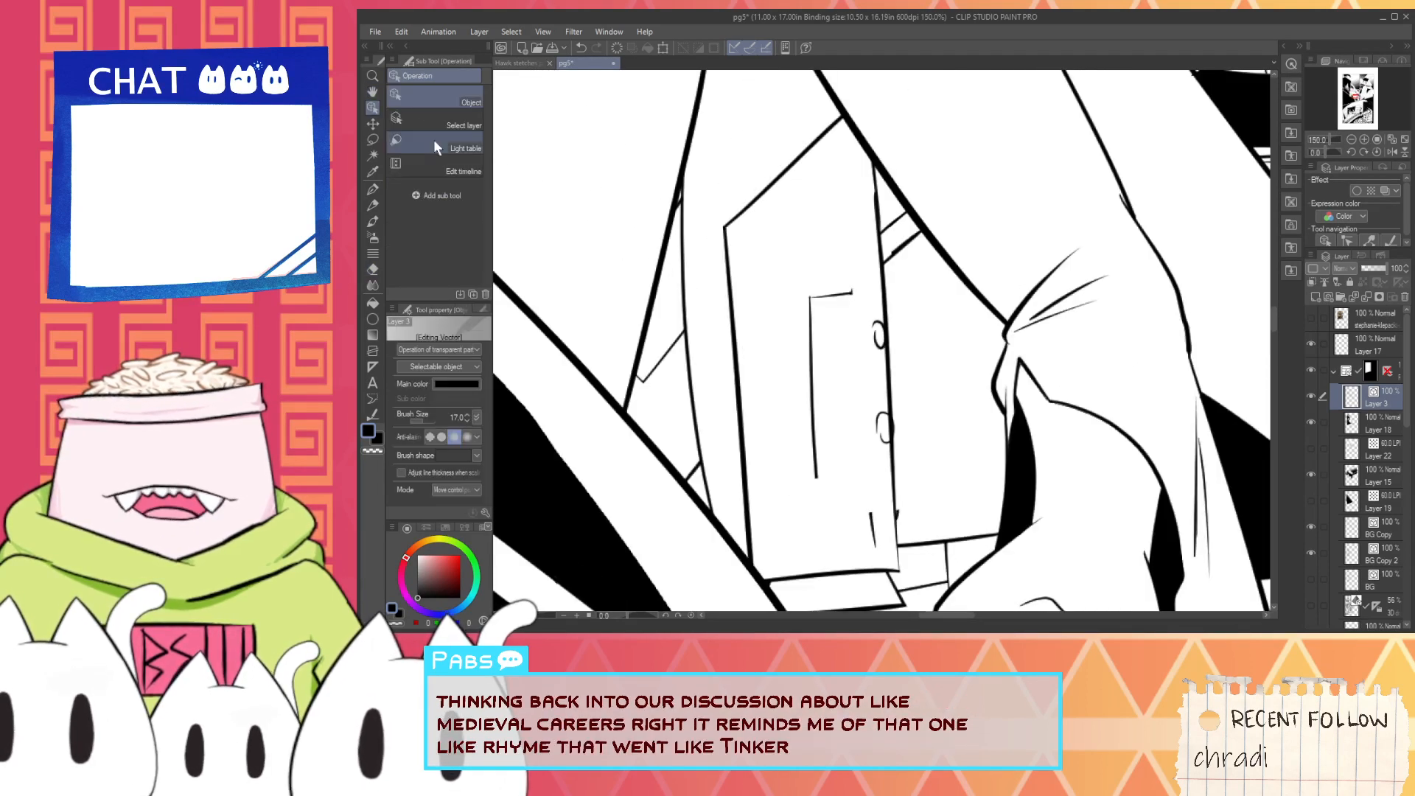
pyautogui.click(800, 274)
pyautogui.moveTo(802, 274); pyautogui.dragTo(814, 359)
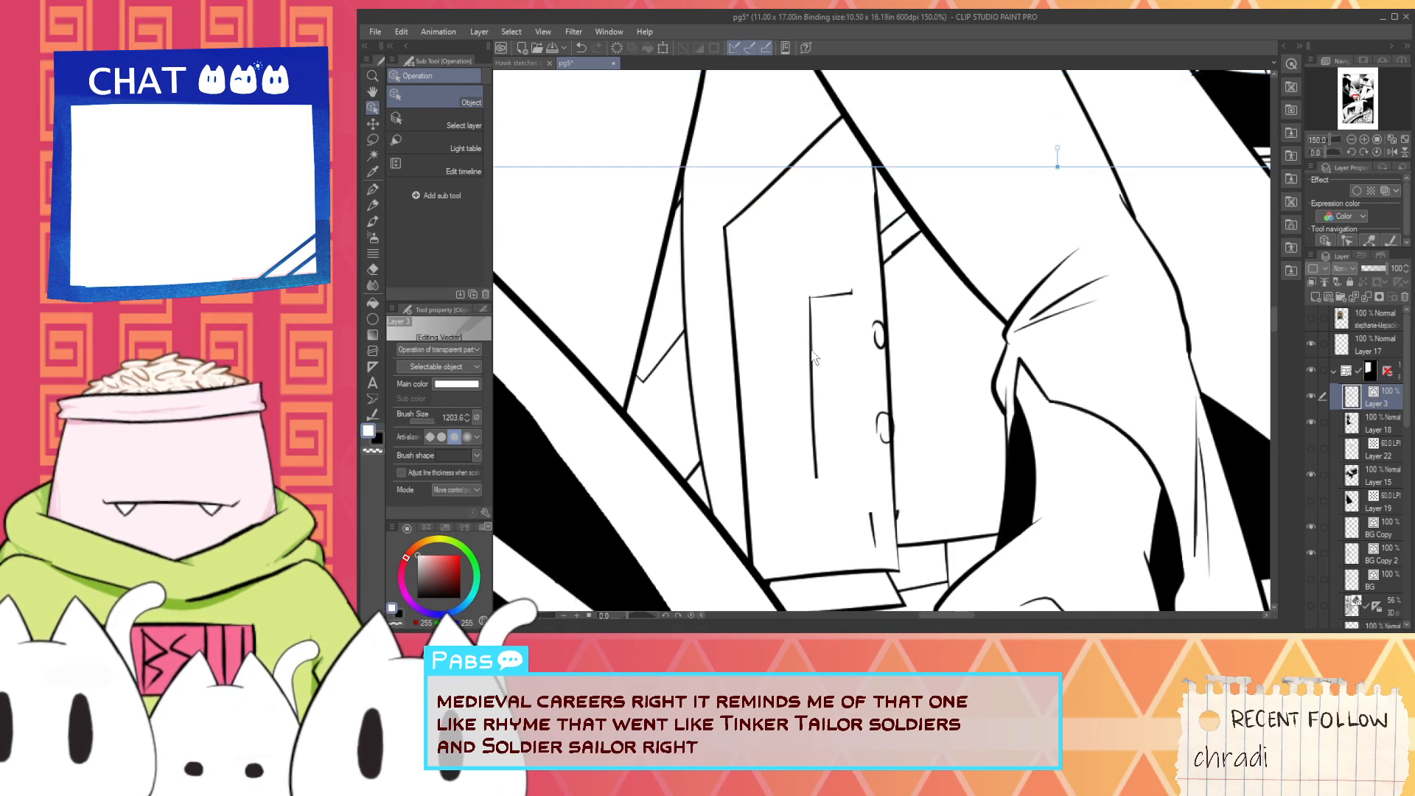
pyautogui.click(718, 269)
pyautogui.click(811, 328)
pyautogui.press('Delete')
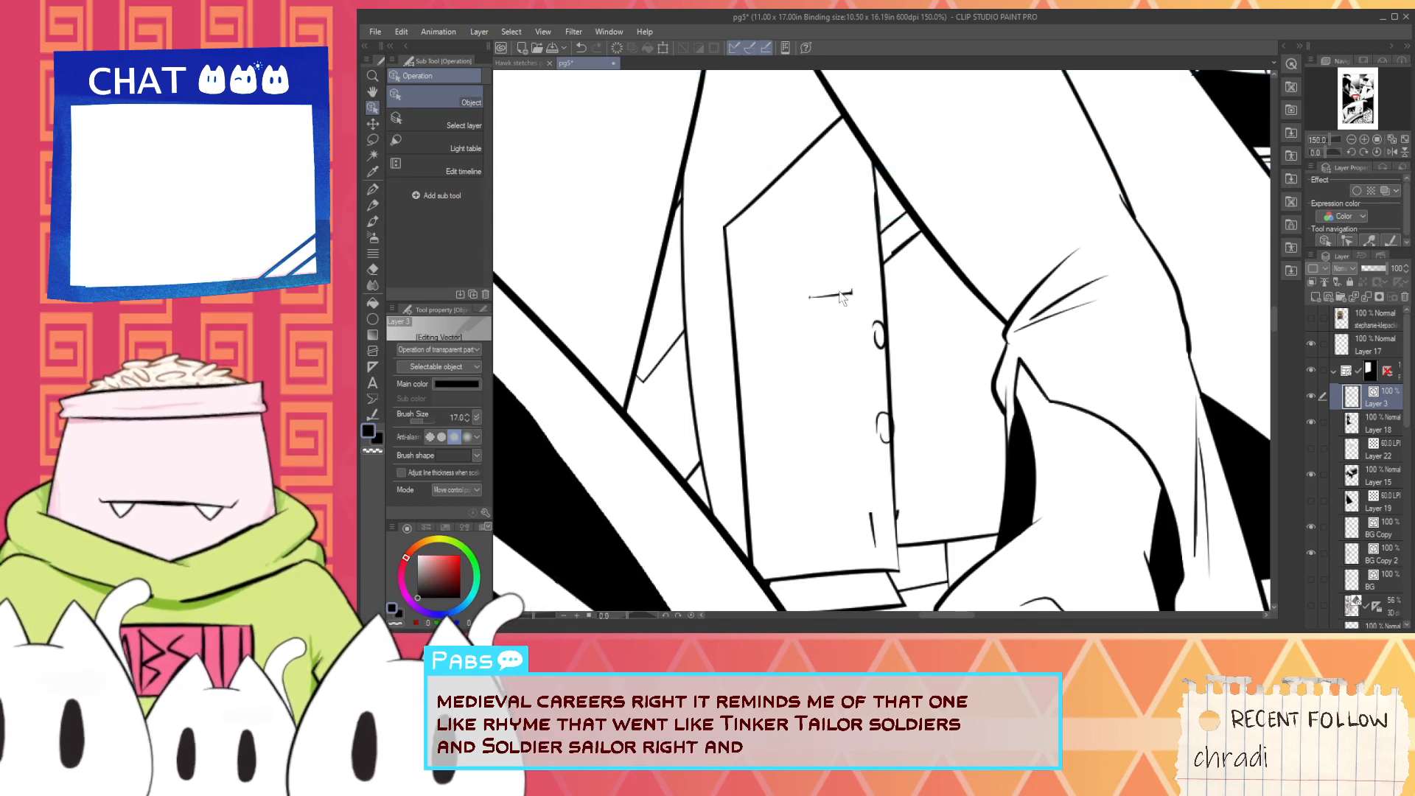
pyautogui.click(837, 295)
pyautogui.press('Delete')
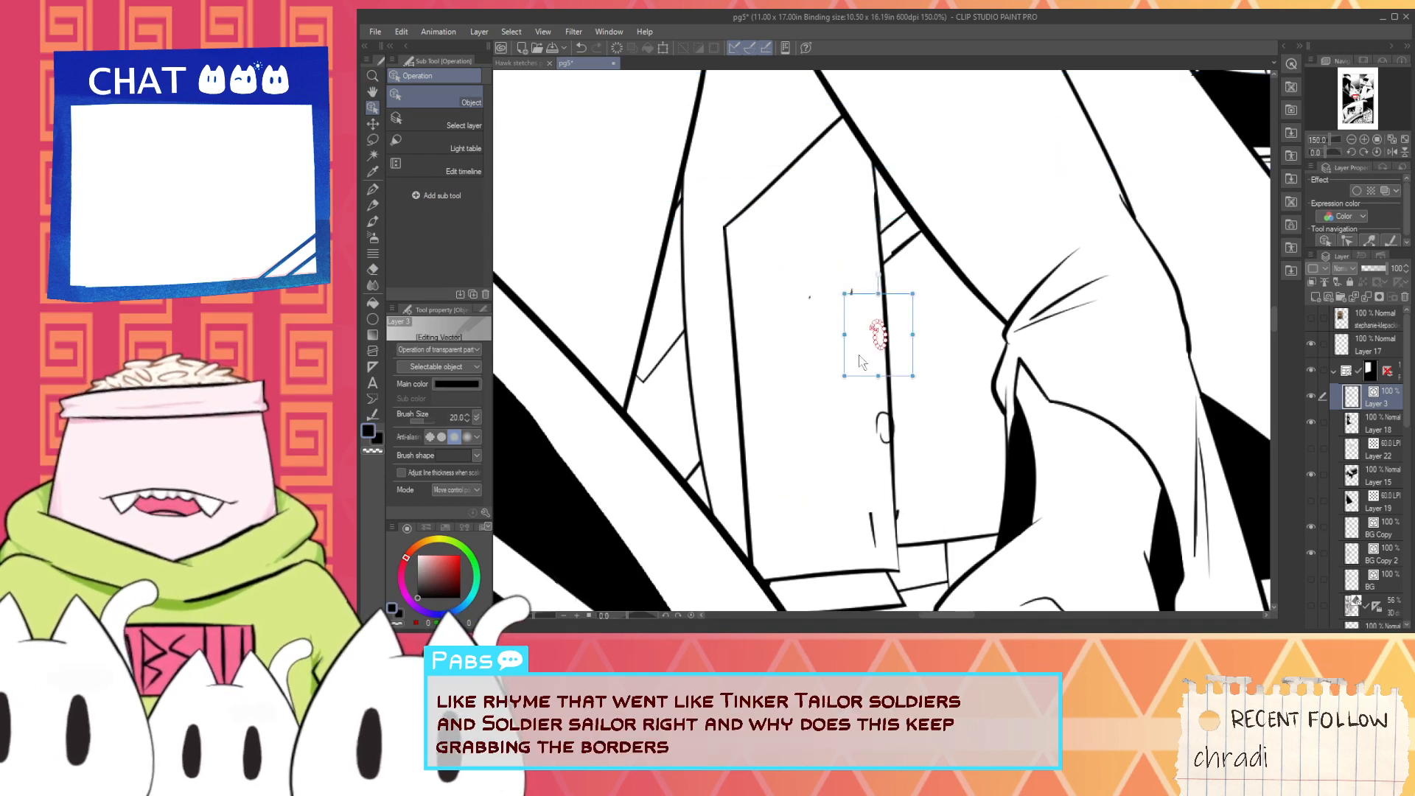
# - Remove the small loops on the thruster's right side and the leftover specks of the deleted lines
pyautogui.click(881, 428)
pyautogui.press('Delete')
pyautogui.click(850, 294)
pyautogui.press('Delete')
pyautogui.click(809, 298)
pyautogui.press('Delete')
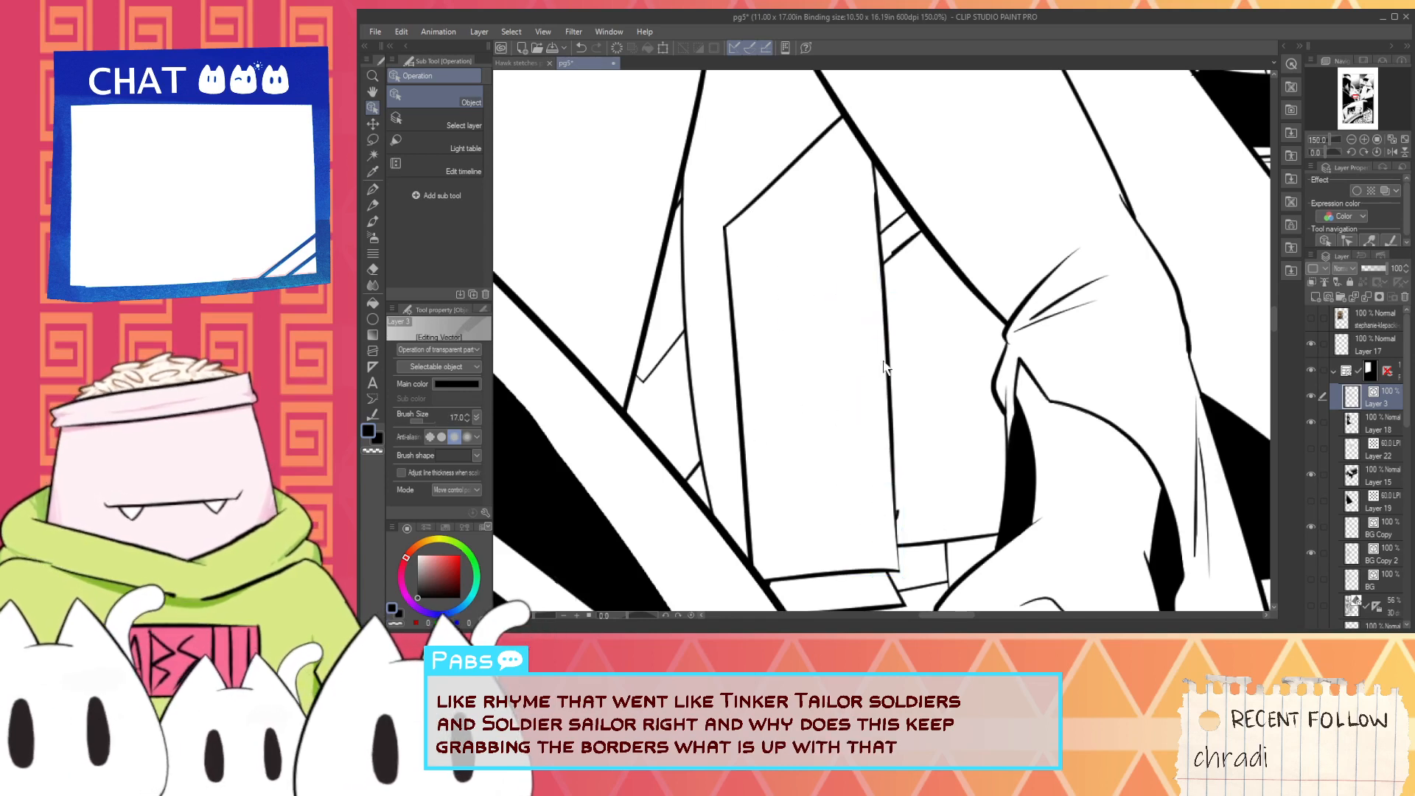
# - Ink a box overlapping the thruster's right side, with a long left edge and top and bottom edges running to the arm
pyautogui.press('p')
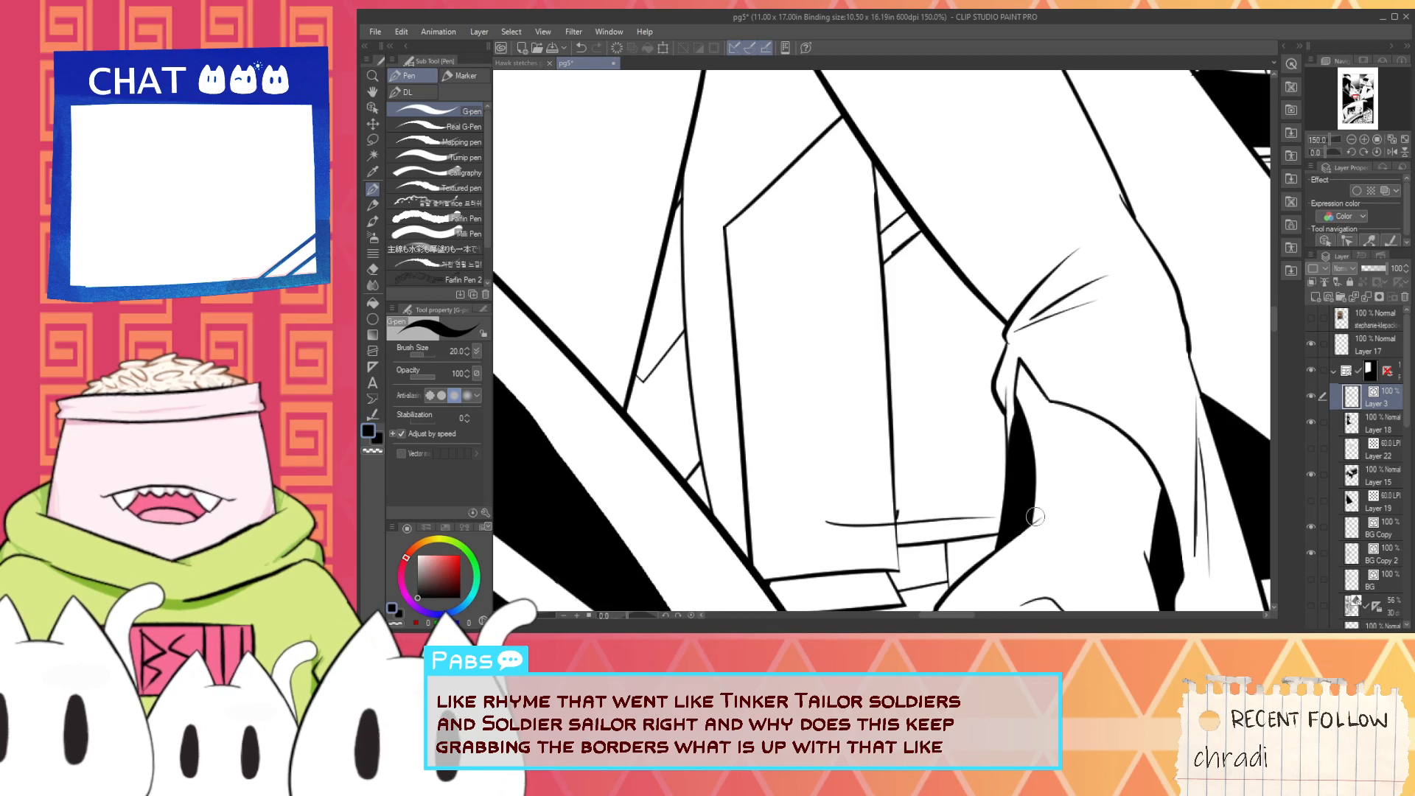
pyautogui.moveTo(858, 520)
pyautogui.mouseDown()
pyautogui.moveTo(825, 265)
pyautogui.moveTo(859, 503)
pyautogui.mouseUp()
pyautogui.hotkey('ctrl', 'z')
pyautogui.hotkey('ctrl', 'z')
pyautogui.moveTo(849, 252); pyautogui.dragTo(855, 574)
pyautogui.hotkey('ctrl', 'z')
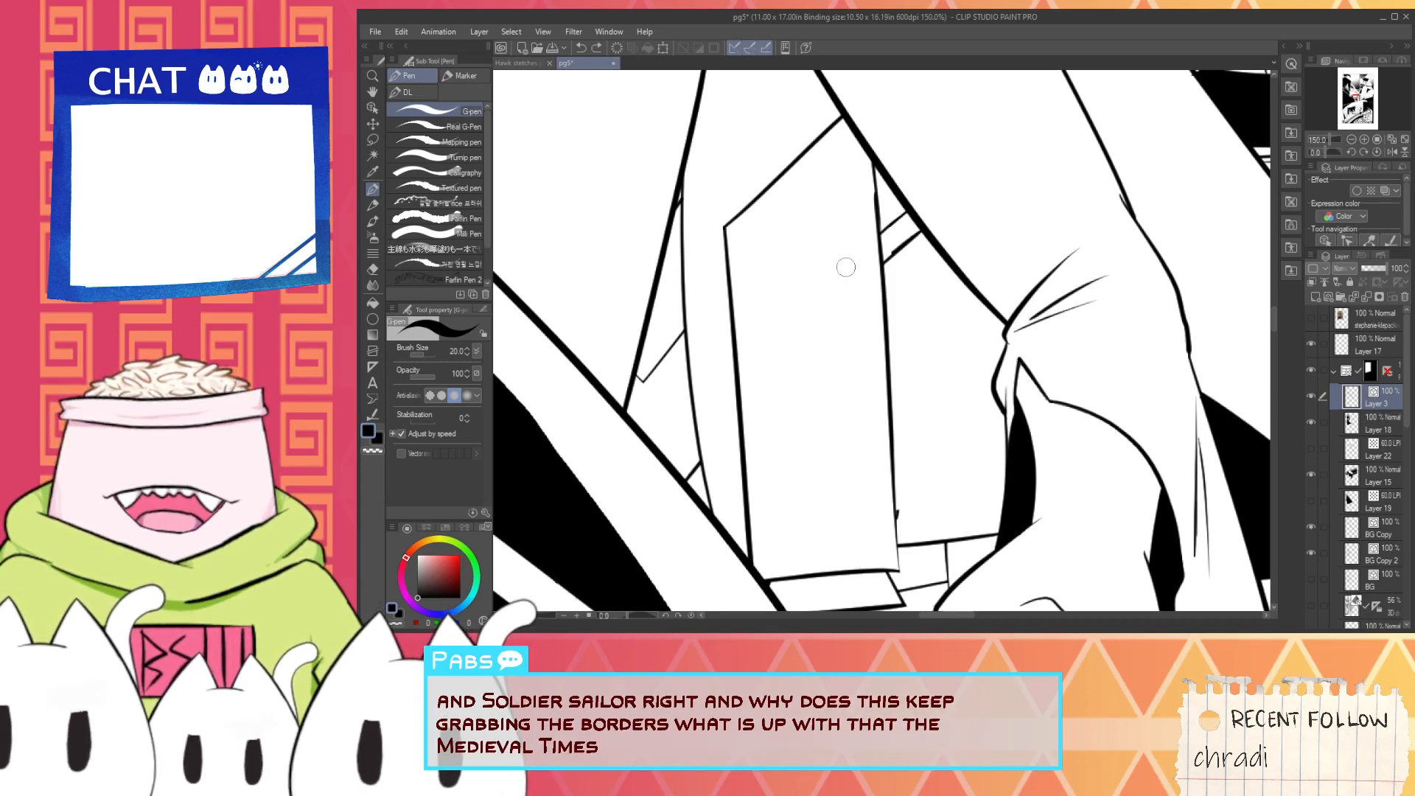
pyautogui.moveTo(847, 245); pyautogui.dragTo(859, 535)
pyautogui.hotkey('ctrl', 'z')
pyautogui.moveTo(846, 238)
pyautogui.mouseDown()
pyautogui.moveTo(864, 542)
pyautogui.moveTo(1020, 521)
pyautogui.mouseUp()
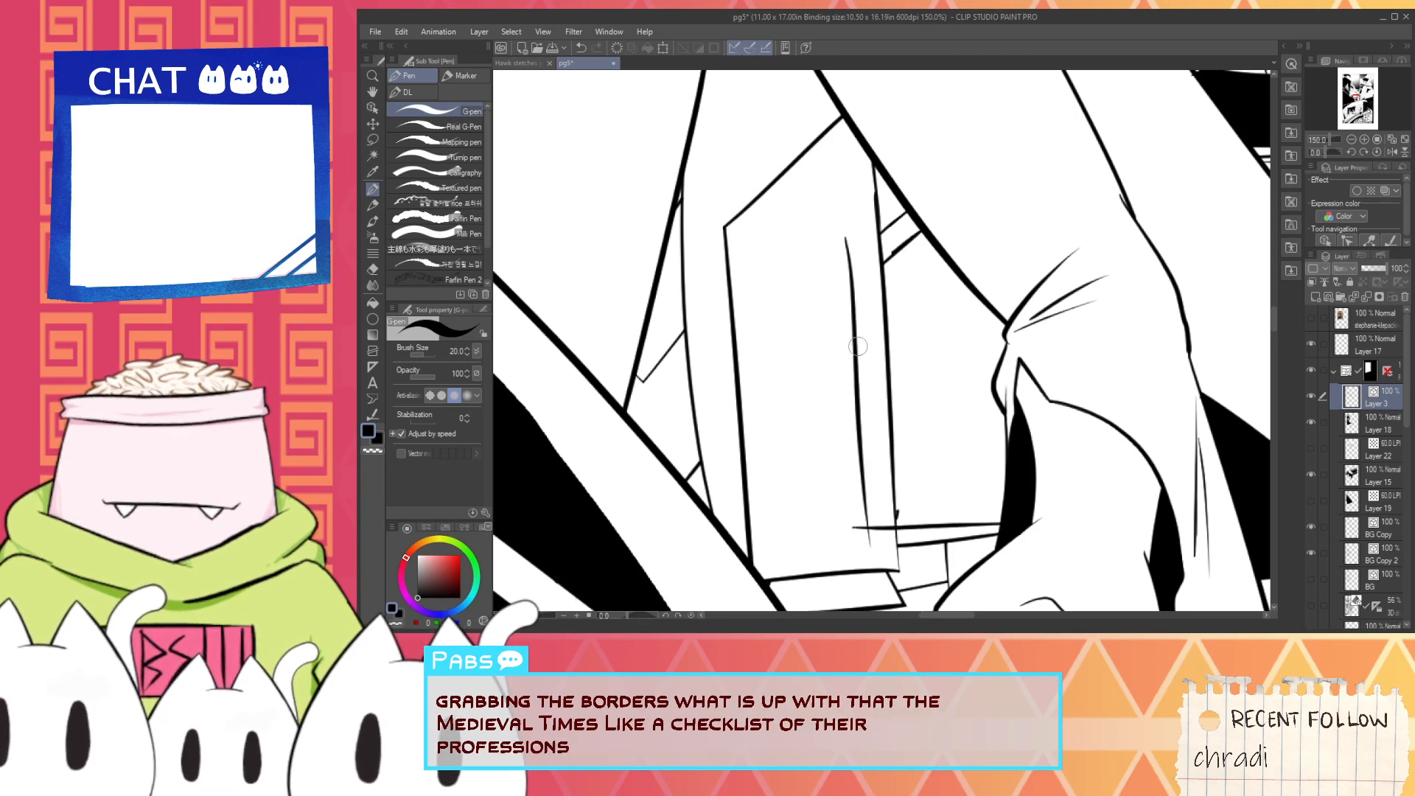
pyautogui.moveTo(825, 290)
pyautogui.mouseDown()
pyautogui.moveTo(990, 243)
pyautogui.moveTo(847, 267)
pyautogui.mouseUp()
pyautogui.hotkey('ctrl', 'z')
# - Trim the new box's overshooting corners and erase the thruster's right edge where it passes through the box
pyautogui.press('e')
pyautogui.moveTo(862, 518); pyautogui.dragTo(862, 527)
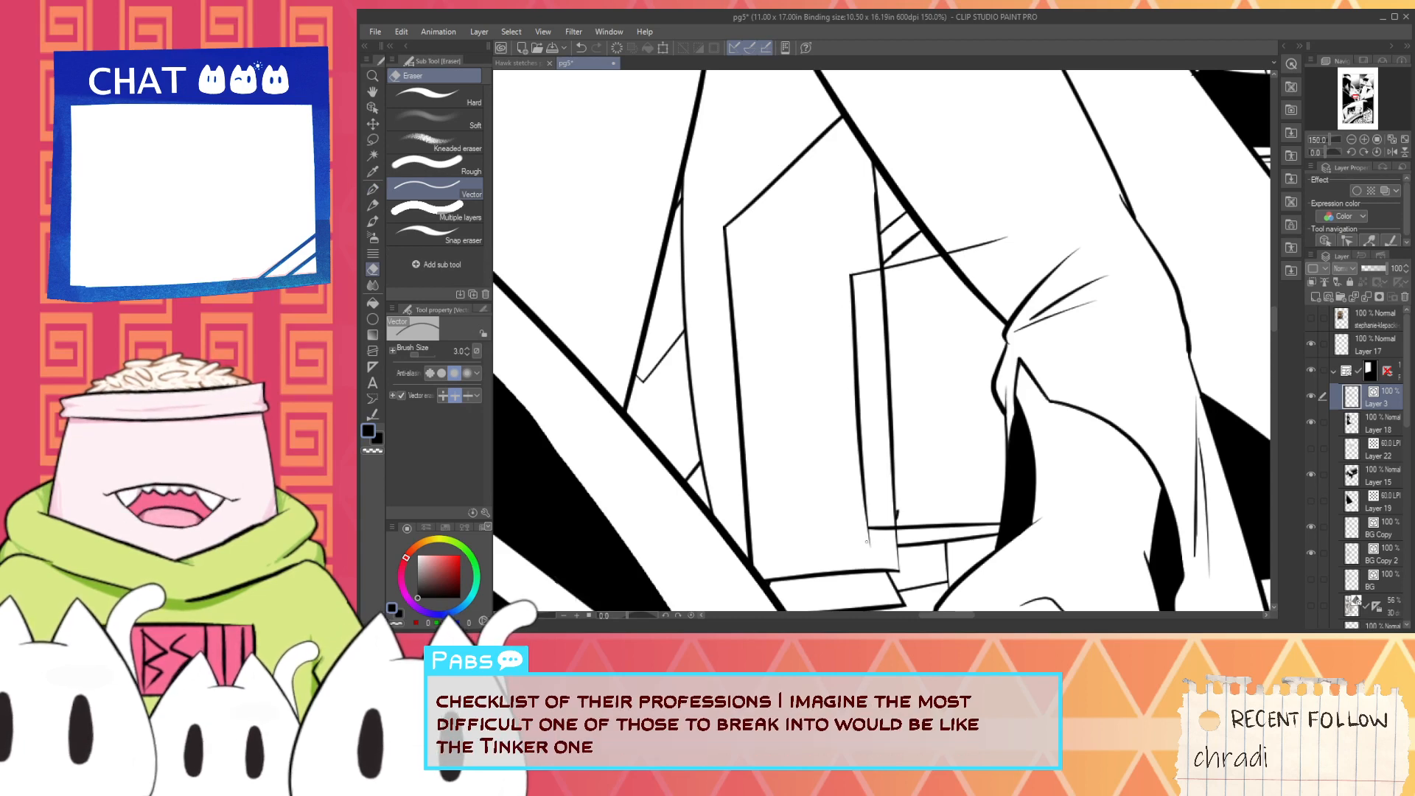
pyautogui.click(895, 521)
pyautogui.moveTo(982, 260); pyautogui.dragTo(973, 240)
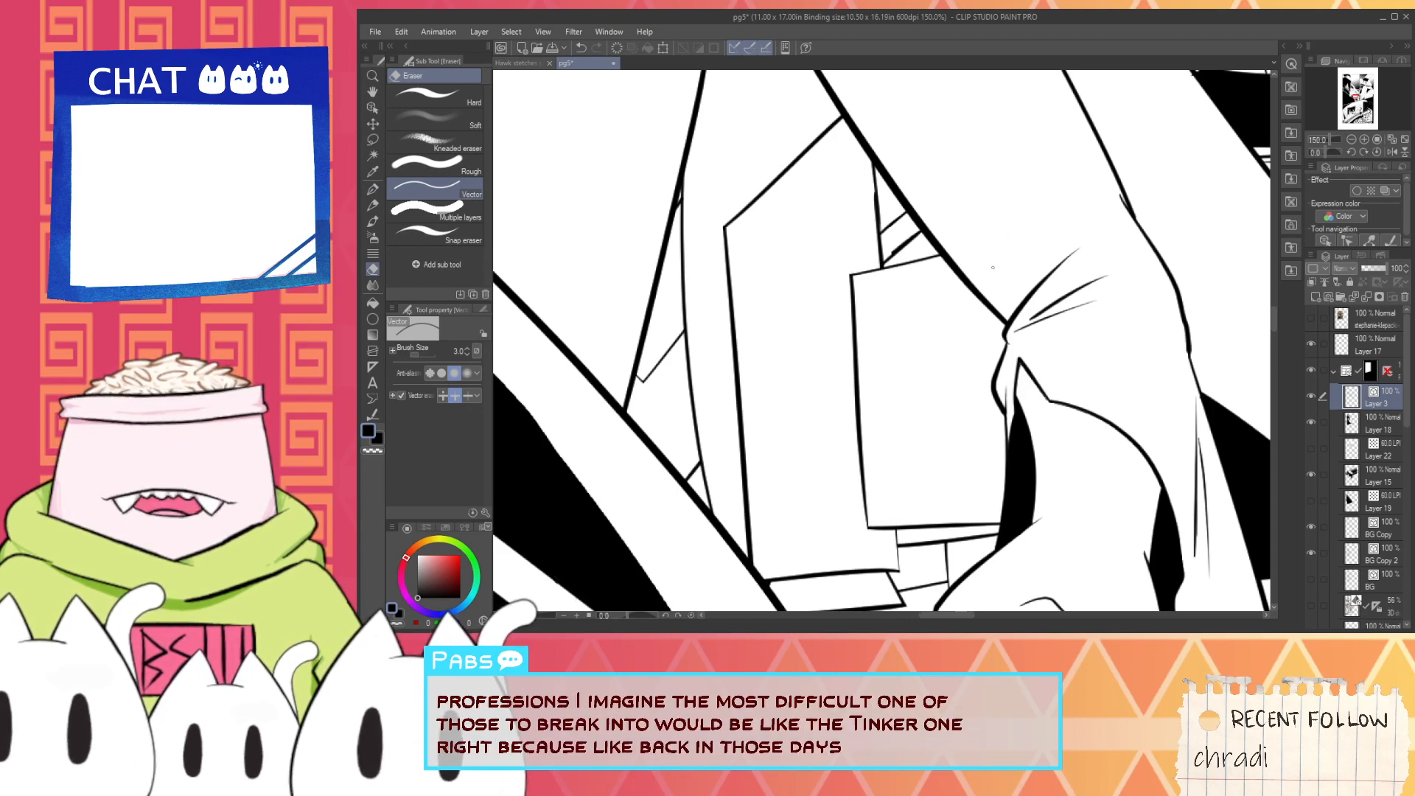
pyautogui.scroll(-3, 968, 255)
pyautogui.scroll(3, 926, 269)
pyautogui.scroll(-5, 926, 269)
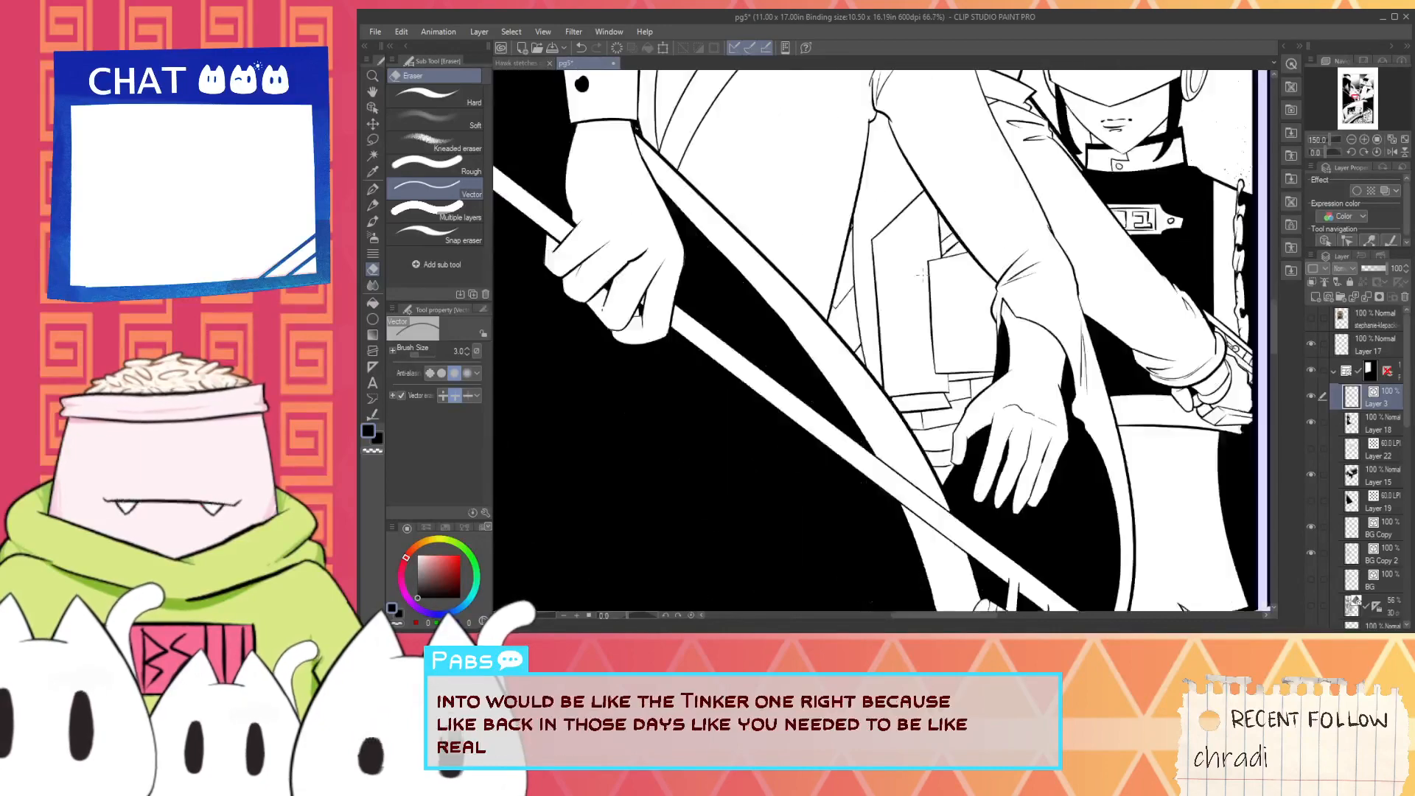
# - Review the page's upper panels to check the finished thruster and where else the jetpack should be visible
pyautogui.press('space')
pyautogui.moveTo(926, 268); pyautogui.dragTo(886, 447)
pyautogui.scroll(-2, 925, 381)
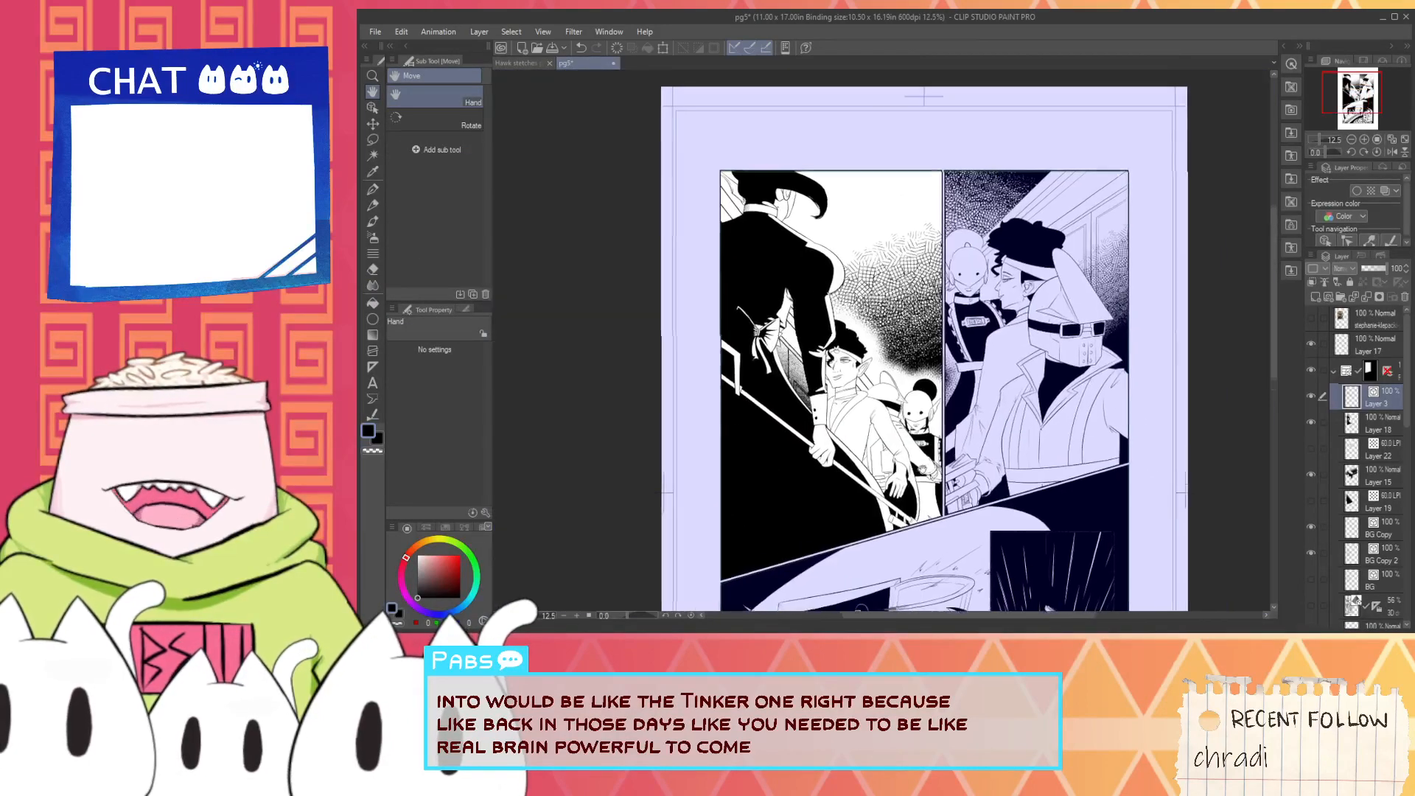
pyautogui.scroll(3, 884, 453)
pyautogui.scroll(-1, 997, 417)
pyautogui.moveTo(997, 418); pyautogui.dragTo(700, 498)
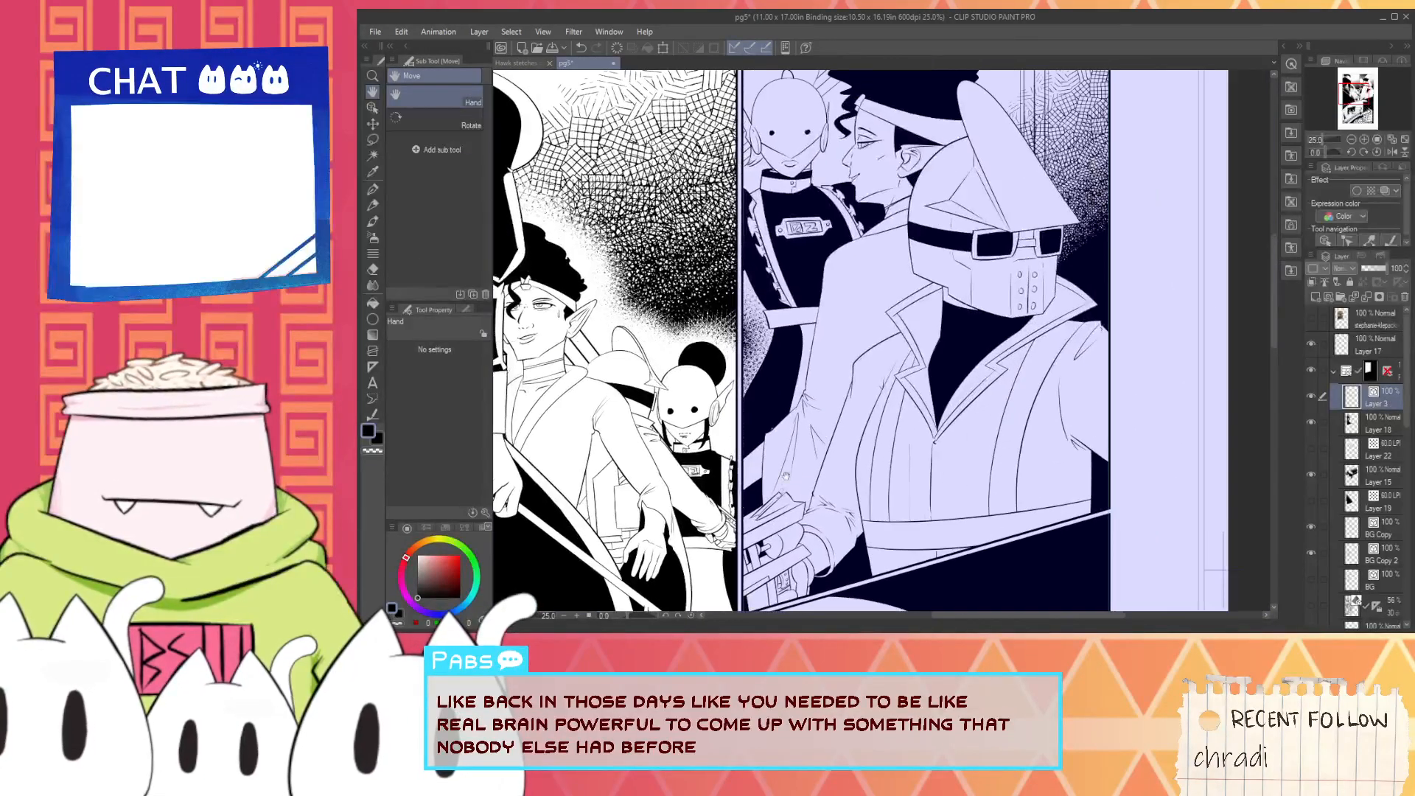
pyautogui.moveTo(981, 456); pyautogui.dragTo(940, 435)
pyautogui.scroll(-3, 940, 434)
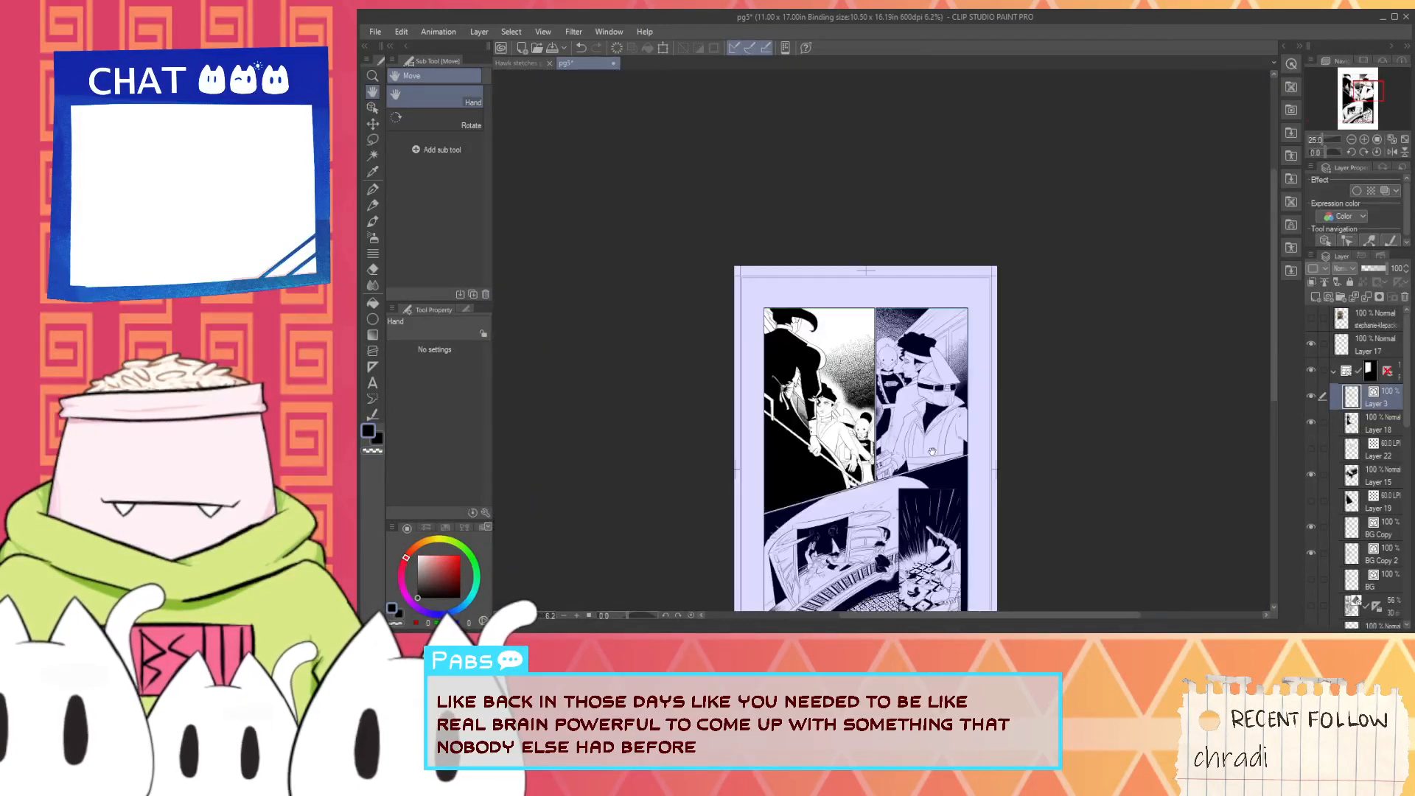
pyautogui.scroll(4, 933, 453)
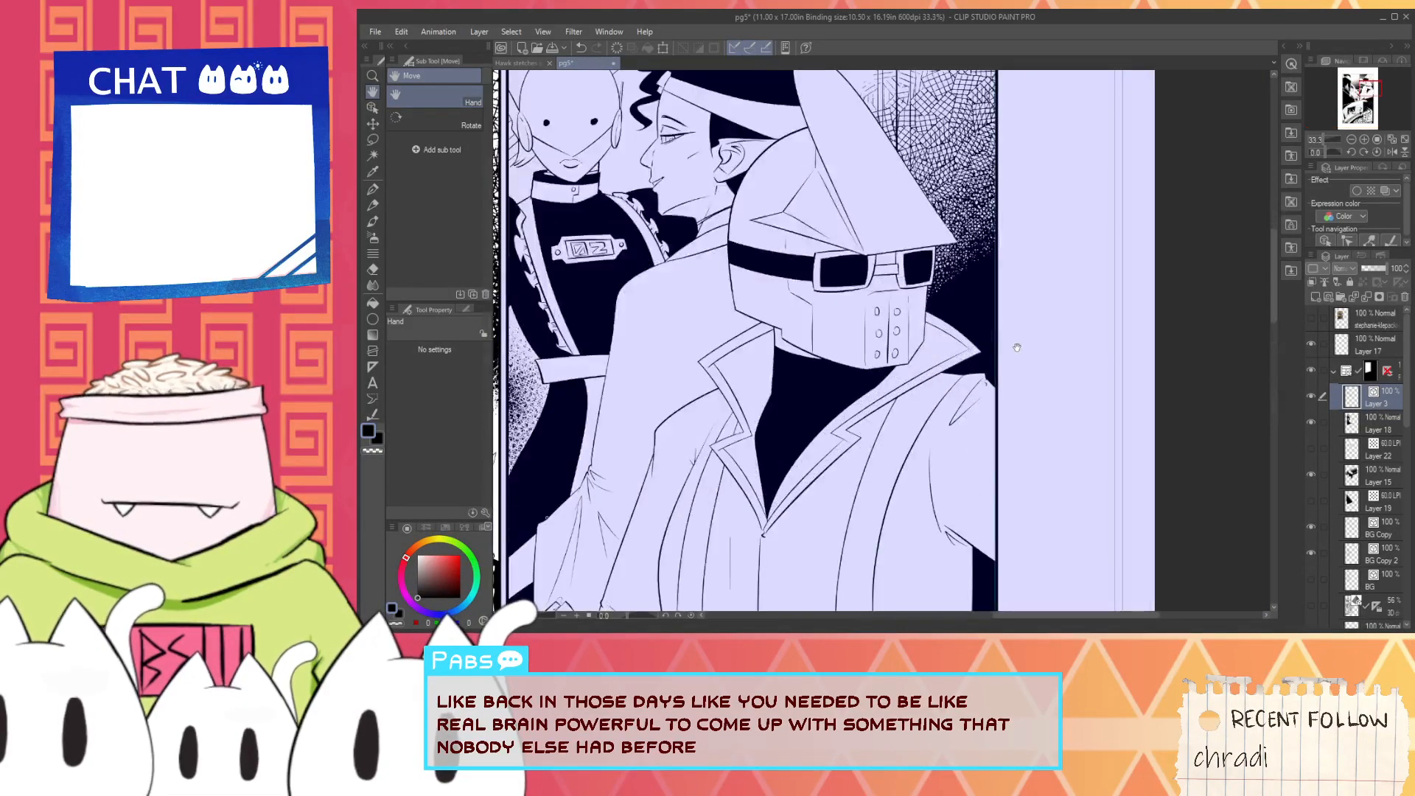
pyautogui.scroll(-3, 1017, 347)
pyautogui.scroll(2, 950, 433)
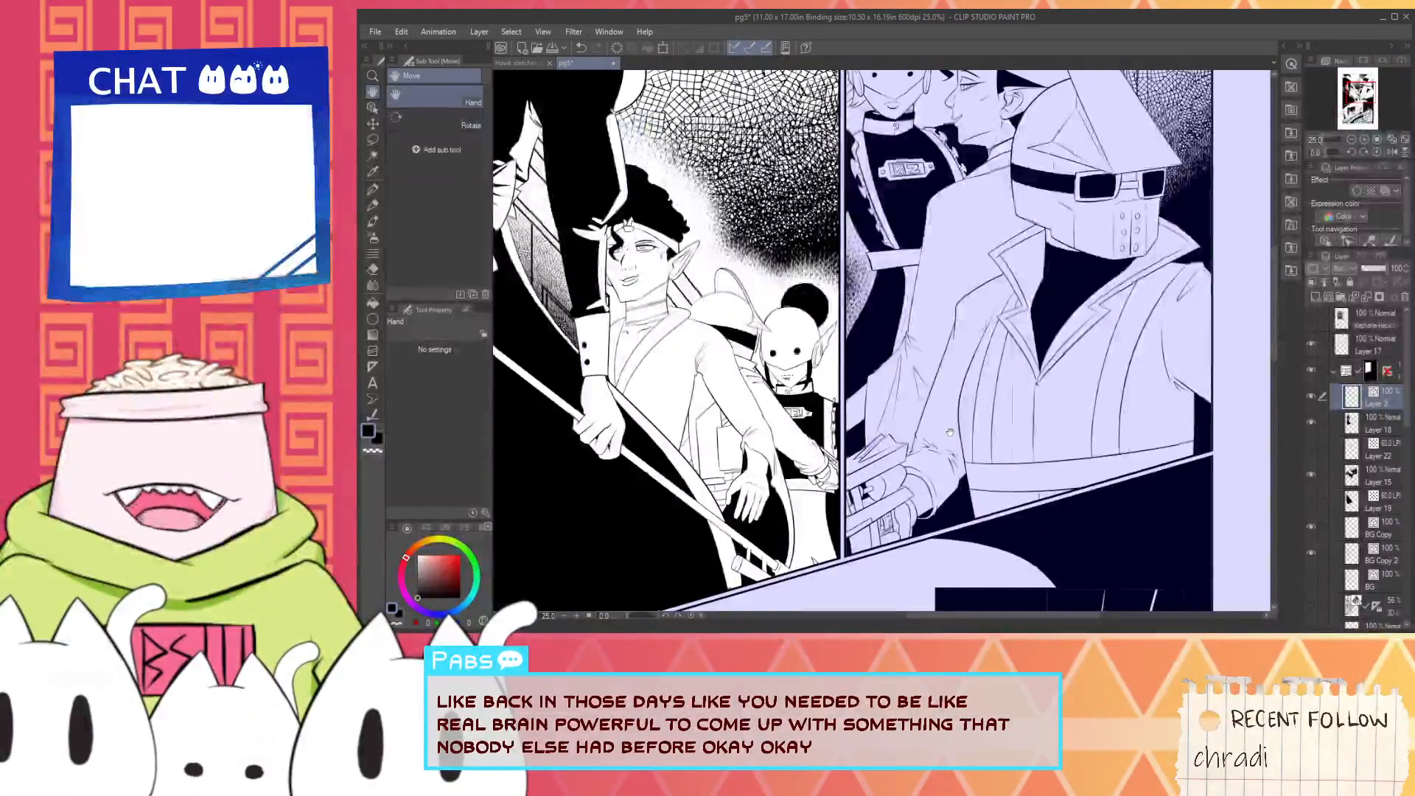
pyautogui.moveTo(1206, 419); pyautogui.dragTo(1215, 418)
# - Collapse the first panel's folder and add a new layer above Layer 9 in the large lower panel's folder
pyautogui.click(1333, 372)
pyautogui.scroll(-2, 1260, 402)
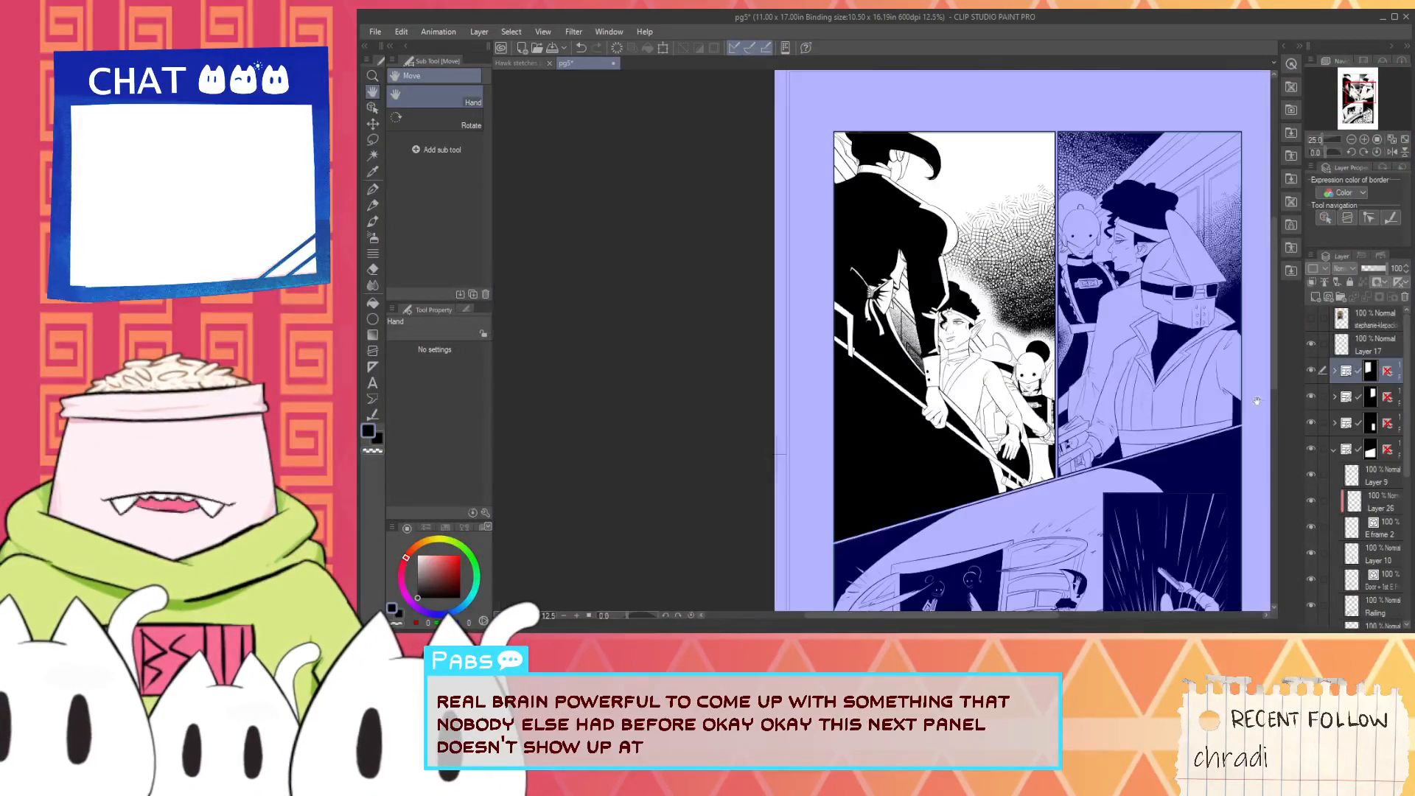
pyautogui.moveTo(1117, 470); pyautogui.dragTo(998, 396)
pyautogui.scroll(6, 999, 395)
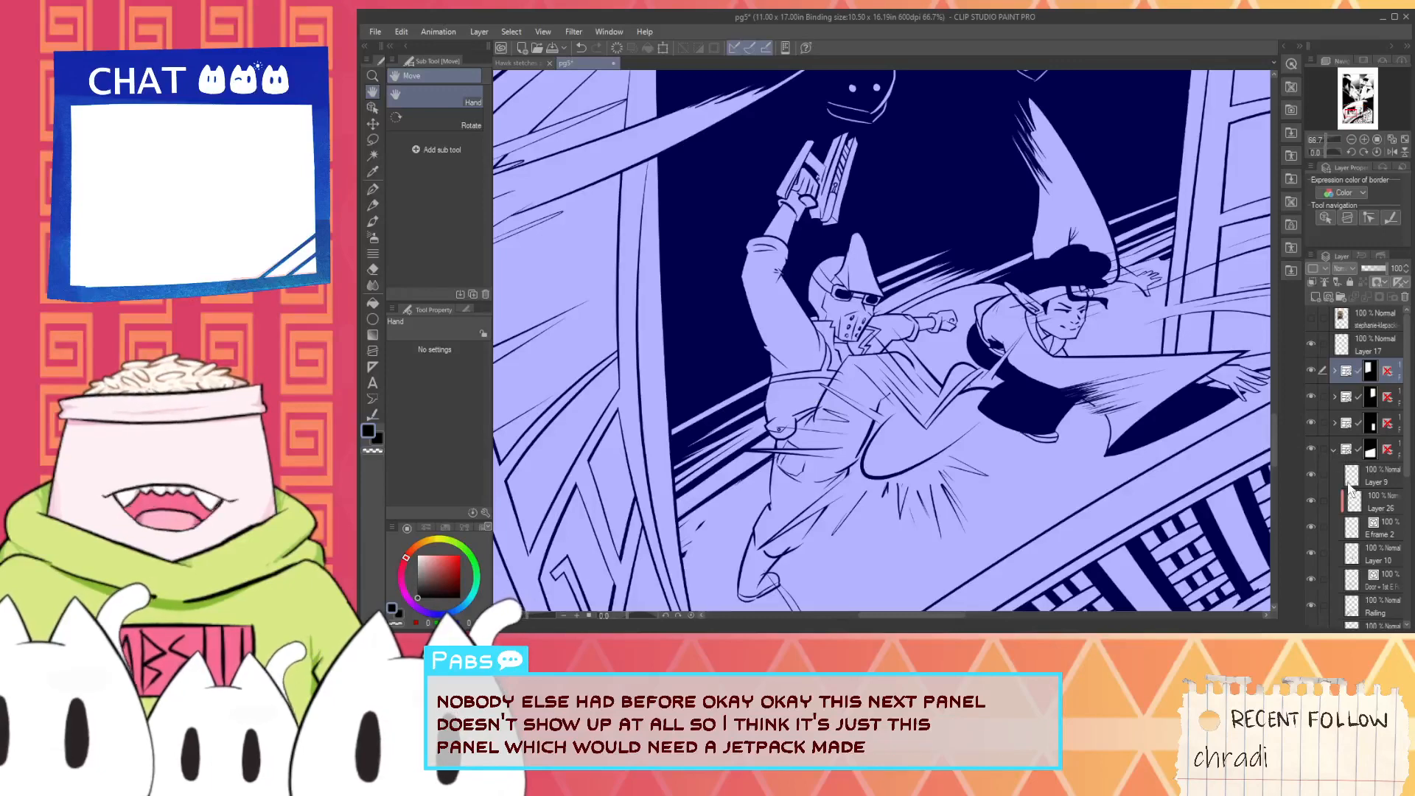
pyautogui.click(1374, 472)
pyautogui.hotkey('ctrl', 'shift', 'n')
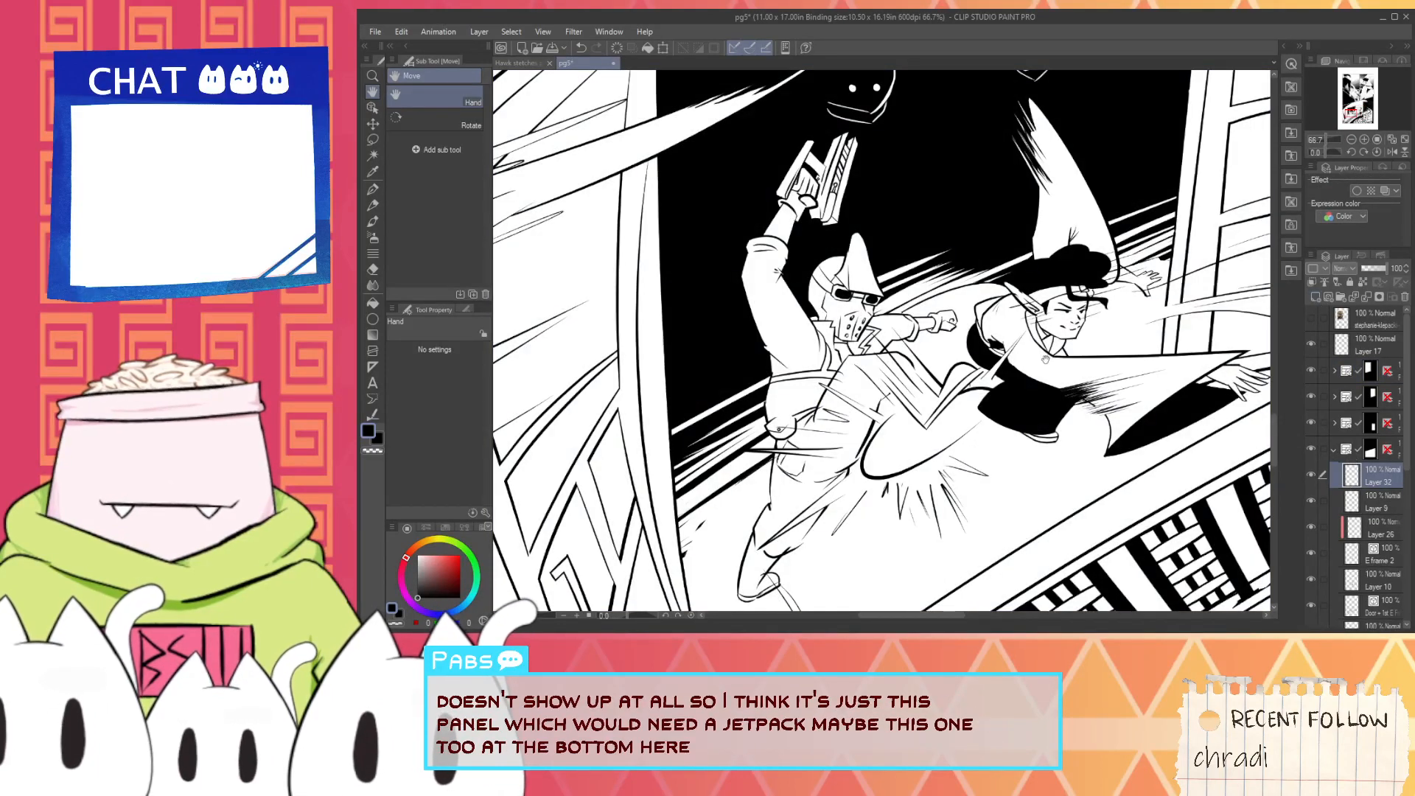
# - Paint a white jetpack shape behind the back of the masked figure raising the gun, using the G-pen
pyautogui.press('p')
pyautogui.scroll(2, 764, 369)
pyautogui.scroll(1, 743, 390)
pyautogui.moveTo(737, 411); pyautogui.dragTo(755, 329)
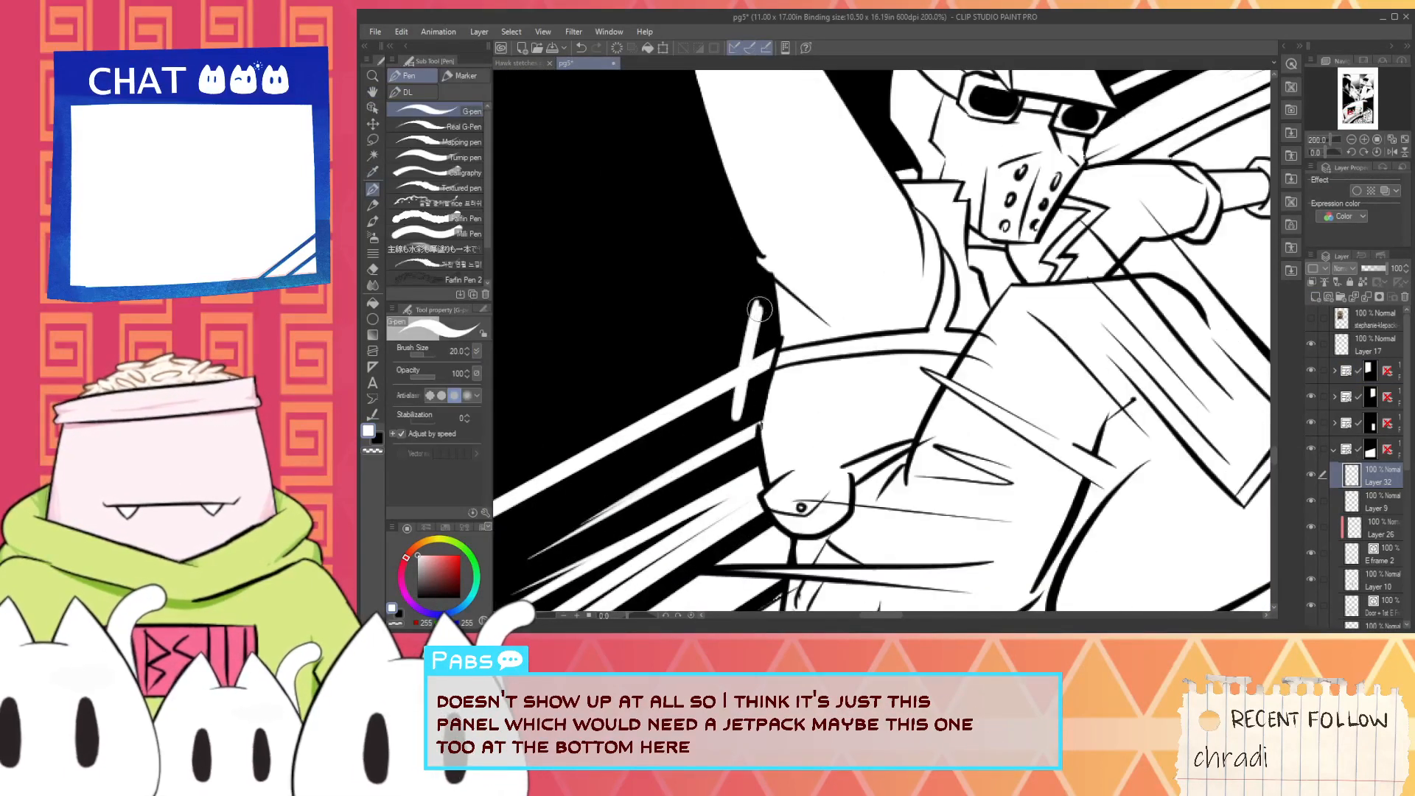
pyautogui.hotkey('ctrl', 'z')
pyautogui.moveTo(740, 414)
pyautogui.mouseDown()
pyautogui.moveTo(760, 305)
pyautogui.moveTo(749, 401)
pyautogui.moveTo(757, 312)
pyautogui.mouseUp()
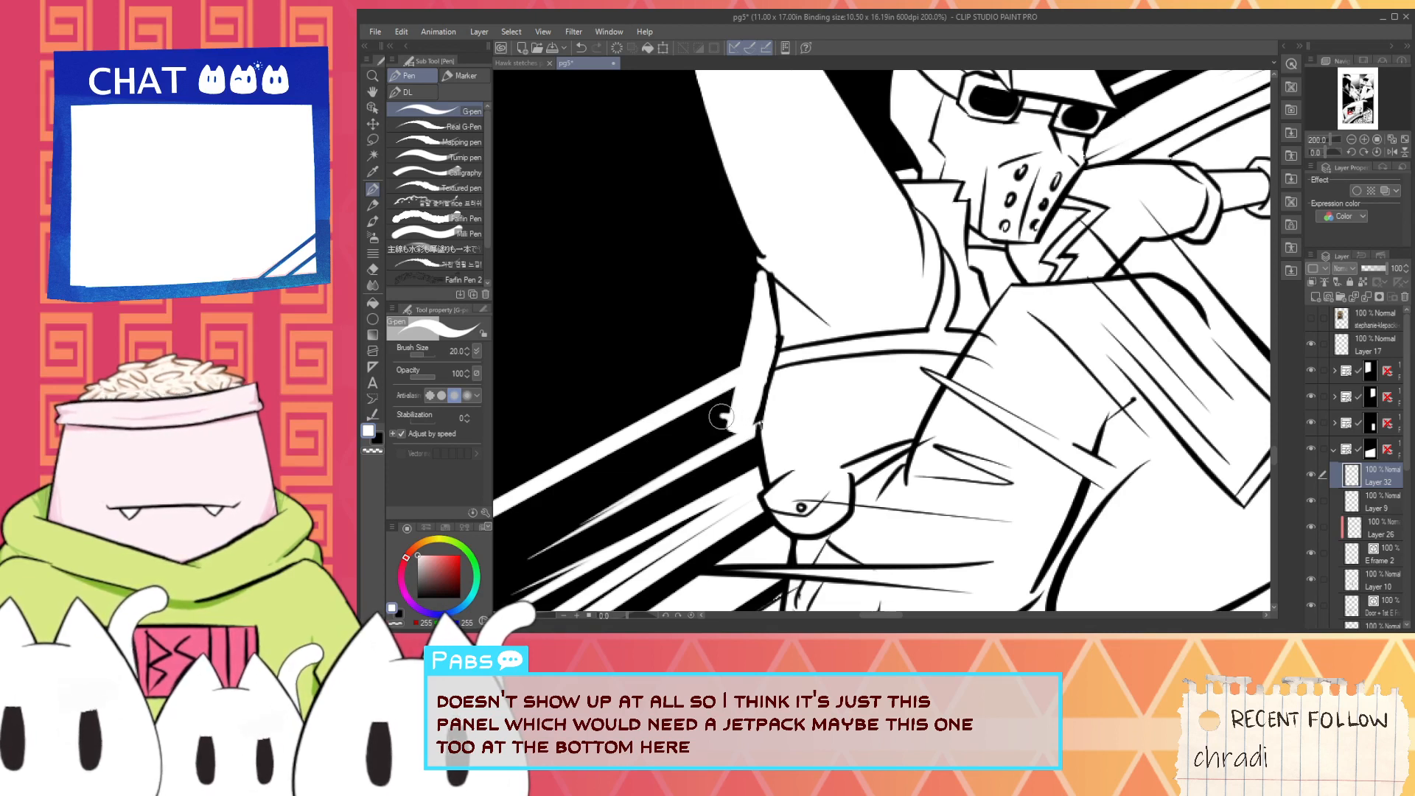
pyautogui.hotkey('ctrl', 'z')
pyautogui.moveTo(718, 371); pyautogui.dragTo(753, 308)
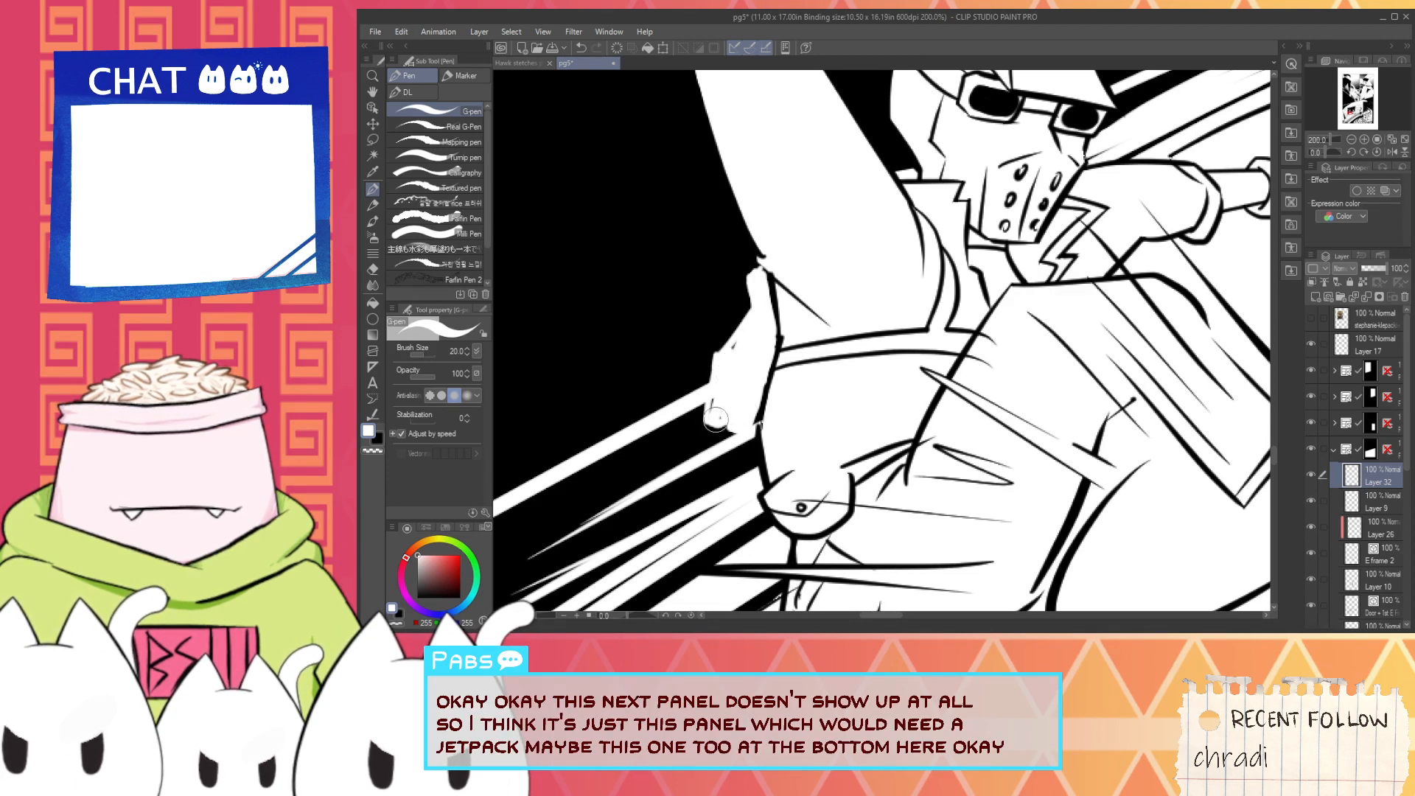
# - Draw a white contour along the jetpack's outer left side, separating it from the black background
pyautogui.scroll(1, 725, 362)
pyautogui.moveTo(725, 359)
pyautogui.mouseDown()
pyautogui.moveTo(763, 309)
pyautogui.moveTo(696, 448)
pyautogui.mouseUp()
pyautogui.scroll(-1, 742, 354)
pyautogui.scroll(1, 711, 382)
pyautogui.hotkey('ctrl', 'z')
pyautogui.moveTo(720, 316); pyautogui.dragTo(704, 464)
pyautogui.hotkey('ctrl', 'z')
pyautogui.hotkey('ctrl', 'z')
pyautogui.moveTo(715, 318); pyautogui.dragTo(704, 451)
pyautogui.hotkey('ctrl', 'z')
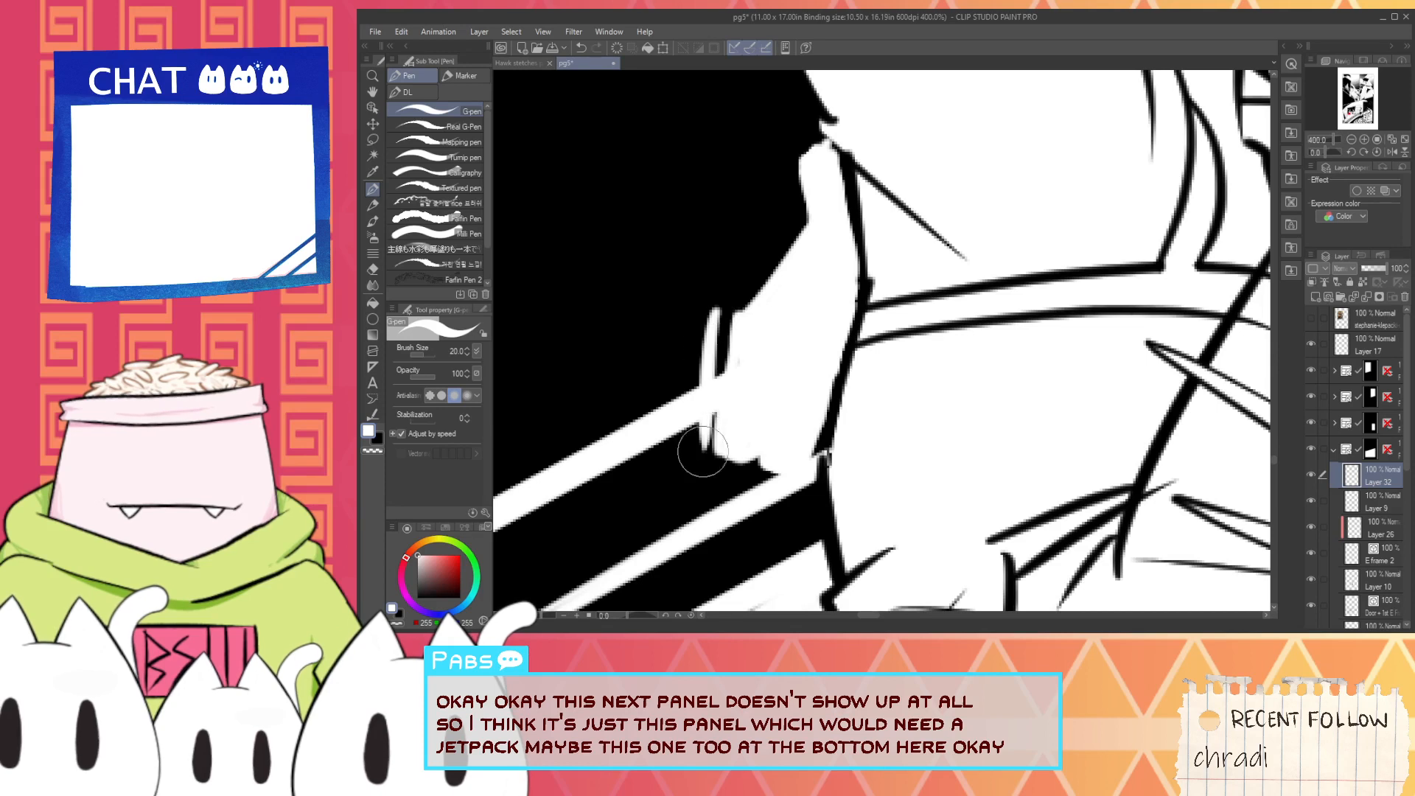
pyautogui.moveTo(719, 309)
pyautogui.mouseDown()
pyautogui.moveTo(787, 204)
pyautogui.moveTo(776, 228)
pyautogui.moveTo(776, 166)
pyautogui.moveTo(805, 129)
pyautogui.mouseUp()
pyautogui.hotkey('ctrl', 'z')
pyautogui.moveTo(778, 189)
pyautogui.mouseDown()
pyautogui.moveTo(781, 242)
pyautogui.moveTo(741, 326)
pyautogui.mouseUp()
# - Switch to black, cut off the white speed line beside the jetpack, and ink the jetpack's lower left edge
pyautogui.scroll(-1, 780, 235)
pyautogui.press('alt')
pyautogui.keyDown('alt'); pyautogui.click(730, 351); pyautogui.keyUp('alt')
pyautogui.scroll(1, 730, 348)
pyautogui.moveTo(748, 214); pyautogui.dragTo(750, 349)
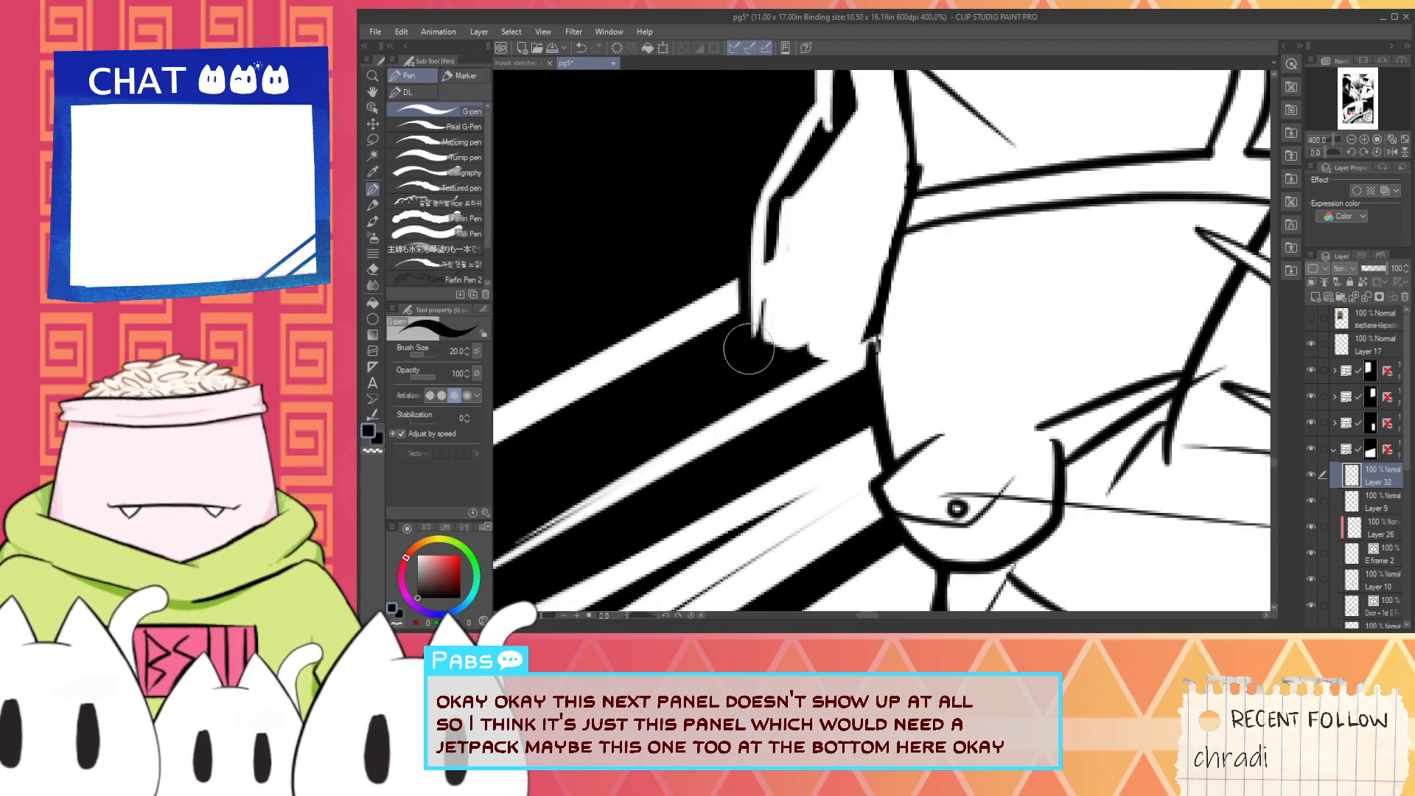
pyautogui.moveTo(776, 231); pyautogui.dragTo(776, 322)
pyautogui.hotkey('ctrl', 'z')
pyautogui.moveTo(772, 203); pyautogui.dragTo(767, 347)
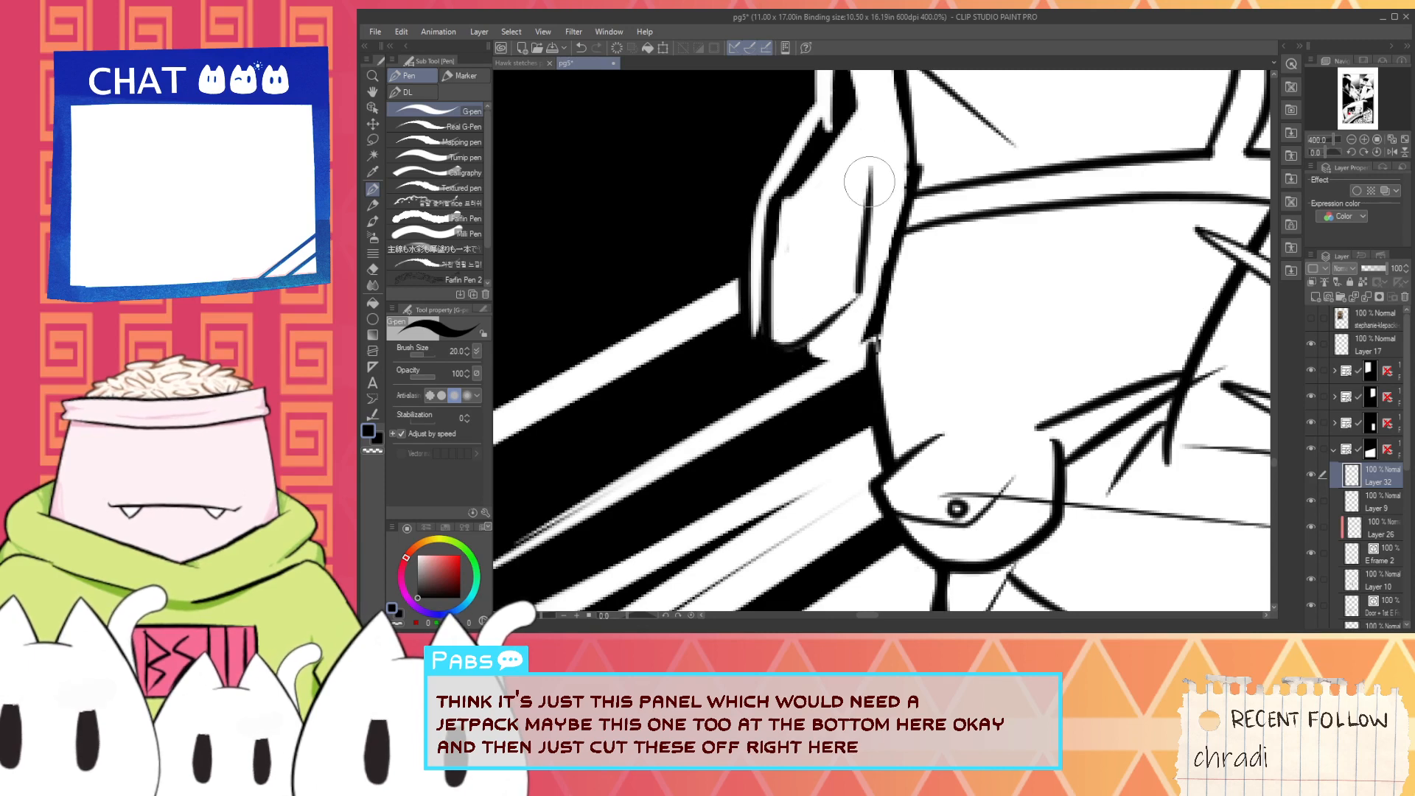
# - Redraw the jetpack's inner right edge as a black curve running from its upper part down to the lower corner
pyautogui.press('space')
pyautogui.moveTo(873, 188); pyautogui.dragTo(836, 393)
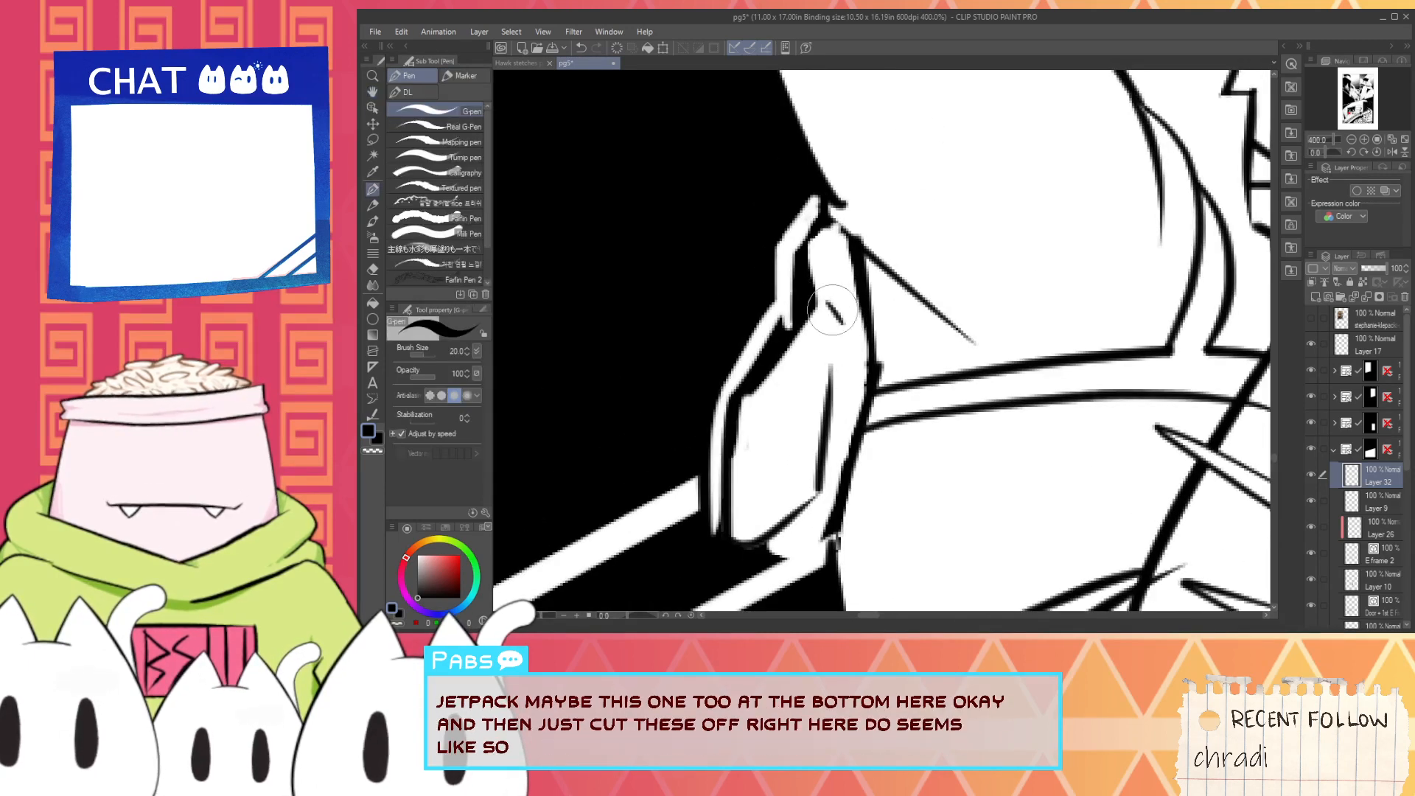
pyautogui.moveTo(827, 300)
pyautogui.mouseDown()
pyautogui.moveTo(843, 322)
pyautogui.moveTo(849, 427)
pyautogui.mouseUp()
pyautogui.hotkey('ctrl', 'z')
pyautogui.hotkey('ctrl', 'z')
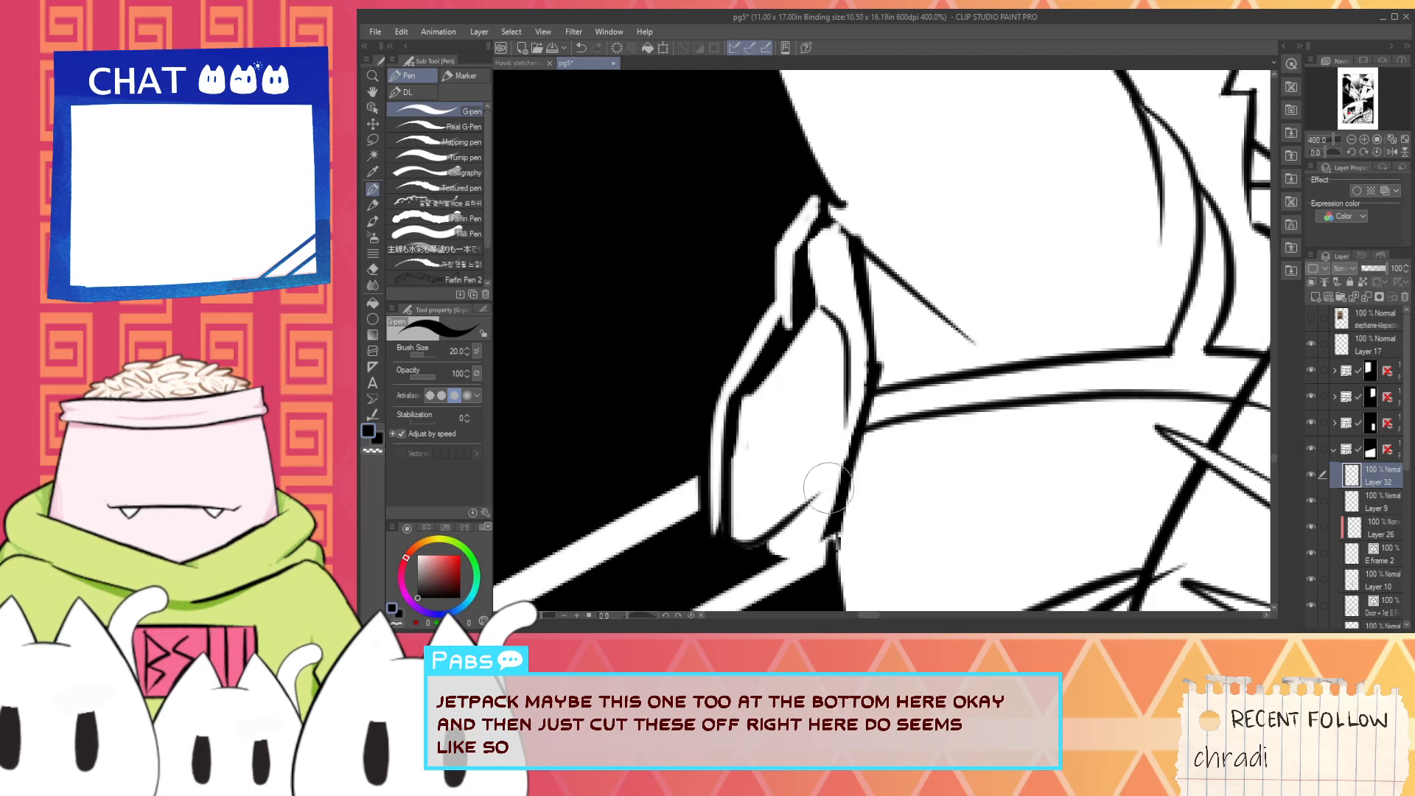
pyautogui.moveTo(825, 490); pyautogui.dragTo(839, 477)
# - Delete the two vector strokes forming the old rounded jetpack behind the masked character in the tall right-hand panel
pyautogui.scroll(-2, 844, 460)
pyautogui.scroll(-5, 847, 462)
pyautogui.press('space')
pyautogui.moveTo(918, 353); pyautogui.dragTo(833, 418)
pyautogui.scroll(-2, 981, 410)
pyautogui.scroll(3, 1081, 338)
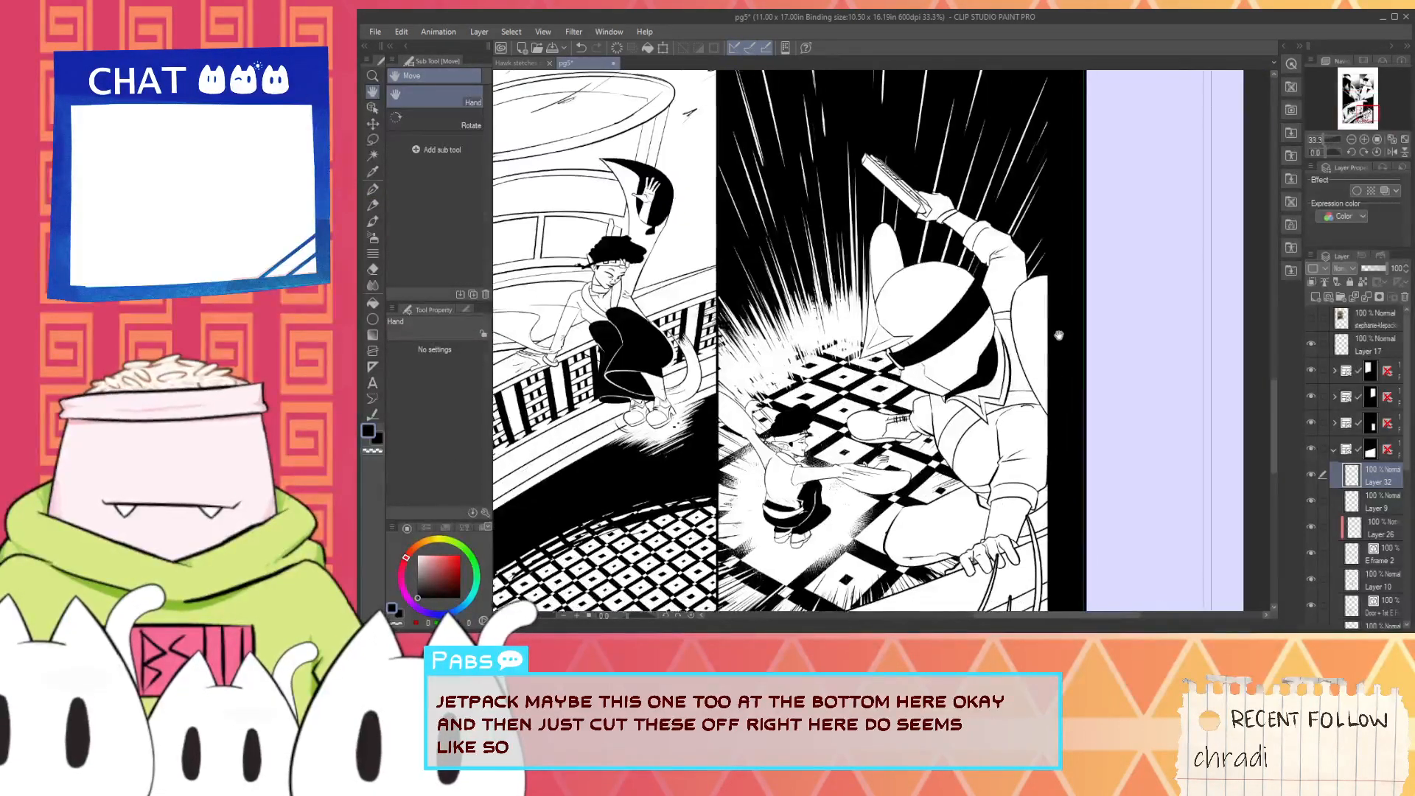
pyautogui.scroll(1, 1032, 330)
pyautogui.scroll(1, 996, 328)
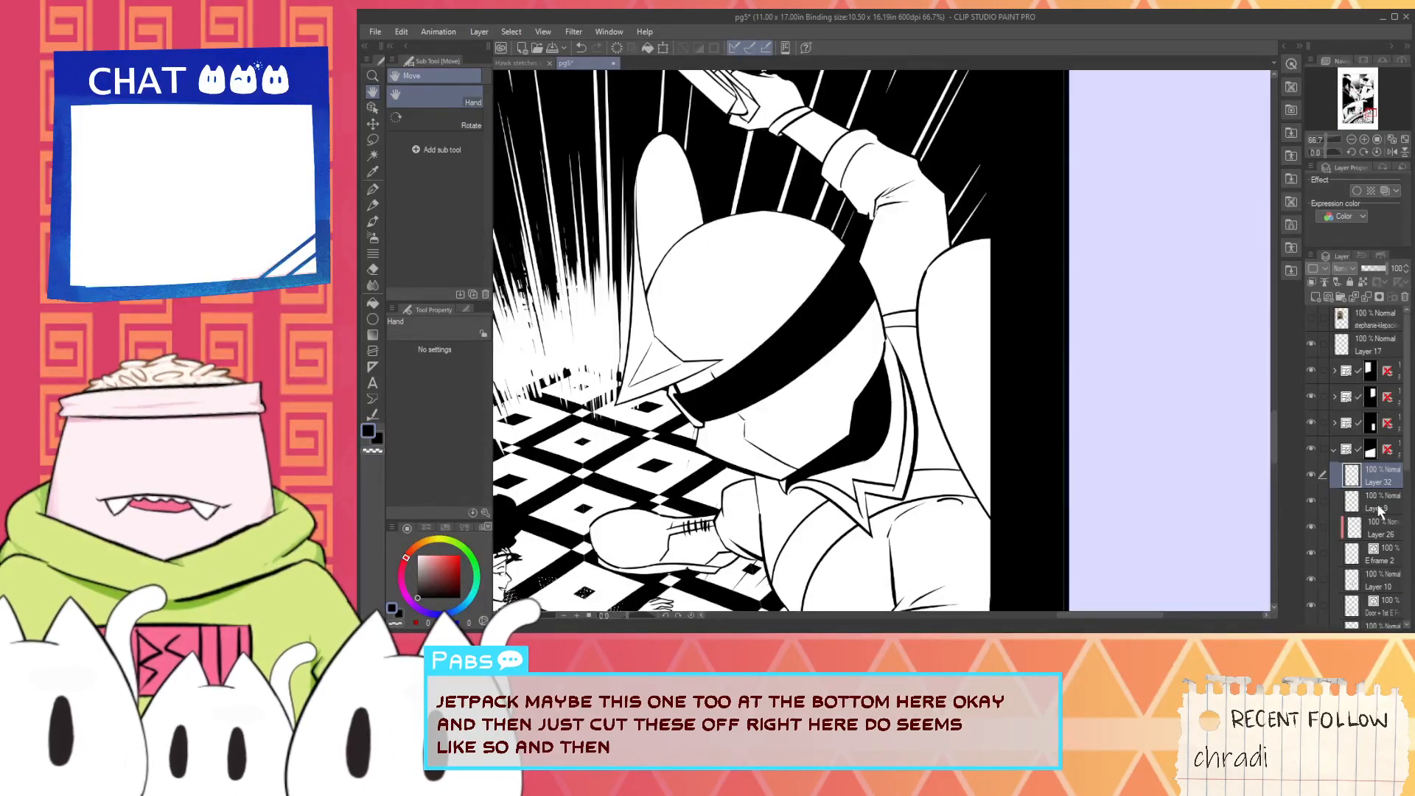
pyautogui.click(1335, 426)
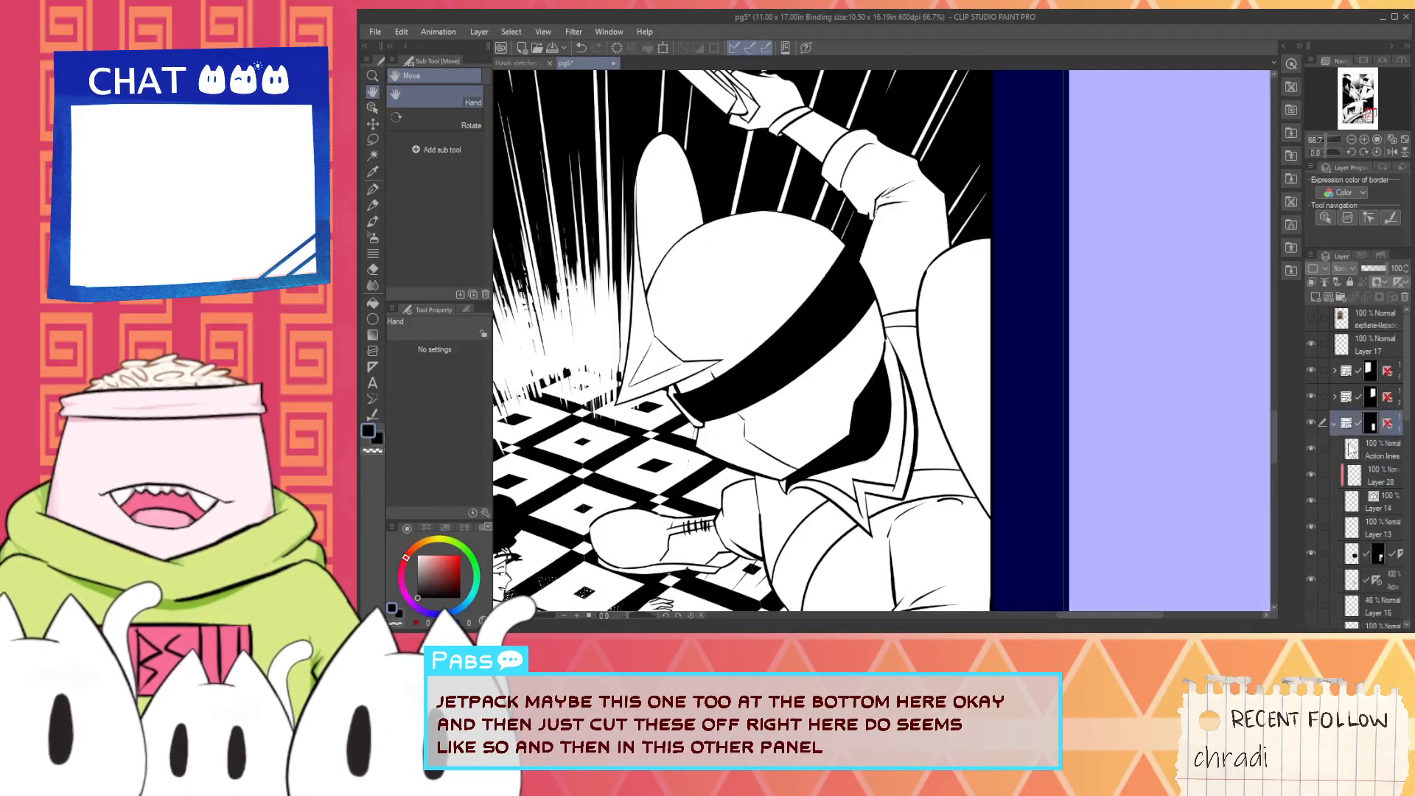
pyautogui.press('o')
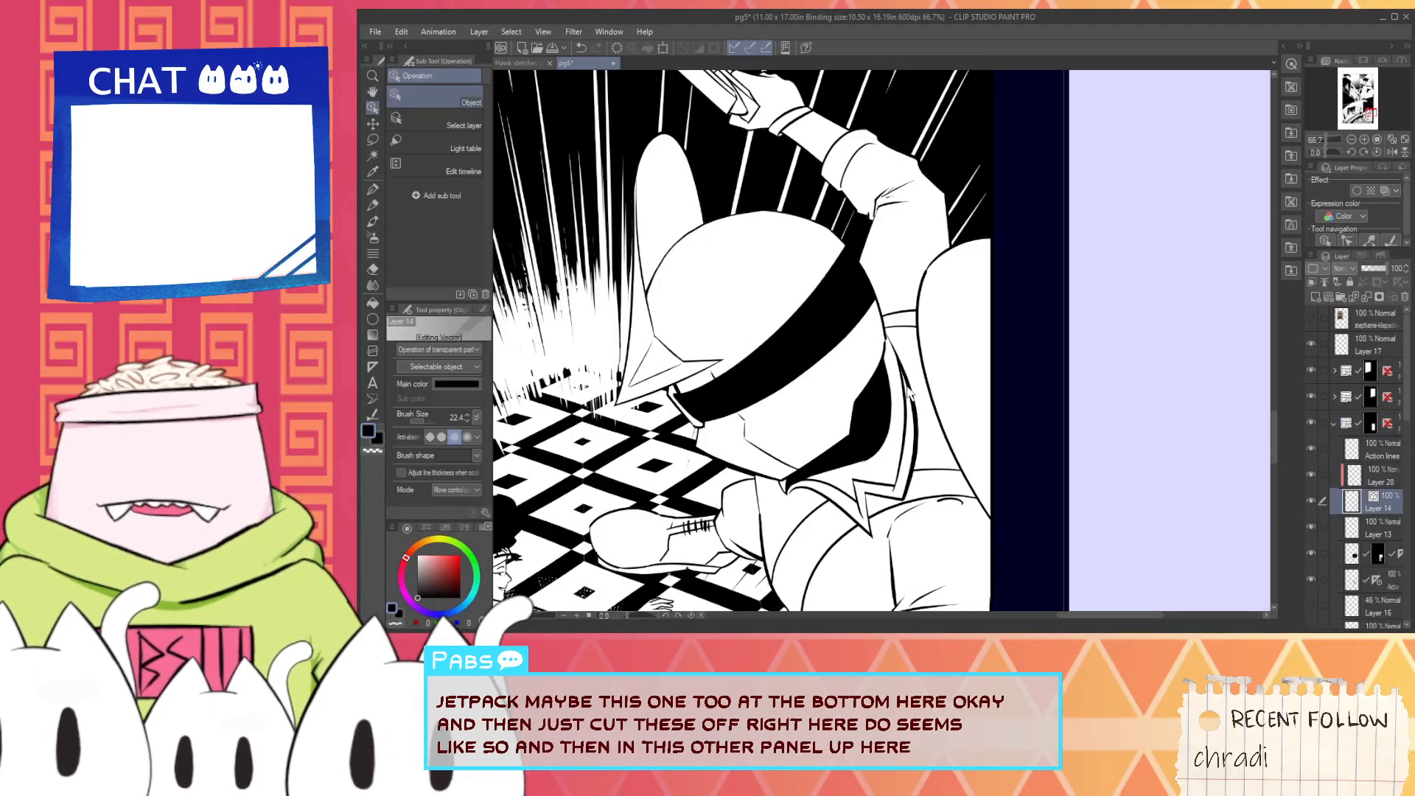
pyautogui.click(941, 405)
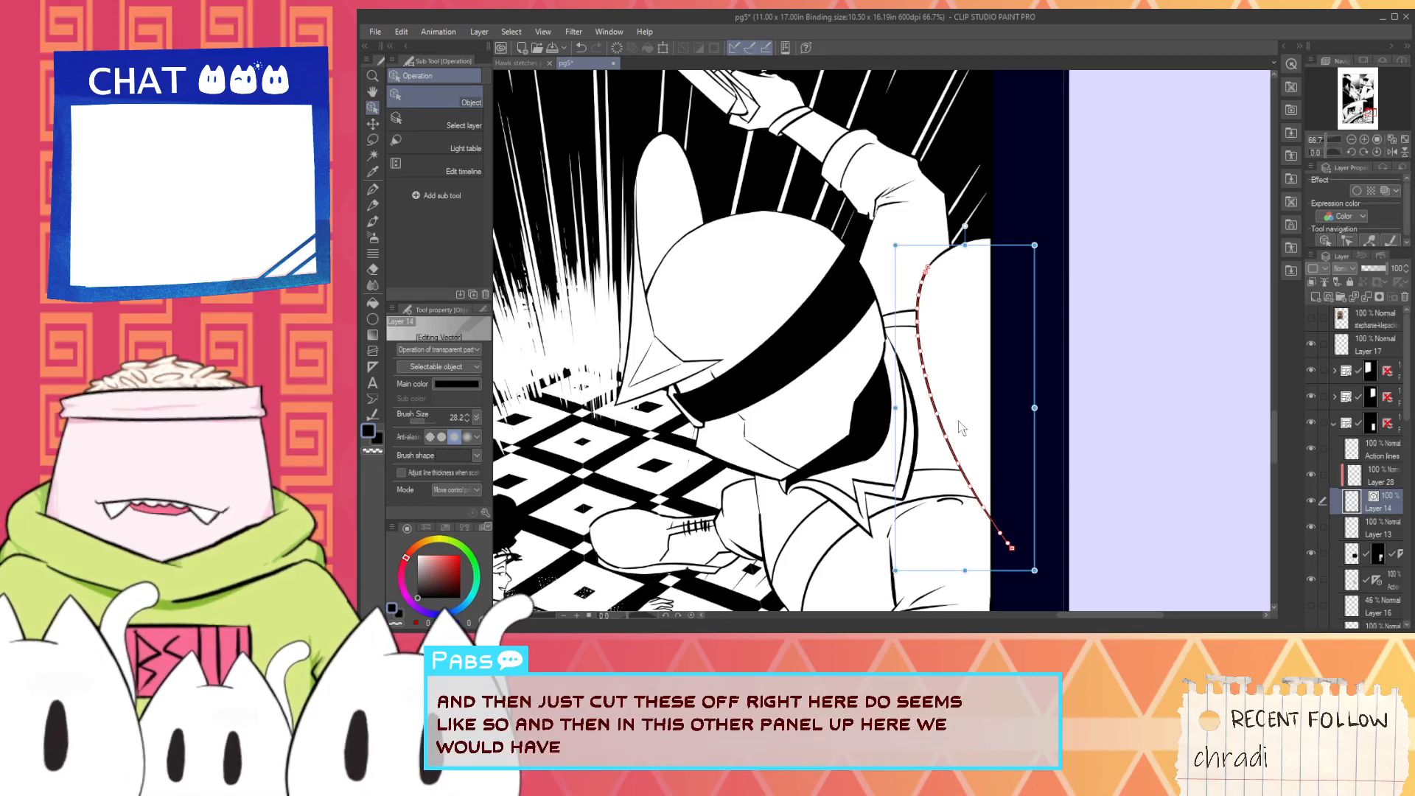
pyautogui.press('Delete')
pyautogui.click(939, 267)
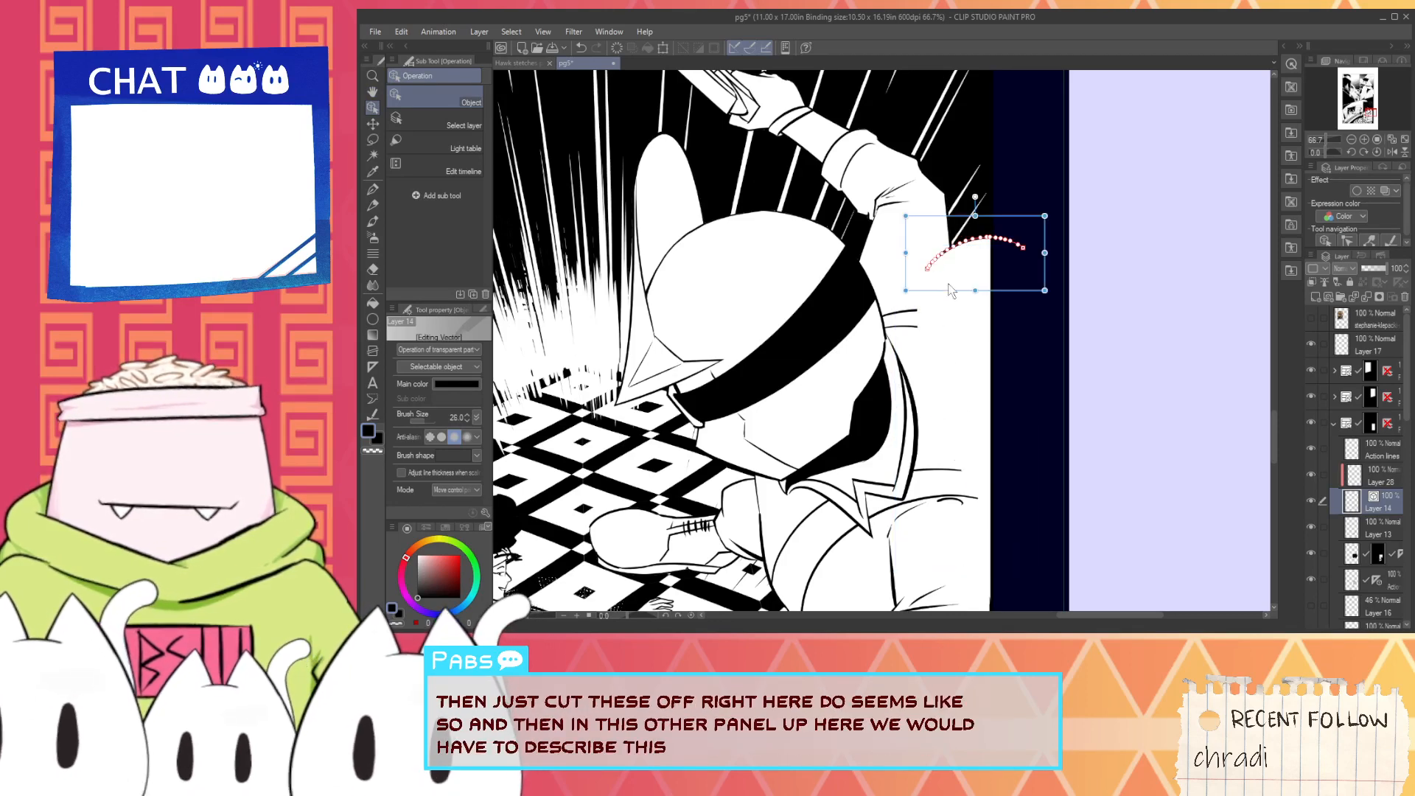
pyautogui.press('Delete')
# - Ink a boxy jetpack outline behind the masked character with the G-pen, drawing its long near edge and slanted upper edges
pyautogui.press('p')
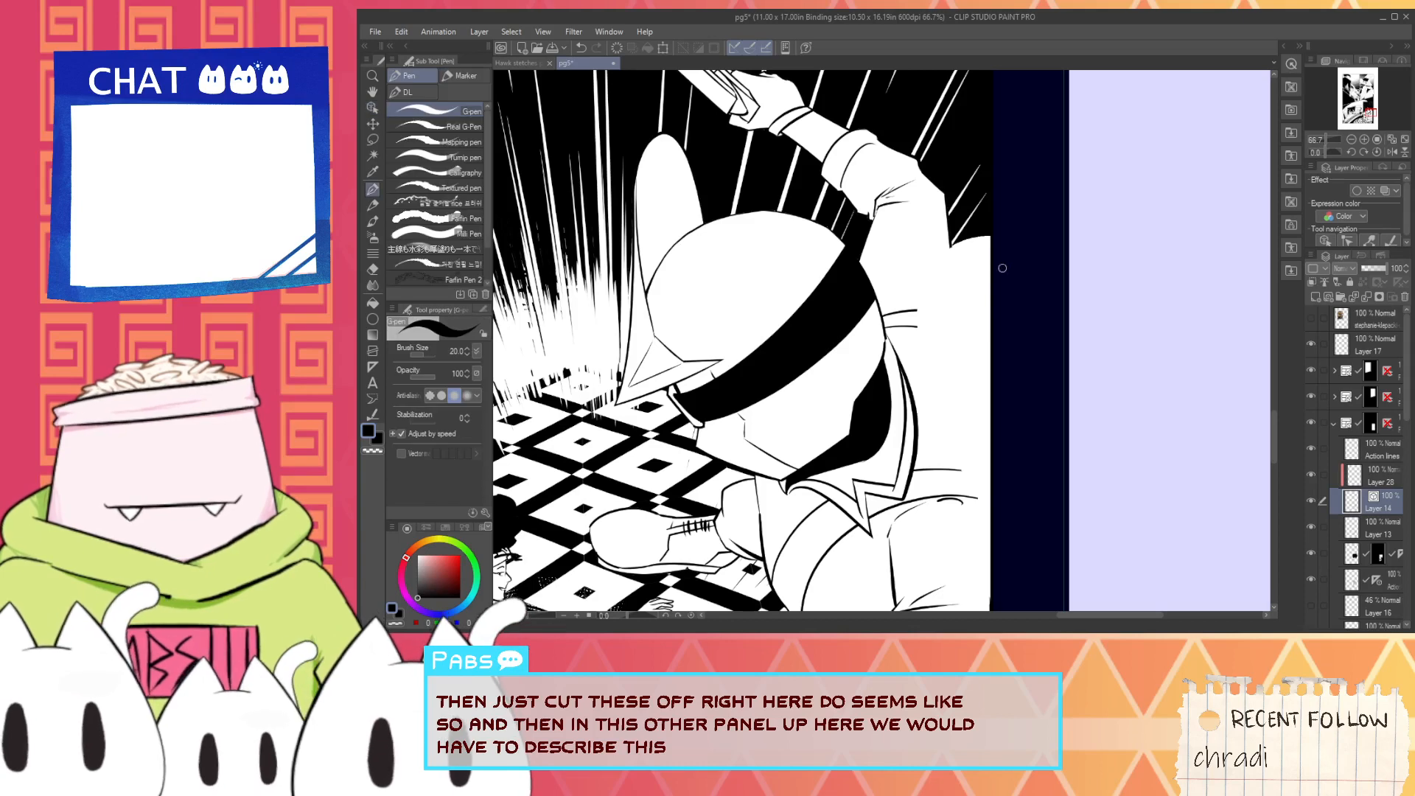
pyautogui.hotkey('ctrl', 'space')
pyautogui.keyDown('ctrl'); pyautogui.click(983, 230); pyautogui.keyUp('ctrl')
pyautogui.keyDown('alt'); pyautogui.click(889, 322); pyautogui.keyUp('alt')
pyautogui.press('space')
pyautogui.moveTo(909, 374); pyautogui.dragTo(899, 323)
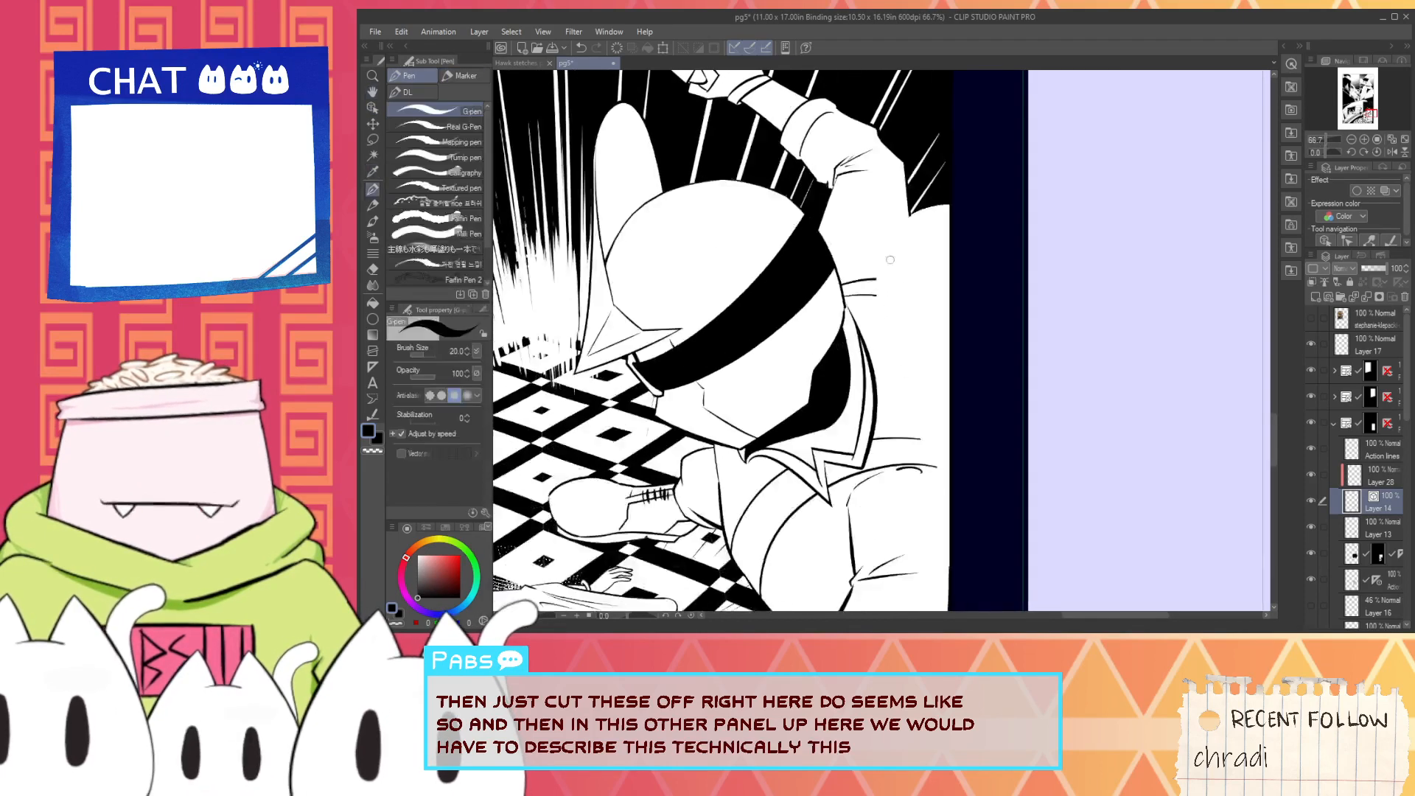
pyautogui.moveTo(879, 262); pyautogui.dragTo(921, 509)
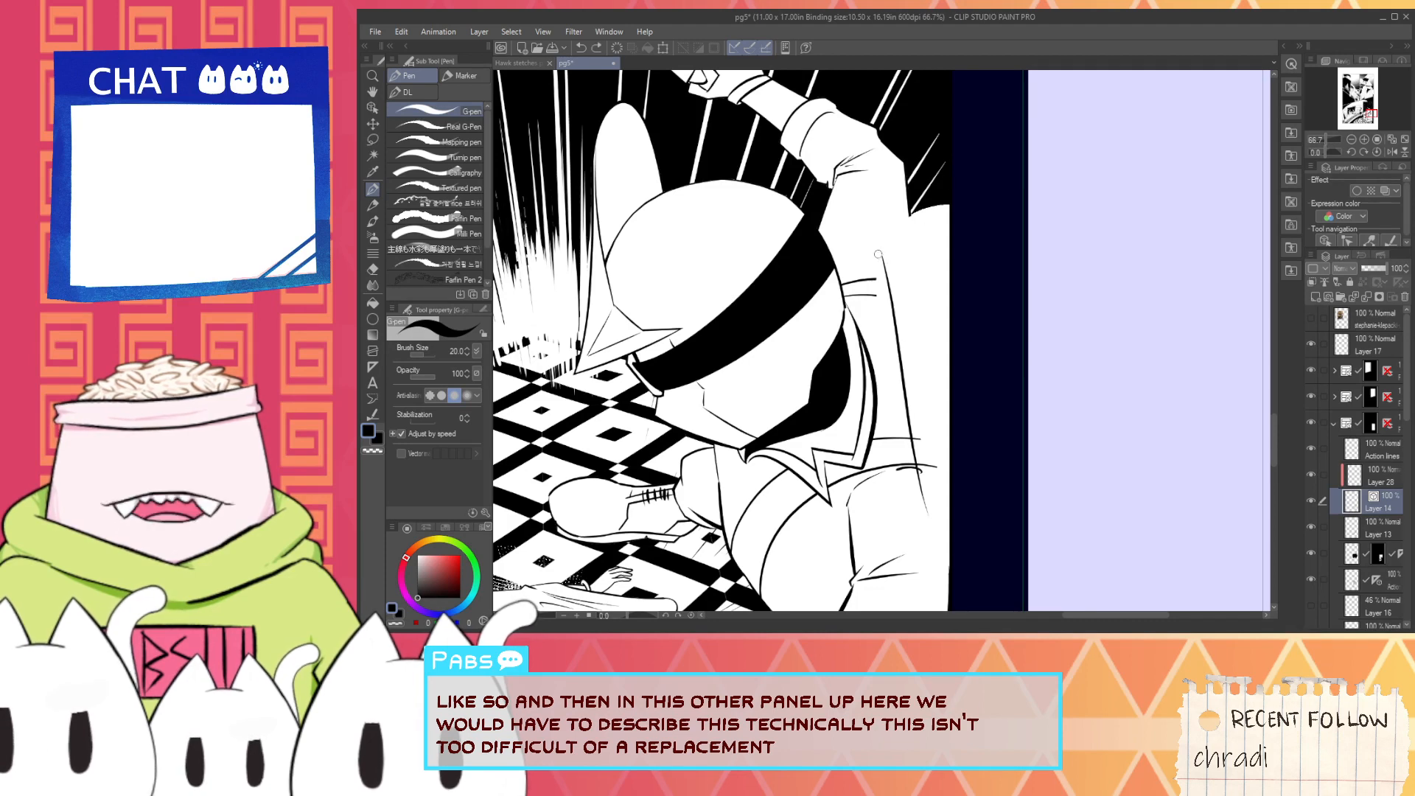
pyautogui.moveTo(877, 260); pyautogui.dragTo(956, 211)
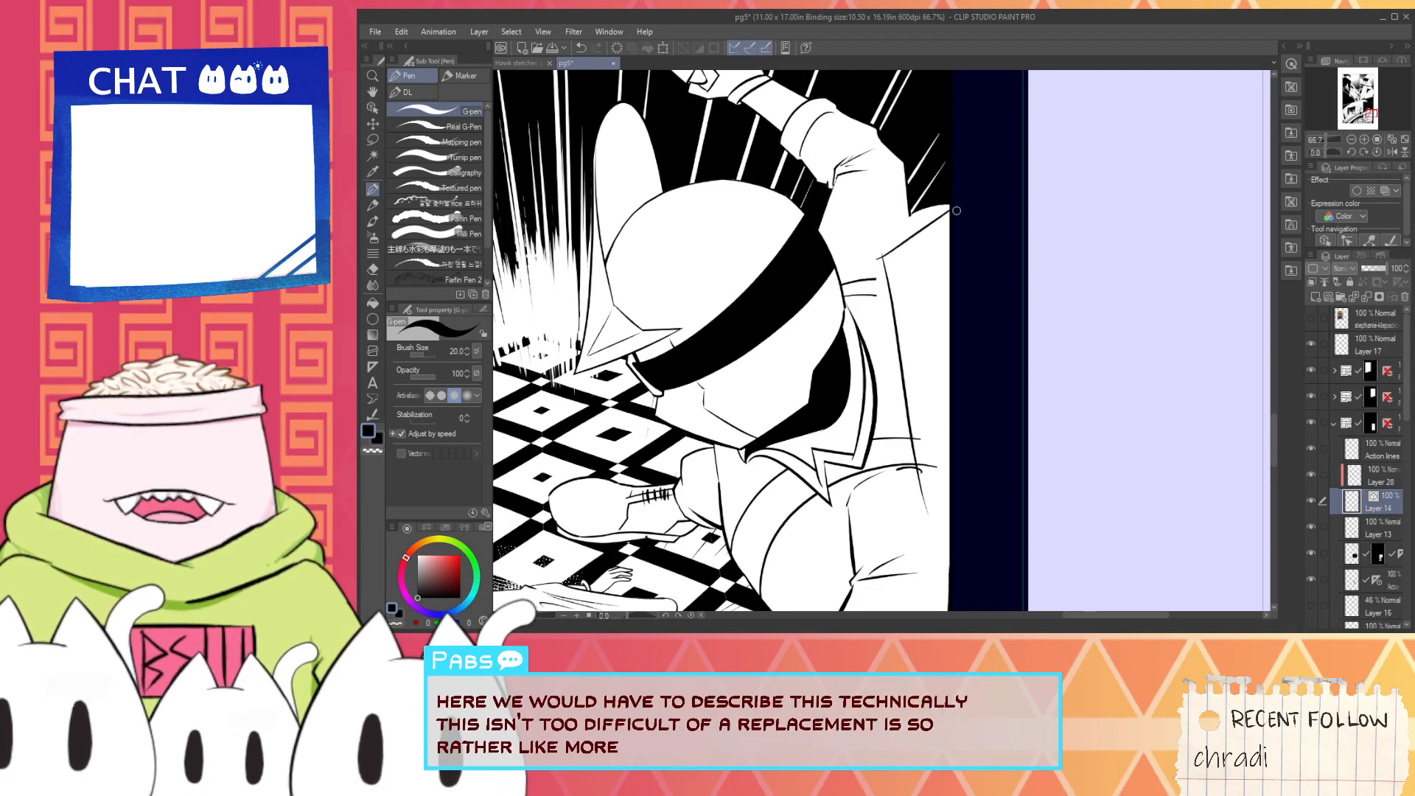
pyautogui.hotkey('ctrl', 'z')
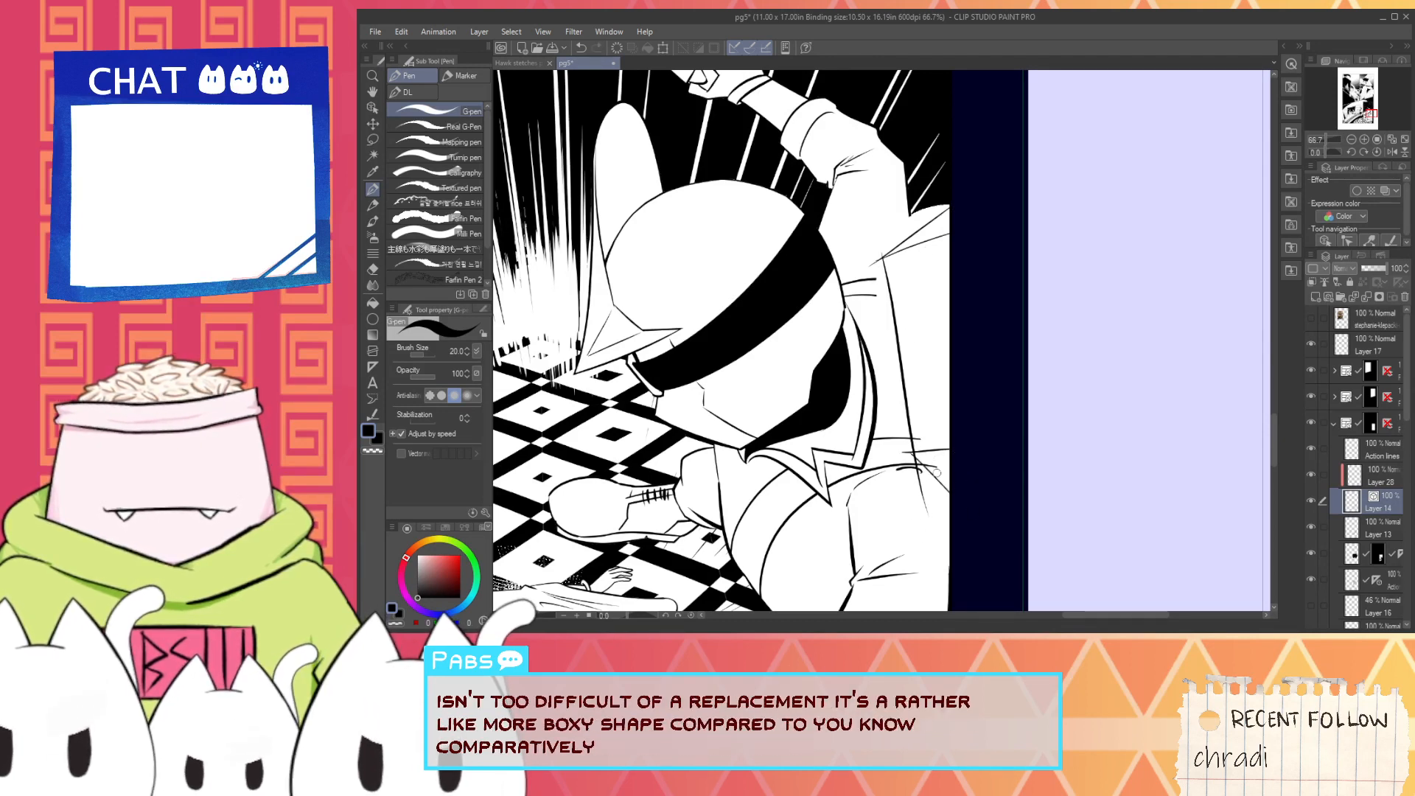
# - Trim the crossing line ends at the jetpack's lower corner with the Vector eraser
pyautogui.scroll(5, 935, 482)
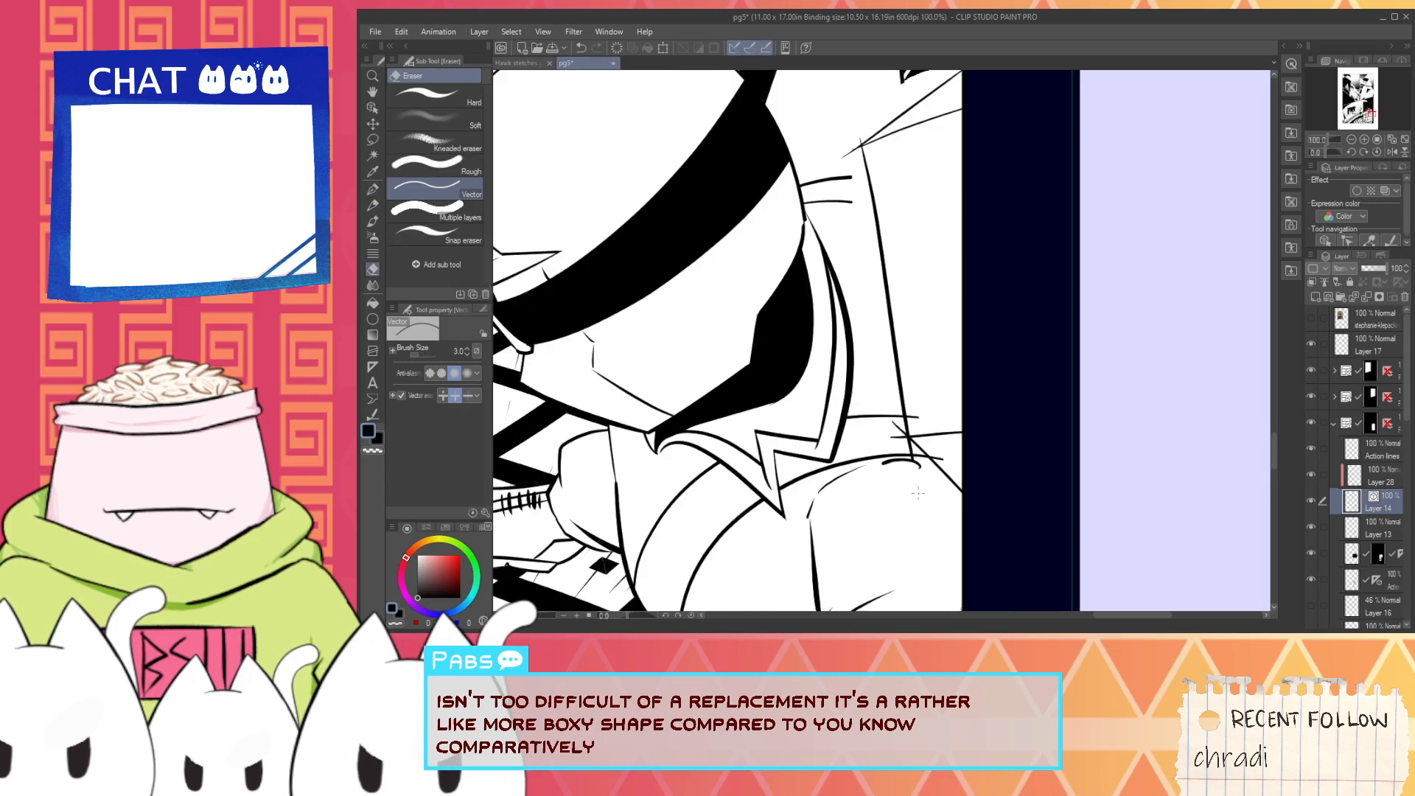
pyautogui.press('e')
pyautogui.moveTo(905, 415); pyautogui.dragTo(890, 391)
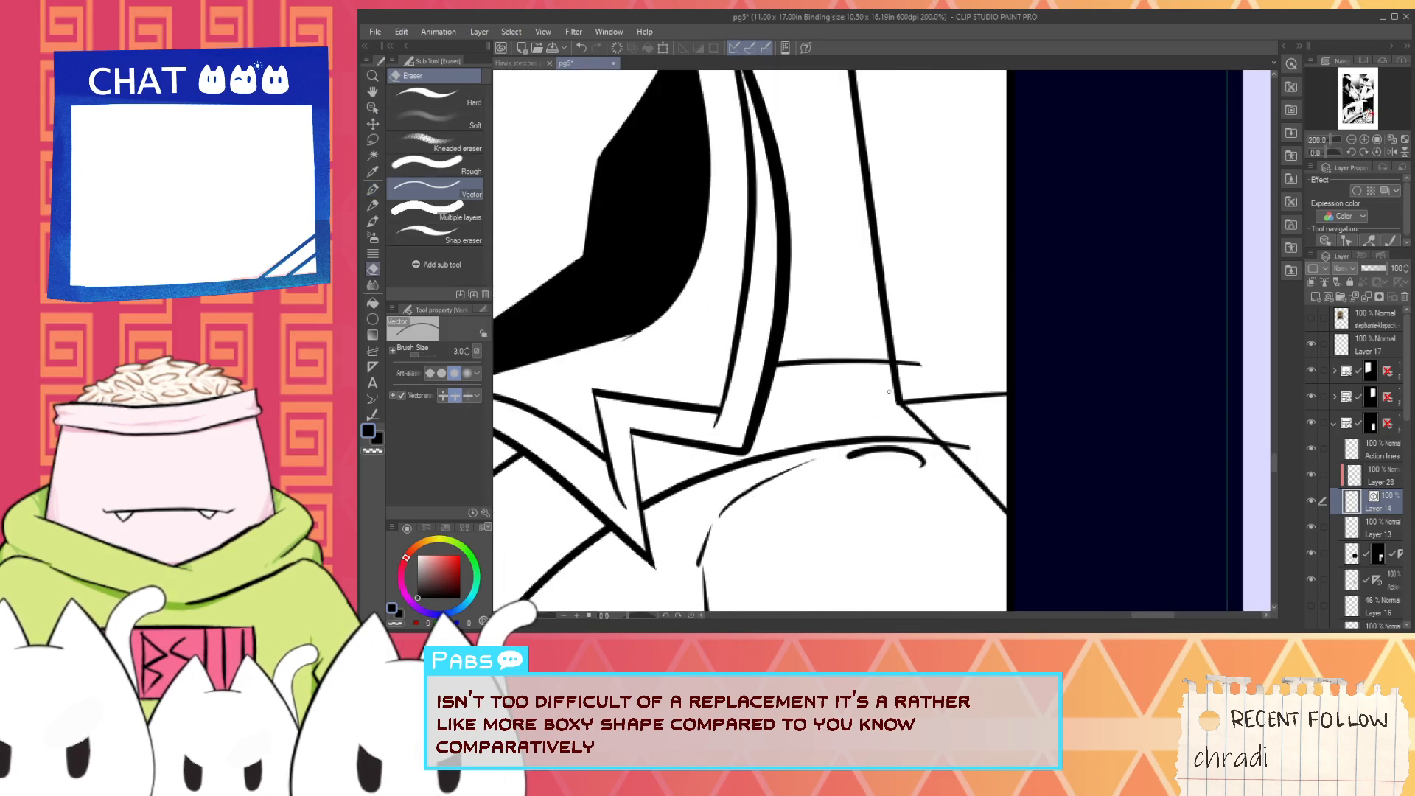
pyautogui.scroll(-2, 914, 360)
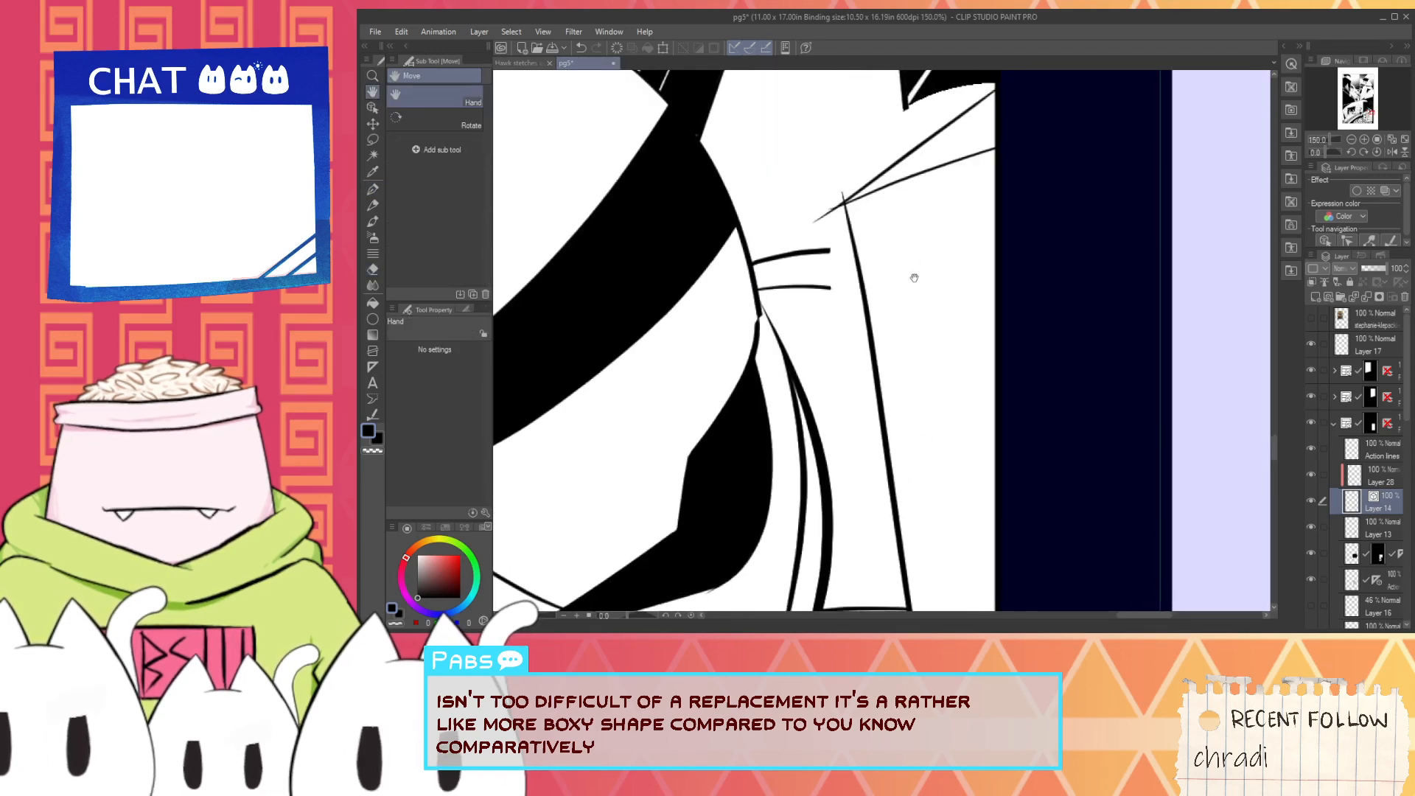
# - Add the jetpack's second vertical edge and a short upper corner line to the panel border, erasing the overshooting ends
pyautogui.scroll(-2, 939, 223)
pyautogui.press('p')
pyautogui.hotkey('ctrl', 'z')
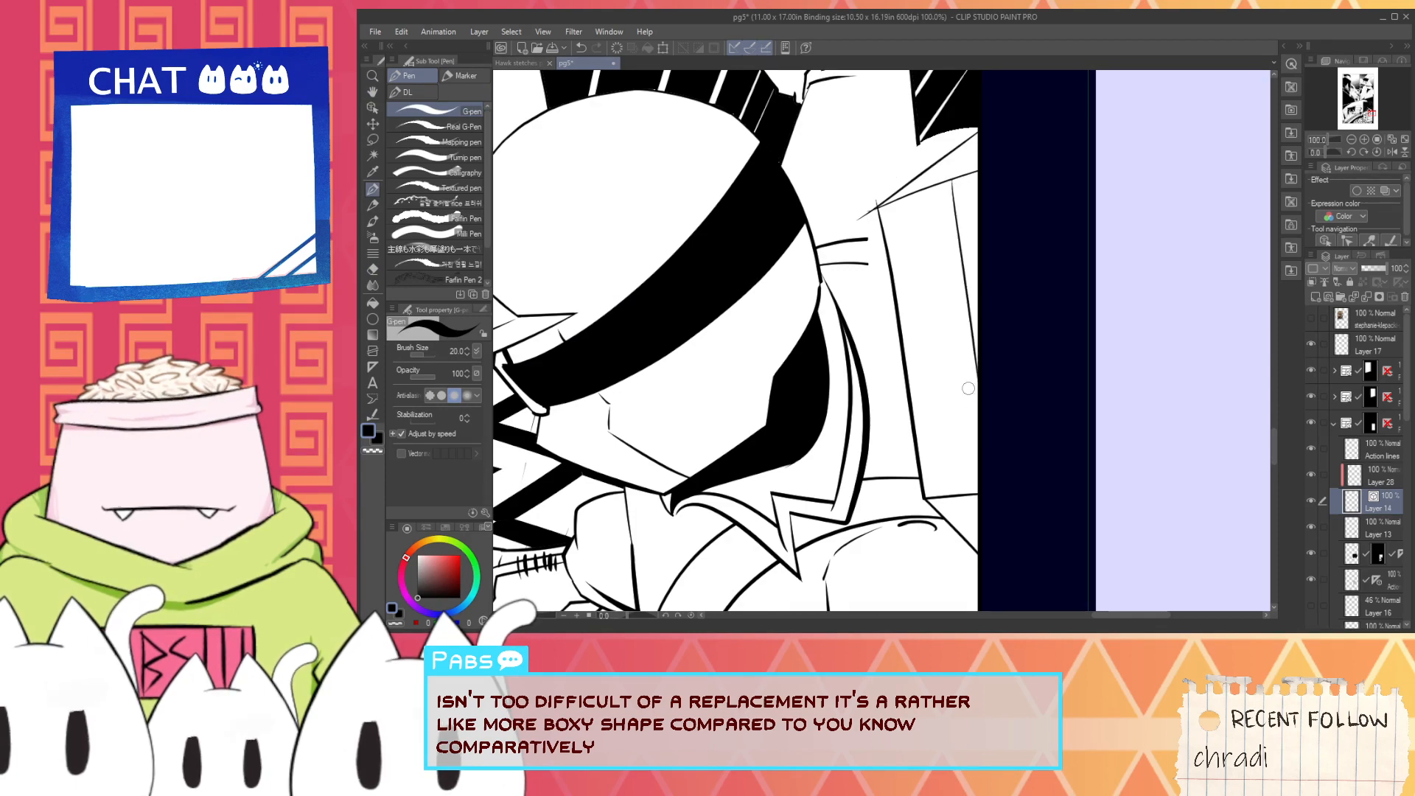
pyautogui.scroll(2, 927, 196)
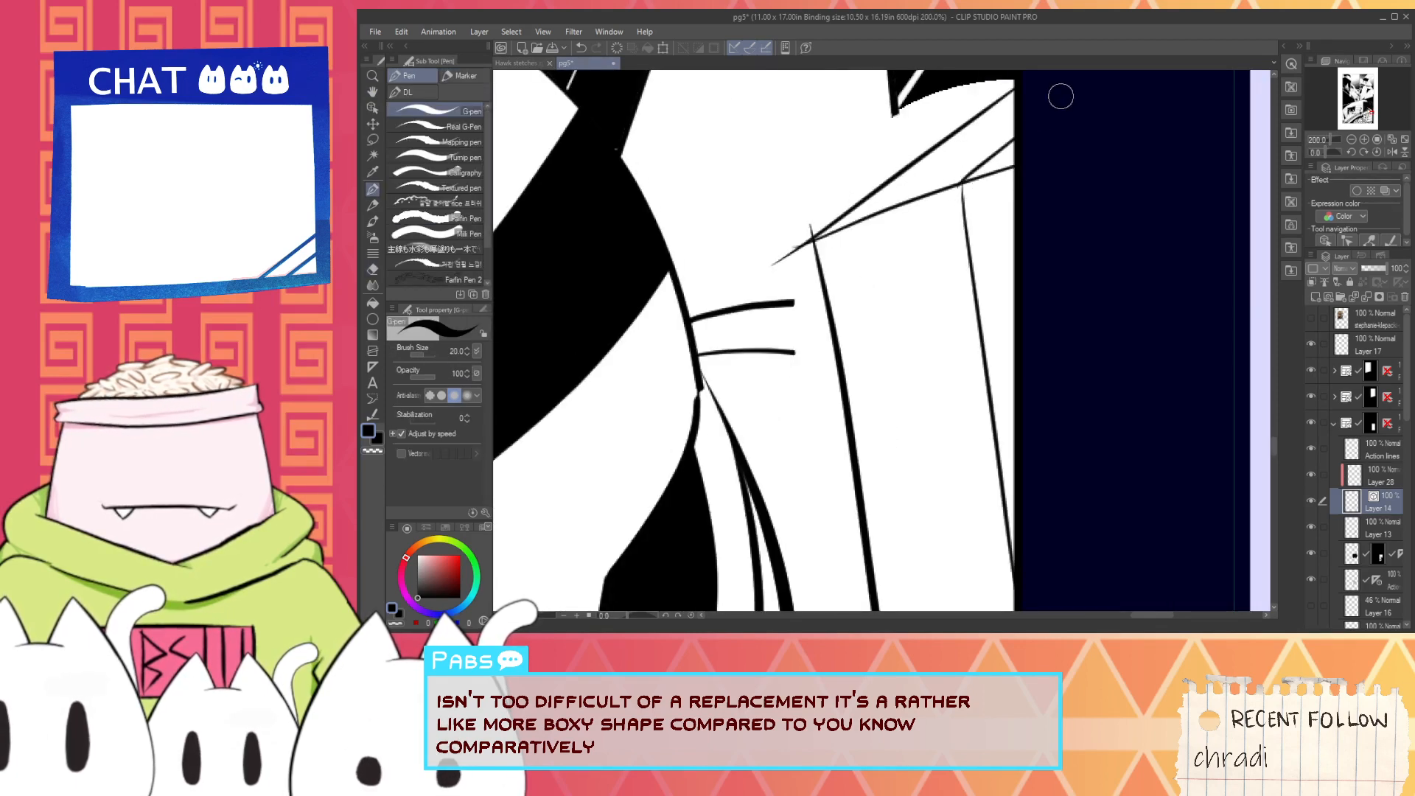
pyautogui.moveTo(937, 212); pyautogui.dragTo(1055, 95)
pyautogui.press('e')
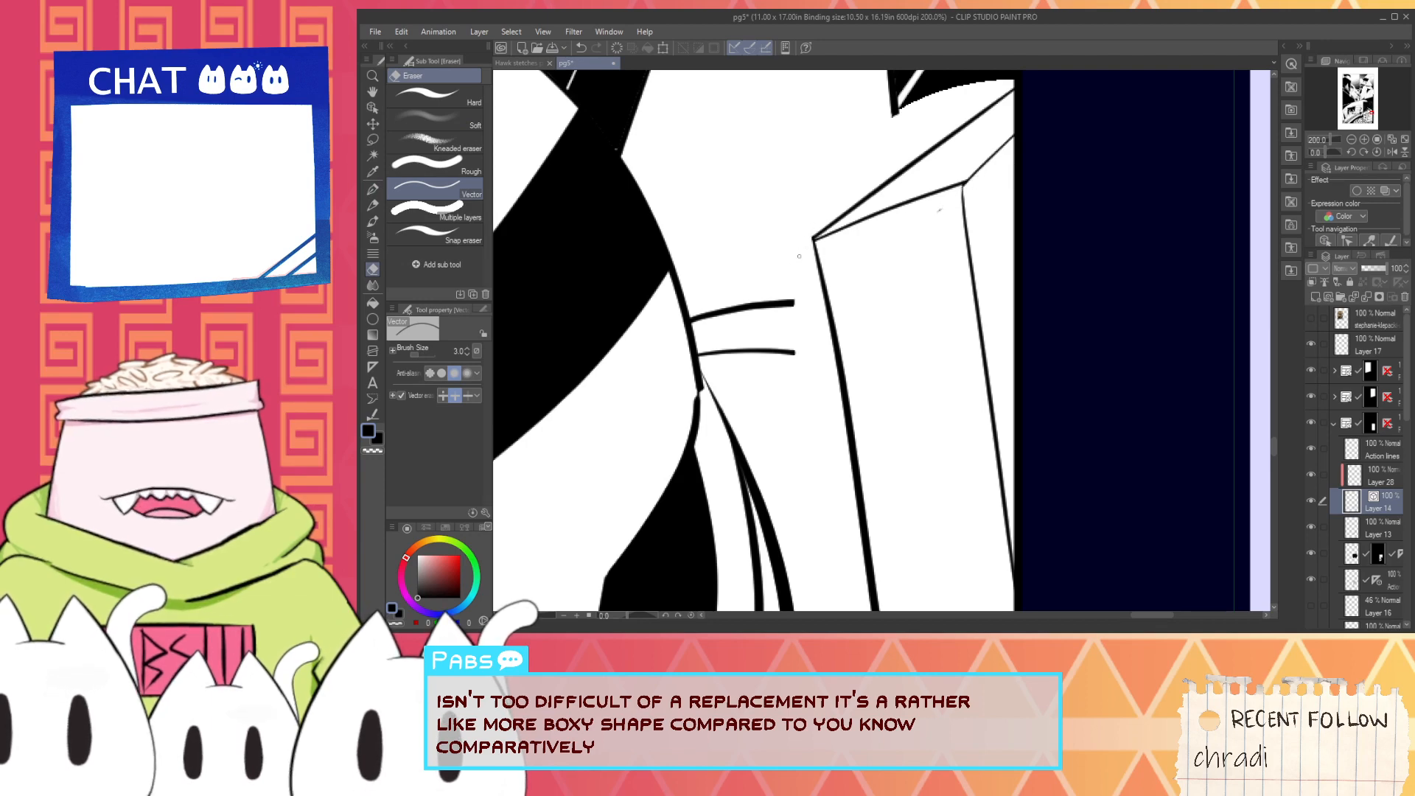
pyautogui.scroll(-2, 931, 233)
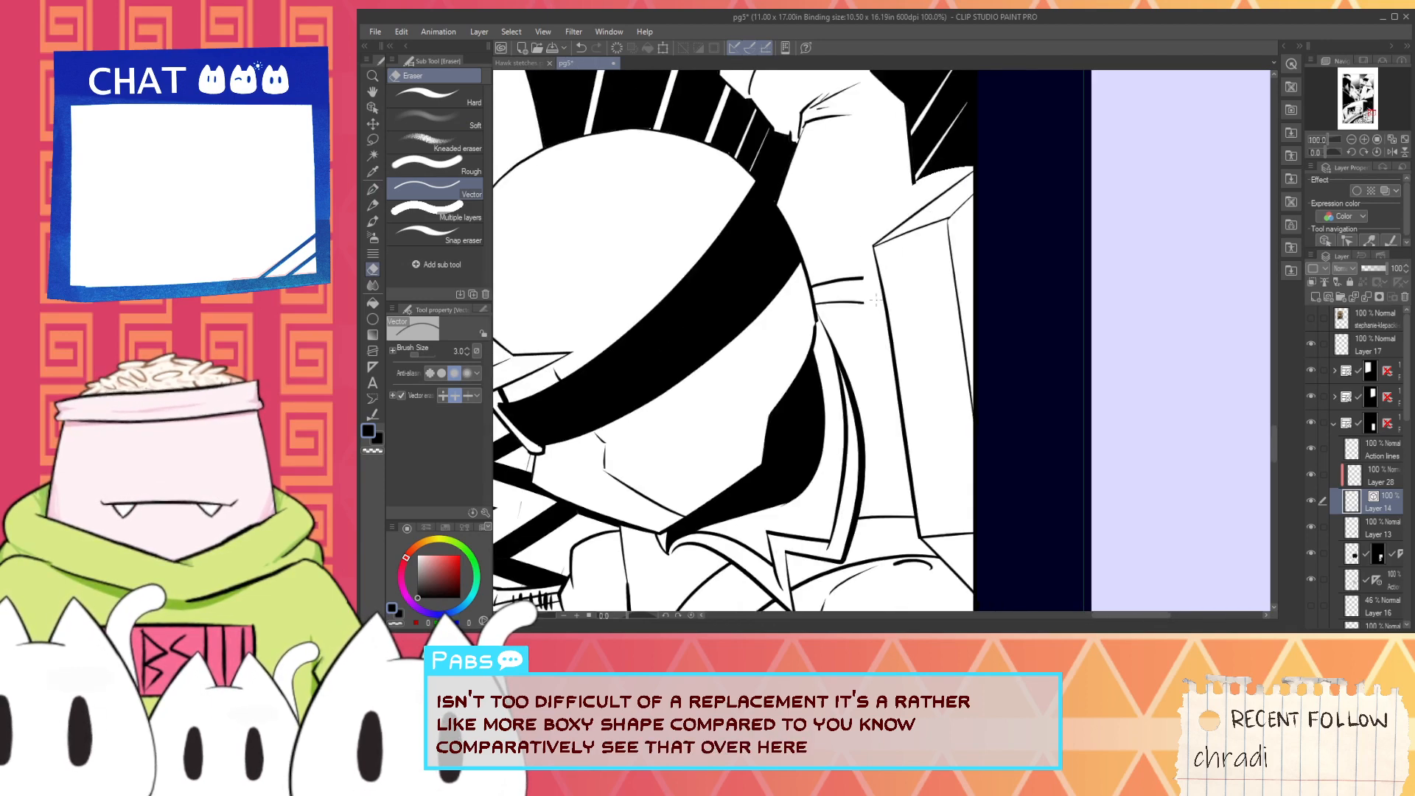
# - Extend the two shoulder strap lines to the jetpack's near edge and erase the parts overlapping the box
pyautogui.scroll(4, 850, 283)
pyautogui.press('p')
pyautogui.moveTo(836, 306); pyautogui.dragTo(1008, 342)
pyautogui.press('e')
pyautogui.moveTo(875, 317)
pyautogui.mouseDown()
pyautogui.moveTo(1059, 383)
pyautogui.moveTo(1034, 348)
pyautogui.mouseUp()
pyautogui.press('p')
pyautogui.moveTo(863, 220)
pyautogui.mouseDown()
pyautogui.moveTo(1063, 243)
pyautogui.moveTo(1025, 205)
pyautogui.mouseUp()
pyautogui.press('e')
pyautogui.scroll(-2, 1012, 182)
pyautogui.scroll(-3, 1009, 186)
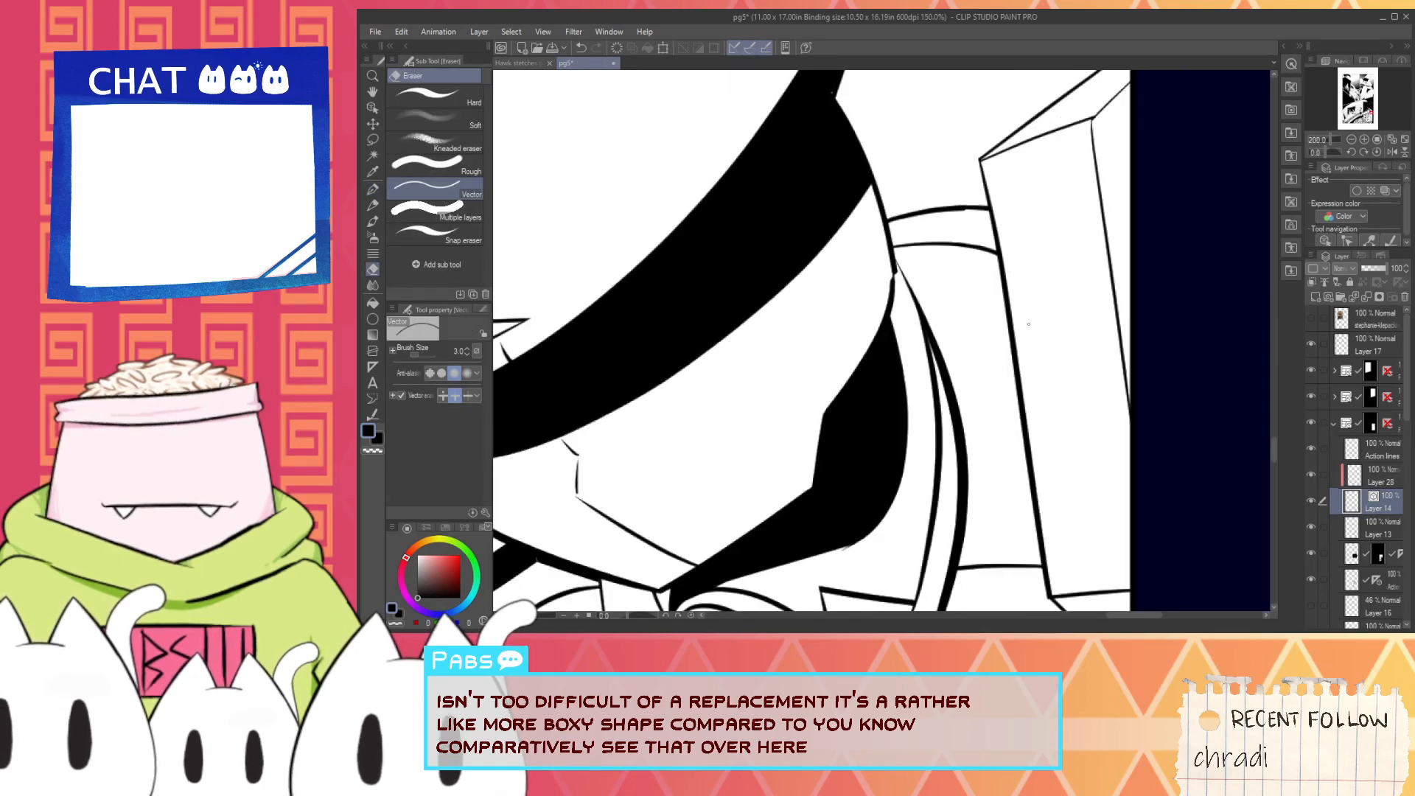
# - Draw two cross seams on the jetpack's side, continue the upper seam around the corner, and trim the overshoot
pyautogui.press('p')
pyautogui.scroll(2, 931, 276)
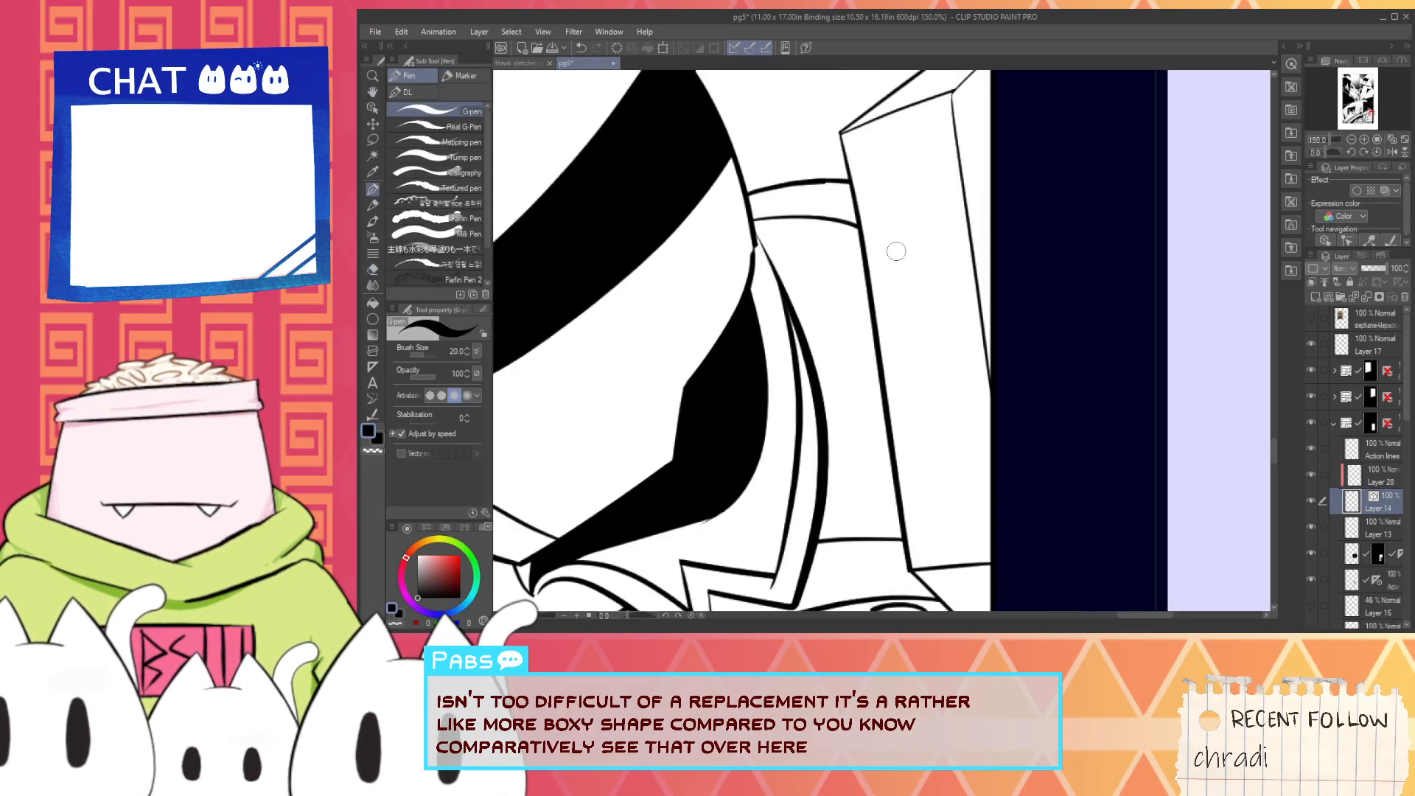
pyautogui.moveTo(872, 256); pyautogui.dragTo(988, 217)
pyautogui.hotkey('ctrl', 'z')
pyautogui.moveTo(868, 252); pyautogui.dragTo(988, 218)
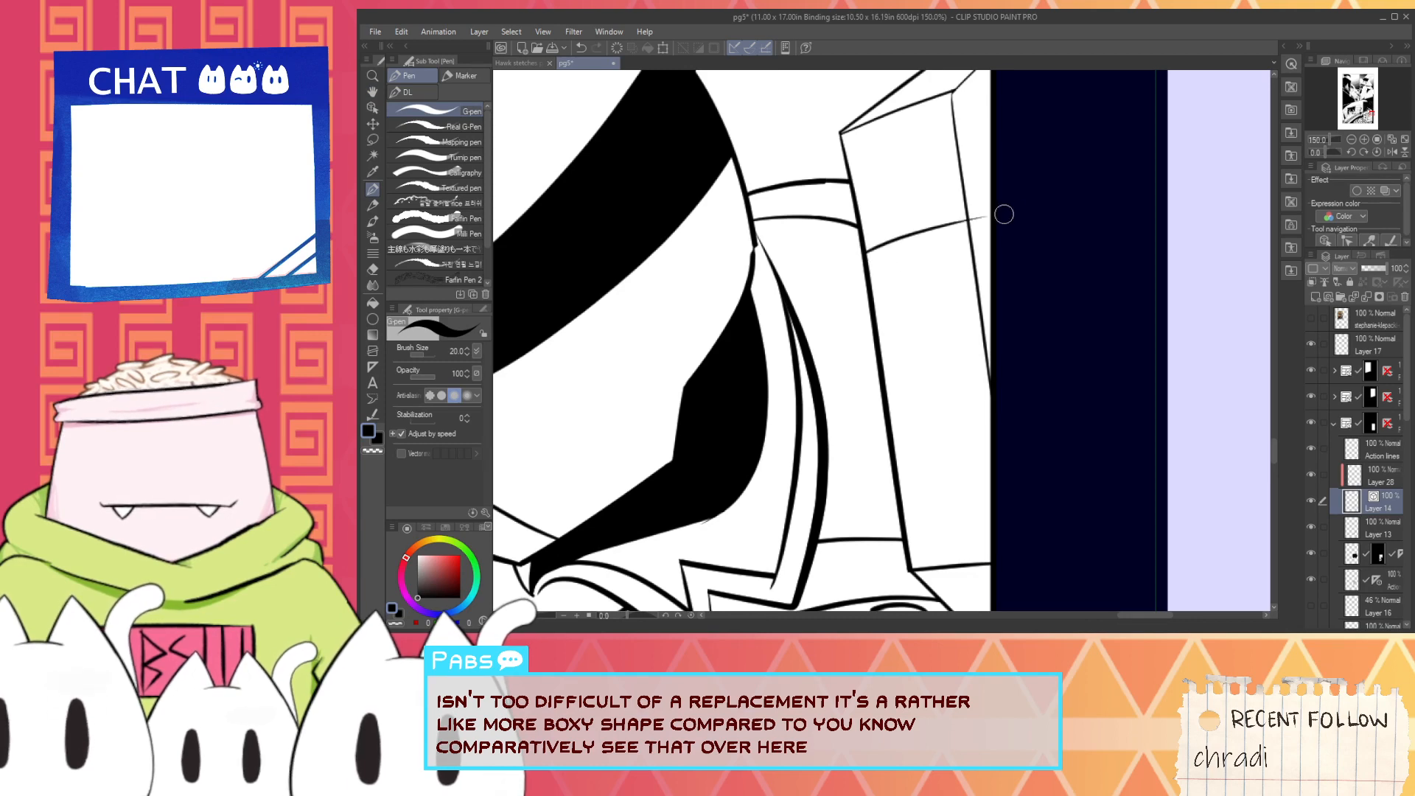
pyautogui.moveTo(889, 413); pyautogui.dragTo(990, 390)
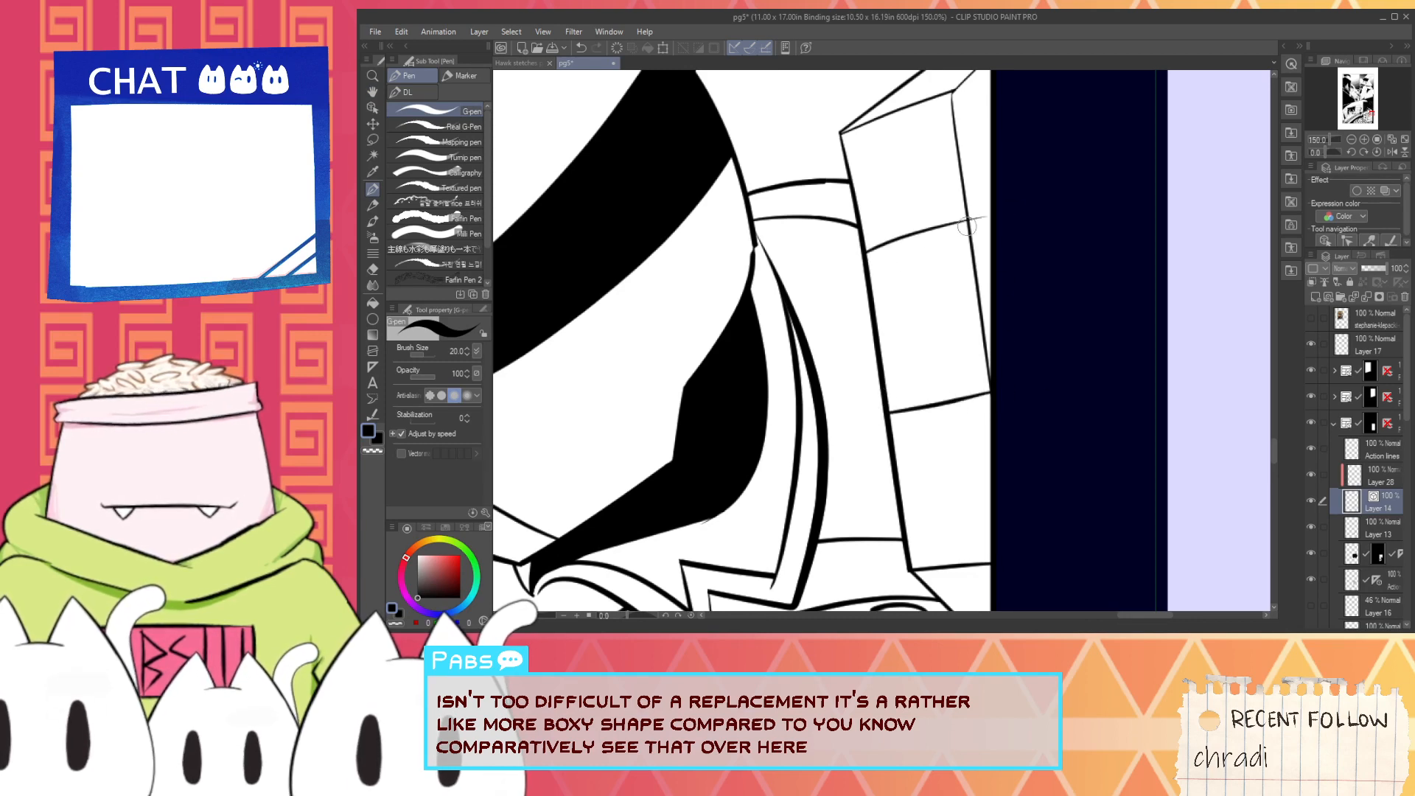
pyautogui.press('e')
pyautogui.click(980, 218)
pyautogui.scroll(2, 918, 324)
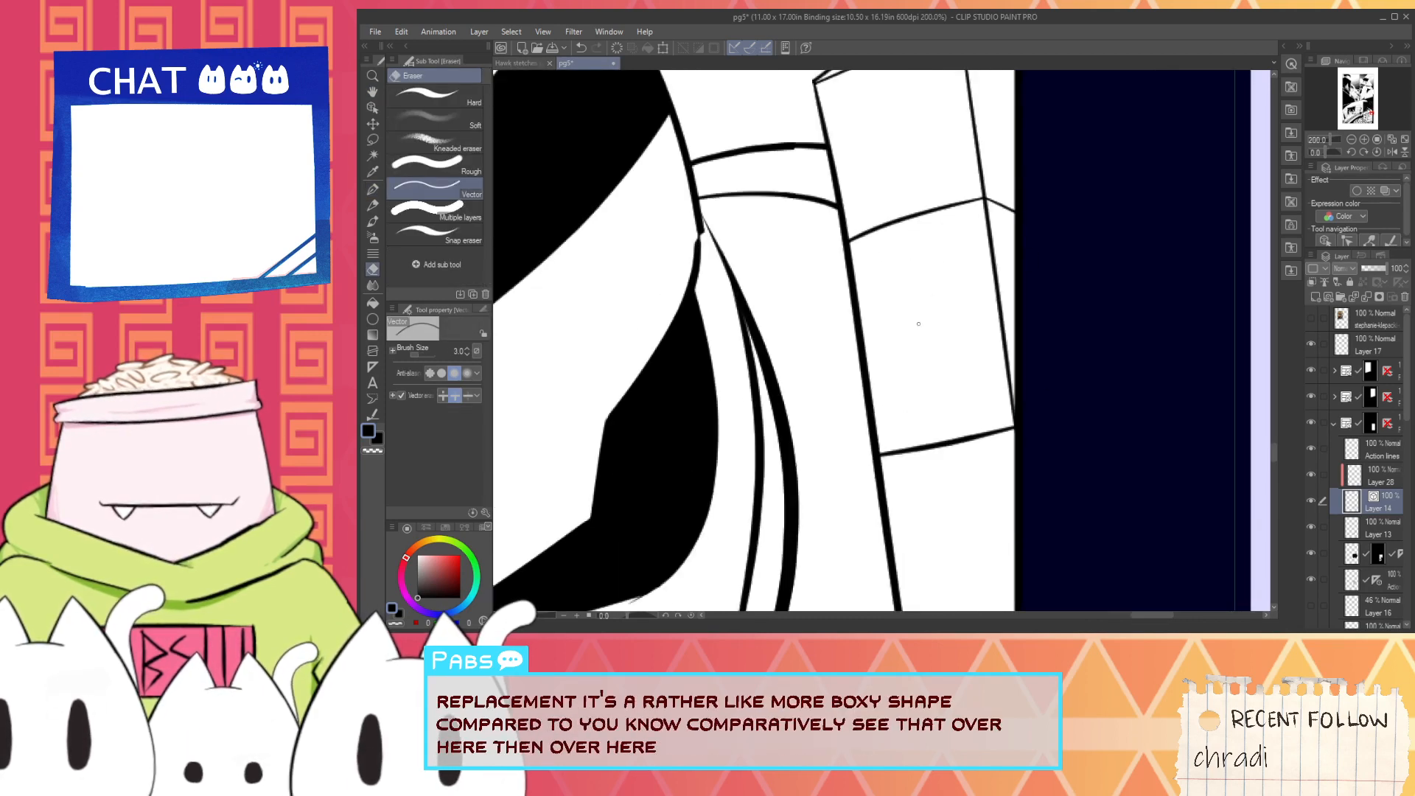
# - Save the finished pg5 page and close it
pyautogui.scroll(-6, 949, 283)
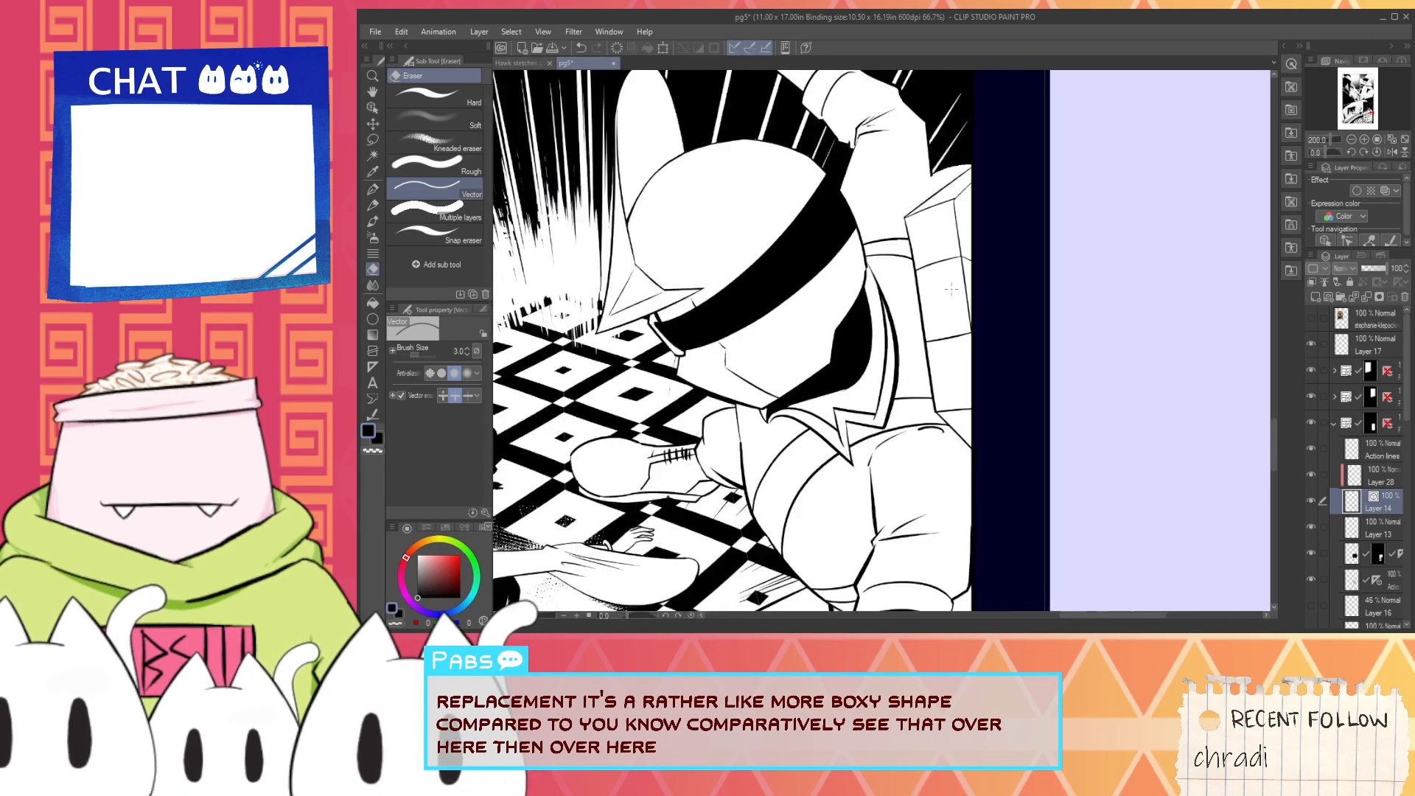
pyautogui.press('space')
pyautogui.moveTo(914, 403); pyautogui.dragTo(967, 372)
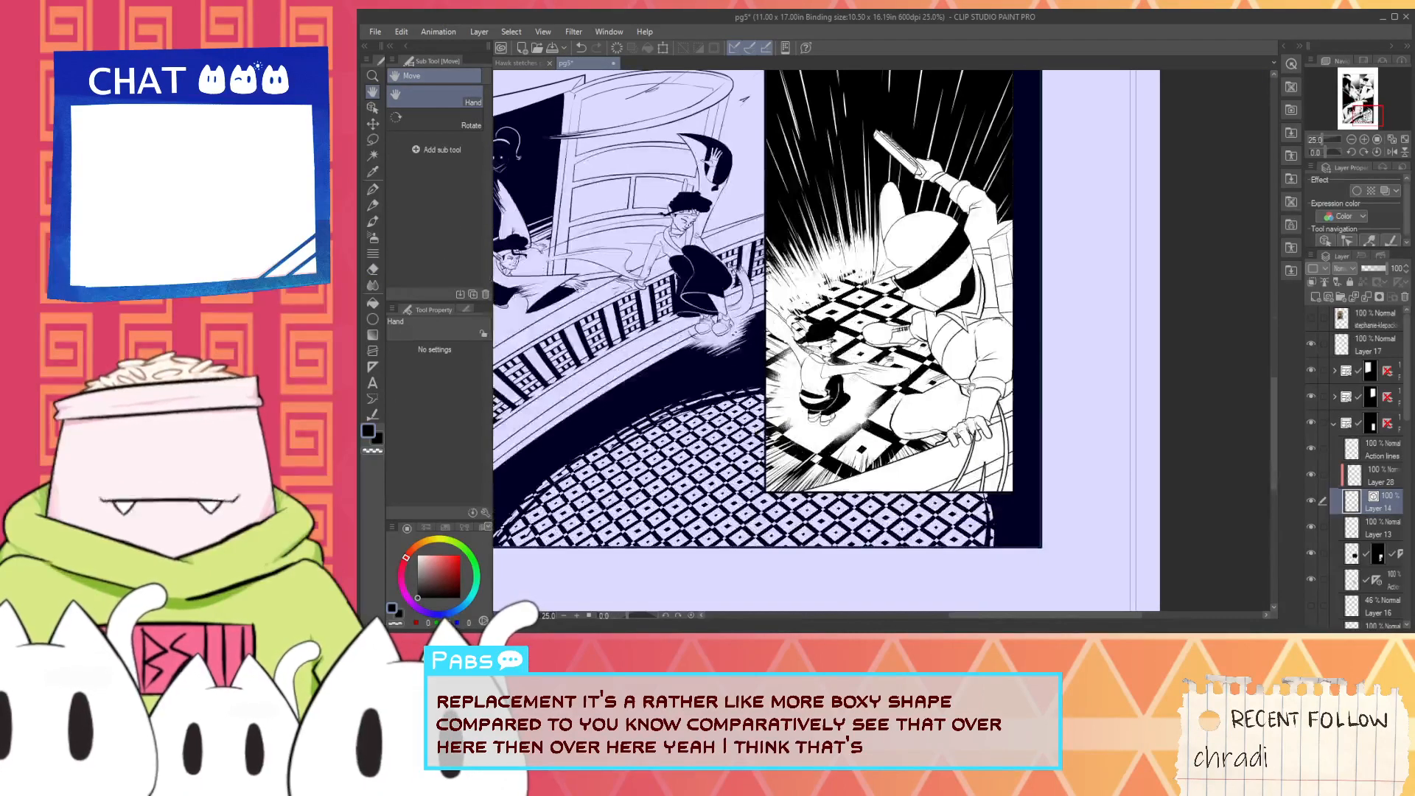
pyautogui.scroll(-2, 790, 204)
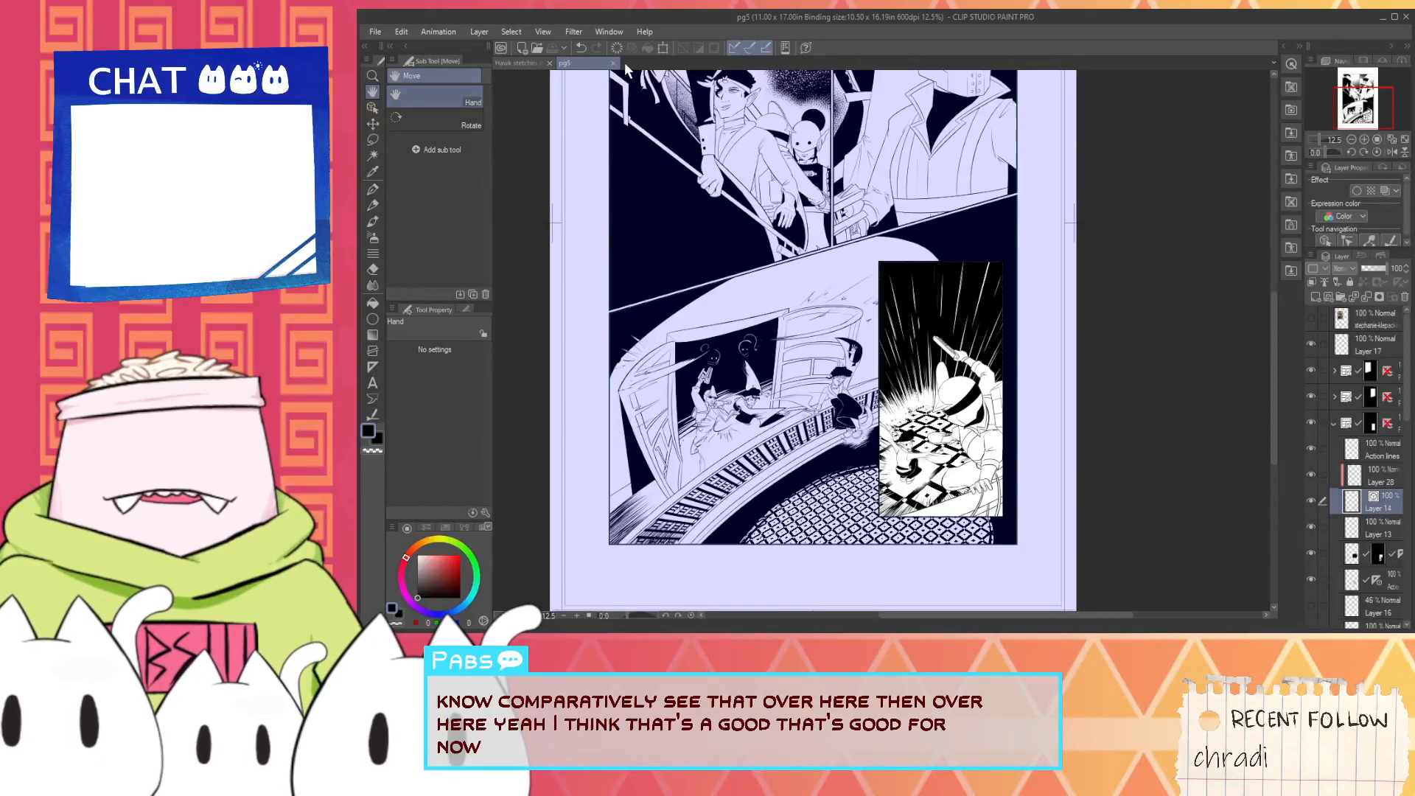
pyautogui.click(614, 63)
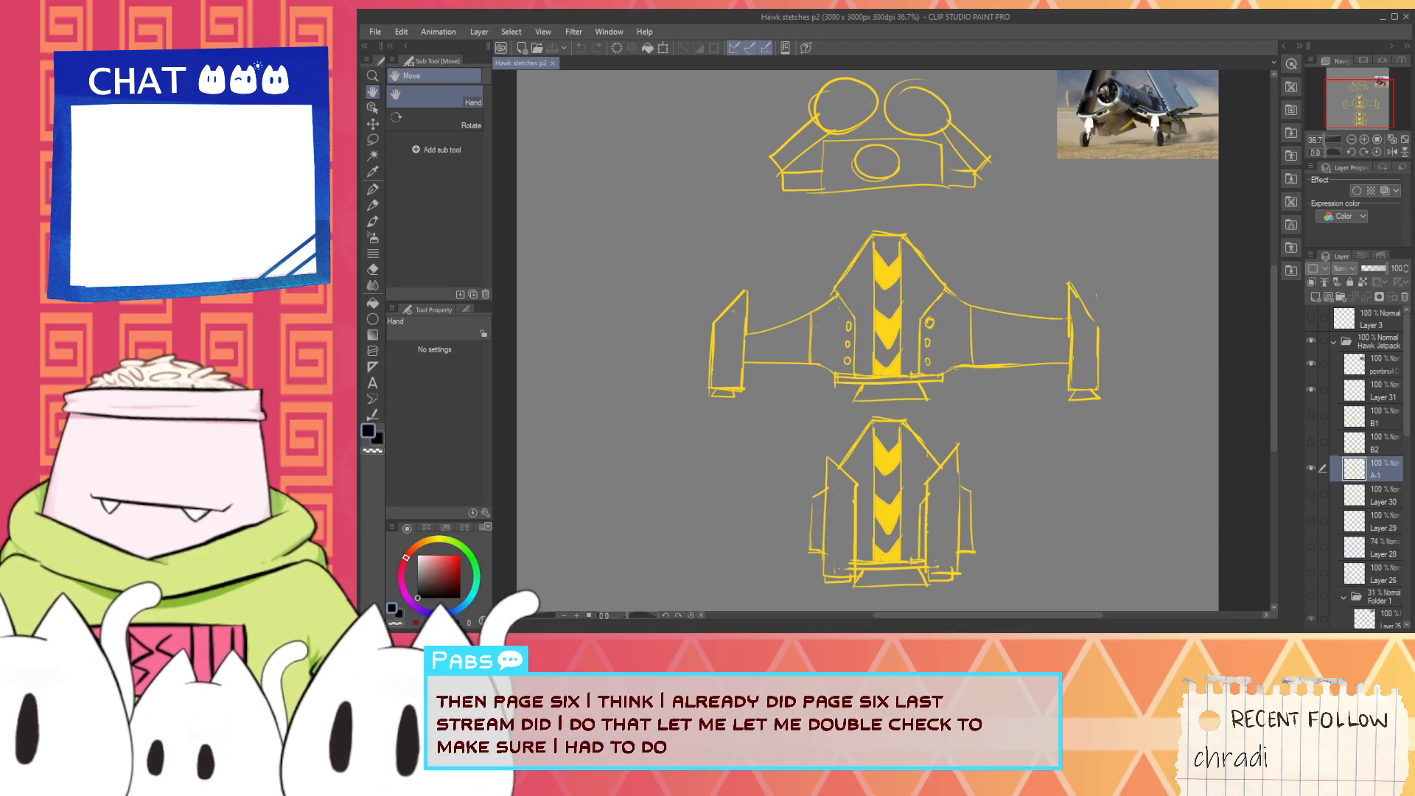
# - Check the masked character's jetpack inking across the panels of pg6, and close the page
pyautogui.scroll(5, 937, 302)
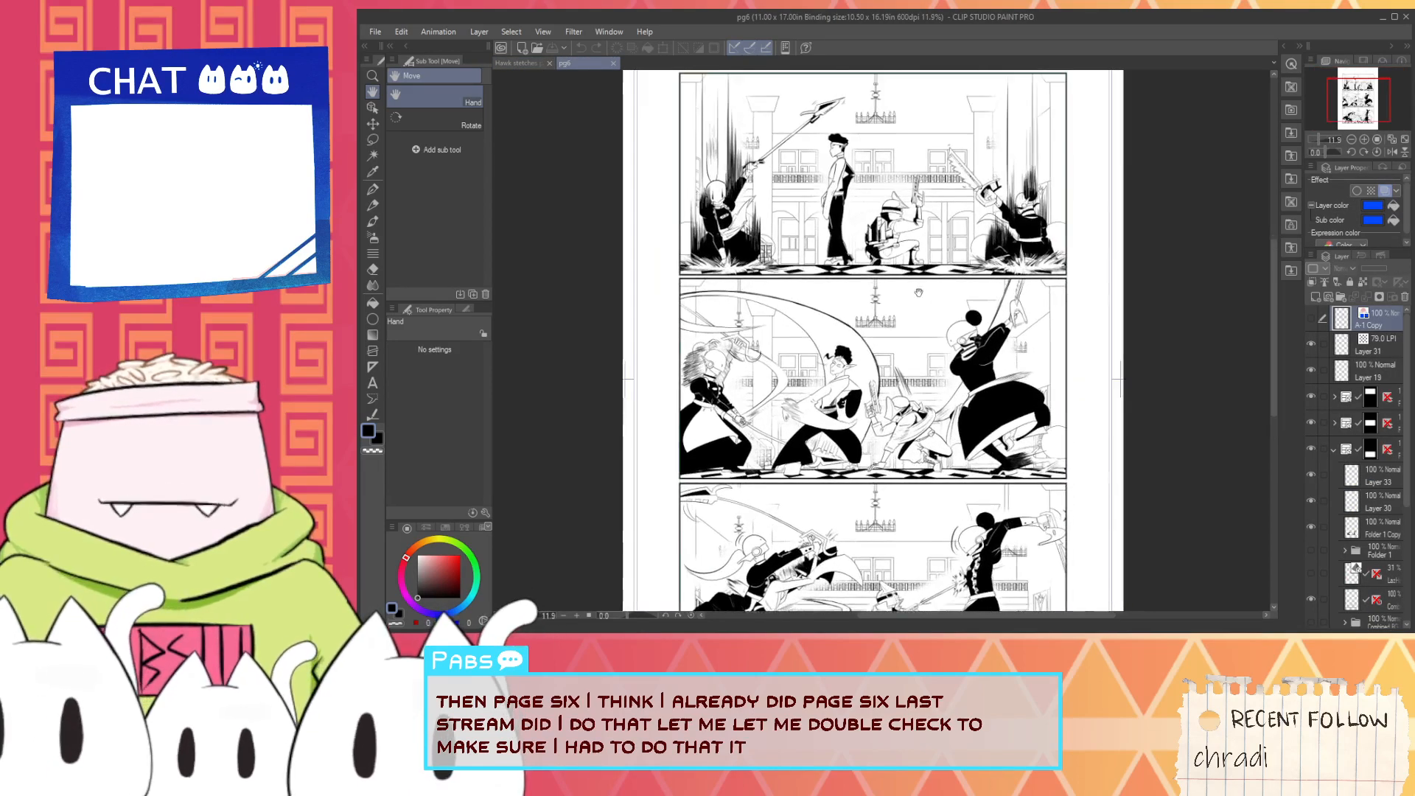
pyautogui.scroll(3, 973, 368)
pyautogui.moveTo(984, 442); pyautogui.dragTo(994, 165)
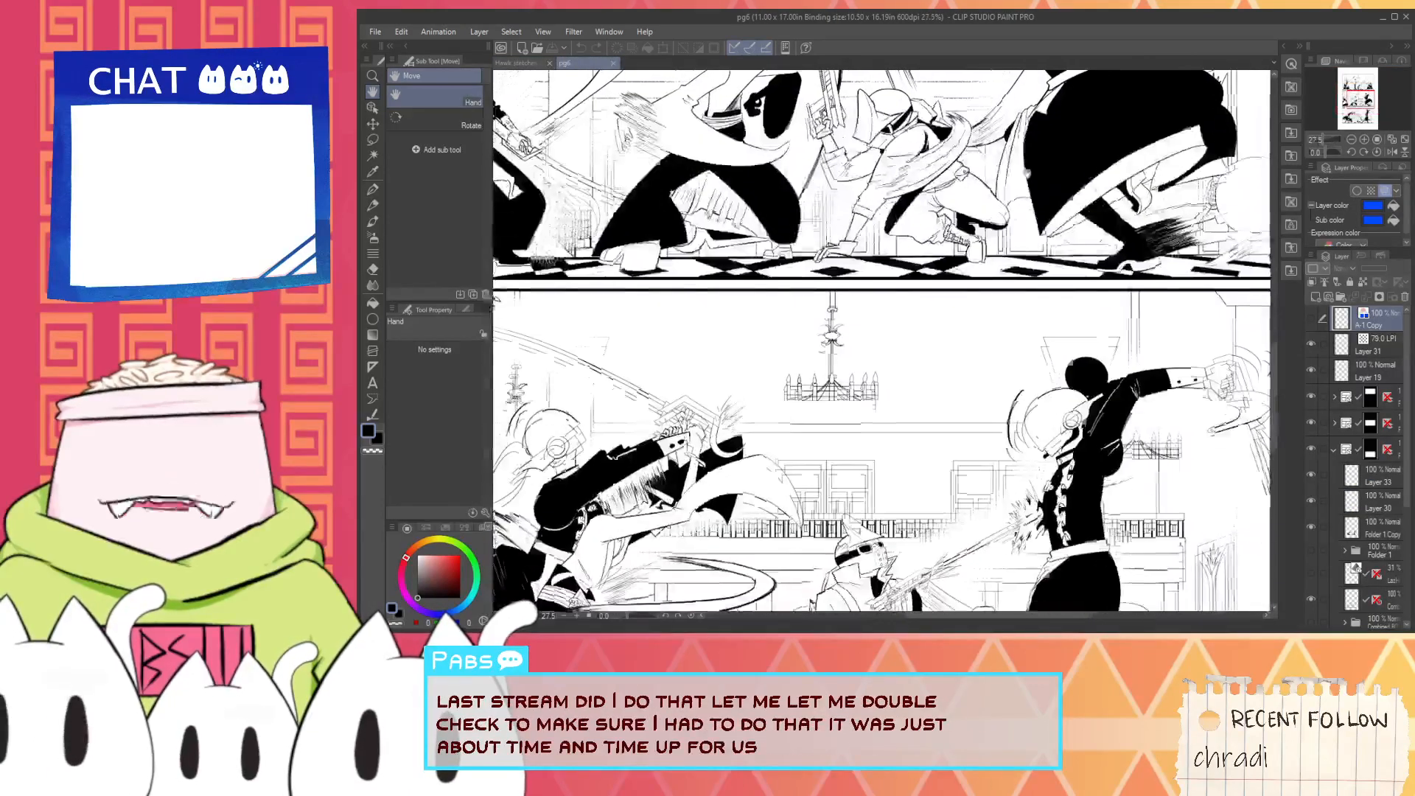
pyautogui.moveTo(999, 412); pyautogui.dragTo(1008, 193)
pyautogui.scroll(-6, 996, 488)
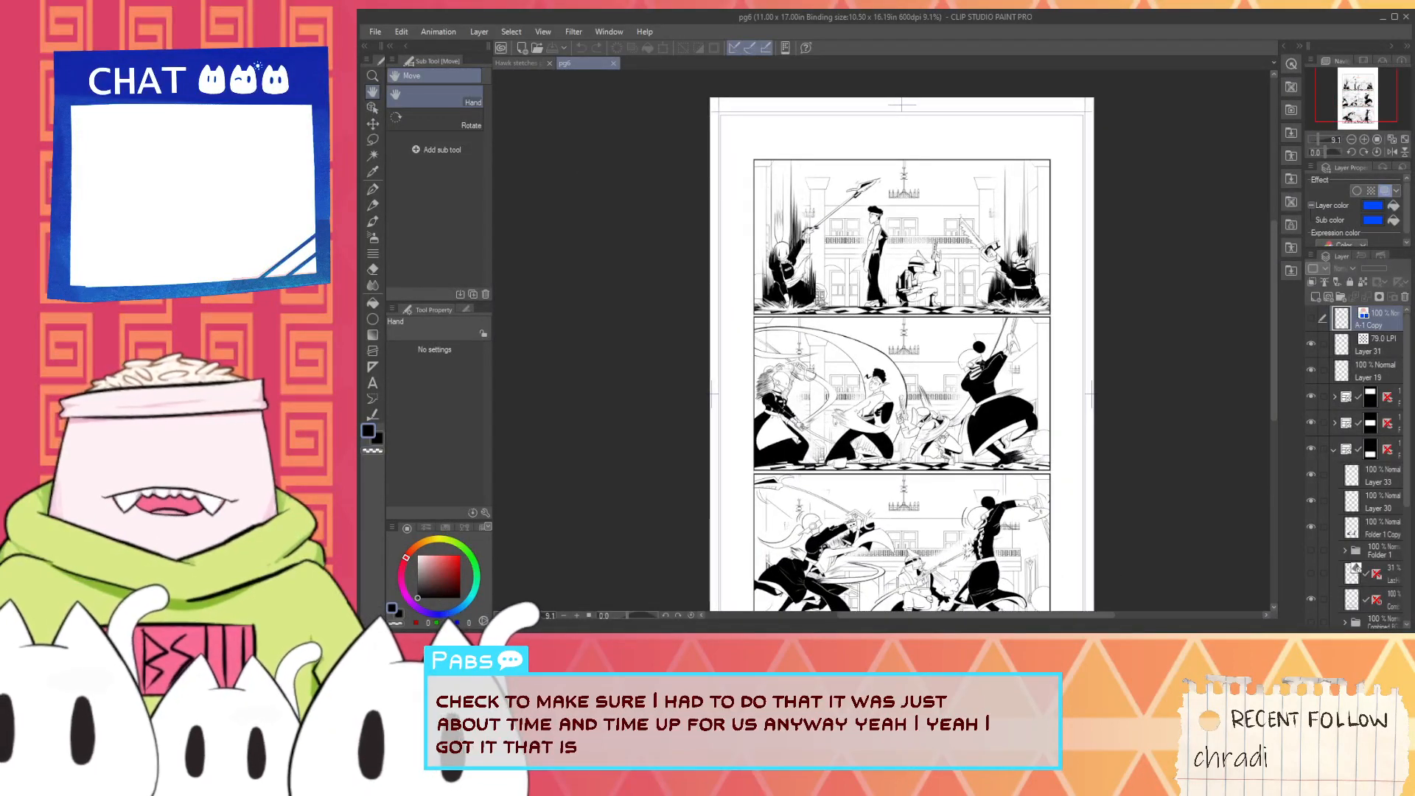
pyautogui.click(616, 64)
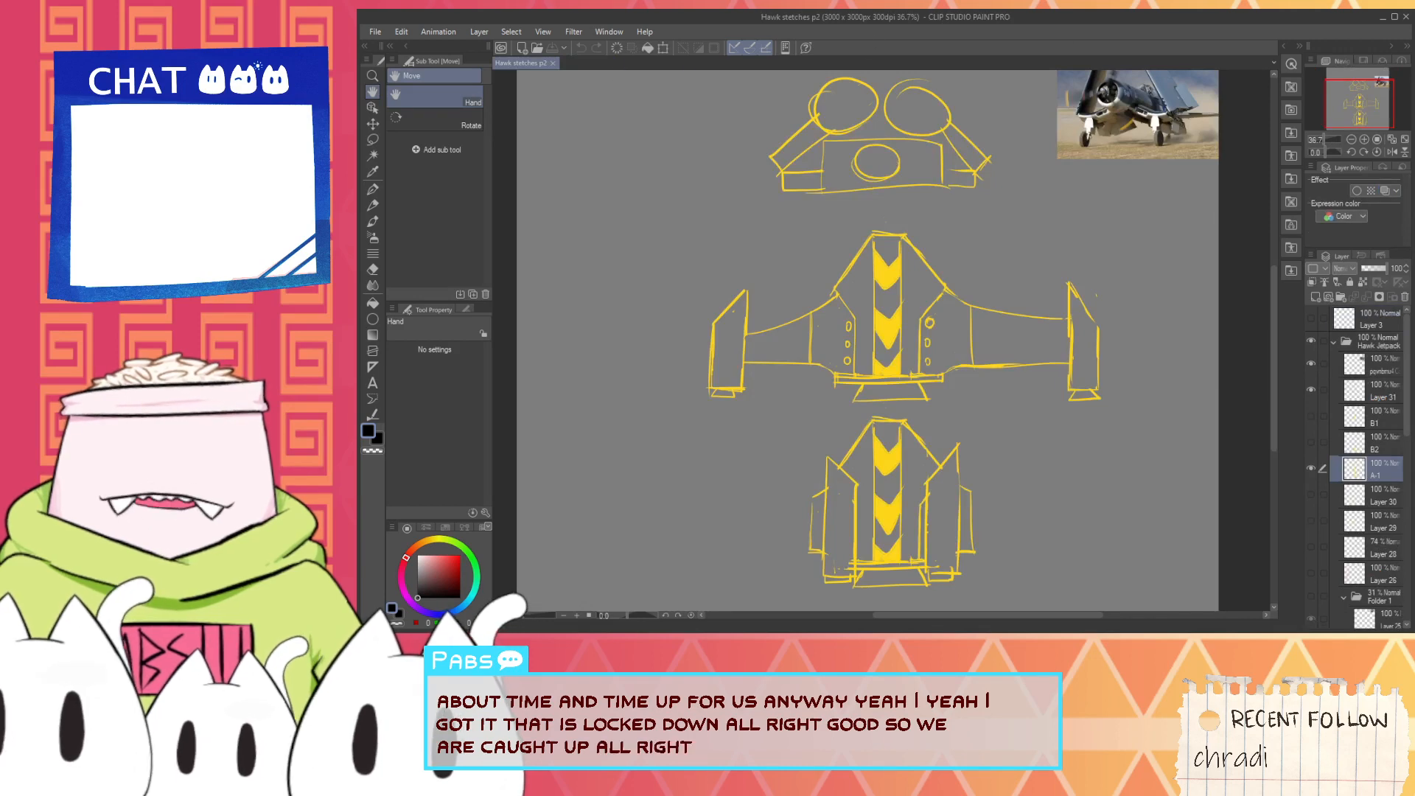